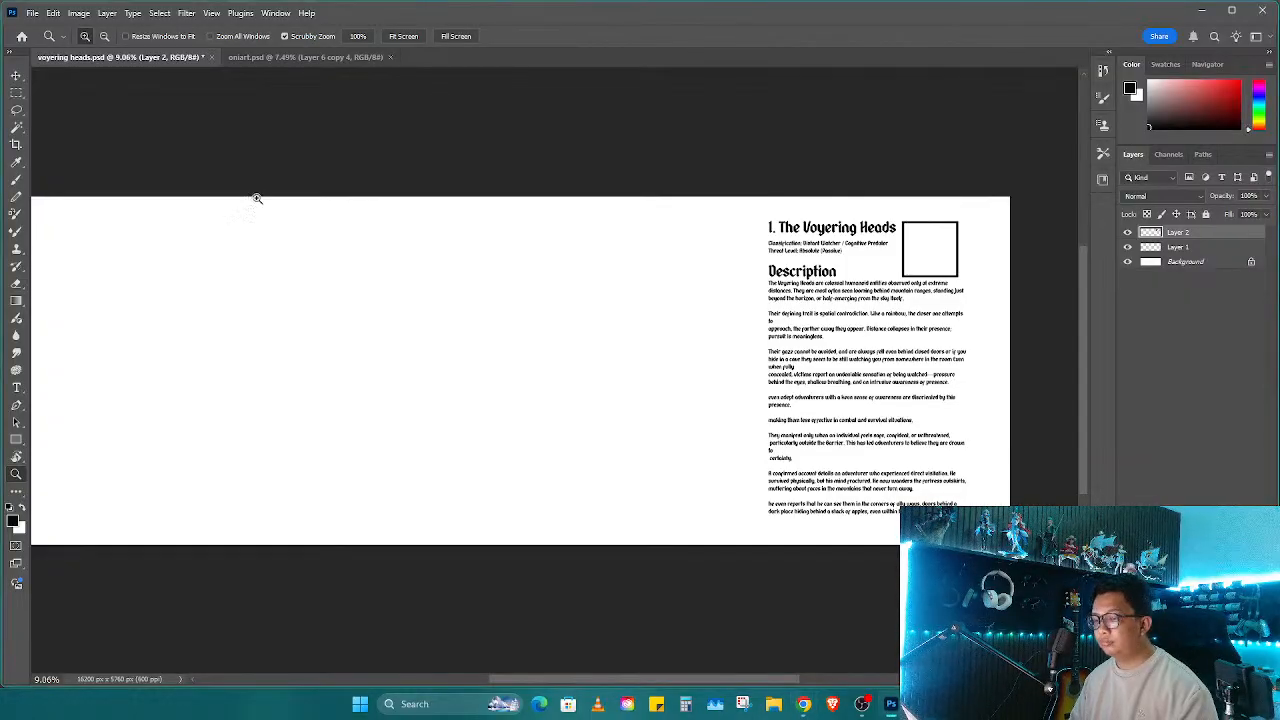
# Step: Open the recent file 02 15 from the home screen
pyautogui.click(24, 36)
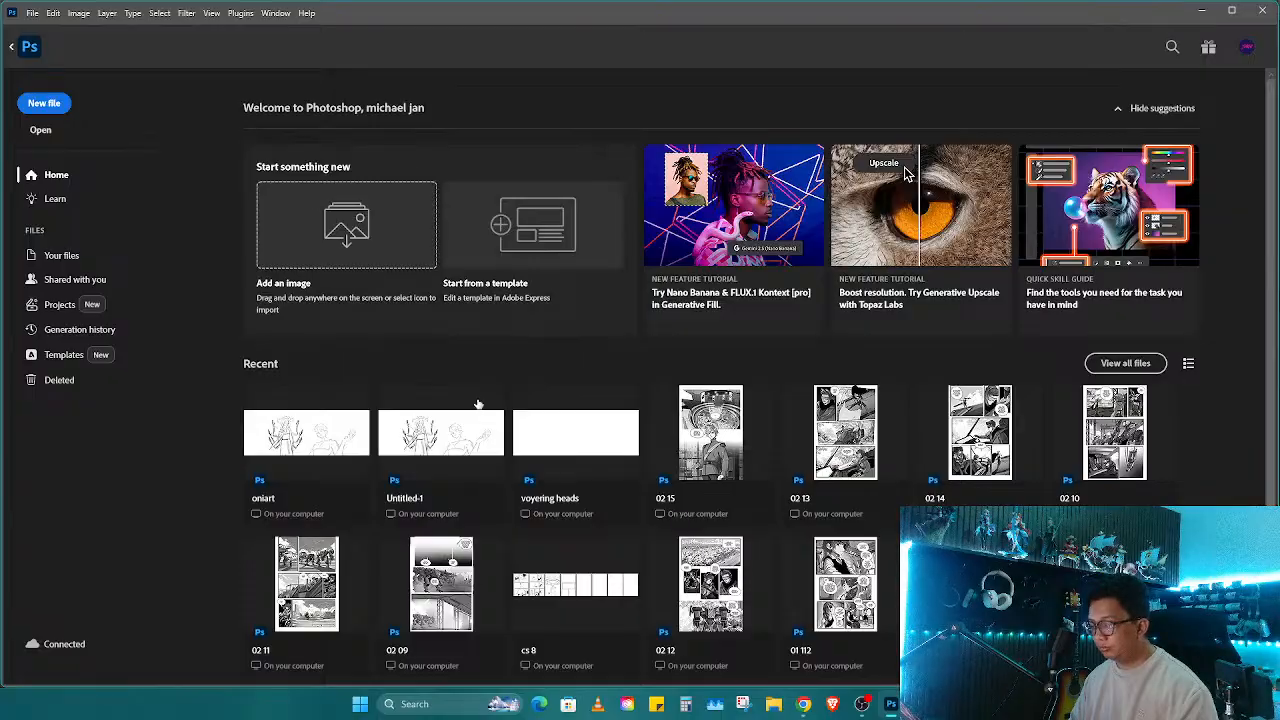
pyautogui.scroll(-3, 550, 484)
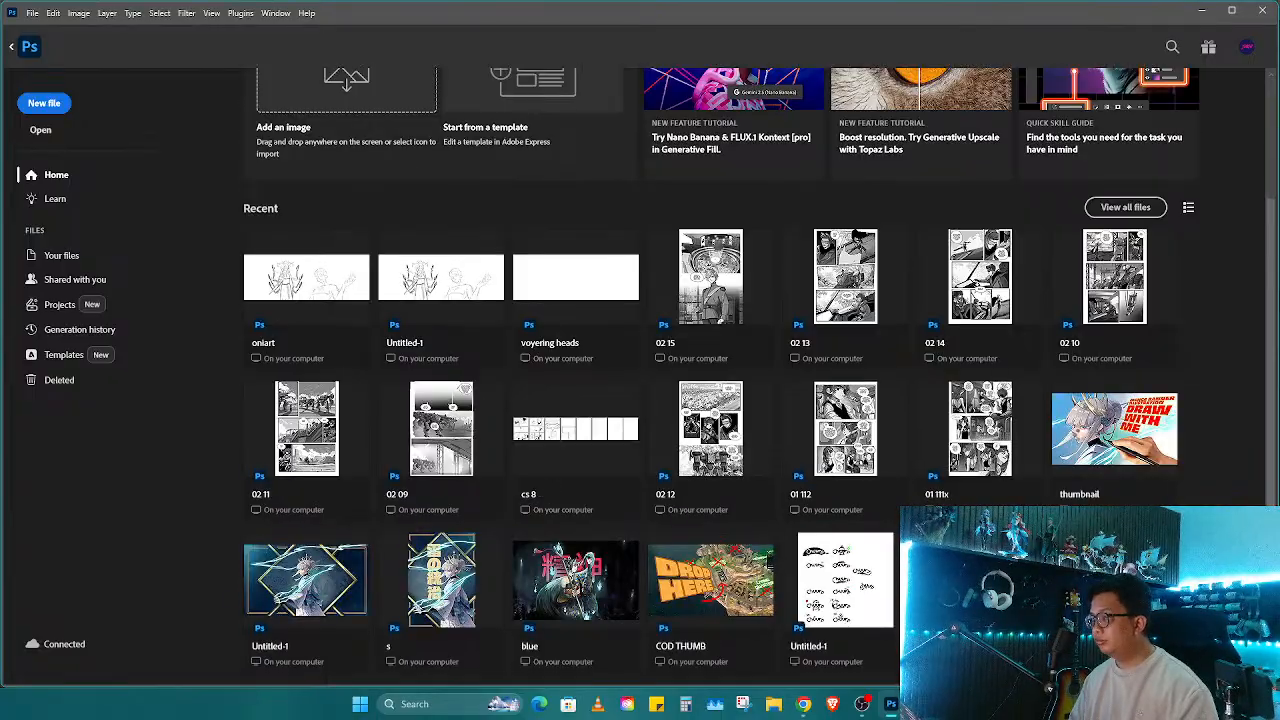
pyautogui.click(715, 263)
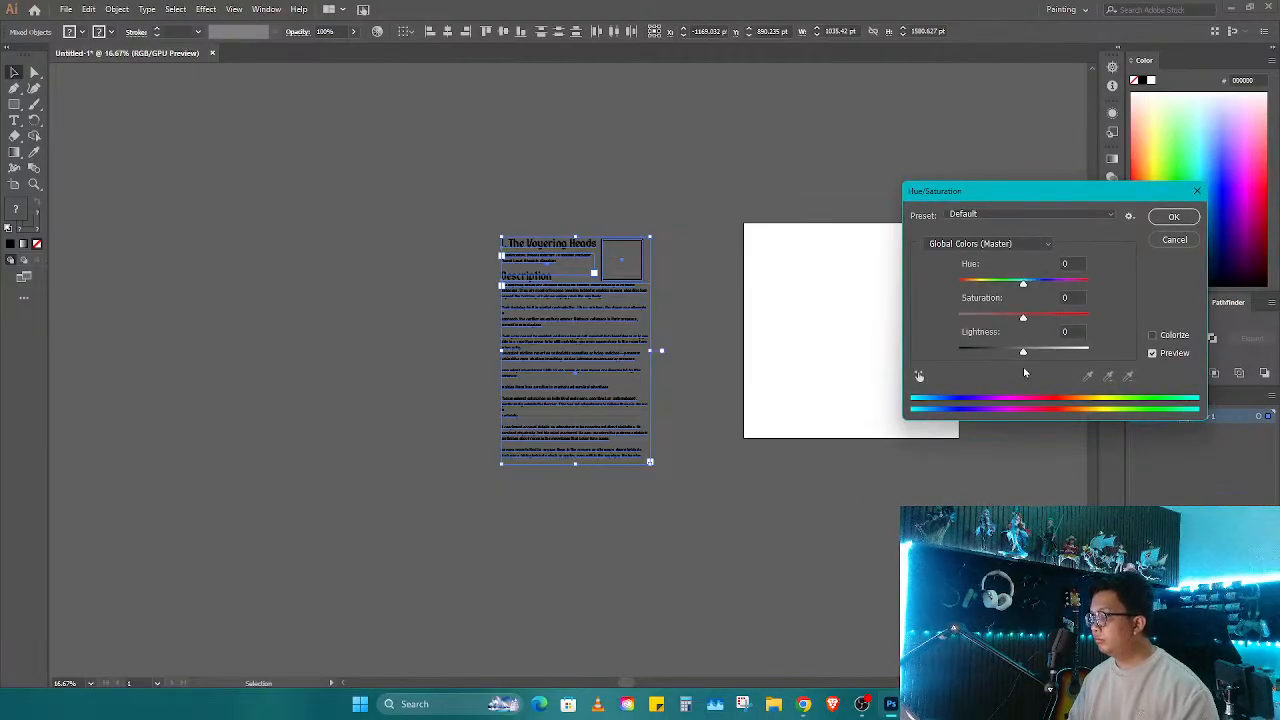
# Step: Raise the lightness to its maximum with a Hue/Saturation adjustment and apply it
pyautogui.moveTo(1079, 352); pyautogui.dragTo(1090, 351)
pyautogui.click(1185, 210)
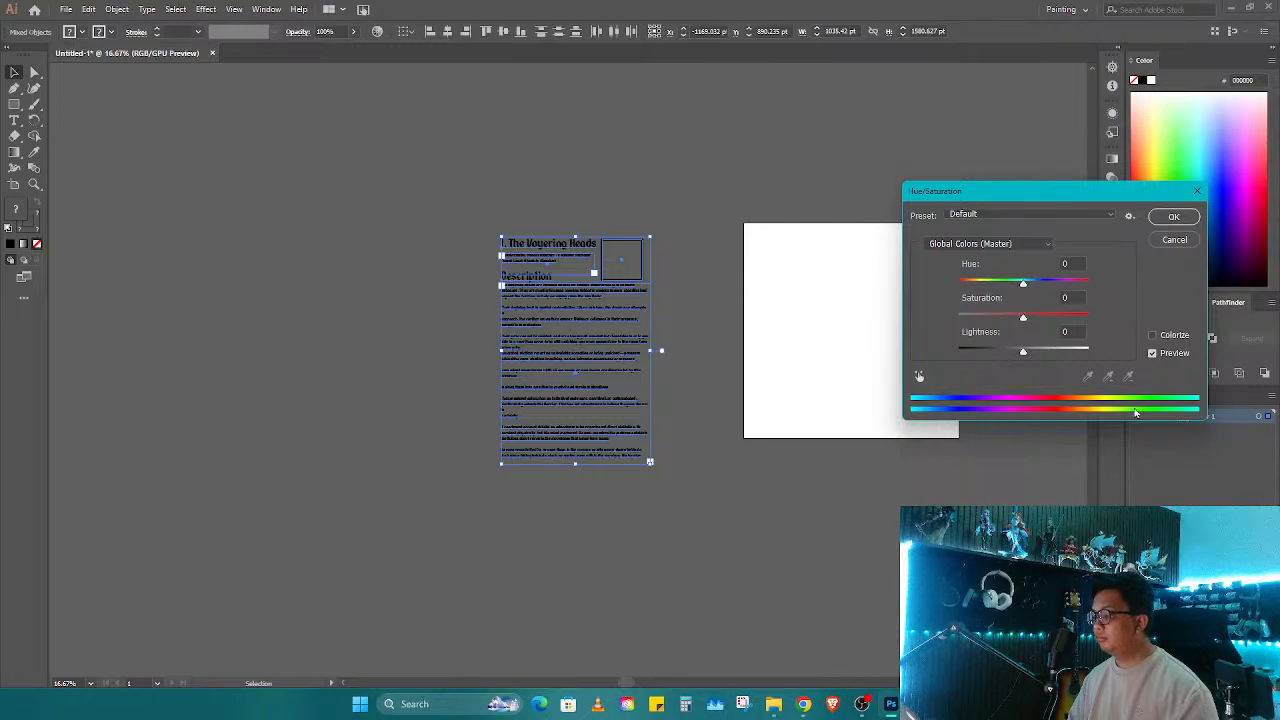
pyautogui.moveTo(1023, 351); pyautogui.dragTo(825, 373)
pyautogui.click(1066, 331)
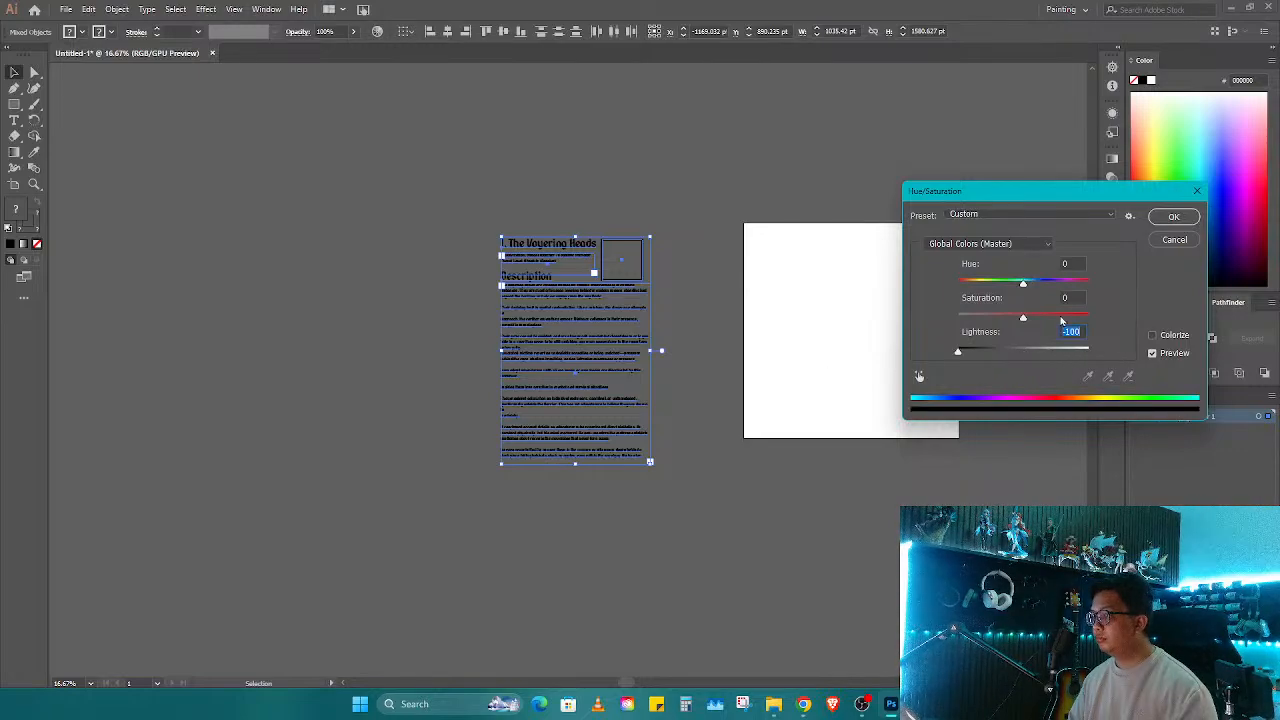
pyautogui.click(1174, 241)
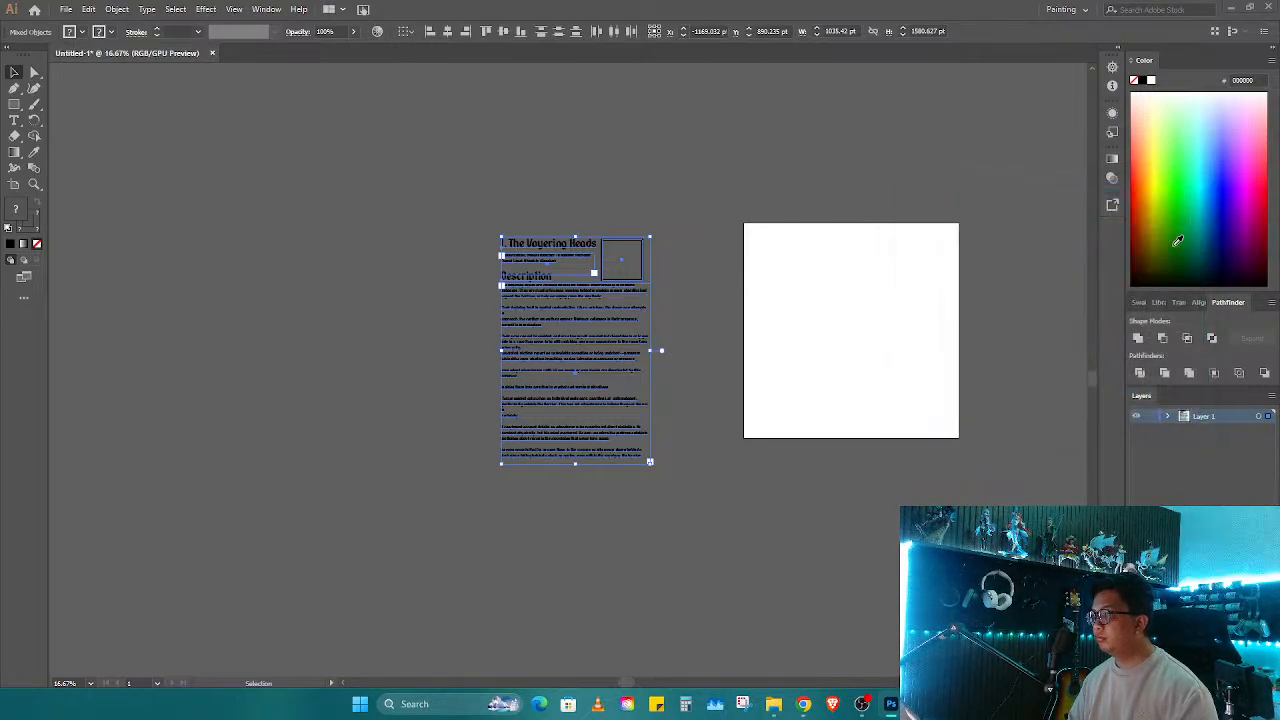
# Step: Darken the artwork fully by lowering the master lightness to its minimum in a Hue/Saturation adjustment, and apply it
pyautogui.press('a')
pyautogui.hotkey('ctrl', 'u')
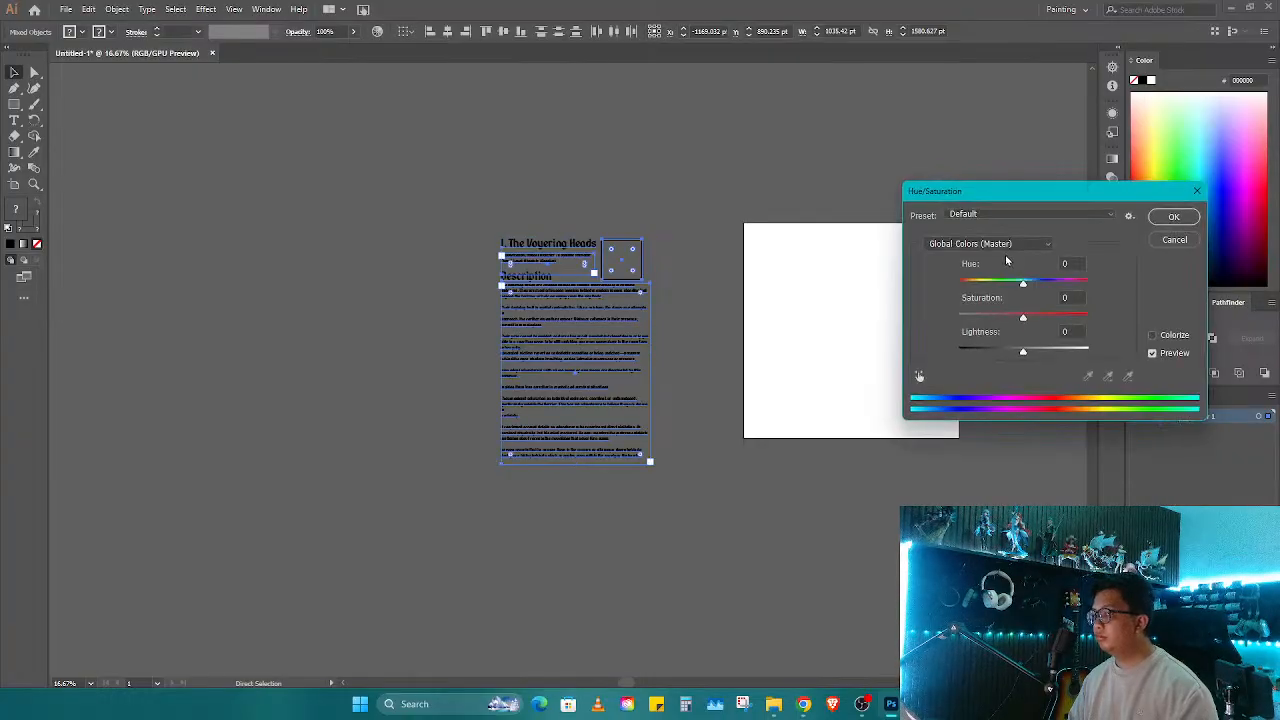
pyautogui.moveTo(1024, 351); pyautogui.dragTo(923, 360)
pyautogui.click(1174, 217)
pyautogui.press('v')
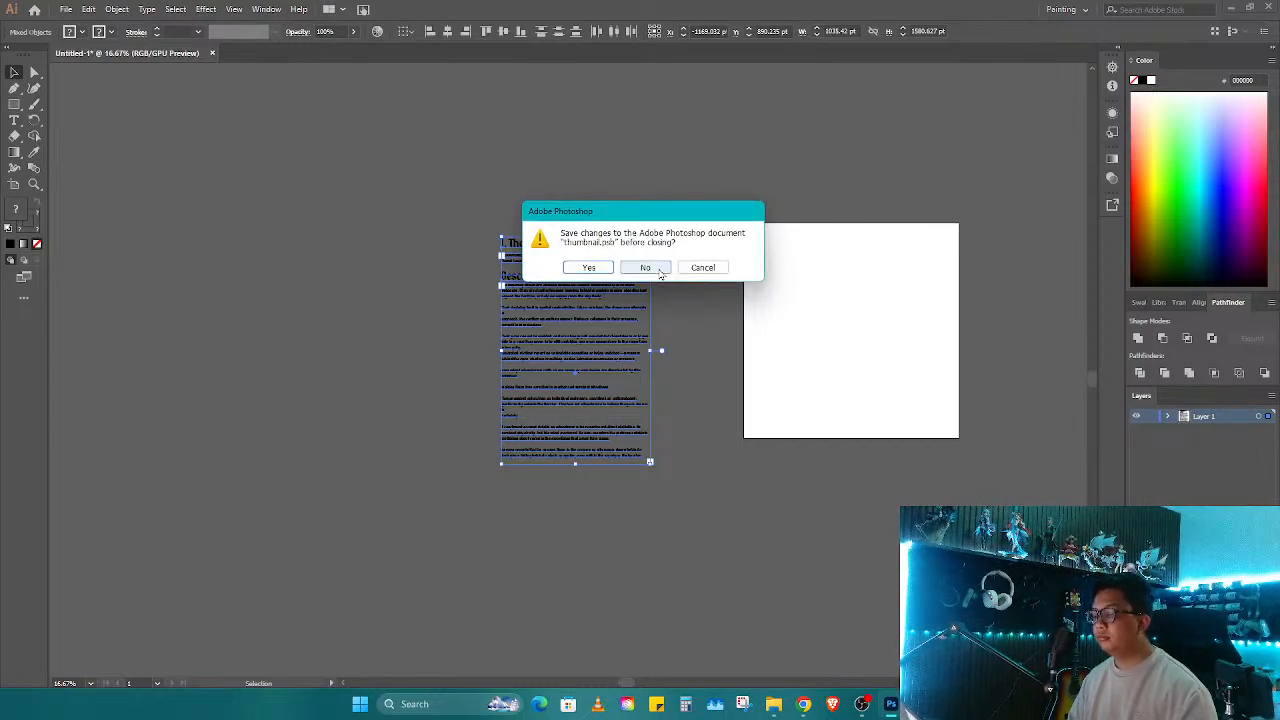
# Step: Save the changes to thumbnail.psb while closing it
pyautogui.click(608, 271)
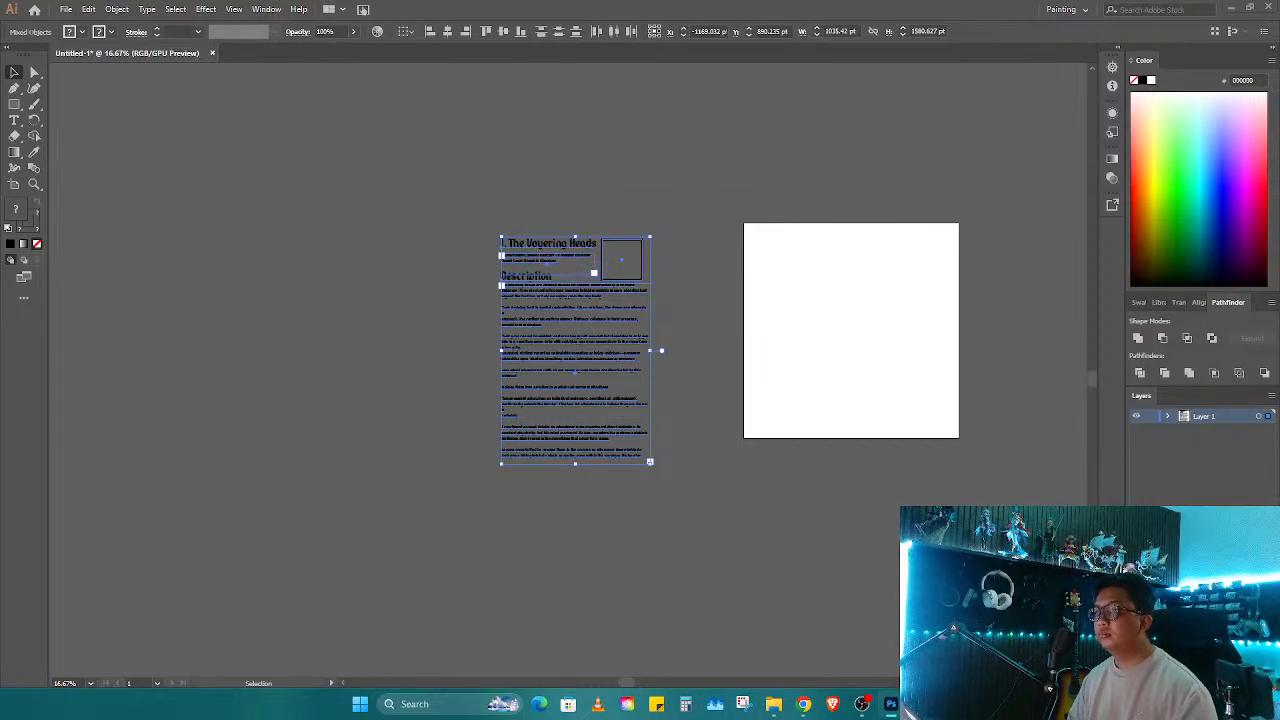
pyautogui.moveTo(0, 66); pyautogui.dragTo(404, 2)
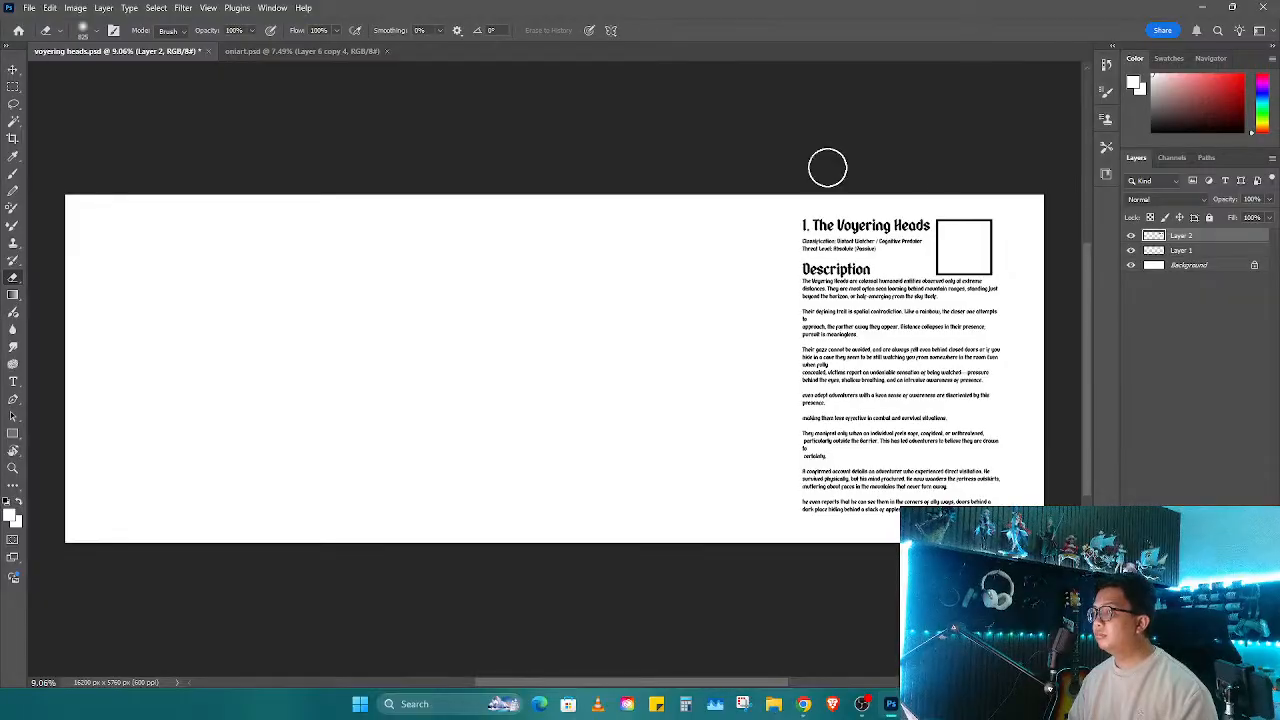
# Step: Read the title, classification and description text of The Voyering Heads, and examine the blank canvas area beside it
pyautogui.press('z')
pyautogui.moveTo(758, 345)
pyautogui.mouseDown()
pyautogui.moveTo(788, 330)
pyautogui.moveTo(424, 302)
pyautogui.mouseUp()
pyautogui.moveTo(505, 285); pyautogui.dragTo(509, 286)
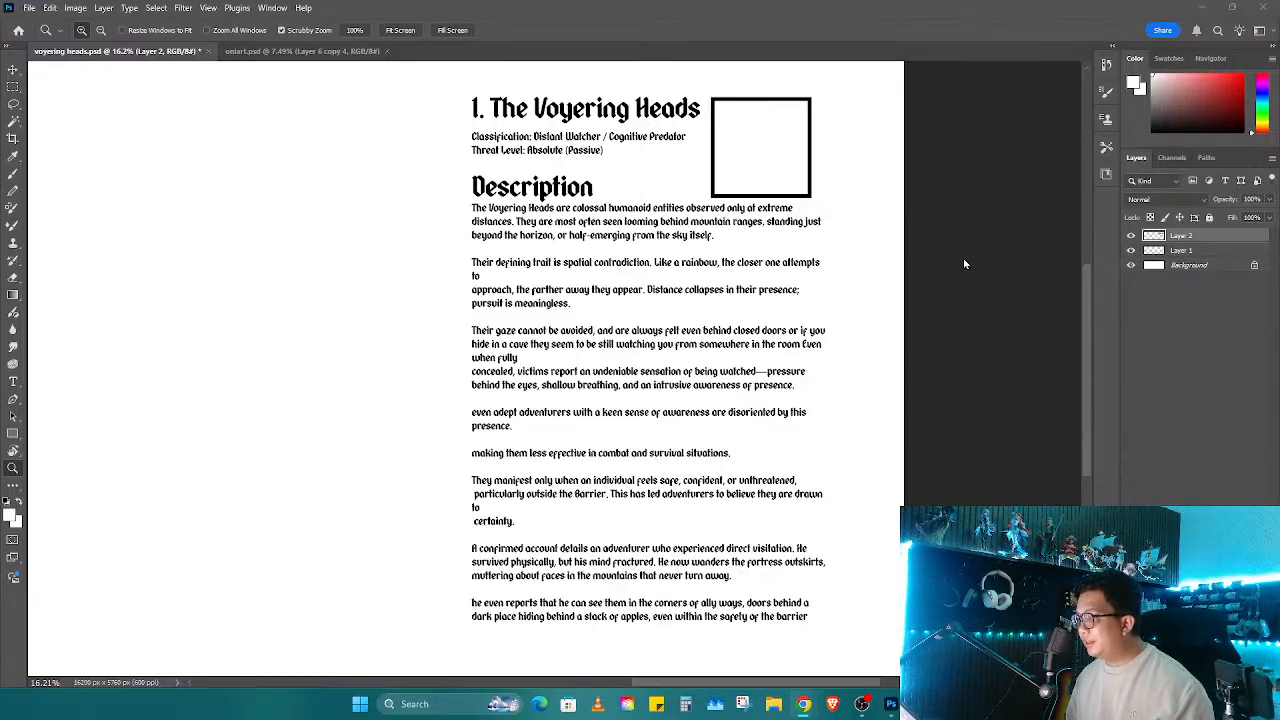
pyautogui.click(721, 188)
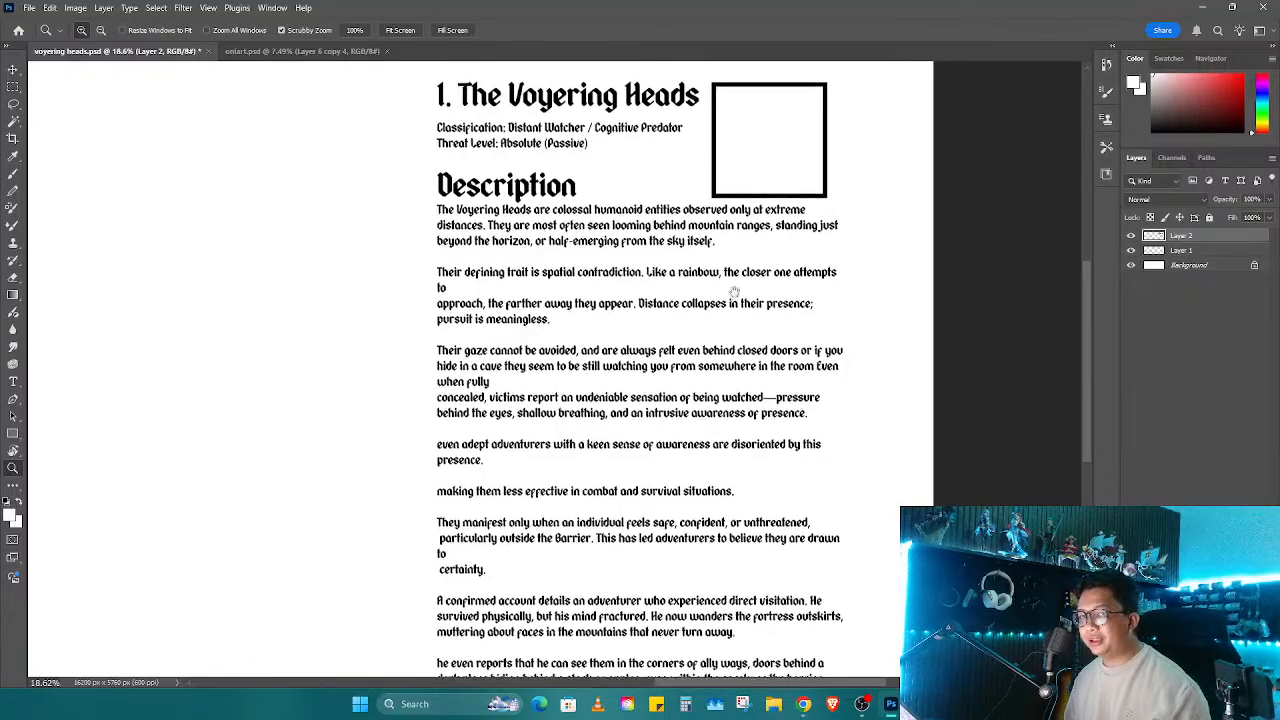
pyautogui.scroll(-1, 735, 285)
pyautogui.scroll(1, 740, 280)
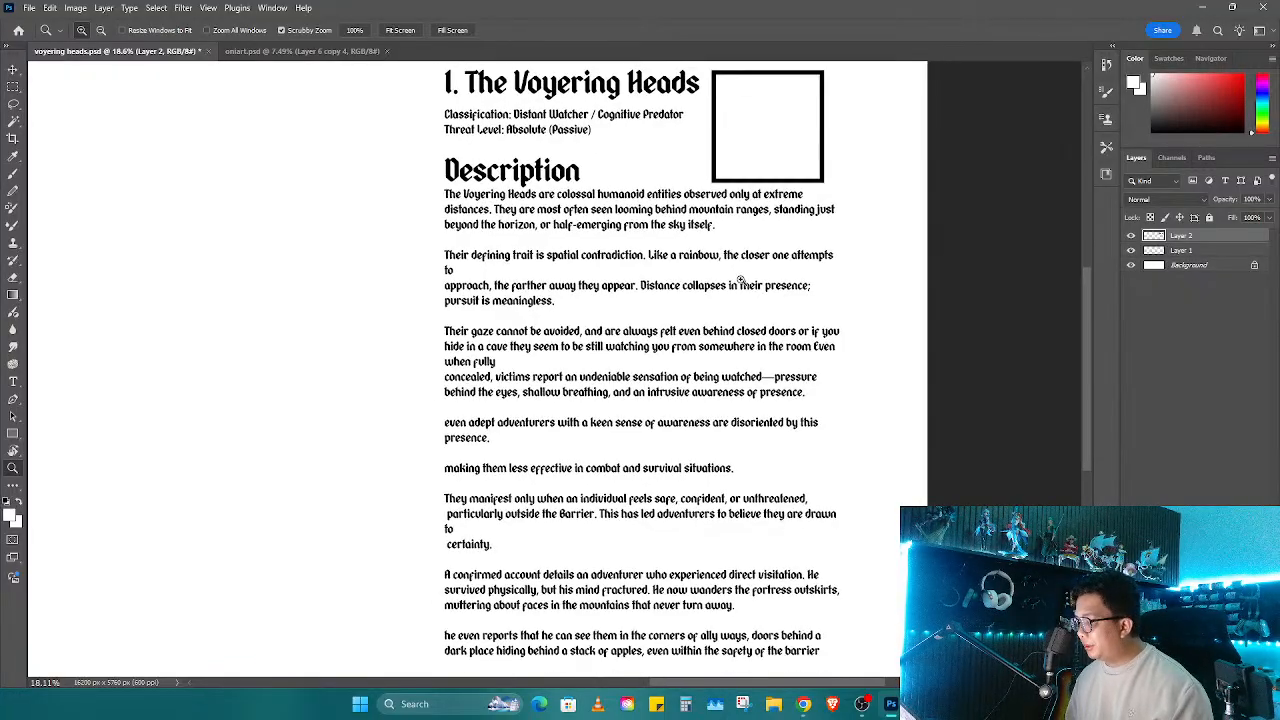
pyautogui.scroll(1, 740, 281)
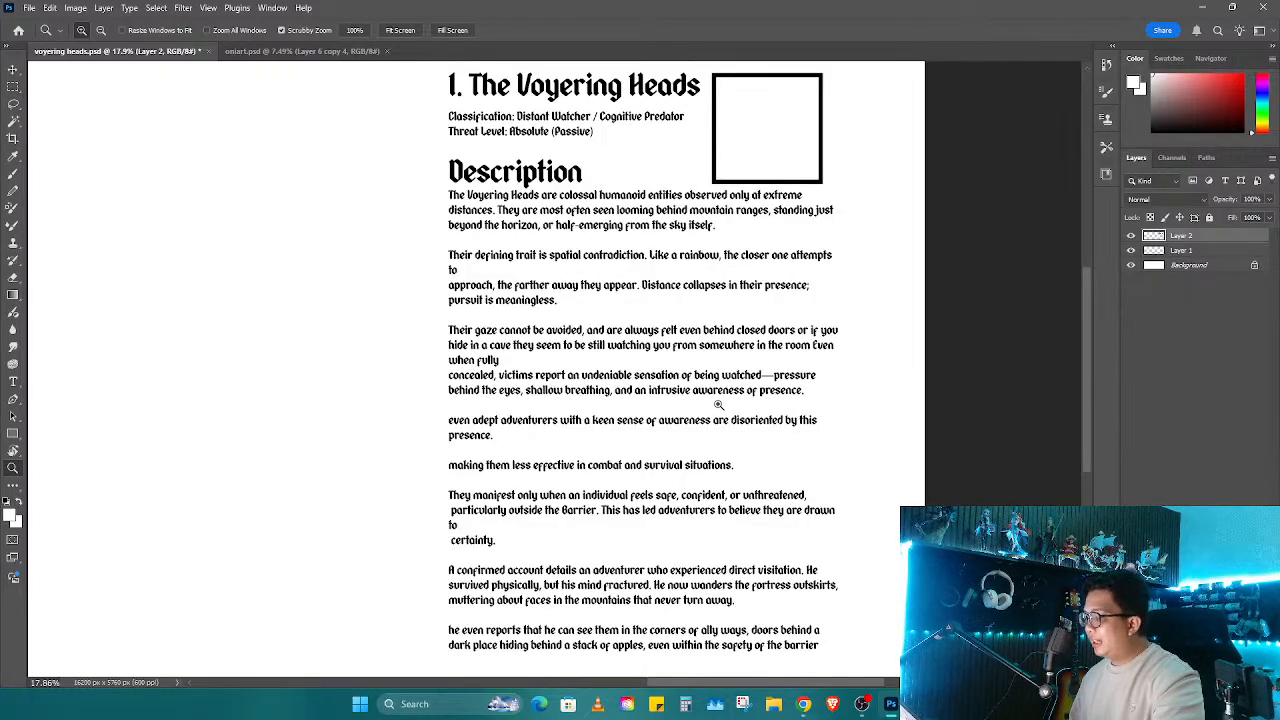
pyautogui.scroll(-1, 648, 567)
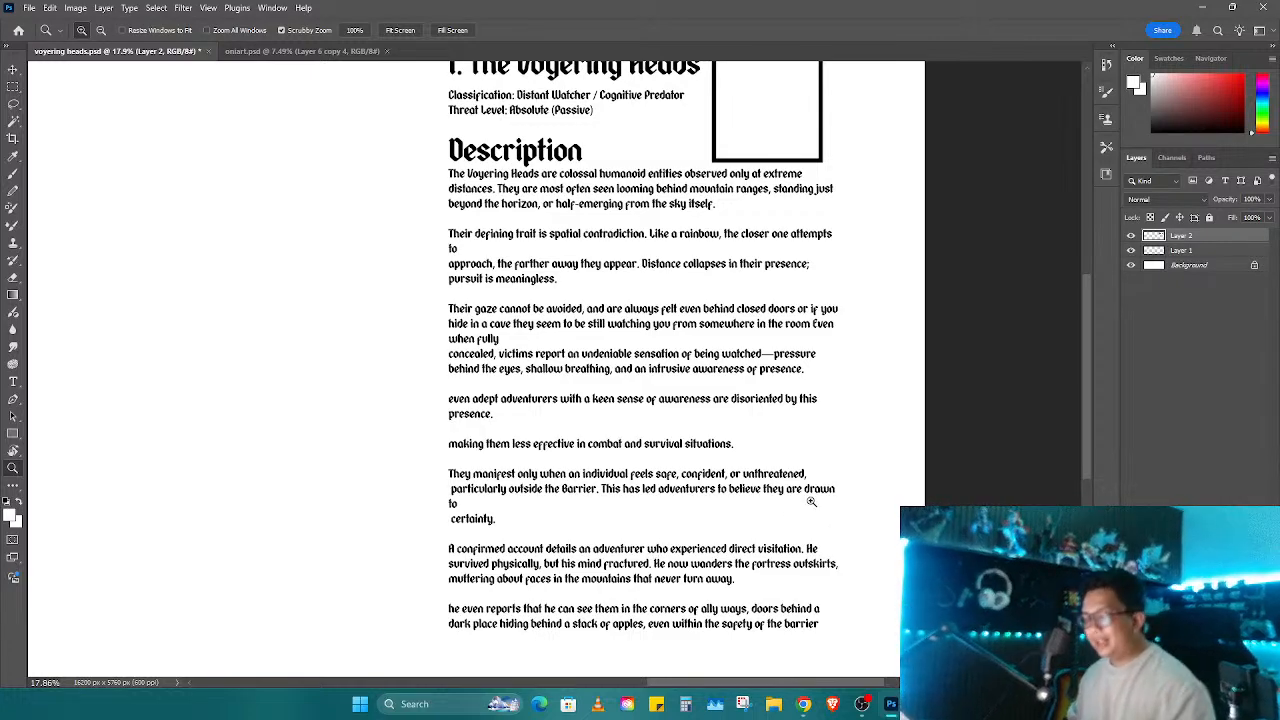
pyautogui.click(915, 437)
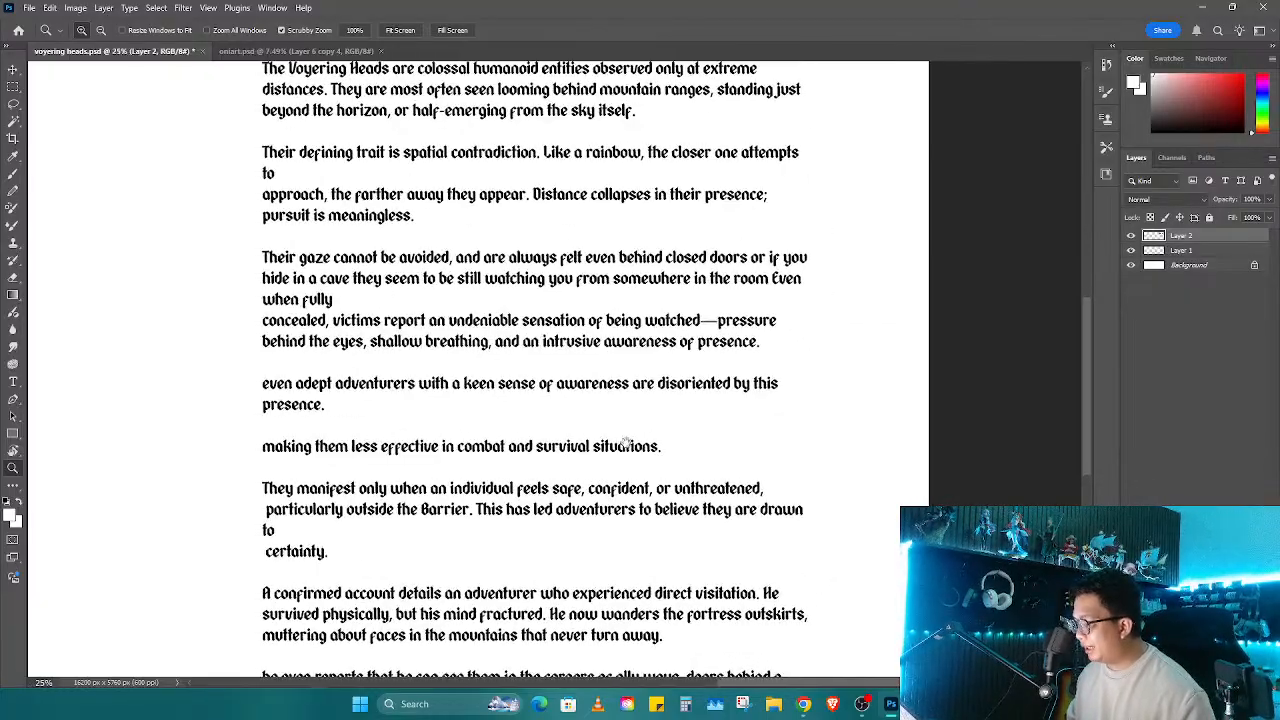
pyautogui.moveTo(450, 446); pyautogui.dragTo(680, 422)
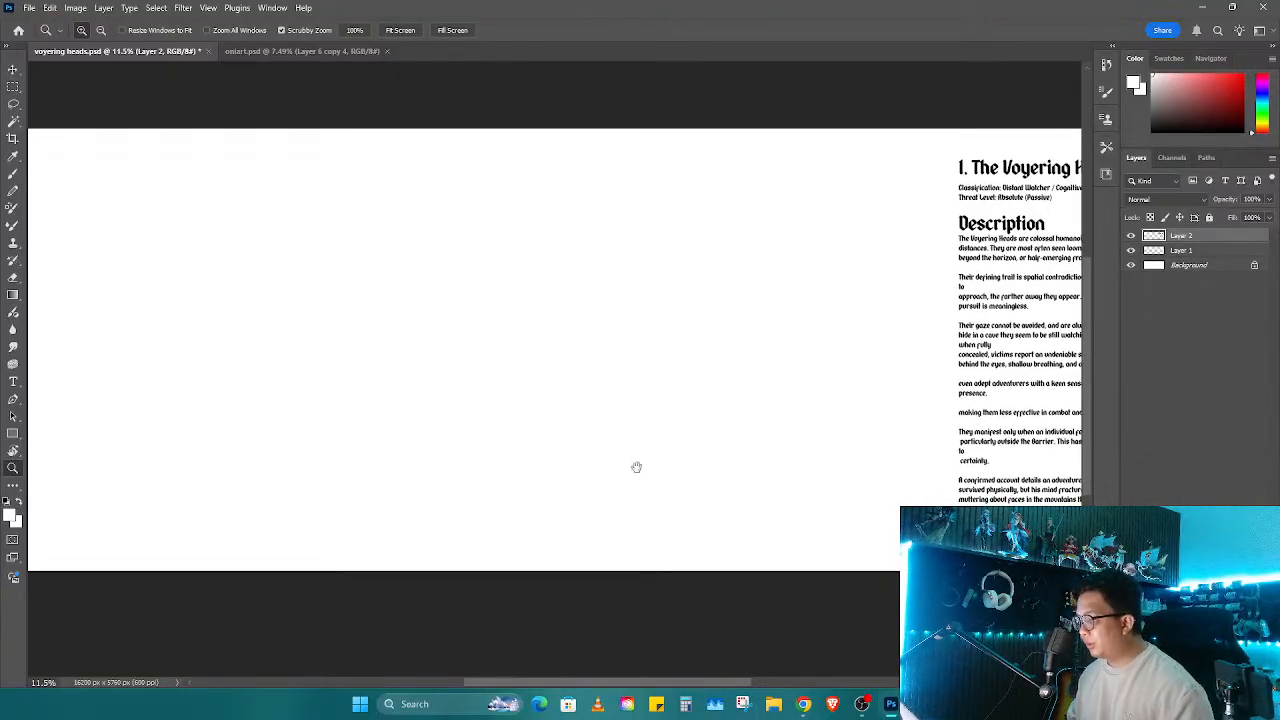
pyautogui.moveTo(634, 466); pyautogui.dragTo(594, 465)
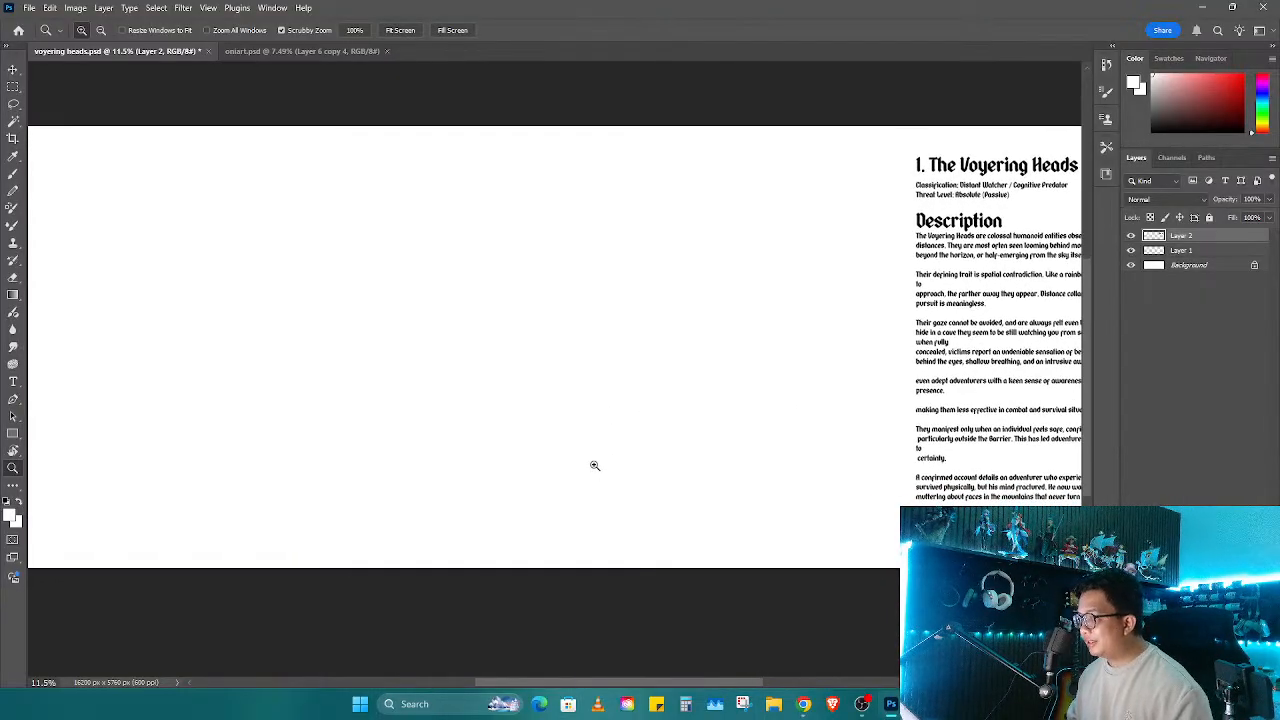
pyautogui.moveTo(500, 423); pyautogui.dragTo(545, 429)
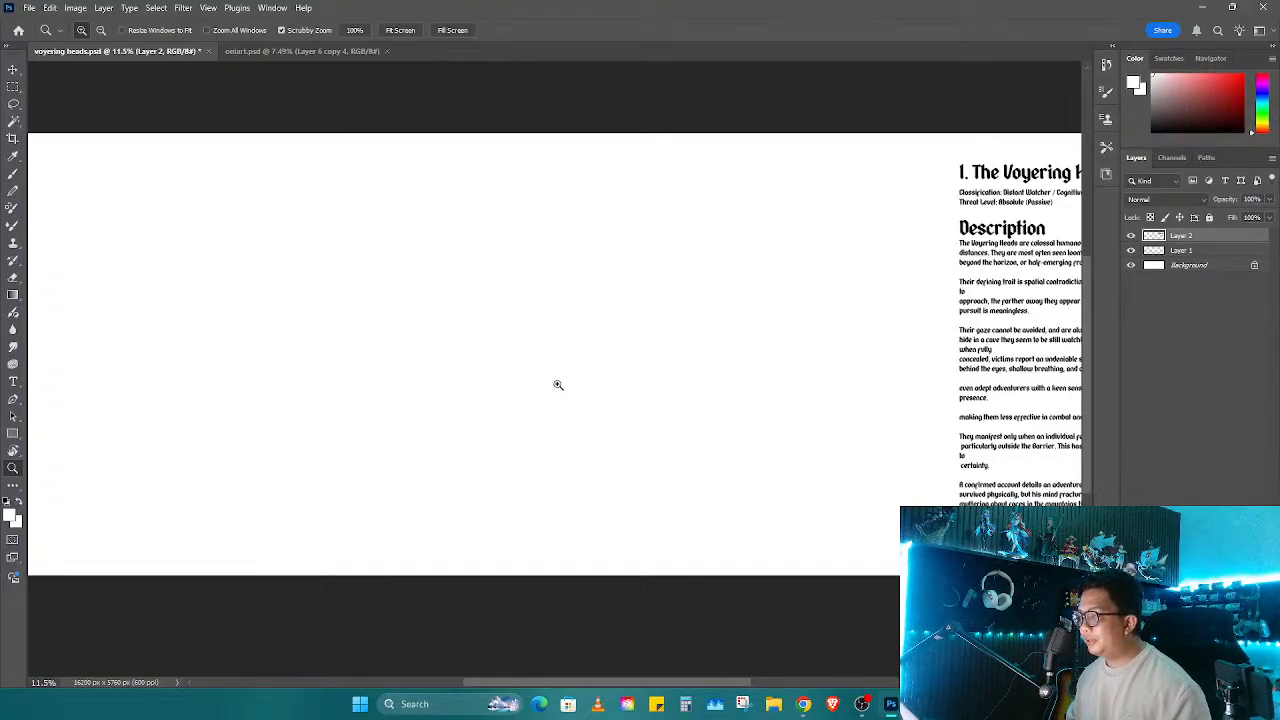
# Step: Draw a rectangular marquee selection for a thumbnail frame just inside the upper-left corner of the blank canvas
pyautogui.click(796, 345)
pyautogui.press('m')
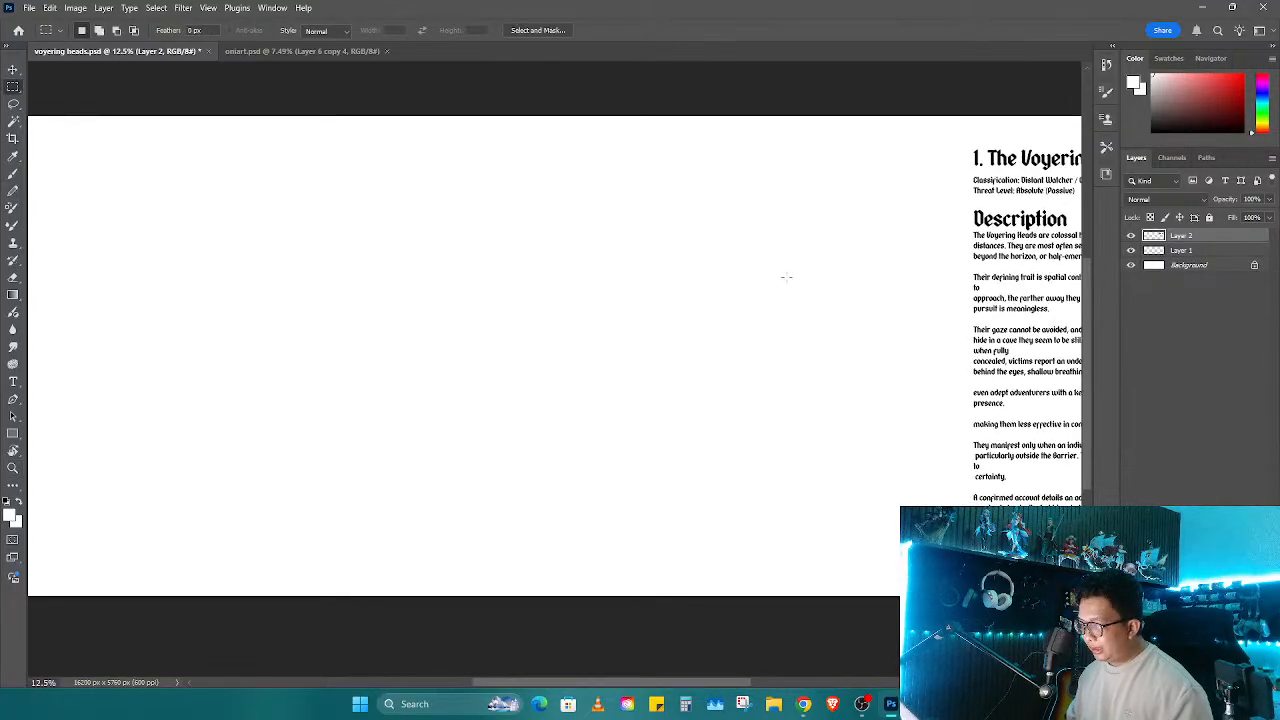
pyautogui.moveTo(670, 281); pyautogui.dragTo(705, 259)
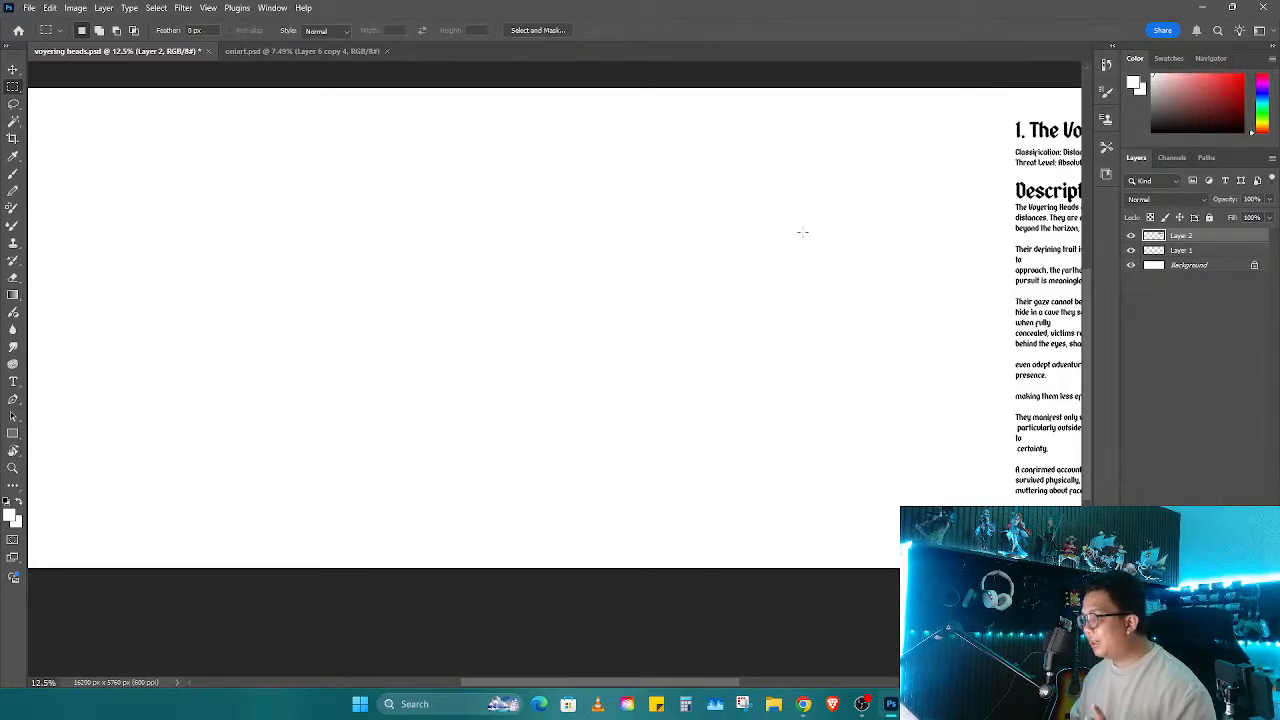
pyautogui.moveTo(840, 203); pyautogui.dragTo(784, 222)
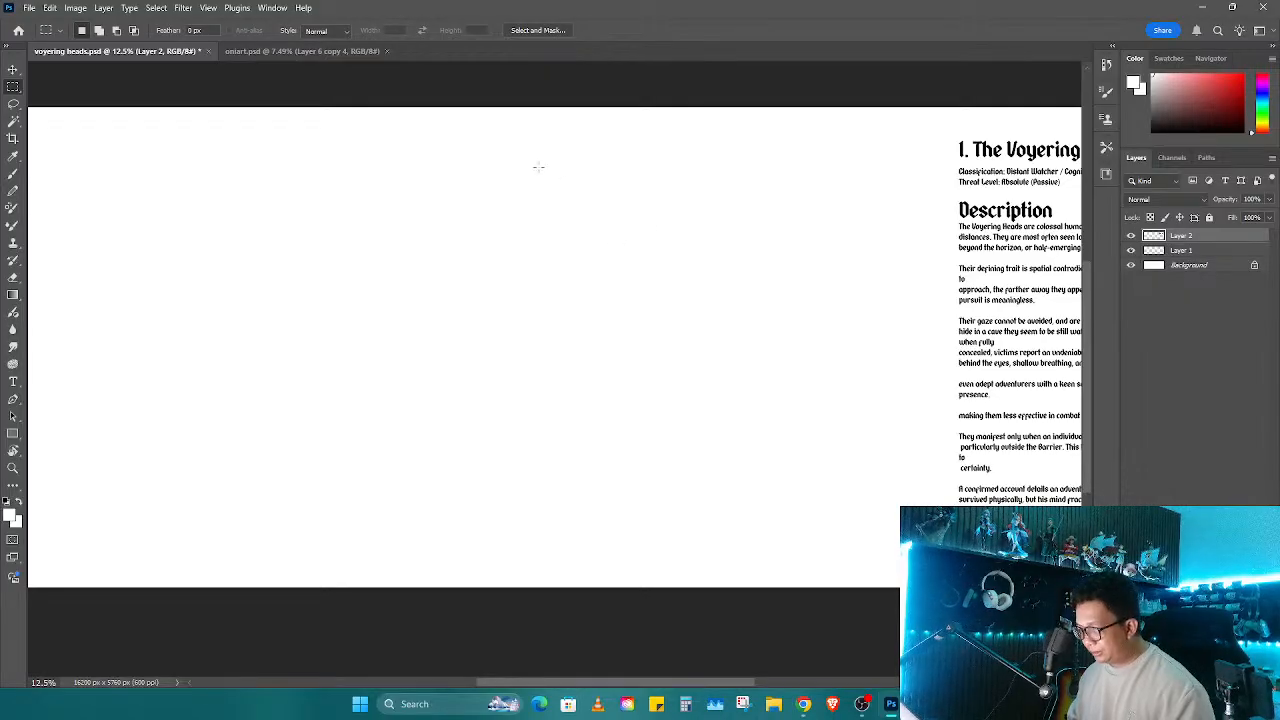
pyautogui.moveTo(343, 243); pyautogui.dragTo(481, 266)
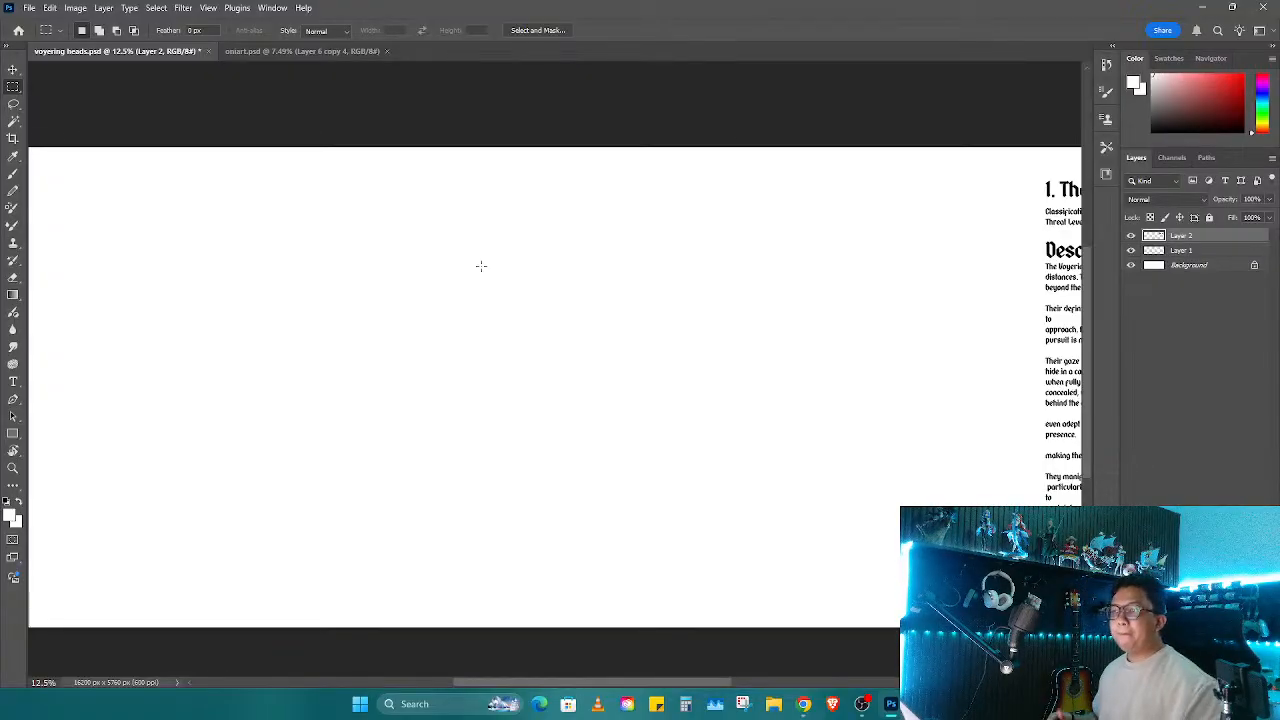
pyautogui.press('space')
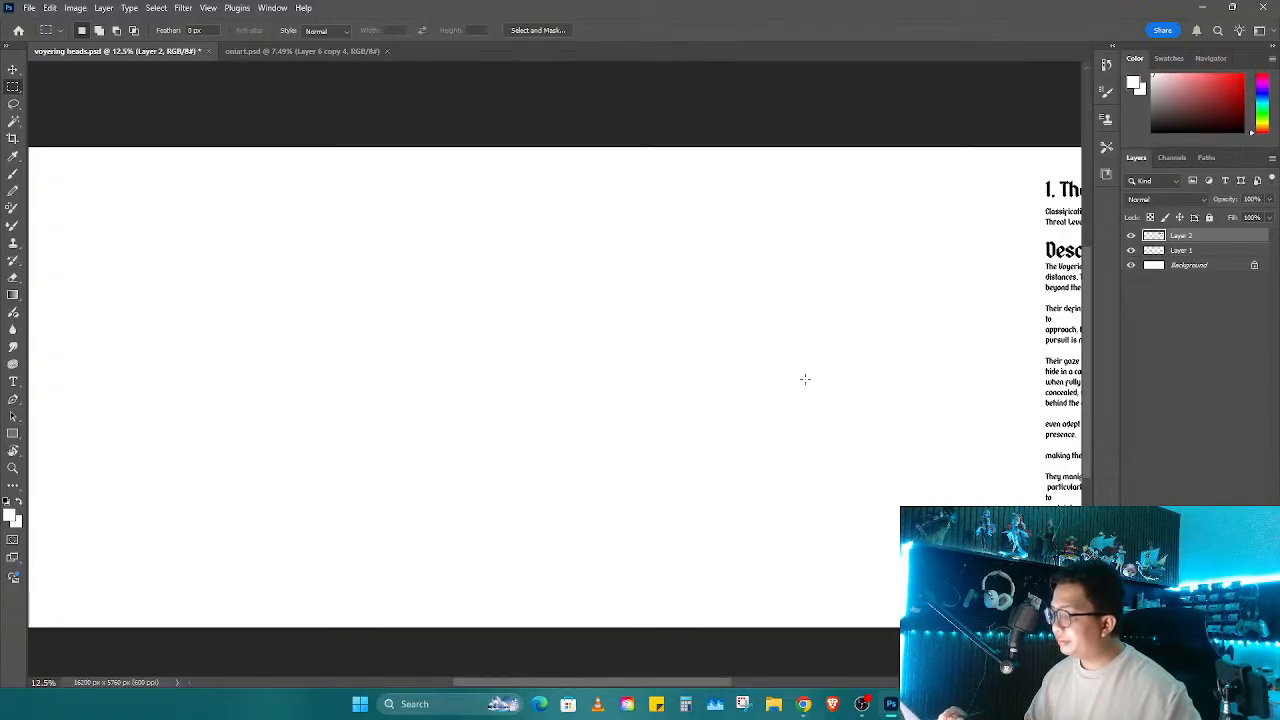
pyautogui.moveTo(782, 420); pyautogui.dragTo(915, 503)
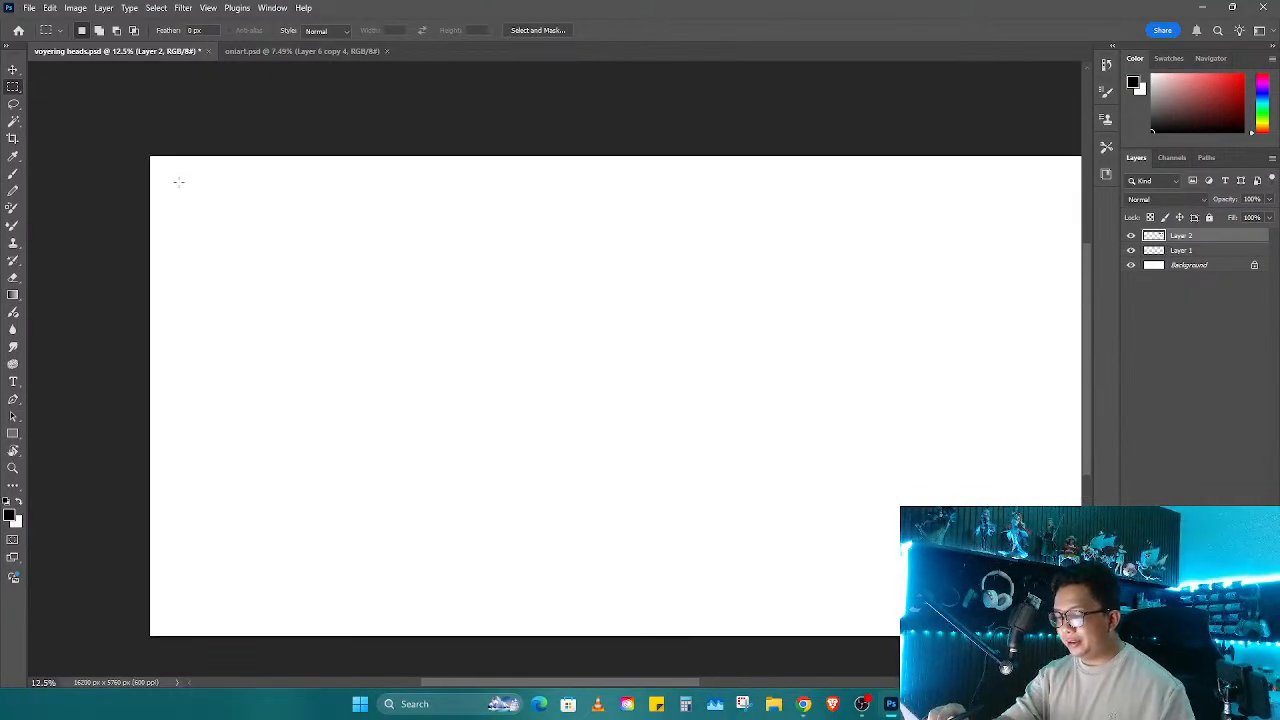
pyautogui.moveTo(179, 182); pyautogui.dragTo(438, 345)
pyautogui.moveTo(528, 450)
pyautogui.mouseDown()
pyautogui.moveTo(774, 449)
pyautogui.moveTo(760, 460)
pyautogui.mouseUp()
# Step: Add a new layer above Layer 2 while keeping the rectangular selection active
pyautogui.press('b')
pyautogui.hotkey('ctrl', 'shift', 'n')
pyautogui.press('Return')
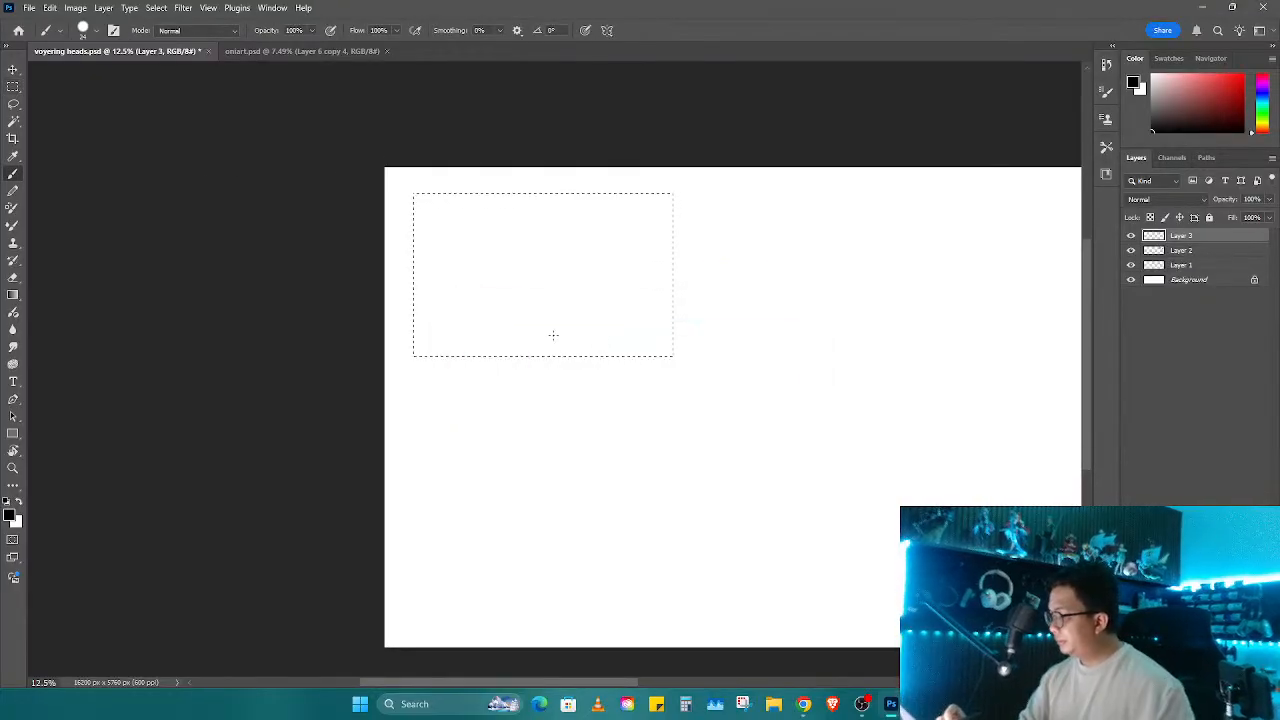
pyautogui.rightClick(580, 330)
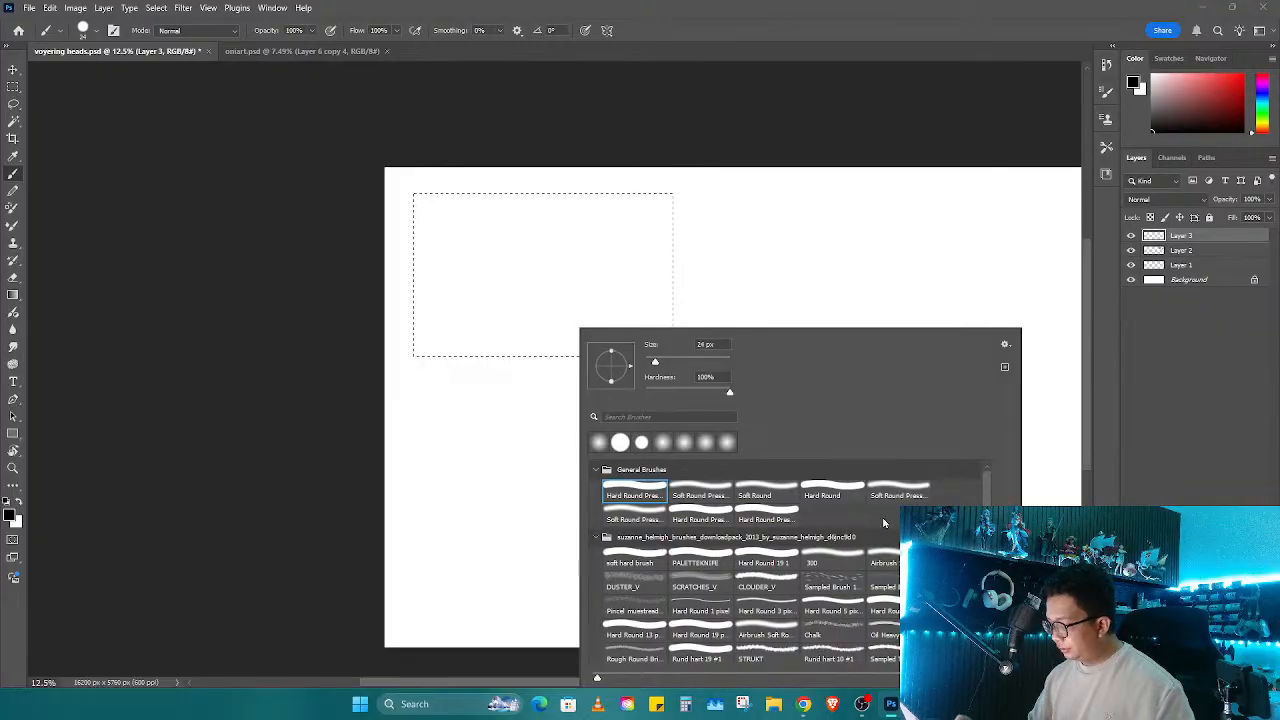
pyautogui.press('Escape')
# Step: Stroke the outline of the rectangular selection on the new layer with the preset stroke settings
pyautogui.press('m')
pyautogui.rightClick(598, 337)
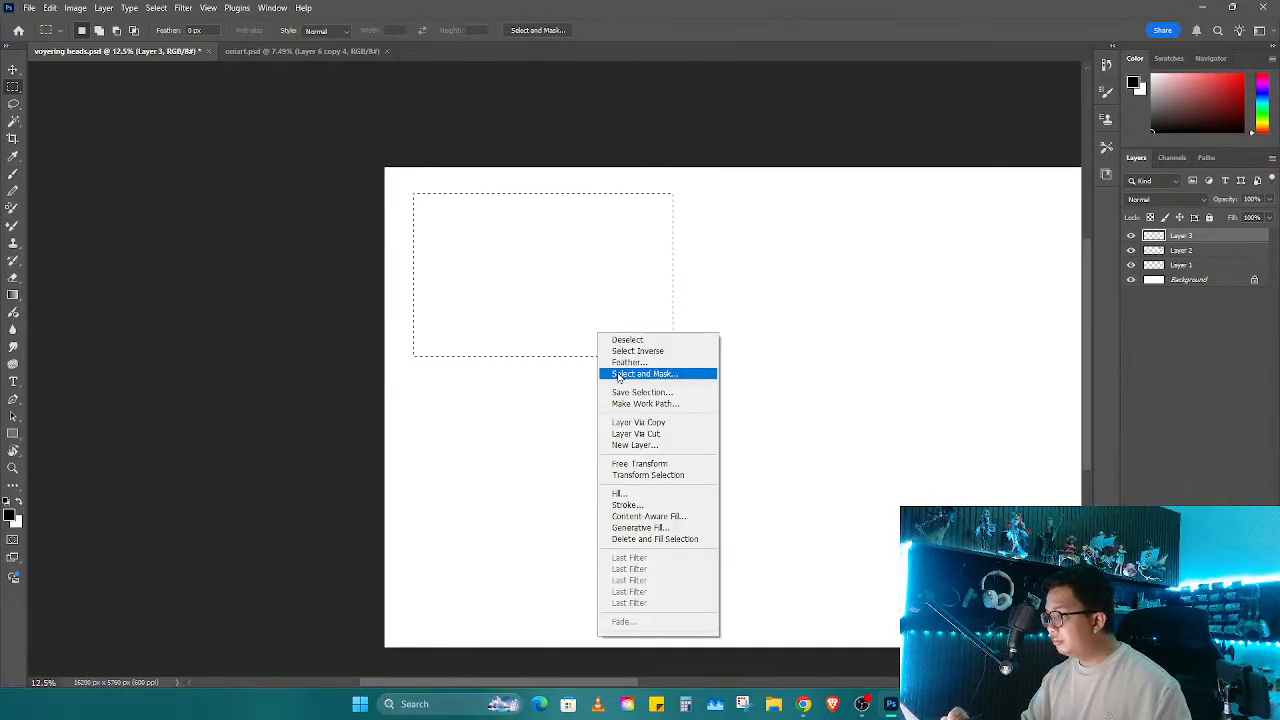
pyautogui.click(651, 505)
pyautogui.press('Return')
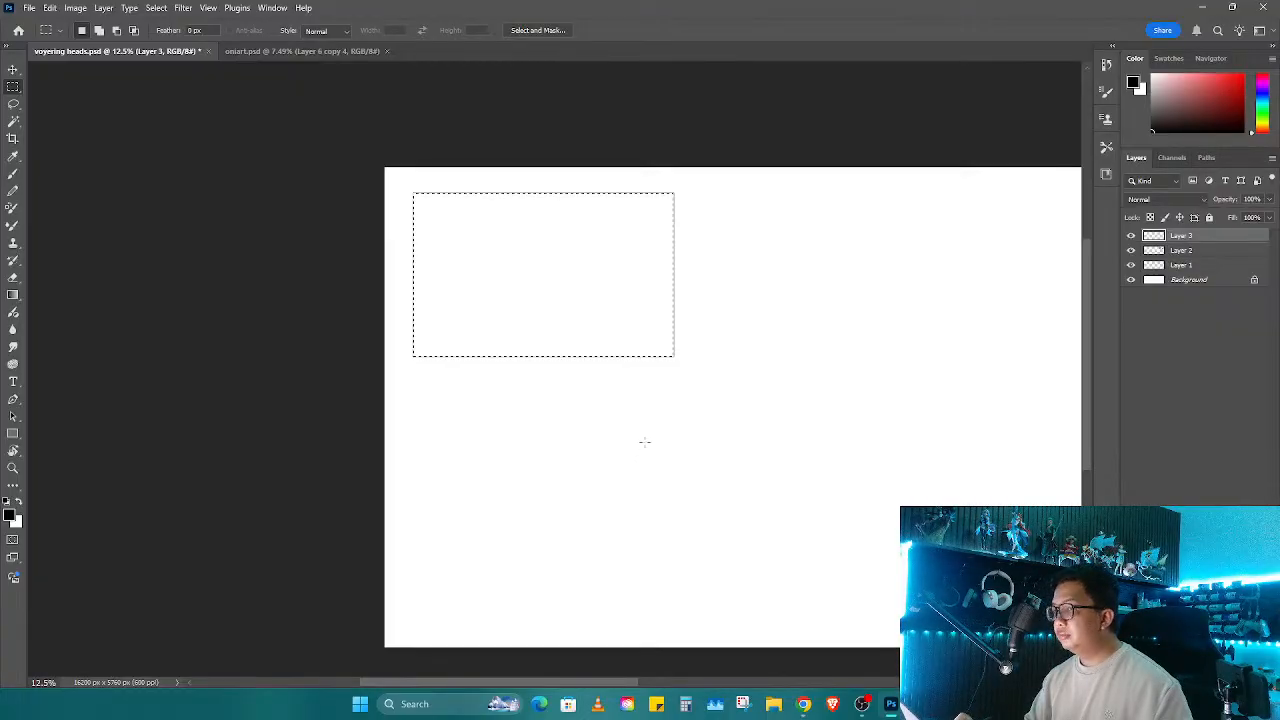
pyautogui.moveTo(717, 406); pyautogui.dragTo(751, 520)
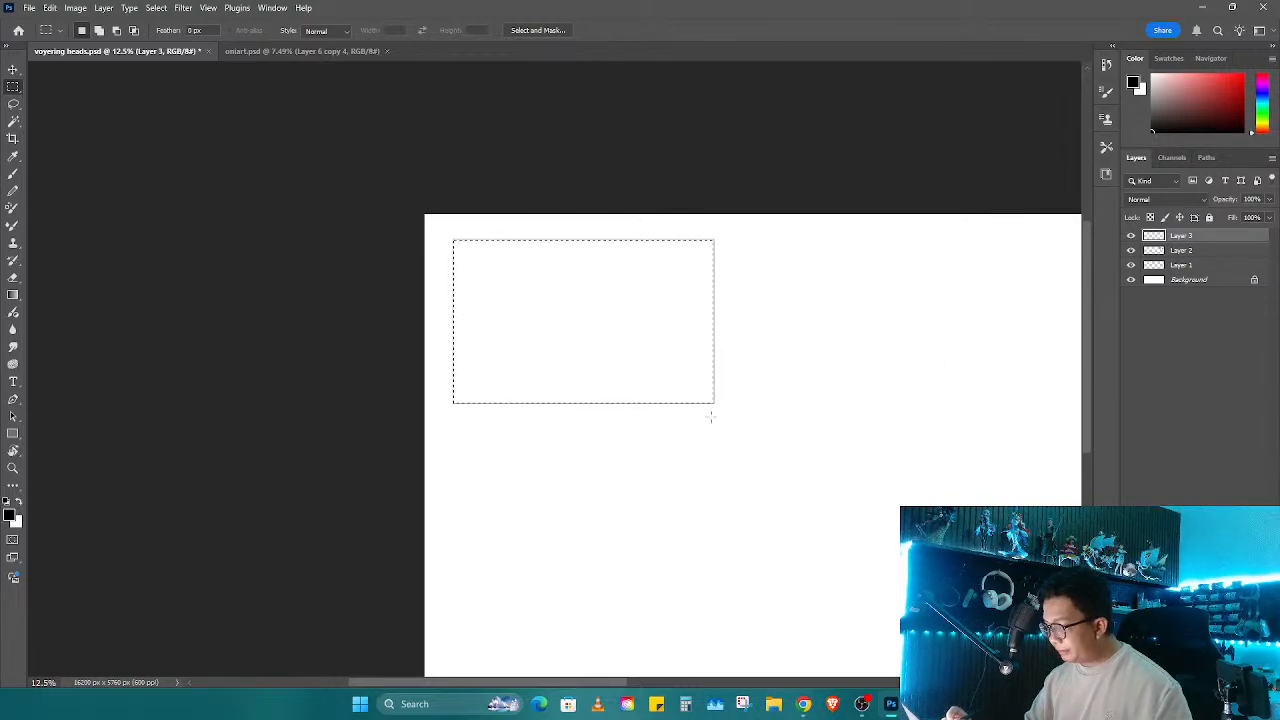
pyautogui.rightClick(716, 453)
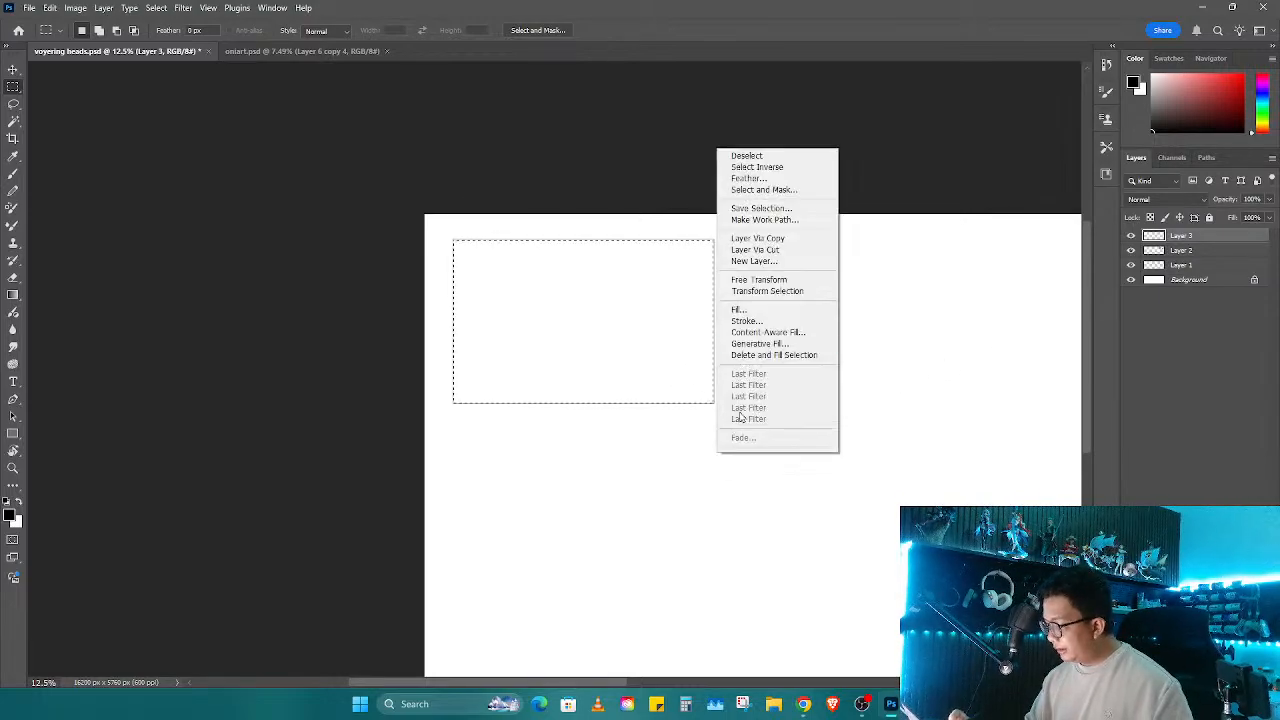
pyautogui.click(811, 331)
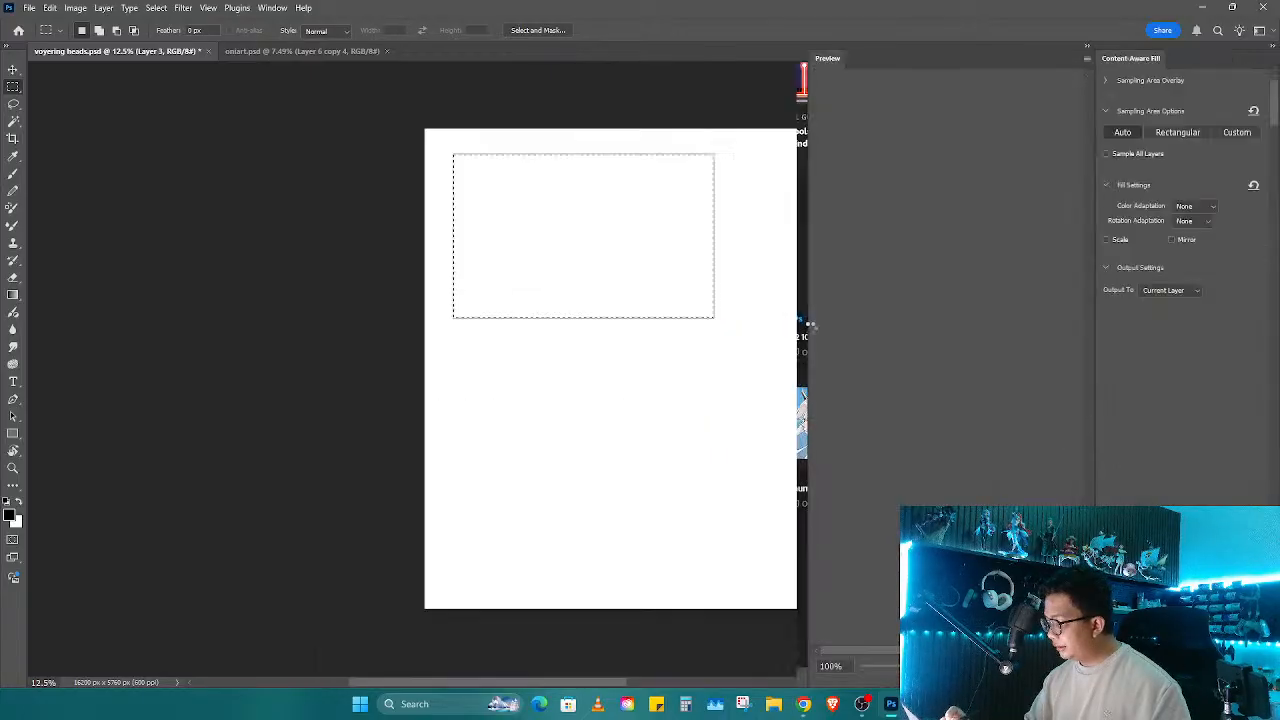
pyautogui.click(648, 264)
pyautogui.press('Escape')
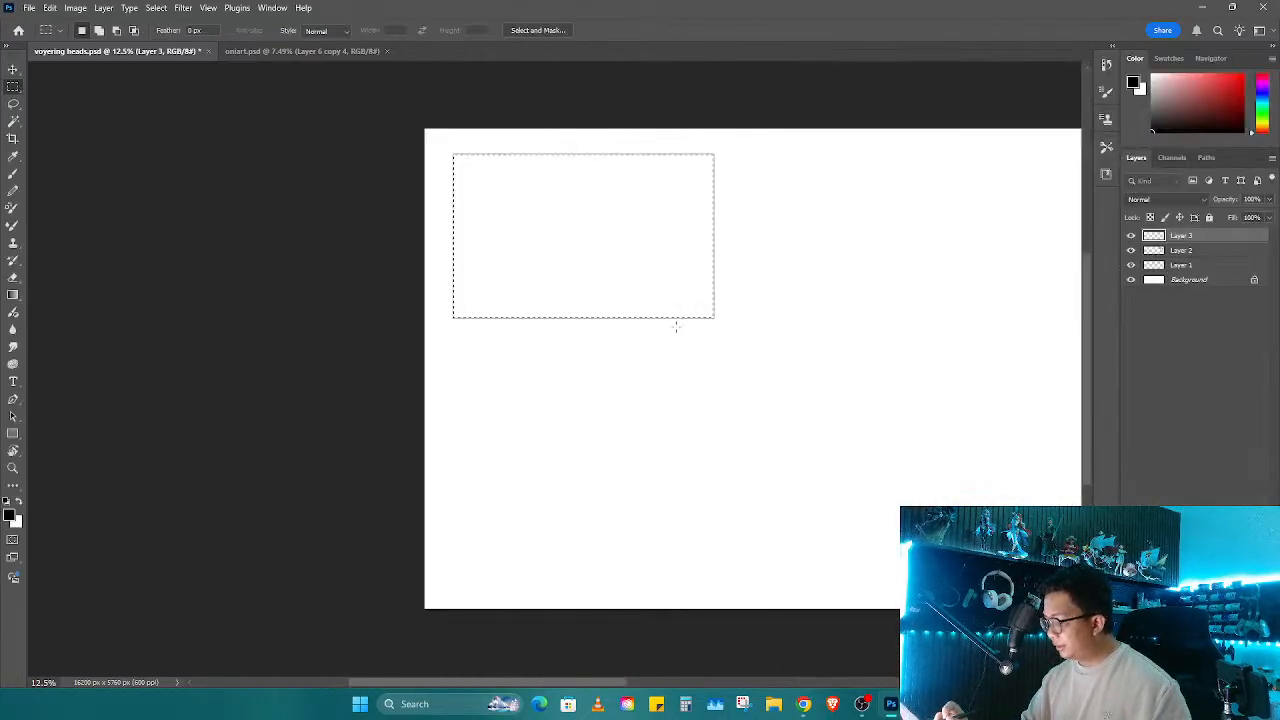
# Step: Stroke the rectangular selection on Layer 3 with a 15-pixel-wide black outline placed inside, and clear the selection
pyautogui.rightClick(674, 330)
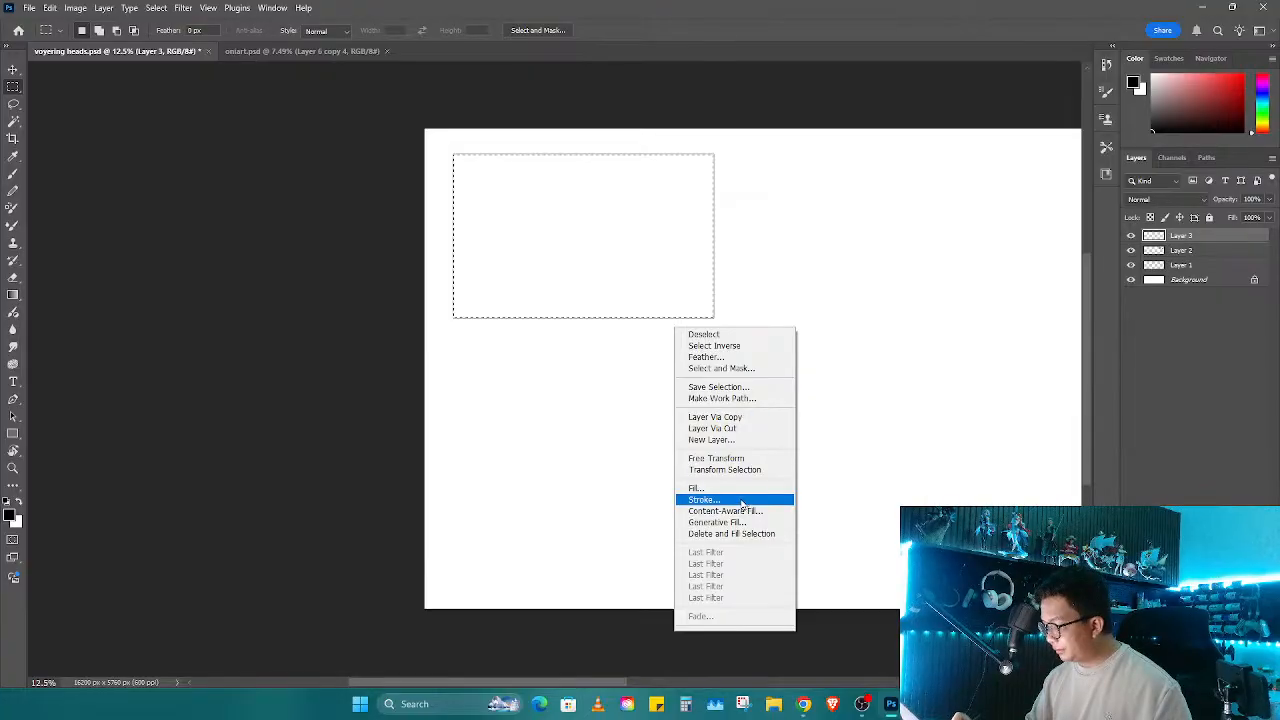
pyautogui.click(704, 499)
pyautogui.write('15')
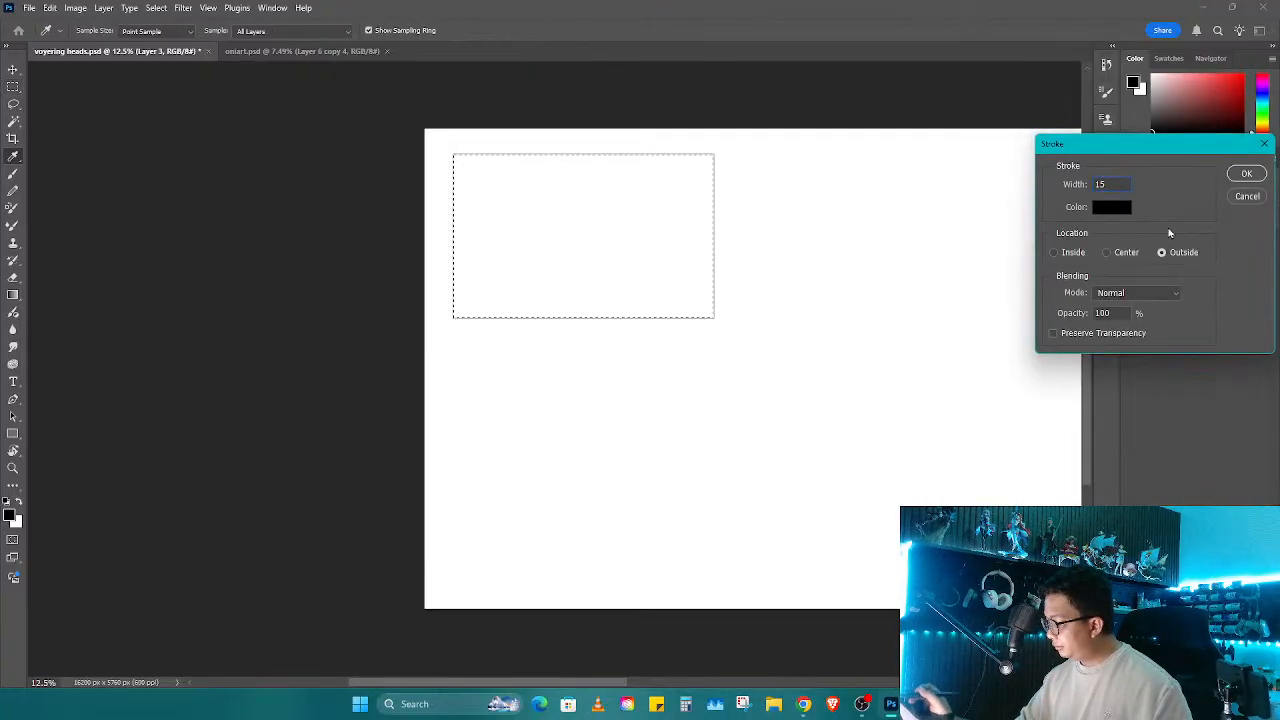
pyautogui.click(1068, 253)
pyautogui.press('Return')
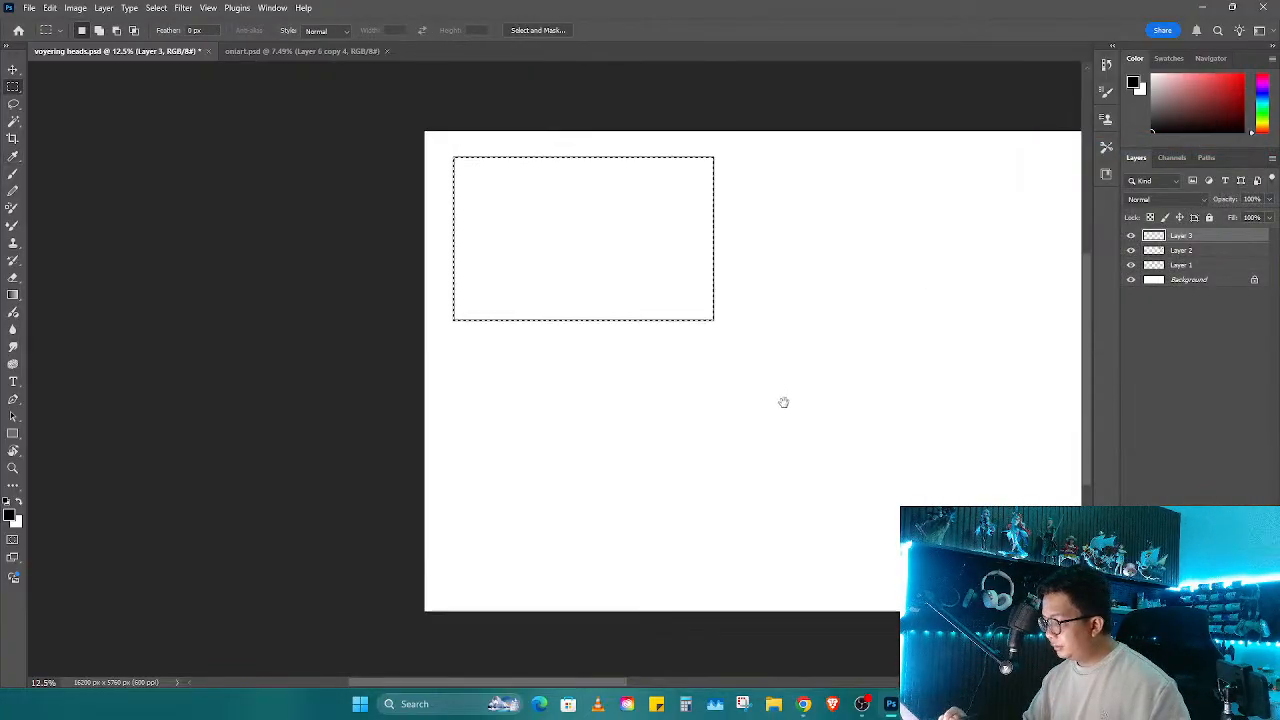
pyautogui.moveTo(783, 400); pyautogui.dragTo(823, 466)
pyautogui.hotkey('ctrl', 'd')
# Step: Add a new layer above the frame layer for the sketch and set the brush size to 33
pyautogui.scroll(3, 609, 317)
pyautogui.press('b')
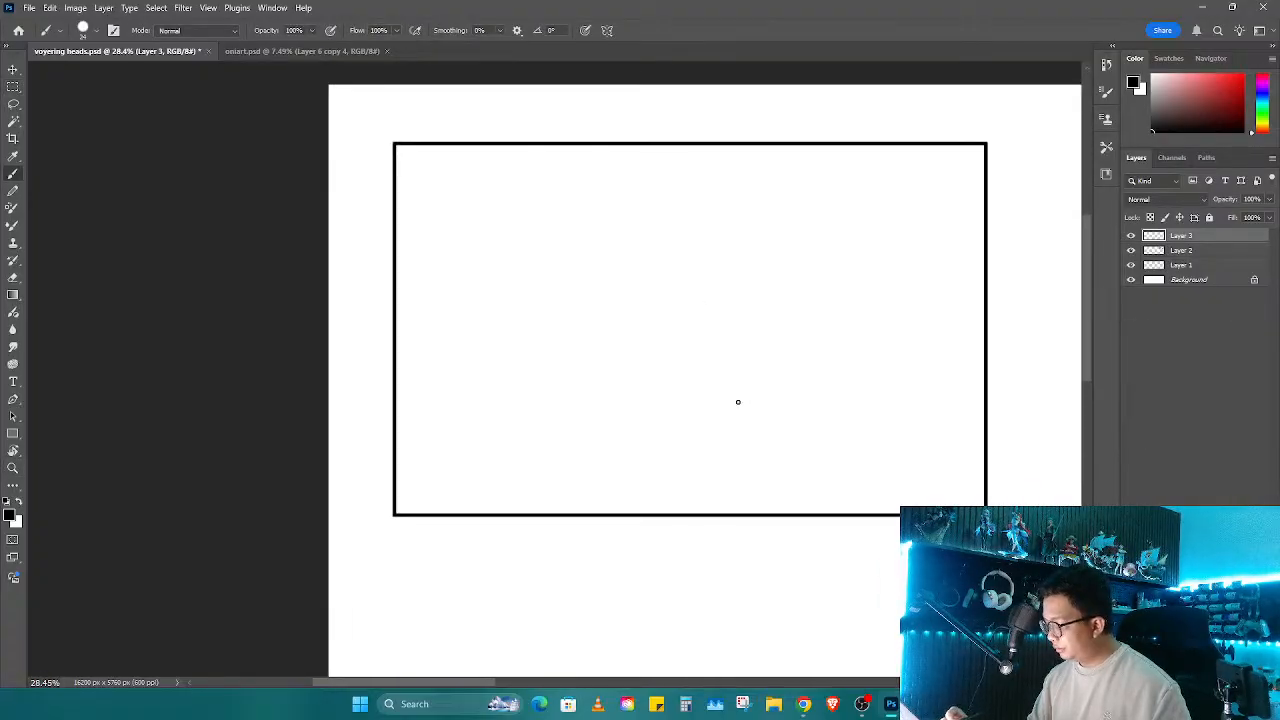
pyautogui.hotkey('ctrl', 'shift', 'n')
pyautogui.press('Return')
pyautogui.moveTo(846, 427)
pyautogui.mouseDown()
pyautogui.moveTo(803, 443)
pyautogui.moveTo(811, 460)
pyautogui.mouseUp()
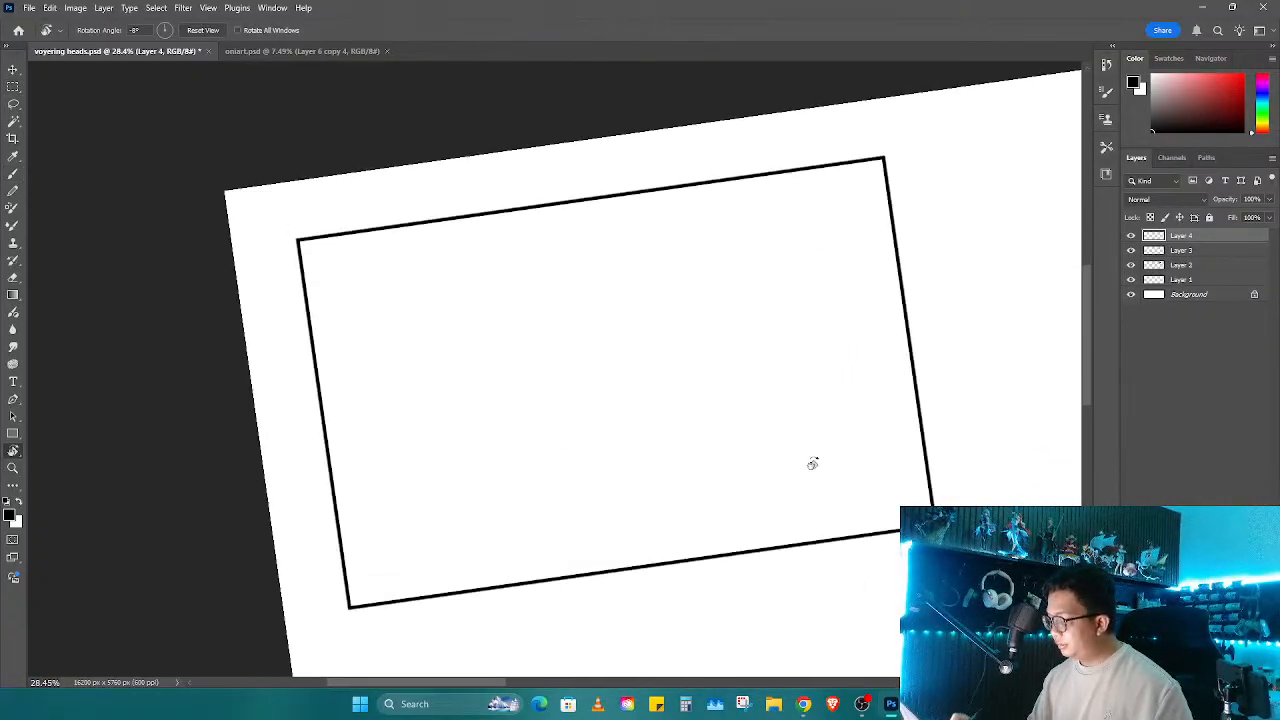
pyautogui.rightClick(720, 427)
pyautogui.write('33')
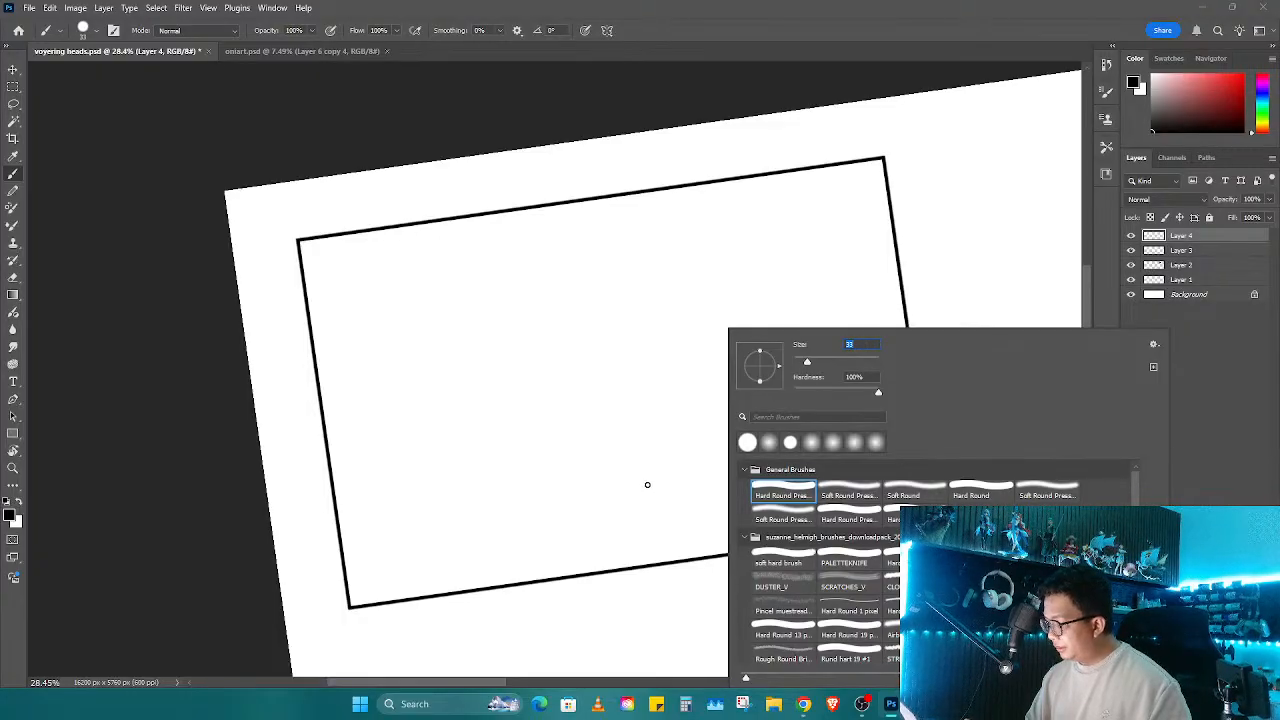
pyautogui.press('Return')
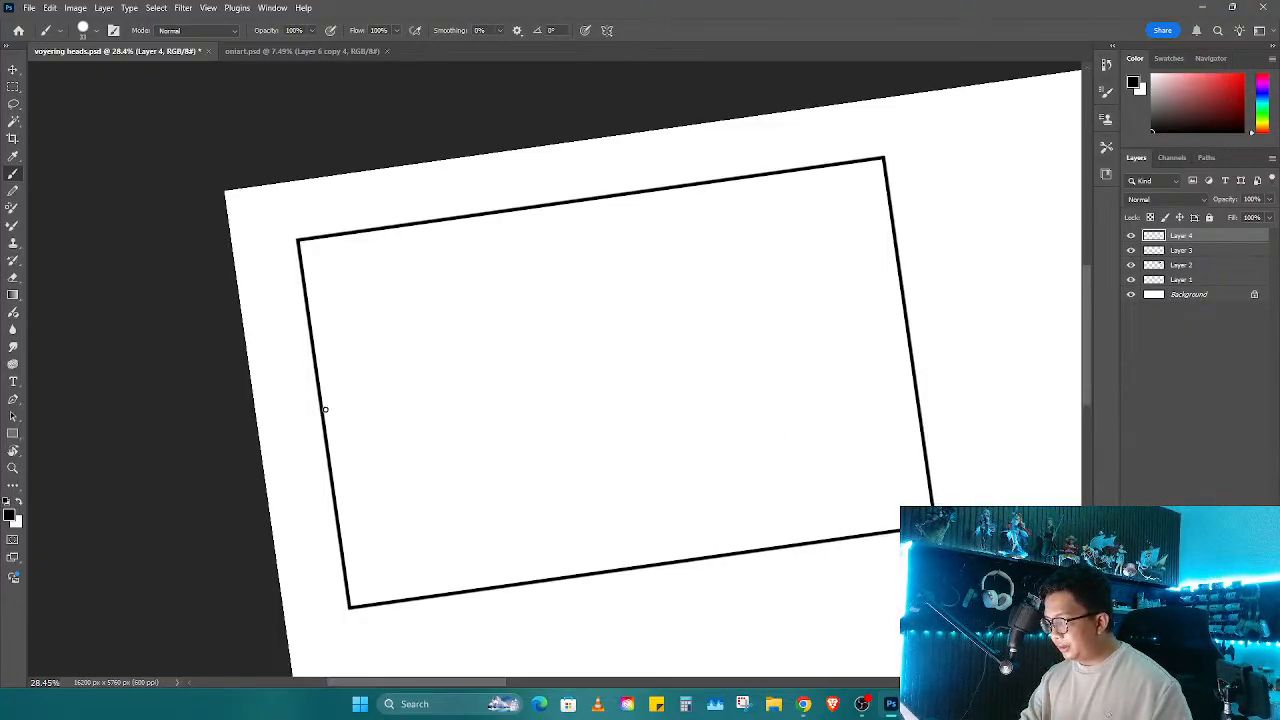
pyautogui.moveTo(323, 411)
pyautogui.mouseDown()
pyautogui.moveTo(366, 394)
pyautogui.moveTo(425, 423)
pyautogui.mouseUp()
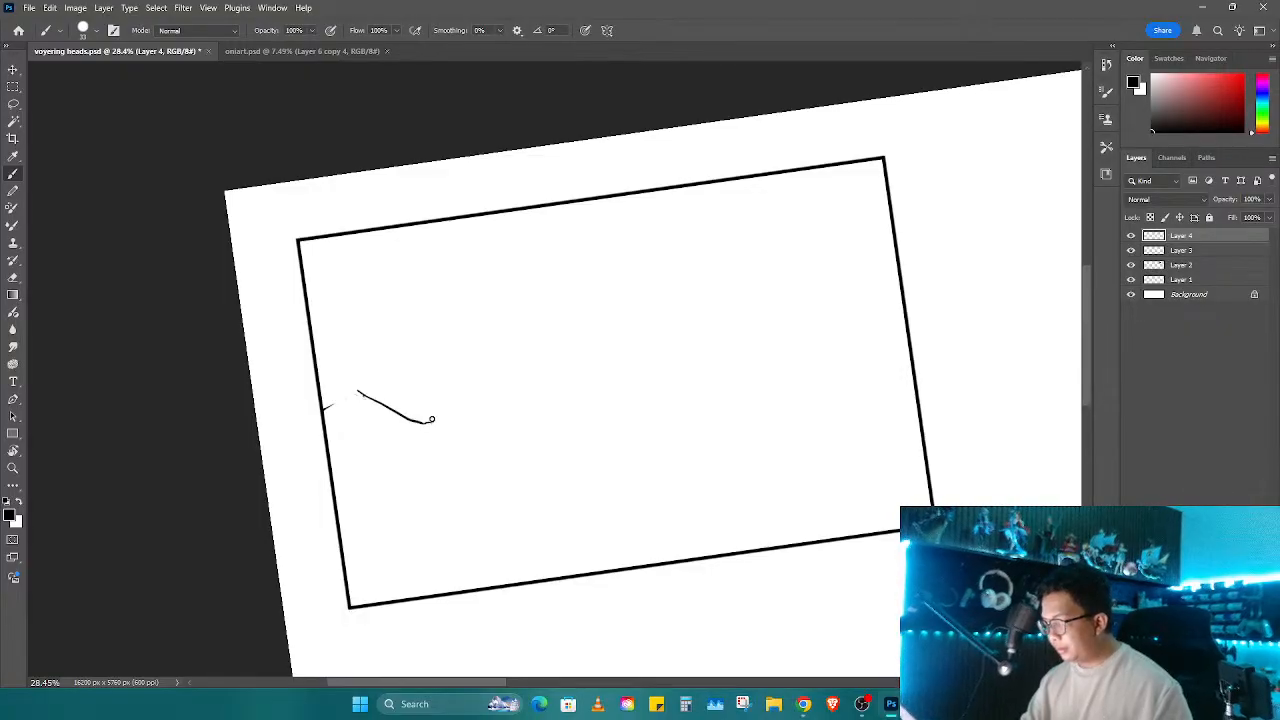
pyautogui.hotkey('ctrl', 'z')
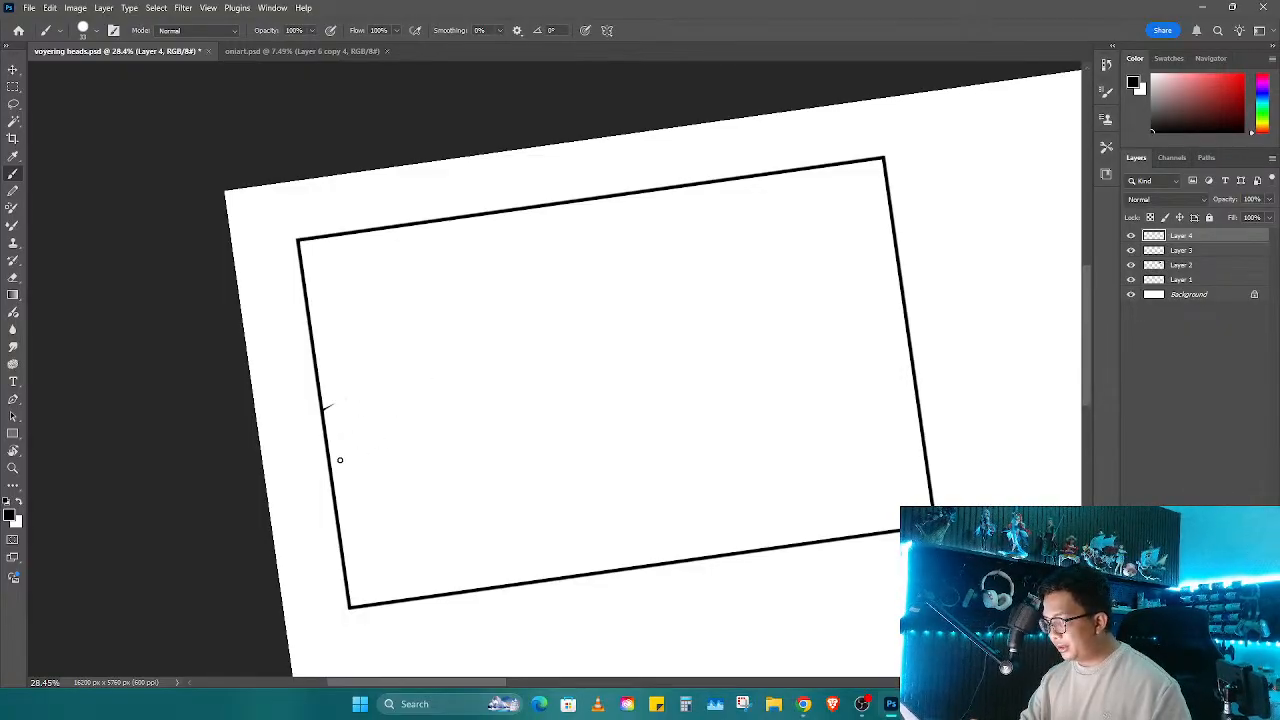
pyautogui.moveTo(340, 458)
pyautogui.mouseDown()
pyautogui.moveTo(420, 346)
pyautogui.moveTo(464, 328)
pyautogui.moveTo(520, 360)
pyautogui.moveTo(545, 355)
pyautogui.mouseUp()
pyautogui.press('e')
pyautogui.moveTo(474, 320)
pyautogui.mouseDown()
pyautogui.moveTo(539, 365)
pyautogui.moveTo(391, 423)
pyautogui.mouseUp()
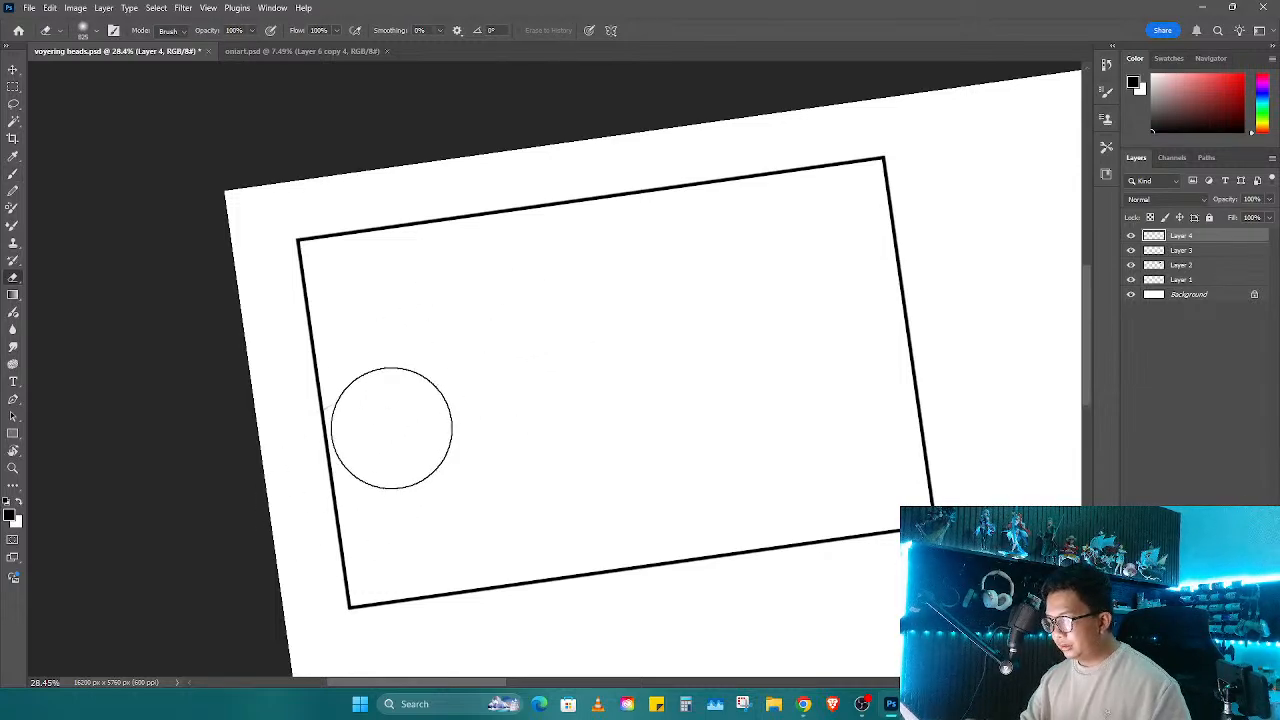
# Step: Reduce the eraser size, and sketch a broken horizontal ground line just above the frame's lower edge
pyautogui.rightClick(469, 457)
pyautogui.click(402, 465)
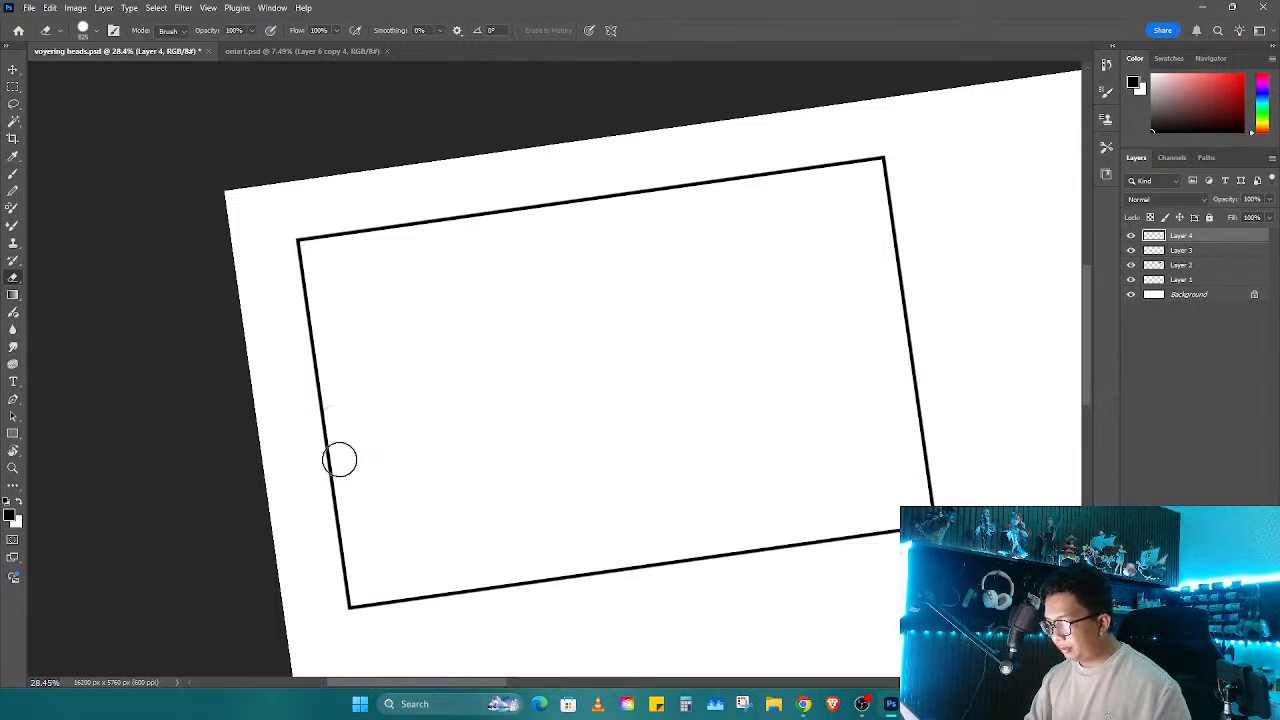
pyautogui.press('b')
pyautogui.moveTo(363, 562)
pyautogui.mouseDown()
pyautogui.moveTo(623, 529)
pyautogui.moveTo(662, 550)
pyautogui.mouseUp()
# Step: Sketch a jagged mountain ridge across the whole frame and erase the stray construction lines near its left slope
pyautogui.press('r')
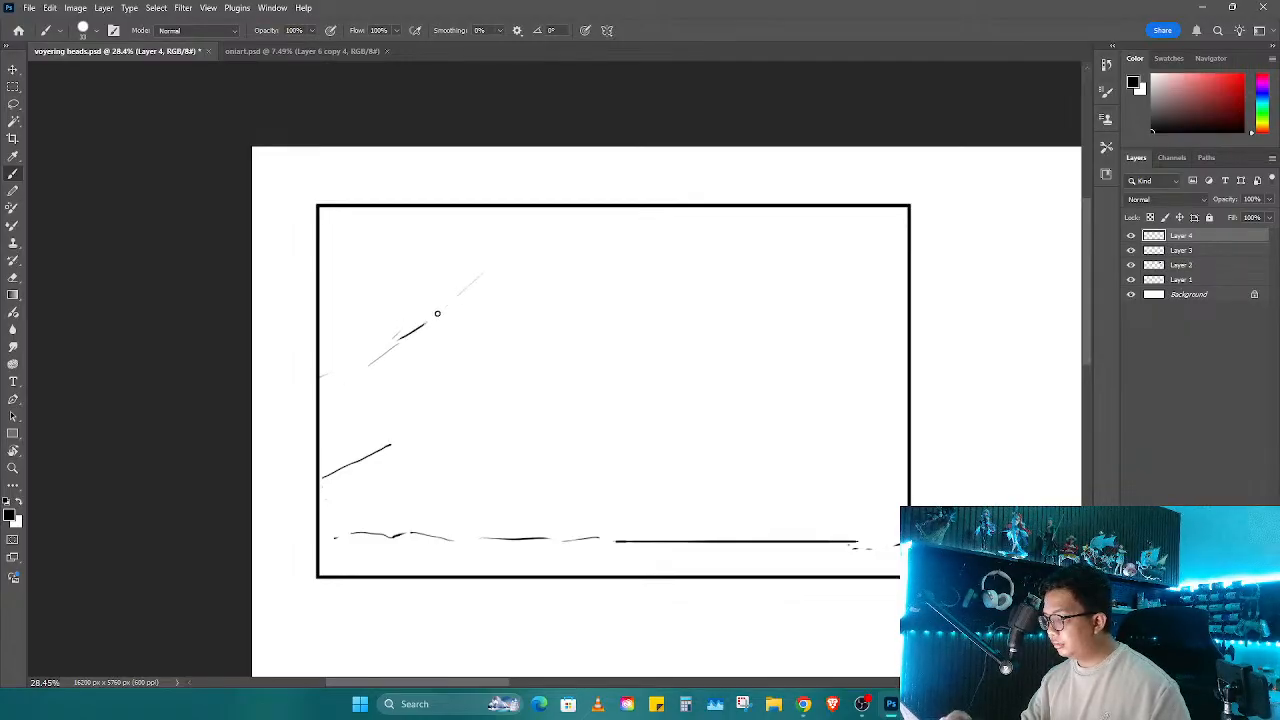
pyautogui.moveTo(362, 376)
pyautogui.mouseDown()
pyautogui.moveTo(469, 316)
pyautogui.moveTo(496, 326)
pyautogui.moveTo(571, 271)
pyautogui.moveTo(646, 322)
pyautogui.moveTo(712, 314)
pyautogui.moveTo(759, 337)
pyautogui.moveTo(810, 331)
pyautogui.moveTo(886, 400)
pyautogui.mouseUp()
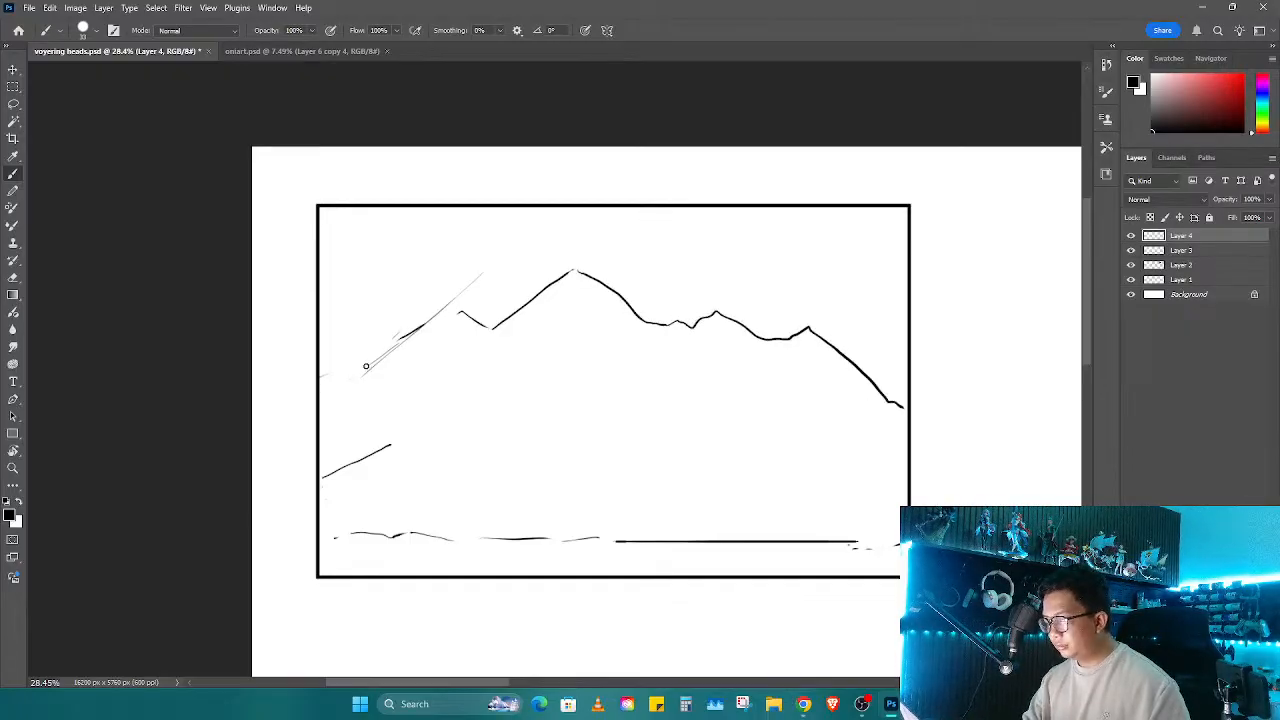
pyautogui.press('e')
pyautogui.moveTo(486, 277)
pyautogui.mouseDown()
pyautogui.moveTo(367, 347)
pyautogui.moveTo(447, 303)
pyautogui.mouseUp()
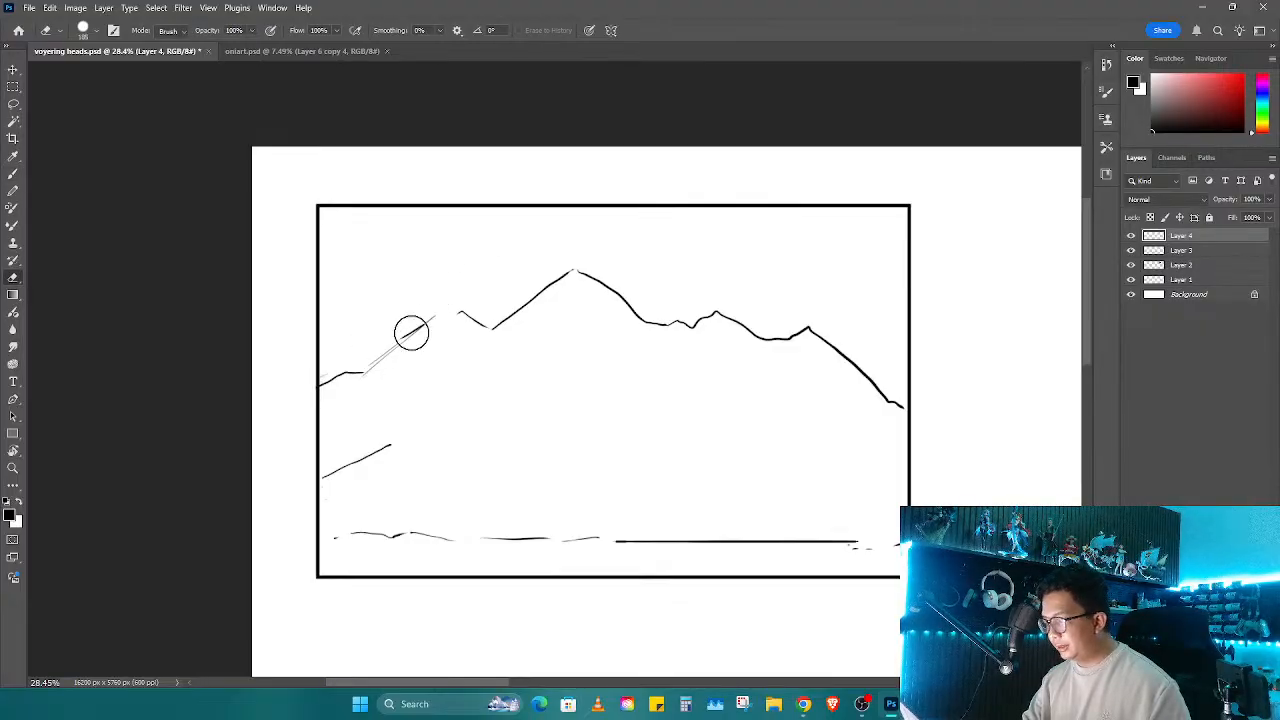
# Step: Sketch small trees along the mountain ridge and little house shapes along the ground line
pyautogui.press('b')
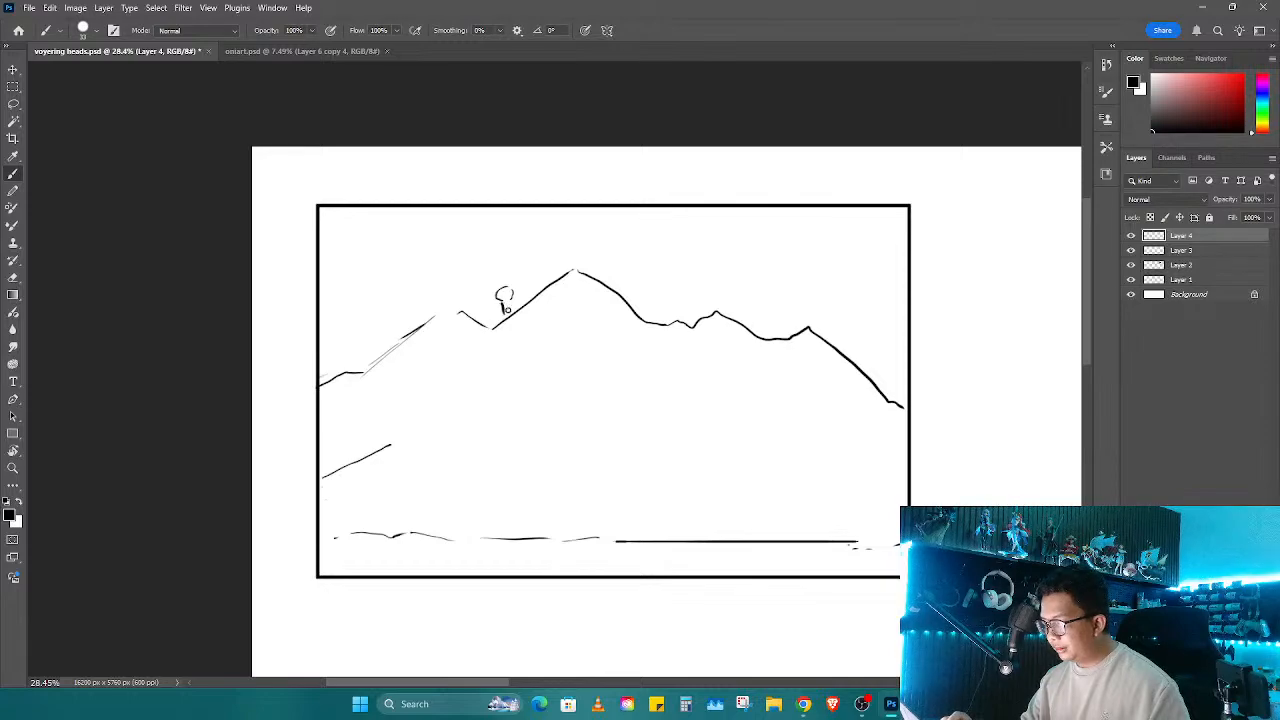
pyautogui.moveTo(502, 301); pyautogui.dragTo(505, 311)
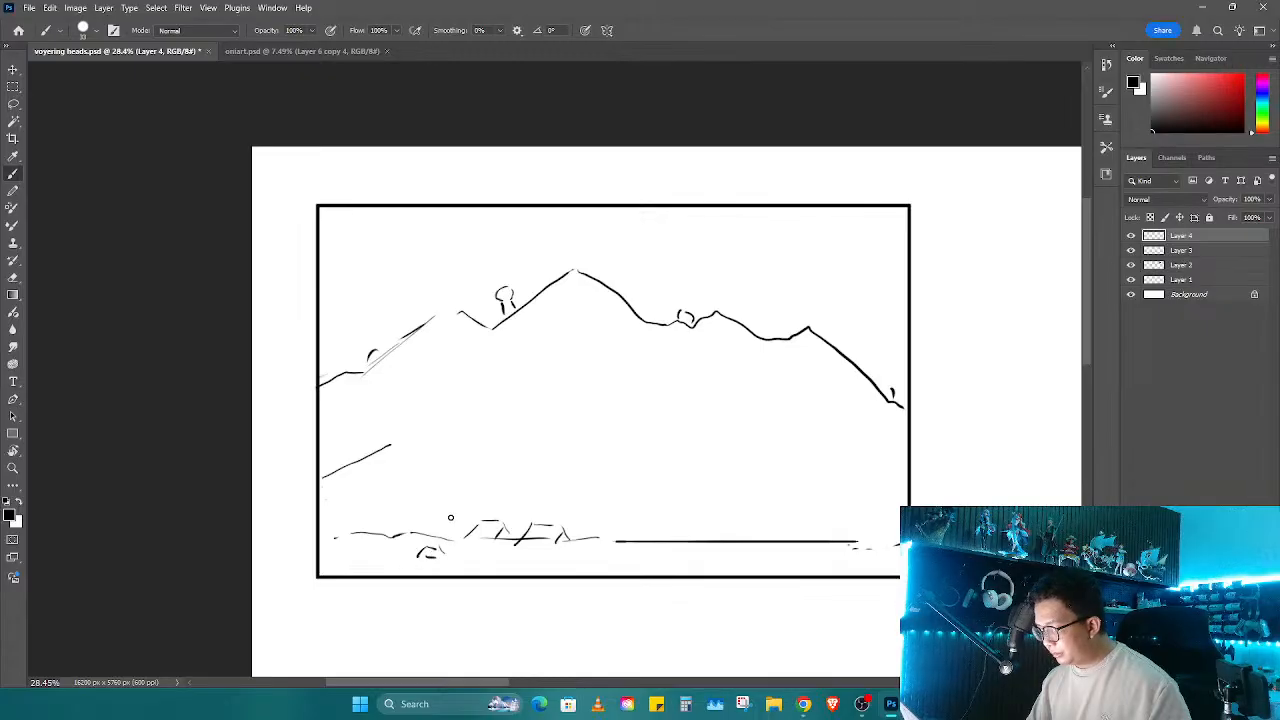
pyautogui.moveTo(399, 520); pyautogui.dragTo(437, 515)
pyautogui.hotkey('ctrl', 'z')
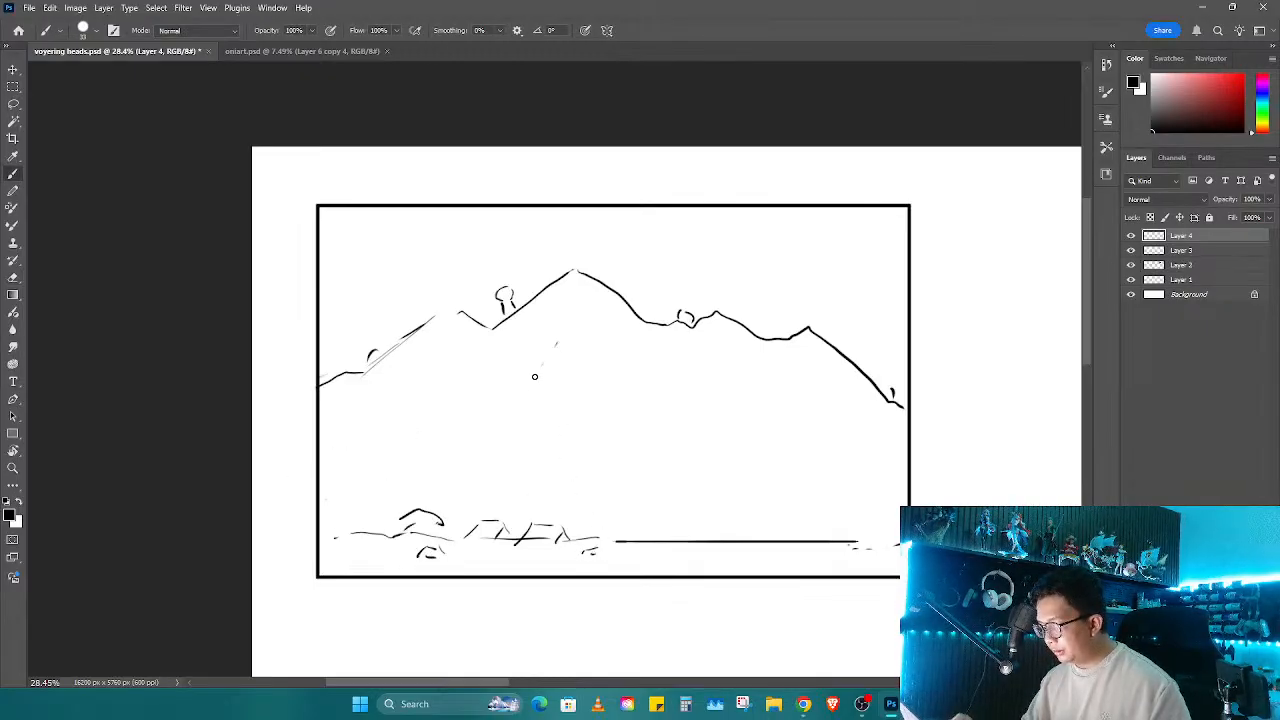
# Step: Sketch an inner ridge line descending from the main peak to the lower left of the frame and erase its excess strokes
pyautogui.moveTo(420, 472); pyautogui.dragTo(344, 521)
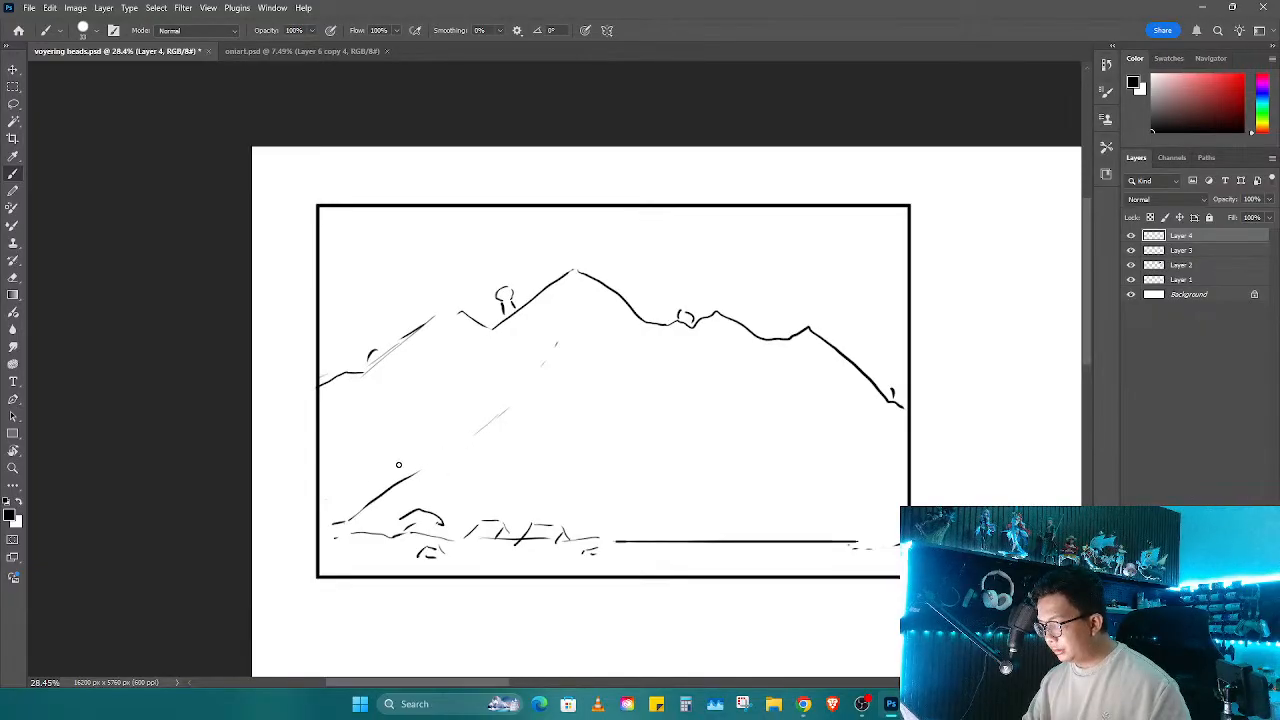
pyautogui.moveTo(570, 287)
pyautogui.mouseDown()
pyautogui.moveTo(550, 370)
pyautogui.moveTo(479, 436)
pyautogui.moveTo(444, 460)
pyautogui.moveTo(365, 455)
pyautogui.moveTo(323, 504)
pyautogui.mouseUp()
pyautogui.hotkey('ctrl', 'z')
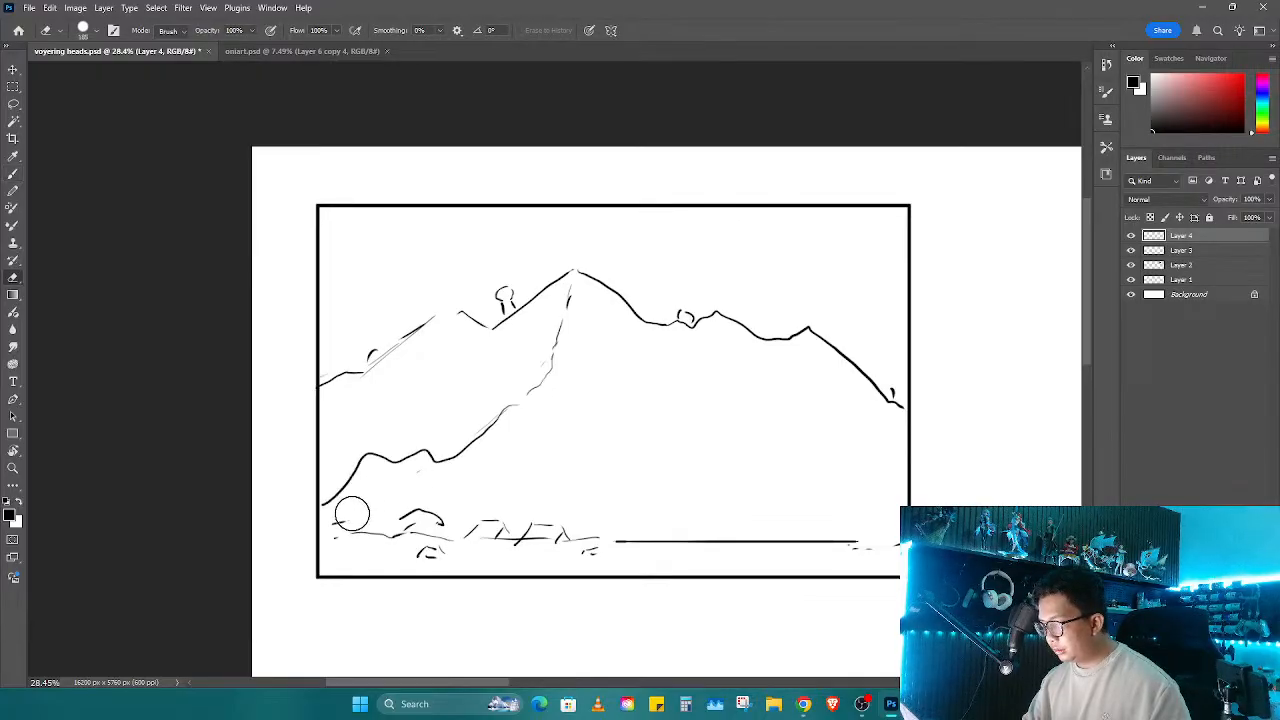
pyautogui.press('e')
pyautogui.moveTo(343, 471)
pyautogui.mouseDown()
pyautogui.moveTo(414, 464)
pyautogui.moveTo(372, 486)
pyautogui.mouseUp()
# Step: Draw a nearer ridge rising from mid-frame to the right edge and erase the far mountain's slope behind it
pyautogui.press('b')
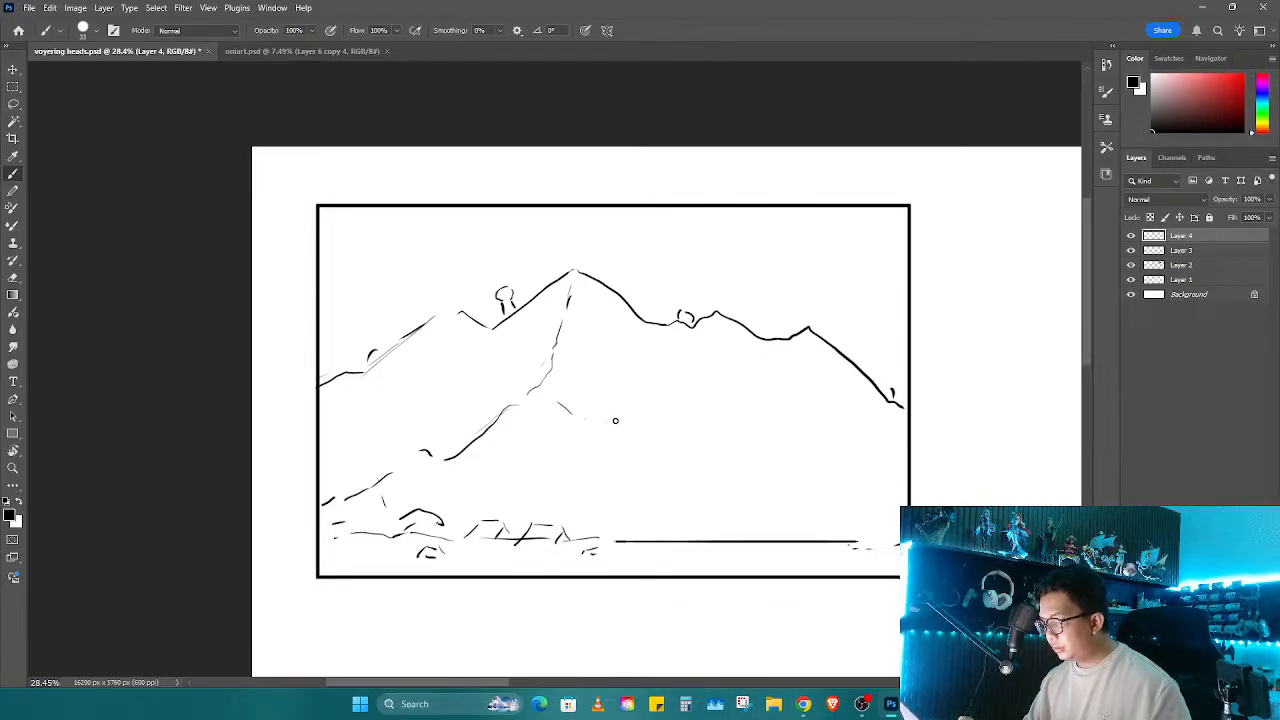
pyautogui.moveTo(615, 420)
pyautogui.mouseDown()
pyautogui.moveTo(733, 376)
pyautogui.moveTo(799, 374)
pyautogui.moveTo(904, 327)
pyautogui.mouseUp()
pyautogui.press('e')
pyautogui.moveTo(857, 363); pyautogui.dragTo(904, 420)
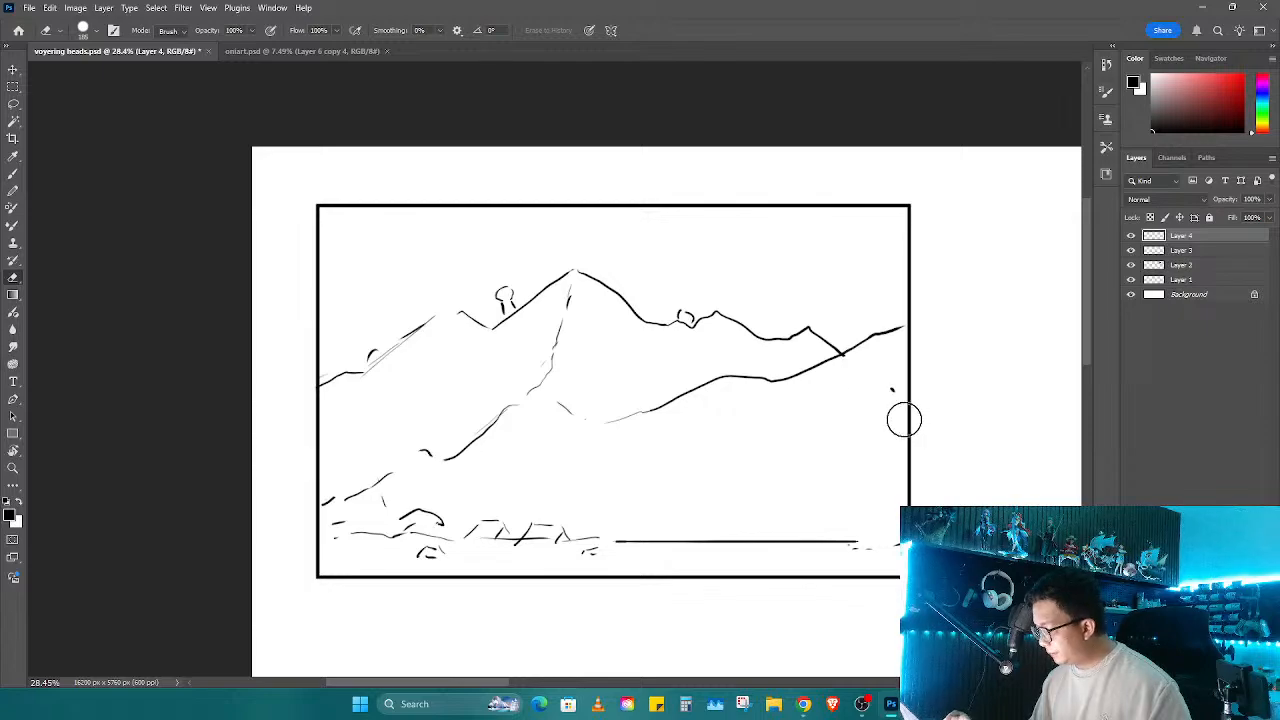
# Step: Draw the nearer ridge across the left half of the frame and erase the leftover slope lines around it
pyautogui.press('b')
pyautogui.moveTo(612, 416)
pyautogui.mouseDown()
pyautogui.moveTo(535, 382)
pyautogui.moveTo(452, 378)
pyautogui.moveTo(372, 329)
pyautogui.moveTo(320, 344)
pyautogui.moveTo(532, 412)
pyautogui.moveTo(474, 440)
pyautogui.mouseUp()
pyautogui.press('e')
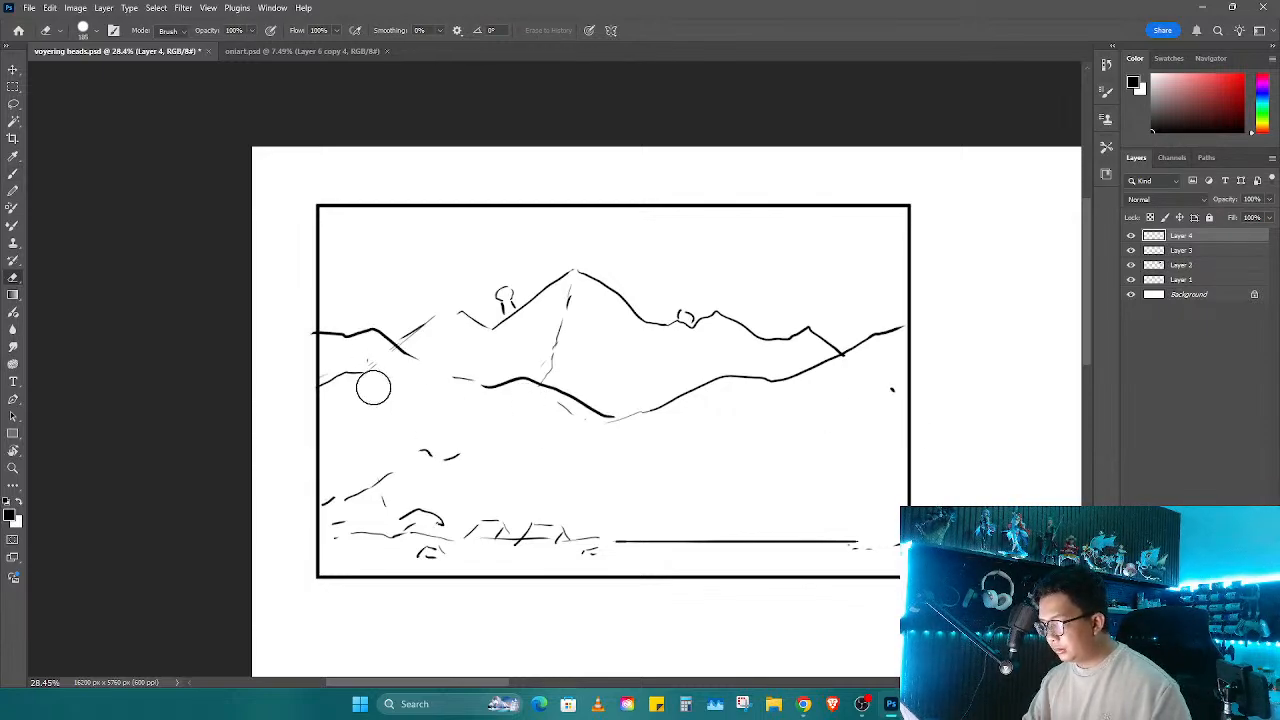
pyautogui.moveTo(373, 387); pyautogui.dragTo(345, 377)
# Step: Reduce the eraser size to 97 and return the rotated canvas view to level
pyautogui.press('b')
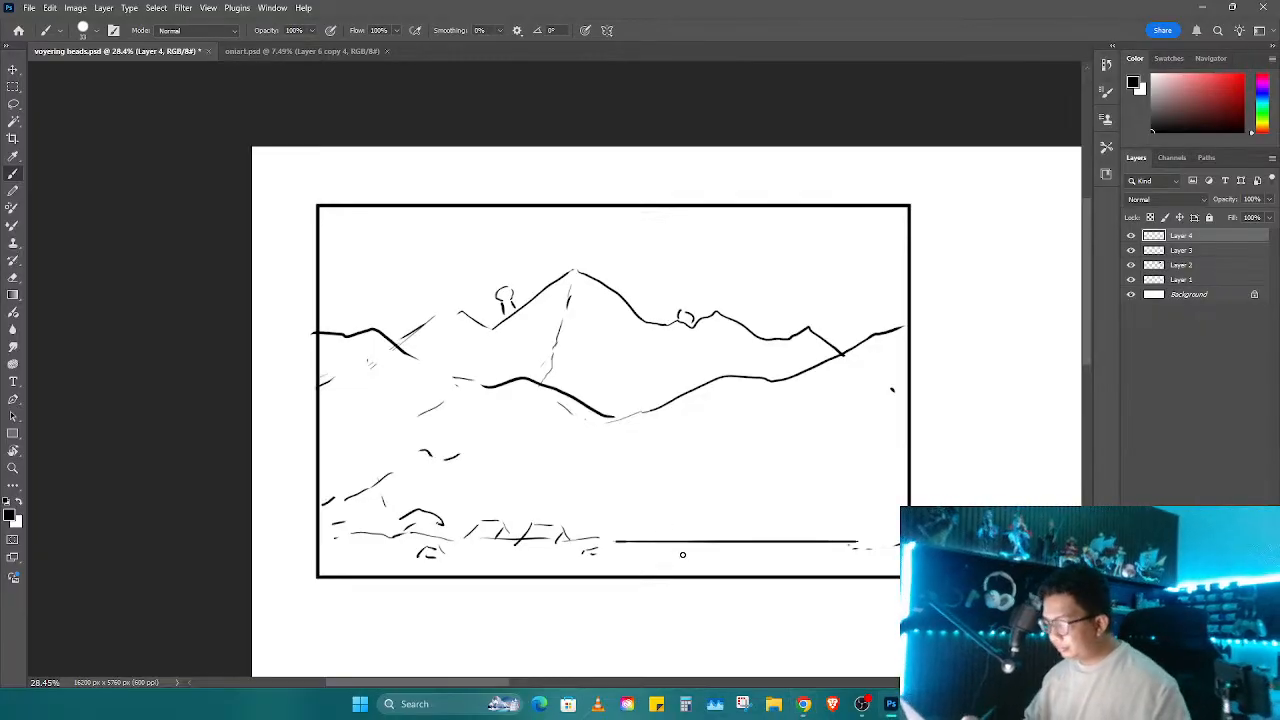
pyautogui.press('r')
pyautogui.moveTo(695, 489); pyautogui.dragTo(706, 423)
pyautogui.press('e')
pyautogui.keyDown('alt'); pyautogui.rightClick(315, 438); pyautogui.keyUp('alt')
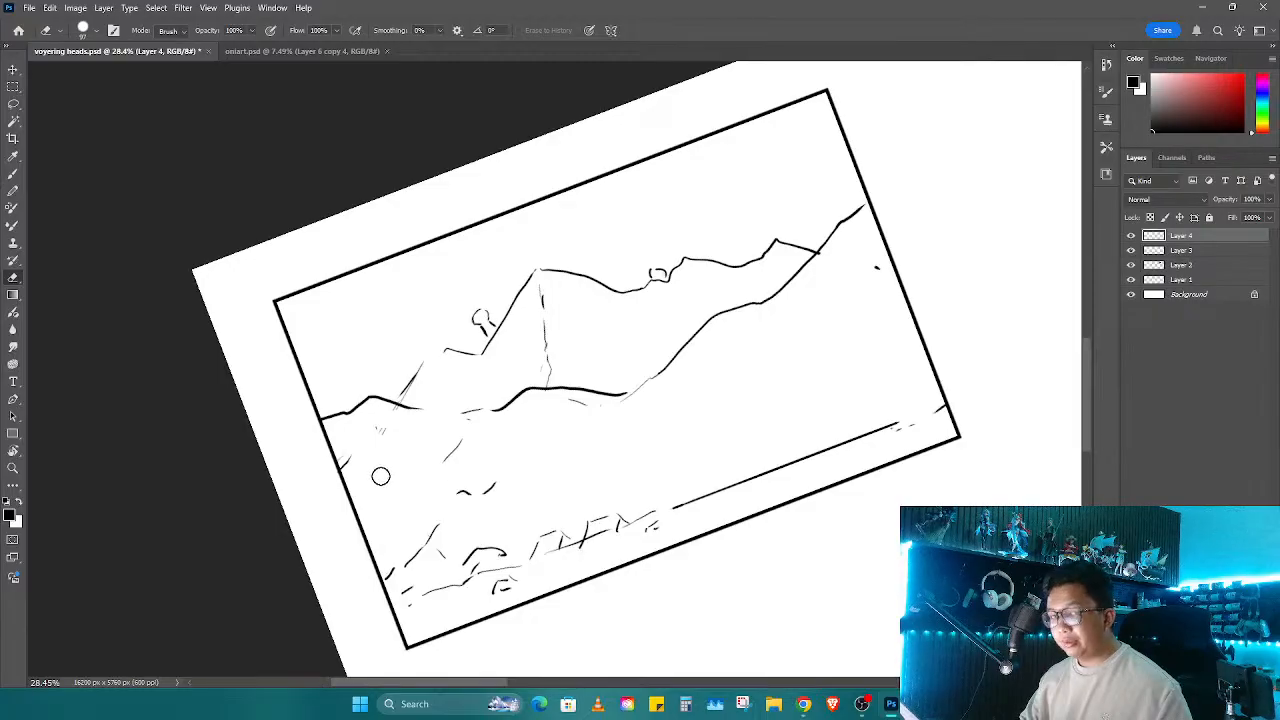
pyautogui.press('r')
pyautogui.moveTo(760, 393)
pyautogui.mouseDown()
pyautogui.moveTo(734, 463)
pyautogui.moveTo(649, 431)
pyautogui.mouseUp()
pyautogui.press('e')
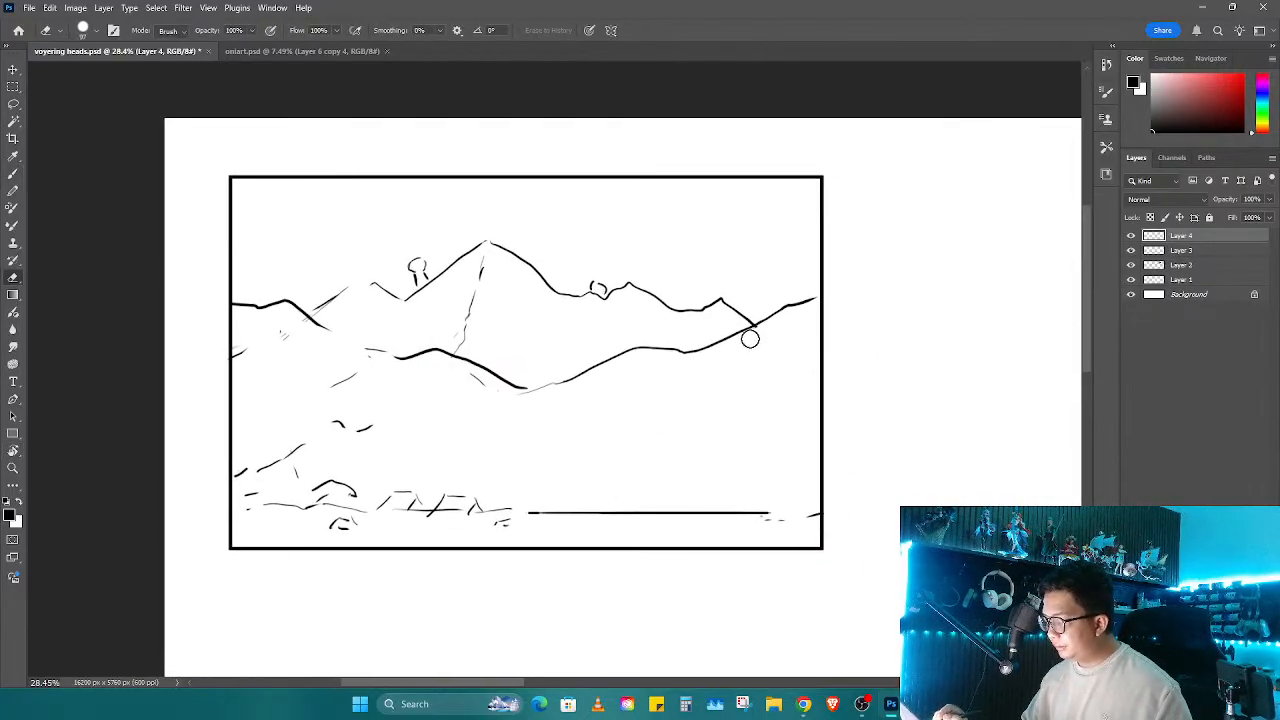
# Step: Make Layer 3 active and draw a rectangular marquee selection for a second thumbnail frame below the first one
pyautogui.press('space')
pyautogui.moveTo(748, 334)
pyautogui.mouseDown()
pyautogui.moveTo(660, 371)
pyautogui.moveTo(737, 366)
pyautogui.moveTo(657, 363)
pyautogui.moveTo(829, 386)
pyautogui.moveTo(663, 417)
pyautogui.mouseUp()
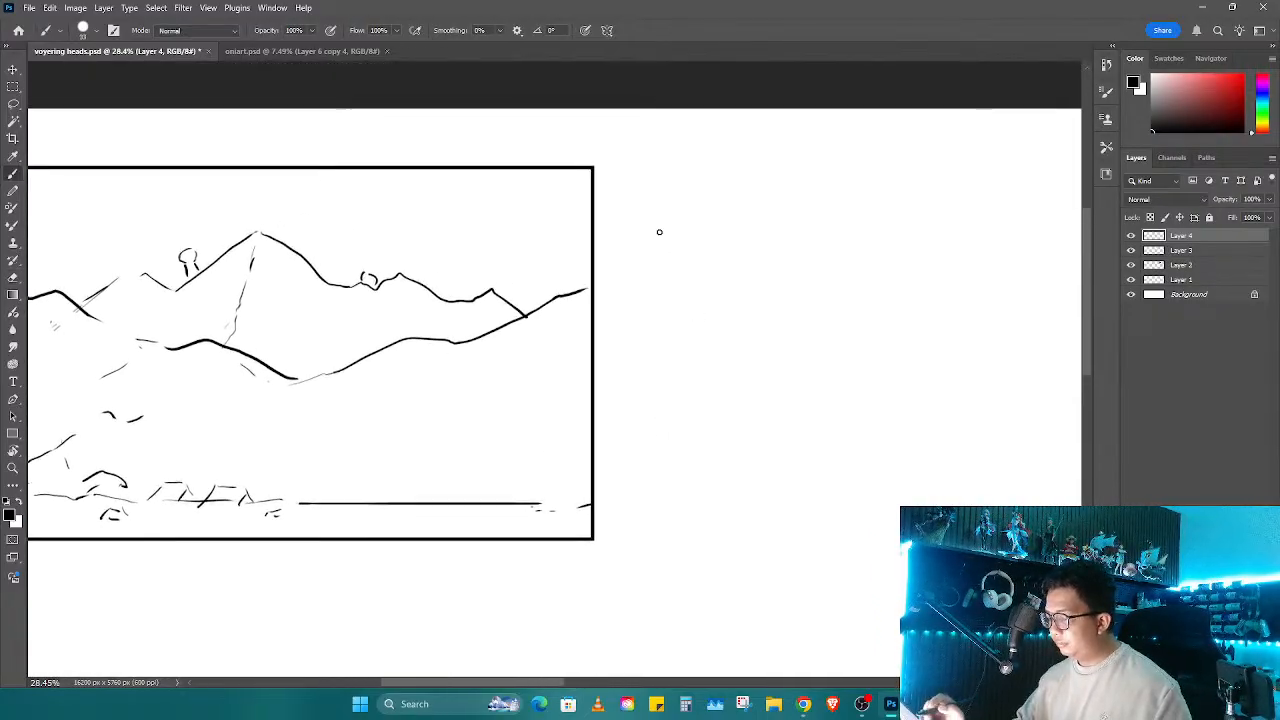
pyautogui.moveTo(654, 326)
pyautogui.mouseDown()
pyautogui.moveTo(857, 400)
pyautogui.moveTo(849, 329)
pyautogui.moveTo(806, 360)
pyautogui.moveTo(828, 357)
pyautogui.moveTo(866, 414)
pyautogui.moveTo(757, 409)
pyautogui.moveTo(714, 371)
pyautogui.moveTo(699, 427)
pyautogui.moveTo(709, 474)
pyautogui.moveTo(774, 400)
pyautogui.moveTo(803, 408)
pyautogui.moveTo(737, 334)
pyautogui.mouseUp()
pyautogui.press('z')
pyautogui.click(1179, 252)
pyautogui.press('m')
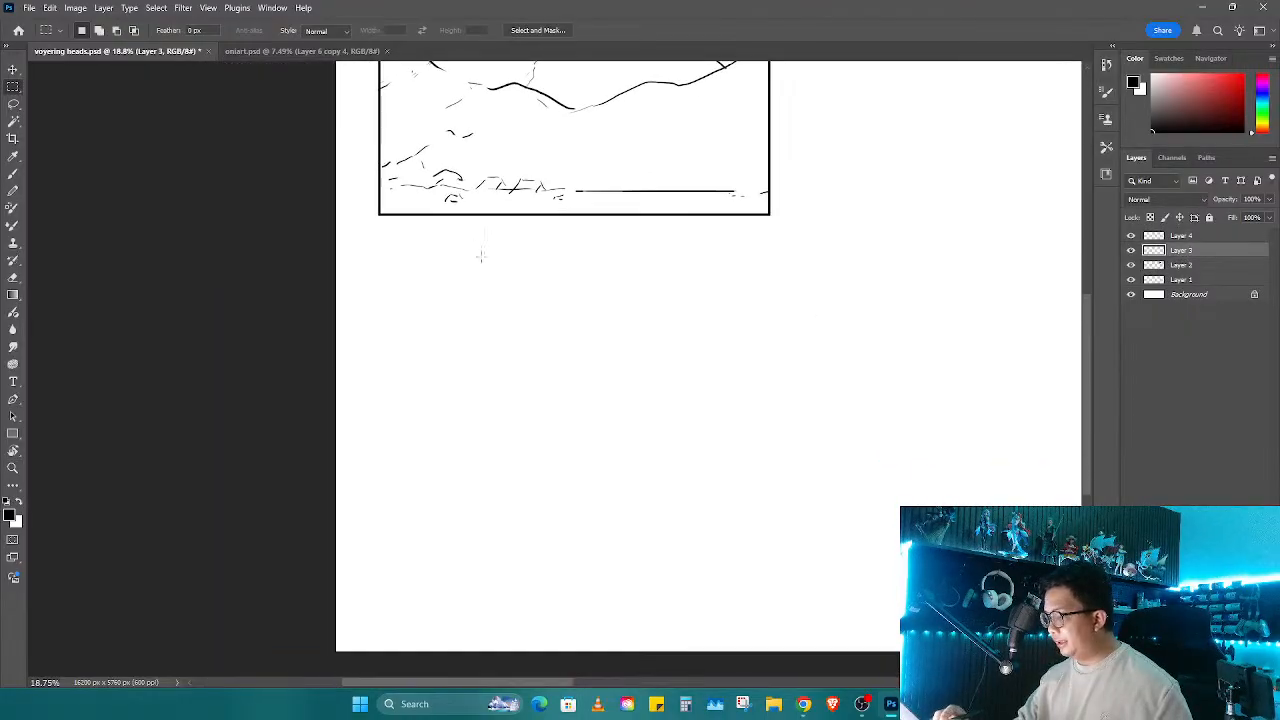
pyautogui.moveTo(463, 231); pyautogui.dragTo(830, 478)
# Step: Stroke the outline of the second rectangular selection using the current stroke settings
pyautogui.rightClick(718, 438)
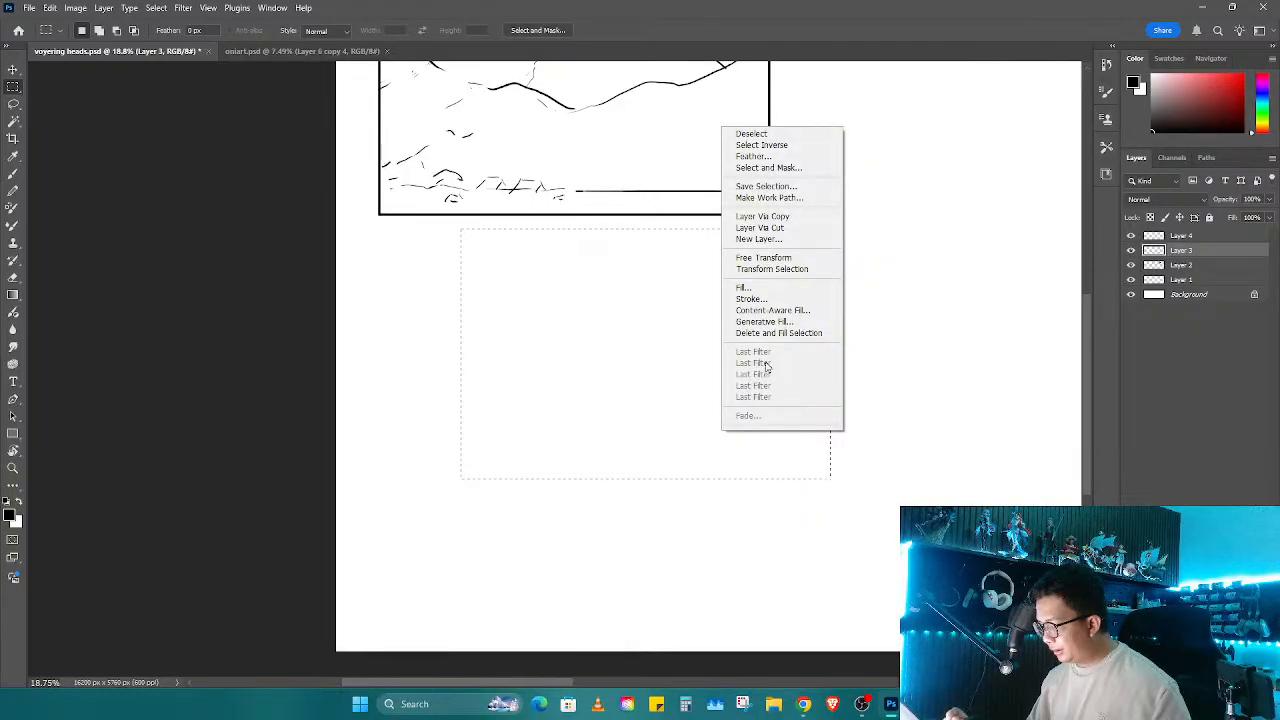
pyautogui.click(796, 302)
pyautogui.press('Return')
# Step: Sketch a flat-topped cliff ledge at the second frame's lower right and a ground line running to it from the left edge
pyautogui.press('z')
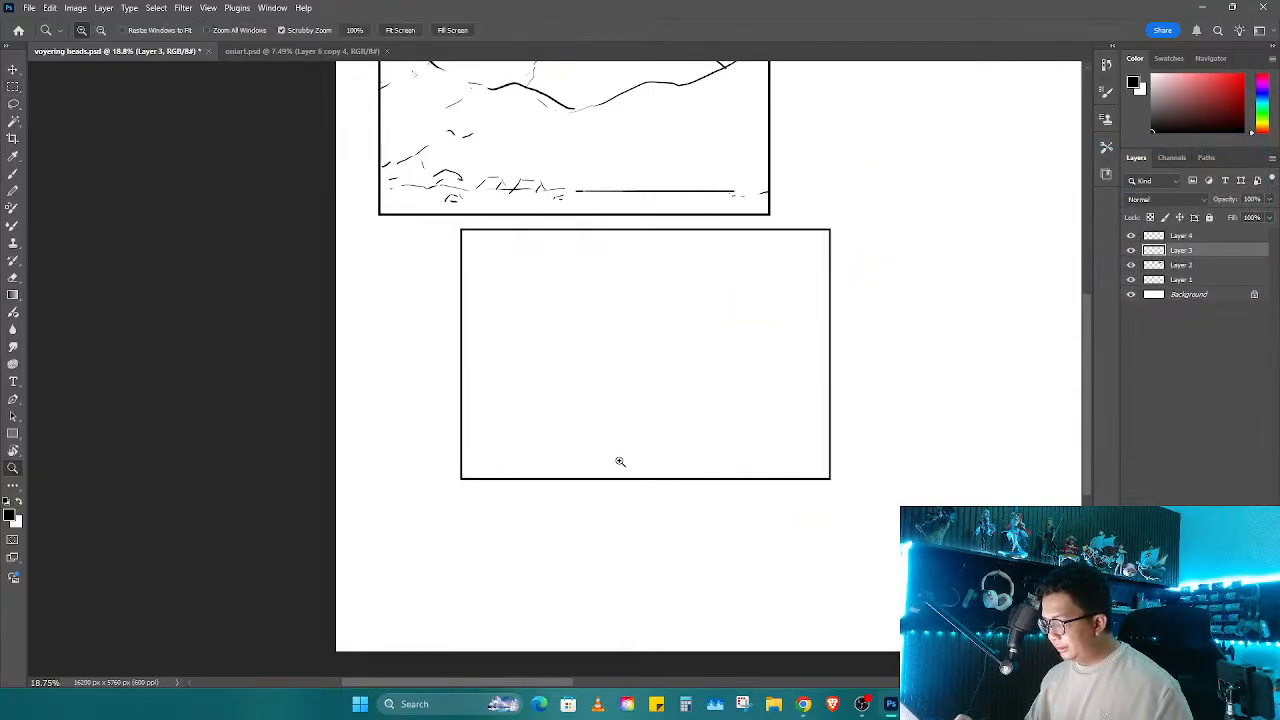
pyautogui.moveTo(620, 460); pyautogui.dragTo(632, 458)
pyautogui.press('b')
pyautogui.moveTo(959, 421)
pyautogui.mouseDown()
pyautogui.moveTo(729, 425)
pyautogui.moveTo(824, 456)
pyautogui.mouseUp()
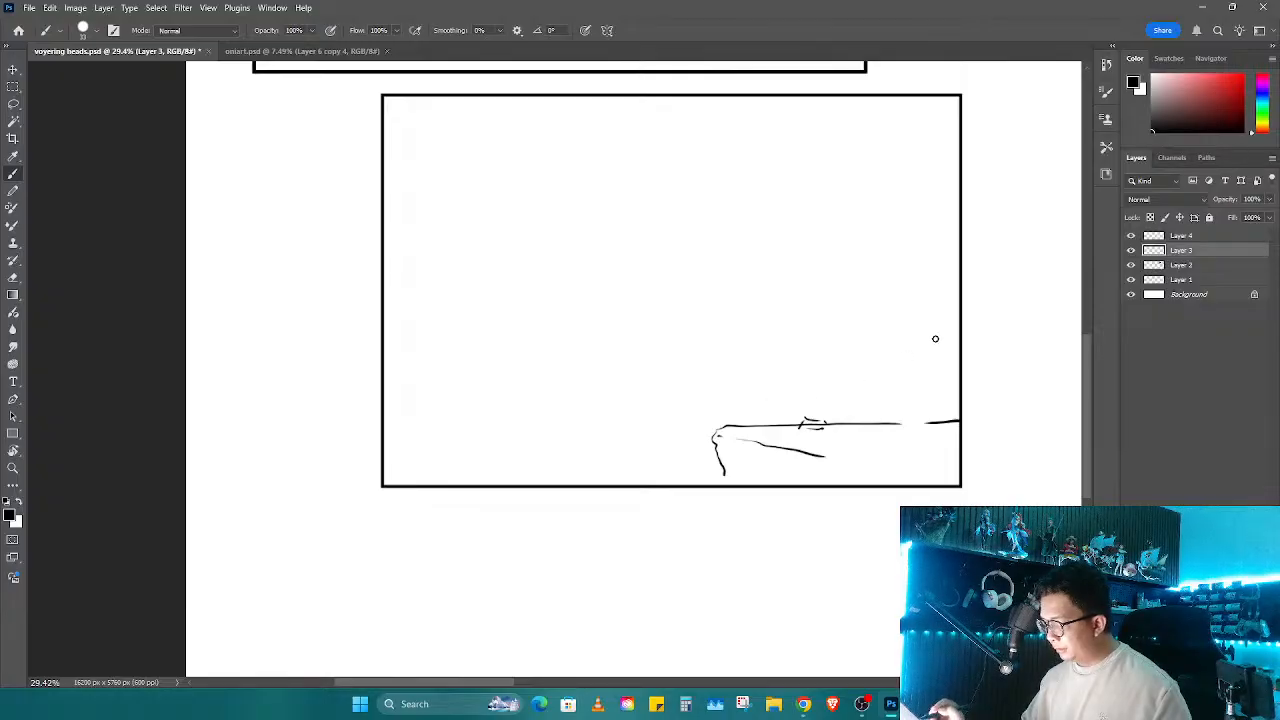
pyautogui.moveTo(383, 458); pyautogui.dragTo(718, 463)
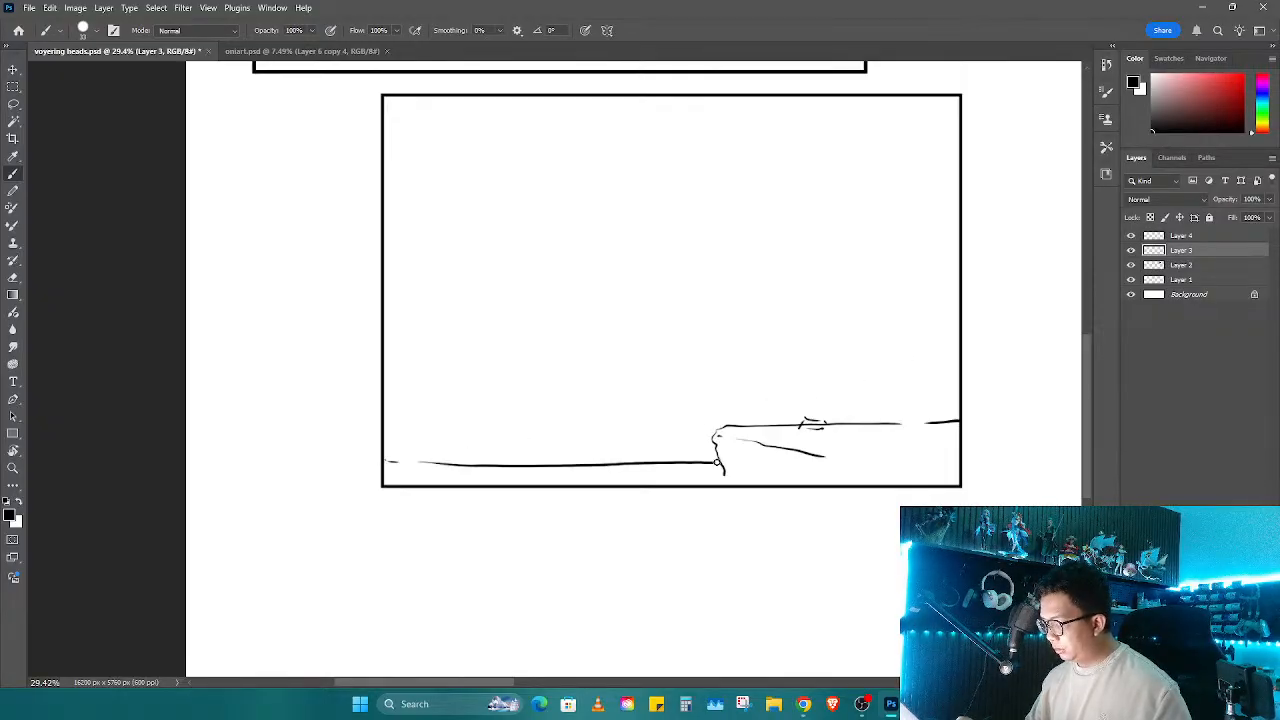
# Step: Sketch the first short strokes of a hill at the second frame's left edge and erase the unwanted marks
pyautogui.moveTo(383, 337); pyautogui.dragTo(418, 325)
pyautogui.moveTo(437, 317)
pyautogui.mouseDown()
pyautogui.moveTo(518, 392)
pyautogui.moveTo(582, 403)
pyautogui.moveTo(646, 437)
pyautogui.moveTo(420, 349)
pyautogui.mouseUp()
pyautogui.press('e')
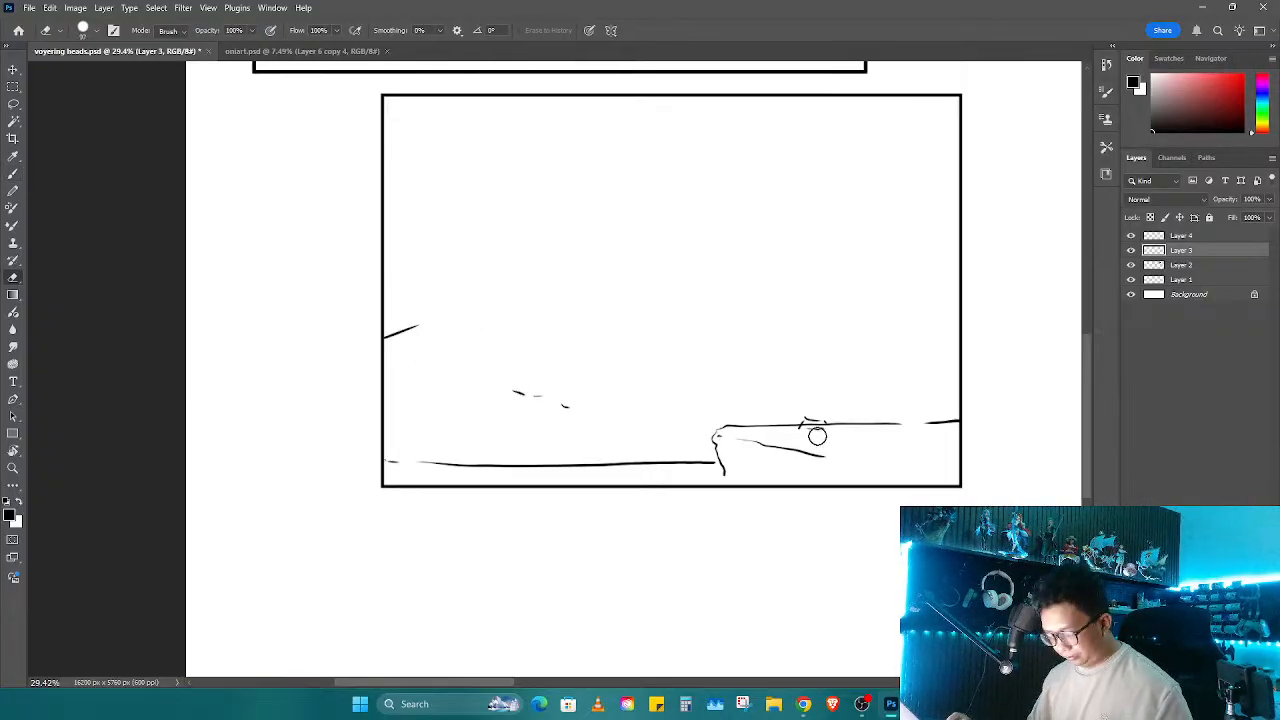
# Step: Lasso the cliff ledge and move it toward the second frame's right edge, and clear the selection
pyautogui.press('l')
pyautogui.moveTo(812, 410)
pyautogui.mouseDown()
pyautogui.moveTo(733, 414)
pyautogui.moveTo(735, 482)
pyautogui.moveTo(930, 459)
pyautogui.moveTo(815, 407)
pyautogui.mouseUp()
pyautogui.hotkey('ctrl', 't')
pyautogui.moveTo(762, 463); pyautogui.dragTo(820, 452)
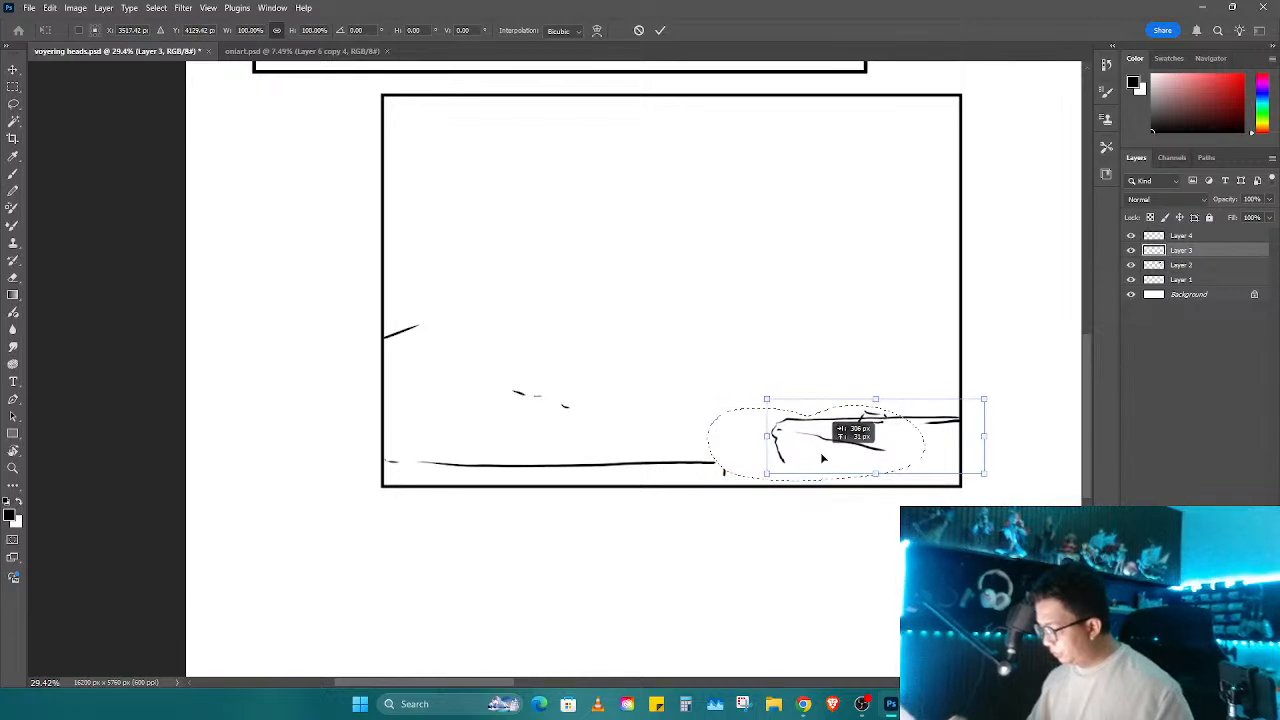
pyautogui.press('Return')
pyautogui.hotkey('ctrl', 'd')
# Step: Extend the ground line to the relocated cliff and draw the hill's slope from its left peak down to the ground
pyautogui.press('e')
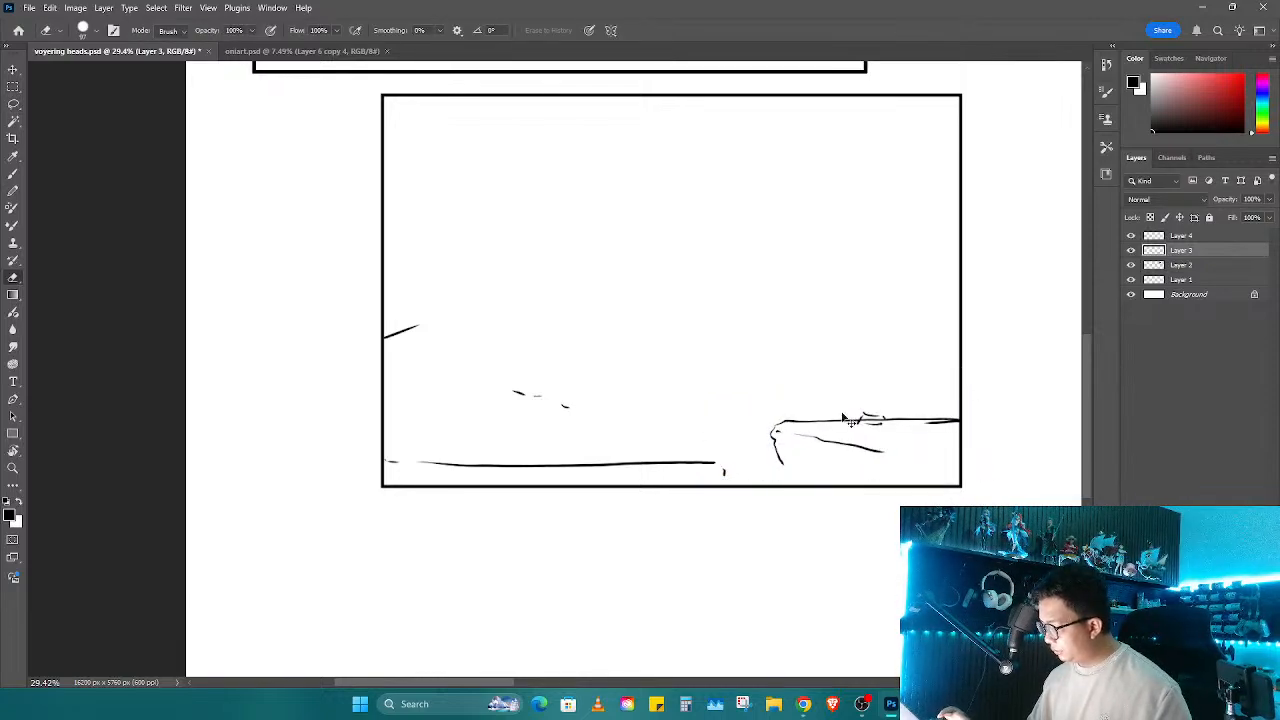
pyautogui.press('b')
pyautogui.moveTo(728, 461); pyautogui.dragTo(752, 459)
pyautogui.moveTo(429, 323)
pyautogui.mouseDown()
pyautogui.moveTo(546, 430)
pyautogui.moveTo(632, 462)
pyautogui.mouseUp()
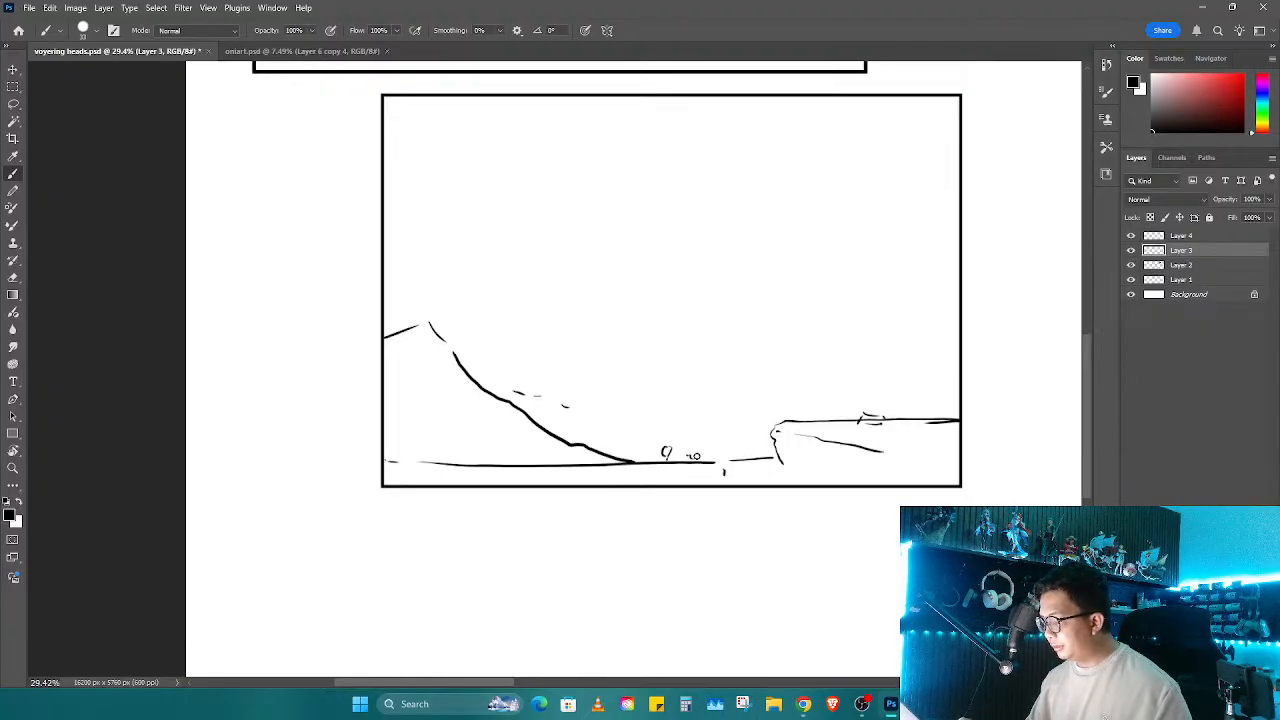
# Step: Sketch a rough slope rising above the cliff to the second frame's right edge and a broken contour inside the hill
pyautogui.moveTo(820, 408)
pyautogui.mouseDown()
pyautogui.moveTo(886, 385)
pyautogui.moveTo(956, 323)
pyautogui.mouseUp()
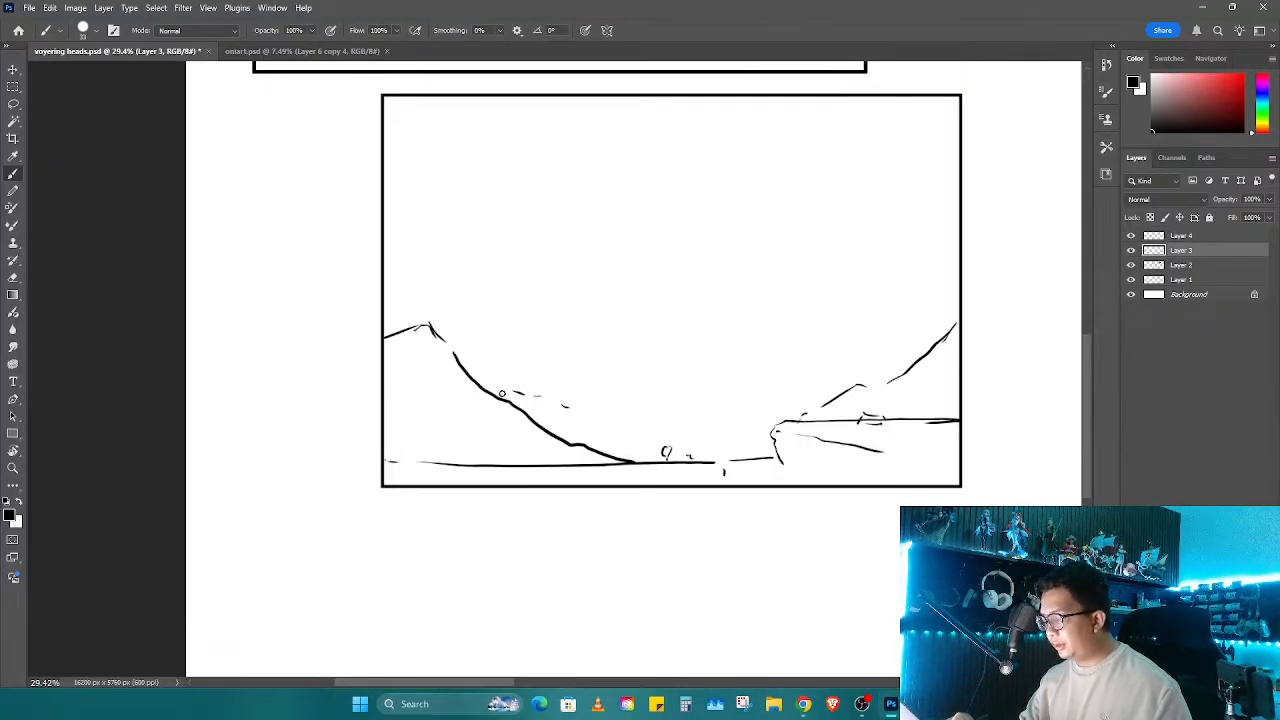
pyautogui.moveTo(448, 347)
pyautogui.mouseDown()
pyautogui.moveTo(487, 420)
pyautogui.moveTo(553, 453)
pyautogui.mouseUp()
pyautogui.press('r')
pyautogui.moveTo(628, 404); pyautogui.dragTo(680, 417)
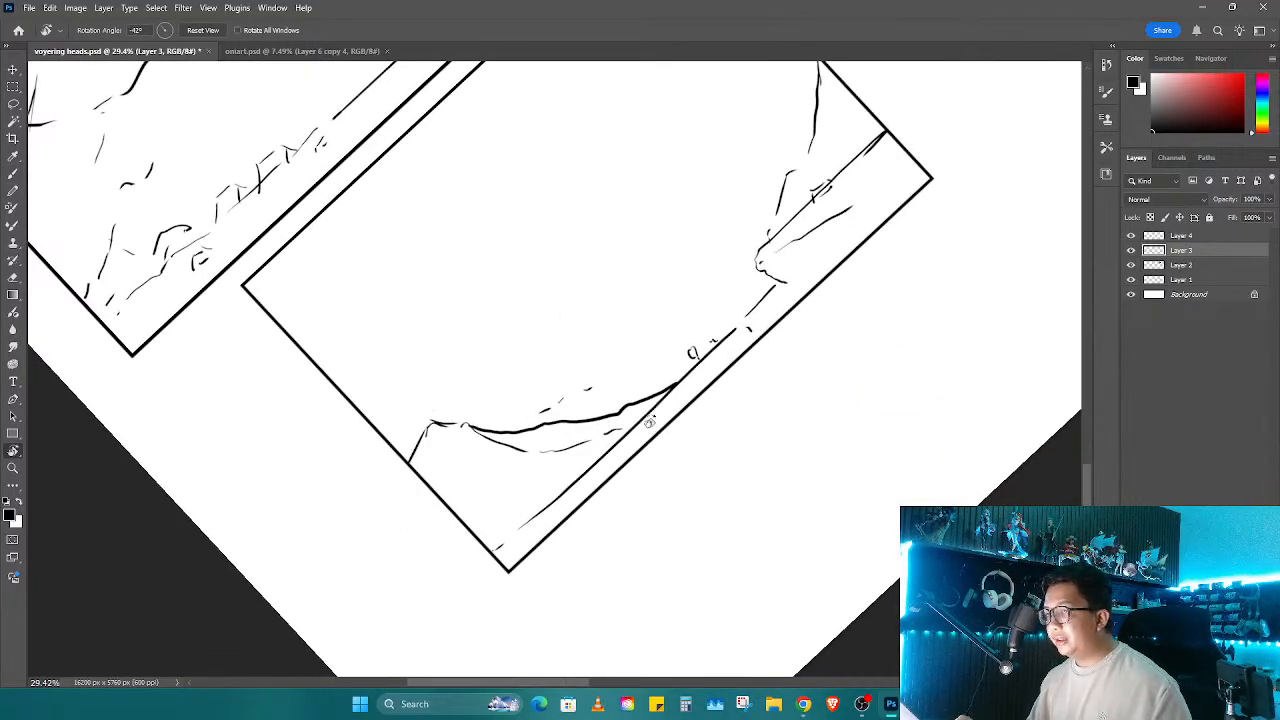
pyautogui.press('e')
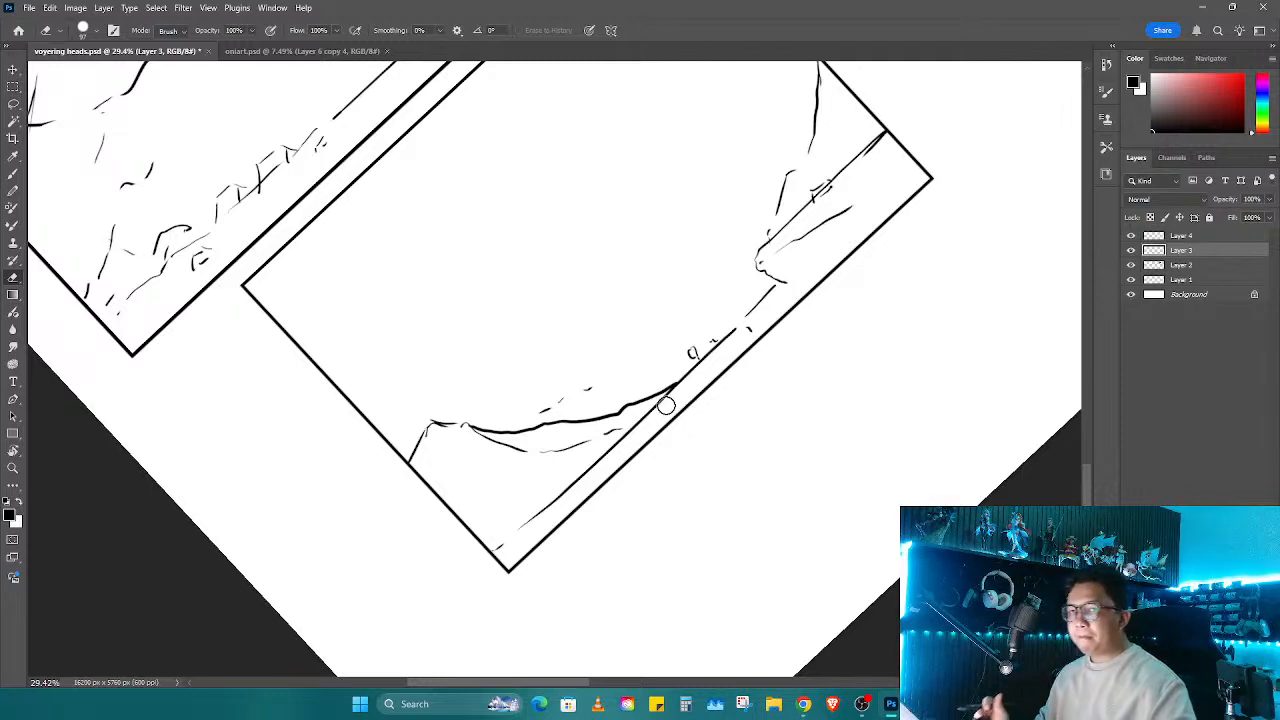
# Step: Join the hill's peak to its slope in the second frame and rework the broken contour line inside it
pyautogui.press('r')
pyautogui.moveTo(702, 446)
pyautogui.mouseDown()
pyautogui.moveTo(543, 506)
pyautogui.moveTo(494, 498)
pyautogui.mouseUp()
pyautogui.press('r')
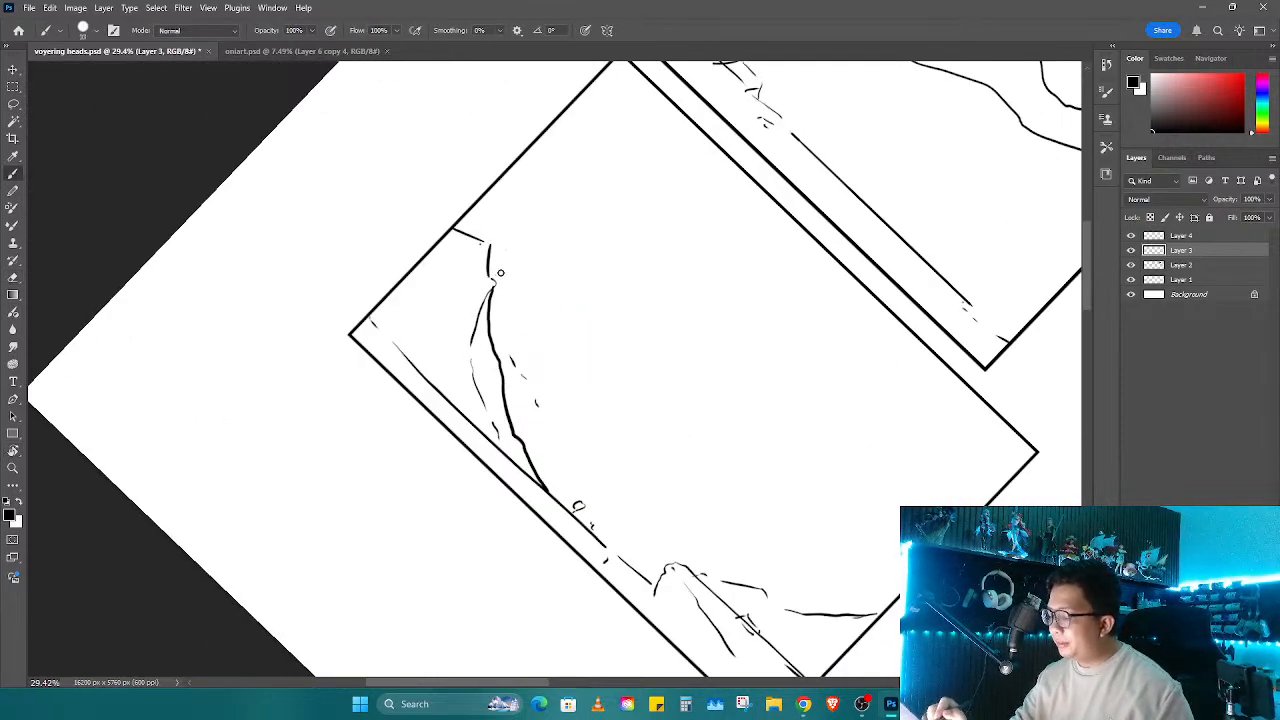
pyautogui.moveTo(494, 274); pyautogui.dragTo(703, 366)
pyautogui.press('b')
pyautogui.press('e')
pyautogui.press('b')
pyautogui.moveTo(511, 458)
pyautogui.mouseDown()
pyautogui.moveTo(564, 457)
pyautogui.moveTo(603, 427)
pyautogui.mouseUp()
pyautogui.press('e')
pyautogui.press('b')
pyautogui.press('e')
pyautogui.click(626, 406)
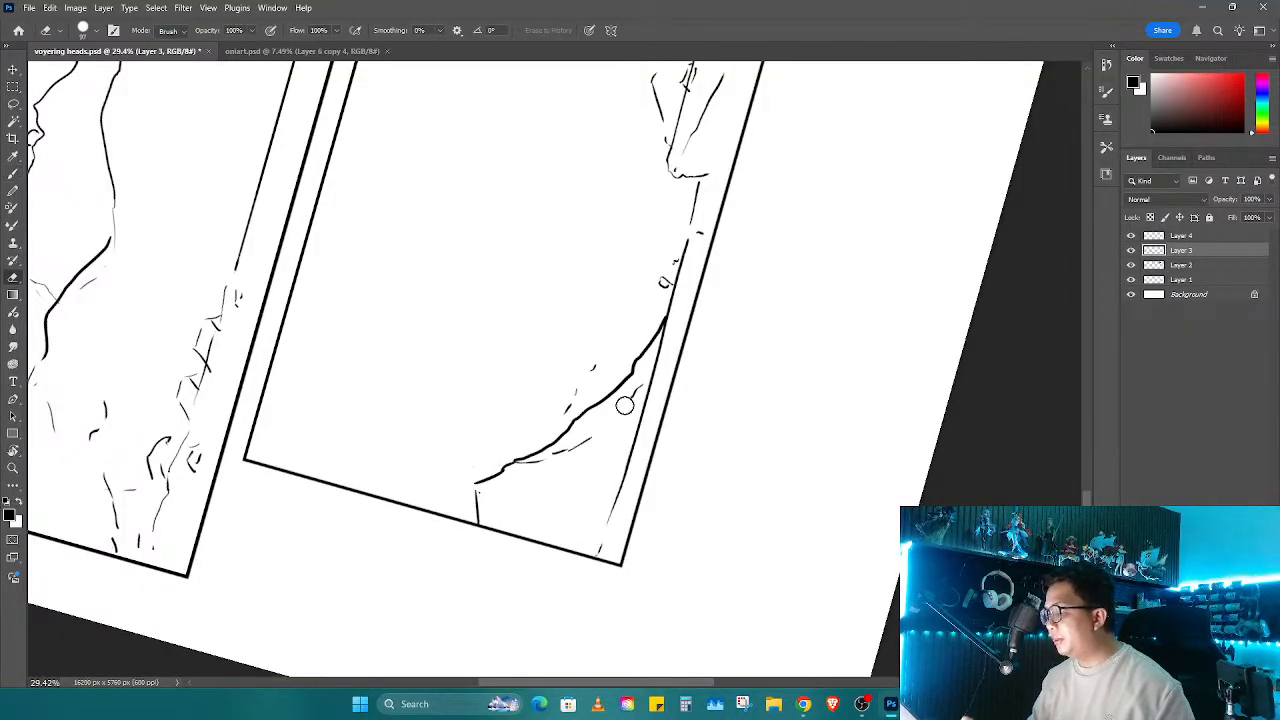
# Step: Erase the stray dashes above the hill's slope and the ground line beneath it, and strengthen the short edge left of the peak
pyautogui.press('b')
pyautogui.press('e')
pyautogui.moveTo(596, 366); pyautogui.dragTo(560, 413)
pyautogui.press('b')
pyautogui.moveTo(475, 483); pyautogui.dragTo(478, 523)
pyautogui.press('r')
pyautogui.moveTo(664, 411); pyautogui.dragTo(551, 511)
pyautogui.moveTo(653, 464)
pyautogui.mouseDown()
pyautogui.moveTo(471, 451)
pyautogui.moveTo(491, 423)
pyautogui.moveTo(566, 490)
pyautogui.moveTo(432, 600)
pyautogui.mouseUp()
pyautogui.press('e')
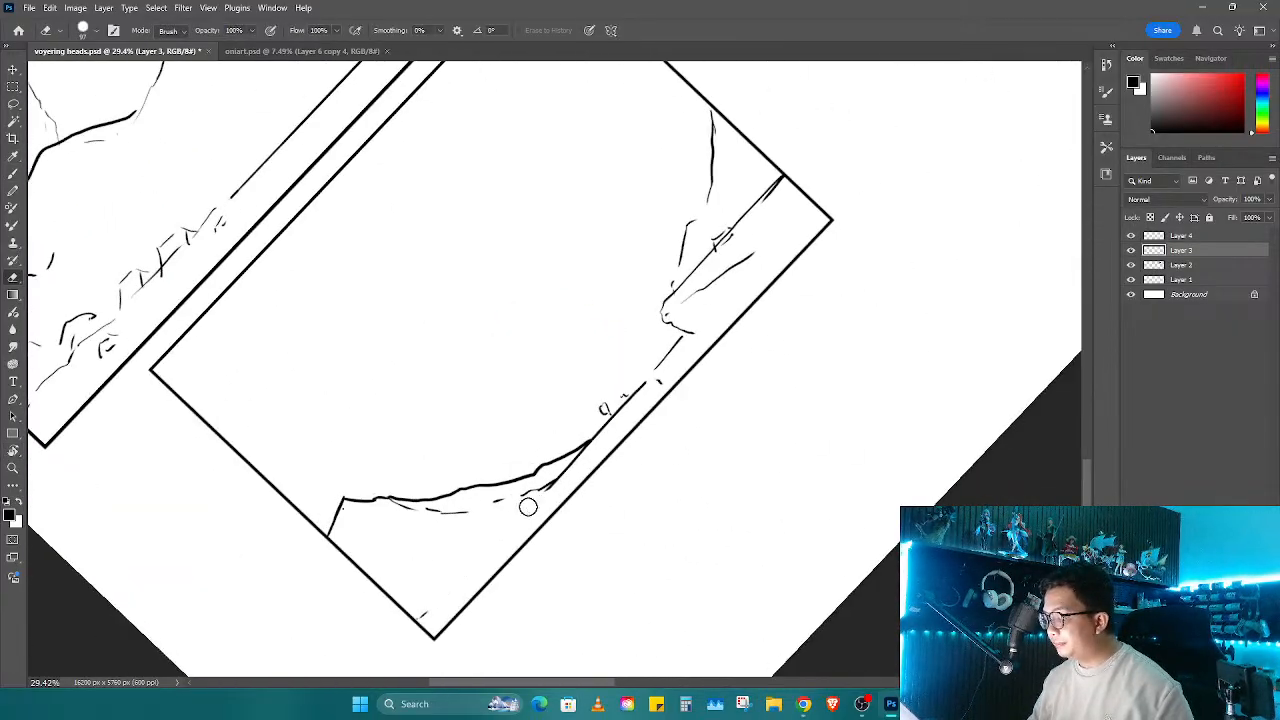
# Step: Redraw the second frame's ground line straight from the left edge beneath the hill and across to the cliff
pyautogui.press('b')
pyautogui.moveTo(580, 472); pyautogui.dragTo(514, 526)
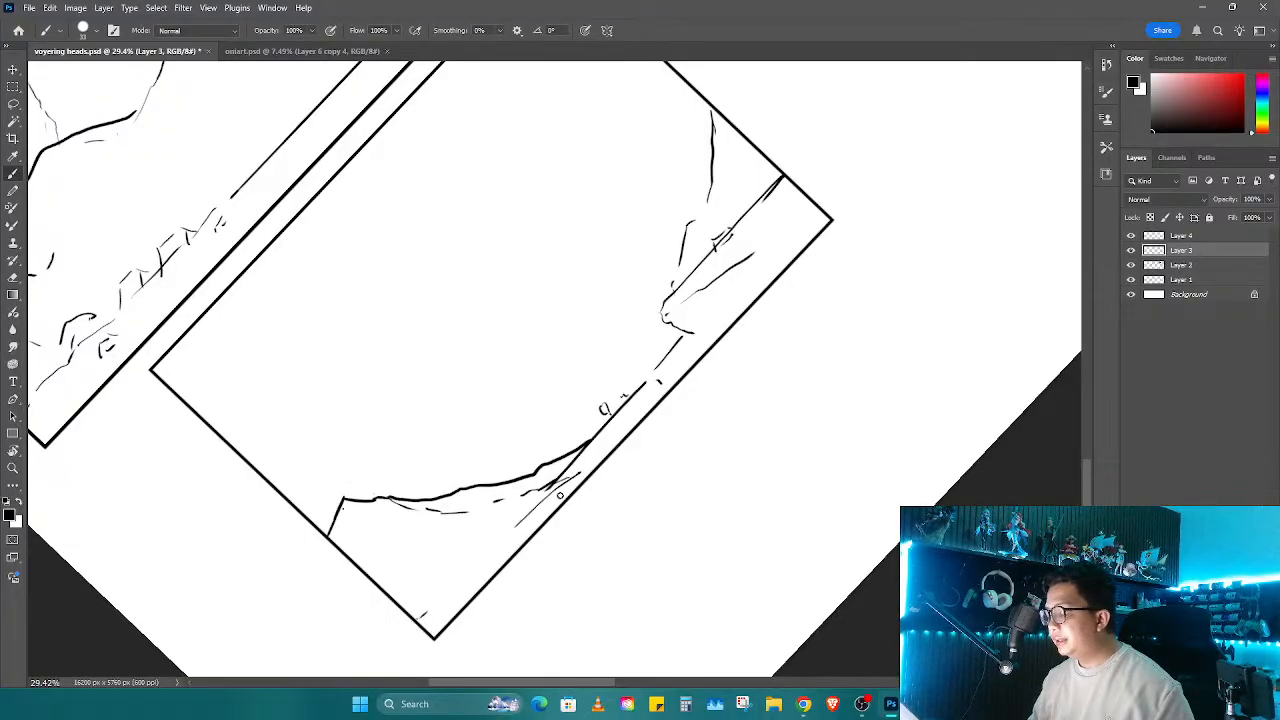
pyautogui.hotkey('ctrl', 'z')
pyautogui.moveTo(556, 484); pyautogui.dragTo(420, 624)
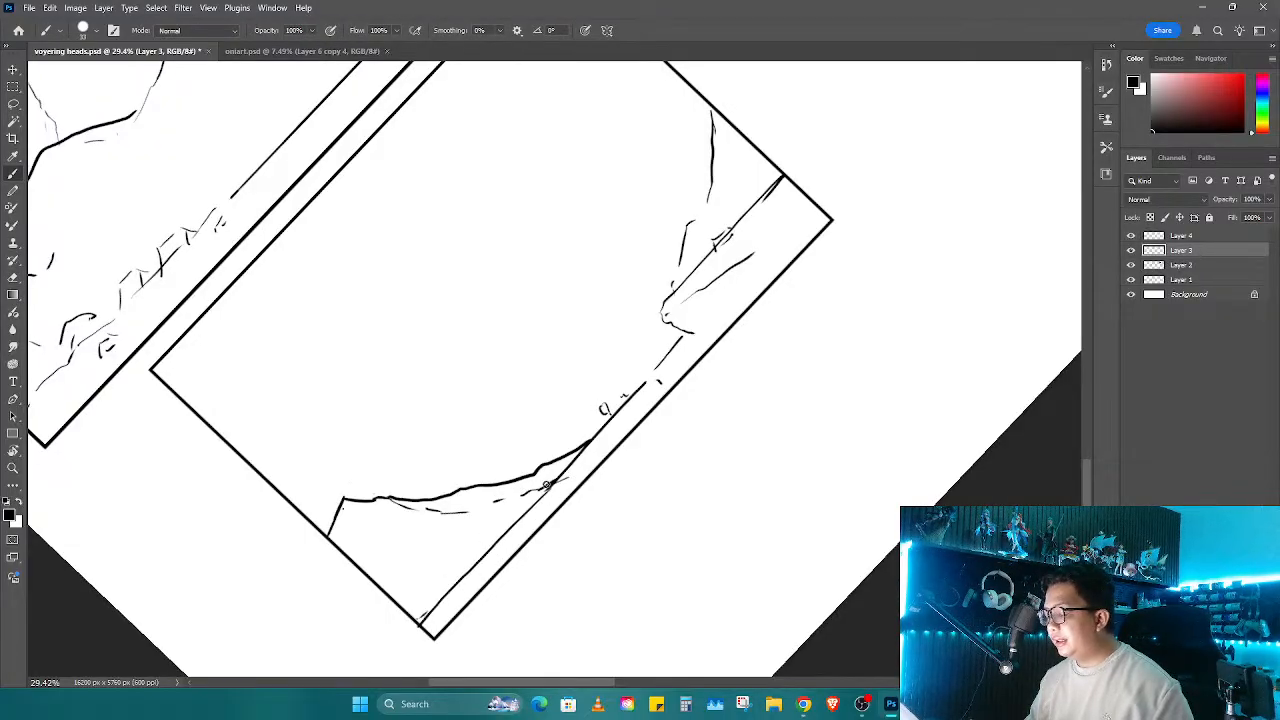
pyautogui.moveTo(591, 436); pyautogui.dragTo(678, 338)
pyautogui.hotkey('ctrl', 'z')
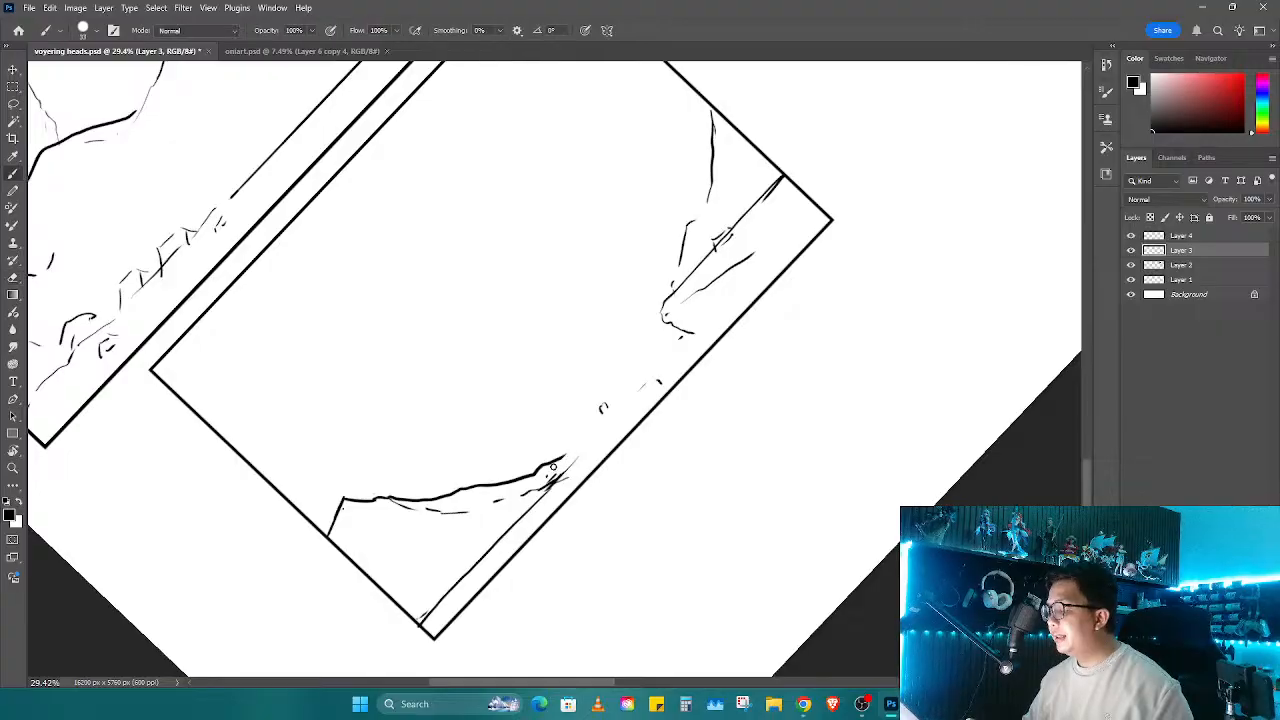
pyautogui.moveTo(548, 476); pyautogui.dragTo(678, 330)
# Step: Clean up the marks along the ground line, extend the cliff face to the frame's bottom edge, and add a smaller ledge beside it
pyautogui.press('r')
pyautogui.moveTo(654, 380)
pyautogui.mouseDown()
pyautogui.moveTo(689, 420)
pyautogui.moveTo(600, 437)
pyautogui.mouseUp()
pyautogui.press('e')
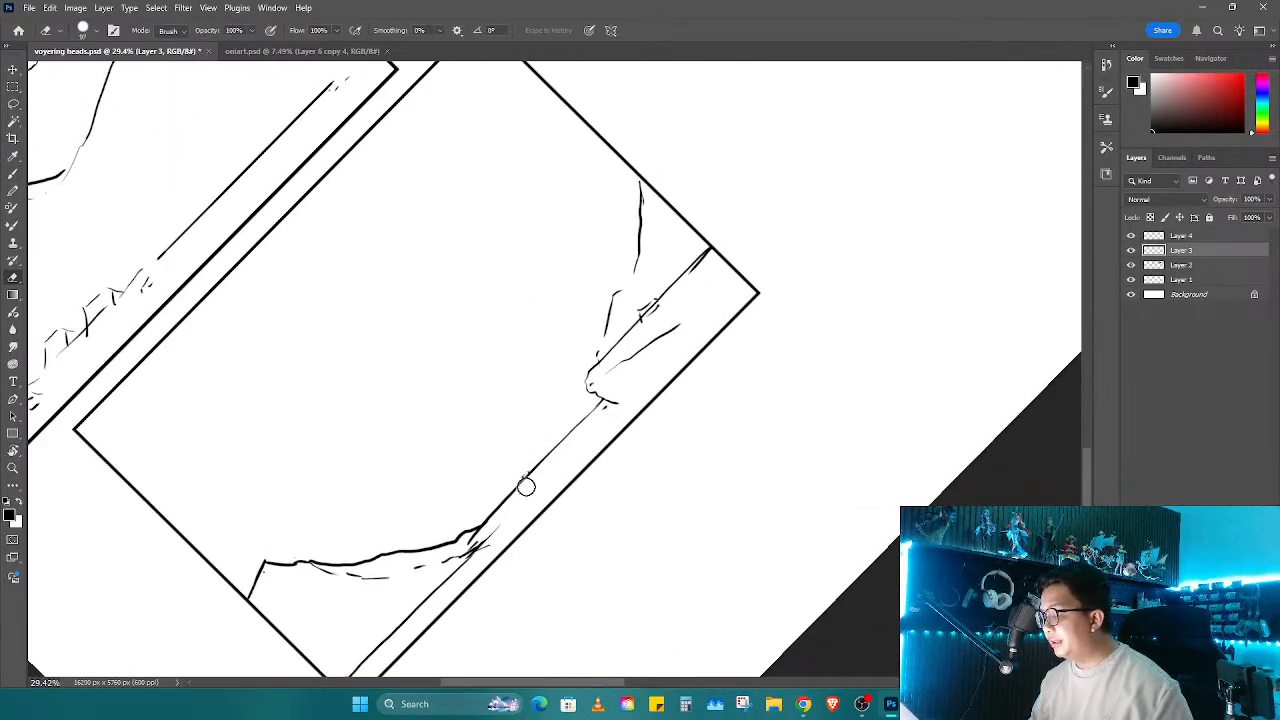
pyautogui.press('b')
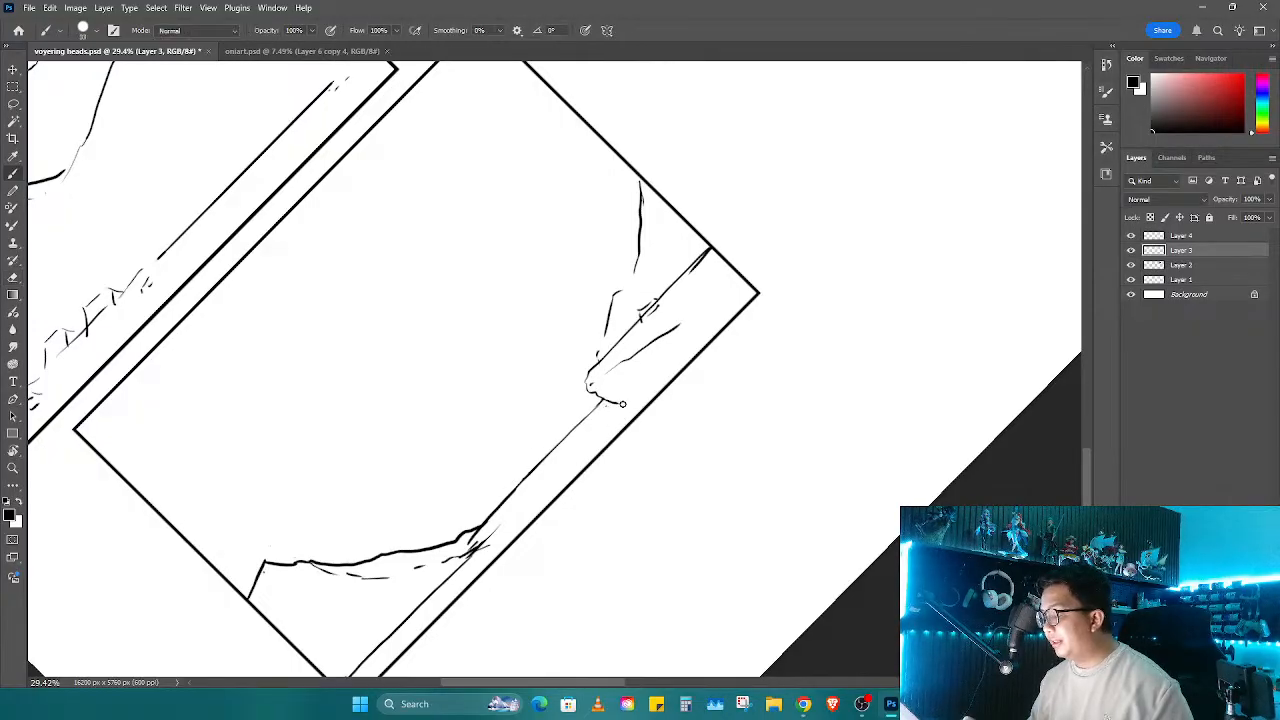
pyautogui.moveTo(692, 315)
pyautogui.mouseDown()
pyautogui.moveTo(727, 313)
pyautogui.moveTo(675, 339)
pyautogui.moveTo(706, 347)
pyautogui.mouseUp()
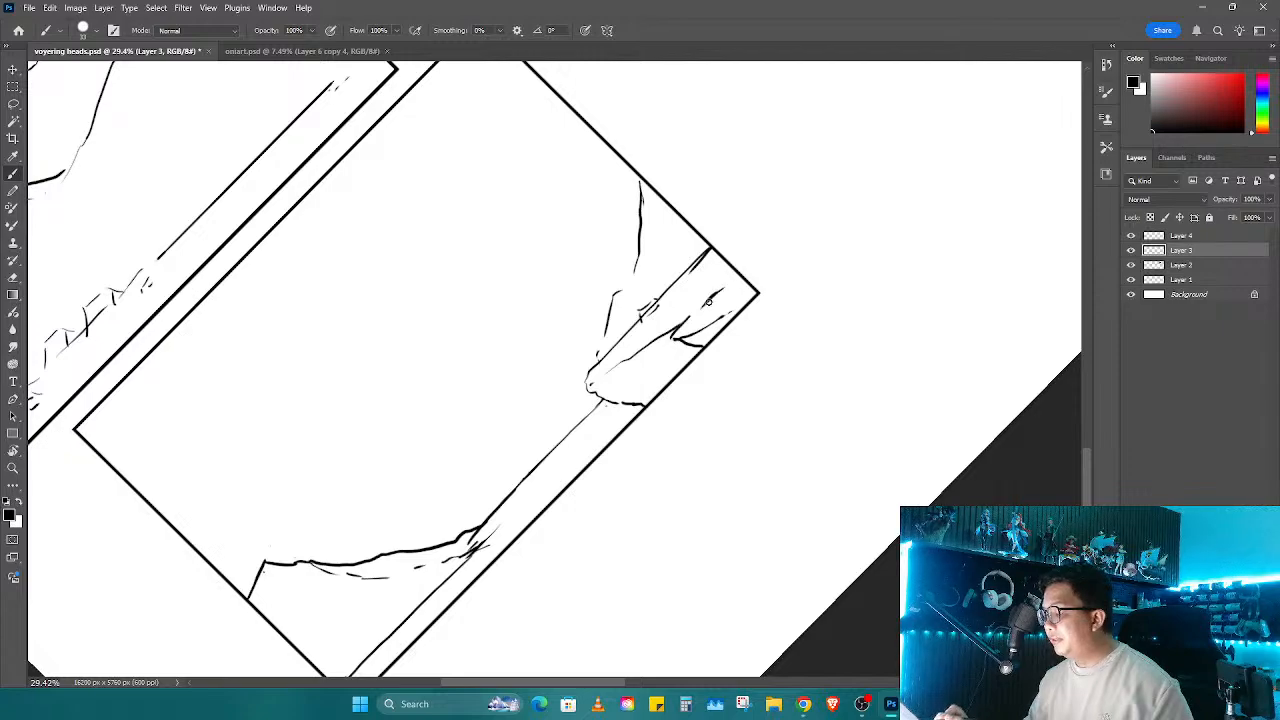
# Step: Replace the steep slope at the second frame's right with low hills behind the cliff and add small distant hills beside the left hill
pyautogui.press('r')
pyautogui.moveTo(713, 299); pyautogui.dragTo(725, 345)
pyautogui.press('e')
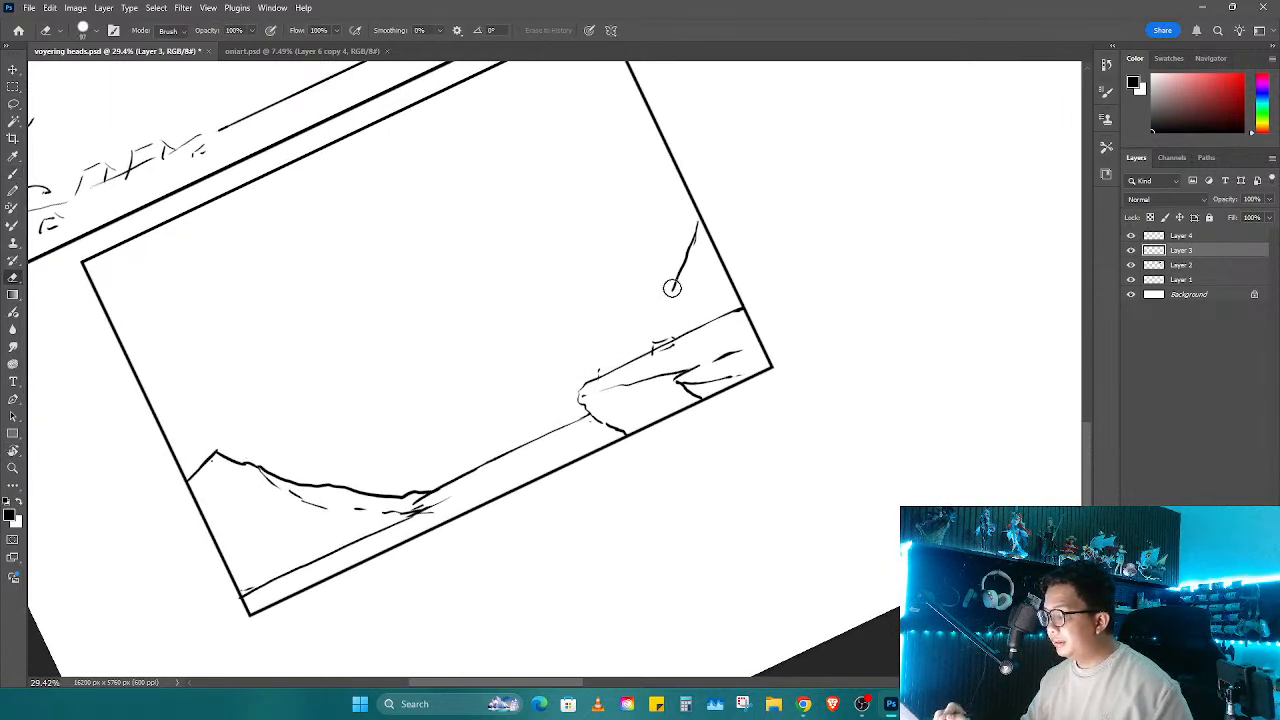
pyautogui.moveTo(672, 288); pyautogui.dragTo(695, 230)
pyautogui.press('b')
pyautogui.moveTo(692, 308); pyautogui.dragTo(638, 344)
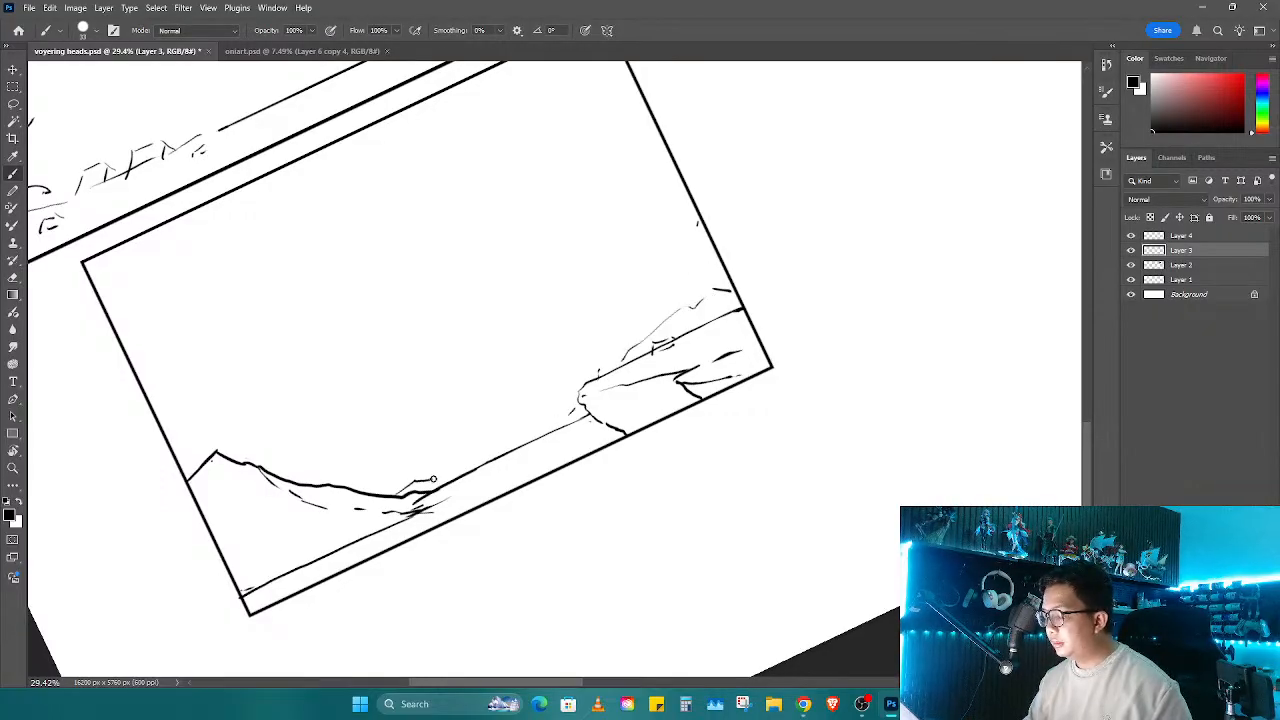
# Step: Draw a low bank rising from the ground line to the right edge of the first frame
pyautogui.press('r')
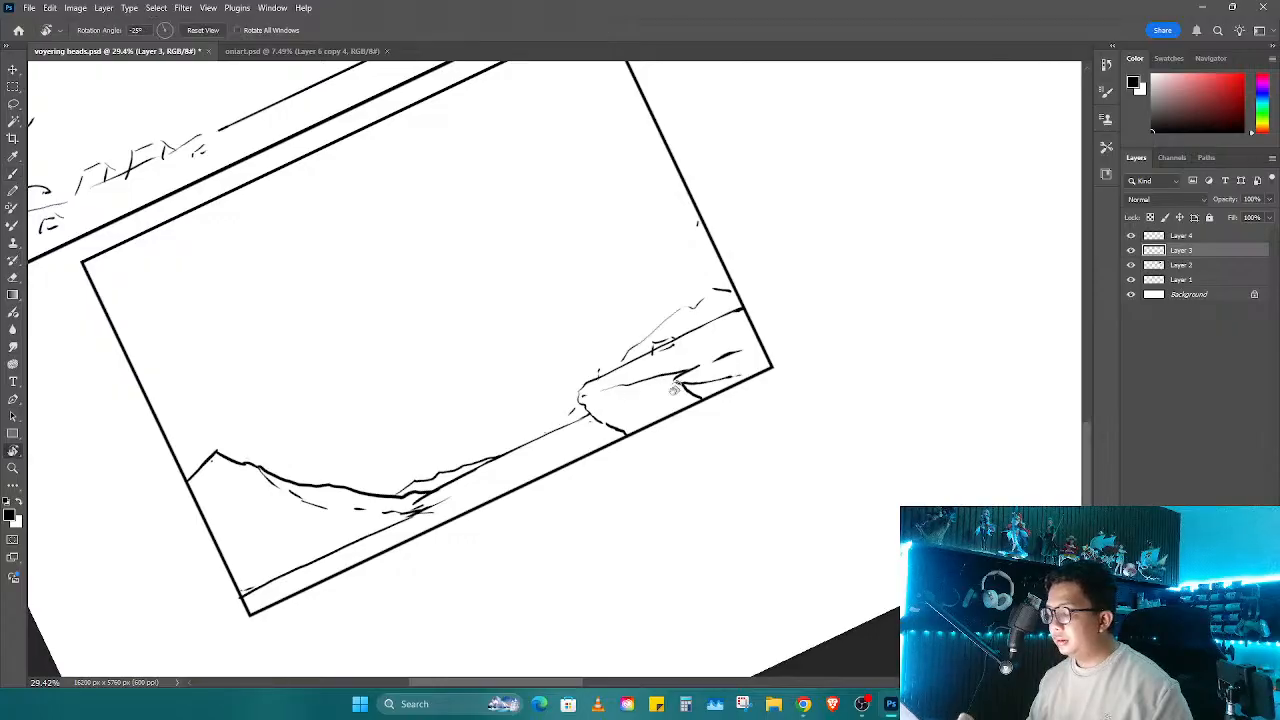
pyautogui.moveTo(660, 465); pyautogui.dragTo(617, 494)
pyautogui.press('z')
pyautogui.moveTo(732, 487); pyautogui.dragTo(684, 411)
pyautogui.moveTo(684, 411); pyautogui.dragTo(640, 415)
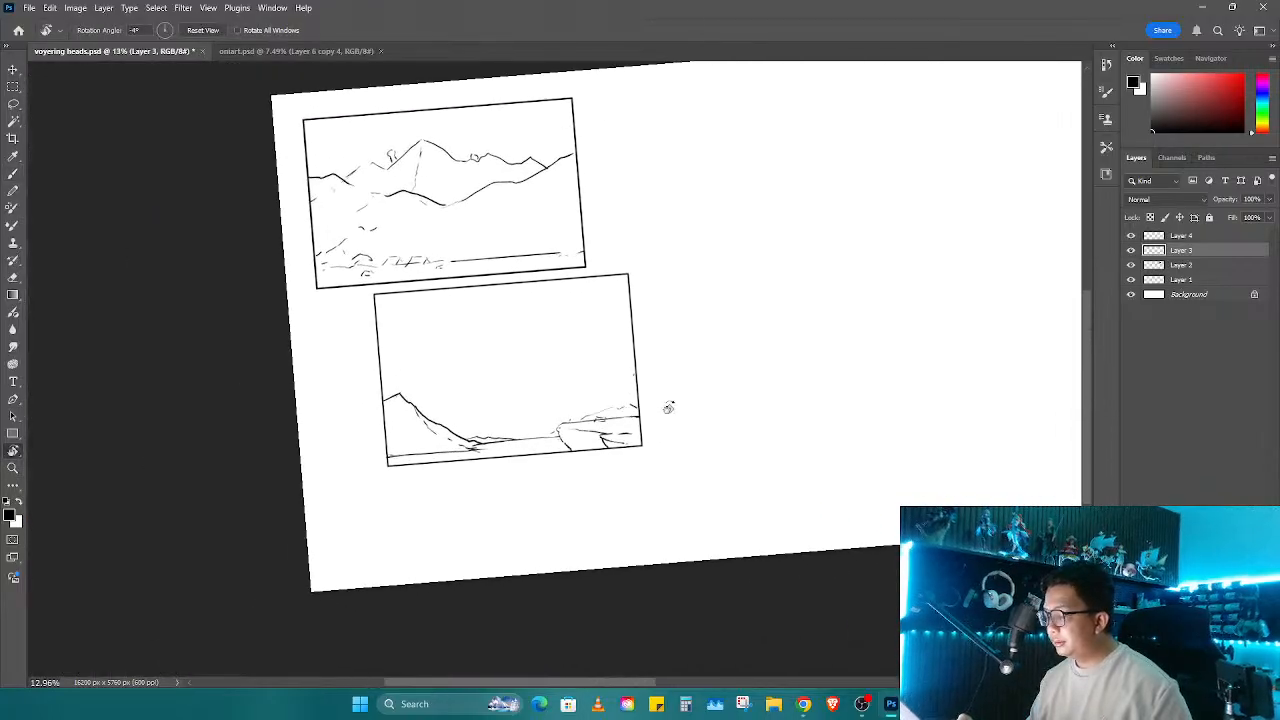
pyautogui.moveTo(562, 448); pyautogui.dragTo(581, 433)
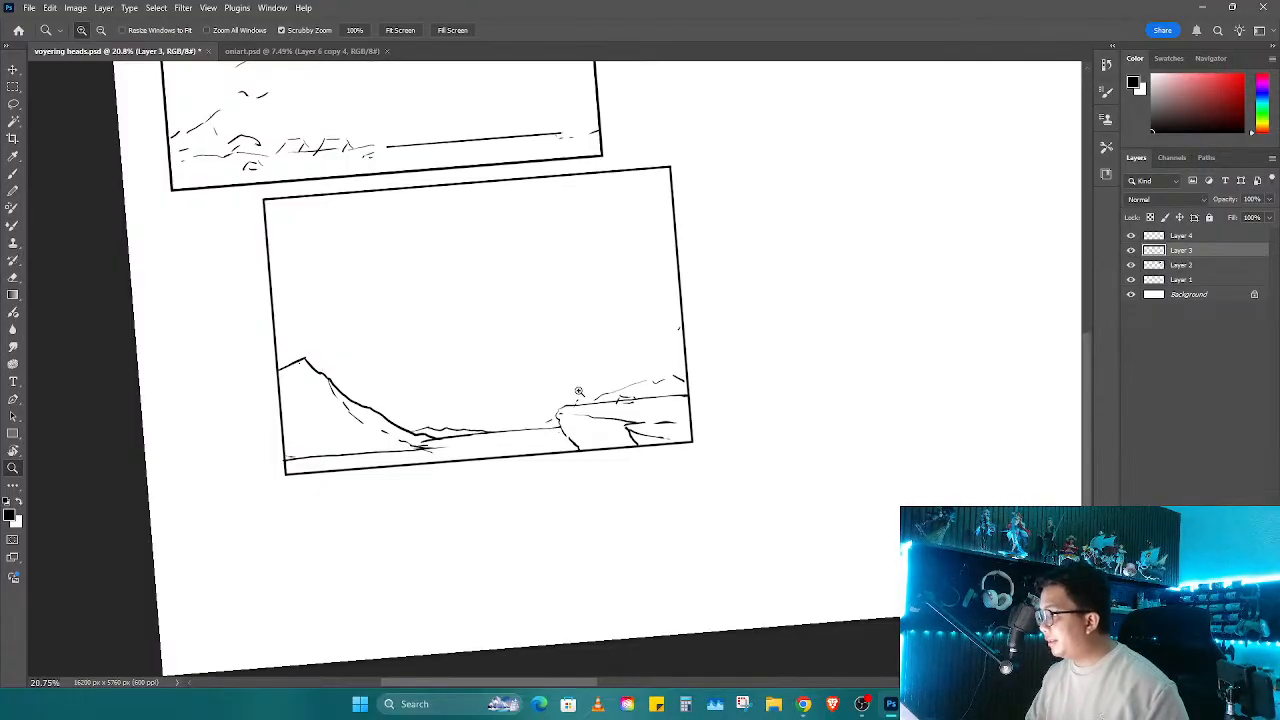
pyautogui.press('r')
pyautogui.moveTo(623, 457); pyautogui.dragTo(745, 511)
pyautogui.press('z')
pyautogui.moveTo(755, 311); pyautogui.dragTo(820, 322)
pyautogui.press('b')
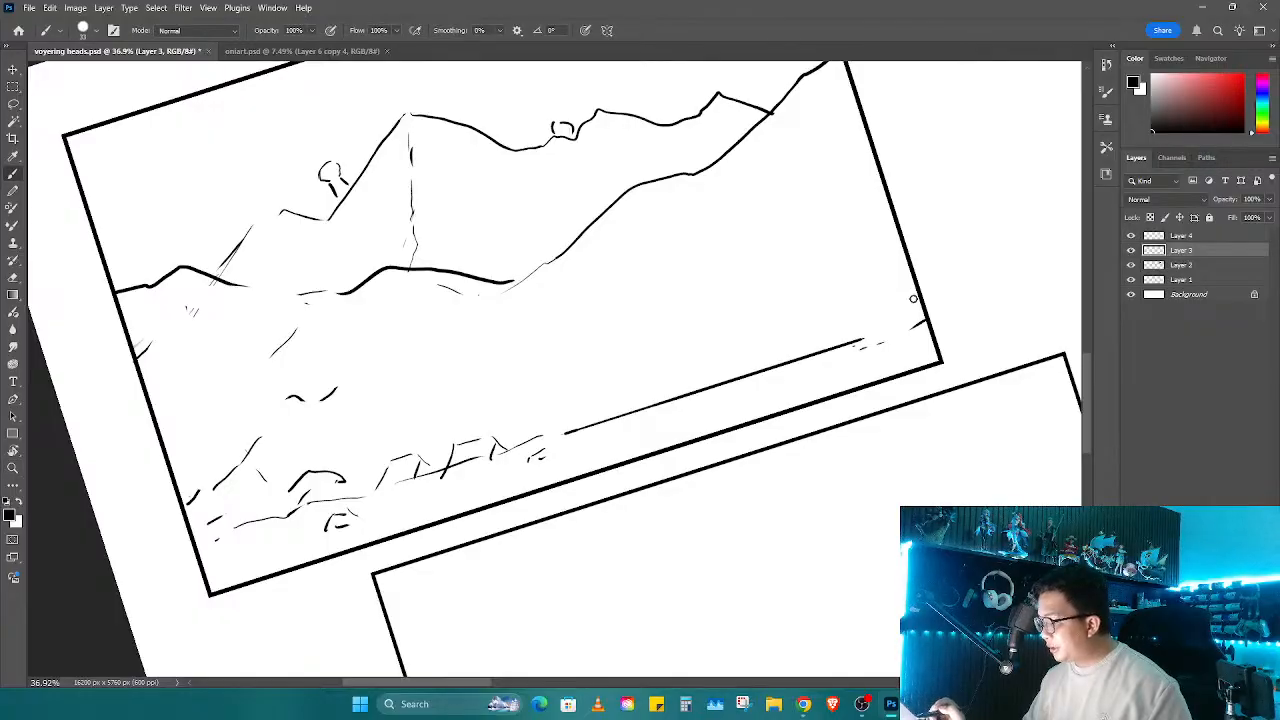
pyautogui.moveTo(917, 290); pyautogui.dragTo(911, 296)
pyautogui.moveTo(893, 307); pyautogui.dragTo(806, 354)
pyautogui.press('e')
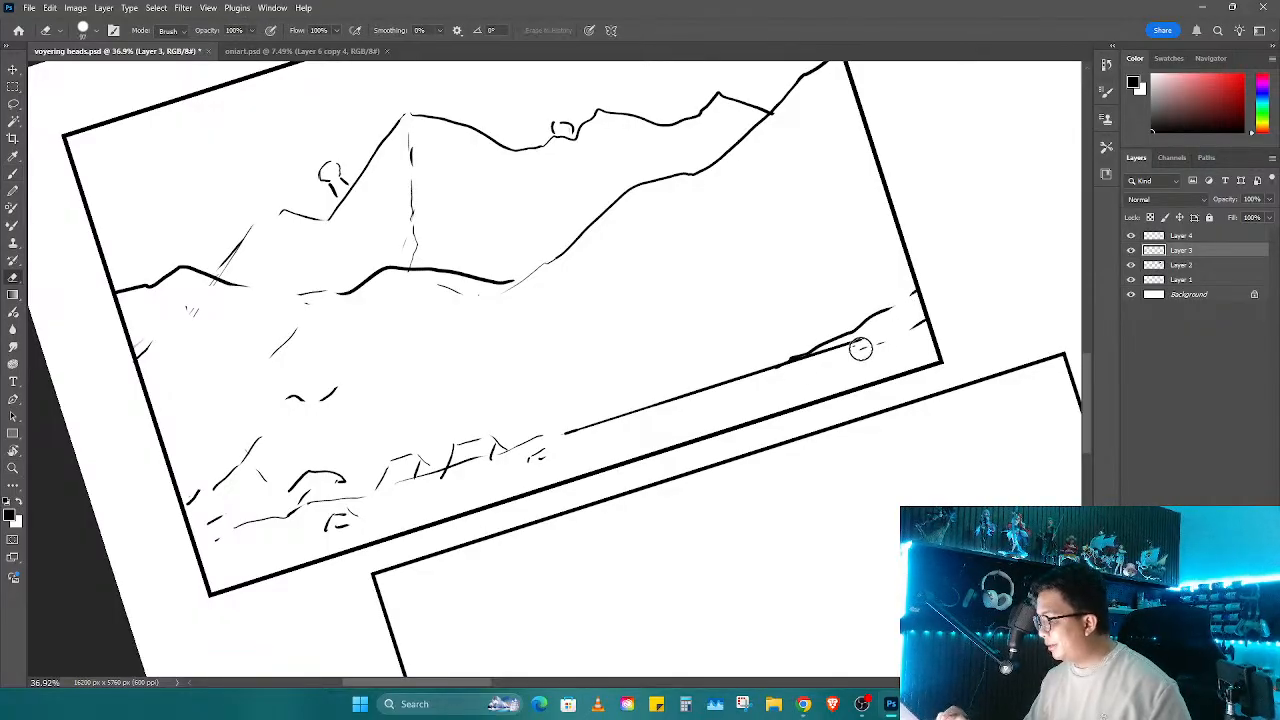
# Step: Merge Layer 2, Layer 3 and Layer 4 into a single layer and check its content by toggling its visibility
pyautogui.press('z')
pyautogui.moveTo(781, 377); pyautogui.dragTo(671, 391)
pyautogui.press('r')
pyautogui.moveTo(846, 341); pyautogui.dragTo(852, 355)
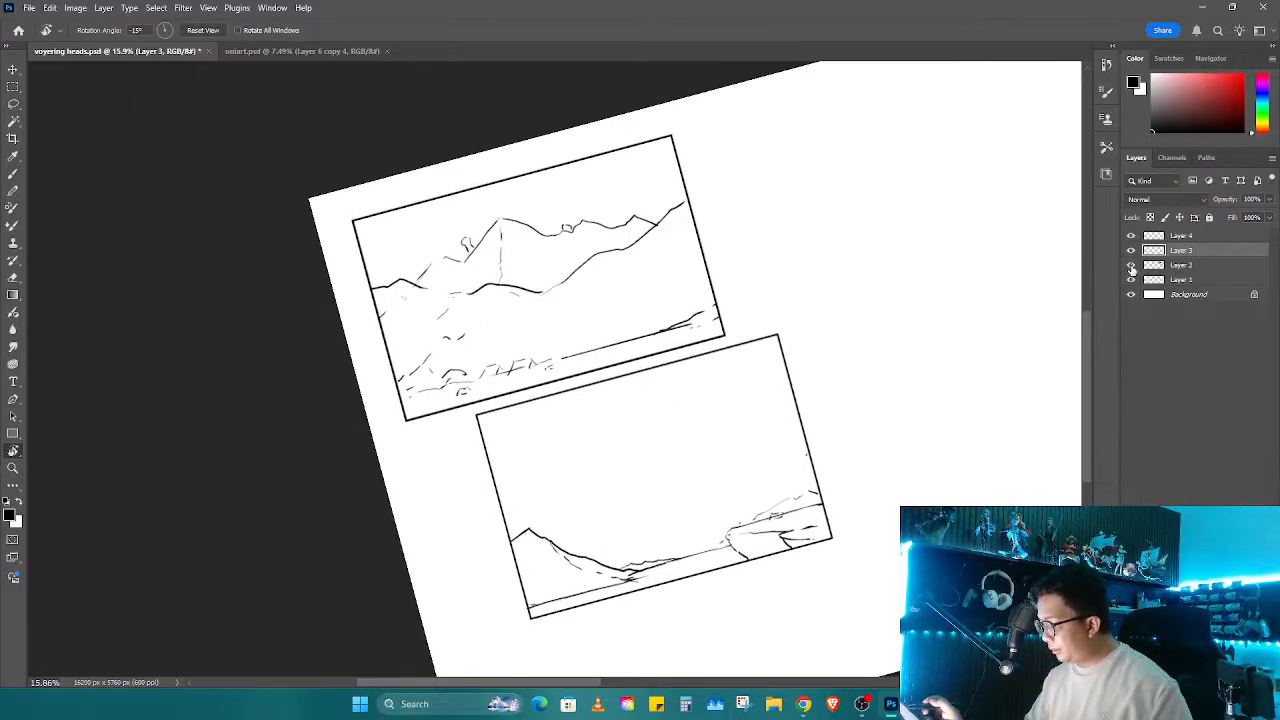
pyautogui.click(1131, 264)
pyautogui.click(1131, 264)
pyautogui.click(1182, 235)
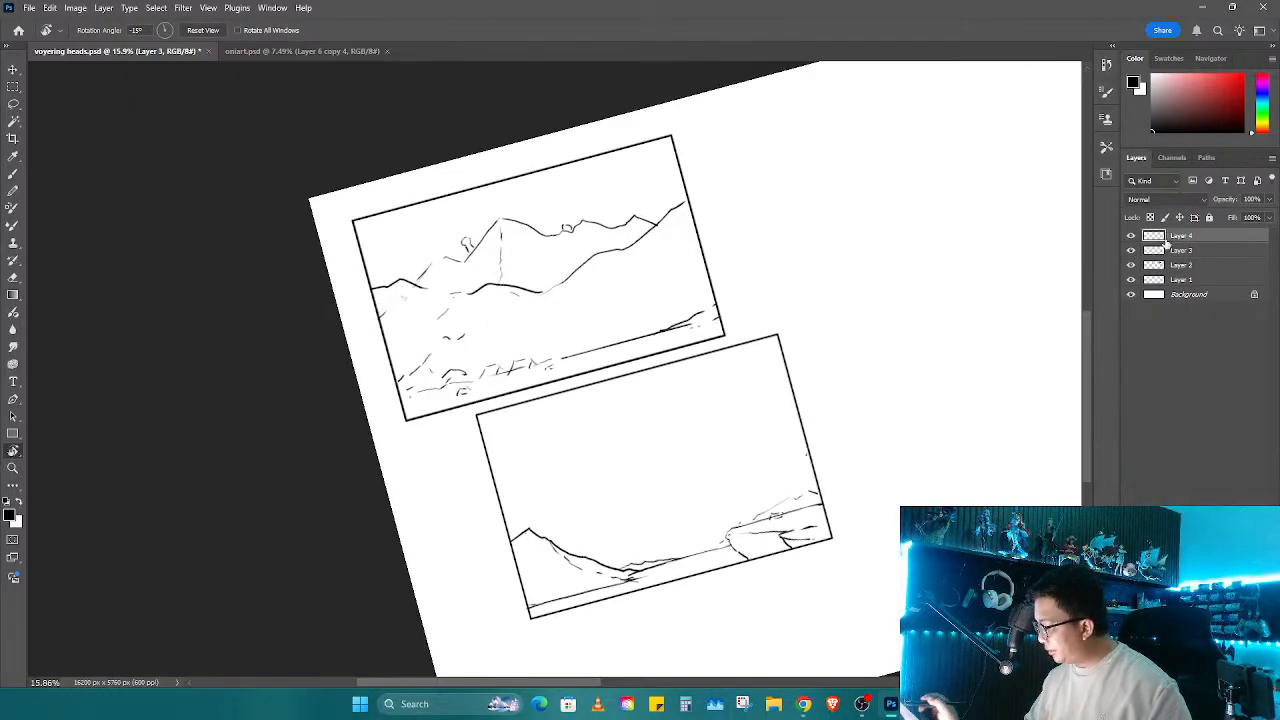
pyautogui.keyDown('shift'); pyautogui.click(1181, 265); pyautogui.keyUp('shift')
pyautogui.click(1132, 236)
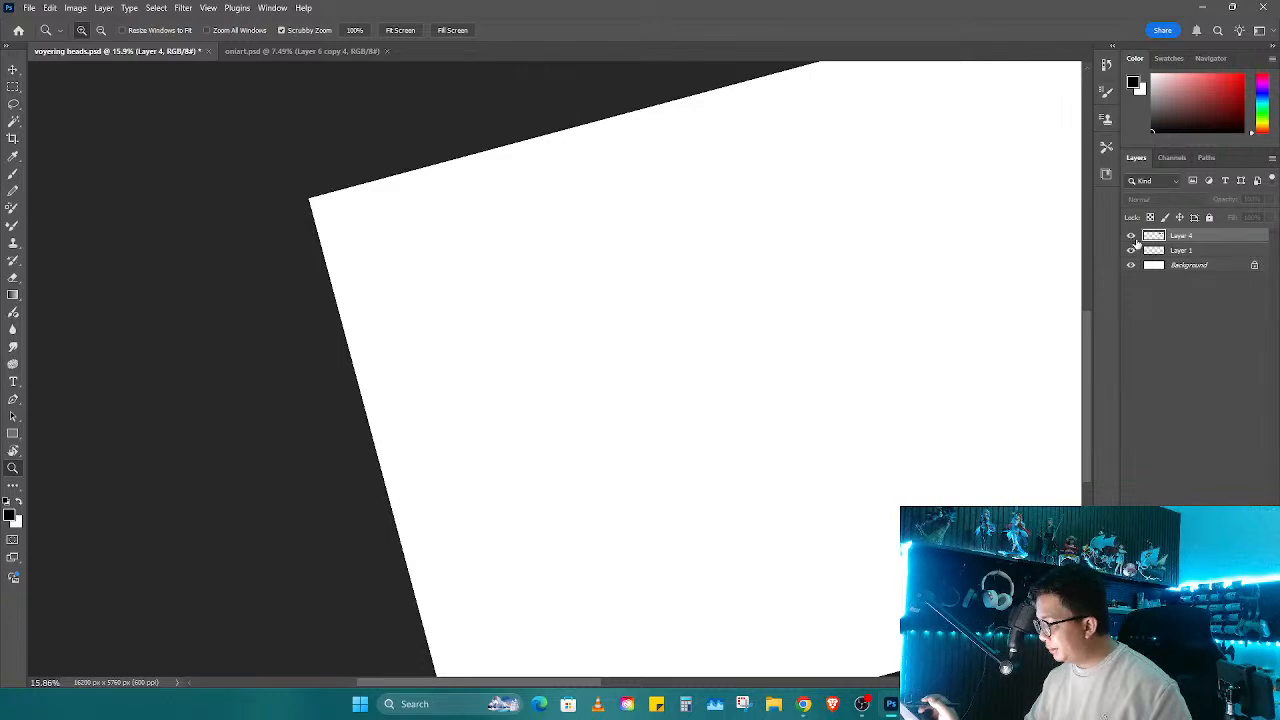
pyautogui.click(1132, 236)
# Step: Erase the broken slope at the first frame's left, redraw it down to the foothill ridge, and bridge the ridge's gap with dashes
pyautogui.moveTo(755, 364); pyautogui.dragTo(803, 438)
pyautogui.press('r')
pyautogui.moveTo(702, 468); pyautogui.dragTo(713, 438)
pyautogui.press('e')
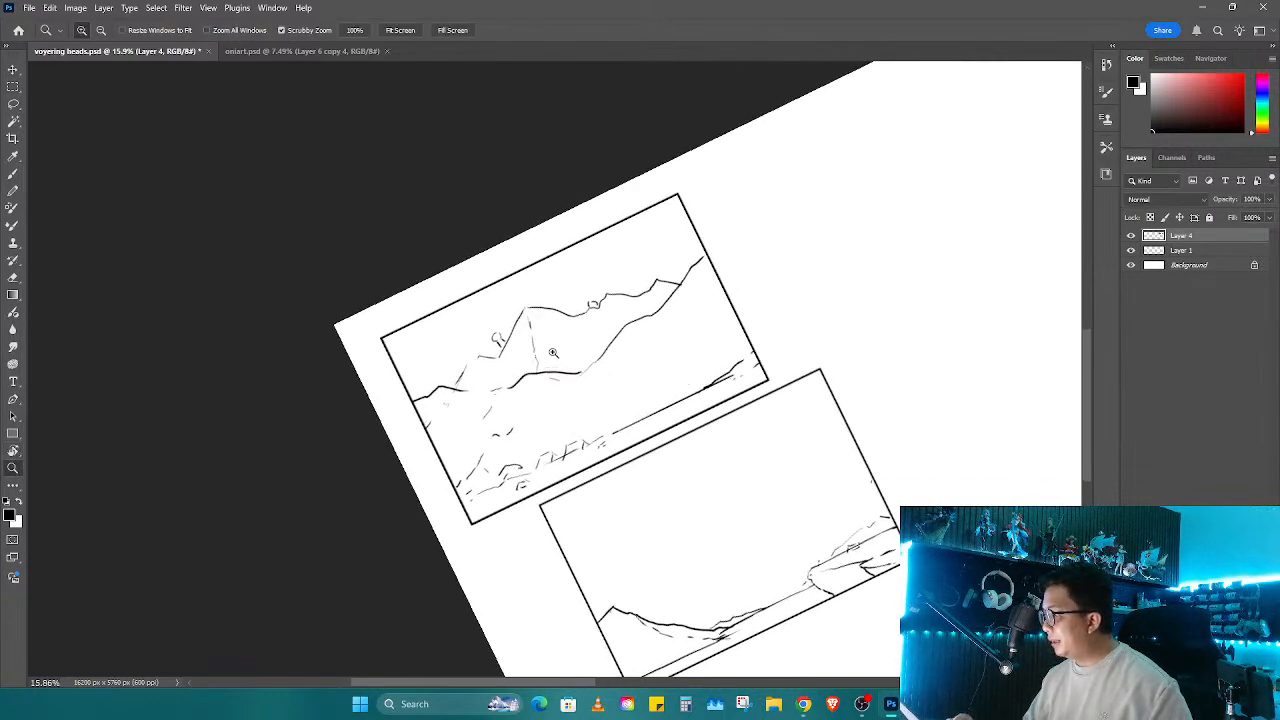
pyautogui.scroll(5, 490, 350)
pyautogui.moveTo(455, 336); pyautogui.dragTo(449, 357)
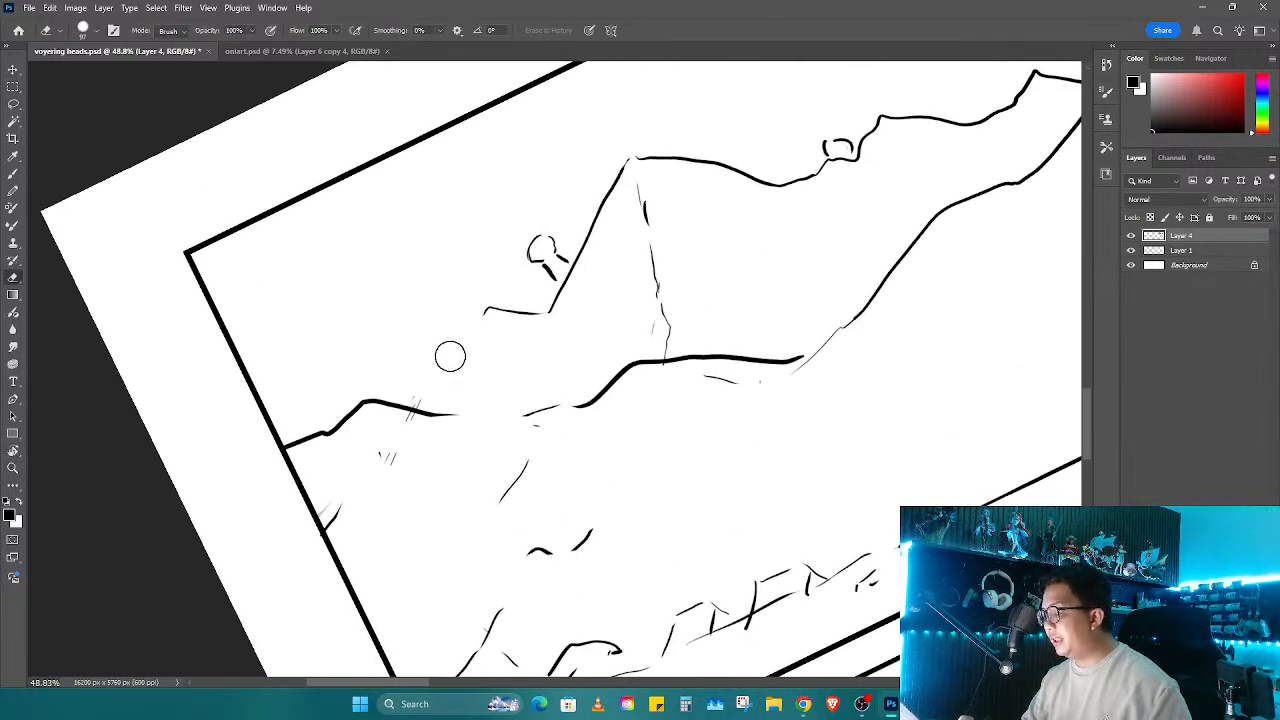
pyautogui.press('b')
pyautogui.moveTo(486, 310); pyautogui.dragTo(410, 412)
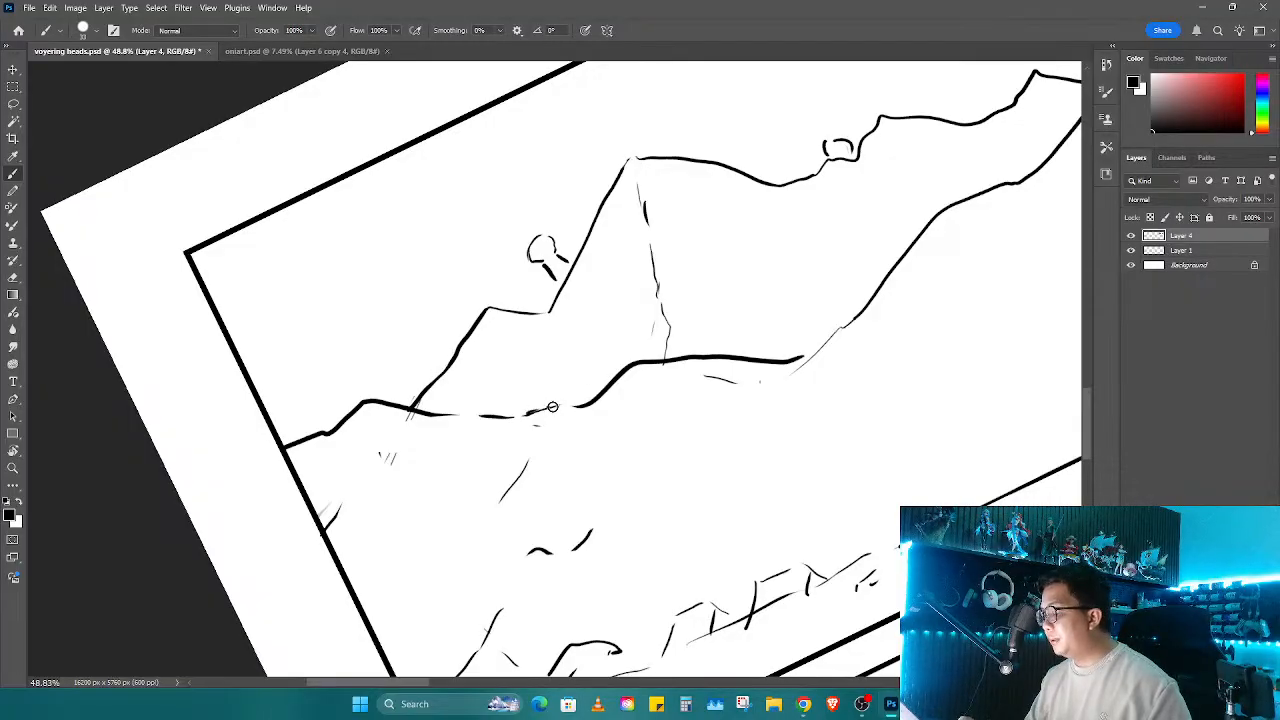
# Step: Redraw the zigzag hut strokes in the first frame's foreground with bolder lines
pyautogui.scroll(-5, 480, 416)
pyautogui.press('r')
pyautogui.moveTo(641, 326)
pyautogui.mouseDown()
pyautogui.moveTo(649, 390)
pyautogui.moveTo(640, 318)
pyautogui.mouseUp()
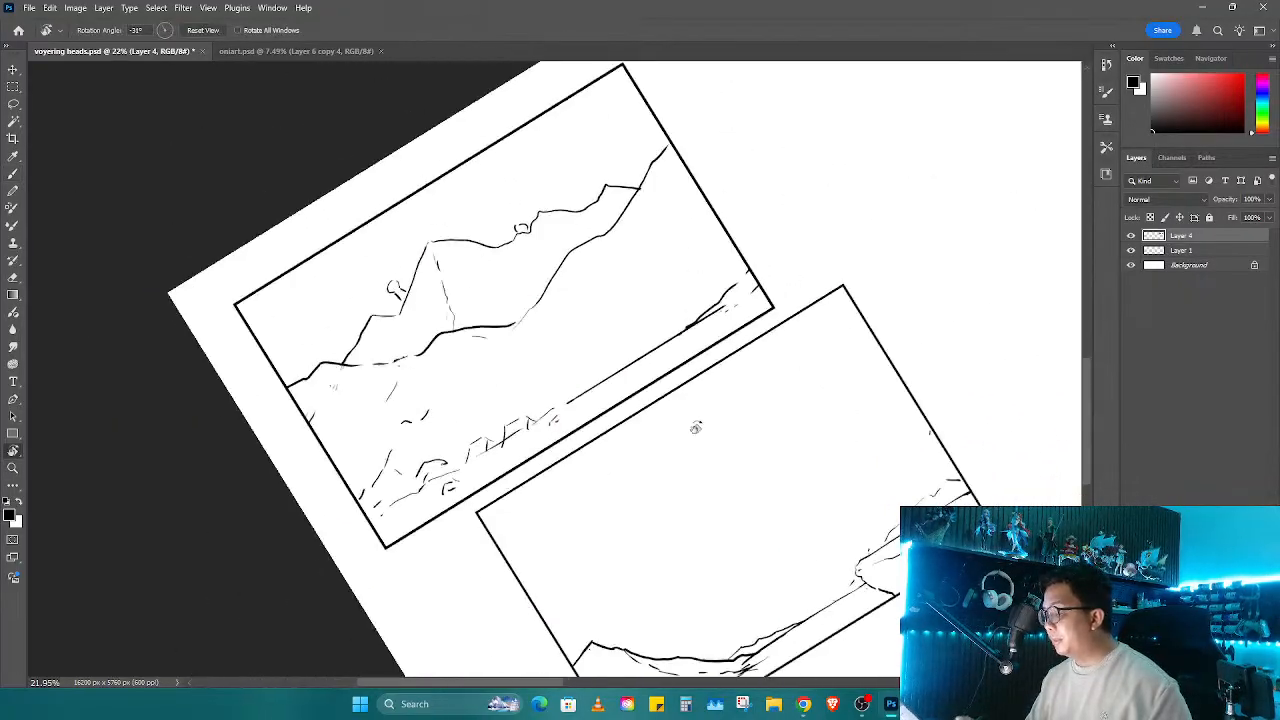
pyautogui.press('e')
pyautogui.scroll(2, 520, 425)
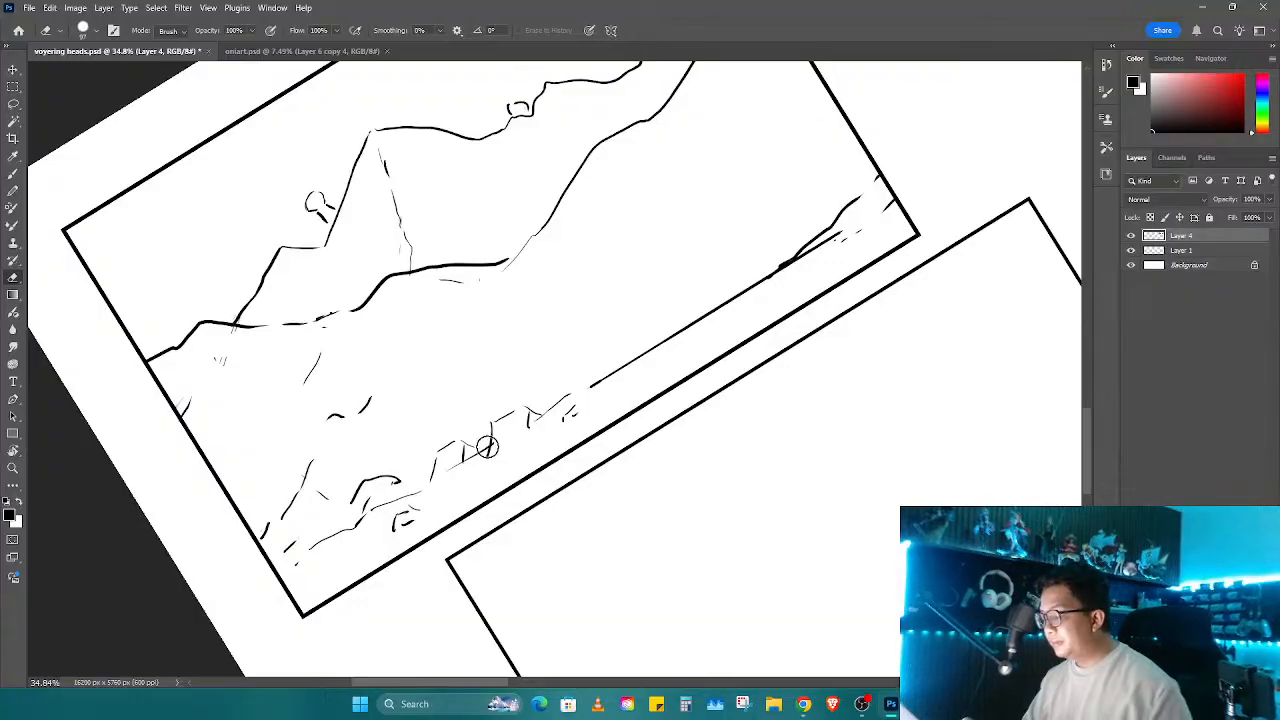
pyautogui.press('b')
pyautogui.scroll(2, 433, 480)
pyautogui.moveTo(438, 440); pyautogui.dragTo(424, 482)
pyautogui.moveTo(426, 452); pyautogui.dragTo(478, 411)
pyautogui.moveTo(477, 412)
pyautogui.mouseDown()
pyautogui.moveTo(476, 460)
pyautogui.moveTo(528, 420)
pyautogui.moveTo(510, 432)
pyautogui.moveTo(545, 470)
pyautogui.moveTo(400, 465)
pyautogui.mouseUp()
pyautogui.press('e')
pyautogui.press('b')
# Step: Reduce the brush size for finer detail strokes in the first frame
pyautogui.press('z')
pyautogui.moveTo(645, 440); pyautogui.dragTo(560, 447)
pyautogui.moveTo(700, 440); pyautogui.dragTo(489, 489)
pyautogui.press('r')
pyautogui.moveTo(708, 393); pyautogui.dragTo(694, 440)
pyautogui.press('z')
pyautogui.moveTo(770, 285); pyautogui.dragTo(801, 284)
pyautogui.moveTo(632, 458); pyautogui.dragTo(1050, 330)
pyautogui.moveTo(654, 414)
pyautogui.mouseDown()
pyautogui.moveTo(575, 420)
pyautogui.moveTo(651, 429)
pyautogui.moveTo(566, 451)
pyautogui.moveTo(703, 417)
pyautogui.moveTo(631, 463)
pyautogui.moveTo(754, 411)
pyautogui.moveTo(771, 420)
pyautogui.moveTo(737, 486)
pyautogui.moveTo(698, 510)
pyautogui.moveTo(689, 571)
pyautogui.moveTo(703, 457)
pyautogui.moveTo(734, 509)
pyautogui.moveTo(543, 337)
pyautogui.moveTo(711, 391)
pyautogui.moveTo(700, 443)
pyautogui.moveTo(752, 423)
pyautogui.moveTo(646, 417)
pyautogui.moveTo(777, 423)
pyautogui.moveTo(683, 484)
pyautogui.moveTo(751, 437)
pyautogui.moveTo(803, 434)
pyautogui.mouseUp()
pyautogui.press('r')
pyautogui.press('b')
pyautogui.rightClick(640, 418)
pyautogui.press('Escape')
pyautogui.press('r')
pyautogui.scroll(3, 703, 334)
pyautogui.press('b')
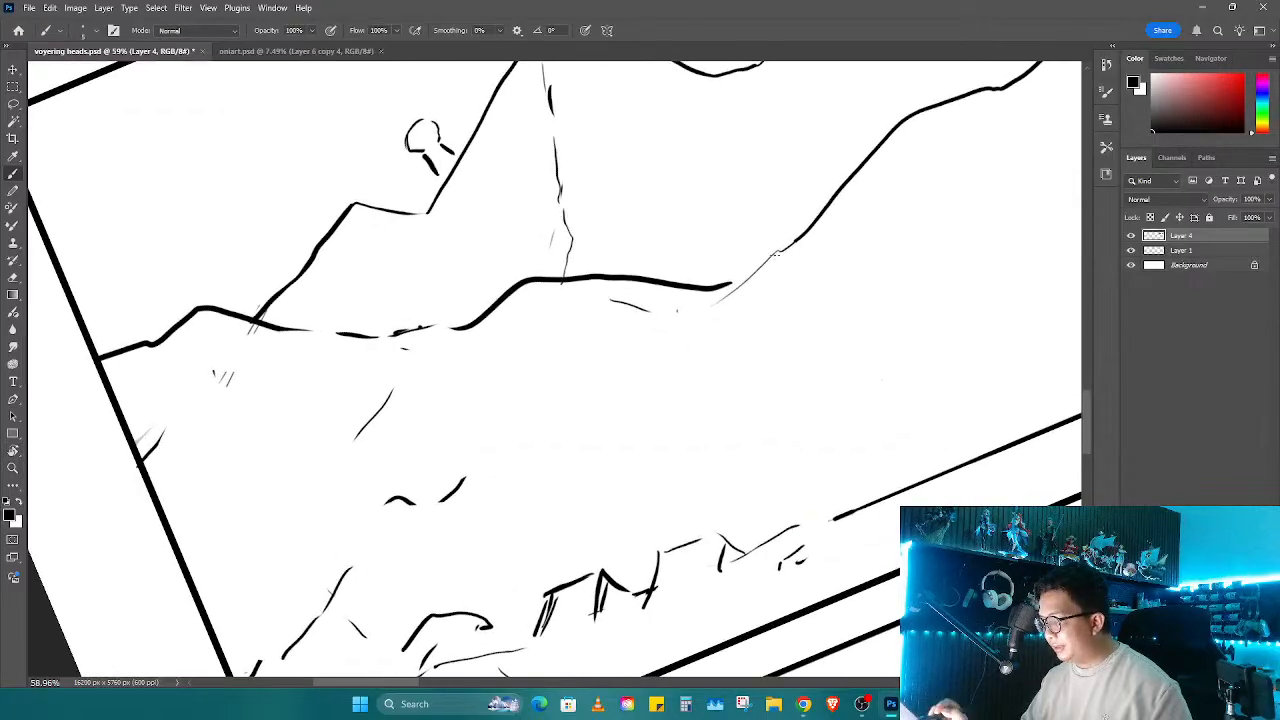
# Step: Erase the overlapping line ends where the first frame's left slope meets the foothill ridge
pyautogui.moveTo(711, 348); pyautogui.dragTo(679, 506)
pyautogui.press('r')
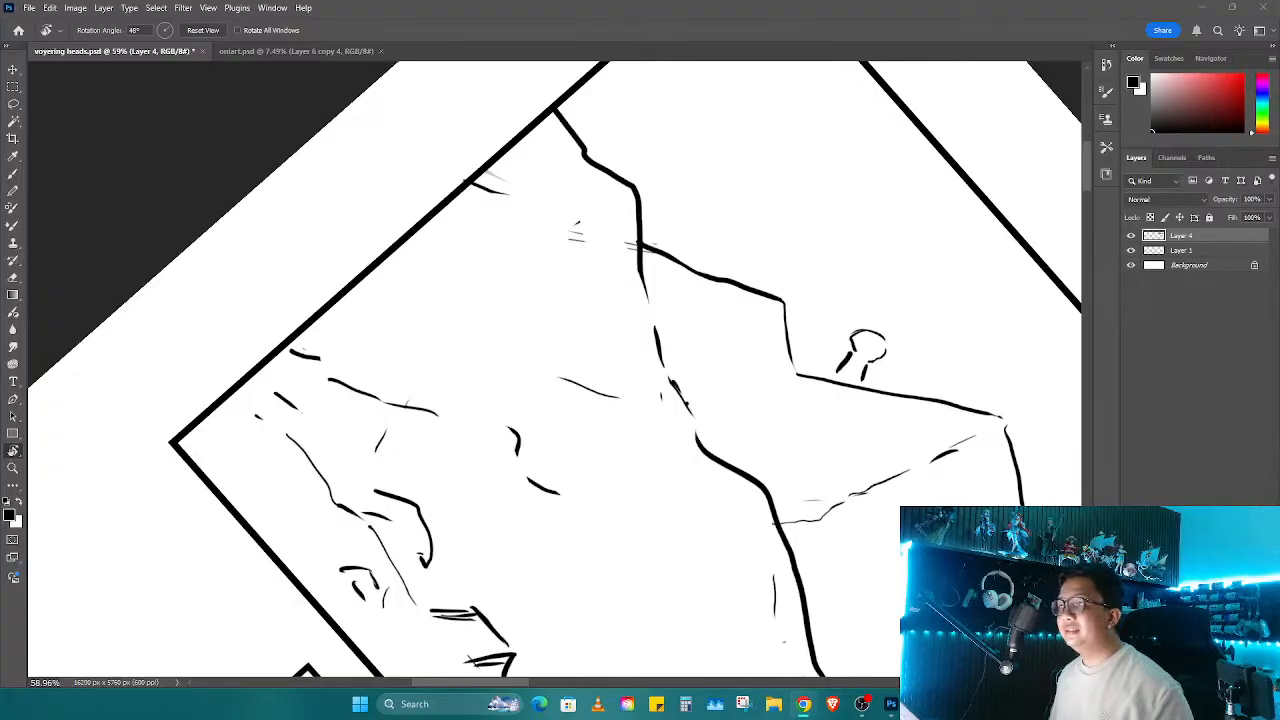
pyautogui.press('b')
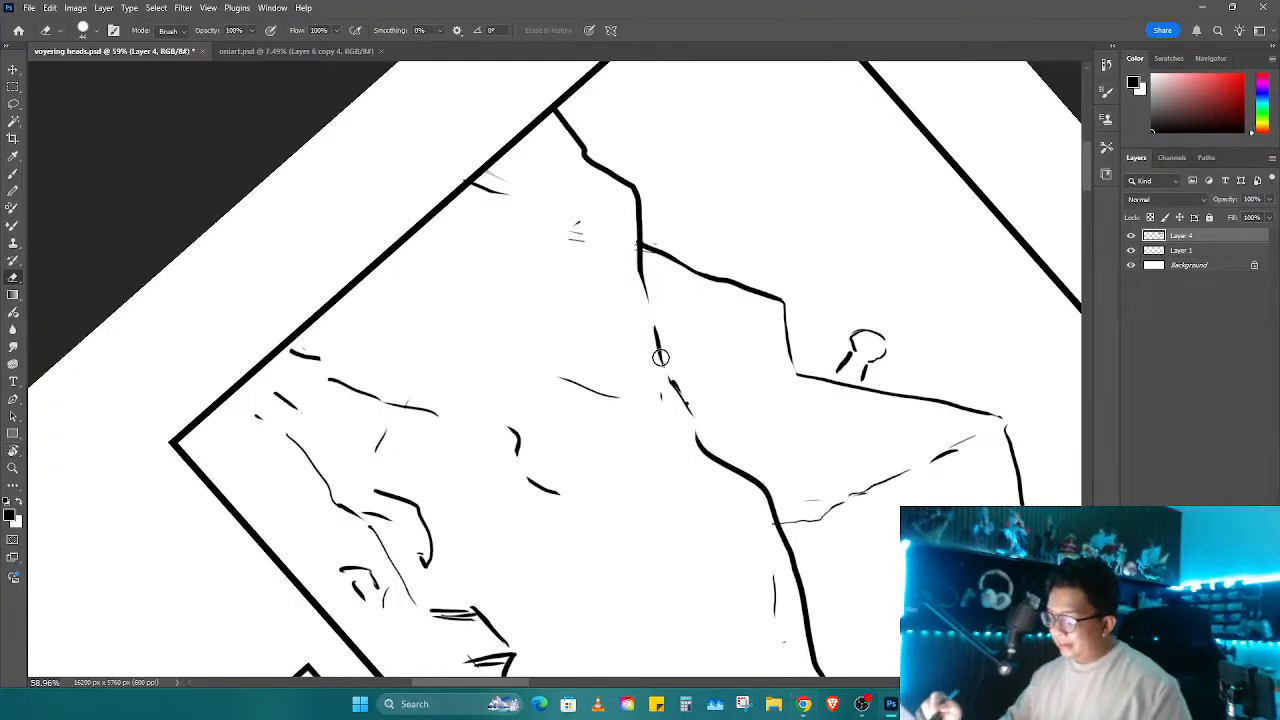
pyautogui.press('r')
pyautogui.press('Escape')
# Step: Sketch thin tree trunks with foliage on the first frame's central ground line and a fine broken line above the huts
pyautogui.press('z')
pyautogui.moveTo(813, 373); pyautogui.dragTo(755, 385)
pyautogui.moveTo(761, 426); pyautogui.dragTo(801, 432)
pyautogui.moveTo(597, 398); pyautogui.dragTo(608, 472)
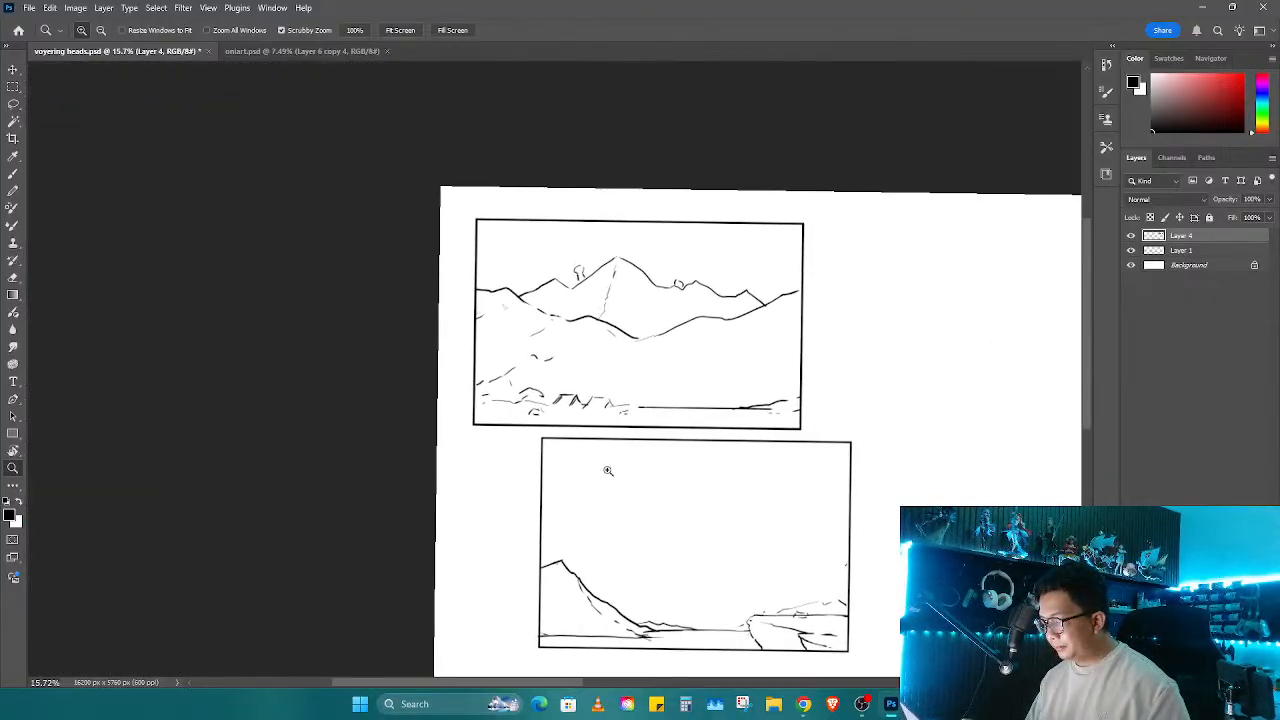
pyautogui.moveTo(675, 391); pyautogui.dragTo(735, 385)
pyautogui.press('b')
pyautogui.moveTo(585, 372)
pyautogui.mouseDown()
pyautogui.moveTo(585, 418)
pyautogui.moveTo(598, 418)
pyautogui.mouseUp()
pyautogui.moveTo(616, 380)
pyautogui.mouseDown()
pyautogui.moveTo(616, 412)
pyautogui.moveTo(566, 408)
pyautogui.moveTo(555, 340)
pyautogui.moveTo(596, 360)
pyautogui.mouseUp()
pyautogui.moveTo(360, 288); pyautogui.dragTo(351, 333)
pyautogui.moveTo(348, 346); pyautogui.dragTo(329, 385)
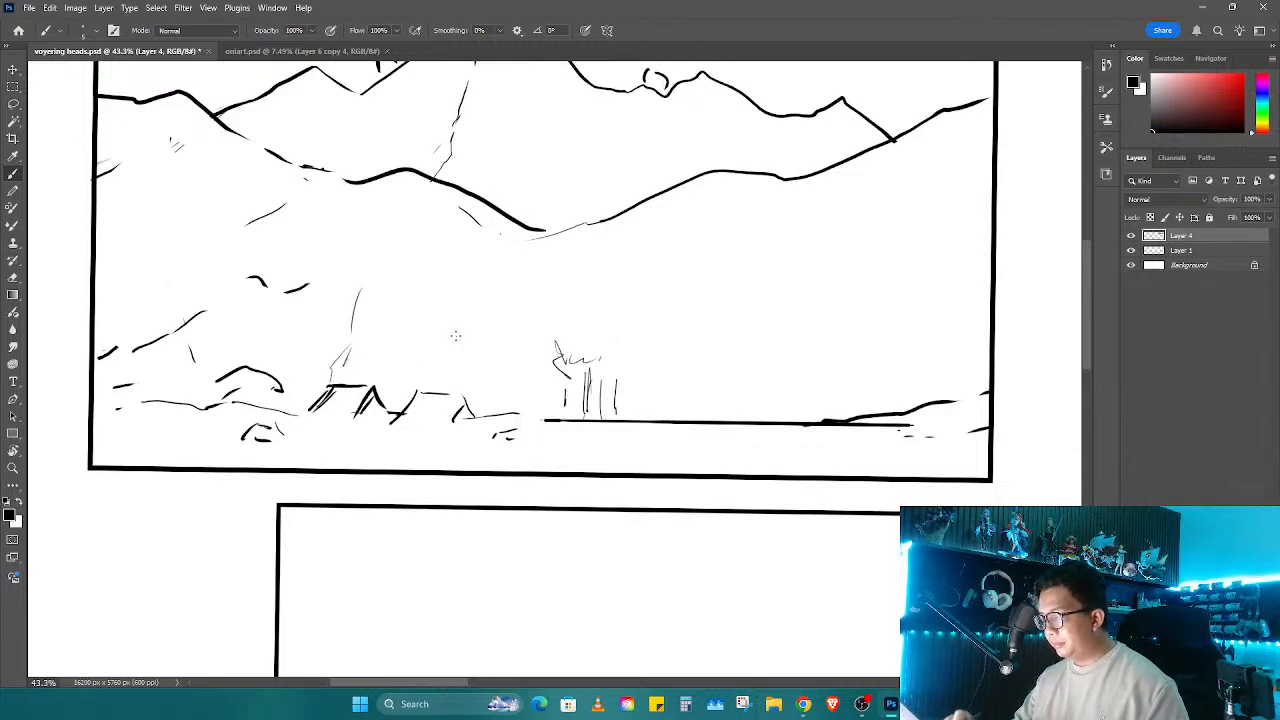
pyautogui.moveTo(659, 390); pyautogui.dragTo(661, 404)
# Step: Erase part of the fine line above the huts, scale the lassoed hut strokes down, and clear the selection
pyautogui.press('e')
pyautogui.moveTo(355, 316)
pyautogui.mouseDown()
pyautogui.moveTo(390, 450)
pyautogui.moveTo(420, 360)
pyautogui.moveTo(472, 358)
pyautogui.moveTo(435, 403)
pyautogui.moveTo(472, 414)
pyautogui.mouseUp()
pyautogui.press('l')
pyautogui.hotkey('ctrl', 't')
pyautogui.press('Return')
pyautogui.hotkey('ctrl', 'd')
# Step: Sketch a thin tree right of the huts, bushes along the right bank, and faint foliage strokes between them
pyautogui.press('b')
pyautogui.moveTo(485, 372); pyautogui.dragTo(484, 400)
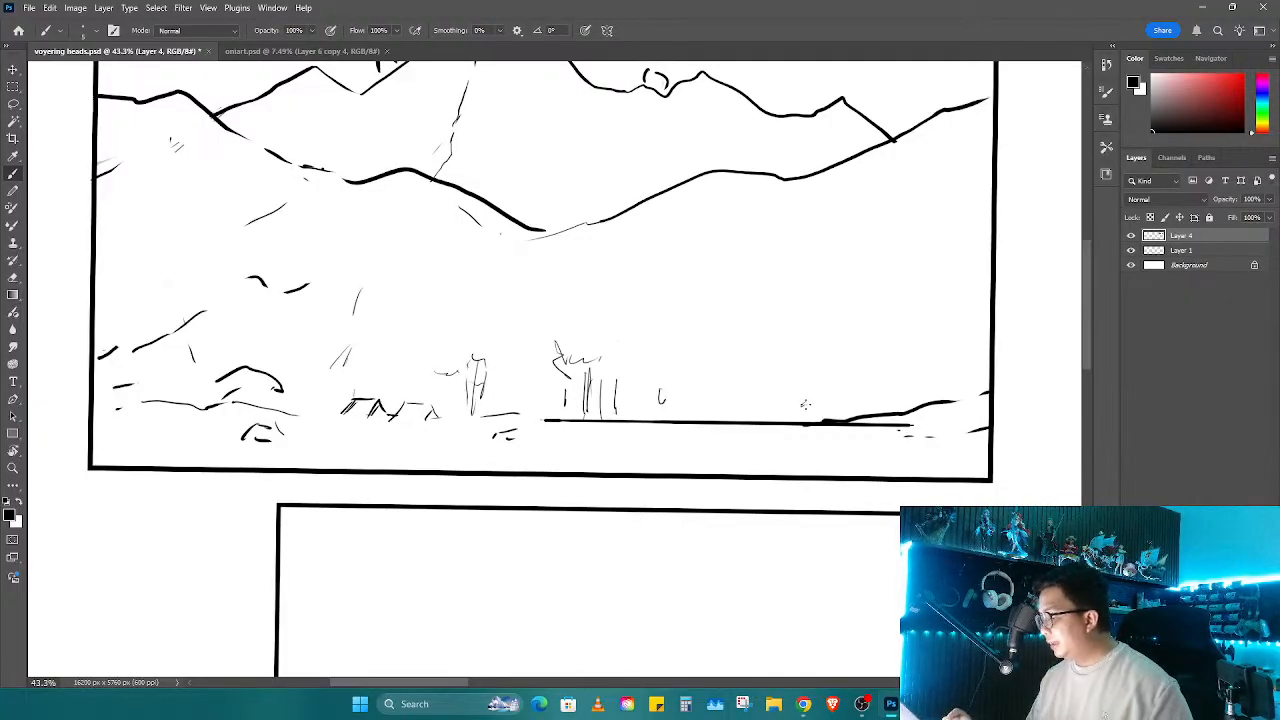
pyautogui.moveTo(816, 396); pyautogui.dragTo(864, 396)
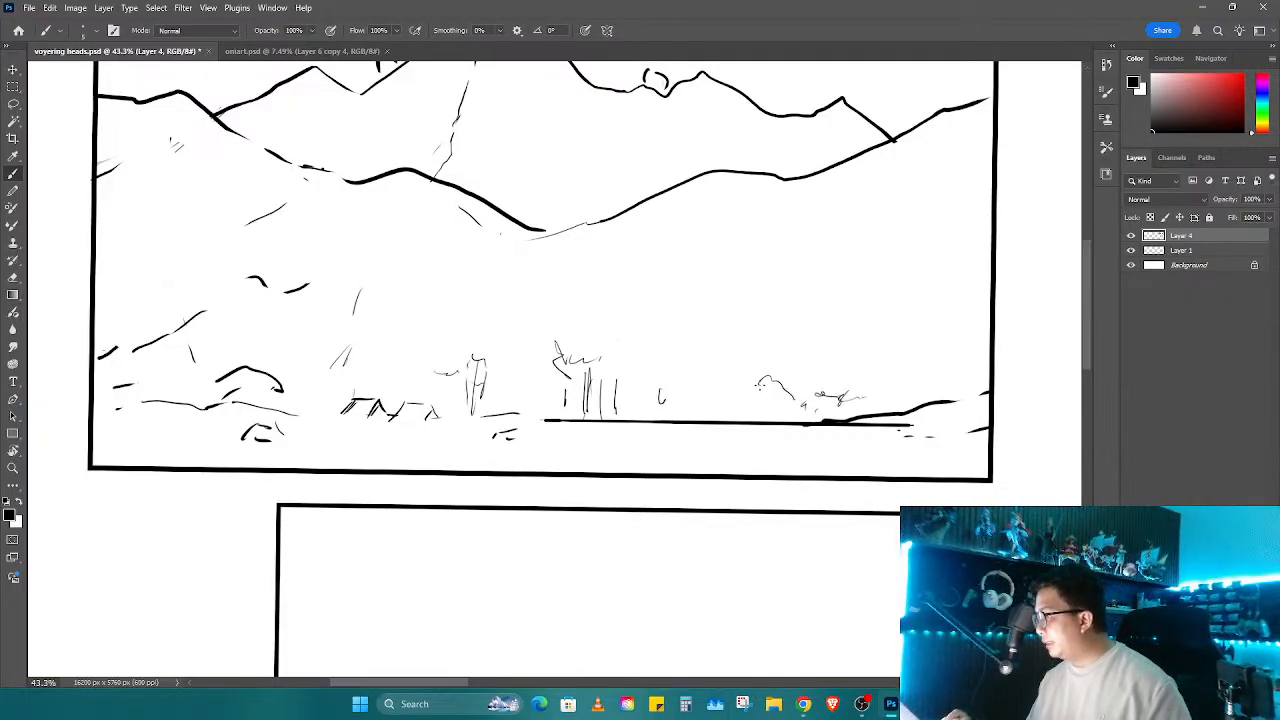
pyautogui.moveTo(727, 376); pyautogui.dragTo(695, 377)
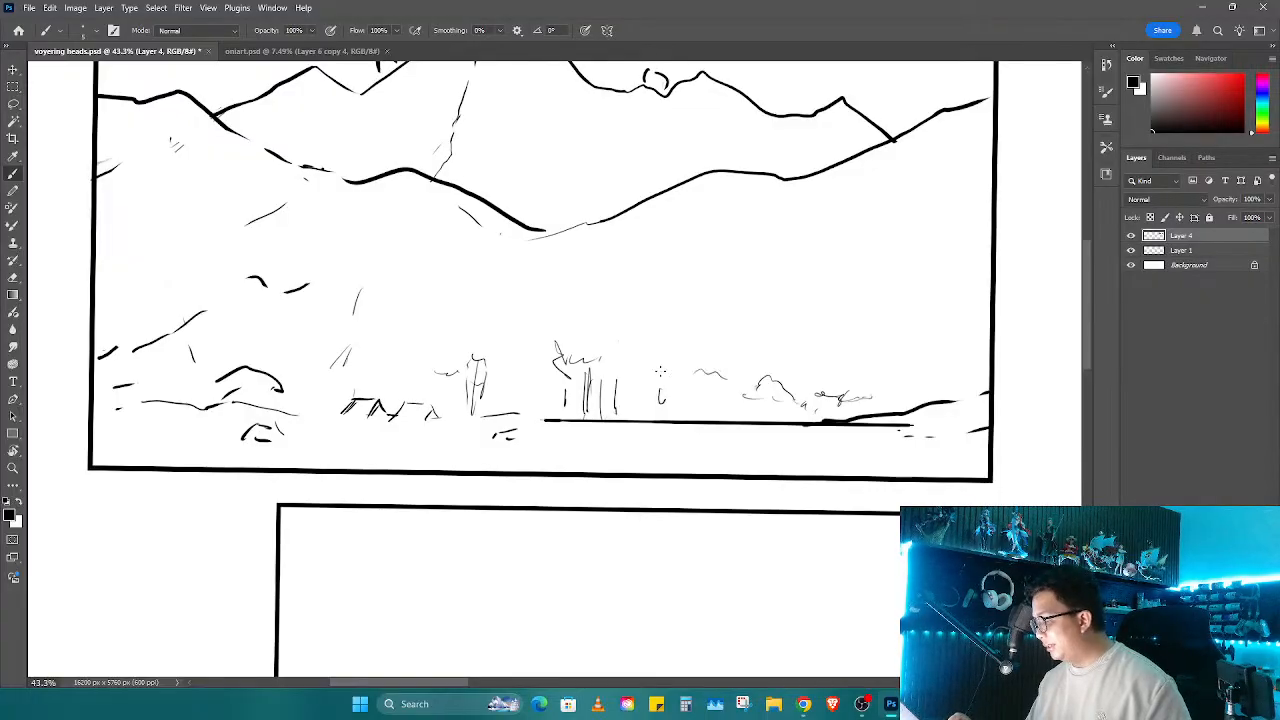
# Step: Sketch a faint broken foliage line along the first frame's treeline, from the right bank to above the huts
pyautogui.moveTo(868, 401); pyautogui.dragTo(908, 403)
pyautogui.moveTo(659, 379); pyautogui.dragTo(605, 371)
pyautogui.moveTo(522, 355); pyautogui.dragTo(509, 354)
pyautogui.moveTo(480, 350); pyautogui.dragTo(457, 354)
pyautogui.moveTo(427, 352); pyautogui.dragTo(413, 351)
pyautogui.moveTo(388, 346); pyautogui.dragTo(377, 347)
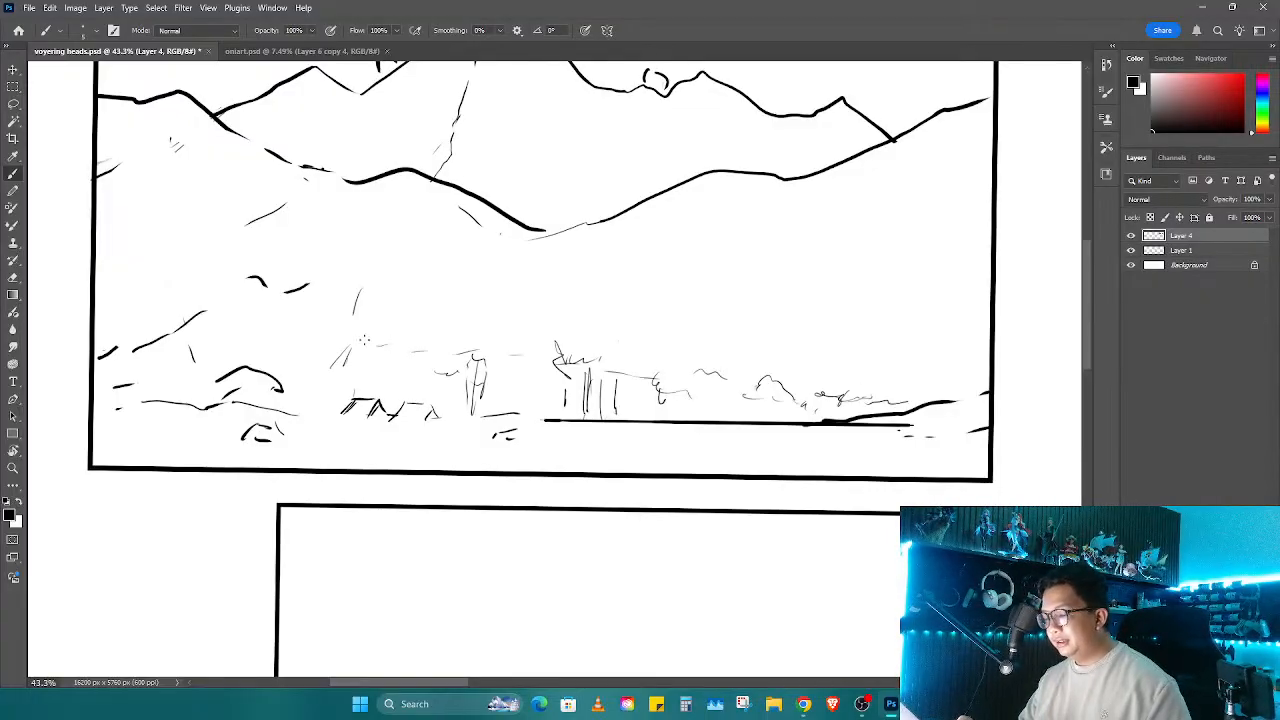
# Step: Sketch fine slope lines running down from the left and right foothill crests, with a short mark on the right slope
pyautogui.press('z')
pyautogui.press('b')
pyautogui.moveTo(407, 194); pyautogui.dragTo(285, 331)
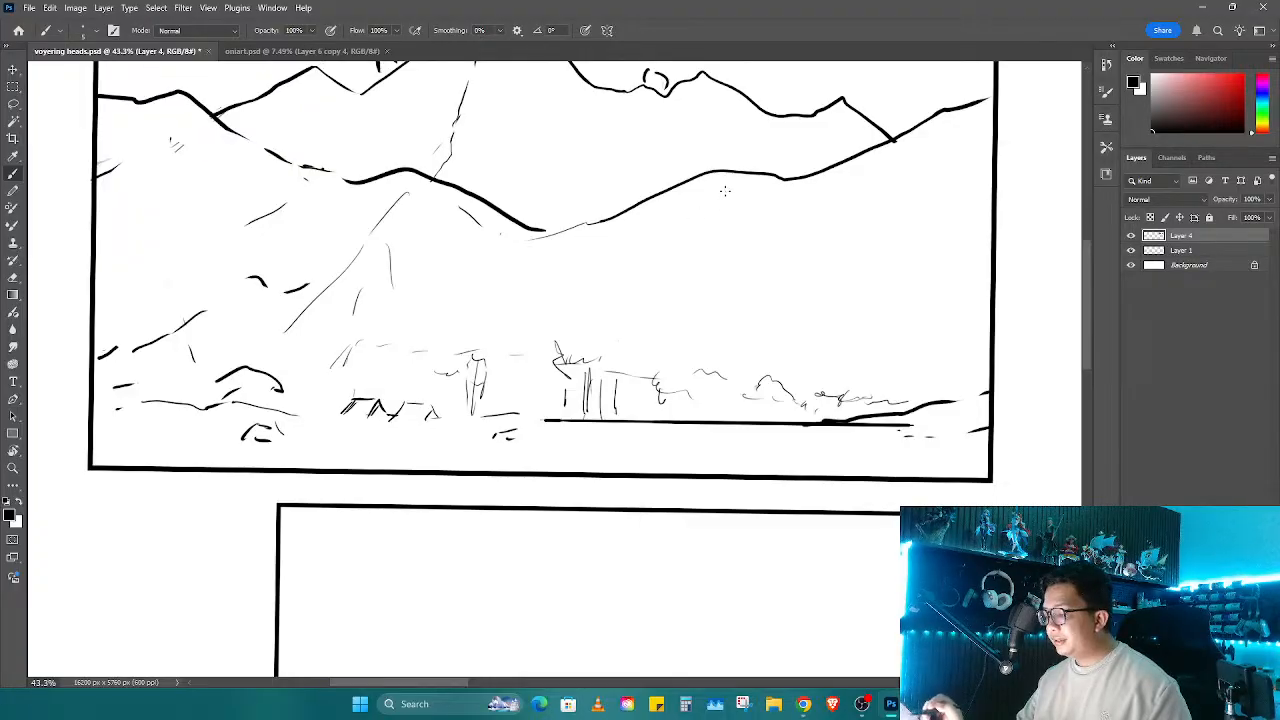
pyautogui.moveTo(723, 193); pyautogui.dragTo(783, 260)
pyautogui.moveTo(816, 290); pyautogui.dragTo(872, 372)
pyautogui.moveTo(942, 157); pyautogui.dragTo(933, 140)
# Step: Extend the main mountain's left slope with a fine line and short hatching below the saddle beside the left peak
pyautogui.scroll(5, 693, 283)
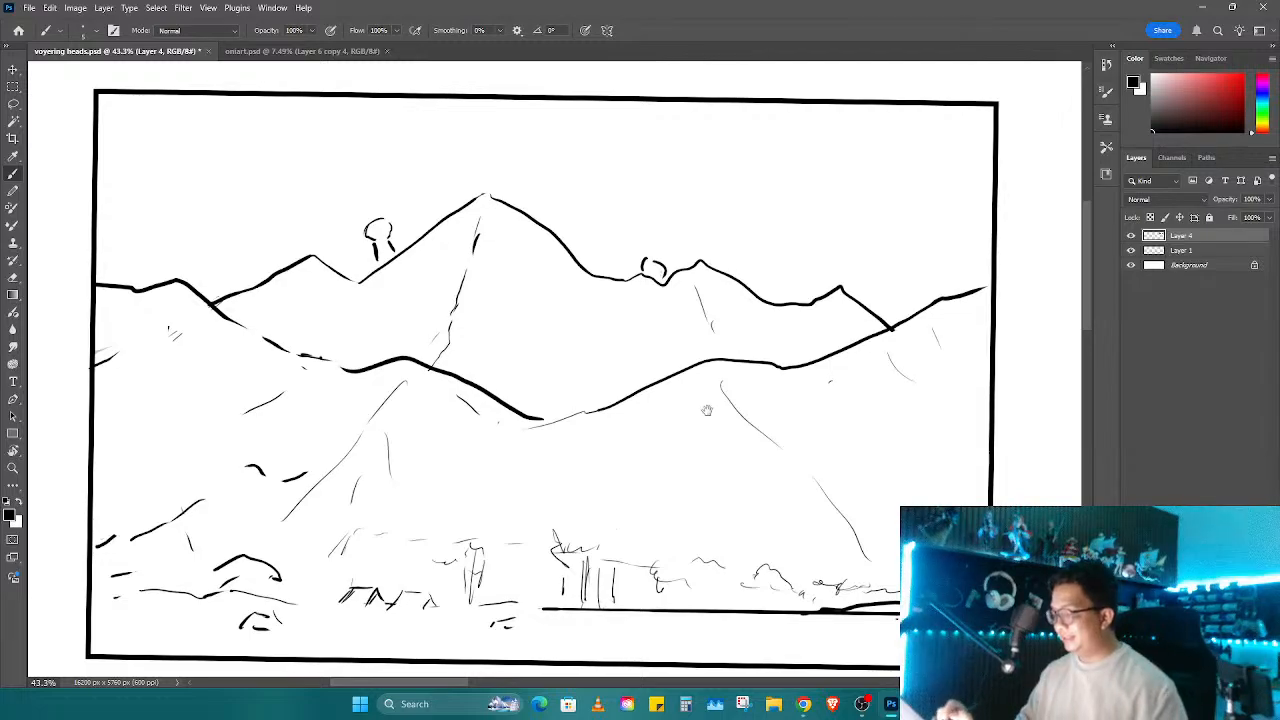
pyautogui.moveTo(706, 409); pyautogui.dragTo(957, 429)
pyautogui.press('r')
pyautogui.click(751, 515)
pyautogui.moveTo(751, 515)
pyautogui.mouseDown()
pyautogui.moveTo(726, 477)
pyautogui.moveTo(789, 437)
pyautogui.moveTo(803, 403)
pyautogui.moveTo(779, 429)
pyautogui.moveTo(786, 420)
pyautogui.moveTo(786, 449)
pyautogui.moveTo(833, 406)
pyautogui.moveTo(813, 439)
pyautogui.mouseUp()
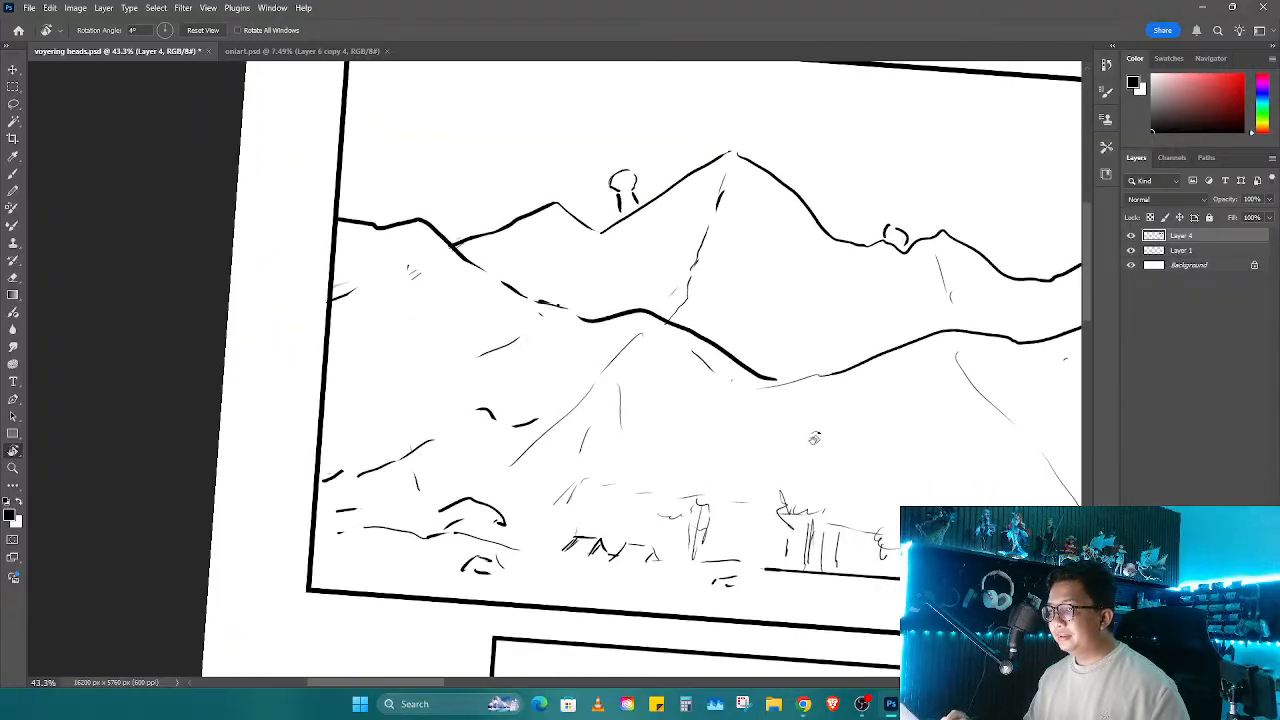
pyautogui.press('b')
pyautogui.moveTo(566, 258); pyautogui.dragTo(594, 236)
# Step: Hatch the shaded sides of the main peak and the small peak beside the round tree on its right
pyautogui.press('r')
pyautogui.moveTo(640, 430)
pyautogui.mouseDown()
pyautogui.moveTo(692, 462)
pyautogui.moveTo(736, 466)
pyautogui.moveTo(722, 460)
pyautogui.moveTo(729, 475)
pyautogui.mouseUp()
pyautogui.moveTo(740, 414)
pyautogui.mouseDown()
pyautogui.moveTo(713, 533)
pyautogui.moveTo(757, 471)
pyautogui.moveTo(700, 400)
pyautogui.mouseUp()
pyautogui.press('b')
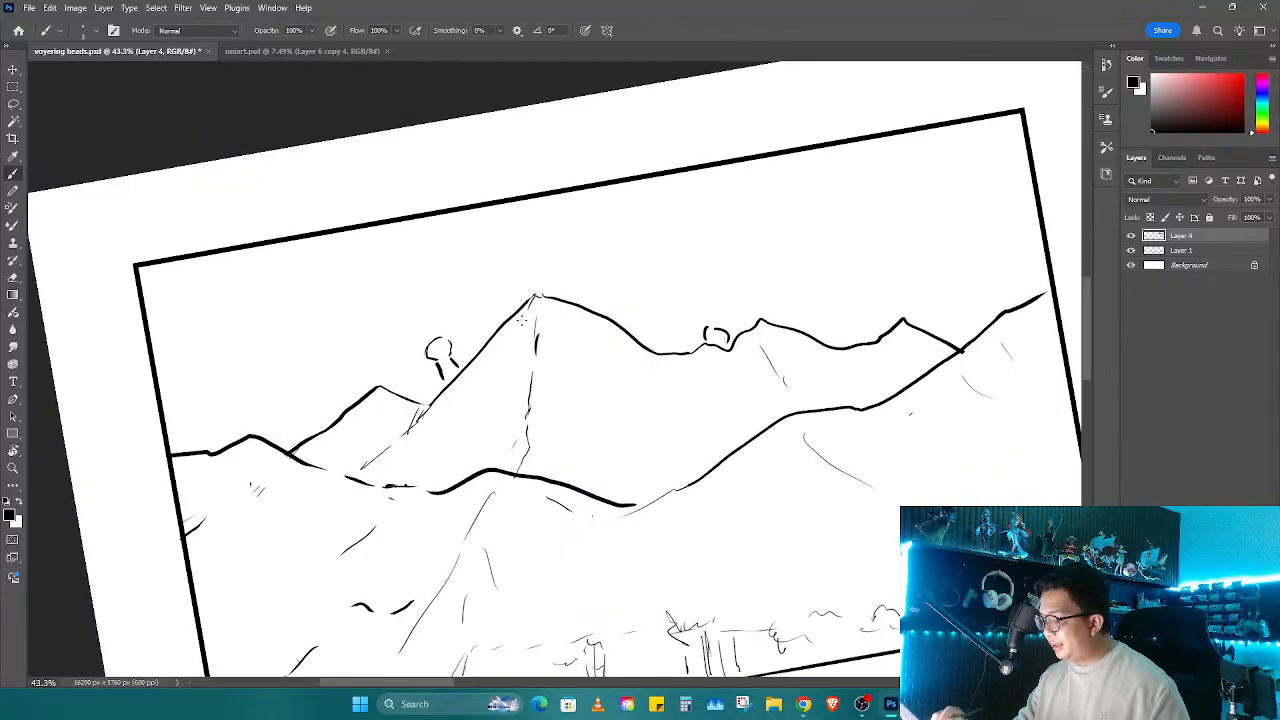
pyautogui.moveTo(521, 319); pyautogui.dragTo(526, 384)
pyautogui.press('e')
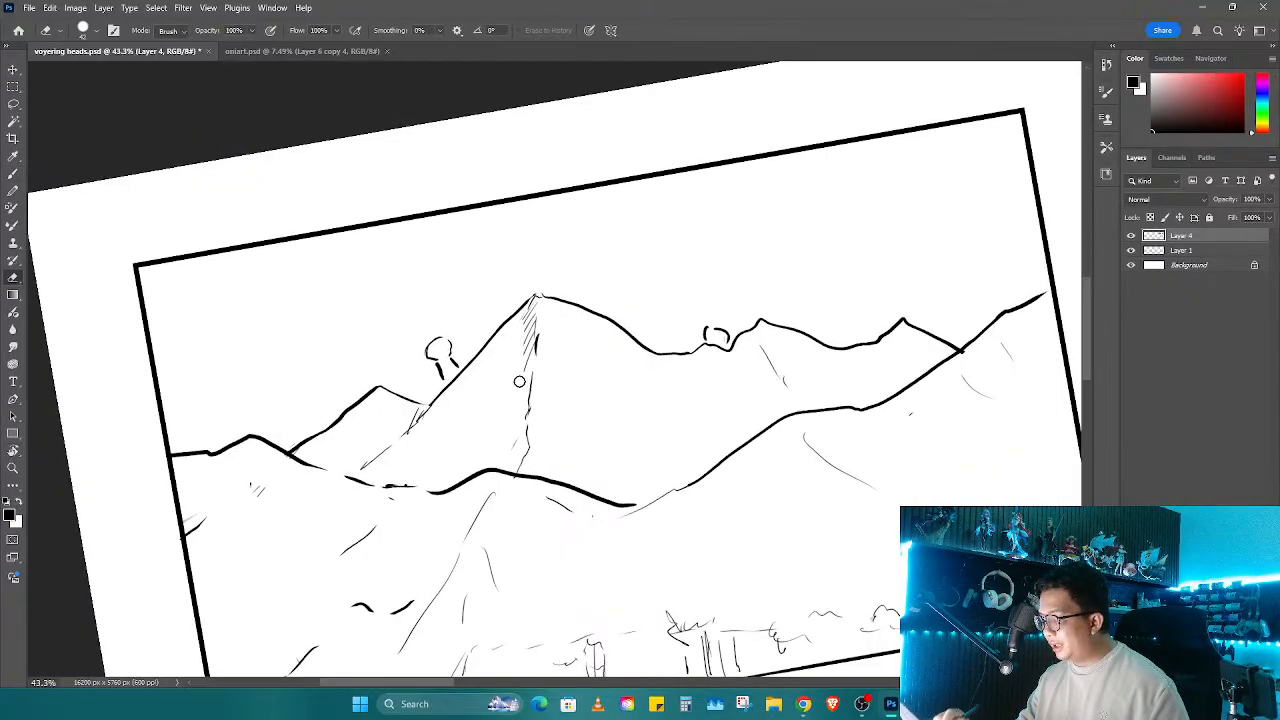
pyautogui.press('b')
pyautogui.moveTo(738, 332); pyautogui.dragTo(760, 352)
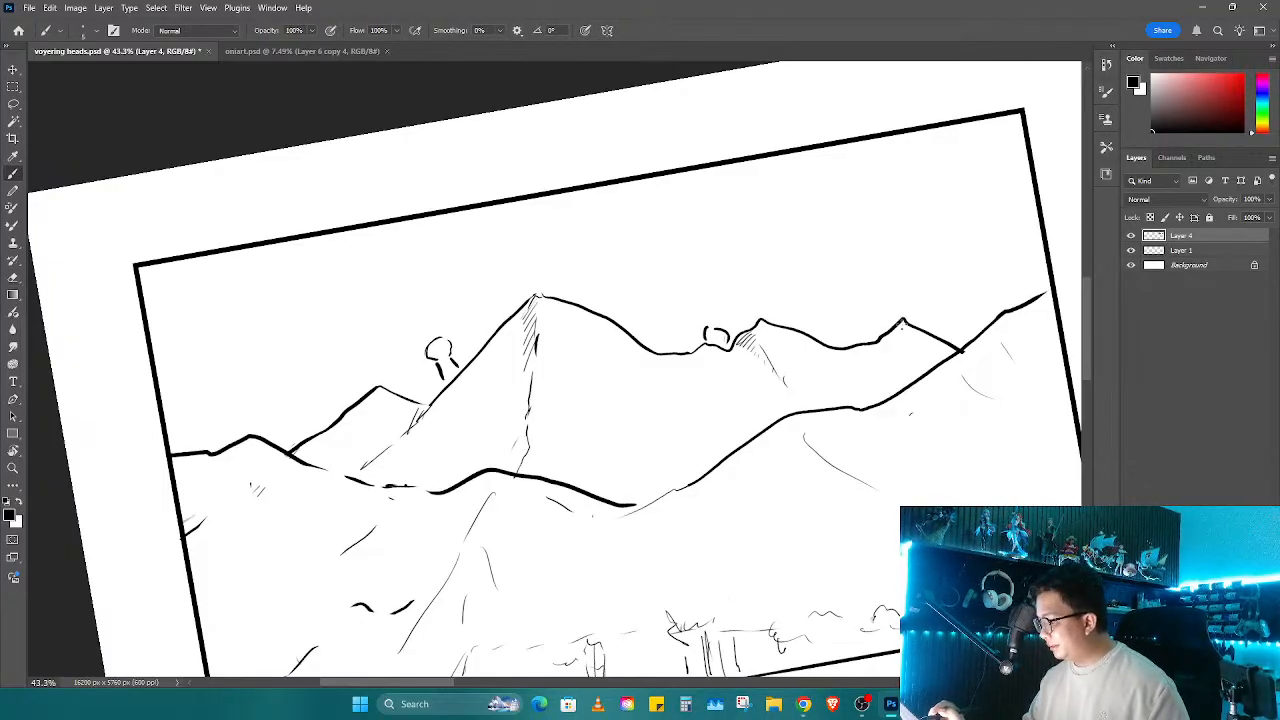
# Step: Erase the overshooting line where the far right peak meets the foreground ridge and carry that ridge to the frame edge
pyautogui.press('e')
pyautogui.moveTo(966, 346); pyautogui.dragTo(960, 360)
pyautogui.press('b')
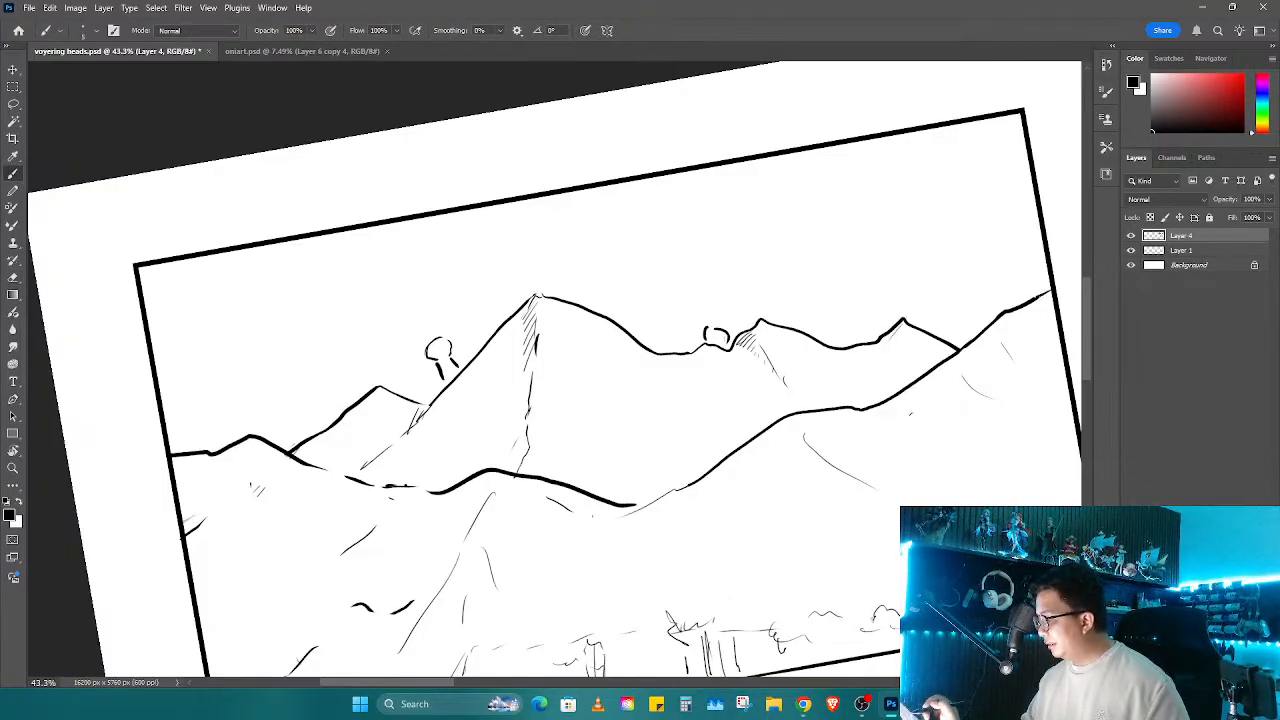
# Step: Hatch the base of the left peak and replace the rough hatching below the saddle with a clean slope line
pyautogui.moveTo(301, 462)
pyautogui.mouseDown()
pyautogui.moveTo(527, 382)
pyautogui.moveTo(616, 370)
pyautogui.mouseUp()
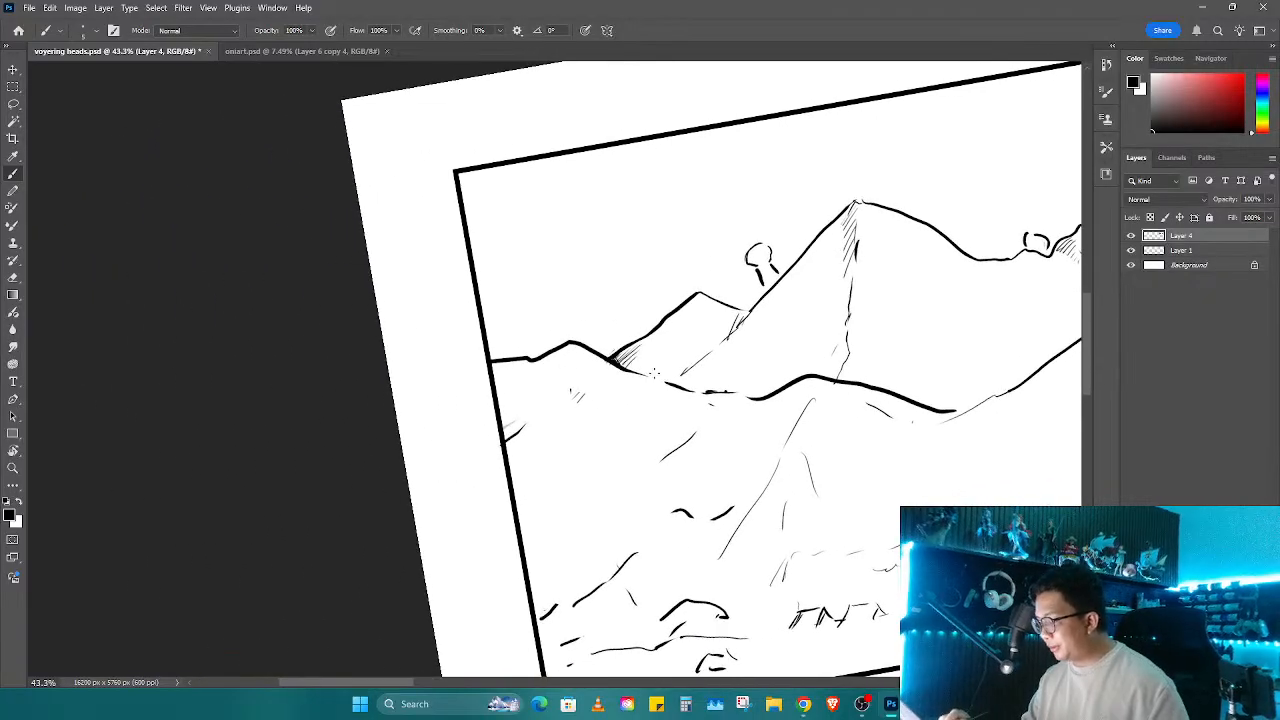
pyautogui.press('e')
pyautogui.moveTo(742, 318)
pyautogui.mouseDown()
pyautogui.moveTo(712, 354)
pyautogui.moveTo(731, 337)
pyautogui.mouseUp()
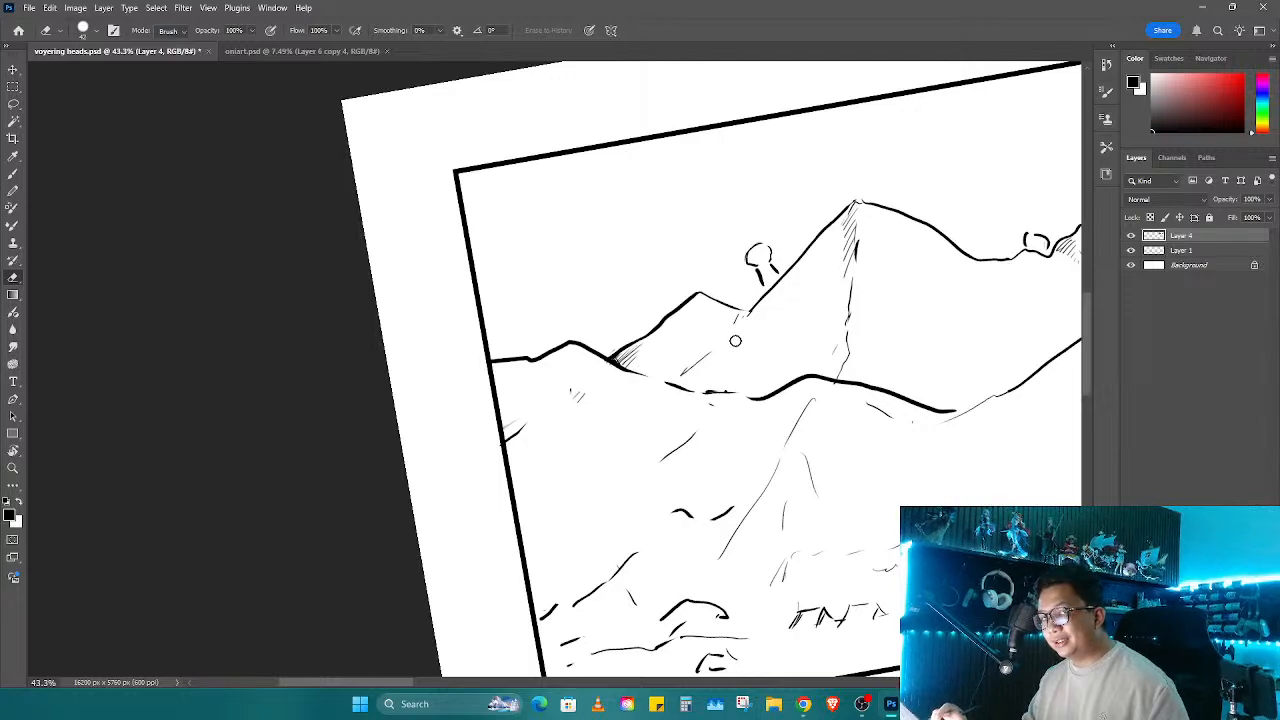
pyautogui.press('b')
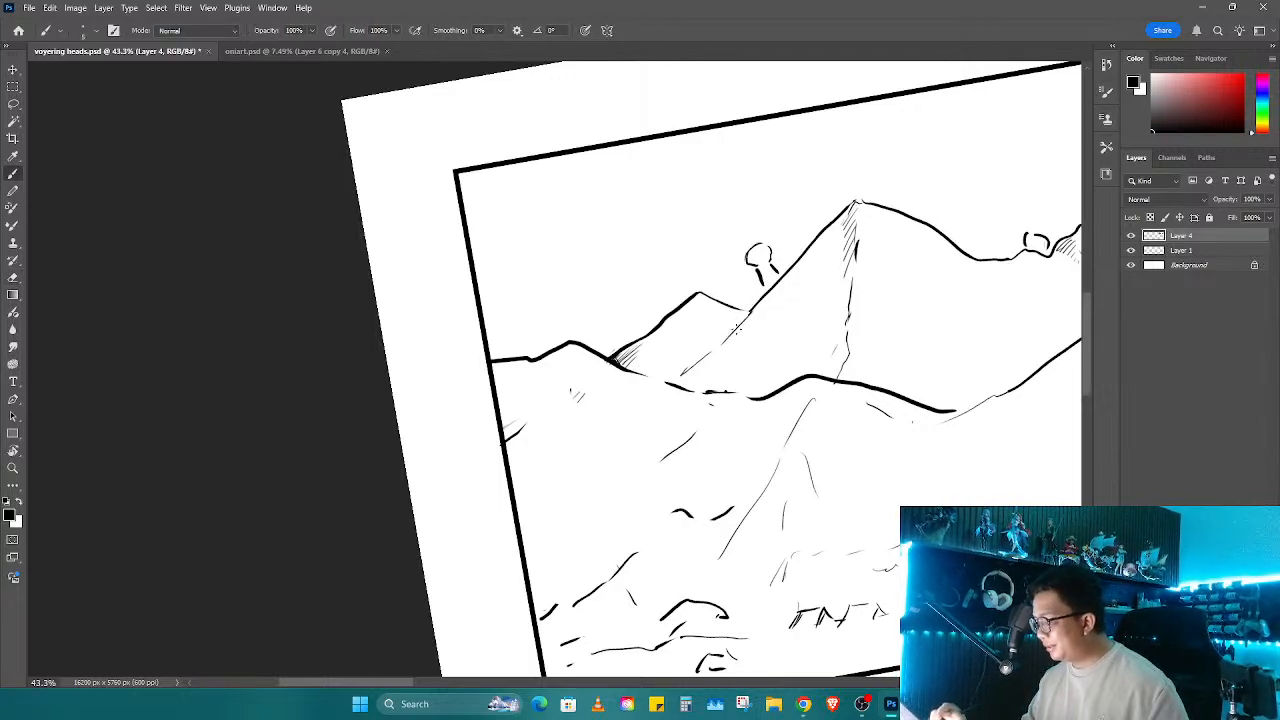
pyautogui.hscroll(5, 930, 422)
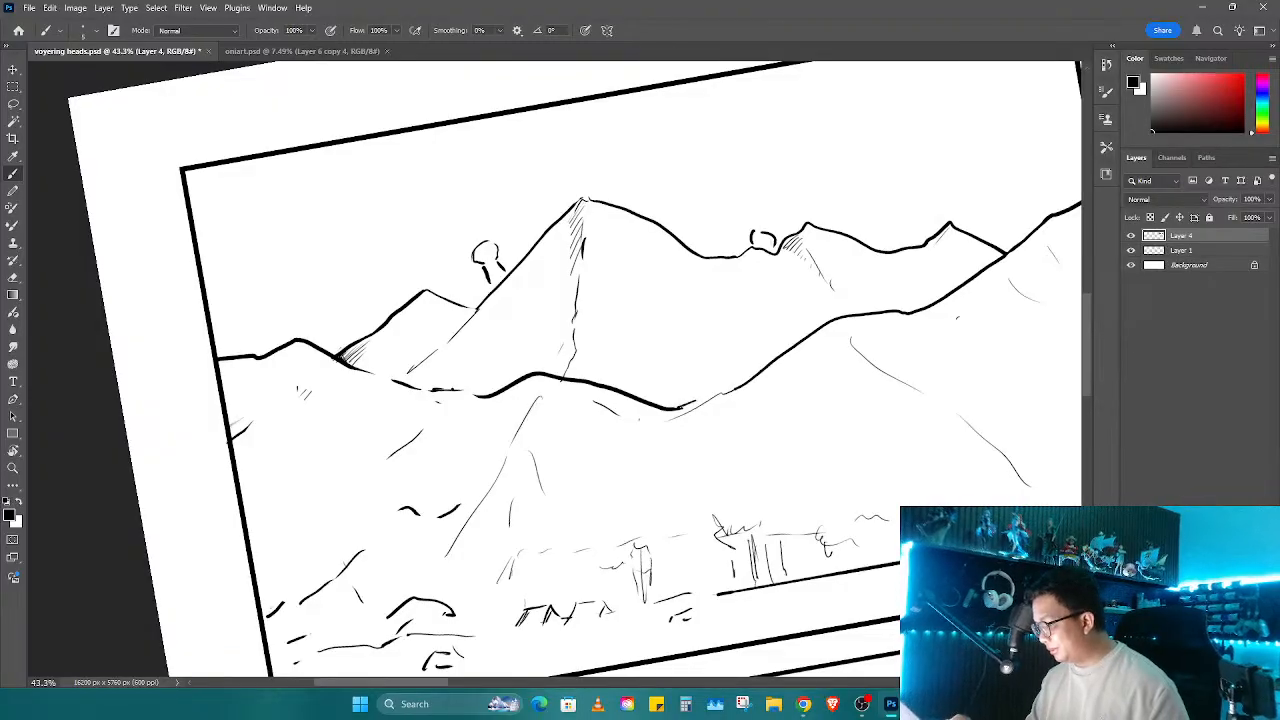
# Step: Join the two foothill ridges at the valley dip and erase the stray line beneath the join
pyautogui.moveTo(704, 396); pyautogui.dragTo(684, 414)
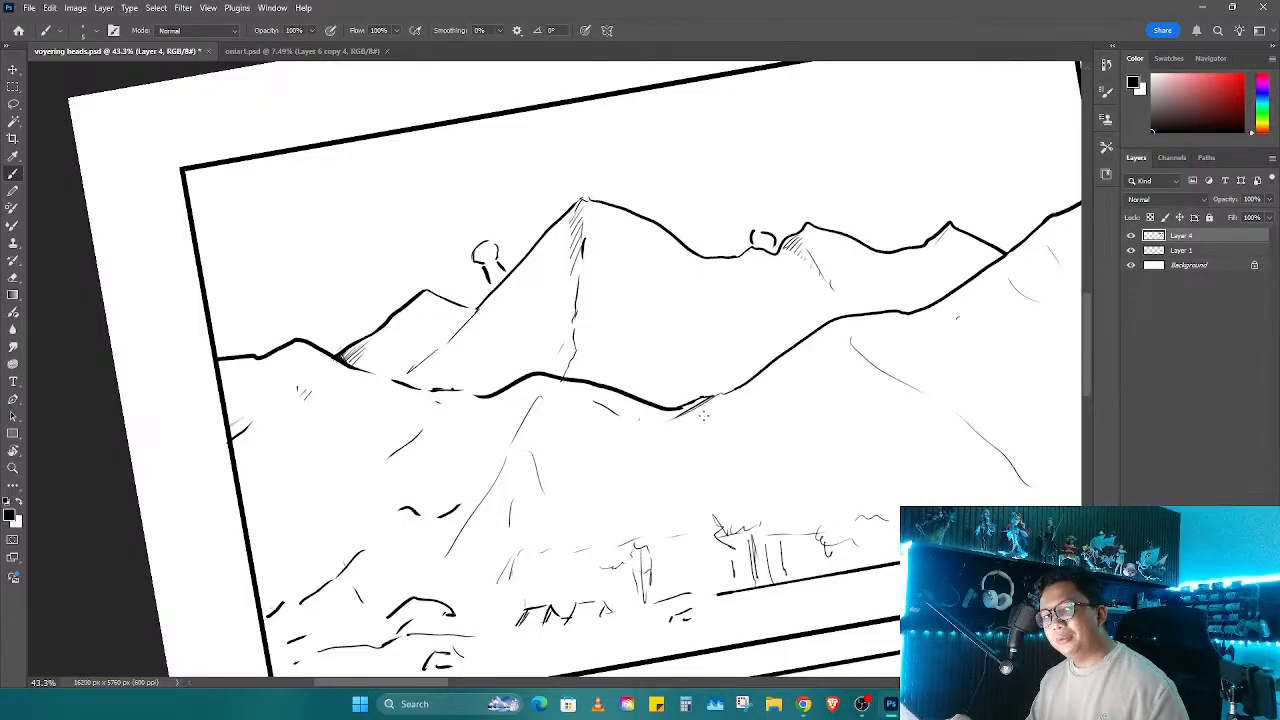
pyautogui.press('e')
pyautogui.moveTo(700, 416)
pyautogui.mouseDown()
pyautogui.moveTo(677, 410)
pyautogui.moveTo(706, 398)
pyautogui.moveTo(704, 413)
pyautogui.mouseUp()
# Step: Sketch a fine slope line from the valley dip down to the treeline, undoing a misplaced stroke
pyautogui.press('b')
pyautogui.moveTo(727, 397); pyautogui.dragTo(555, 559)
pyautogui.moveTo(714, 501)
pyautogui.mouseDown()
pyautogui.moveTo(752, 481)
pyautogui.moveTo(749, 446)
pyautogui.mouseUp()
pyautogui.hotkey('ctrl', 'z')
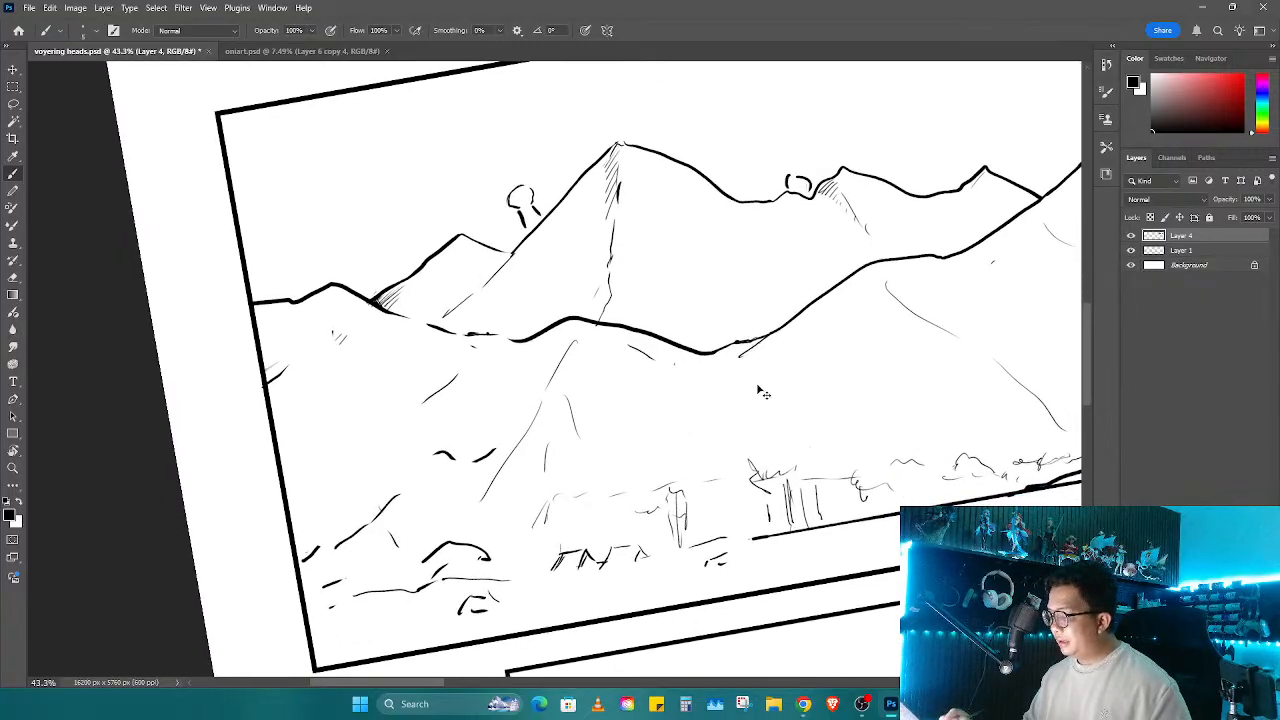
pyautogui.moveTo(740, 348); pyautogui.dragTo(665, 484)
pyautogui.moveTo(739, 512)
pyautogui.mouseDown()
pyautogui.moveTo(602, 498)
pyautogui.moveTo(630, 492)
pyautogui.moveTo(535, 526)
pyautogui.mouseUp()
# Step: Add short hatching beneath the right foothill's crest and below the valley dip
pyautogui.press('r')
pyautogui.moveTo(678, 289)
pyautogui.mouseDown()
pyautogui.moveTo(700, 345)
pyautogui.moveTo(693, 371)
pyautogui.moveTo(690, 358)
pyautogui.moveTo(706, 366)
pyautogui.mouseUp()
pyautogui.press('e')
pyautogui.press('b')
pyautogui.press('r')
pyautogui.moveTo(752, 500); pyautogui.dragTo(758, 449)
pyautogui.press('z')
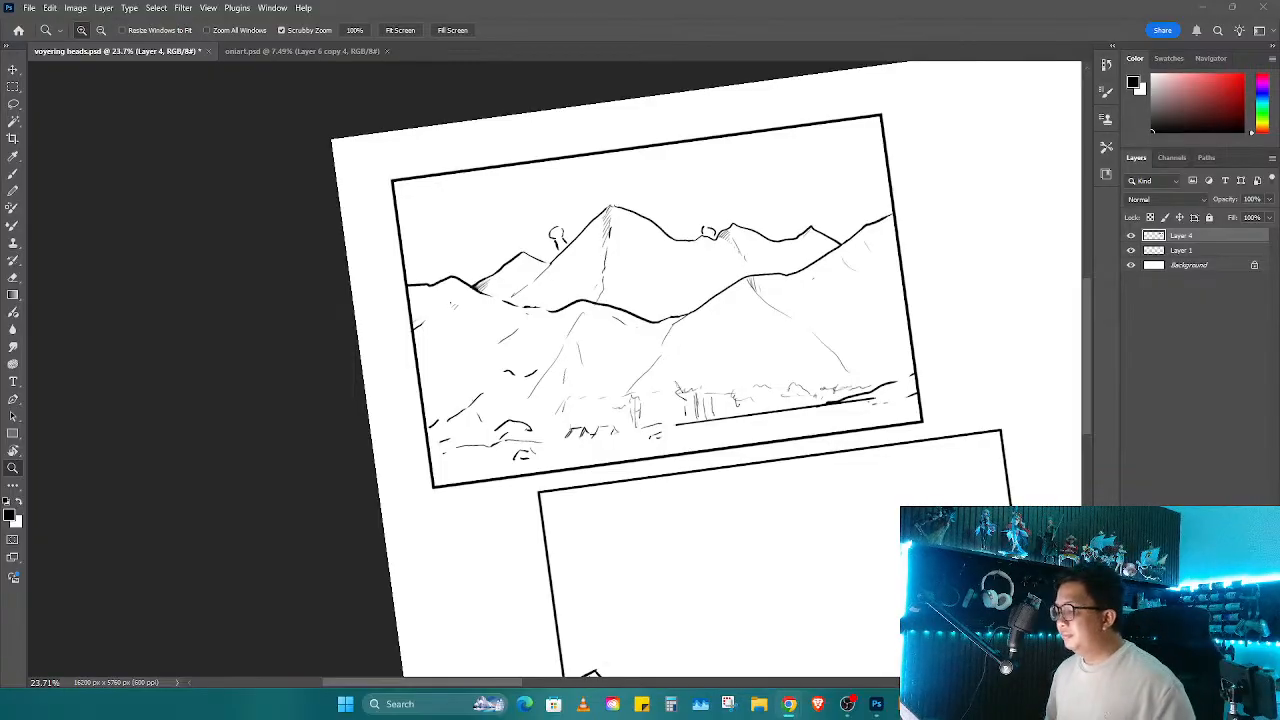
pyautogui.moveTo(668, 324); pyautogui.dragTo(675, 326)
pyautogui.press('b')
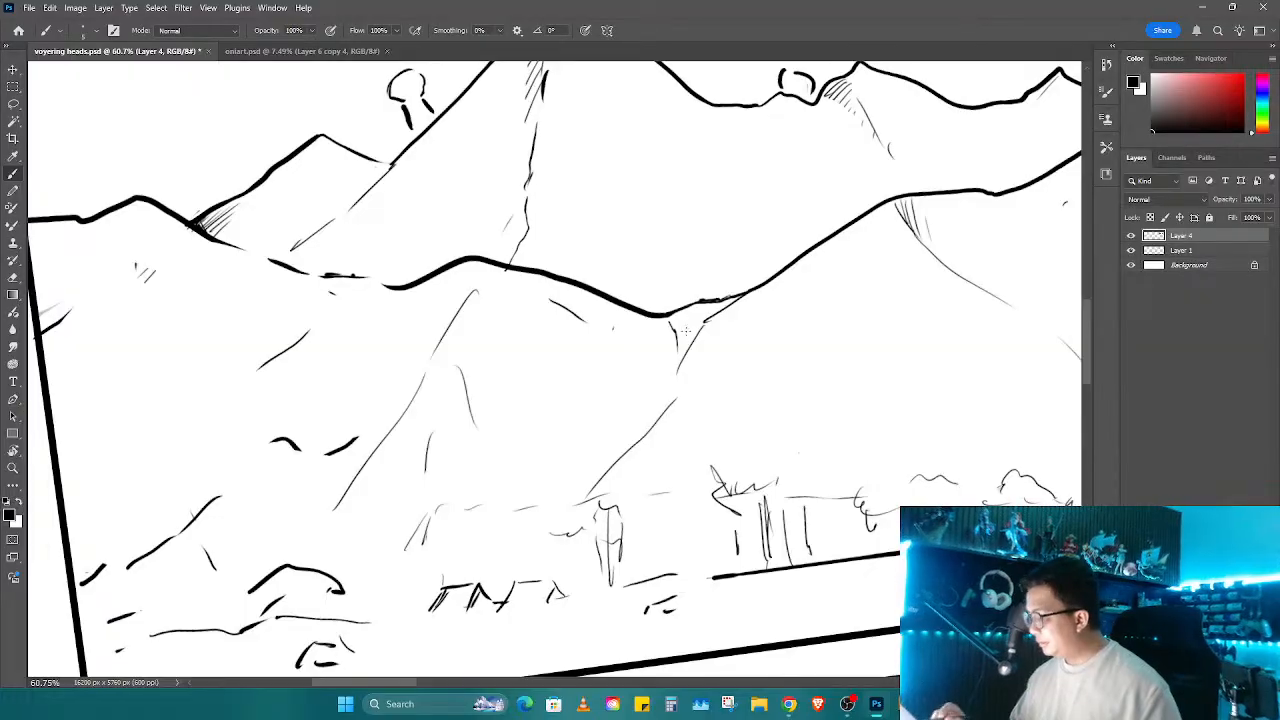
# Step: Sketch a small post with an oval top on the cliff edge in the second frame using a finer brush
pyautogui.press('z')
pyautogui.moveTo(763, 337); pyautogui.dragTo(643, 281)
pyautogui.moveTo(693, 466); pyautogui.dragTo(650, 166)
pyautogui.moveTo(766, 394); pyautogui.dragTo(683, 360)
pyautogui.moveTo(822, 322); pyautogui.dragTo(880, 322)
pyautogui.press('b')
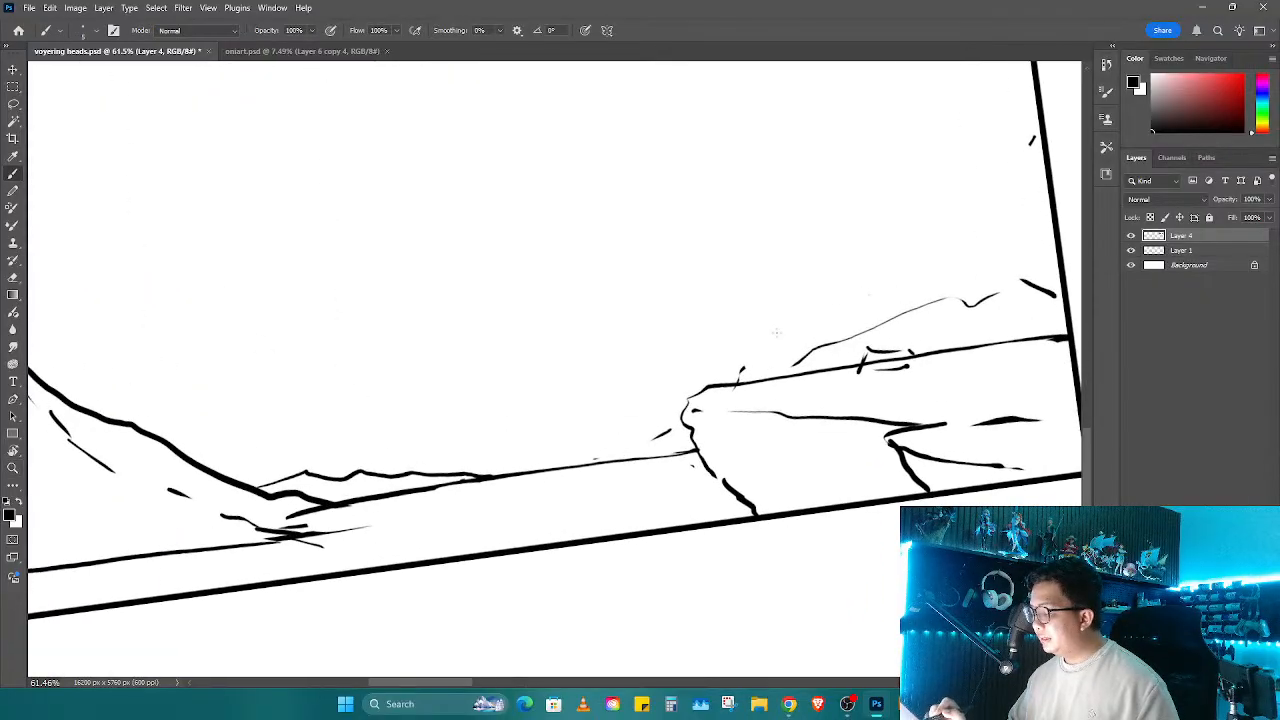
pyautogui.press('z')
pyautogui.moveTo(759, 370); pyautogui.dragTo(802, 370)
pyautogui.press('e')
pyautogui.press('b')
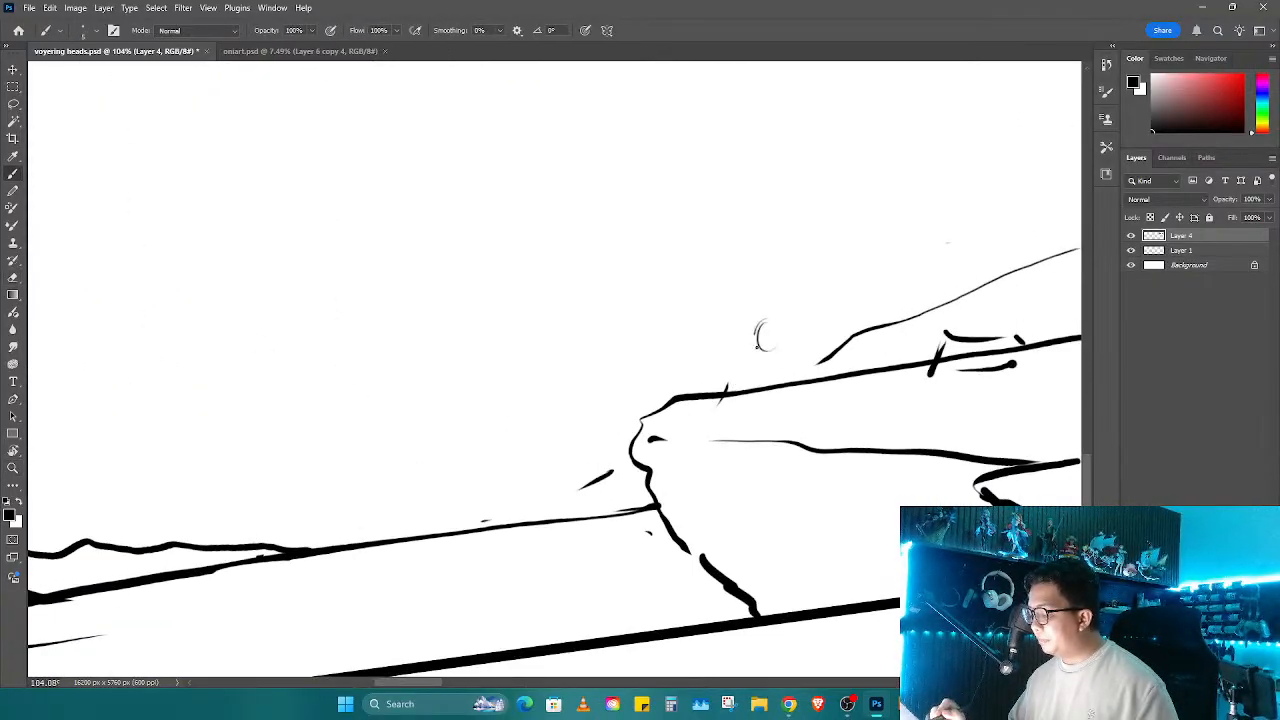
pyautogui.press('[')
pyautogui.press('[')
pyautogui.press('[')
pyautogui.press('[')
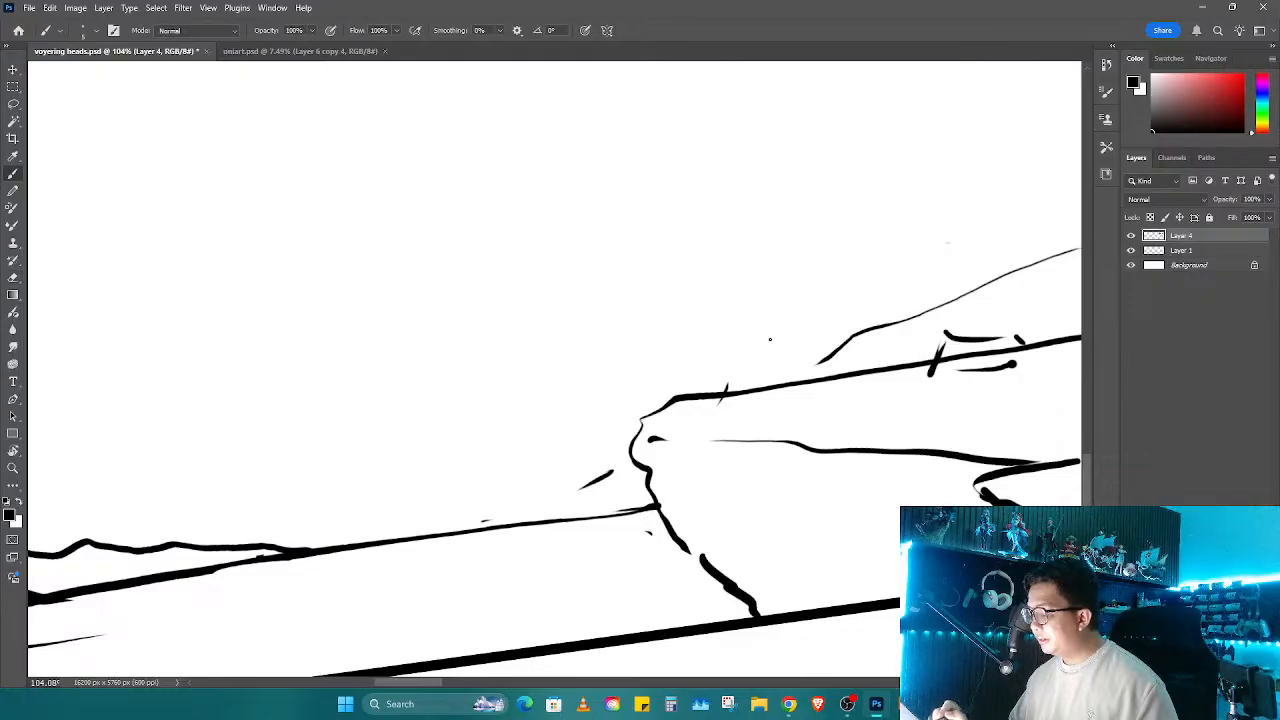
pyautogui.moveTo(736, 324); pyautogui.dragTo(729, 400)
pyautogui.moveTo(745, 352)
pyautogui.mouseDown()
pyautogui.moveTo(753, 390)
pyautogui.moveTo(741, 399)
pyautogui.moveTo(775, 377)
pyautogui.moveTo(714, 381)
pyautogui.moveTo(694, 325)
pyautogui.moveTo(915, 325)
pyautogui.moveTo(906, 378)
pyautogui.mouseUp()
# Step: Outline small flat-roofed huts along the second frame's cliff top, out to the frame's right edge
pyautogui.hscroll(5, 803, 357)
pyautogui.moveTo(916, 330); pyautogui.dragTo(938, 360)
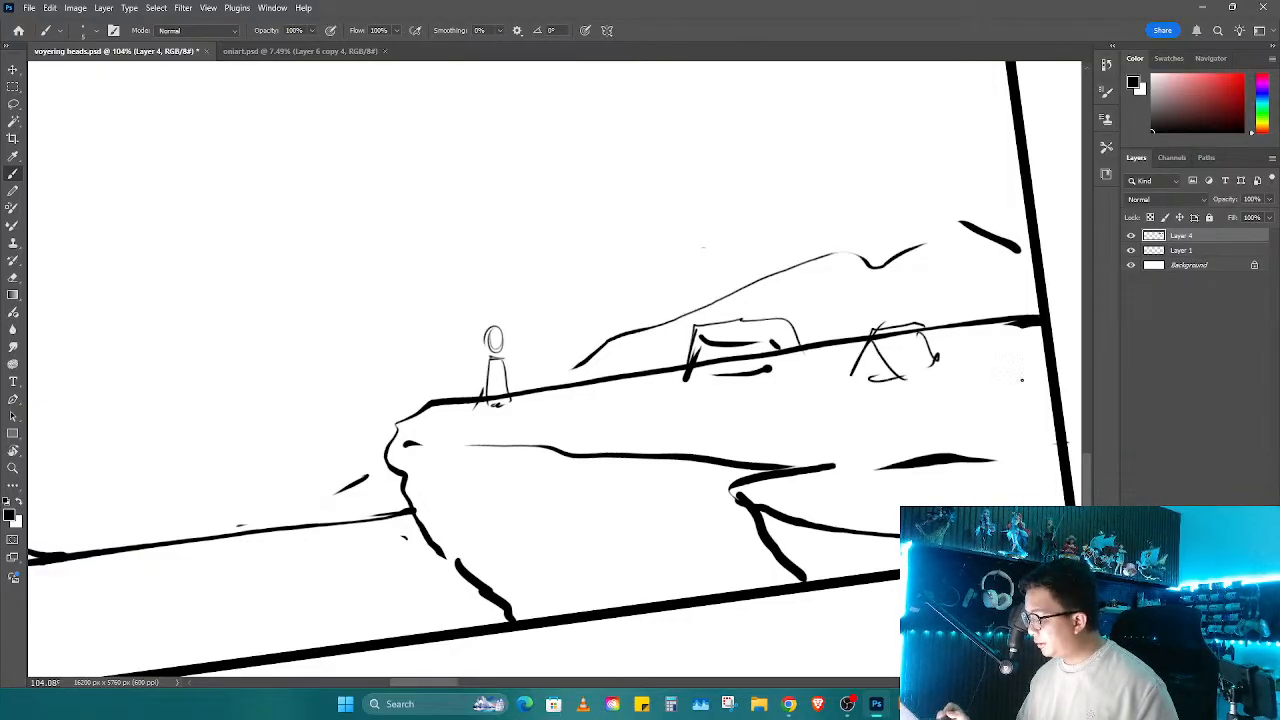
pyautogui.moveTo(1007, 383); pyautogui.dragTo(985, 431)
pyautogui.moveTo(1004, 386); pyautogui.dragTo(1043, 383)
# Step: Extend both ends of the hill outline behind the cliff-top huts in the second frame
pyautogui.moveTo(578, 365); pyautogui.dragTo(552, 381)
pyautogui.moveTo(852, 248)
pyautogui.mouseDown()
pyautogui.moveTo(919, 253)
pyautogui.moveTo(957, 227)
pyautogui.mouseUp()
pyautogui.moveTo(892, 328); pyautogui.dragTo(775, 345)
pyautogui.moveTo(765, 400); pyautogui.dragTo(965, 368)
# Step: Hatch the shoreline beside the cliff's foot and the shaded slopes of the distant hills in the second frame
pyautogui.press('e')
pyautogui.moveTo(846, 356)
pyautogui.mouseDown()
pyautogui.moveTo(816, 385)
pyautogui.moveTo(838, 381)
pyautogui.mouseUp()
pyautogui.press('b')
pyautogui.moveTo(874, 369); pyautogui.dragTo(816, 400)
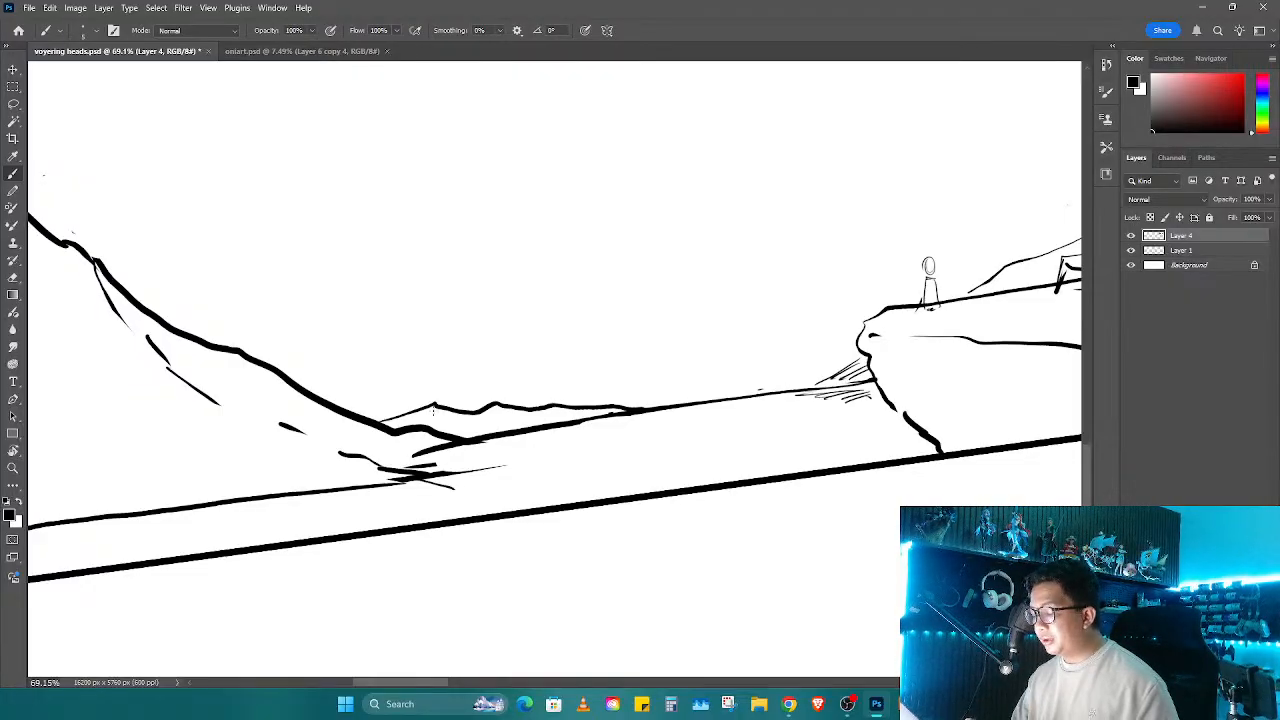
pyautogui.moveTo(416, 412); pyautogui.dragTo(404, 424)
pyautogui.moveTo(442, 406); pyautogui.dragTo(420, 424)
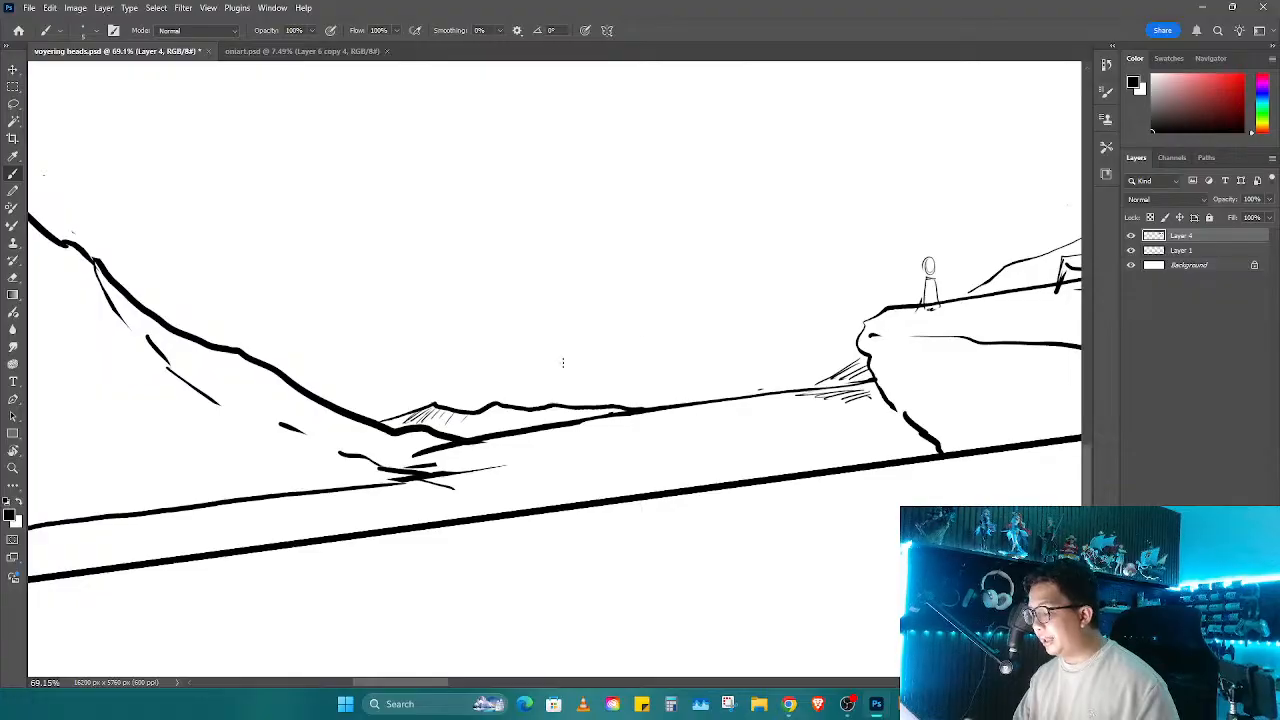
# Step: Toggle Layer 4 to check the sketch and lower its opacity to 15%
pyautogui.press('z')
pyautogui.moveTo(889, 298); pyautogui.dragTo(822, 389)
pyautogui.press('r')
pyautogui.scroll(5, 723, 505)
pyautogui.press('z')
pyautogui.click(1131, 235)
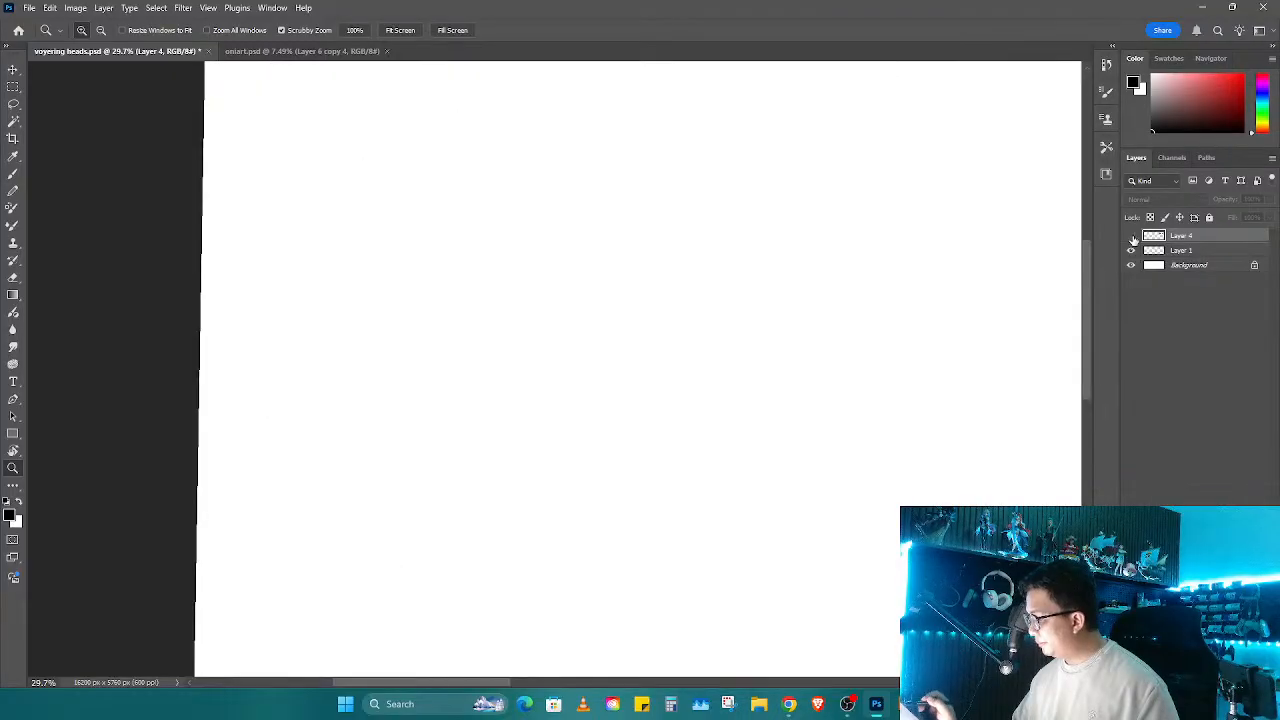
pyautogui.click(1131, 235)
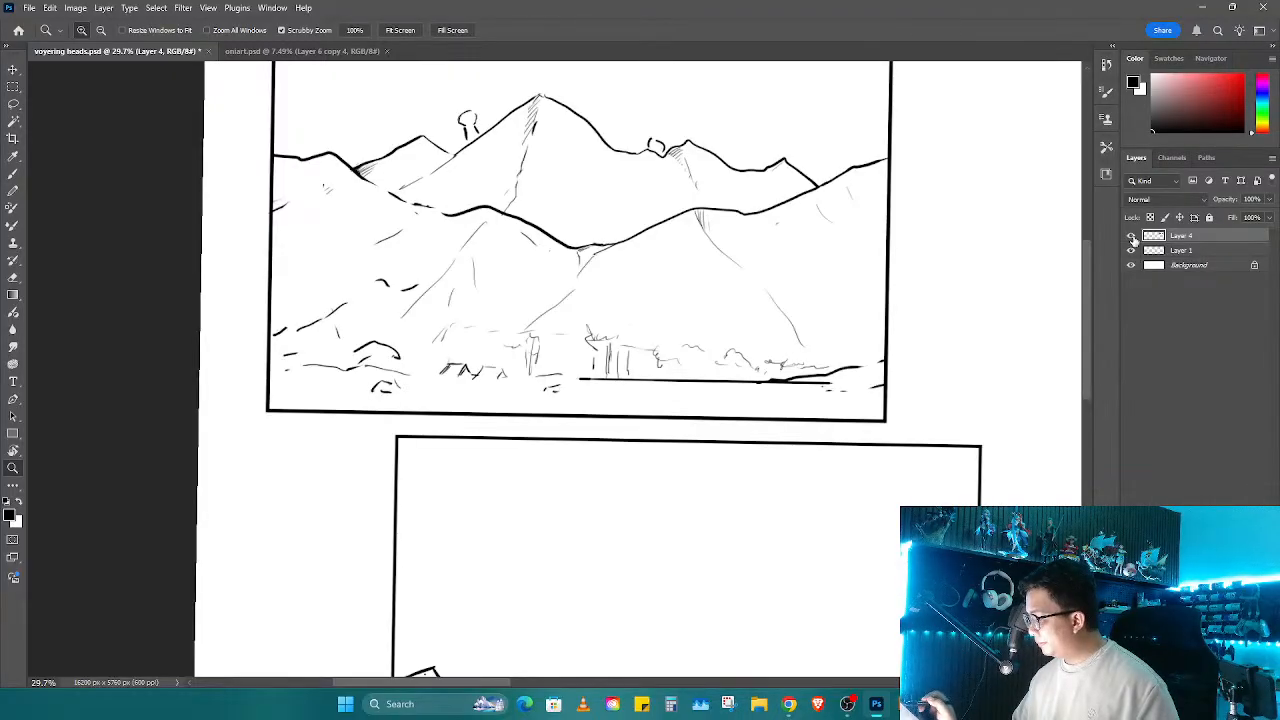
pyautogui.doubleClick(1260, 201)
pyautogui.write('15')
pyautogui.press('Return')
# Step: Add a new layer and stroke a rectangular selection along the first frame with a 15 px black inside line
pyautogui.hotkey('ctrl', 'shift', 'n')
pyautogui.press('Return')
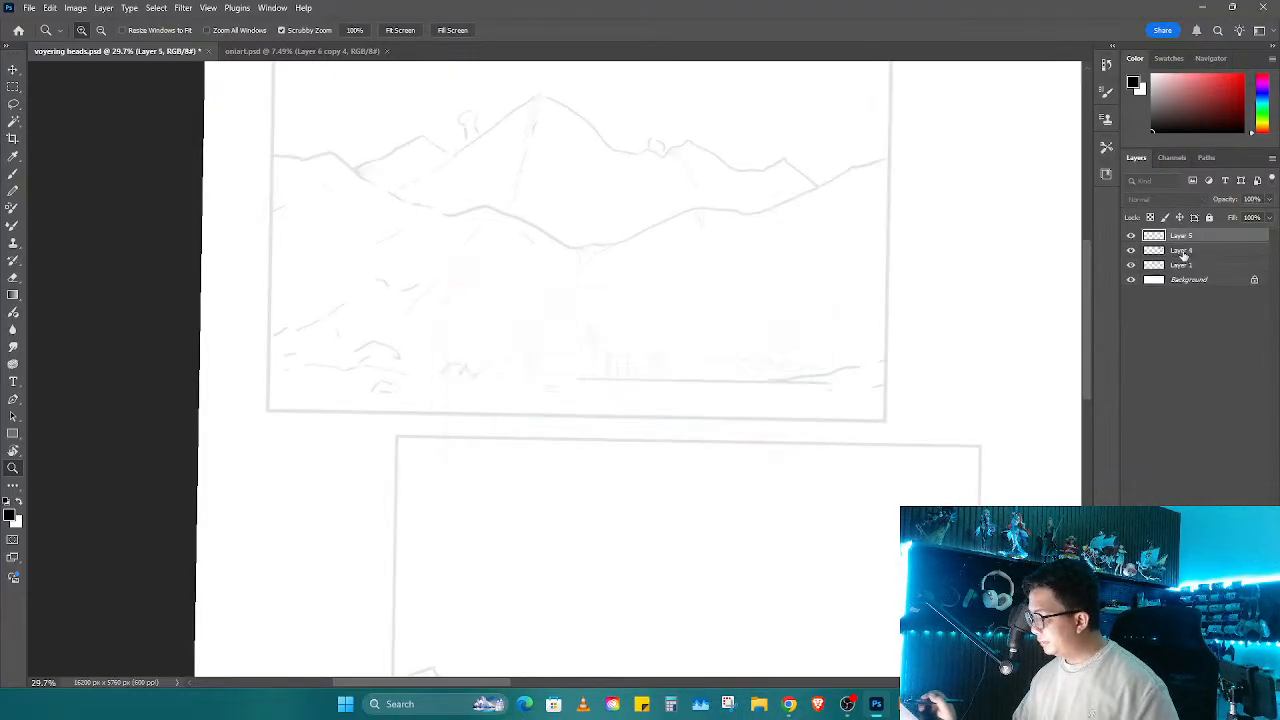
pyautogui.scroll(2, 943, 474)
pyautogui.press('m')
pyautogui.moveTo(897, 140)
pyautogui.mouseDown()
pyautogui.moveTo(509, 463)
pyautogui.moveTo(272, 522)
pyautogui.mouseUp()
pyautogui.rightClick(283, 192)
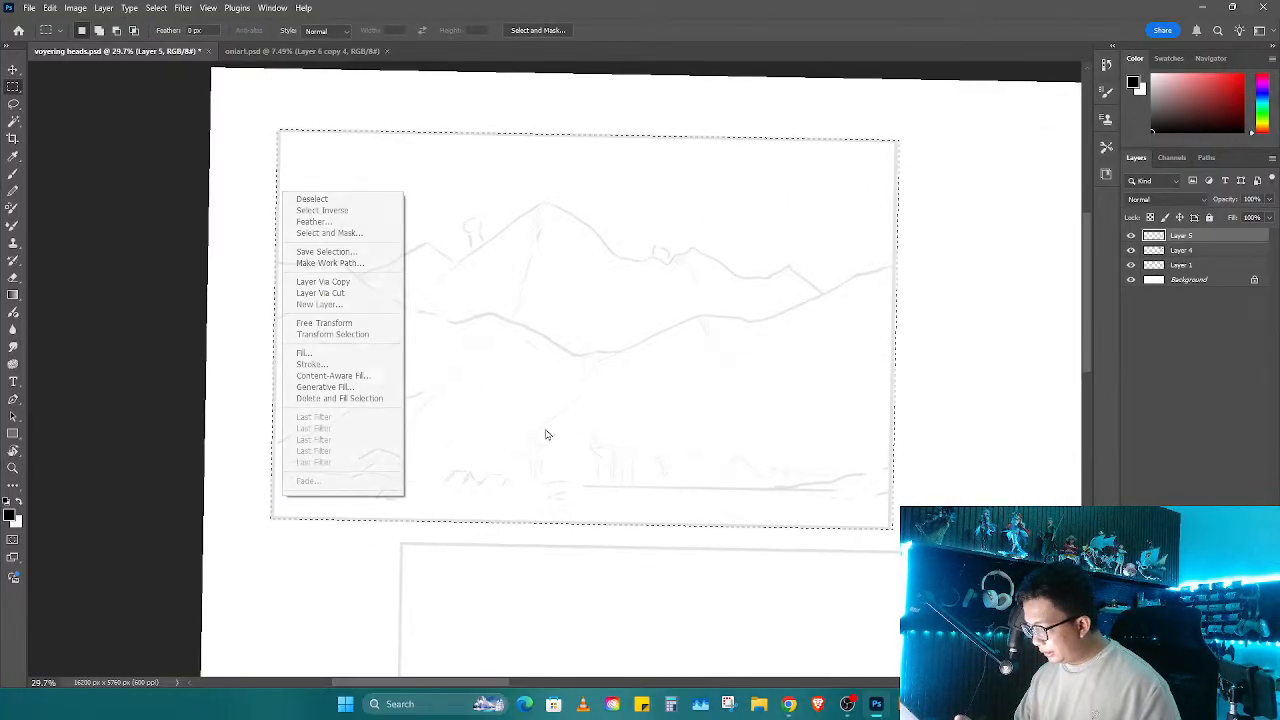
pyautogui.click(311, 364)
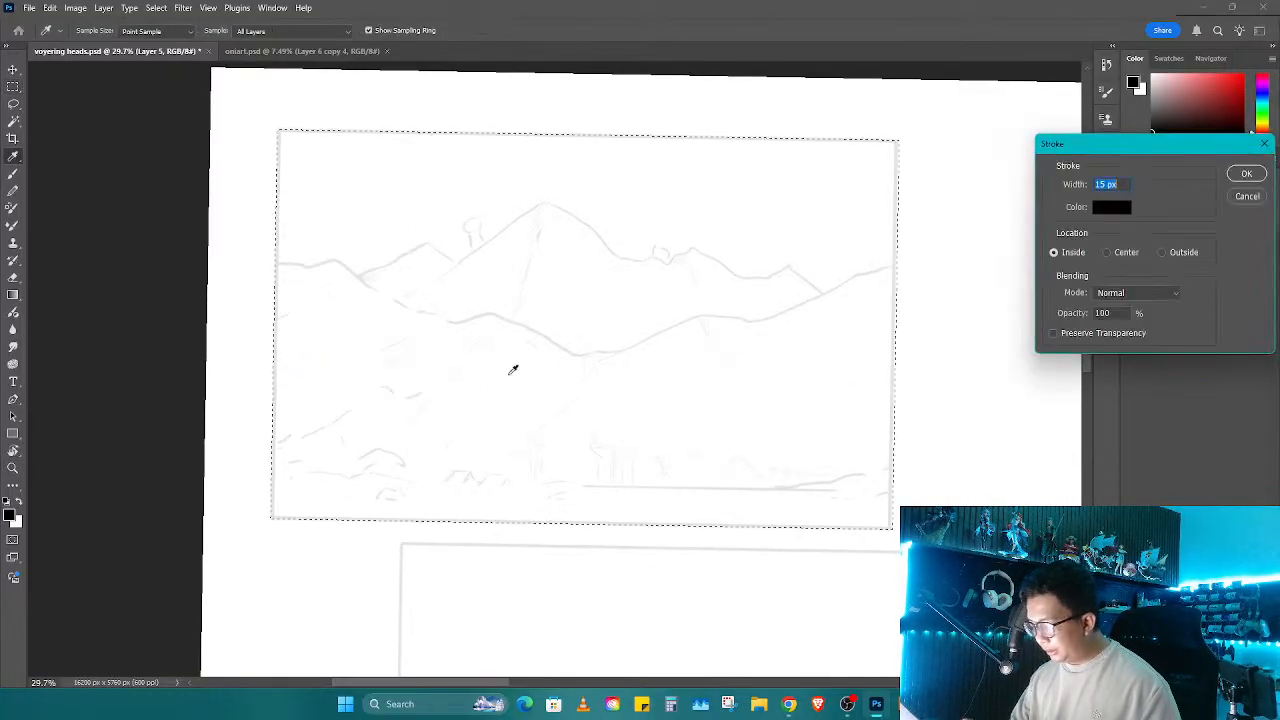
pyautogui.click(1247, 174)
# Step: Stroke a slightly shorter rectangular selection over the second frame and clear the selection
pyautogui.moveTo(837, 508); pyautogui.dragTo(799, 128)
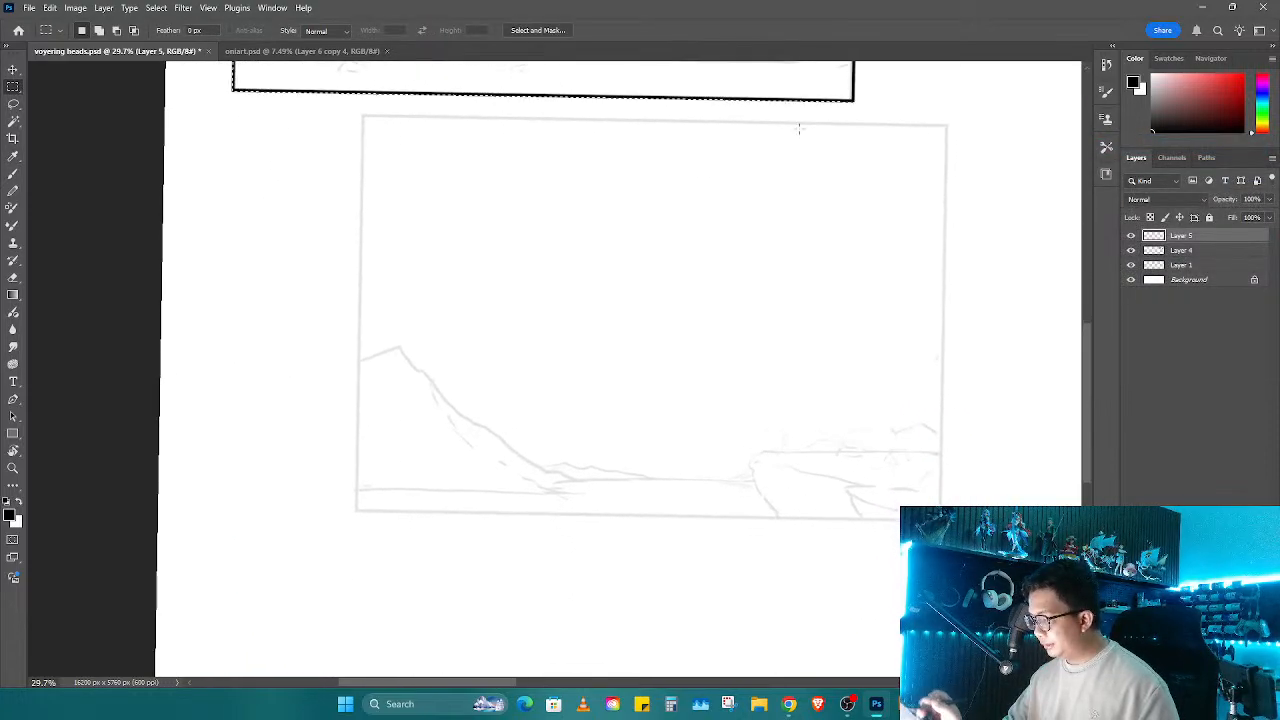
pyautogui.moveTo(362, 137)
pyautogui.mouseDown()
pyautogui.moveTo(903, 471)
pyautogui.moveTo(940, 517)
pyautogui.mouseUp()
pyautogui.rightClick(868, 443)
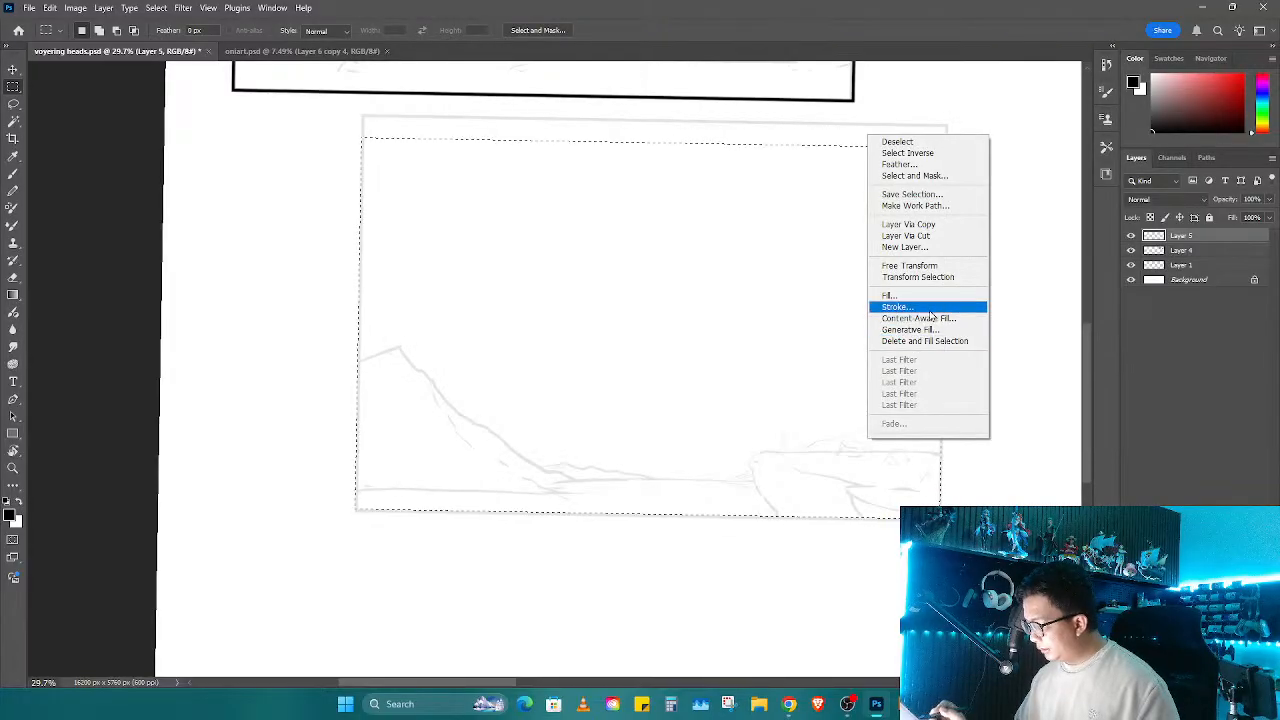
pyautogui.click(927, 307)
pyautogui.press('Return')
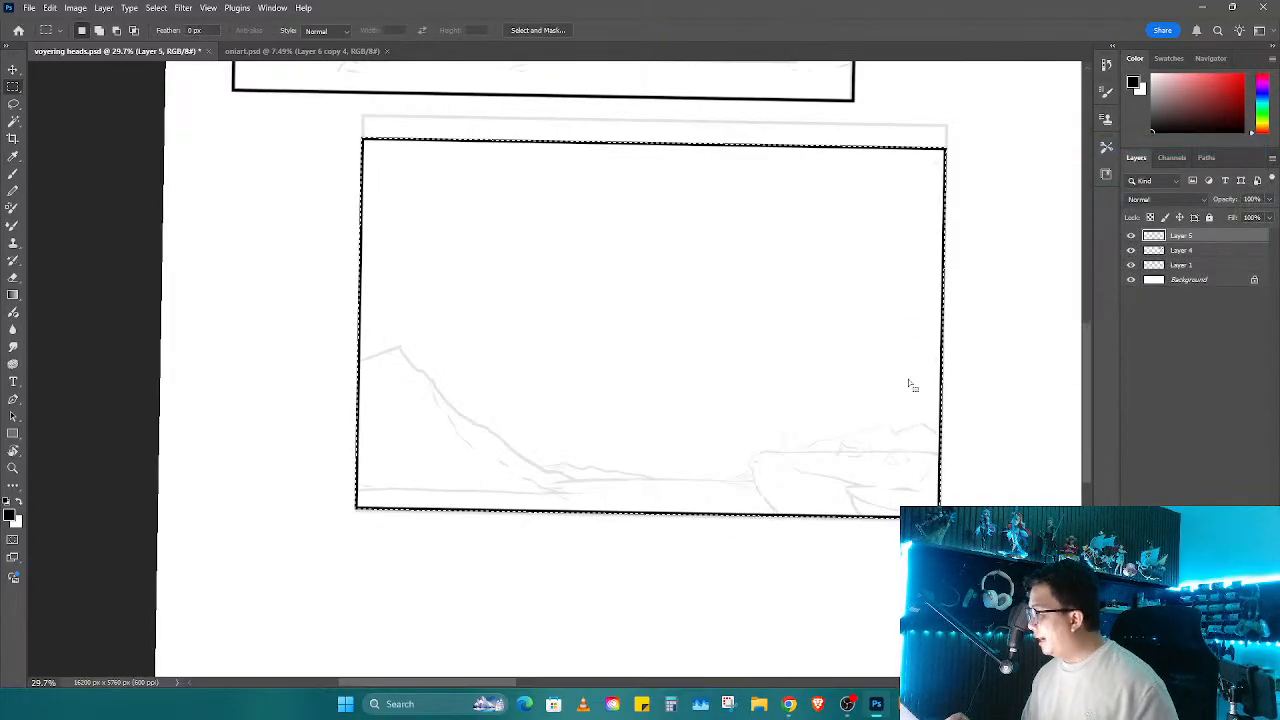
pyautogui.hotkey('ctrl', 'd')
# Step: Add another new layer above the frame layer and ready the brush at the first frame's right ridge
pyautogui.moveTo(837, 443); pyautogui.dragTo(836, 540)
pyautogui.hotkey('ctrl', 'shift', 'n')
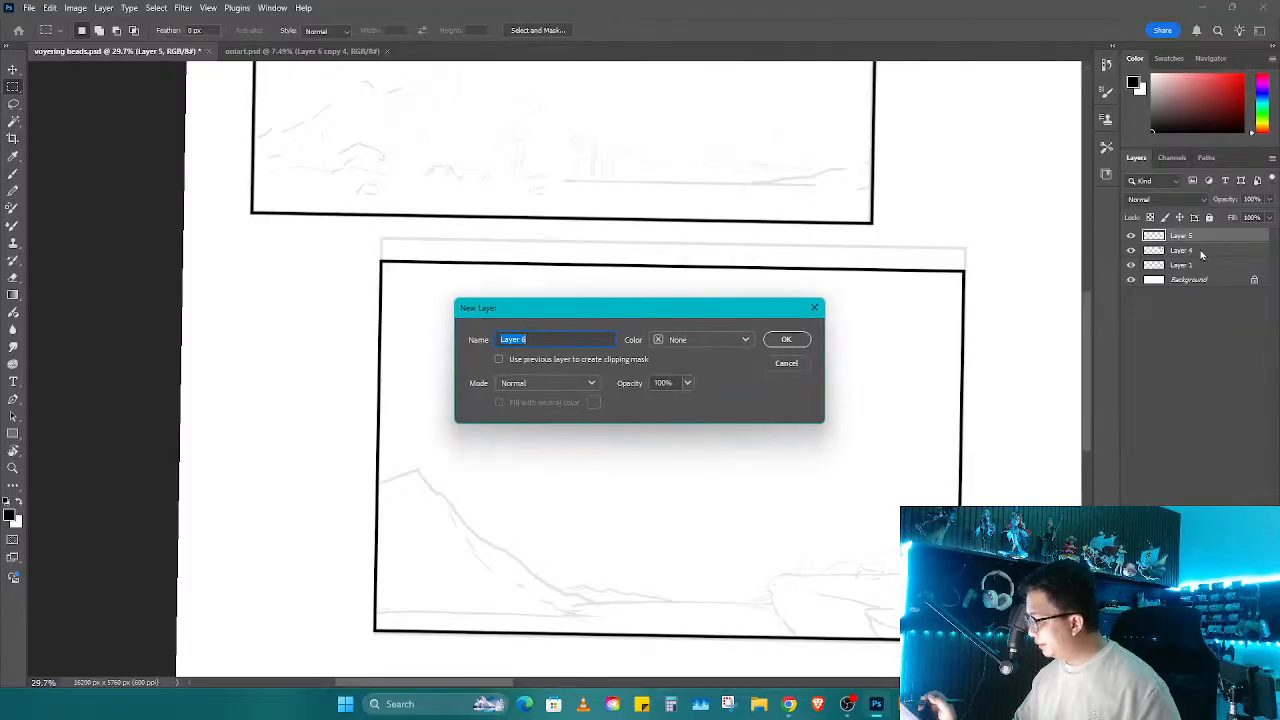
pyautogui.press('Return')
pyautogui.moveTo(758, 284); pyautogui.dragTo(812, 661)
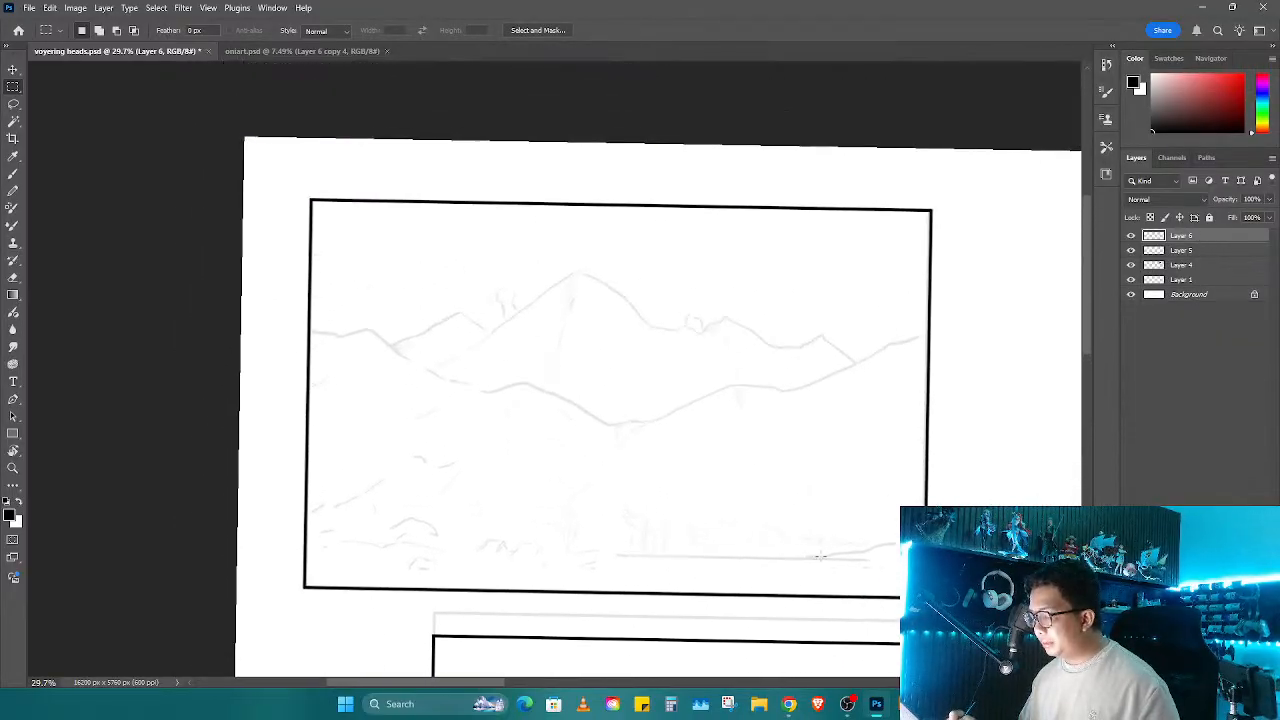
pyautogui.press('r')
pyautogui.moveTo(884, 488); pyautogui.dragTo(901, 415)
pyautogui.press('z')
pyautogui.moveTo(855, 287)
pyautogui.mouseDown()
pyautogui.moveTo(863, 277)
pyautogui.moveTo(803, 366)
pyautogui.moveTo(848, 344)
pyautogui.moveTo(830, 335)
pyautogui.mouseUp()
pyautogui.press('b')
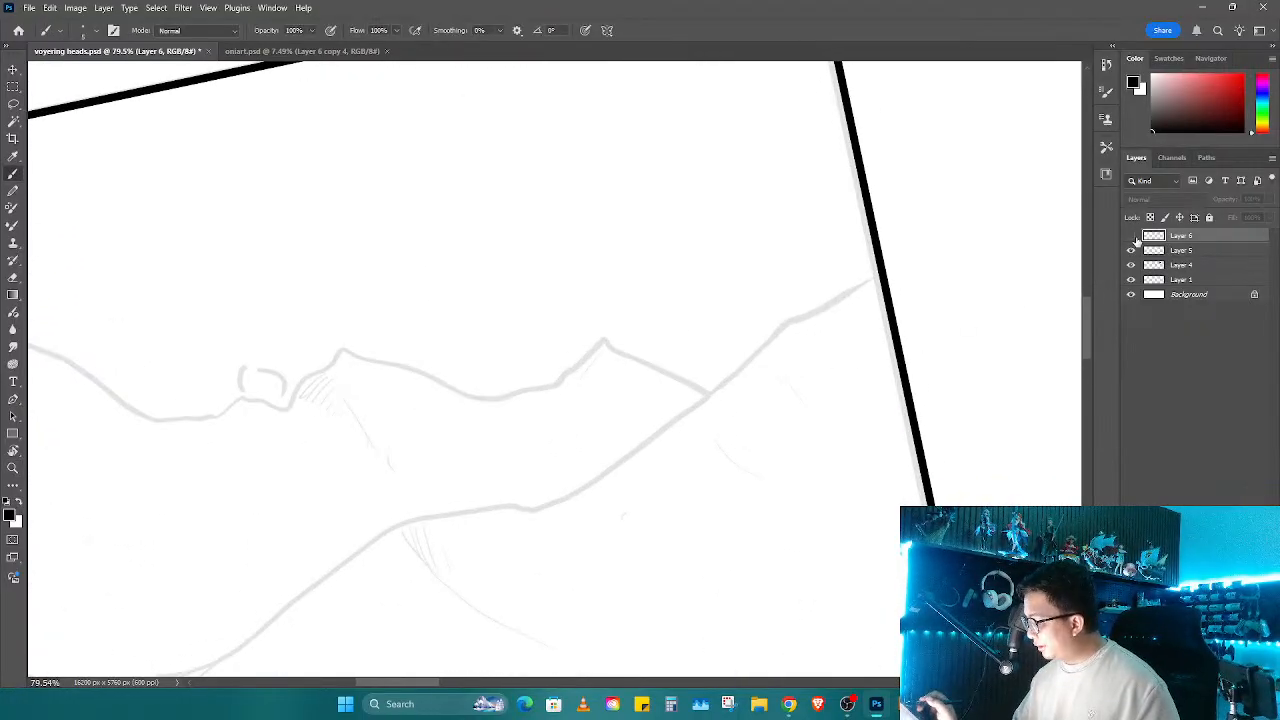
# Step: Toggle the lower layers' visibility to check their contents and lock Layer 5 with the stroked frames
pyautogui.click(1131, 264)
pyautogui.click(1131, 264)
pyautogui.click(1131, 277)
pyautogui.click(1131, 279)
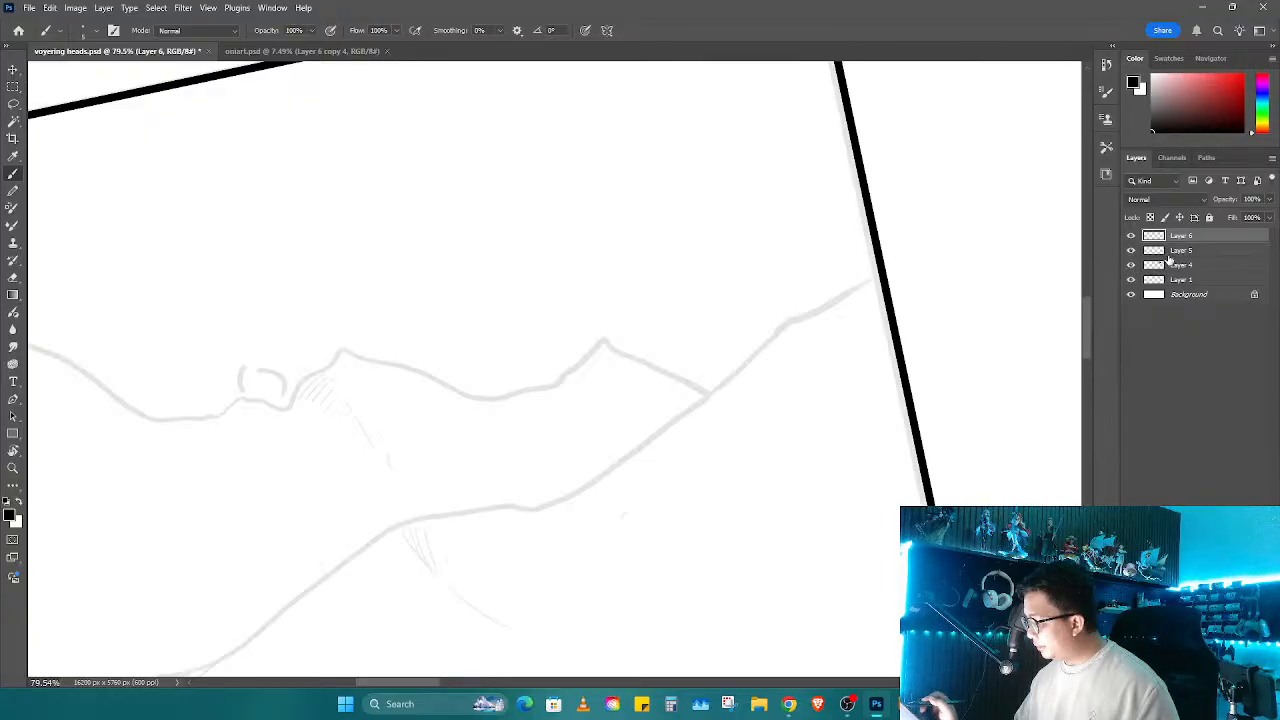
pyautogui.click(1168, 251)
pyautogui.click(1211, 217)
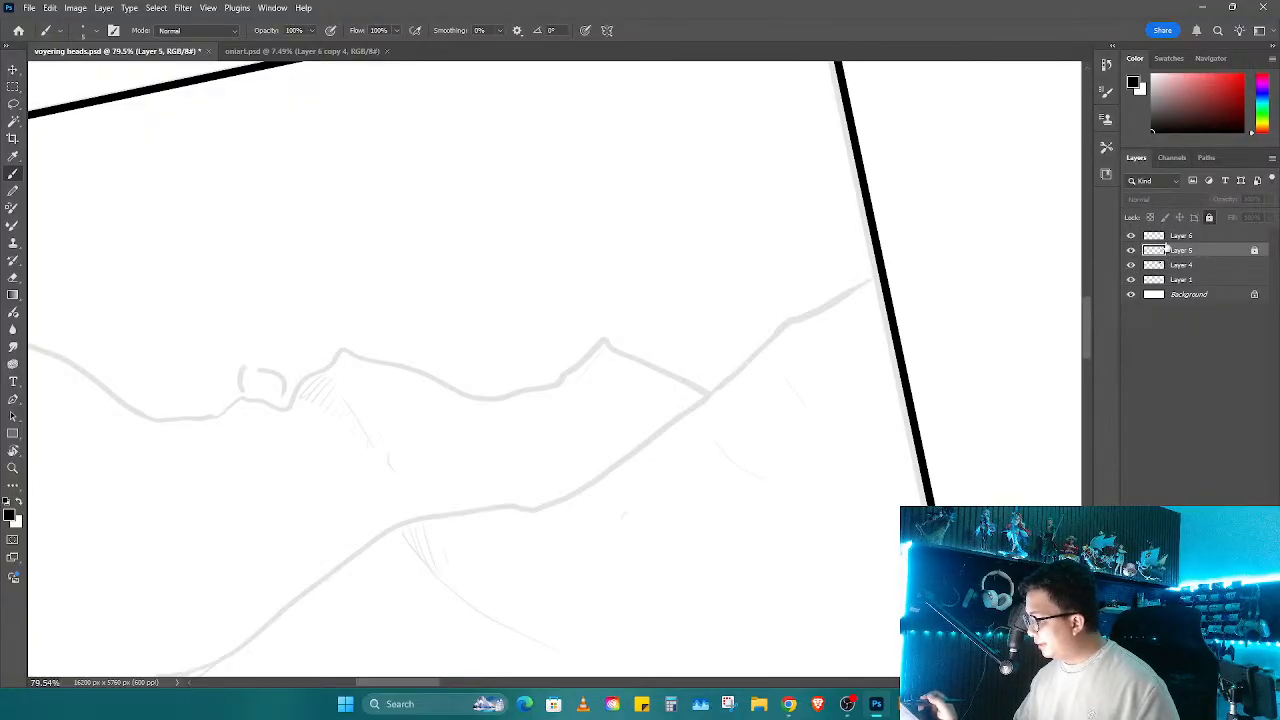
# Step: On Layer 6, ink the foreground ridge of the first frame from the right border down towards the valley
pyautogui.click(1175, 237)
pyautogui.rightClick(815, 316)
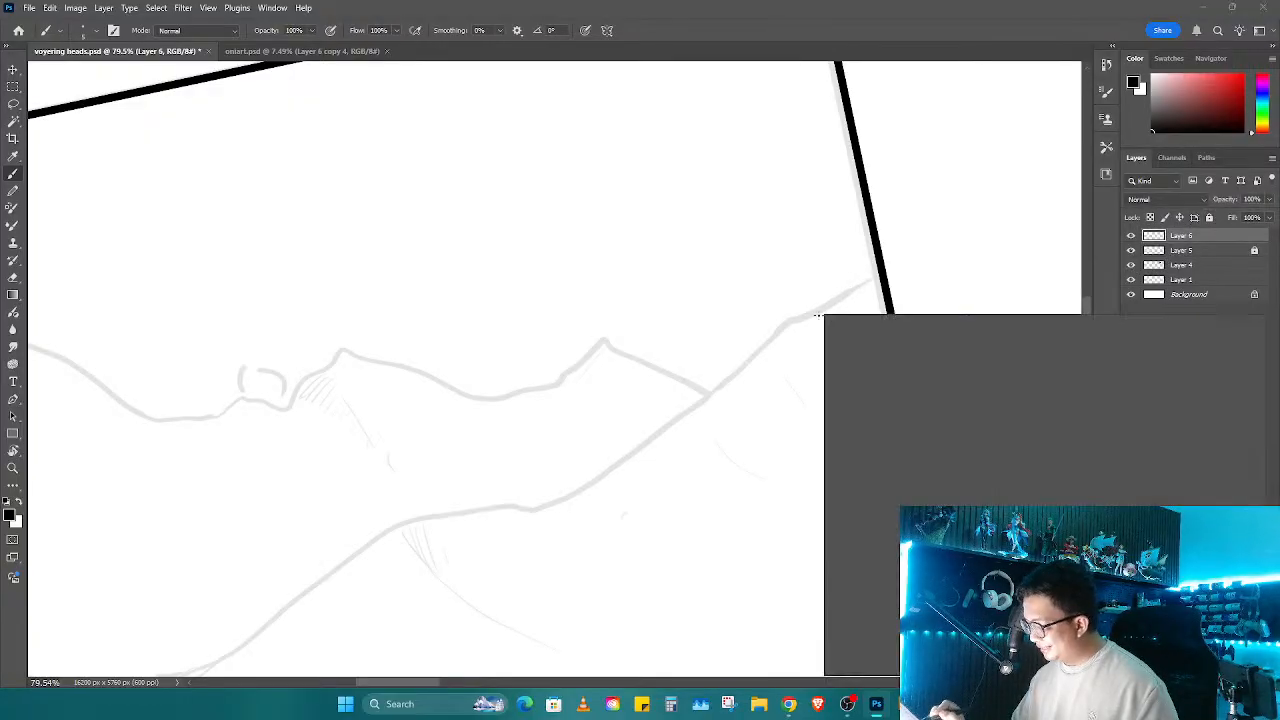
pyautogui.press('Escape')
pyautogui.rightClick(838, 326)
pyautogui.press('Escape')
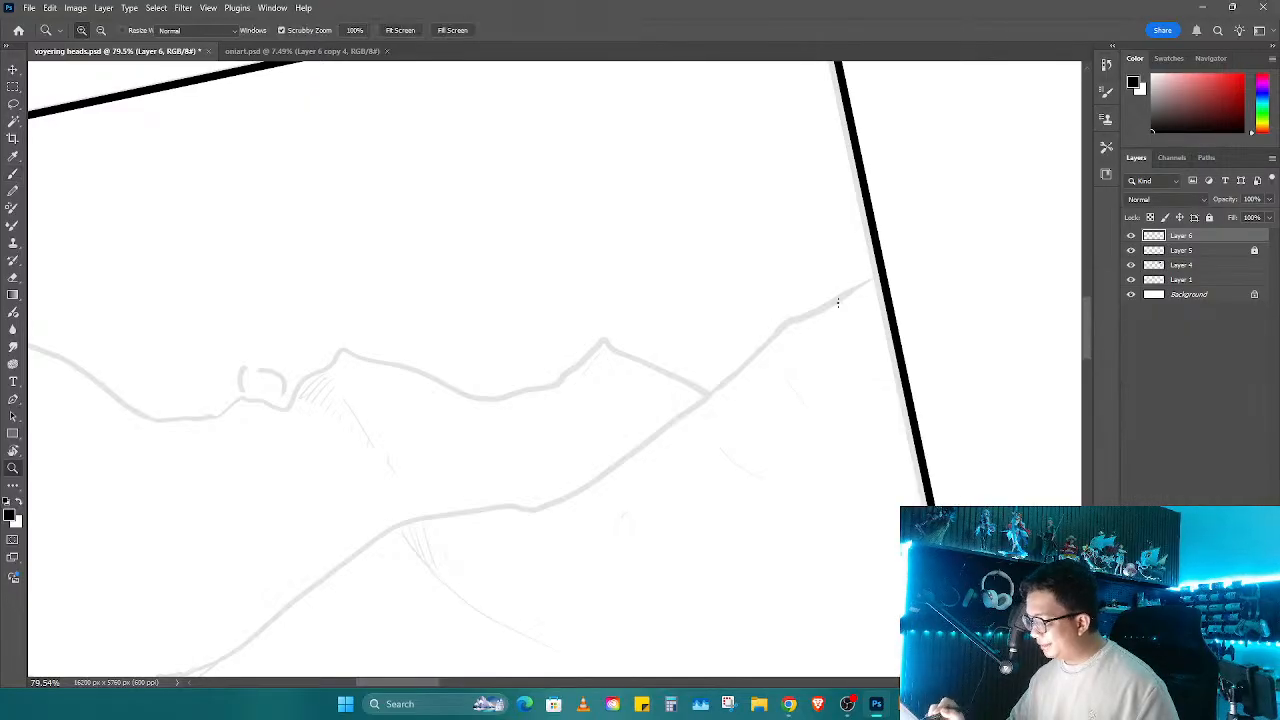
pyautogui.moveTo(877, 266); pyautogui.dragTo(500, 546)
pyautogui.moveTo(563, 517)
pyautogui.mouseDown()
pyautogui.moveTo(813, 369)
pyautogui.moveTo(804, 342)
pyautogui.moveTo(711, 335)
pyautogui.moveTo(566, 456)
pyautogui.moveTo(436, 509)
pyautogui.mouseUp()
pyautogui.moveTo(648, 489); pyautogui.dragTo(837, 372)
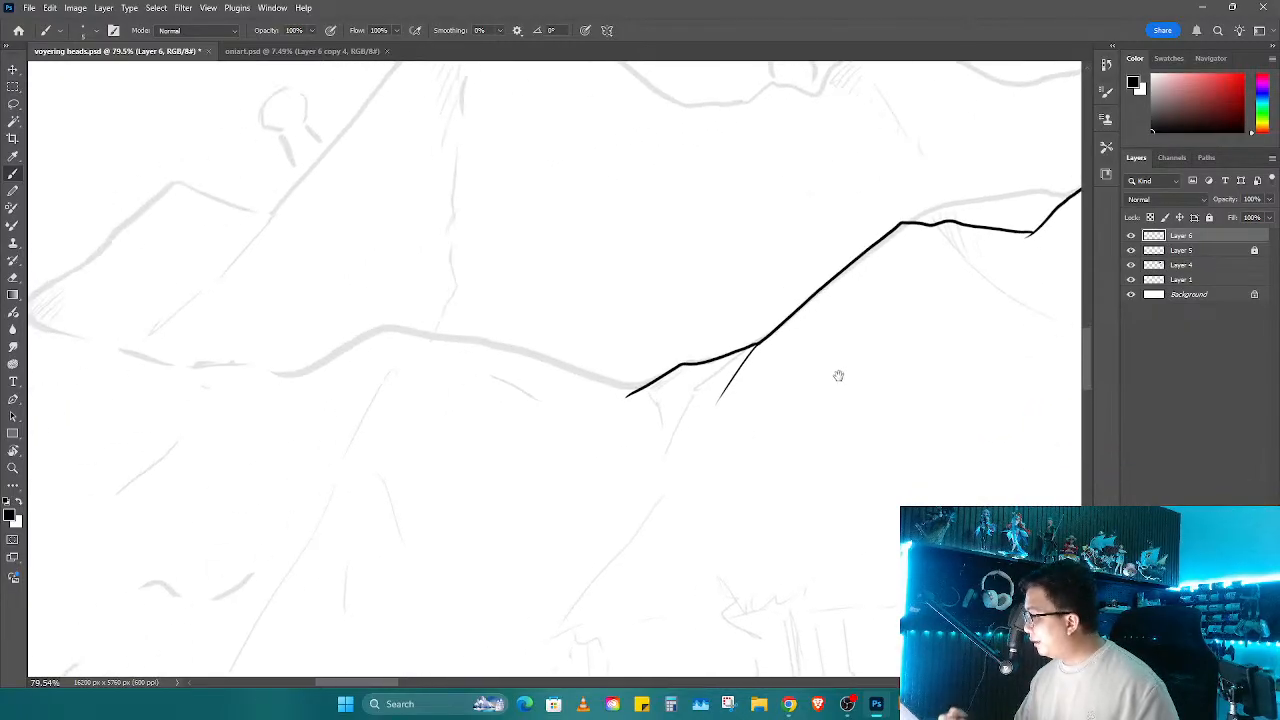
# Step: Ink a spur branching downward from the foreground ridge near its lower end, redoing the first stroke
pyautogui.moveTo(758, 333); pyautogui.dragTo(708, 372)
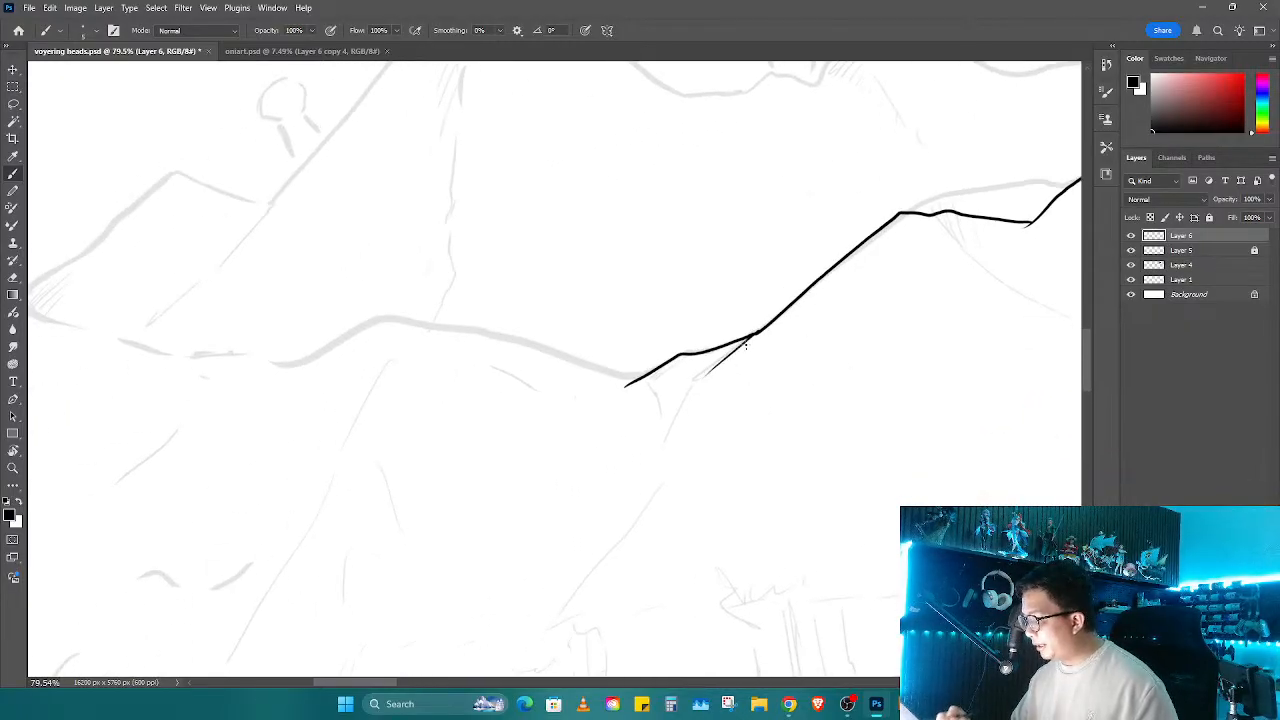
pyautogui.hotkey('ctrl', 'z')
pyautogui.moveTo(758, 333)
pyautogui.mouseDown()
pyautogui.moveTo(689, 406)
pyautogui.moveTo(625, 525)
pyautogui.moveTo(722, 360)
pyautogui.mouseUp()
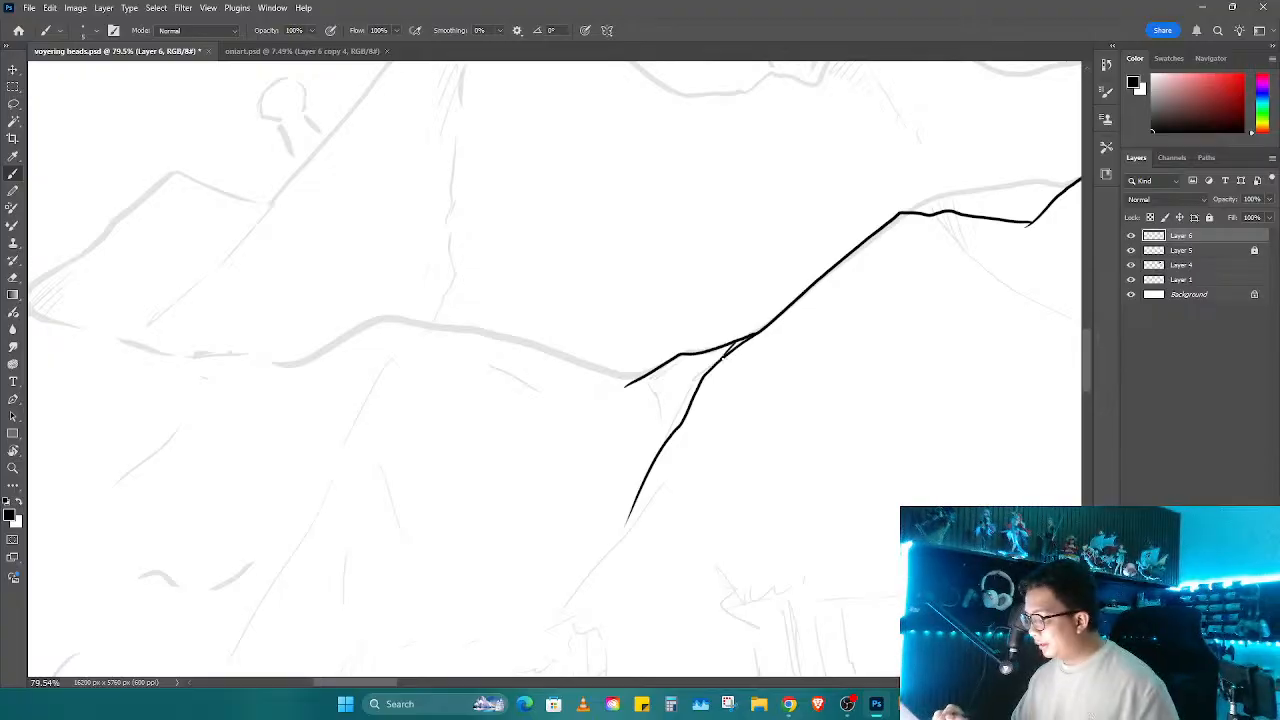
pyautogui.moveTo(724, 427); pyautogui.dragTo(940, 458)
pyautogui.press('r')
pyautogui.moveTo(791, 497); pyautogui.dragTo(822, 392)
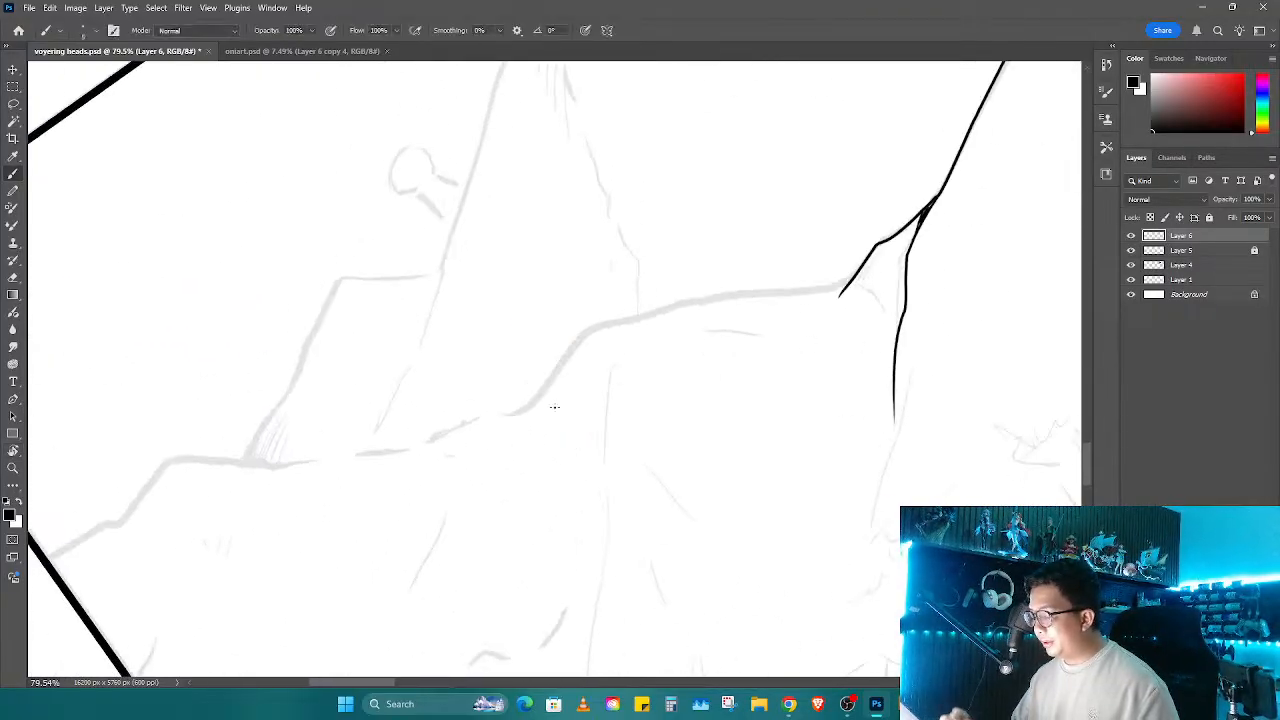
# Step: Ink the middle ridge along the faded sketch to the frame's left border and start a broken contour beneath its hill
pyautogui.moveTo(521, 409)
pyautogui.mouseDown()
pyautogui.moveTo(616, 314)
pyautogui.moveTo(838, 293)
pyautogui.moveTo(815, 353)
pyautogui.moveTo(861, 411)
pyautogui.moveTo(960, 431)
pyautogui.mouseUp()
pyautogui.moveTo(349, 503)
pyautogui.mouseDown()
pyautogui.moveTo(422, 467)
pyautogui.moveTo(480, 400)
pyautogui.moveTo(675, 396)
pyautogui.moveTo(840, 348)
pyautogui.mouseUp()
pyautogui.press('e')
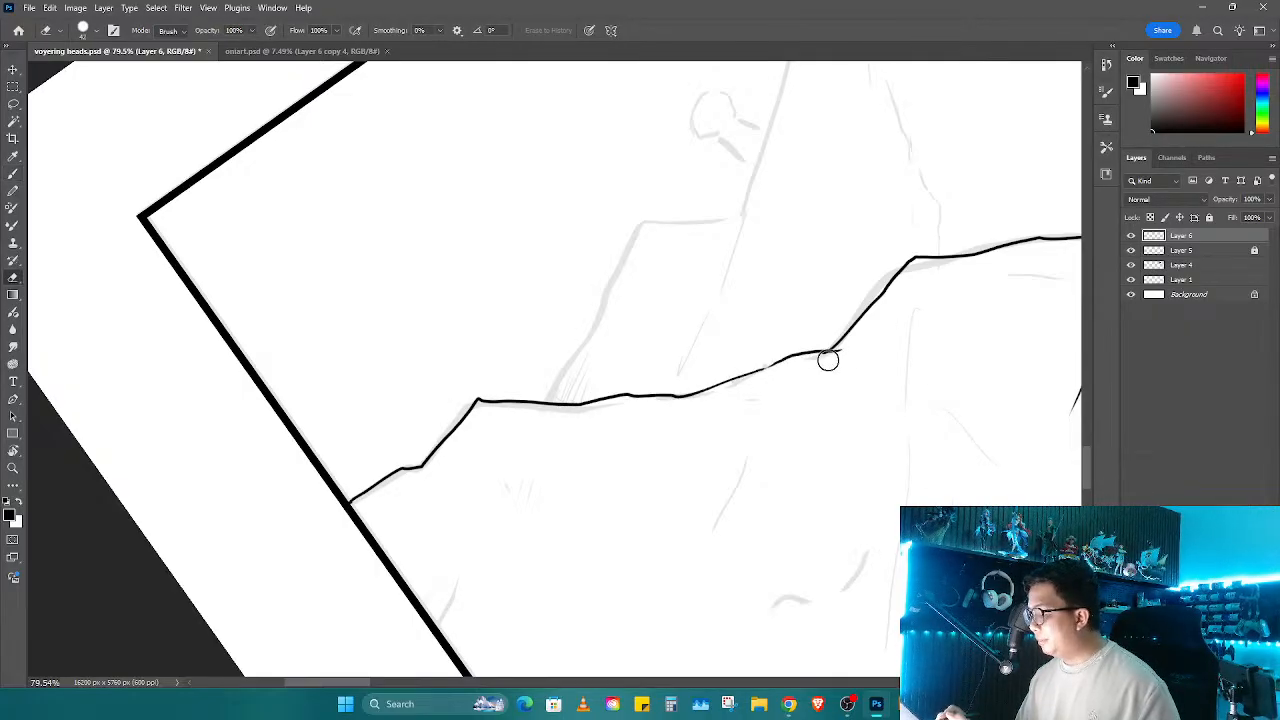
pyautogui.press('b')
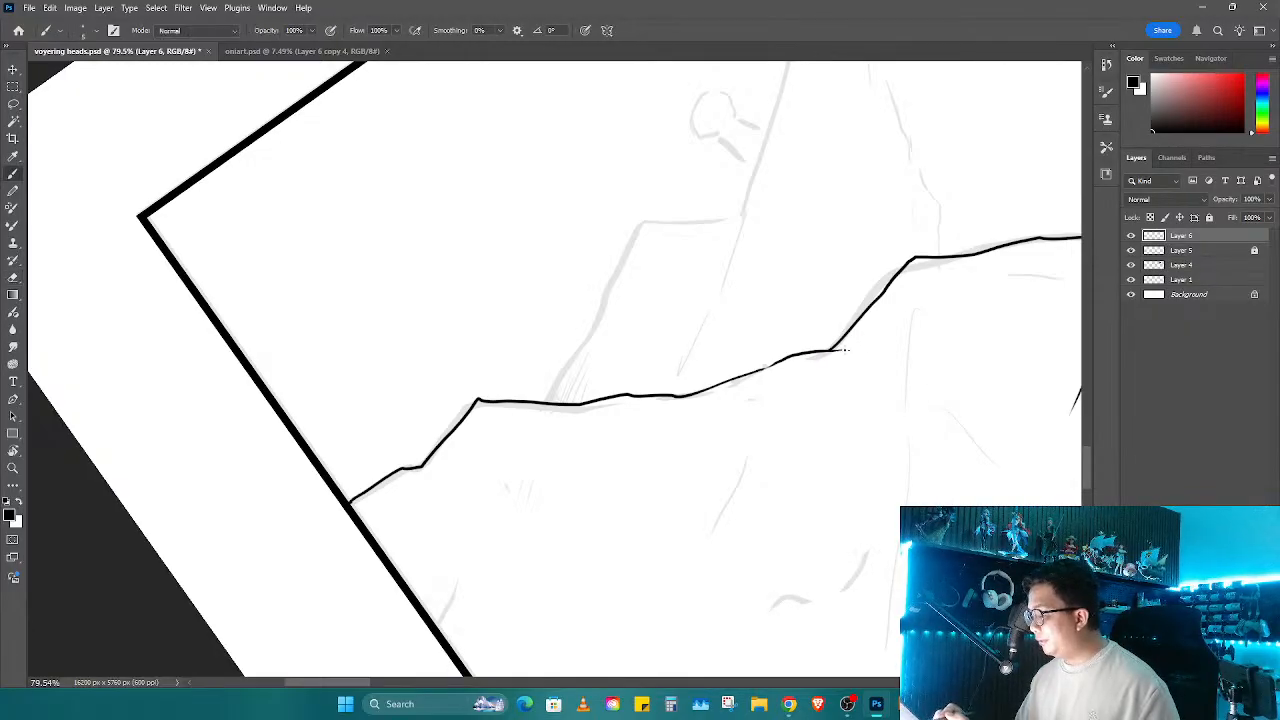
pyautogui.moveTo(832, 349); pyautogui.dragTo(905, 338)
# Step: Ink the small background mountain on the left and the left slope of the tall central peak
pyautogui.moveTo(545, 404)
pyautogui.mouseDown()
pyautogui.moveTo(645, 226)
pyautogui.moveTo(678, 210)
pyautogui.moveTo(742, 197)
pyautogui.moveTo(692, 326)
pyautogui.moveTo(795, 330)
pyautogui.moveTo(766, 229)
pyautogui.mouseUp()
pyautogui.press('space')
pyautogui.press('r')
pyautogui.moveTo(748, 150); pyautogui.dragTo(568, 490)
pyautogui.press('e')
pyautogui.press('space')
pyautogui.moveTo(723, 323)
pyautogui.mouseDown()
pyautogui.moveTo(570, 404)
pyautogui.moveTo(540, 330)
pyautogui.mouseUp()
pyautogui.press('r')
pyautogui.press('b')
pyautogui.moveTo(600, 262)
pyautogui.mouseDown()
pyautogui.moveTo(628, 505)
pyautogui.moveTo(660, 552)
pyautogui.moveTo(835, 366)
pyautogui.moveTo(628, 412)
pyautogui.mouseUp()
# Step: Ink the central peak's right slope and continue it as a jagged ridgeline towards the frame's right side
pyautogui.press('r')
pyautogui.press('space')
pyautogui.moveTo(699, 438); pyautogui.dragTo(711, 385)
pyautogui.press('b')
pyautogui.moveTo(565, 380)
pyautogui.mouseDown()
pyautogui.moveTo(655, 258)
pyautogui.moveTo(818, 180)
pyautogui.mouseUp()
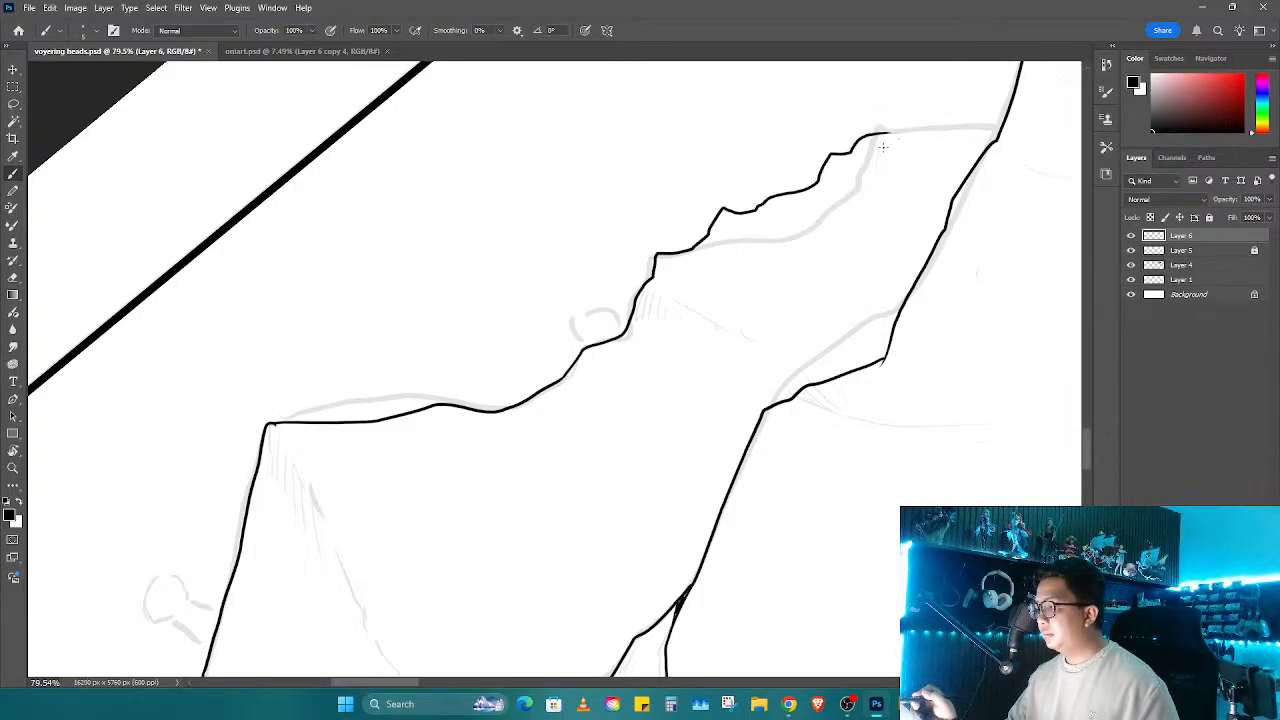
# Step: Finish the jagged right ridgeline by drawing its end down to meet the foreground ridge
pyautogui.press('r')
pyautogui.moveTo(883, 147)
pyautogui.mouseDown()
pyautogui.moveTo(749, 257)
pyautogui.moveTo(674, 423)
pyautogui.mouseUp()
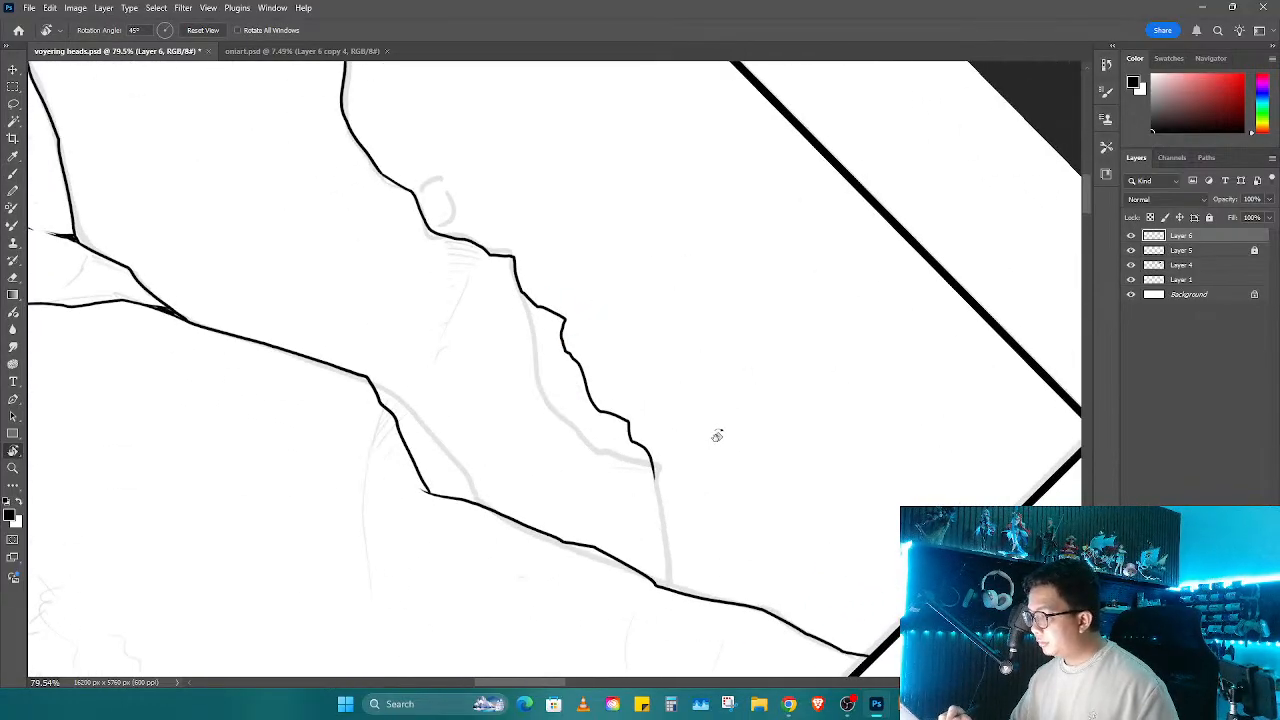
pyautogui.scroll(-5, 712, 450)
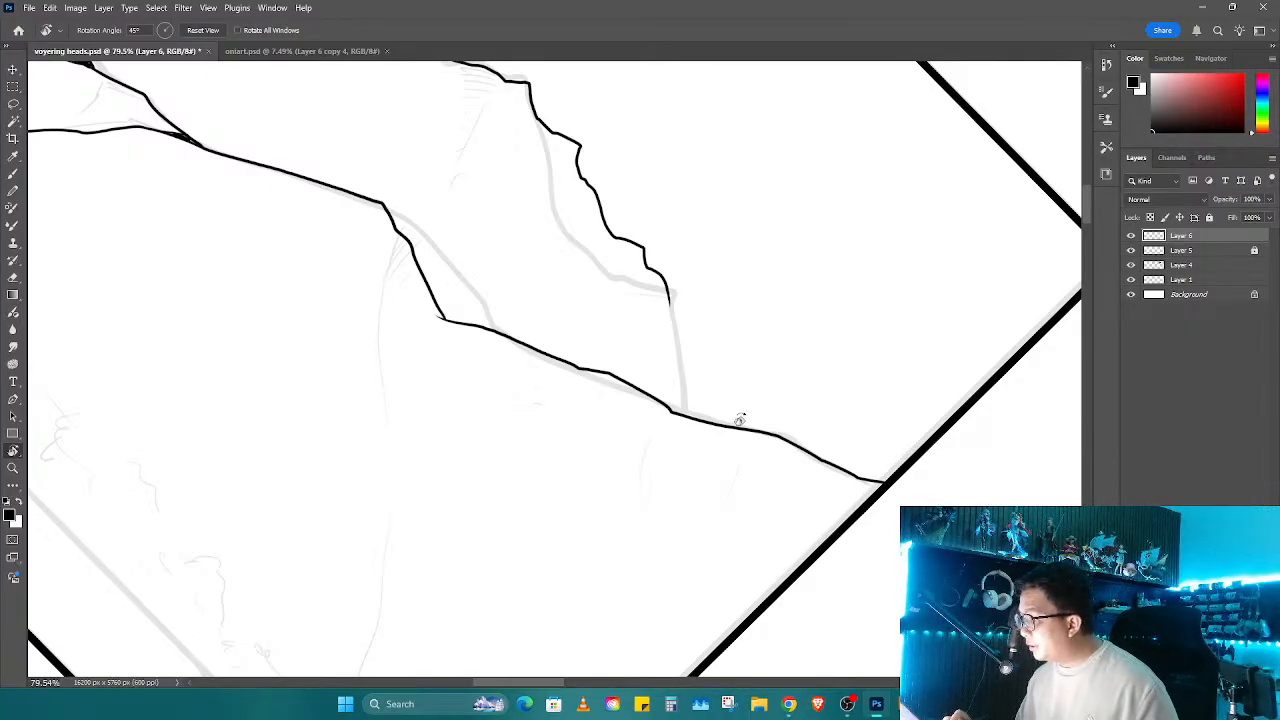
pyautogui.moveTo(749, 411)
pyautogui.mouseDown()
pyautogui.moveTo(797, 460)
pyautogui.moveTo(760, 471)
pyautogui.mouseUp()
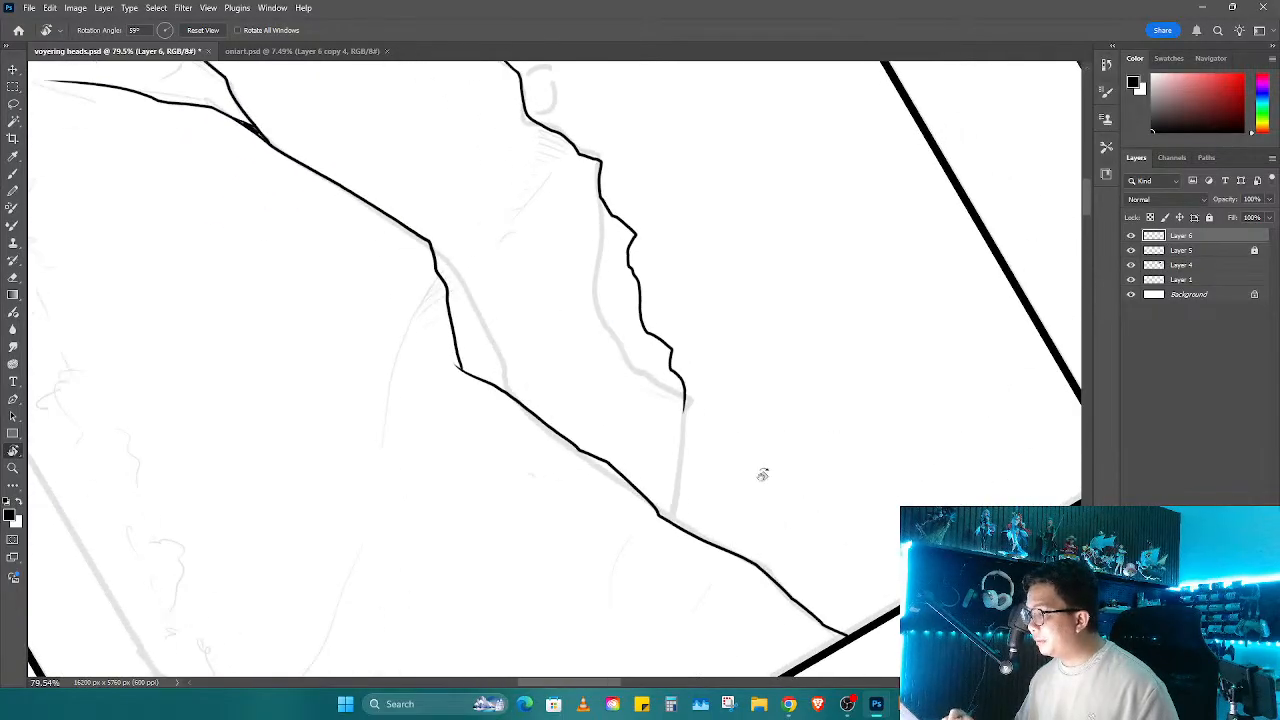
pyautogui.press('b')
pyautogui.moveTo(684, 405); pyautogui.dragTo(688, 513)
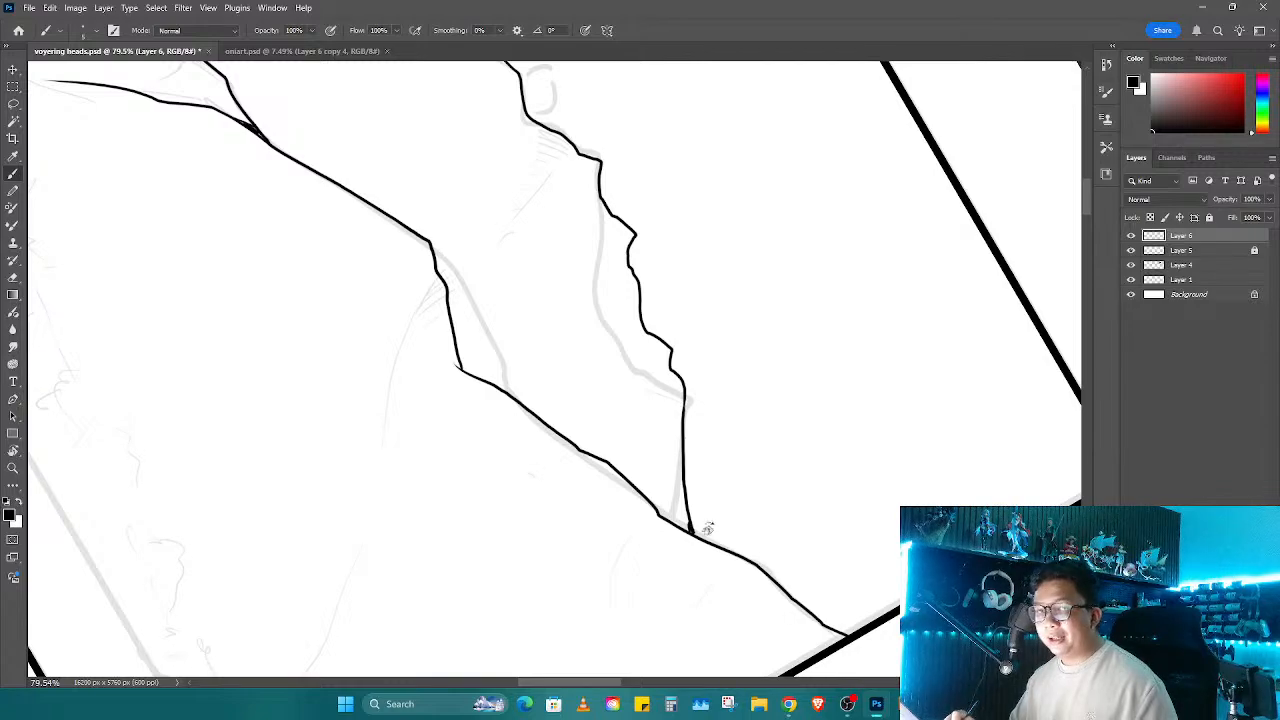
pyautogui.moveTo(707, 528)
pyautogui.mouseDown()
pyautogui.moveTo(660, 569)
pyautogui.moveTo(814, 397)
pyautogui.moveTo(787, 455)
pyautogui.moveTo(791, 483)
pyautogui.moveTo(823, 397)
pyautogui.moveTo(786, 480)
pyautogui.moveTo(794, 457)
pyautogui.mouseUp()
pyautogui.press('r')
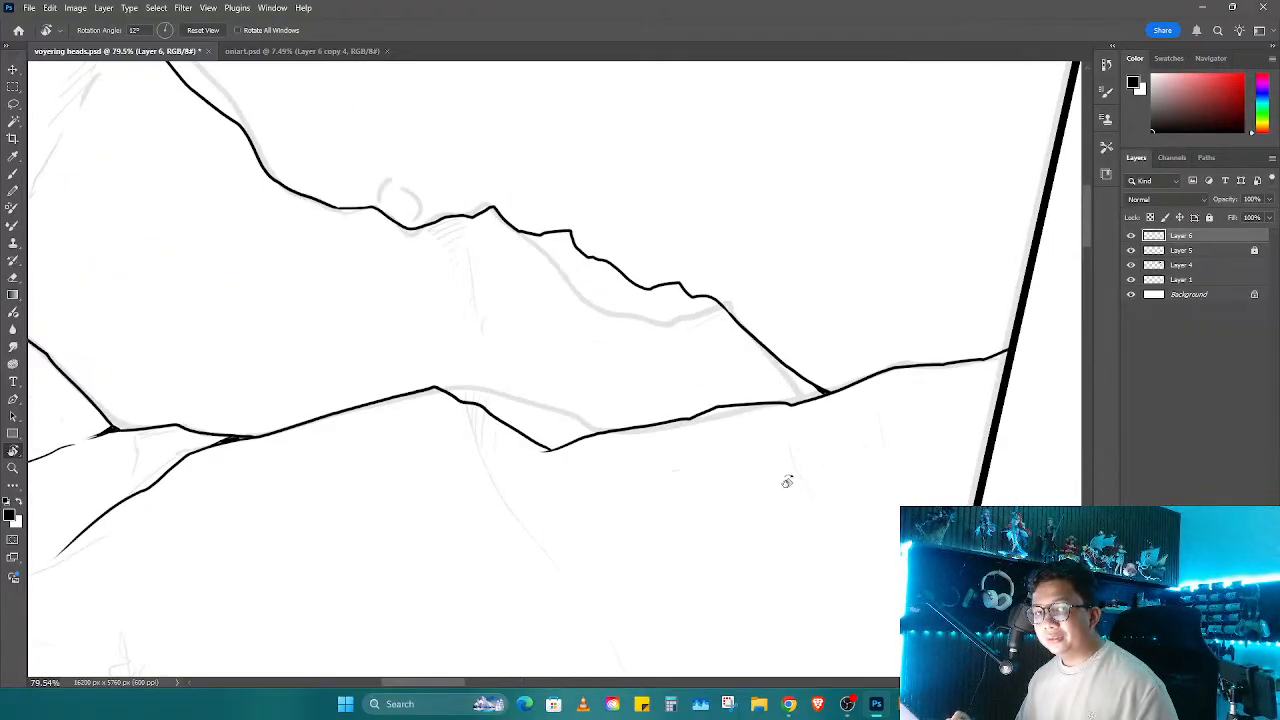
pyautogui.moveTo(784, 500)
pyautogui.mouseDown()
pyautogui.moveTo(804, 497)
pyautogui.moveTo(763, 443)
pyautogui.moveTo(819, 439)
pyautogui.mouseUp()
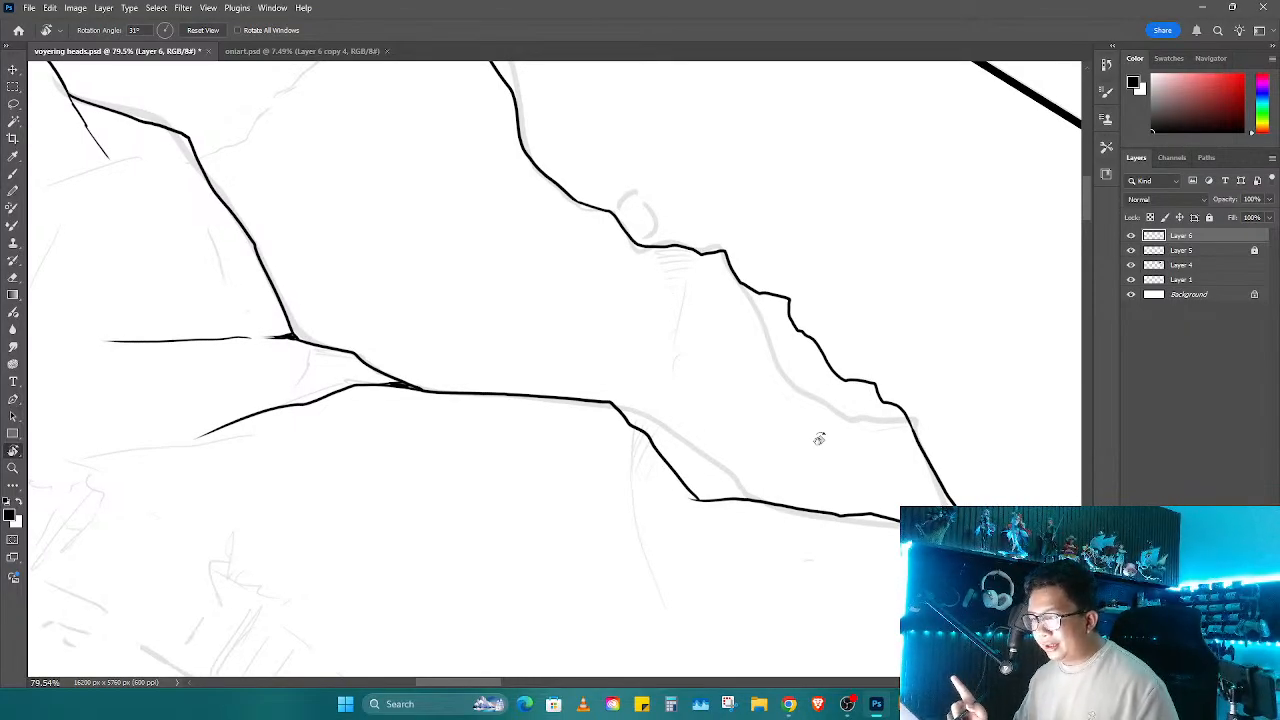
pyautogui.moveTo(819, 439); pyautogui.dragTo(788, 431)
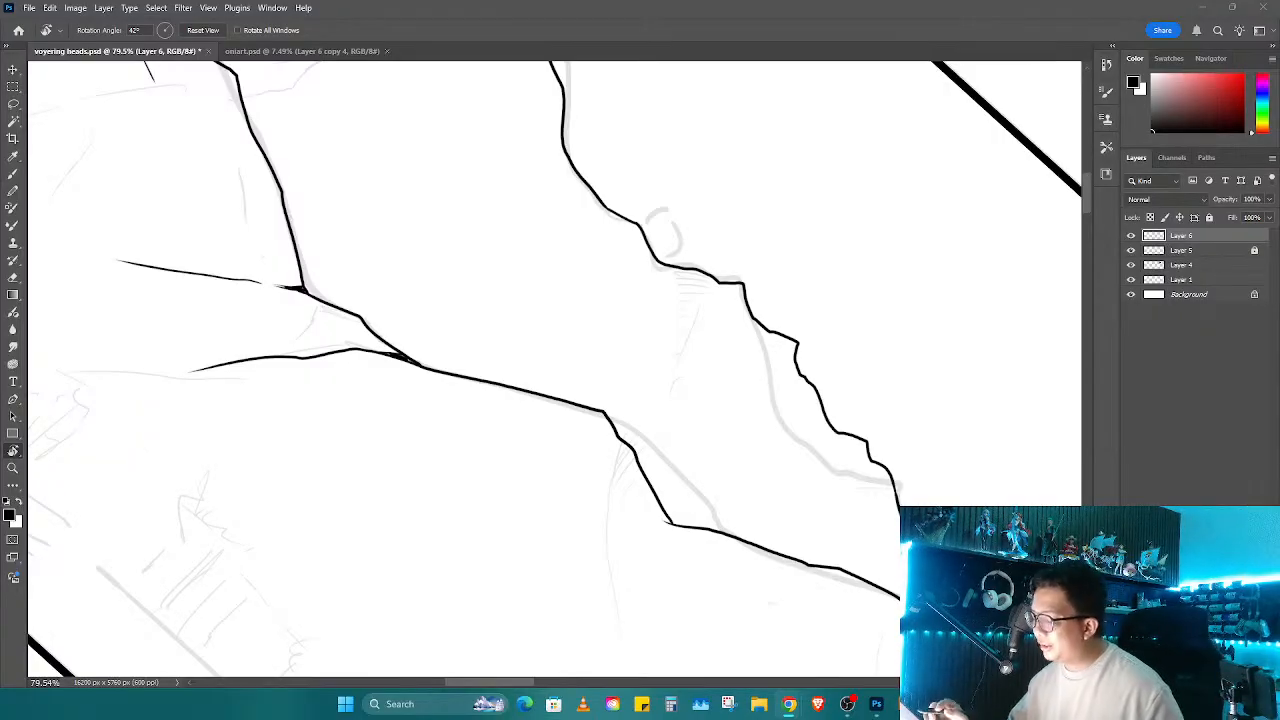
# Step: Add broken crease lines under the right ridge's peaks and an inner crease down from the central summit
pyautogui.press('b')
pyautogui.moveTo(728, 322)
pyautogui.mouseDown()
pyautogui.moveTo(720, 483)
pyautogui.moveTo(791, 415)
pyautogui.moveTo(880, 509)
pyautogui.mouseUp()
pyautogui.press('r')
pyautogui.press('b')
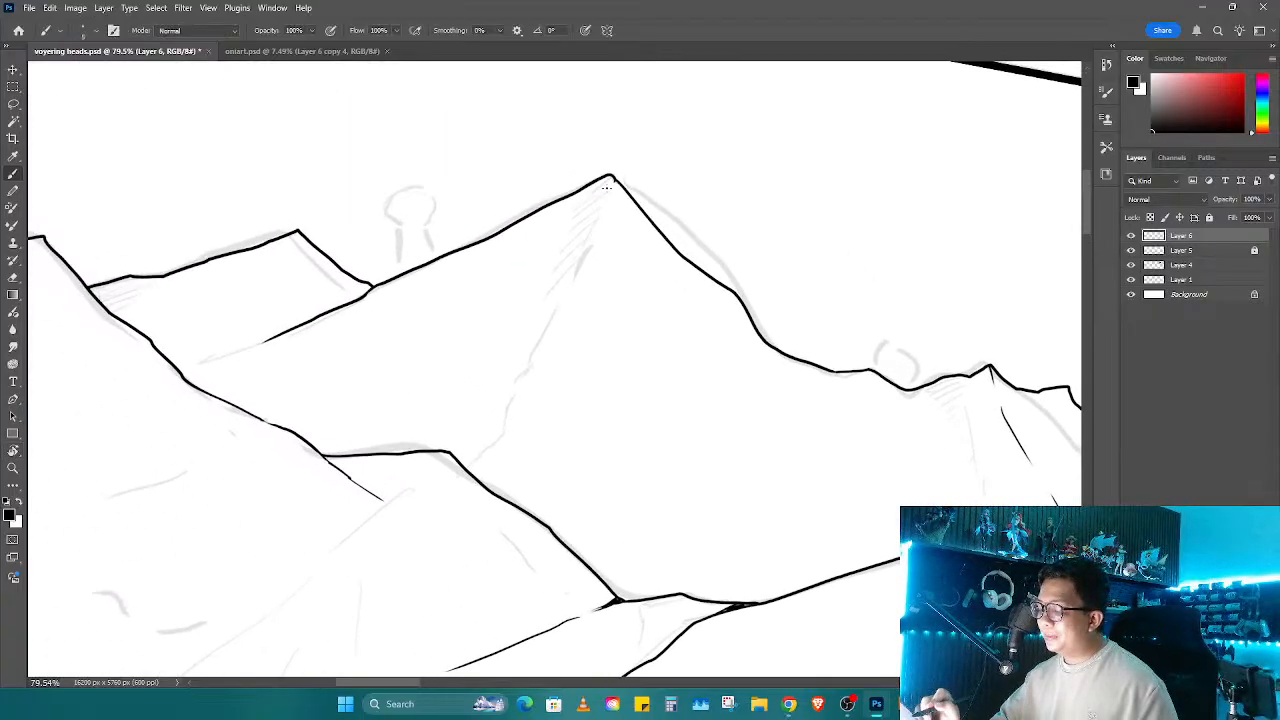
pyautogui.moveTo(606, 186)
pyautogui.mouseDown()
pyautogui.moveTo(502, 400)
pyautogui.moveTo(420, 446)
pyautogui.moveTo(760, 250)
pyautogui.moveTo(954, 320)
pyautogui.moveTo(719, 360)
pyautogui.mouseUp()
# Step: Draw a thin broken contour from the middle ridge across to the valley slope and clean up its end with the eraser
pyautogui.press('r')
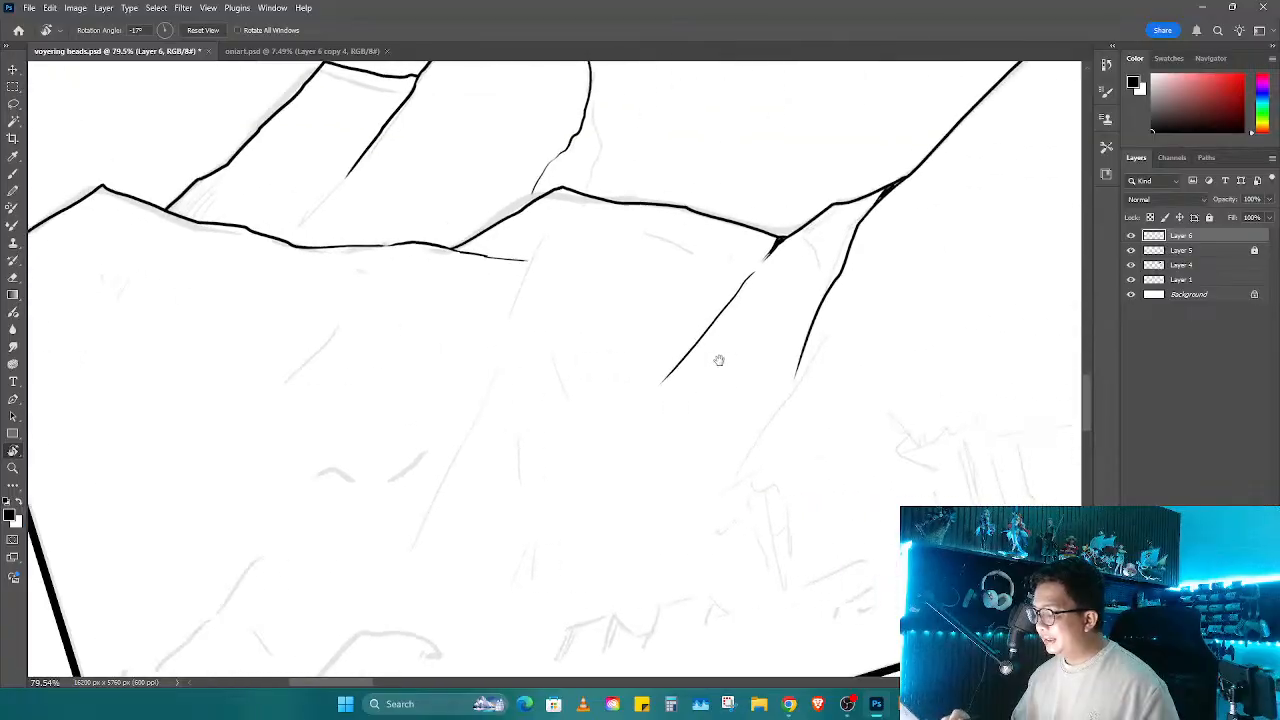
pyautogui.press('b')
pyautogui.moveTo(740, 277); pyautogui.dragTo(886, 311)
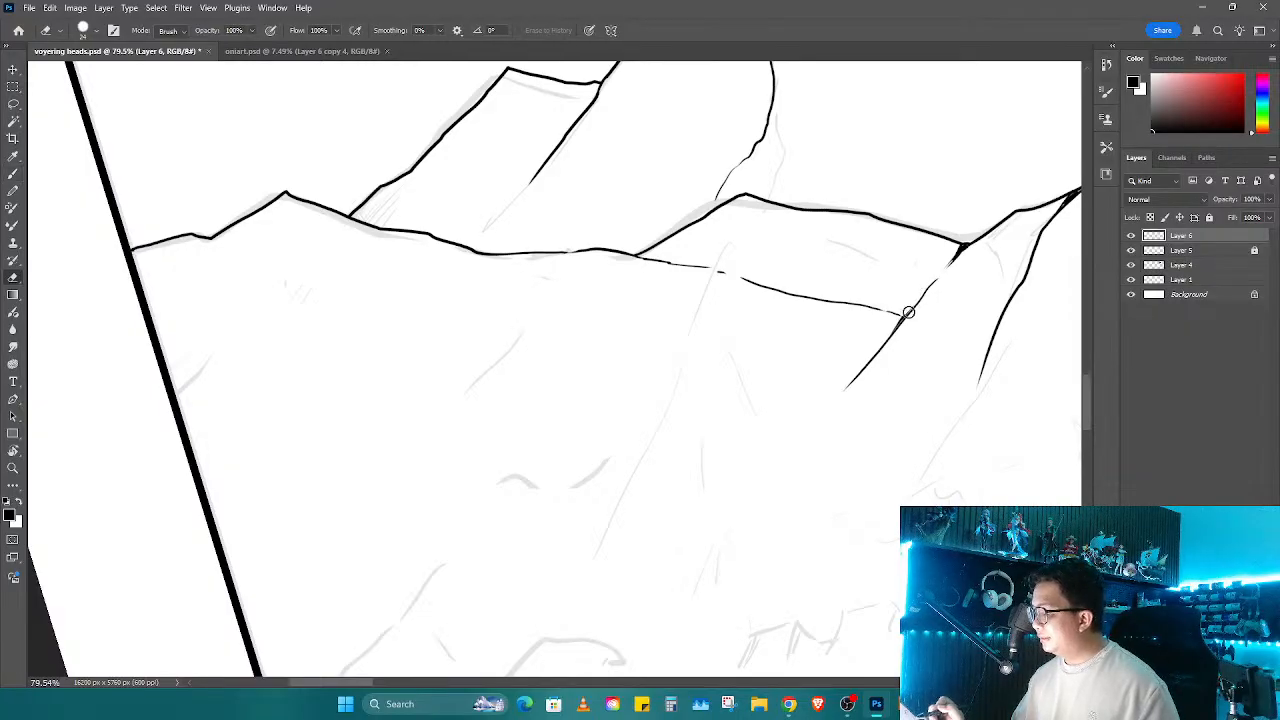
pyautogui.moveTo(925, 306); pyautogui.dragTo(761, 373)
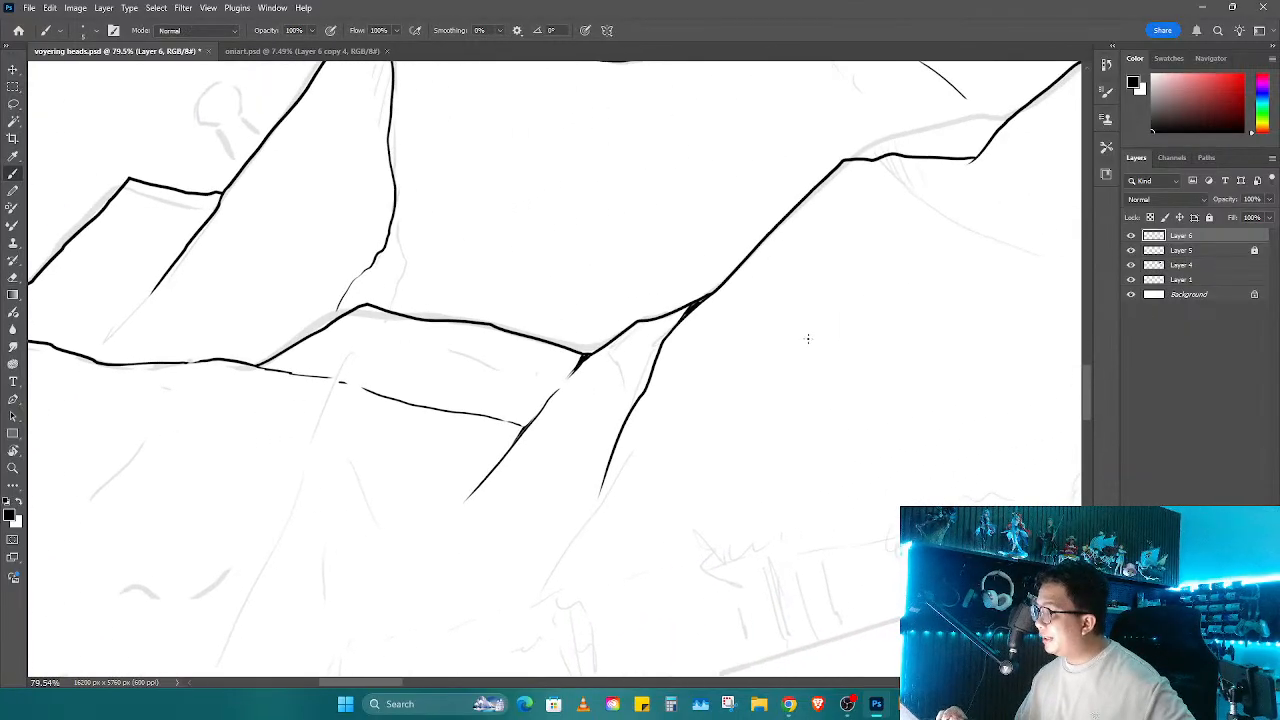
# Step: Extend the valley slope with a long line running down-left below the middle hill
pyautogui.moveTo(691, 491)
pyautogui.mouseDown()
pyautogui.moveTo(906, 366)
pyautogui.moveTo(964, 305)
pyautogui.mouseUp()
pyautogui.moveTo(769, 294); pyautogui.dragTo(550, 494)
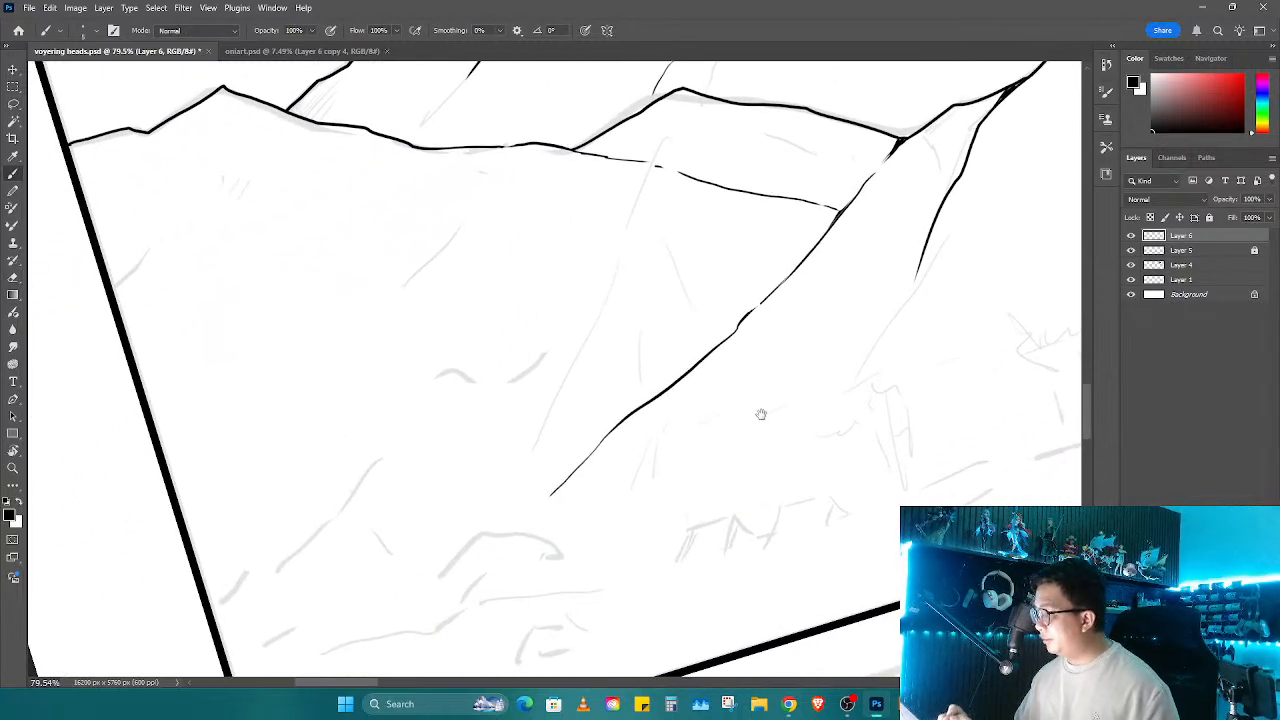
pyautogui.moveTo(761, 414); pyautogui.dragTo(823, 391)
pyautogui.moveTo(684, 384); pyautogui.dragTo(674, 394)
pyautogui.moveTo(694, 385); pyautogui.dragTo(637, 406)
pyautogui.moveTo(870, 380)
pyautogui.mouseDown()
pyautogui.moveTo(884, 426)
pyautogui.moveTo(774, 434)
pyautogui.moveTo(760, 411)
pyautogui.moveTo(831, 437)
pyautogui.moveTo(745, 444)
pyautogui.moveTo(914, 366)
pyautogui.moveTo(631, 429)
pyautogui.mouseUp()
# Step: Extend the left background mountain's inner slope with a thin line down to the middle ridge
pyautogui.press('r')
pyautogui.press('b')
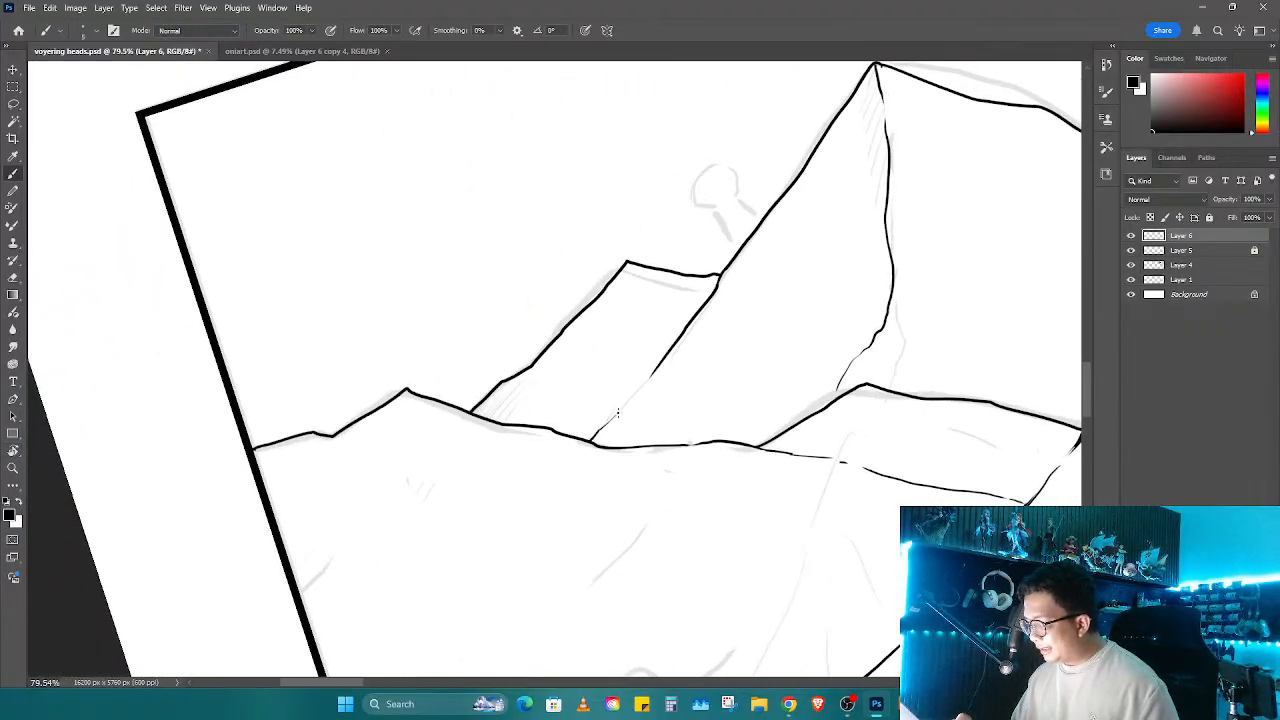
pyautogui.press('r')
pyautogui.moveTo(628, 518); pyautogui.dragTo(686, 494)
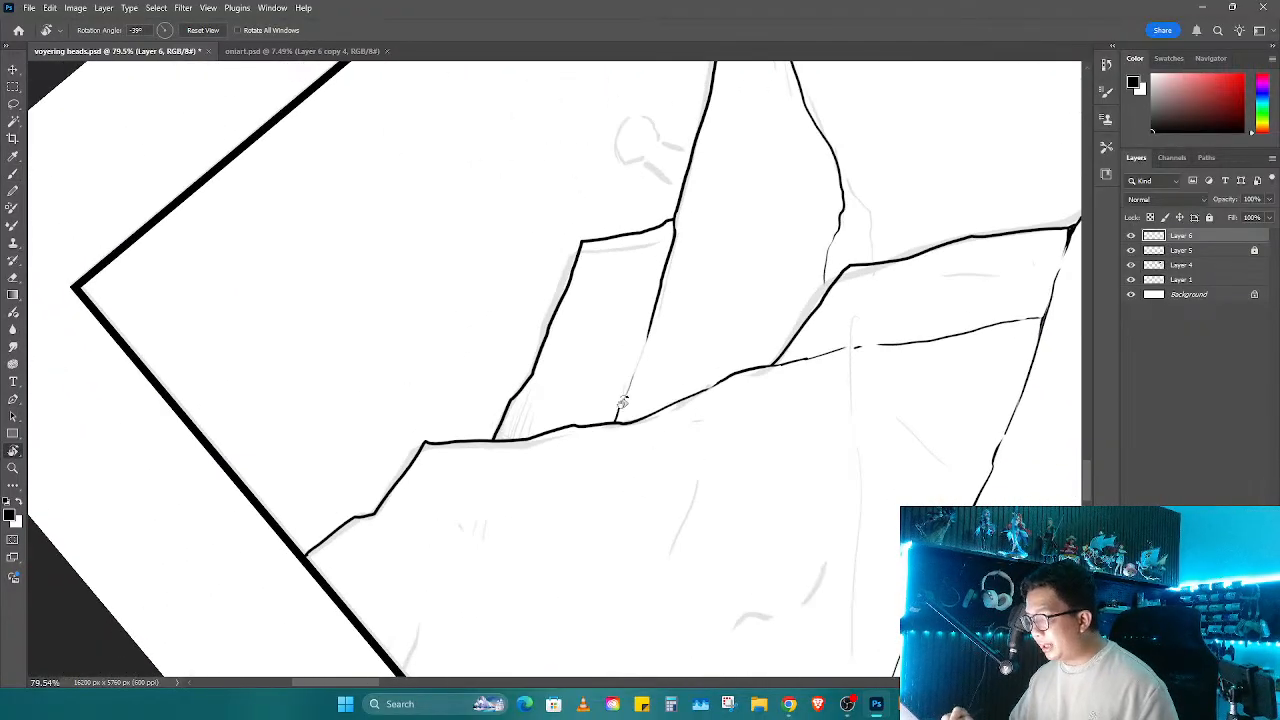
pyautogui.press('z')
pyautogui.moveTo(611, 425); pyautogui.dragTo(646, 424)
pyautogui.press('b')
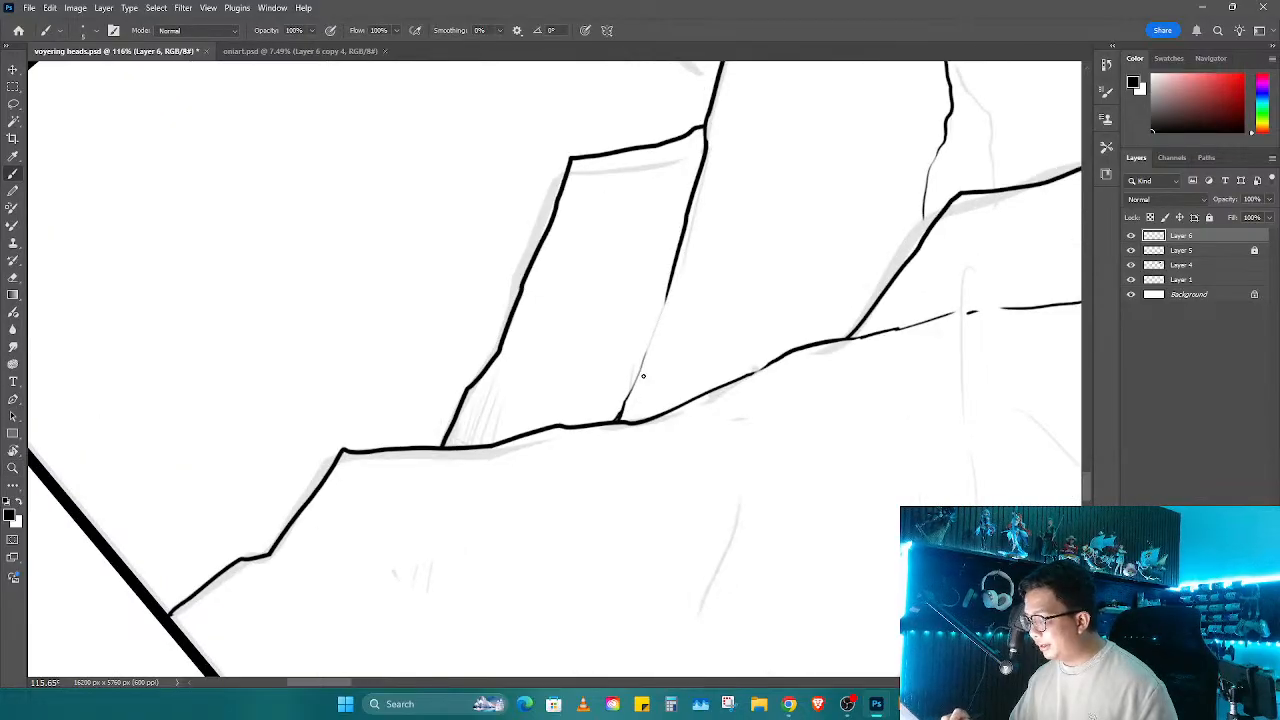
pyautogui.press('r')
pyautogui.moveTo(644, 375)
pyautogui.mouseDown()
pyautogui.moveTo(751, 380)
pyautogui.moveTo(777, 409)
pyautogui.moveTo(764, 343)
pyautogui.mouseUp()
pyautogui.press('b')
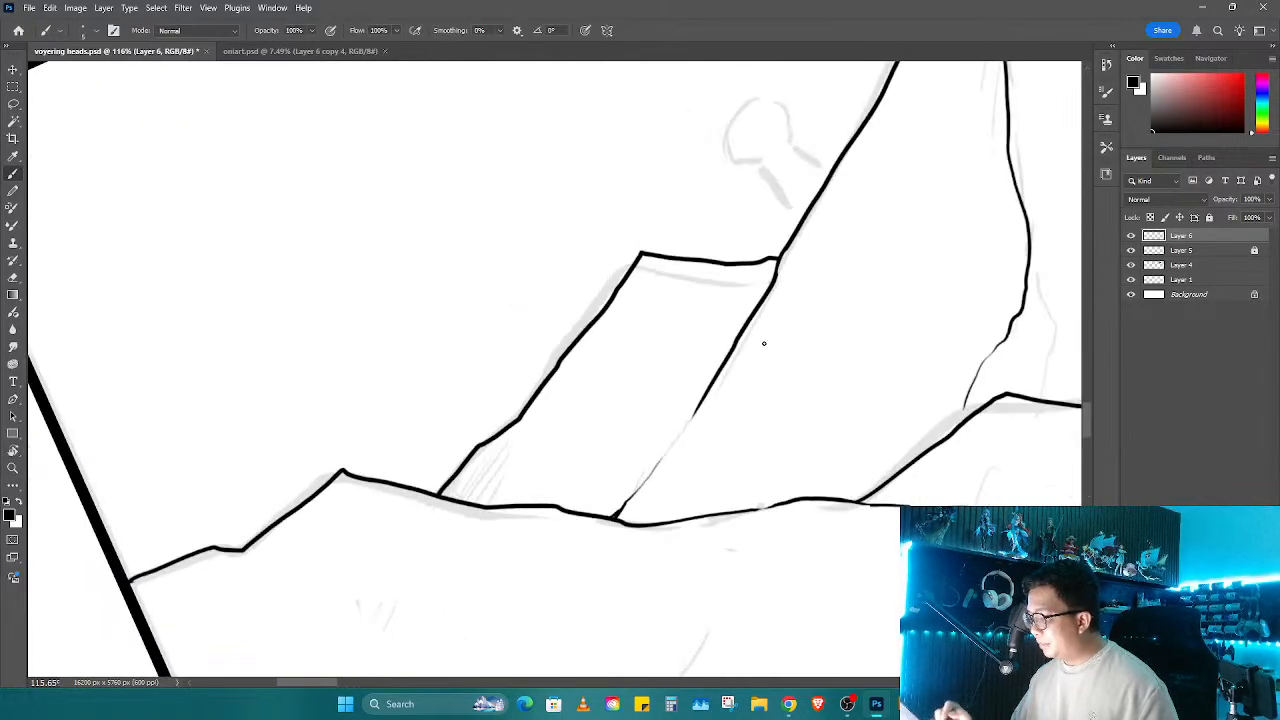
# Step: Draw a broken crease down from the left foreground peak and a tapering slope line from the notch beside it
pyautogui.moveTo(484, 519); pyautogui.dragTo(771, 339)
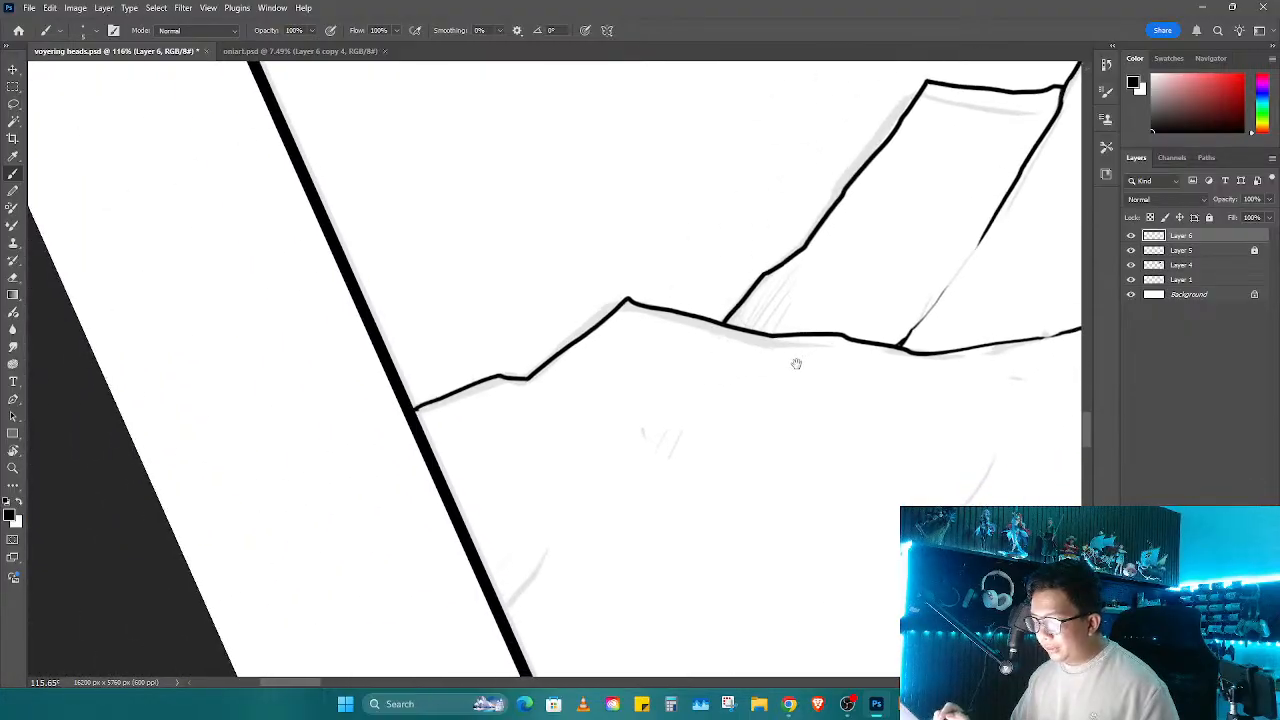
pyautogui.moveTo(623, 306)
pyautogui.mouseDown()
pyautogui.moveTo(586, 517)
pyautogui.moveTo(540, 630)
pyautogui.mouseUp()
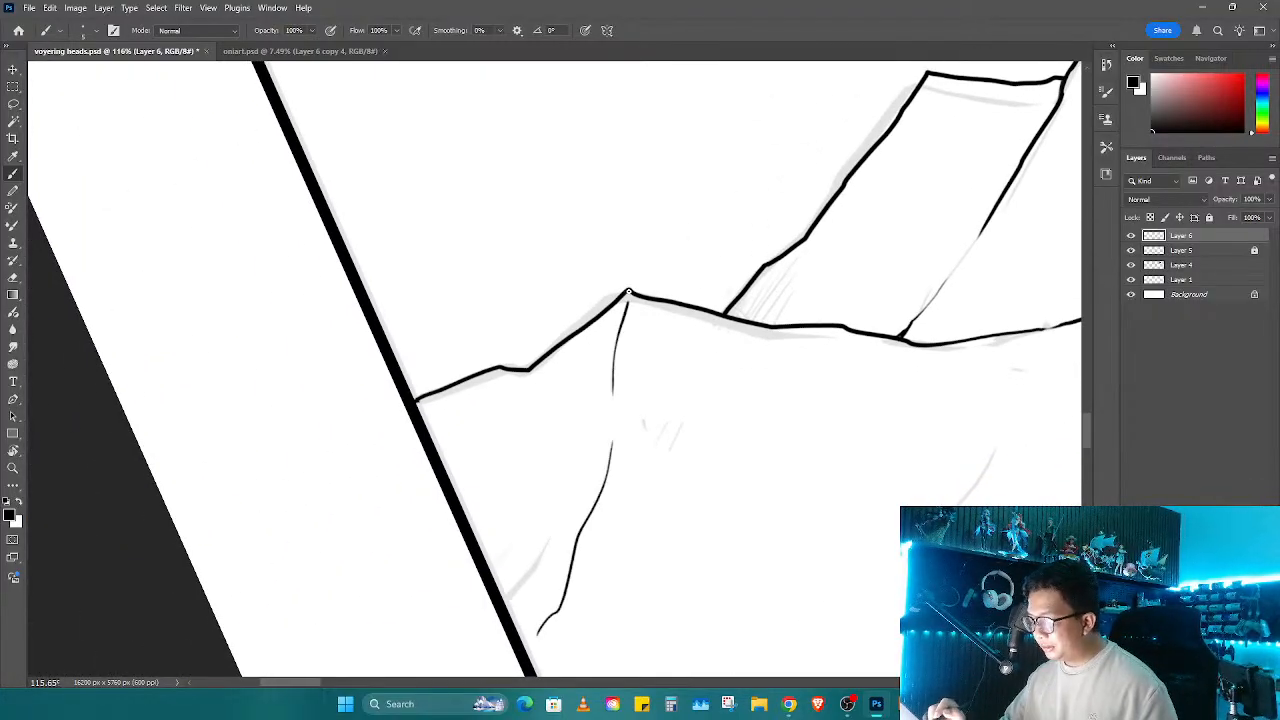
pyautogui.press('z')
pyautogui.moveTo(694, 320)
pyautogui.mouseDown()
pyautogui.moveTo(650, 330)
pyautogui.moveTo(677, 334)
pyautogui.moveTo(588, 442)
pyautogui.mouseUp()
pyautogui.press('b')
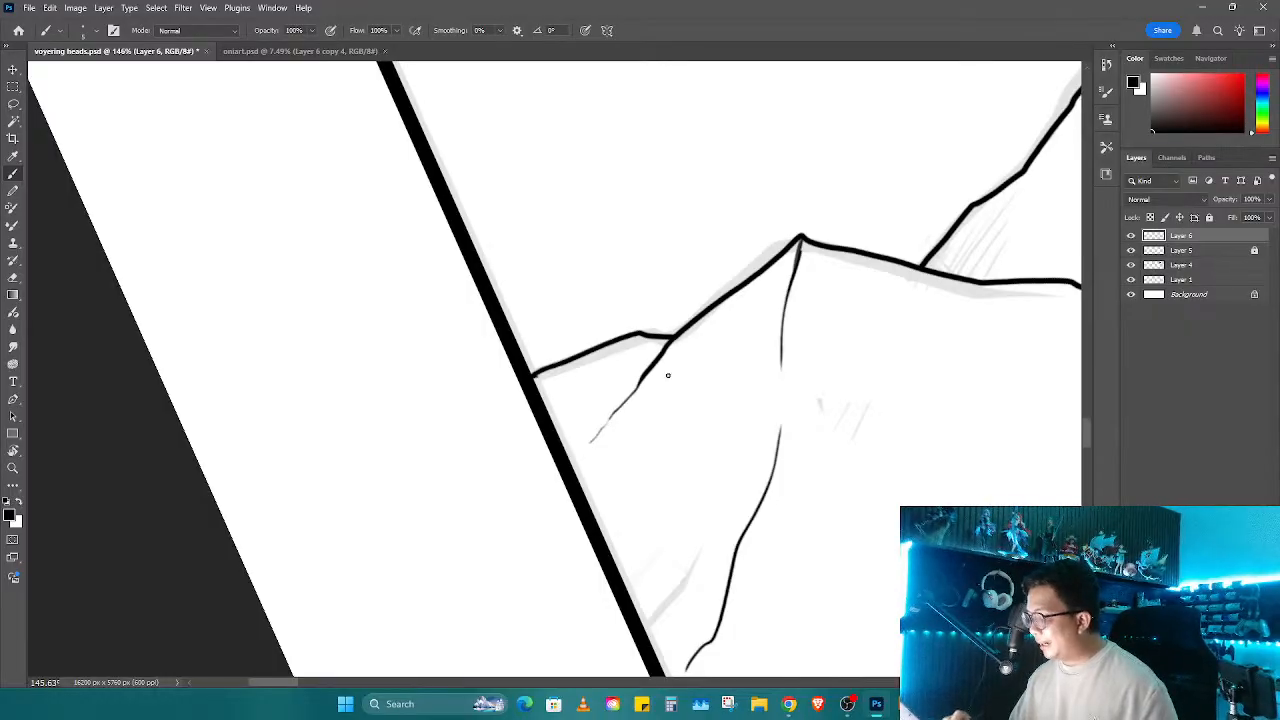
# Step: Add light broken strokes along the lower slope beneath the foreground ridge's spur
pyautogui.press('z')
pyautogui.moveTo(668, 375); pyautogui.dragTo(409, 425)
pyautogui.press('r')
pyautogui.moveTo(826, 374); pyautogui.dragTo(663, 469)
pyautogui.moveTo(771, 487)
pyautogui.mouseDown()
pyautogui.moveTo(587, 455)
pyautogui.moveTo(877, 366)
pyautogui.moveTo(871, 380)
pyautogui.moveTo(851, 300)
pyautogui.moveTo(734, 341)
pyautogui.mouseUp()
pyautogui.press('e')
pyautogui.press('b')
pyautogui.moveTo(699, 377); pyautogui.dragTo(665, 405)
# Step: Hide the faded sketch on Layer 4 while keeping the frames on Layer 5 visible
pyautogui.press('z')
pyautogui.moveTo(788, 355); pyautogui.dragTo(640, 400)
pyautogui.moveTo(794, 409); pyautogui.dragTo(699, 432)
pyautogui.click(1131, 250)
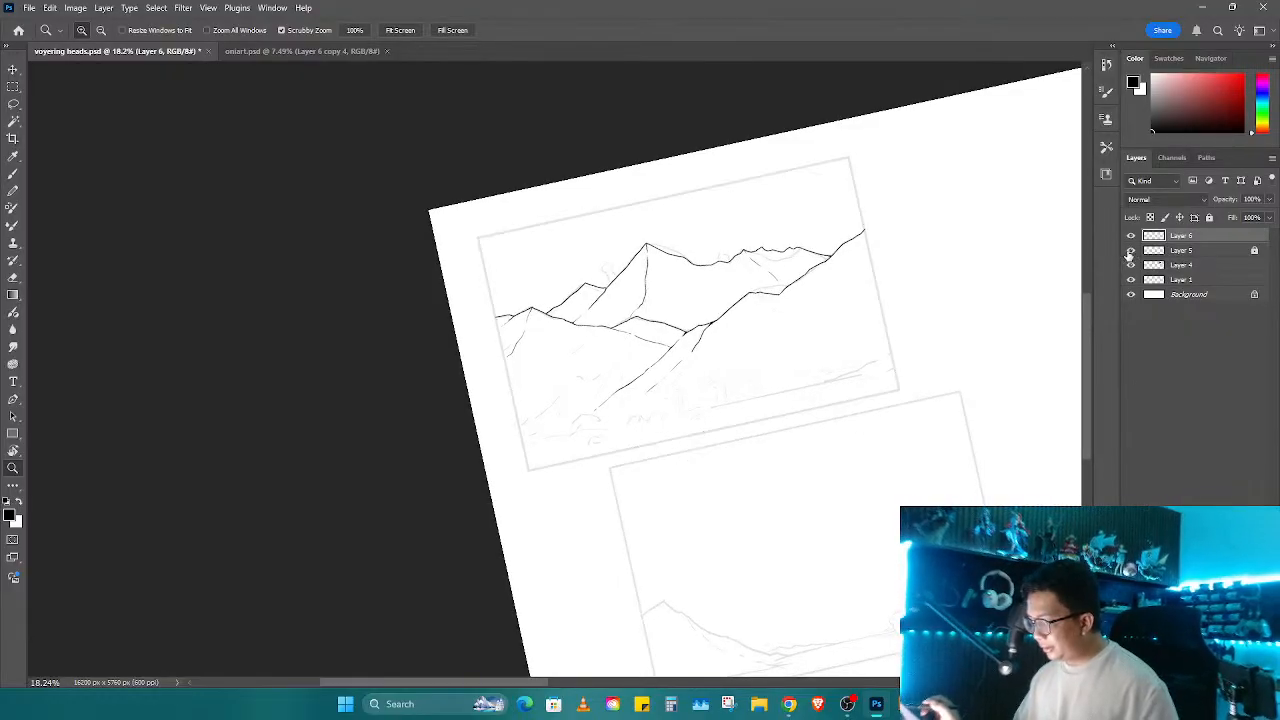
pyautogui.click(1130, 251)
pyautogui.moveTo(1130, 251); pyautogui.dragTo(1131, 269)
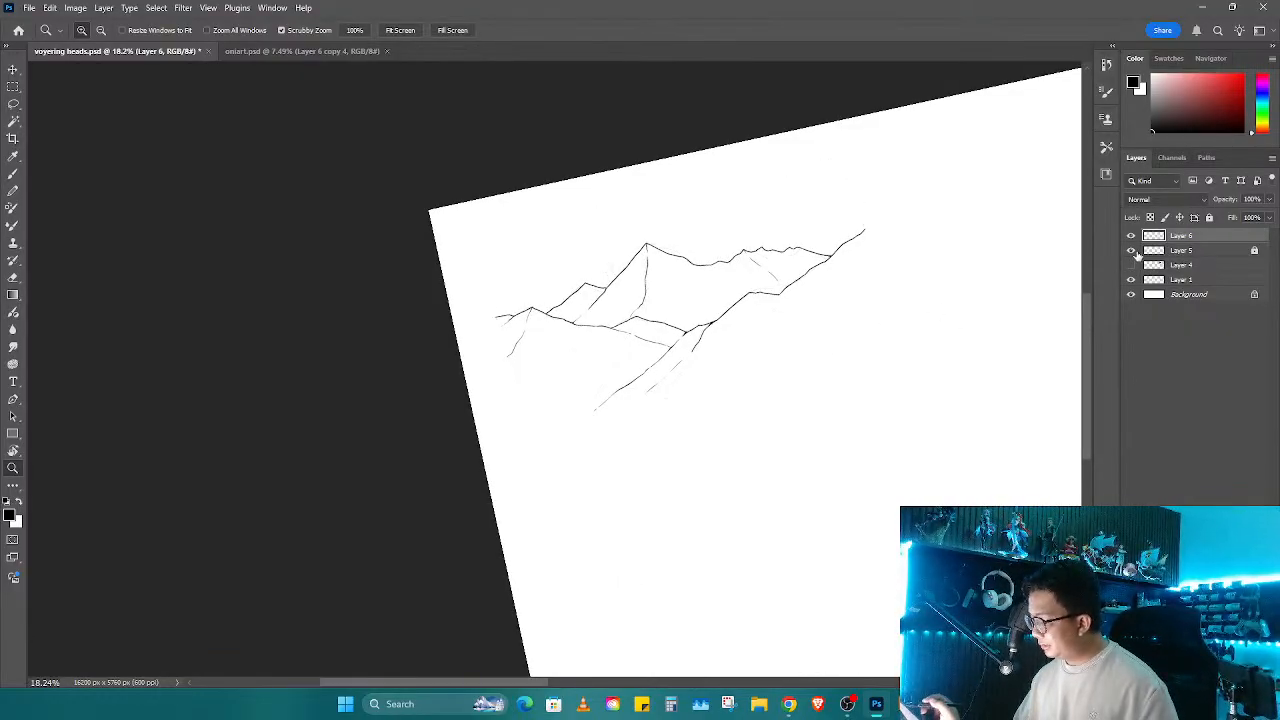
pyautogui.click(1131, 250)
# Step: Draw a long crease from the right ridge's second peak down towards the foreground ridge
pyautogui.moveTo(798, 354); pyautogui.dragTo(880, 354)
pyautogui.press('r')
pyautogui.click(697, 441)
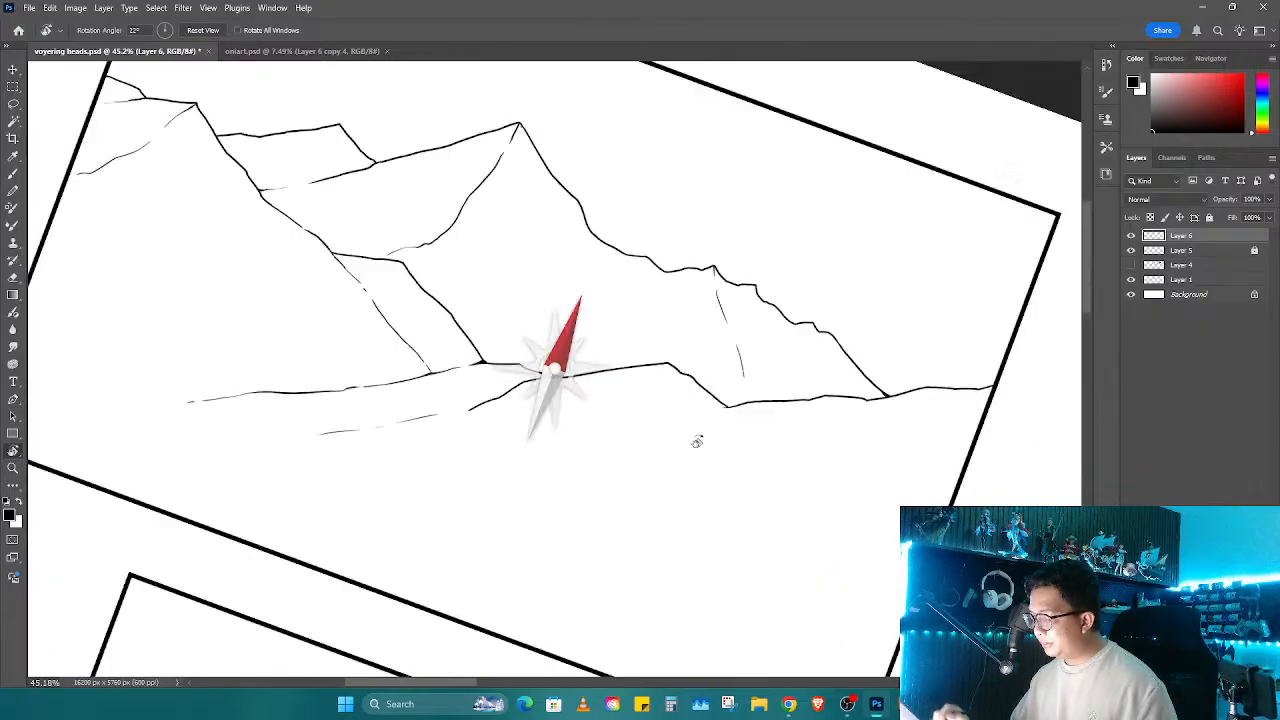
pyautogui.moveTo(697, 441); pyautogui.dragTo(671, 476)
pyautogui.press('z')
pyautogui.moveTo(733, 360); pyautogui.dragTo(764, 338)
pyautogui.press('b')
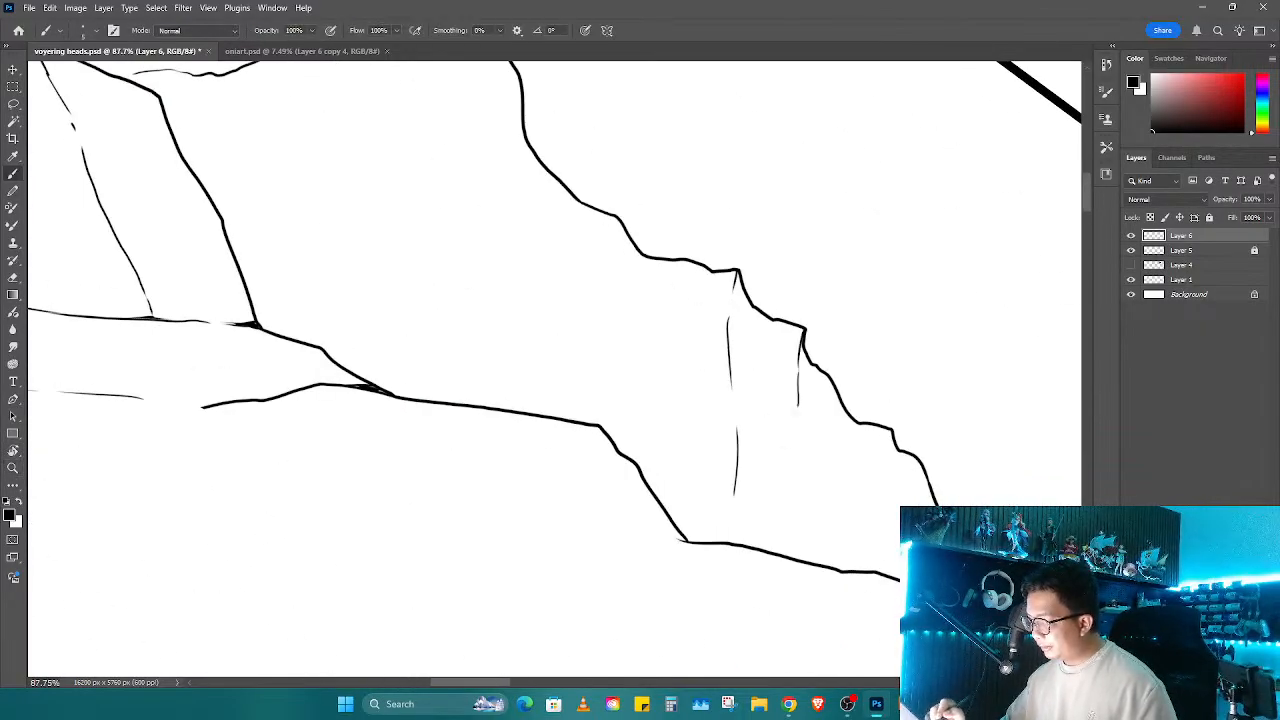
pyautogui.moveTo(798, 405)
pyautogui.mouseDown()
pyautogui.moveTo(782, 497)
pyautogui.moveTo(790, 545)
pyautogui.mouseUp()
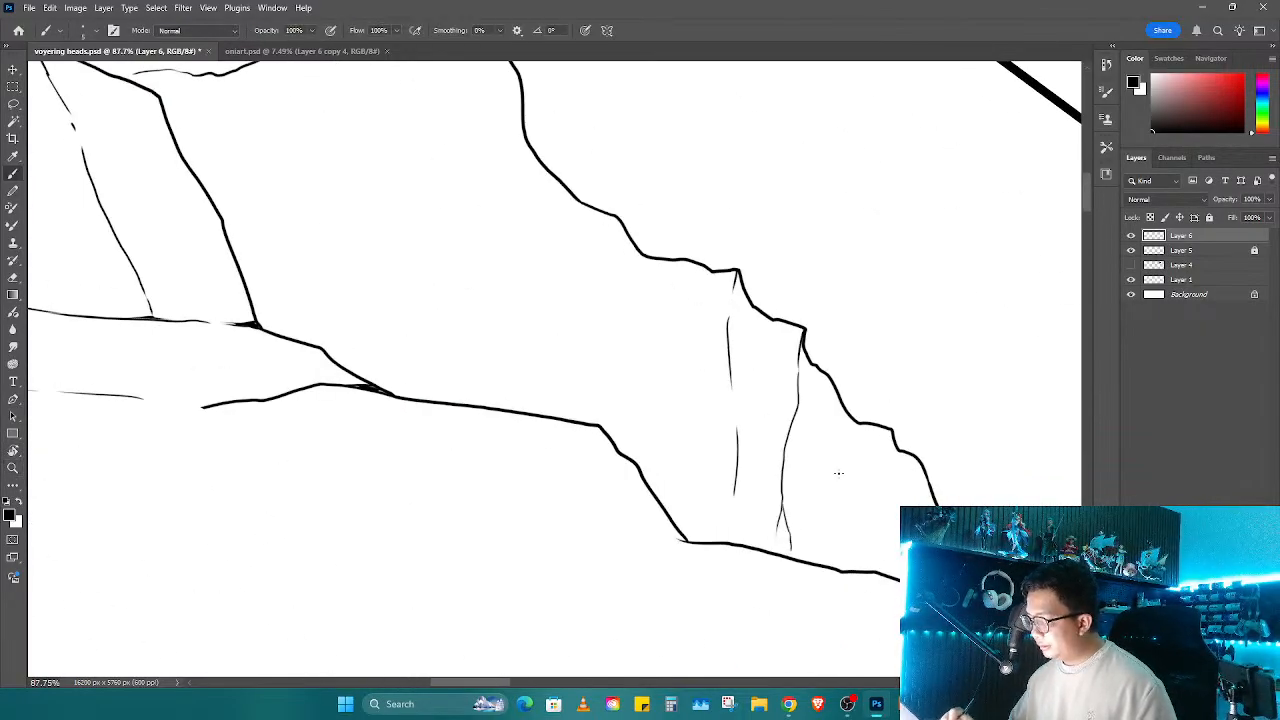
# Step: Erase the central peak's summit, the upper parts of its slopes and most of its inner crease
pyautogui.moveTo(915, 508); pyautogui.dragTo(808, 375)
pyautogui.press('r')
pyautogui.press('z')
pyautogui.moveTo(808, 400); pyautogui.dragTo(943, 434)
pyautogui.moveTo(668, 436)
pyautogui.mouseDown()
pyautogui.moveTo(974, 376)
pyautogui.moveTo(1027, 381)
pyautogui.mouseUp()
pyautogui.moveTo(704, 392)
pyautogui.mouseDown()
pyautogui.moveTo(723, 414)
pyautogui.moveTo(611, 443)
pyautogui.mouseUp()
pyautogui.press('e')
pyautogui.moveTo(720, 220)
pyautogui.mouseDown()
pyautogui.moveTo(686, 411)
pyautogui.moveTo(700, 308)
pyautogui.moveTo(595, 318)
pyautogui.mouseUp()
pyautogui.moveTo(668, 259); pyautogui.dragTo(845, 264)
# Step: Redraw the central peak with a sharper summit and a jagged right side descending to the foreground ridge
pyautogui.press('b')
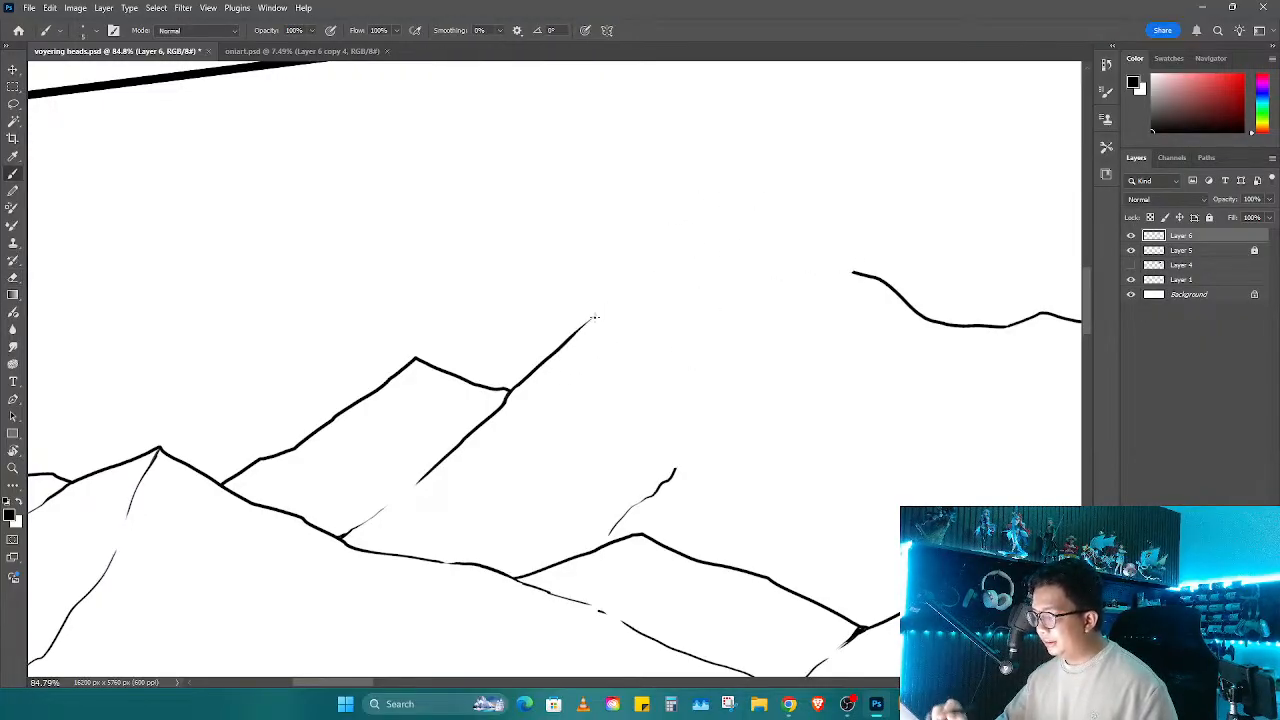
pyautogui.moveTo(596, 316)
pyautogui.mouseDown()
pyautogui.moveTo(686, 209)
pyautogui.moveTo(720, 205)
pyautogui.moveTo(733, 226)
pyautogui.moveTo(714, 318)
pyautogui.moveTo(752, 334)
pyautogui.moveTo(776, 366)
pyautogui.moveTo(780, 427)
pyautogui.moveTo(940, 543)
pyautogui.mouseUp()
pyautogui.moveTo(958, 546)
pyautogui.mouseDown()
pyautogui.moveTo(728, 463)
pyautogui.moveTo(772, 469)
pyautogui.mouseUp()
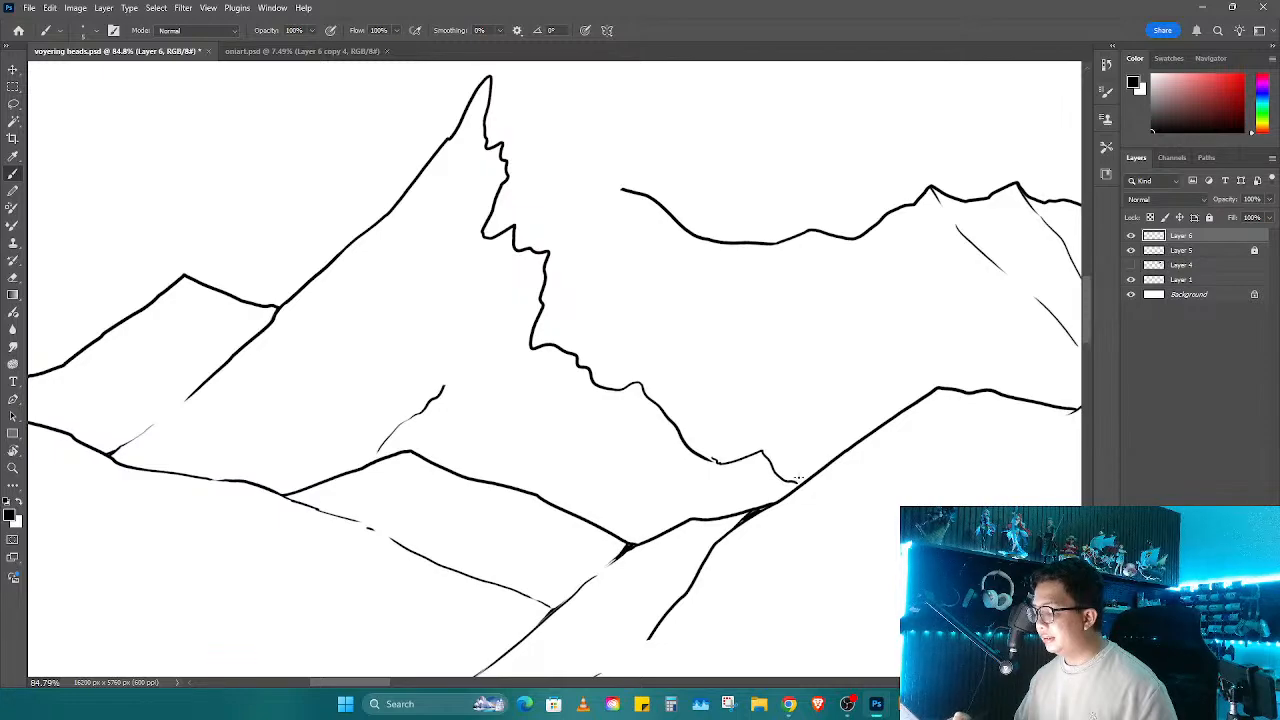
# Step: Draw the central peak's right outline from the summit down to the right ridge's skyline, trimming the overlap
pyautogui.moveTo(490, 79)
pyautogui.mouseDown()
pyautogui.moveTo(506, 135)
pyautogui.moveTo(571, 185)
pyautogui.moveTo(798, 296)
pyautogui.moveTo(856, 270)
pyautogui.moveTo(902, 220)
pyautogui.moveTo(848, 240)
pyautogui.moveTo(740, 240)
pyautogui.moveTo(620, 190)
pyautogui.mouseUp()
pyautogui.press('e')
pyautogui.moveTo(884, 203); pyautogui.dragTo(898, 206)
# Step: Draw two long creases down the central peak's right face, starting below the summit notch and beside the jagged edge
pyautogui.press('r')
pyautogui.moveTo(888, 271); pyautogui.dragTo(901, 338)
pyautogui.press('b')
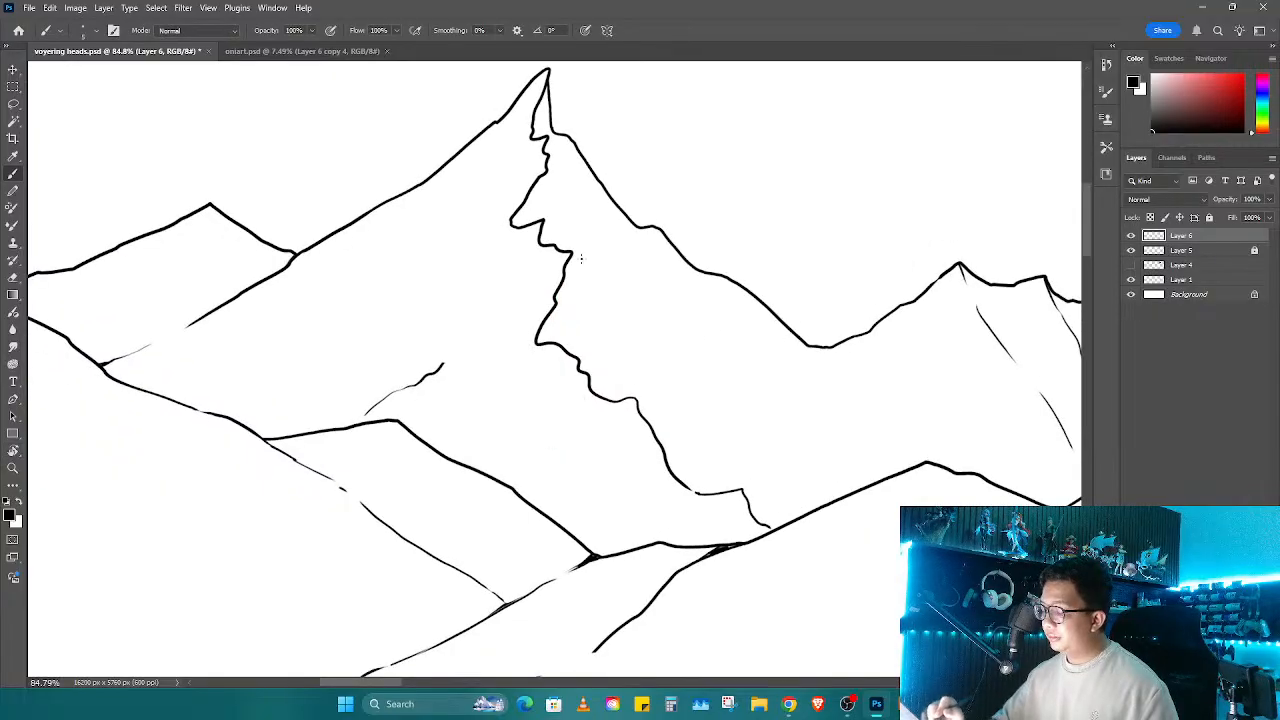
pyautogui.moveTo(641, 347); pyautogui.dragTo(686, 403)
pyautogui.moveTo(546, 138); pyautogui.dragTo(632, 296)
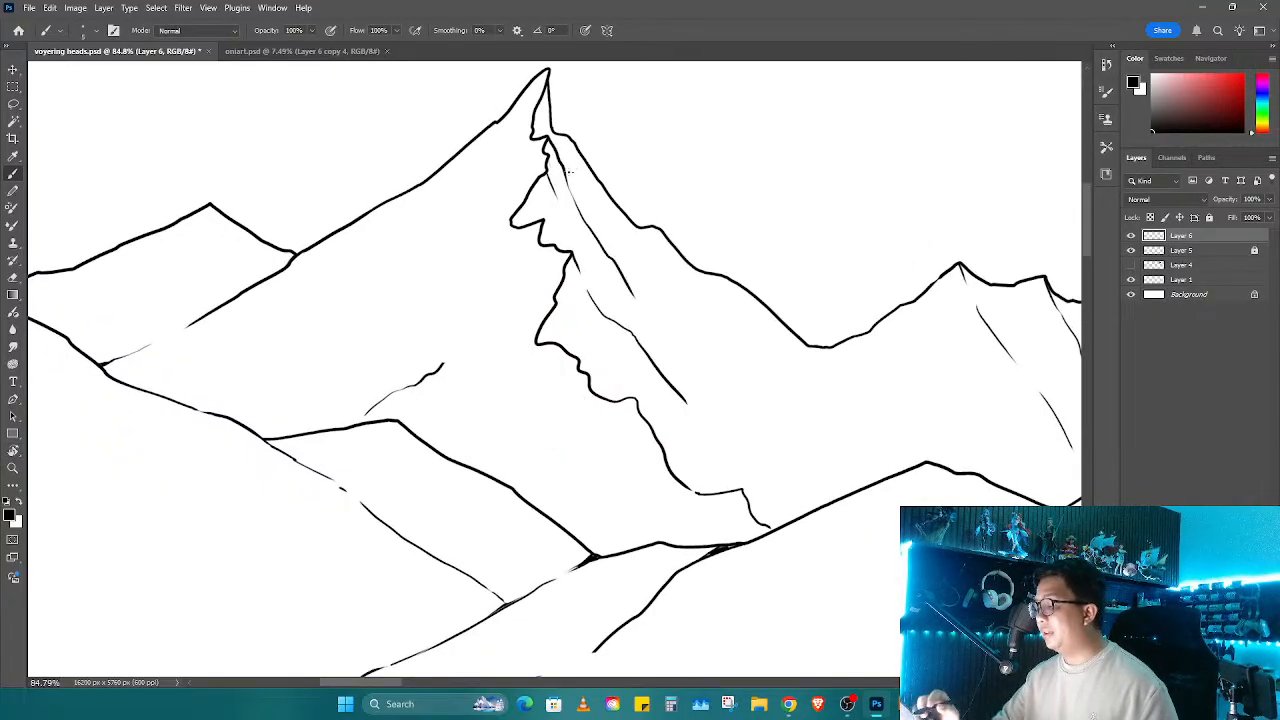
# Step: Add short hatching strokes beside the summit's notch and on the first spur of the central peak's jagged edge
pyautogui.press('r')
pyautogui.moveTo(702, 416)
pyautogui.mouseDown()
pyautogui.moveTo(563, 337)
pyautogui.moveTo(617, 275)
pyautogui.moveTo(760, 394)
pyautogui.moveTo(714, 400)
pyautogui.moveTo(652, 283)
pyautogui.mouseUp()
pyautogui.press('b')
pyautogui.press('r')
pyautogui.press('b')
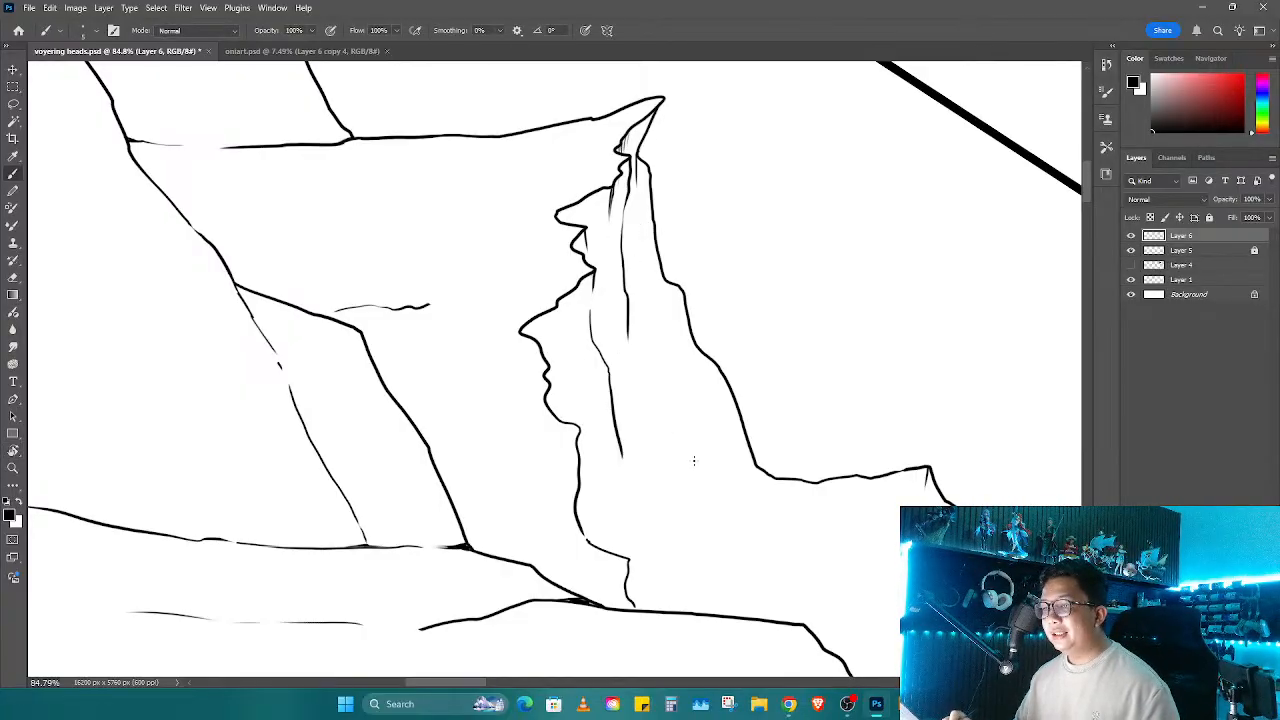
pyautogui.moveTo(694, 461)
pyautogui.mouseDown()
pyautogui.moveTo(680, 477)
pyautogui.moveTo(737, 409)
pyautogui.moveTo(631, 222)
pyautogui.mouseUp()
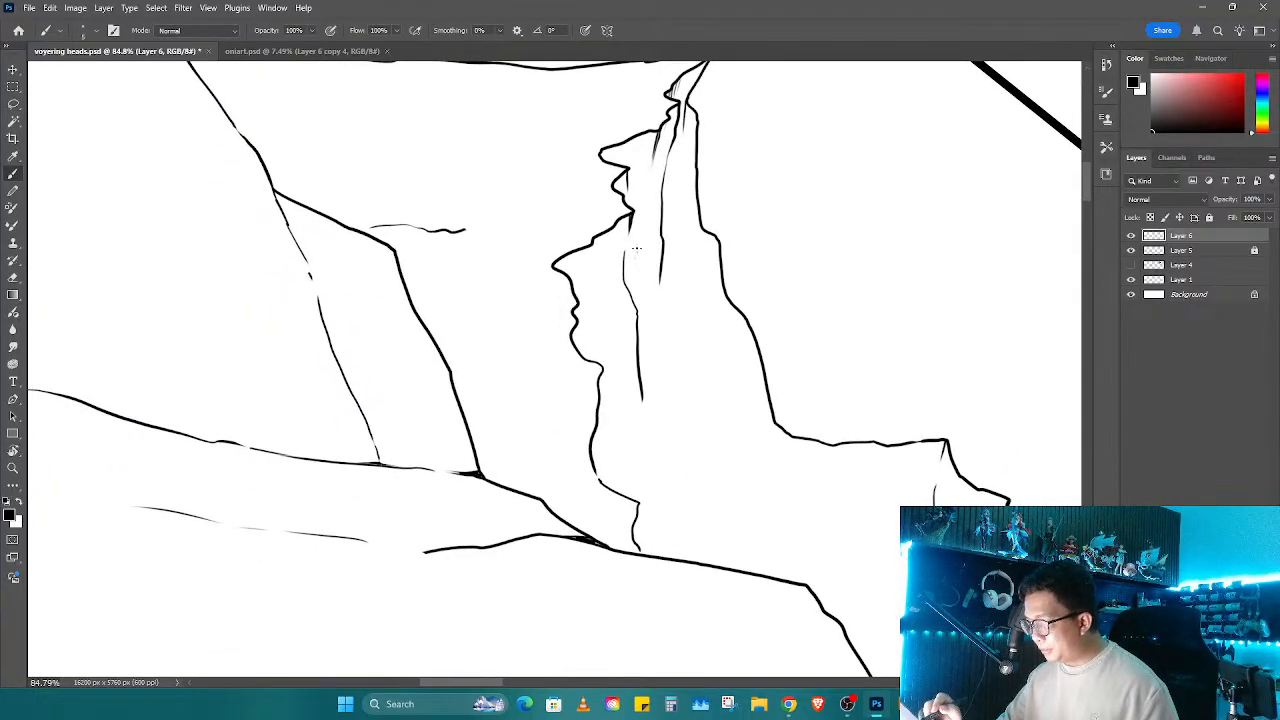
pyautogui.press('e')
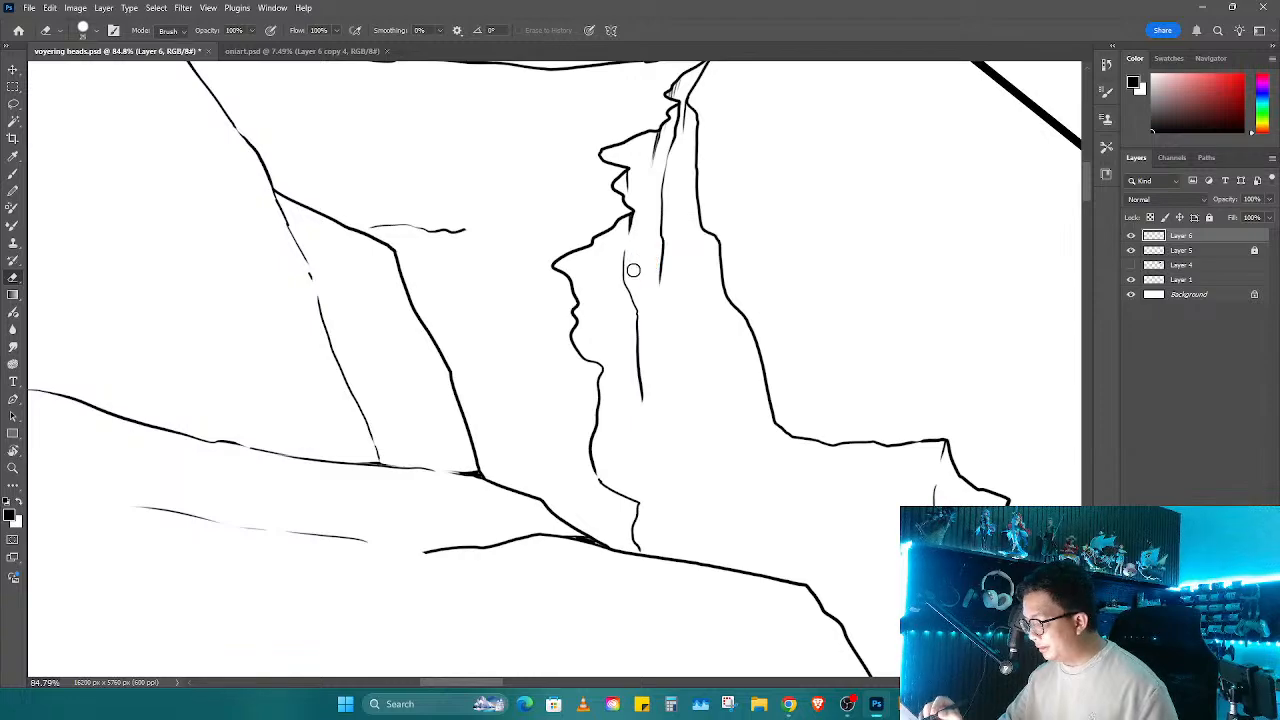
pyautogui.press('b')
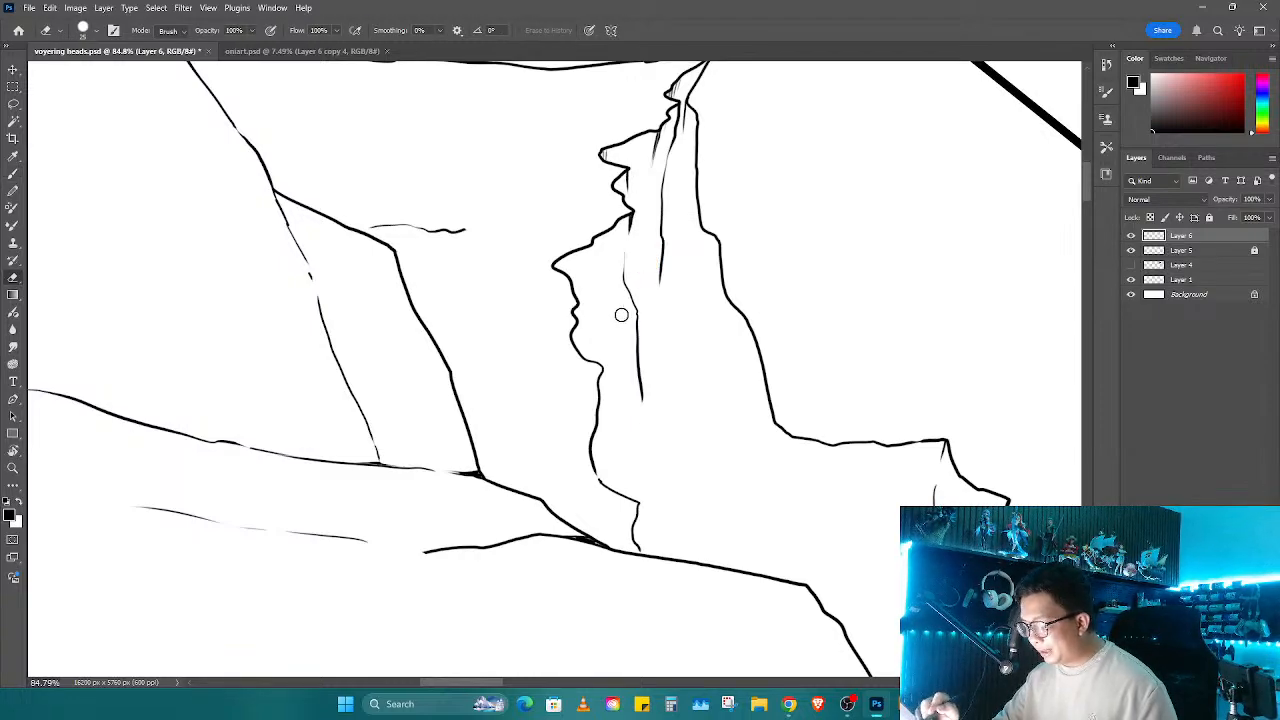
# Step: Draw a thin crease from the jagged edge's lower ledge and a short one from the small bump below it
pyautogui.moveTo(603, 368); pyautogui.dragTo(617, 428)
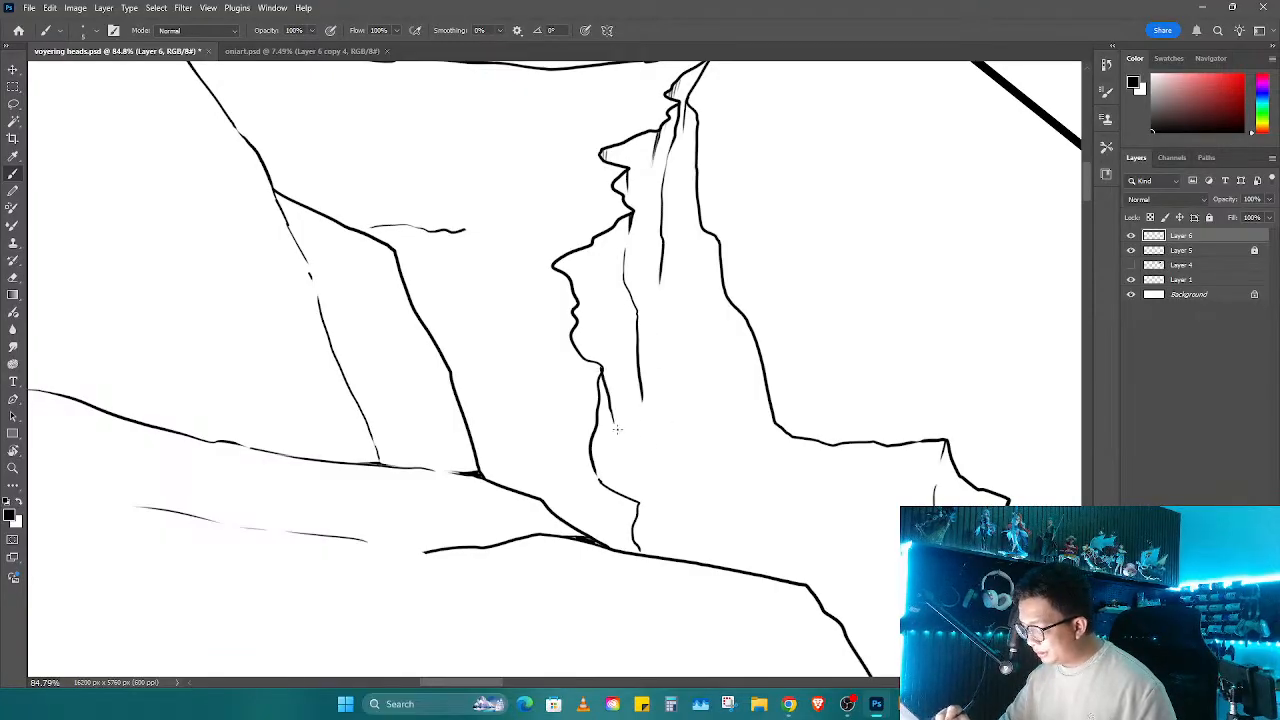
pyautogui.hotkey('ctrl', 'z')
pyautogui.moveTo(602, 364); pyautogui.dragTo(606, 408)
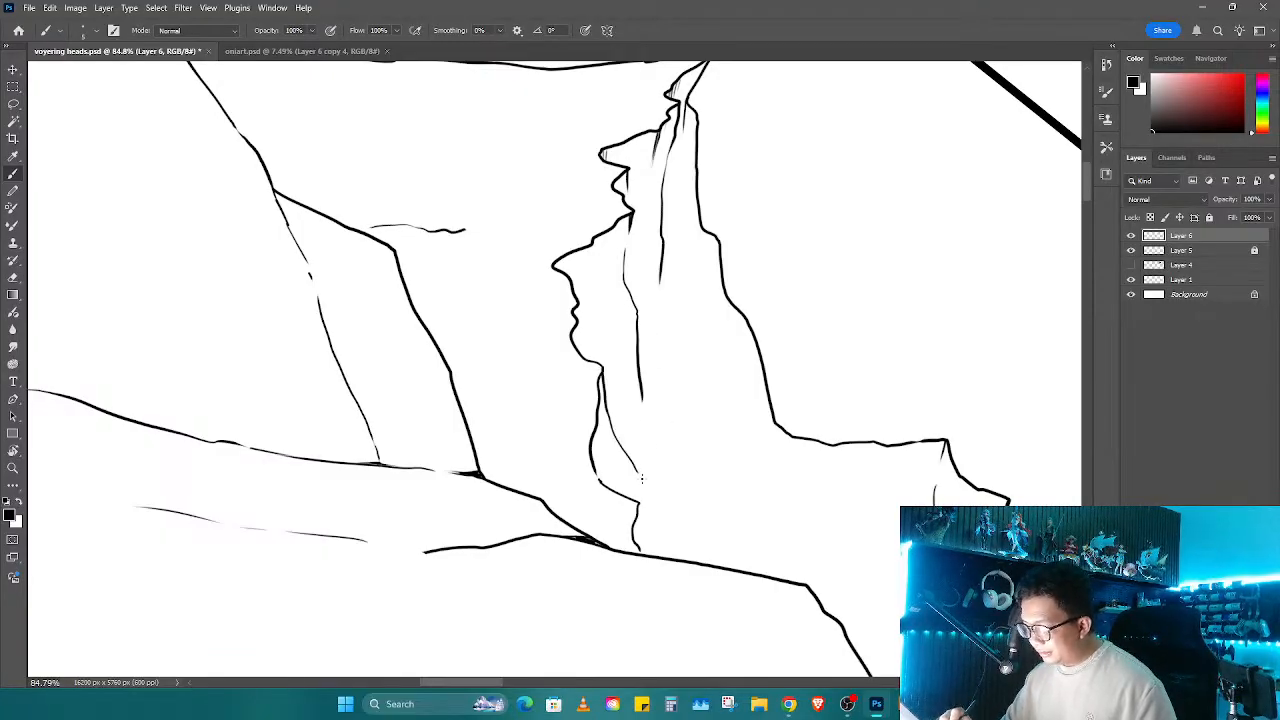
pyautogui.press('r')
pyautogui.moveTo(688, 554)
pyautogui.mouseDown()
pyautogui.moveTo(826, 409)
pyautogui.moveTo(820, 346)
pyautogui.mouseUp()
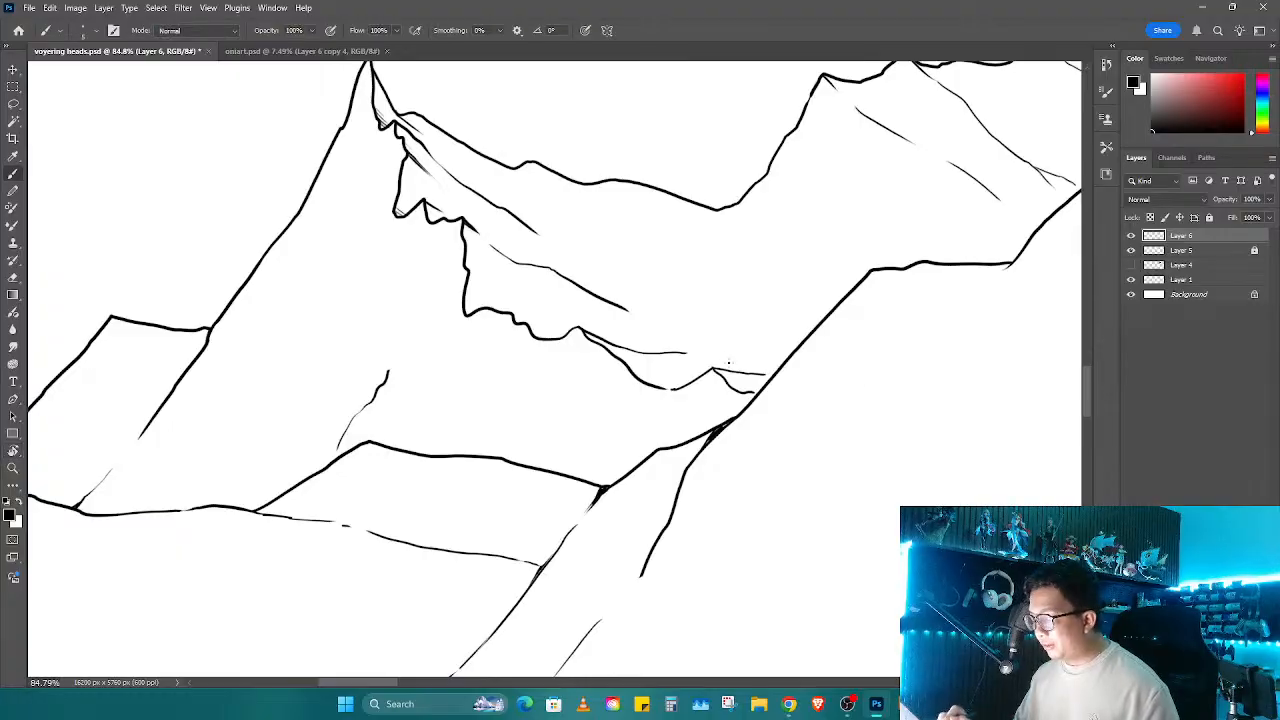
# Step: Draw broken creases across the lower part of the central peak's right face, erasing gaps between the strokes
pyautogui.moveTo(728, 360)
pyautogui.mouseDown()
pyautogui.moveTo(781, 355)
pyautogui.moveTo(654, 427)
pyautogui.moveTo(695, 568)
pyautogui.mouseUp()
pyautogui.press('r')
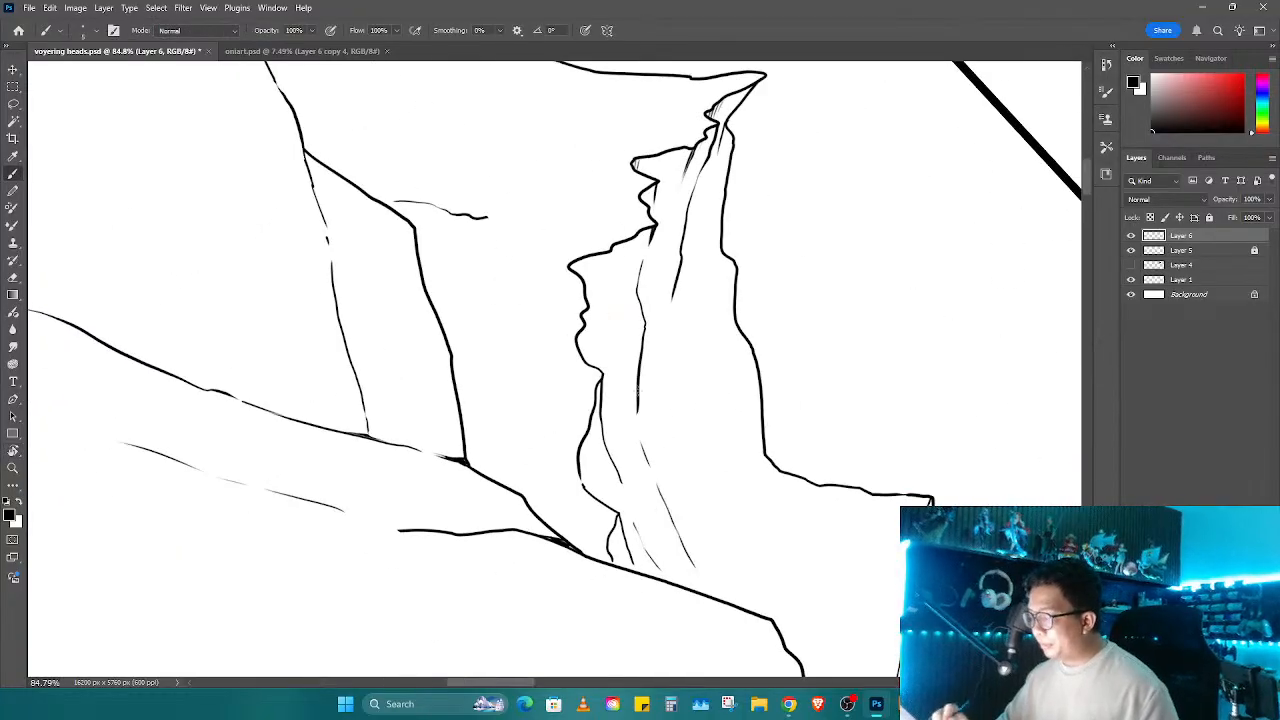
pyautogui.press('e')
pyautogui.moveTo(637, 429)
pyautogui.mouseDown()
pyautogui.moveTo(643, 411)
pyautogui.moveTo(663, 477)
pyautogui.moveTo(811, 409)
pyautogui.moveTo(894, 397)
pyautogui.moveTo(877, 360)
pyautogui.moveTo(816, 447)
pyautogui.moveTo(720, 330)
pyautogui.moveTo(596, 236)
pyautogui.moveTo(640, 463)
pyautogui.mouseUp()
pyautogui.press('b')
pyautogui.press('r')
pyautogui.press('b')
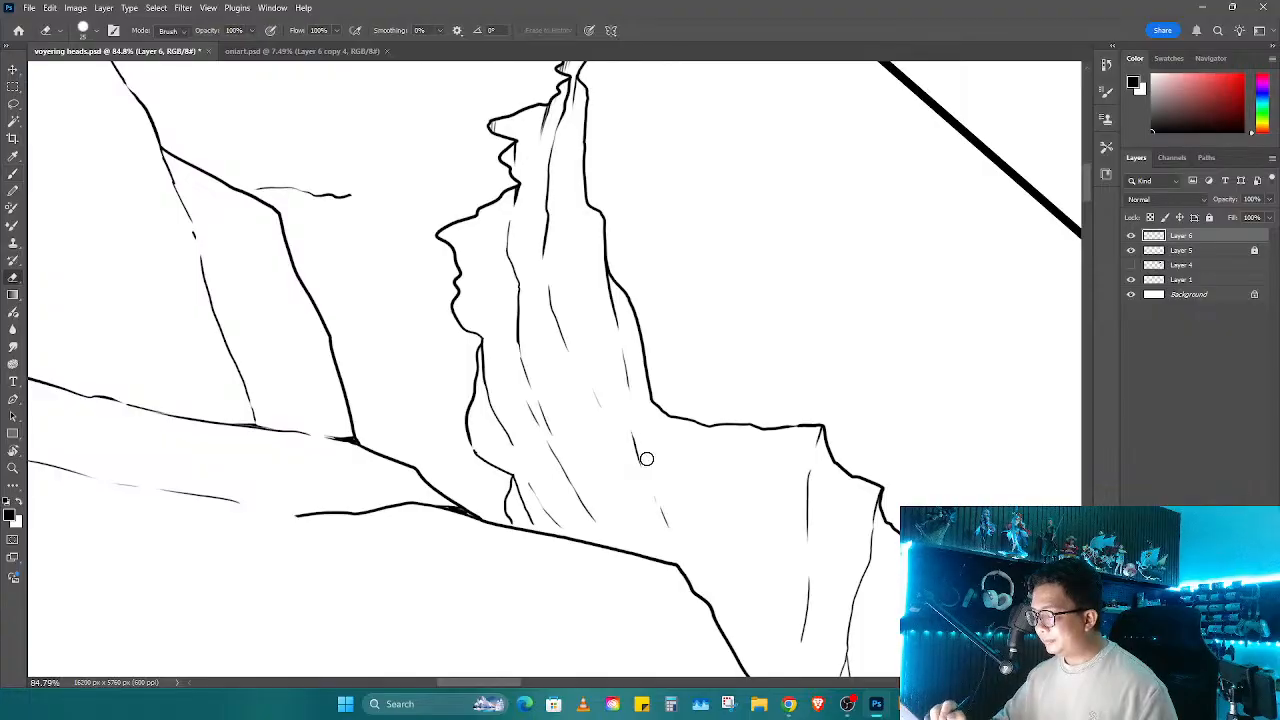
# Step: Erase the lower part of the central peak's right outline and redraw it with a small pointed outcrop
pyautogui.press('e')
pyautogui.moveTo(624, 280); pyautogui.dragTo(654, 410)
pyautogui.press('b')
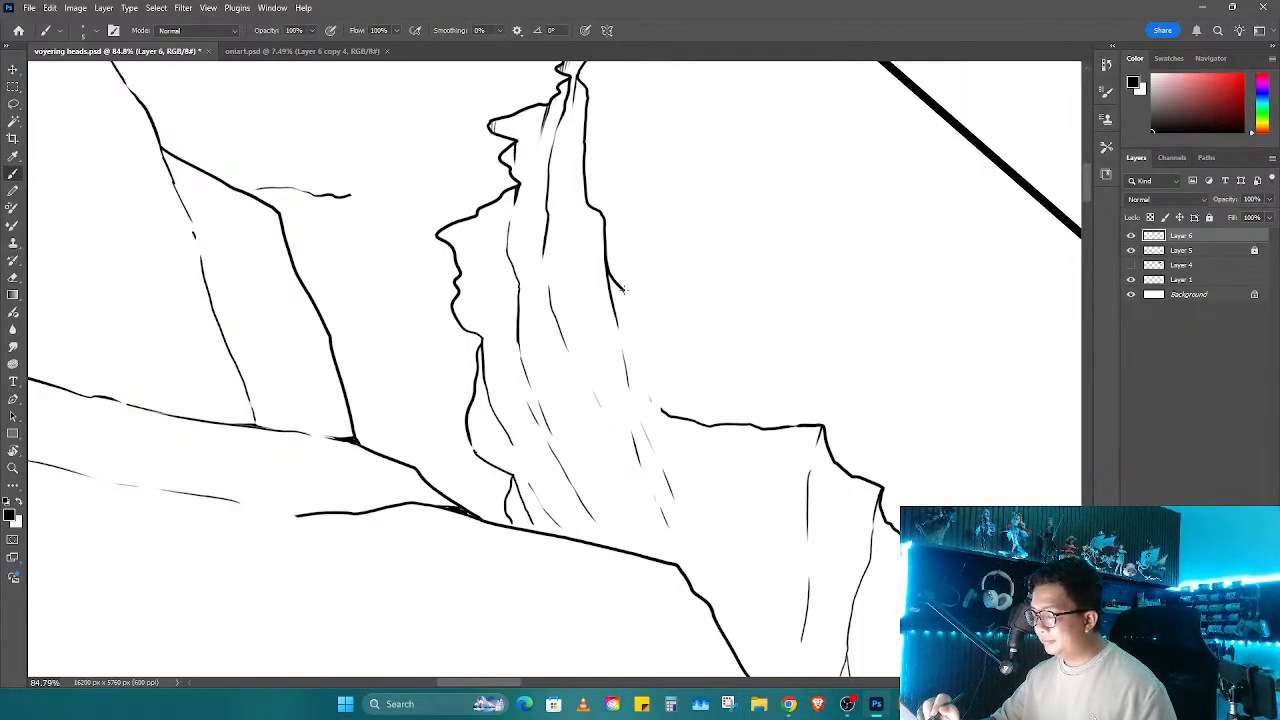
pyautogui.moveTo(650, 292); pyautogui.dragTo(660, 408)
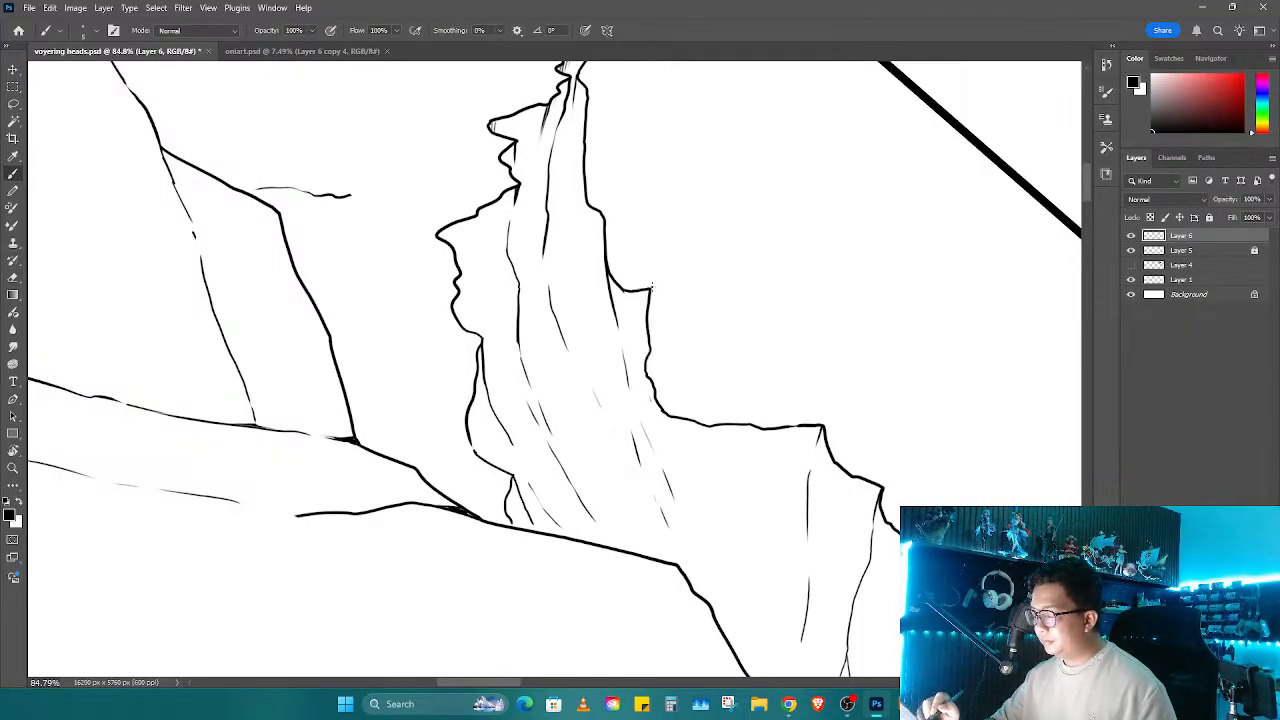
pyautogui.moveTo(661, 338); pyautogui.dragTo(692, 398)
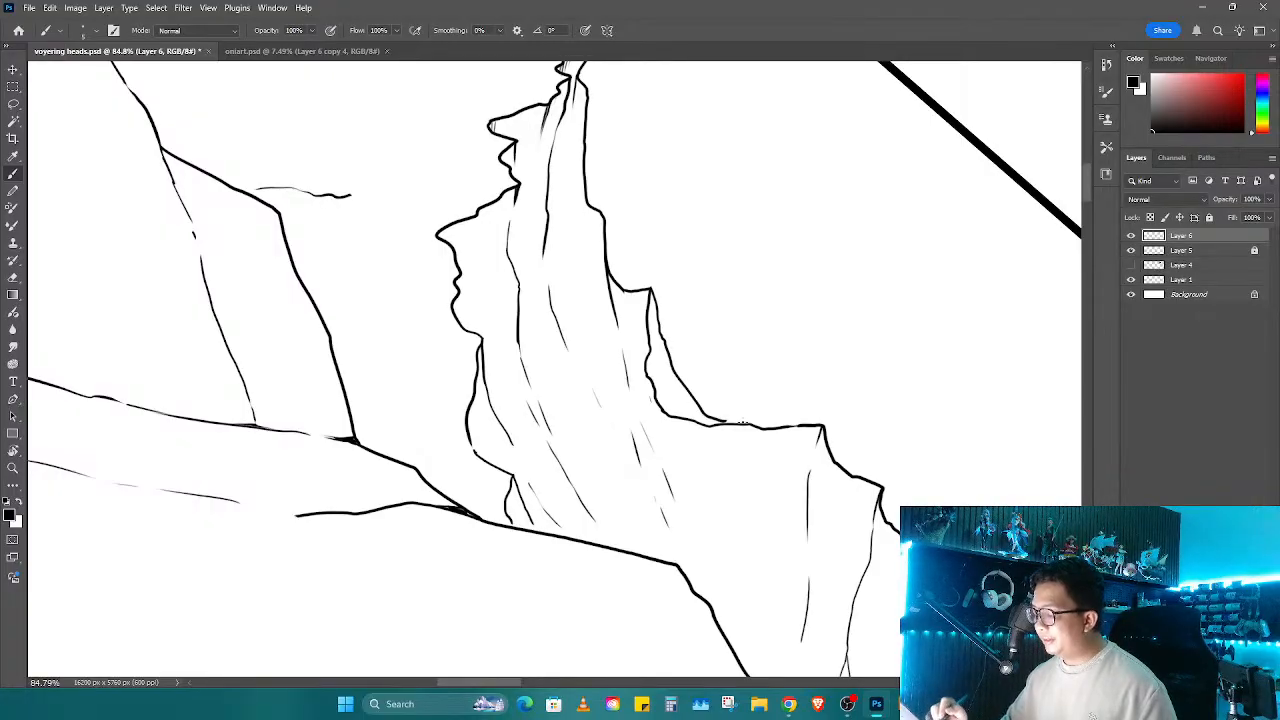
pyautogui.press('r')
pyautogui.moveTo(752, 480); pyautogui.dragTo(814, 277)
pyautogui.hotkey('ctrl', 'z')
# Step: Add short crease strokes inside the pointed outcrop on the central peak's right outline
pyautogui.moveTo(812, 360)
pyautogui.mouseDown()
pyautogui.moveTo(740, 426)
pyautogui.moveTo(677, 525)
pyautogui.mouseUp()
pyautogui.press('b')
pyautogui.moveTo(651, 296); pyautogui.dragTo(643, 346)
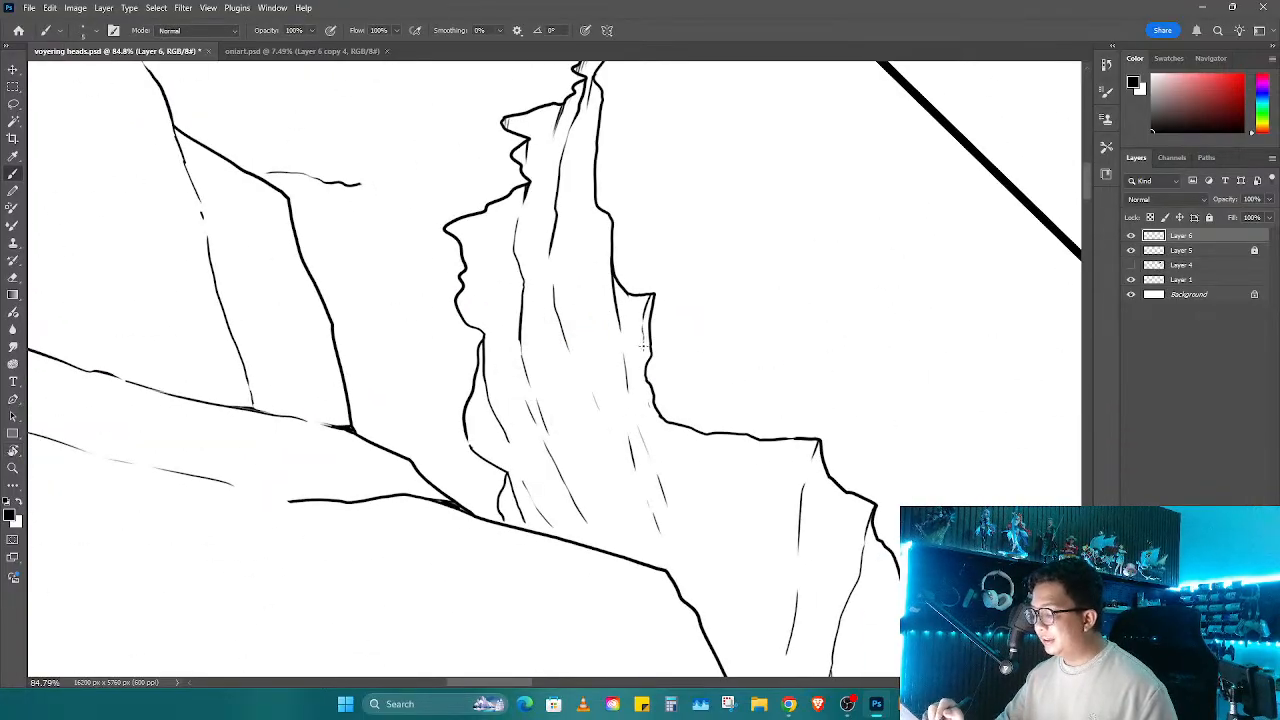
# Step: Rework the background mountain left of the central peak with a wavy skyline, a small second peak and a jagged inner edge
pyautogui.press('r')
pyautogui.moveTo(662, 428); pyautogui.dragTo(671, 358)
pyautogui.moveTo(550, 349)
pyautogui.mouseDown()
pyautogui.moveTo(808, 371)
pyautogui.moveTo(641, 417)
pyautogui.moveTo(834, 437)
pyautogui.moveTo(826, 369)
pyautogui.moveTo(766, 349)
pyautogui.moveTo(706, 363)
pyautogui.moveTo(754, 337)
pyautogui.moveTo(730, 310)
pyautogui.mouseUp()
pyautogui.press('e')
pyautogui.press('b')
pyautogui.moveTo(743, 364)
pyautogui.mouseDown()
pyautogui.moveTo(772, 386)
pyautogui.moveTo(812, 380)
pyautogui.mouseUp()
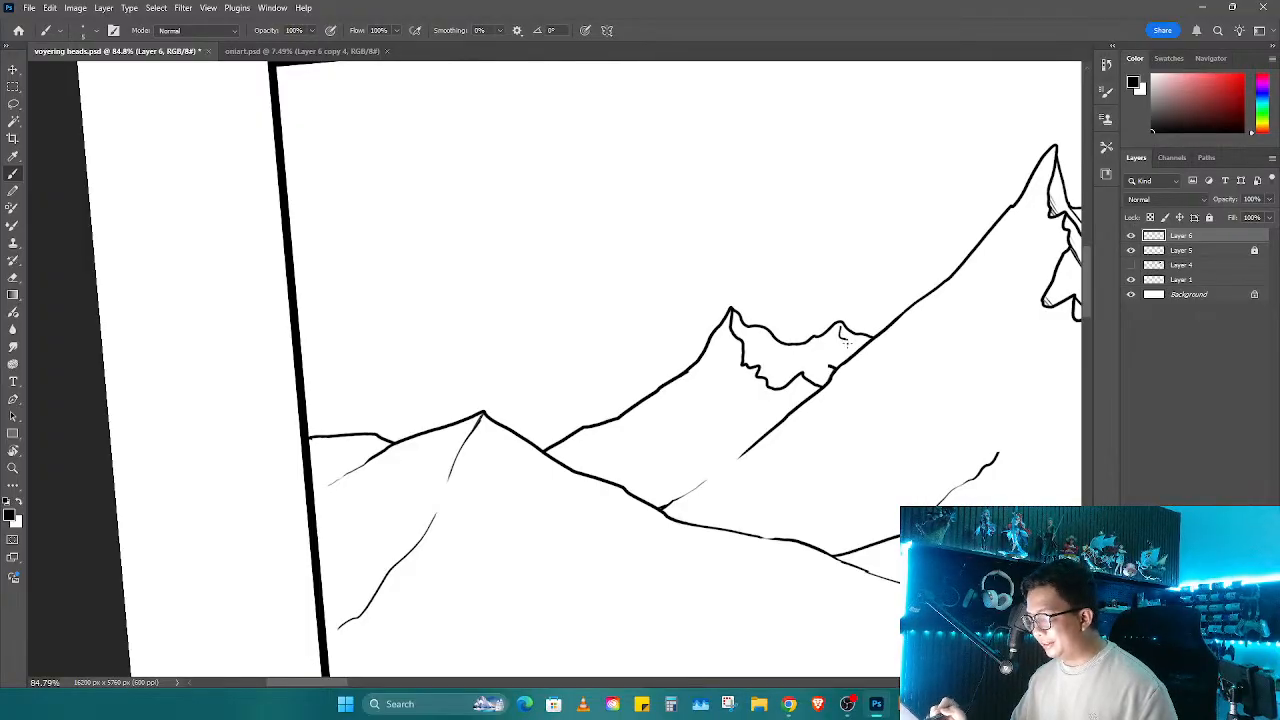
pyautogui.press('e')
# Step: Draw a long broken crease down the central peak's left face, parallel to its left slope
pyautogui.press('r')
pyautogui.moveTo(843, 338)
pyautogui.mouseDown()
pyautogui.moveTo(730, 405)
pyautogui.moveTo(320, 350)
pyautogui.mouseUp()
pyautogui.moveTo(795, 430); pyautogui.dragTo(695, 470)
pyautogui.moveTo(741, 523); pyautogui.dragTo(804, 417)
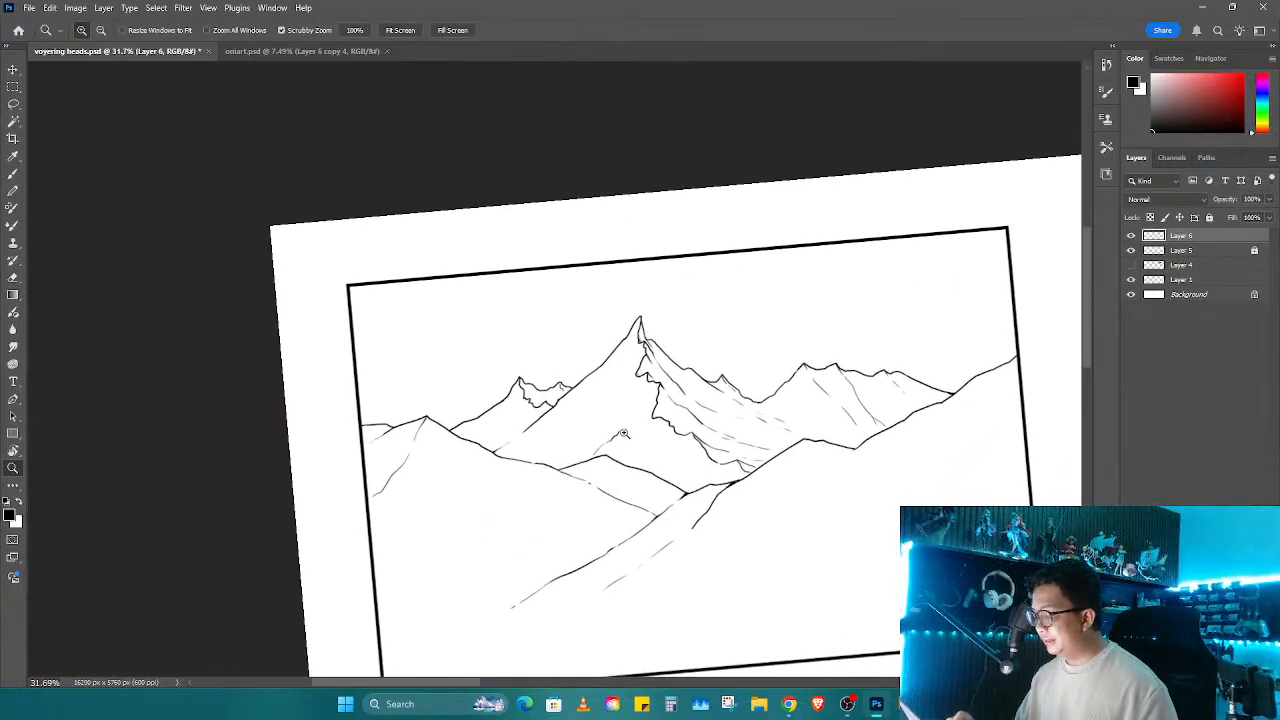
pyautogui.moveTo(623, 433); pyautogui.dragTo(635, 433)
pyautogui.moveTo(531, 437); pyautogui.dragTo(585, 435)
pyautogui.press('b')
pyautogui.moveTo(706, 323)
pyautogui.mouseDown()
pyautogui.moveTo(540, 465)
pyautogui.moveTo(613, 397)
pyautogui.mouseUp()
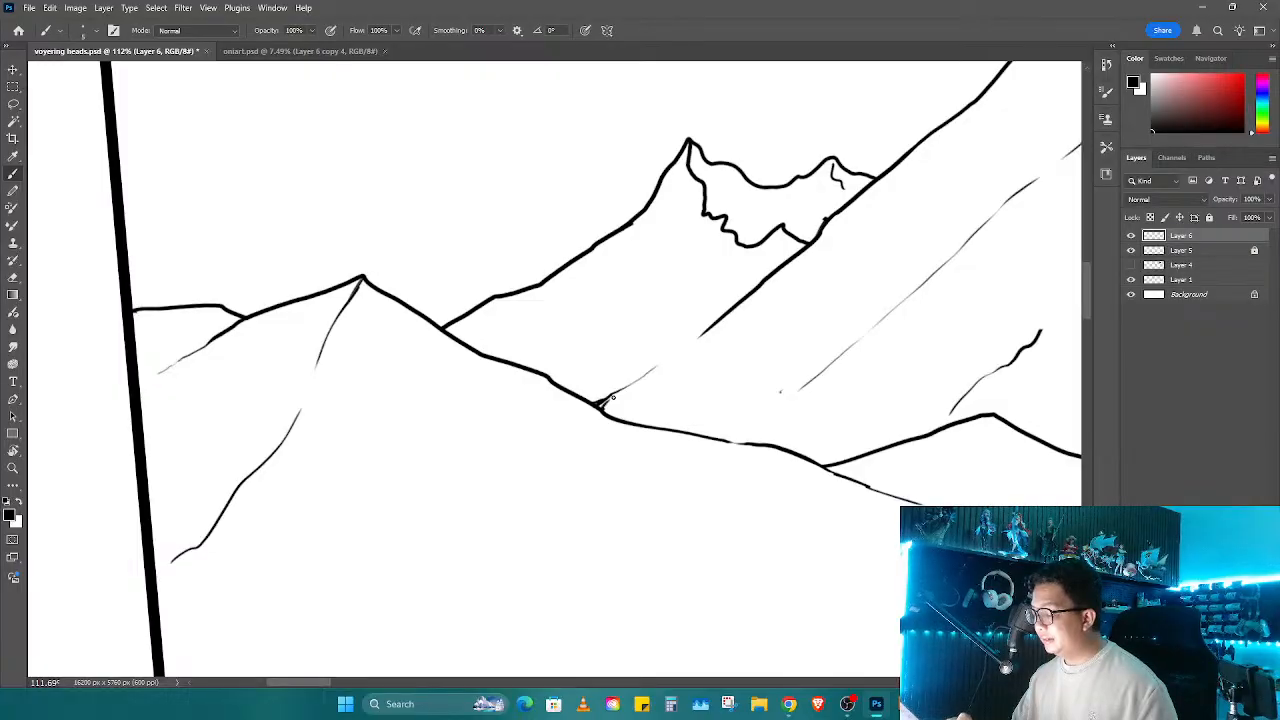
pyautogui.moveTo(786, 376); pyautogui.dragTo(727, 386)
pyautogui.moveTo(790, 386); pyautogui.dragTo(761, 366)
# Step: Hatch the hollow below the jagged edge's lower ledge and draw fine creases down from the shoulder above it
pyautogui.press('r')
pyautogui.press('z')
pyautogui.moveTo(684, 334); pyautogui.dragTo(701, 290)
pyautogui.press('b')
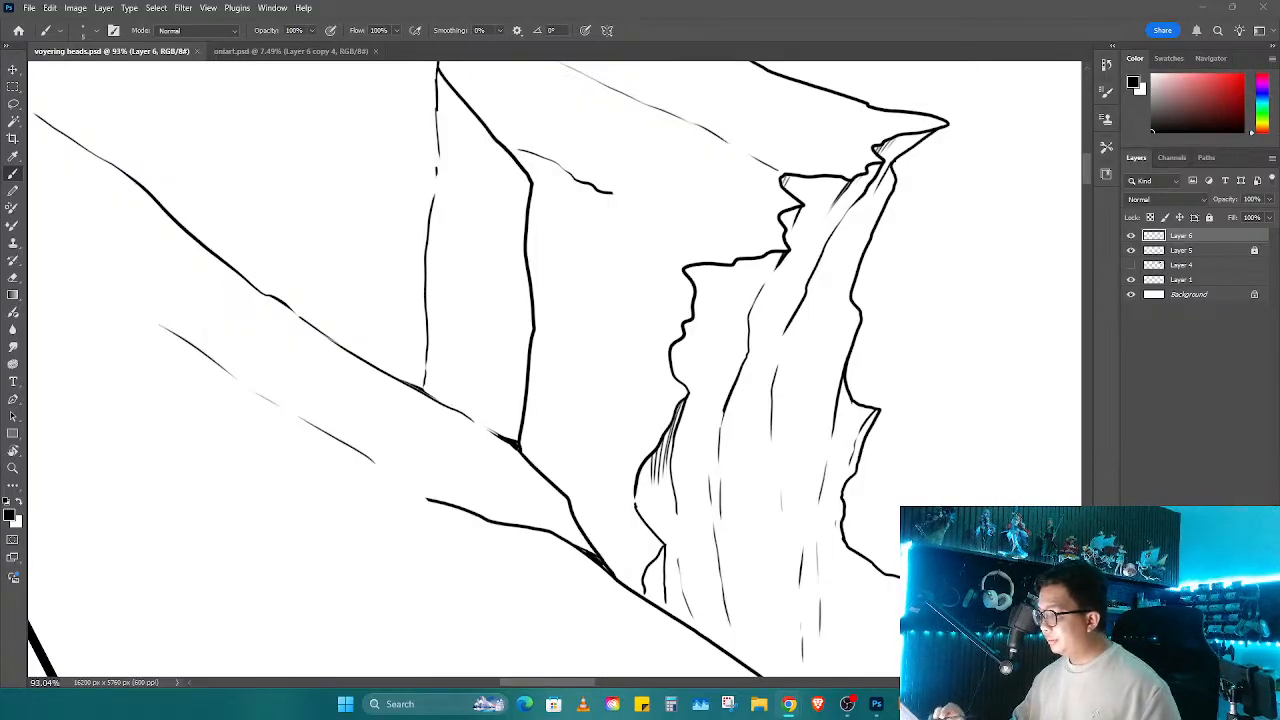
pyautogui.moveTo(814, 435)
pyautogui.mouseDown()
pyautogui.moveTo(786, 423)
pyautogui.moveTo(781, 378)
pyautogui.mouseUp()
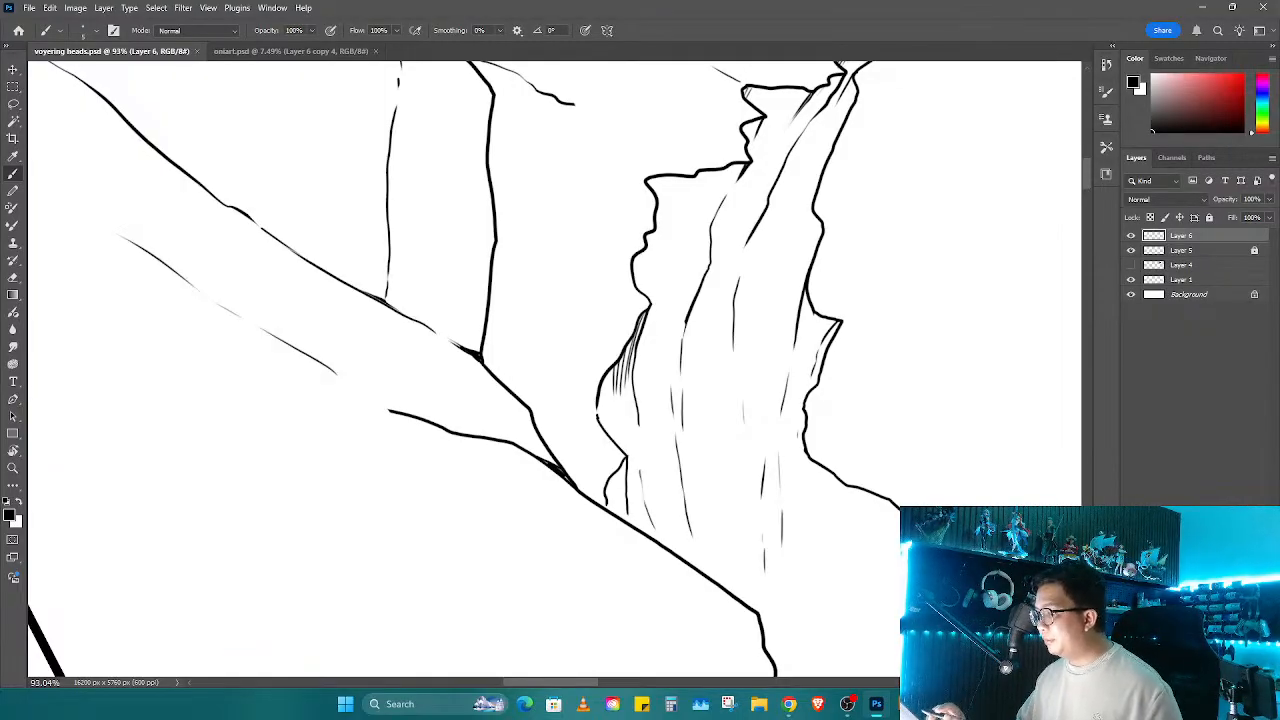
pyautogui.moveTo(778, 473); pyautogui.dragTo(779, 487)
pyautogui.moveTo(654, 234); pyautogui.dragTo(664, 336)
pyautogui.moveTo(664, 418); pyautogui.dragTo(662, 387)
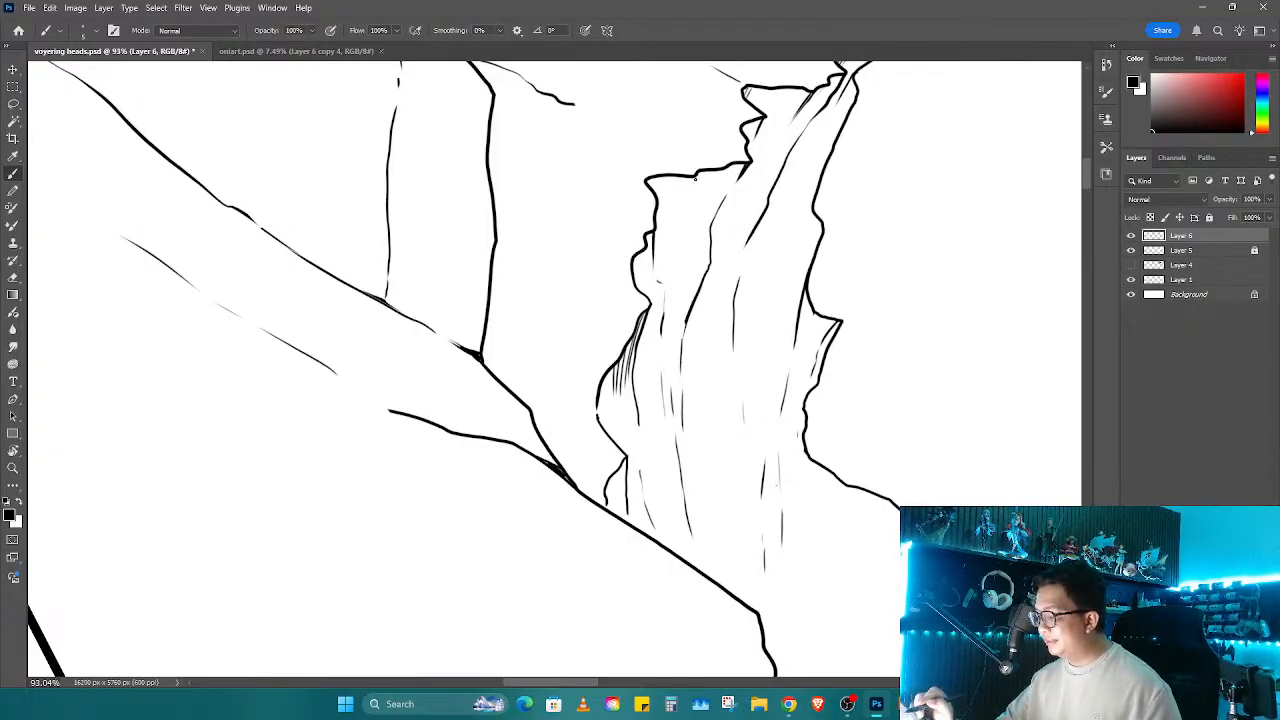
pyautogui.moveTo(694, 178); pyautogui.dragTo(687, 211)
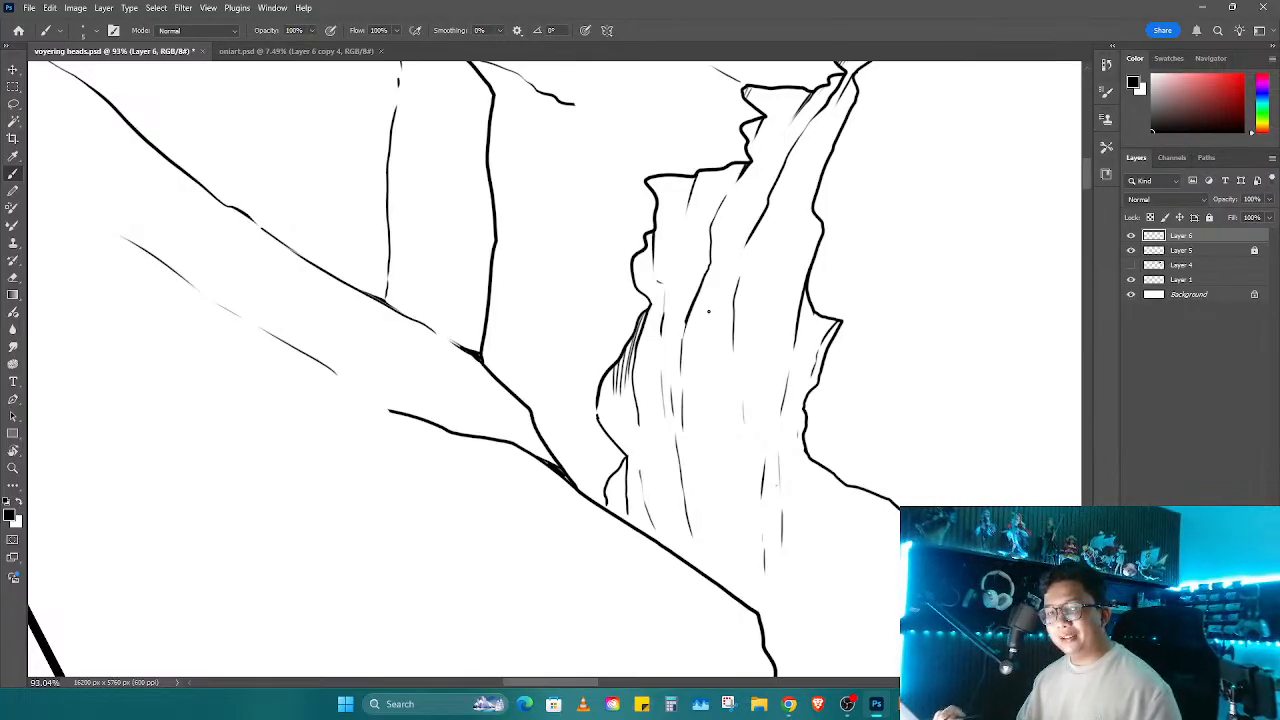
pyautogui.moveTo(694, 178); pyautogui.dragTo(672, 298)
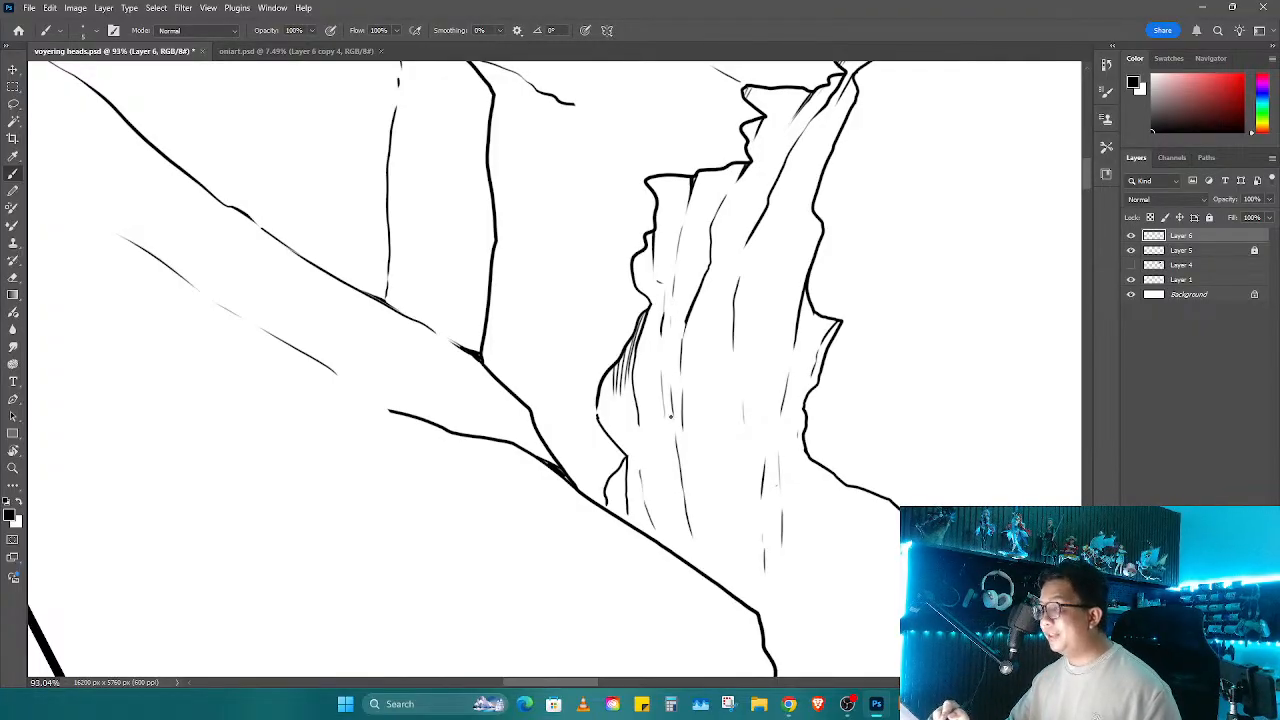
# Step: Erase the creases on the central peak's lower right face, leaving short broken strokes near the foreground ridge
pyautogui.press('e')
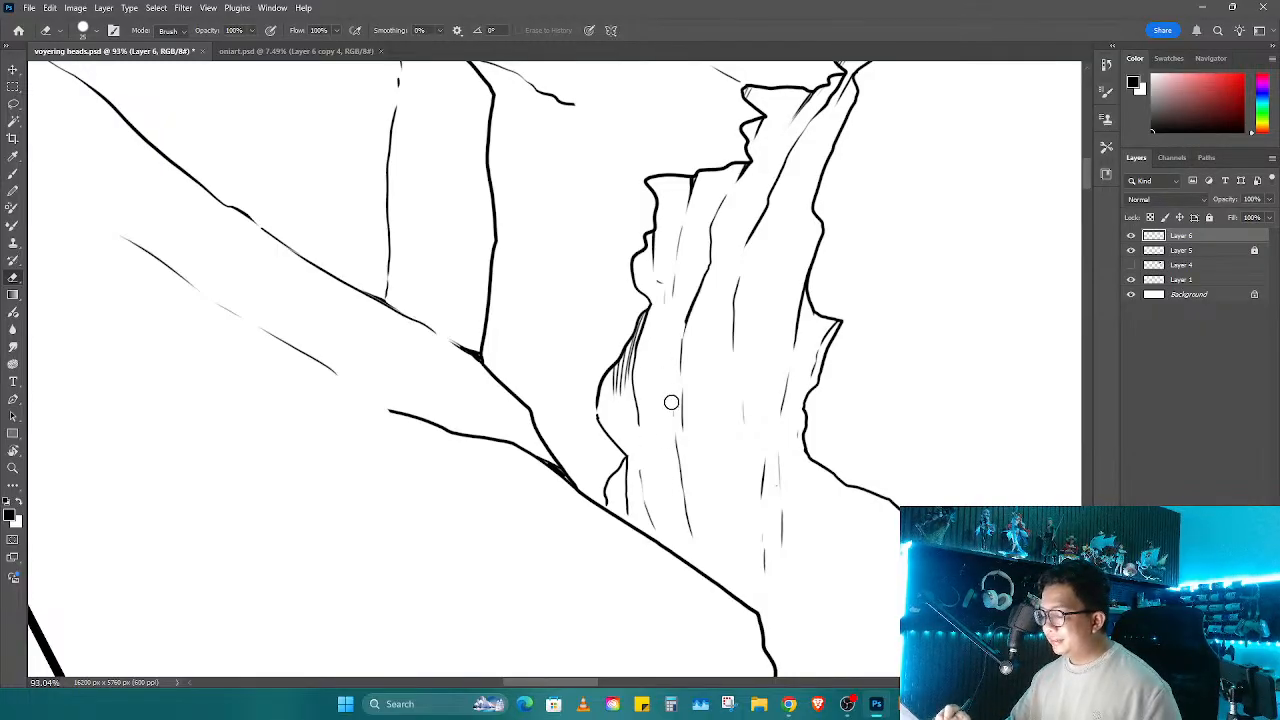
pyautogui.moveTo(676, 440); pyautogui.dragTo(689, 529)
pyautogui.moveTo(634, 478); pyautogui.dragTo(657, 541)
pyautogui.press('b')
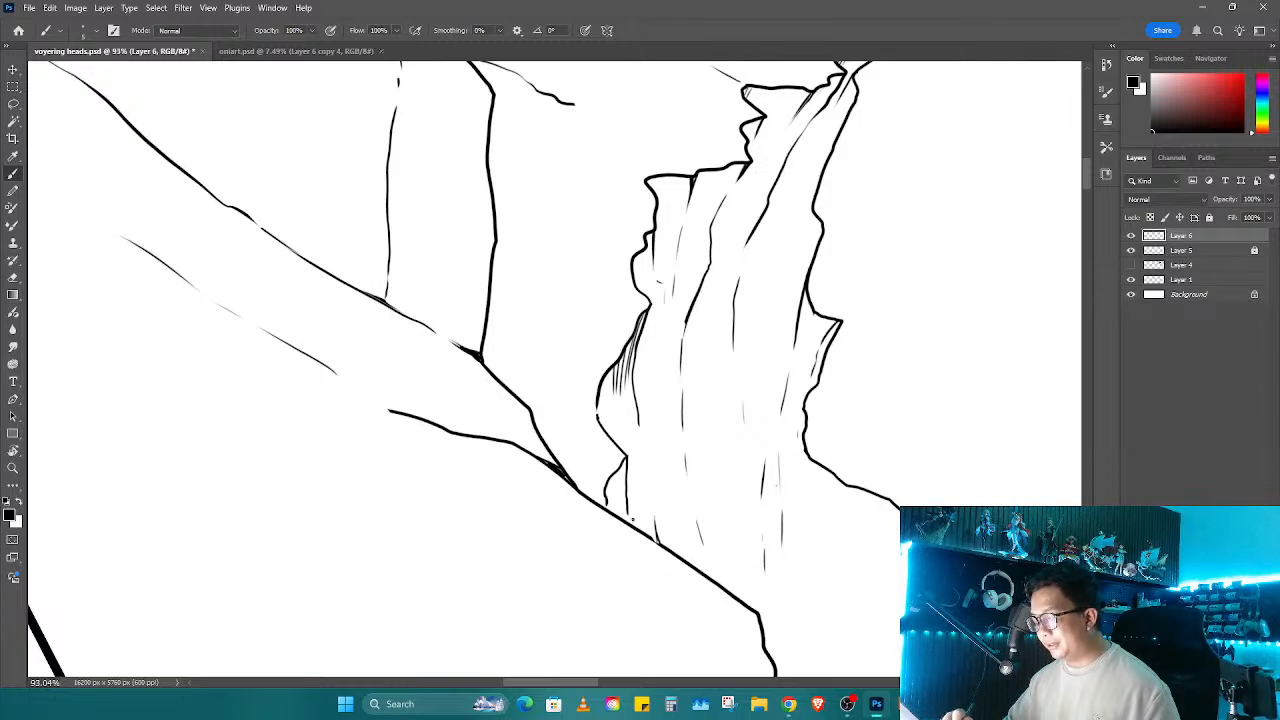
# Step: Hatch the small bump where the central peak's jagged edge meets the foreground ridge
pyautogui.moveTo(608, 487); pyautogui.dragTo(611, 505)
pyautogui.moveTo(613, 481); pyautogui.dragTo(616, 512)
pyautogui.moveTo(620, 473)
pyautogui.mouseDown()
pyautogui.moveTo(620, 507)
pyautogui.moveTo(763, 419)
pyautogui.moveTo(689, 471)
pyautogui.moveTo(636, 385)
pyautogui.moveTo(657, 380)
pyautogui.moveTo(674, 437)
pyautogui.moveTo(689, 416)
pyautogui.mouseUp()
# Step: Redraw the central peak's right outline below the pointed outcrop and add a long crease running down beside it
pyautogui.press('r')
pyautogui.press('b')
pyautogui.press('e')
pyautogui.press('b')
pyautogui.moveTo(670, 326); pyautogui.dragTo(701, 455)
pyautogui.moveTo(641, 318); pyautogui.dragTo(655, 476)
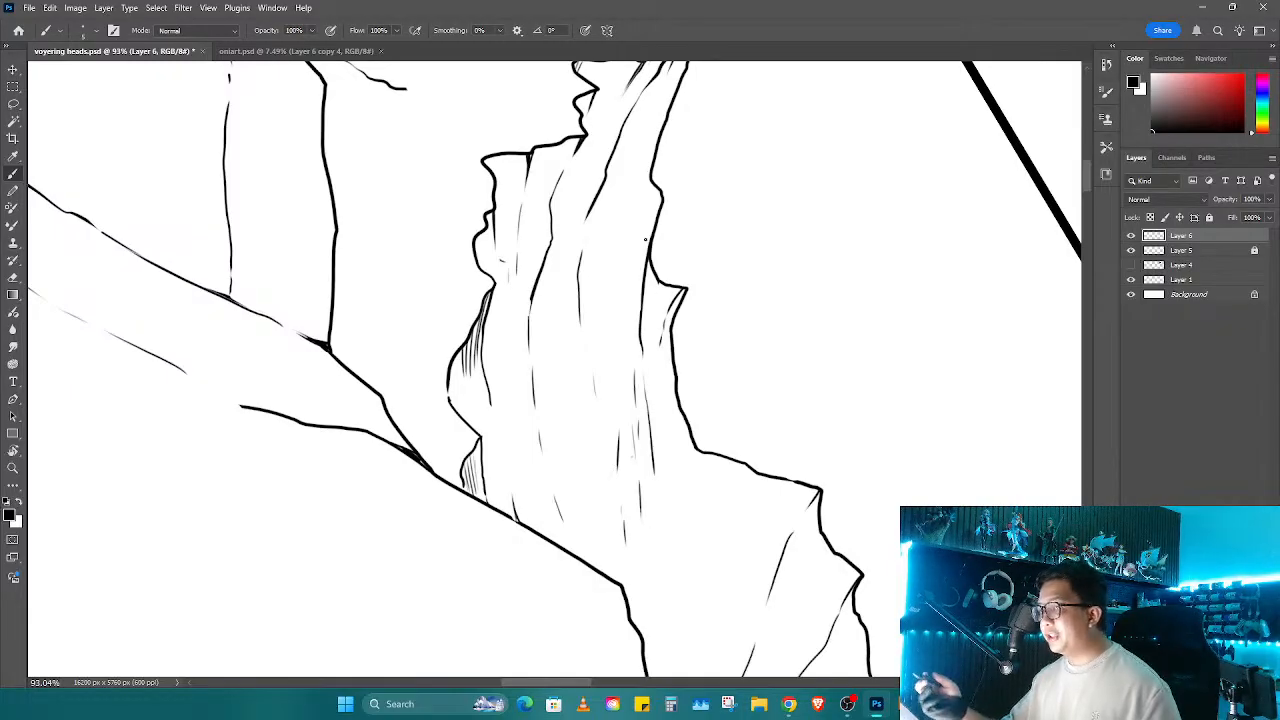
# Step: Hatch the inner side of the central peak's right outline just above the pointed outcrop
pyautogui.moveTo(650, 262)
pyautogui.mouseDown()
pyautogui.moveTo(646, 336)
pyautogui.moveTo(692, 474)
pyautogui.mouseUp()
pyautogui.moveTo(660, 286); pyautogui.dragTo(654, 305)
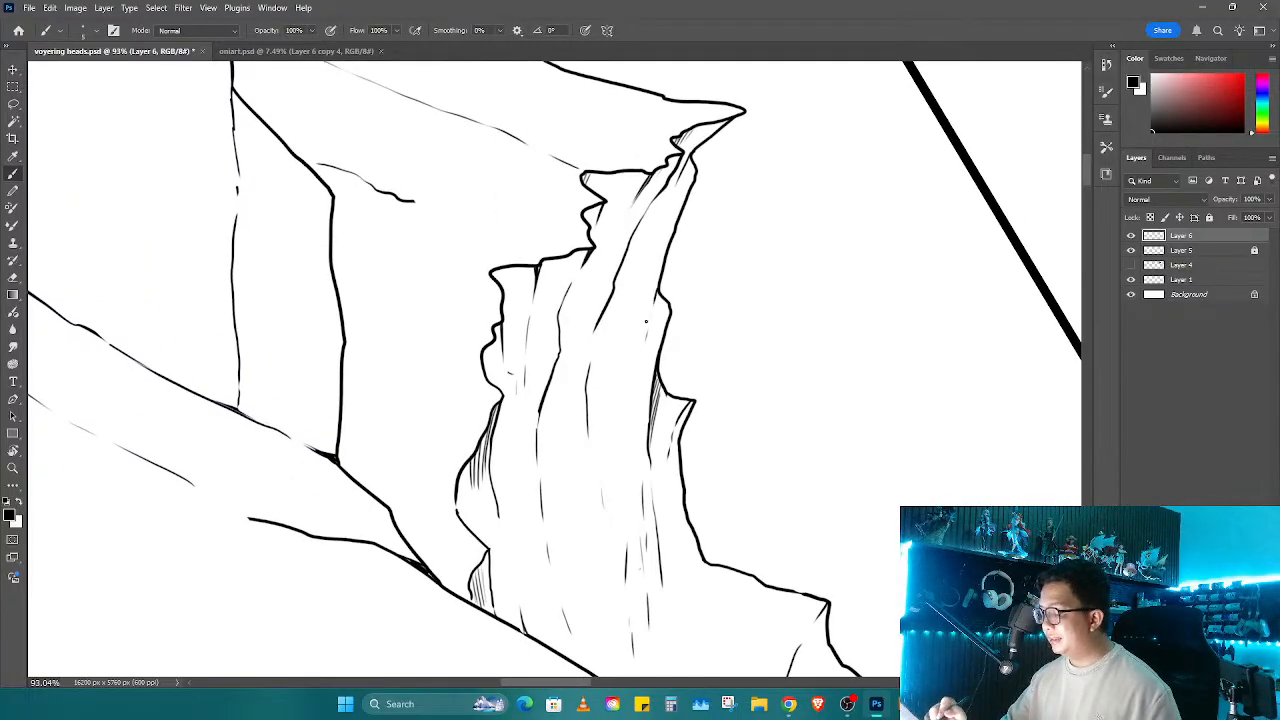
pyautogui.moveTo(645, 349); pyautogui.dragTo(627, 458)
# Step: Hatch the shaded sides beneath the right ridge's first and second peaks
pyautogui.moveTo(717, 566); pyautogui.dragTo(596, 370)
pyautogui.press('r')
pyautogui.moveTo(611, 486); pyautogui.dragTo(662, 492)
pyautogui.moveTo(662, 492); pyautogui.dragTo(629, 409)
pyautogui.moveTo(678, 284); pyautogui.dragTo(668, 306)
pyautogui.moveTo(672, 302); pyautogui.dragTo(668, 340)
pyautogui.moveTo(683, 316); pyautogui.dragTo(674, 342)
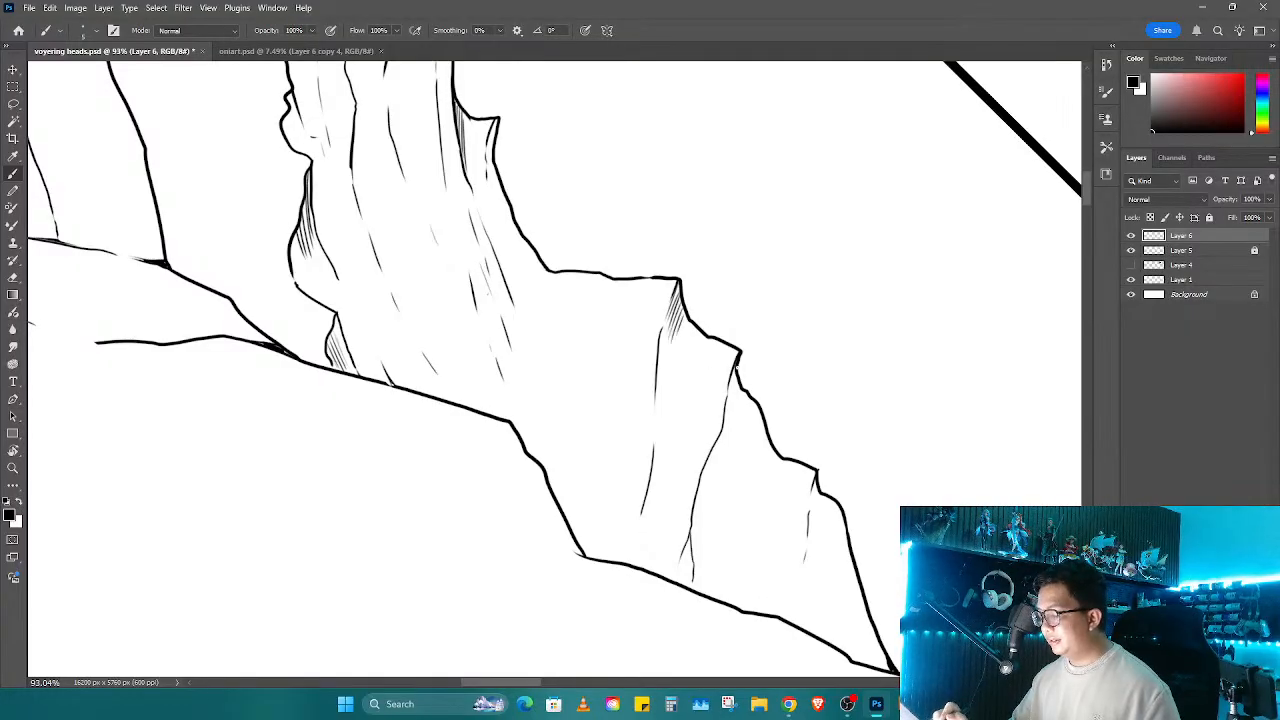
pyautogui.moveTo(739, 367); pyautogui.dragTo(728, 399)
pyautogui.moveTo(735, 376); pyautogui.dragTo(726, 415)
pyautogui.hotkey('ctrl', 'z')
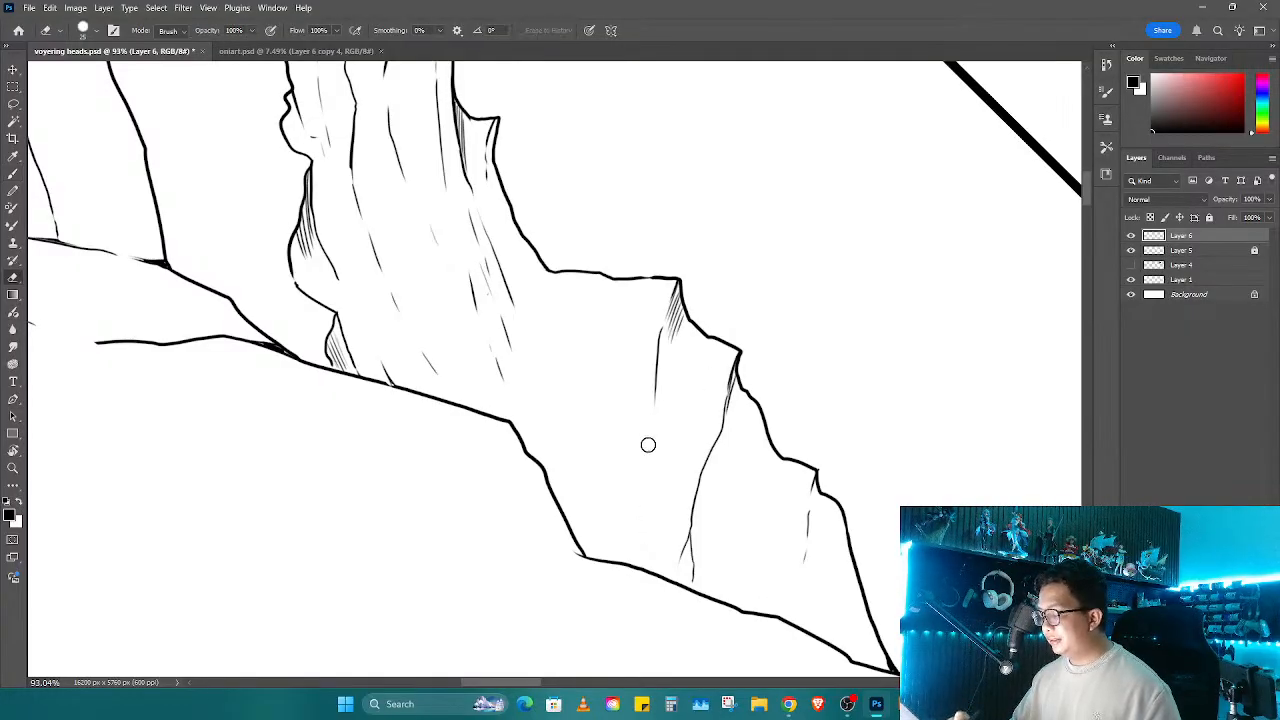
# Step: Replace the lower part of the right ridge's first crease with two branches reaching the foreground ridge, and trim its upper end
pyautogui.moveTo(651, 402); pyautogui.dragTo(609, 523)
pyautogui.moveTo(651, 402); pyautogui.dragTo(668, 574)
pyautogui.moveTo(606, 536); pyautogui.dragTo(600, 558)
pyautogui.press('e')
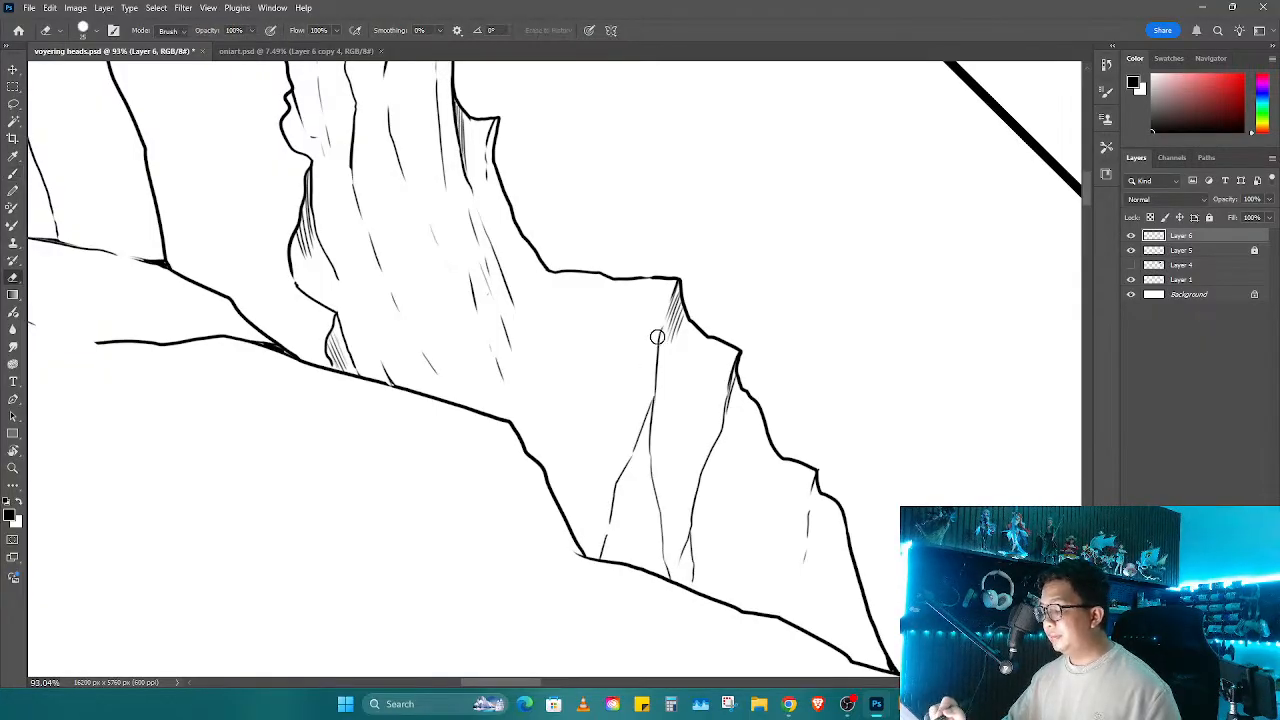
pyautogui.moveTo(663, 322); pyautogui.dragTo(657, 345)
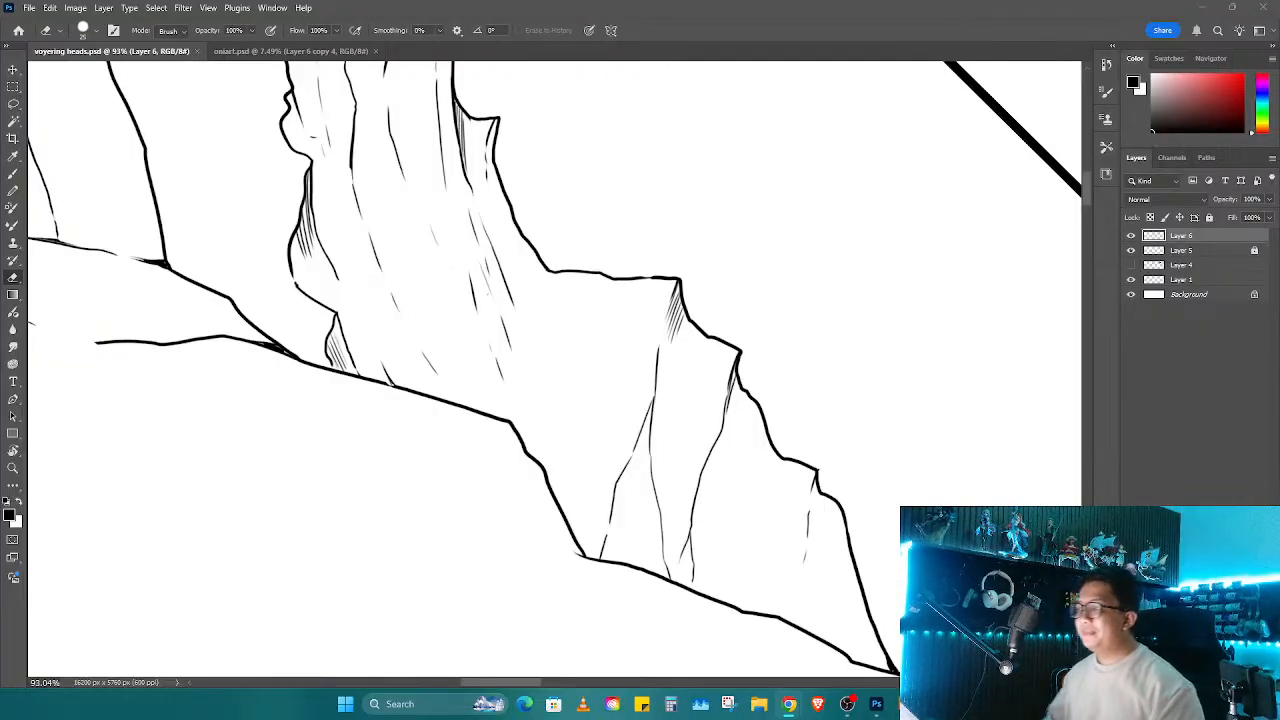
# Step: Draw broken creases descending from the dip between the central peak and the right ridge towards the foreground ridge
pyautogui.press('z')
pyautogui.moveTo(707, 368); pyautogui.dragTo(762, 309)
pyautogui.press('r')
pyautogui.moveTo(690, 449)
pyautogui.mouseDown()
pyautogui.moveTo(726, 389)
pyautogui.moveTo(551, 506)
pyautogui.mouseUp()
pyautogui.press('z')
pyautogui.moveTo(578, 397)
pyautogui.mouseDown()
pyautogui.moveTo(614, 386)
pyautogui.moveTo(597, 428)
pyautogui.moveTo(614, 600)
pyautogui.mouseUp()
pyautogui.press('b')
pyautogui.moveTo(611, 392); pyautogui.dragTo(662, 556)
# Step: Thicken the crease's start at the dip and join its broken strokes into one line down to the foreground ridge
pyautogui.press('e')
pyautogui.press('b')
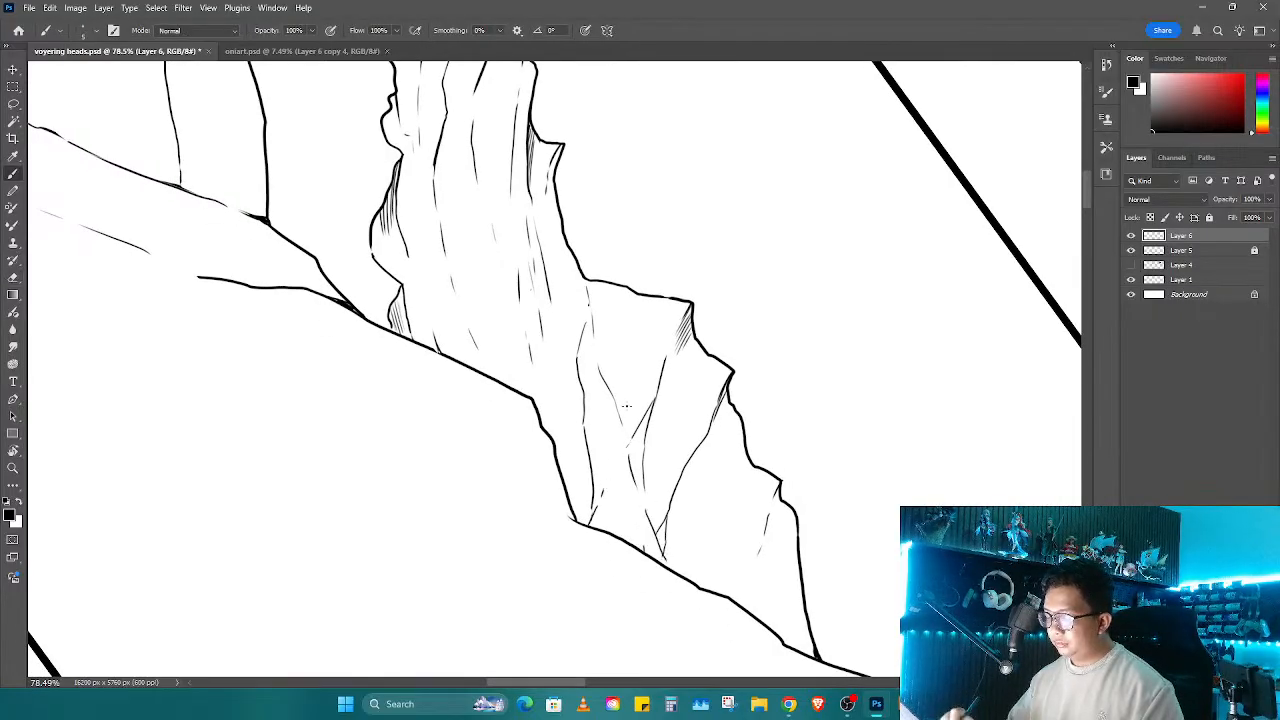
pyautogui.moveTo(588, 290)
pyautogui.mouseDown()
pyautogui.moveTo(588, 332)
pyautogui.moveTo(588, 294)
pyautogui.mouseUp()
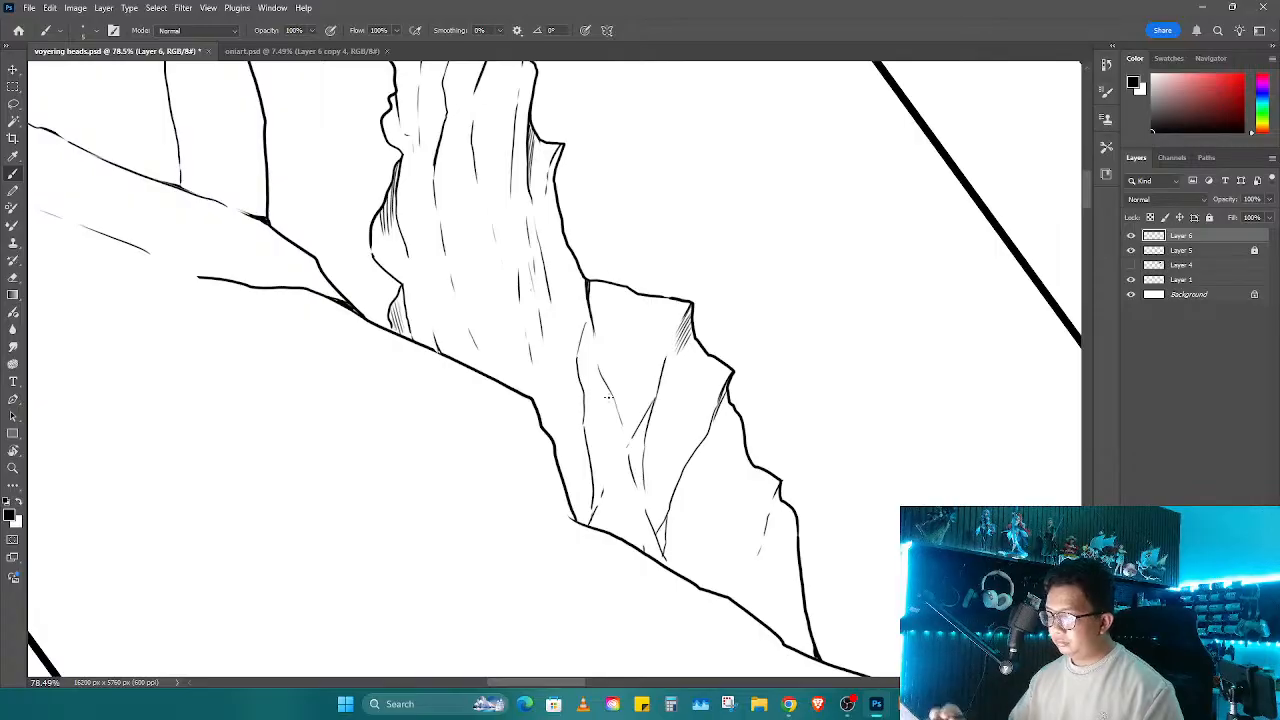
pyautogui.moveTo(595, 342); pyautogui.dragTo(645, 506)
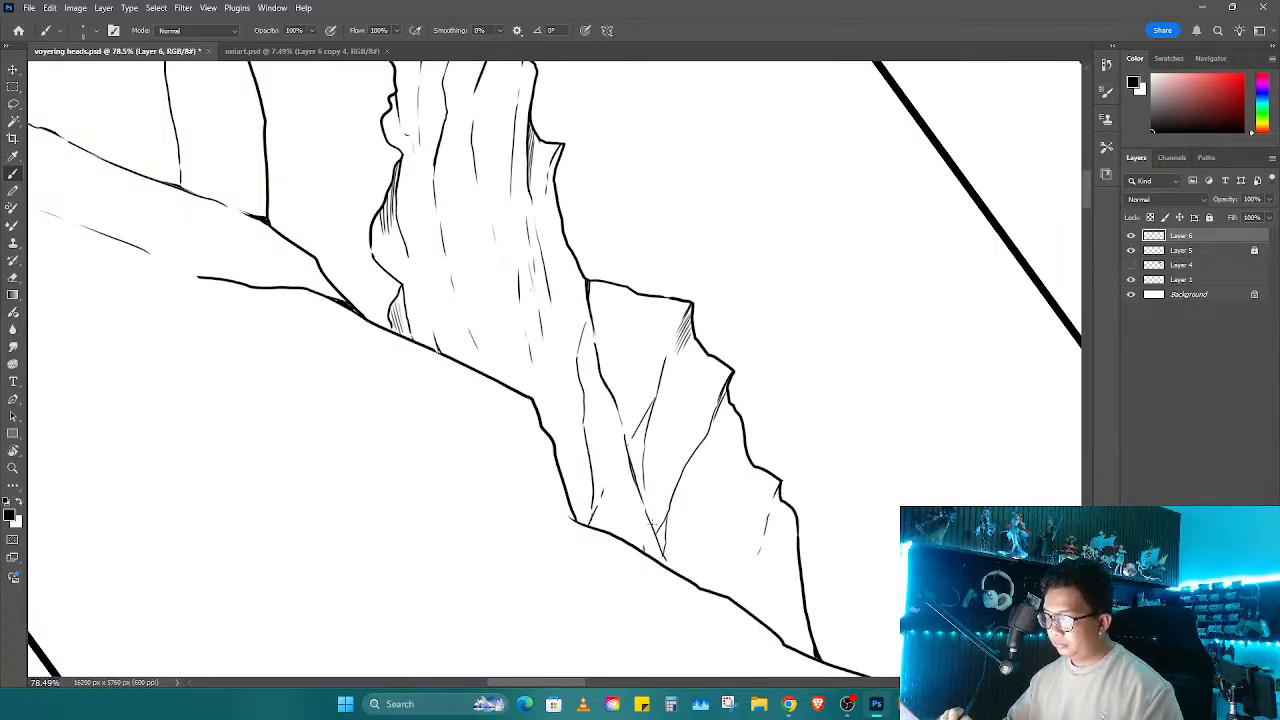
# Step: Hatch the slope just below the dip where the right ridge meets the central peak
pyautogui.press('r')
pyautogui.moveTo(665, 352)
pyautogui.mouseDown()
pyautogui.moveTo(640, 310)
pyautogui.moveTo(590, 360)
pyautogui.mouseUp()
pyautogui.moveTo(528, 334)
pyautogui.mouseDown()
pyautogui.moveTo(526, 356)
pyautogui.moveTo(490, 342)
pyautogui.moveTo(500, 352)
pyautogui.mouseUp()
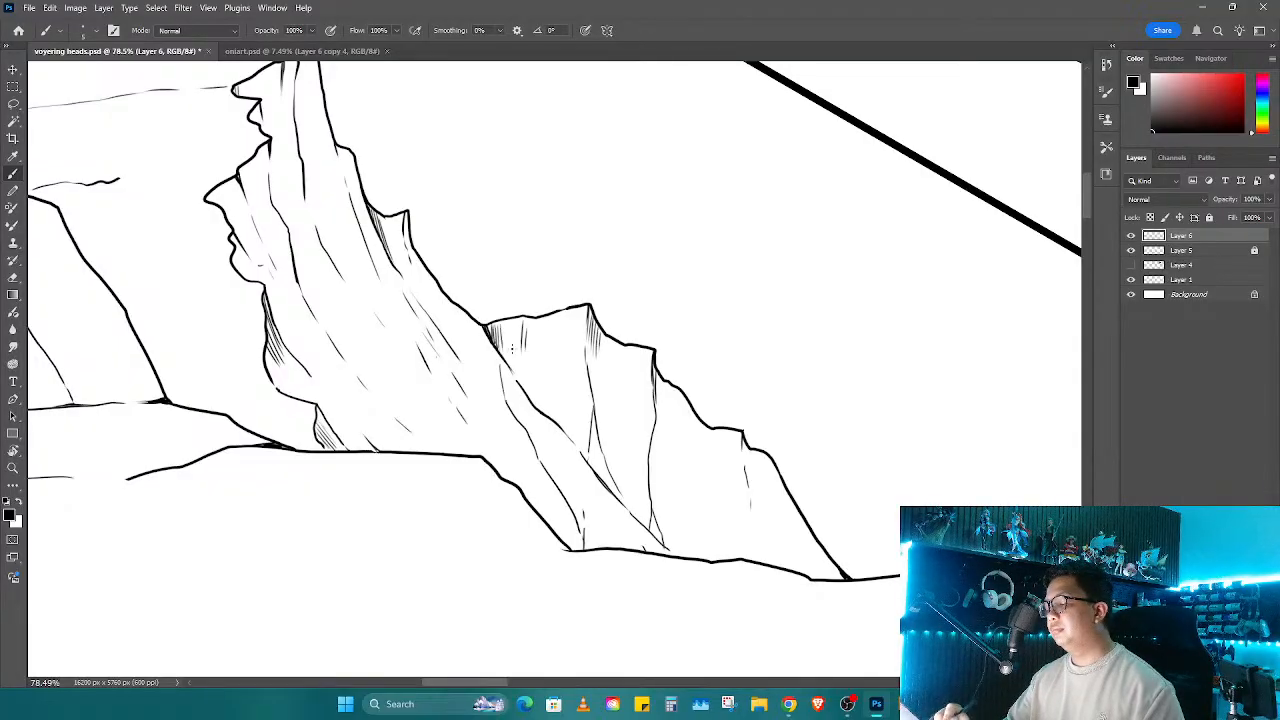
# Step: Darken the hatching at the dip and add short vertical strokes beneath the right ridge's upper edge and partway down its slope
pyautogui.moveTo(538, 400)
pyautogui.mouseDown()
pyautogui.moveTo(628, 443)
pyautogui.moveTo(680, 440)
pyautogui.moveTo(706, 366)
pyautogui.mouseUp()
pyautogui.press('z')
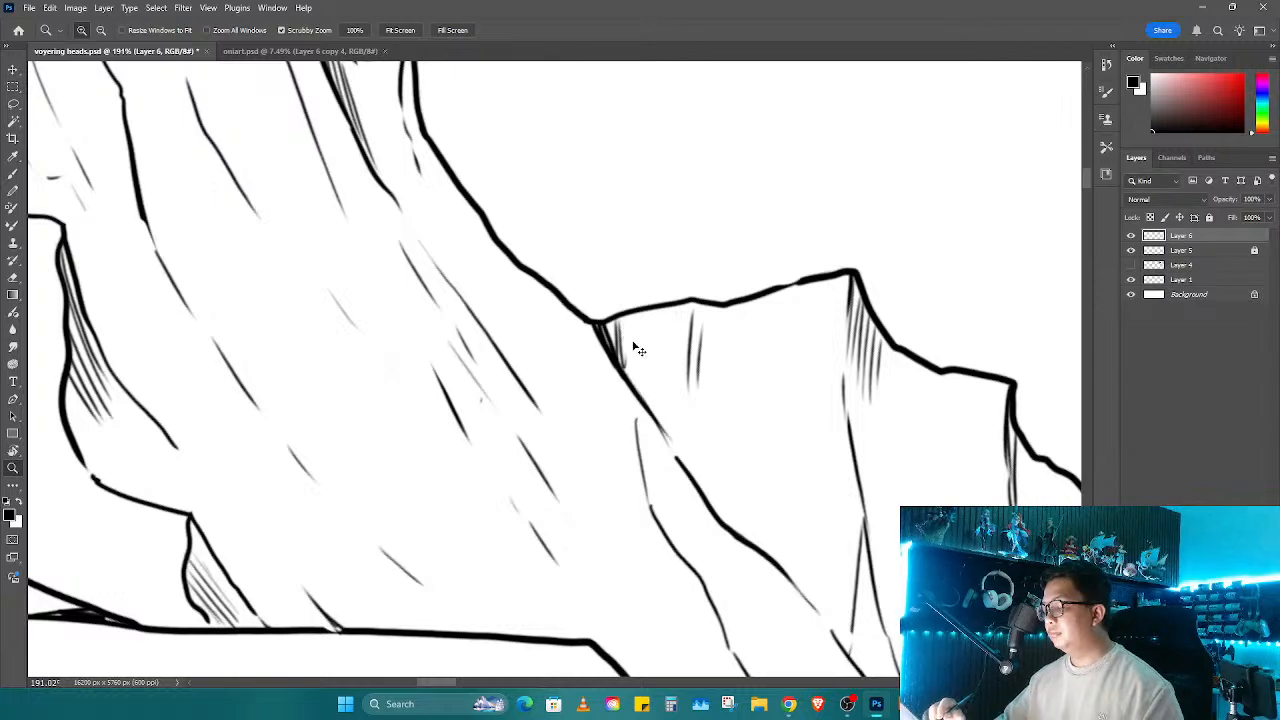
pyautogui.press('b')
pyautogui.moveTo(606, 320); pyautogui.dragTo(620, 364)
pyautogui.moveTo(616, 322)
pyautogui.mouseDown()
pyautogui.moveTo(636, 386)
pyautogui.moveTo(640, 374)
pyautogui.mouseUp()
pyautogui.moveTo(690, 302)
pyautogui.mouseDown()
pyautogui.moveTo(692, 346)
pyautogui.moveTo(728, 384)
pyautogui.mouseUp()
pyautogui.moveTo(734, 306); pyautogui.dragTo(736, 344)
pyautogui.moveTo(740, 302); pyautogui.dragTo(742, 366)
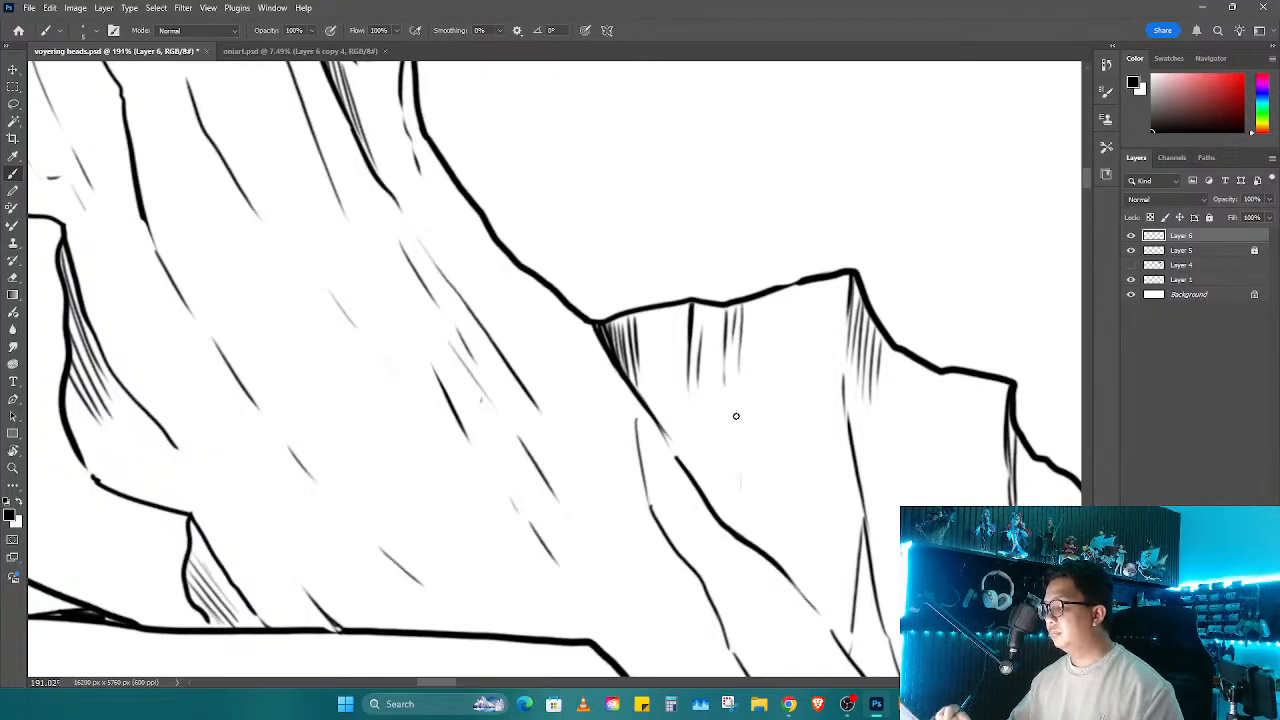
pyautogui.moveTo(735, 414)
pyautogui.mouseDown()
pyautogui.moveTo(738, 488)
pyautogui.moveTo(723, 446)
pyautogui.mouseUp()
pyautogui.moveTo(757, 330); pyautogui.dragTo(757, 362)
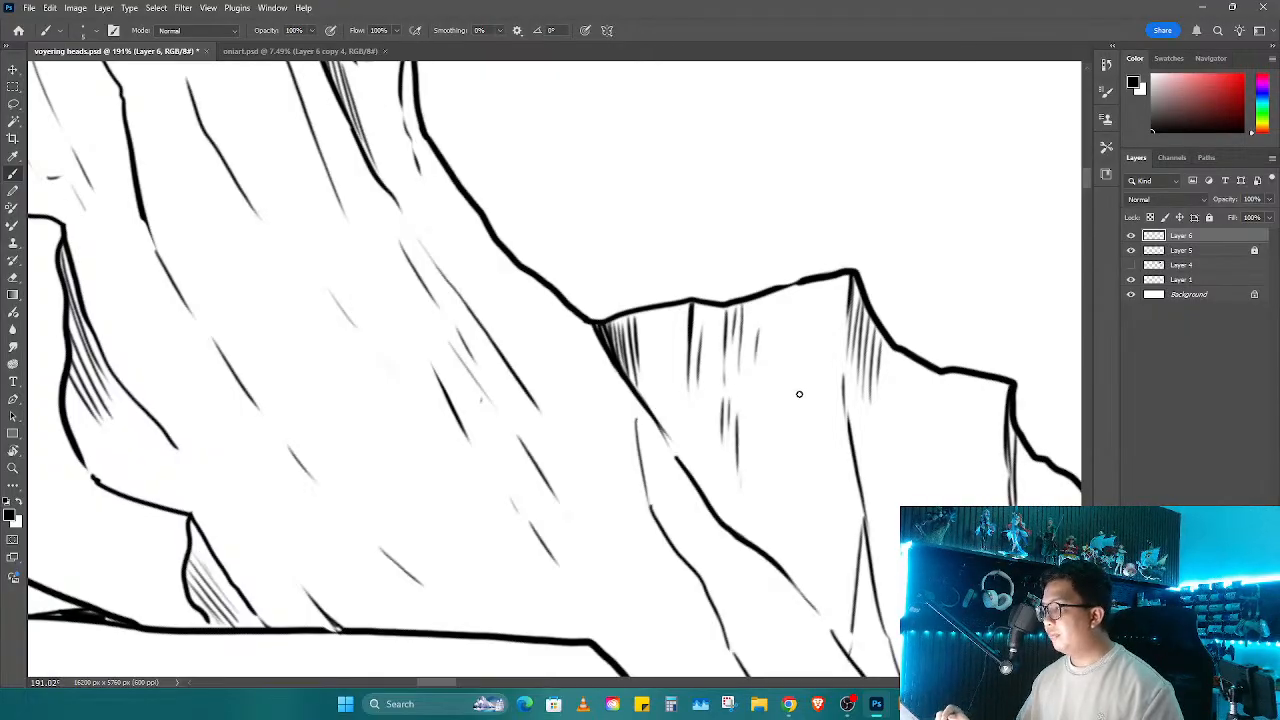
# Step: Draw a thin vertical crease from the right ridge's upper edge and a short pointed crease rising from the diagonal crease below
pyautogui.press('space')
pyautogui.moveTo(771, 443); pyautogui.dragTo(673, 405)
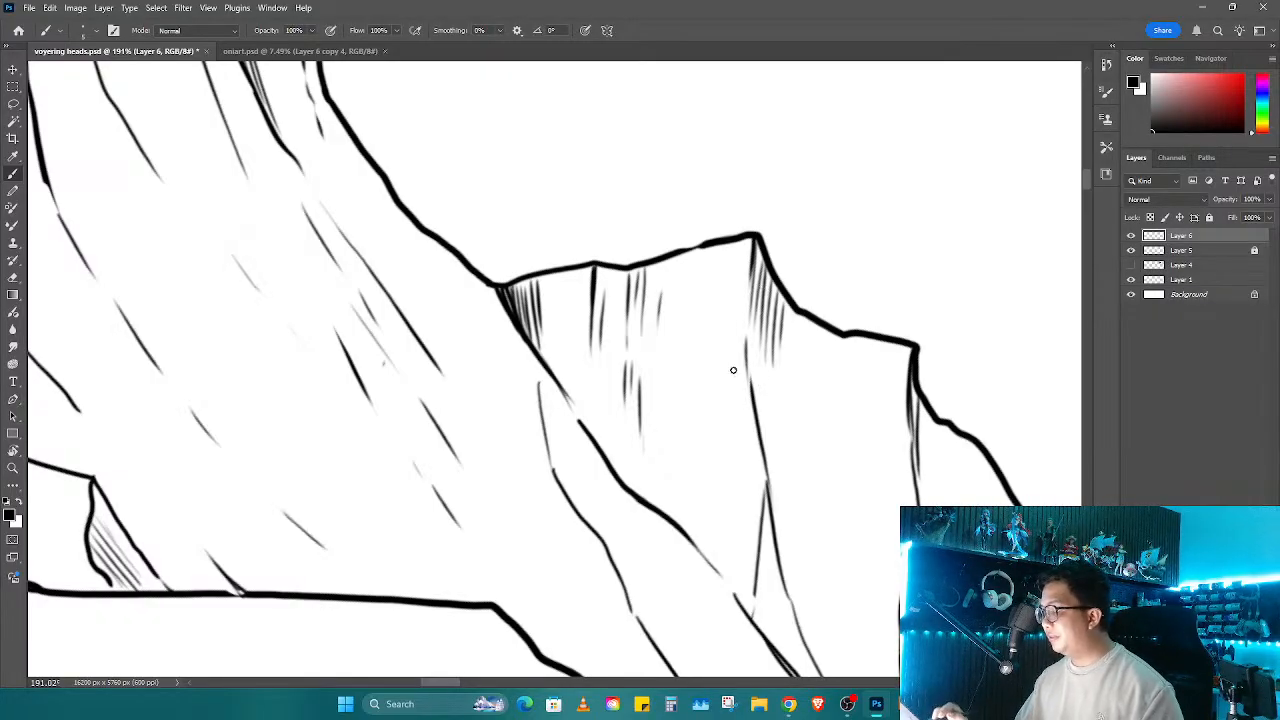
pyautogui.moveTo(694, 248); pyautogui.dragTo(696, 370)
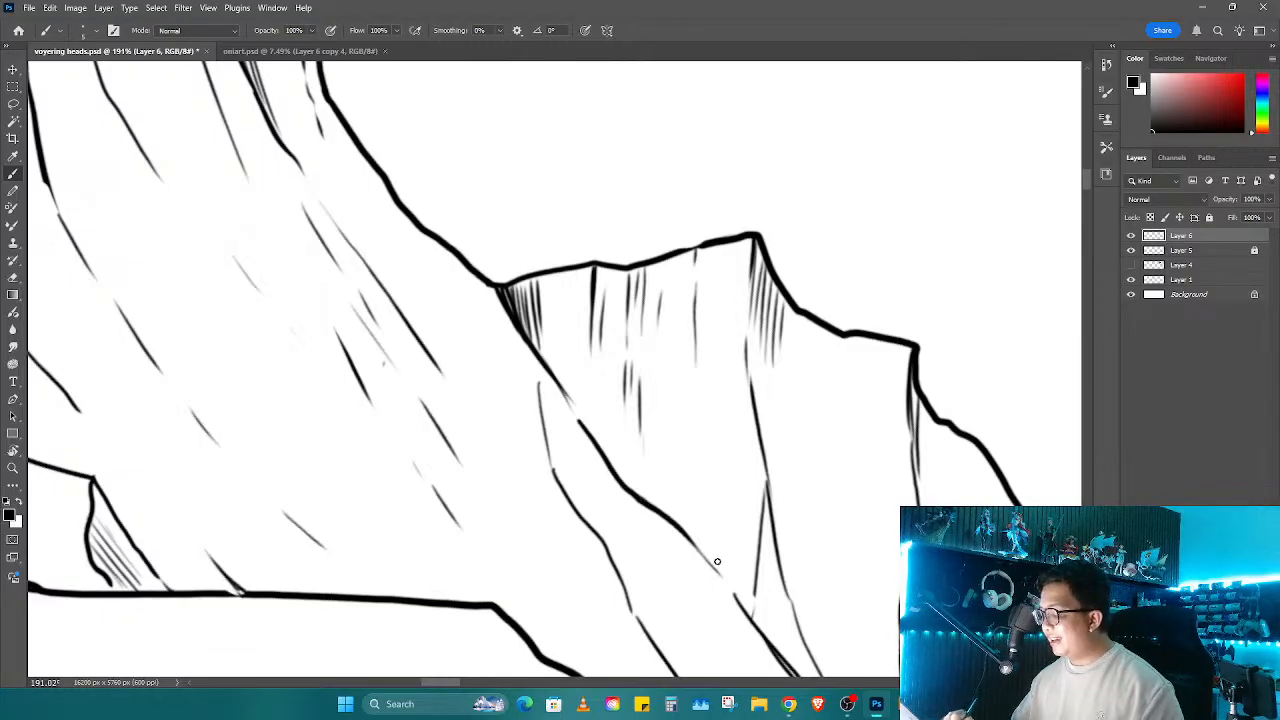
pyautogui.moveTo(717, 568); pyautogui.dragTo(709, 490)
pyautogui.moveTo(714, 566); pyautogui.dragTo(709, 526)
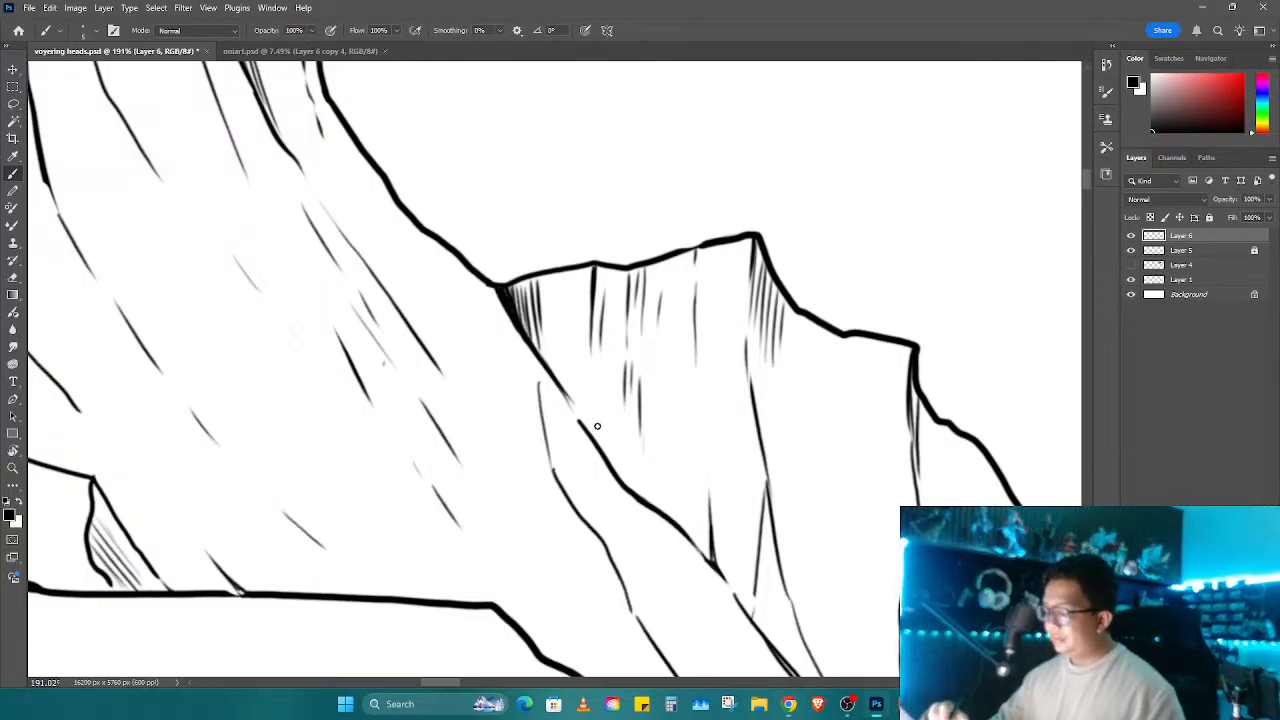
# Step: Erase the middle section of the diagonal crease descending from the dip and redraw it as a cleaner joining line
pyautogui.press('e')
pyautogui.moveTo(566, 396); pyautogui.dragTo(606, 471)
pyautogui.press('b')
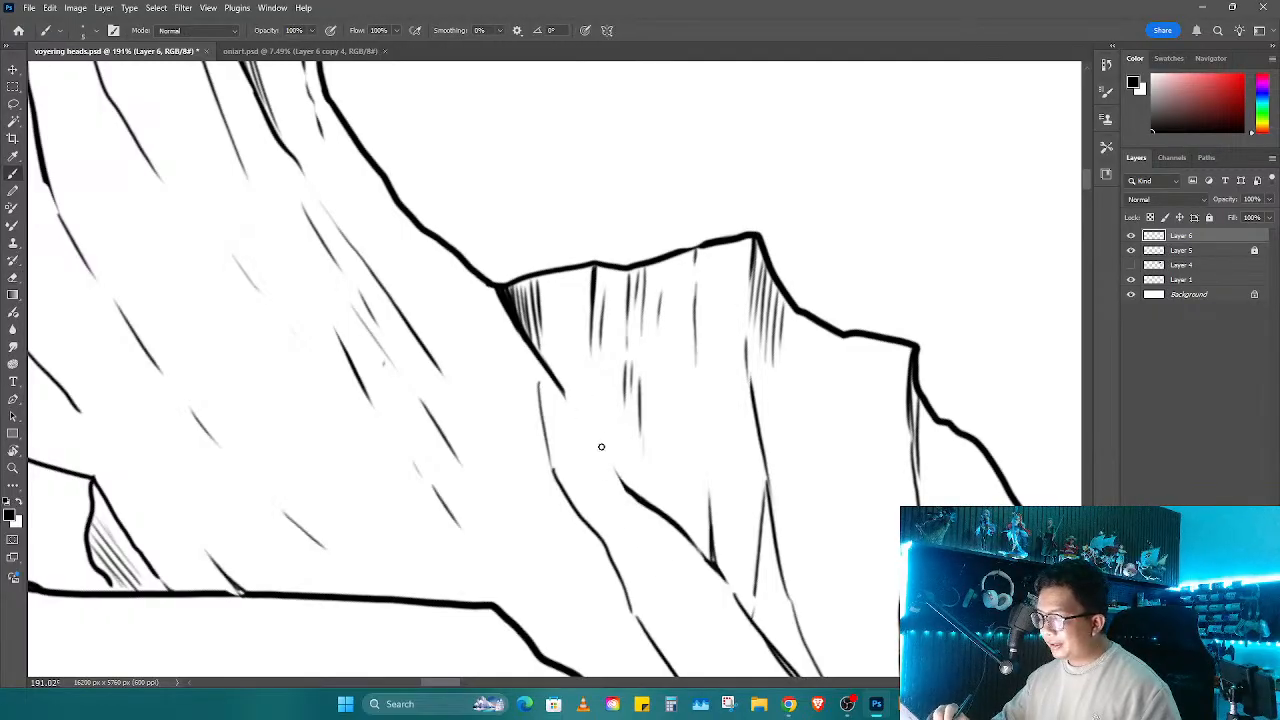
pyautogui.moveTo(567, 396); pyautogui.dragTo(629, 488)
pyautogui.press('e')
# Step: Hatch under the central peak's tip and along the upper part of its jagged left edge
pyautogui.hotkey('ctrl', 'space')
pyautogui.moveTo(717, 460)
pyautogui.mouseDown()
pyautogui.moveTo(686, 499)
pyautogui.moveTo(796, 706)
pyautogui.mouseUp()
pyautogui.press('b')
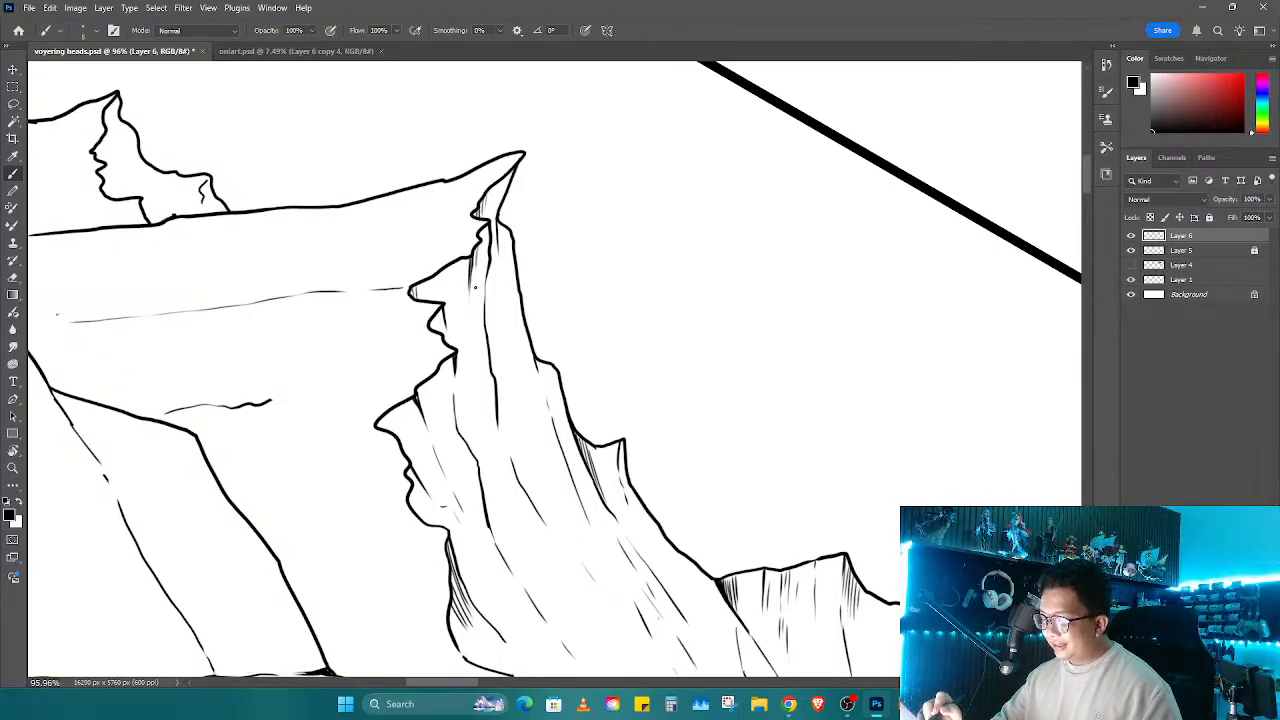
pyautogui.moveTo(486, 230); pyautogui.dragTo(483, 264)
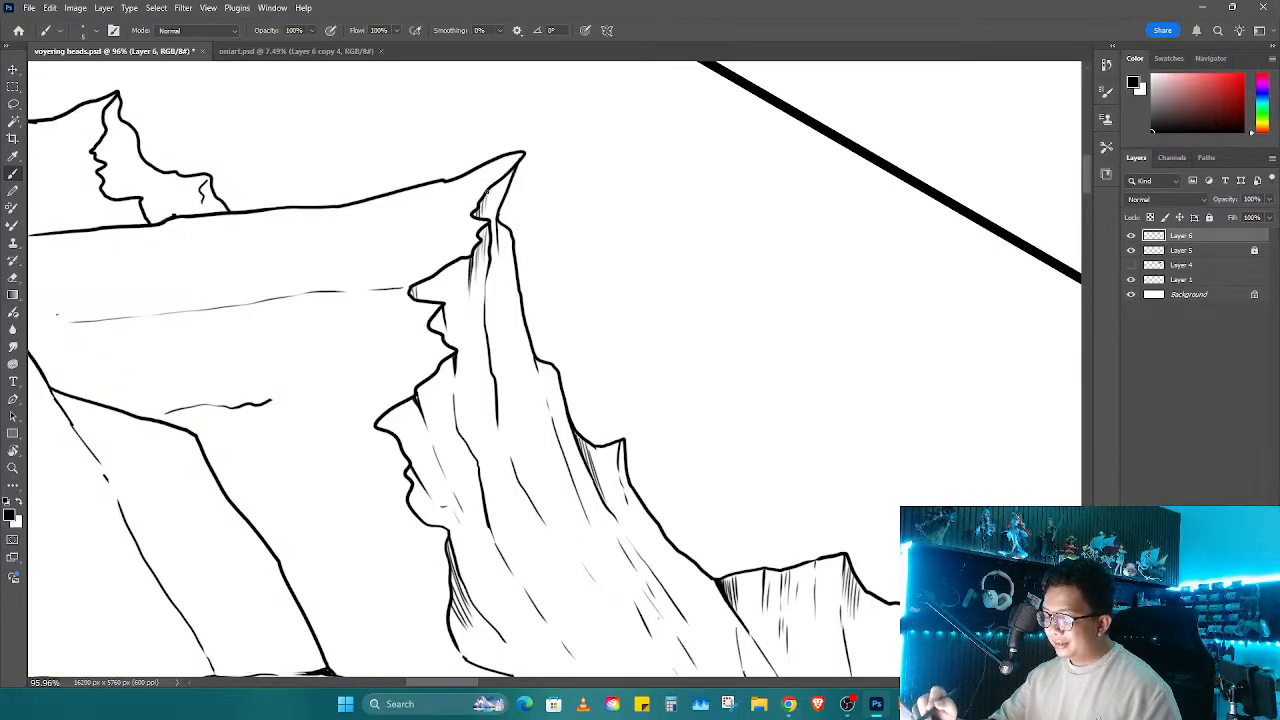
pyautogui.moveTo(488, 190); pyautogui.dragTo(488, 224)
pyautogui.moveTo(495, 188); pyautogui.dragTo(491, 212)
pyautogui.moveTo(459, 257); pyautogui.dragTo(444, 330)
# Step: Rework the upper right outline of the central peak and add short hatching strokes along its inner side
pyautogui.moveTo(553, 500)
pyautogui.mouseDown()
pyautogui.moveTo(609, 434)
pyautogui.moveTo(603, 399)
pyautogui.mouseUp()
pyautogui.moveTo(548, 321); pyautogui.dragTo(568, 376)
pyautogui.moveTo(604, 436); pyautogui.dragTo(632, 496)
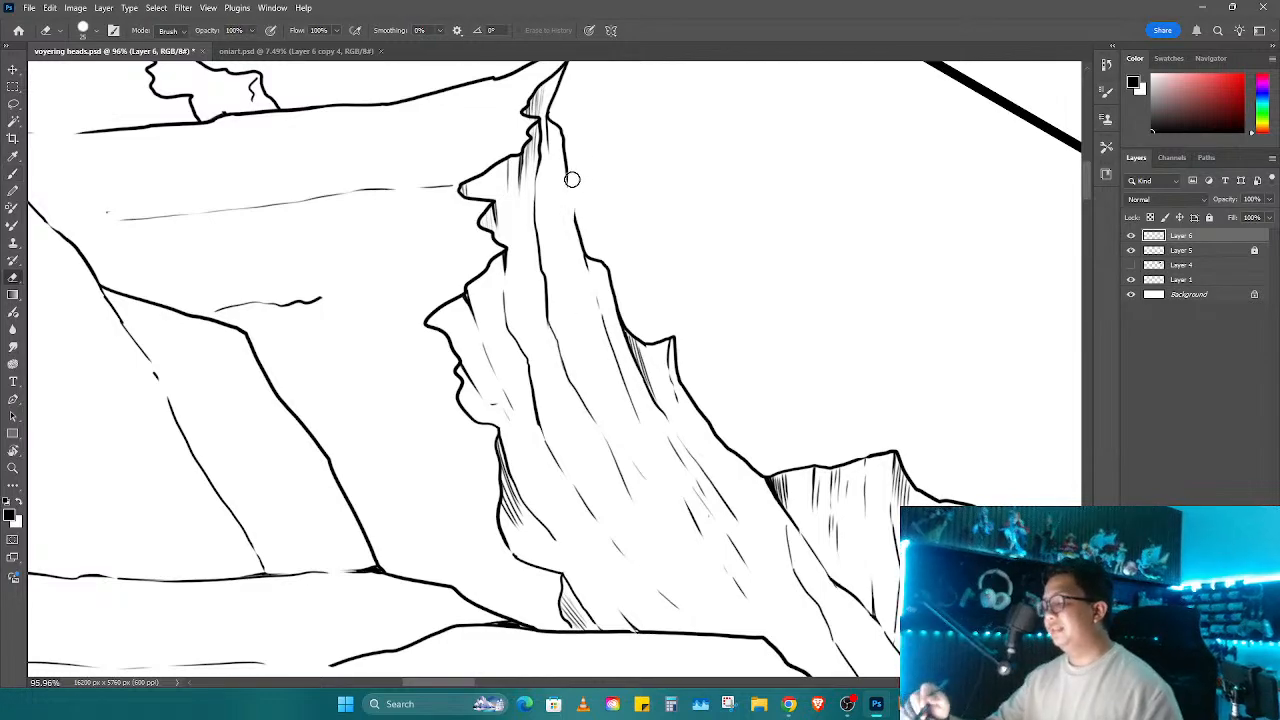
pyautogui.moveTo(570, 174); pyautogui.dragTo(580, 238)
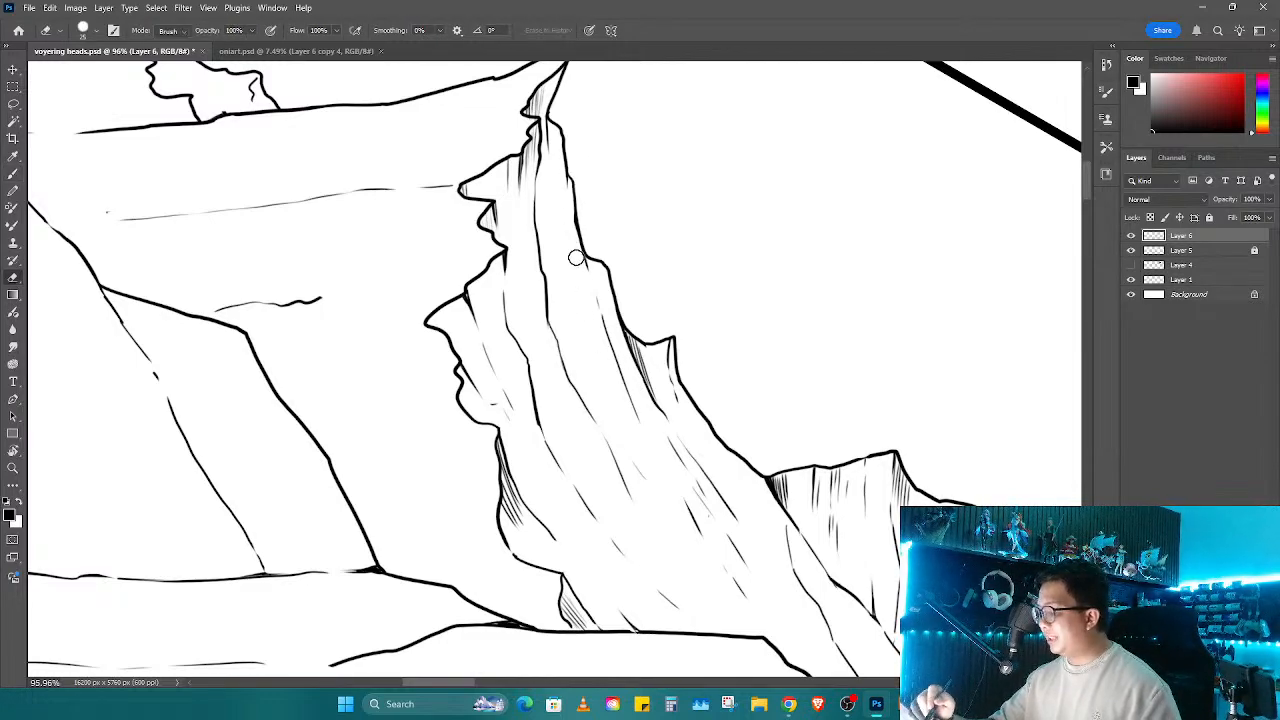
pyautogui.moveTo(566, 192); pyautogui.dragTo(579, 280)
pyautogui.moveTo(592, 328); pyautogui.dragTo(600, 360)
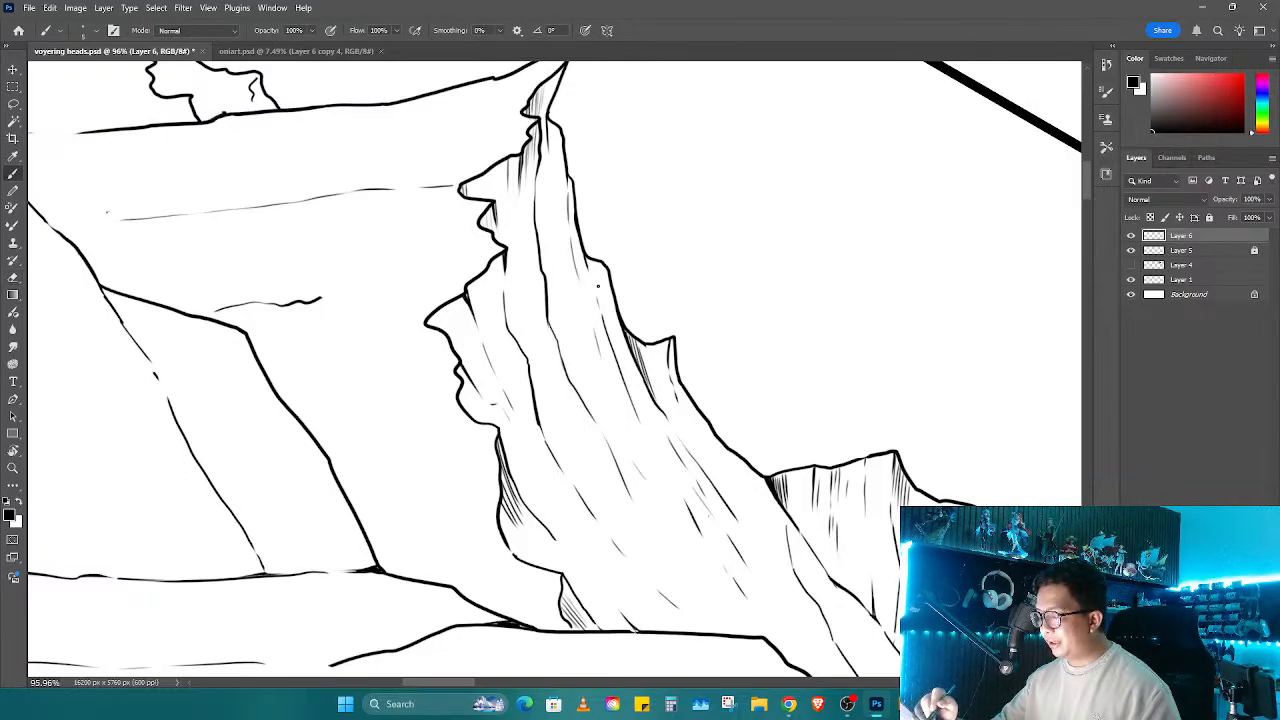
pyautogui.moveTo(589, 262)
pyautogui.mouseDown()
pyautogui.moveTo(598, 300)
pyautogui.moveTo(600, 287)
pyautogui.mouseUp()
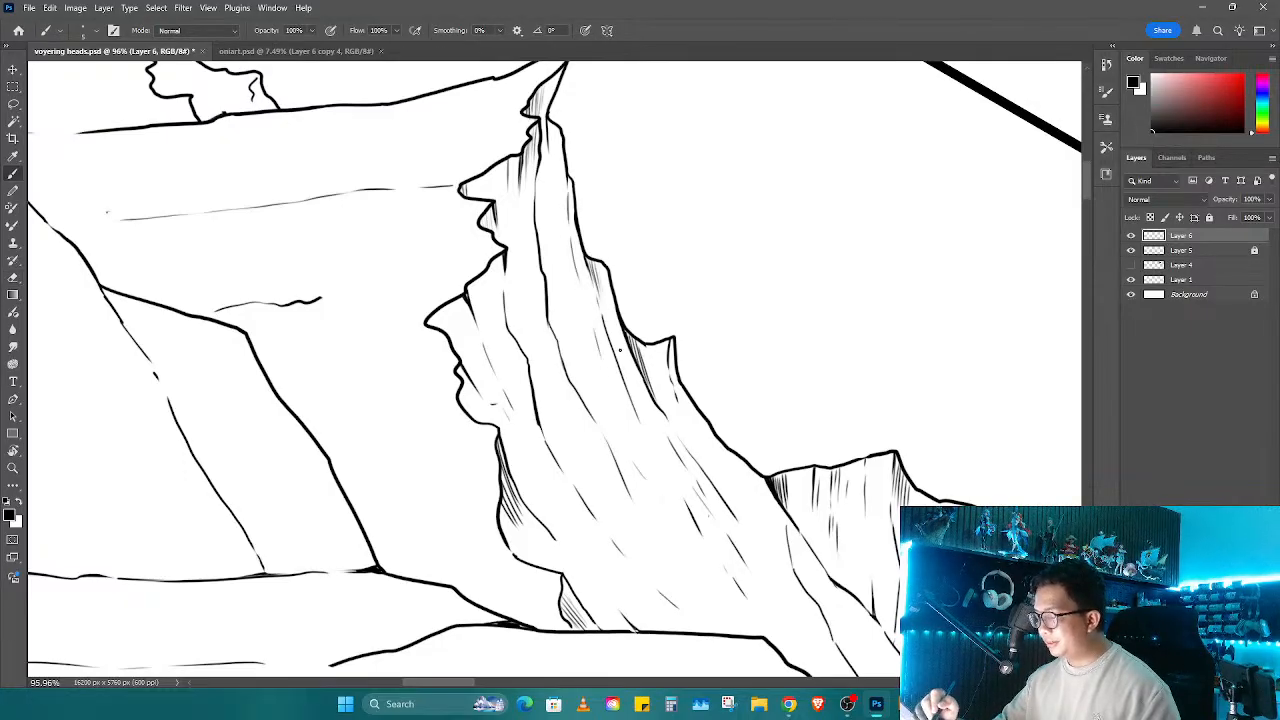
# Step: Hatch beneath the central peak's jagged left shoulder and add light strokes between the creases below it
pyautogui.press('r')
pyautogui.moveTo(634, 501); pyautogui.dragTo(597, 518)
pyautogui.moveTo(534, 243); pyautogui.dragTo(521, 276)
pyautogui.moveTo(527, 246); pyautogui.dragTo(517, 280)
pyautogui.moveTo(523, 248); pyautogui.dragTo(513, 280)
pyautogui.moveTo(519, 254); pyautogui.dragTo(510, 300)
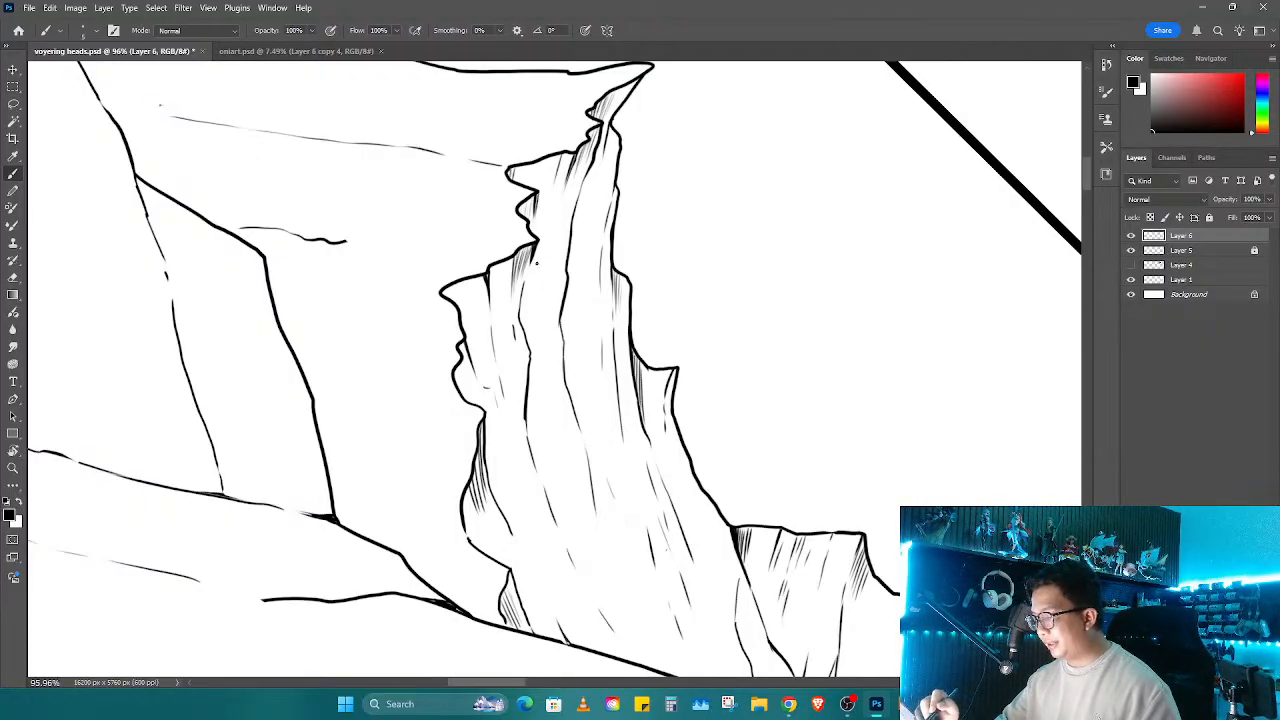
pyautogui.moveTo(540, 254); pyautogui.dragTo(534, 288)
pyautogui.moveTo(552, 356); pyautogui.dragTo(546, 396)
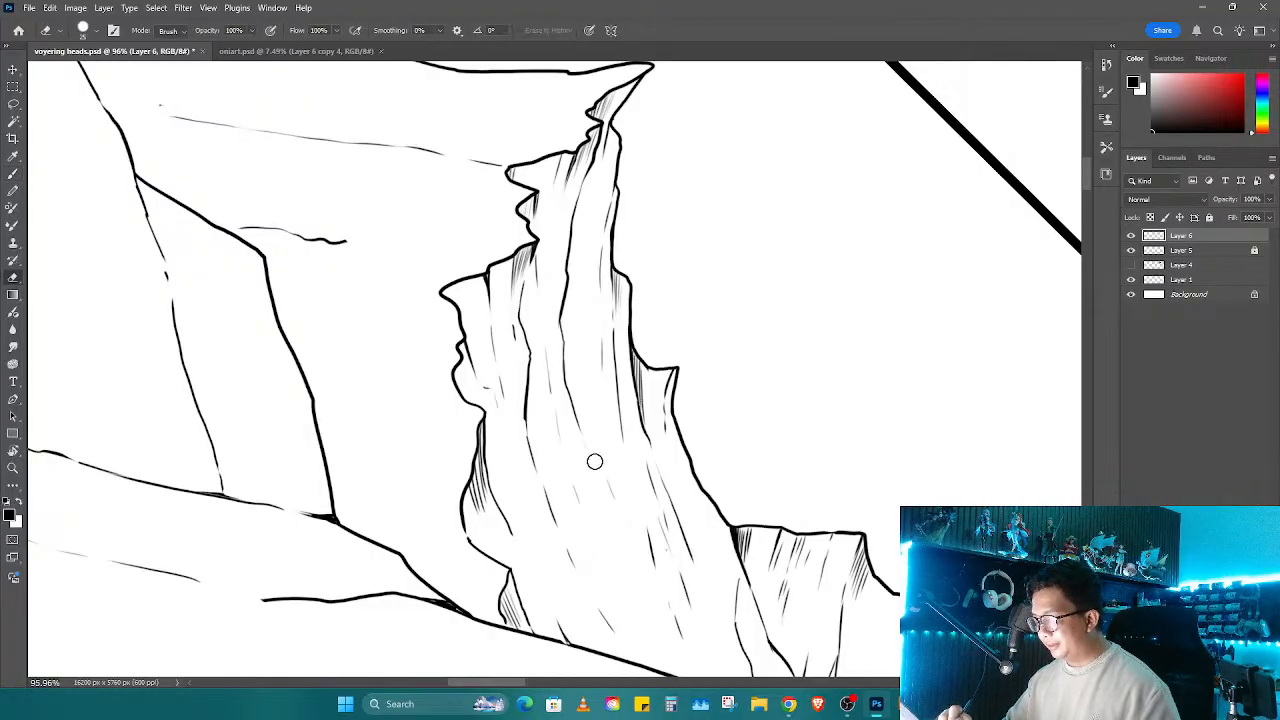
# Step: Select the interior of the small distant peak's shaded face and hatch along its jagged edge
pyautogui.moveTo(593, 457)
pyautogui.mouseDown()
pyautogui.moveTo(665, 628)
pyautogui.moveTo(610, 441)
pyautogui.mouseUp()
pyautogui.press('r')
pyautogui.moveTo(665, 440); pyautogui.dragTo(700, 352)
pyautogui.press('r')
pyautogui.moveTo(740, 430)
pyautogui.mouseDown()
pyautogui.moveTo(694, 441)
pyautogui.moveTo(803, 394)
pyautogui.moveTo(645, 345)
pyautogui.moveTo(635, 416)
pyautogui.mouseUp()
pyautogui.press('r')
pyautogui.press('z')
pyautogui.moveTo(573, 333); pyautogui.dragTo(616, 342)
pyautogui.press('w')
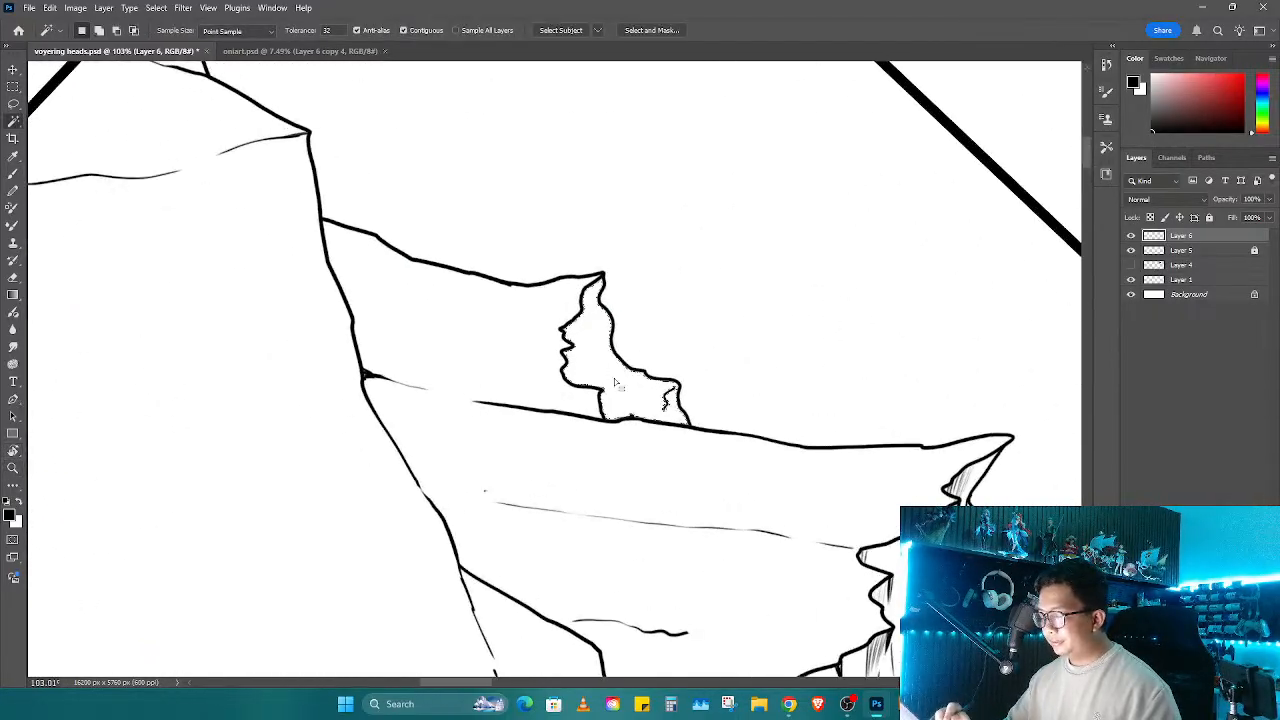
pyautogui.click(596, 364)
pyautogui.press('b')
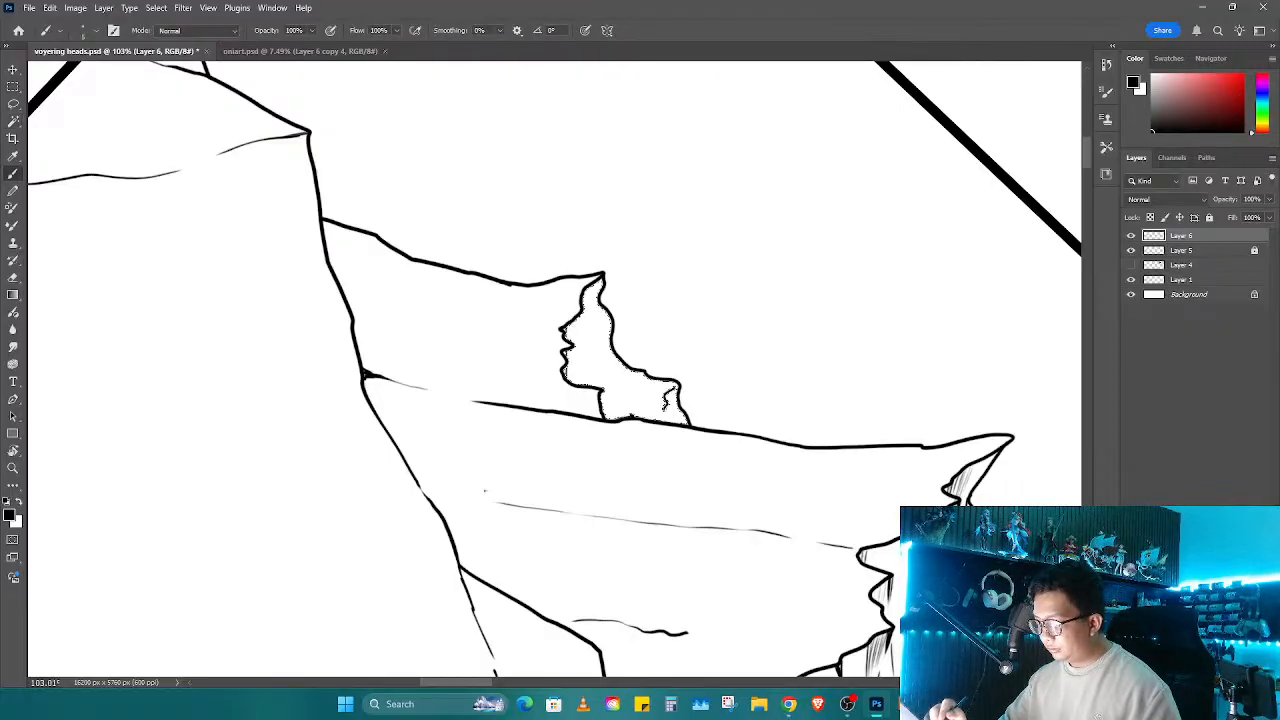
pyautogui.moveTo(574, 347)
pyautogui.mouseDown()
pyautogui.moveTo(577, 385)
pyautogui.moveTo(571, 340)
pyautogui.moveTo(575, 350)
pyautogui.mouseUp()
pyautogui.moveTo(576, 322); pyautogui.dragTo(582, 353)
pyautogui.moveTo(580, 326); pyautogui.dragTo(589, 342)
pyautogui.moveTo(586, 290)
pyautogui.mouseDown()
pyautogui.moveTo(591, 328)
pyautogui.moveTo(597, 300)
pyautogui.moveTo(602, 320)
pyautogui.moveTo(589, 384)
pyautogui.mouseUp()
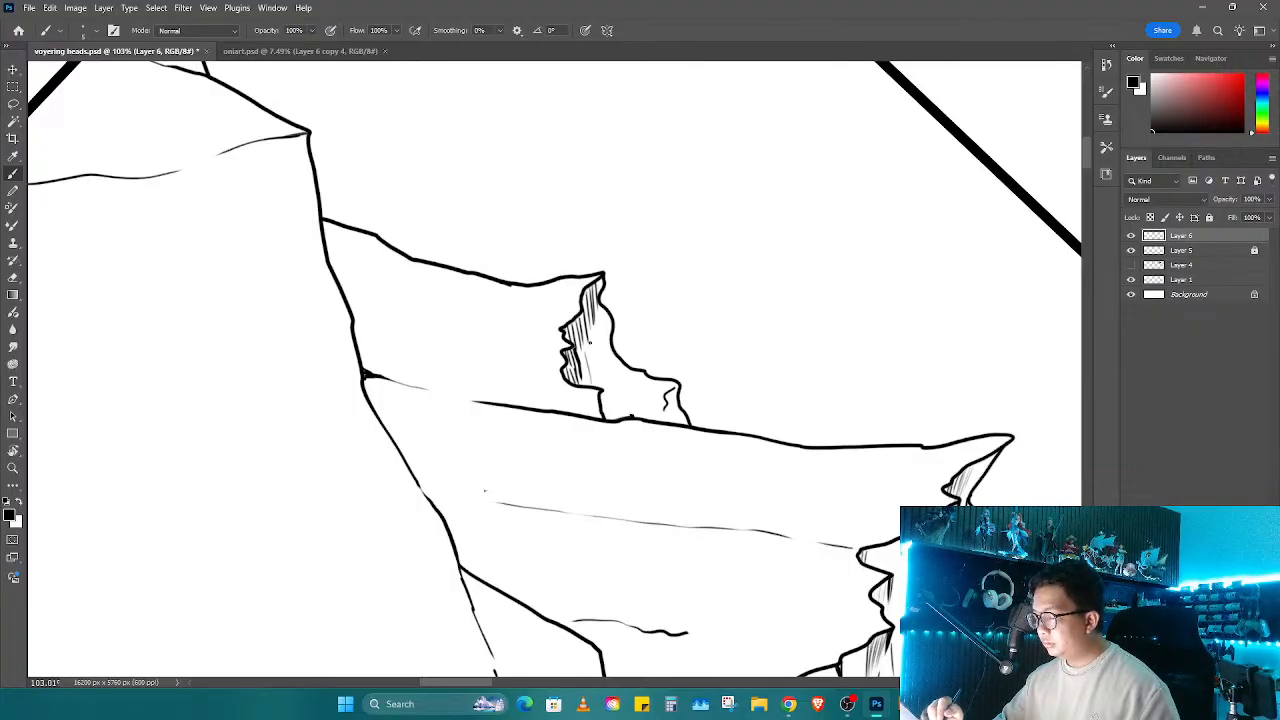
# Step: Extend the hatching across the middle of the small distant peak's face and down to its base
pyautogui.moveTo(590, 340); pyautogui.dragTo(593, 376)
pyautogui.moveTo(595, 336)
pyautogui.mouseDown()
pyautogui.moveTo(598, 360)
pyautogui.moveTo(600, 348)
pyautogui.mouseUp()
pyautogui.moveTo(600, 312); pyautogui.dragTo(603, 334)
pyautogui.moveTo(602, 394); pyautogui.dragTo(612, 416)
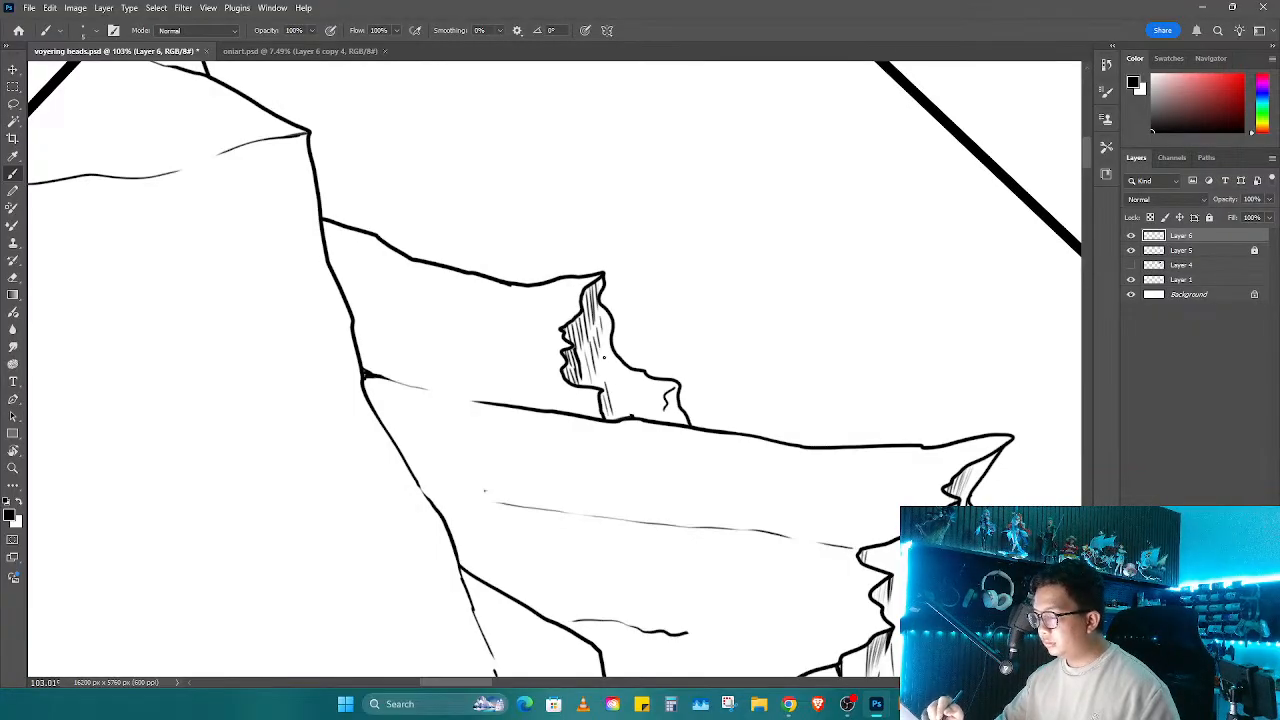
pyautogui.moveTo(602, 346); pyautogui.dragTo(606, 364)
pyautogui.moveTo(606, 340); pyautogui.dragTo(615, 384)
# Step: Hatch the small distant peak's lower shoulder and the narrow notch at its far end
pyautogui.moveTo(600, 368)
pyautogui.mouseDown()
pyautogui.moveTo(601, 388)
pyautogui.moveTo(633, 410)
pyautogui.moveTo(670, 416)
pyautogui.mouseUp()
pyautogui.moveTo(673, 388); pyautogui.dragTo(680, 422)
pyautogui.moveTo(680, 408); pyautogui.dragTo(683, 424)
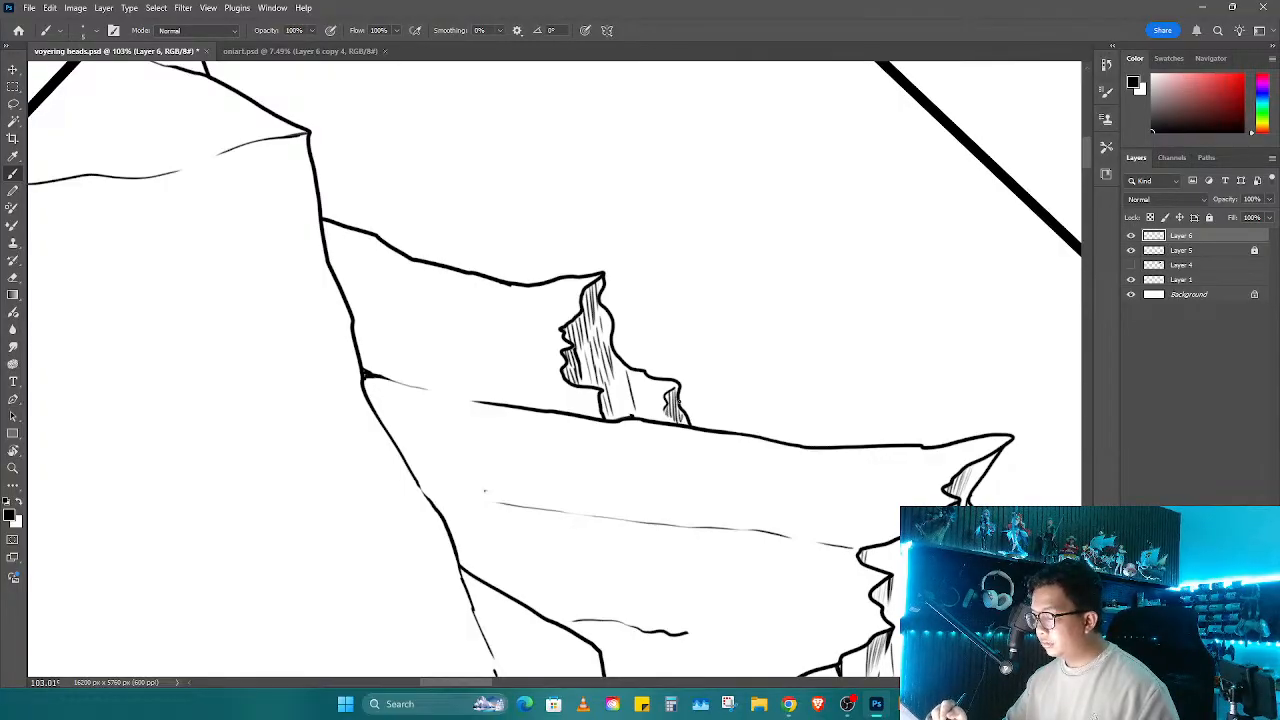
pyautogui.moveTo(642, 376); pyautogui.dragTo(646, 411)
pyautogui.moveTo(645, 383); pyautogui.dragTo(653, 403)
# Step: Refine the left outline of the central peak's tip down to the small shoulder
pyautogui.press('z')
pyautogui.moveTo(709, 334); pyautogui.dragTo(650, 370)
pyautogui.press('r')
pyautogui.moveTo(690, 500)
pyautogui.mouseDown()
pyautogui.moveTo(752, 380)
pyautogui.moveTo(755, 425)
pyautogui.mouseUp()
pyautogui.press('z')
pyautogui.moveTo(697, 315); pyautogui.dragTo(755, 315)
pyautogui.press('b')
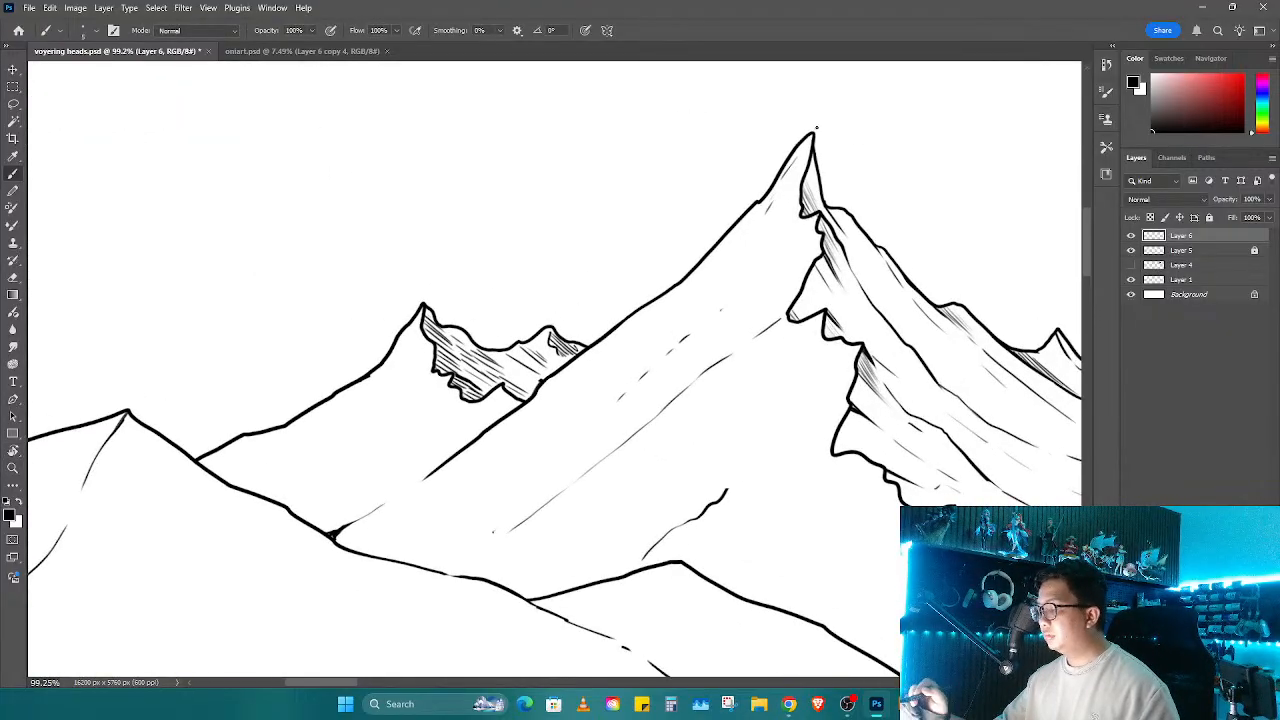
pyautogui.press('e')
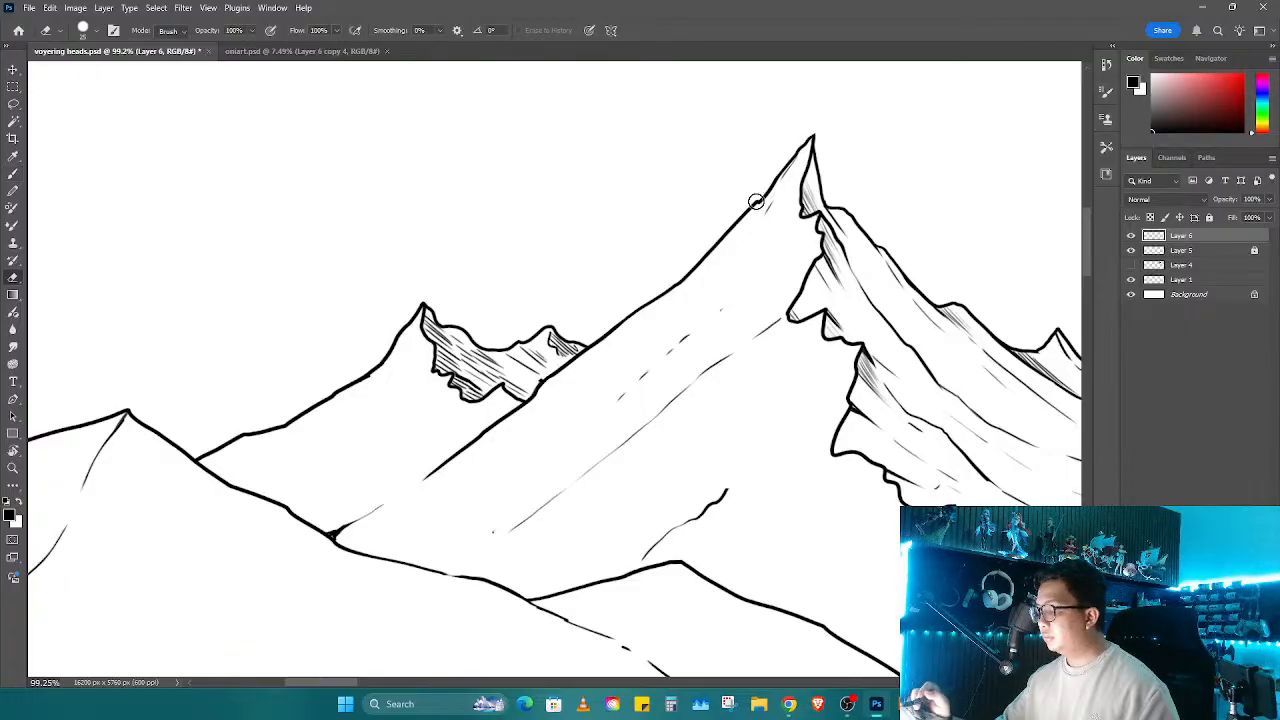
pyautogui.press('b')
# Step: Ink the corners where the distant peak meets its neighbouring slopes, and add hatching and a long crease down its plain side
pyautogui.hscroll(-10, 789, 251)
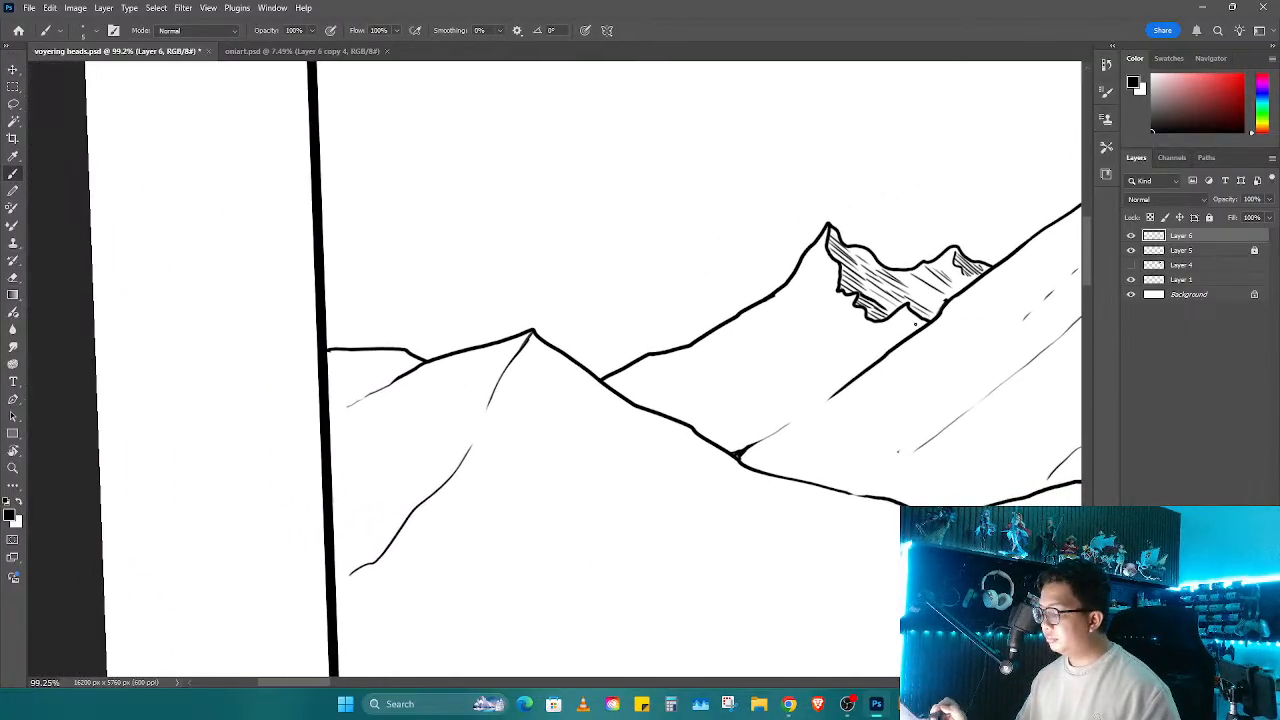
pyautogui.moveTo(914, 323); pyautogui.dragTo(920, 325)
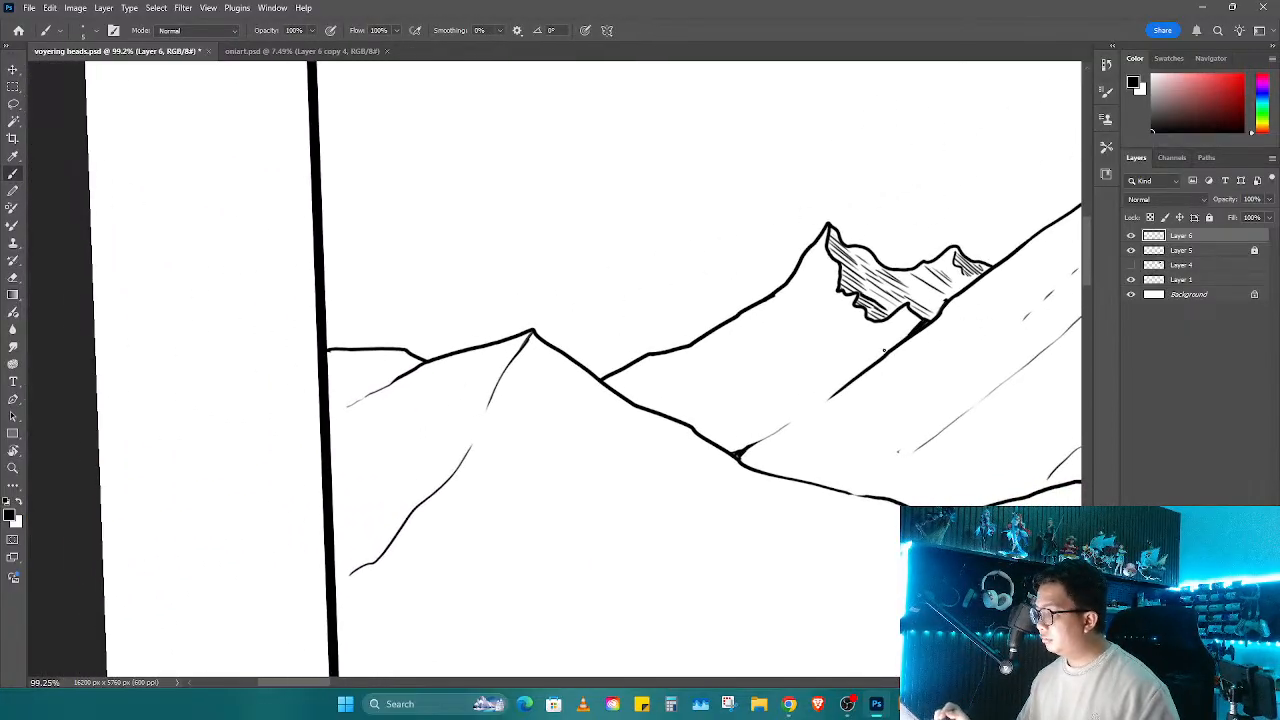
pyautogui.moveTo(740, 450)
pyautogui.mouseDown()
pyautogui.moveTo(860, 366)
pyautogui.moveTo(884, 320)
pyautogui.mouseUp()
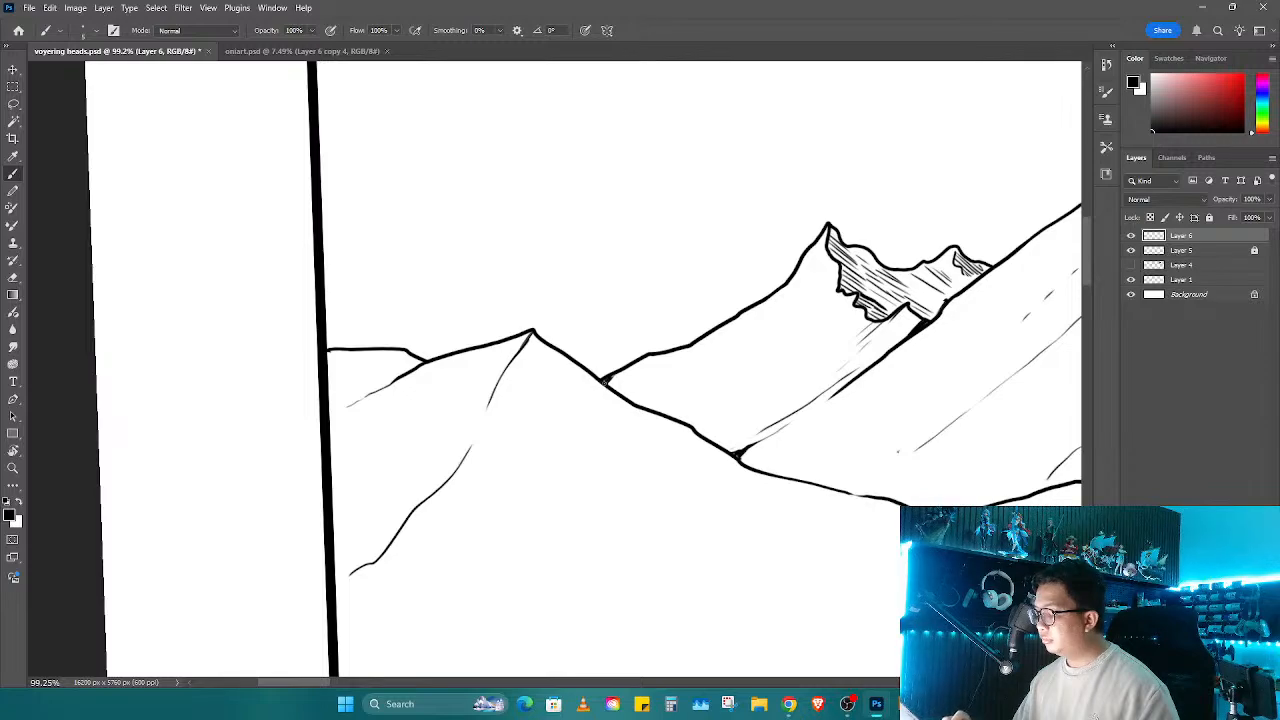
pyautogui.moveTo(622, 392); pyautogui.dragTo(636, 372)
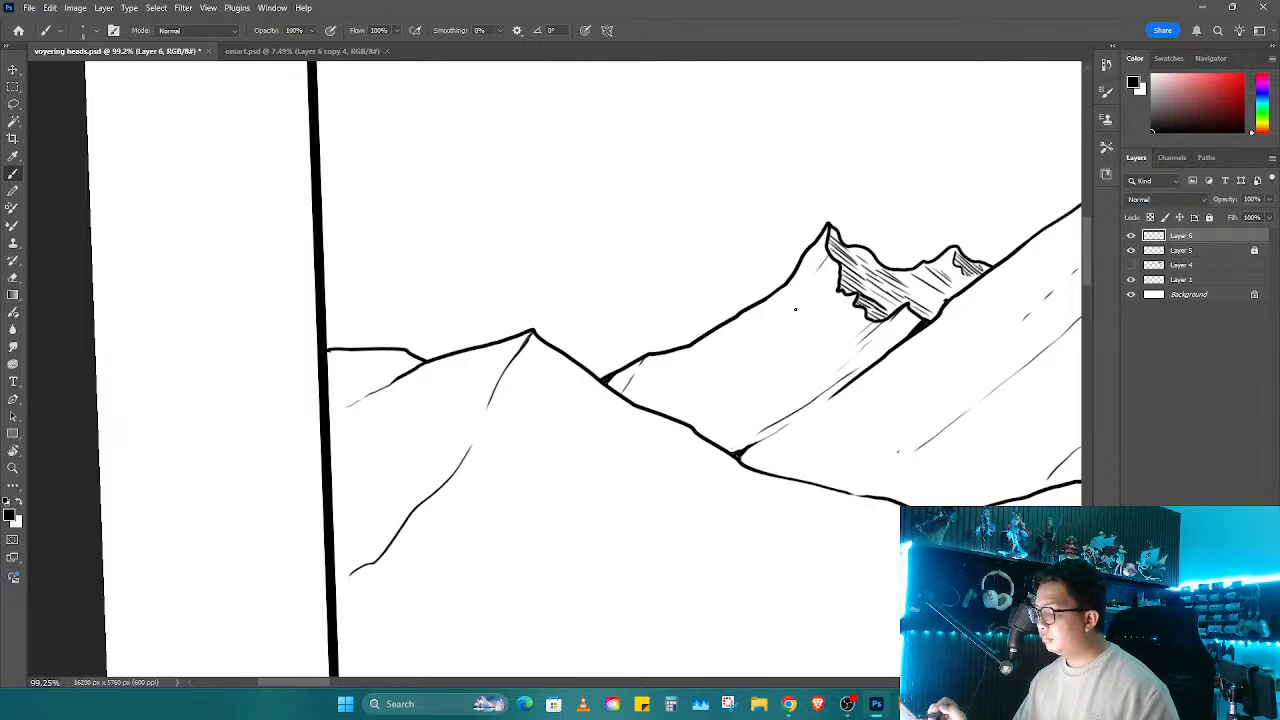
pyautogui.moveTo(796, 308)
pyautogui.mouseDown()
pyautogui.moveTo(705, 427)
pyautogui.moveTo(773, 339)
pyautogui.mouseUp()
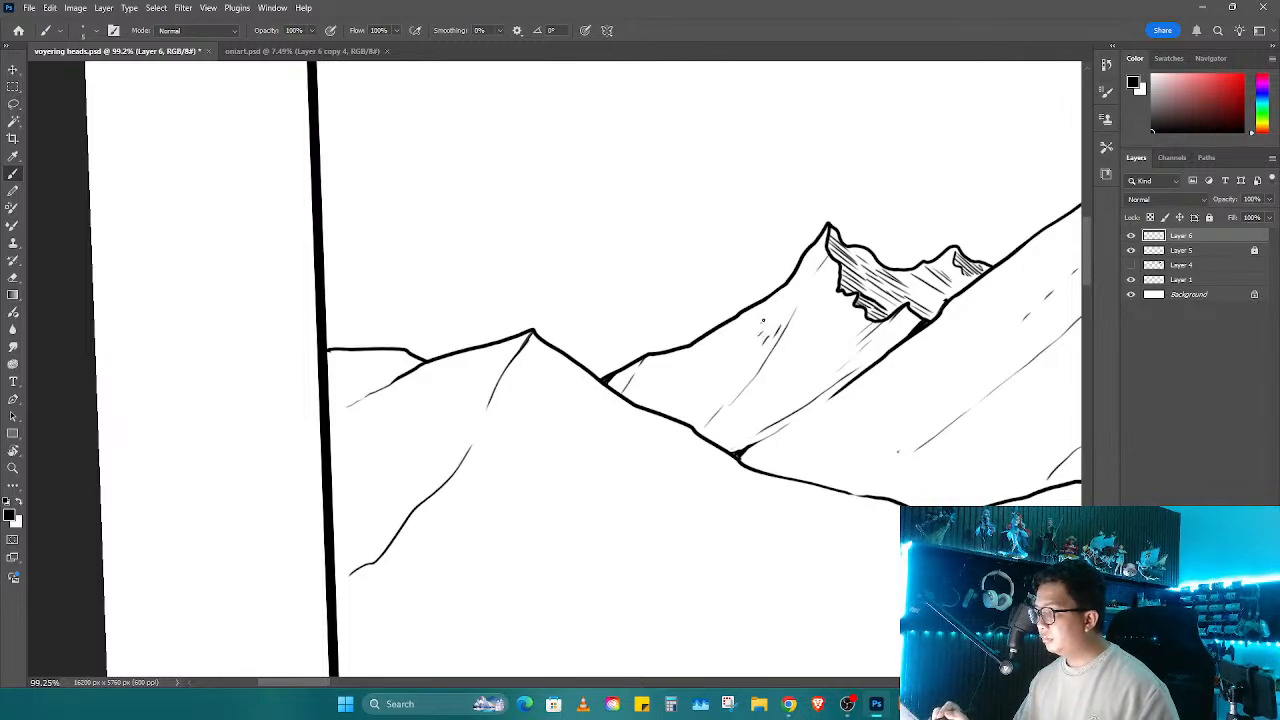
# Step: Draw a taller hooked tip above the left mountain's summit
pyautogui.moveTo(750, 414); pyautogui.dragTo(954, 329)
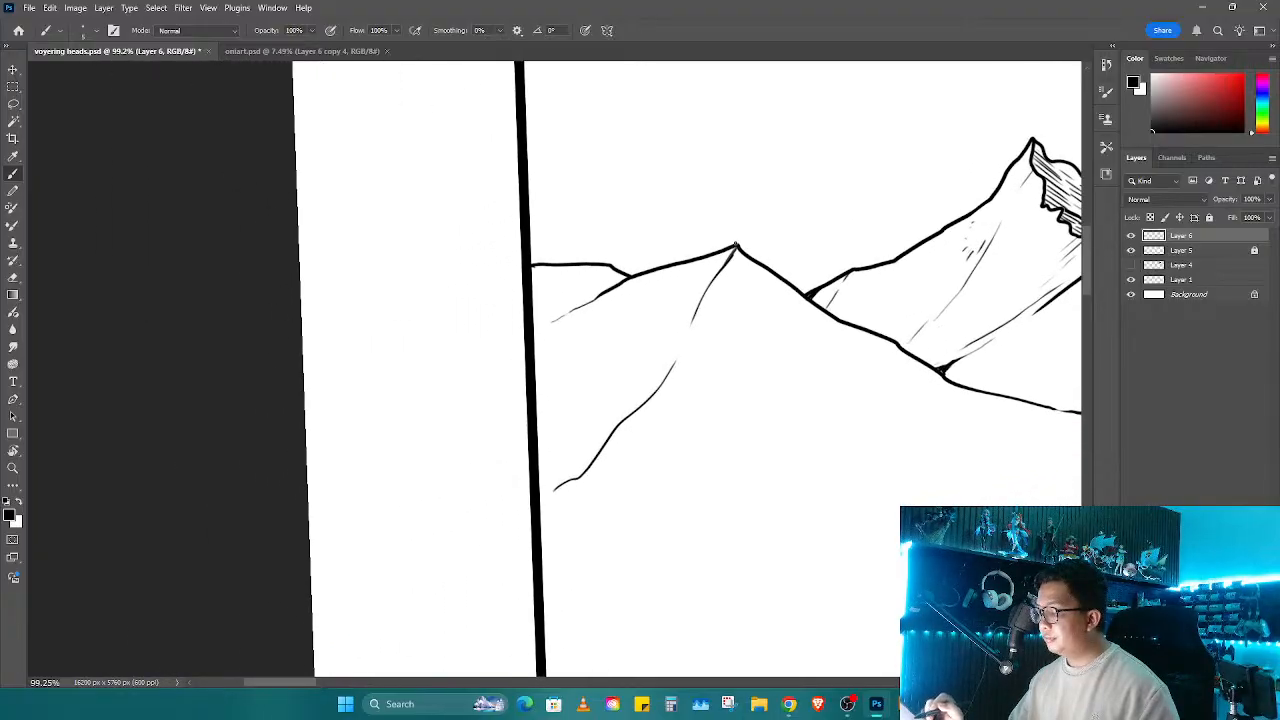
pyautogui.moveTo(598, 294)
pyautogui.mouseDown()
pyautogui.moveTo(756, 162)
pyautogui.moveTo(746, 214)
pyautogui.moveTo(758, 256)
pyautogui.moveTo(742, 312)
pyautogui.mouseUp()
pyautogui.hotkey('ctrl', 'z')
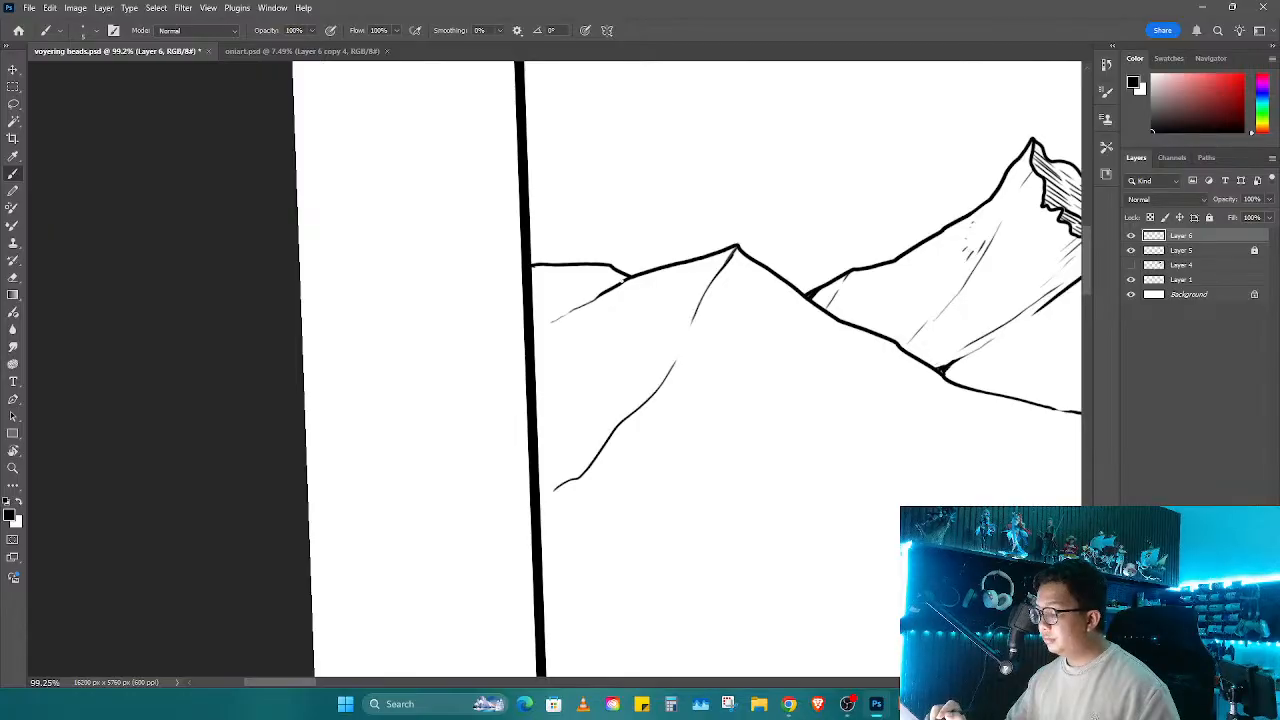
pyautogui.moveTo(634, 272)
pyautogui.mouseDown()
pyautogui.moveTo(744, 202)
pyautogui.moveTo(692, 302)
pyautogui.mouseUp()
# Step: Erase the left mountain's old summit outline and the upper part of its crease beneath the new tip
pyautogui.press('e')
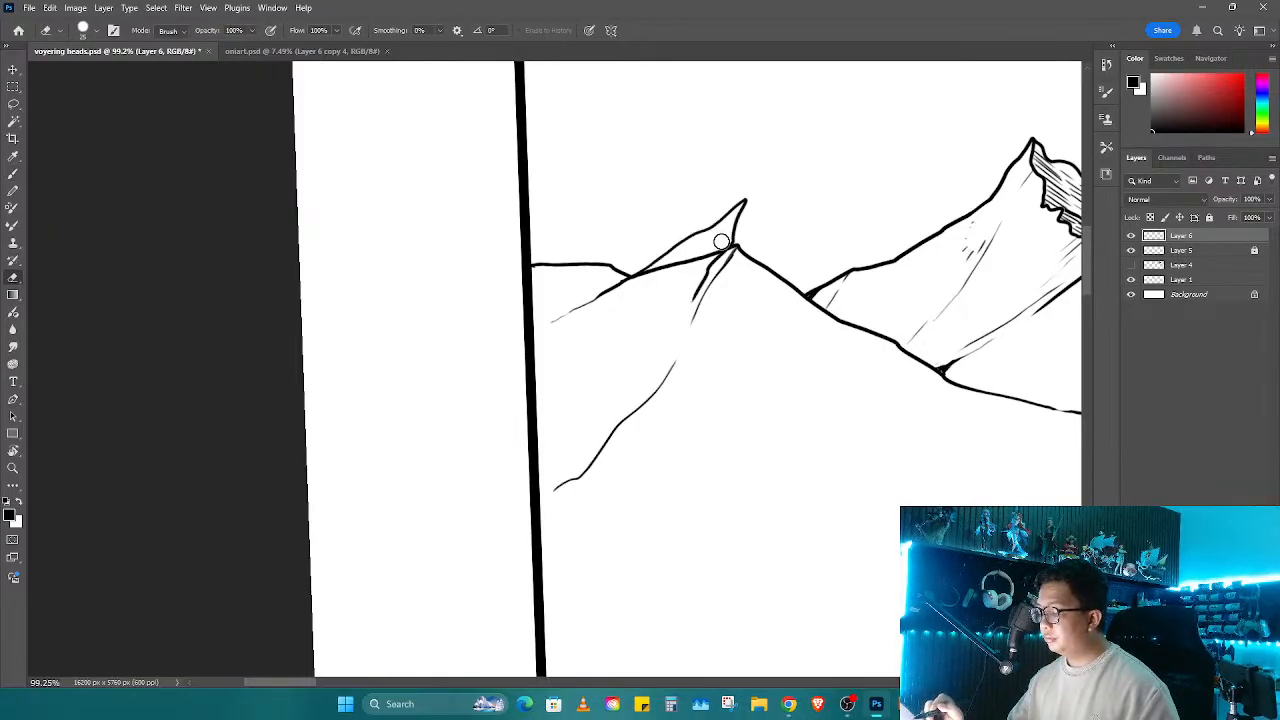
pyautogui.moveTo(721, 241)
pyautogui.mouseDown()
pyautogui.moveTo(603, 314)
pyautogui.moveTo(613, 291)
pyautogui.moveTo(593, 296)
pyautogui.mouseUp()
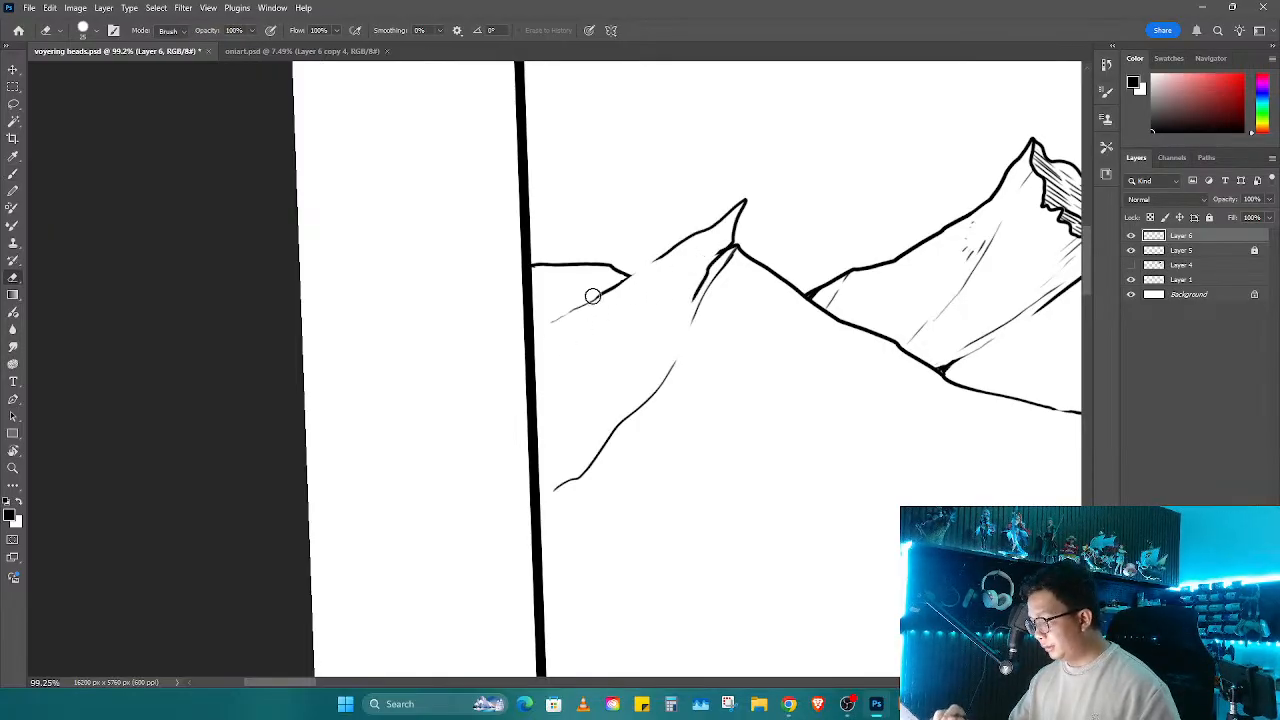
pyautogui.moveTo(687, 271)
pyautogui.mouseDown()
pyautogui.moveTo(686, 291)
pyautogui.moveTo(737, 211)
pyautogui.moveTo(775, 288)
pyautogui.moveTo(763, 264)
pyautogui.mouseUp()
# Step: Draw a jagged edge descending from the left mountain's hooked tip, replacing the old crease on its slope
pyautogui.press('r')
pyautogui.moveTo(790, 333)
pyautogui.mouseDown()
pyautogui.moveTo(771, 420)
pyautogui.moveTo(773, 336)
pyautogui.mouseUp()
pyautogui.press('b')
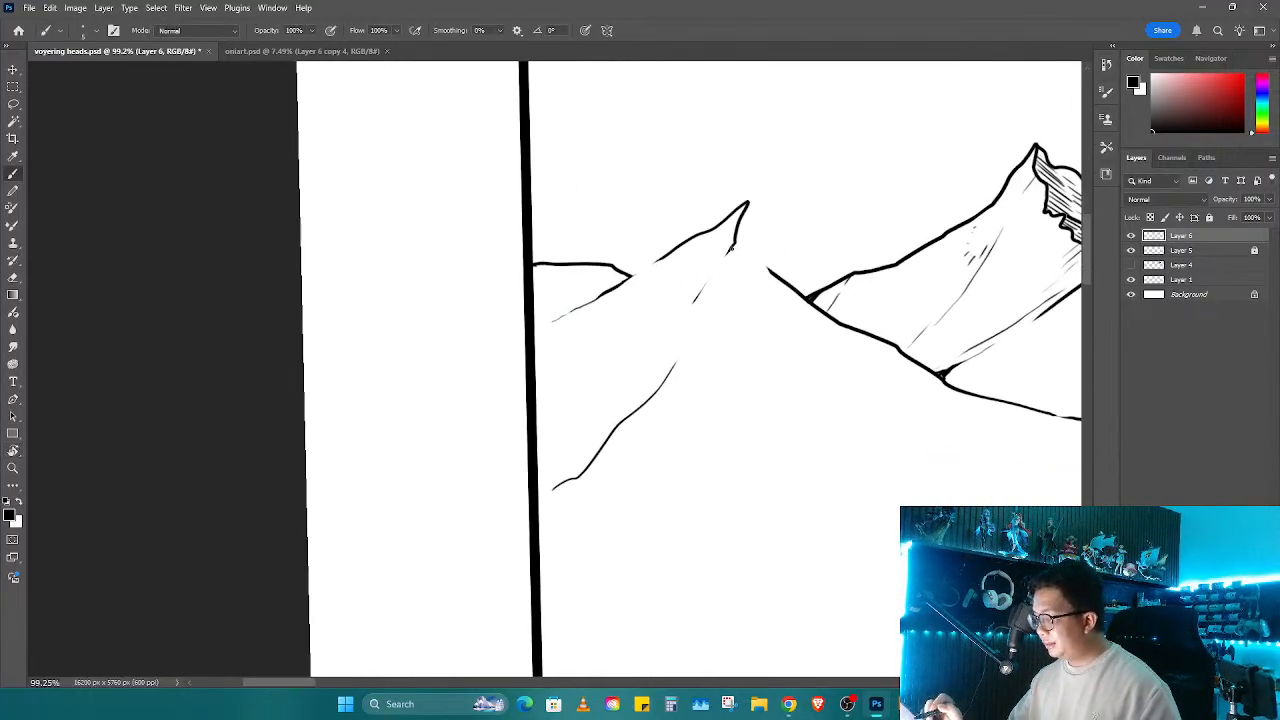
pyautogui.moveTo(729, 248)
pyautogui.mouseDown()
pyautogui.moveTo(737, 364)
pyautogui.moveTo(667, 313)
pyautogui.mouseUp()
pyautogui.press('z')
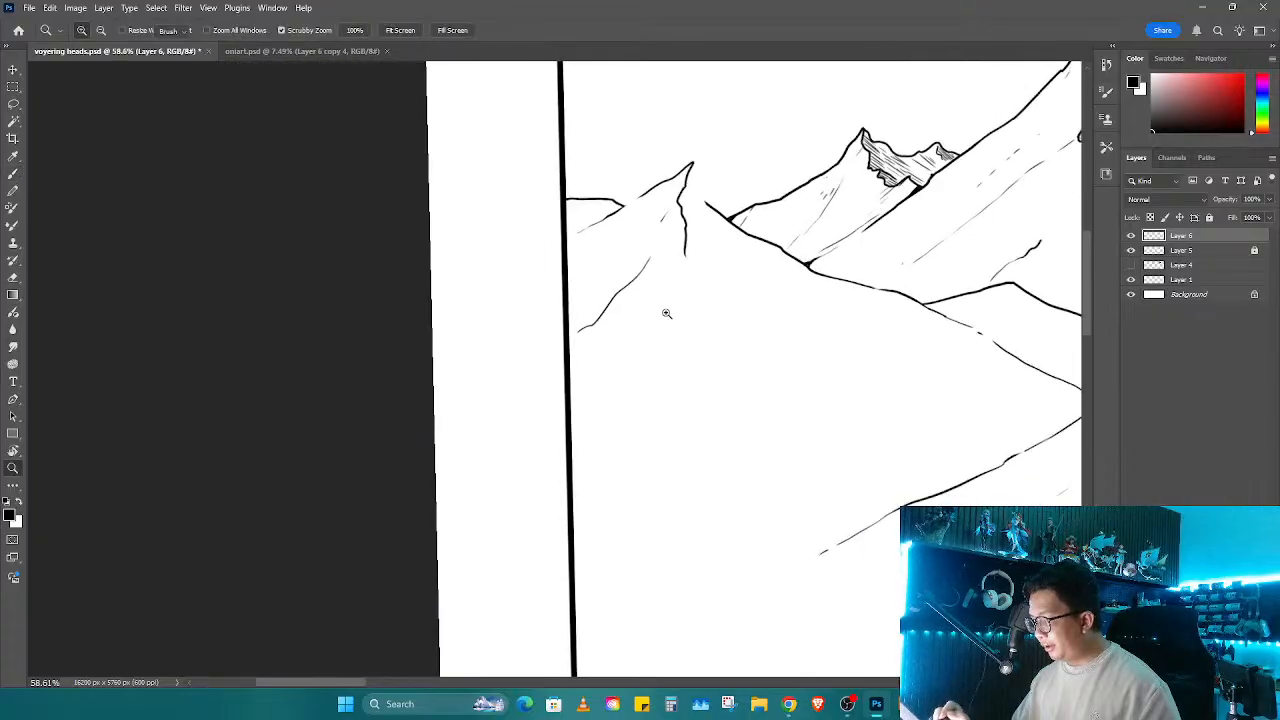
pyautogui.press('b')
pyautogui.hotkey('ctrl', 'z')
pyautogui.moveTo(686, 262); pyautogui.dragTo(695, 312)
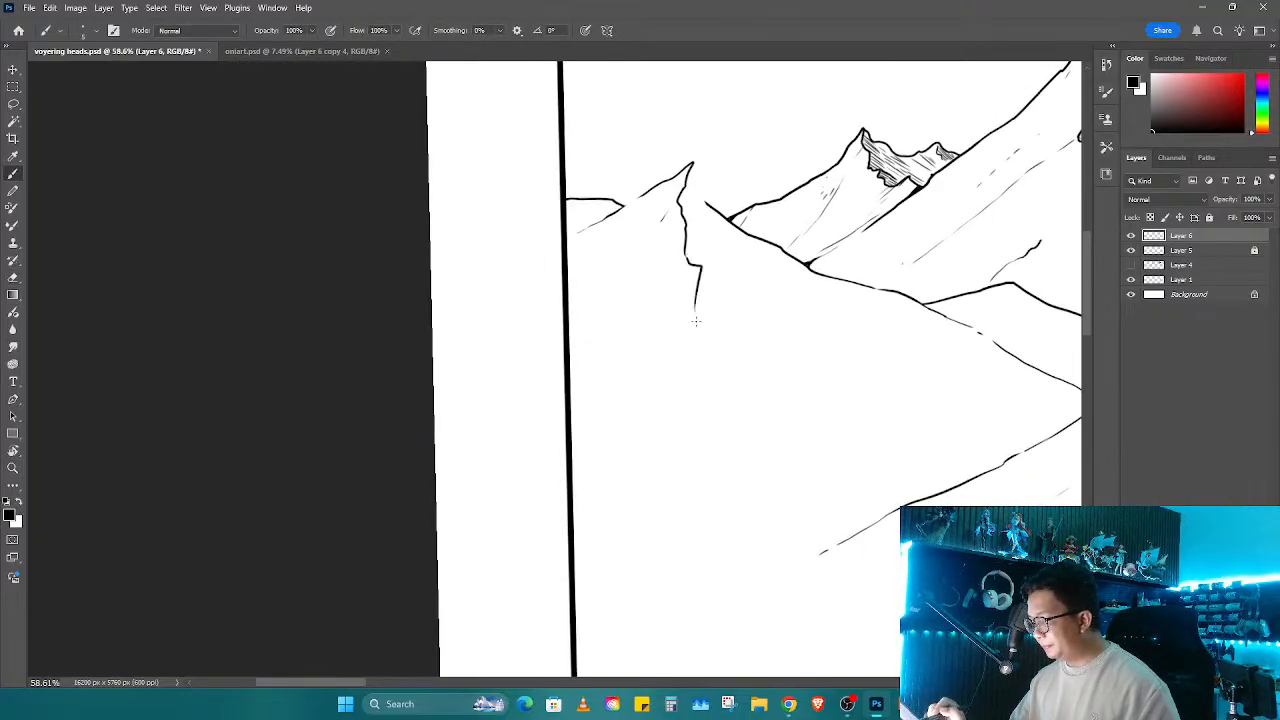
# Step: Continue the jagged edge down the left mountain's slope with a series of angular notches
pyautogui.hscroll(3, 723, 391)
pyautogui.moveTo(600, 310); pyautogui.dragTo(663, 341)
pyautogui.press('z')
pyautogui.click(597, 288)
pyautogui.press('e')
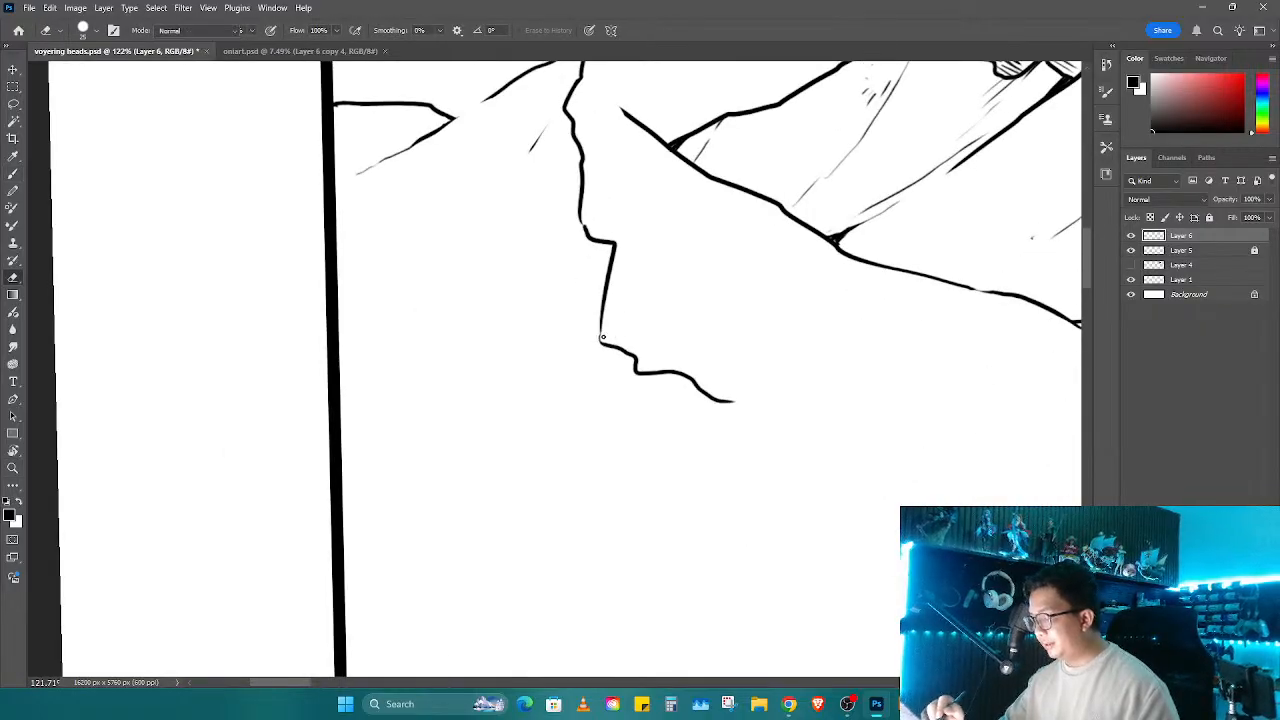
pyautogui.press('b')
pyautogui.hscroll(4, 714, 383)
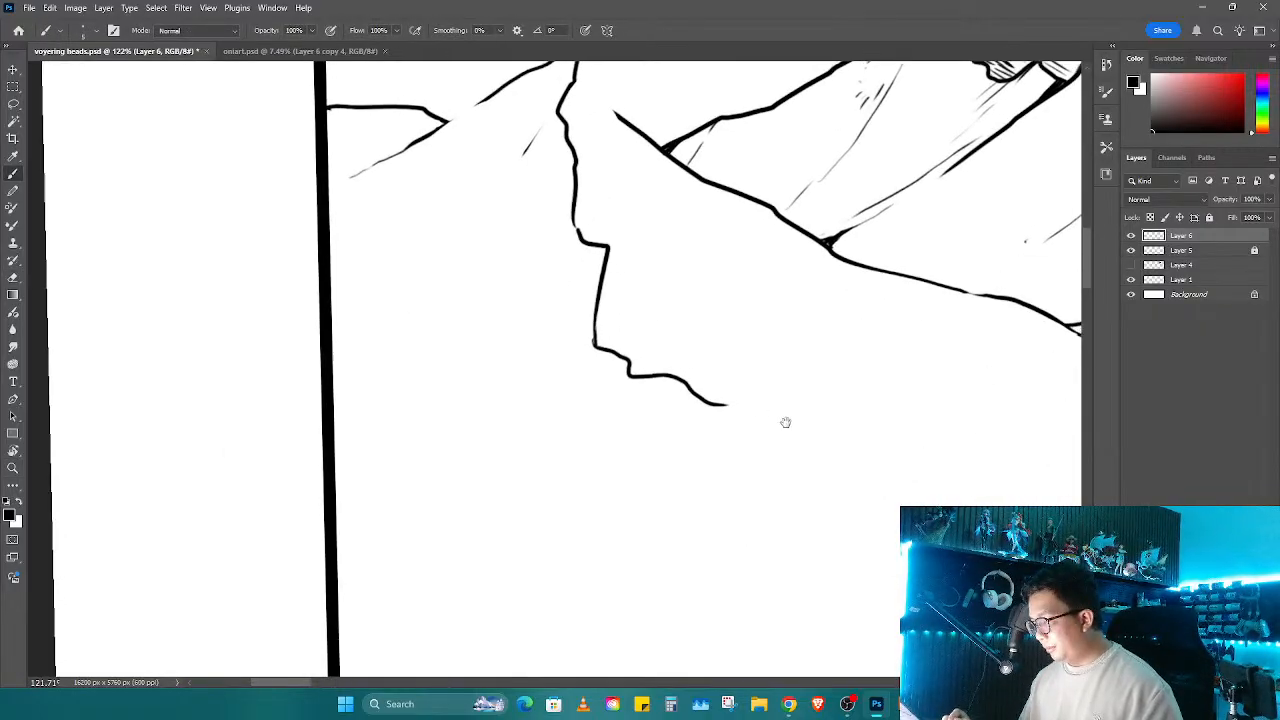
# Step: Draw a curved outline joining the left mountain's hooked tip to its existing far slope
pyautogui.scroll(2, 717, 451)
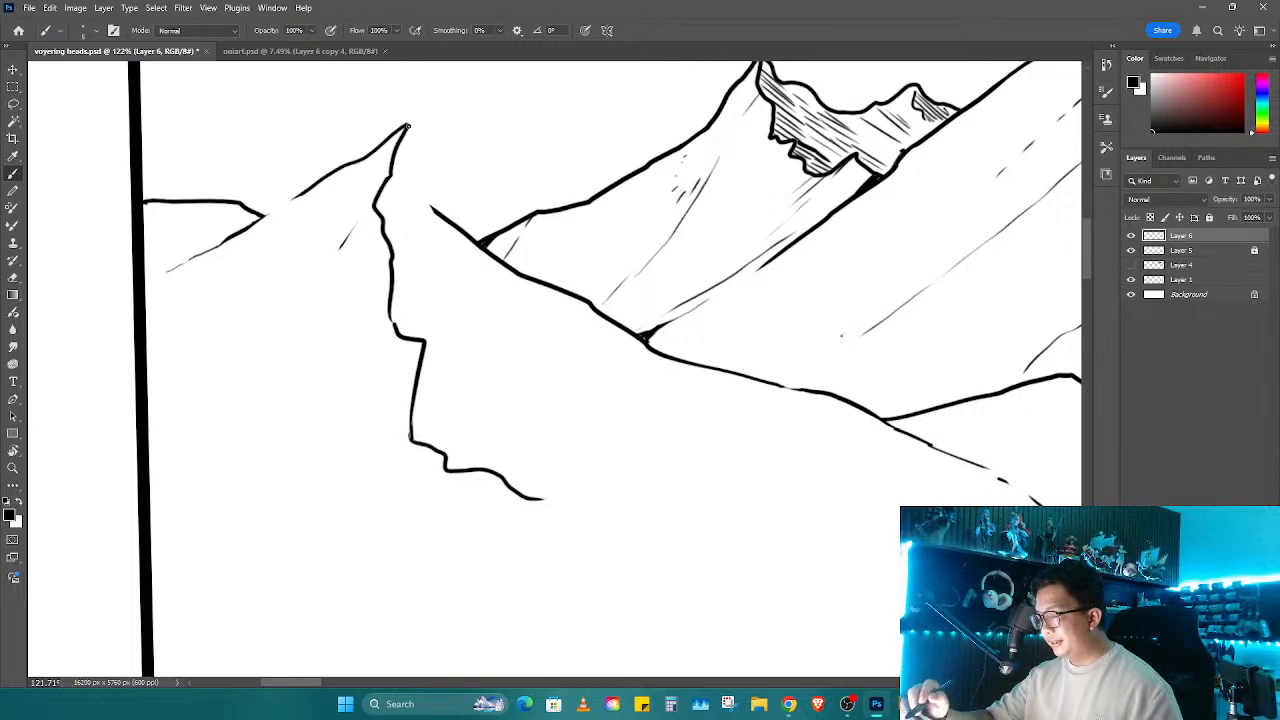
pyautogui.moveTo(406, 128); pyautogui.dragTo(472, 240)
pyautogui.press('e')
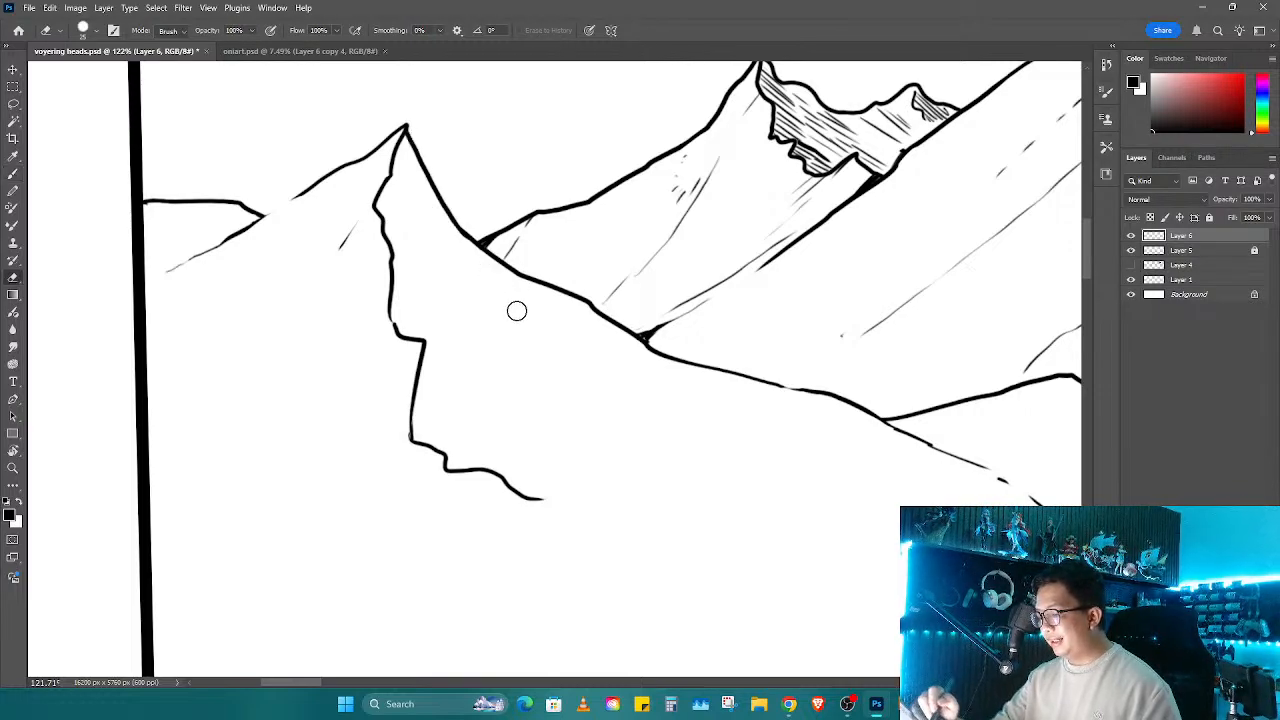
pyautogui.press('b')
# Step: Extend the left mountain's jagged edge with another rounded bump and notch farther down the slope
pyautogui.press('r')
pyautogui.moveTo(520, 580)
pyautogui.mouseDown()
pyautogui.moveTo(690, 530)
pyautogui.moveTo(759, 415)
pyautogui.moveTo(699, 446)
pyautogui.moveTo(749, 414)
pyautogui.mouseUp()
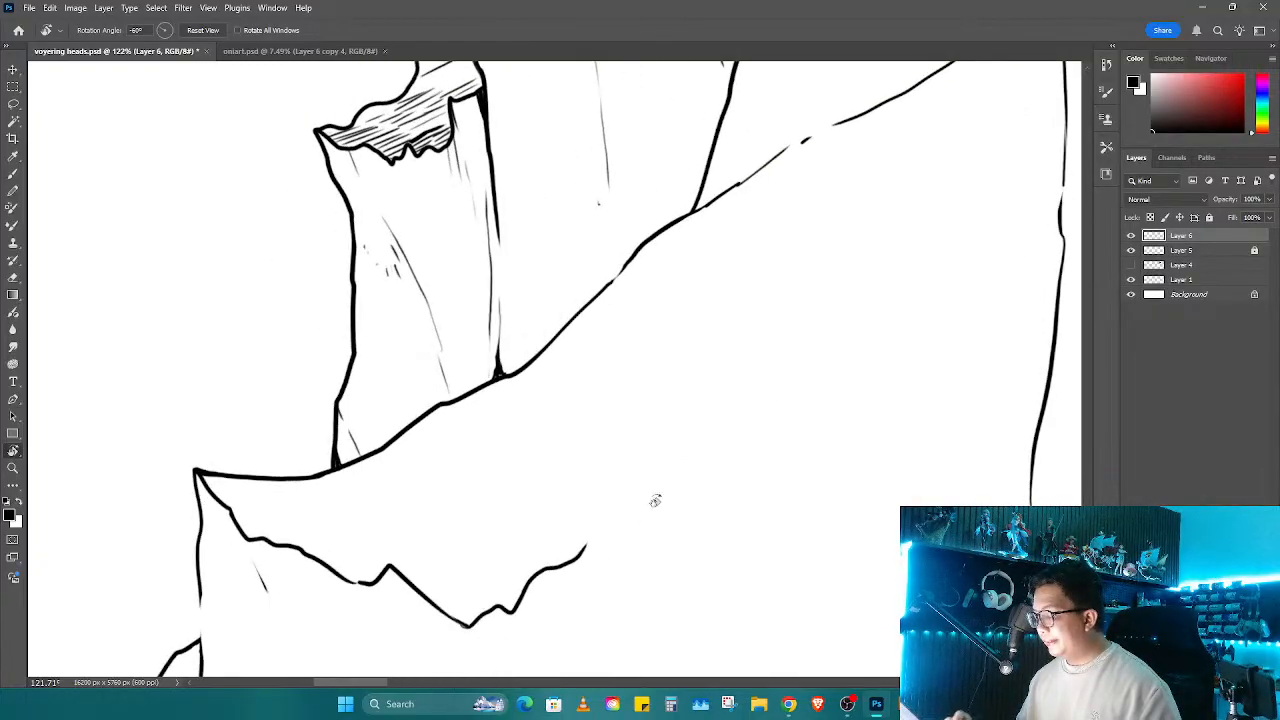
pyautogui.press('b')
pyautogui.moveTo(586, 546)
pyautogui.mouseDown()
pyautogui.moveTo(640, 529)
pyautogui.moveTo(689, 551)
pyautogui.moveTo(745, 548)
pyautogui.mouseUp()
pyautogui.moveTo(750, 535); pyautogui.dragTo(598, 352)
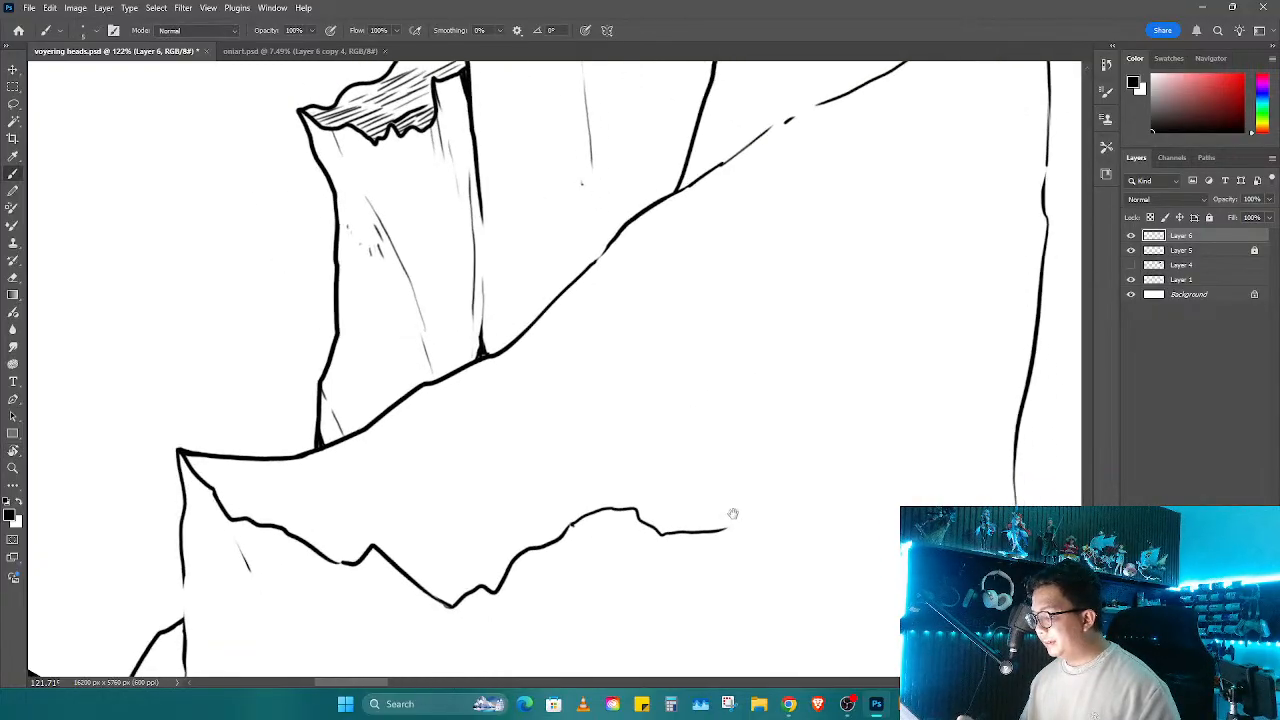
# Step: Draw the tapering lower end of the jagged edge toward the foreground ridge
pyautogui.press('r')
pyautogui.moveTo(724, 386)
pyautogui.mouseDown()
pyautogui.moveTo(711, 443)
pyautogui.moveTo(634, 515)
pyautogui.mouseUp()
pyautogui.press('z')
pyautogui.moveTo(722, 420)
pyautogui.mouseDown()
pyautogui.moveTo(685, 457)
pyautogui.moveTo(603, 244)
pyautogui.mouseUp()
pyautogui.press('r')
pyautogui.press('e')
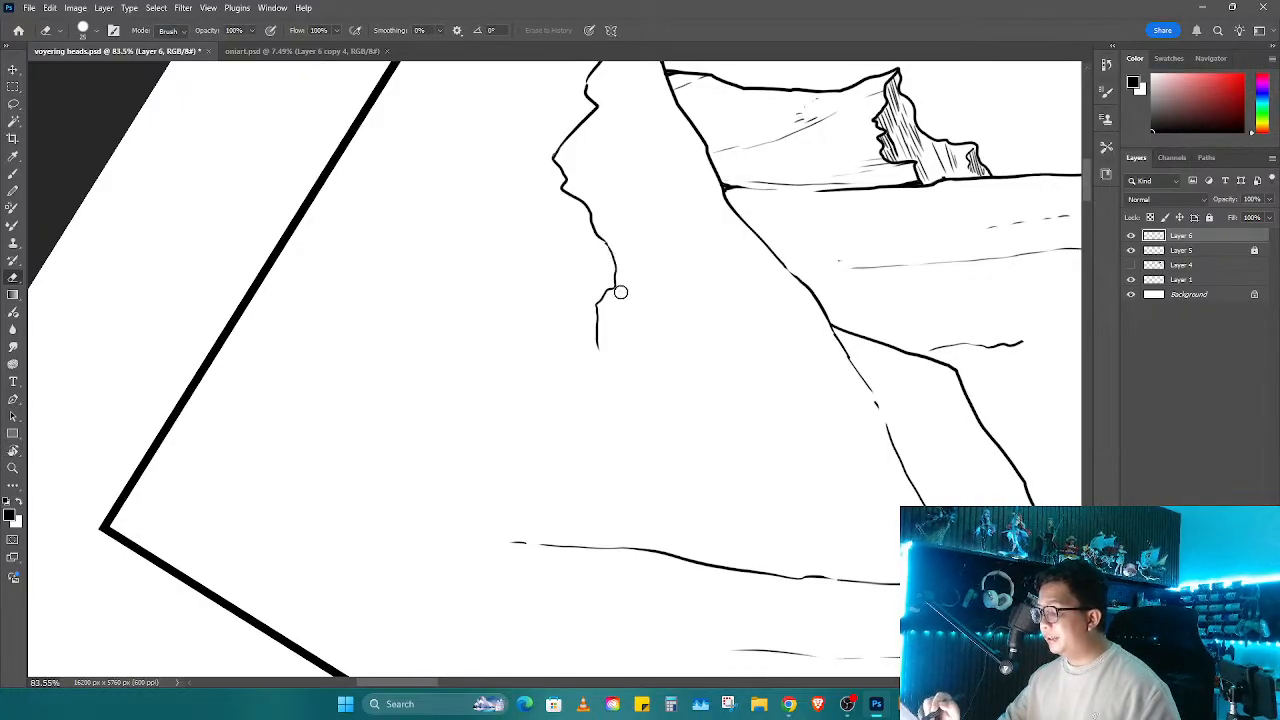
pyautogui.press('b')
pyautogui.moveTo(597, 348); pyautogui.dragTo(688, 454)
# Step: Add short creases from the jagged edge's notches and a second line alongside its tapering lower end
pyautogui.press('r')
pyautogui.moveTo(734, 506)
pyautogui.mouseDown()
pyautogui.moveTo(791, 431)
pyautogui.moveTo(557, 460)
pyautogui.mouseUp()
pyautogui.moveTo(516, 280); pyautogui.dragTo(522, 344)
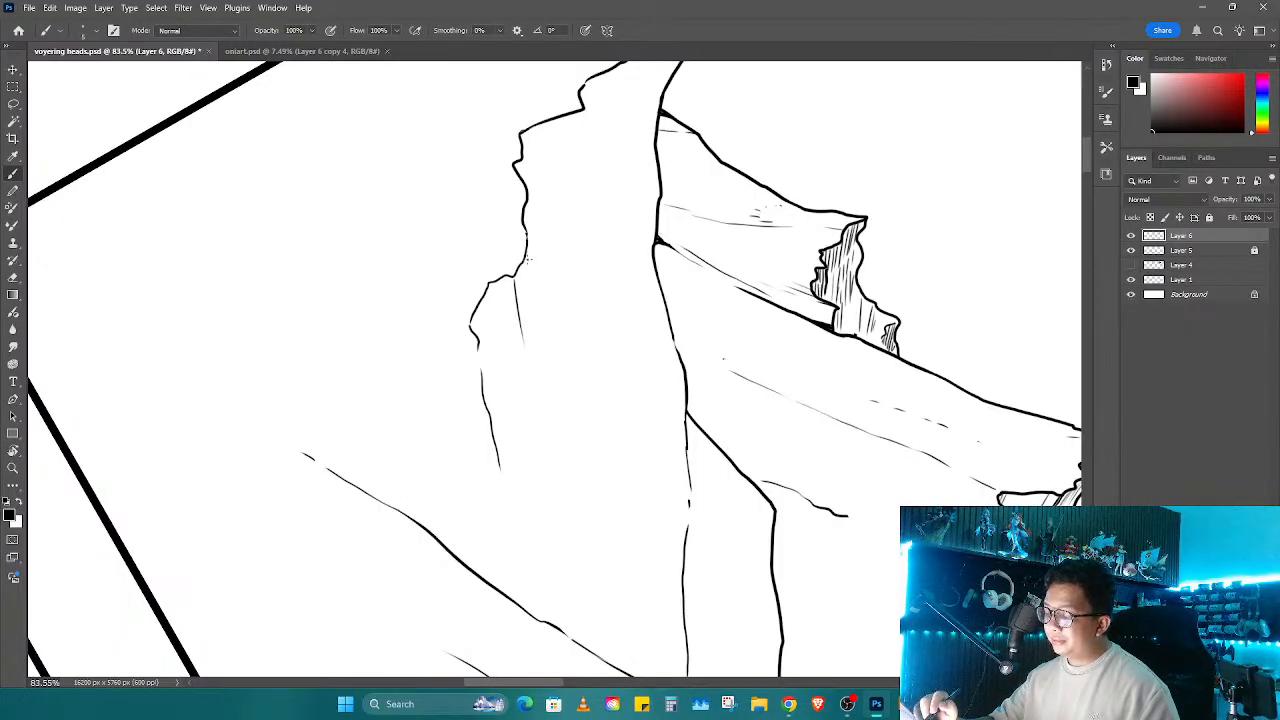
pyautogui.moveTo(529, 258); pyautogui.dragTo(537, 310)
pyautogui.moveTo(585, 110); pyautogui.dragTo(588, 184)
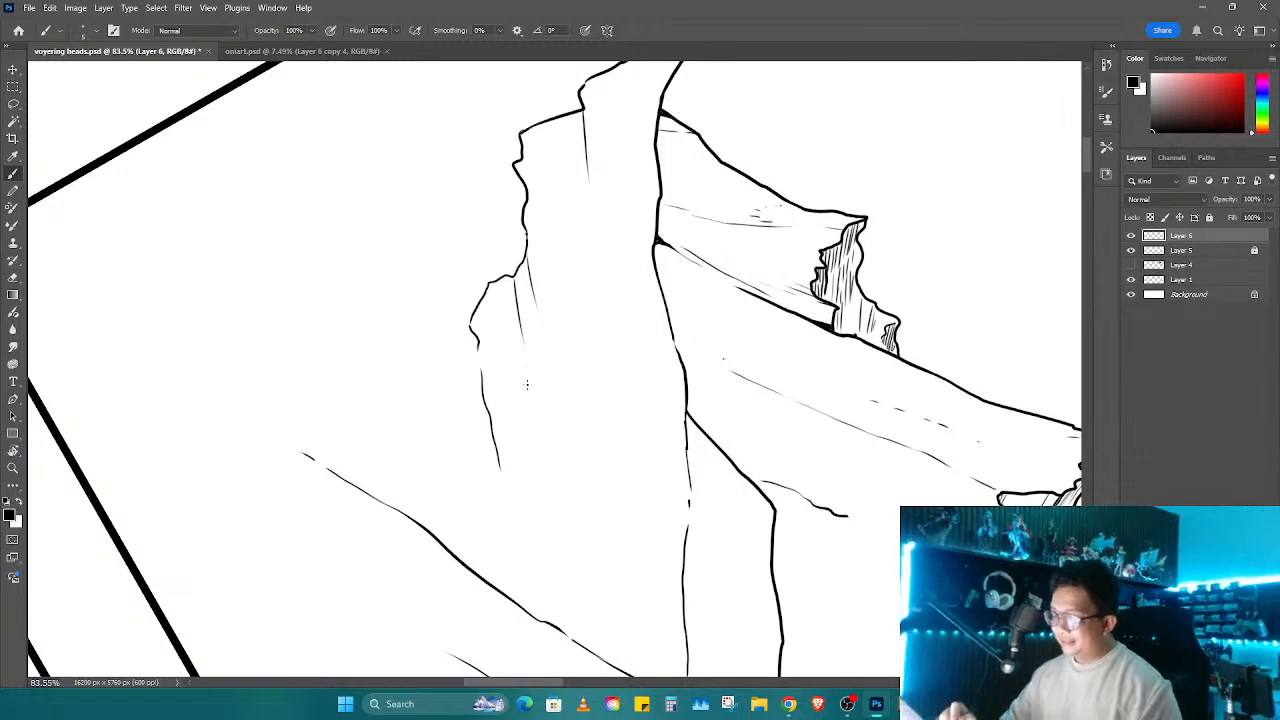
pyautogui.moveTo(486, 345); pyautogui.dragTo(528, 524)
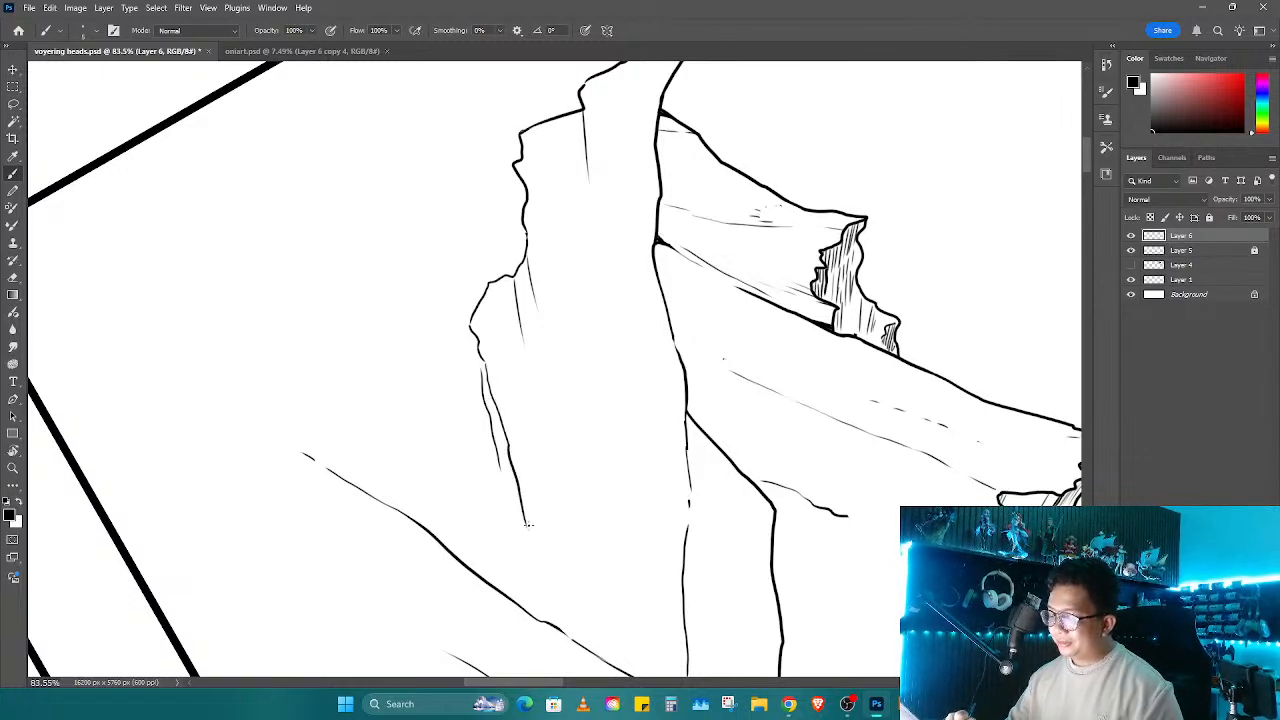
pyautogui.moveTo(603, 385); pyautogui.dragTo(445, 490)
pyautogui.press('r')
pyautogui.moveTo(483, 531); pyautogui.dragTo(672, 498)
pyautogui.moveTo(637, 455); pyautogui.dragTo(830, 456)
pyautogui.moveTo(700, 500); pyautogui.dragTo(684, 425)
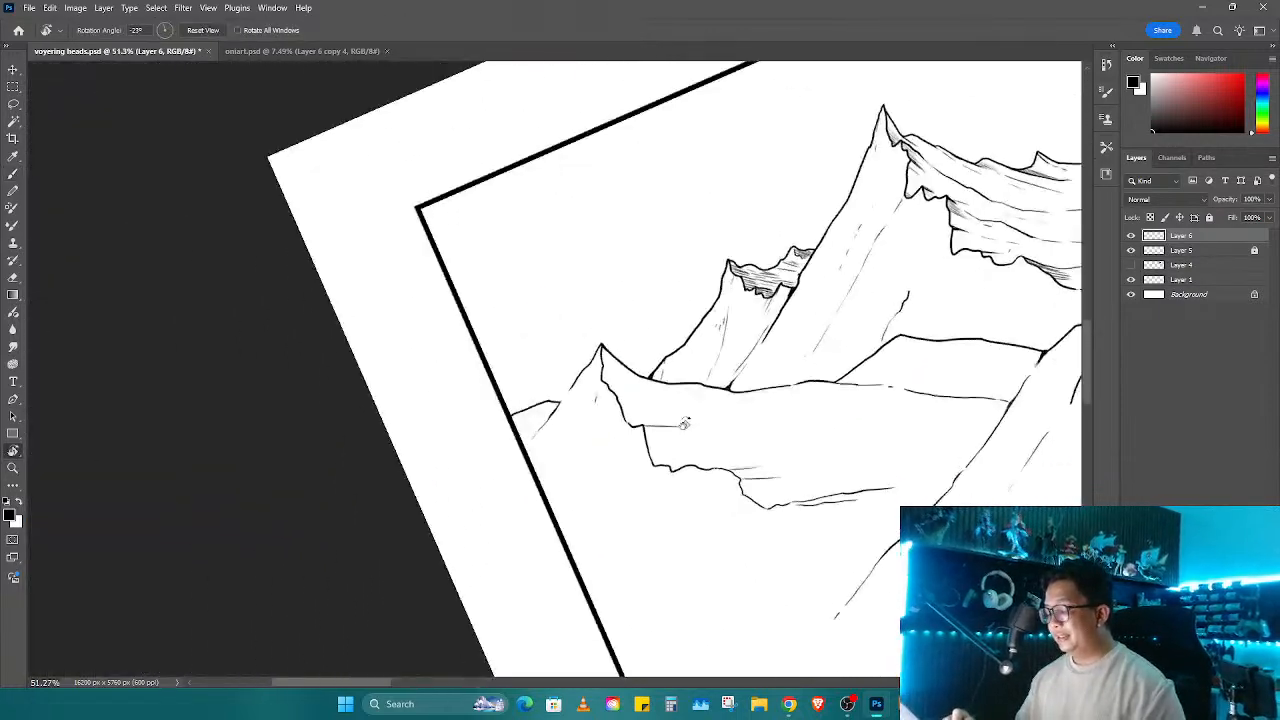
pyautogui.press('z')
pyautogui.moveTo(553, 415)
pyautogui.mouseDown()
pyautogui.moveTo(589, 362)
pyautogui.moveTo(562, 403)
pyautogui.moveTo(584, 440)
pyautogui.moveTo(587, 420)
pyautogui.mouseUp()
pyautogui.press('b')
pyautogui.press('z')
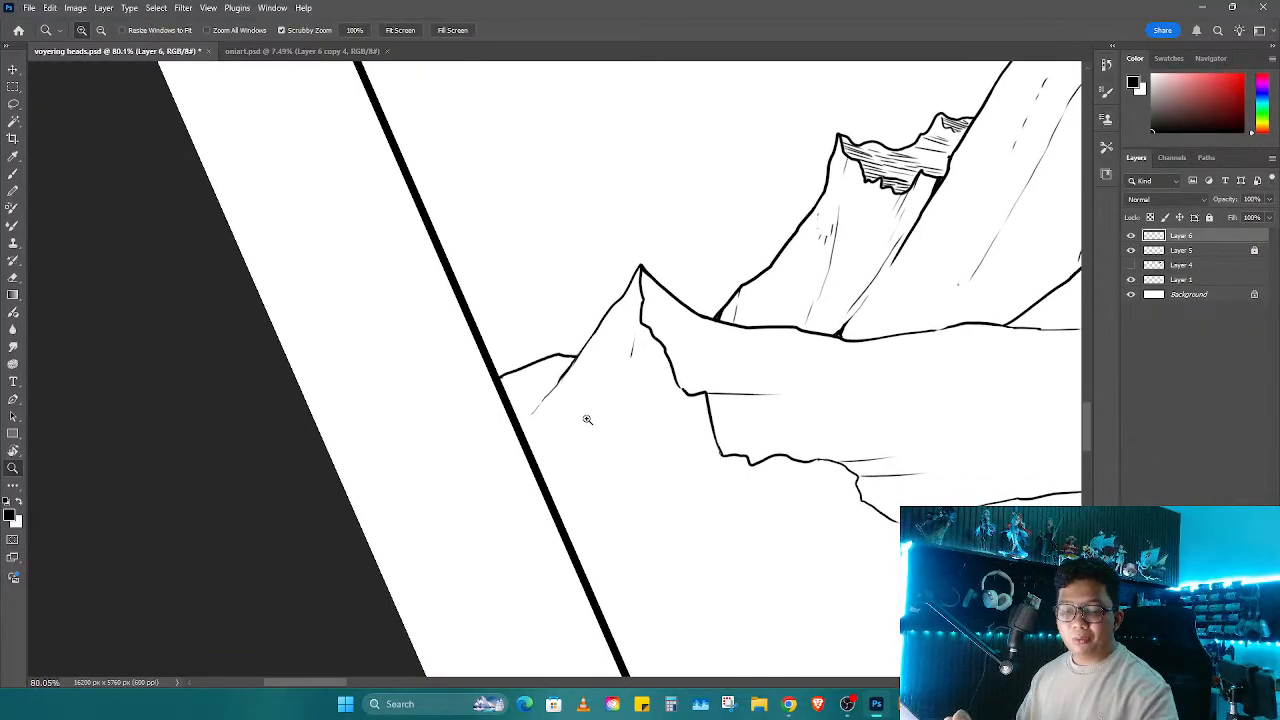
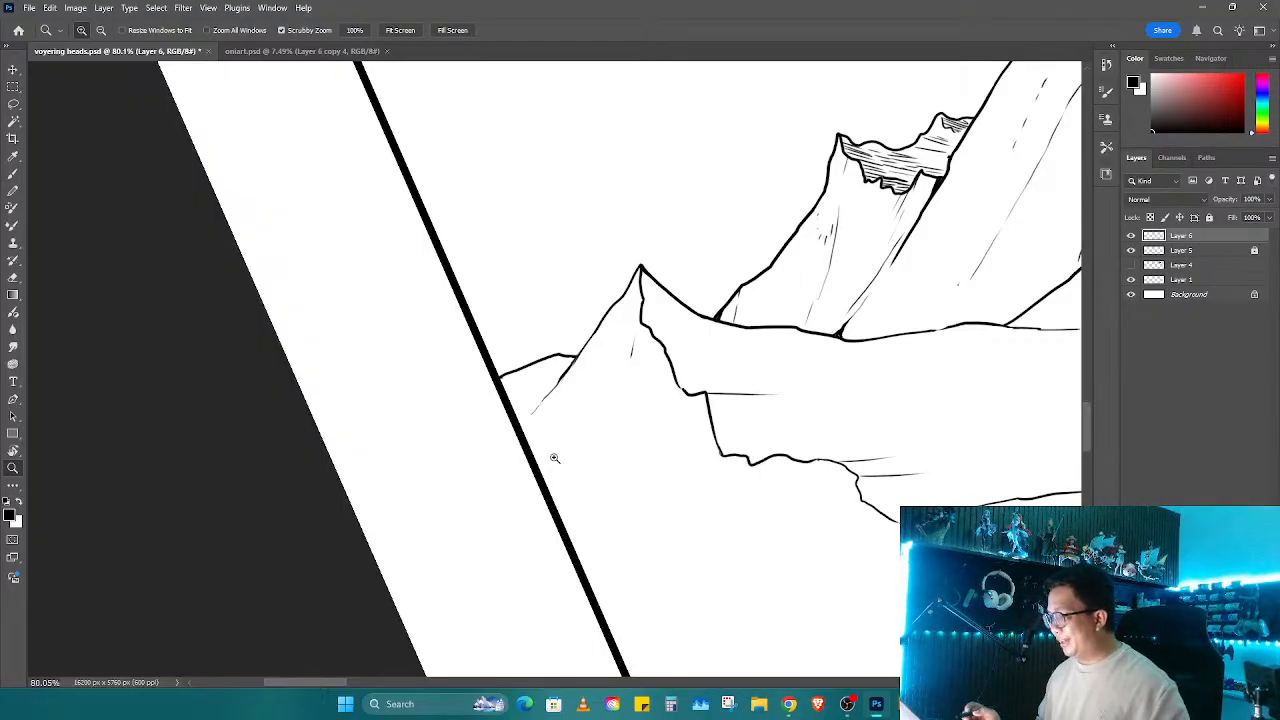
pyautogui.click(723, 451)
pyautogui.press('b')
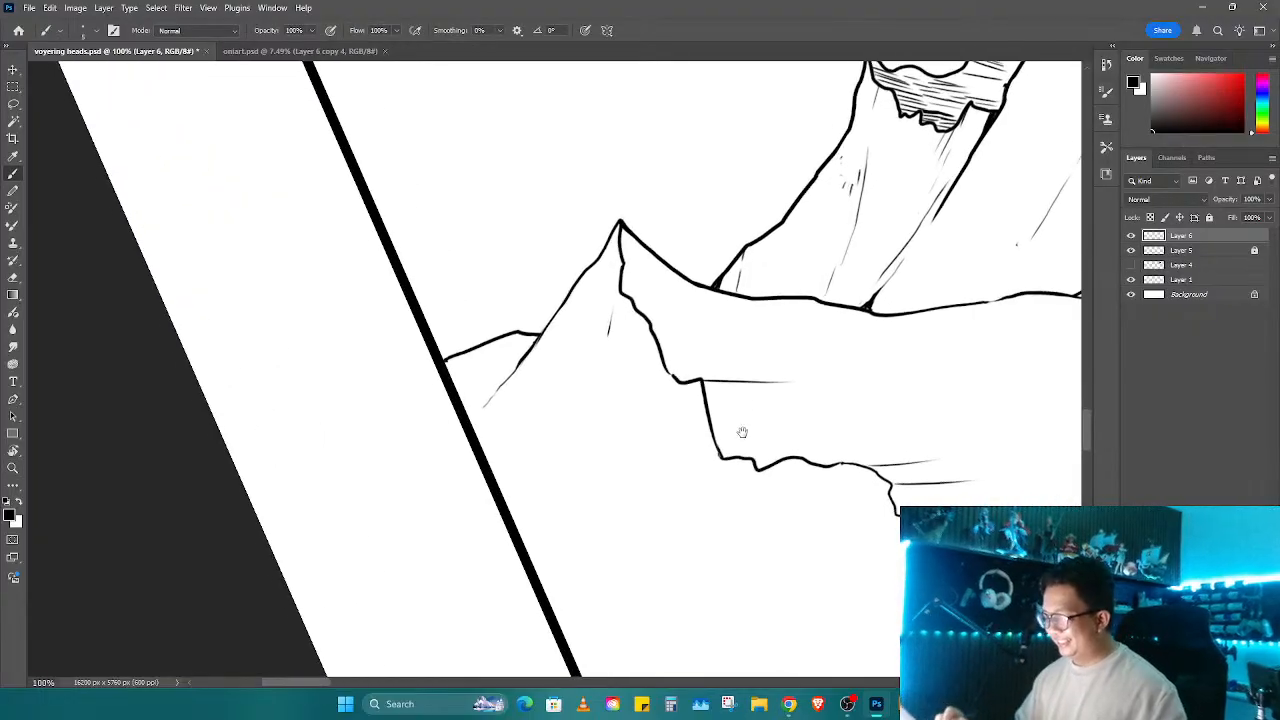
pyautogui.moveTo(743, 434); pyautogui.dragTo(705, 416)
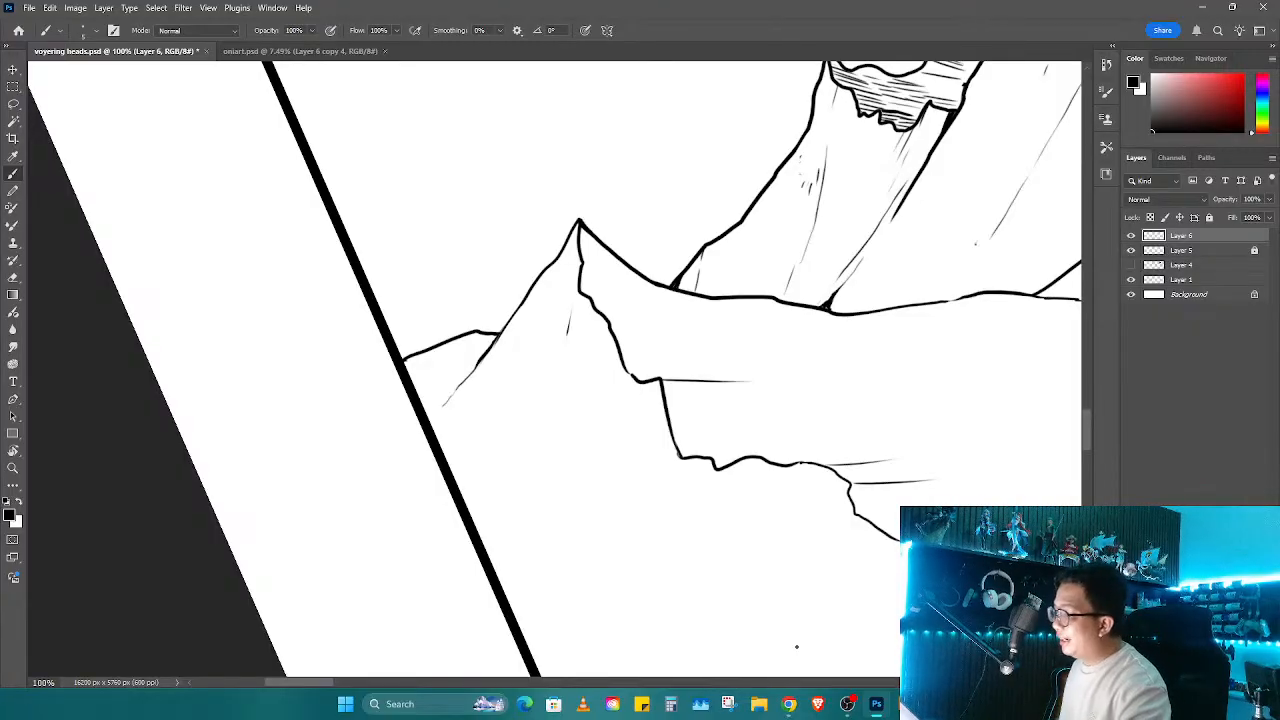
pyautogui.moveTo(847, 704)
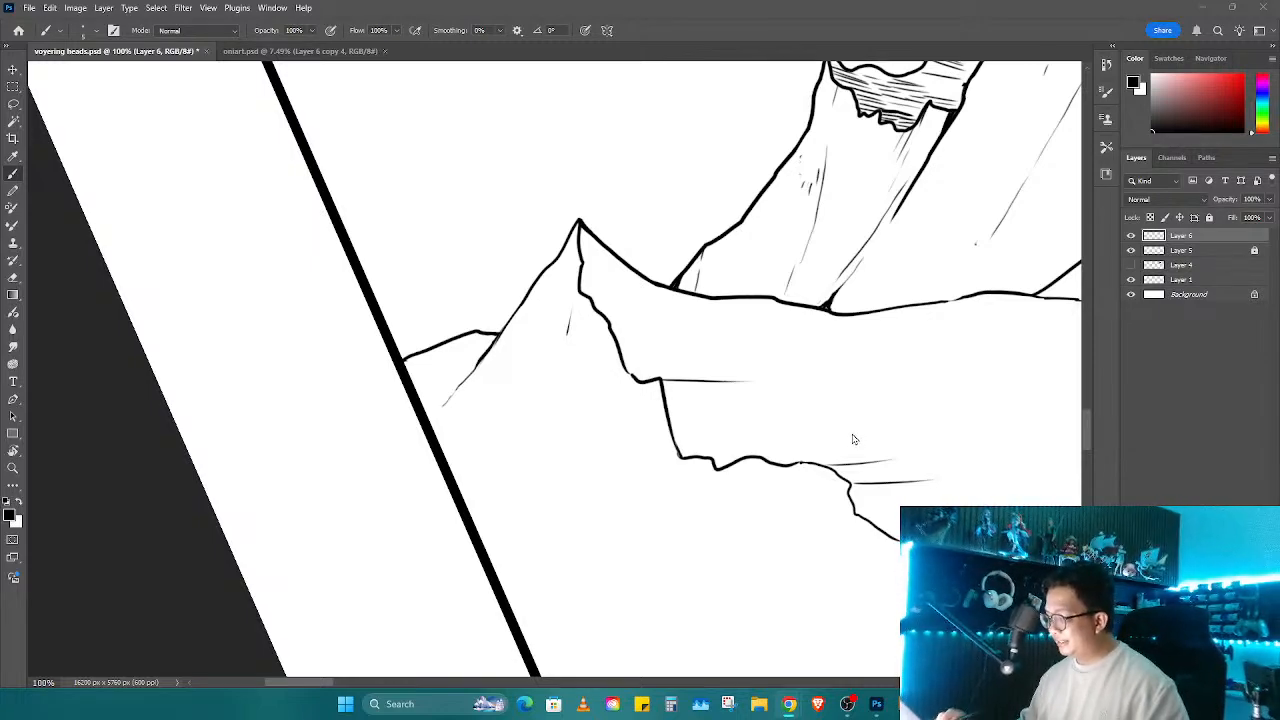
# Step: Replace the short crease at the jagged edge's upper notch with a longer one running down the slope
pyautogui.press('r')
pyautogui.moveTo(853, 439); pyautogui.dragTo(708, 636)
pyautogui.press('e')
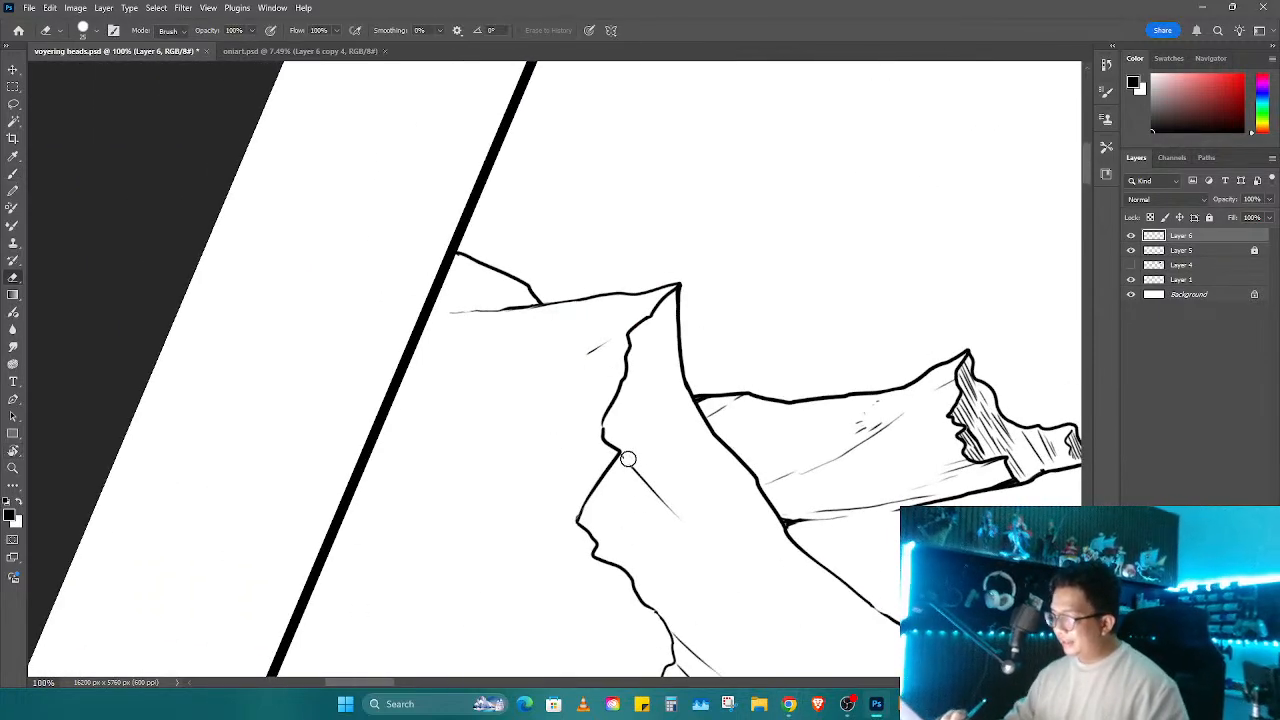
pyautogui.moveTo(628, 459)
pyautogui.mouseDown()
pyautogui.moveTo(700, 531)
pyautogui.moveTo(689, 477)
pyautogui.moveTo(728, 434)
pyautogui.mouseUp()
pyautogui.press('r')
pyautogui.press('b')
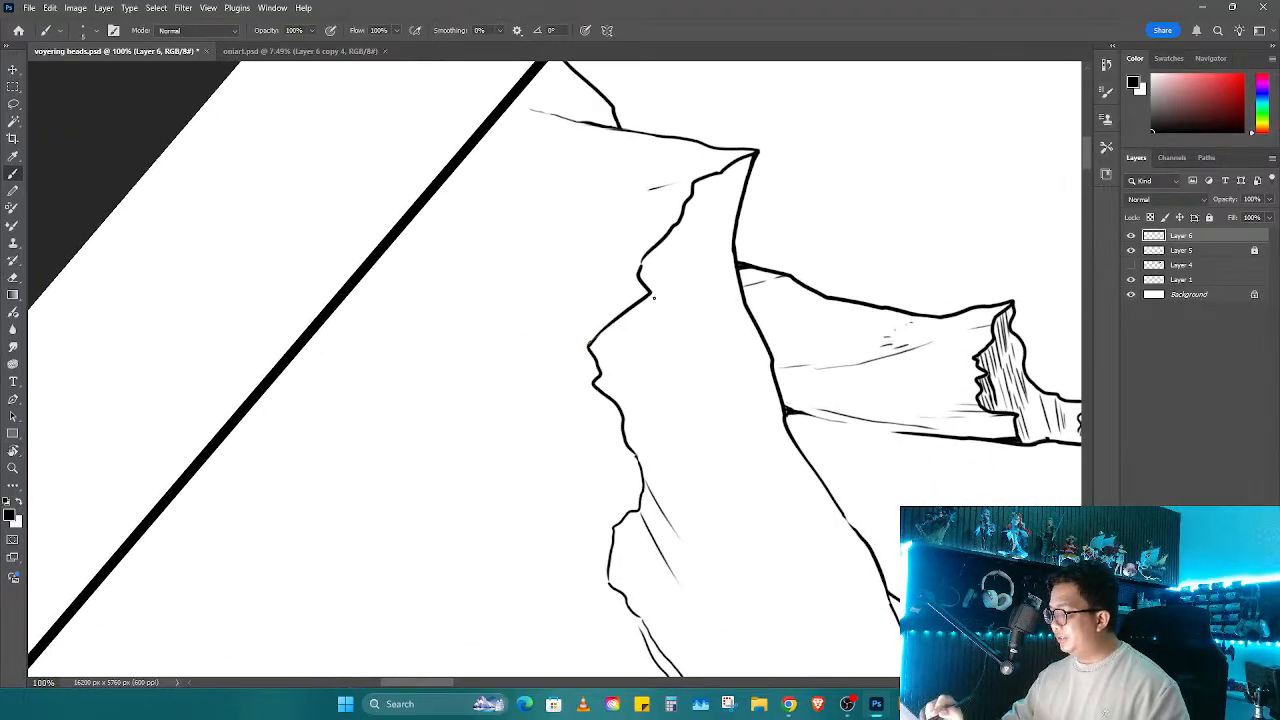
pyautogui.moveTo(650, 296)
pyautogui.mouseDown()
pyautogui.moveTo(666, 414)
pyautogui.moveTo(702, 515)
pyautogui.mouseUp()
# Step: Erase the two creases at the jagged edge's lower notch and redraw a finer one following the slope
pyautogui.press('e')
pyautogui.moveTo(650, 480)
pyautogui.mouseDown()
pyautogui.moveTo(680, 544)
pyautogui.moveTo(672, 573)
pyautogui.mouseUp()
pyautogui.press('b')
pyautogui.moveTo(637, 508); pyautogui.dragTo(641, 536)
pyautogui.moveTo(641, 540); pyautogui.dragTo(655, 582)
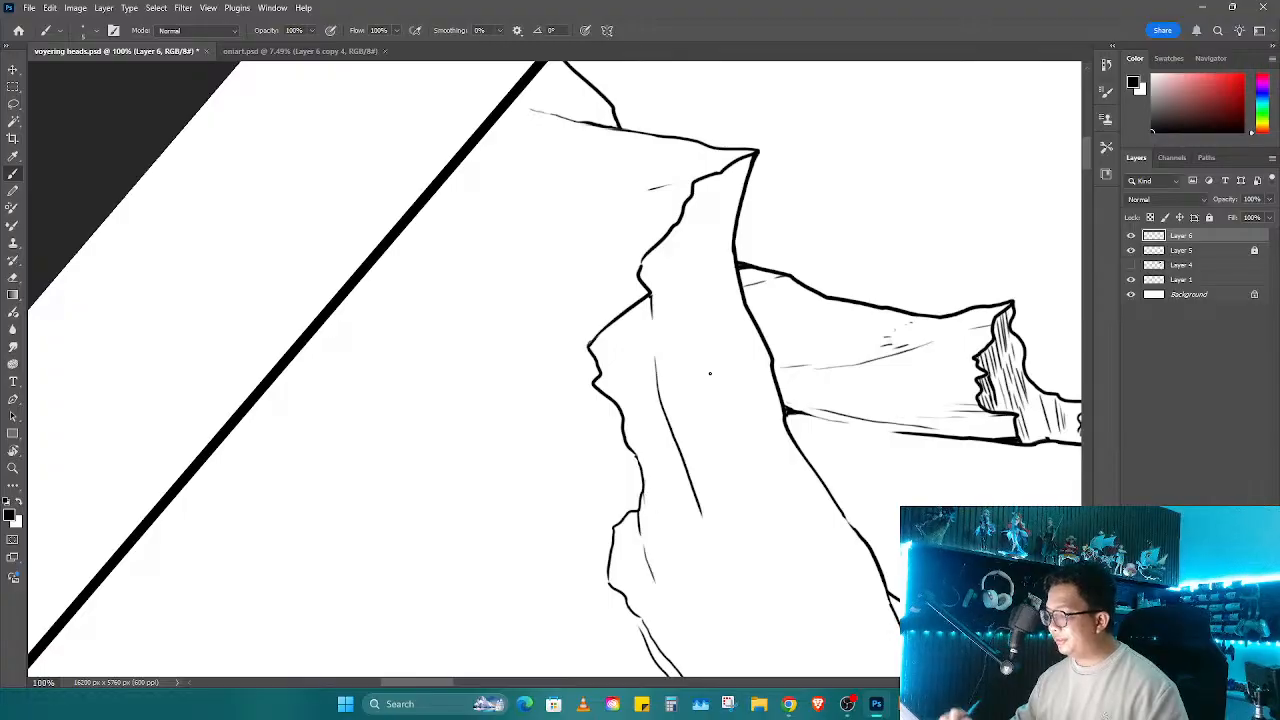
# Step: Draw long creases down from the left mountain's hooked tip and fine hatching along its outer outline
pyautogui.moveTo(719, 175); pyautogui.dragTo(726, 382)
pyautogui.moveTo(690, 198)
pyautogui.mouseDown()
pyautogui.moveTo(698, 321)
pyautogui.moveTo(712, 344)
pyautogui.moveTo(733, 295)
pyautogui.moveTo(748, 314)
pyautogui.moveTo(743, 302)
pyautogui.moveTo(781, 538)
pyautogui.mouseUp()
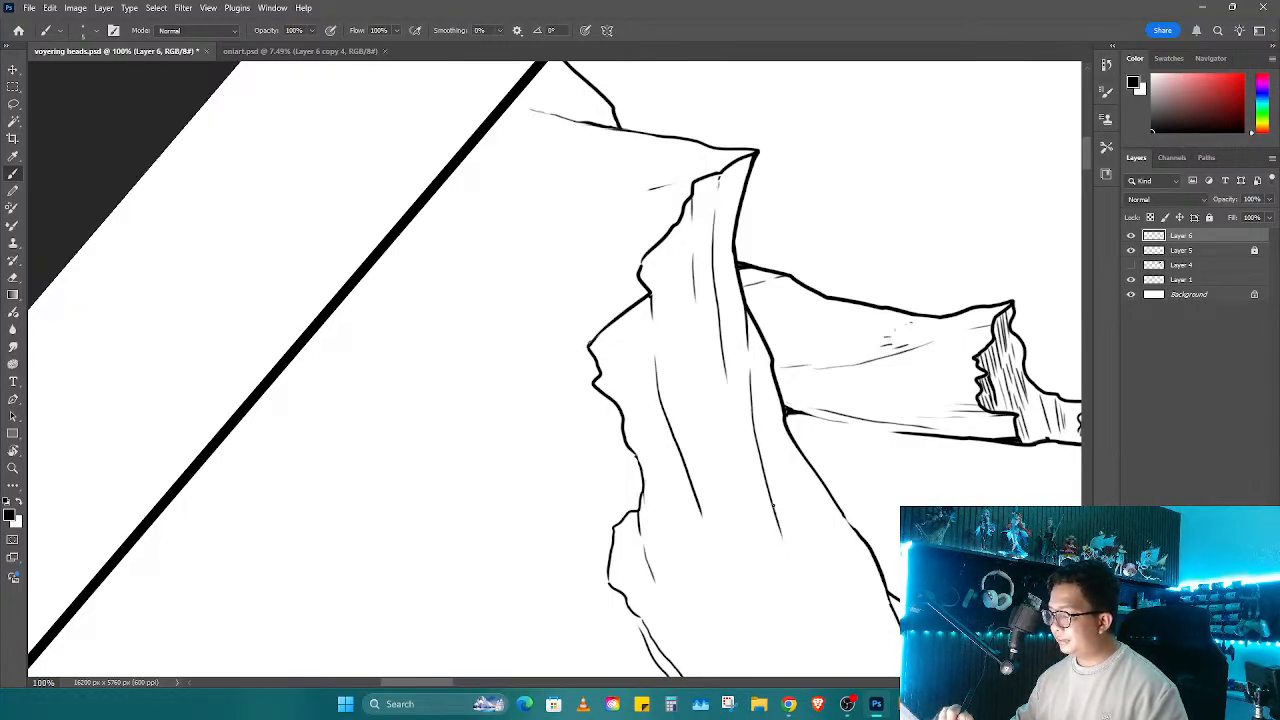
pyautogui.moveTo(748, 318); pyautogui.dragTo(758, 376)
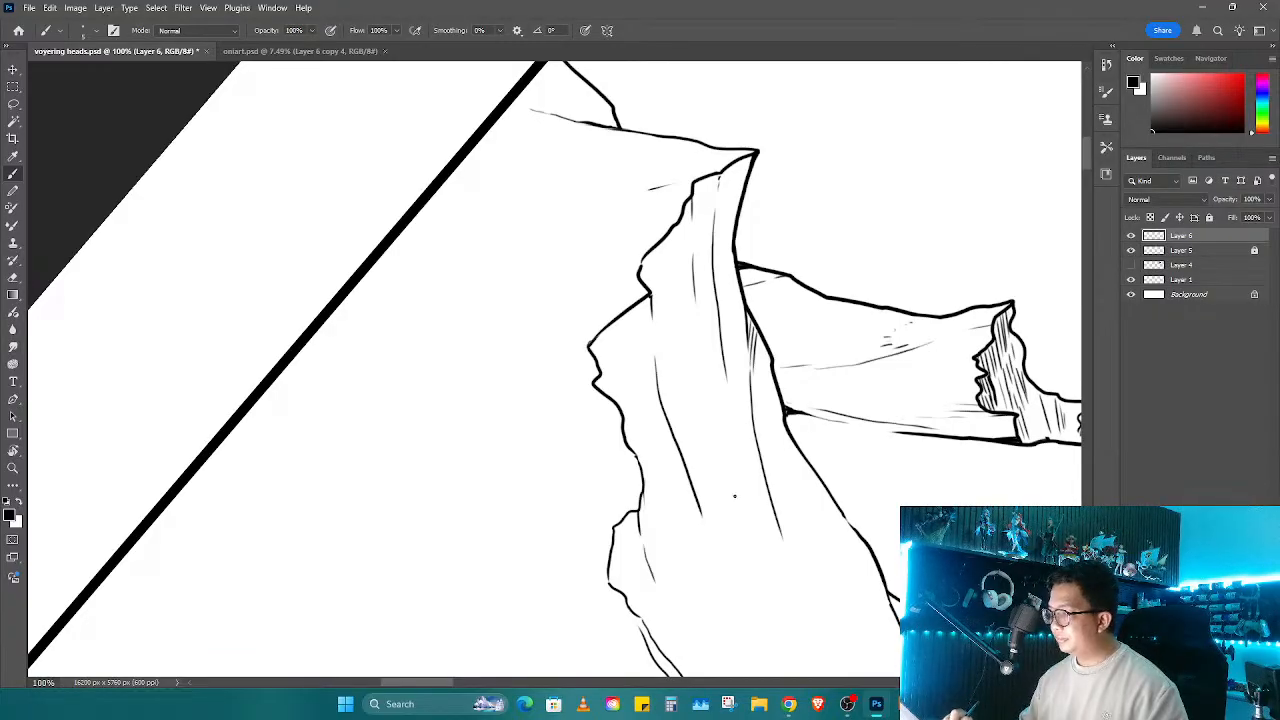
pyautogui.moveTo(731, 439); pyautogui.dragTo(736, 493)
pyautogui.moveTo(719, 175); pyautogui.dragTo(721, 189)
pyautogui.press('space')
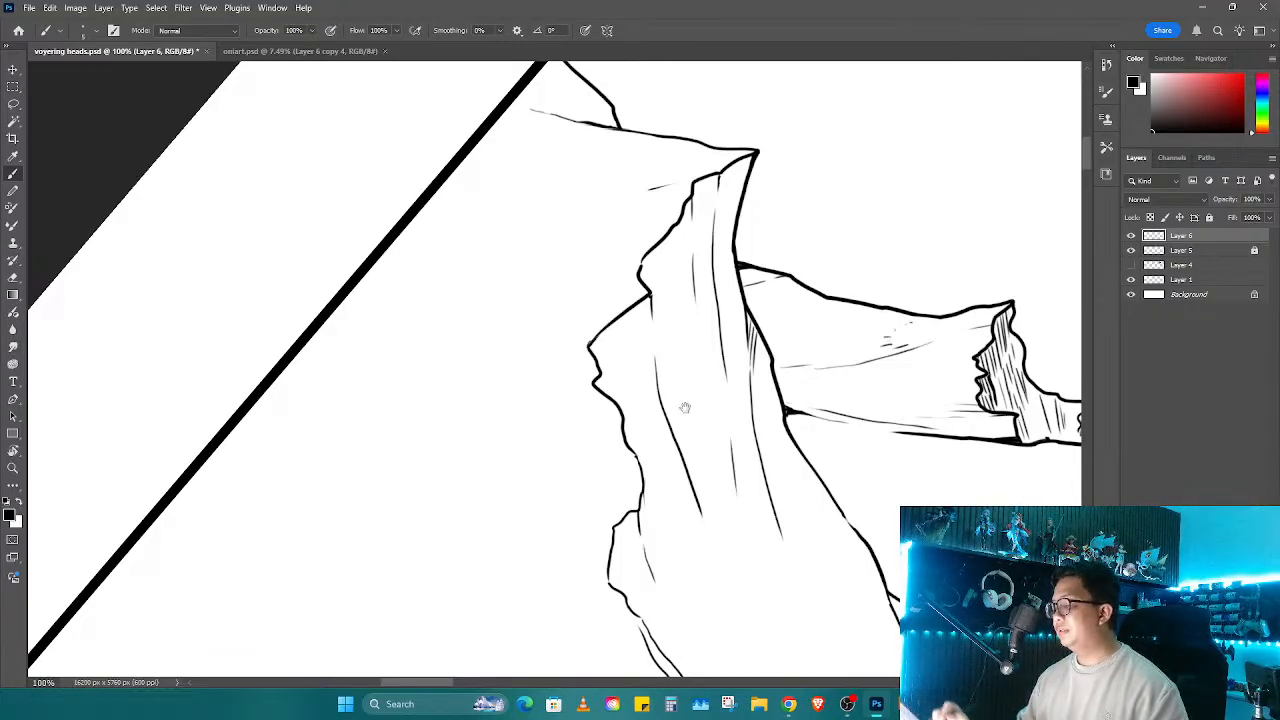
# Step: Ink long broken creases down the lower part of the left mountain's textured face
pyautogui.moveTo(686, 406); pyautogui.dragTo(547, 336)
pyautogui.press('r')
pyautogui.moveTo(626, 488)
pyautogui.mouseDown()
pyautogui.moveTo(734, 406)
pyautogui.moveTo(600, 451)
pyautogui.mouseUp()
pyautogui.moveTo(530, 292); pyautogui.dragTo(610, 438)
pyautogui.moveTo(617, 452); pyautogui.dragTo(682, 598)
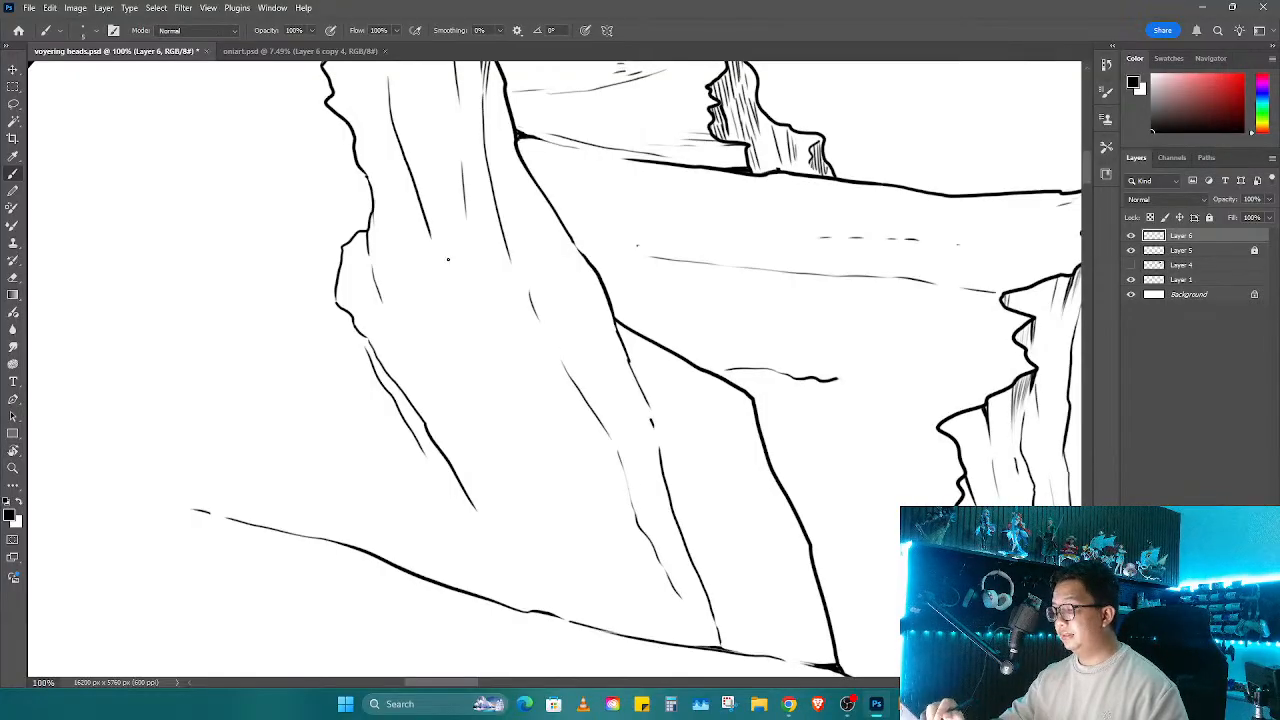
pyautogui.moveTo(434, 246)
pyautogui.mouseDown()
pyautogui.moveTo(493, 430)
pyautogui.moveTo(516, 468)
pyautogui.moveTo(466, 314)
pyautogui.moveTo(550, 462)
pyautogui.mouseUp()
pyautogui.moveTo(574, 488); pyautogui.dragTo(644, 584)
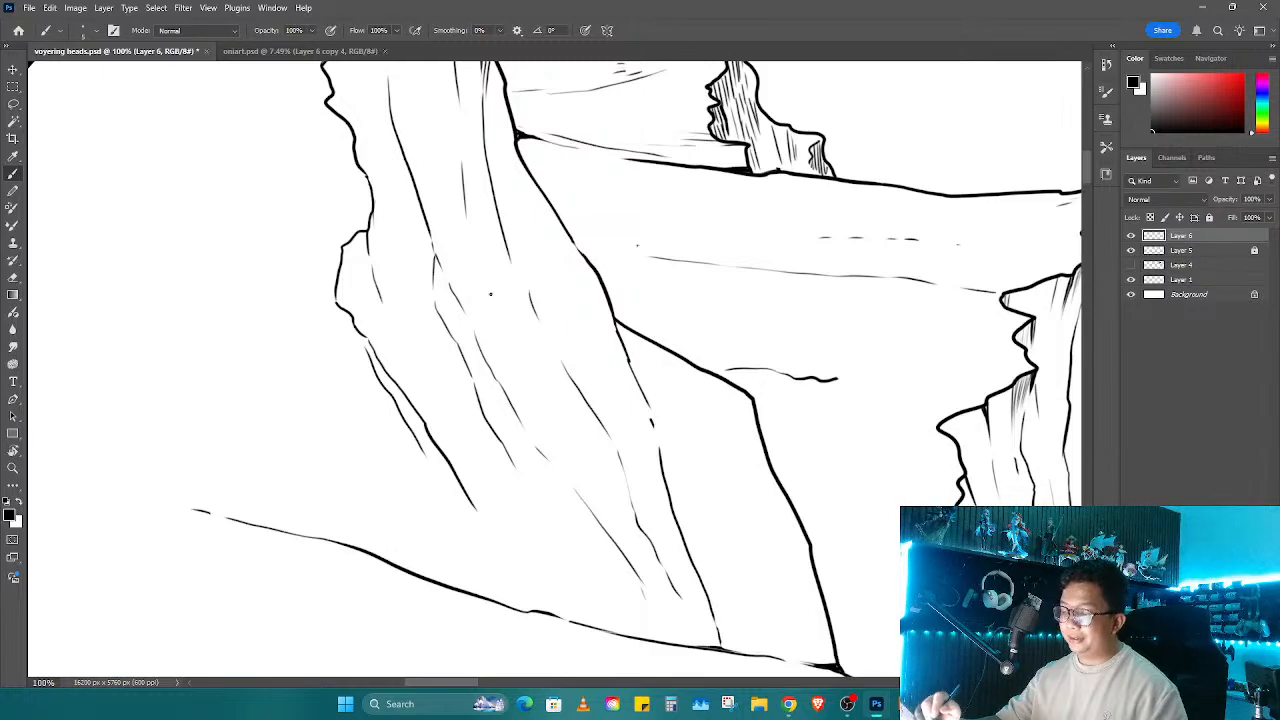
# Step: Fill the middle of the left mountain's textured face with short strokes linking the upper and lower creases
pyautogui.moveTo(468, 234)
pyautogui.mouseDown()
pyautogui.moveTo(508, 308)
pyautogui.moveTo(476, 268)
pyautogui.mouseUp()
pyautogui.moveTo(484, 296); pyautogui.dragTo(528, 374)
pyautogui.moveTo(486, 236); pyautogui.dragTo(573, 477)
pyautogui.moveTo(542, 396); pyautogui.dragTo(558, 476)
pyautogui.moveTo(548, 356); pyautogui.dragTo(554, 420)
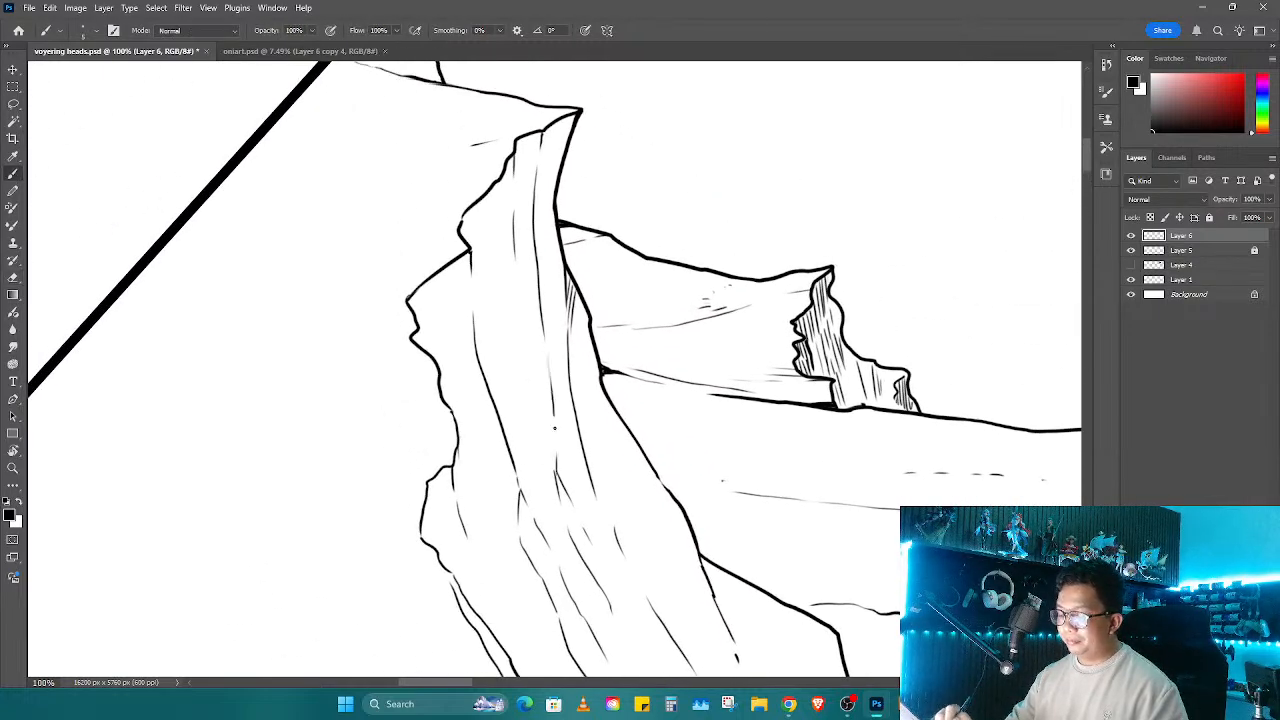
# Step: Add a long crease running inside the jagged edge from its lower notch, plus a small stroke at an upper notch
pyautogui.moveTo(634, 483)
pyautogui.mouseDown()
pyautogui.moveTo(671, 367)
pyautogui.moveTo(714, 490)
pyautogui.moveTo(727, 365)
pyautogui.mouseUp()
pyautogui.press('b')
pyautogui.press('e')
pyautogui.press('b')
pyautogui.moveTo(585, 326)
pyautogui.mouseDown()
pyautogui.moveTo(588, 300)
pyautogui.moveTo(578, 347)
pyautogui.moveTo(656, 530)
pyautogui.mouseUp()
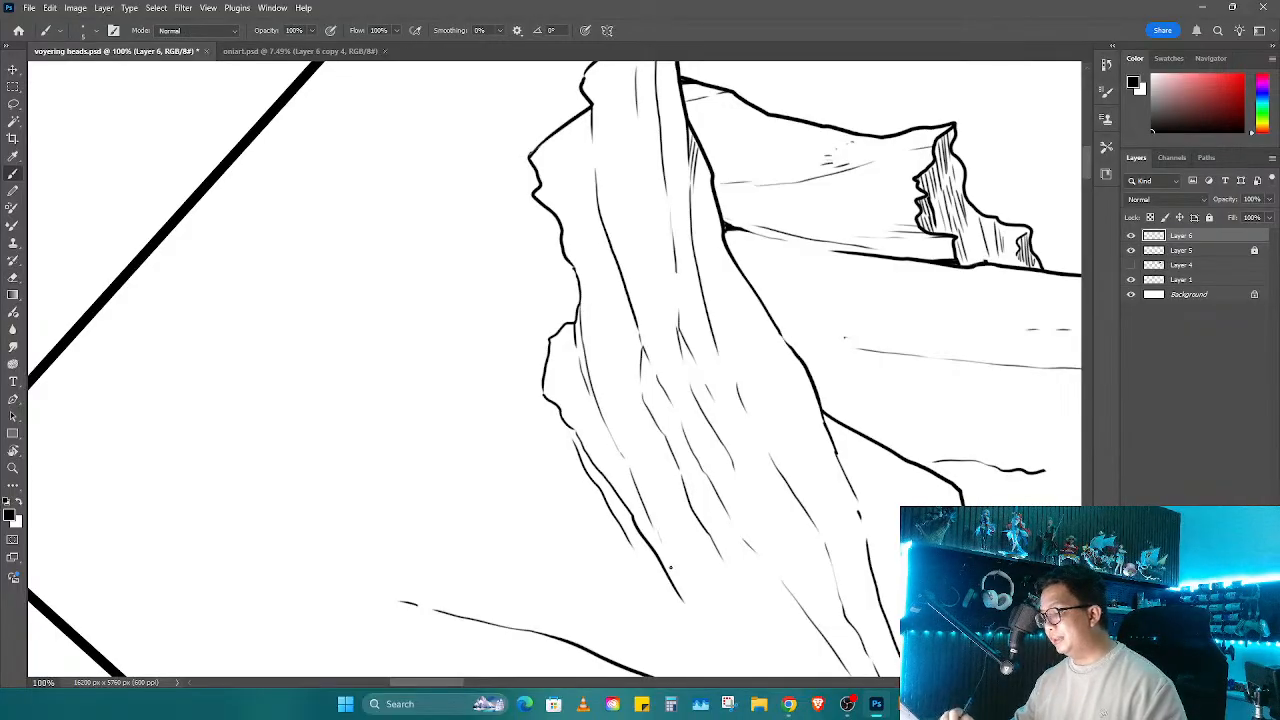
pyautogui.moveTo(541, 186); pyautogui.dragTo(546, 198)
# Step: Erase the broken part of the left mountain's outline below the neighbouring hill and redraw it with a thick, tapering start
pyautogui.press('r')
pyautogui.moveTo(618, 343); pyautogui.dragTo(682, 512)
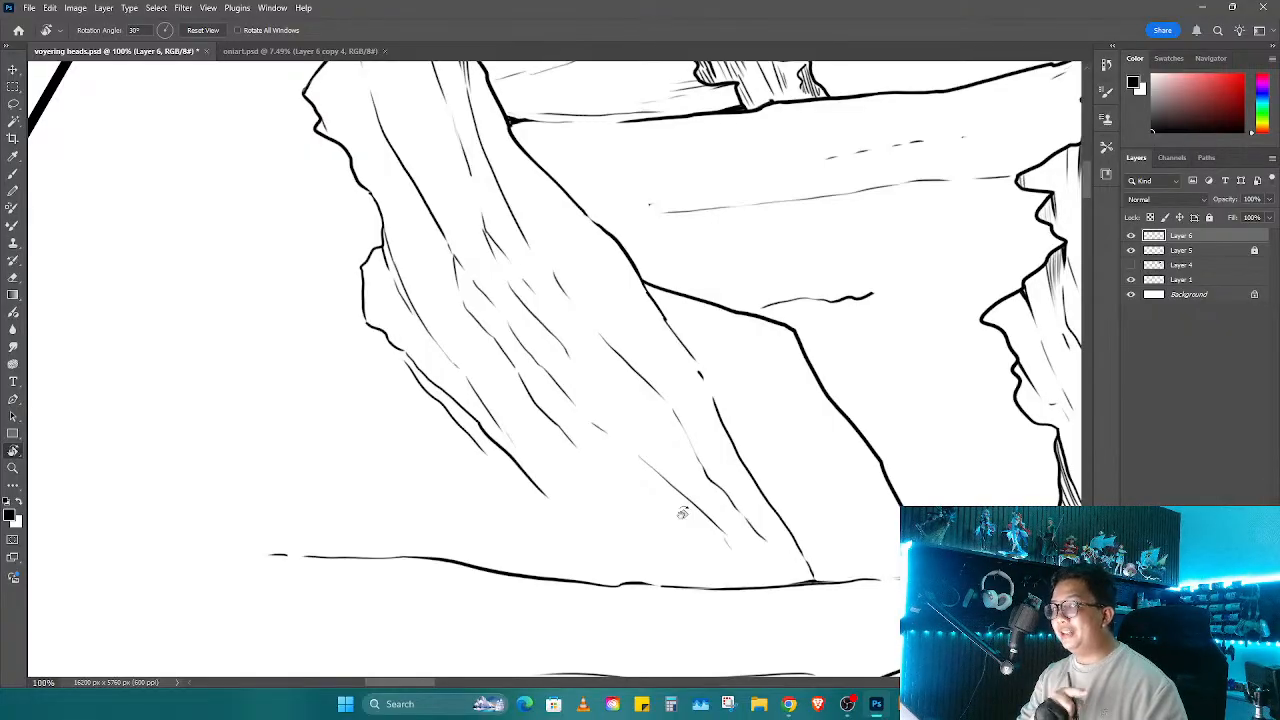
pyautogui.moveTo(682, 512)
pyautogui.mouseDown()
pyautogui.moveTo(660, 560)
pyautogui.moveTo(686, 611)
pyautogui.mouseUp()
pyautogui.press('e')
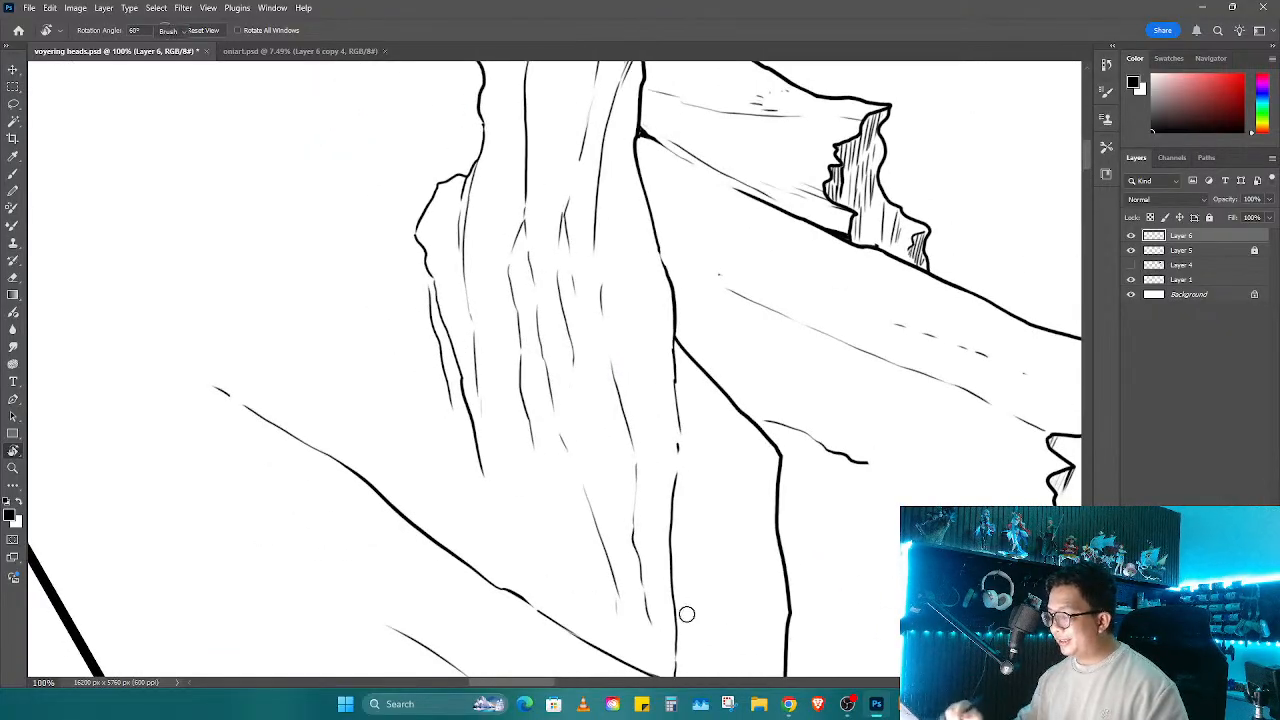
pyautogui.moveTo(683, 433); pyautogui.dragTo(674, 443)
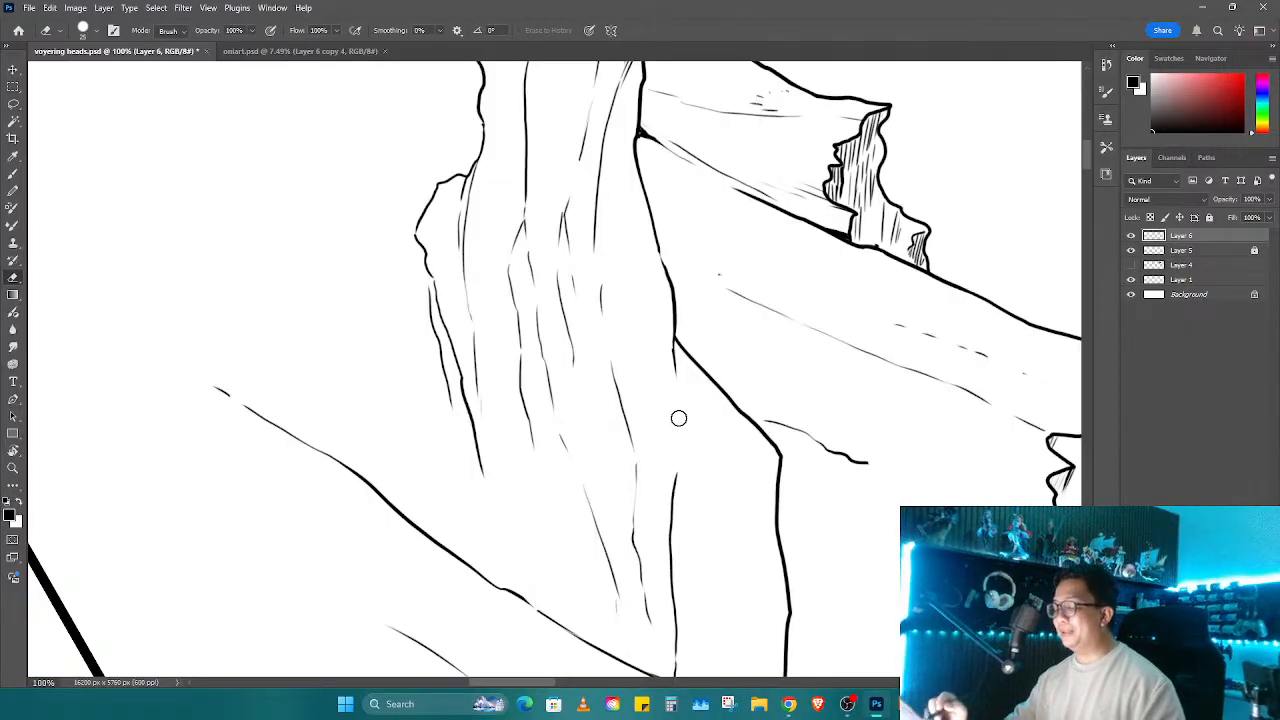
pyautogui.press('b')
pyautogui.moveTo(674, 350)
pyautogui.mouseDown()
pyautogui.moveTo(675, 406)
pyautogui.moveTo(676, 360)
pyautogui.moveTo(675, 406)
pyautogui.moveTo(679, 388)
pyautogui.mouseUp()
pyautogui.moveTo(679, 357); pyautogui.dragTo(679, 383)
pyautogui.moveTo(698, 479); pyautogui.dragTo(594, 423)
# Step: Clean up the left mountain's lower outline and ink a solid corner where it meets the foreground ridge
pyautogui.press('e')
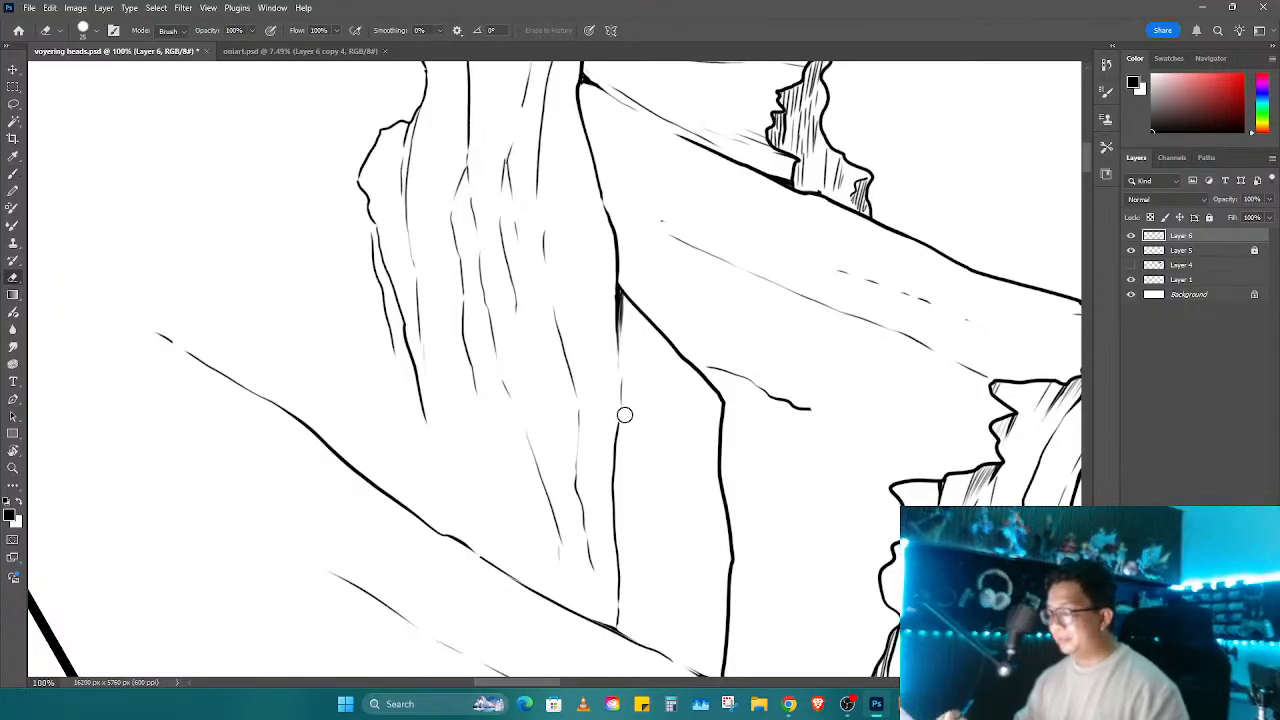
pyautogui.moveTo(651, 580); pyautogui.dragTo(668, 411)
pyautogui.press('r')
pyautogui.moveTo(672, 431)
pyautogui.mouseDown()
pyautogui.moveTo(649, 483)
pyautogui.moveTo(618, 466)
pyautogui.moveTo(620, 494)
pyautogui.mouseUp()
pyautogui.press('z')
pyautogui.press('b')
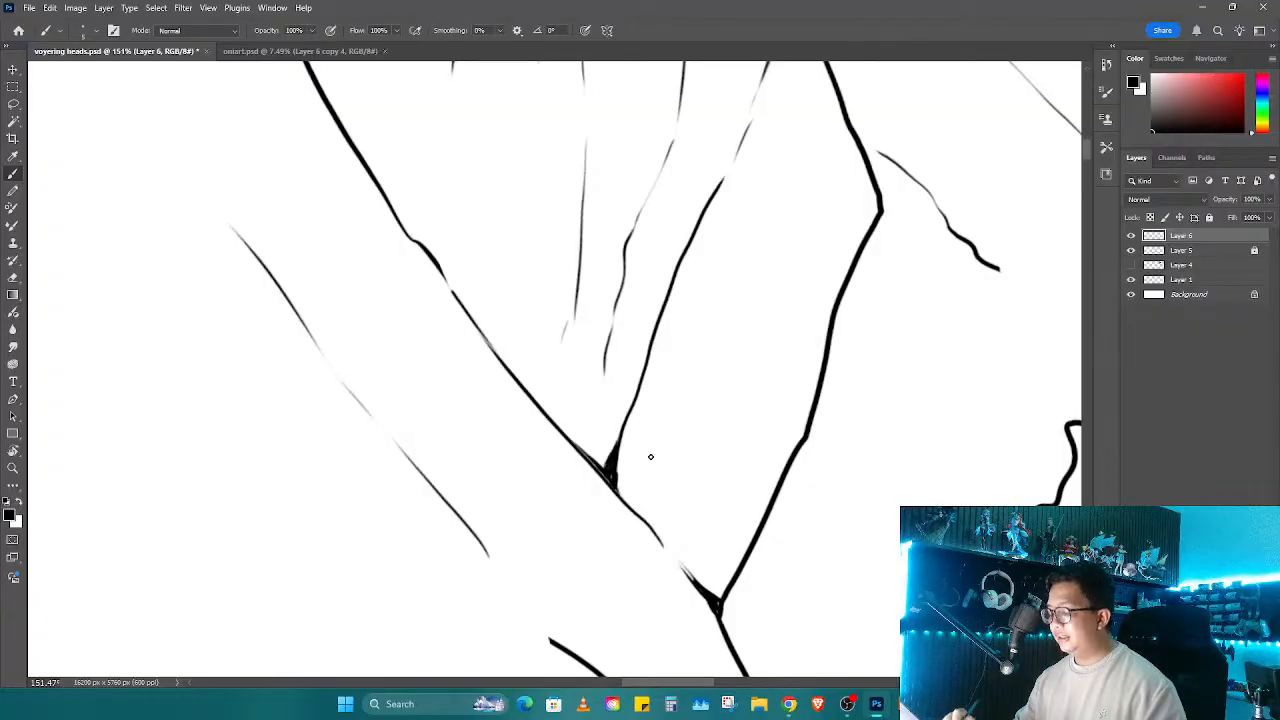
# Step: Add broken diagonal creases to the left mountain's plain side and short hatching on the small hill behind it
pyautogui.press('z')
pyautogui.moveTo(716, 396); pyautogui.dragTo(684, 462)
pyautogui.press('r')
pyautogui.moveTo(692, 500)
pyautogui.mouseDown()
pyautogui.moveTo(800, 414)
pyautogui.moveTo(704, 518)
pyautogui.mouseUp()
pyautogui.moveTo(704, 518); pyautogui.dragTo(765, 343)
pyautogui.moveTo(690, 485); pyautogui.dragTo(1020, 337)
pyautogui.press('b')
pyautogui.moveTo(672, 441); pyautogui.dragTo(740, 508)
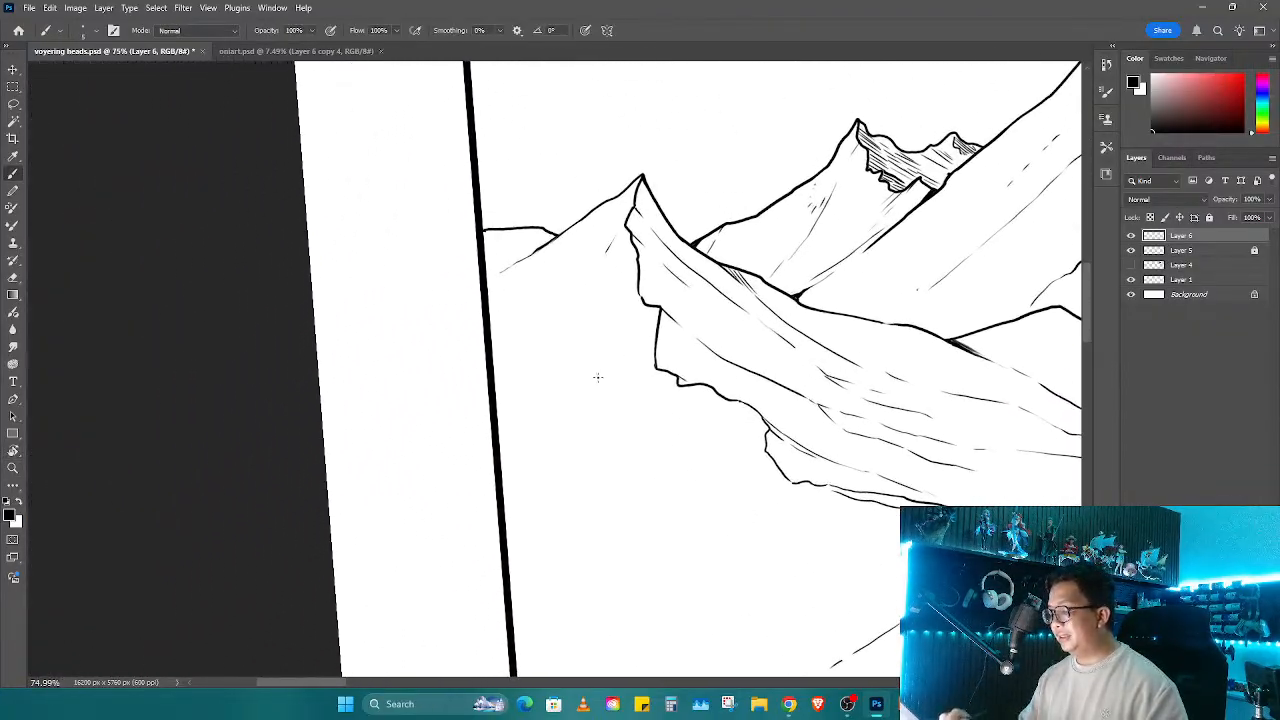
pyautogui.moveTo(633, 334); pyautogui.dragTo(568, 390)
pyautogui.moveTo(652, 410); pyautogui.dragTo(612, 446)
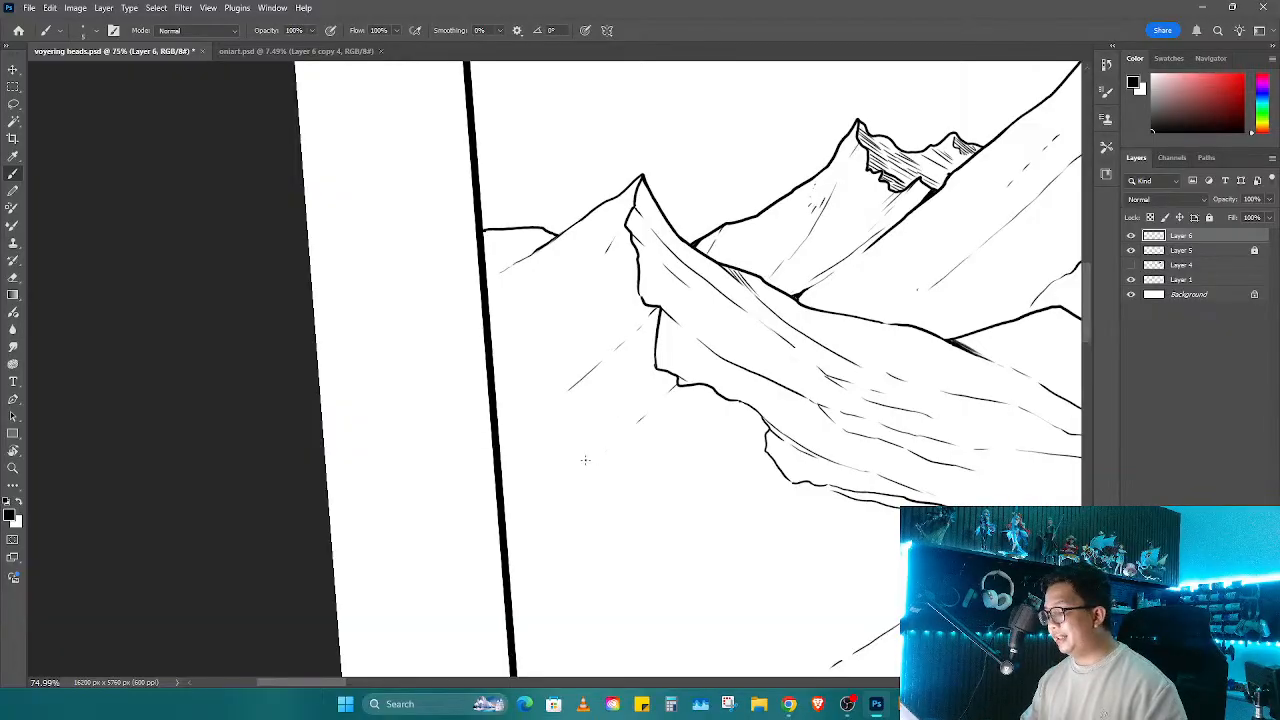
pyautogui.moveTo(548, 234)
pyautogui.mouseDown()
pyautogui.moveTo(514, 260)
pyautogui.moveTo(528, 258)
pyautogui.mouseUp()
pyautogui.moveTo(812, 314)
pyautogui.mouseDown()
pyautogui.moveTo(617, 379)
pyautogui.moveTo(302, 325)
pyautogui.mouseUp()
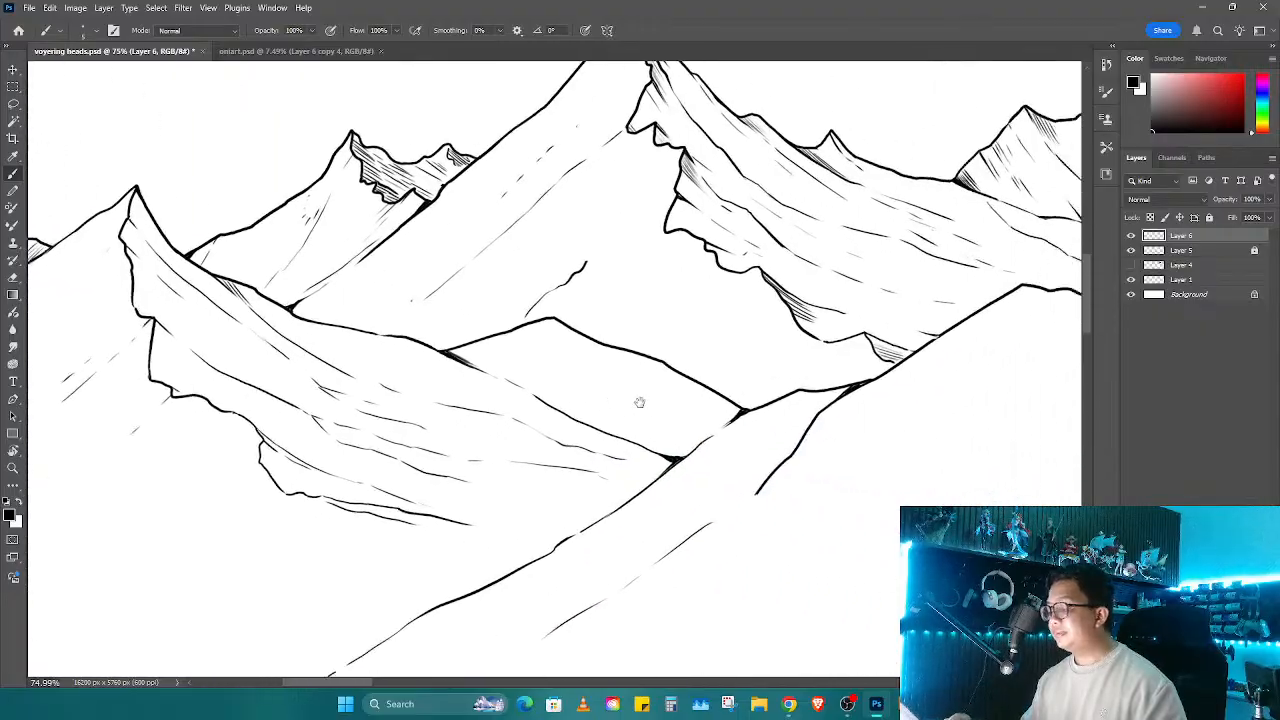
pyautogui.moveTo(645, 410)
pyautogui.mouseDown()
pyautogui.moveTo(763, 409)
pyautogui.moveTo(667, 385)
pyautogui.mouseUp()
pyautogui.press('r')
pyautogui.moveTo(655, 318); pyautogui.dragTo(649, 376)
pyautogui.moveTo(612, 303); pyautogui.dragTo(578, 409)
pyautogui.moveTo(584, 438); pyautogui.dragTo(683, 403)
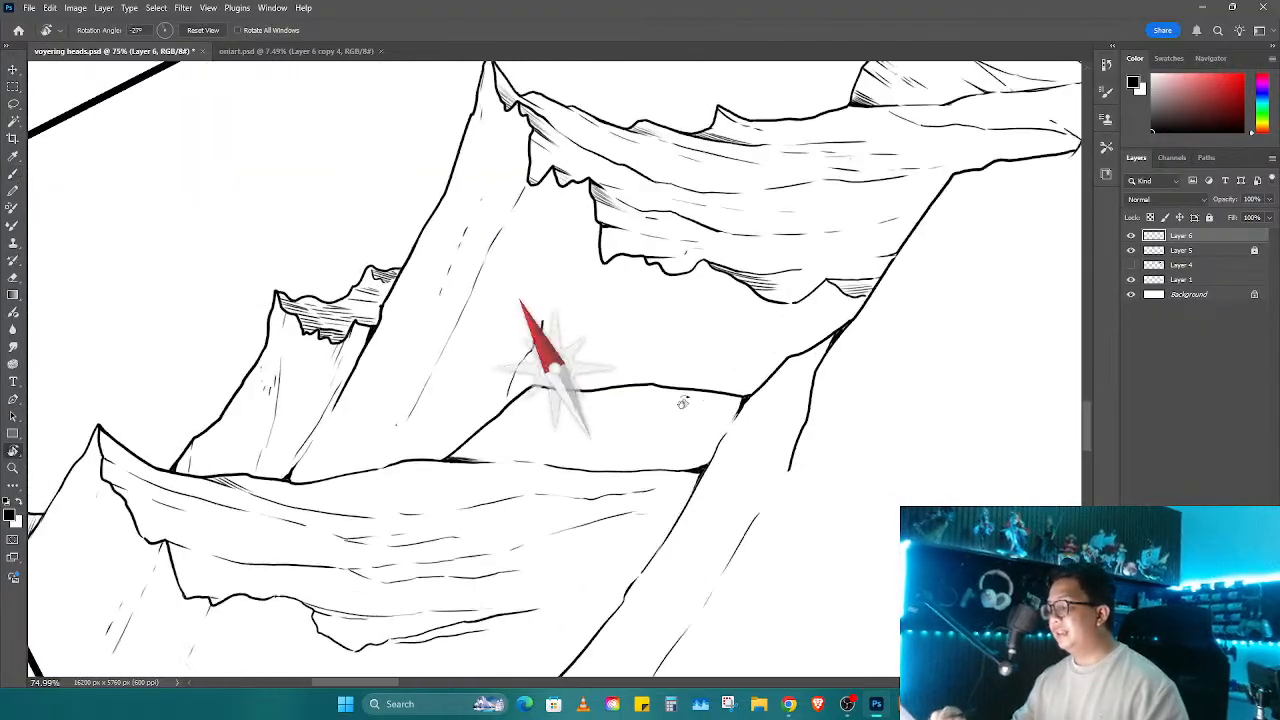
# Step: Erase the old outline of the small hill between the main mountain and the foreground ridge
pyautogui.press('z')
pyautogui.moveTo(528, 412)
pyautogui.mouseDown()
pyautogui.moveTo(560, 383)
pyautogui.moveTo(526, 357)
pyautogui.moveTo(530, 264)
pyautogui.mouseUp()
pyautogui.press('e')
pyautogui.moveTo(480, 380)
pyautogui.mouseDown()
pyautogui.moveTo(602, 373)
pyautogui.moveTo(762, 364)
pyautogui.moveTo(636, 373)
pyautogui.moveTo(689, 357)
pyautogui.mouseUp()
pyautogui.press('b')
pyautogui.moveTo(476, 400)
pyautogui.mouseDown()
pyautogui.moveTo(530, 300)
pyautogui.moveTo(546, 326)
pyautogui.mouseUp()
pyautogui.hotkey('ctrl', 'z')
pyautogui.press('e')
pyautogui.moveTo(484, 394)
pyautogui.mouseDown()
pyautogui.moveTo(399, 468)
pyautogui.moveTo(499, 303)
pyautogui.moveTo(511, 335)
pyautogui.moveTo(587, 364)
pyautogui.moveTo(623, 400)
pyautogui.moveTo(720, 421)
pyautogui.moveTo(744, 400)
pyautogui.moveTo(762, 419)
pyautogui.moveTo(731, 440)
pyautogui.mouseUp()
# Step: Redraw the small central hill as a pointed peak with a jagged inner edge and a stepped slope running down to the foreground ridge
pyautogui.press('b')
pyautogui.hotkey('ctrl', 'z')
pyautogui.moveTo(390, 476)
pyautogui.mouseDown()
pyautogui.moveTo(507, 308)
pyautogui.moveTo(567, 381)
pyautogui.moveTo(639, 376)
pyautogui.moveTo(706, 443)
pyautogui.moveTo(846, 470)
pyautogui.mouseUp()
pyautogui.press('r')
pyautogui.moveTo(538, 350)
pyautogui.mouseDown()
pyautogui.moveTo(584, 306)
pyautogui.moveTo(768, 488)
pyautogui.moveTo(875, 548)
pyautogui.moveTo(748, 596)
pyautogui.mouseUp()
pyautogui.press('r')
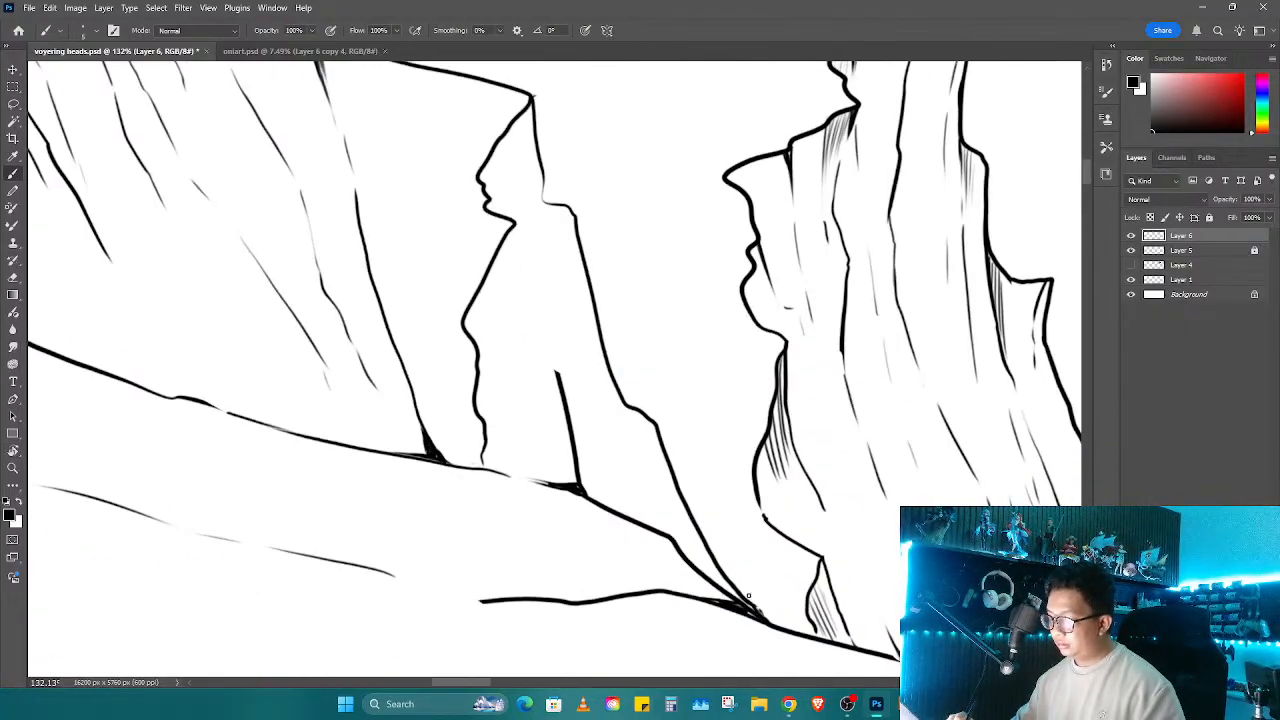
# Step: Erase the stray leftover outline stroke inside the small central peak above the foreground ridge
pyautogui.press('e')
pyautogui.moveTo(555, 368)
pyautogui.mouseDown()
pyautogui.moveTo(578, 460)
pyautogui.moveTo(600, 471)
pyautogui.moveTo(697, 423)
pyautogui.mouseUp()
pyautogui.press('r')
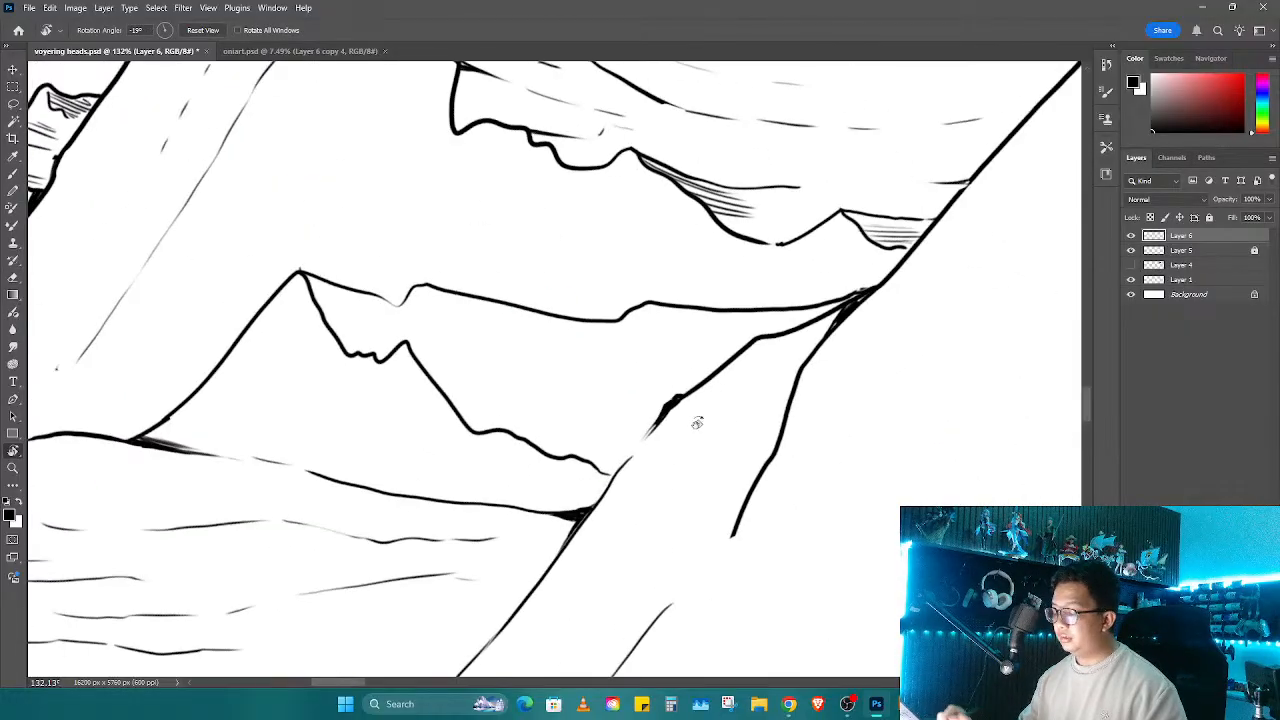
# Step: Ink a long, thin crease along the foreground ridge from its bend, with short branching strokes beside it
pyautogui.moveTo(750, 345)
pyautogui.mouseDown()
pyautogui.moveTo(625, 599)
pyautogui.moveTo(577, 645)
pyautogui.mouseUp()
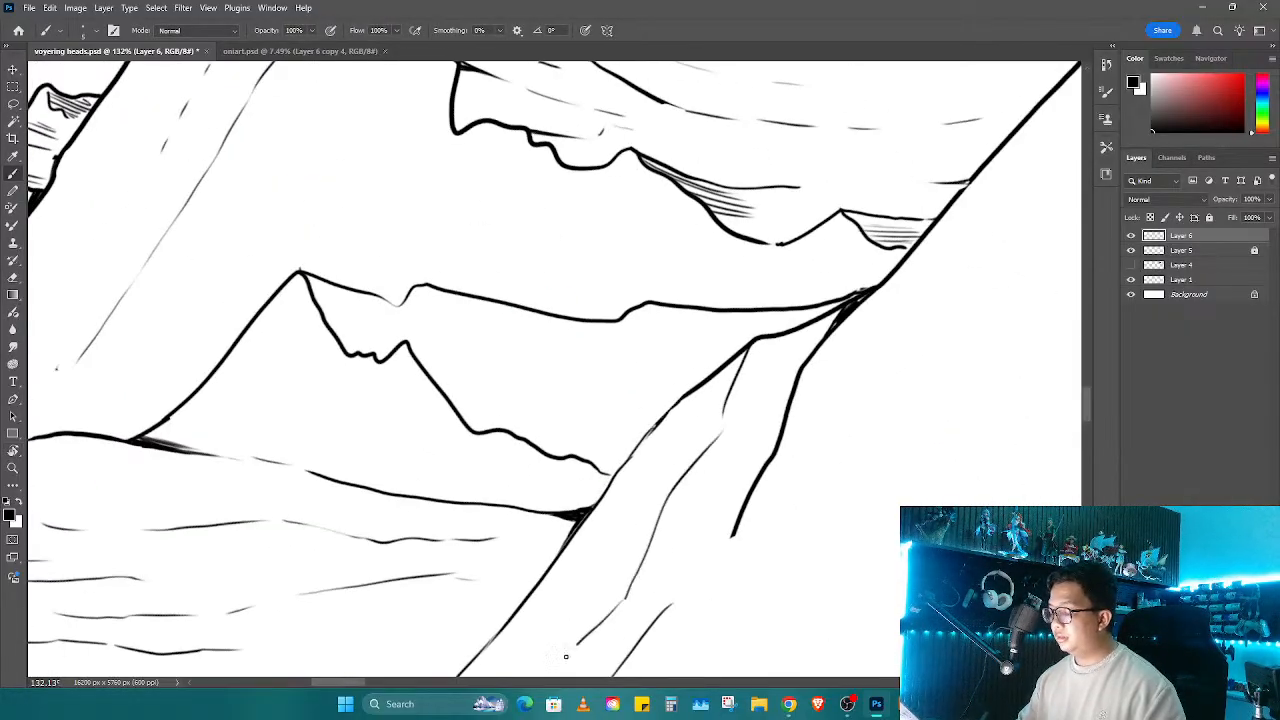
pyautogui.moveTo(720, 432); pyautogui.dragTo(708, 502)
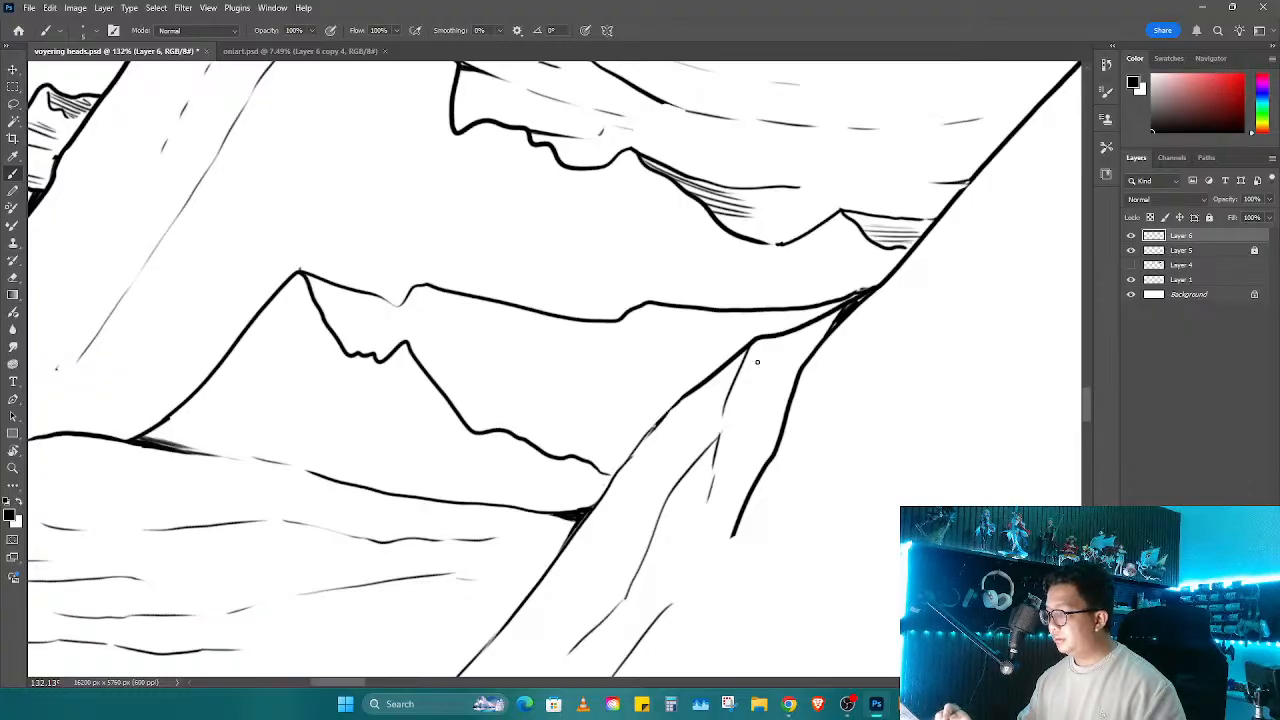
pyautogui.moveTo(757, 362); pyautogui.dragTo(750, 376)
# Step: Add two long creases to the small central peak's slope, from its inner notch and its upper step
pyautogui.moveTo(664, 422)
pyautogui.mouseDown()
pyautogui.moveTo(655, 436)
pyautogui.moveTo(517, 357)
pyautogui.mouseUp()
pyautogui.moveTo(464, 252); pyautogui.dragTo(598, 450)
pyautogui.moveTo(480, 212); pyautogui.dragTo(542, 326)
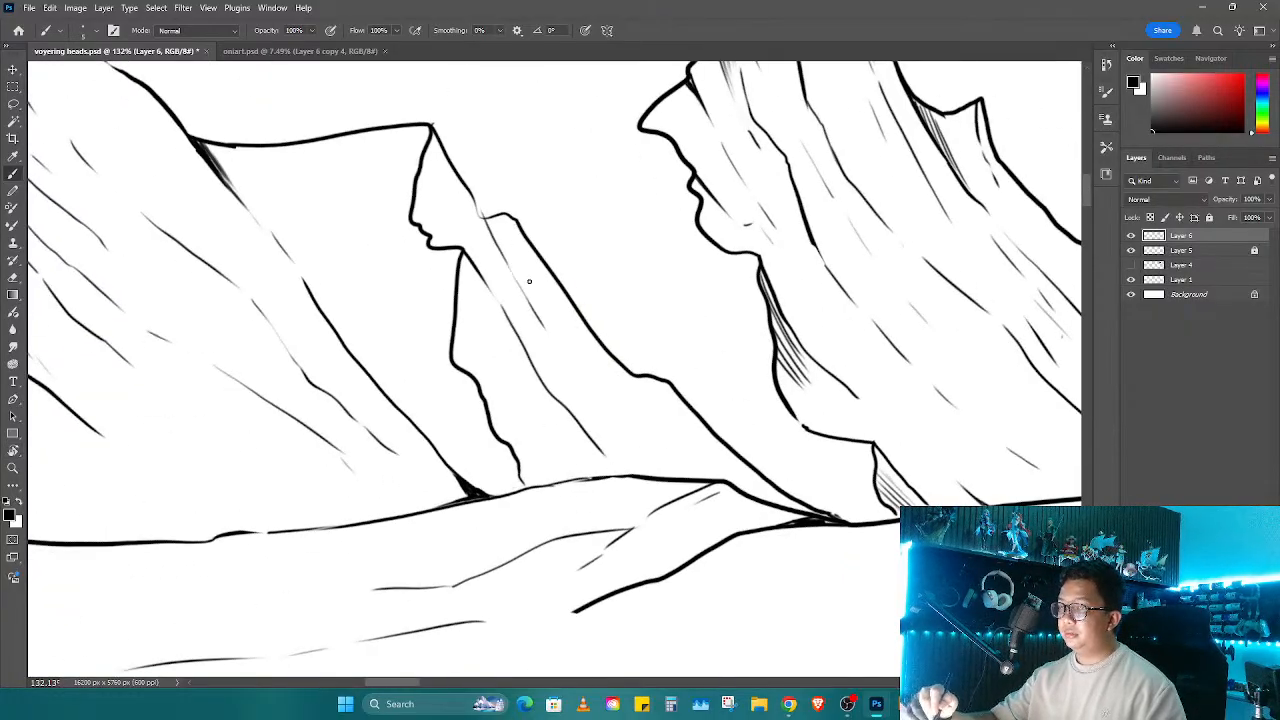
pyautogui.moveTo(537, 370); pyautogui.dragTo(669, 519)
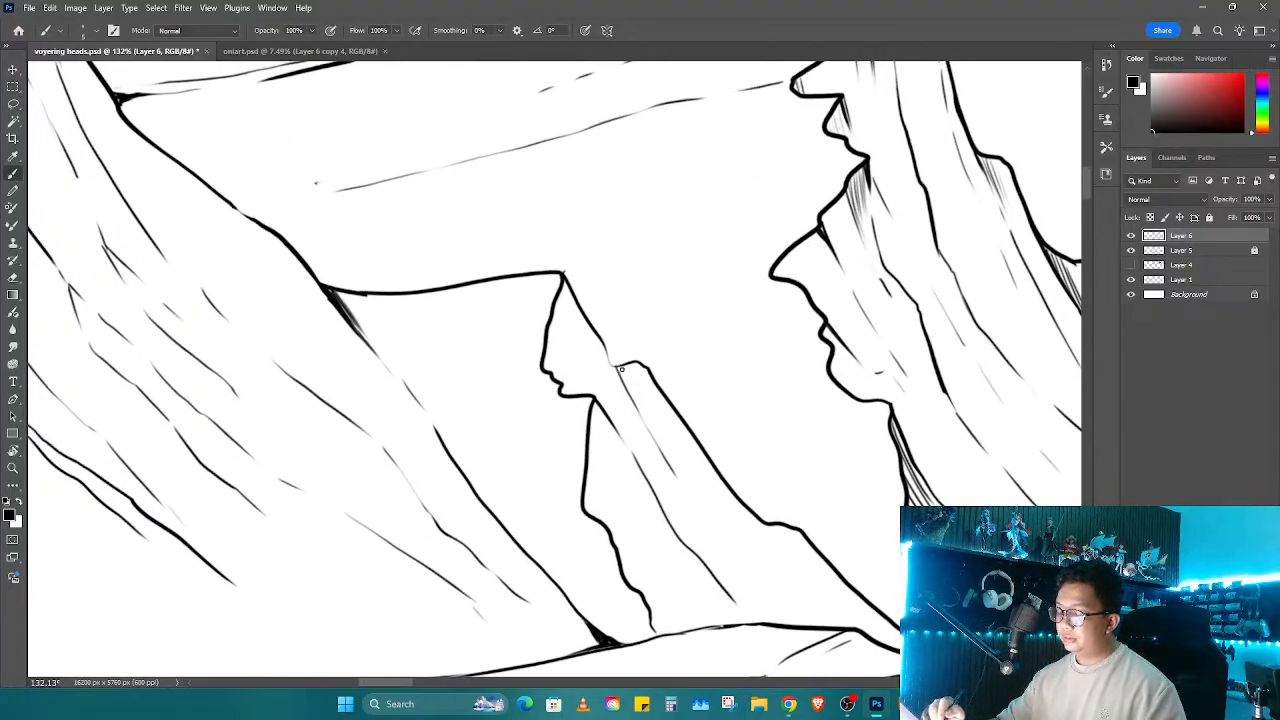
pyautogui.press('e')
pyautogui.press('r')
pyautogui.moveTo(626, 466); pyautogui.dragTo(668, 409)
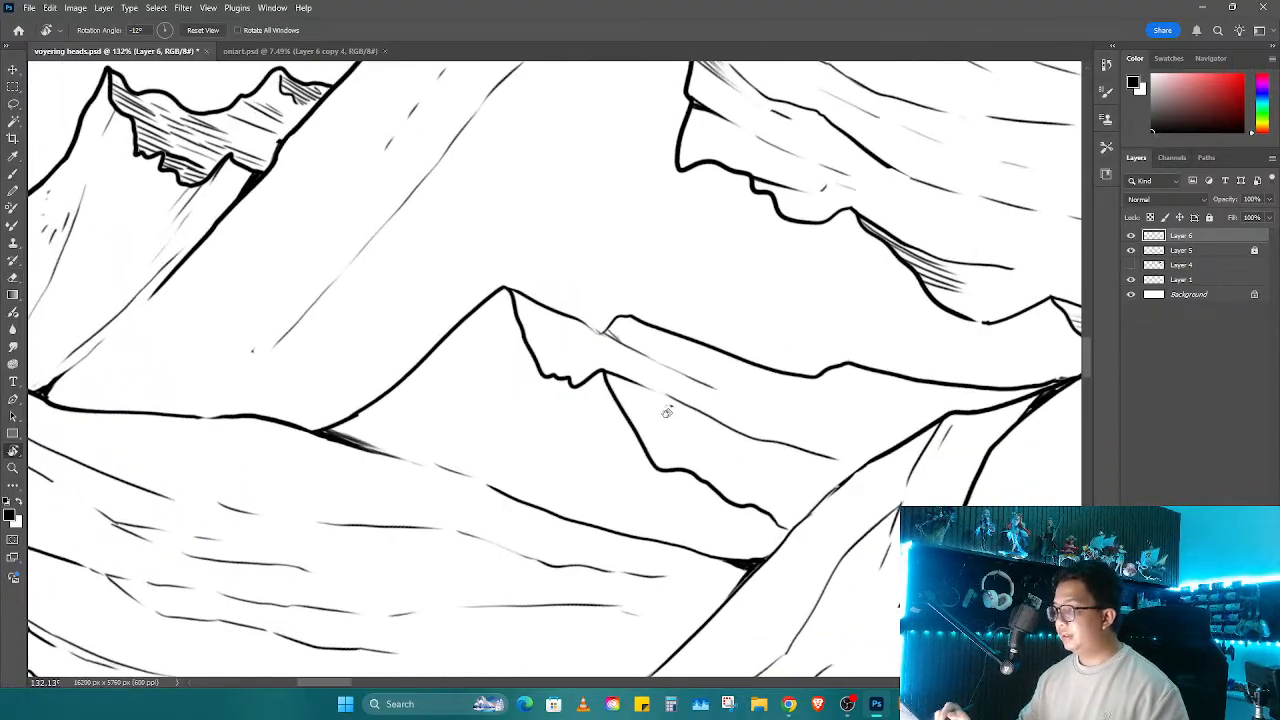
# Step: Add a dashed crease and base hatching to the small central peak's plain side, plus strokes descending from its jagged edge
pyautogui.press('b')
pyautogui.moveTo(488, 320); pyautogui.dragTo(475, 338)
pyautogui.moveTo(464, 354); pyautogui.dragTo(457, 366)
pyautogui.moveTo(447, 377); pyautogui.dragTo(436, 394)
pyautogui.moveTo(392, 452)
pyautogui.mouseDown()
pyautogui.moveTo(422, 410)
pyautogui.moveTo(398, 424)
pyautogui.mouseUp()
pyautogui.moveTo(545, 376); pyautogui.dragTo(538, 450)
pyautogui.moveTo(546, 380)
pyautogui.mouseDown()
pyautogui.moveTo(544, 424)
pyautogui.moveTo(544, 410)
pyautogui.mouseUp()
pyautogui.moveTo(598, 378); pyautogui.dragTo(573, 470)
# Step: Hatch the upper step of the small central peak's slope and ink a thick, tapering crease from its lower step
pyautogui.press('r')
pyautogui.moveTo(676, 338); pyautogui.dragTo(637, 471)
pyautogui.press('b')
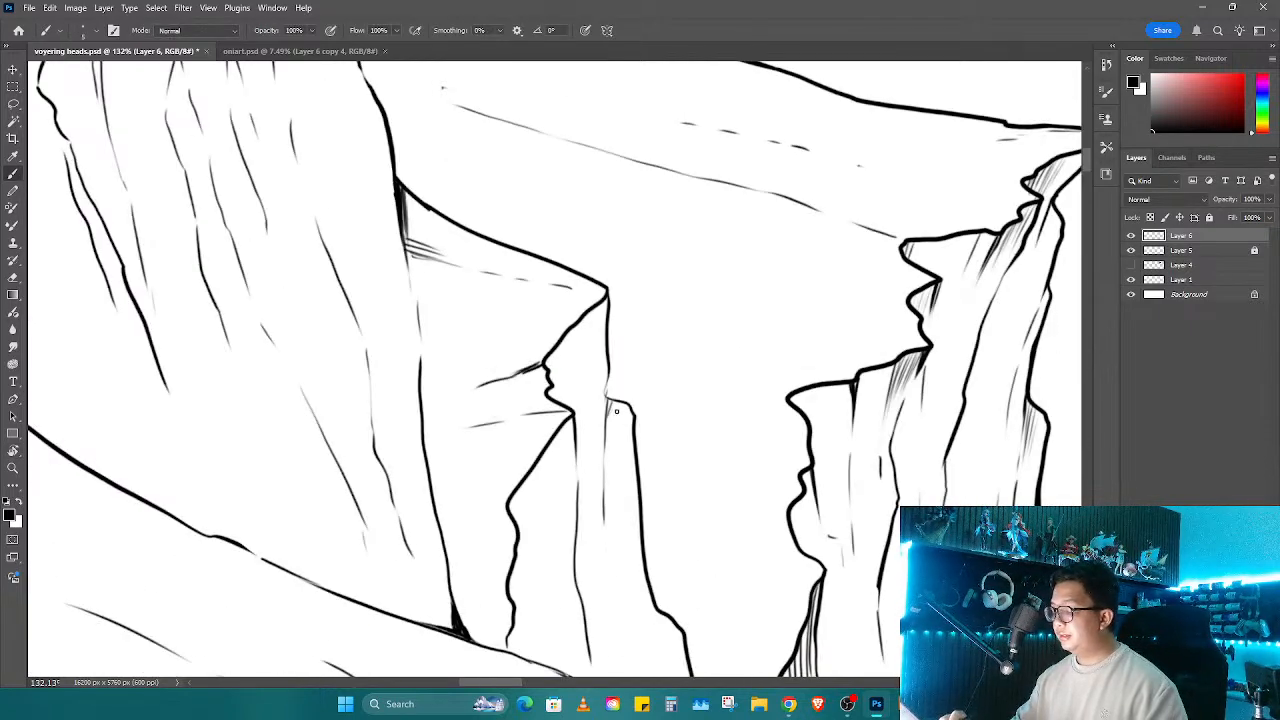
pyautogui.moveTo(615, 408); pyautogui.dragTo(611, 466)
pyautogui.moveTo(615, 446); pyautogui.dragTo(613, 551)
pyautogui.press('space')
pyautogui.moveTo(610, 579)
pyautogui.mouseDown()
pyautogui.moveTo(577, 449)
pyautogui.moveTo(541, 389)
pyautogui.mouseUp()
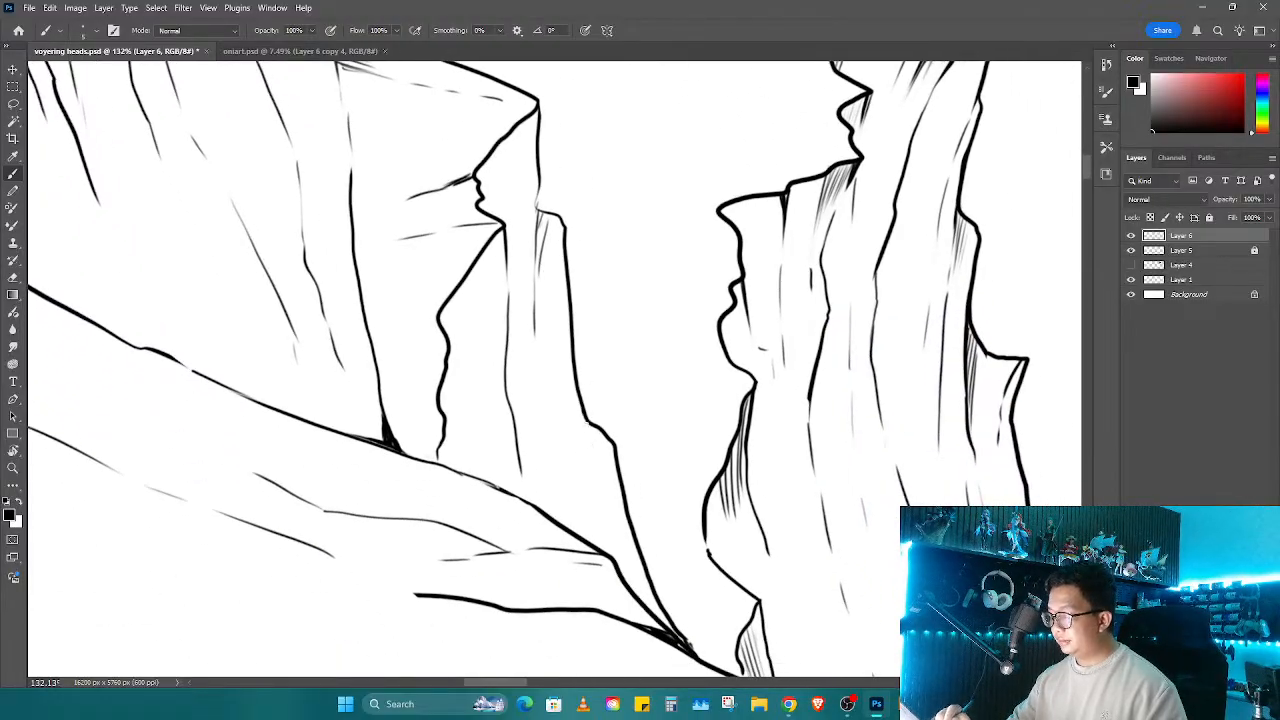
pyautogui.moveTo(588, 414); pyautogui.dragTo(599, 527)
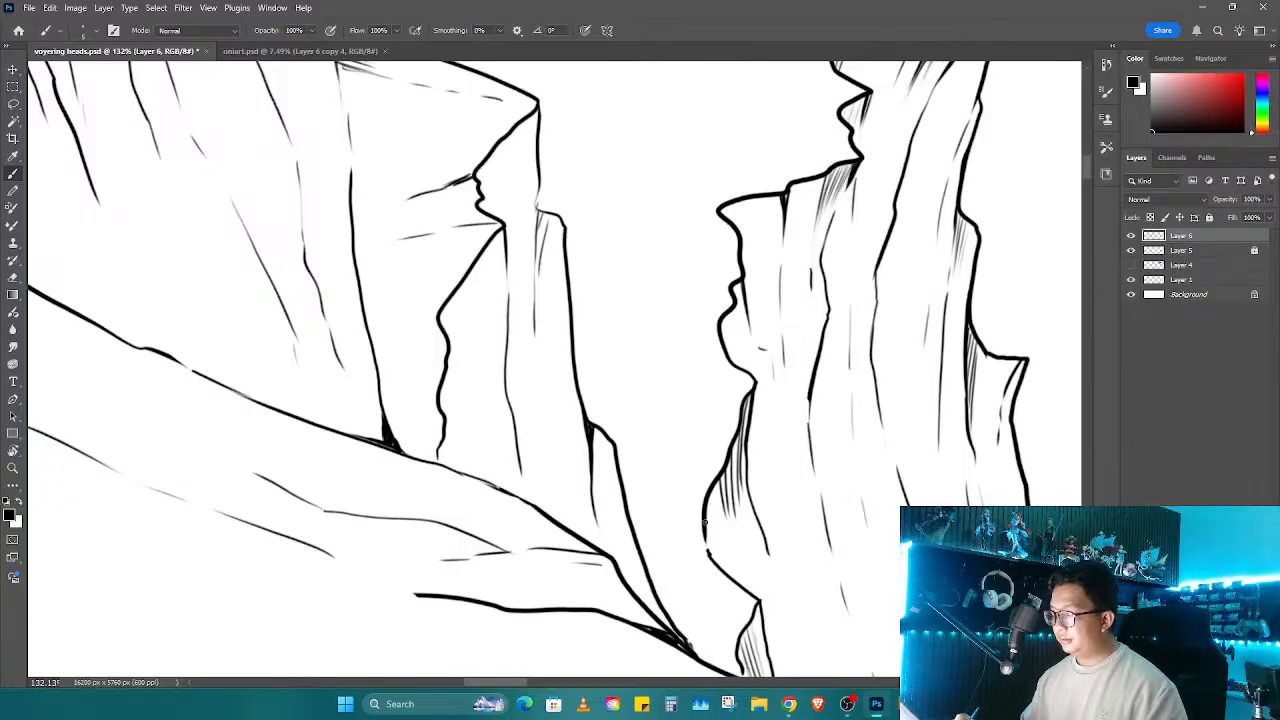
# Step: Draw a short, thin crease descending from the lower point of the main mountain's jagged edge
pyautogui.press('r')
pyautogui.press('Escape')
pyautogui.press('b')
pyautogui.moveTo(676, 268); pyautogui.dragTo(640, 312)
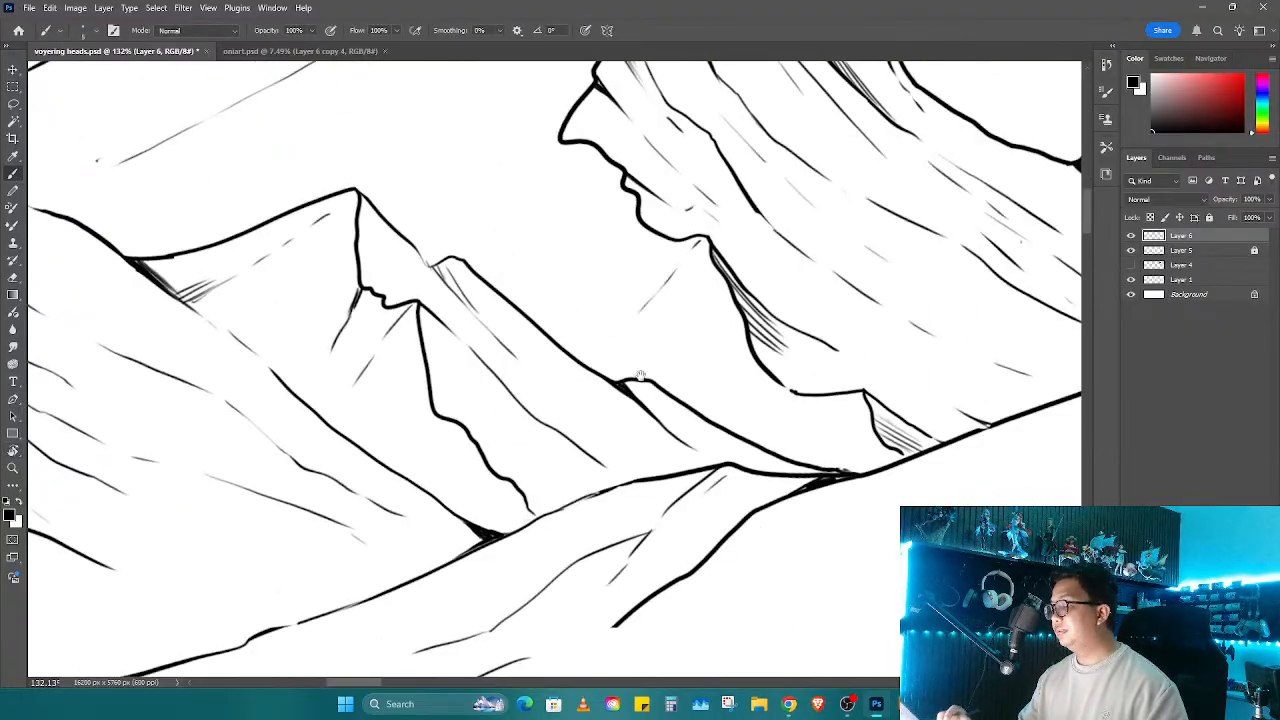
# Step: Add broken creases to the far-right mountain's outer slope and short hatching where it meets the foreground ridge
pyautogui.moveTo(640, 376); pyautogui.dragTo(746, 414)
pyautogui.press('z')
pyautogui.moveTo(746, 414); pyautogui.dragTo(655, 430)
pyautogui.moveTo(700, 480); pyautogui.dragTo(600, 444)
pyautogui.press('r')
pyautogui.moveTo(600, 444)
pyautogui.mouseDown()
pyautogui.moveTo(709, 491)
pyautogui.moveTo(634, 471)
pyautogui.moveTo(769, 409)
pyautogui.moveTo(752, 497)
pyautogui.moveTo(852, 428)
pyautogui.mouseUp()
pyautogui.press('z')
pyautogui.press('r')
pyautogui.moveTo(850, 426); pyautogui.dragTo(766, 471)
pyautogui.press('b')
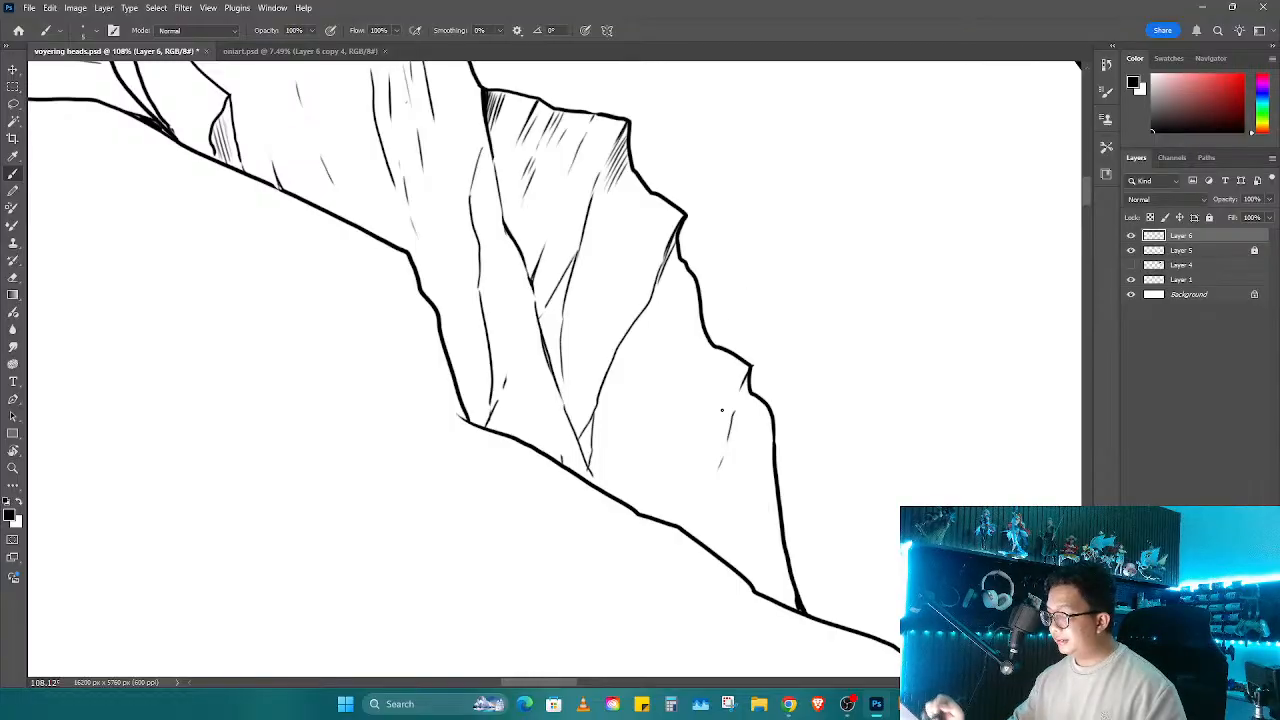
pyautogui.moveTo(740, 474)
pyautogui.mouseDown()
pyautogui.moveTo(736, 540)
pyautogui.moveTo(782, 576)
pyautogui.moveTo(782, 598)
pyautogui.mouseUp()
pyautogui.moveTo(786, 562); pyautogui.dragTo(789, 600)
pyautogui.moveTo(717, 478); pyautogui.dragTo(716, 530)
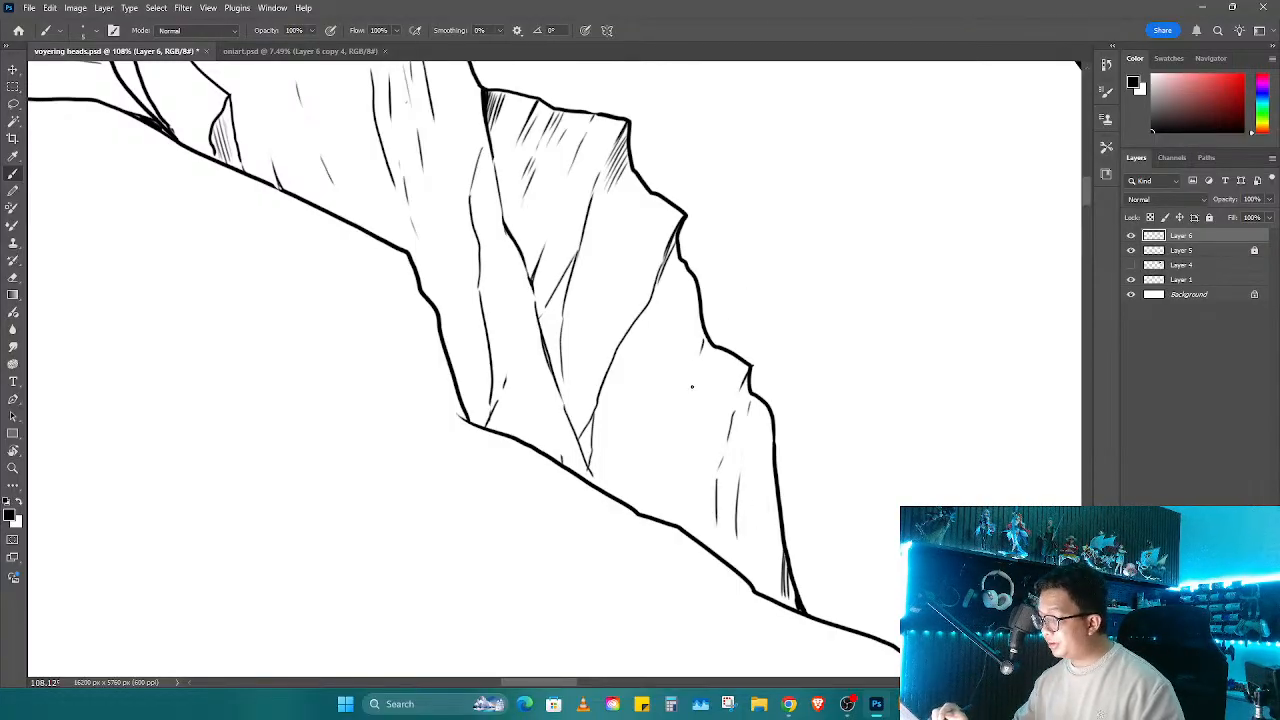
pyautogui.moveTo(695, 385); pyautogui.dragTo(687, 434)
# Step: Show the Layer 4 sketch to compare it with the inked mountains, and hide it again
pyautogui.press('e')
pyautogui.press('r')
pyautogui.scroll(-5, 775, 348)
pyautogui.moveTo(775, 348)
pyautogui.mouseDown()
pyautogui.moveTo(714, 491)
pyautogui.moveTo(743, 517)
pyautogui.moveTo(729, 489)
pyautogui.moveTo(867, 497)
pyautogui.moveTo(840, 470)
pyautogui.mouseUp()
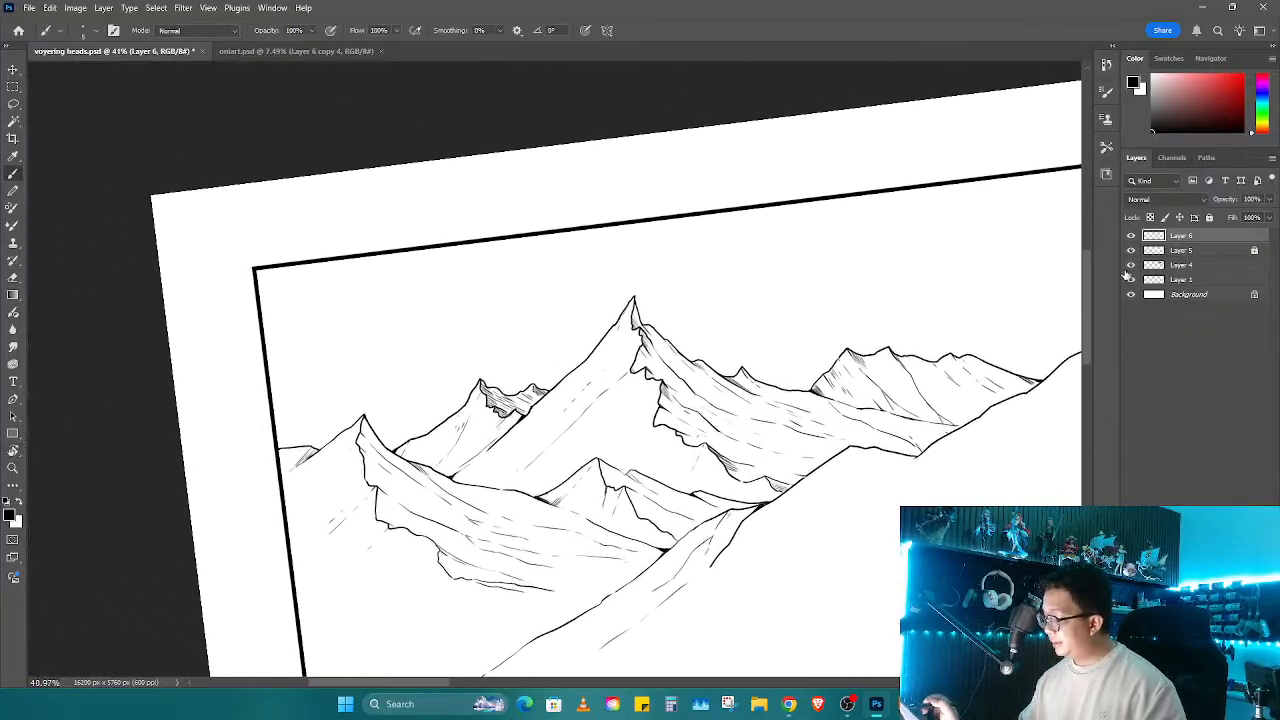
pyautogui.press('z')
pyautogui.click(595, 334)
pyautogui.scroll(-4, 605, 355)
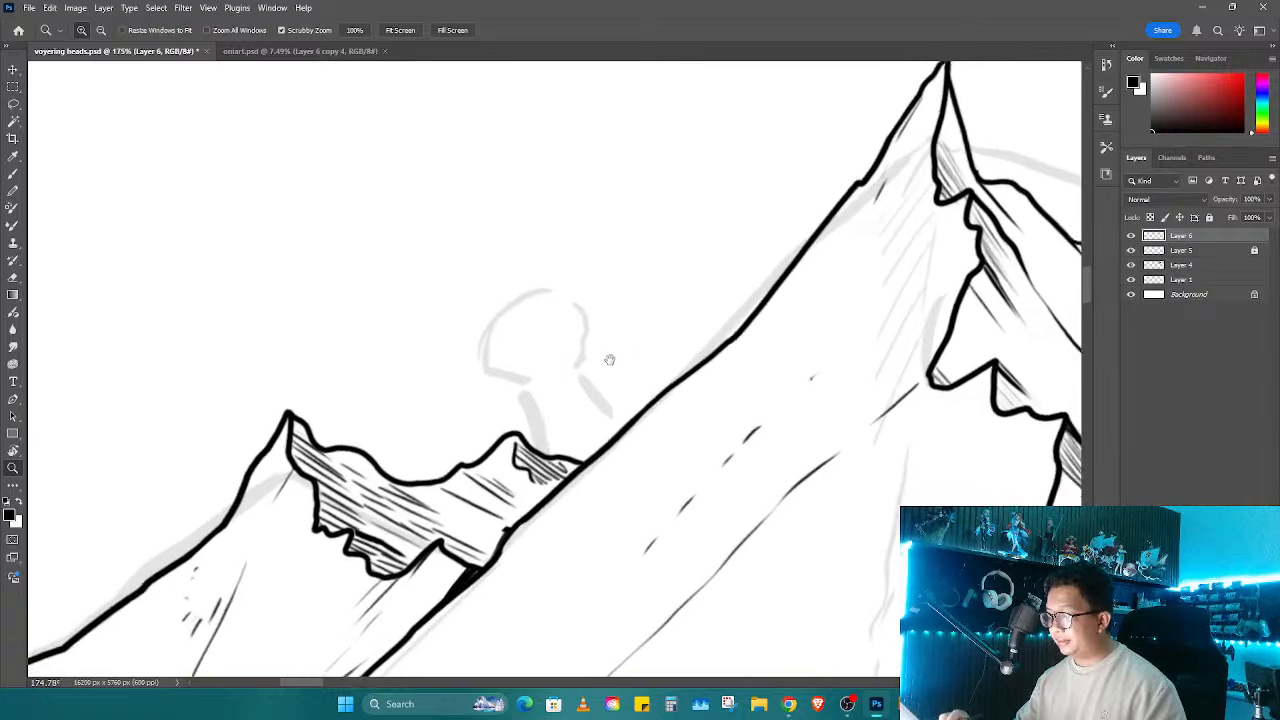
pyautogui.scroll(3, 620, 420)
pyautogui.moveTo(645, 415)
pyautogui.mouseDown()
pyautogui.moveTo(607, 408)
pyautogui.moveTo(871, 366)
pyautogui.mouseUp()
pyautogui.scroll(-2, 607, 408)
pyautogui.press('b')
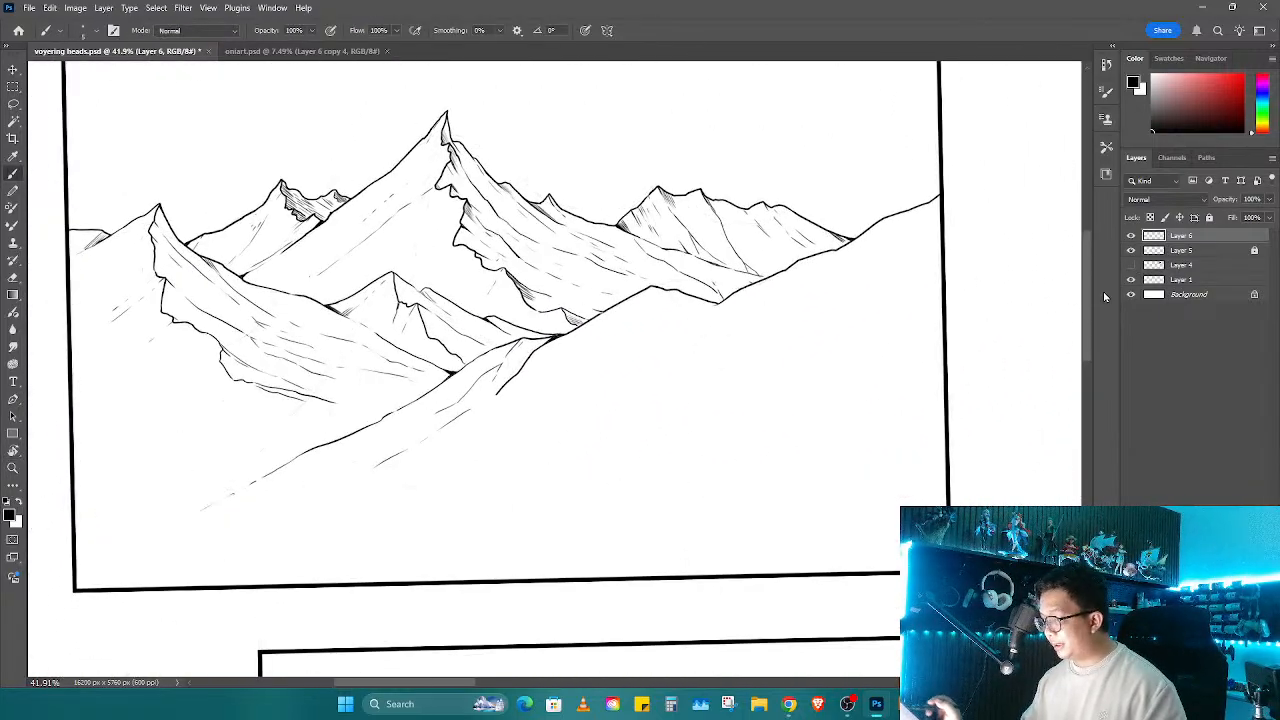
pyautogui.press('z')
pyautogui.moveTo(746, 466); pyautogui.dragTo(755, 464)
pyautogui.moveTo(755, 464)
pyautogui.mouseDown()
pyautogui.moveTo(803, 434)
pyautogui.moveTo(757, 477)
pyautogui.mouseUp()
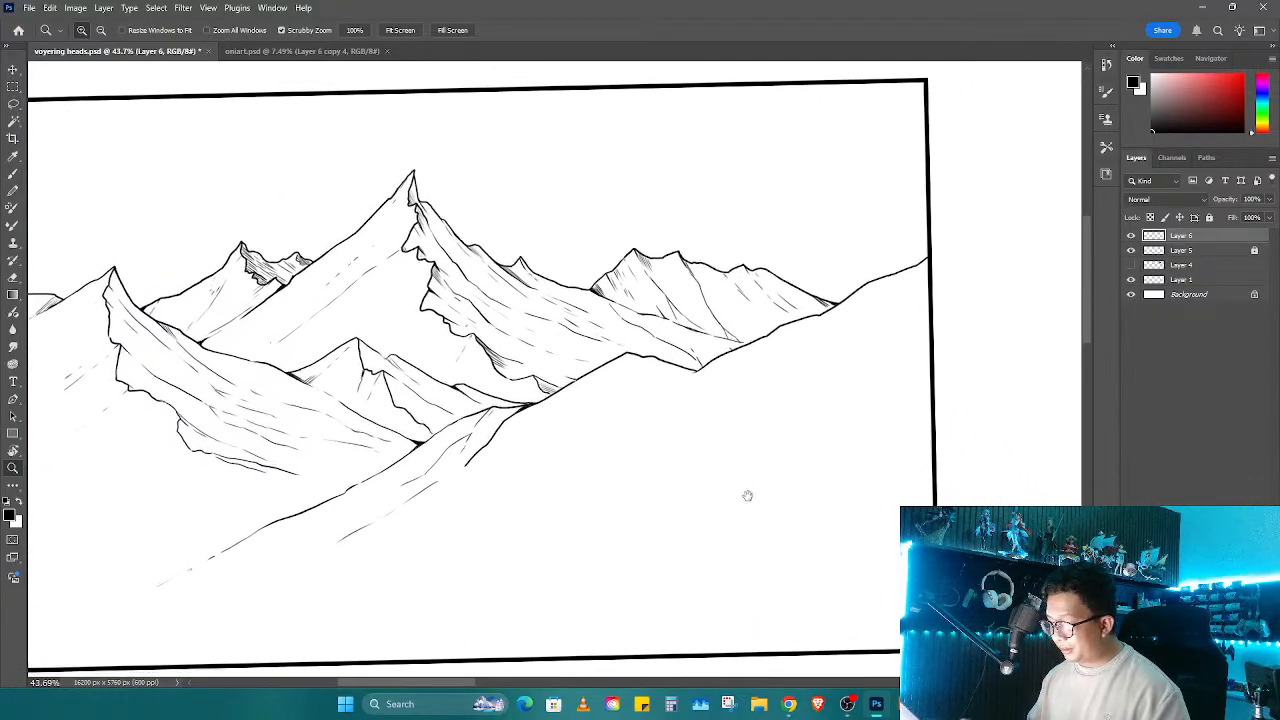
pyautogui.moveTo(748, 494); pyautogui.dragTo(850, 463)
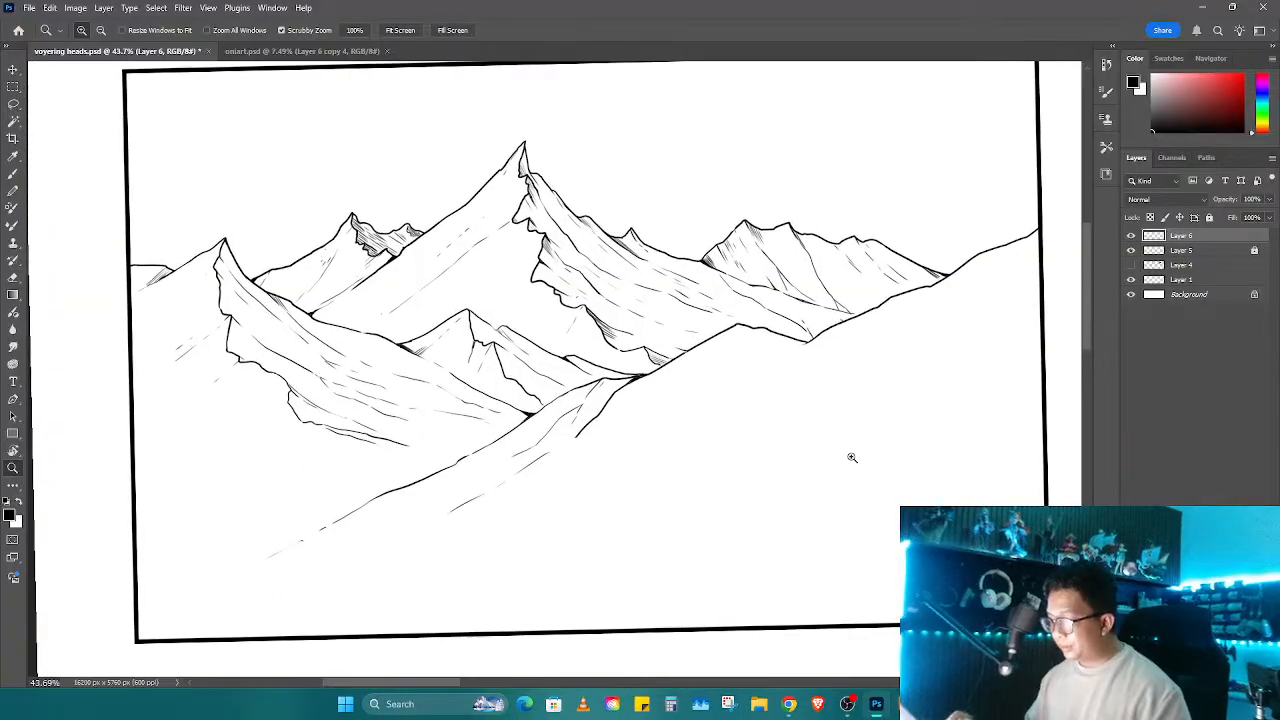
pyautogui.moveTo(560, 350); pyautogui.dragTo(592, 335)
pyautogui.moveTo(568, 370)
pyautogui.mouseDown()
pyautogui.moveTo(607, 394)
pyautogui.moveTo(585, 396)
pyautogui.moveTo(644, 399)
pyautogui.mouseUp()
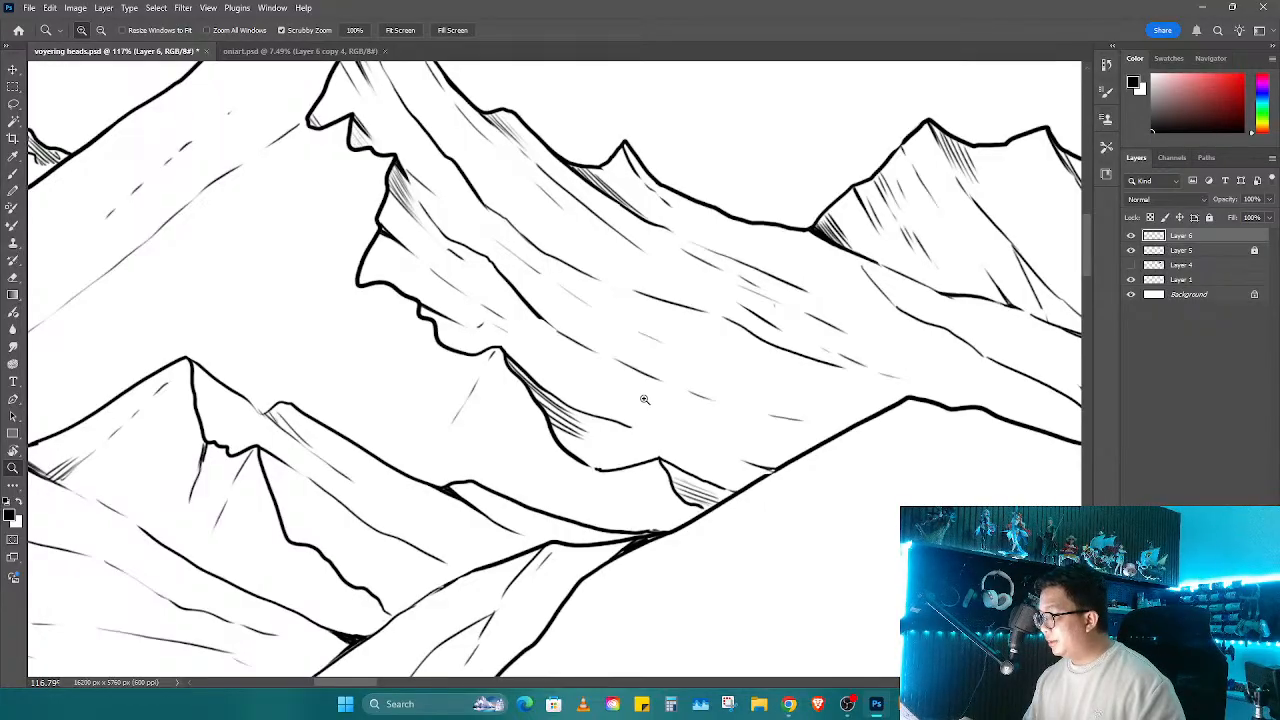
# Step: Add a short crease below the lowest dip of the main mountain's jagged edge
pyautogui.moveTo(661, 458)
pyautogui.mouseDown()
pyautogui.moveTo(713, 450)
pyautogui.moveTo(755, 490)
pyautogui.mouseUp()
pyautogui.press('r')
pyautogui.moveTo(752, 553)
pyautogui.mouseDown()
pyautogui.moveTo(779, 484)
pyautogui.moveTo(750, 490)
pyautogui.mouseUp()
pyautogui.press('z')
pyautogui.press('b')
pyautogui.moveTo(716, 441); pyautogui.dragTo(696, 496)
pyautogui.moveTo(898, 440); pyautogui.dragTo(846, 496)
pyautogui.moveTo(689, 521)
pyautogui.mouseDown()
pyautogui.moveTo(712, 469)
pyautogui.moveTo(714, 503)
pyautogui.moveTo(779, 369)
pyautogui.mouseUp()
# Step: Hatch the inside of the lower step on the small central peak's slope with thin parallel strokes
pyautogui.press('r')
pyautogui.moveTo(784, 403); pyautogui.dragTo(610, 598)
pyautogui.press('b')
pyautogui.moveTo(583, 494); pyautogui.dragTo(594, 568)
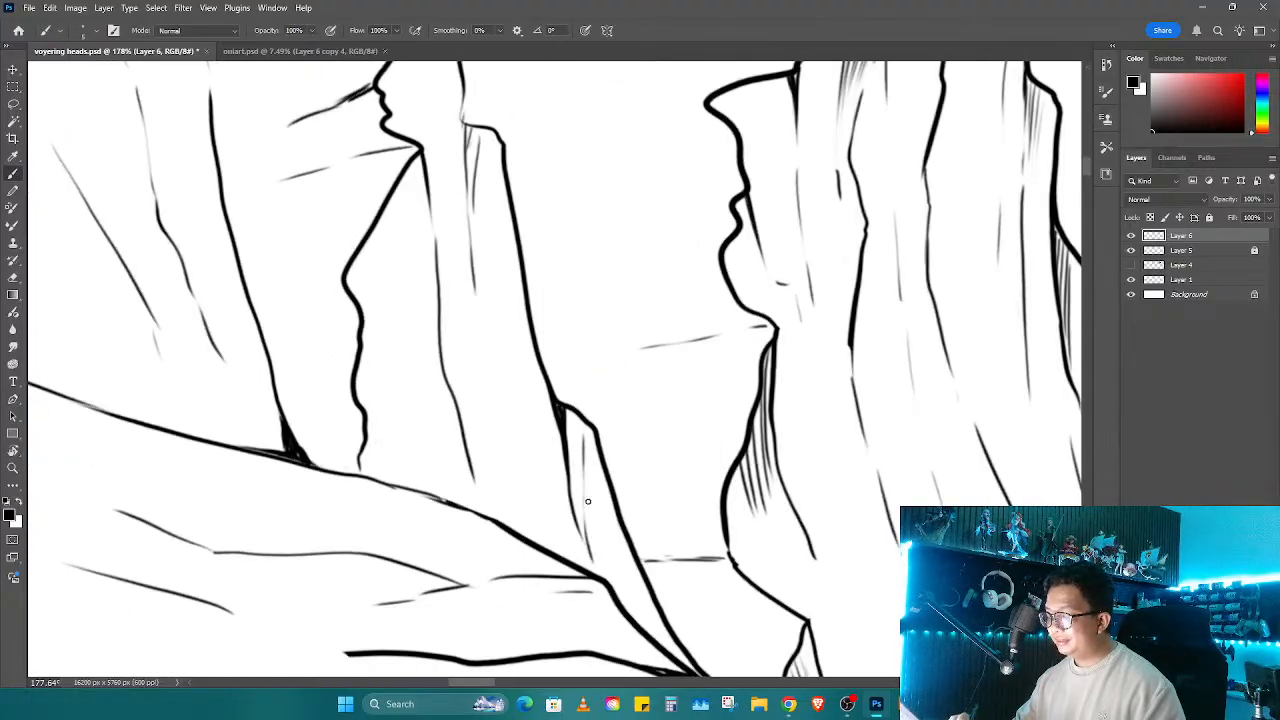
pyautogui.moveTo(566, 404); pyautogui.dragTo(582, 492)
pyautogui.moveTo(568, 432); pyautogui.dragTo(580, 502)
pyautogui.moveTo(600, 503)
pyautogui.mouseDown()
pyautogui.moveTo(610, 518)
pyautogui.moveTo(826, 560)
pyautogui.mouseUp()
# Step: Erase the stray dot near the main mountain's base and ink a short, tapering stroke rising from the ridge below it
pyautogui.press('r')
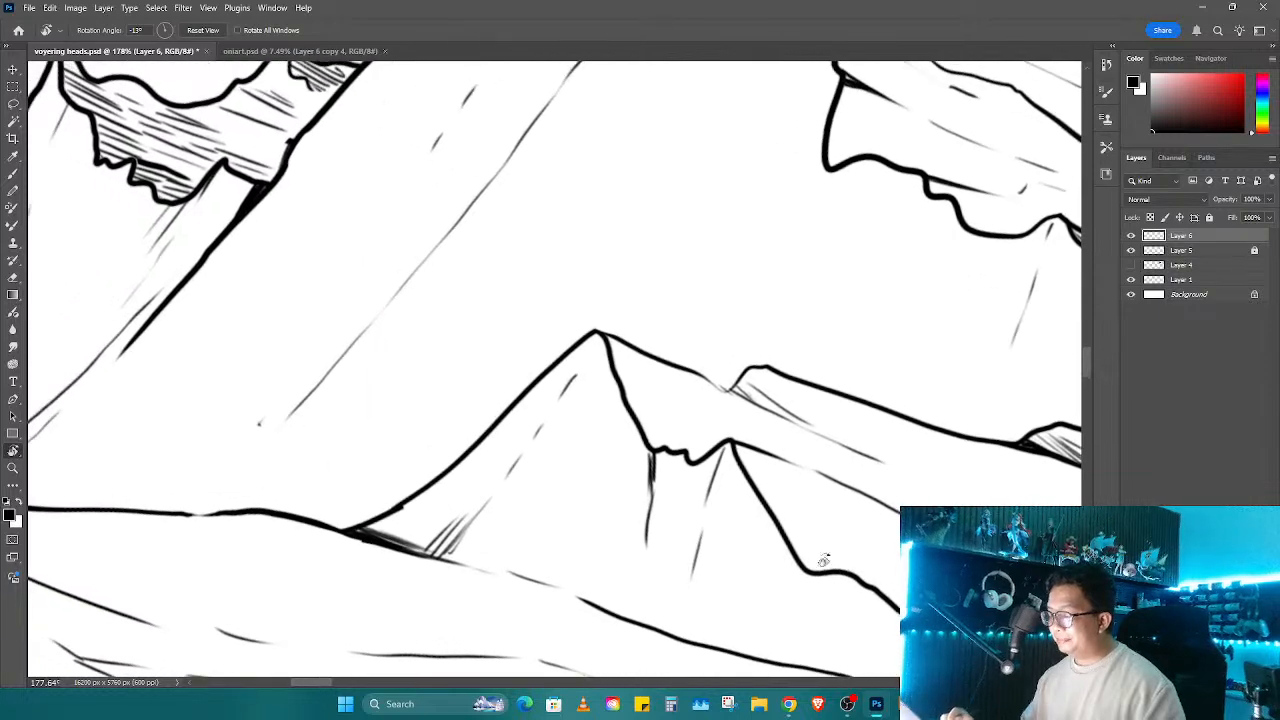
pyautogui.press('b')
pyautogui.press('e')
pyautogui.moveTo(717, 406)
pyautogui.mouseDown()
pyautogui.moveTo(919, 411)
pyautogui.moveTo(1057, 395)
pyautogui.mouseUp()
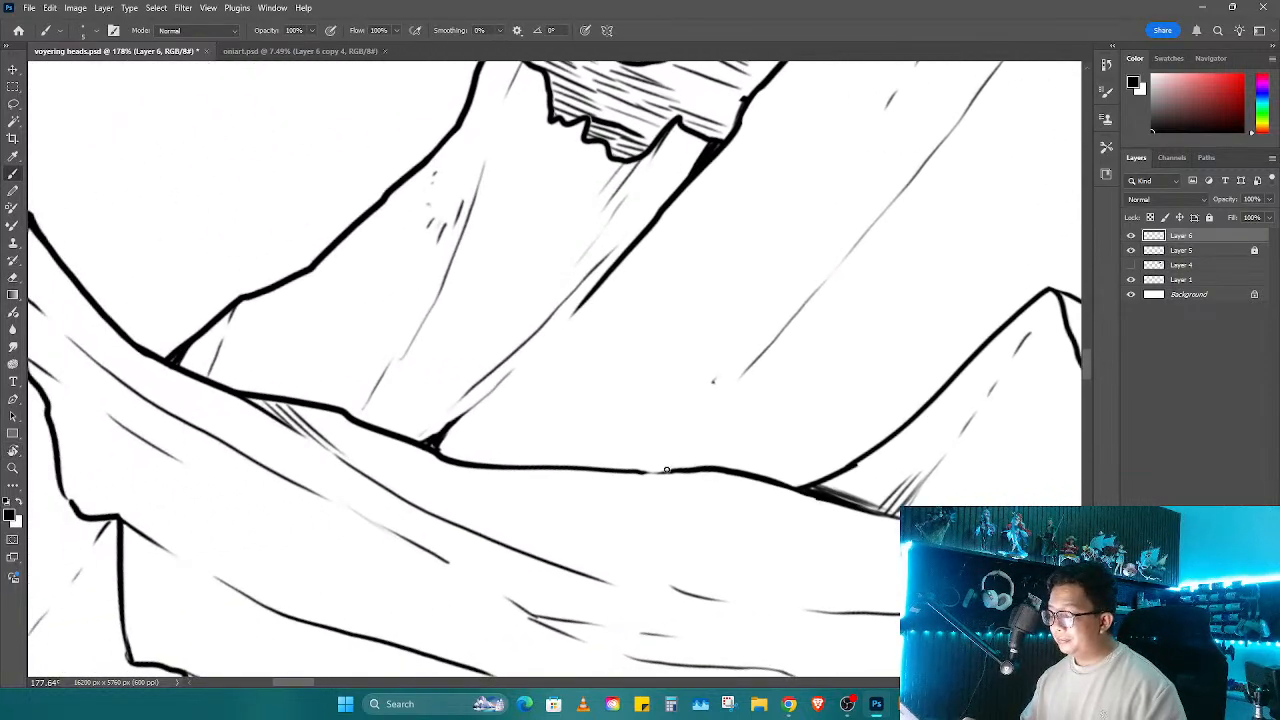
pyautogui.press('b')
pyautogui.moveTo(656, 472); pyautogui.dragTo(690, 430)
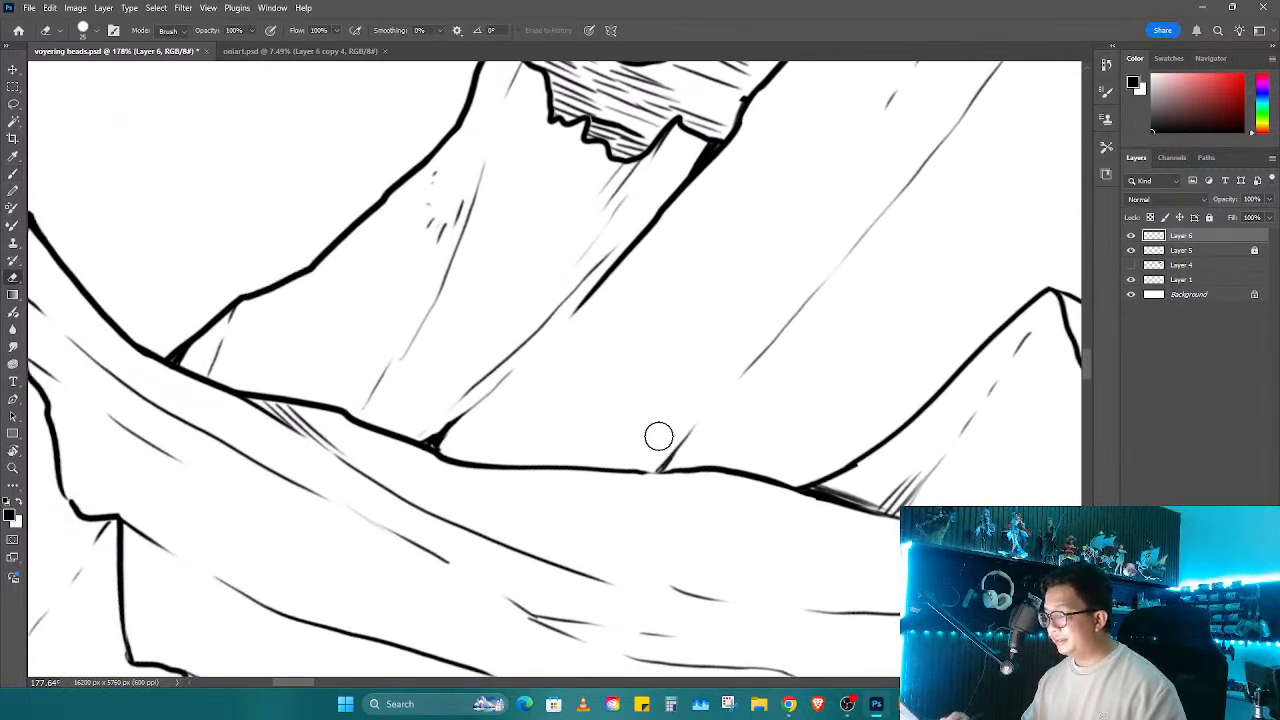
pyautogui.moveTo(440, 452); pyautogui.dragTo(453, 420)
pyautogui.scroll(-3, 453, 420)
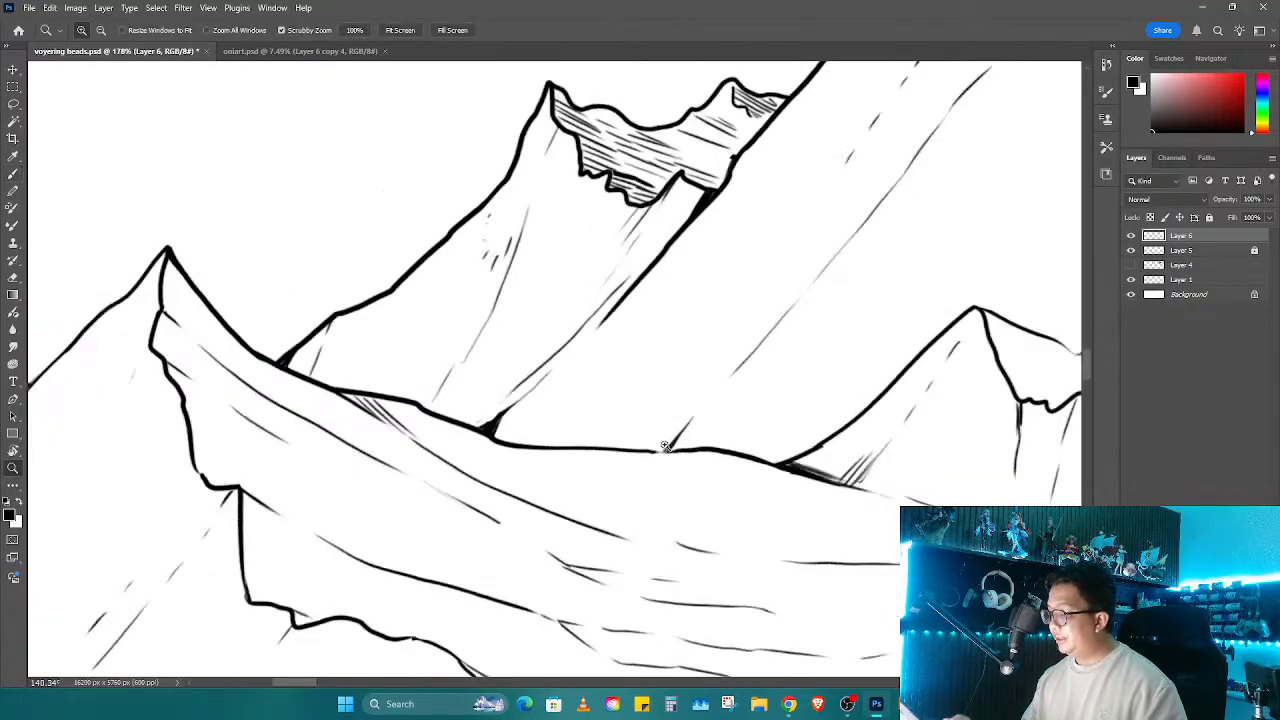
pyautogui.scroll(3, 643, 471)
# Step: Draw a broken crease from the notch in the main mountain's jagged edge down to the small central peak
pyautogui.press('e')
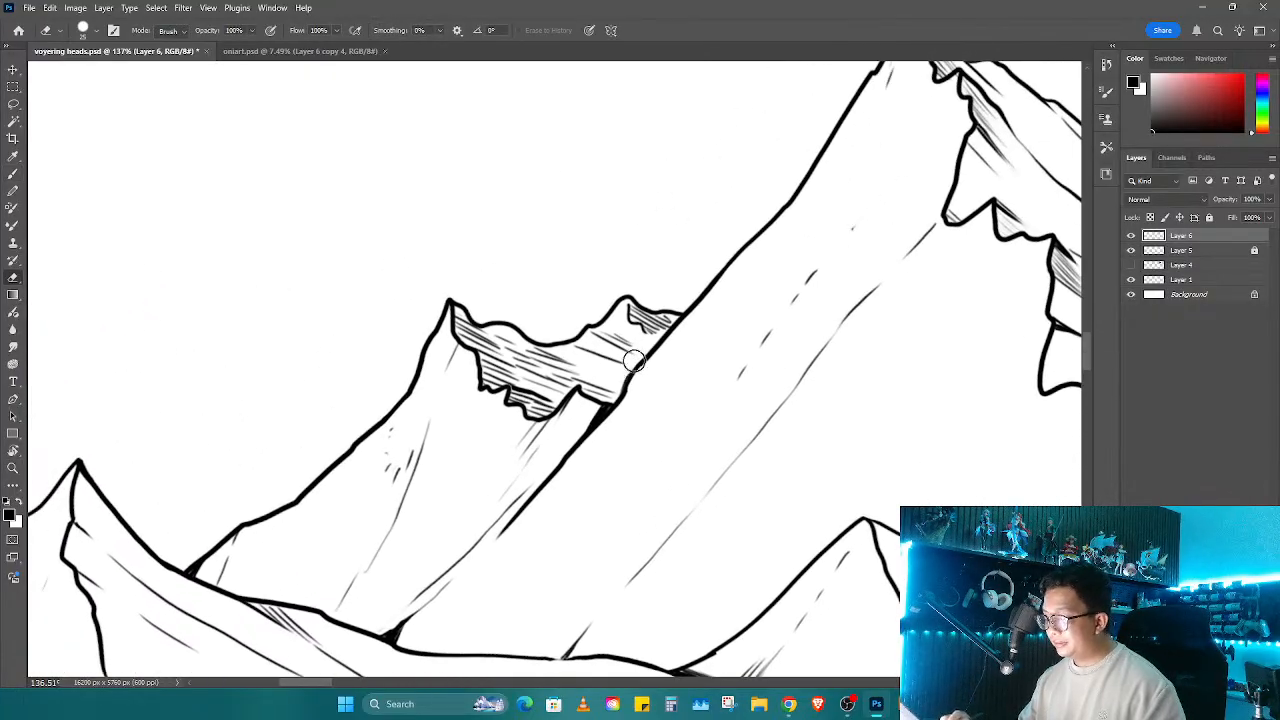
pyautogui.hscroll(5, 669, 471)
pyautogui.scroll(-2, 669, 471)
pyautogui.hscroll(-3, 773, 476)
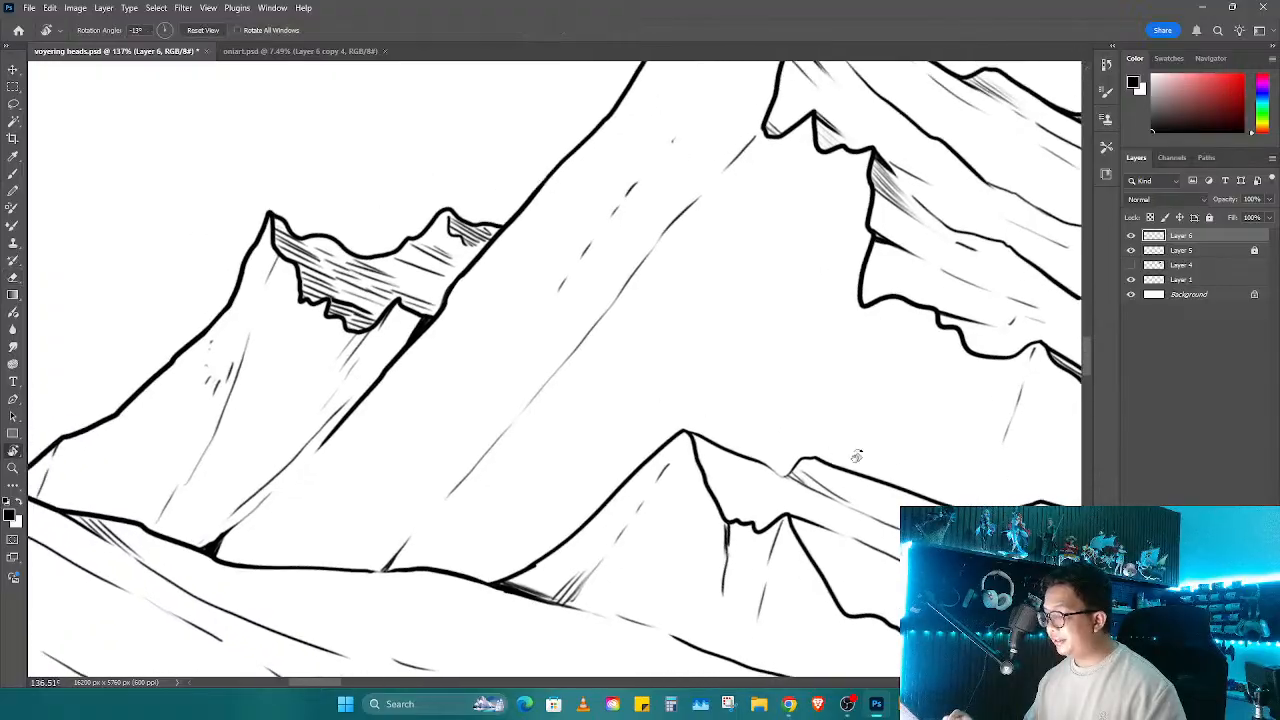
pyautogui.scroll(-1, 773, 476)
pyautogui.press('b')
pyautogui.moveTo(835, 365)
pyautogui.mouseDown()
pyautogui.moveTo(862, 347)
pyautogui.moveTo(697, 455)
pyautogui.mouseUp()
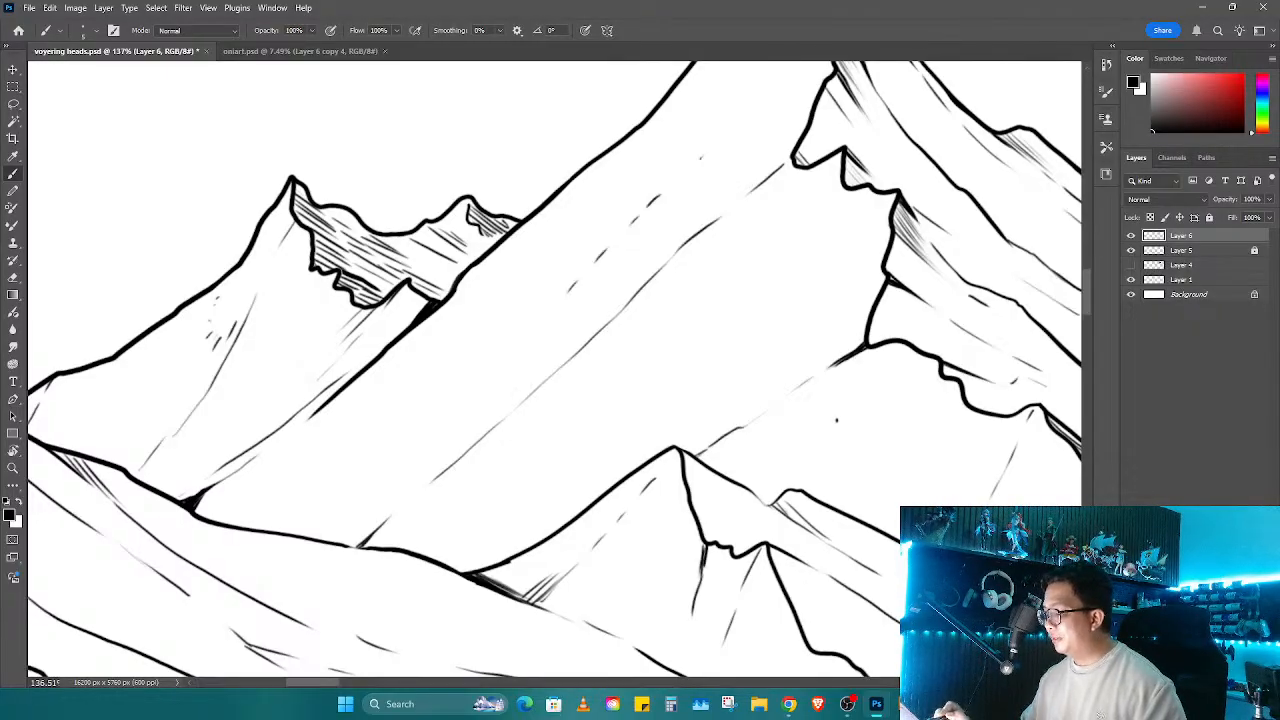
pyautogui.moveTo(878, 380); pyautogui.dragTo(636, 310)
# Step: Add a dashed crease below the main mountain's jagged edge and a long broken crease down its plain side
pyautogui.press('r')
pyautogui.moveTo(645, 288); pyautogui.dragTo(702, 395)
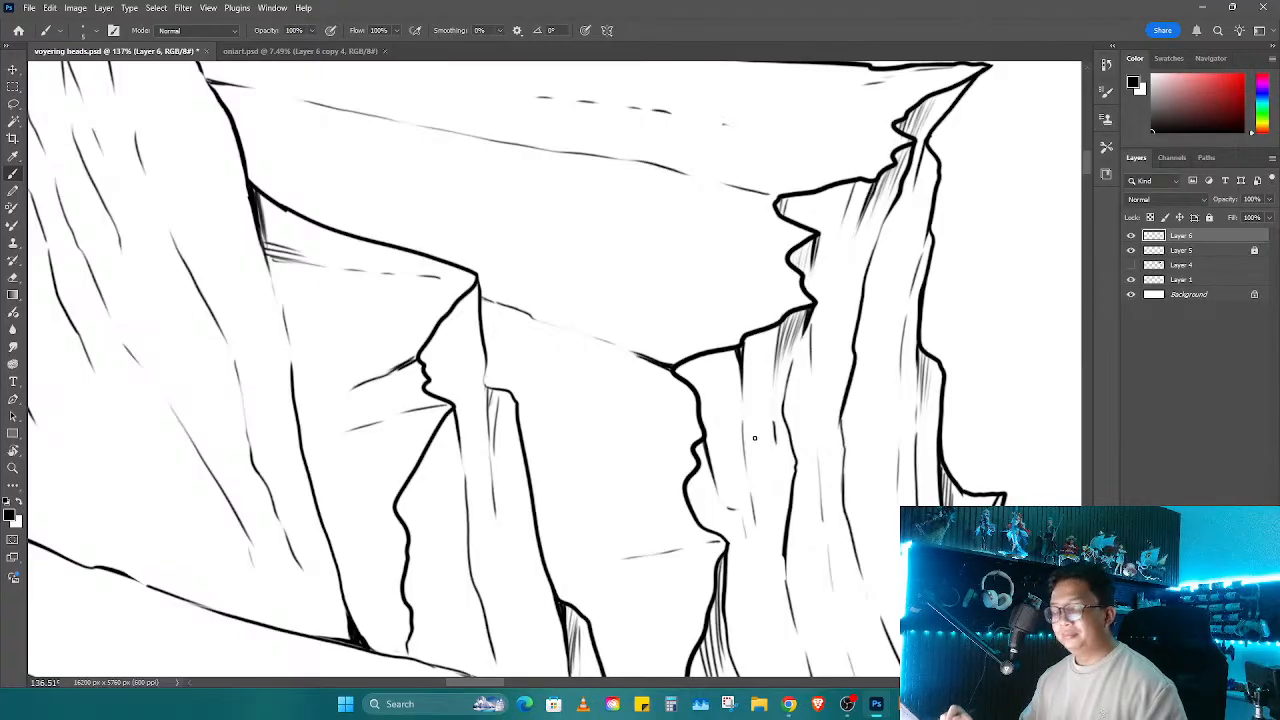
pyautogui.press('r')
pyautogui.moveTo(760, 470); pyautogui.dragTo(834, 334)
pyautogui.moveTo(677, 422)
pyautogui.mouseDown()
pyautogui.moveTo(757, 523)
pyautogui.moveTo(726, 349)
pyautogui.moveTo(656, 370)
pyautogui.mouseUp()
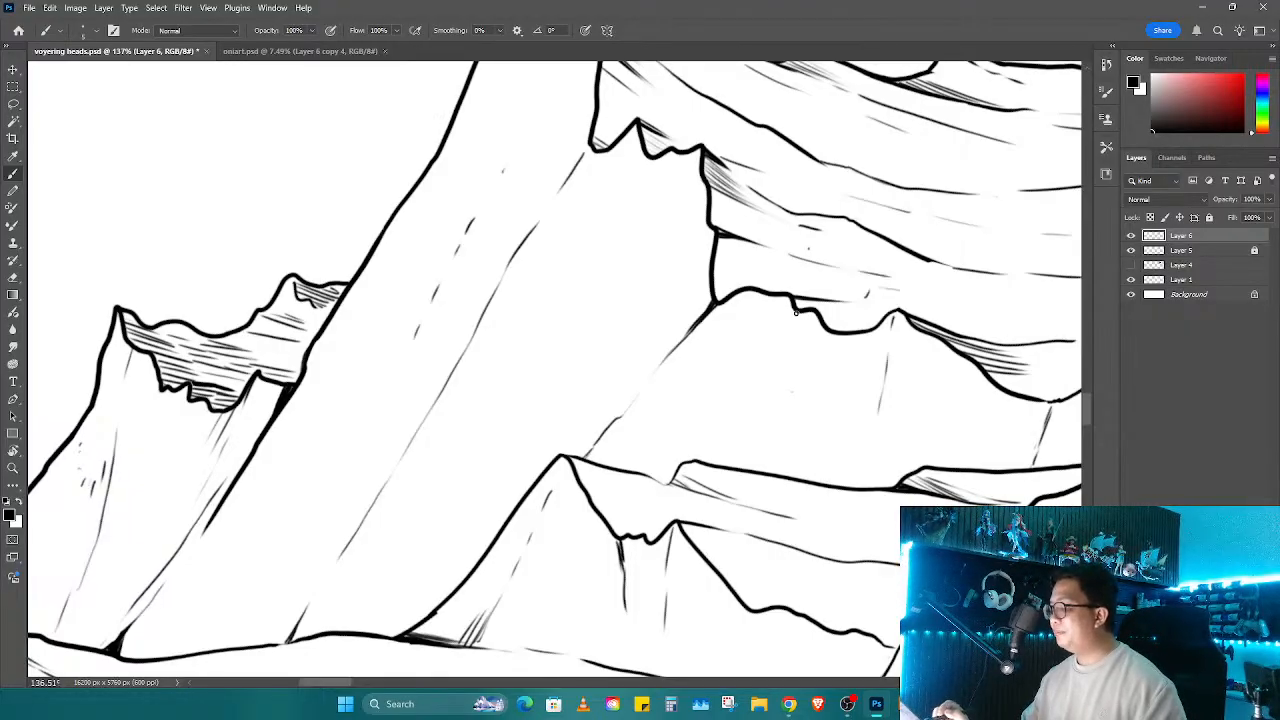
pyautogui.moveTo(796, 313); pyautogui.dragTo(720, 436)
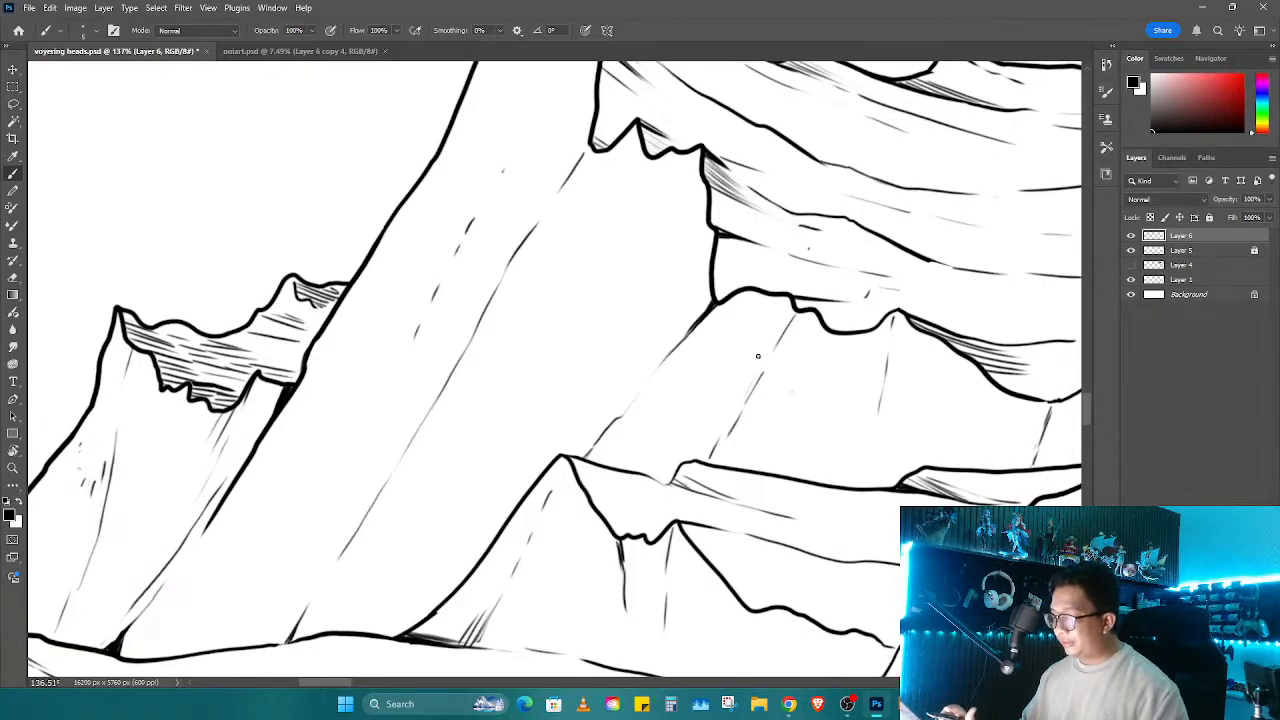
pyautogui.moveTo(641, 193); pyautogui.dragTo(545, 398)
pyautogui.moveTo(474, 472)
pyautogui.mouseDown()
pyautogui.moveTo(390, 582)
pyautogui.moveTo(556, 454)
pyautogui.mouseUp()
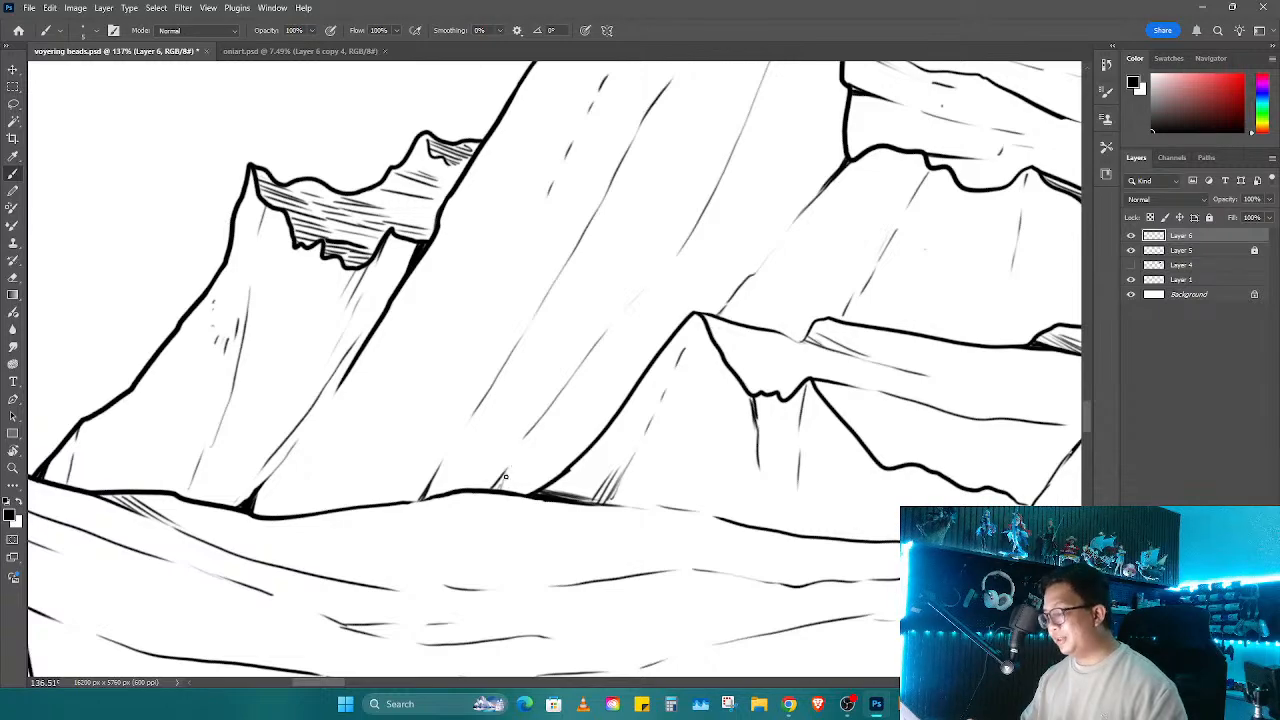
# Step: Add short hatching at the main mountain's base and a small cluster beside the central peak's tip
pyautogui.moveTo(504, 463); pyautogui.dragTo(486, 489)
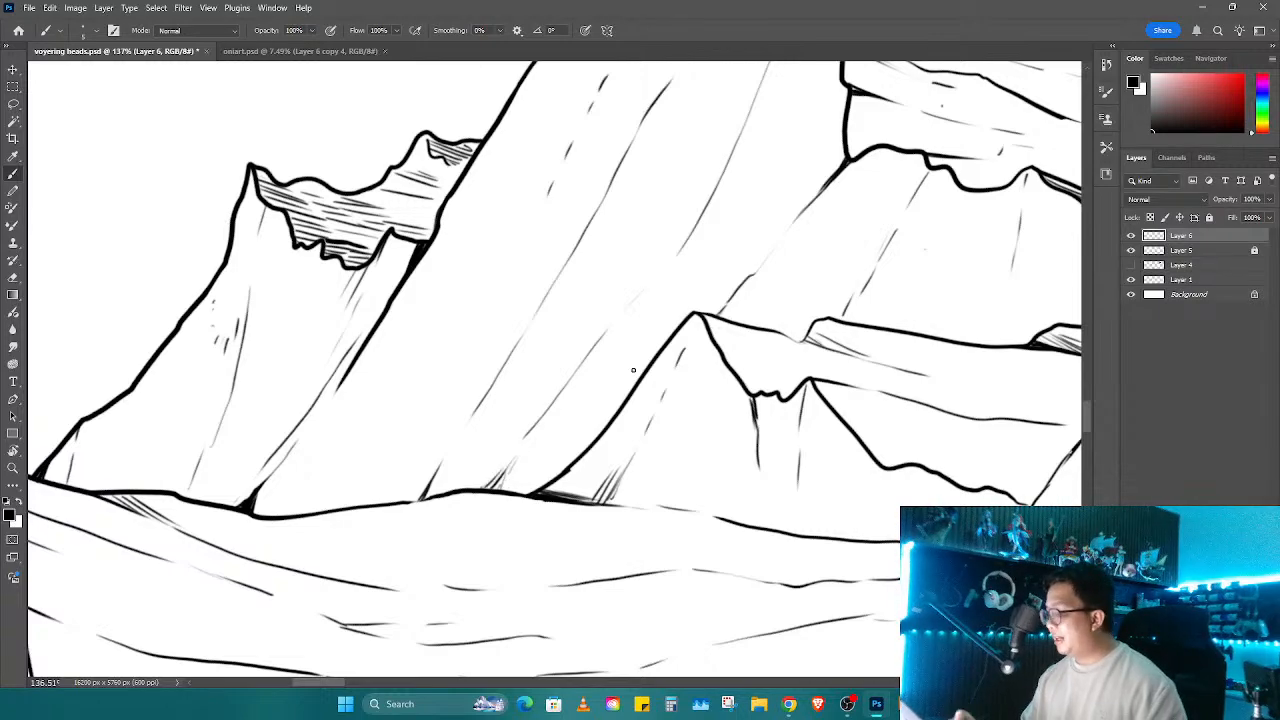
pyautogui.moveTo(668, 316); pyautogui.dragTo(638, 344)
pyautogui.press('z')
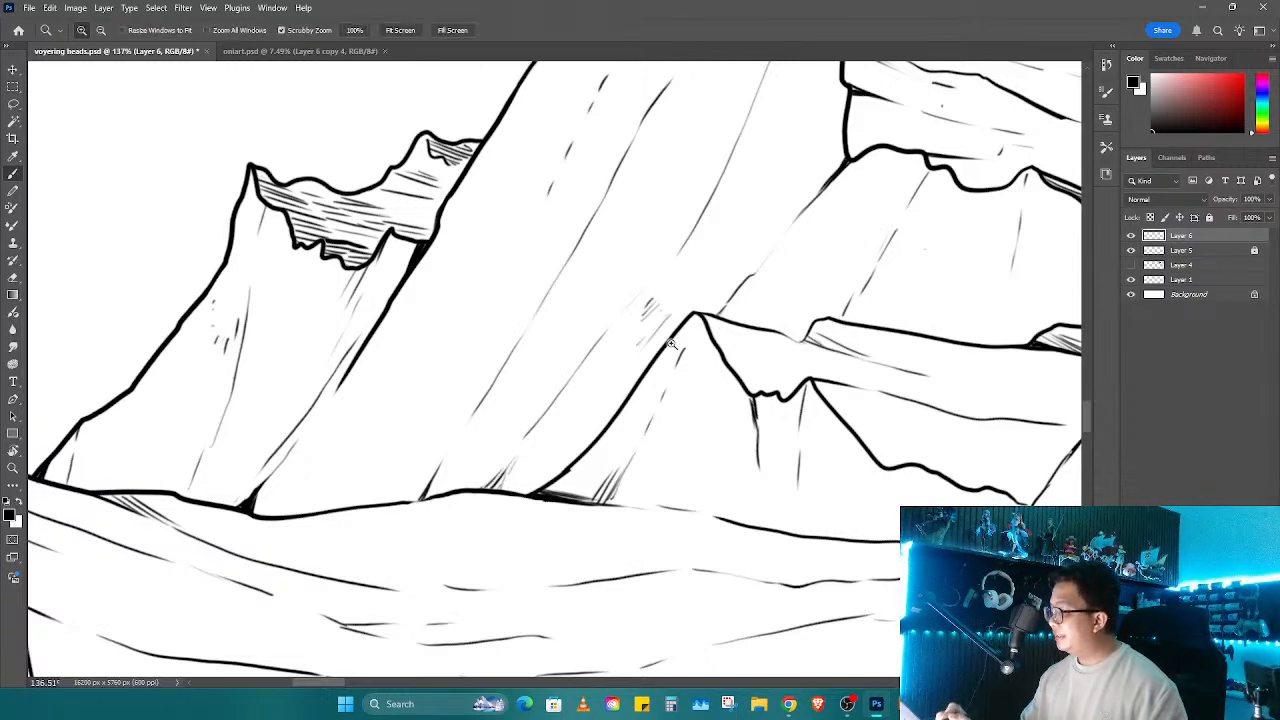
# Step: Draw a long, broken diagonal crease down the left mountain's plain side from the lowest point of its jagged edge
pyautogui.moveTo(704, 388); pyautogui.dragTo(463, 419)
pyautogui.press('r')
pyautogui.moveTo(732, 330)
pyautogui.mouseDown()
pyautogui.moveTo(726, 437)
pyautogui.moveTo(620, 449)
pyautogui.moveTo(814, 449)
pyautogui.moveTo(705, 465)
pyautogui.moveTo(846, 427)
pyautogui.mouseUp()
pyautogui.moveTo(705, 474)
pyautogui.mouseDown()
pyautogui.moveTo(821, 388)
pyautogui.moveTo(711, 363)
pyautogui.mouseUp()
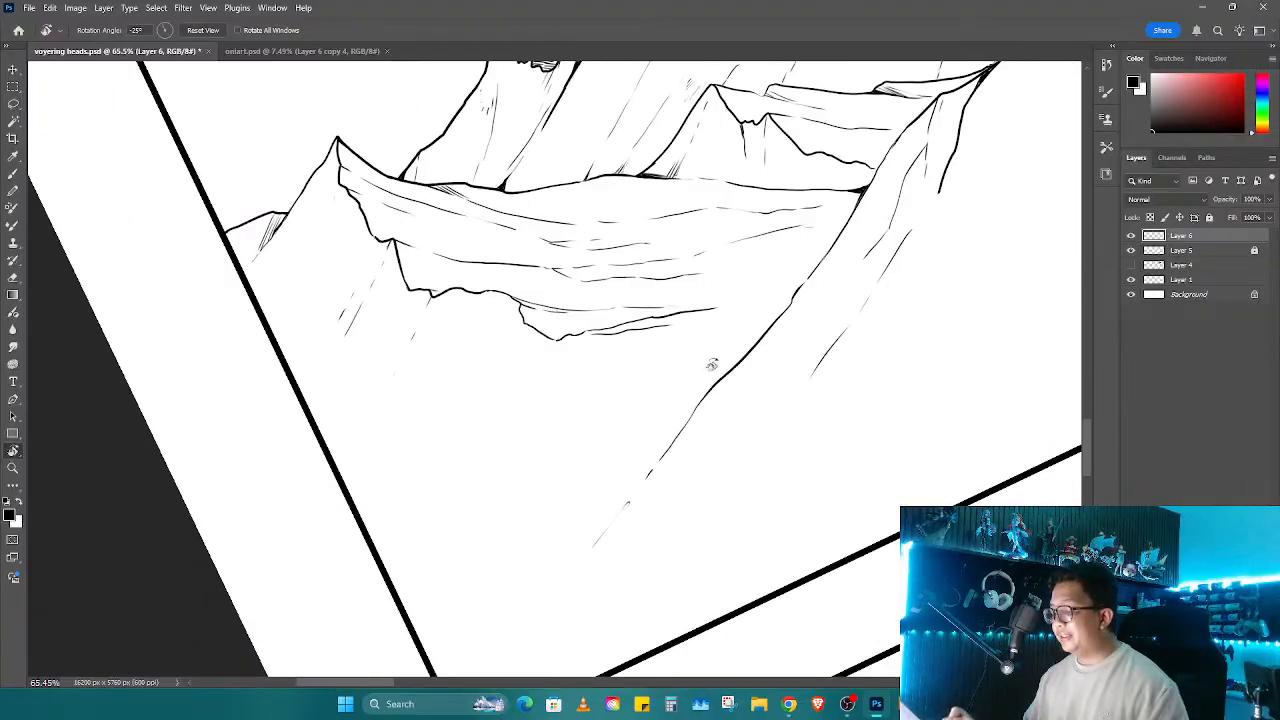
pyautogui.press('b')
pyautogui.moveTo(555, 342); pyautogui.dragTo(514, 430)
pyautogui.moveTo(470, 510); pyautogui.dragTo(445, 548)
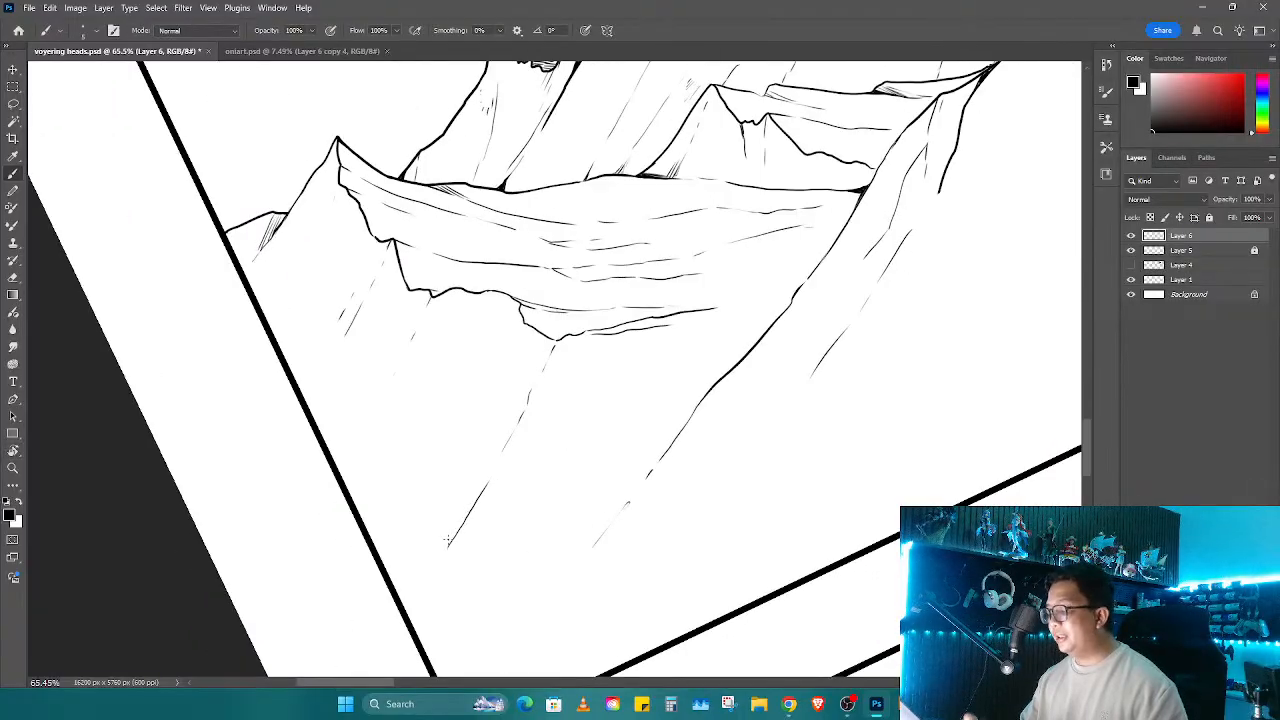
# Step: Add short hatching and fine creases to the left mountain's face, along its tip and the upper notches of its jagged edge
pyautogui.scroll(2, 724, 306)
pyautogui.moveTo(557, 340)
pyautogui.mouseDown()
pyautogui.moveTo(632, 368)
pyautogui.moveTo(737, 372)
pyautogui.moveTo(822, 400)
pyautogui.mouseUp()
pyautogui.press('r')
pyautogui.moveTo(822, 400); pyautogui.dragTo(650, 560)
pyautogui.moveTo(700, 500); pyautogui.dragTo(692, 395)
pyautogui.moveTo(692, 395); pyautogui.dragTo(625, 457)
pyautogui.scroll(3, 651, 216)
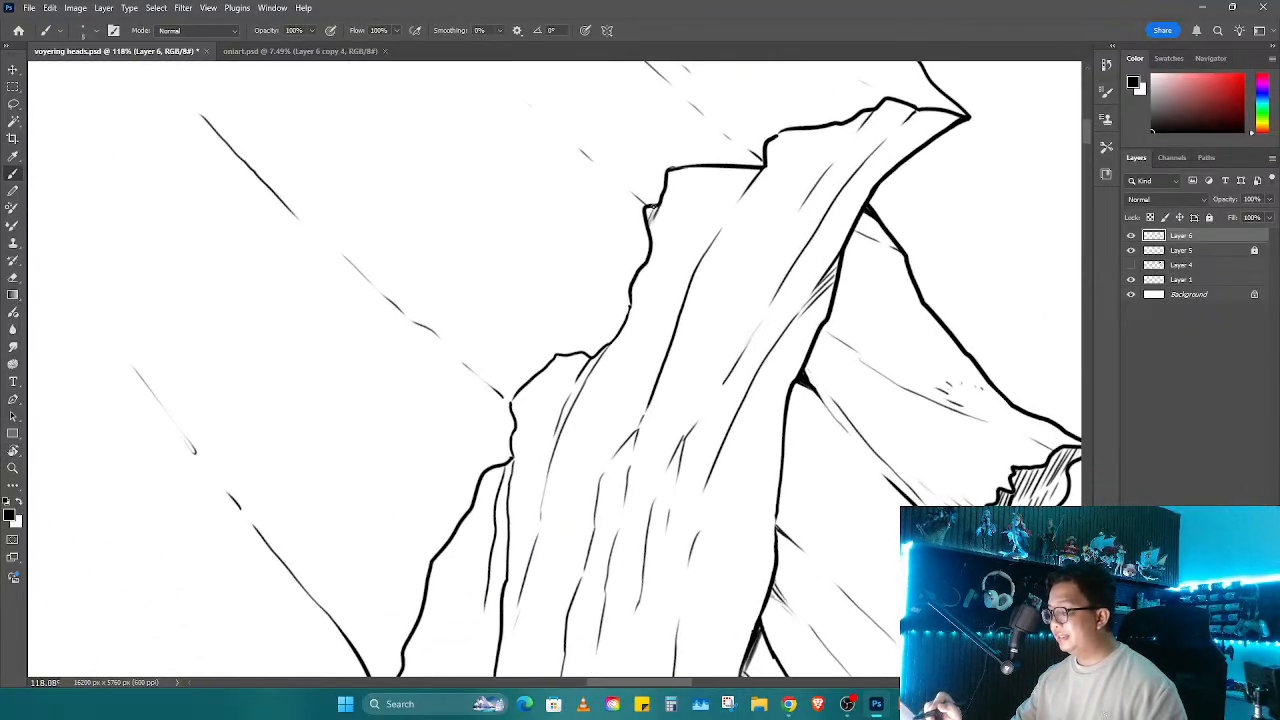
pyautogui.moveTo(788, 131)
pyautogui.mouseDown()
pyautogui.moveTo(771, 139)
pyautogui.moveTo(816, 130)
pyautogui.mouseUp()
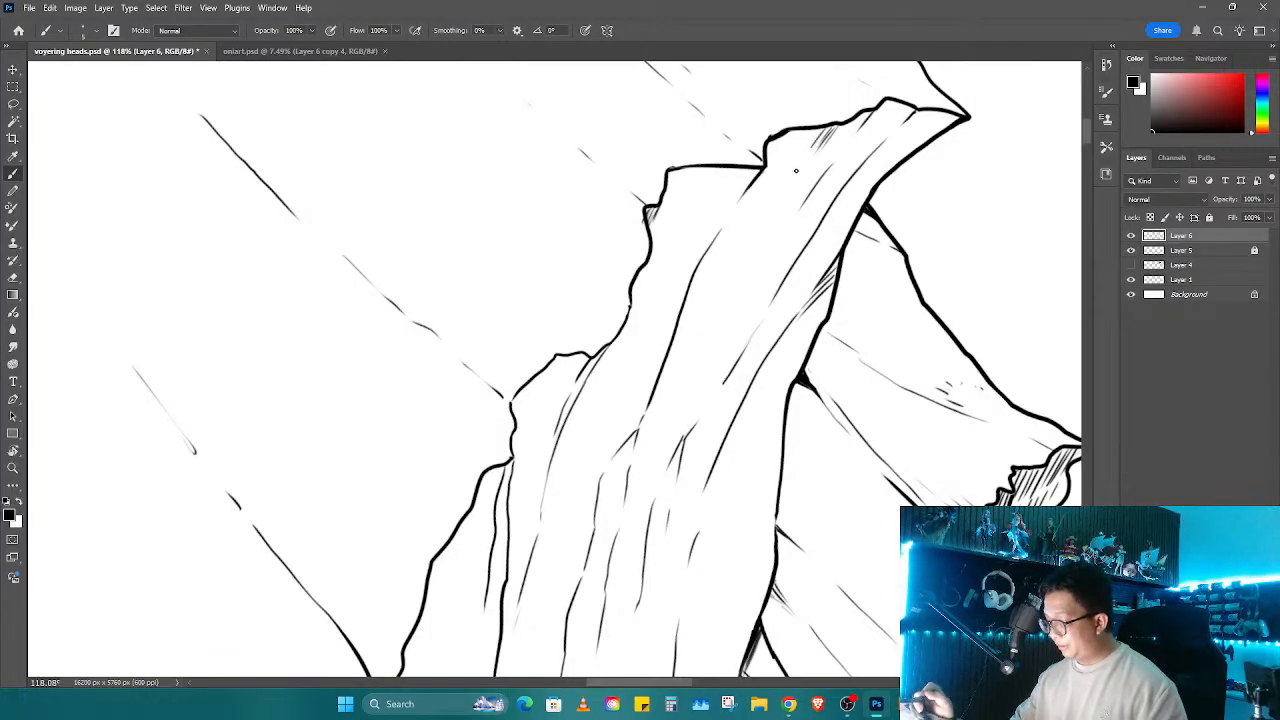
pyautogui.moveTo(920, 112); pyautogui.dragTo(907, 146)
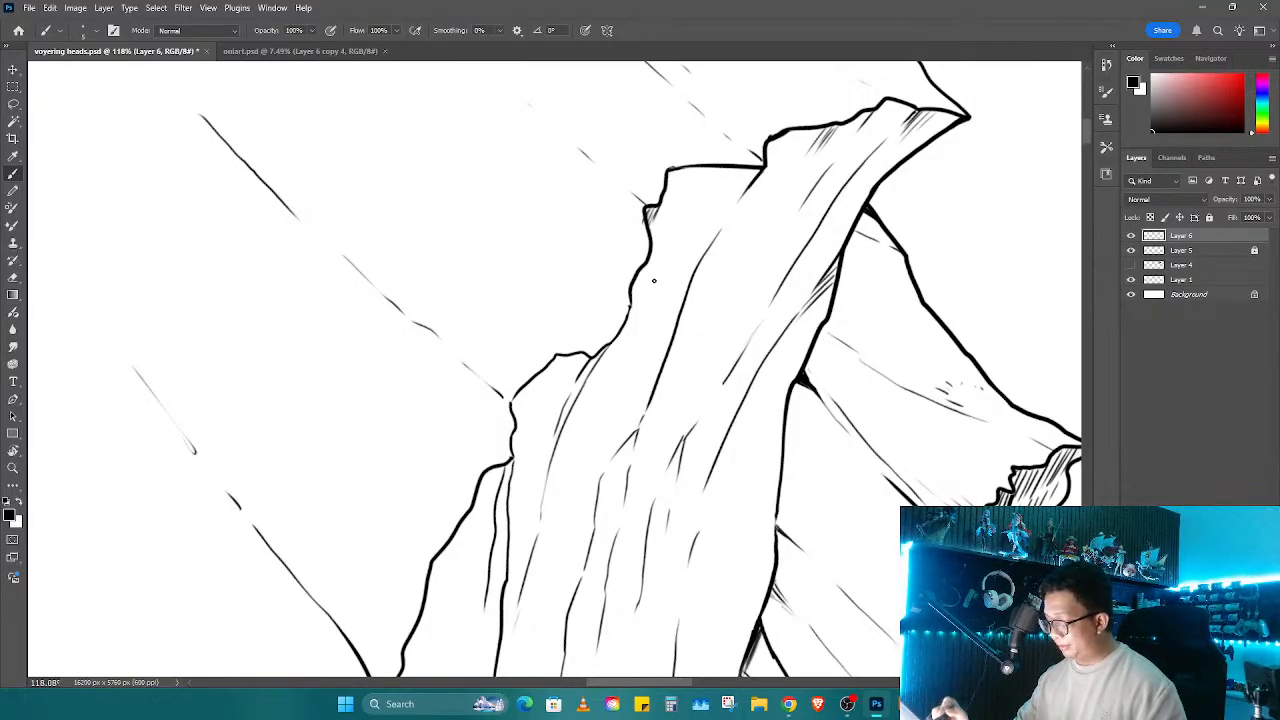
pyautogui.moveTo(650, 257); pyautogui.dragTo(646, 284)
pyautogui.moveTo(636, 320); pyautogui.dragTo(586, 468)
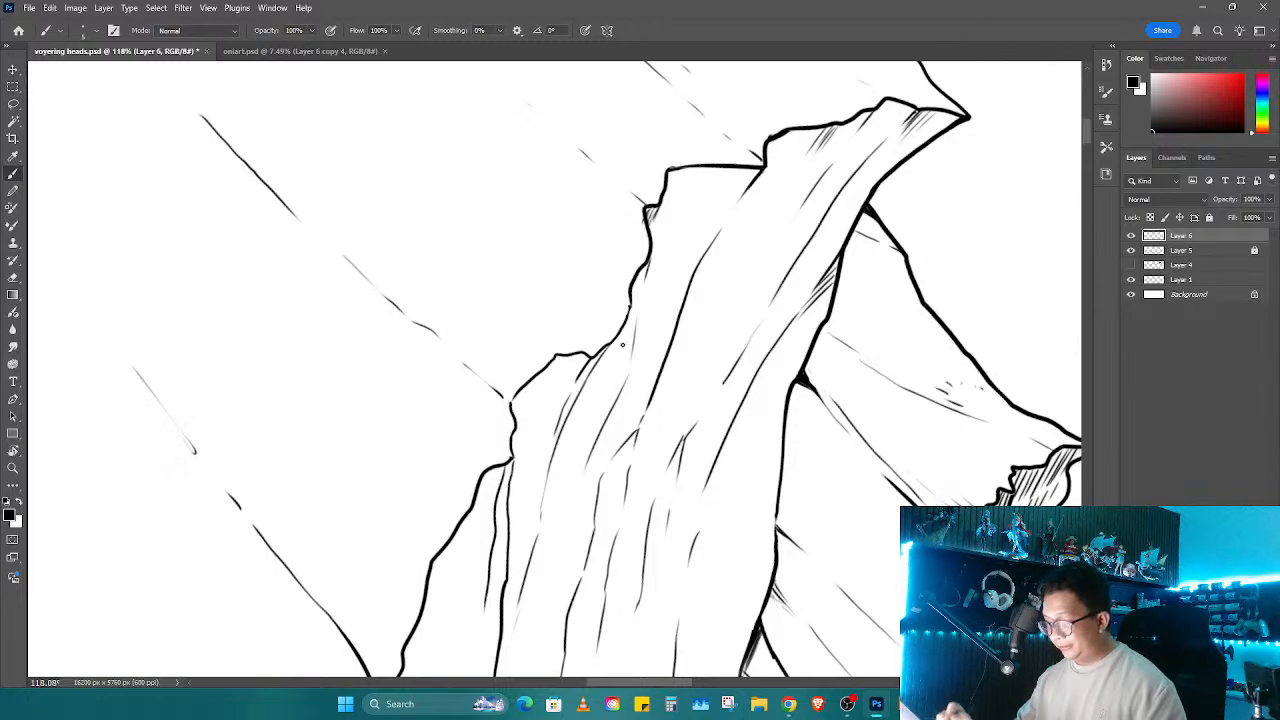
pyautogui.moveTo(627, 330); pyautogui.dragTo(621, 360)
pyautogui.moveTo(646, 268); pyautogui.dragTo(637, 304)
# Step: Draw a few short broken creases down the middle and lower part of the left mountain's face
pyautogui.moveTo(633, 401); pyautogui.dragTo(739, 193)
pyautogui.moveTo(681, 290); pyautogui.dragTo(673, 325)
pyautogui.moveTo(662, 373); pyautogui.dragTo(632, 494)
pyautogui.moveTo(614, 538)
pyautogui.mouseDown()
pyautogui.moveTo(593, 641)
pyautogui.moveTo(603, 604)
pyautogui.moveTo(597, 650)
pyautogui.mouseUp()
pyautogui.moveTo(603, 598)
pyautogui.mouseDown()
pyautogui.moveTo(601, 642)
pyautogui.moveTo(605, 599)
pyautogui.mouseUp()
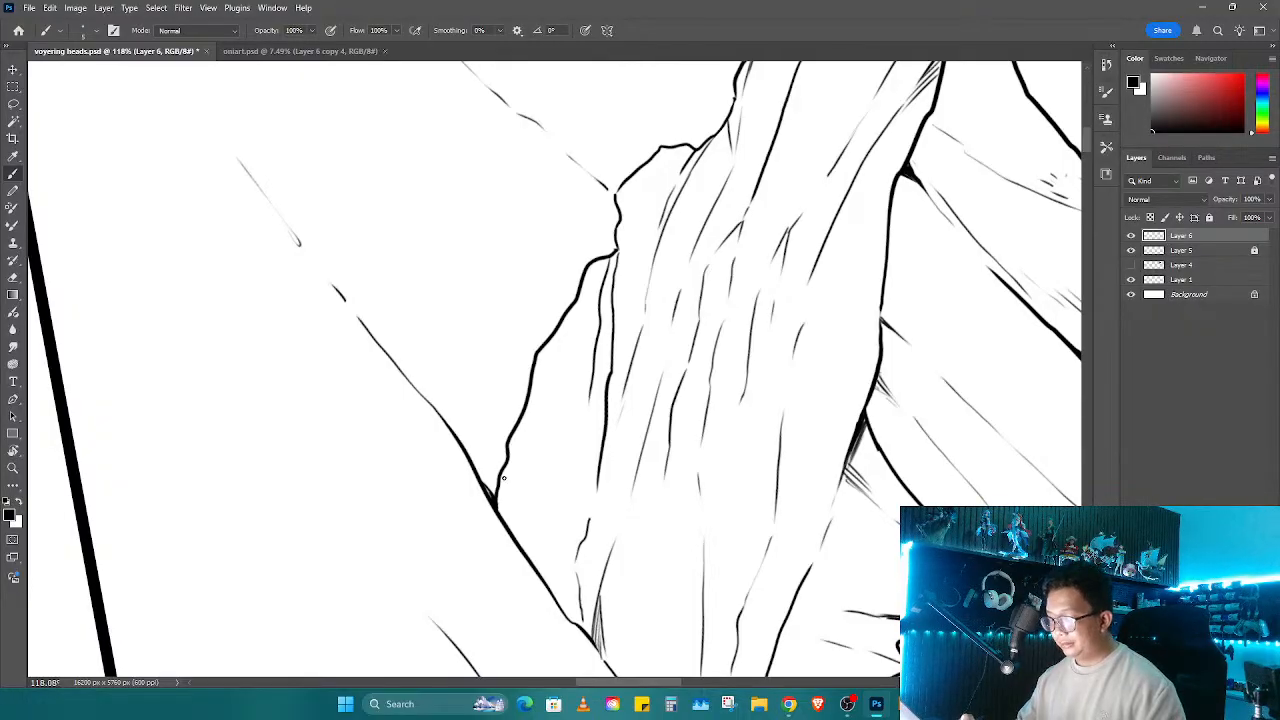
# Step: Hatch the inside of the left mountain's lower jagged edge and the corner where it meets the foreground ridge
pyautogui.moveTo(503, 482); pyautogui.dragTo(497, 518)
pyautogui.moveTo(516, 452); pyautogui.dragTo(507, 510)
pyautogui.moveTo(531, 402); pyautogui.dragTo(525, 470)
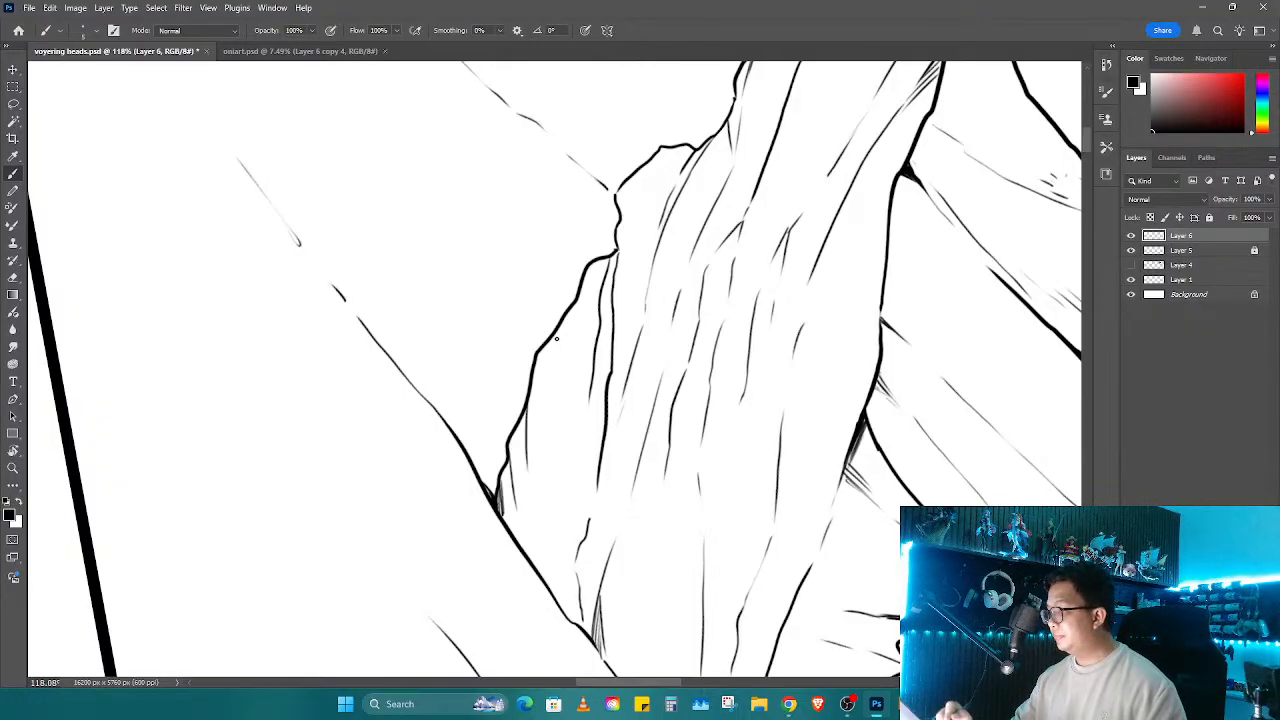
pyautogui.moveTo(574, 309); pyautogui.dragTo(561, 363)
pyautogui.moveTo(564, 323); pyautogui.dragTo(555, 367)
pyautogui.moveTo(553, 337); pyautogui.dragTo(549, 371)
# Step: Add hatching at the bases of the left mountain and small central peak, and break up the central peak's long crease
pyautogui.moveTo(574, 601); pyautogui.dragTo(525, 287)
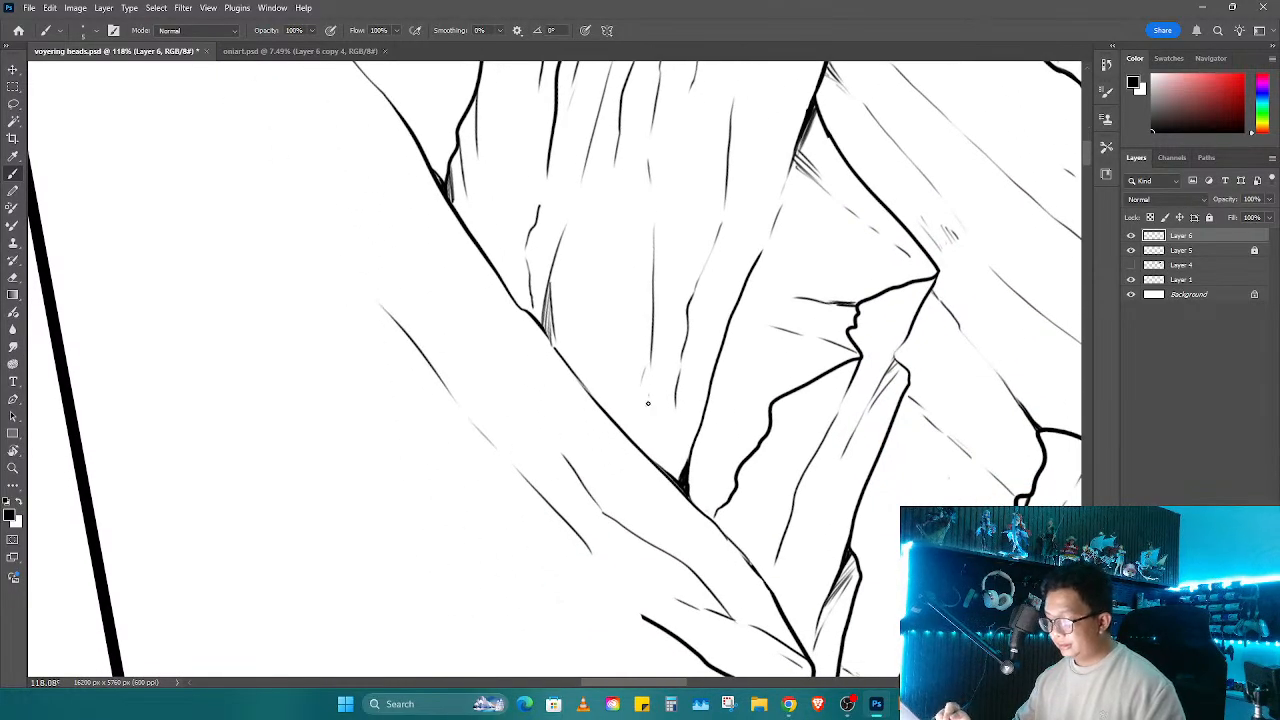
pyautogui.moveTo(648, 403)
pyautogui.mouseDown()
pyautogui.moveTo(655, 467)
pyautogui.moveTo(675, 479)
pyautogui.moveTo(673, 449)
pyautogui.moveTo(684, 484)
pyautogui.moveTo(742, 532)
pyautogui.mouseUp()
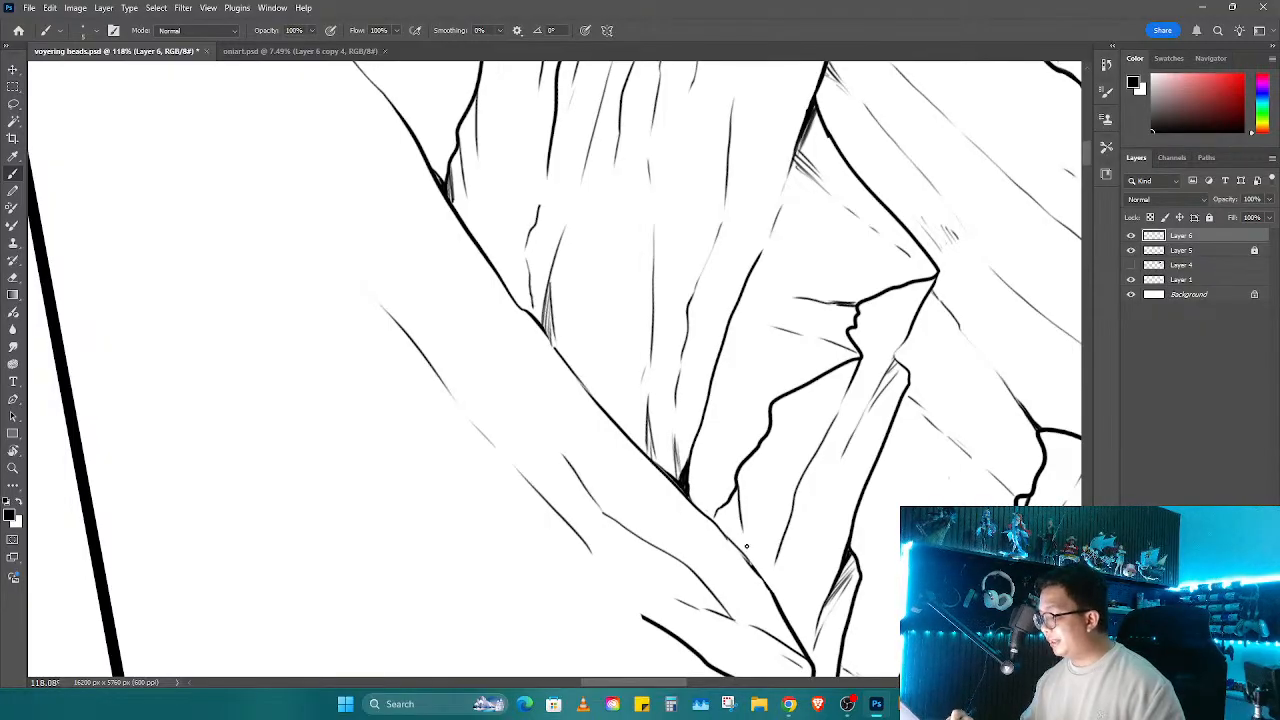
pyautogui.press('e')
pyautogui.moveTo(799, 485)
pyautogui.mouseDown()
pyautogui.moveTo(784, 550)
pyautogui.moveTo(792, 520)
pyautogui.moveTo(795, 549)
pyautogui.mouseUp()
pyautogui.press('b')
pyautogui.moveTo(793, 586); pyautogui.dragTo(791, 603)
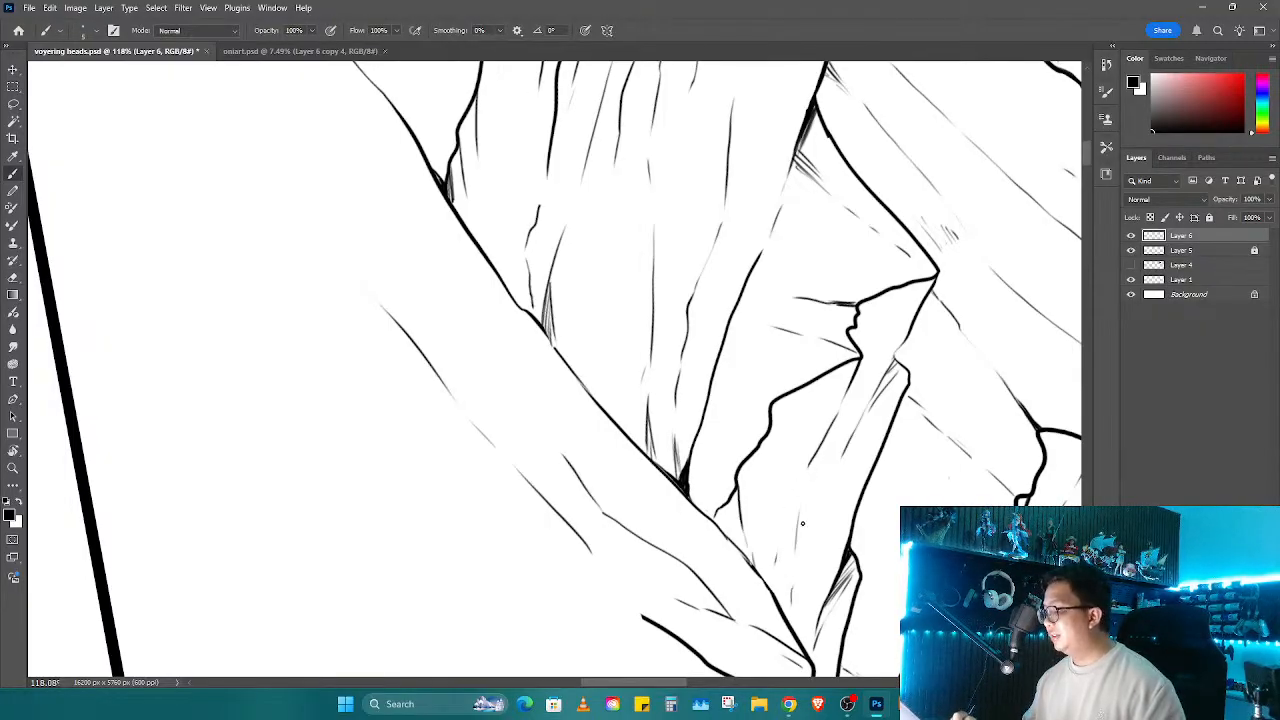
pyautogui.moveTo(818, 447); pyautogui.dragTo(812, 503)
pyautogui.moveTo(812, 503); pyautogui.dragTo(702, 348)
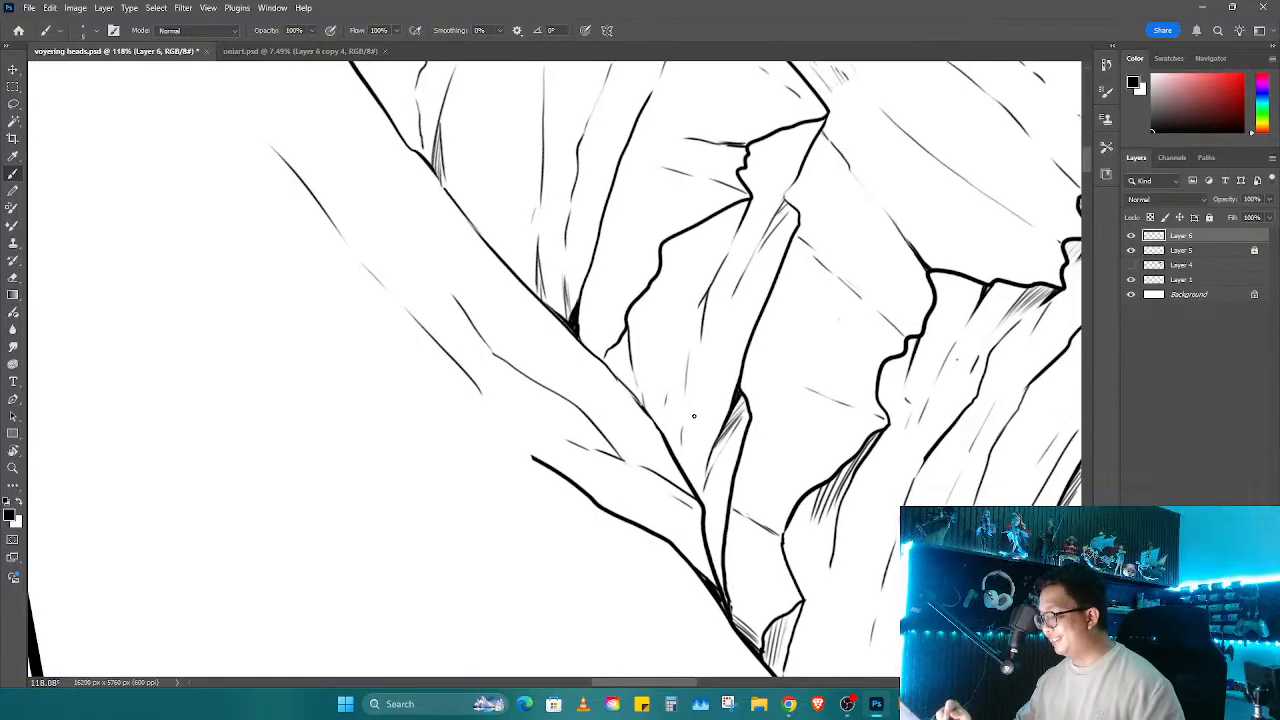
pyautogui.moveTo(695, 410); pyautogui.dragTo(703, 506)
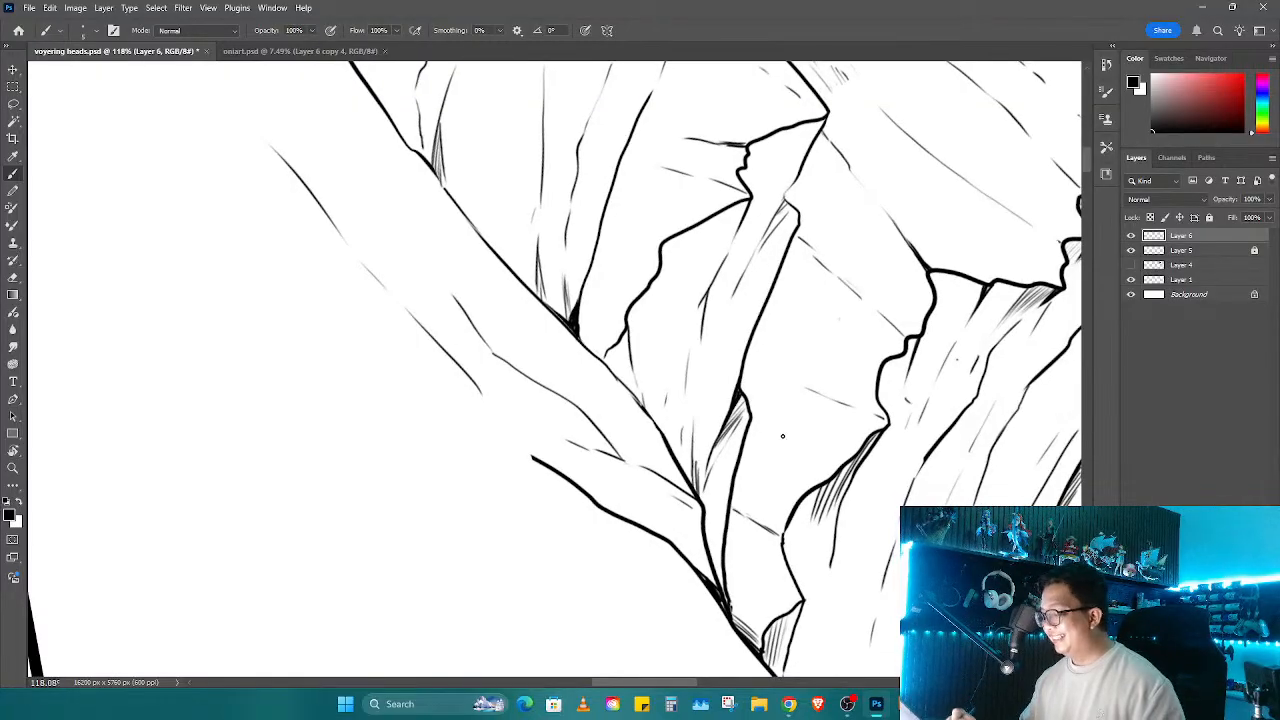
# Step: Draw a broken diagonal crease down the foreground hill from the dip in its ridge line
pyautogui.press('r')
pyautogui.moveTo(756, 453)
pyautogui.mouseDown()
pyautogui.moveTo(731, 531)
pyautogui.moveTo(760, 434)
pyautogui.moveTo(818, 399)
pyautogui.mouseUp()
pyautogui.moveTo(900, 456)
pyautogui.mouseDown()
pyautogui.moveTo(689, 394)
pyautogui.moveTo(634, 397)
pyautogui.mouseUp()
pyautogui.press('b')
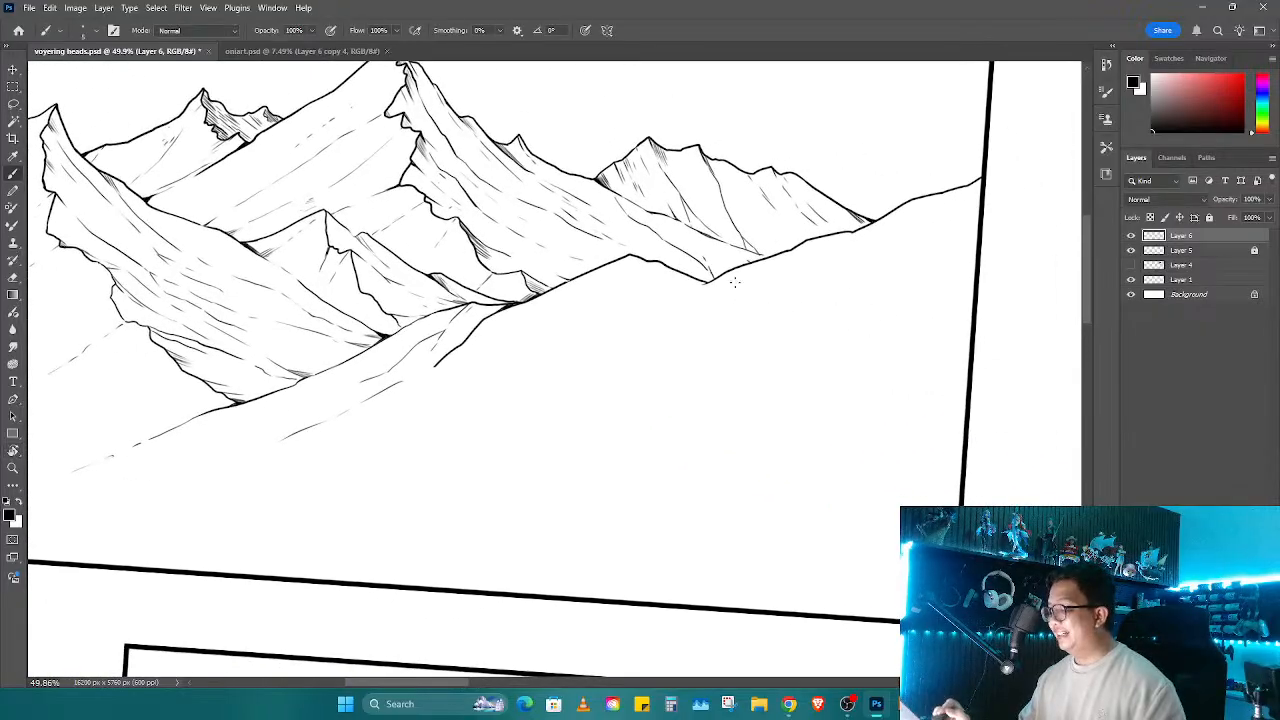
pyautogui.press('z')
pyautogui.moveTo(668, 308)
pyautogui.mouseDown()
pyautogui.moveTo(698, 286)
pyautogui.moveTo(574, 404)
pyautogui.mouseUp()
pyautogui.press('b')
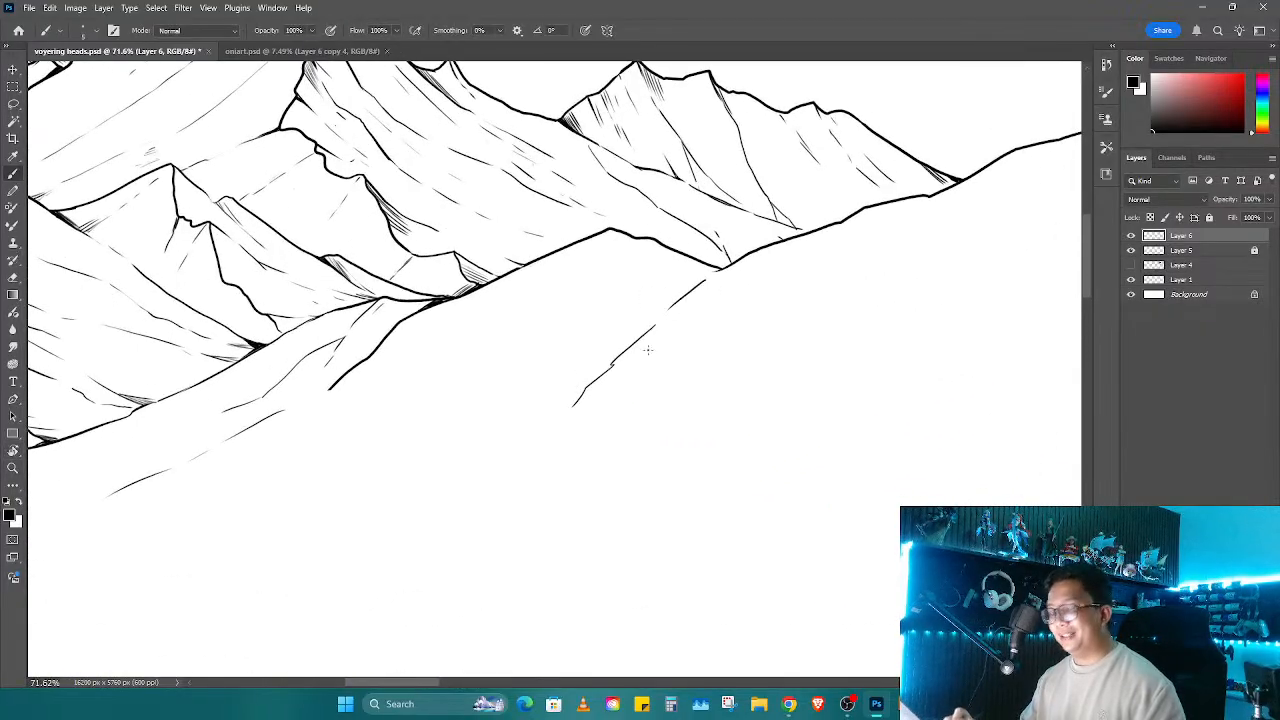
# Step: Reshape the foreground hill's rounded top into a sharp peak with a jagged edge running down to the slope
pyautogui.press('z')
pyautogui.scroll(-5, 726, 351)
pyautogui.scroll(5, 726, 351)
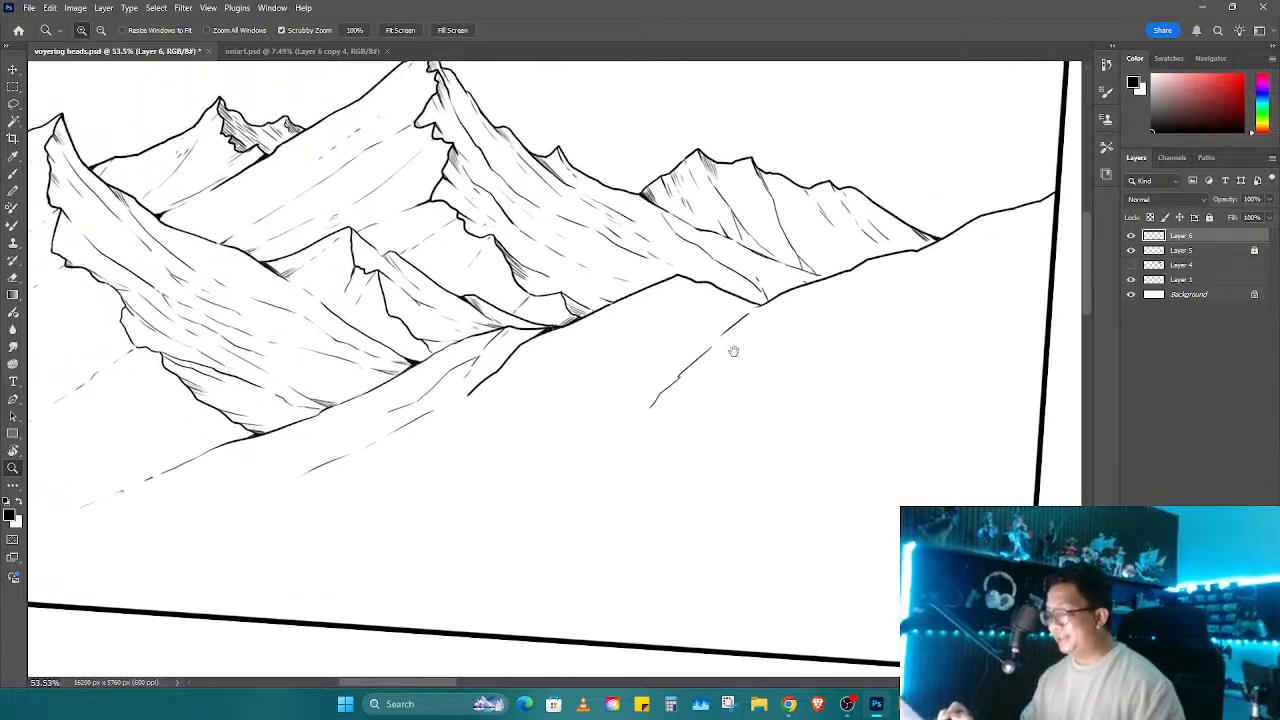
pyautogui.press('b')
pyautogui.moveTo(528, 350)
pyautogui.mouseDown()
pyautogui.moveTo(722, 222)
pyautogui.moveTo(750, 316)
pyautogui.moveTo(840, 372)
pyautogui.mouseUp()
pyautogui.press('e')
pyautogui.moveTo(738, 270)
pyautogui.mouseDown()
pyautogui.moveTo(595, 318)
pyautogui.moveTo(605, 322)
pyautogui.mouseUp()
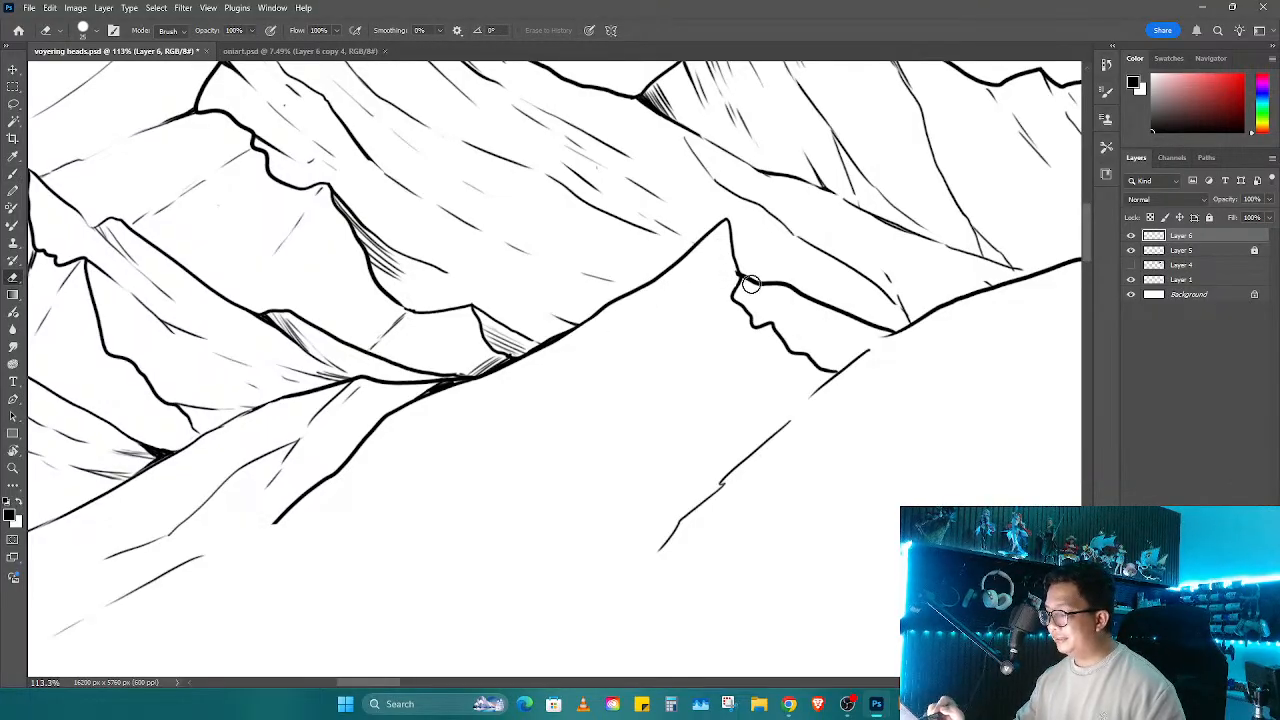
# Step: Erase the old ridge behind the new foreground peak and redraw it from the tip down to the hill line
pyautogui.press('r')
pyautogui.moveTo(733, 275); pyautogui.dragTo(800, 390)
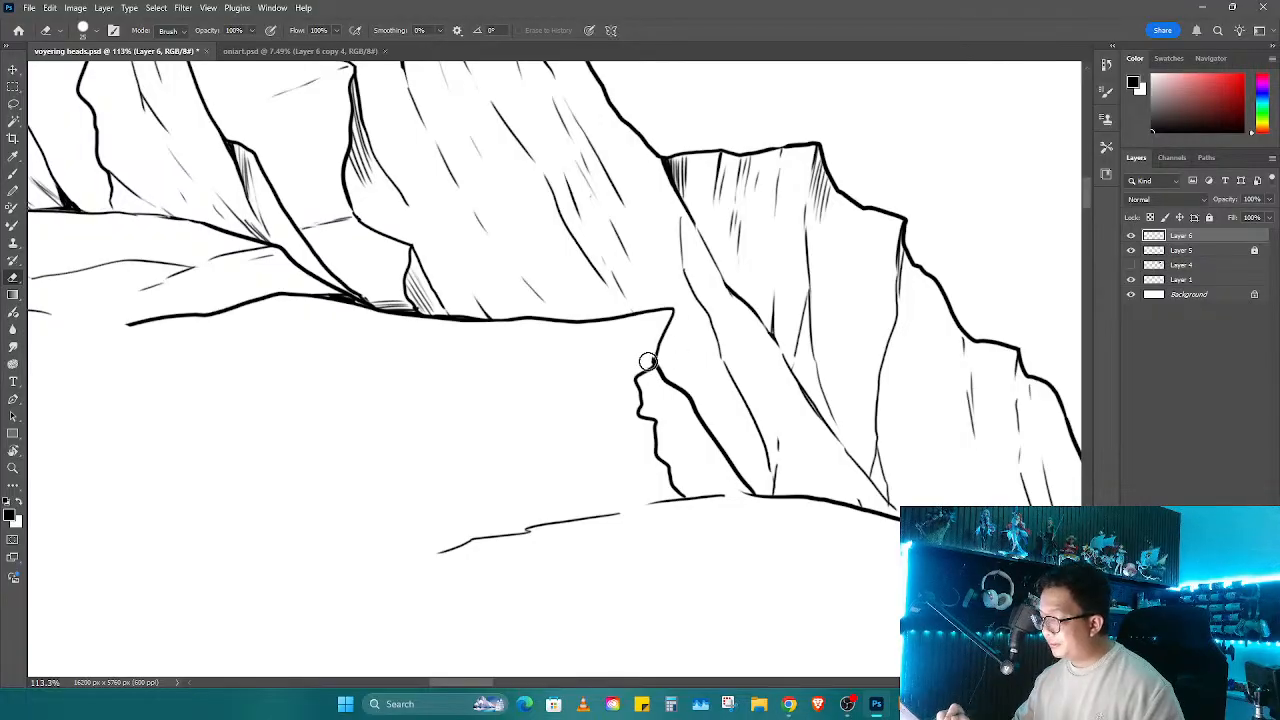
pyautogui.moveTo(676, 372); pyautogui.dragTo(712, 420)
pyautogui.press('b')
pyautogui.moveTo(672, 311)
pyautogui.mouseDown()
pyautogui.moveTo(693, 398)
pyautogui.moveTo(750, 492)
pyautogui.mouseUp()
pyautogui.press('e')
pyautogui.moveTo(692, 406)
pyautogui.mouseDown()
pyautogui.moveTo(735, 463)
pyautogui.moveTo(749, 308)
pyautogui.moveTo(787, 322)
pyautogui.moveTo(731, 540)
pyautogui.mouseUp()
# Step: Fill the narrow face of the new foreground peak with fine creases and short hatching from tip to base
pyautogui.press('r')
pyautogui.press('e')
pyautogui.press('b')
pyautogui.press('r')
pyautogui.press('b')
pyautogui.moveTo(657, 376)
pyautogui.mouseDown()
pyautogui.moveTo(664, 430)
pyautogui.moveTo(665, 405)
pyautogui.mouseUp()
pyautogui.moveTo(664, 346)
pyautogui.mouseDown()
pyautogui.moveTo(686, 446)
pyautogui.moveTo(667, 460)
pyautogui.moveTo(694, 504)
pyautogui.mouseUp()
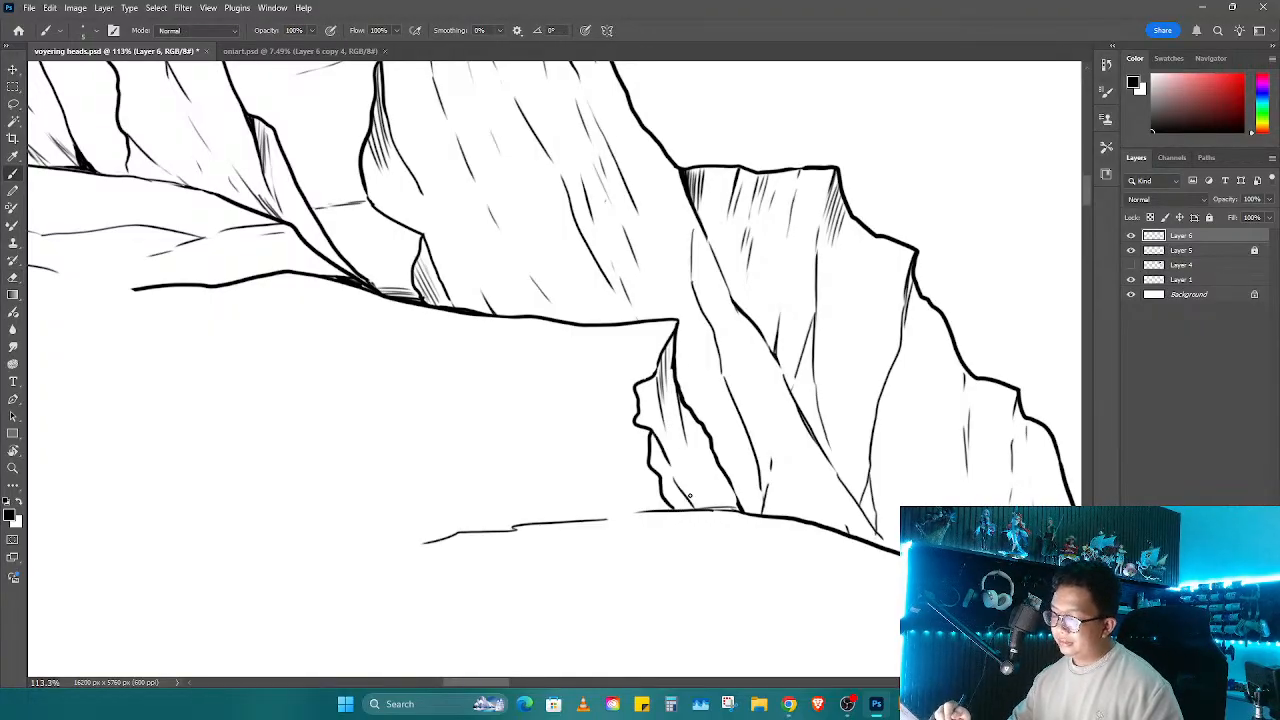
pyautogui.moveTo(682, 458); pyautogui.dragTo(700, 500)
# Step: Draw a long crease down the foreground hill from the base of the new peak's jagged edge
pyautogui.press('z')
pyautogui.moveTo(724, 376)
pyautogui.mouseDown()
pyautogui.moveTo(695, 444)
pyautogui.moveTo(537, 557)
pyautogui.mouseUp()
pyautogui.scroll(-3, 832, 357)
pyautogui.press('b')
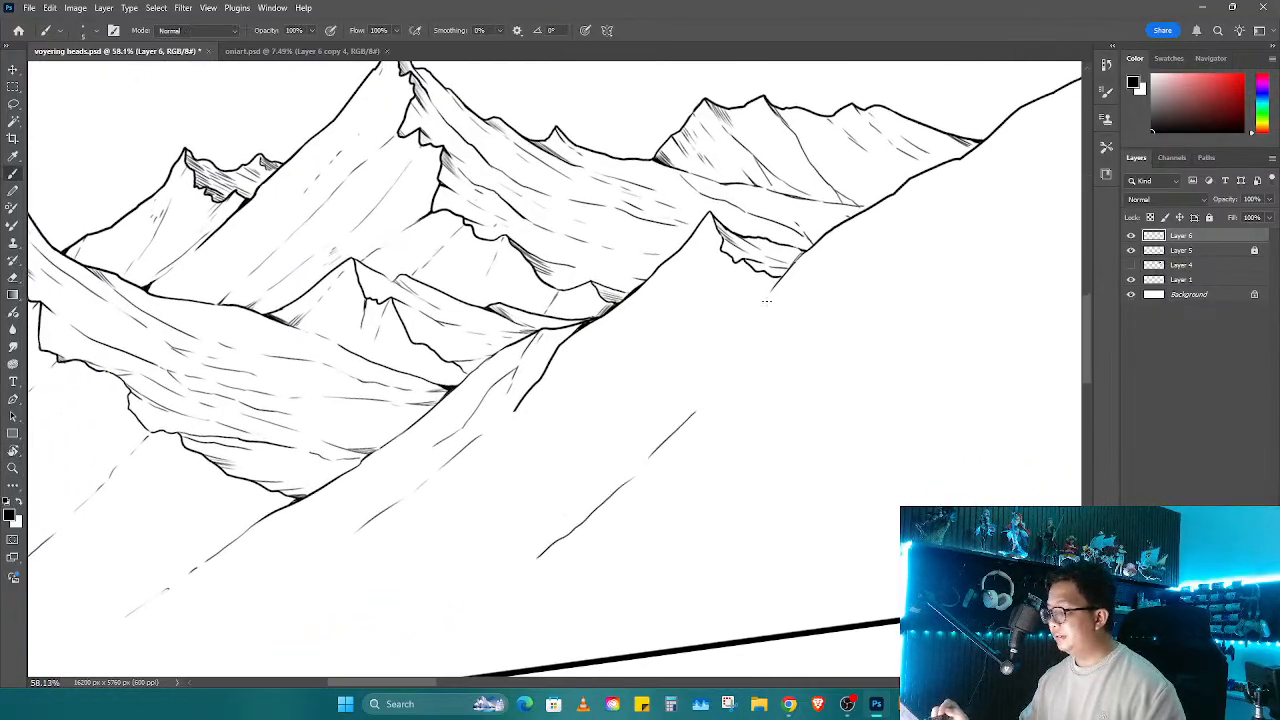
pyautogui.moveTo(768, 295)
pyautogui.mouseDown()
pyautogui.moveTo(670, 422)
pyautogui.moveTo(508, 575)
pyautogui.mouseUp()
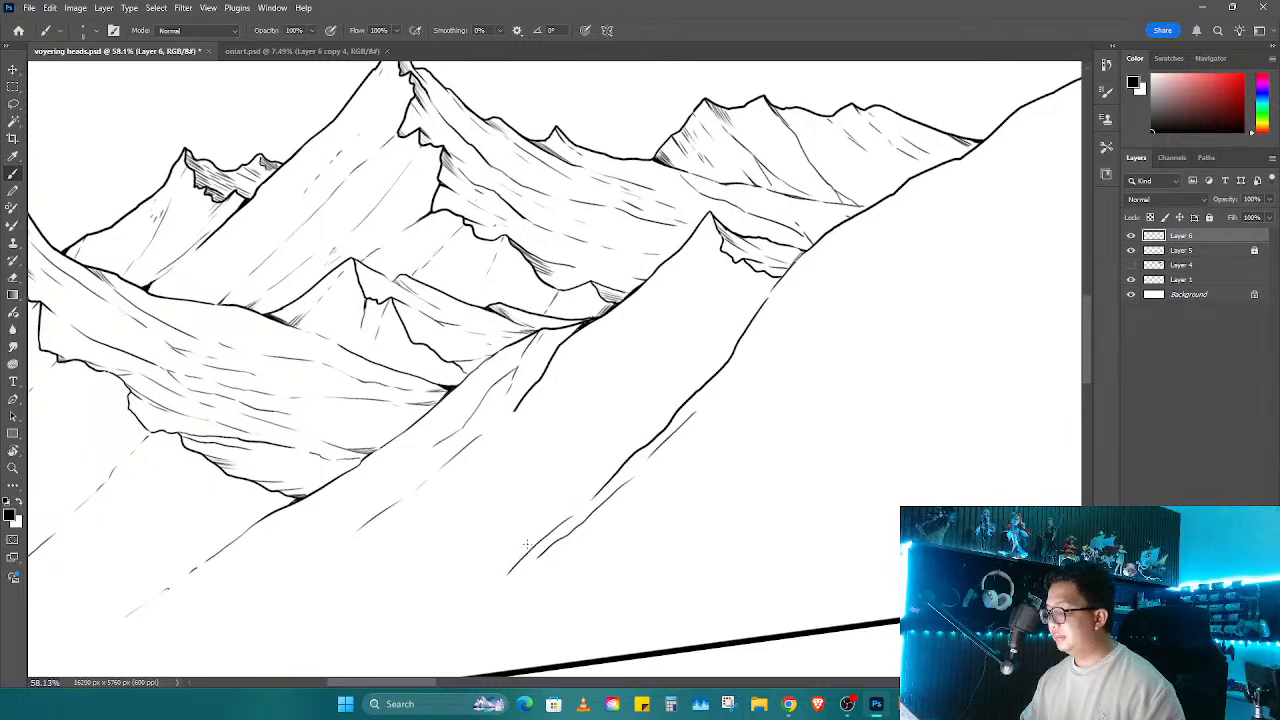
# Step: Examine the whole mountain landscape and how the foreground hill's long crease fits its slope
pyautogui.press('z')
pyautogui.moveTo(823, 328); pyautogui.dragTo(708, 478)
pyautogui.press('r')
pyautogui.press('z')
pyautogui.press('r')
pyautogui.press('Escape')
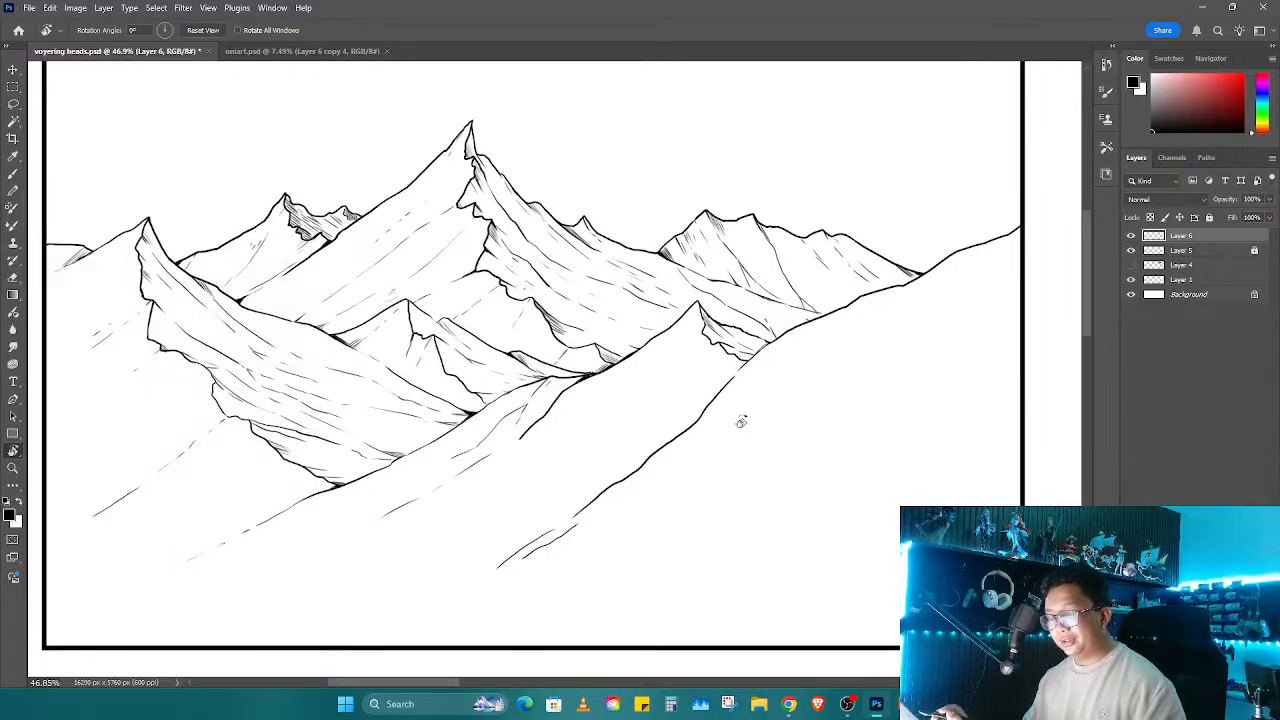
pyautogui.press('z')
pyautogui.moveTo(843, 337); pyautogui.dragTo(806, 346)
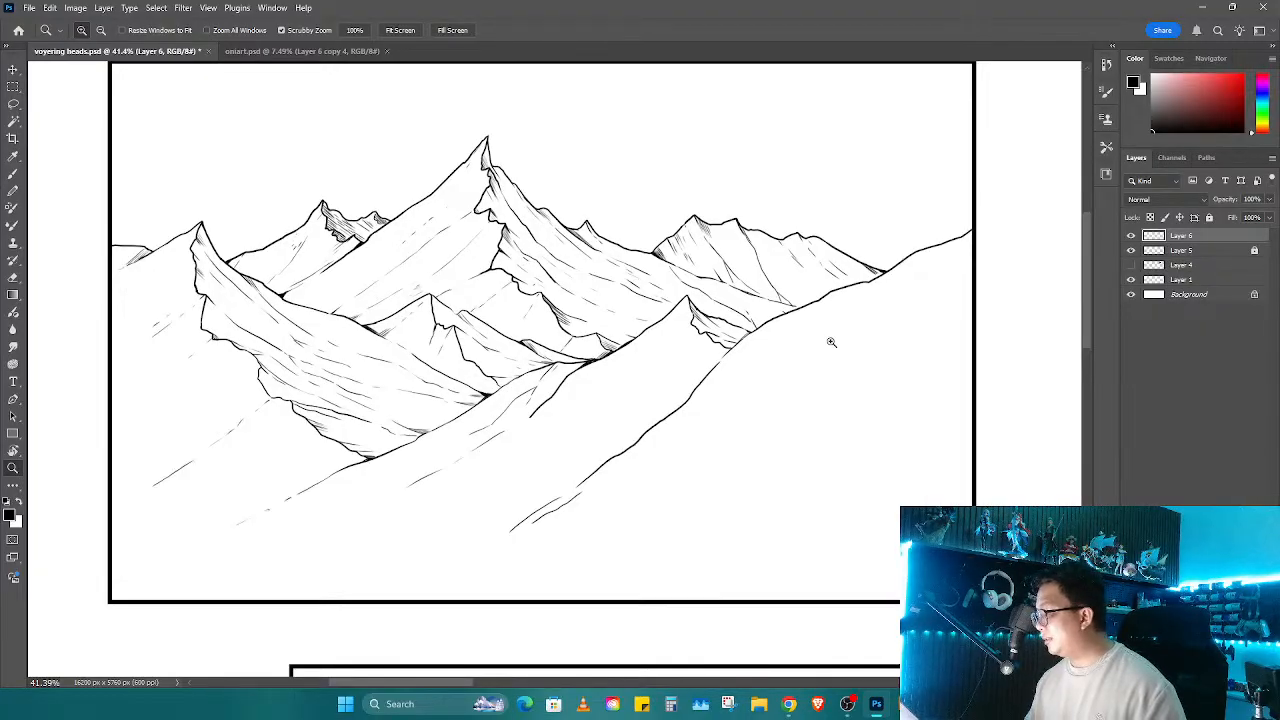
pyautogui.moveTo(751, 434); pyautogui.dragTo(829, 463)
pyautogui.press('r')
pyautogui.press('z')
pyautogui.moveTo(690, 482); pyautogui.dragTo(520, 488)
pyautogui.moveTo(735, 458); pyautogui.dragTo(541, 496)
pyautogui.moveTo(545, 494); pyautogui.dragTo(597, 463)
pyautogui.moveTo(716, 461)
pyautogui.mouseDown()
pyautogui.moveTo(591, 466)
pyautogui.moveTo(694, 435)
pyautogui.moveTo(640, 494)
pyautogui.moveTo(694, 486)
pyautogui.moveTo(661, 498)
pyautogui.moveTo(734, 340)
pyautogui.mouseUp()
pyautogui.press('r')
pyautogui.press('Escape')
pyautogui.press('z')
pyautogui.press('b')
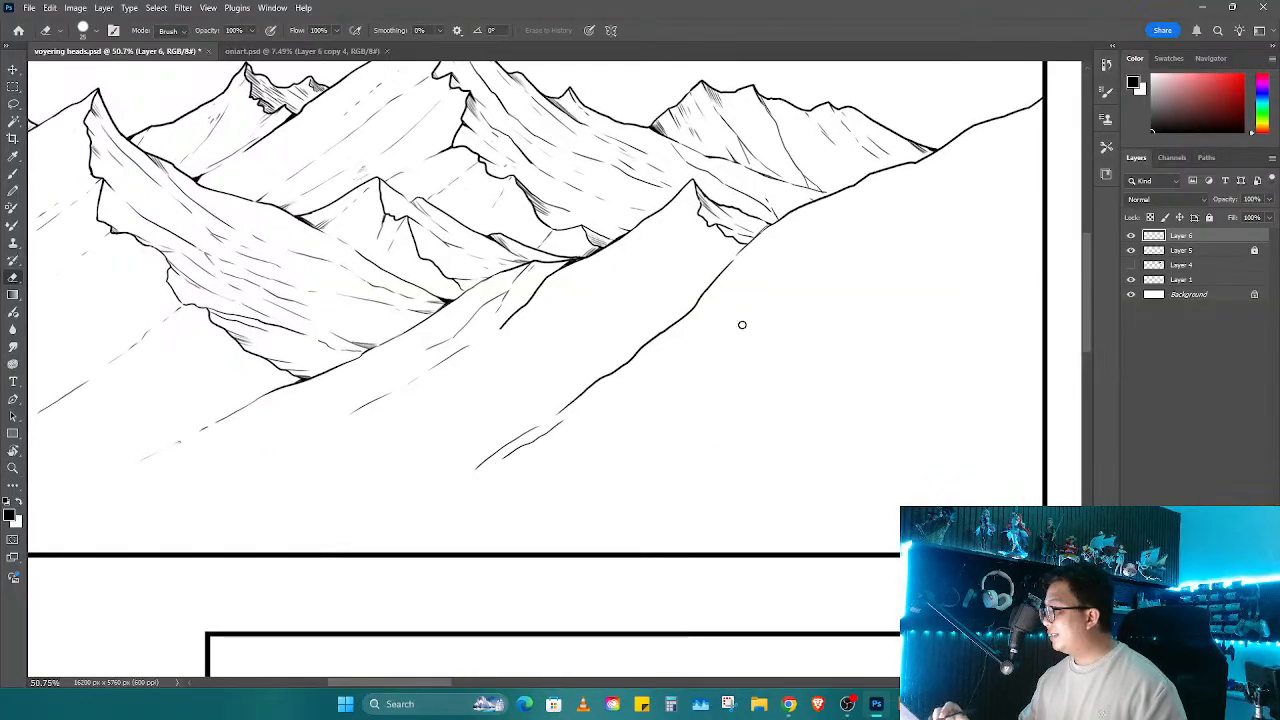
# Step: Erase the foreground hill's long crease and redraw it as a gentler broken line extending farther across the slope
pyautogui.moveTo(731, 257); pyautogui.dragTo(469, 480)
pyautogui.press('b')
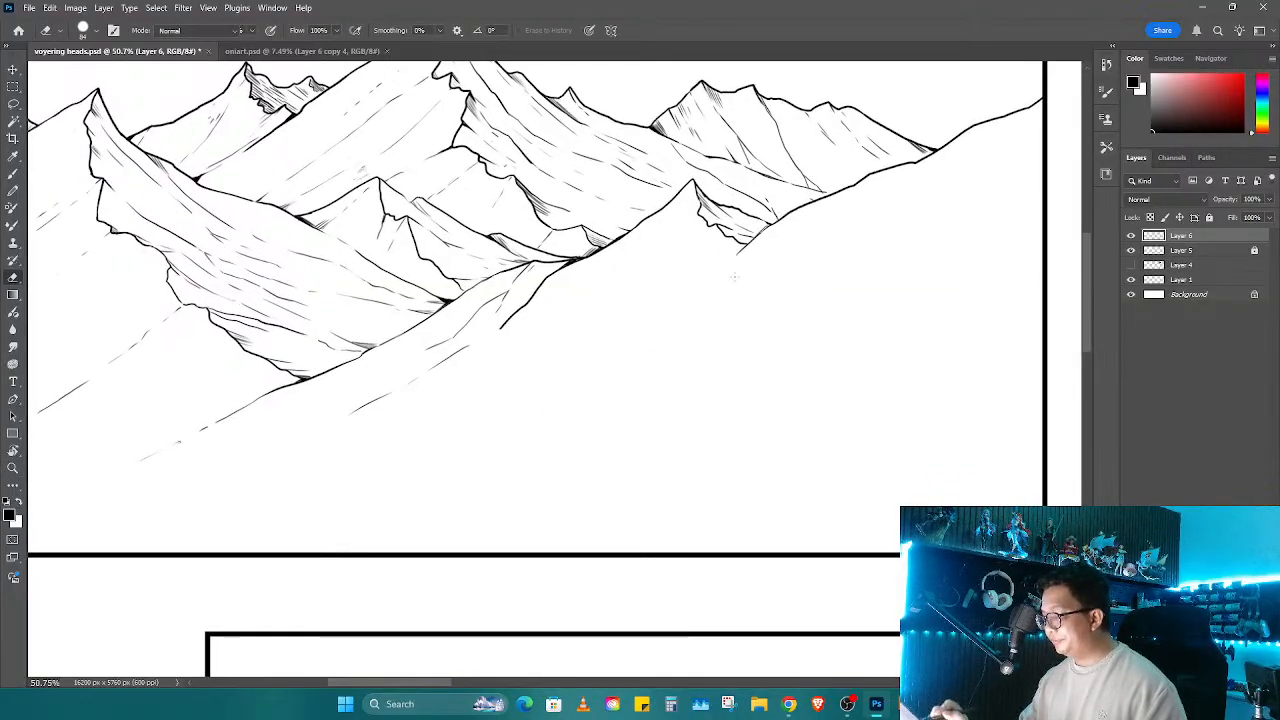
pyautogui.moveTo(758, 234)
pyautogui.mouseDown()
pyautogui.moveTo(676, 302)
pyautogui.moveTo(486, 413)
pyautogui.moveTo(320, 479)
pyautogui.mouseUp()
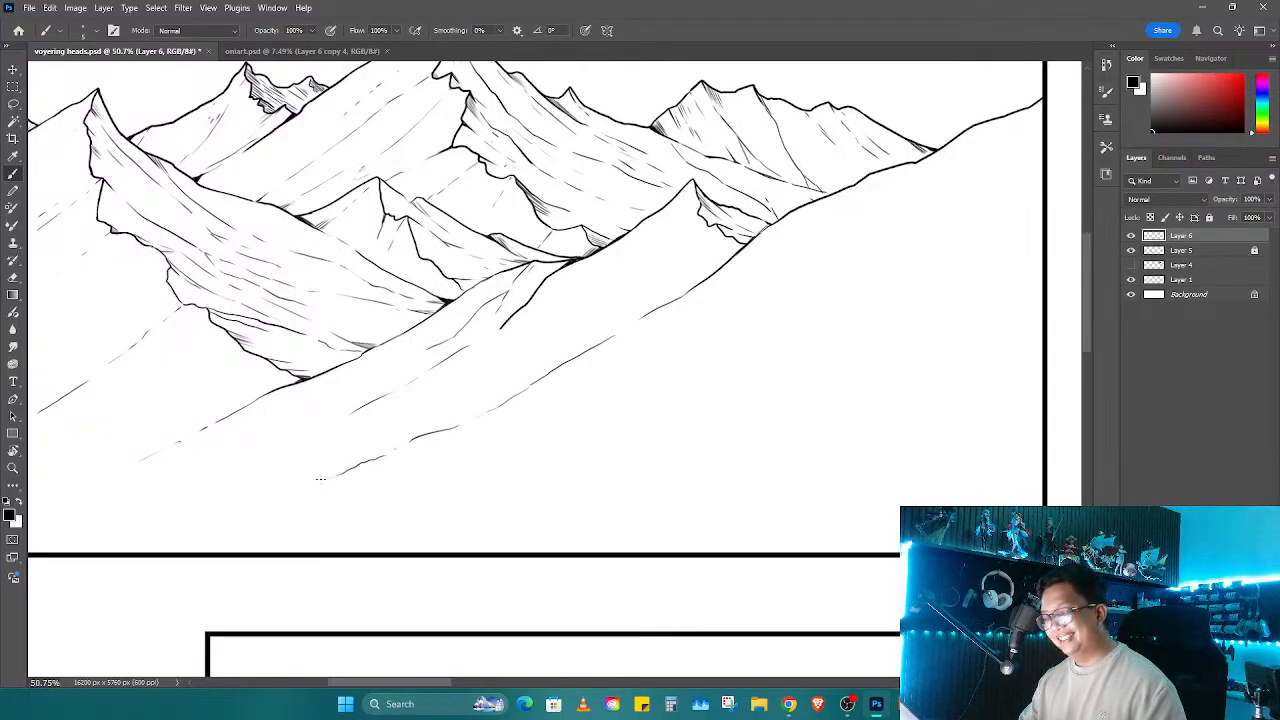
pyautogui.moveTo(607, 498)
pyautogui.mouseDown()
pyautogui.moveTo(677, 493)
pyautogui.moveTo(666, 492)
pyautogui.mouseUp()
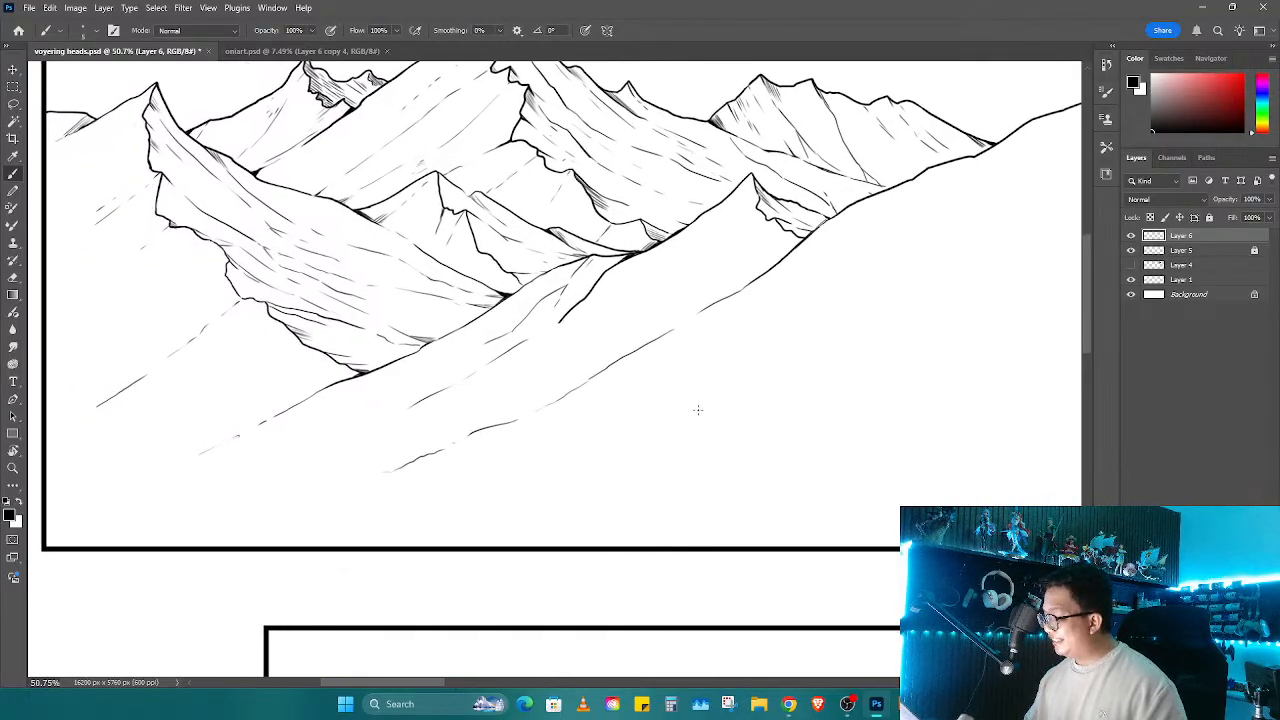
pyautogui.moveTo(678, 326)
pyautogui.mouseDown()
pyautogui.moveTo(696, 313)
pyautogui.moveTo(614, 386)
pyautogui.moveTo(563, 389)
pyautogui.mouseUp()
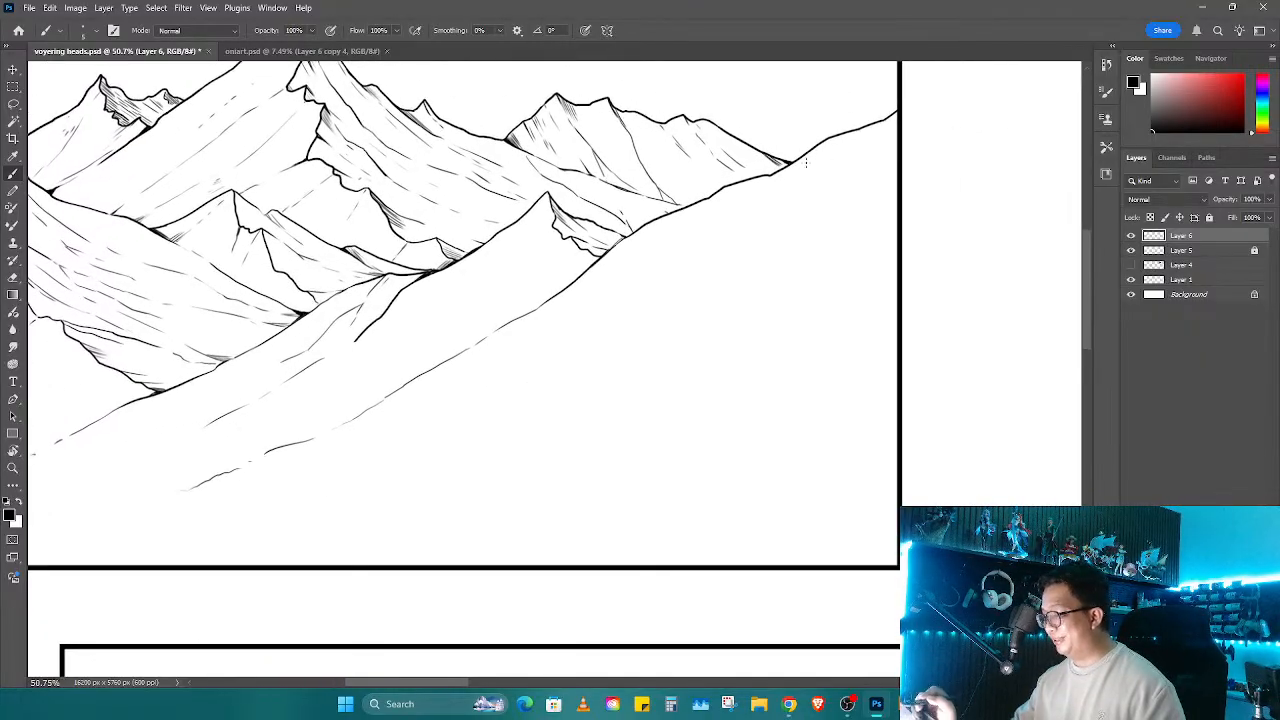
pyautogui.moveTo(818, 158); pyautogui.dragTo(769, 267)
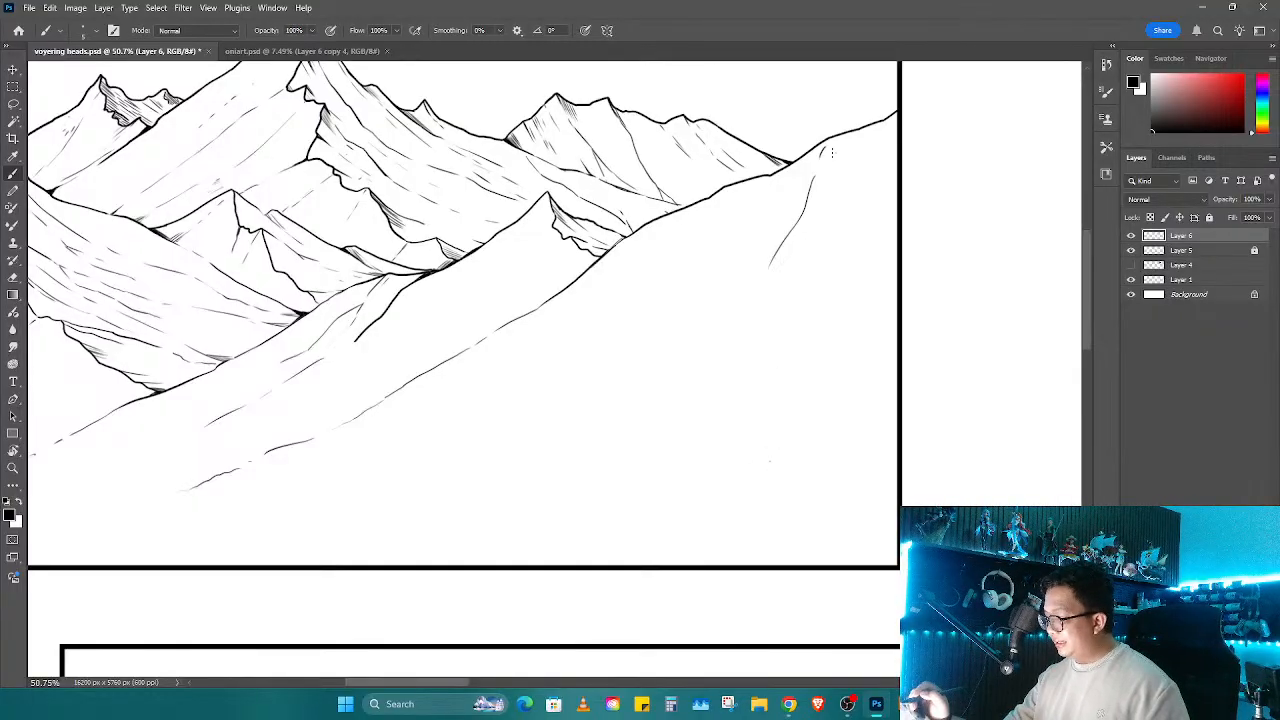
pyautogui.moveTo(828, 150); pyautogui.dragTo(782, 238)
pyautogui.press('b')
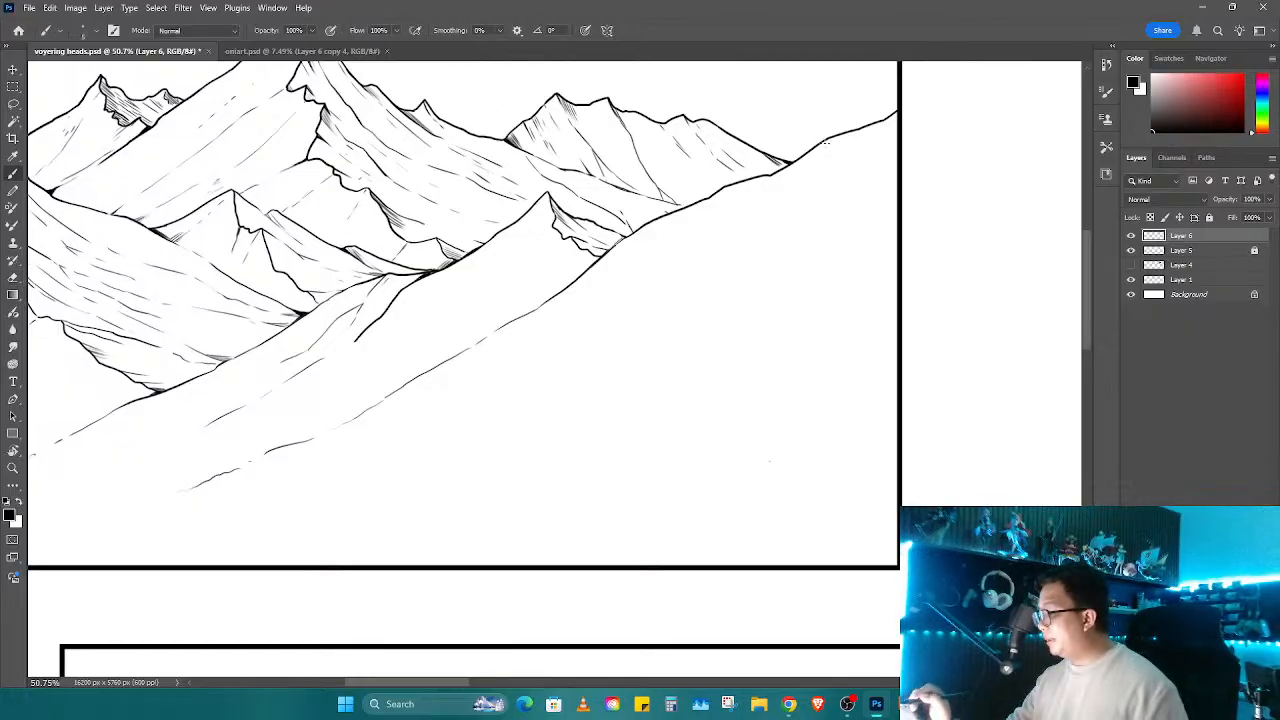
# Step: Draw a long broken crease from the bend in the far-right hill's crest down its slope, and trim its lower end
pyautogui.moveTo(825, 142)
pyautogui.mouseDown()
pyautogui.moveTo(653, 415)
pyautogui.moveTo(564, 487)
pyautogui.moveTo(507, 486)
pyautogui.moveTo(400, 543)
pyautogui.mouseUp()
pyautogui.press('e')
pyautogui.moveTo(556, 483); pyautogui.dragTo(439, 528)
pyautogui.moveTo(555, 505)
pyautogui.mouseDown()
pyautogui.moveTo(824, 489)
pyautogui.moveTo(557, 466)
pyautogui.moveTo(611, 497)
pyautogui.moveTo(617, 517)
pyautogui.moveTo(766, 471)
pyautogui.mouseUp()
# Step: Erase the lower ends of the creases across the foreground hills so they stop well above the frame's bottom edge
pyautogui.press('z')
pyautogui.moveTo(502, 476); pyautogui.dragTo(447, 480)
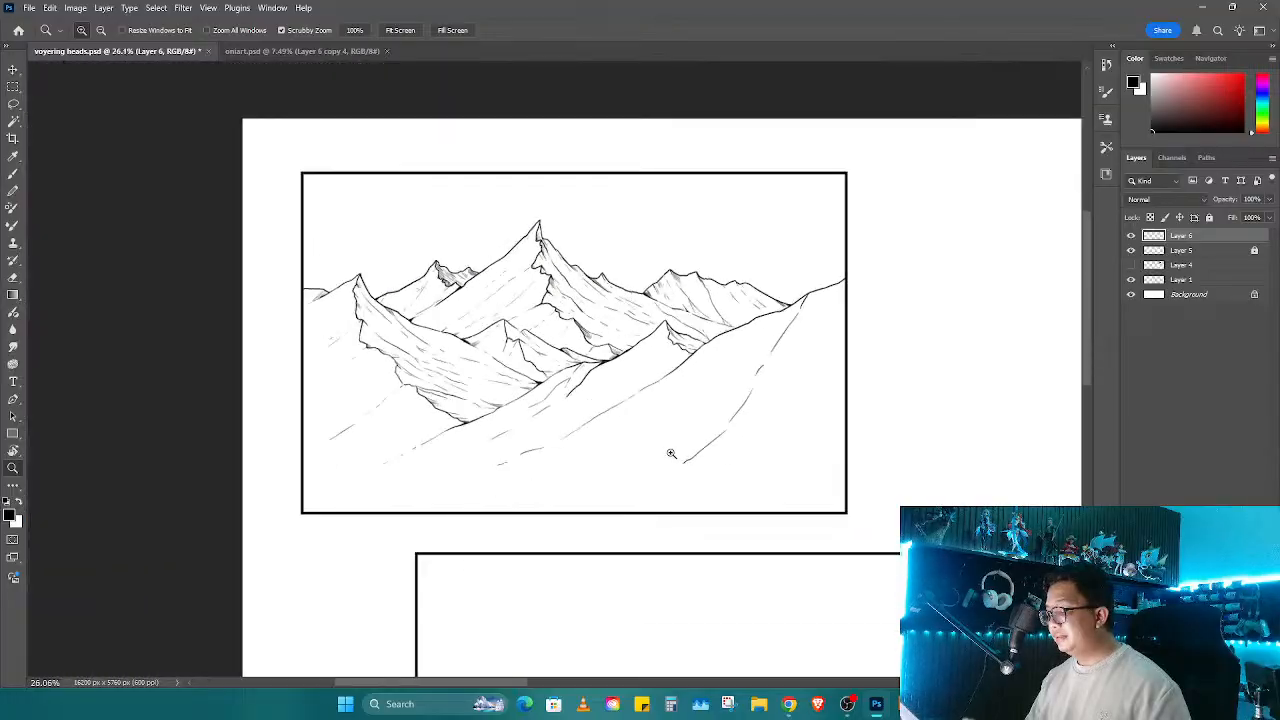
pyautogui.moveTo(671, 454)
pyautogui.mouseDown()
pyautogui.moveTo(656, 456)
pyautogui.moveTo(704, 452)
pyautogui.moveTo(595, 438)
pyautogui.mouseUp()
pyautogui.moveTo(713, 459); pyautogui.dragTo(740, 459)
pyautogui.press('e')
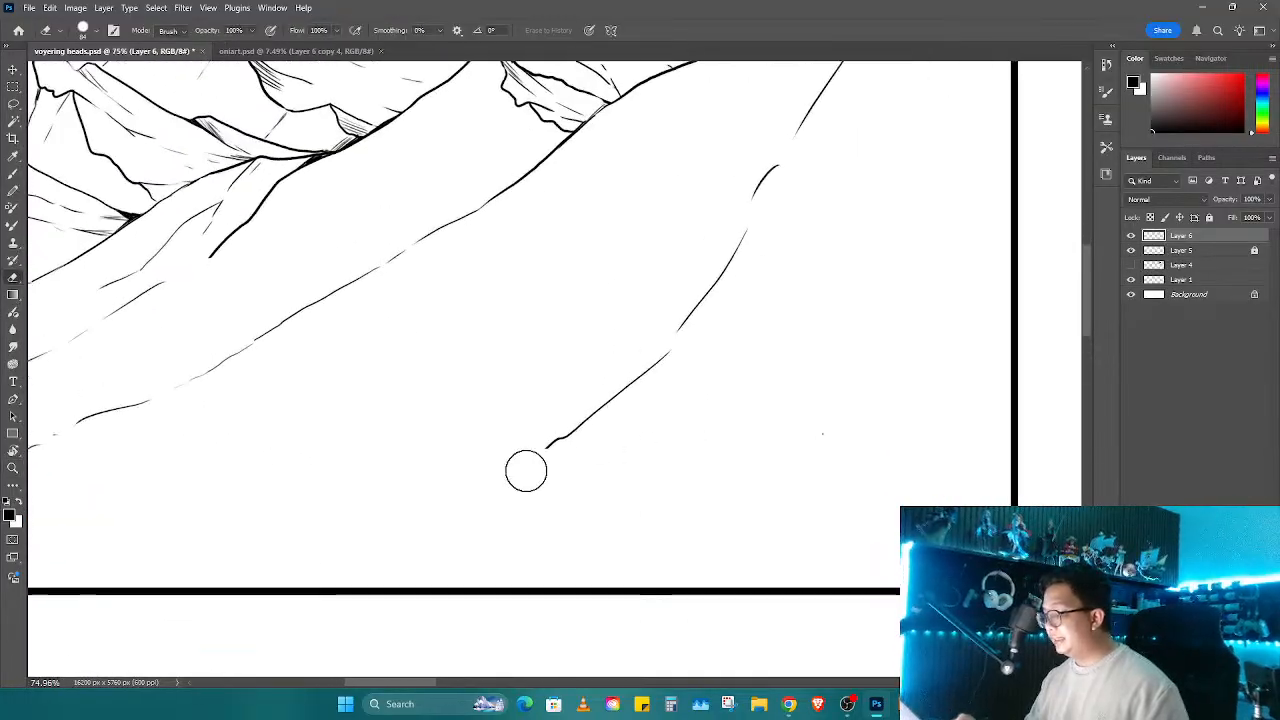
pyautogui.moveTo(528, 468); pyautogui.dragTo(660, 350)
pyautogui.moveTo(620, 440); pyautogui.dragTo(1068, 437)
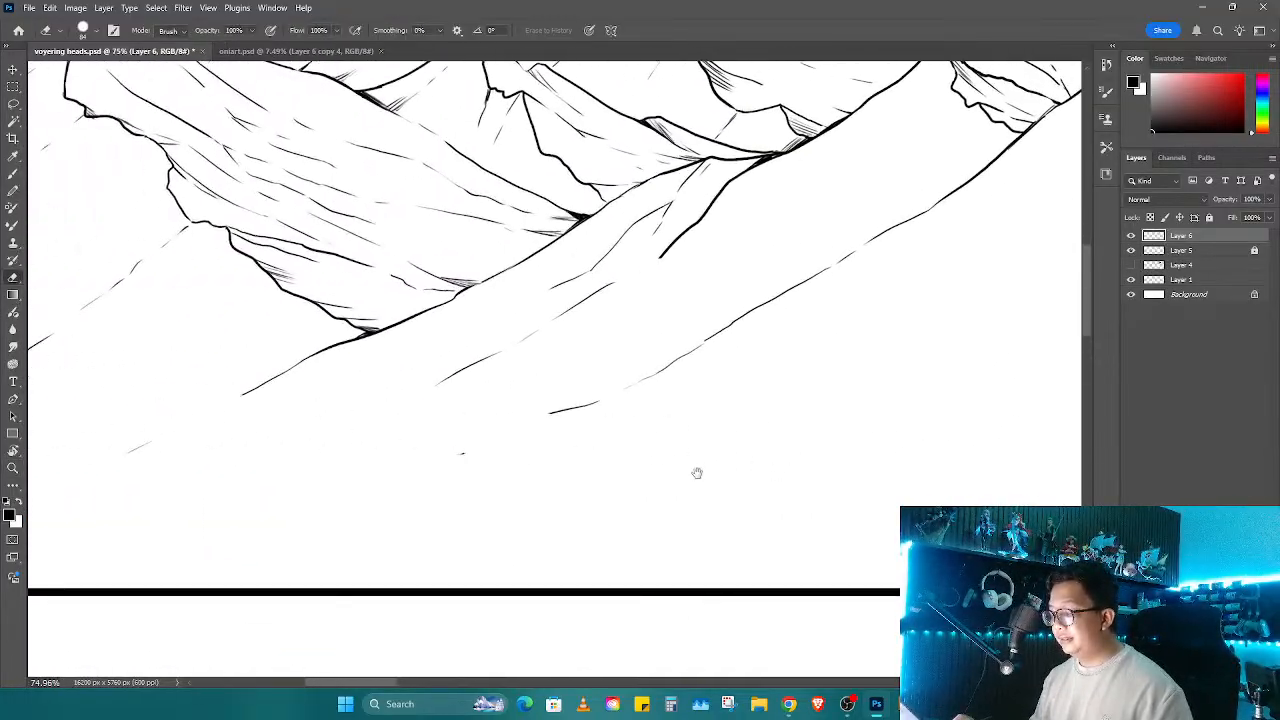
pyautogui.moveTo(697, 473); pyautogui.dragTo(883, 460)
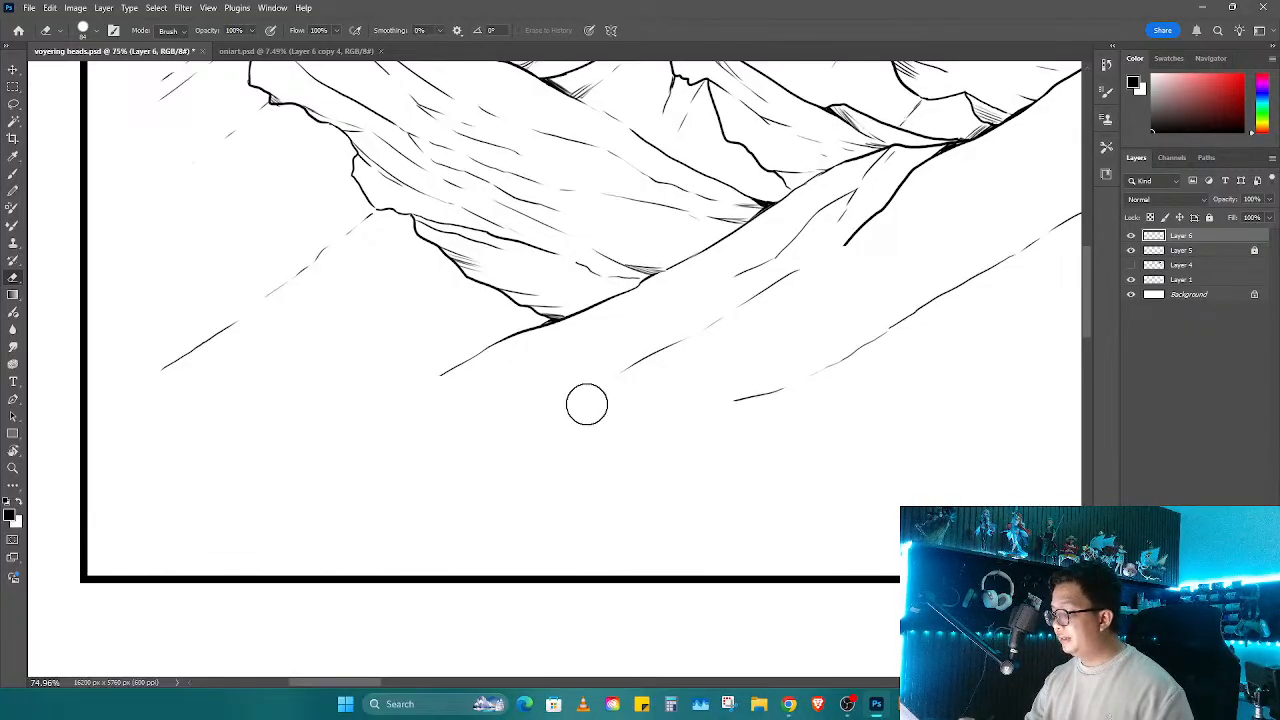
pyautogui.moveTo(586, 403)
pyautogui.mouseDown()
pyautogui.moveTo(804, 449)
pyautogui.moveTo(803, 391)
pyautogui.mouseUp()
# Step: Sketch a small bare tree with trunk, spreading roots and short branches in the lower-right foreground, and undo the last stroke beside the trunk
pyautogui.press('b')
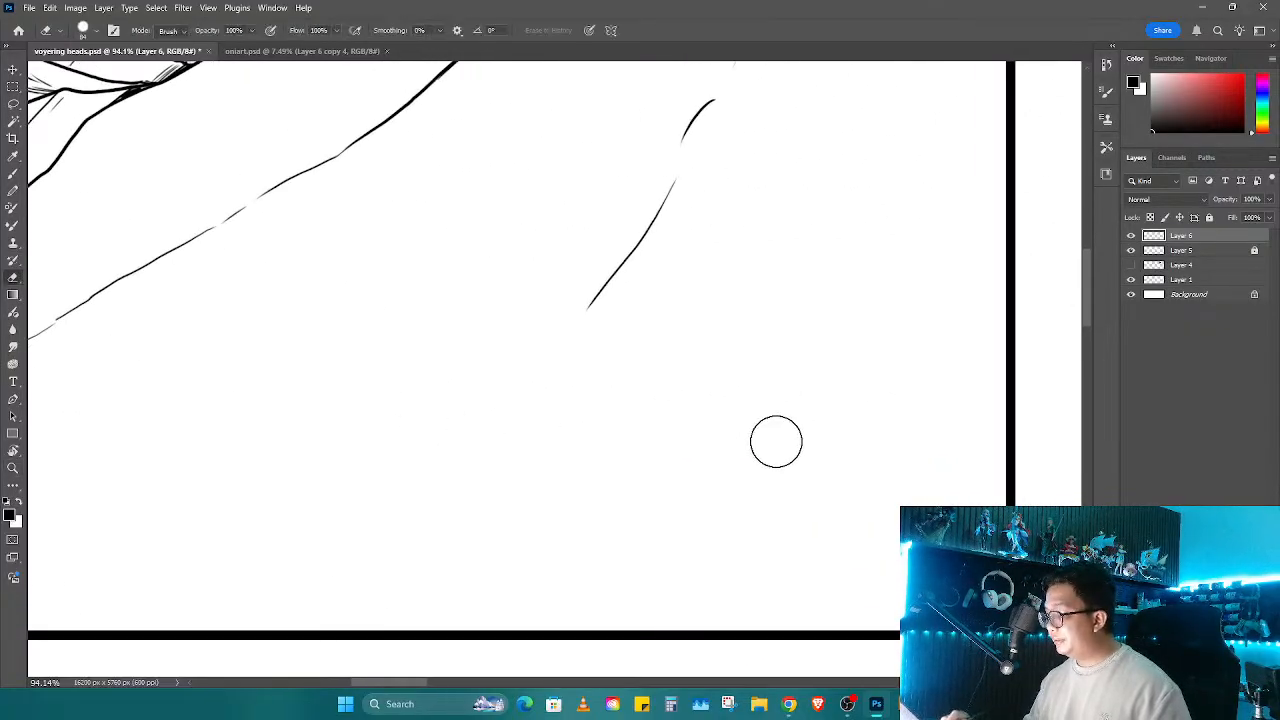
pyautogui.moveTo(836, 438); pyautogui.dragTo(818, 497)
pyautogui.moveTo(857, 400)
pyautogui.mouseDown()
pyautogui.moveTo(857, 447)
pyautogui.moveTo(783, 496)
pyautogui.mouseUp()
pyautogui.moveTo(834, 452); pyautogui.dragTo(854, 414)
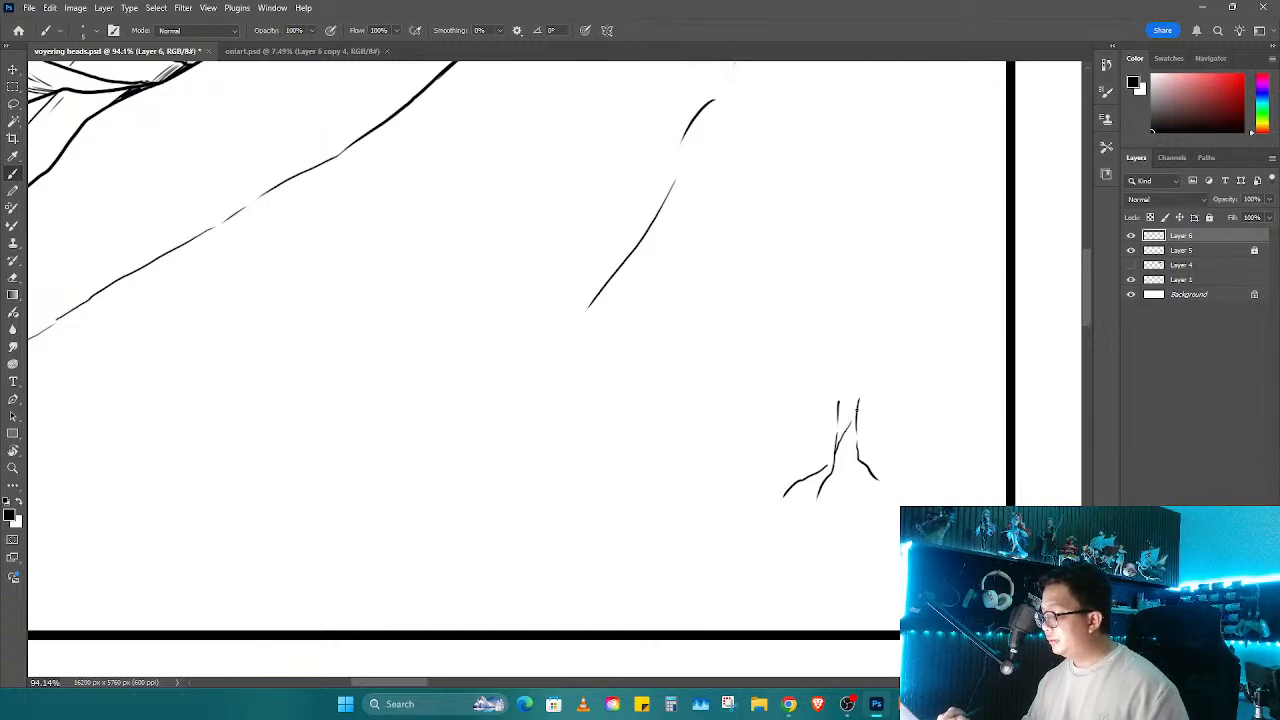
pyautogui.moveTo(813, 372)
pyautogui.mouseDown()
pyautogui.moveTo(803, 350)
pyautogui.moveTo(888, 352)
pyautogui.moveTo(889, 363)
pyautogui.mouseUp()
pyautogui.moveTo(829, 399); pyautogui.dragTo(752, 375)
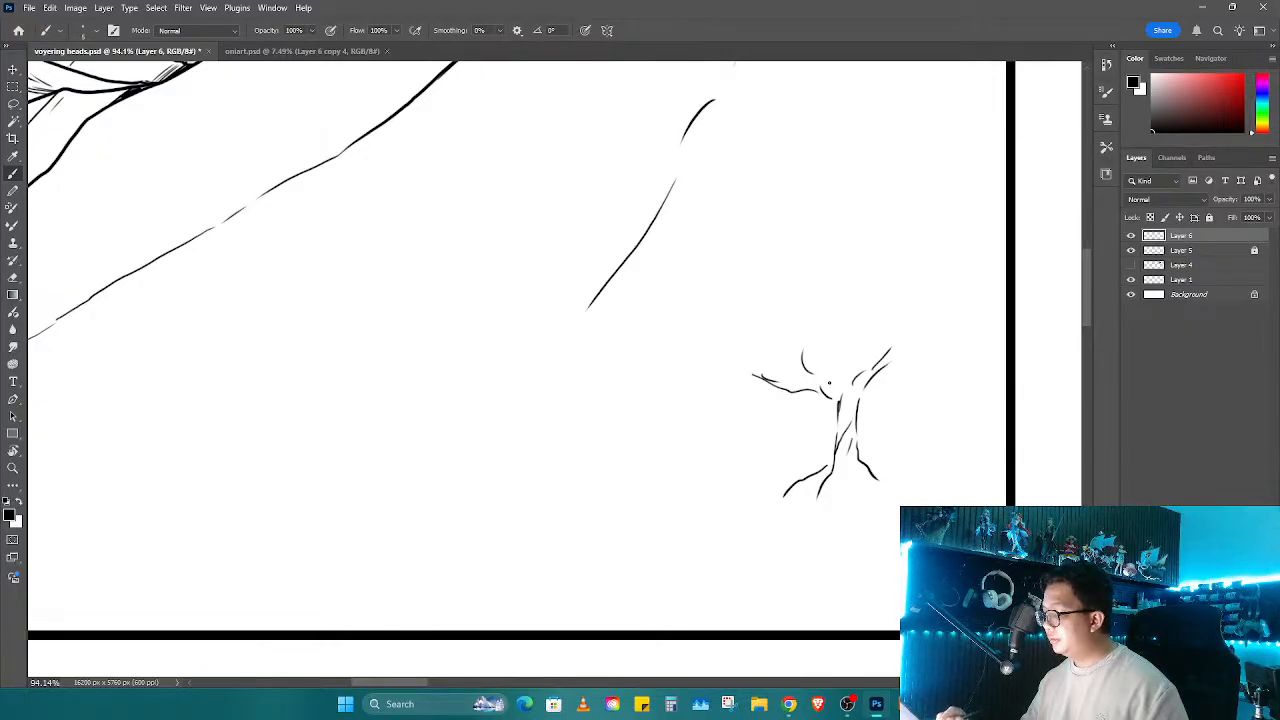
pyautogui.moveTo(876, 393)
pyautogui.mouseDown()
pyautogui.moveTo(865, 406)
pyautogui.moveTo(873, 395)
pyautogui.mouseUp()
pyautogui.moveTo(834, 452); pyautogui.dragTo(827, 420)
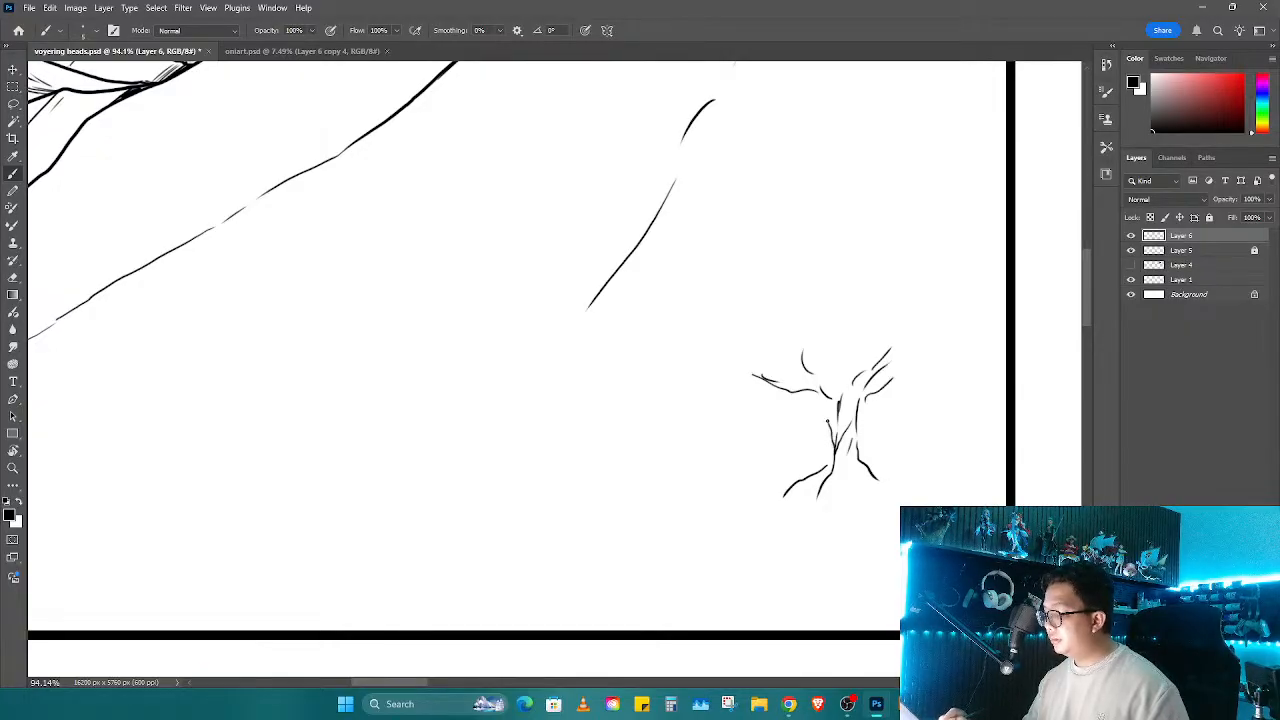
pyautogui.hotkey('ctrl', 'z')
# Step: Sketch a second, thicker bare trunk with roots and branch stubs to the left of the first tree
pyautogui.moveTo(629, 480)
pyautogui.mouseDown()
pyautogui.moveTo(625, 425)
pyautogui.moveTo(581, 444)
pyautogui.mouseUp()
pyautogui.moveTo(581, 462); pyautogui.dragTo(557, 506)
pyautogui.moveTo(630, 486)
pyautogui.mouseDown()
pyautogui.moveTo(649, 498)
pyautogui.moveTo(615, 500)
pyautogui.mouseUp()
pyautogui.moveTo(607, 378)
pyautogui.mouseDown()
pyautogui.moveTo(589, 422)
pyautogui.moveTo(616, 408)
pyautogui.moveTo(586, 426)
pyautogui.mouseUp()
pyautogui.moveTo(588, 392)
pyautogui.mouseDown()
pyautogui.moveTo(530, 360)
pyautogui.moveTo(914, 480)
pyautogui.moveTo(712, 320)
pyautogui.mouseUp()
# Step: Select both tree sketches, scale them down and move them closer to the frame's lower-right corner
pyautogui.press('l')
pyautogui.hotkey('ctrl', 't')
pyautogui.moveTo(940, 273); pyautogui.dragTo(857, 325)
pyautogui.moveTo(805, 450); pyautogui.dragTo(920, 495)
pyautogui.press('Return')
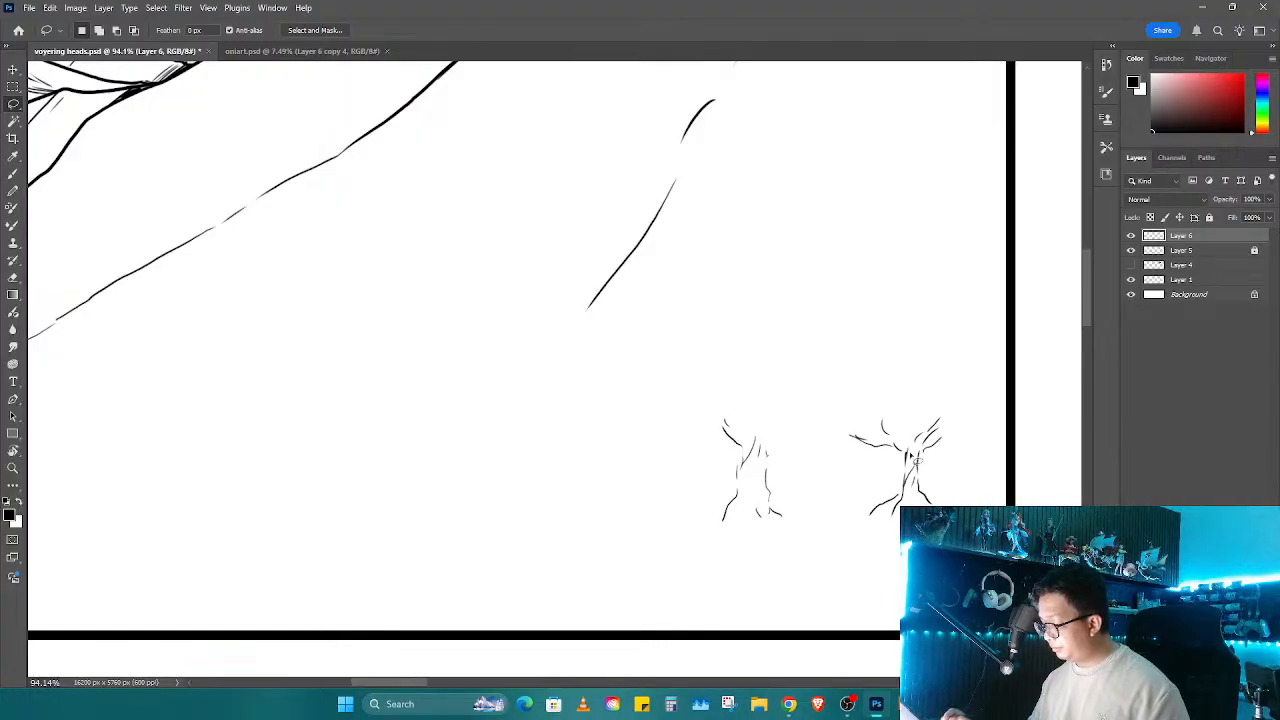
# Step: Extend the right tree's outer left limb upward with two converging lines, replacing the first rough strokes
pyautogui.press('z')
pyautogui.moveTo(720, 450)
pyautogui.mouseDown()
pyautogui.moveTo(783, 450)
pyautogui.moveTo(770, 370)
pyautogui.moveTo(800, 334)
pyautogui.mouseUp()
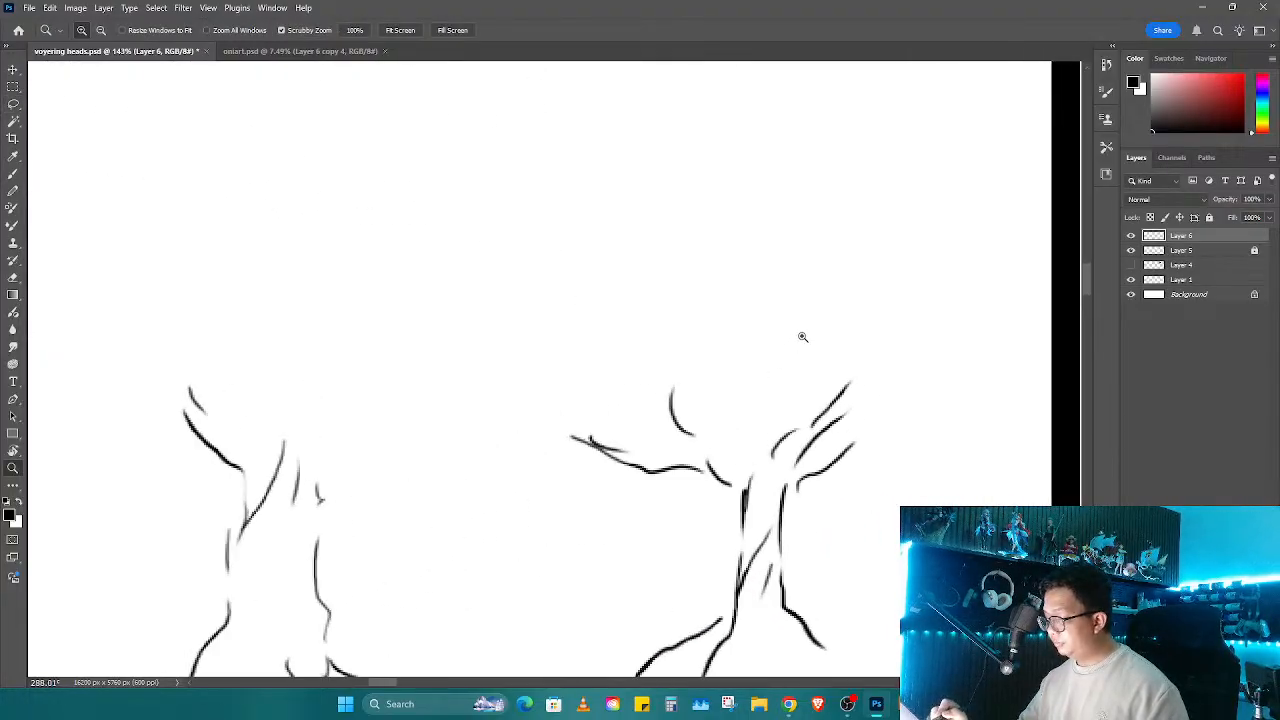
pyautogui.press('b')
pyautogui.moveTo(578, 436)
pyautogui.mouseDown()
pyautogui.moveTo(542, 374)
pyautogui.moveTo(590, 425)
pyautogui.mouseUp()
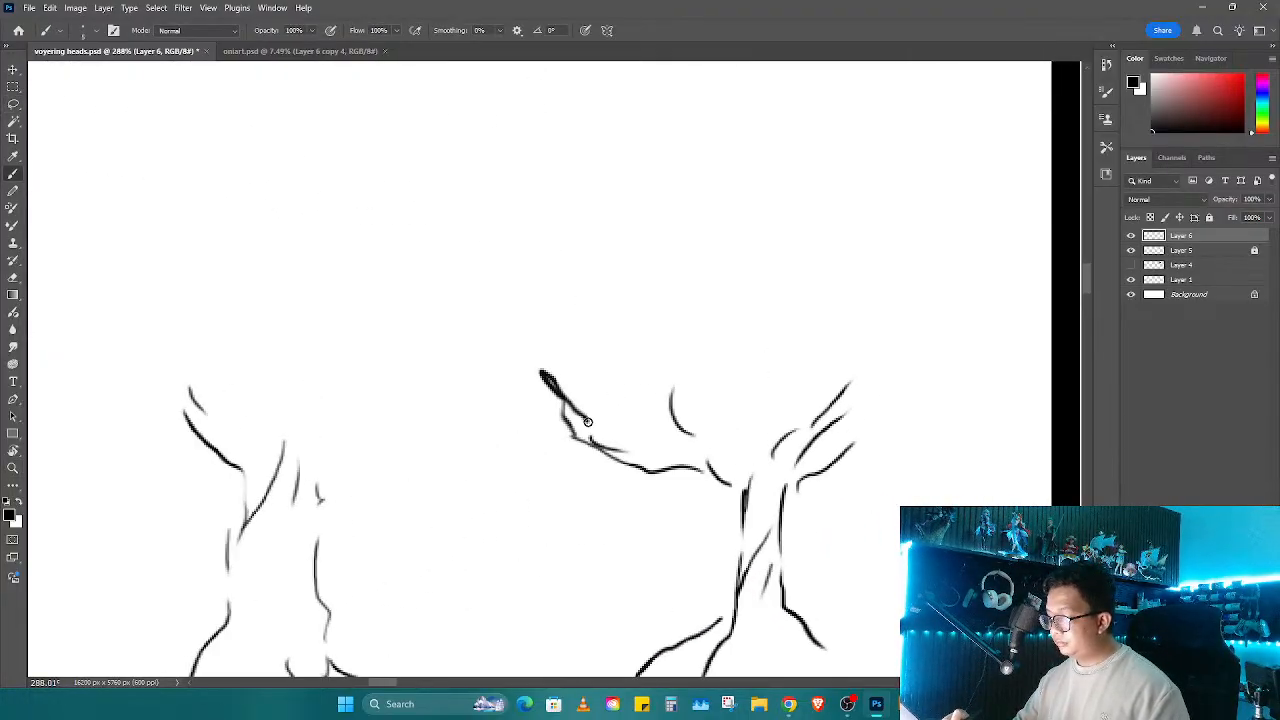
pyautogui.hotkey('ctrl', 'z')
pyautogui.hotkey('ctrl', 'z')
pyautogui.hotkey('ctrl', 'z')
pyautogui.moveTo(540, 377); pyautogui.dragTo(574, 440)
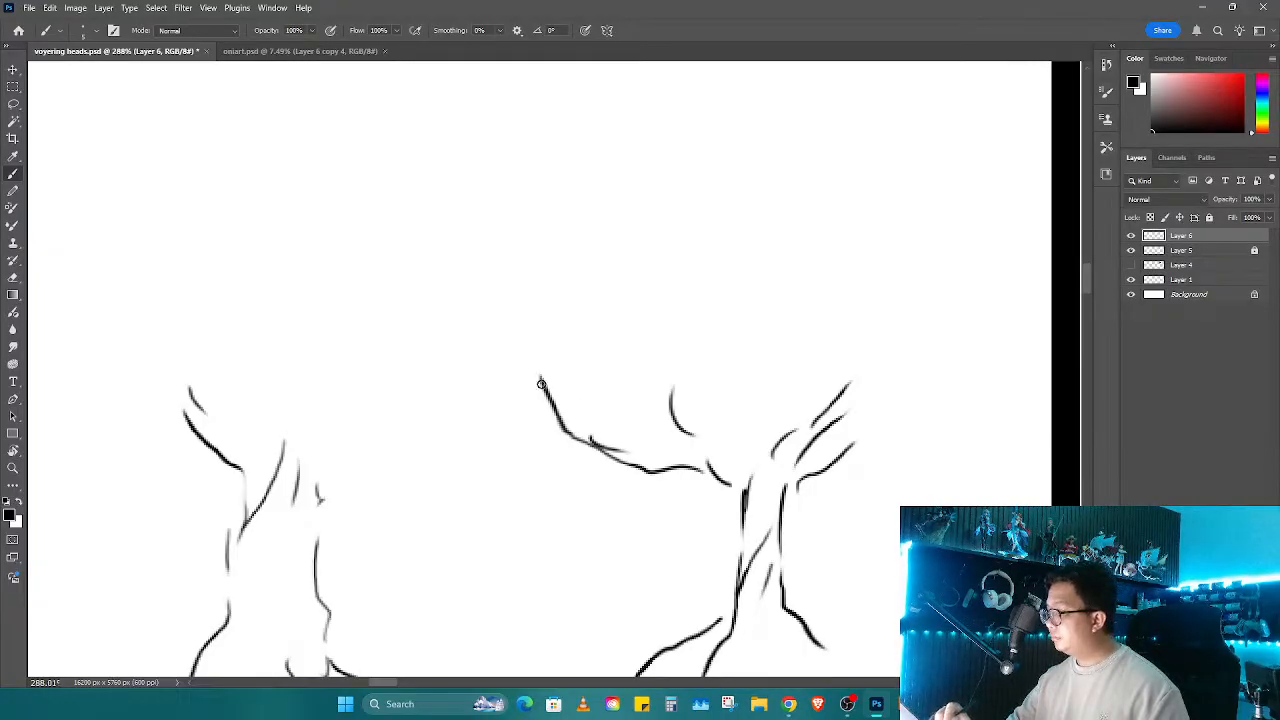
pyautogui.moveTo(545, 383)
pyautogui.mouseDown()
pyautogui.moveTo(538, 370)
pyautogui.moveTo(588, 425)
pyautogui.mouseUp()
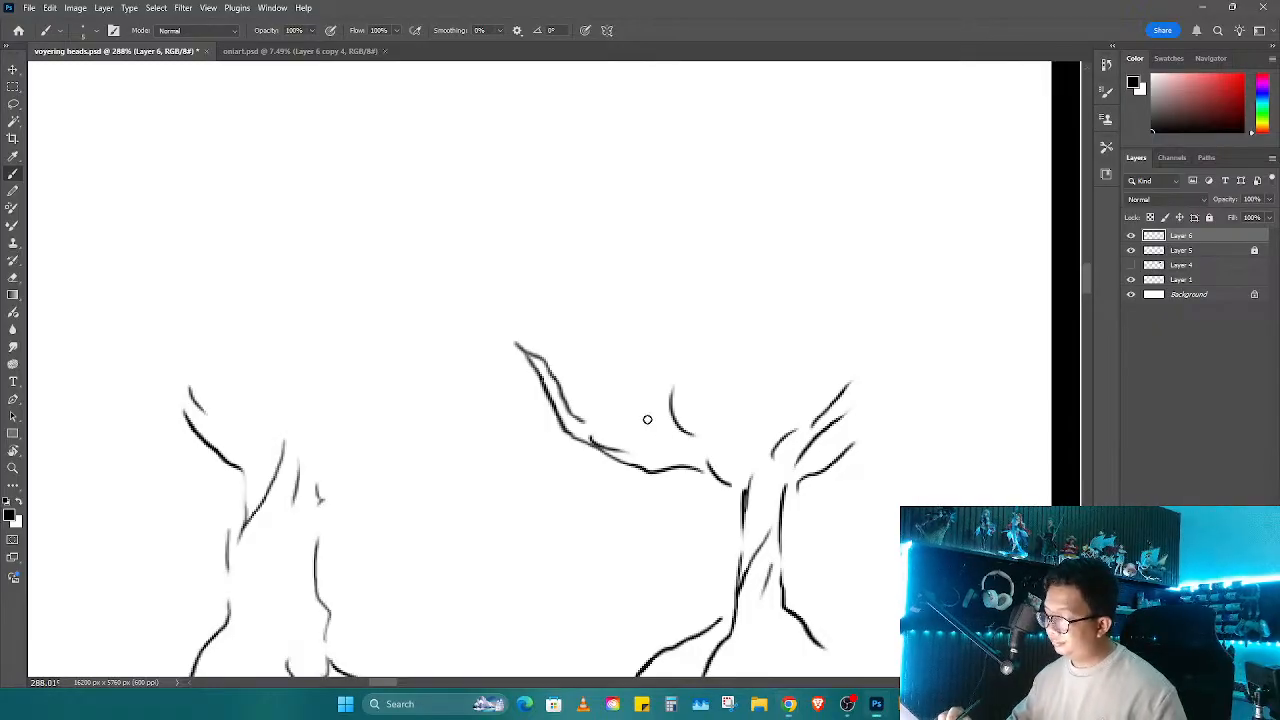
# Step: Add a forking twig to the outer left limb's tip and erase the overlapping lines at the fork
pyautogui.press('e')
pyautogui.moveTo(591, 423)
pyautogui.mouseDown()
pyautogui.moveTo(622, 444)
pyautogui.moveTo(540, 450)
pyautogui.moveTo(632, 456)
pyautogui.moveTo(493, 358)
pyautogui.moveTo(551, 397)
pyautogui.mouseUp()
pyautogui.hotkey('ctrl', 'z')
pyautogui.press('b')
pyautogui.press('e')
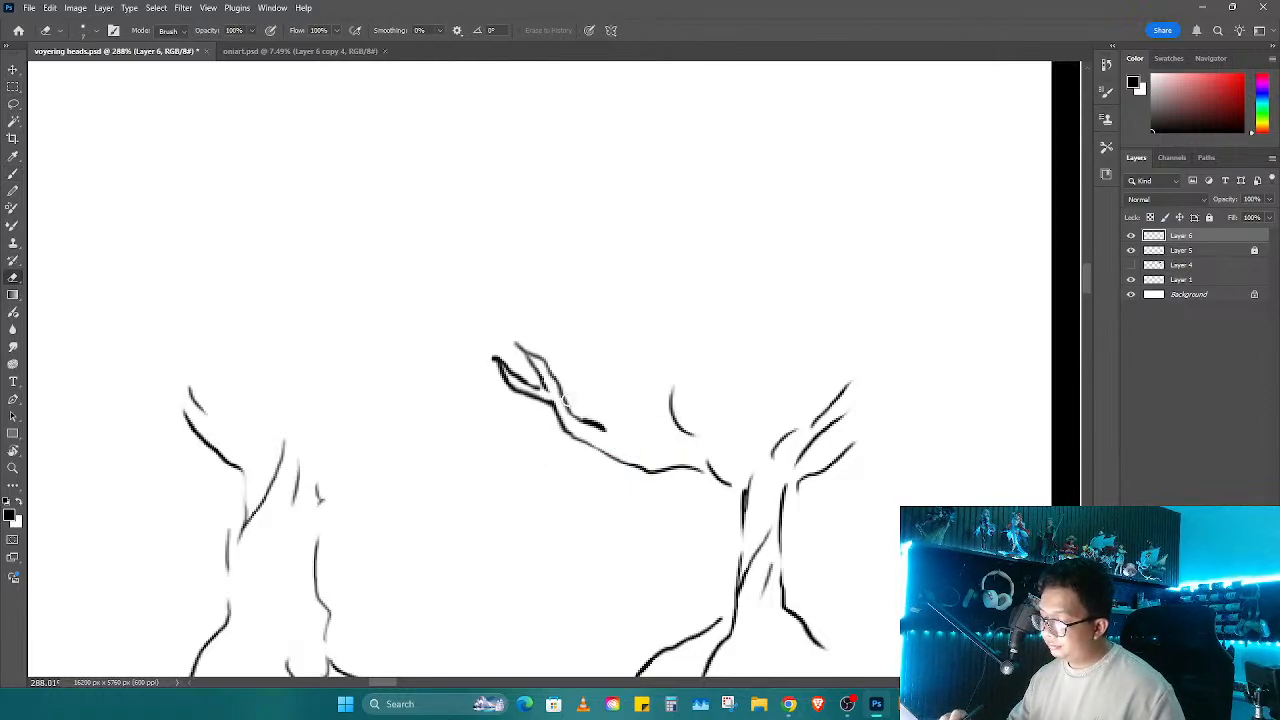
# Step: Continue the outer left limb's upper edge toward the trunk and draw a low side branch beneath the limb
pyautogui.press('b')
pyautogui.moveTo(613, 425)
pyautogui.mouseDown()
pyautogui.moveTo(734, 491)
pyautogui.moveTo(712, 473)
pyautogui.moveTo(635, 495)
pyautogui.moveTo(582, 485)
pyautogui.moveTo(666, 476)
pyautogui.mouseUp()
pyautogui.moveTo(583, 485); pyautogui.dragTo(567, 486)
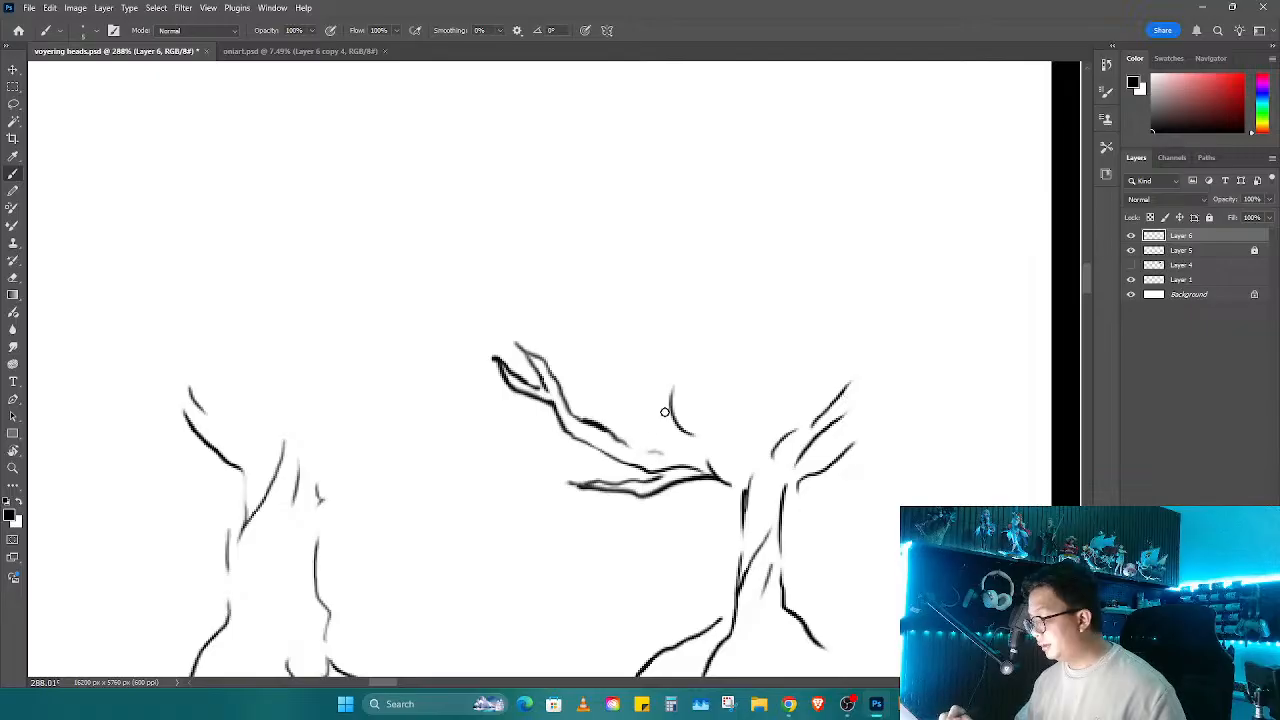
# Step: Draw an upright branch with a two-way fork between the outer left limb and the trunk, cleaning up its base
pyautogui.moveTo(660, 449)
pyautogui.mouseDown()
pyautogui.moveTo(661, 354)
pyautogui.moveTo(673, 302)
pyautogui.moveTo(687, 418)
pyautogui.moveTo(642, 377)
pyautogui.moveTo(610, 307)
pyautogui.moveTo(675, 400)
pyautogui.mouseUp()
pyautogui.press('e')
pyautogui.press('b')
pyautogui.press('e')
pyautogui.press('b')
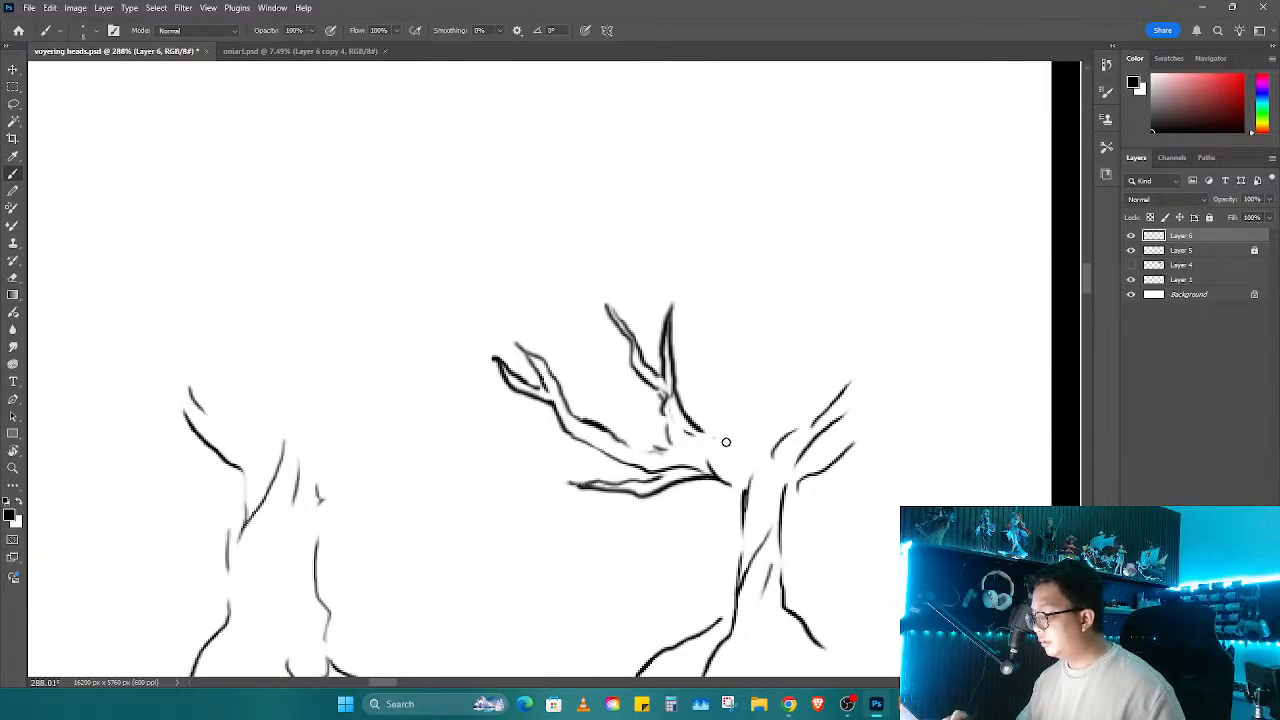
# Step: Draw the left edge of a tall central branch and split the upright branch's two tips into small twigs
pyautogui.moveTo(741, 450)
pyautogui.mouseDown()
pyautogui.moveTo(705, 279)
pyautogui.moveTo(709, 206)
pyautogui.moveTo(720, 288)
pyautogui.mouseUp()
pyautogui.moveTo(622, 332)
pyautogui.mouseDown()
pyautogui.moveTo(571, 285)
pyautogui.moveTo(615, 314)
pyautogui.moveTo(621, 272)
pyautogui.moveTo(621, 326)
pyautogui.moveTo(620, 300)
pyautogui.moveTo(618, 321)
pyautogui.moveTo(660, 288)
pyautogui.moveTo(670, 314)
pyautogui.moveTo(687, 275)
pyautogui.moveTo(666, 352)
pyautogui.mouseUp()
pyautogui.press('e')
pyautogui.press('b')
pyautogui.press('e')
pyautogui.press('b')
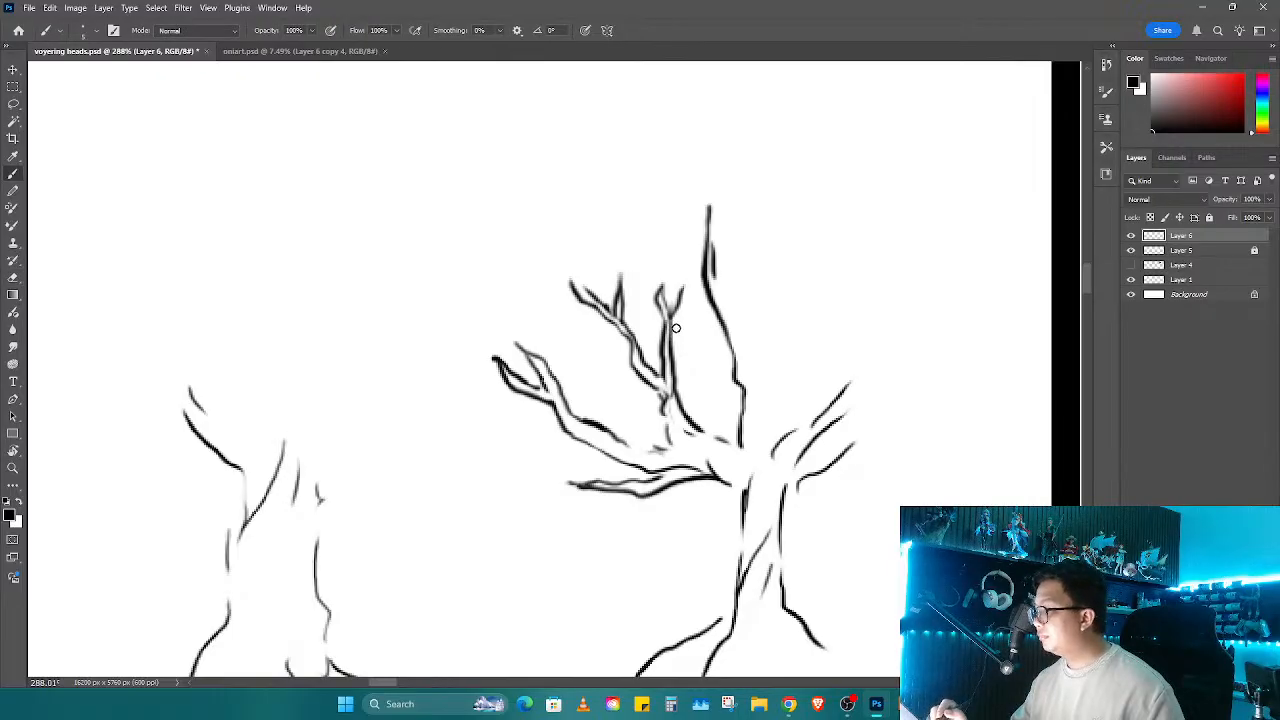
pyautogui.press('e')
pyautogui.press('b')
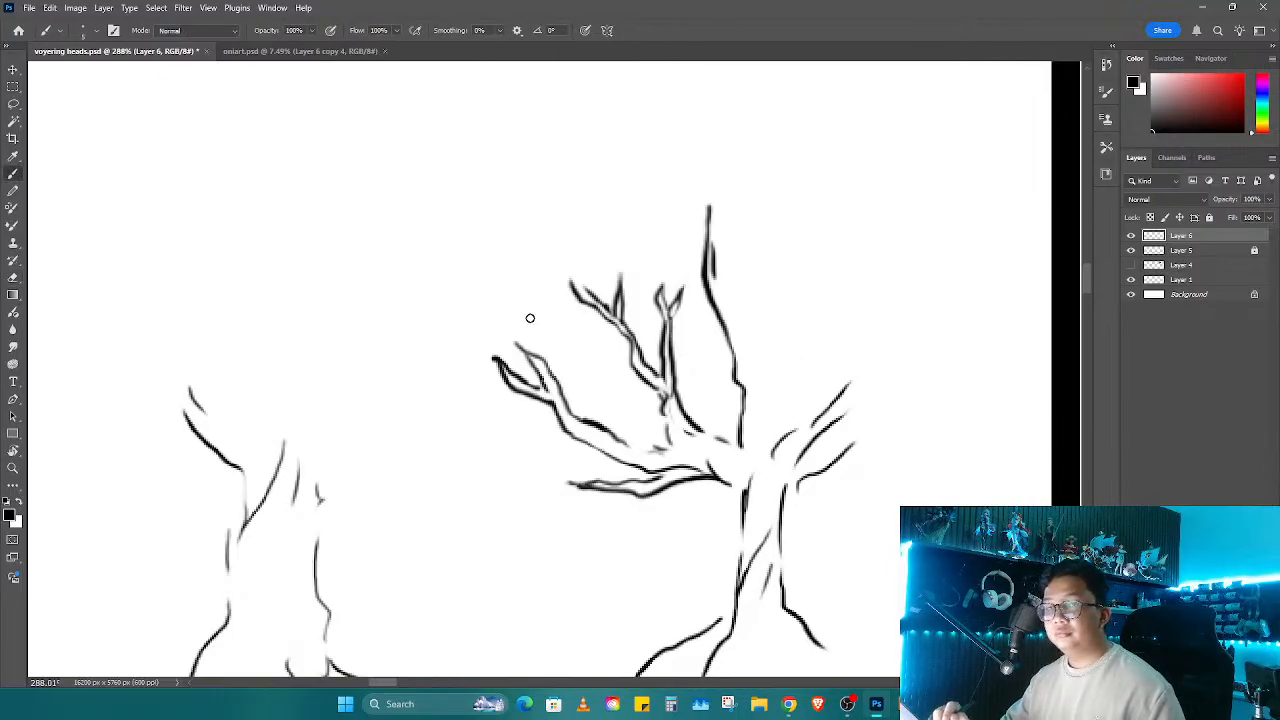
# Step: Add more pointed twigs along the outer left limb's end and erase the lines crossing their joints
pyautogui.moveTo(545, 358)
pyautogui.mouseDown()
pyautogui.moveTo(519, 282)
pyautogui.moveTo(550, 375)
pyautogui.moveTo(491, 312)
pyautogui.moveTo(545, 375)
pyautogui.moveTo(472, 389)
pyautogui.moveTo(522, 392)
pyautogui.moveTo(491, 383)
pyautogui.moveTo(509, 388)
pyautogui.mouseUp()
pyautogui.press('e')
pyautogui.press('b')
pyautogui.press('e')
pyautogui.press('b')
pyautogui.press('e')
pyautogui.press('b')
pyautogui.press('e')
# Step: Split the low left side branch into forked, pointed twigs
pyautogui.press('r')
pyautogui.moveTo(628, 558); pyautogui.dragTo(740, 457)
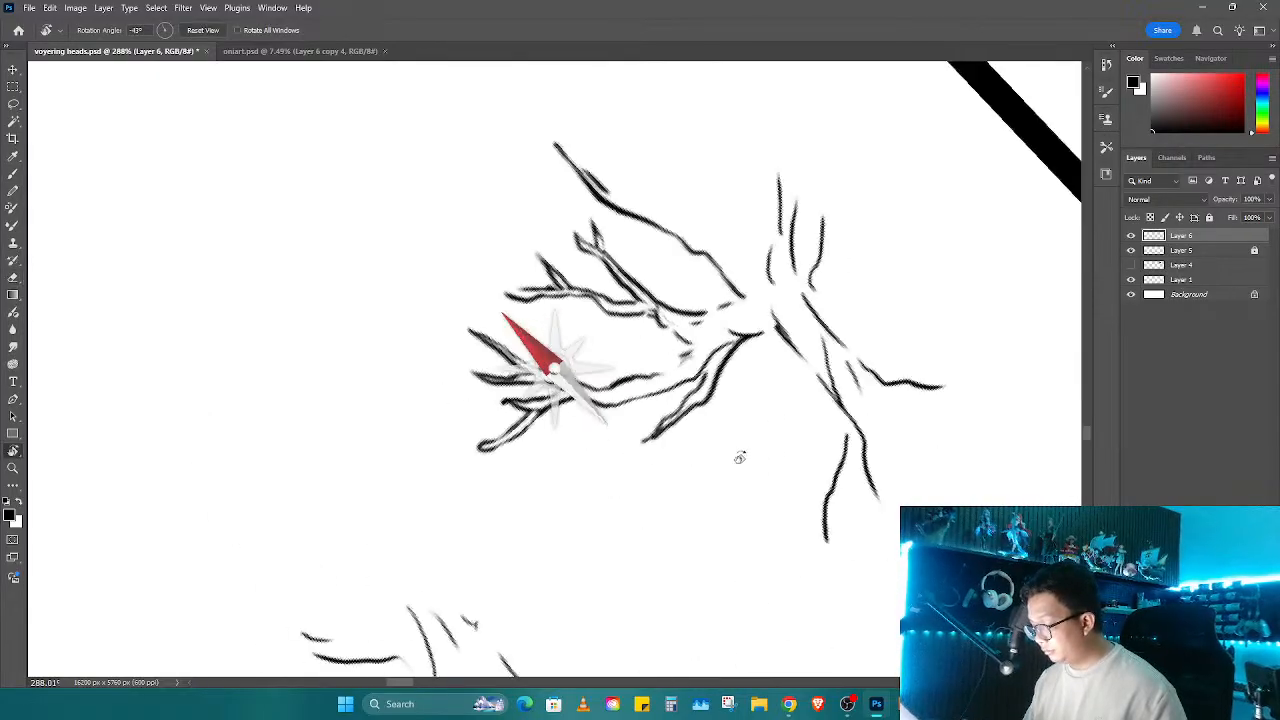
pyautogui.press('b')
pyautogui.moveTo(687, 411)
pyautogui.mouseDown()
pyautogui.moveTo(643, 479)
pyautogui.moveTo(690, 405)
pyautogui.moveTo(668, 455)
pyautogui.moveTo(620, 443)
pyautogui.moveTo(659, 415)
pyautogui.mouseUp()
pyautogui.press('e')
pyautogui.press('b')
# Step: Join the outer left limb's upper edge to the upright branch's base, and fork the upright branch's left tip
pyautogui.press('r')
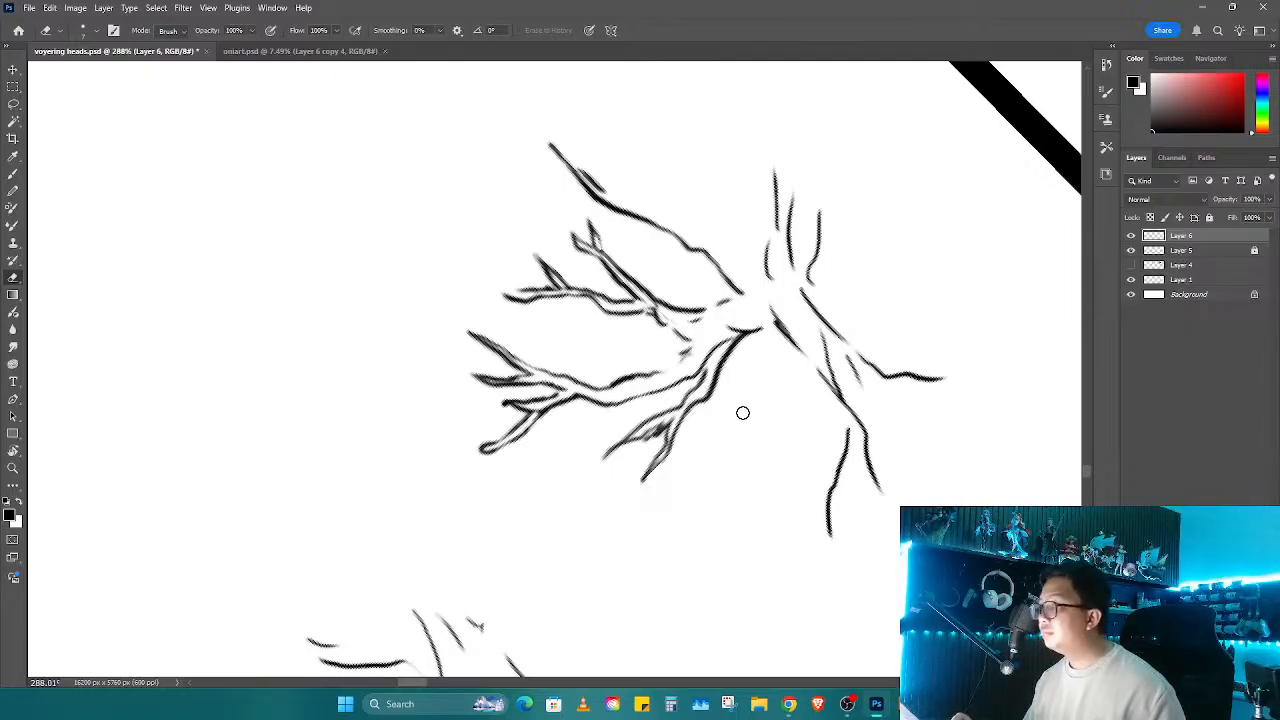
pyautogui.moveTo(743, 409); pyautogui.dragTo(761, 445)
pyautogui.press('e')
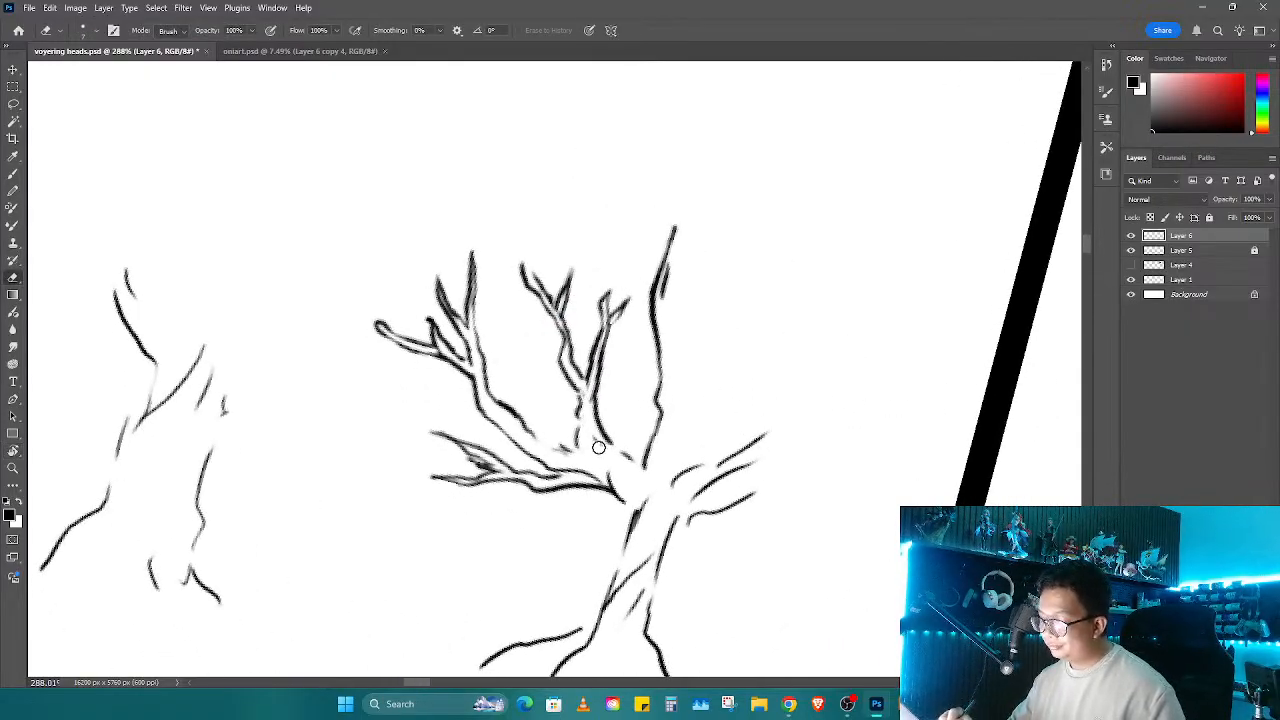
pyautogui.press('b')
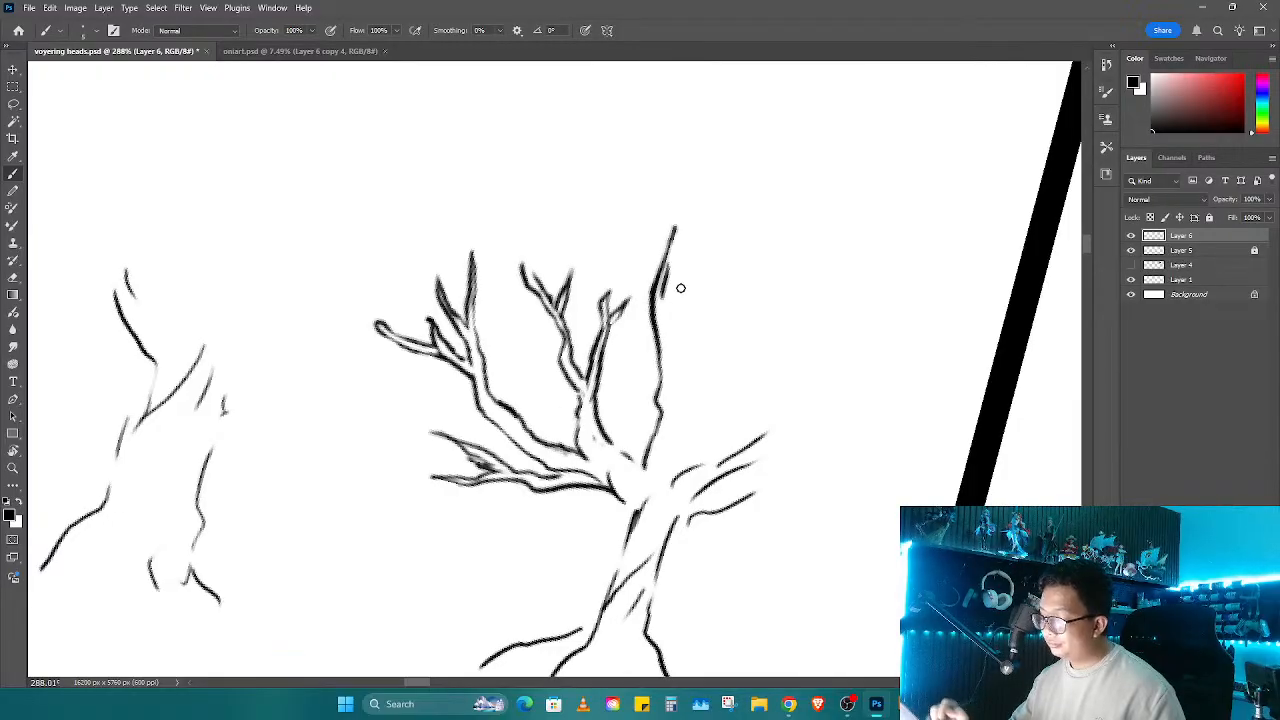
pyautogui.moveTo(541, 276)
pyautogui.mouseDown()
pyautogui.moveTo(535, 240)
pyautogui.moveTo(527, 264)
pyautogui.moveTo(512, 247)
pyautogui.moveTo(538, 280)
pyautogui.mouseUp()
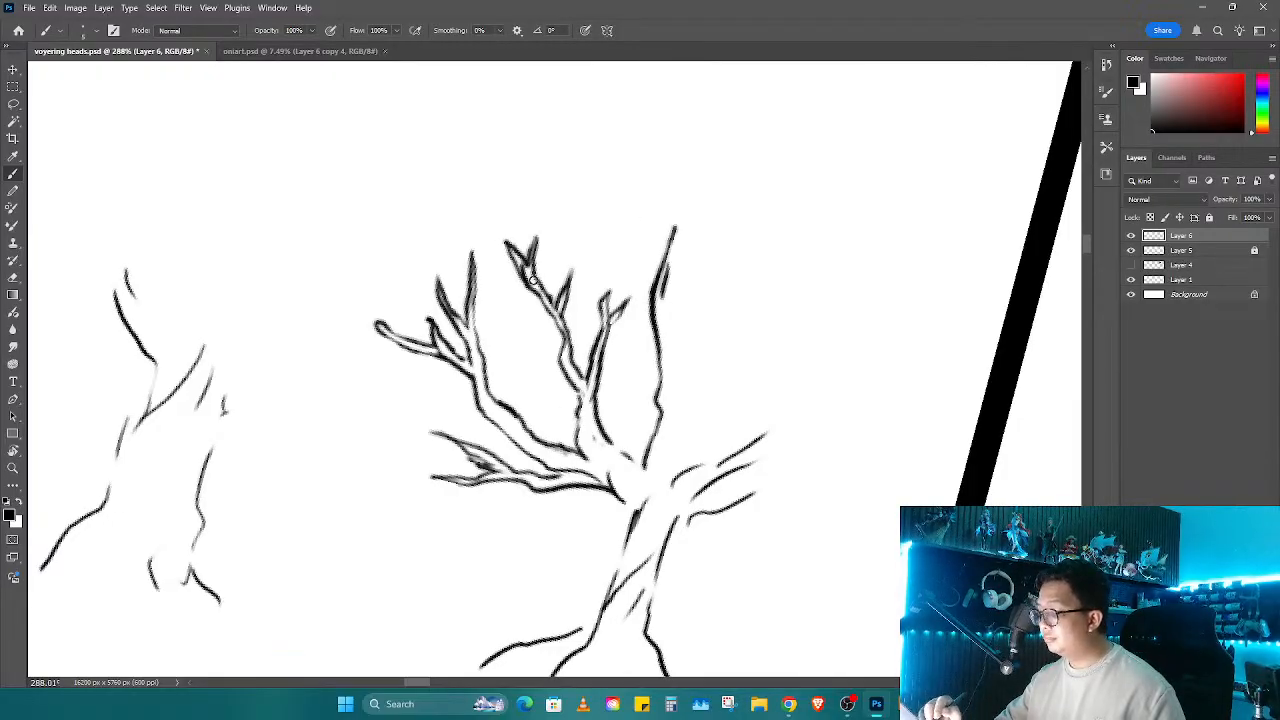
# Step: Complete the tall central branch with forked twigs at its top and a side shoot, and save the file
pyautogui.moveTo(673, 232)
pyautogui.mouseDown()
pyautogui.moveTo(664, 392)
pyautogui.moveTo(703, 308)
pyautogui.moveTo(654, 251)
pyautogui.moveTo(630, 188)
pyautogui.moveTo(660, 268)
pyautogui.moveTo(678, 170)
pyautogui.moveTo(678, 220)
pyautogui.moveTo(588, 198)
pyautogui.moveTo(652, 250)
pyautogui.mouseUp()
pyautogui.press('e')
pyautogui.press('b')
pyautogui.press('e')
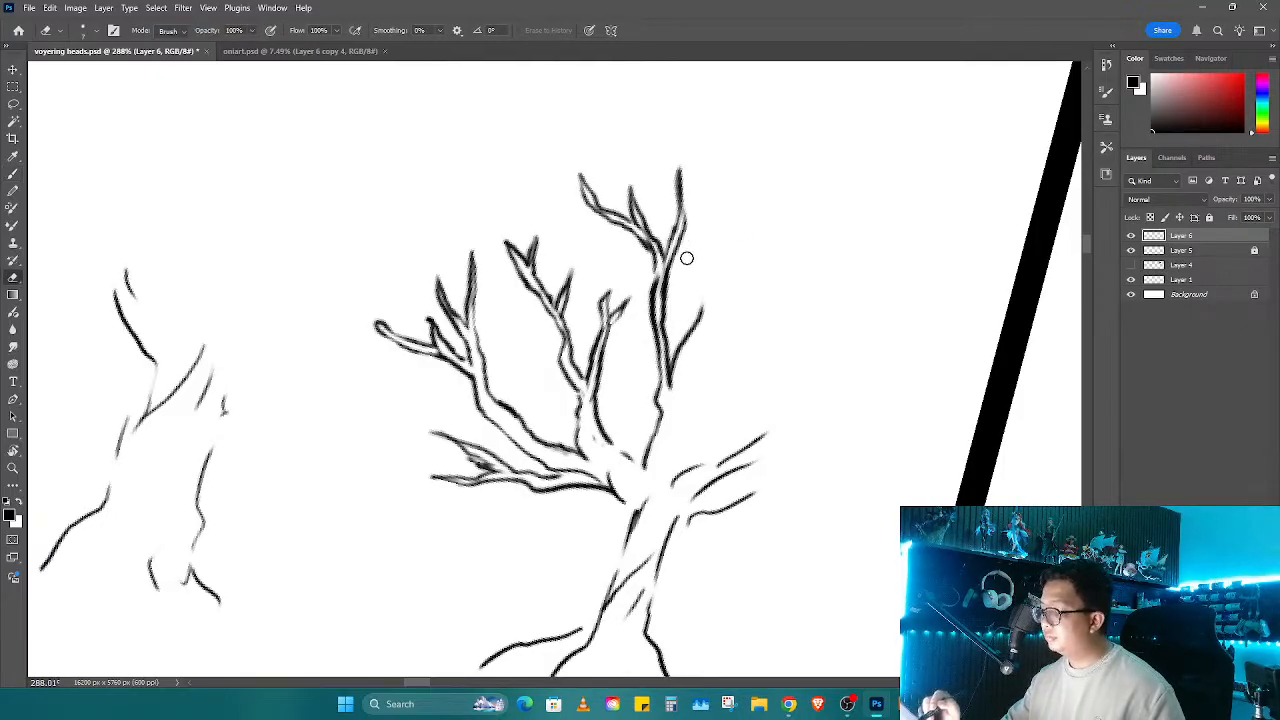
pyautogui.hotkey('ctrl', 's')
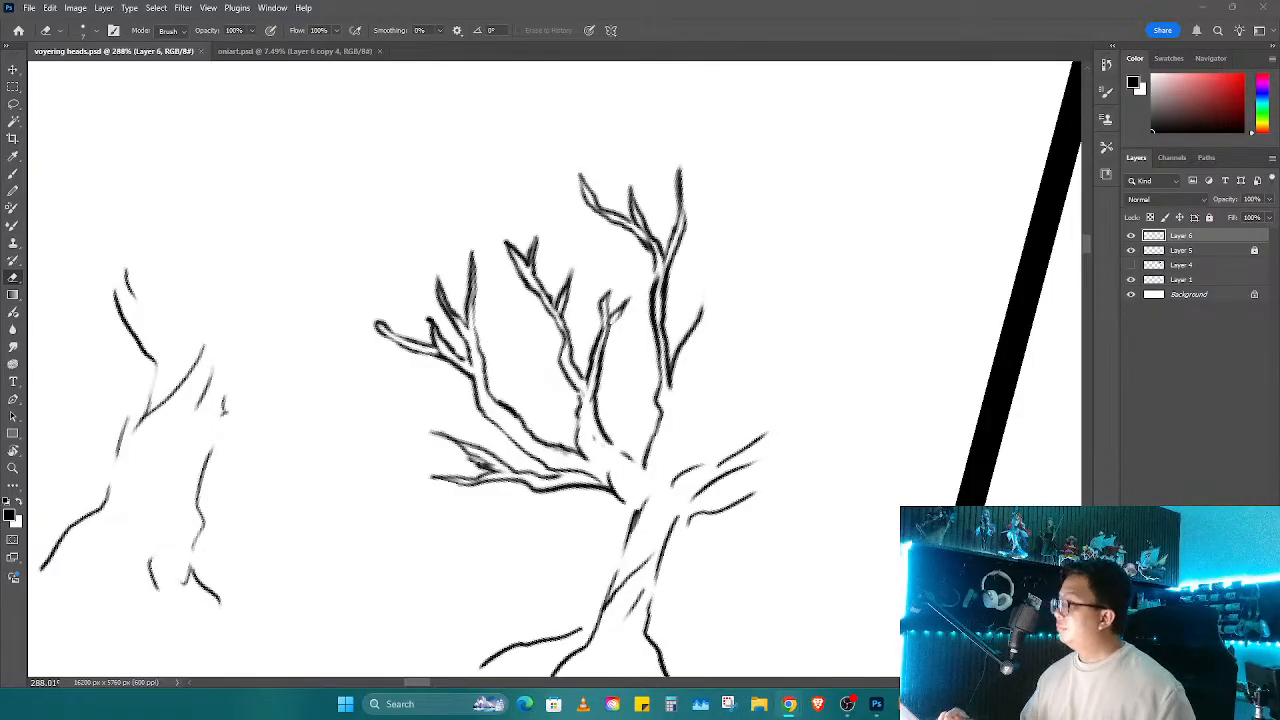
# Step: Redraw the upper trunk's edges and extend the right limb's lower edge outward, erasing the old short branch strokes
pyautogui.press('b')
pyautogui.moveTo(688, 358)
pyautogui.mouseDown()
pyautogui.moveTo(651, 436)
pyautogui.moveTo(608, 440)
pyautogui.moveTo(643, 471)
pyautogui.moveTo(647, 500)
pyautogui.moveTo(626, 500)
pyautogui.moveTo(626, 543)
pyautogui.moveTo(630, 513)
pyautogui.moveTo(637, 545)
pyautogui.moveTo(645, 523)
pyautogui.moveTo(630, 559)
pyautogui.moveTo(664, 508)
pyautogui.moveTo(727, 468)
pyautogui.moveTo(688, 531)
pyautogui.moveTo(754, 492)
pyautogui.moveTo(703, 502)
pyautogui.moveTo(670, 541)
pyautogui.moveTo(731, 496)
pyautogui.moveTo(752, 454)
pyautogui.moveTo(783, 458)
pyautogui.moveTo(820, 426)
pyautogui.mouseUp()
pyautogui.press('e')
pyautogui.press('b')
pyautogui.press('e')
pyautogui.press('b')
pyautogui.press('e')
pyautogui.press('b')
pyautogui.press('e')
pyautogui.press('b')
pyautogui.moveTo(750, 446)
pyautogui.mouseDown()
pyautogui.moveTo(703, 486)
pyautogui.moveTo(837, 409)
pyautogui.mouseUp()
pyautogui.press('e')
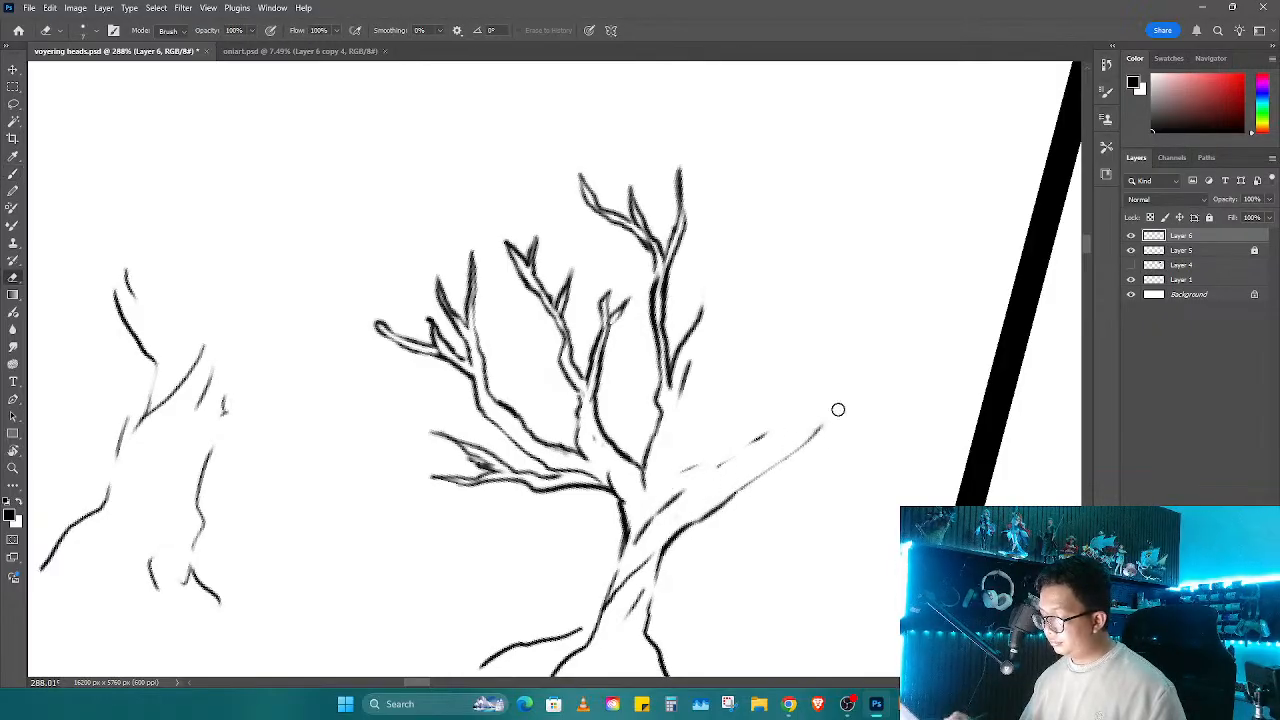
# Step: Draw the right limb's upper edge and a long branch with a forked end rising above it
pyautogui.press('b')
pyautogui.moveTo(689, 491); pyautogui.dragTo(786, 430)
pyautogui.moveTo(685, 475)
pyautogui.mouseDown()
pyautogui.moveTo(683, 422)
pyautogui.moveTo(786, 320)
pyautogui.mouseUp()
pyautogui.moveTo(684, 412)
pyautogui.mouseDown()
pyautogui.moveTo(803, 263)
pyautogui.moveTo(811, 306)
pyautogui.moveTo(767, 342)
pyautogui.mouseUp()
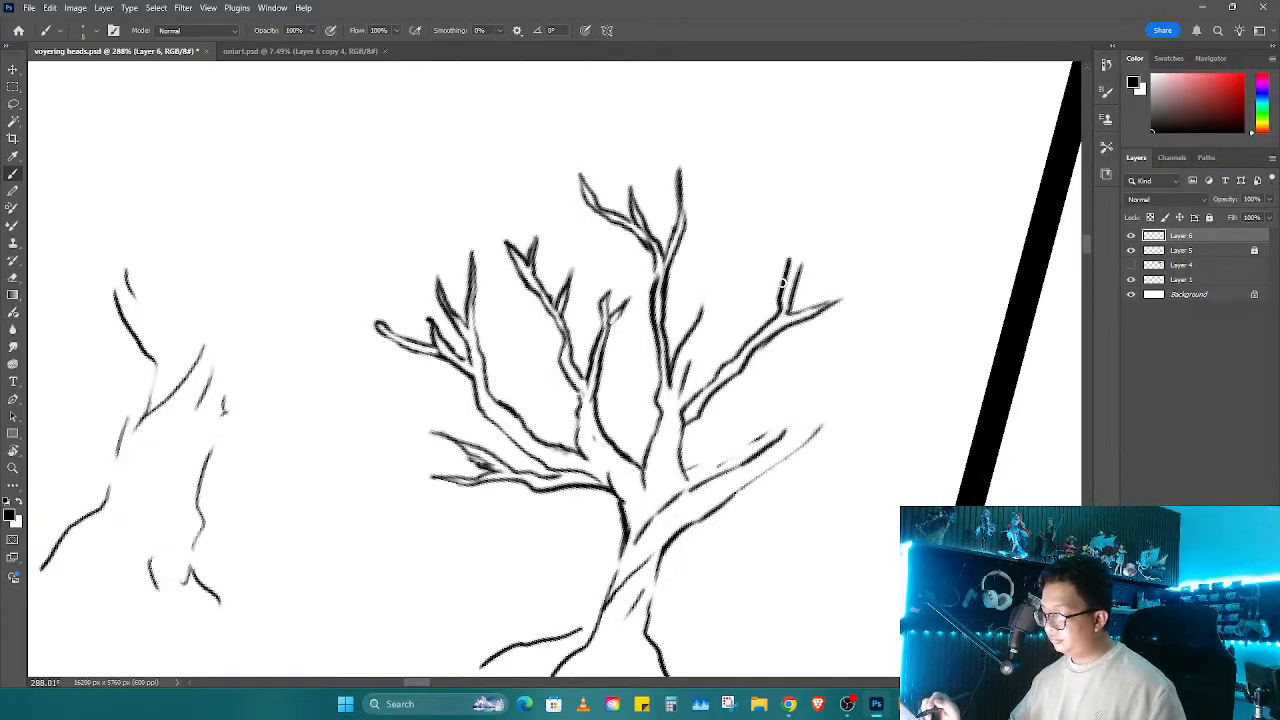
# Step: Split the long right branch's ends into pointed twigs and draw a forked branch between it and the central branch
pyautogui.moveTo(786, 282)
pyautogui.mouseDown()
pyautogui.moveTo(774, 208)
pyautogui.moveTo(791, 265)
pyautogui.moveTo(823, 228)
pyautogui.moveTo(790, 288)
pyautogui.moveTo(789, 269)
pyautogui.moveTo(787, 285)
pyautogui.moveTo(827, 318)
pyautogui.moveTo(812, 309)
pyautogui.moveTo(865, 265)
pyautogui.mouseUp()
pyautogui.press('e')
pyautogui.press('b')
pyautogui.moveTo(878, 261)
pyautogui.mouseDown()
pyautogui.moveTo(836, 299)
pyautogui.moveTo(862, 290)
pyautogui.moveTo(836, 288)
pyautogui.moveTo(820, 311)
pyautogui.moveTo(880, 288)
pyautogui.mouseUp()
pyautogui.press('e')
pyautogui.press('b')
pyautogui.moveTo(694, 368)
pyautogui.mouseDown()
pyautogui.moveTo(744, 296)
pyautogui.moveTo(700, 313)
pyautogui.moveTo(716, 224)
pyautogui.moveTo(714, 298)
pyautogui.moveTo(729, 297)
pyautogui.moveTo(747, 244)
pyautogui.moveTo(743, 293)
pyautogui.moveTo(750, 248)
pyautogui.mouseUp()
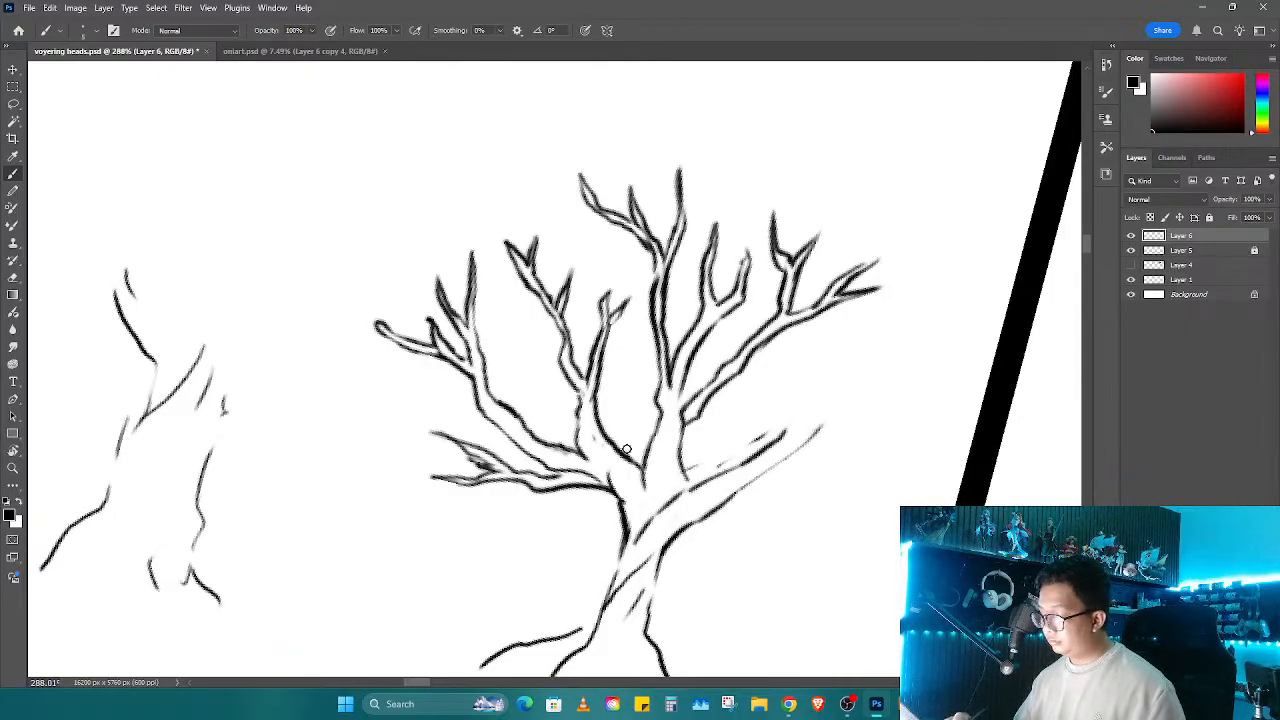
# Step: Fill the gaps among the left and central branches with two small forked inner branches
pyautogui.moveTo(626, 450)
pyautogui.mouseDown()
pyautogui.moveTo(622, 361)
pyautogui.moveTo(644, 458)
pyautogui.mouseUp()
pyautogui.moveTo(636, 388)
pyautogui.mouseDown()
pyautogui.moveTo(650, 354)
pyautogui.moveTo(640, 398)
pyautogui.mouseUp()
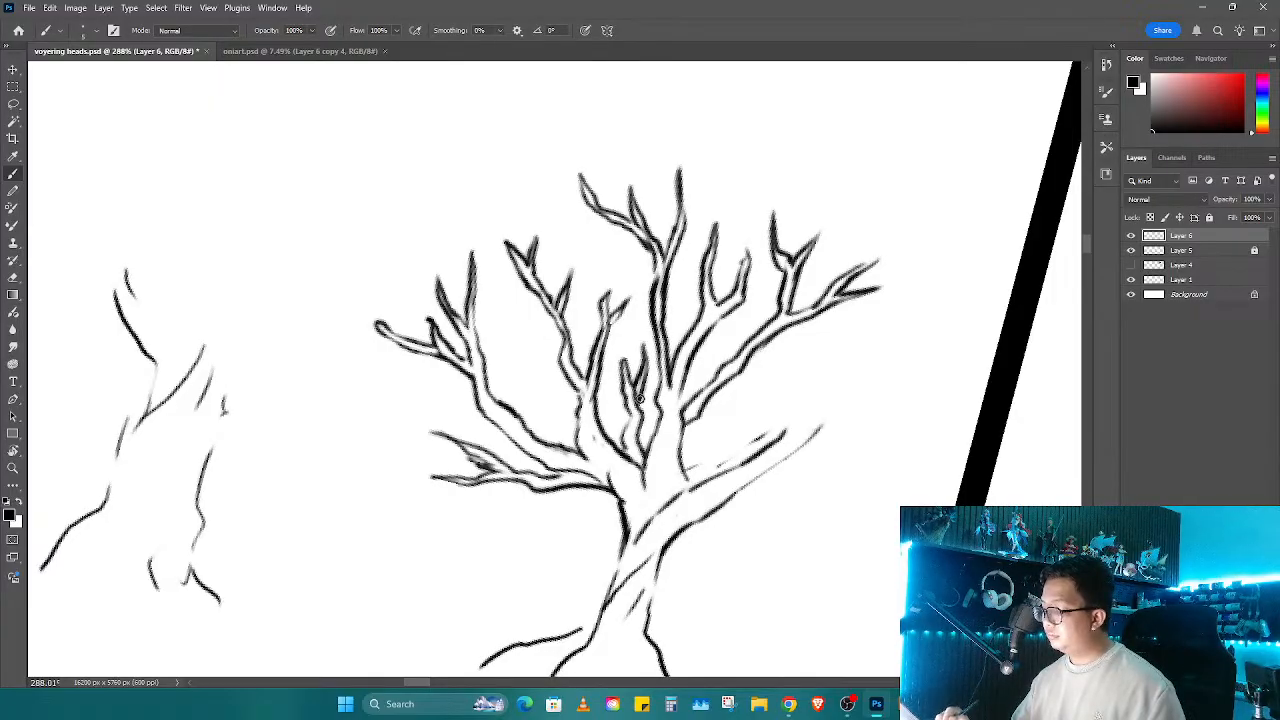
pyautogui.moveTo(580, 430)
pyautogui.mouseDown()
pyautogui.moveTo(526, 336)
pyautogui.moveTo(572, 450)
pyautogui.mouseUp()
pyautogui.moveTo(545, 405)
pyautogui.mouseDown()
pyautogui.moveTo(506, 380)
pyautogui.moveTo(516, 397)
pyautogui.mouseUp()
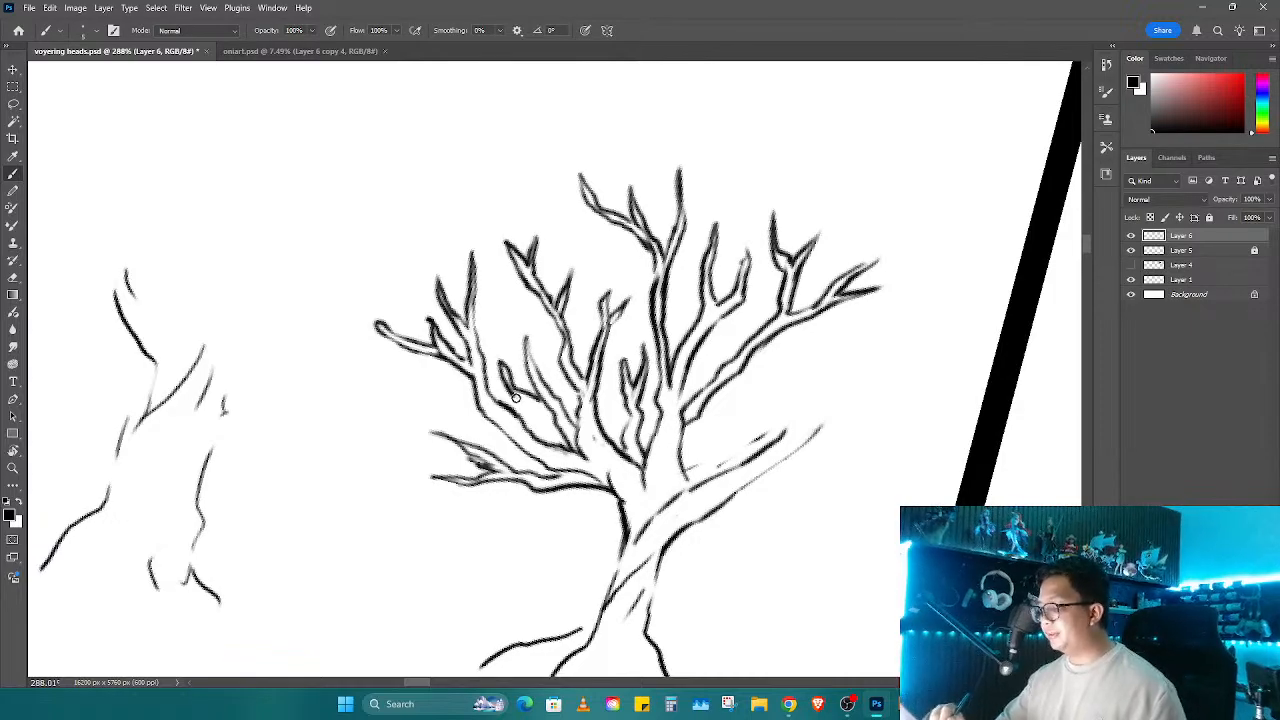
pyautogui.press('e')
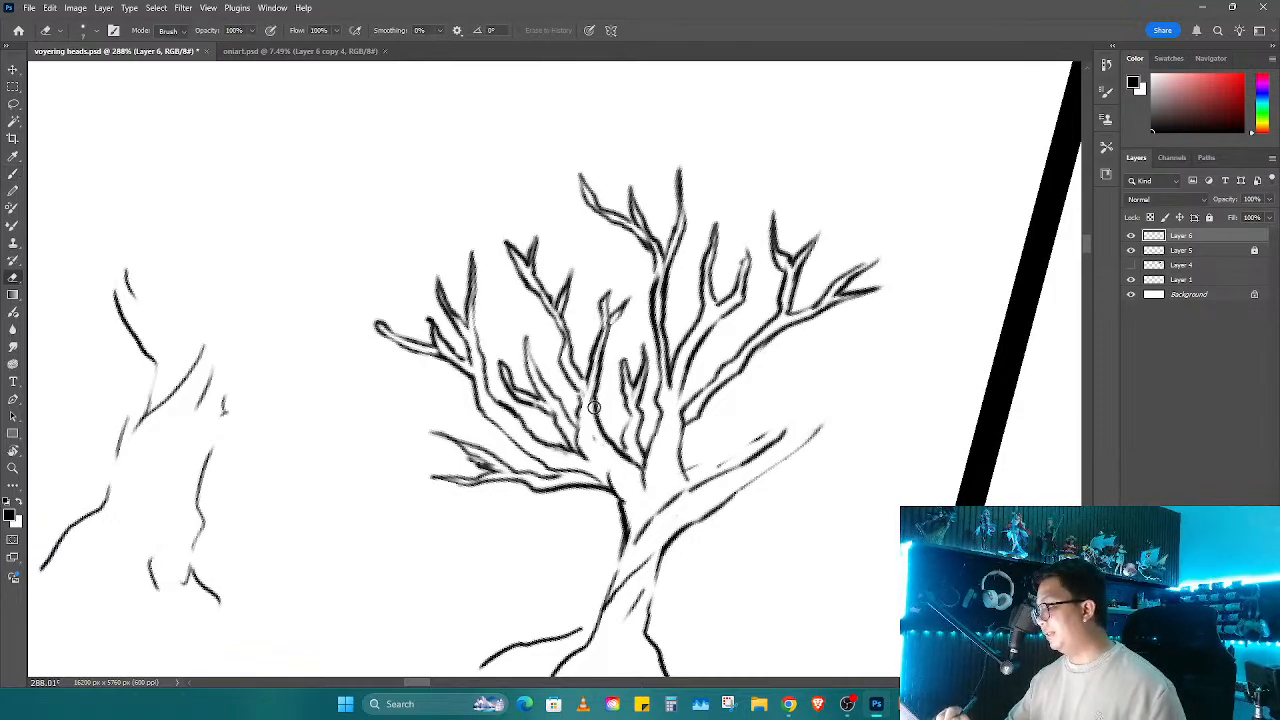
# Step: Connect the right limb to the central branch's base and refine the diagonal lines on the upper trunk
pyautogui.press('r')
pyautogui.moveTo(751, 480); pyautogui.dragTo(789, 423)
pyautogui.press('b')
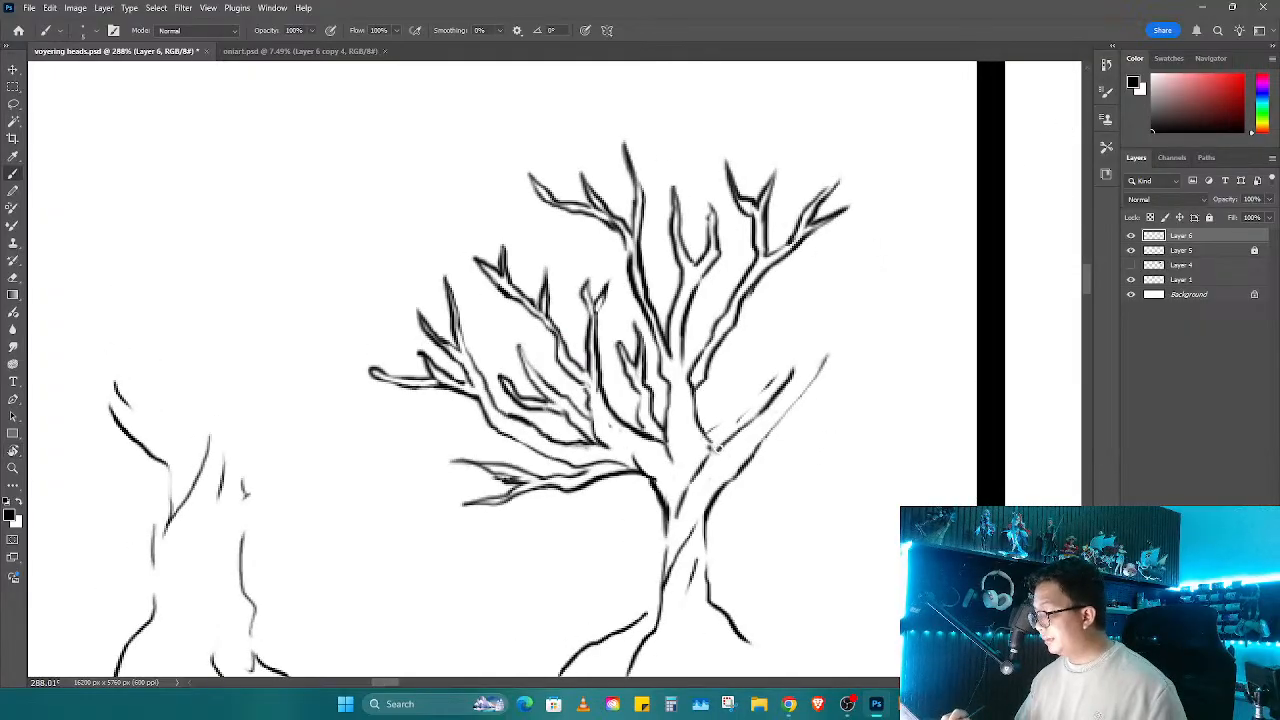
pyautogui.moveTo(717, 447); pyautogui.dragTo(738, 436)
pyautogui.moveTo(703, 484); pyautogui.dragTo(666, 585)
pyautogui.press('e')
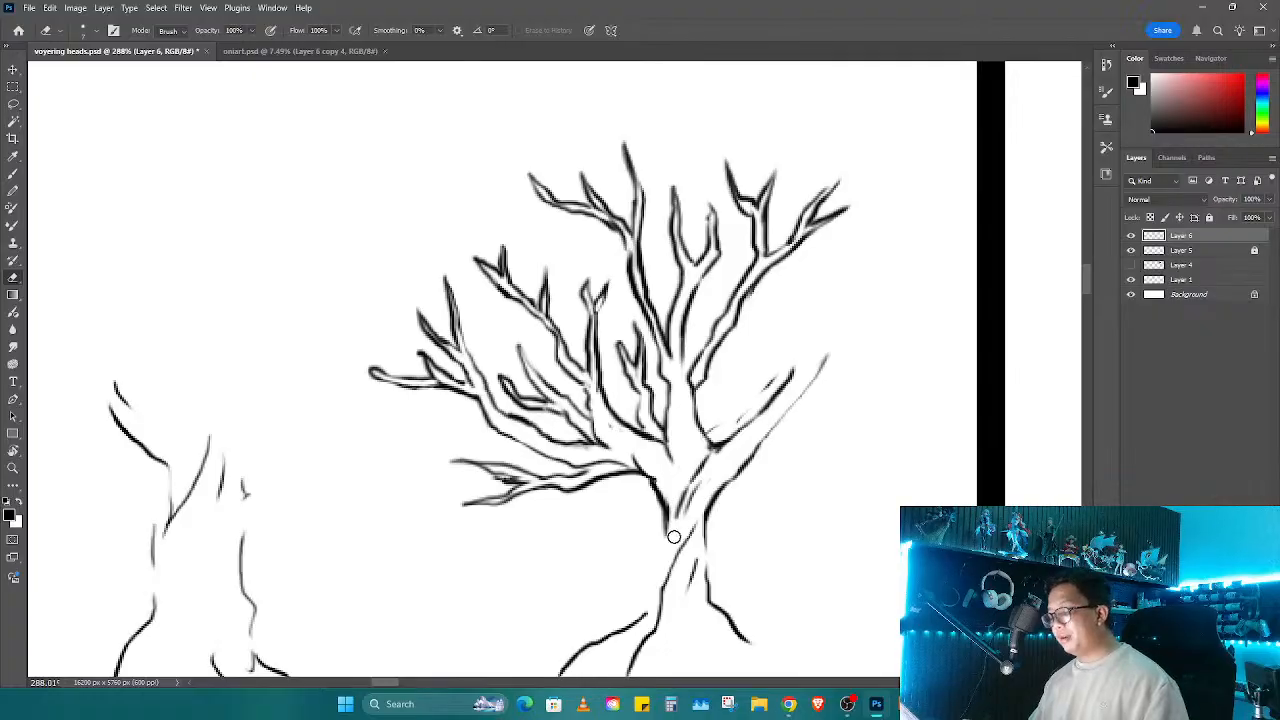
# Step: Ink the trunk's left and right edges down to the roots and add twisting diagonal bark lines between them
pyautogui.press('b')
pyautogui.moveTo(657, 543); pyautogui.dragTo(665, 594)
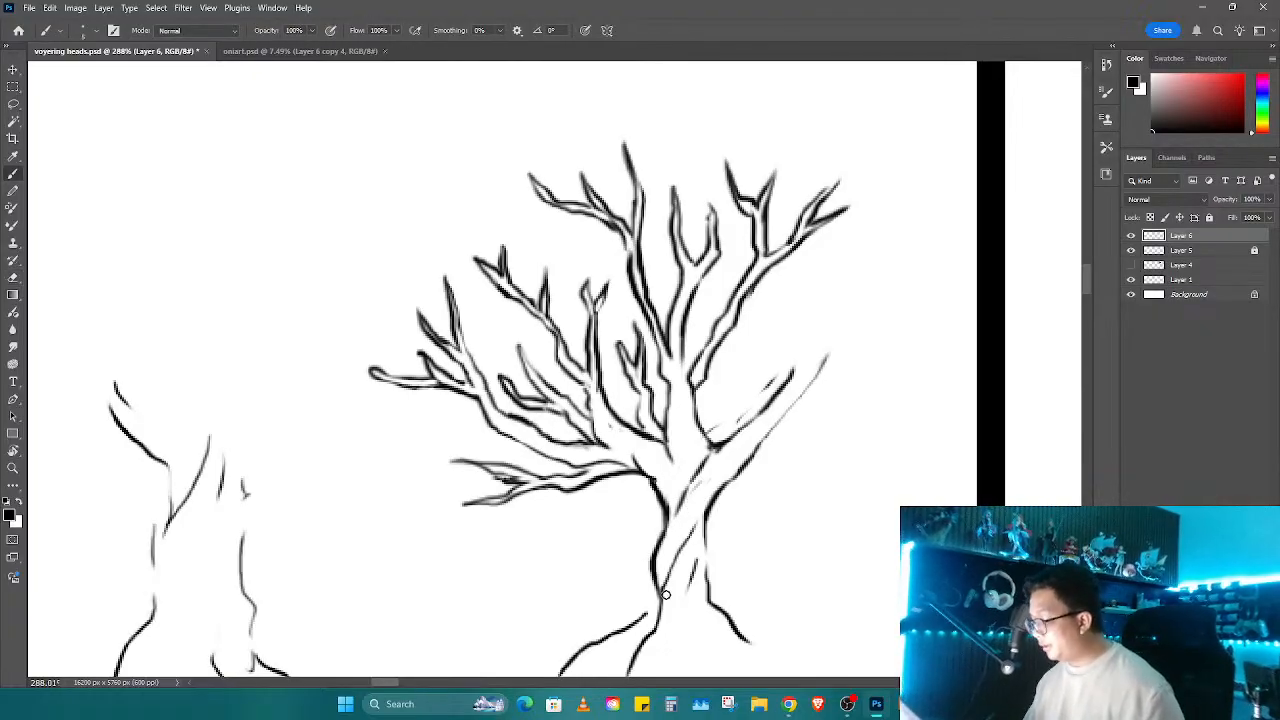
pyautogui.moveTo(707, 520)
pyautogui.mouseDown()
pyautogui.moveTo(700, 604)
pyautogui.moveTo(705, 467)
pyautogui.mouseUp()
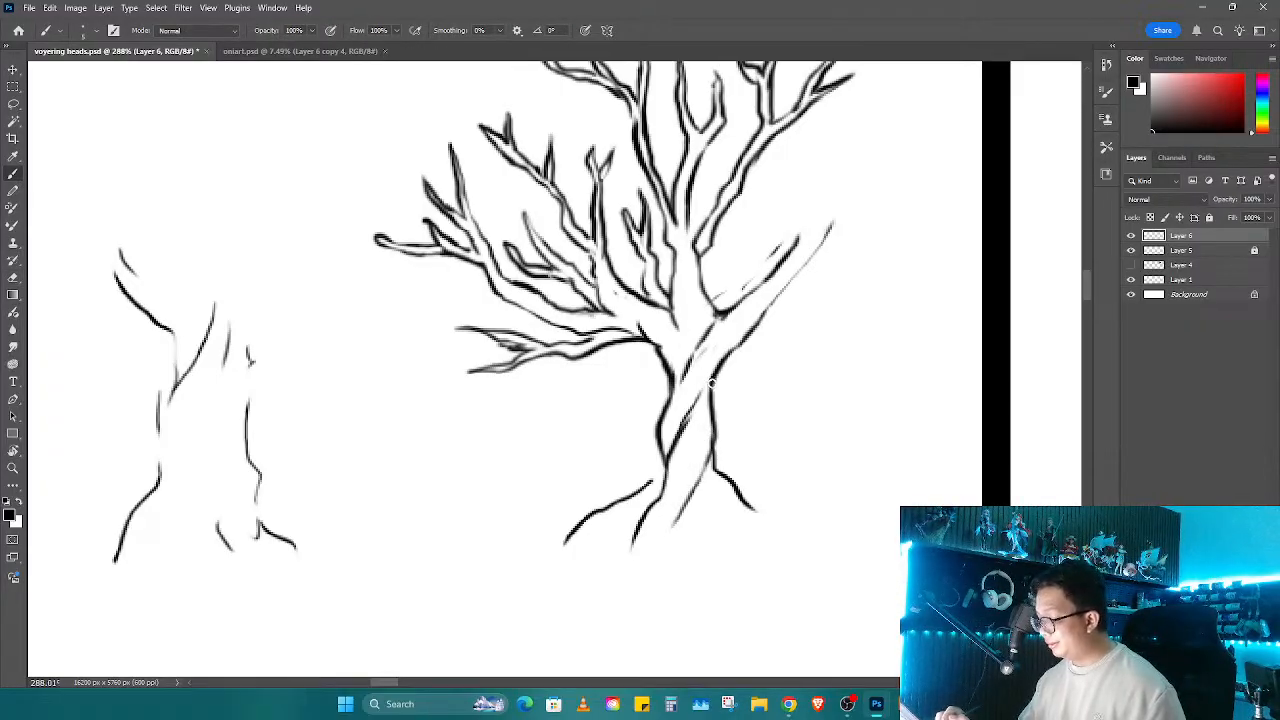
pyautogui.moveTo(711, 383); pyautogui.dragTo(666, 443)
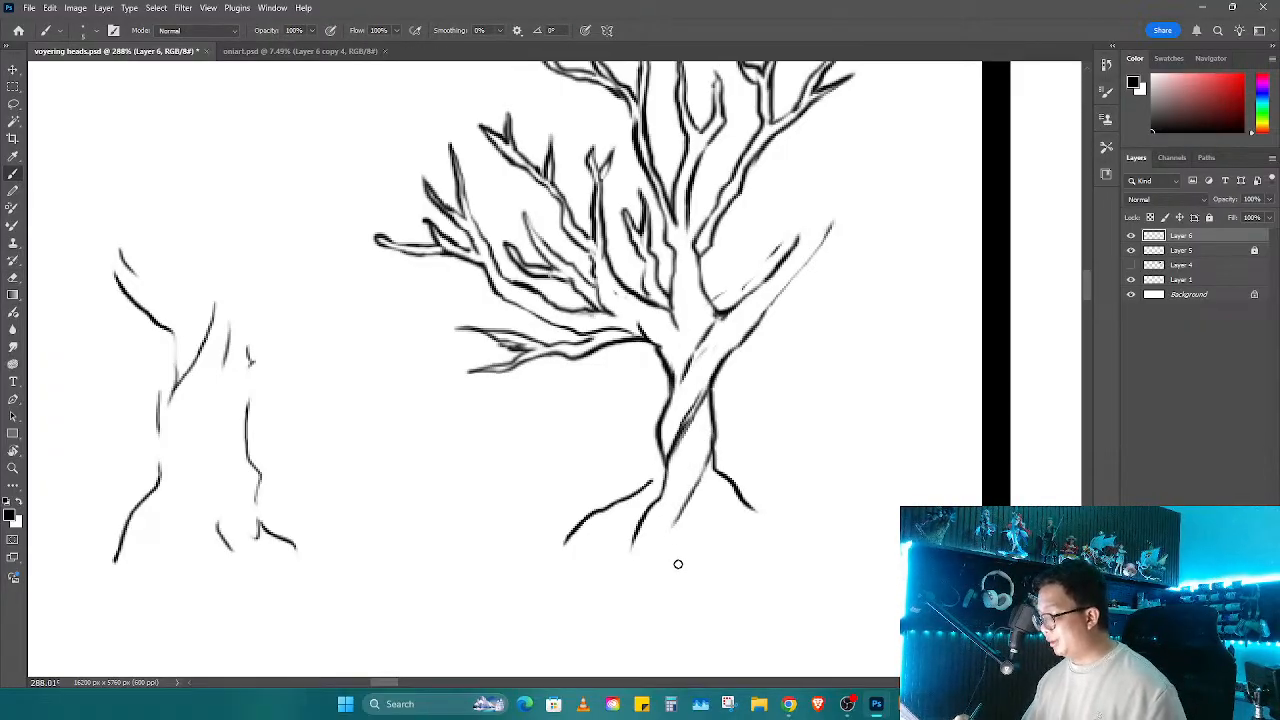
# Step: Ink the base of the right tree's trunk and outline several roots spreading out on both sides
pyautogui.press('e')
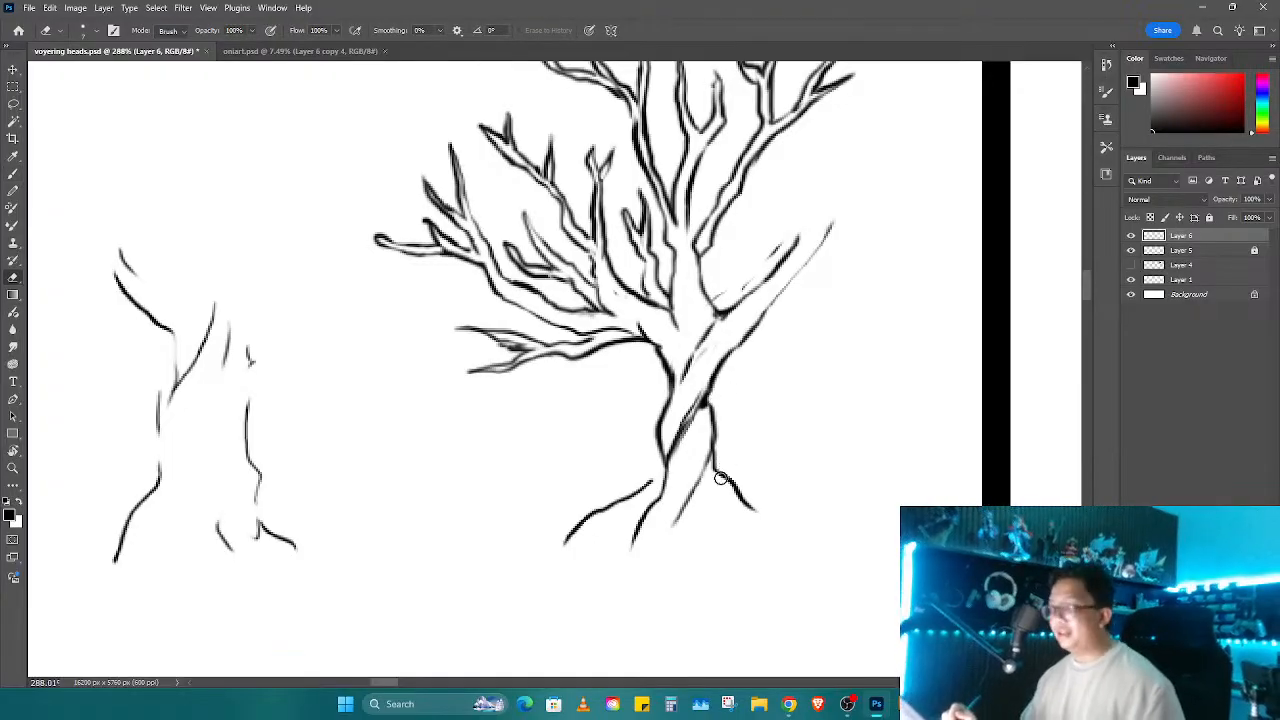
pyautogui.press('b')
pyautogui.moveTo(667, 469)
pyautogui.mouseDown()
pyautogui.moveTo(648, 484)
pyautogui.moveTo(660, 497)
pyautogui.moveTo(530, 553)
pyautogui.moveTo(632, 512)
pyautogui.moveTo(640, 534)
pyautogui.moveTo(666, 530)
pyautogui.moveTo(714, 456)
pyautogui.moveTo(697, 542)
pyautogui.moveTo(800, 520)
pyautogui.moveTo(822, 534)
pyautogui.moveTo(820, 522)
pyautogui.mouseUp()
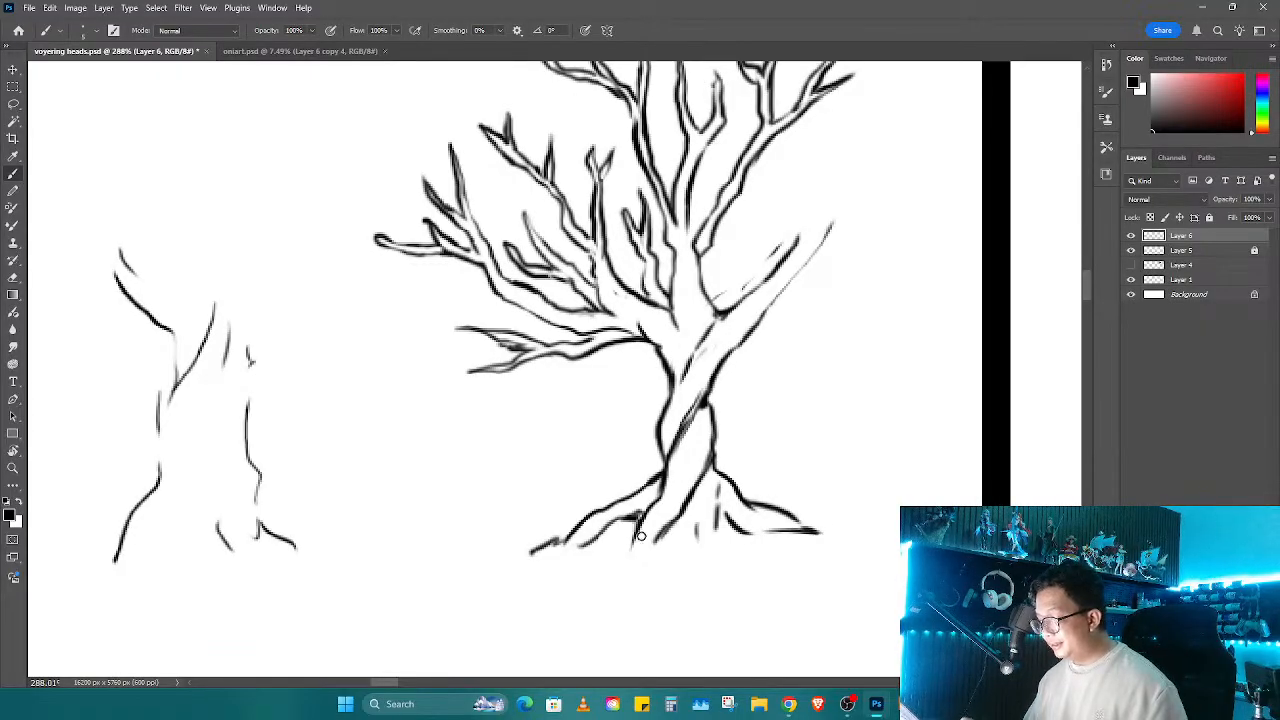
# Step: Extend and refine the right tree's root tips and fill the hollows between the roots with black
pyautogui.moveTo(527, 553)
pyautogui.mouseDown()
pyautogui.moveTo(715, 543)
pyautogui.moveTo(653, 537)
pyautogui.moveTo(635, 553)
pyautogui.moveTo(634, 535)
pyautogui.moveTo(580, 573)
pyautogui.moveTo(662, 544)
pyautogui.moveTo(610, 529)
pyautogui.moveTo(640, 516)
pyautogui.moveTo(625, 540)
pyautogui.moveTo(545, 552)
pyautogui.moveTo(589, 548)
pyautogui.moveTo(545, 556)
pyautogui.moveTo(574, 536)
pyautogui.mouseUp()
pyautogui.press('e')
pyautogui.press('b')
pyautogui.press('e')
pyautogui.press('b')
pyautogui.moveTo(702, 540)
pyautogui.mouseDown()
pyautogui.moveTo(747, 549)
pyautogui.moveTo(695, 534)
pyautogui.moveTo(732, 502)
pyautogui.moveTo(720, 521)
pyautogui.moveTo(733, 531)
pyautogui.moveTo(666, 532)
pyautogui.moveTo(793, 532)
pyautogui.moveTo(802, 513)
pyautogui.moveTo(841, 525)
pyautogui.moveTo(805, 532)
pyautogui.moveTo(858, 530)
pyautogui.mouseUp()
pyautogui.press('e')
pyautogui.press('b')
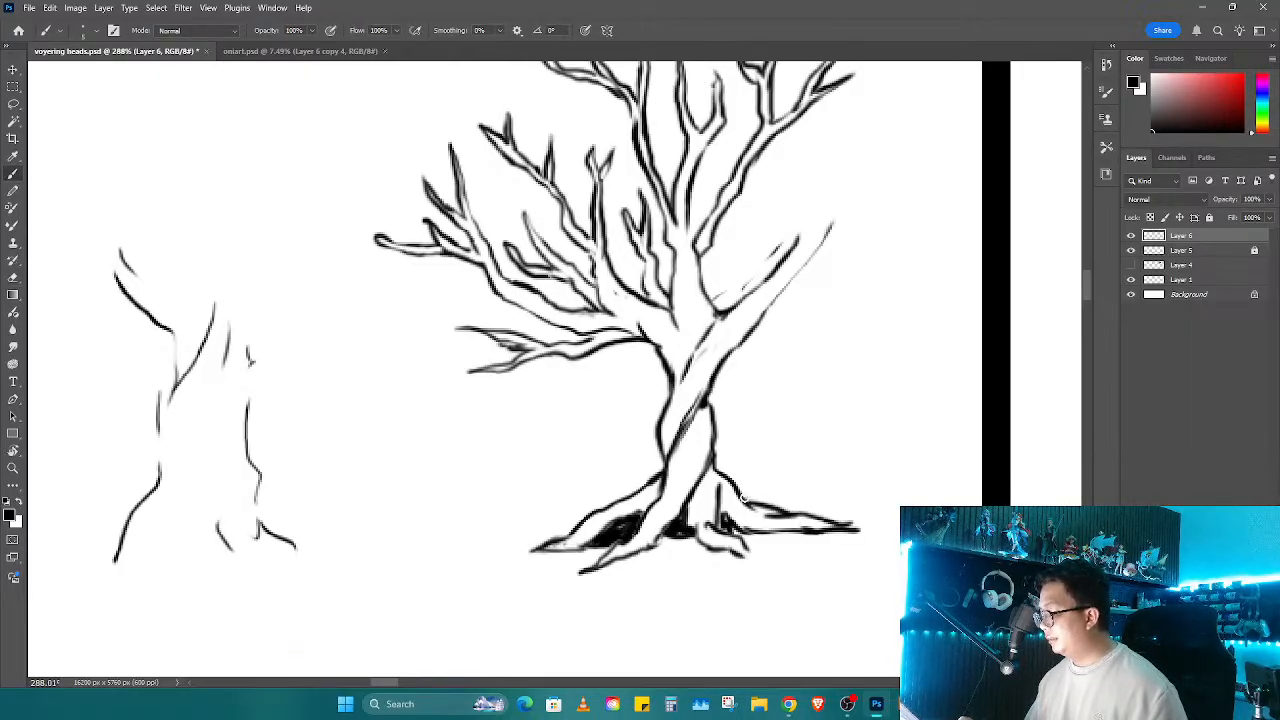
pyautogui.moveTo(786, 514); pyautogui.dragTo(742, 494)
# Step: Add short slanted bark strokes along the twisted trunk of the right tree
pyautogui.moveTo(704, 418); pyautogui.dragTo(684, 492)
pyautogui.moveTo(702, 432); pyautogui.dragTo(684, 453)
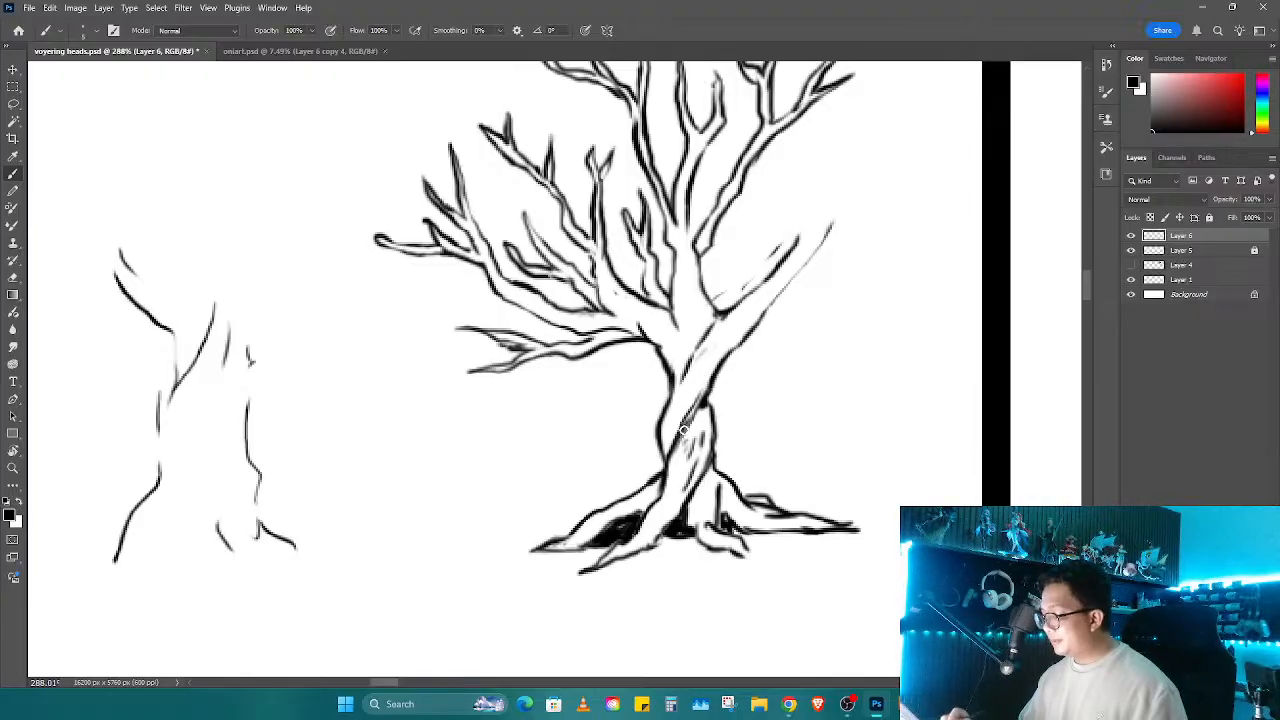
pyautogui.moveTo(702, 378); pyautogui.dragTo(695, 395)
pyautogui.moveTo(696, 378); pyautogui.dragTo(690, 393)
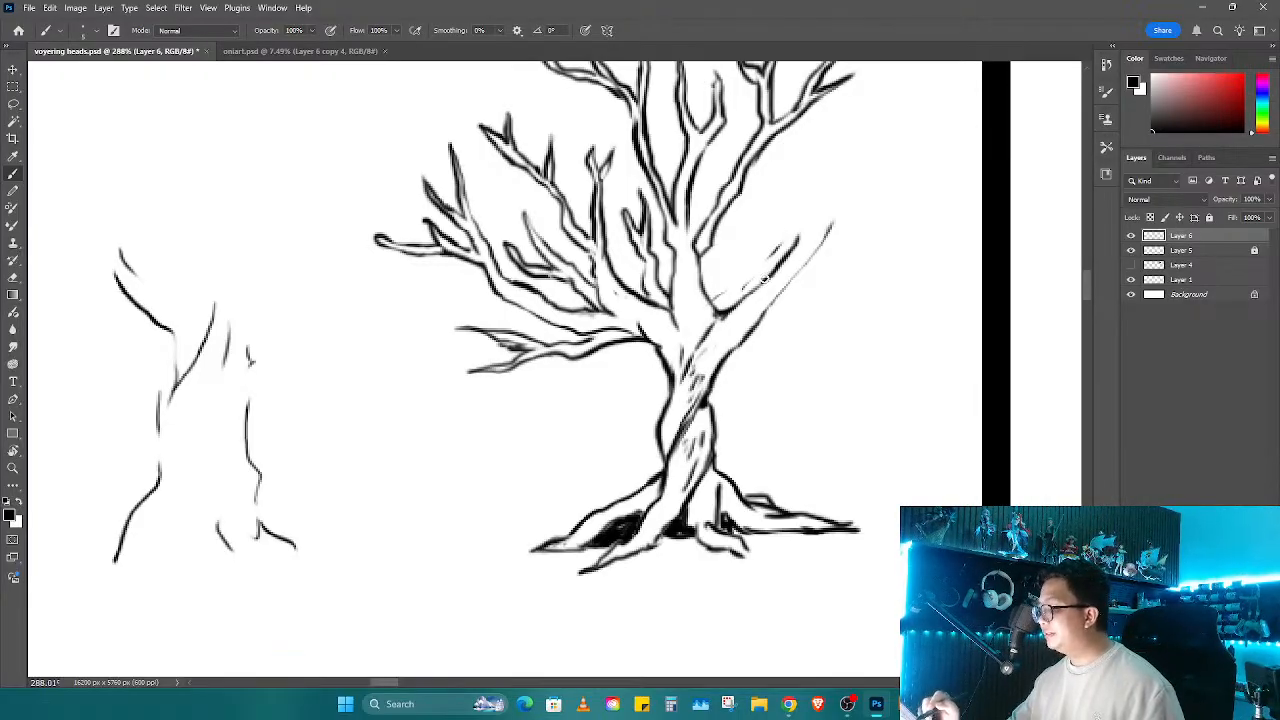
# Step: Draw an upright forked branch rising from the right tree's right-hand limb and clean up its lines
pyautogui.moveTo(764, 281)
pyautogui.mouseDown()
pyautogui.moveTo(838, 140)
pyautogui.moveTo(792, 240)
pyautogui.mouseUp()
pyautogui.moveTo(818, 178)
pyautogui.mouseDown()
pyautogui.moveTo(804, 190)
pyautogui.moveTo(838, 137)
pyautogui.mouseUp()
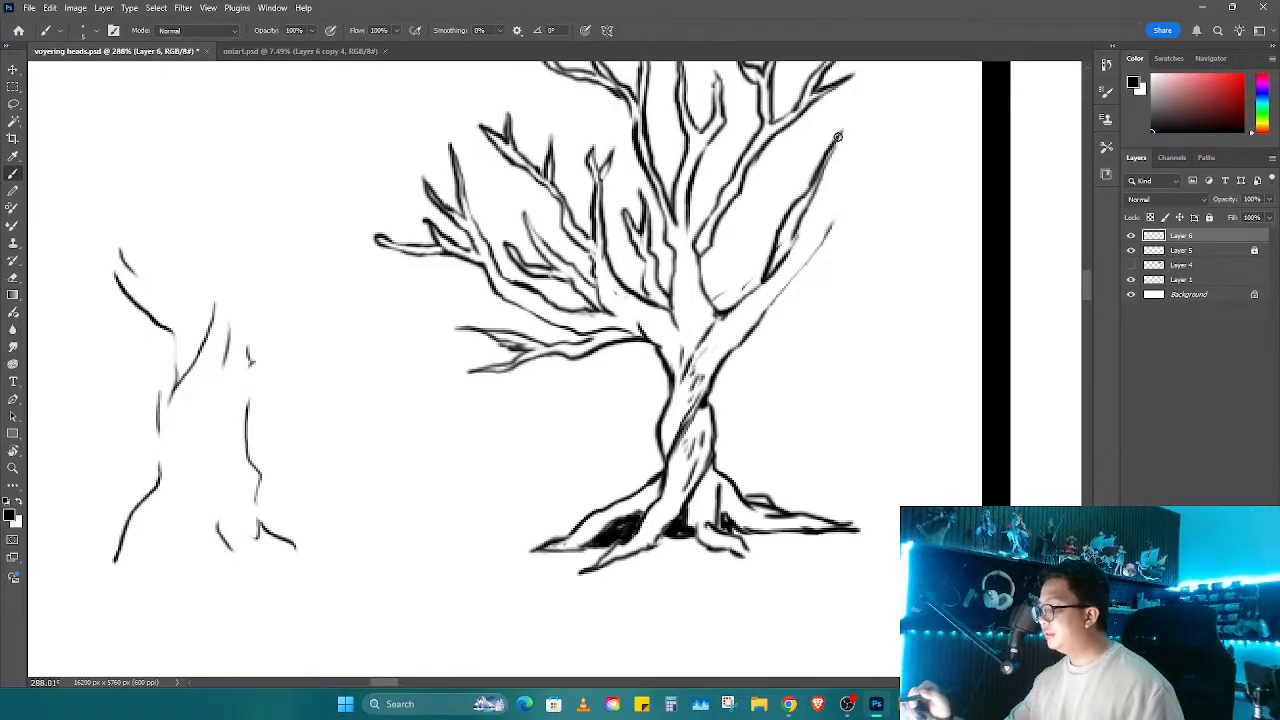
pyautogui.moveTo(796, 212); pyautogui.dragTo(794, 142)
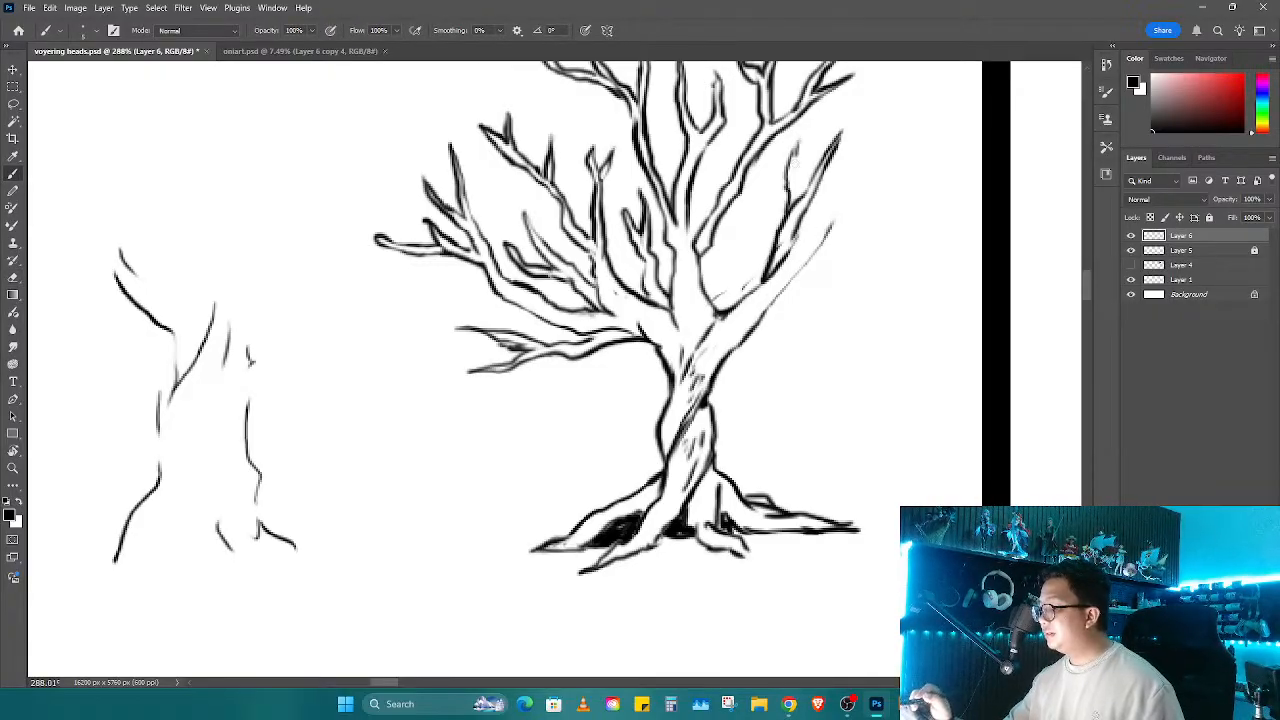
pyautogui.press('e')
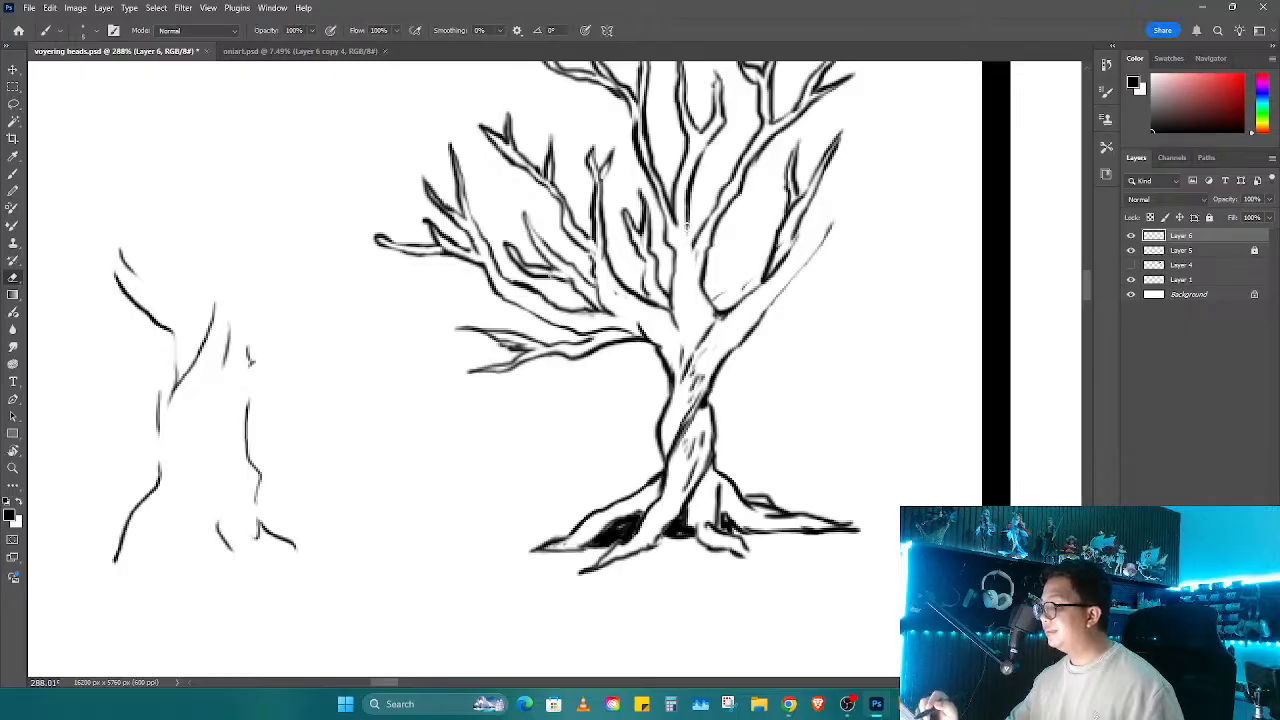
pyautogui.press('b')
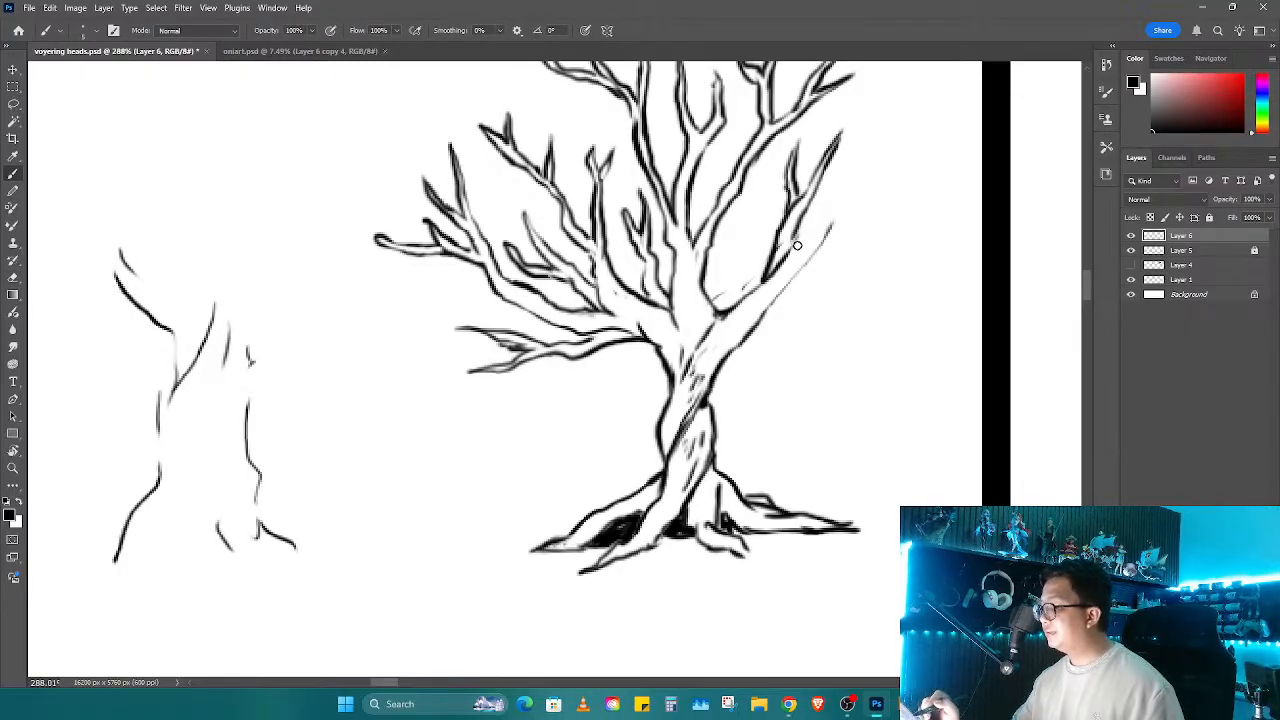
# Step: Continue the right tree's outermost limb into a forked branch with pointed twigs and a solid lower edge
pyautogui.moveTo(900, 169); pyautogui.dragTo(757, 318)
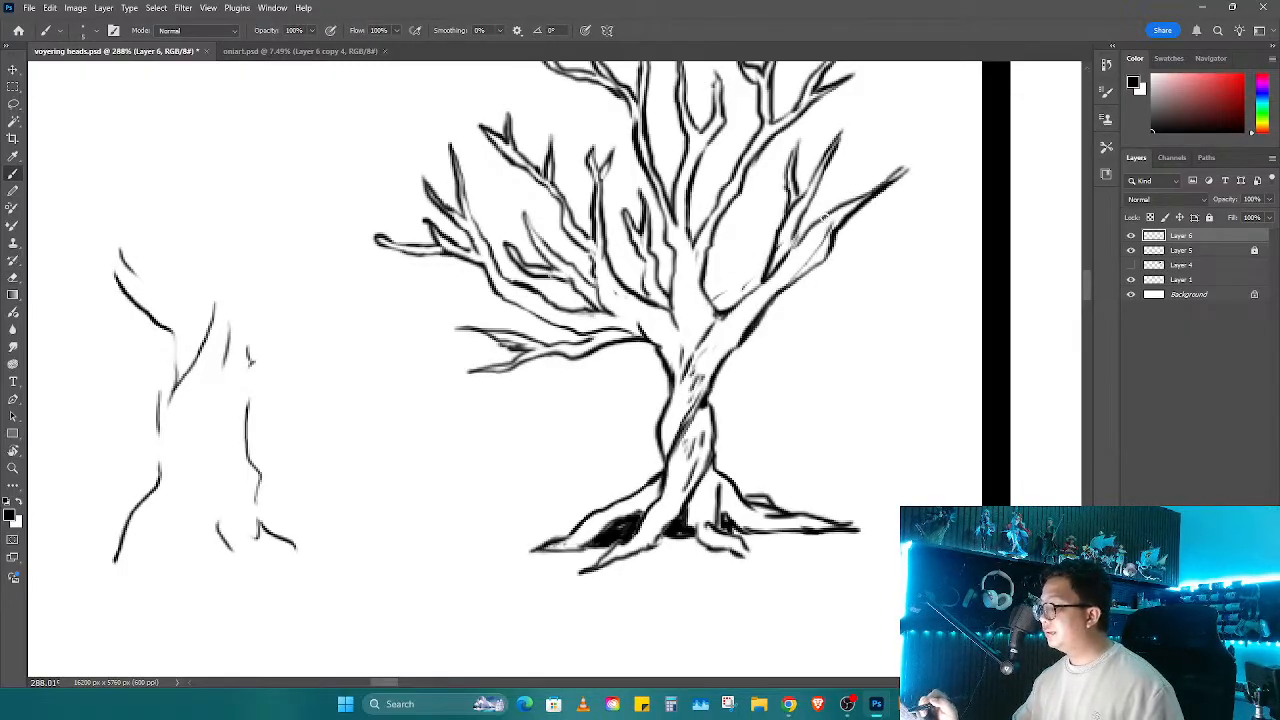
pyautogui.press('e')
pyautogui.moveTo(830, 230); pyautogui.dragTo(905, 168)
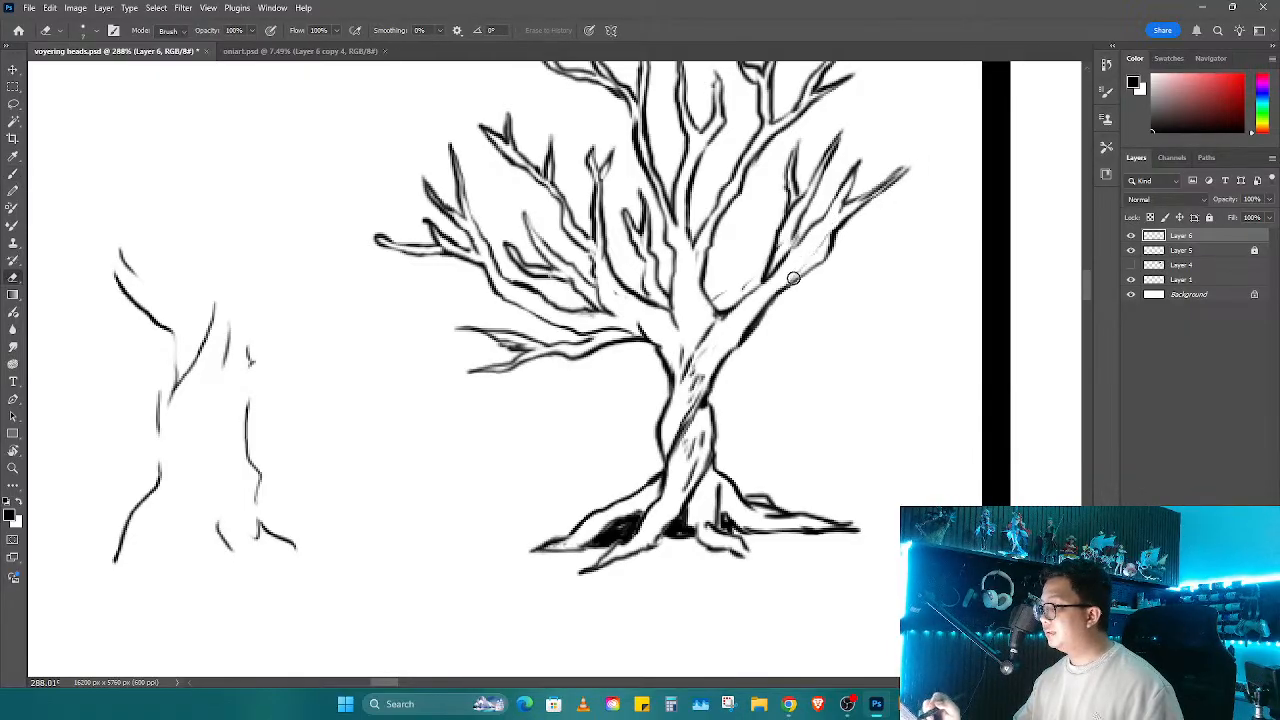
pyautogui.press('b')
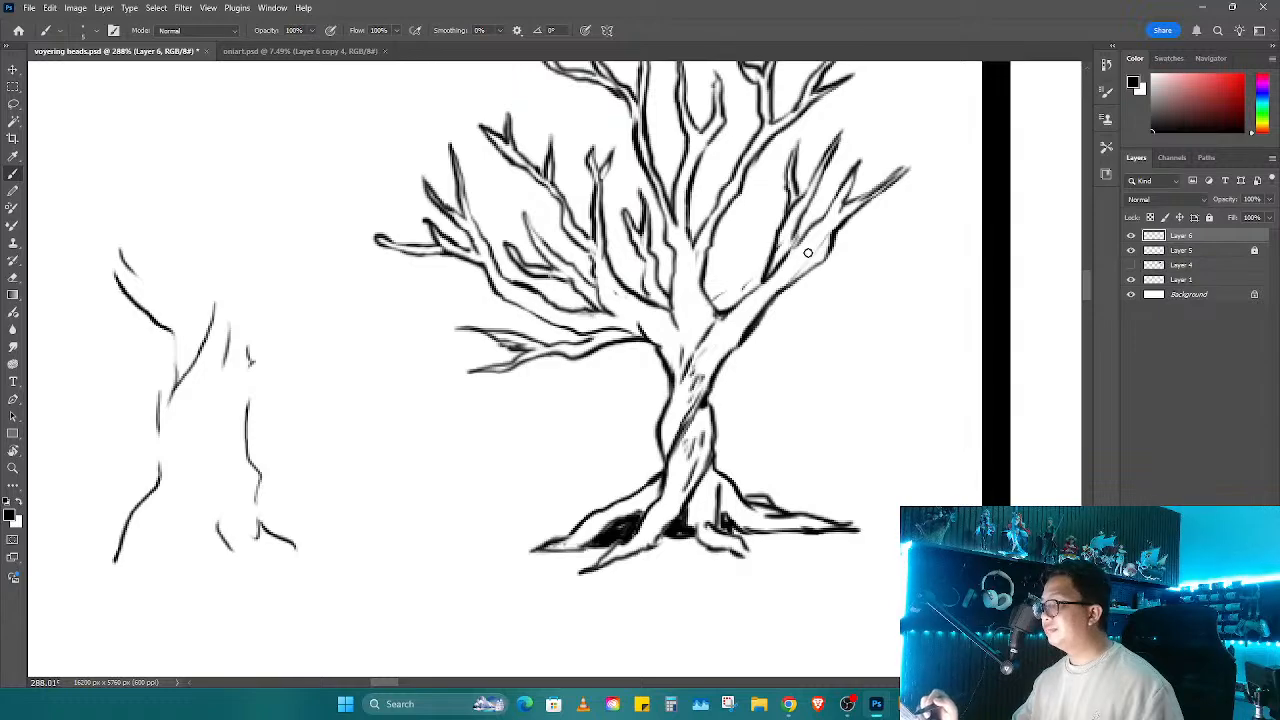
# Step: Lengthen the tip of the right tree's outermost branch and tidy the lines around its fork
pyautogui.moveTo(898, 173); pyautogui.dragTo(931, 154)
pyautogui.press('e')
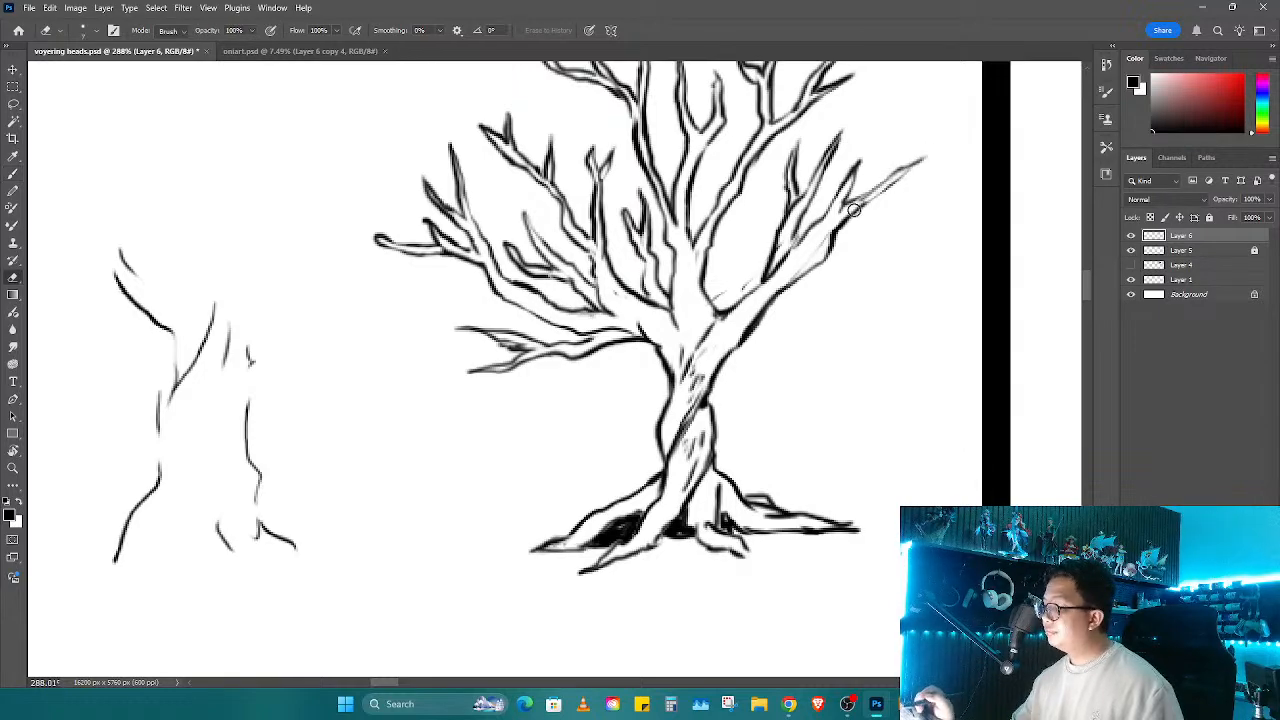
pyautogui.moveTo(867, 200)
pyautogui.mouseDown()
pyautogui.moveTo(915, 167)
pyautogui.moveTo(837, 228)
pyautogui.mouseUp()
pyautogui.press('b')
pyautogui.moveTo(917, 163); pyautogui.dragTo(875, 197)
pyautogui.press('e')
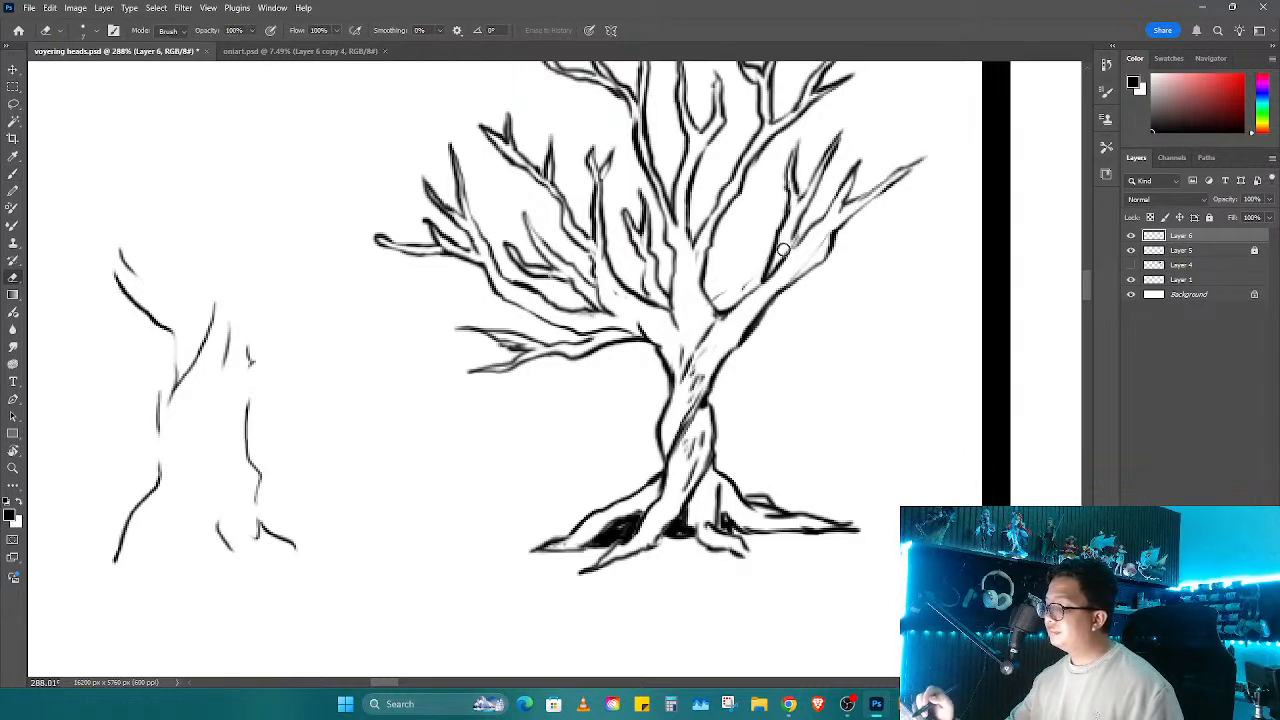
# Step: Draw the left tree's twisted trunk with roots spreading to both sides, and save the document
pyautogui.press('b')
pyautogui.press('z')
pyautogui.moveTo(776, 305)
pyautogui.mouseDown()
pyautogui.moveTo(704, 378)
pyautogui.moveTo(740, 378)
pyautogui.moveTo(640, 375)
pyautogui.moveTo(672, 371)
pyautogui.moveTo(717, 274)
pyautogui.moveTo(718, 416)
pyautogui.mouseUp()
pyautogui.press('b')
pyautogui.moveTo(677, 354)
pyautogui.mouseDown()
pyautogui.moveTo(654, 418)
pyautogui.moveTo(706, 350)
pyautogui.moveTo(654, 455)
pyautogui.moveTo(568, 485)
pyautogui.moveTo(630, 481)
pyautogui.moveTo(656, 452)
pyautogui.moveTo(664, 480)
pyautogui.moveTo(614, 507)
pyautogui.moveTo(721, 471)
pyautogui.moveTo(748, 489)
pyautogui.moveTo(784, 475)
pyautogui.mouseUp()
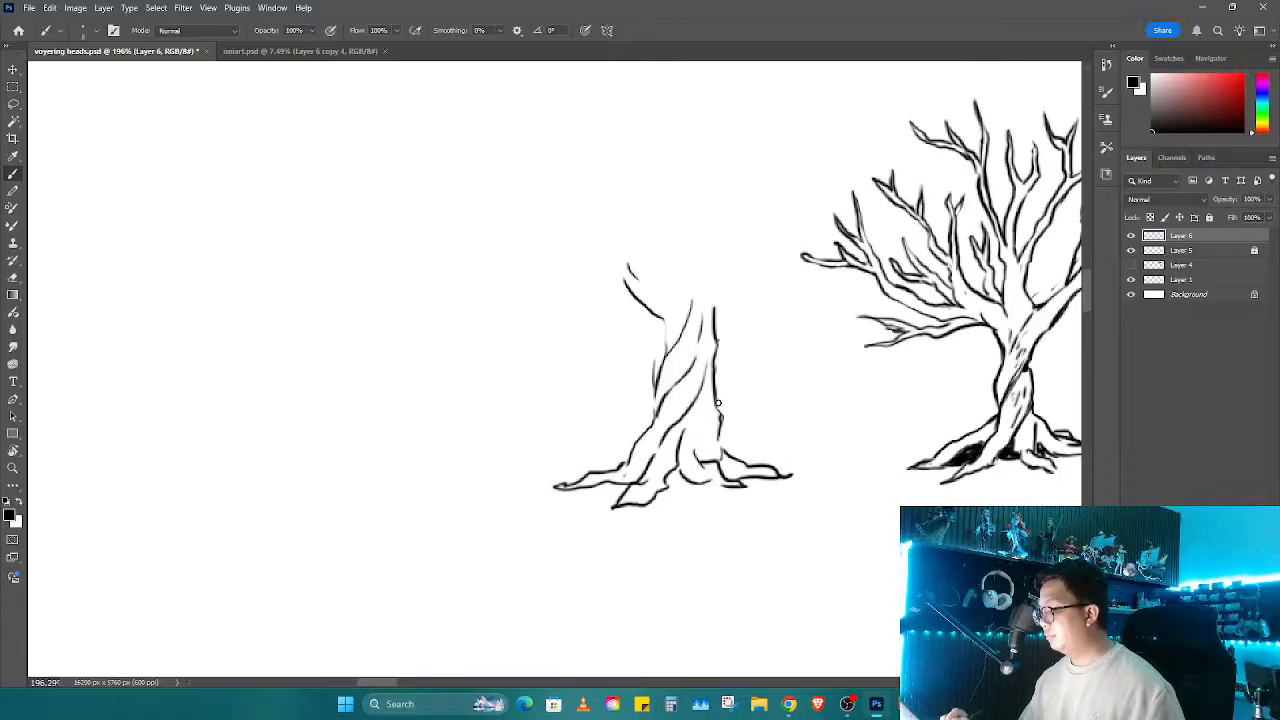
pyautogui.moveTo(717, 406); pyautogui.dragTo(707, 453)
pyautogui.moveTo(716, 364); pyautogui.dragTo(720, 400)
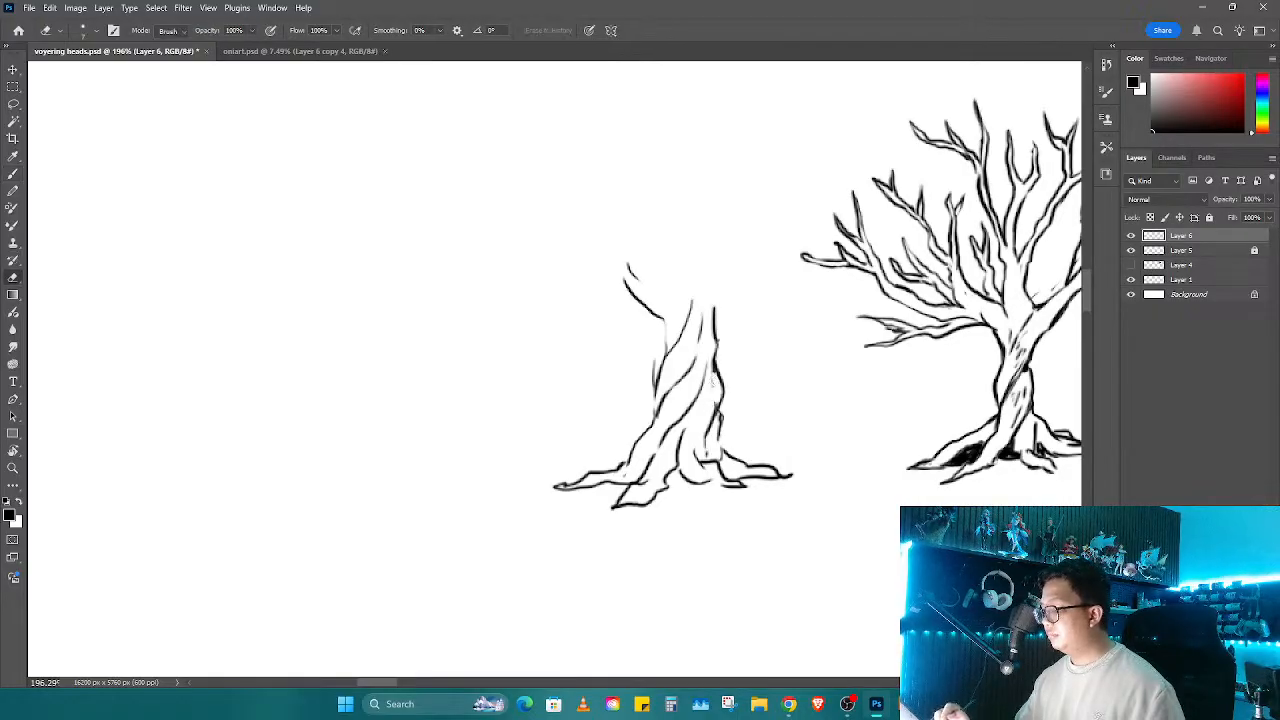
pyautogui.hotkey('ctrl', 's')
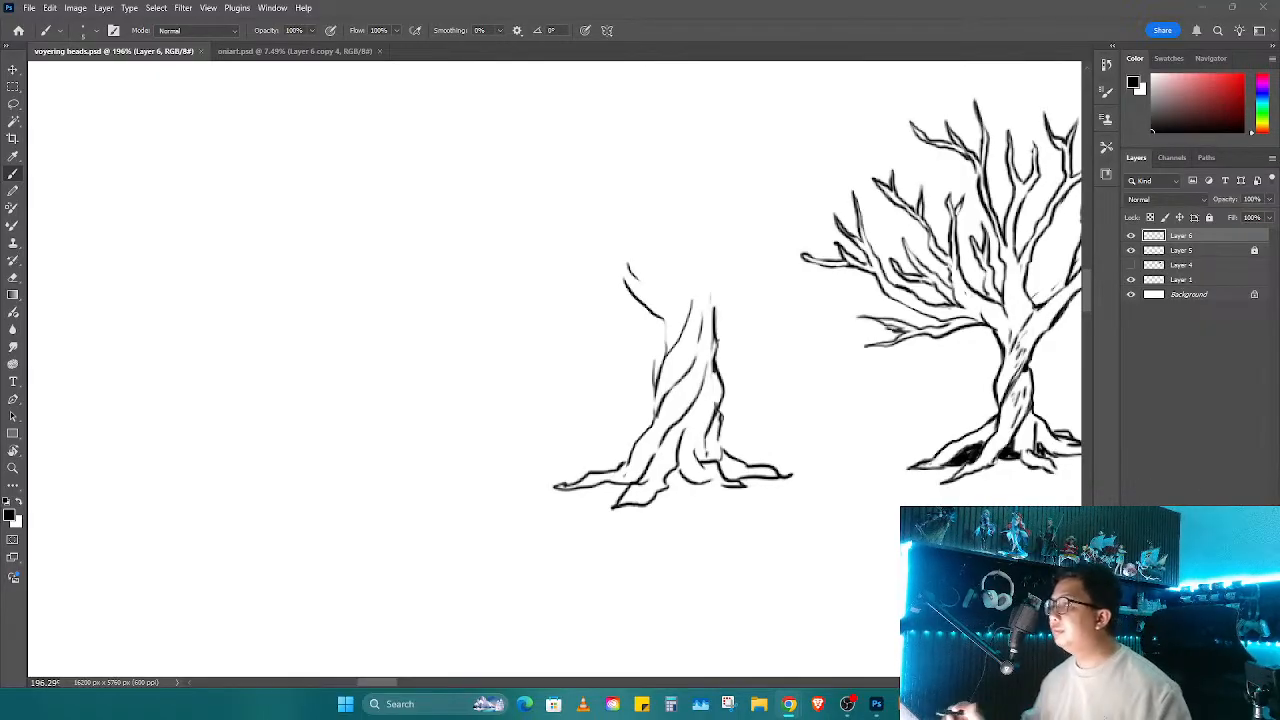
# Step: Strengthen the left tree's trunk outline and add small bark marks along its twist
pyautogui.moveTo(768, 450); pyautogui.dragTo(609, 329)
pyautogui.press('e')
pyautogui.moveTo(494, 234)
pyautogui.mouseDown()
pyautogui.moveTo(492, 266)
pyautogui.moveTo(557, 409)
pyautogui.moveTo(612, 433)
pyautogui.mouseUp()
pyautogui.press('b')
pyautogui.moveTo(636, 478)
pyautogui.mouseDown()
pyautogui.moveTo(680, 486)
pyautogui.moveTo(702, 527)
pyautogui.moveTo(658, 453)
pyautogui.mouseUp()
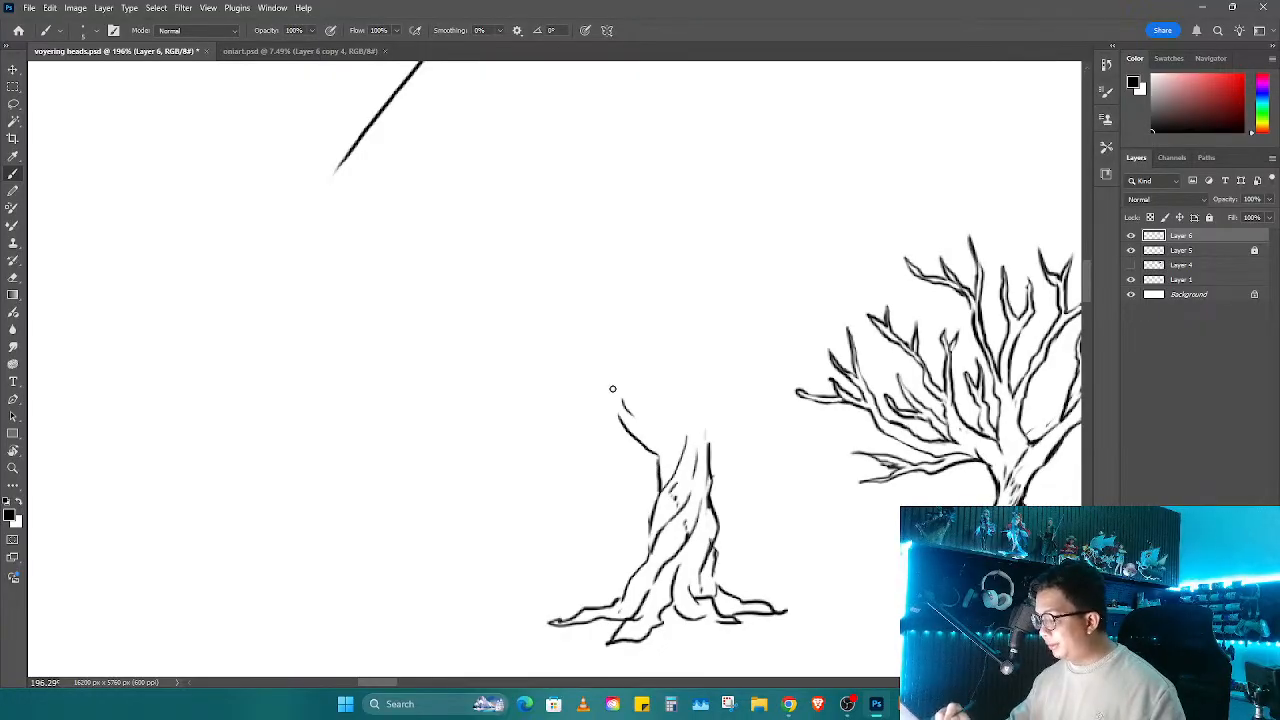
# Step: Draw the left tree's left-hand limb with forked twigs and a branching limb on the trunk's right side
pyautogui.moveTo(578, 343)
pyautogui.mouseDown()
pyautogui.moveTo(630, 410)
pyautogui.moveTo(547, 378)
pyautogui.moveTo(616, 408)
pyautogui.mouseUp()
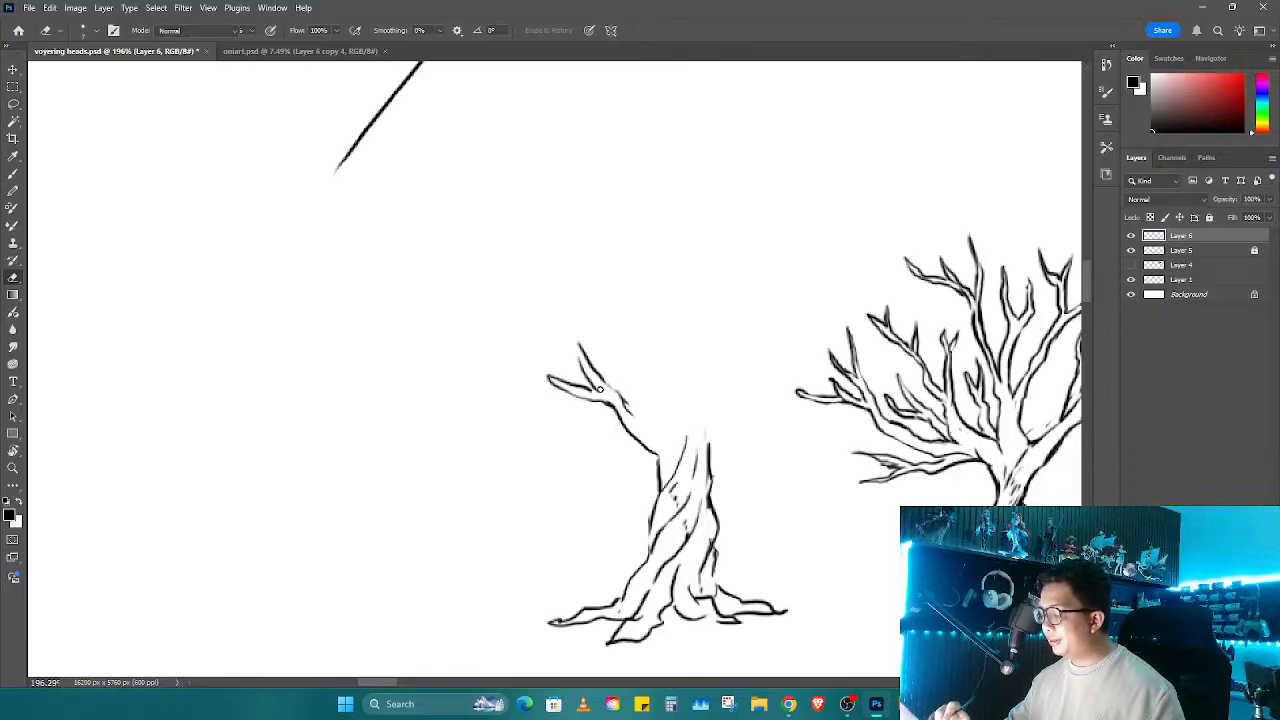
pyautogui.moveTo(583, 355)
pyautogui.mouseDown()
pyautogui.moveTo(536, 309)
pyautogui.moveTo(578, 287)
pyautogui.moveTo(604, 378)
pyautogui.moveTo(620, 371)
pyautogui.moveTo(634, 409)
pyautogui.moveTo(672, 436)
pyautogui.moveTo(706, 340)
pyautogui.moveTo(692, 330)
pyautogui.moveTo(692, 274)
pyautogui.moveTo(702, 344)
pyautogui.moveTo(740, 246)
pyautogui.mouseUp()
pyautogui.moveTo(736, 268)
pyautogui.mouseDown()
pyautogui.moveTo(704, 358)
pyautogui.moveTo(752, 360)
pyautogui.moveTo(710, 470)
pyautogui.moveTo(726, 345)
pyautogui.moveTo(752, 290)
pyautogui.moveTo(740, 370)
pyautogui.moveTo(784, 300)
pyautogui.moveTo(753, 360)
pyautogui.mouseUp()
pyautogui.press('e')
pyautogui.press('b')
pyautogui.press('e')
# Step: Draw the left tree's tall central limb with pointed forked twigs, erasing stray overlaps
pyautogui.moveTo(742, 303)
pyautogui.mouseDown()
pyautogui.moveTo(734, 338)
pyautogui.moveTo(748, 290)
pyautogui.moveTo(713, 320)
pyautogui.moveTo(727, 270)
pyautogui.moveTo(690, 294)
pyautogui.moveTo(671, 279)
pyautogui.mouseUp()
pyautogui.press('b')
pyautogui.press('e')
pyautogui.press('b')
pyautogui.press('e')
pyautogui.press('b')
pyautogui.moveTo(668, 251)
pyautogui.mouseDown()
pyautogui.moveTo(701, 320)
pyautogui.moveTo(671, 255)
pyautogui.moveTo(685, 293)
pyautogui.moveTo(718, 240)
pyautogui.moveTo(718, 292)
pyautogui.mouseUp()
pyautogui.press('e')
pyautogui.press('b')
pyautogui.press('e')
pyautogui.press('b')
pyautogui.press('e')
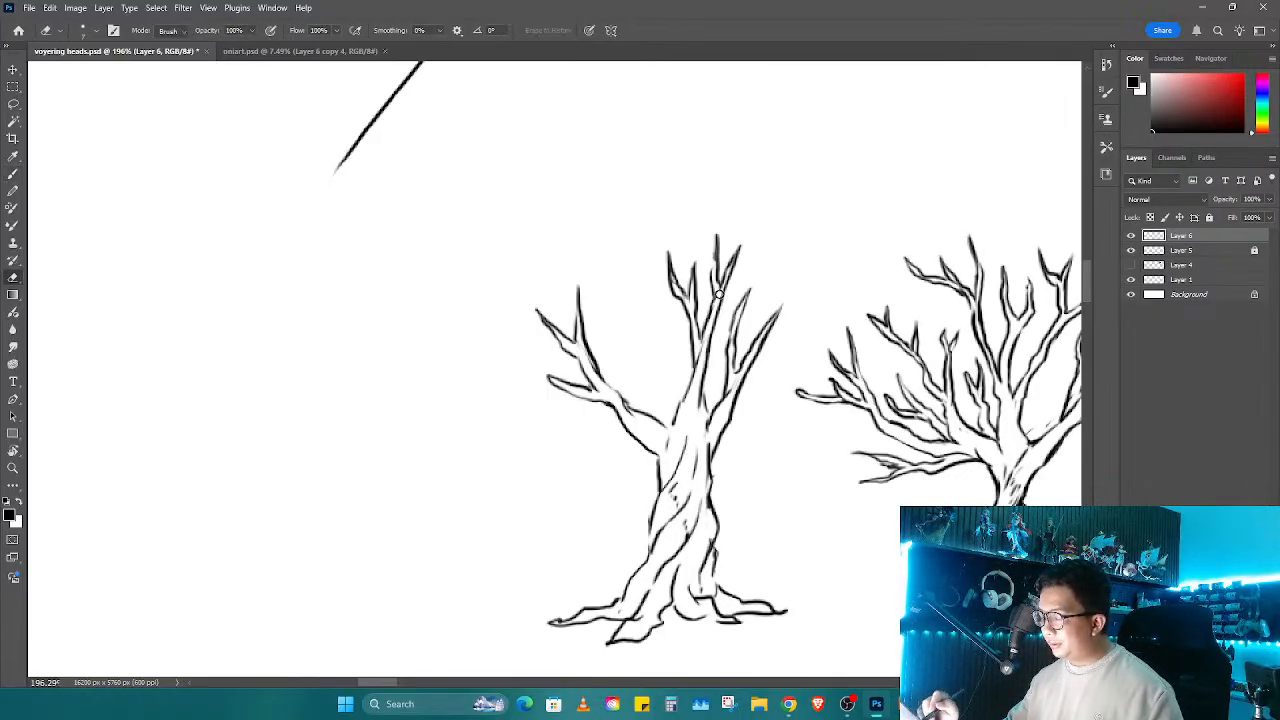
pyautogui.press('b')
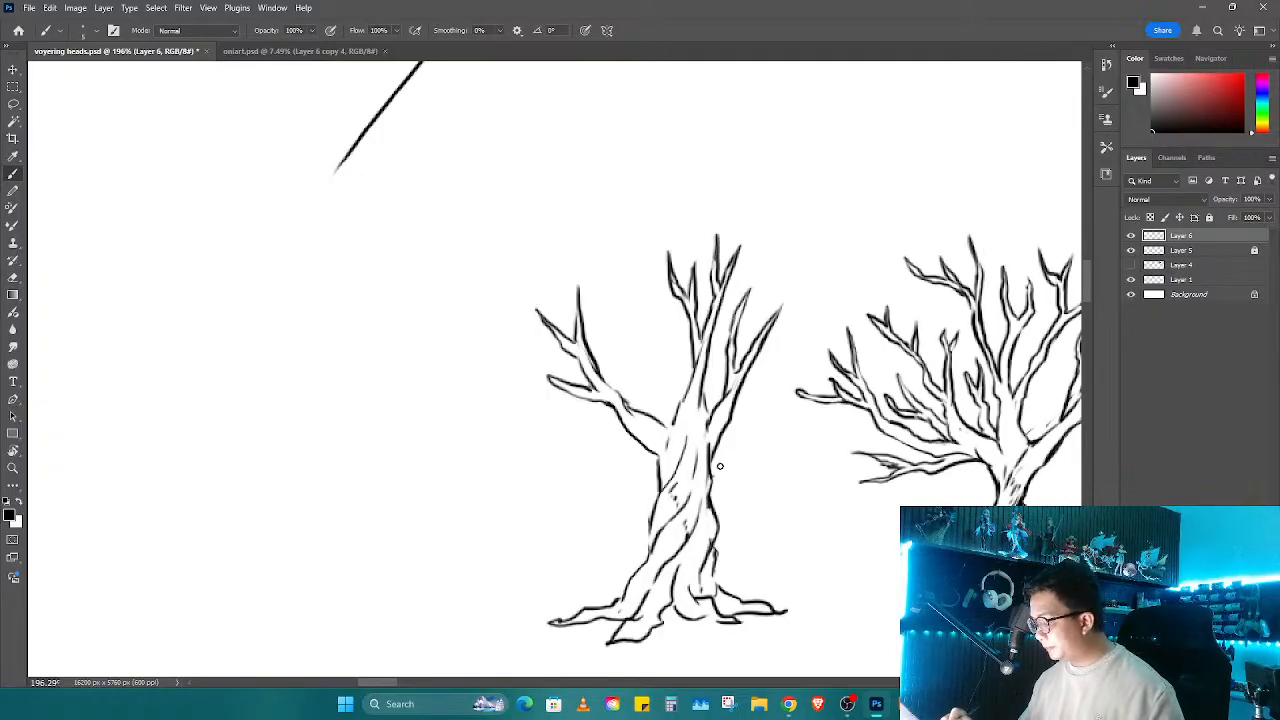
# Step: Add a small upright forked branch between the left tree's left-hand limb and its central limb
pyautogui.moveTo(655, 413)
pyautogui.mouseDown()
pyautogui.moveTo(641, 364)
pyautogui.moveTo(671, 416)
pyautogui.moveTo(654, 319)
pyautogui.moveTo(664, 394)
pyautogui.mouseUp()
pyautogui.press('e')
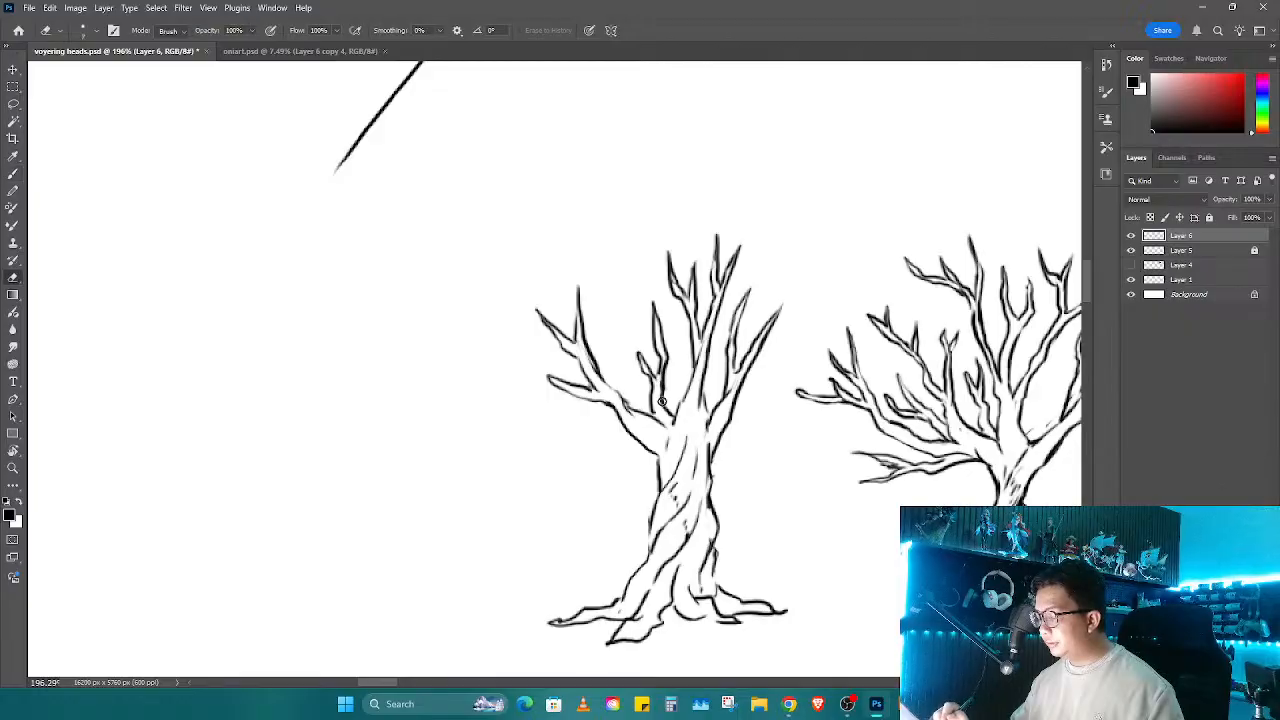
pyautogui.press('b')
# Step: Draw a low forked branch growing out of the left side of the left tree's trunk
pyautogui.moveTo(658, 467)
pyautogui.mouseDown()
pyautogui.moveTo(582, 453)
pyautogui.moveTo(663, 457)
pyautogui.moveTo(606, 463)
pyautogui.moveTo(583, 440)
pyautogui.moveTo(551, 436)
pyautogui.moveTo(598, 456)
pyautogui.mouseUp()
pyautogui.press('e')
pyautogui.moveTo(731, 514); pyautogui.dragTo(619, 501)
pyautogui.press('b')
pyautogui.moveTo(468, 428)
pyautogui.mouseDown()
pyautogui.moveTo(441, 396)
pyautogui.moveTo(475, 428)
pyautogui.mouseUp()
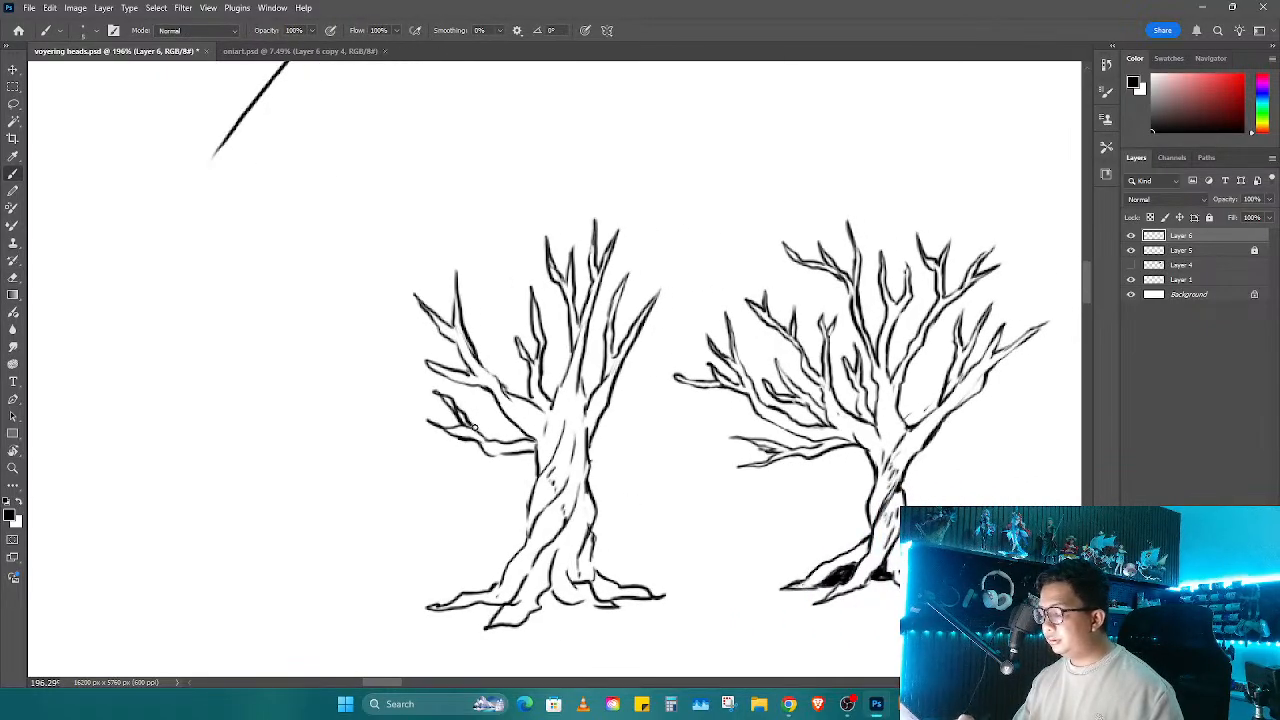
# Step: Sketch several simple vertical trunk lines for background trees between the two finished trees
pyautogui.press('z')
pyautogui.scroll(-3, 670, 472)
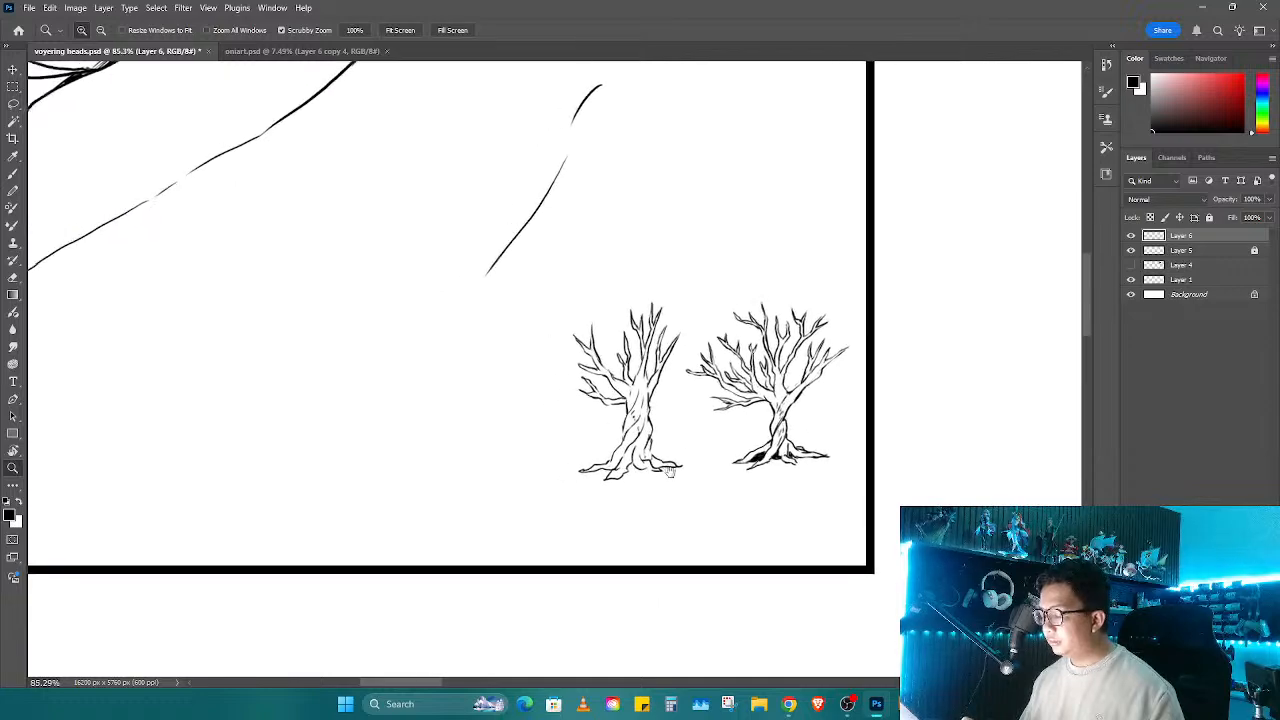
pyautogui.scroll(3, 670, 472)
pyautogui.hscroll(4, 759, 410)
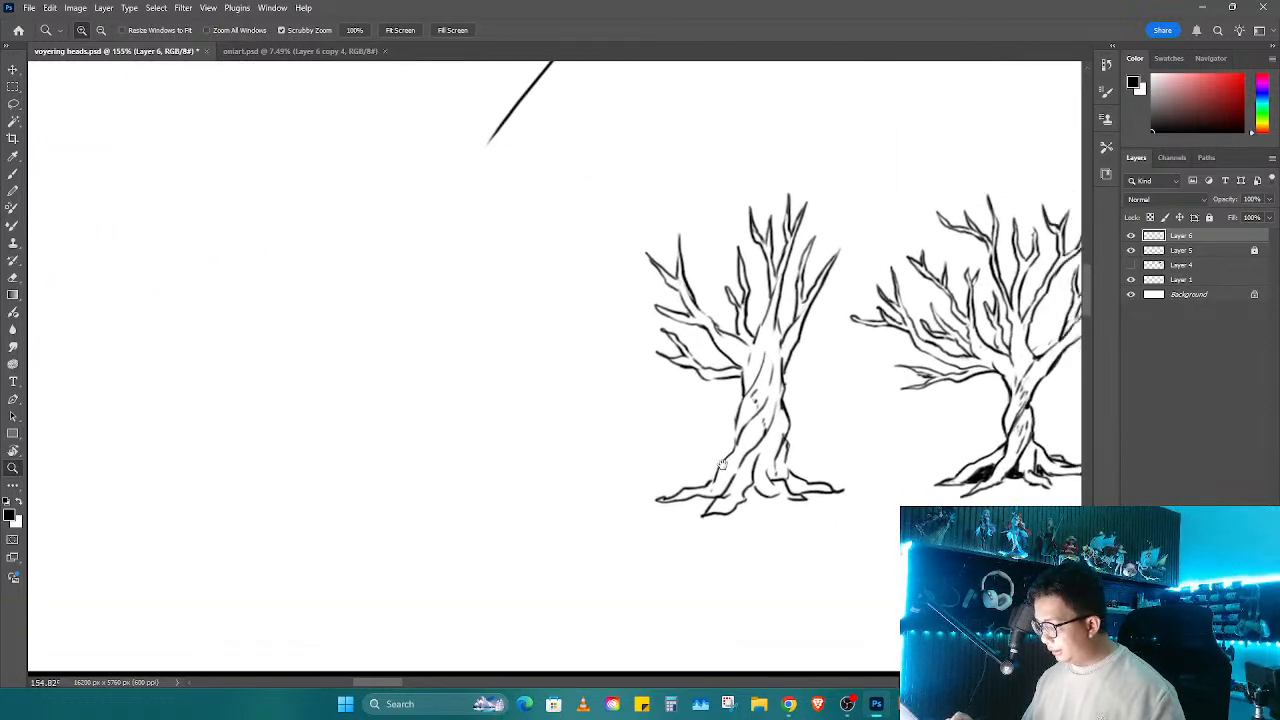
pyautogui.scroll(2, 763, 449)
pyautogui.press('b')
pyautogui.moveTo(606, 480)
pyautogui.mouseDown()
pyautogui.moveTo(635, 470)
pyautogui.moveTo(638, 378)
pyautogui.moveTo(675, 457)
pyautogui.moveTo(708, 487)
pyautogui.moveTo(742, 470)
pyautogui.moveTo(710, 408)
pyautogui.moveTo(718, 307)
pyautogui.mouseUp()
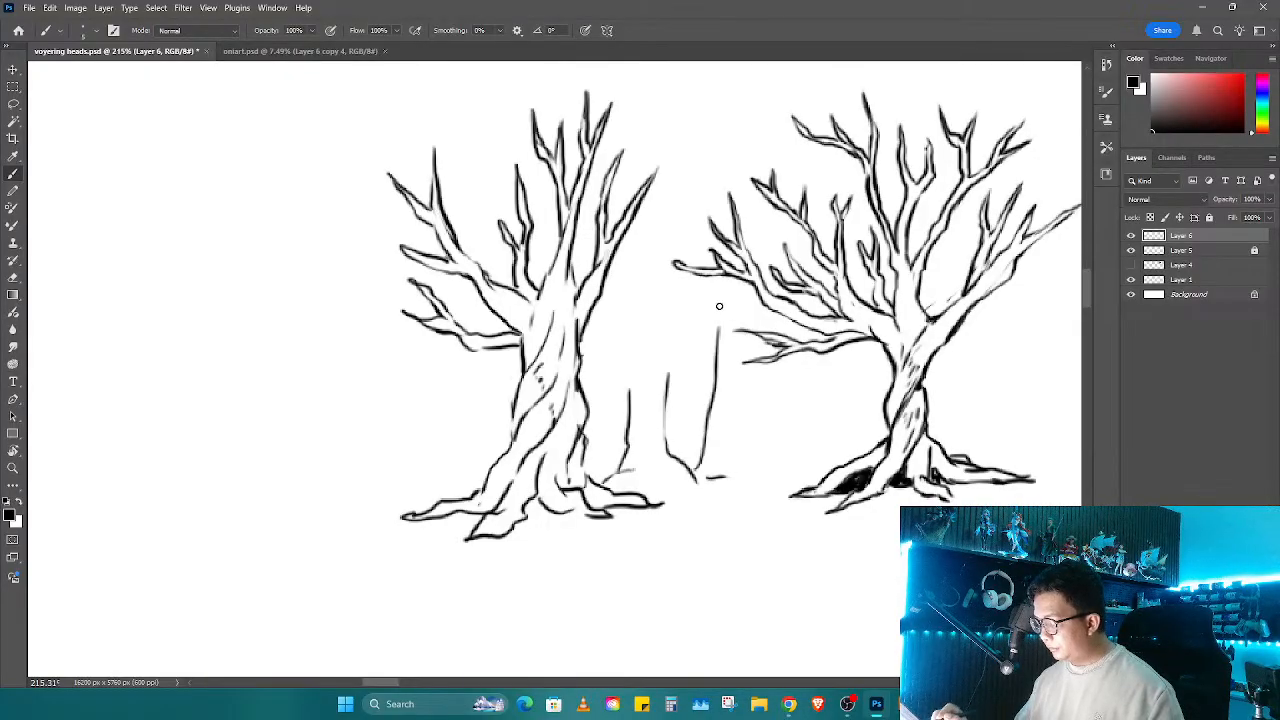
pyautogui.moveTo(757, 368)
pyautogui.mouseDown()
pyautogui.moveTo(762, 444)
pyautogui.moveTo(784, 468)
pyautogui.mouseUp()
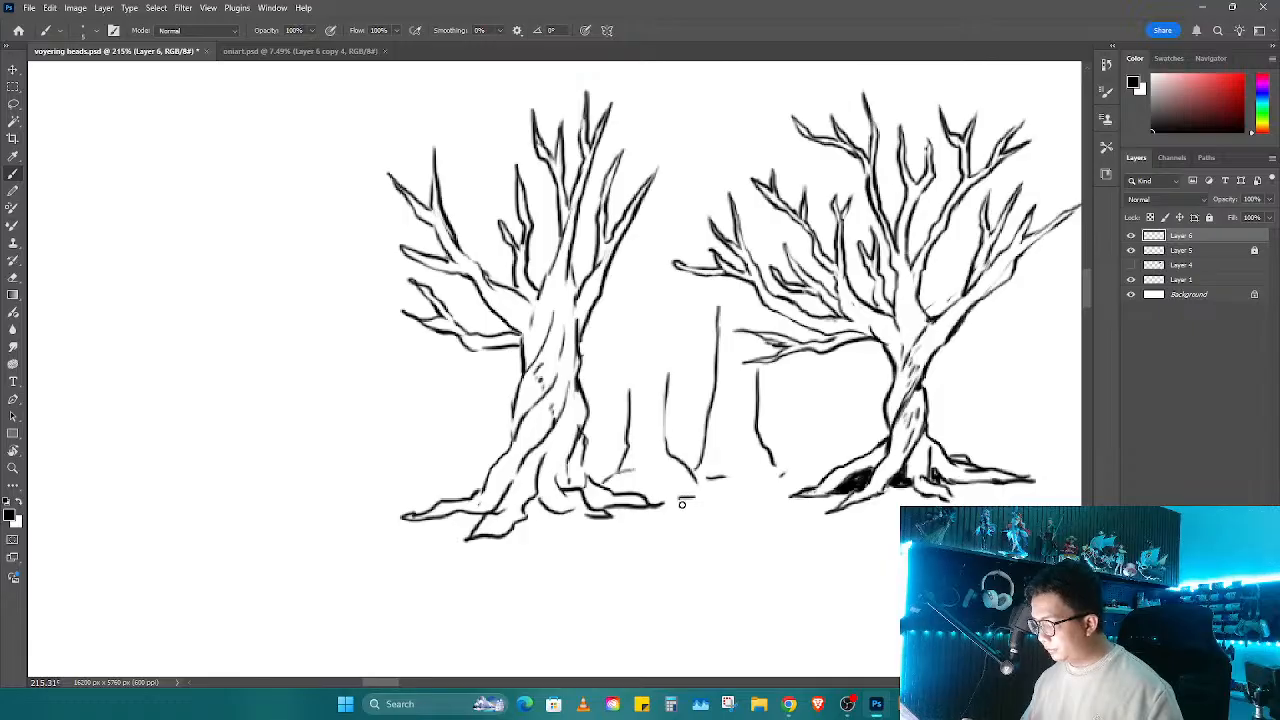
# Step: Add broken ground lines beneath the trees and further trunk lines in the background on both sides
pyautogui.moveTo(662, 512); pyautogui.dragTo(566, 528)
pyautogui.moveTo(614, 528); pyautogui.dragTo(767, 514)
pyautogui.moveTo(779, 515); pyautogui.dragTo(818, 514)
pyautogui.moveTo(841, 522); pyautogui.dragTo(902, 518)
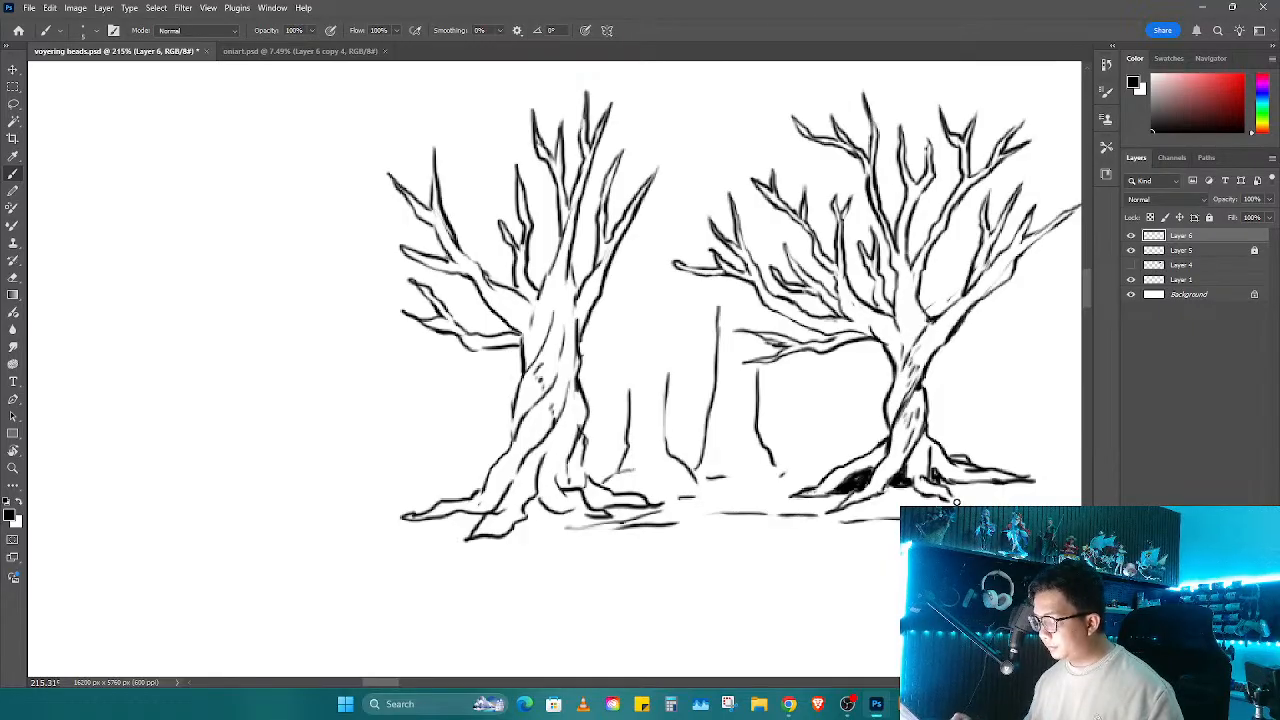
pyautogui.moveTo(830, 362); pyautogui.dragTo(845, 453)
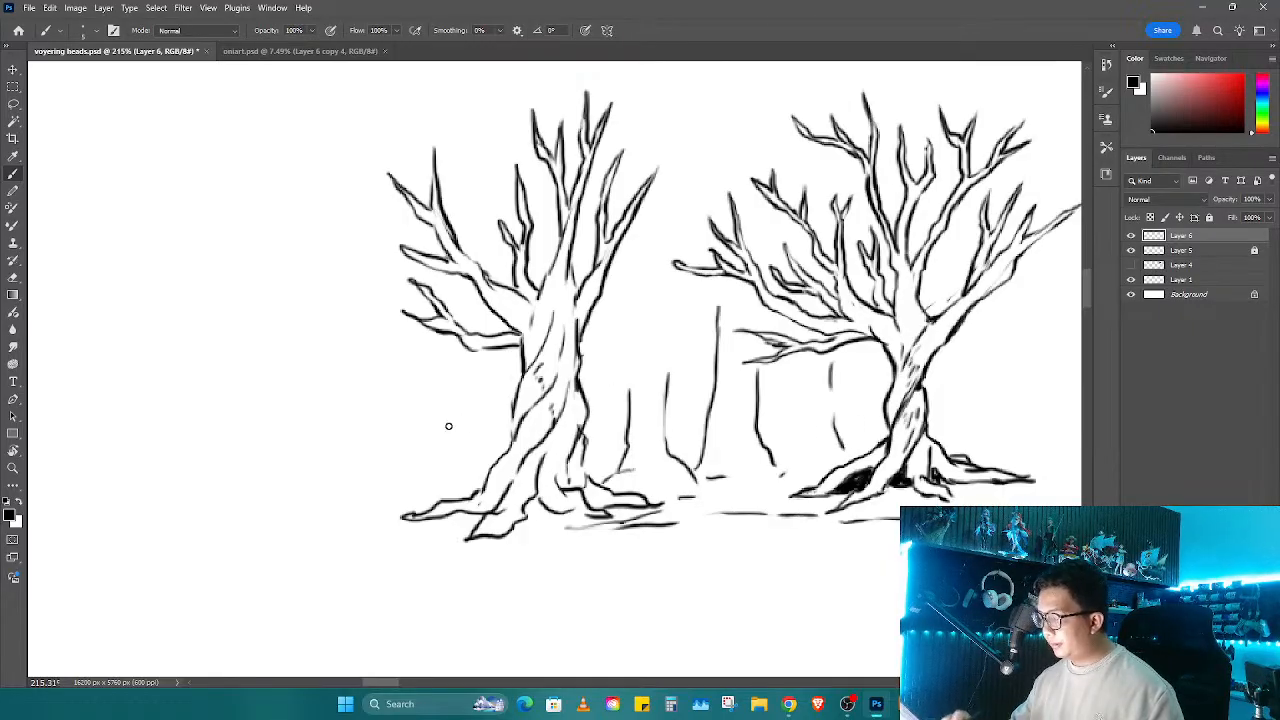
pyautogui.moveTo(448, 408); pyautogui.dragTo(446, 442)
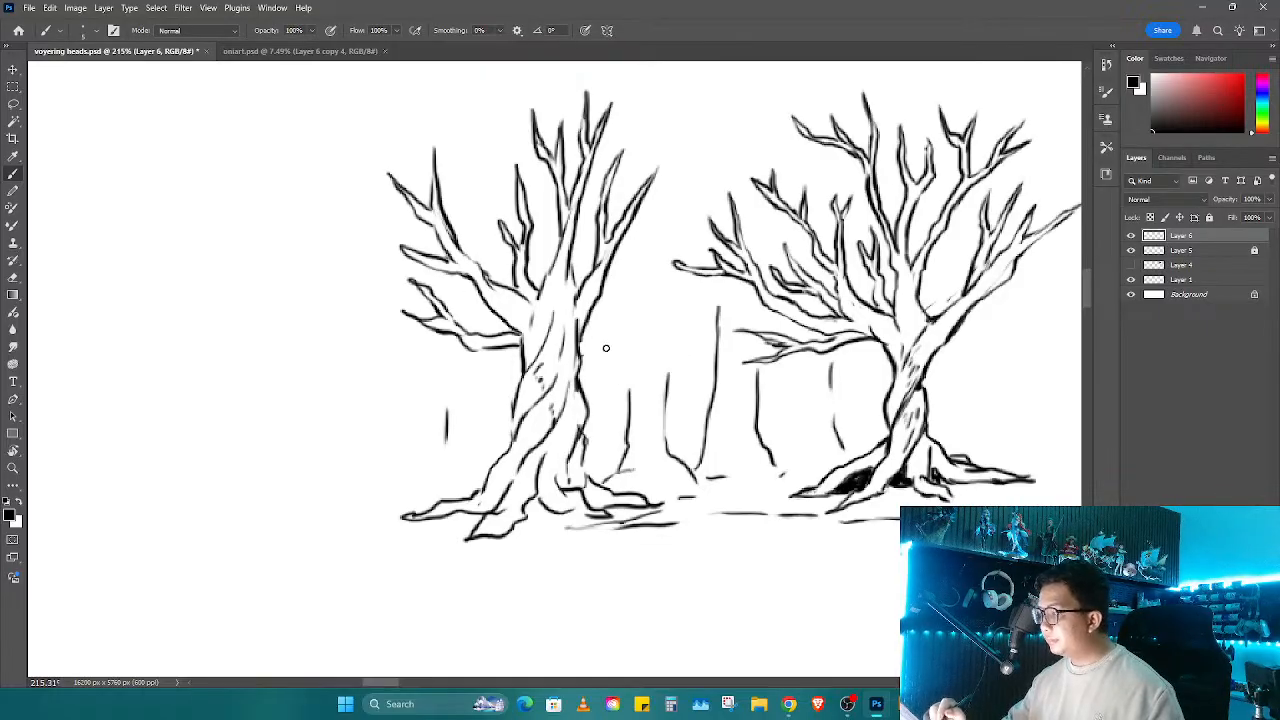
# Step: Draw a leaning trunk with roots behind the left tree, erasing overlapping guide lines
pyautogui.moveTo(592, 320)
pyautogui.mouseDown()
pyautogui.moveTo(628, 393)
pyautogui.moveTo(612, 330)
pyautogui.mouseUp()
pyautogui.moveTo(626, 352); pyautogui.dragTo(654, 405)
pyautogui.moveTo(640, 421)
pyautogui.mouseDown()
pyautogui.moveTo(670, 452)
pyautogui.moveTo(664, 425)
pyautogui.moveTo(680, 455)
pyautogui.moveTo(633, 449)
pyautogui.moveTo(690, 484)
pyautogui.mouseUp()
pyautogui.press('e')
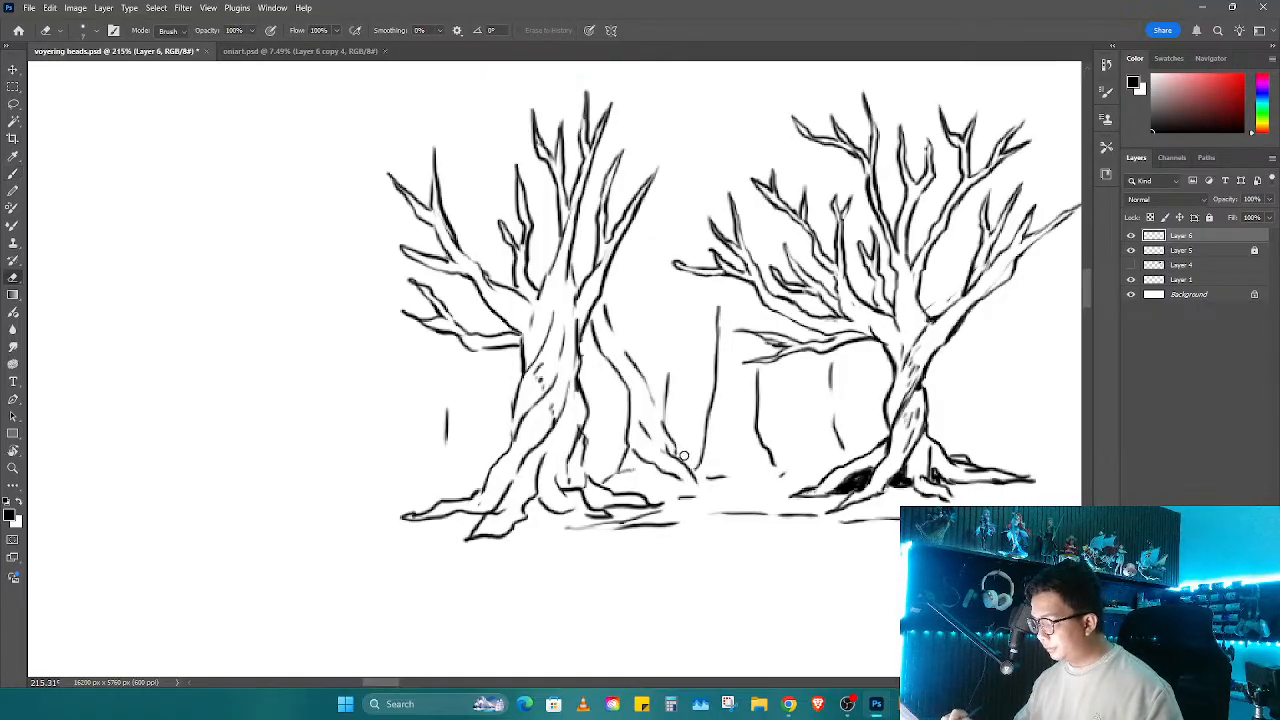
pyautogui.press('b')
pyautogui.press('e')
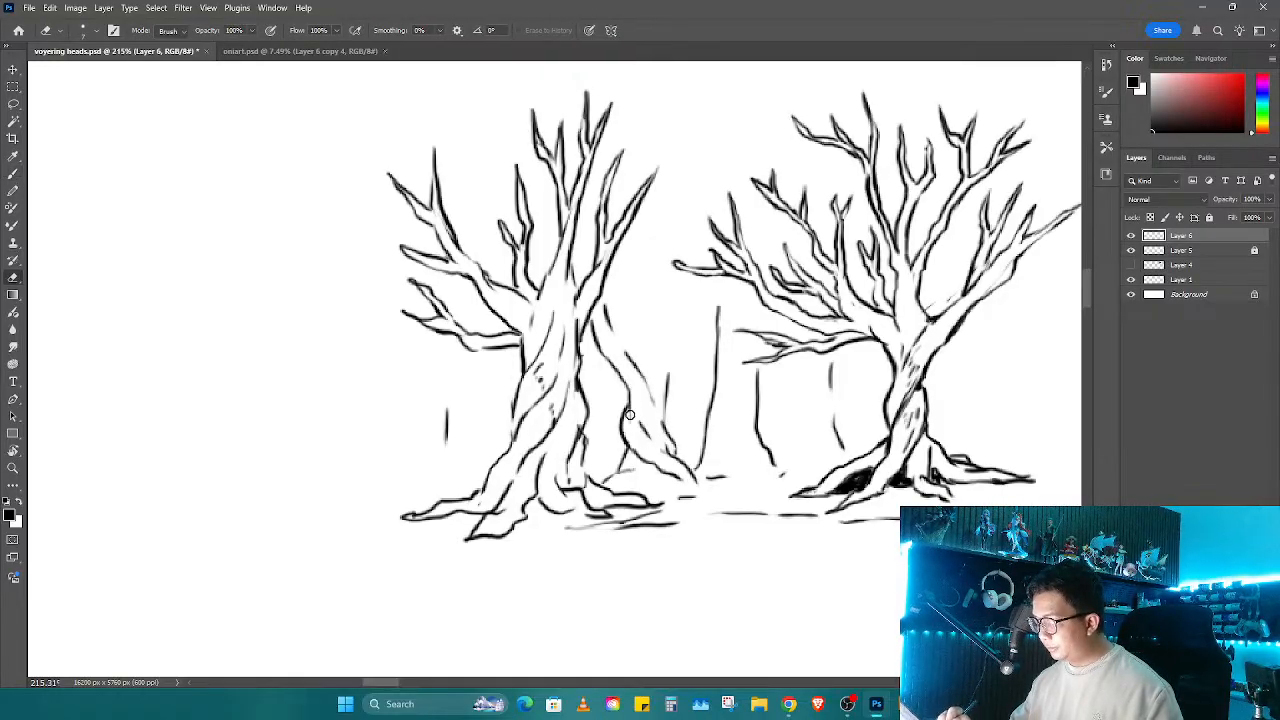
pyautogui.press('b')
# Step: Draw upward-reaching forked branches and twigs on the leaning background tree behind the left tree
pyautogui.moveTo(631, 358)
pyautogui.mouseDown()
pyautogui.moveTo(643, 319)
pyautogui.moveTo(650, 338)
pyautogui.moveTo(644, 264)
pyautogui.moveTo(668, 426)
pyautogui.moveTo(694, 420)
pyautogui.moveTo(677, 312)
pyautogui.moveTo(670, 370)
pyautogui.mouseUp()
pyautogui.moveTo(602, 290); pyautogui.dragTo(636, 370)
pyautogui.moveTo(612, 262)
pyautogui.mouseDown()
pyautogui.moveTo(638, 328)
pyautogui.moveTo(638, 272)
pyautogui.moveTo(650, 276)
pyautogui.moveTo(640, 222)
pyautogui.mouseUp()
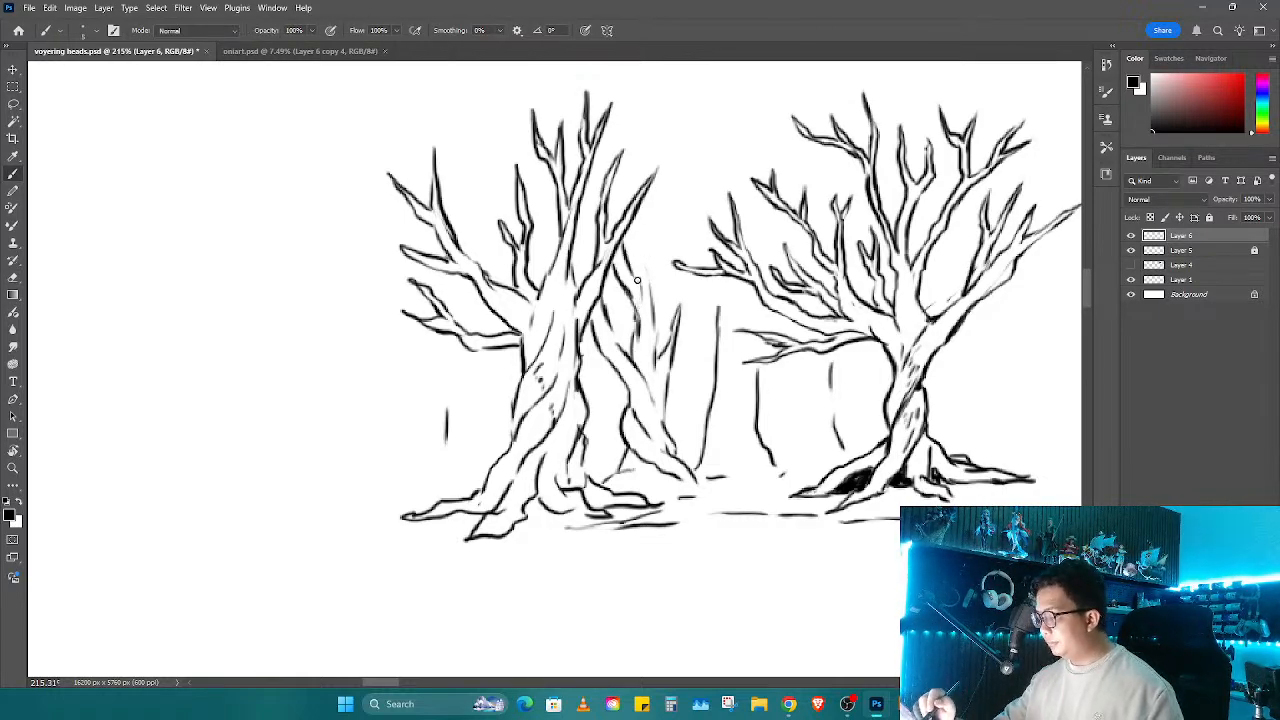
pyautogui.moveTo(636, 284); pyautogui.dragTo(652, 230)
pyautogui.moveTo(650, 236)
pyautogui.mouseDown()
pyautogui.moveTo(673, 170)
pyautogui.moveTo(650, 264)
pyautogui.mouseUp()
pyautogui.moveTo(586, 208); pyautogui.dragTo(600, 250)
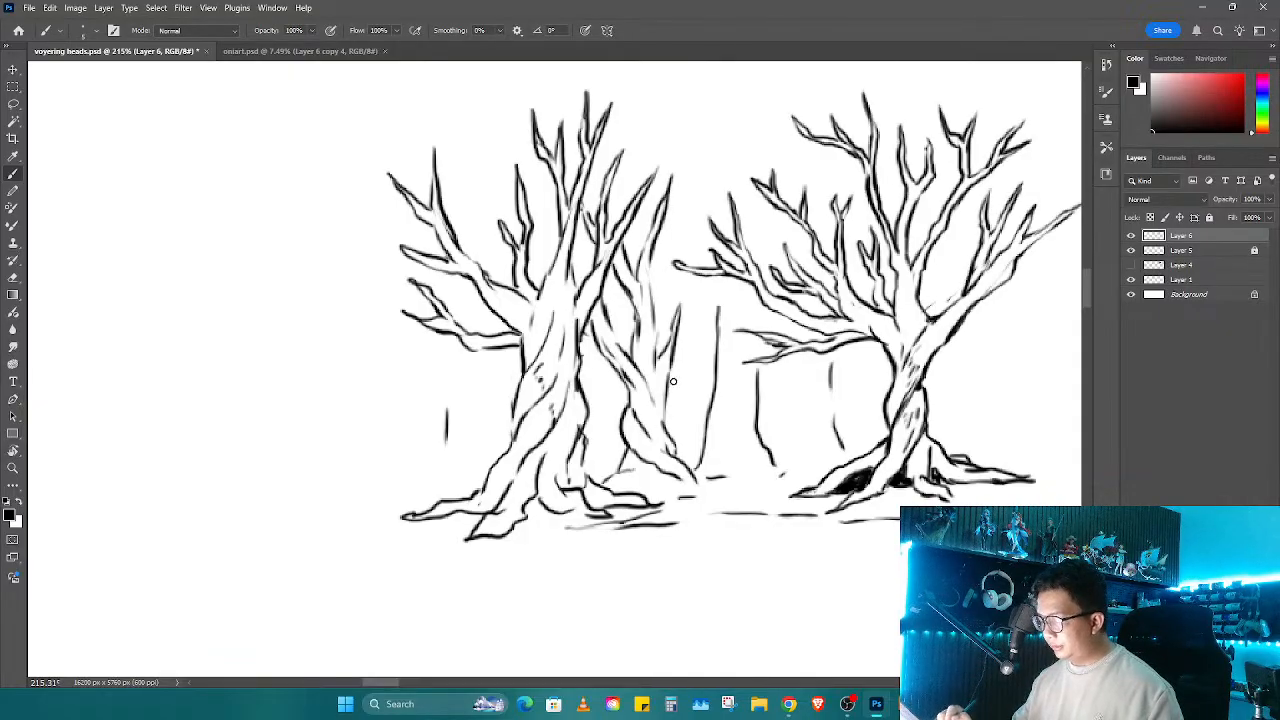
pyautogui.press('e')
pyautogui.press('b')
pyautogui.moveTo(676, 318); pyautogui.dragTo(668, 362)
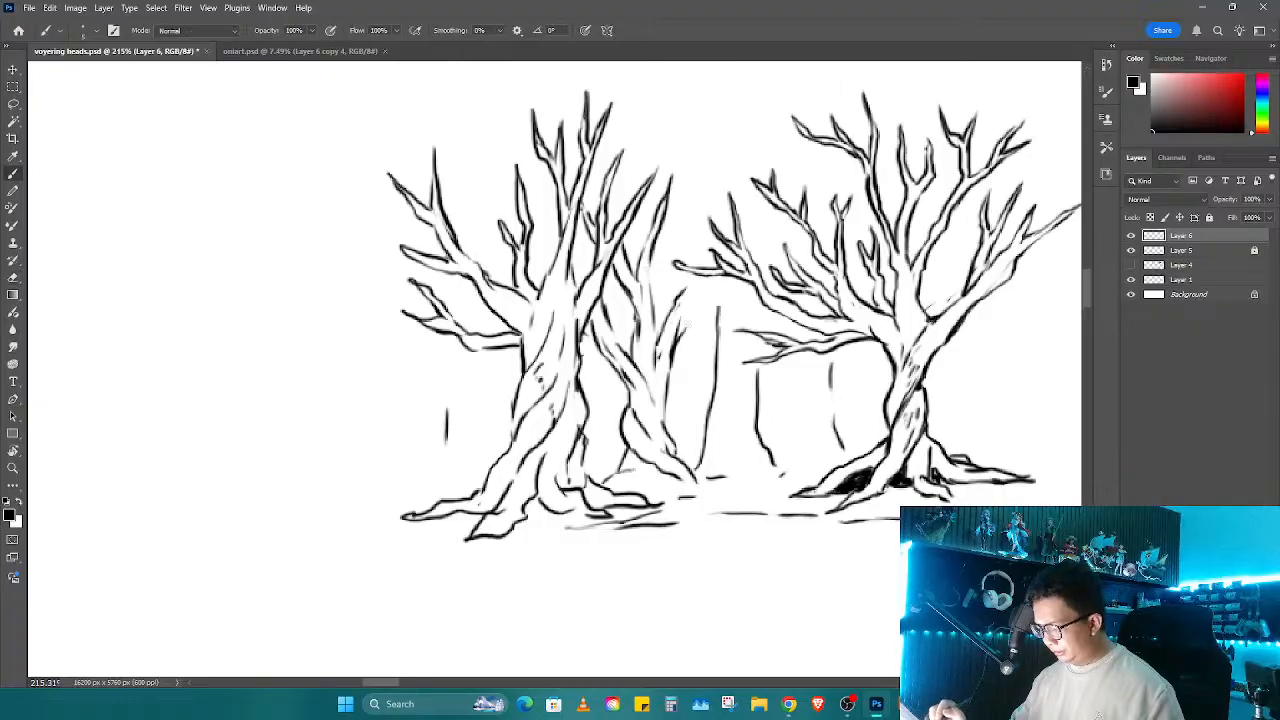
# Step: Draw a leaning twisted trunk from the guide line midway between the two main trees, erasing overlapping strokes
pyautogui.moveTo(698, 283); pyautogui.dragTo(682, 328)
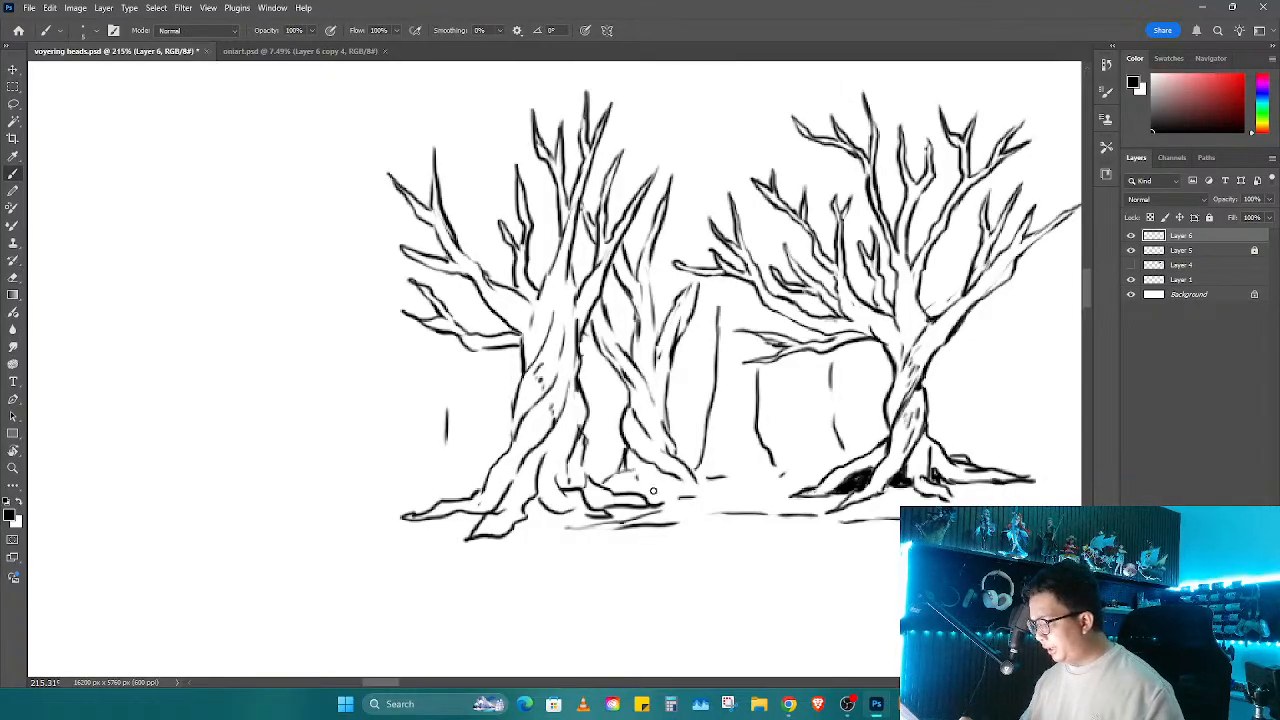
pyautogui.press('r')
pyautogui.moveTo(678, 492)
pyautogui.mouseDown()
pyautogui.moveTo(754, 427)
pyautogui.moveTo(681, 537)
pyautogui.mouseUp()
pyautogui.press('b')
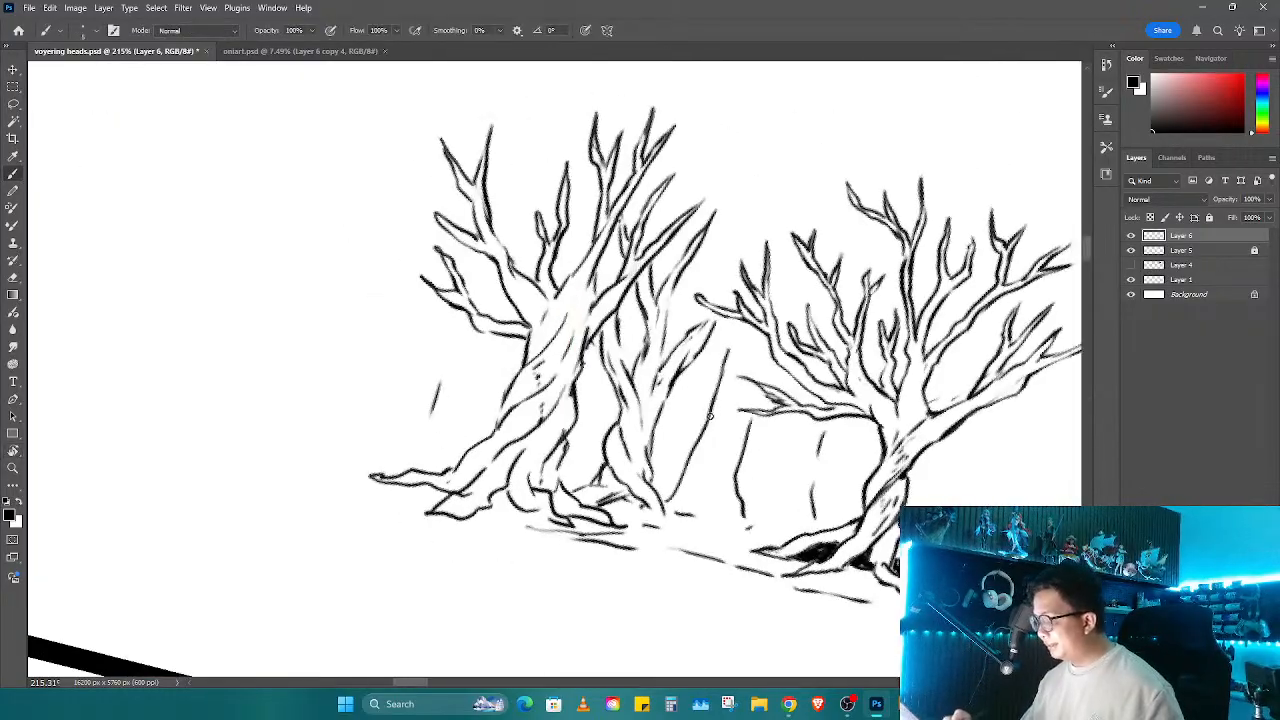
pyautogui.moveTo(718, 461)
pyautogui.mouseDown()
pyautogui.moveTo(765, 426)
pyautogui.moveTo(748, 474)
pyautogui.mouseUp()
pyautogui.moveTo(727, 488); pyautogui.dragTo(715, 500)
pyautogui.press('e')
pyautogui.moveTo(750, 434); pyautogui.dragTo(737, 478)
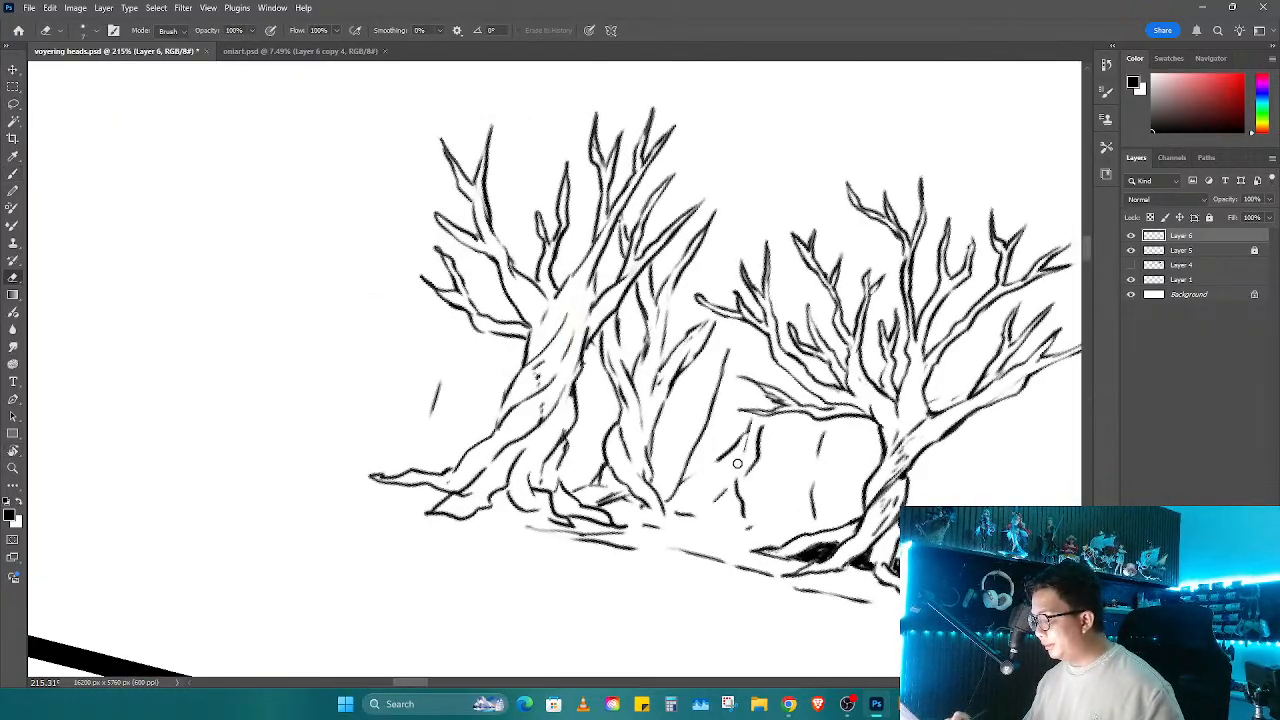
pyautogui.moveTo(760, 434)
pyautogui.mouseDown()
pyautogui.moveTo(746, 476)
pyautogui.moveTo(757, 440)
pyautogui.mouseUp()
pyautogui.press('b')
pyautogui.moveTo(750, 438); pyautogui.dragTo(715, 501)
pyautogui.moveTo(682, 479)
pyautogui.mouseDown()
pyautogui.moveTo(732, 402)
pyautogui.moveTo(727, 428)
pyautogui.mouseUp()
pyautogui.moveTo(754, 421)
pyautogui.mouseDown()
pyautogui.moveTo(743, 436)
pyautogui.moveTo(761, 358)
pyautogui.mouseUp()
# Step: Add roots and short bark strokes to the leaning trunk in the middle of the scene
pyautogui.press('r')
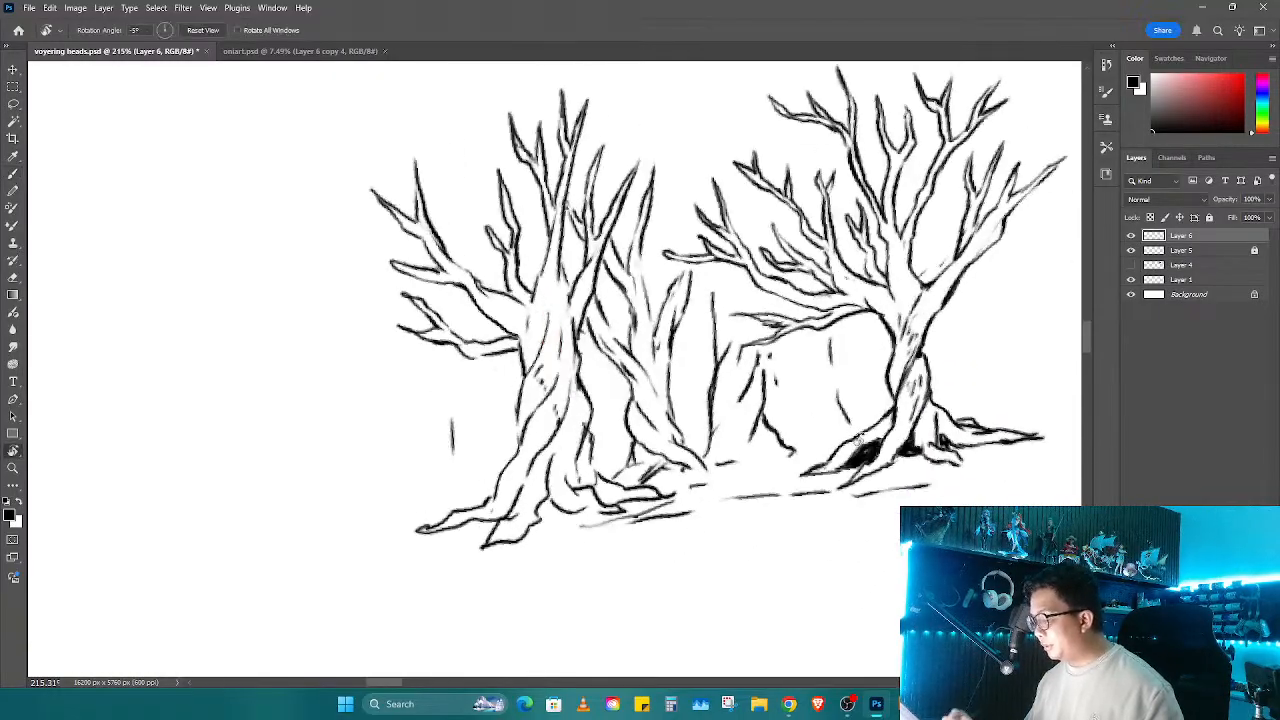
pyautogui.press('b')
pyautogui.moveTo(741, 450)
pyautogui.mouseDown()
pyautogui.moveTo(718, 469)
pyautogui.moveTo(782, 408)
pyautogui.moveTo(812, 414)
pyautogui.moveTo(834, 400)
pyautogui.moveTo(754, 429)
pyautogui.moveTo(846, 398)
pyautogui.moveTo(757, 426)
pyautogui.mouseUp()
pyautogui.press('e')
pyautogui.press('b')
pyautogui.press('r')
pyautogui.press('b')
pyautogui.press('r')
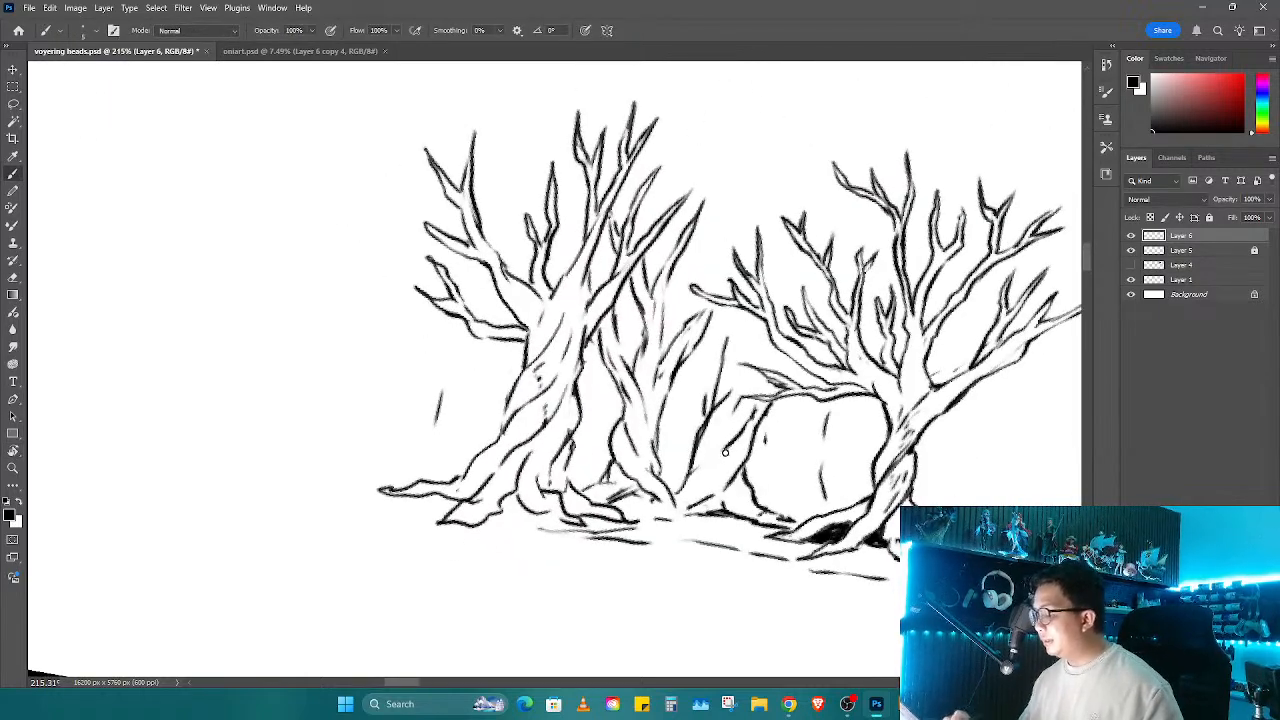
pyautogui.press('e')
pyautogui.press('b')
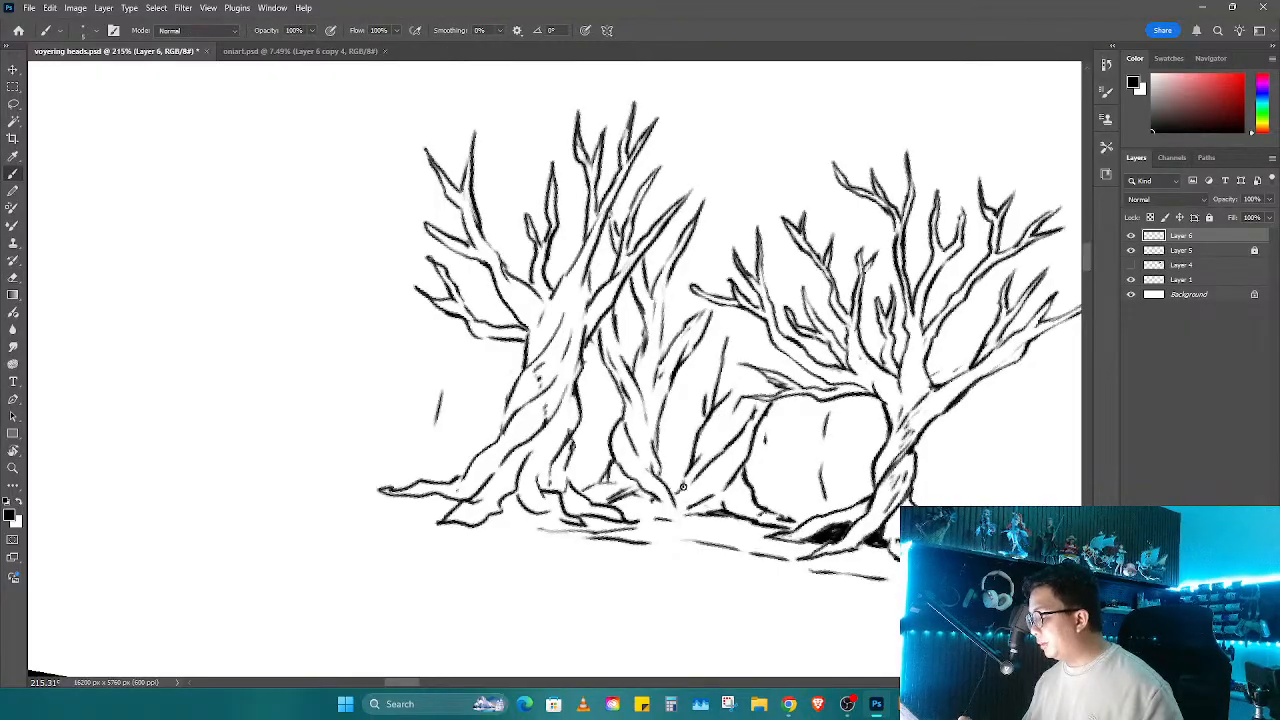
pyautogui.moveTo(706, 477)
pyautogui.mouseDown()
pyautogui.moveTo(726, 458)
pyautogui.moveTo(733, 494)
pyautogui.mouseUp()
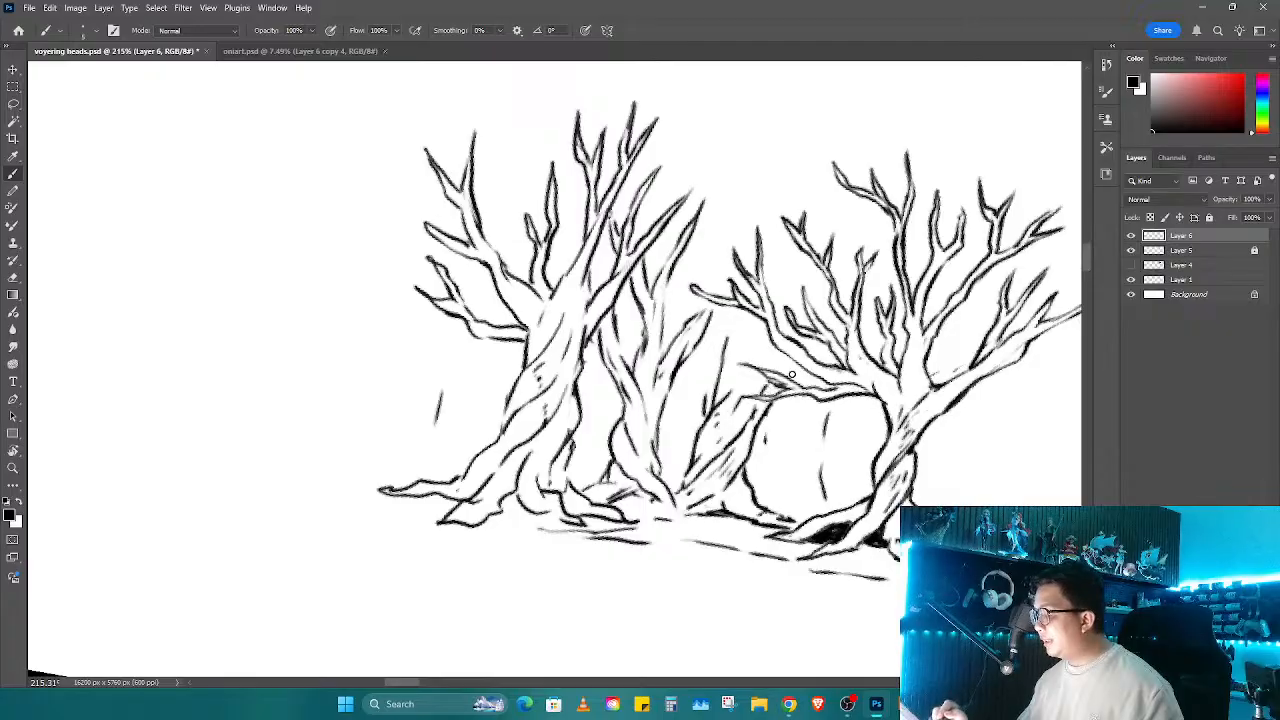
# Step: Draw branches rising from the middle tree into the gap between the two main crowns, with forked tips
pyautogui.moveTo(717, 381)
pyautogui.mouseDown()
pyautogui.moveTo(705, 310)
pyautogui.moveTo(720, 250)
pyautogui.moveTo(722, 312)
pyautogui.mouseUp()
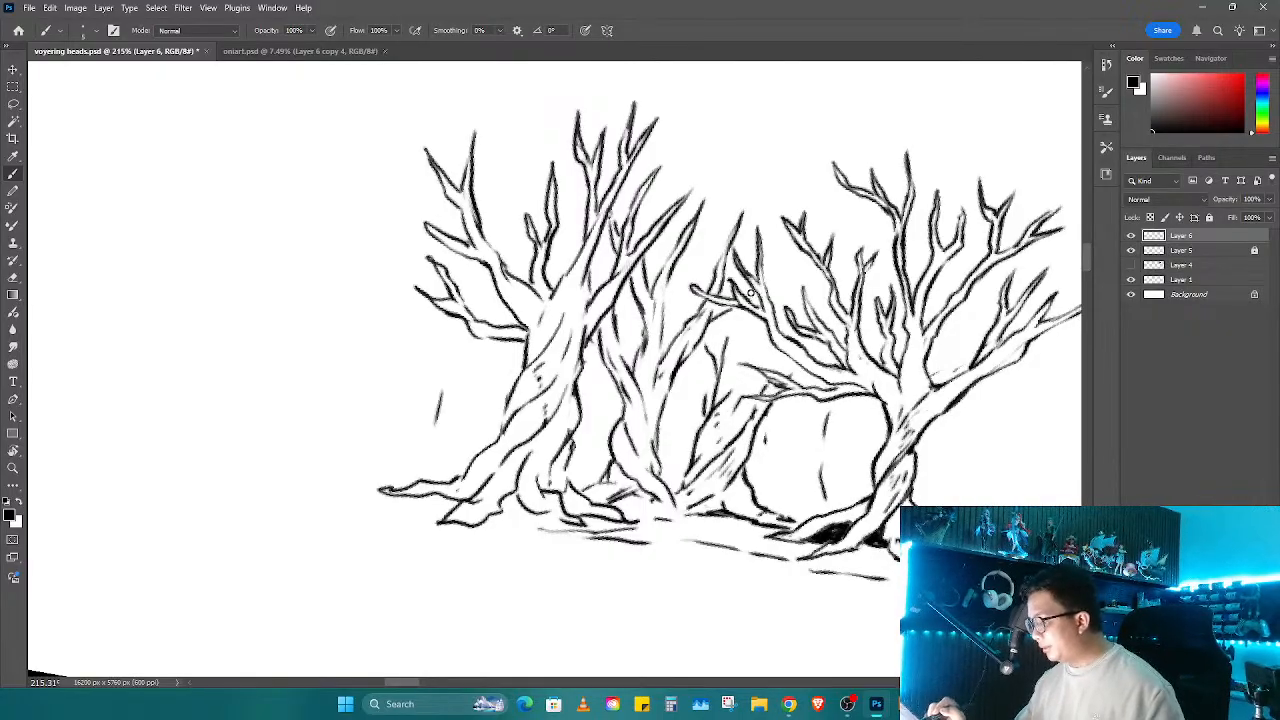
pyautogui.moveTo(786, 266)
pyautogui.mouseDown()
pyautogui.moveTo(806, 256)
pyautogui.moveTo(738, 292)
pyautogui.moveTo(727, 196)
pyautogui.moveTo(722, 256)
pyautogui.moveTo(740, 212)
pyautogui.moveTo(742, 238)
pyautogui.mouseUp()
pyautogui.press('e')
pyautogui.press('b')
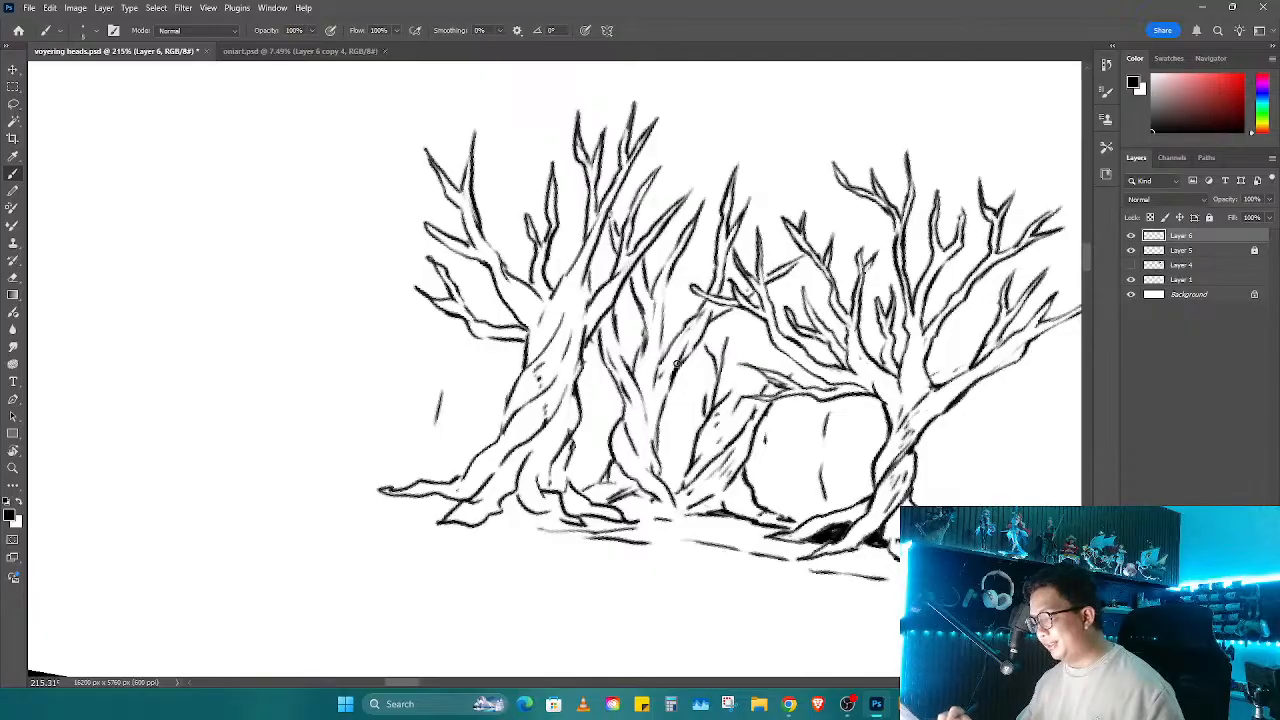
pyautogui.moveTo(655, 389); pyautogui.dragTo(657, 420)
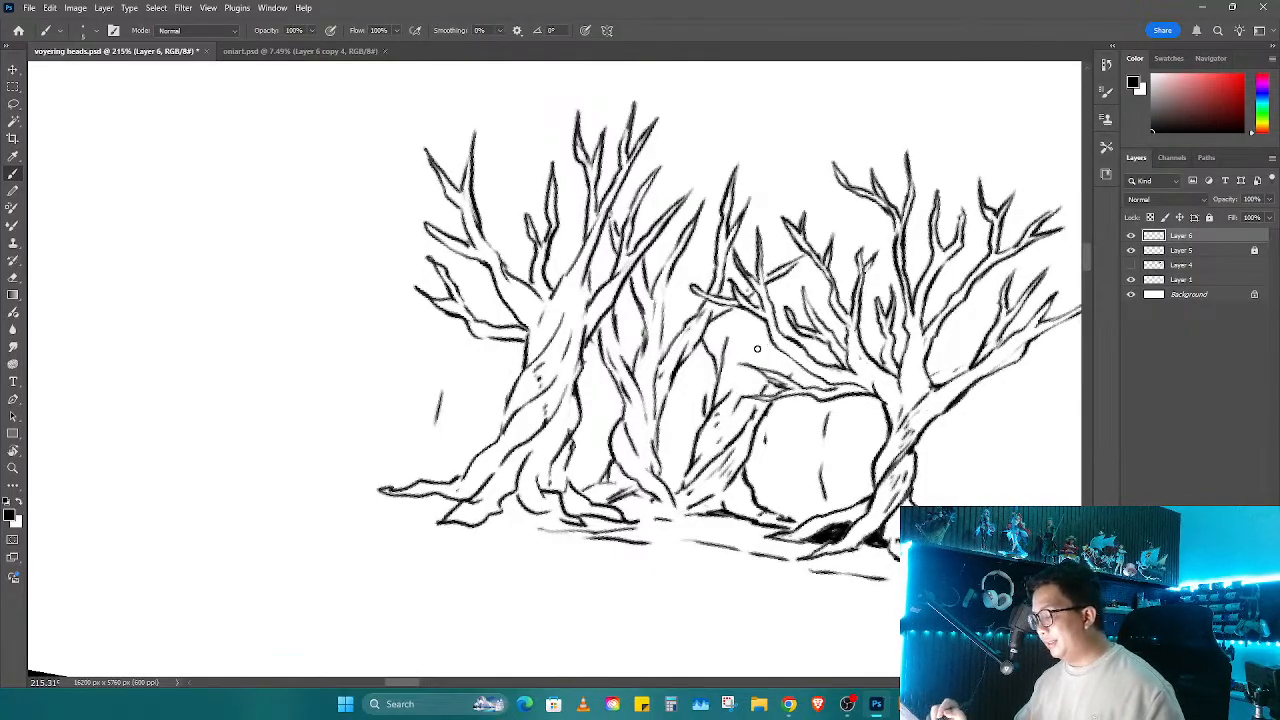
pyautogui.moveTo(769, 340); pyautogui.dragTo(735, 386)
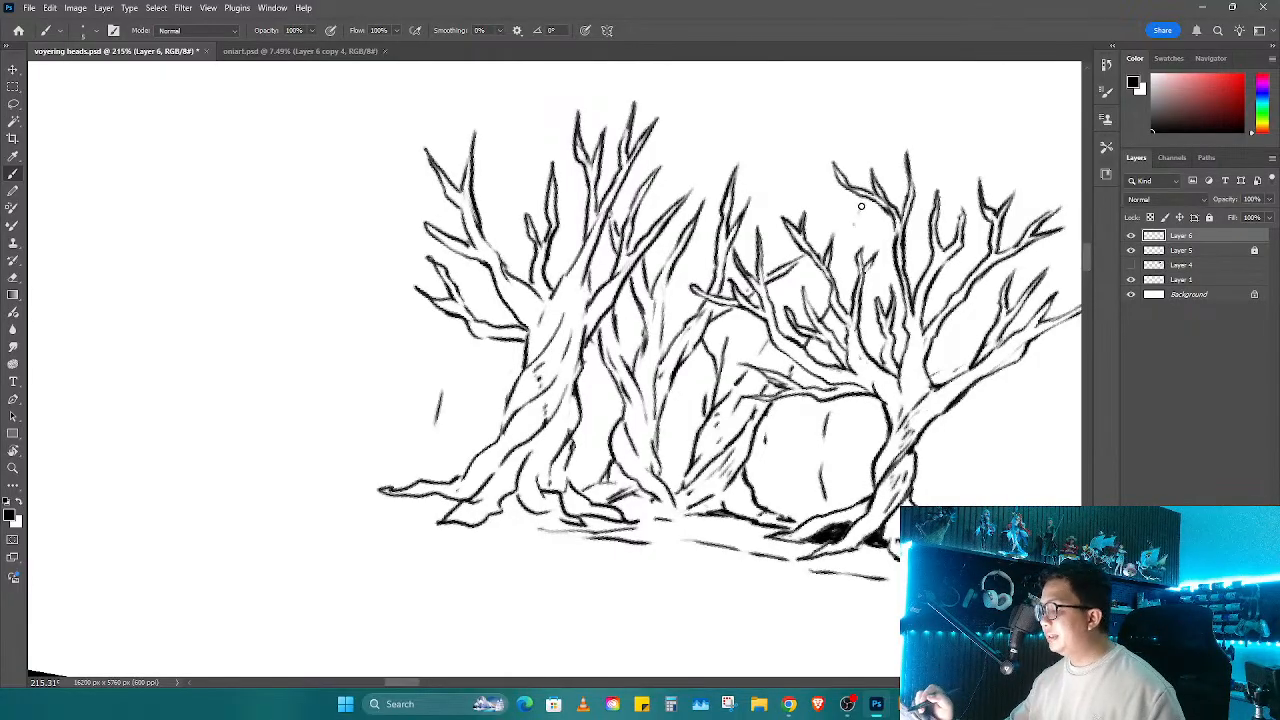
# Step: Draw additional forked branches and twigs behind the right tree's crown and beside the left tree's upper branches
pyautogui.moveTo(861, 206)
pyautogui.mouseDown()
pyautogui.moveTo(846, 256)
pyautogui.moveTo(842, 244)
pyautogui.moveTo(876, 222)
pyautogui.moveTo(846, 248)
pyautogui.mouseUp()
pyautogui.press('e')
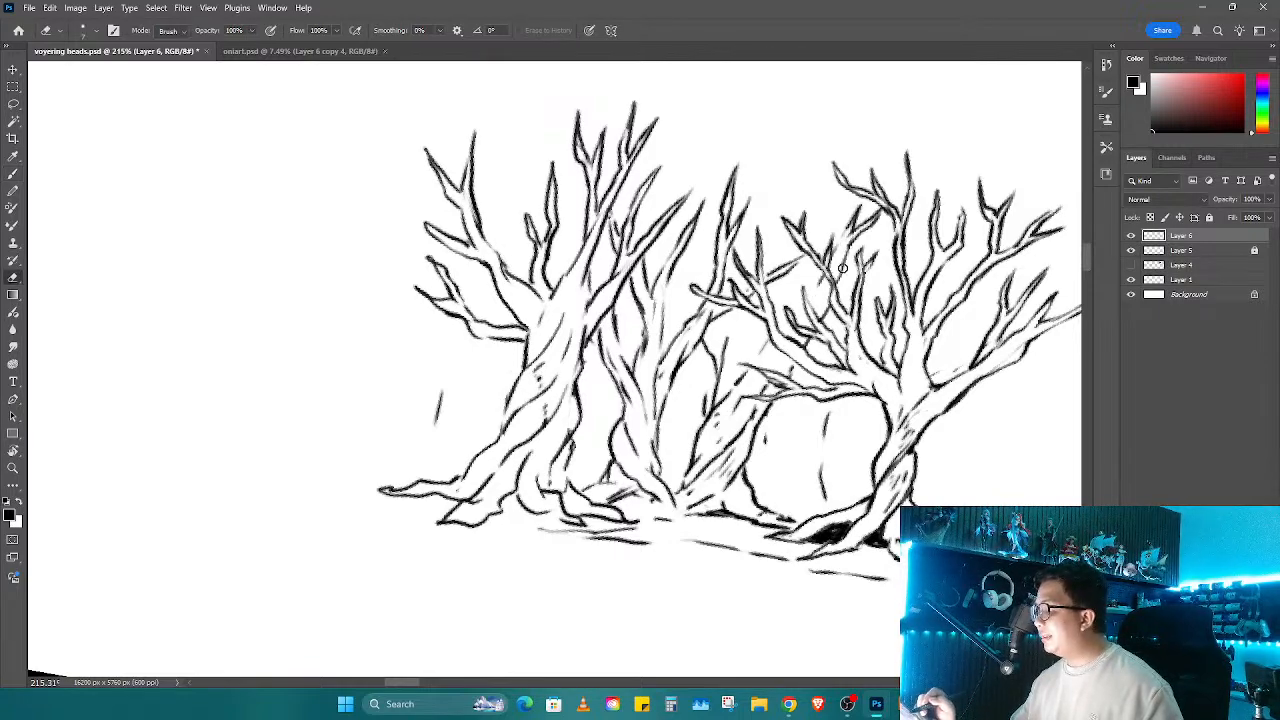
pyautogui.press('b')
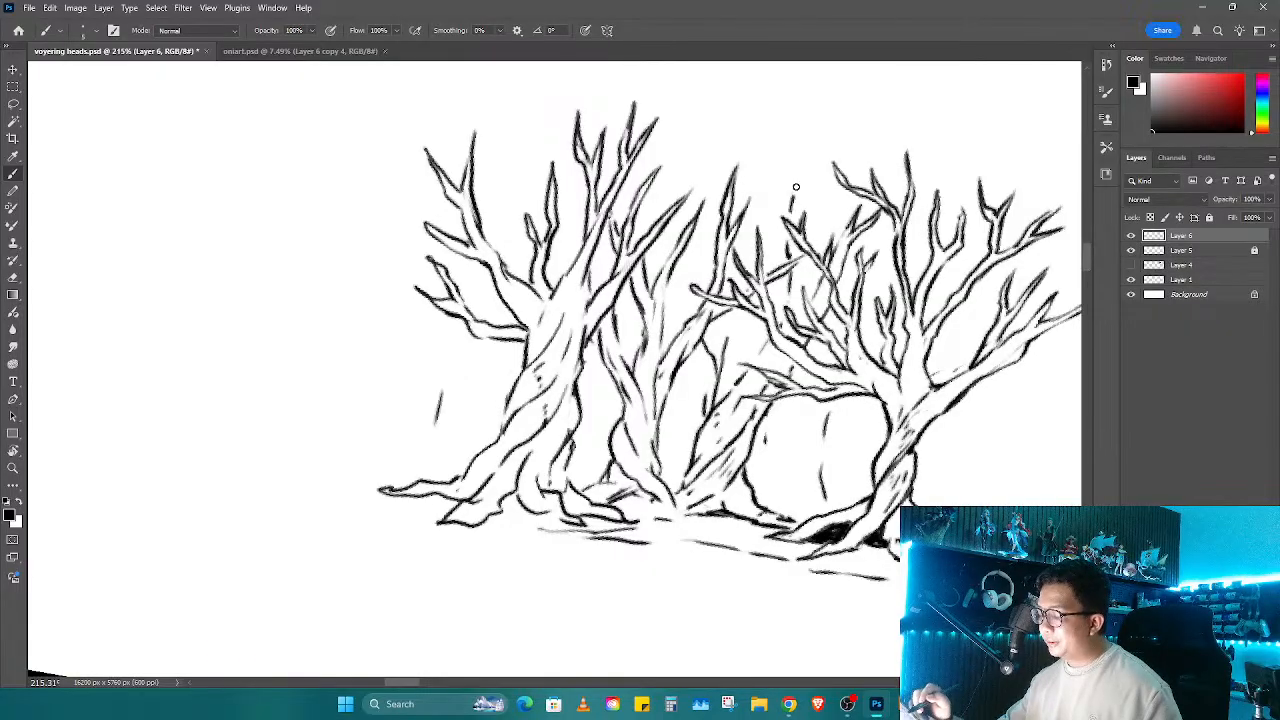
pyautogui.moveTo(808, 136)
pyautogui.mouseDown()
pyautogui.moveTo(796, 214)
pyautogui.moveTo(815, 226)
pyautogui.moveTo(815, 265)
pyautogui.mouseUp()
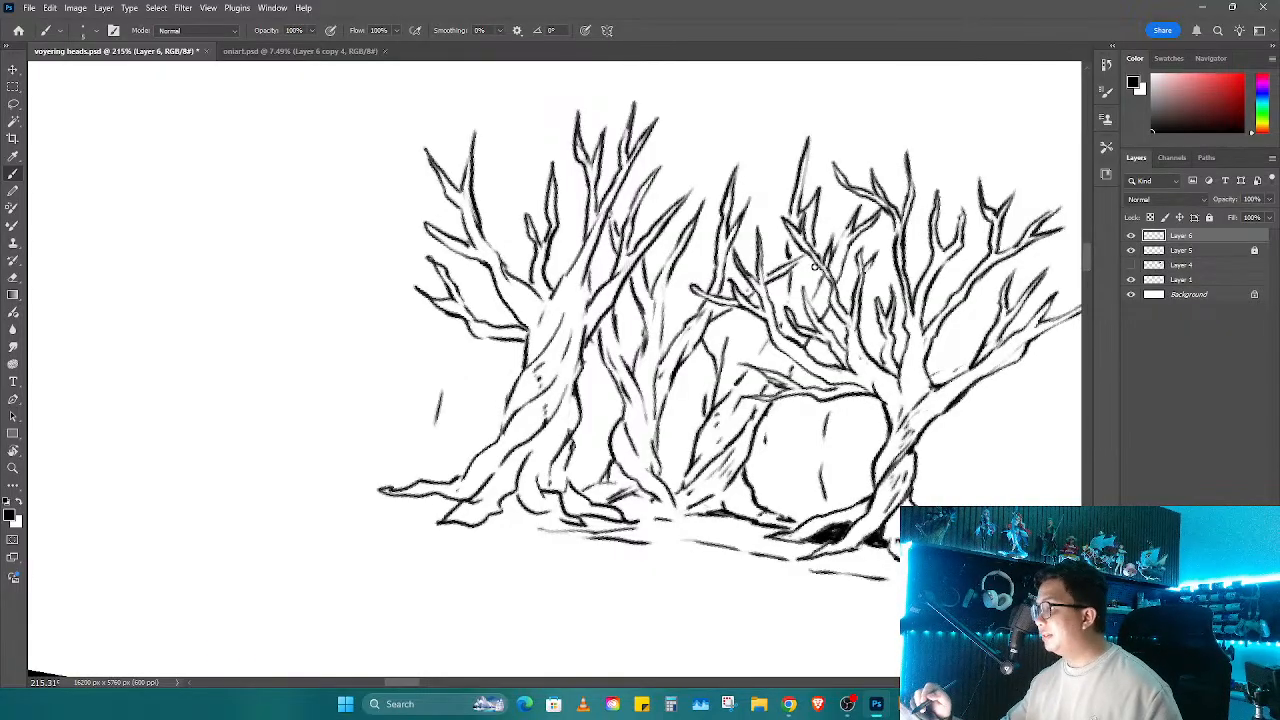
pyautogui.moveTo(740, 312)
pyautogui.mouseDown()
pyautogui.moveTo(743, 355)
pyautogui.moveTo(765, 334)
pyautogui.moveTo(730, 340)
pyautogui.moveTo(679, 265)
pyautogui.moveTo(693, 322)
pyautogui.mouseUp()
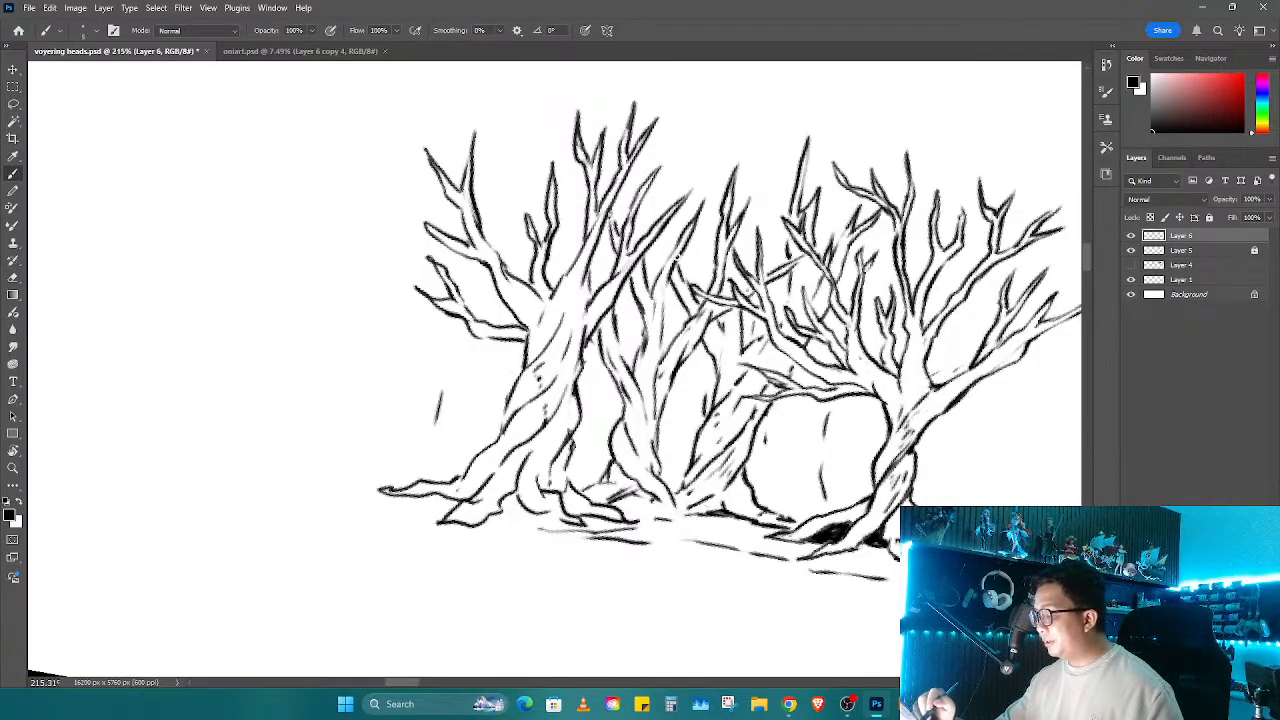
pyautogui.moveTo(680, 262)
pyautogui.mouseDown()
pyautogui.moveTo(660, 226)
pyautogui.moveTo(664, 262)
pyautogui.moveTo(656, 188)
pyautogui.mouseUp()
pyautogui.moveTo(665, 262); pyautogui.dragTo(643, 250)
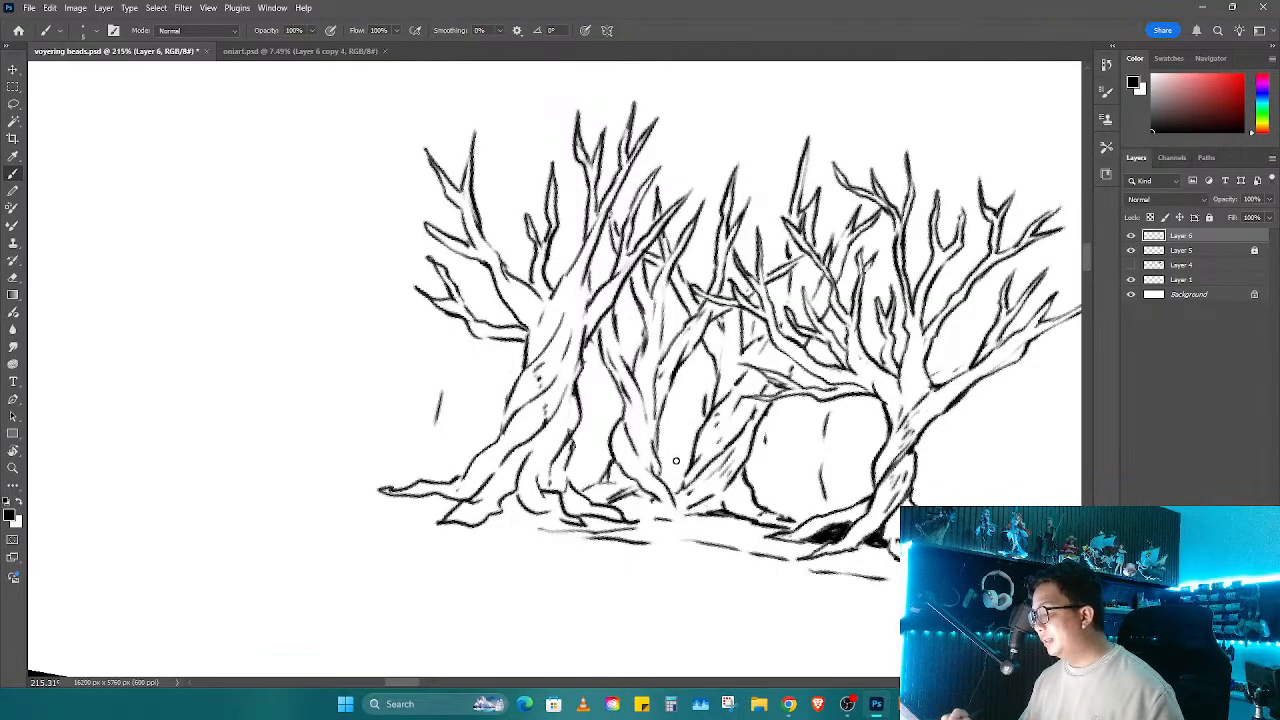
# Step: Fill the gaps between the main trees with thin background trunk lines and small ground strokes
pyautogui.press('r')
pyautogui.moveTo(676, 461)
pyautogui.mouseDown()
pyautogui.moveTo(620, 447)
pyautogui.moveTo(616, 461)
pyautogui.mouseUp()
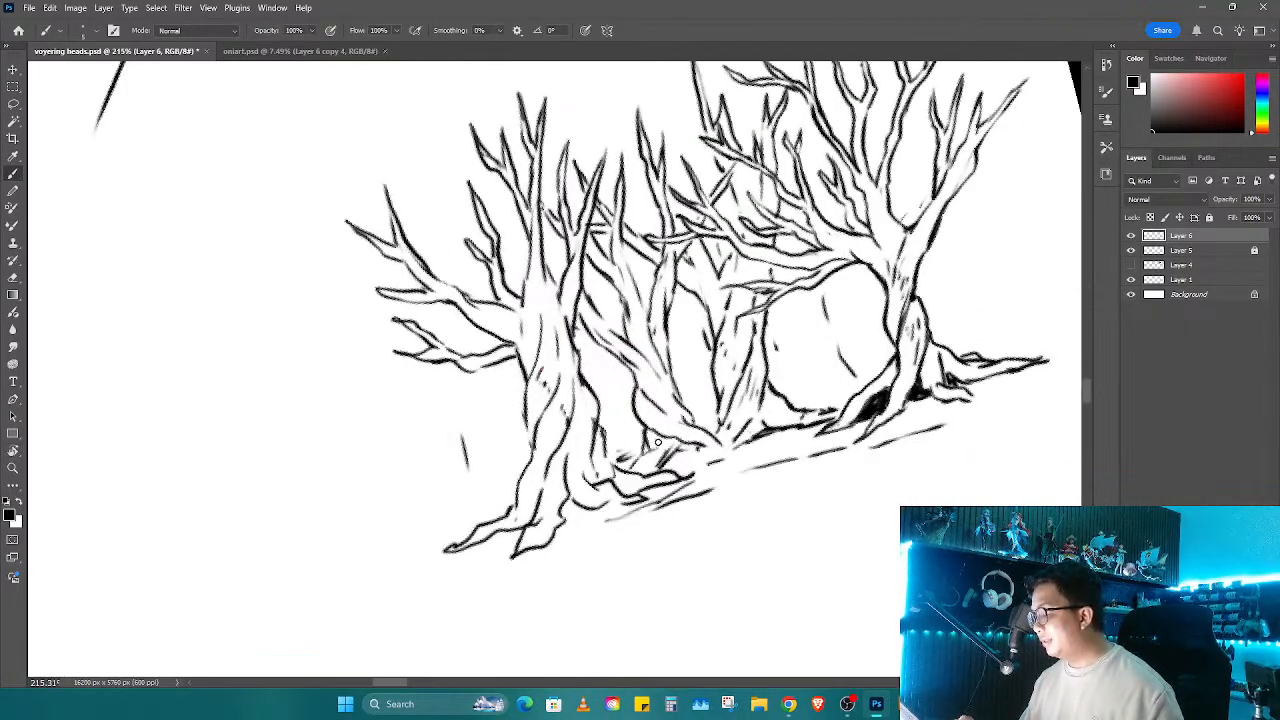
pyautogui.moveTo(784, 398)
pyautogui.mouseDown()
pyautogui.moveTo(836, 386)
pyautogui.moveTo(820, 340)
pyautogui.moveTo(790, 380)
pyautogui.moveTo(778, 461)
pyautogui.moveTo(948, 348)
pyautogui.moveTo(868, 465)
pyautogui.mouseUp()
pyautogui.press('r')
pyautogui.press('r')
pyautogui.press('e')
pyautogui.press('r')
pyautogui.press('b')
pyautogui.moveTo(834, 369); pyautogui.dragTo(838, 462)
pyautogui.moveTo(829, 385); pyautogui.dragTo(785, 468)
pyautogui.moveTo(804, 396); pyautogui.dragTo(788, 434)
pyautogui.moveTo(694, 362); pyautogui.dragTo(690, 454)
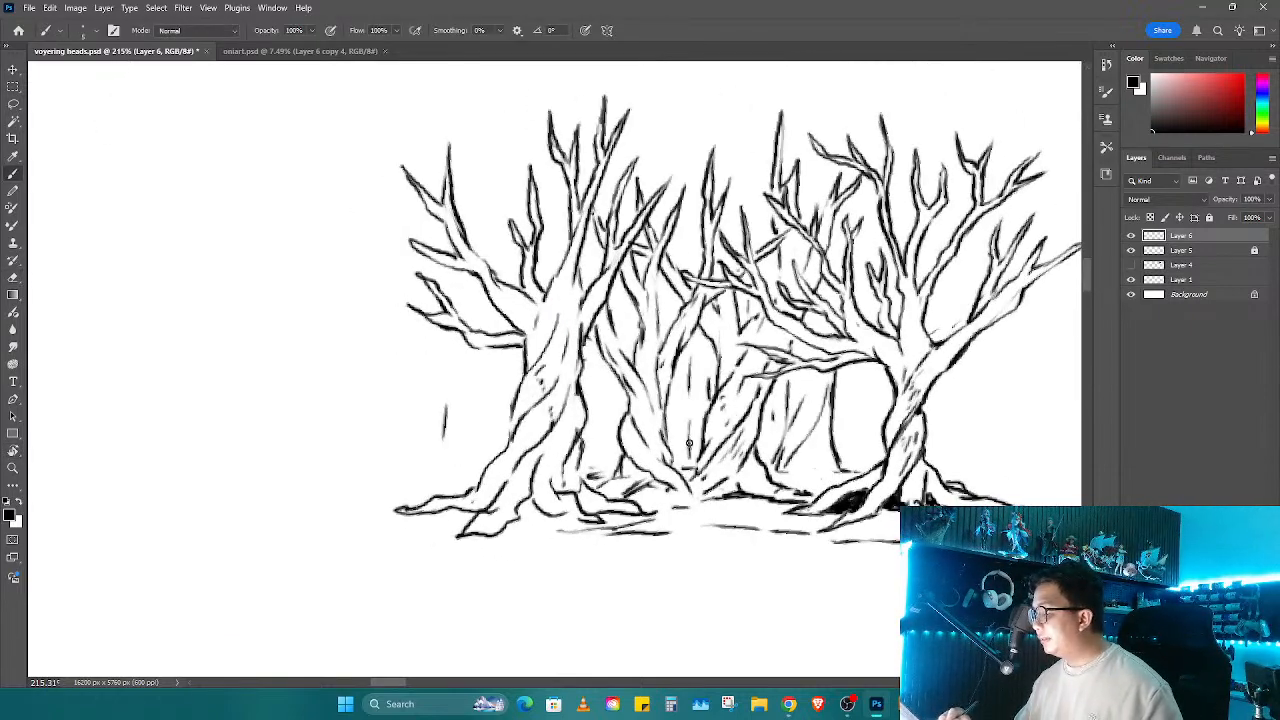
# Step: Add extra twigs and short branch strokes to the background tree tops between the two main crowns
pyautogui.press('z')
pyautogui.moveTo(757, 385); pyautogui.dragTo(685, 438)
pyautogui.moveTo(800, 400); pyautogui.dragTo(843, 322)
pyautogui.moveTo(763, 281); pyautogui.dragTo(830, 268)
pyautogui.press('b')
pyautogui.moveTo(708, 338)
pyautogui.mouseDown()
pyautogui.moveTo(701, 347)
pyautogui.moveTo(737, 304)
pyautogui.mouseUp()
pyautogui.moveTo(743, 294); pyautogui.dragTo(738, 309)
pyautogui.moveTo(722, 242); pyautogui.dragTo(721, 259)
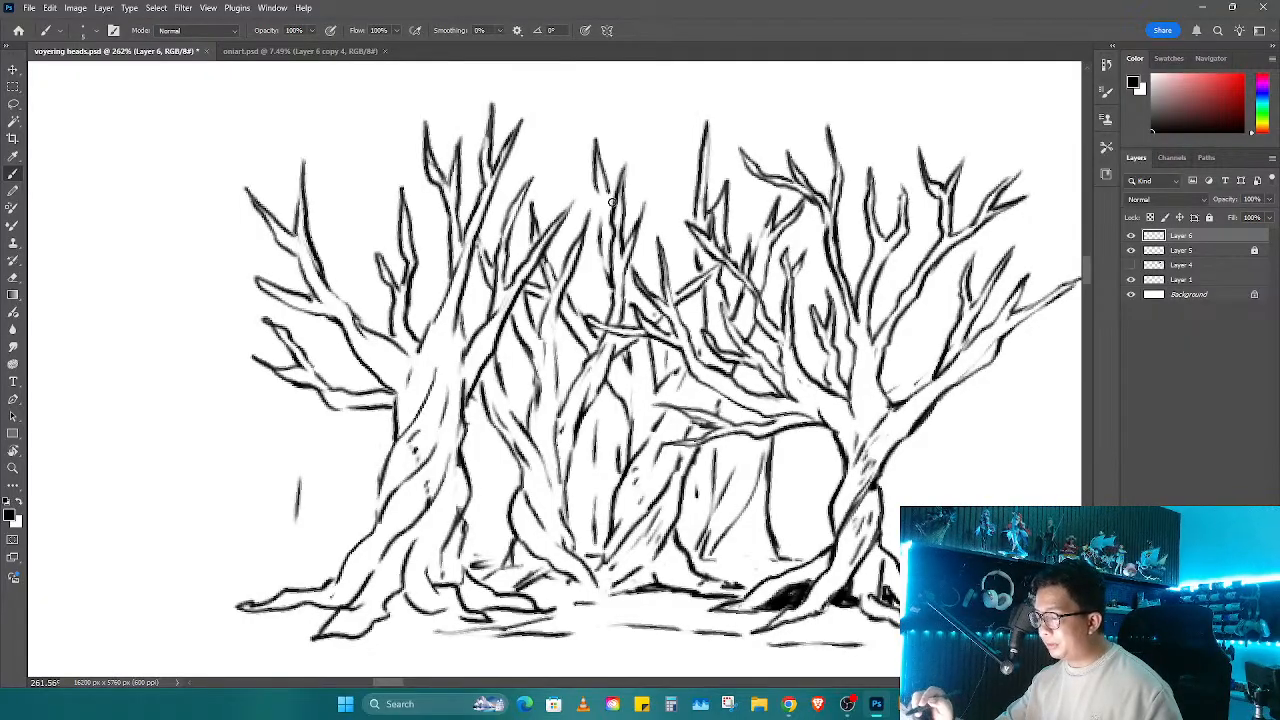
# Step: Erase the stray trunk line beside the left tree and close the gaps in that tree's trunk and root outline
pyautogui.press('z')
pyautogui.moveTo(745, 372); pyautogui.dragTo(688, 436)
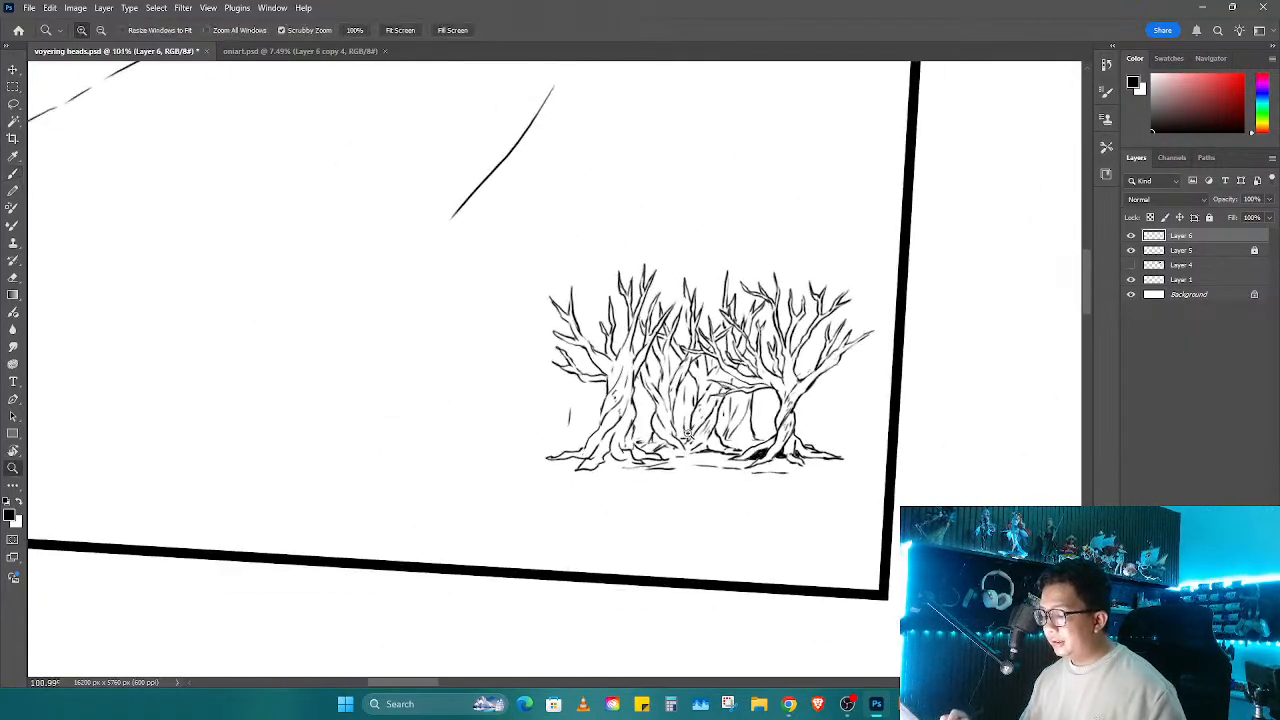
pyautogui.press('r')
pyautogui.moveTo(796, 452); pyautogui.dragTo(803, 412)
pyautogui.press('z')
pyautogui.press('r')
pyautogui.moveTo(846, 327); pyautogui.dragTo(860, 400)
pyautogui.press('w')
pyautogui.press('r')
pyautogui.press('z')
pyautogui.moveTo(660, 427); pyautogui.dragTo(692, 430)
pyautogui.press('b')
pyautogui.moveTo(585, 451)
pyautogui.mouseDown()
pyautogui.moveTo(920, 376)
pyautogui.moveTo(748, 428)
pyautogui.mouseUp()
pyautogui.press('r')
pyautogui.press('b')
pyautogui.moveTo(427, 516)
pyautogui.mouseDown()
pyautogui.moveTo(564, 488)
pyautogui.moveTo(603, 506)
pyautogui.moveTo(689, 440)
pyautogui.mouseUp()
pyautogui.press('e')
pyautogui.press('r')
pyautogui.press('Escape')
# Step: Check the tree outline for gaps by selecting the surrounding blank area with the Magic Wand, and deselect it
pyautogui.press('w')
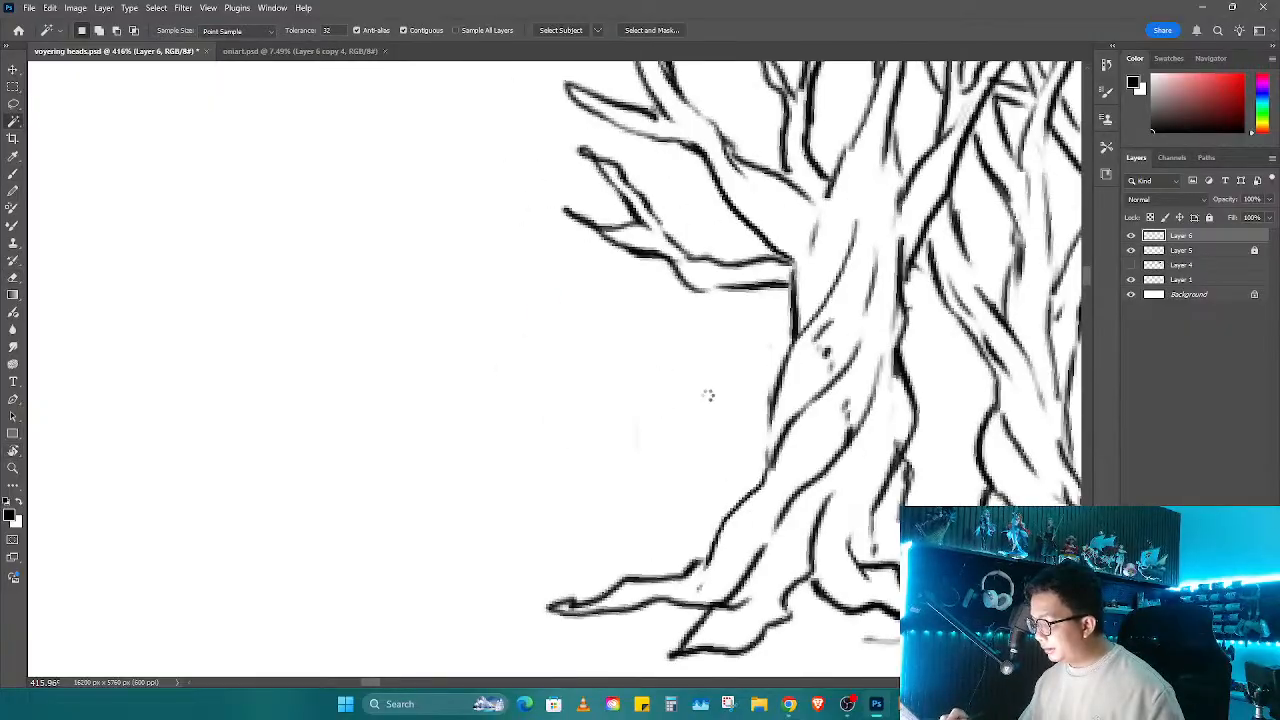
pyautogui.click(708, 397)
pyautogui.press('z')
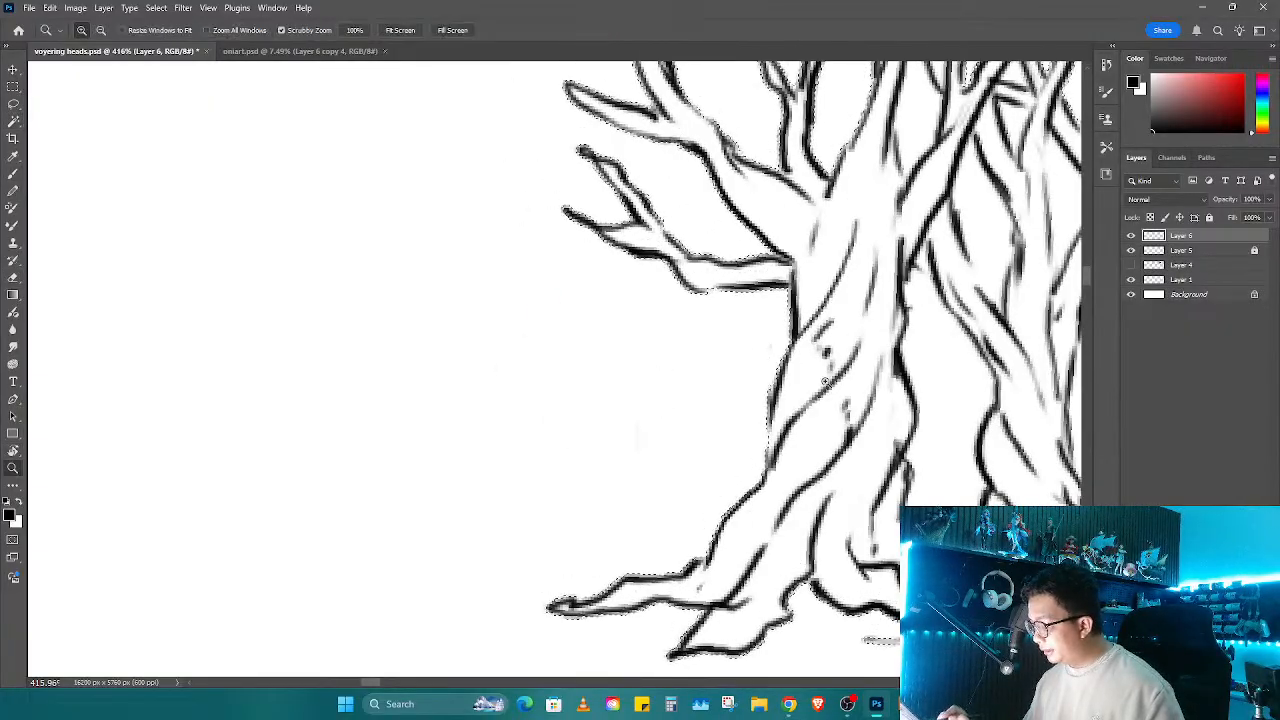
pyautogui.scroll(-5, 700, 473)
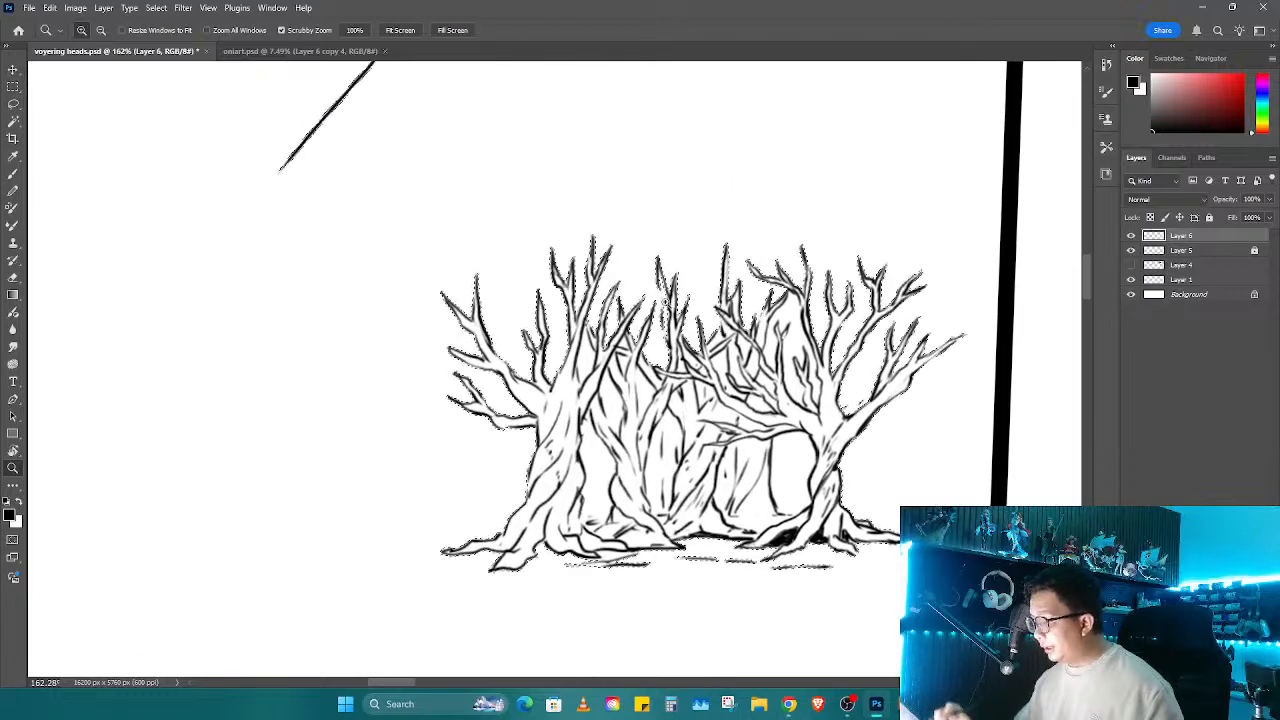
pyautogui.scroll(5, 676, 318)
pyautogui.hotkey('ctrl', 'd')
# Step: Close the gaps in the upper branches and recheck the outline with a Magic Wand selection of the blank area
pyautogui.press('b')
pyautogui.moveTo(676, 318); pyautogui.dragTo(684, 393)
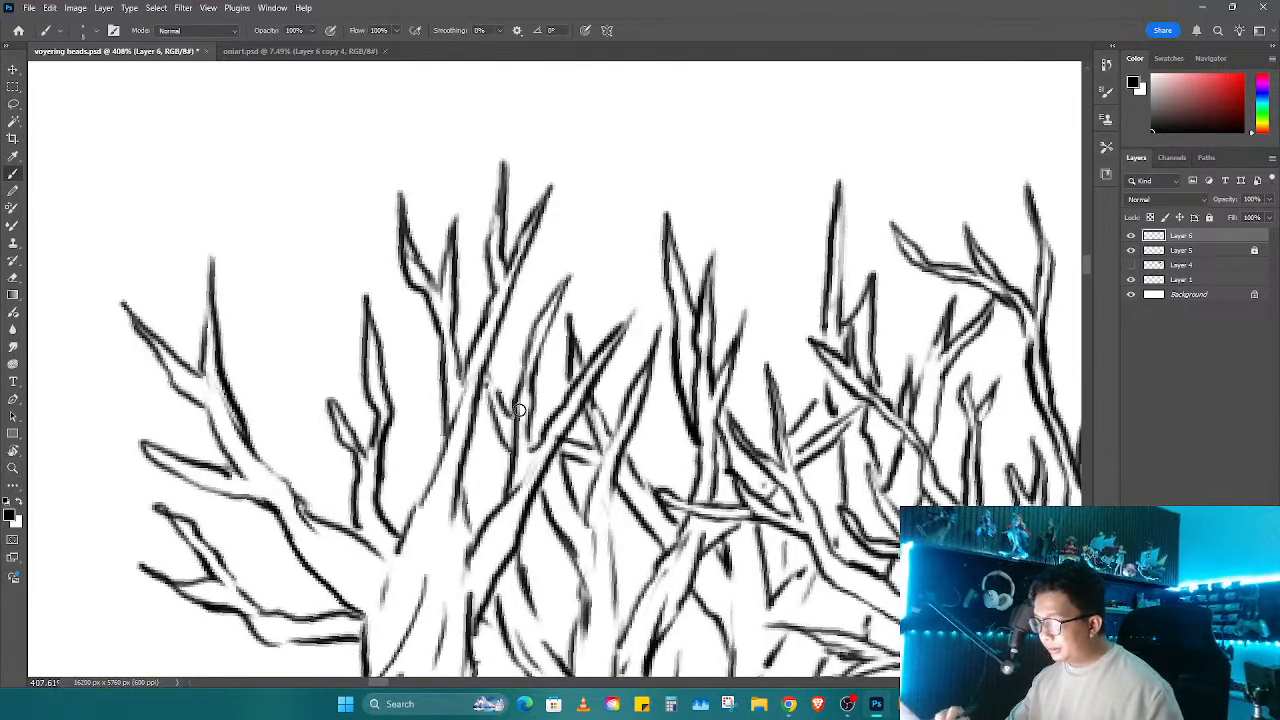
pyautogui.press('e')
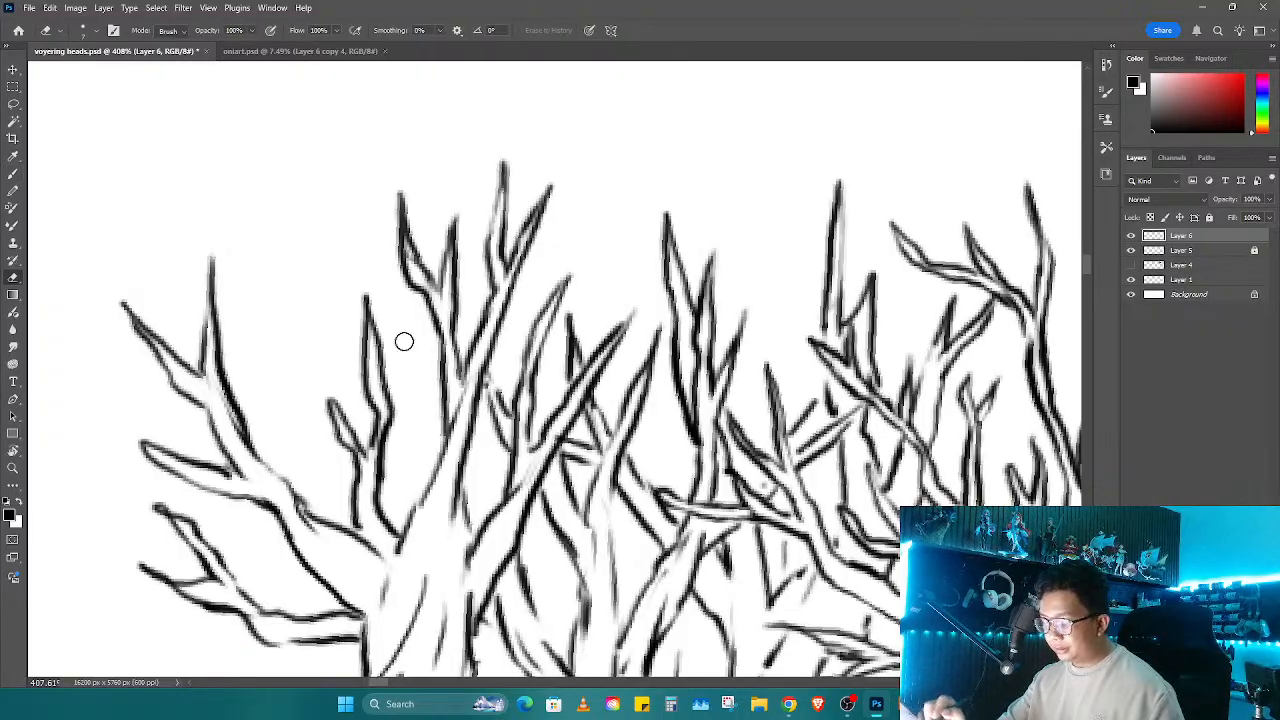
pyautogui.press('w')
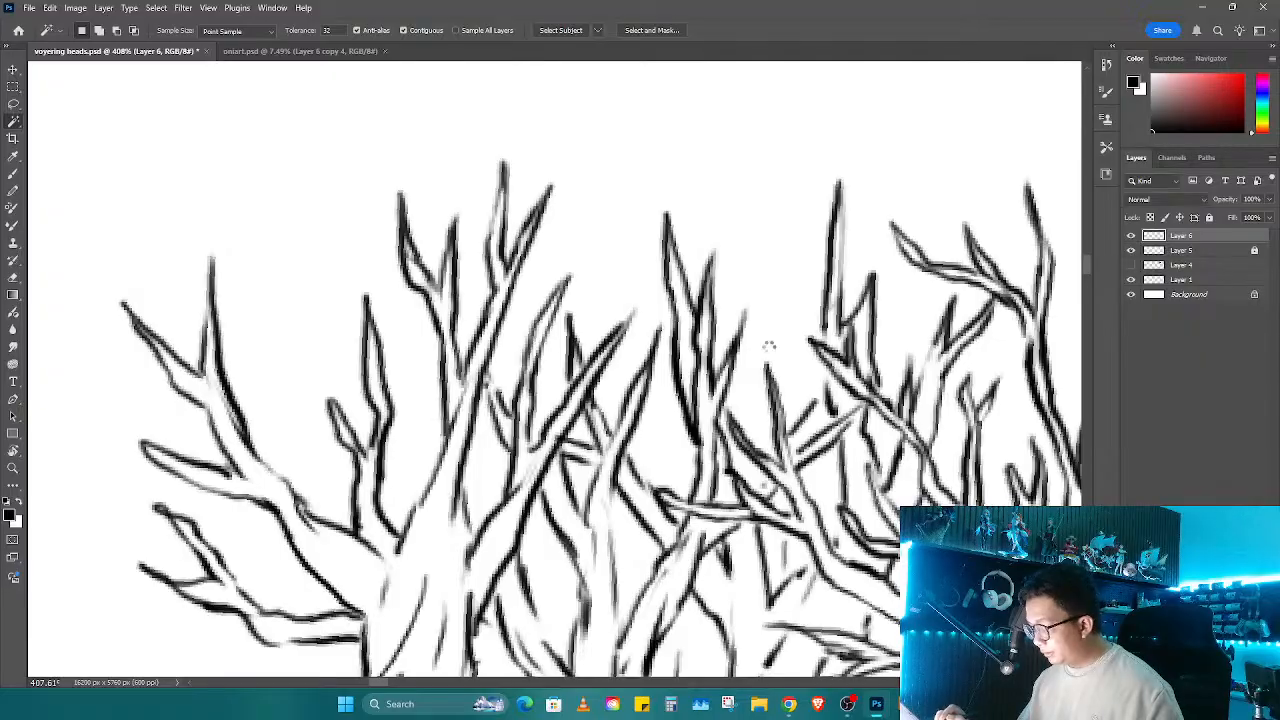
pyautogui.click(767, 347)
pyautogui.press('z')
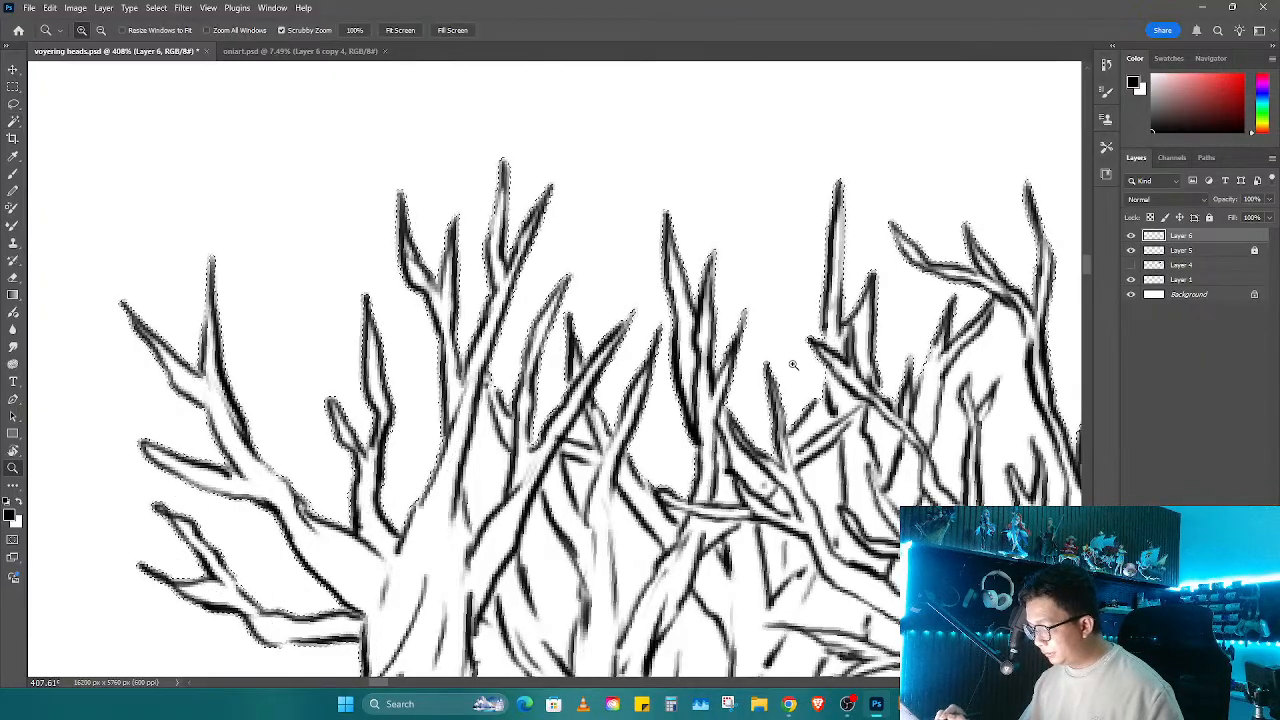
pyautogui.moveTo(760, 435); pyautogui.dragTo(705, 437)
pyautogui.moveTo(710, 521)
pyautogui.mouseDown()
pyautogui.moveTo(642, 507)
pyautogui.moveTo(709, 536)
pyautogui.moveTo(760, 590)
pyautogui.moveTo(868, 485)
pyautogui.moveTo(792, 488)
pyautogui.mouseUp()
# Step: Lasso the whole tree group, copy it to a new hidden layer and name that layer Tree
pyautogui.press('l')
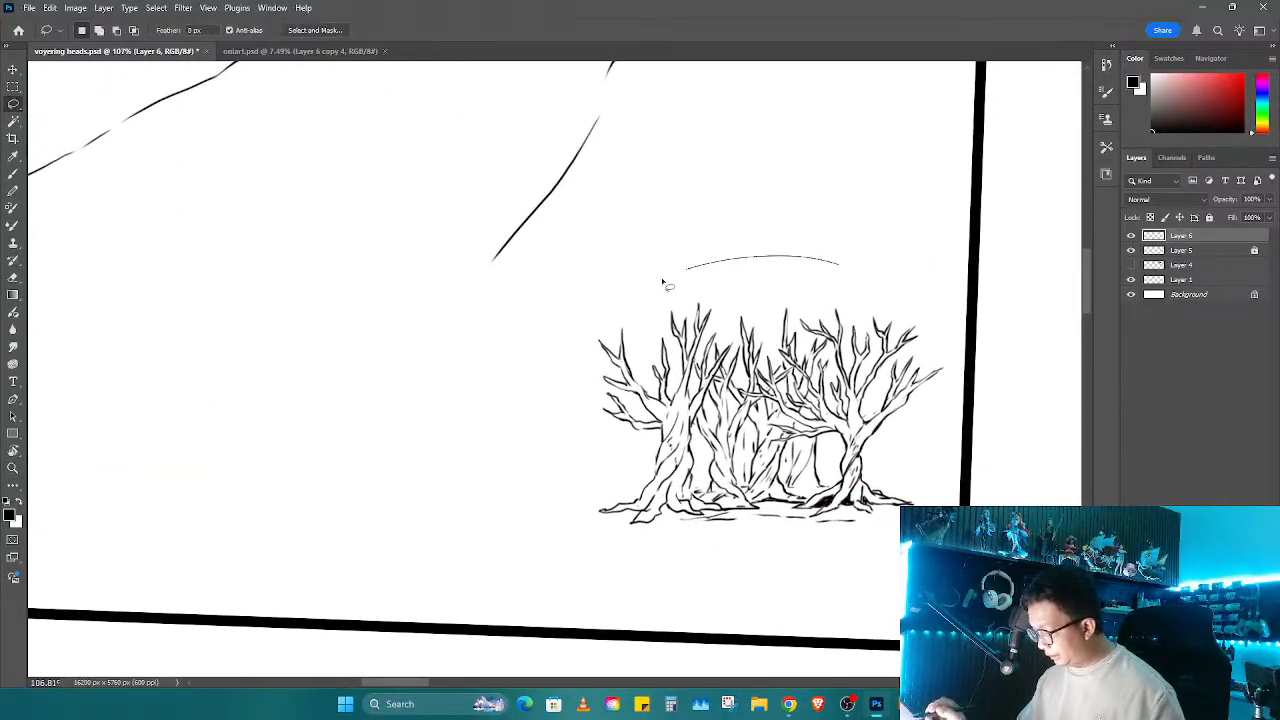
pyautogui.moveTo(662, 284)
pyautogui.mouseDown()
pyautogui.moveTo(569, 504)
pyautogui.moveTo(870, 558)
pyautogui.mouseUp()
pyautogui.moveTo(918, 283); pyautogui.dragTo(915, 279)
pyautogui.moveTo(916, 386)
pyautogui.keyDown('shift'); pyautogui.mouseDown()
pyautogui.moveTo(955, 364)
pyautogui.moveTo(922, 386)
pyautogui.mouseUp(); pyautogui.keyUp('shift')
pyautogui.hotkey('ctrl', 'c')
pyautogui.hotkey('ctrl', 'v')
pyautogui.click(1132, 235)
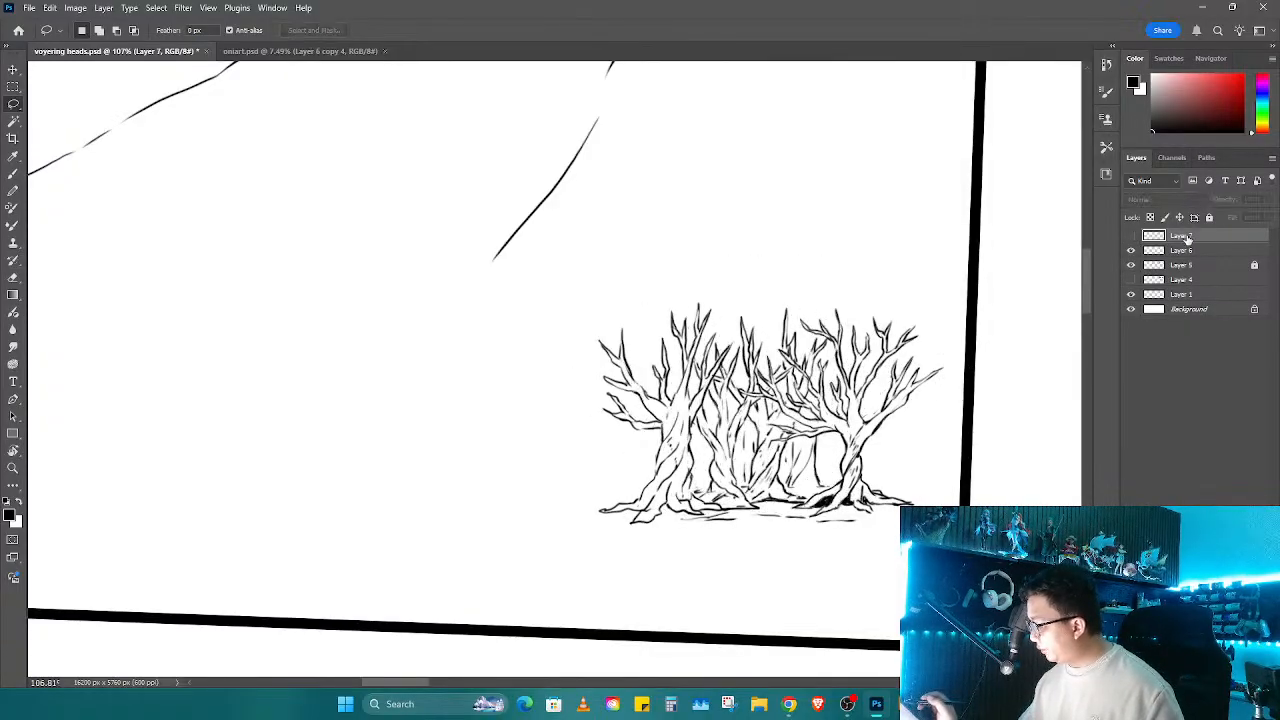
pyautogui.write('ee')
pyautogui.press('Return')
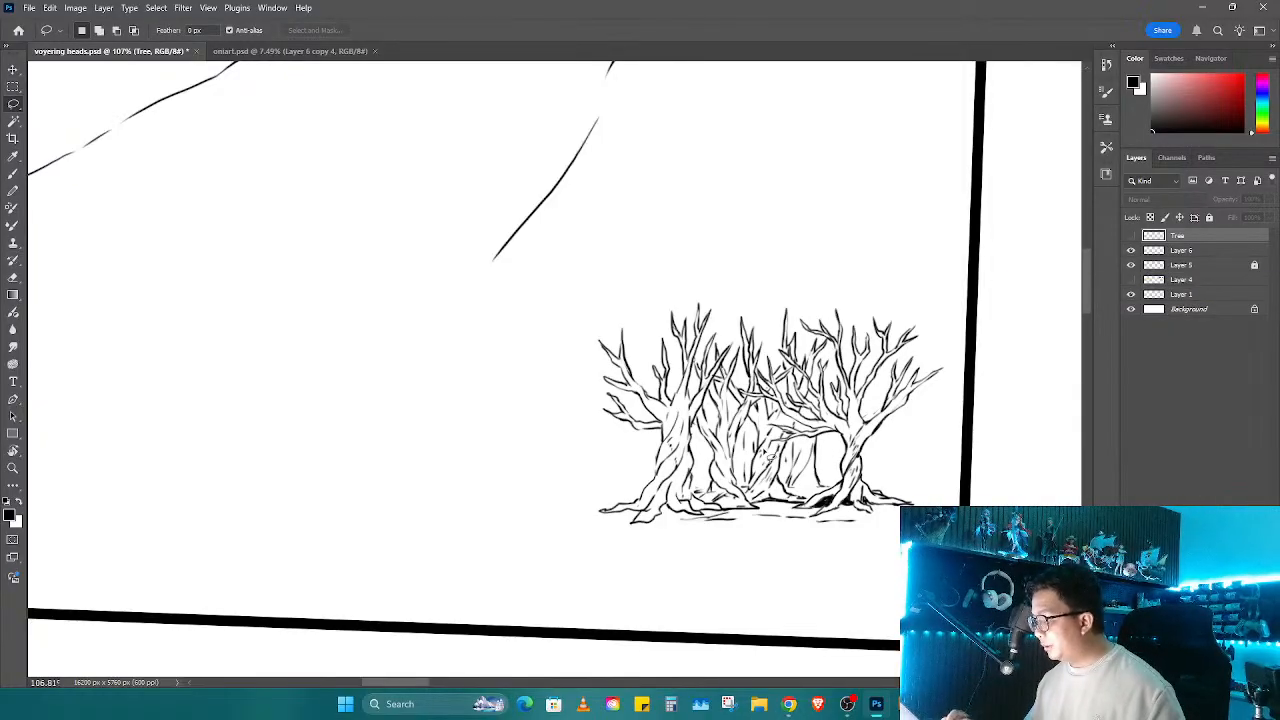
# Step: Duplicate the lassoed tree group from Layer 6 and place the copy beside it so that it overlaps the original's left tree
pyautogui.moveTo(970, 341)
pyautogui.mouseDown()
pyautogui.moveTo(564, 362)
pyautogui.moveTo(870, 560)
pyautogui.moveTo(945, 273)
pyautogui.mouseUp()
pyautogui.click(1180, 250)
pyautogui.scroll(-1, 1043, 306)
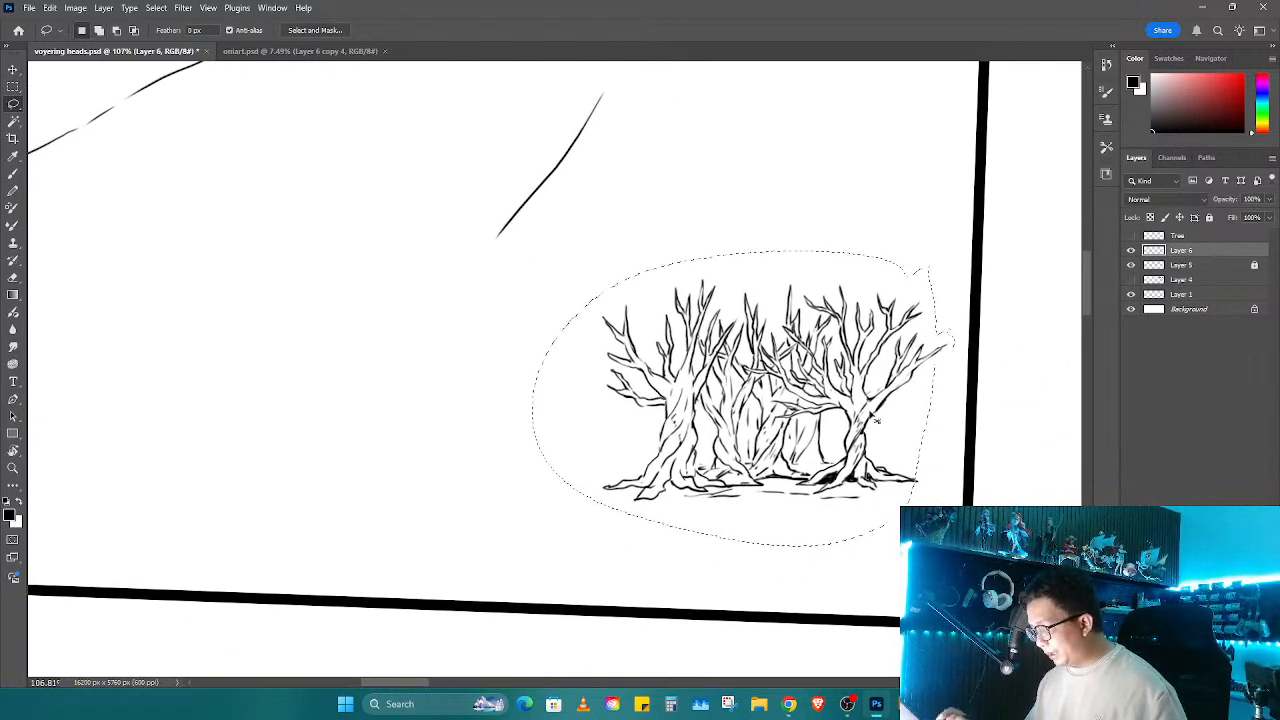
pyautogui.hotkey('ctrl', 'j')
pyautogui.hotkey('ctrl', 't')
pyautogui.moveTo(830, 445); pyautogui.dragTo(605, 446)
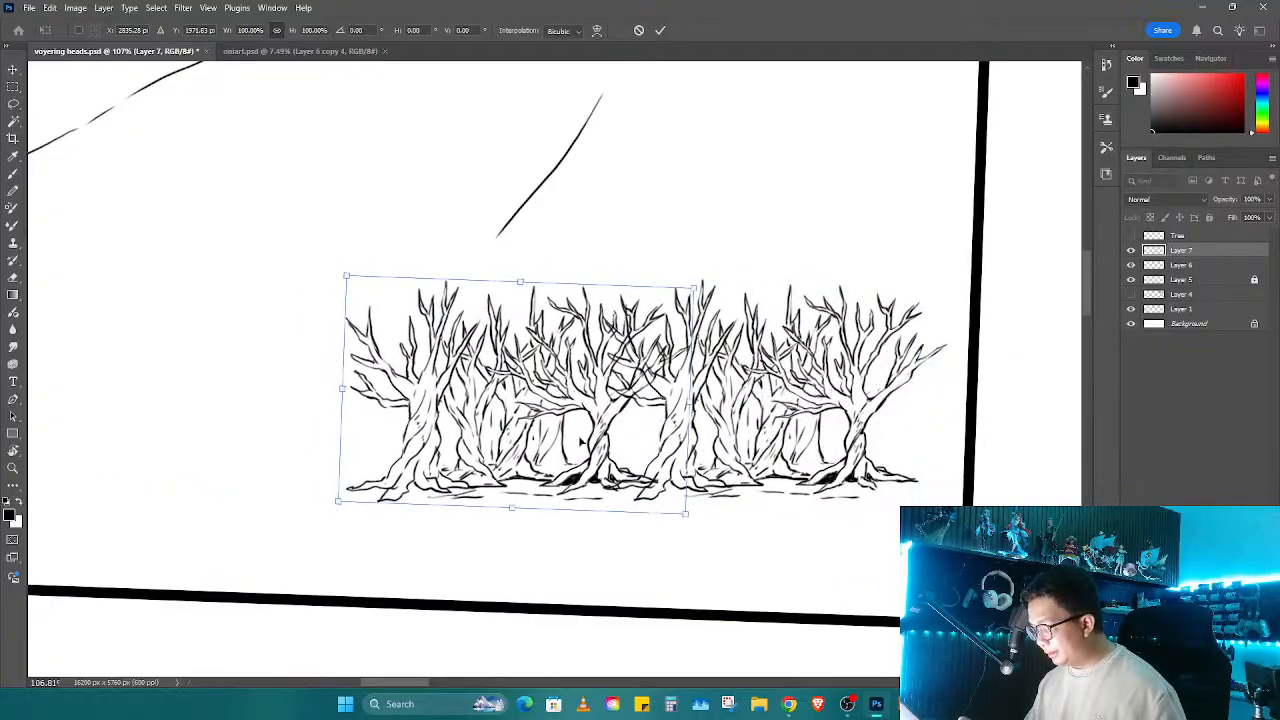
pyautogui.rightClick(582, 463)
pyautogui.click(564, 467)
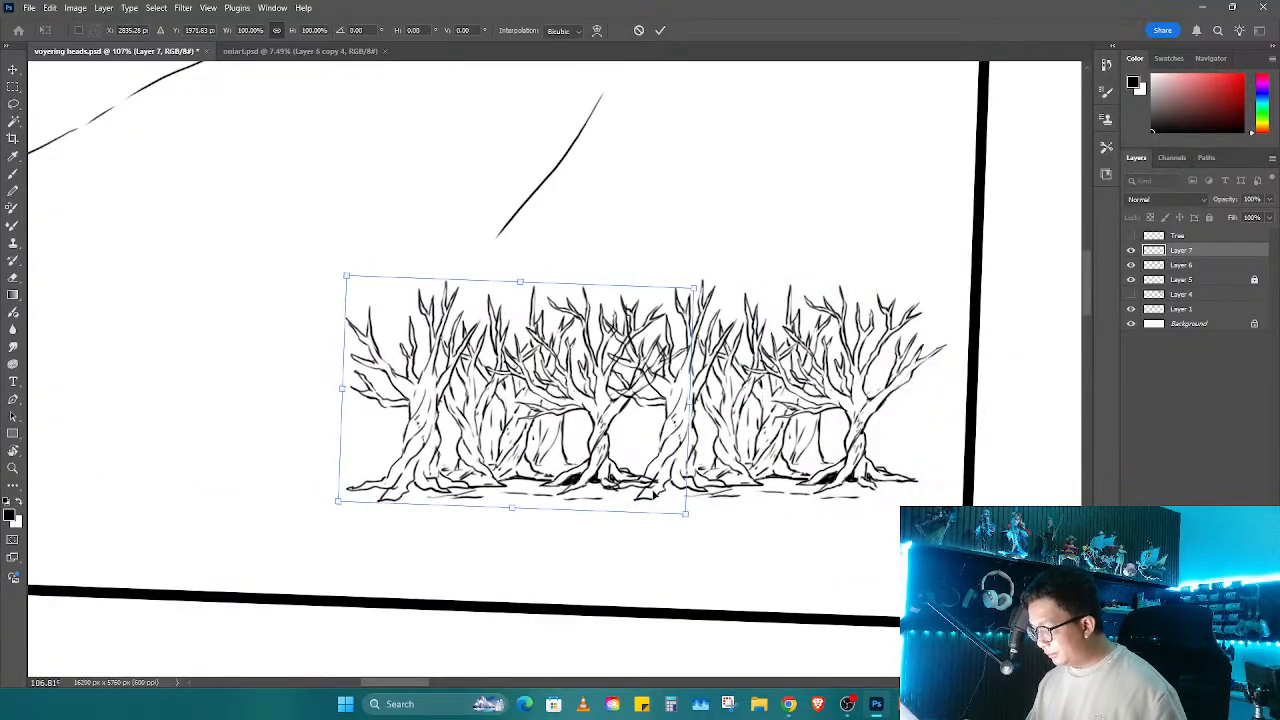
pyautogui.moveTo(654, 492); pyautogui.dragTo(668, 460)
pyautogui.press('Return')
pyautogui.press('l')
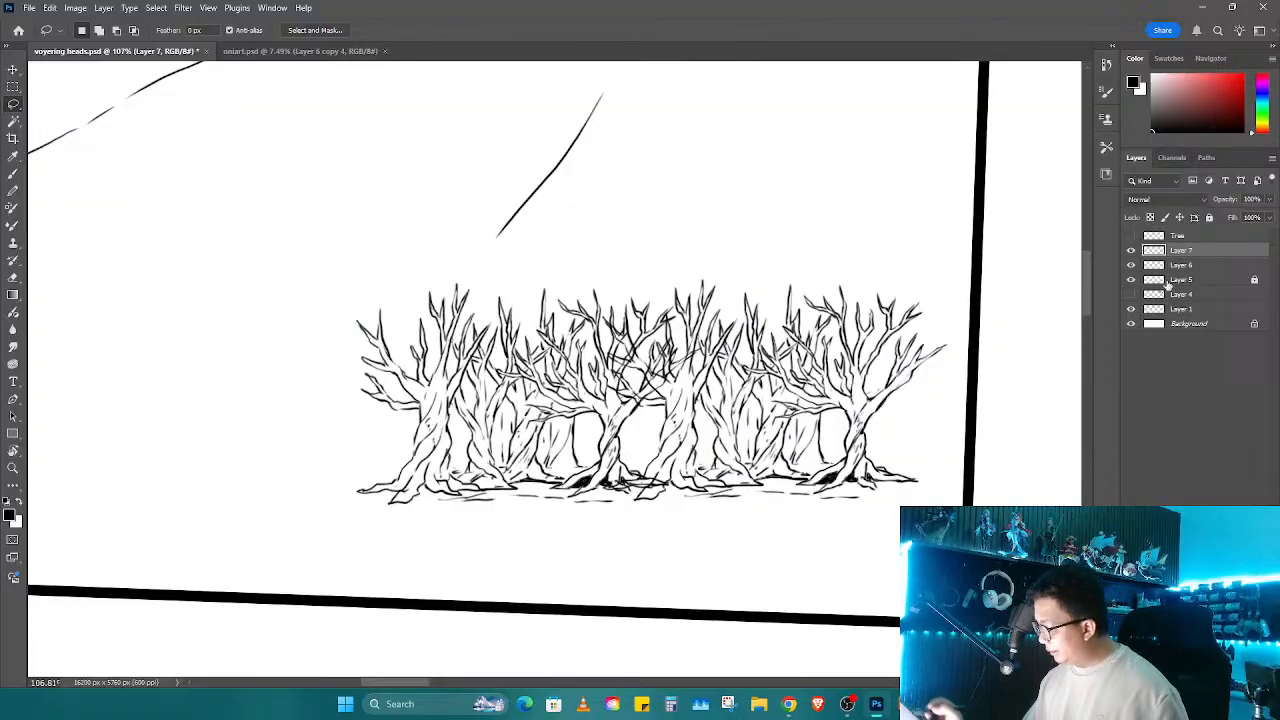
pyautogui.press('w')
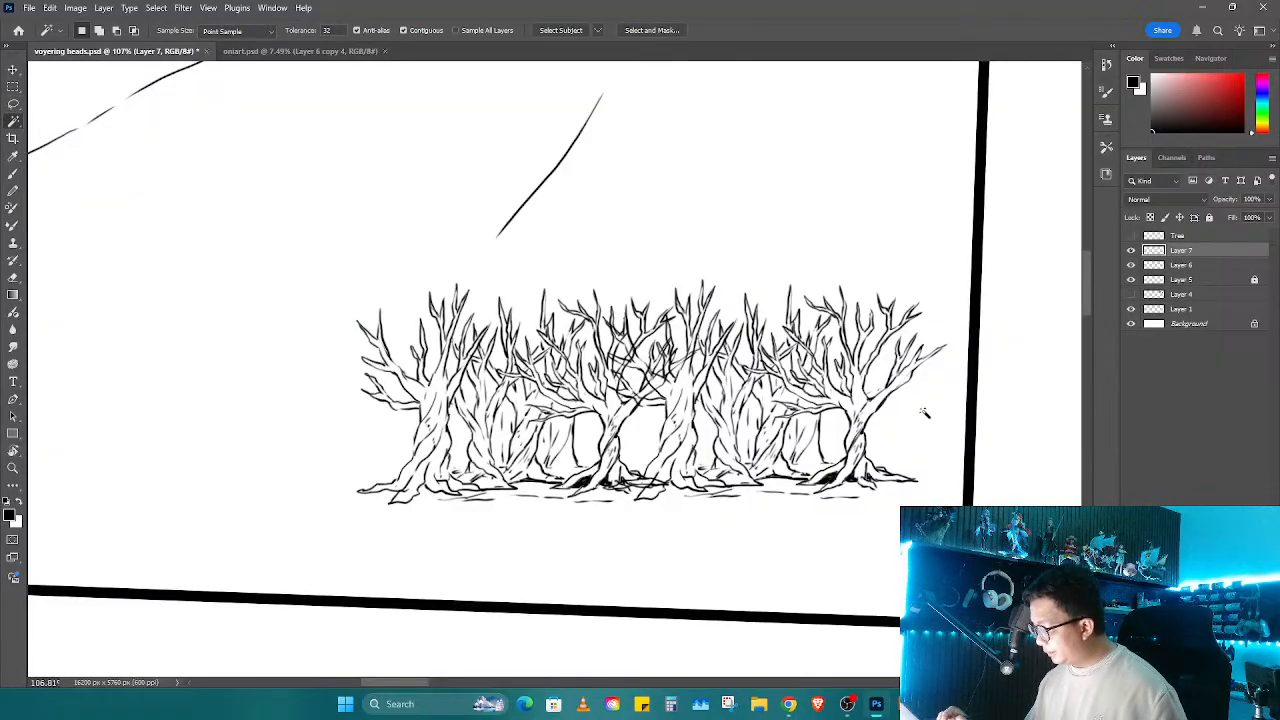
# Step: Clear the Layer 6 lines that show through the Layer 7 trees using a Magic Wand selection, and merge the two layers
pyautogui.click(917, 416)
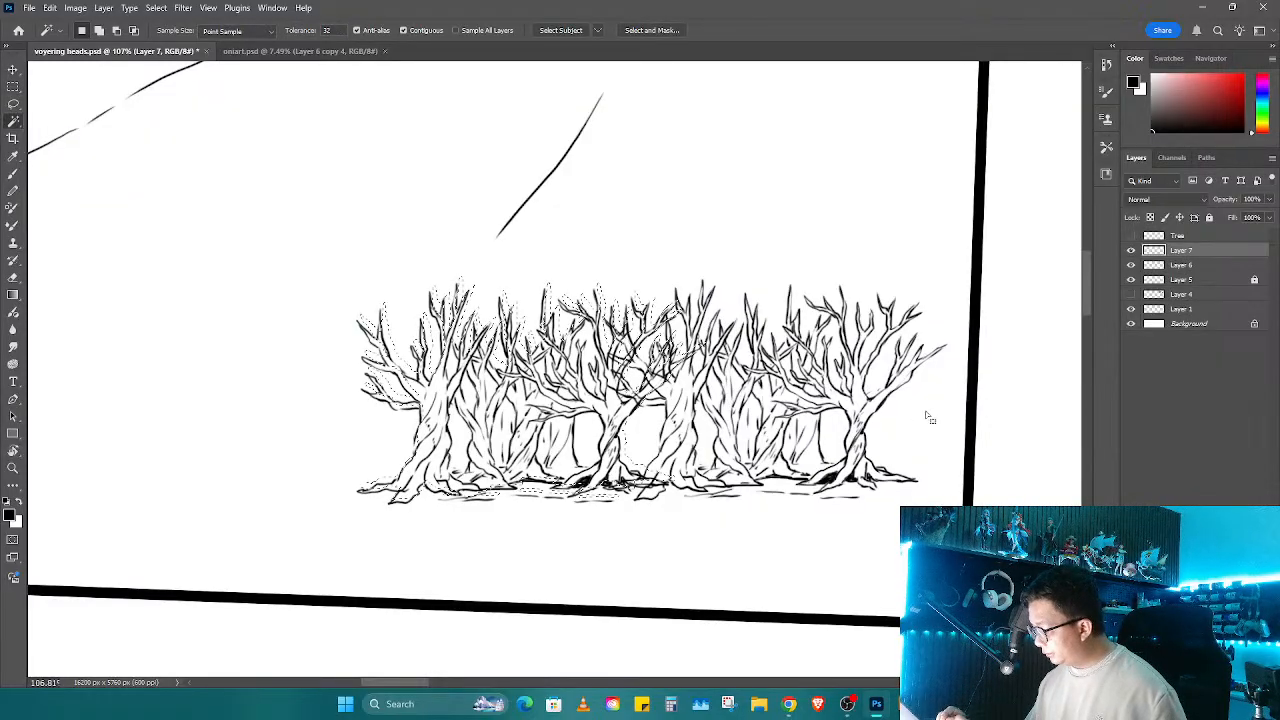
pyautogui.click(1178, 267)
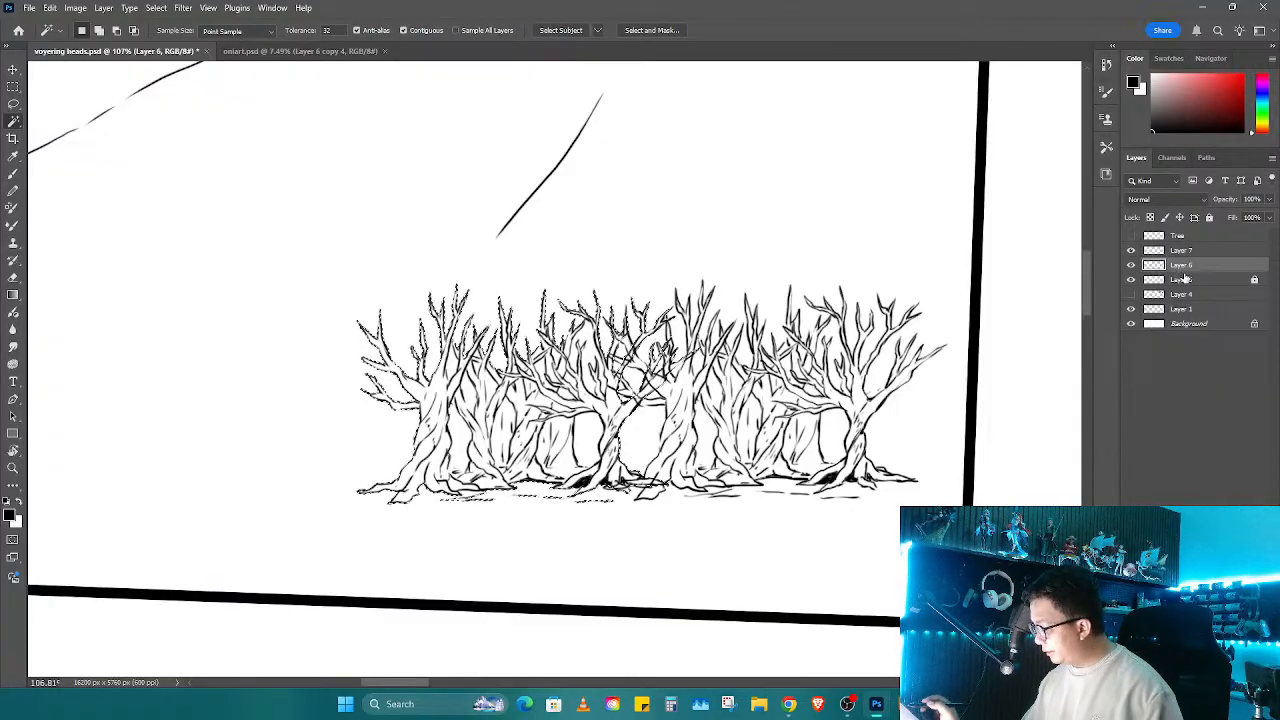
pyautogui.moveTo(782, 493); pyautogui.dragTo(908, 465)
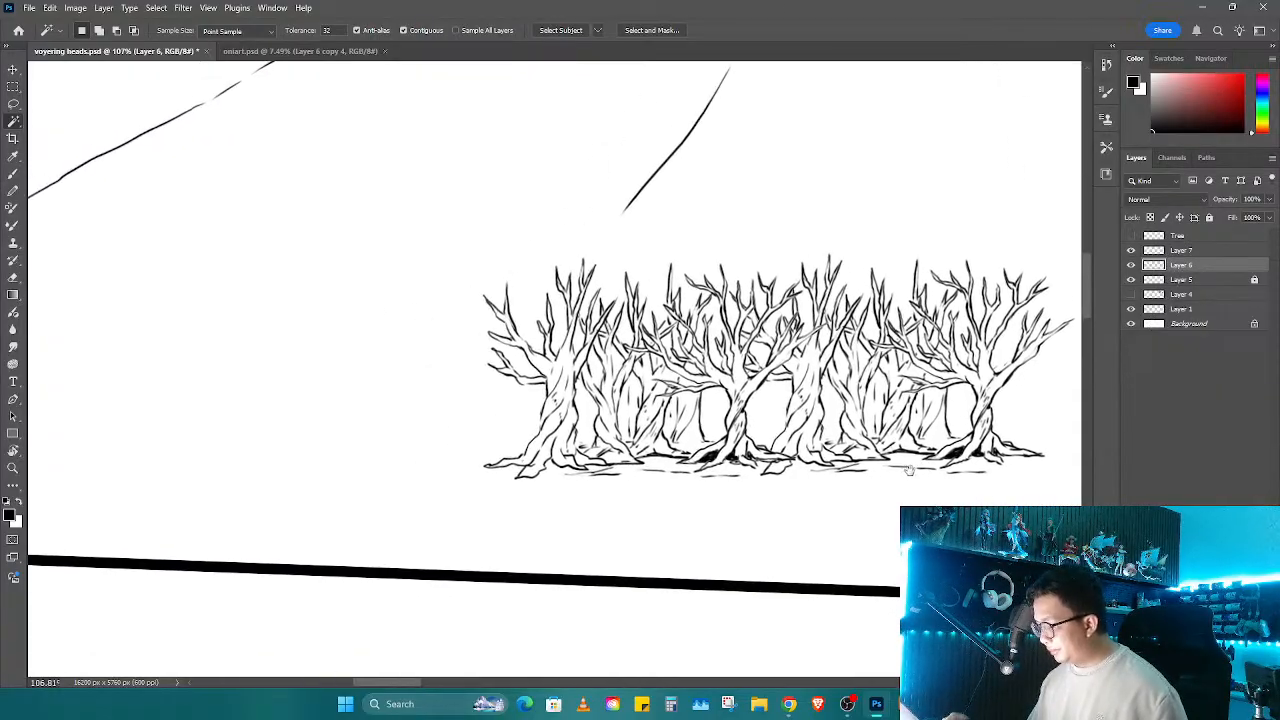
pyautogui.keyDown('shift'); pyautogui.click(1190, 253); pyautogui.keyUp('shift')
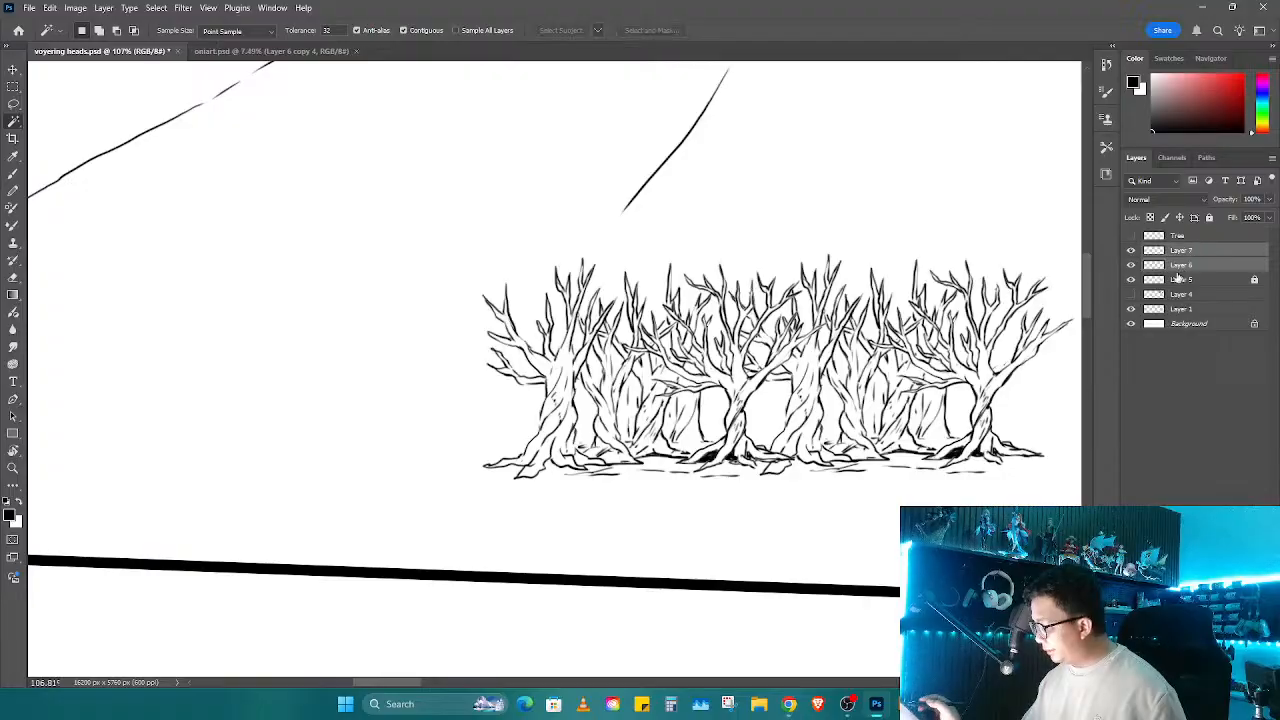
pyautogui.hotkey('ctrl', 'e')
# Step: Clean up the roots where the two tree groups meet and ink the ground gap between them solid black
pyautogui.press('r')
pyautogui.moveTo(850, 498)
pyautogui.mouseDown()
pyautogui.moveTo(850, 426)
pyautogui.moveTo(790, 424)
pyautogui.mouseUp()
pyautogui.press('z')
pyautogui.press('e')
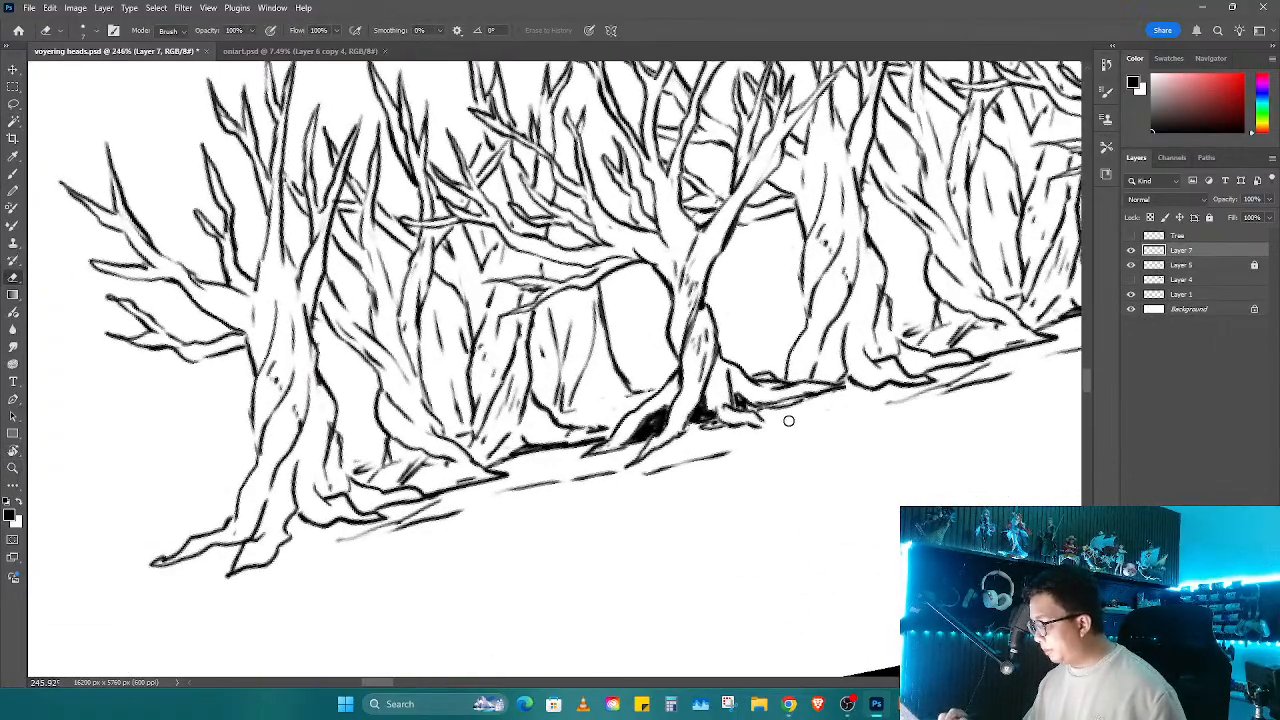
pyautogui.press('b')
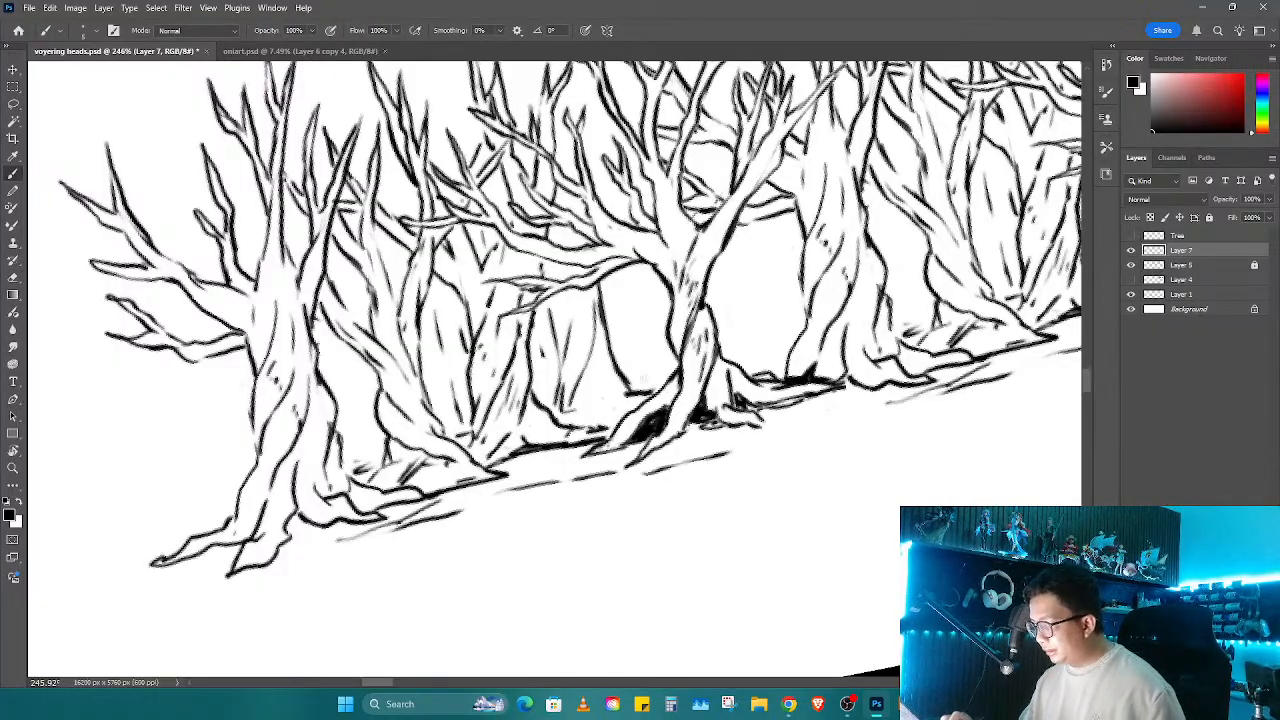
# Step: Erase the upper-left branch of the leftmost tree and redraw it as a longer branch with a small fork
pyautogui.moveTo(638, 328); pyautogui.dragTo(1195, 430)
pyautogui.press('r')
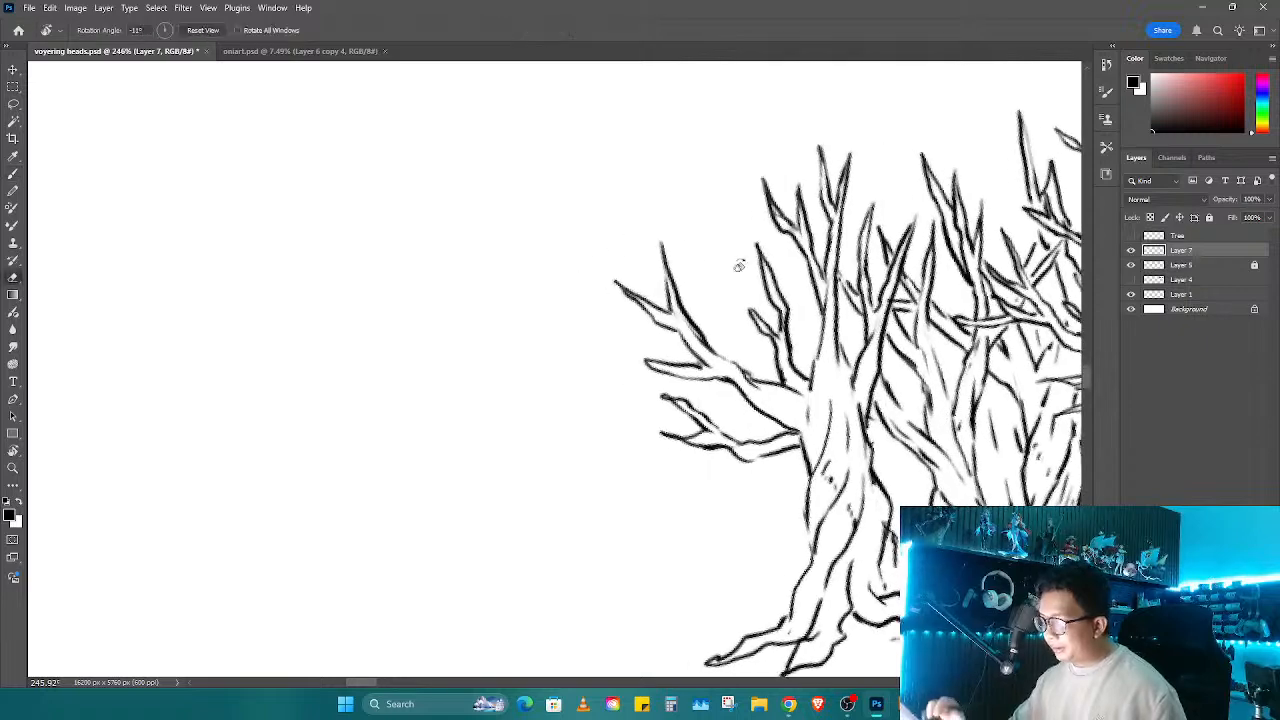
pyautogui.moveTo(740, 263); pyautogui.dragTo(763, 414)
pyautogui.press('e')
pyautogui.moveTo(657, 337)
pyautogui.mouseDown()
pyautogui.moveTo(689, 425)
pyautogui.moveTo(712, 352)
pyautogui.mouseUp()
pyautogui.press('b')
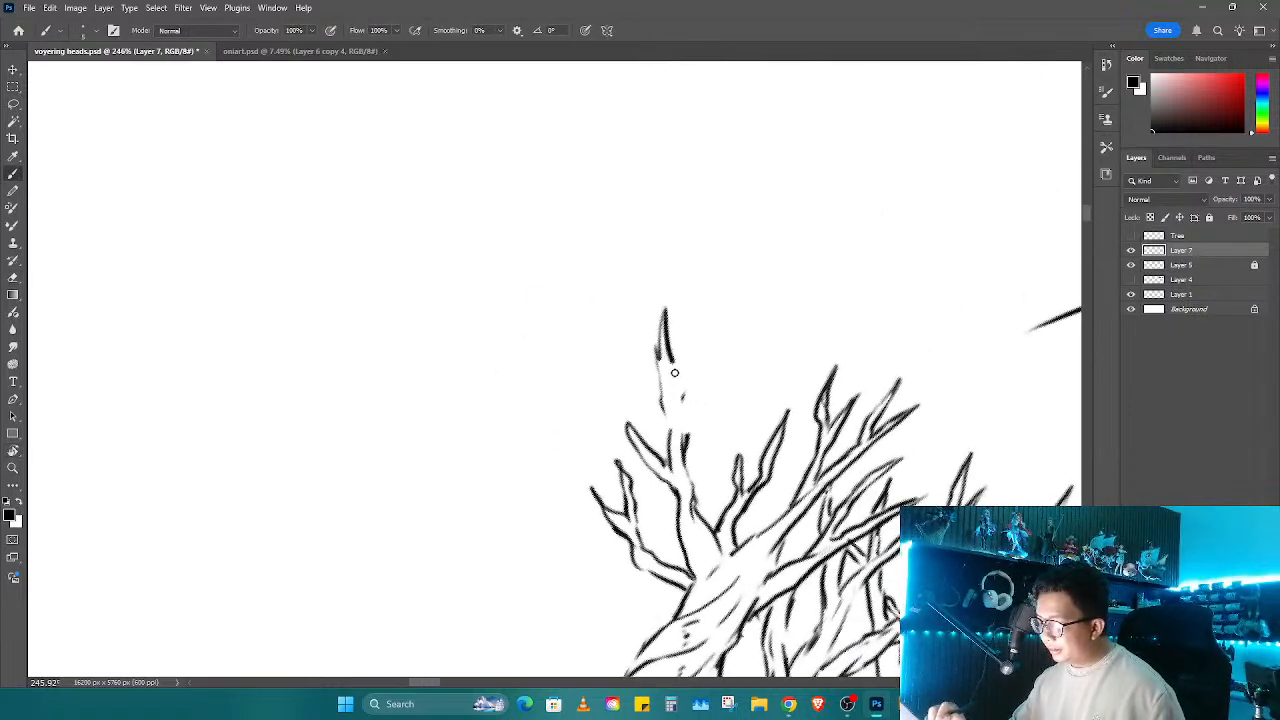
pyautogui.press('e')
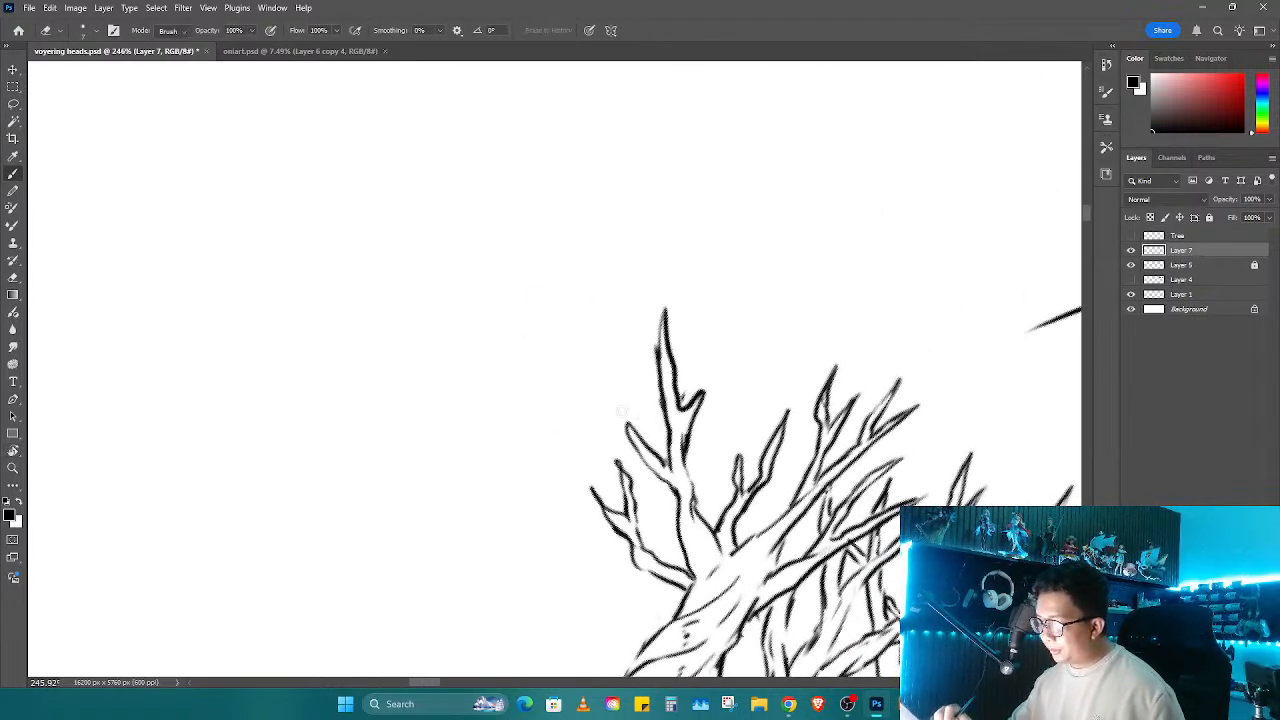
# Step: Reshape the lower-left branches of the leftmost tree, and undo the extra branch drawn beneath them
pyautogui.moveTo(652, 452)
pyautogui.mouseDown()
pyautogui.moveTo(620, 405)
pyautogui.moveTo(662, 450)
pyautogui.moveTo(617, 464)
pyautogui.moveTo(613, 452)
pyautogui.moveTo(630, 496)
pyautogui.mouseUp()
pyautogui.press('b')
pyautogui.press('e')
pyautogui.press('b')
pyautogui.moveTo(625, 489); pyautogui.dragTo(622, 460)
pyautogui.moveTo(632, 528); pyautogui.dragTo(818, 375)
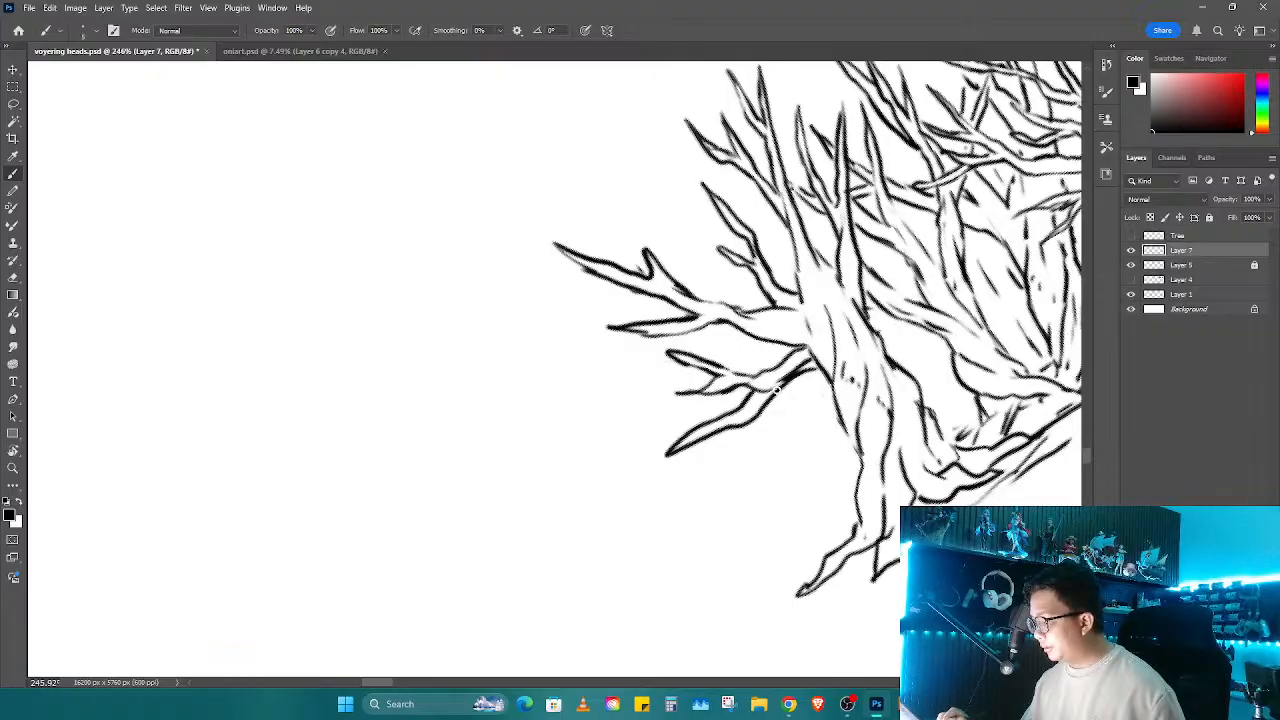
pyautogui.hotkey('ctrl', 'z')
# Step: Replace the leftmost tree's twin top branches with one taller forked branch and ink its joint to the trunk
pyautogui.moveTo(800, 368); pyautogui.dragTo(796, 408)
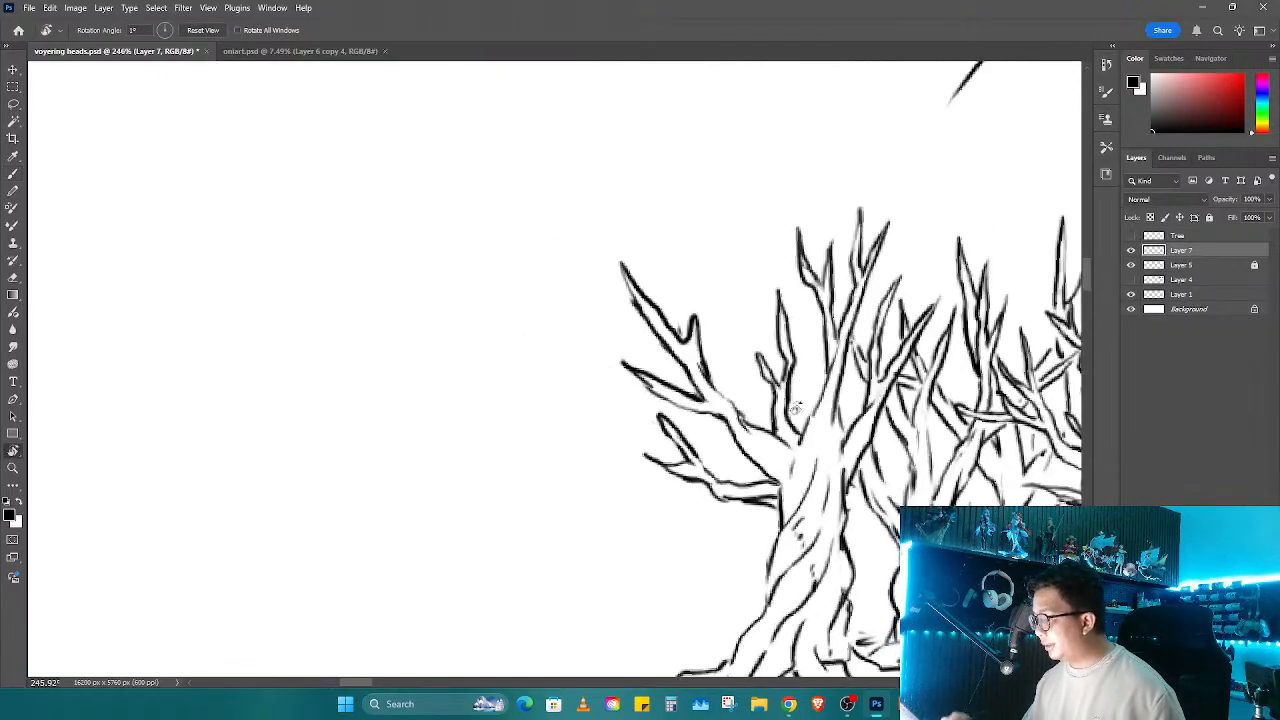
pyautogui.press('e')
pyautogui.press('b')
pyautogui.moveTo(800, 262)
pyautogui.mouseDown()
pyautogui.moveTo(790, 206)
pyautogui.moveTo(855, 266)
pyautogui.mouseUp()
pyautogui.press('e')
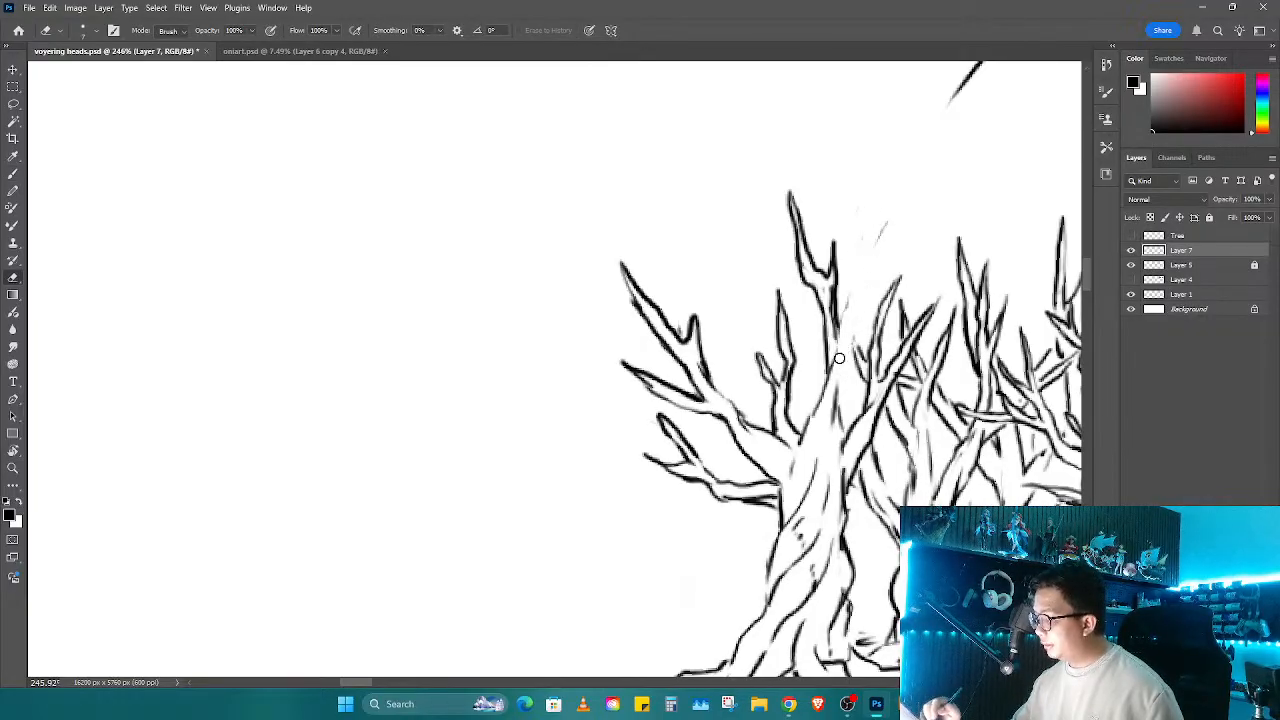
pyautogui.moveTo(836, 396)
pyautogui.mouseDown()
pyautogui.moveTo(802, 440)
pyautogui.moveTo(840, 428)
pyautogui.mouseUp()
pyautogui.press('b')
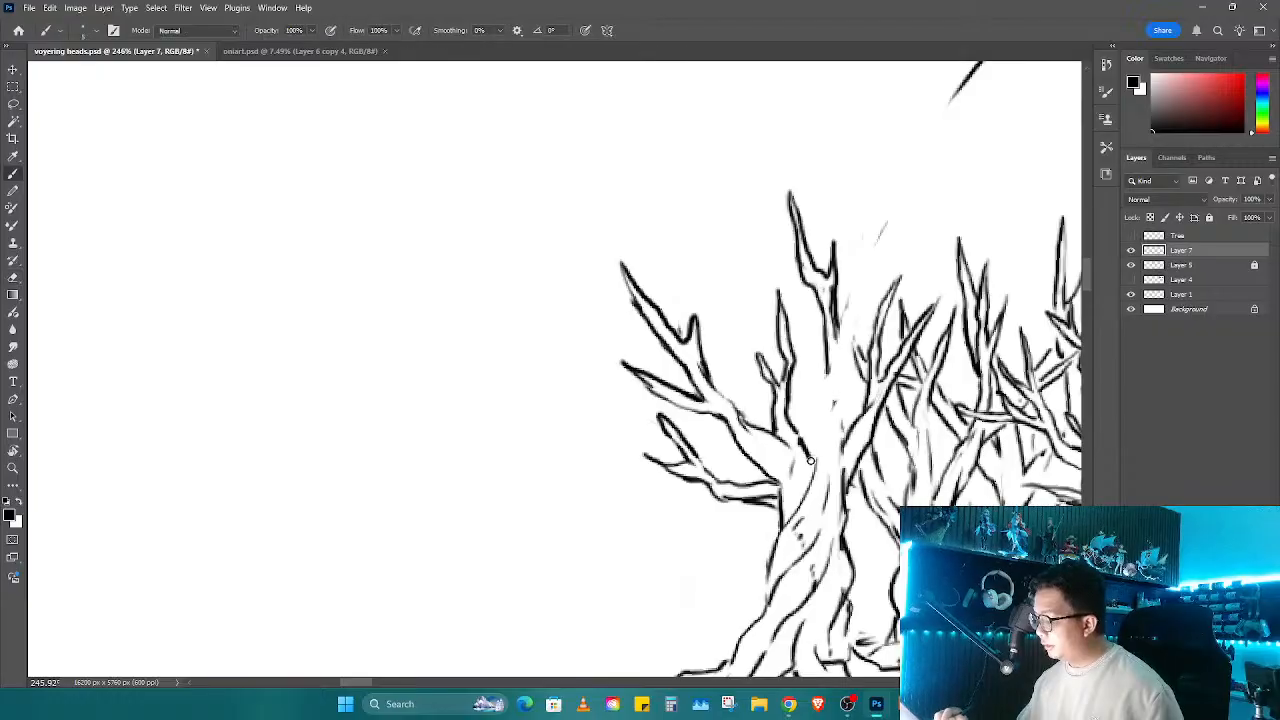
pyautogui.moveTo(838, 328)
pyautogui.mouseDown()
pyautogui.moveTo(843, 424)
pyautogui.moveTo(675, 457)
pyautogui.mouseUp()
pyautogui.press('e')
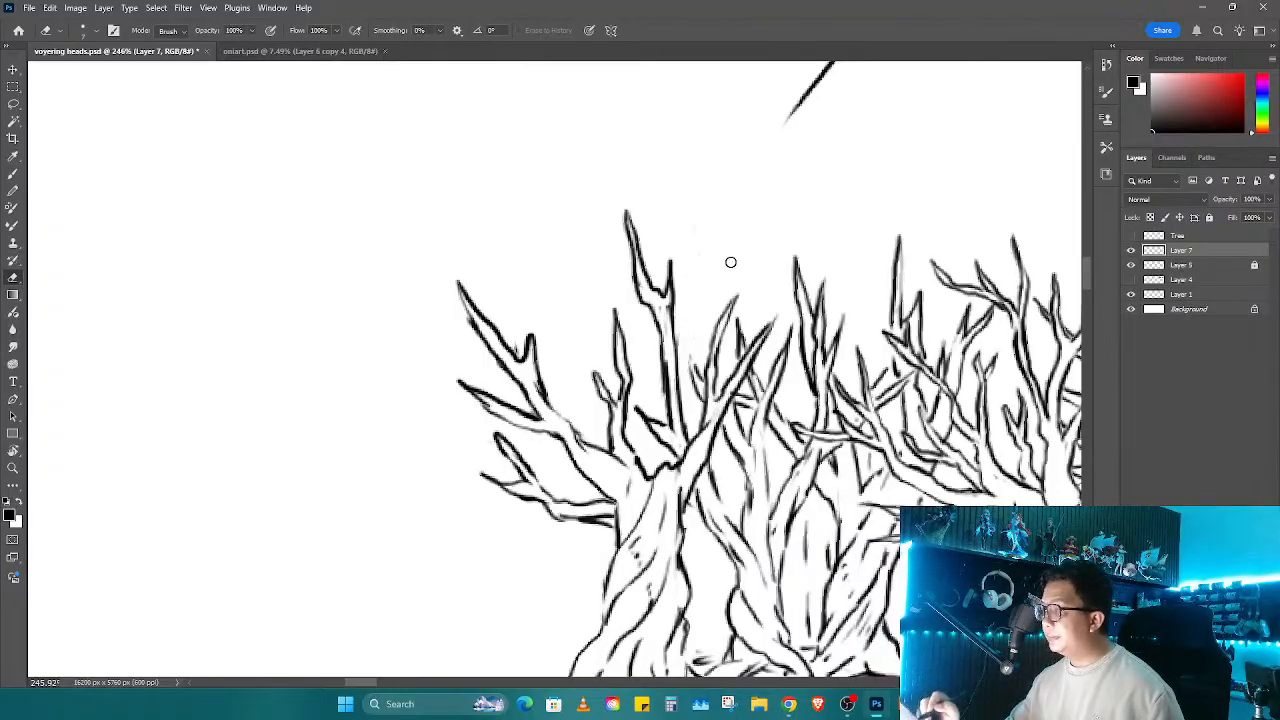
# Step: Erase a twig in the crowns right of the middle tree and redraw it as a taller pointed branch
pyautogui.press('z')
pyautogui.moveTo(765, 340); pyautogui.dragTo(692, 350)
pyautogui.moveTo(880, 400); pyautogui.dragTo(635, 352)
pyautogui.moveTo(785, 412); pyautogui.dragTo(705, 437)
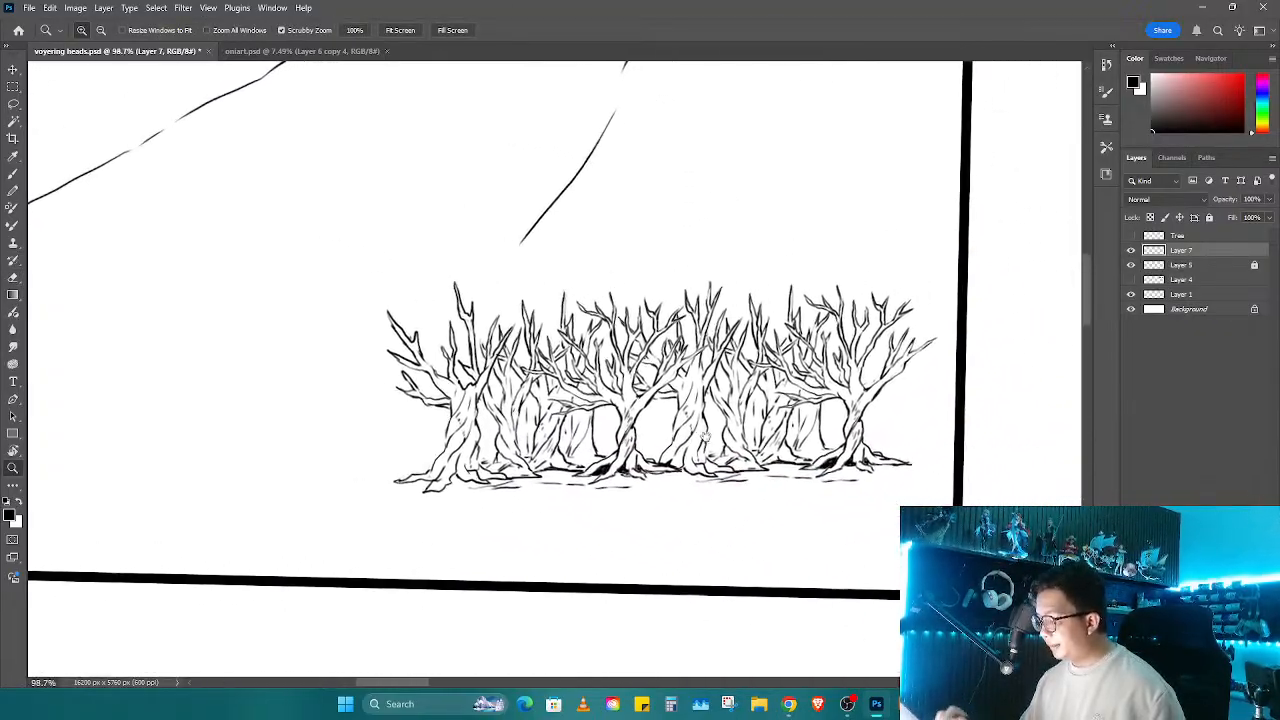
pyautogui.click(715, 330)
pyautogui.click(715, 330)
pyautogui.press('e')
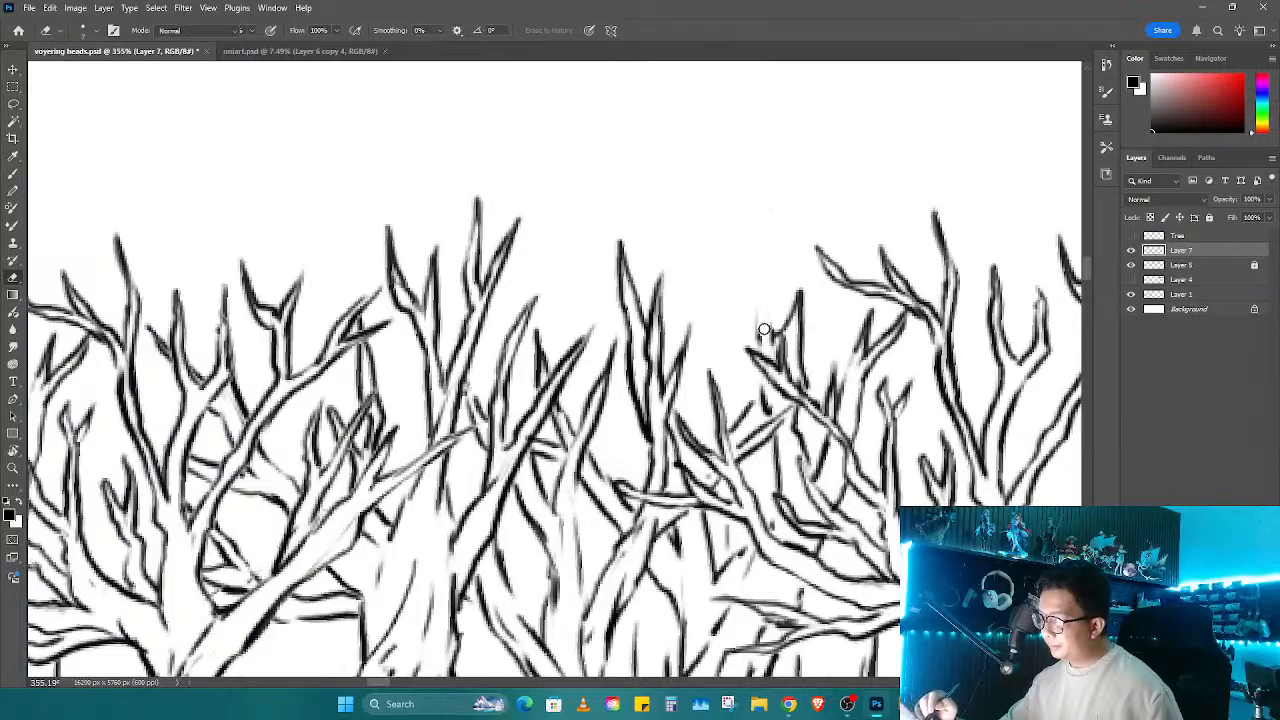
pyautogui.press('b')
pyautogui.moveTo(760, 352); pyautogui.dragTo(756, 268)
# Step: Erase the middle tree's upper-left branch and replace it with a shorter one, filling the gap beside it black
pyautogui.press('z')
pyautogui.moveTo(808, 320); pyautogui.dragTo(768, 368)
pyautogui.moveTo(660, 300); pyautogui.dragTo(745, 302)
pyautogui.press('e')
pyautogui.moveTo(561, 238)
pyautogui.mouseDown()
pyautogui.moveTo(567, 290)
pyautogui.moveTo(585, 280)
pyautogui.moveTo(592, 347)
pyautogui.mouseUp()
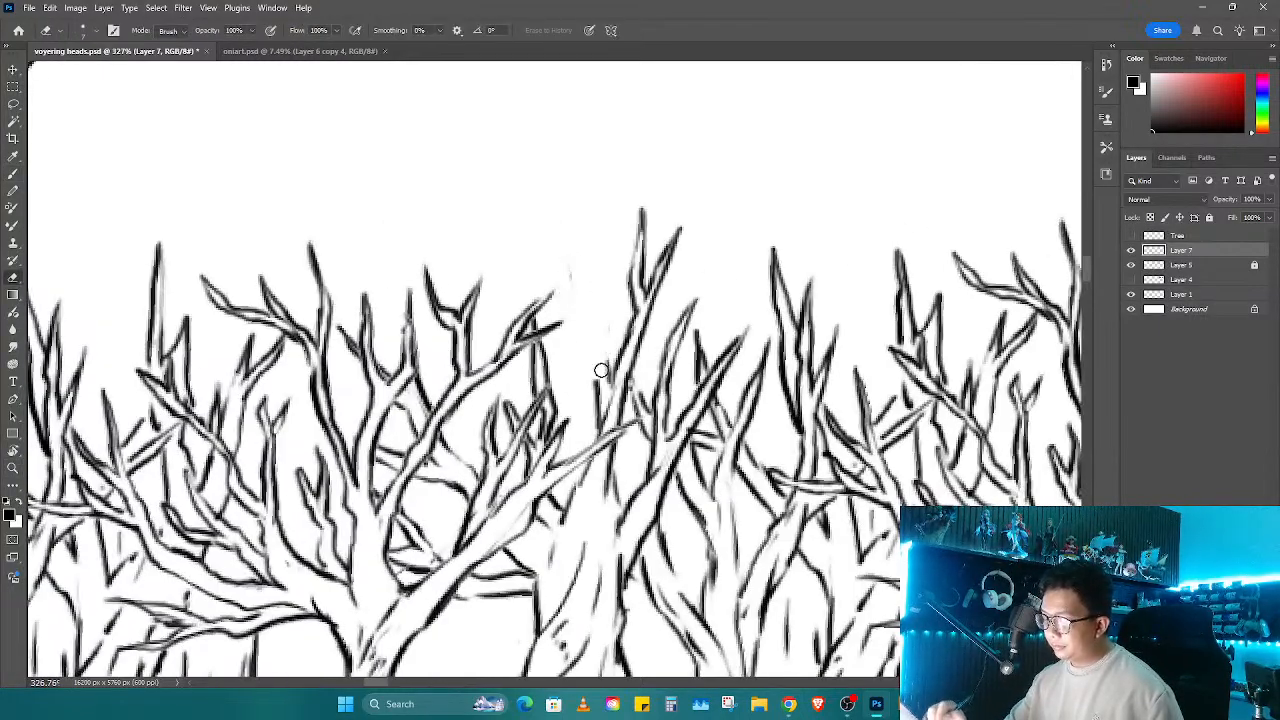
pyautogui.press('b')
pyautogui.moveTo(596, 424); pyautogui.dragTo(586, 300)
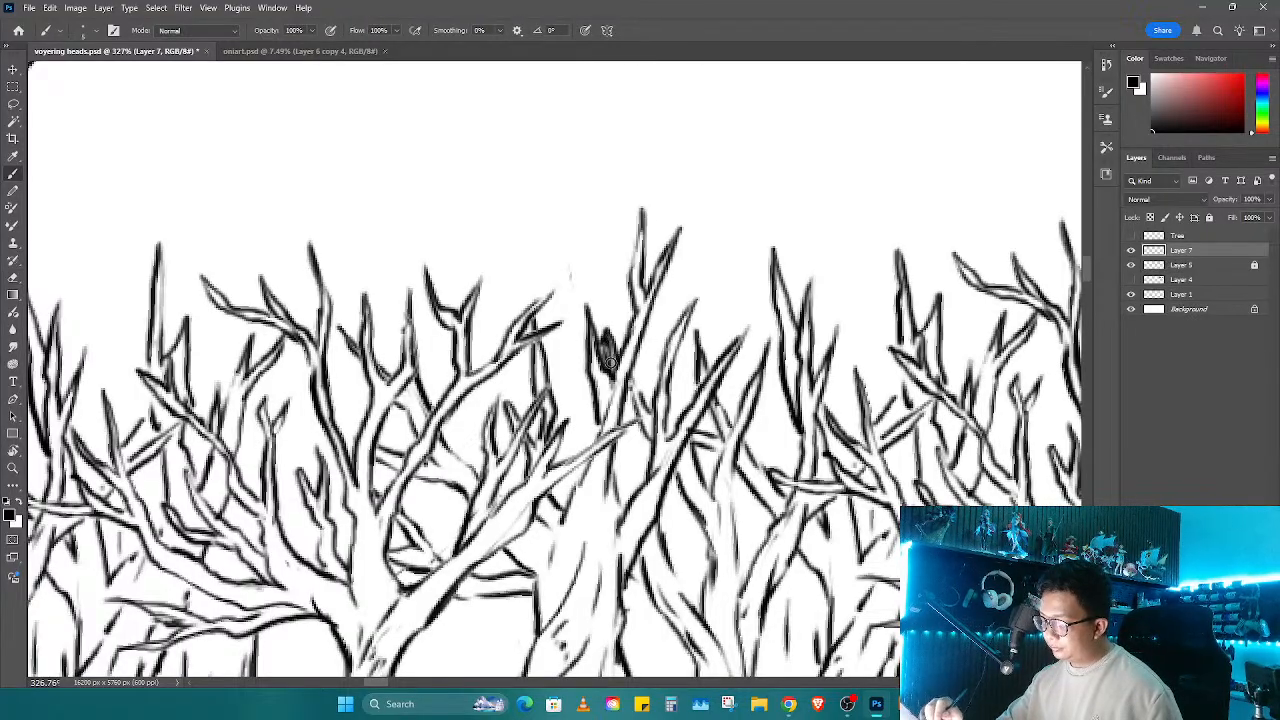
# Step: Paste another copy of the tree group and place it at the row's left end, overlapping the leftmost tree
pyautogui.press('z')
pyautogui.moveTo(728, 417); pyautogui.dragTo(688, 458)
pyautogui.moveTo(765, 528)
pyautogui.mouseDown()
pyautogui.moveTo(911, 432)
pyautogui.moveTo(763, 448)
pyautogui.mouseUp()
pyautogui.moveTo(738, 396)
pyautogui.mouseDown()
pyautogui.moveTo(763, 360)
pyautogui.moveTo(777, 388)
pyautogui.moveTo(735, 415)
pyautogui.mouseUp()
pyautogui.moveTo(757, 435); pyautogui.dragTo(854, 490)
pyautogui.hotkey('ctrl', 'v')
pyautogui.hotkey('ctrl', 't')
pyautogui.moveTo(600, 380); pyautogui.dragTo(709, 440)
pyautogui.moveTo(753, 363); pyautogui.dragTo(738, 377)
pyautogui.moveTo(691, 466); pyautogui.dragTo(953, 363)
pyautogui.press('Return')
pyautogui.press('z')
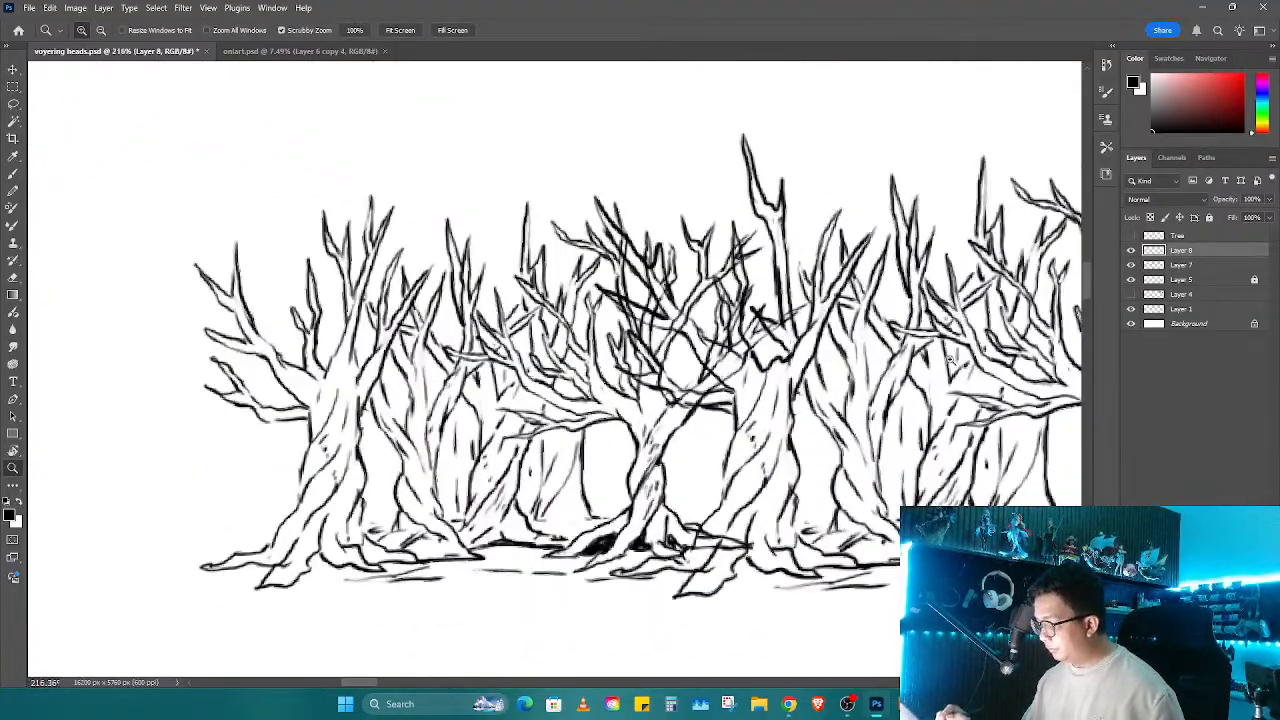
pyautogui.click(1153, 265)
pyautogui.keyDown('ctrl'); pyautogui.click(1153, 270); pyautogui.keyUp('ctrl')
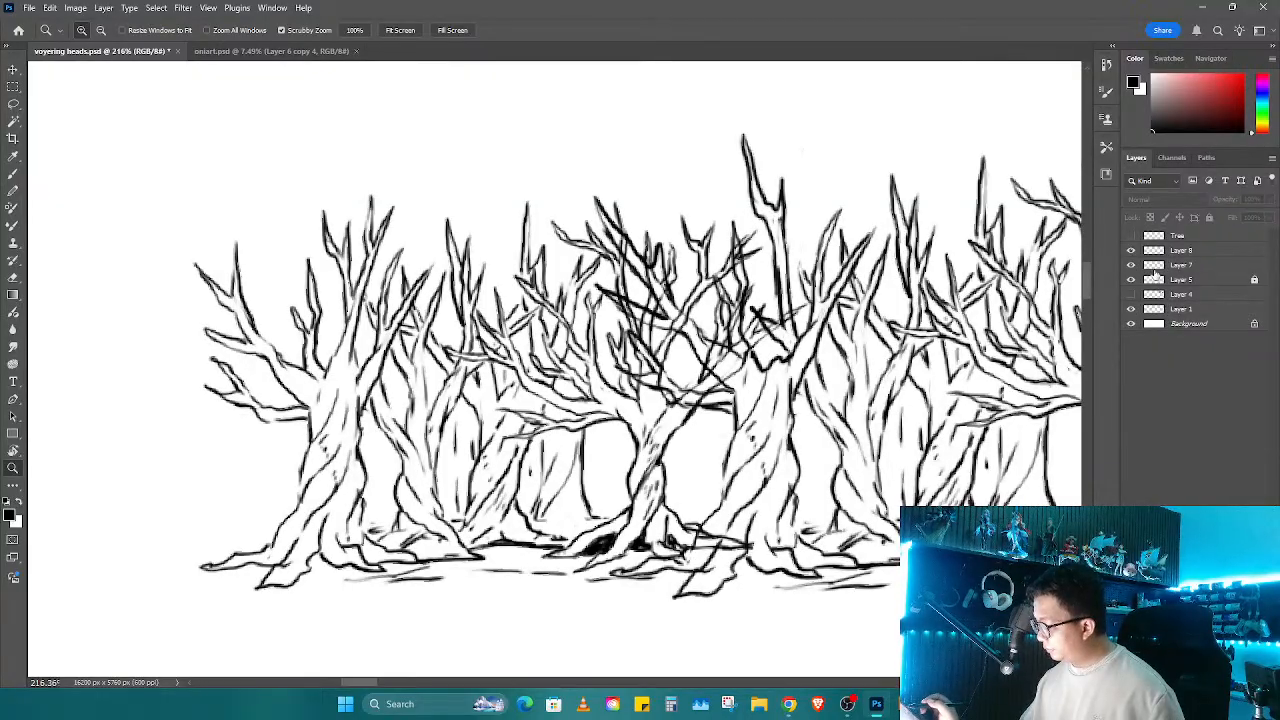
pyautogui.press('w')
pyautogui.click(706, 608)
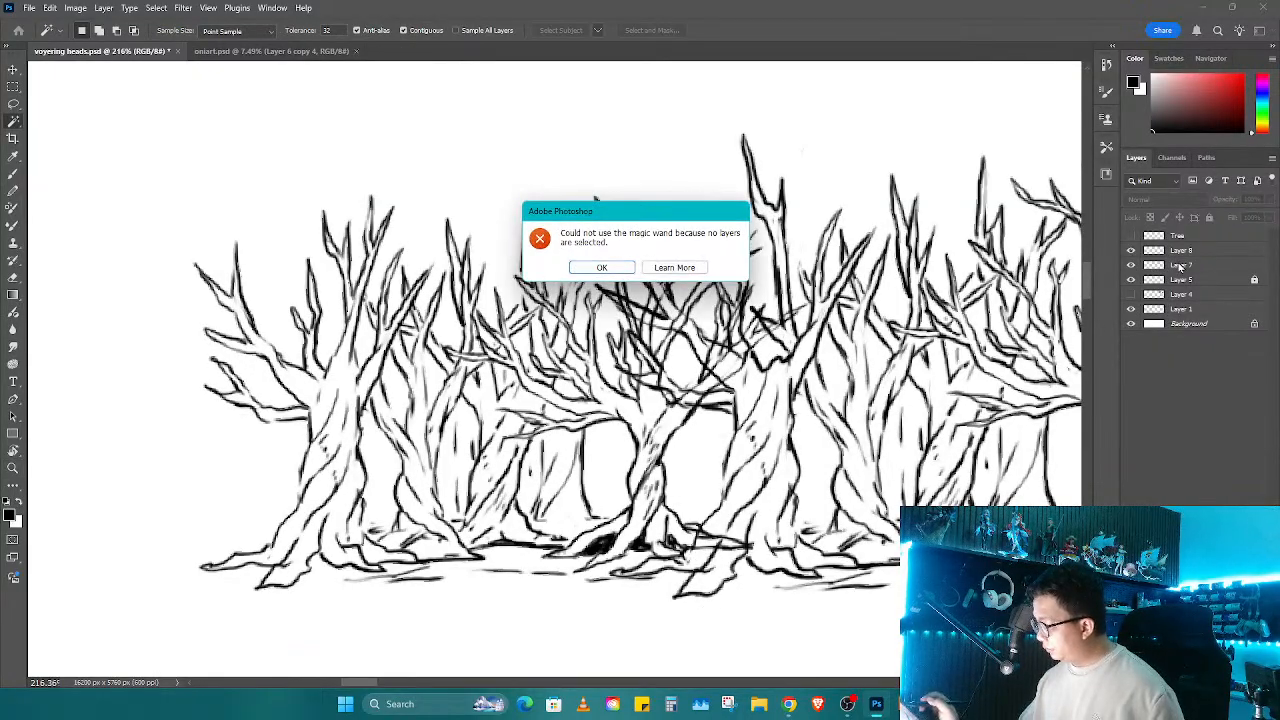
pyautogui.press('Return')
# Step: Clear the Layer 8 lines that overlap the Layer 7 trees using a Magic Wand selection, and merge the two layers
pyautogui.click(1178, 265)
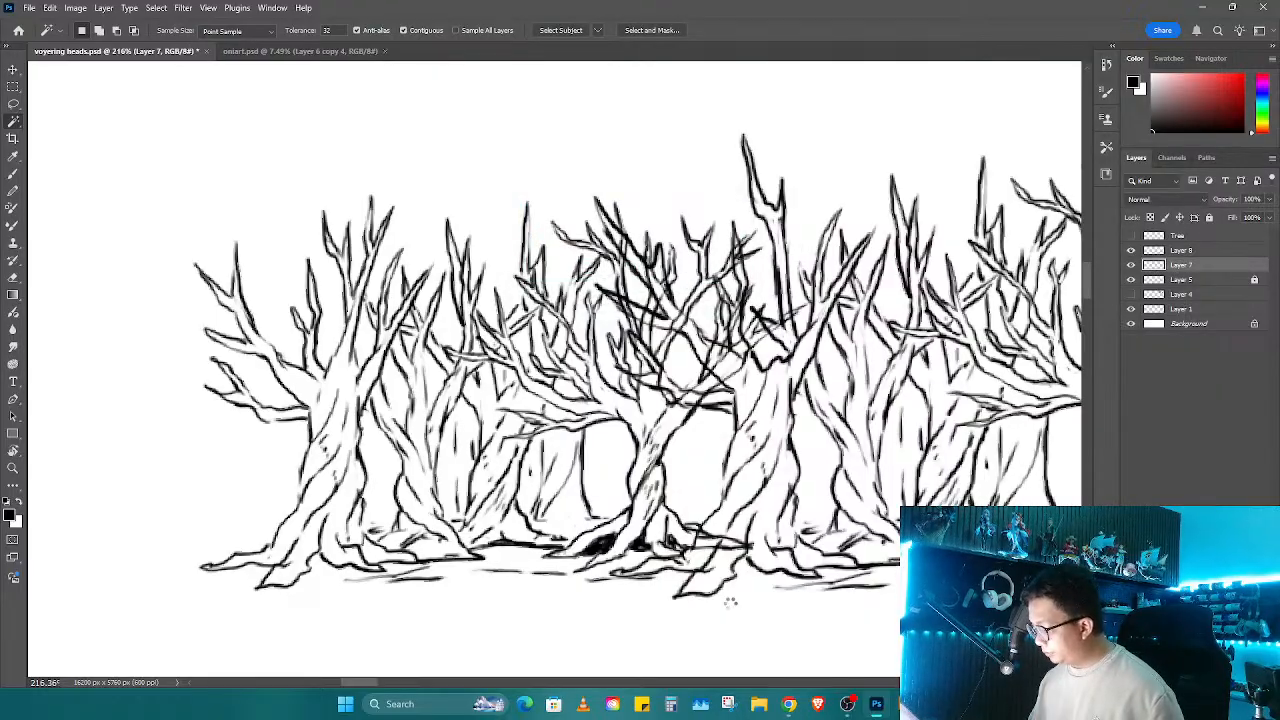
pyautogui.click(731, 603)
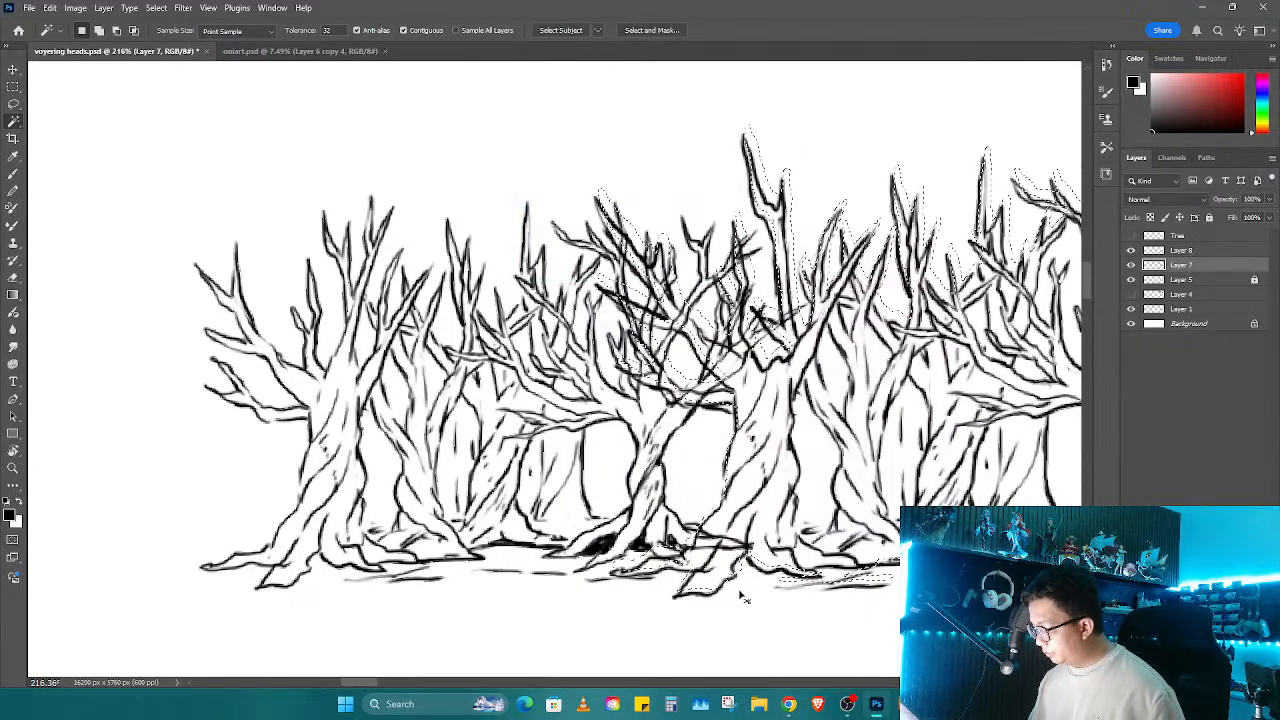
pyautogui.click(1183, 252)
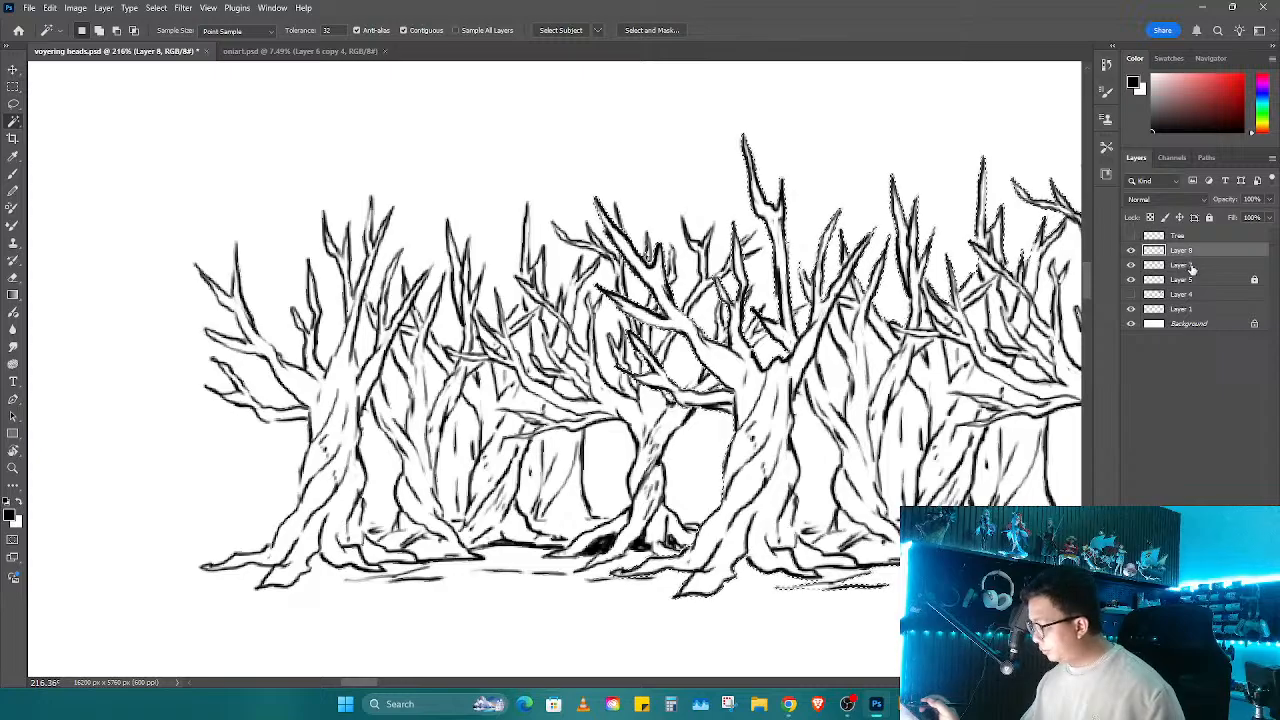
pyautogui.keyDown('shift'); pyautogui.click(1183, 266); pyautogui.keyUp('shift')
pyautogui.hotkey('ctrl', 'e')
# Step: Ink the small gap between the overlapping branches where the new tree group joins the row
pyautogui.press('b')
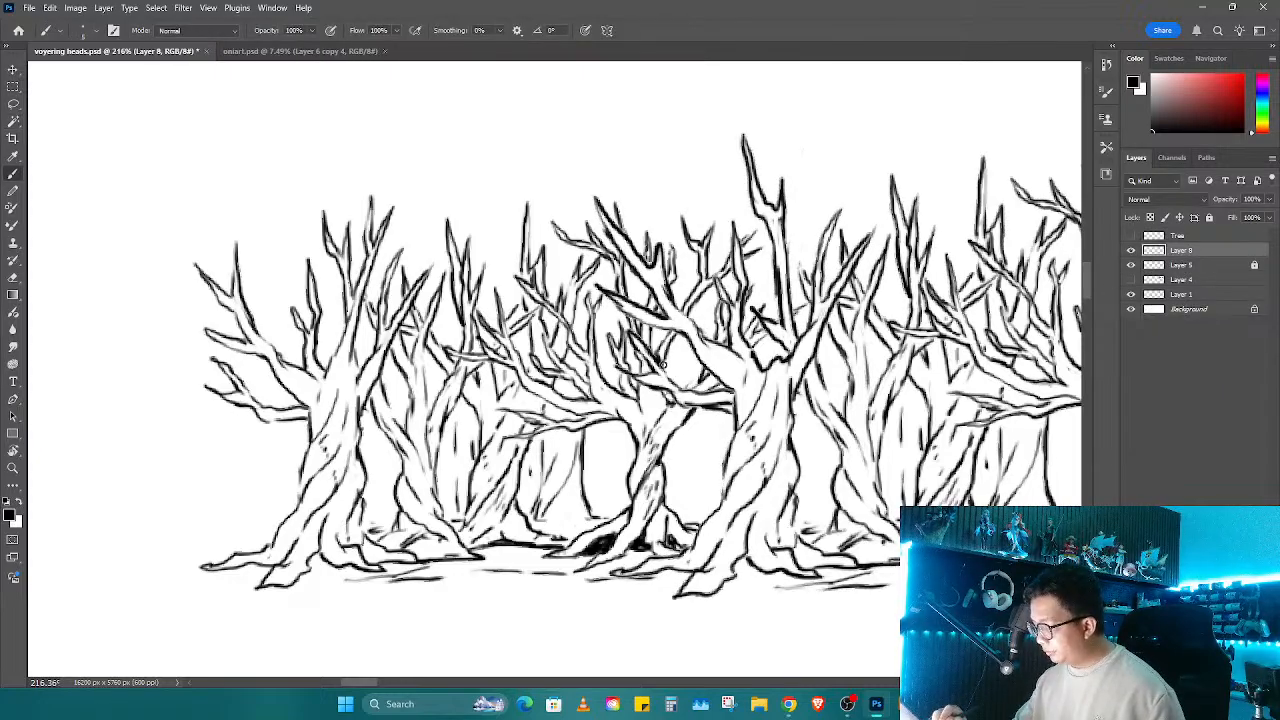
pyautogui.moveTo(669, 340); pyautogui.dragTo(663, 353)
pyautogui.moveTo(785, 260)
pyautogui.mouseDown()
pyautogui.moveTo(671, 445)
pyautogui.moveTo(590, 450)
pyautogui.mouseUp()
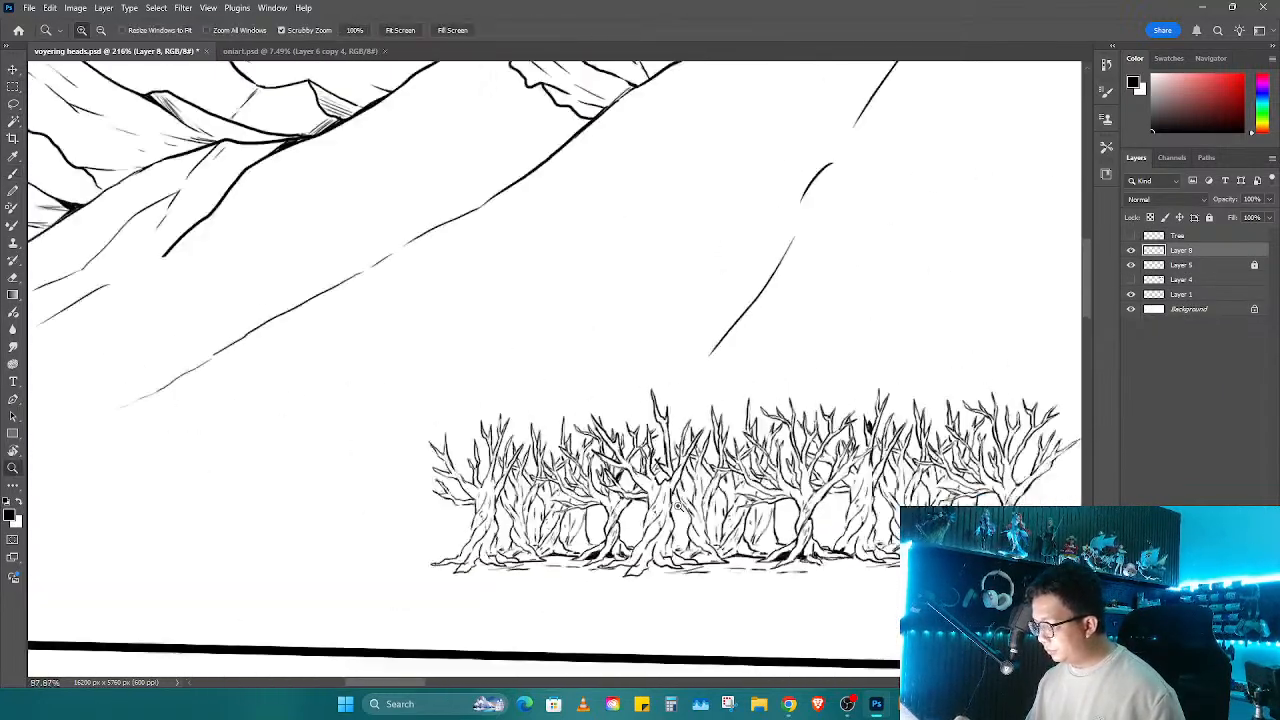
# Step: Lasso the whole row of trees on Layer 8, keeping the selection inside the panel border
pyautogui.moveTo(675, 531)
pyautogui.mouseDown()
pyautogui.moveTo(702, 447)
pyautogui.moveTo(472, 410)
pyautogui.mouseUp()
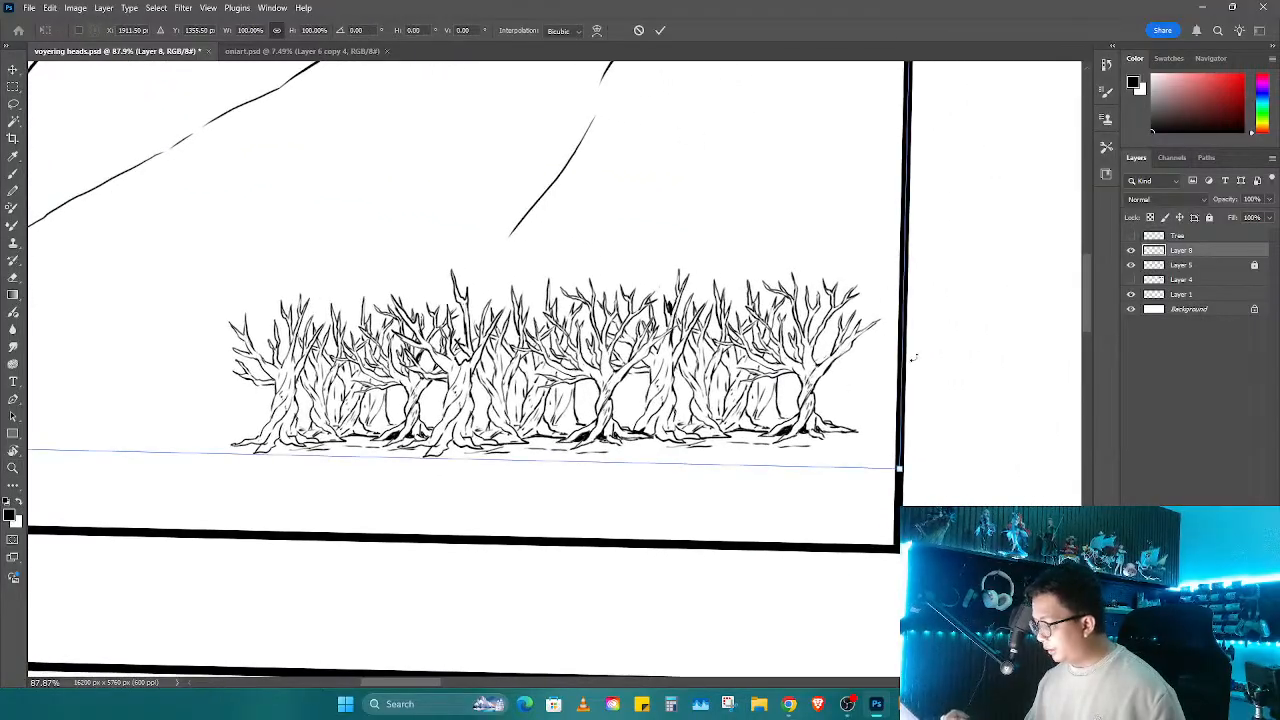
pyautogui.click(1131, 251)
pyautogui.click(1131, 251)
pyautogui.press('l')
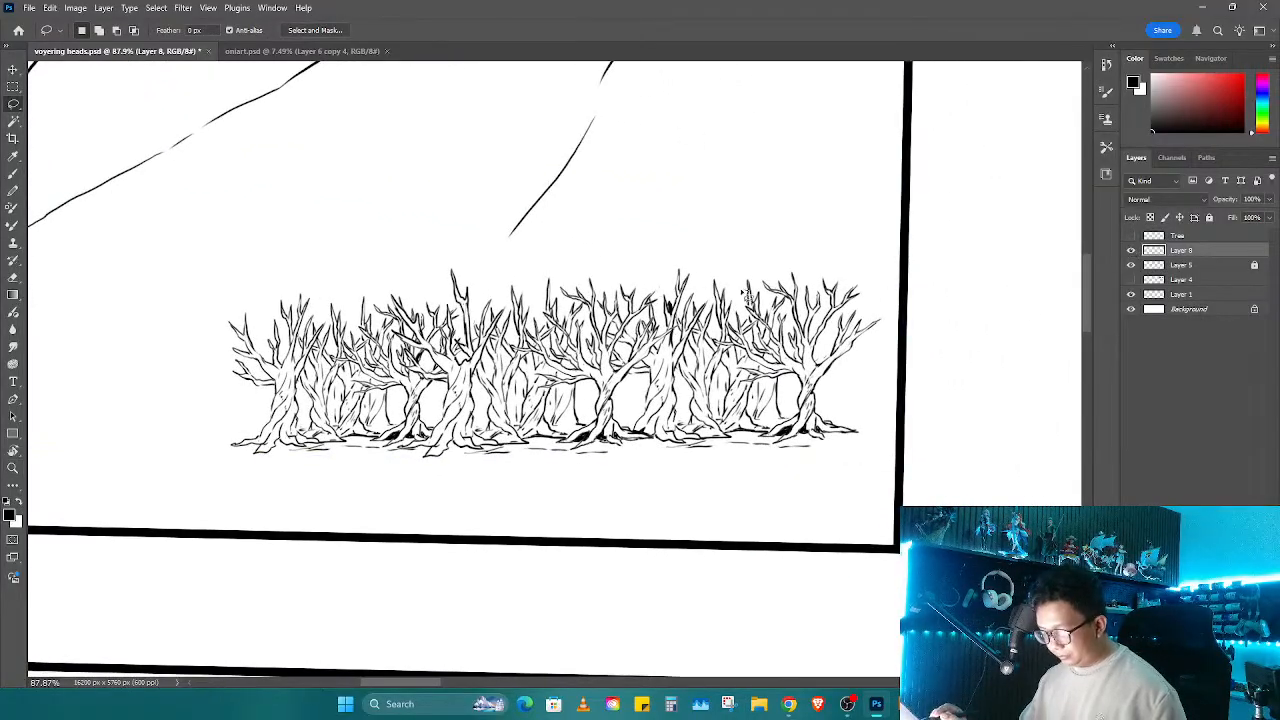
pyautogui.moveTo(446, 258)
pyautogui.mouseDown()
pyautogui.moveTo(229, 491)
pyautogui.moveTo(888, 445)
pyautogui.moveTo(636, 238)
pyautogui.mouseUp()
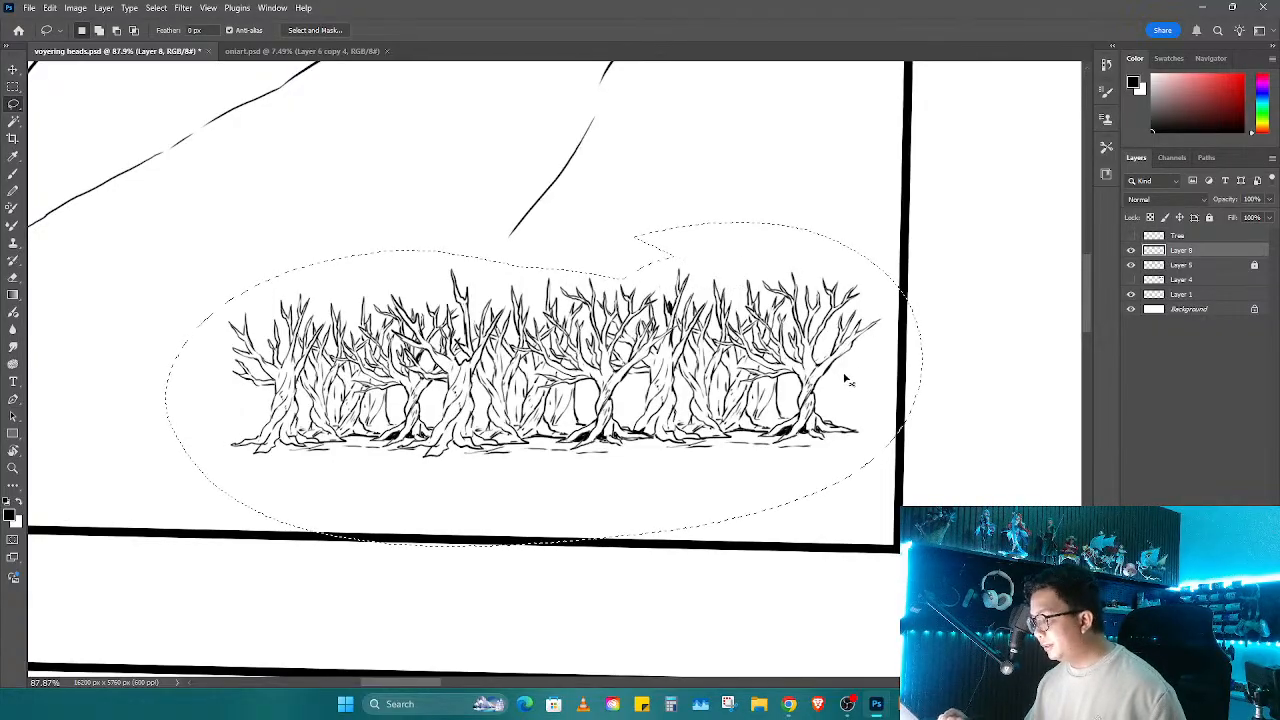
pyautogui.moveTo(883, 421)
pyautogui.mouseDown()
pyautogui.moveTo(334, 477)
pyautogui.moveTo(345, 270)
pyautogui.mouseUp()
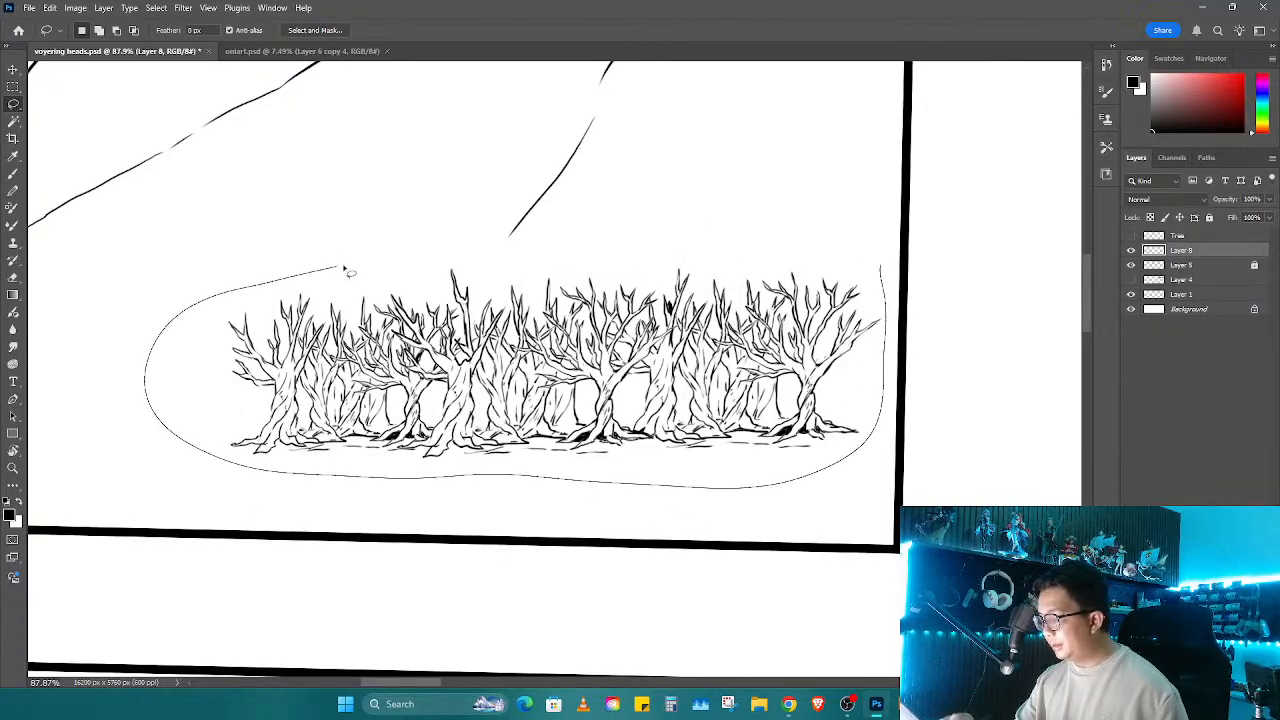
pyautogui.moveTo(847, 259); pyautogui.dragTo(880, 252)
# Step: Scale the lassoed tree row to 82.28% and move it against the panel's right border
pyautogui.press('z')
pyautogui.moveTo(940, 362)
pyautogui.mouseDown()
pyautogui.moveTo(850, 366)
pyautogui.moveTo(965, 320)
pyautogui.mouseUp()
pyautogui.hotkey('ctrl', 't')
pyautogui.moveTo(995, 229); pyautogui.dragTo(926, 259)
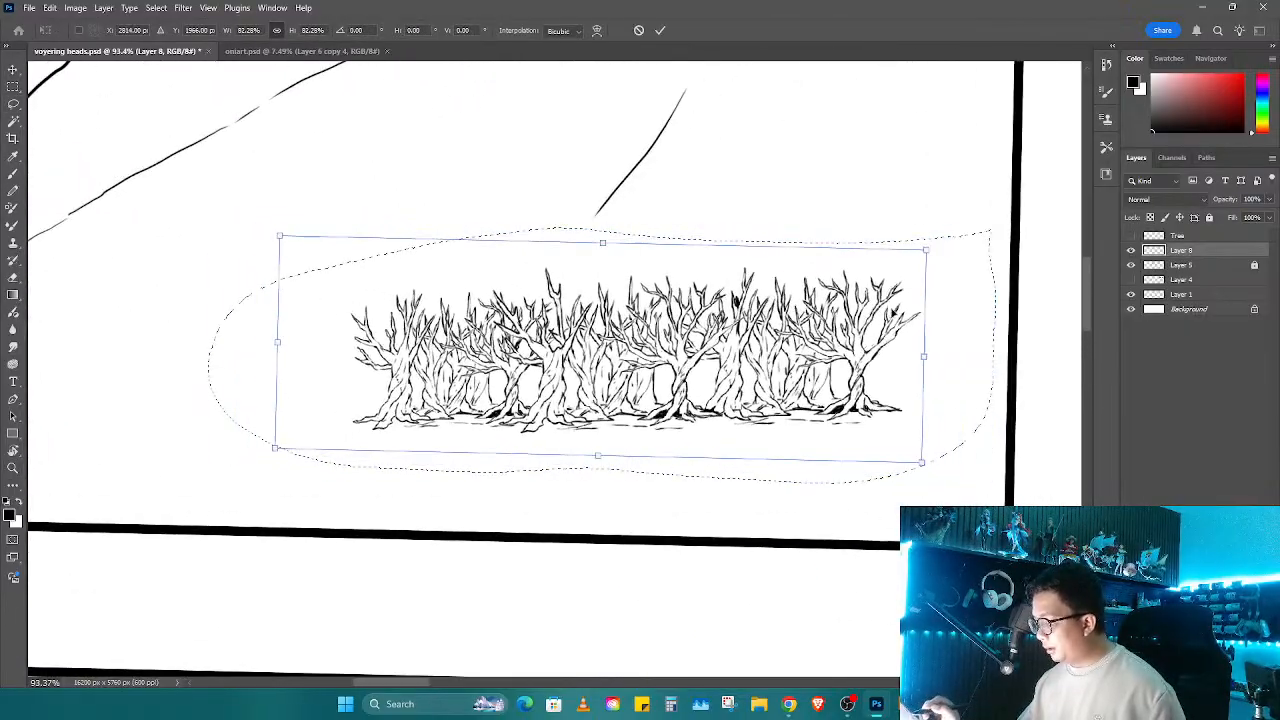
pyautogui.moveTo(845, 391); pyautogui.dragTo(985, 330)
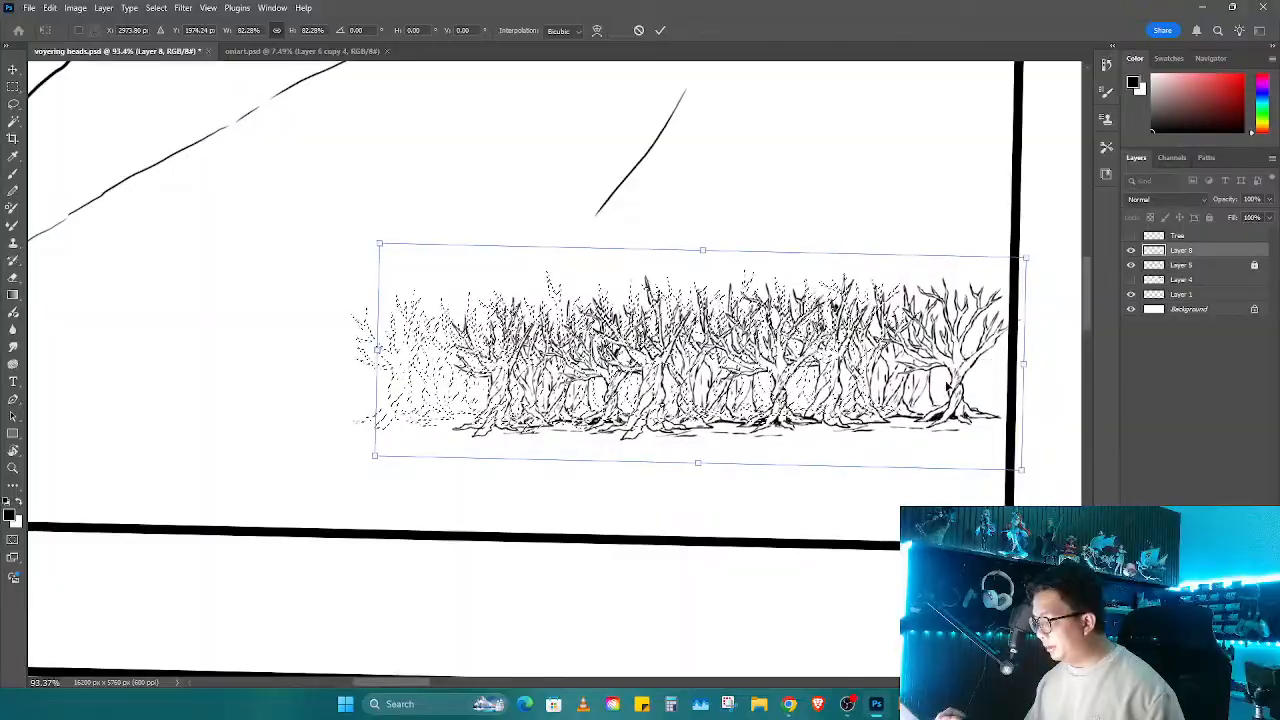
pyautogui.press('Return')
pyautogui.press('z')
# Step: Duplicate the tree row onto a new layer, scale the copy down and place it at the row's left end to extend the forest
pyautogui.hotkey('ctrl', 'j')
pyautogui.hotkey('ctrl', 't')
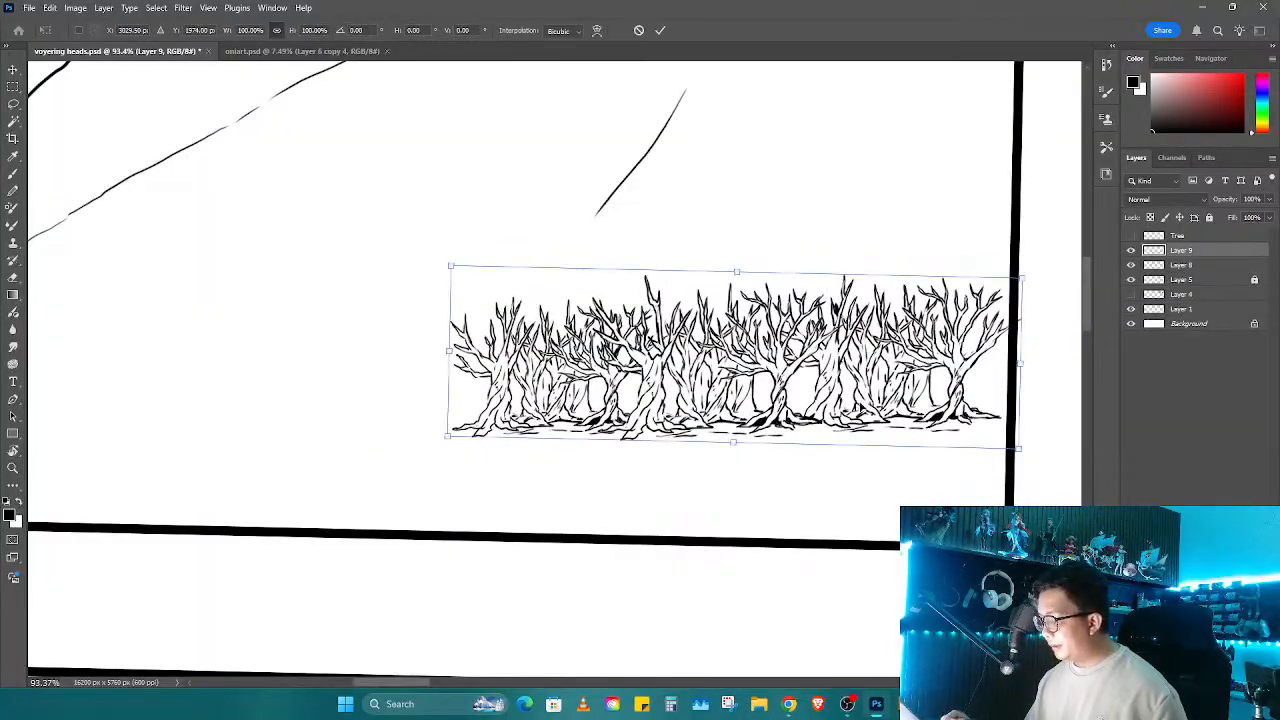
pyautogui.moveTo(840, 402); pyautogui.dragTo(374, 370)
pyautogui.moveTo(435, 370); pyautogui.dragTo(889, 399)
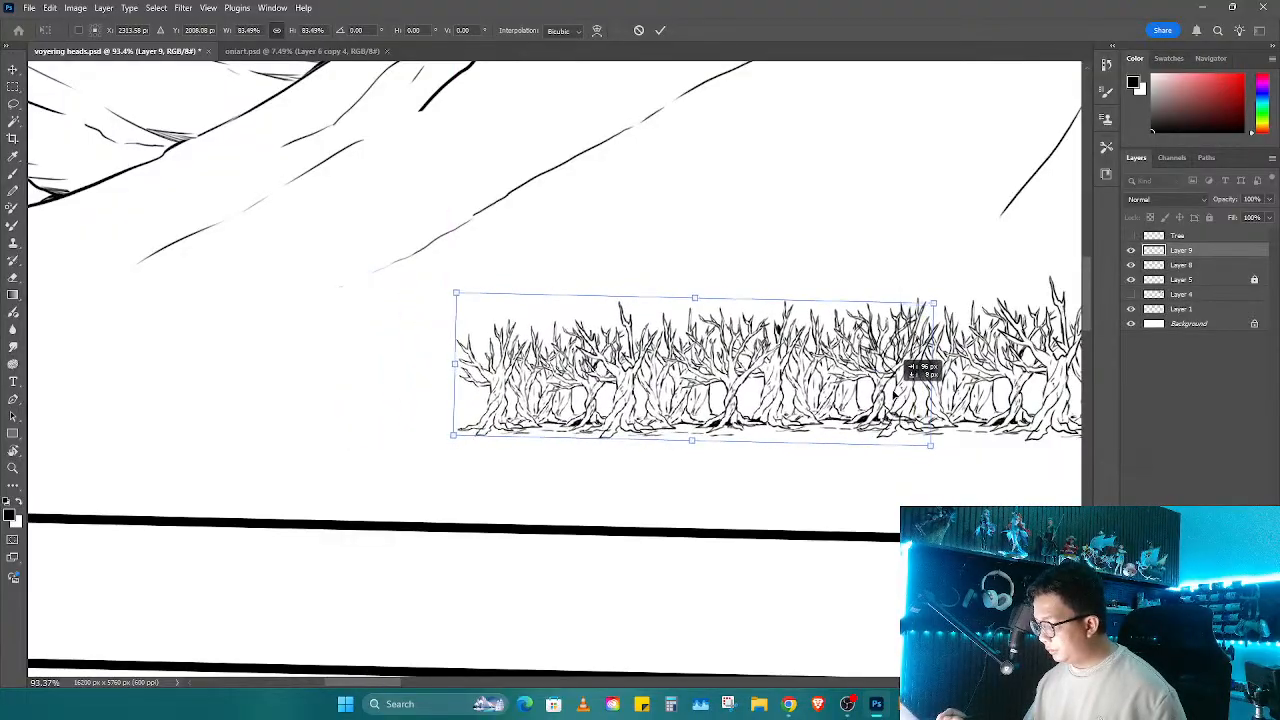
pyautogui.moveTo(932, 303)
pyautogui.mouseDown()
pyautogui.moveTo(943, 292)
pyautogui.moveTo(918, 322)
pyautogui.mouseUp()
pyautogui.moveTo(858, 352); pyautogui.dragTo(903, 371)
pyautogui.press('Return')
pyautogui.press('z')
pyautogui.moveTo(834, 466); pyautogui.dragTo(742, 406)
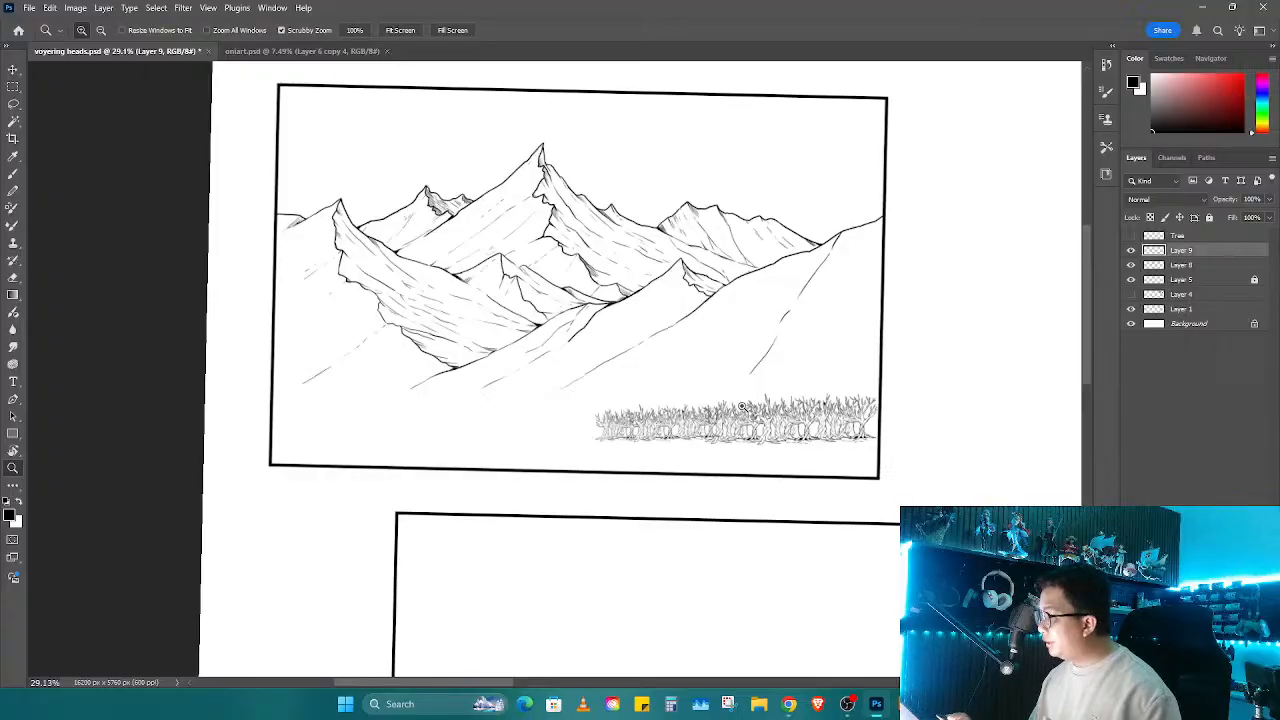
# Step: Hide Layer 8 and select the empty area around the trees on Layer 9 with the Magic Wand, adding the gaps between trunks
pyautogui.moveTo(721, 461); pyautogui.dragTo(689, 449)
pyautogui.press('w')
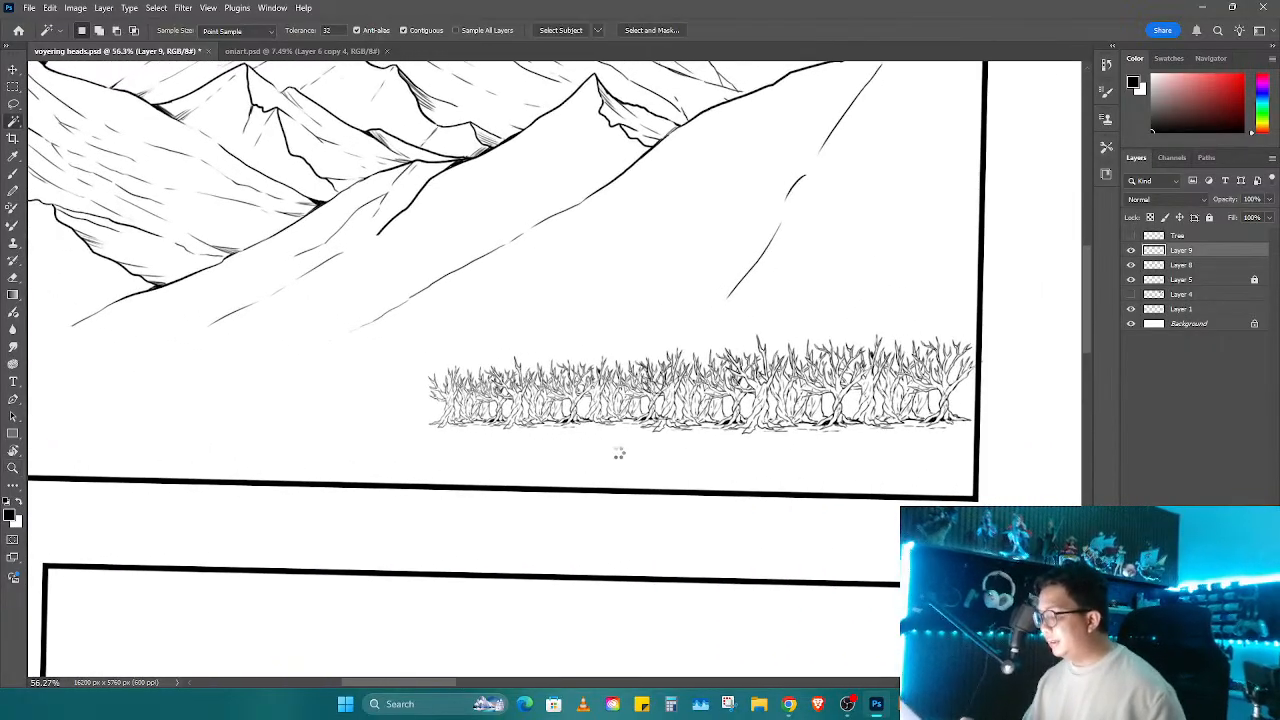
pyautogui.scroll(5, 620, 449)
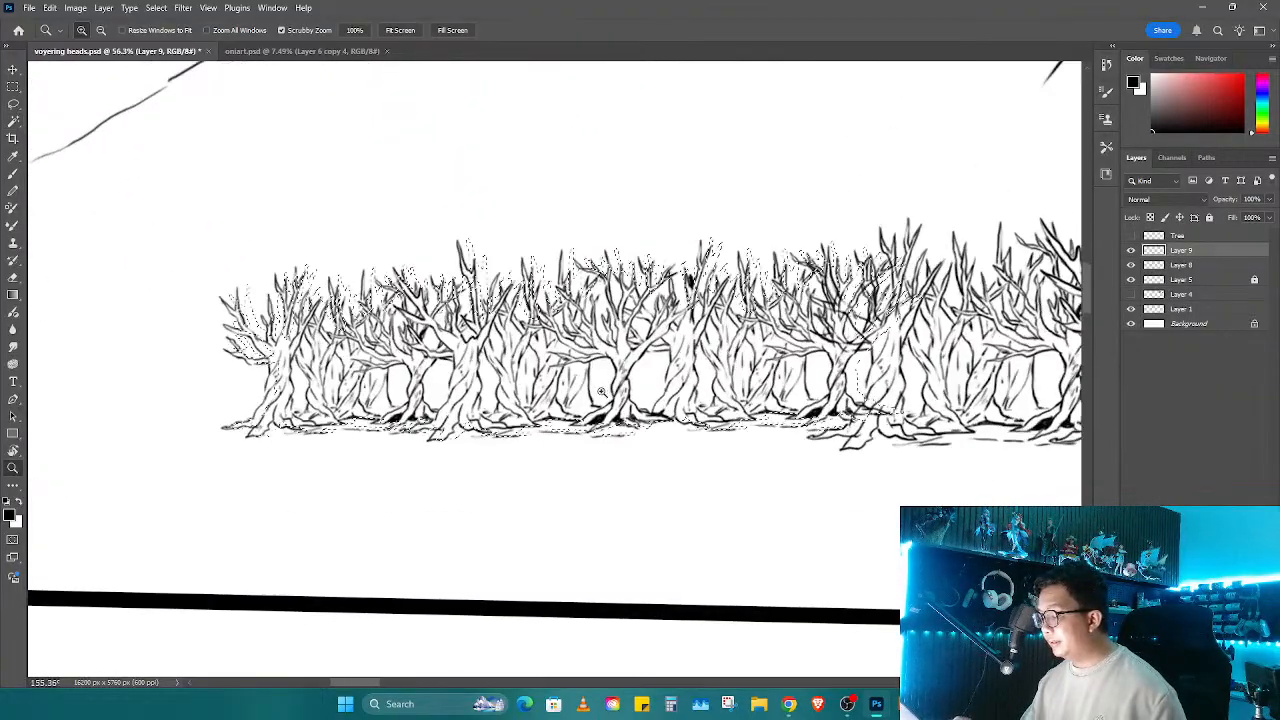
pyautogui.click(1131, 264)
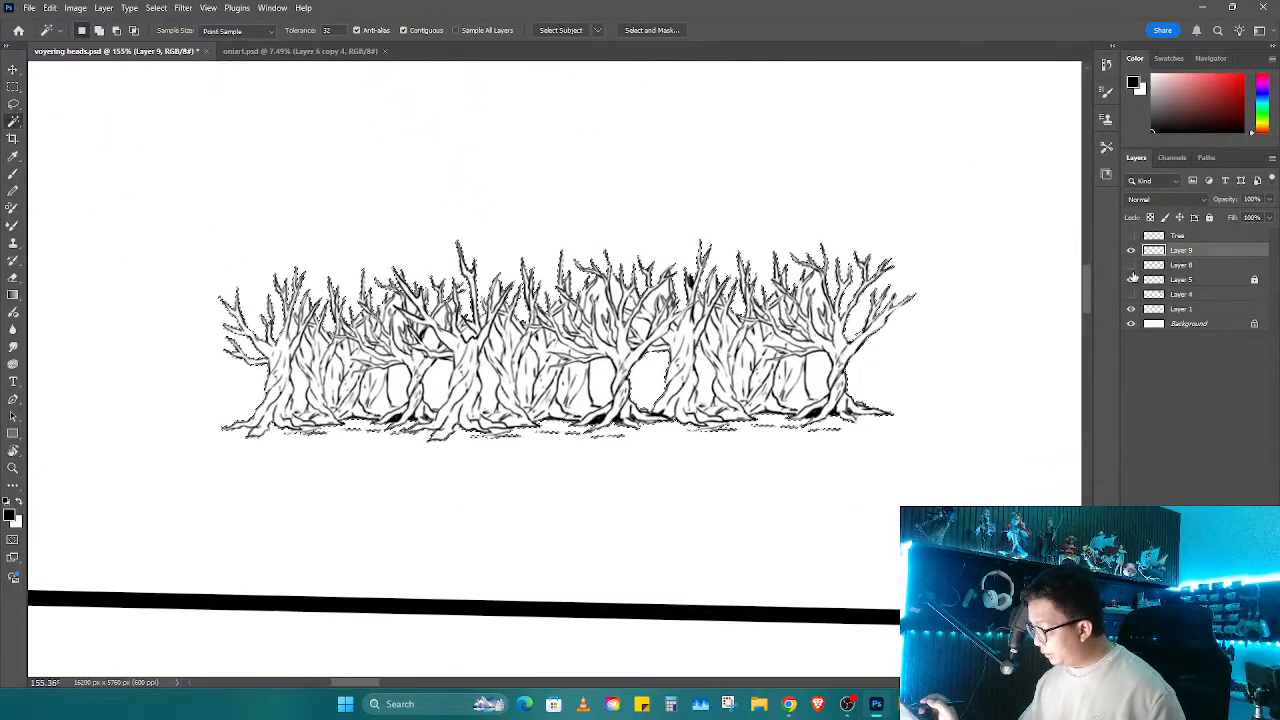
pyautogui.click(746, 373)
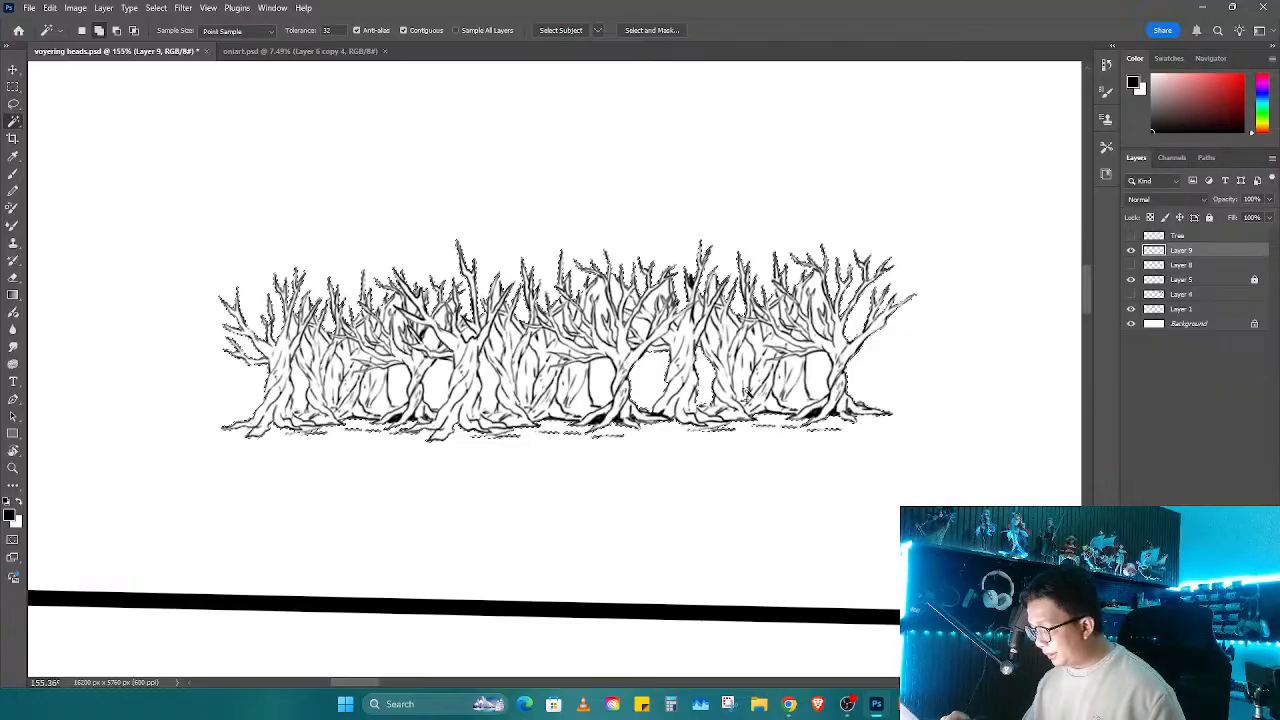
pyautogui.click(603, 386)
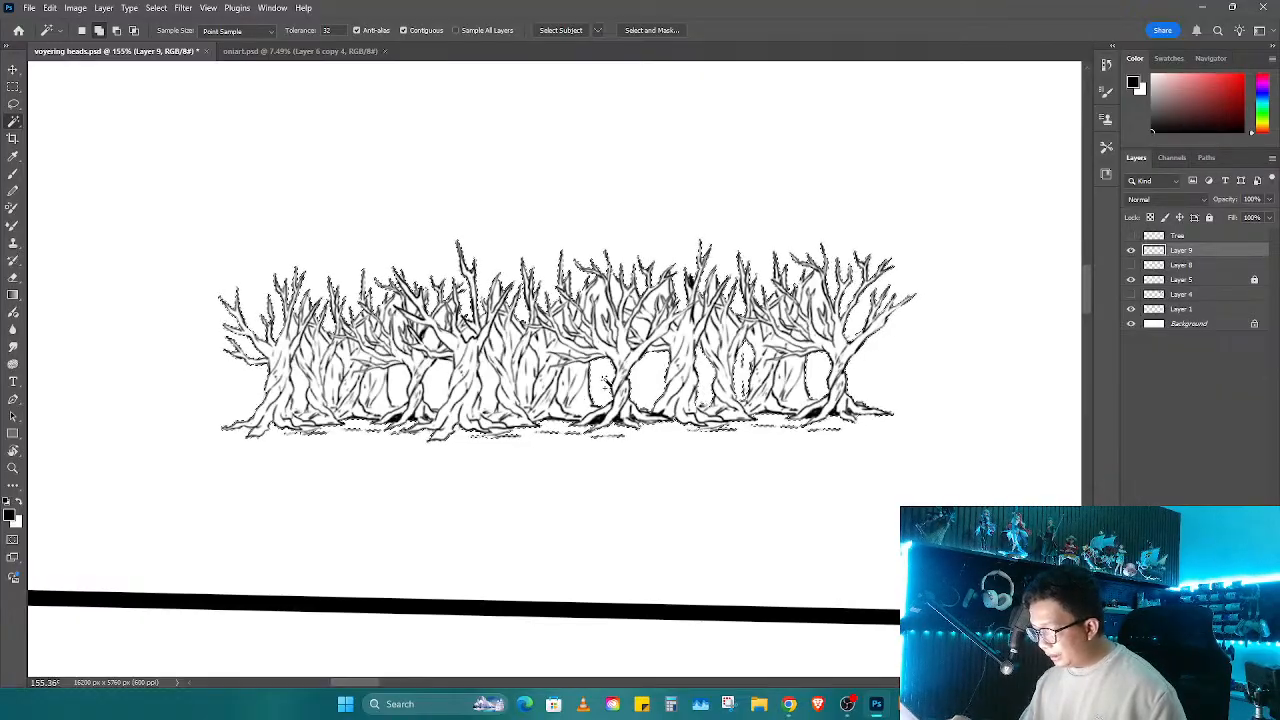
pyautogui.click(565, 398)
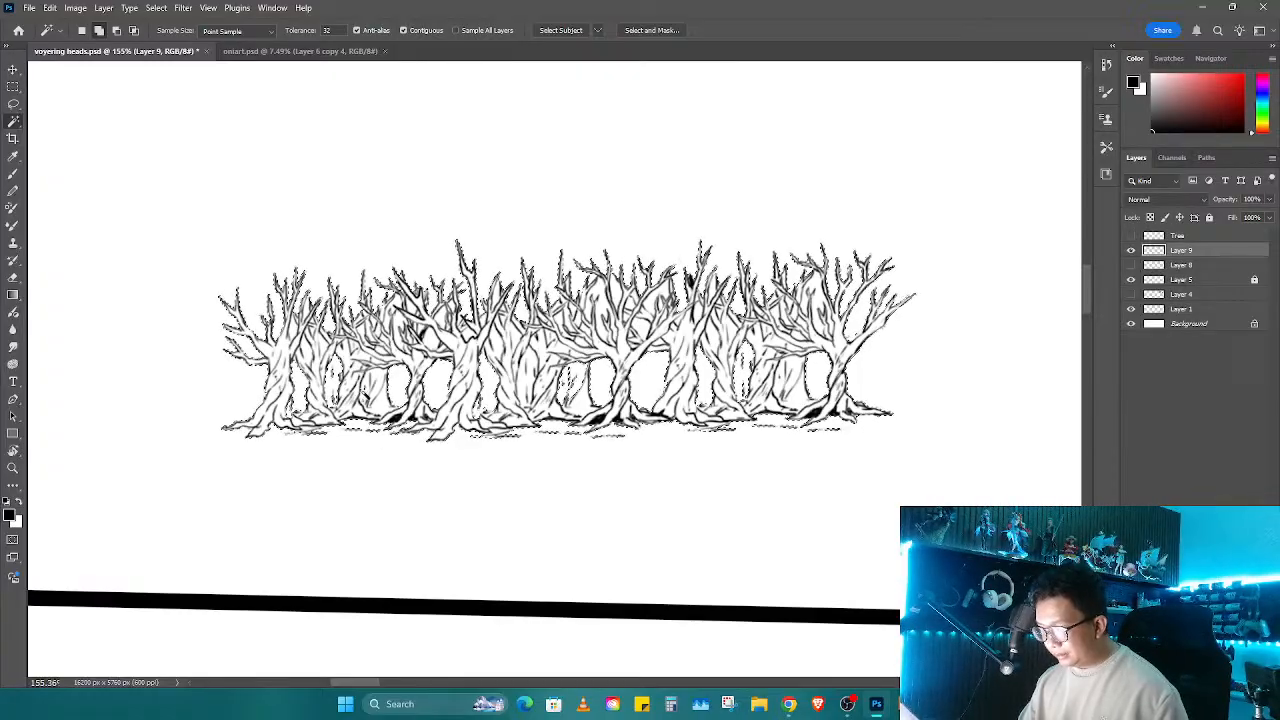
# Step: Paint the tree row on Layer 9 solid black with a large brush, keeping the sky and trunk gaps white
pyautogui.press('b')
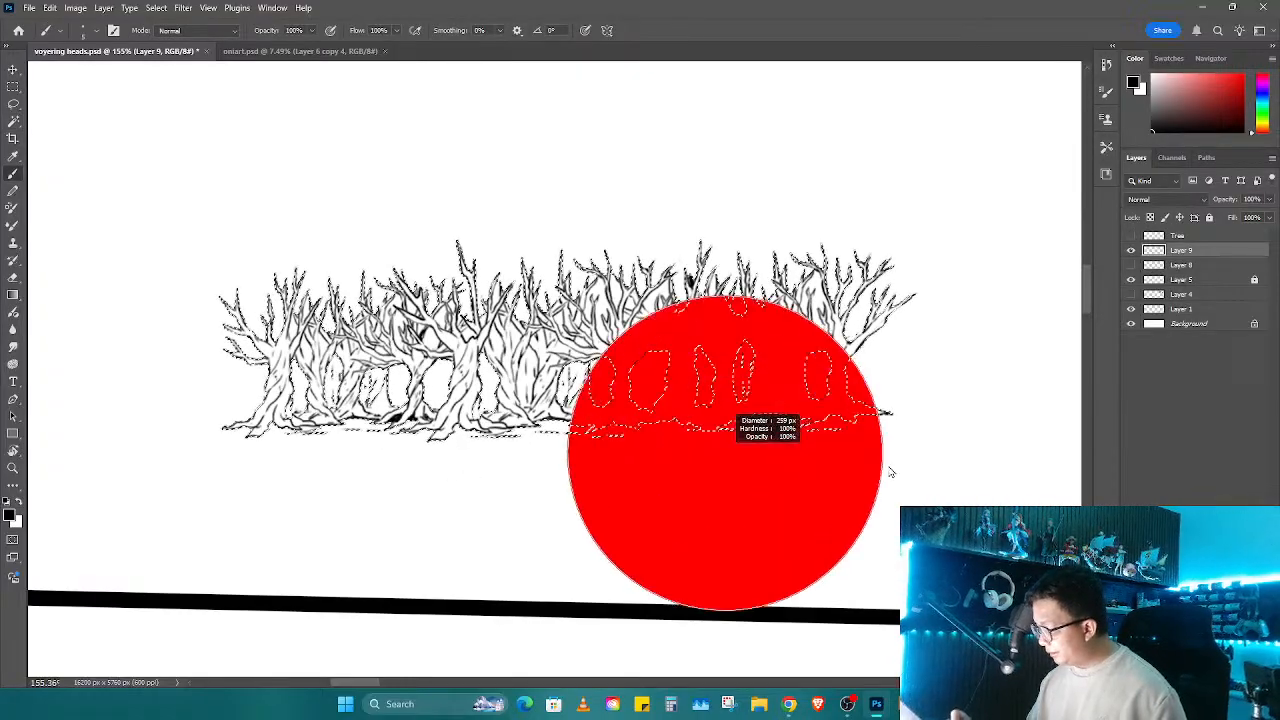
pyautogui.click(787, 317)
pyautogui.moveTo(787, 317); pyautogui.dragTo(100, 555)
pyautogui.moveTo(563, 376)
pyautogui.mouseDown()
pyautogui.moveTo(700, 378)
pyautogui.moveTo(563, 376)
pyautogui.mouseUp()
pyautogui.moveTo(237, 288)
pyautogui.mouseDown()
pyautogui.moveTo(488, 381)
pyautogui.moveTo(565, 382)
pyautogui.mouseUp()
# Step: Erase thin highlight strokes along the trunks and branches of the leftmost trees in the black silhouette
pyautogui.press('e')
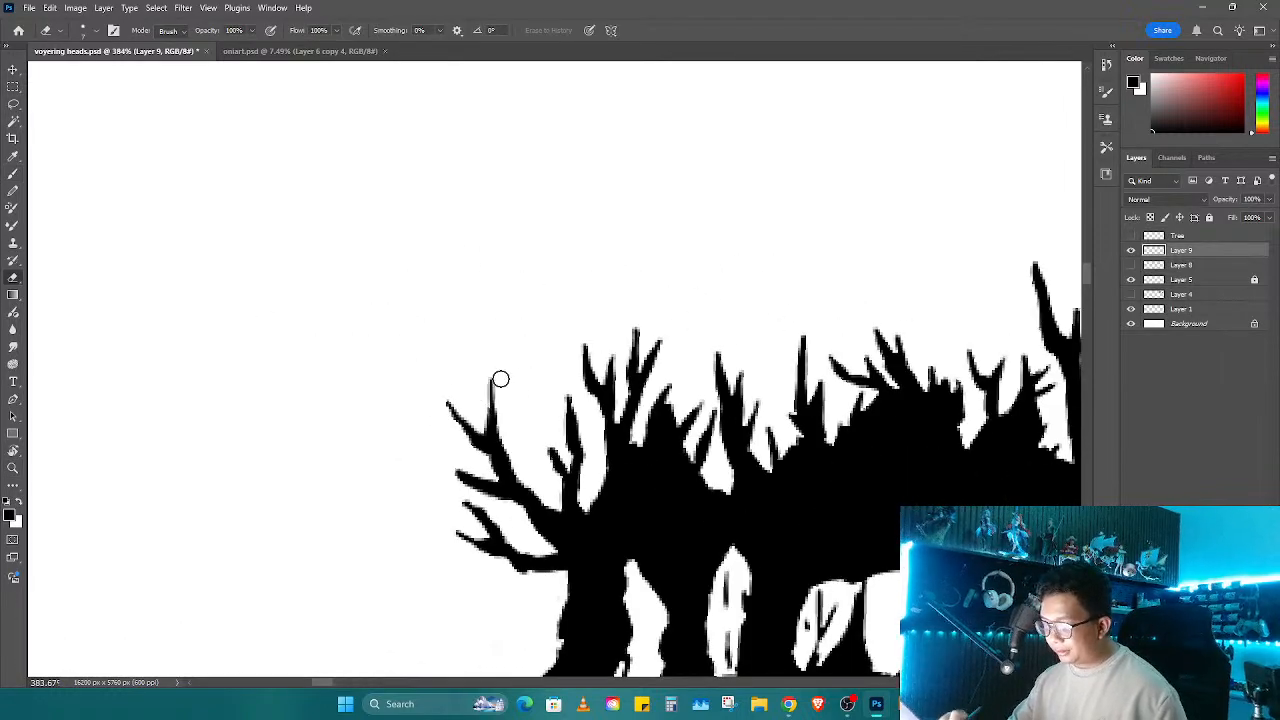
pyautogui.scroll(-3, 604, 540)
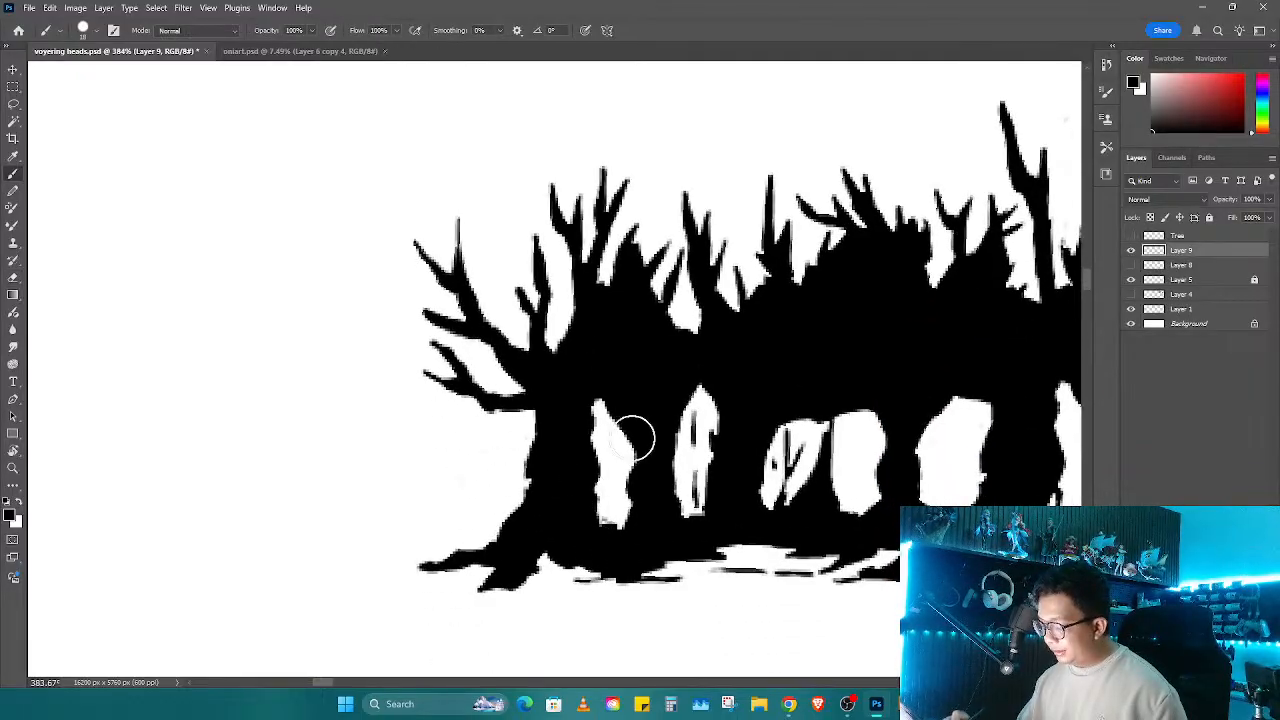
pyautogui.moveTo(548, 404); pyautogui.dragTo(549, 442)
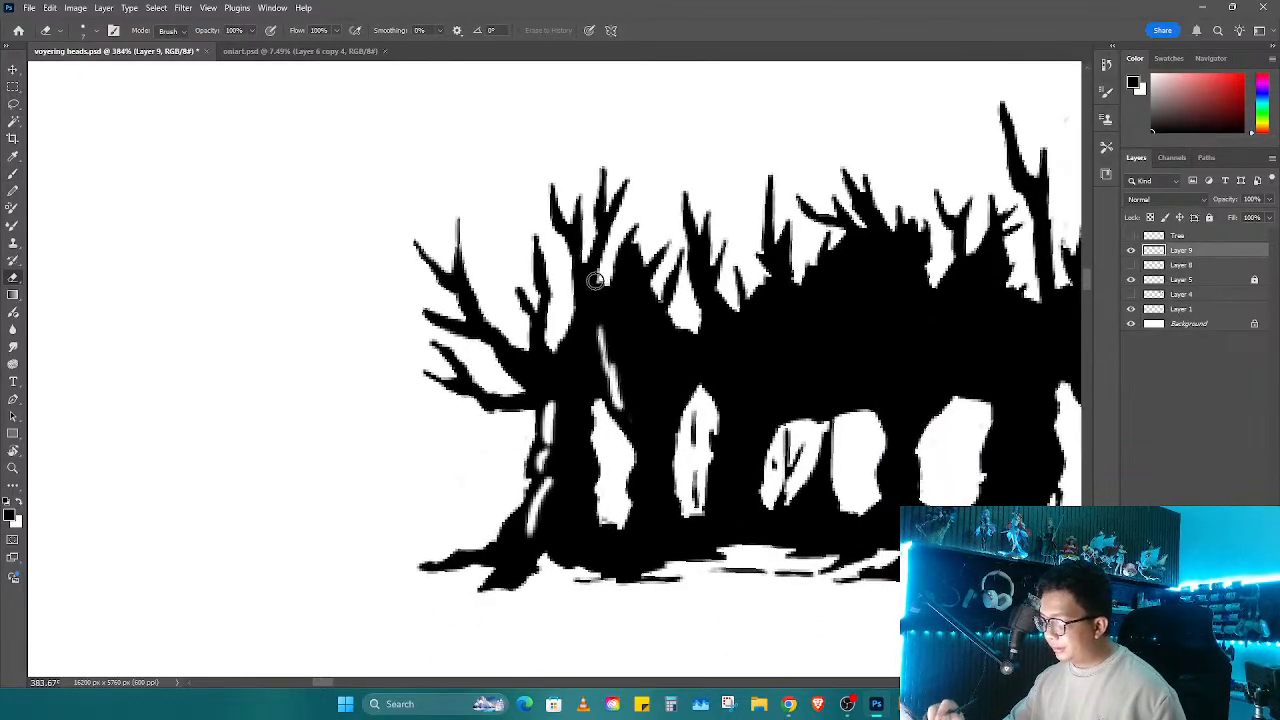
pyautogui.moveTo(640, 304)
pyautogui.mouseDown()
pyautogui.moveTo(653, 476)
pyautogui.moveTo(643, 571)
pyautogui.mouseUp()
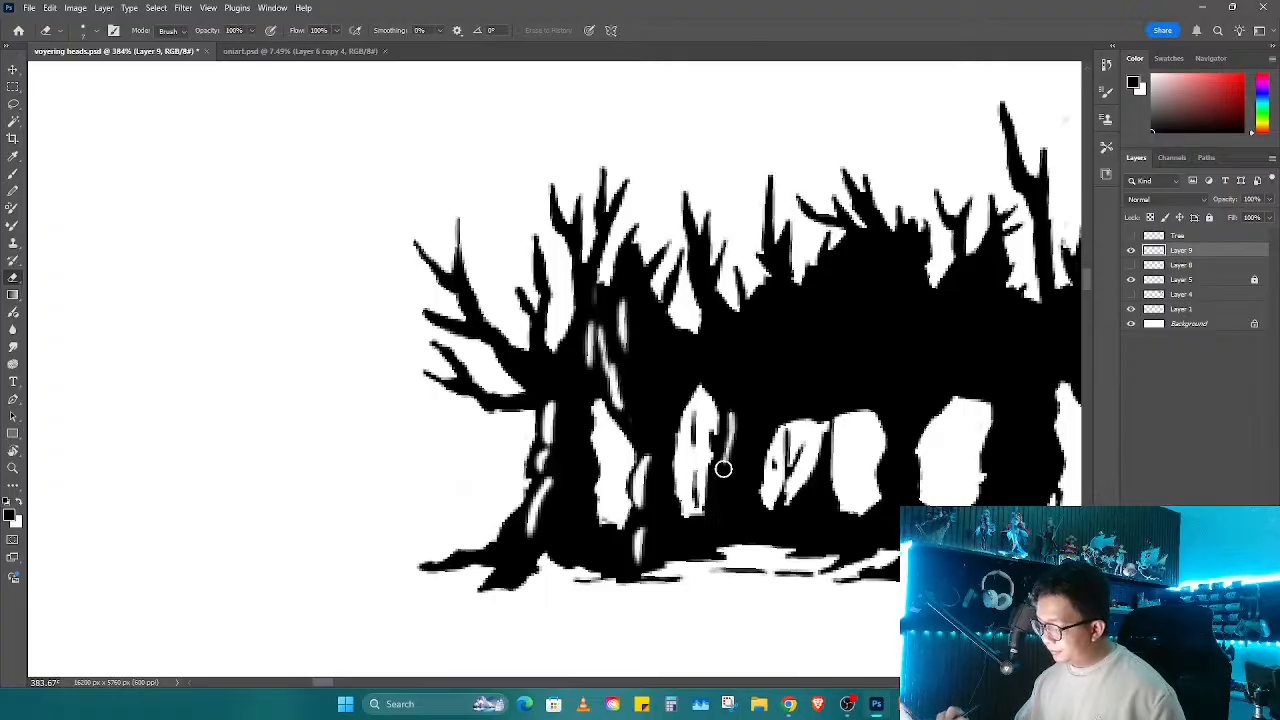
pyautogui.moveTo(723, 469); pyautogui.dragTo(716, 512)
pyautogui.press('b')
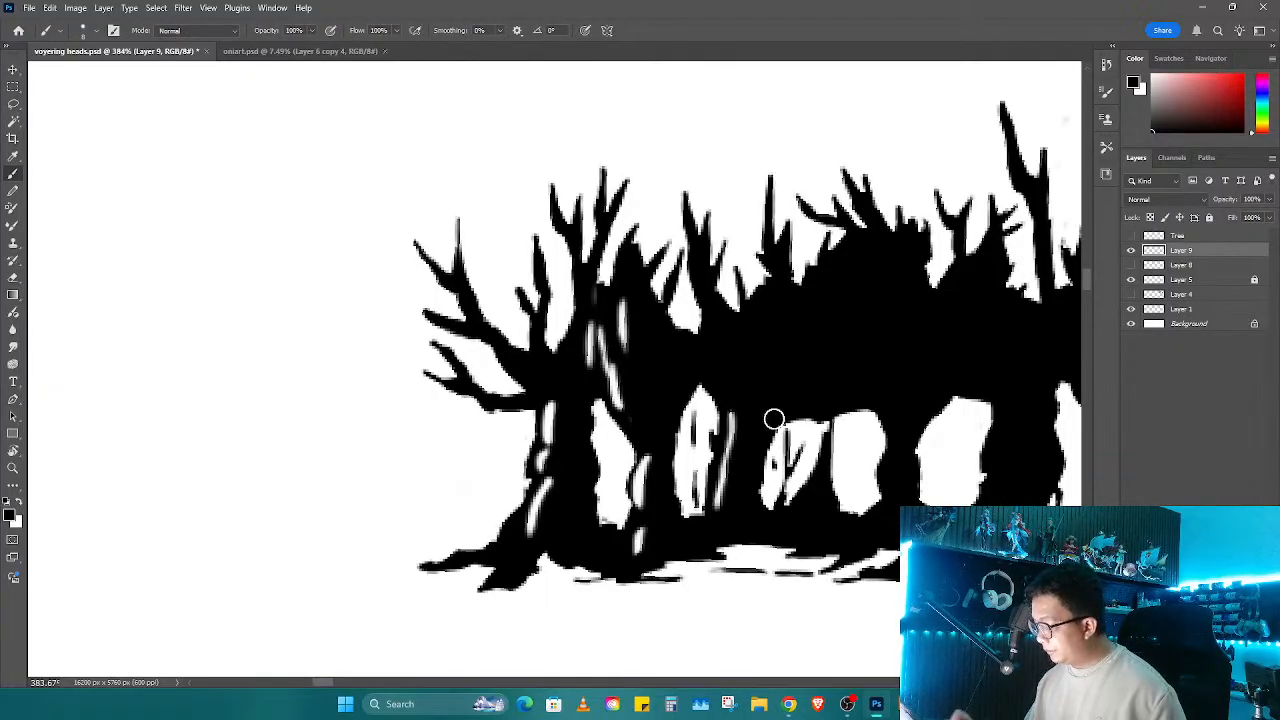
pyautogui.press('e')
pyautogui.moveTo(713, 313)
pyautogui.mouseDown()
pyautogui.moveTo(710, 330)
pyautogui.moveTo(743, 334)
pyautogui.mouseUp()
pyautogui.moveTo(753, 348); pyautogui.dragTo(760, 374)
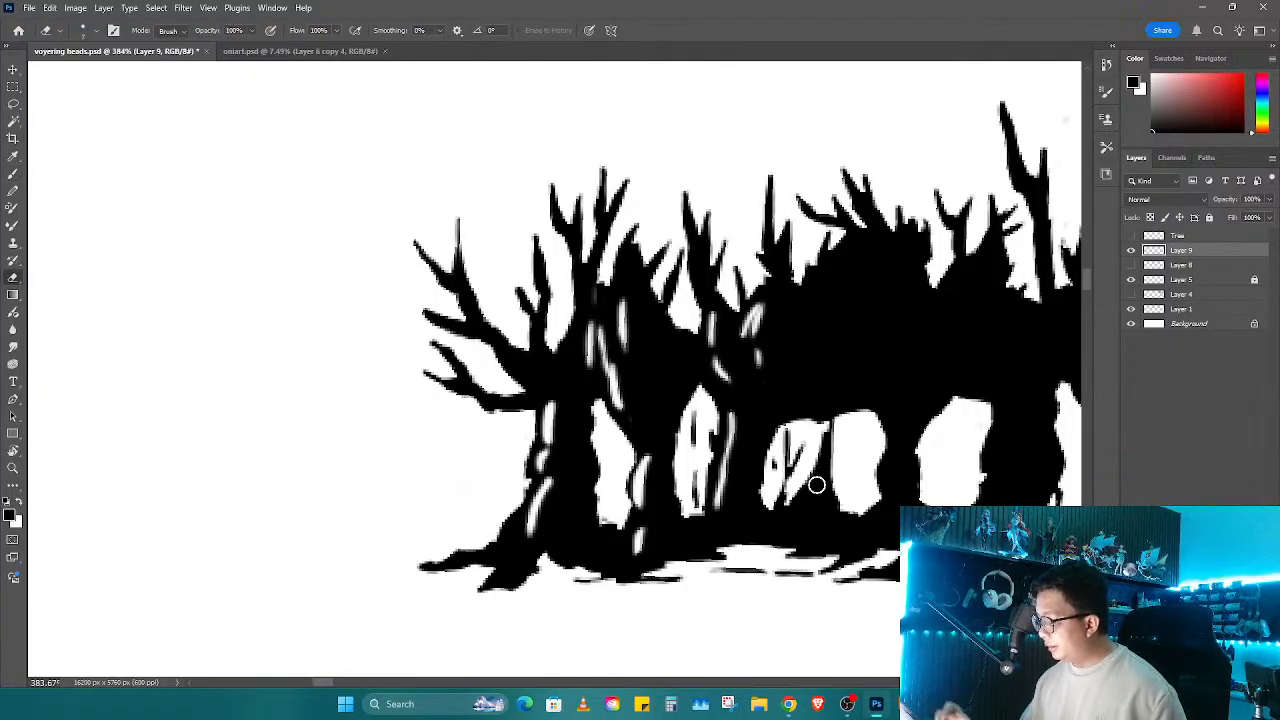
# Step: Paint the streaked gap beside the third trunk black to form another solid trunk, and save the document
pyautogui.press('b')
pyautogui.moveTo(825, 422); pyautogui.dragTo(793, 513)
pyautogui.moveTo(803, 447); pyautogui.dragTo(800, 449)
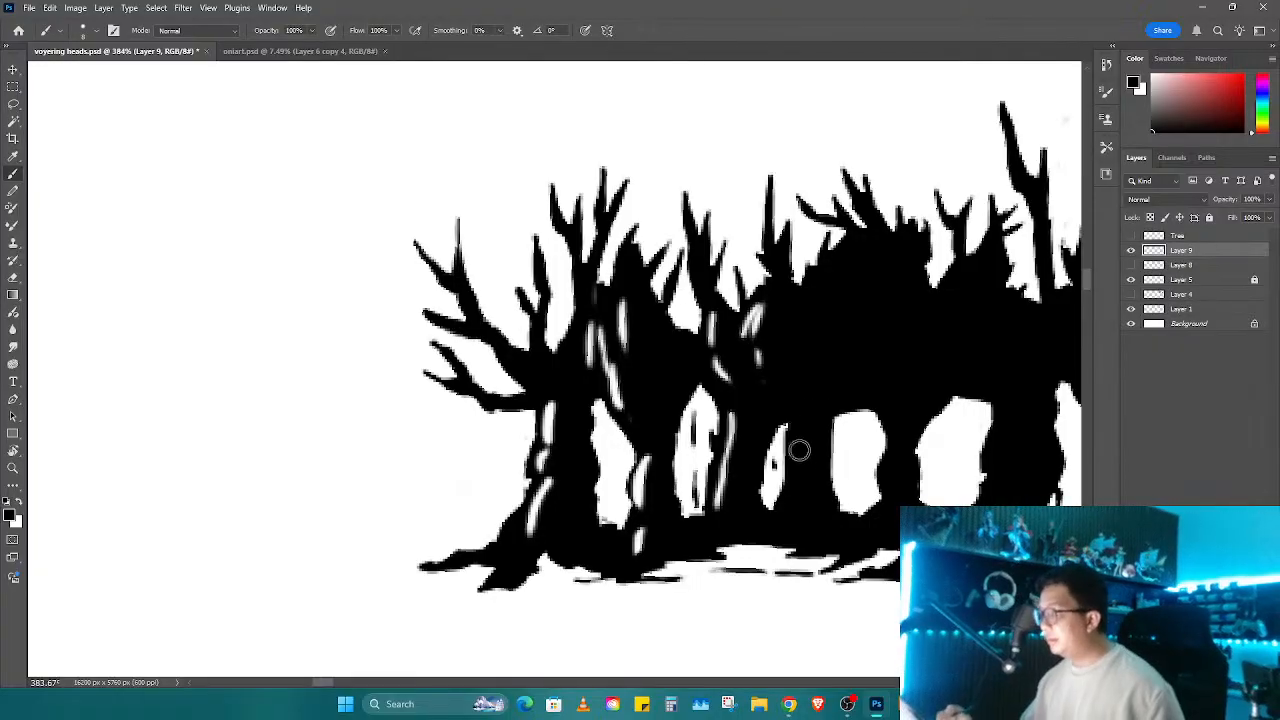
pyautogui.hotkey('ctrl', 's')
pyautogui.moveTo(900, 485); pyautogui.dragTo(740, 457)
pyautogui.moveTo(788, 413); pyautogui.dragTo(804, 447)
pyautogui.moveTo(705, 395); pyautogui.dragTo(687, 440)
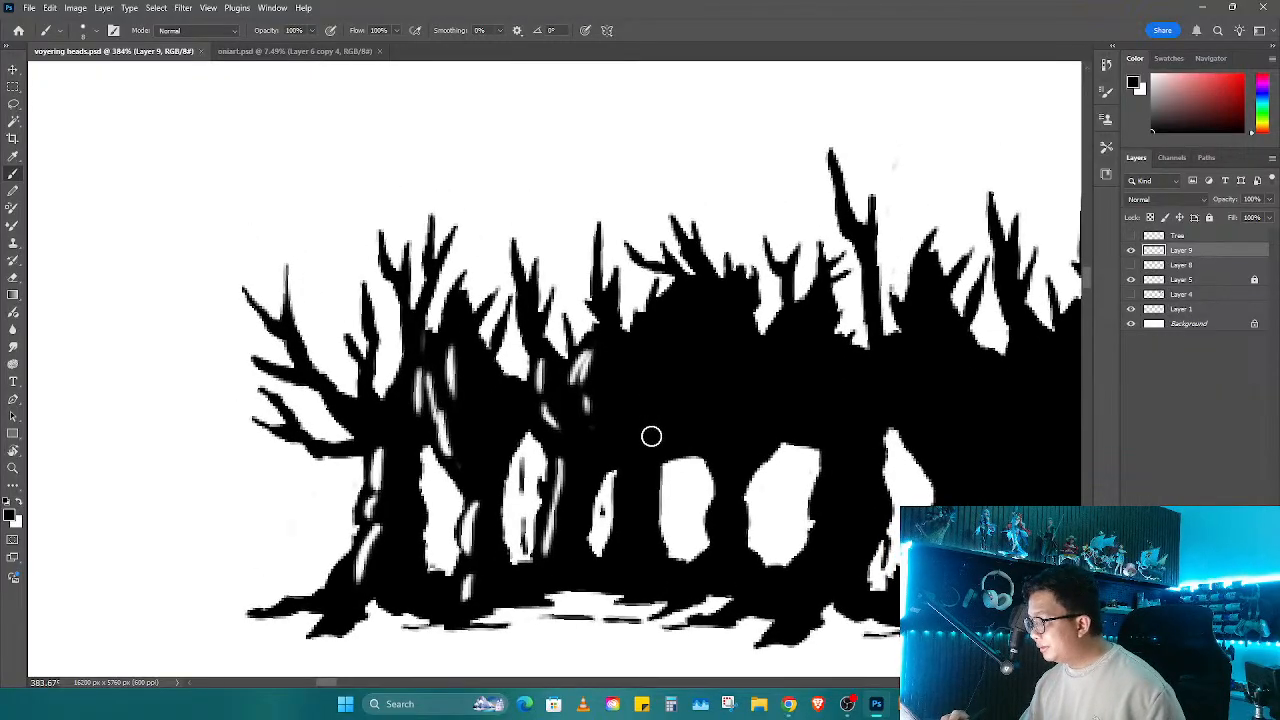
pyautogui.moveTo(652, 459)
pyautogui.mouseDown()
pyautogui.moveTo(718, 454)
pyautogui.moveTo(675, 468)
pyautogui.mouseUp()
# Step: Erase highlight strokes on the trunks and branches from the newly filled trunk to the middle of the silhouette
pyautogui.press('e')
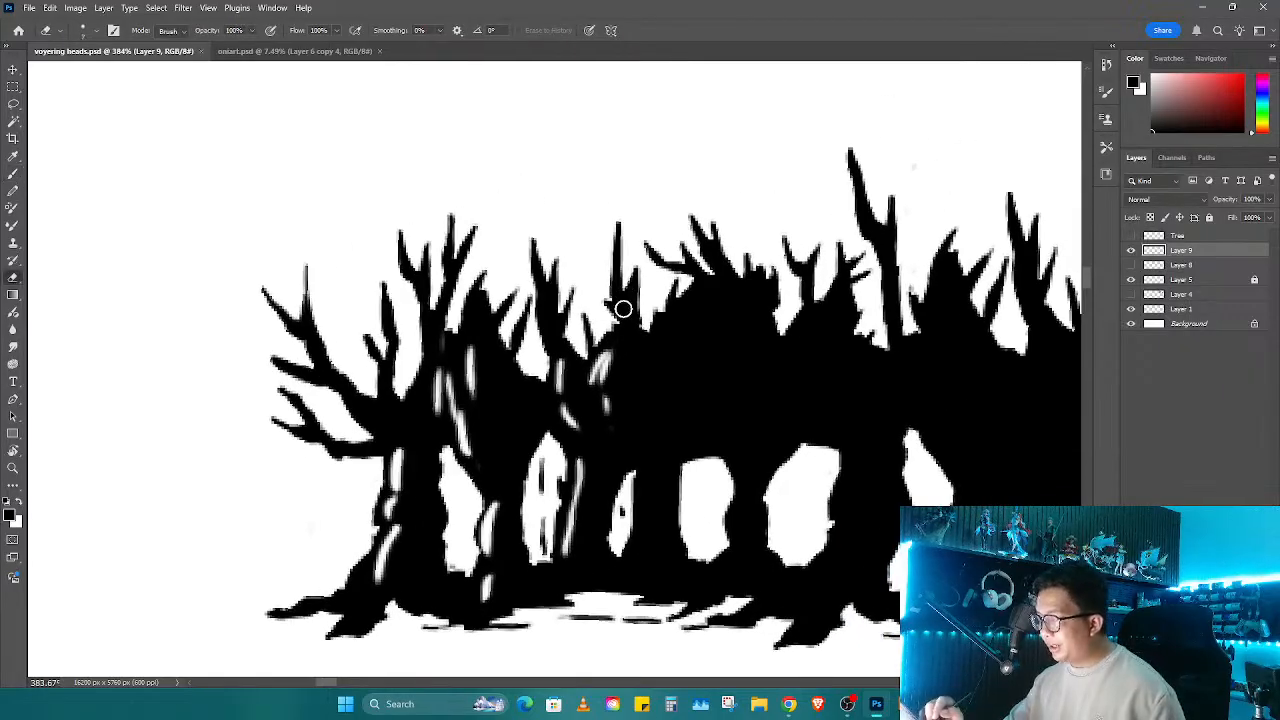
pyautogui.moveTo(642, 399); pyautogui.dragTo(648, 470)
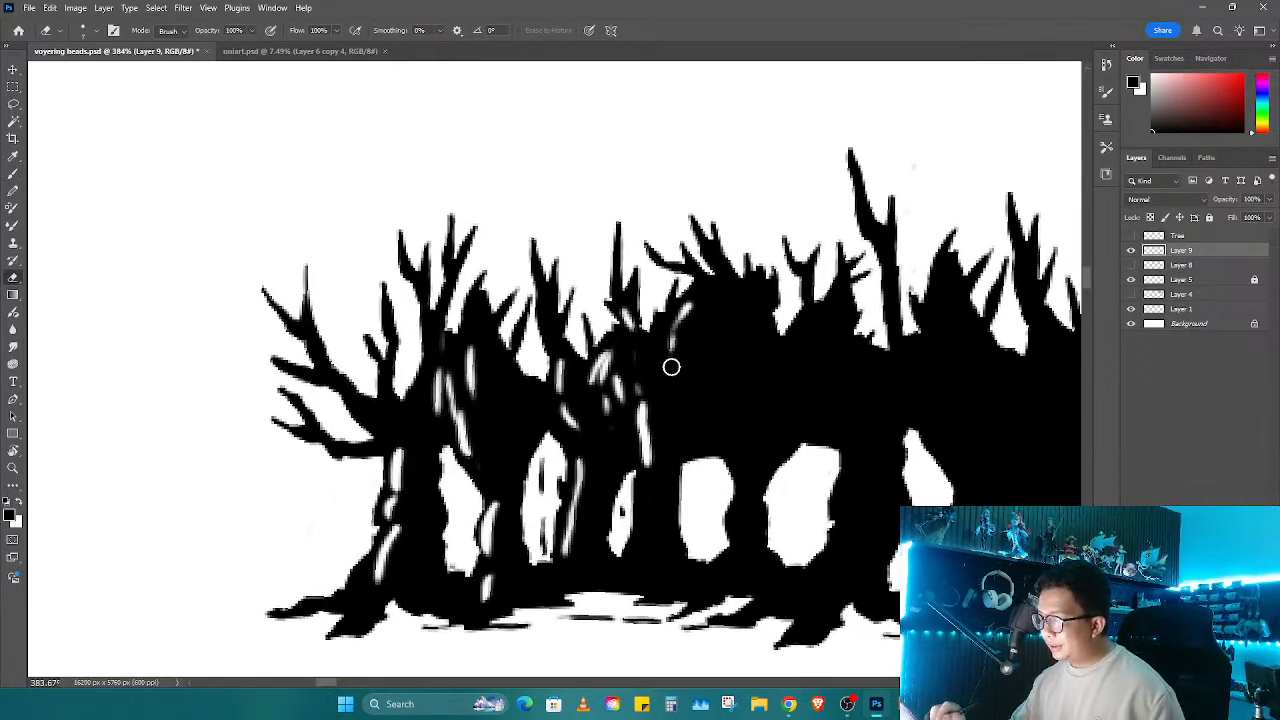
pyautogui.moveTo(671, 367); pyautogui.dragTo(668, 460)
pyautogui.moveTo(744, 509); pyautogui.dragTo(747, 532)
pyautogui.moveTo(718, 355); pyautogui.dragTo(724, 430)
pyautogui.moveTo(710, 288); pyautogui.dragTo(700, 387)
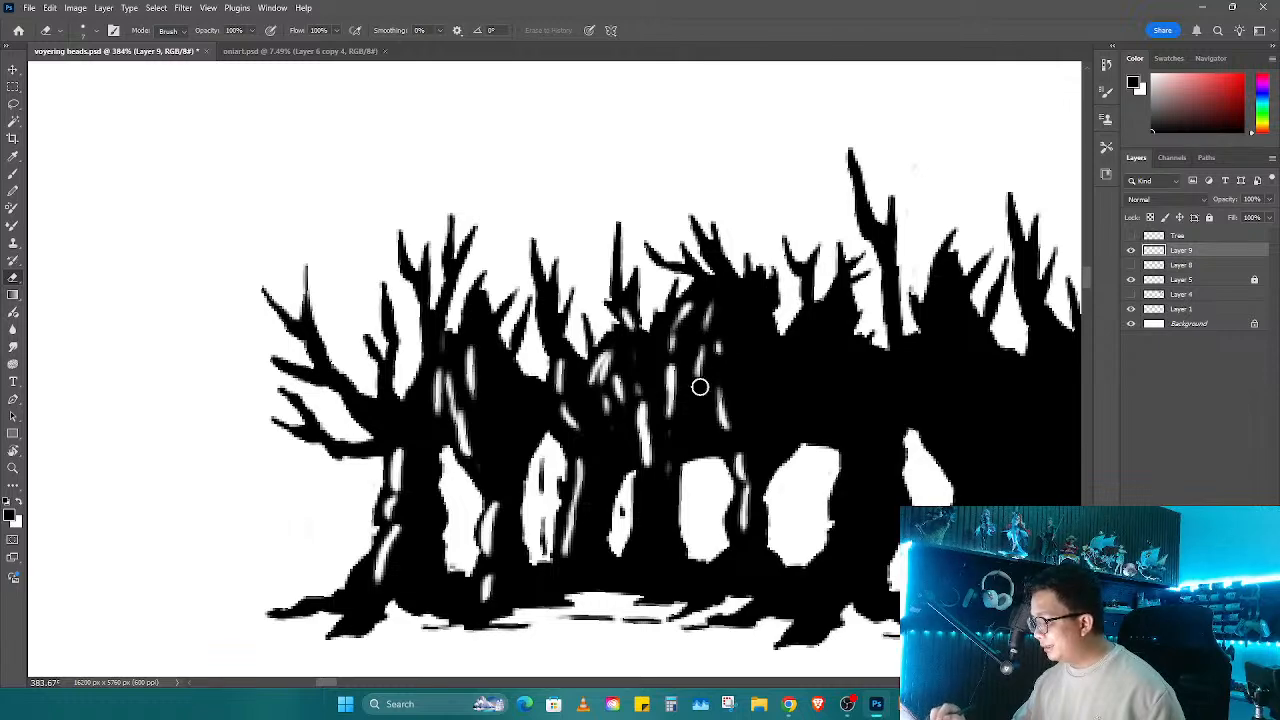
pyautogui.press('z')
pyautogui.moveTo(838, 372)
pyautogui.mouseDown()
pyautogui.moveTo(720, 390)
pyautogui.moveTo(784, 403)
pyautogui.mouseUp()
pyautogui.press('e')
pyautogui.moveTo(680, 405); pyautogui.dragTo(684, 421)
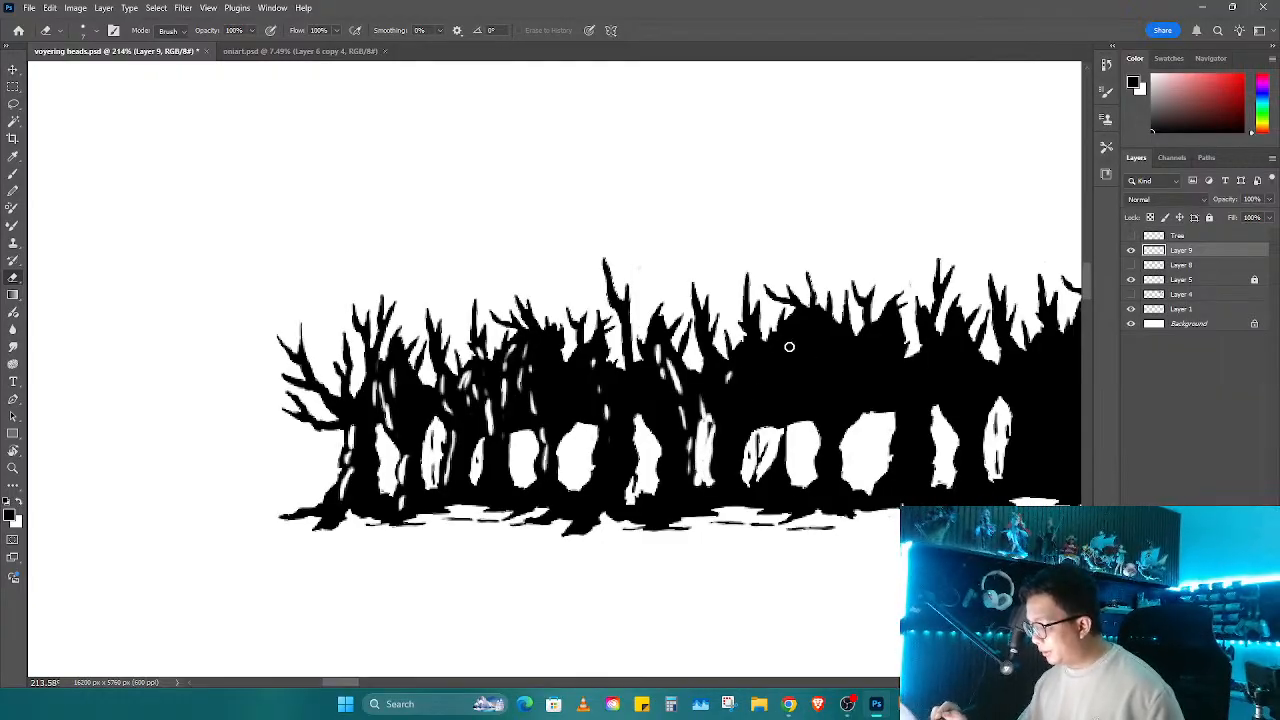
# Step: Fill the streaked gap right of the row's middle with black and erase highlights along the surrounding trunks and branches
pyautogui.press('b')
pyautogui.moveTo(764, 468); pyautogui.dragTo(761, 423)
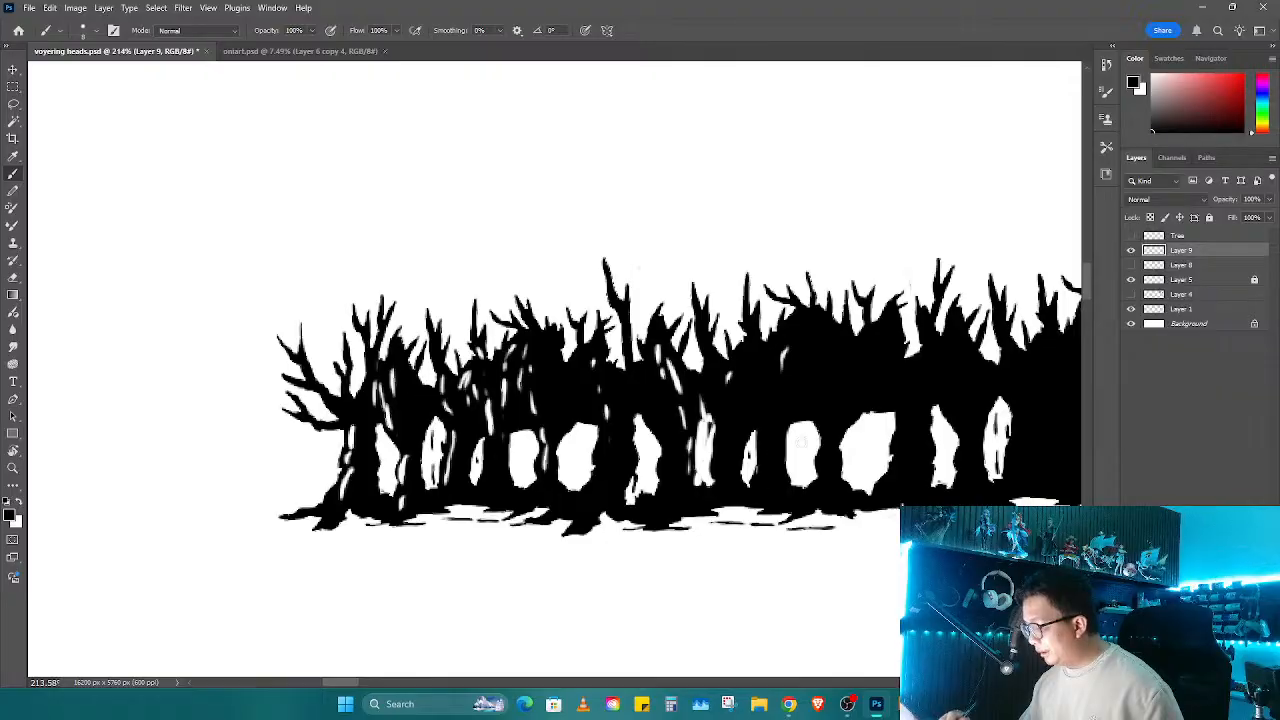
pyautogui.press('e')
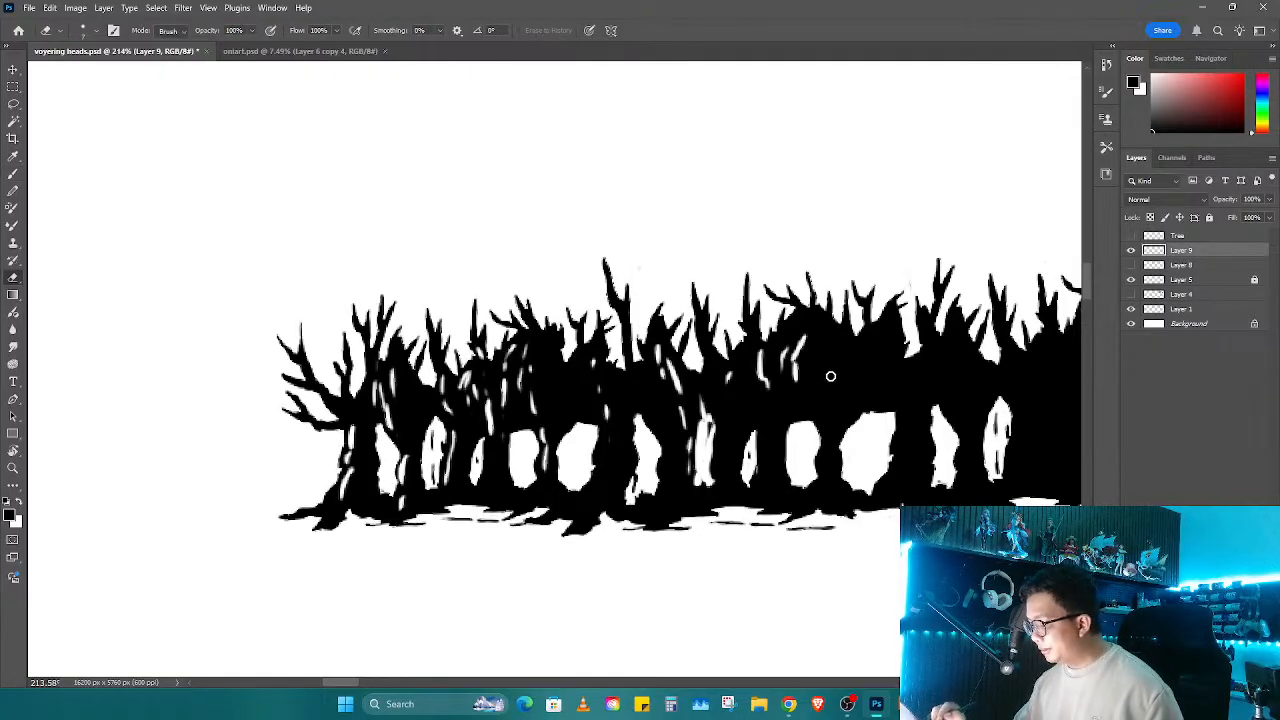
pyautogui.scroll(-5, 829, 420)
pyautogui.scroll(4, 721, 371)
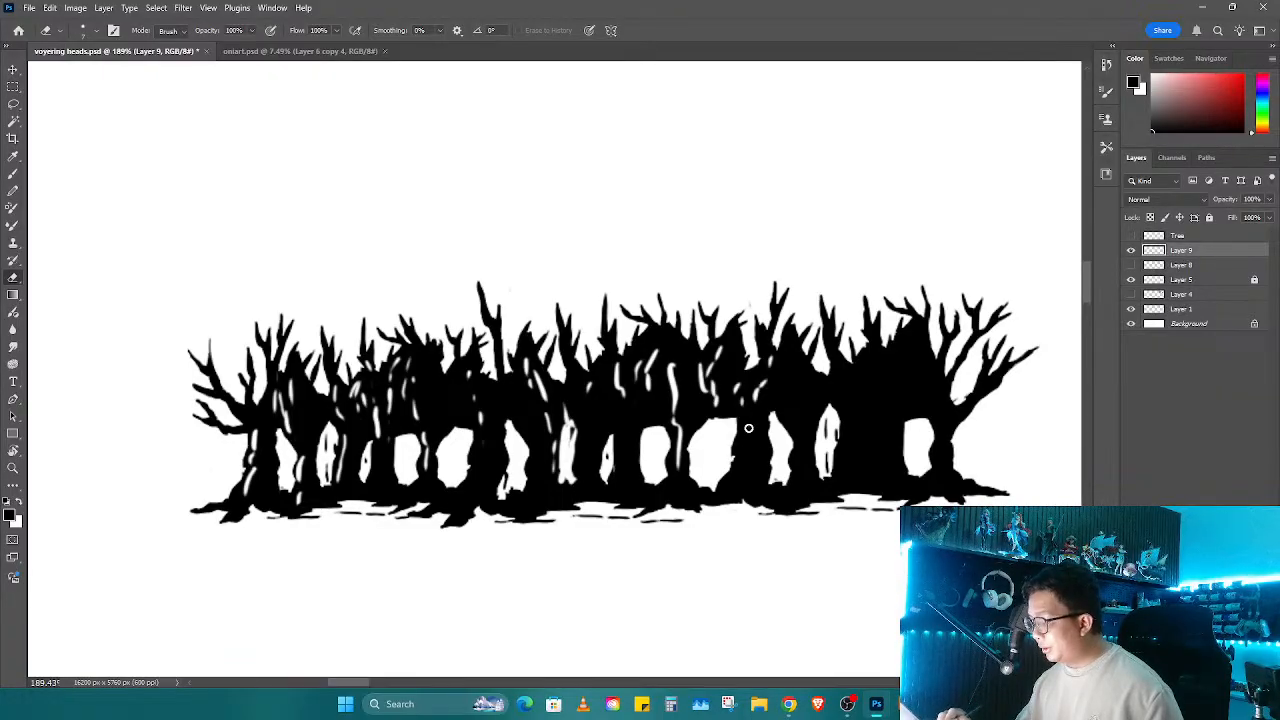
pyautogui.press('b')
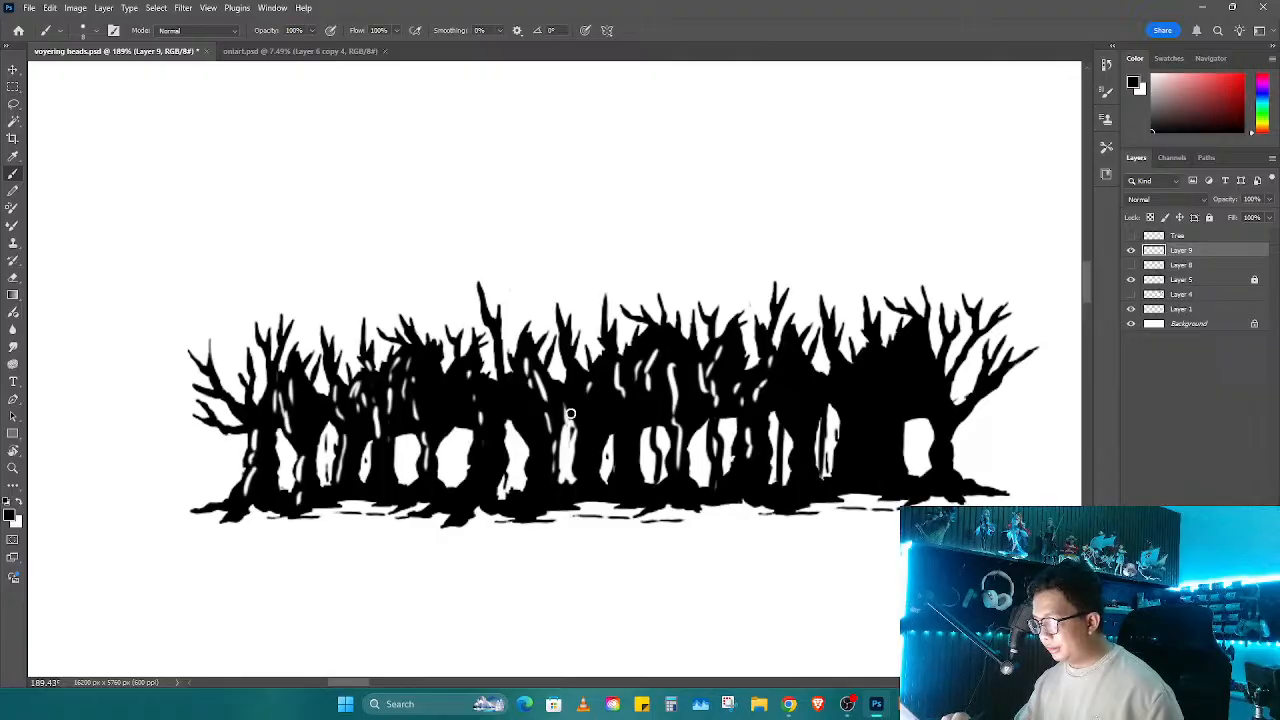
# Step: Compare the black tree group with the Layer 4 sketch and with the outlined trees on Layer 8
pyautogui.scroll(-5, 570, 413)
pyautogui.click(1131, 294)
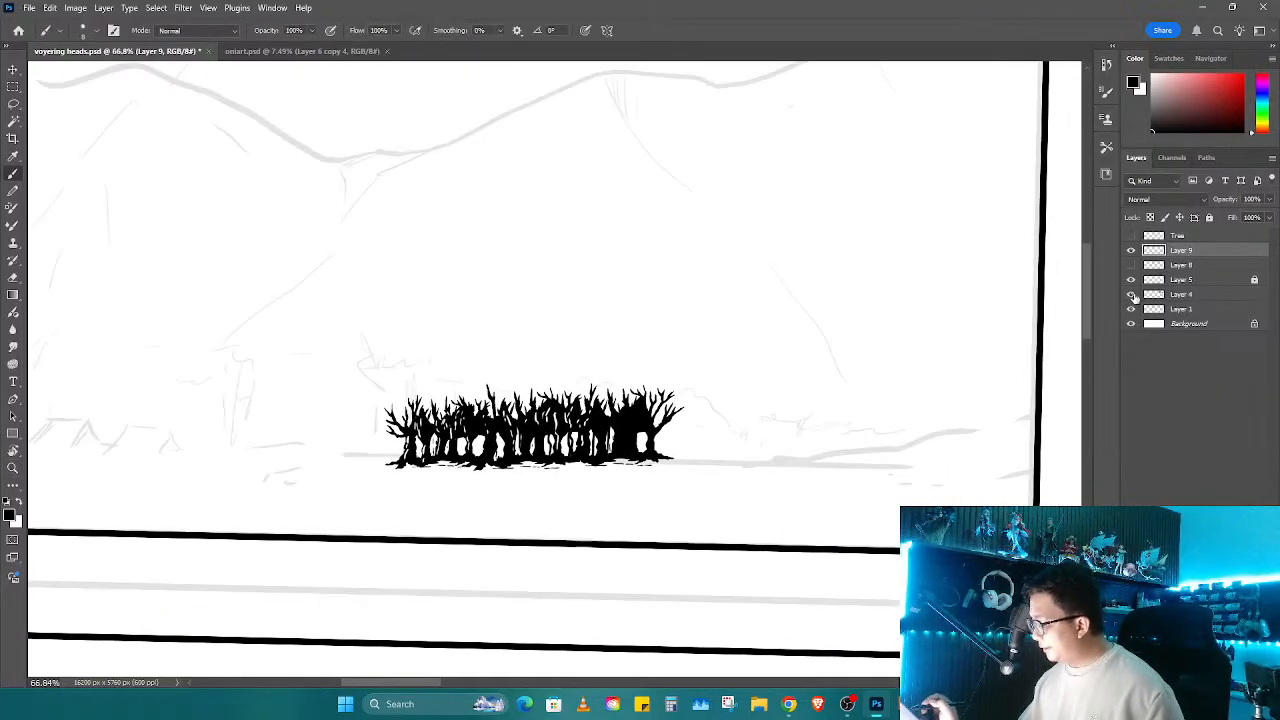
pyautogui.click(1131, 294)
pyautogui.click(1131, 265)
pyautogui.press('z')
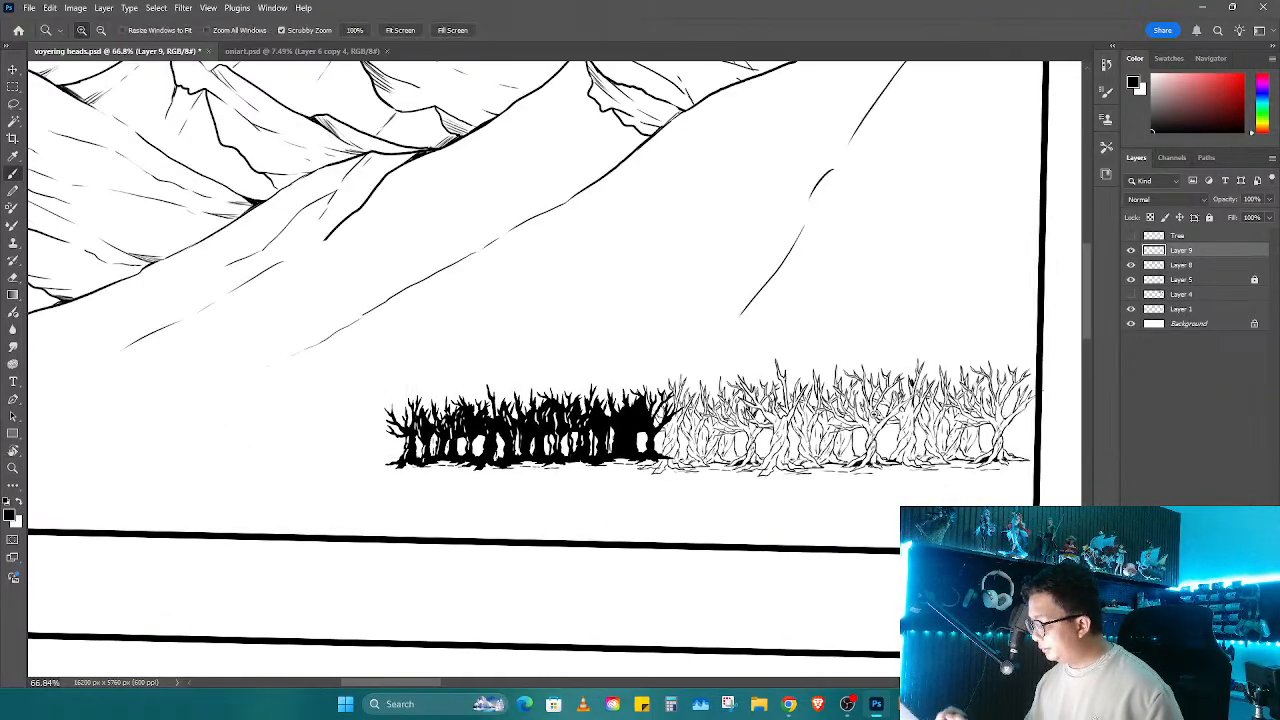
pyautogui.moveTo(789, 472); pyautogui.dragTo(878, 447)
pyautogui.scroll(2, 740, 445)
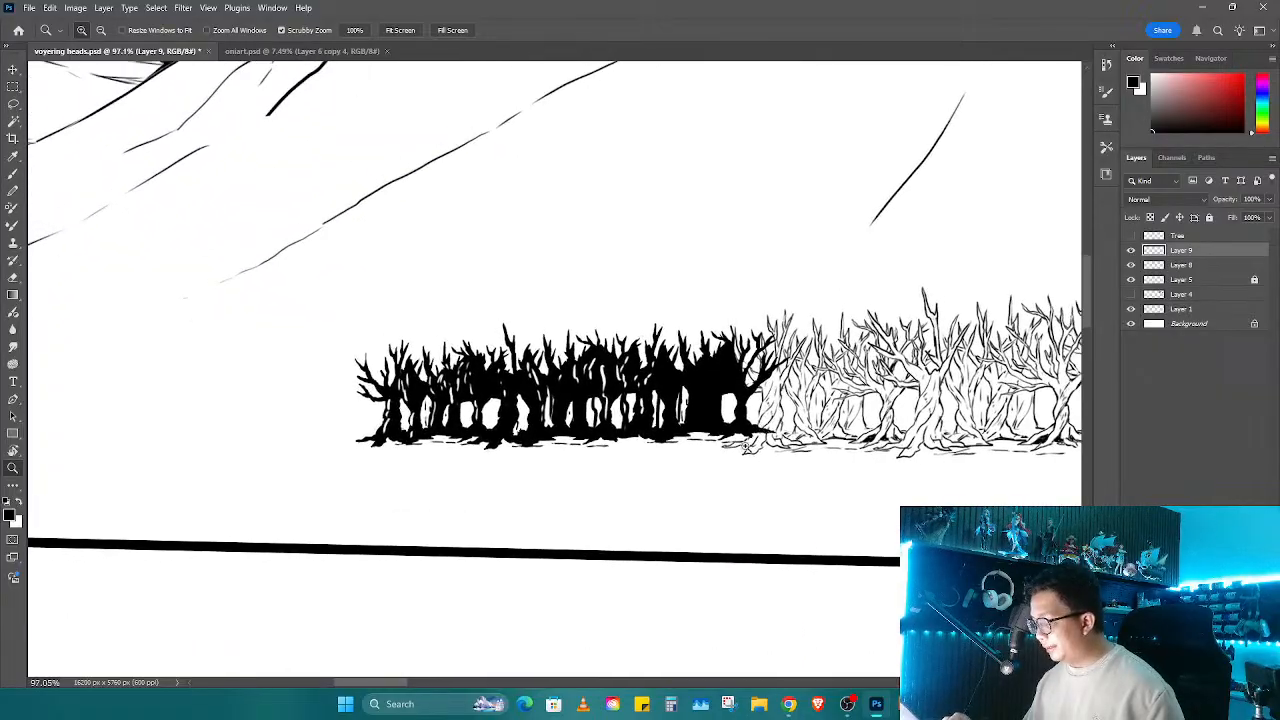
pyautogui.press('w')
pyautogui.press('z')
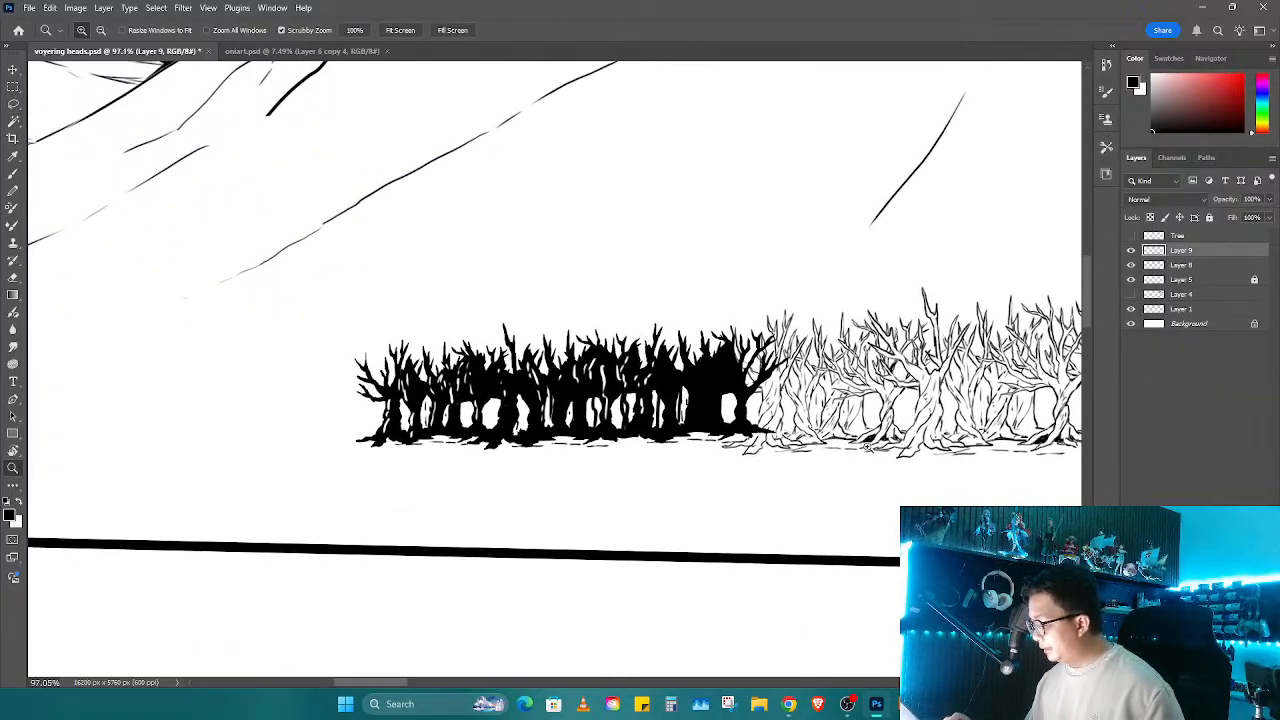
pyautogui.scroll(-4, 745, 460)
pyautogui.moveTo(762, 446); pyautogui.dragTo(720, 444)
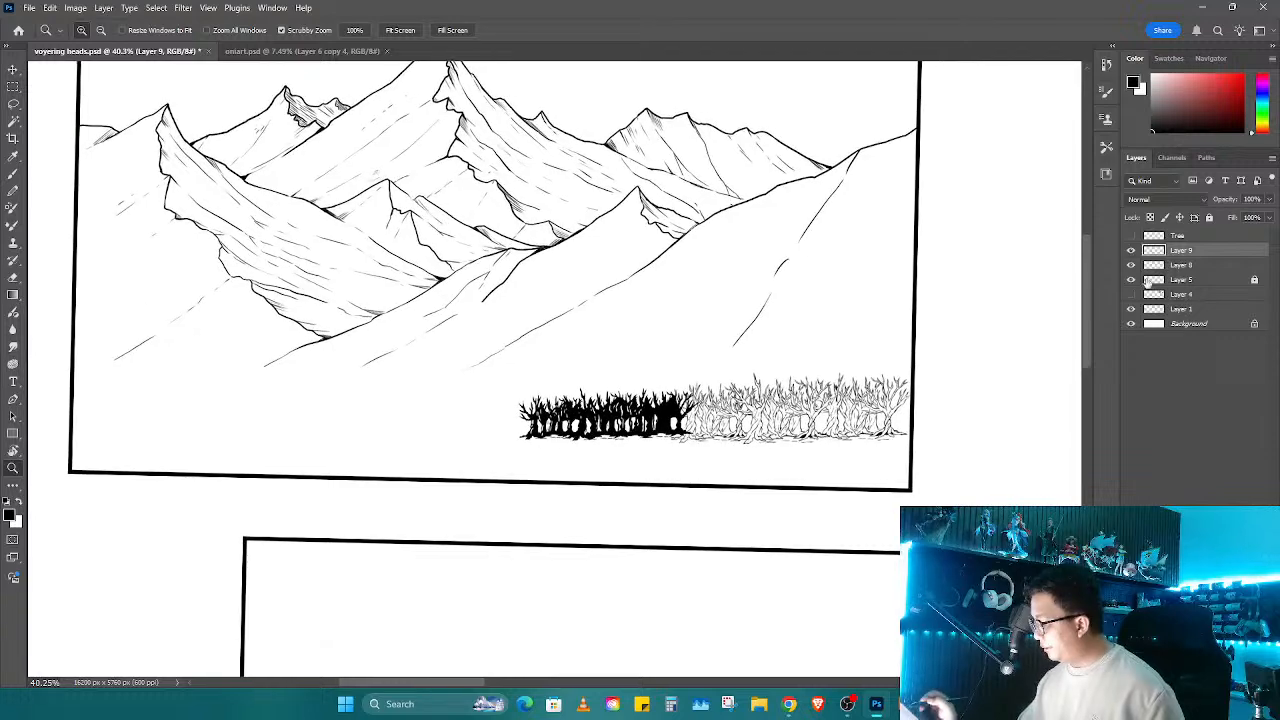
pyautogui.click(1131, 265)
pyautogui.click(1131, 265)
# Step: Lasso the outlined tree group on Layer 8 beside the black silhouette, checking which trees belong to that layer
pyautogui.click(1178, 268)
pyautogui.press('l')
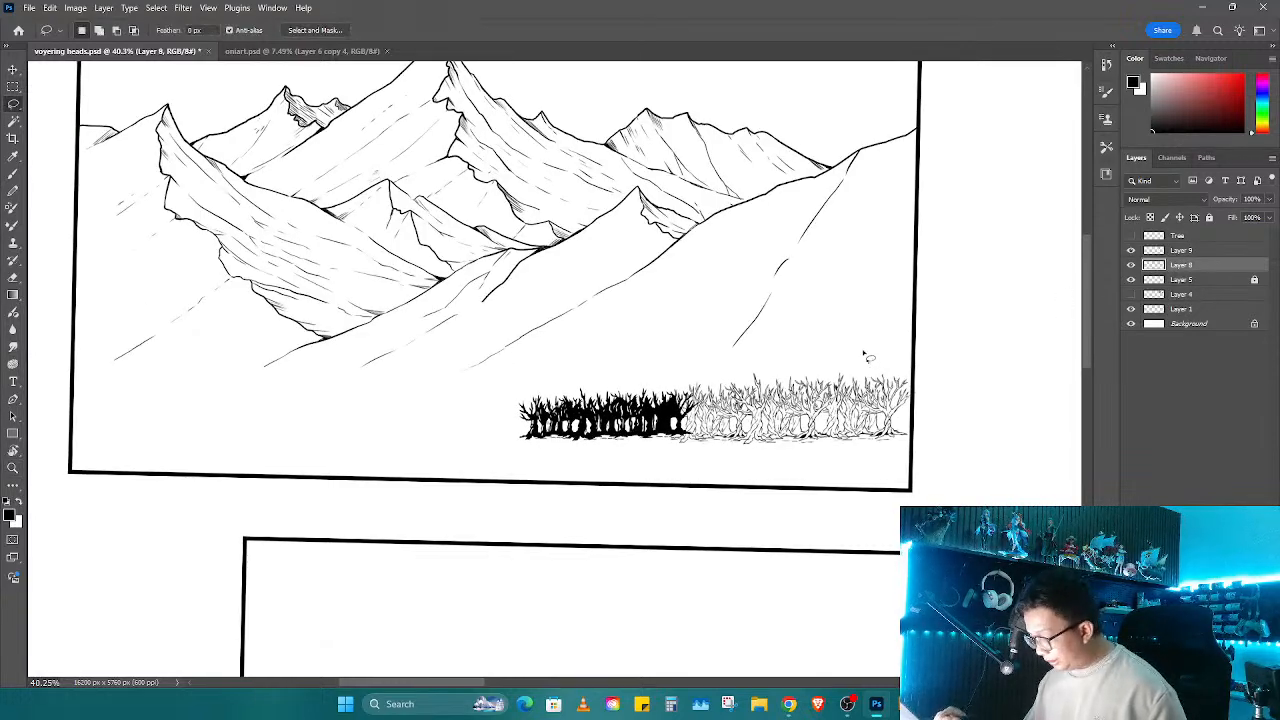
pyautogui.moveTo(727, 466); pyautogui.dragTo(935, 345)
pyautogui.click(1131, 266)
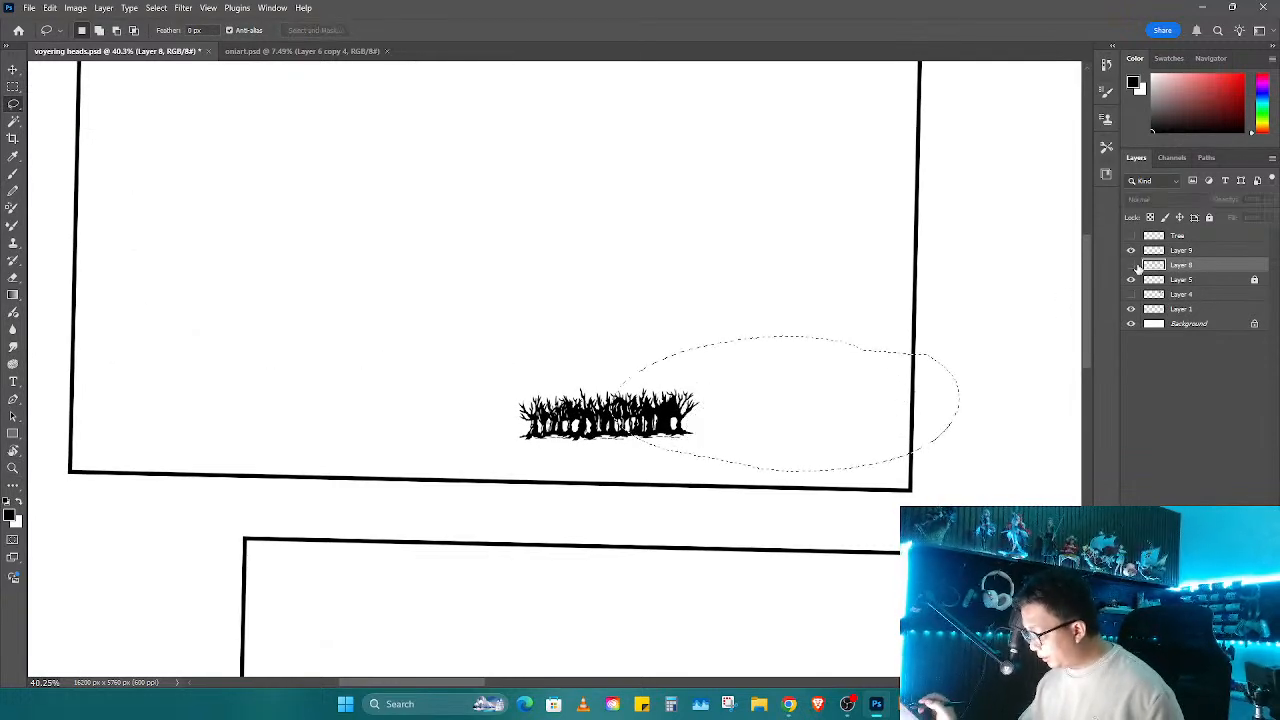
pyautogui.click(1131, 266)
# Step: Cut the lassoed outlined trees from Layer 8, paste them onto a new layer and reposition them with Free Transform
pyautogui.hotkey('ctrl', 'x')
pyautogui.hotkey('ctrl', 'v')
pyautogui.hotkey('ctrl', 't')
pyautogui.moveTo(595, 395); pyautogui.dragTo(985, 395)
pyautogui.press('Return')
# Step: Hide the new outlined-tree layer and move it above Layer 9, leaving Layer 9 as the active layer
pyautogui.click(1132, 265)
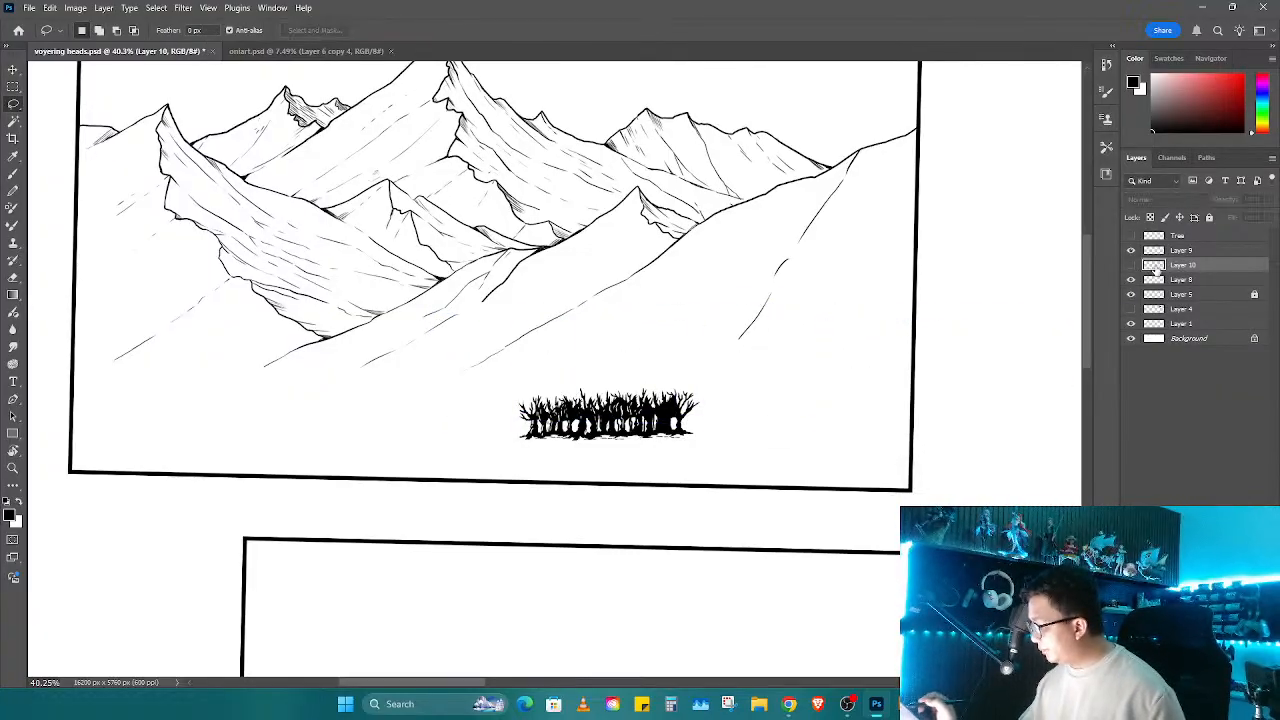
pyautogui.moveTo(1150, 265); pyautogui.dragTo(1175, 247)
pyautogui.click(1157, 266)
pyautogui.hotkey('ctrl', 't')
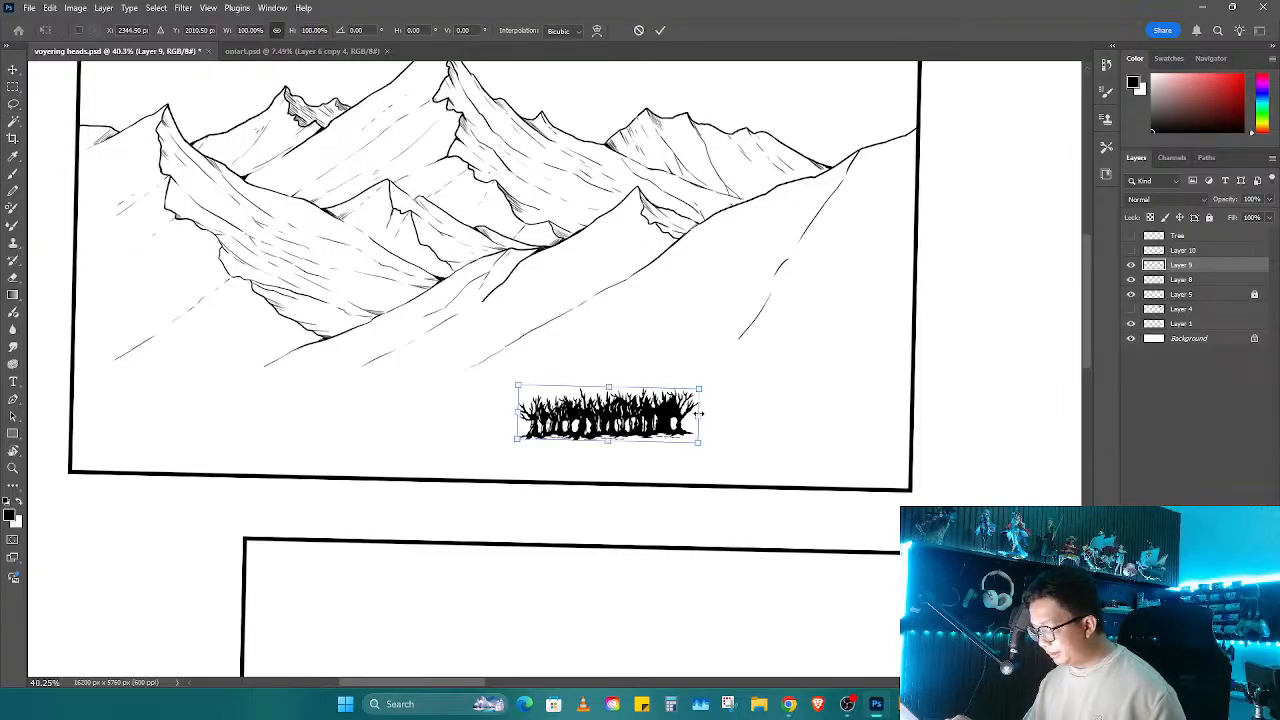
pyautogui.press('Return')
# Step: Erase highlight strokes through the solid black trunks and branches near the right end of the Layer 9 silhouette
pyautogui.press('e')
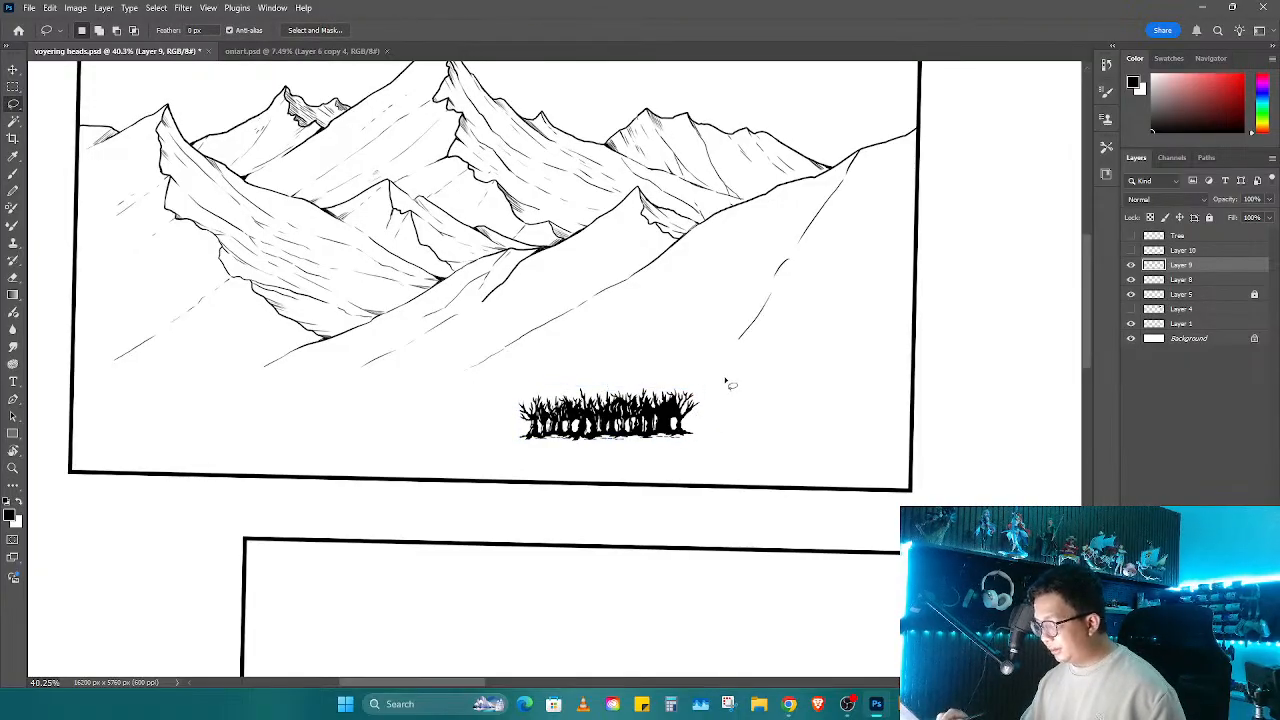
pyautogui.scroll(5, 728, 371)
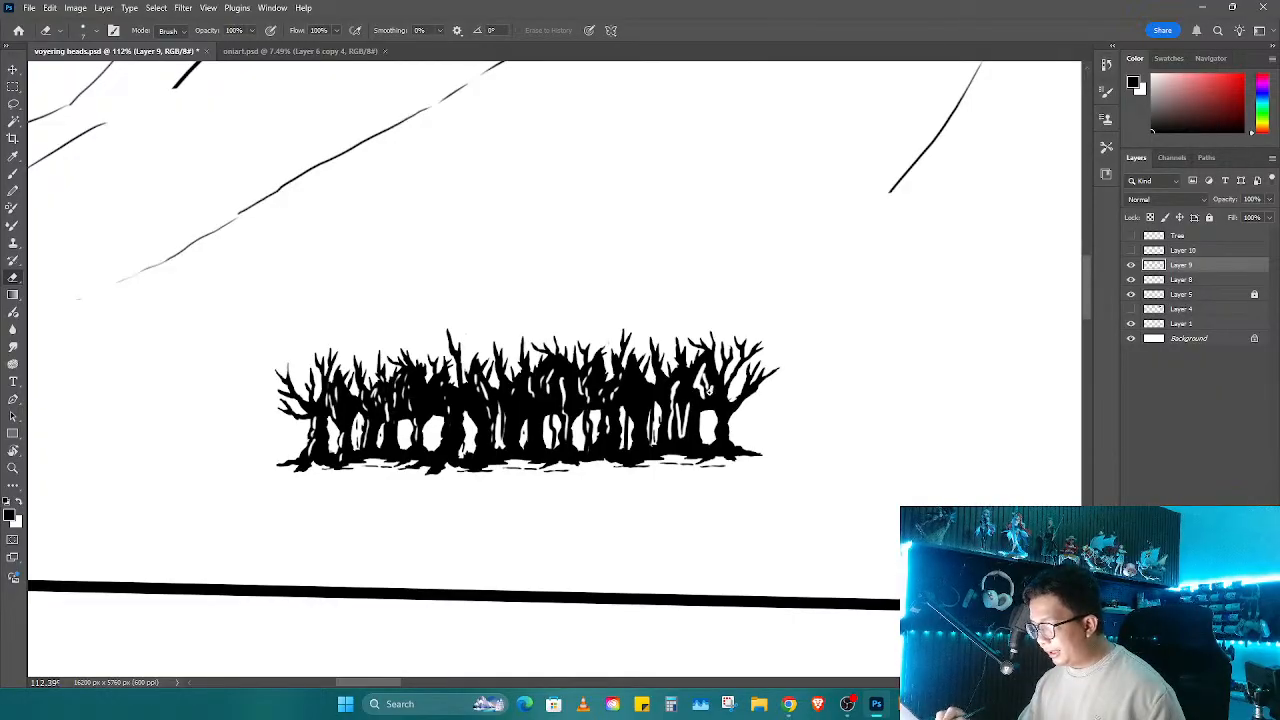
pyautogui.press('z')
pyautogui.scroll(-4, 560, 395)
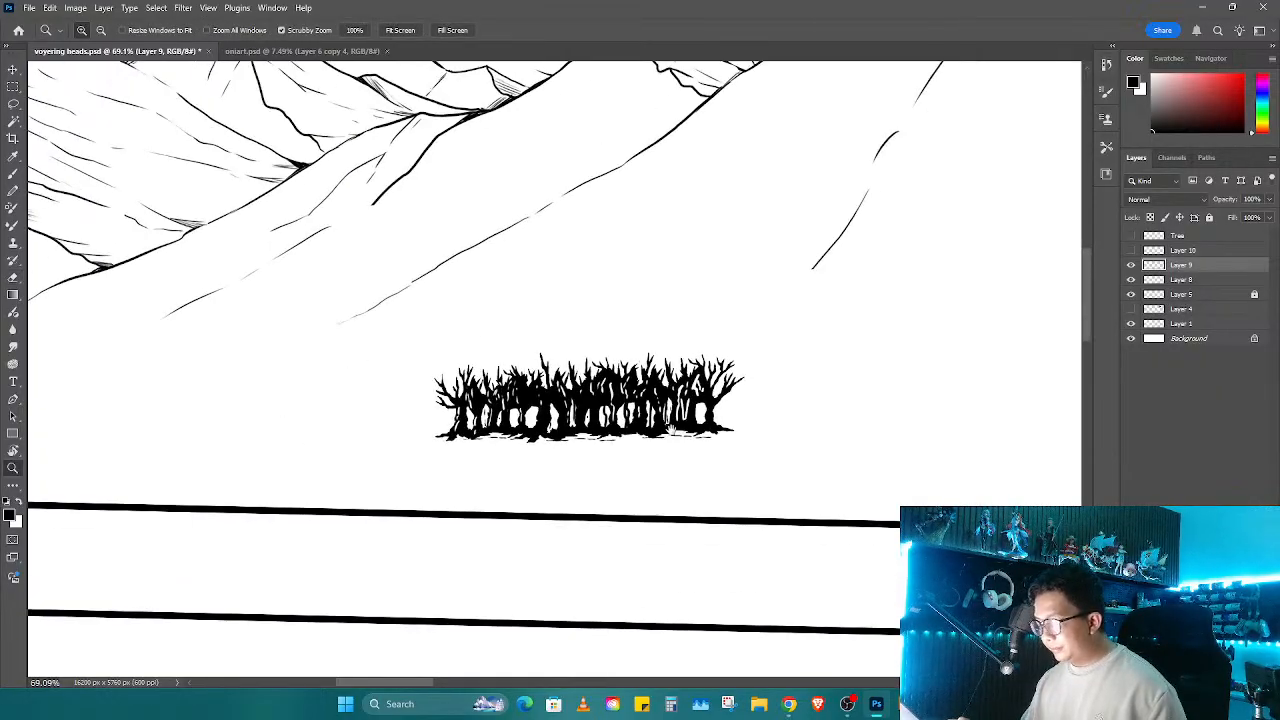
# Step: Inspect the erased highlights in the Layer 9 tree silhouette both up close and against the whole panel
pyautogui.scroll(4, 486, 385)
pyautogui.scroll(2, 486, 385)
pyautogui.press('e')
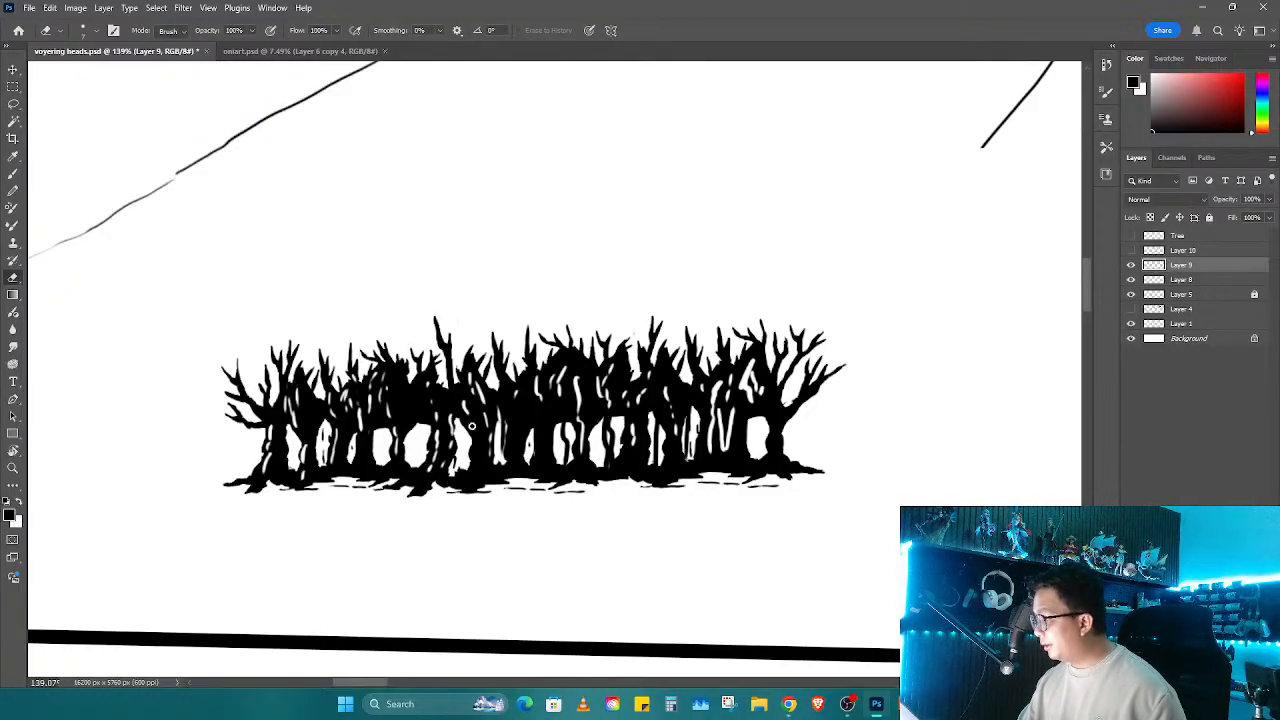
pyautogui.press('z')
pyautogui.scroll(-3, 600, 430)
pyautogui.scroll(1, 683, 441)
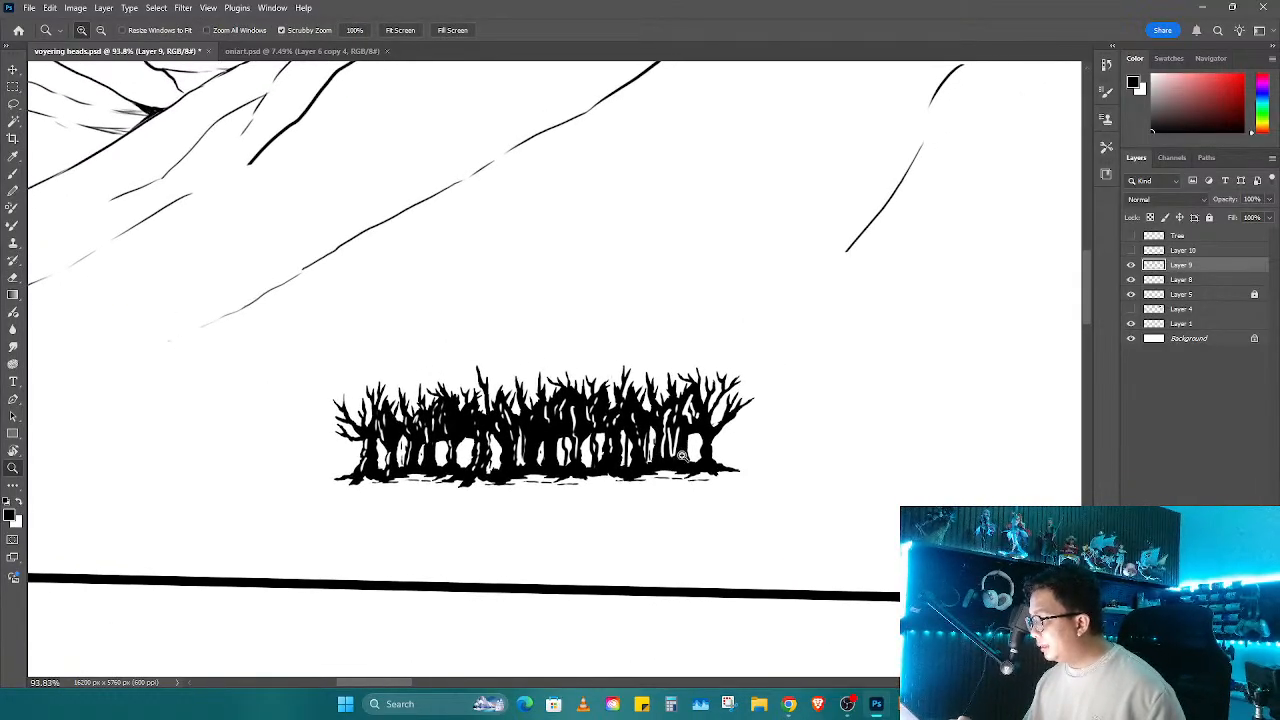
pyautogui.scroll(1, 683, 457)
pyautogui.scroll(-2, 690, 457)
pyautogui.moveTo(697, 450); pyautogui.dragTo(671, 458)
pyautogui.scroll(-1, 697, 458)
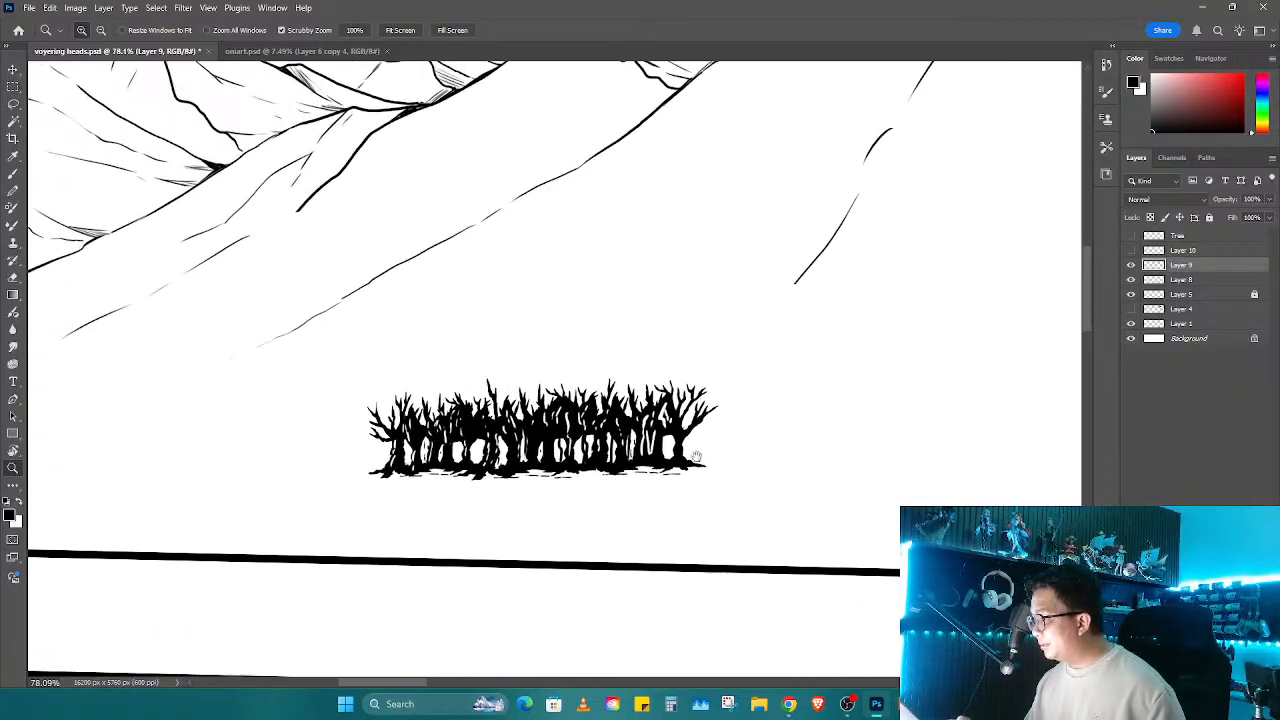
pyautogui.scroll(-1, 697, 457)
pyautogui.scroll(-3, 706, 426)
pyautogui.scroll(2, 645, 457)
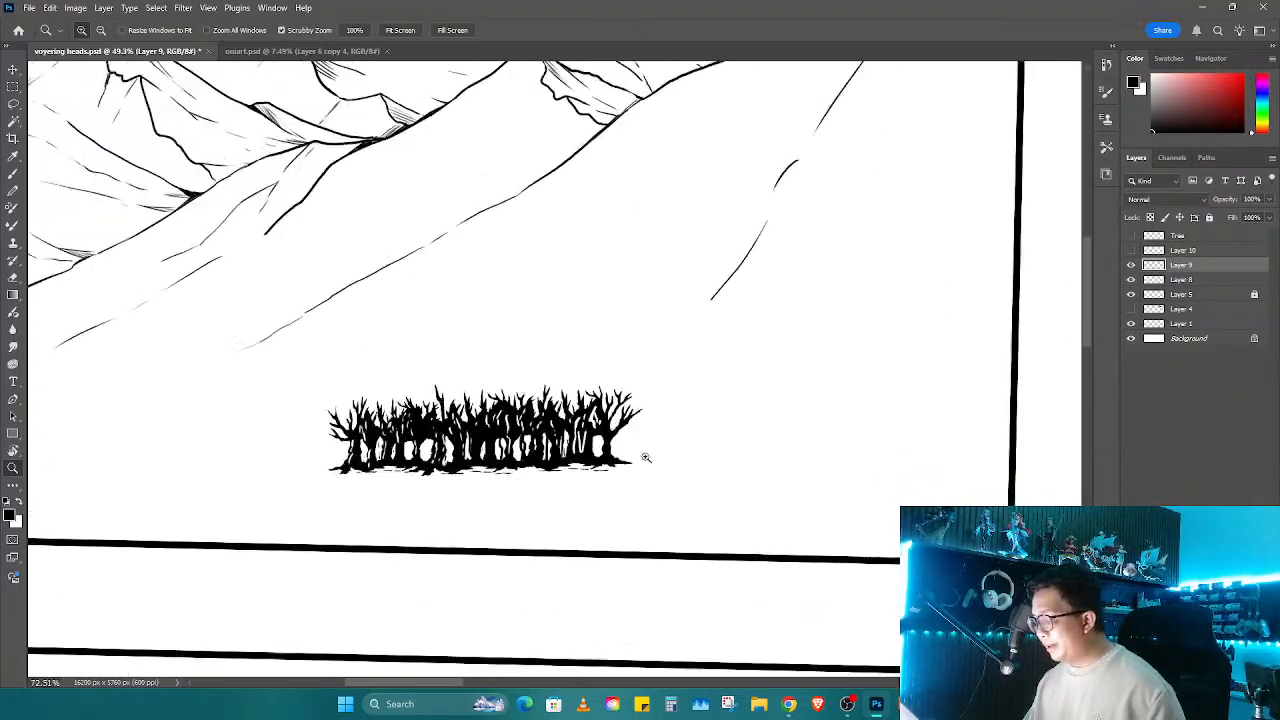
pyautogui.scroll(1, 645, 457)
pyautogui.press('l')
pyautogui.moveTo(486, 341)
pyautogui.mouseDown()
pyautogui.moveTo(464, 517)
pyautogui.moveTo(745, 428)
pyautogui.mouseUp()
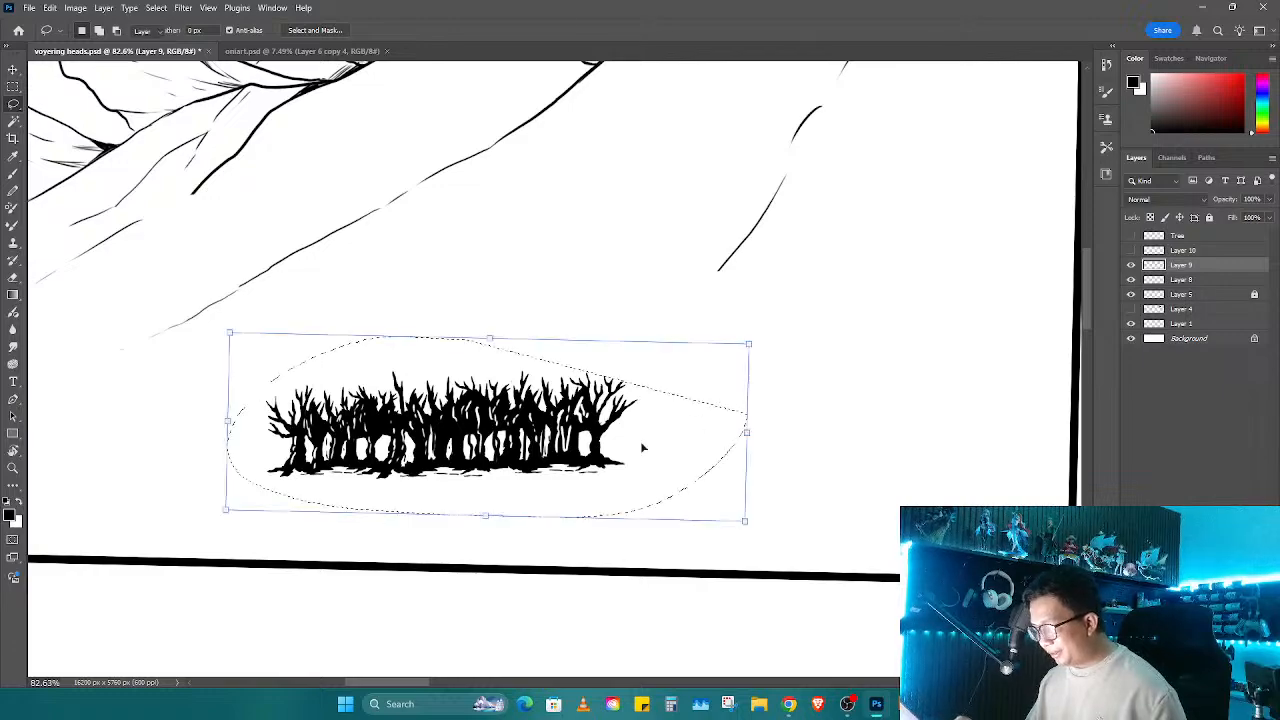
pyautogui.press('v')
pyautogui.moveTo(625, 352)
pyautogui.mouseDown()
pyautogui.moveTo(583, 382)
pyautogui.moveTo(630, 378)
pyautogui.mouseUp()
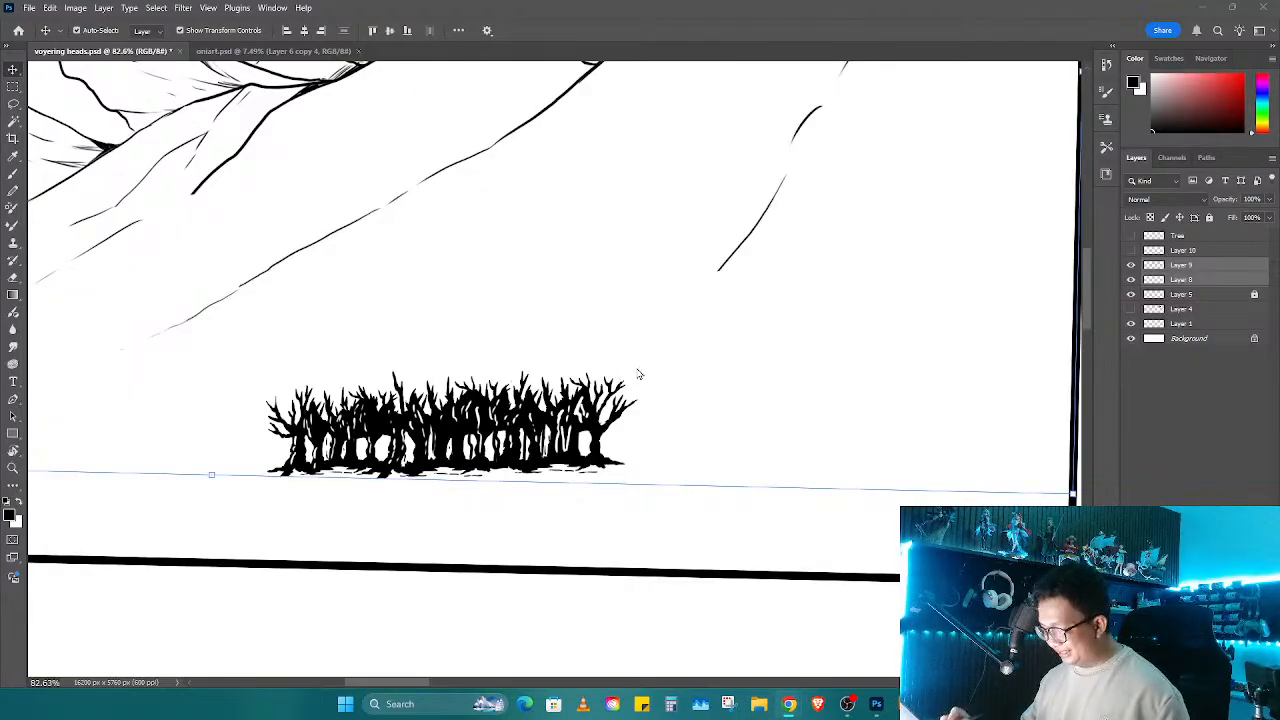
# Step: Lasso a selection around the whole black tree silhouette at the panel's lower area
pyautogui.moveTo(606, 354)
pyautogui.mouseDown()
pyautogui.moveTo(241, 445)
pyautogui.moveTo(600, 345)
pyautogui.moveTo(223, 466)
pyautogui.moveTo(712, 388)
pyautogui.moveTo(705, 410)
pyautogui.mouseUp()
pyautogui.click(703, 432)
pyautogui.press('l')
pyautogui.press('v')
pyautogui.scroll(-2, 766, 414)
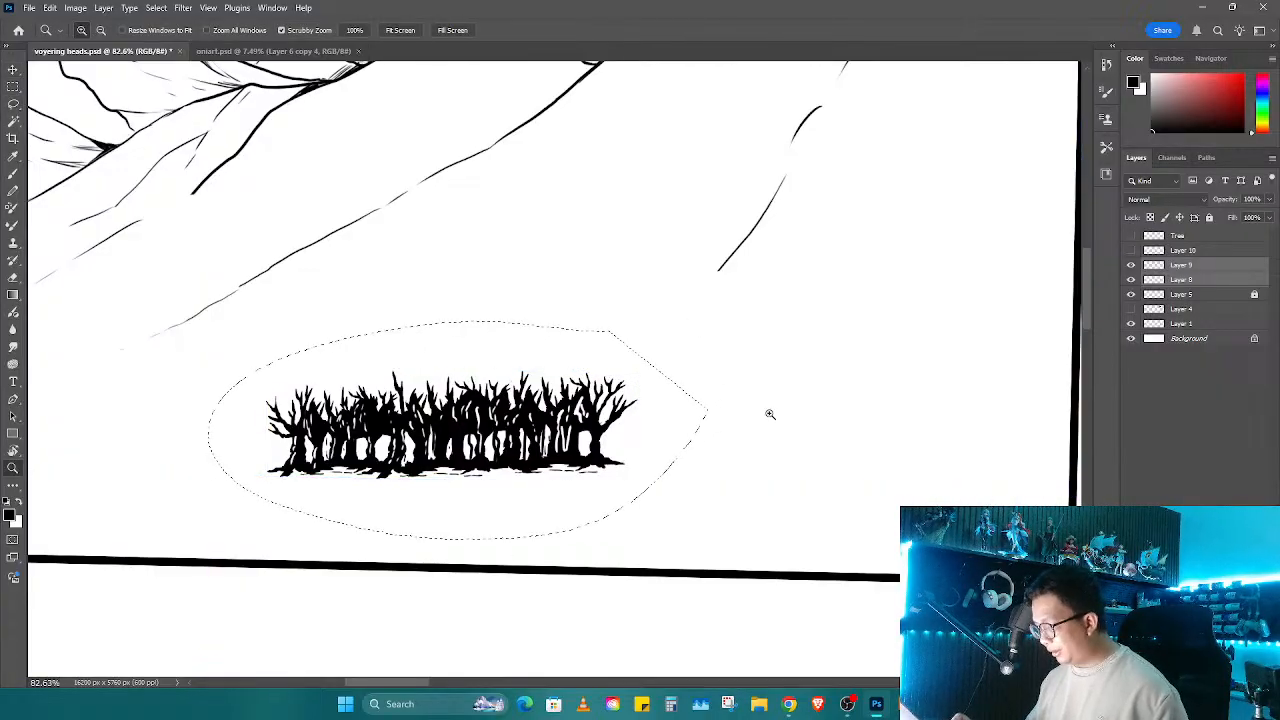
# Step: With Layer 9 active, duplicate the lassoed trees to the right so the copy overlaps the row's right end
pyautogui.moveTo(505, 380)
pyautogui.mouseDown()
pyautogui.moveTo(790, 393)
pyautogui.moveTo(769, 409)
pyautogui.mouseUp()
pyautogui.hotkey('ctrl', 'z')
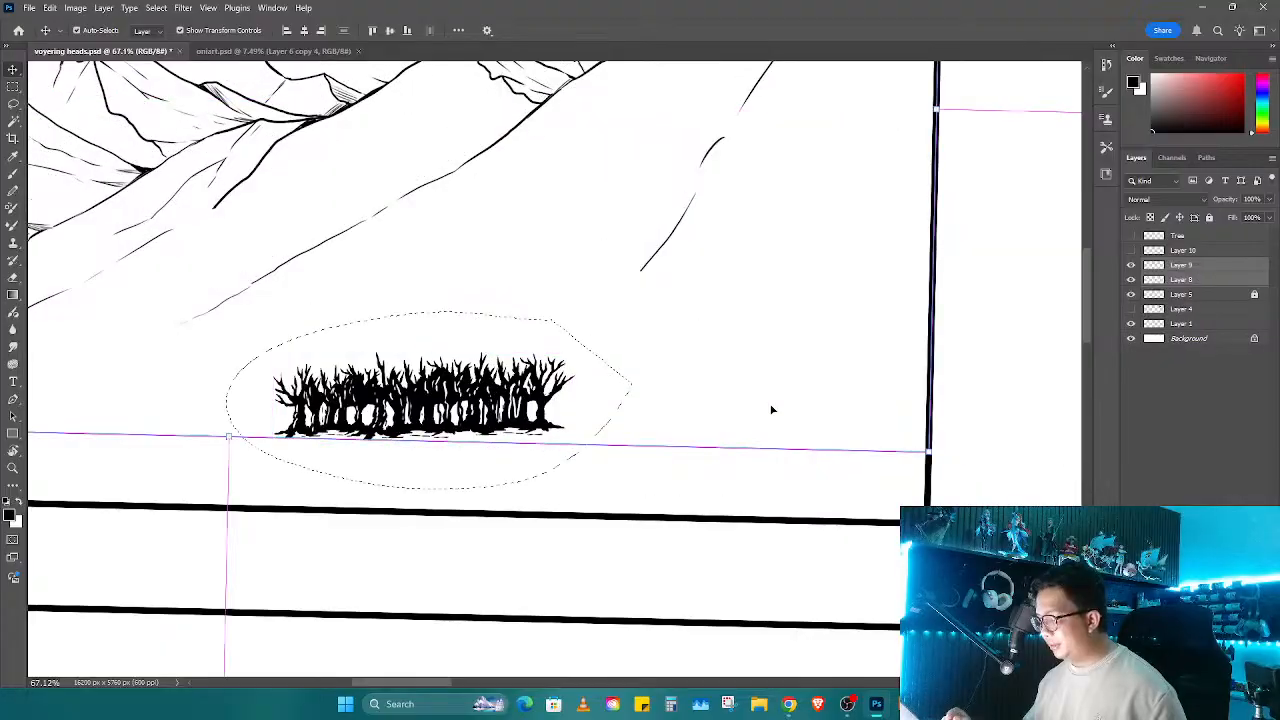
pyautogui.hotkey('ctrl', 't')
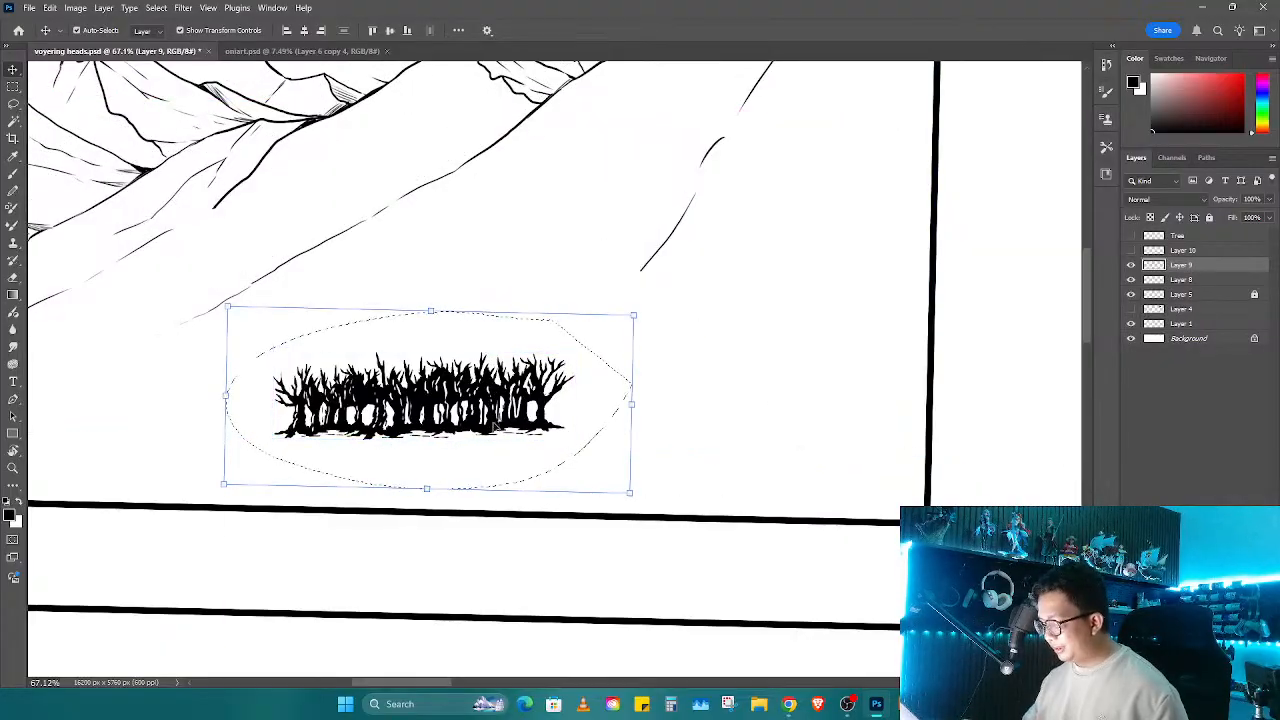
pyautogui.press('Return')
pyautogui.moveTo(505, 380); pyautogui.dragTo(769, 381)
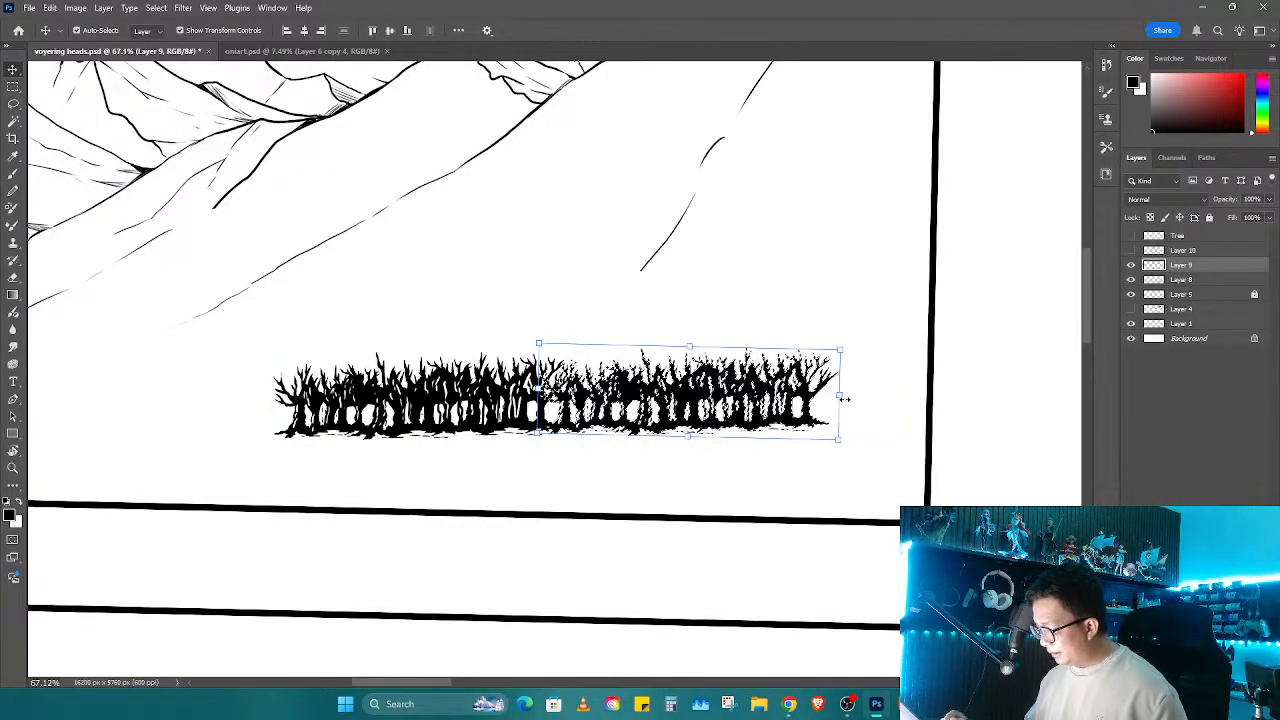
pyautogui.keyDown('shift'); pyautogui.click(795, 412); pyautogui.keyUp('shift')
# Step: Lasso the doubled tree row and shift it slightly down and to the left in the panel
pyautogui.press('z')
pyautogui.moveTo(795, 412)
pyautogui.mouseDown()
pyautogui.moveTo(717, 451)
pyautogui.moveTo(772, 415)
pyautogui.mouseUp()
pyautogui.press('l')
pyautogui.moveTo(641, 351); pyautogui.dragTo(377, 443)
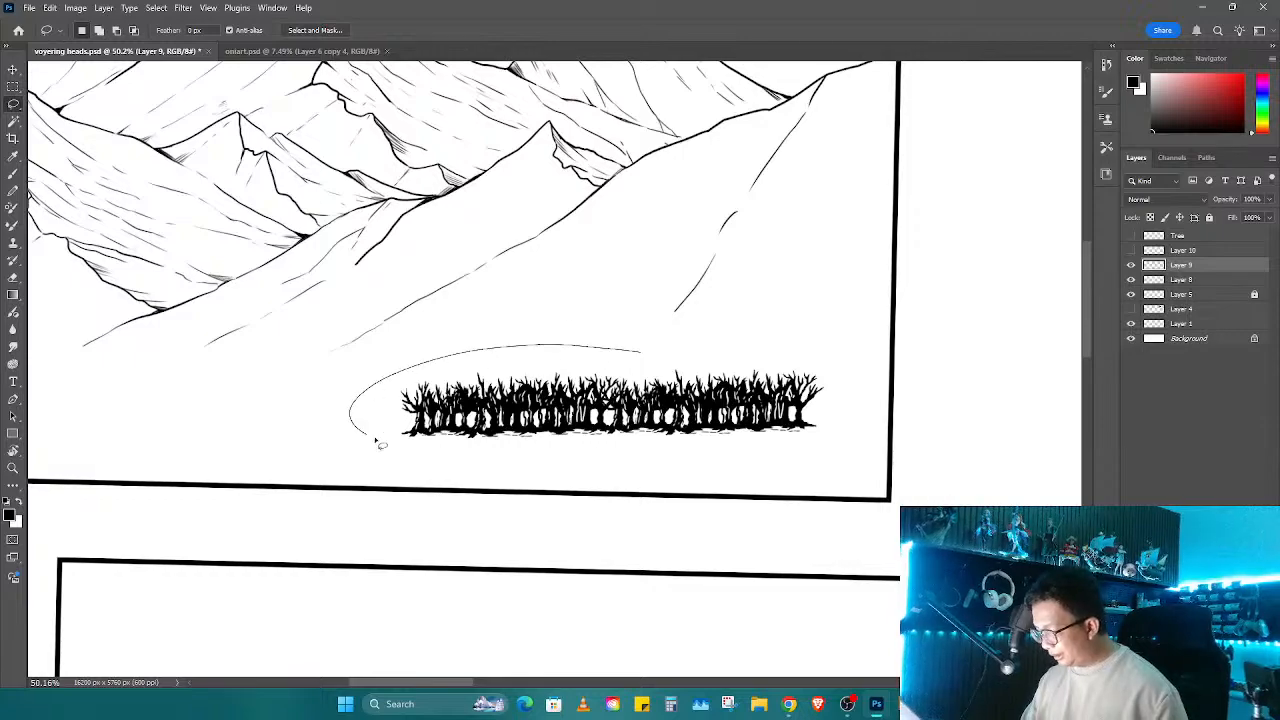
pyautogui.moveTo(840, 393); pyautogui.dragTo(812, 423)
pyautogui.press('v')
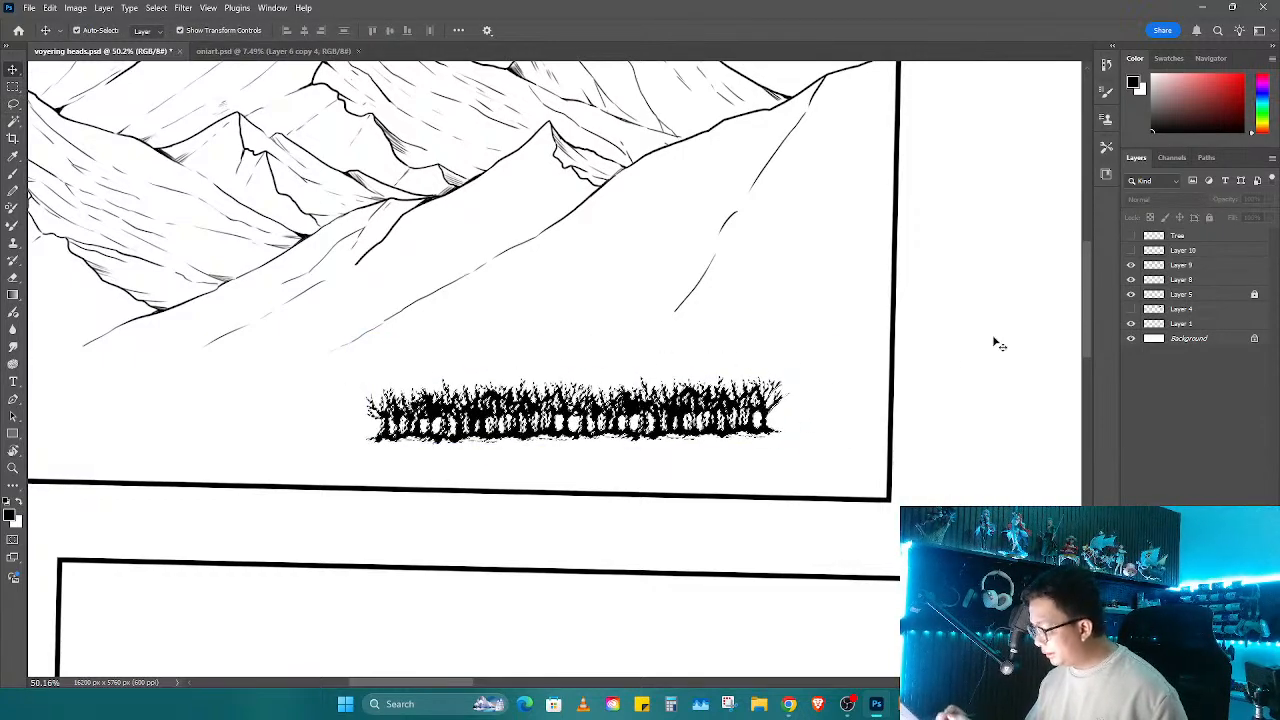
# Step: Check which layer holds the tree row by toggling the visibility of Layer 8 and Layer 9
pyautogui.click(1177, 281)
pyautogui.click(1131, 280)
pyautogui.click(1131, 280)
pyautogui.click(1131, 265)
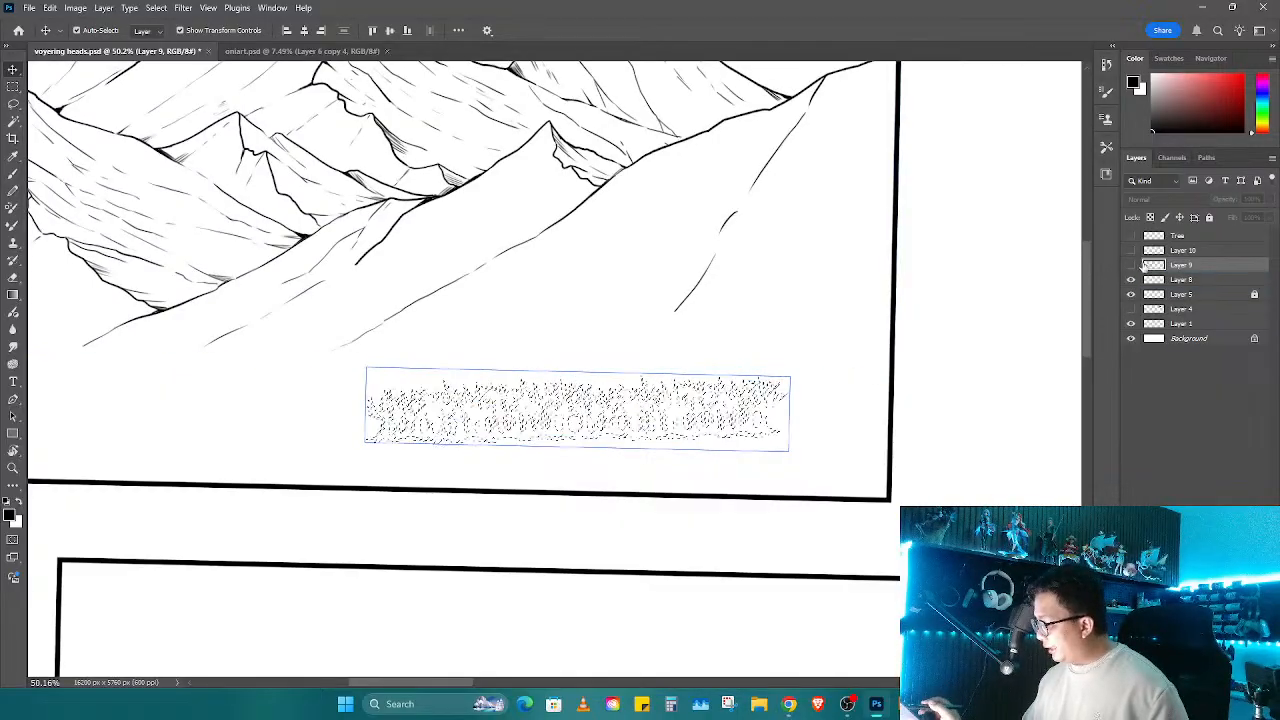
pyautogui.click(1131, 265)
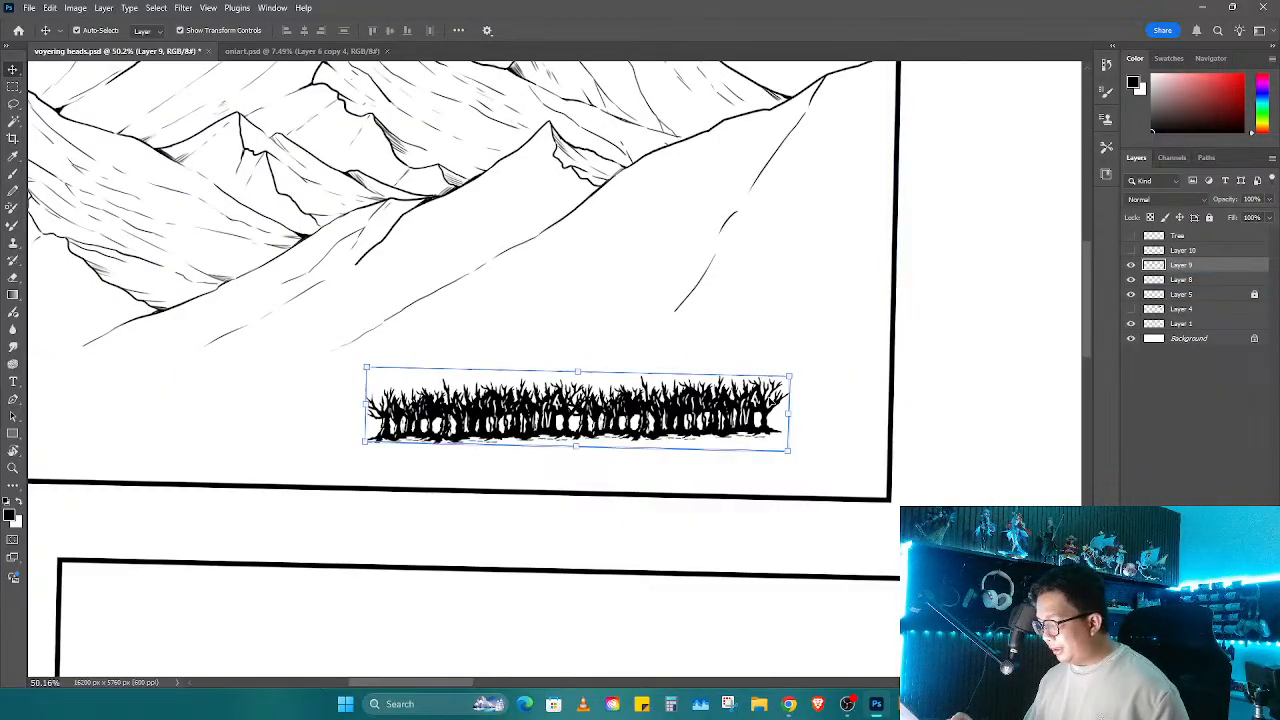
pyautogui.click(841, 369)
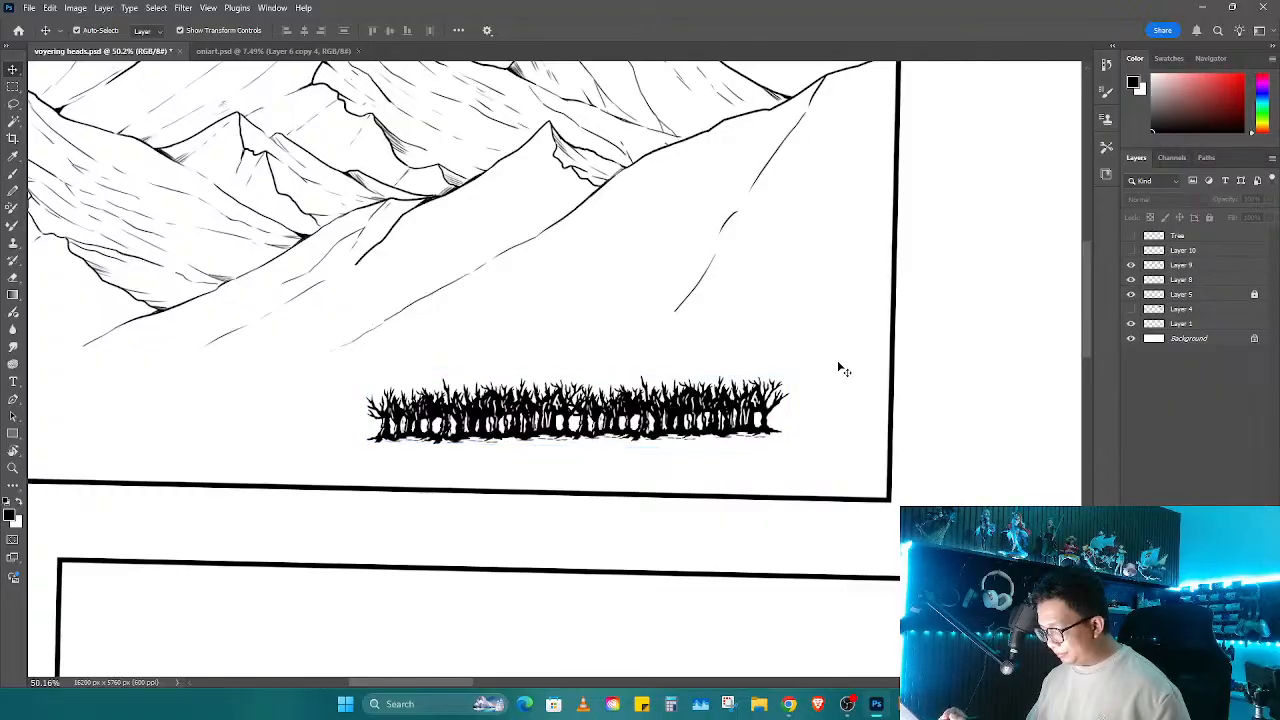
# Step: Lasso the whole tree row and move it right until its end overlaps the panel's right border
pyautogui.press('l')
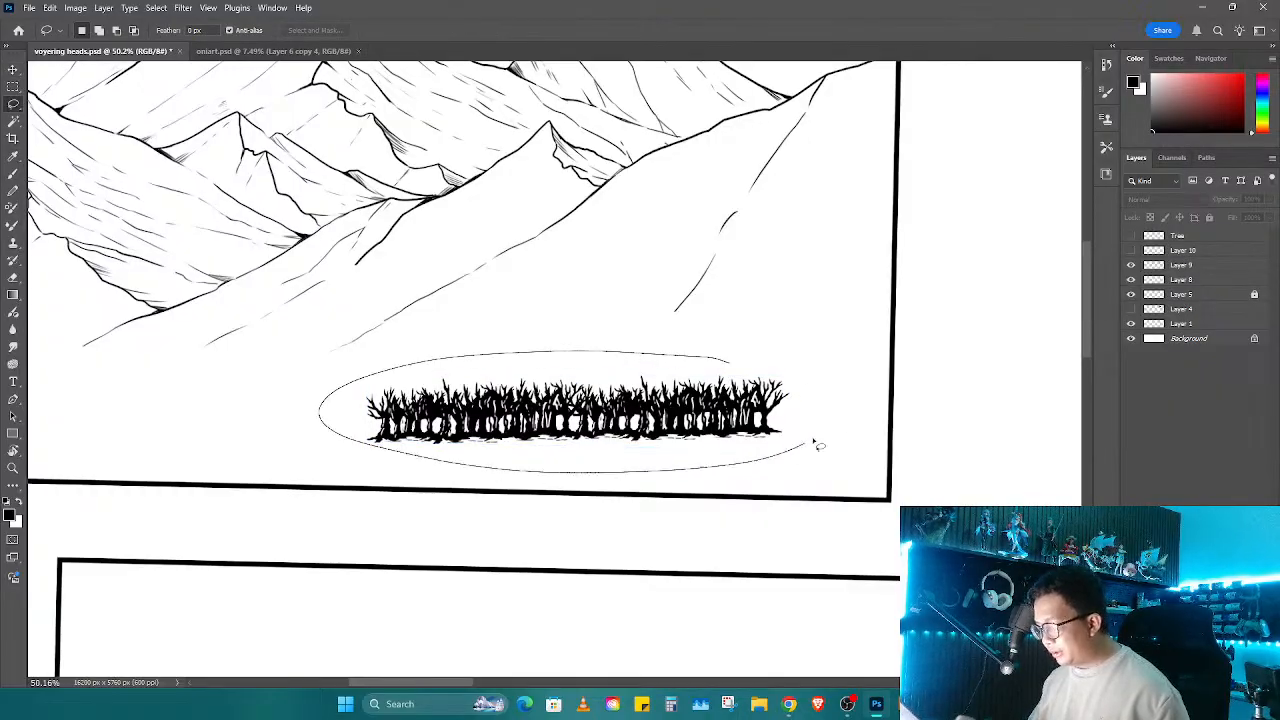
pyautogui.moveTo(818, 444)
pyautogui.mouseDown()
pyautogui.moveTo(823, 371)
pyautogui.moveTo(814, 414)
pyautogui.moveTo(869, 490)
pyautogui.moveTo(758, 455)
pyautogui.moveTo(716, 464)
pyautogui.moveTo(793, 468)
pyautogui.moveTo(894, 530)
pyautogui.mouseUp()
pyautogui.press('z')
pyautogui.press('v')
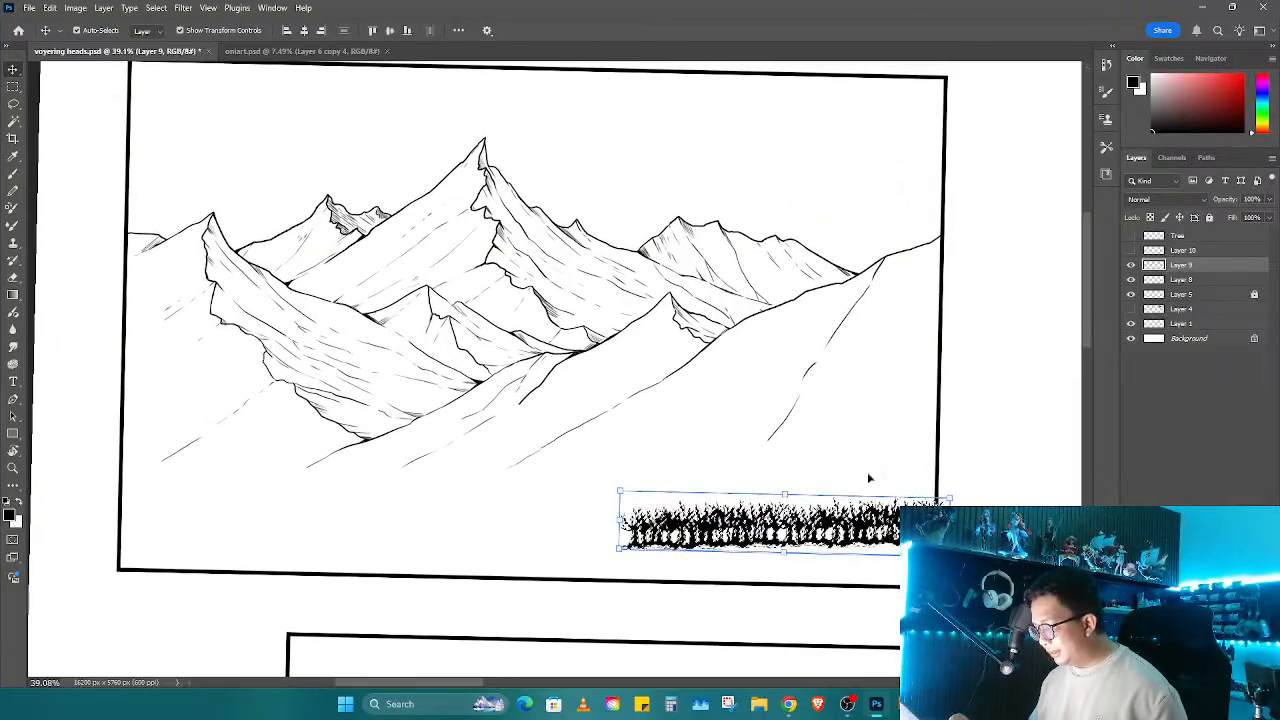
pyautogui.scroll(-1, 869, 478)
# Step: Select the tree parts sticking out beyond the panel's right border with a rectangular marquee and remove them from Layer 9
pyautogui.press('z')
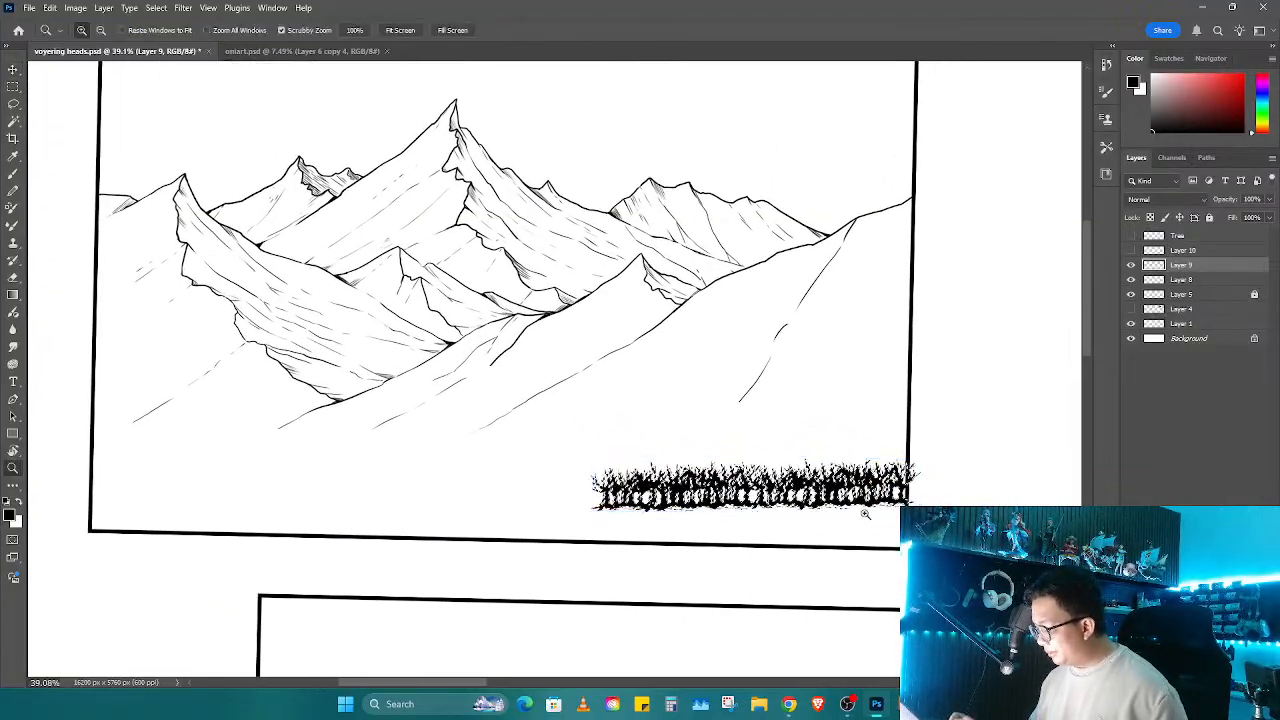
pyautogui.moveTo(866, 513); pyautogui.dragTo(940, 445)
pyautogui.press('m')
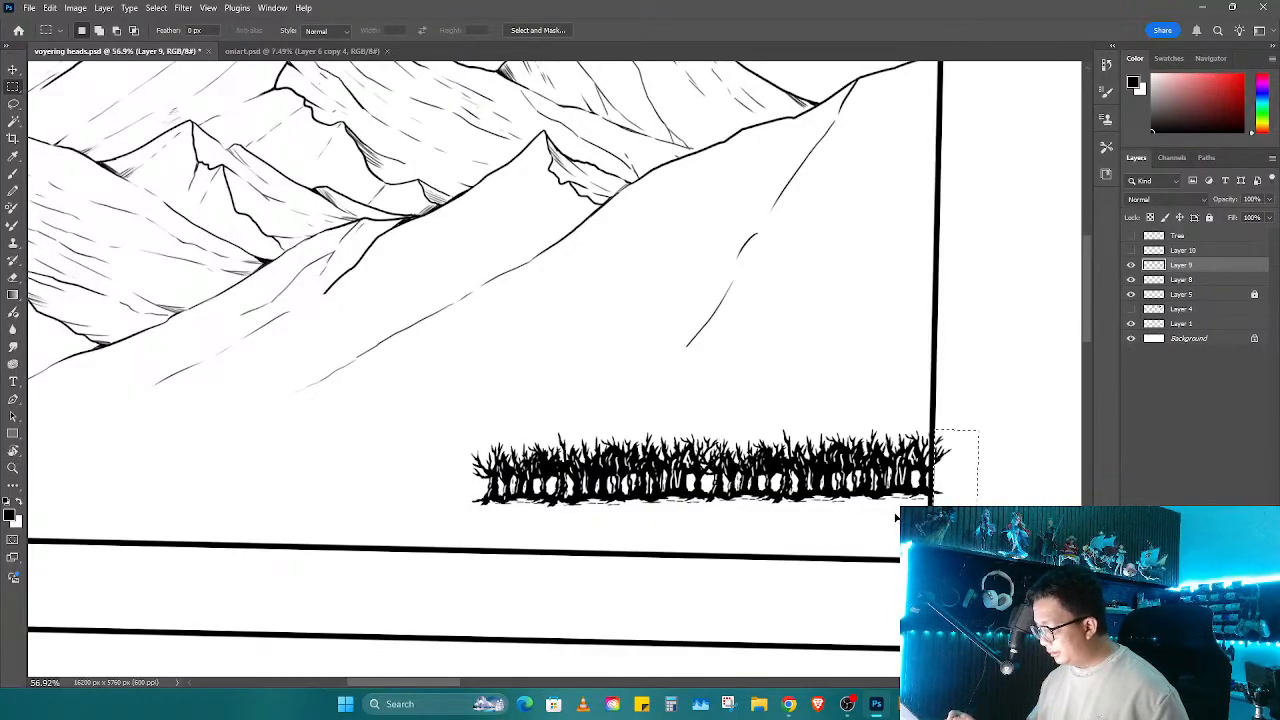
pyautogui.click(1131, 280)
pyautogui.click(1131, 280)
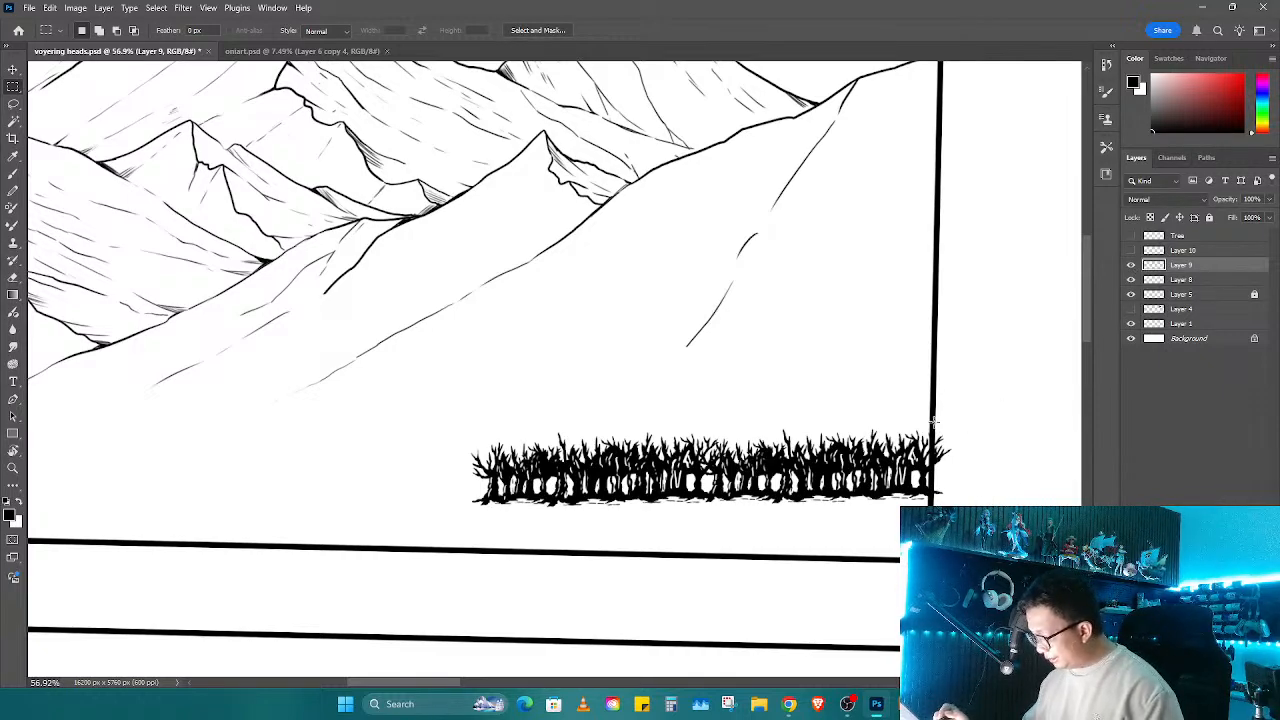
pyautogui.moveTo(933, 422); pyautogui.dragTo(994, 505)
pyautogui.moveTo(811, 455); pyautogui.dragTo(980, 408)
pyautogui.hotkey('ctrl', 'v')
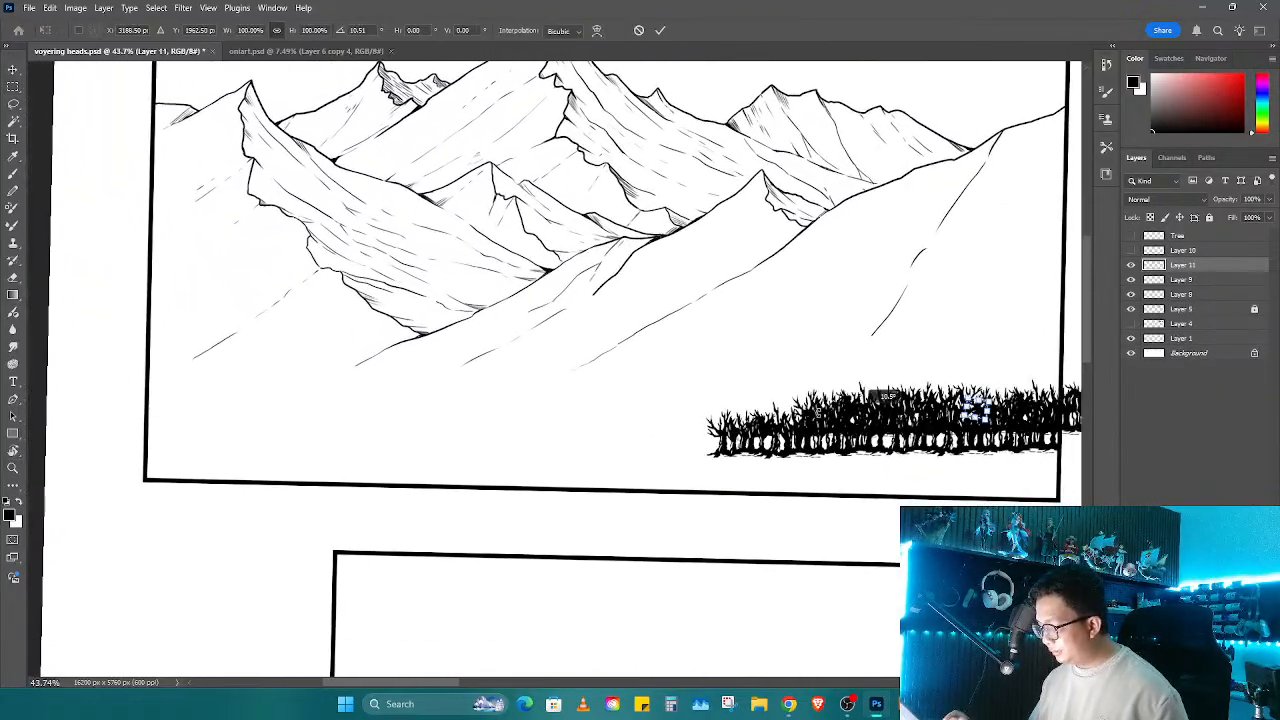
pyautogui.hotkey('ctrl', 'z')
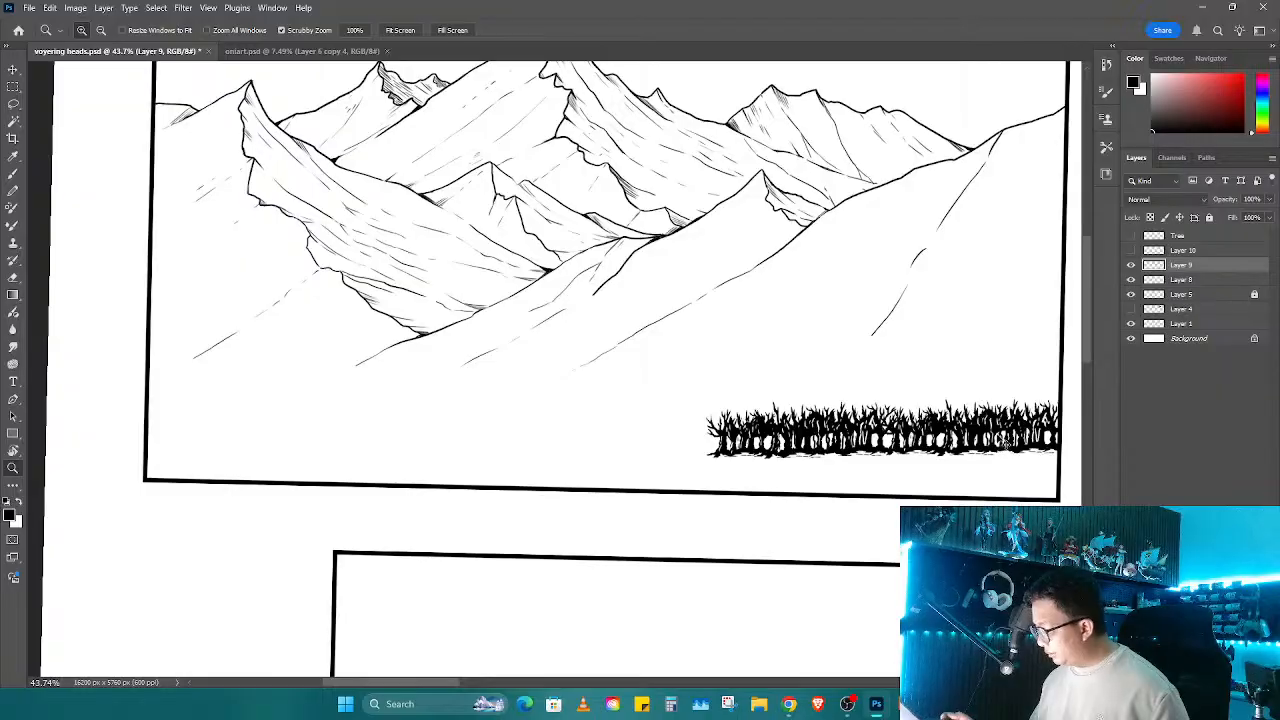
# Step: Paste a copy of the tree row, place it at the row's left end and scale it to 74%
pyautogui.hotkey('ctrl', 'v')
pyautogui.hotkey('ctrl', 't')
pyautogui.moveTo(694, 396); pyautogui.dragTo(689, 448)
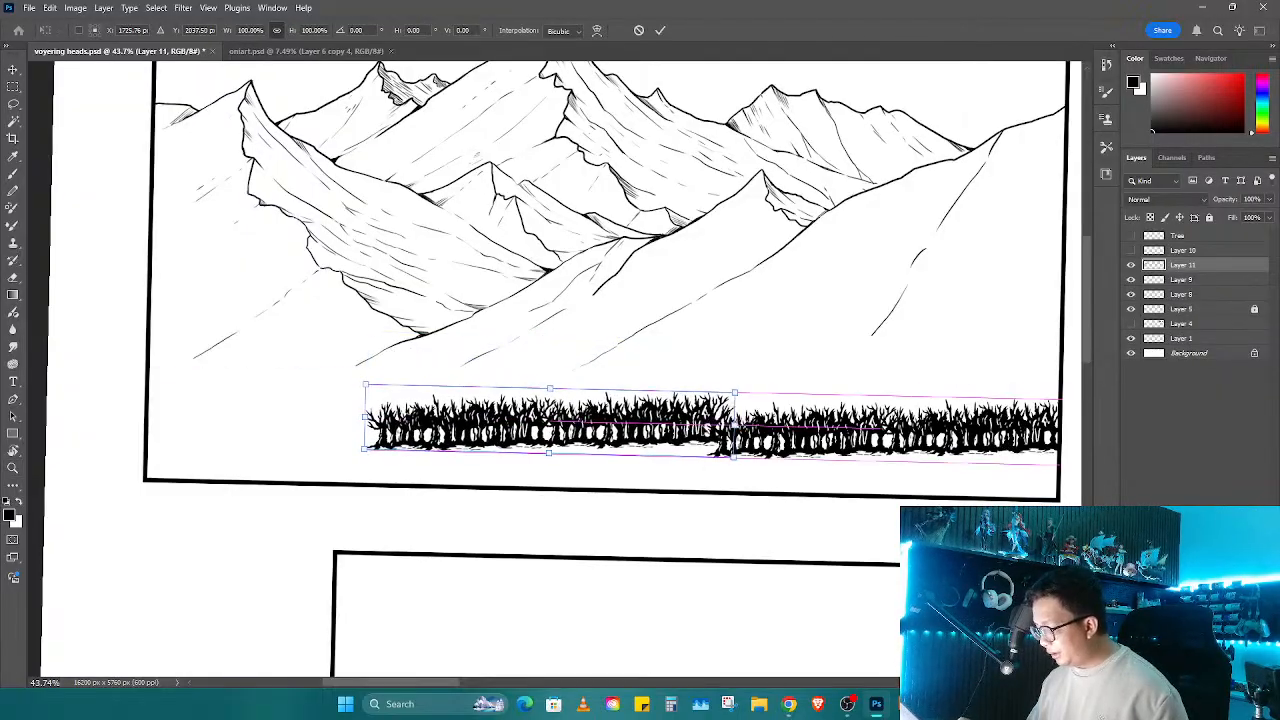
pyautogui.moveTo(736, 397); pyautogui.dragTo(727, 428)
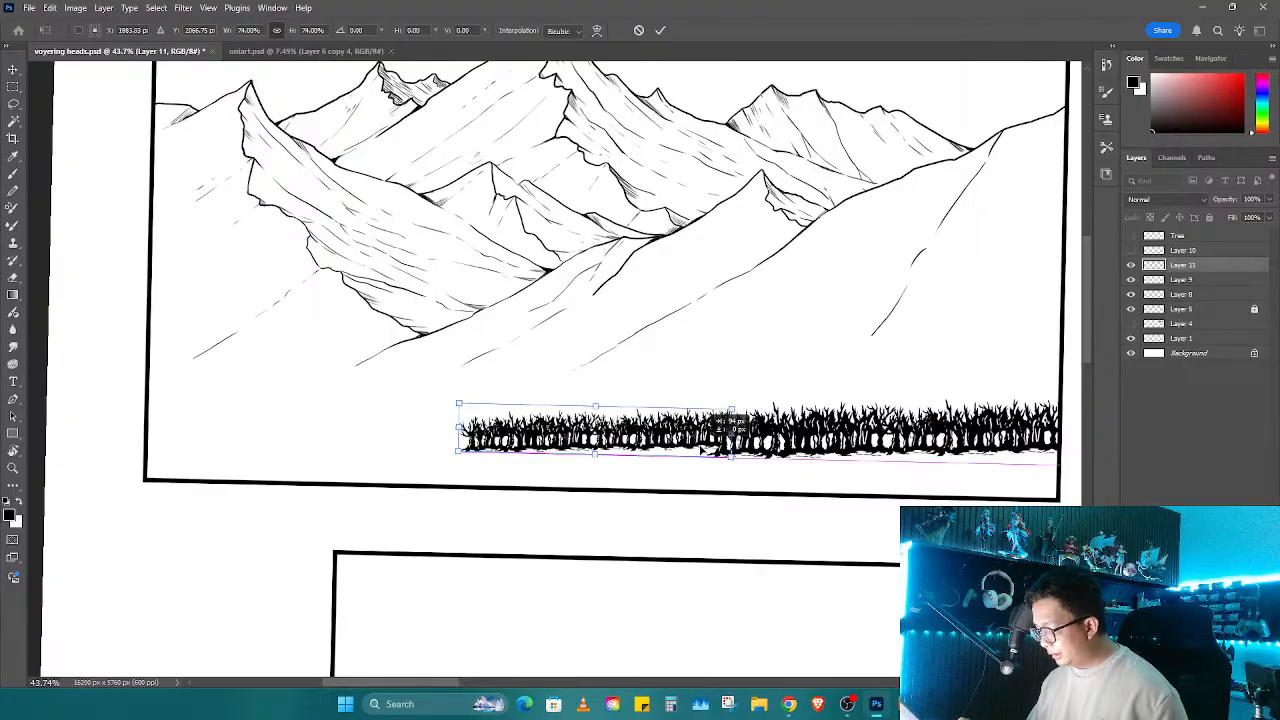
pyautogui.press('Return')
# Step: Adjust the smaller copy against the existing row with Free Transform and merge it down into Layer 9
pyautogui.moveTo(685, 470); pyautogui.dragTo(754, 434)
pyautogui.hotkey('ctrl', 't')
pyautogui.moveTo(801, 367); pyautogui.dragTo(619, 458)
pyautogui.press('Return')
pyautogui.hotkey('ctrl', 'e')
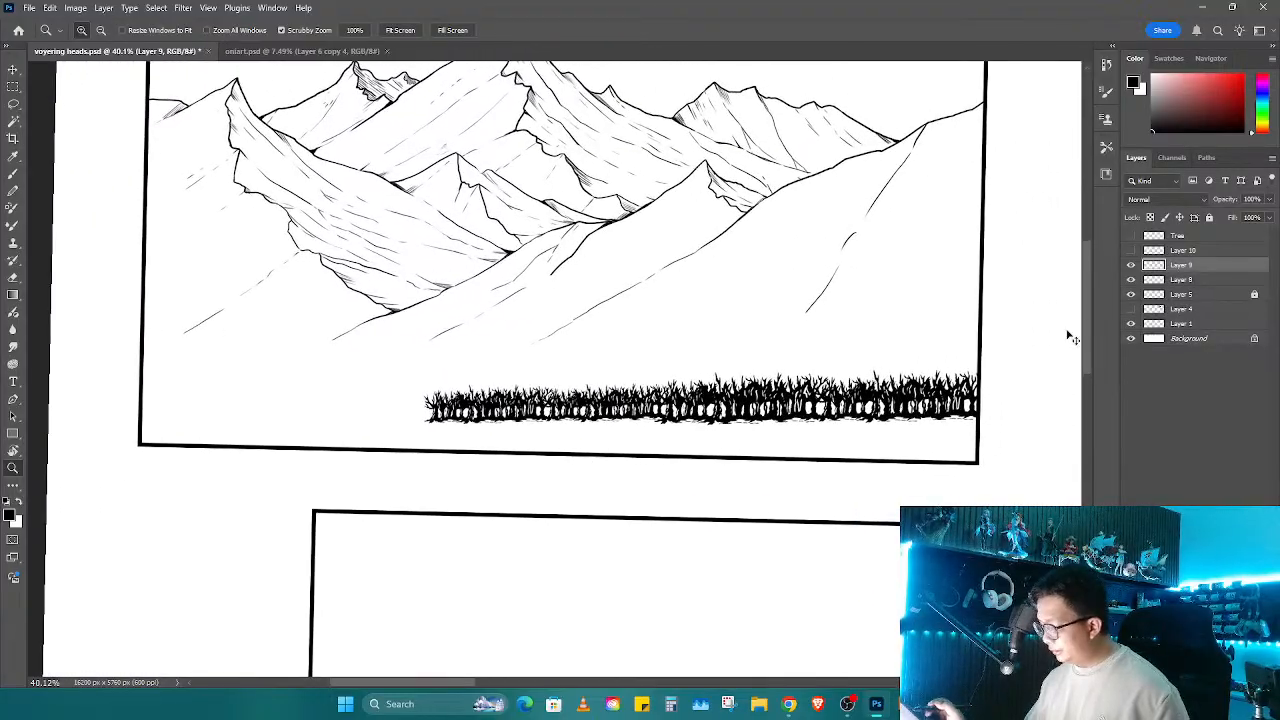
# Step: Paste another copy of the tree row and place it, scaled smaller, so it extends past the panel's left border
pyautogui.hotkey('ctrl', 'v')
pyautogui.hotkey('ctrl', 't')
pyautogui.moveTo(833, 375); pyautogui.dragTo(445, 403)
pyautogui.press('Return')
pyautogui.press('z')
pyautogui.moveTo(303, 447); pyautogui.dragTo(640, 445)
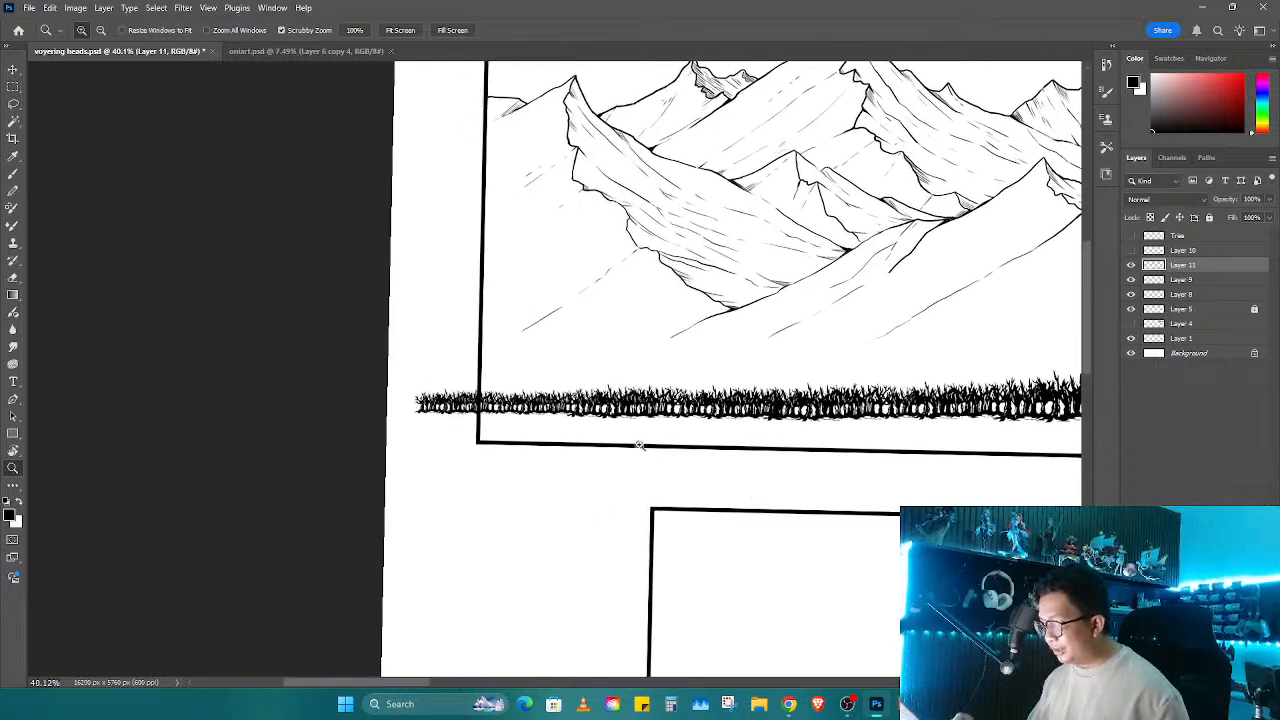
# Step: Marquee-select the trees outside the panel's left border and delete them from Layer 11
pyautogui.moveTo(486, 414); pyautogui.dragTo(590, 414)
pyautogui.press('m')
pyautogui.moveTo(474, 354)
pyautogui.mouseDown()
pyautogui.moveTo(422, 467)
pyautogui.moveTo(285, 530)
pyautogui.mouseUp()
pyautogui.press('Delete')
pyautogui.press('z')
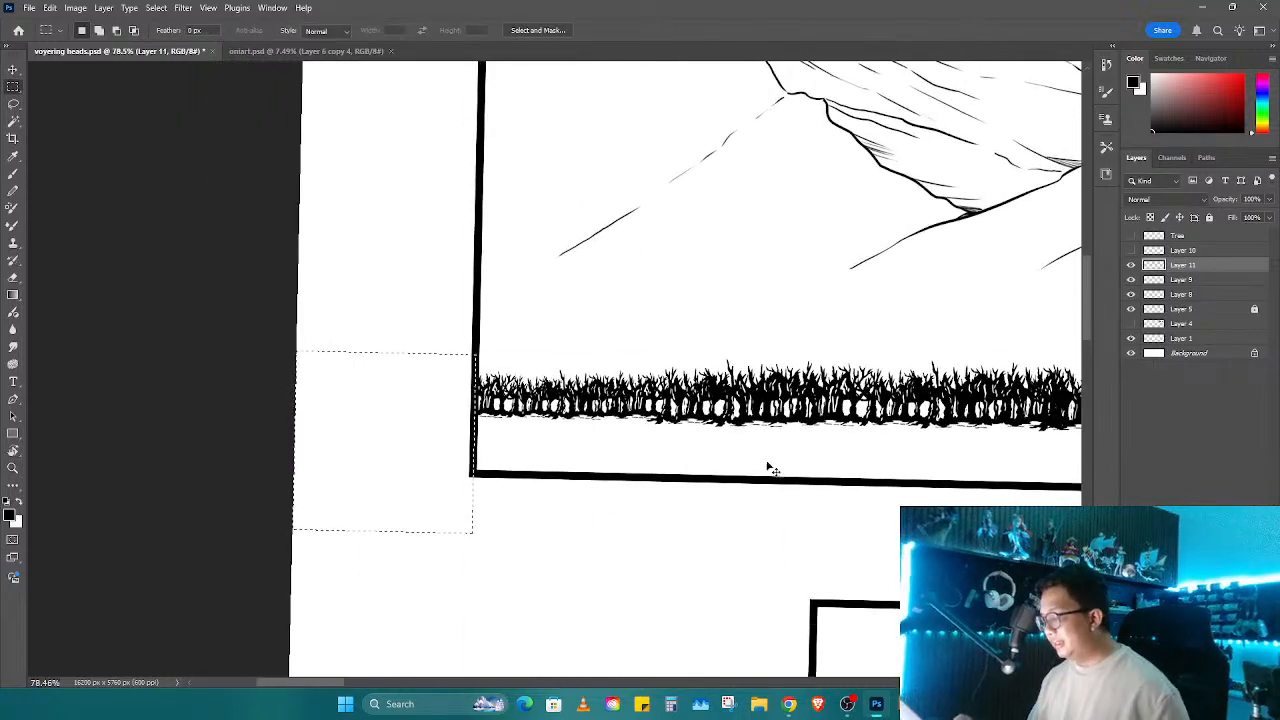
# Step: Merge the tree layers down into Layer 8, checking Layer 9's content by toggling its visibility
pyautogui.moveTo(766, 466); pyautogui.dragTo(742, 402)
pyautogui.hotkey('ctrl', 'e')
pyautogui.hotkey('ctrl', 'e')
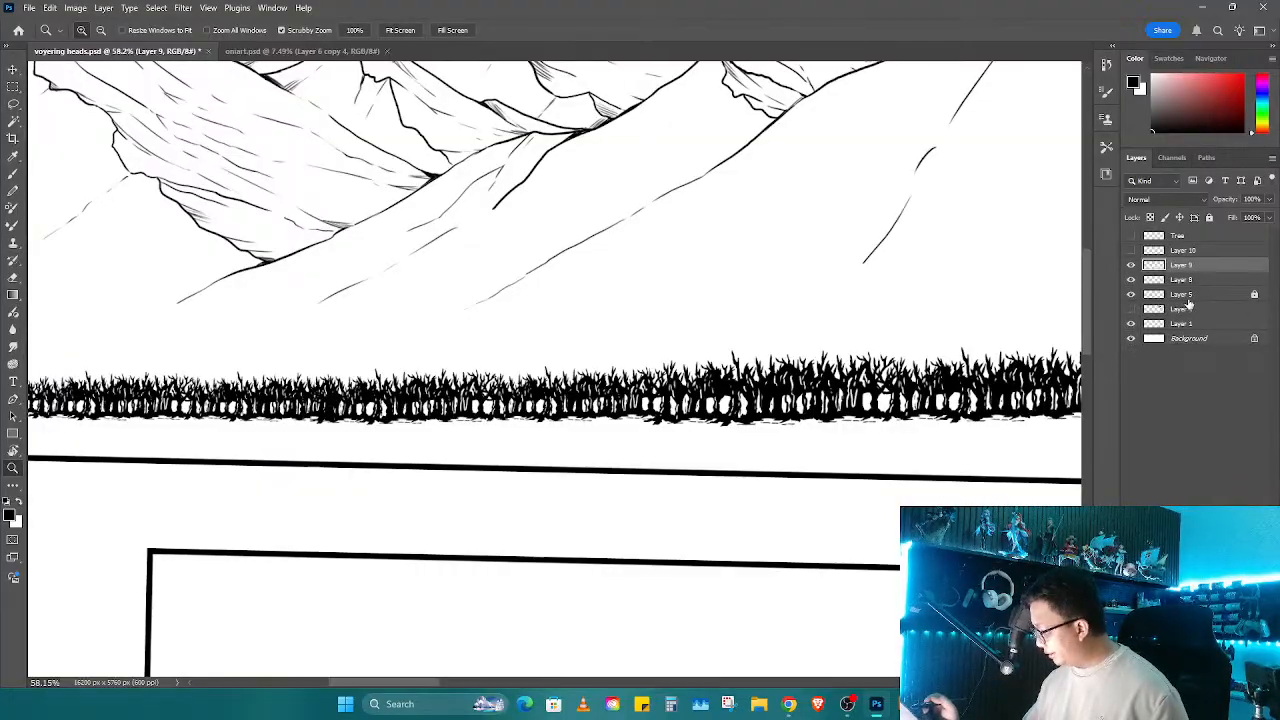
pyautogui.click(1131, 266)
pyautogui.click(1131, 266)
# Step: Examine the complete mountain panel with the forest row running from border to border
pyautogui.moveTo(850, 384); pyautogui.dragTo(772, 489)
pyautogui.moveTo(722, 396); pyautogui.dragTo(782, 336)
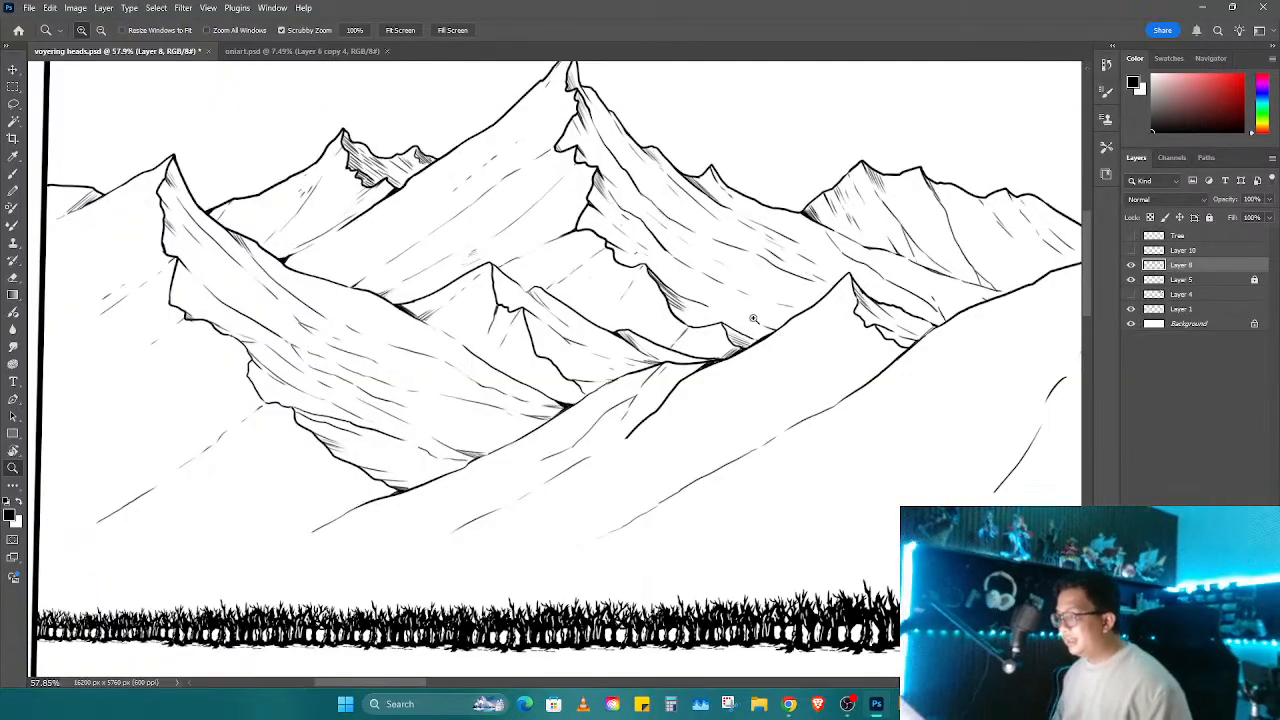
pyautogui.moveTo(801, 294); pyautogui.dragTo(786, 297)
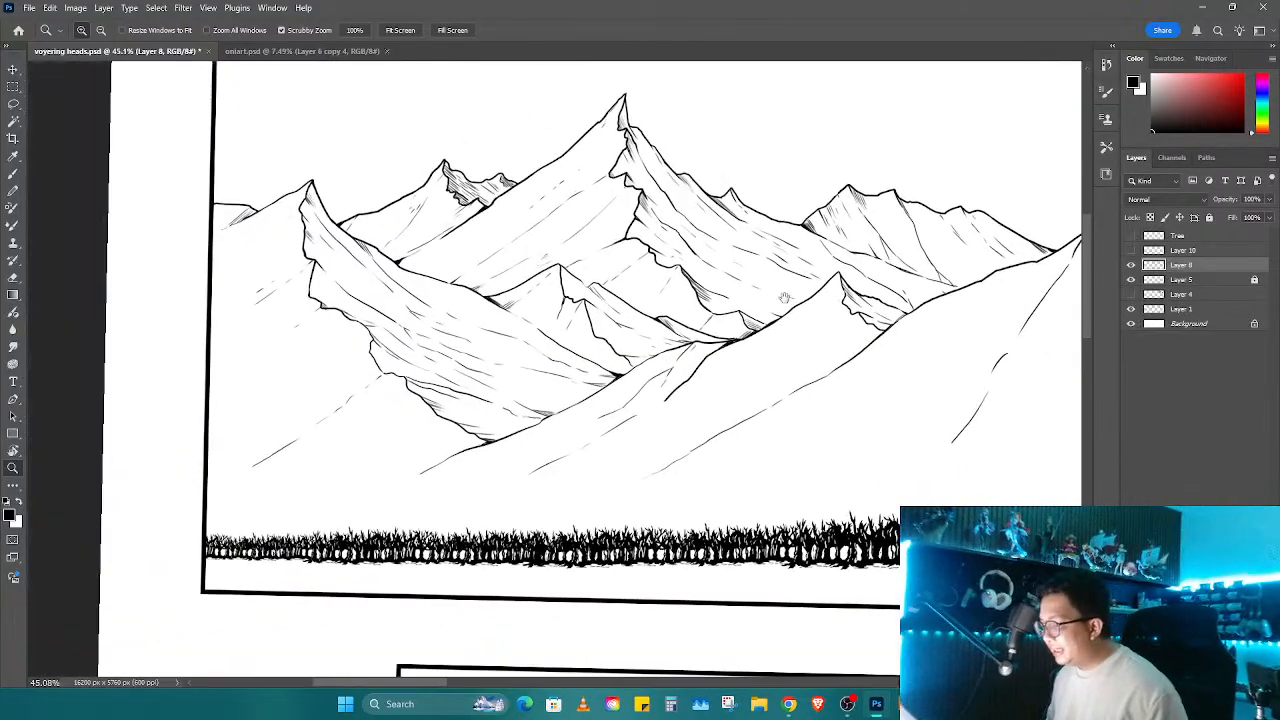
pyautogui.moveTo(963, 268); pyautogui.dragTo(698, 296)
pyautogui.moveTo(698, 296); pyautogui.dragTo(678, 301)
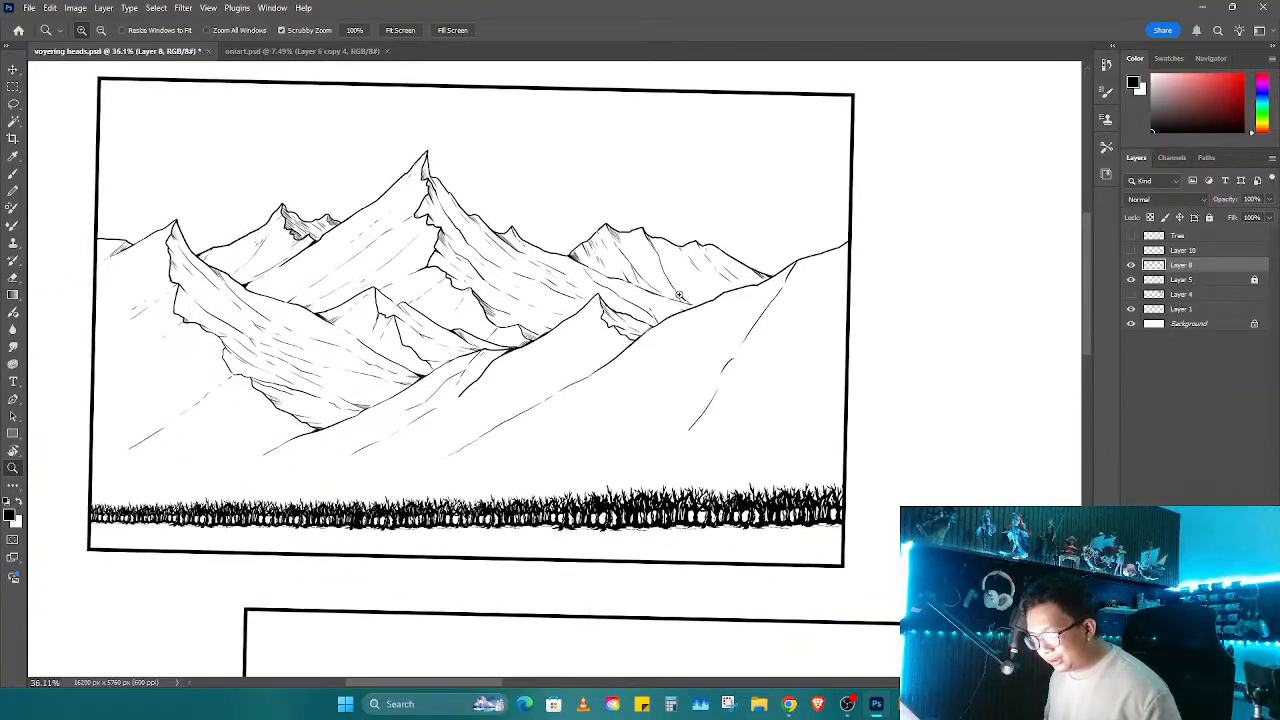
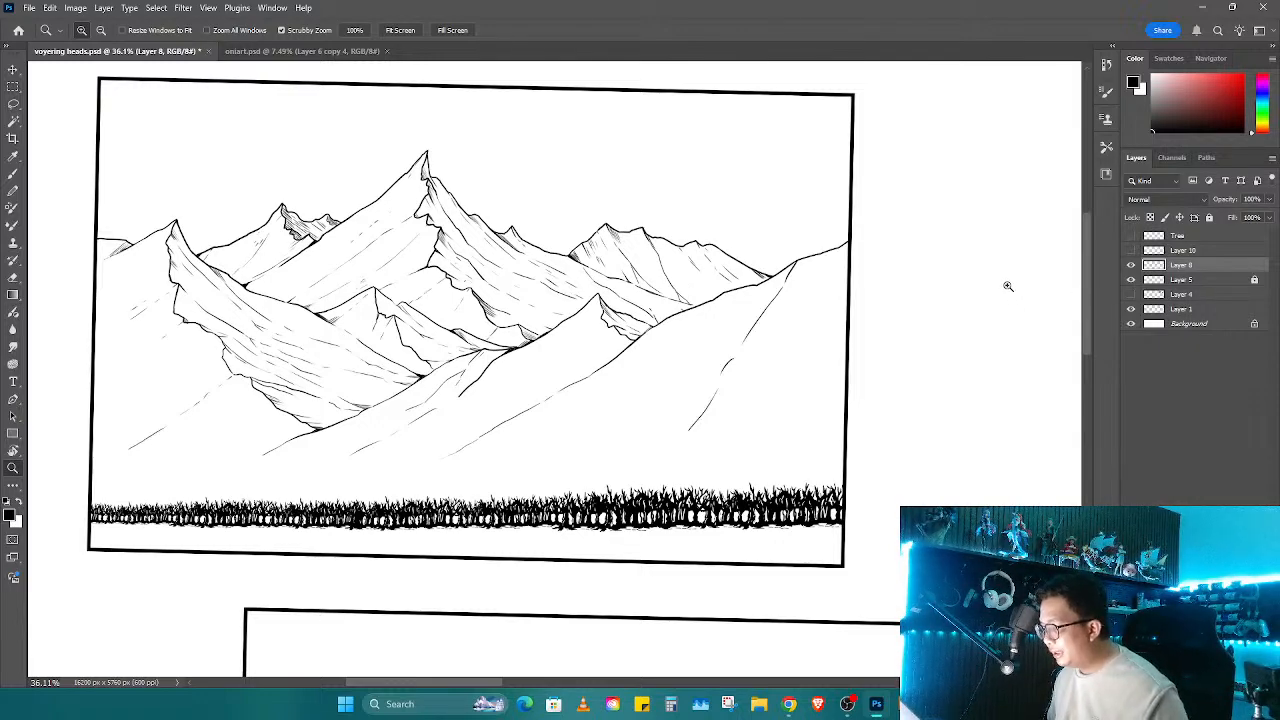
pyautogui.moveTo(999, 315); pyautogui.dragTo(874, 317)
pyautogui.moveTo(442, 243); pyautogui.dragTo(581, 298)
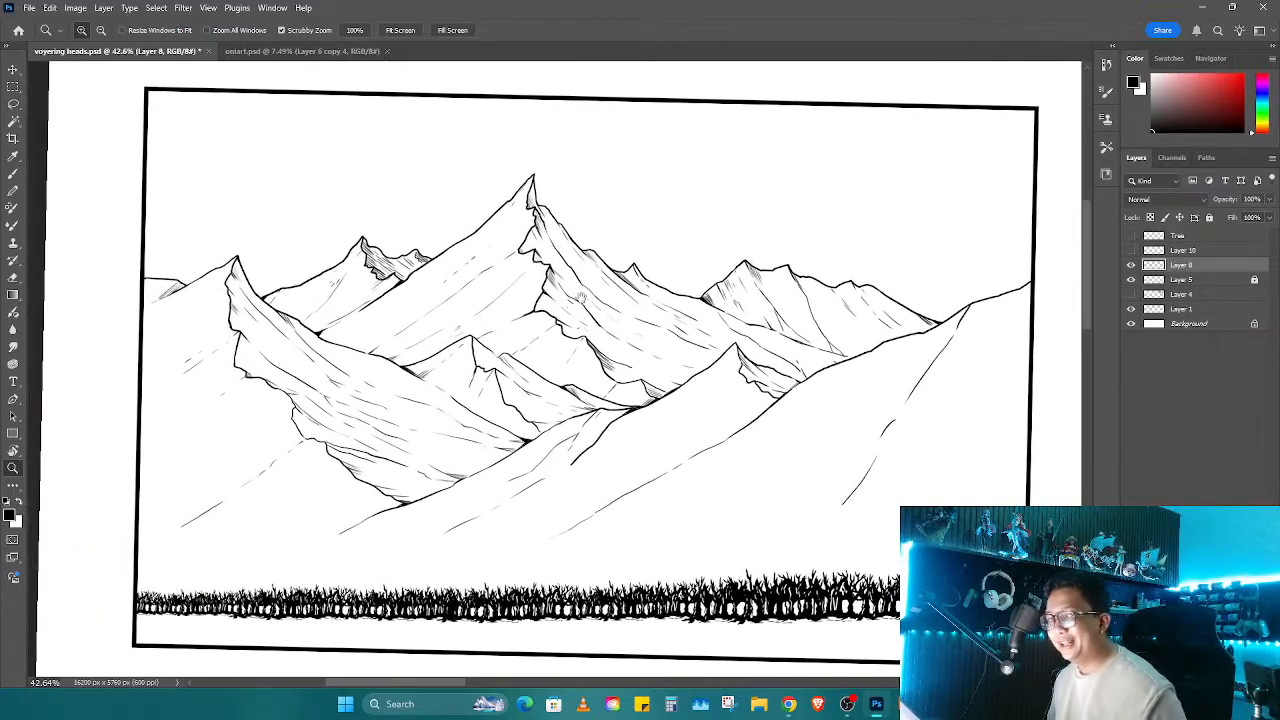
pyautogui.moveTo(580, 292); pyautogui.dragTo(606, 279)
pyautogui.moveTo(683, 458); pyautogui.dragTo(684, 339)
# Step: Rotate the canvas view counterclockwise to -6° and cancel the transform started on Layer 8
pyautogui.press('r')
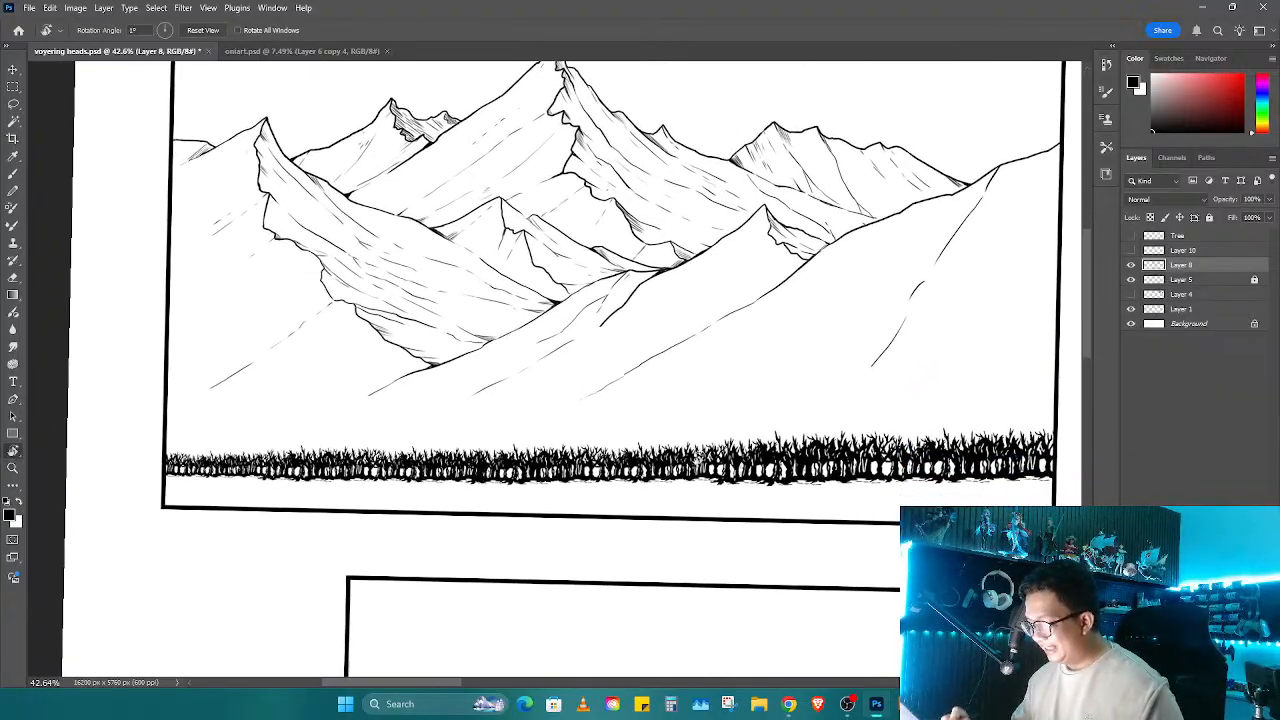
pyautogui.moveTo(716, 400); pyautogui.dragTo(718, 379)
pyautogui.moveTo(734, 458); pyautogui.dragTo(664, 457)
pyautogui.hotkey('ctrl', 't')
pyautogui.press('Escape')
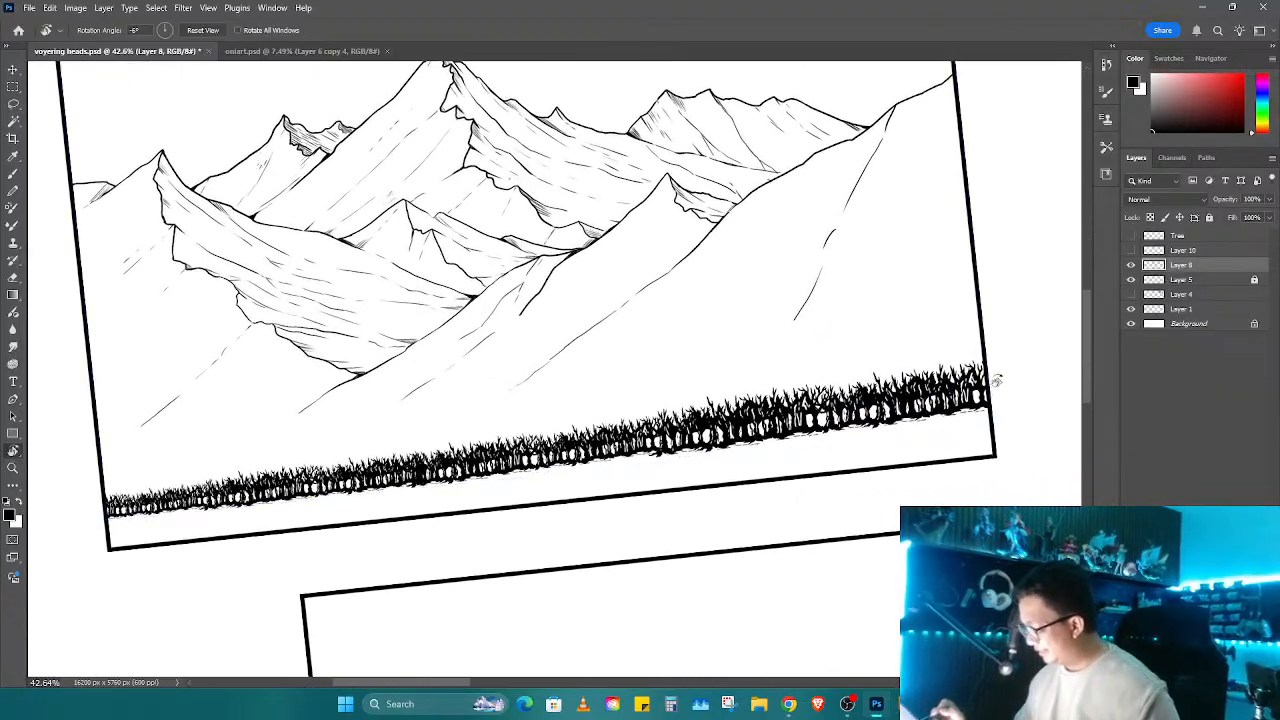
# Step: Straighten the canvas view to 0° and marquee-select the forest row along the panel's lower edge
pyautogui.press('Escape')
pyautogui.moveTo(962, 412); pyautogui.dragTo(976, 448)
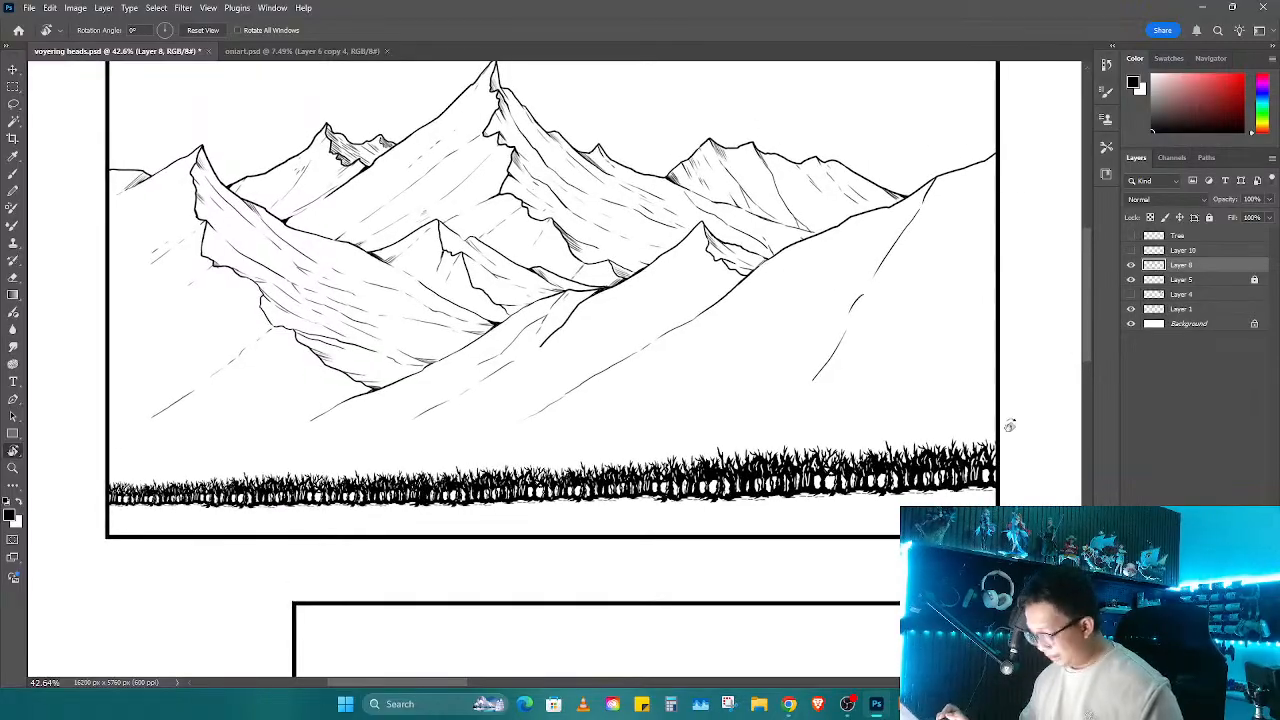
pyautogui.press('m')
pyautogui.moveTo(1036, 414); pyautogui.dragTo(588, 512)
pyautogui.moveTo(90, 478); pyautogui.dragTo(1020, 552)
pyautogui.moveTo(1028, 450)
pyautogui.mouseDown()
pyautogui.moveTo(688, 514)
pyautogui.moveTo(512, 516)
pyautogui.mouseUp()
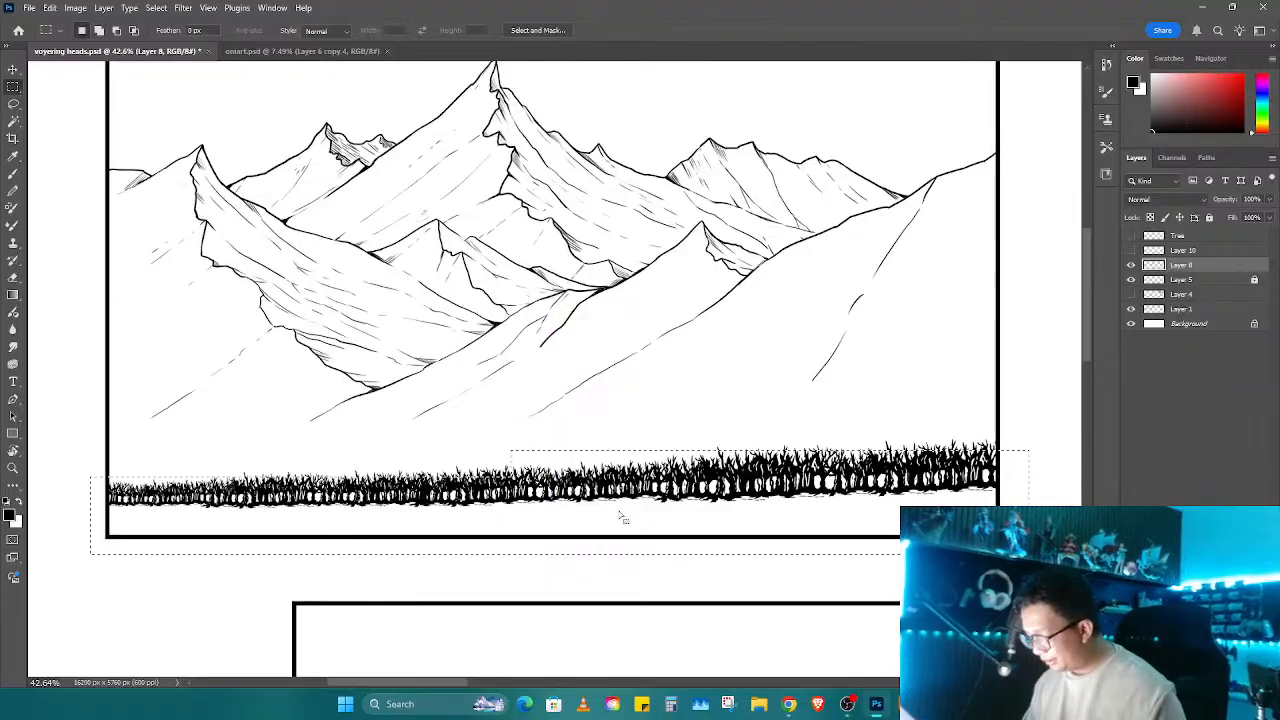
pyautogui.press('l')
pyautogui.moveTo(148, 478); pyautogui.dragTo(150, 488)
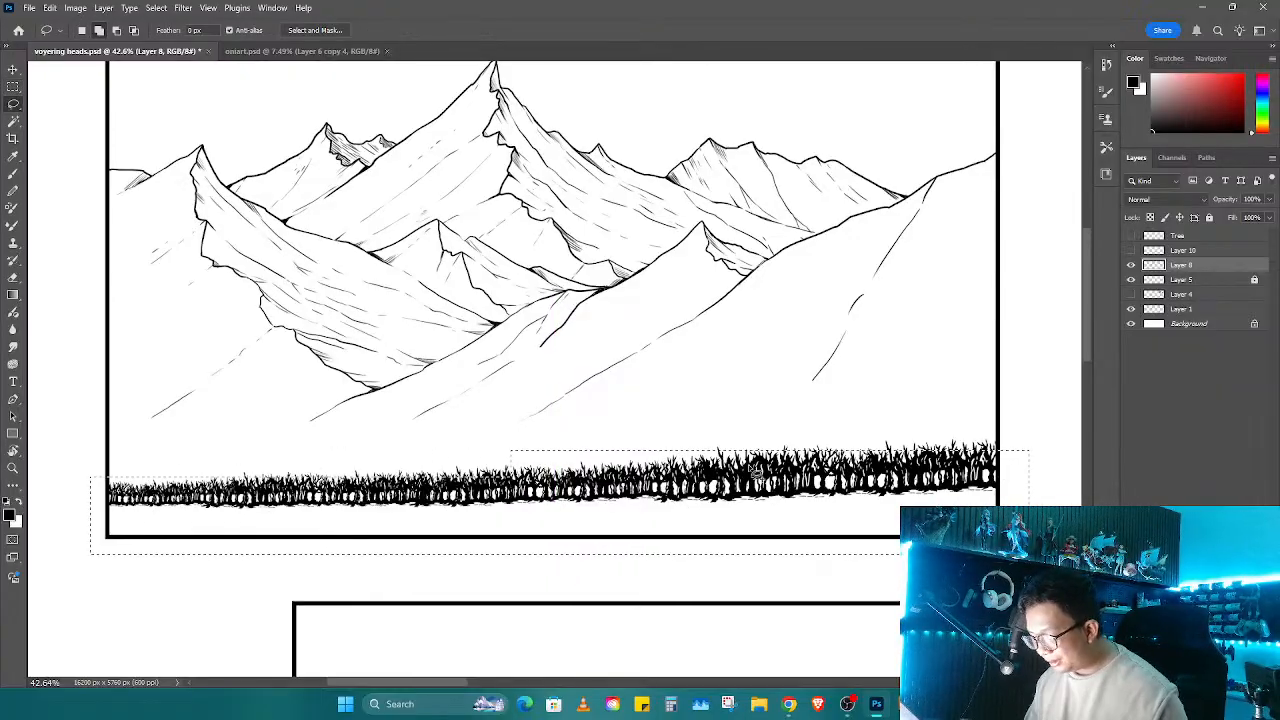
# Step: Extend the lasso selection over all the treetops and scale the forest row up to about 115%
pyautogui.scroll(-2, 749, 457)
pyautogui.press('z')
pyautogui.moveTo(781, 450)
pyautogui.mouseDown()
pyautogui.moveTo(760, 480)
pyautogui.moveTo(722, 480)
pyautogui.mouseUp()
pyautogui.moveTo(814, 470); pyautogui.dragTo(858, 449)
pyautogui.press('l')
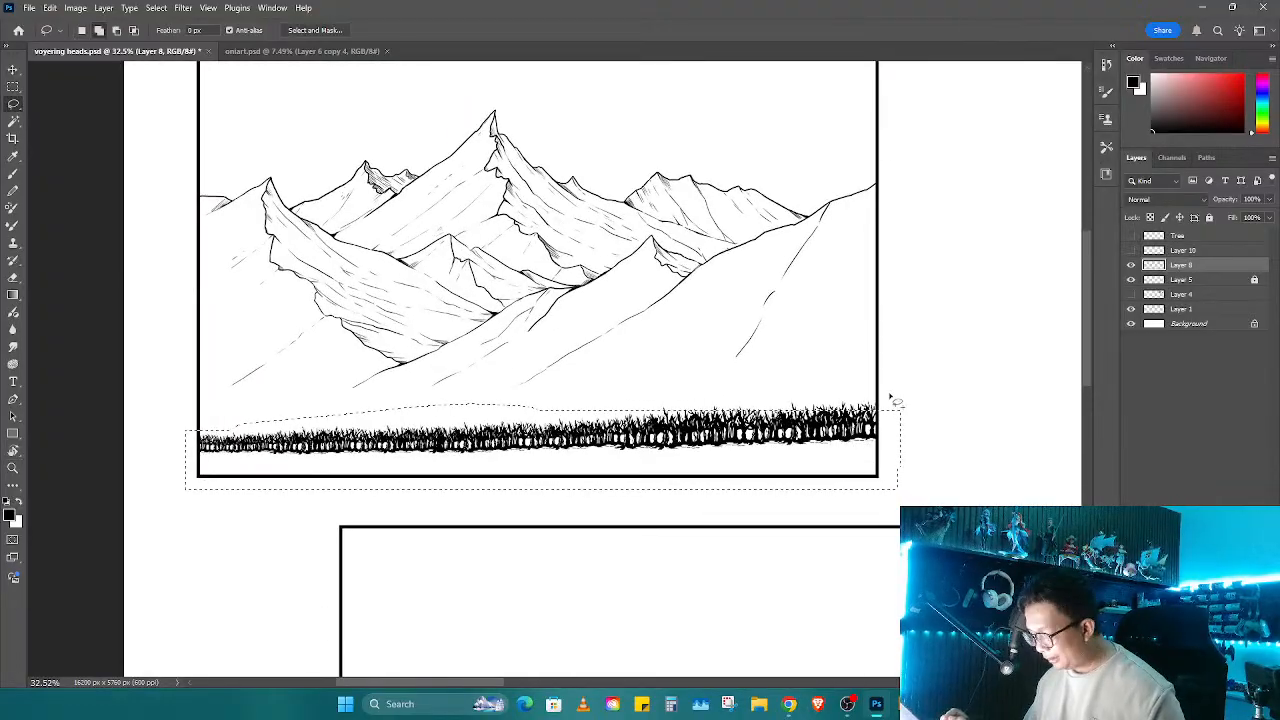
pyautogui.hotkey('ctrl', 't')
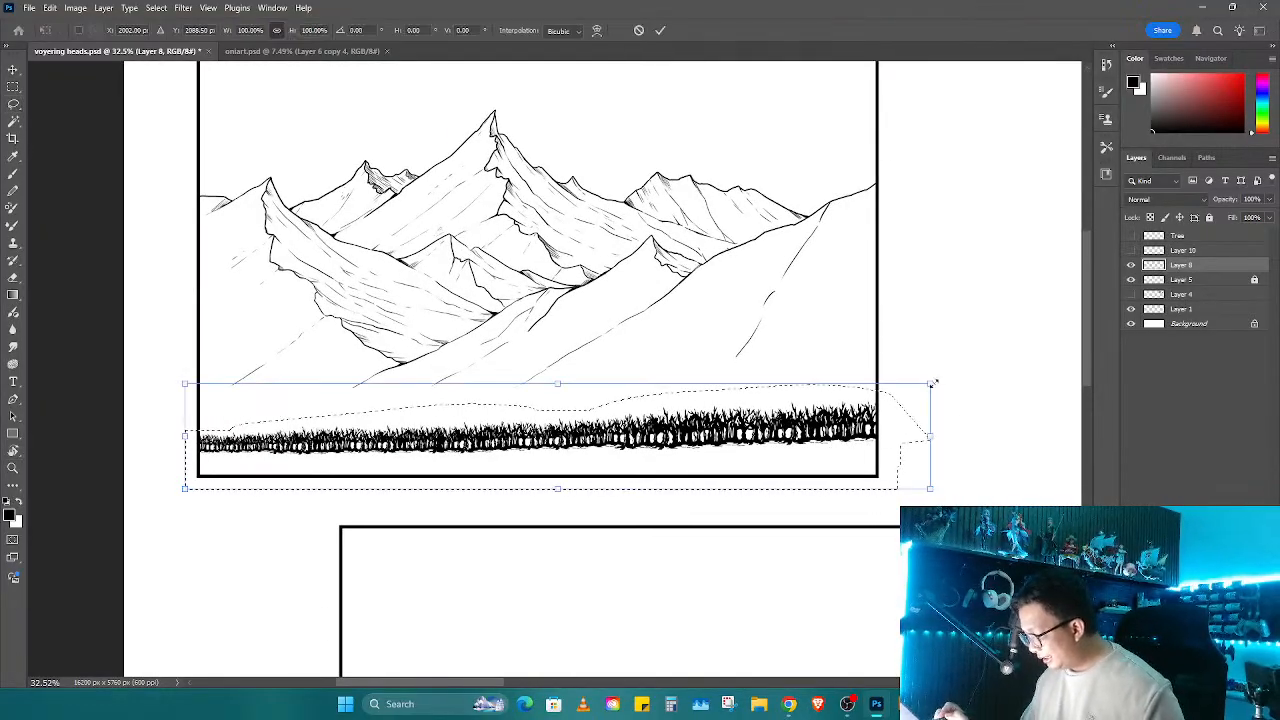
pyautogui.moveTo(924, 383)
pyautogui.mouseDown()
pyautogui.moveTo(986, 343)
pyautogui.moveTo(1005, 347)
pyautogui.moveTo(995, 406)
pyautogui.mouseUp()
pyautogui.press('Return')
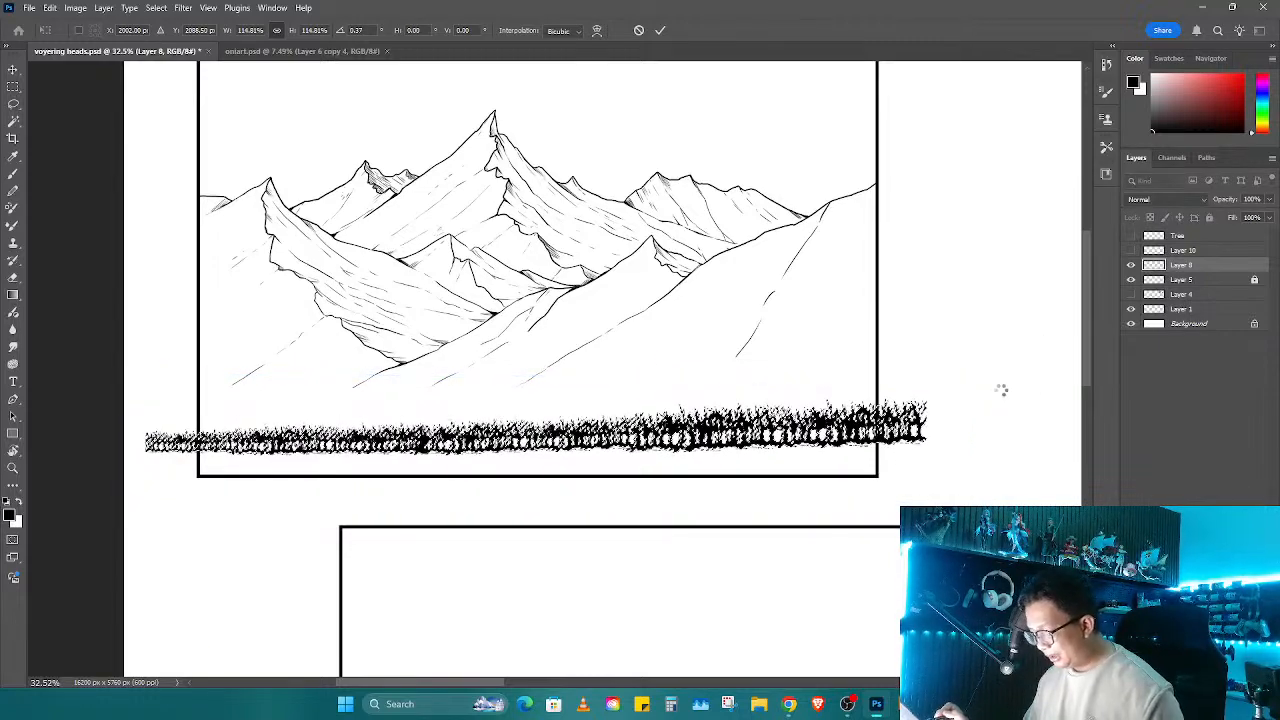
# Step: Marquee-select the forest area within the panel borders, invert the selection, and undo the deletion of everything outside it
pyautogui.press('m')
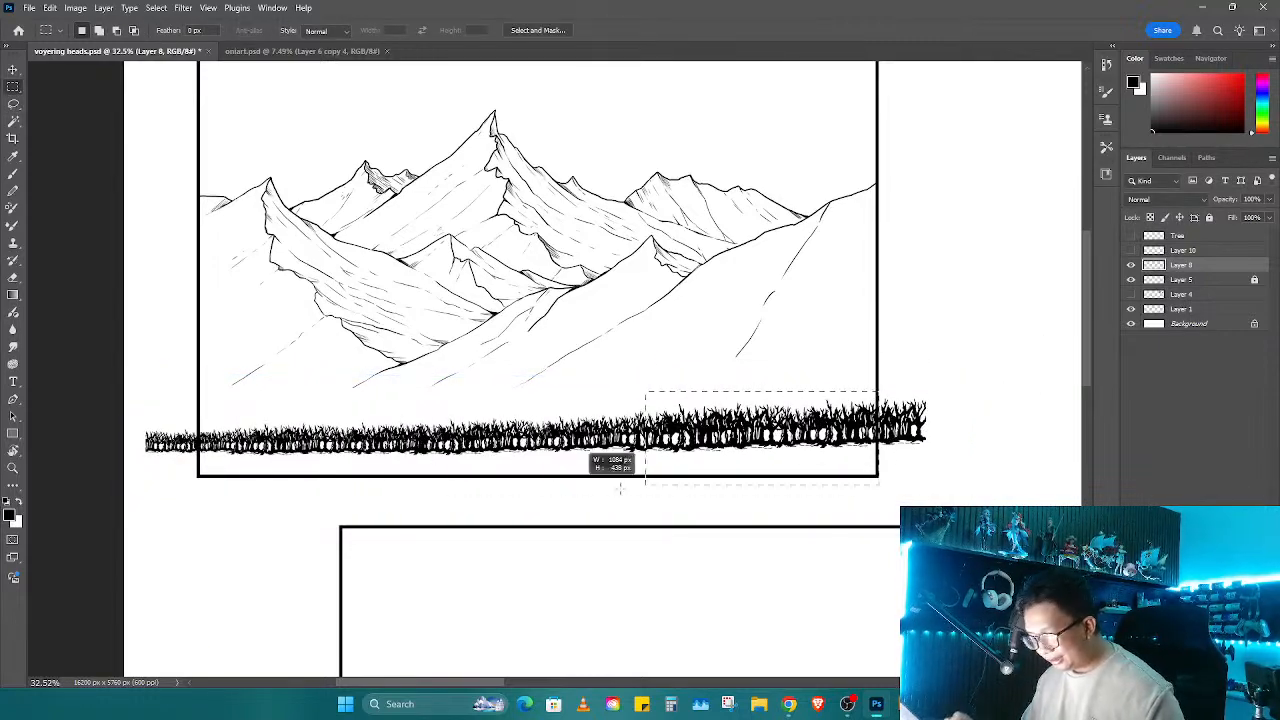
pyautogui.moveTo(620, 490); pyautogui.dragTo(200, 481)
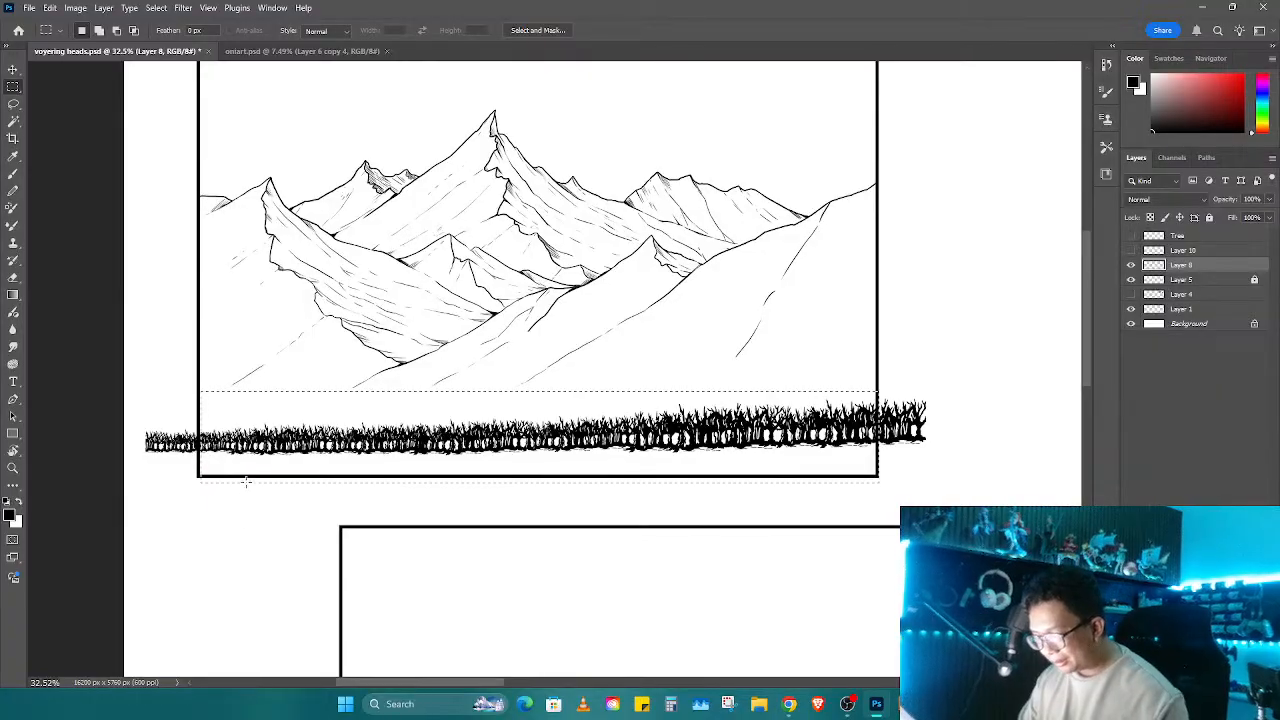
pyautogui.moveTo(199, 403); pyautogui.dragTo(528, 517)
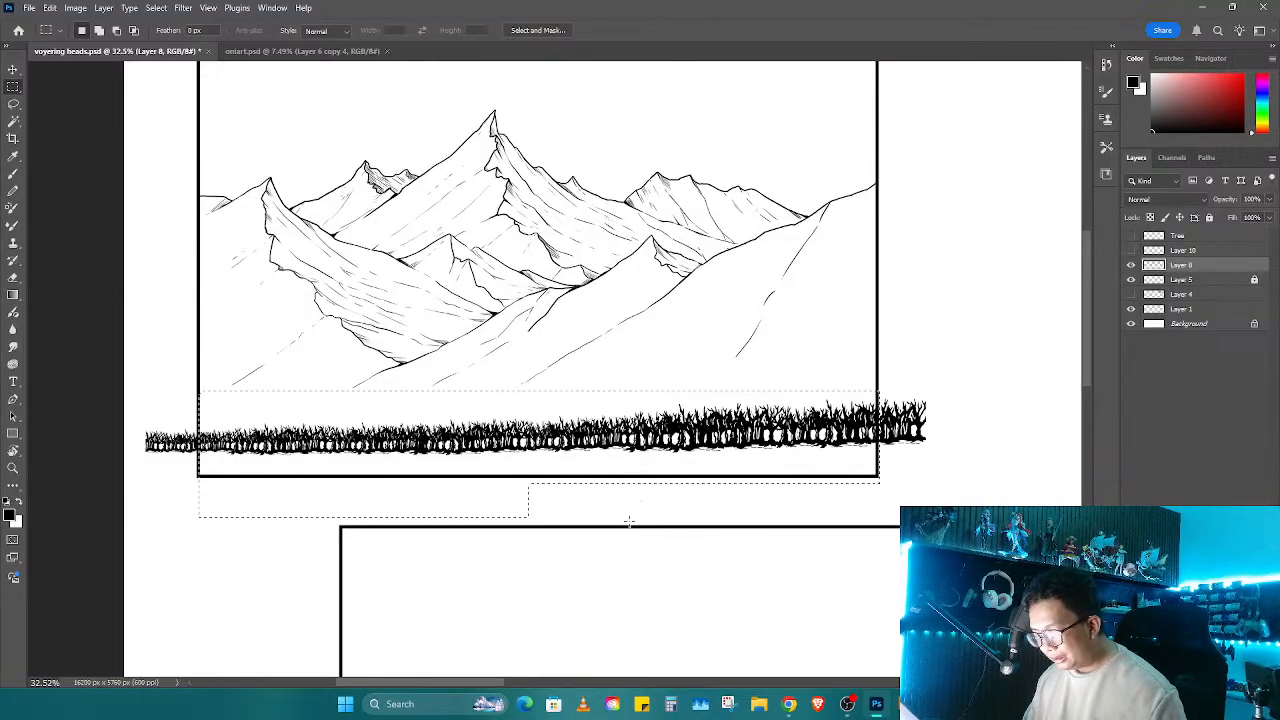
pyautogui.hotkey('ctrl', 'shift', 'i')
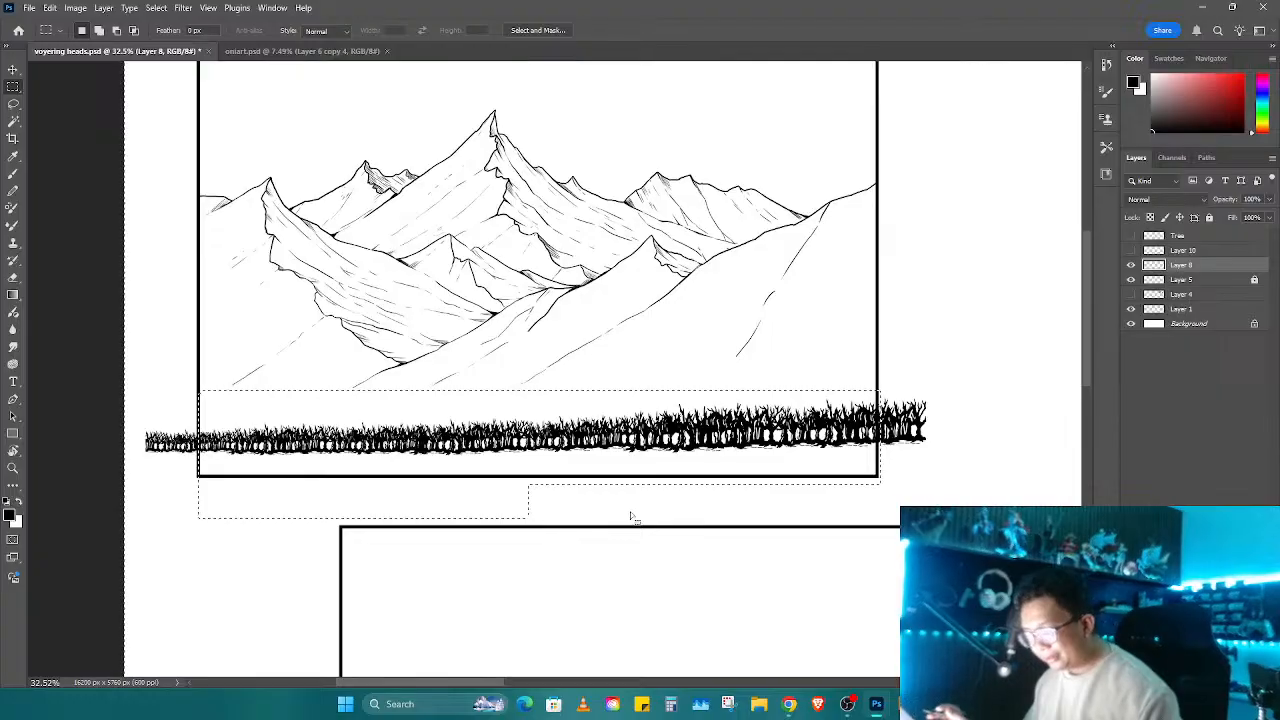
pyautogui.press('Delete')
pyautogui.hotkey('ctrl', 'z')
# Step: Erase the overhanging trees beyond both side borders of the panel and deselect
pyautogui.press('e')
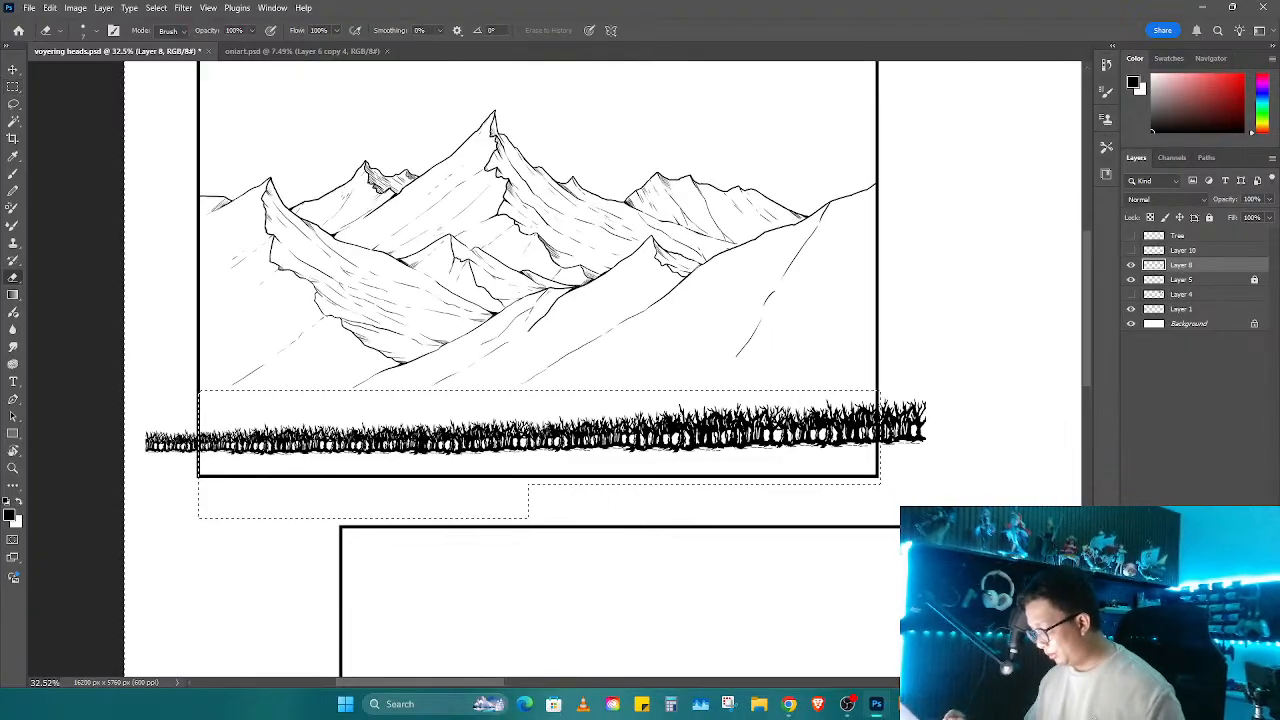
pyautogui.moveTo(918, 436)
pyautogui.mouseDown()
pyautogui.moveTo(890, 409)
pyautogui.moveTo(923, 398)
pyautogui.mouseUp()
pyautogui.moveTo(192, 420)
pyautogui.mouseDown()
pyautogui.moveTo(172, 413)
pyautogui.moveTo(134, 486)
pyautogui.mouseUp()
pyautogui.hotkey('ctrl', 'd')
# Step: Marquee-select the narrow strip just outside the panel's right border and inspect the forest edge there
pyautogui.press('m')
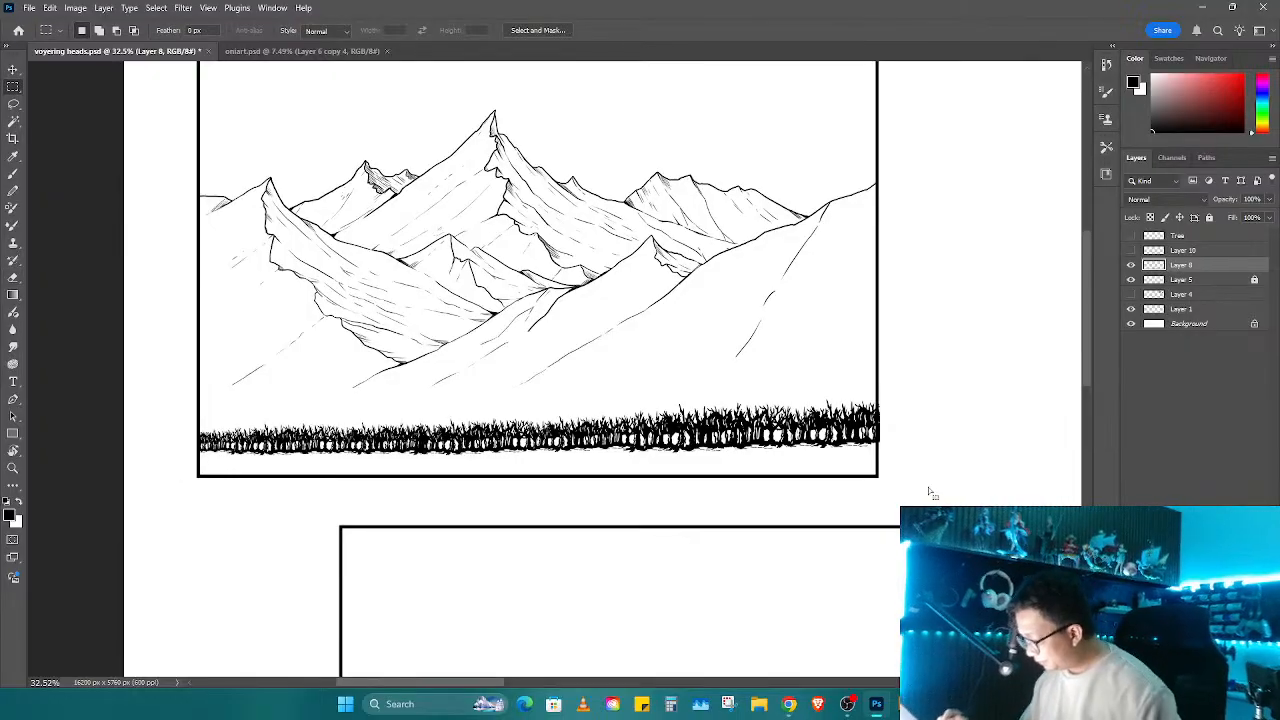
pyautogui.scroll(-5, 936, 468)
pyautogui.press('z')
pyautogui.moveTo(811, 417); pyautogui.dragTo(725, 410)
pyautogui.moveTo(510, 400); pyautogui.dragTo(914, 497)
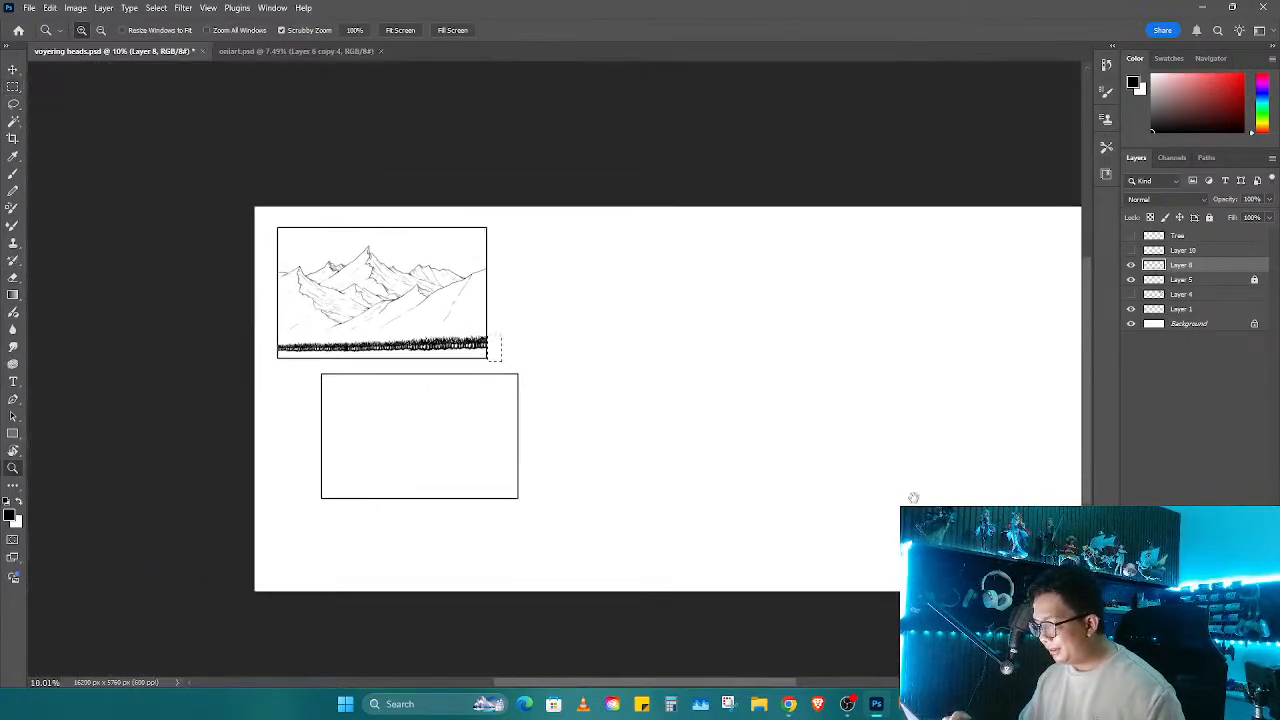
pyautogui.moveTo(492, 340); pyautogui.dragTo(579, 313)
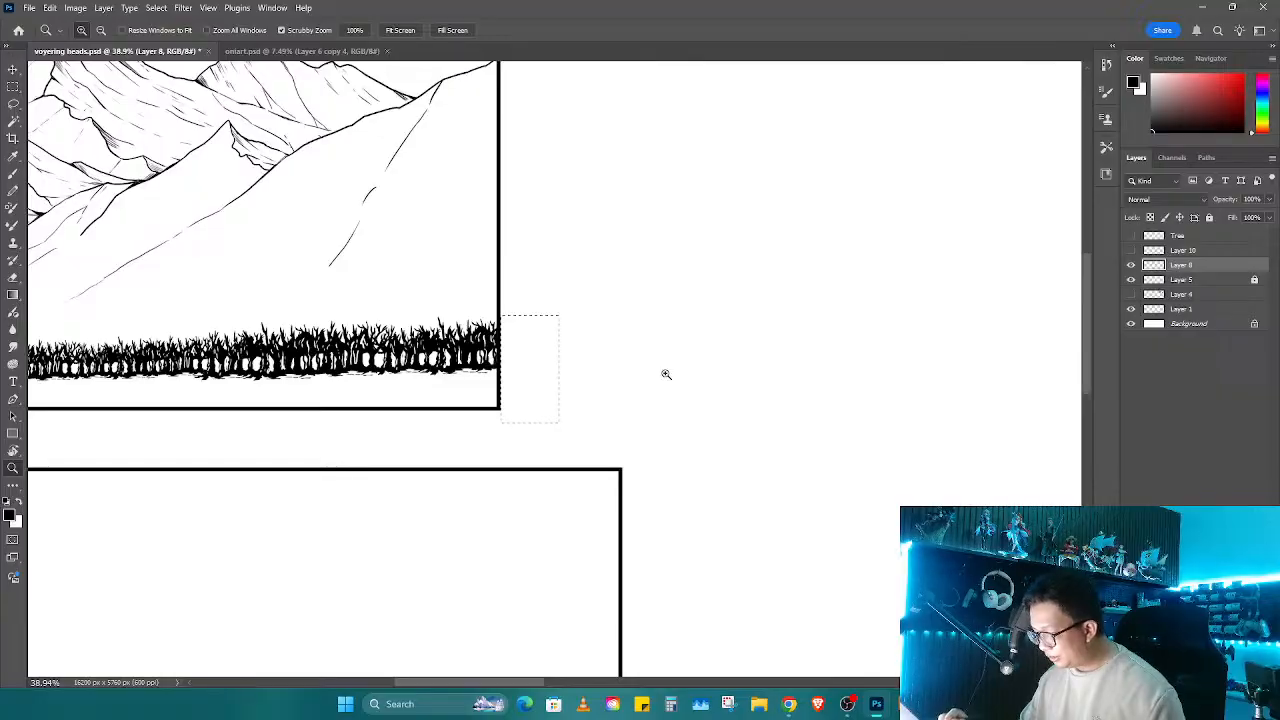
# Step: Tilt the canvas view slightly, lasso the forest row and enlarge it so that it overhangs both panel borders
pyautogui.moveTo(666, 374)
pyautogui.mouseDown()
pyautogui.moveTo(851, 489)
pyautogui.moveTo(714, 523)
pyautogui.moveTo(808, 569)
pyautogui.moveTo(820, 460)
pyautogui.moveTo(808, 514)
pyautogui.moveTo(818, 509)
pyautogui.moveTo(791, 486)
pyautogui.moveTo(1006, 404)
pyautogui.moveTo(521, 446)
pyautogui.moveTo(118, 527)
pyautogui.moveTo(1015, 497)
pyautogui.moveTo(990, 402)
pyautogui.moveTo(1085, 355)
pyautogui.moveTo(1078, 368)
pyautogui.mouseUp()
pyautogui.press('r')
pyautogui.press('l')
pyautogui.hotkey('ctrl', 't')
pyautogui.press('Return')
# Step: Select the enlarged forest between the panel borders, invert the selection and try deleting everything outside it
pyautogui.press('m')
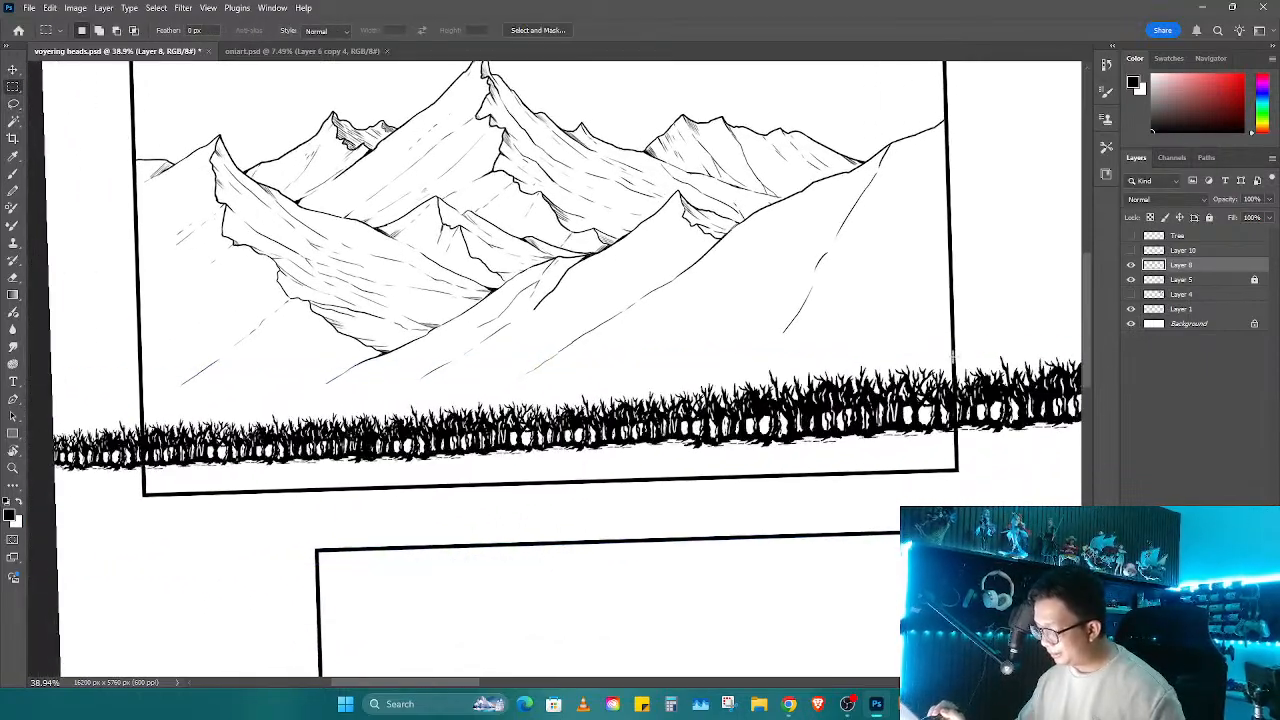
pyautogui.moveTo(953, 356); pyautogui.dragTo(144, 495)
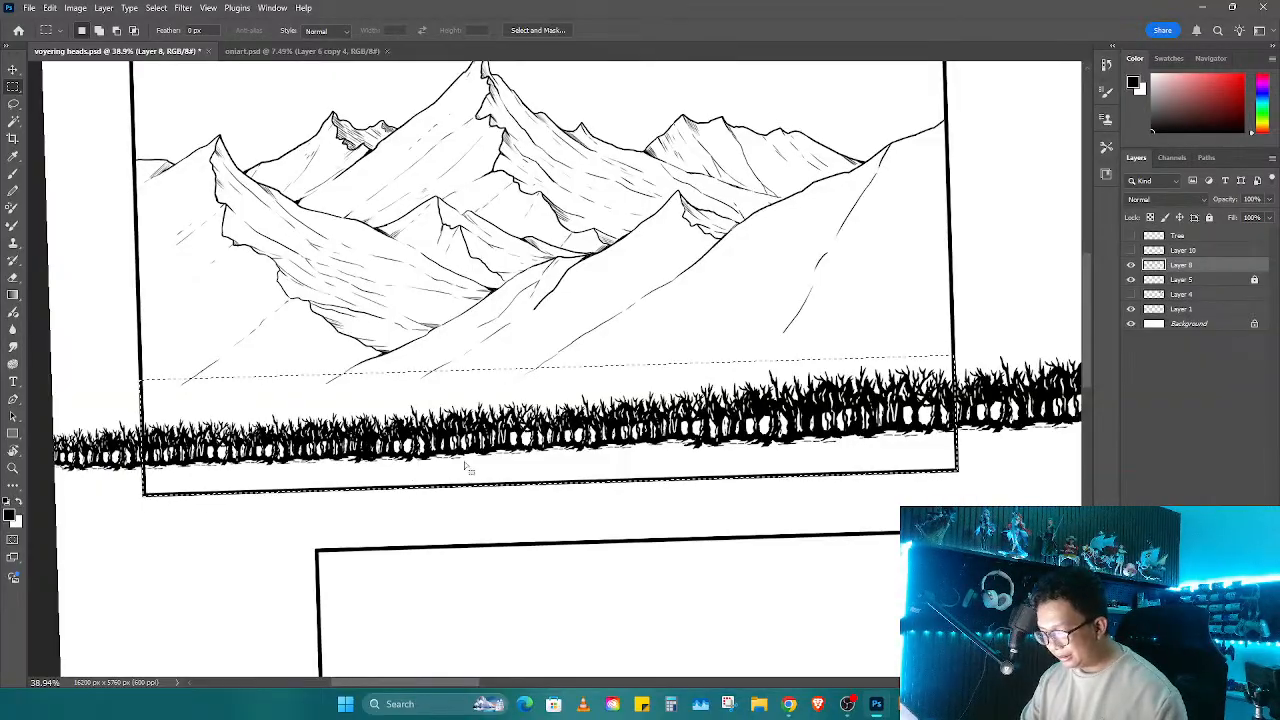
pyautogui.moveTo(400, 490); pyautogui.dragTo(144, 495)
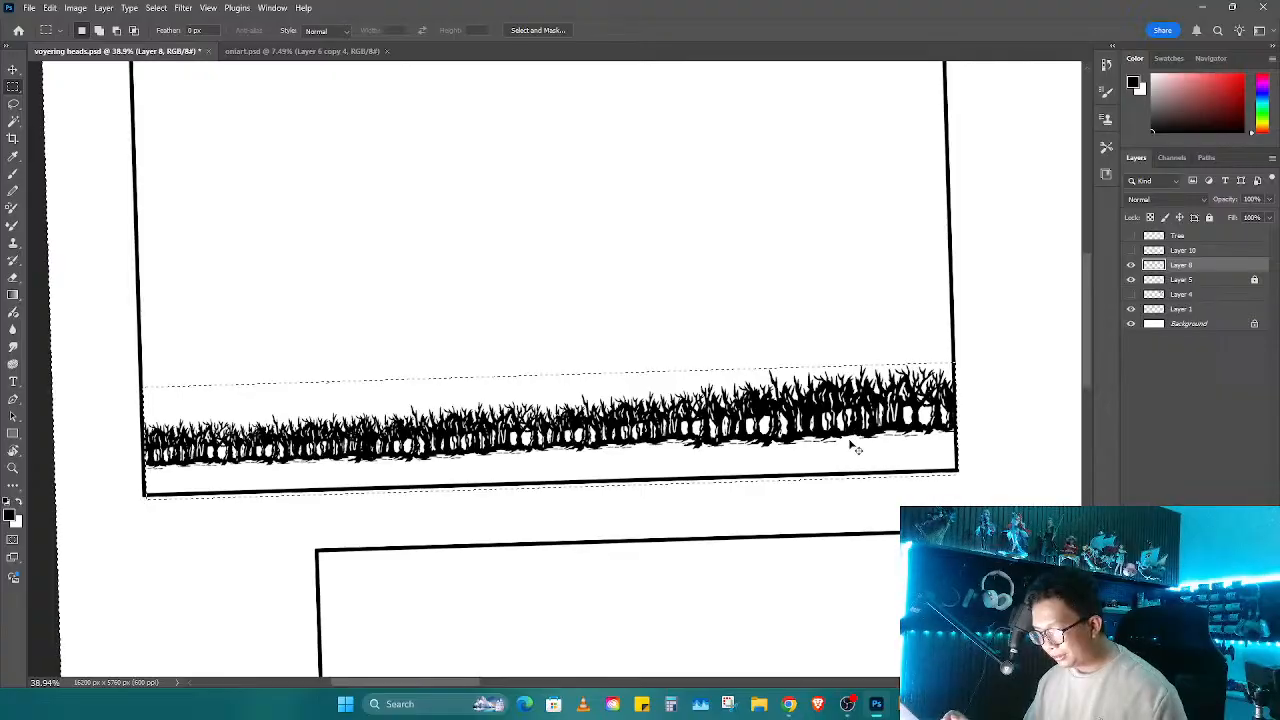
# Step: Restore the mountains, erase the enlarged forest's trees outside the panel borders and deselect
pyautogui.press('z')
pyautogui.moveTo(931, 451)
pyautogui.mouseDown()
pyautogui.moveTo(815, 481)
pyautogui.moveTo(751, 476)
pyautogui.mouseUp()
pyautogui.press('e')
pyautogui.moveTo(806, 378)
pyautogui.mouseDown()
pyautogui.moveTo(814, 434)
pyautogui.moveTo(954, 381)
pyautogui.mouseUp()
pyautogui.moveTo(768, 487); pyautogui.dragTo(812, 476)
pyautogui.click(917, 352)
pyautogui.hscroll(-5, 830, 440)
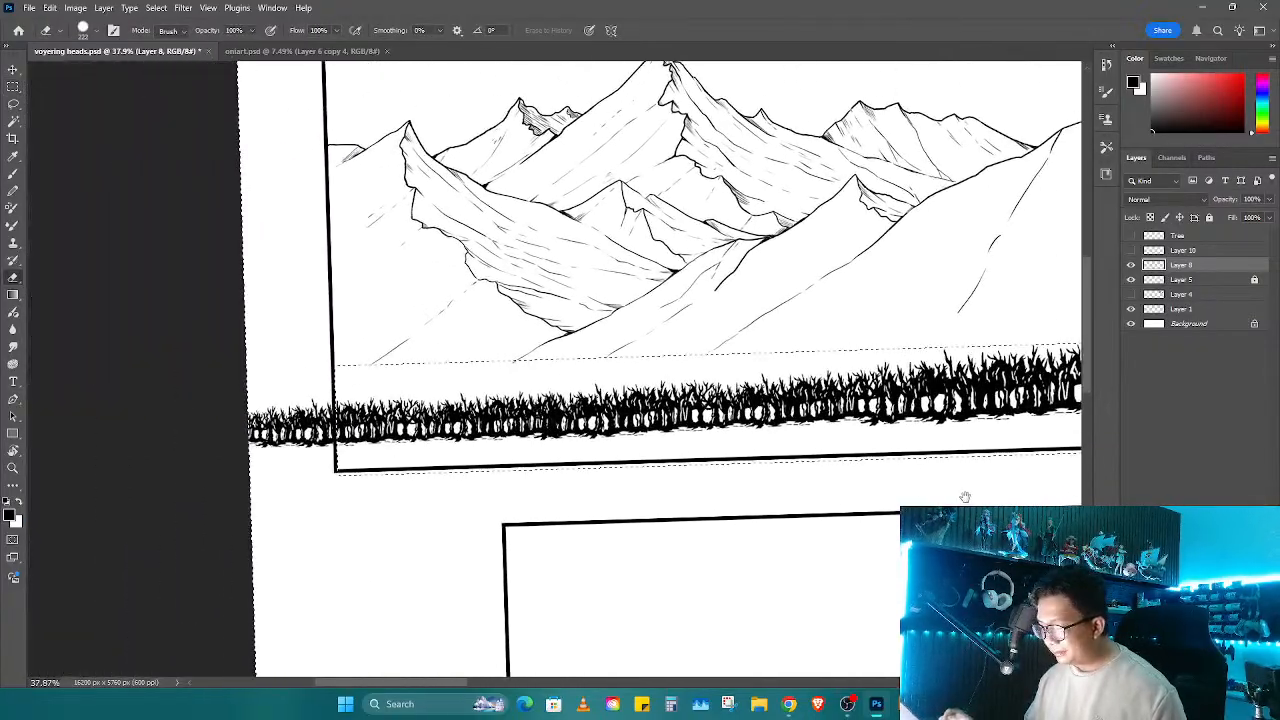
pyautogui.hotkey('ctrl', 'd')
# Step: Examine the mountain panel at different canvas rotations, including 6° and 0°, and inspect the main peak up close
pyautogui.moveTo(703, 476); pyautogui.dragTo(634, 553)
pyautogui.press('r')
pyautogui.moveTo(655, 552); pyautogui.dragTo(827, 597)
pyautogui.moveTo(827, 420); pyautogui.dragTo(720, 492)
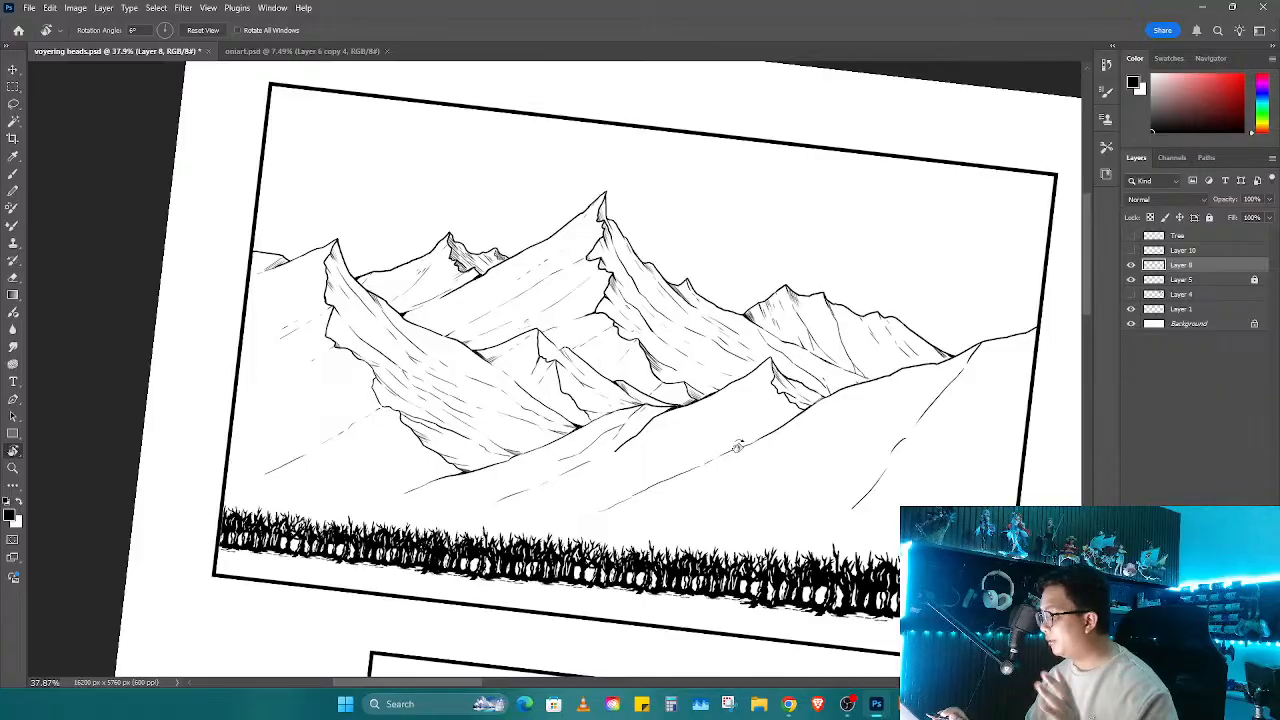
pyautogui.moveTo(737, 446); pyautogui.dragTo(816, 417)
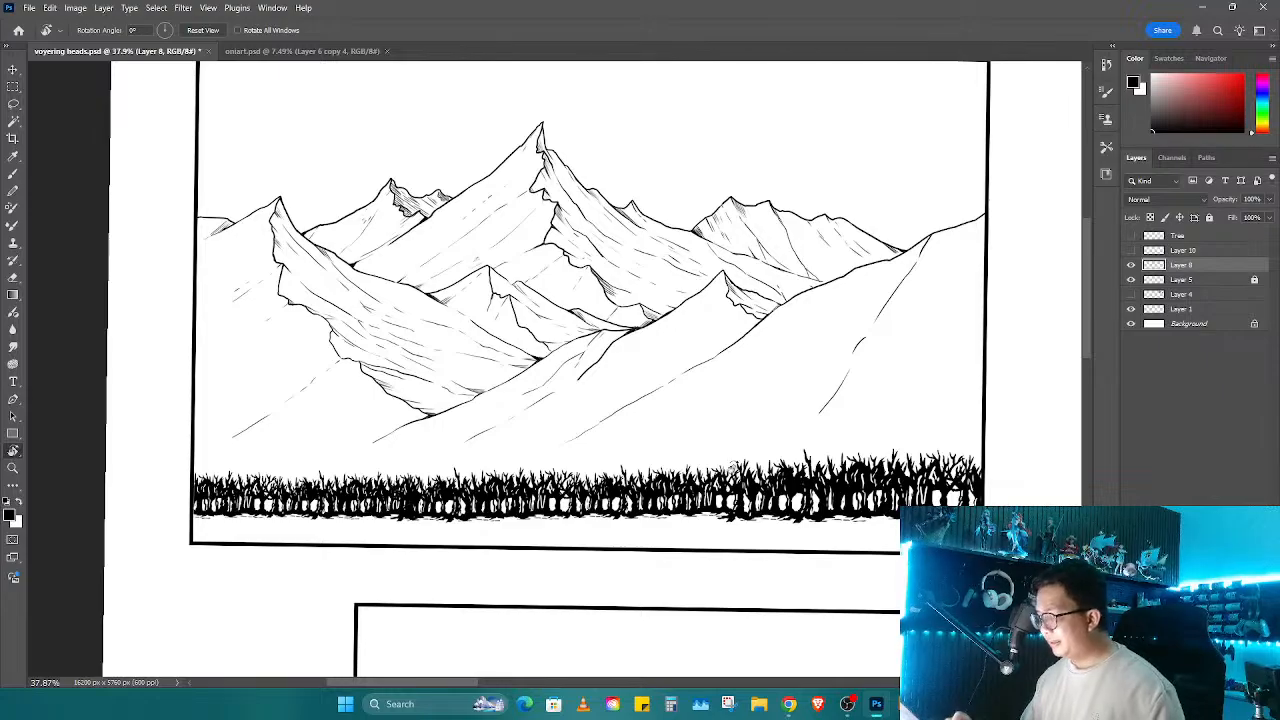
pyautogui.moveTo(729, 557); pyautogui.dragTo(735, 430)
pyautogui.moveTo(687, 472); pyautogui.dragTo(764, 416)
pyautogui.moveTo(712, 360); pyautogui.dragTo(742, 360)
pyautogui.moveTo(749, 211); pyautogui.dragTo(752, 446)
pyautogui.moveTo(741, 424); pyautogui.dragTo(803, 627)
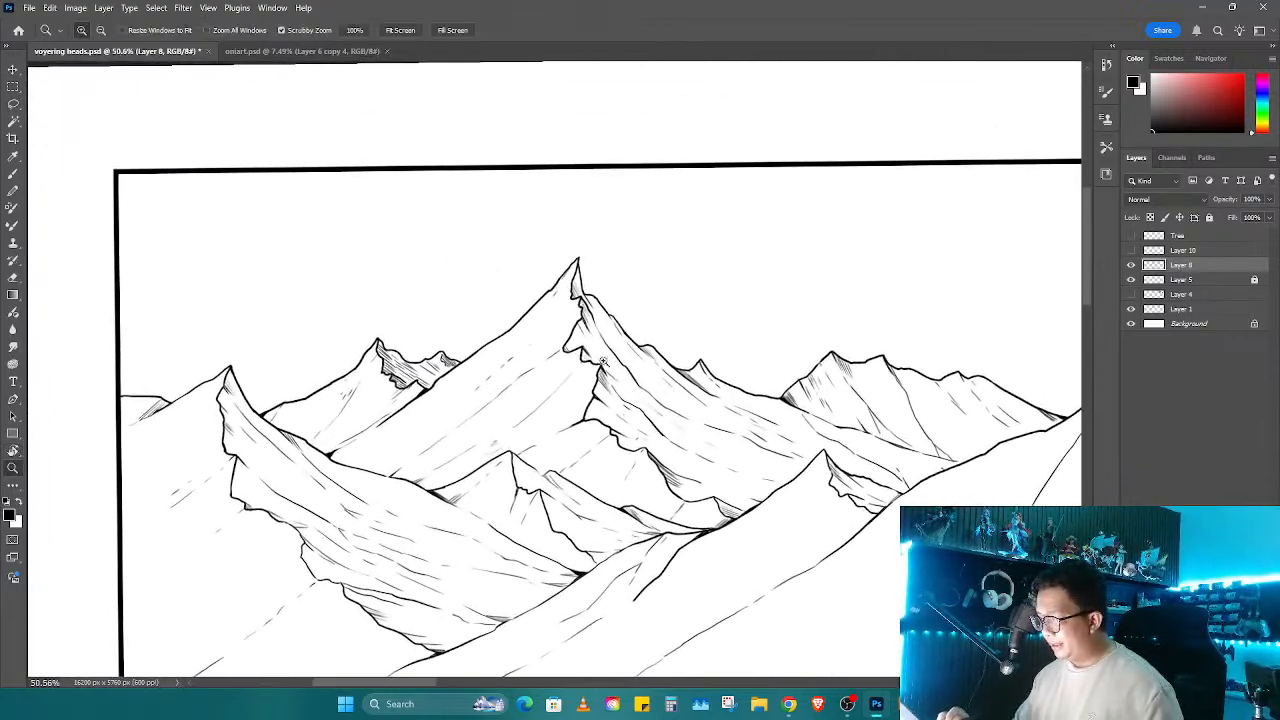
pyautogui.moveTo(603, 361); pyautogui.dragTo(590, 342)
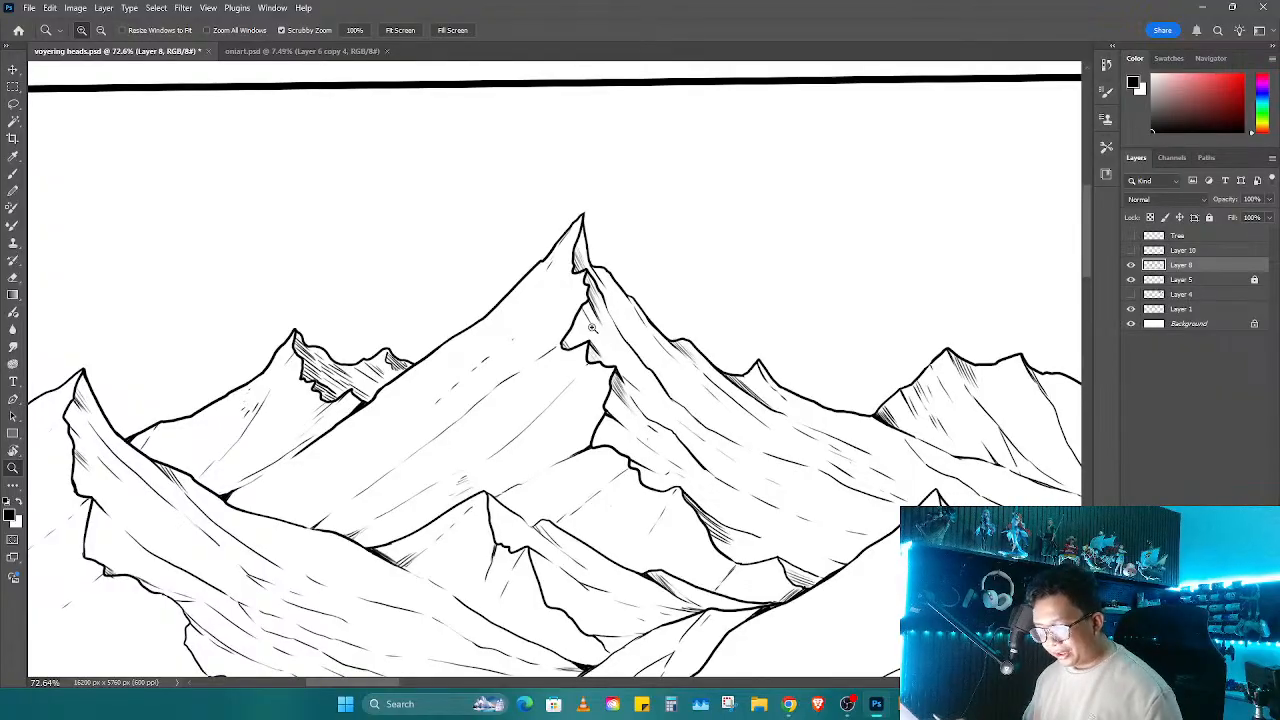
# Step: Sketch tilted blocks with direction arrows in the sky beside the main peak and erase them
pyautogui.press('b')
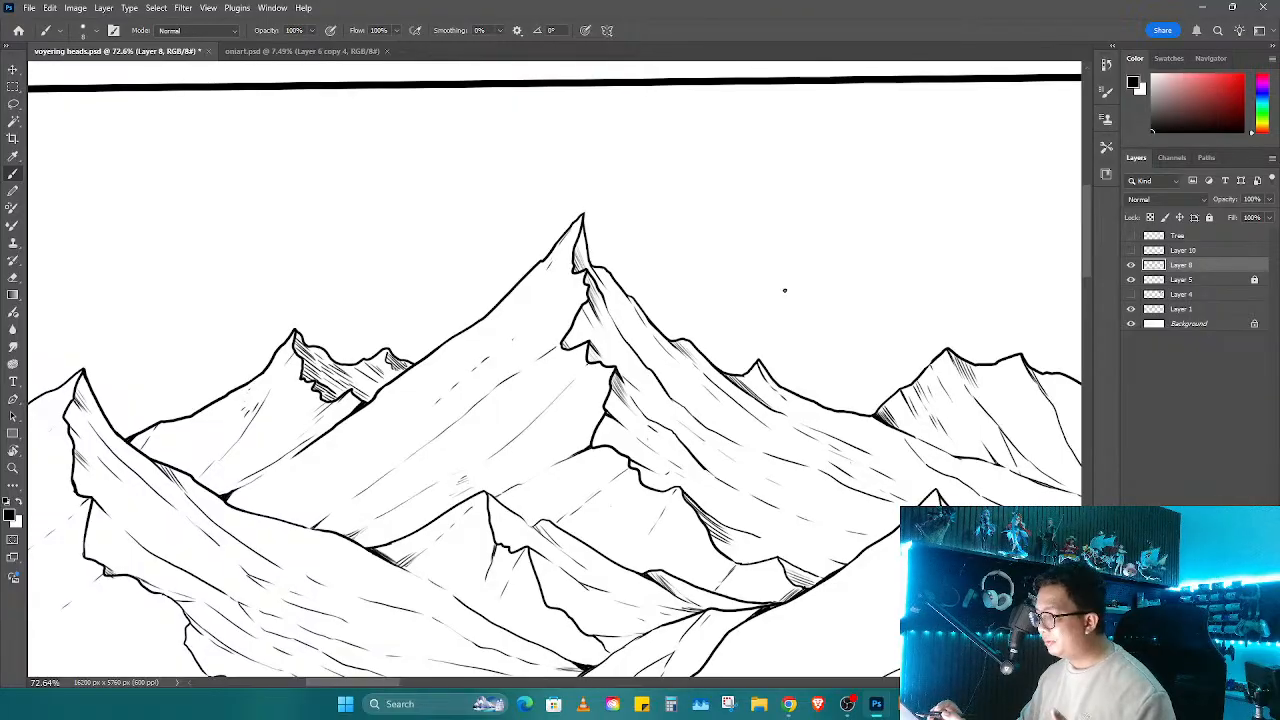
pyautogui.moveTo(942, 206); pyautogui.dragTo(853, 263)
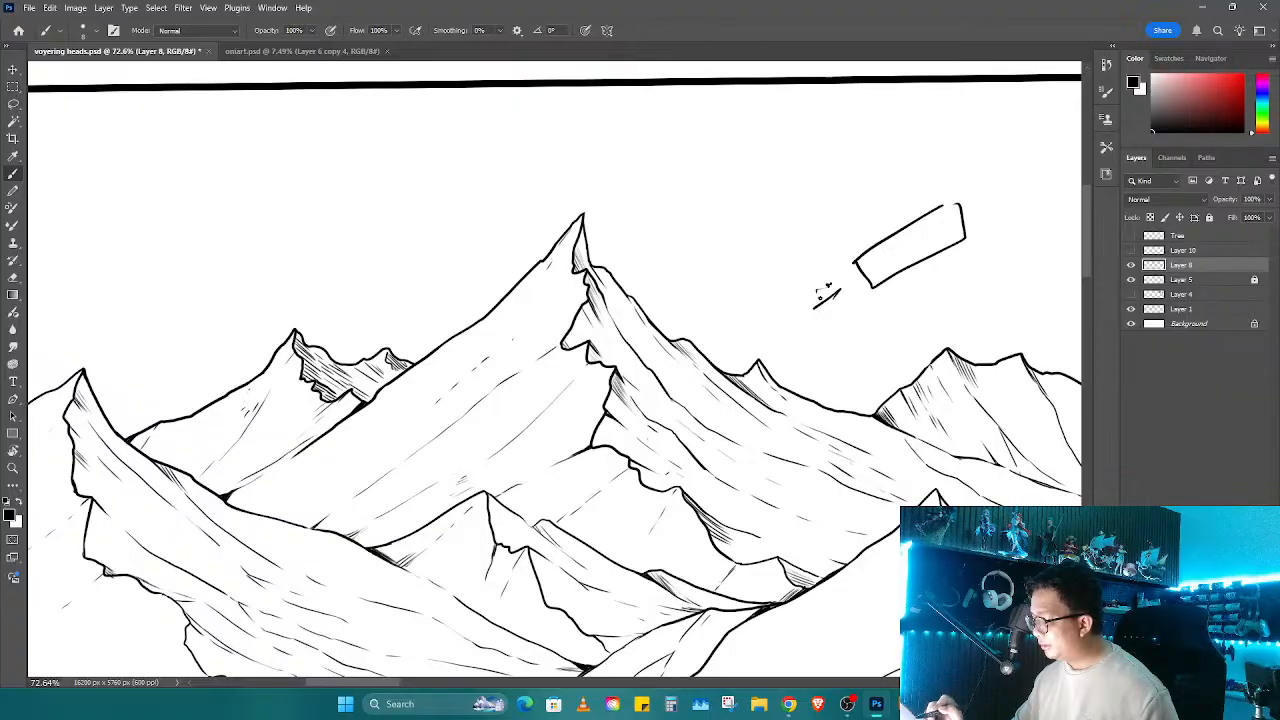
pyautogui.moveTo(815, 262)
pyautogui.mouseDown()
pyautogui.moveTo(906, 152)
pyautogui.moveTo(790, 268)
pyautogui.mouseUp()
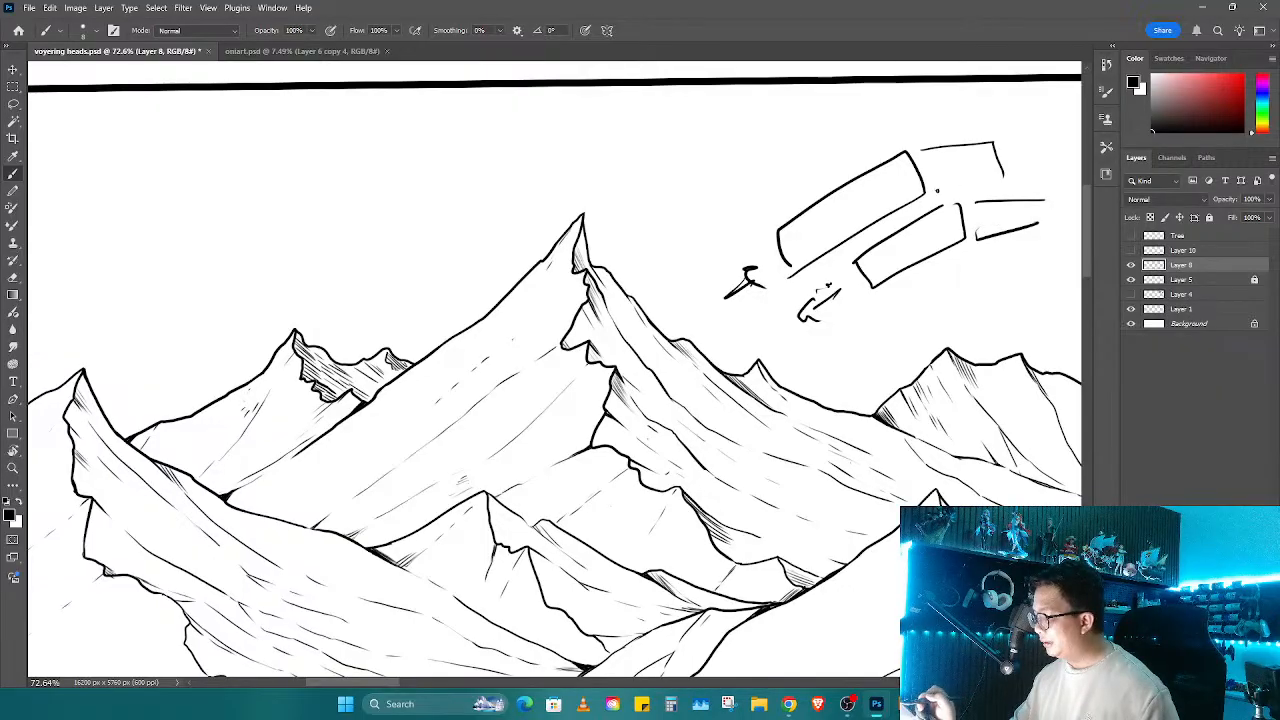
pyautogui.moveTo(840, 182)
pyautogui.mouseDown()
pyautogui.moveTo(983, 143)
pyautogui.moveTo(1020, 155)
pyautogui.moveTo(932, 131)
pyautogui.moveTo(830, 178)
pyautogui.moveTo(958, 126)
pyautogui.mouseUp()
pyautogui.moveTo(1059, 186); pyautogui.dragTo(890, 211)
pyautogui.moveTo(887, 222)
pyautogui.mouseDown()
pyautogui.moveTo(1020, 219)
pyautogui.moveTo(693, 305)
pyautogui.moveTo(818, 187)
pyautogui.moveTo(680, 216)
pyautogui.moveTo(645, 300)
pyautogui.mouseUp()
pyautogui.press('e')
# Step: Draw a steep tilted block in the sky and an upward arrow along the main peak's left slope
pyautogui.press('b')
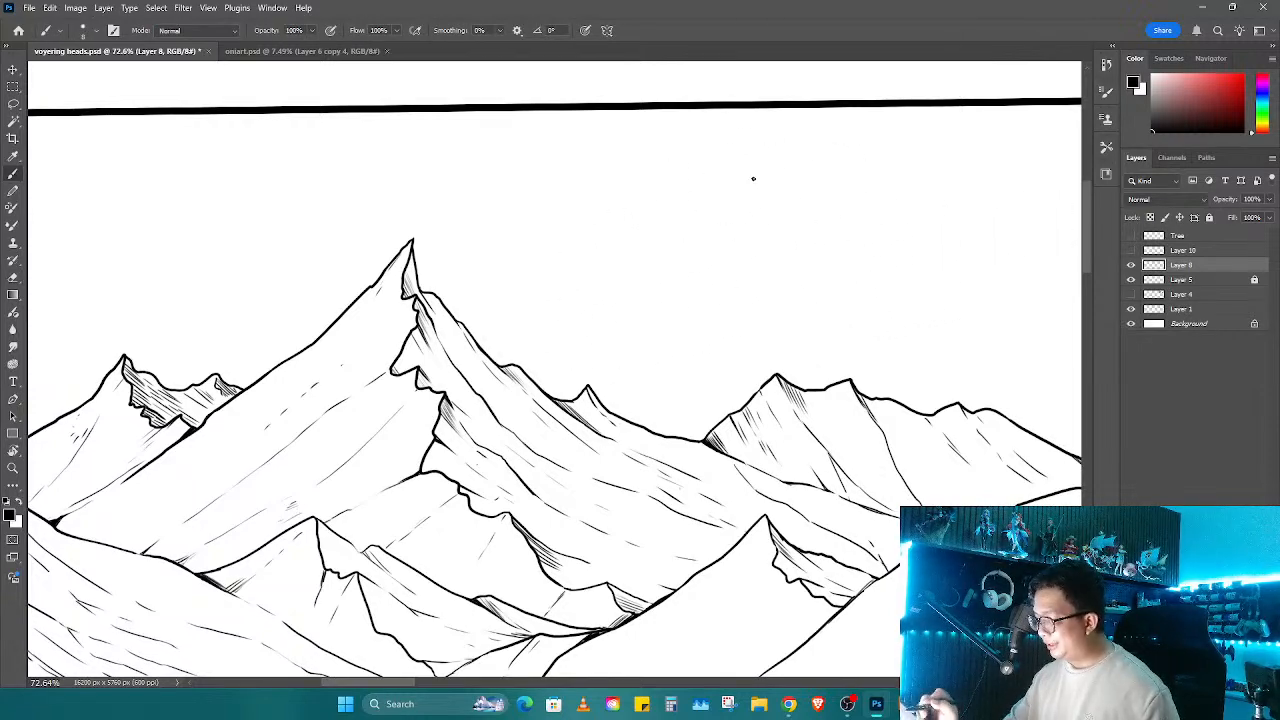
pyautogui.moveTo(771, 157)
pyautogui.mouseDown()
pyautogui.moveTo(680, 292)
pyautogui.moveTo(772, 157)
pyautogui.moveTo(826, 175)
pyautogui.moveTo(751, 307)
pyautogui.moveTo(681, 301)
pyautogui.mouseUp()
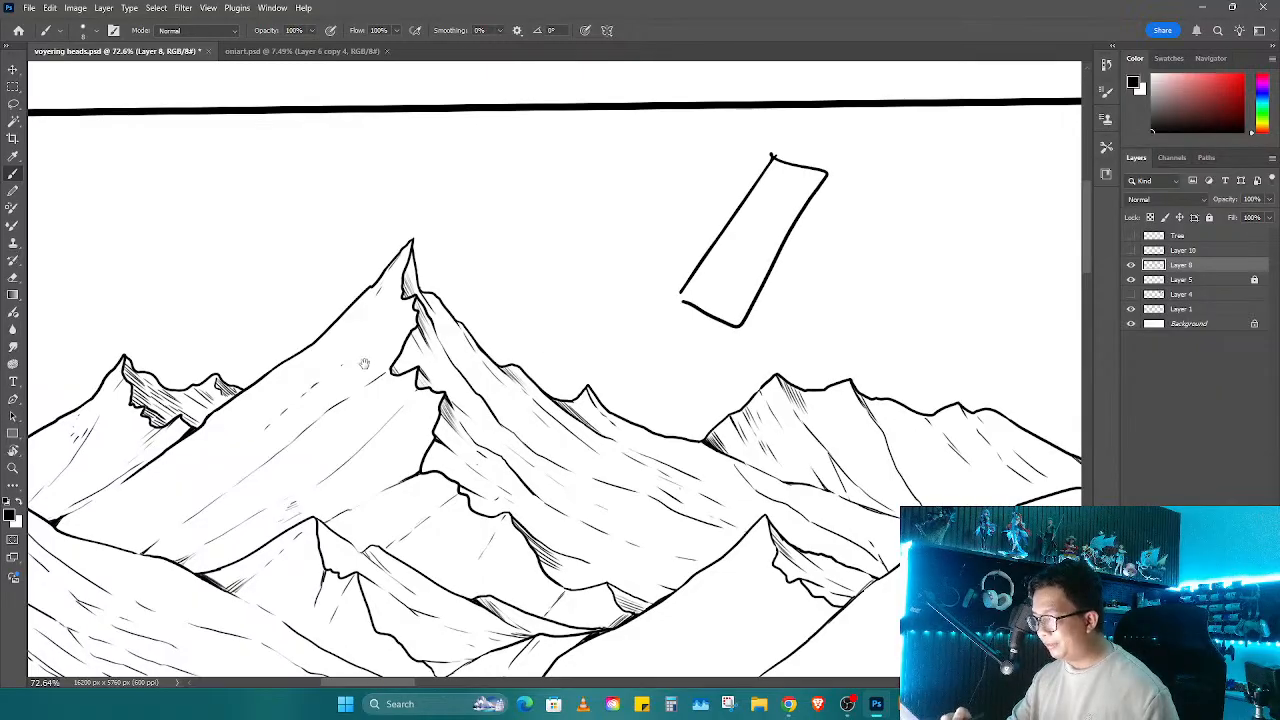
pyautogui.moveTo(364, 363); pyautogui.dragTo(512, 295)
pyautogui.hotkey('ctrl', 'z')
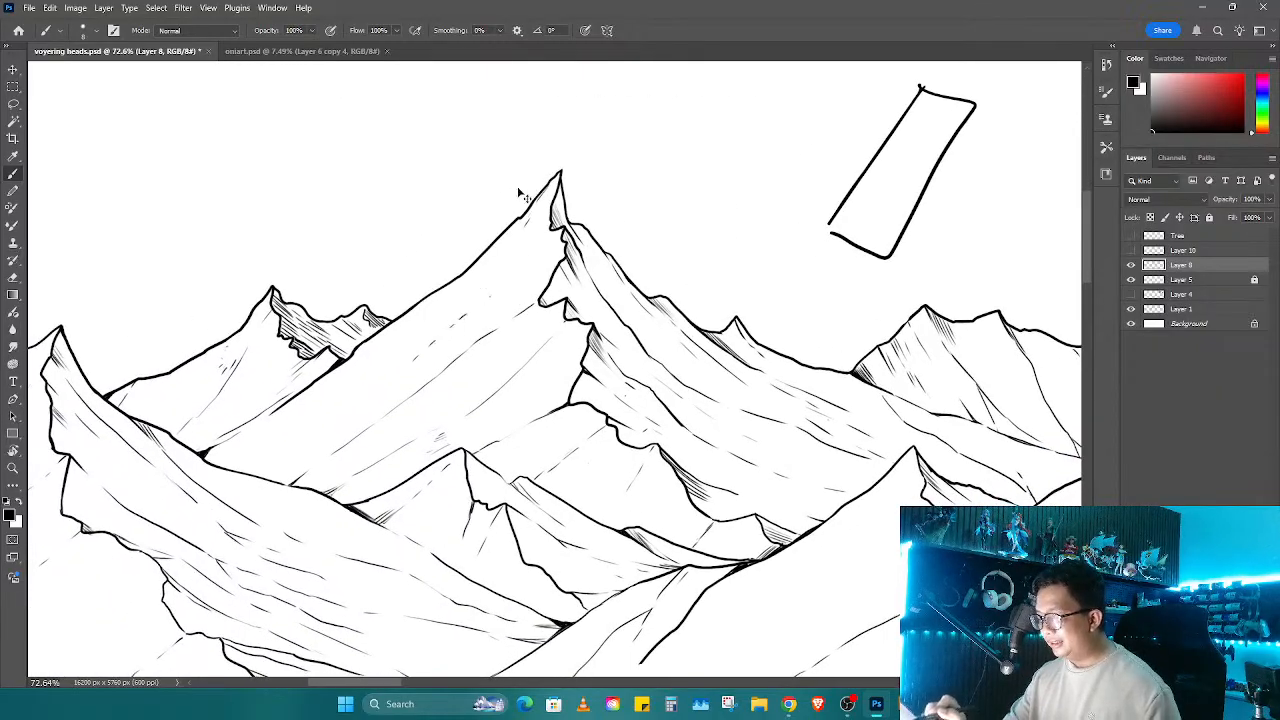
pyautogui.moveTo(432, 265)
pyautogui.mouseDown()
pyautogui.moveTo(479, 182)
pyautogui.moveTo(546, 145)
pyautogui.moveTo(545, 178)
pyautogui.mouseUp()
pyautogui.moveTo(502, 160); pyautogui.dragTo(535, 182)
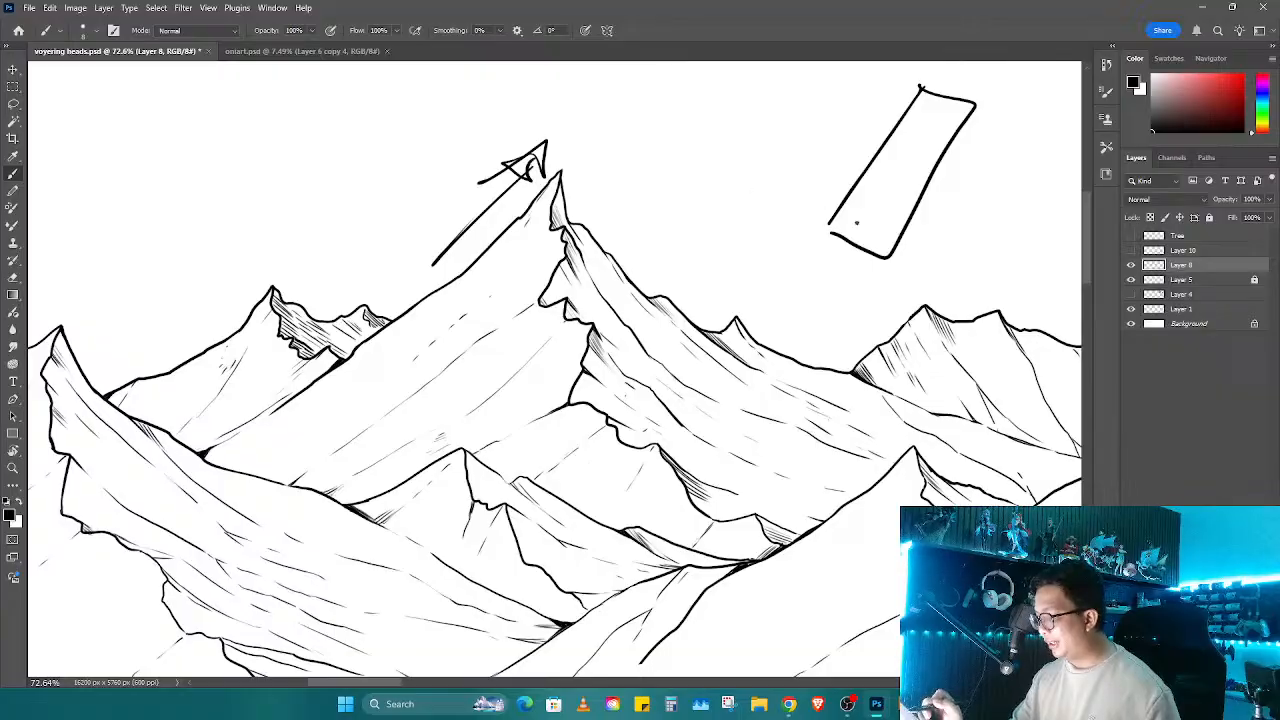
# Step: Sketch a second tilted block with opposing direction arrows beside the first and erase both blocks
pyautogui.moveTo(856, 224); pyautogui.dragTo(713, 275)
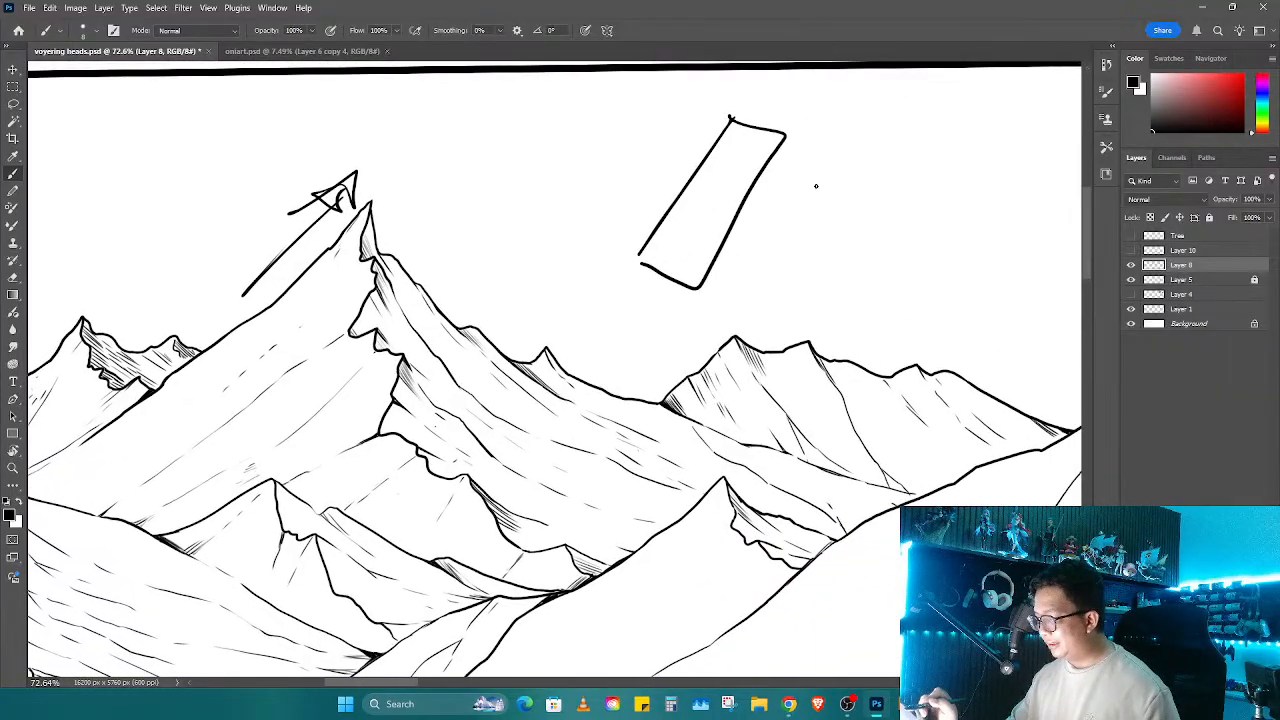
pyautogui.moveTo(816, 186)
pyautogui.mouseDown()
pyautogui.moveTo(692, 332)
pyautogui.moveTo(811, 204)
pyautogui.mouseUp()
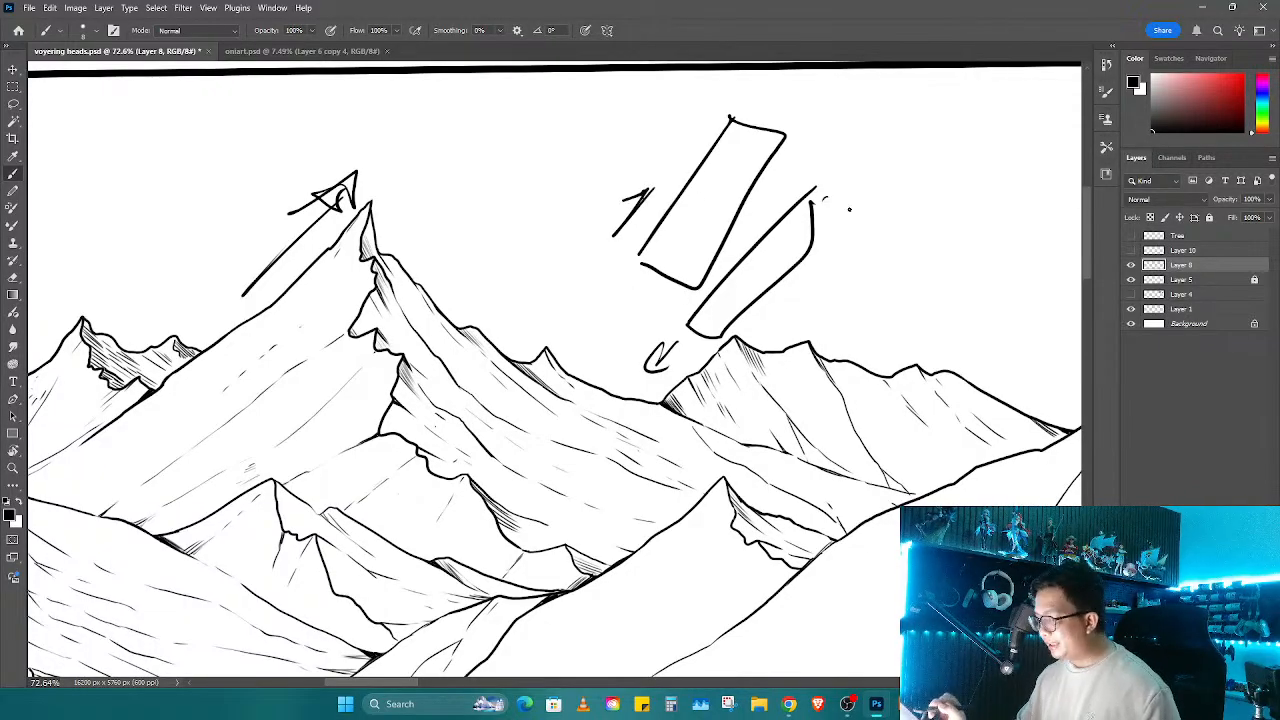
pyautogui.press('e')
pyautogui.moveTo(809, 214)
pyautogui.mouseDown()
pyautogui.moveTo(694, 286)
pyautogui.moveTo(651, 337)
pyautogui.moveTo(750, 258)
pyautogui.moveTo(731, 166)
pyautogui.moveTo(731, 277)
pyautogui.mouseUp()
# Step: Draw a low ridge line behind the right-hand peaks, undoing the taller peak outline tried there
pyautogui.press('b')
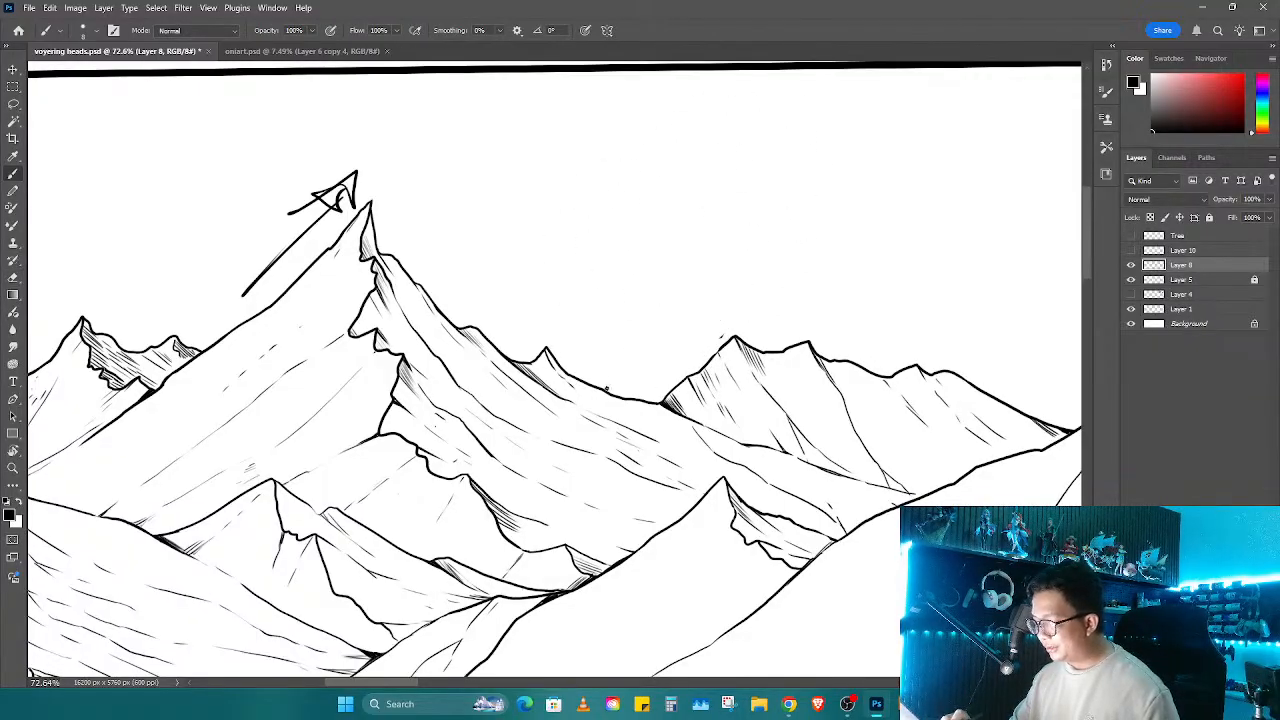
pyautogui.hotkey('ctrl', 'z')
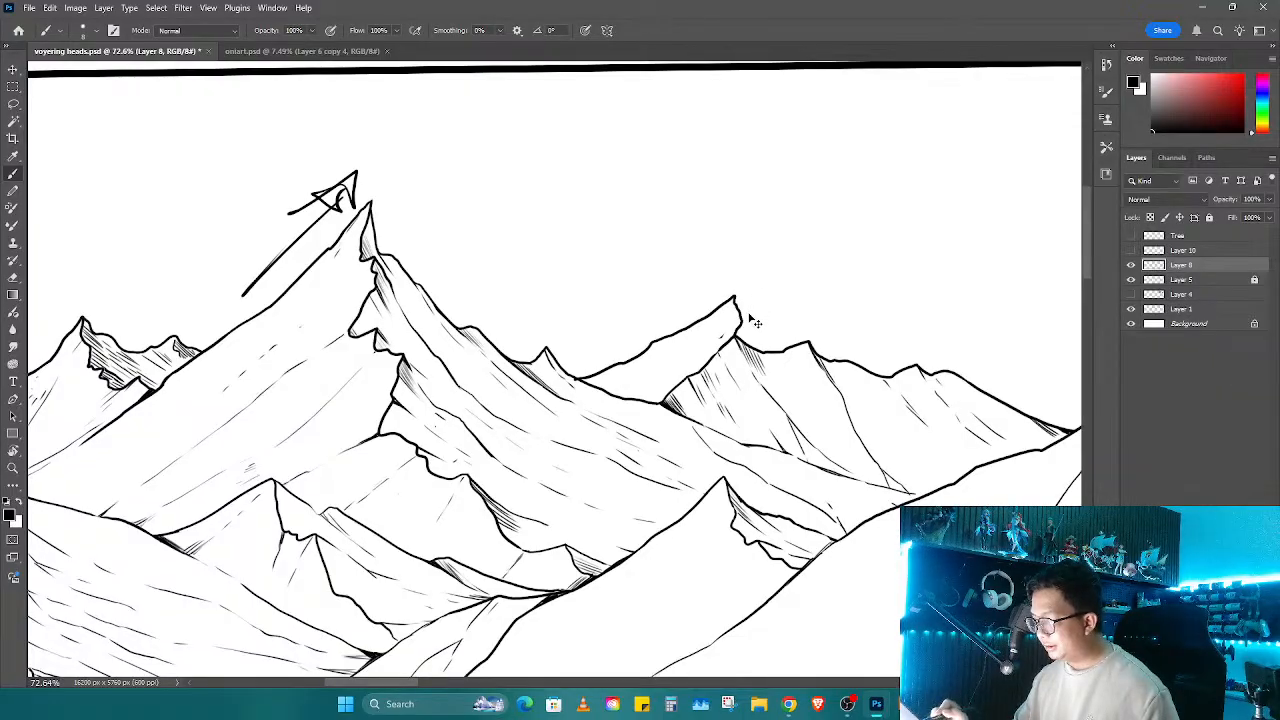
pyautogui.hotkey('ctrl', 'z')
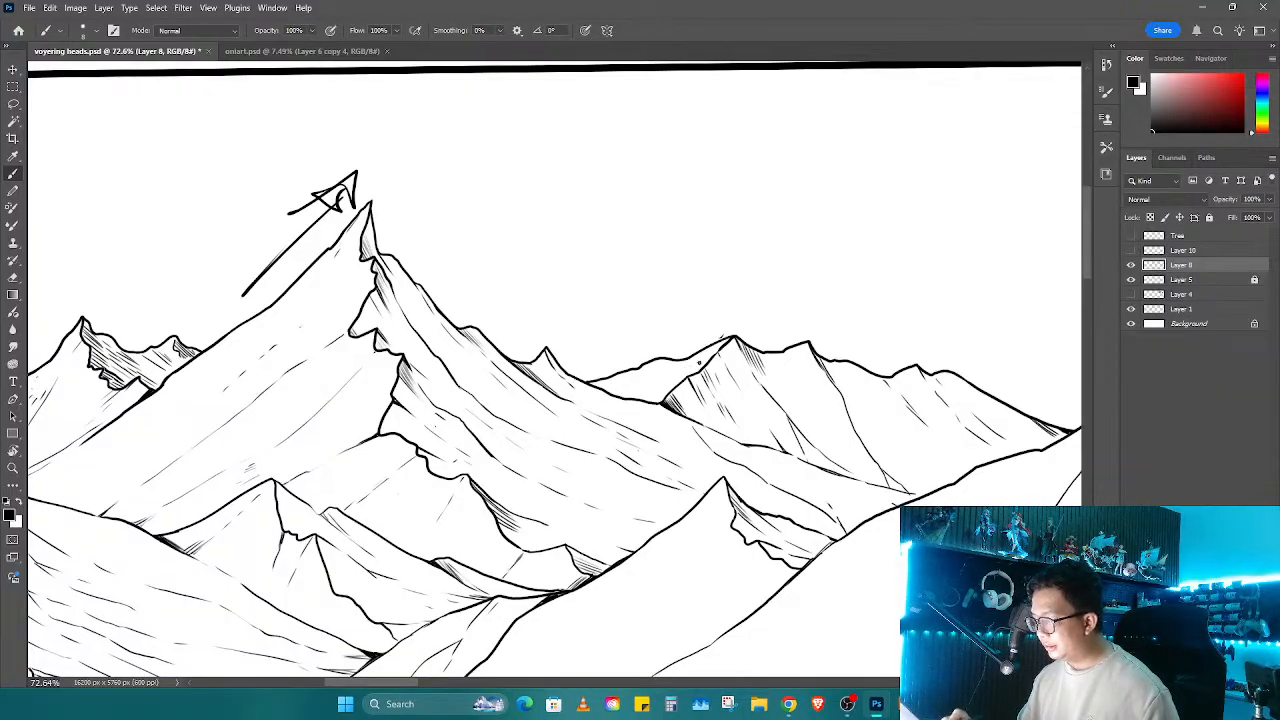
pyautogui.press('z')
pyautogui.scroll(-4, 806, 418)
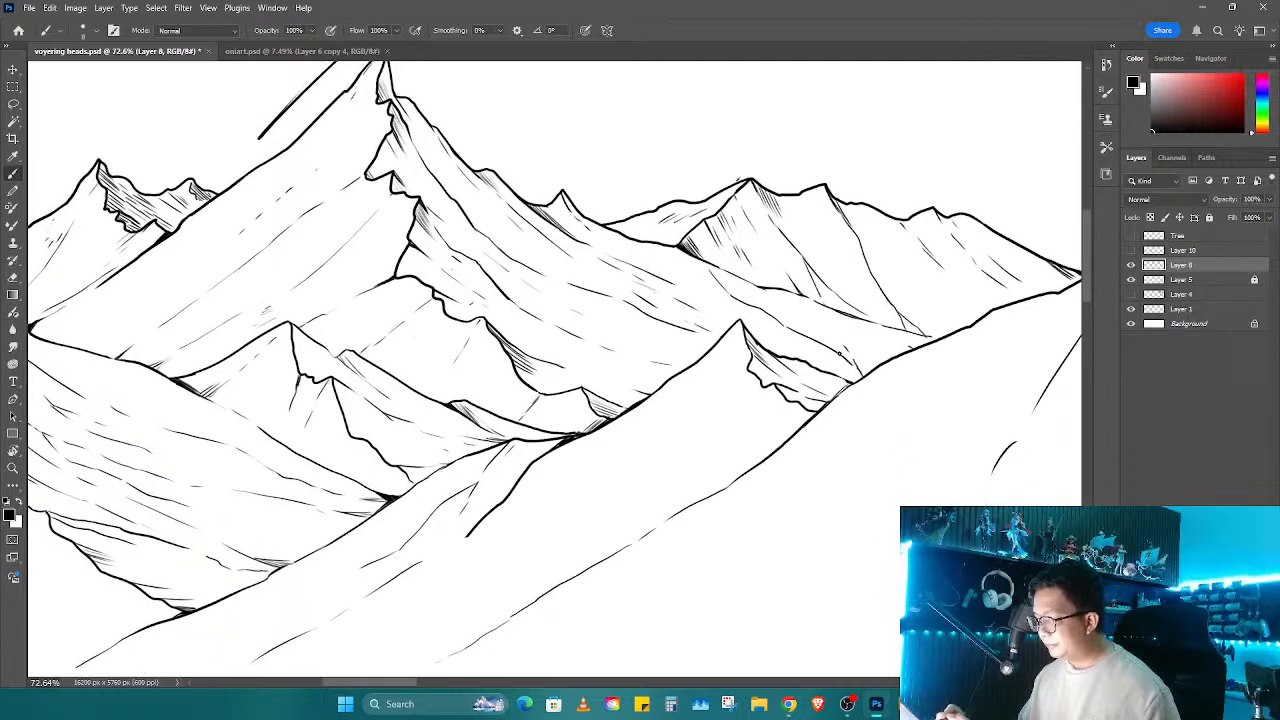
# Step: Erase the direction arrow sketched along the main peak's left slope
pyautogui.scroll(4, 625, 190)
pyautogui.press('b')
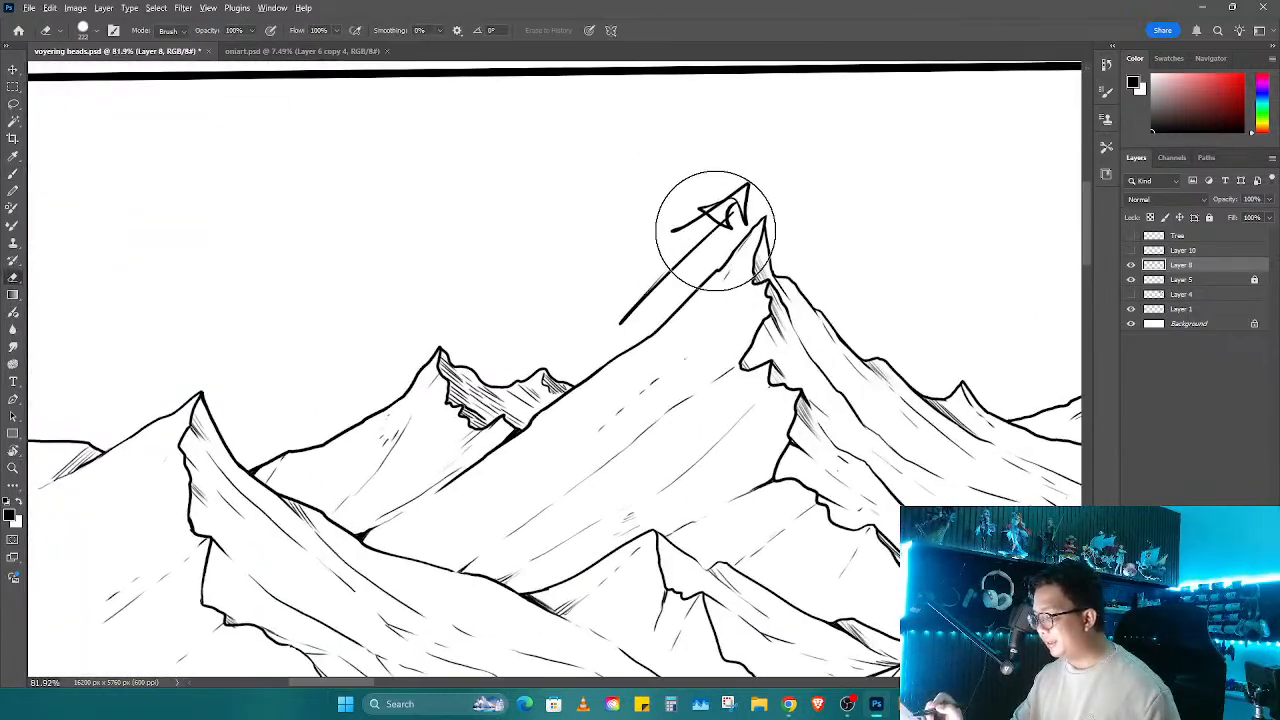
pyautogui.keyDown('alt'); pyautogui.rightClick(715, 225); pyautogui.keyUp('alt')
pyautogui.moveTo(715, 231)
pyautogui.mouseDown()
pyautogui.moveTo(737, 200)
pyautogui.moveTo(686, 229)
pyautogui.moveTo(797, 181)
pyautogui.mouseUp()
pyautogui.press('z')
pyautogui.scroll(-4, 640, 370)
pyautogui.scroll(1, 640, 370)
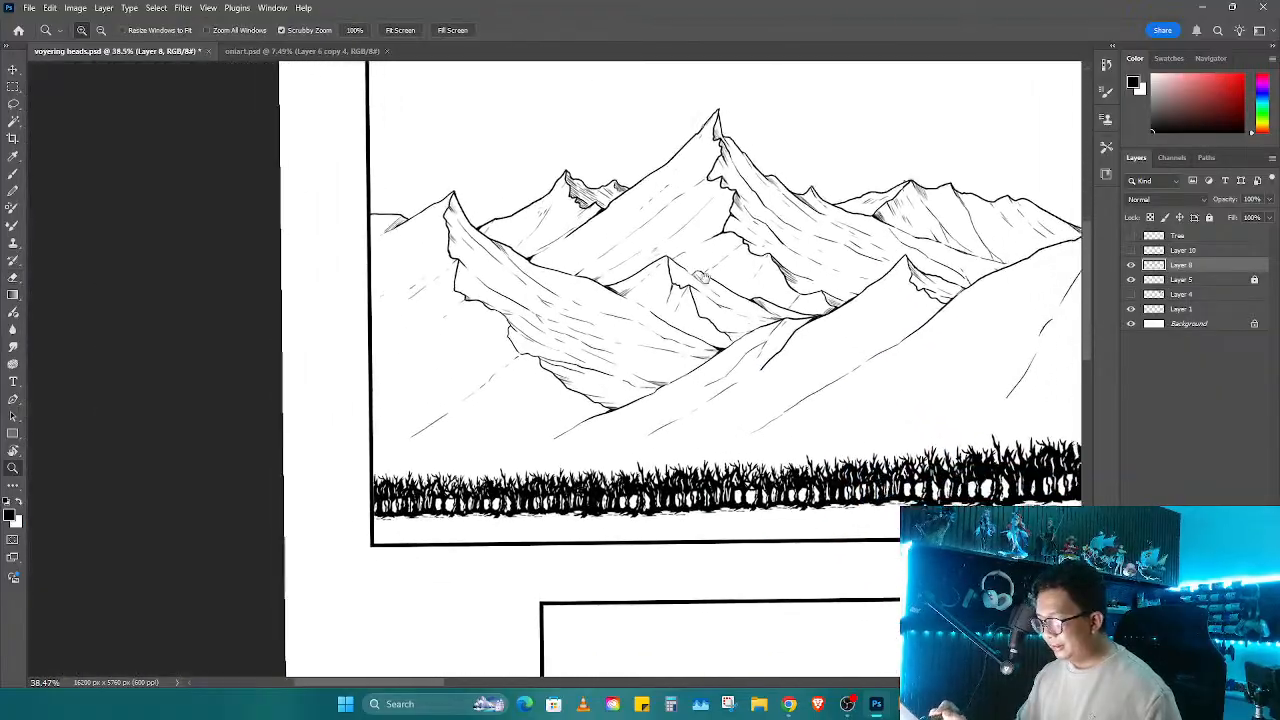
# Step: Draw short parallel ground strokes beneath the trees at the mountain panel's lower-right corner
pyautogui.moveTo(763, 470); pyautogui.dragTo(640, 420)
pyautogui.moveTo(831, 366); pyautogui.dragTo(880, 370)
pyautogui.moveTo(825, 461)
pyautogui.mouseDown()
pyautogui.moveTo(760, 403)
pyautogui.moveTo(738, 326)
pyautogui.moveTo(805, 284)
pyautogui.mouseUp()
pyautogui.press('r')
pyautogui.press('b')
pyautogui.moveTo(820, 277); pyautogui.dragTo(856, 265)
pyautogui.moveTo(870, 263); pyautogui.dragTo(888, 253)
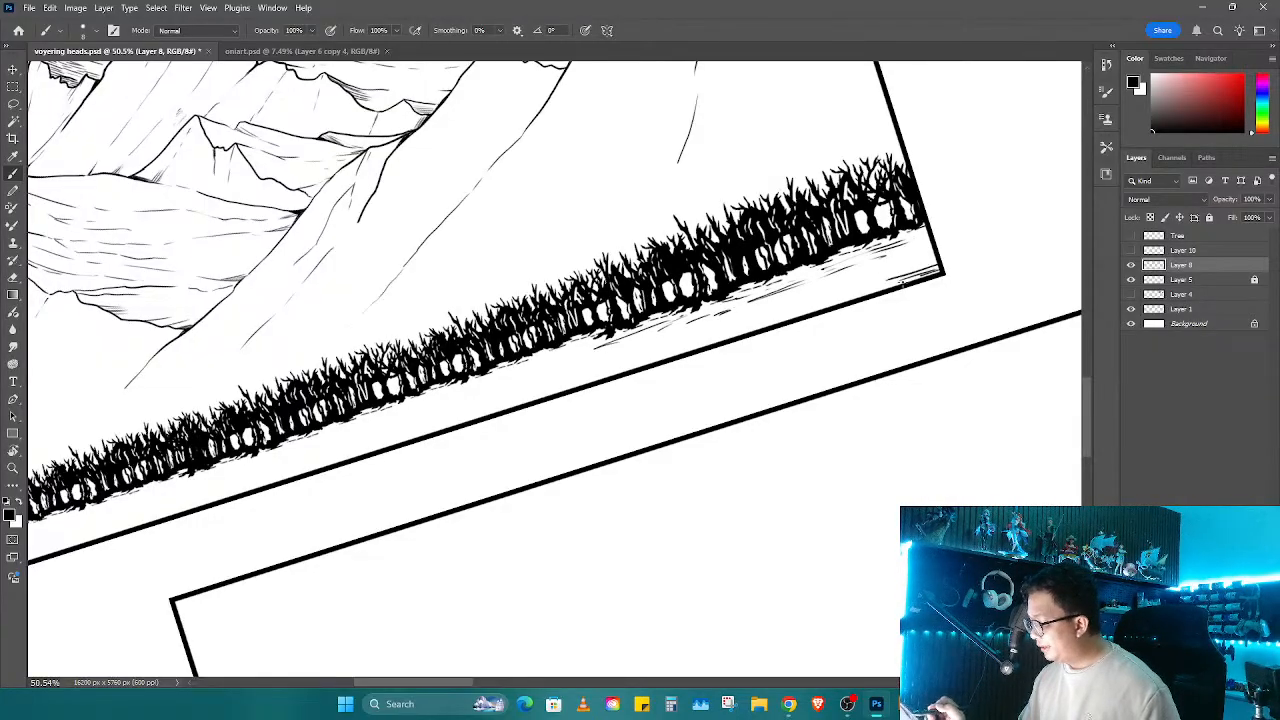
pyautogui.moveTo(897, 264); pyautogui.dragTo(690, 362)
# Step: Extend the lower-right ground shading with layered slanted hatching from the tree bases towards the panel's bottom border
pyautogui.press('r')
pyautogui.moveTo(762, 372); pyautogui.dragTo(783, 266)
pyautogui.press('z')
pyautogui.moveTo(653, 280); pyautogui.dragTo(740, 282)
pyautogui.press('b')
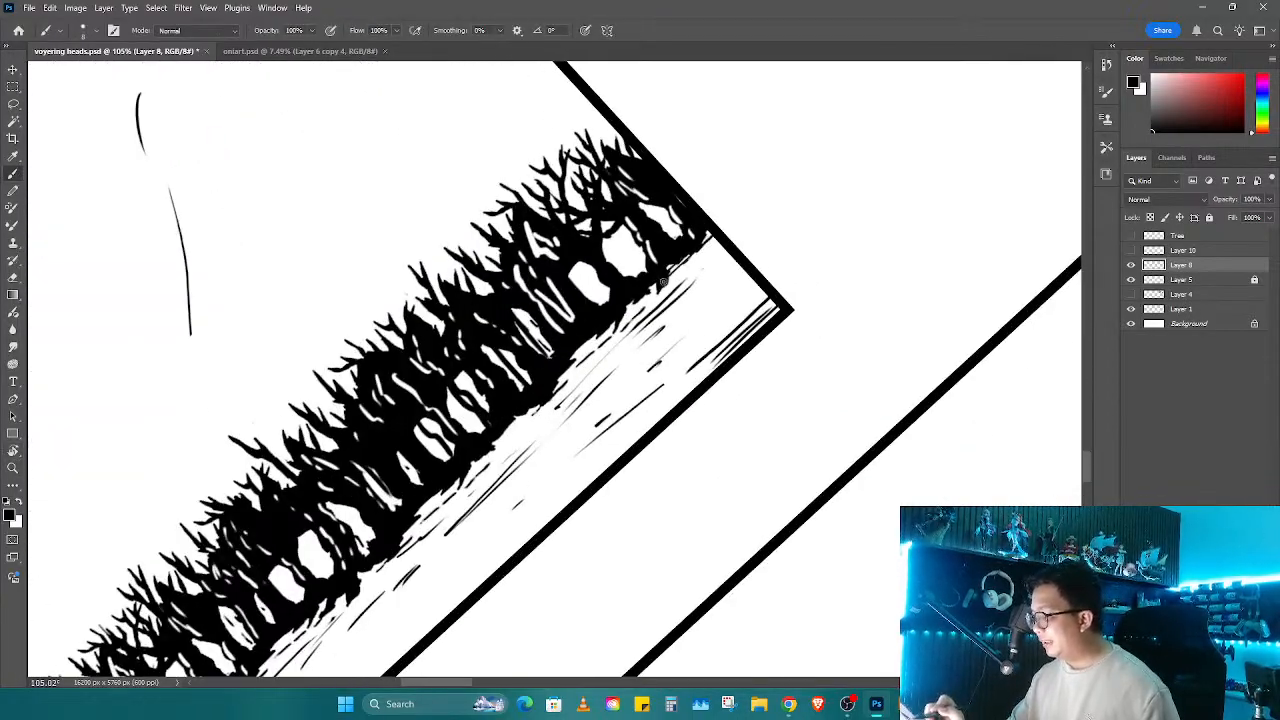
pyautogui.moveTo(662, 283)
pyautogui.mouseDown()
pyautogui.moveTo(712, 243)
pyautogui.moveTo(712, 256)
pyautogui.moveTo(742, 246)
pyautogui.mouseUp()
pyautogui.moveTo(672, 330); pyautogui.dragTo(754, 282)
pyautogui.moveTo(565, 432)
pyautogui.mouseDown()
pyautogui.moveTo(642, 362)
pyautogui.moveTo(636, 374)
pyautogui.mouseUp()
pyautogui.moveTo(578, 440)
pyautogui.mouseDown()
pyautogui.moveTo(634, 388)
pyautogui.moveTo(584, 446)
pyautogui.mouseUp()
pyautogui.moveTo(611, 428); pyautogui.dragTo(570, 476)
pyautogui.moveTo(617, 435); pyautogui.dragTo(555, 508)
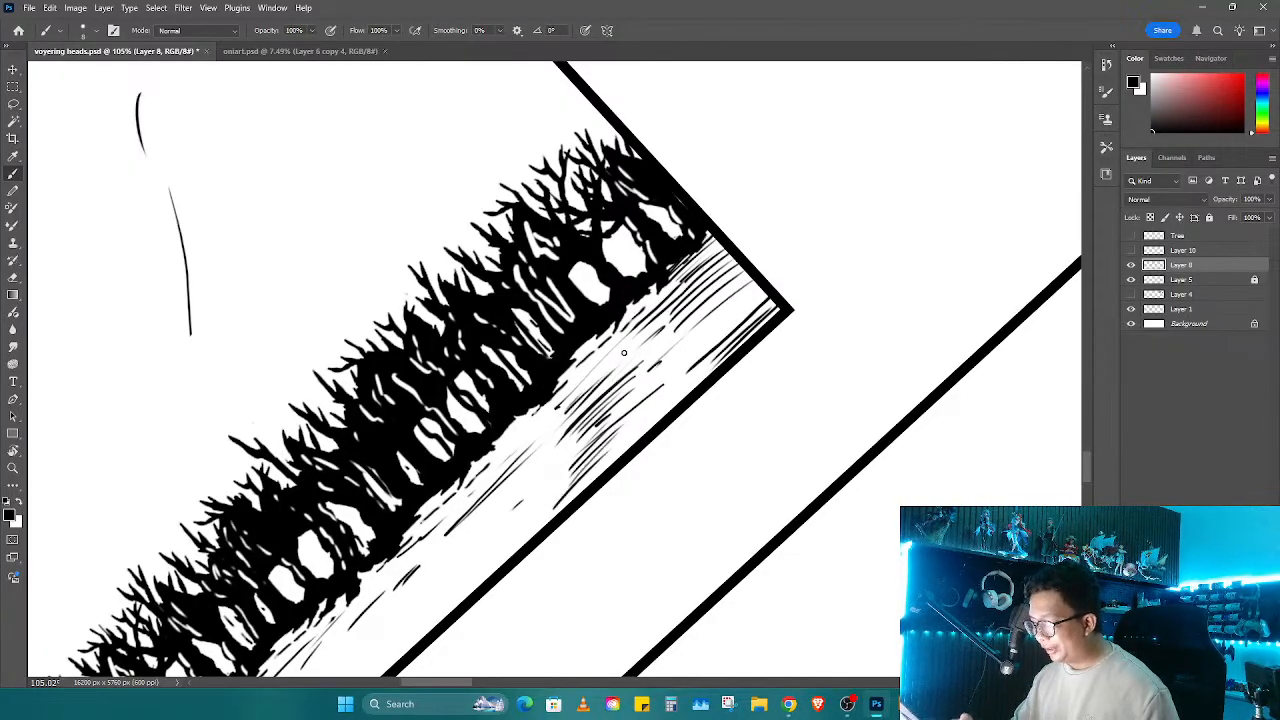
# Step: Hatch a second slanted shadow patch on the ground farther left, from the tree bases towards the bottom border
pyautogui.moveTo(623, 352)
pyautogui.mouseDown()
pyautogui.moveTo(566, 404)
pyautogui.moveTo(560, 384)
pyautogui.mouseUp()
pyautogui.moveTo(494, 466)
pyautogui.mouseDown()
pyautogui.moveTo(694, 271)
pyautogui.moveTo(604, 348)
pyautogui.mouseUp()
pyautogui.moveTo(670, 302)
pyautogui.mouseDown()
pyautogui.moveTo(606, 362)
pyautogui.moveTo(720, 250)
pyautogui.moveTo(680, 290)
pyautogui.mouseUp()
pyautogui.press('r')
pyautogui.press('b')
pyautogui.moveTo(660, 340)
pyautogui.mouseDown()
pyautogui.moveTo(606, 384)
pyautogui.moveTo(620, 400)
pyautogui.mouseUp()
pyautogui.moveTo(688, 344); pyautogui.dragTo(604, 432)
pyautogui.moveTo(646, 406); pyautogui.dragTo(620, 440)
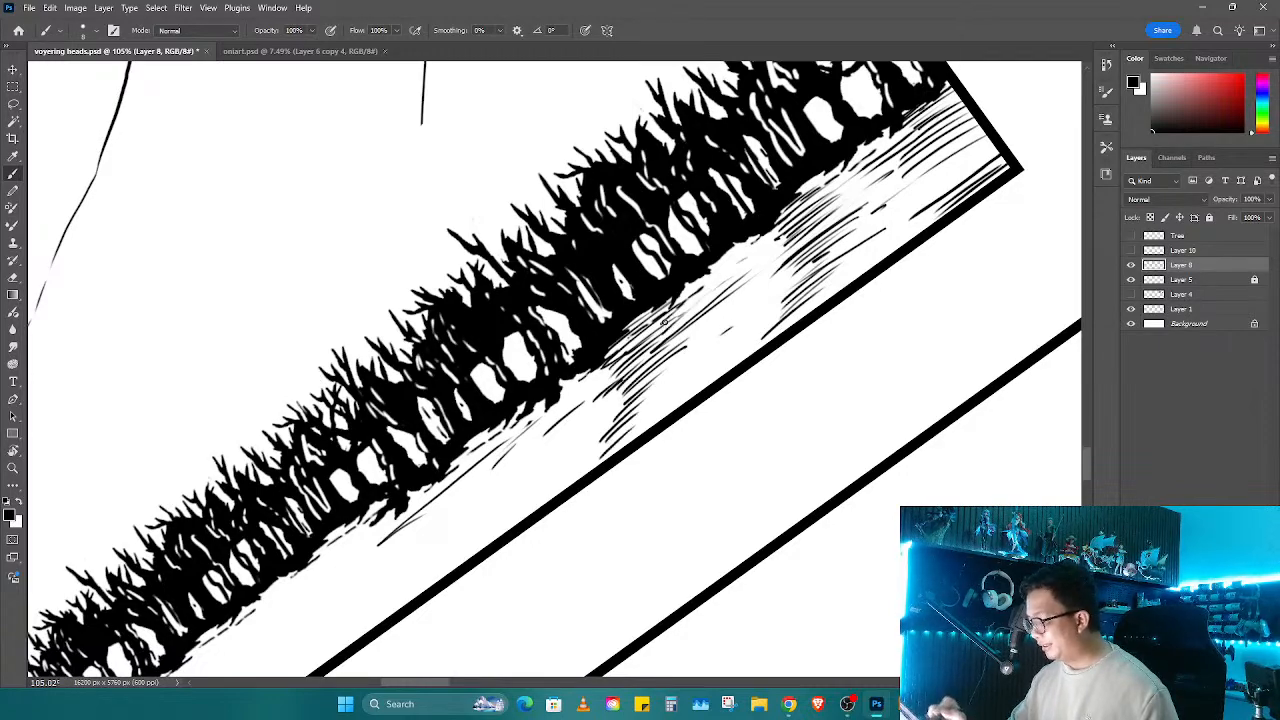
# Step: Add fine slanted hatching along the tree bases in the middle of the forest strip
pyautogui.moveTo(760, 234); pyautogui.dragTo(660, 326)
pyautogui.moveTo(726, 260)
pyautogui.mouseDown()
pyautogui.moveTo(668, 312)
pyautogui.moveTo(975, 92)
pyautogui.moveTo(634, 348)
pyautogui.mouseUp()
pyautogui.moveTo(714, 280)
pyautogui.mouseDown()
pyautogui.moveTo(632, 342)
pyautogui.moveTo(644, 320)
pyautogui.mouseUp()
pyautogui.moveTo(700, 280); pyautogui.dragTo(654, 306)
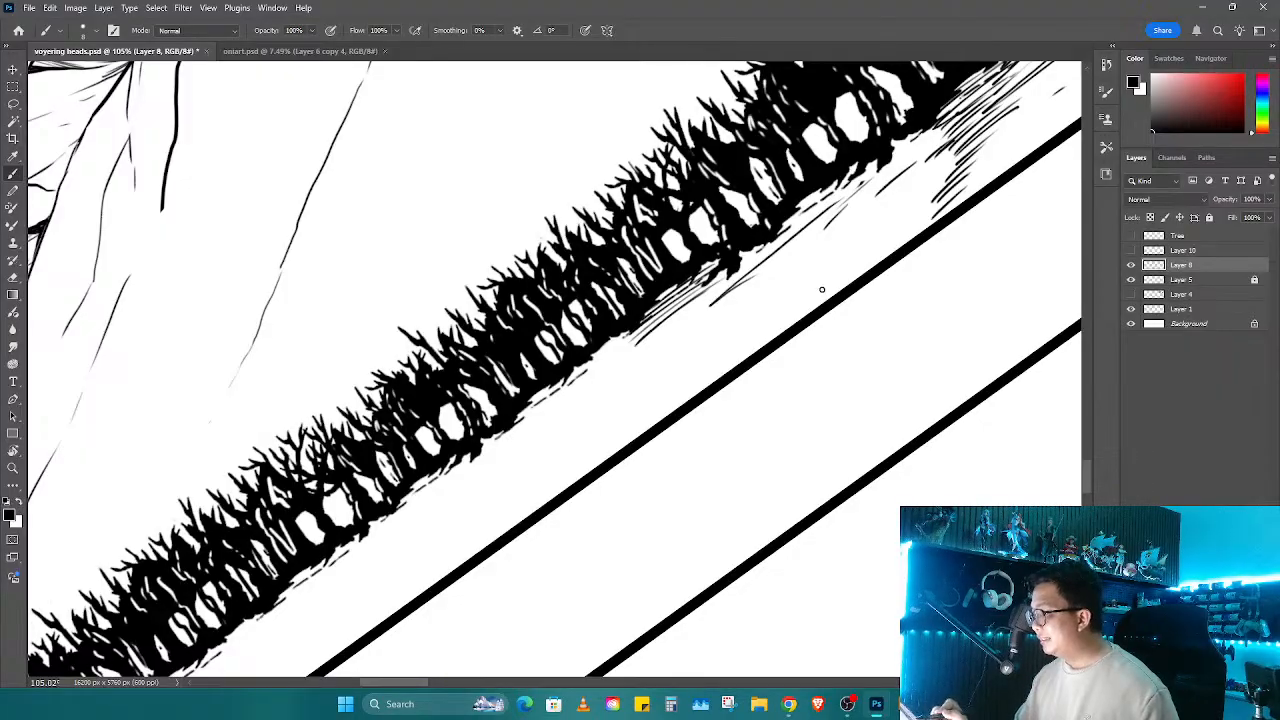
pyautogui.press('r')
pyautogui.moveTo(822, 290); pyautogui.dragTo(905, 360)
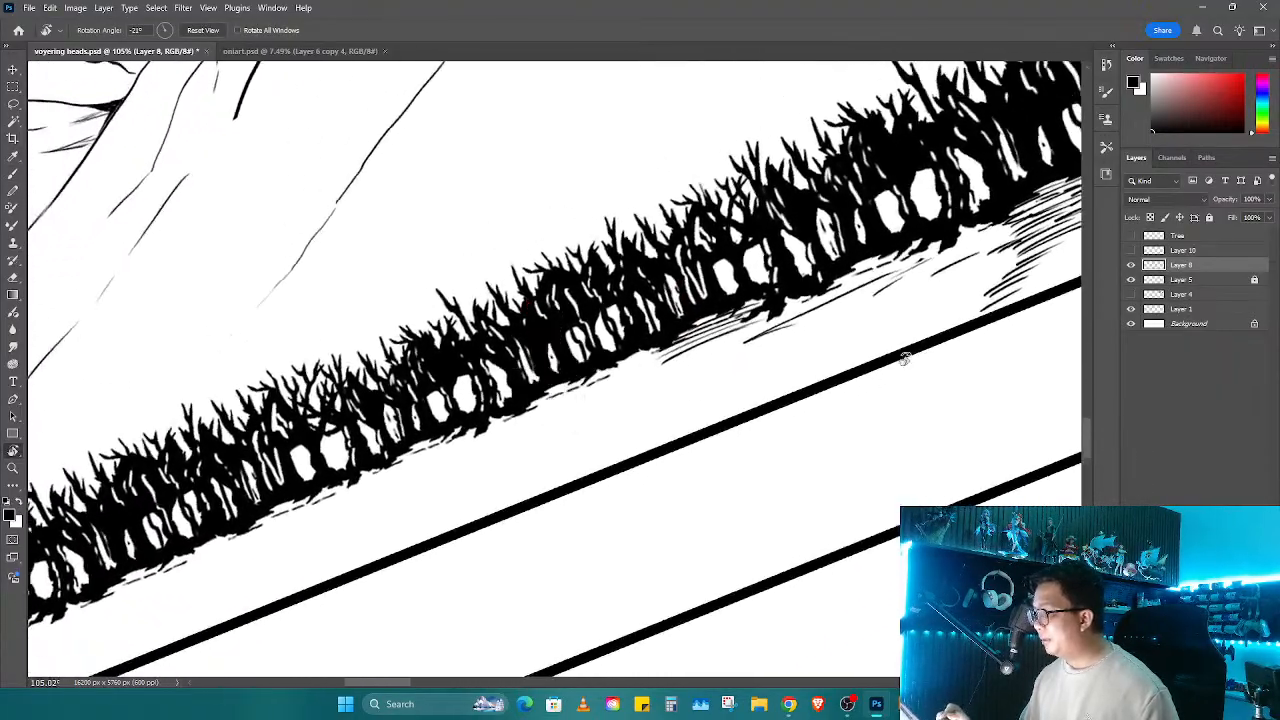
pyautogui.scroll(-4, 905, 360)
pyautogui.moveTo(790, 398); pyautogui.dragTo(786, 380)
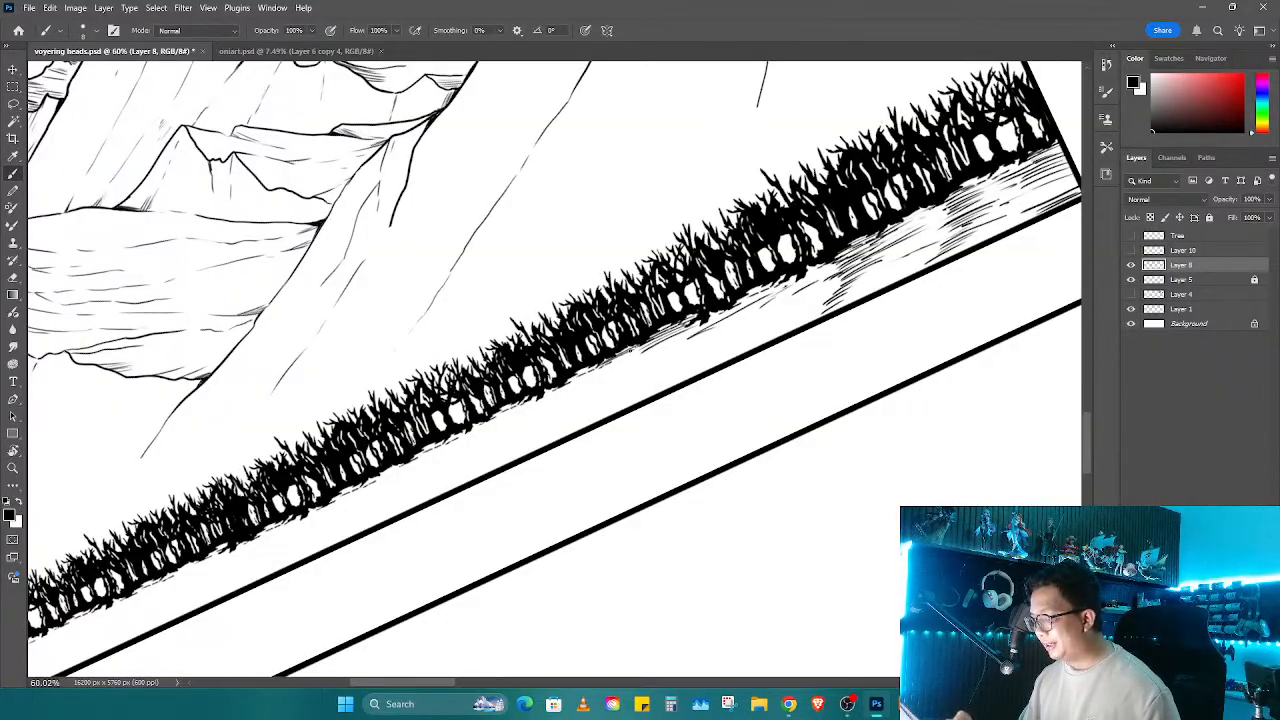
pyautogui.moveTo(632, 350); pyautogui.dragTo(598, 376)
# Step: Hatch small ground shadows beneath the trees at the panel's lower-left corner
pyautogui.moveTo(36, 640)
pyautogui.mouseDown()
pyautogui.moveTo(523, 469)
pyautogui.moveTo(596, 467)
pyautogui.moveTo(545, 532)
pyautogui.mouseUp()
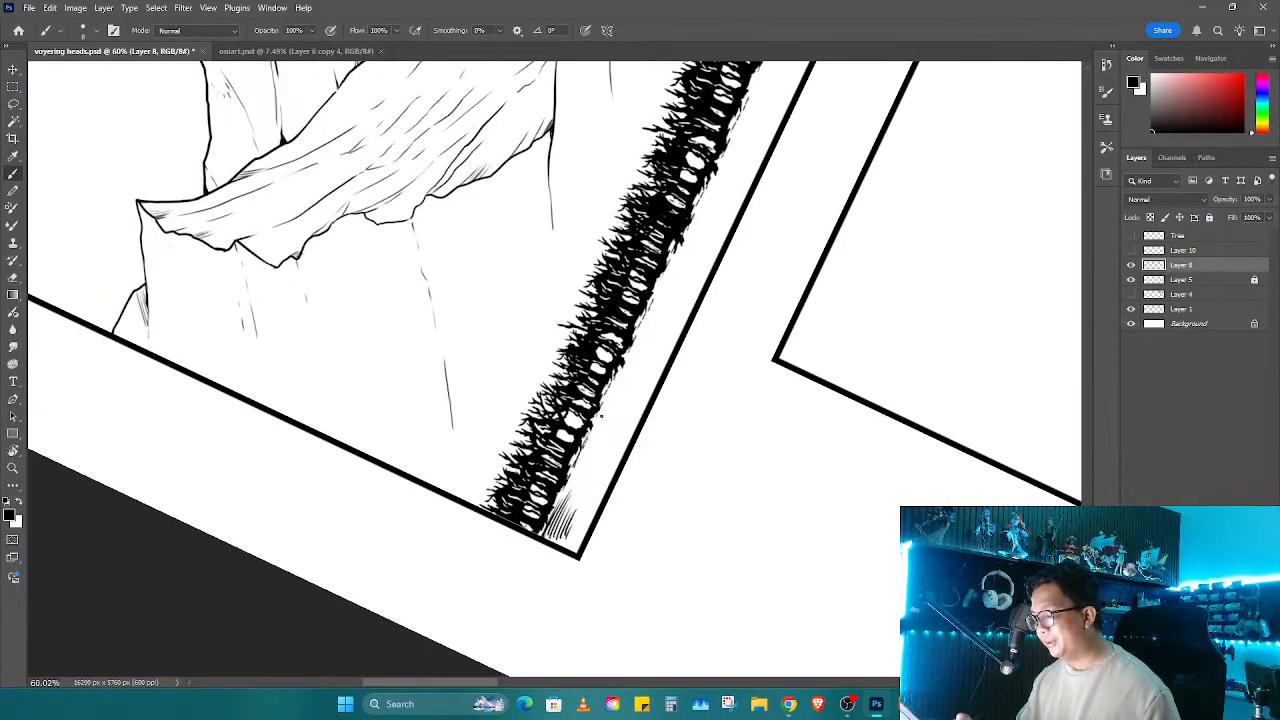
pyautogui.moveTo(601, 416)
pyautogui.mouseDown()
pyautogui.moveTo(589, 467)
pyautogui.moveTo(751, 377)
pyautogui.mouseUp()
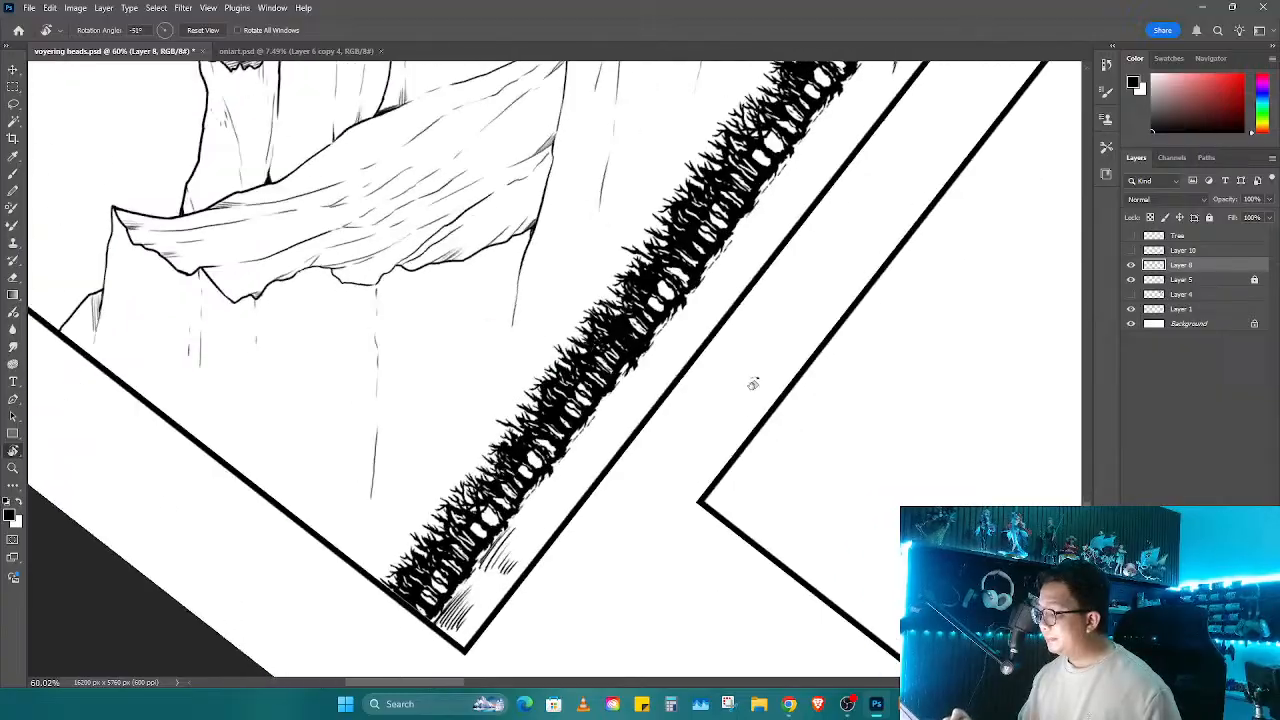
pyautogui.moveTo(522, 508); pyautogui.dragTo(513, 536)
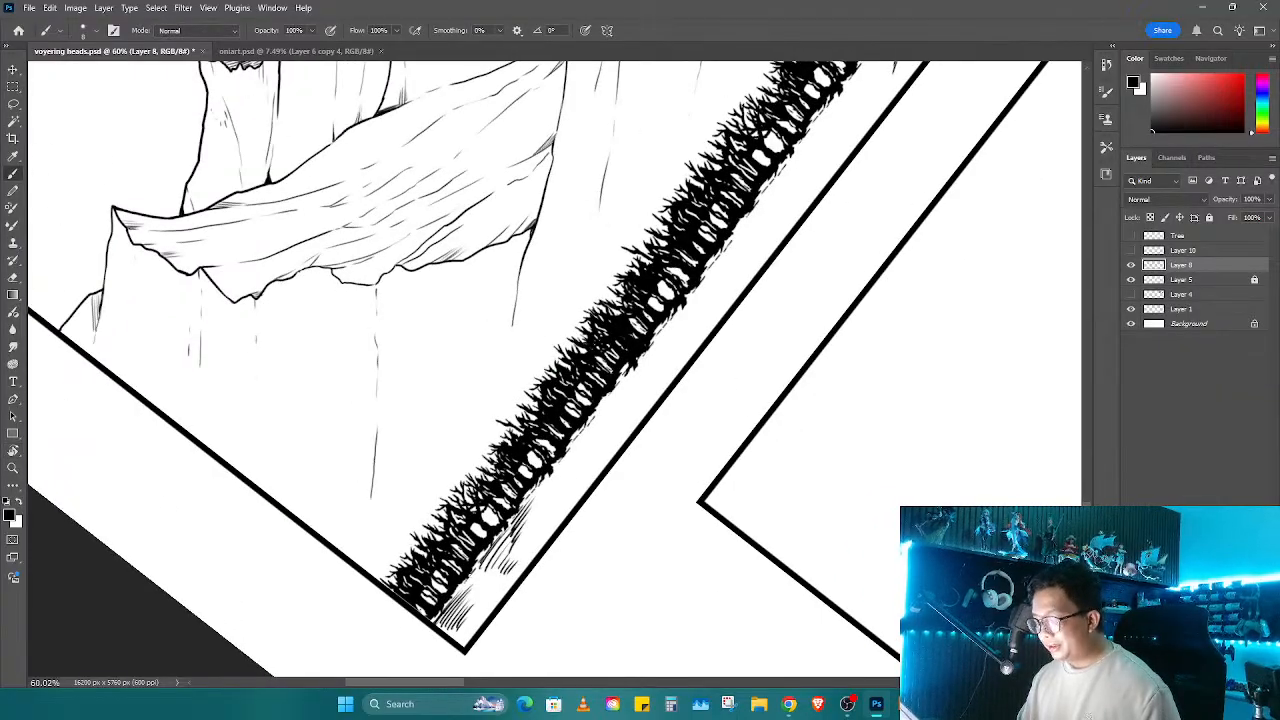
pyautogui.moveTo(572, 442)
pyautogui.mouseDown()
pyautogui.moveTo(555, 478)
pyautogui.moveTo(609, 503)
pyautogui.moveTo(588, 488)
pyautogui.mouseUp()
# Step: Continue the ground hatching along the tree bases rightward from the lower-left corner, adding another small shadow patch
pyautogui.press('z')
pyautogui.moveTo(699, 427); pyautogui.dragTo(674, 463)
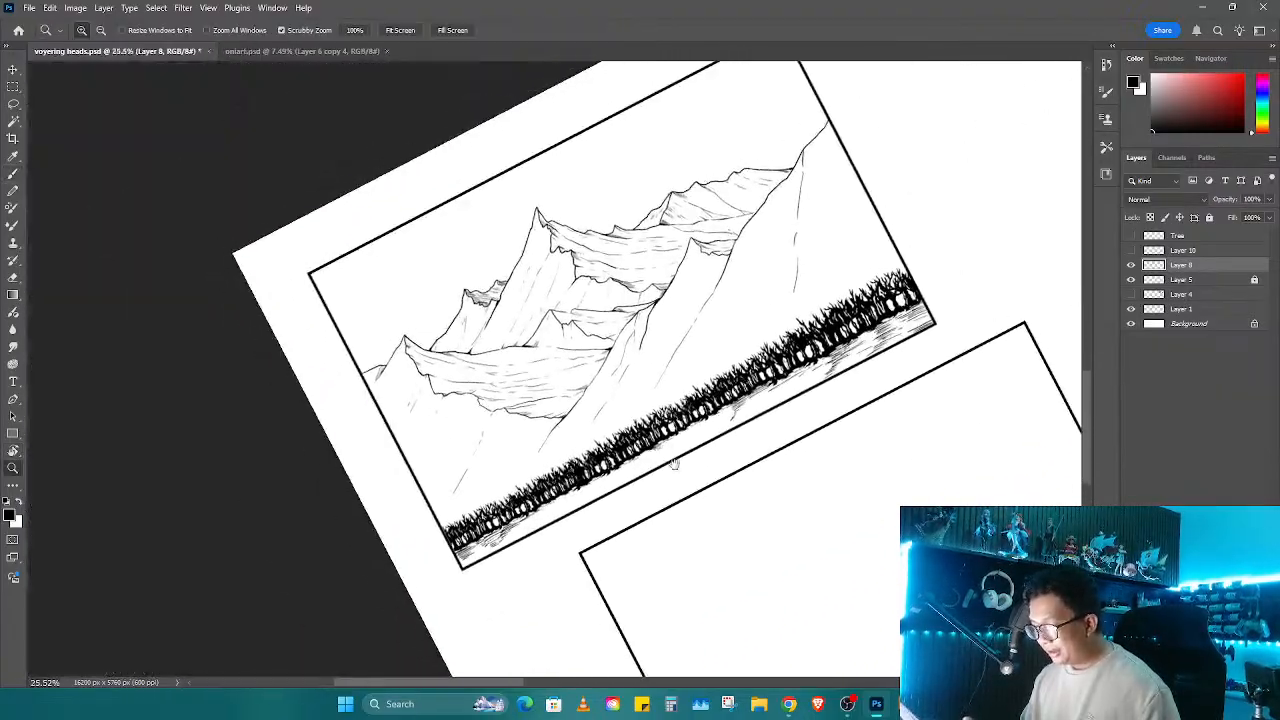
pyautogui.press('r')
pyautogui.moveTo(745, 358); pyautogui.dragTo(905, 464)
pyautogui.press('z')
pyautogui.moveTo(622, 537); pyautogui.dragTo(870, 450)
pyautogui.press('r')
pyautogui.moveTo(795, 517)
pyautogui.mouseDown()
pyautogui.moveTo(822, 448)
pyautogui.moveTo(831, 341)
pyautogui.mouseUp()
pyautogui.press('z')
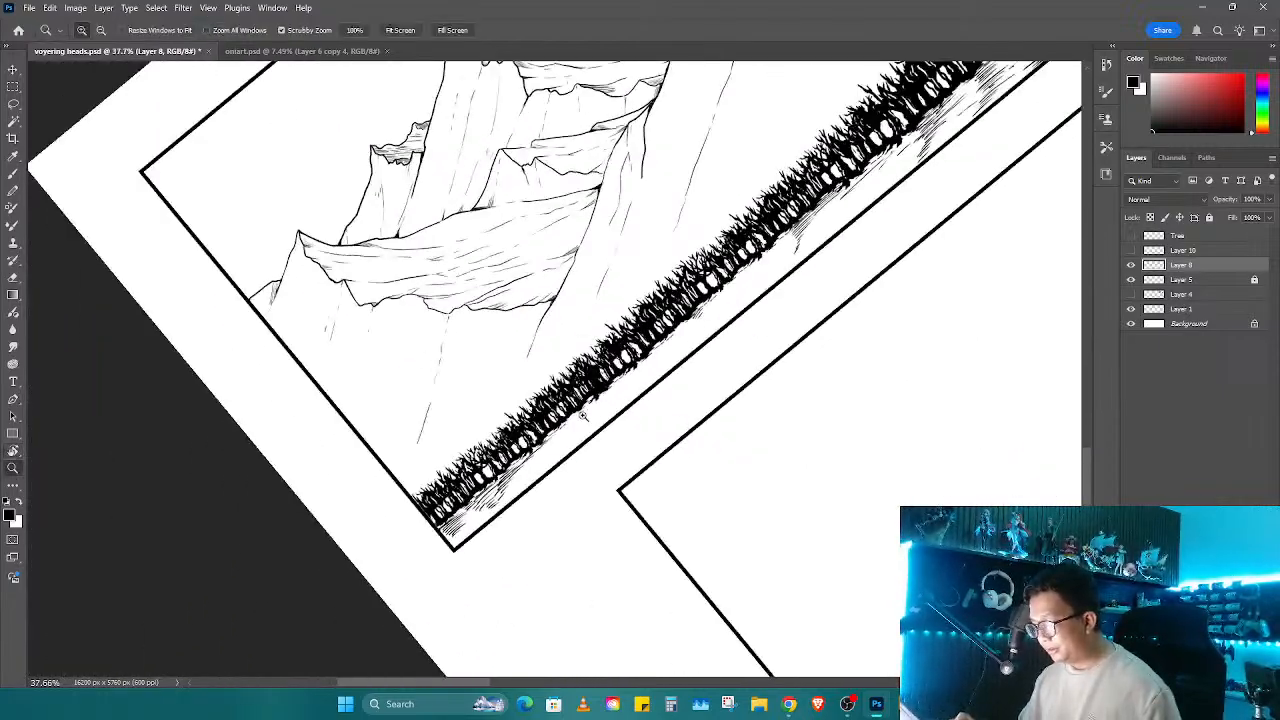
pyautogui.moveTo(580, 415); pyautogui.dragTo(608, 412)
pyautogui.press('b')
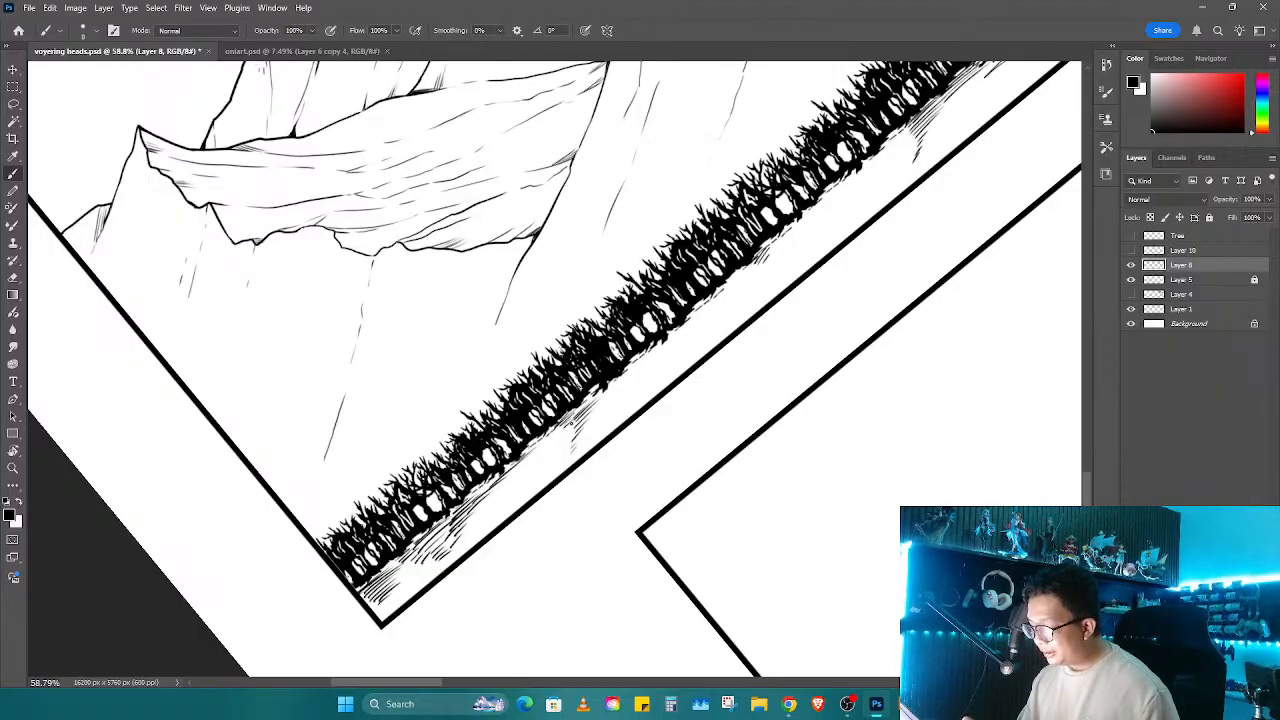
# Step: Examine the line work and shading of the main peak and its neighbouring ridges
pyautogui.press('r')
pyautogui.moveTo(627, 378)
pyautogui.mouseDown()
pyautogui.moveTo(590, 420)
pyautogui.moveTo(710, 537)
pyautogui.moveTo(723, 449)
pyautogui.moveTo(763, 463)
pyautogui.moveTo(888, 413)
pyautogui.mouseUp()
pyautogui.scroll(6, 888, 413)
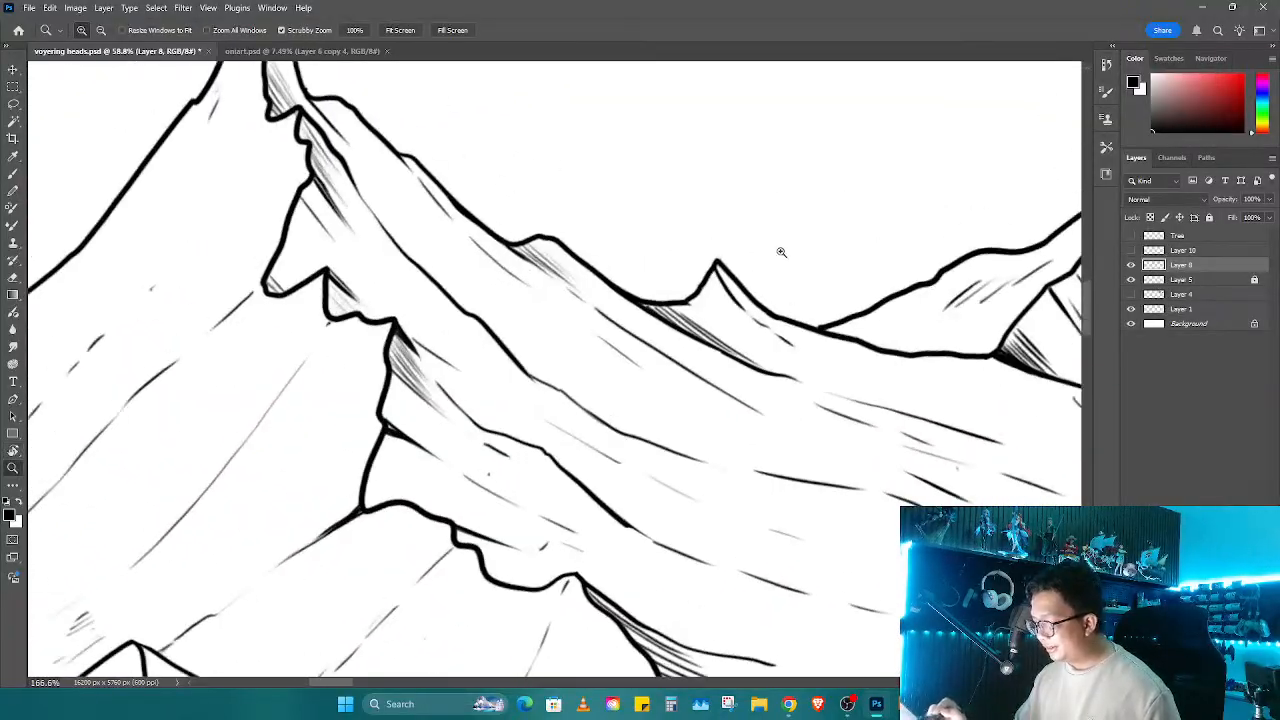
pyautogui.press('b')
pyautogui.press('z')
pyautogui.moveTo(690, 300)
pyautogui.mouseDown()
pyautogui.moveTo(590, 345)
pyautogui.moveTo(510, 420)
pyautogui.mouseUp()
pyautogui.moveTo(510, 420)
pyautogui.mouseDown()
pyautogui.moveTo(745, 412)
pyautogui.moveTo(809, 360)
pyautogui.moveTo(677, 391)
pyautogui.mouseUp()
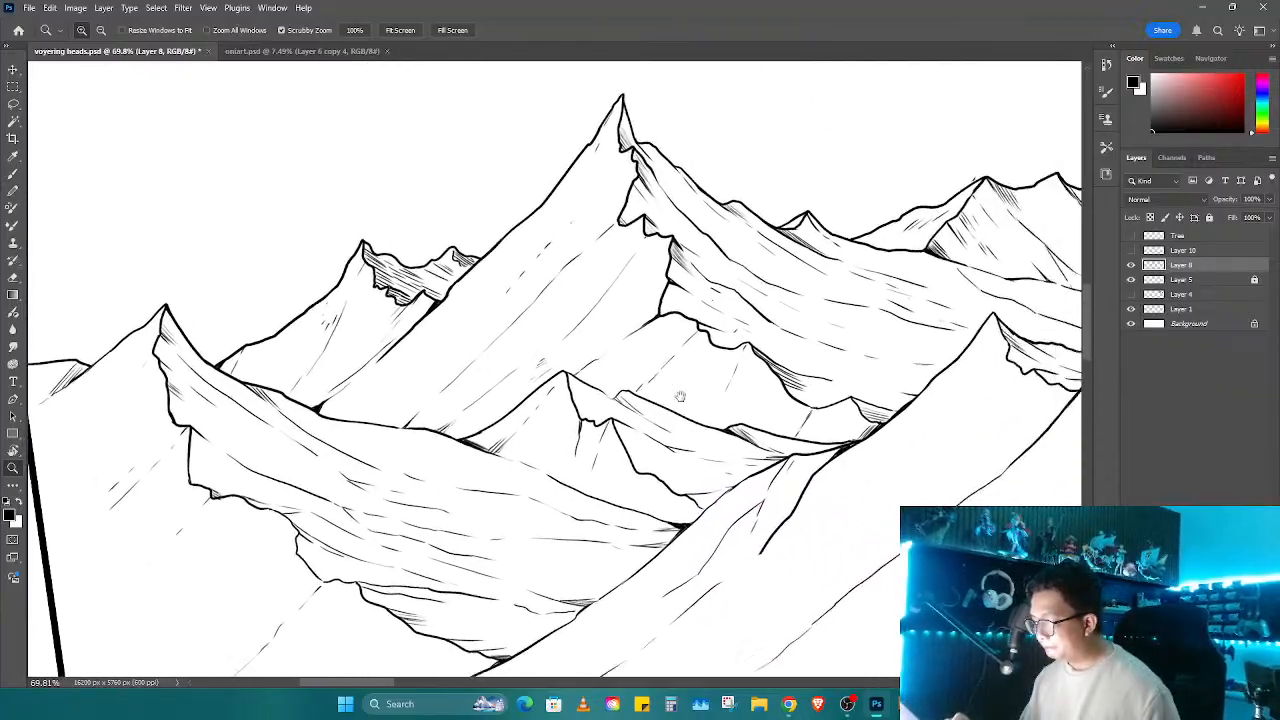
pyautogui.scroll(-3, 710, 420)
# Step: Thicken the slanted hatching beneath the leftmost trees beside the panel's left border
pyautogui.moveTo(743, 449); pyautogui.dragTo(639, 380)
pyautogui.moveTo(578, 494)
pyautogui.mouseDown()
pyautogui.moveTo(889, 397)
pyautogui.moveTo(860, 232)
pyautogui.moveTo(630, 480)
pyautogui.mouseUp()
pyautogui.press('r')
pyautogui.press('z')
pyautogui.press('b')
pyautogui.moveTo(512, 450)
pyautogui.mouseDown()
pyautogui.moveTo(490, 468)
pyautogui.moveTo(506, 486)
pyautogui.mouseUp()
pyautogui.moveTo(546, 458); pyautogui.dragTo(520, 482)
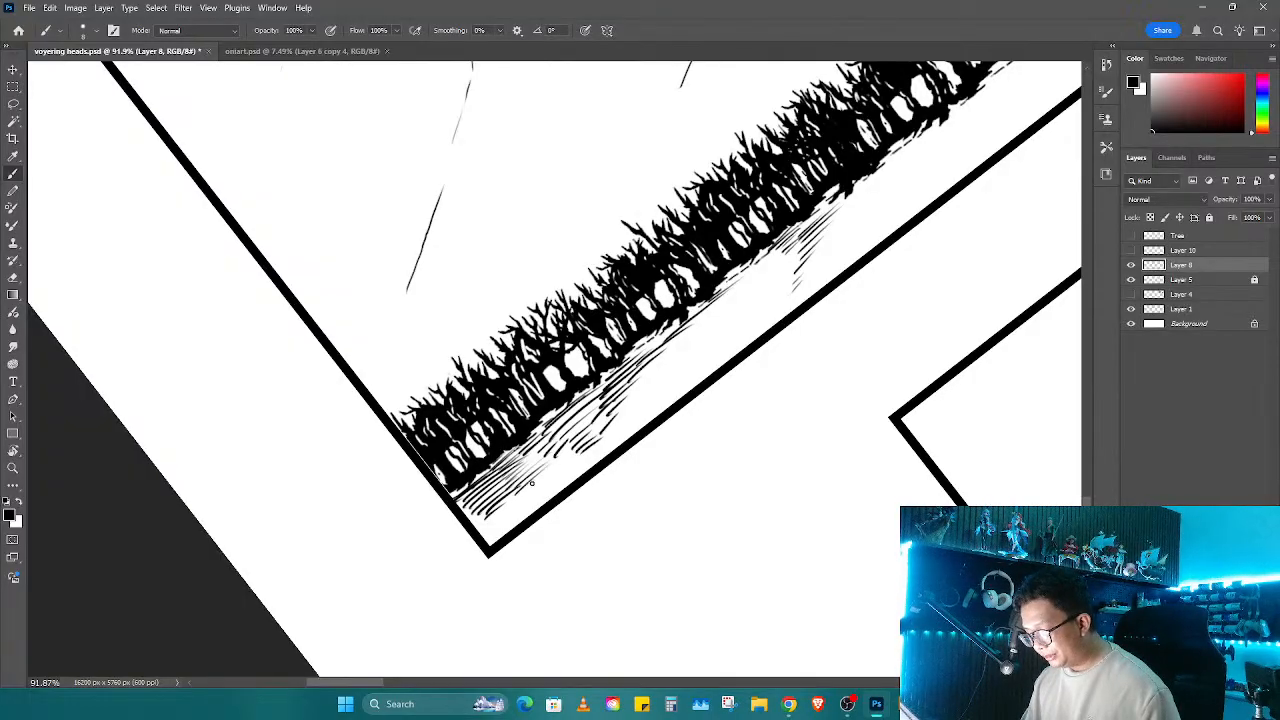
# Step: Fill the ground at the lower-left corner with long parallel strokes reaching the panel's bottom border
pyautogui.moveTo(584, 450); pyautogui.dragTo(548, 482)
pyautogui.moveTo(594, 456); pyautogui.dragTo(546, 496)
pyautogui.moveTo(592, 462); pyautogui.dragTo(508, 528)
pyautogui.moveTo(524, 512); pyautogui.dragTo(492, 542)
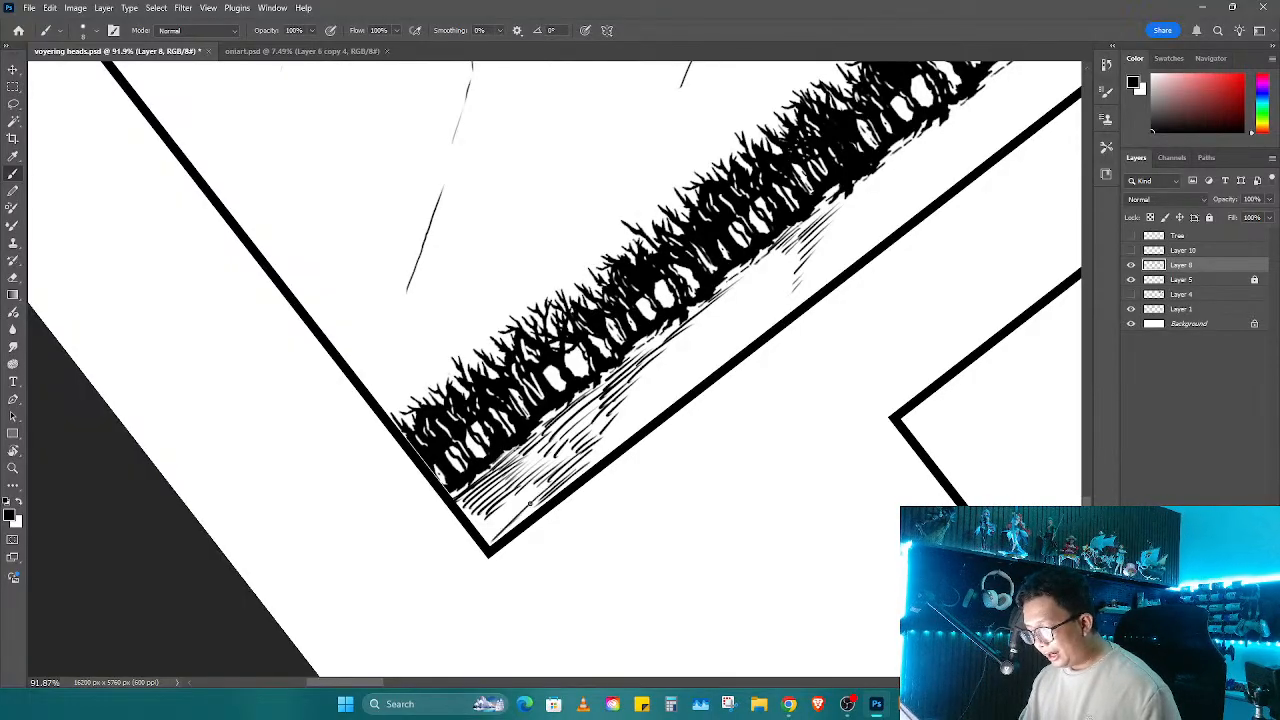
pyautogui.moveTo(531, 486); pyautogui.dragTo(476, 528)
pyautogui.moveTo(488, 512)
pyautogui.mouseDown()
pyautogui.moveTo(472, 528)
pyautogui.moveTo(498, 542)
pyautogui.mouseUp()
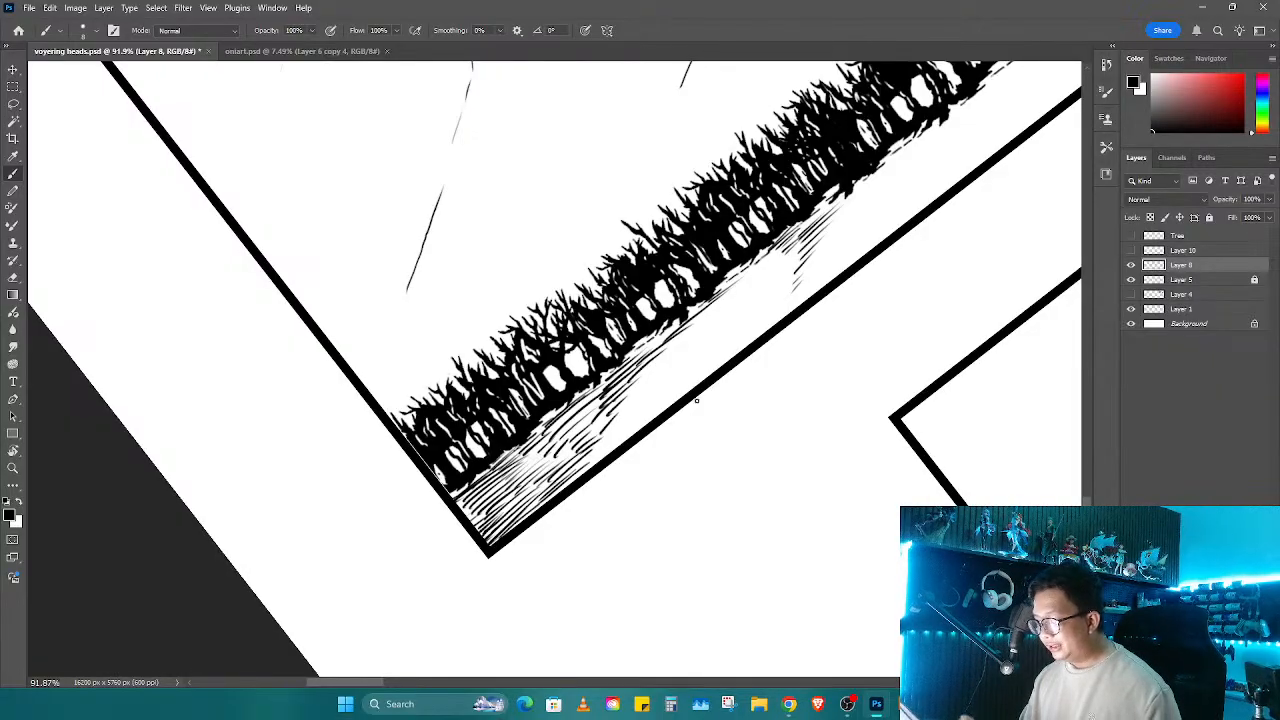
pyautogui.moveTo(704, 397)
pyautogui.mouseDown()
pyautogui.moveTo(738, 472)
pyautogui.moveTo(655, 499)
pyautogui.mouseUp()
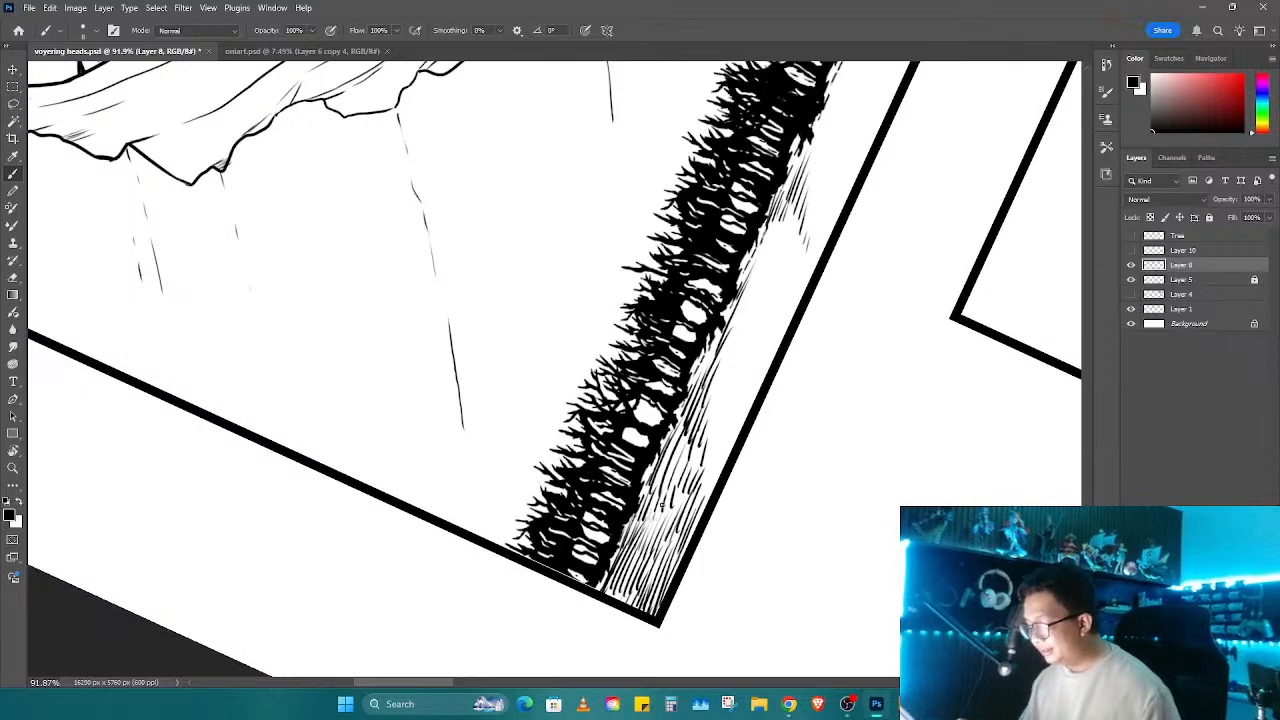
# Step: Densify the lower-left ground hatching with more strokes between the tree bases and the bottom border
pyautogui.moveTo(716, 462)
pyautogui.mouseDown()
pyautogui.moveTo(699, 499)
pyautogui.moveTo(737, 466)
pyautogui.moveTo(737, 486)
pyautogui.moveTo(716, 437)
pyautogui.moveTo(670, 498)
pyautogui.mouseUp()
pyautogui.press('r')
pyautogui.press('b')
pyautogui.moveTo(690, 442); pyautogui.dragTo(660, 481)
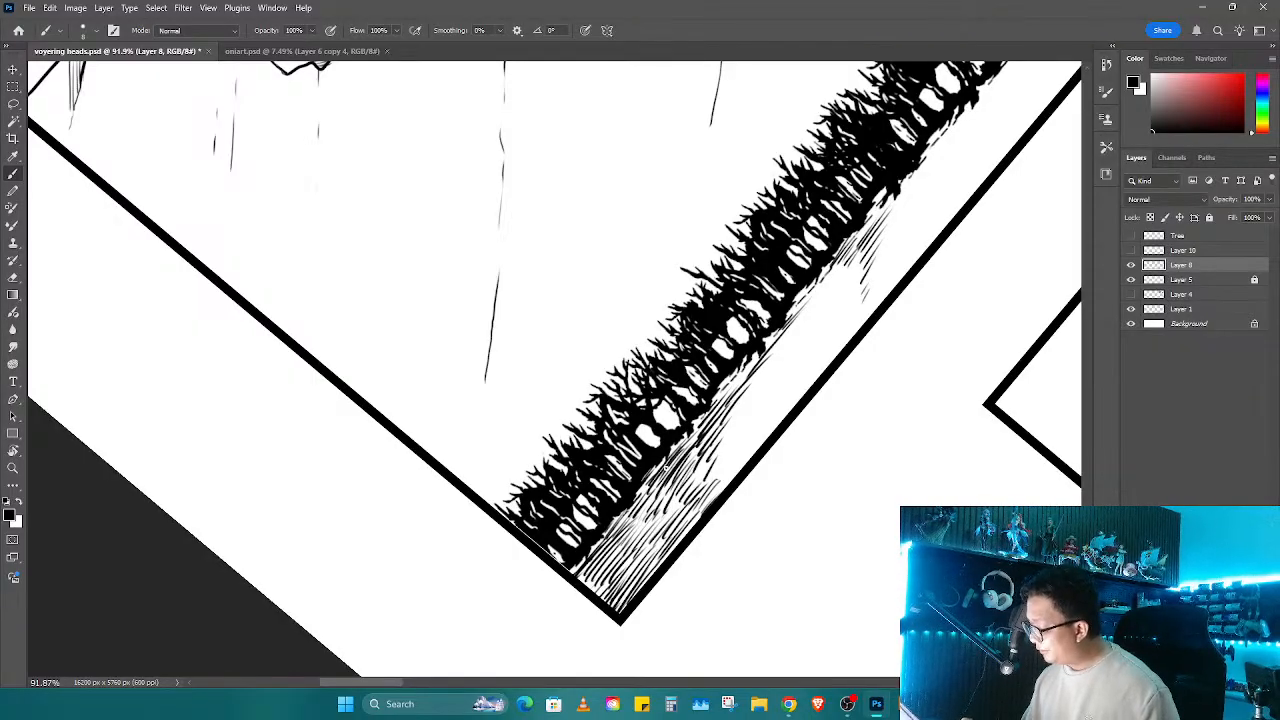
# Step: Set the eraser's size to 11 px
pyautogui.press('e')
pyautogui.rightClick(638, 490)
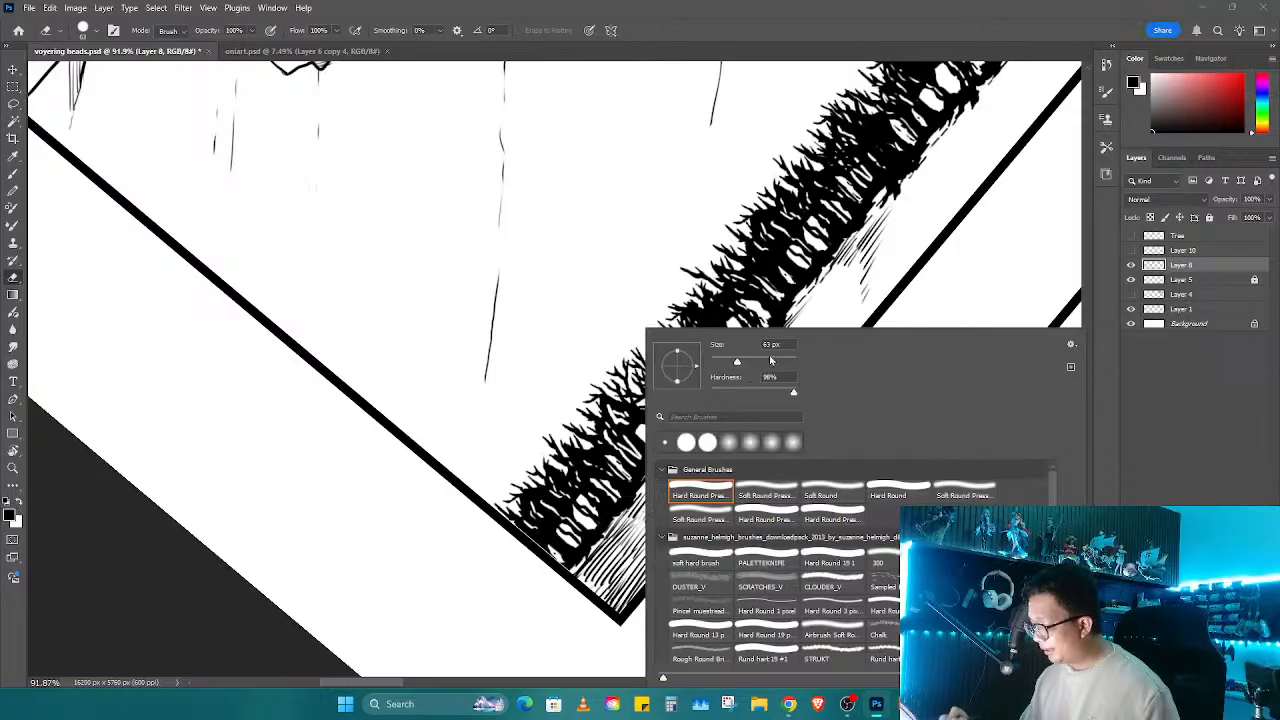
pyautogui.write('11')
pyautogui.press('Return')
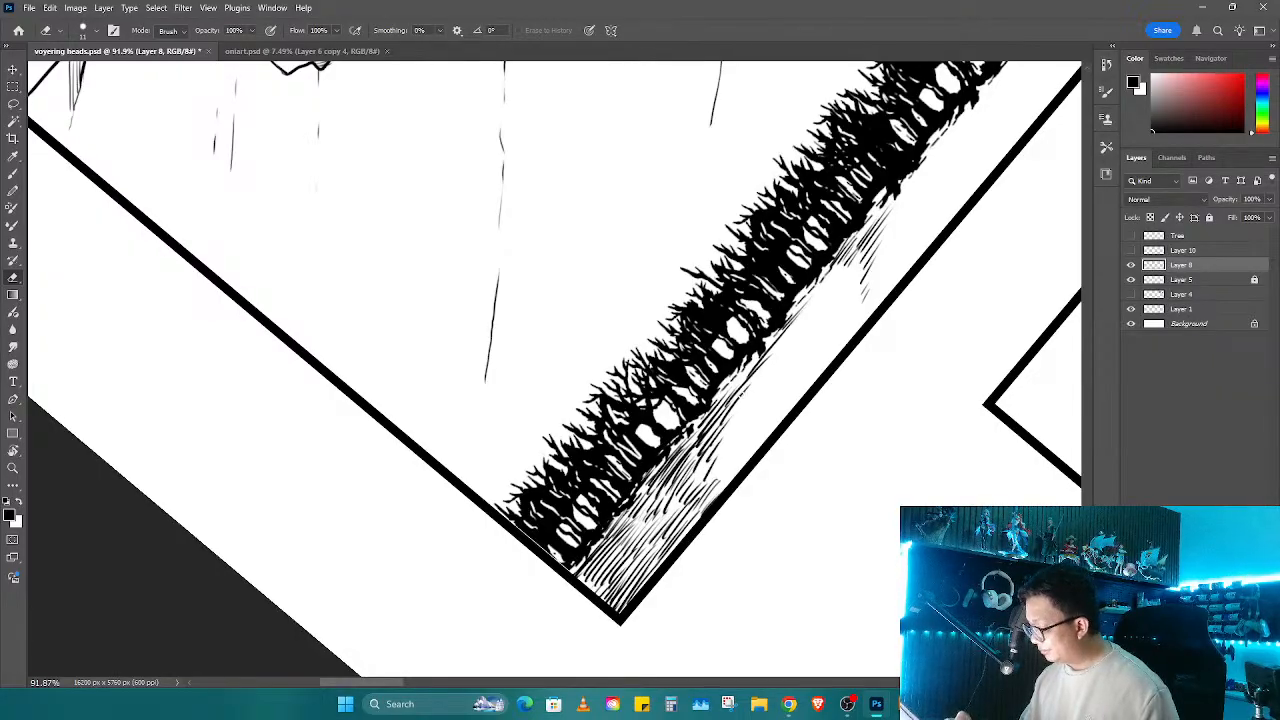
# Step: Add slanted strokes along the bottom border at the right end of the lower-left hatching
pyautogui.press('r')
pyautogui.moveTo(690, 500); pyautogui.dragTo(672, 352)
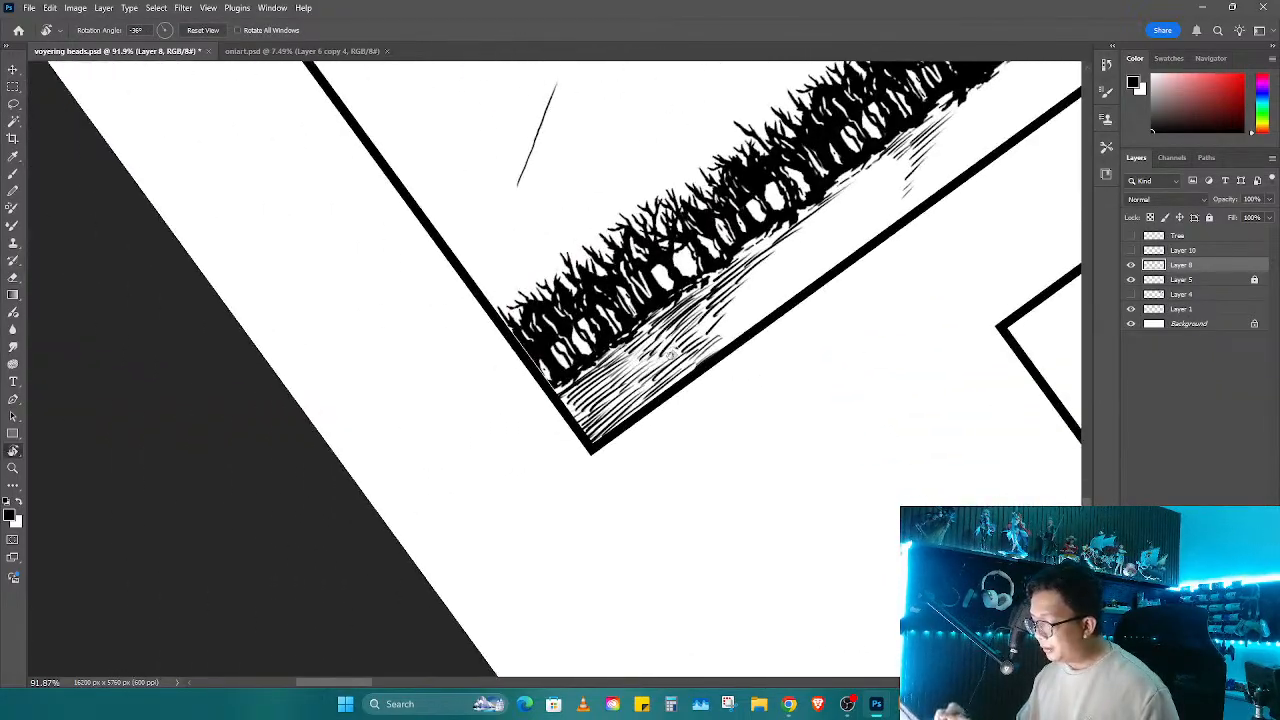
pyautogui.press('b')
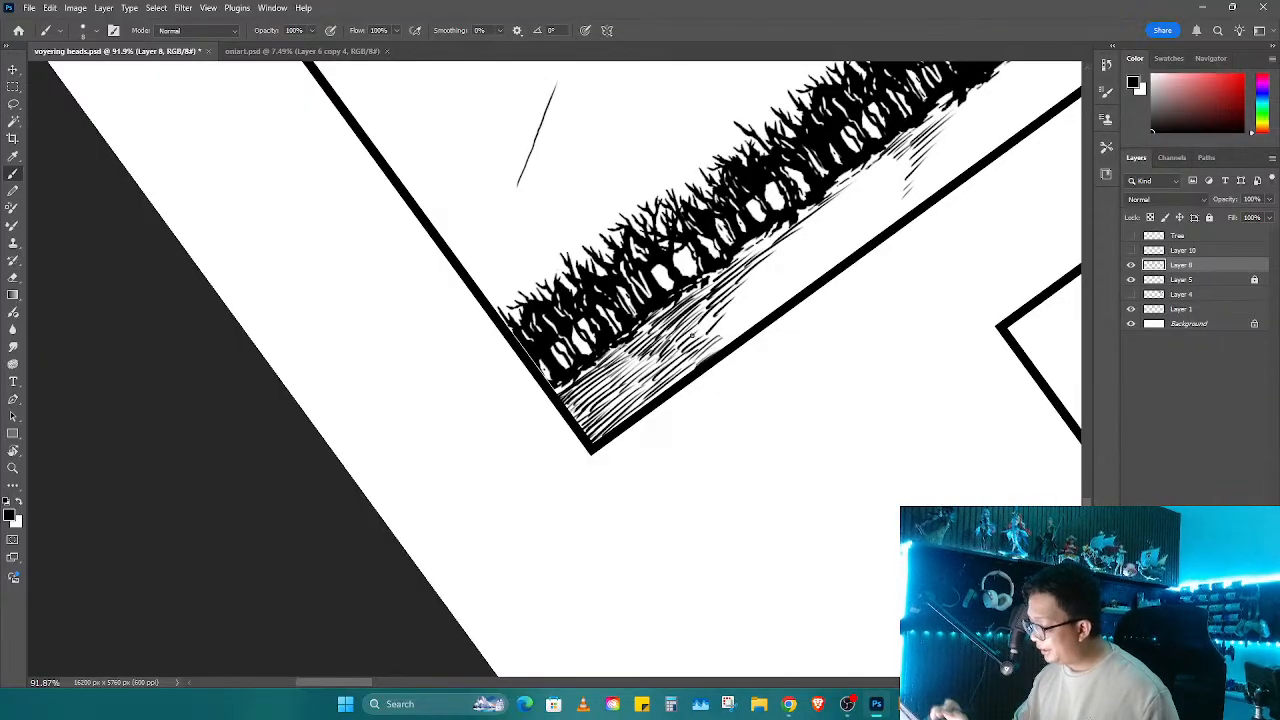
pyautogui.moveTo(745, 320); pyautogui.dragTo(706, 358)
pyautogui.moveTo(888, 235)
pyautogui.mouseDown()
pyautogui.moveTo(741, 336)
pyautogui.moveTo(680, 420)
pyautogui.moveTo(650, 425)
pyautogui.mouseUp()
# Step: Thin the lower-left ground hatching with eraser strokes that cut white gaps between the lines
pyautogui.press('z')
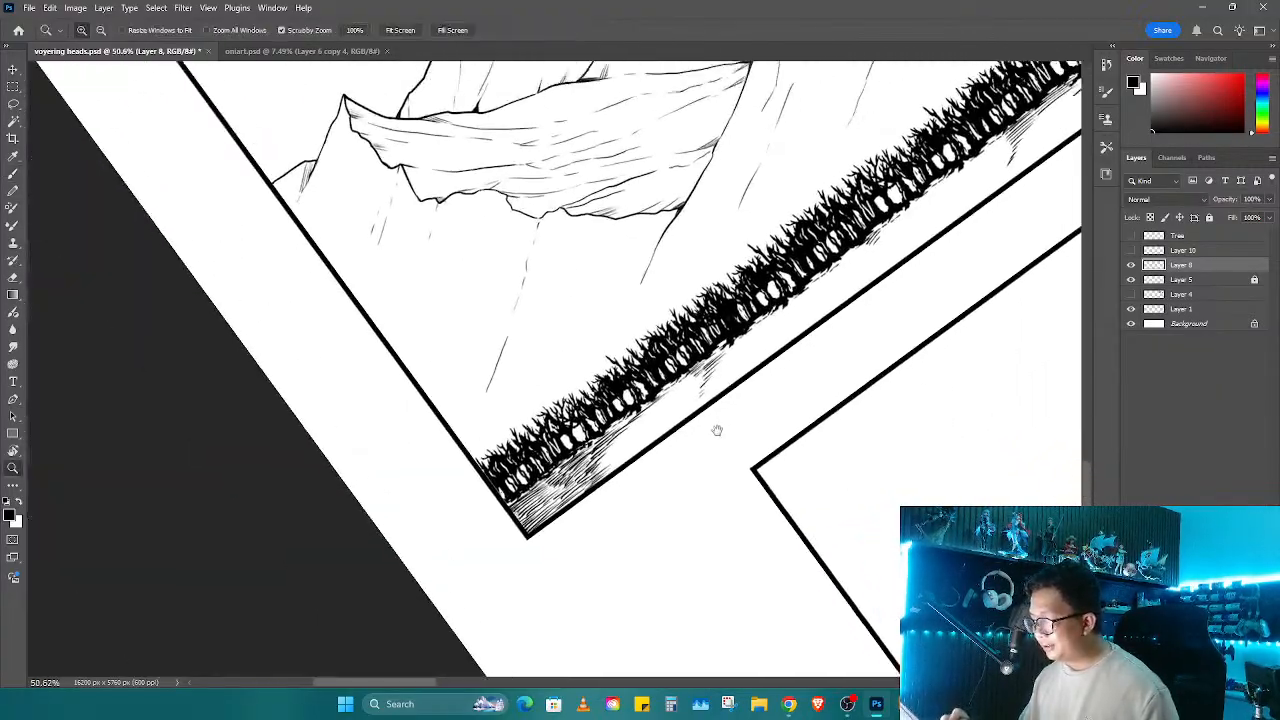
pyautogui.press('r')
pyautogui.moveTo(726, 402)
pyautogui.mouseDown()
pyautogui.moveTo(705, 455)
pyautogui.moveTo(863, 408)
pyautogui.moveTo(862, 384)
pyautogui.moveTo(641, 448)
pyautogui.moveTo(696, 401)
pyautogui.moveTo(658, 428)
pyautogui.moveTo(667, 417)
pyautogui.moveTo(636, 429)
pyautogui.moveTo(642, 410)
pyautogui.moveTo(596, 458)
pyautogui.moveTo(667, 390)
pyautogui.moveTo(576, 498)
pyautogui.moveTo(672, 427)
pyautogui.moveTo(636, 464)
pyautogui.moveTo(701, 432)
pyautogui.moveTo(629, 485)
pyautogui.moveTo(770, 391)
pyautogui.moveTo(651, 456)
pyautogui.mouseUp()
pyautogui.press('z')
pyautogui.press('e')
pyautogui.press('b')
pyautogui.press('e')
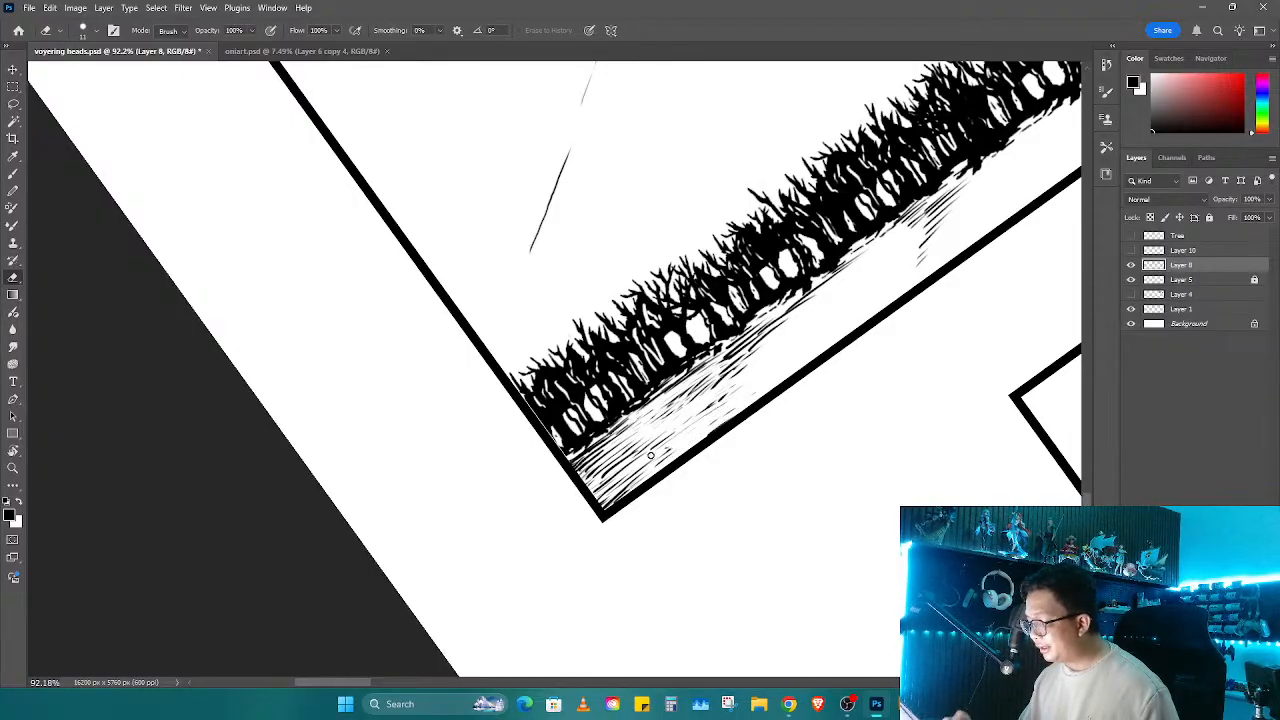
# Step: Redraw a few strokes near the bottom border and erase thin highlights through the hatching below the trees
pyautogui.press('b')
pyautogui.moveTo(717, 410); pyautogui.dragTo(662, 456)
pyautogui.press('e')
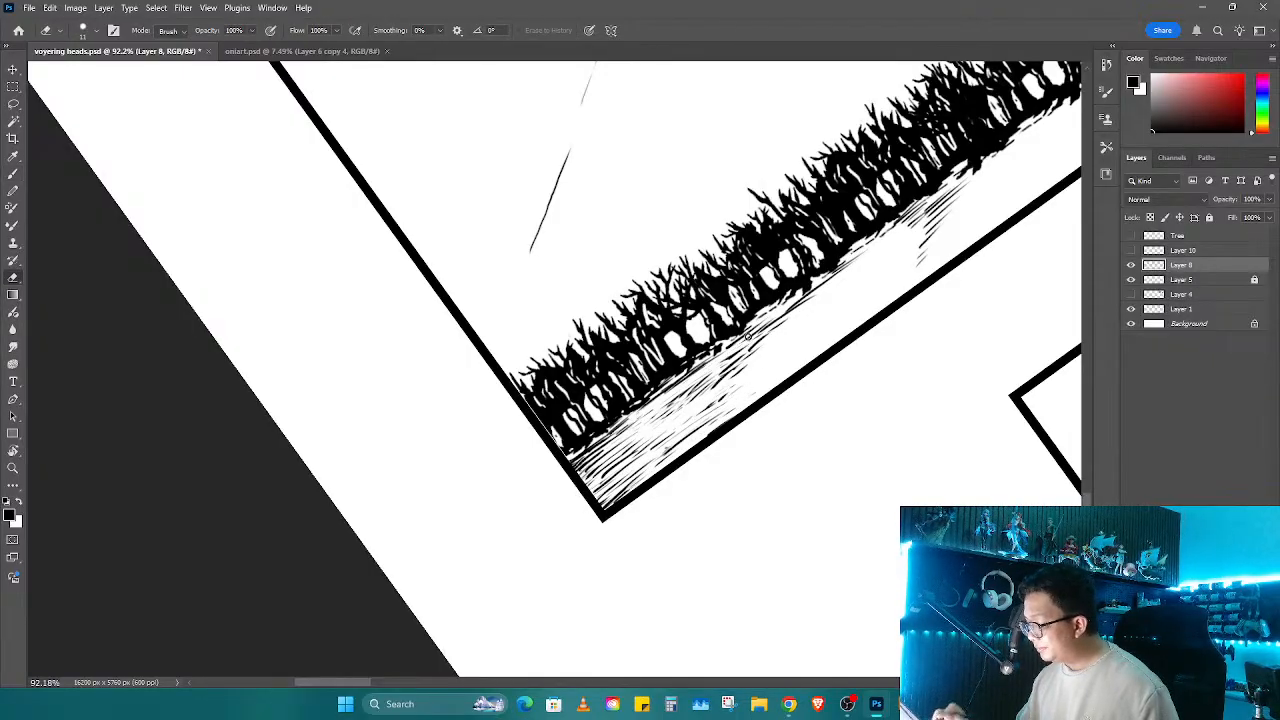
pyautogui.moveTo(746, 336)
pyautogui.mouseDown()
pyautogui.moveTo(790, 327)
pyautogui.moveTo(688, 406)
pyautogui.moveTo(781, 345)
pyautogui.moveTo(769, 355)
pyautogui.moveTo(587, 473)
pyautogui.moveTo(617, 443)
pyautogui.moveTo(590, 446)
pyautogui.mouseUp()
# Step: Darken the ground directly beneath the leftmost tree bases with dense short strokes
pyautogui.press('b')
pyautogui.press('e')
pyautogui.press('b')
pyautogui.moveTo(610, 434); pyautogui.dragTo(572, 466)
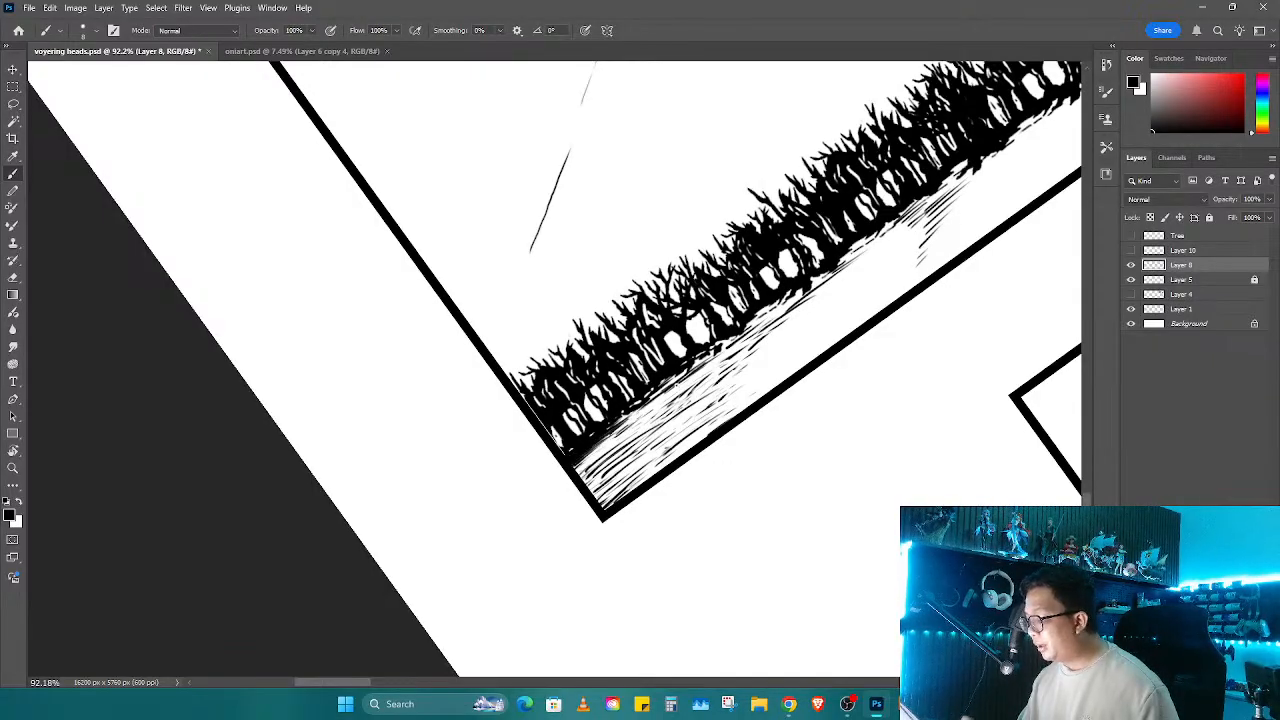
pyautogui.moveTo(684, 374)
pyautogui.mouseDown()
pyautogui.moveTo(638, 408)
pyautogui.moveTo(652, 396)
pyautogui.mouseUp()
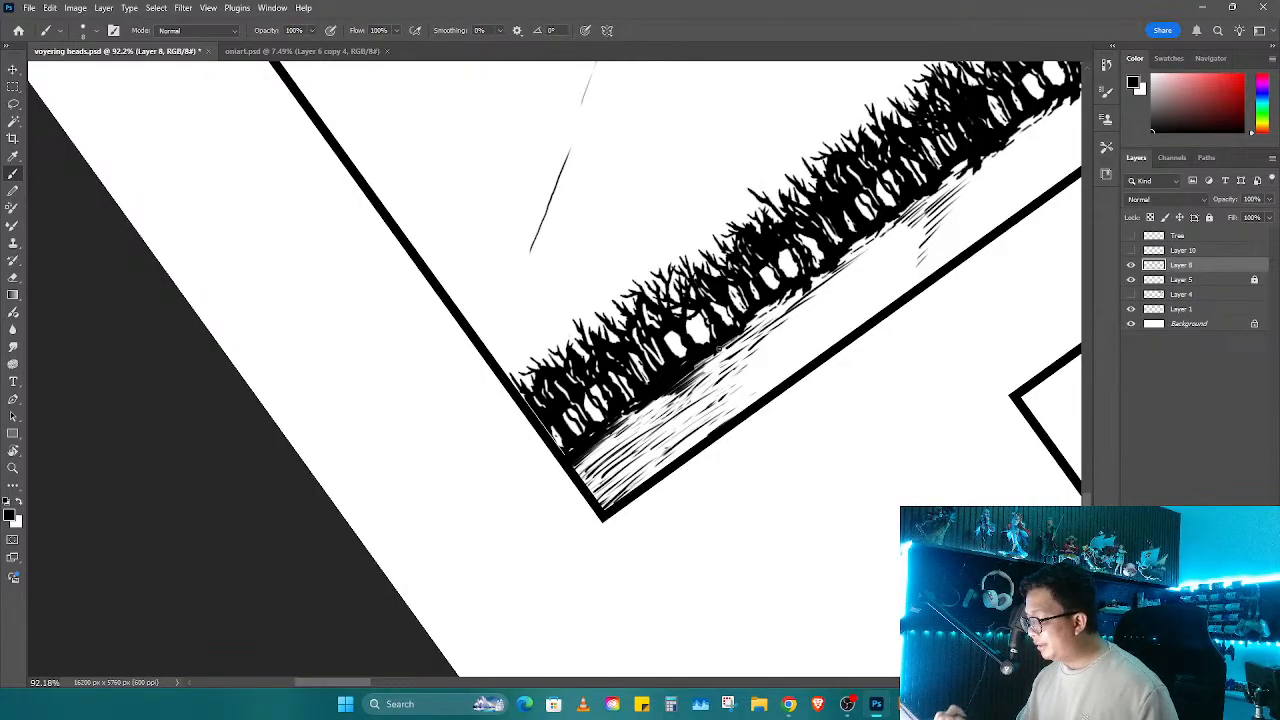
# Step: Add a dark cluster of short strokes to the hatching in the panel's lower-left corner
pyautogui.press('r')
pyautogui.moveTo(650, 440); pyautogui.dragTo(663, 470)
pyautogui.press('b')
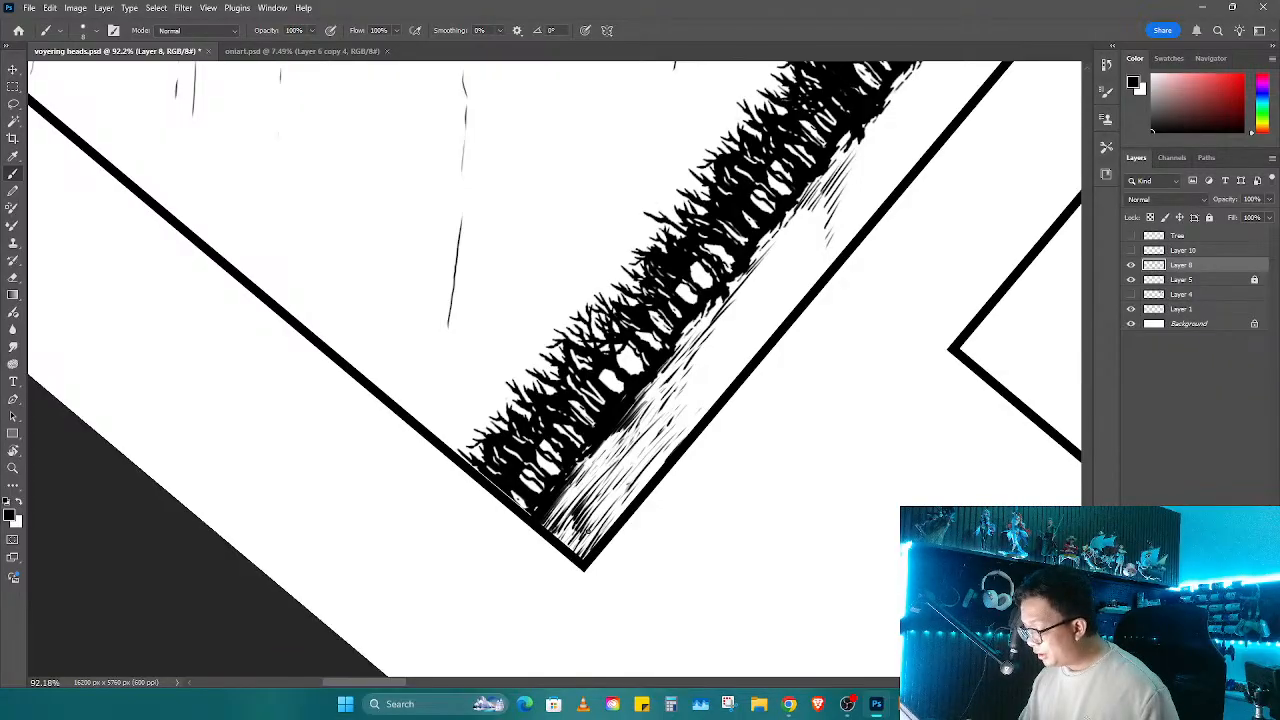
pyautogui.moveTo(577, 500); pyautogui.dragTo(556, 522)
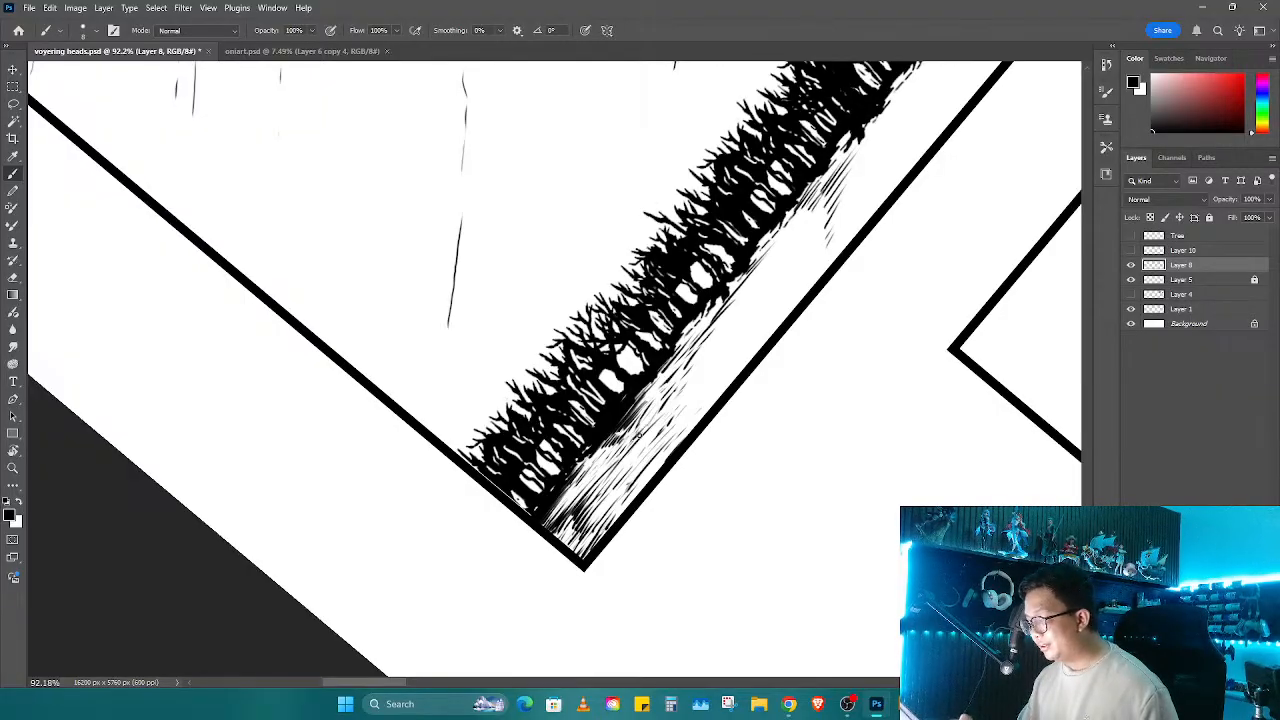
# Step: Draw dark shadow strokes across the middle of the lower-left hatching and along the adjoining tree bases
pyautogui.moveTo(660, 438)
pyautogui.mouseDown()
pyautogui.moveTo(761, 444)
pyautogui.moveTo(793, 418)
pyautogui.moveTo(706, 467)
pyautogui.moveTo(730, 400)
pyautogui.moveTo(607, 425)
pyautogui.mouseUp()
pyautogui.moveTo(601, 429); pyautogui.dragTo(573, 463)
pyautogui.moveTo(590, 438); pyautogui.dragTo(557, 471)
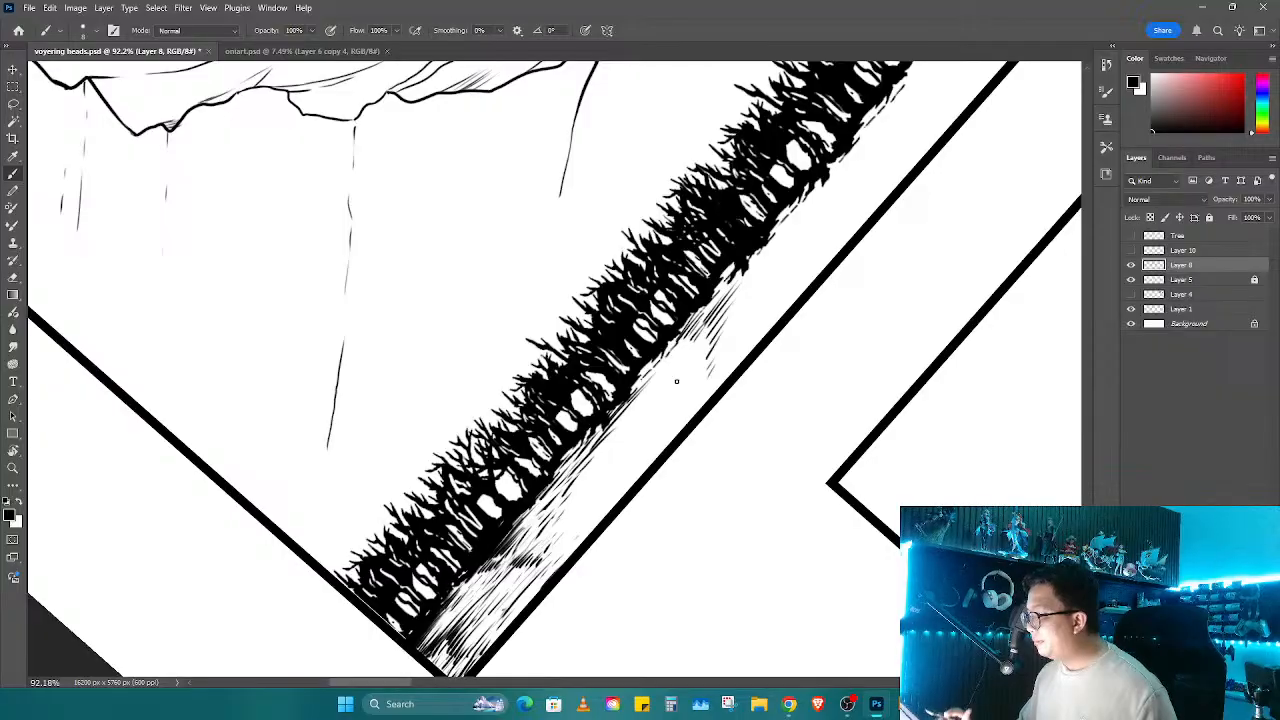
pyautogui.press('r')
pyautogui.moveTo(837, 409)
pyautogui.mouseDown()
pyautogui.moveTo(806, 460)
pyautogui.moveTo(868, 428)
pyautogui.moveTo(885, 345)
pyautogui.moveTo(841, 228)
pyautogui.mouseUp()
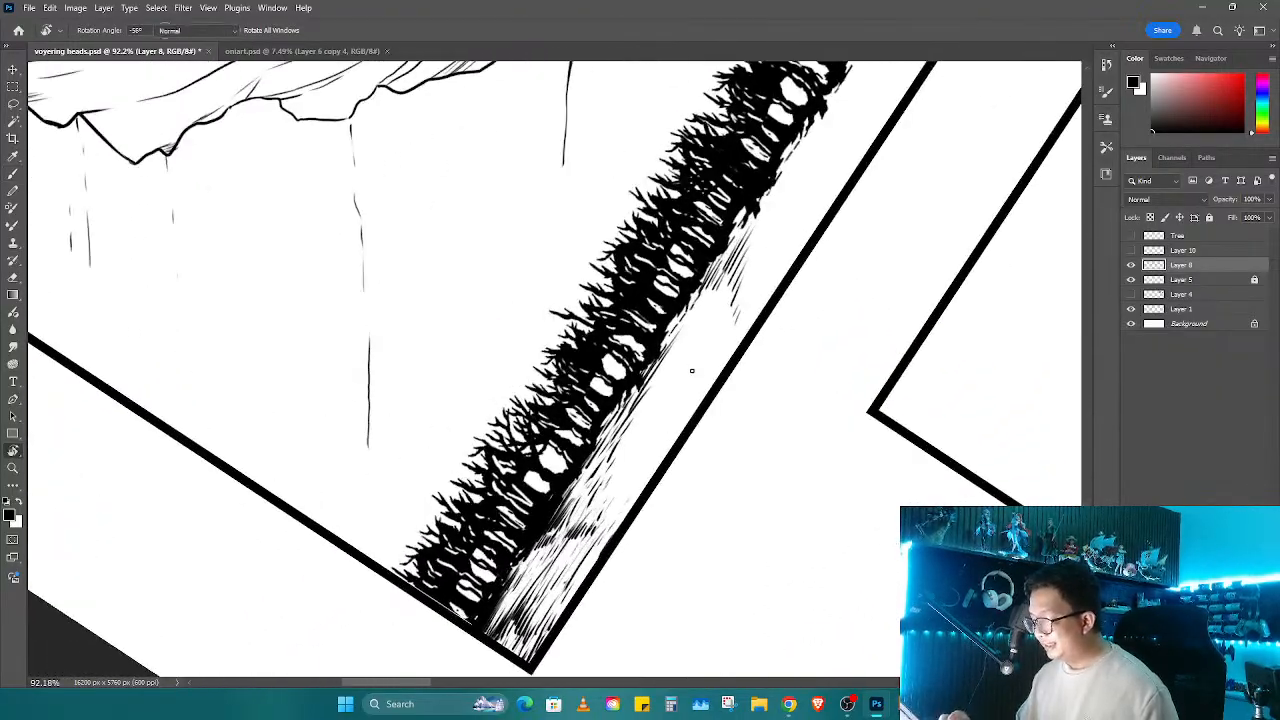
# Step: Examine the ground hatching beneath the forest against the whole mountain panel
pyautogui.press('b')
pyautogui.press('r')
pyautogui.moveTo(649, 439); pyautogui.dragTo(592, 500)
pyautogui.press('z')
pyautogui.moveTo(700, 410); pyautogui.dragTo(640, 410)
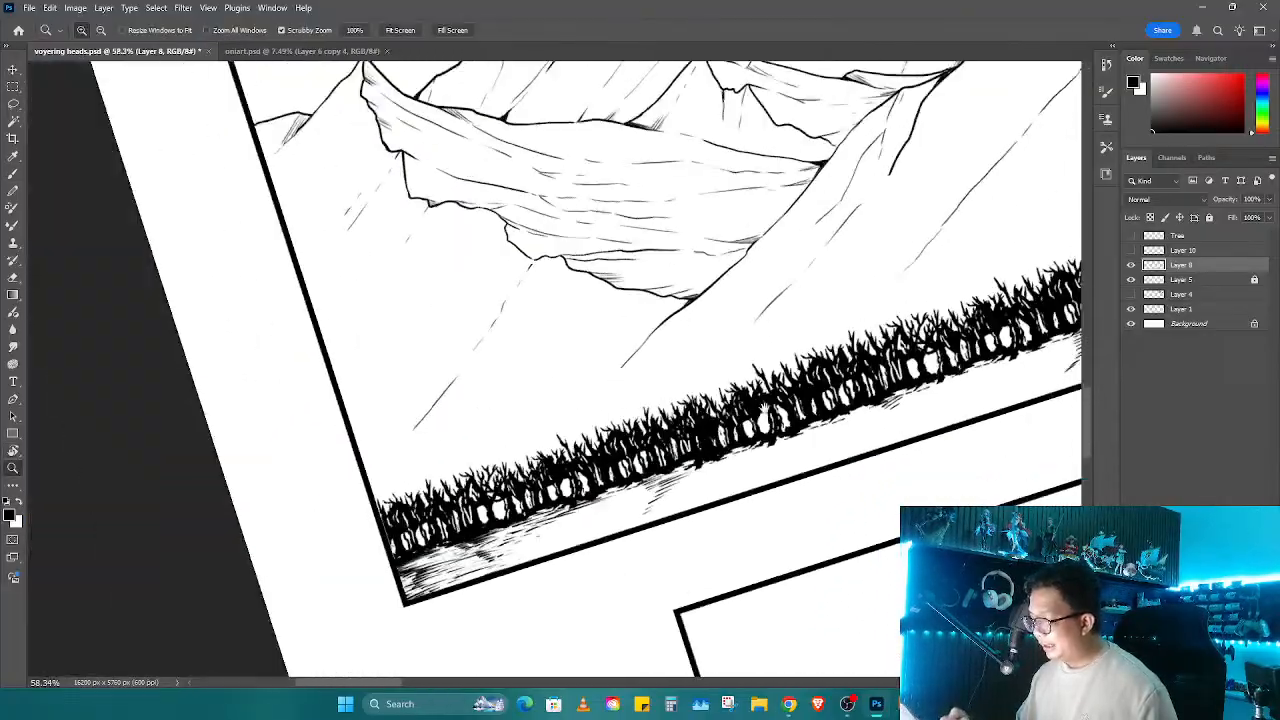
pyautogui.moveTo(775, 350); pyautogui.dragTo(700, 497)
pyautogui.press('r')
pyautogui.press('z')
pyautogui.moveTo(574, 555); pyautogui.dragTo(918, 414)
pyautogui.press('r')
pyautogui.press('z')
pyautogui.moveTo(836, 480); pyautogui.dragTo(753, 540)
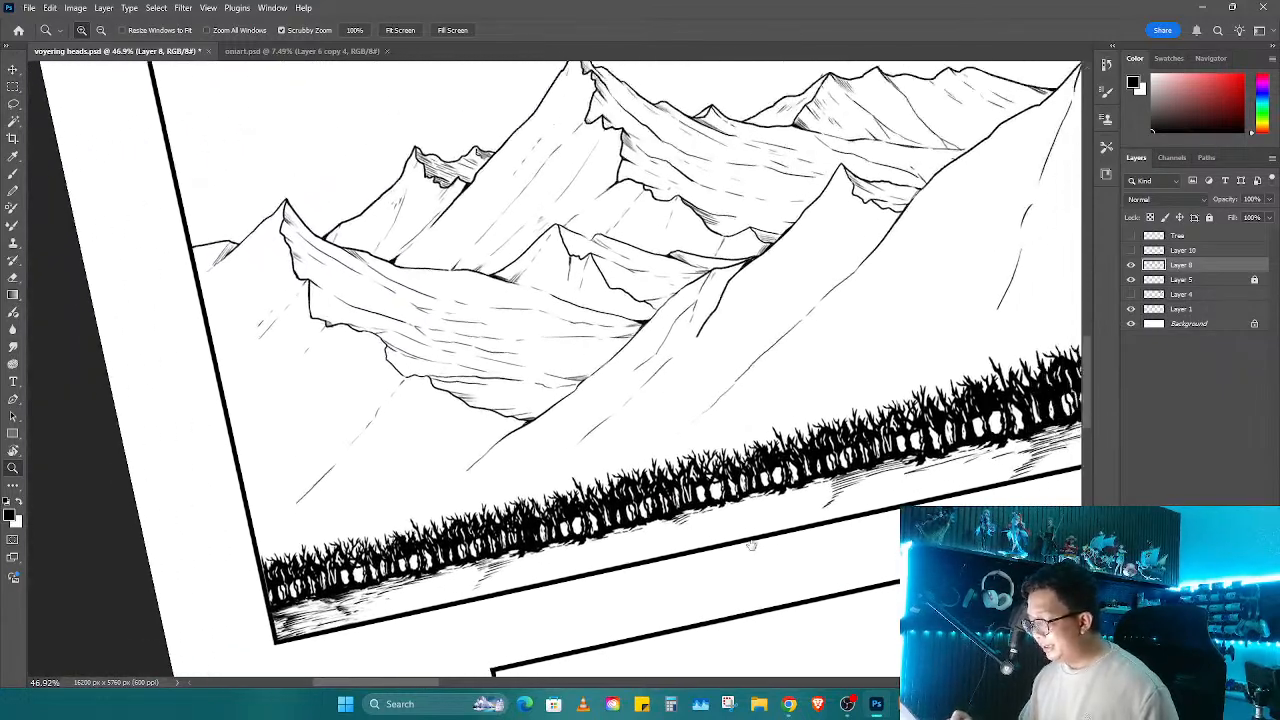
pyautogui.moveTo(772, 408); pyautogui.dragTo(650, 412)
pyautogui.press('r')
pyautogui.moveTo(896, 330); pyautogui.dragTo(829, 409)
pyautogui.press('z')
pyautogui.click(783, 407)
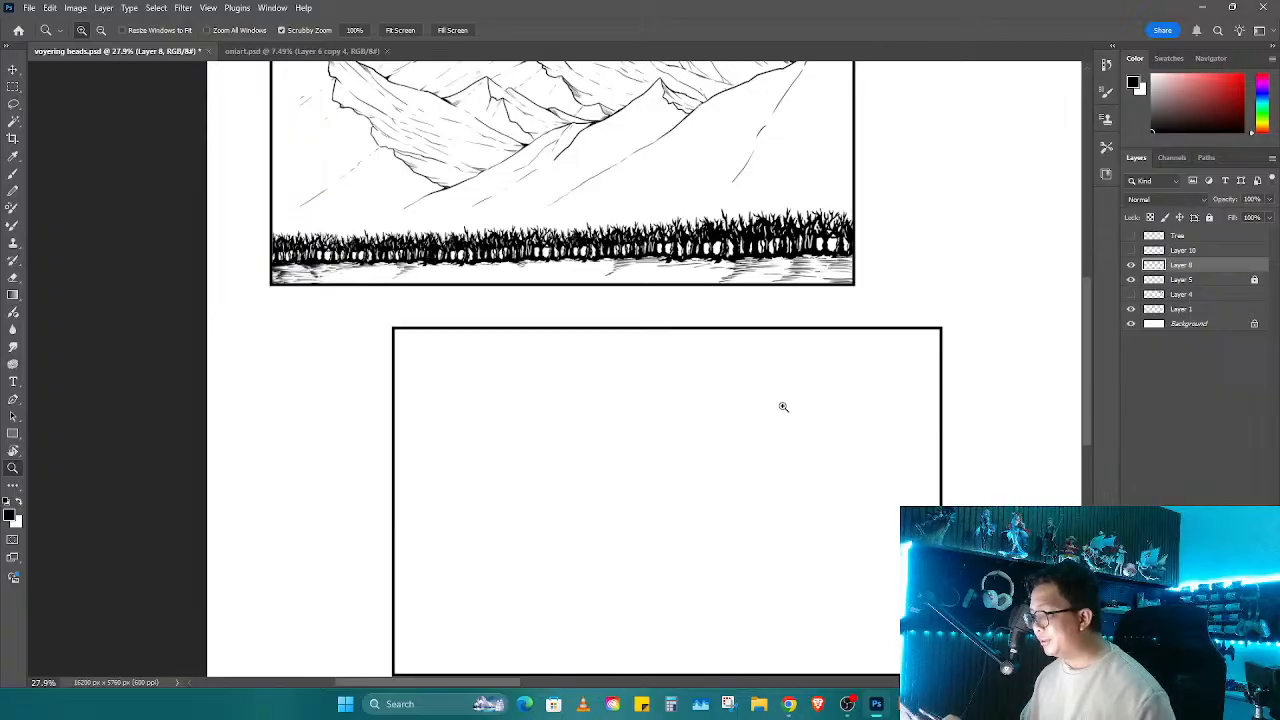
pyautogui.moveTo(783, 407); pyautogui.dragTo(830, 607)
pyautogui.press('r')
pyautogui.moveTo(712, 598); pyautogui.dragTo(691, 448)
# Step: Clear a patch of hatching just below the left-hand tree bases and outline a small tent there
pyautogui.press('z')
pyautogui.moveTo(536, 525); pyautogui.dragTo(851, 381)
pyautogui.scroll(3, 658, 418)
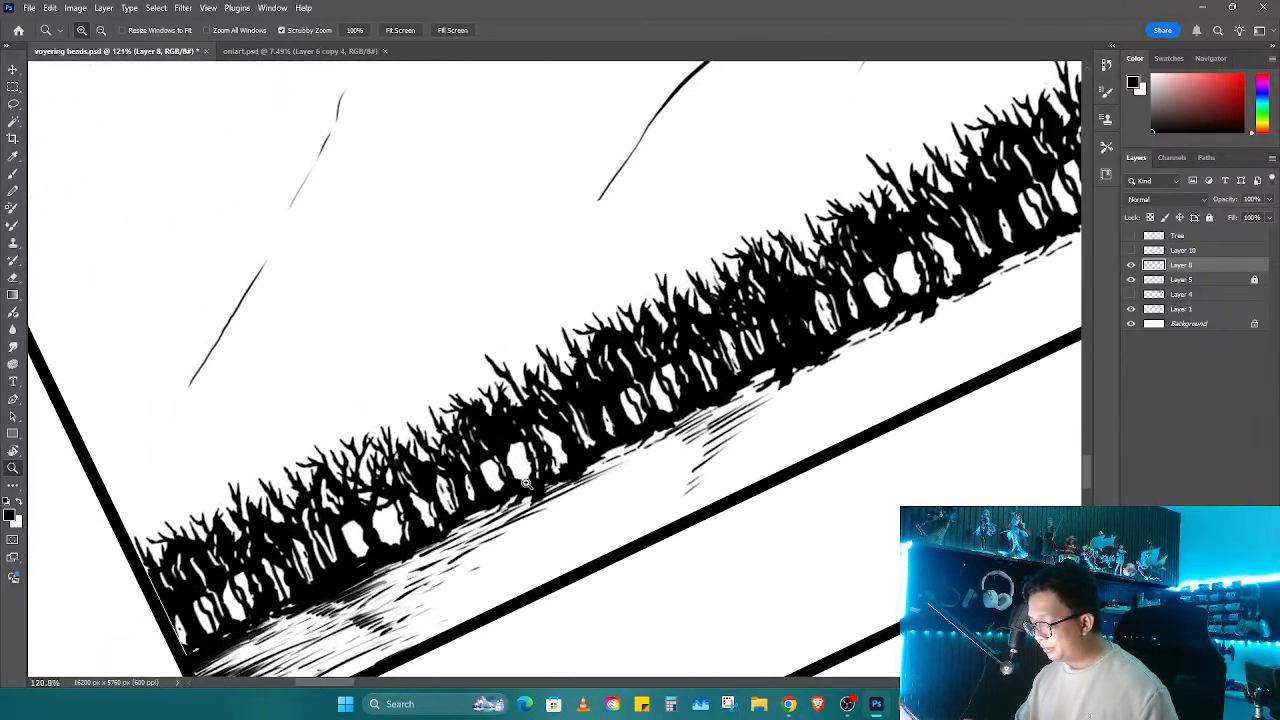
pyautogui.press('e')
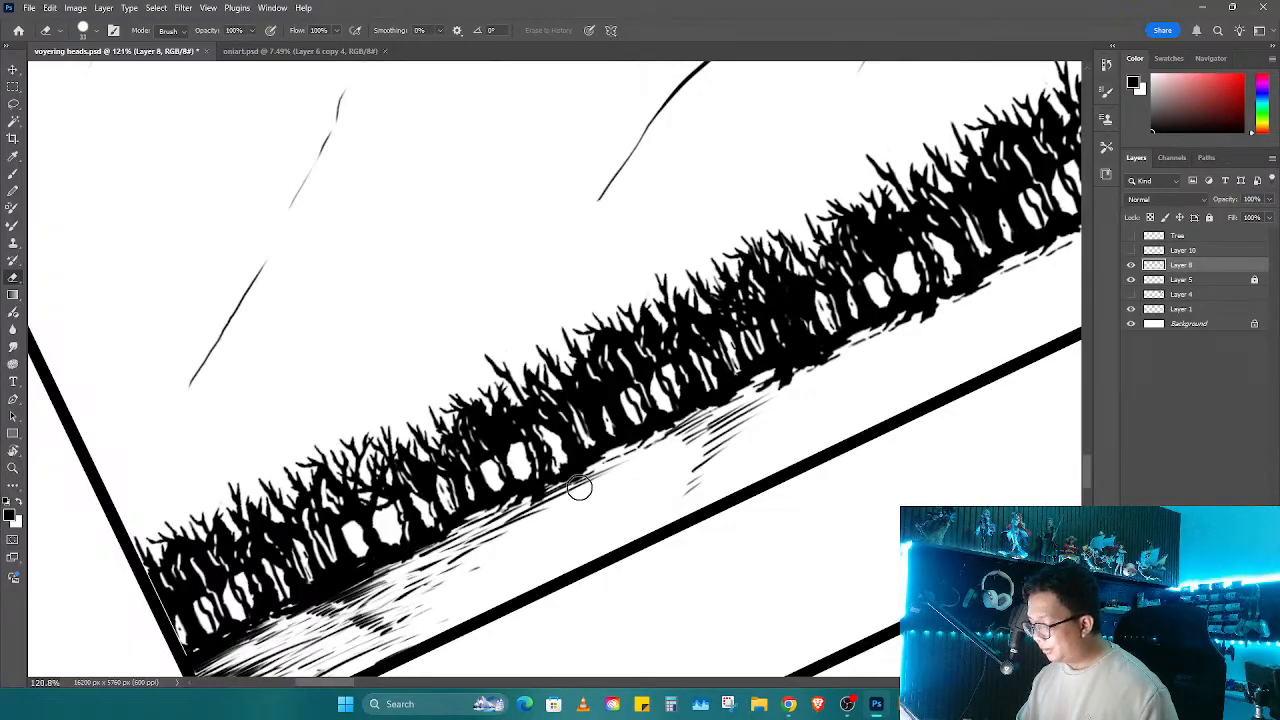
pyautogui.moveTo(580, 486)
pyautogui.mouseDown()
pyautogui.moveTo(566, 470)
pyautogui.moveTo(650, 447)
pyautogui.moveTo(558, 500)
pyautogui.moveTo(585, 452)
pyautogui.moveTo(610, 440)
pyautogui.moveTo(632, 452)
pyautogui.moveTo(612, 436)
pyautogui.mouseUp()
pyautogui.press('b')
pyautogui.scroll(3, 615, 440)
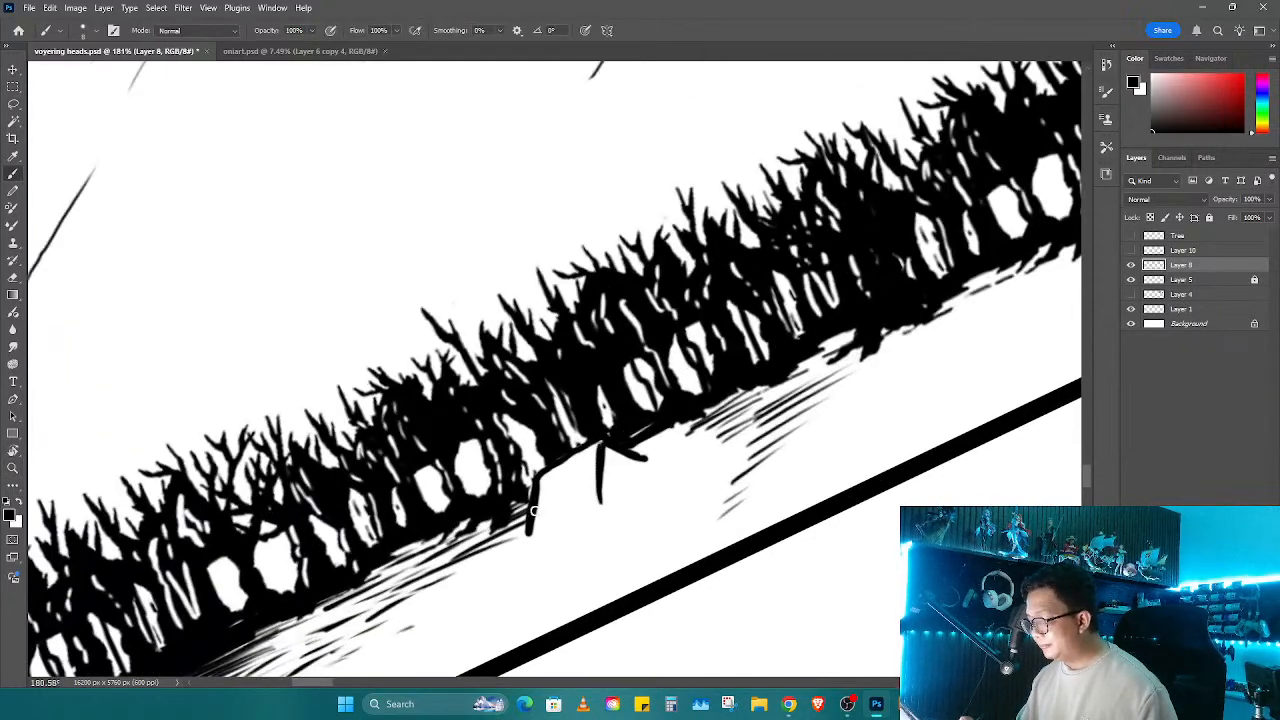
# Step: Add the tent's base line and opening strokes, plus small rocks and a log on the ground in front
pyautogui.moveTo(527, 541); pyautogui.dragTo(580, 516)
pyautogui.moveTo(608, 452)
pyautogui.mouseDown()
pyautogui.moveTo(629, 486)
pyautogui.moveTo(684, 463)
pyautogui.mouseUp()
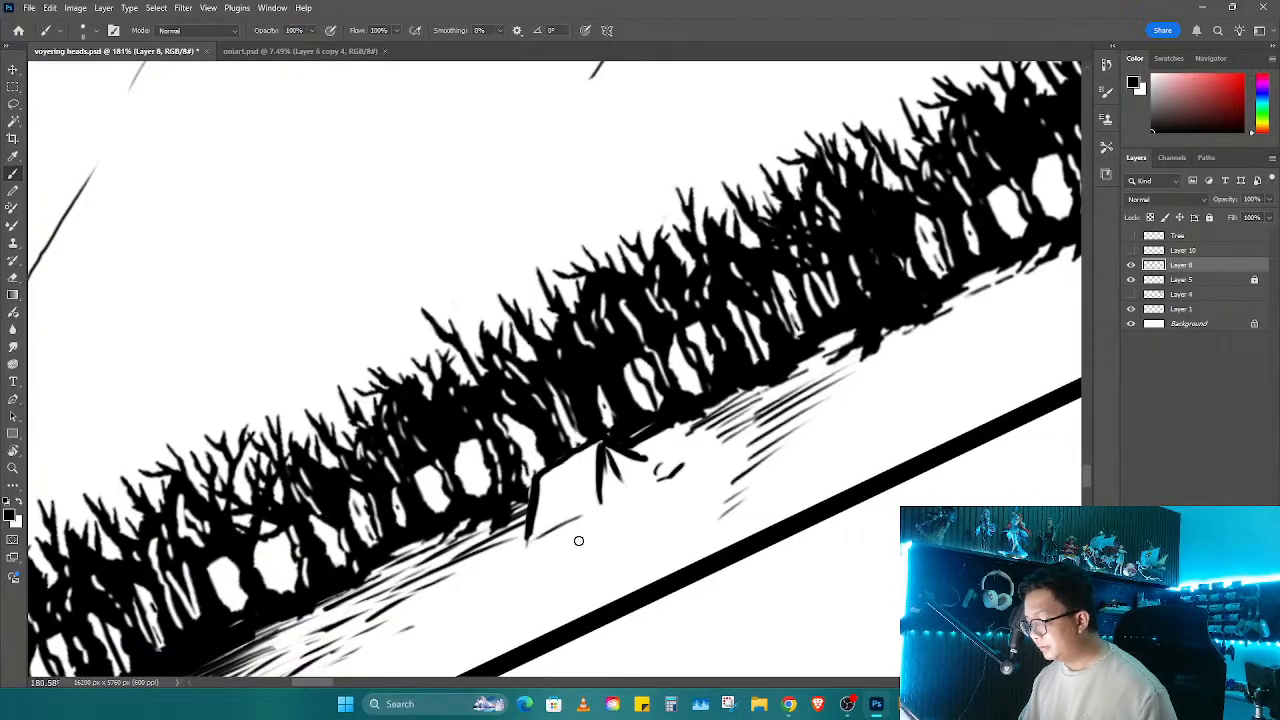
pyautogui.moveTo(578, 537)
pyautogui.mouseDown()
pyautogui.moveTo(635, 504)
pyautogui.moveTo(586, 540)
pyautogui.moveTo(601, 526)
pyautogui.mouseUp()
pyautogui.moveTo(511, 564); pyautogui.dragTo(596, 506)
# Step: Draw a second tent against the tree bases to the right of the first, with a shadow line along its base
pyautogui.moveTo(772, 380); pyautogui.dragTo(762, 410)
pyautogui.moveTo(822, 356)
pyautogui.mouseDown()
pyautogui.moveTo(858, 336)
pyautogui.moveTo(898, 370)
pyautogui.mouseUp()
pyautogui.press('e')
pyautogui.moveTo(772, 430)
pyautogui.mouseDown()
pyautogui.moveTo(860, 360)
pyautogui.moveTo(766, 449)
pyautogui.mouseUp()
pyautogui.press('b')
pyautogui.moveTo(770, 382)
pyautogui.mouseDown()
pyautogui.moveTo(760, 440)
pyautogui.moveTo(780, 382)
pyautogui.moveTo(864, 345)
pyautogui.moveTo(882, 366)
pyautogui.moveTo(867, 388)
pyautogui.moveTo(797, 404)
pyautogui.moveTo(760, 440)
pyautogui.moveTo(858, 382)
pyautogui.mouseUp()
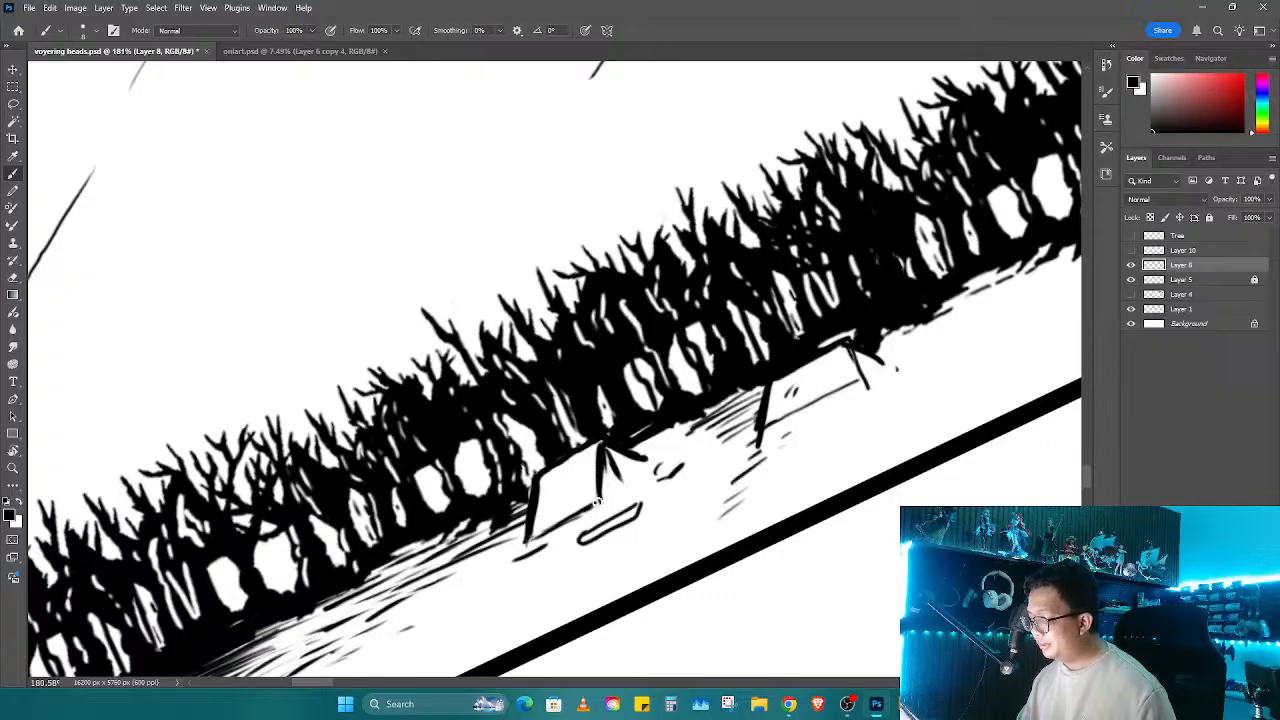
pyautogui.scroll(-5, 600, 500)
pyautogui.scroll(5, 759, 422)
pyautogui.moveTo(744, 432); pyautogui.dragTo(818, 398)
# Step: Sketch a small tent rising from the bottom border below the first tent, replacing a larger first attempt
pyautogui.moveTo(561, 526); pyautogui.dragTo(691, 416)
pyautogui.moveTo(520, 570)
pyautogui.mouseDown()
pyautogui.moveTo(555, 490)
pyautogui.moveTo(645, 461)
pyautogui.mouseUp()
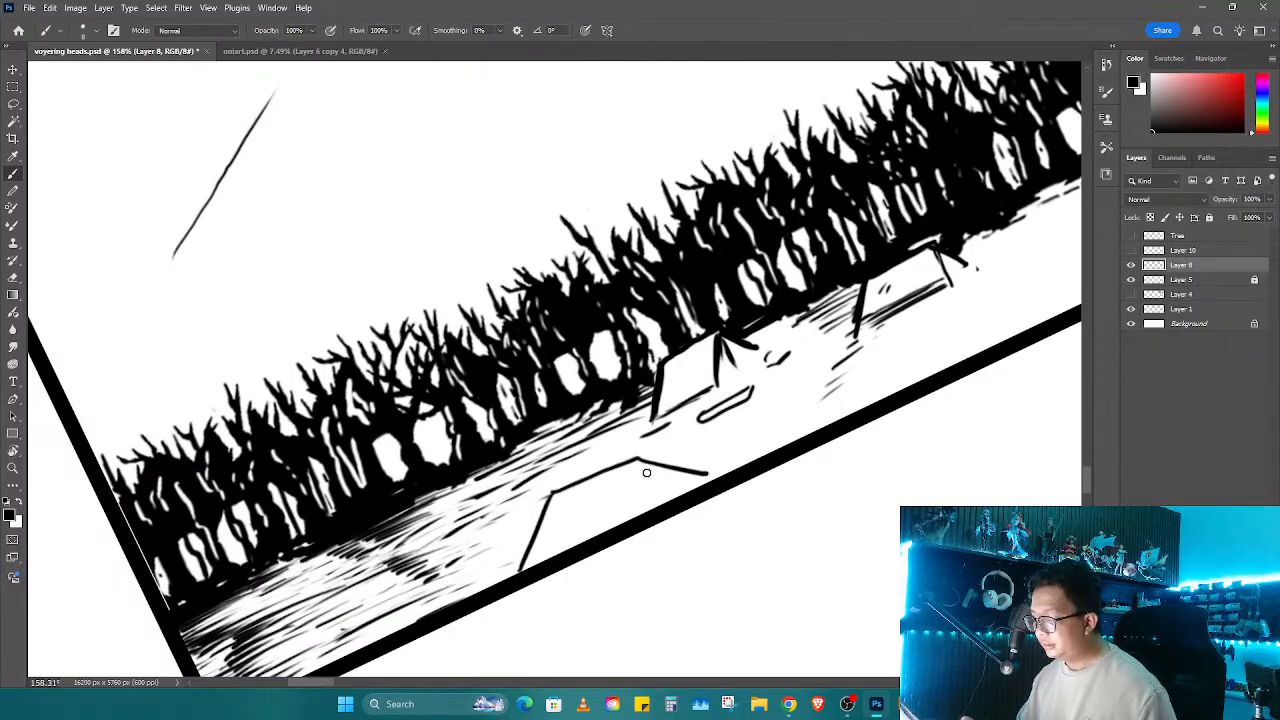
pyautogui.hotkey('ctrl', 'z')
pyautogui.moveTo(548, 562)
pyautogui.mouseDown()
pyautogui.moveTo(557, 505)
pyautogui.moveTo(592, 486)
pyautogui.moveTo(644, 507)
pyautogui.moveTo(602, 532)
pyautogui.mouseUp()
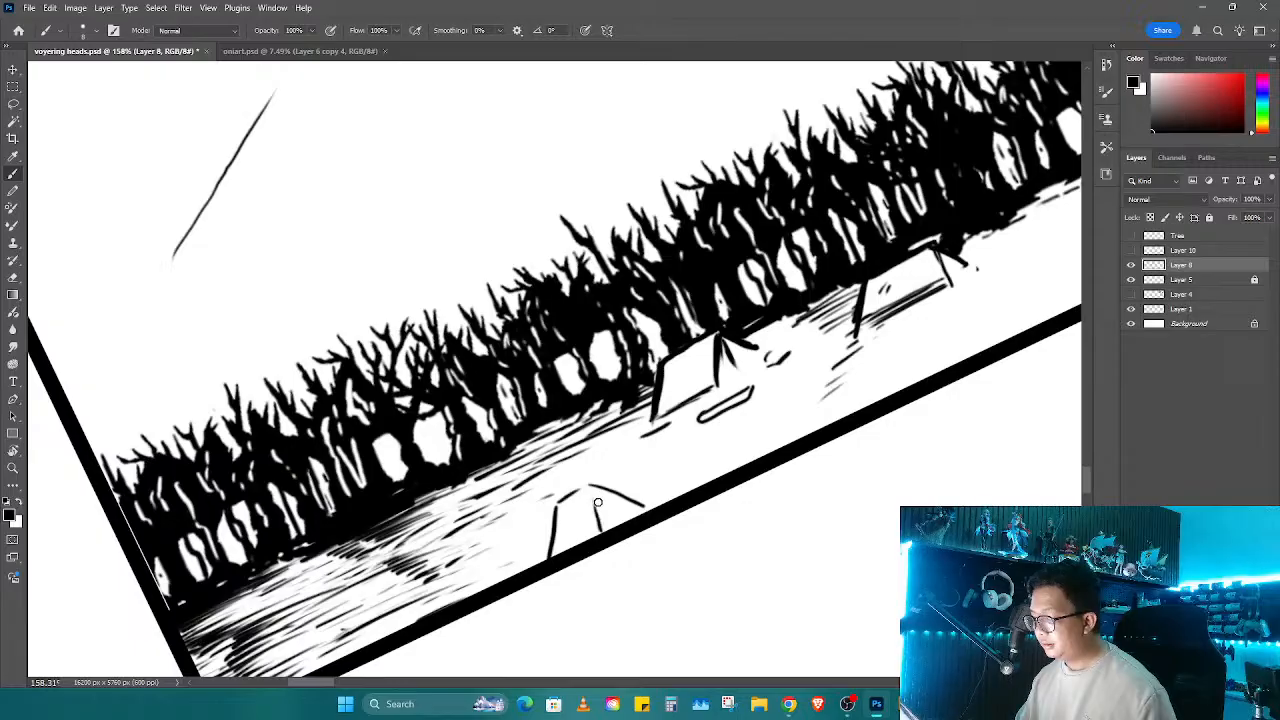
# Step: Draw small oval stones and short ground strokes between the first tent and the one on the bottom border
pyautogui.moveTo(684, 458); pyautogui.dragTo(720, 438)
pyautogui.moveTo(775, 398); pyautogui.dragTo(787, 391)
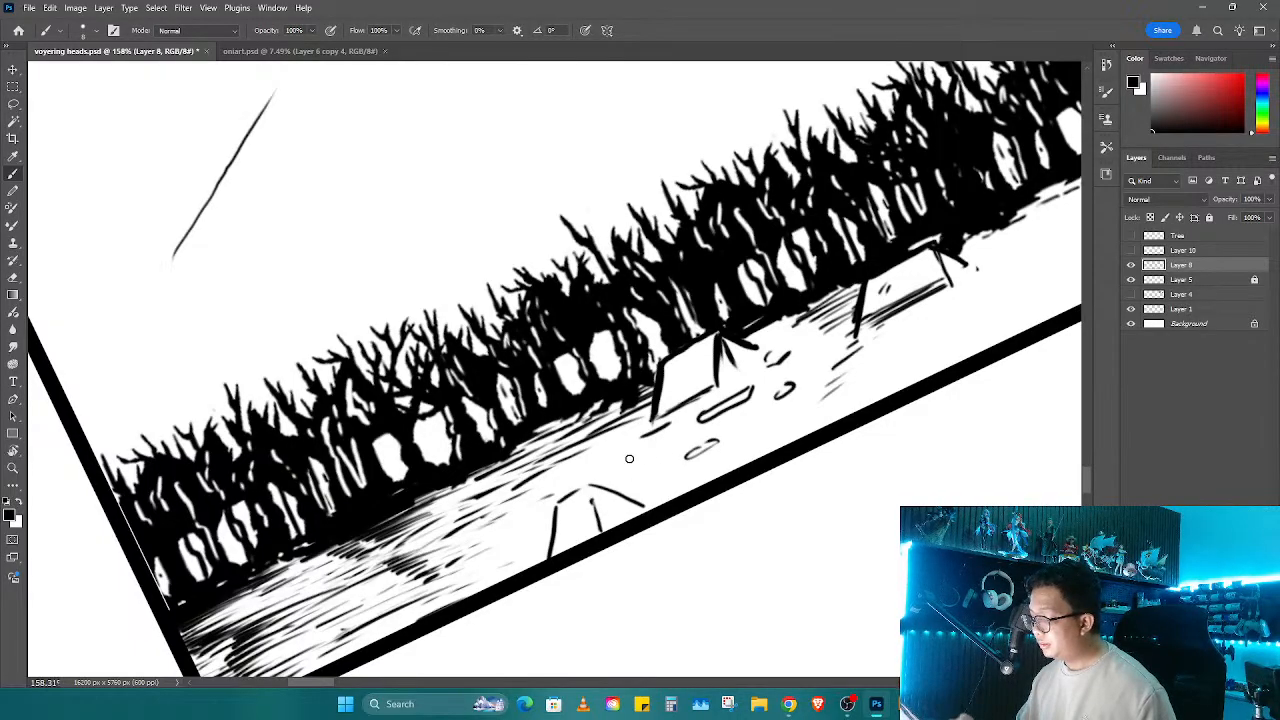
pyautogui.moveTo(633, 451); pyautogui.dragTo(611, 464)
pyautogui.moveTo(659, 439); pyautogui.dragTo(613, 473)
# Step: Draw a fourth tent on the bottom border below the second tent and hatch the second tent's opening
pyautogui.moveTo(883, 349); pyautogui.dragTo(683, 443)
pyautogui.moveTo(751, 408); pyautogui.dragTo(729, 465)
pyautogui.moveTo(750, 408)
pyautogui.mouseDown()
pyautogui.moveTo(826, 424)
pyautogui.moveTo(730, 466)
pyautogui.mouseUp()
pyautogui.moveTo(755, 418); pyautogui.dragTo(753, 458)
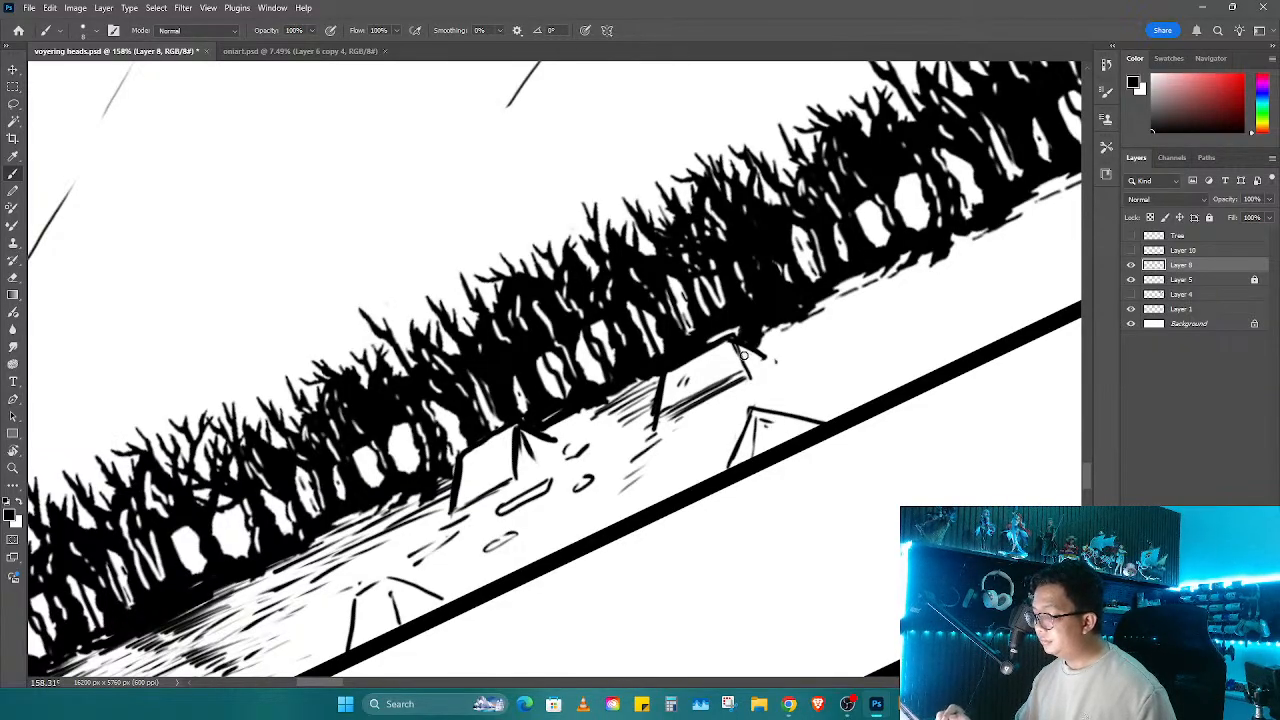
pyautogui.moveTo(740, 346); pyautogui.dragTo(757, 369)
# Step: Redraw the left bottom-border tent with a straighter roof line, a centre edge and a right slope reaching the border
pyautogui.press('z')
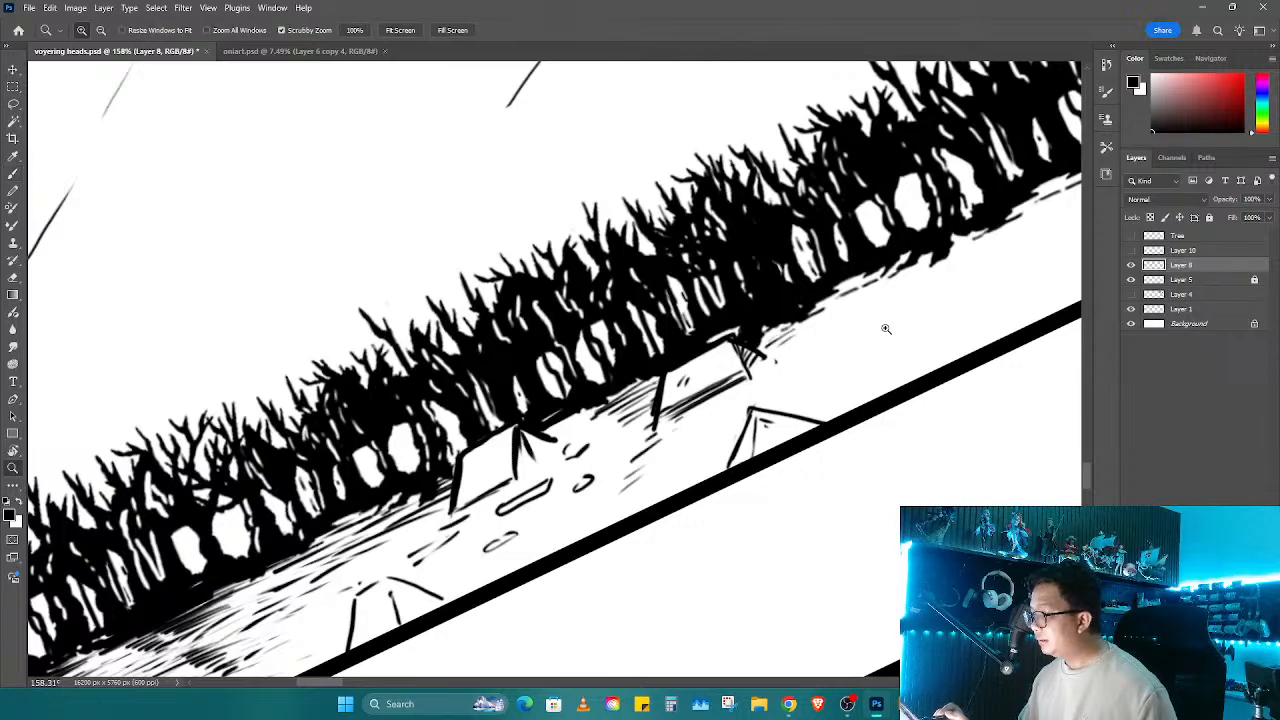
pyautogui.moveTo(874, 342); pyautogui.dragTo(800, 350)
pyautogui.moveTo(609, 466)
pyautogui.mouseDown()
pyautogui.moveTo(686, 440)
pyautogui.moveTo(818, 336)
pyautogui.moveTo(736, 400)
pyautogui.moveTo(722, 460)
pyautogui.mouseUp()
pyautogui.press('b')
pyautogui.press('e')
pyautogui.moveTo(797, 362)
pyautogui.mouseDown()
pyautogui.moveTo(767, 379)
pyautogui.moveTo(746, 443)
pyautogui.mouseUp()
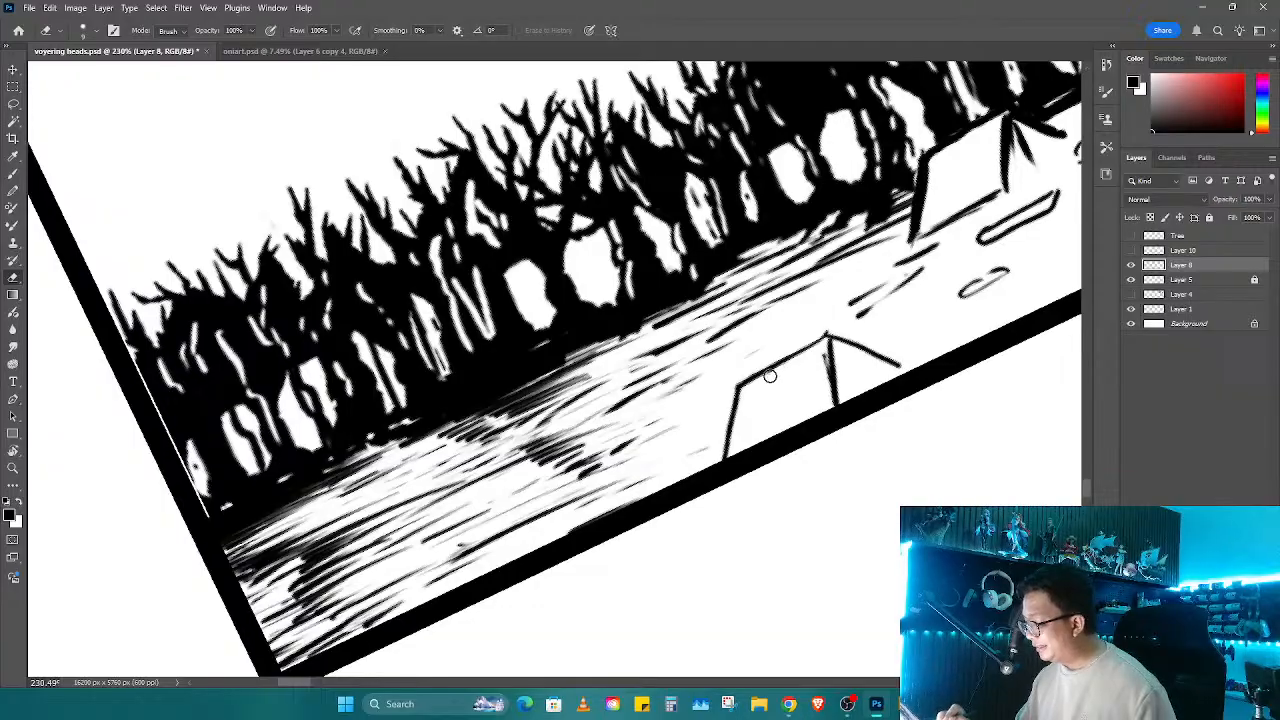
pyautogui.press('b')
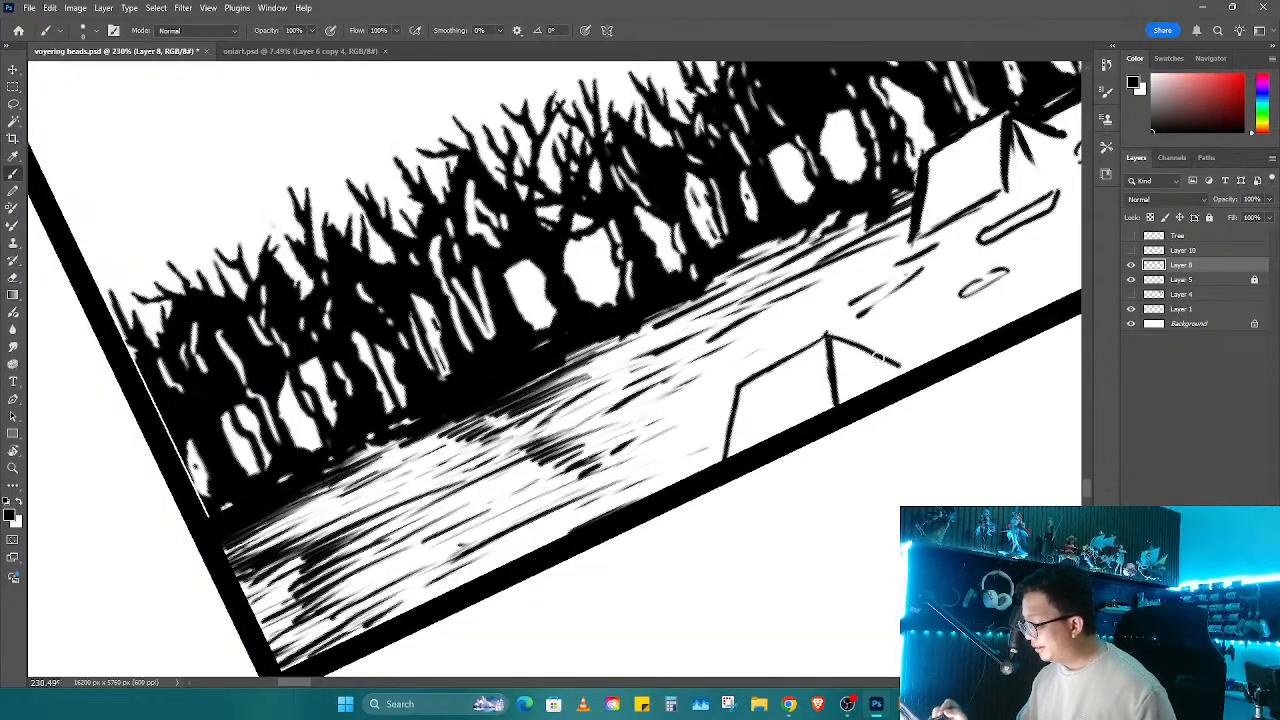
pyautogui.moveTo(830, 336); pyautogui.dragTo(916, 372)
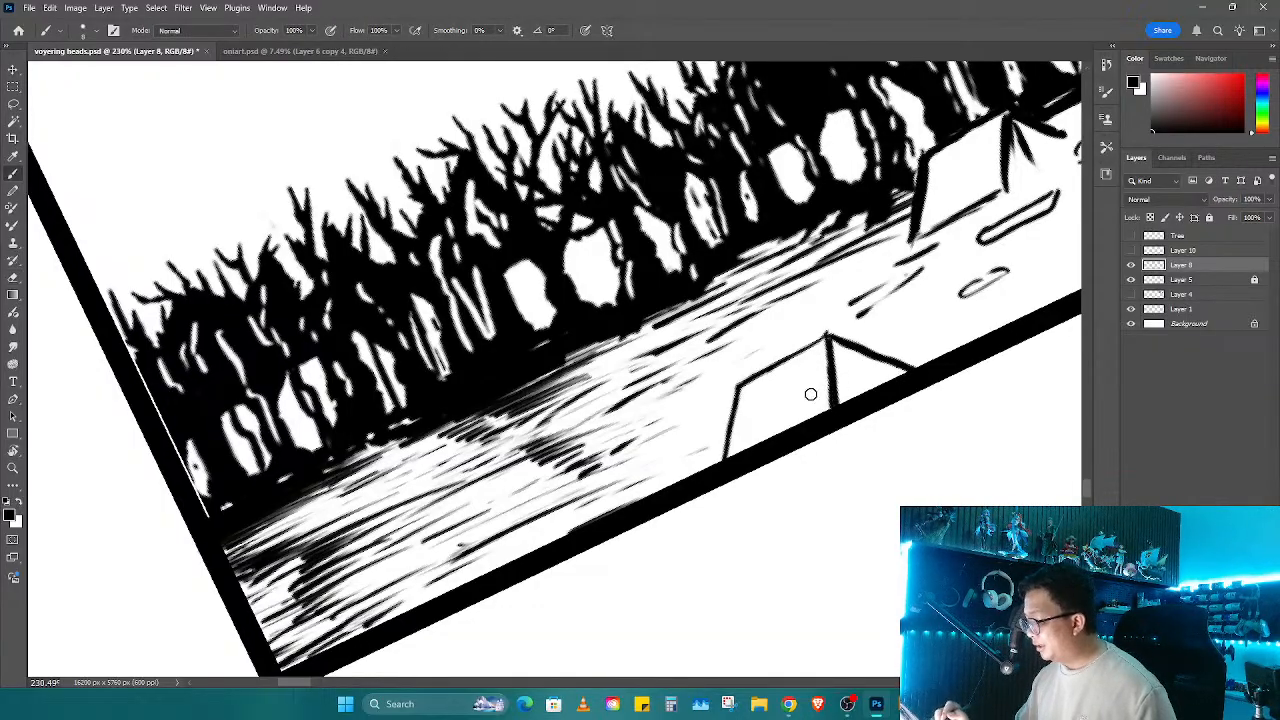
pyautogui.moveTo(736, 386)
pyautogui.mouseDown()
pyautogui.moveTo(726, 450)
pyautogui.moveTo(736, 382)
pyautogui.moveTo(828, 336)
pyautogui.moveTo(774, 368)
pyautogui.mouseUp()
pyautogui.press('e')
# Step: Rework the right roof edge of the left bottom-border tent and add a flap line inside its opening
pyautogui.press('r')
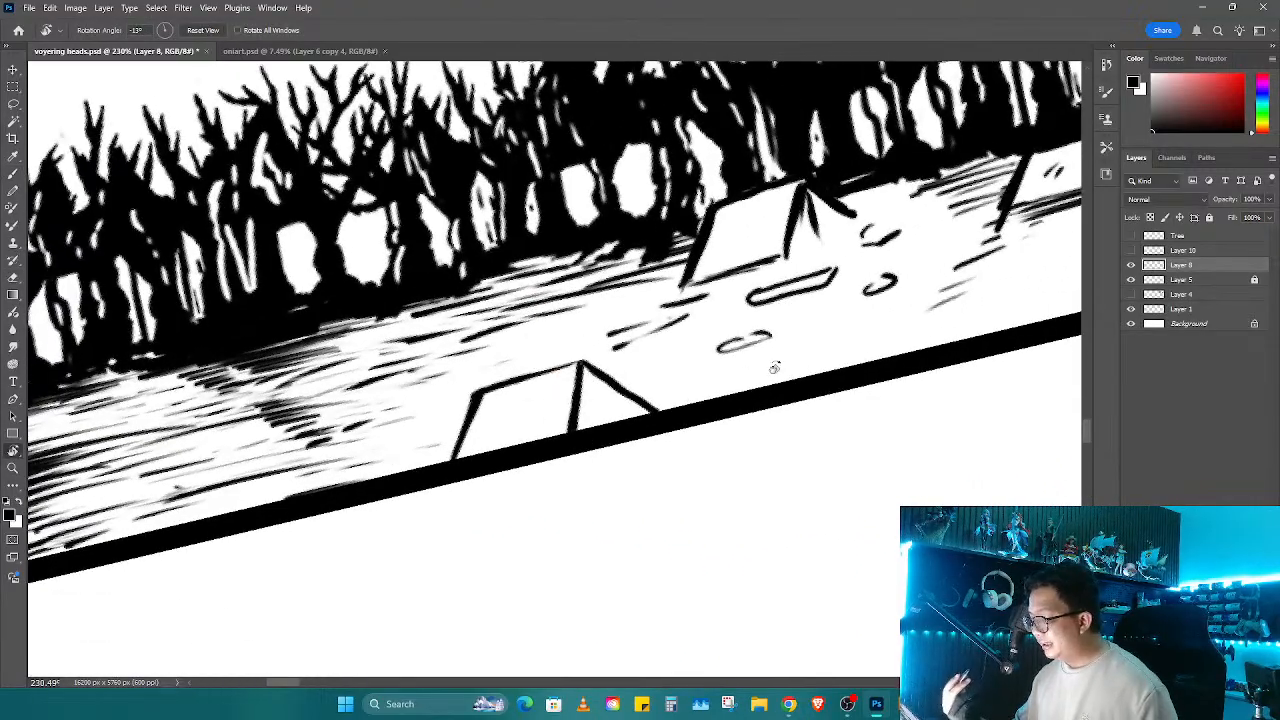
pyautogui.moveTo(774, 368)
pyautogui.mouseDown()
pyautogui.moveTo(769, 479)
pyautogui.moveTo(827, 472)
pyautogui.moveTo(801, 499)
pyautogui.moveTo(822, 527)
pyautogui.mouseUp()
pyautogui.press('e')
pyautogui.press('b')
pyautogui.moveTo(772, 448); pyautogui.dragTo(795, 528)
pyautogui.hotkey('ctrl', 'z')
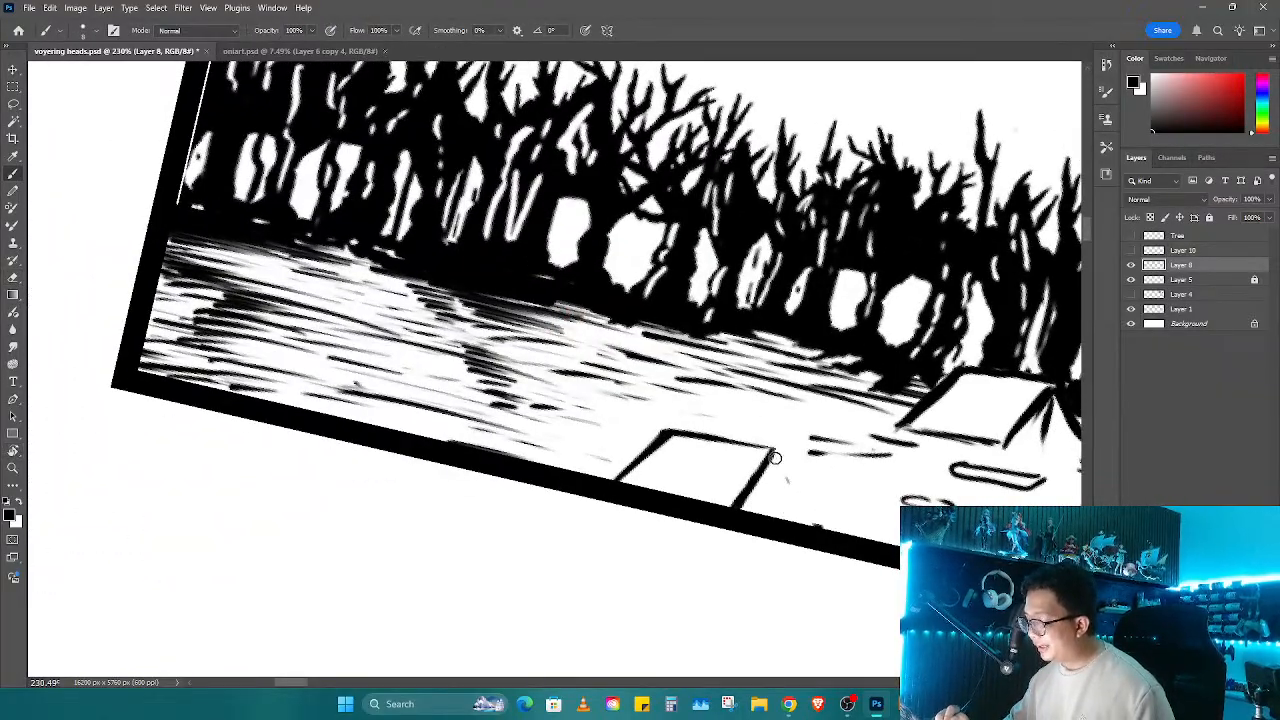
pyautogui.moveTo(772, 452)
pyautogui.mouseDown()
pyautogui.moveTo(812, 544)
pyautogui.moveTo(952, 305)
pyautogui.moveTo(858, 369)
pyautogui.moveTo(902, 371)
pyautogui.moveTo(869, 446)
pyautogui.moveTo(864, 381)
pyautogui.moveTo(874, 436)
pyautogui.mouseUp()
pyautogui.press('r')
pyautogui.press('e')
pyautogui.press('r')
pyautogui.press('b')
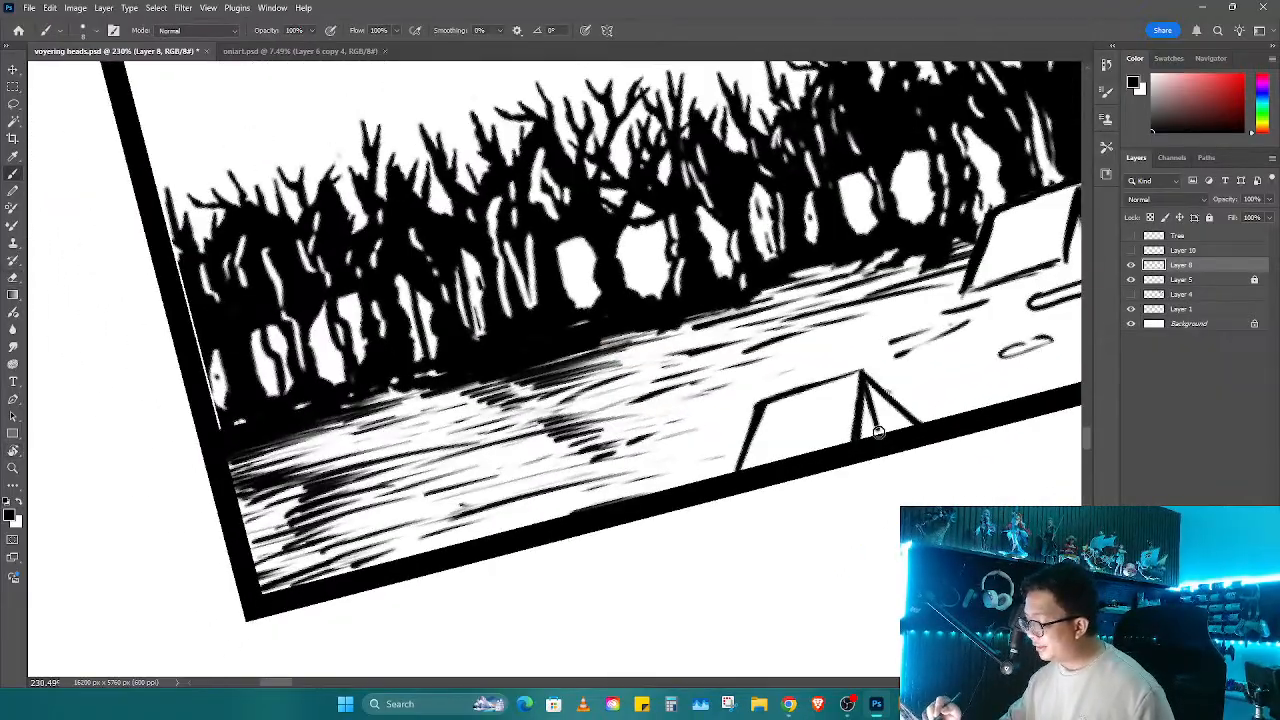
# Step: Draw a folded flap and dark interior strokes in the opening of the first tent beside the trees
pyautogui.press('e')
pyautogui.moveTo(947, 353); pyautogui.dragTo(703, 453)
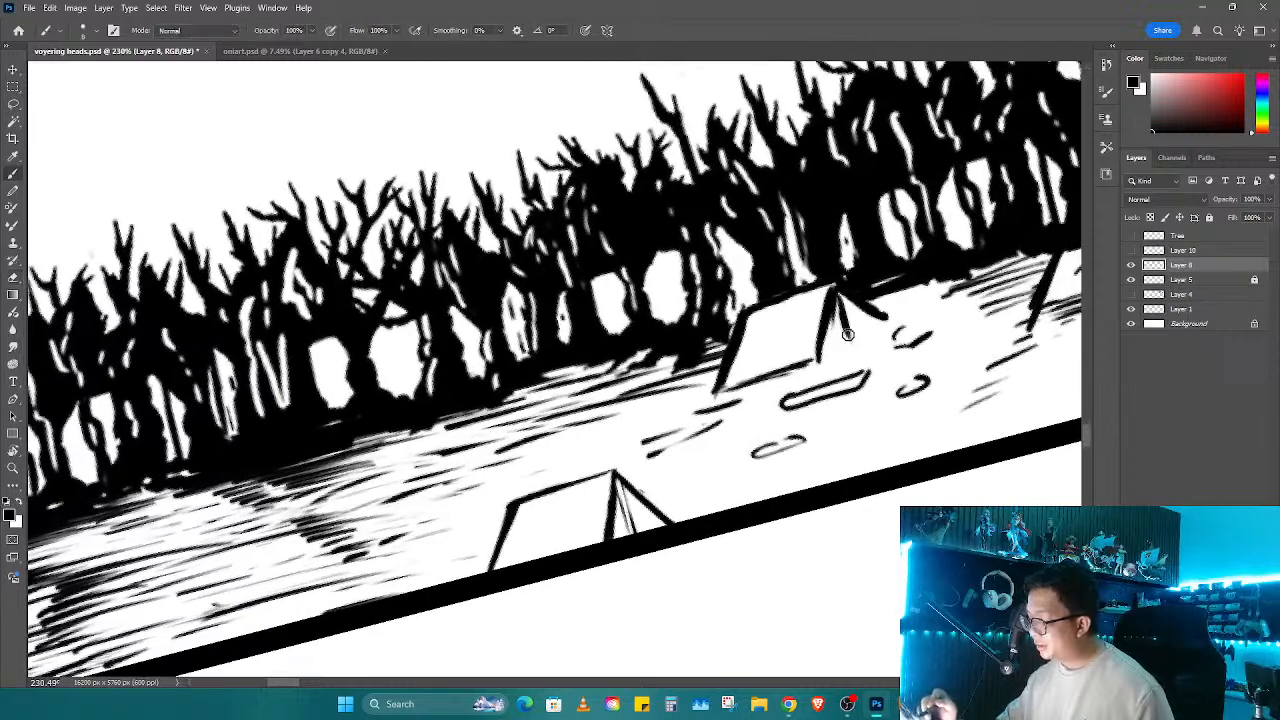
pyautogui.press('b')
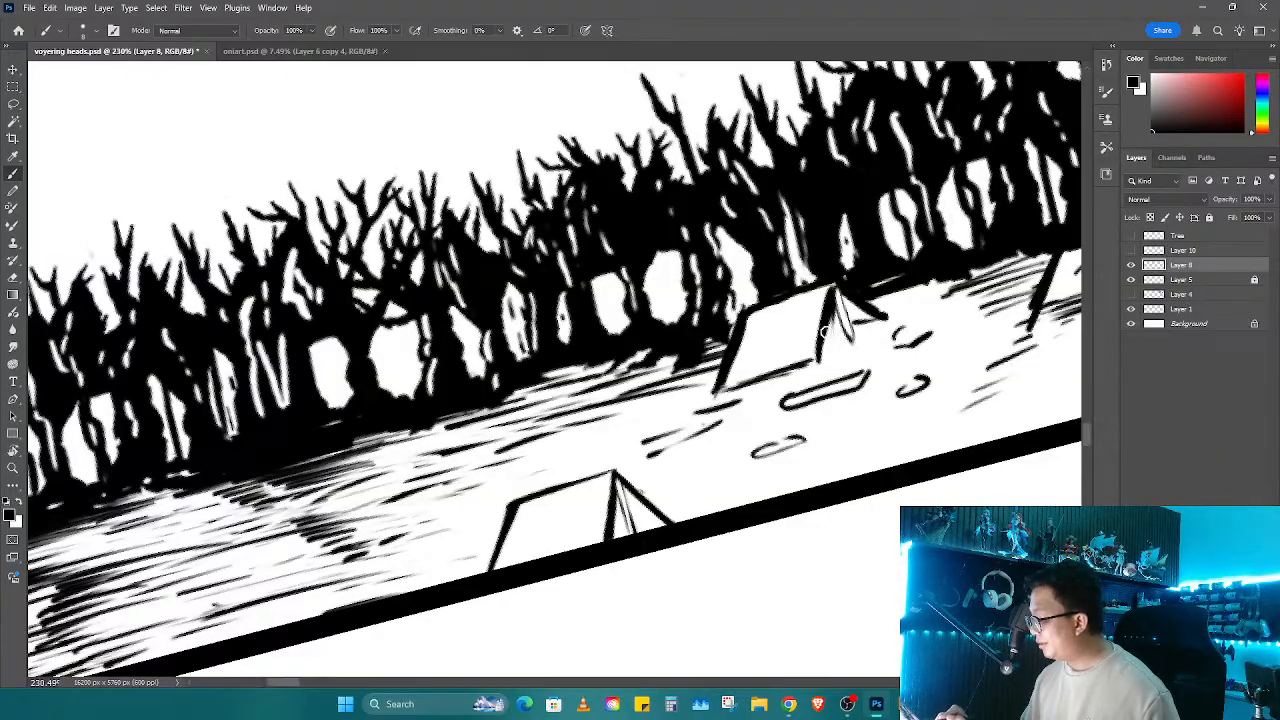
pyautogui.press('r')
pyautogui.moveTo(863, 326); pyautogui.dragTo(872, 304)
pyautogui.press('b')
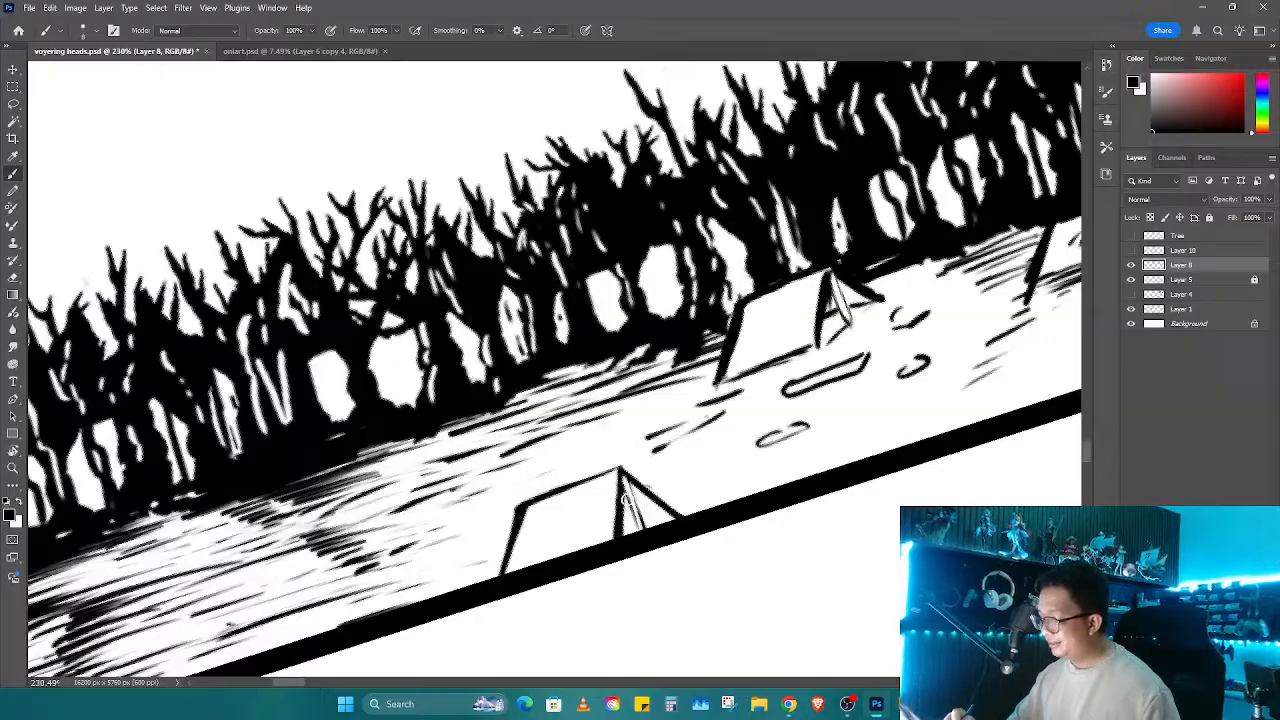
# Step: Erase part of the second tent's base shadow and thin its heavy left edge
pyautogui.press('r')
pyautogui.moveTo(632, 510); pyautogui.dragTo(594, 370)
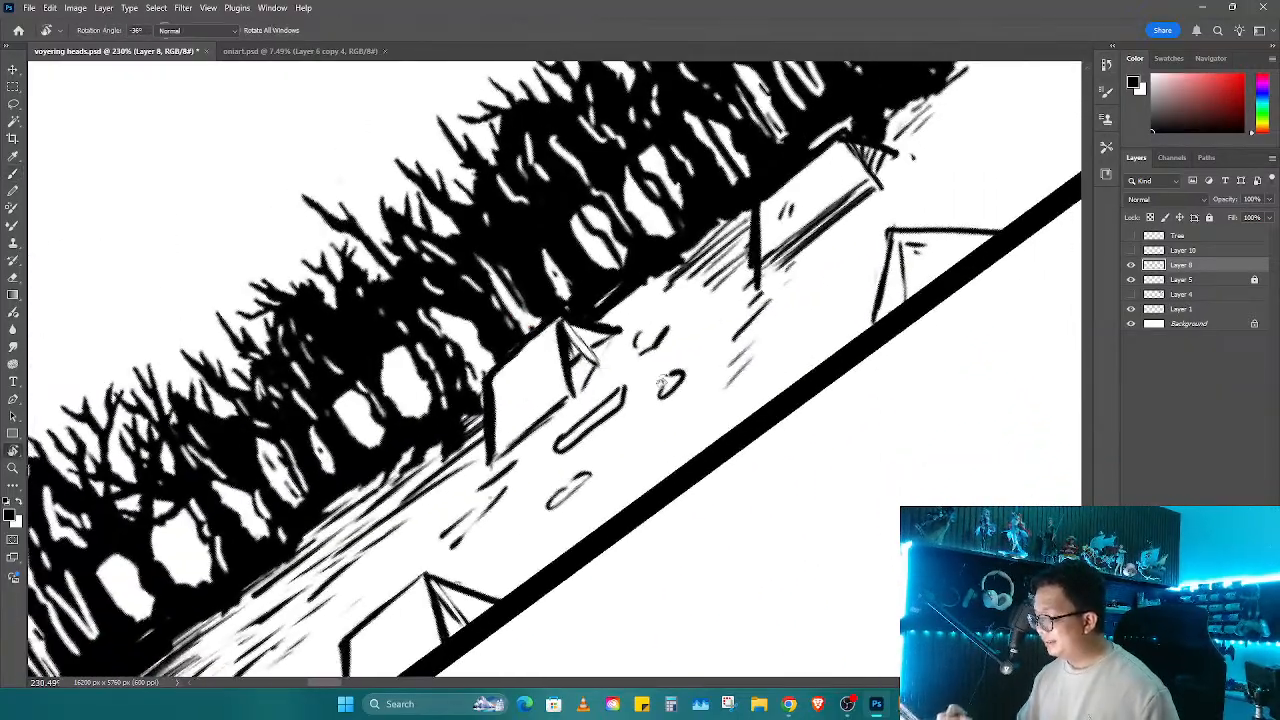
pyautogui.press('b')
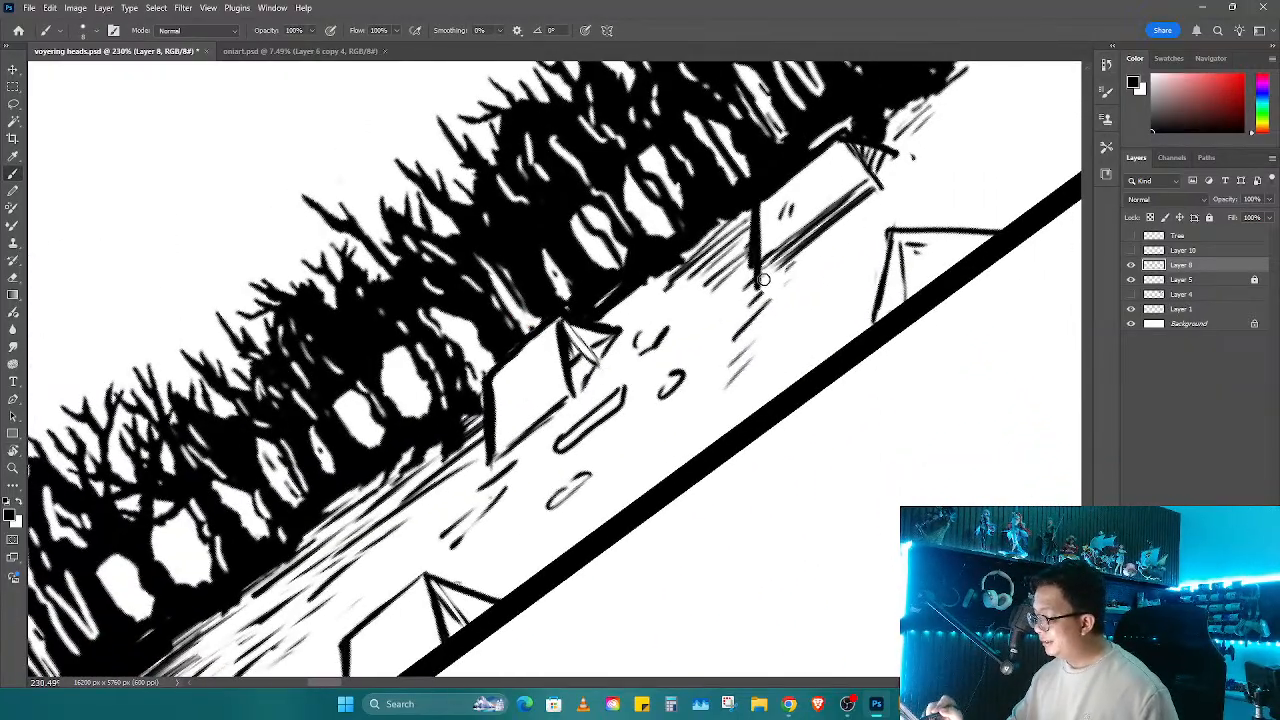
pyautogui.press('e')
pyautogui.moveTo(865, 195)
pyautogui.mouseDown()
pyautogui.moveTo(806, 241)
pyautogui.moveTo(874, 191)
pyautogui.moveTo(760, 286)
pyautogui.mouseUp()
pyautogui.press('b')
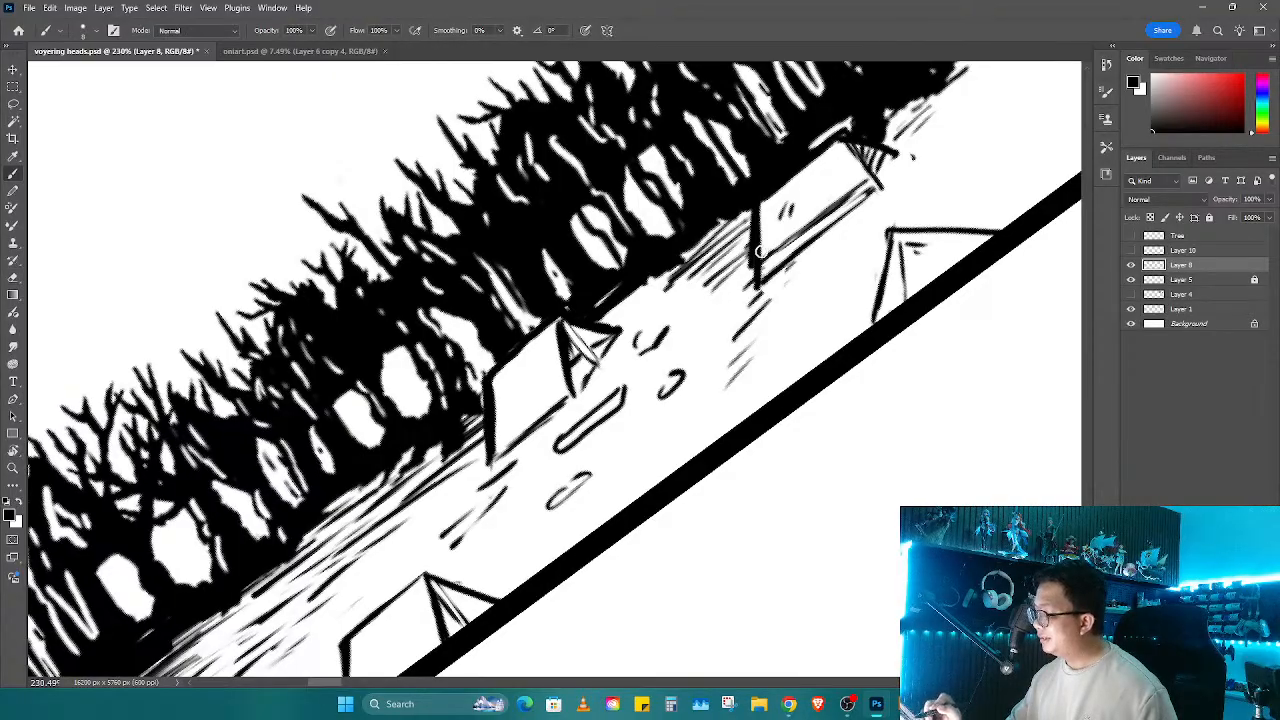
pyautogui.press('e')
pyautogui.moveTo(748, 242)
pyautogui.mouseDown()
pyautogui.moveTo(756, 225)
pyautogui.moveTo(758, 268)
pyautogui.moveTo(754, 208)
pyautogui.mouseUp()
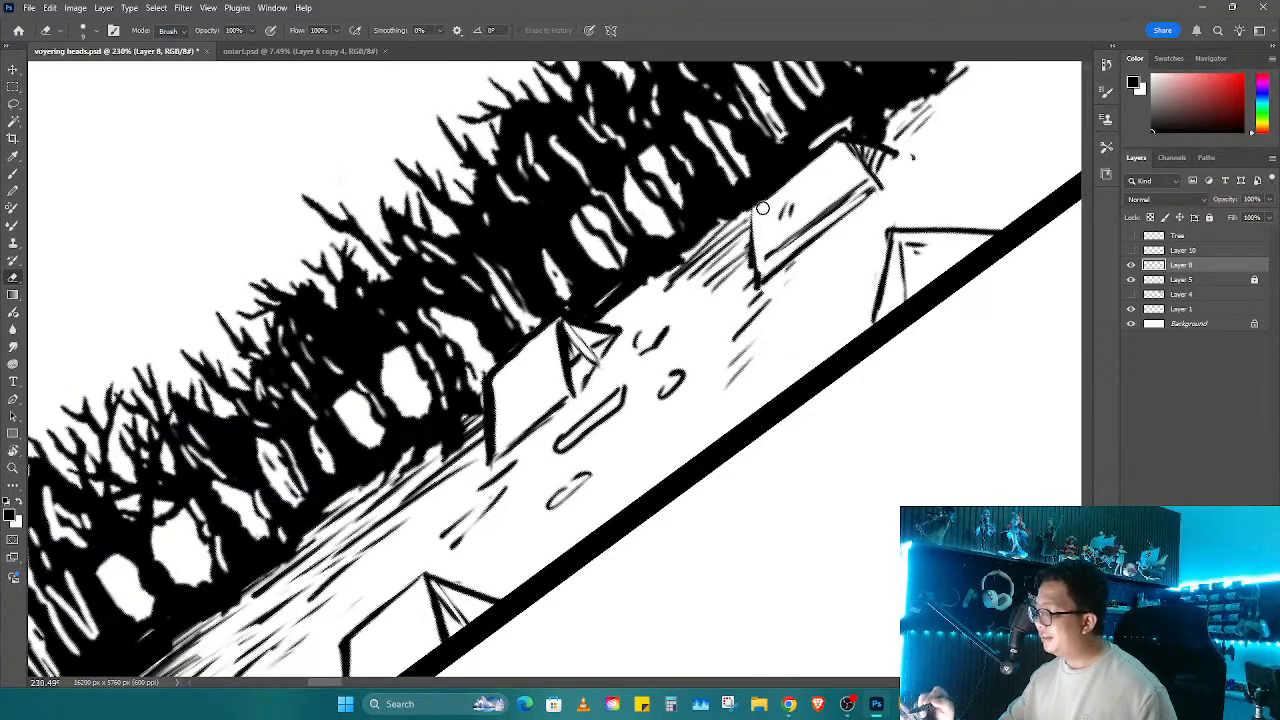
# Step: Examine how the finished tents sit within the whole mountain panel
pyautogui.press('r')
pyautogui.moveTo(872, 262)
pyautogui.mouseDown()
pyautogui.moveTo(879, 340)
pyautogui.moveTo(899, 338)
pyautogui.mouseUp()
pyautogui.press('b')
pyautogui.press('e')
pyautogui.press('r')
pyautogui.scroll(-8, 899, 338)
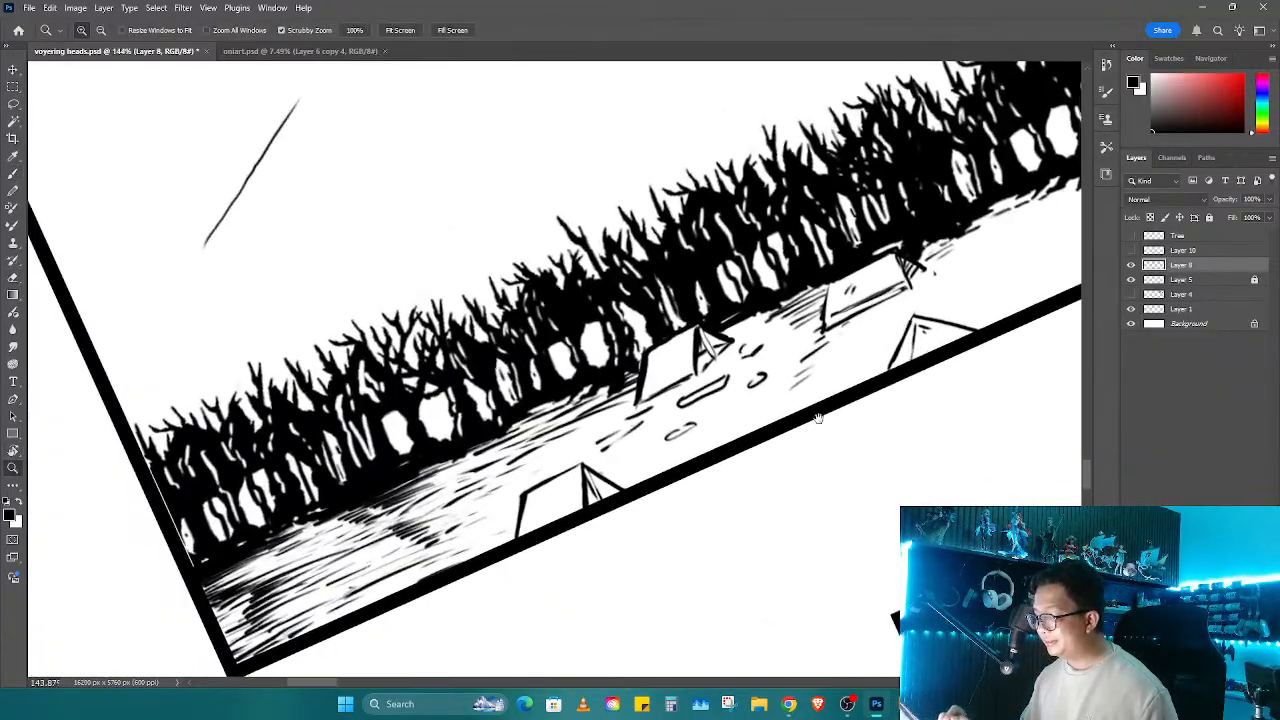
pyautogui.press('z')
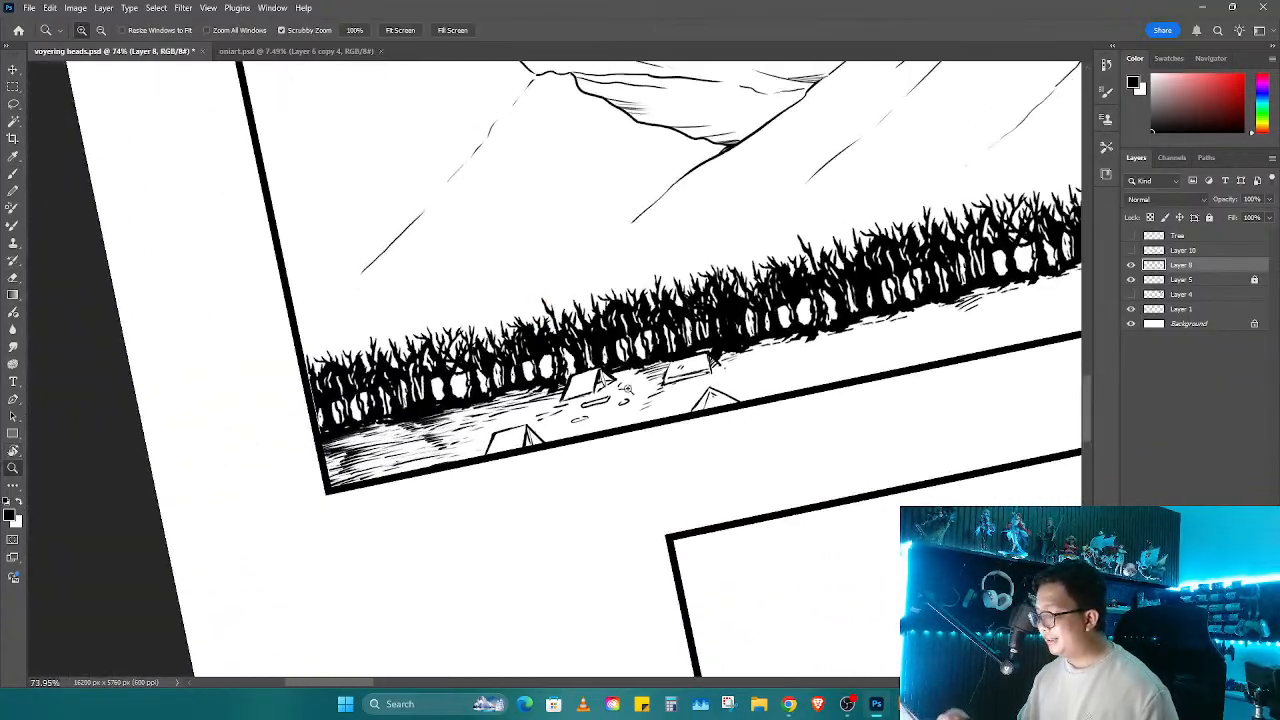
pyautogui.moveTo(612, 406); pyautogui.dragTo(649, 411)
pyautogui.moveTo(771, 383); pyautogui.dragTo(618, 421)
pyautogui.moveTo(590, 376); pyautogui.dragTo(580, 386)
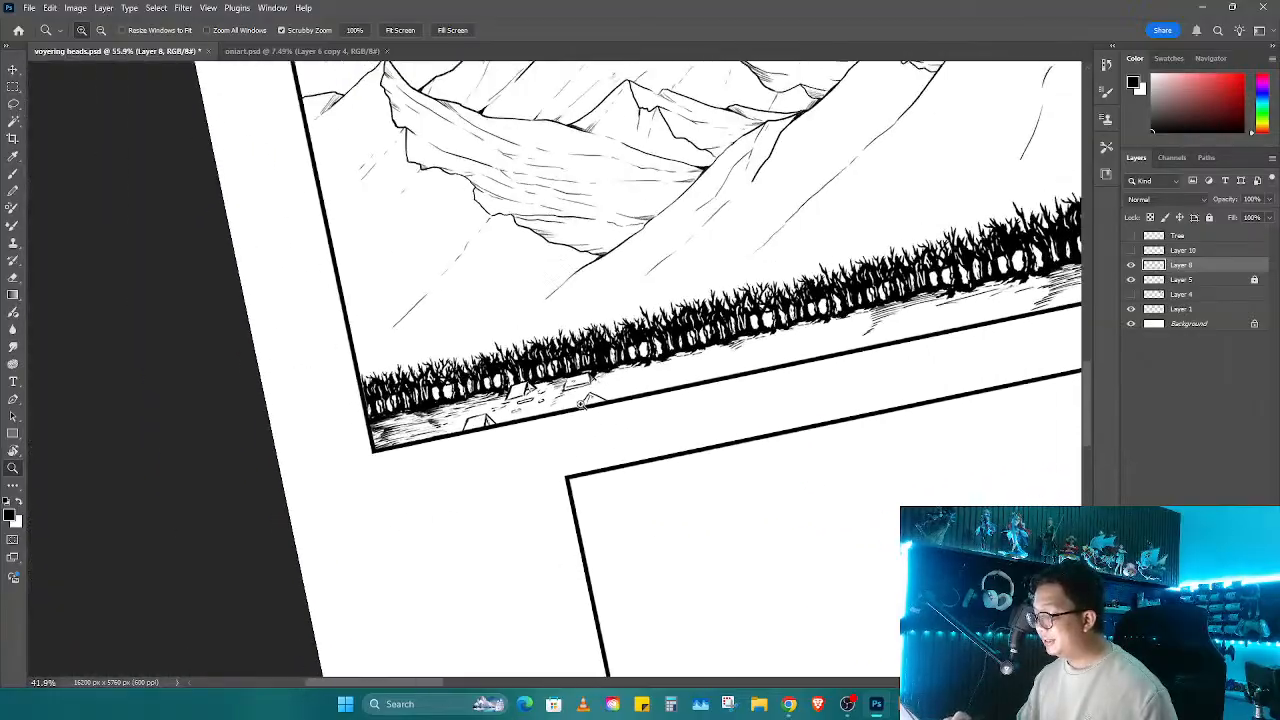
pyautogui.moveTo(716, 360); pyautogui.dragTo(671, 423)
pyautogui.press('r')
pyautogui.press('Escape')
pyautogui.press('z')
# Step: Add clusters of short diagonal hatching to the lower-left mountain slopes above the treetops and beside the left border
pyautogui.moveTo(474, 369)
pyautogui.mouseDown()
pyautogui.moveTo(430, 370)
pyautogui.moveTo(491, 357)
pyautogui.mouseUp()
pyautogui.press('b')
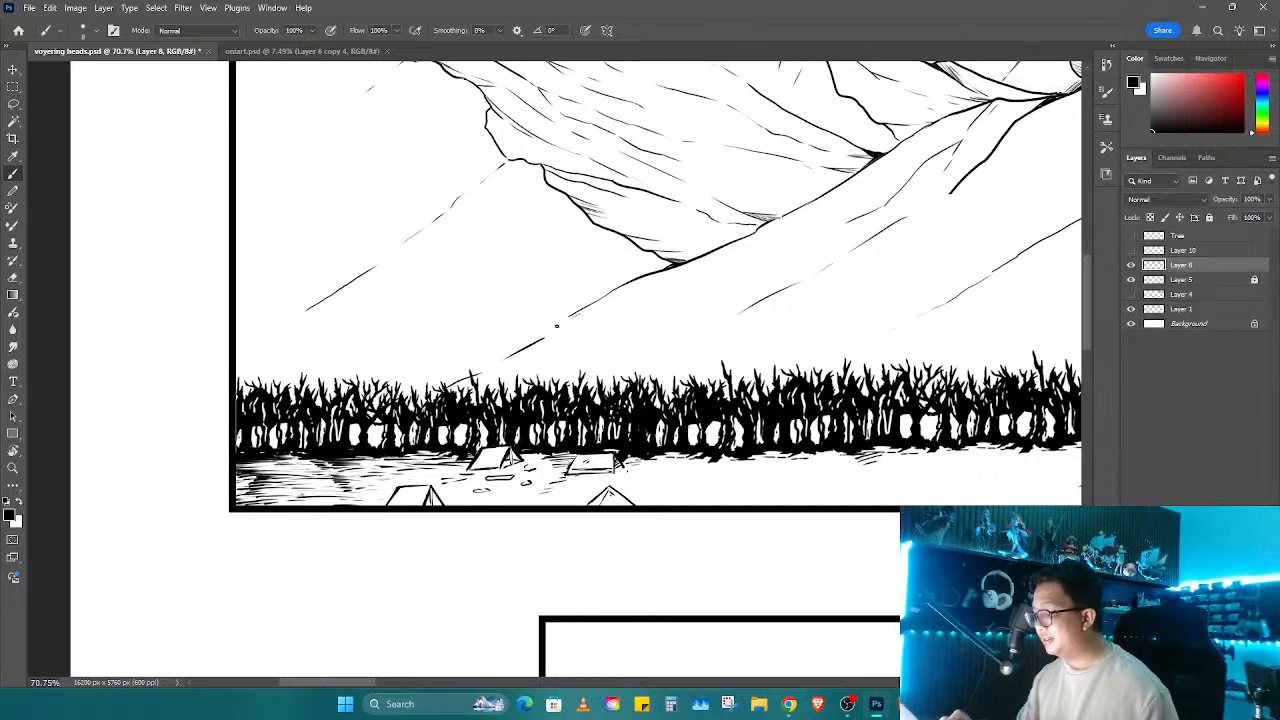
pyautogui.press('r')
pyautogui.moveTo(528, 338); pyautogui.dragTo(518, 366)
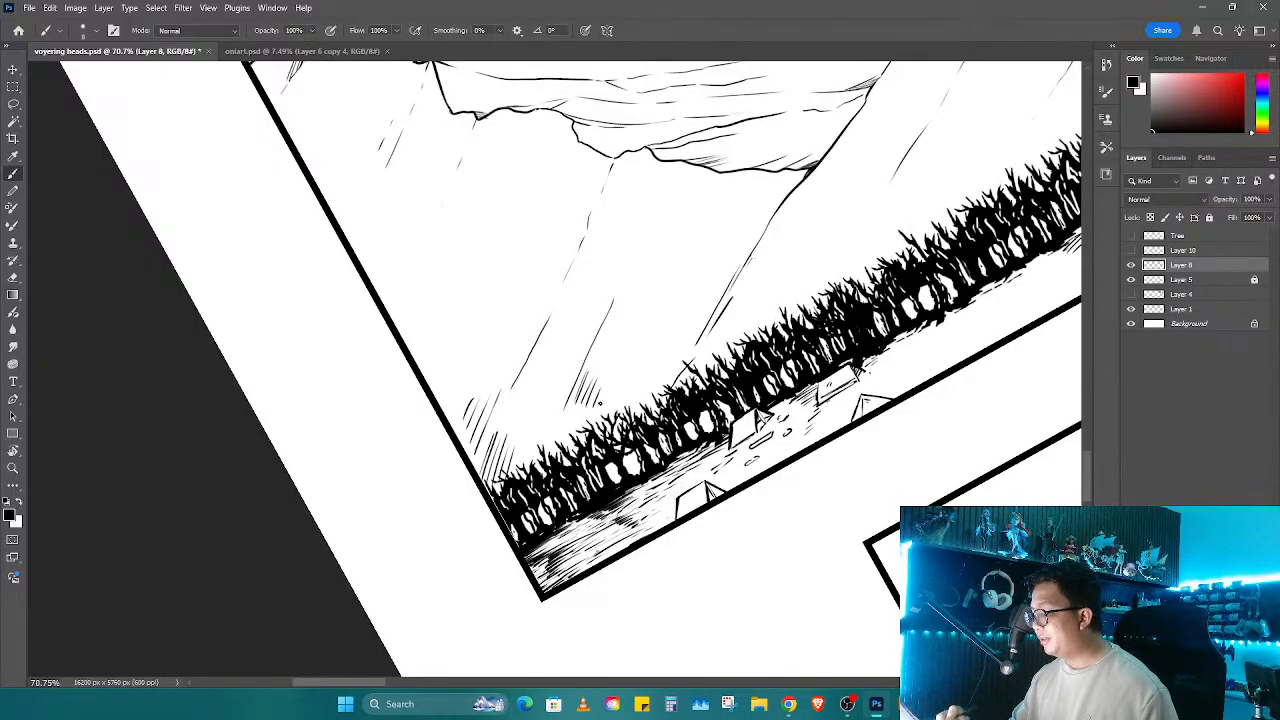
pyautogui.moveTo(701, 310); pyautogui.dragTo(677, 354)
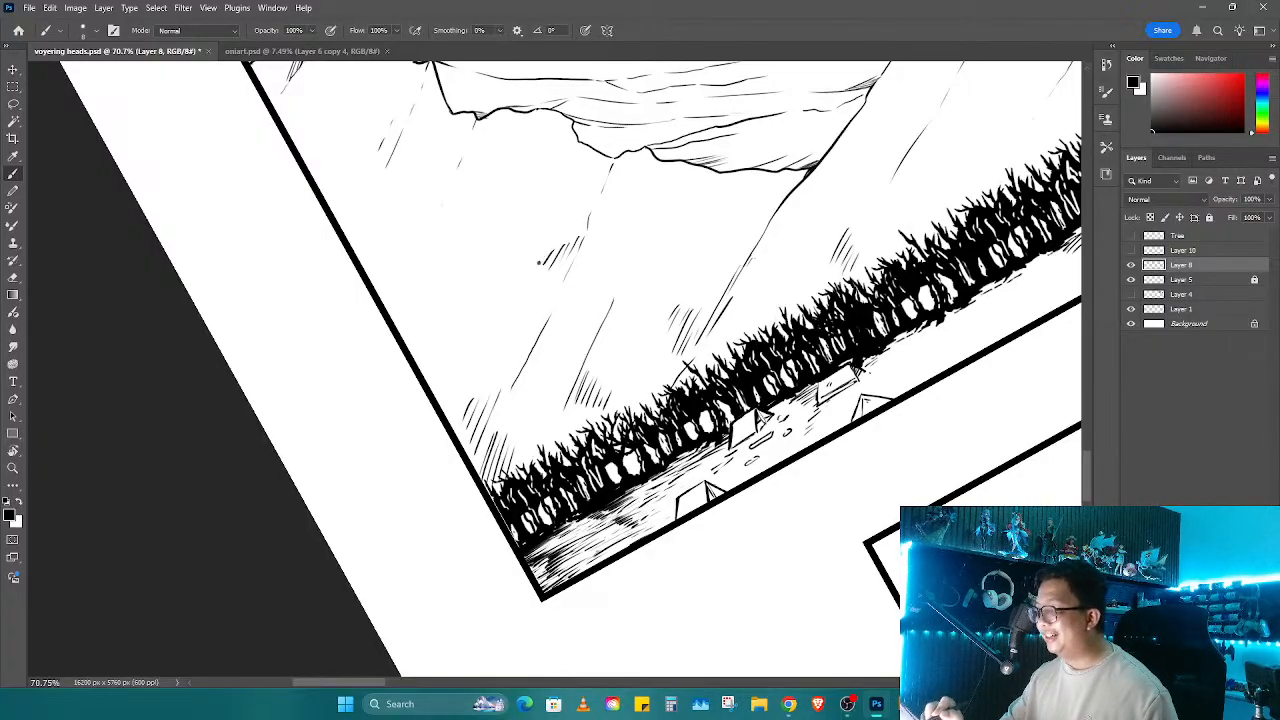
pyautogui.moveTo(539, 263); pyautogui.dragTo(549, 248)
# Step: Add clusters of diagonal hatching to the right-hand mountain slope just above the treetops
pyautogui.moveTo(602, 280)
pyautogui.mouseDown()
pyautogui.moveTo(297, 429)
pyautogui.moveTo(290, 381)
pyautogui.mouseUp()
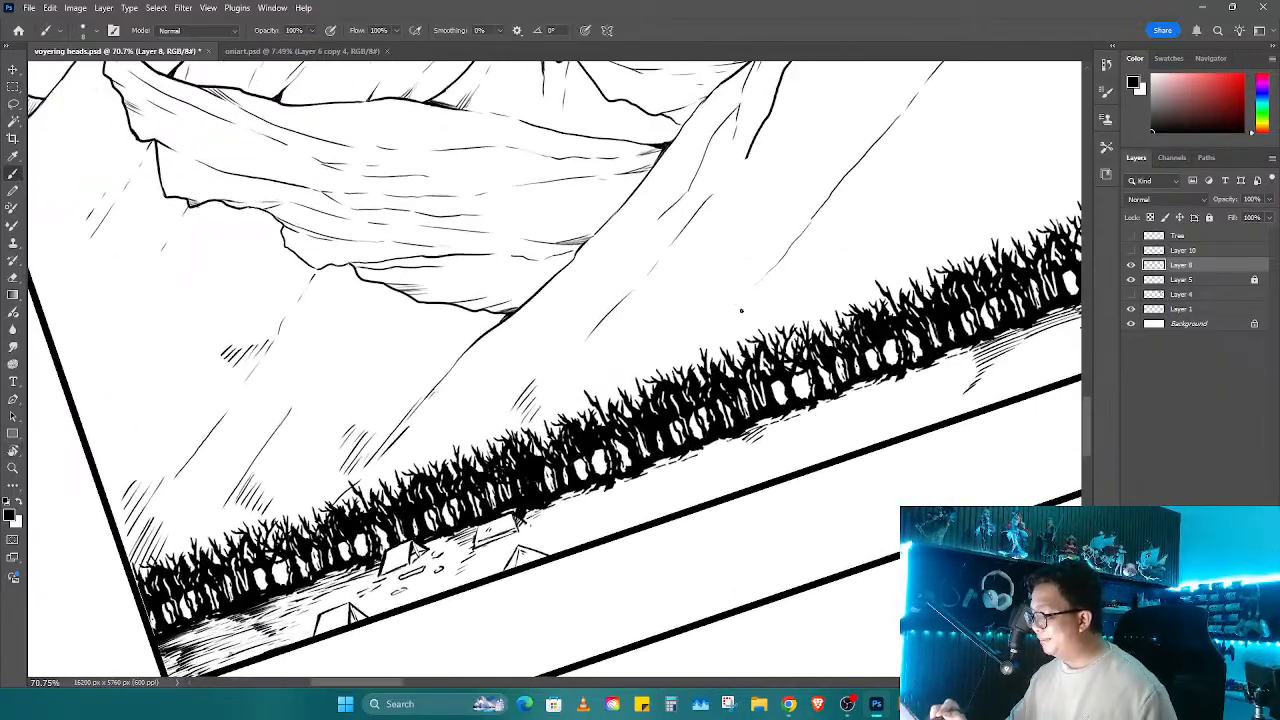
pyautogui.moveTo(801, 308); pyautogui.dragTo(692, 371)
pyautogui.moveTo(824, 304); pyautogui.dragTo(808, 382)
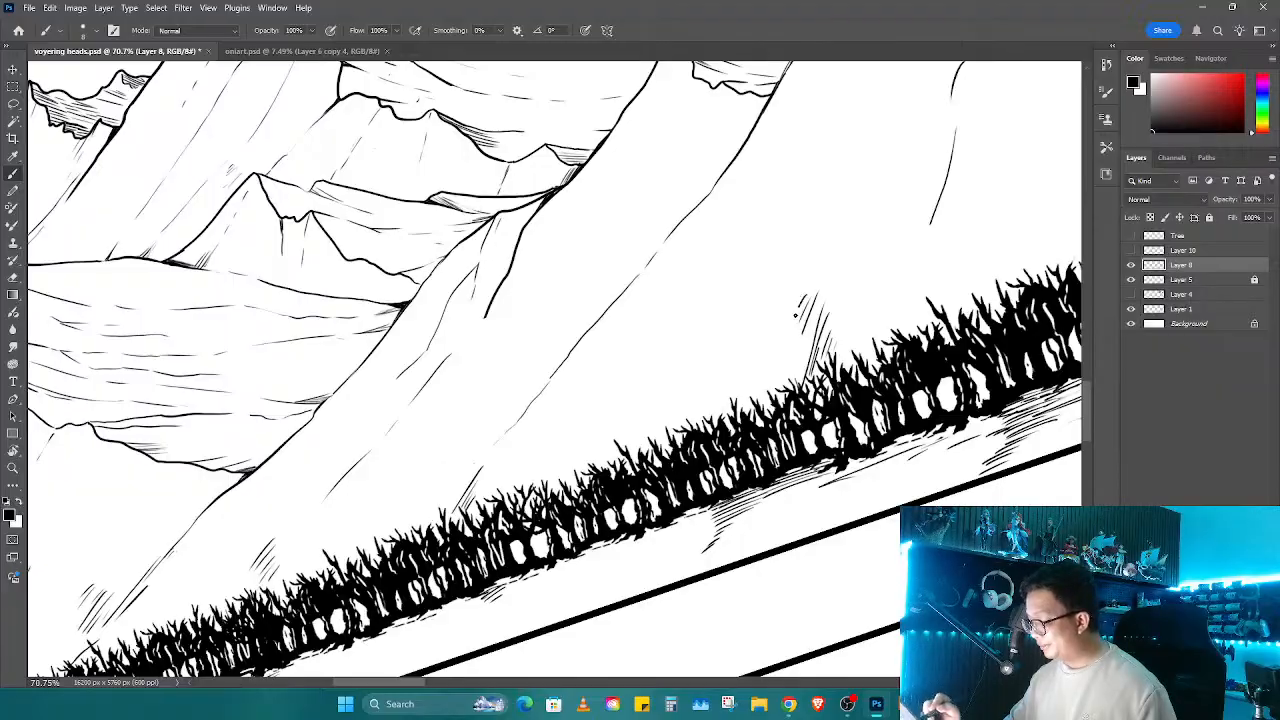
pyautogui.moveTo(650, 480); pyautogui.dragTo(585, 447)
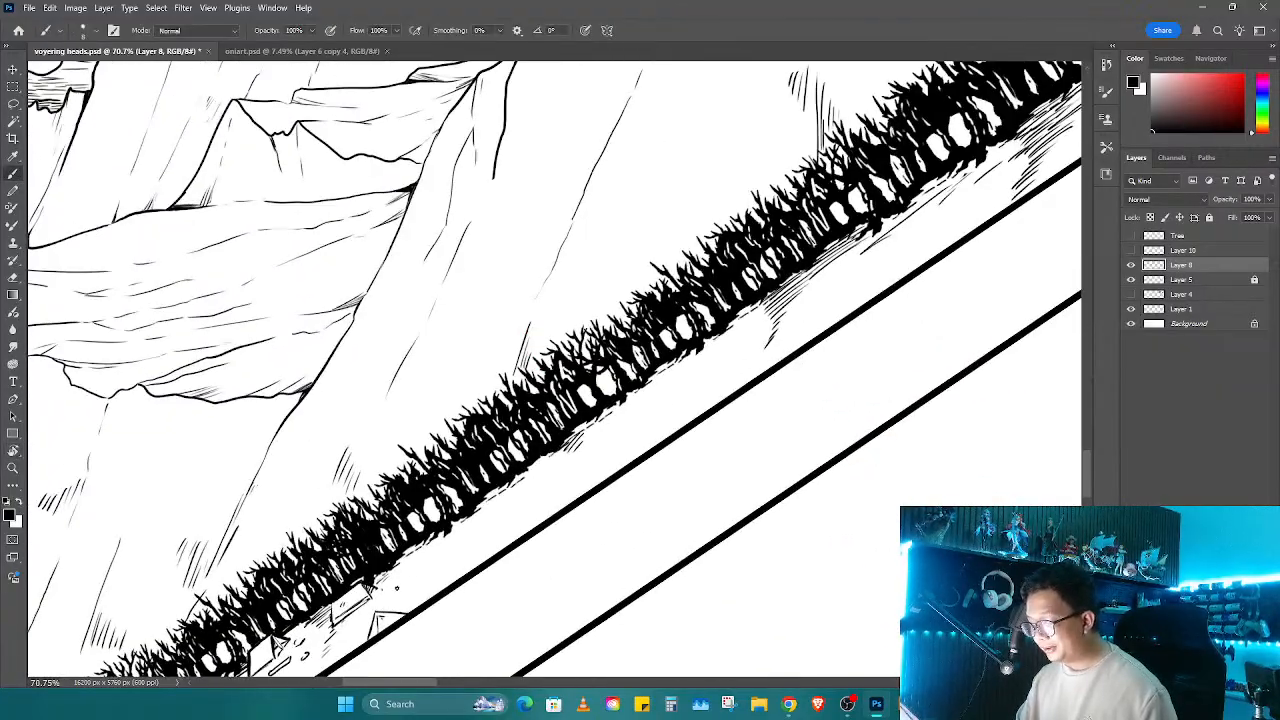
# Step: Add short hatching and broken shadow strokes to the ground beneath the tree trunks between the tents and the panel's right side
pyautogui.moveTo(461, 567)
pyautogui.mouseDown()
pyautogui.moveTo(757, 371)
pyautogui.moveTo(740, 338)
pyautogui.moveTo(712, 337)
pyautogui.mouseUp()
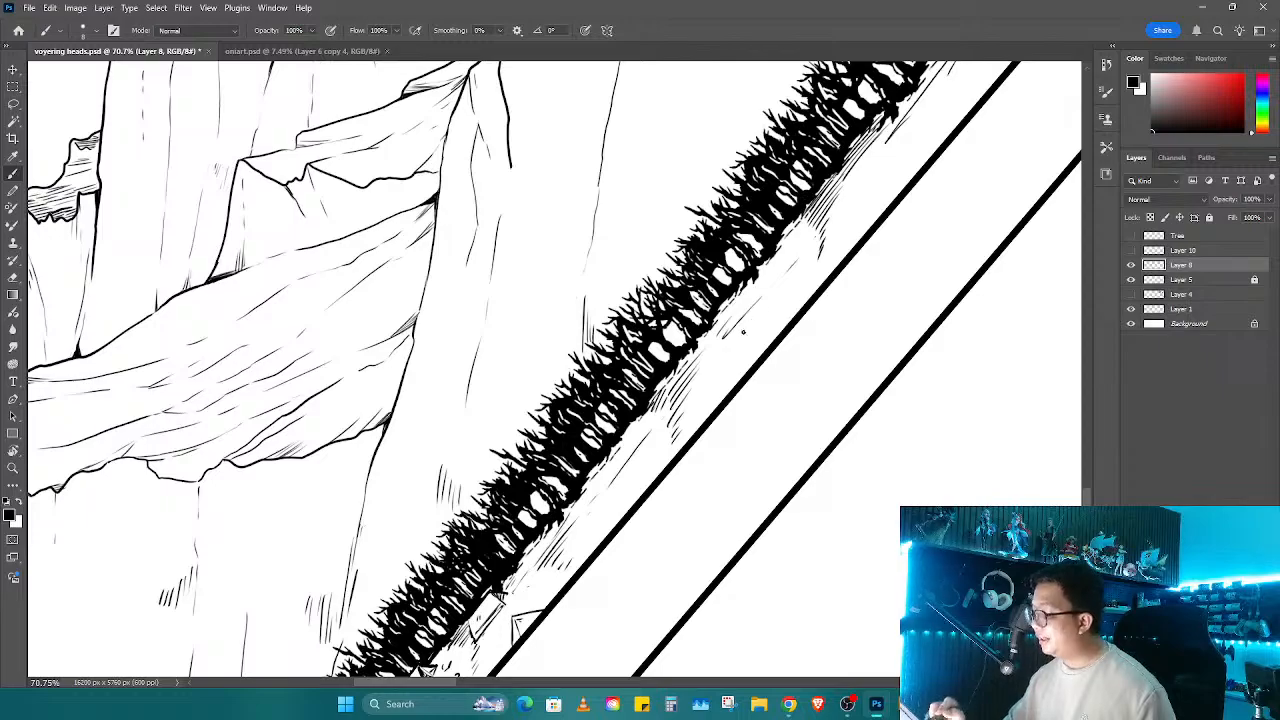
pyautogui.moveTo(822, 220); pyautogui.dragTo(634, 517)
pyautogui.press('r')
pyautogui.moveTo(790, 310)
pyautogui.mouseDown()
pyautogui.moveTo(842, 387)
pyautogui.moveTo(811, 446)
pyautogui.mouseUp()
pyautogui.press('z')
pyautogui.press('r')
pyautogui.moveTo(841, 366)
pyautogui.mouseDown()
pyautogui.moveTo(824, 446)
pyautogui.moveTo(842, 418)
pyautogui.moveTo(908, 387)
pyautogui.mouseUp()
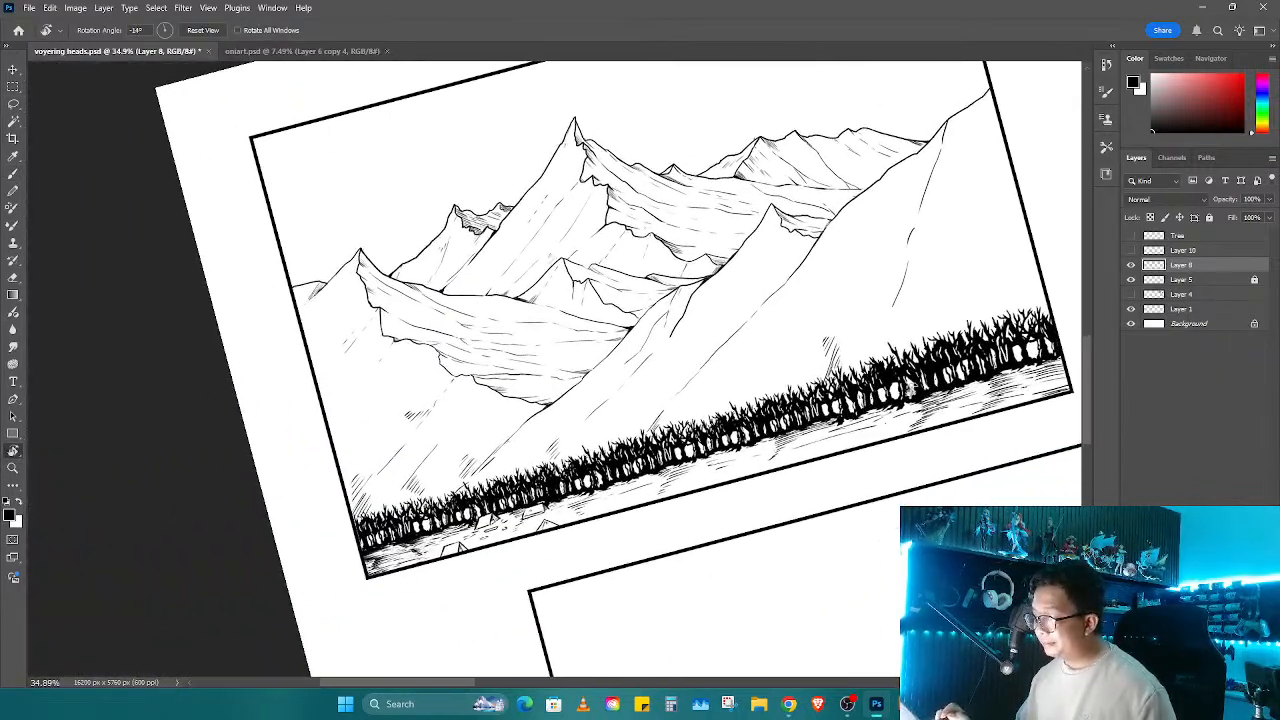
# Step: Add small ticks beside the hatched patch on the right-hand slope and short dashes along its long contour line
pyautogui.press('z')
pyautogui.moveTo(818, 386)
pyautogui.mouseDown()
pyautogui.moveTo(854, 361)
pyautogui.moveTo(808, 358)
pyautogui.mouseUp()
pyautogui.press('b')
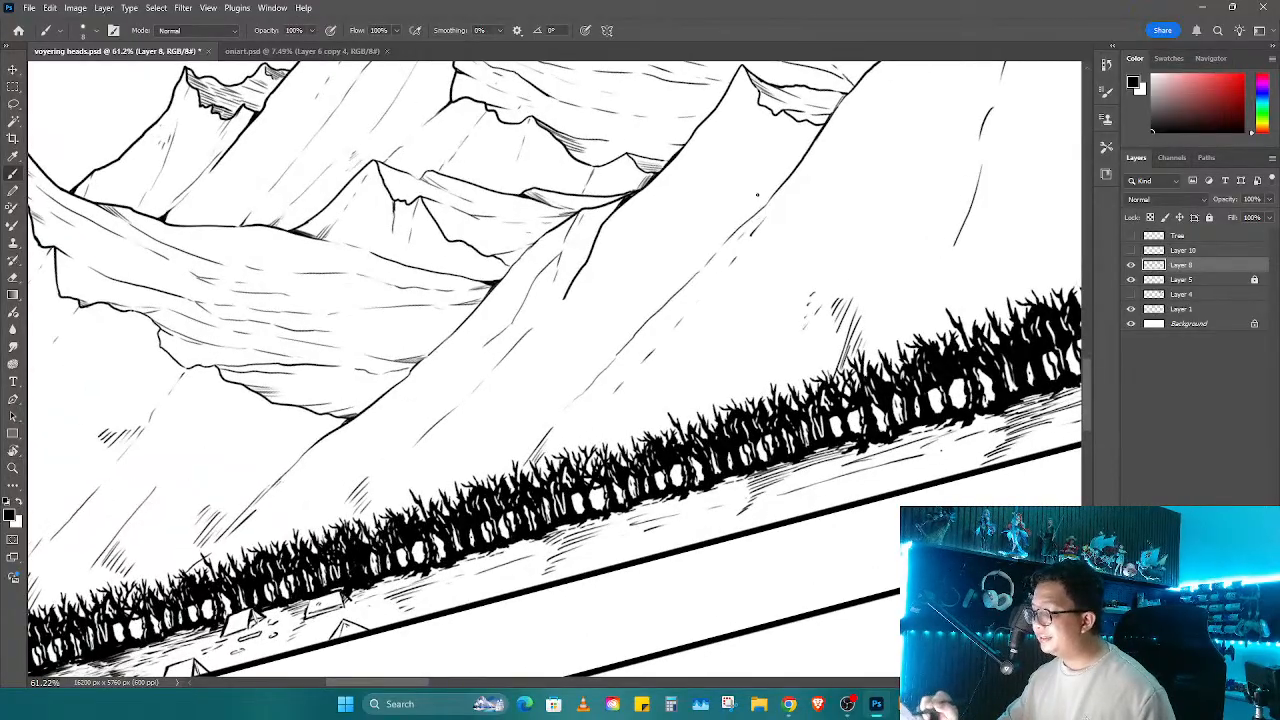
# Step: Show Layer 4 with the description text and raise its opacity to 100%
pyautogui.press('z')
pyautogui.moveTo(752, 216); pyautogui.dragTo(690, 258)
pyautogui.moveTo(1000, 216); pyautogui.dragTo(637, 320)
pyautogui.press('r')
pyautogui.moveTo(800, 300); pyautogui.dragTo(808, 336)
pyautogui.moveTo(900, 352); pyautogui.dragTo(697, 340)
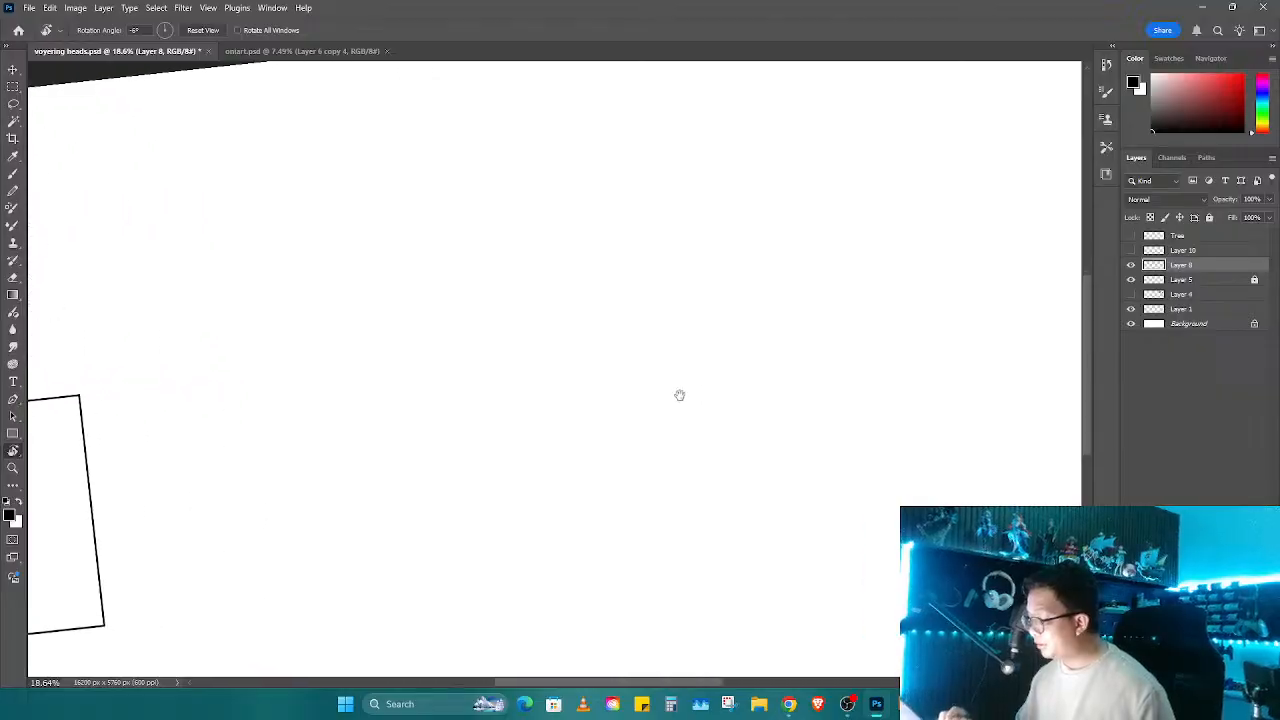
pyautogui.moveTo(920, 366); pyautogui.dragTo(669, 414)
pyautogui.press('z')
pyautogui.moveTo(734, 438); pyautogui.dragTo(851, 397)
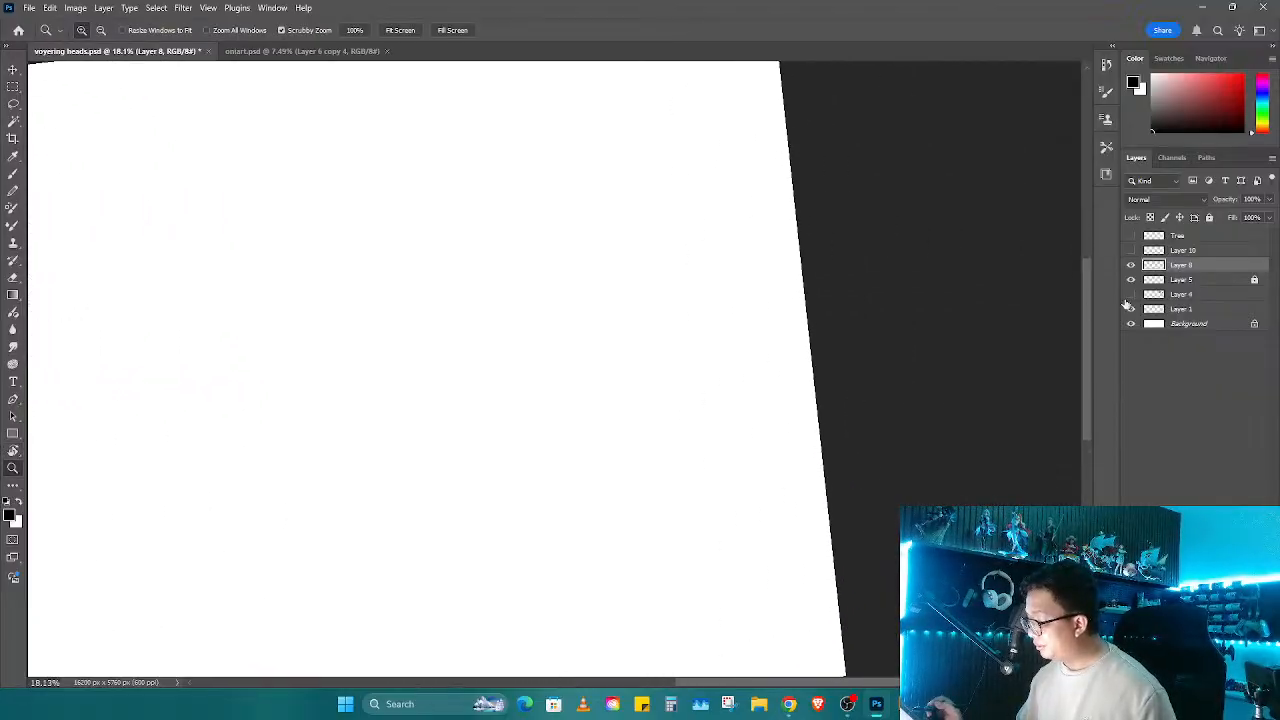
pyautogui.click(1131, 294)
pyautogui.click(1182, 295)
pyautogui.press('b')
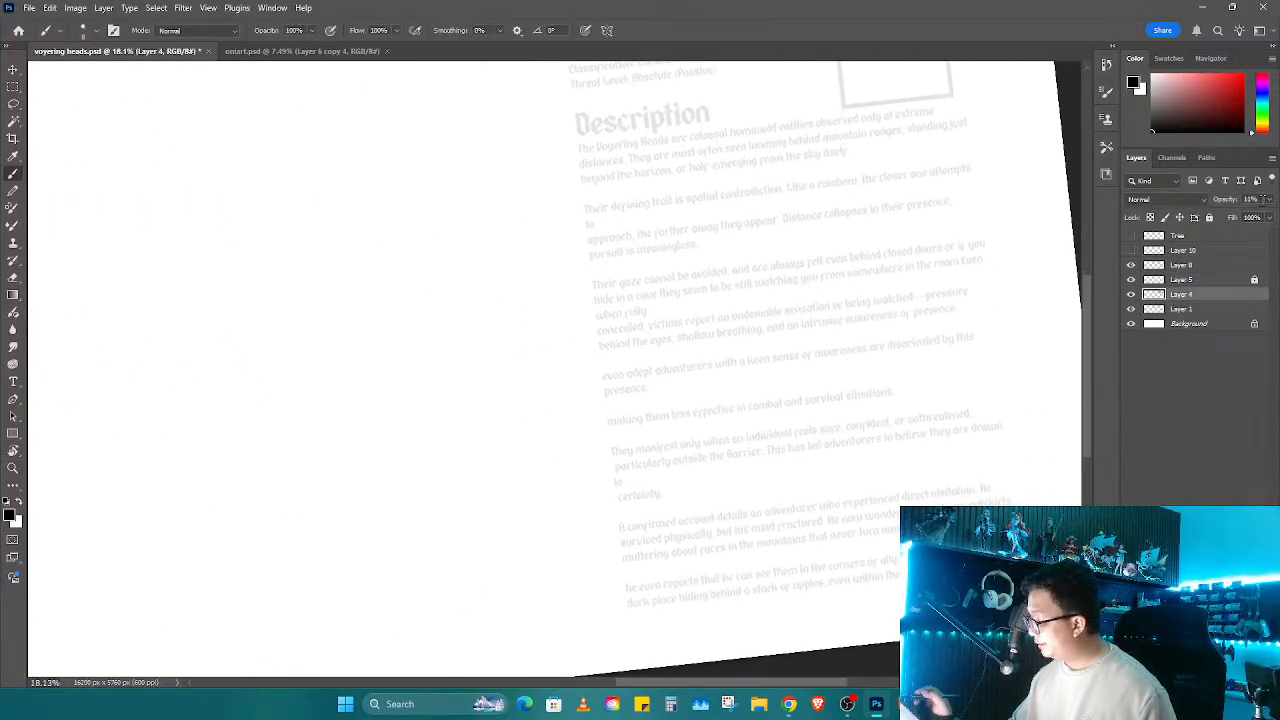
pyautogui.click(1263, 199)
pyautogui.moveTo(1240, 220); pyautogui.dragTo(1276, 220)
# Step: Compare the inked mountain panel with its rough sketch by hiding Layer 8 and Layer 5 and showing them again
pyautogui.moveTo(859, 337); pyautogui.dragTo(1038, 349)
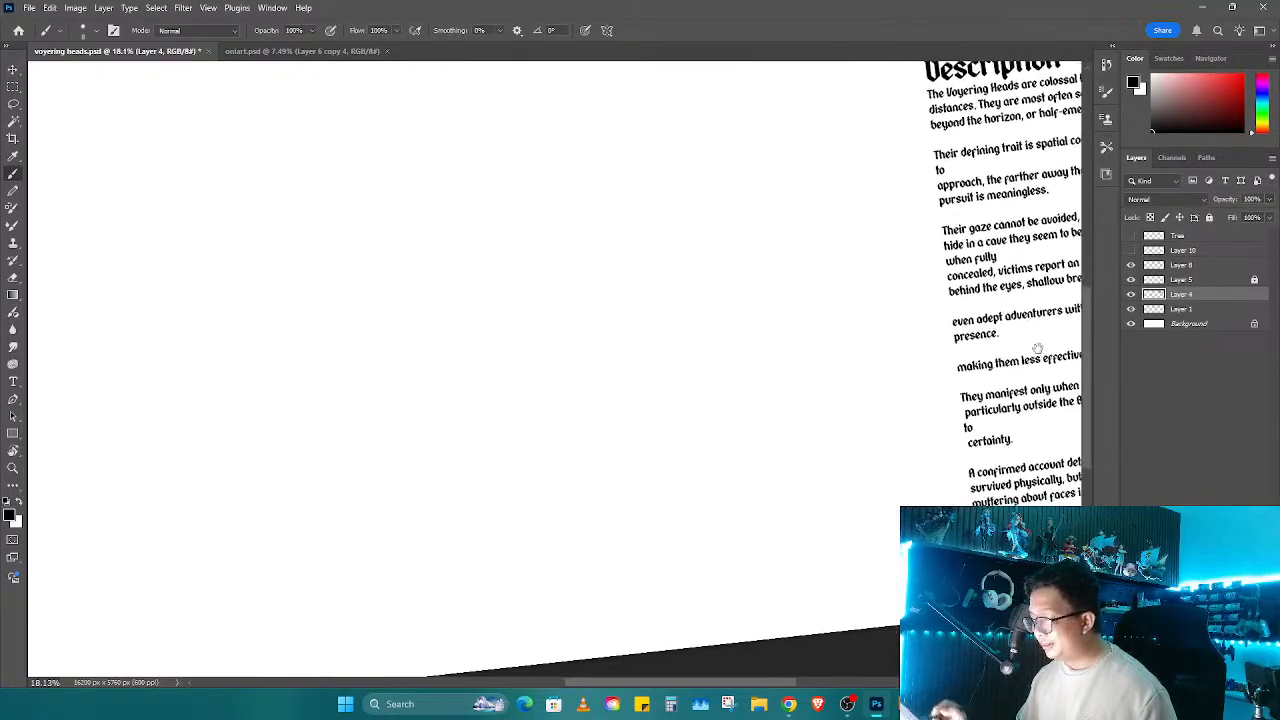
pyautogui.press('z')
pyautogui.moveTo(880, 369)
pyautogui.mouseDown()
pyautogui.moveTo(837, 374)
pyautogui.moveTo(986, 391)
pyautogui.mouseUp()
pyautogui.press('r')
pyautogui.press('Escape')
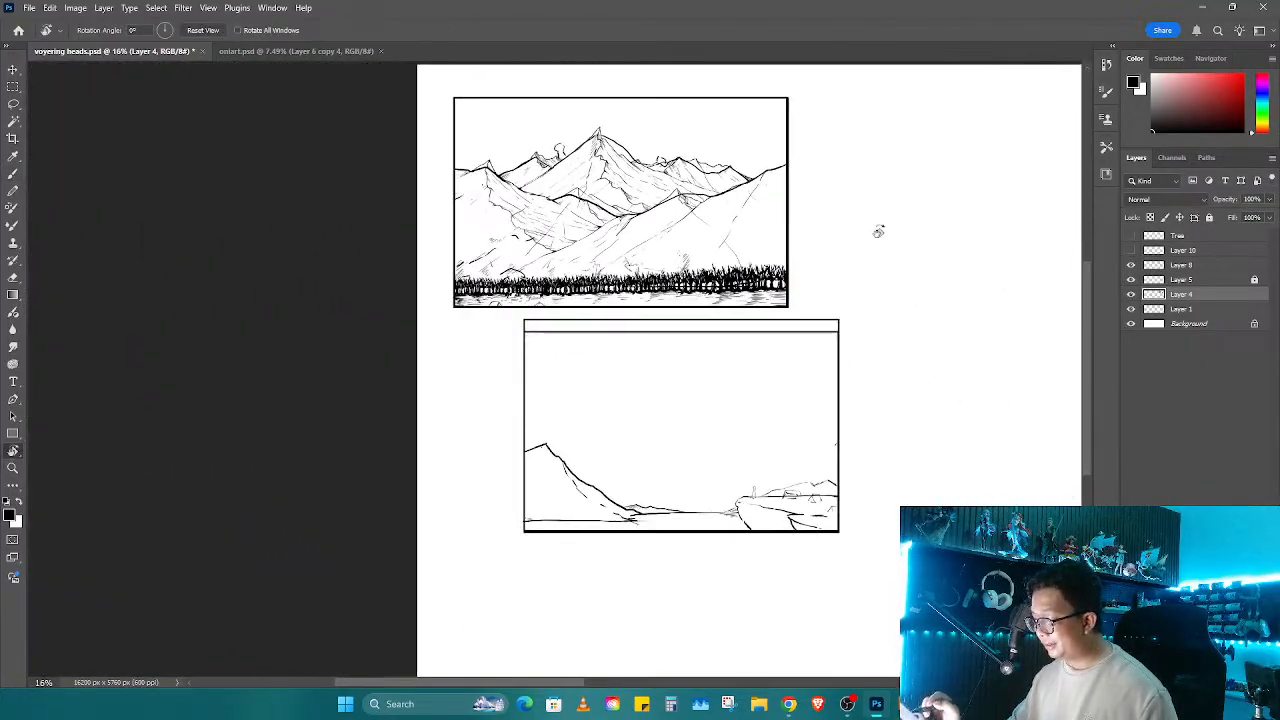
pyautogui.press('z')
pyautogui.moveTo(857, 237); pyautogui.dragTo(801, 278)
pyautogui.click(1133, 280)
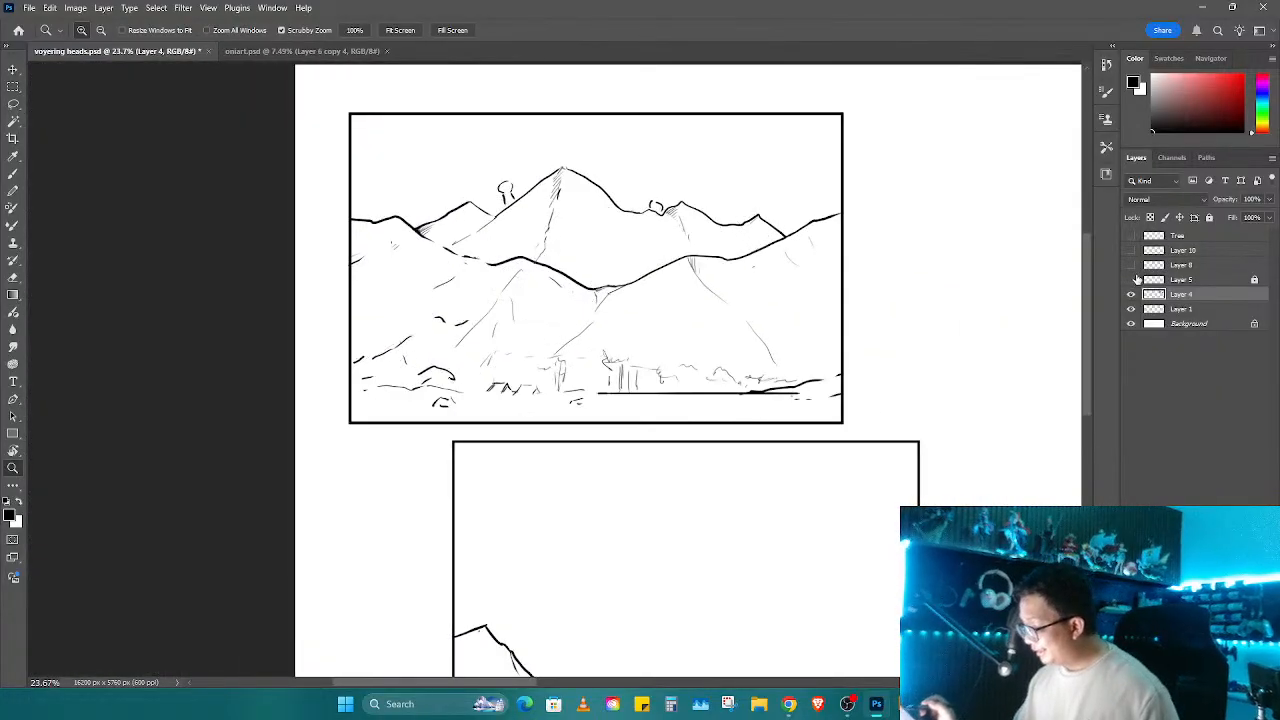
pyautogui.click(1131, 280)
# Step: Read the Voyering Heads title, classification and description text beside the empty square frame
pyautogui.moveTo(1040, 380)
pyautogui.mouseDown()
pyautogui.moveTo(717, 397)
pyautogui.moveTo(877, 320)
pyautogui.moveTo(668, 369)
pyautogui.mouseUp()
pyautogui.moveTo(1000, 420); pyautogui.dragTo(683, 451)
pyautogui.moveTo(1050, 480); pyautogui.dragTo(779, 462)
pyautogui.moveTo(823, 383)
pyautogui.mouseDown()
pyautogui.moveTo(803, 420)
pyautogui.moveTo(805, 380)
pyautogui.mouseUp()
pyautogui.scroll(-1, 828, 410)
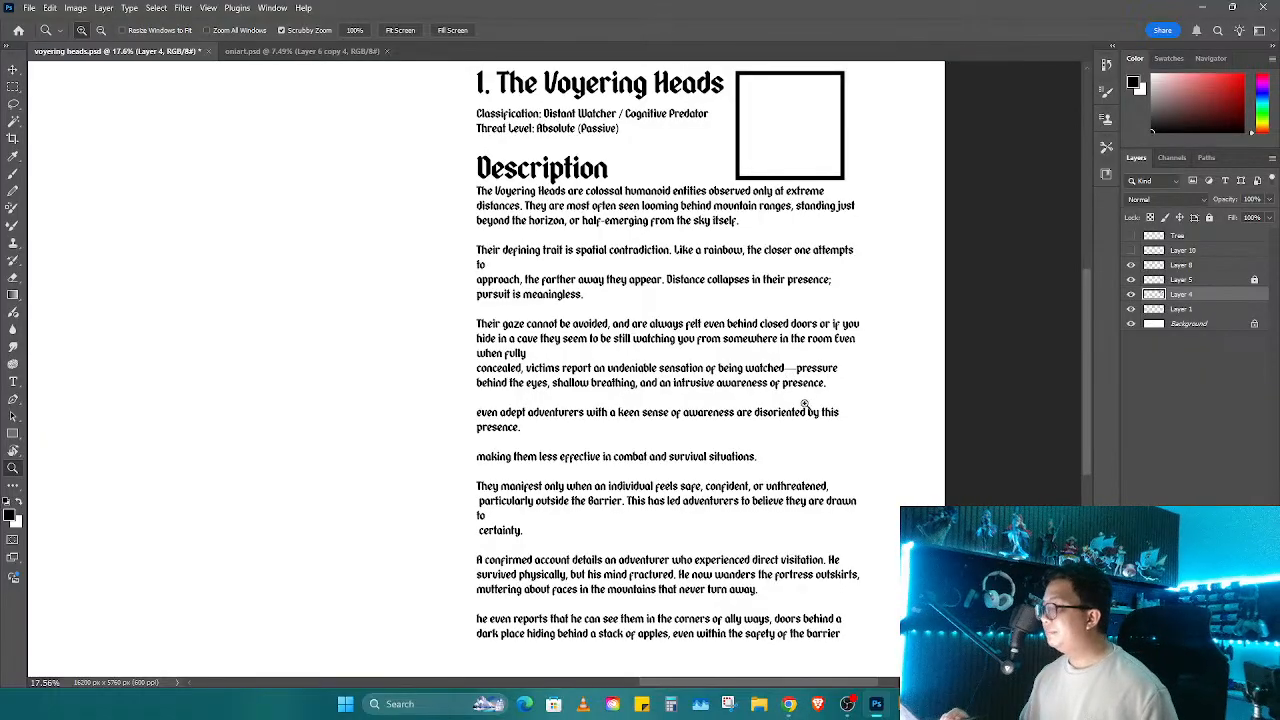
pyautogui.moveTo(693, 477); pyautogui.dragTo(738, 537)
pyautogui.click(865, 190)
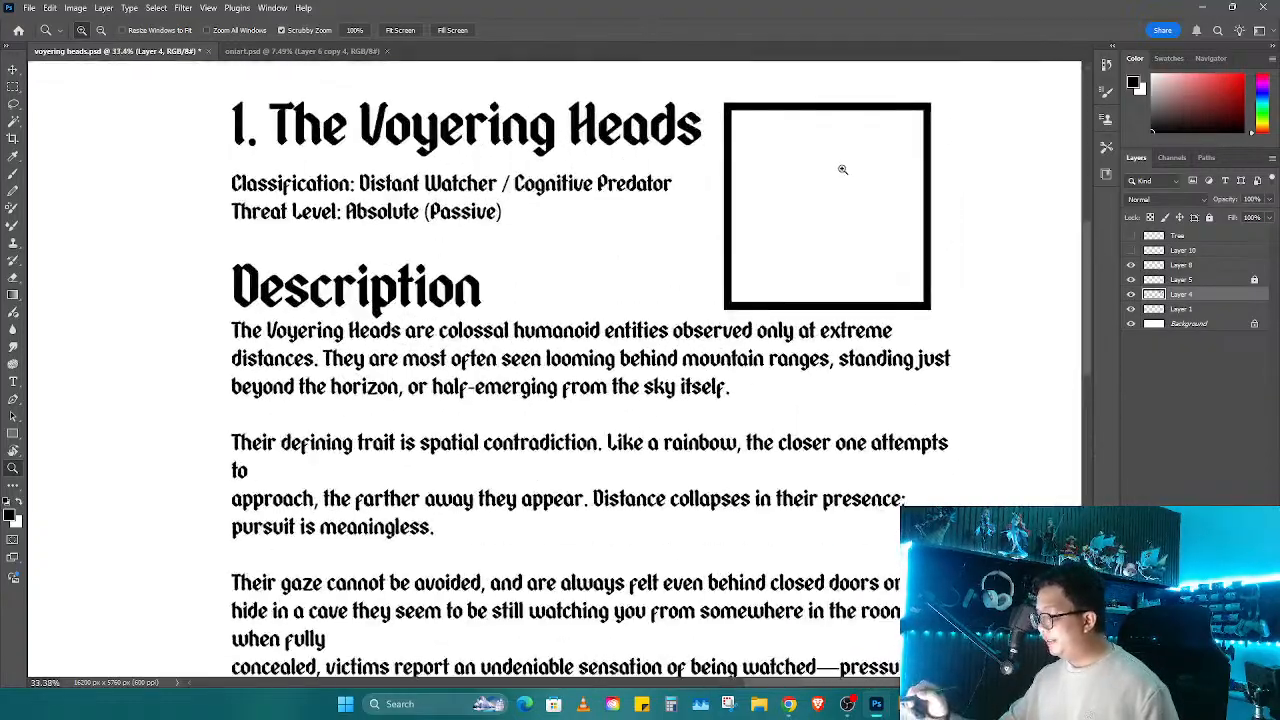
pyautogui.press('b')
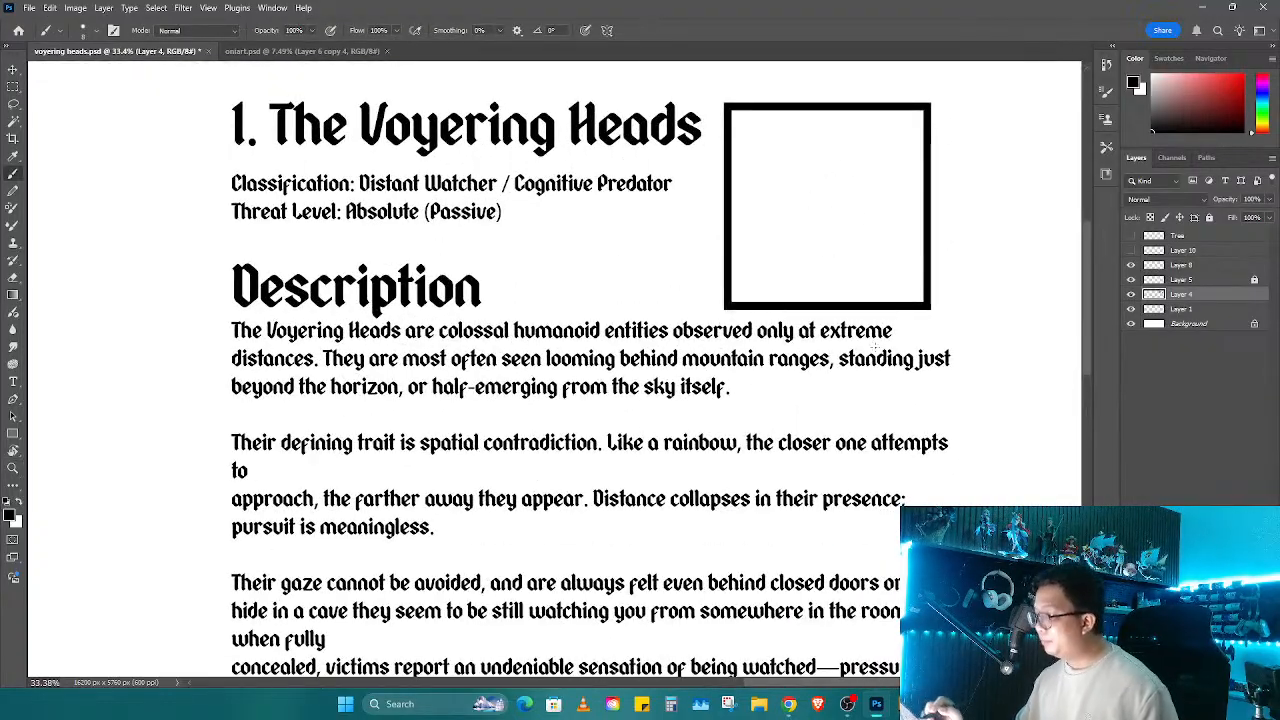
pyautogui.press('z')
pyautogui.moveTo(975, 375)
pyautogui.mouseDown()
pyautogui.moveTo(893, 374)
pyautogui.moveTo(898, 364)
pyautogui.moveTo(823, 331)
pyautogui.moveTo(830, 300)
pyautogui.moveTo(800, 265)
pyautogui.mouseUp()
pyautogui.scroll(-5, 800, 265)
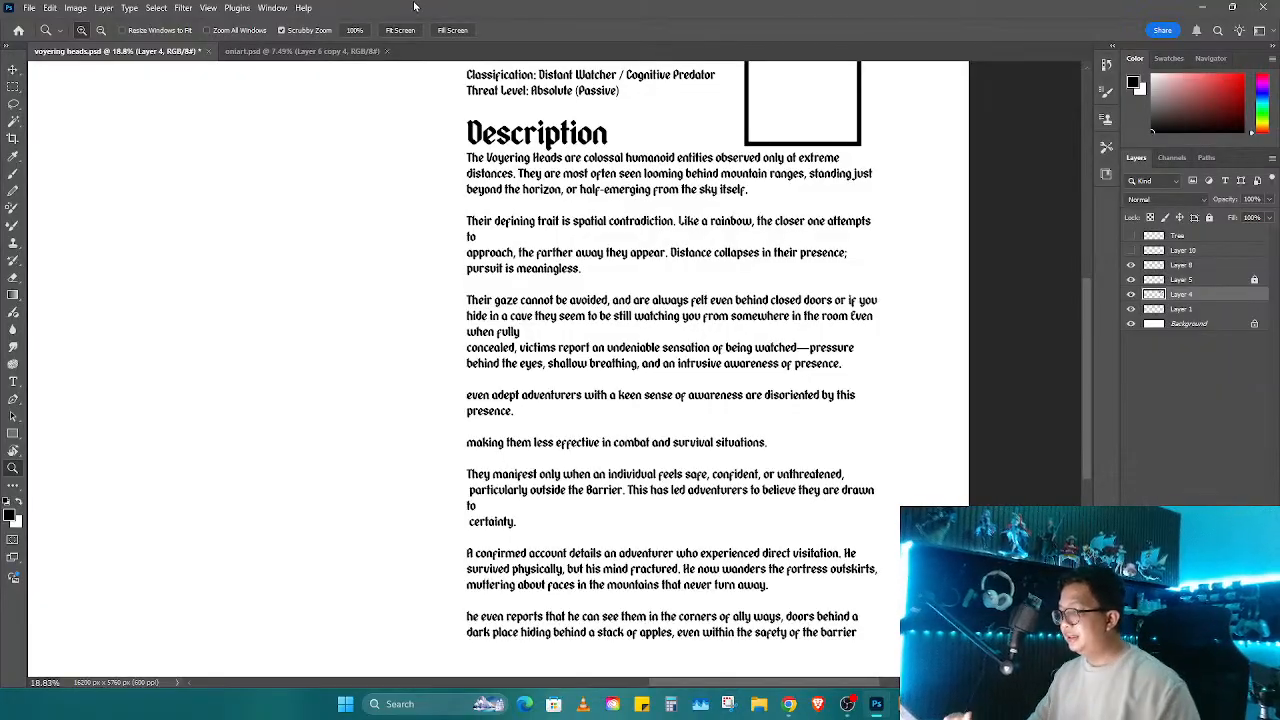
# Step: Hide Layer 4 with the rough sketch and text, and check the inked mountain panel on its own
pyautogui.scroll(-2, 647, 441)
pyautogui.scroll(-6, 686, 414)
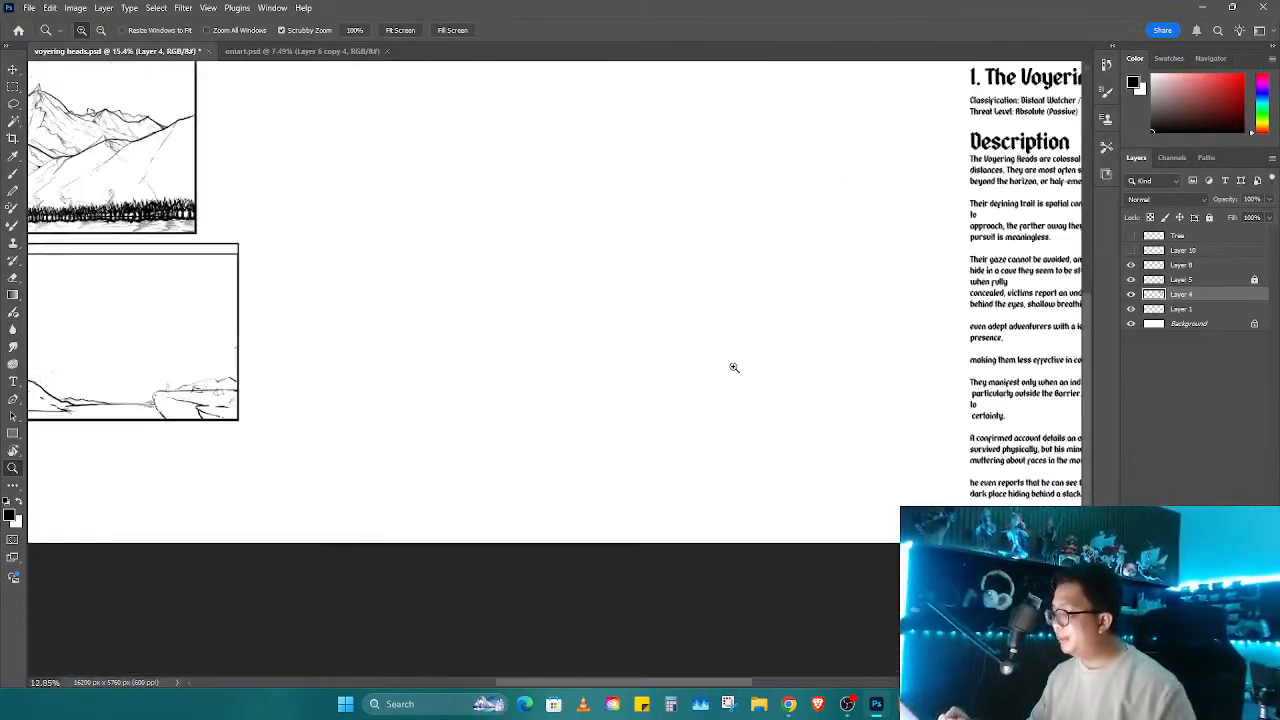
pyautogui.scroll(5, 700, 320)
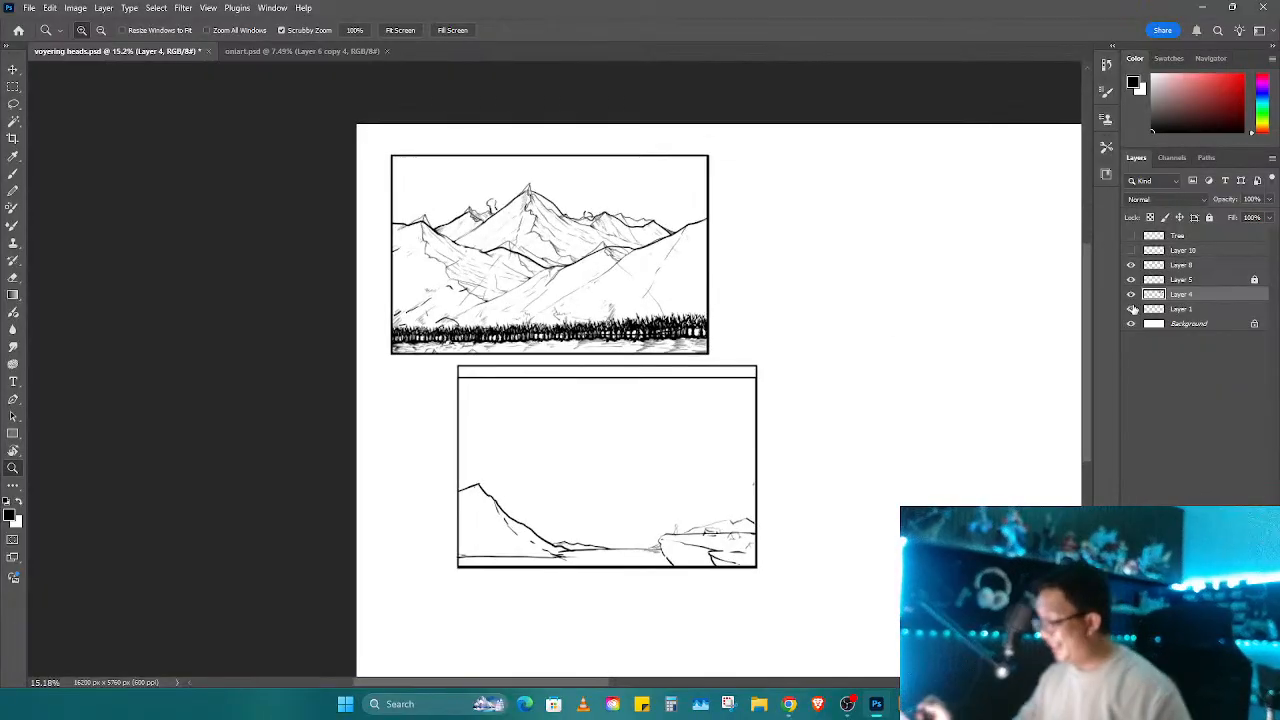
pyautogui.click(1131, 294)
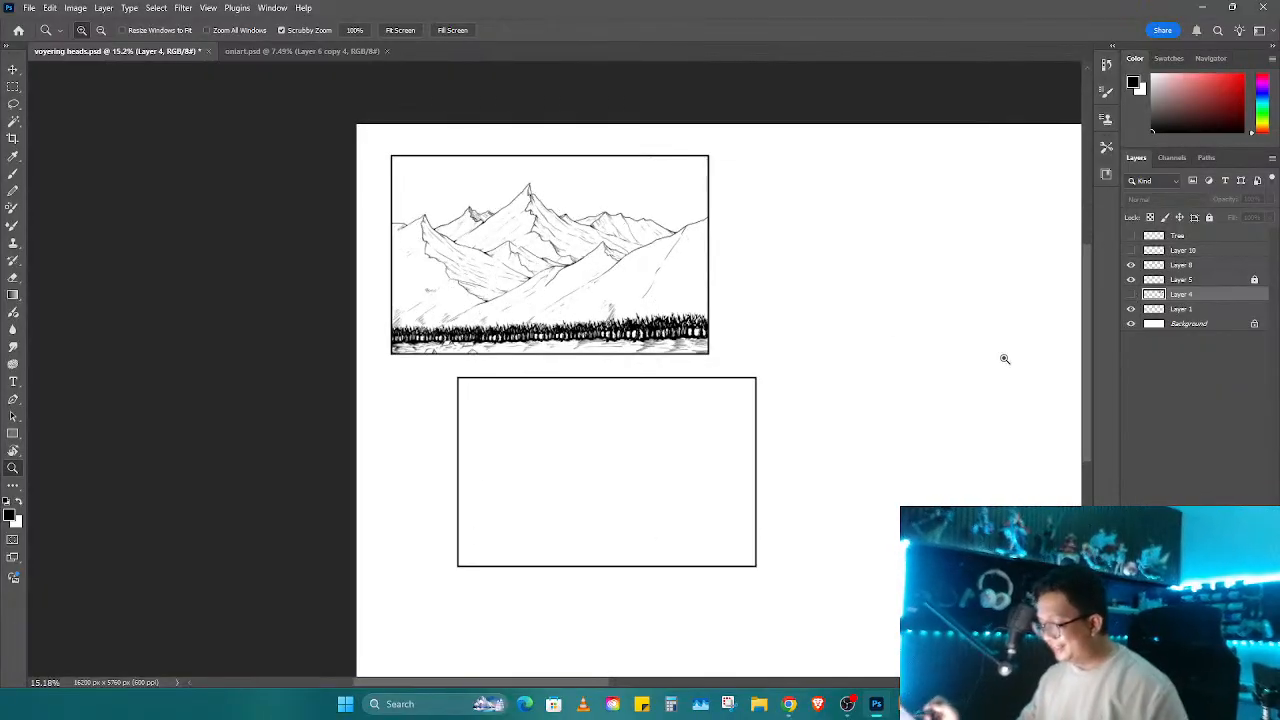
pyautogui.scroll(5, 657, 274)
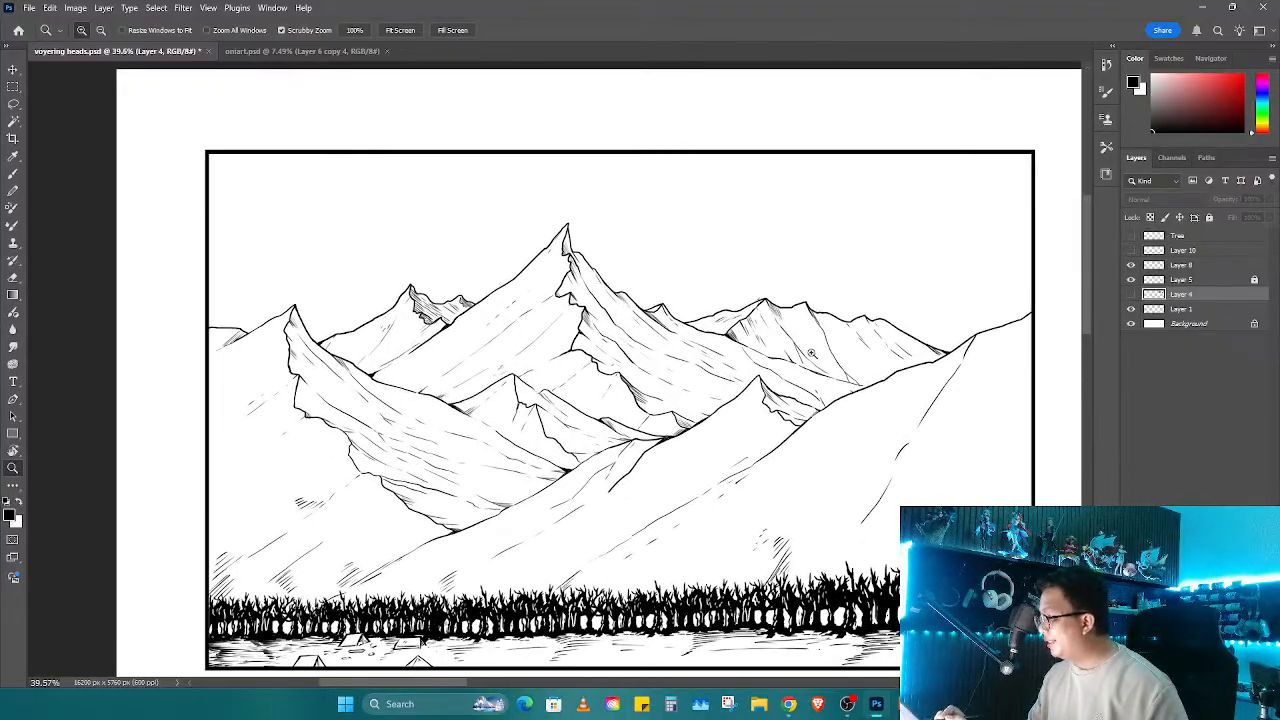
pyautogui.moveTo(782, 386)
pyautogui.mouseDown()
pyautogui.moveTo(836, 384)
pyautogui.moveTo(805, 384)
pyautogui.mouseUp()
pyautogui.moveTo(832, 388); pyautogui.dragTo(728, 343)
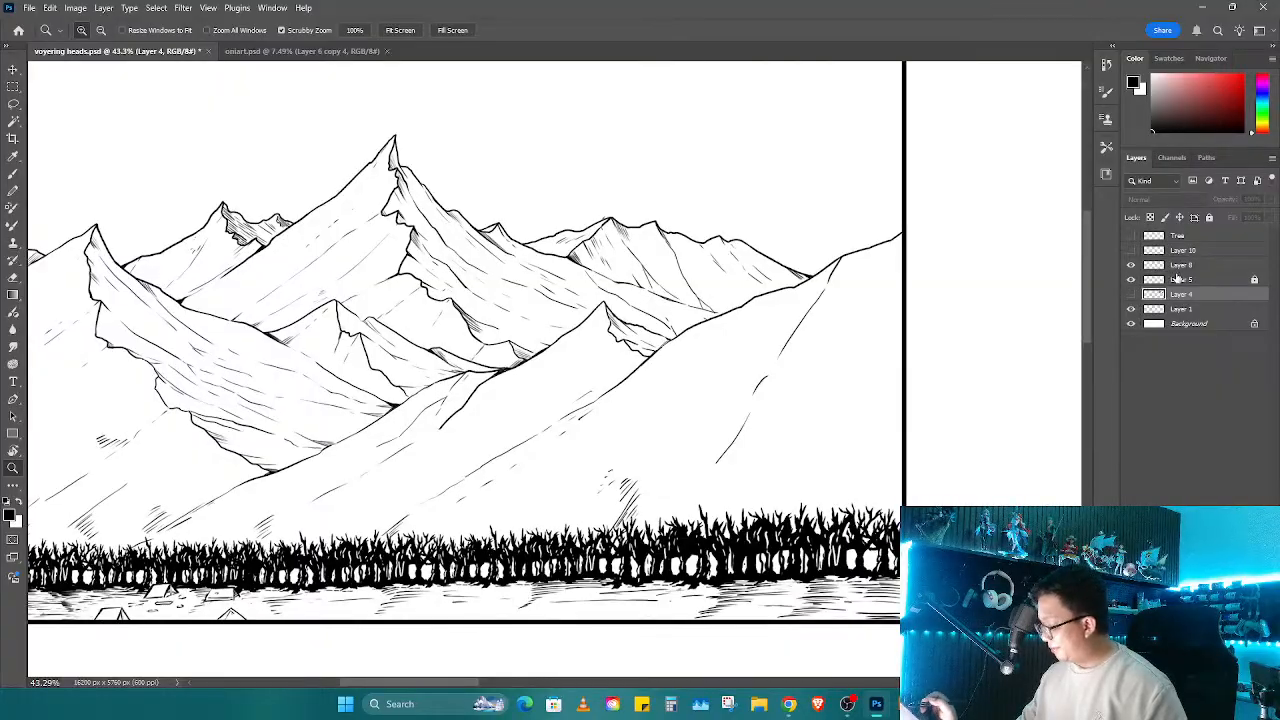
# Step: Merge Layer 5 into Layer 8 and add a patch of diagonal hatching above the treetops near the panel's right end
pyautogui.click(1177, 277)
pyautogui.press('Delete')
pyautogui.moveTo(852, 415); pyautogui.dragTo(950, 352)
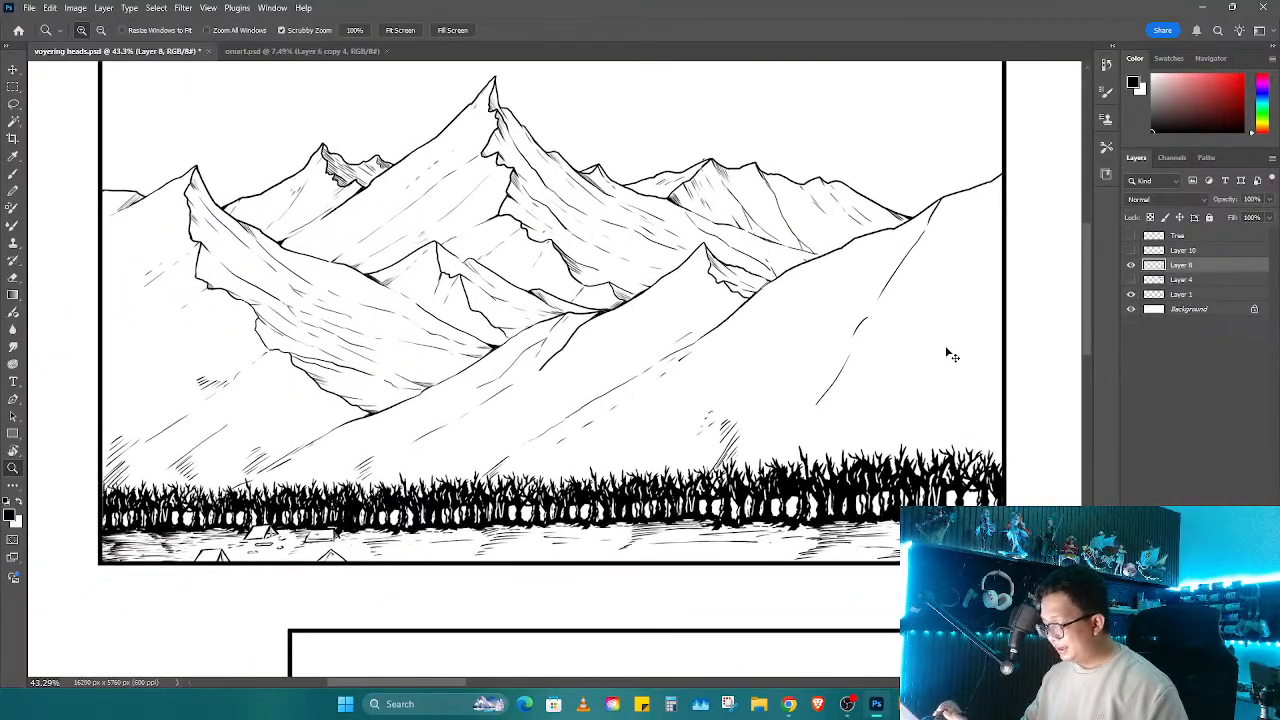
pyautogui.press('b')
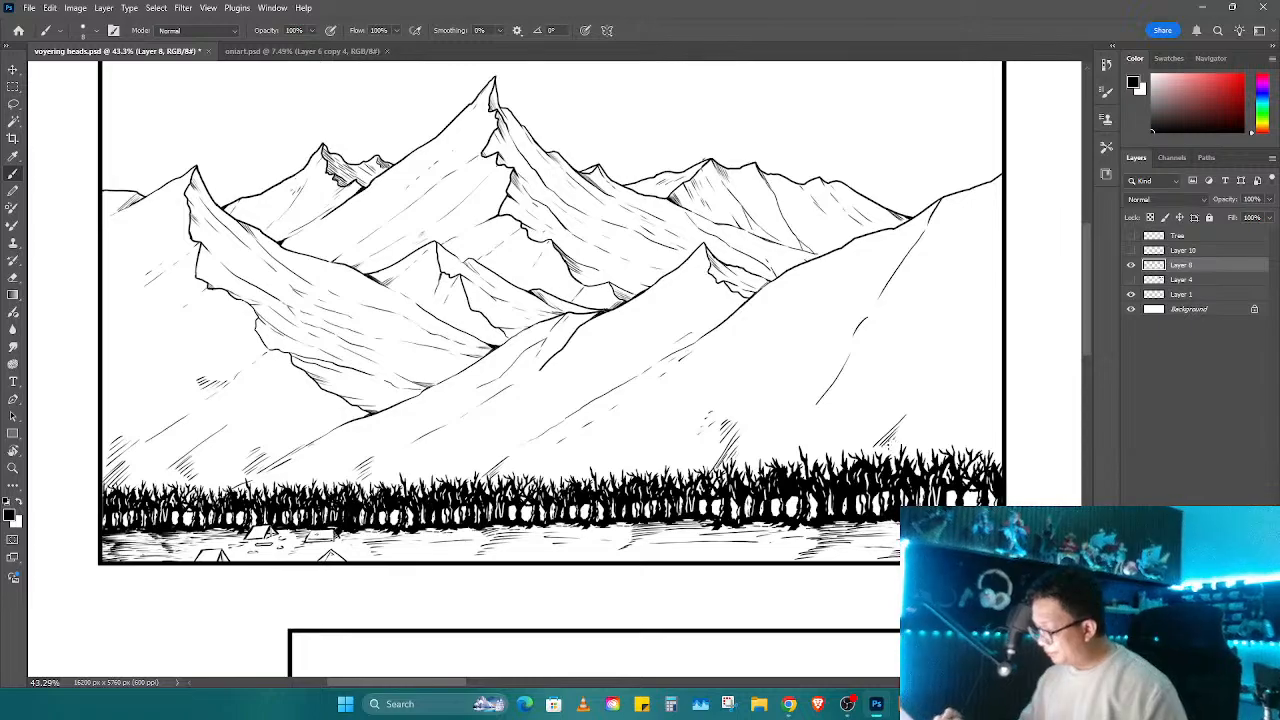
pyautogui.moveTo(972, 442); pyautogui.dragTo(988, 584)
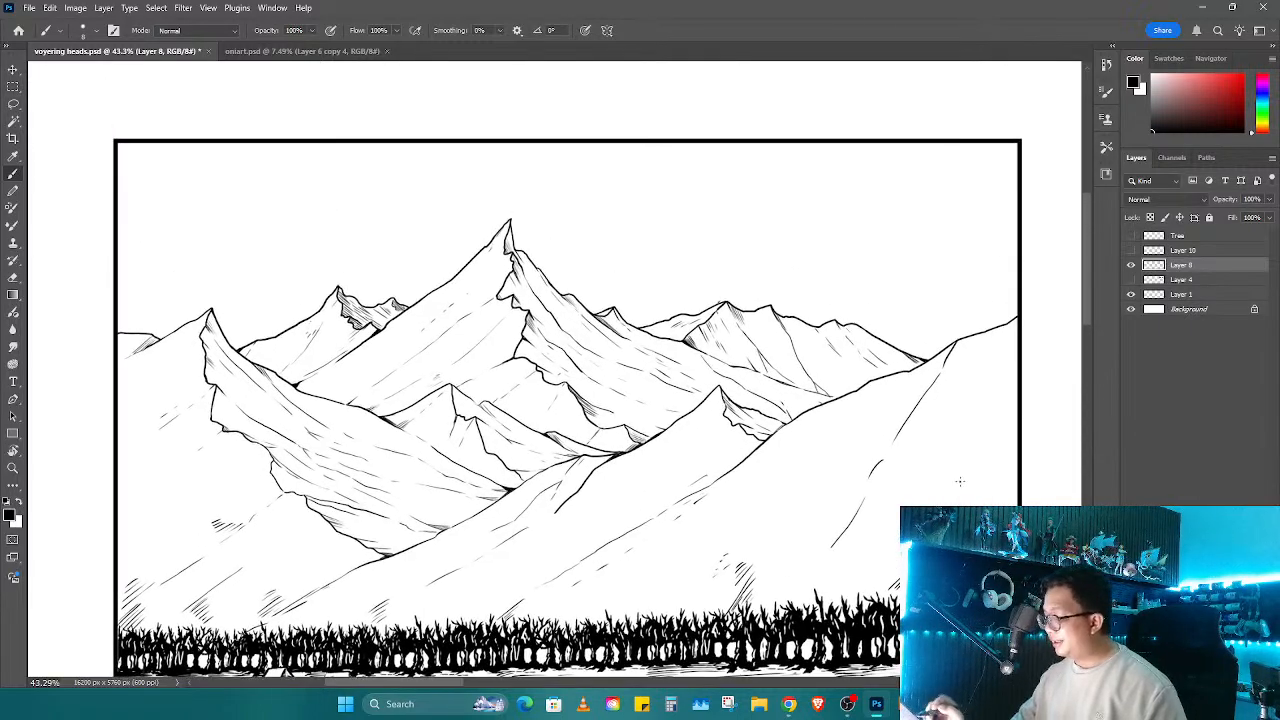
# Step: Create a new empty layer directly above Layer 4
pyautogui.press('w')
pyautogui.click(1176, 282)
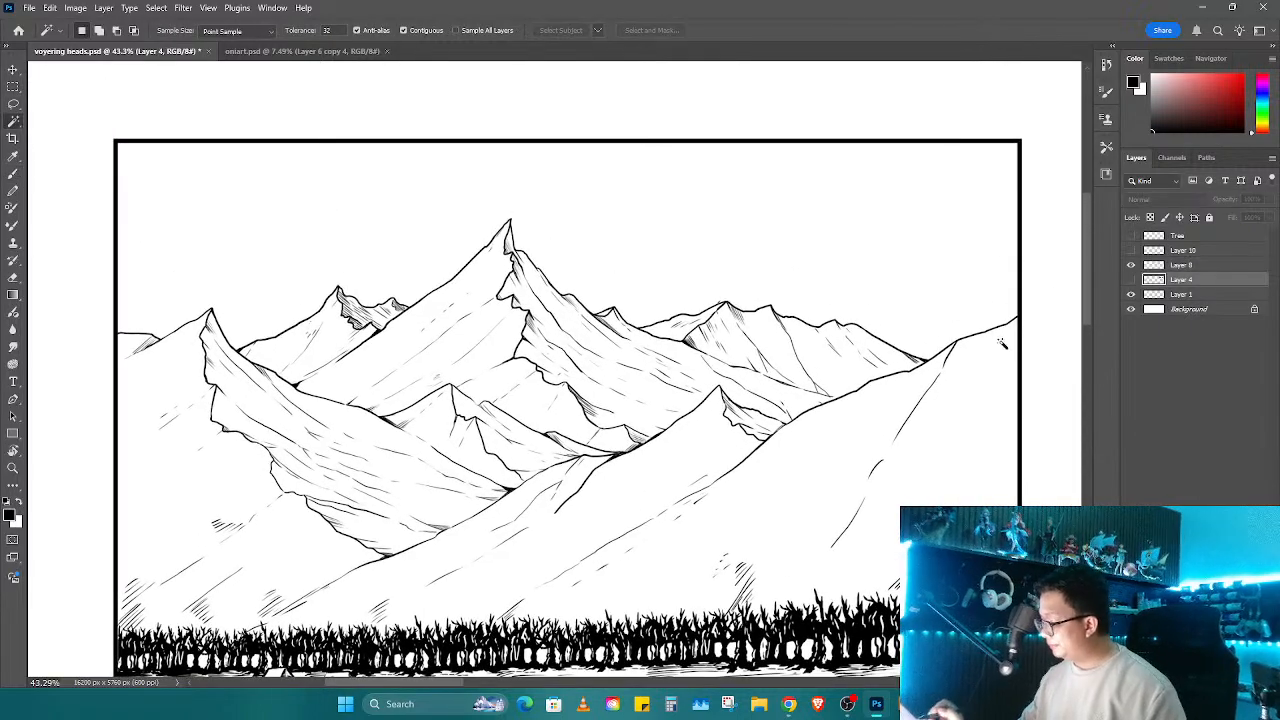
pyautogui.hotkey('ctrl', 'shift', 'n')
pyautogui.press('Return')
# Step: Select the empty sky above the mountains on Layer 8 with the Magic Wand and expand the selection
pyautogui.click(1195, 268)
pyautogui.click(914, 314)
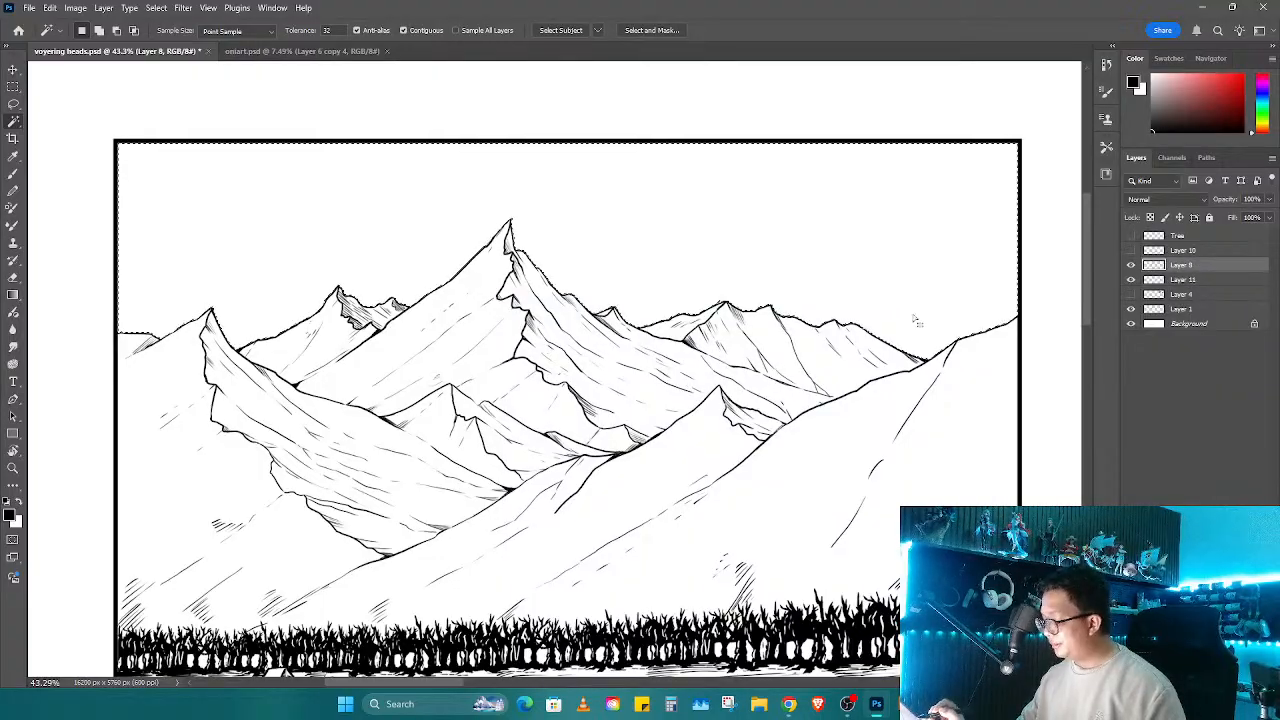
pyautogui.hotkey('alt', 's')
pyautogui.press('m')
pyautogui.press('e')
pyautogui.press('Return')
# Step: Fill the selected sky with solid black on Layer 11 using a very large brush, and clear the selection
pyautogui.click(1184, 280)
pyautogui.press('b')
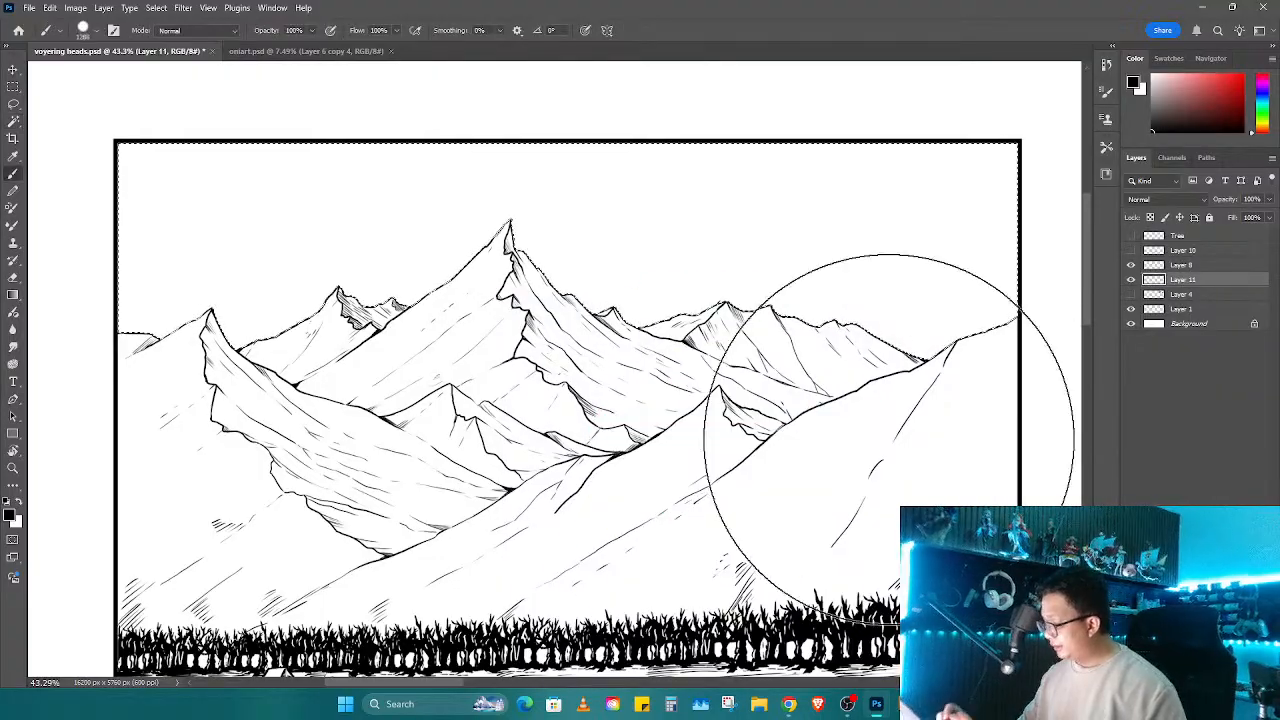
pyautogui.moveTo(891, 414)
pyautogui.mouseDown()
pyautogui.moveTo(614, 329)
pyautogui.moveTo(174, 454)
pyautogui.moveTo(224, 237)
pyautogui.moveTo(911, 449)
pyautogui.moveTo(880, 460)
pyautogui.mouseUp()
pyautogui.moveTo(630, 353)
pyautogui.mouseDown()
pyautogui.moveTo(648, 342)
pyautogui.moveTo(912, 354)
pyautogui.mouseUp()
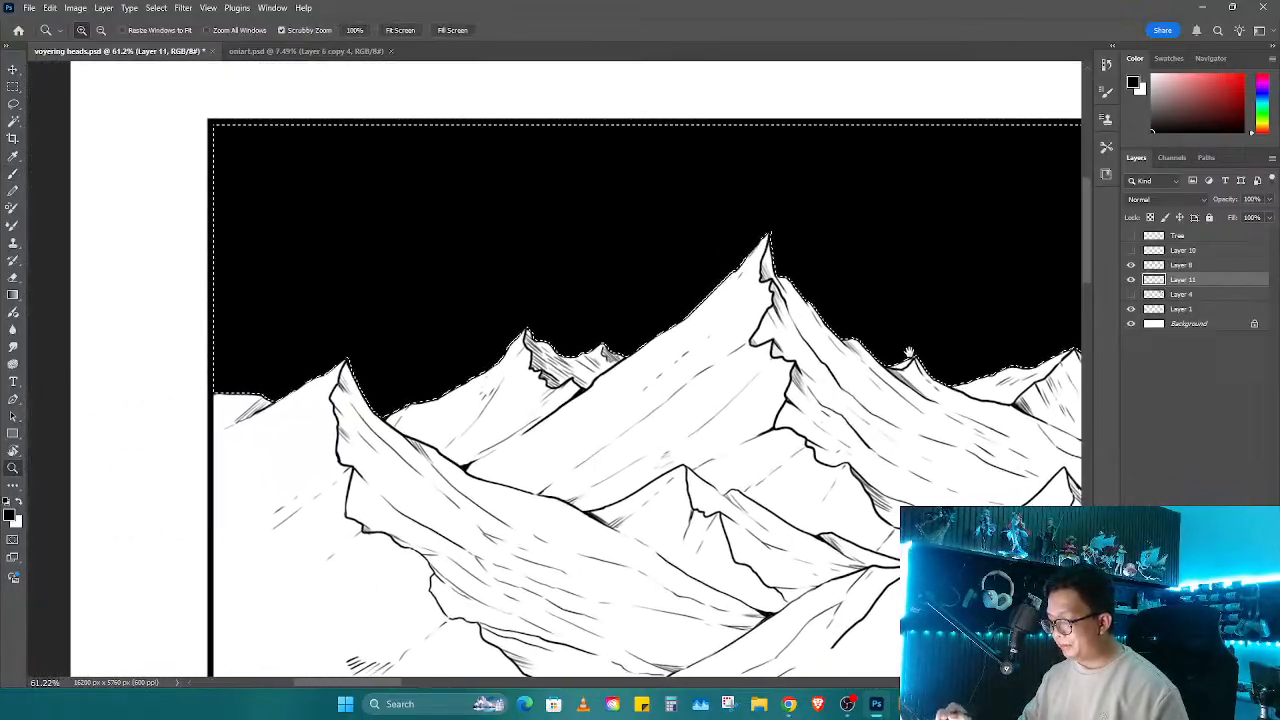
pyautogui.moveTo(629, 329); pyautogui.dragTo(678, 306)
pyautogui.hotkey('ctrl', 'd')
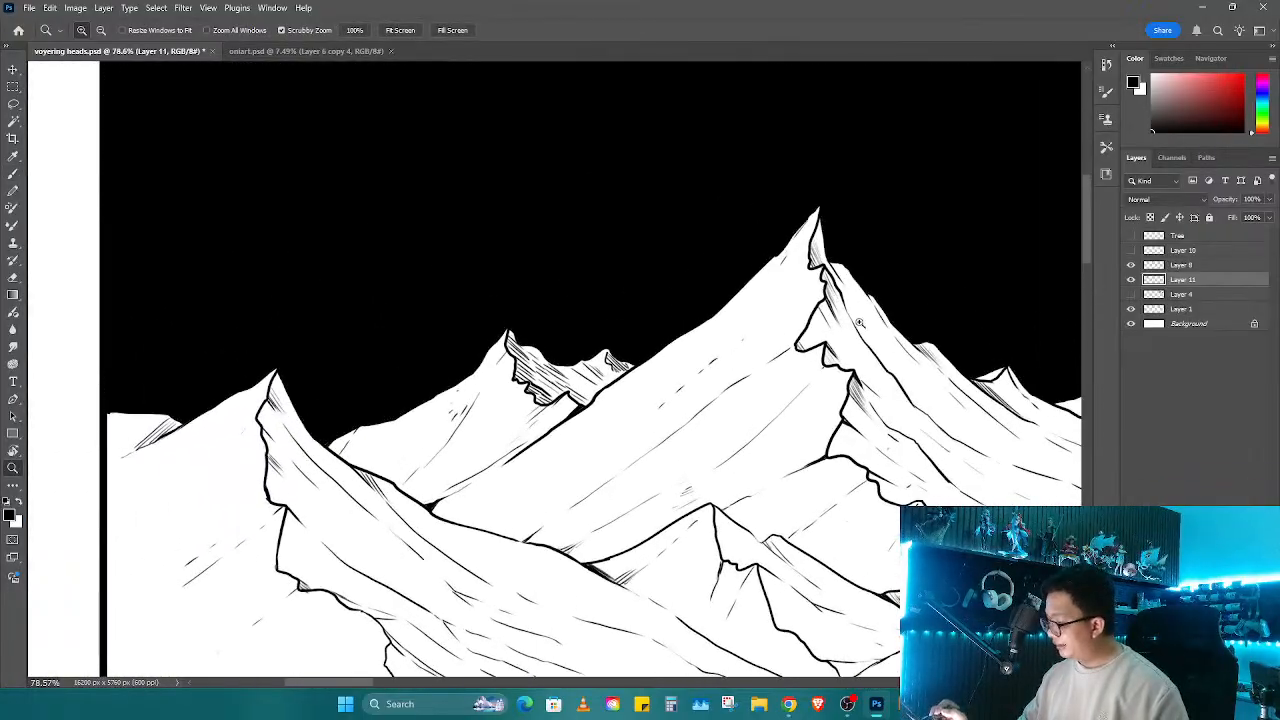
# Step: Paint a small white silhouette with a round head and narrow body in the black sky behind the main peak's left ridge
pyautogui.press('e')
pyautogui.press('b')
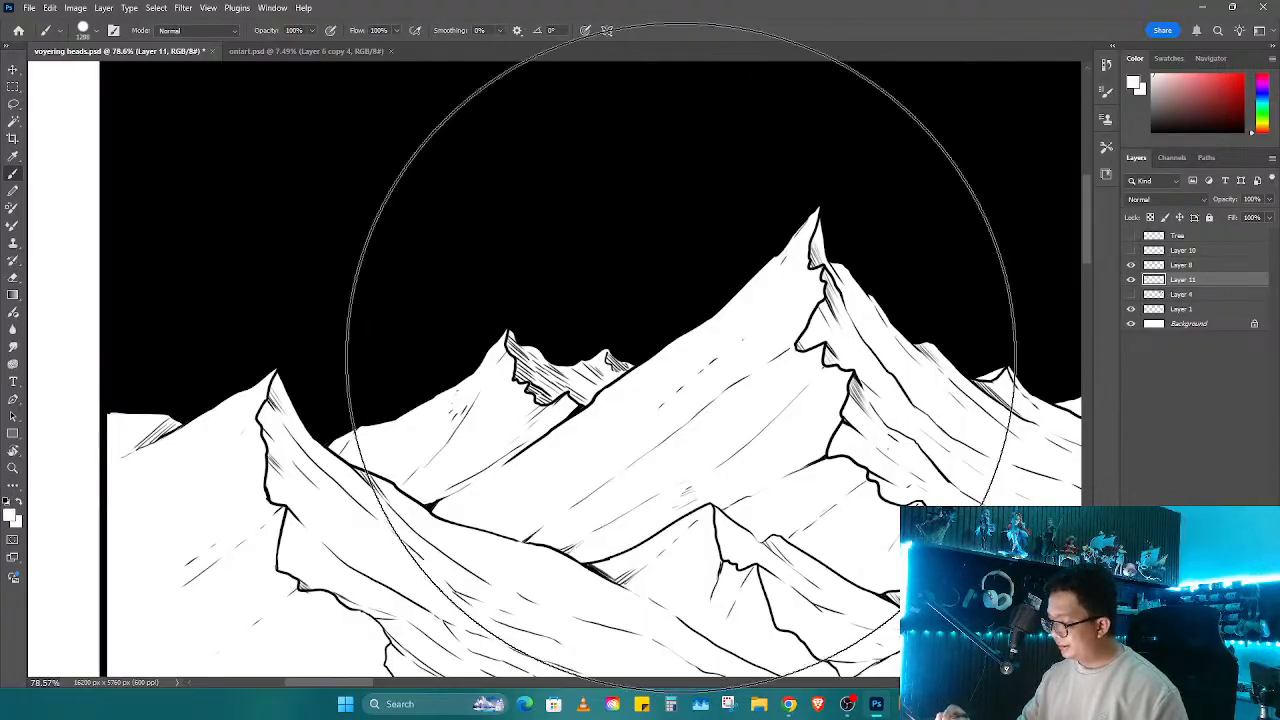
pyautogui.moveTo(652, 365); pyautogui.dragTo(319, 371)
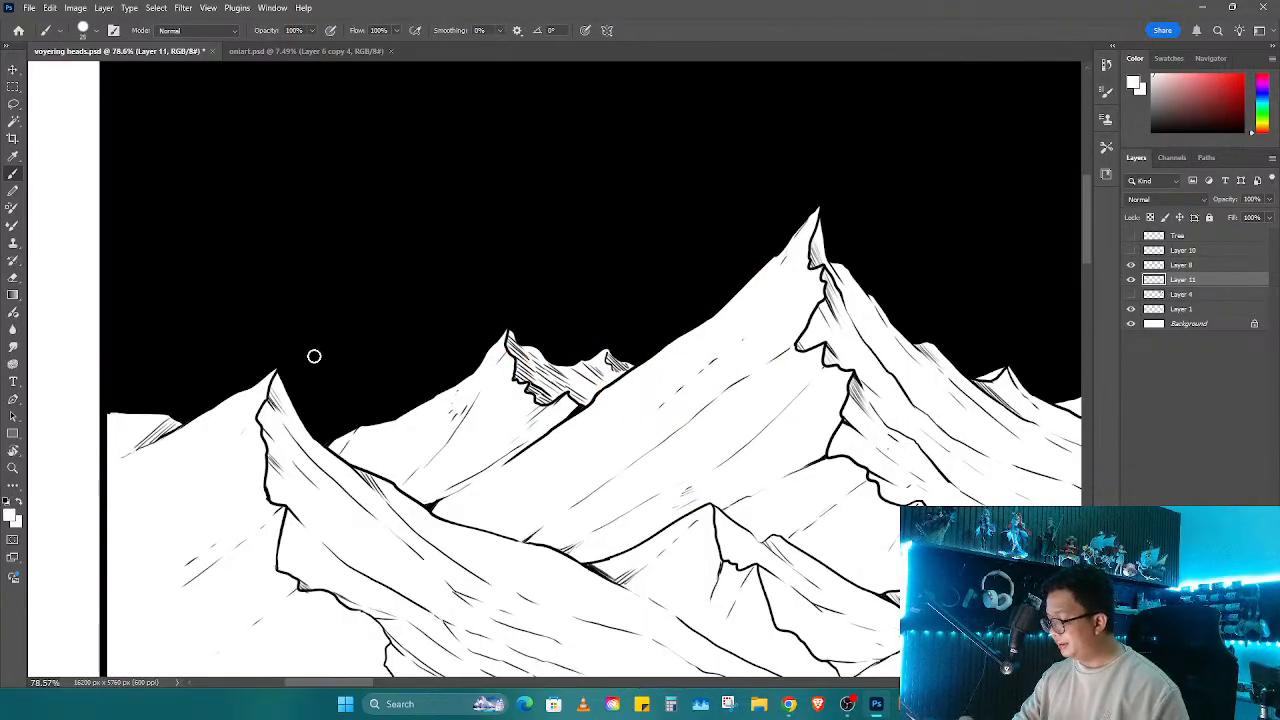
pyautogui.press('b')
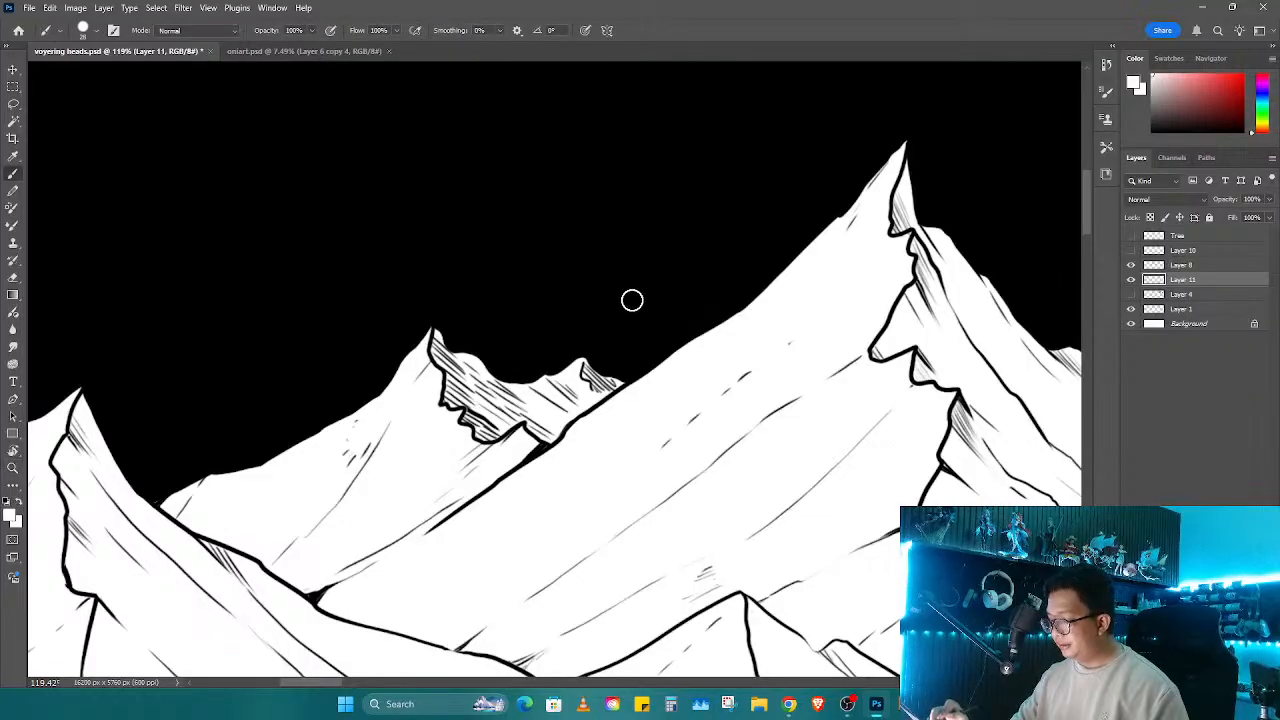
pyautogui.moveTo(631, 297)
pyautogui.mouseDown()
pyautogui.moveTo(627, 361)
pyautogui.moveTo(634, 323)
pyautogui.mouseUp()
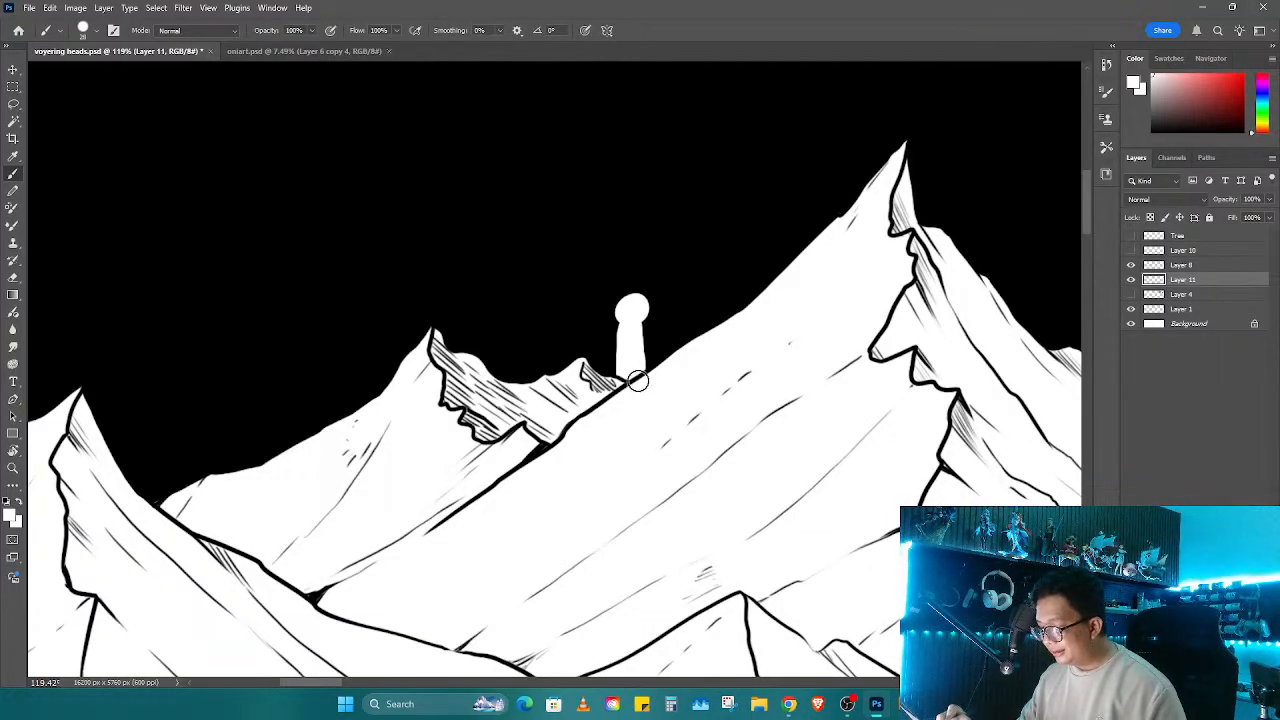
pyautogui.hotkey('ctrl', 't')
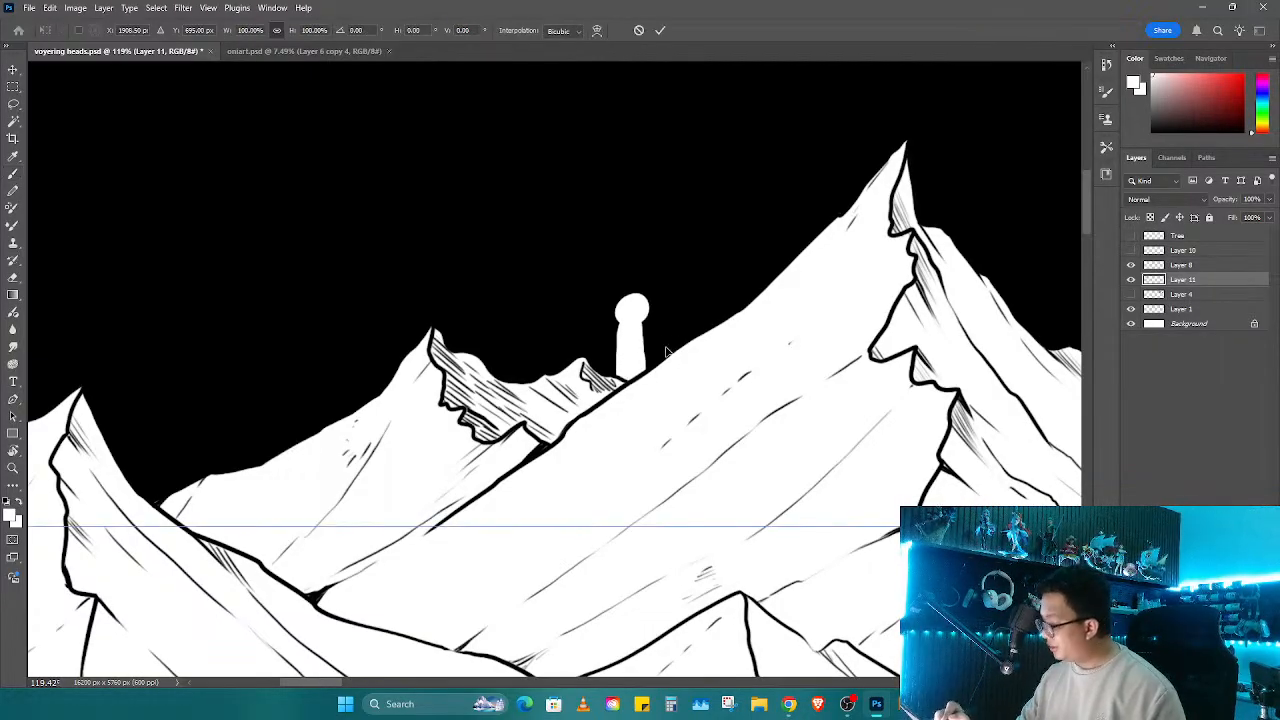
pyautogui.press('Return')
pyautogui.press('x')
pyautogui.moveTo(625, 375); pyautogui.dragTo(654, 348)
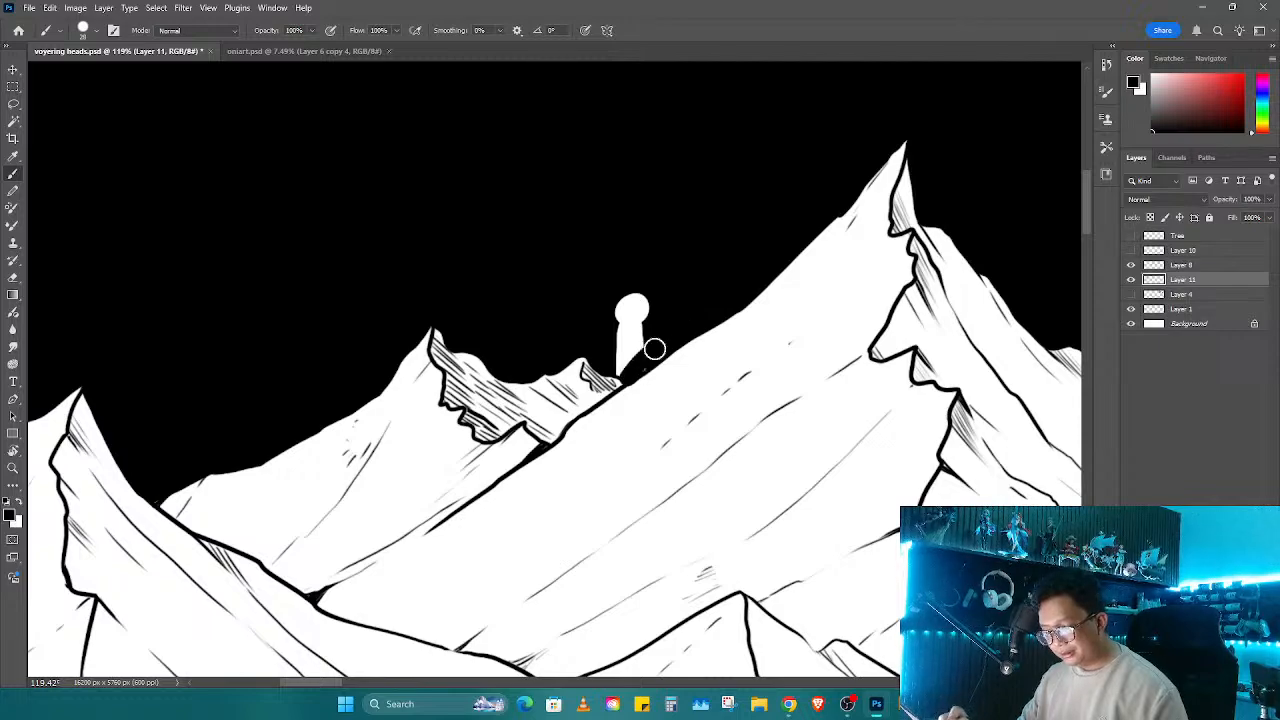
pyautogui.hotkey('ctrl', 'z')
pyautogui.hotkey('ctrl', 'z')
pyautogui.hotkey('ctrl', 'z')
pyautogui.hotkey('ctrl', 'shift', 'z')
pyautogui.hotkey('ctrl', 'shift', 'z')
pyautogui.hotkey('ctrl', 'shift', 'z')
# Step: Check Layer 11 hidden and shown, and paint out the white silhouette behind the main peak's left ridge with black
pyautogui.click(1131, 279)
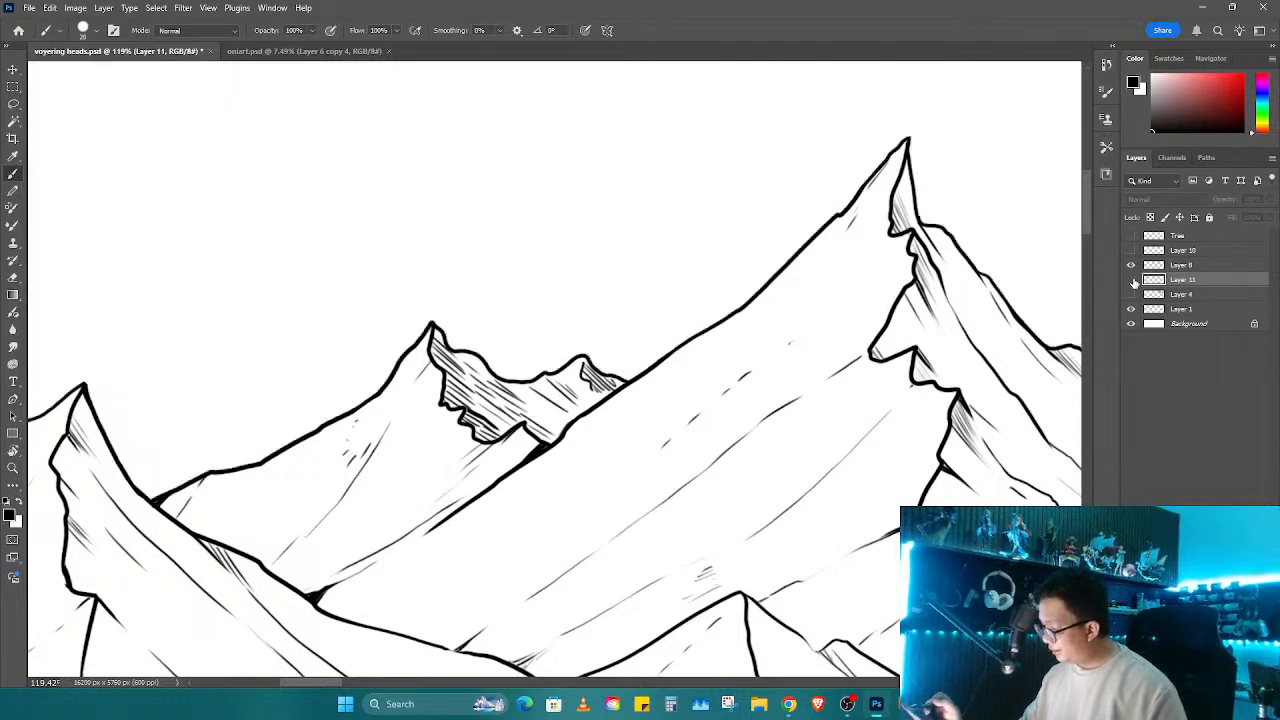
pyautogui.click(1131, 279)
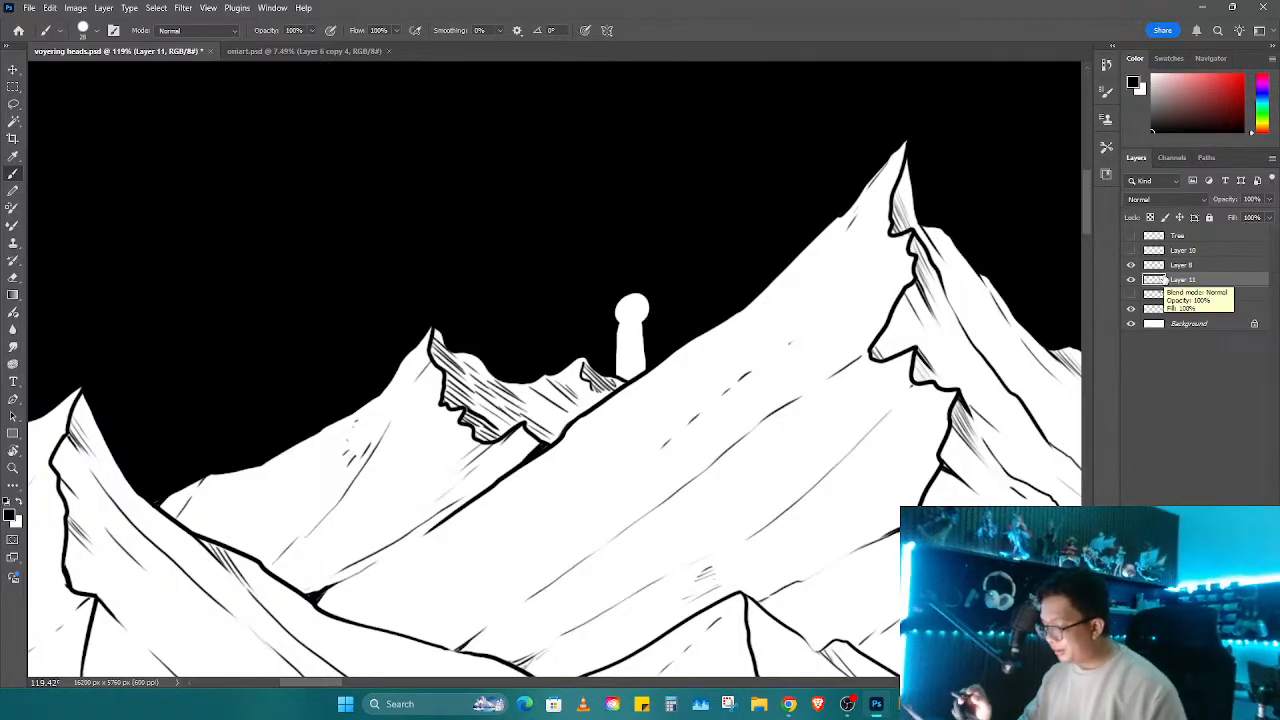
pyautogui.moveTo(640, 368)
pyautogui.mouseDown()
pyautogui.moveTo(630, 373)
pyautogui.moveTo(640, 298)
pyautogui.mouseUp()
pyautogui.moveTo(811, 394); pyautogui.dragTo(855, 403)
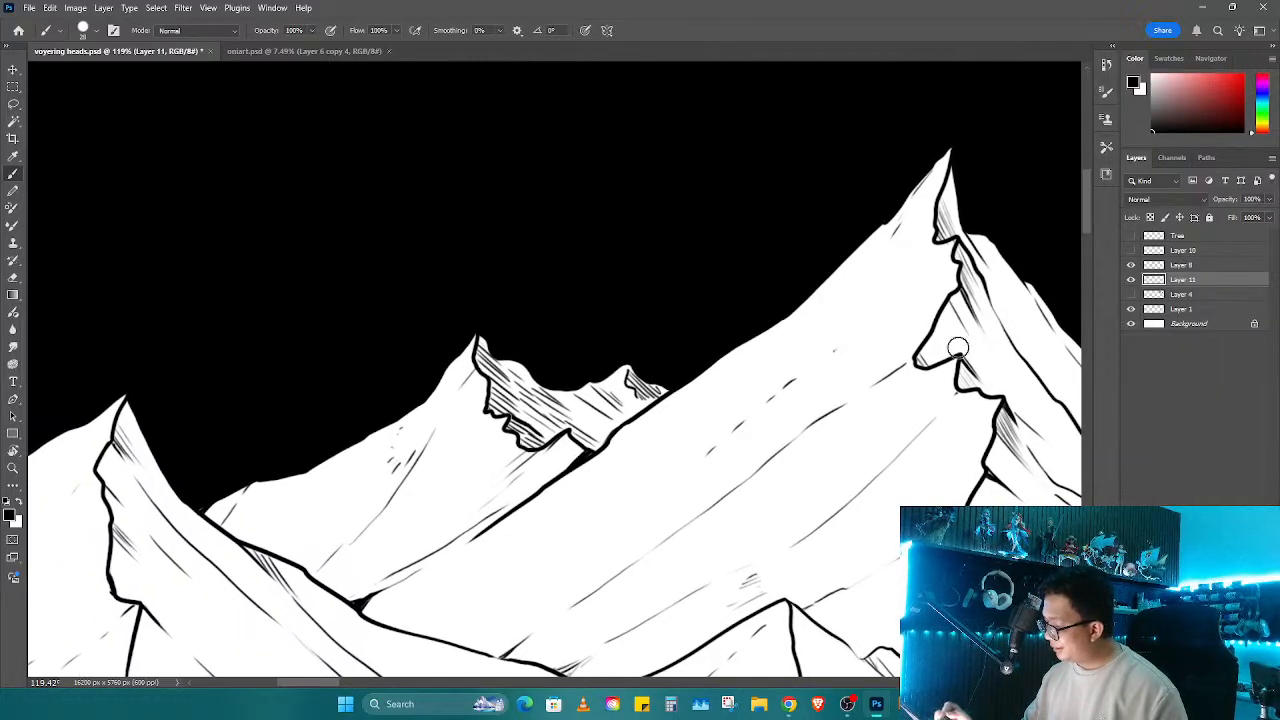
# Step: Paint a smaller white figure with a narrow head and slightly wider body behind the main peak's left ridge
pyautogui.press('x')
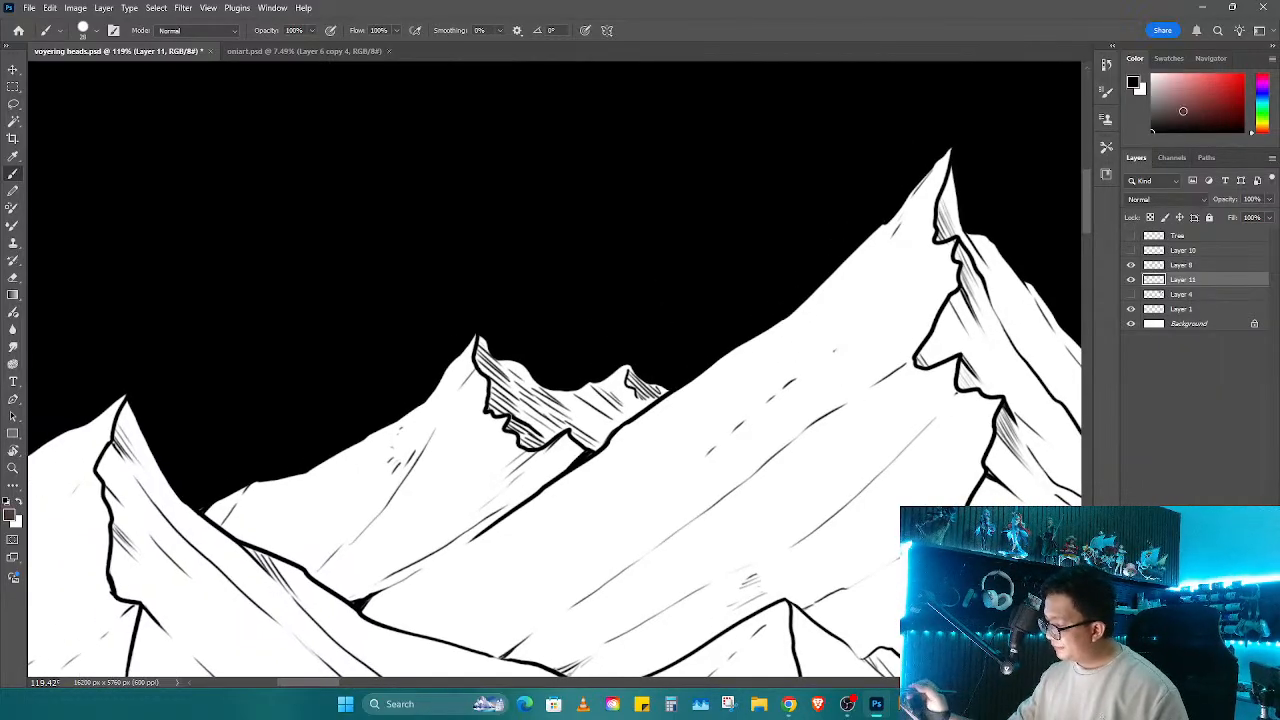
pyautogui.moveTo(684, 359); pyautogui.dragTo(679, 359)
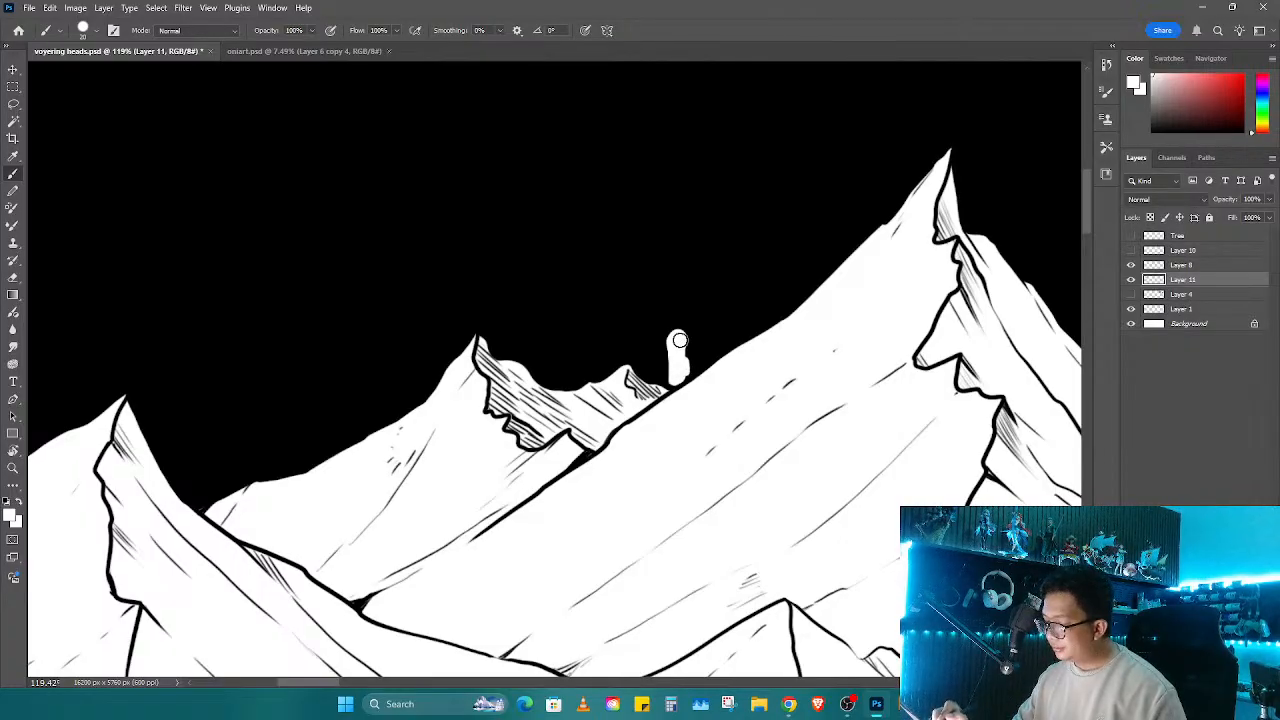
pyautogui.moveTo(679, 341)
pyautogui.mouseDown()
pyautogui.moveTo(676, 320)
pyautogui.moveTo(686, 371)
pyautogui.mouseUp()
# Step: Paint a small white figure behind the main peak's right shoulder and a low rounded head behind the next ridge
pyautogui.hscroll(5, 680, 355)
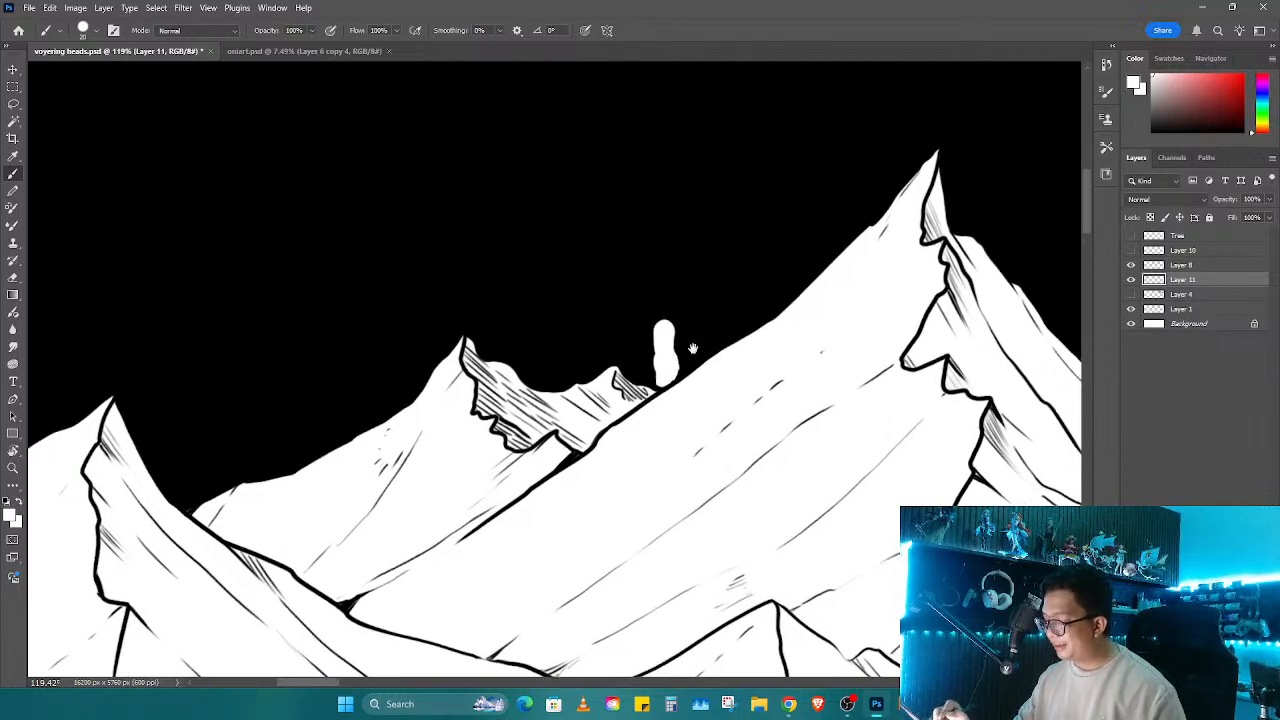
pyautogui.moveTo(888, 342)
pyautogui.mouseDown()
pyautogui.moveTo(890, 330)
pyautogui.moveTo(886, 385)
pyautogui.moveTo(893, 355)
pyautogui.moveTo(886, 380)
pyautogui.moveTo(637, 258)
pyautogui.mouseUp()
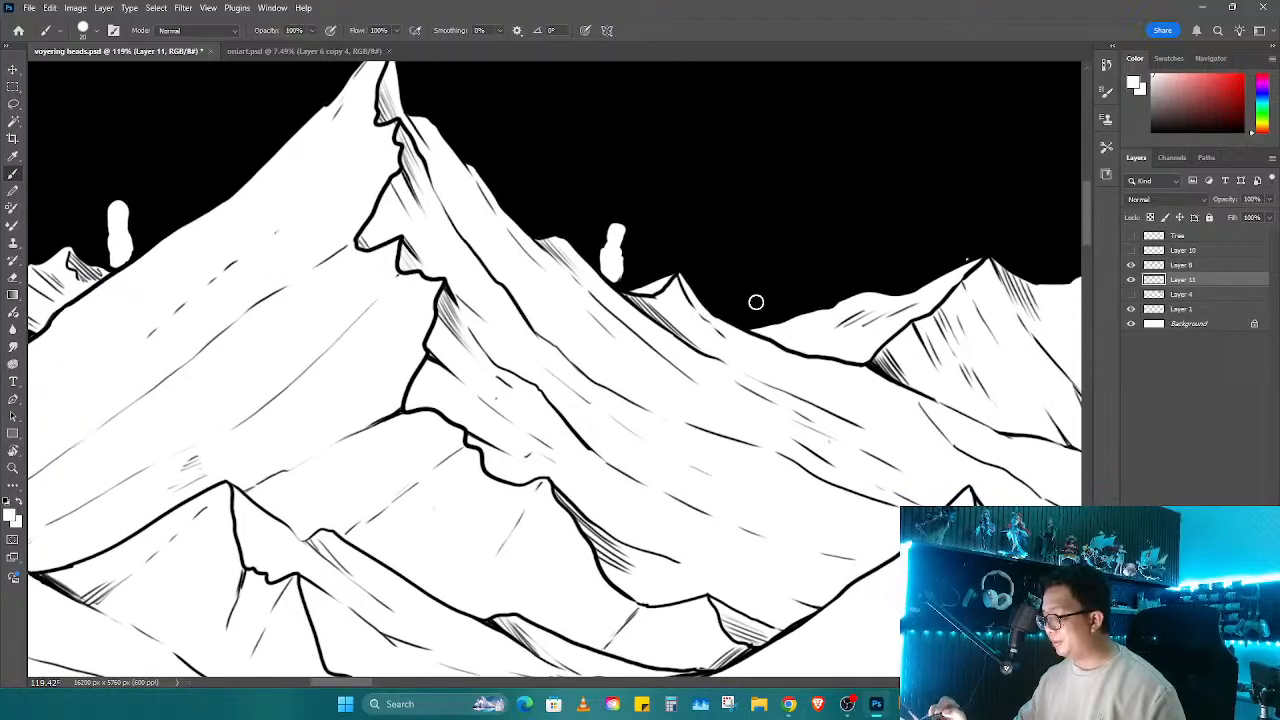
pyautogui.moveTo(757, 302); pyautogui.dragTo(757, 318)
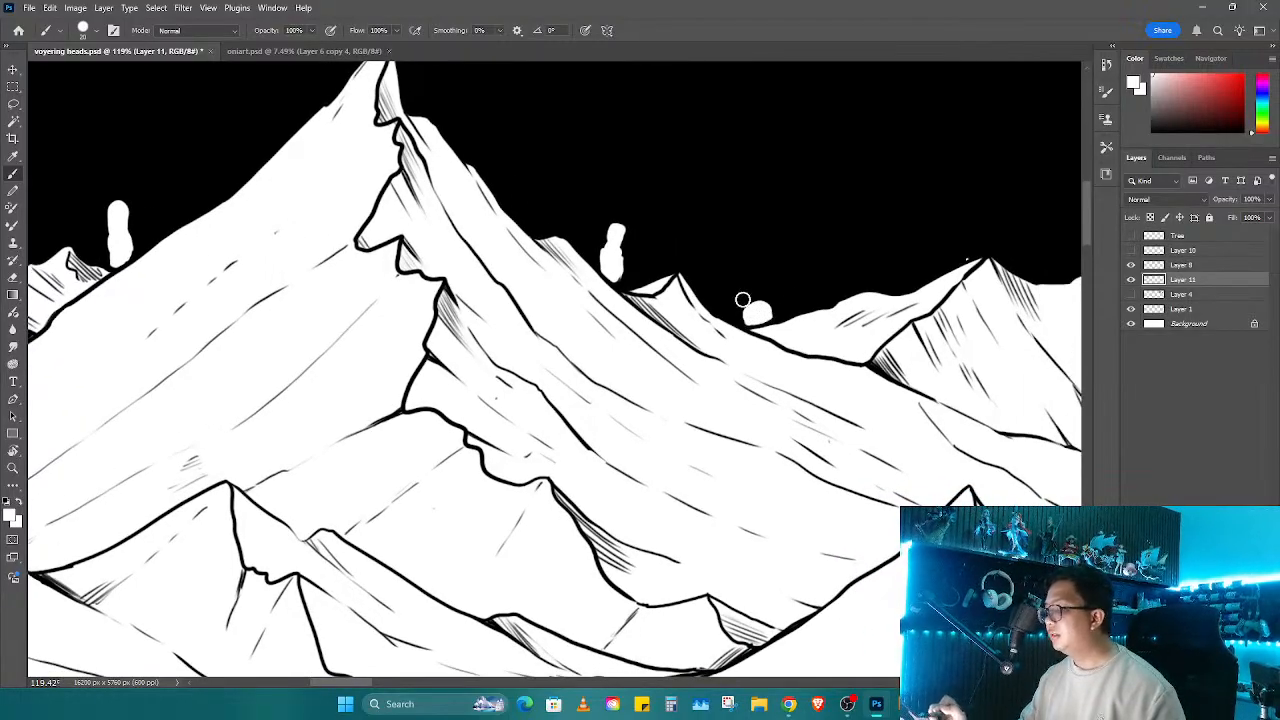
# Step: Widen the body of the white figure behind the main peak's right shoulder
pyautogui.press('e')
pyautogui.moveTo(709, 340)
pyautogui.mouseDown()
pyautogui.moveTo(613, 393)
pyautogui.moveTo(507, 415)
pyautogui.moveTo(889, 415)
pyautogui.moveTo(605, 396)
pyautogui.moveTo(671, 401)
pyautogui.mouseUp()
pyautogui.press('b')
pyautogui.moveTo(775, 324)
pyautogui.mouseDown()
pyautogui.moveTo(808, 340)
pyautogui.moveTo(780, 332)
pyautogui.mouseUp()
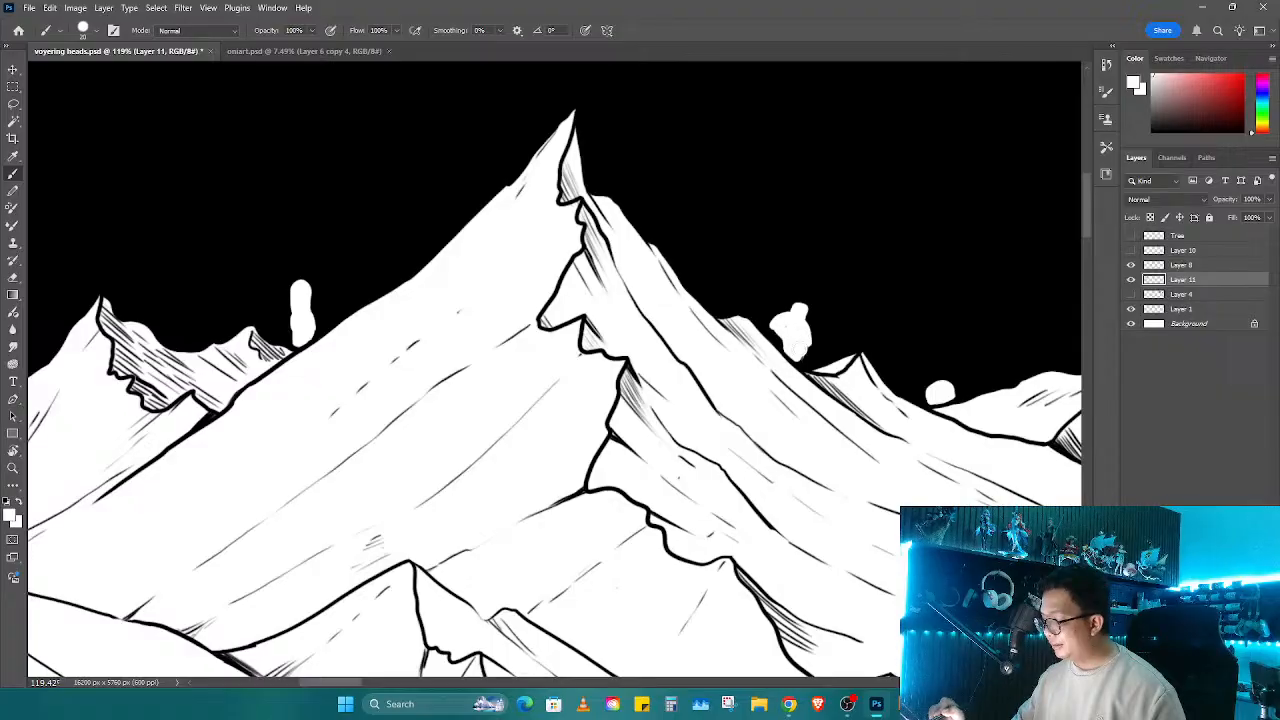
# Step: Enlarge the figure on the left ridge into a broad rounded white head and restore the black ridge line beneath it
pyautogui.moveTo(480, 360); pyautogui.dragTo(764, 407)
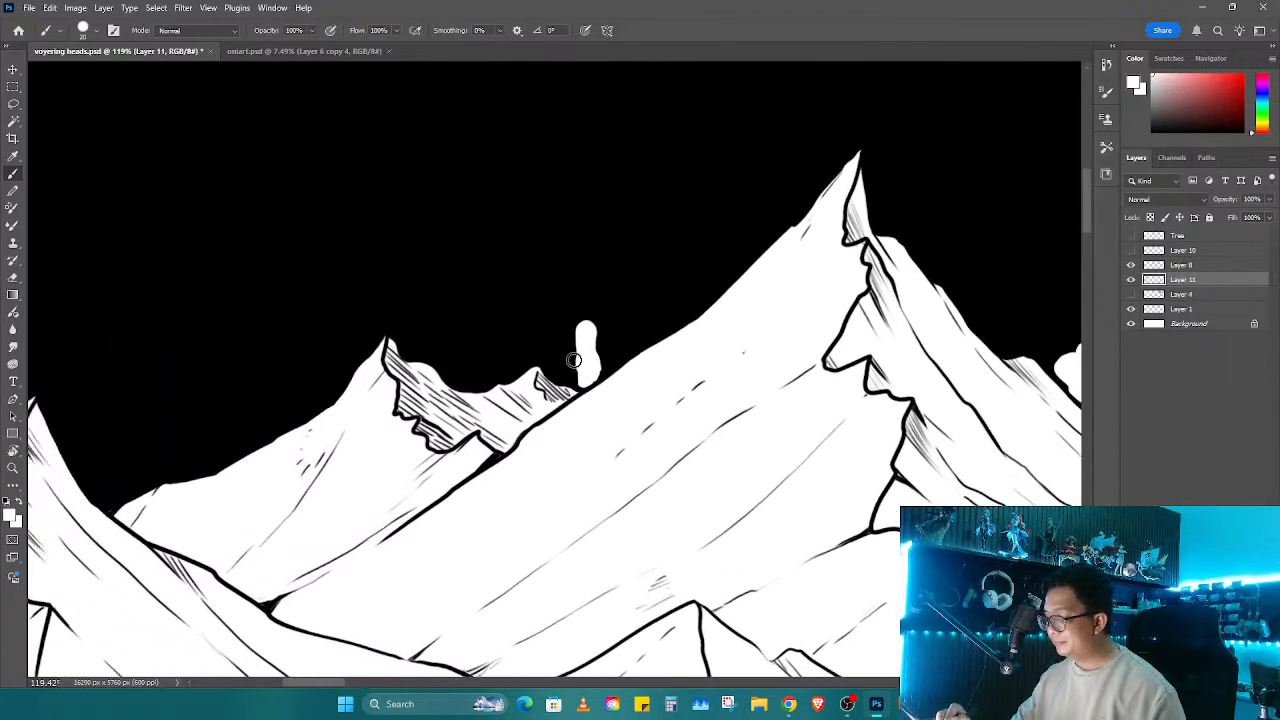
pyautogui.moveTo(585, 360)
pyautogui.mouseDown()
pyautogui.moveTo(600, 334)
pyautogui.moveTo(606, 360)
pyautogui.moveTo(613, 325)
pyautogui.moveTo(572, 357)
pyautogui.moveTo(594, 378)
pyautogui.moveTo(574, 366)
pyautogui.moveTo(607, 342)
pyautogui.mouseUp()
pyautogui.press('x')
pyautogui.press('x')
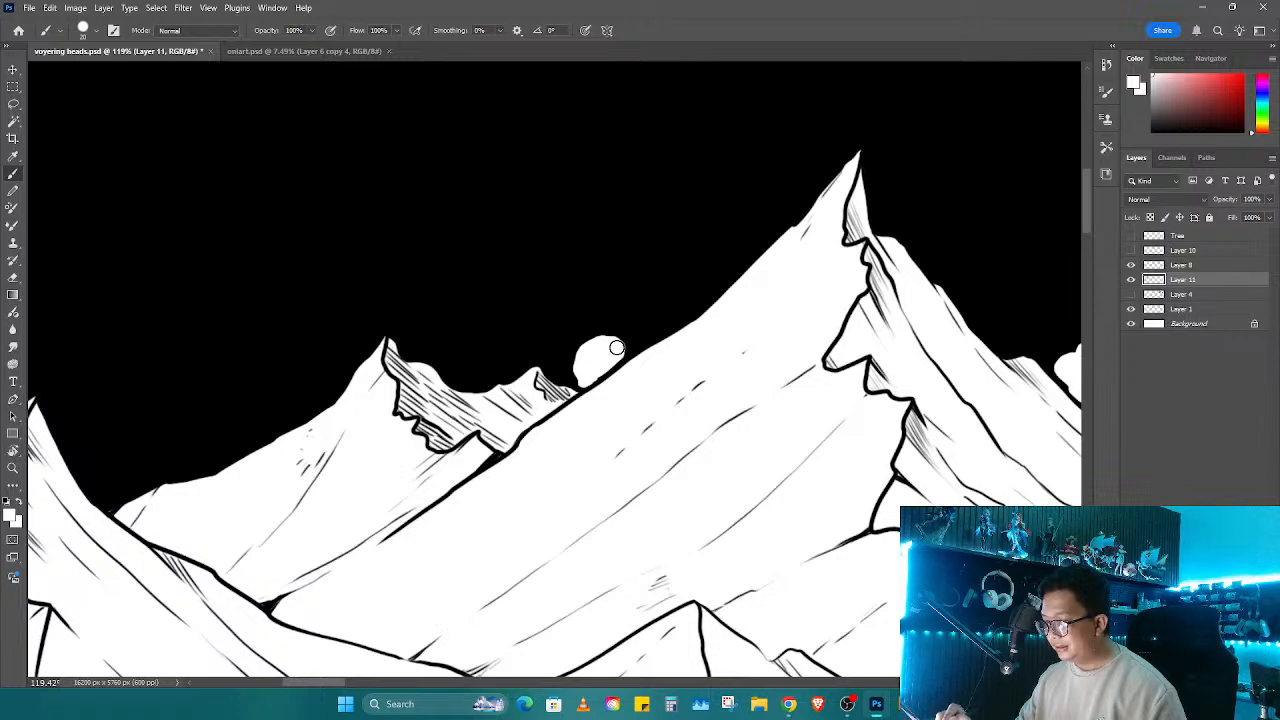
pyautogui.moveTo(600, 426); pyautogui.dragTo(724, 417)
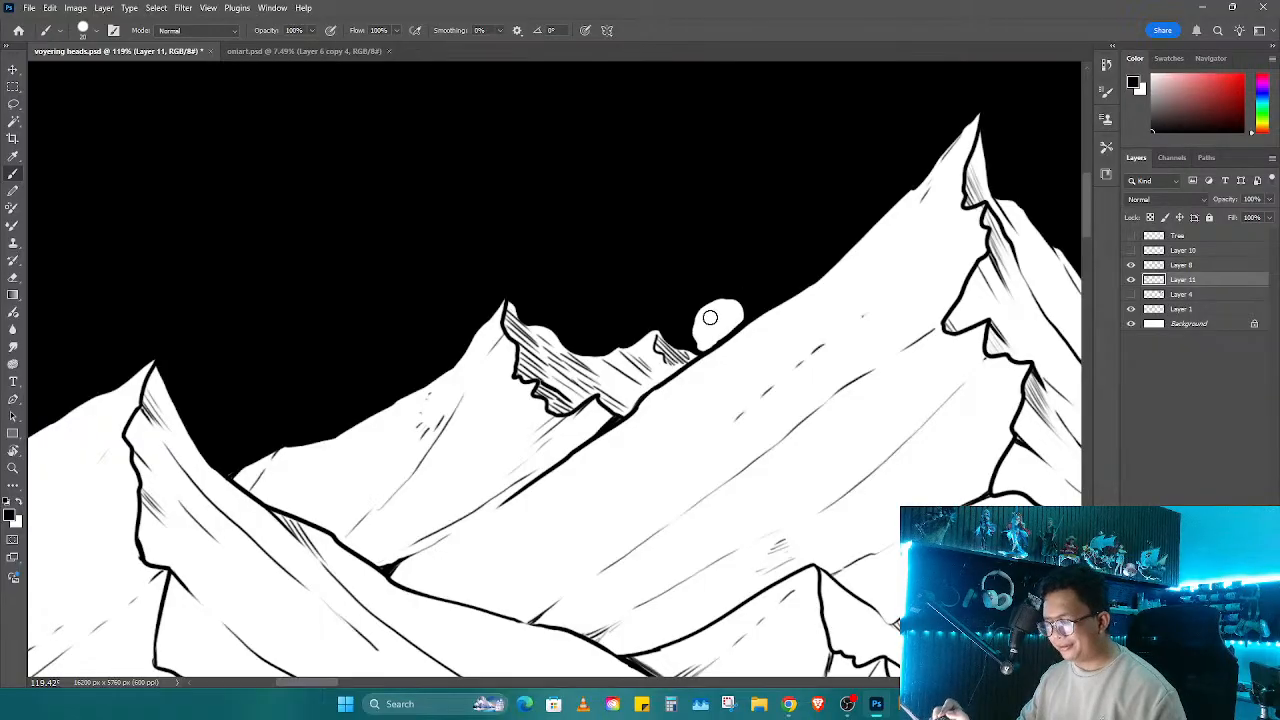
pyautogui.moveTo(710, 326)
pyautogui.mouseDown()
pyautogui.moveTo(690, 326)
pyautogui.moveTo(692, 342)
pyautogui.moveTo(712, 348)
pyautogui.moveTo(751, 307)
pyautogui.mouseUp()
pyautogui.press('x')
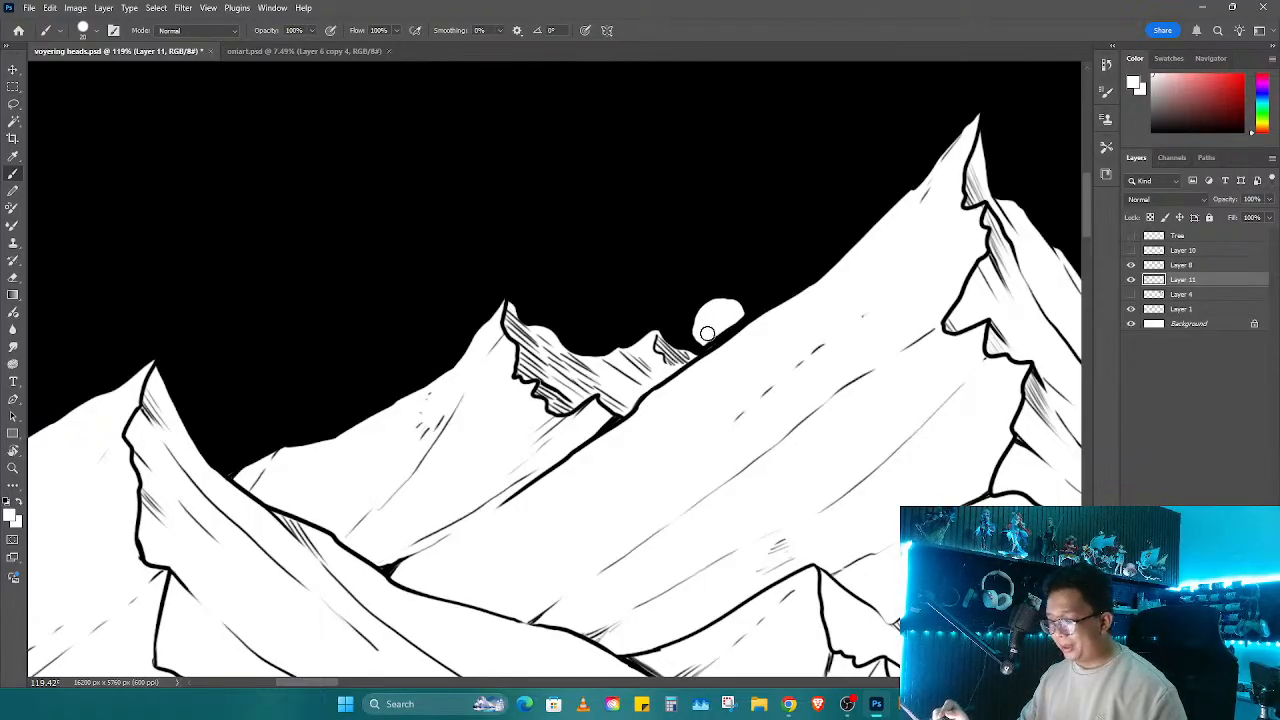
# Step: Paint two short slanted black eyes on the rounded head with a smaller brush
pyautogui.press('x')
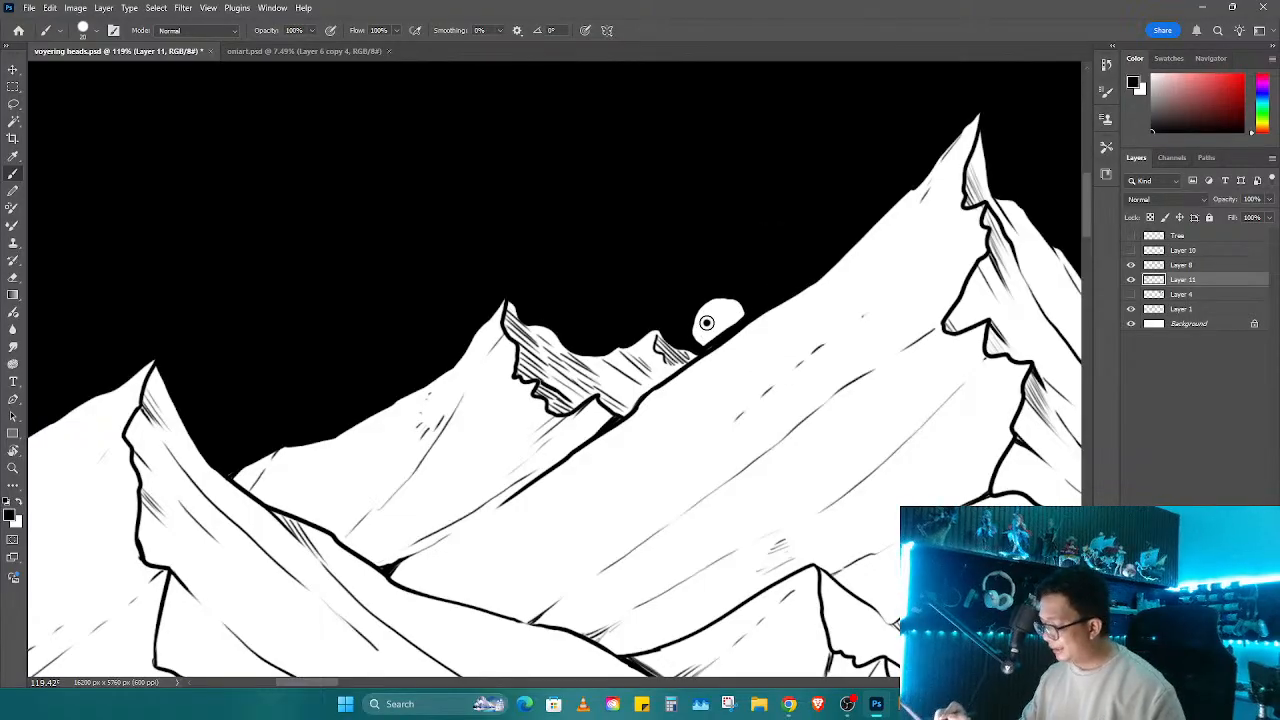
pyautogui.click(722, 315)
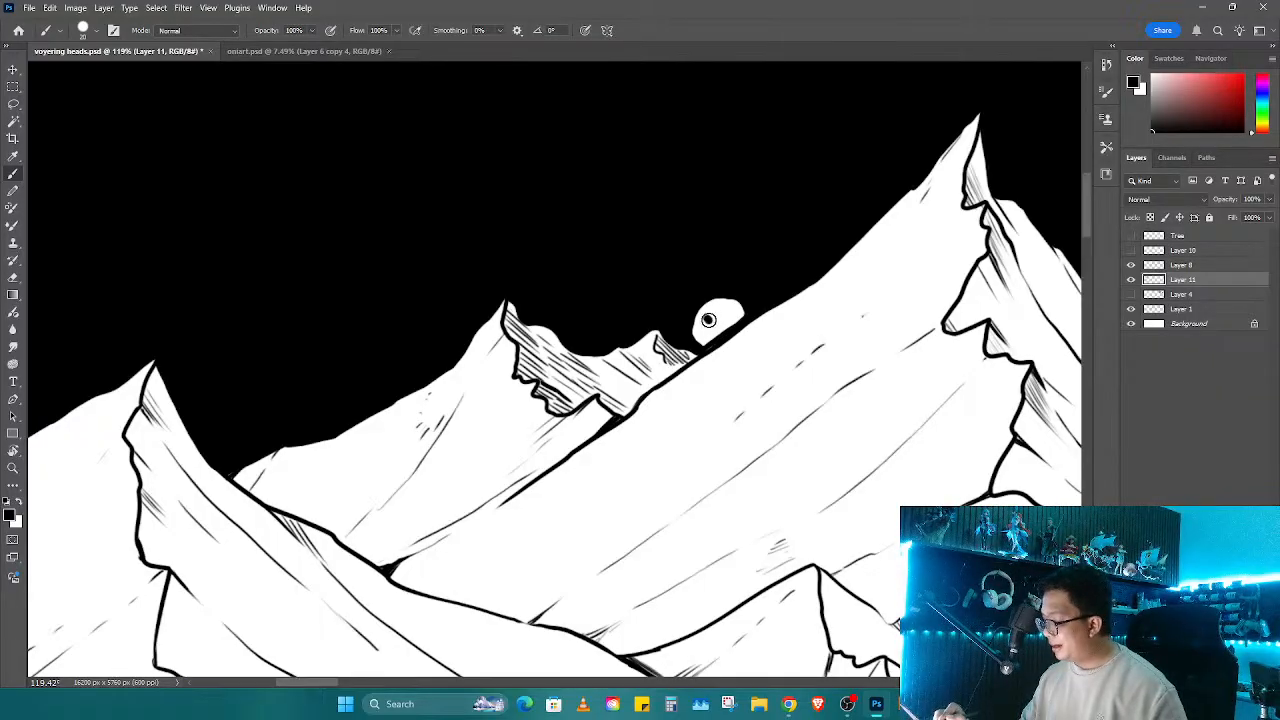
pyautogui.keyDown('alt'); pyautogui.rightClick(715, 317); pyautogui.keyUp('alt')
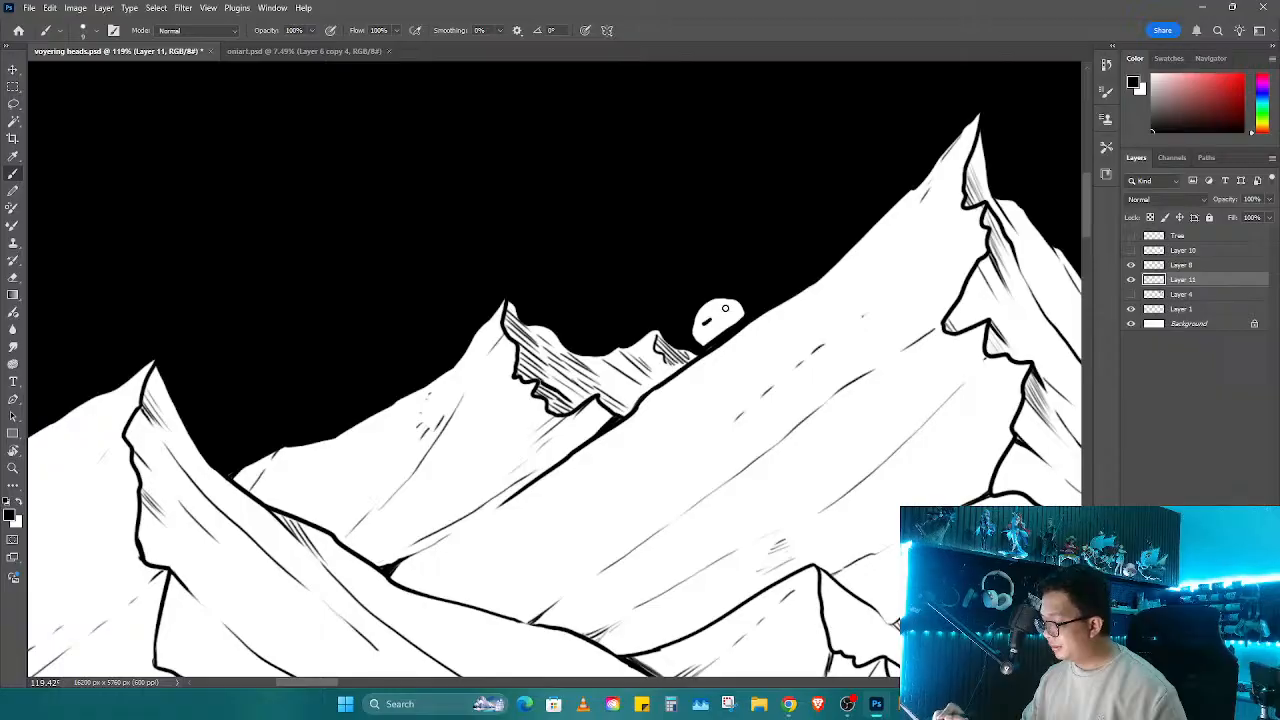
pyautogui.moveTo(740, 302); pyautogui.dragTo(657, 262)
pyautogui.moveTo(732, 344)
pyautogui.mouseDown()
pyautogui.moveTo(623, 360)
pyautogui.moveTo(793, 404)
pyautogui.mouseUp()
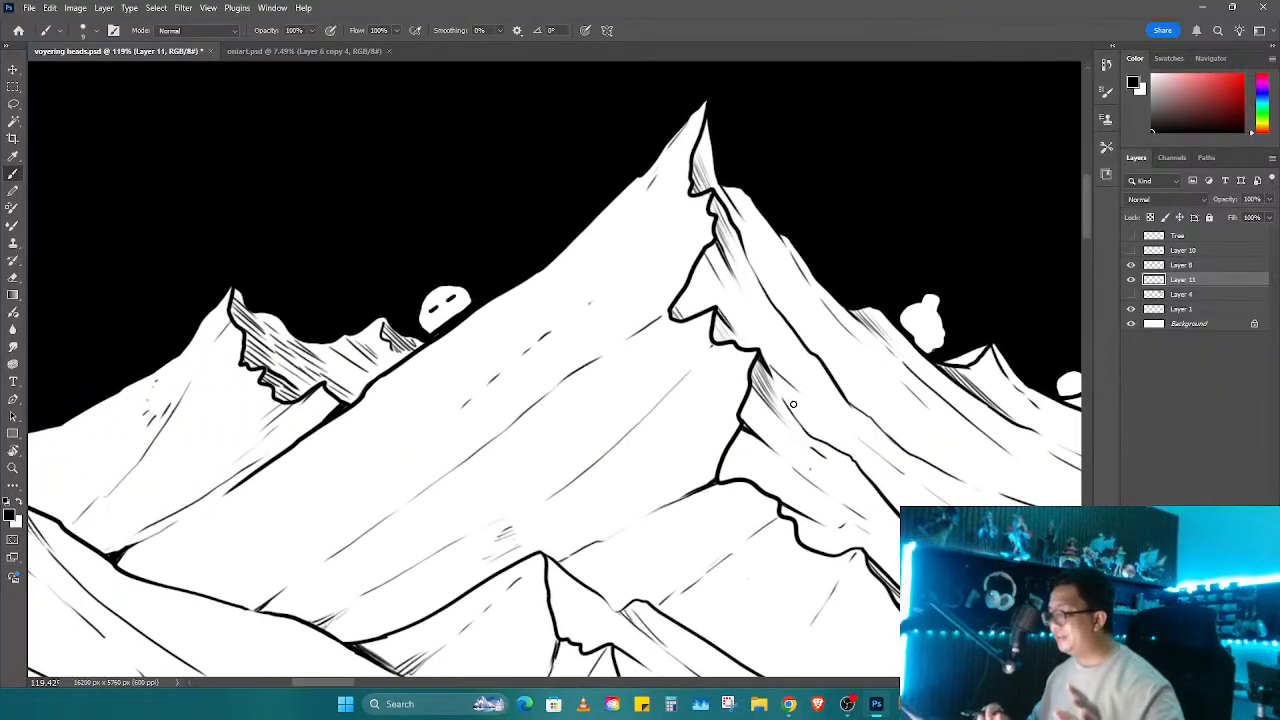
# Step: Refine the rounded head's outline with black and even out its lower edge along the ridge with white
pyautogui.moveTo(686, 416); pyautogui.dragTo(863, 423)
pyautogui.moveTo(604, 307)
pyautogui.mouseDown()
pyautogui.moveTo(640, 298)
pyautogui.moveTo(606, 371)
pyautogui.mouseUp()
pyautogui.press('b')
pyautogui.moveTo(609, 289); pyautogui.dragTo(688, 297)
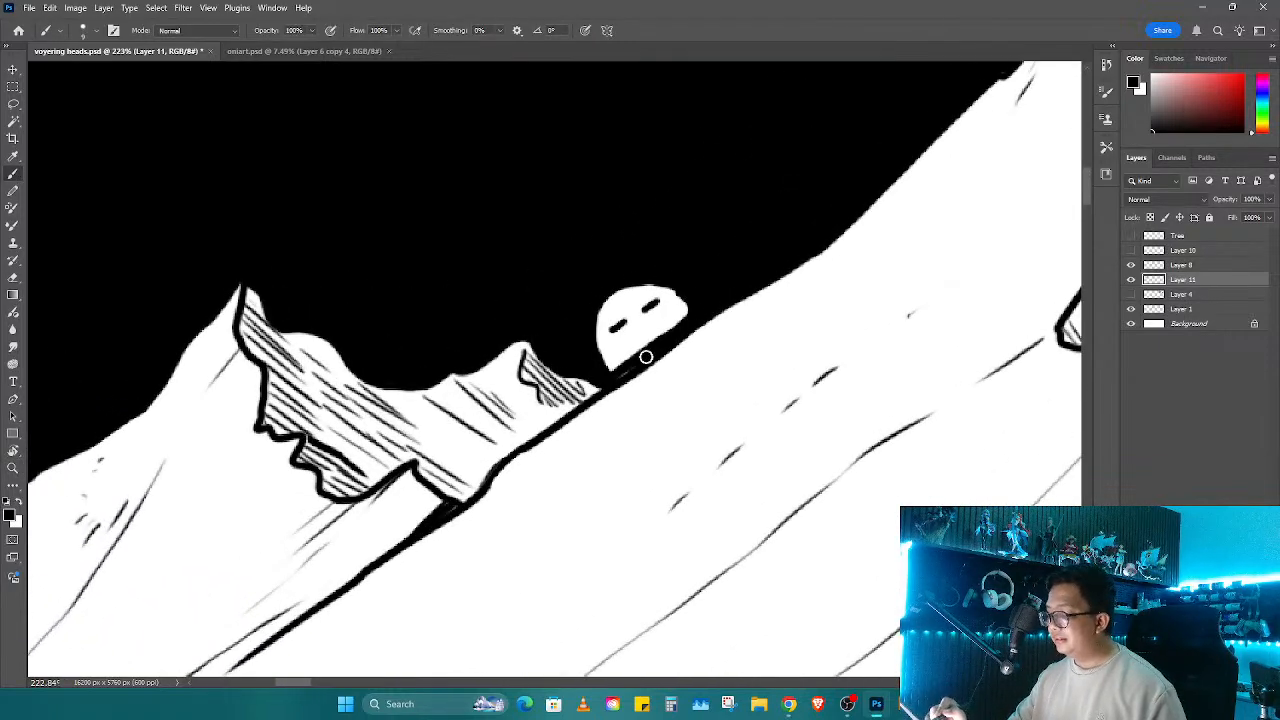
pyautogui.press('x')
pyautogui.moveTo(616, 364); pyautogui.dragTo(683, 318)
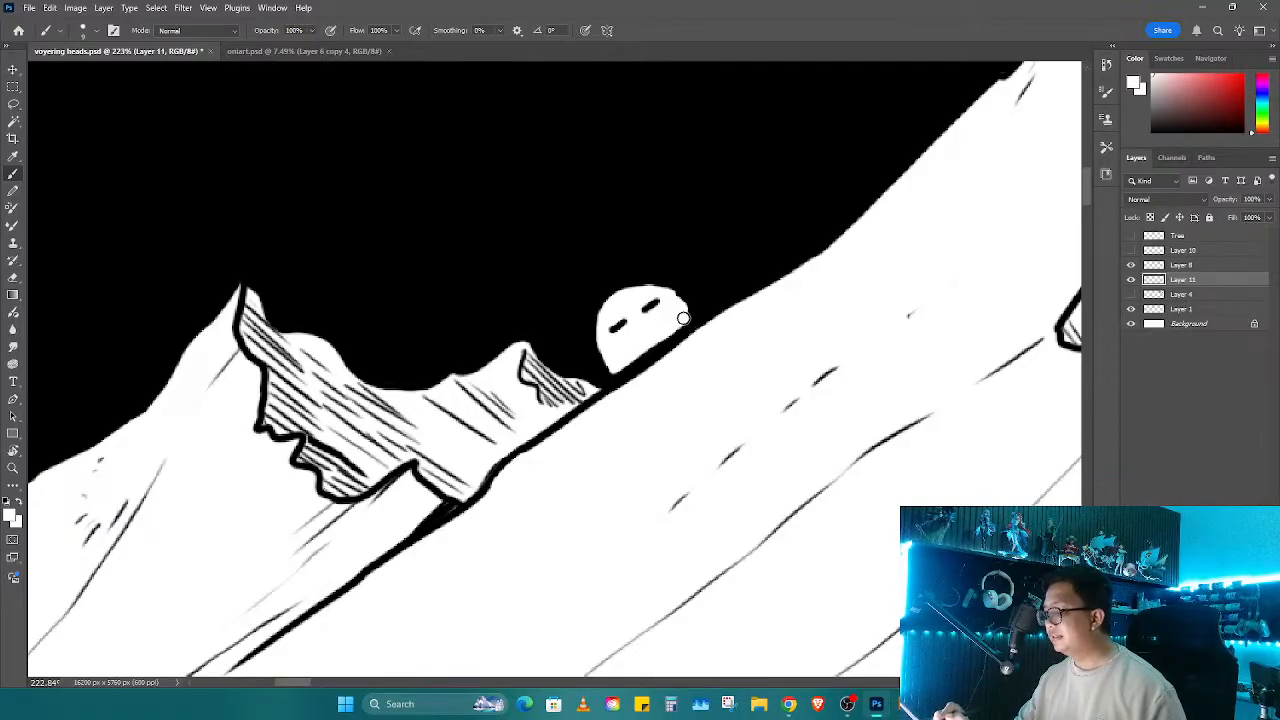
# Step: Try a thicker black eye on the rounded head, and cover the facial marks with white
pyautogui.press('x')
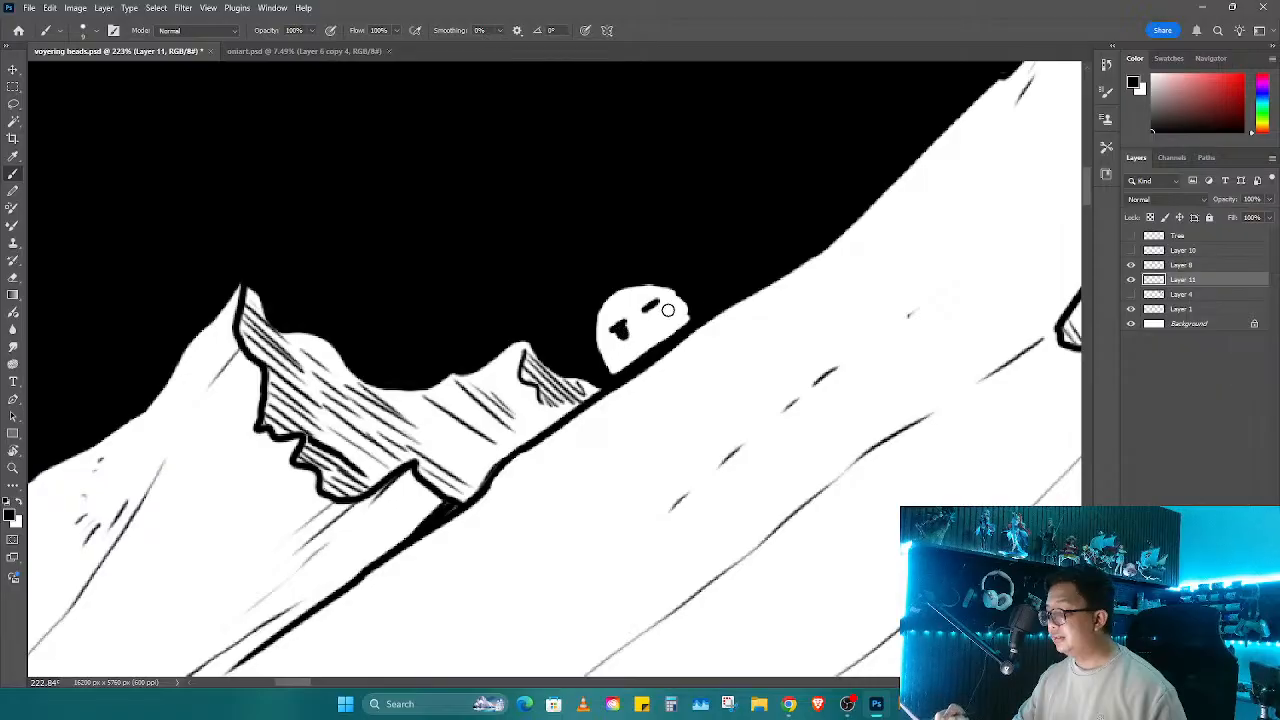
pyautogui.press('x')
pyautogui.moveTo(655, 308); pyautogui.dragTo(603, 334)
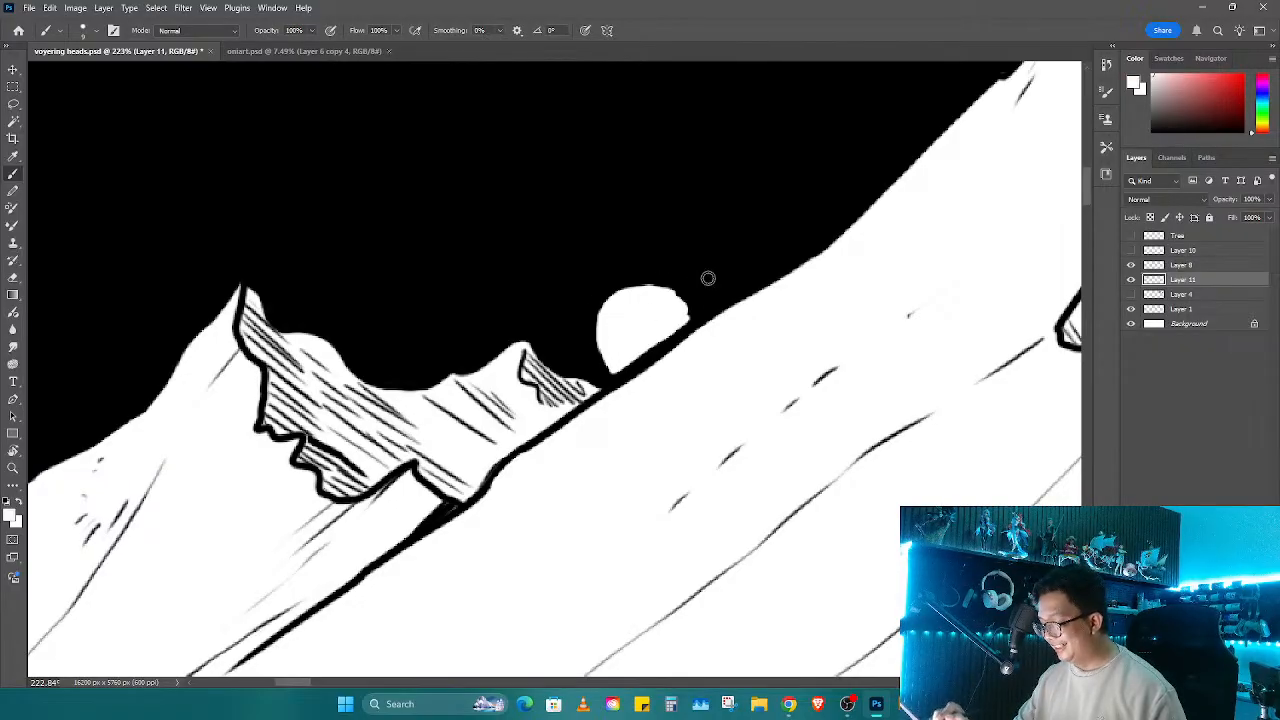
# Step: Carve the rounded head with black into a short figure with curved-in sides and a flat top
pyautogui.press('x')
pyautogui.press('ctrl')
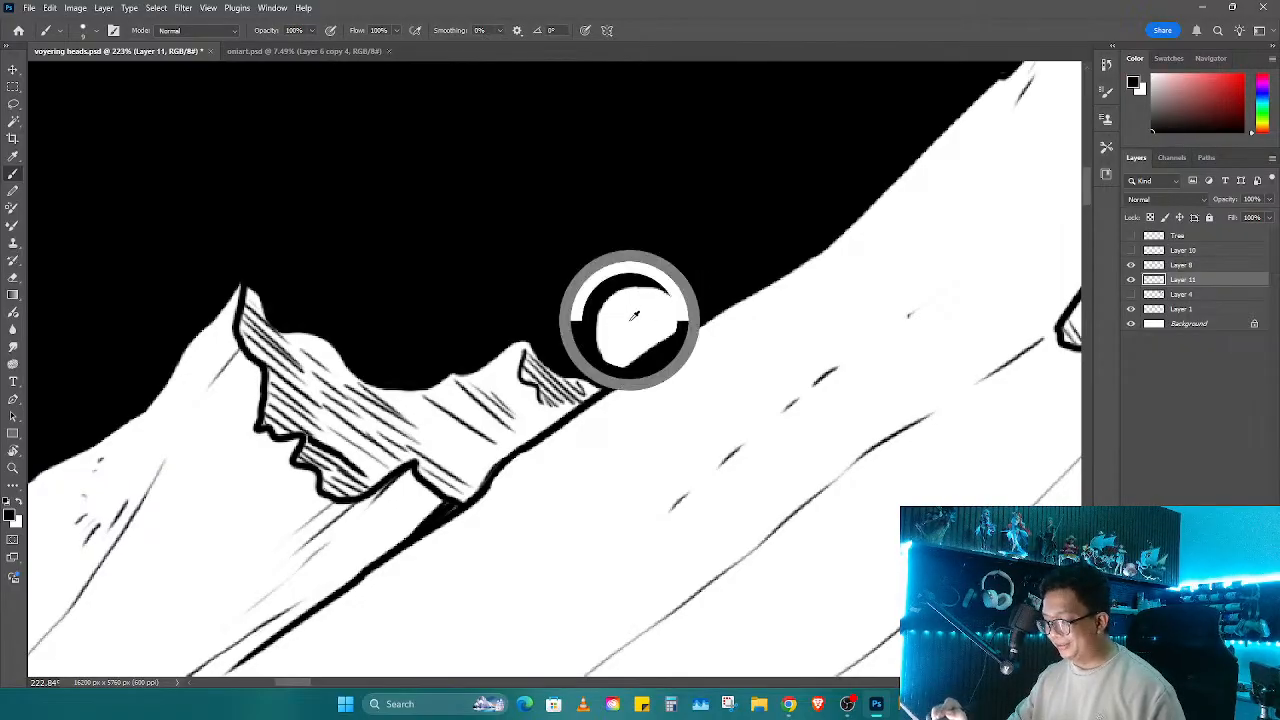
pyautogui.press('x')
pyautogui.moveTo(624, 313)
pyautogui.mouseDown()
pyautogui.moveTo(597, 331)
pyautogui.moveTo(614, 317)
pyautogui.moveTo(604, 287)
pyautogui.moveTo(608, 330)
pyautogui.mouseUp()
pyautogui.press('x')
pyautogui.press('ctrl')
pyautogui.moveTo(644, 279); pyautogui.dragTo(684, 318)
pyautogui.keyDown('alt'); pyautogui.click(679, 295); pyautogui.keyUp('alt')
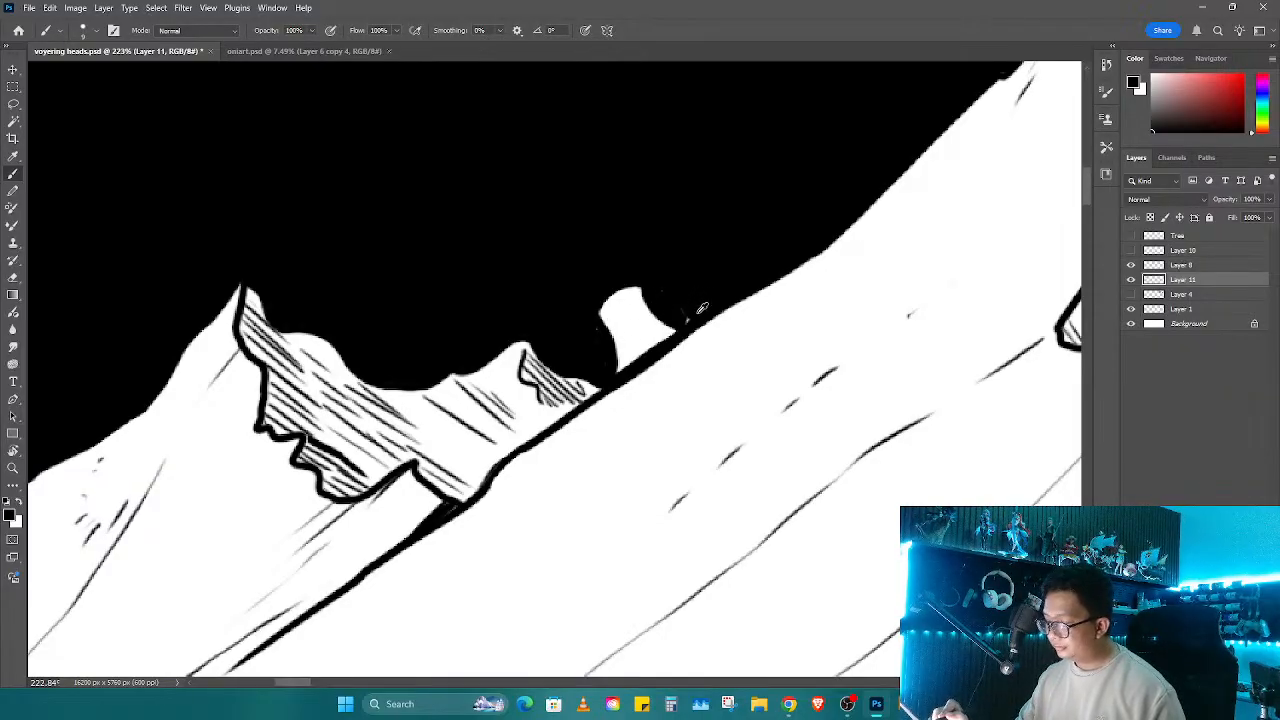
pyautogui.moveTo(600, 323)
pyautogui.mouseDown()
pyautogui.moveTo(591, 317)
pyautogui.moveTo(637, 286)
pyautogui.mouseUp()
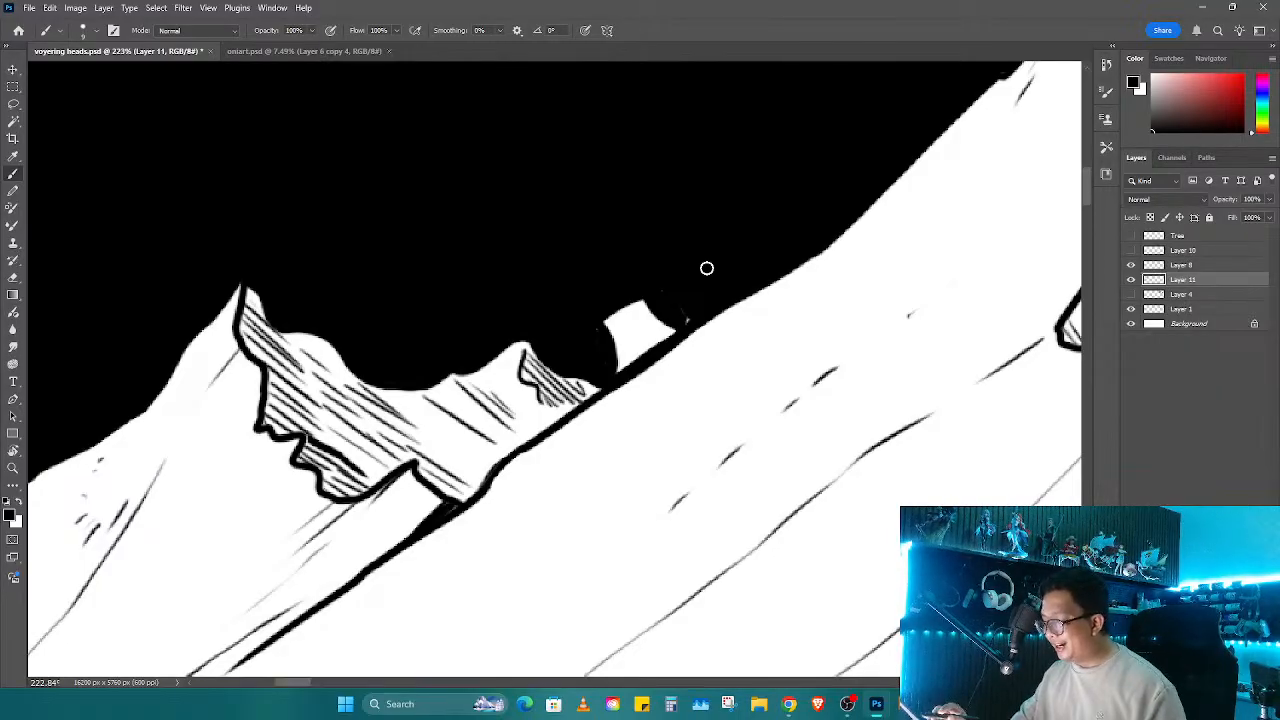
# Step: Paint two black dot eyes on the short flat-topped figure and review it within the whole scene
pyautogui.click(624, 329)
pyautogui.click(643, 320)
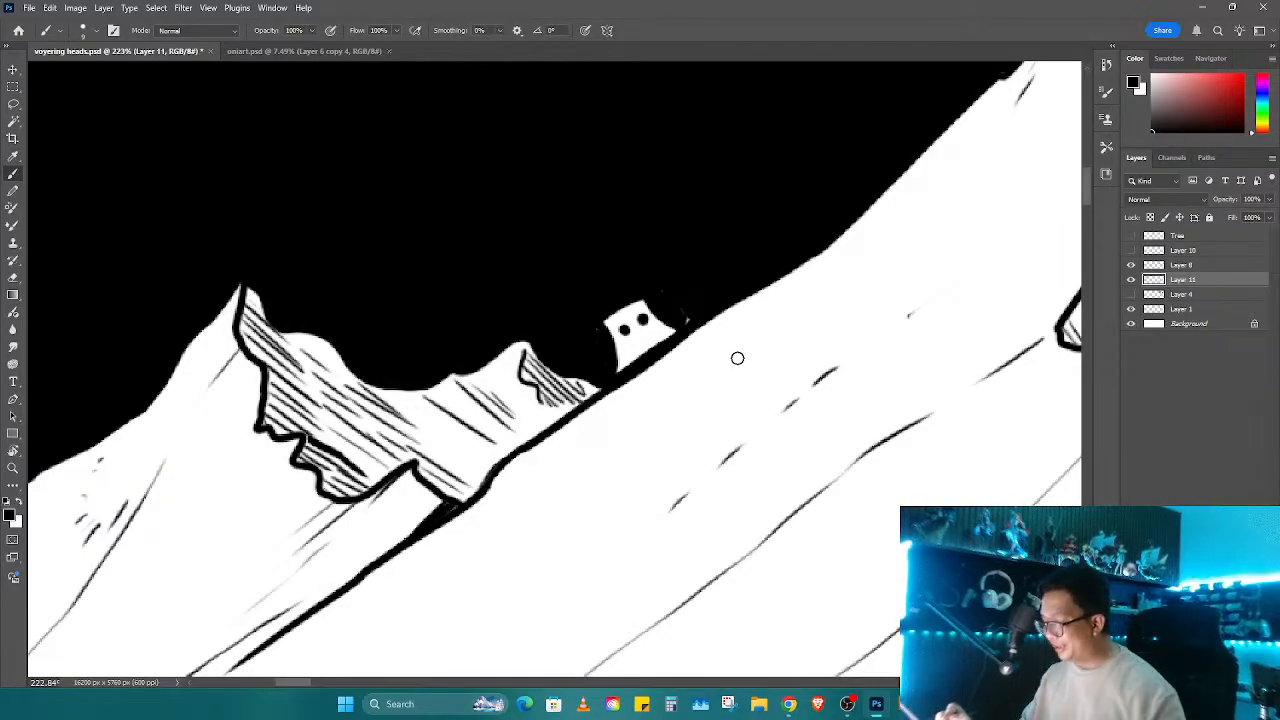
pyautogui.press('z')
pyautogui.scroll(-4, 749, 354)
pyautogui.scroll(4, 746, 339)
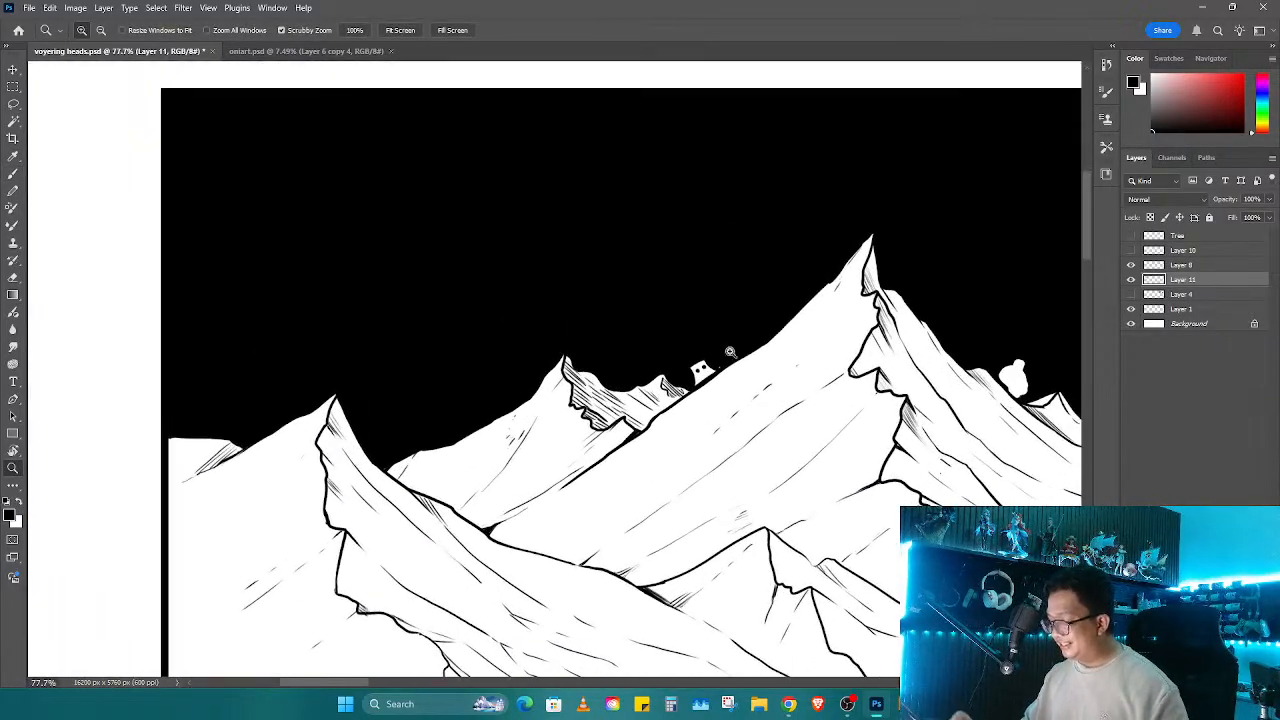
# Step: Paint out the small two-eyed figure on the main peak's left ridge with black
pyautogui.press('b')
pyautogui.moveTo(731, 348)
pyautogui.mouseDown()
pyautogui.moveTo(697, 400)
pyautogui.moveTo(741, 343)
pyautogui.mouseUp()
pyautogui.scroll(-4, 741, 342)
pyautogui.press('z')
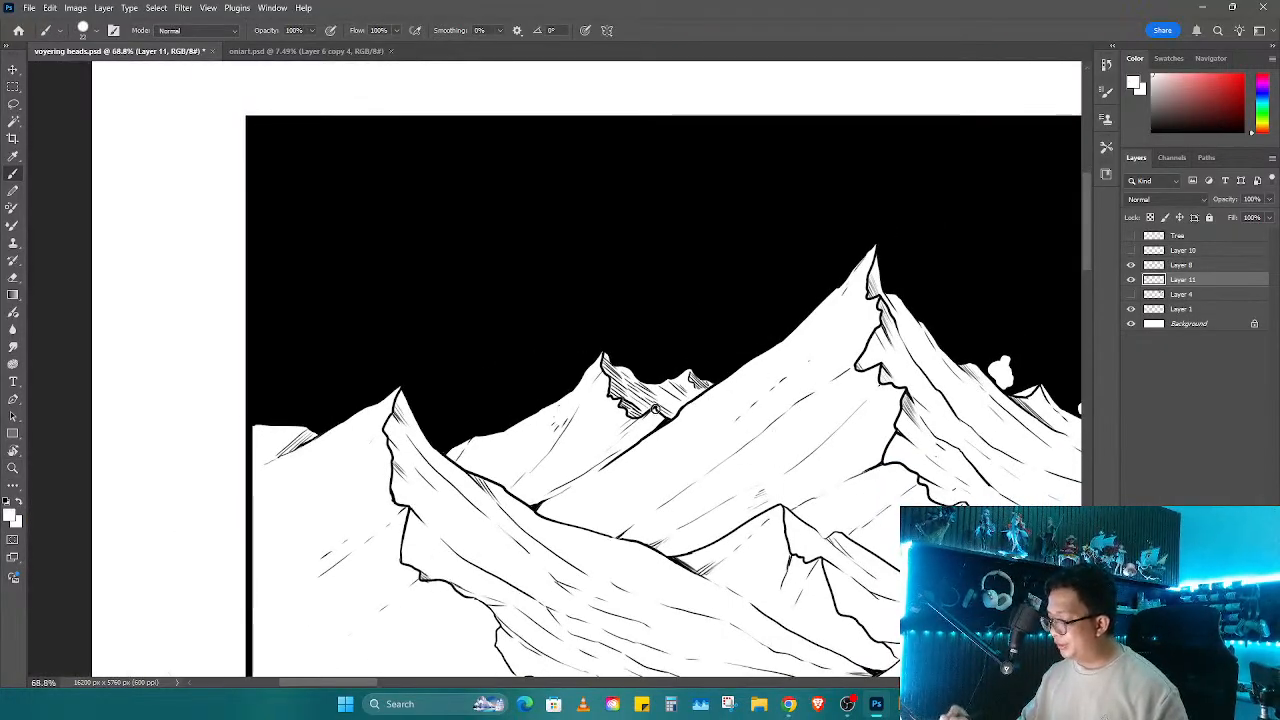
# Step: Paint a tall white figure above the distant left peaks, using black to separate its small head from the body
pyautogui.scroll(2, 801, 437)
pyautogui.moveTo(801, 437); pyautogui.dragTo(609, 367)
pyautogui.press('b')
pyautogui.moveTo(500, 168)
pyautogui.mouseDown()
pyautogui.moveTo(525, 188)
pyautogui.moveTo(509, 227)
pyautogui.moveTo(492, 203)
pyautogui.moveTo(474, 301)
pyautogui.moveTo(502, 283)
pyautogui.moveTo(502, 302)
pyautogui.moveTo(530, 231)
pyautogui.moveTo(530, 205)
pyautogui.moveTo(513, 235)
pyautogui.moveTo(520, 175)
pyautogui.moveTo(482, 183)
pyautogui.moveTo(482, 225)
pyautogui.moveTo(521, 211)
pyautogui.moveTo(482, 181)
pyautogui.moveTo(517, 231)
pyautogui.moveTo(509, 158)
pyautogui.moveTo(524, 176)
pyautogui.moveTo(500, 166)
pyautogui.moveTo(483, 209)
pyautogui.moveTo(512, 195)
pyautogui.mouseUp()
pyautogui.press('x')
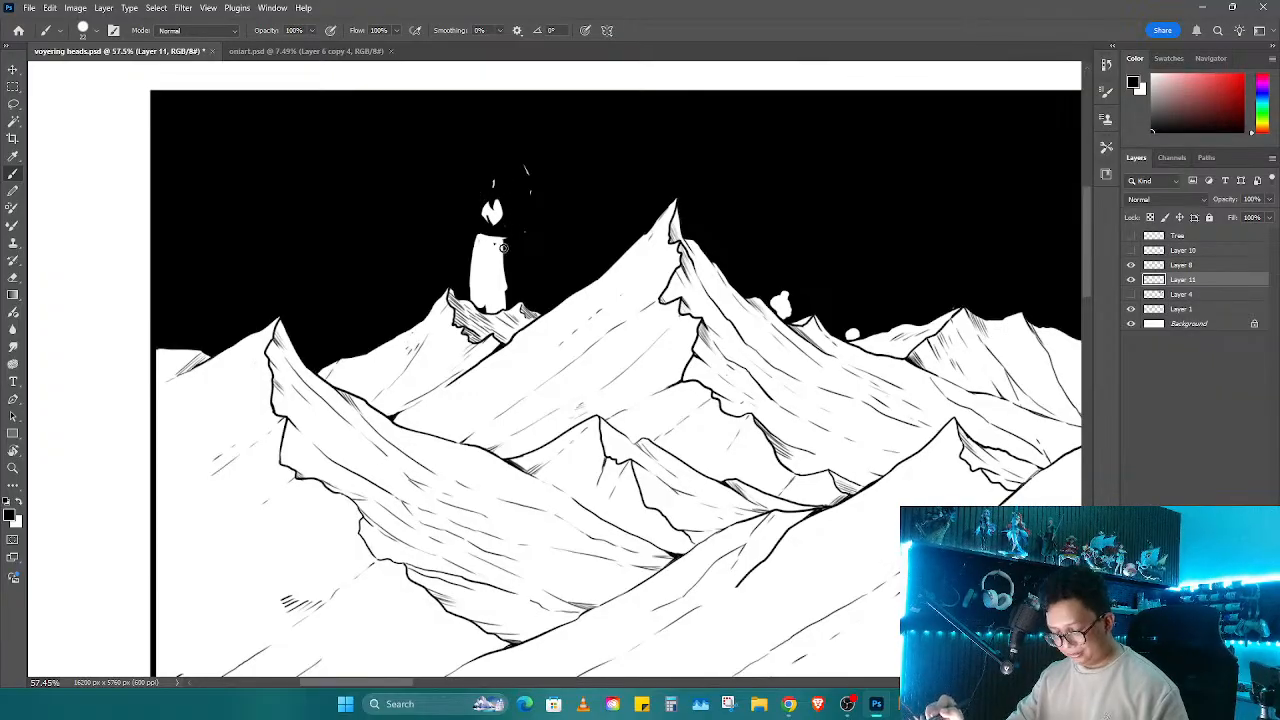
pyautogui.moveTo(626, 267)
pyautogui.mouseDown()
pyautogui.moveTo(717, 274)
pyautogui.moveTo(617, 281)
pyautogui.mouseUp()
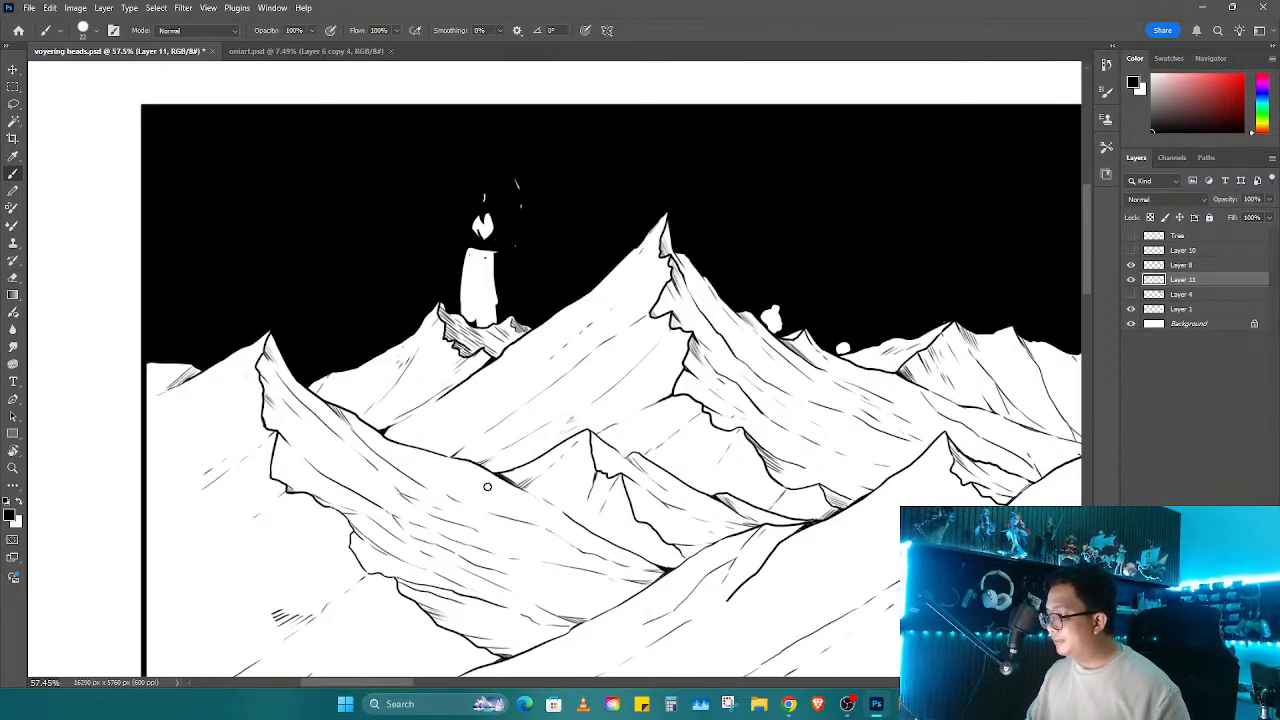
# Step: Fill the tall figure's small head into a solid white oval and review it within the whole panel
pyautogui.press('x')
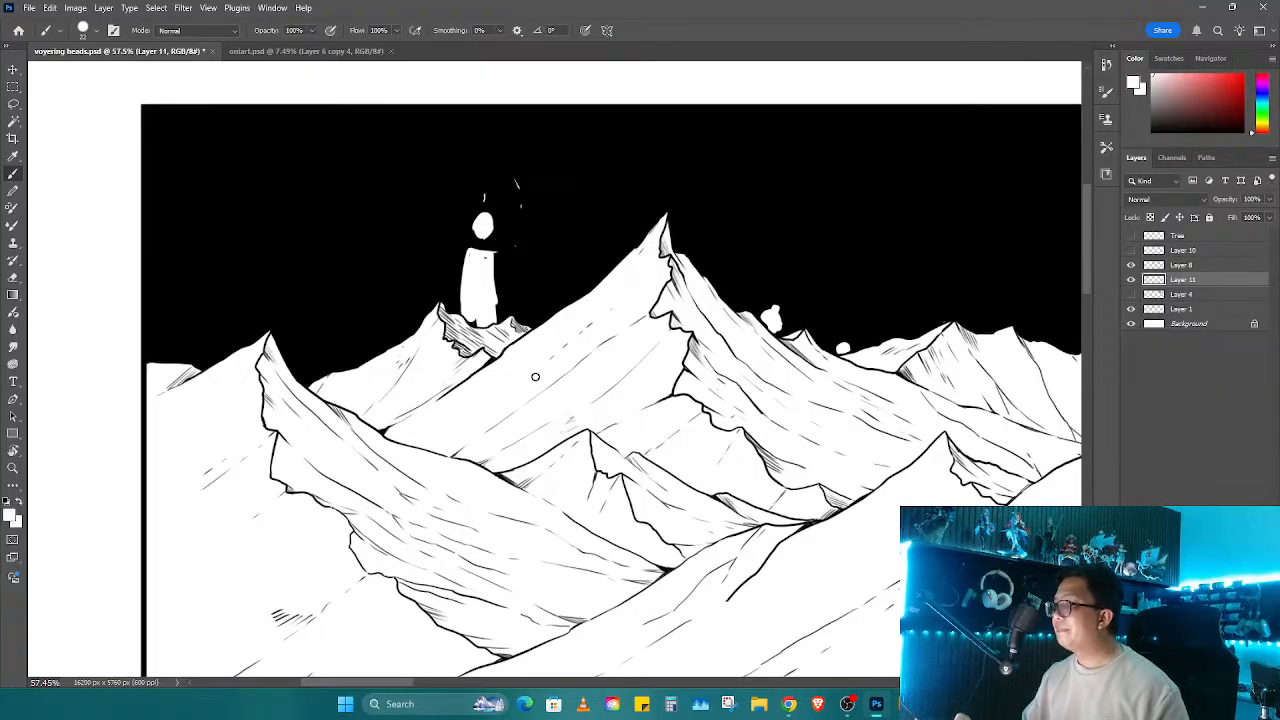
pyautogui.keyDown('alt'); pyautogui.click(520, 229); pyautogui.keyUp('alt')
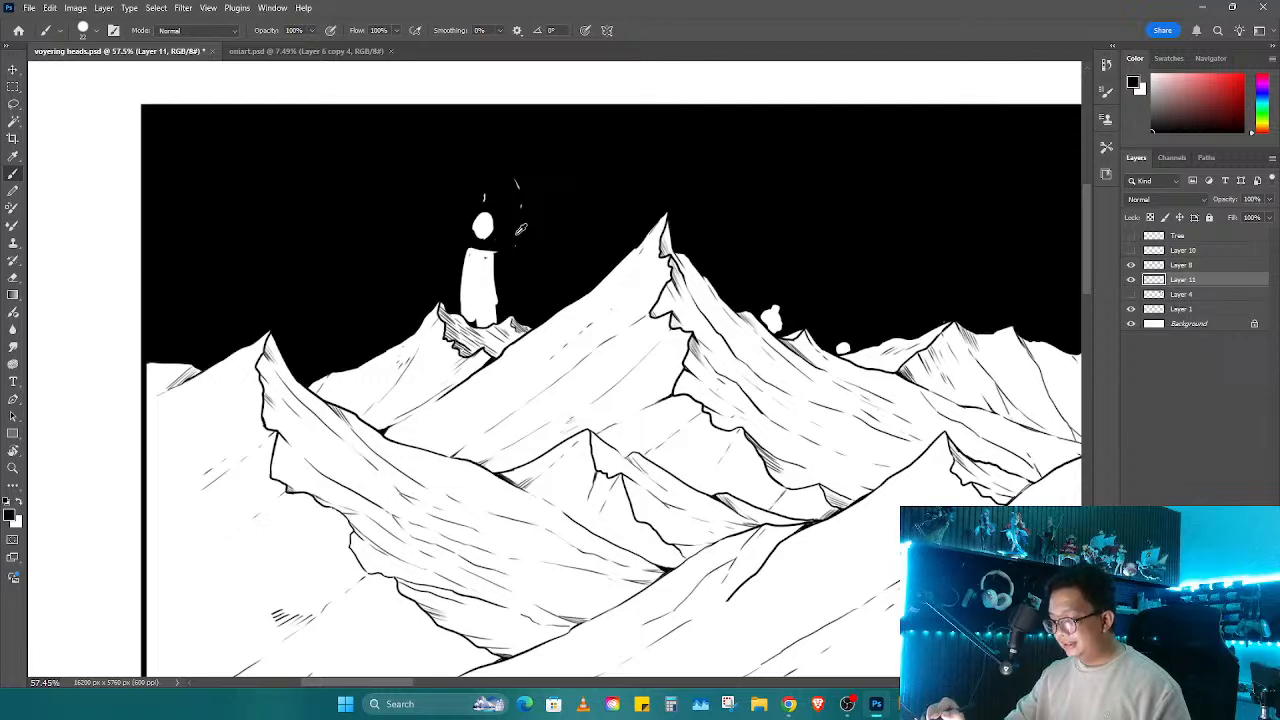
pyautogui.press('z')
pyautogui.moveTo(583, 367); pyautogui.dragTo(570, 392)
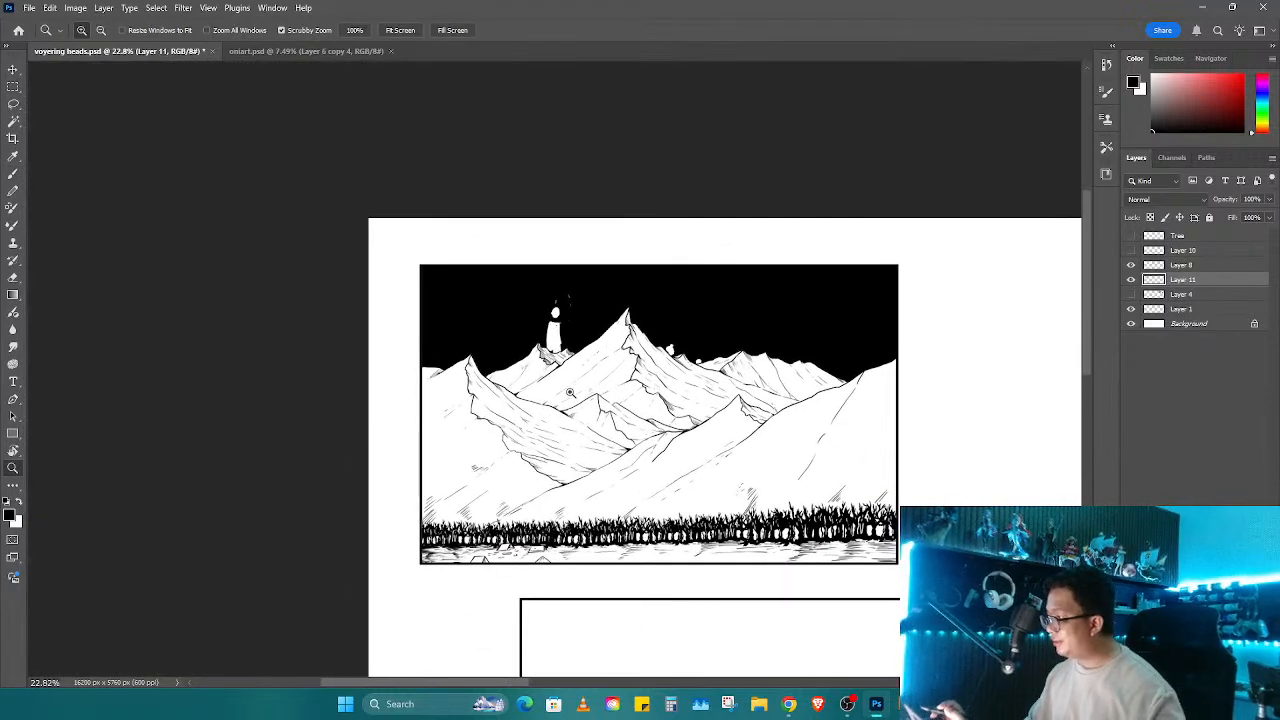
pyautogui.moveTo(565, 291)
pyautogui.mouseDown()
pyautogui.moveTo(586, 277)
pyautogui.moveTo(610, 300)
pyautogui.mouseUp()
# Step: Paint two black eyes and an open black mouth on the figure's white head
pyautogui.press('b')
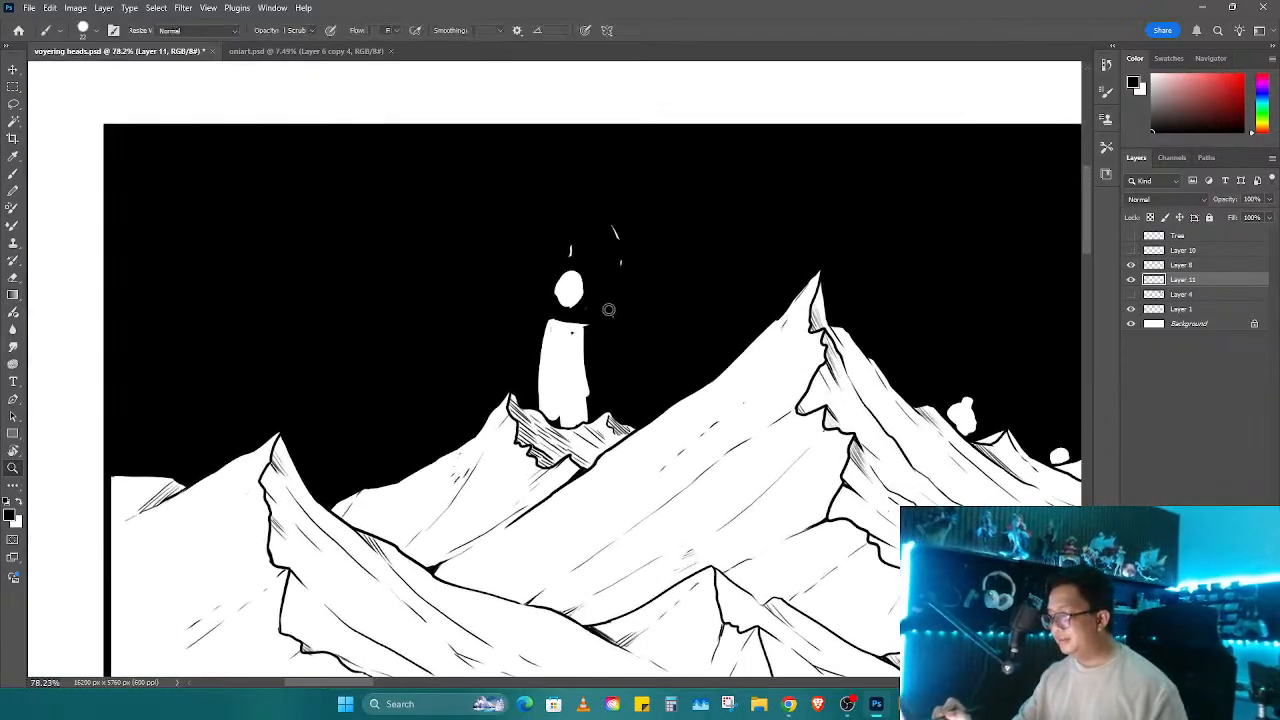
pyautogui.click(565, 287)
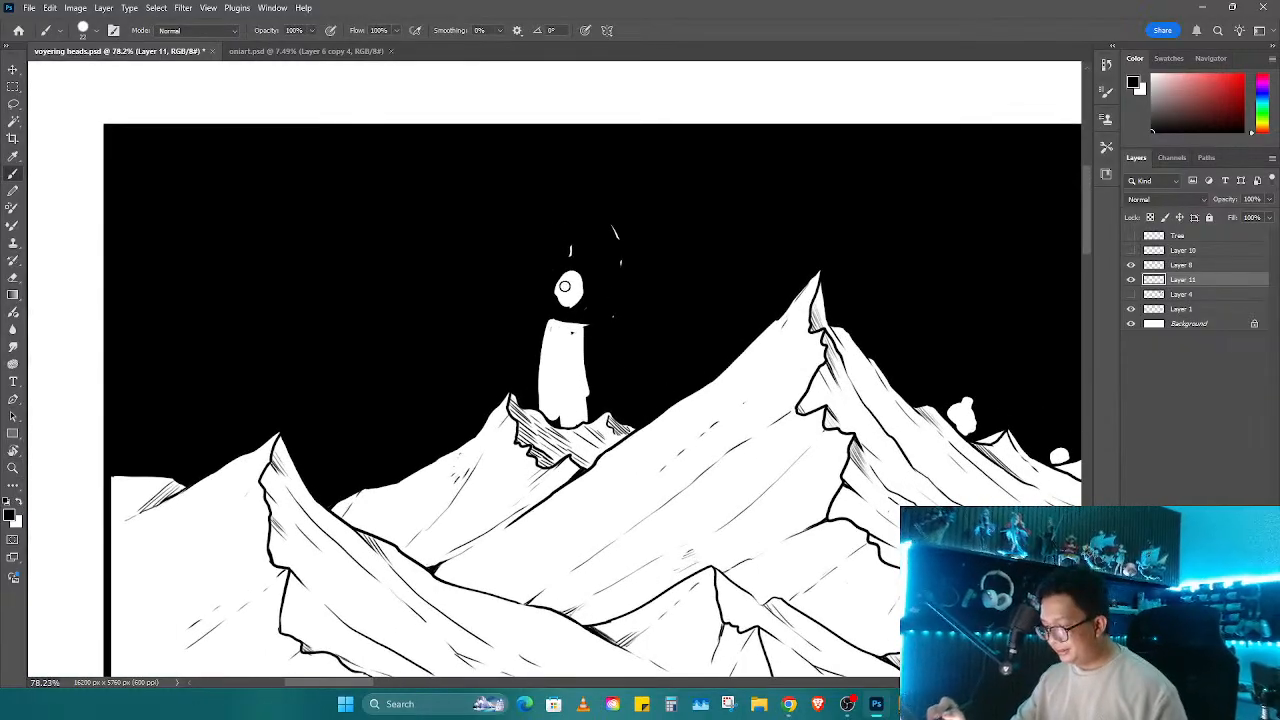
pyautogui.click(576, 285)
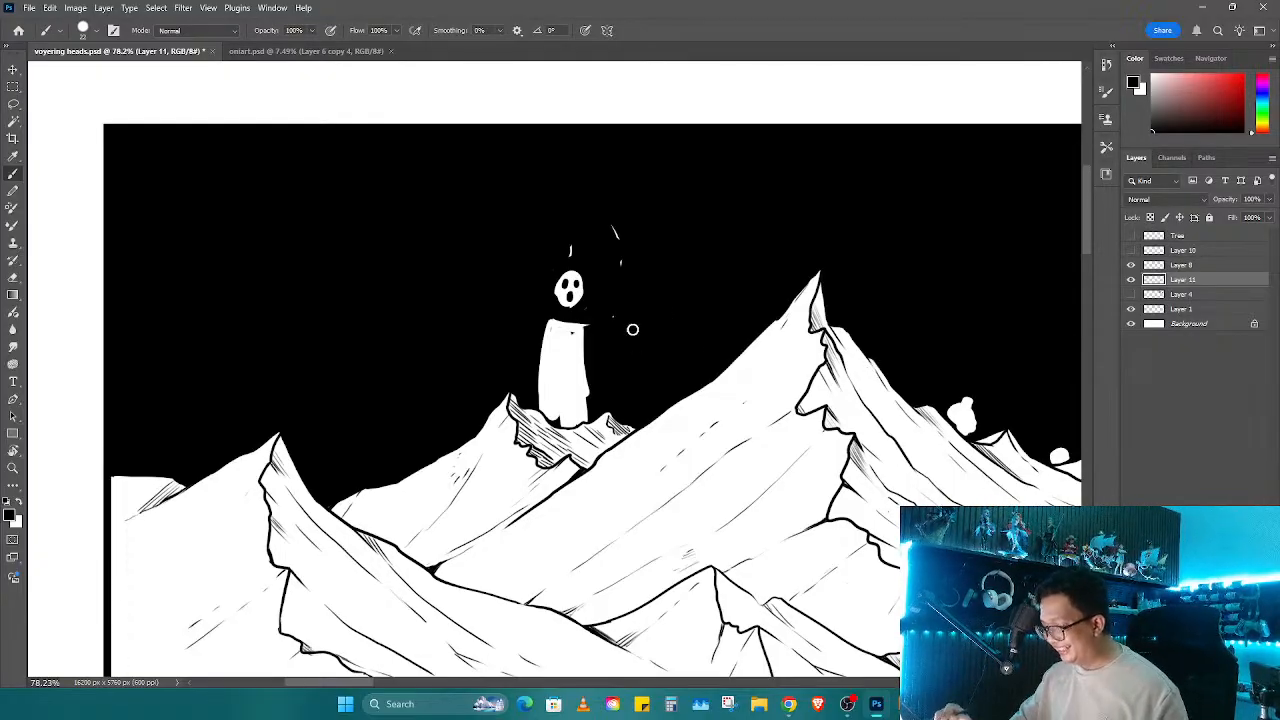
# Step: Paint out the stray white marks beside the head with black and cover the facial features with white
pyautogui.moveTo(612, 325)
pyautogui.mouseDown()
pyautogui.moveTo(621, 236)
pyautogui.moveTo(605, 236)
pyautogui.mouseUp()
pyautogui.press('x')
pyautogui.moveTo(574, 282); pyautogui.dragTo(572, 296)
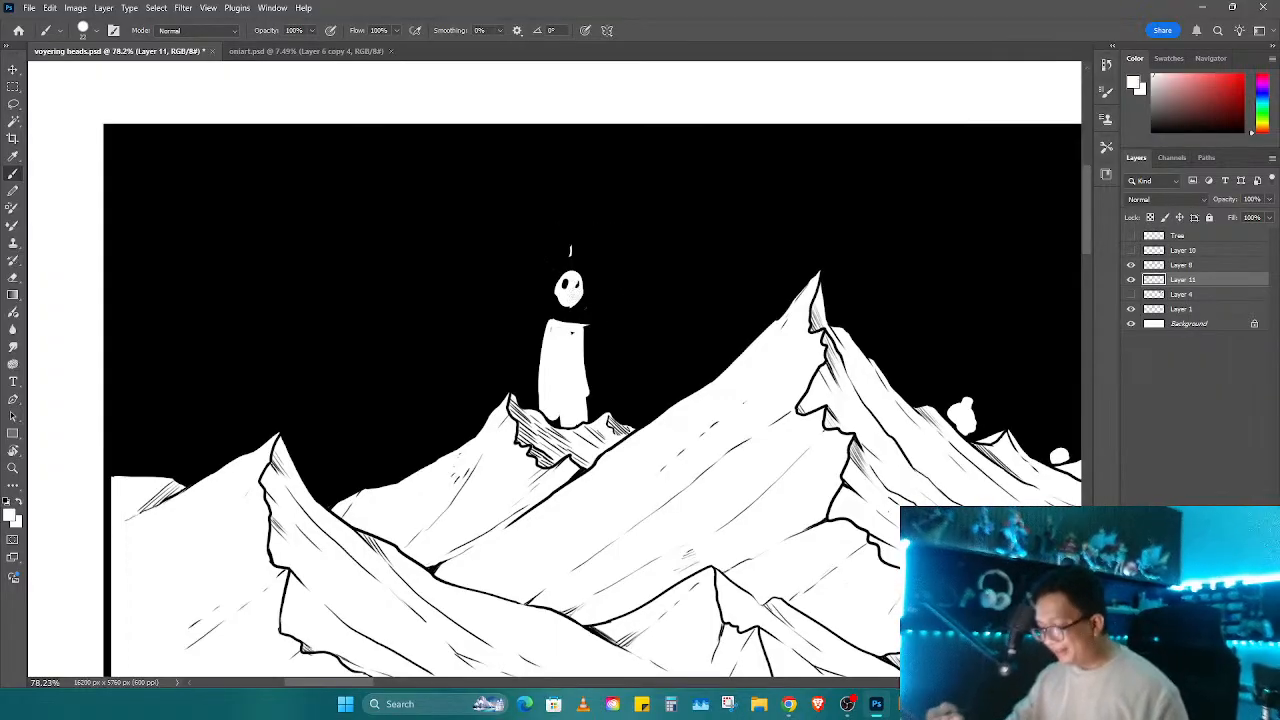
# Step: Give the head a side profile with a single black dot eye and a white pointed nose facing left
pyautogui.press('x')
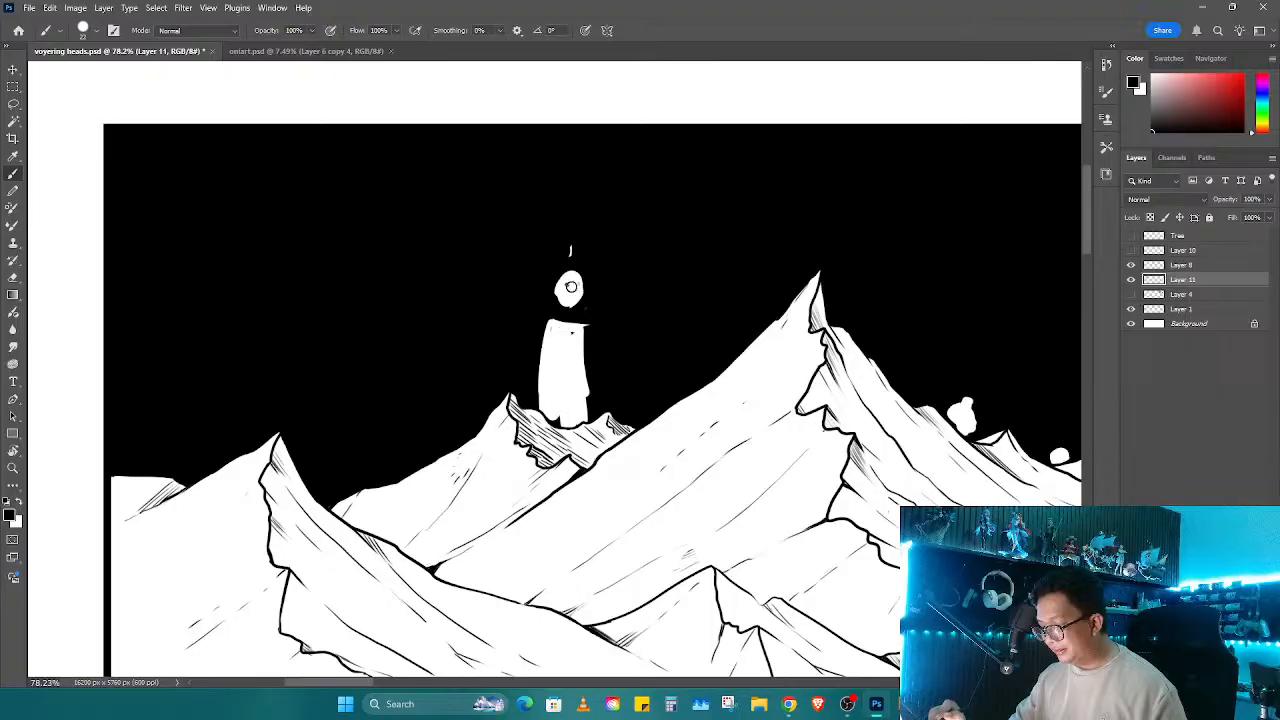
pyautogui.hotkey('ctrl', 'z')
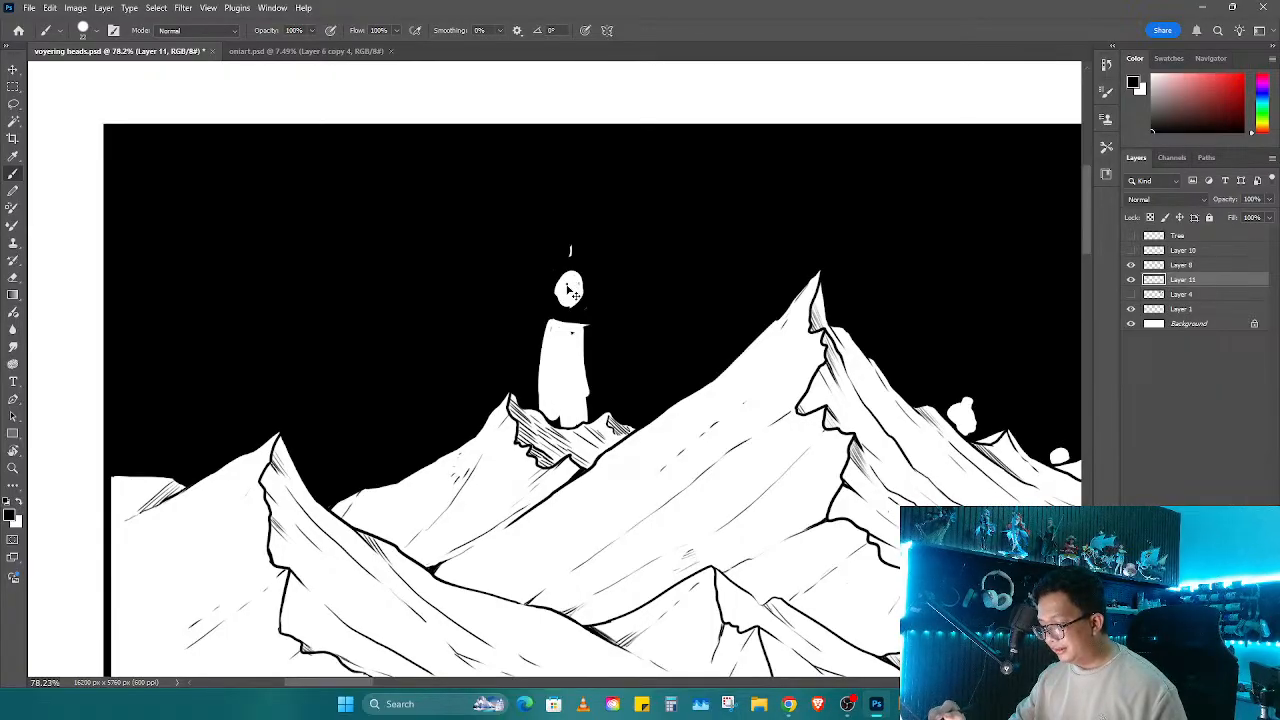
pyautogui.click(566, 284)
pyautogui.hotkey('ctrl', 'space')
pyautogui.moveTo(566, 288)
pyautogui.mouseDown()
pyautogui.moveTo(604, 287)
pyautogui.moveTo(589, 286)
pyautogui.mouseUp()
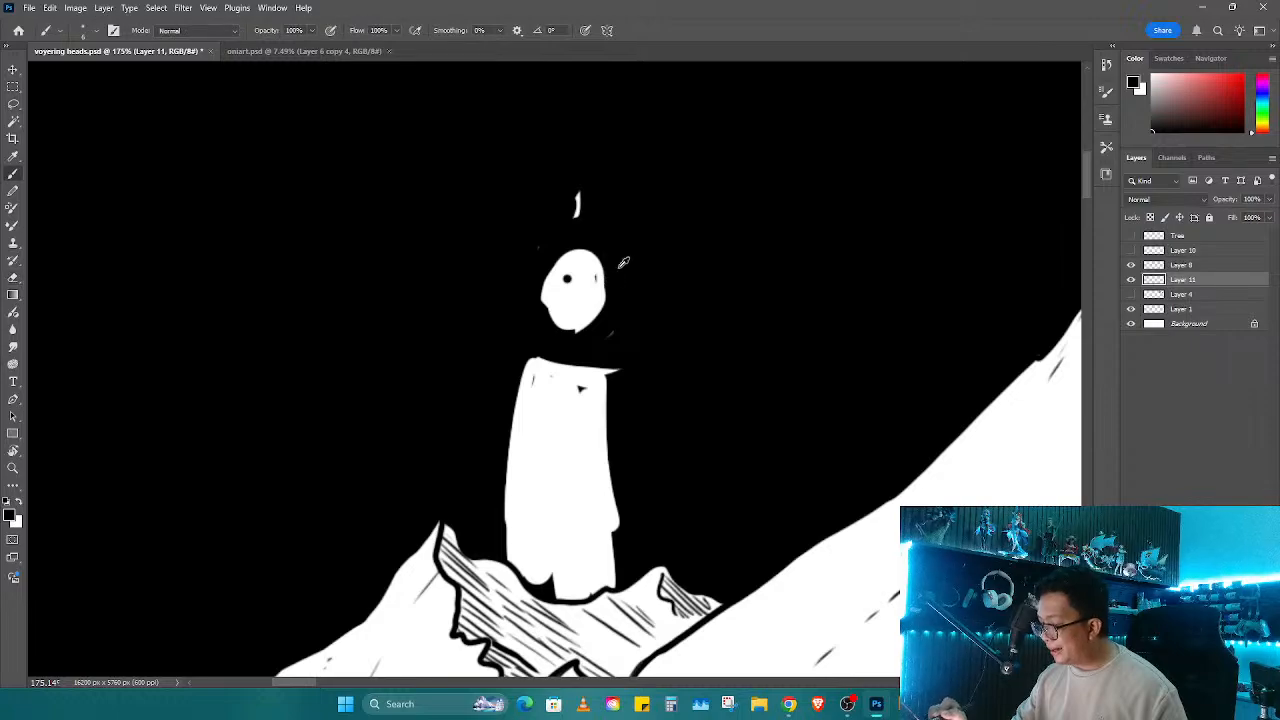
pyautogui.press('x')
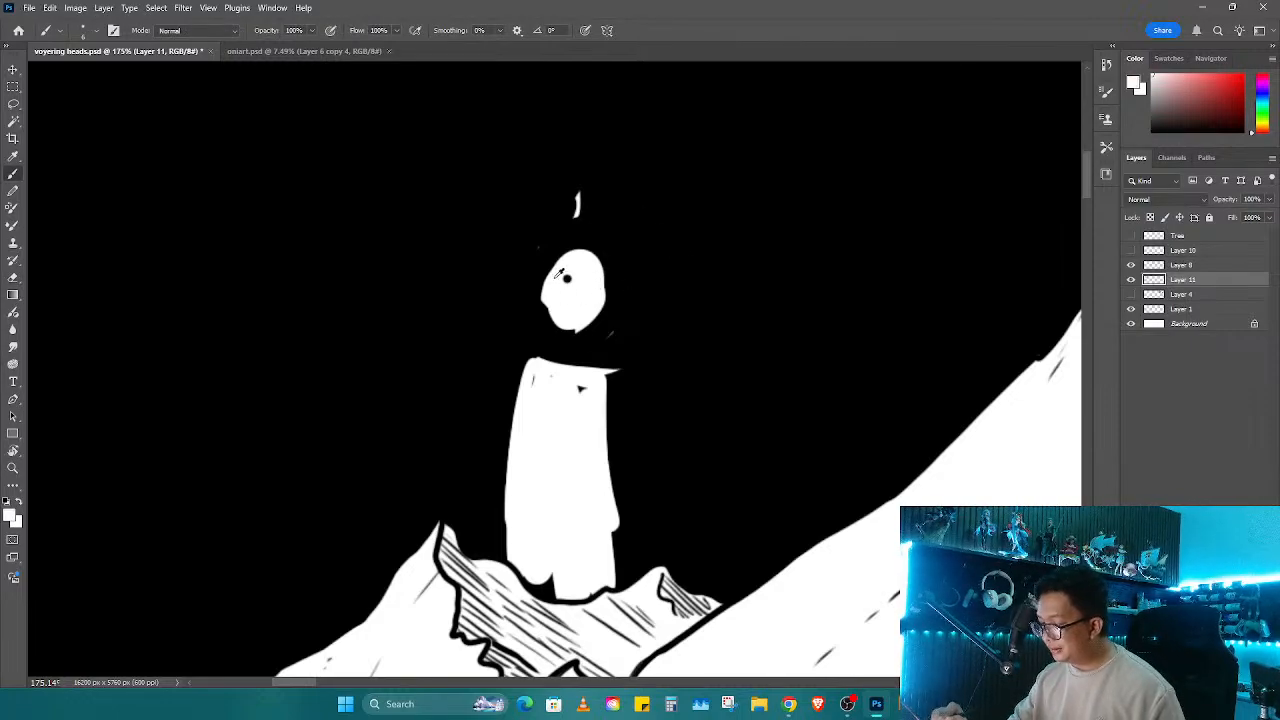
pyautogui.moveTo(551, 273); pyautogui.dragTo(547, 300)
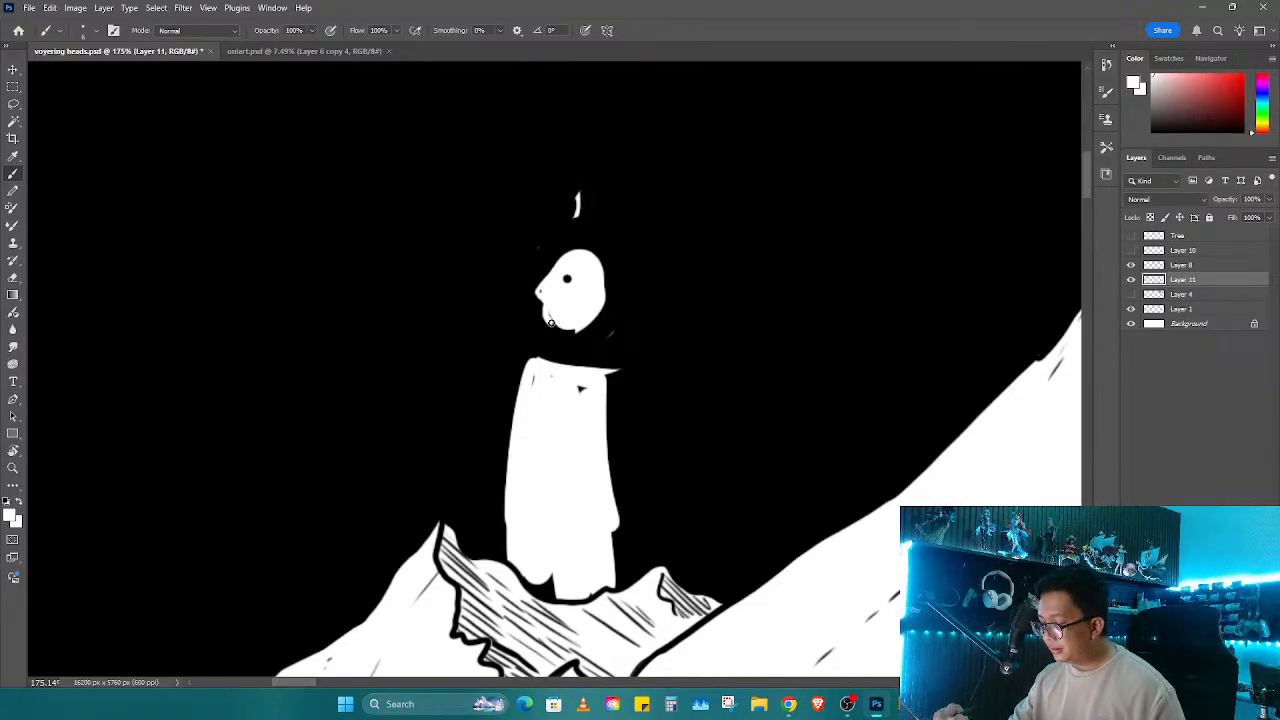
# Step: Try a black mouth below the nose and cover it over with white
pyautogui.press('x')
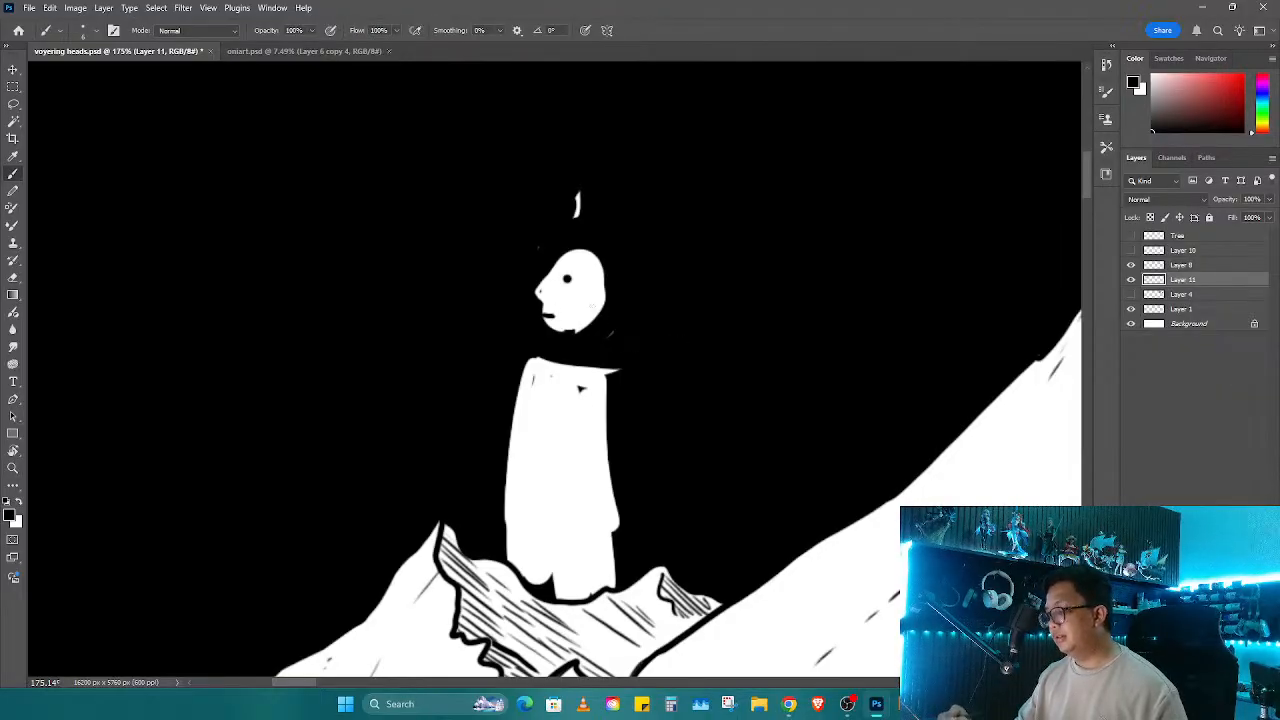
pyautogui.keyDown('alt'); pyautogui.click(540, 313); pyautogui.keyUp('alt')
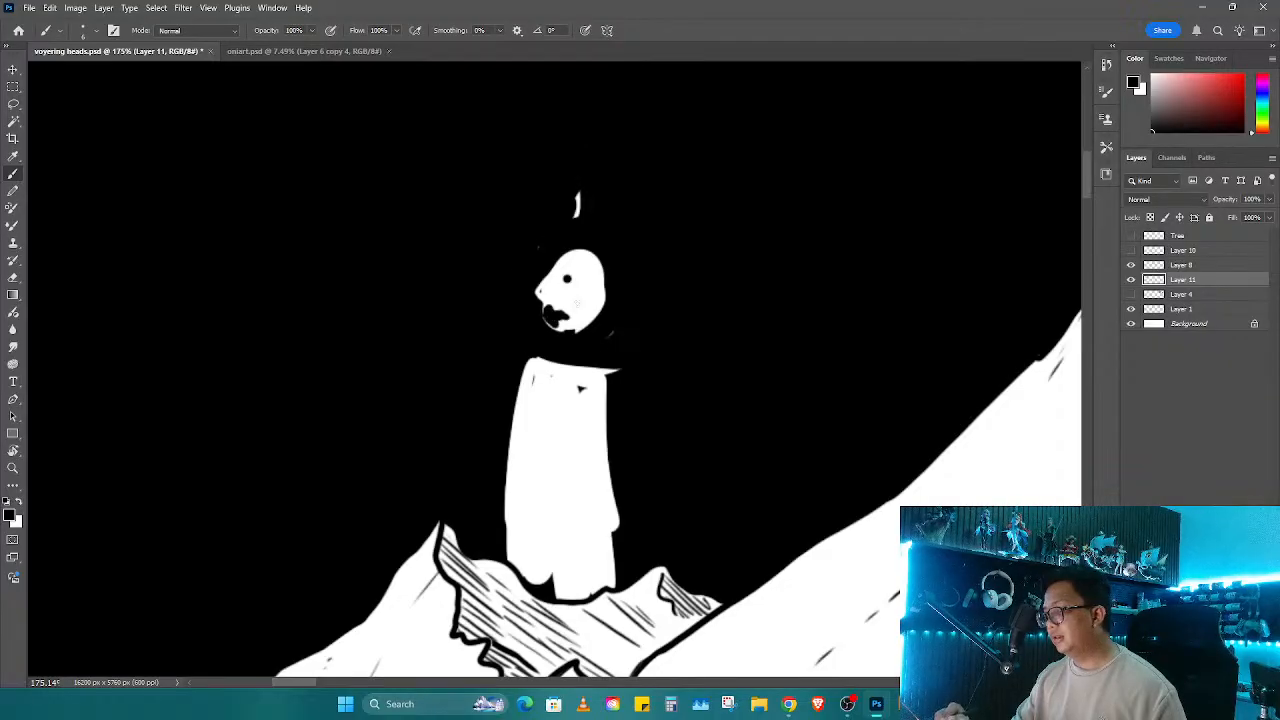
pyautogui.keyDown('alt'); pyautogui.click(550, 316); pyautogui.keyUp('alt')
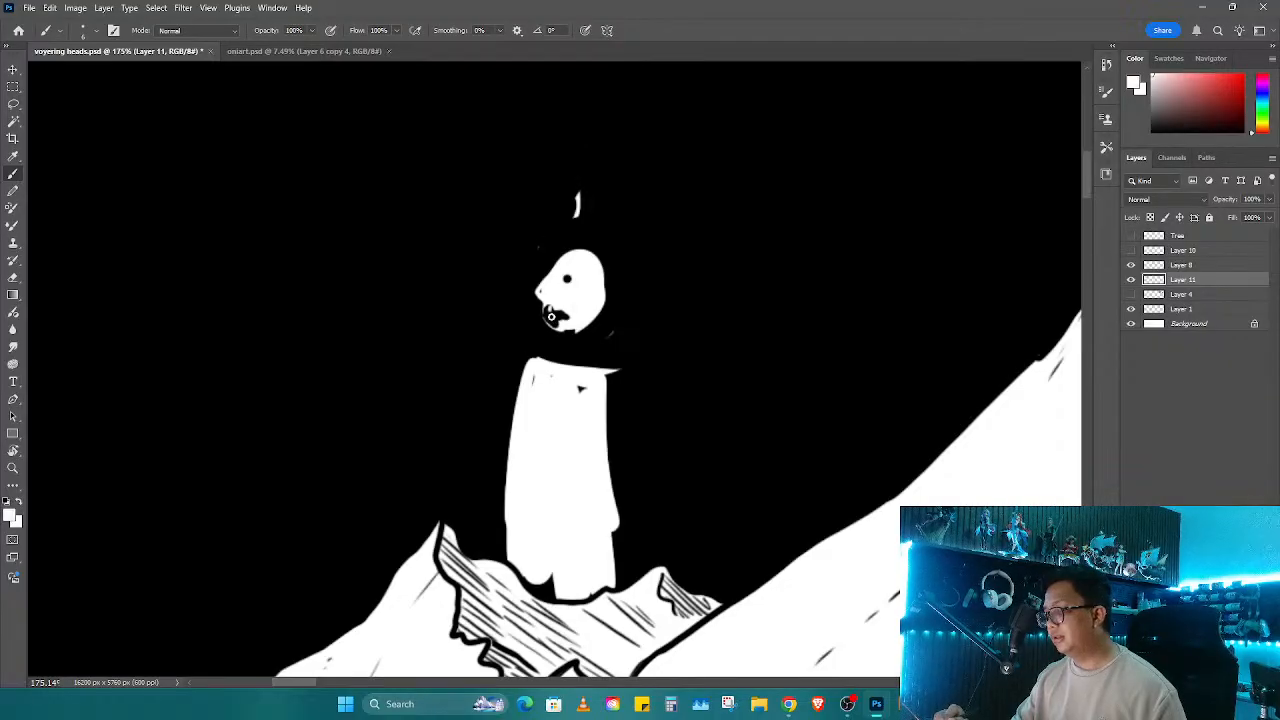
pyautogui.keyDown('alt'); pyautogui.click(634, 294); pyautogui.keyUp('alt')
pyautogui.keyDown('alt'); pyautogui.click(590, 303); pyautogui.keyUp('alt')
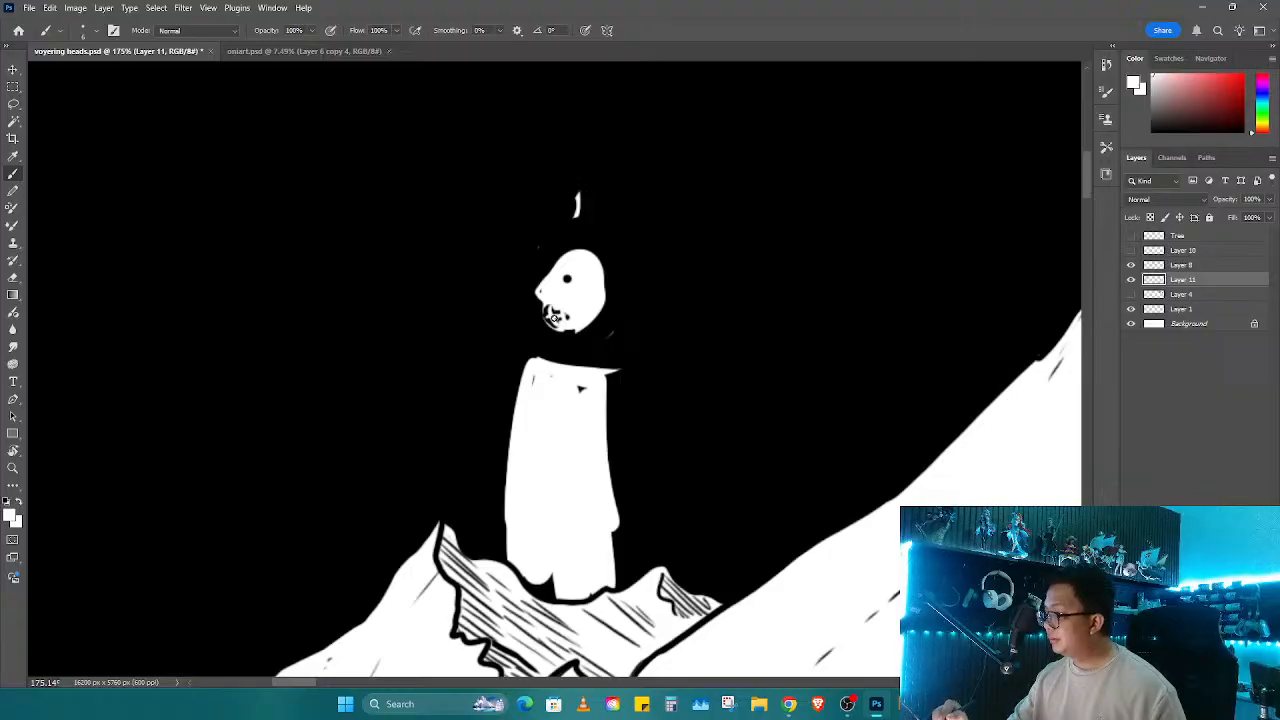
pyautogui.keyDown('alt'); pyautogui.rightClick(556, 310); pyautogui.keyUp('alt')
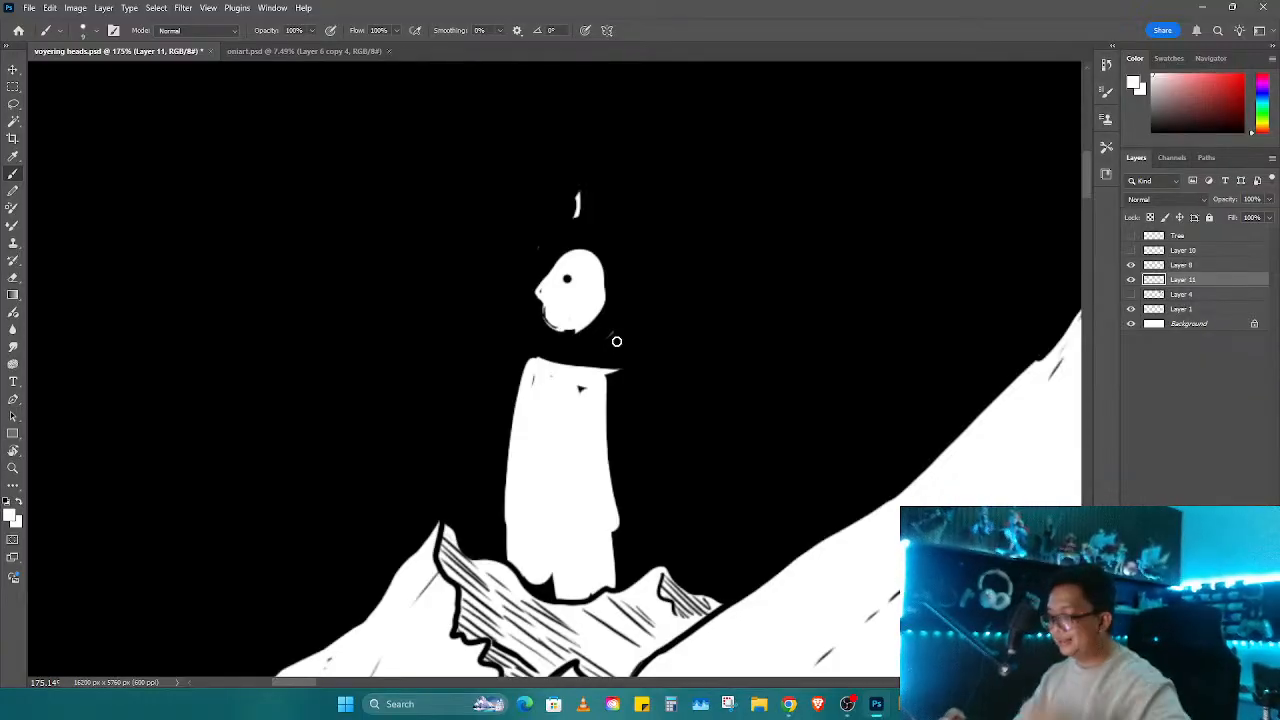
# Step: Fill the dark notch at the base of the figure's body with white
pyautogui.keyDown('alt'); pyautogui.click(625, 307); pyautogui.keyUp('alt')
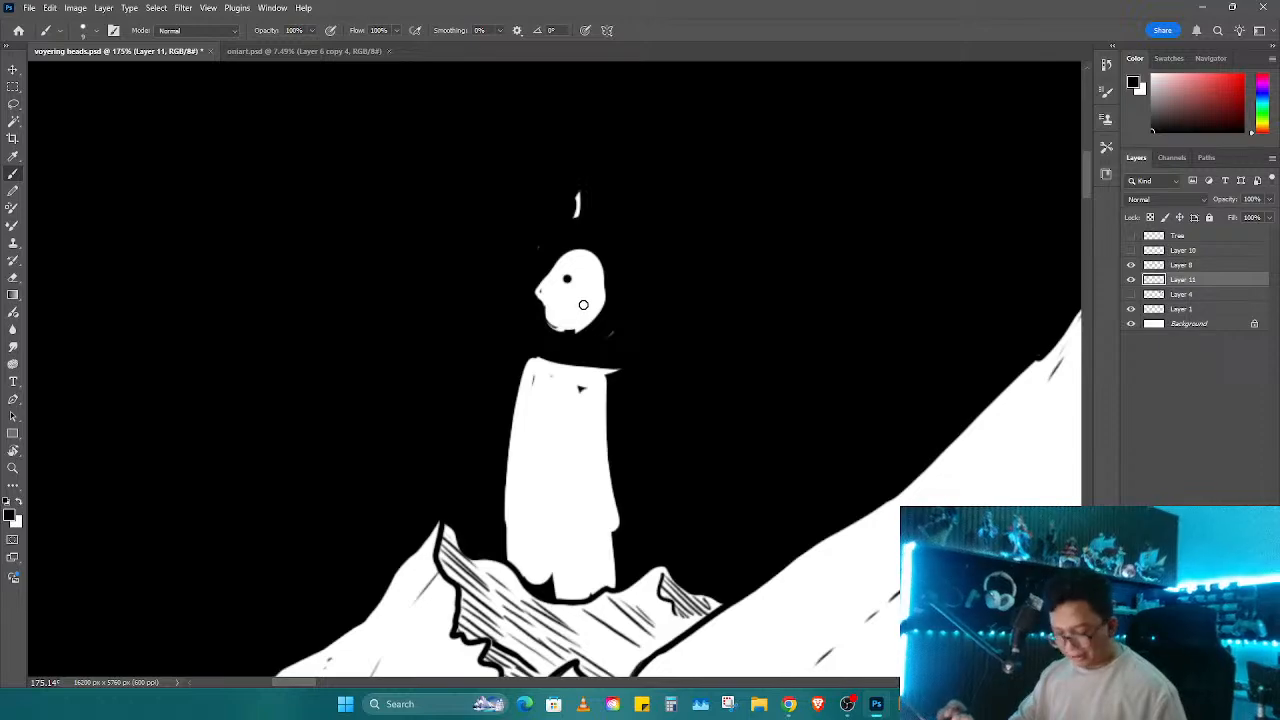
pyautogui.keyDown('alt'); pyautogui.click(584, 304); pyautogui.keyUp('alt')
pyautogui.moveTo(558, 458); pyautogui.dragTo(668, 413)
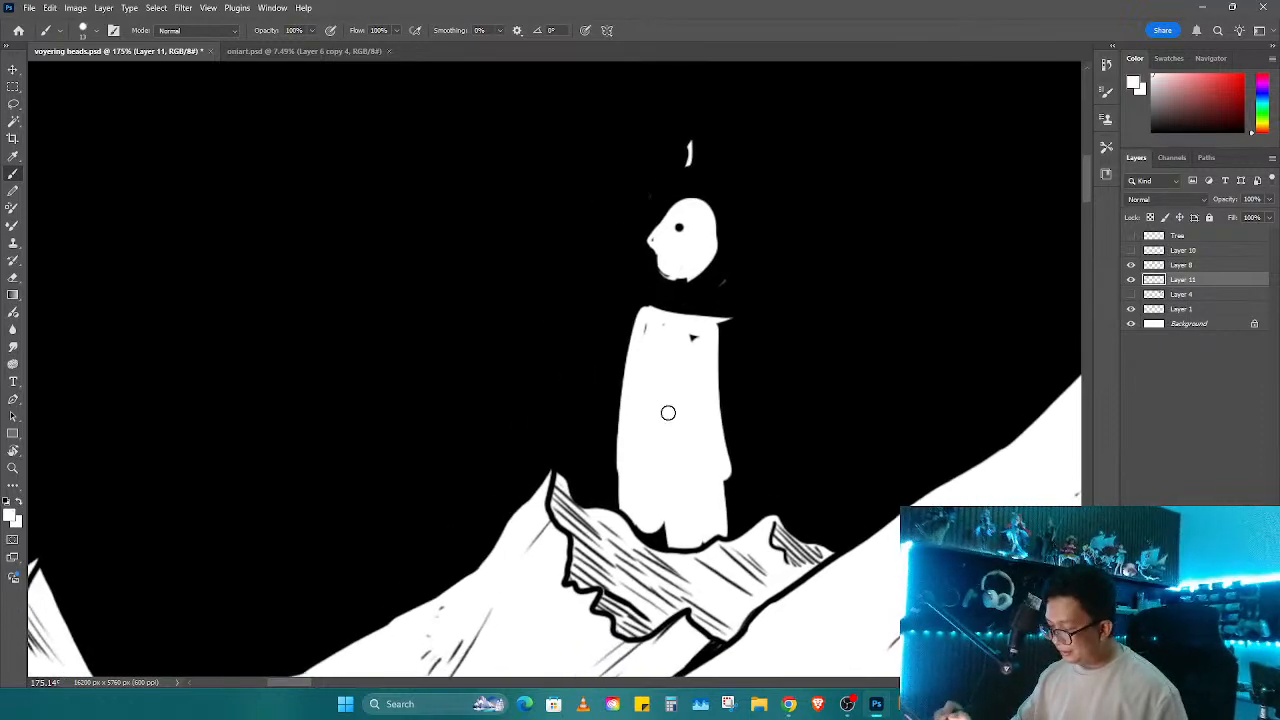
pyautogui.moveTo(655, 523)
pyautogui.mouseDown()
pyautogui.moveTo(683, 534)
pyautogui.moveTo(717, 522)
pyautogui.mouseUp()
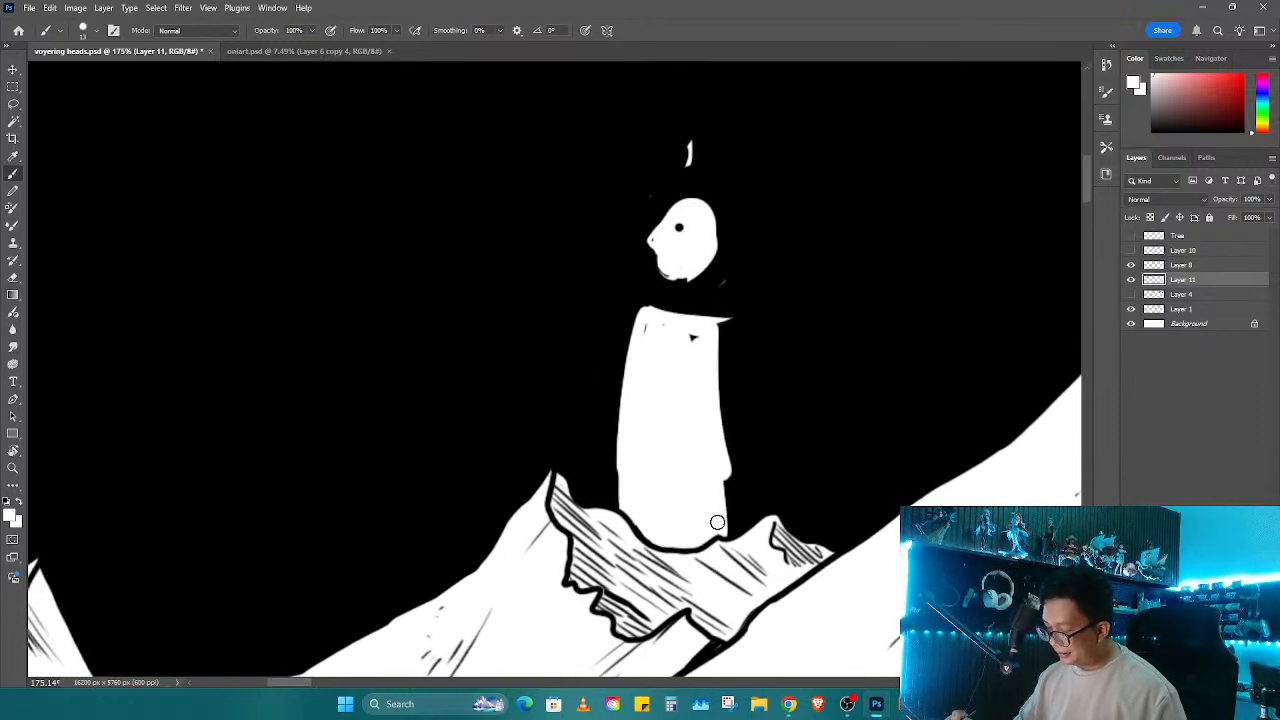
# Step: Trim the body's top and sides with black into a narrower taper and draw two black lines separating the arms
pyautogui.keyDown('alt'); pyautogui.click(664, 298); pyautogui.keyUp('alt')
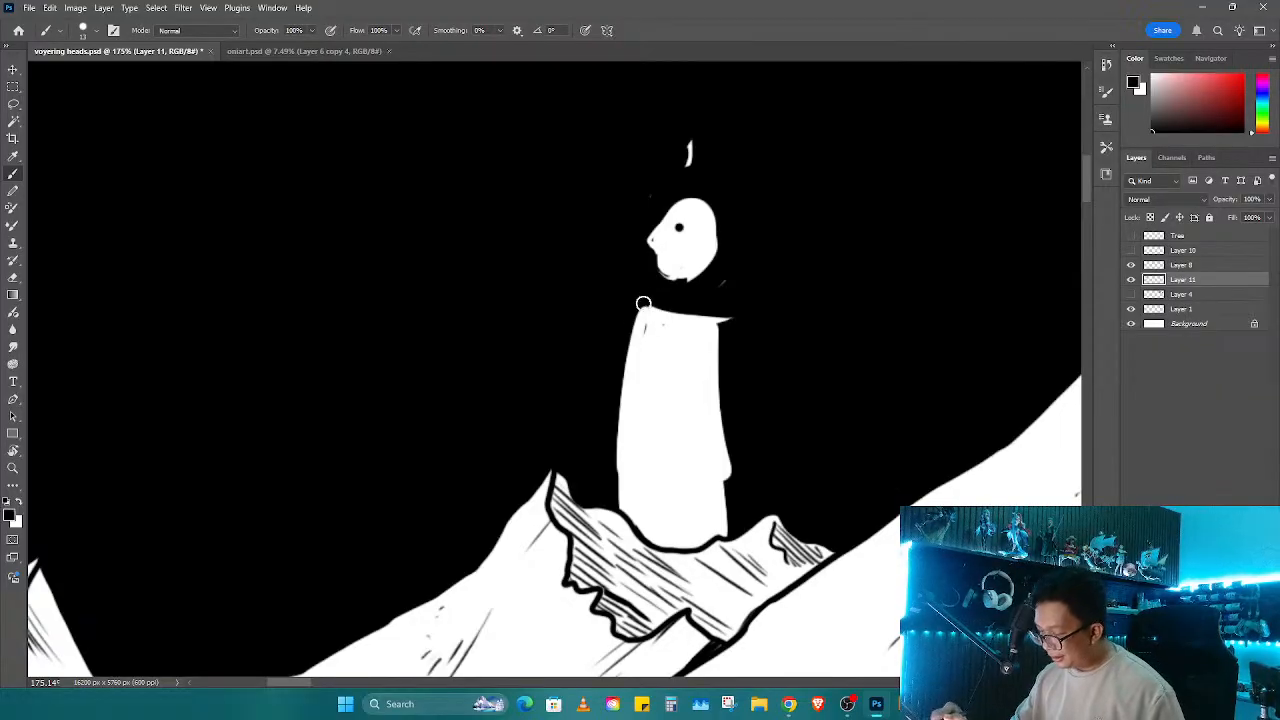
pyautogui.moveTo(643, 304)
pyautogui.mouseDown()
pyautogui.moveTo(628, 331)
pyautogui.moveTo(615, 494)
pyautogui.moveTo(670, 310)
pyautogui.moveTo(709, 315)
pyautogui.moveTo(734, 514)
pyautogui.mouseUp()
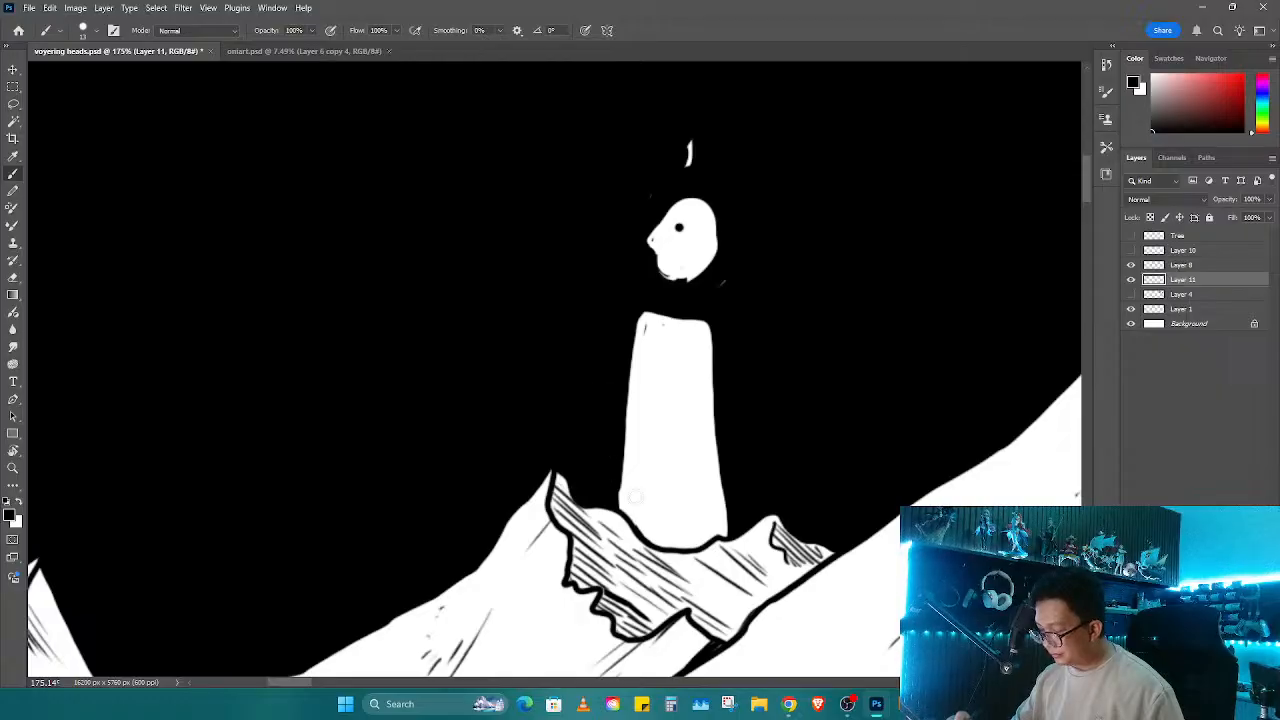
pyautogui.moveTo(637, 527)
pyautogui.mouseDown()
pyautogui.moveTo(643, 401)
pyautogui.moveTo(695, 428)
pyautogui.moveTo(711, 536)
pyautogui.moveTo(688, 458)
pyautogui.moveTo(667, 499)
pyautogui.moveTo(687, 470)
pyautogui.mouseUp()
pyautogui.press('z')
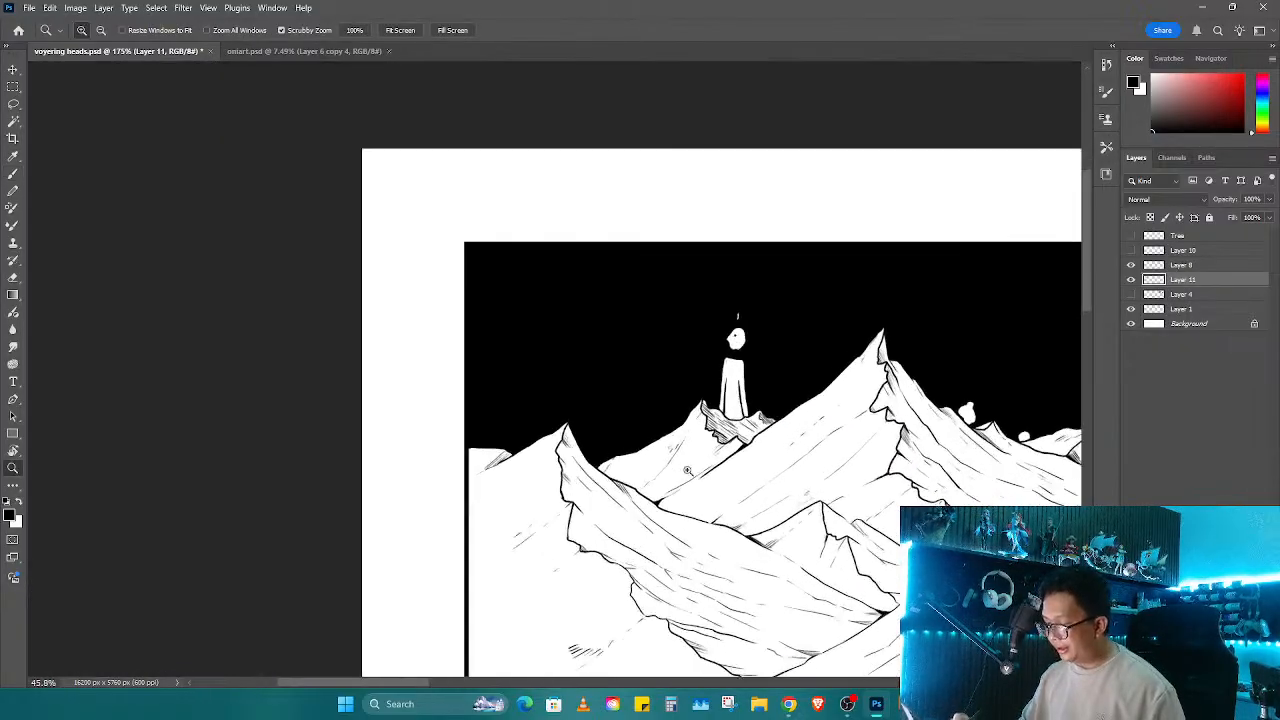
# Step: Lasso the figure's head, move it slightly down toward the body with Free Transform, and deselect it
pyautogui.moveTo(737, 341); pyautogui.dragTo(751, 342)
pyautogui.press('l')
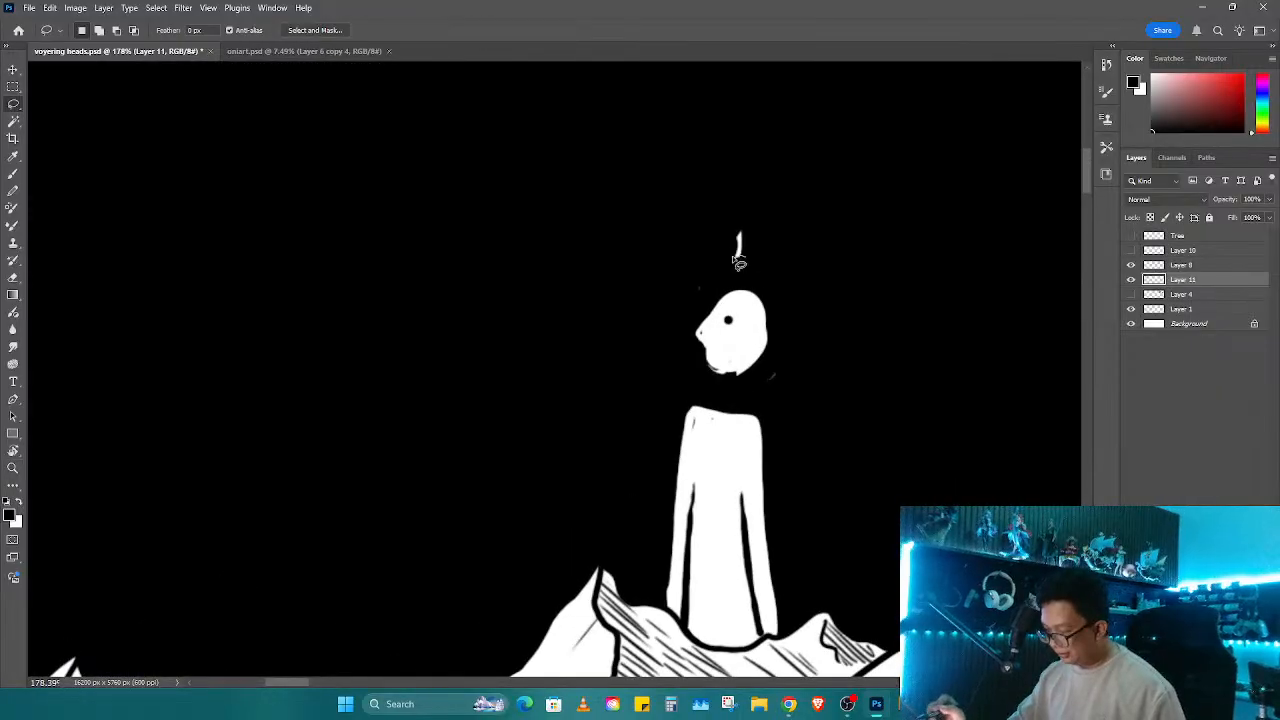
pyautogui.moveTo(737, 253)
pyautogui.mouseDown()
pyautogui.moveTo(789, 280)
pyautogui.moveTo(738, 256)
pyautogui.mouseUp()
pyautogui.hotkey('ctrl', 't')
pyautogui.moveTo(747, 339); pyautogui.dragTo(751, 355)
pyautogui.press('Return')
pyautogui.hotkey('ctrl', 'd')
# Step: Round the figure's shoulders upward with white to narrow the gap under the head and smooth the chin
pyautogui.press('b')
pyautogui.keyDown('alt'); pyautogui.click(719, 429); pyautogui.keyUp('alt')
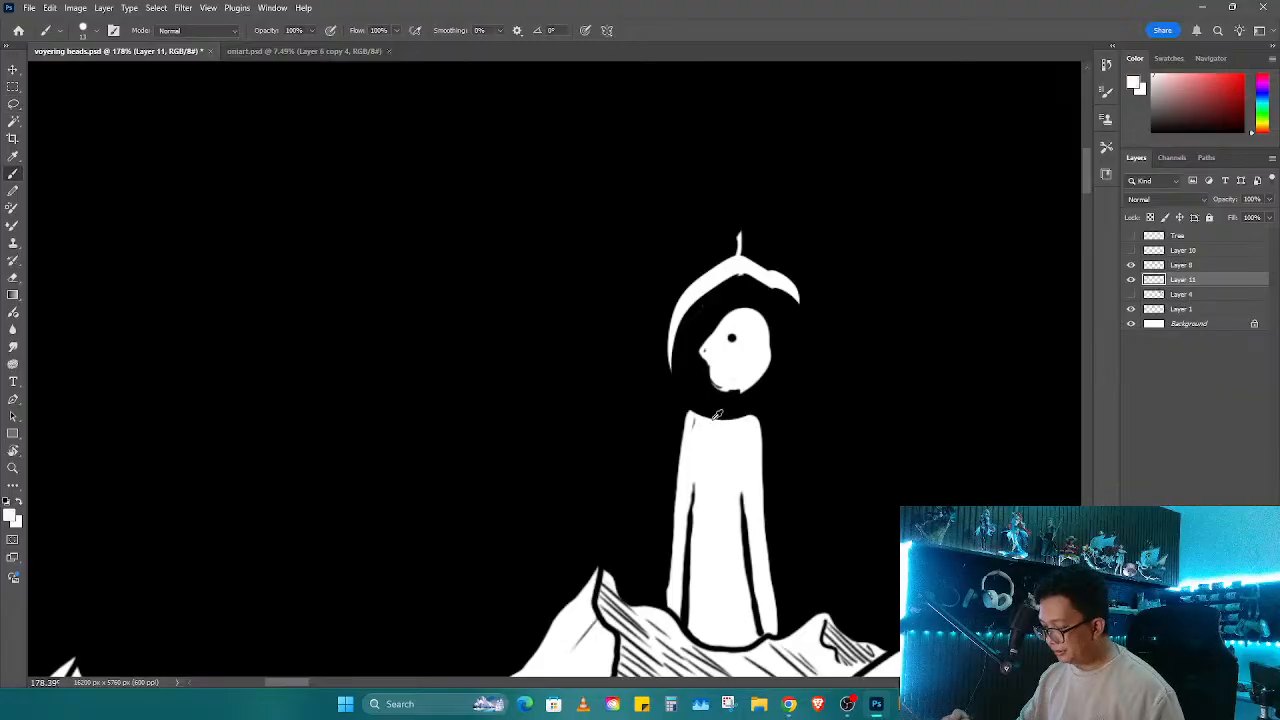
pyautogui.moveTo(695, 413)
pyautogui.mouseDown()
pyautogui.moveTo(743, 417)
pyautogui.moveTo(709, 417)
pyautogui.moveTo(737, 386)
pyautogui.mouseUp()
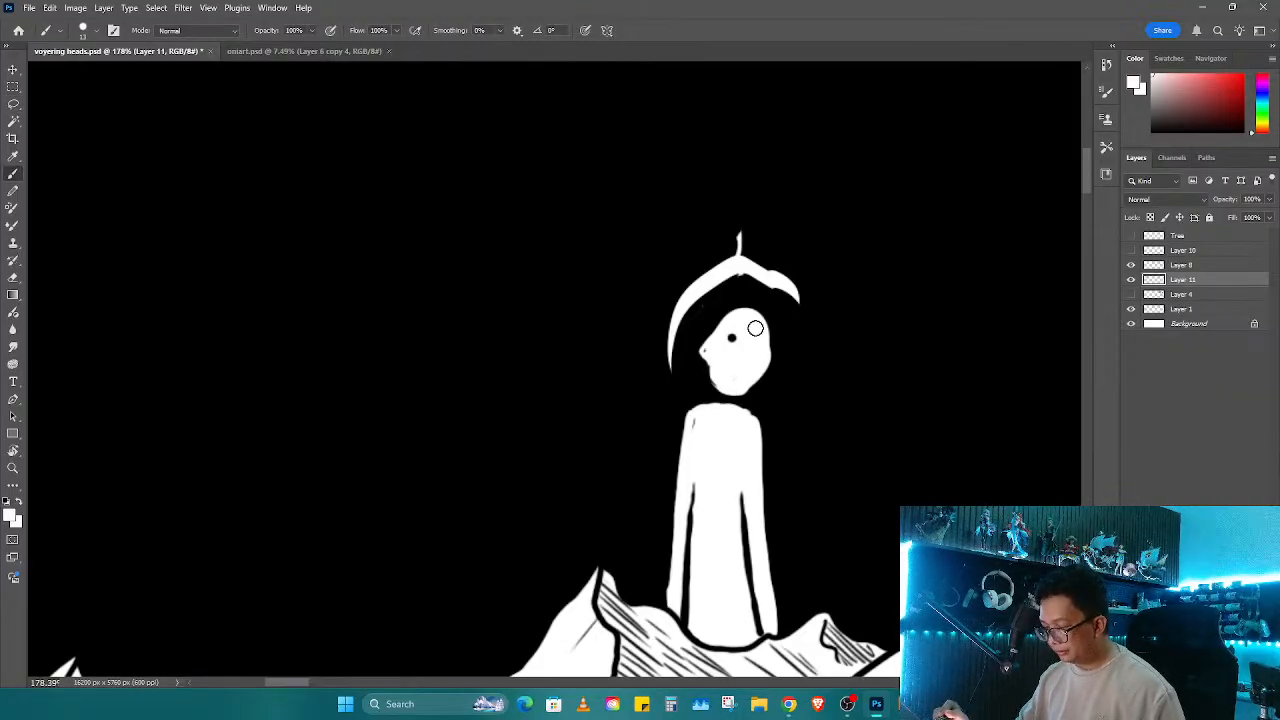
# Step: Paint out the white hood-shaped arc and spike above the head with black
pyautogui.moveTo(799, 299)
pyautogui.mouseDown()
pyautogui.moveTo(775, 270)
pyautogui.moveTo(800, 282)
pyautogui.moveTo(770, 285)
pyautogui.moveTo(749, 240)
pyautogui.moveTo(709, 260)
pyautogui.mouseUp()
pyautogui.keyDown('alt'); pyautogui.click(824, 295); pyautogui.keyUp('alt')
pyautogui.moveTo(794, 287); pyautogui.dragTo(737, 254)
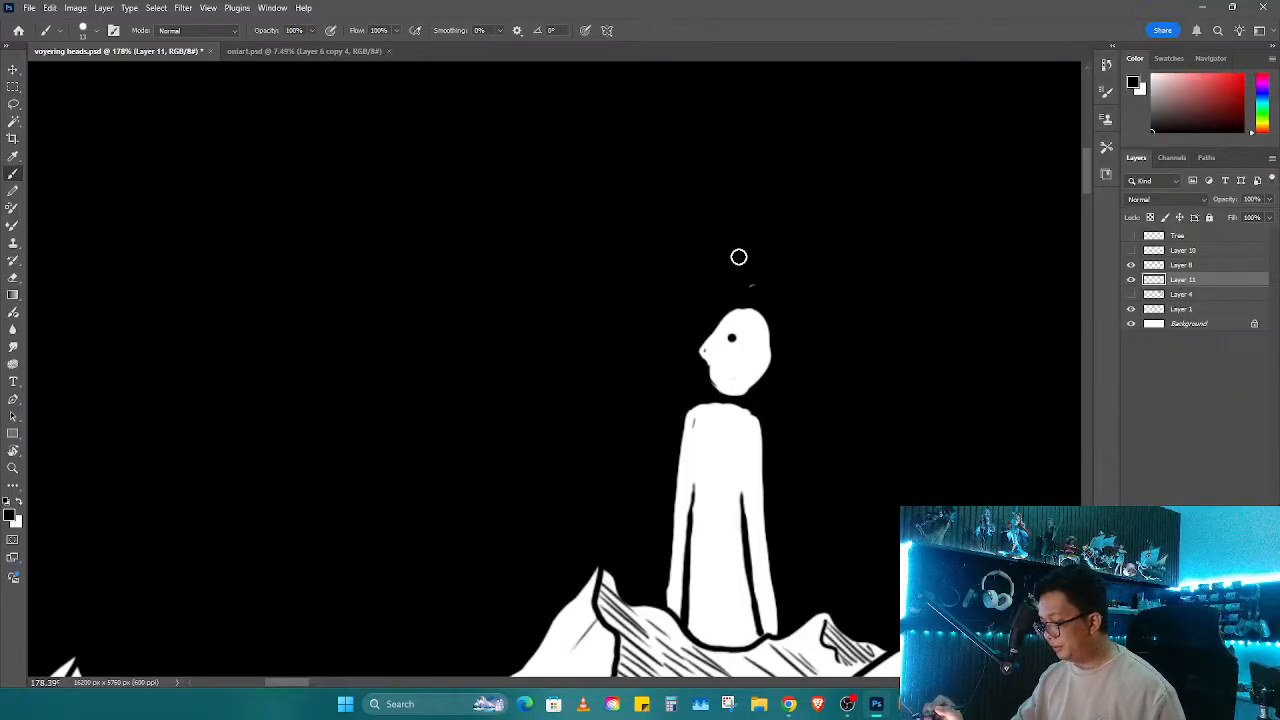
pyautogui.press('x')
pyautogui.press('x')
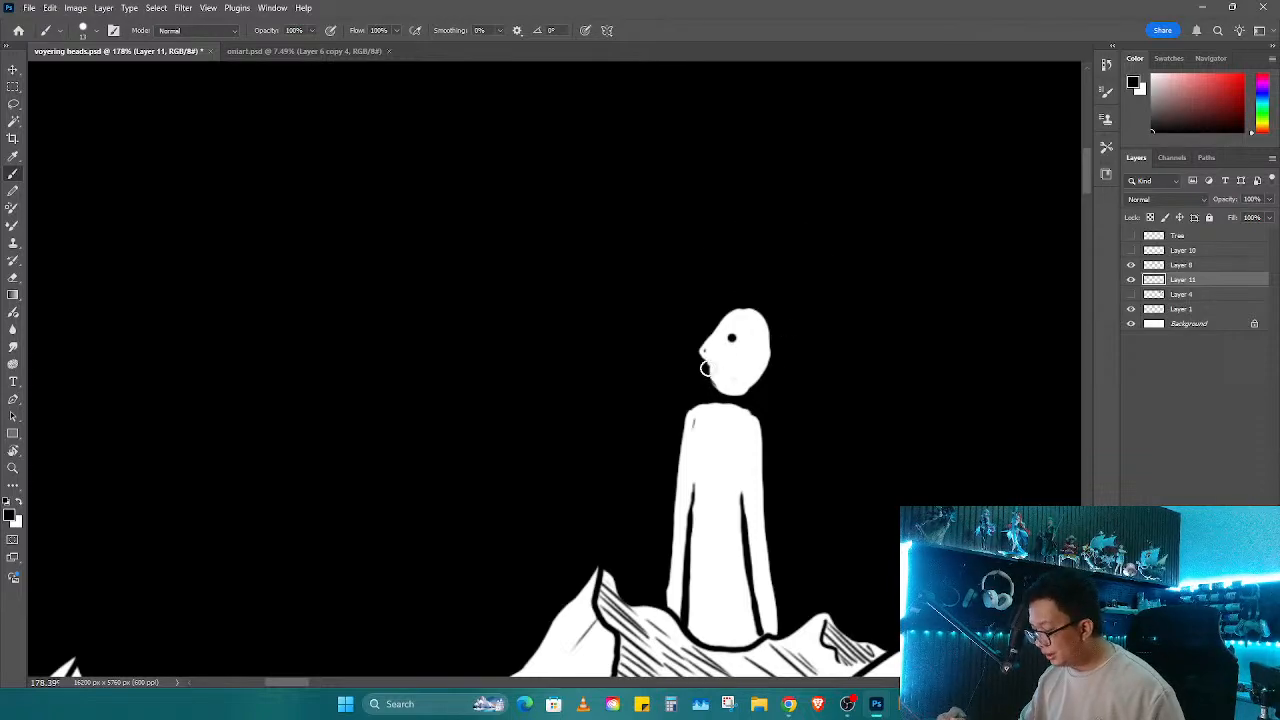
# Step: Refine the head's outline by filling the chin with white and trimming the back of the head with black
pyautogui.press('x')
pyautogui.moveTo(706, 369)
pyautogui.mouseDown()
pyautogui.moveTo(722, 366)
pyautogui.moveTo(714, 386)
pyautogui.moveTo(736, 400)
pyautogui.moveTo(776, 374)
pyautogui.mouseUp()
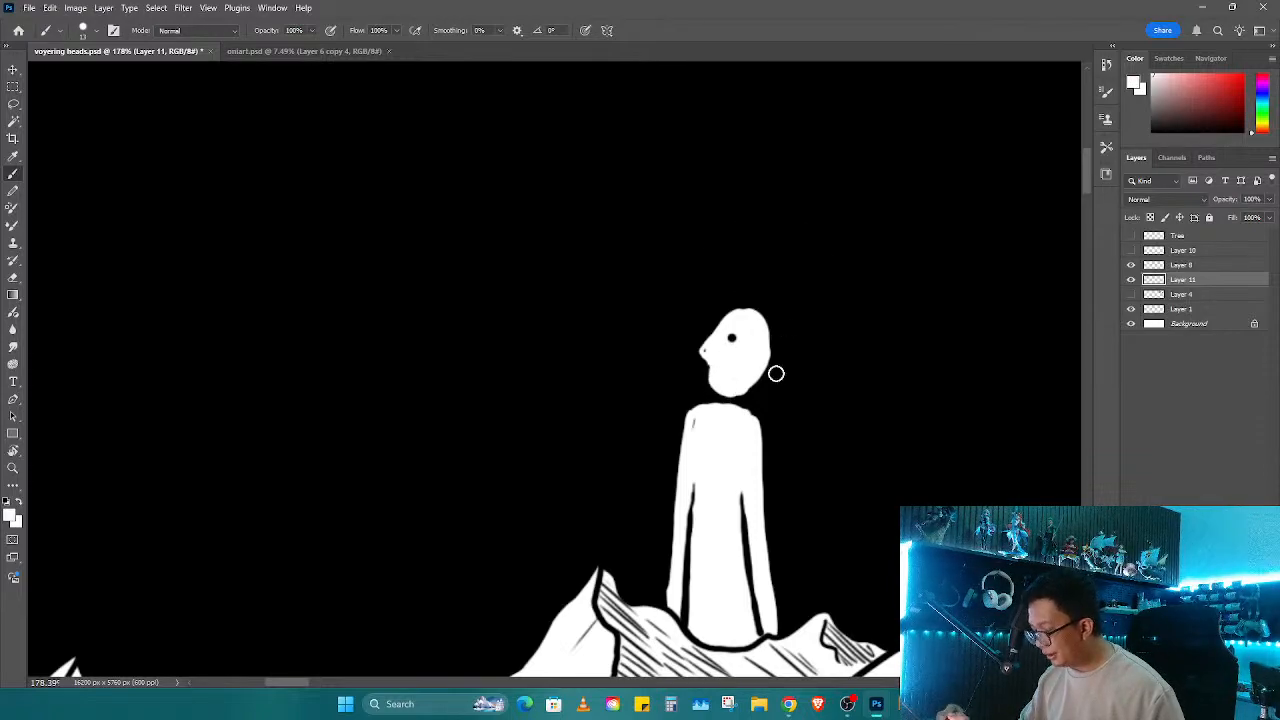
pyautogui.press('x')
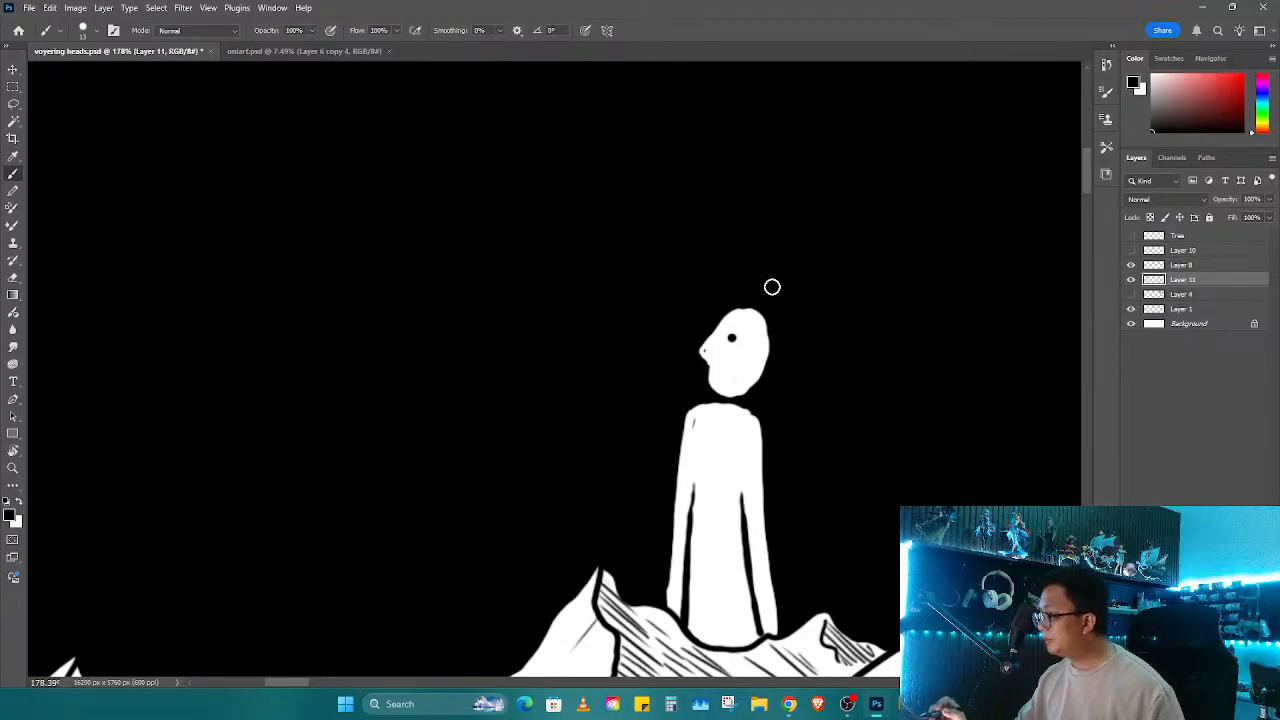
pyautogui.moveTo(766, 342); pyautogui.dragTo(798, 310)
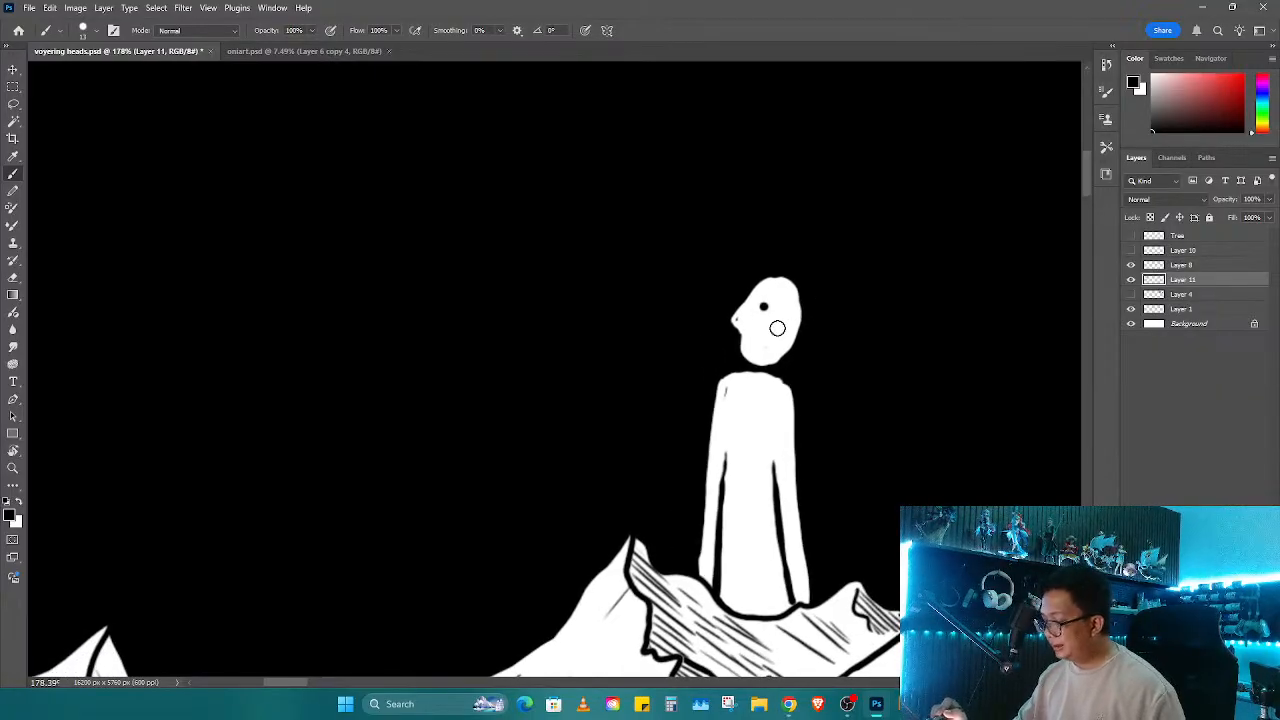
# Step: Cover the head's single dot eye with white
pyautogui.keyDown('alt'); pyautogui.click(773, 312); pyautogui.keyUp('alt')
pyautogui.click(765, 307)
pyautogui.keyDown('alt'); pyautogui.click(827, 322); pyautogui.keyUp('alt')
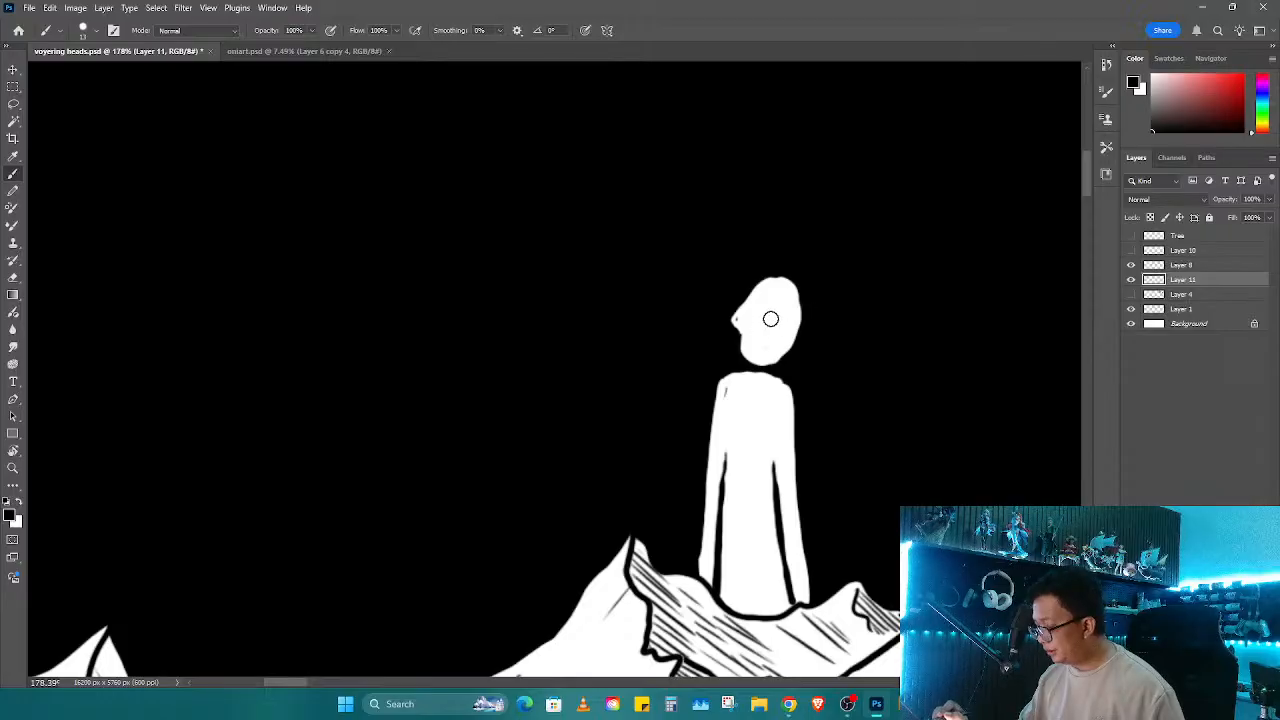
# Step: Paint two tilted black oval eyes and two curved mouth lines on the head with a smaller brush, undoing misplaced strokes
pyautogui.scroll(3, 770, 319)
pyautogui.keyDown('alt'); pyautogui.rightClick(758, 356); pyautogui.keyUp('alt')
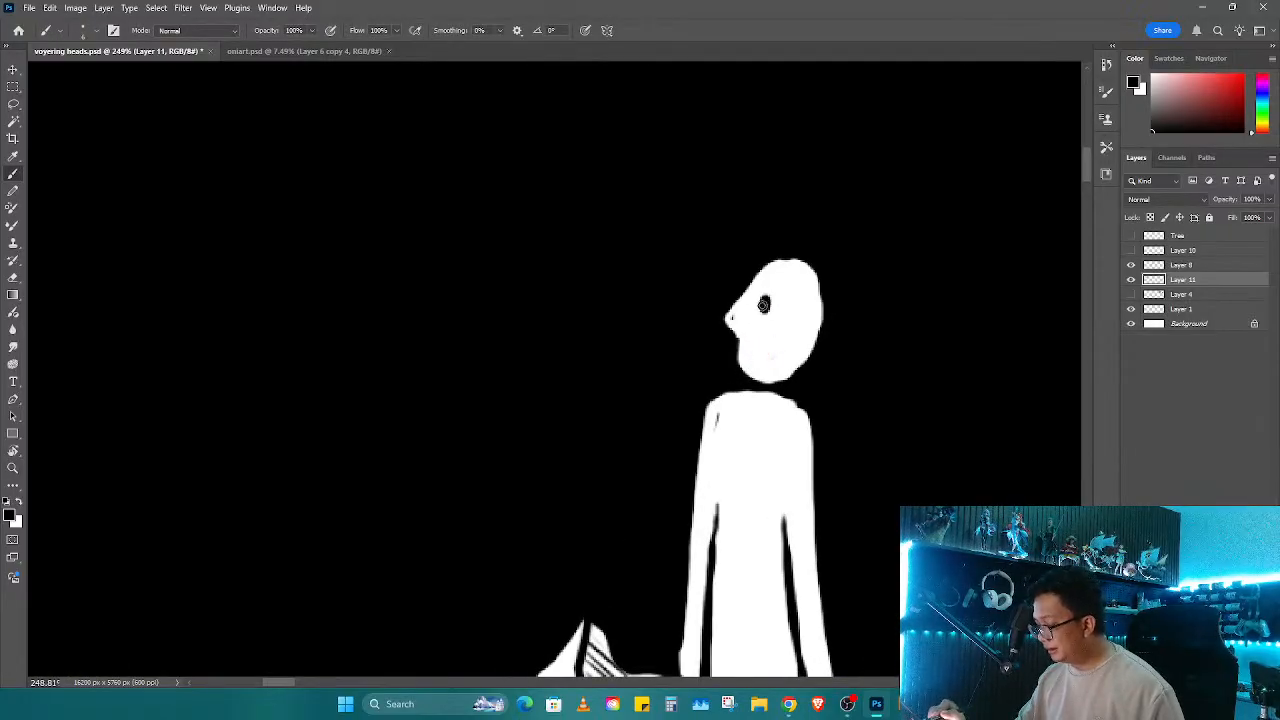
pyautogui.moveTo(763, 304)
pyautogui.mouseDown()
pyautogui.moveTo(783, 337)
pyautogui.moveTo(773, 350)
pyautogui.moveTo(798, 346)
pyautogui.moveTo(747, 350)
pyautogui.moveTo(762, 365)
pyautogui.moveTo(788, 332)
pyautogui.moveTo(749, 348)
pyautogui.mouseUp()
pyautogui.hotkey('ctrl', 'z')
pyautogui.hotkey('ctrl', 'z')
pyautogui.hotkey('ctrl', 'z')
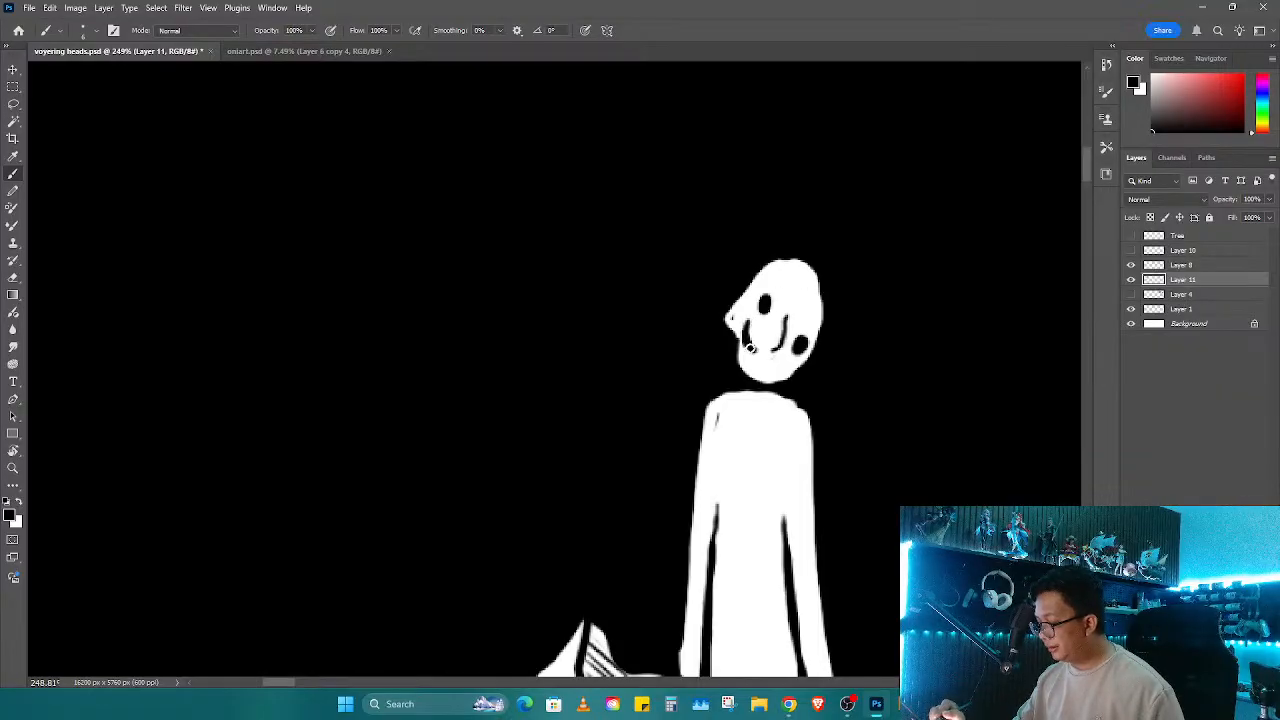
# Step: Undo the left curved mouth line on the head, keeping the Brush ready for further face details
pyautogui.press('z')
pyautogui.moveTo(851, 286); pyautogui.dragTo(748, 302)
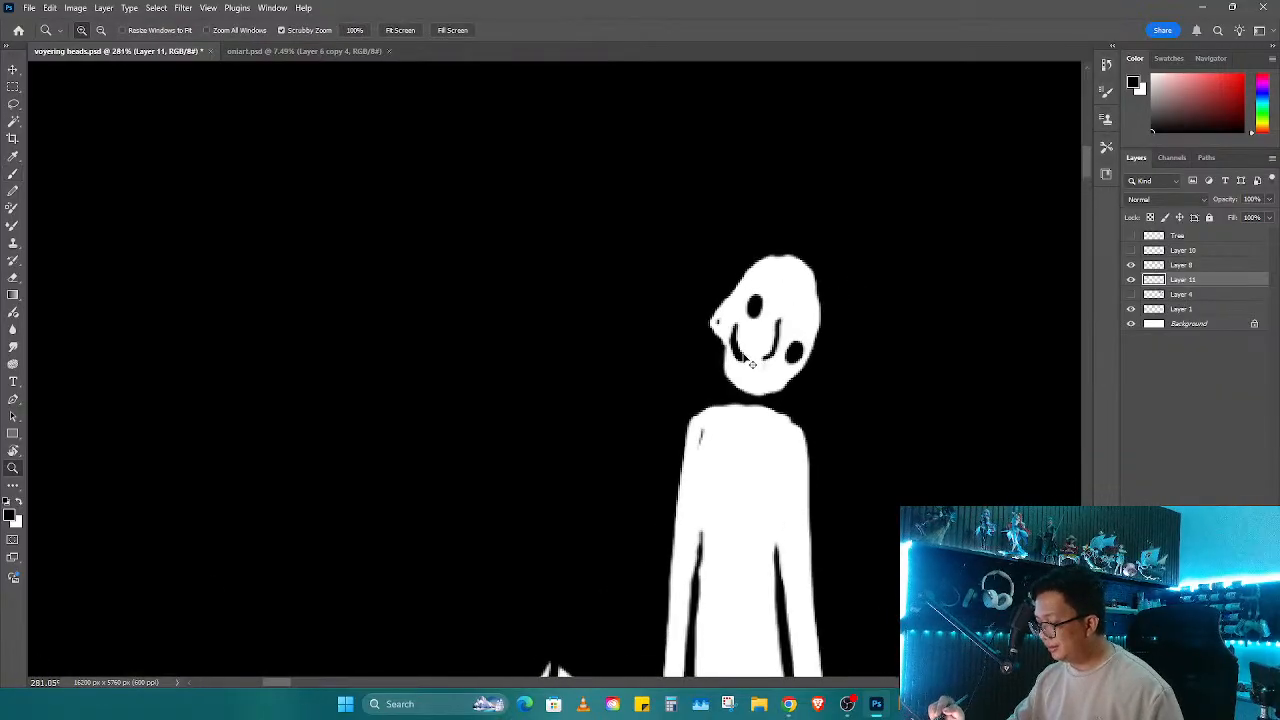
pyautogui.hotkey('ctrl', 'z')
pyautogui.press('b')
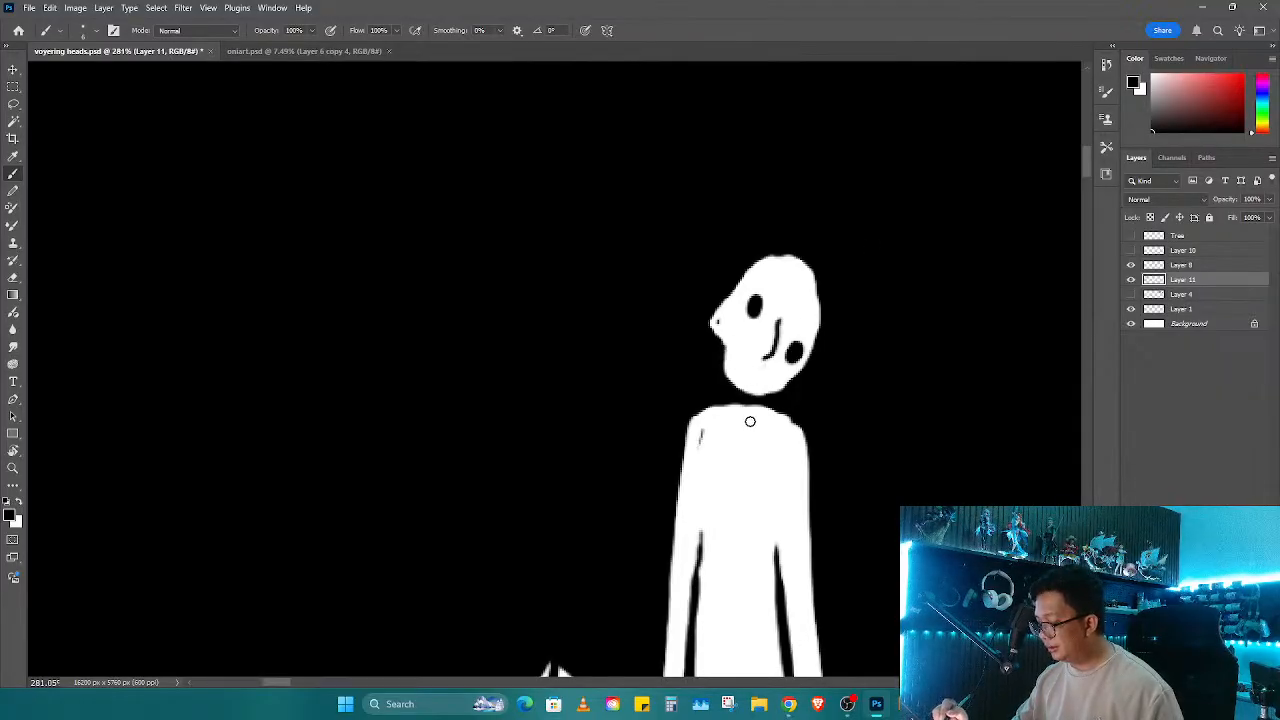
# Step: Give the tall figure on the peak a small black mouth and touch up its jaw outline in white
pyautogui.press('z')
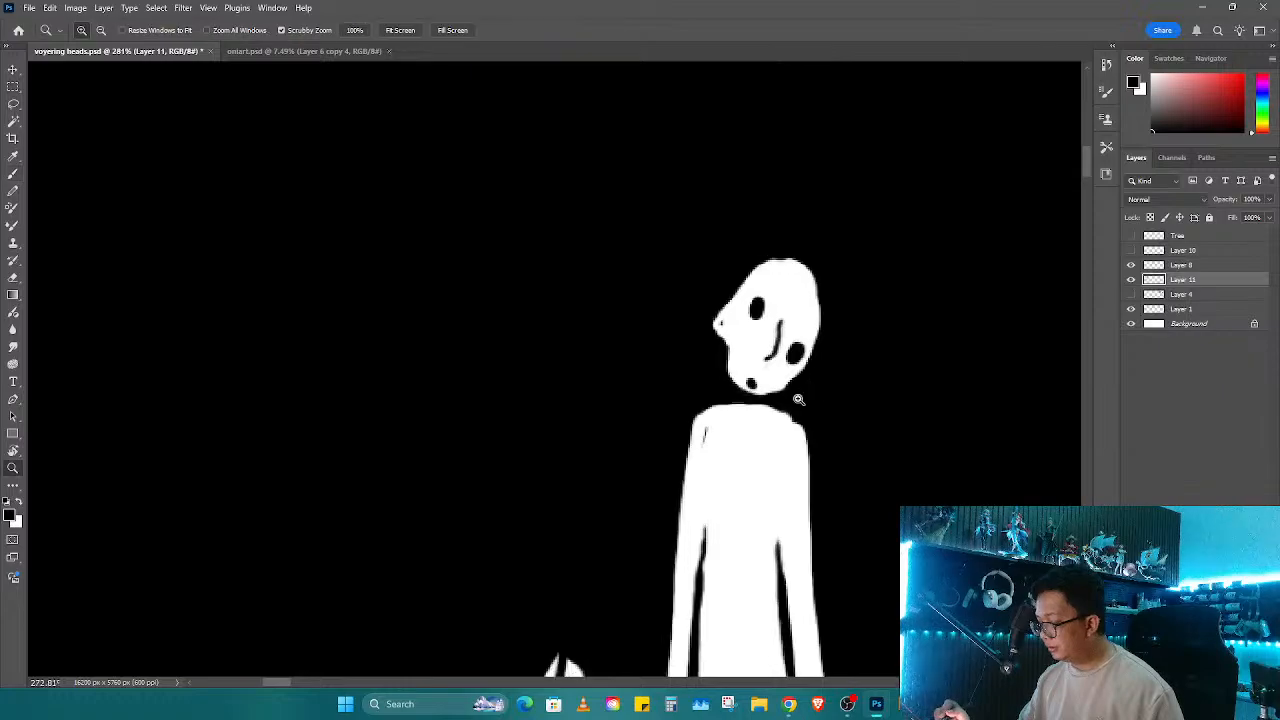
pyautogui.moveTo(797, 400)
pyautogui.mouseDown()
pyautogui.moveTo(712, 483)
pyautogui.moveTo(630, 420)
pyautogui.moveTo(675, 397)
pyautogui.moveTo(672, 176)
pyautogui.moveTo(700, 345)
pyautogui.mouseUp()
pyautogui.moveTo(857, 594); pyautogui.dragTo(711, 449)
pyautogui.scroll(-5, 694, 441)
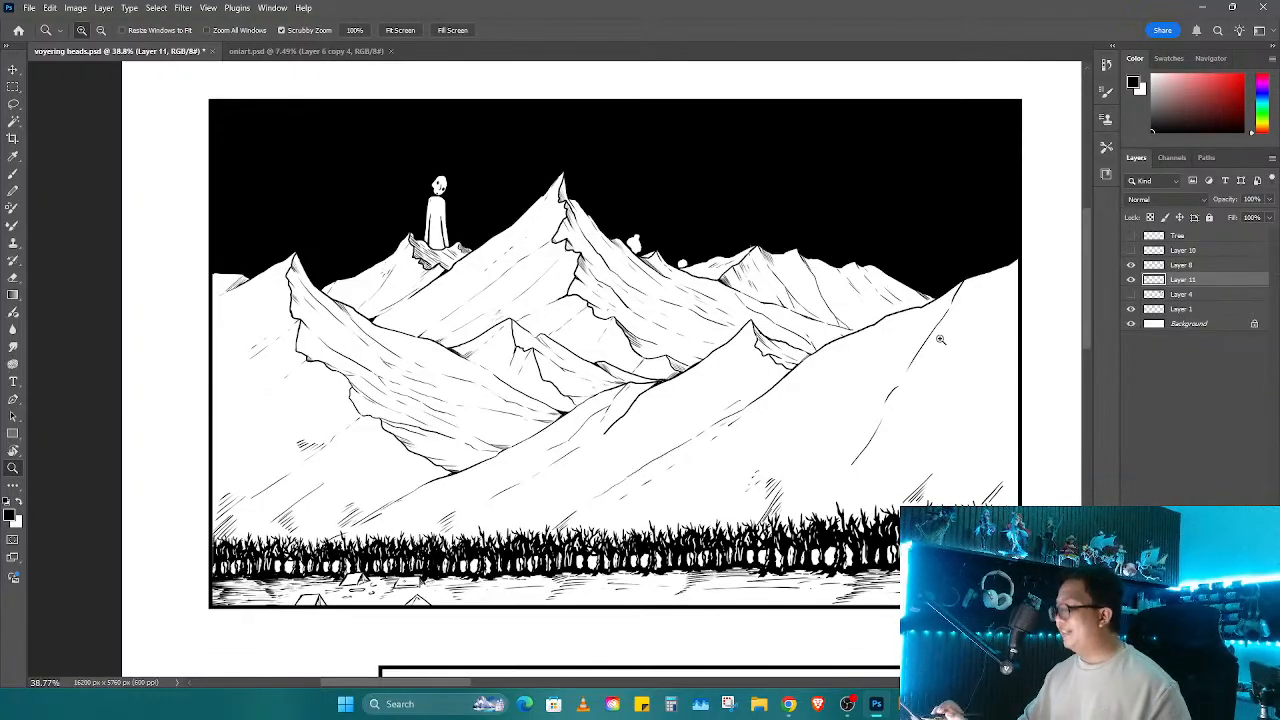
pyautogui.moveTo(463, 189)
pyautogui.mouseDown()
pyautogui.moveTo(601, 246)
pyautogui.moveTo(594, 268)
pyautogui.moveTo(613, 282)
pyautogui.moveTo(612, 313)
pyautogui.mouseUp()
pyautogui.press('b')
pyautogui.keyDown('alt'); pyautogui.click(597, 288); pyautogui.keyUp('alt')
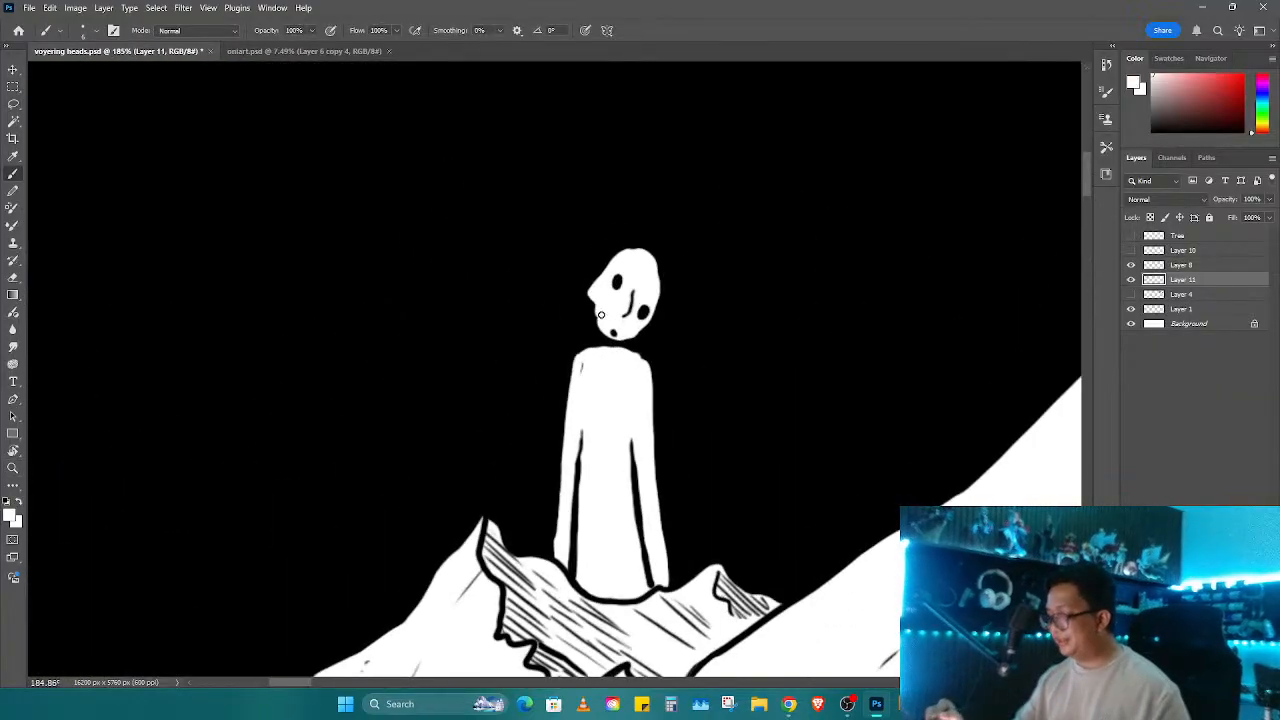
# Step: Try black eyebrows above the tall figure's eyes and undo them
pyautogui.keyDown('alt'); pyautogui.click(616, 276); pyautogui.keyUp('alt')
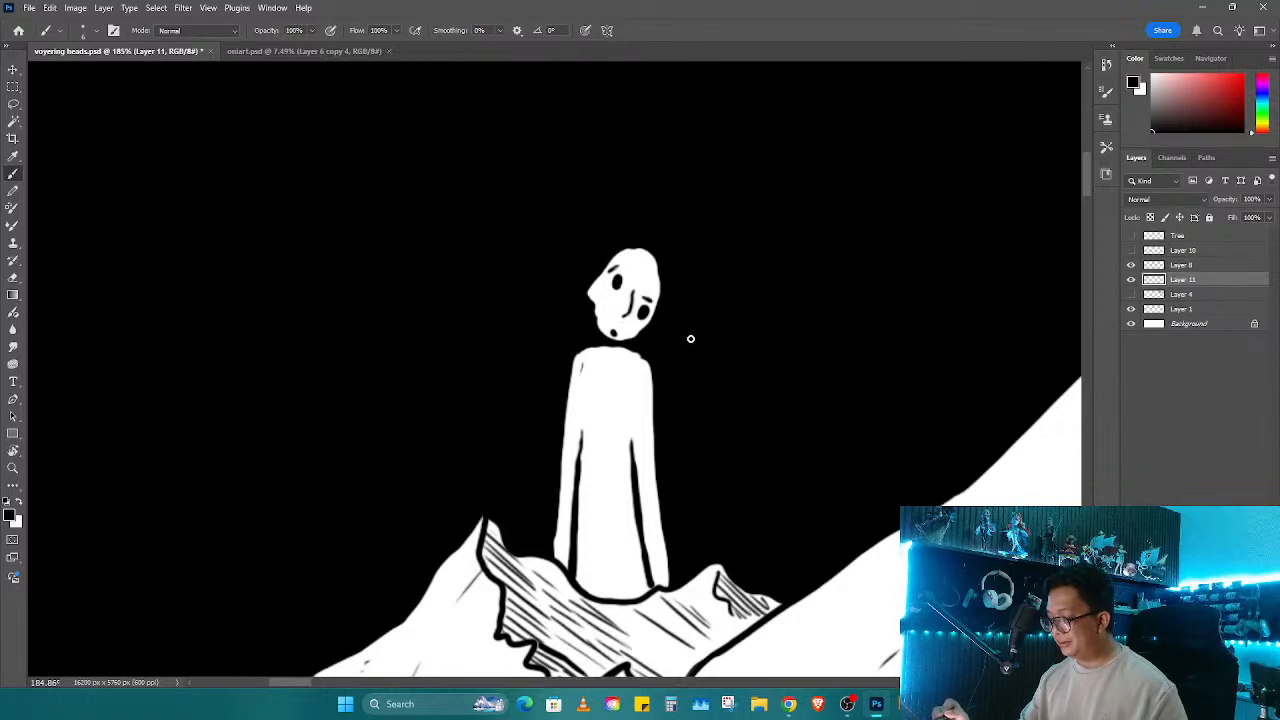
pyautogui.hotkey('ctrl', 'z')
pyautogui.hotkey('ctrl', 'z')
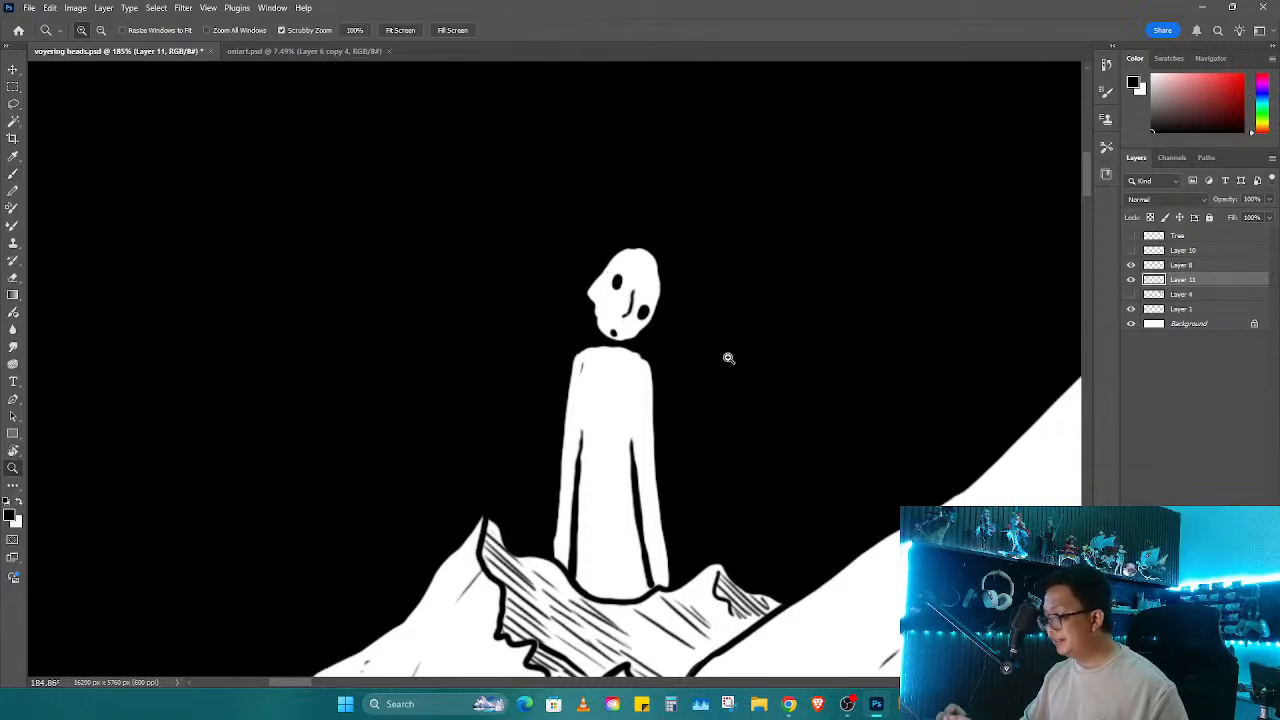
# Step: Paint out the lower part of the tall figure's right-hand arm in black and try a raised white forearm
pyautogui.press('x')
pyautogui.moveTo(560, 509); pyautogui.dragTo(556, 557)
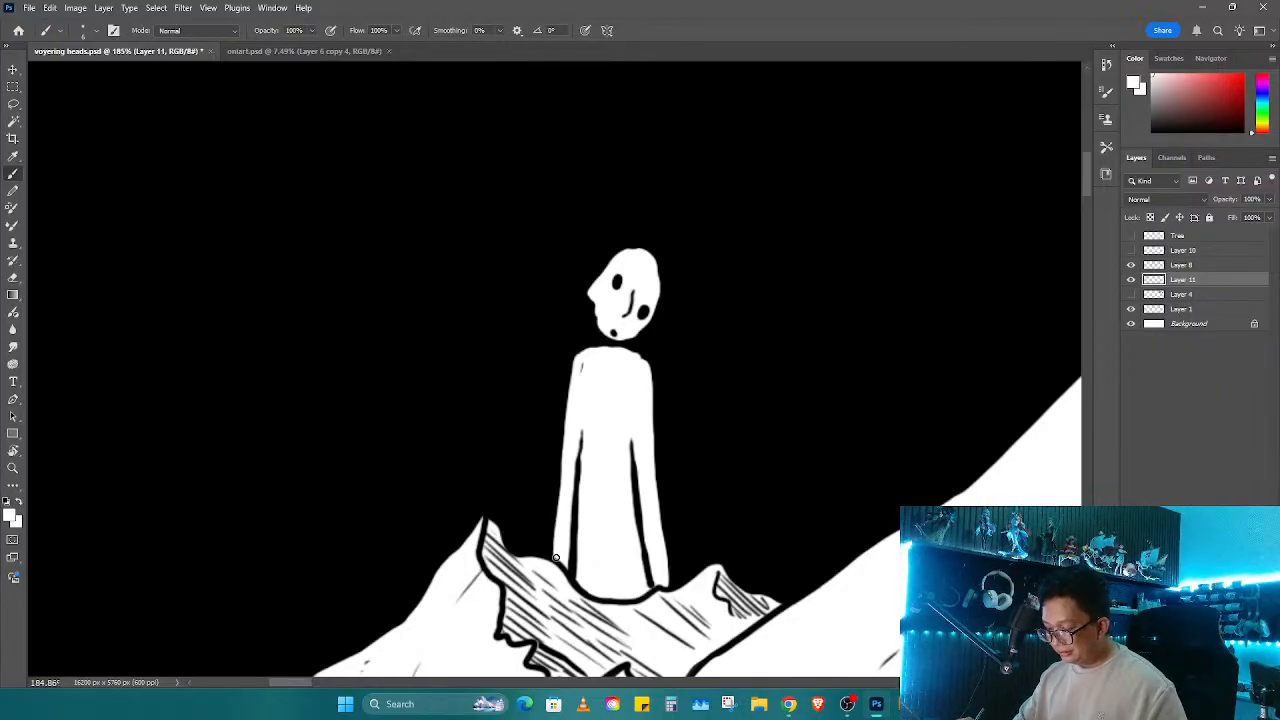
pyautogui.moveTo(633, 433); pyautogui.dragTo(636, 514)
pyautogui.moveTo(636, 460); pyautogui.dragTo(638, 514)
pyautogui.press('x')
pyautogui.moveTo(640, 446)
pyautogui.mouseDown()
pyautogui.moveTo(645, 504)
pyautogui.moveTo(654, 451)
pyautogui.moveTo(641, 393)
pyautogui.moveTo(664, 451)
pyautogui.moveTo(682, 410)
pyautogui.mouseUp()
pyautogui.press('x')
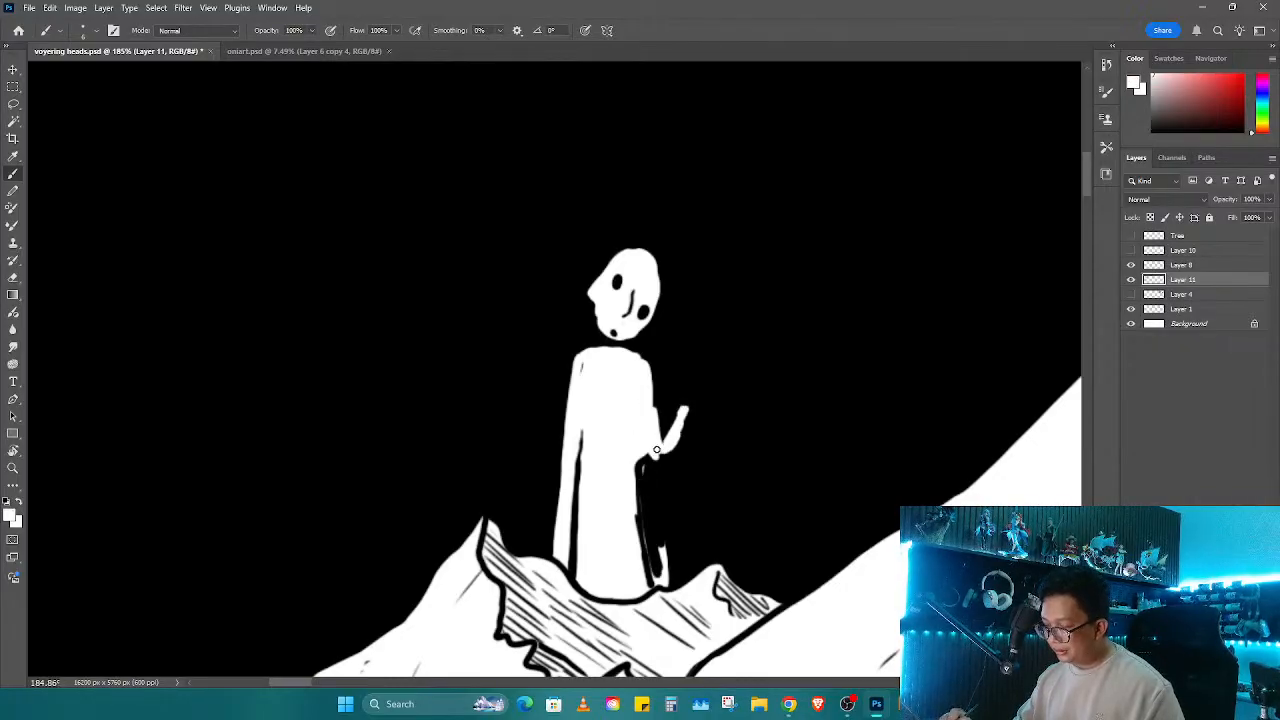
pyautogui.moveTo(656, 451)
pyautogui.mouseDown()
pyautogui.moveTo(648, 466)
pyautogui.moveTo(686, 384)
pyautogui.moveTo(724, 382)
pyautogui.moveTo(633, 447)
pyautogui.moveTo(737, 352)
pyautogui.mouseUp()
pyautogui.press('z')
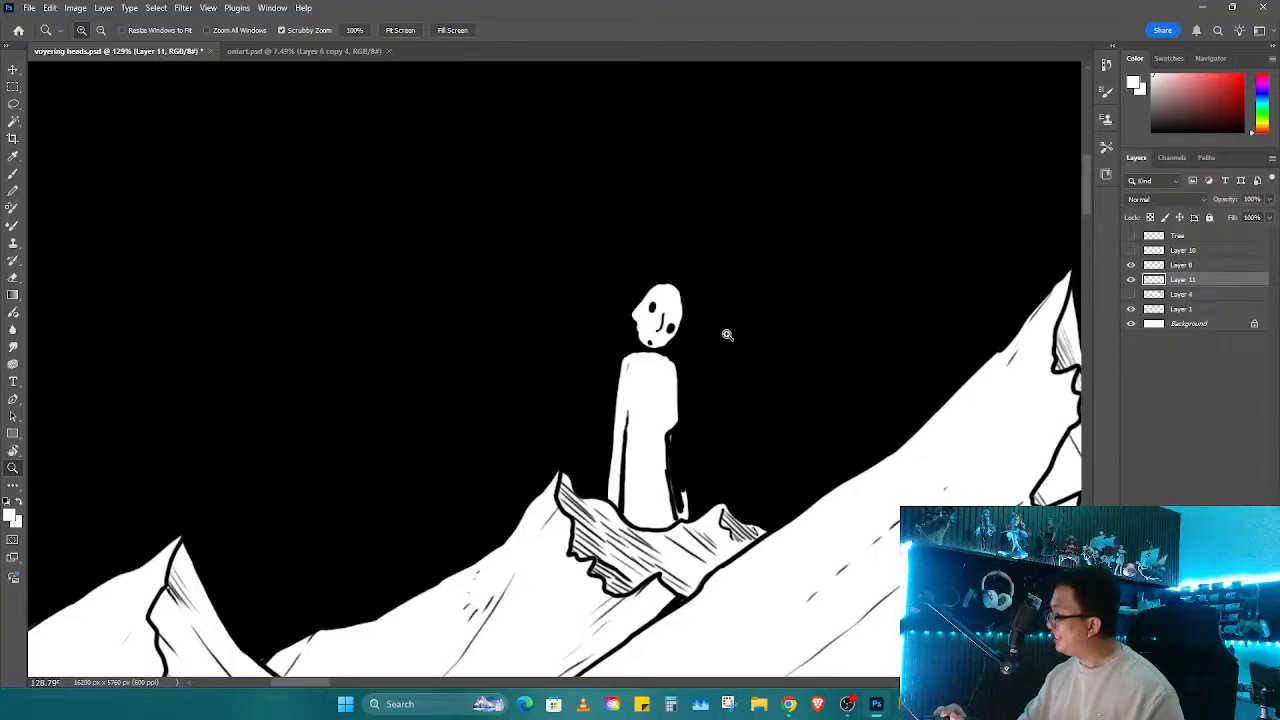
# Step: Paint over the leftover forearm in black and redefine the robe's edge and the gap beside the upper arm
pyautogui.press('b')
pyautogui.press('x')
pyautogui.moveTo(671, 420)
pyautogui.mouseDown()
pyautogui.moveTo(705, 420)
pyautogui.moveTo(670, 540)
pyautogui.moveTo(690, 575)
pyautogui.moveTo(686, 549)
pyautogui.mouseUp()
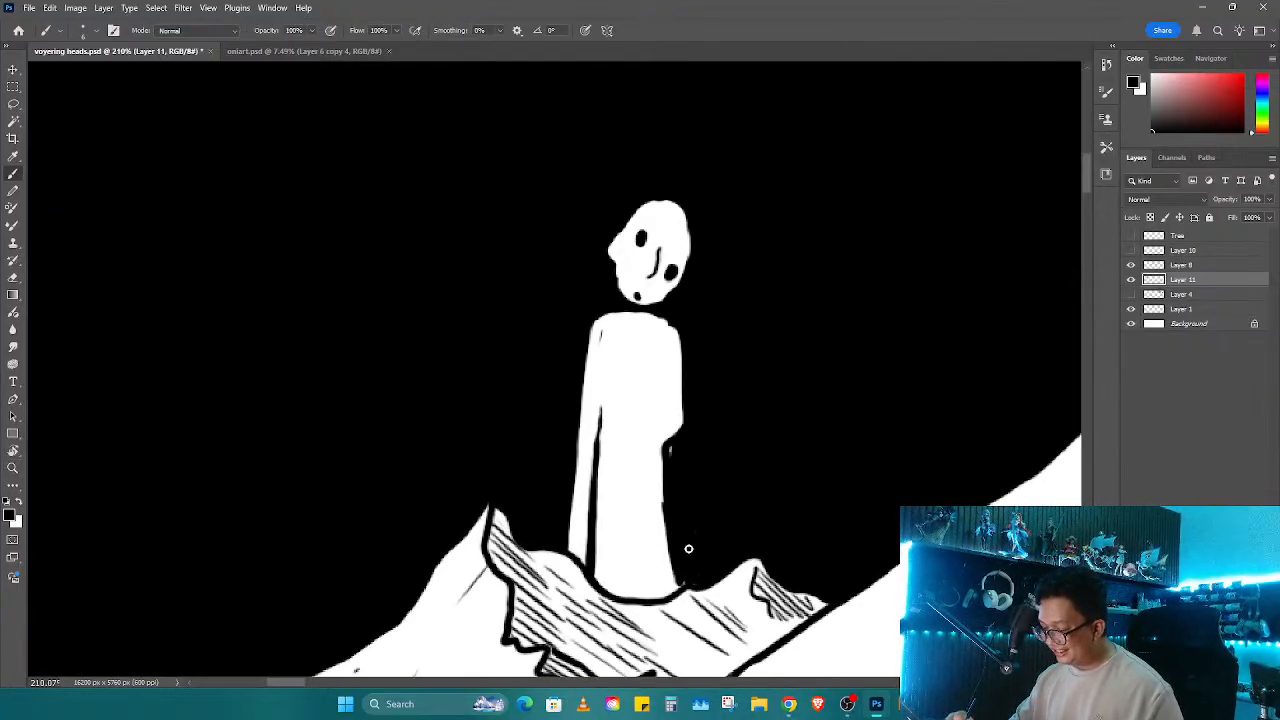
pyautogui.press('x')
pyautogui.moveTo(665, 492)
pyautogui.mouseDown()
pyautogui.moveTo(682, 585)
pyautogui.moveTo(666, 544)
pyautogui.mouseUp()
pyautogui.press('x')
pyautogui.moveTo(675, 438); pyautogui.dragTo(673, 380)
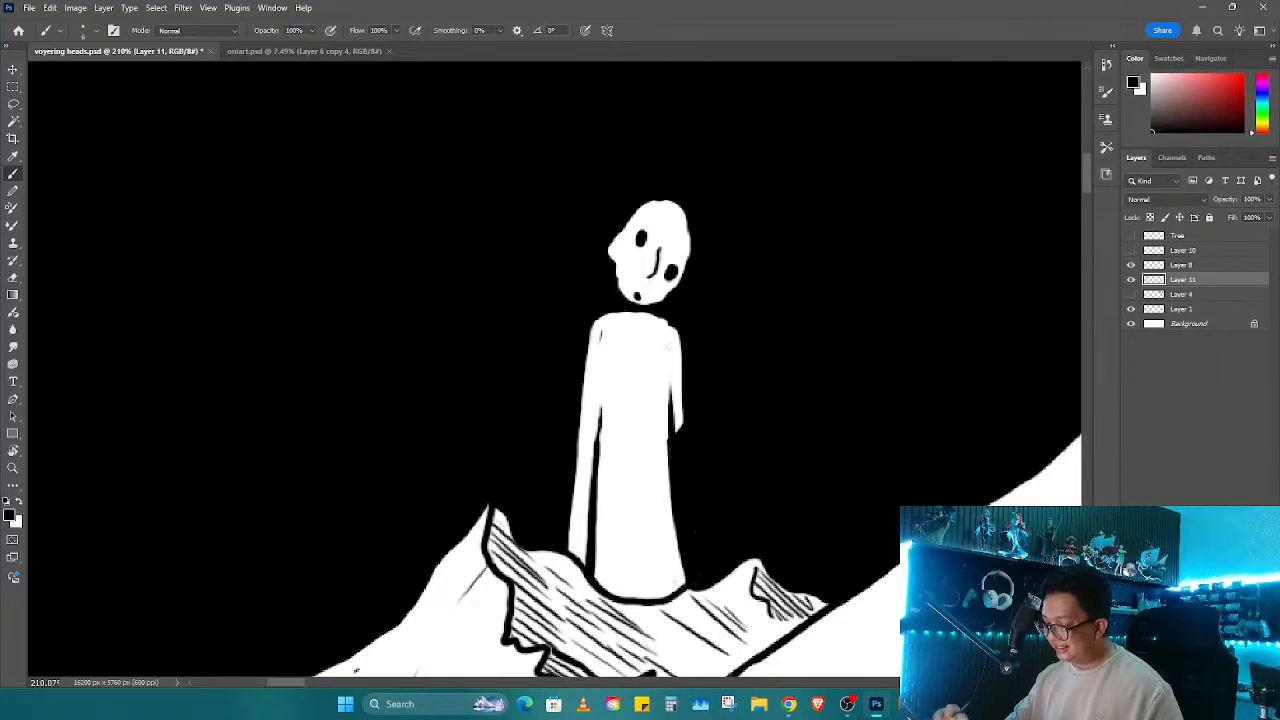
pyautogui.keyDown('alt'); pyautogui.click(679, 455); pyautogui.keyUp('alt')
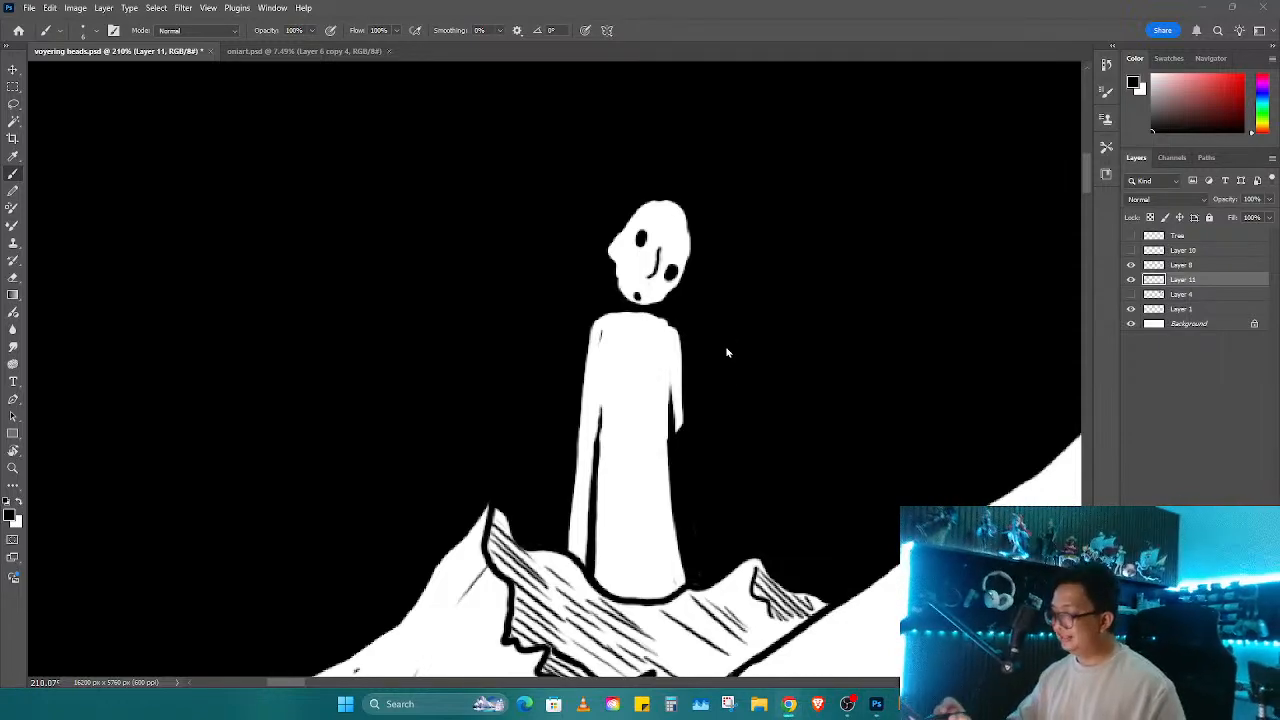
# Step: Flatten the tall figure's shoulder line beneath the head
pyautogui.press('x')
pyautogui.moveTo(601, 308); pyautogui.dragTo(666, 318)
pyautogui.press('x')
pyautogui.press('x')
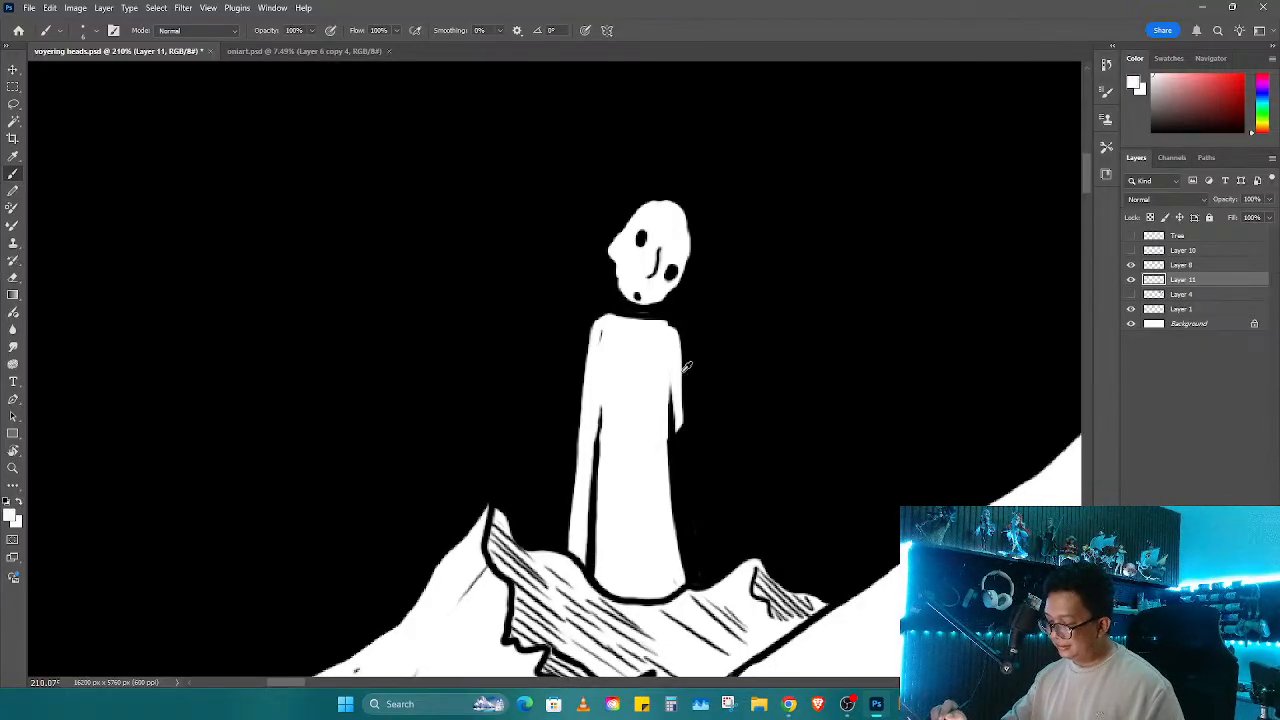
# Step: Paint a long white right-hand arm reaching down, with its hand resting on the mountain ridge
pyautogui.moveTo(680, 410); pyautogui.dragTo(710, 498)
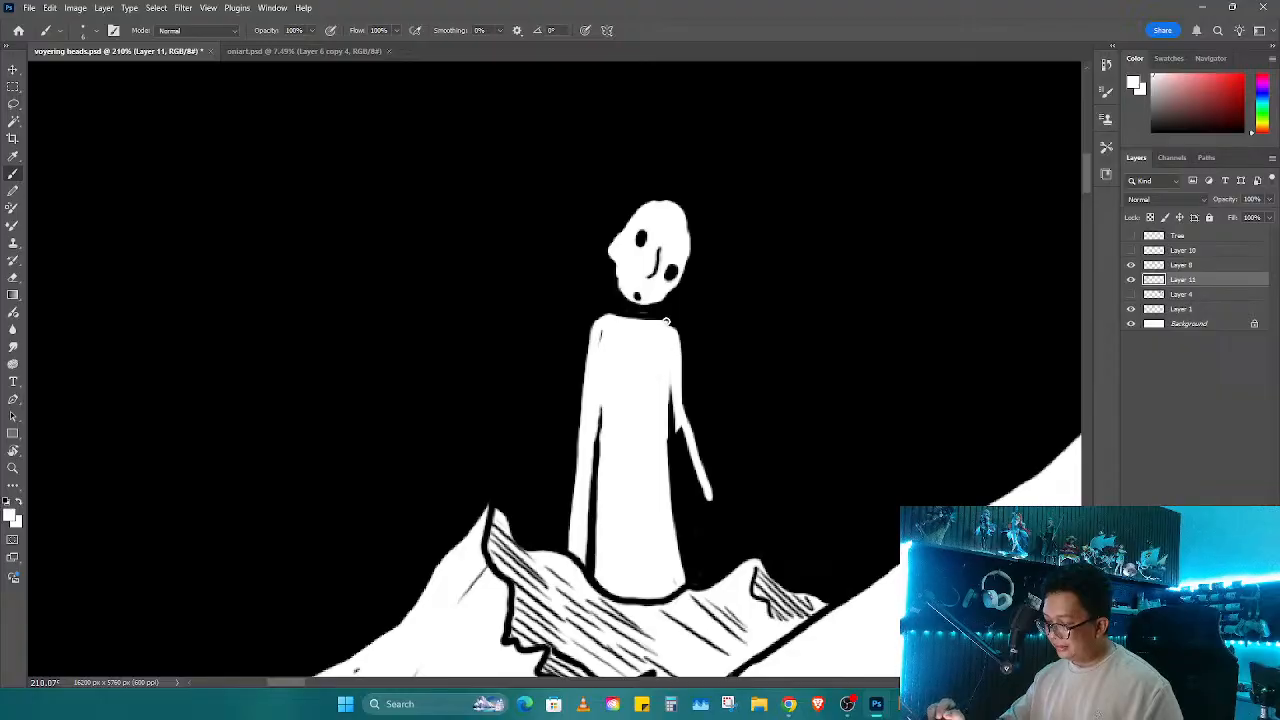
pyautogui.moveTo(680, 352); pyautogui.dragTo(700, 457)
pyautogui.hotkey('ctrl', 'z')
pyautogui.moveTo(672, 380)
pyautogui.mouseDown()
pyautogui.moveTo(715, 508)
pyautogui.moveTo(738, 545)
pyautogui.moveTo(760, 548)
pyautogui.mouseUp()
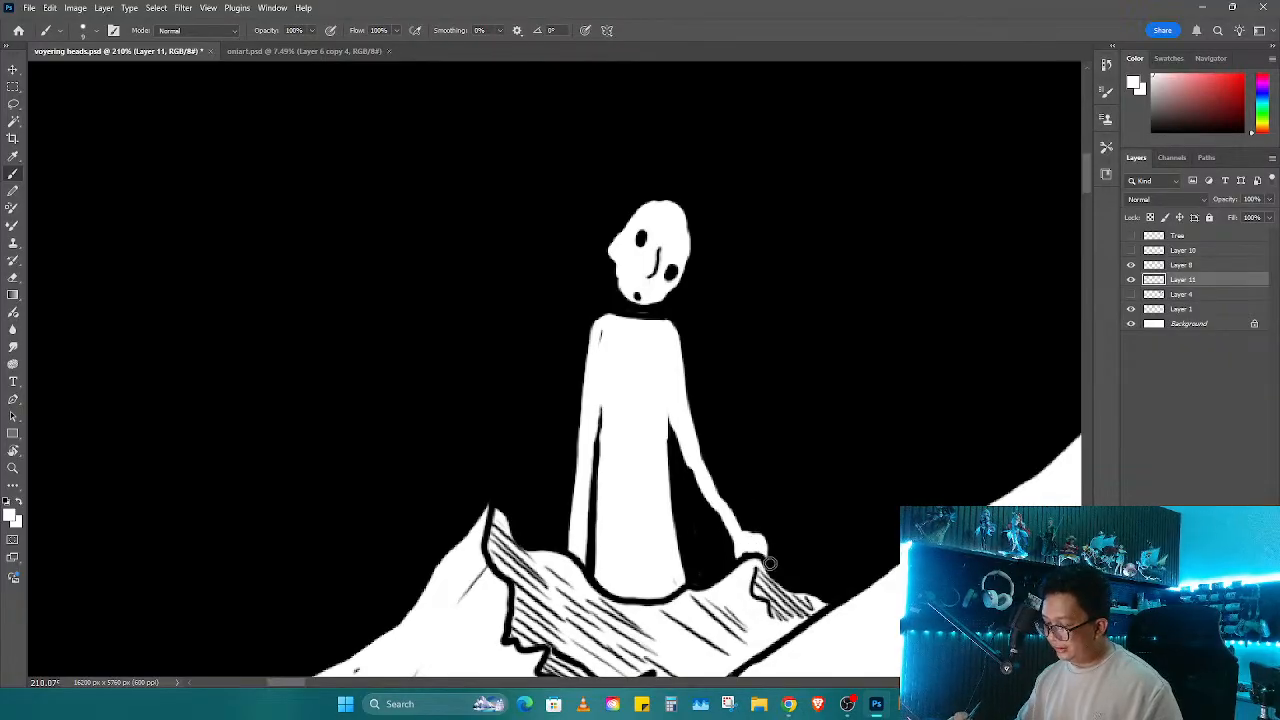
# Step: Paint a black eye with a white pupil on the larger head peeking from behind the central mountain
pyautogui.press('z')
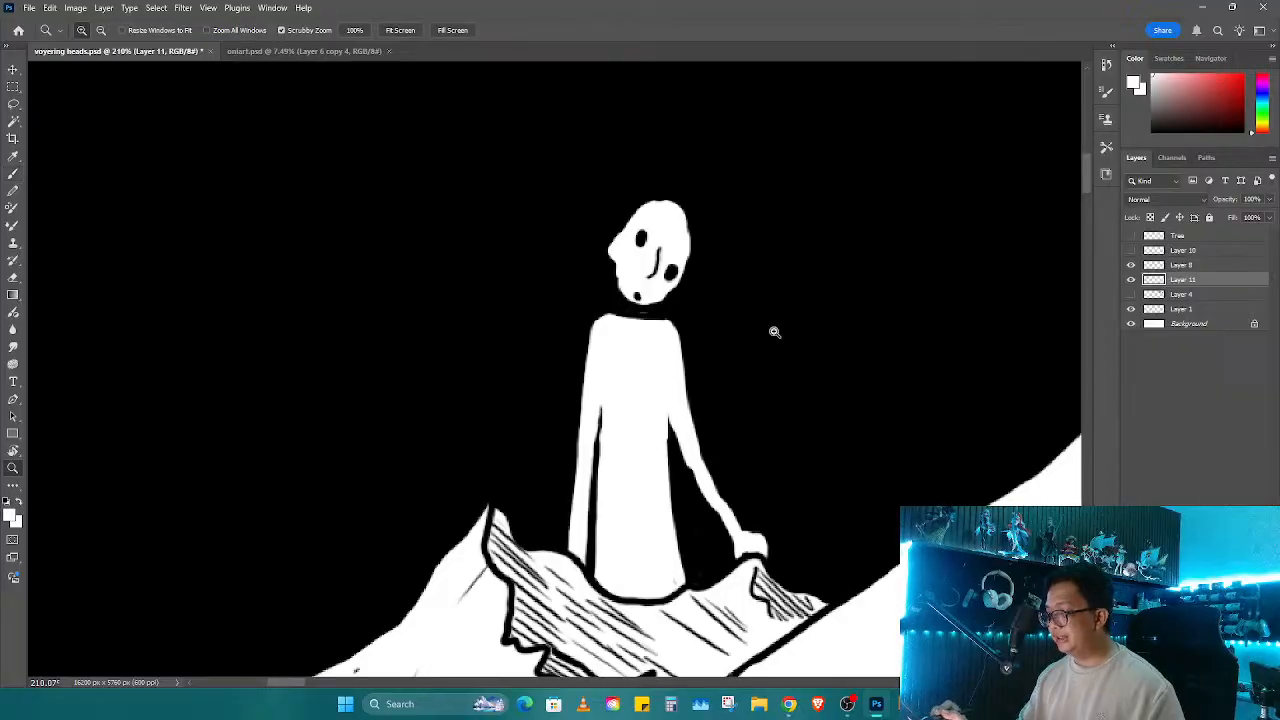
pyautogui.moveTo(771, 331); pyautogui.dragTo(690, 452)
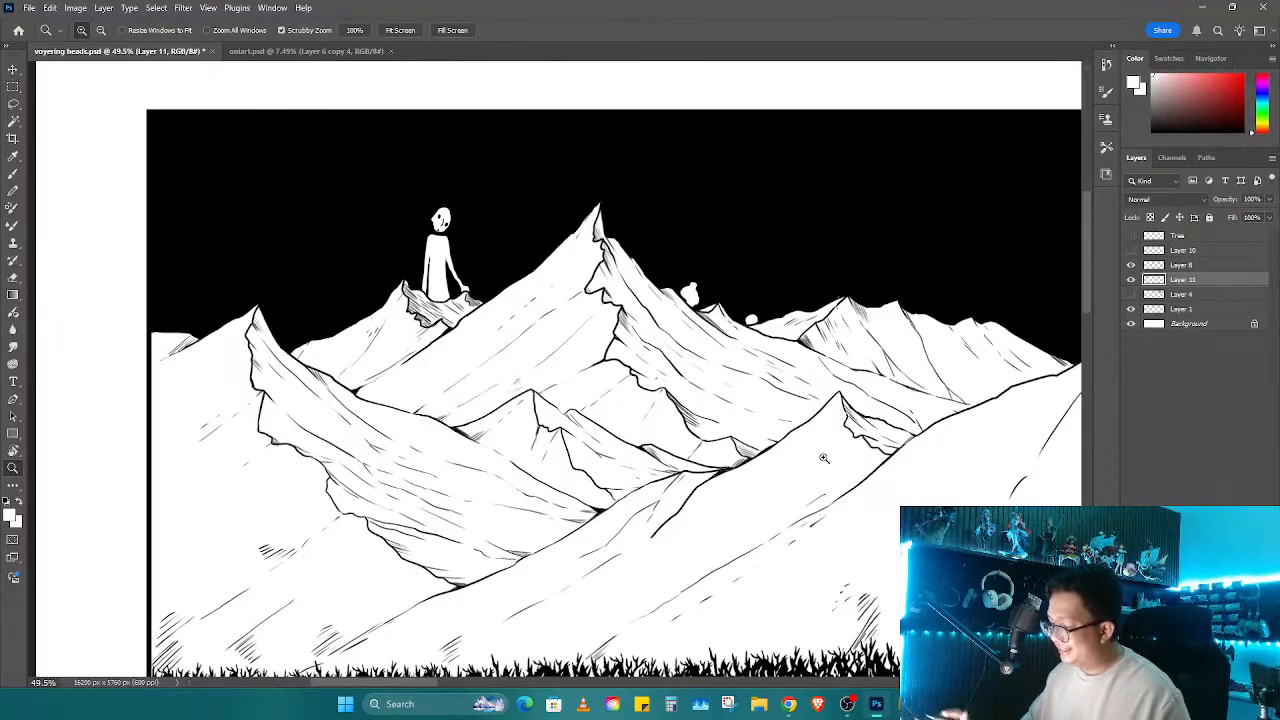
pyautogui.moveTo(689, 275)
pyautogui.mouseDown()
pyautogui.moveTo(677, 271)
pyautogui.moveTo(690, 293)
pyautogui.mouseUp()
pyautogui.press('b')
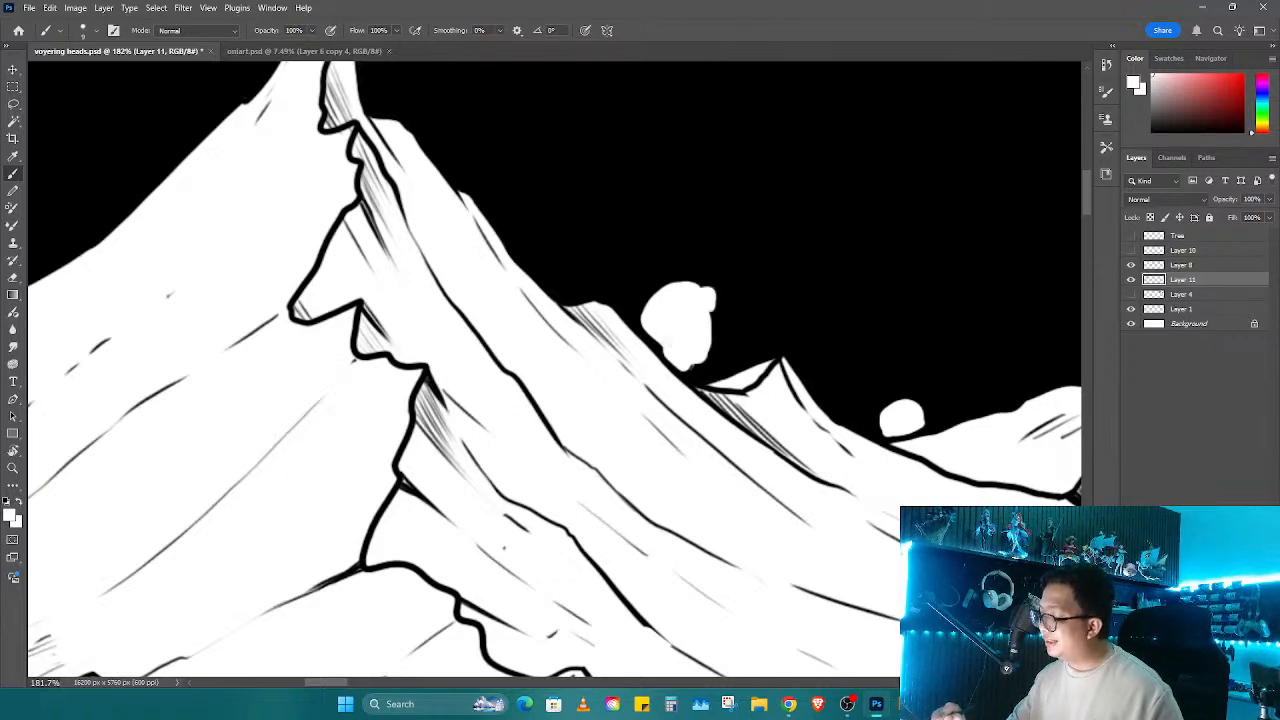
pyautogui.press('x')
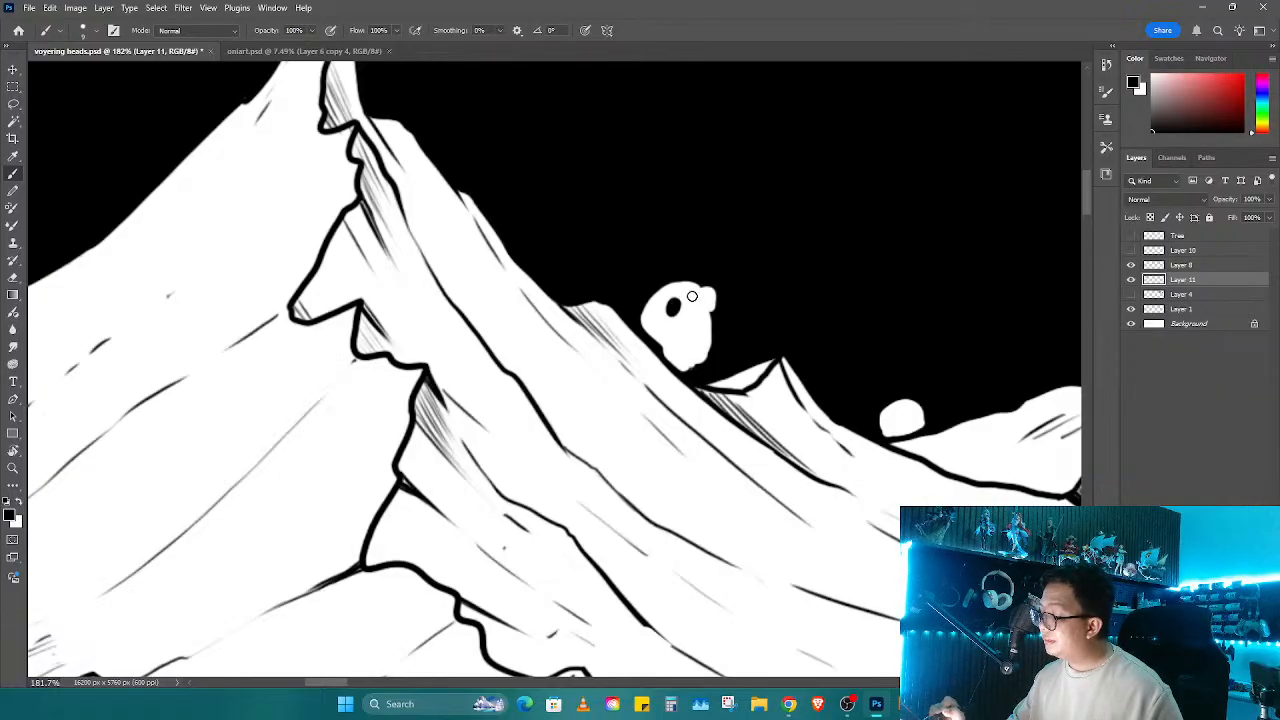
pyautogui.press('x')
pyautogui.hotkey('ctrl', 'space')
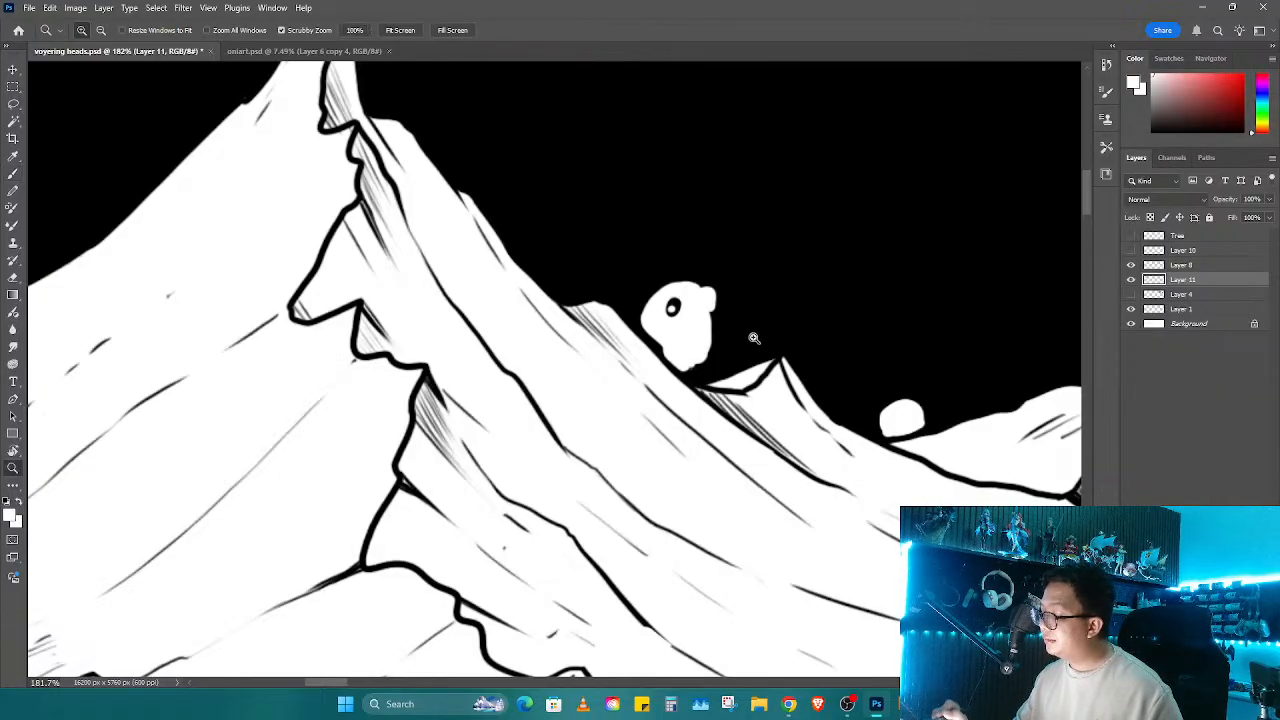
# Step: Add a second black eye at the right edge of the larger peeking head and refine its outline in white
pyautogui.moveTo(754, 338)
pyautogui.mouseDown()
pyautogui.moveTo(655, 338)
pyautogui.moveTo(753, 338)
pyautogui.mouseUp()
pyautogui.press('x')
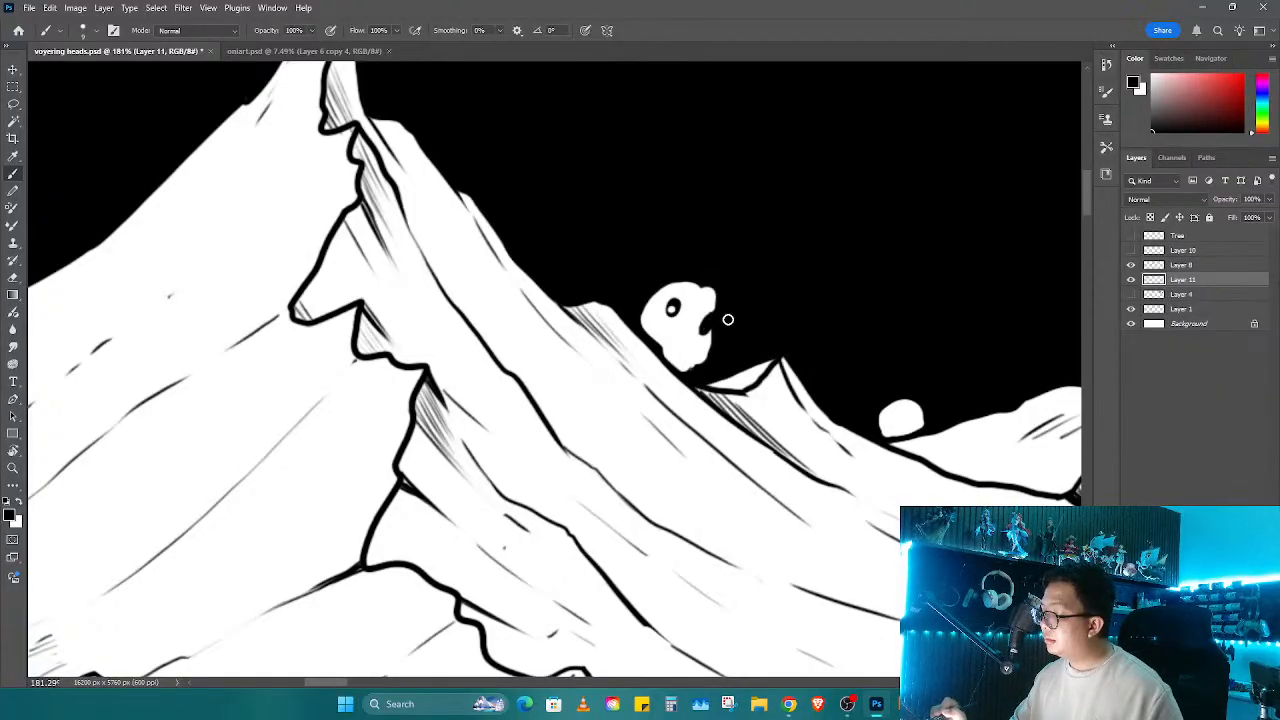
pyautogui.press('x')
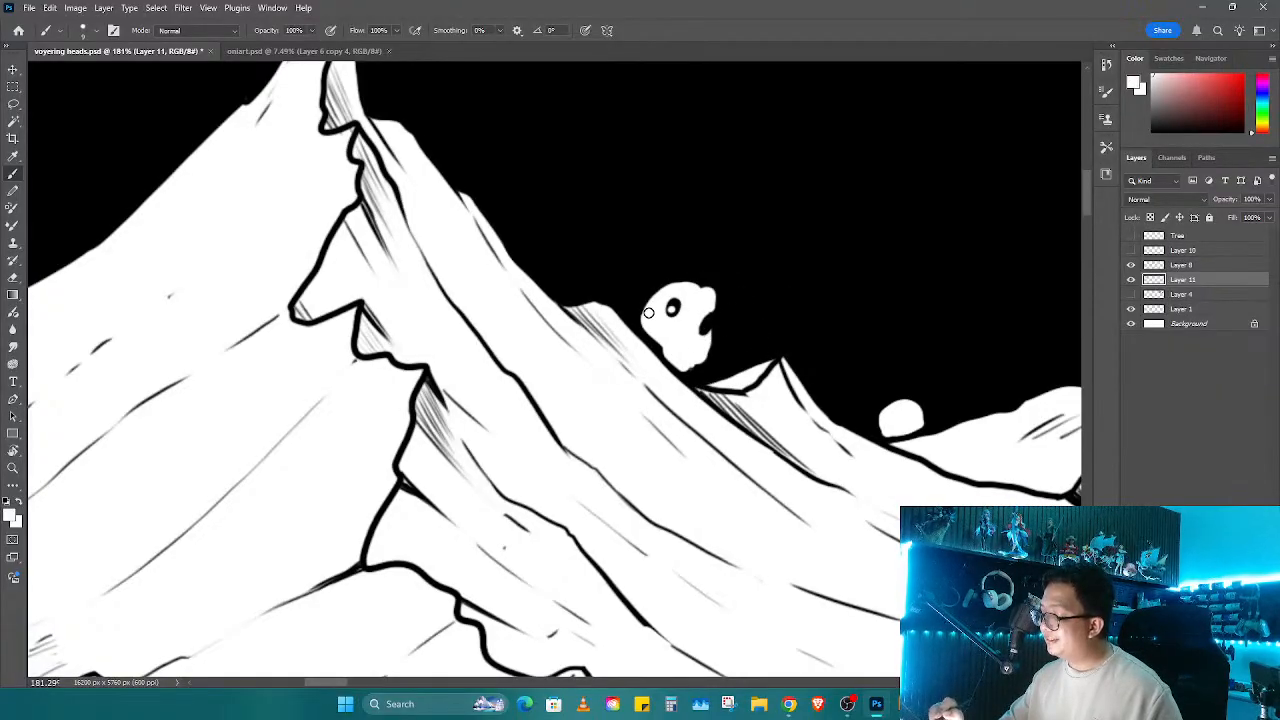
pyautogui.moveTo(648, 313); pyautogui.dragTo(667, 353)
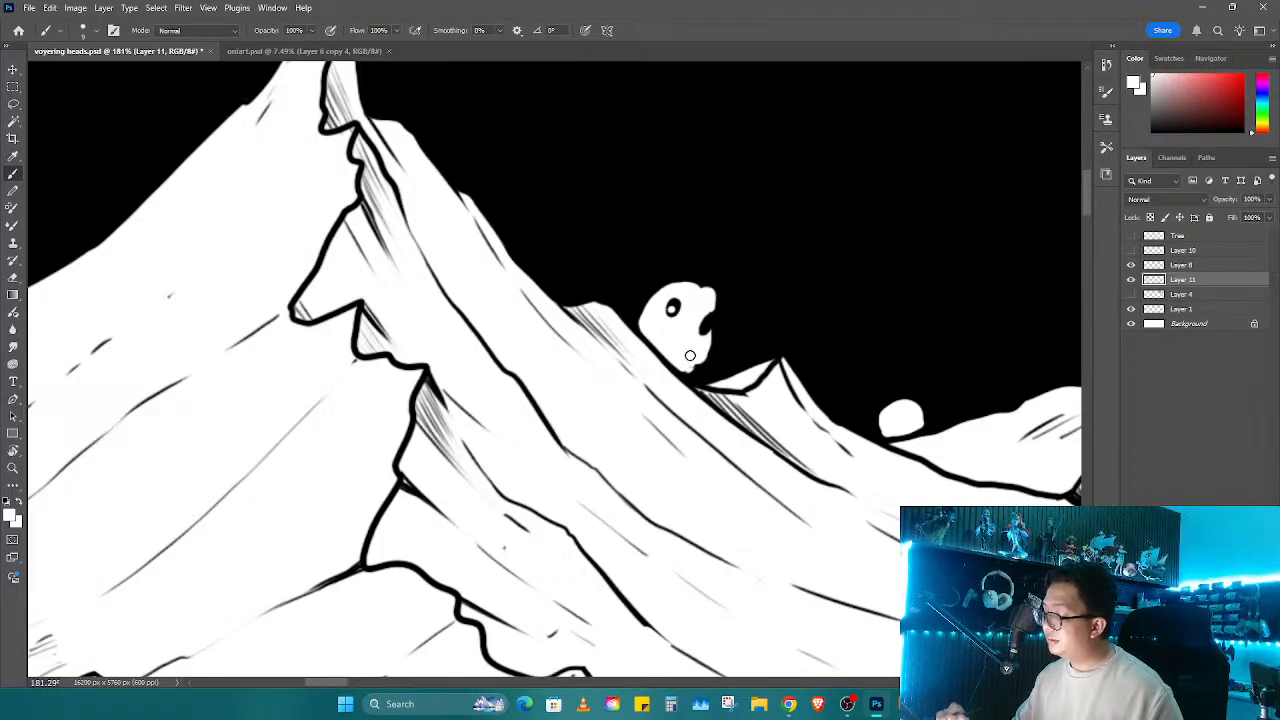
pyautogui.moveTo(689, 355); pyautogui.dragTo(708, 337)
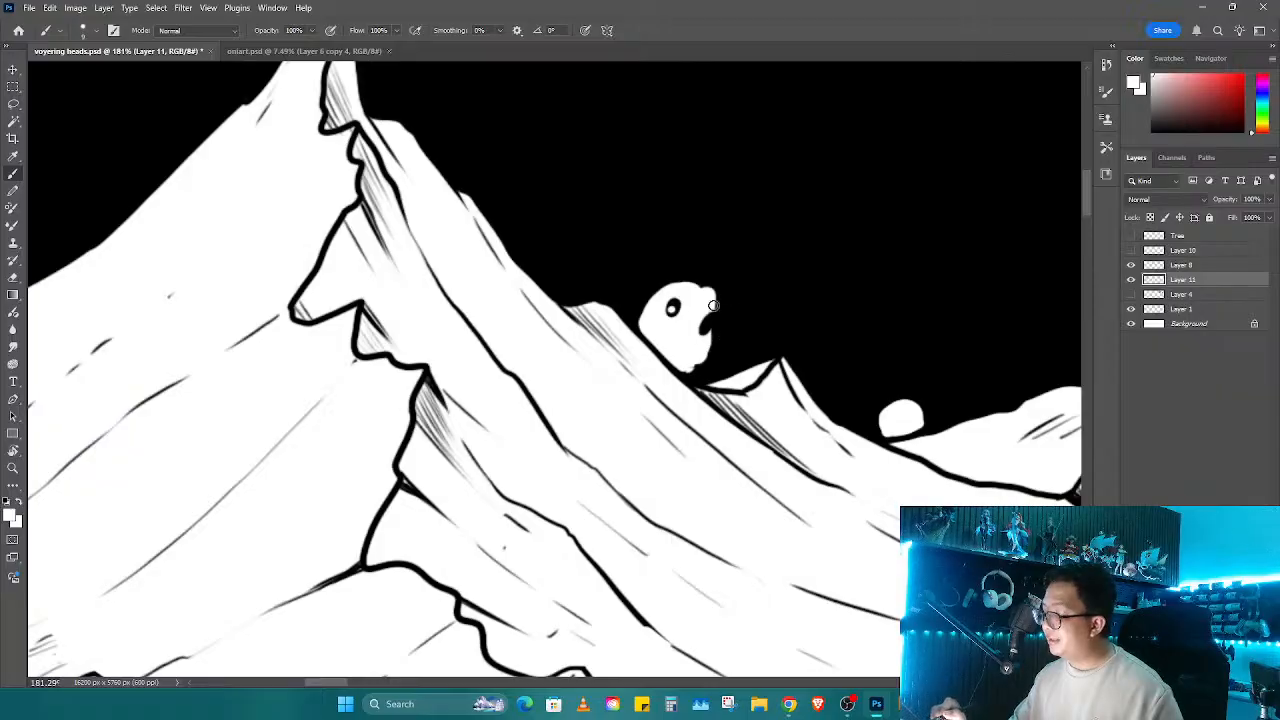
pyautogui.press('x')
# Step: Paint black eyes on the small round head peeking over the distant ridge, undoing the misplaced stroke
pyautogui.press('z')
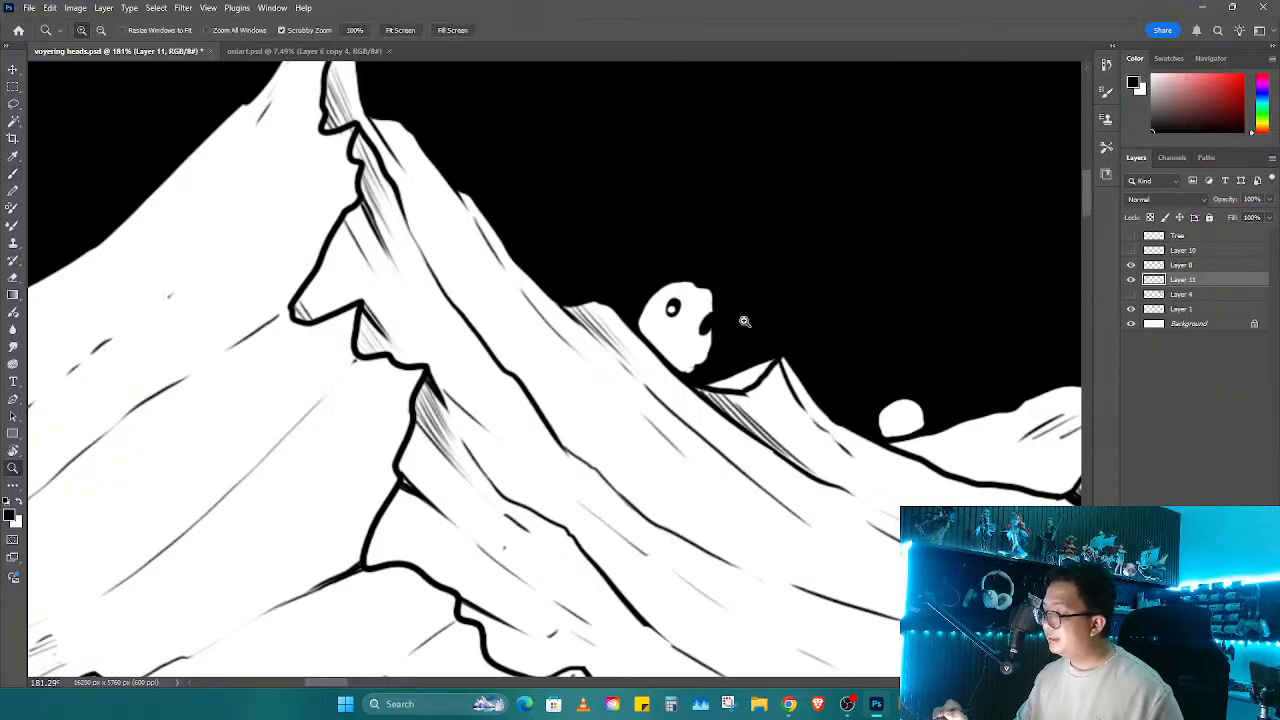
pyautogui.moveTo(761, 339); pyautogui.dragTo(722, 340)
pyautogui.moveTo(780, 385); pyautogui.dragTo(684, 354)
pyautogui.moveTo(698, 308); pyautogui.dragTo(714, 300)
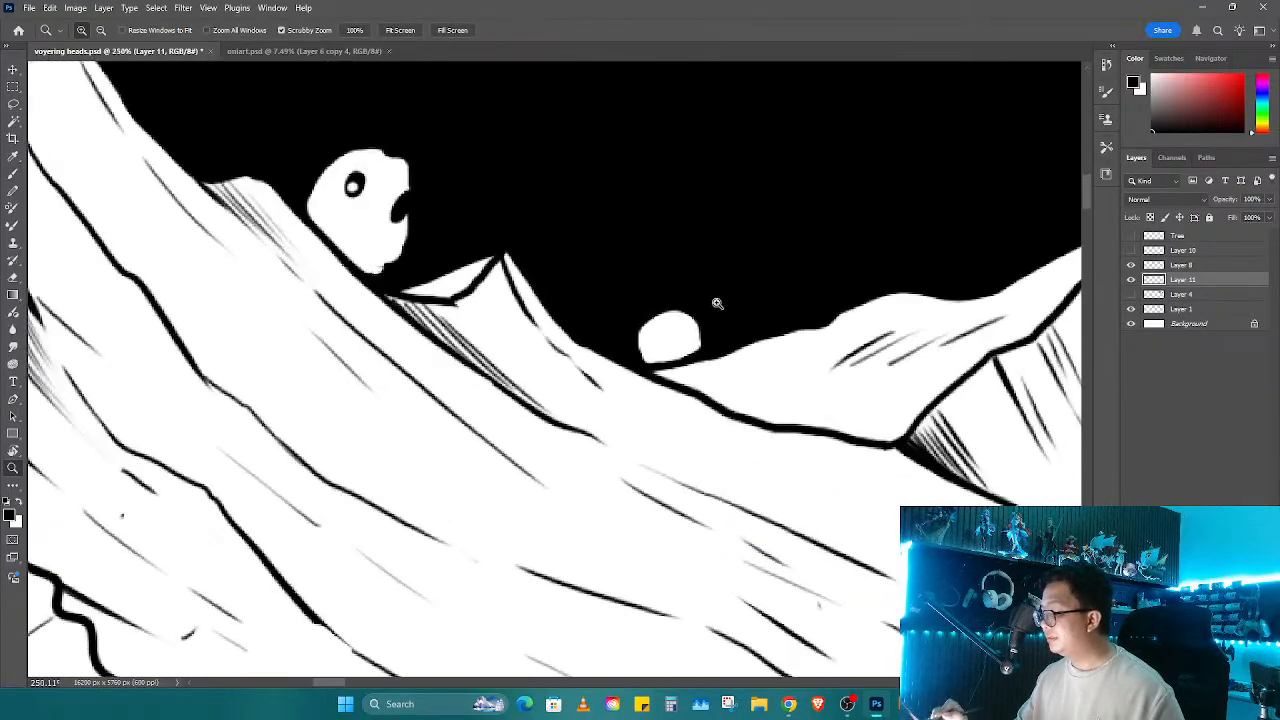
pyautogui.press('b')
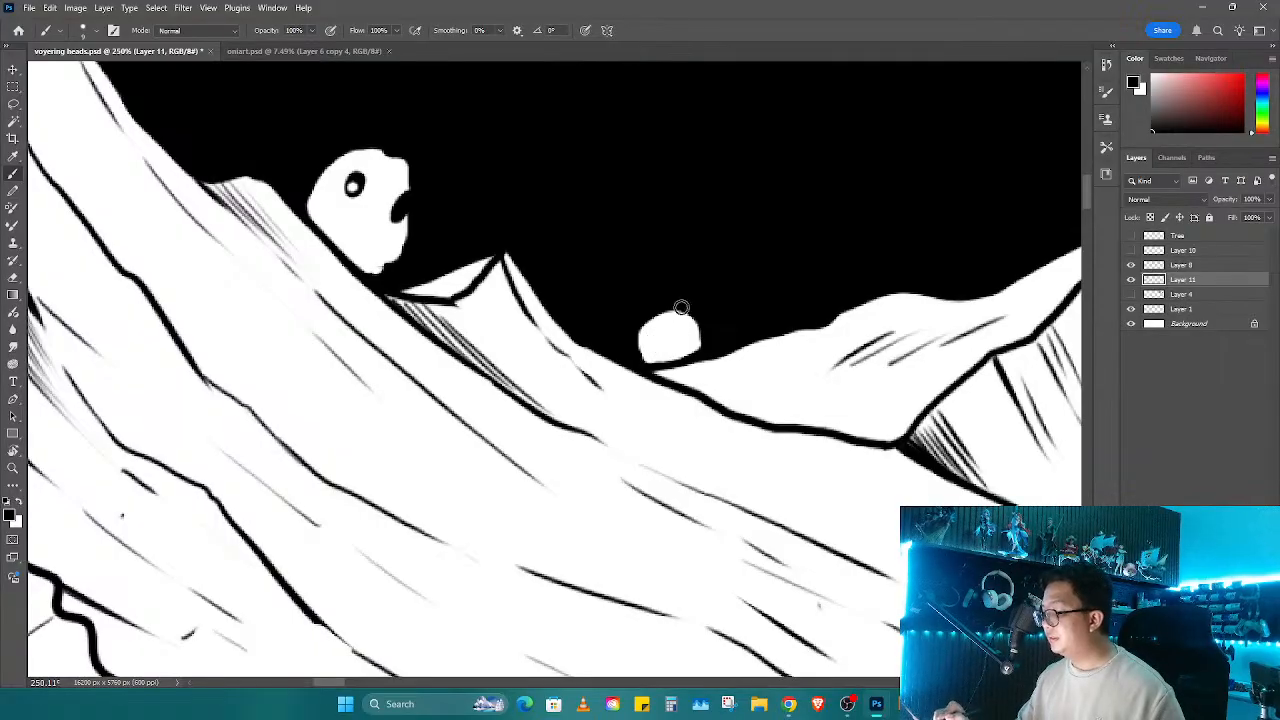
pyautogui.moveTo(665, 343)
pyautogui.mouseDown()
pyautogui.moveTo(668, 358)
pyautogui.moveTo(682, 352)
pyautogui.mouseUp()
pyautogui.hotkey('ctrl', 'z')
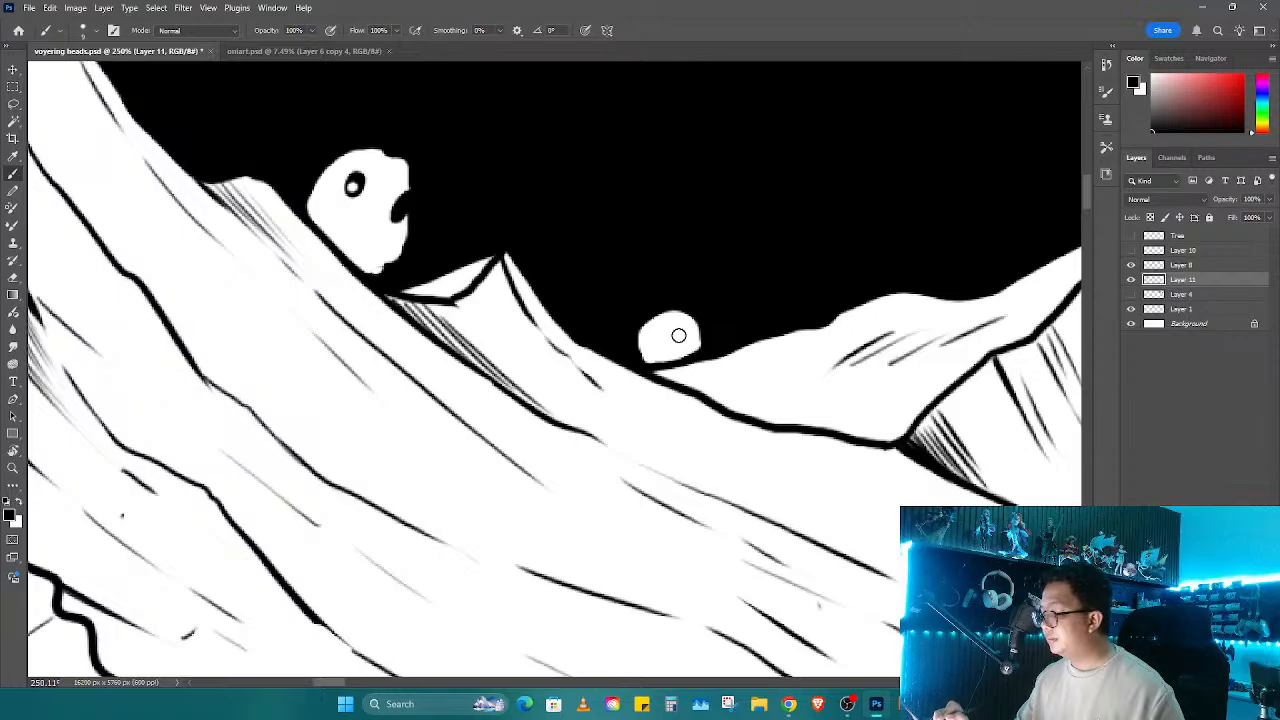
# Step: Review the whole mountain panel and save the document
pyautogui.hotkey('ctrl', 'space')
pyautogui.moveTo(735, 333); pyautogui.dragTo(605, 350)
pyautogui.moveTo(783, 537)
pyautogui.mouseDown()
pyautogui.moveTo(669, 442)
pyautogui.moveTo(588, 402)
pyautogui.mouseUp()
pyautogui.moveTo(815, 325); pyautogui.dragTo(893, 393)
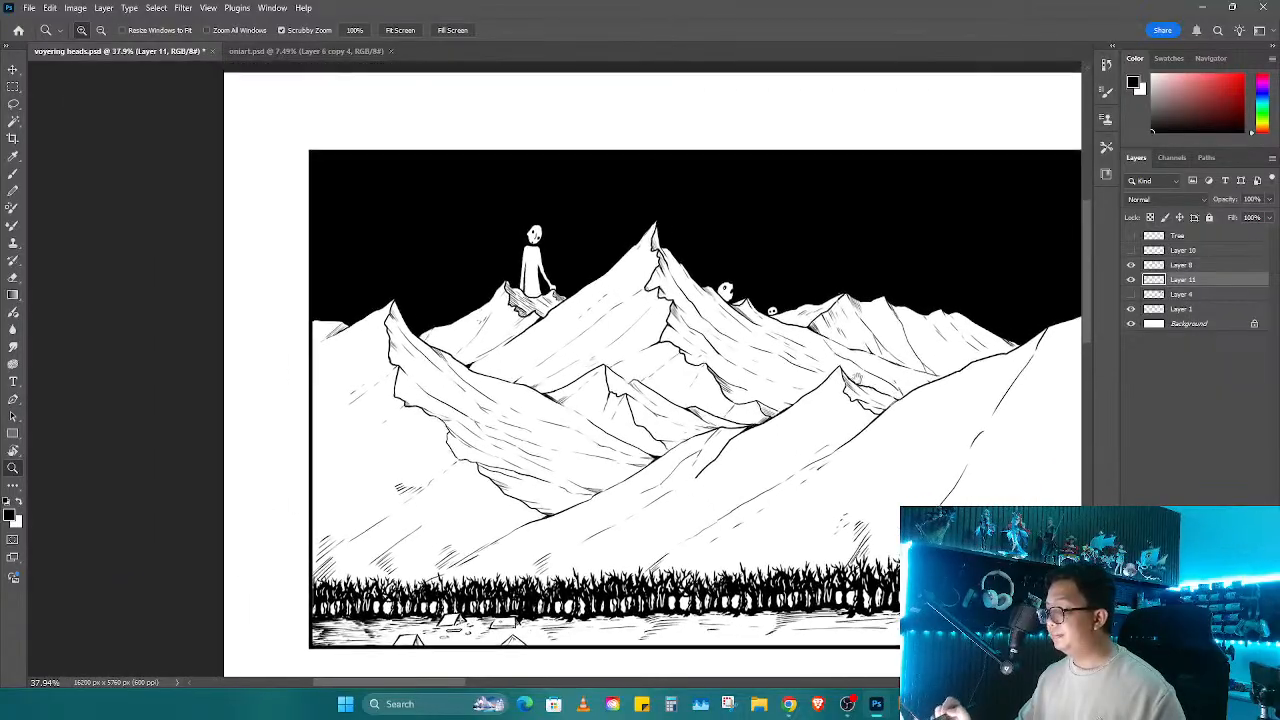
pyautogui.moveTo(566, 300); pyautogui.dragTo(523, 300)
pyautogui.hotkey('ctrl', 's')
pyautogui.moveTo(562, 420); pyautogui.dragTo(480, 351)
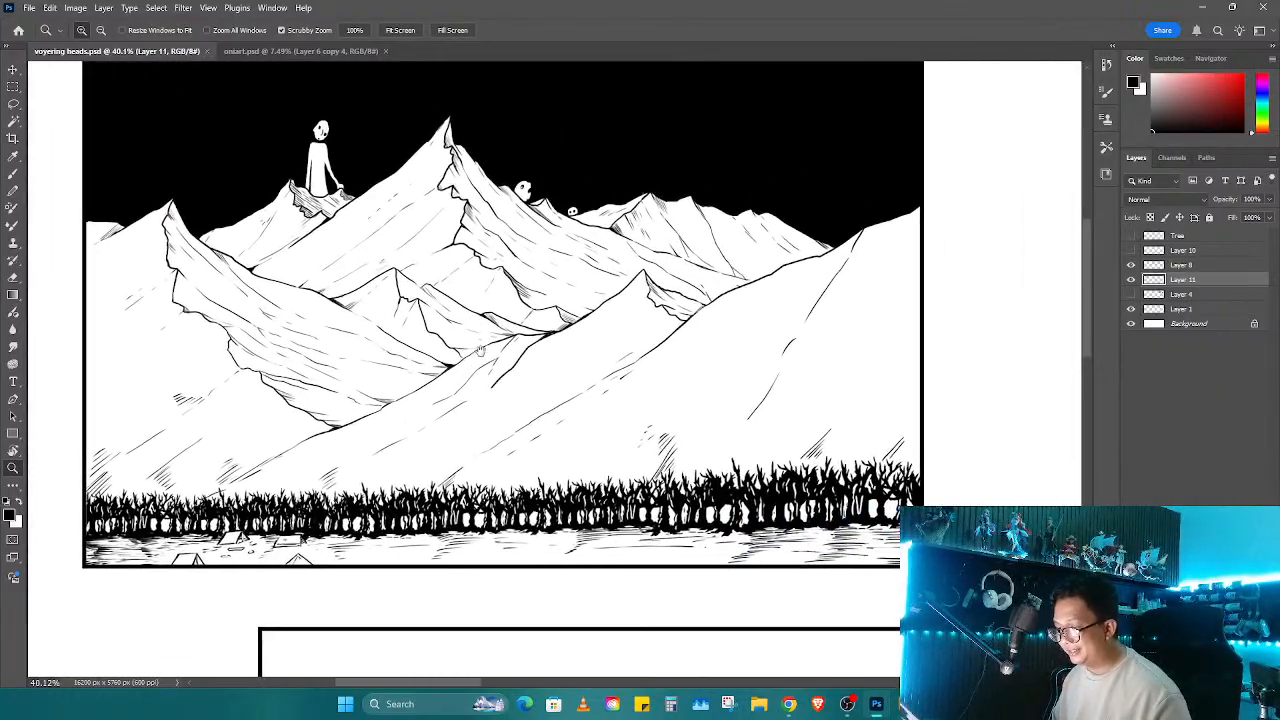
pyautogui.moveTo(632, 254); pyautogui.dragTo(640, 301)
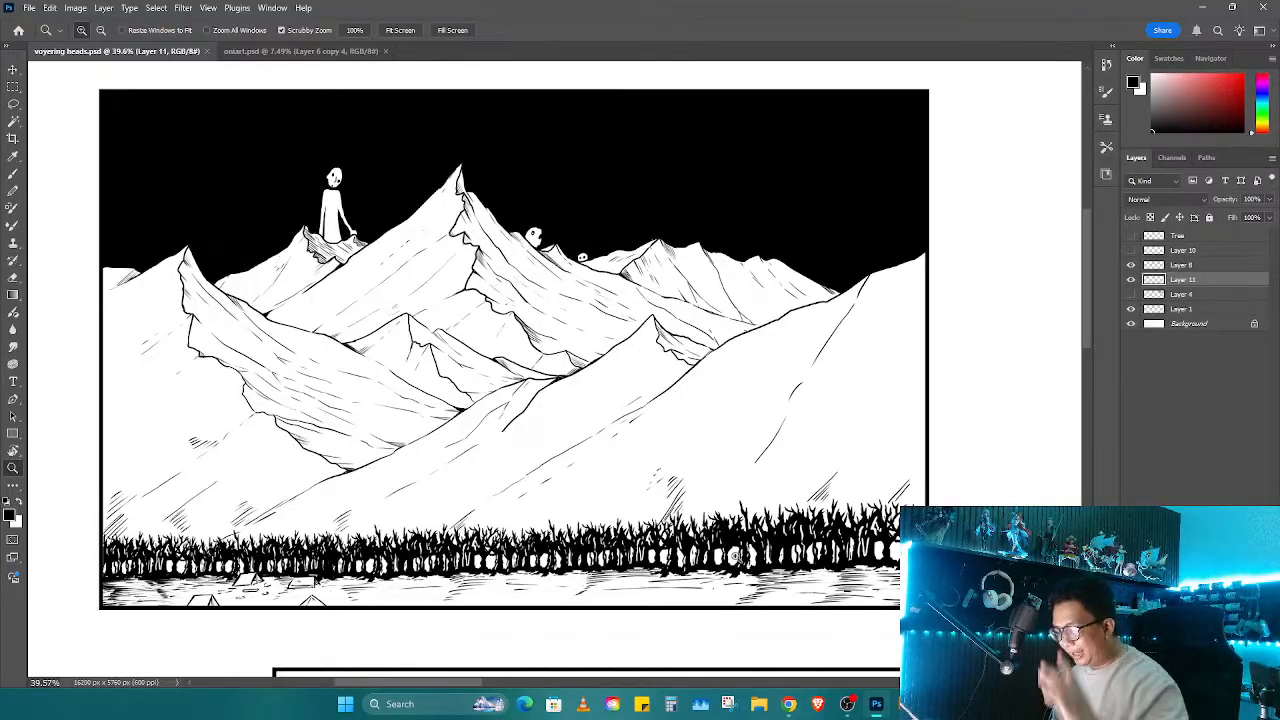
# Step: Switch to File Explorer, open the comic page 01 04.jpg in the image viewer, and examine its giant silhouettes on the horizon
pyautogui.click(758, 705)
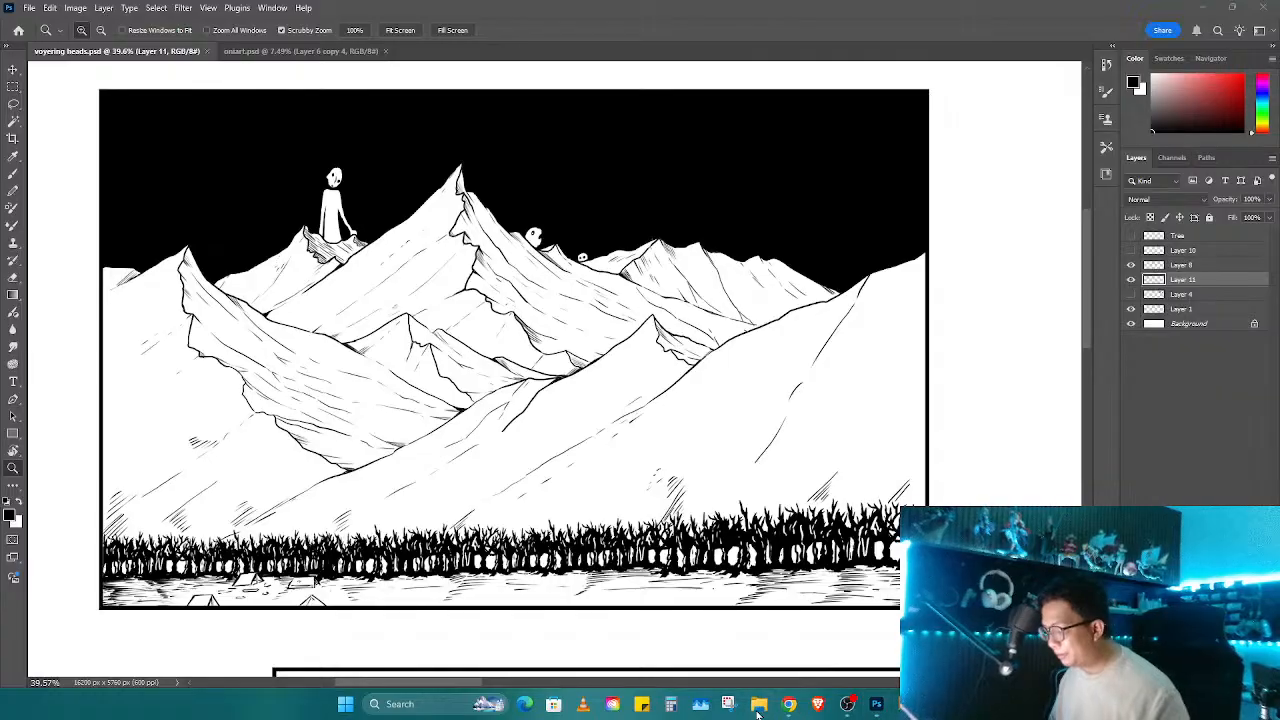
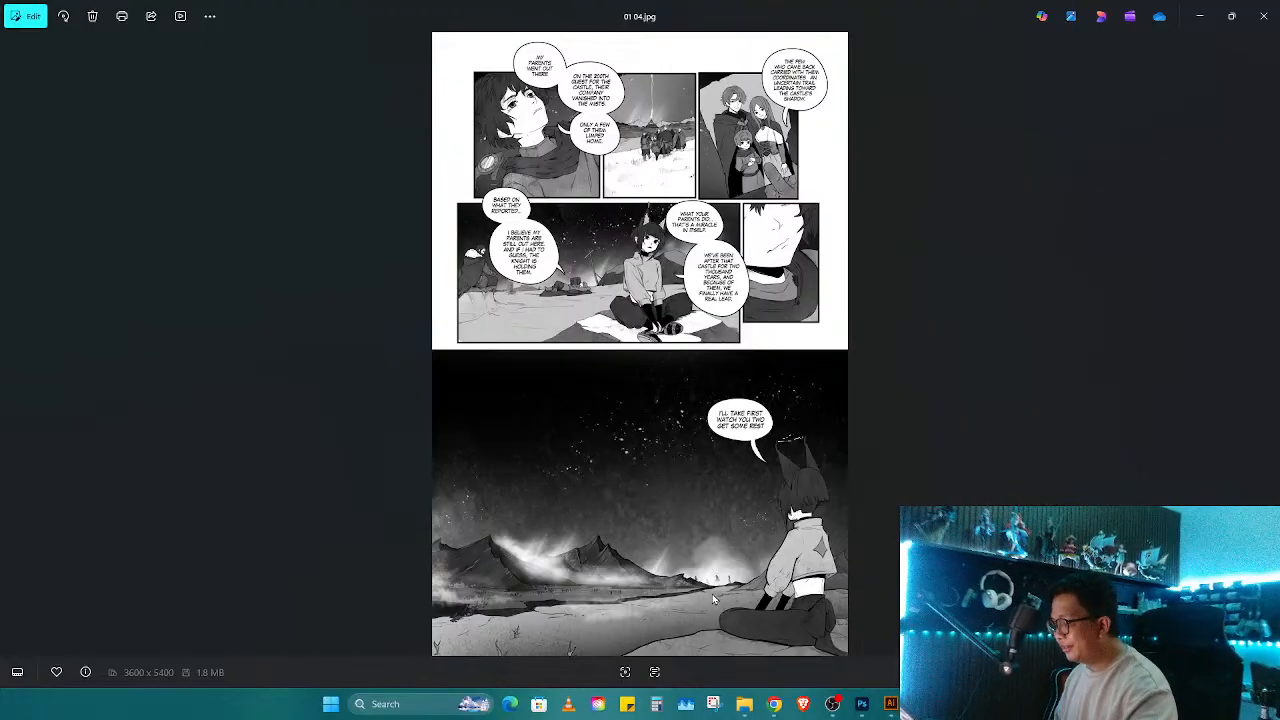
pyautogui.scroll(10, 710, 600)
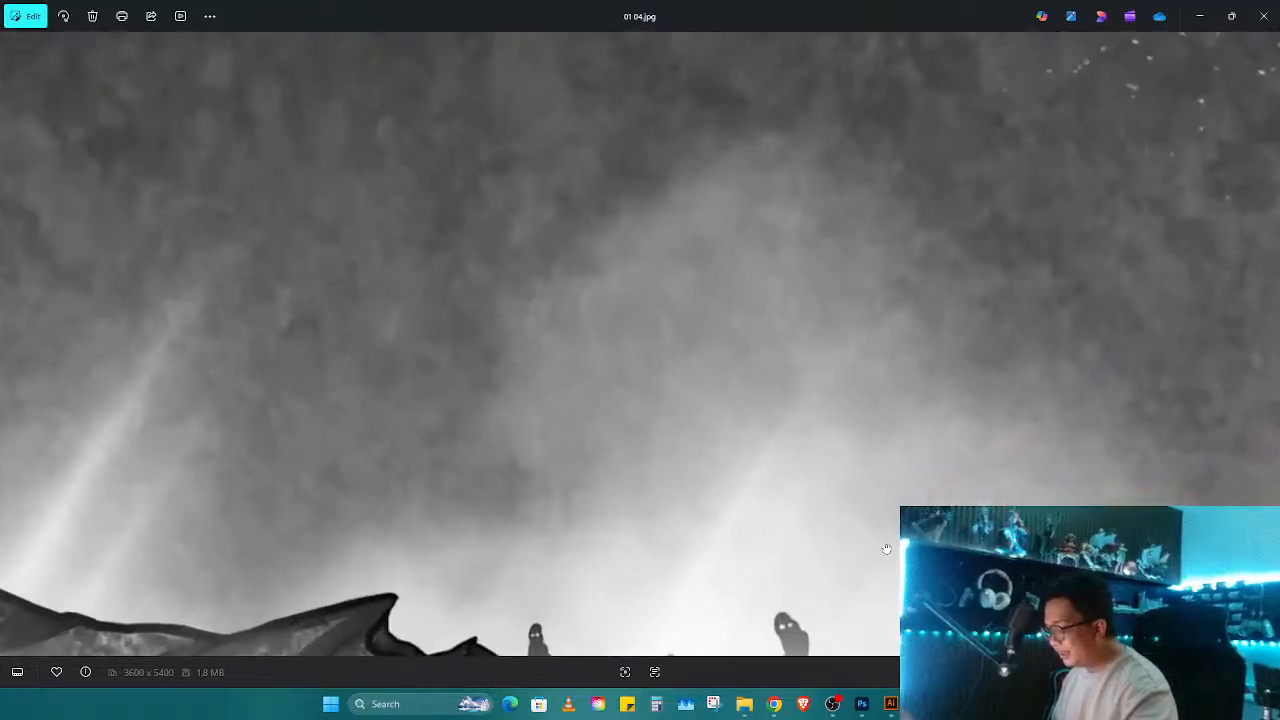
pyautogui.moveTo(886, 549); pyautogui.dragTo(829, 246)
pyautogui.scroll(2, 771, 348)
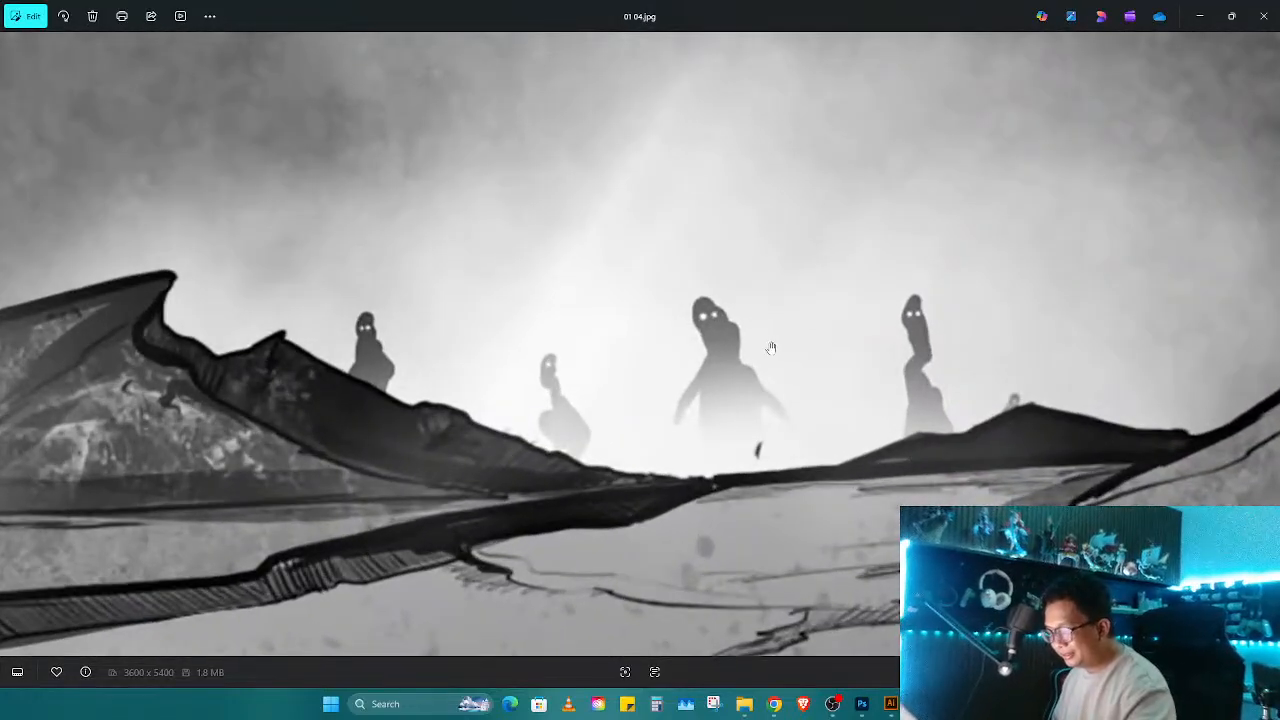
pyautogui.scroll(-4, 771, 348)
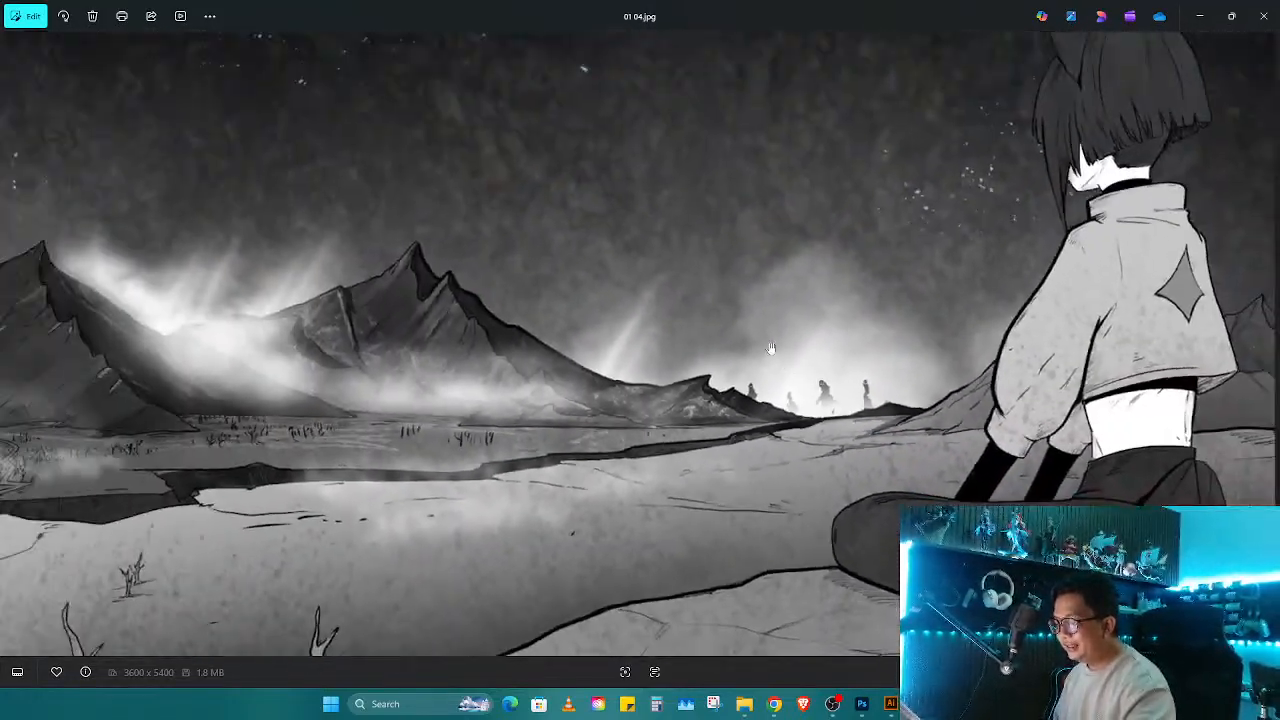
# Step: Examine the distant silhouettes and the full page layout of 01 04.jpg, close the image, and return to Photoshop
pyautogui.scroll(-3, 771, 348)
pyautogui.scroll(5, 771, 348)
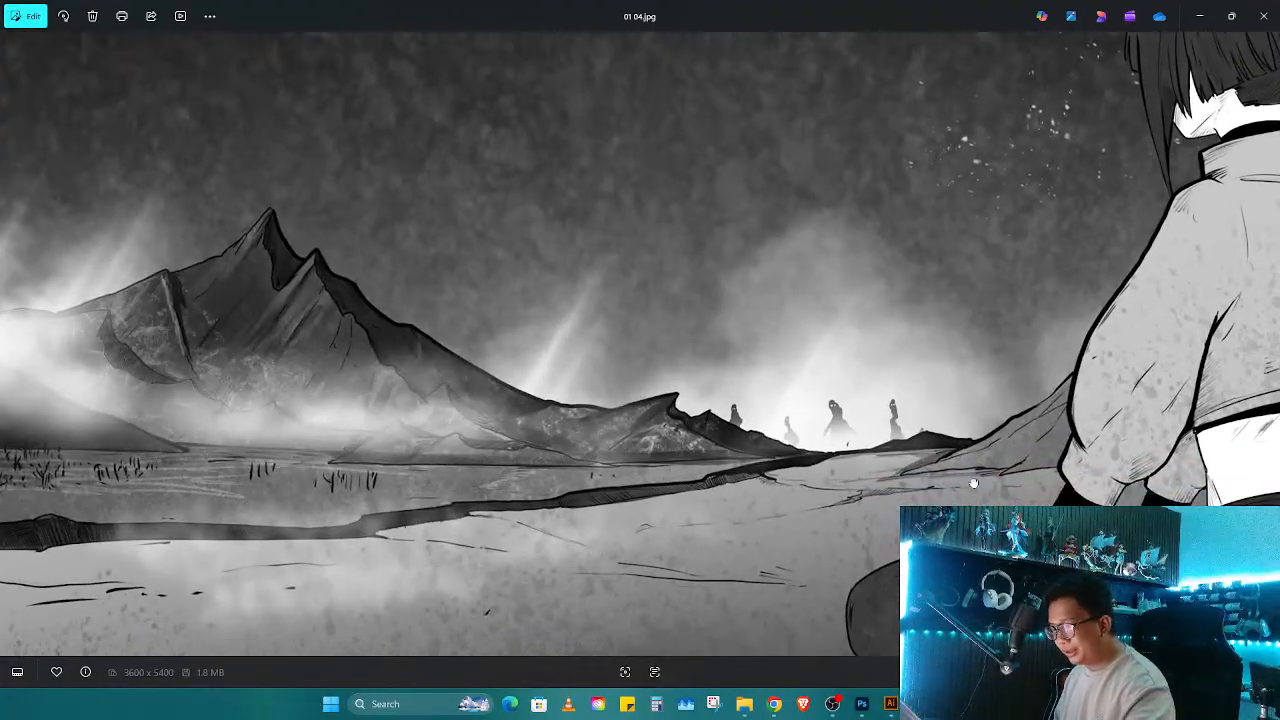
pyautogui.scroll(2, 965, 500)
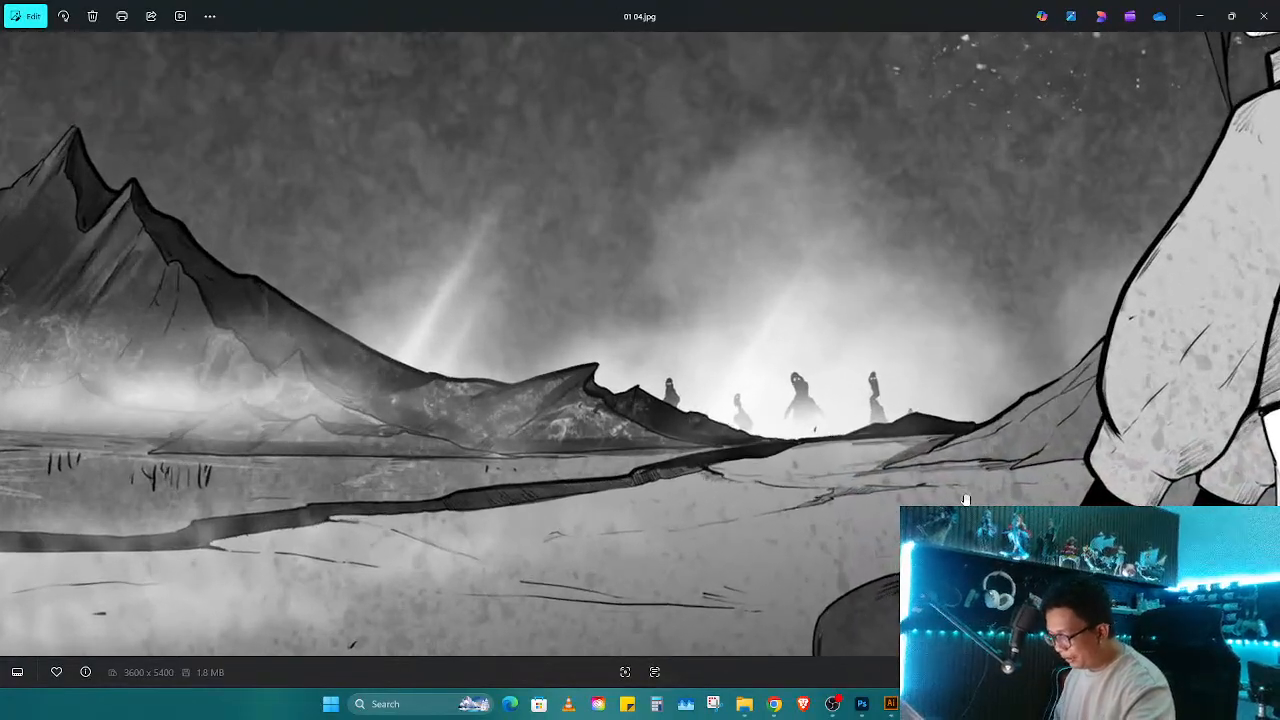
pyautogui.scroll(-5, 965, 500)
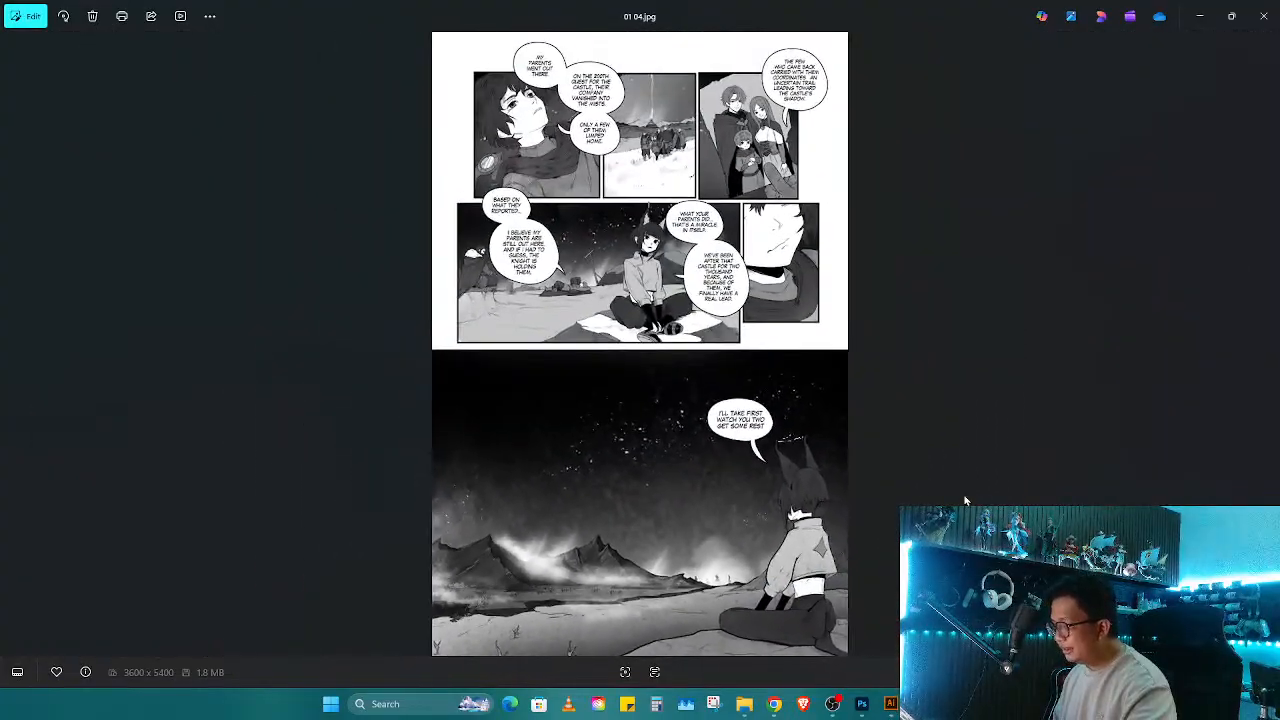
pyautogui.click(1270, 17)
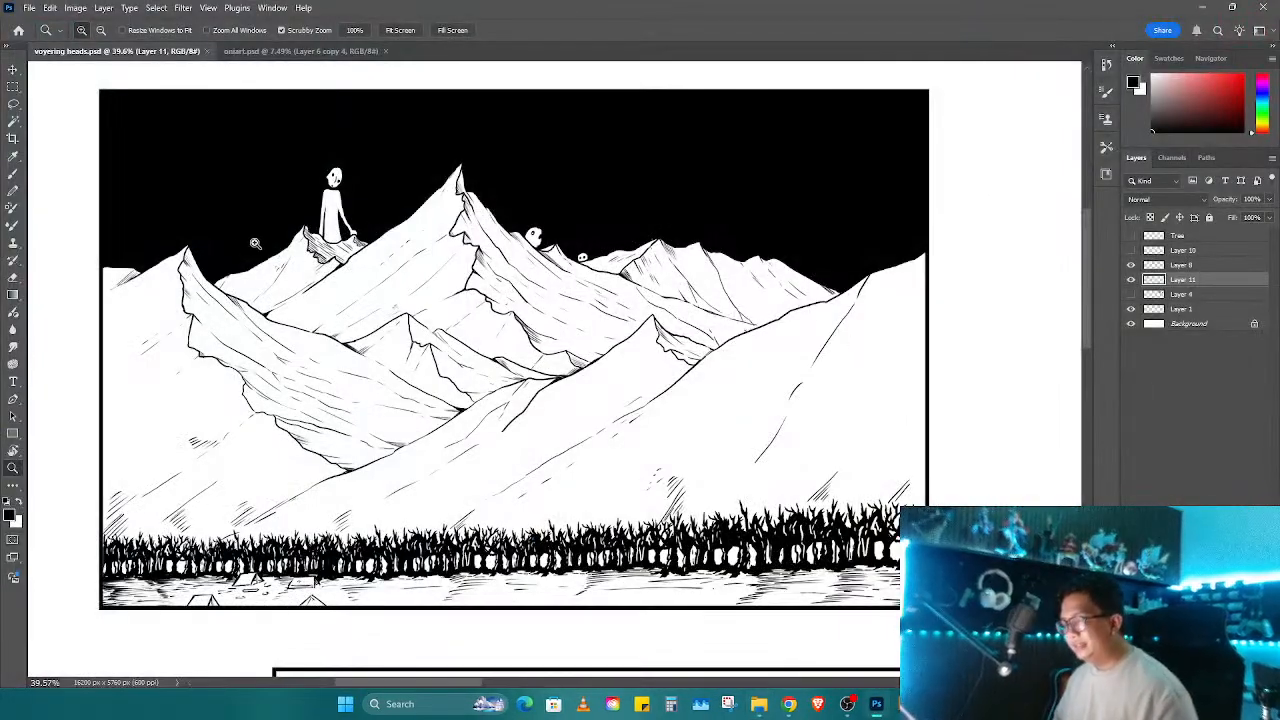
# Step: Paint a white figure with an oval head, bent body and two long arms in the dark gap beside the rightmost slope
pyautogui.click(238, 277)
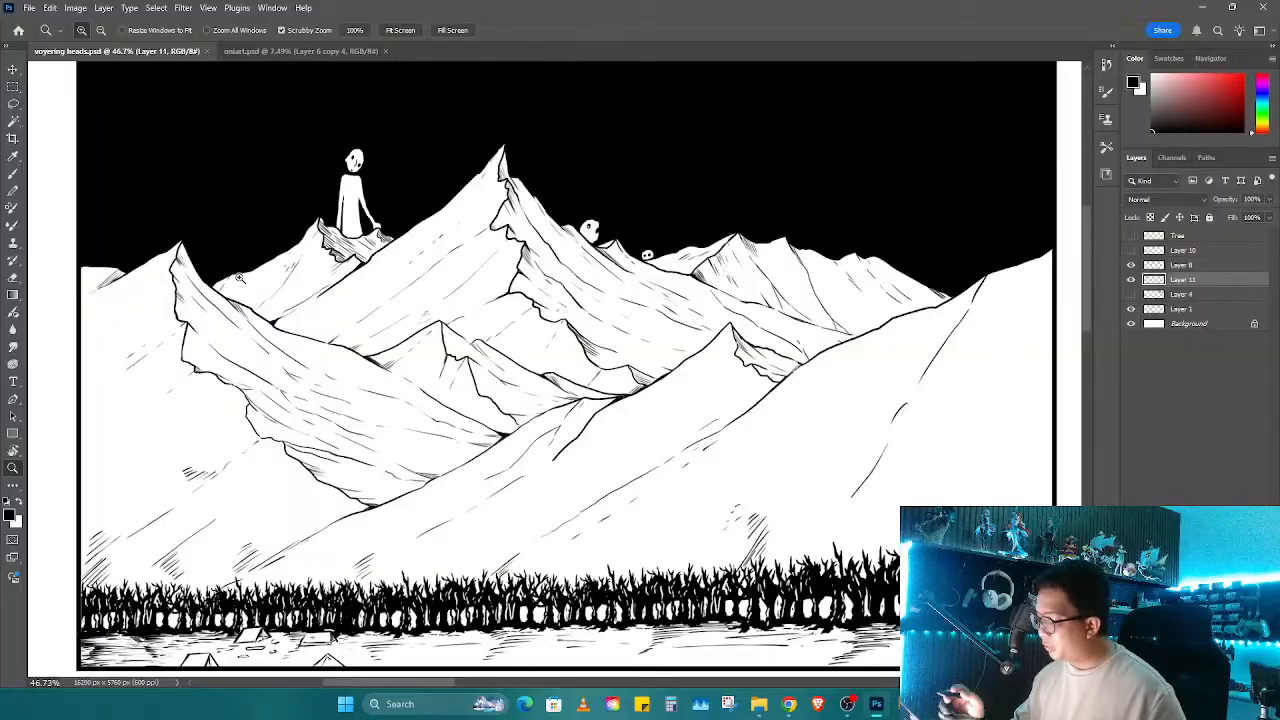
pyautogui.moveTo(900, 366); pyautogui.dragTo(771, 446)
pyautogui.moveTo(776, 325); pyautogui.dragTo(789, 326)
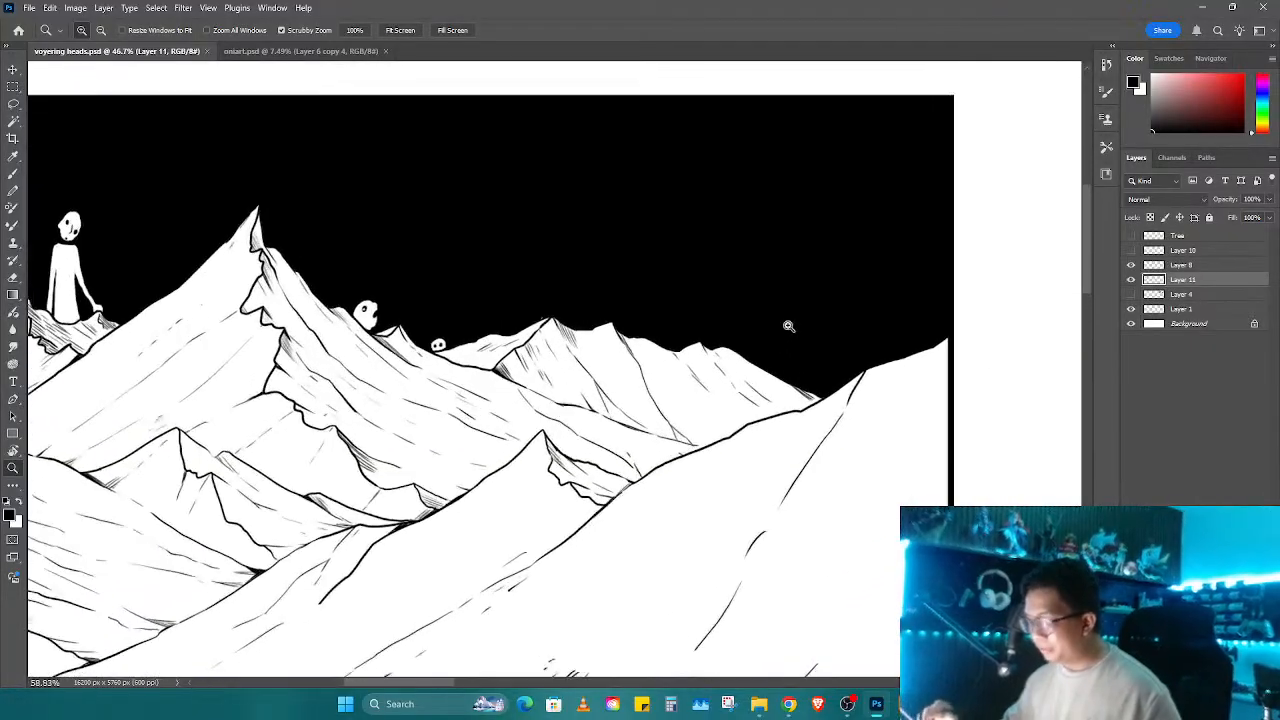
pyautogui.press('b')
pyautogui.press('x')
pyautogui.scroll(3, 829, 306)
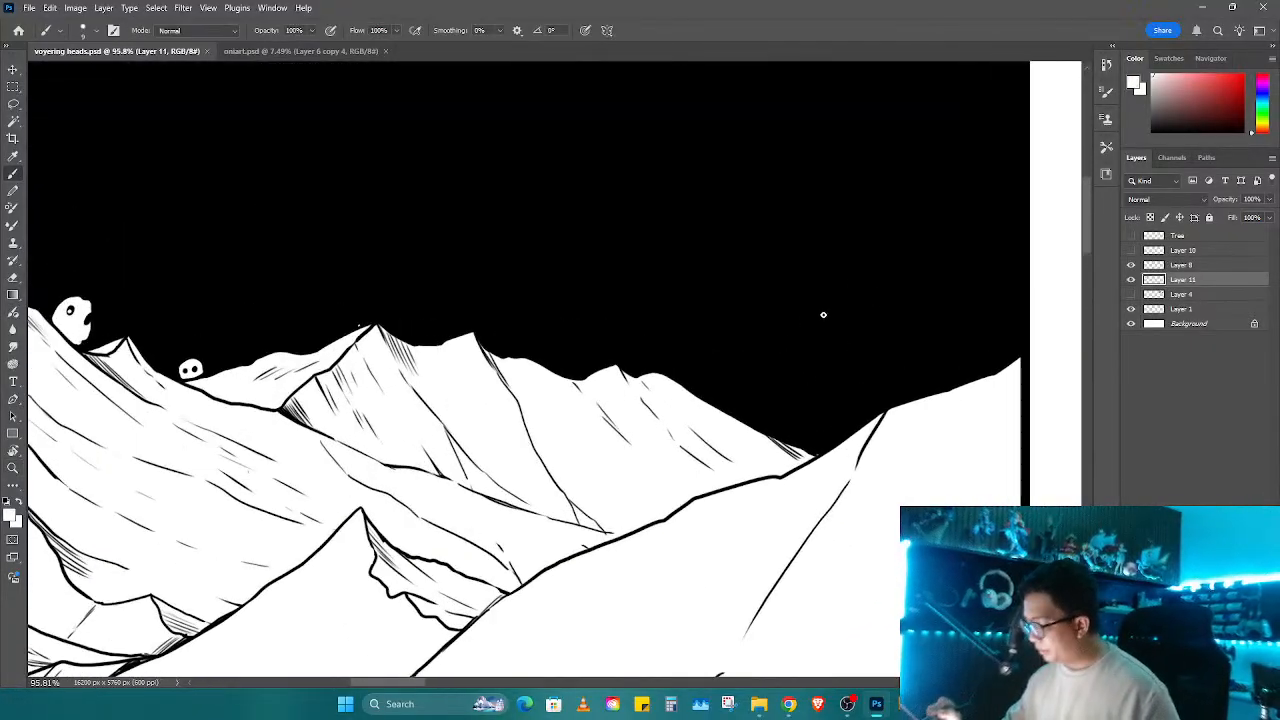
pyautogui.moveTo(814, 317)
pyautogui.mouseDown()
pyautogui.moveTo(803, 309)
pyautogui.moveTo(817, 355)
pyautogui.moveTo(810, 436)
pyautogui.moveTo(821, 368)
pyautogui.moveTo(790, 395)
pyautogui.moveTo(795, 375)
pyautogui.moveTo(773, 417)
pyautogui.mouseUp()
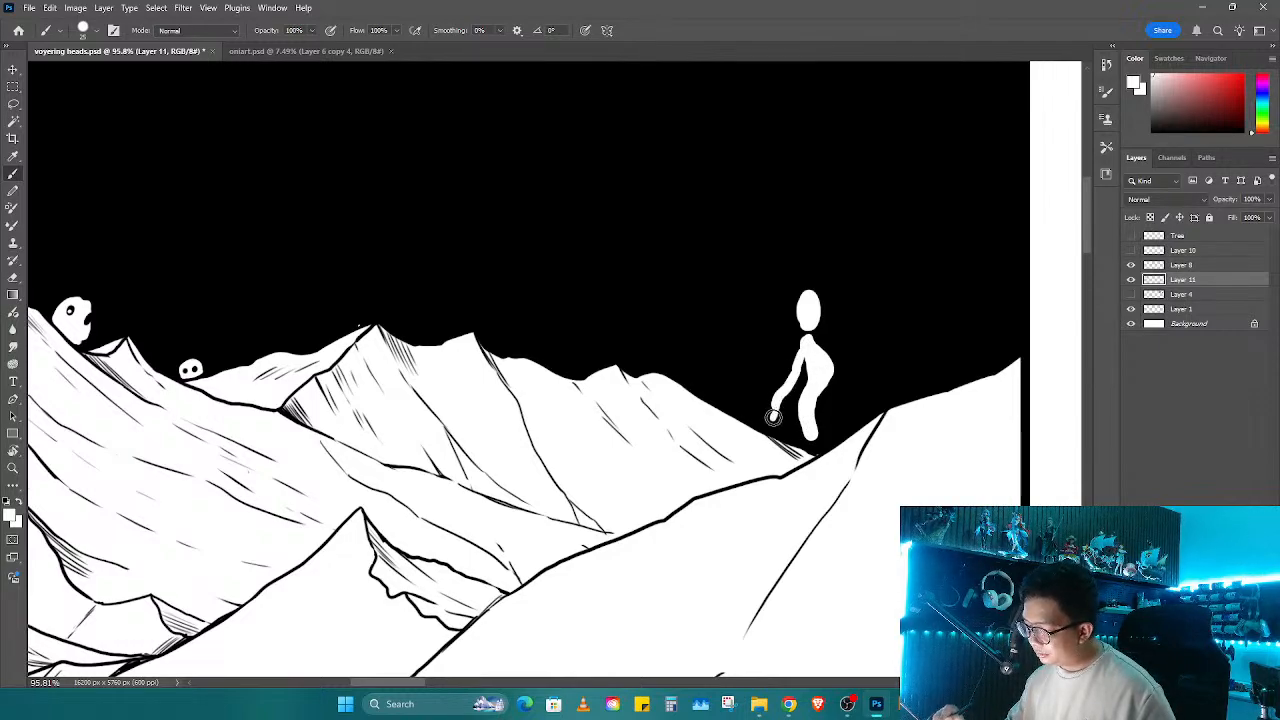
pyautogui.moveTo(816, 344); pyautogui.dragTo(848, 424)
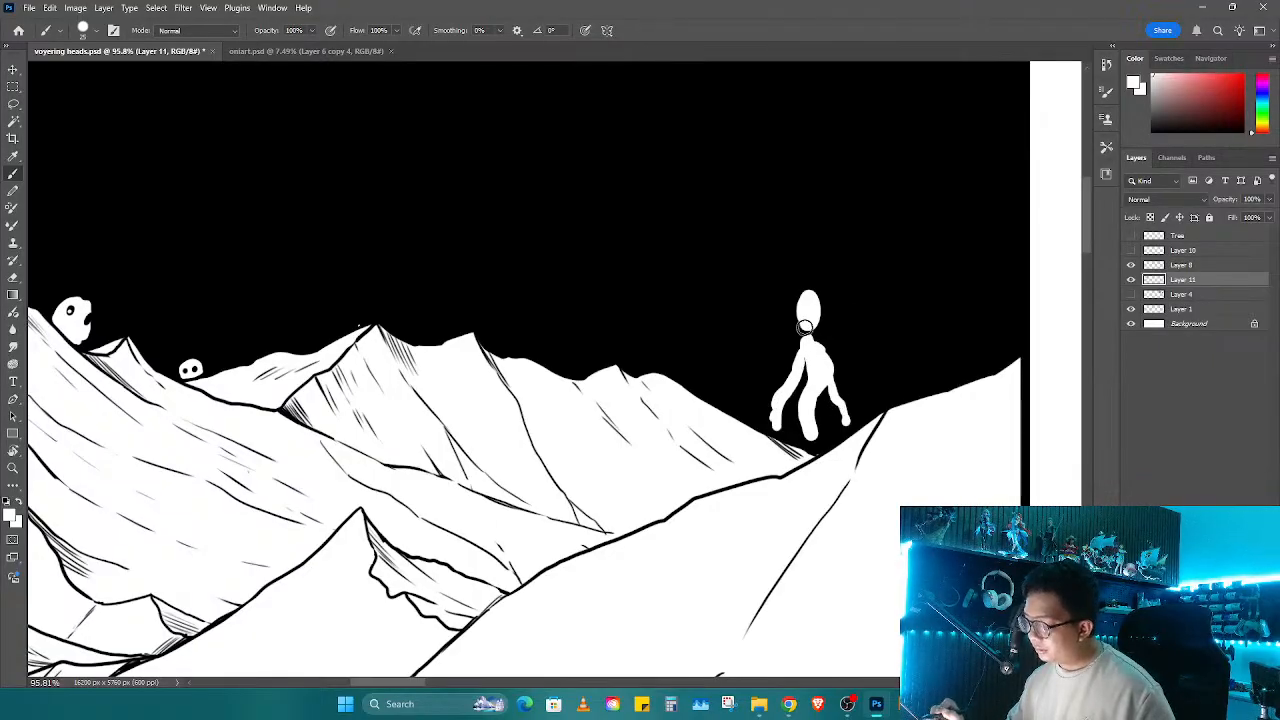
# Step: Trim the new figure with black paint, separating its head from the neck and slimming the torso and right arm
pyautogui.press('z')
pyautogui.moveTo(805, 326)
pyautogui.mouseDown()
pyautogui.moveTo(730, 360)
pyautogui.moveTo(817, 408)
pyautogui.mouseUp()
pyautogui.press('alt')
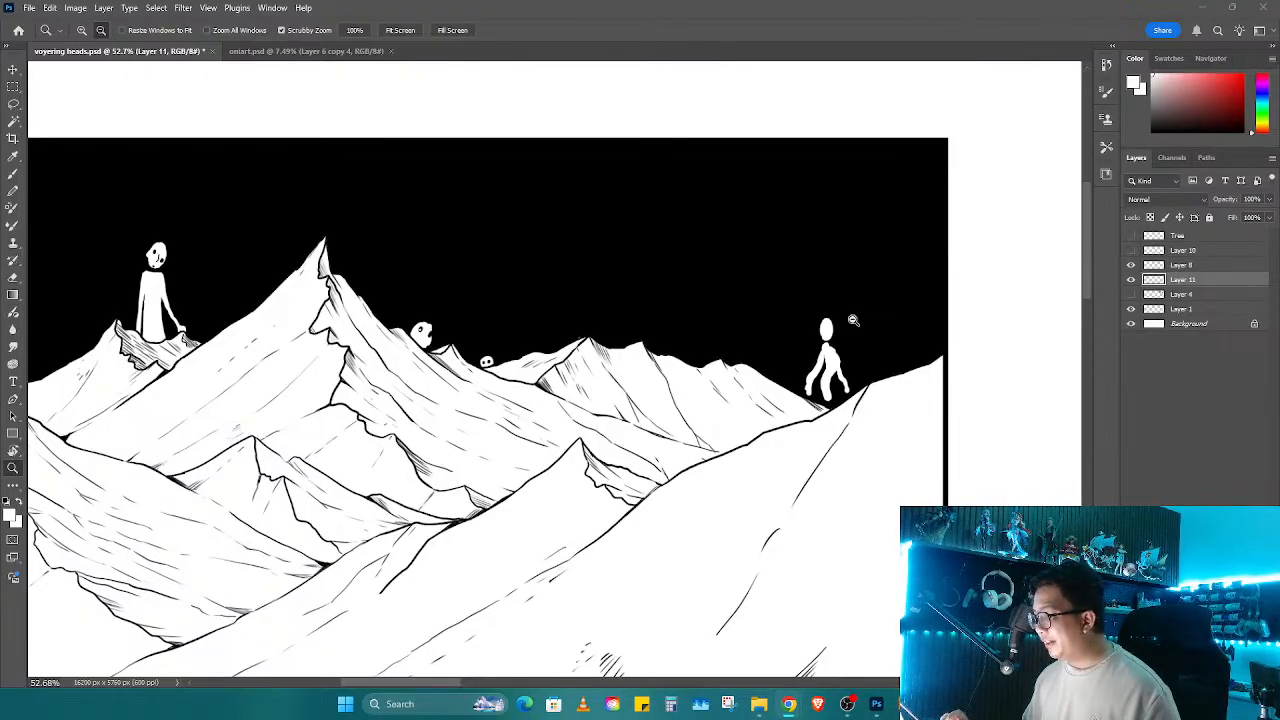
pyautogui.click(896, 328)
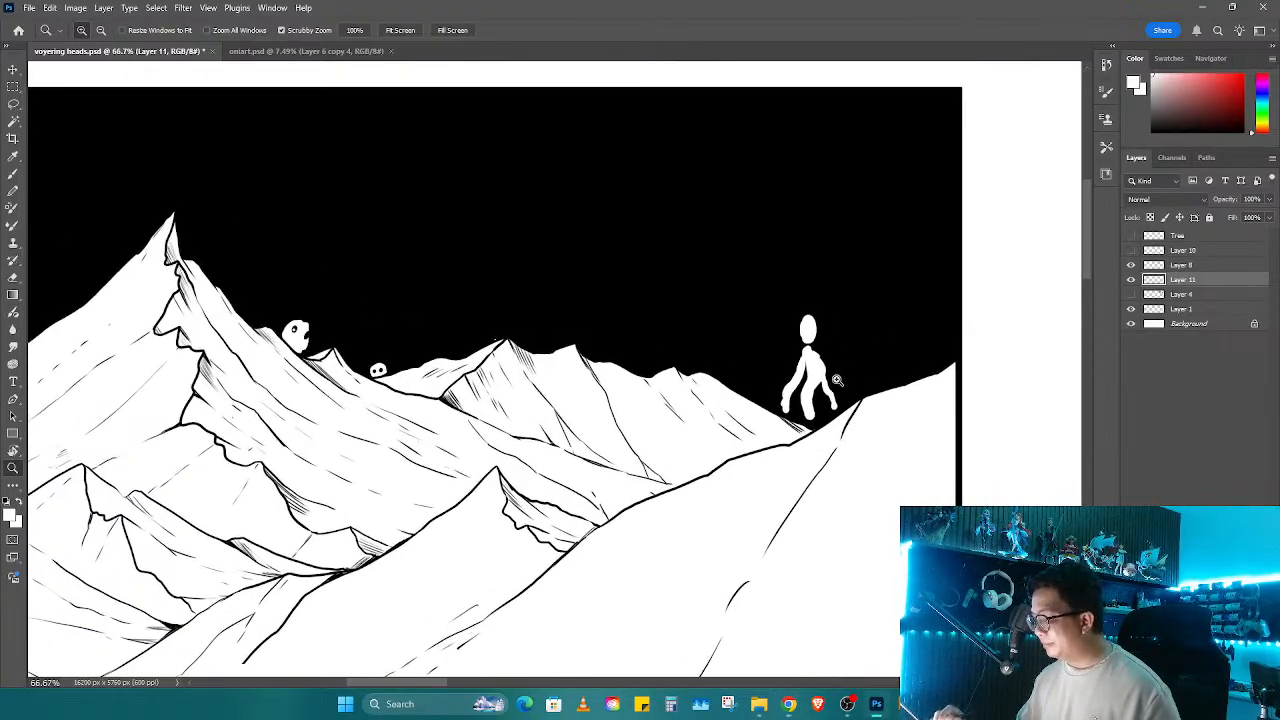
pyautogui.click(838, 380)
pyautogui.press('b')
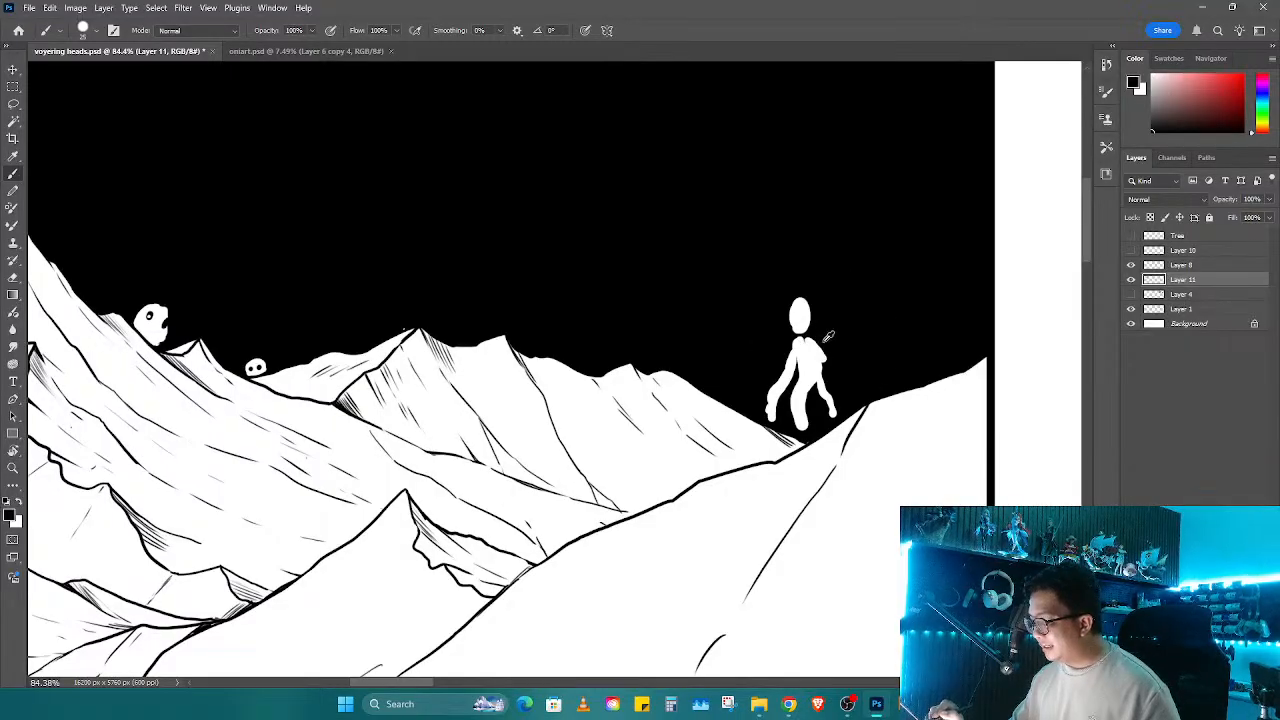
pyautogui.press('z')
pyautogui.moveTo(838, 348)
pyautogui.mouseDown()
pyautogui.moveTo(790, 408)
pyautogui.moveTo(800, 402)
pyautogui.mouseUp()
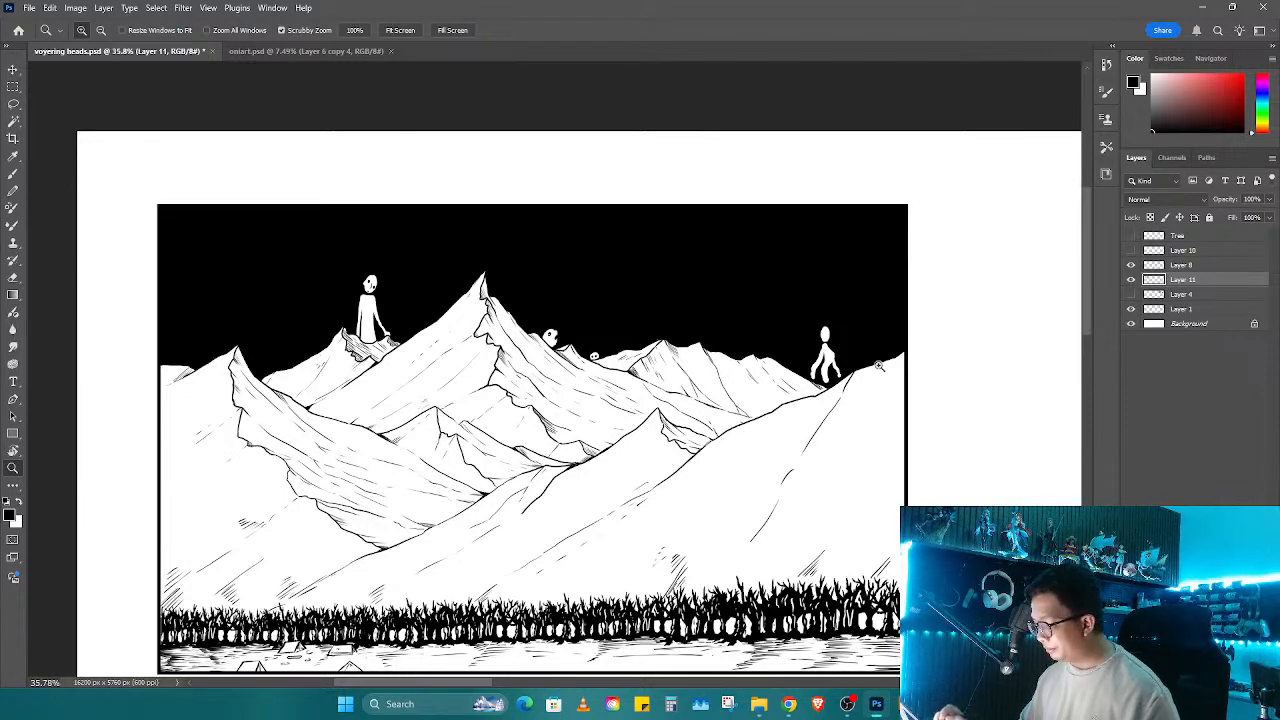
pyautogui.moveTo(846, 360); pyautogui.dragTo(885, 336)
pyautogui.press('b')
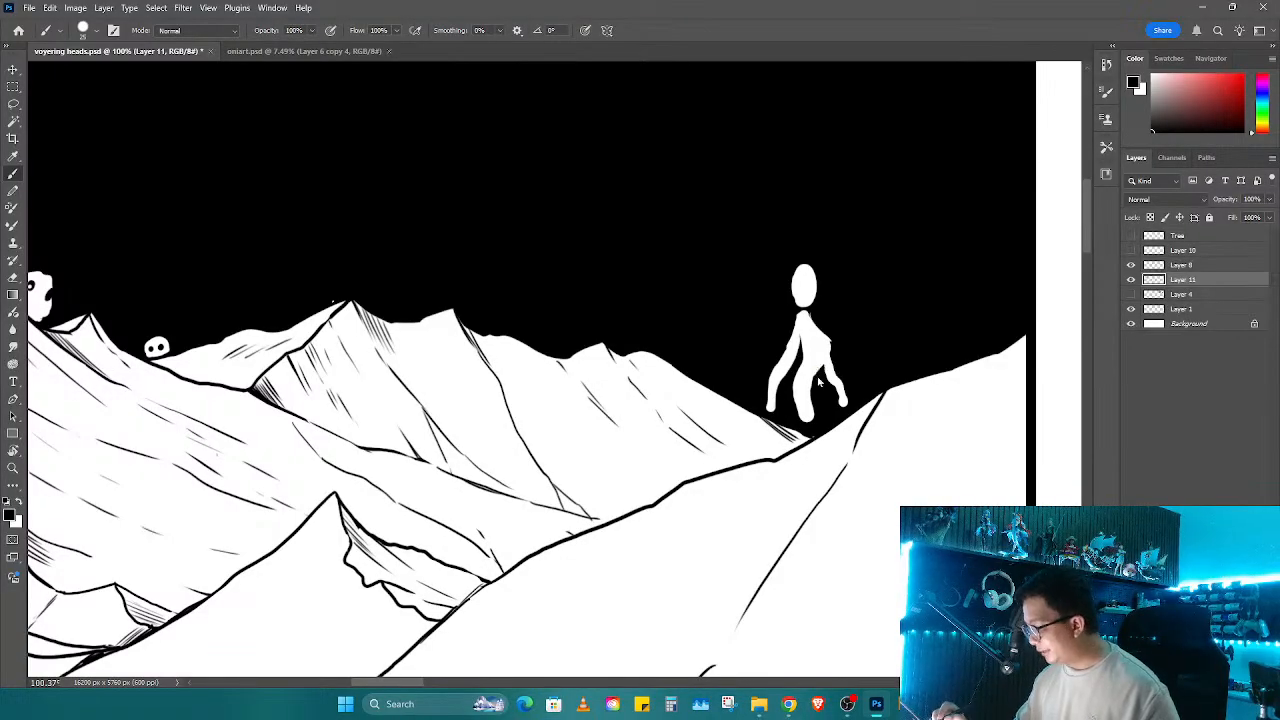
pyautogui.moveTo(829, 338); pyautogui.dragTo(840, 398)
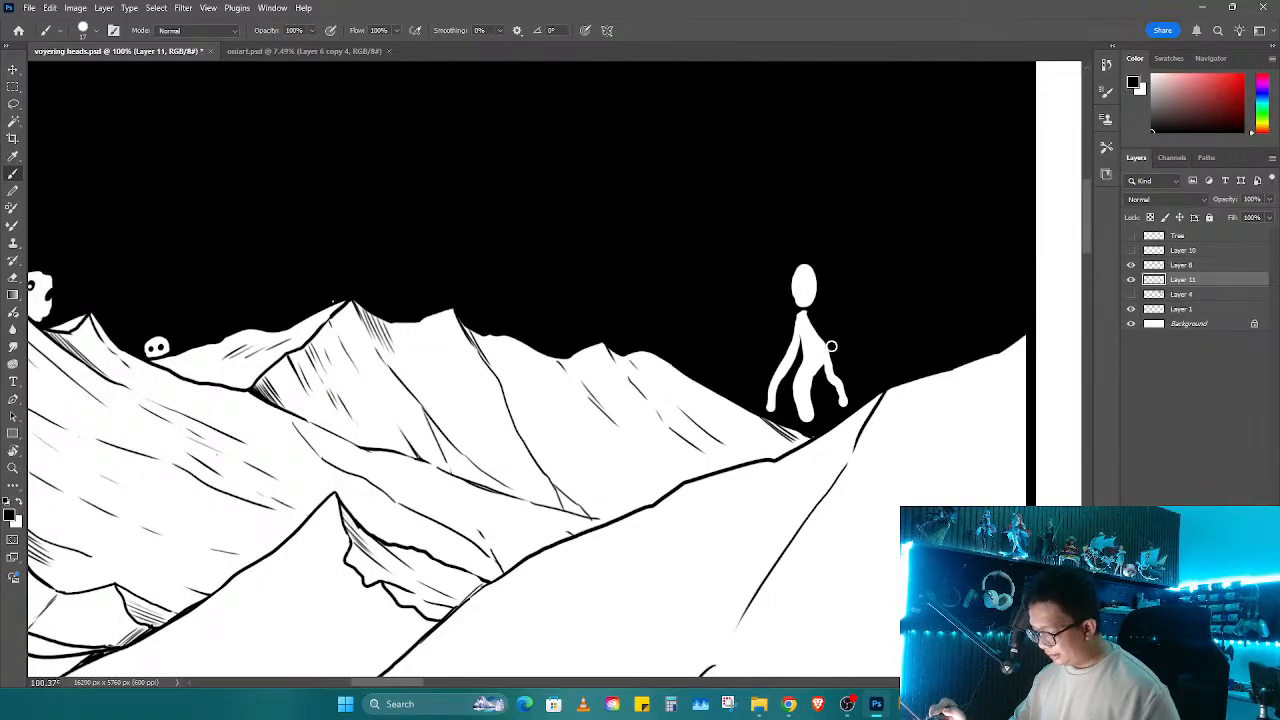
# Step: Lasso the figure, lower it behind the ridge, clean up its overlap with the mountain, and fill the leftover white gap with black
pyautogui.press('l')
pyautogui.moveTo(820, 238)
pyautogui.mouseDown()
pyautogui.moveTo(775, 273)
pyautogui.moveTo(753, 386)
pyautogui.moveTo(811, 437)
pyautogui.moveTo(855, 408)
pyautogui.moveTo(866, 290)
pyautogui.mouseUp()
pyautogui.moveTo(832, 384)
pyautogui.mouseDown()
pyautogui.moveTo(808, 454)
pyautogui.moveTo(832, 446)
pyautogui.moveTo(788, 480)
pyautogui.moveTo(809, 452)
pyautogui.moveTo(736, 424)
pyautogui.moveTo(813, 459)
pyautogui.moveTo(754, 433)
pyautogui.mouseUp()
pyautogui.hotkey('ctrl', 'd')
pyautogui.press('e')
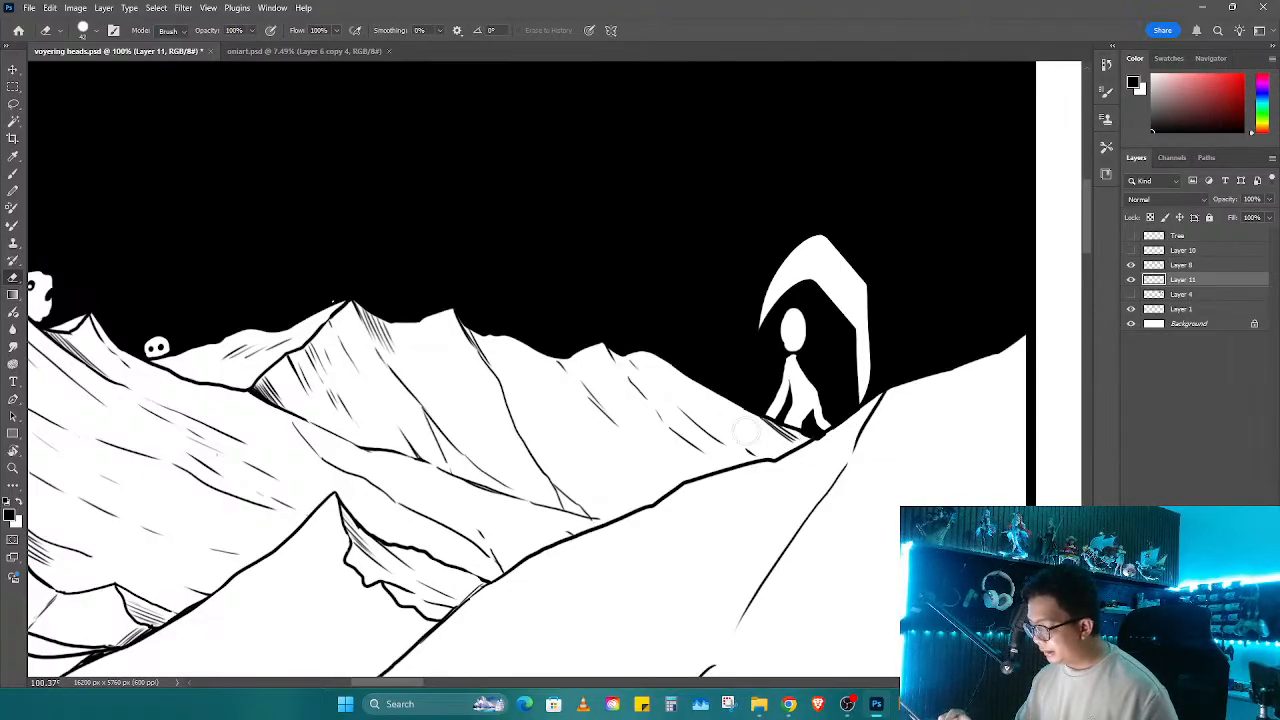
pyautogui.press('b')
pyautogui.moveTo(848, 405)
pyautogui.mouseDown()
pyautogui.moveTo(873, 312)
pyautogui.moveTo(852, 296)
pyautogui.moveTo(838, 244)
pyautogui.moveTo(766, 293)
pyautogui.moveTo(803, 280)
pyautogui.mouseUp()
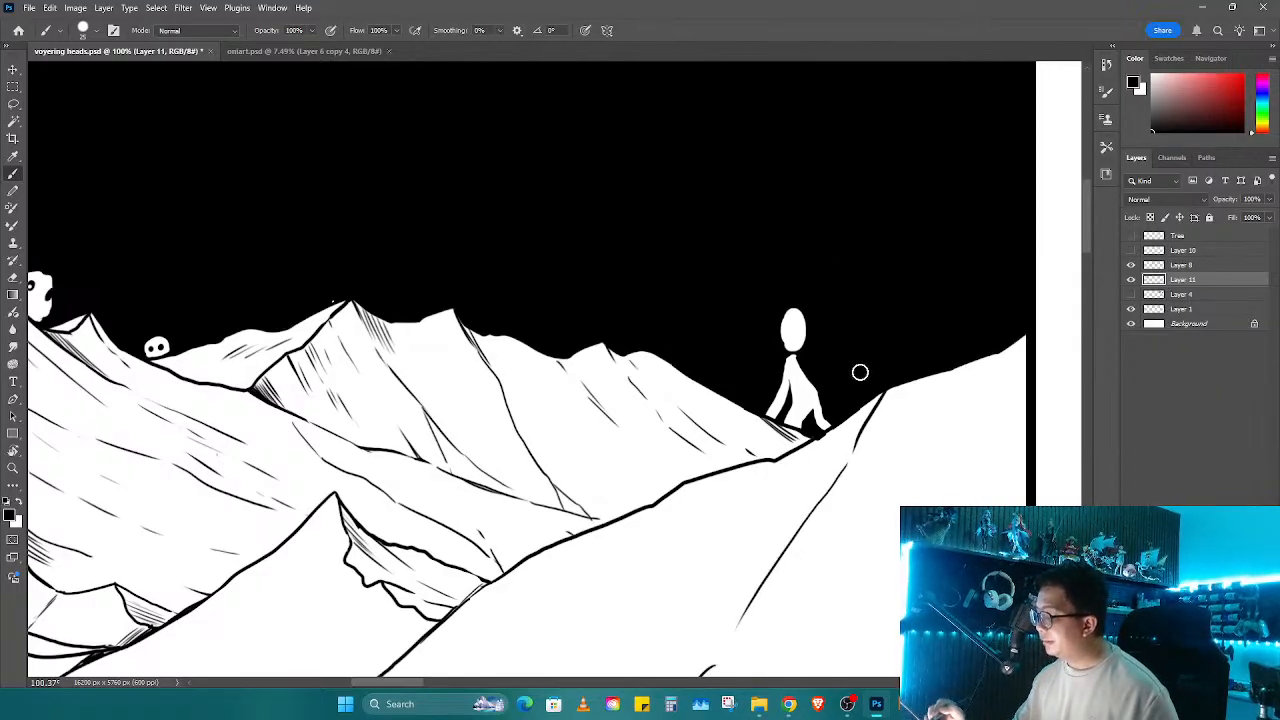
# Step: Touch up the figure's neck in white and paint two black eyes on its head, undoing the curved stroke above them
pyautogui.press('x')
pyautogui.moveTo(800, 372); pyautogui.dragTo(788, 352)
pyautogui.press('z')
pyautogui.click(847, 291)
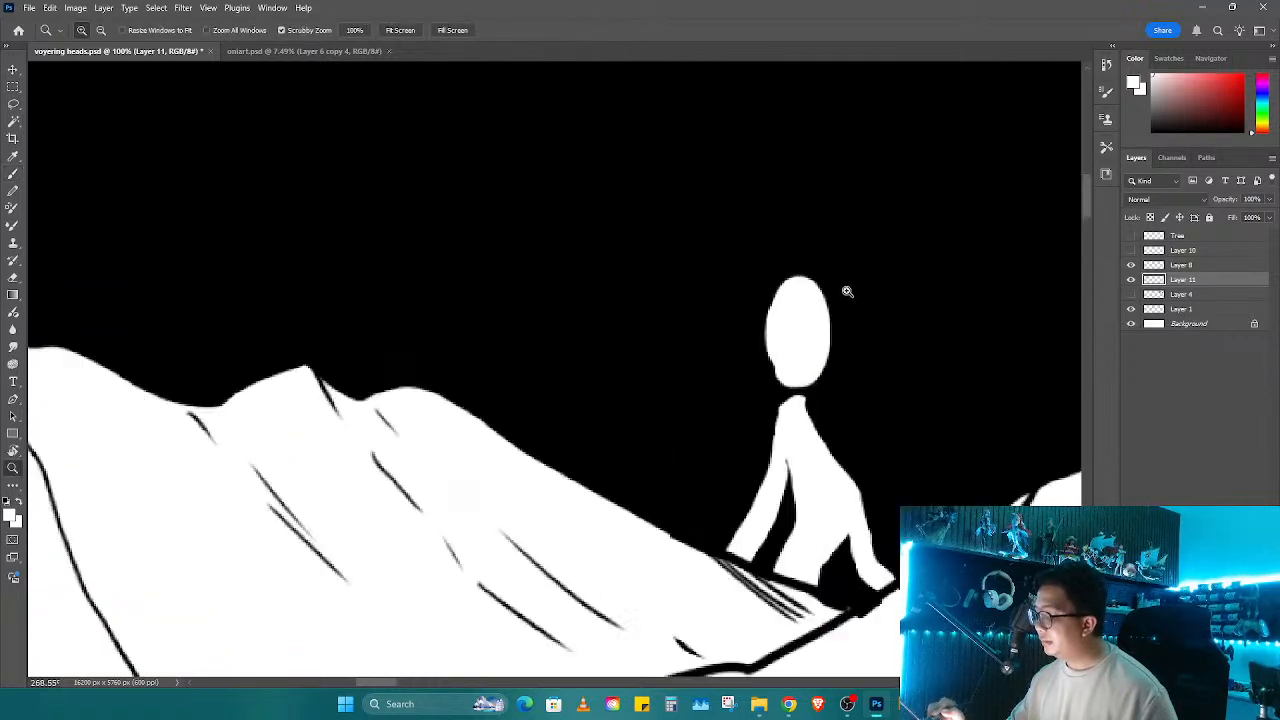
pyautogui.press('b')
pyautogui.press('x')
pyautogui.moveTo(849, 309)
pyautogui.mouseDown()
pyautogui.moveTo(791, 365)
pyautogui.moveTo(780, 326)
pyautogui.moveTo(819, 343)
pyautogui.moveTo(790, 307)
pyautogui.mouseUp()
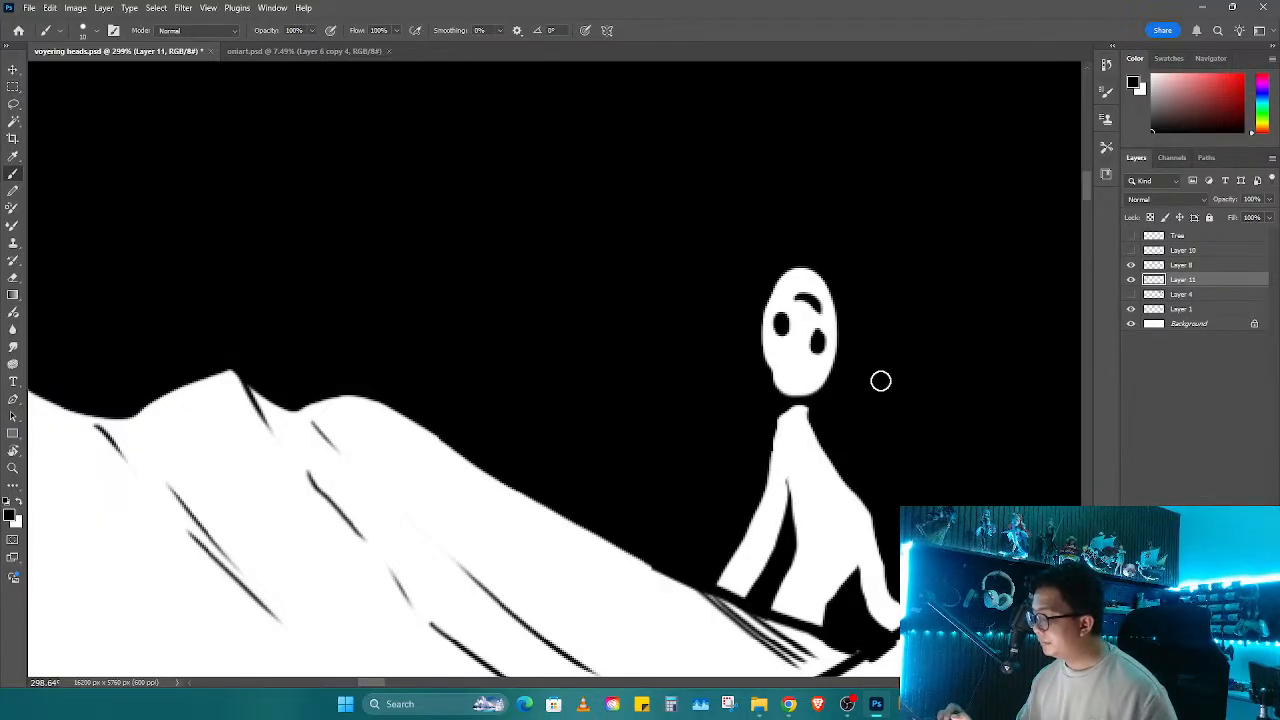
pyautogui.press('z')
pyautogui.moveTo(906, 370)
pyautogui.mouseDown()
pyautogui.moveTo(802, 380)
pyautogui.moveTo(891, 390)
pyautogui.mouseUp()
pyautogui.hotkey('ctrl', 'z')
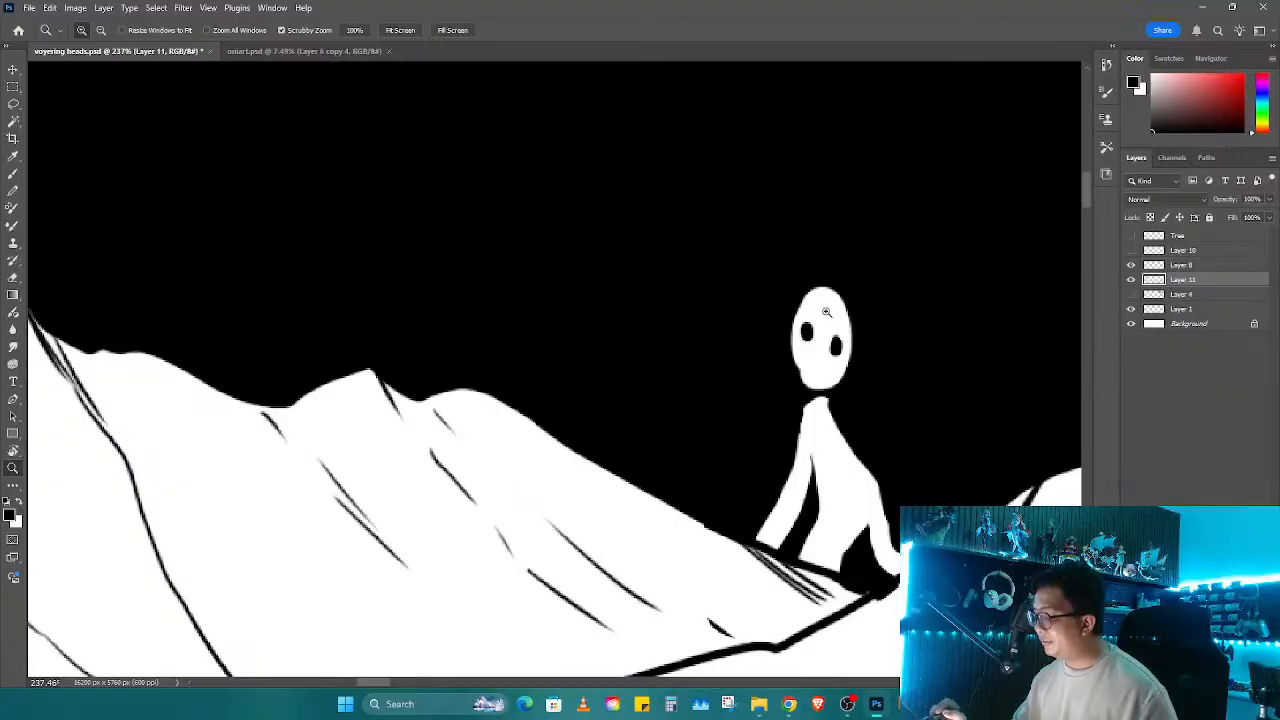
# Step: Paint a small hooked black nose below the eyes and a curved black mouth across the forehead for an upside-down face
pyautogui.click(826, 312)
pyautogui.press('b')
pyautogui.moveTo(811, 386)
pyautogui.mouseDown()
pyautogui.moveTo(797, 402)
pyautogui.moveTo(805, 428)
pyautogui.mouseUp()
pyautogui.hotkey('ctrl', 'z')
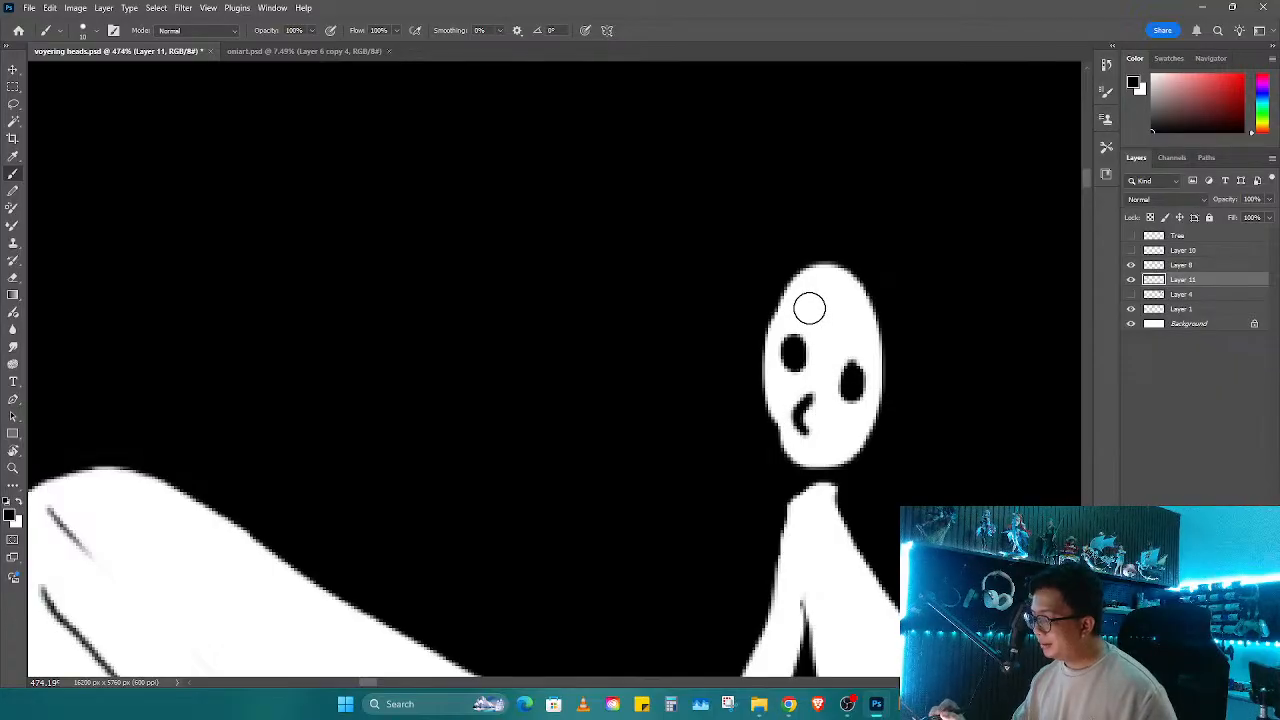
pyautogui.moveTo(810, 309)
pyautogui.mouseDown()
pyautogui.moveTo(829, 303)
pyautogui.moveTo(851, 323)
pyautogui.moveTo(870, 380)
pyautogui.moveTo(792, 460)
pyautogui.moveTo(766, 440)
pyautogui.moveTo(760, 390)
pyautogui.mouseUp()
pyautogui.press('z')
pyautogui.moveTo(781, 344)
pyautogui.mouseDown()
pyautogui.moveTo(789, 363)
pyautogui.moveTo(806, 309)
pyautogui.mouseUp()
pyautogui.press('b')
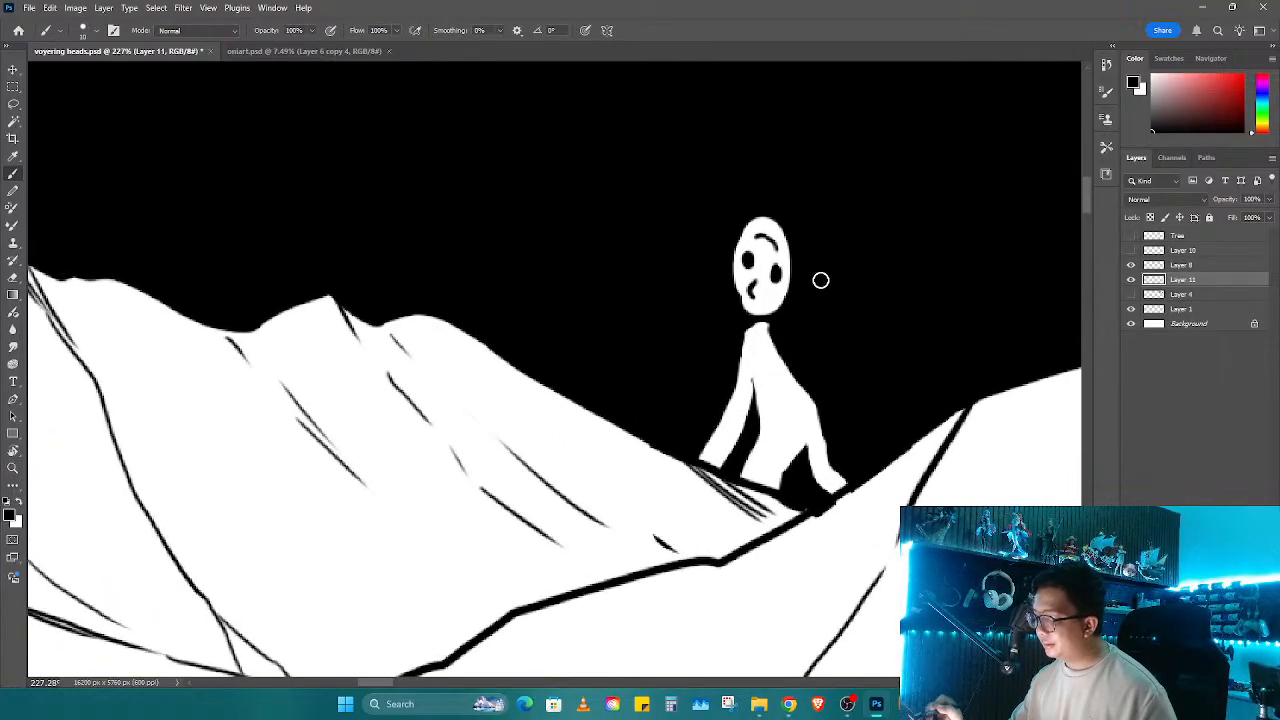
# Step: Undo the first white stroke beside the head and paint a long curved white neck looping from the head's crown to the shoulders
pyautogui.press('x')
pyautogui.moveTo(788, 240)
pyautogui.mouseDown()
pyautogui.moveTo(783, 220)
pyautogui.moveTo(815, 242)
pyautogui.mouseUp()
pyautogui.hotkey('ctrl', 'z')
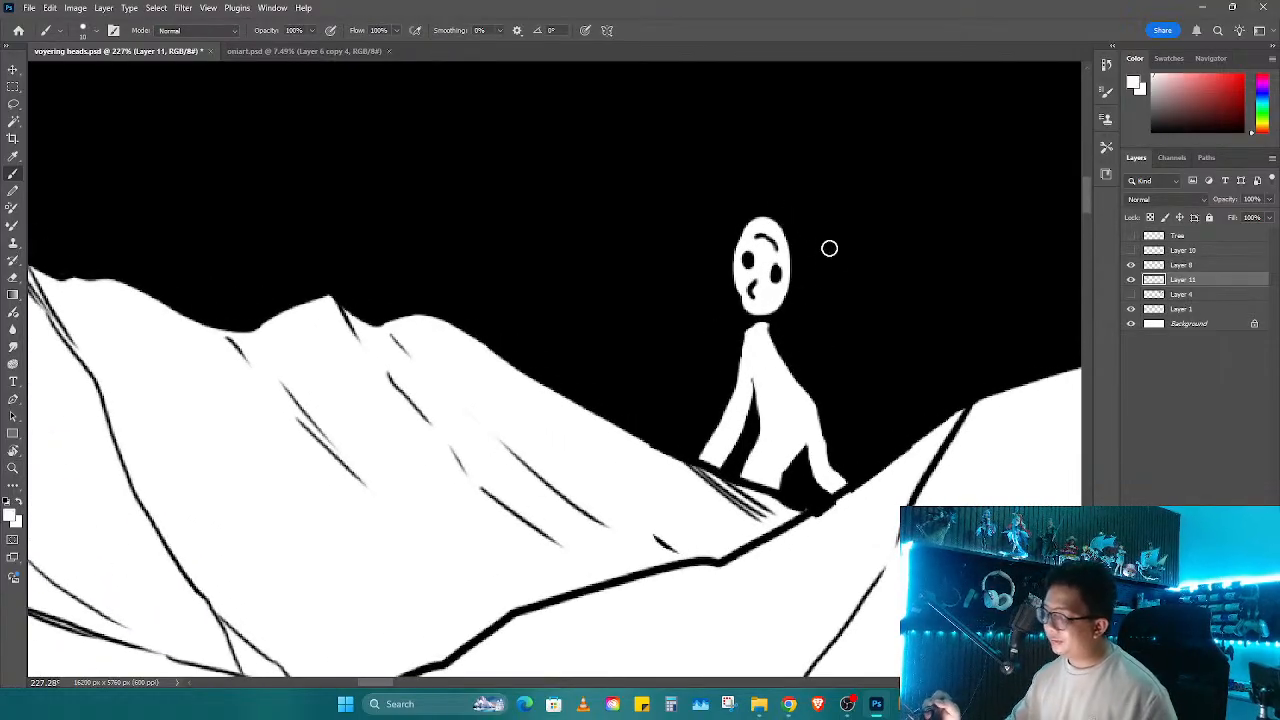
pyautogui.scroll(5, 772, 246)
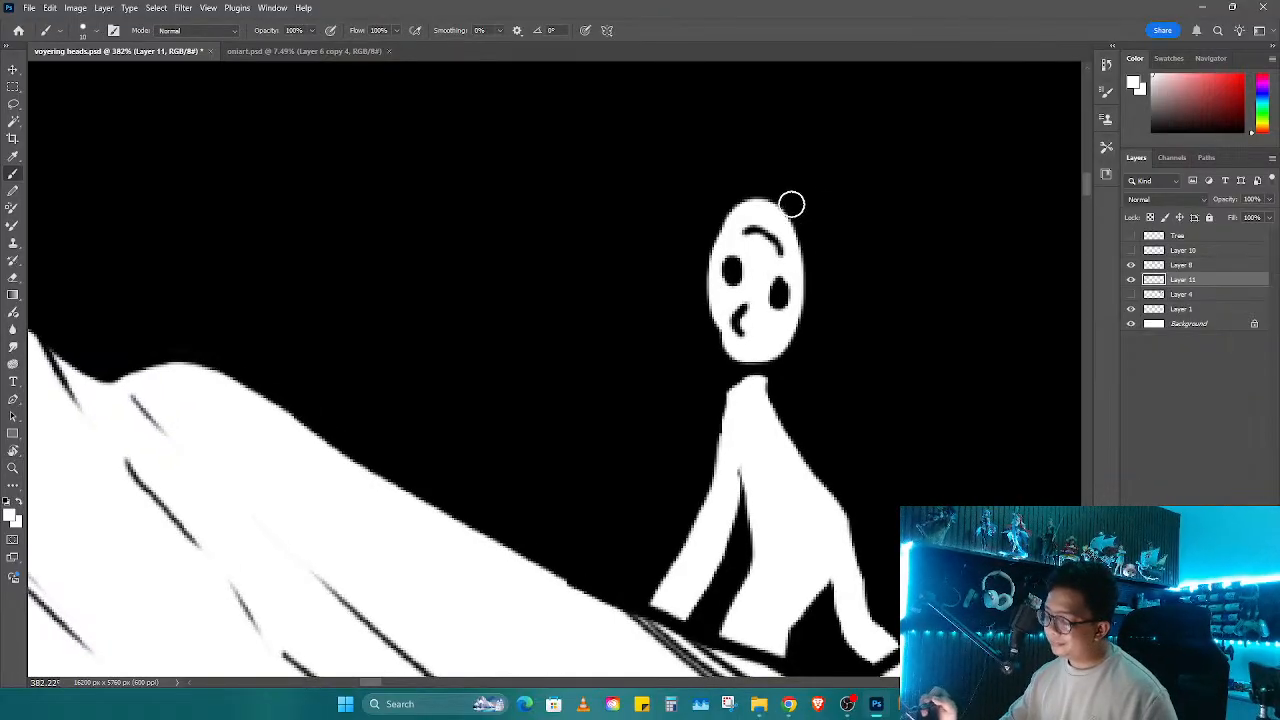
pyautogui.moveTo(791, 203)
pyautogui.mouseDown()
pyautogui.moveTo(824, 212)
pyautogui.moveTo(846, 264)
pyautogui.moveTo(829, 357)
pyautogui.moveTo(751, 405)
pyautogui.mouseUp()
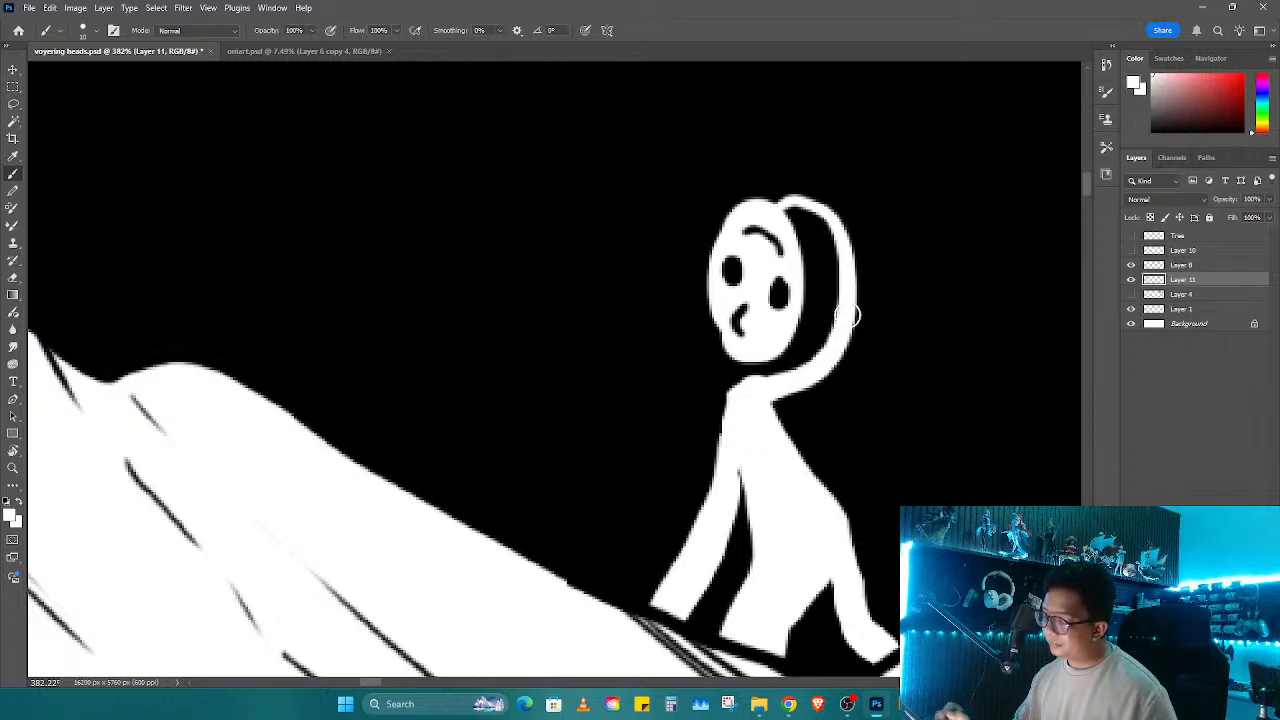
pyautogui.moveTo(764, 204)
pyautogui.mouseDown()
pyautogui.moveTo(834, 220)
pyautogui.moveTo(810, 357)
pyautogui.moveTo(728, 393)
pyautogui.moveTo(710, 436)
pyautogui.mouseUp()
# Step: Reshape the figure's shoulder below the looping neck with black and white touch-ups
pyautogui.press('z')
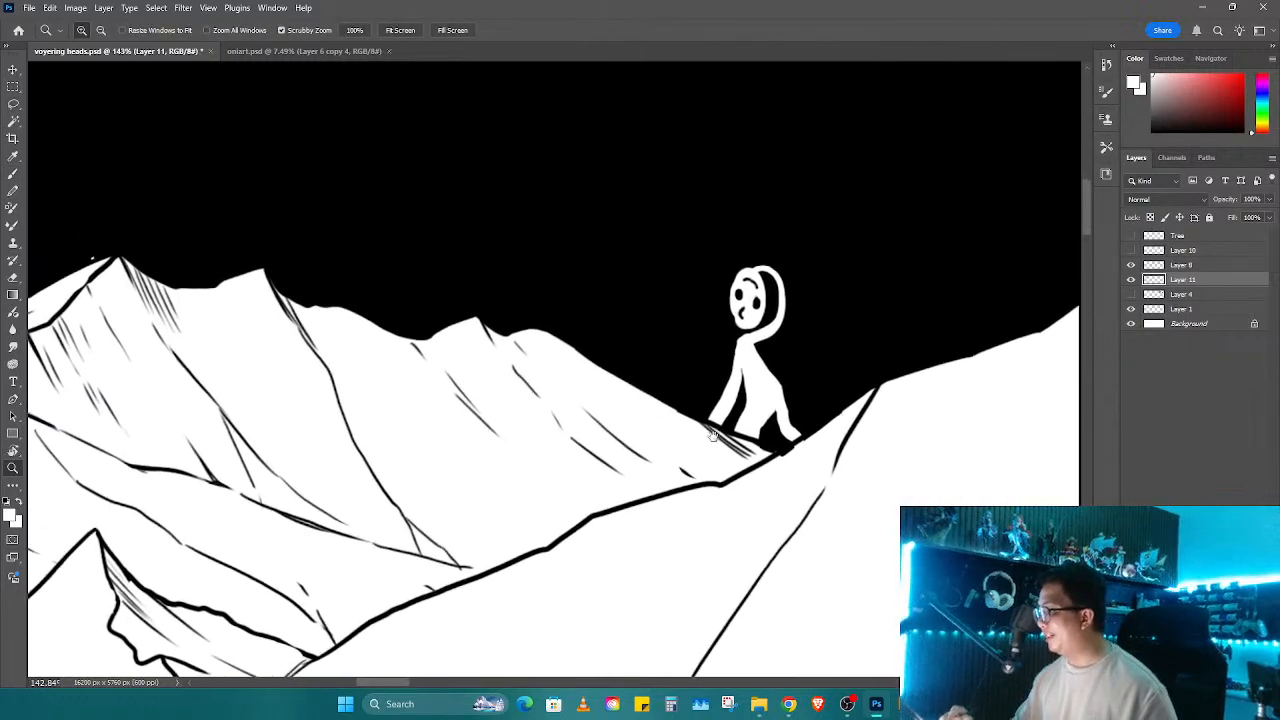
pyautogui.moveTo(775, 278); pyautogui.dragTo(808, 285)
pyautogui.press('b')
pyautogui.keyDown('alt'); pyautogui.click(785, 403); pyautogui.keyUp('alt')
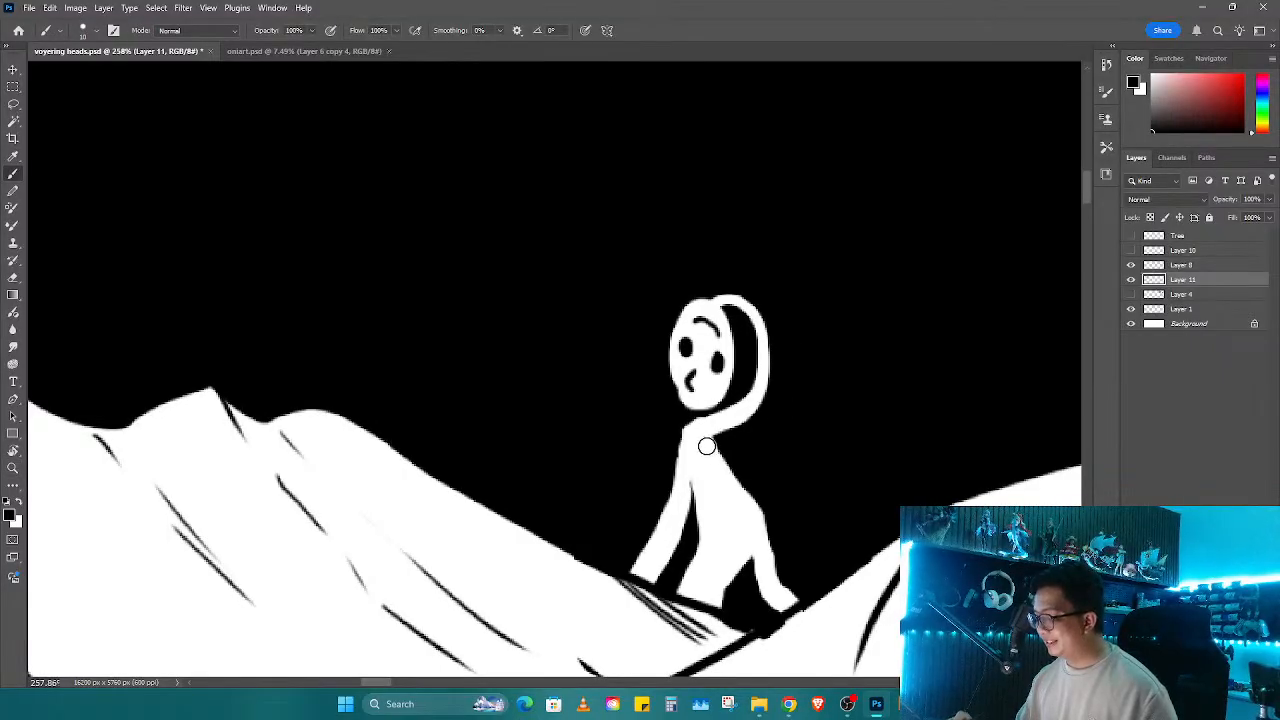
pyautogui.press('x')
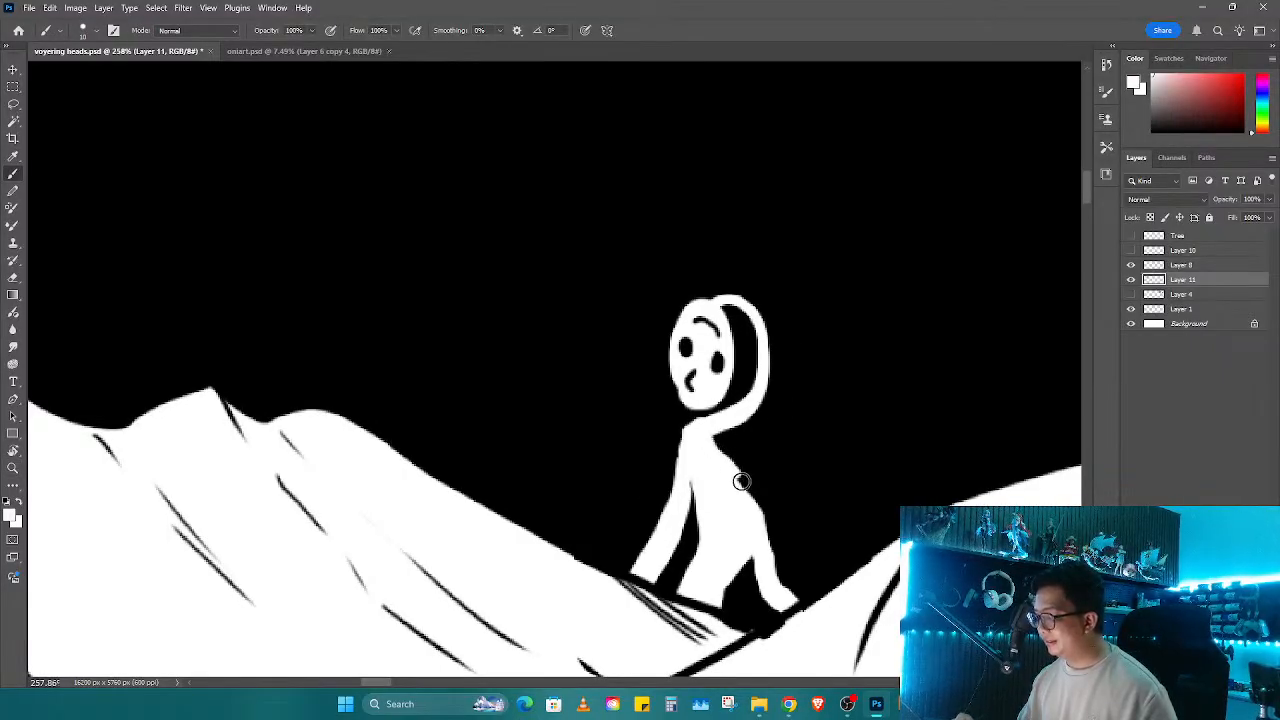
# Step: Cover the curved mouth on the figure's forehead with white and repaint it in black with a different shape
pyautogui.moveTo(718, 324)
pyautogui.mouseDown()
pyautogui.moveTo(695, 332)
pyautogui.moveTo(722, 326)
pyautogui.mouseUp()
pyautogui.press('x')
pyautogui.press('z')
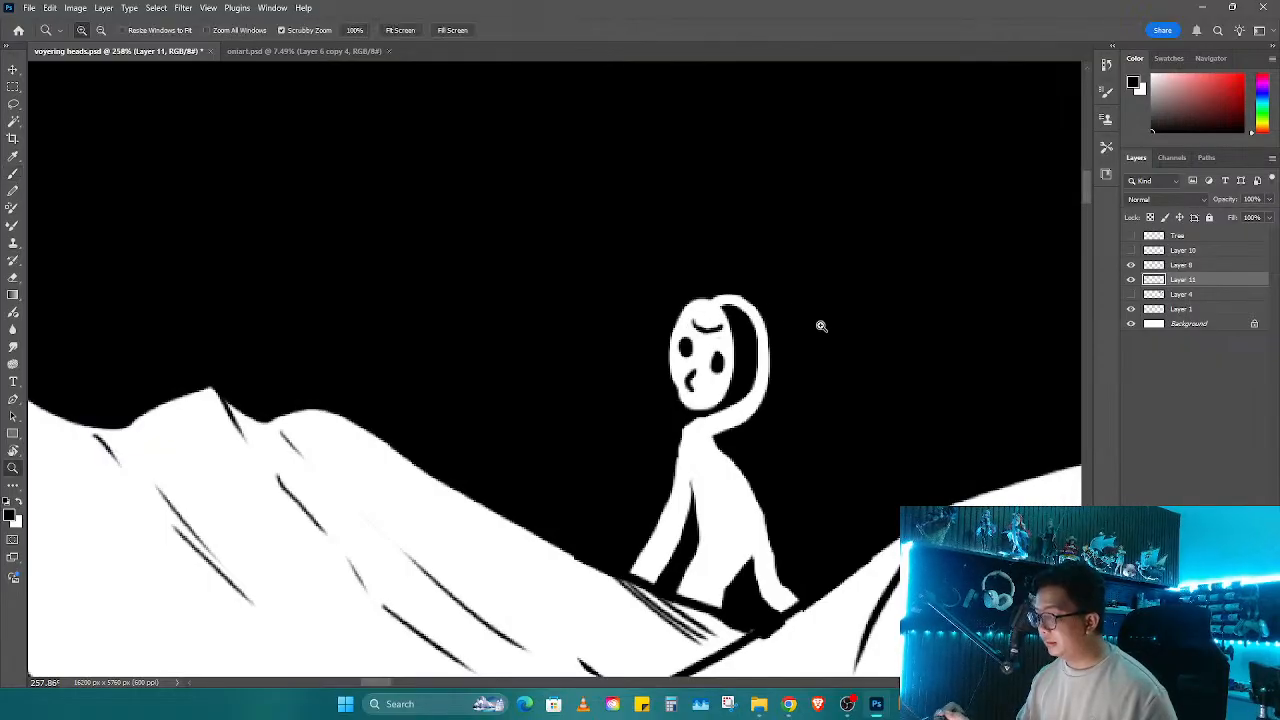
pyautogui.click(704, 314)
pyautogui.press('b')
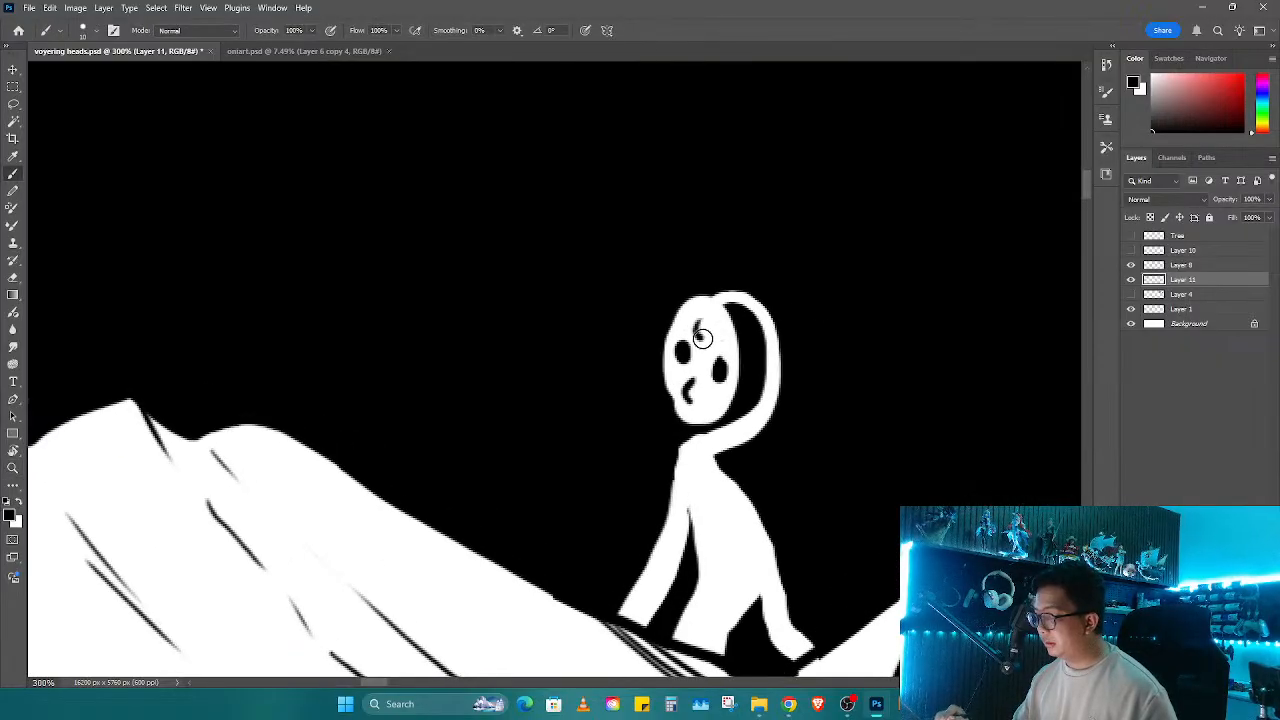
pyautogui.moveTo(704, 315); pyautogui.dragTo(705, 321)
# Step: Review the long-necked figure up close and within the whole mountain panel
pyautogui.press('z')
pyautogui.moveTo(811, 334)
pyautogui.mouseDown()
pyautogui.moveTo(762, 417)
pyautogui.moveTo(754, 305)
pyautogui.moveTo(736, 357)
pyautogui.mouseUp()
pyautogui.moveTo(729, 276); pyautogui.dragTo(776, 262)
pyautogui.press('b')
pyautogui.press('z')
pyautogui.moveTo(868, 297)
pyautogui.mouseDown()
pyautogui.moveTo(791, 363)
pyautogui.moveTo(768, 440)
pyautogui.mouseUp()
pyautogui.moveTo(776, 450)
pyautogui.mouseDown()
pyautogui.moveTo(808, 350)
pyautogui.moveTo(775, 432)
pyautogui.moveTo(727, 401)
pyautogui.moveTo(705, 499)
pyautogui.moveTo(724, 475)
pyautogui.mouseUp()
pyautogui.moveTo(885, 400); pyautogui.dragTo(660, 422)
pyautogui.moveTo(660, 422)
pyautogui.mouseDown()
pyautogui.moveTo(766, 401)
pyautogui.moveTo(759, 383)
pyautogui.mouseUp()
# Step: Set the brush size to 11 px and thicken the hatching on the lower-left slope just above the tree line with black strokes
pyautogui.press('b')
pyautogui.rightClick(696, 400)
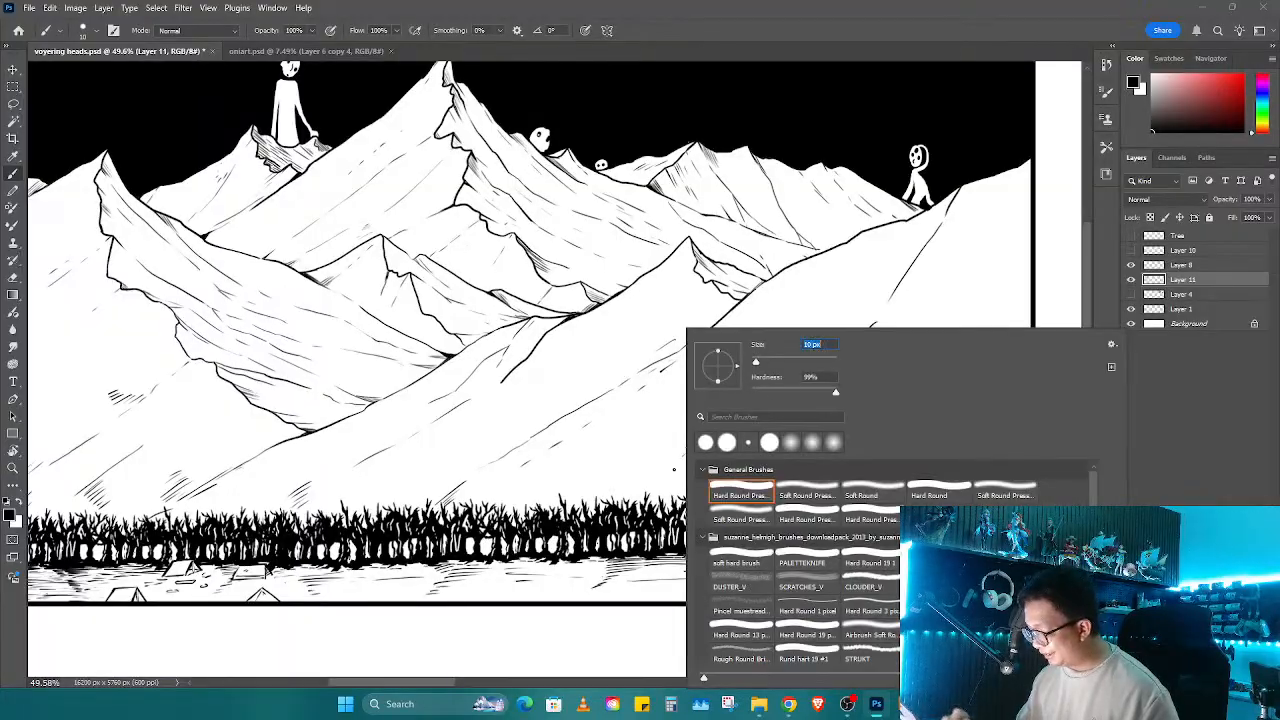
pyautogui.write('11')
pyautogui.press('Return')
pyautogui.moveTo(713, 452); pyautogui.dragTo(975, 325)
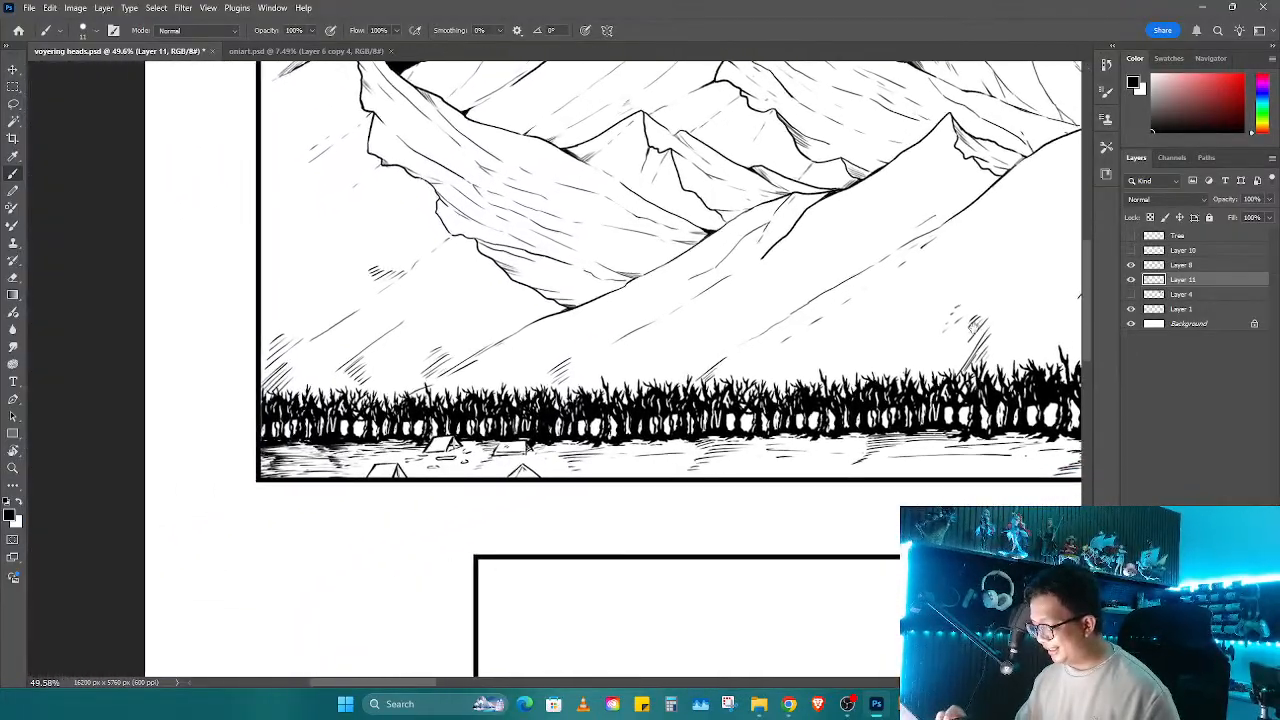
pyautogui.moveTo(525, 447); pyautogui.dragTo(600, 420)
pyautogui.moveTo(480, 470); pyautogui.dragTo(515, 484)
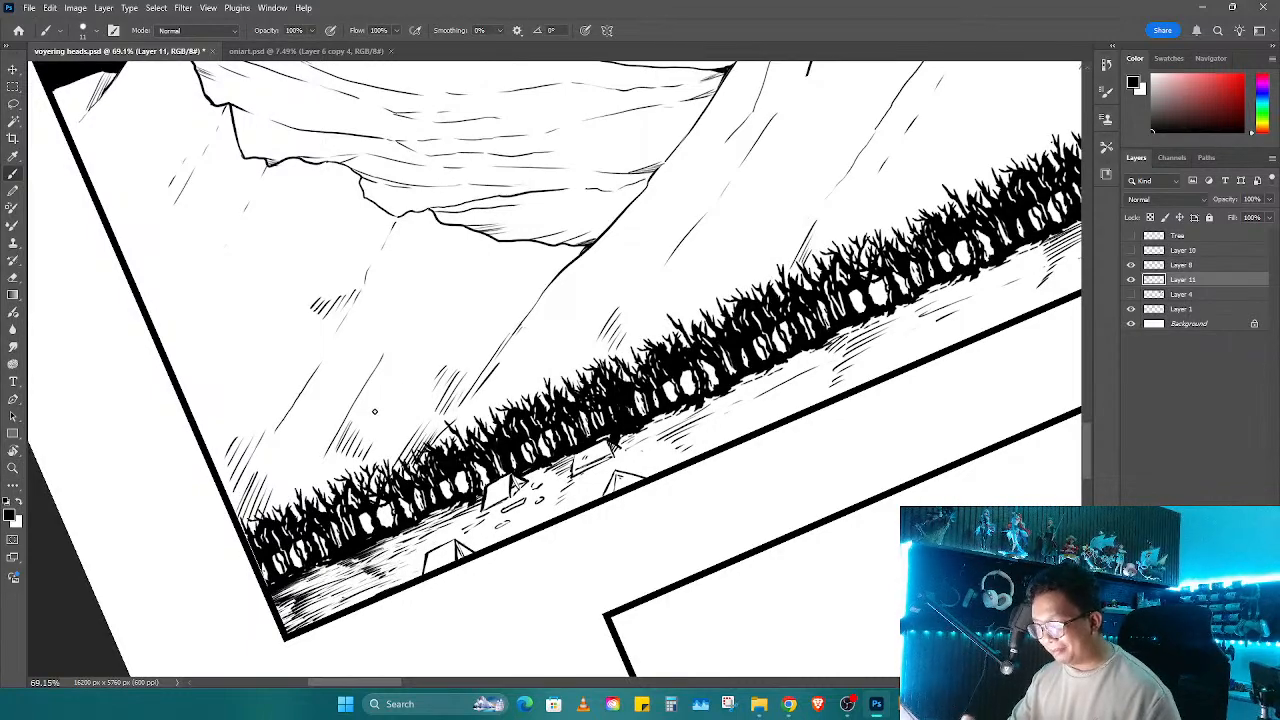
pyautogui.moveTo(374, 382); pyautogui.dragTo(342, 440)
pyautogui.moveTo(377, 388); pyautogui.dragTo(344, 446)
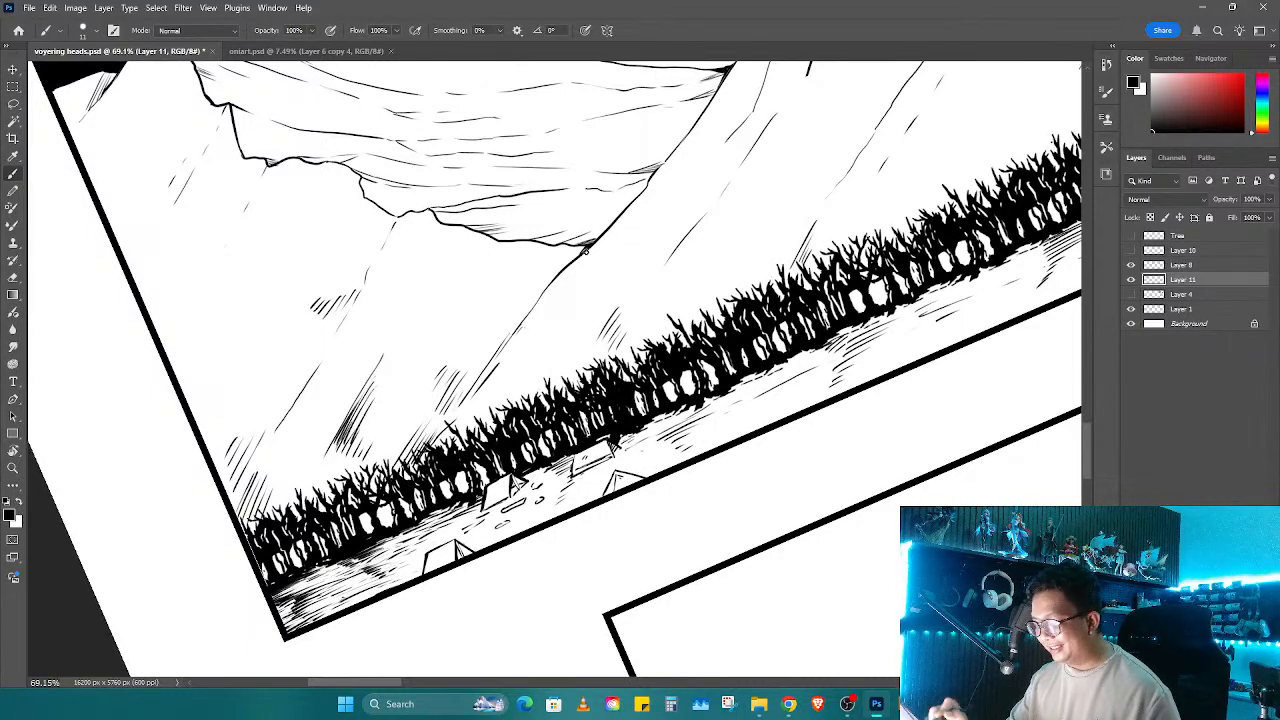
# Step: Add dense patches of short black hatching across the middle of the long jagged ridge at the panel's left
pyautogui.moveTo(608, 218)
pyautogui.mouseDown()
pyautogui.moveTo(618, 248)
pyautogui.moveTo(604, 278)
pyautogui.moveTo(557, 324)
pyautogui.mouseUp()
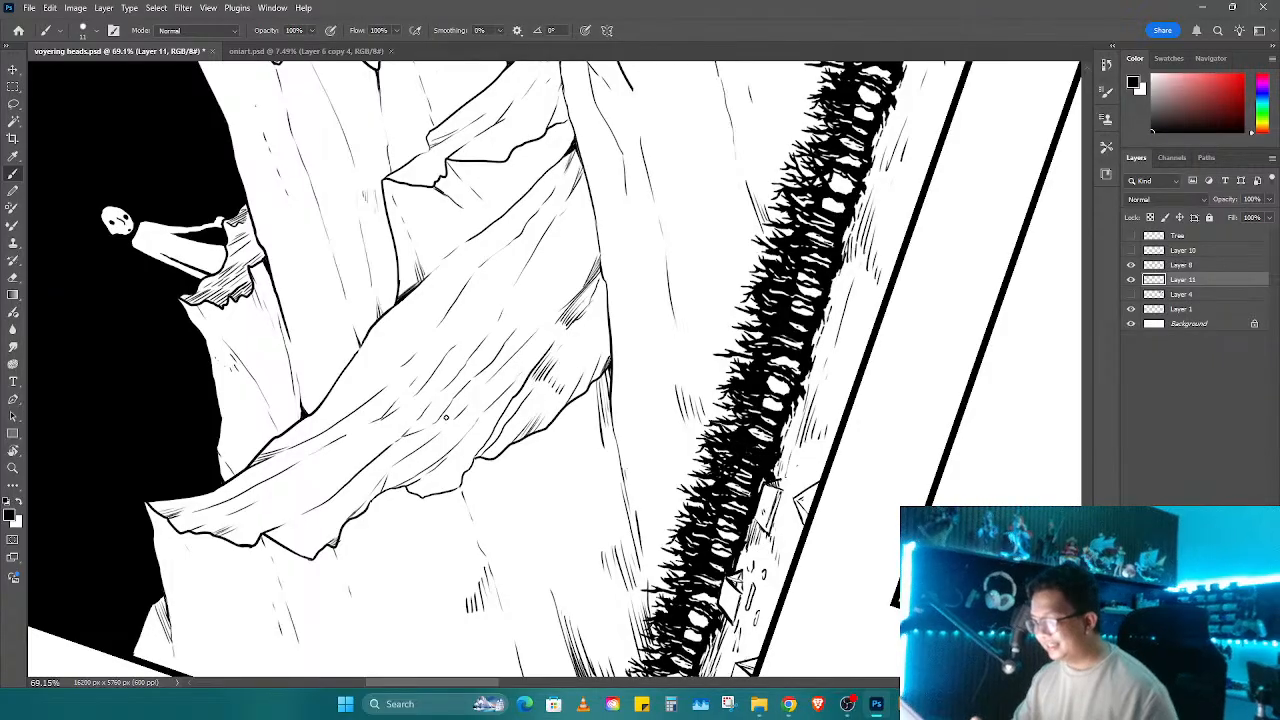
pyautogui.moveTo(466, 390); pyautogui.dragTo(446, 412)
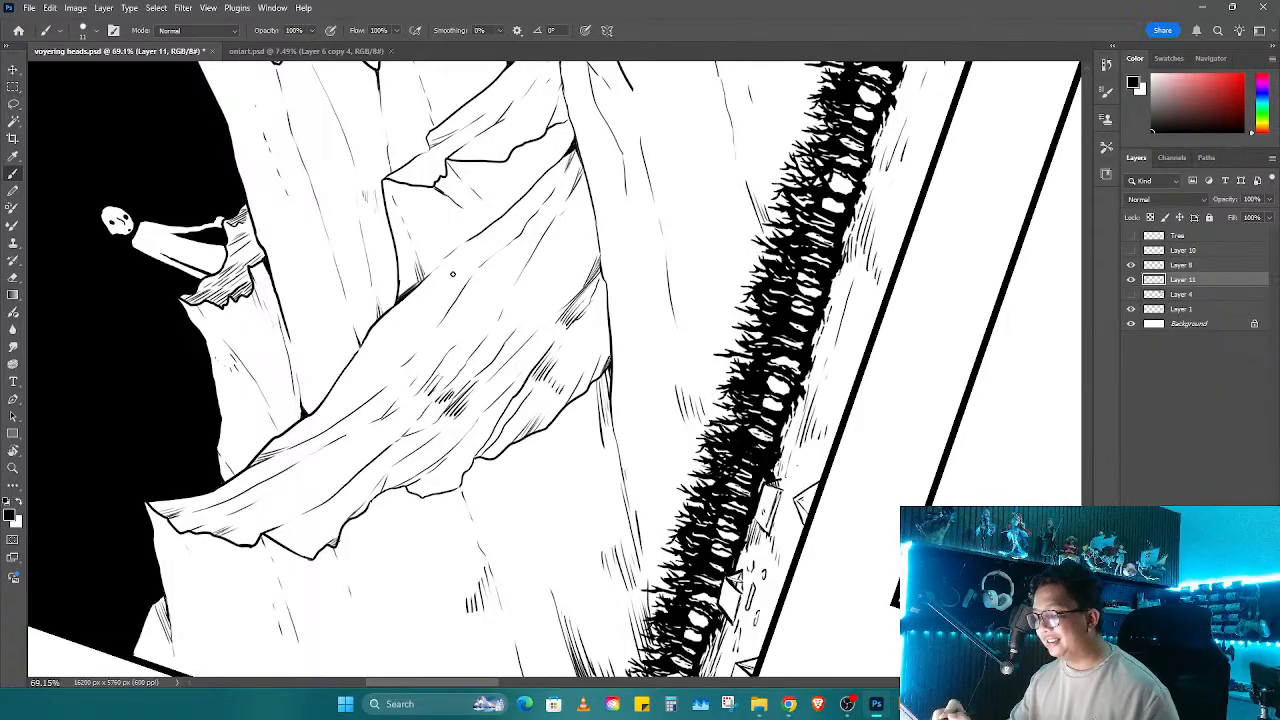
pyautogui.moveTo(533, 256); pyautogui.dragTo(766, 400)
# Step: Try to draw a jagged black ridge outline on the blank slope beside the panel's left border
pyautogui.press('r')
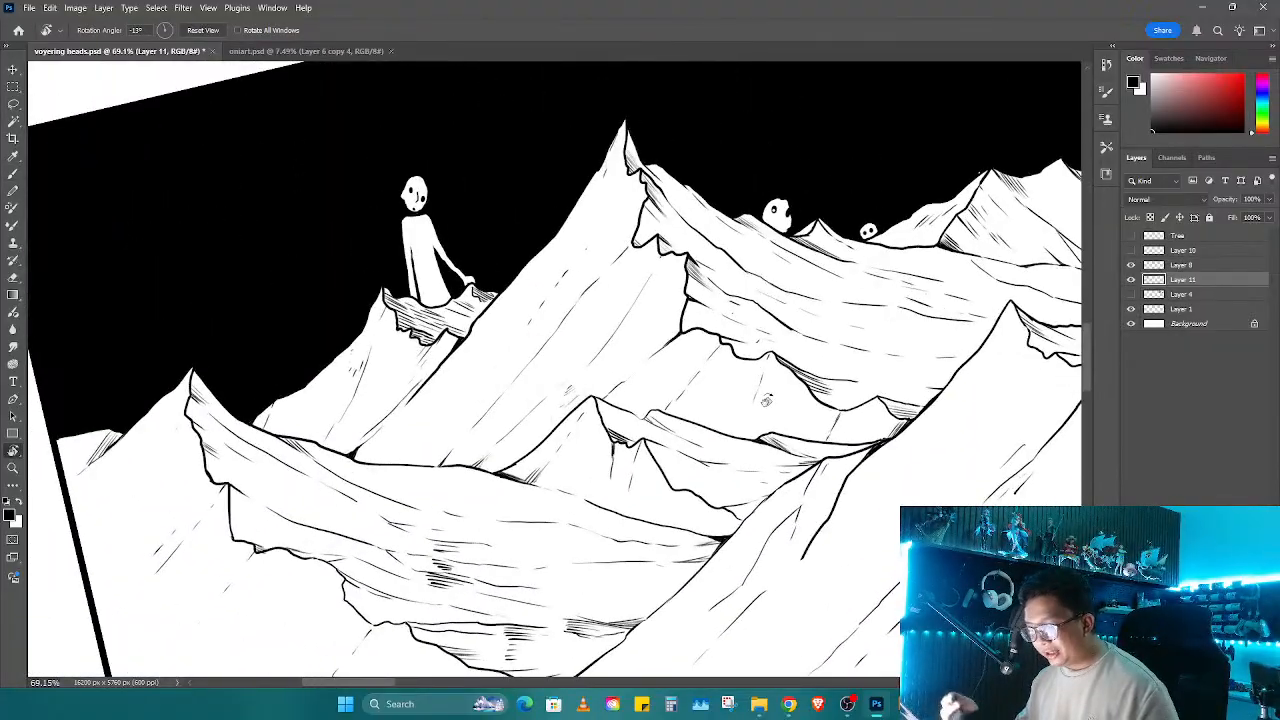
pyautogui.press('r')
pyautogui.moveTo(611, 513); pyautogui.dragTo(589, 428)
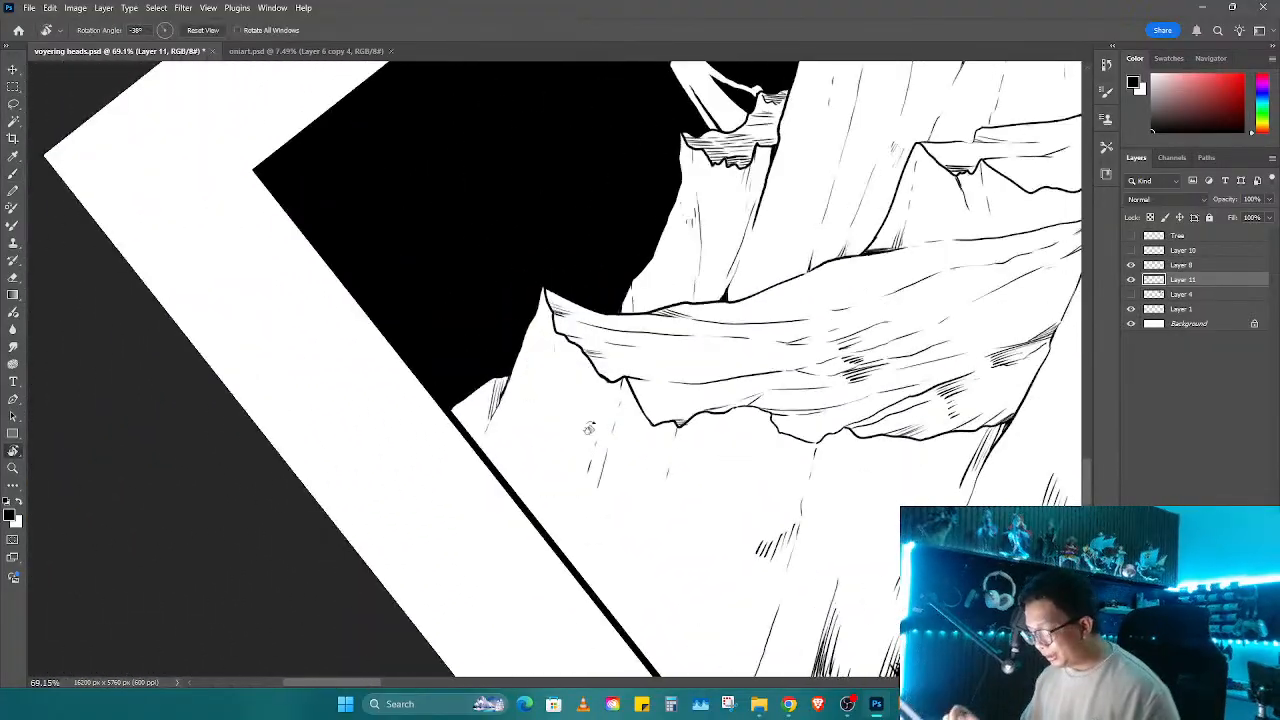
pyautogui.press('b')
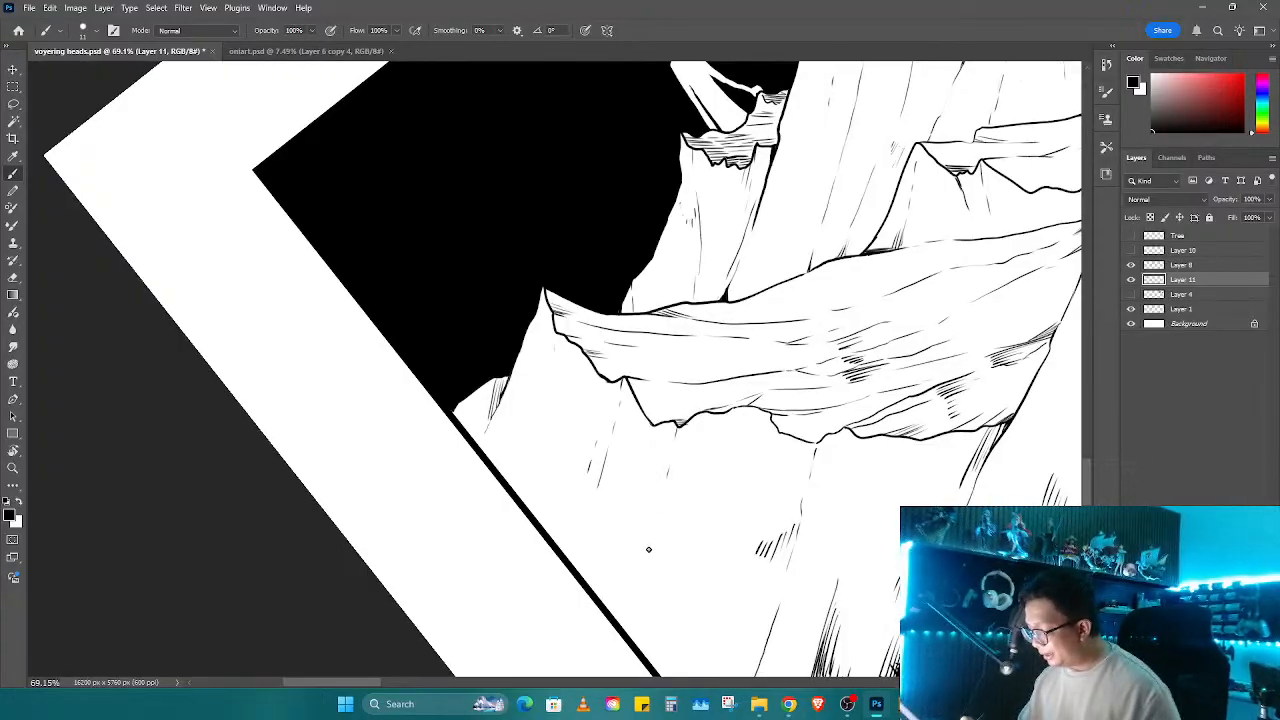
pyautogui.moveTo(648, 549)
pyautogui.mouseDown()
pyautogui.moveTo(775, 450)
pyautogui.moveTo(767, 490)
pyautogui.mouseUp()
pyautogui.hotkey('ctrl', 'z')
pyautogui.press('r')
pyautogui.moveTo(723, 550); pyautogui.dragTo(730, 493)
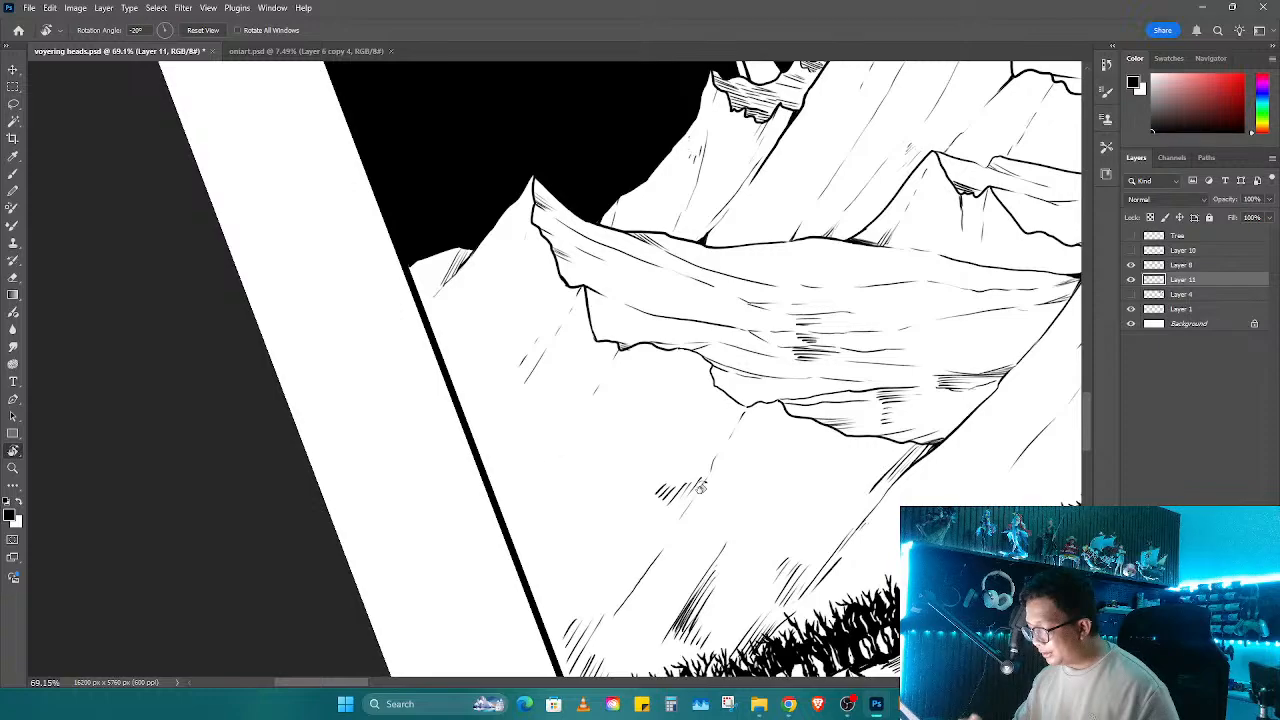
pyautogui.press('b')
pyautogui.moveTo(536, 490)
pyautogui.mouseDown()
pyautogui.moveTo(627, 443)
pyautogui.moveTo(693, 388)
pyautogui.moveTo(698, 417)
pyautogui.moveTo(665, 452)
pyautogui.mouseUp()
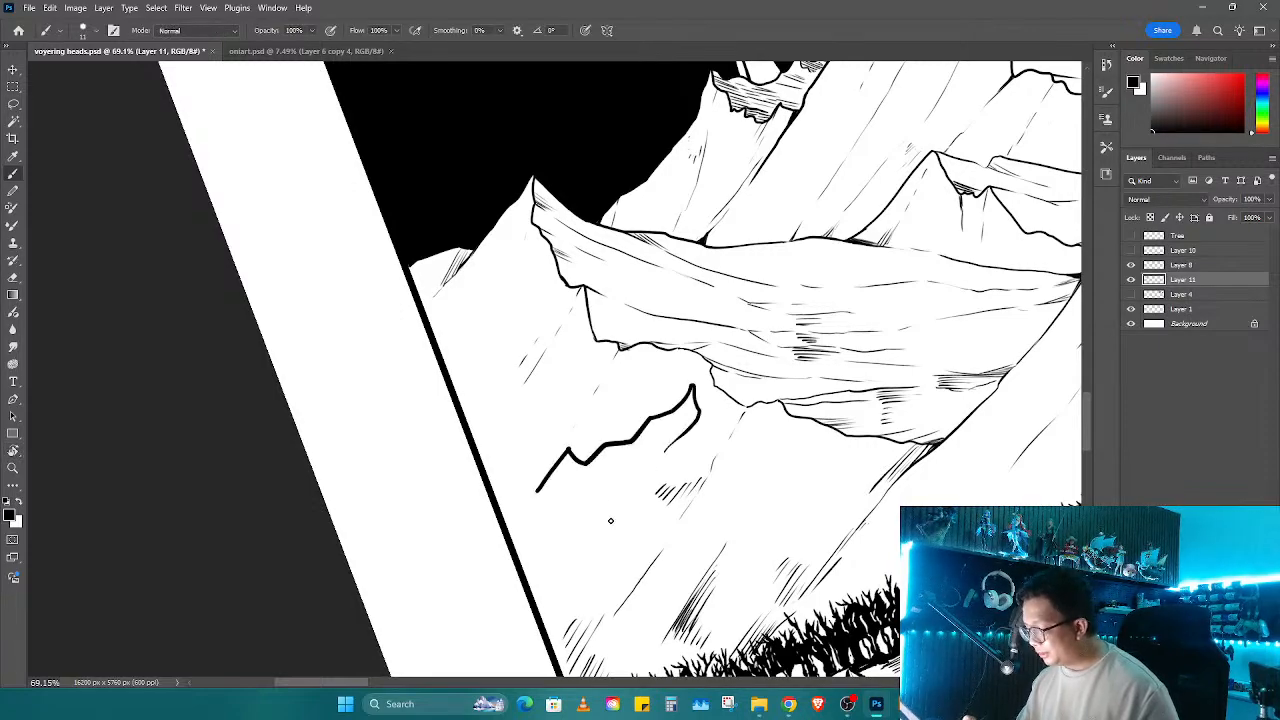
pyautogui.hotkey('ctrl', 'z')
# Step: Draw a long jagged black contour line down the large right slope, starting below the long-necked figure
pyautogui.press('r')
pyautogui.moveTo(618, 519)
pyautogui.mouseDown()
pyautogui.moveTo(745, 440)
pyautogui.moveTo(771, 451)
pyautogui.moveTo(817, 411)
pyautogui.mouseUp()
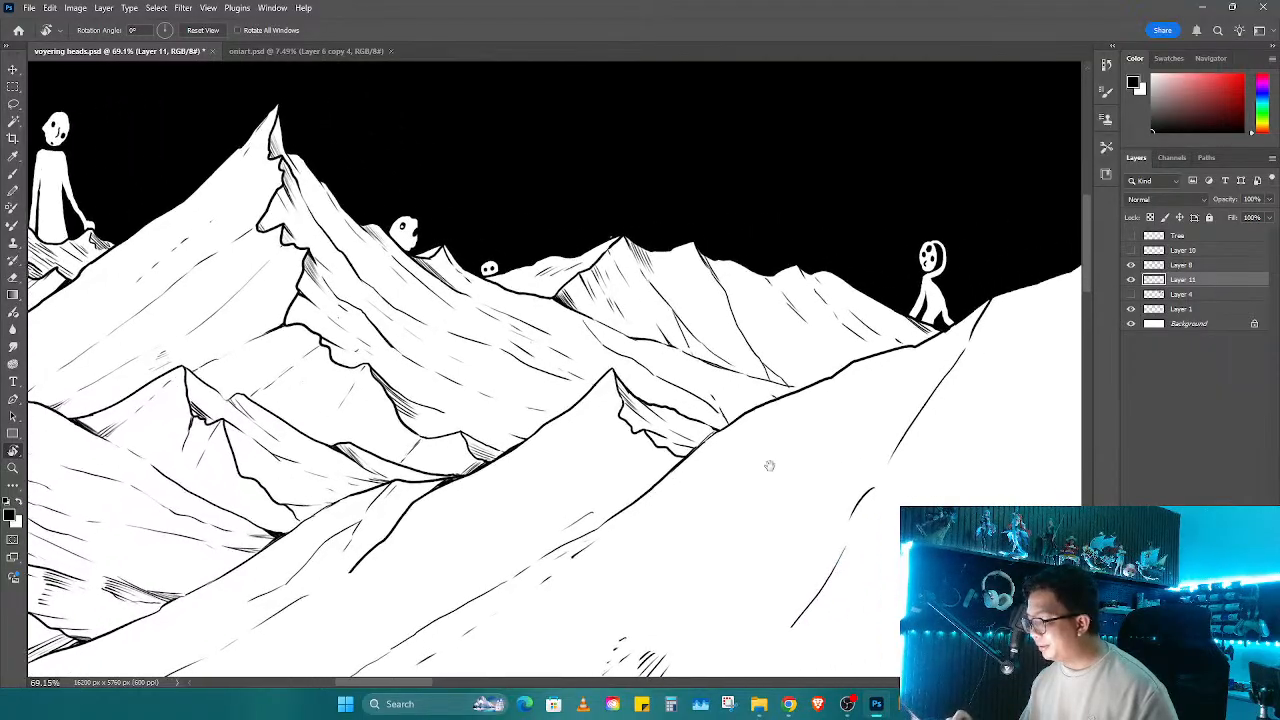
pyautogui.moveTo(753, 497)
pyautogui.mouseDown()
pyautogui.moveTo(777, 514)
pyautogui.moveTo(754, 514)
pyautogui.moveTo(777, 523)
pyautogui.moveTo(744, 515)
pyautogui.moveTo(760, 476)
pyautogui.mouseUp()
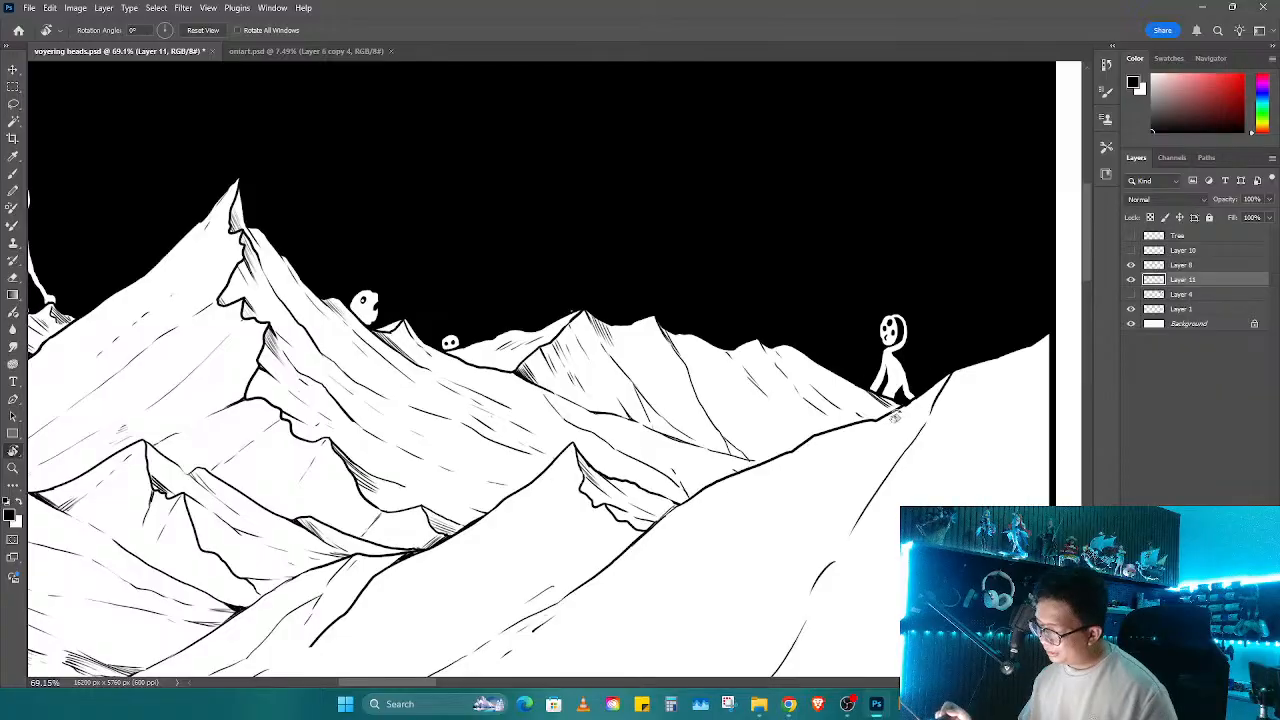
pyautogui.moveTo(895, 416)
pyautogui.mouseDown()
pyautogui.moveTo(834, 500)
pyautogui.moveTo(855, 451)
pyautogui.moveTo(697, 386)
pyautogui.mouseUp()
pyautogui.press('b')
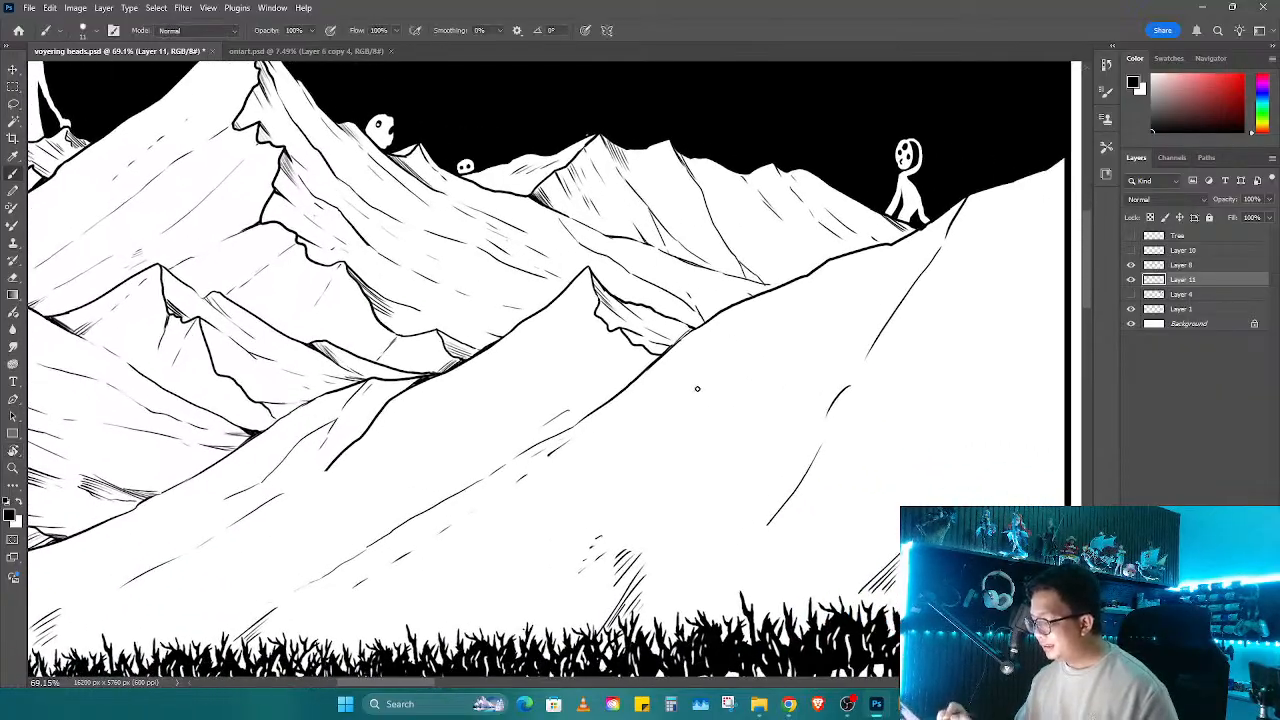
pyautogui.moveTo(885, 247); pyautogui.dragTo(811, 311)
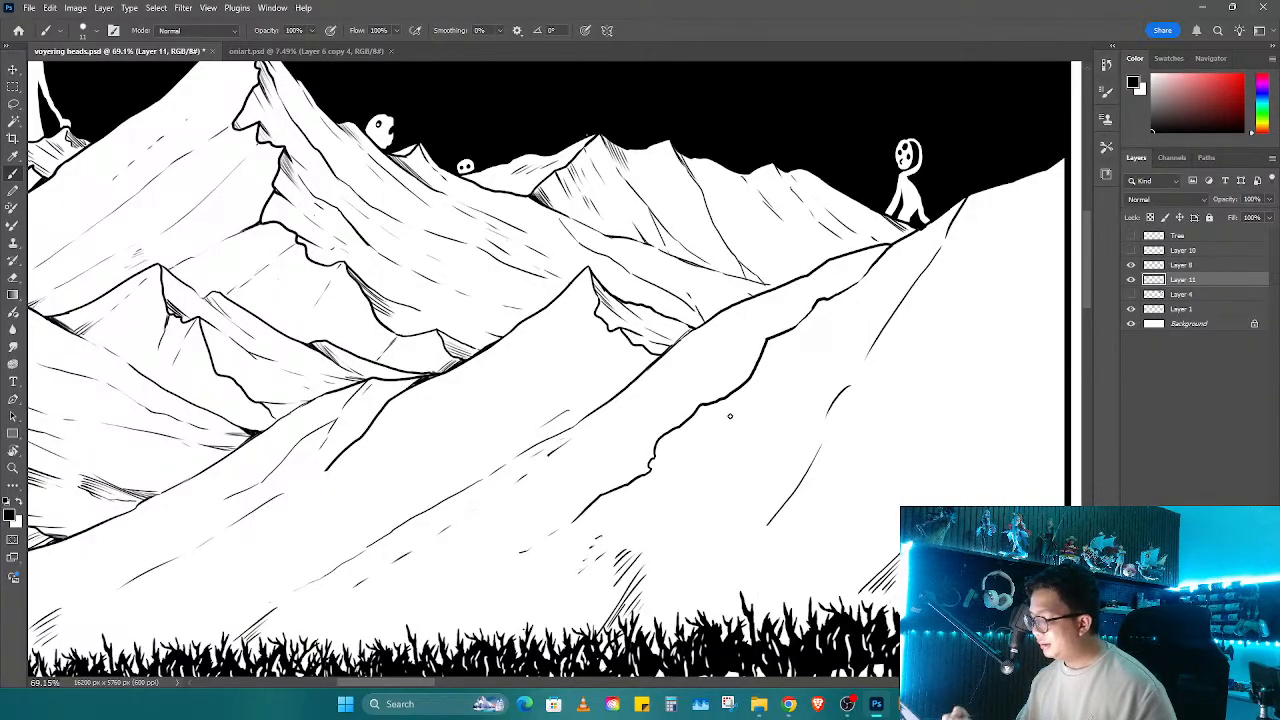
# Step: Erase sections of the new jagged contour line to break it into separate segments
pyautogui.press('e')
pyautogui.moveTo(666, 449); pyautogui.dragTo(630, 482)
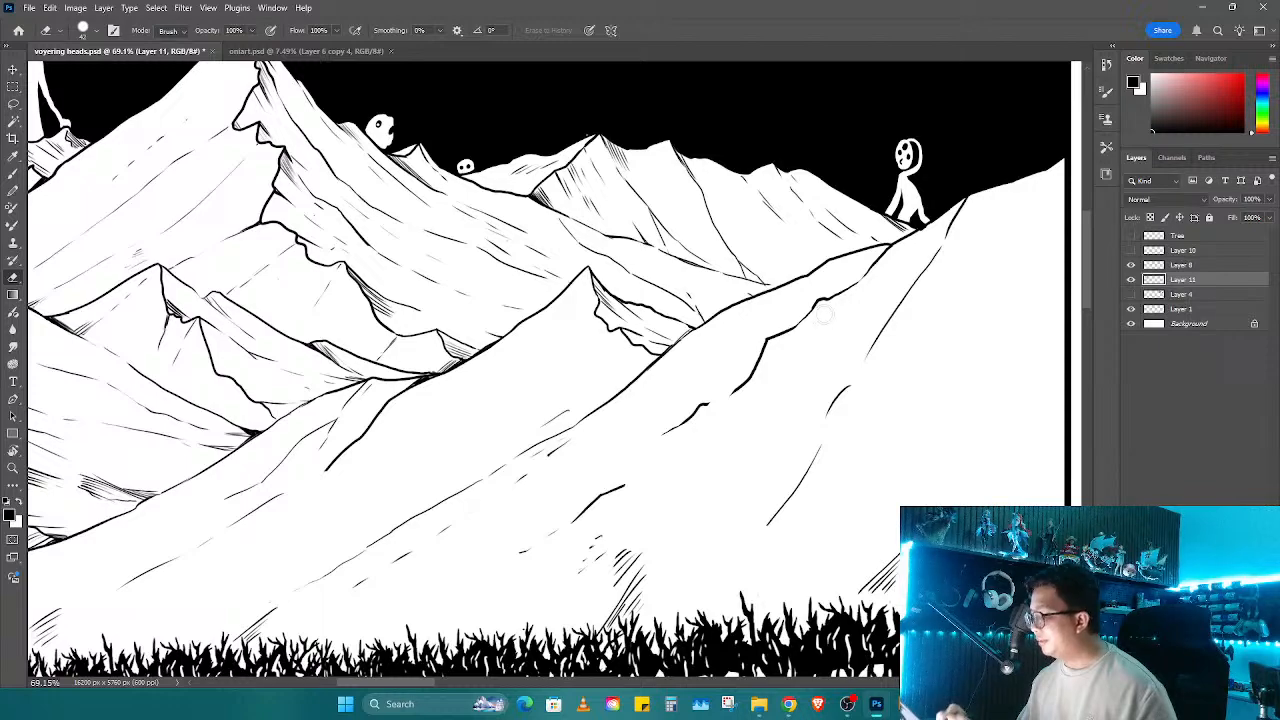
pyautogui.press('b')
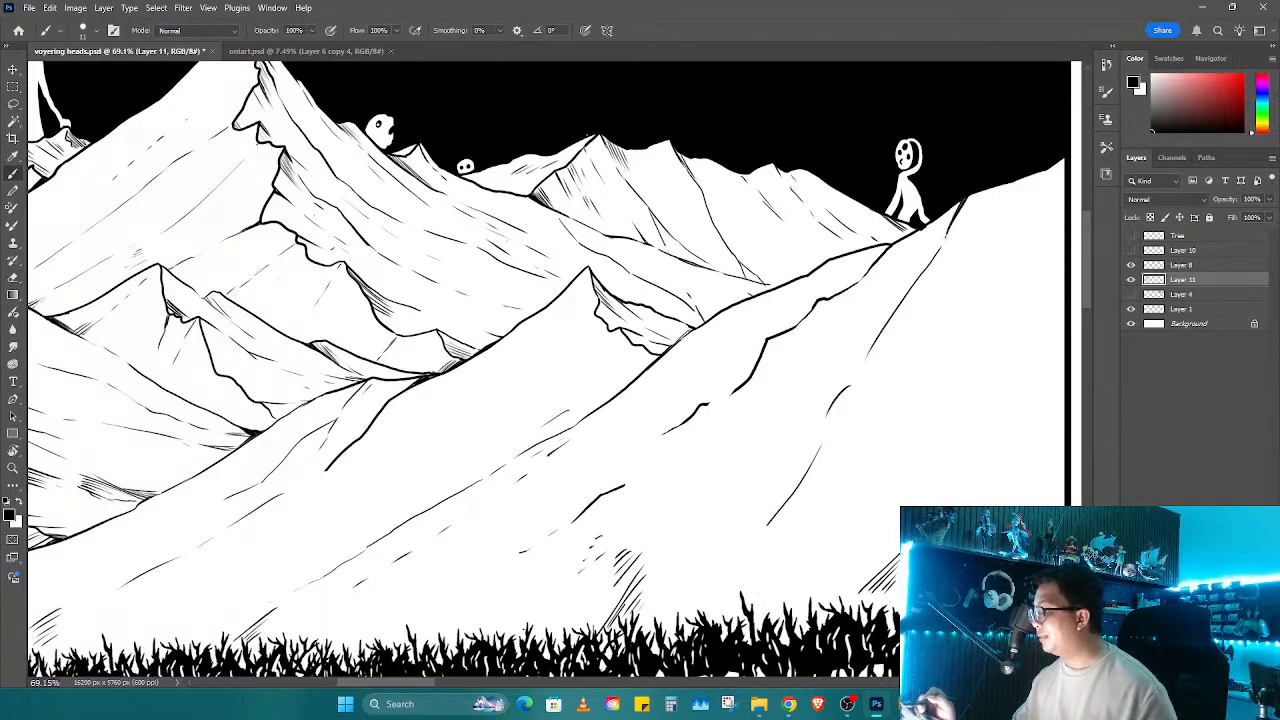
# Step: Extend the broken contour down the right slope with black strokes and dashes toward the tree line
pyautogui.moveTo(758, 533)
pyautogui.mouseDown()
pyautogui.moveTo(671, 594)
pyautogui.moveTo(583, 497)
pyautogui.mouseUp()
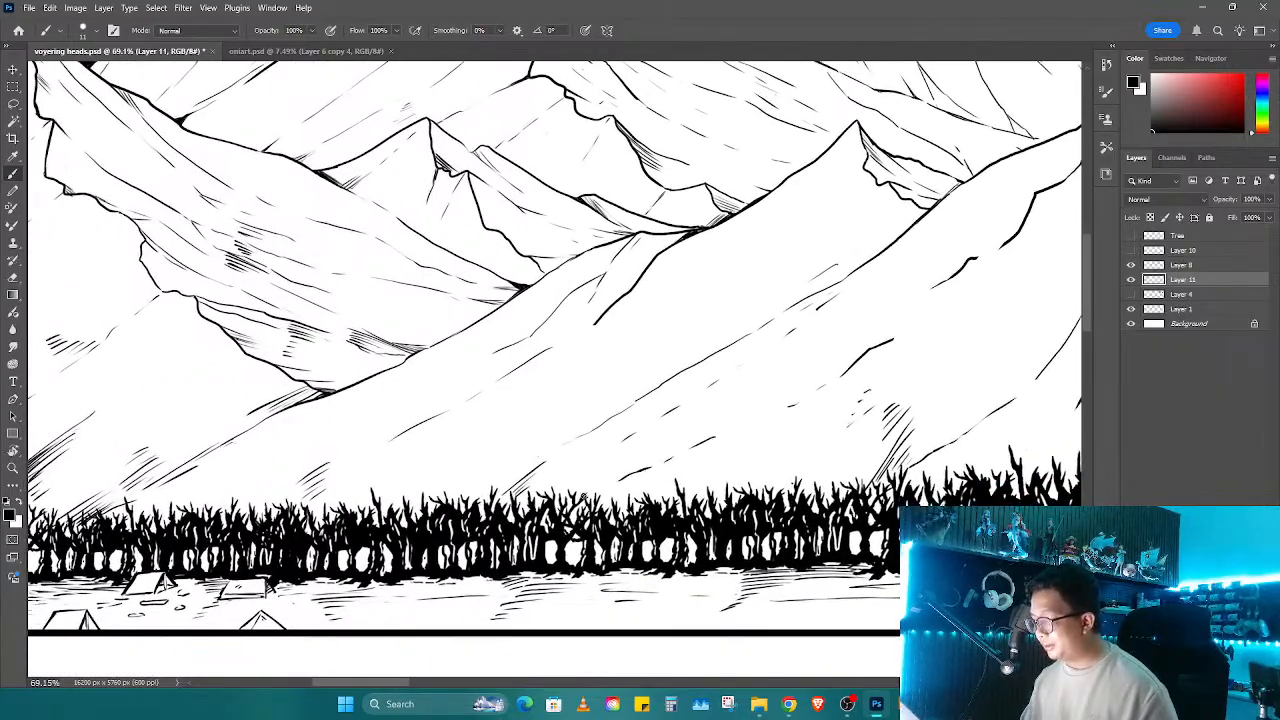
pyautogui.press('z')
pyautogui.moveTo(735, 430); pyautogui.dragTo(727, 468)
pyautogui.moveTo(817, 390); pyautogui.dragTo(839, 358)
pyautogui.moveTo(691, 460); pyautogui.dragTo(806, 442)
pyautogui.scroll(3, 686, 448)
# Step: Switch to Layer 8, add rows of small black dashes on the slope below the central foreground peak, and thin them with the eraser
pyautogui.press('e')
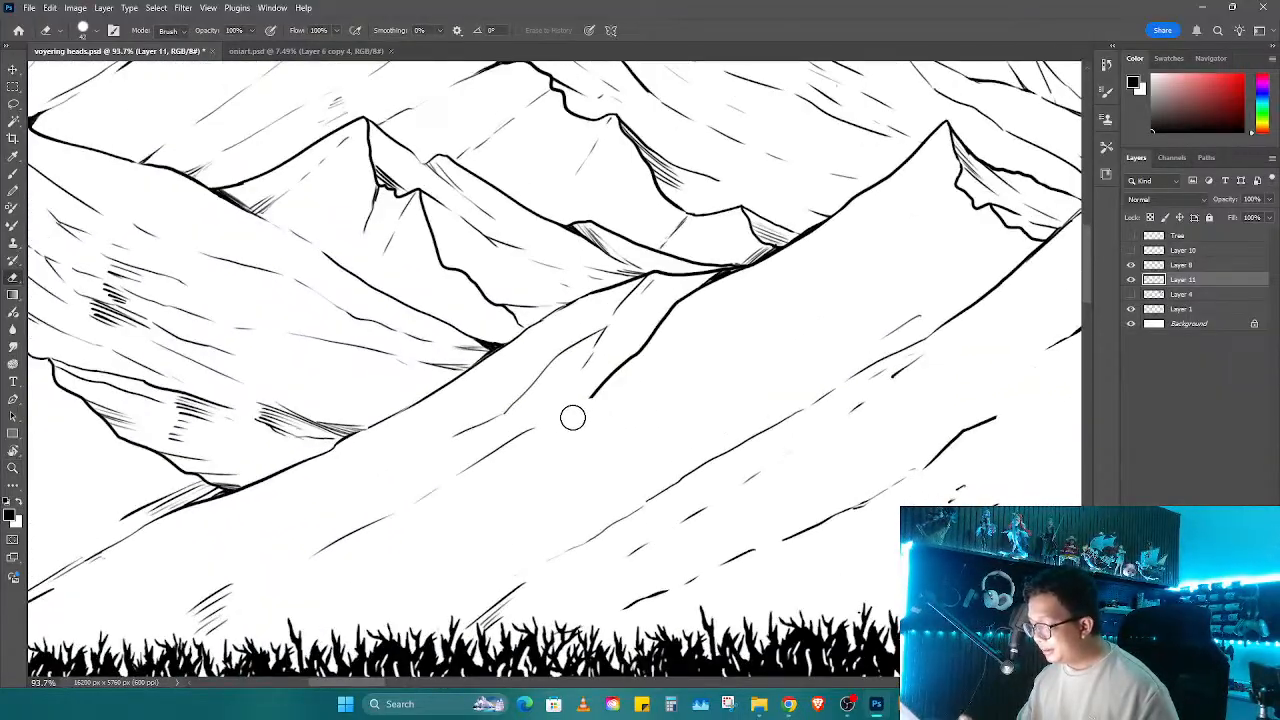
pyautogui.click(1185, 265)
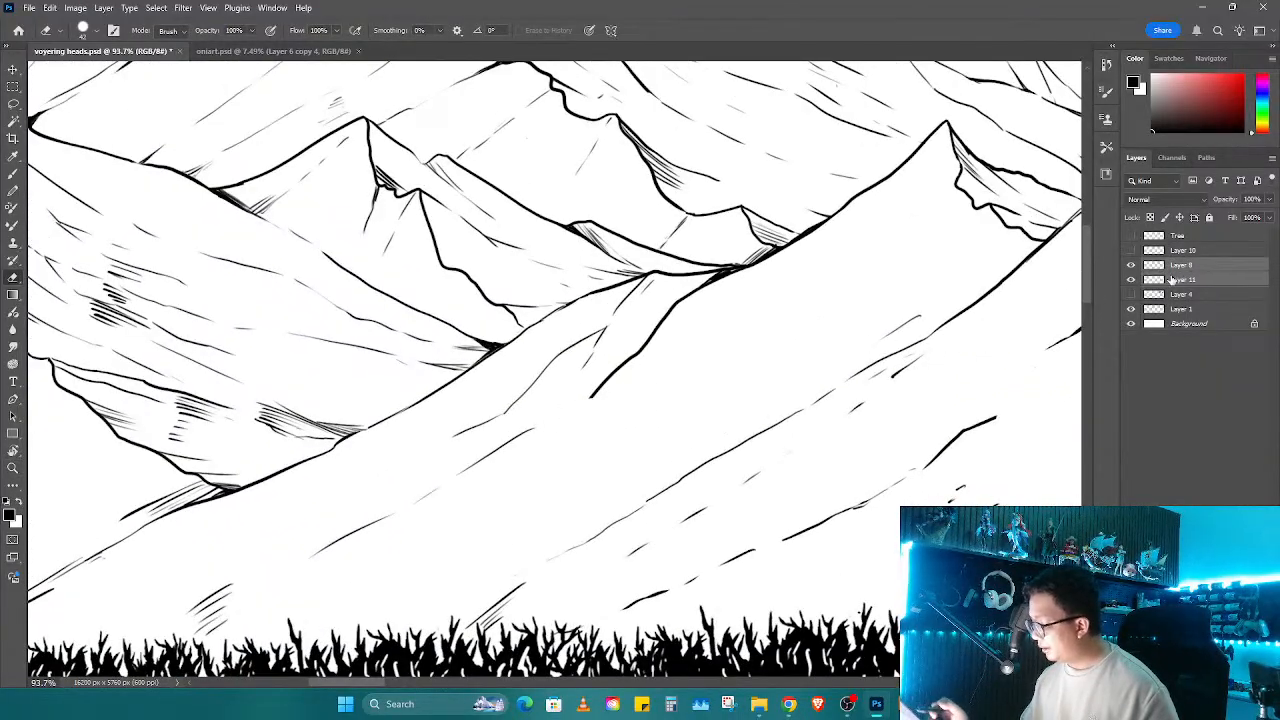
pyautogui.press('b')
pyautogui.moveTo(648, 467)
pyautogui.mouseDown()
pyautogui.moveTo(803, 390)
pyautogui.moveTo(855, 400)
pyautogui.moveTo(877, 386)
pyautogui.moveTo(723, 437)
pyautogui.moveTo(956, 460)
pyautogui.moveTo(900, 475)
pyautogui.moveTo(817, 443)
pyautogui.mouseUp()
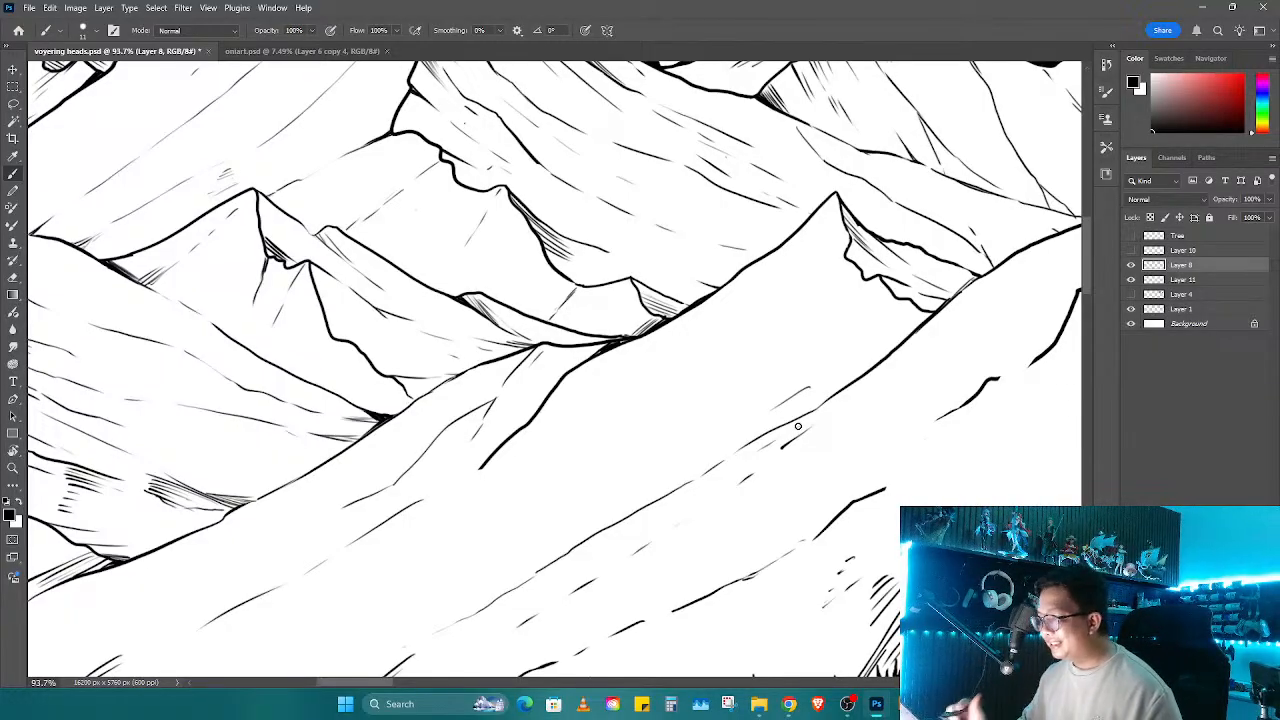
pyautogui.moveTo(770, 403); pyautogui.dragTo(795, 381)
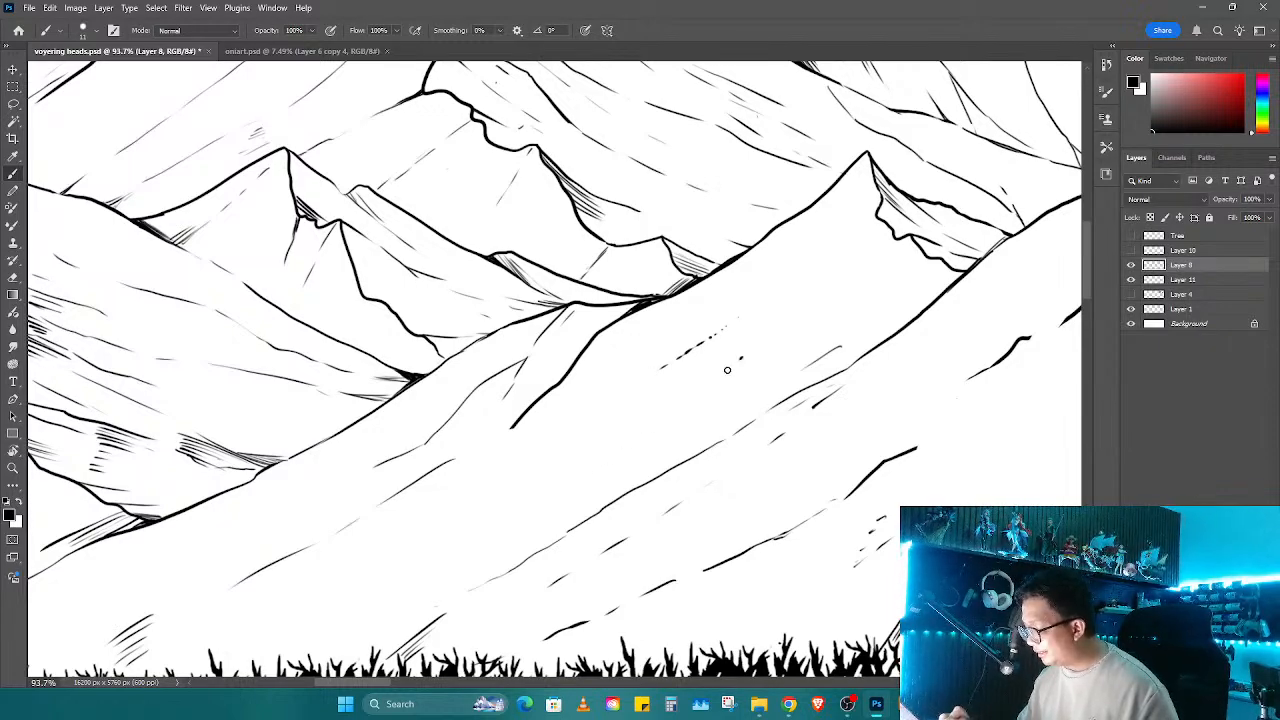
pyautogui.press('e')
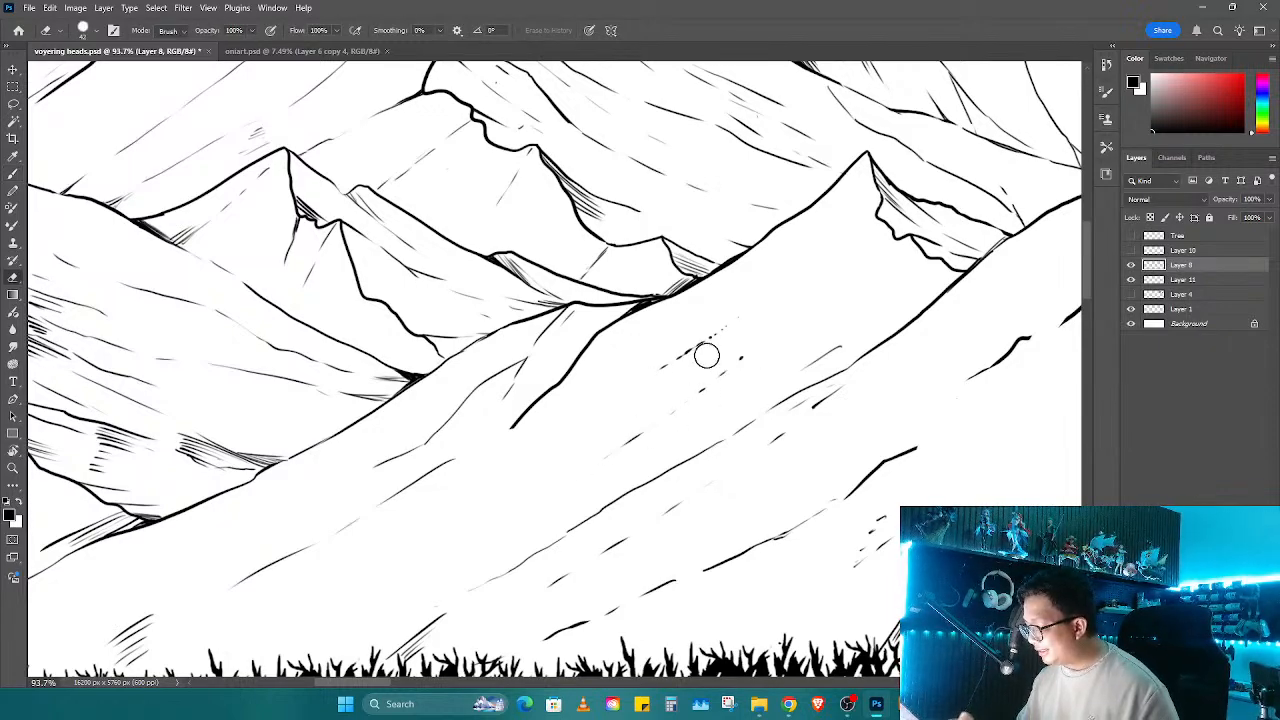
pyautogui.moveTo(792, 437); pyautogui.dragTo(592, 430)
# Step: Add dashed black marks down the large right slope and erase the excess ones near the panel's right border
pyautogui.press('b')
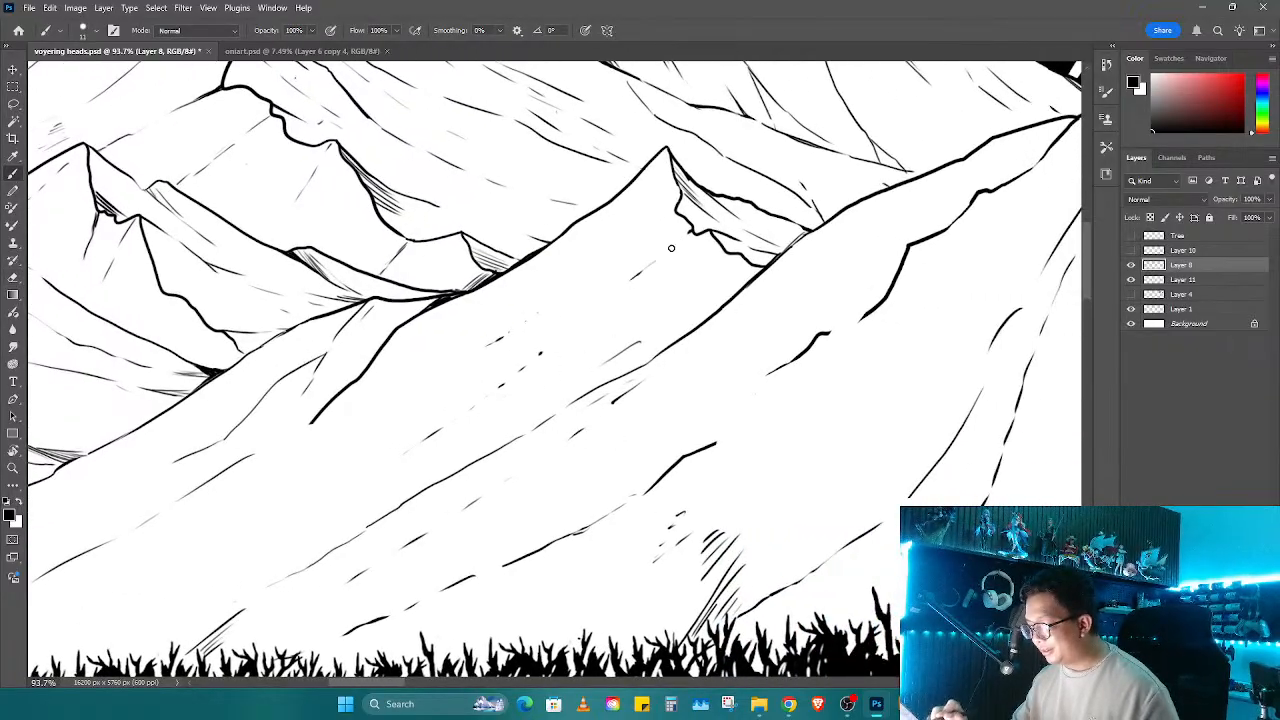
pyautogui.scroll(-5, 671, 248)
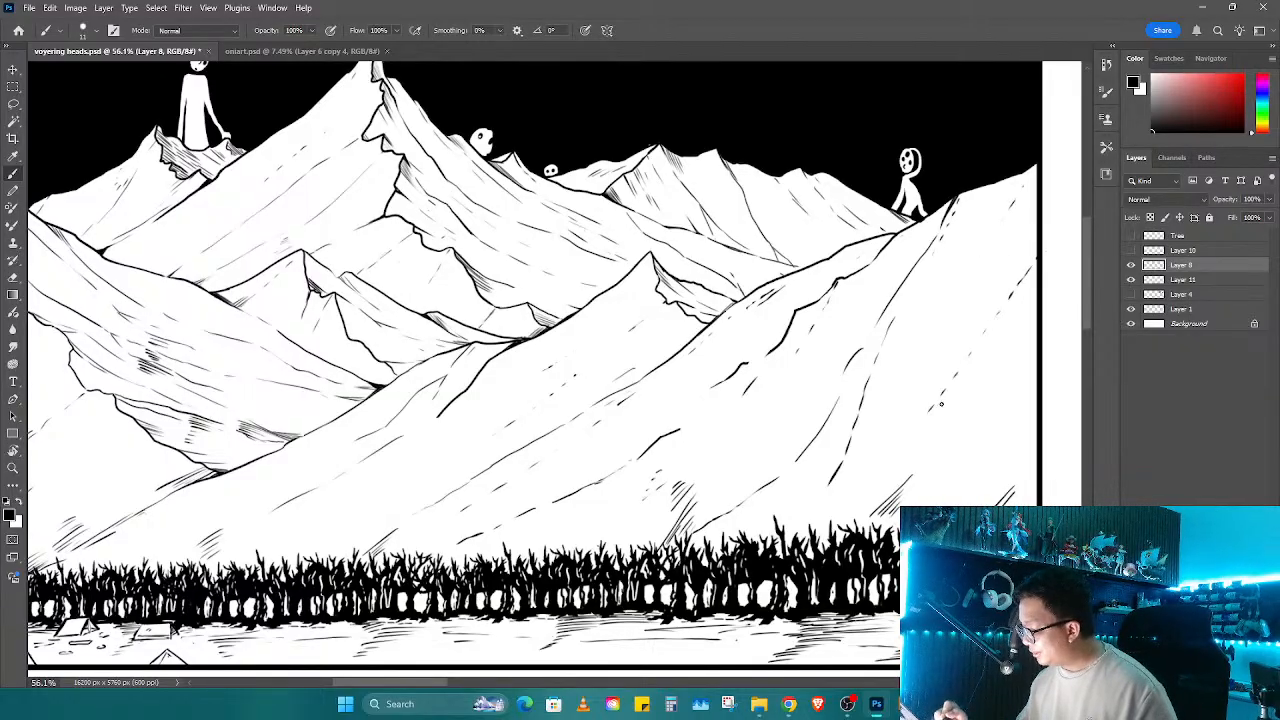
pyautogui.press('e')
pyautogui.moveTo(1003, 300); pyautogui.dragTo(1007, 348)
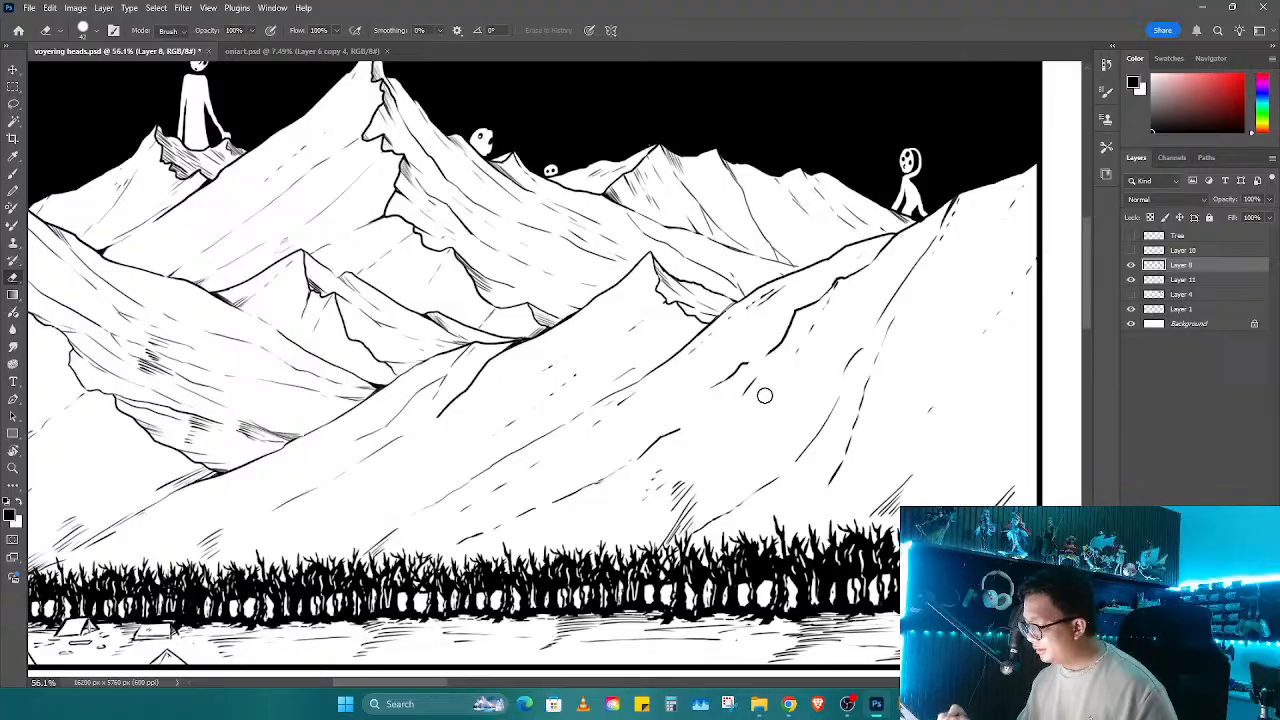
# Step: Erase parts of the long line on the central foreground slope and add short black dashes across the slopes
pyautogui.press('b')
pyautogui.moveTo(438, 445); pyautogui.dragTo(400, 357)
pyautogui.press('e')
pyautogui.moveTo(761, 395); pyautogui.dragTo(632, 403)
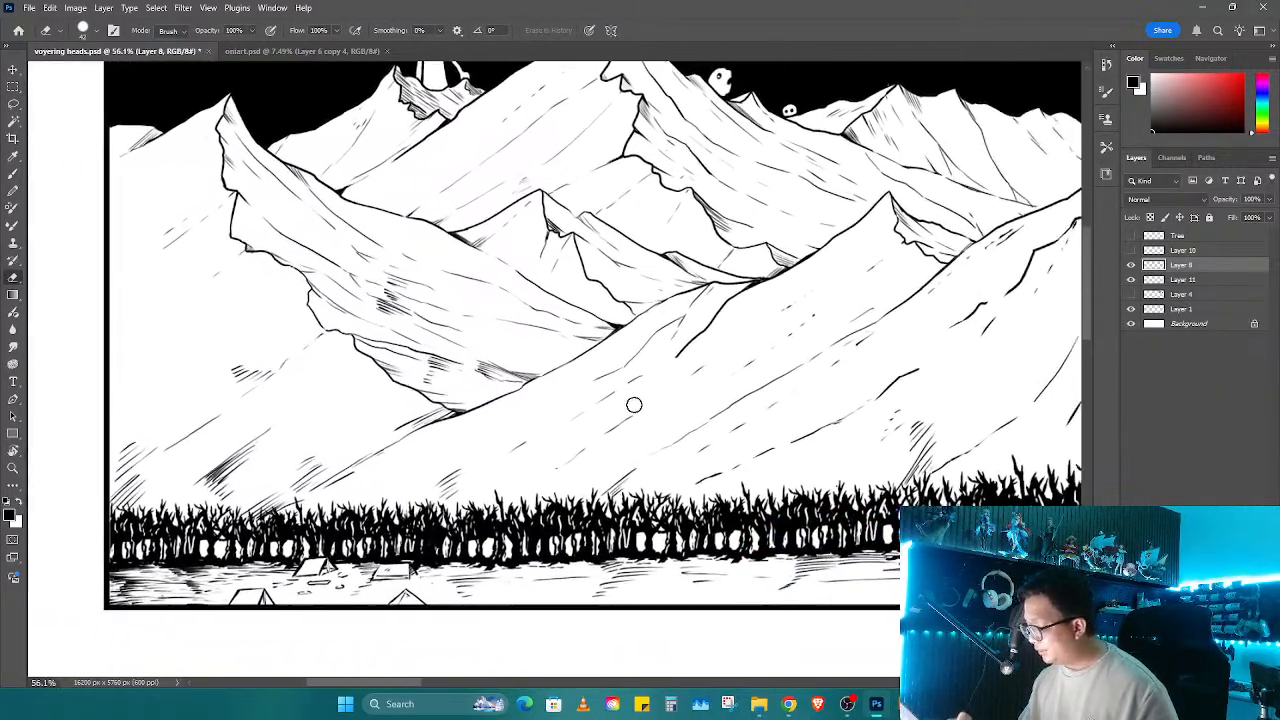
pyautogui.press('b')
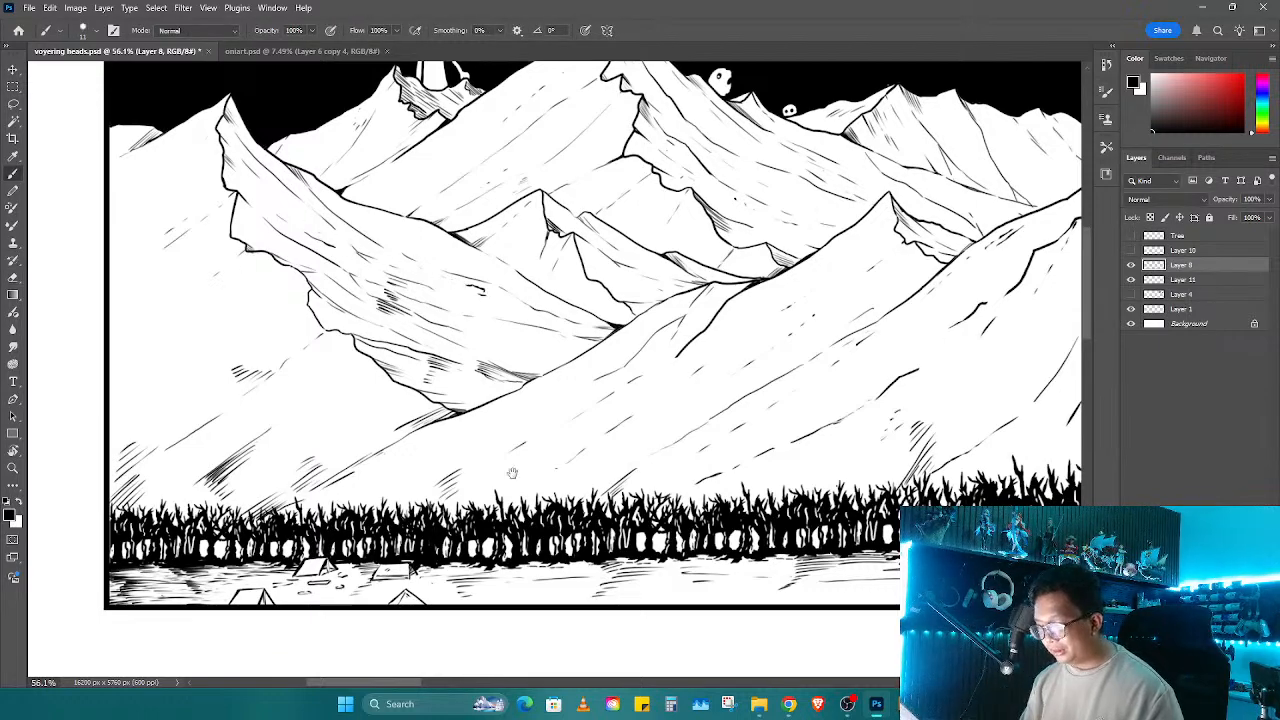
# Step: Erase the stray stroke beside the panel's left border and draw a dotted black line down the left slope
pyautogui.moveTo(512, 472); pyautogui.dragTo(612, 367)
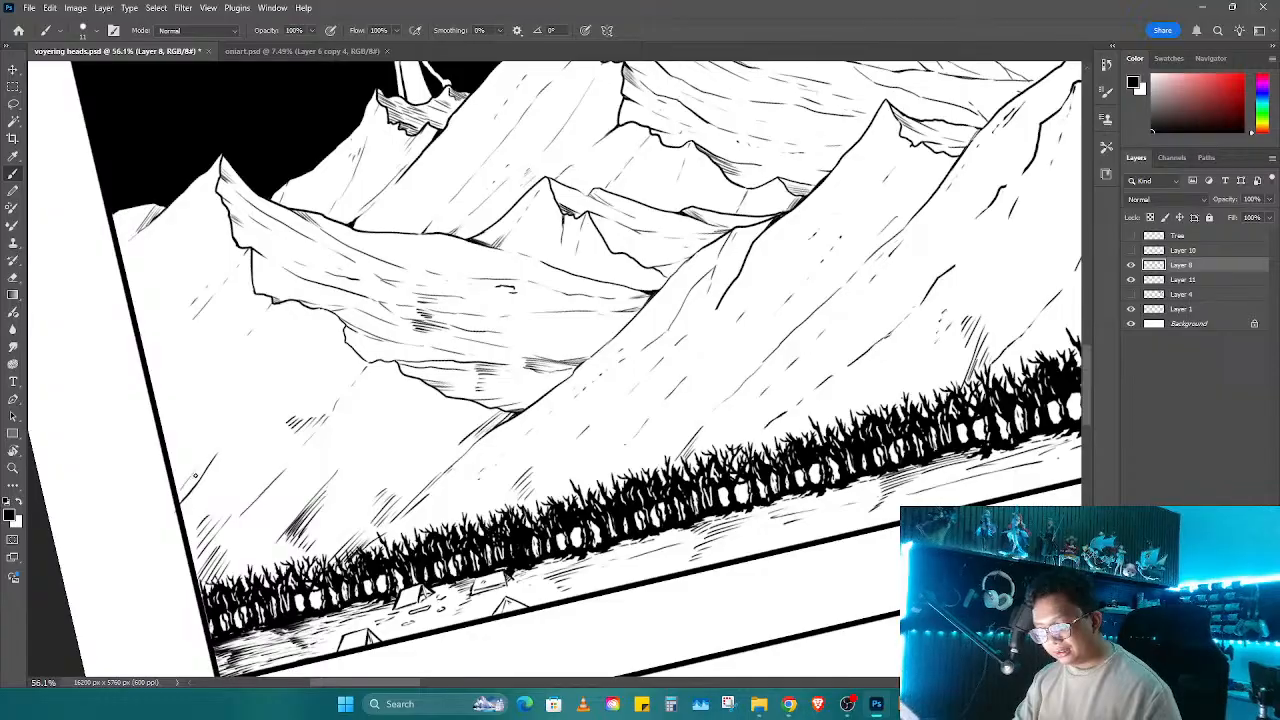
pyautogui.press('e')
pyautogui.moveTo(183, 530); pyautogui.dragTo(210, 462)
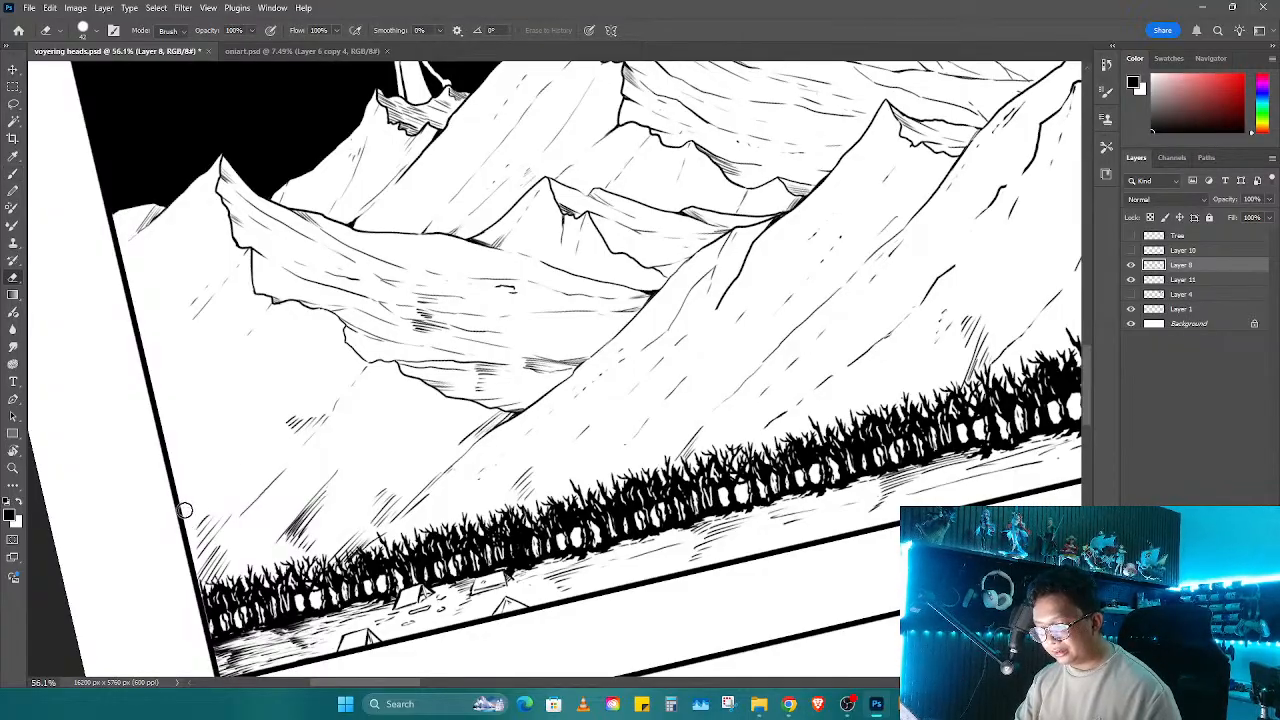
pyautogui.press('b')
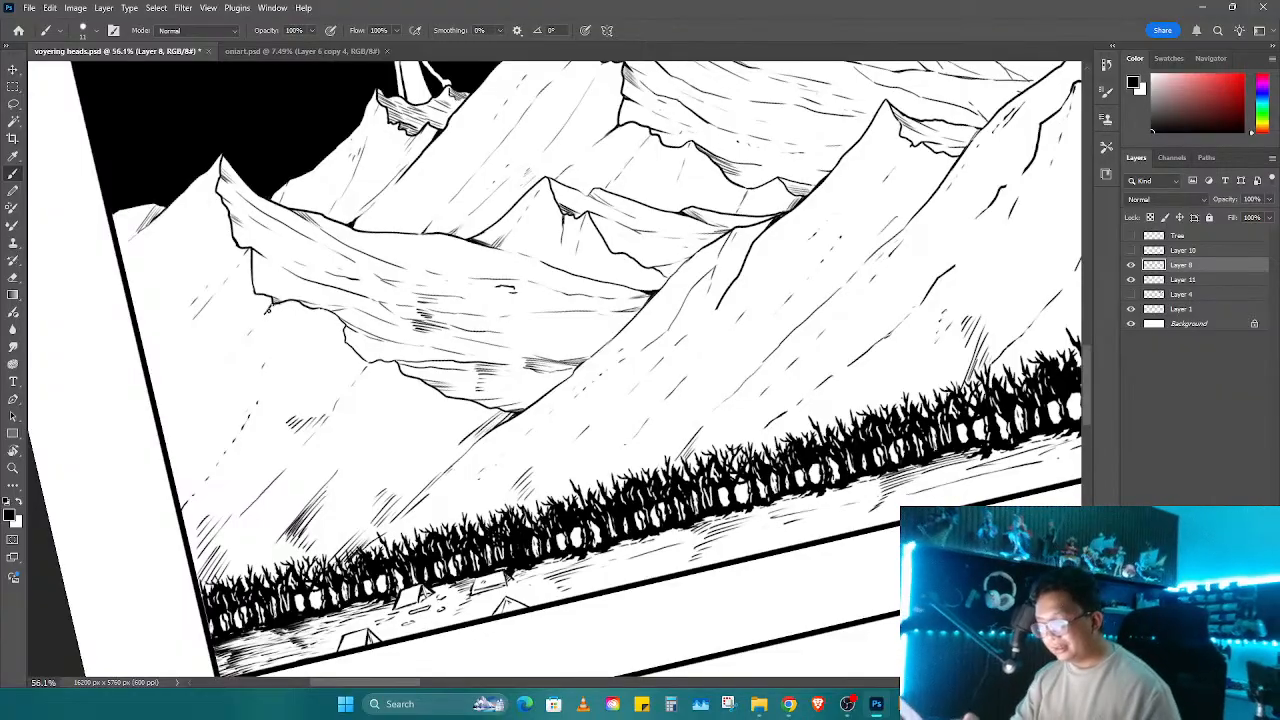
# Step: Examine the skyline figures, small heads and hatched slopes up close and across the whole mountain panel
pyautogui.scroll(5, 211, 366)
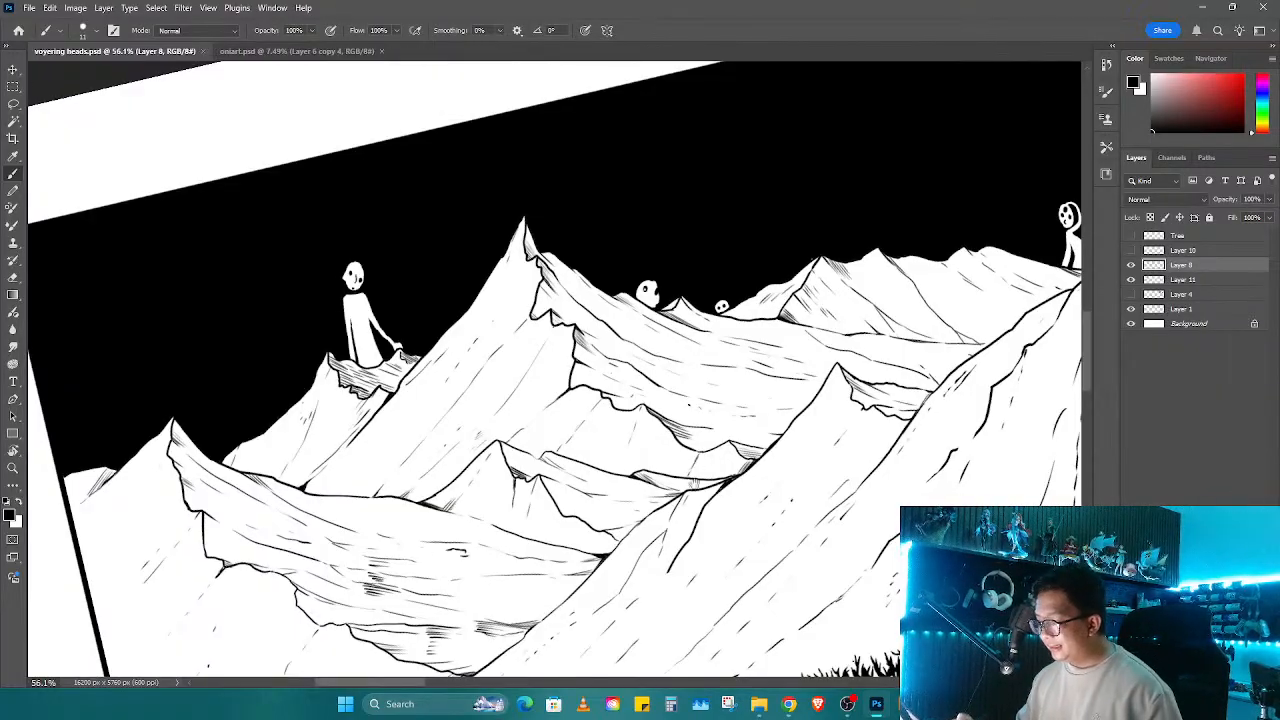
pyautogui.press('z')
pyautogui.moveTo(592, 290)
pyautogui.mouseDown()
pyautogui.moveTo(605, 279)
pyautogui.moveTo(680, 340)
pyautogui.moveTo(718, 428)
pyautogui.moveTo(690, 400)
pyautogui.mouseUp()
pyautogui.press('b')
pyautogui.scroll(-3, 572, 301)
pyautogui.press('r')
pyautogui.press('b')
pyautogui.scroll(5, 553, 326)
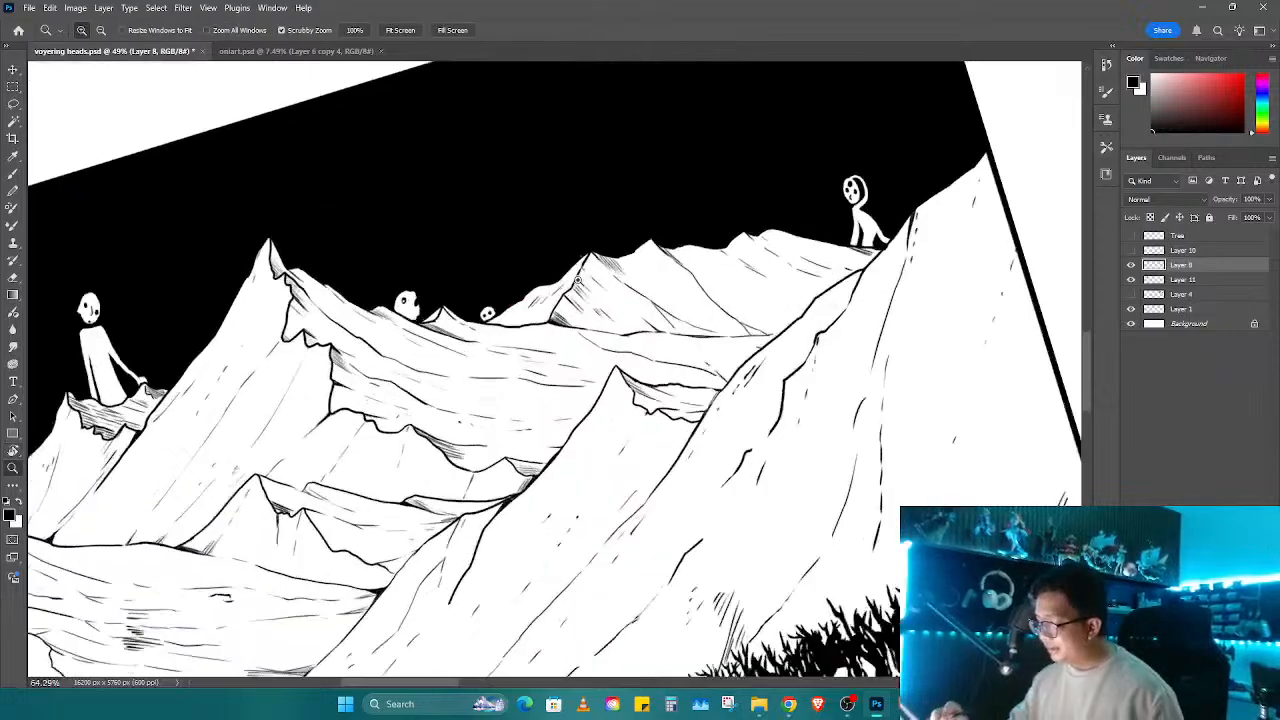
pyautogui.press('z')
pyautogui.moveTo(549, 328)
pyautogui.mouseDown()
pyautogui.moveTo(590, 262)
pyautogui.moveTo(689, 397)
pyautogui.moveTo(620, 400)
pyautogui.mouseUp()
pyautogui.press('r')
pyautogui.moveTo(490, 328); pyautogui.dragTo(597, 303)
pyautogui.press('z')
pyautogui.scroll(3, 595, 302)
pyautogui.press('b')
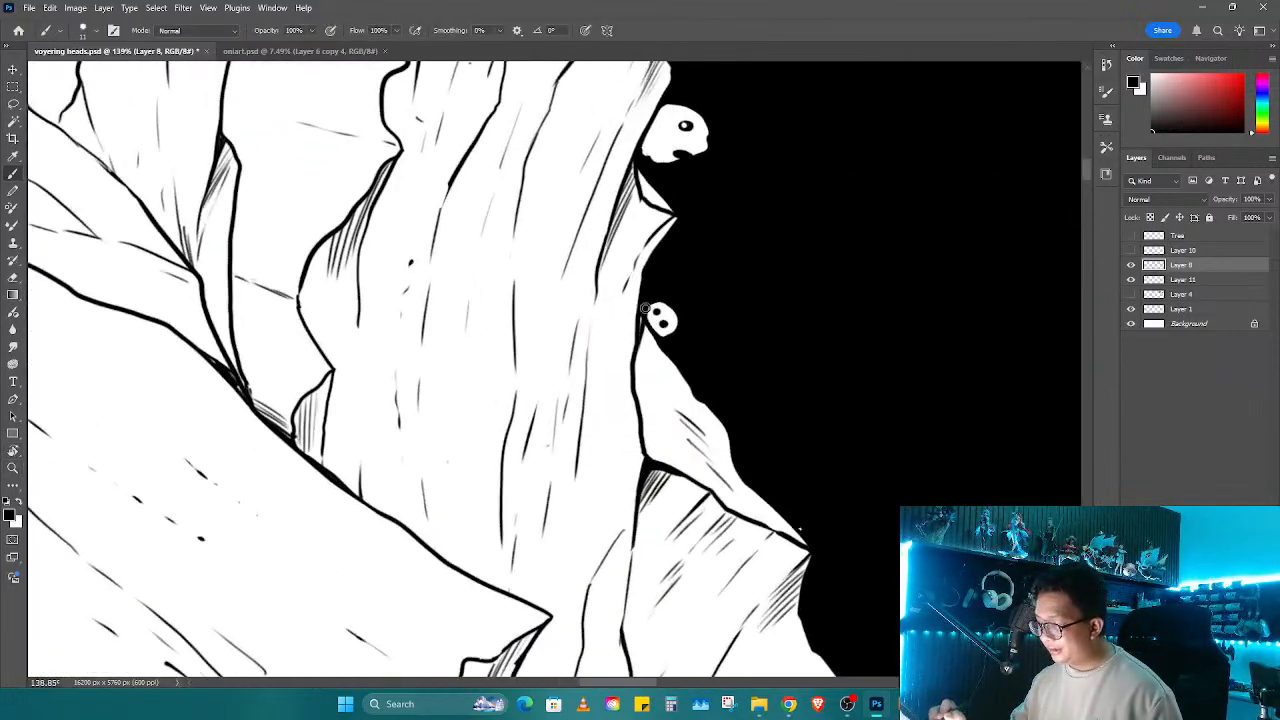
pyautogui.press('z')
pyautogui.moveTo(661, 349); pyautogui.dragTo(585, 362)
pyautogui.press('r')
pyautogui.moveTo(630, 560); pyautogui.dragTo(781, 409)
pyautogui.moveTo(800, 430); pyautogui.dragTo(766, 321)
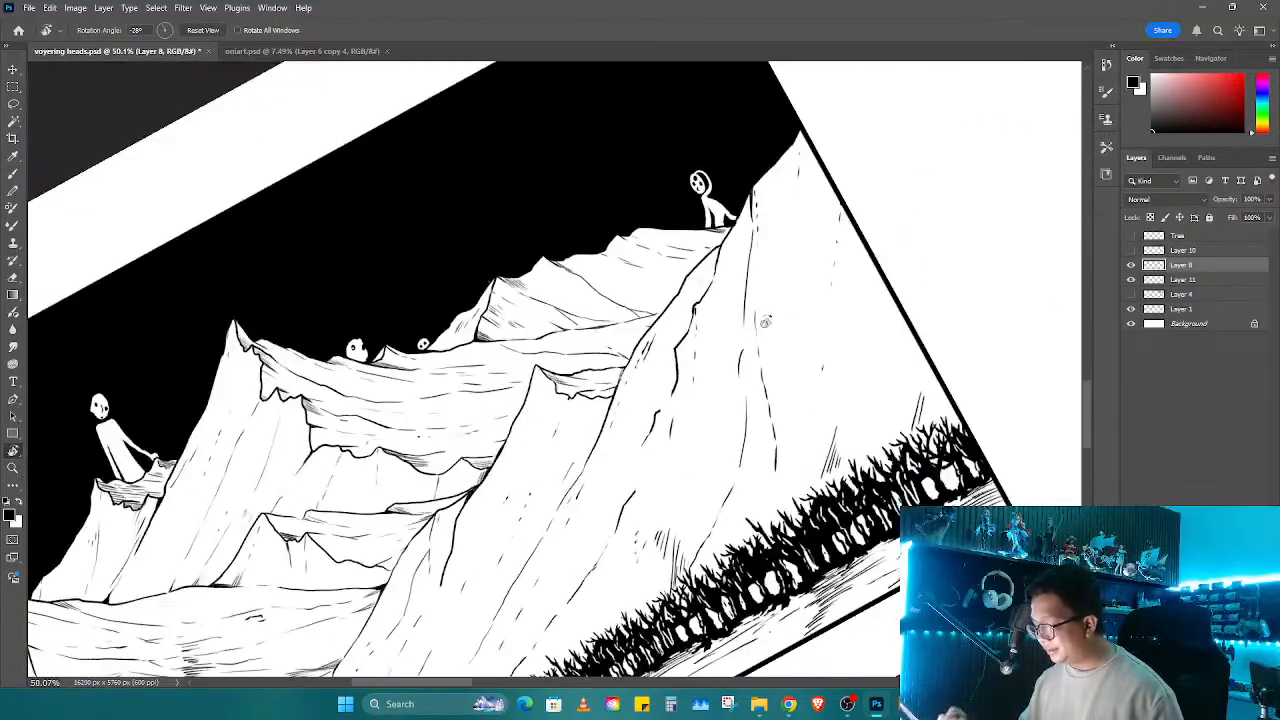
# Step: Clean up the slope edge beside the right skyline figure's hand with the eraser and merge Layer 8 with Layer 11
pyautogui.press('z')
pyautogui.press('b')
pyautogui.moveTo(734, 214)
pyautogui.mouseDown()
pyautogui.moveTo(798, 217)
pyautogui.moveTo(716, 276)
pyautogui.mouseUp()
pyautogui.press('e')
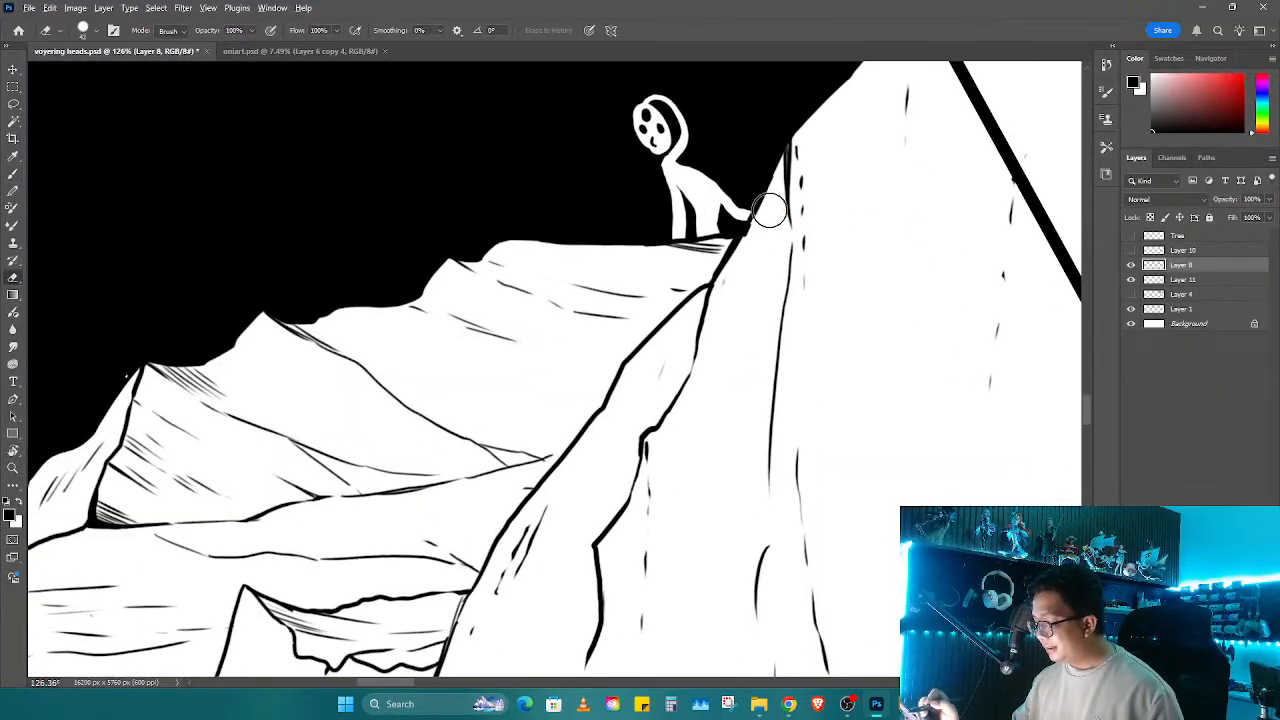
pyautogui.moveTo(769, 208); pyautogui.dragTo(761, 201)
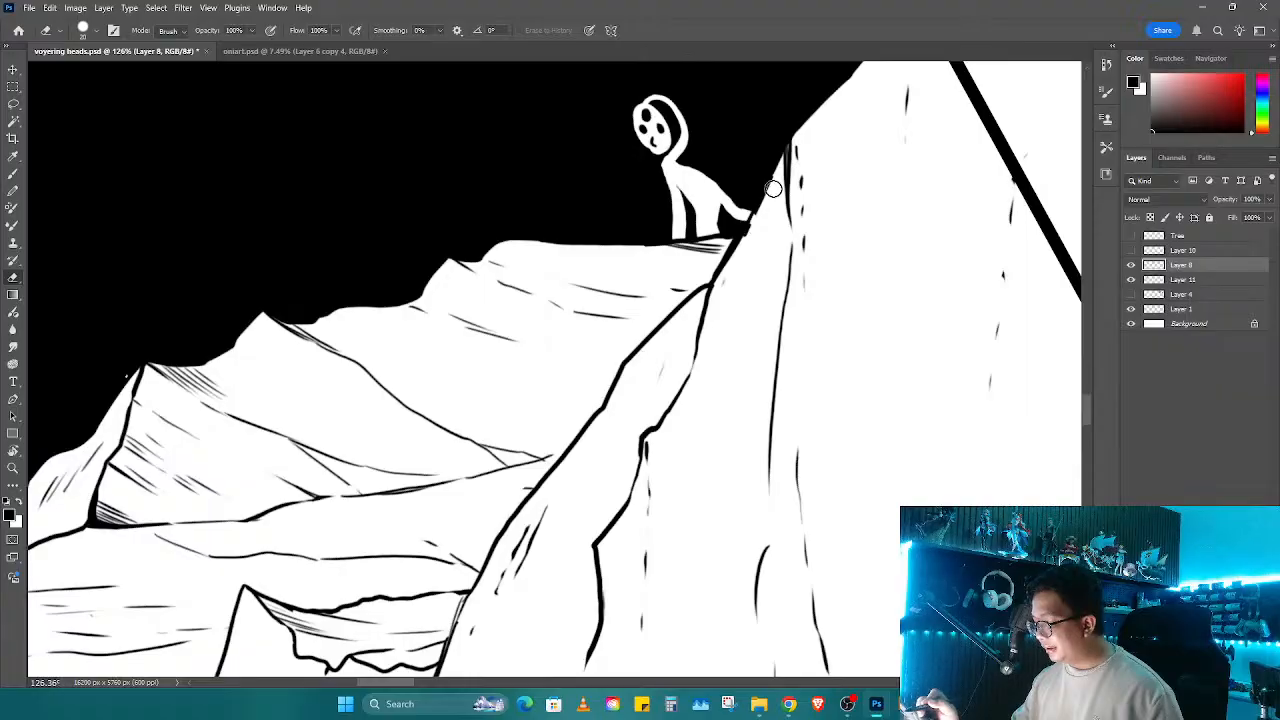
pyautogui.keyDown('shift'); pyautogui.click(1170, 283); pyautogui.keyUp('shift')
pyautogui.hotkey('ctrl', 'e')
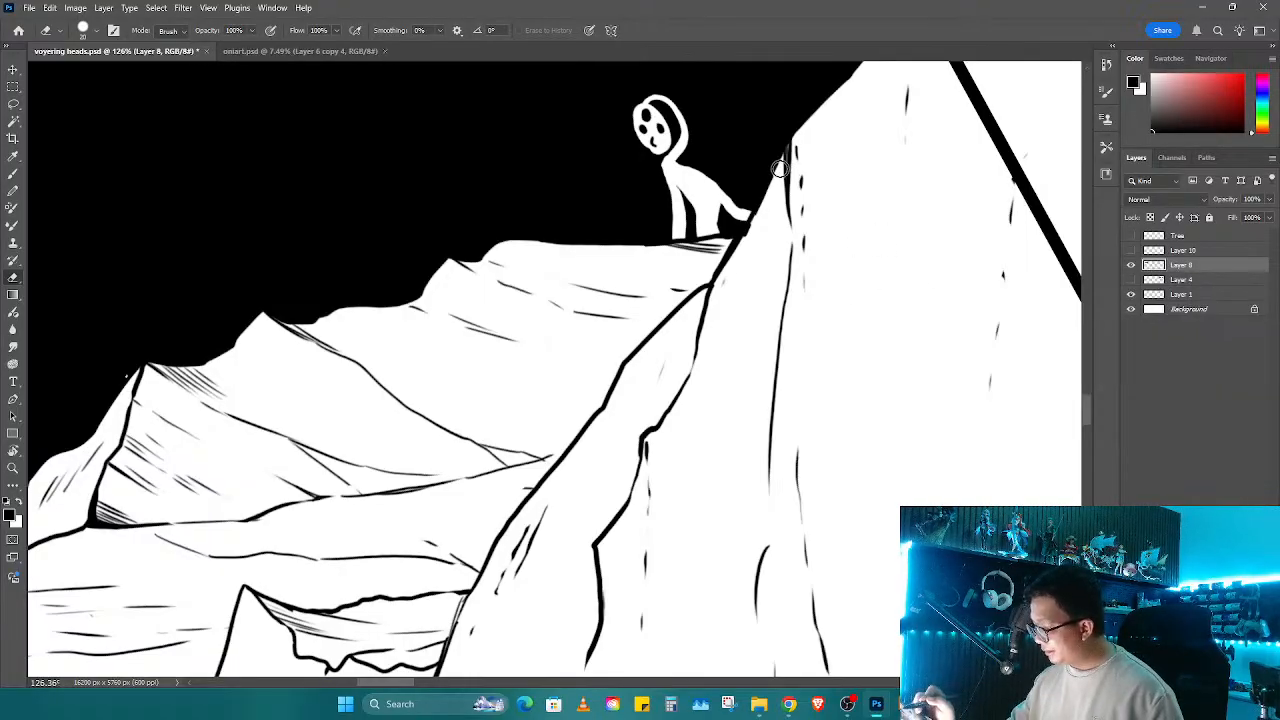
# Step: Try a few black strokes across the large right slope near the panel border and erase them
pyautogui.press('r')
pyautogui.moveTo(780, 256)
pyautogui.mouseDown()
pyautogui.moveTo(808, 393)
pyautogui.moveTo(734, 374)
pyautogui.moveTo(709, 429)
pyautogui.moveTo(757, 409)
pyautogui.mouseUp()
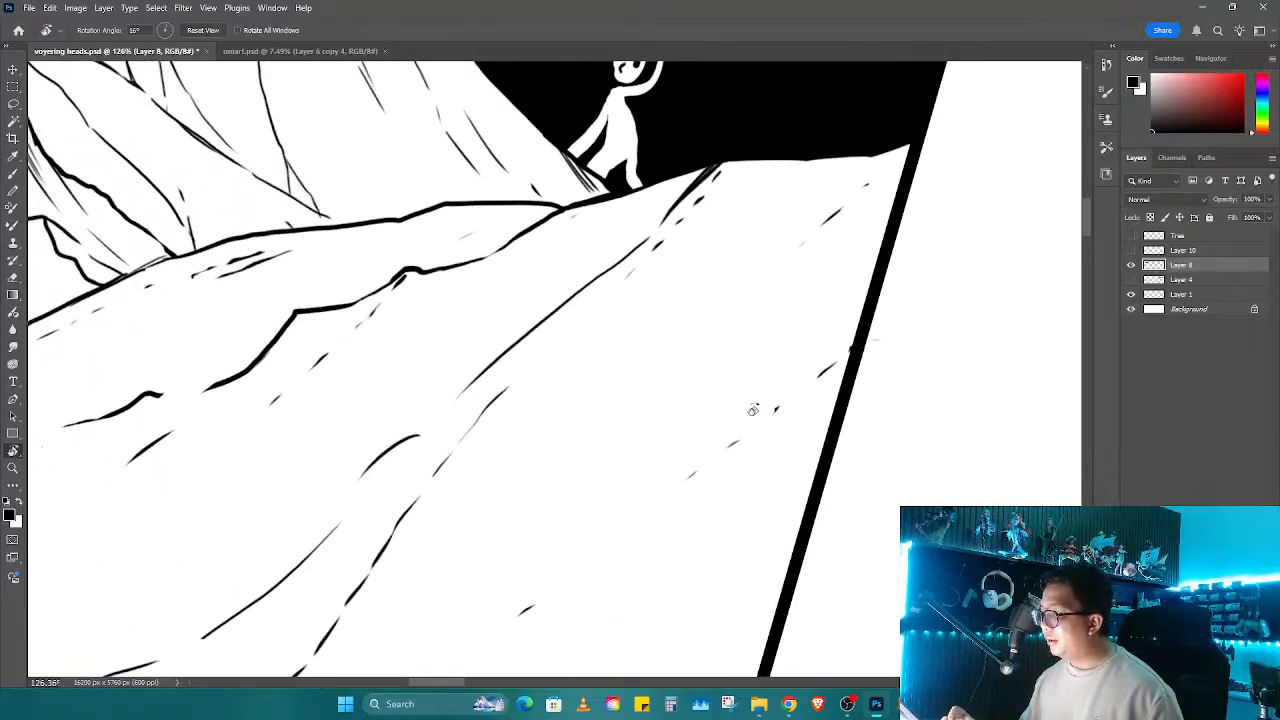
pyautogui.press('b')
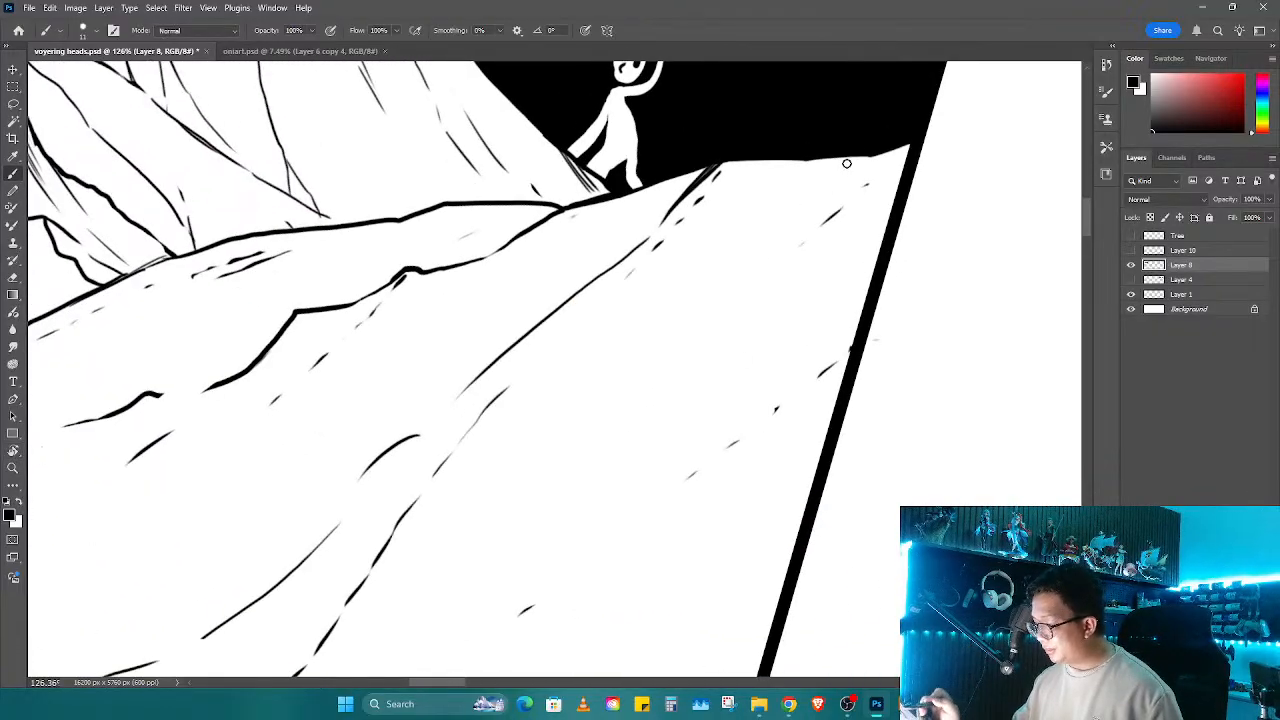
pyautogui.moveTo(764, 289)
pyautogui.mouseDown()
pyautogui.moveTo(706, 357)
pyautogui.moveTo(920, 235)
pyautogui.mouseUp()
pyautogui.moveTo(730, 412); pyautogui.dragTo(831, 286)
pyautogui.moveTo(790, 372); pyautogui.dragTo(654, 438)
pyautogui.moveTo(722, 364)
pyautogui.mouseDown()
pyautogui.moveTo(665, 391)
pyautogui.moveTo(676, 410)
pyautogui.moveTo(764, 356)
pyautogui.moveTo(629, 421)
pyautogui.moveTo(676, 422)
pyautogui.moveTo(733, 400)
pyautogui.moveTo(705, 382)
pyautogui.mouseUp()
pyautogui.press('e')
pyautogui.moveTo(805, 317)
pyautogui.mouseDown()
pyautogui.moveTo(711, 426)
pyautogui.moveTo(709, 466)
pyautogui.moveTo(817, 451)
pyautogui.moveTo(771, 449)
pyautogui.moveTo(693, 378)
pyautogui.mouseUp()
pyautogui.press('r')
pyautogui.press('Escape')
pyautogui.press('b')
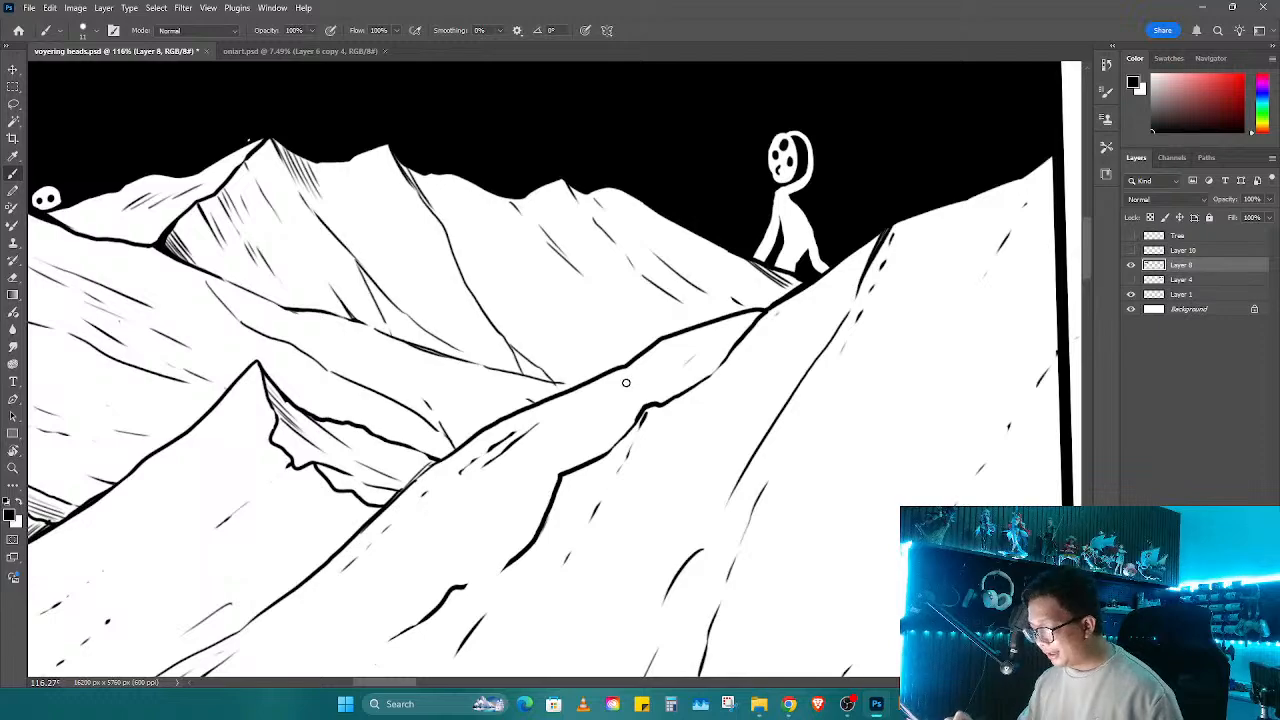
# Step: Try a cluster of short, thick black dashes running down from the crest of the large right slope
pyautogui.moveTo(869, 422)
pyautogui.mouseDown()
pyautogui.moveTo(787, 421)
pyautogui.moveTo(728, 402)
pyautogui.mouseUp()
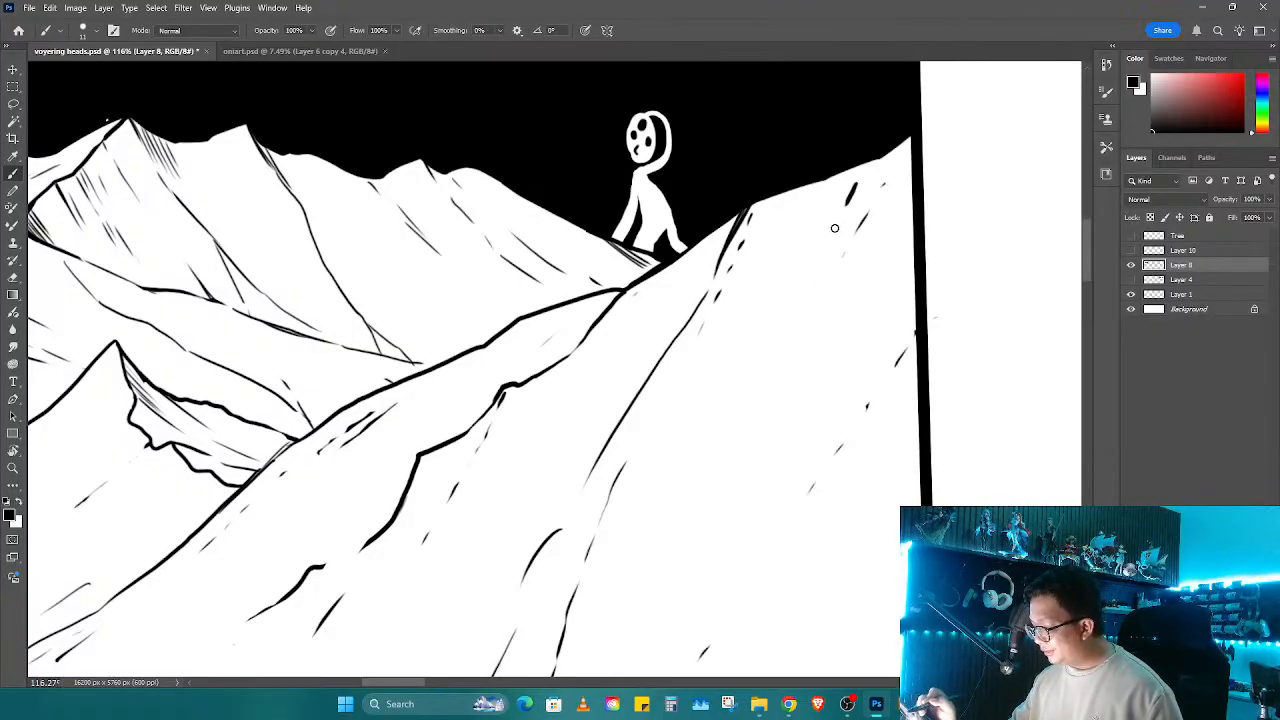
pyautogui.moveTo(852, 188); pyautogui.dragTo(792, 301)
pyautogui.moveTo(829, 198); pyautogui.dragTo(798, 259)
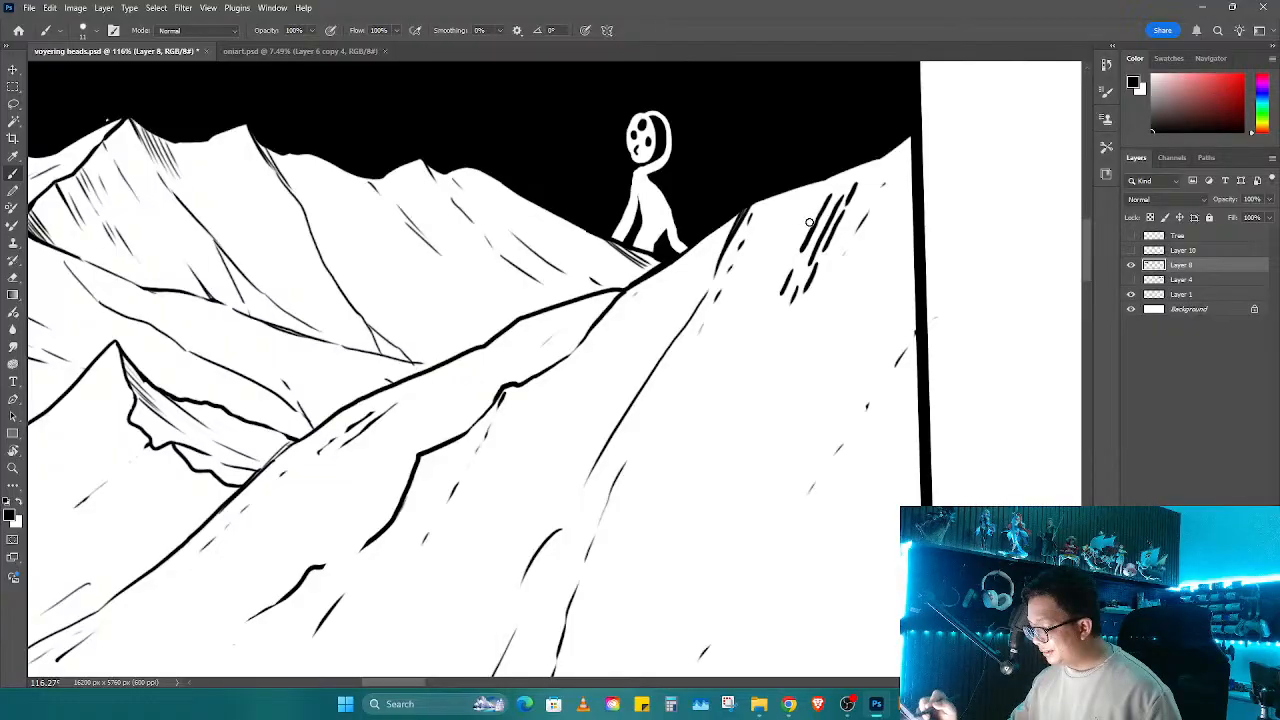
pyautogui.moveTo(808, 198)
pyautogui.mouseDown()
pyautogui.moveTo(756, 300)
pyautogui.moveTo(755, 384)
pyautogui.mouseUp()
pyautogui.press('z')
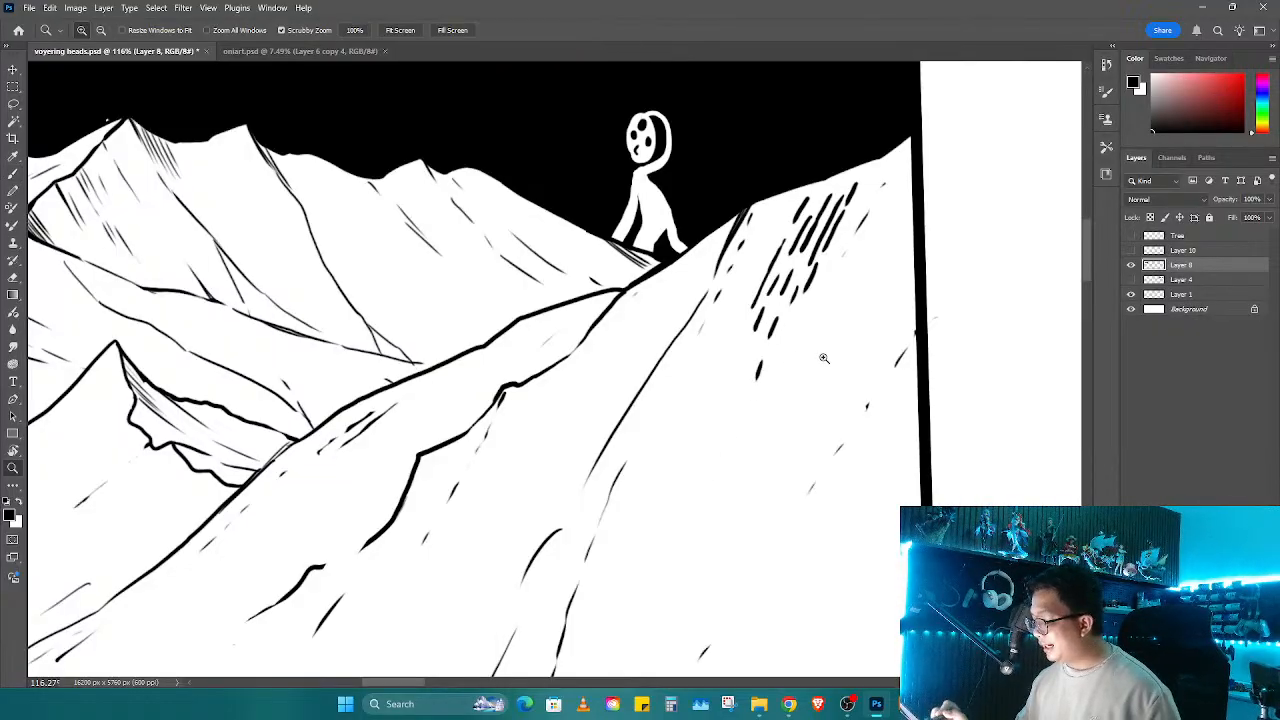
pyautogui.scroll(-5, 830, 316)
pyautogui.scroll(5, 829, 272)
# Step: Erase the cluster of thick dashes below the right slope's crest
pyautogui.press('e')
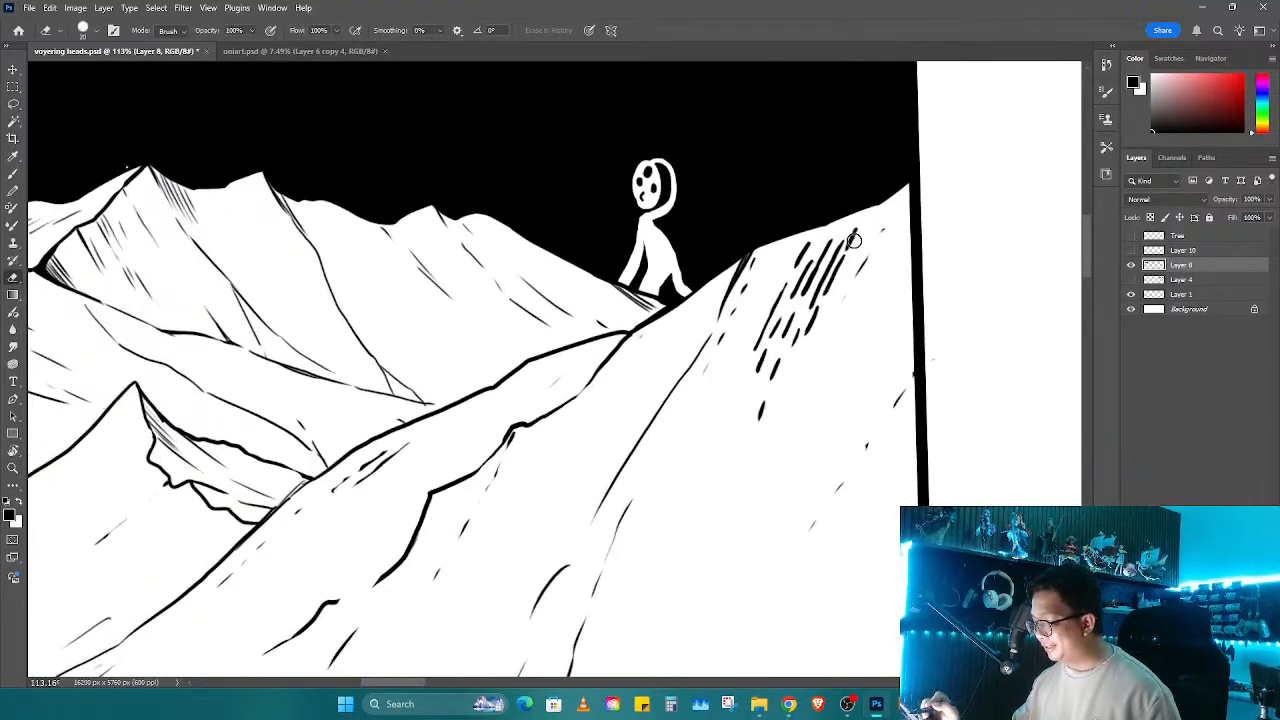
pyautogui.moveTo(858, 225); pyautogui.dragTo(810, 330)
pyautogui.moveTo(830, 262)
pyautogui.mouseDown()
pyautogui.moveTo(788, 338)
pyautogui.moveTo(782, 313)
pyautogui.moveTo(826, 237)
pyautogui.moveTo(758, 340)
pyautogui.mouseUp()
pyautogui.press('b')
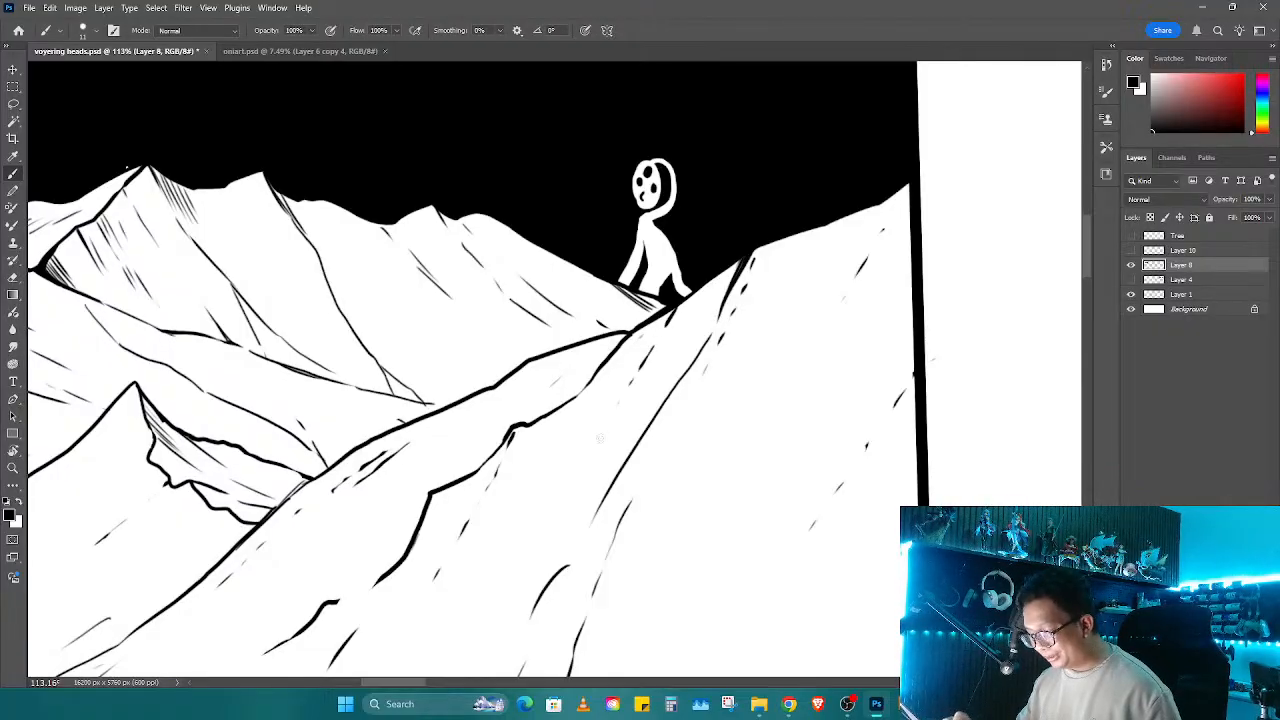
# Step: Examine the skyline figures and the ridges between them, both up close and across the mountain panel
pyautogui.press('z')
pyautogui.scroll(-5, 832, 451)
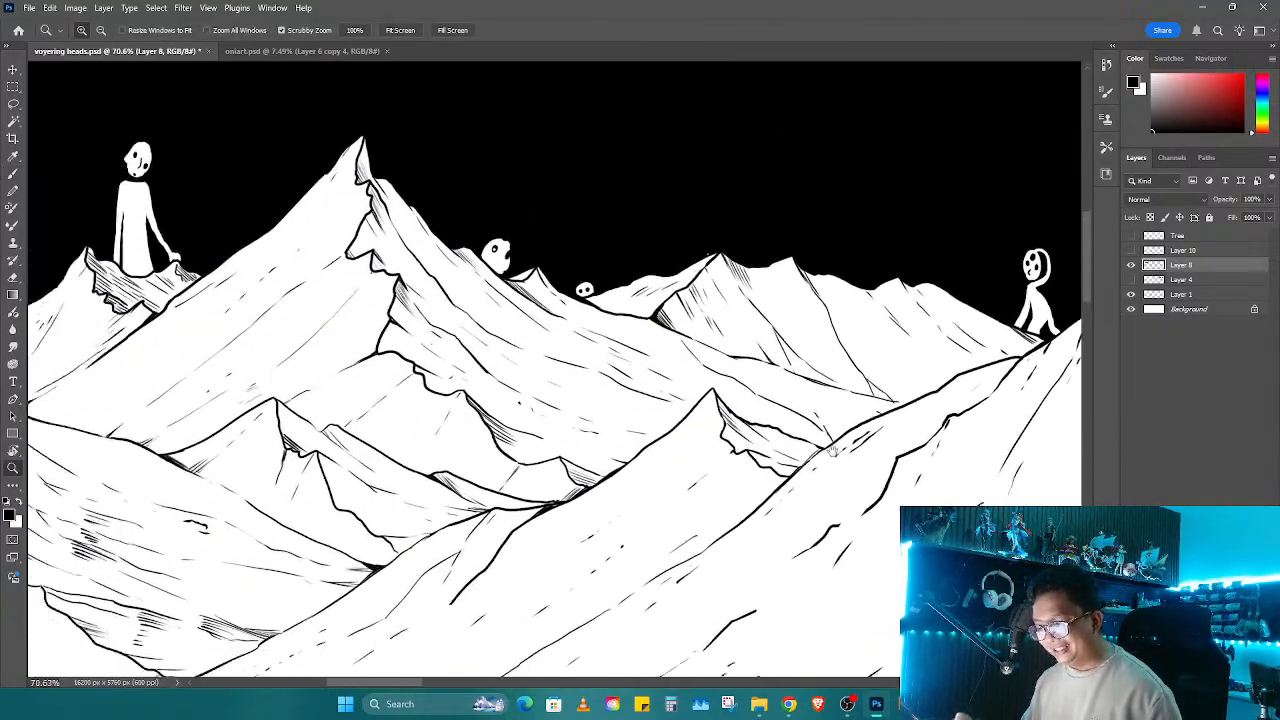
pyautogui.press('r')
pyautogui.moveTo(832, 451); pyautogui.dragTo(687, 533)
pyautogui.press('z')
pyautogui.scroll(5, 729, 388)
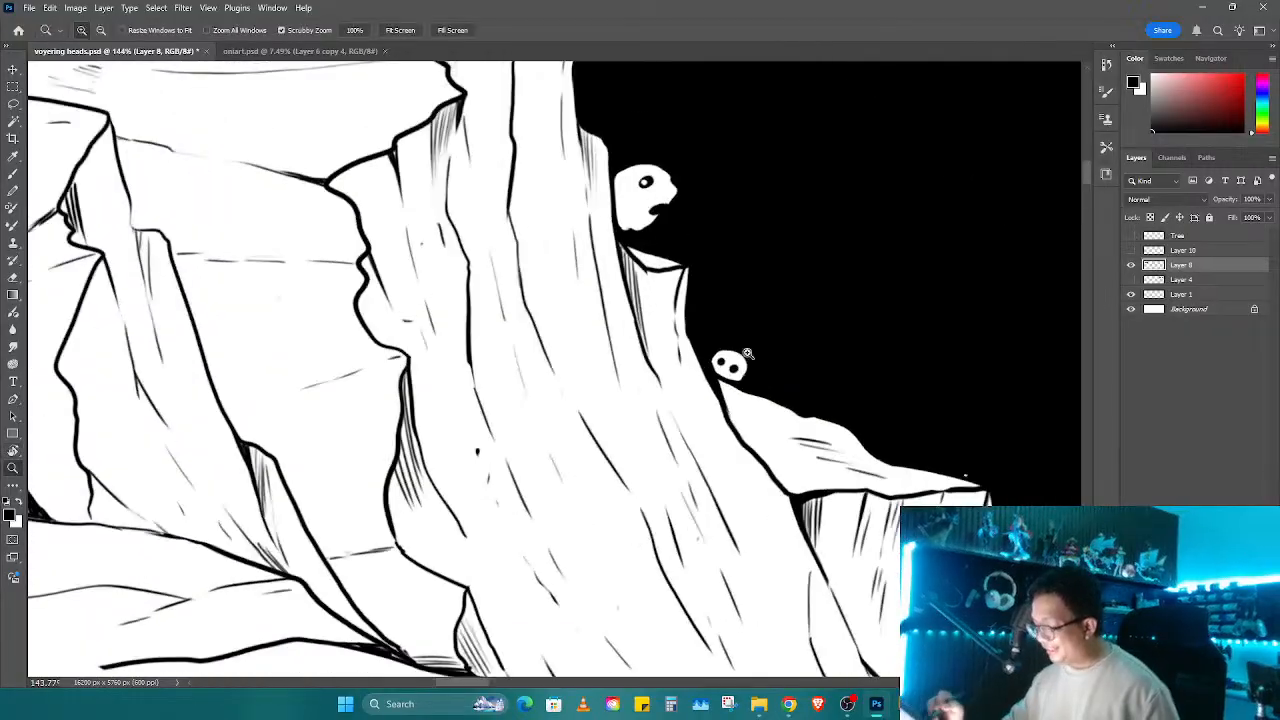
pyautogui.scroll(-6, 777, 313)
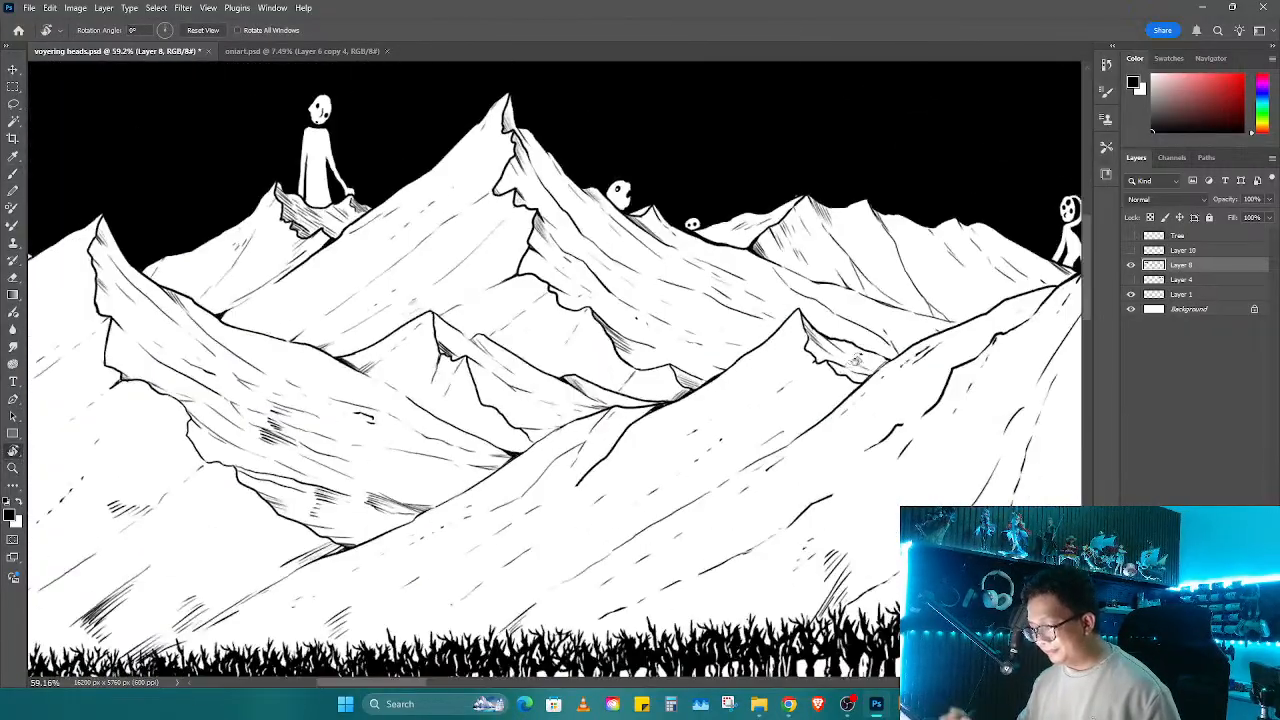
pyautogui.scroll(1, 590, 330)
pyautogui.scroll(2, 489, 386)
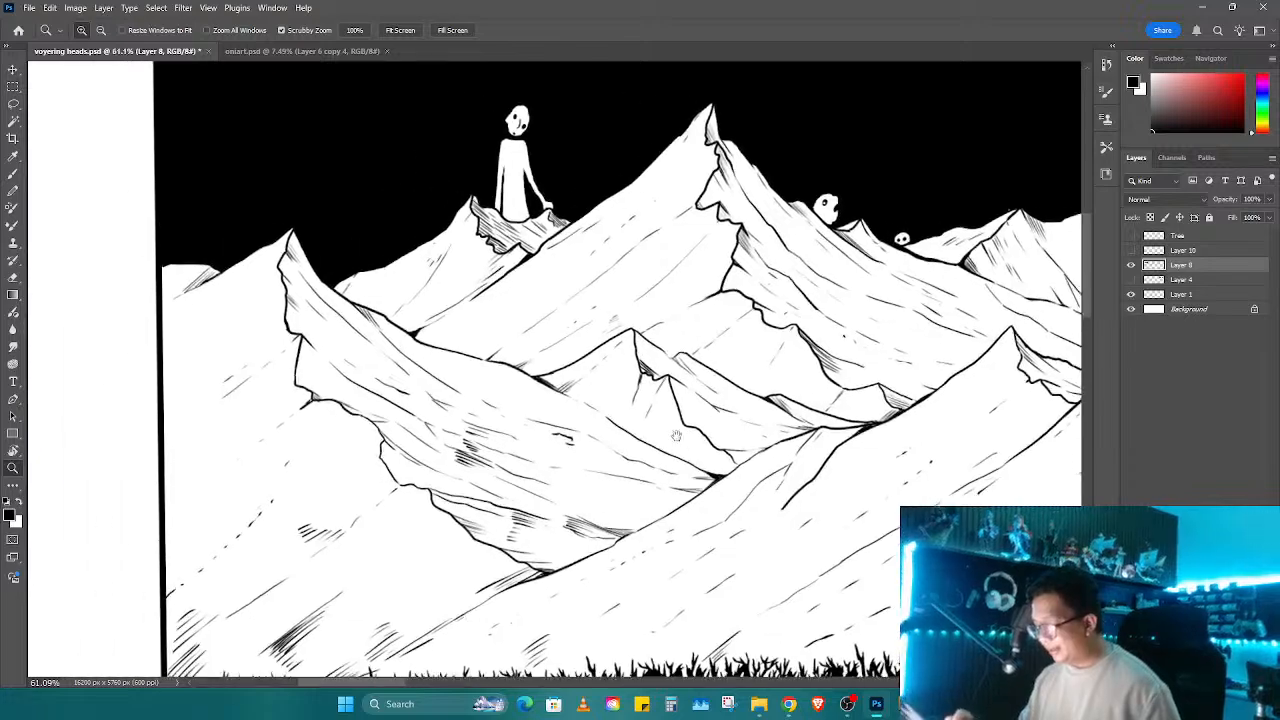
# Step: Set the brush size to 3 px and add fine hatching just below the tip of the small central peak
pyautogui.press('b')
pyautogui.rightClick(664, 332)
pyautogui.press('Escape')
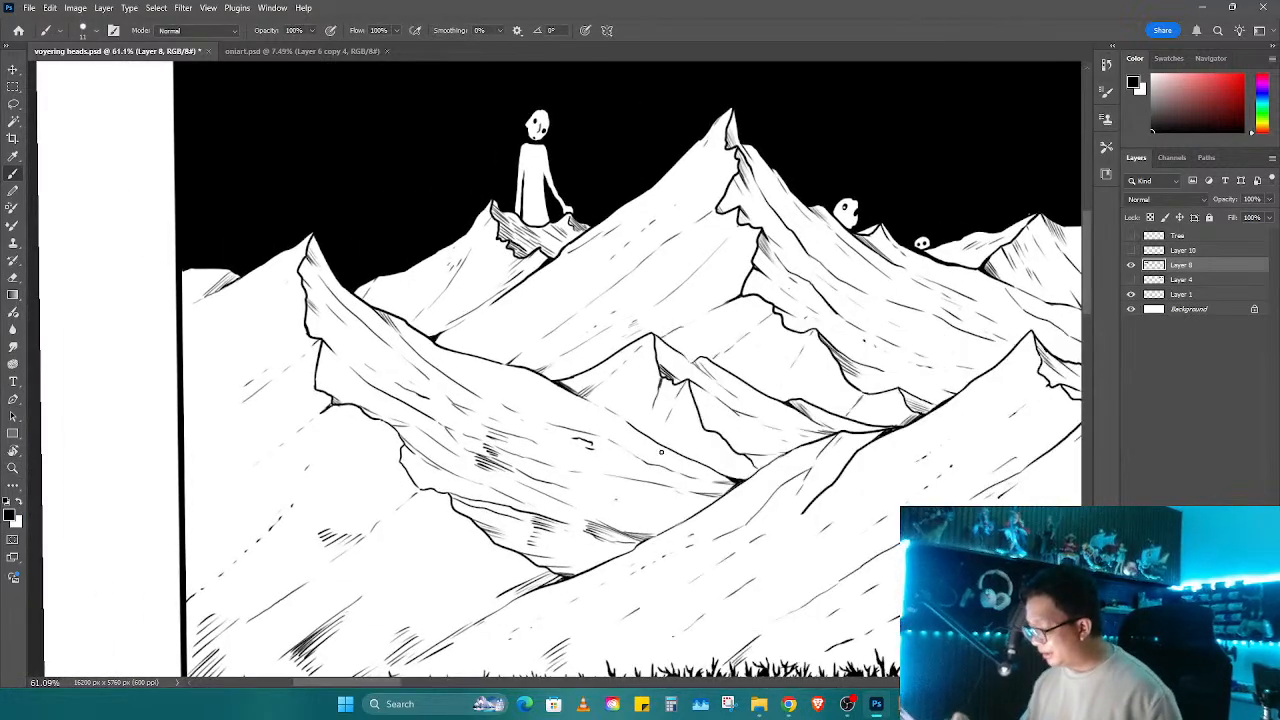
pyautogui.moveTo(672, 444); pyautogui.dragTo(586, 381)
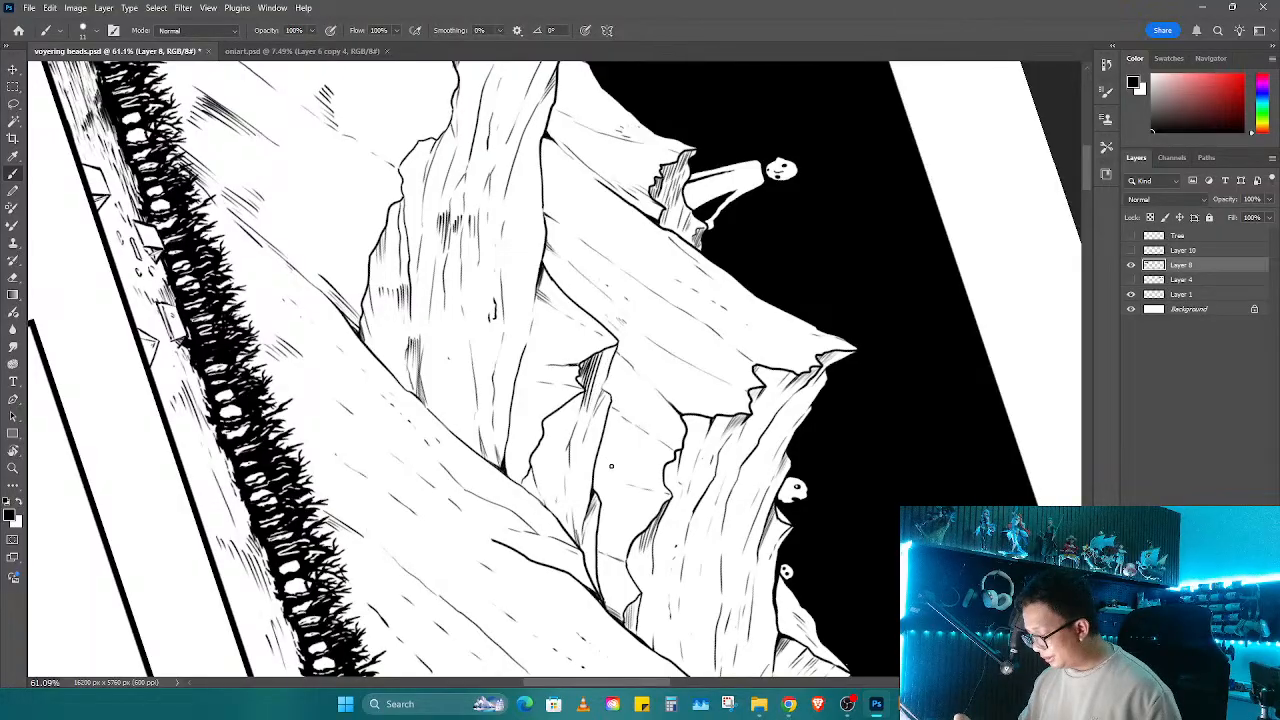
pyautogui.rightClick(830, 336)
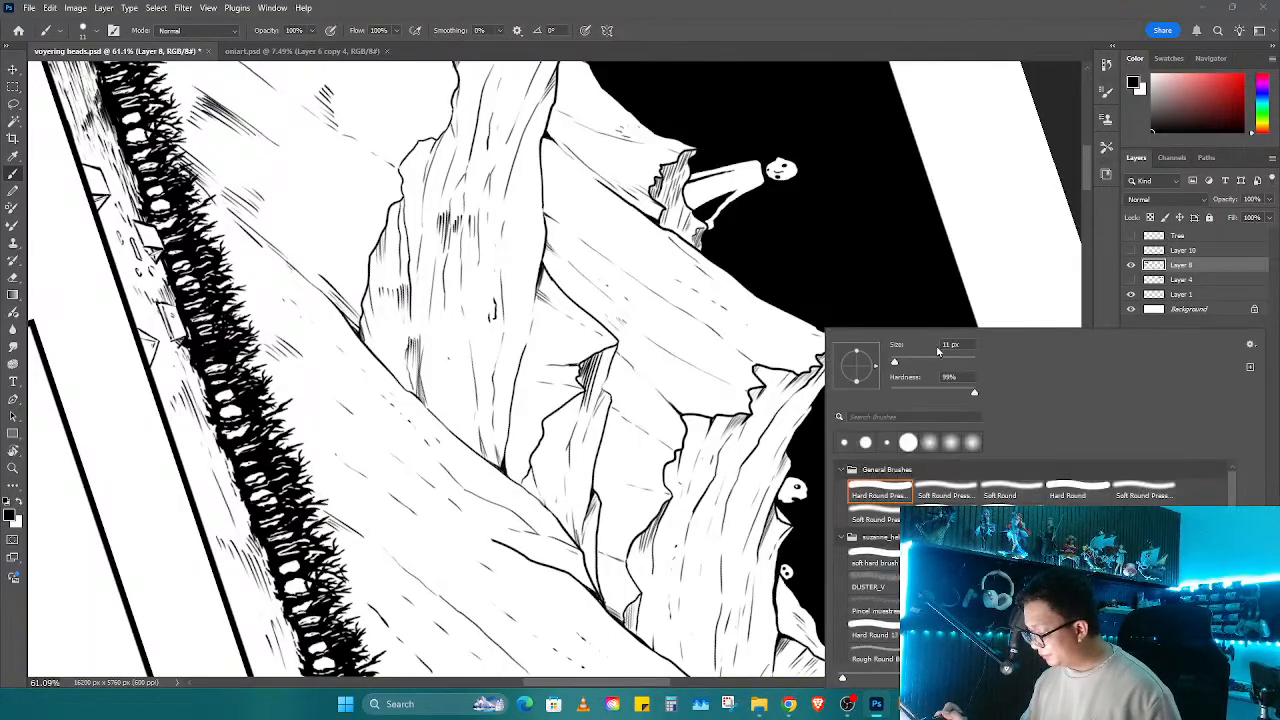
pyautogui.press('Escape')
pyautogui.scroll(3, 580, 375)
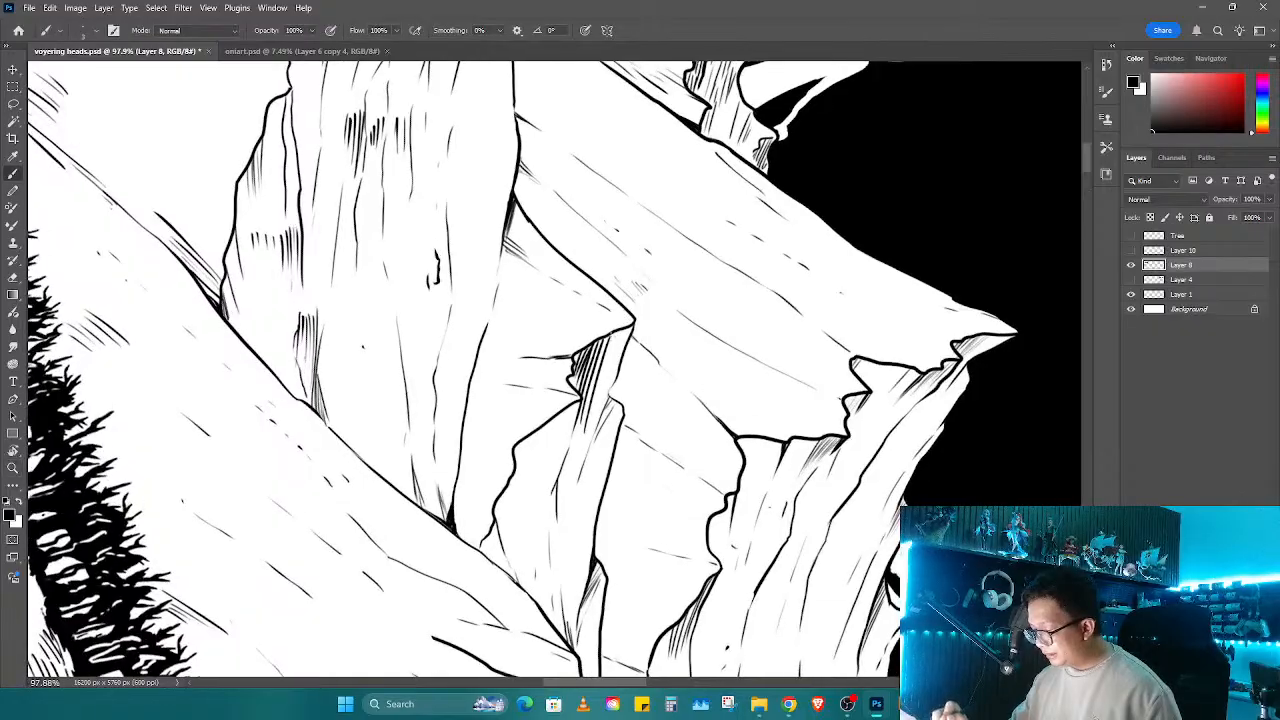
pyautogui.moveTo(626, 330); pyautogui.dragTo(604, 388)
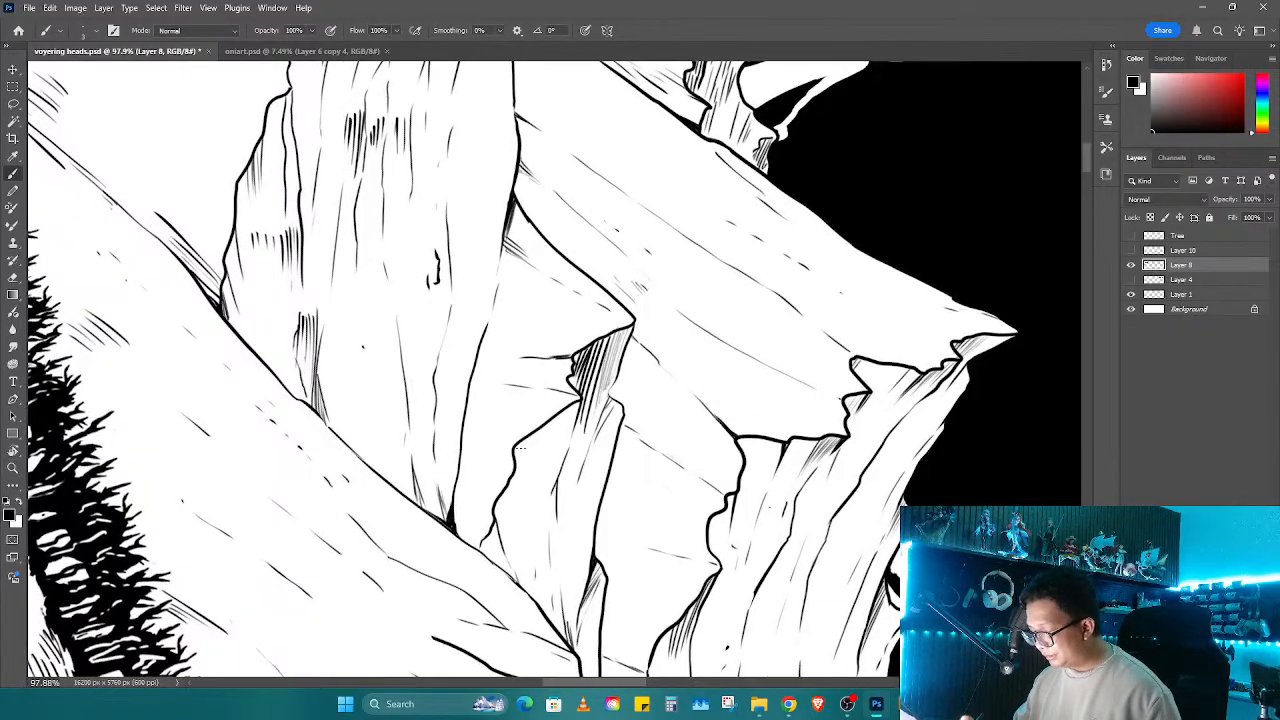
pyautogui.press('w')
pyautogui.click(525, 450)
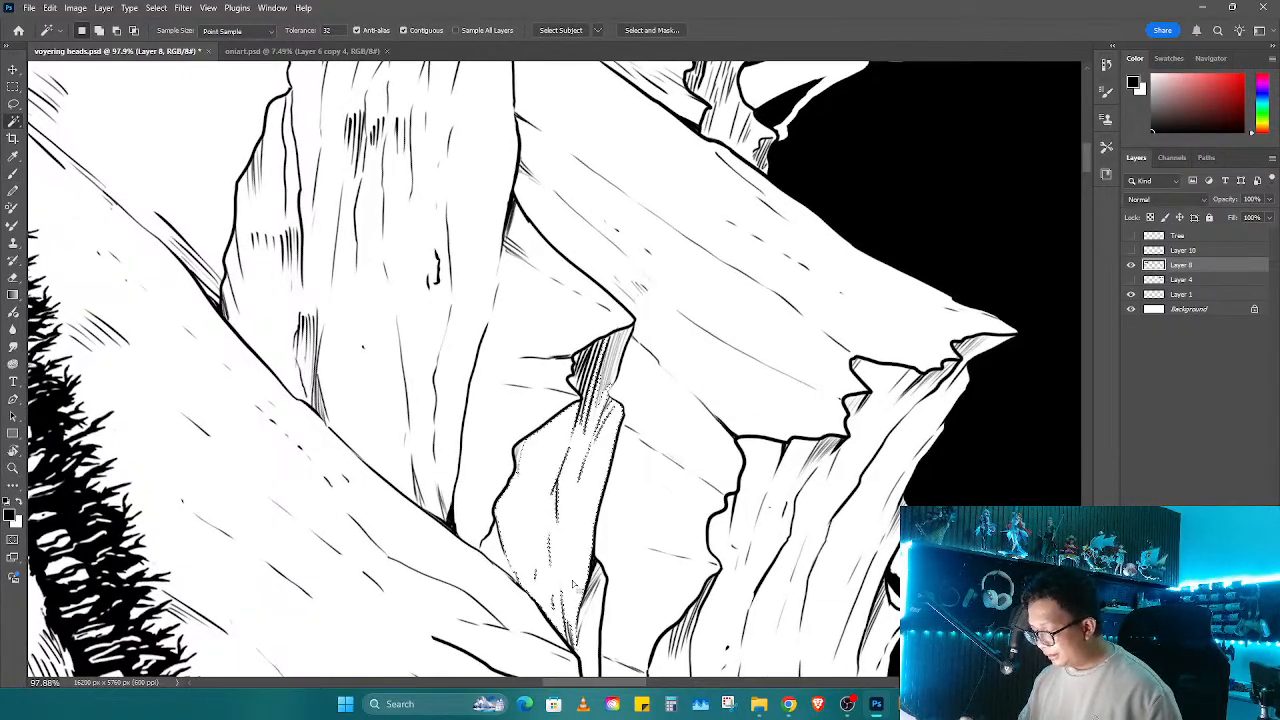
pyautogui.scroll(-2, 540, 450)
pyautogui.hotkey('ctrl', 'd')
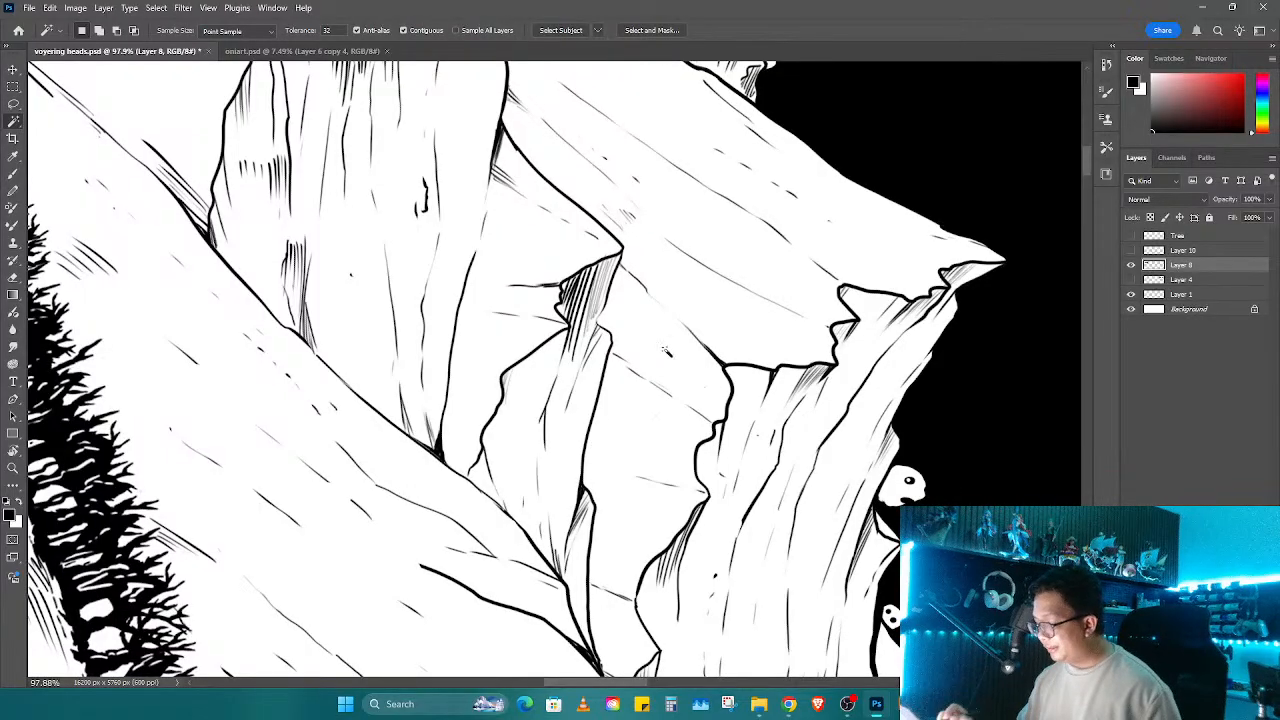
pyautogui.press('b')
# Step: Select the small central peak's face with the Magic Wand, expand the selection, fill it with fine parallel hatching and deselect
pyautogui.press('w')
pyautogui.click(557, 437)
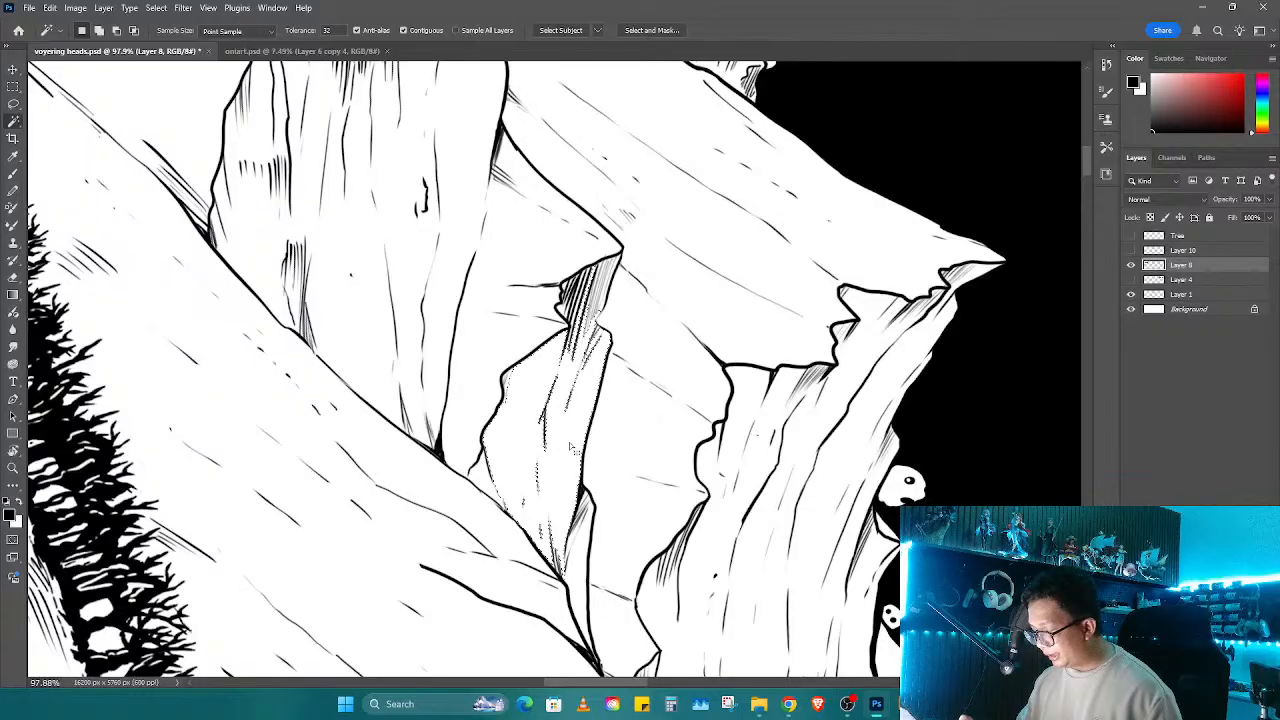
pyautogui.hotkey('alt', 's')
pyautogui.press('m')
pyautogui.press('e')
pyautogui.press('Return')
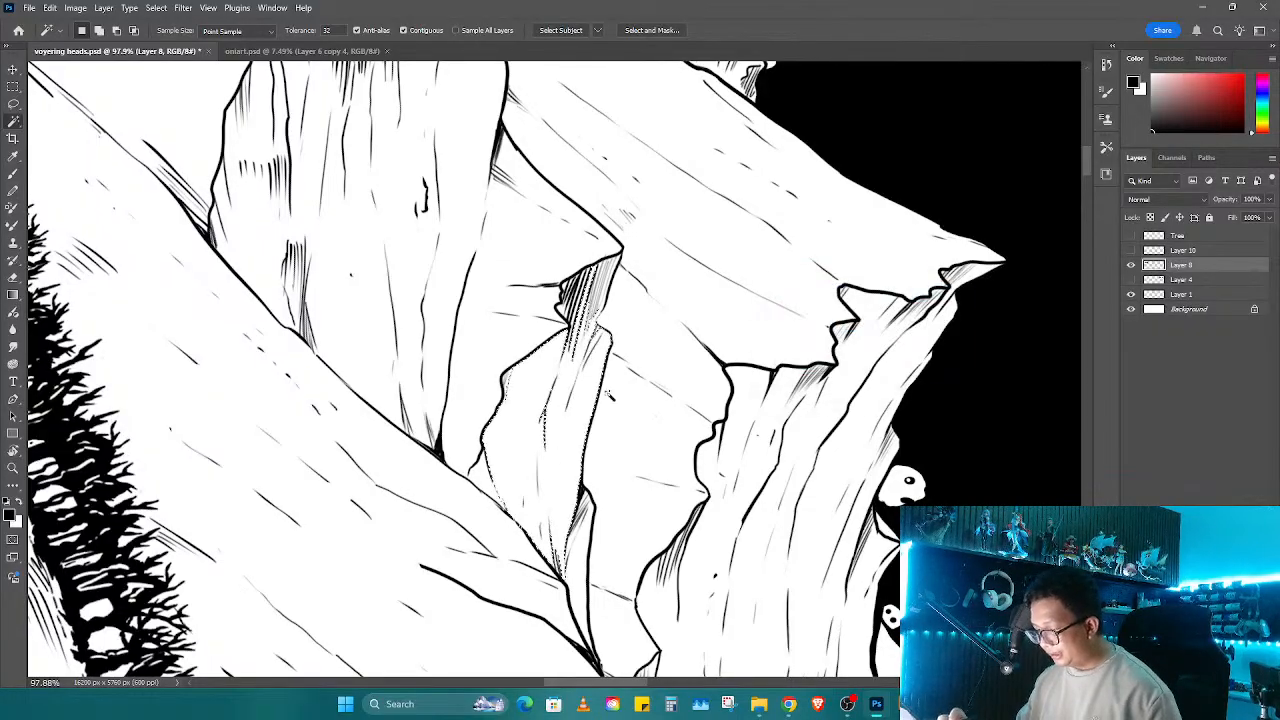
pyautogui.press('b')
pyautogui.moveTo(490, 420)
pyautogui.mouseDown()
pyautogui.moveTo(494, 472)
pyautogui.moveTo(525, 521)
pyautogui.moveTo(522, 370)
pyautogui.moveTo(532, 356)
pyautogui.moveTo(540, 412)
pyautogui.moveTo(544, 346)
pyautogui.moveTo(560, 440)
pyautogui.moveTo(586, 360)
pyautogui.moveTo(596, 402)
pyautogui.moveTo(606, 340)
pyautogui.moveTo(578, 404)
pyautogui.moveTo(555, 540)
pyautogui.moveTo(540, 455)
pyautogui.moveTo(532, 550)
pyautogui.mouseUp()
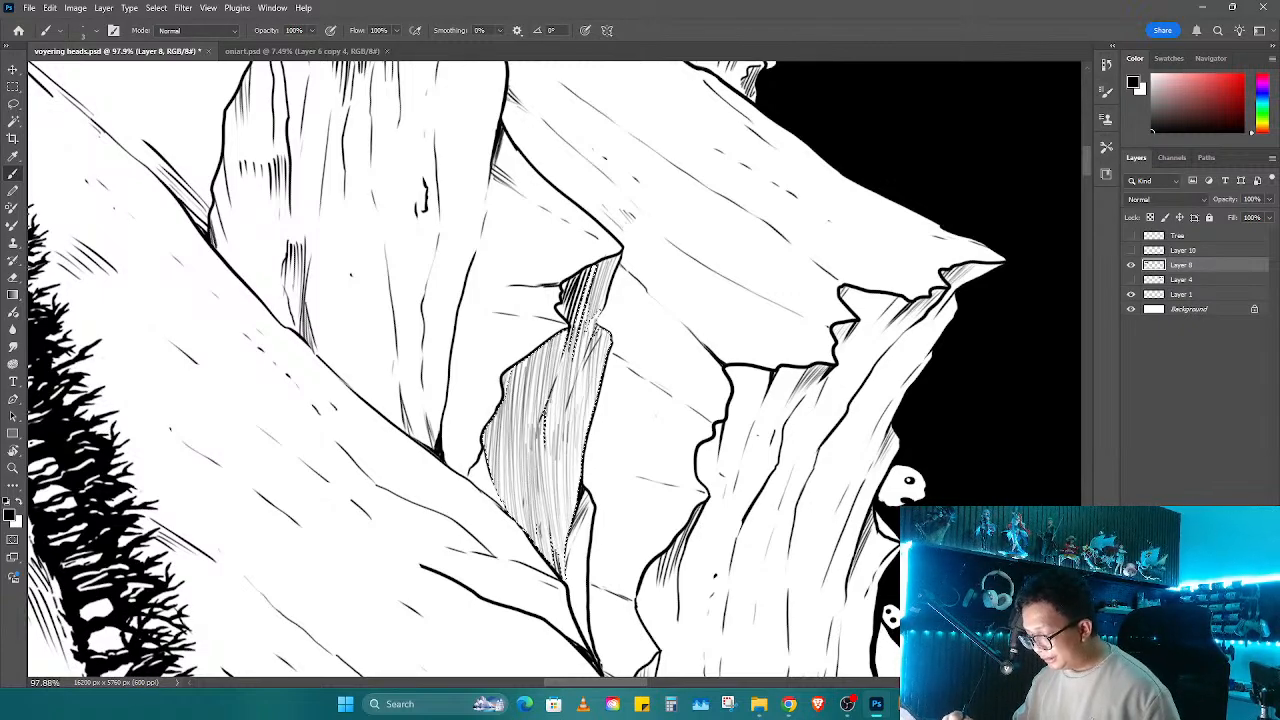
pyautogui.hotkey('ctrl', 'd')
# Step: Erase light streaks through the small central peak's hatching and touch up the shading with fine strokes
pyautogui.press('r')
pyautogui.moveTo(670, 570)
pyautogui.mouseDown()
pyautogui.moveTo(755, 425)
pyautogui.moveTo(748, 404)
pyautogui.mouseUp()
pyautogui.moveTo(748, 404); pyautogui.dragTo(735, 476)
pyautogui.press('e')
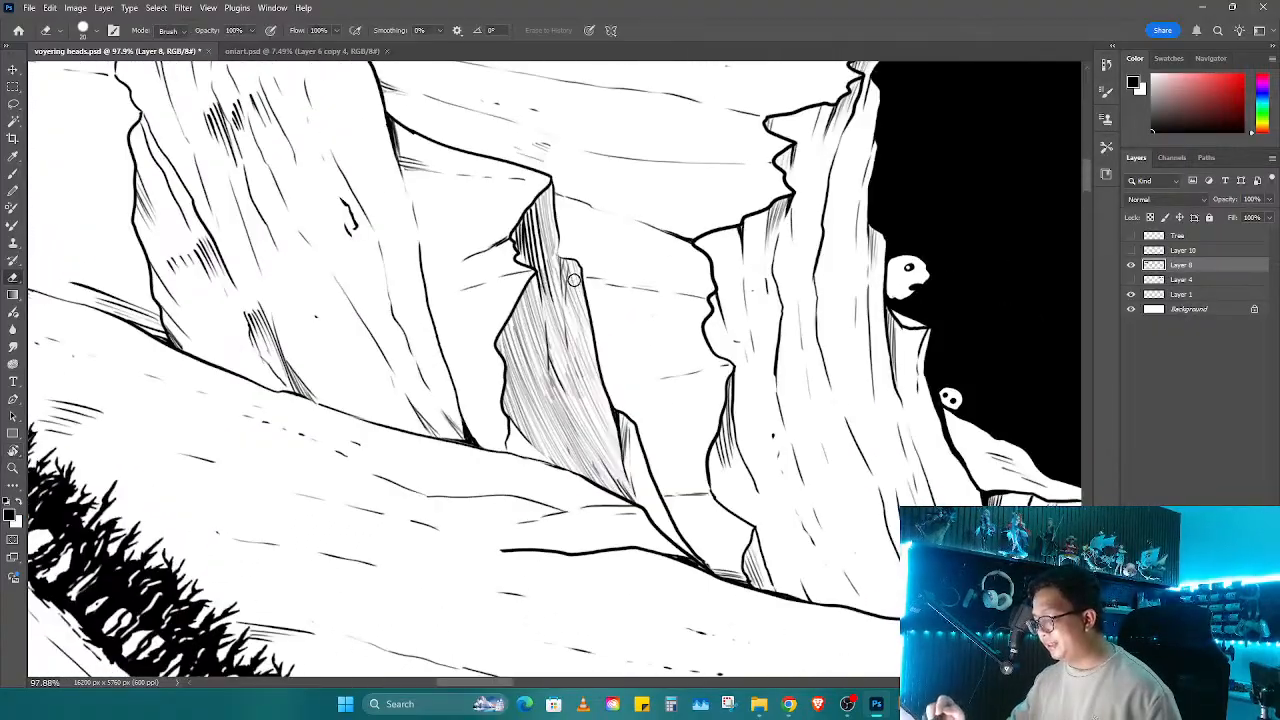
pyautogui.moveTo(572, 268)
pyautogui.mouseDown()
pyautogui.moveTo(567, 402)
pyautogui.moveTo(552, 388)
pyautogui.mouseUp()
pyautogui.press('b')
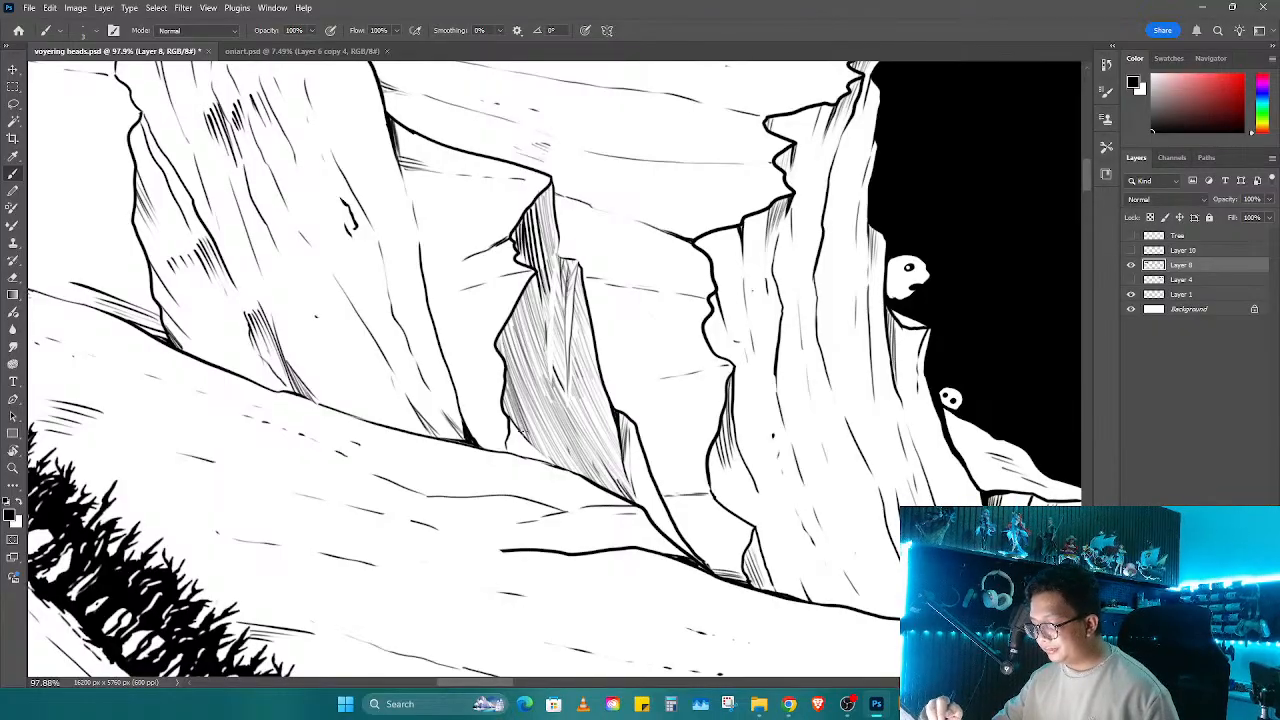
pyautogui.moveTo(634, 393); pyautogui.dragTo(557, 423)
# Step: Select the tall central peak's face beside its jagged edge with the Magic Wand and expand the selection
pyautogui.press('r')
pyautogui.moveTo(690, 352); pyautogui.dragTo(652, 388)
pyautogui.press('w')
pyautogui.click(662, 450)
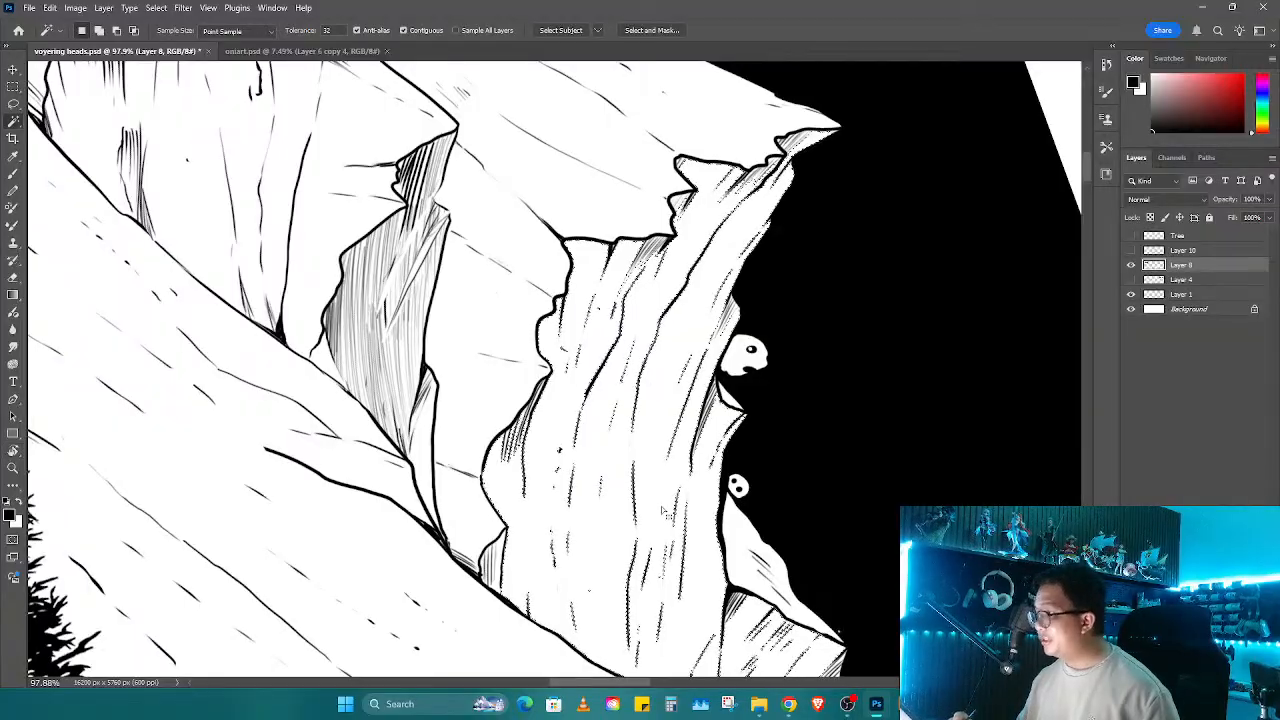
pyautogui.hotkey('alt', 's')
pyautogui.press('m')
pyautogui.press('e')
pyautogui.press('Return')
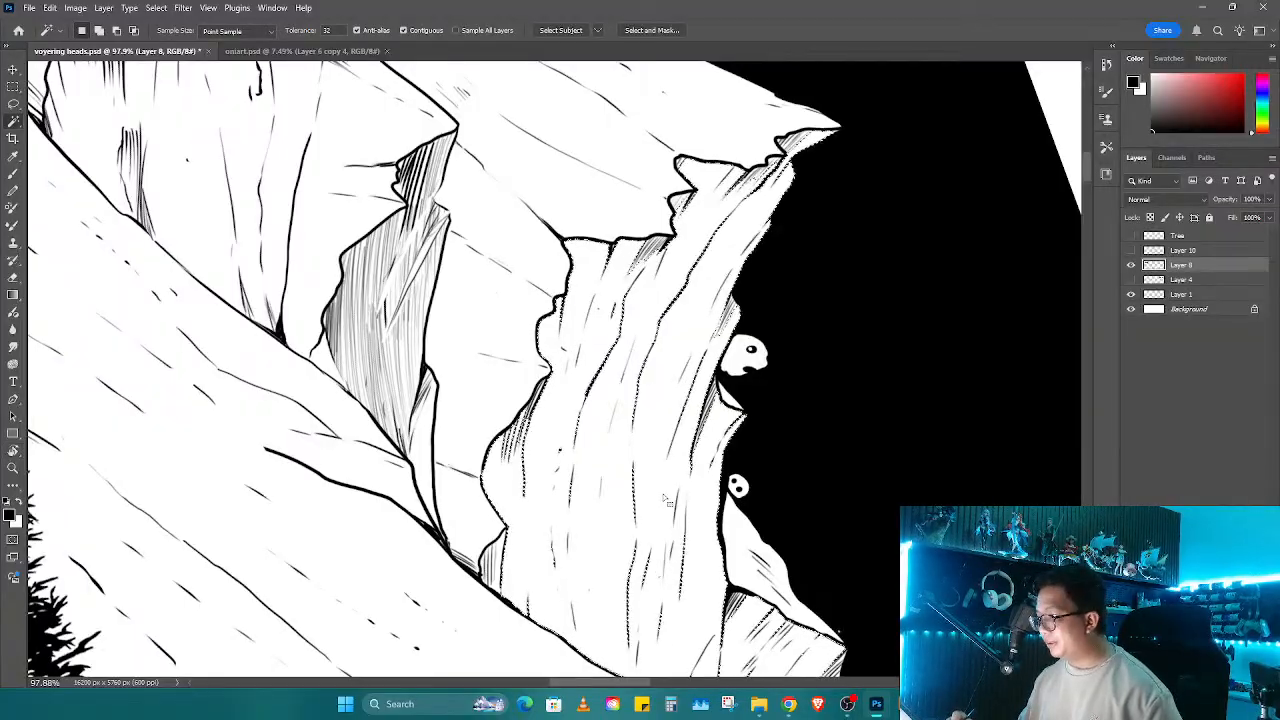
pyautogui.moveTo(666, 519)
pyautogui.mouseDown()
pyautogui.moveTo(684, 473)
pyautogui.moveTo(692, 493)
pyautogui.mouseUp()
# Step: Shade the tall peak's selected face with fine parallel hatching from the jagged edge down to its foot
pyautogui.press('b')
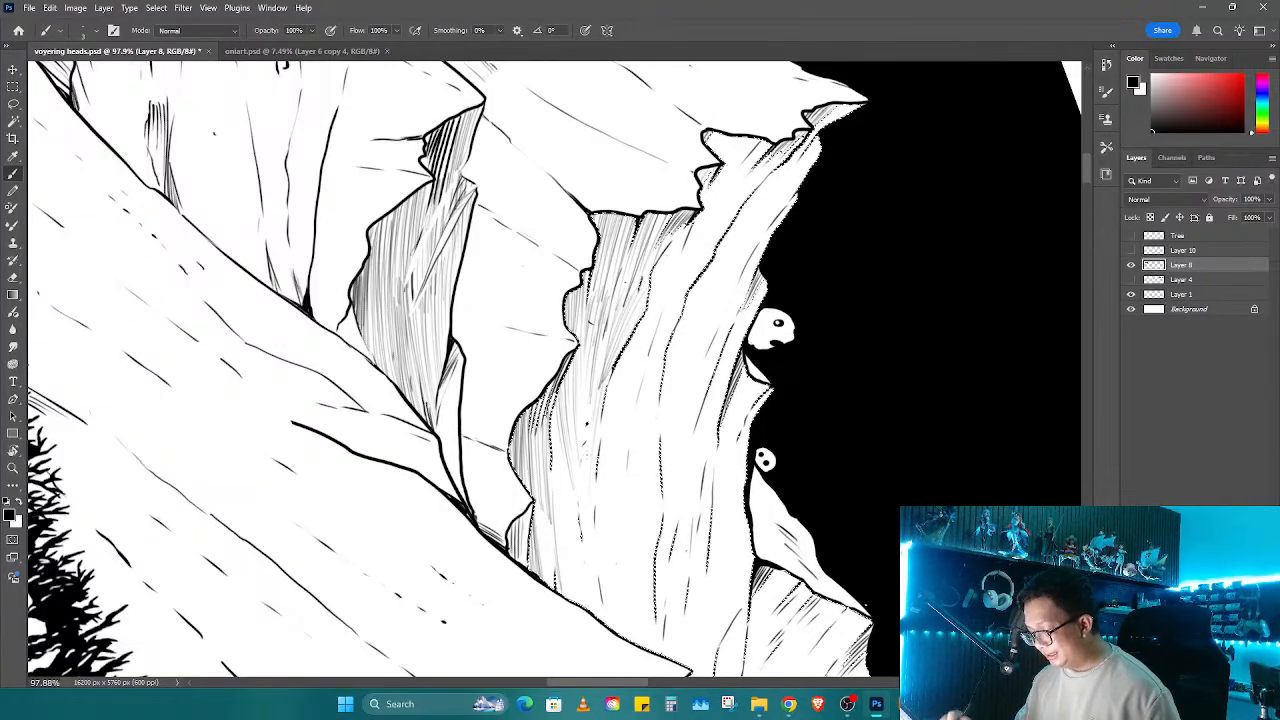
pyautogui.moveTo(560, 450); pyautogui.dragTo(557, 560)
pyautogui.moveTo(570, 482); pyautogui.dragTo(562, 575)
pyautogui.moveTo(582, 505); pyautogui.dragTo(576, 600)
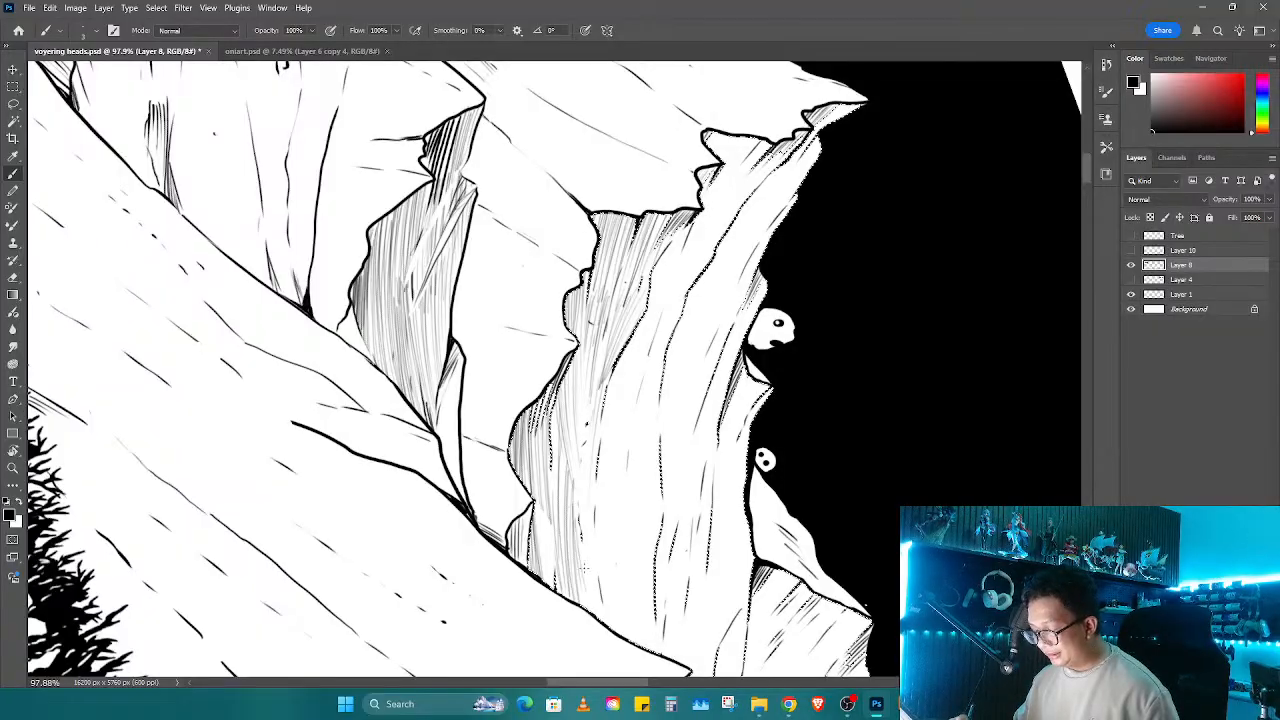
# Step: Add fine slanted hatching to the upper part of the tall peak's selected face, beside the jagged ledge
pyautogui.moveTo(585, 550)
pyautogui.mouseDown()
pyautogui.moveTo(589, 606)
pyautogui.moveTo(406, 630)
pyautogui.mouseUp()
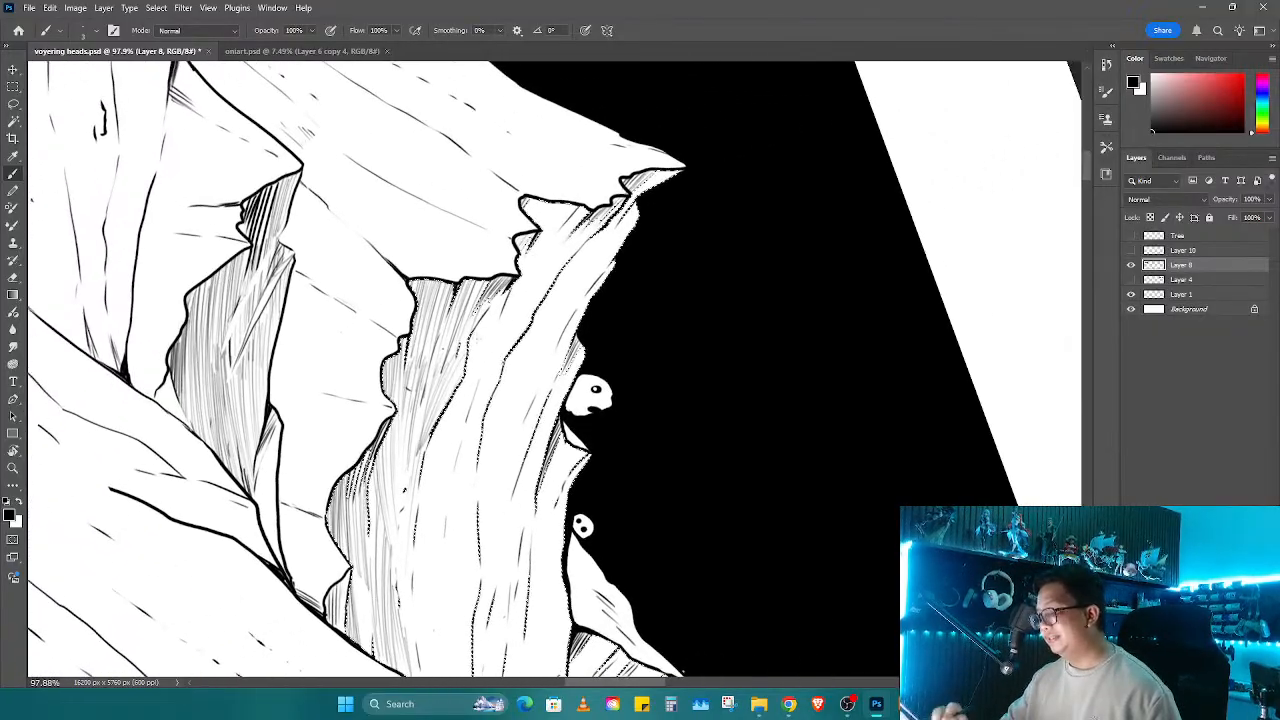
pyautogui.moveTo(488, 319); pyautogui.dragTo(472, 351)
pyautogui.moveTo(486, 325); pyautogui.dragTo(470, 379)
pyautogui.moveTo(498, 321); pyautogui.dragTo(474, 395)
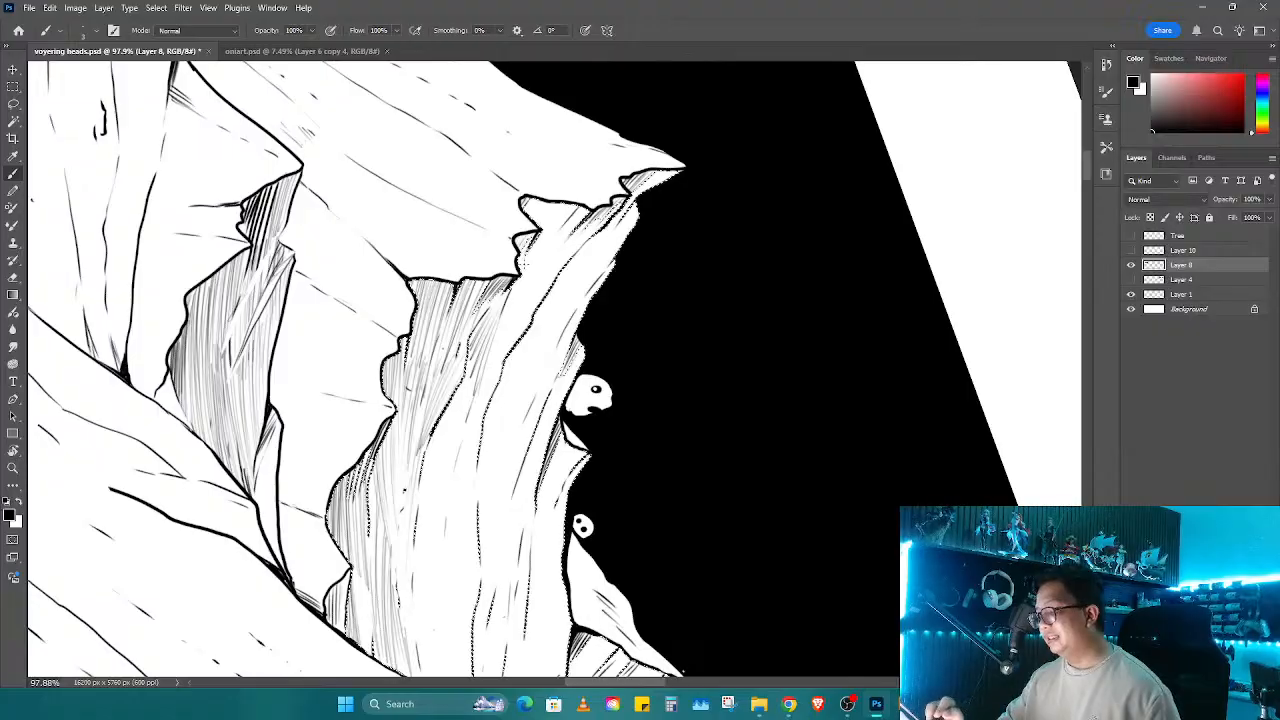
pyautogui.moveTo(526, 266)
pyautogui.mouseDown()
pyautogui.moveTo(500, 354)
pyautogui.moveTo(450, 400)
pyautogui.mouseUp()
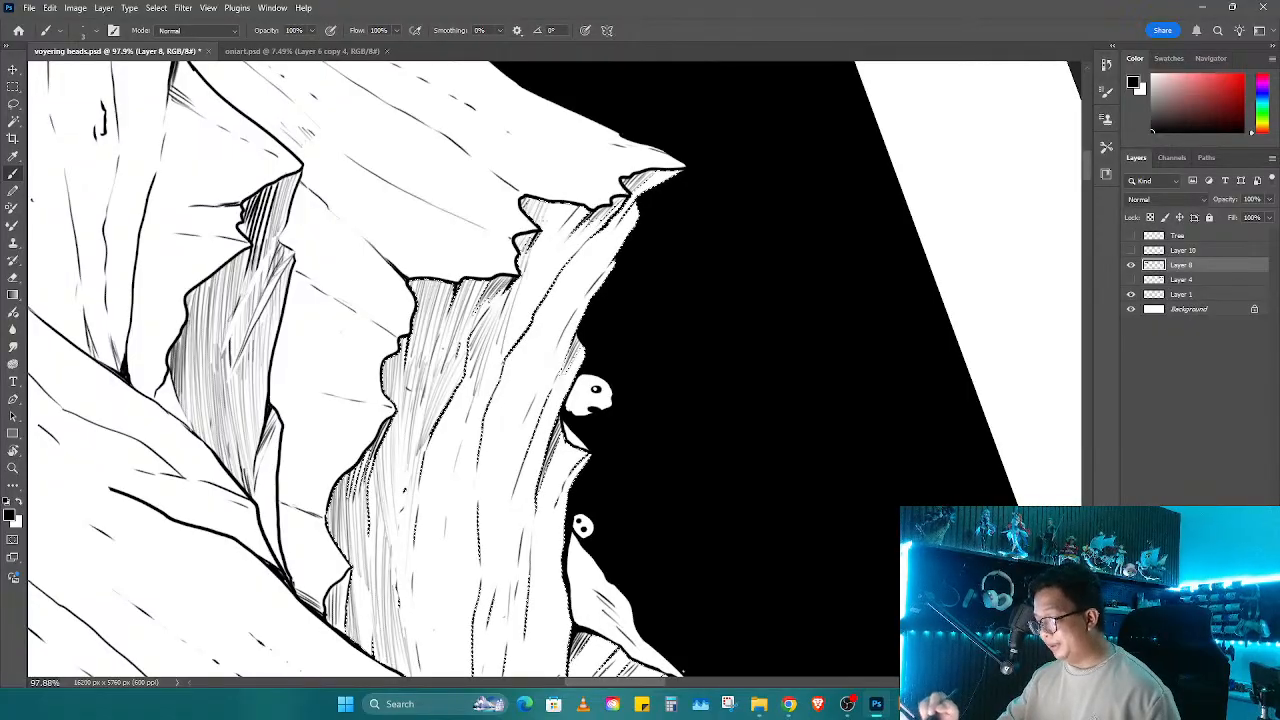
pyautogui.moveTo(552, 208); pyautogui.dragTo(530, 292)
pyautogui.moveTo(550, 236); pyautogui.dragTo(530, 298)
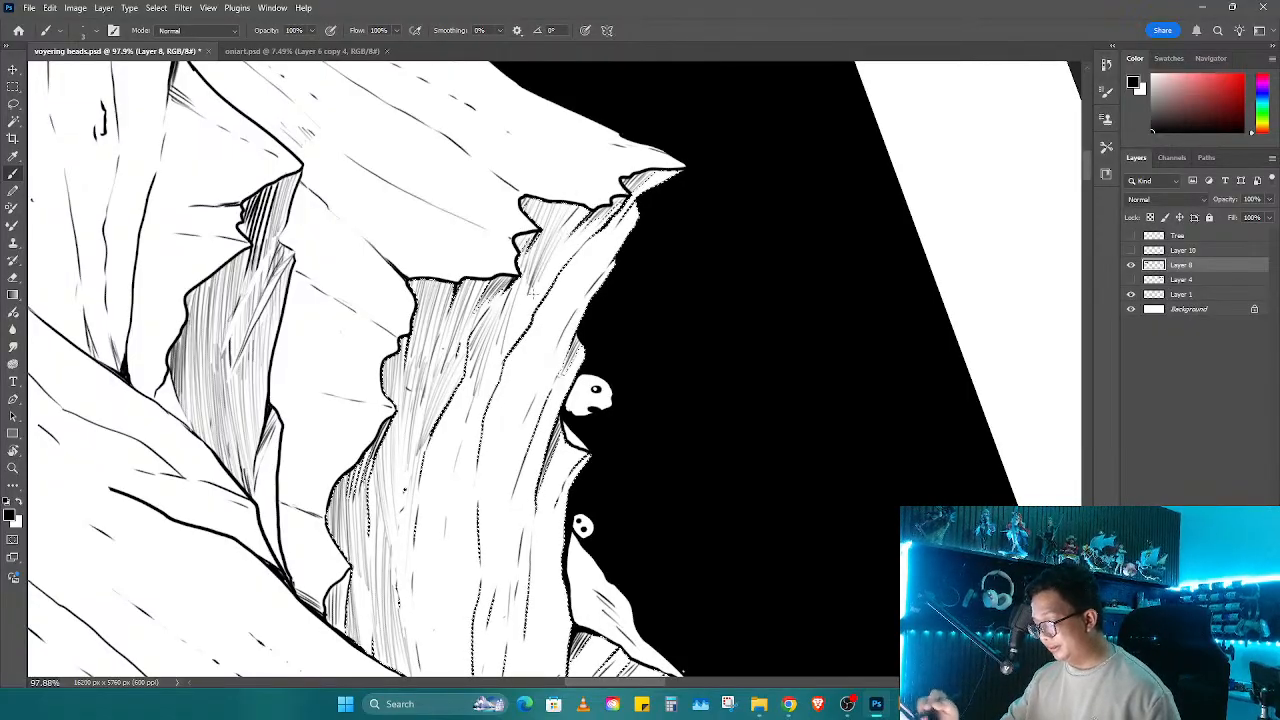
# Step: Extend the fine hatching along the tall peak's crest beside the black sky, down toward the larger white head
pyautogui.moveTo(628, 208); pyautogui.dragTo(546, 404)
pyautogui.moveTo(580, 334)
pyautogui.mouseDown()
pyautogui.moveTo(566, 374)
pyautogui.moveTo(548, 364)
pyautogui.mouseUp()
pyautogui.moveTo(574, 268)
pyautogui.mouseDown()
pyautogui.moveTo(540, 352)
pyautogui.moveTo(532, 344)
pyautogui.mouseUp()
pyautogui.moveTo(572, 262)
pyautogui.mouseDown()
pyautogui.moveTo(528, 350)
pyautogui.moveTo(450, 400)
pyautogui.mouseUp()
pyautogui.moveTo(380, 446)
pyautogui.mouseDown()
pyautogui.moveTo(346, 522)
pyautogui.moveTo(364, 534)
pyautogui.mouseUp()
pyautogui.moveTo(476, 610); pyautogui.dragTo(470, 644)
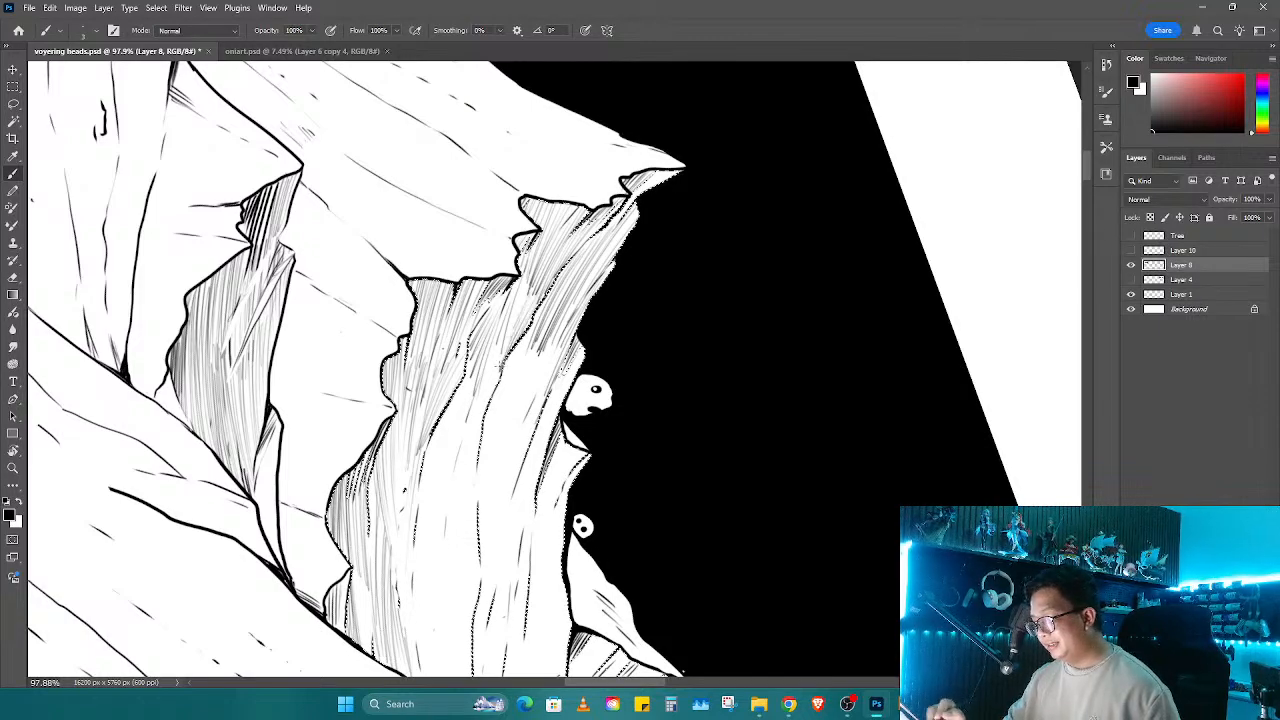
# Step: Fill the middle of the tall peak's face with fine slanted strokes between its contour lines and darken the jagged edge
pyautogui.moveTo(376, 456); pyautogui.dragTo(354, 486)
pyautogui.moveTo(358, 474); pyautogui.dragTo(338, 494)
pyautogui.moveTo(372, 470); pyautogui.dragTo(344, 510)
pyautogui.moveTo(494, 384); pyautogui.dragTo(474, 436)
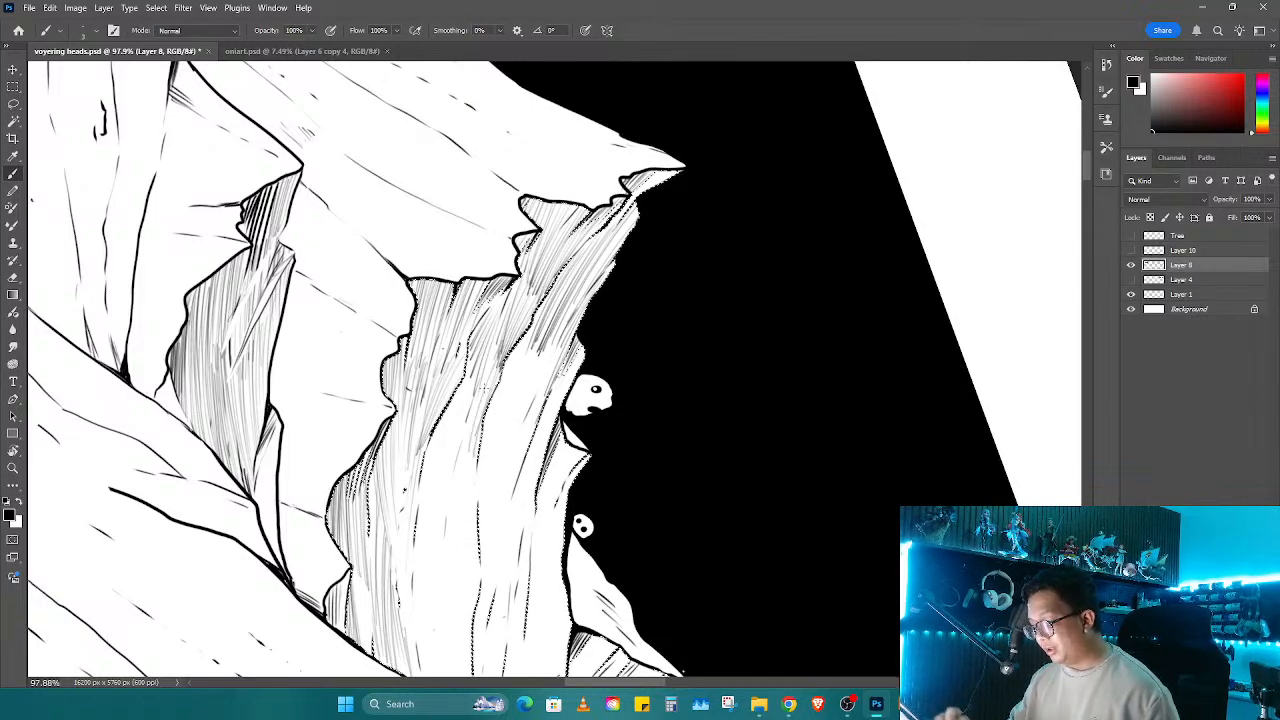
pyautogui.moveTo(462, 386); pyautogui.dragTo(428, 454)
pyautogui.moveTo(464, 412)
pyautogui.mouseDown()
pyautogui.moveTo(430, 476)
pyautogui.moveTo(422, 554)
pyautogui.mouseUp()
pyautogui.moveTo(376, 454); pyautogui.dragTo(338, 496)
pyautogui.moveTo(472, 340); pyautogui.dragTo(456, 392)
pyautogui.moveTo(378, 456); pyautogui.dragTo(364, 532)
pyautogui.moveTo(474, 624); pyautogui.dragTo(470, 672)
pyautogui.moveTo(518, 352); pyautogui.dragTo(496, 428)
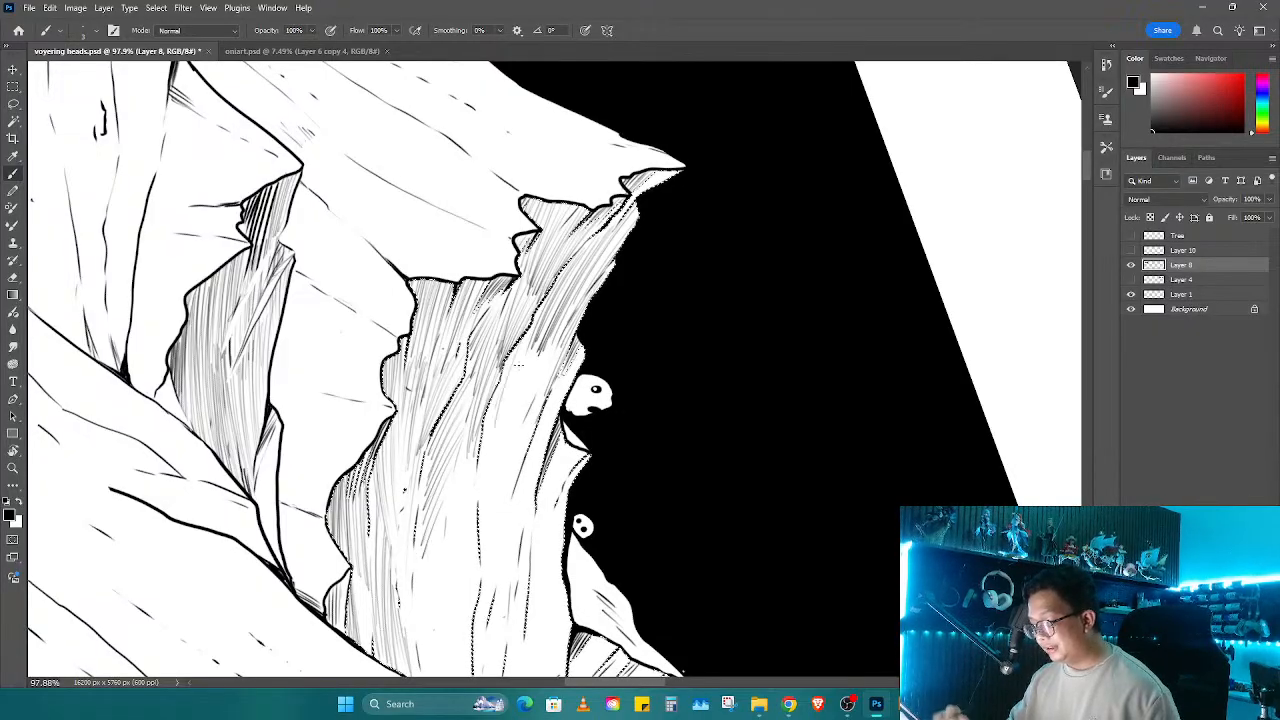
# Step: Hatch the tall peak's outer edge below the two small white heads and continue the strokes through its lower face
pyautogui.moveTo(594, 392)
pyautogui.mouseDown()
pyautogui.moveTo(663, 277)
pyautogui.moveTo(654, 234)
pyautogui.mouseUp()
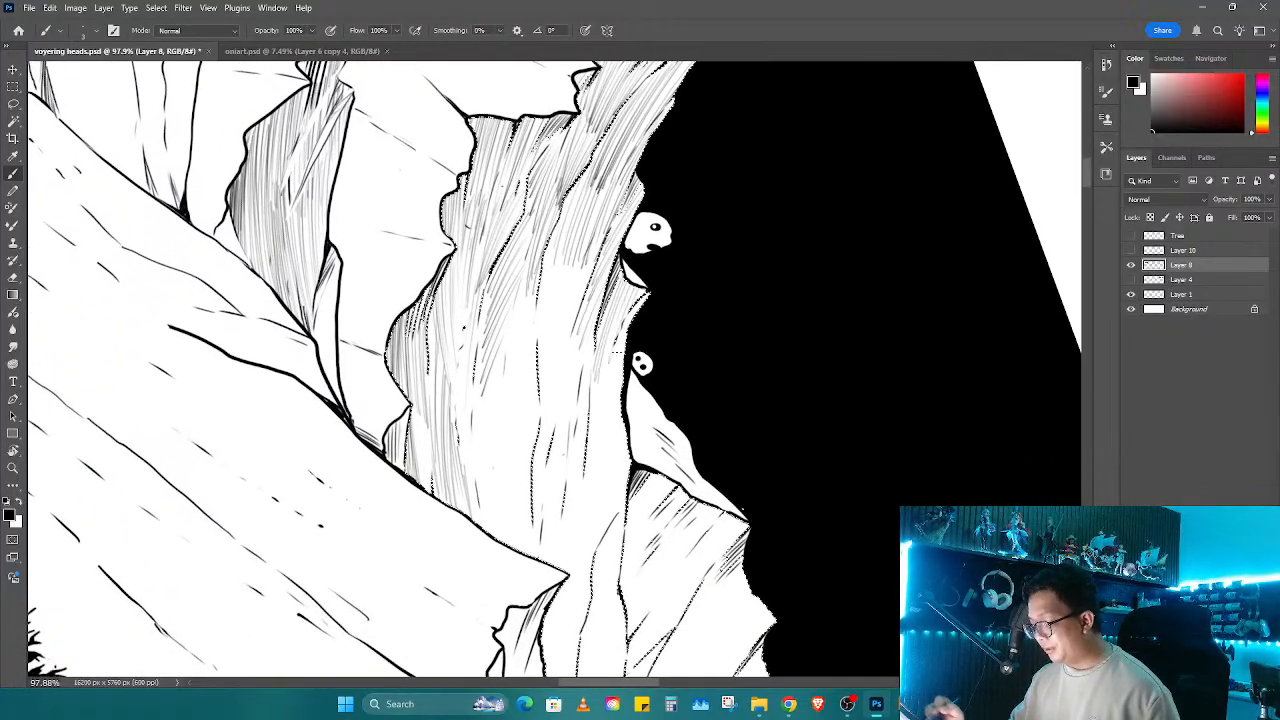
pyautogui.moveTo(622, 306); pyautogui.dragTo(606, 472)
pyautogui.moveTo(624, 408); pyautogui.dragTo(618, 490)
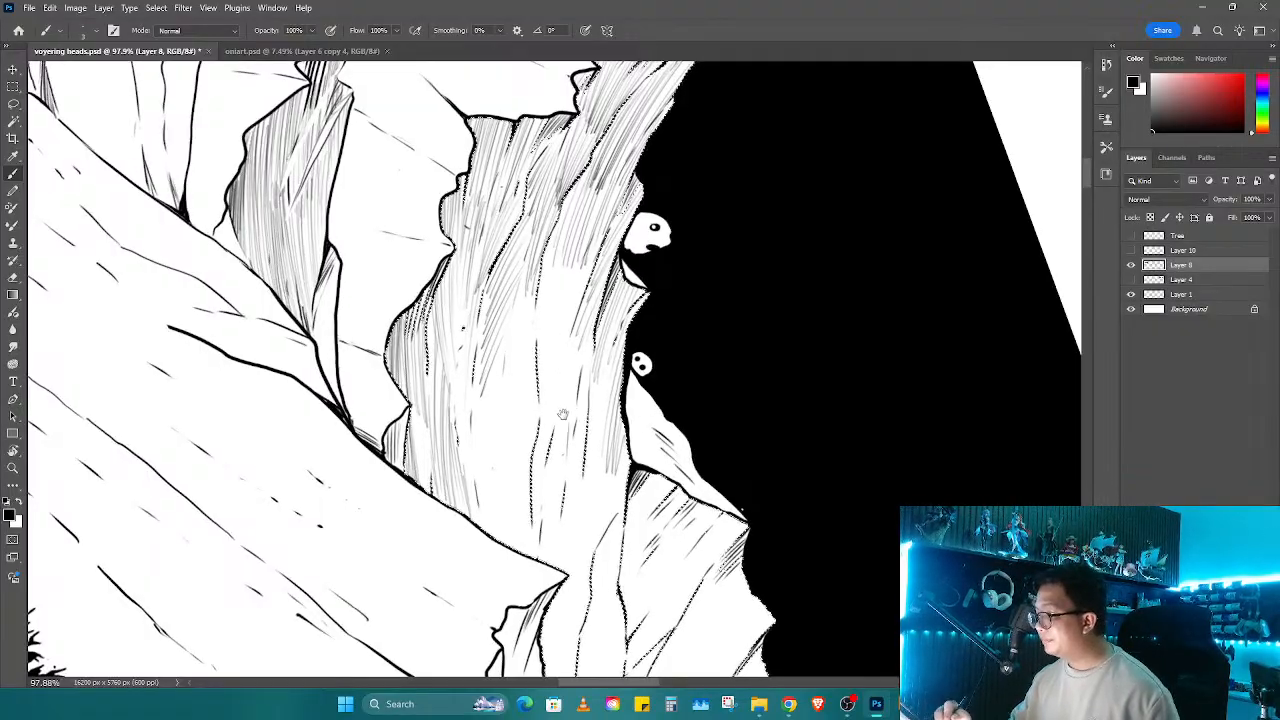
pyautogui.moveTo(563, 414); pyautogui.dragTo(615, 373)
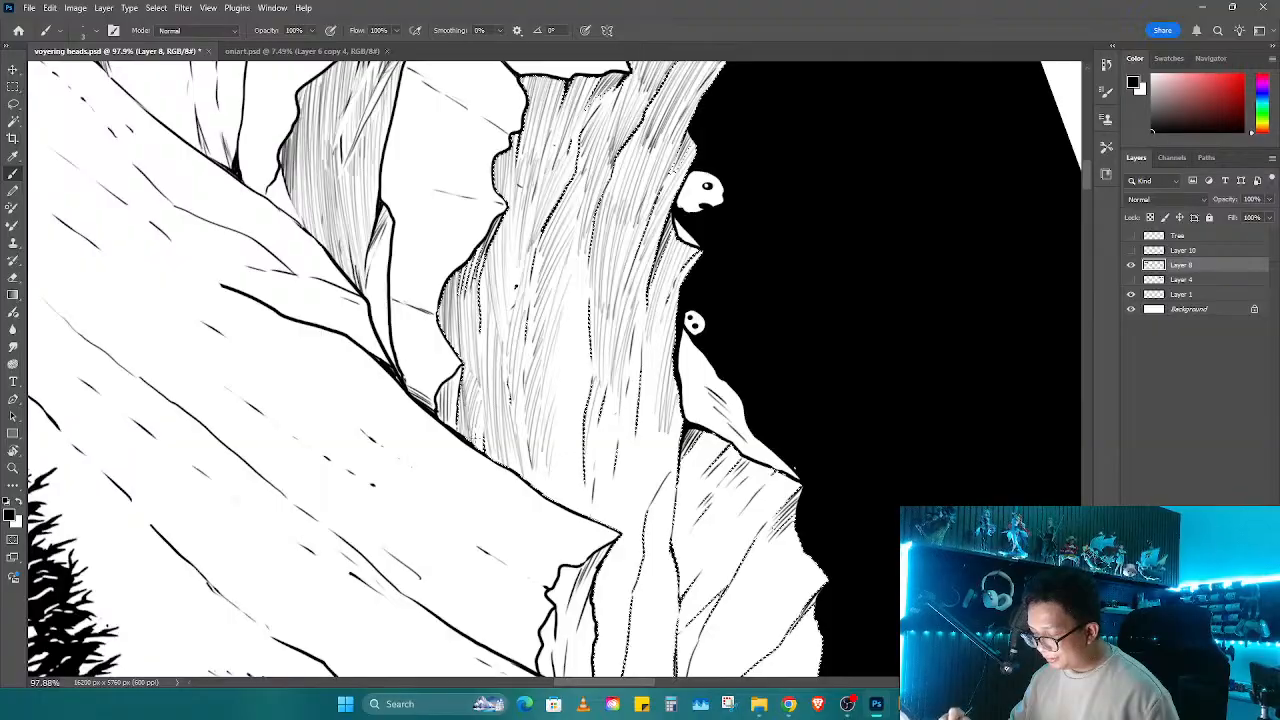
pyautogui.press('r')
pyautogui.moveTo(516, 432); pyautogui.dragTo(503, 380)
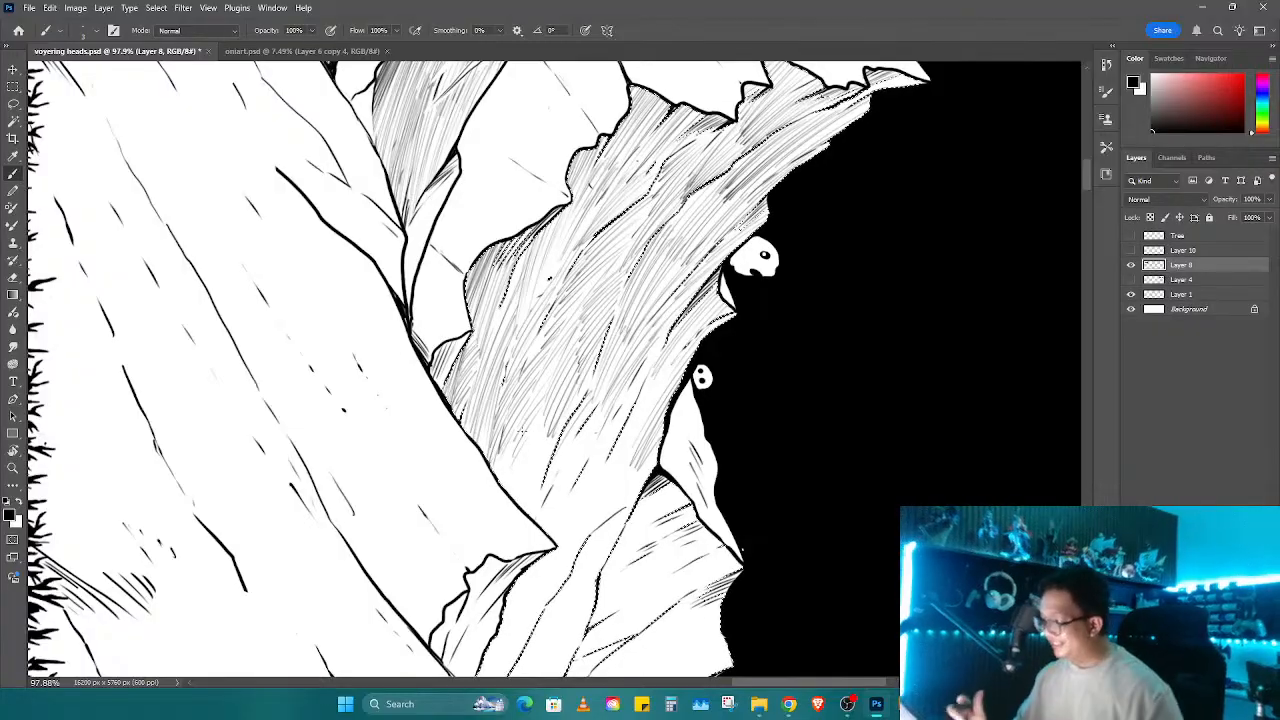
pyautogui.moveTo(606, 476); pyautogui.dragTo(668, 396)
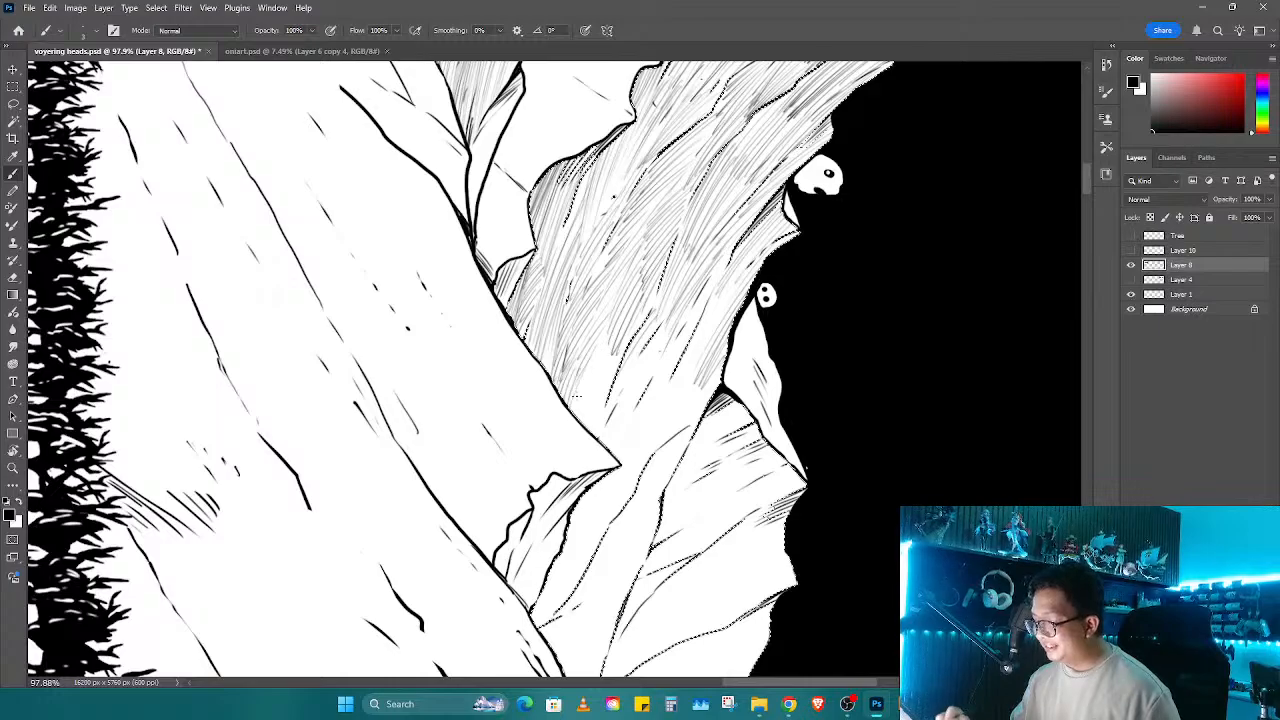
# Step: Complete the tall peak's hatching down to its foot along the front slope's outline
pyautogui.hotkey('ctrl', 'd')
pyautogui.press('z')
pyautogui.moveTo(639, 390); pyautogui.dragTo(580, 392)
pyautogui.press('r')
pyautogui.moveTo(700, 440); pyautogui.dragTo(713, 342)
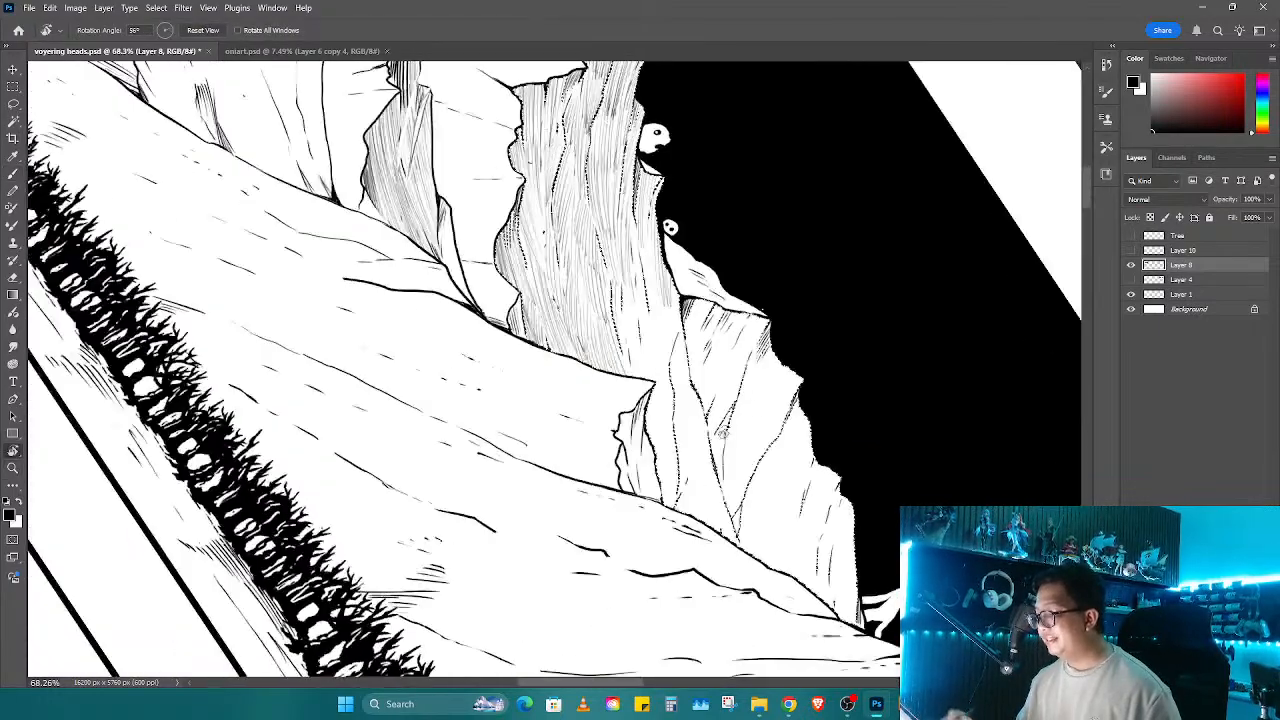
pyautogui.press('z')
pyautogui.moveTo(640, 390); pyautogui.dragTo(570, 395)
pyautogui.moveTo(733, 412)
pyautogui.mouseDown()
pyautogui.moveTo(681, 476)
pyautogui.moveTo(758, 352)
pyautogui.mouseUp()
pyautogui.press('r')
pyautogui.moveTo(450, 368); pyautogui.dragTo(487, 290)
pyautogui.press('z')
pyautogui.moveTo(652, 472); pyautogui.dragTo(695, 471)
pyautogui.press('b')
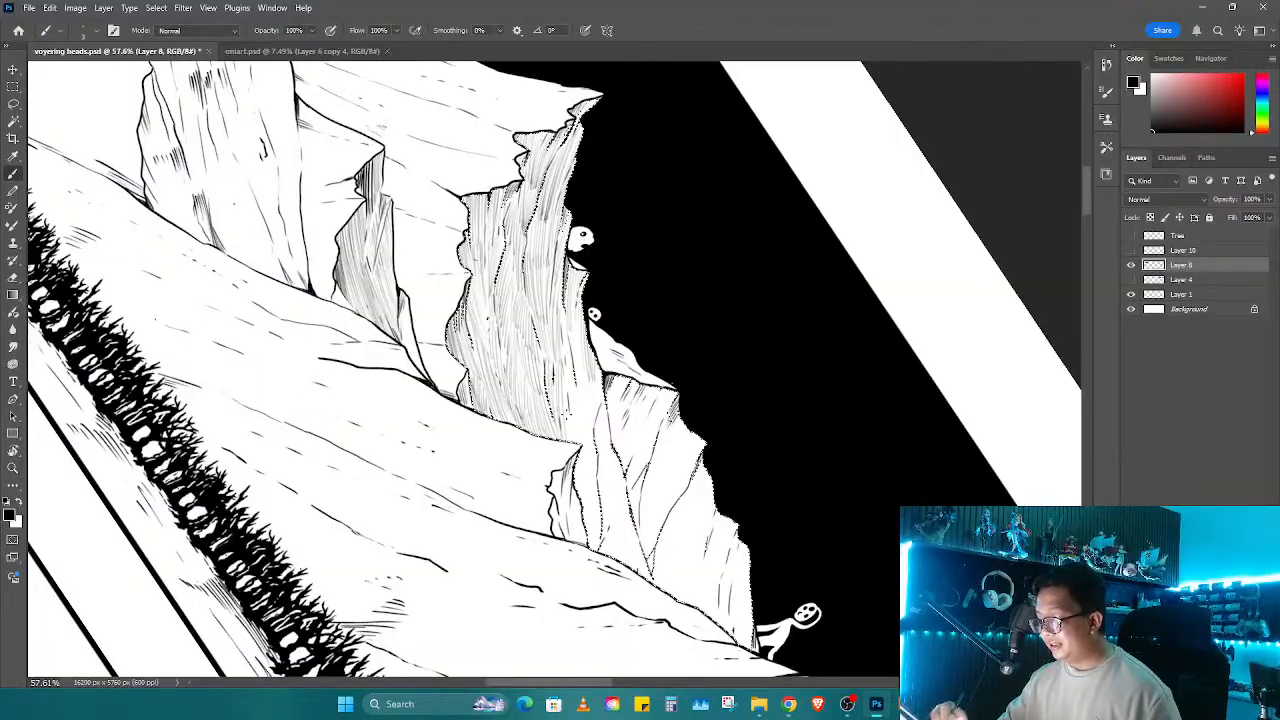
pyautogui.press('z')
pyautogui.moveTo(569, 412); pyautogui.dragTo(598, 412)
pyautogui.press('b')
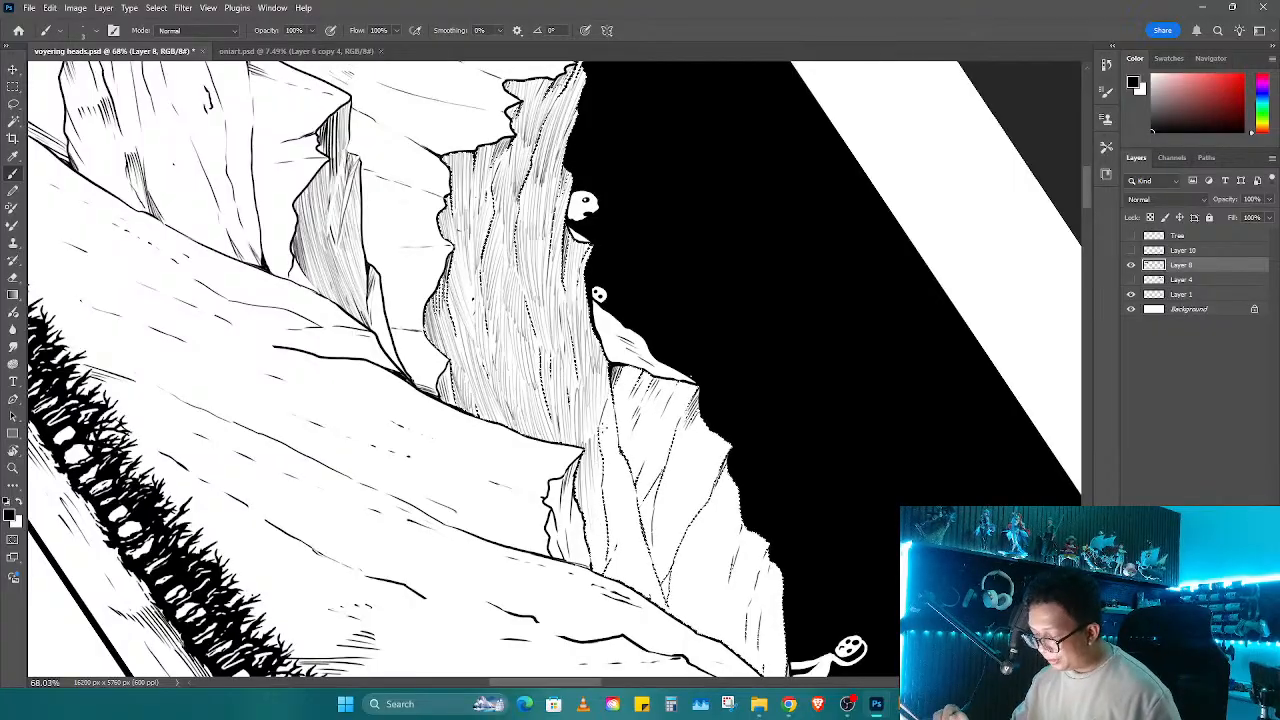
# Step: Shade the narrow ridge descending from the tall peak's foot to the front slope with fine parallel hatching
pyautogui.moveTo(609, 513); pyautogui.dragTo(634, 562)
pyautogui.moveTo(634, 562); pyautogui.dragTo(620, 401)
pyautogui.press('r')
pyautogui.moveTo(620, 401); pyautogui.dragTo(593, 427)
pyautogui.press('e')
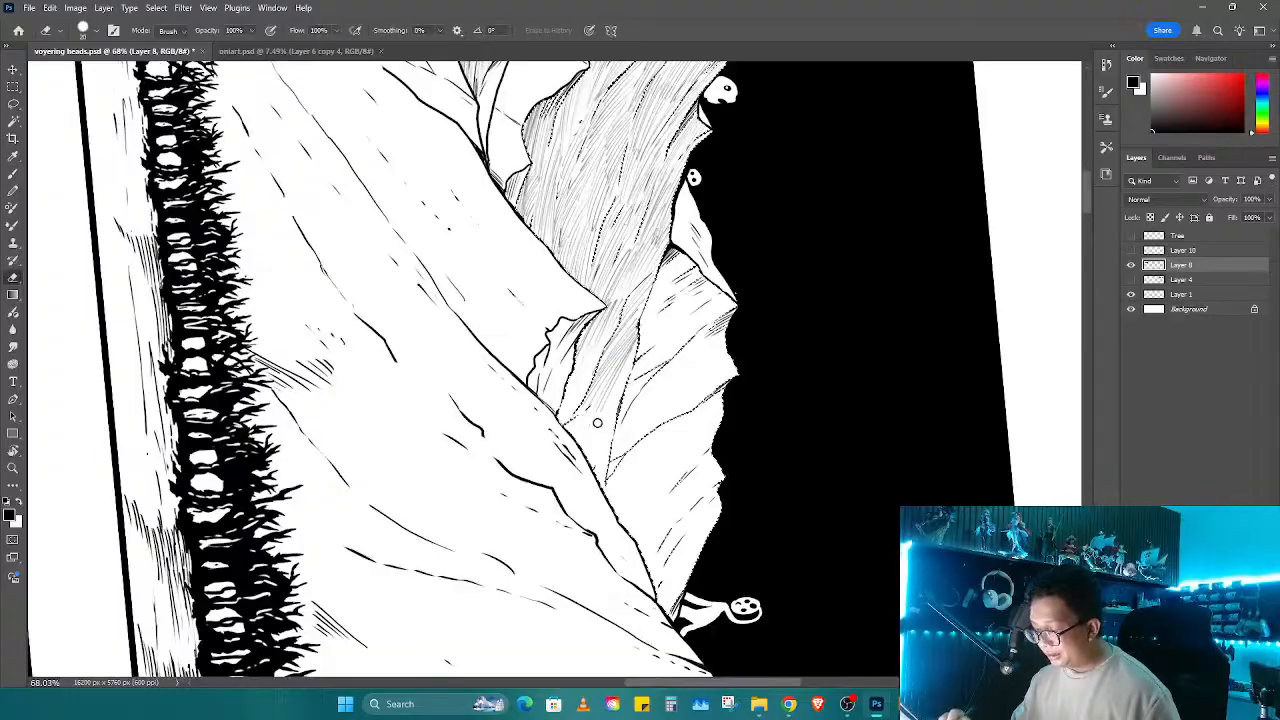
pyautogui.press('b')
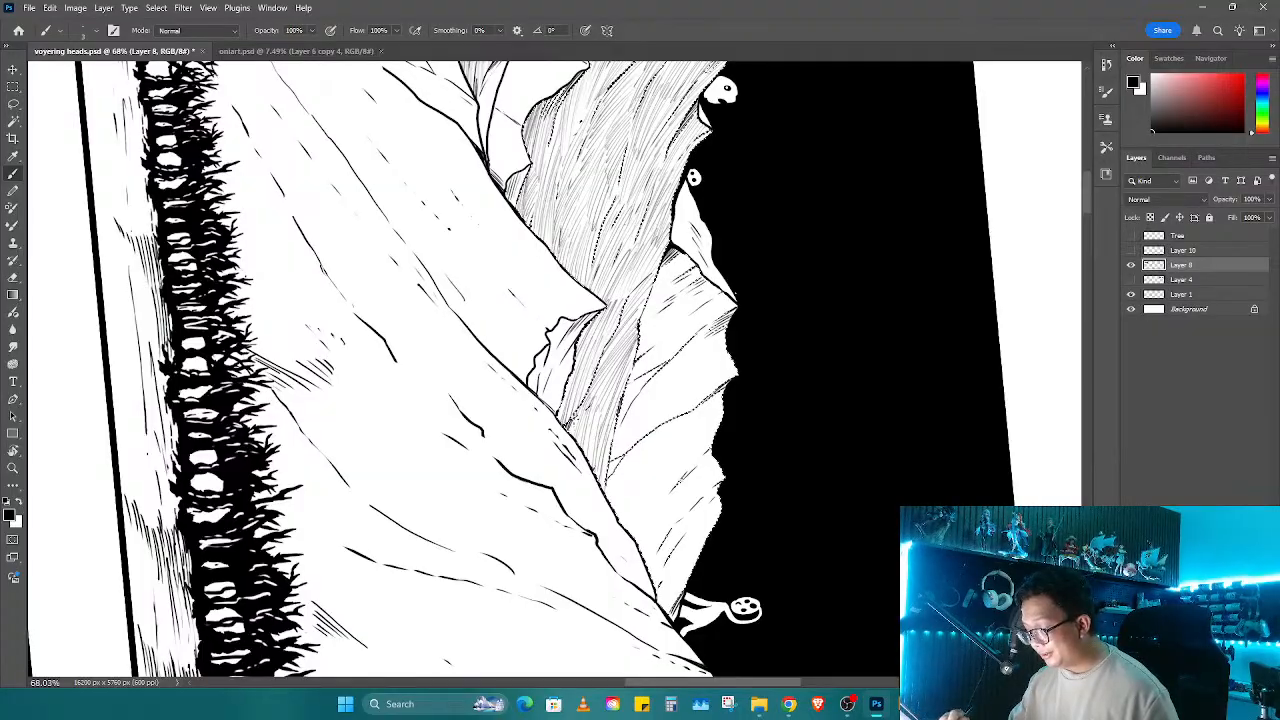
# Step: Hatch the far mountain's outer faces up to the white figure standing at the end of the ridge
pyautogui.press('r')
pyautogui.moveTo(718, 528); pyautogui.dragTo(784, 383)
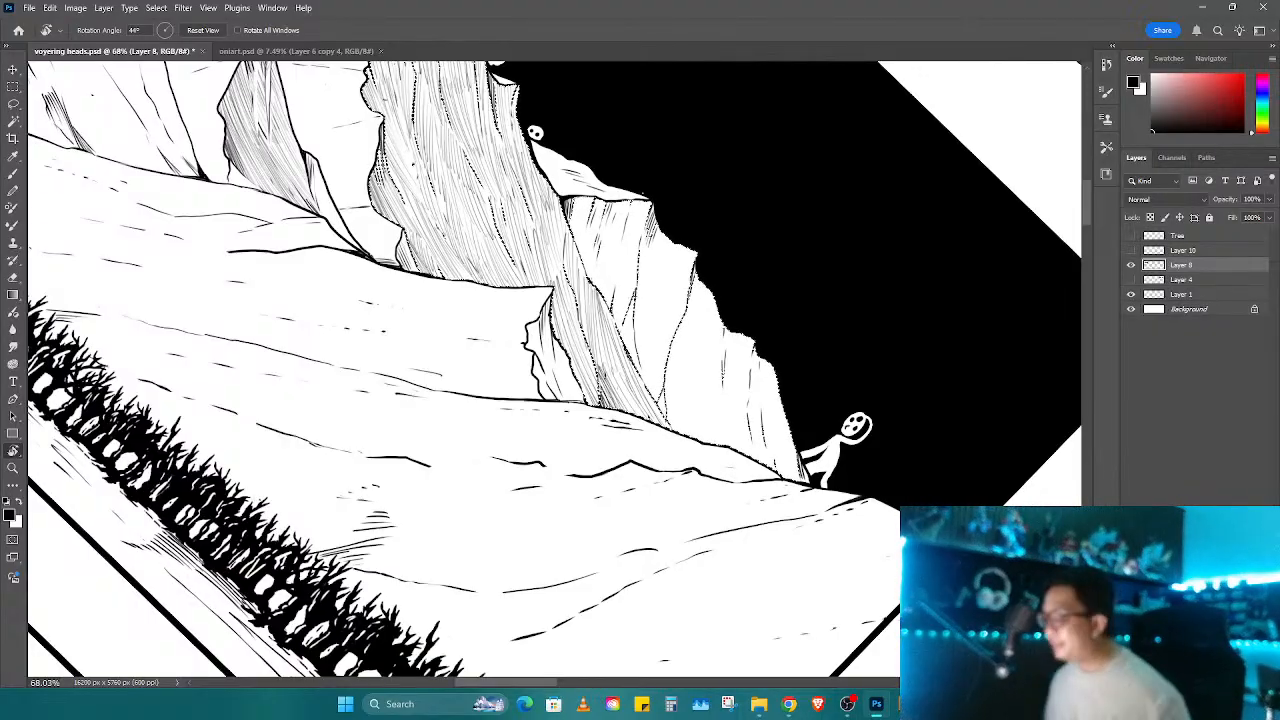
pyautogui.press('b')
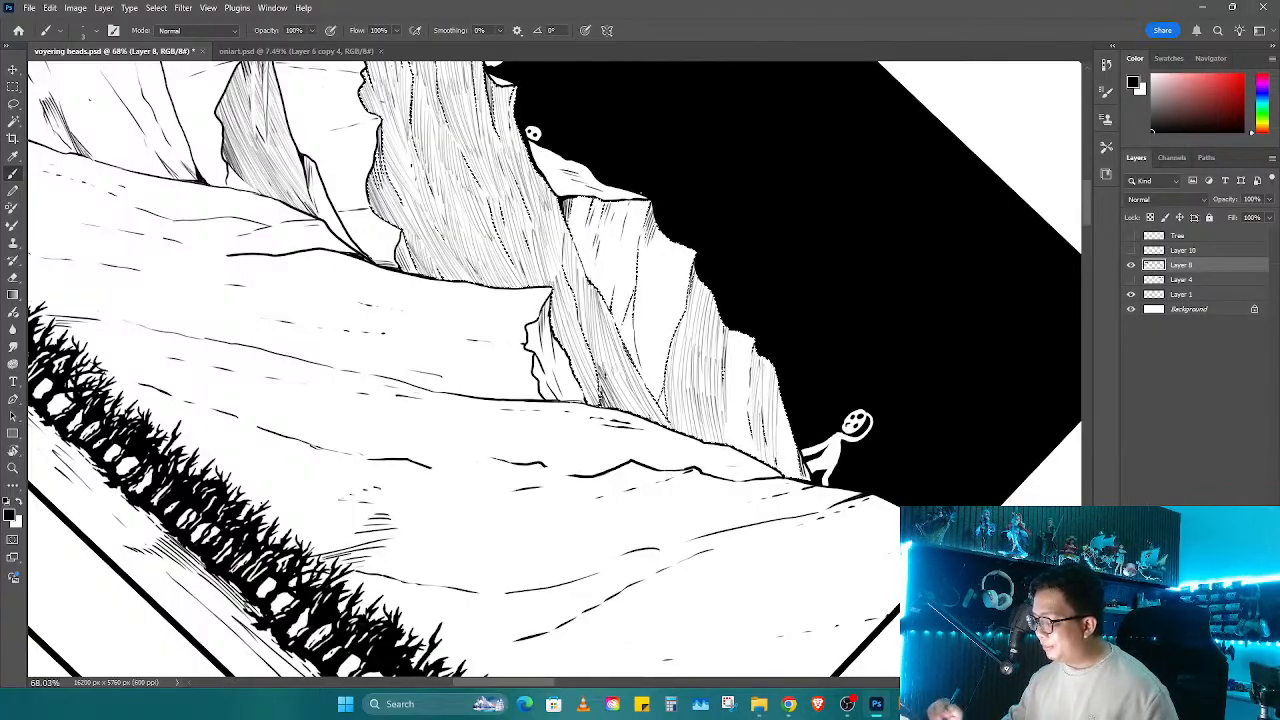
# Step: Cross-hatch the strip of ridge directly behind the small foreground peak, from its tip down to the slope
pyautogui.press('r')
pyautogui.moveTo(700, 380)
pyautogui.mouseDown()
pyautogui.moveTo(797, 443)
pyautogui.moveTo(780, 560)
pyautogui.moveTo(846, 405)
pyautogui.moveTo(823, 400)
pyautogui.moveTo(829, 366)
pyautogui.moveTo(797, 400)
pyautogui.moveTo(803, 478)
pyautogui.mouseUp()
pyautogui.scroll(-5, 803, 478)
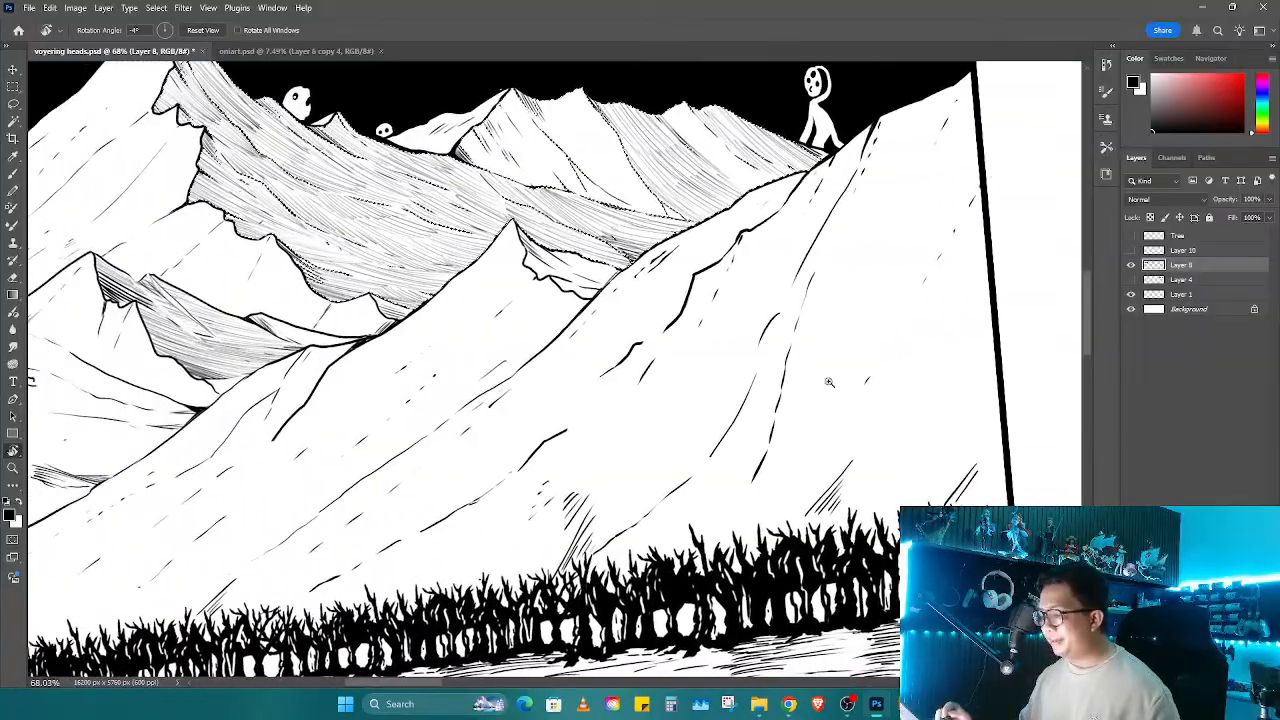
pyautogui.moveTo(850, 420)
pyautogui.mouseDown()
pyautogui.moveTo(866, 408)
pyautogui.moveTo(705, 585)
pyautogui.mouseUp()
pyautogui.moveTo(691, 480); pyautogui.dragTo(840, 470)
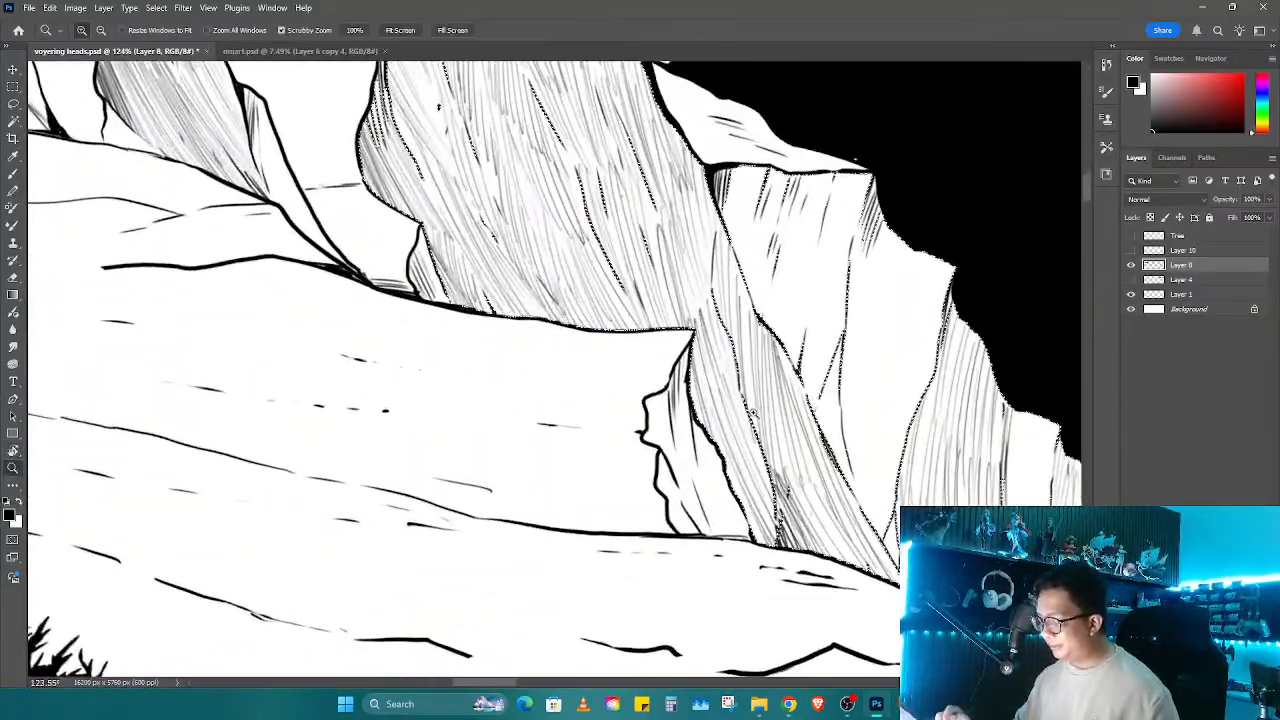
pyautogui.moveTo(689, 338); pyautogui.dragTo(707, 403)
pyautogui.moveTo(697, 356); pyautogui.dragTo(716, 423)
pyautogui.moveTo(716, 397); pyautogui.dragTo(735, 459)
pyautogui.moveTo(729, 413); pyautogui.dragTo(748, 500)
pyautogui.moveTo(744, 428); pyautogui.dragTo(756, 533)
pyautogui.moveTo(753, 457); pyautogui.dragTo(763, 544)
pyautogui.moveTo(761, 473); pyautogui.dragTo(768, 546)
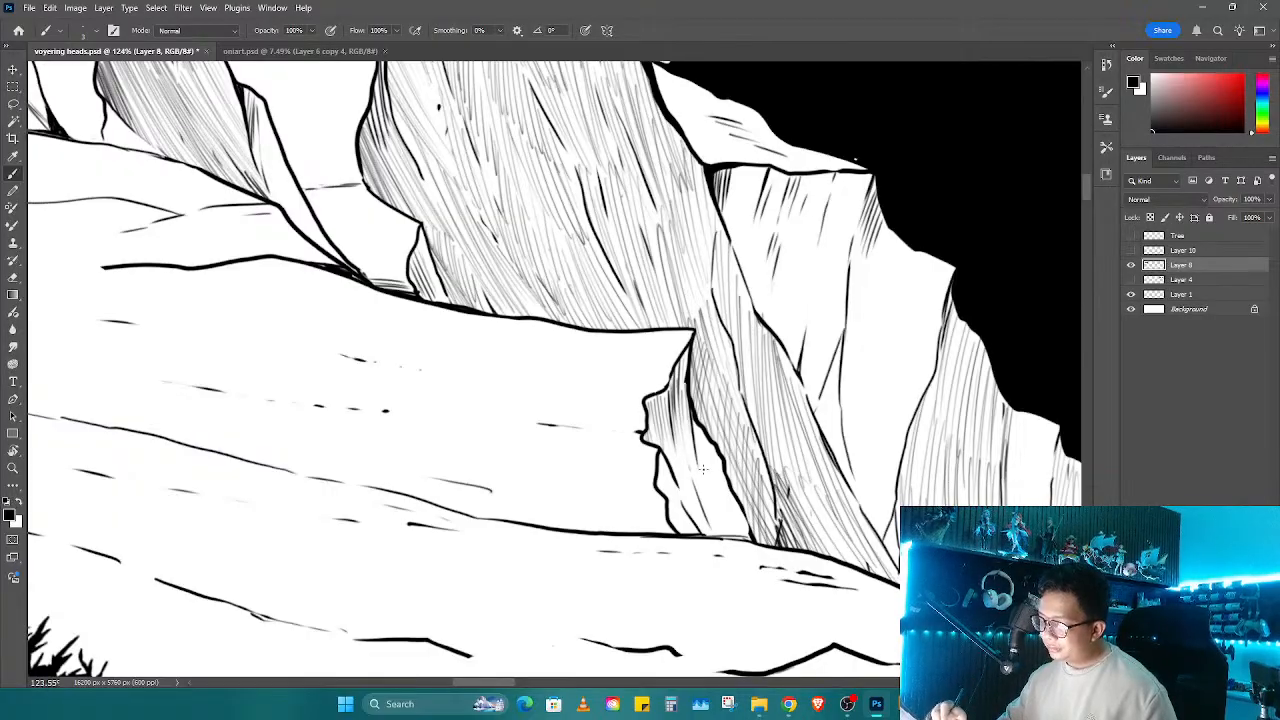
# Step: Shade the small foreground peak's narrow face with fine strokes down to its base
pyautogui.moveTo(702, 440); pyautogui.dragTo(716, 512)
pyautogui.moveTo(710, 446); pyautogui.dragTo(734, 532)
pyautogui.moveTo(724, 488); pyautogui.dragTo(736, 536)
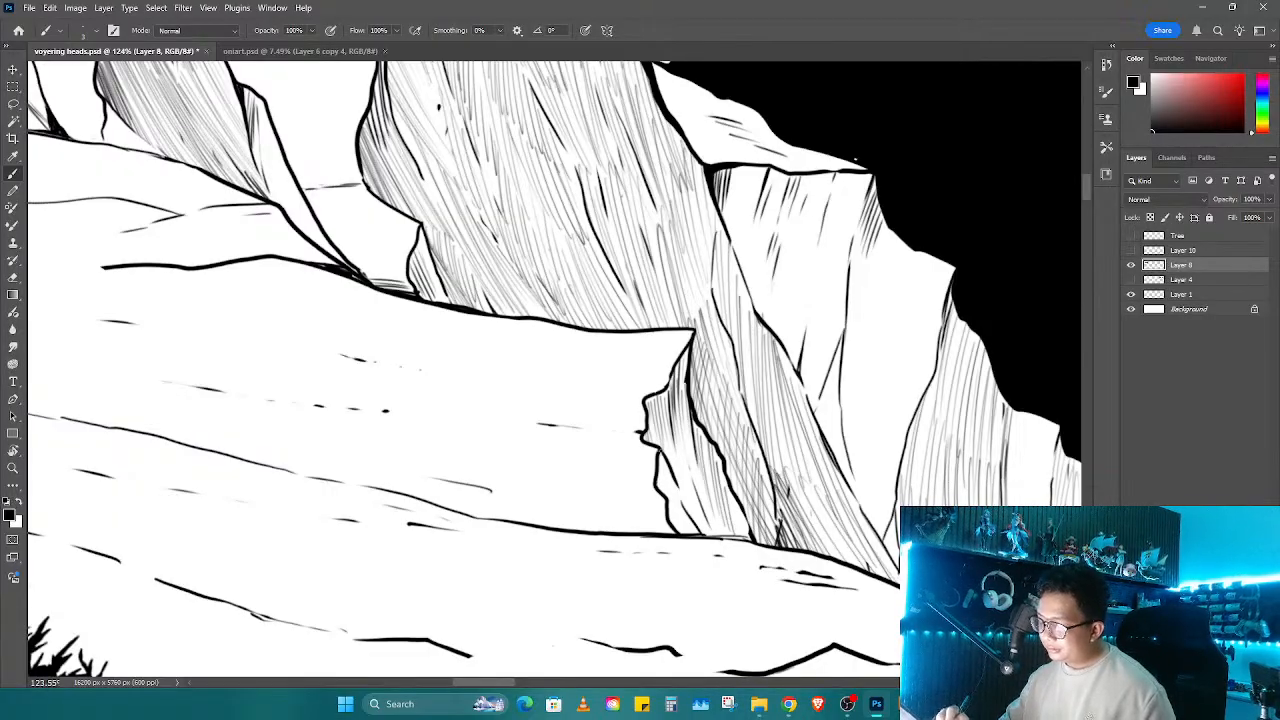
pyautogui.moveTo(658, 460); pyautogui.dragTo(679, 519)
pyautogui.moveTo(674, 490); pyautogui.dragTo(689, 531)
# Step: Select the large left peak's face with the Magic Wand and bring it into position for shading
pyautogui.press('z')
pyautogui.moveTo(751, 389); pyautogui.dragTo(680, 392)
pyautogui.press('r')
pyautogui.moveTo(745, 540); pyautogui.dragTo(815, 408)
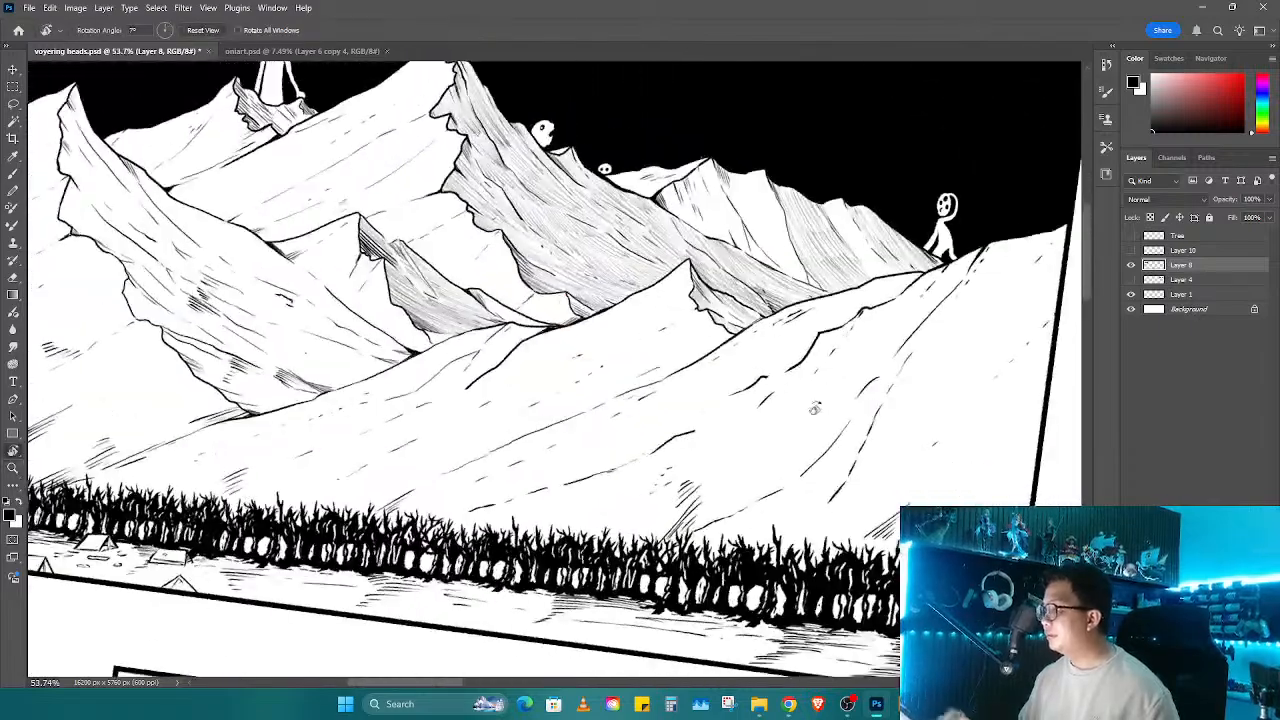
pyautogui.moveTo(655, 456); pyautogui.dragTo(920, 535)
pyautogui.moveTo(880, 540); pyautogui.dragTo(900, 450)
pyautogui.moveTo(765, 398); pyautogui.dragTo(873, 324)
pyautogui.press('z')
pyautogui.press('r')
pyautogui.press('z')
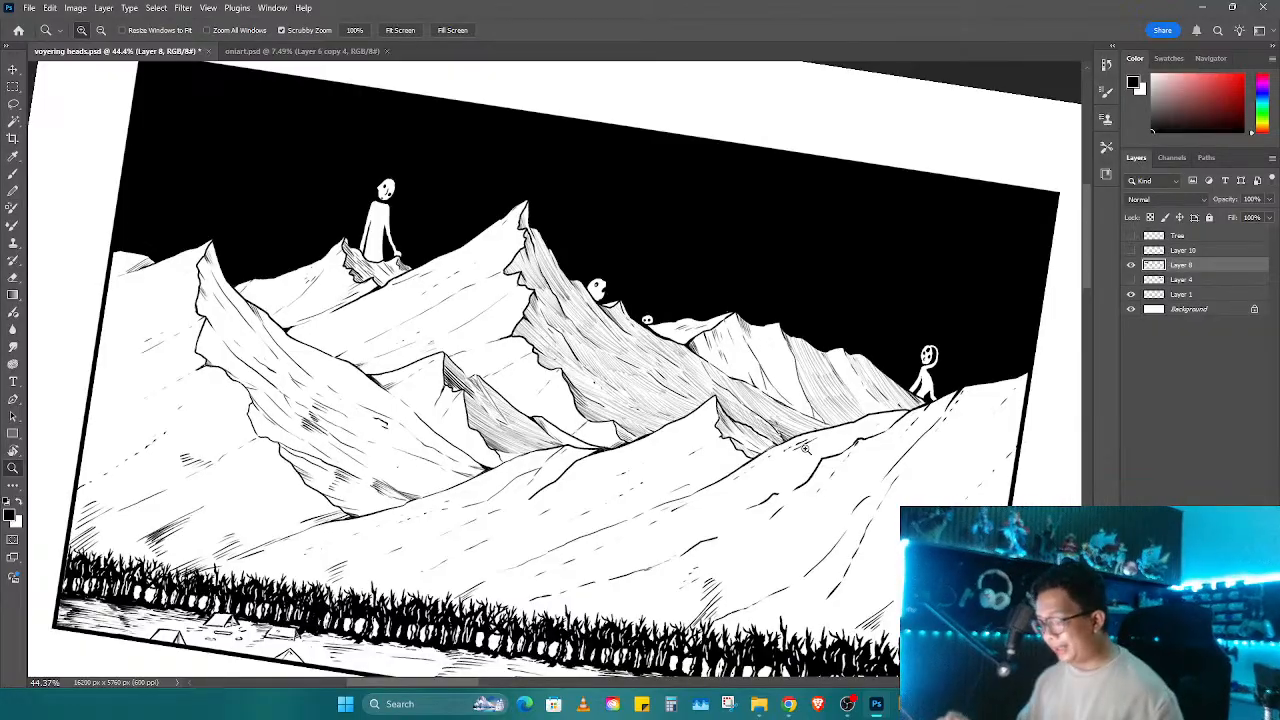
pyautogui.moveTo(577, 500); pyautogui.dragTo(815, 462)
pyautogui.press('r')
pyautogui.press('w')
pyautogui.click(614, 434)
pyautogui.press('r')
pyautogui.press('z')
pyautogui.moveTo(666, 400)
pyautogui.mouseDown()
pyautogui.moveTo(609, 489)
pyautogui.moveTo(650, 482)
pyautogui.mouseUp()
# Step: Shade the lower bulge and jagged outer edge of the large left peak's face with fine parallel hatching
pyautogui.press('b')
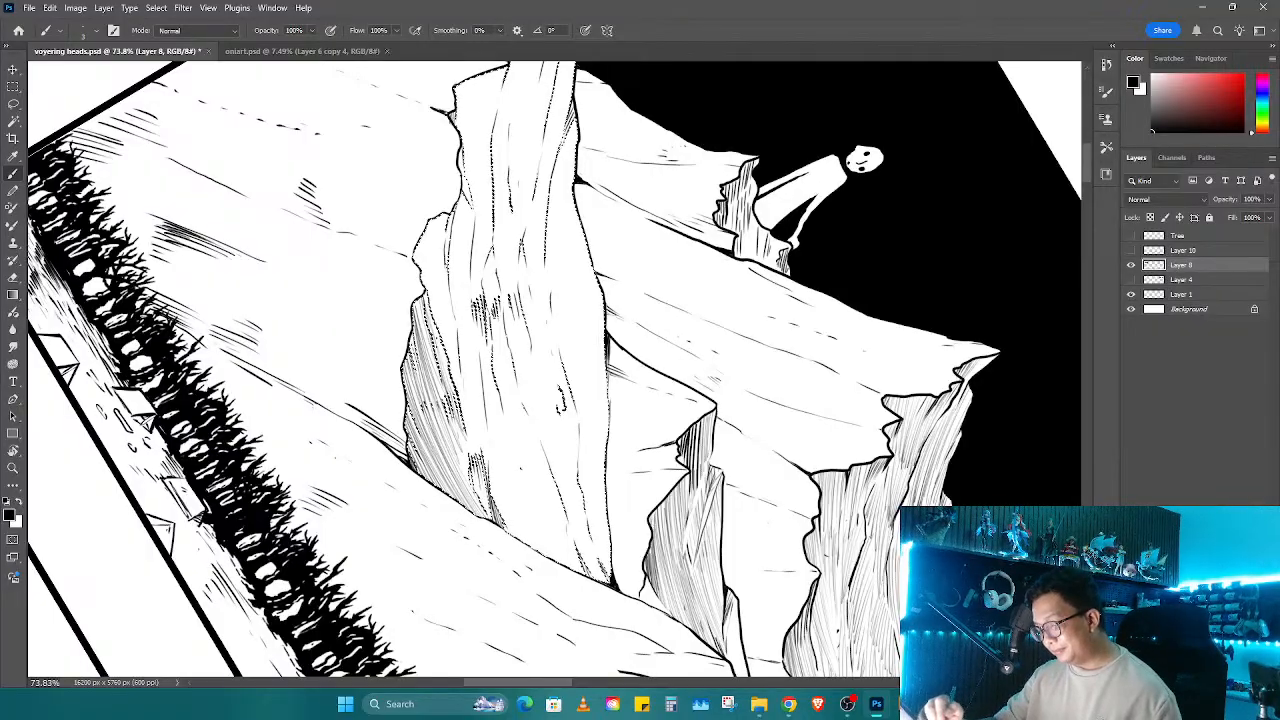
pyautogui.moveTo(420, 245); pyautogui.dragTo(438, 346)
pyautogui.moveTo(430, 220)
pyautogui.mouseDown()
pyautogui.moveTo(446, 356)
pyautogui.moveTo(446, 330)
pyautogui.mouseUp()
pyautogui.moveTo(438, 214); pyautogui.dragTo(456, 350)
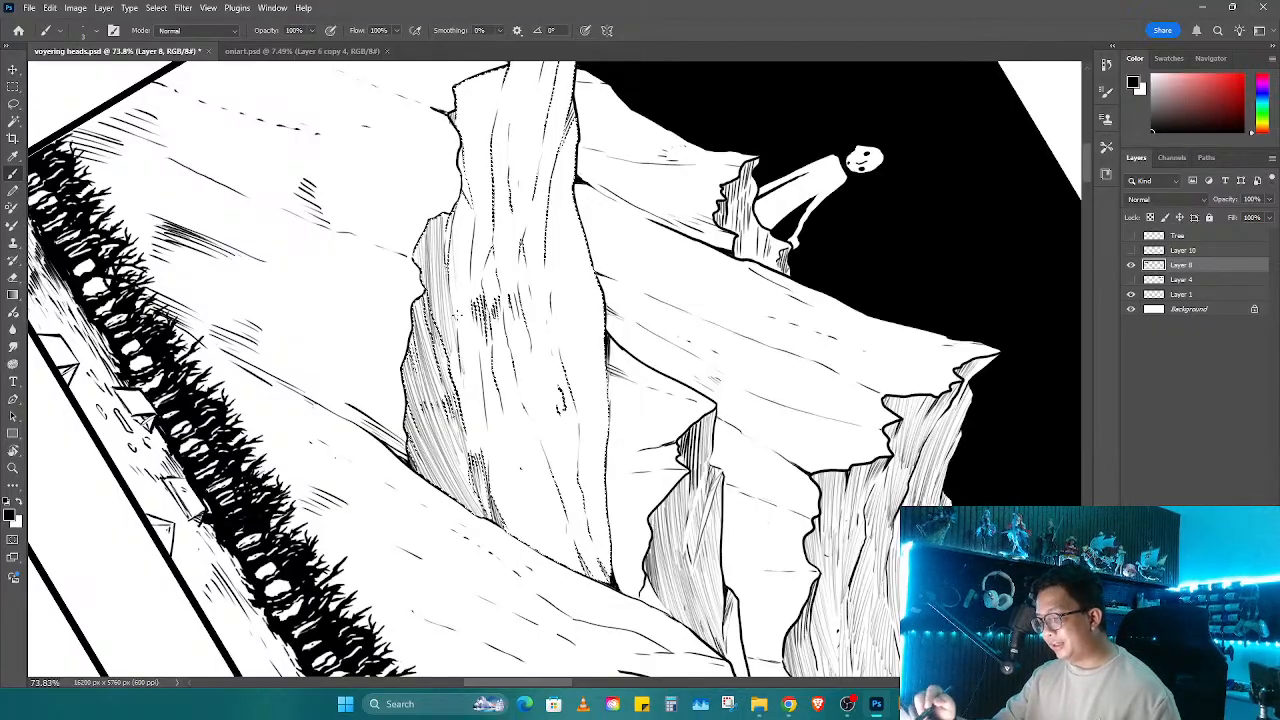
pyautogui.moveTo(456, 204); pyautogui.dragTo(458, 288)
pyautogui.moveTo(458, 198); pyautogui.dragTo(467, 288)
pyautogui.moveTo(461, 208); pyautogui.dragTo(471, 256)
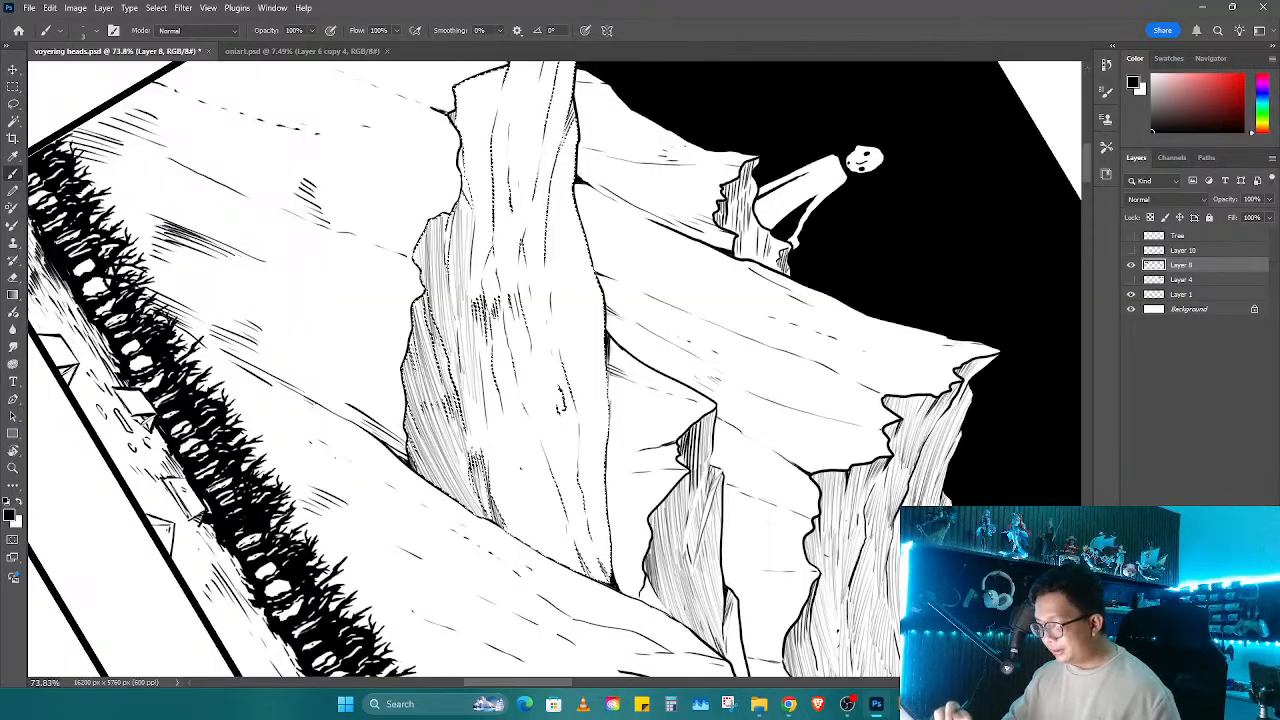
pyautogui.scroll(3, 550, 370)
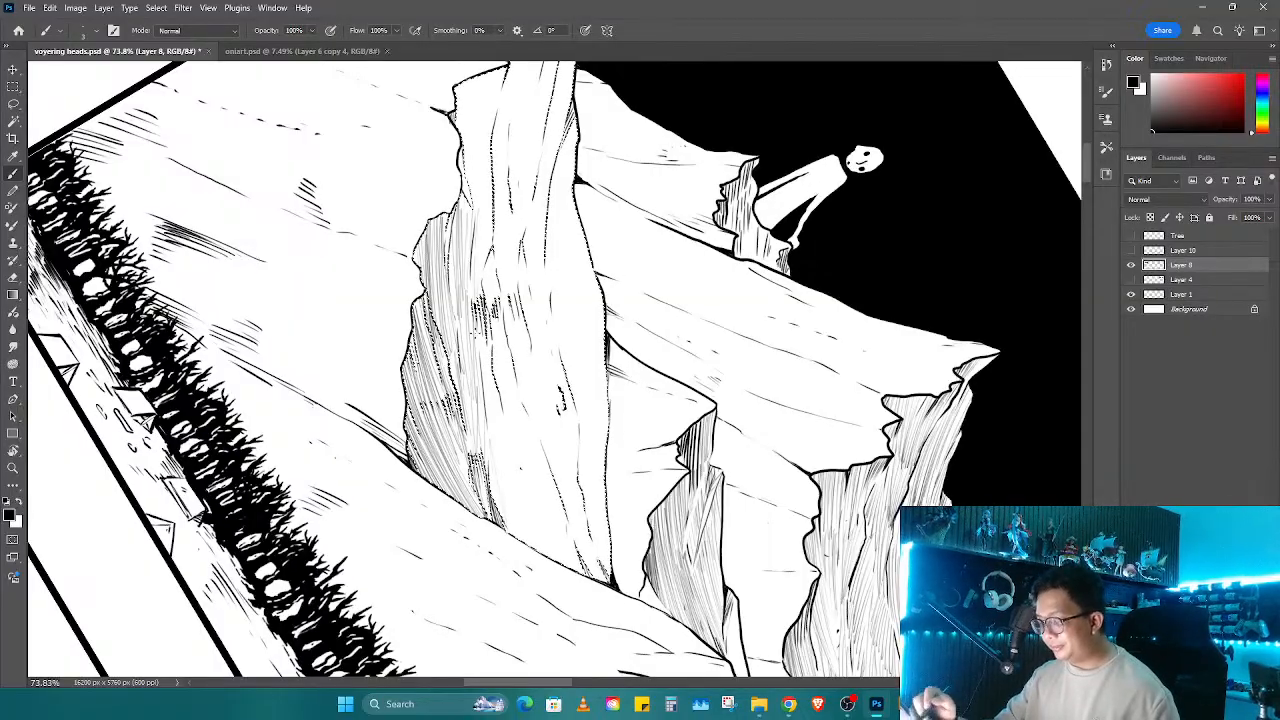
# Step: Hatch beneath the jagged ledge near the large left peak's top with short parallel strokes
pyautogui.scroll(2, 466, 209)
pyautogui.moveTo(494, 280); pyautogui.dragTo(488, 330)
pyautogui.moveTo(494, 262)
pyautogui.mouseDown()
pyautogui.moveTo(482, 366)
pyautogui.moveTo(482, 318)
pyautogui.mouseUp()
pyautogui.moveTo(488, 266); pyautogui.dragTo(479, 352)
pyautogui.moveTo(479, 264)
pyautogui.mouseDown()
pyautogui.moveTo(471, 392)
pyautogui.moveTo(467, 354)
pyautogui.mouseUp()
pyautogui.moveTo(469, 267)
pyautogui.mouseDown()
pyautogui.moveTo(464, 353)
pyautogui.moveTo(459, 338)
pyautogui.mouseUp()
pyautogui.moveTo(460, 272); pyautogui.dragTo(457, 298)
# Step: Fill the large left peak's pointed tip with fine hatching and carry the strokes down its upper face
pyautogui.moveTo(512, 230)
pyautogui.mouseDown()
pyautogui.moveTo(502, 340)
pyautogui.moveTo(520, 336)
pyautogui.mouseUp()
pyautogui.moveTo(552, 200)
pyautogui.mouseDown()
pyautogui.moveTo(534, 330)
pyautogui.moveTo(542, 310)
pyautogui.mouseUp()
pyautogui.moveTo(574, 190); pyautogui.dragTo(546, 304)
pyautogui.moveTo(590, 186)
pyautogui.mouseDown()
pyautogui.moveTo(554, 322)
pyautogui.moveTo(487, 410)
pyautogui.mouseUp()
pyautogui.moveTo(542, 314); pyautogui.dragTo(522, 404)
pyautogui.moveTo(530, 330)
pyautogui.mouseDown()
pyautogui.moveTo(514, 412)
pyautogui.moveTo(510, 388)
pyautogui.moveTo(494, 390)
pyautogui.moveTo(494, 448)
pyautogui.mouseUp()
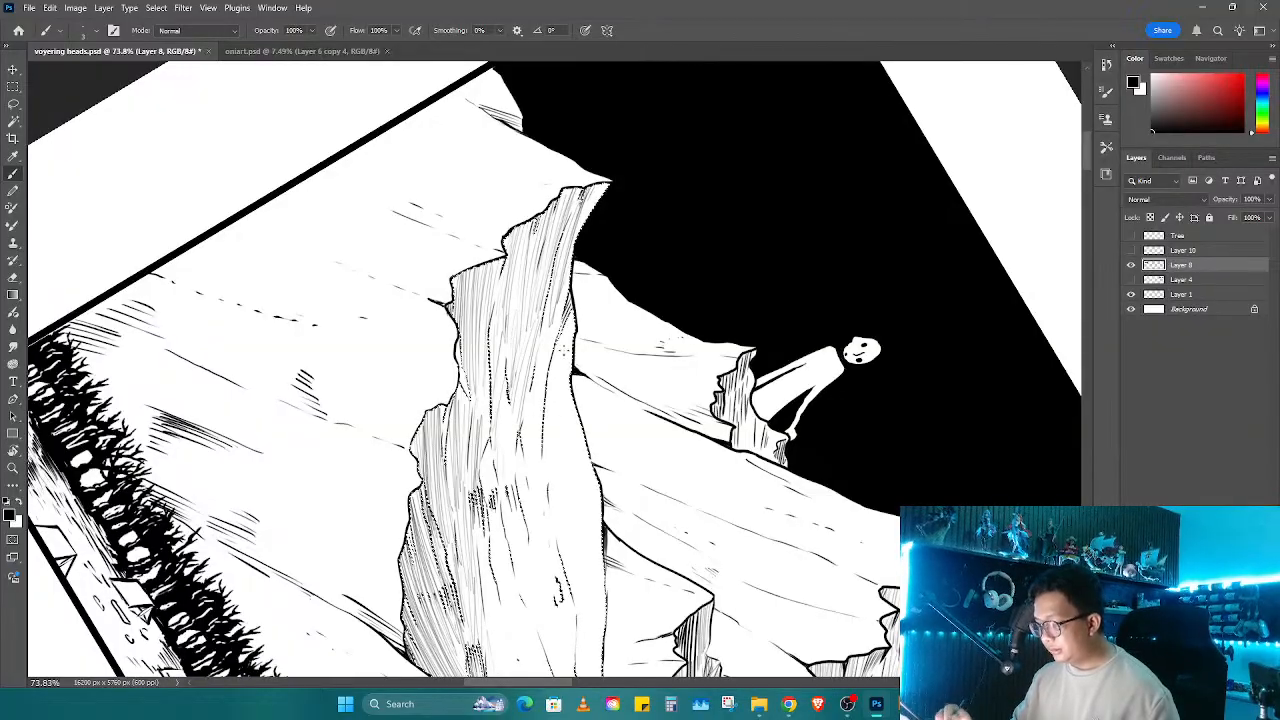
# Step: Continue the fine hatching down the large left peak's smooth edge and through the middle of its face
pyautogui.moveTo(562, 338); pyautogui.dragTo(556, 482)
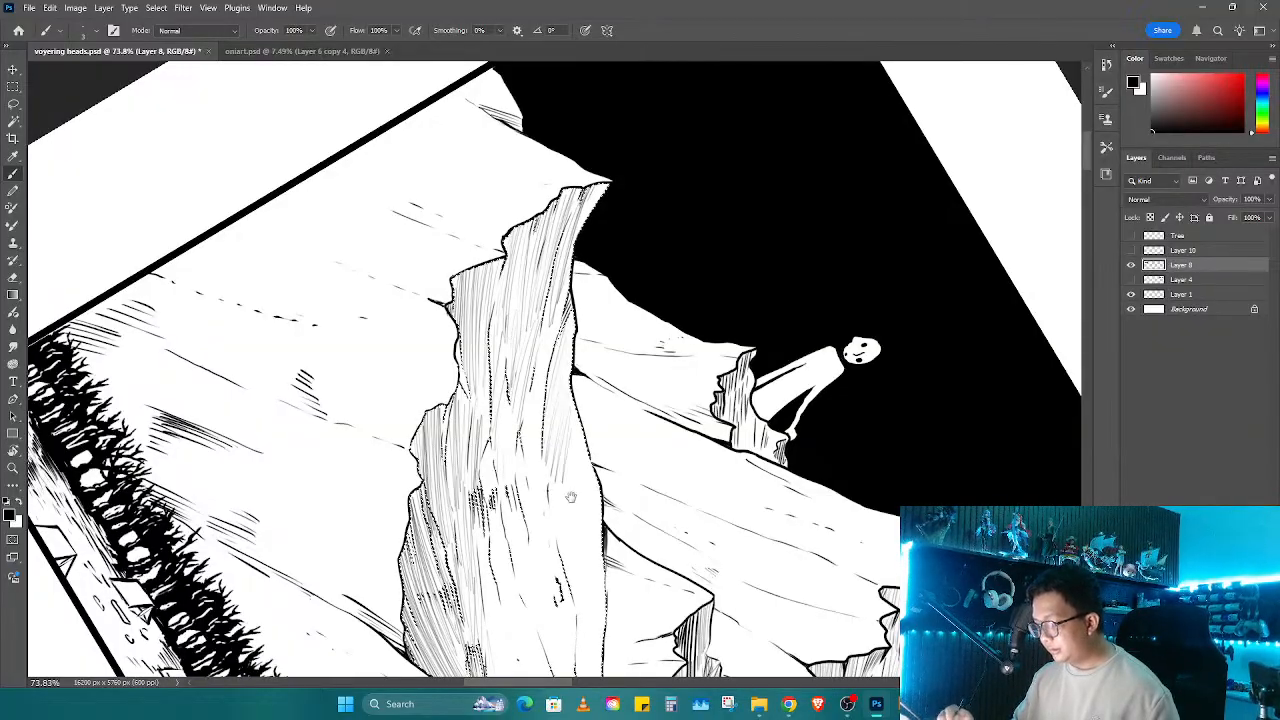
pyautogui.moveTo(470, 520); pyautogui.dragTo(455, 350)
pyautogui.moveTo(560, 318); pyautogui.dragTo(554, 430)
pyautogui.moveTo(576, 356); pyautogui.dragTo(558, 472)
pyautogui.moveTo(584, 398); pyautogui.dragTo(566, 498)
pyautogui.moveTo(580, 424); pyautogui.dragTo(562, 524)
pyautogui.moveTo(582, 456)
pyautogui.mouseDown()
pyautogui.moveTo(564, 540)
pyautogui.moveTo(574, 558)
pyautogui.mouseUp()
pyautogui.moveTo(498, 372); pyautogui.dragTo(522, 474)
pyautogui.moveTo(505, 396); pyautogui.dragTo(540, 520)
pyautogui.moveTo(528, 438); pyautogui.dragTo(552, 524)
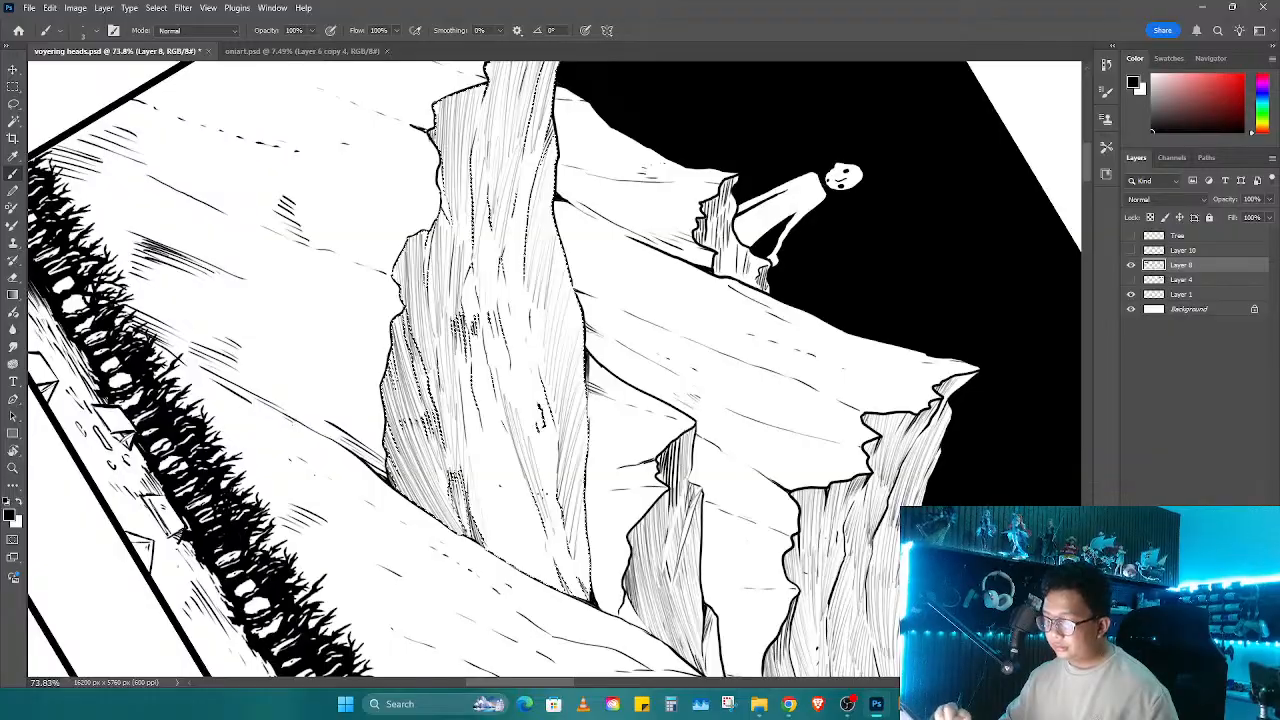
pyautogui.moveTo(538, 460); pyautogui.dragTo(558, 528)
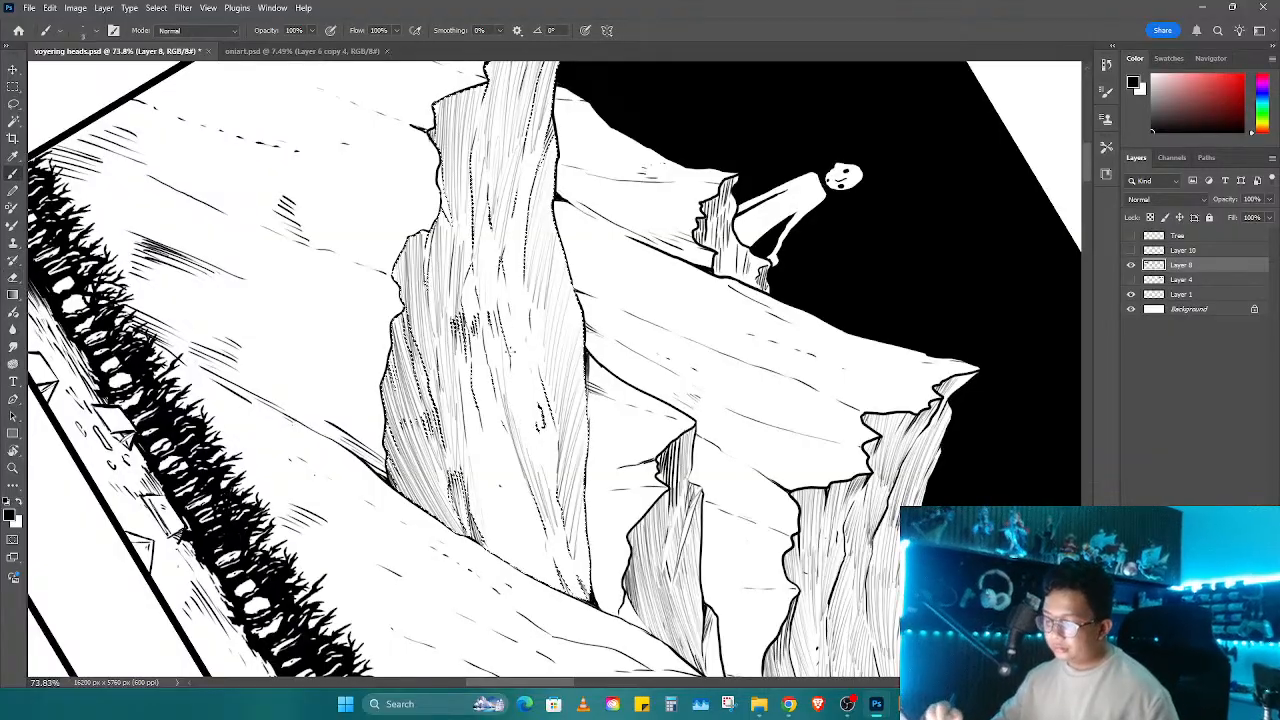
# Step: Add short slanted hatching along the base line of the small central peak's light slope
pyautogui.press('r')
pyautogui.scroll(-5, 699, 399)
pyautogui.moveTo(699, 399); pyautogui.dragTo(632, 495)
pyautogui.moveTo(663, 367); pyautogui.dragTo(600, 259)
pyautogui.hotkey('ctrl', 'space')
pyautogui.moveTo(530, 278); pyautogui.dragTo(610, 282)
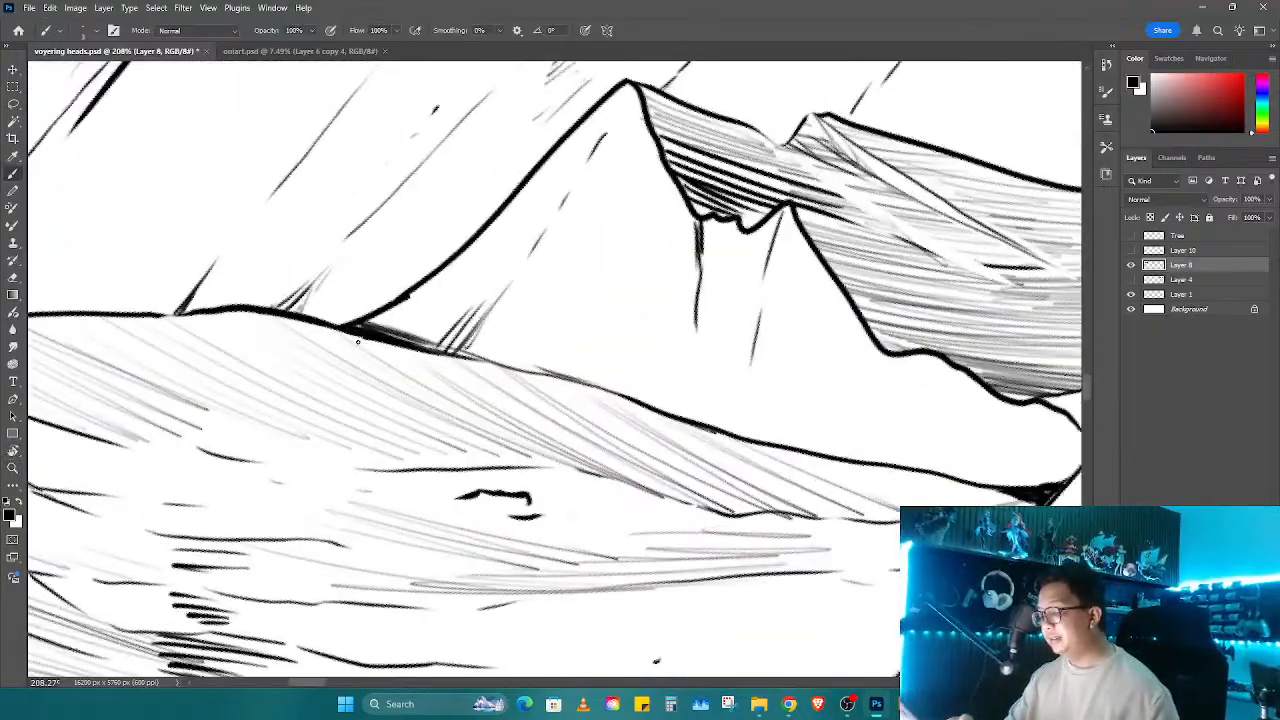
pyautogui.moveTo(384, 326); pyautogui.dragTo(442, 290)
pyautogui.moveTo(420, 346); pyautogui.dragTo(484, 290)
pyautogui.moveTo(468, 348)
pyautogui.mouseDown()
pyautogui.moveTo(514, 290)
pyautogui.moveTo(512, 306)
pyautogui.mouseUp()
pyautogui.moveTo(492, 346)
pyautogui.mouseDown()
pyautogui.moveTo(534, 298)
pyautogui.moveTo(528, 312)
pyautogui.mouseUp()
pyautogui.moveTo(492, 362); pyautogui.dragTo(542, 320)
# Step: Continue the parallel hatching across the small central peak's lower slope toward its jagged shadow edge
pyautogui.moveTo(516, 368)
pyautogui.mouseDown()
pyautogui.moveTo(566, 310)
pyautogui.moveTo(600, 385)
pyautogui.moveTo(640, 420)
pyautogui.moveTo(557, 343)
pyautogui.moveTo(503, 407)
pyautogui.mouseUp()
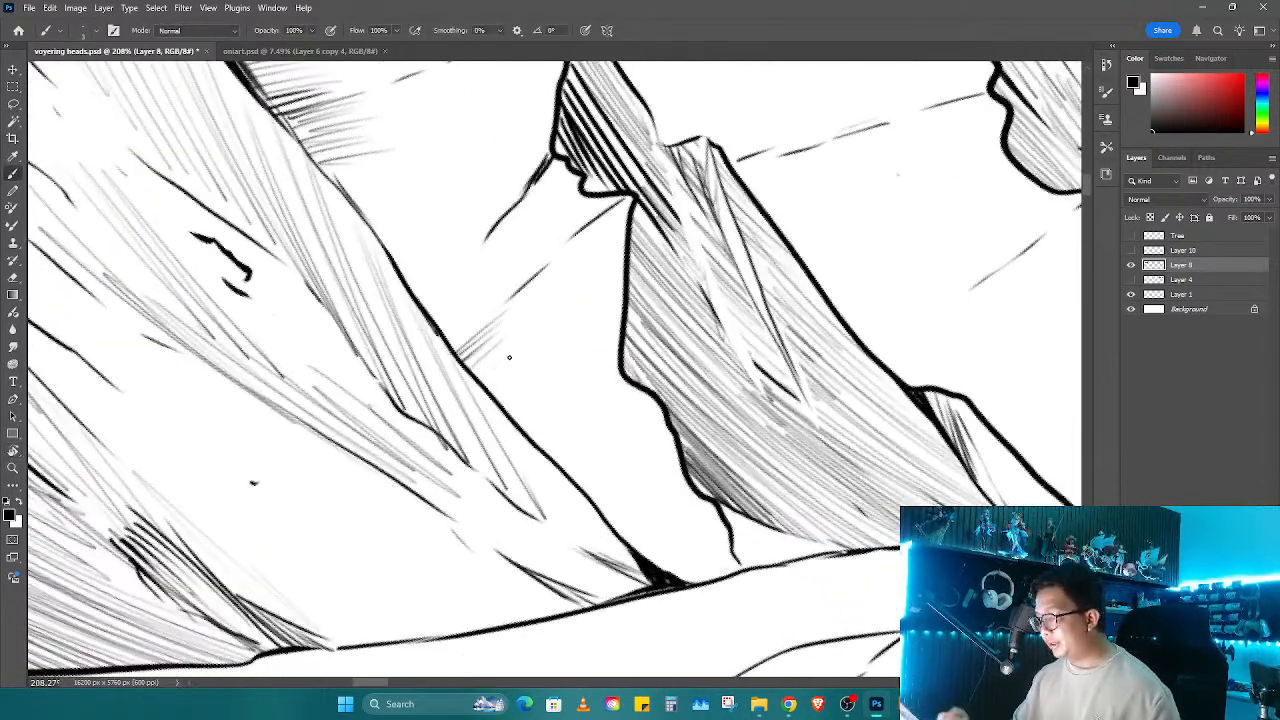
pyautogui.moveTo(490, 362)
pyautogui.mouseDown()
pyautogui.moveTo(530, 320)
pyautogui.moveTo(558, 324)
pyautogui.mouseUp()
pyautogui.moveTo(512, 398); pyautogui.dragTo(556, 350)
pyautogui.moveTo(522, 404)
pyautogui.mouseDown()
pyautogui.moveTo(574, 354)
pyautogui.moveTo(580, 370)
pyautogui.mouseUp()
pyautogui.moveTo(545, 445); pyautogui.dragTo(598, 390)
pyautogui.moveTo(560, 465); pyautogui.dragTo(610, 420)
pyautogui.moveTo(585, 482); pyautogui.dragTo(610, 440)
pyautogui.press('e')
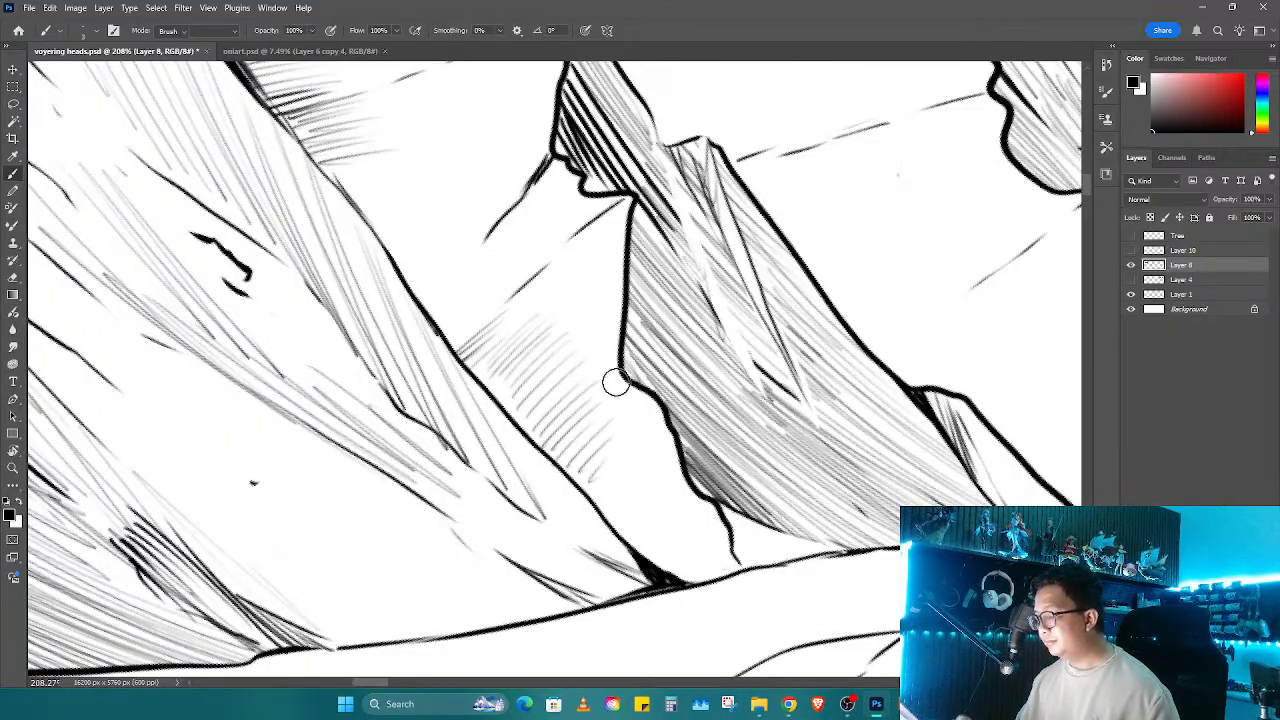
# Step: Add light slanted hatching just above the treeline at the foot of the large right mountain
pyautogui.press('z')
pyautogui.moveTo(672, 395); pyautogui.dragTo(537, 428)
pyautogui.press('r')
pyautogui.moveTo(668, 526); pyautogui.dragTo(740, 425)
pyautogui.moveTo(737, 426)
pyautogui.mouseDown()
pyautogui.moveTo(675, 444)
pyautogui.moveTo(745, 446)
pyautogui.mouseUp()
pyautogui.press('z')
pyautogui.moveTo(686, 484)
pyautogui.mouseDown()
pyautogui.moveTo(591, 480)
pyautogui.moveTo(615, 331)
pyautogui.mouseUp()
pyautogui.press('b')
pyautogui.moveTo(510, 500)
pyautogui.mouseDown()
pyautogui.moveTo(571, 431)
pyautogui.moveTo(570, 445)
pyautogui.mouseUp()
pyautogui.moveTo(545, 512)
pyautogui.mouseDown()
pyautogui.moveTo(600, 456)
pyautogui.moveTo(480, 480)
pyautogui.mouseUp()
# Step: Extend the light hatching above the treeline across the right mountain's foot toward the panel's right edge
pyautogui.press('z')
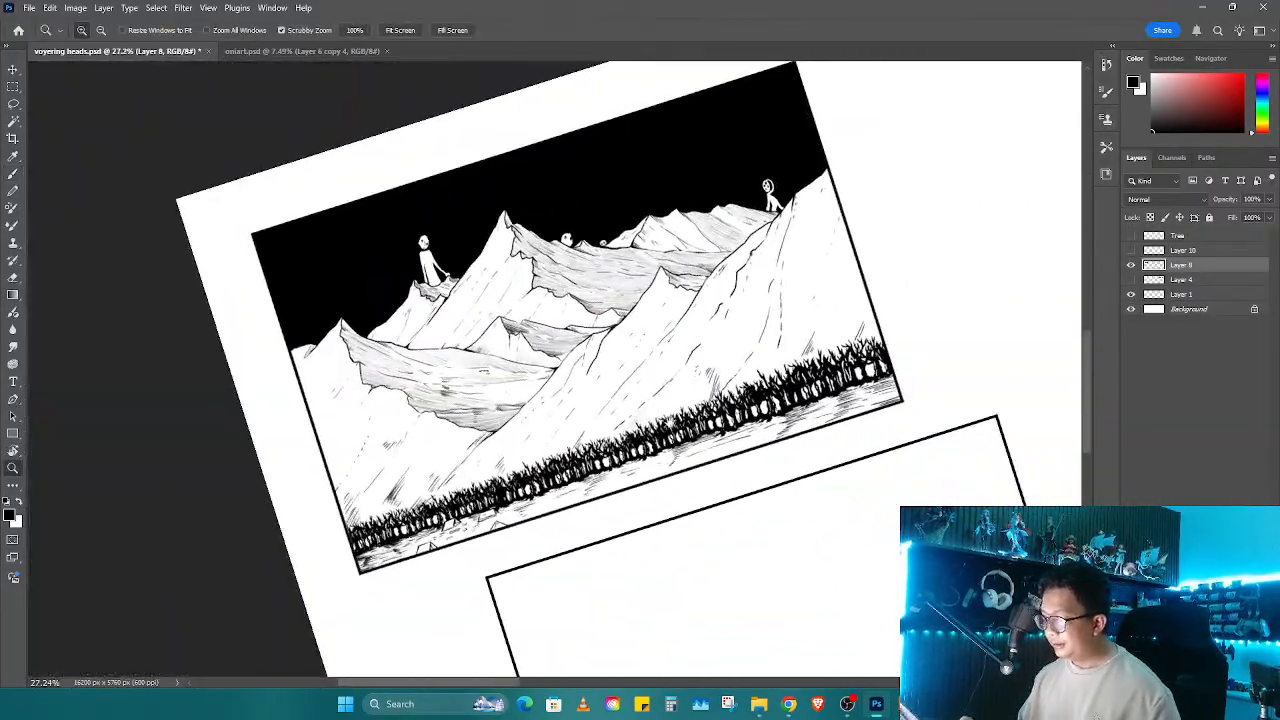
pyautogui.moveTo(797, 363); pyautogui.dragTo(865, 363)
pyautogui.press('b')
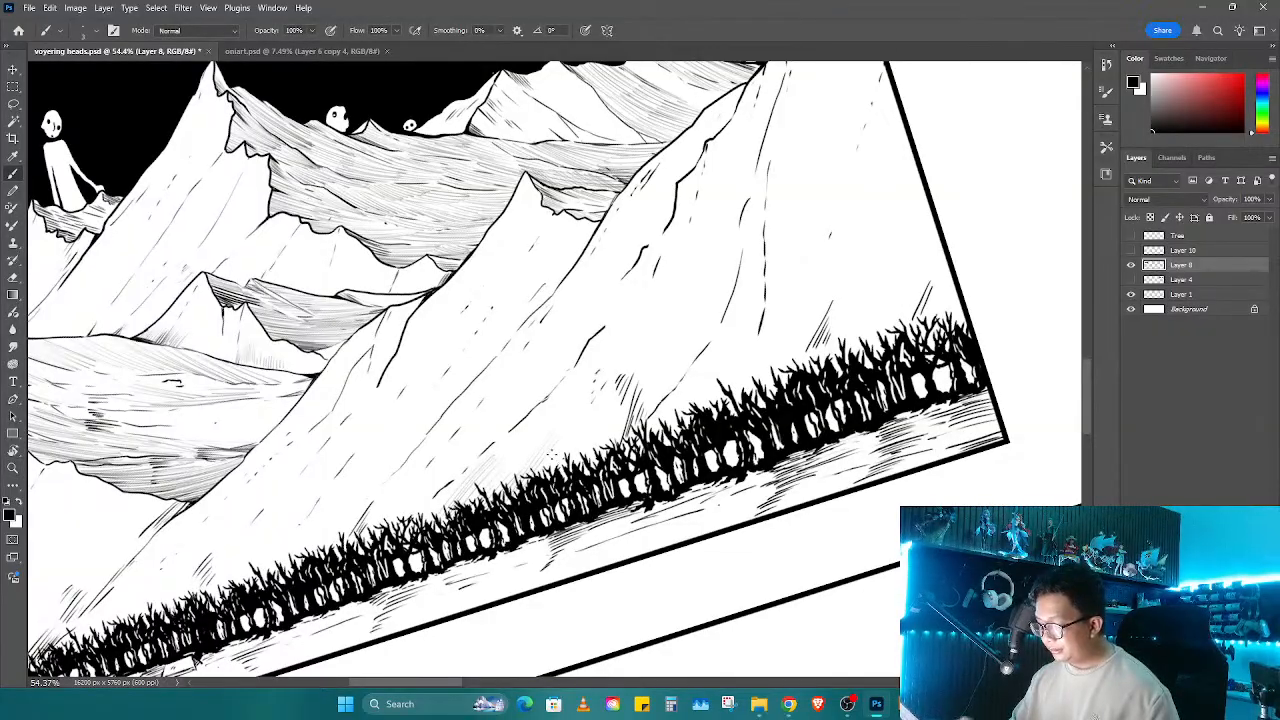
pyautogui.moveTo(556, 474); pyautogui.dragTo(620, 428)
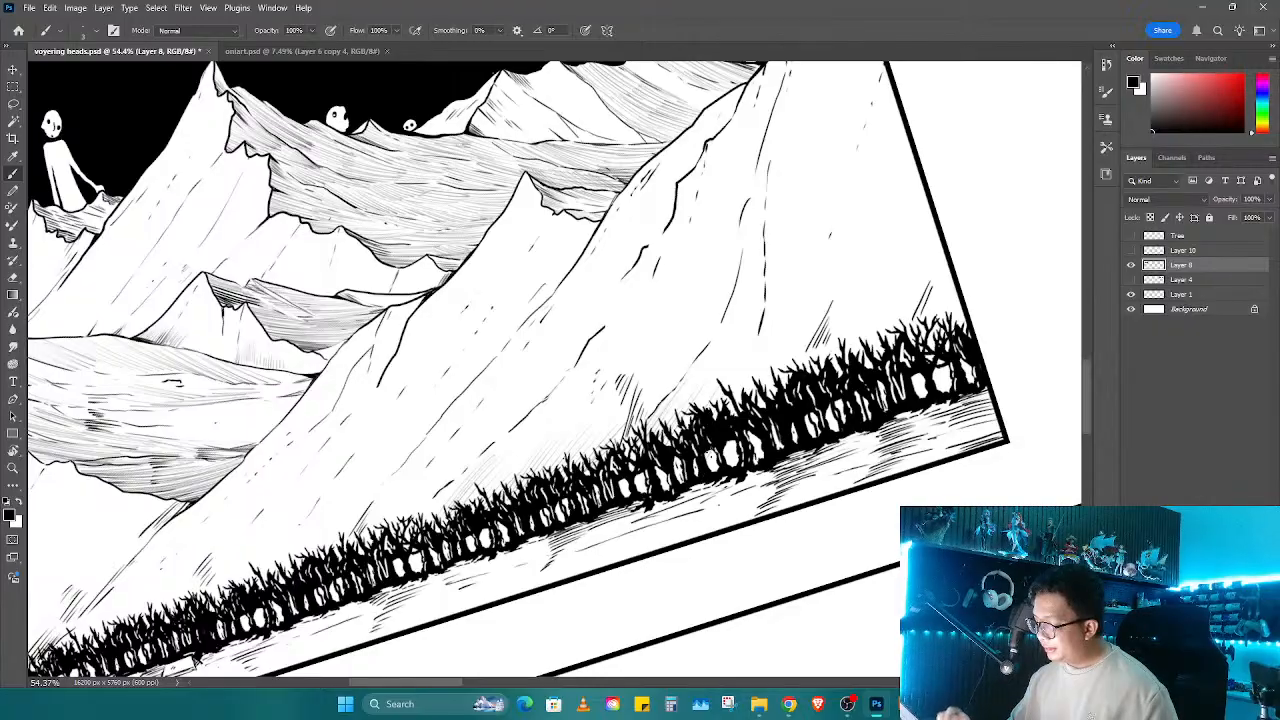
pyautogui.moveTo(728, 443); pyautogui.dragTo(727, 468)
pyautogui.moveTo(776, 376)
pyautogui.mouseDown()
pyautogui.moveTo(806, 322)
pyautogui.moveTo(830, 330)
pyautogui.mouseUp()
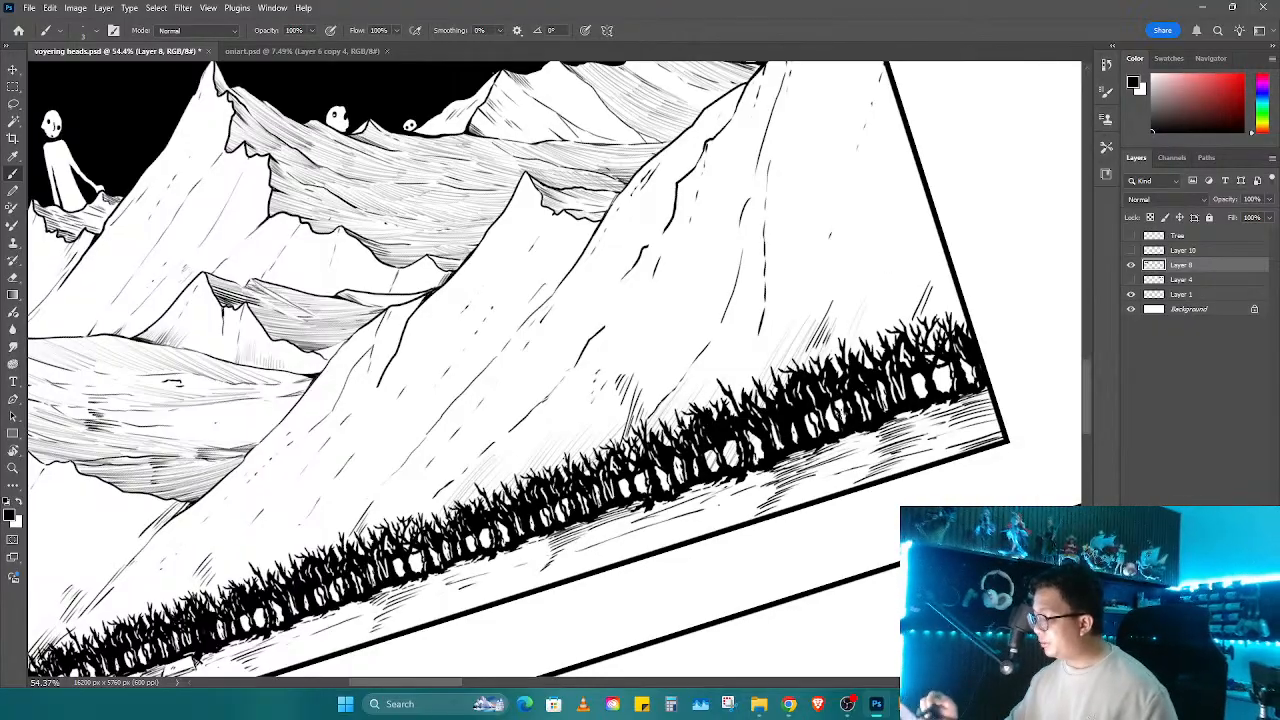
# Step: Shade the left foreground mountain's foot above the trees with dense slanted hatching near the panel's left border
pyautogui.moveTo(739, 394); pyautogui.dragTo(1080, 274)
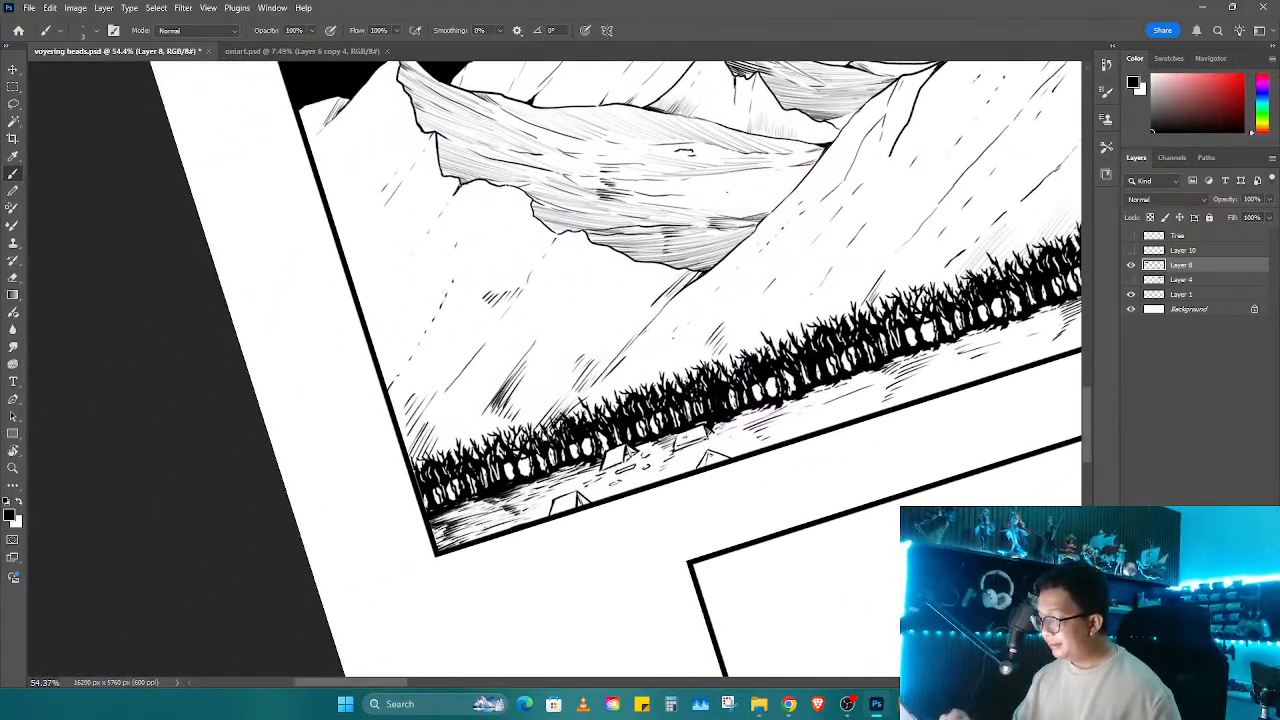
pyautogui.moveTo(540, 432)
pyautogui.mouseDown()
pyautogui.moveTo(574, 366)
pyautogui.moveTo(516, 420)
pyautogui.moveTo(500, 410)
pyautogui.mouseUp()
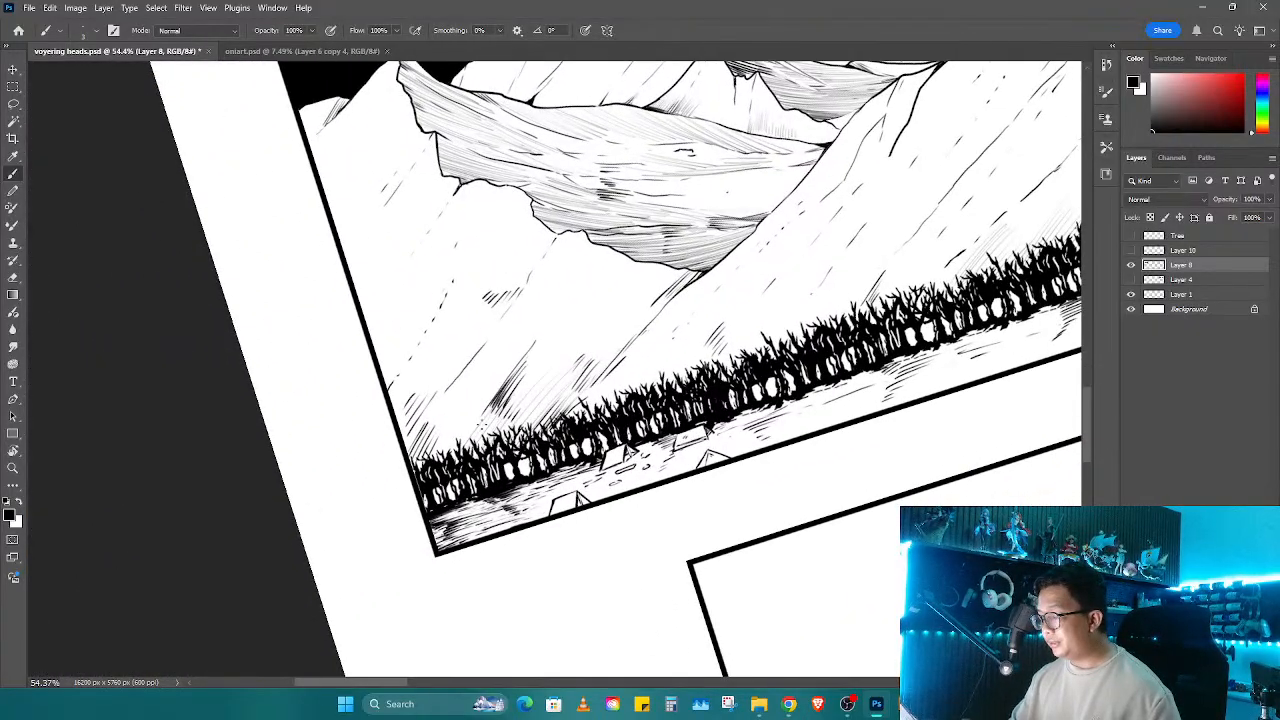
pyautogui.moveTo(448, 452)
pyautogui.mouseDown()
pyautogui.moveTo(490, 390)
pyautogui.moveTo(452, 410)
pyautogui.moveTo(466, 368)
pyautogui.mouseUp()
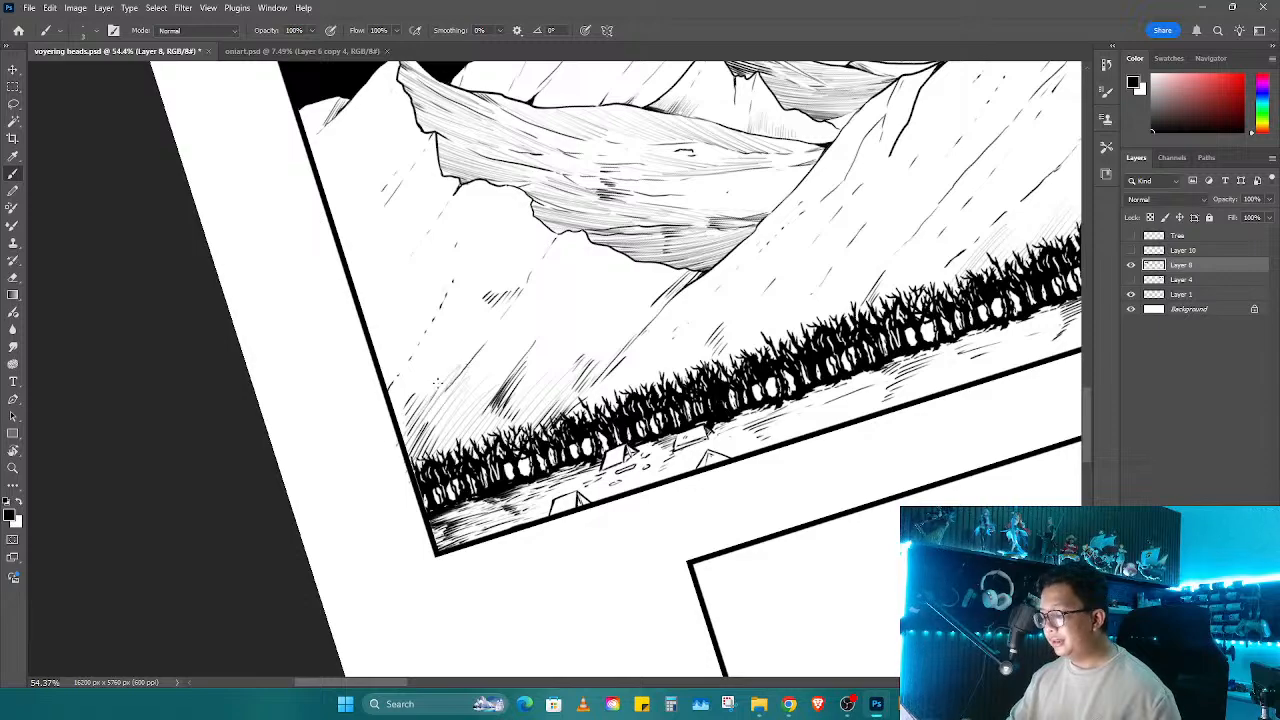
pyautogui.moveTo(404, 434)
pyautogui.mouseDown()
pyautogui.moveTo(456, 356)
pyautogui.moveTo(412, 392)
pyautogui.moveTo(390, 388)
pyautogui.moveTo(468, 348)
pyautogui.mouseUp()
pyautogui.moveTo(404, 438)
pyautogui.mouseDown()
pyautogui.moveTo(428, 390)
pyautogui.moveTo(486, 360)
pyautogui.mouseUp()
pyautogui.moveTo(430, 456)
pyautogui.mouseDown()
pyautogui.moveTo(478, 388)
pyautogui.moveTo(456, 344)
pyautogui.mouseUp()
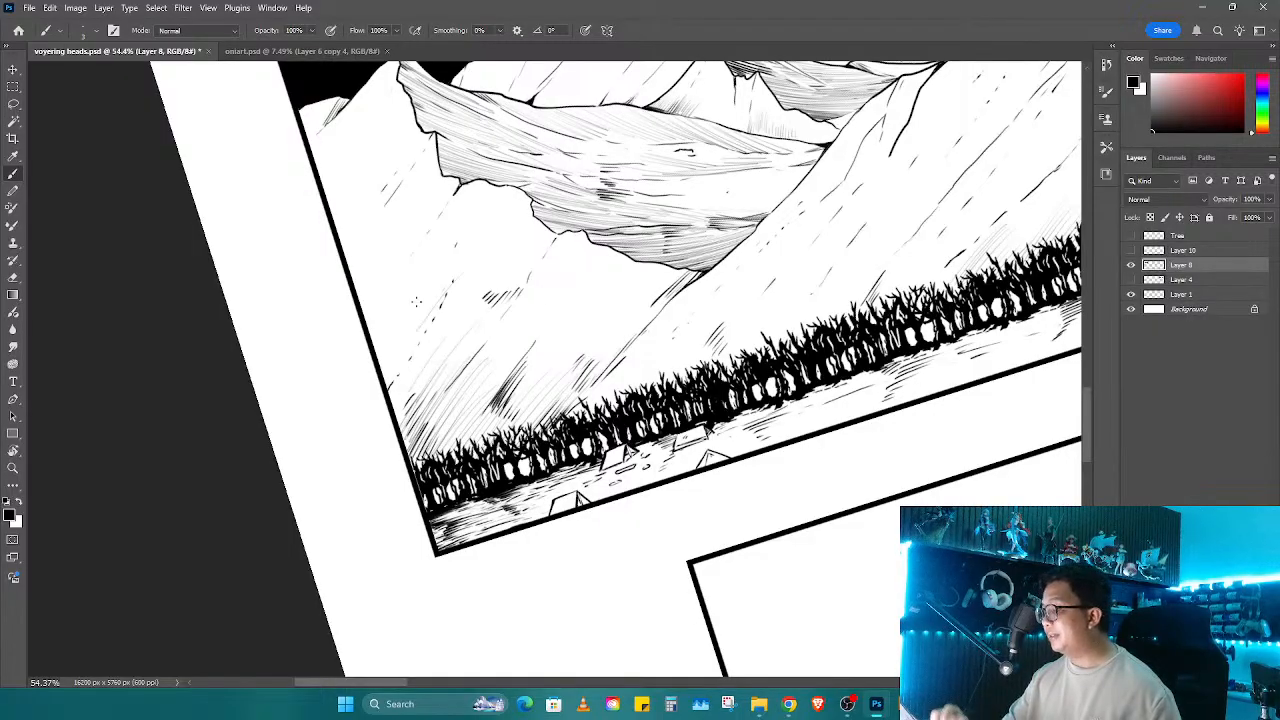
# Step: Add sparse slanted strokes up the left foreground mountain and across the lower slope of the large right mountain
pyautogui.scroll(3, 540, 343)
pyautogui.hscroll(4, 540, 343)
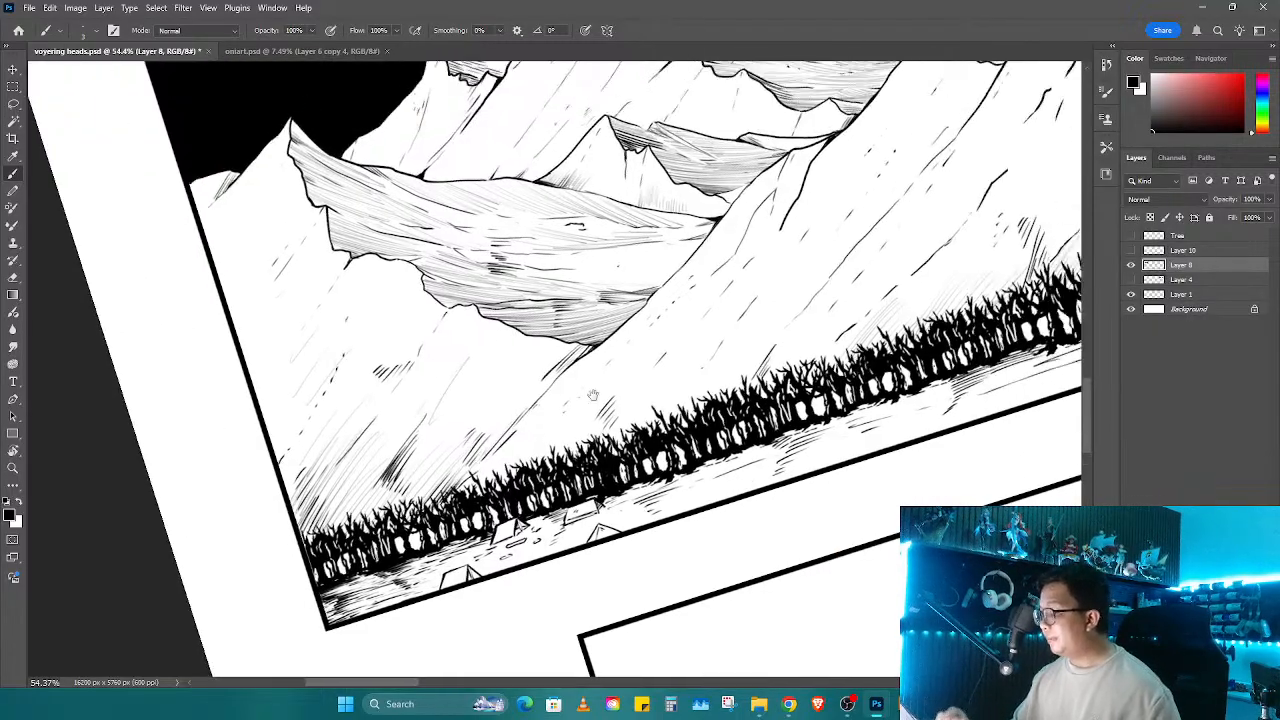
pyautogui.moveTo(494, 432); pyautogui.dragTo(516, 408)
pyautogui.moveTo(516, 394); pyautogui.dragTo(554, 360)
pyautogui.moveTo(488, 426)
pyautogui.mouseDown()
pyautogui.moveTo(510, 398)
pyautogui.moveTo(548, 420)
pyautogui.mouseUp()
pyautogui.moveTo(520, 448); pyautogui.dragTo(604, 364)
pyautogui.moveTo(608, 360); pyautogui.dragTo(624, 346)
pyautogui.moveTo(655, 389); pyautogui.dragTo(688, 353)
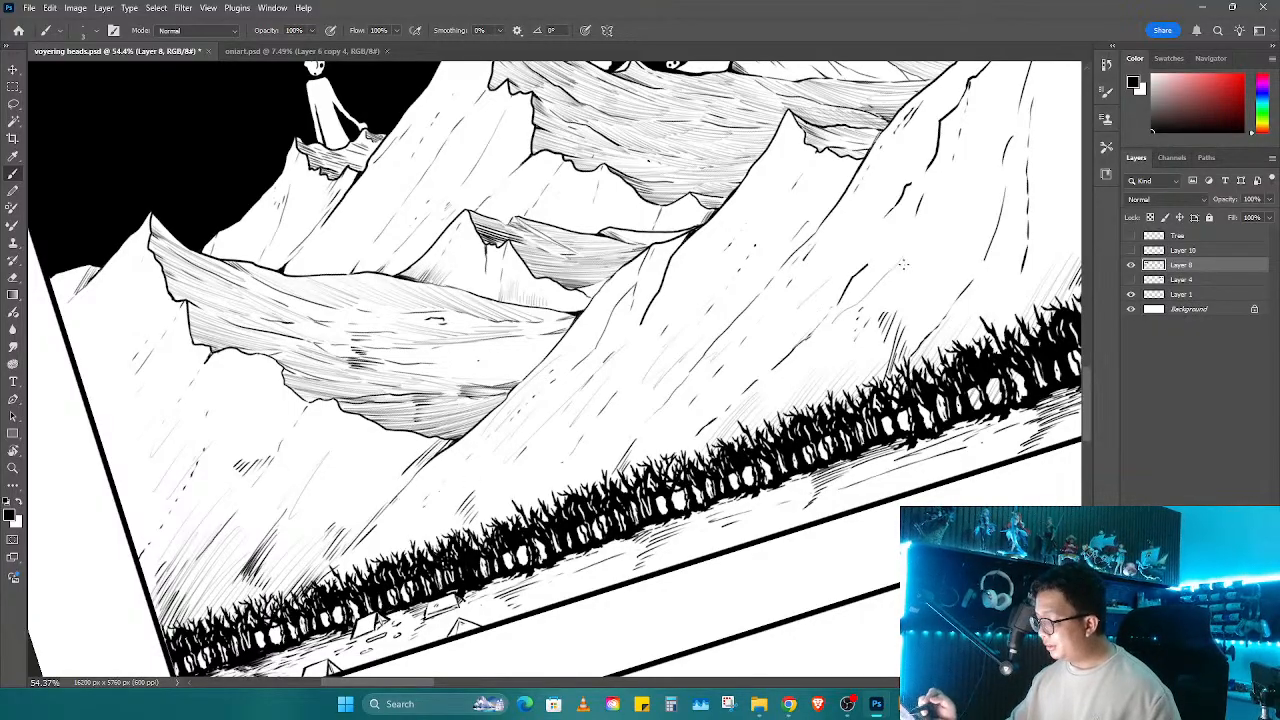
# Step: Draw loose, thin zigzag texture strokes over the blank areas of the large right mountain's slope
pyautogui.moveTo(993, 227); pyautogui.dragTo(840, 290)
pyautogui.press('r')
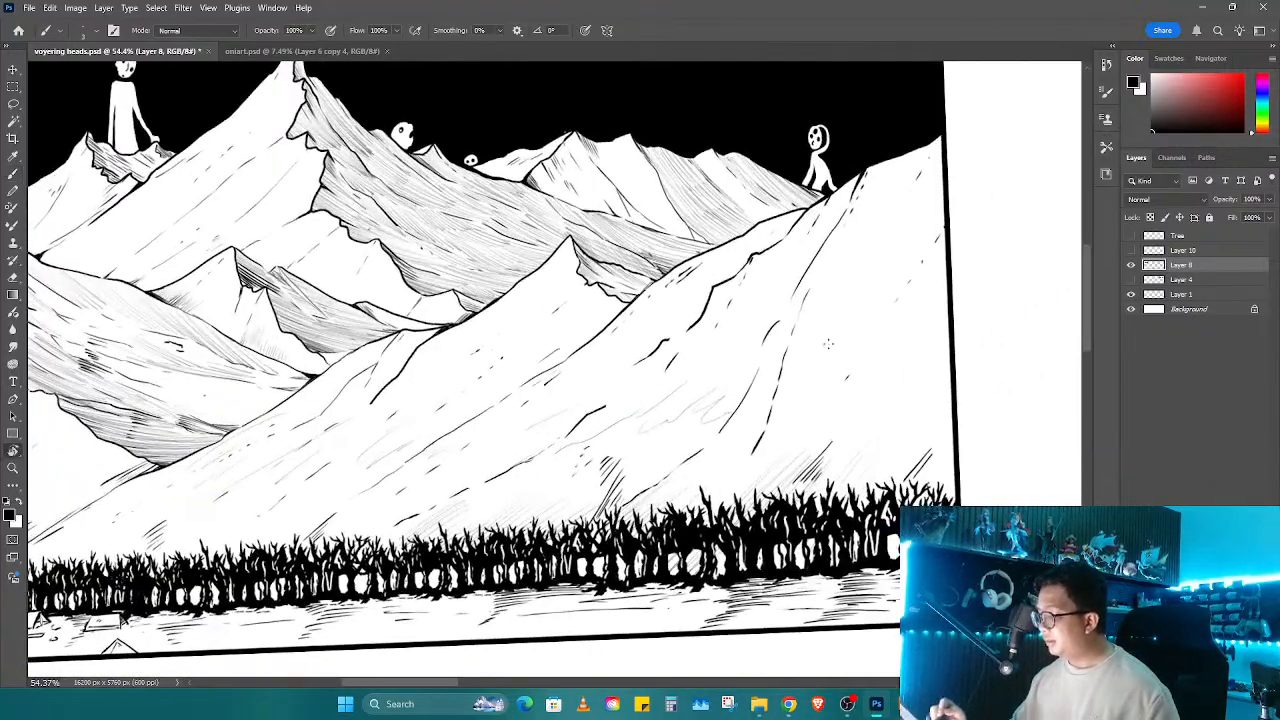
pyautogui.moveTo(844, 392)
pyautogui.mouseDown()
pyautogui.moveTo(884, 374)
pyautogui.moveTo(898, 384)
pyautogui.mouseUp()
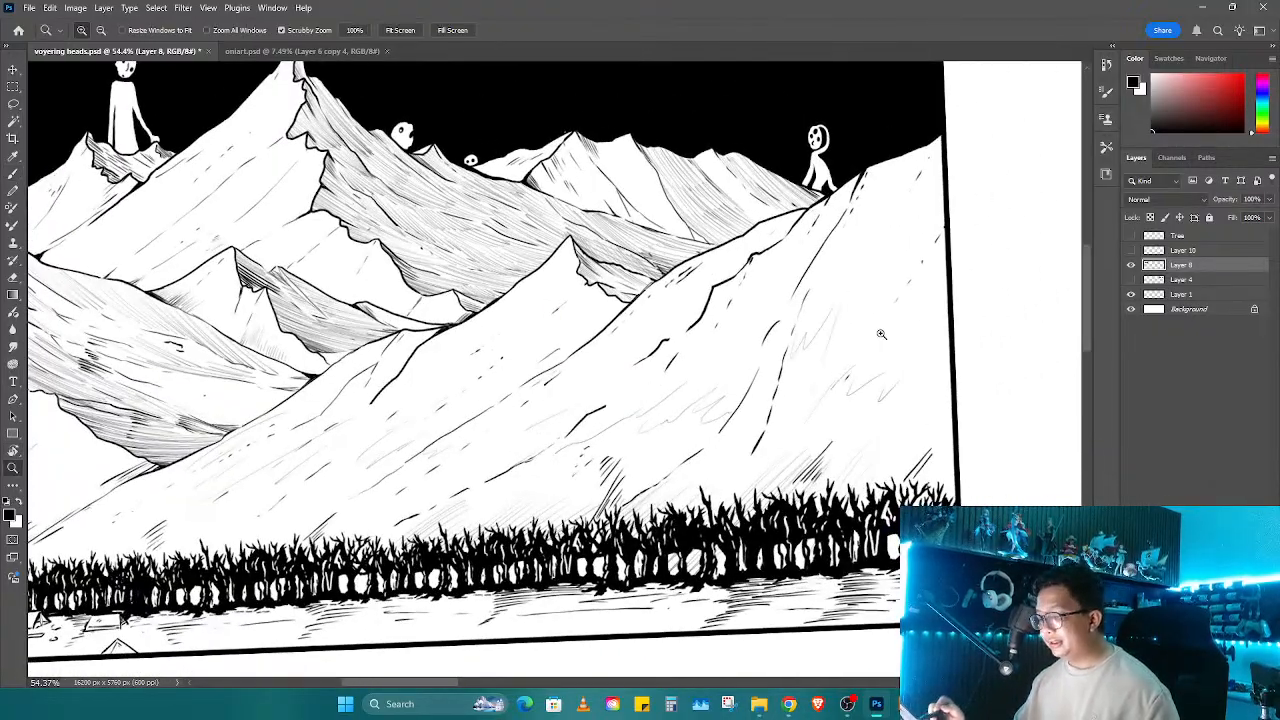
pyautogui.moveTo(638, 371); pyautogui.dragTo(716, 328)
pyautogui.moveTo(658, 335); pyautogui.dragTo(636, 349)
pyautogui.moveTo(690, 295); pyautogui.dragTo(672, 307)
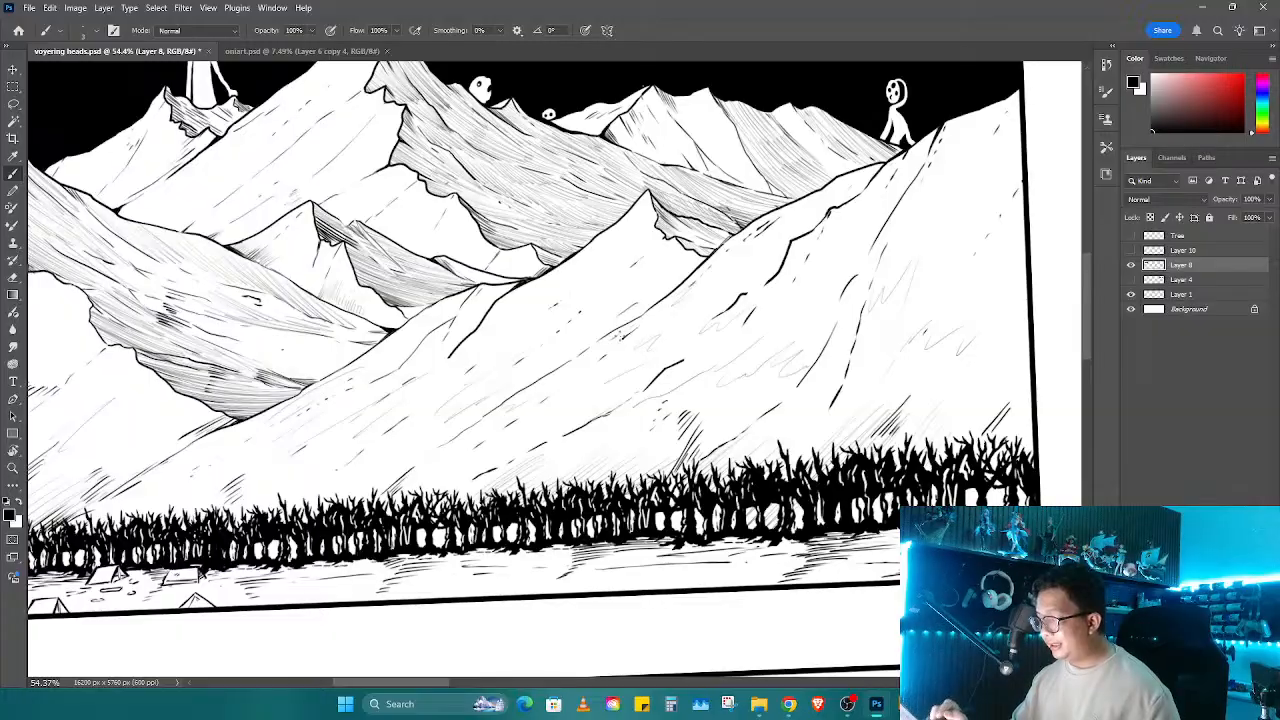
pyautogui.moveTo(540, 310); pyautogui.dragTo(514, 338)
pyautogui.moveTo(542, 288); pyautogui.dragTo(500, 332)
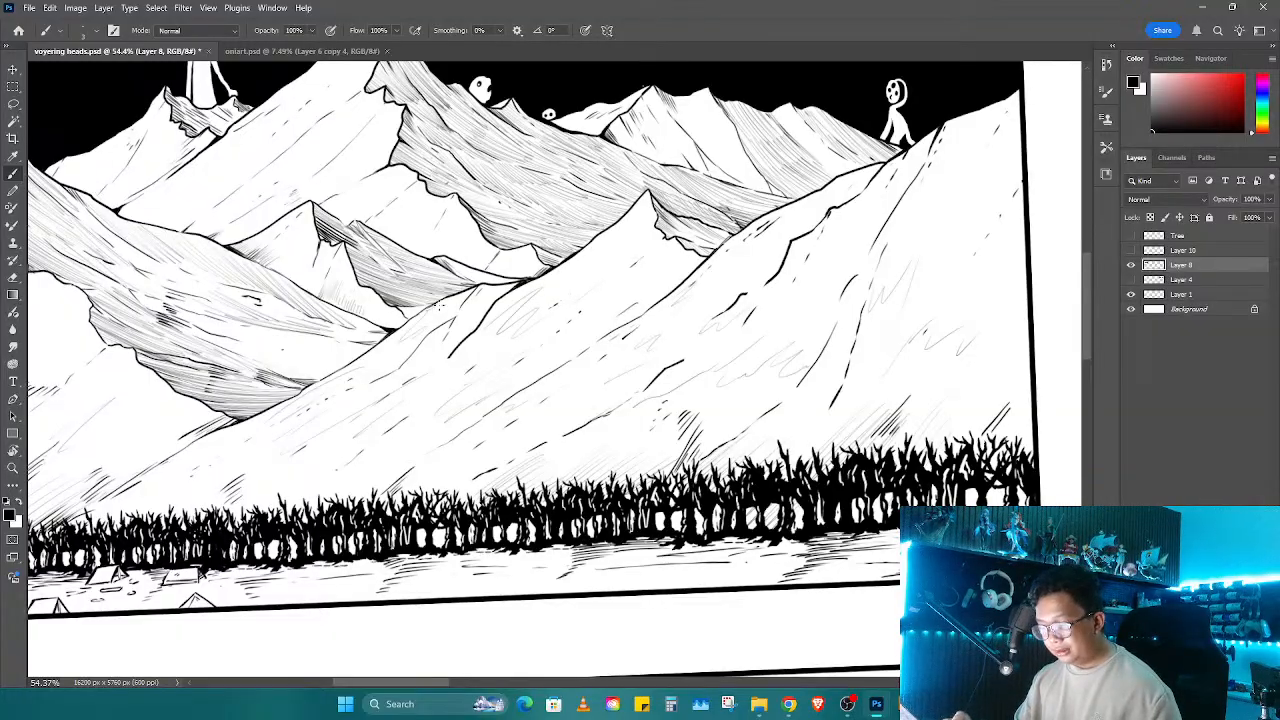
# Step: Add thin zigzag strokes to the left foreground mountain and hatch the small hill at the panel's left border
pyautogui.moveTo(420, 330); pyautogui.dragTo(955, 350)
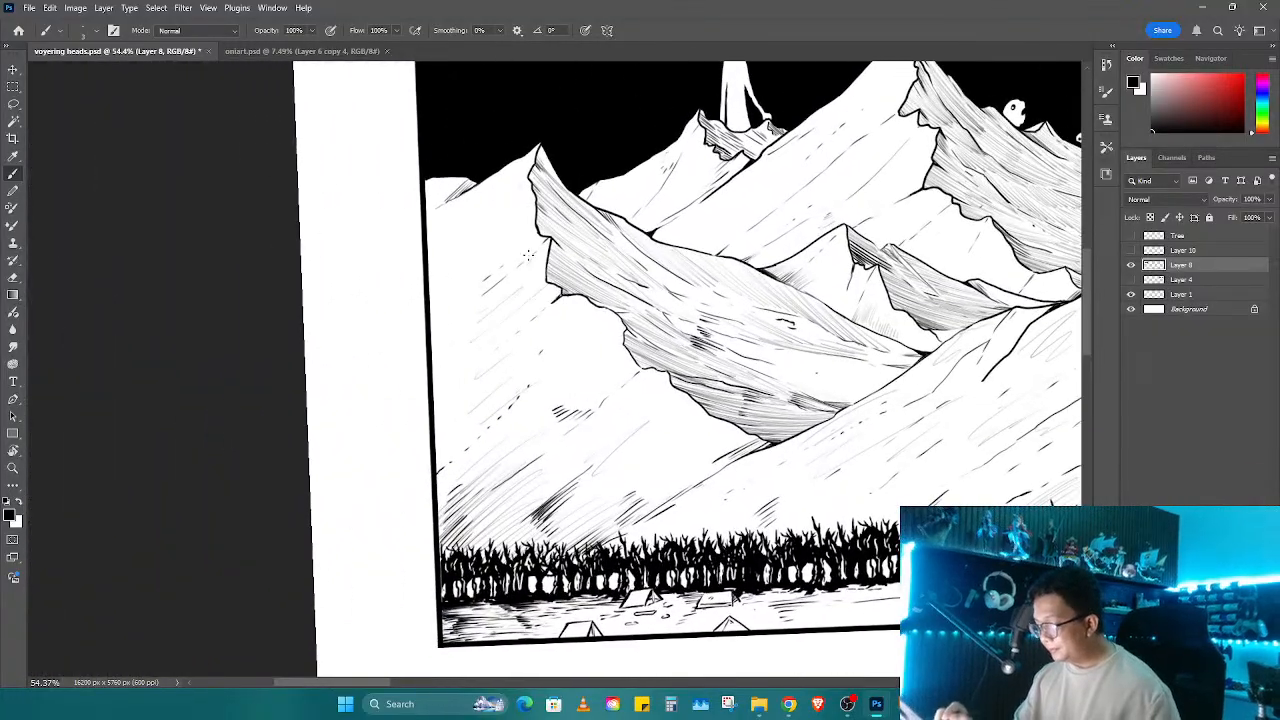
pyautogui.moveTo(516, 230); pyautogui.dragTo(478, 270)
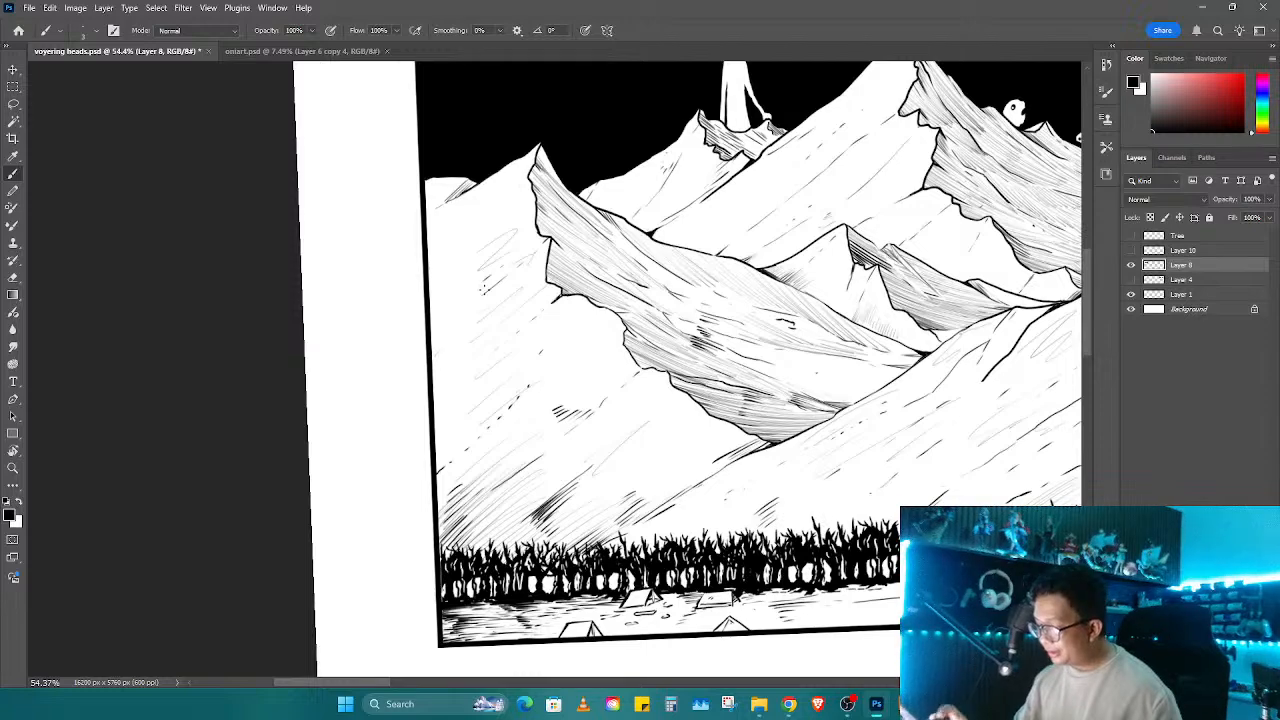
pyautogui.rightClick(490, 404)
pyautogui.click(433, 356)
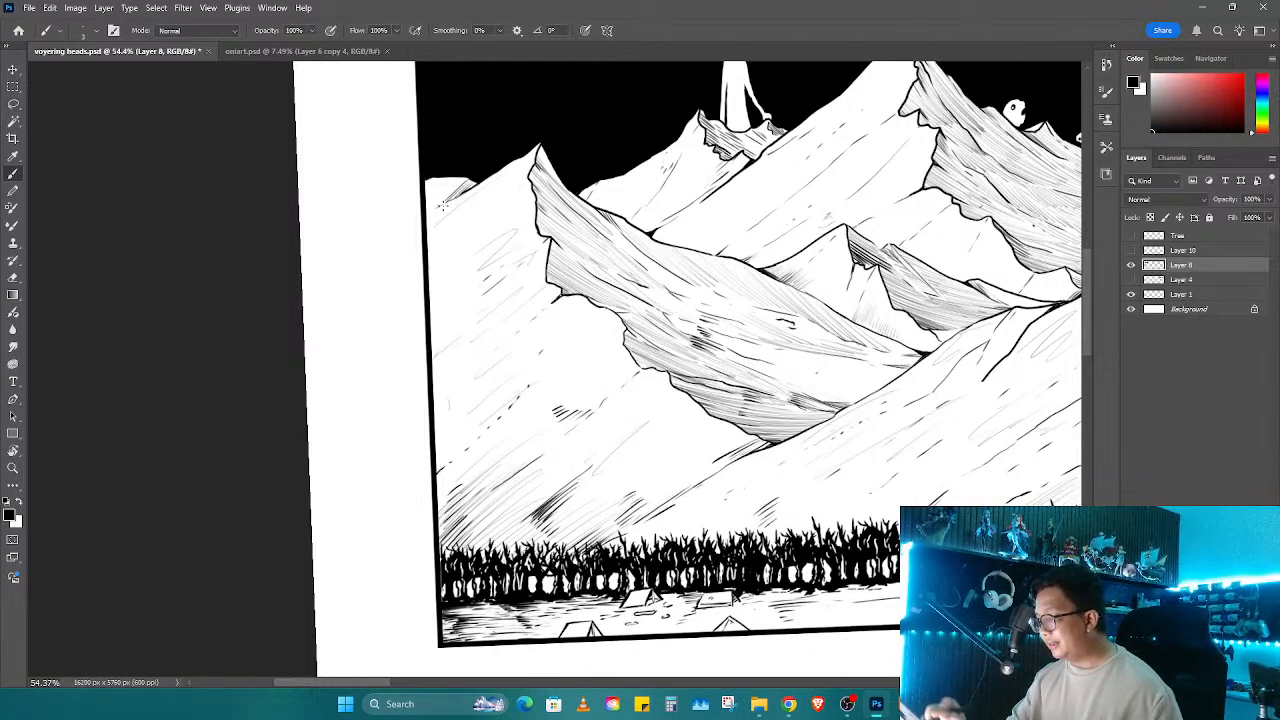
pyautogui.moveTo(443, 206); pyautogui.dragTo(426, 218)
pyautogui.moveTo(452, 172); pyautogui.dragTo(440, 183)
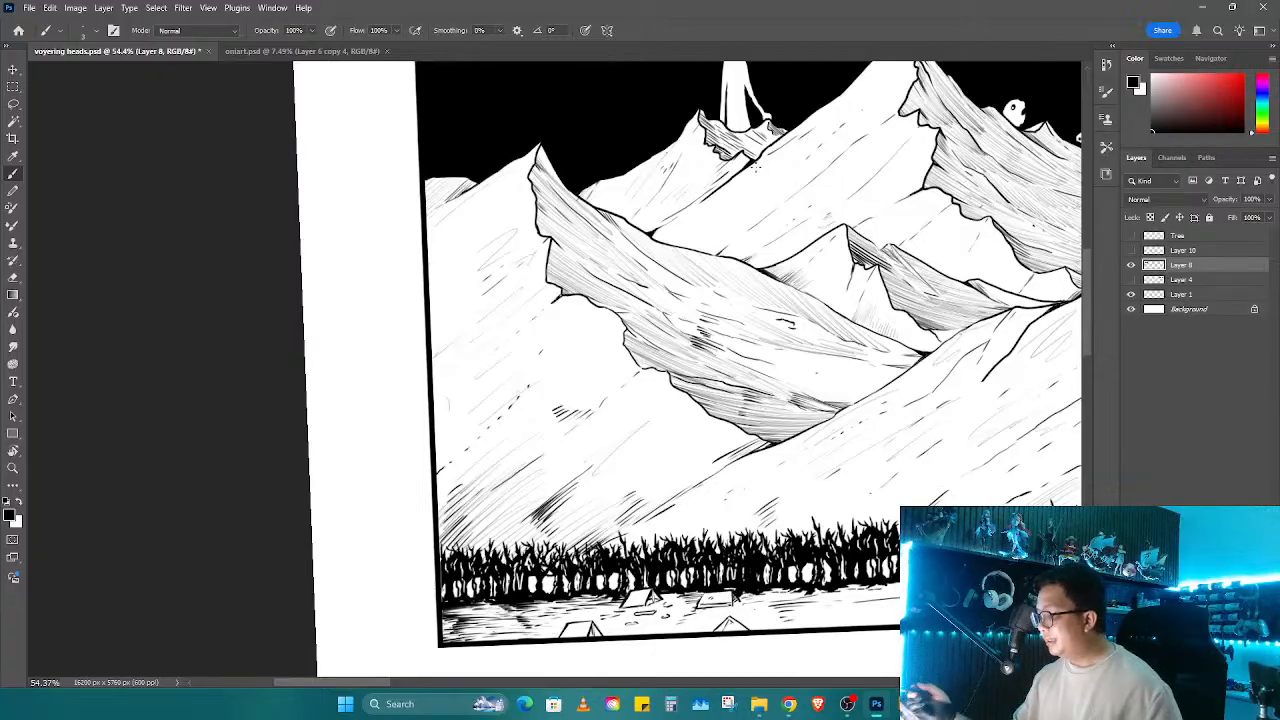
# Step: Hatch the light lower slopes of the tall central peak and the ridge beneath its jagged shadow edge
pyautogui.press('r')
pyautogui.moveTo(756, 167); pyautogui.dragTo(633, 263)
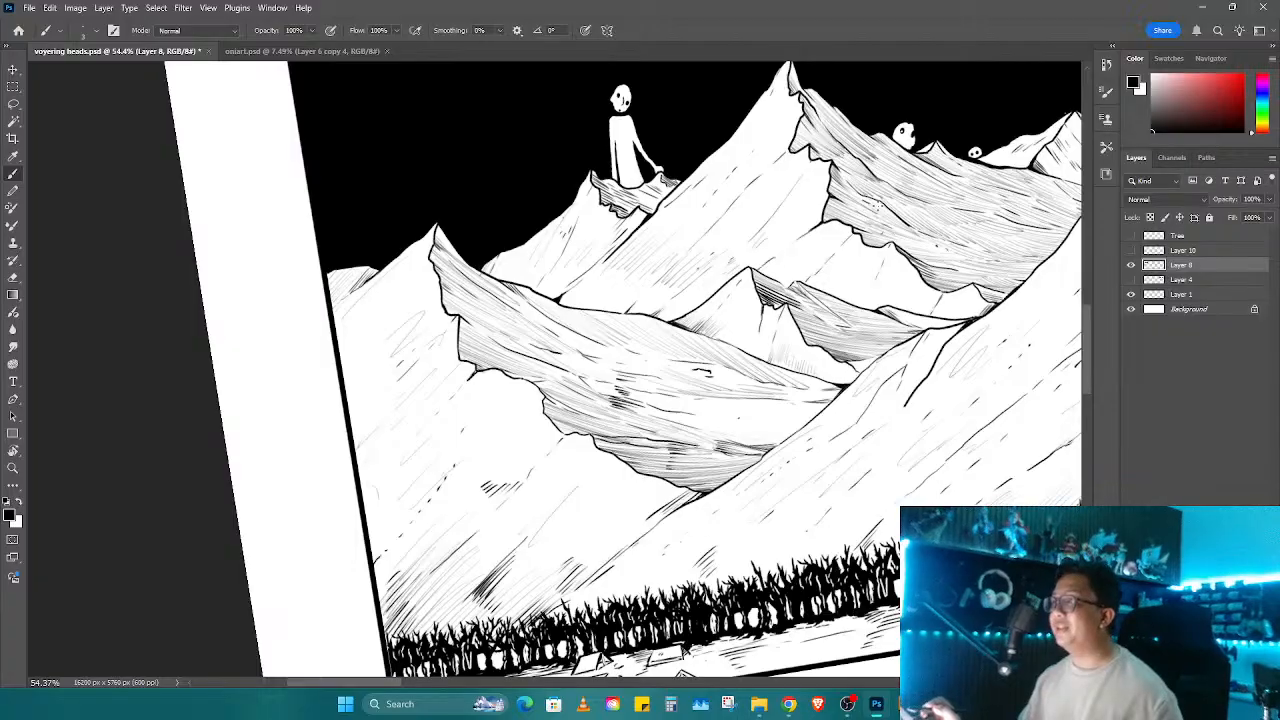
pyautogui.moveTo(877, 278)
pyautogui.mouseDown()
pyautogui.moveTo(758, 295)
pyautogui.moveTo(732, 275)
pyautogui.mouseUp()
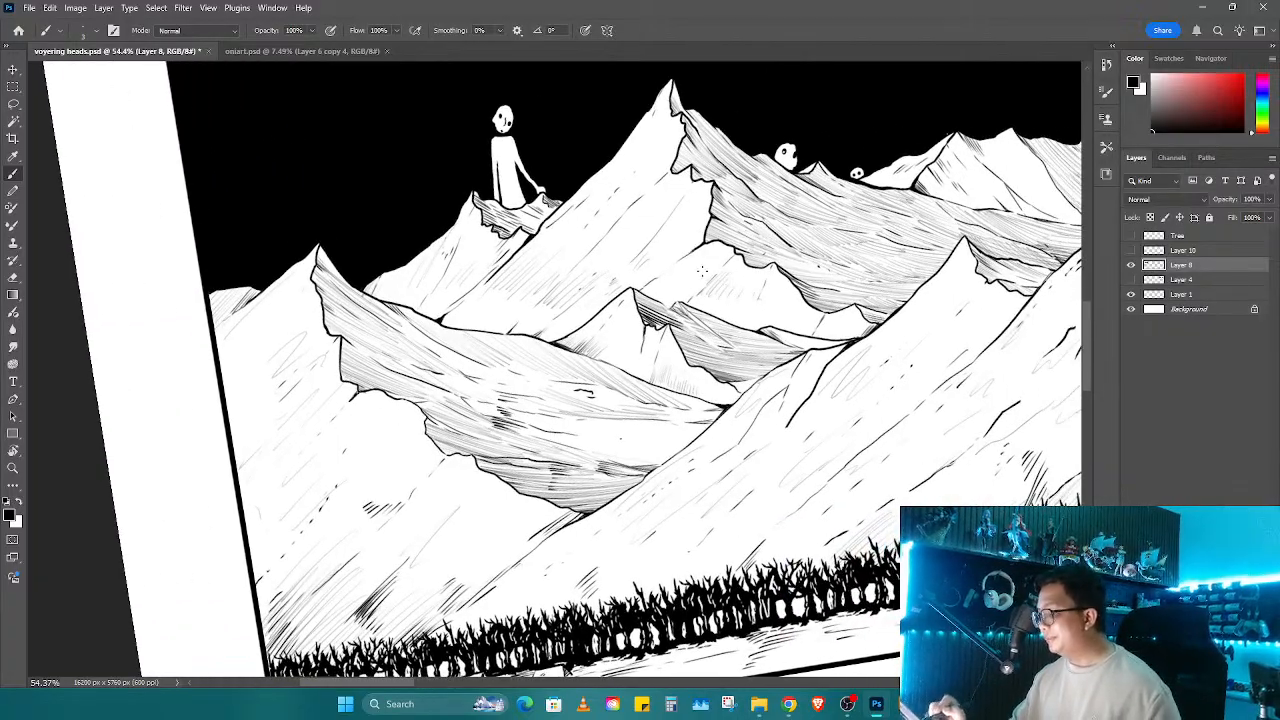
pyautogui.moveTo(813, 252); pyautogui.dragTo(463, 310)
# Step: Draw thin, wavy contour lines down the large right mountain's upper slope below its summit
pyautogui.moveTo(615, 250)
pyautogui.mouseDown()
pyautogui.moveTo(683, 303)
pyautogui.moveTo(701, 343)
pyautogui.mouseUp()
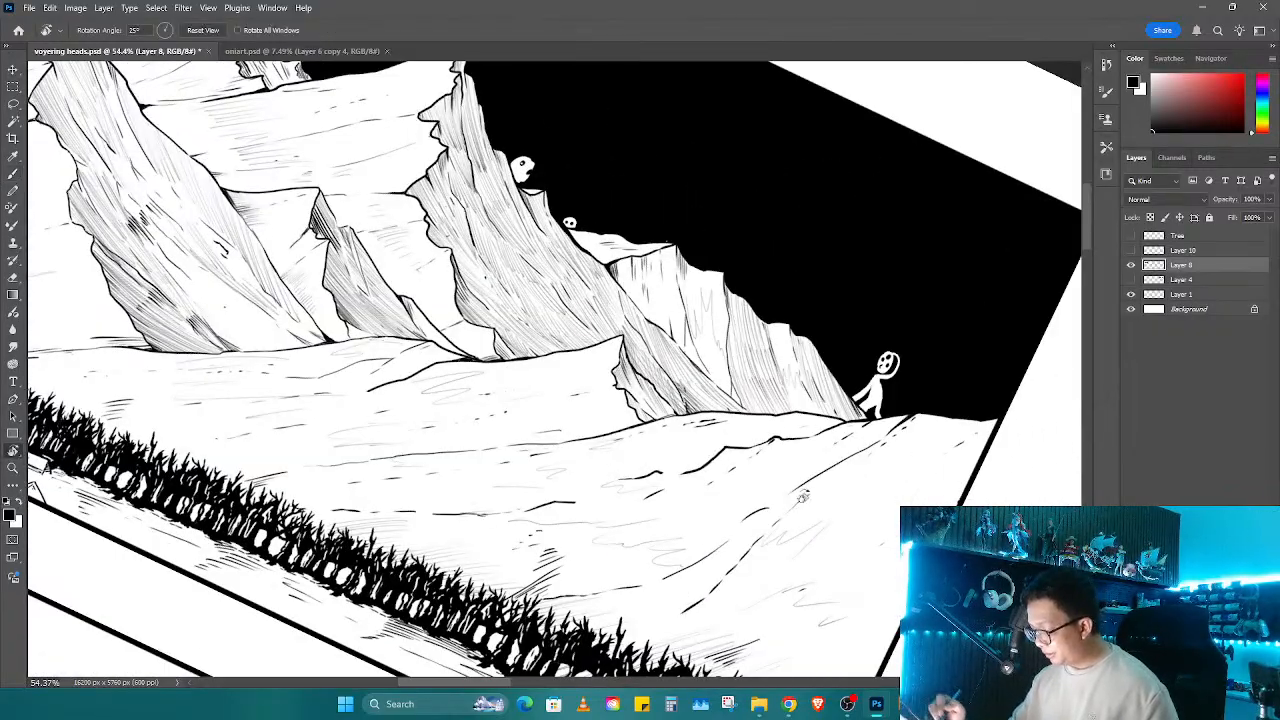
pyautogui.moveTo(800, 390); pyautogui.dragTo(738, 444)
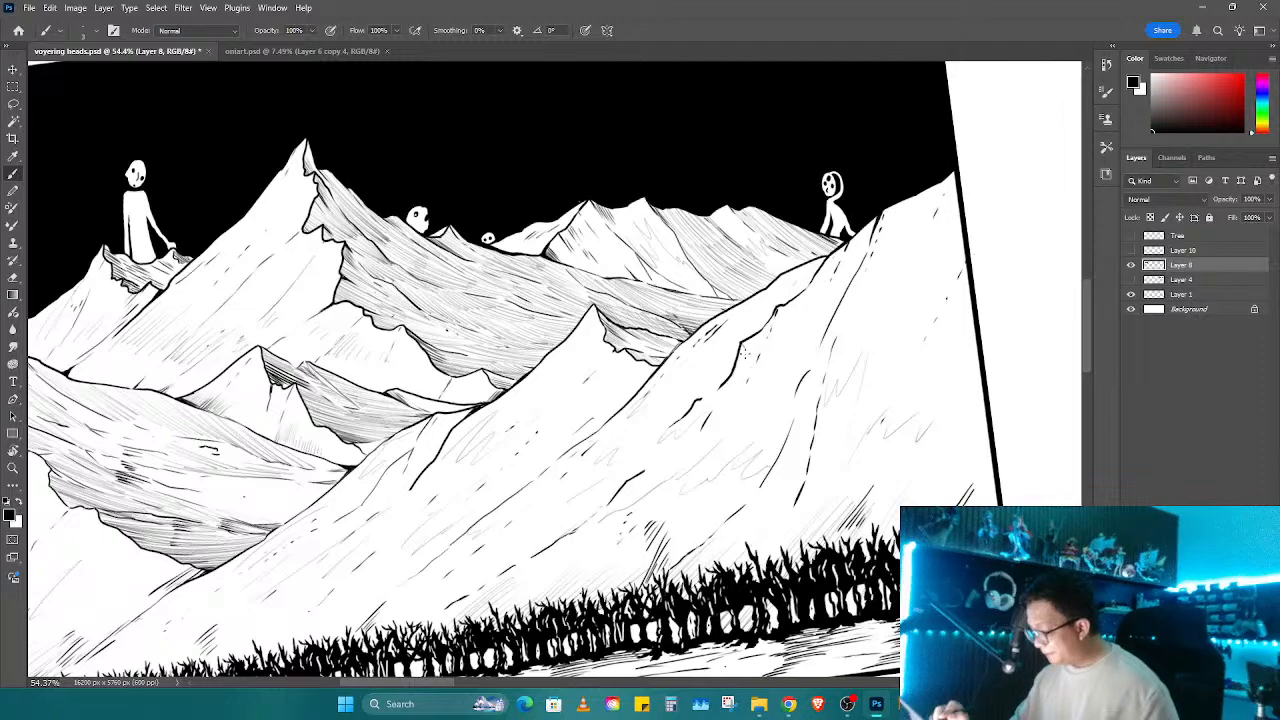
pyautogui.moveTo(746, 355)
pyautogui.mouseDown()
pyautogui.moveTo(786, 331)
pyautogui.moveTo(782, 356)
pyautogui.moveTo(794, 355)
pyautogui.moveTo(884, 272)
pyautogui.moveTo(854, 284)
pyautogui.moveTo(869, 273)
pyautogui.moveTo(878, 328)
pyautogui.moveTo(926, 264)
pyautogui.mouseUp()
pyautogui.moveTo(948, 236); pyautogui.dragTo(968, 206)
pyautogui.moveTo(562, 472); pyautogui.dragTo(575, 457)
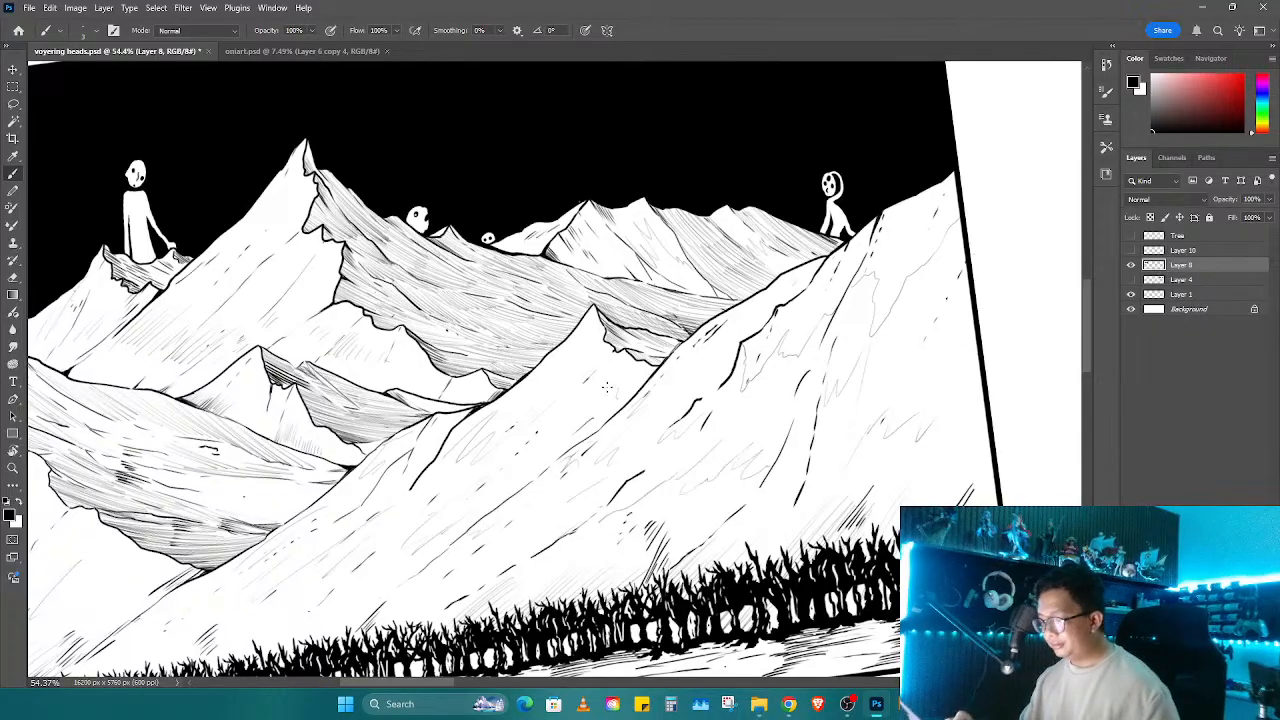
# Step: Draw small, thin closed loops as rock texture on the tall central peak and the left foreground mountain
pyautogui.moveTo(581, 338); pyautogui.dragTo(675, 302)
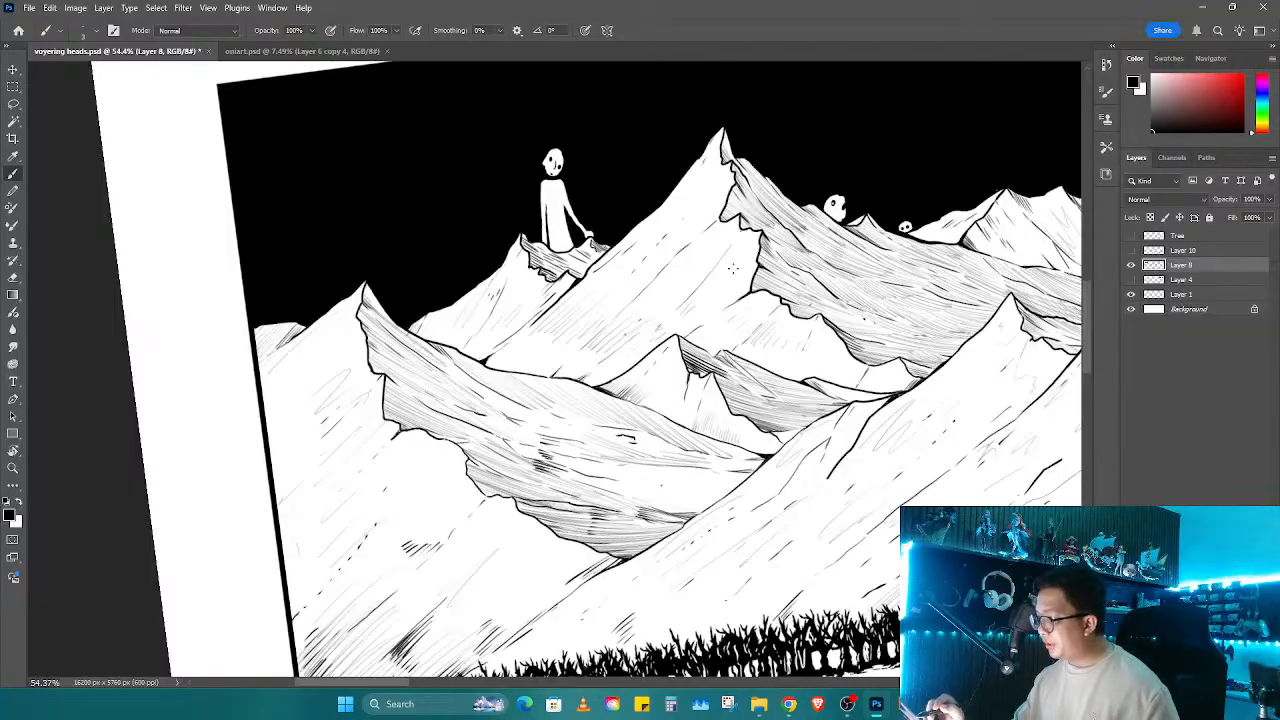
pyautogui.scroll(2, 733, 249)
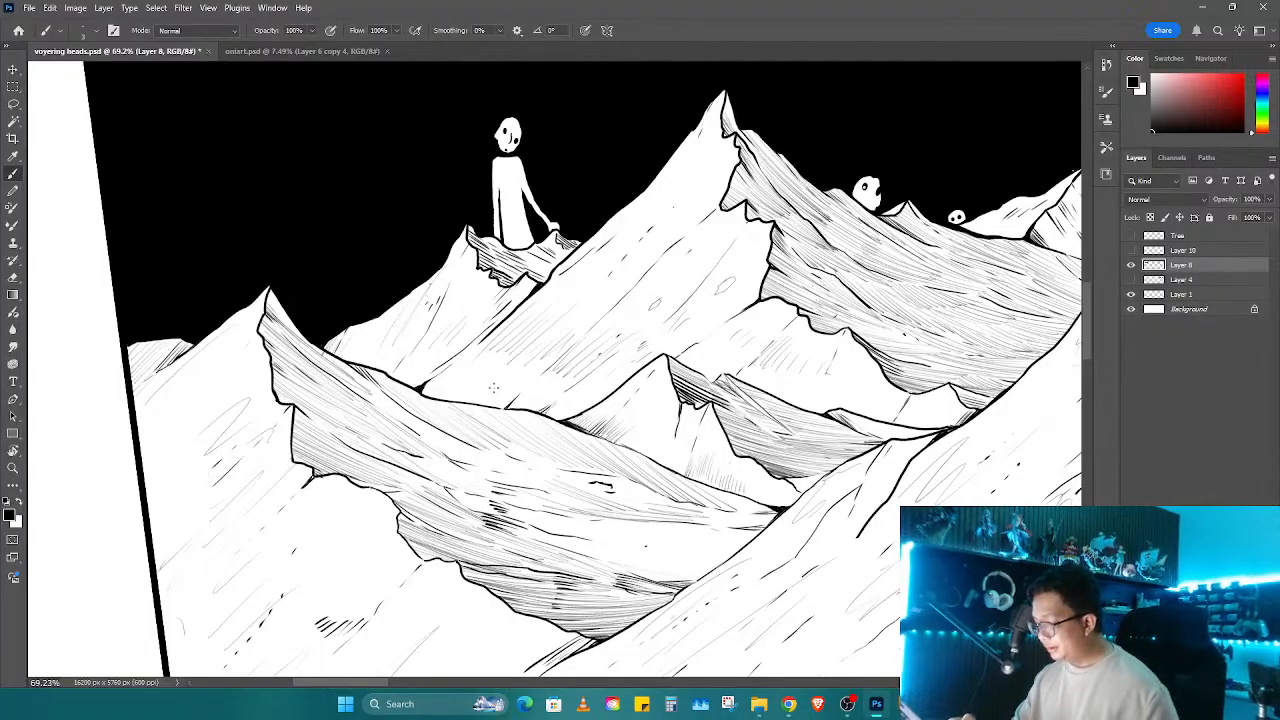
pyautogui.moveTo(428, 667)
pyautogui.mouseDown()
pyautogui.moveTo(628, 517)
pyautogui.moveTo(660, 427)
pyautogui.moveTo(714, 380)
pyautogui.mouseUp()
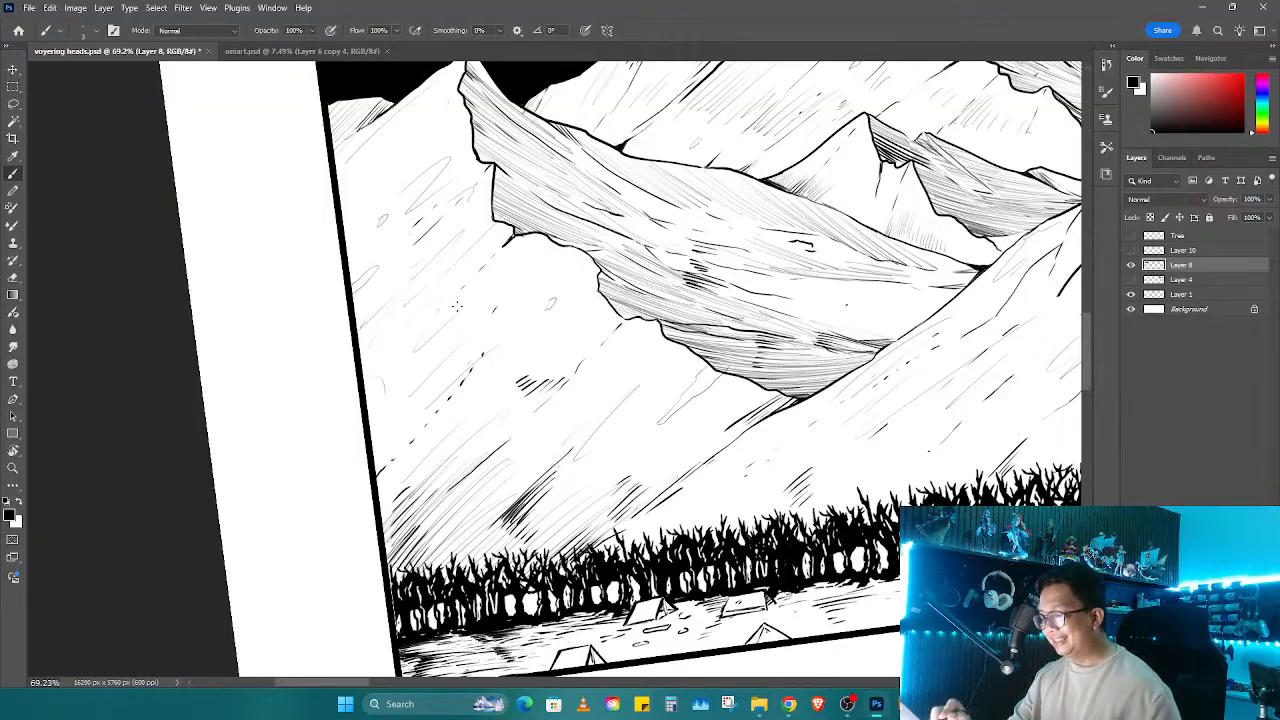
pyautogui.keyDown('alt'); pyautogui.scroll(-3, 504, 413); pyautogui.keyUp('alt')
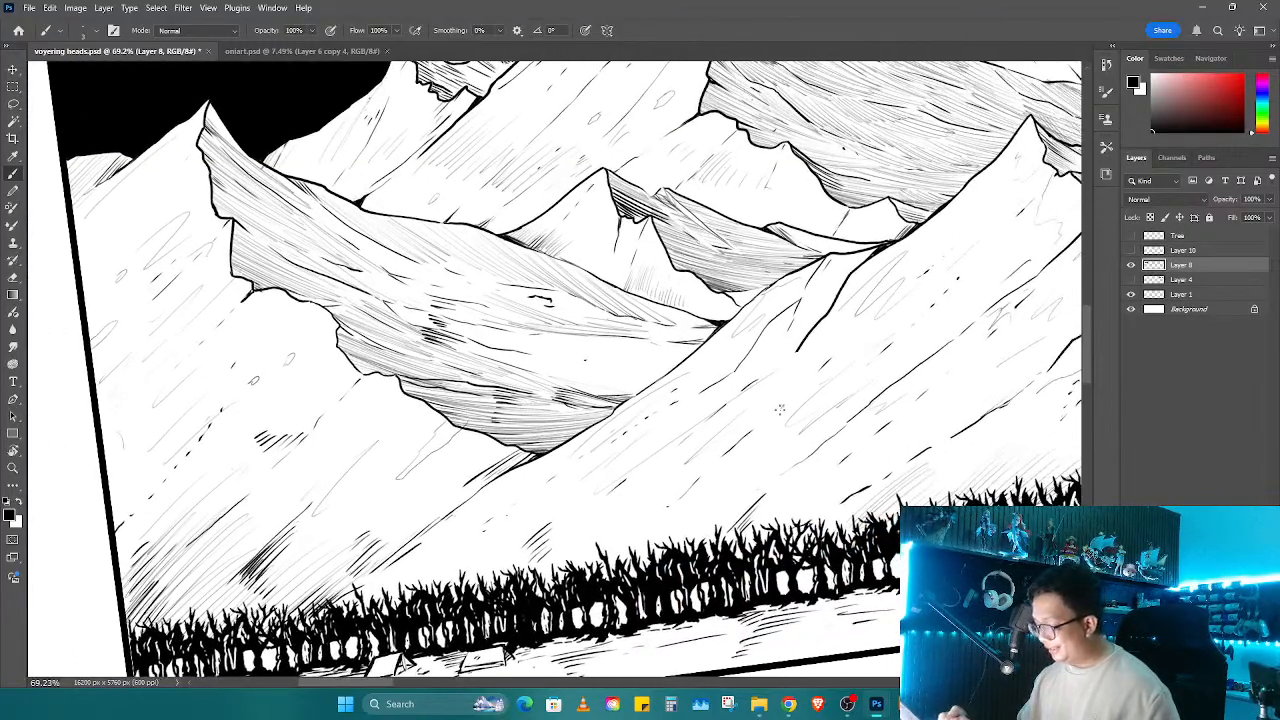
# Step: Set the brush size to 20 px and thicken the line where the left foreground mountain meets the large right one
pyautogui.press('z')
pyautogui.keyDown('alt'); pyautogui.click(704, 446); pyautogui.keyUp('alt')
pyautogui.press('r')
pyautogui.moveTo(704, 446); pyautogui.dragTo(768, 418)
pyautogui.moveTo(732, 499); pyautogui.dragTo(764, 434)
pyautogui.moveTo(690, 480); pyautogui.dragTo(826, 442)
pyautogui.press('b')
pyautogui.rightClick(729, 501)
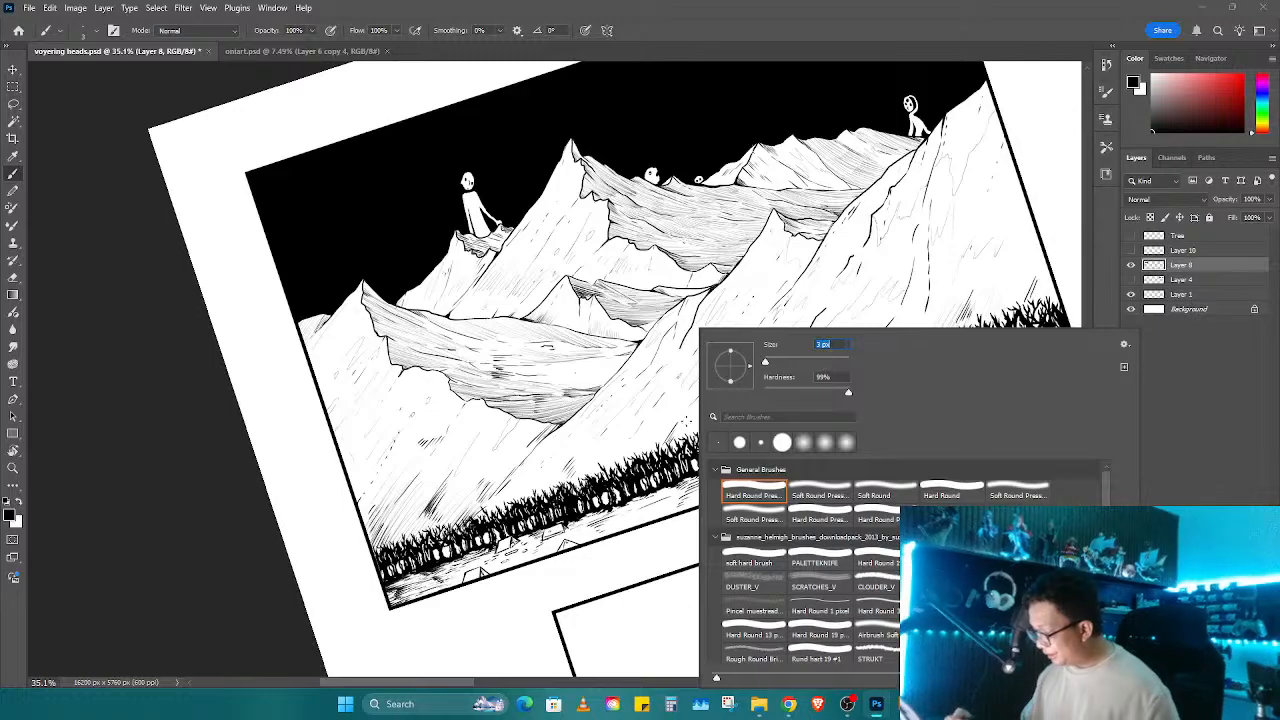
pyautogui.click(645, 445)
pyautogui.scroll(3, 700, 405)
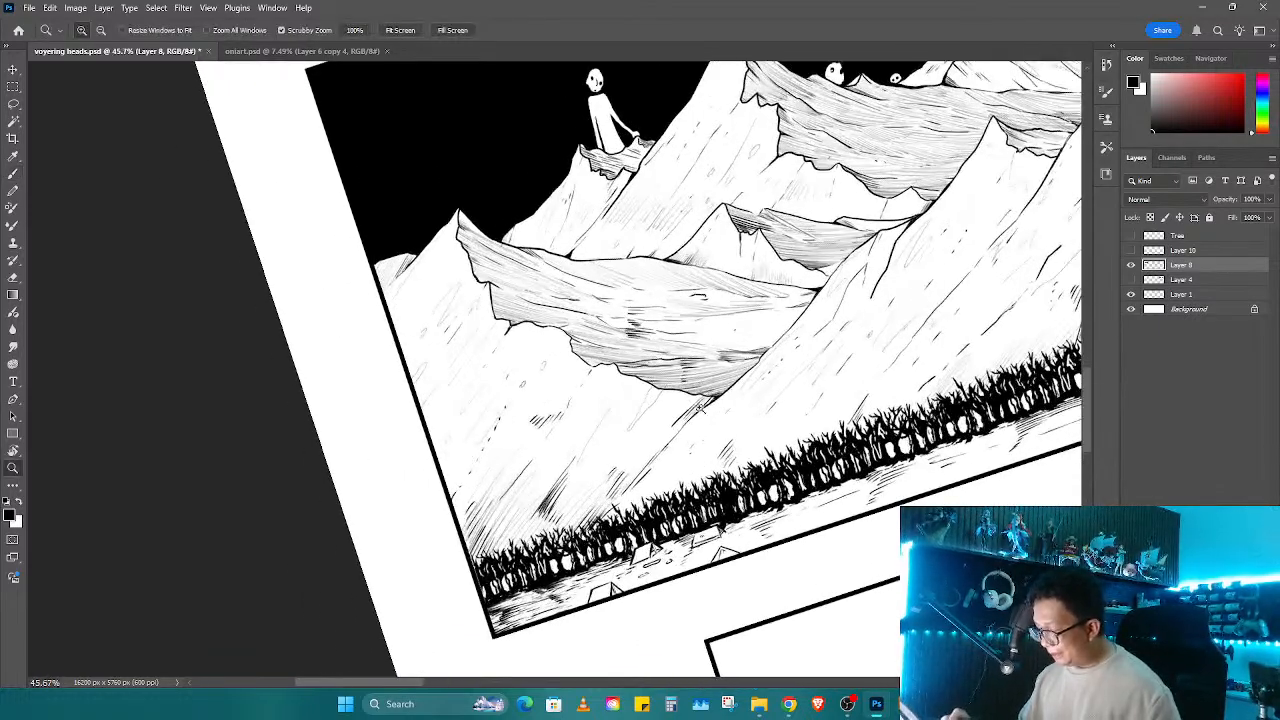
pyautogui.moveTo(717, 418)
pyautogui.mouseDown()
pyautogui.moveTo(730, 418)
pyautogui.moveTo(640, 470)
pyautogui.mouseUp()
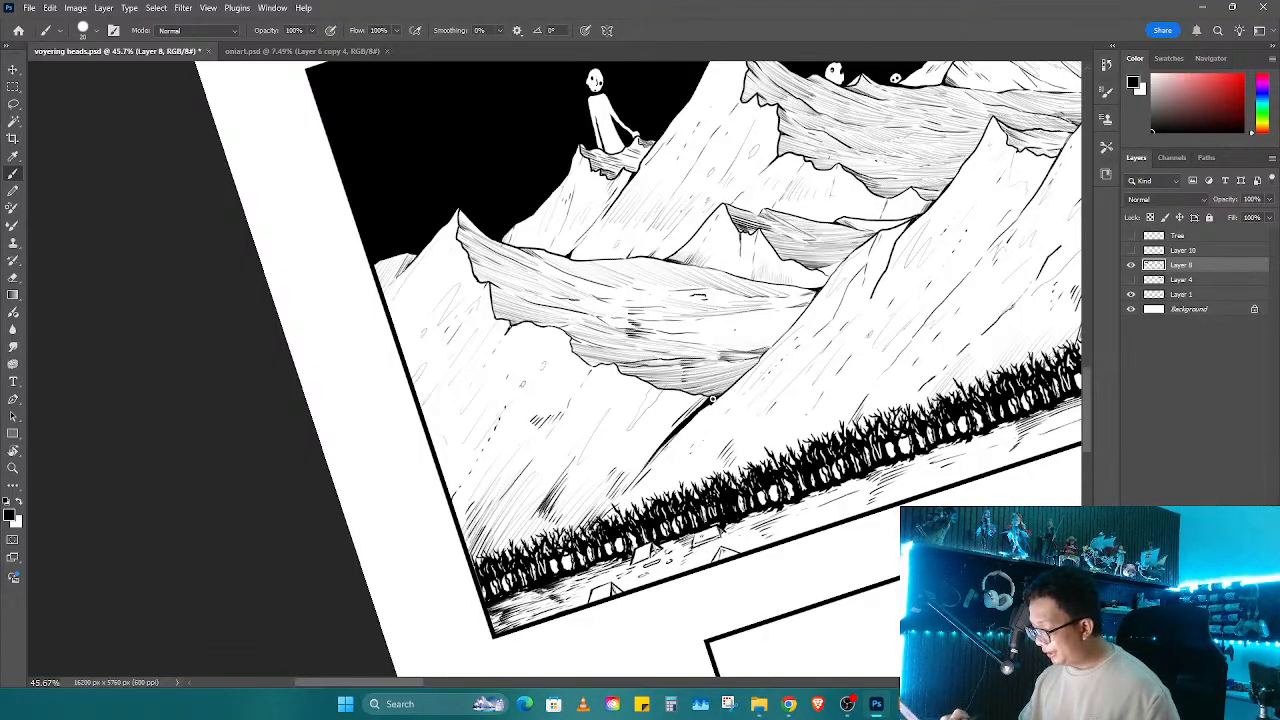
pyautogui.moveTo(708, 402); pyautogui.dragTo(764, 356)
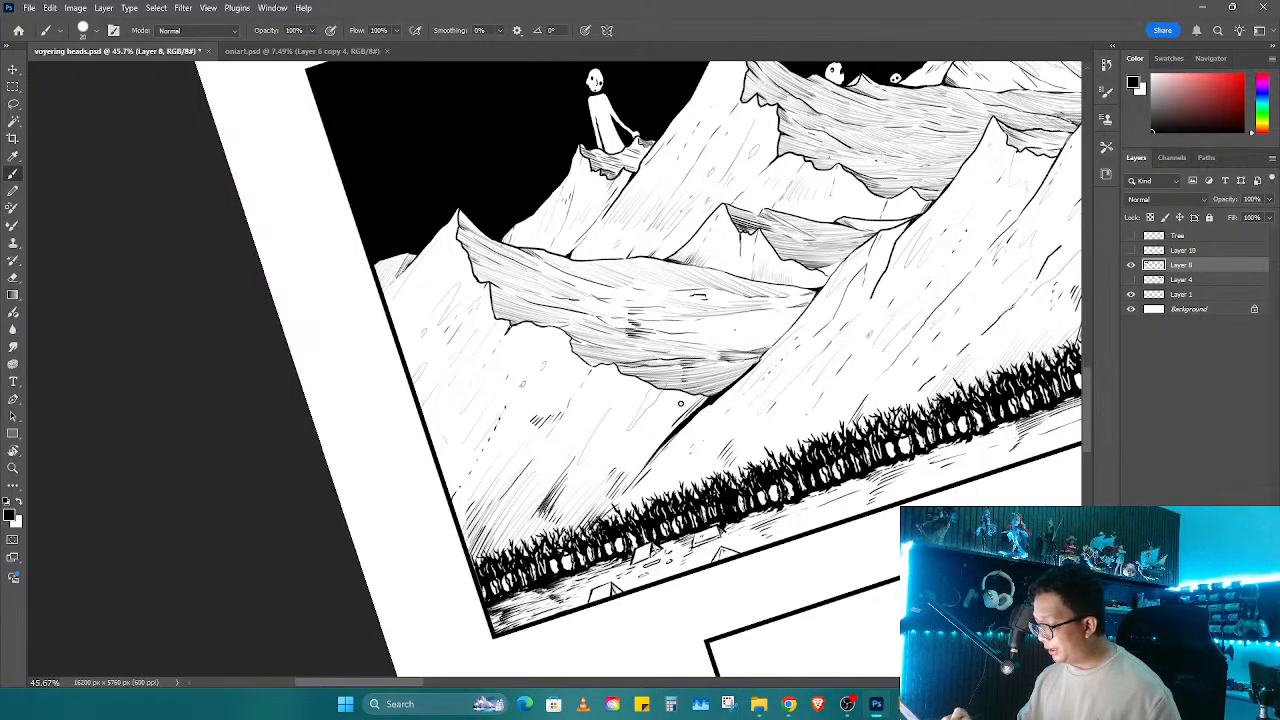
pyautogui.moveTo(713, 398)
pyautogui.mouseDown()
pyautogui.moveTo(584, 521)
pyautogui.moveTo(747, 367)
pyautogui.moveTo(712, 403)
pyautogui.mouseUp()
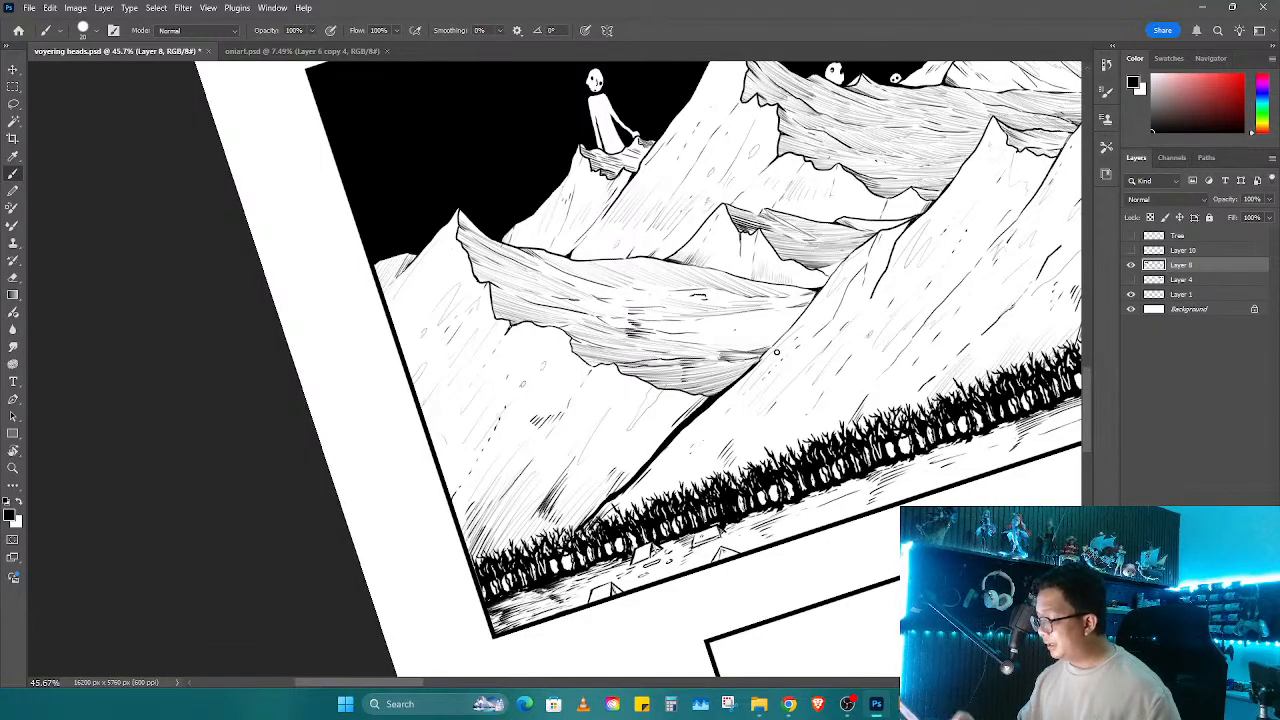
# Step: Thicken the right-hand ridge line of the left foreground mountain and the ridge of the small peak in the central valley
pyautogui.press('space')
pyautogui.moveTo(776, 352); pyautogui.dragTo(650, 426)
pyautogui.press('r')
pyautogui.moveTo(650, 426); pyautogui.dragTo(533, 479)
pyautogui.moveTo(586, 338)
pyautogui.mouseDown()
pyautogui.moveTo(611, 492)
pyautogui.moveTo(803, 378)
pyautogui.moveTo(697, 370)
pyautogui.moveTo(677, 425)
pyautogui.moveTo(732, 538)
pyautogui.mouseUp()
pyautogui.press('r')
pyautogui.press('r')
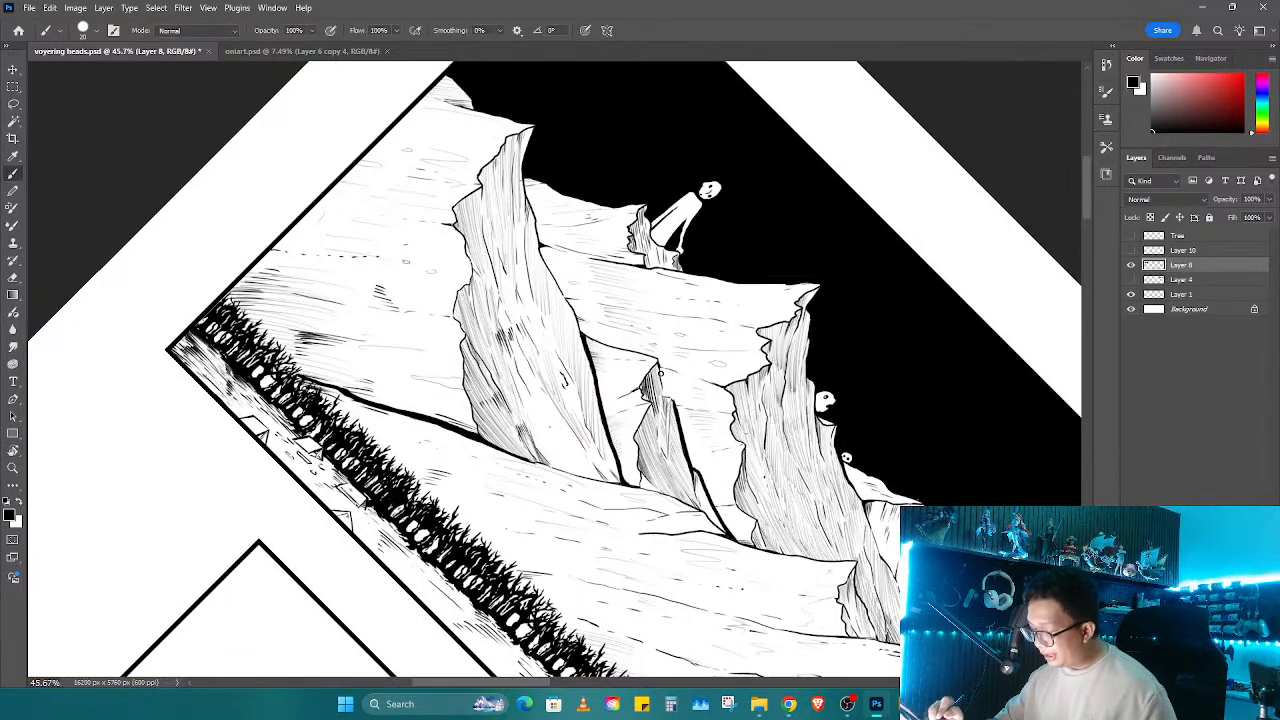
pyautogui.press('r')
pyautogui.moveTo(667, 397)
pyautogui.mouseDown()
pyautogui.moveTo(665, 530)
pyautogui.moveTo(700, 480)
pyautogui.moveTo(590, 560)
pyautogui.mouseUp()
pyautogui.press('b')
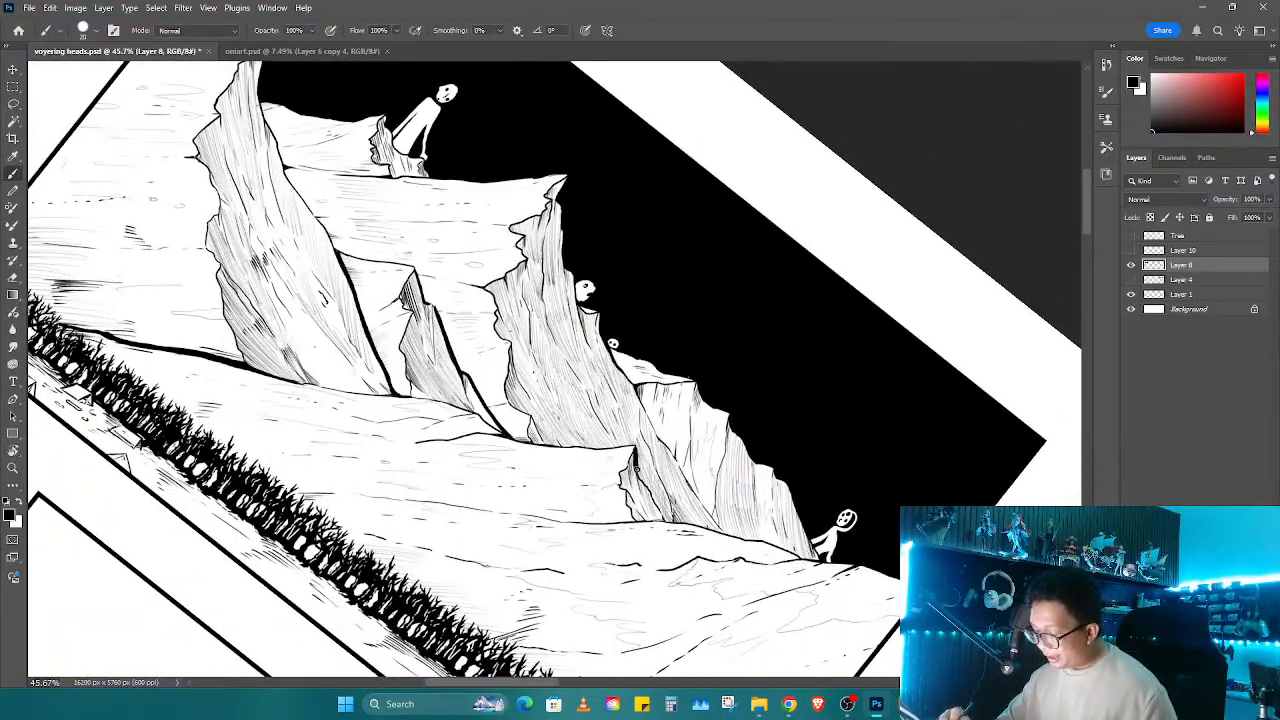
# Step: Undo the stray strokes and thicken the large right mountain's upper-left outline and the adjoining small peak's right ridge
pyautogui.press('r')
pyautogui.moveTo(652, 488)
pyautogui.mouseDown()
pyautogui.moveTo(720, 420)
pyautogui.moveTo(813, 366)
pyautogui.mouseUp()
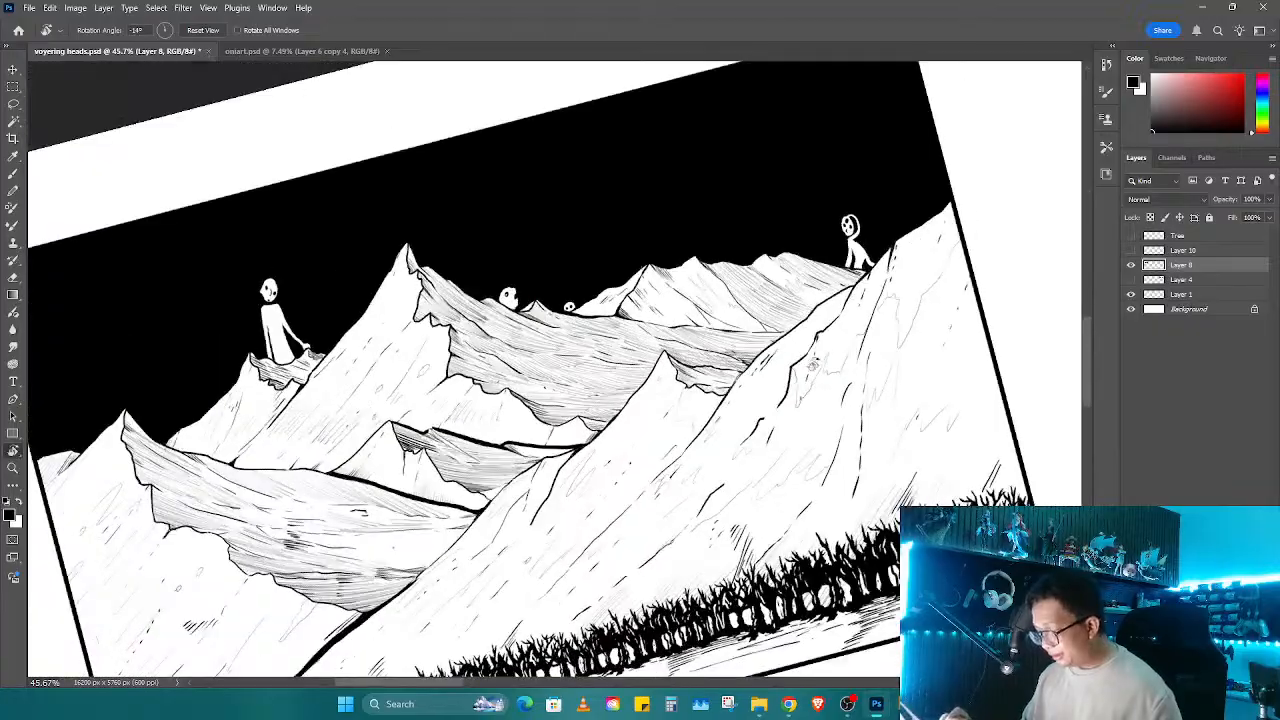
pyautogui.press('b')
pyautogui.moveTo(678, 356)
pyautogui.mouseDown()
pyautogui.moveTo(730, 378)
pyautogui.moveTo(646, 352)
pyautogui.moveTo(730, 350)
pyautogui.moveTo(680, 332)
pyautogui.mouseUp()
pyautogui.hotkey('ctrl', 'z')
pyautogui.hotkey('ctrl', 'z')
pyautogui.hotkey('ctrl', 'z')
pyautogui.hotkey('ctrl', 'z')
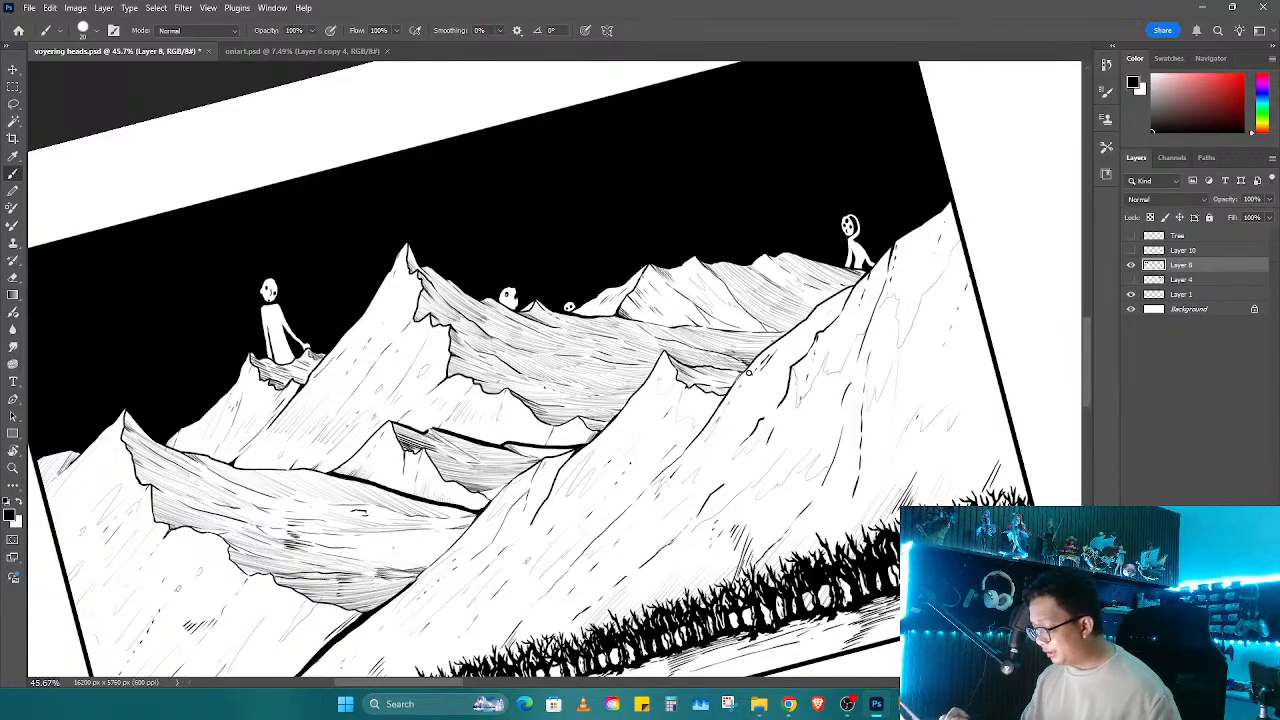
pyautogui.press('r')
pyautogui.moveTo(762, 396)
pyautogui.mouseDown()
pyautogui.moveTo(690, 445)
pyautogui.moveTo(621, 462)
pyautogui.moveTo(640, 542)
pyautogui.moveTo(740, 363)
pyautogui.moveTo(733, 399)
pyautogui.moveTo(886, 287)
pyautogui.mouseUp()
pyautogui.press('r')
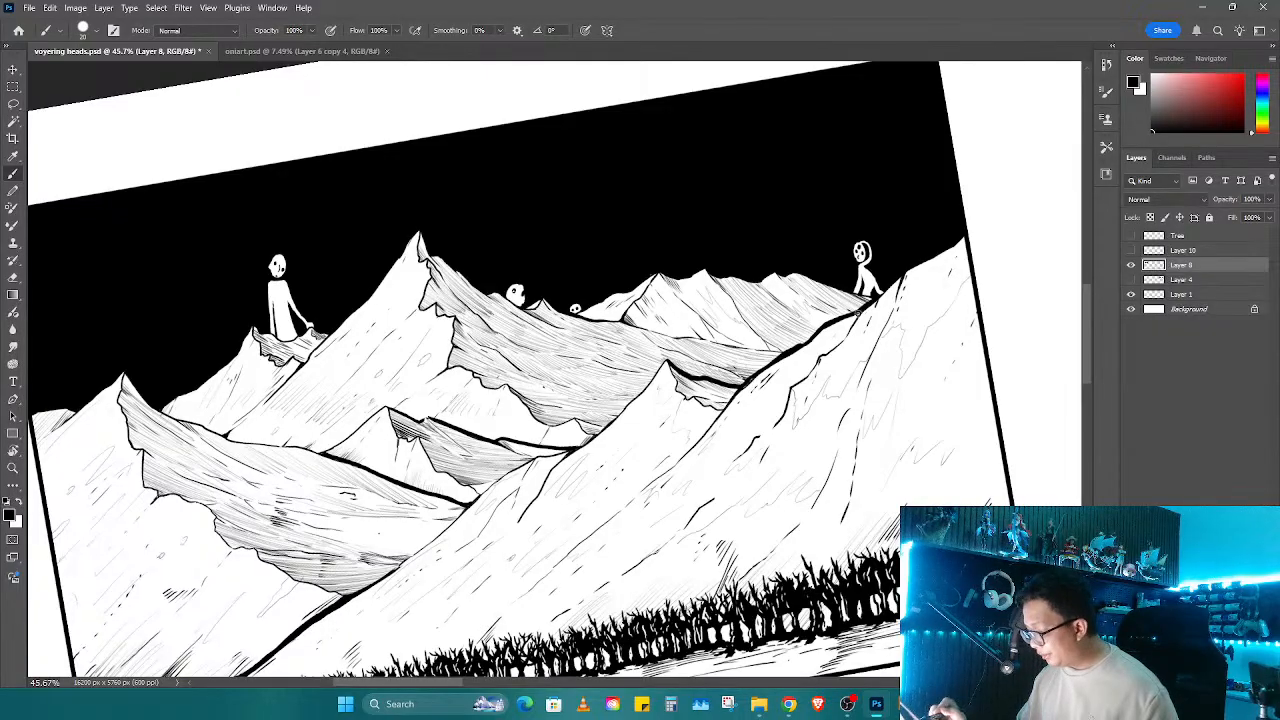
# Step: Thicken the left slope outlines of the small peak beside the large right mountain and of the tall central peak
pyautogui.press('r')
pyautogui.moveTo(850, 352); pyautogui.dragTo(676, 365)
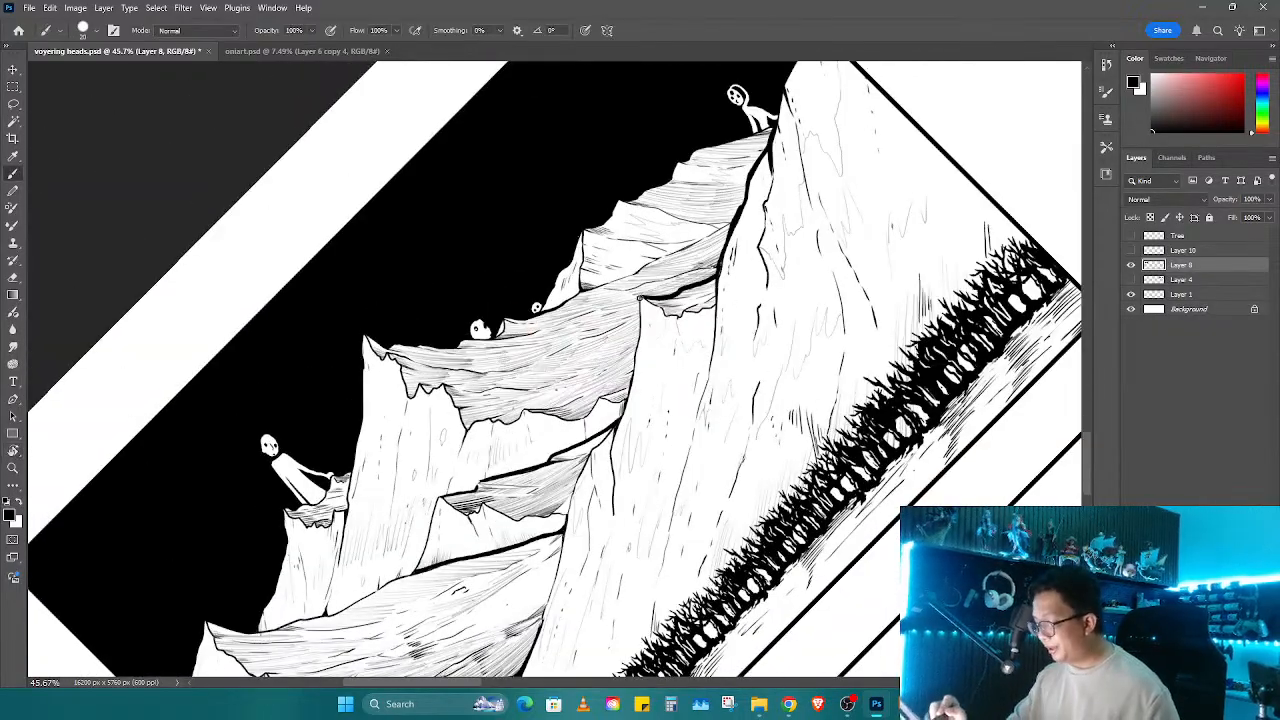
pyautogui.moveTo(670, 454); pyautogui.dragTo(800, 437)
pyautogui.press('r')
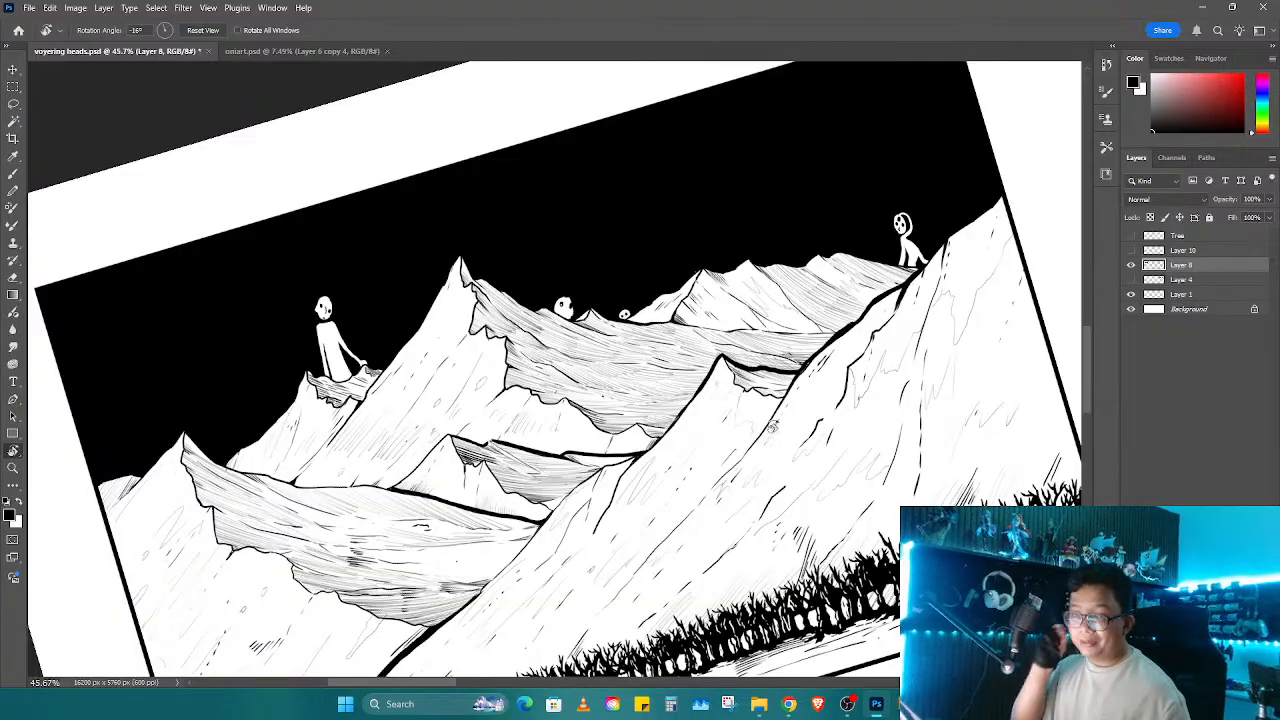
pyautogui.moveTo(771, 427)
pyautogui.mouseDown()
pyautogui.moveTo(720, 500)
pyautogui.moveTo(640, 545)
pyautogui.moveTo(560, 560)
pyautogui.mouseUp()
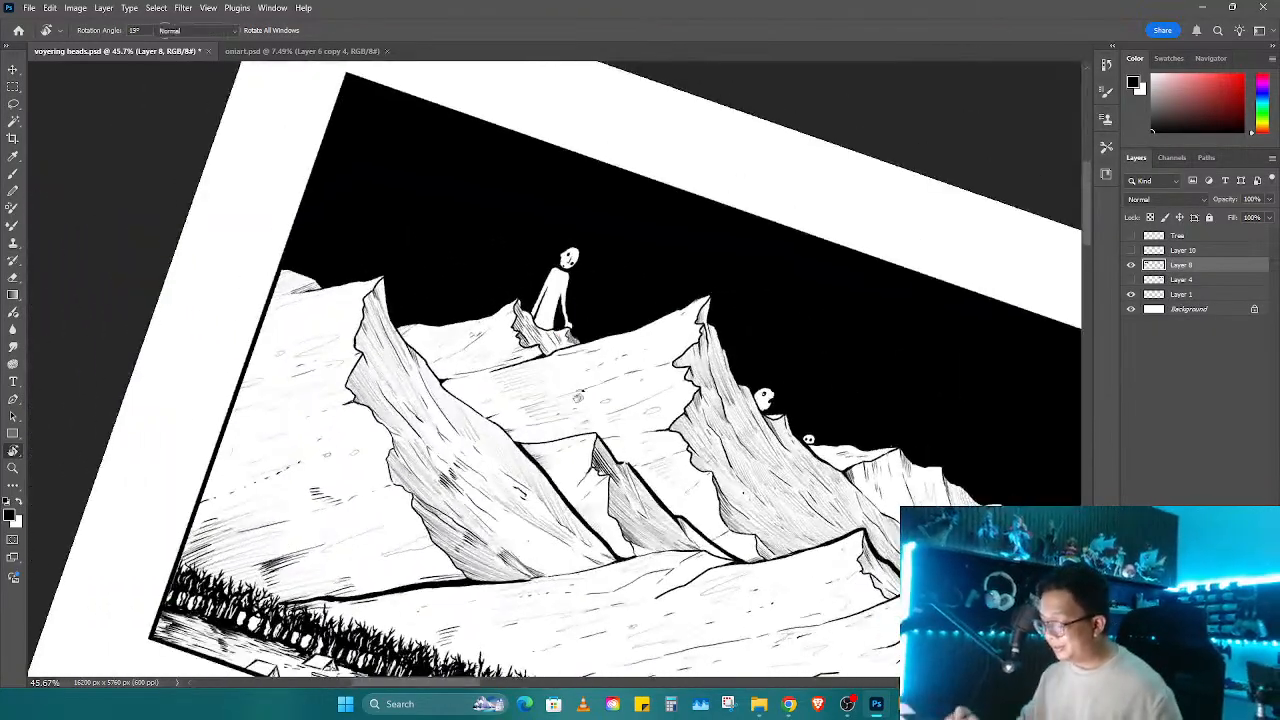
pyautogui.press('b')
pyautogui.press('r')
pyautogui.moveTo(528, 326); pyautogui.dragTo(500, 352)
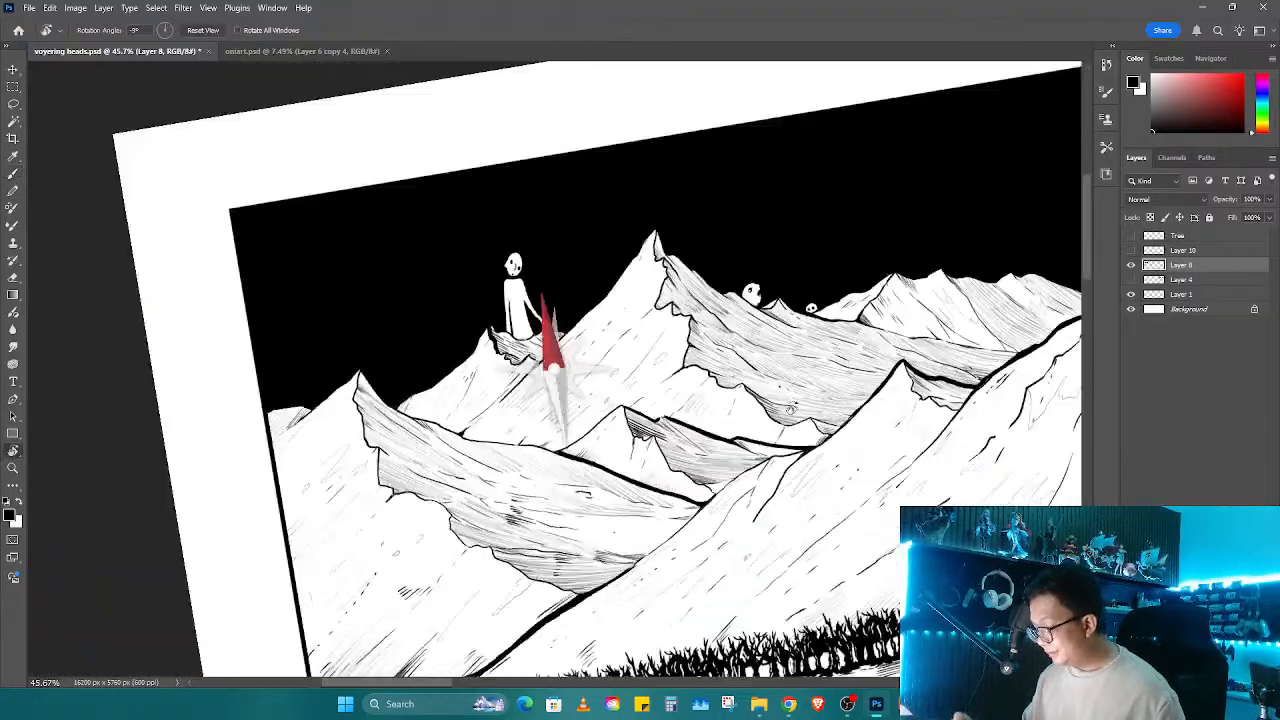
pyautogui.press('b')
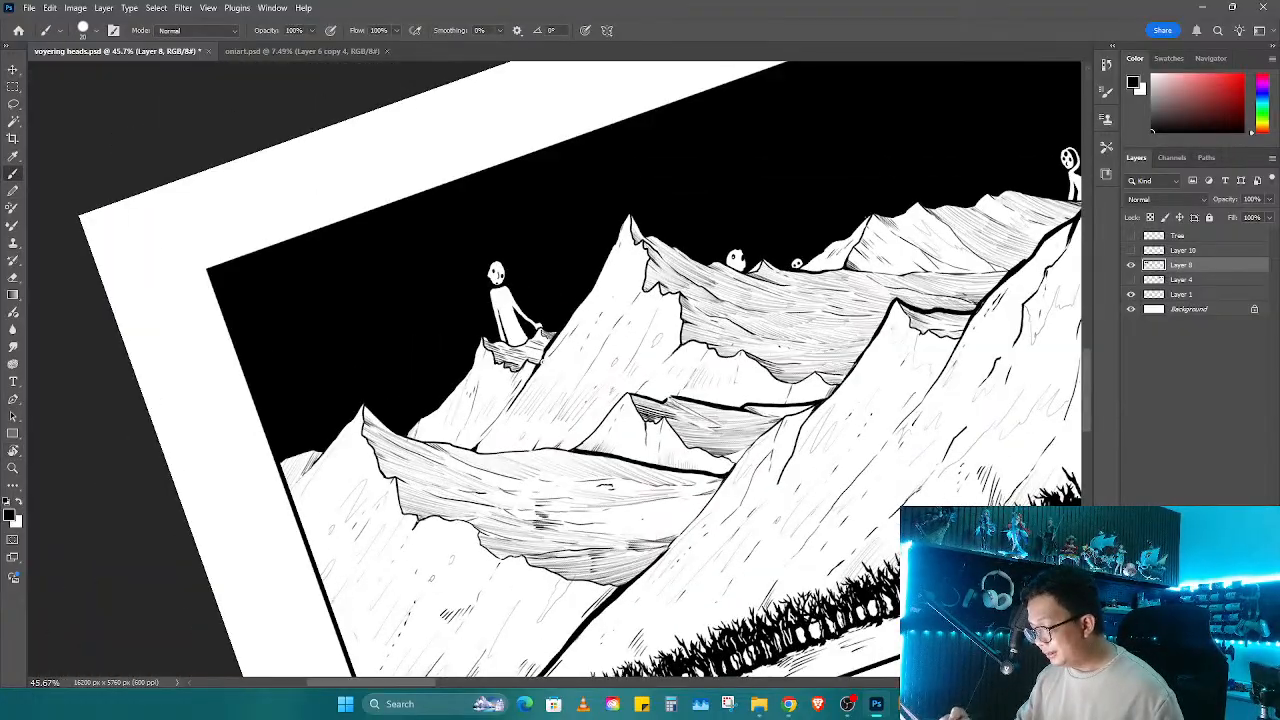
# Step: Thicken the tall central peak's right ridge line just below the white head peeking over it
pyautogui.moveTo(800, 268); pyautogui.dragTo(620, 319)
pyautogui.press('r')
pyautogui.moveTo(620, 319)
pyautogui.mouseDown()
pyautogui.moveTo(632, 397)
pyautogui.moveTo(622, 412)
pyautogui.moveTo(790, 330)
pyautogui.mouseUp()
pyautogui.press('b')
pyautogui.press('r')
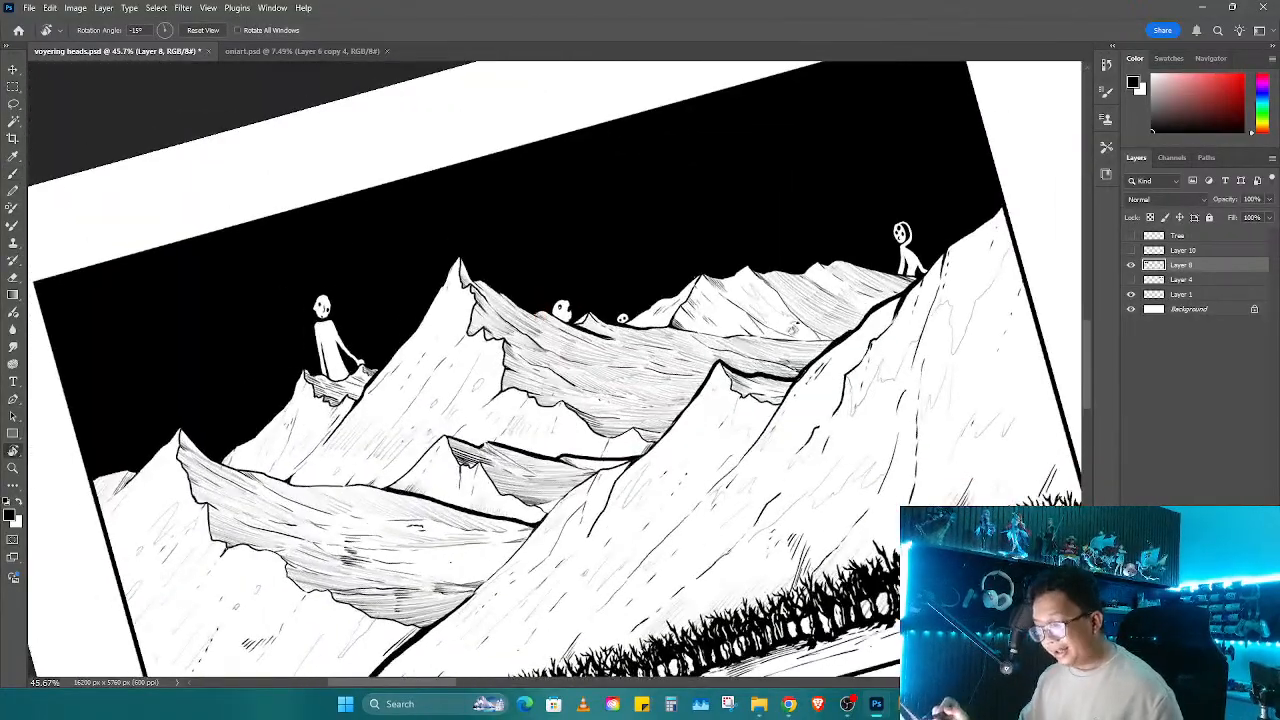
pyautogui.press('b')
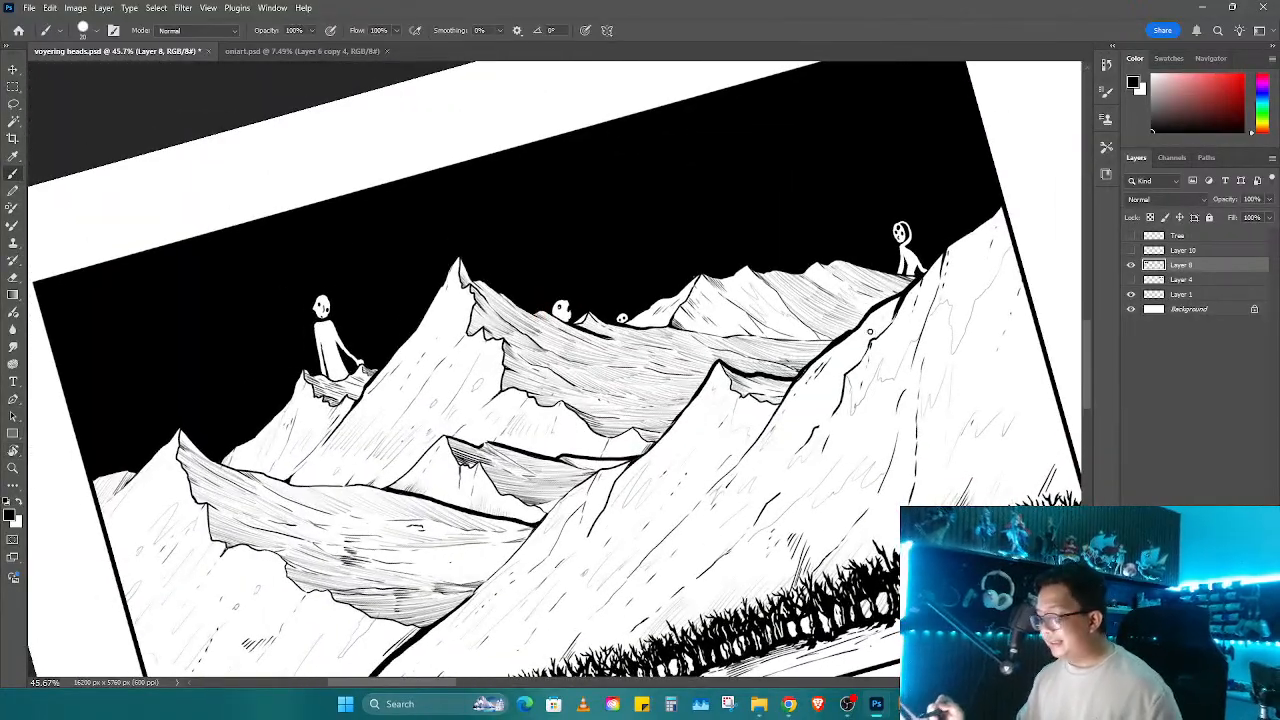
# Step: Thicken the left foreground mountain's upper outline on both sides of its summit
pyautogui.press('r')
pyautogui.moveTo(736, 456)
pyautogui.mouseDown()
pyautogui.moveTo(715, 490)
pyautogui.moveTo(652, 530)
pyautogui.mouseUp()
pyautogui.press('b')
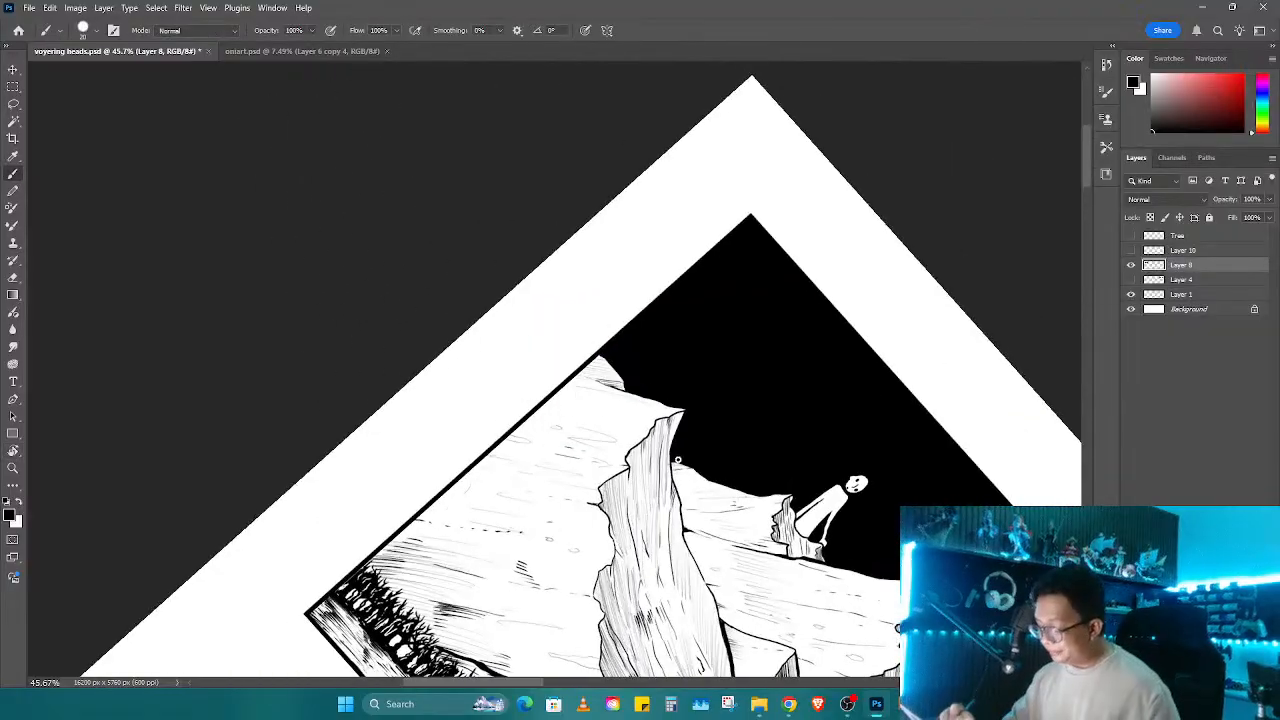
pyautogui.moveTo(674, 460)
pyautogui.mouseDown()
pyautogui.moveTo(679, 495)
pyautogui.moveTo(660, 492)
pyautogui.moveTo(700, 340)
pyautogui.mouseUp()
pyautogui.press('r')
pyautogui.press('b')
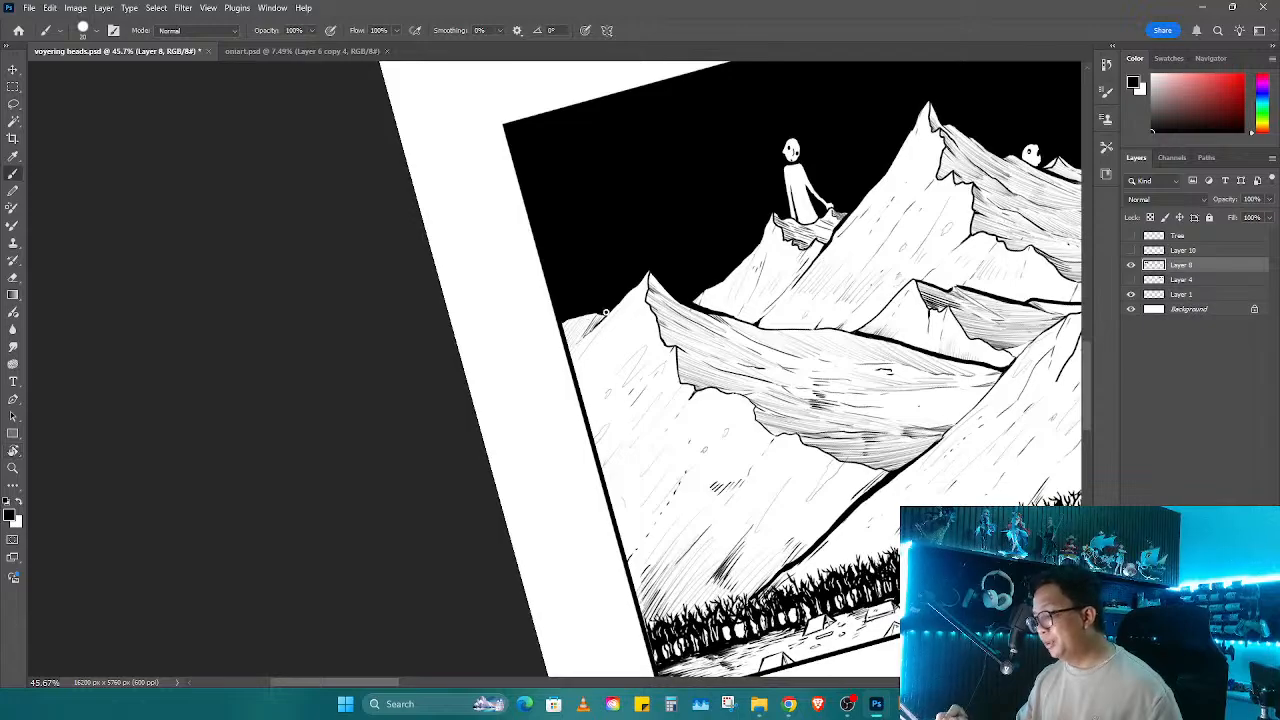
pyautogui.moveTo(606, 312)
pyautogui.mouseDown()
pyautogui.moveTo(568, 352)
pyautogui.moveTo(588, 330)
pyautogui.mouseUp()
pyautogui.press('r')
pyautogui.moveTo(654, 432)
pyautogui.mouseDown()
pyautogui.moveTo(640, 400)
pyautogui.moveTo(708, 343)
pyautogui.mouseUp()
pyautogui.press('b')
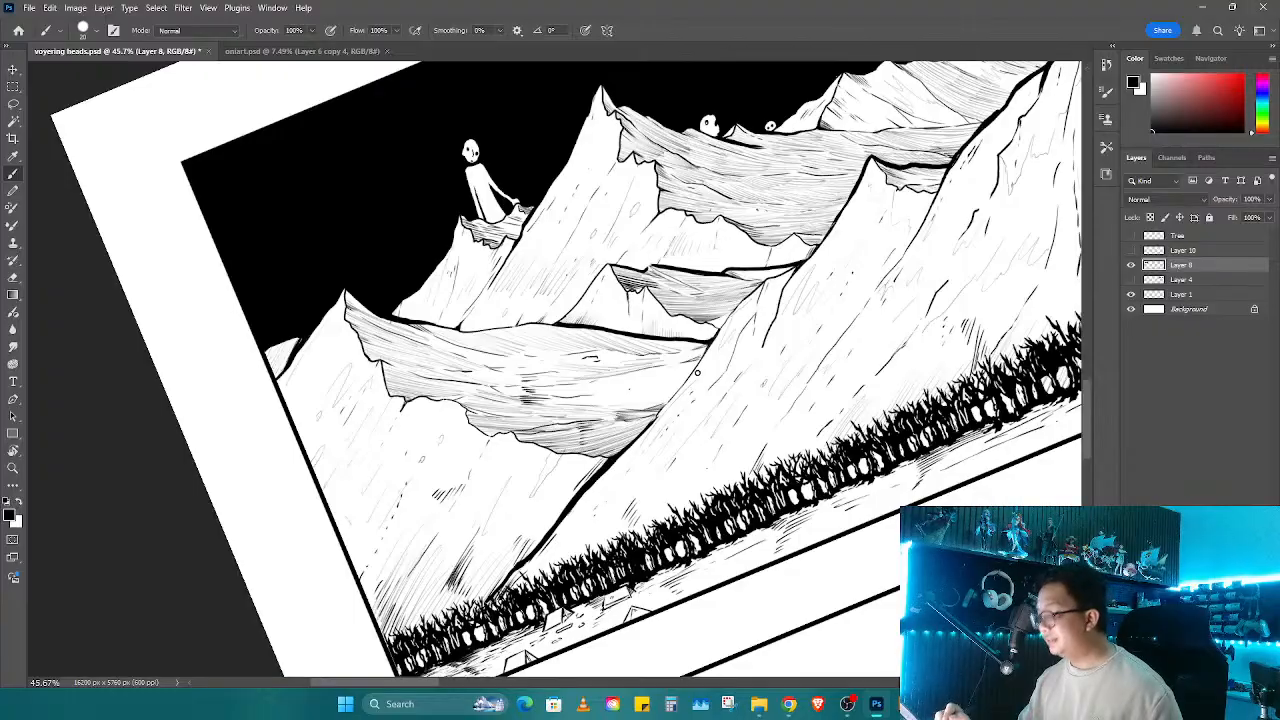
# Step: Examine the outline weights across the whole mountain panel from several angles and at a reduced zoom
pyautogui.moveTo(705, 384); pyautogui.dragTo(581, 449)
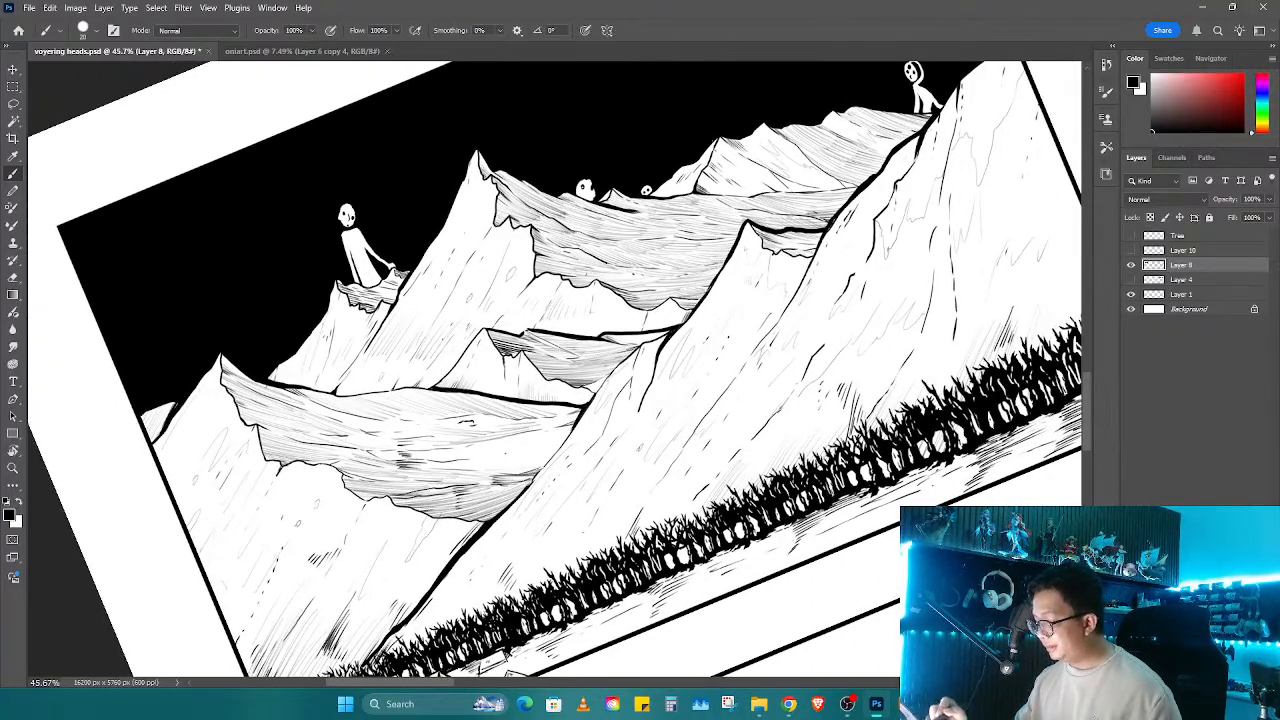
pyautogui.moveTo(846, 244); pyautogui.dragTo(519, 380)
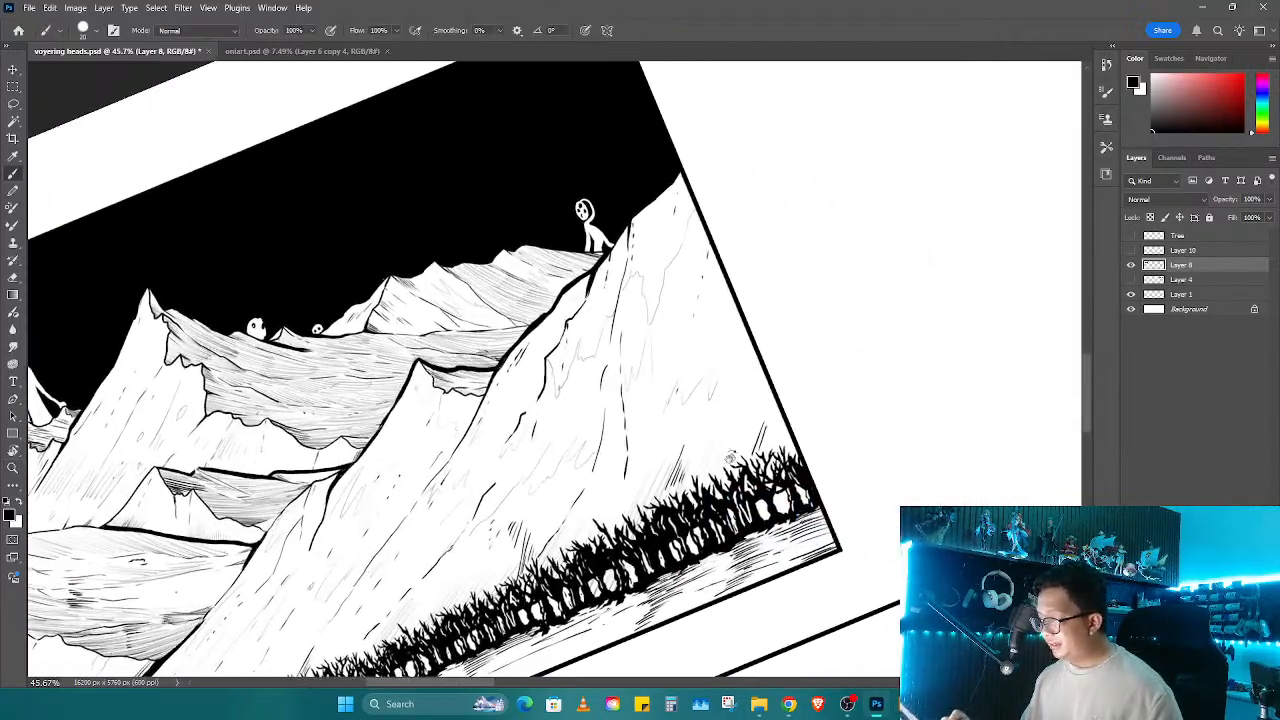
pyautogui.moveTo(778, 350); pyautogui.dragTo(773, 420)
pyautogui.moveTo(773, 420)
pyautogui.mouseDown()
pyautogui.moveTo(690, 422)
pyautogui.moveTo(765, 406)
pyautogui.mouseUp()
pyautogui.moveTo(731, 447); pyautogui.dragTo(755, 430)
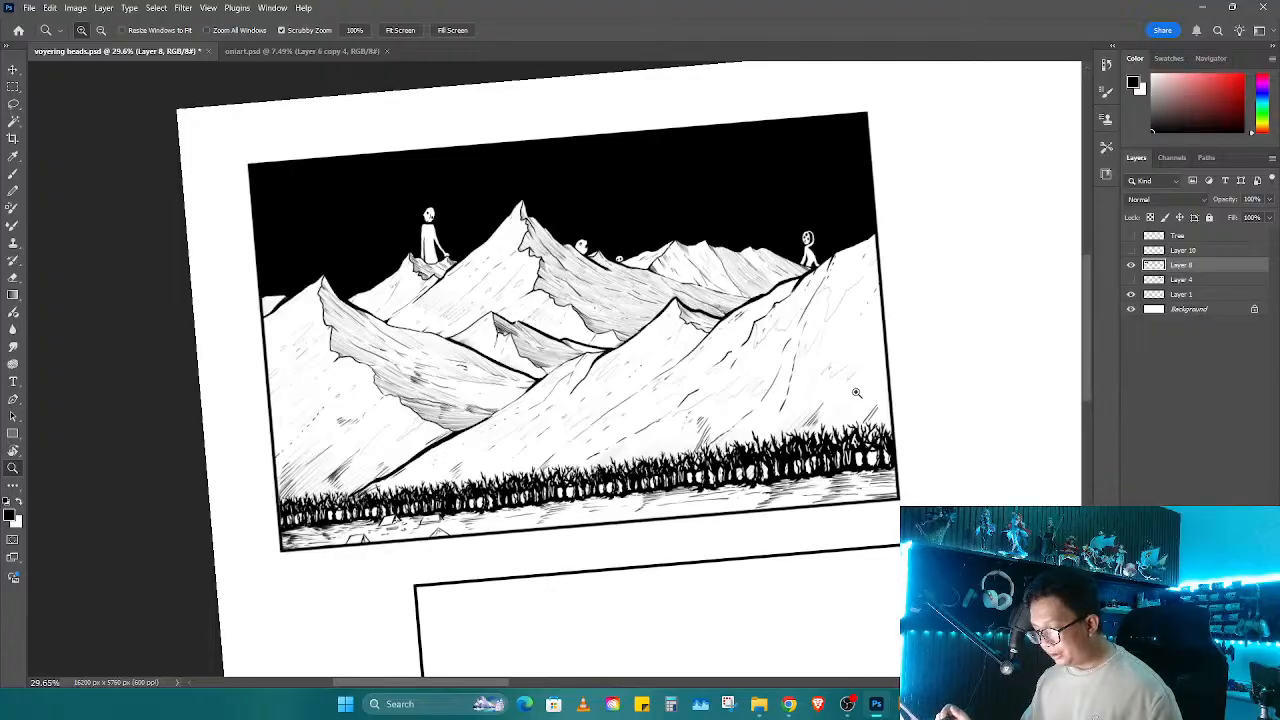
pyautogui.press('r')
pyautogui.moveTo(857, 393); pyautogui.dragTo(849, 422)
pyautogui.moveTo(812, 468); pyautogui.dragTo(739, 572)
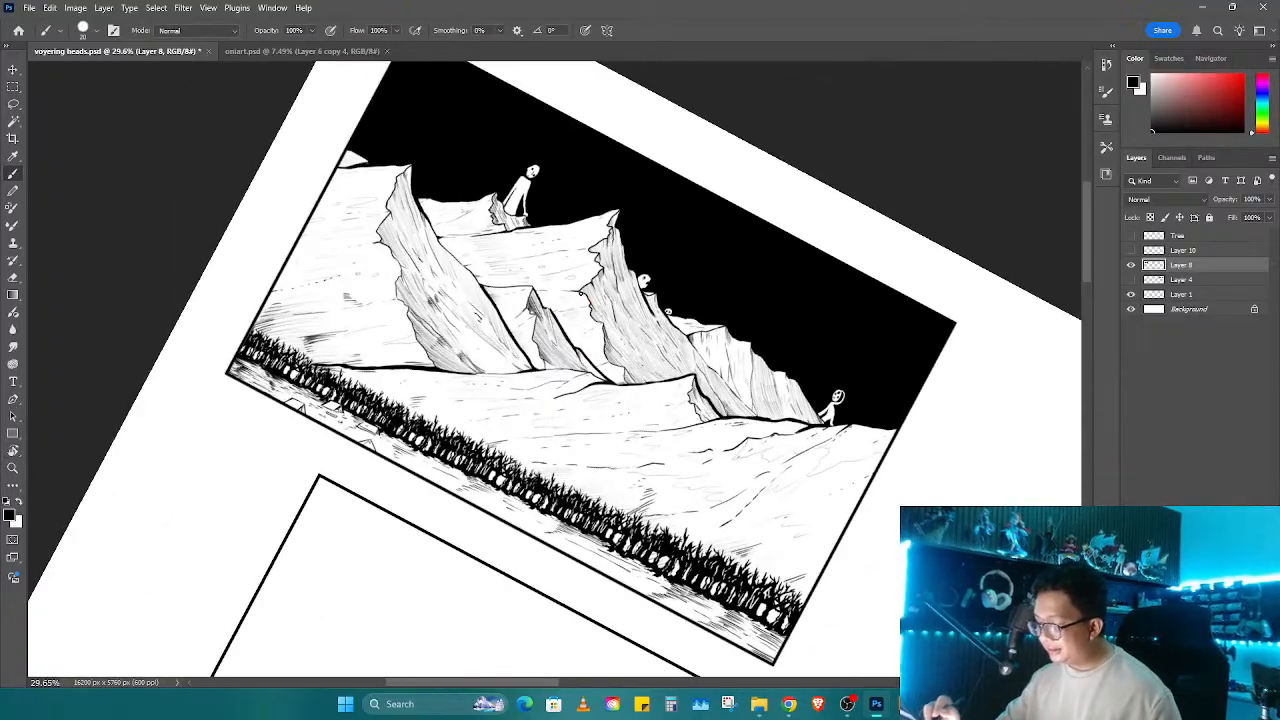
pyautogui.press('r')
pyautogui.moveTo(613, 382); pyautogui.dragTo(578, 440)
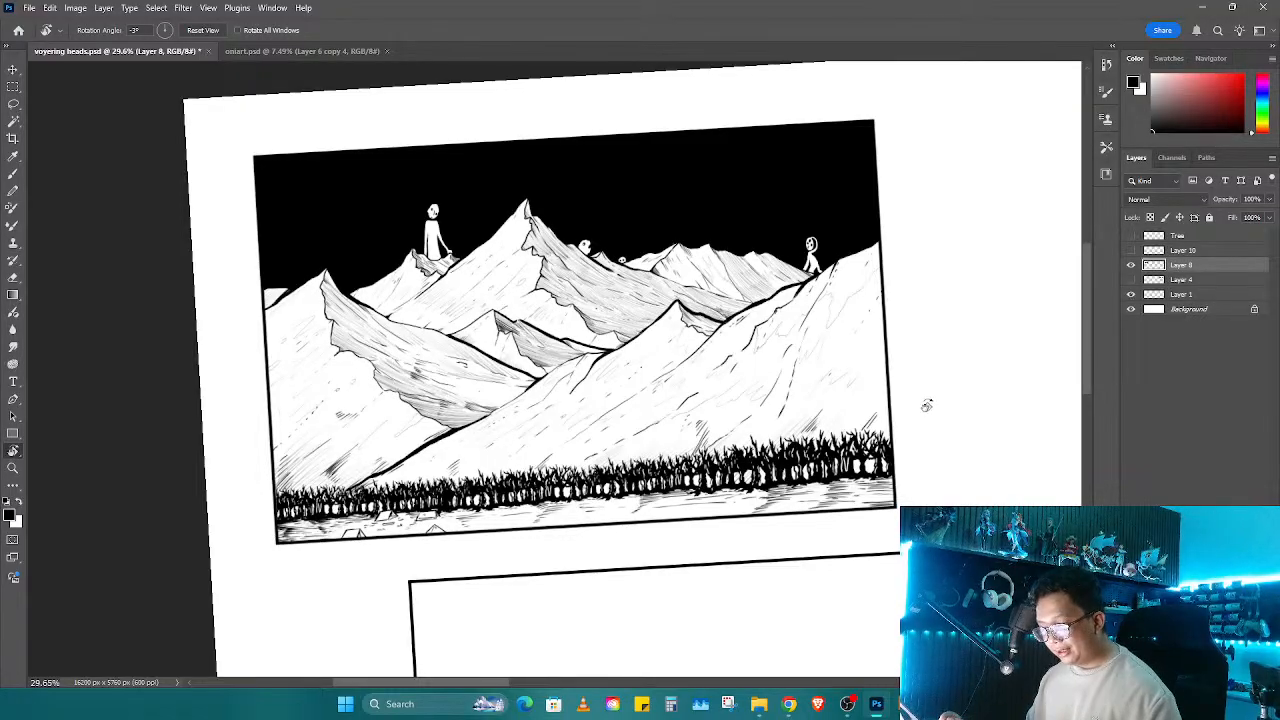
pyautogui.moveTo(780, 538); pyautogui.dragTo(753, 433)
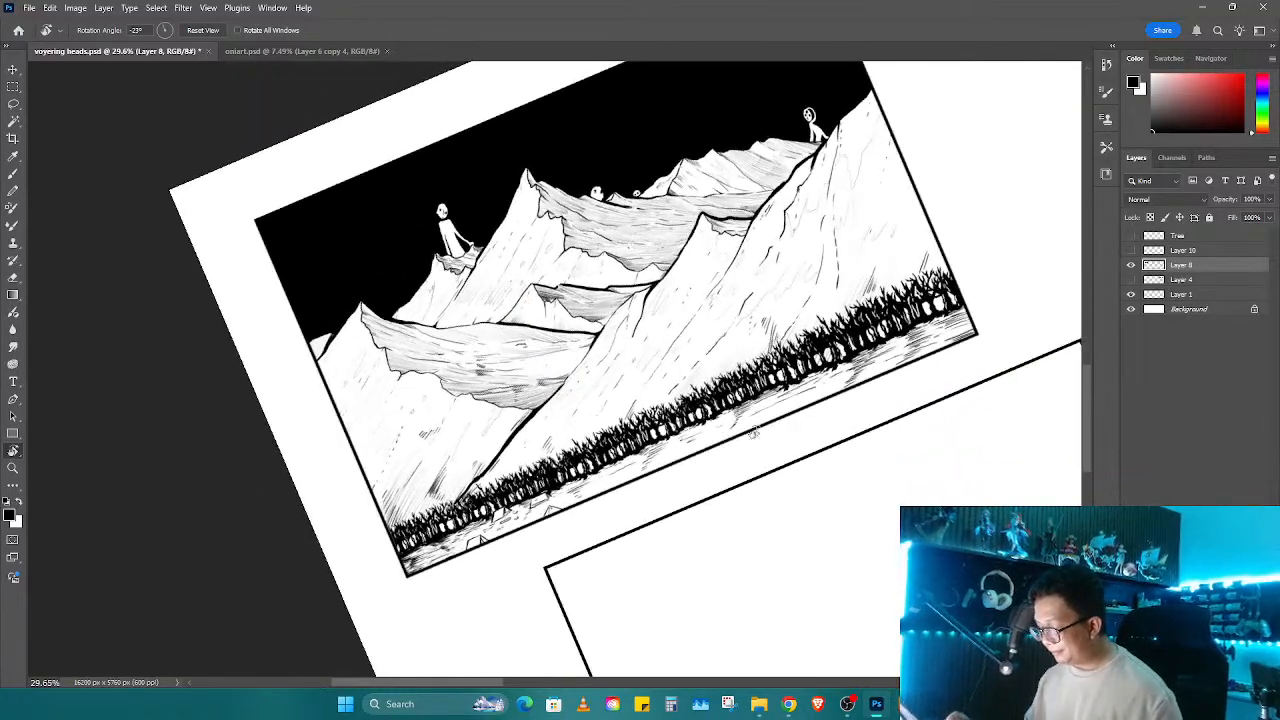
pyautogui.press('b')
pyautogui.press('r')
pyautogui.moveTo(765, 369); pyautogui.dragTo(752, 448)
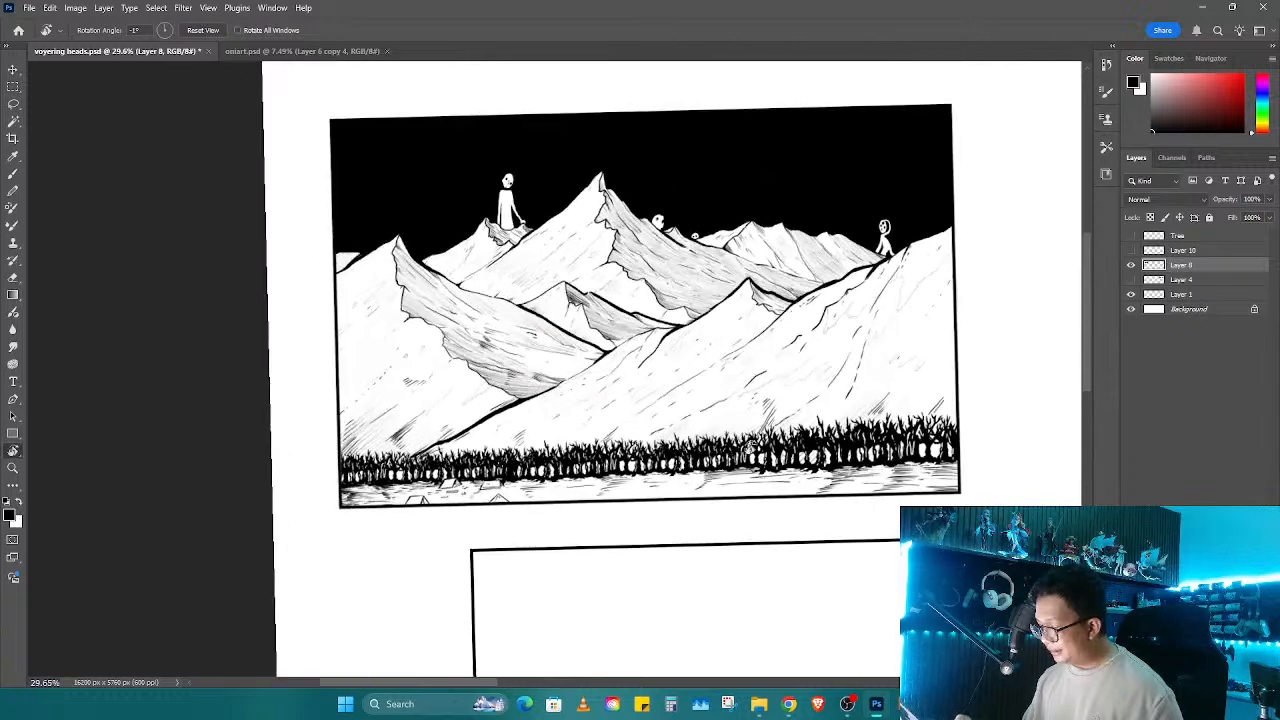
# Step: Try shading the lower part of the mountain panel with a large soft round brush inside a rectangular selection
pyautogui.press('m')
pyautogui.moveTo(960, 493)
pyautogui.mouseDown()
pyautogui.moveTo(335, 185)
pyautogui.moveTo(331, 121)
pyautogui.mouseUp()
pyautogui.press('b')
pyautogui.rightClick(650, 478)
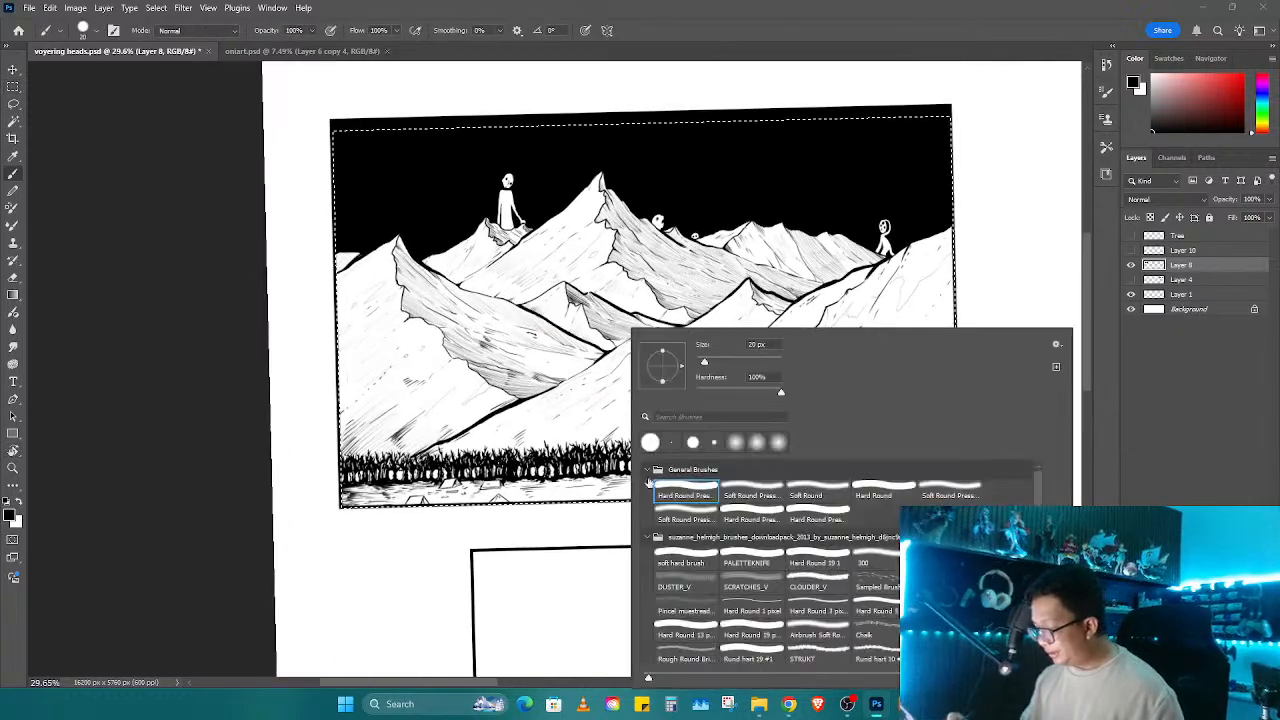
pyautogui.click(762, 491)
pyautogui.moveTo(456, 440); pyautogui.dragTo(625, 442)
pyautogui.moveTo(932, 502); pyautogui.dragTo(373, 530)
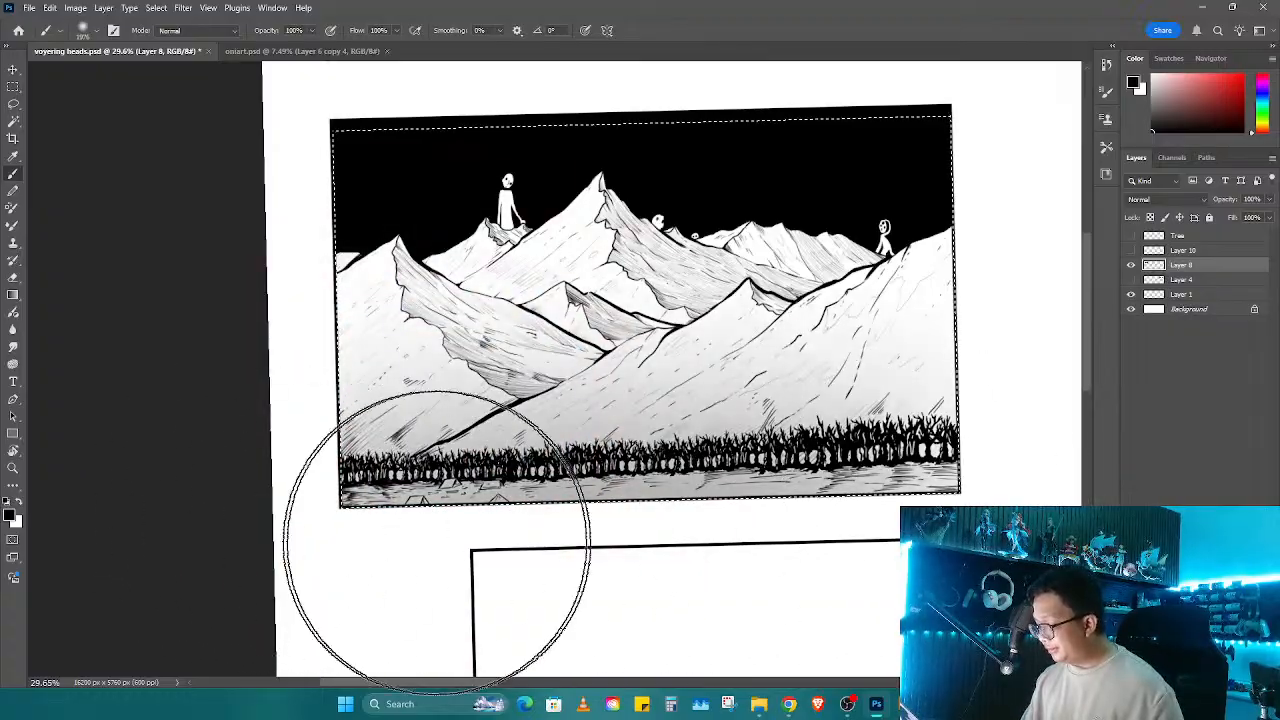
pyautogui.hotkey('ctrl', 'd')
# Step: Shade the lower slopes and tree line with the soft brush inside a new rectangular selection, and undo that shading
pyautogui.press('m')
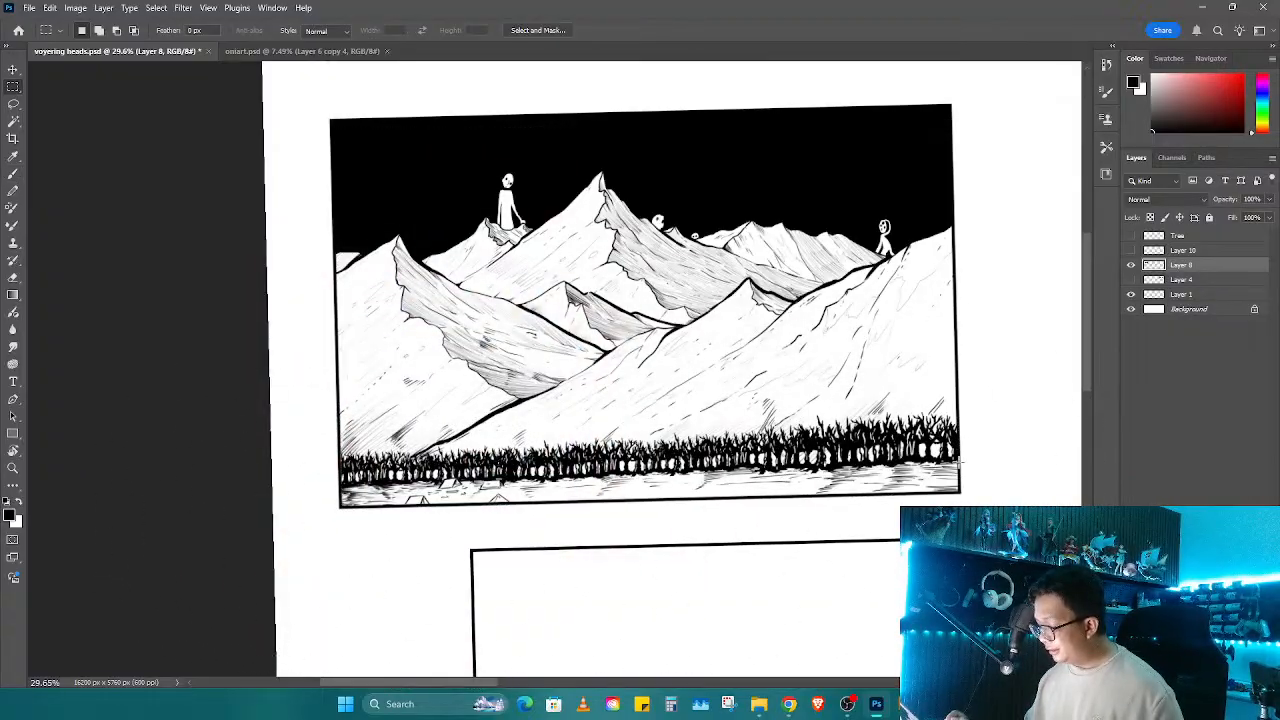
pyautogui.moveTo(955, 490)
pyautogui.mouseDown()
pyautogui.moveTo(461, 270)
pyautogui.moveTo(333, 122)
pyautogui.mouseUp()
pyautogui.press('b')
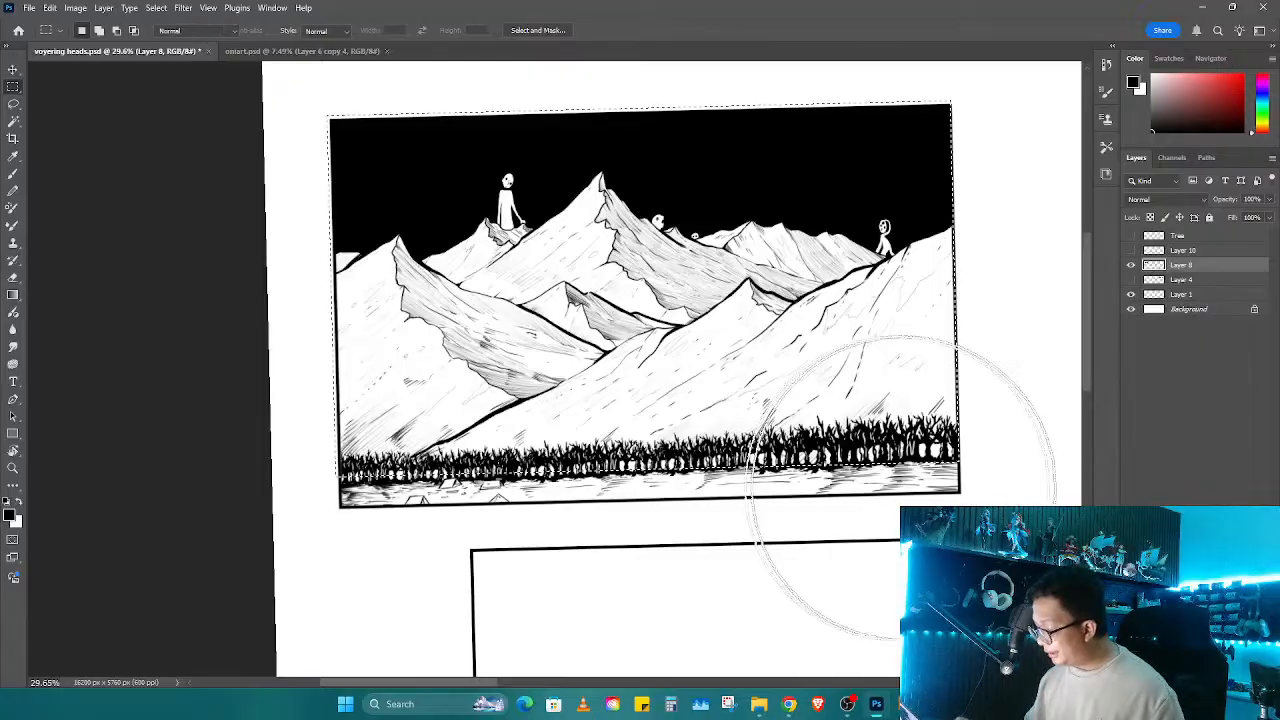
pyautogui.moveTo(897, 508)
pyautogui.mouseDown()
pyautogui.moveTo(333, 498)
pyautogui.moveTo(217, 463)
pyautogui.mouseUp()
pyautogui.hotkey('ctrl', 'd')
pyautogui.press('z')
pyautogui.moveTo(822, 492); pyautogui.dragTo(754, 511)
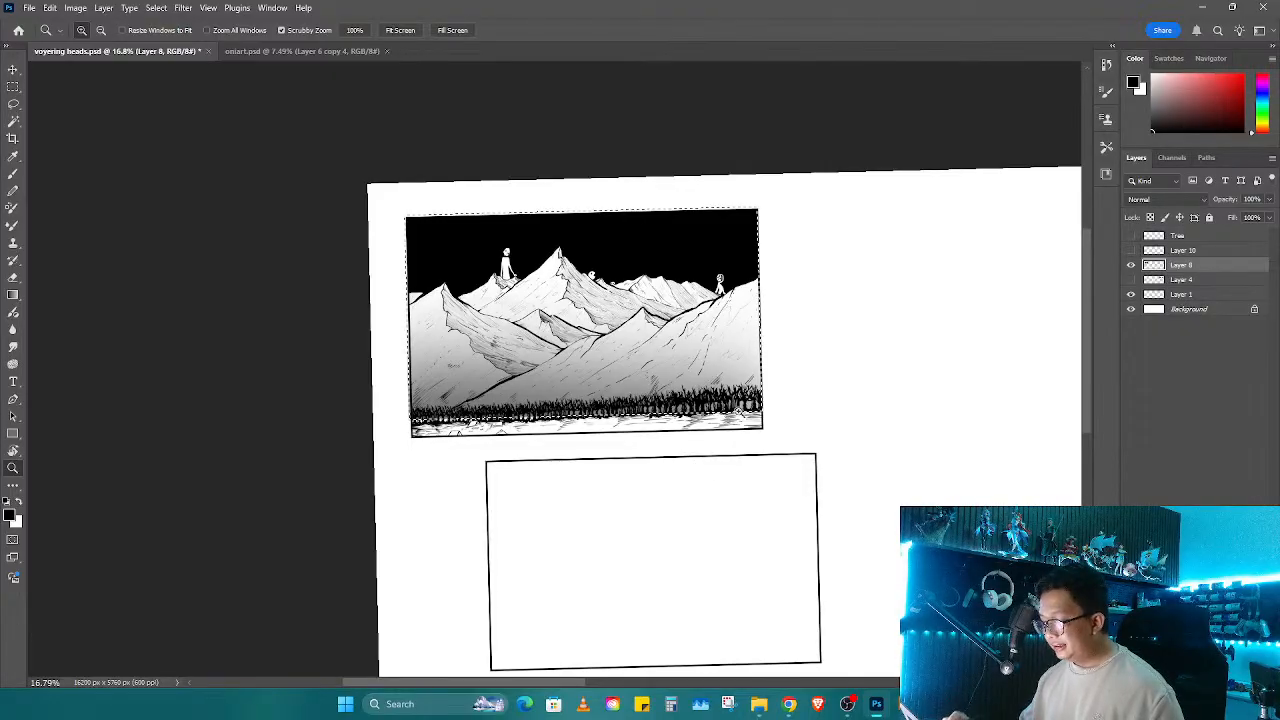
pyautogui.moveTo(697, 467)
pyautogui.mouseDown()
pyautogui.moveTo(765, 495)
pyautogui.moveTo(816, 458)
pyautogui.moveTo(769, 541)
pyautogui.mouseUp()
pyautogui.hotkey('ctrl', 'z')
pyautogui.hotkey('ctrl', 'z')
pyautogui.hotkey('ctrl', 'z')
pyautogui.hotkey('ctrl', 'd')
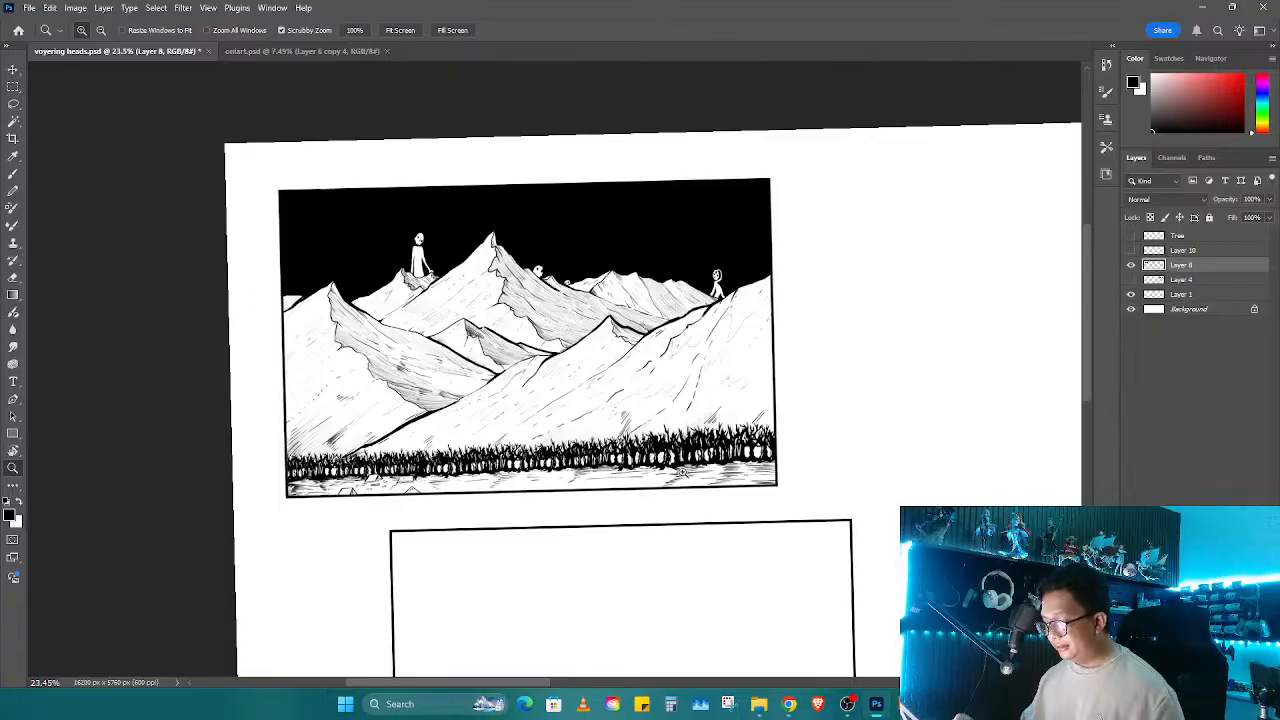
# Step: Reset the canvas rotation to 0° at the empty second panel and reduce the brush to a small size
pyautogui.moveTo(682, 472); pyautogui.dragTo(786, 451)
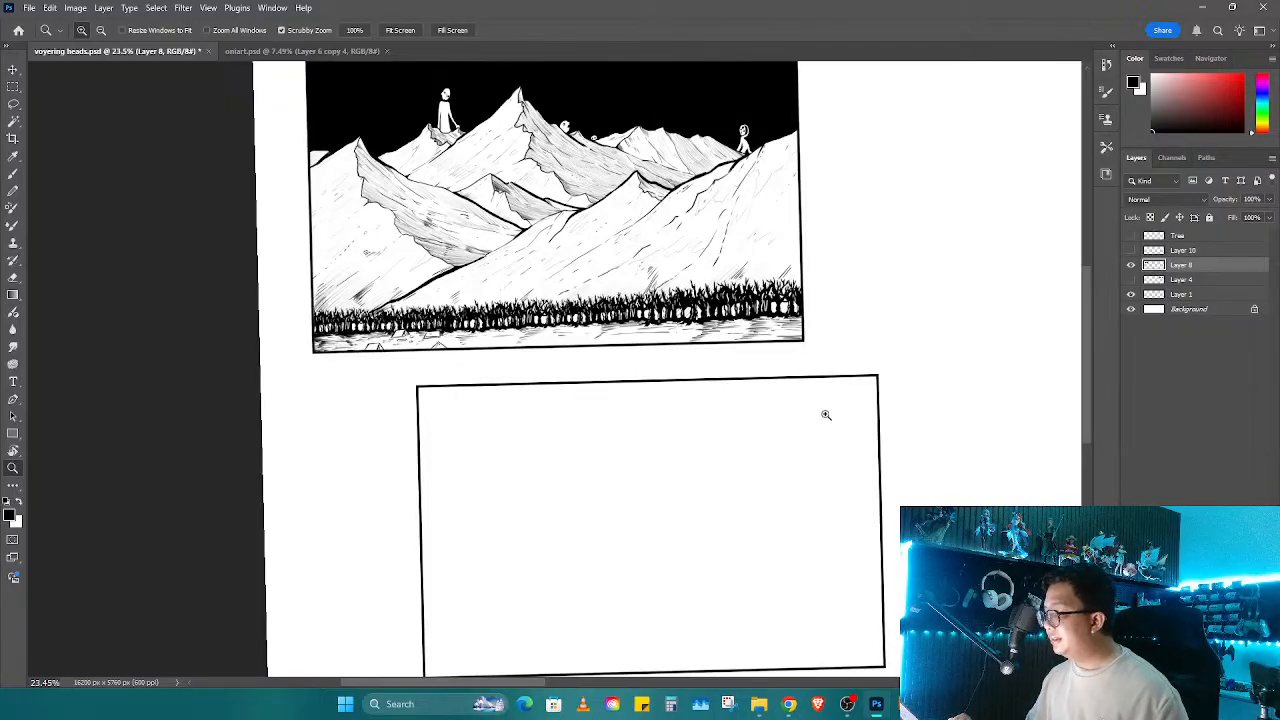
pyautogui.moveTo(773, 457)
pyautogui.mouseDown()
pyautogui.moveTo(754, 440)
pyautogui.moveTo(764, 450)
pyautogui.mouseUp()
pyautogui.press('r')
pyautogui.moveTo(788, 455); pyautogui.dragTo(771, 421)
pyautogui.press('Escape')
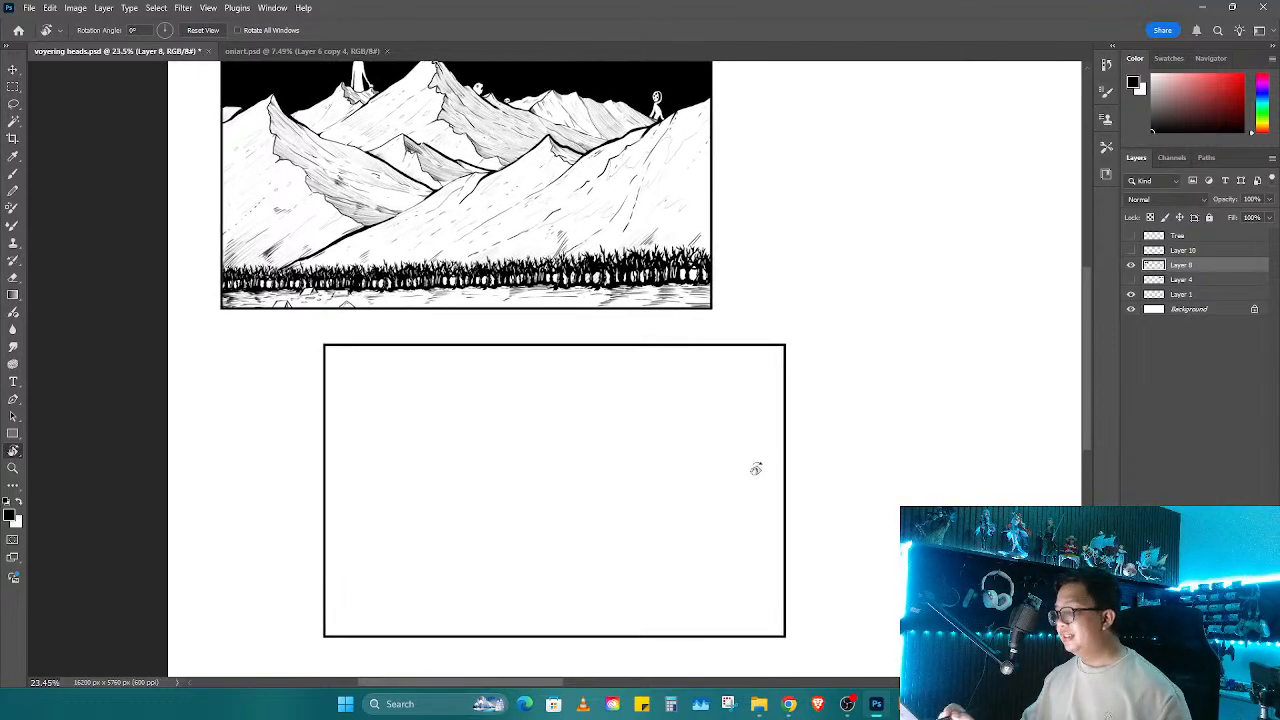
pyautogui.moveTo(756, 469); pyautogui.dragTo(734, 420)
pyautogui.press('b')
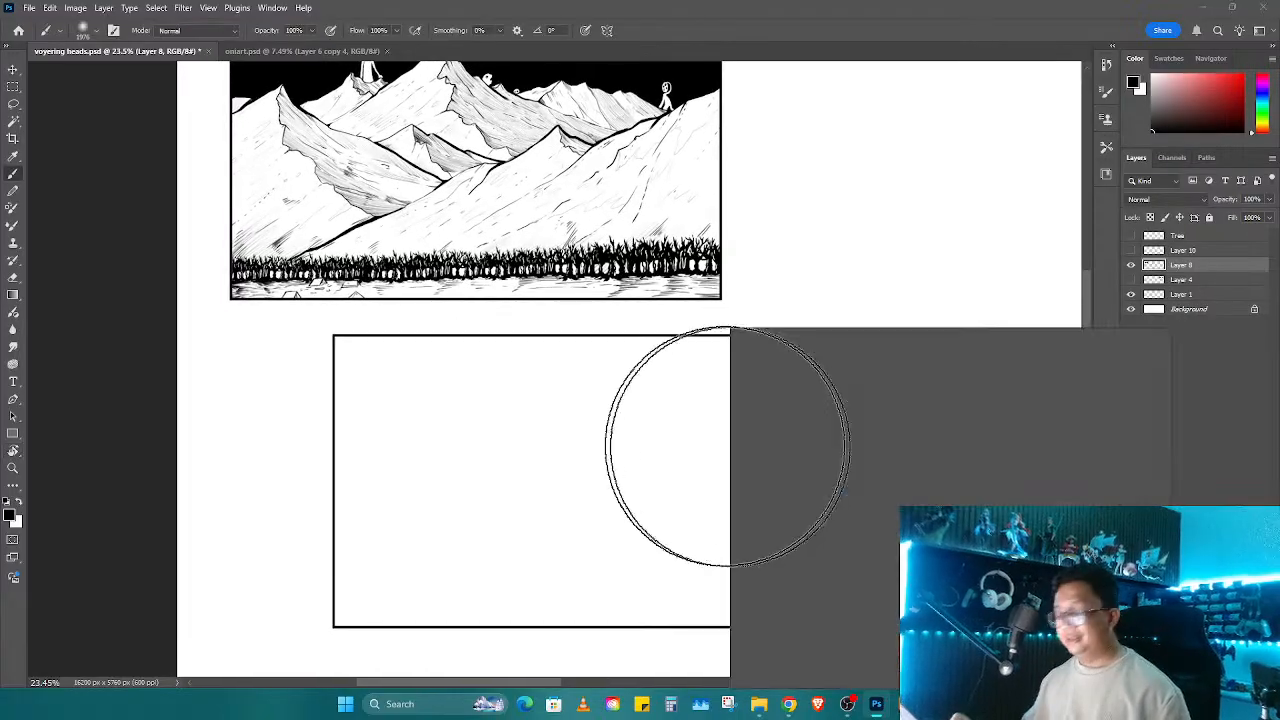
pyautogui.rightClick(726, 443)
pyautogui.write('20')
pyautogui.click(660, 470)
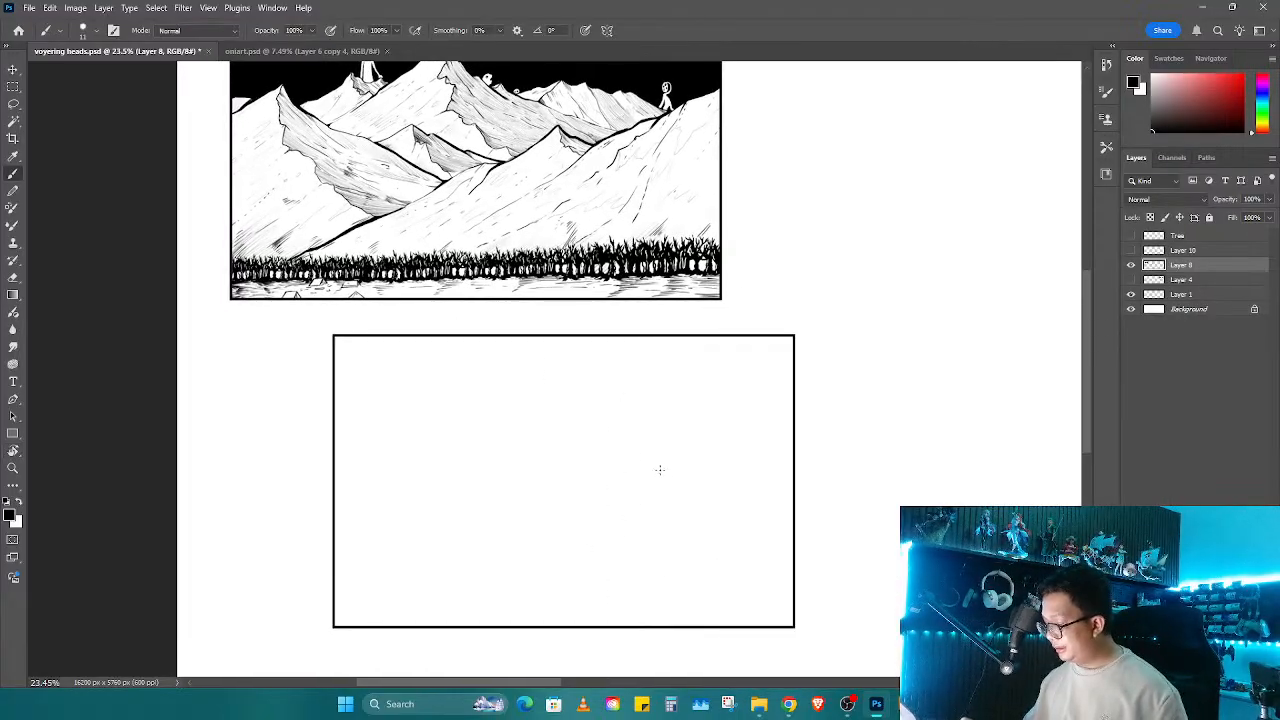
# Step: Show the Layer 4 sketch and bring the second panel's mountain and cliff landscape into close view
pyautogui.moveTo(650, 522)
pyautogui.mouseDown()
pyautogui.moveTo(711, 466)
pyautogui.moveTo(709, 451)
pyautogui.moveTo(687, 451)
pyautogui.mouseUp()
pyautogui.press('z')
pyautogui.moveTo(597, 475)
pyautogui.mouseDown()
pyautogui.moveTo(674, 475)
pyautogui.moveTo(646, 491)
pyautogui.moveTo(663, 466)
pyautogui.moveTo(623, 466)
pyautogui.moveTo(677, 480)
pyautogui.mouseUp()
pyautogui.press('b')
pyautogui.click(1131, 279)
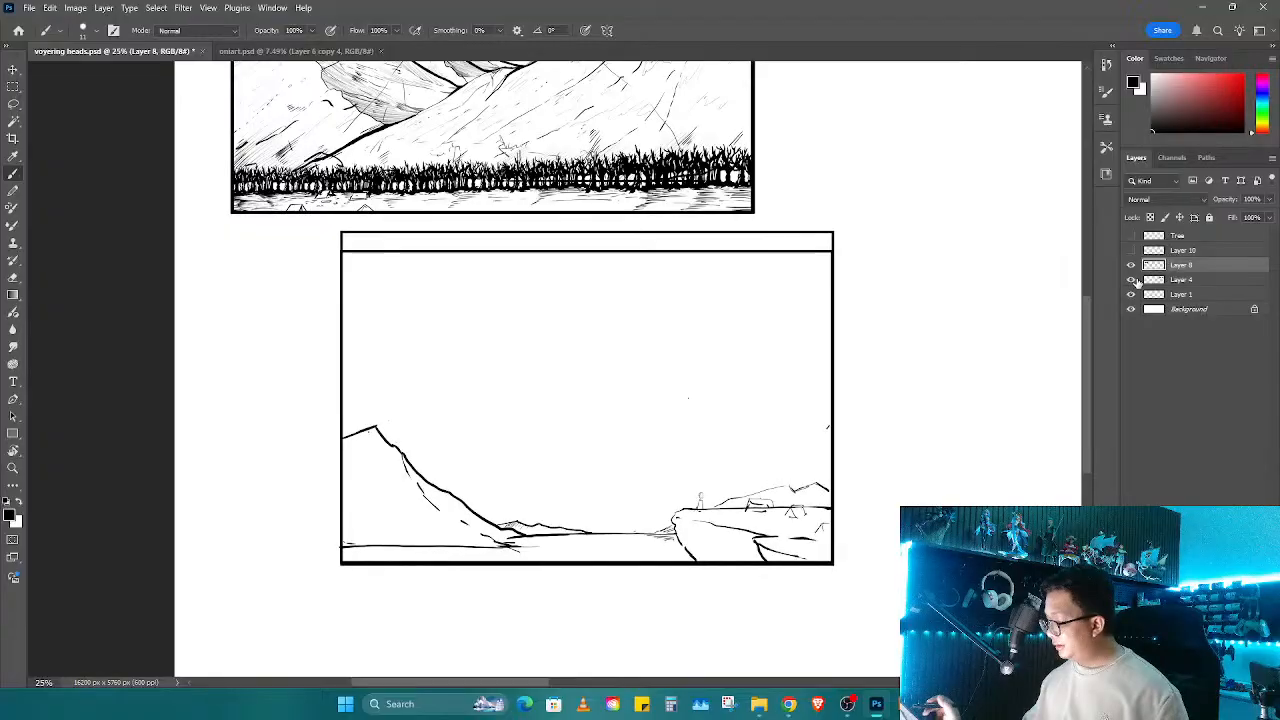
pyautogui.press('z')
pyautogui.moveTo(885, 399); pyautogui.dragTo(862, 399)
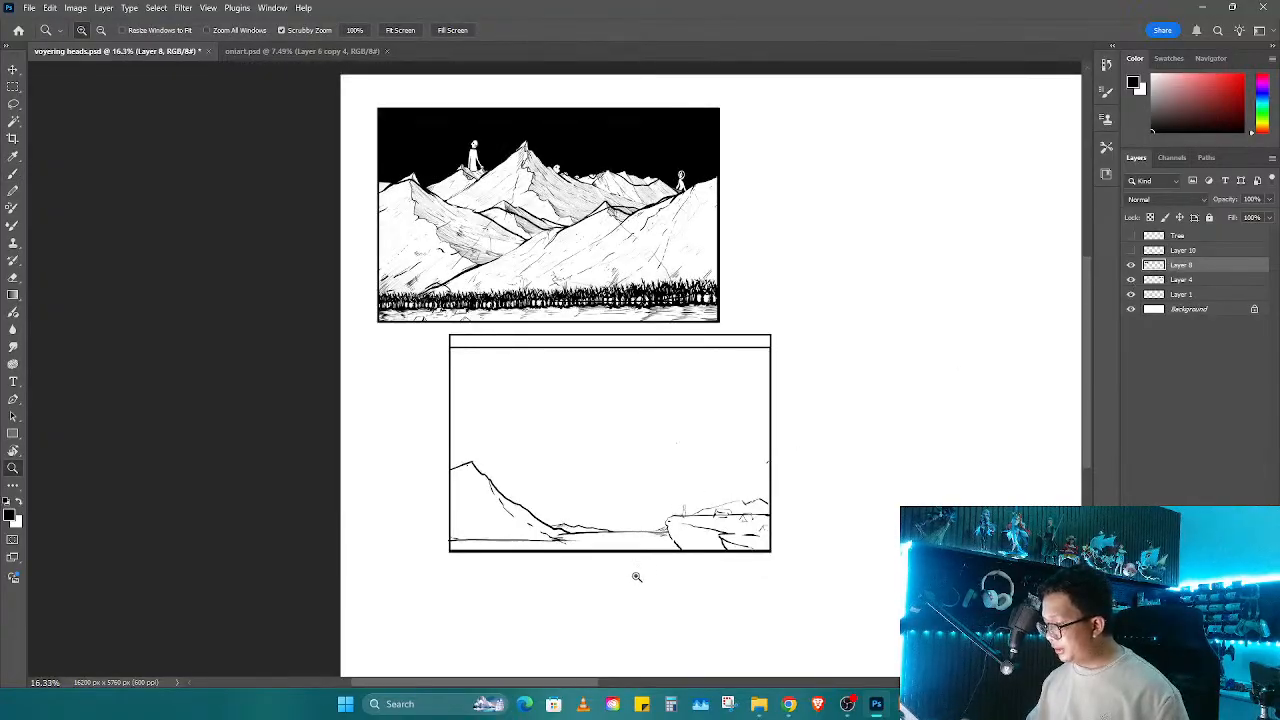
pyautogui.moveTo(637, 577); pyautogui.dragTo(737, 533)
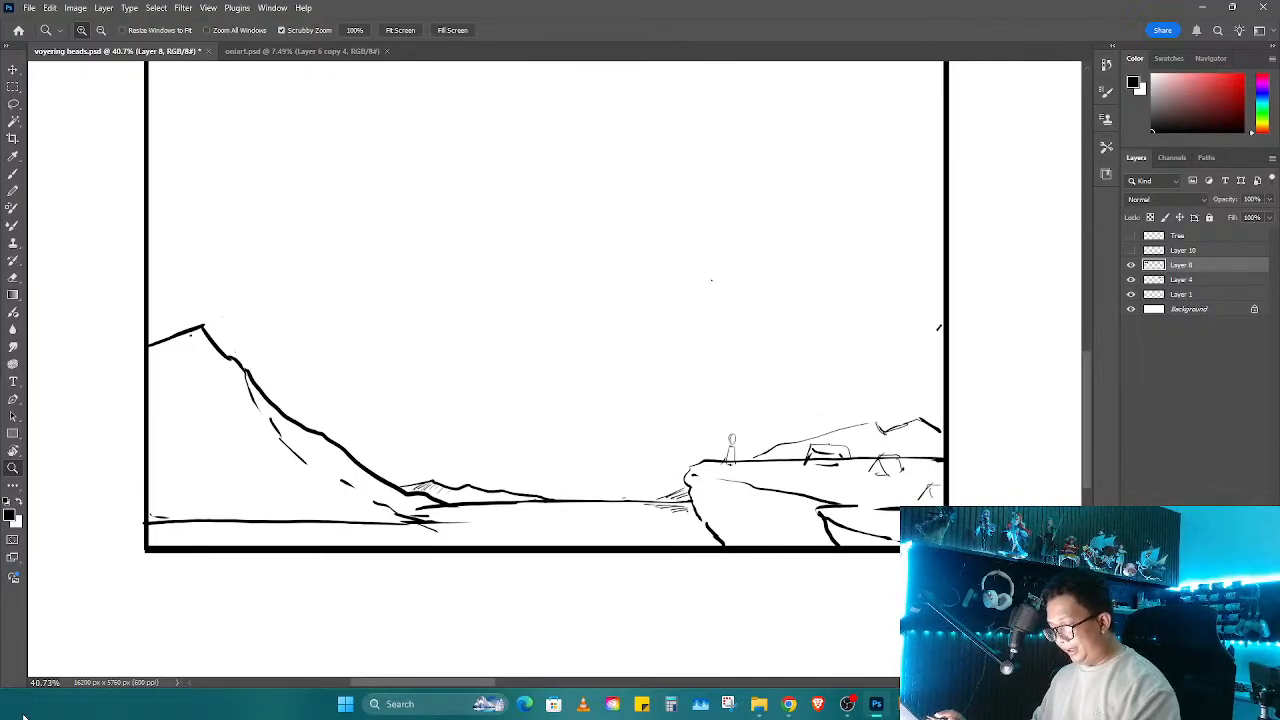
pyautogui.scroll(-4, 684, 402)
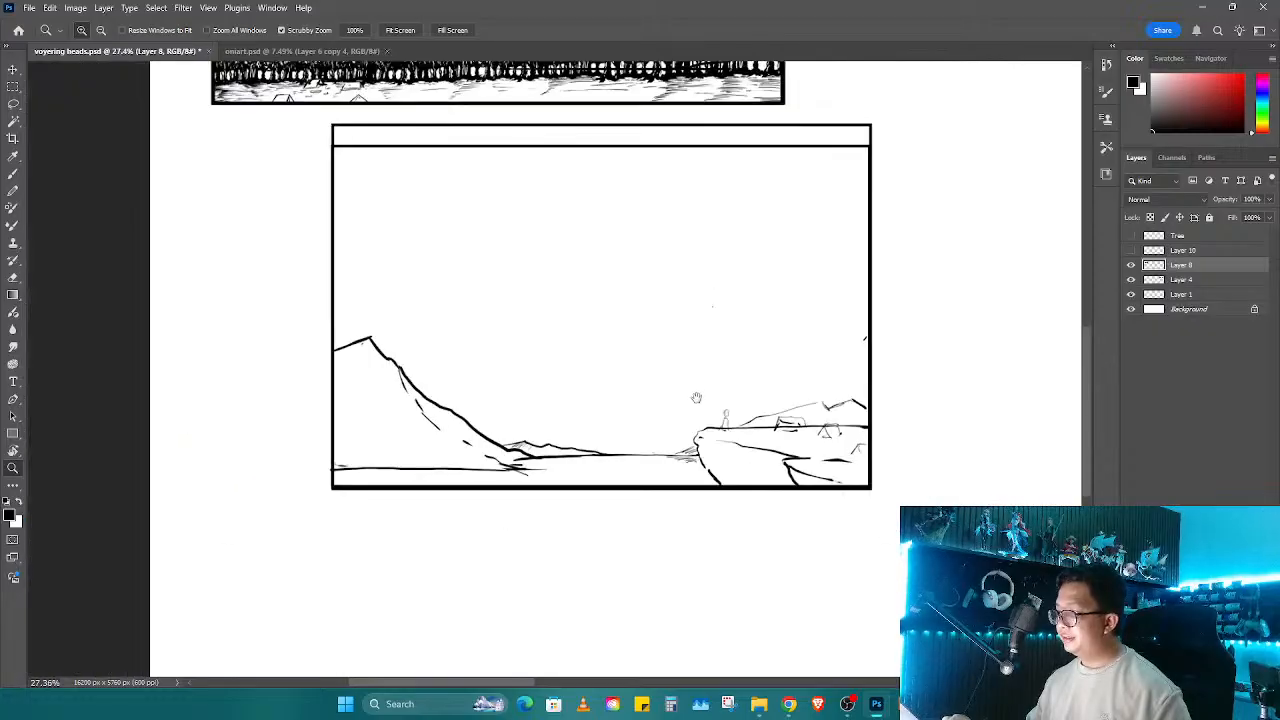
pyautogui.moveTo(694, 397); pyautogui.dragTo(653, 441)
pyautogui.click(1253, 203)
pyautogui.write('1')
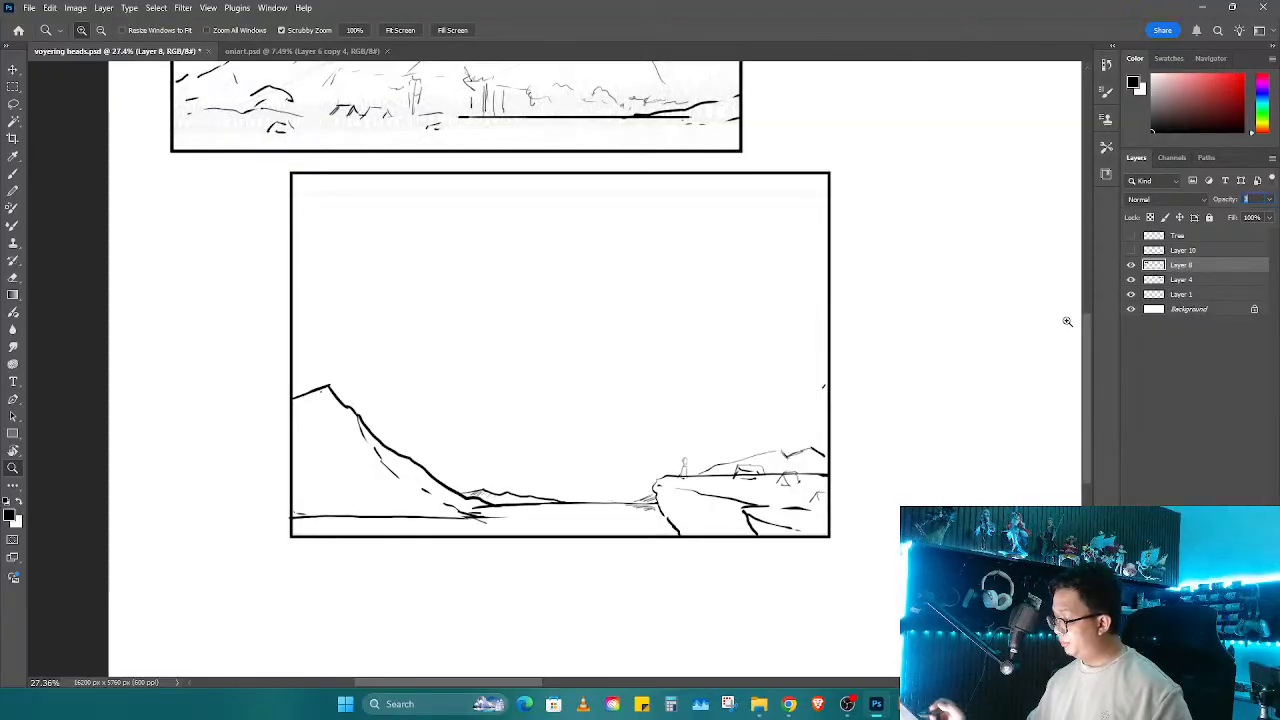
pyautogui.write('3')
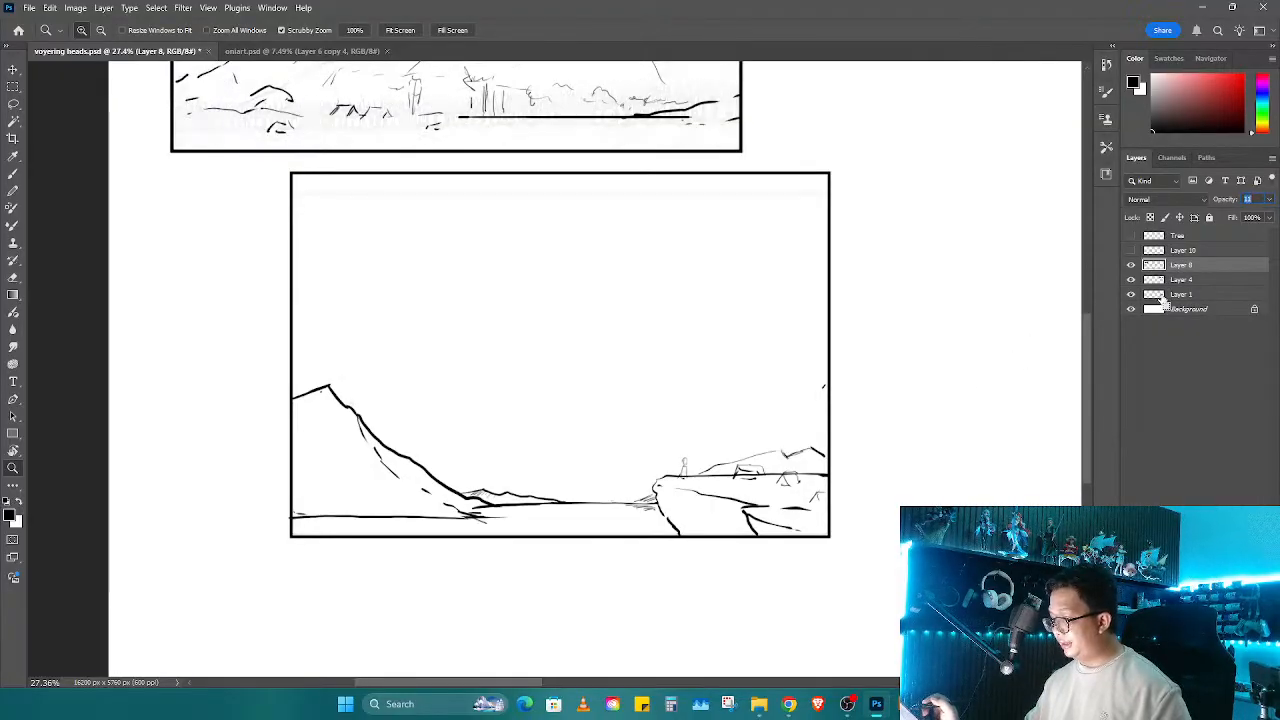
pyautogui.write('100')
pyautogui.press('Return')
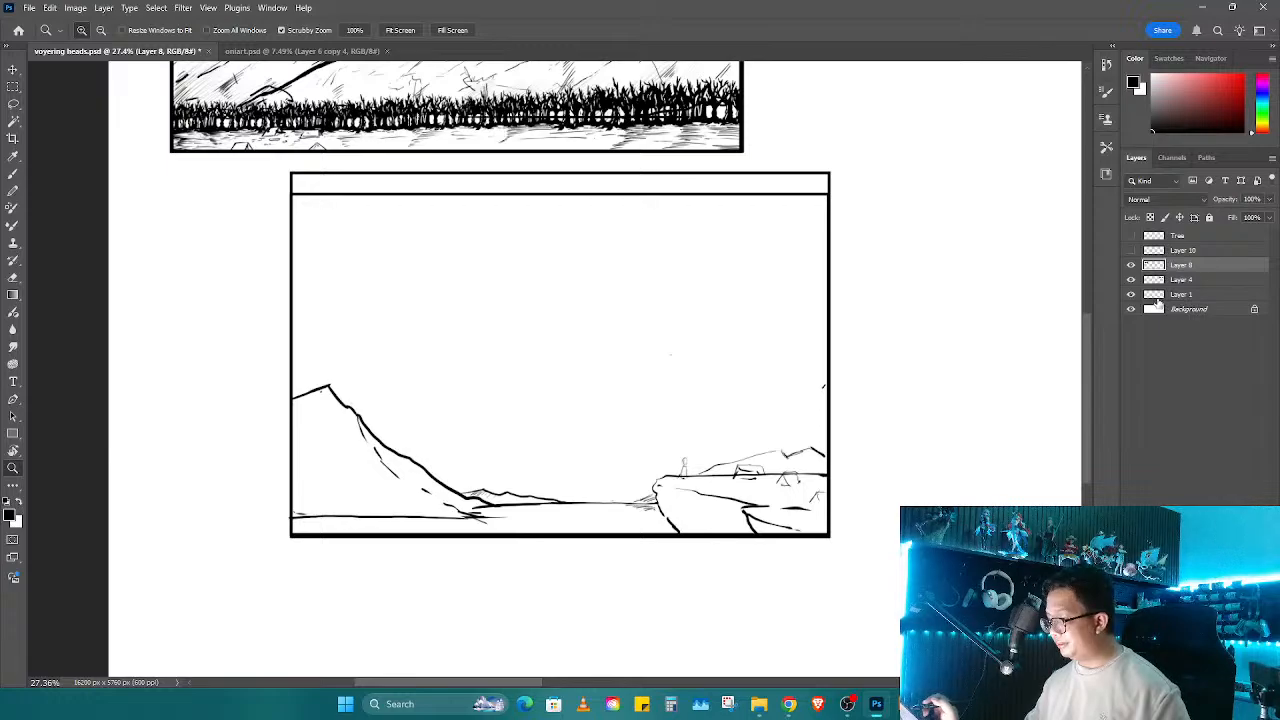
# Step: Reduce the Layer 4 sketch's opacity to 33%
pyautogui.click(1178, 280)
pyautogui.write('10')
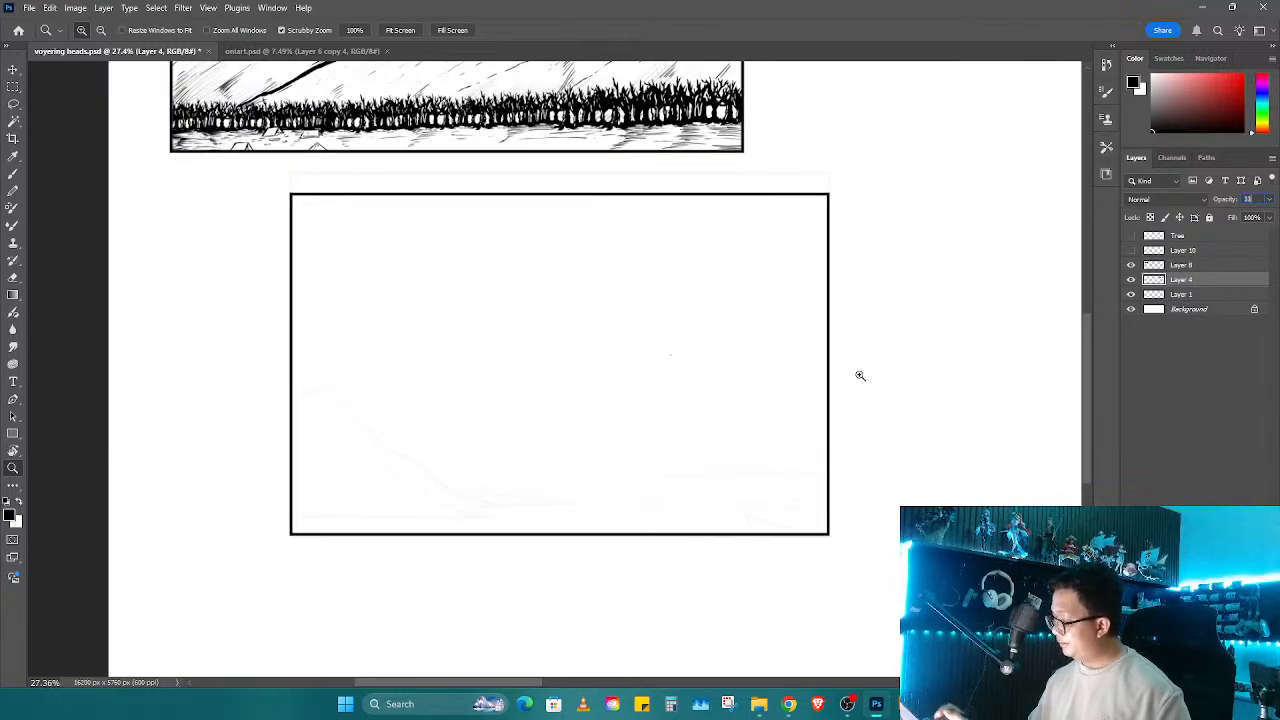
pyautogui.press('Return')
# Step: On Layer 8, ink the cliff's top edge, front face and jagged ledge over the faded sketch with the canvas rotated
pyautogui.moveTo(827, 397); pyautogui.dragTo(858, 400)
pyautogui.moveTo(753, 464); pyautogui.dragTo(807, 574)
pyautogui.moveTo(851, 460); pyautogui.dragTo(818, 480)
pyautogui.moveTo(816, 501); pyautogui.dragTo(837, 393)
pyautogui.press('r')
pyautogui.moveTo(695, 529); pyautogui.dragTo(733, 482)
pyautogui.moveTo(793, 444); pyautogui.dragTo(777, 429)
pyautogui.press('z')
pyautogui.scroll(5, 760, 517)
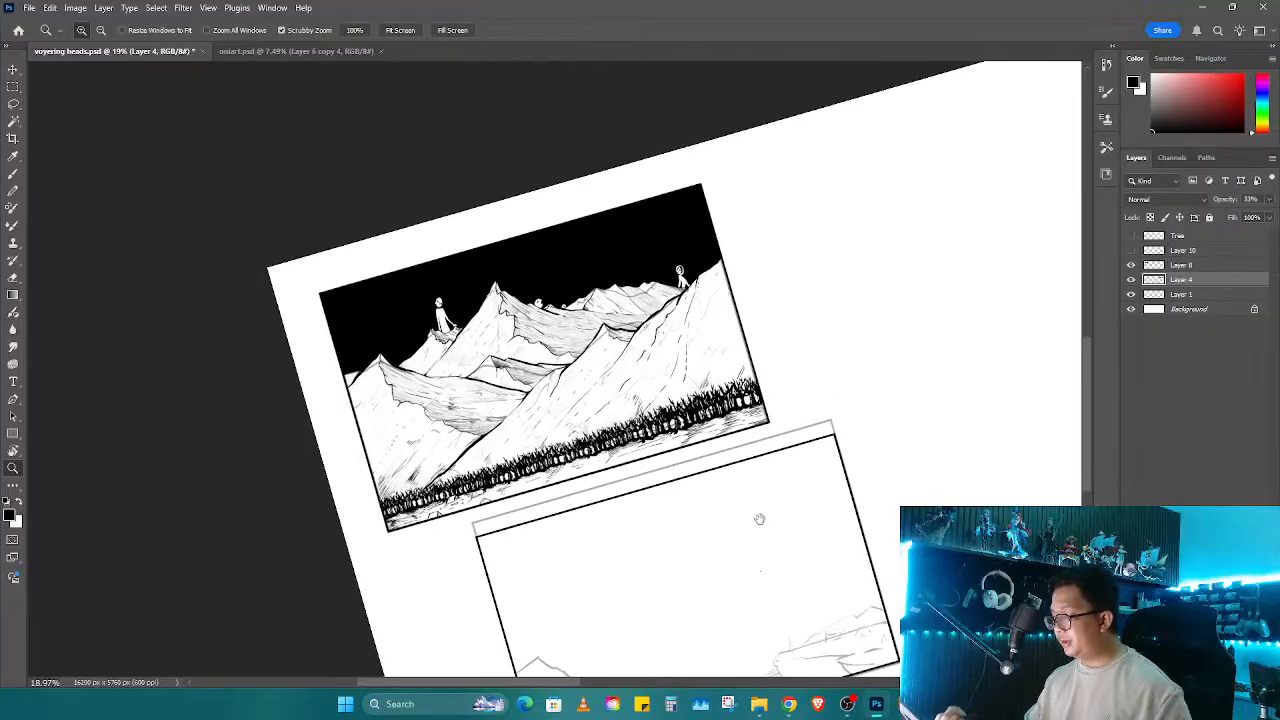
pyautogui.scroll(-3, 721, 503)
pyautogui.scroll(5, 700, 420)
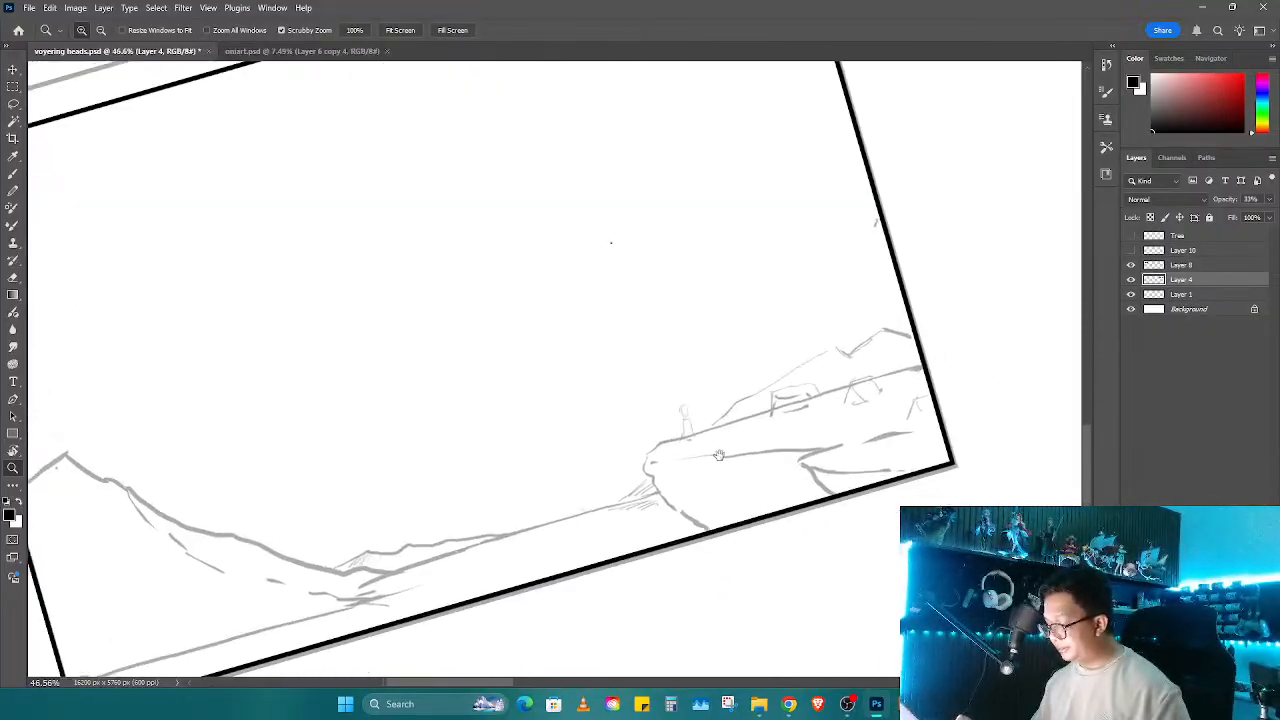
pyautogui.press('b')
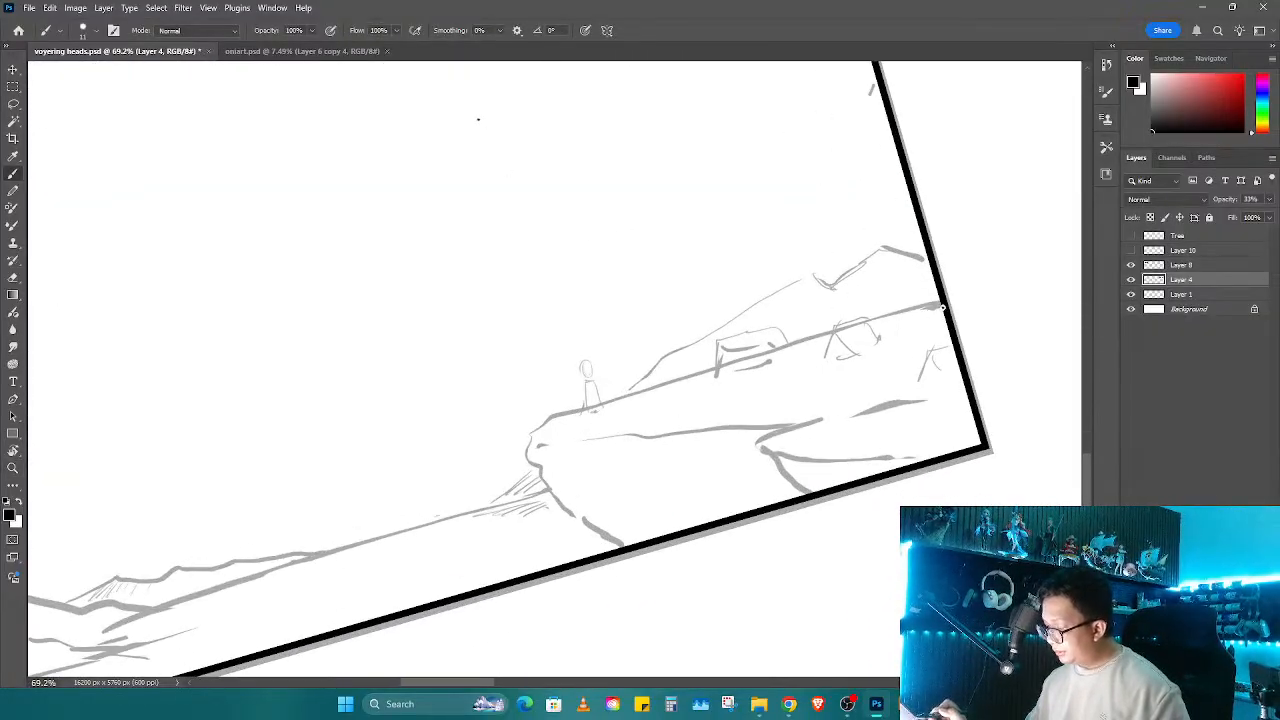
pyautogui.click(1192, 266)
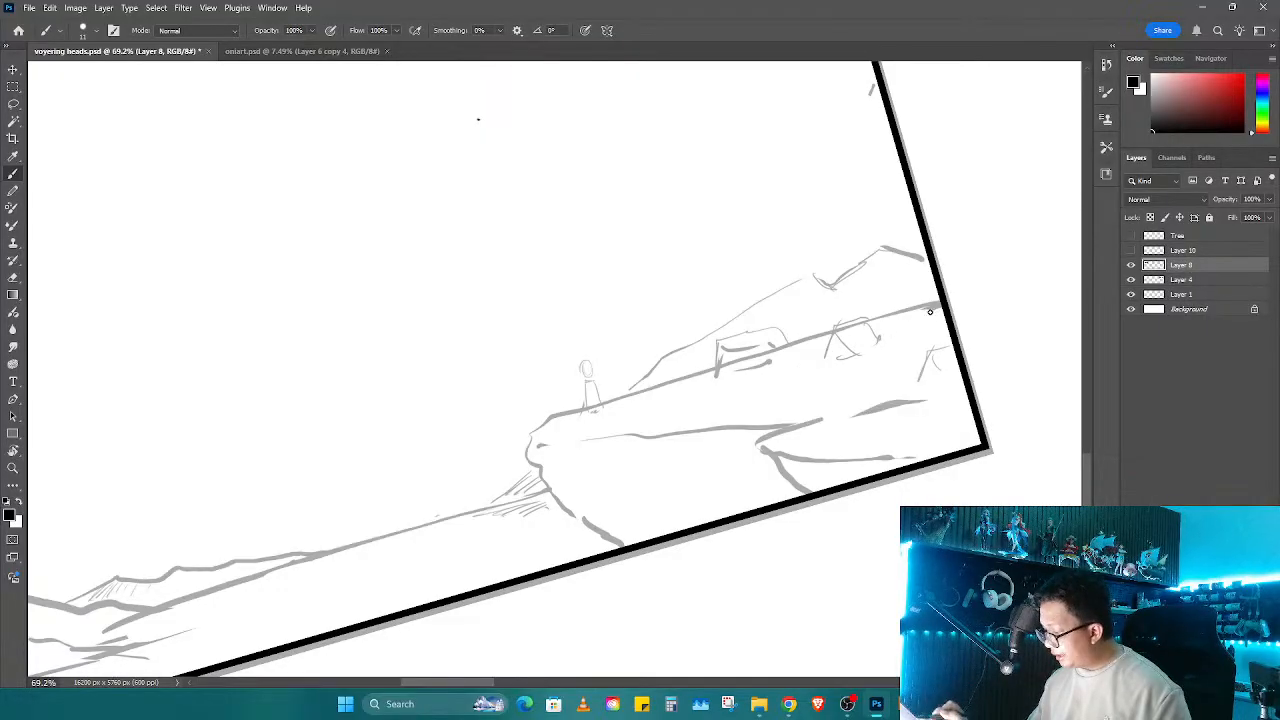
pyautogui.moveTo(940, 305); pyautogui.dragTo(599, 430)
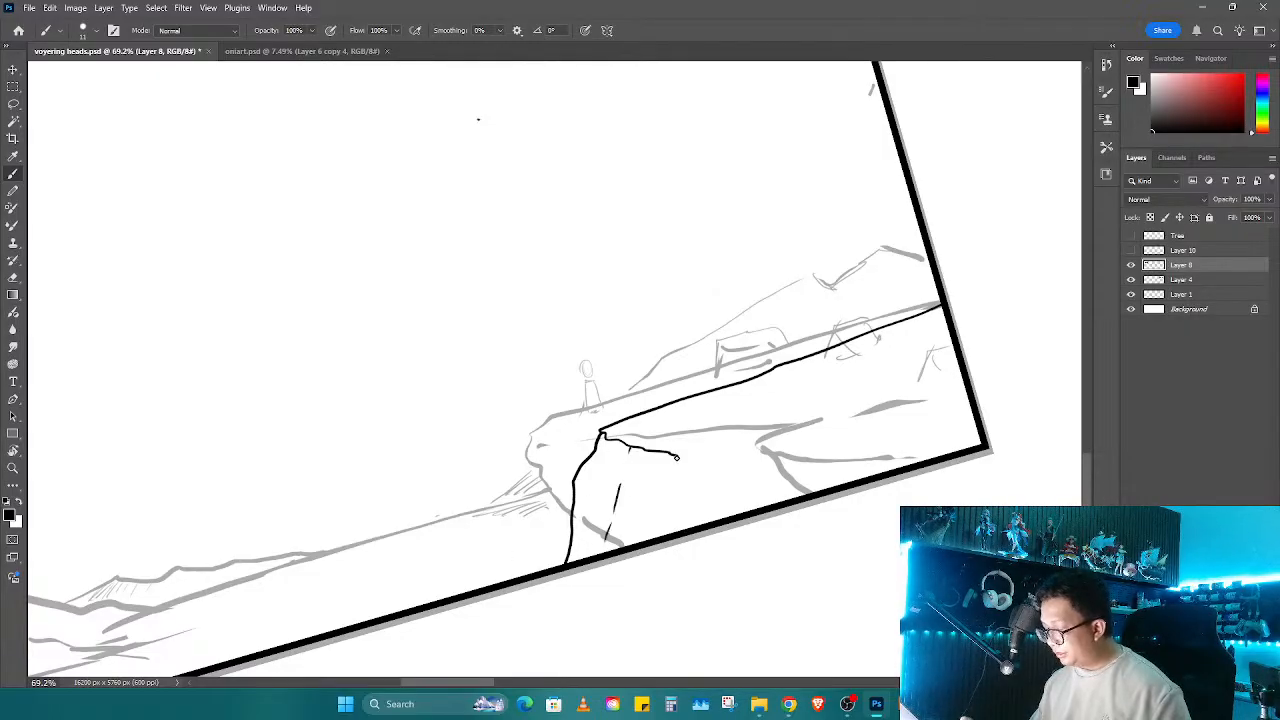
pyautogui.moveTo(705, 488); pyautogui.dragTo(854, 471)
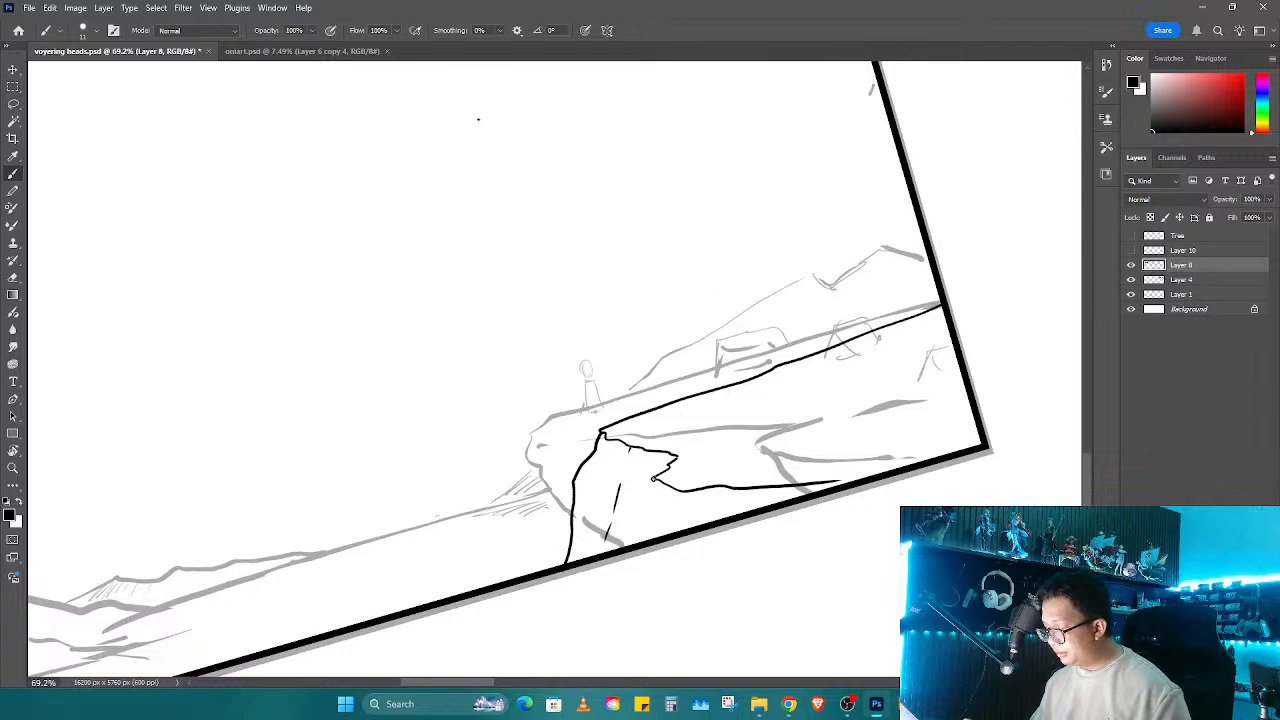
# Step: Add the cliff ledge's inner edge and ink a straight horizon line from the cliff to the mountain's foot
pyautogui.press('r')
pyautogui.moveTo(676, 541)
pyautogui.mouseDown()
pyautogui.moveTo(714, 517)
pyautogui.moveTo(675, 540)
pyautogui.mouseUp()
pyautogui.press('b')
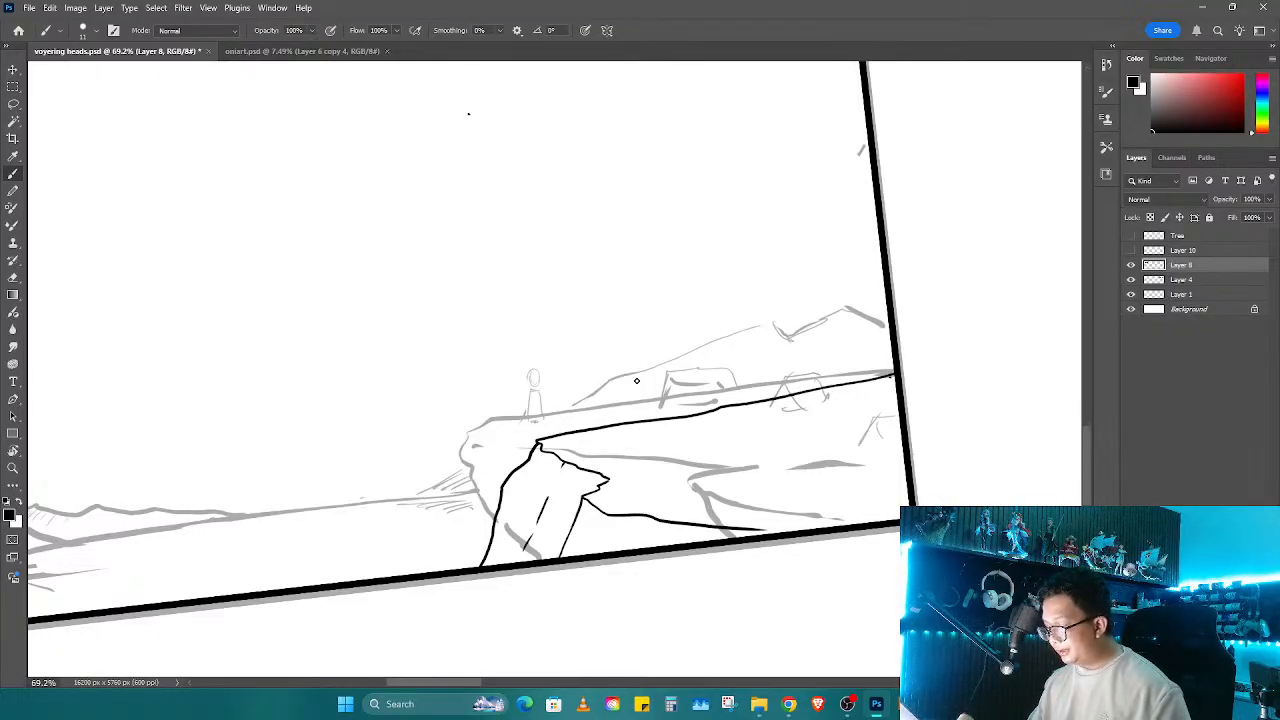
pyautogui.moveTo(636, 380)
pyautogui.mouseDown()
pyautogui.moveTo(880, 400)
pyautogui.moveTo(924, 420)
pyautogui.mouseUp()
pyautogui.press('r')
pyautogui.press('Escape')
pyautogui.press('b')
pyautogui.moveTo(555, 459)
pyautogui.mouseDown()
pyautogui.moveTo(477, 477)
pyautogui.moveTo(802, 499)
pyautogui.moveTo(466, 477)
pyautogui.moveTo(439, 509)
pyautogui.mouseUp()
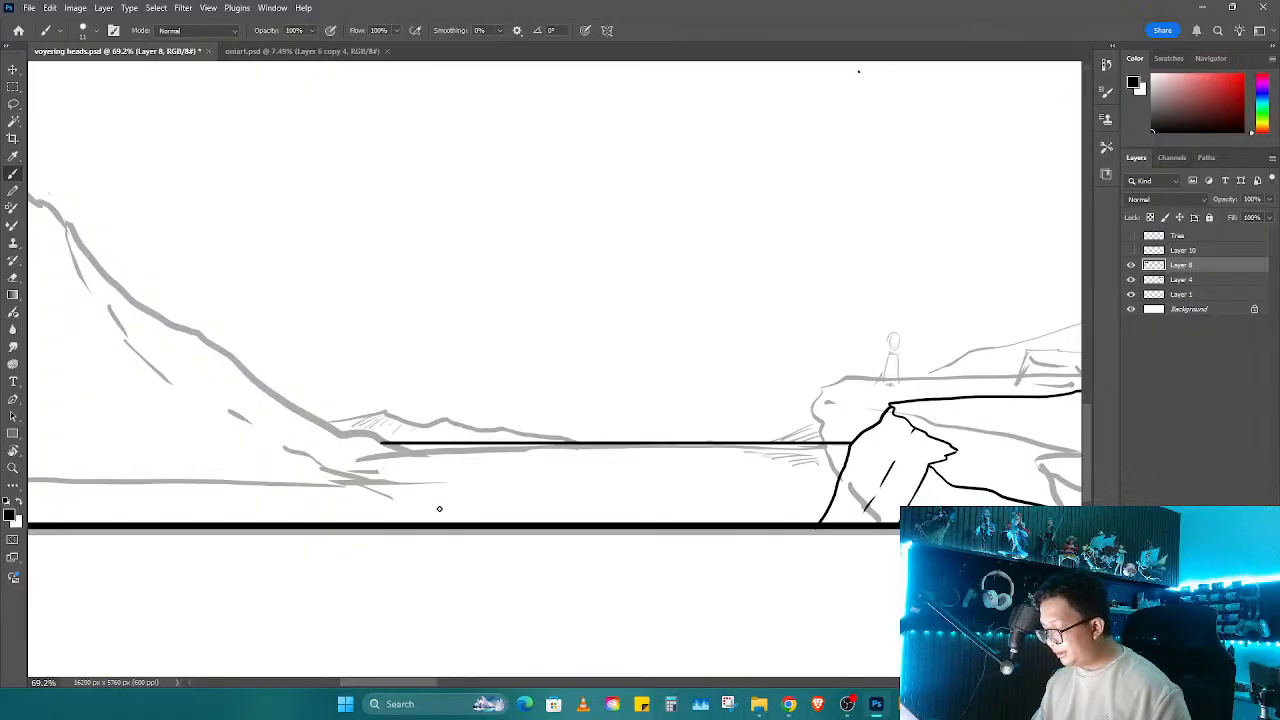
# Step: Ink the mountain's outer slope from the waterline up to the peak and down to the panel's side border
pyautogui.moveTo(730, 482); pyautogui.dragTo(991, 510)
pyautogui.moveTo(672, 477); pyautogui.dragTo(729, 488)
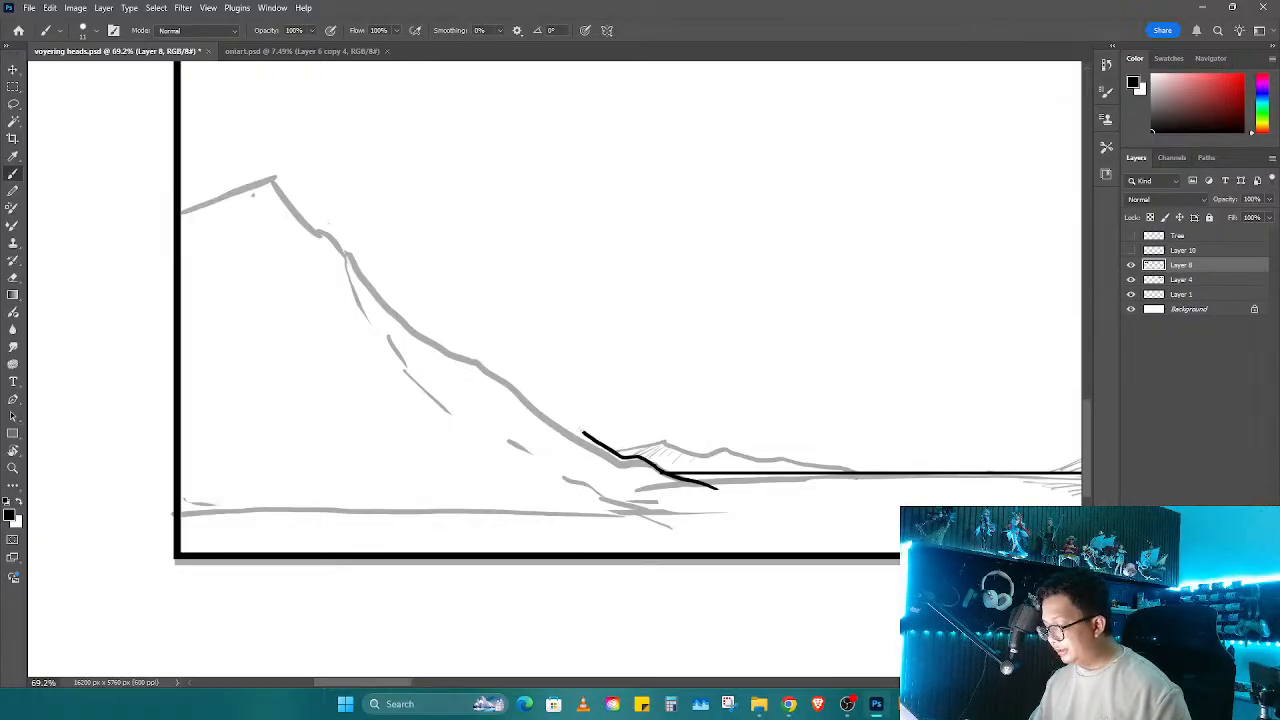
pyautogui.moveTo(583, 433); pyautogui.dragTo(453, 356)
pyautogui.moveTo(580, 369); pyautogui.dragTo(712, 444)
pyautogui.press('r')
pyautogui.moveTo(600, 492)
pyautogui.mouseDown()
pyautogui.moveTo(673, 391)
pyautogui.moveTo(673, 348)
pyautogui.moveTo(720, 325)
pyautogui.mouseUp()
pyautogui.press('e')
pyautogui.press('b')
pyautogui.moveTo(364, 545)
pyautogui.mouseDown()
pyautogui.moveTo(379, 430)
pyautogui.moveTo(790, 285)
pyautogui.mouseUp()
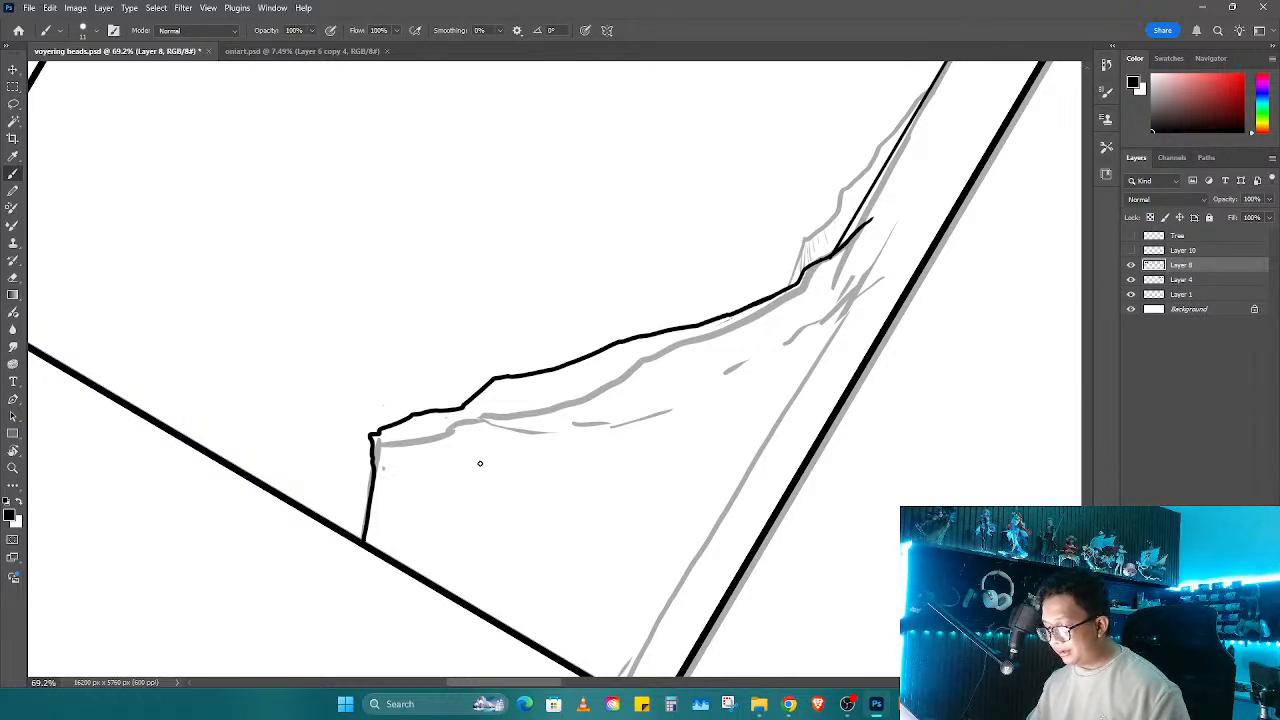
# Step: Erase the mountain's blunt top, redraw it as a sharper peak, and ink a jagged ridge line down the slope
pyautogui.moveTo(735, 497)
pyautogui.mouseDown()
pyautogui.moveTo(800, 429)
pyautogui.moveTo(551, 357)
pyautogui.mouseUp()
pyautogui.press('r')
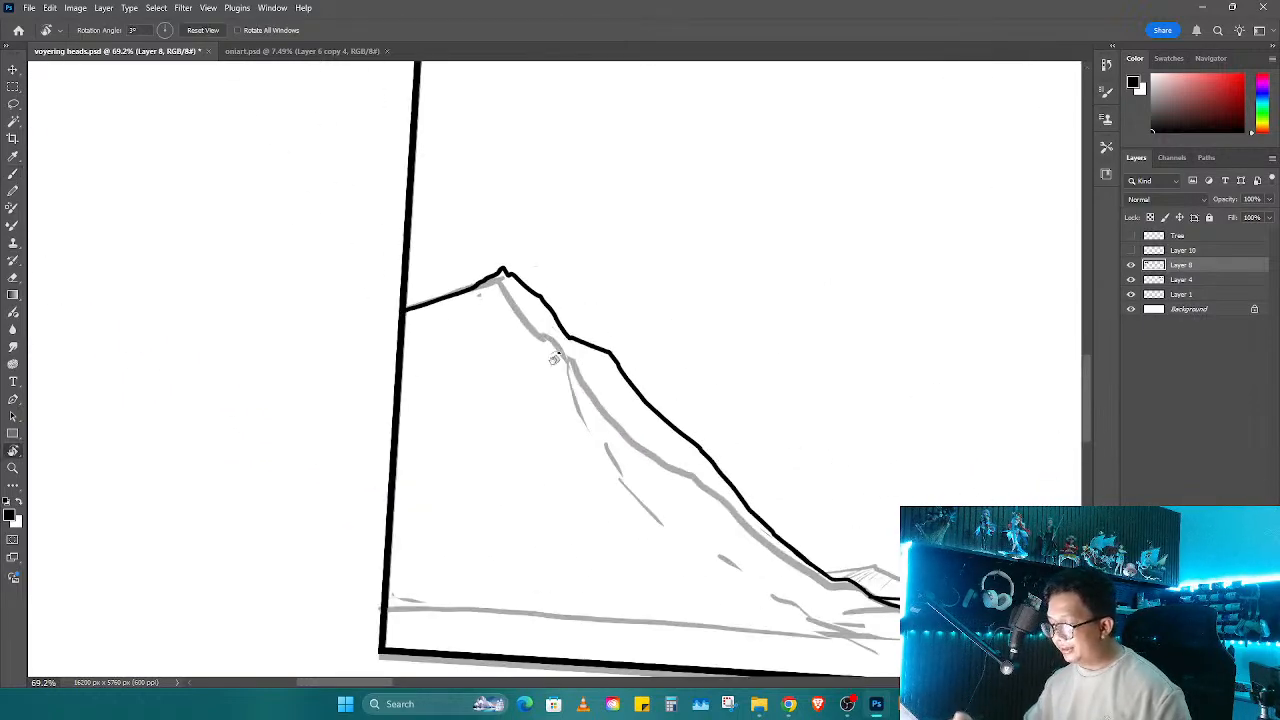
pyautogui.press('e')
pyautogui.moveTo(480, 280)
pyautogui.mouseDown()
pyautogui.moveTo(395, 327)
pyautogui.moveTo(434, 288)
pyautogui.moveTo(452, 290)
pyautogui.moveTo(424, 306)
pyautogui.moveTo(496, 284)
pyautogui.moveTo(554, 306)
pyautogui.moveTo(443, 288)
pyautogui.moveTo(511, 233)
pyautogui.moveTo(508, 350)
pyautogui.moveTo(531, 347)
pyautogui.moveTo(545, 378)
pyautogui.mouseUp()
pyautogui.hotkey('ctrl', 'z')
pyautogui.press('b')
pyautogui.moveTo(566, 420)
pyautogui.mouseDown()
pyautogui.moveTo(709, 587)
pyautogui.moveTo(772, 626)
pyautogui.mouseUp()
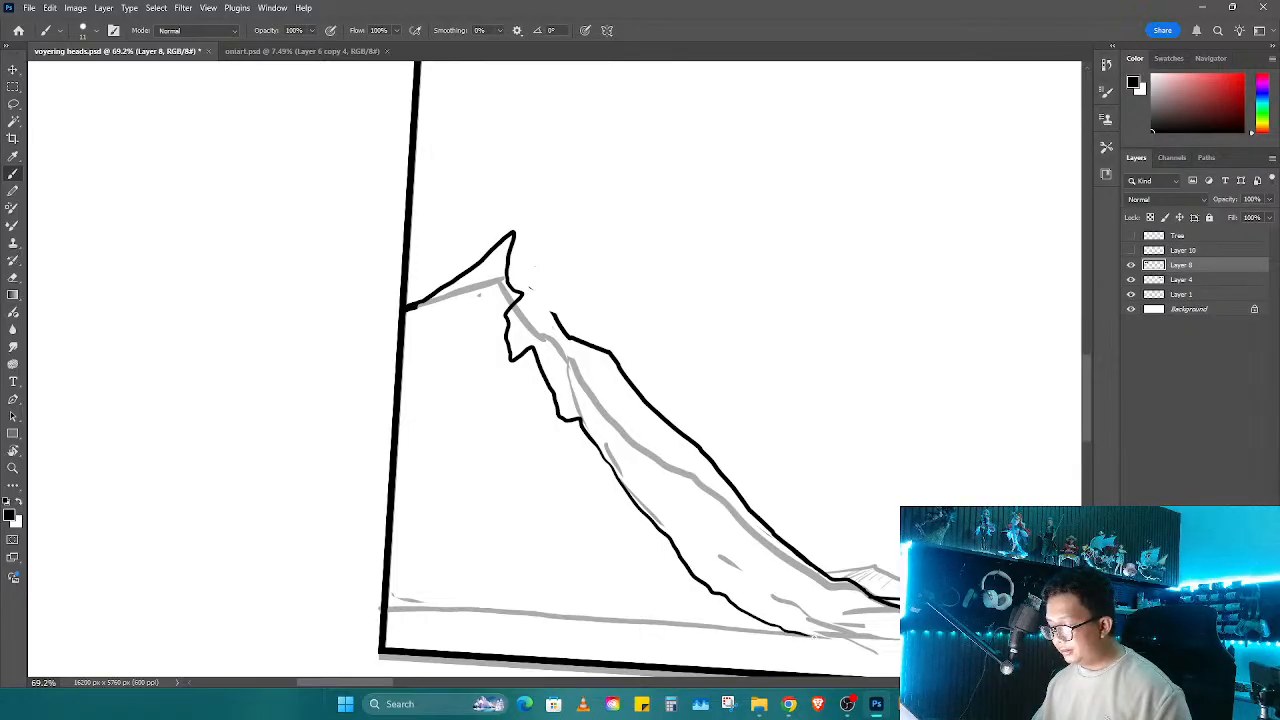
# Step: Ink the shoreline at the mountain's foot and complete the peak's outer outline and upper creases
pyautogui.moveTo(820, 560)
pyautogui.mouseDown()
pyautogui.moveTo(830, 440)
pyautogui.moveTo(539, 552)
pyautogui.mouseUp()
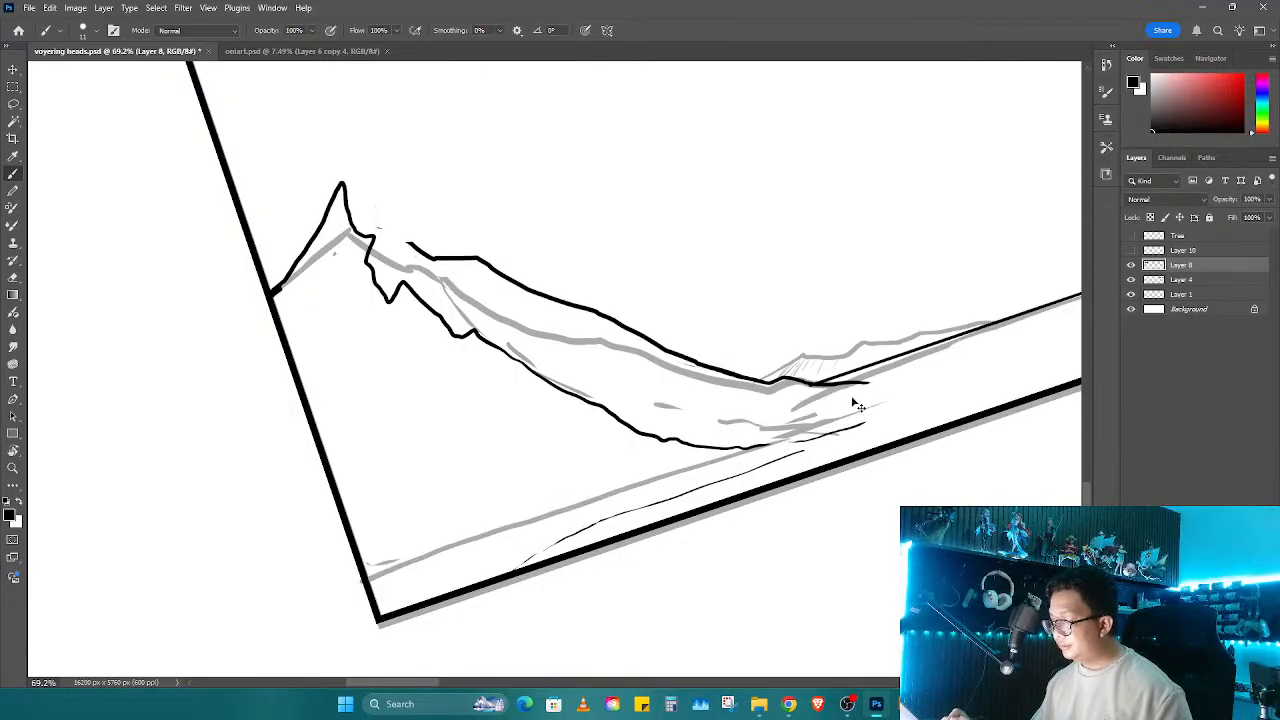
pyautogui.moveTo(870, 383)
pyautogui.mouseDown()
pyautogui.moveTo(921, 375)
pyautogui.moveTo(723, 459)
pyautogui.moveTo(779, 451)
pyautogui.moveTo(763, 472)
pyautogui.moveTo(798, 447)
pyautogui.mouseUp()
pyautogui.press('r')
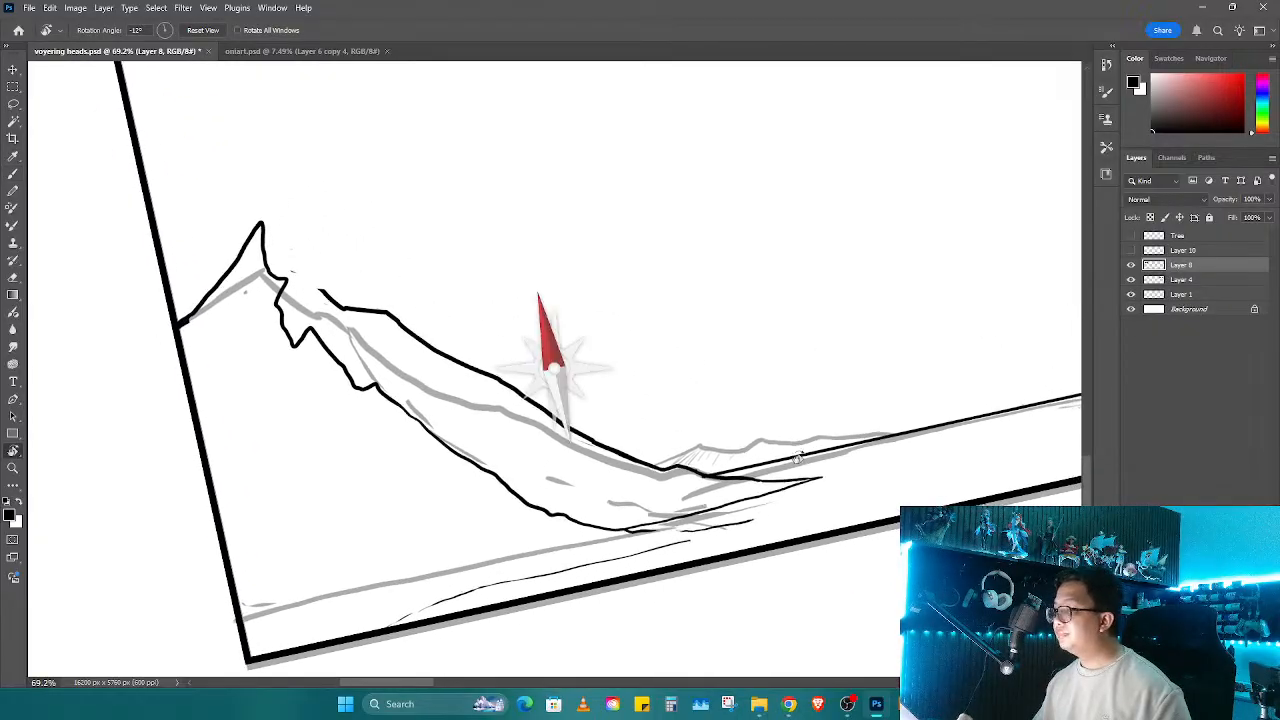
pyautogui.moveTo(791, 400)
pyautogui.mouseDown()
pyautogui.moveTo(700, 420)
pyautogui.moveTo(686, 397)
pyautogui.mouseUp()
pyautogui.press('b')
pyautogui.moveTo(507, 226); pyautogui.dragTo(556, 328)
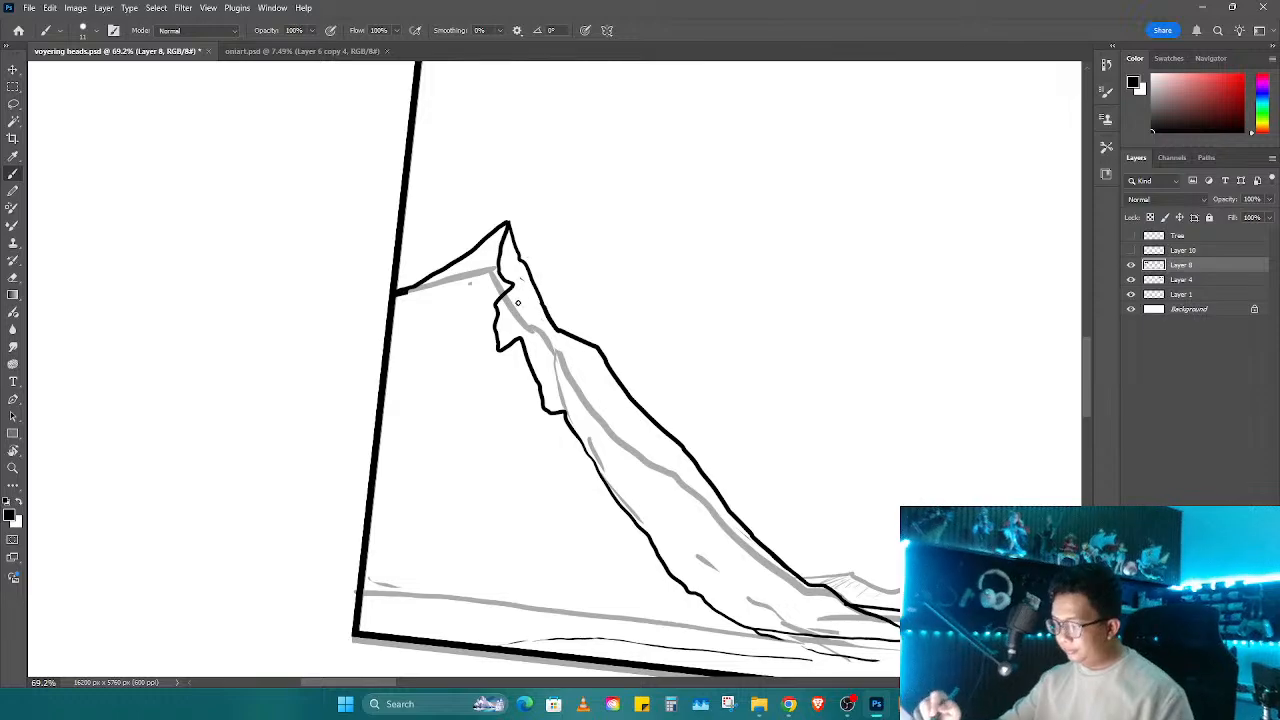
pyautogui.moveTo(510, 282)
pyautogui.mouseDown()
pyautogui.moveTo(604, 421)
pyautogui.moveTo(600, 470)
pyautogui.mouseUp()
# Step: Rotate the canvas and ink thin broken water lines between the mountain and the cliff
pyautogui.press('r')
pyautogui.moveTo(660, 500)
pyautogui.mouseDown()
pyautogui.moveTo(692, 519)
pyautogui.moveTo(839, 434)
pyautogui.moveTo(750, 430)
pyautogui.moveTo(663, 463)
pyautogui.moveTo(777, 397)
pyautogui.moveTo(884, 270)
pyautogui.moveTo(686, 389)
pyautogui.moveTo(727, 380)
pyautogui.mouseUp()
pyautogui.press('b')
pyautogui.press('e')
pyautogui.press('b')
pyautogui.moveTo(896, 266); pyautogui.dragTo(948, 234)
pyautogui.moveTo(898, 264)
pyautogui.mouseDown()
pyautogui.moveTo(676, 387)
pyautogui.moveTo(720, 360)
pyautogui.moveTo(689, 366)
pyautogui.moveTo(850, 301)
pyautogui.mouseUp()
pyautogui.press('e')
pyautogui.press('b')
# Step: Erase the overlapping lines at the slope's foot and ink a low hill running down to the water
pyautogui.press('e')
pyautogui.moveTo(585, 412); pyautogui.dragTo(775, 366)
pyautogui.press('b')
pyautogui.moveTo(522, 408); pyautogui.dragTo(840, 327)
pyautogui.press('e')
pyautogui.moveTo(680, 392)
pyautogui.mouseDown()
pyautogui.moveTo(910, 284)
pyautogui.moveTo(777, 357)
pyautogui.mouseUp()
pyautogui.press('b')
pyautogui.press('e')
pyautogui.press('b')
pyautogui.moveTo(895, 288); pyautogui.dragTo(944, 264)
pyautogui.press('e')
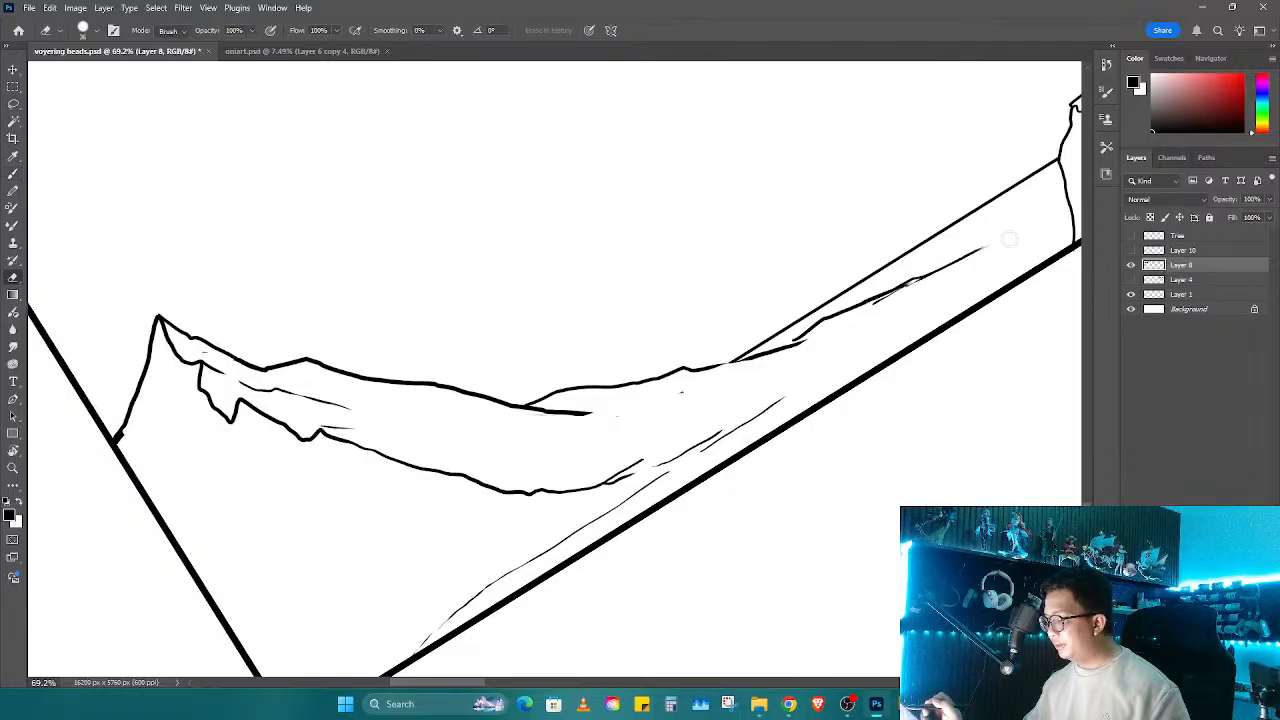
pyautogui.press('b')
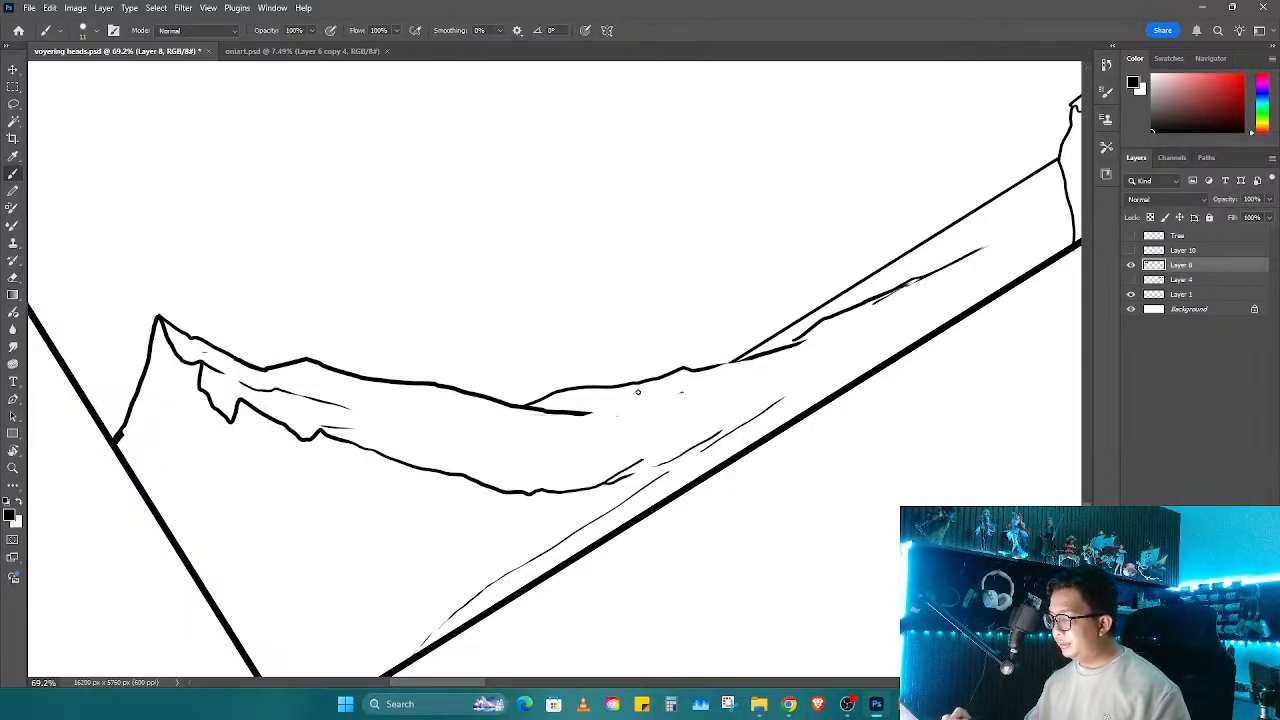
pyautogui.moveTo(631, 382); pyautogui.dragTo(866, 270)
pyautogui.hotkey('ctrl', 'z')
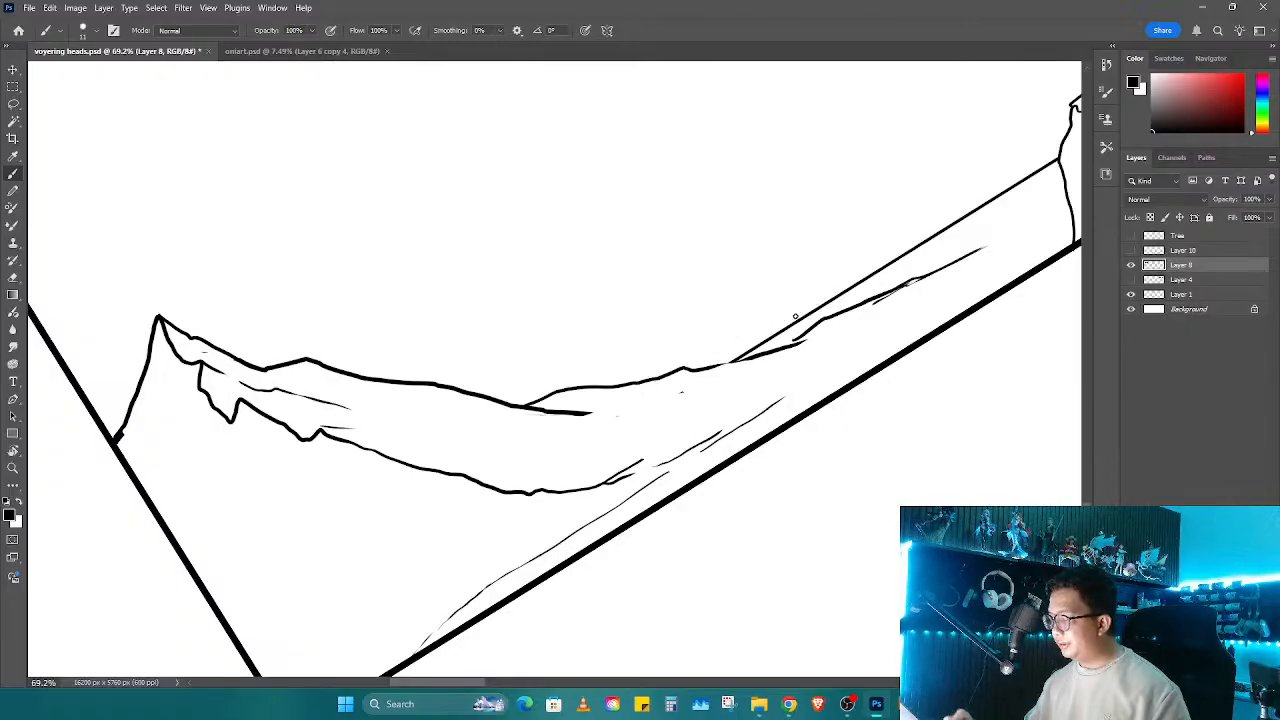
# Step: Show the Layer 4 sketch, ink the distant hills along the horizon and break up the water line below them
pyautogui.click(1131, 280)
pyautogui.moveTo(633, 369); pyautogui.dragTo(677, 351)
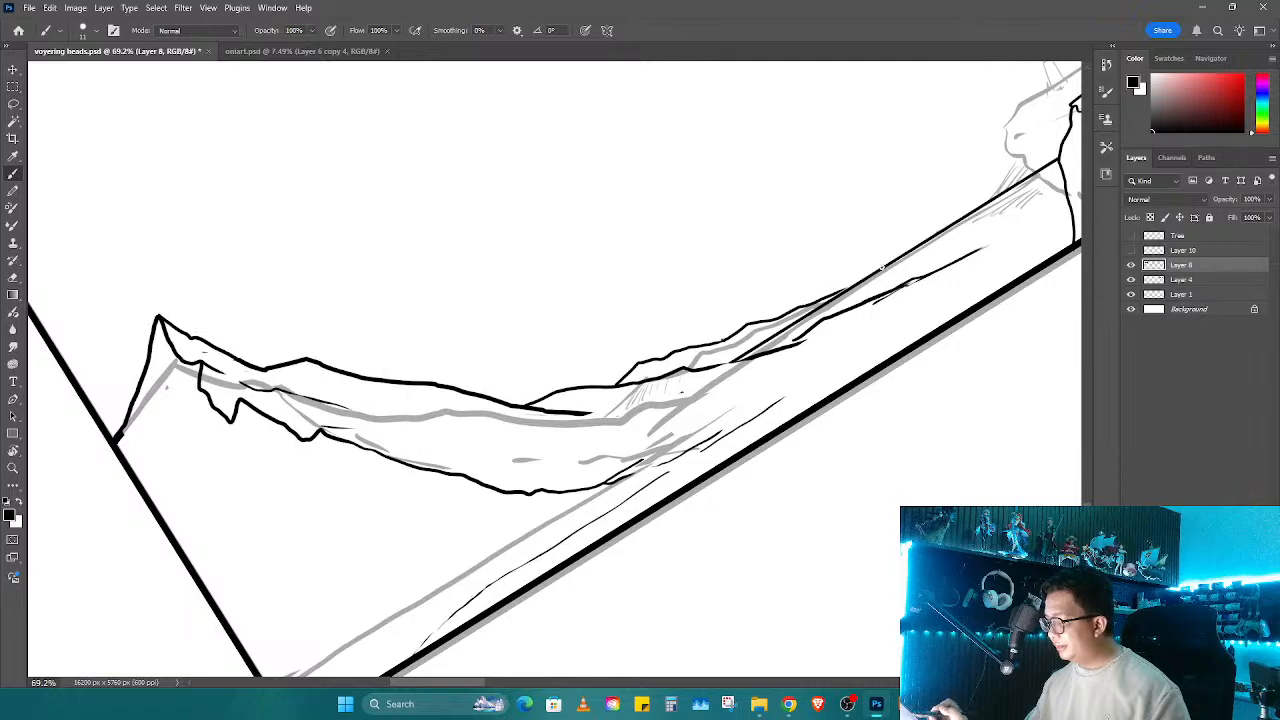
pyautogui.press('e')
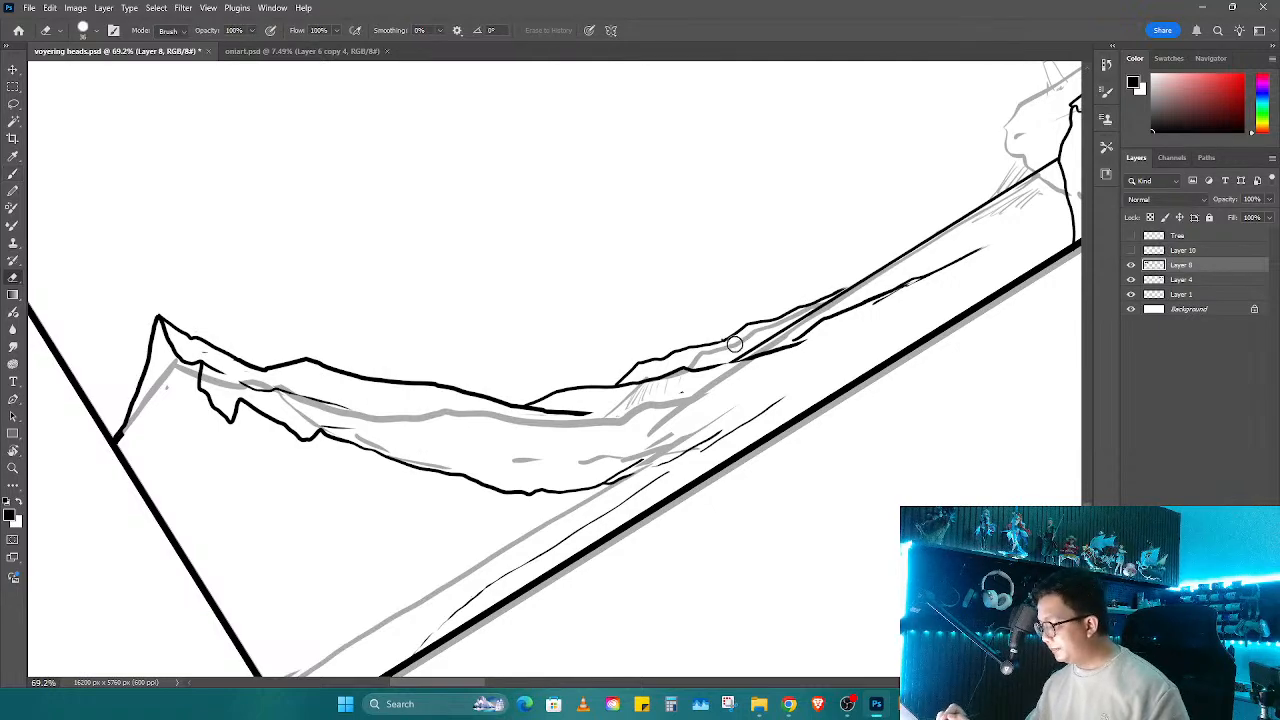
pyautogui.press('b')
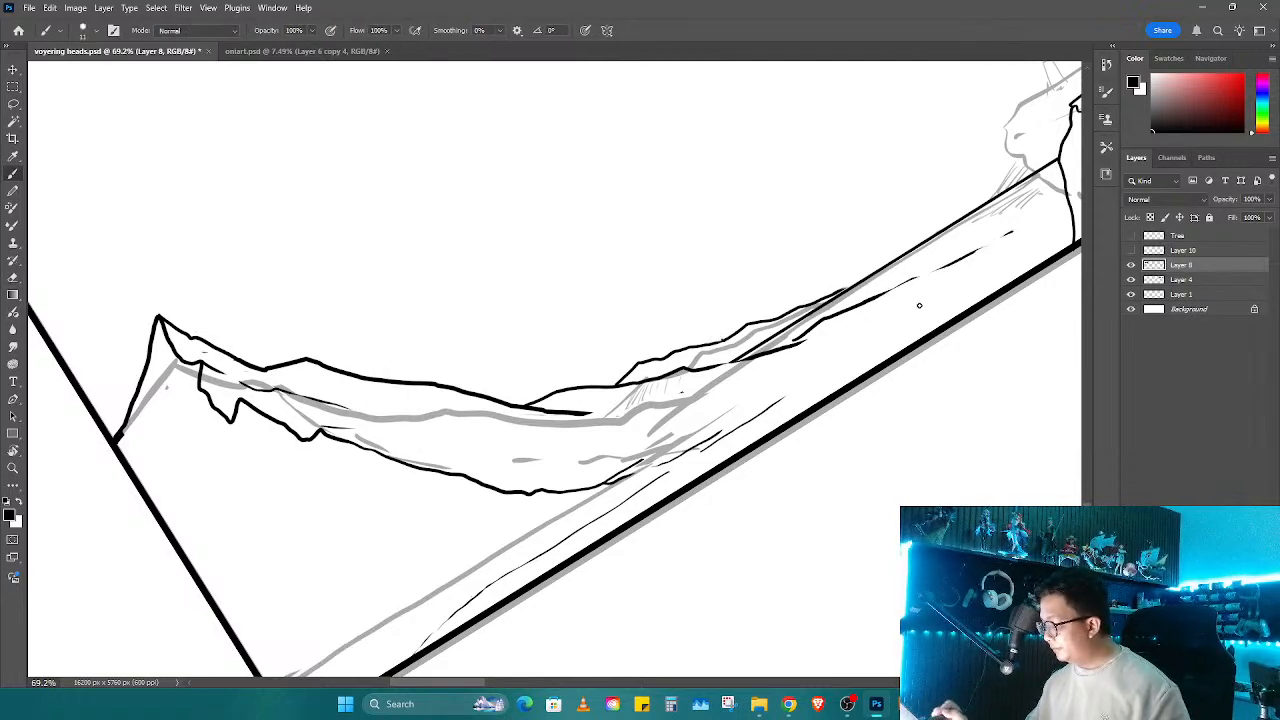
# Step: Clean up the near shore's edge, extend it to the panel's bottom border, and hide the Layer 4 sketch
pyautogui.press('e')
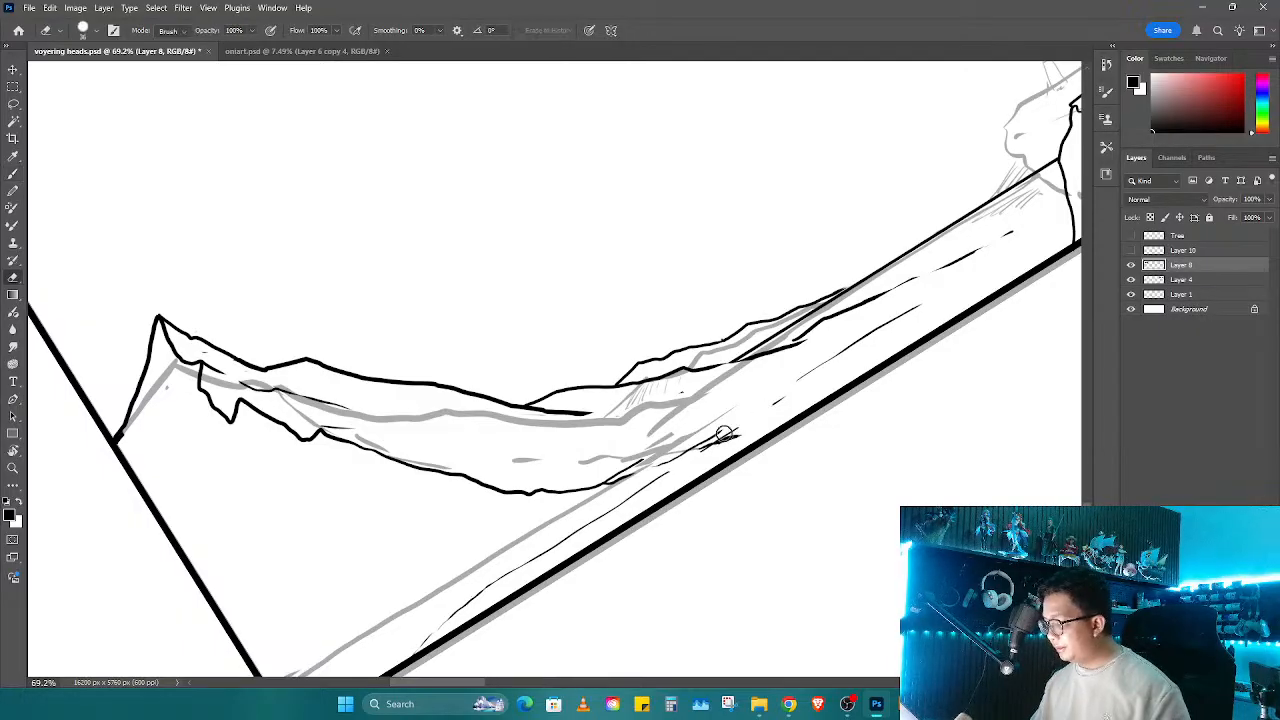
pyautogui.moveTo(740, 432)
pyautogui.mouseDown()
pyautogui.moveTo(686, 462)
pyautogui.moveTo(791, 420)
pyautogui.mouseUp()
pyautogui.click(1131, 280)
pyautogui.press('b')
pyautogui.moveTo(677, 470); pyautogui.dragTo(683, 454)
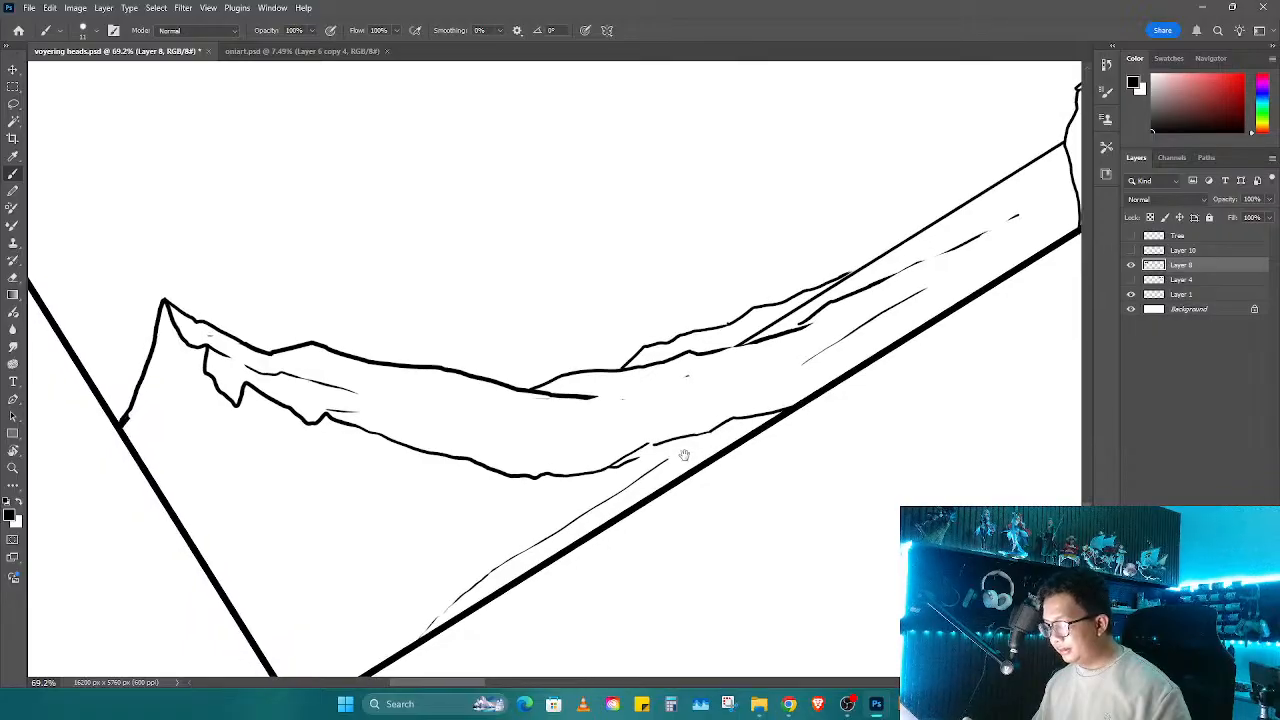
# Step: Cut a small notch into the mountain's jagged ridge line and ink crease lines beside it
pyautogui.moveTo(770, 442)
pyautogui.keyDown('ctrl'); pyautogui.mouseDown()
pyautogui.moveTo(709, 440)
pyautogui.moveTo(662, 501)
pyautogui.mouseUp(); pyautogui.keyUp('ctrl')
pyautogui.press('r')
pyautogui.press('r')
pyautogui.moveTo(700, 402)
pyautogui.keyDown('ctrl'); pyautogui.mouseDown()
pyautogui.moveTo(767, 398)
pyautogui.moveTo(733, 484)
pyautogui.mouseUp(); pyautogui.keyUp('ctrl')
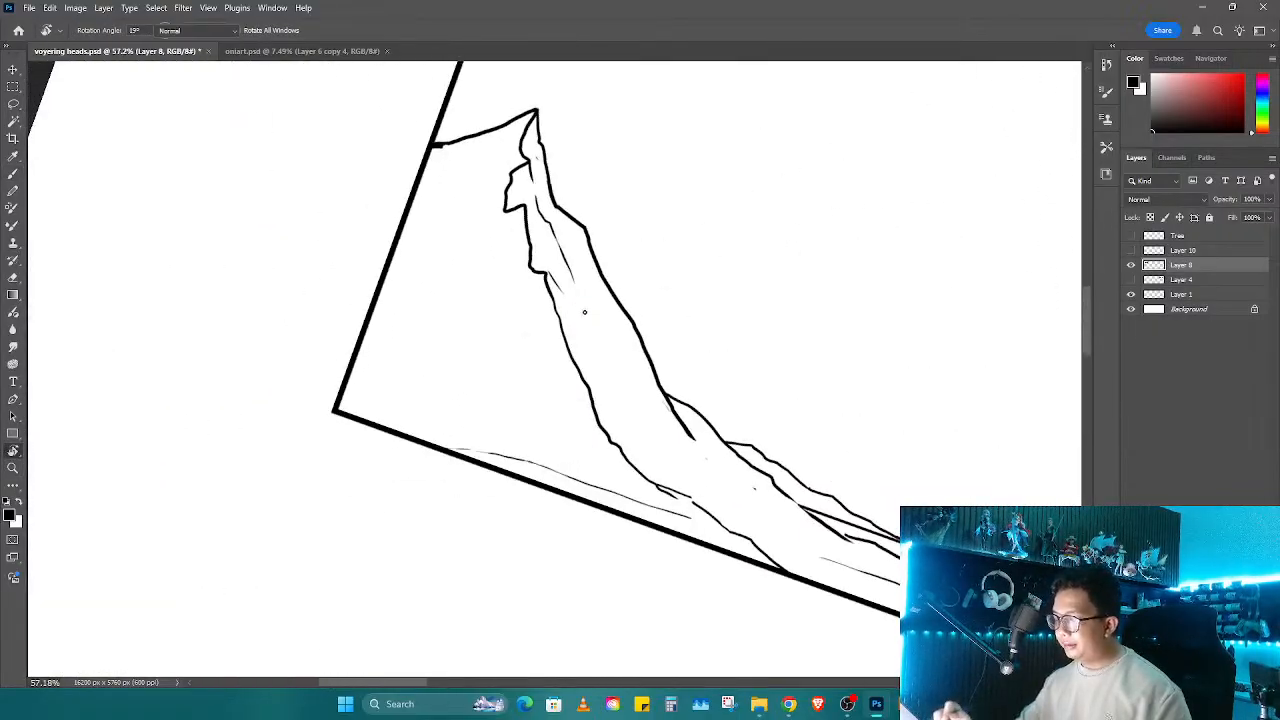
pyautogui.press('e')
pyautogui.moveTo(564, 334); pyautogui.dragTo(571, 361)
pyautogui.press('b')
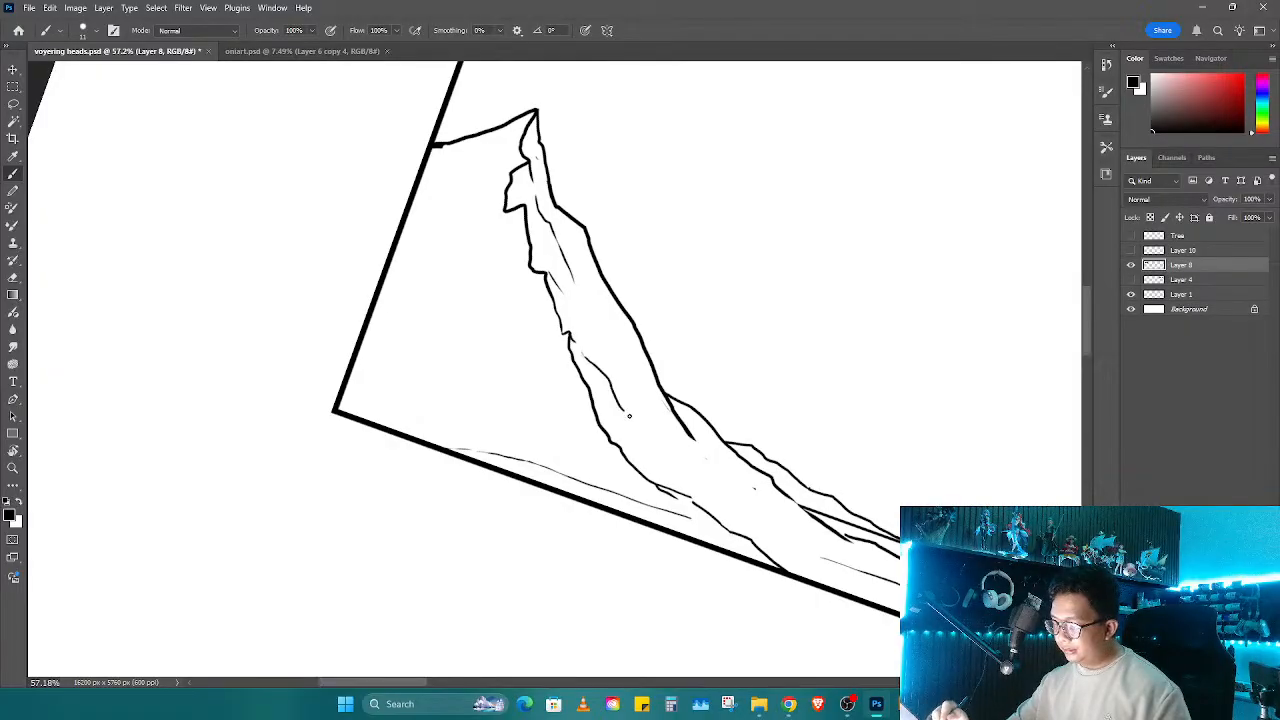
# Step: Add more crease lines down the mountain slope, and undo the jutting outcrop tried on its outer edge
pyautogui.press('r')
pyautogui.moveTo(704, 488); pyautogui.dragTo(666, 437)
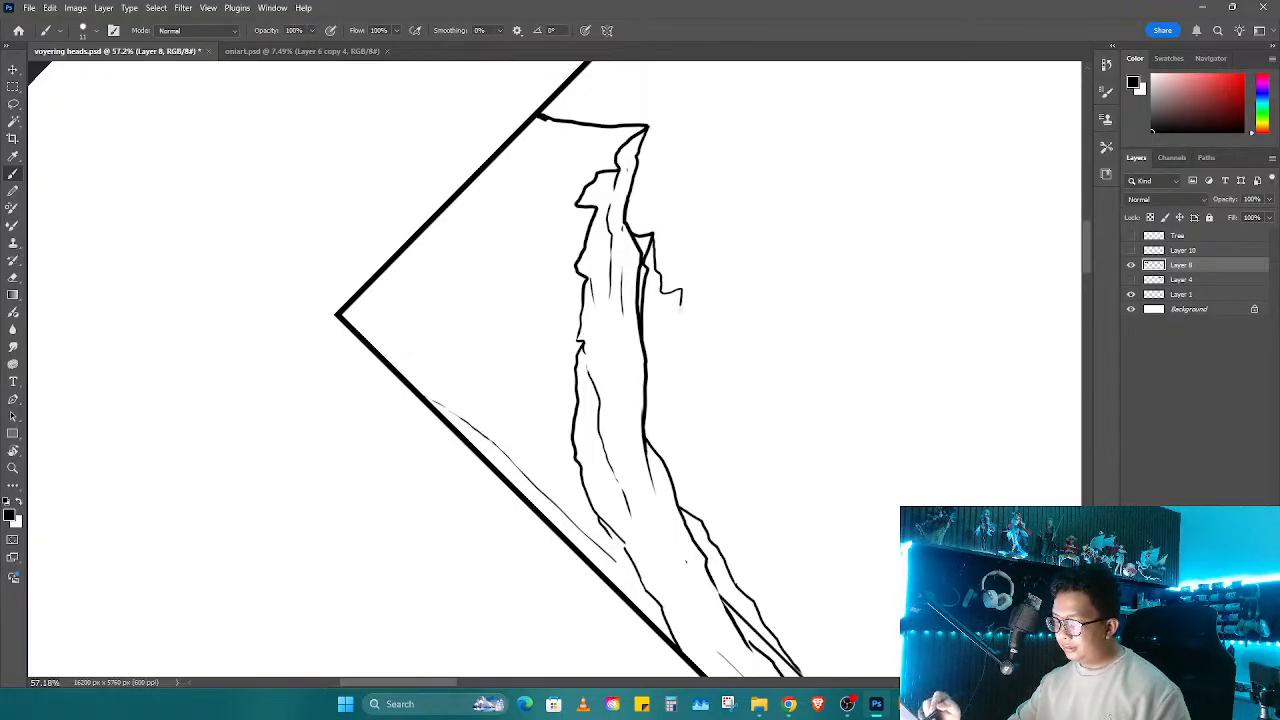
pyautogui.hotkey('ctrl', 'z')
pyautogui.hotkey('ctrl', 'z')
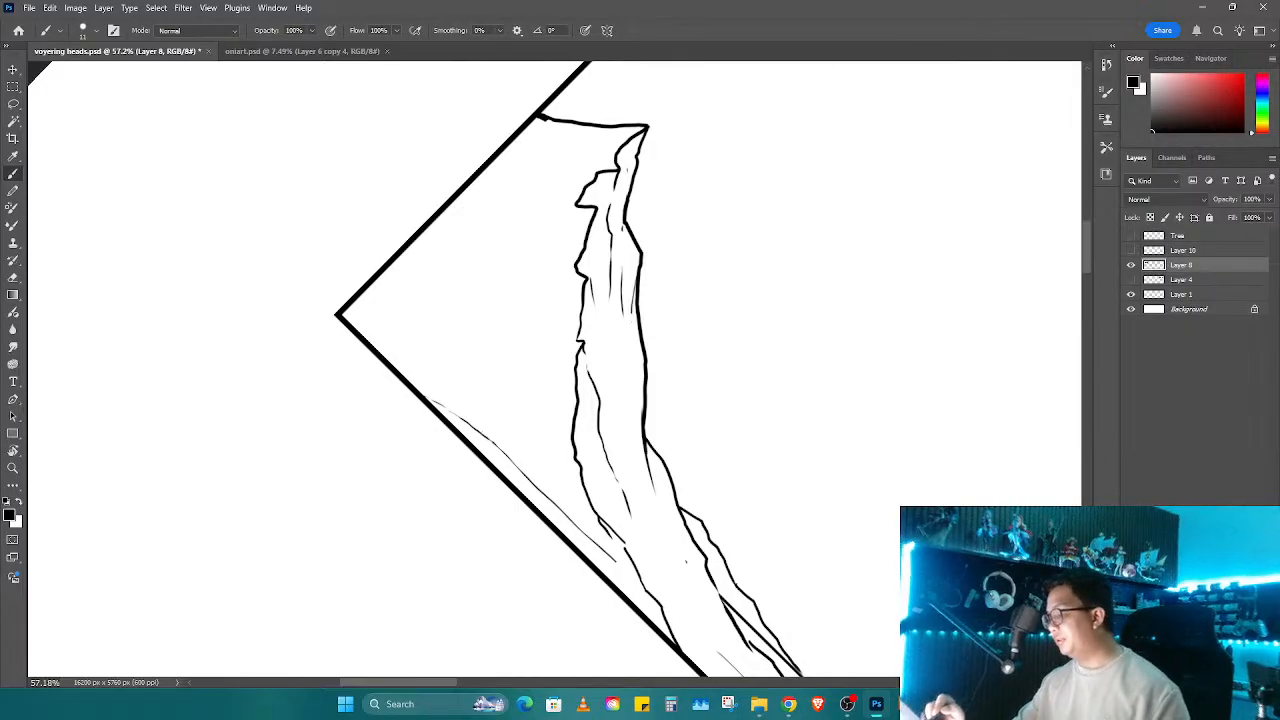
# Step: Redraw the ridge between the peak and the panel's side border as a dipping back ridge with a thinner front slope line
pyautogui.press('r')
pyautogui.moveTo(619, 462); pyautogui.dragTo(842, 404)
pyautogui.moveTo(842, 404)
pyautogui.mouseDown()
pyautogui.moveTo(783, 414)
pyautogui.moveTo(898, 464)
pyautogui.mouseUp()
pyautogui.press('e')
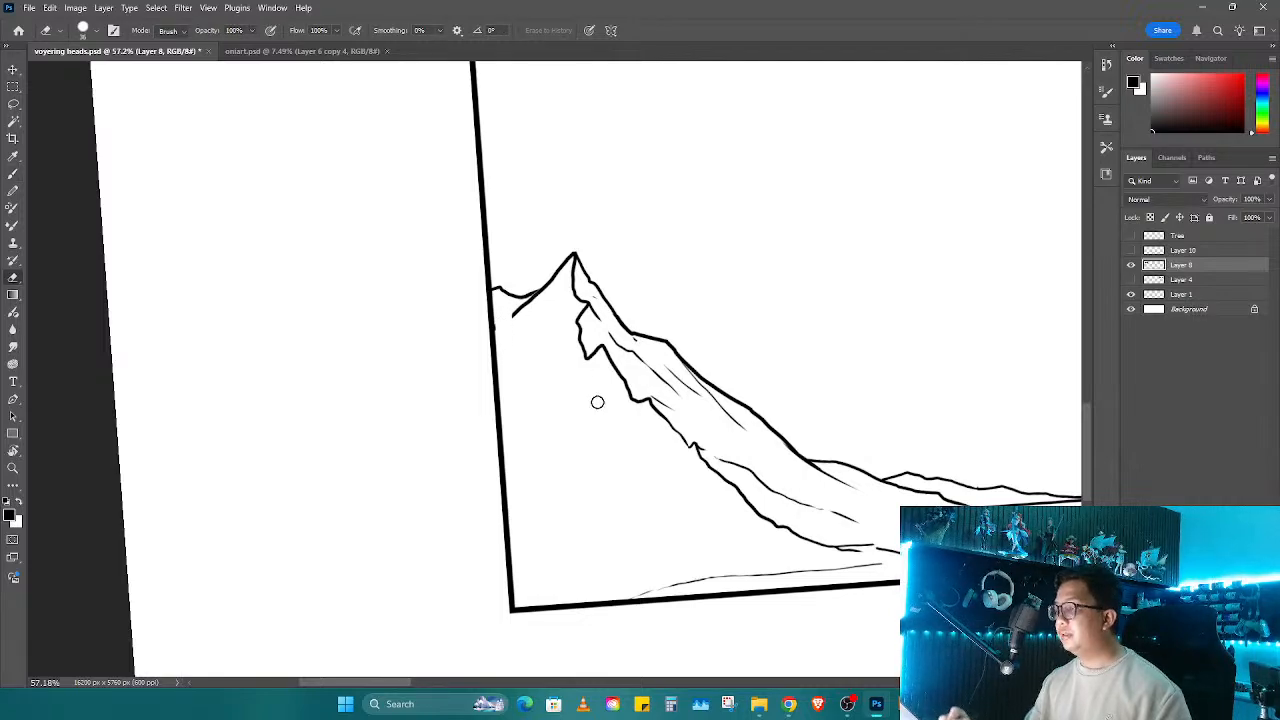
pyautogui.moveTo(597, 402)
pyautogui.mouseDown()
pyautogui.moveTo(528, 457)
pyautogui.moveTo(536, 483)
pyautogui.mouseUp()
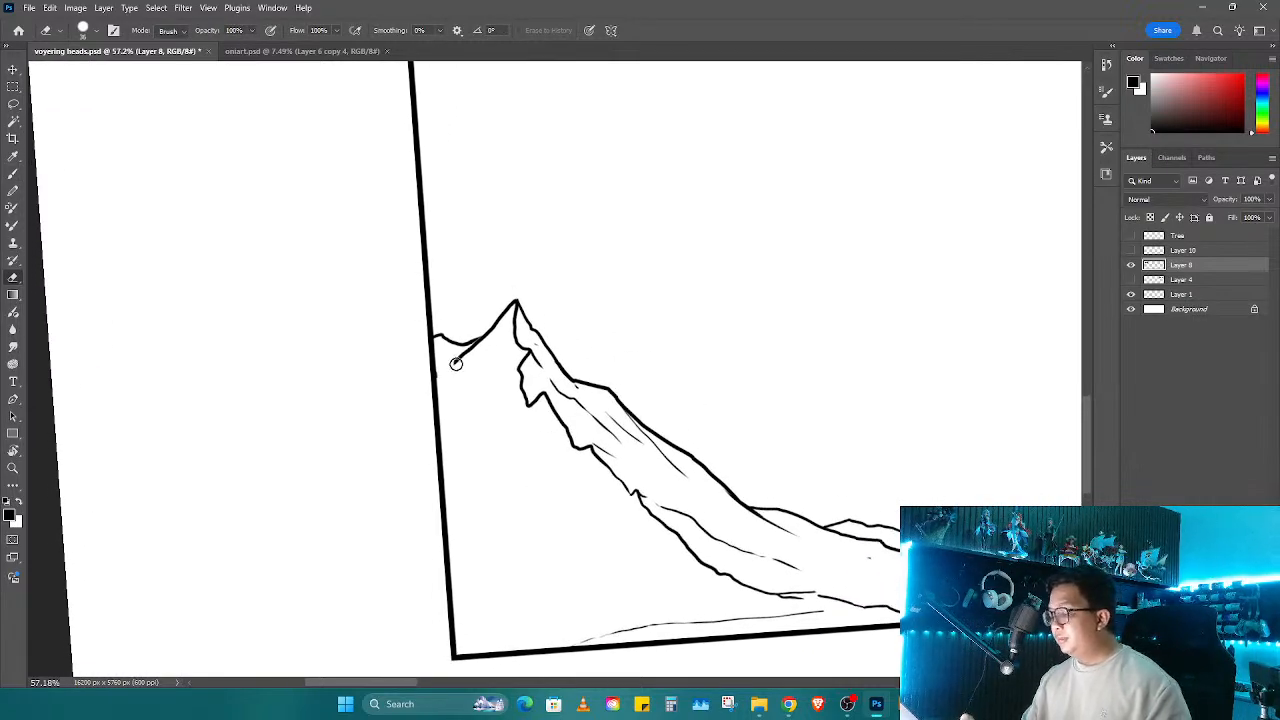
pyautogui.press('b')
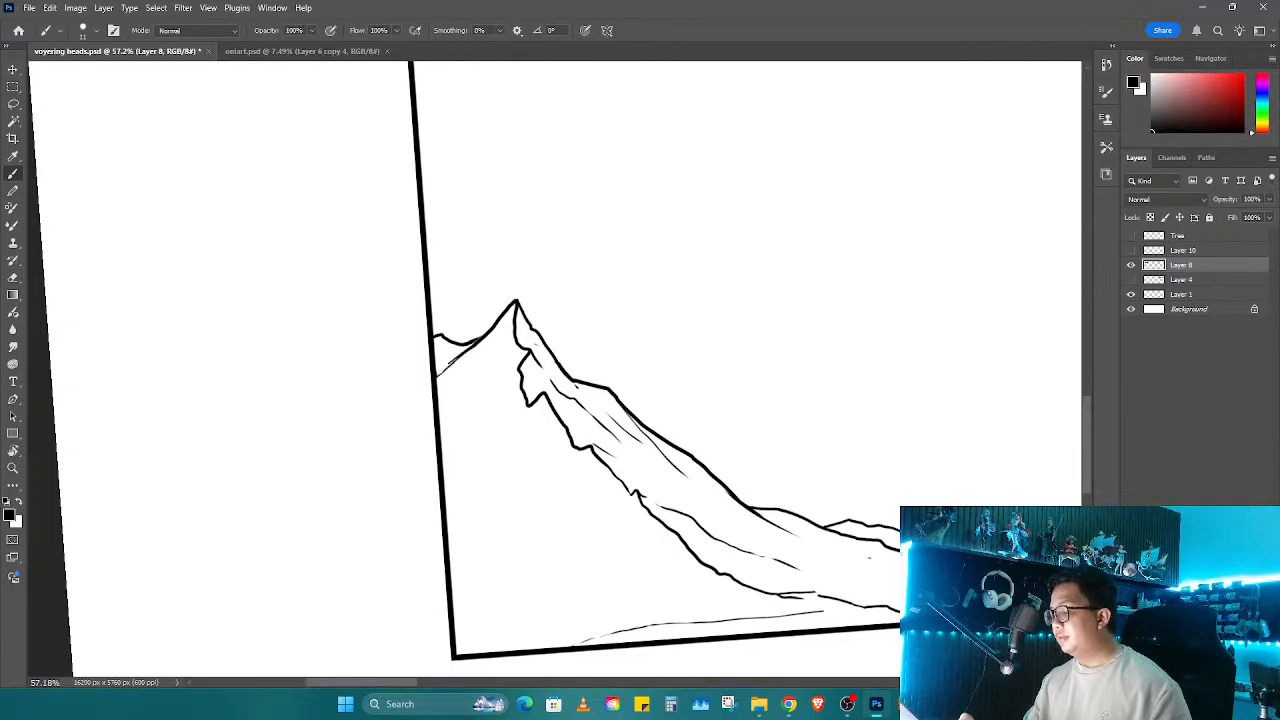
# Step: Hatch the small back ridge beside the panel's side border and ink a broken slope line below the mountain's outcrop
pyautogui.moveTo(736, 518); pyautogui.dragTo(710, 445)
pyautogui.press('r')
pyautogui.moveTo(710, 445); pyautogui.dragTo(592, 454)
pyautogui.press('b')
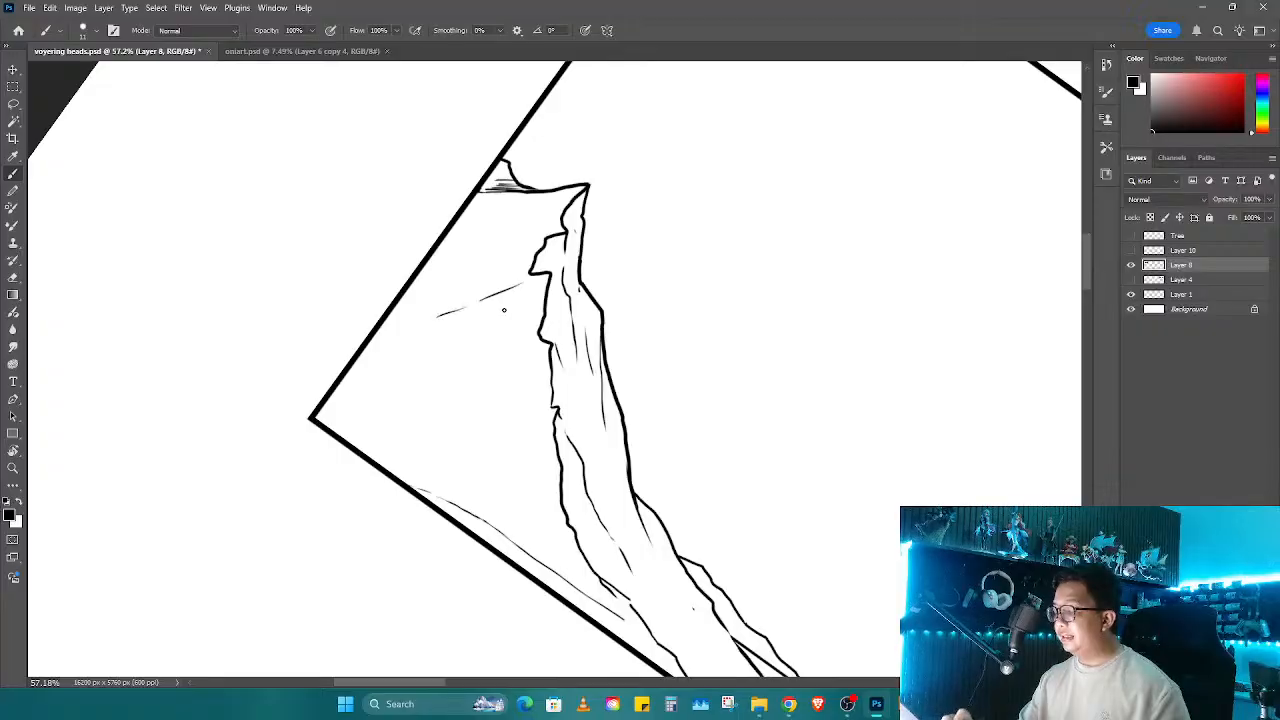
pyautogui.moveTo(548, 340); pyautogui.dragTo(492, 345)
pyautogui.press('r')
pyautogui.moveTo(552, 492); pyautogui.dragTo(690, 452)
pyautogui.moveTo(690, 452); pyautogui.dragTo(500, 517)
pyautogui.press('z')
pyautogui.moveTo(694, 458); pyautogui.dragTo(714, 488)
pyautogui.moveTo(512, 512); pyautogui.dragTo(791, 479)
pyautogui.press('r')
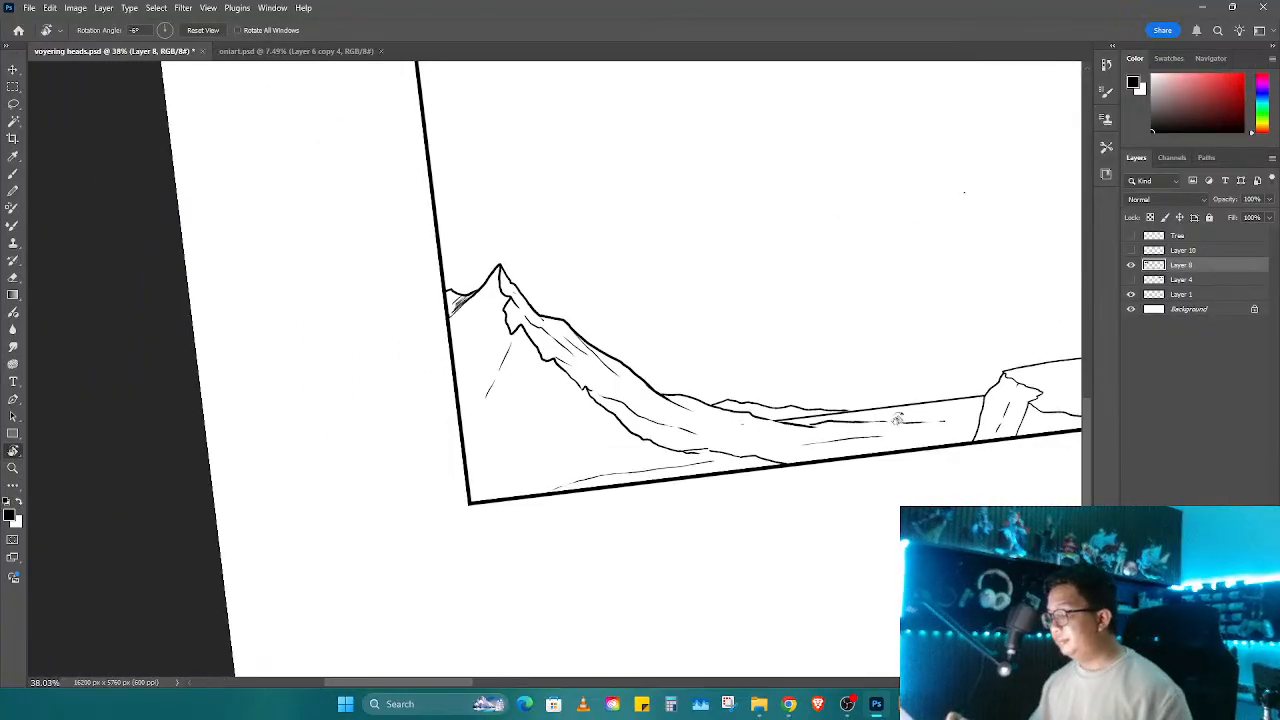
# Step: Show the Layer 4 sketch and ink a distant mountain ridge behind the cliff, undoing the steeper attempts
pyautogui.moveTo(955, 412); pyautogui.dragTo(650, 463)
pyautogui.press('z')
pyautogui.moveTo(732, 398); pyautogui.dragTo(774, 377)
pyautogui.press('b')
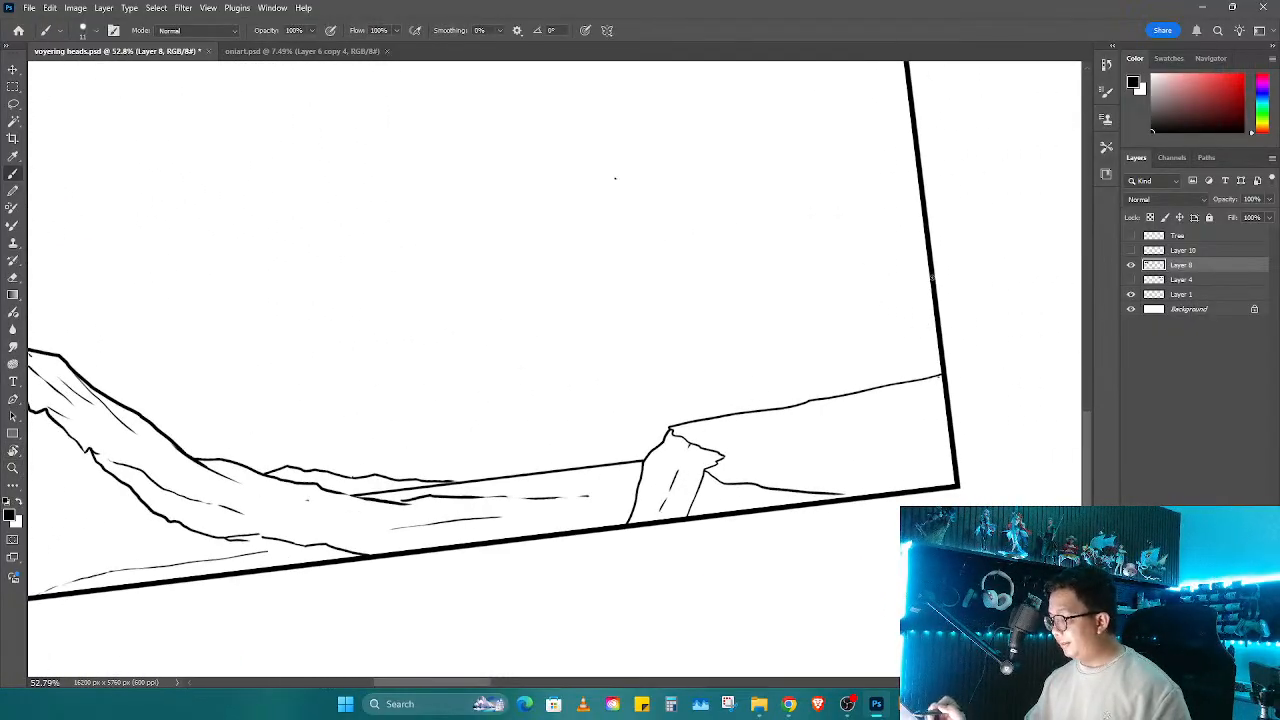
pyautogui.click(1131, 280)
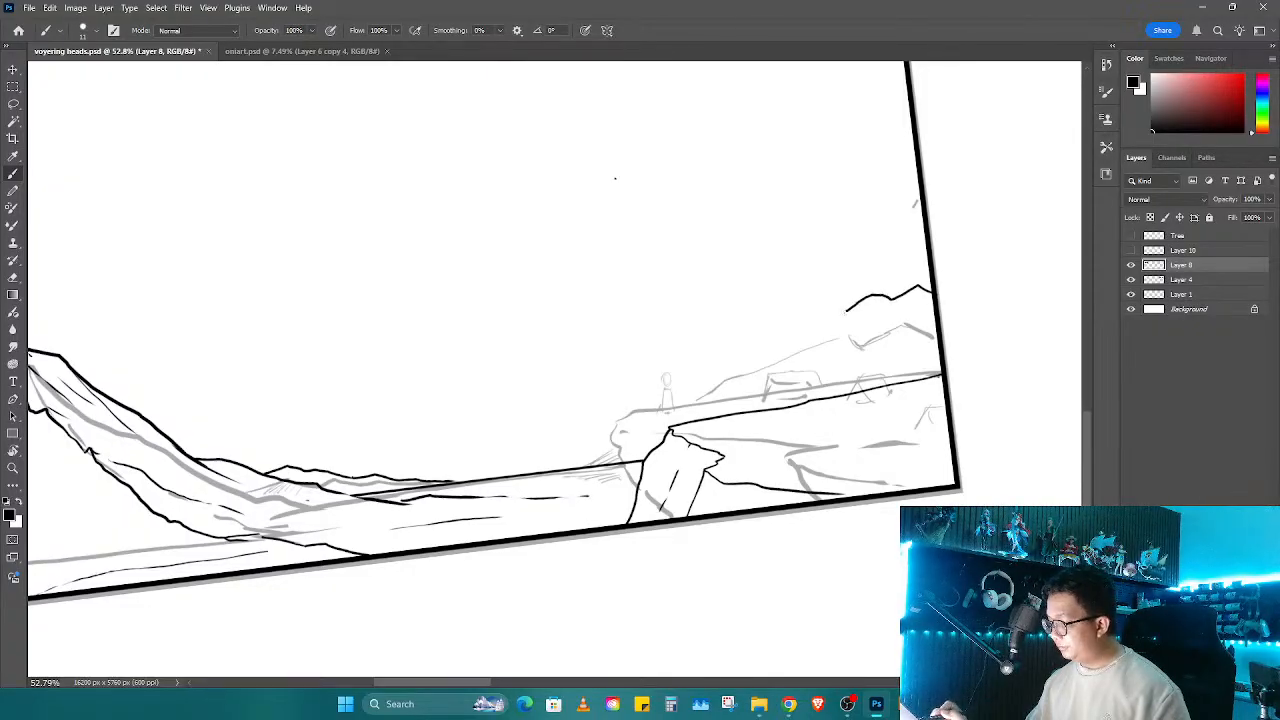
pyautogui.hotkey('ctrl', 'z')
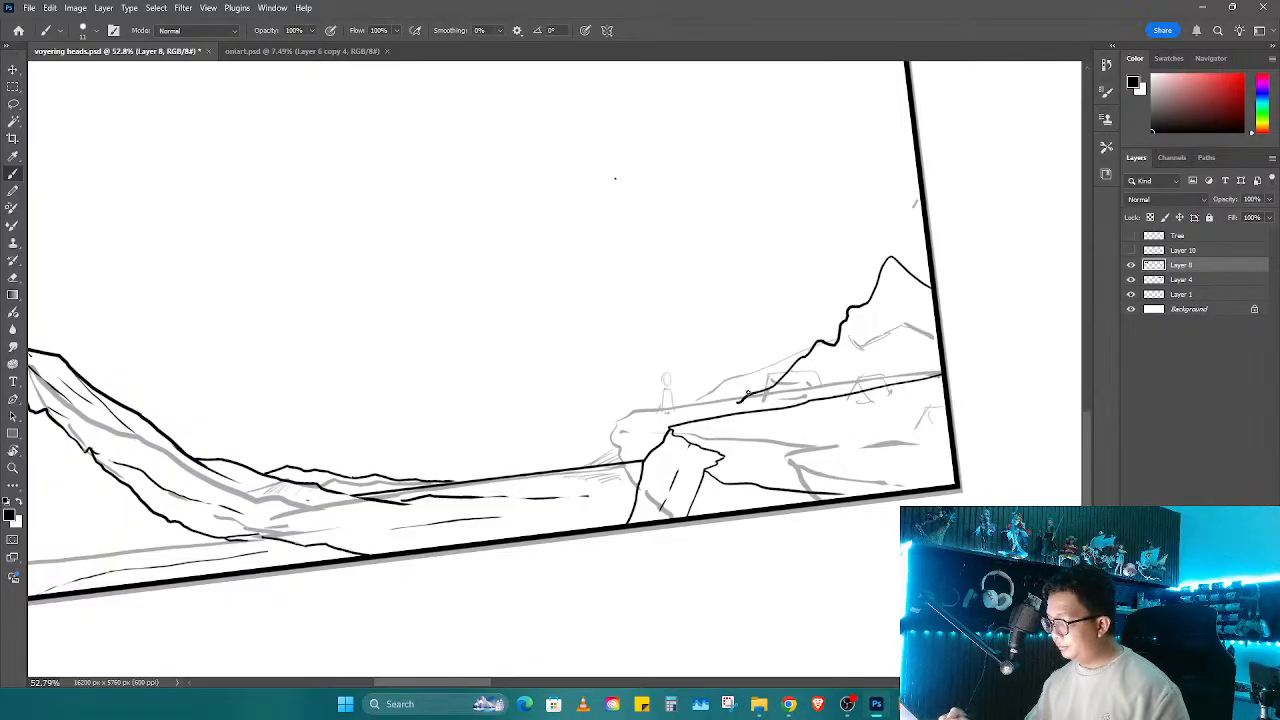
pyautogui.hotkey('ctrl', 'z')
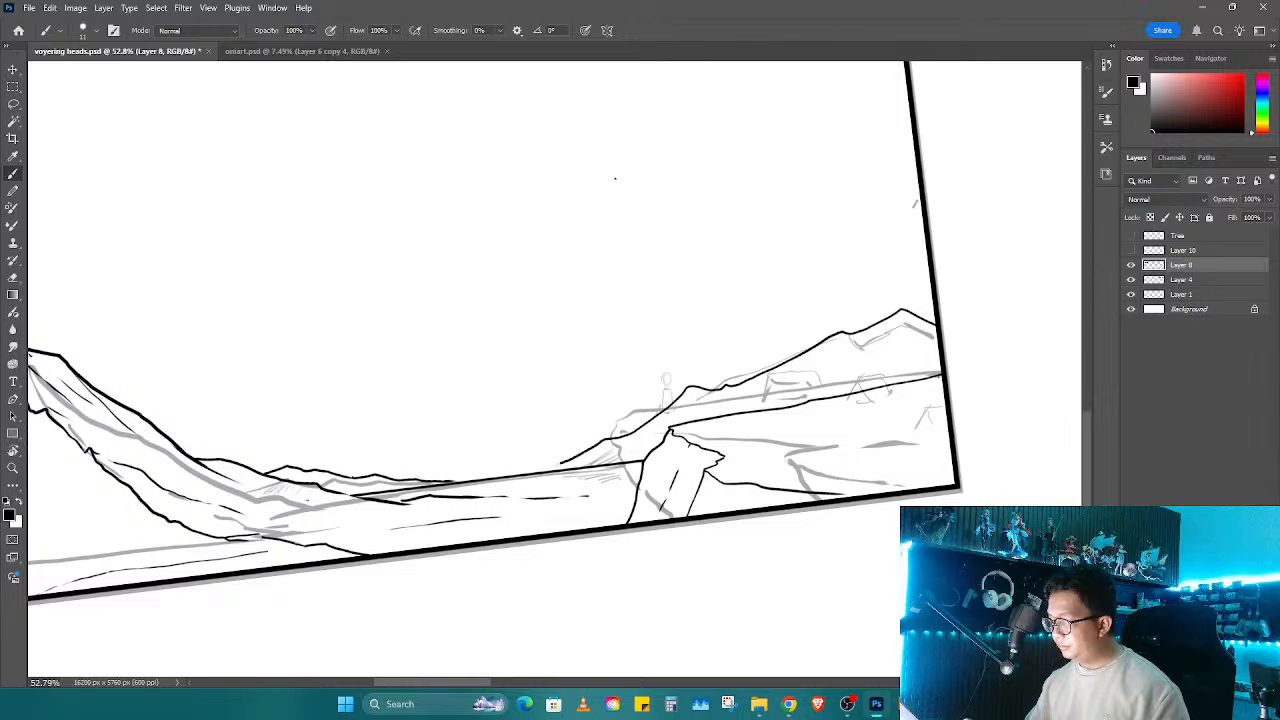
pyautogui.press('z')
pyautogui.moveTo(906, 373)
pyautogui.mouseDown()
pyautogui.moveTo(870, 385)
pyautogui.moveTo(935, 392)
pyautogui.mouseUp()
pyautogui.press('b')
pyautogui.press('z')
pyautogui.moveTo(776, 405); pyautogui.dragTo(730, 400)
pyautogui.press('b')
# Step: Choose a smaller brush size, and thin the outcrop's outline below the mountain peak with the eraser
pyautogui.rightClick(799, 375)
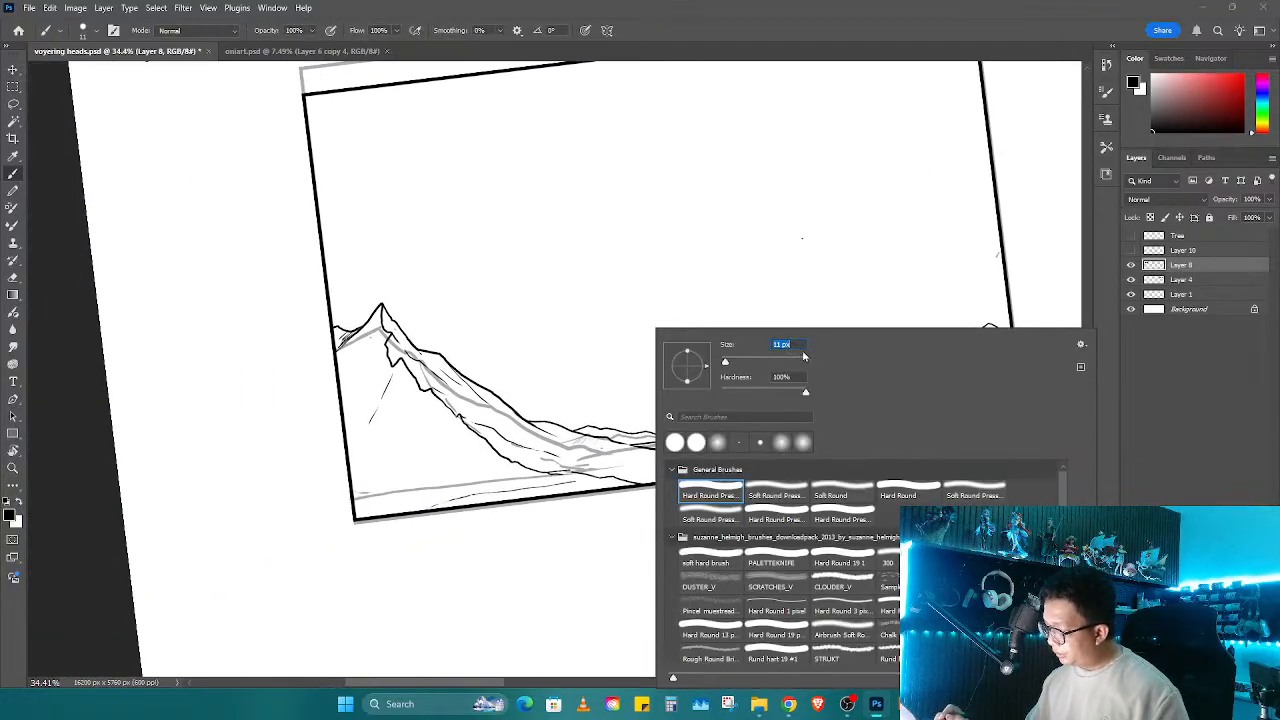
pyautogui.press('Return')
pyautogui.press('z')
pyautogui.moveTo(646, 469); pyautogui.dragTo(765, 491)
pyautogui.press('r')
pyautogui.moveTo(912, 192)
pyautogui.mouseDown()
pyautogui.moveTo(978, 349)
pyautogui.moveTo(940, 330)
pyautogui.moveTo(690, 430)
pyautogui.moveTo(631, 362)
pyautogui.moveTo(651, 460)
pyautogui.mouseUp()
pyautogui.press('z')
pyautogui.press('r')
pyautogui.moveTo(754, 460)
pyautogui.mouseDown()
pyautogui.moveTo(651, 506)
pyautogui.moveTo(706, 500)
pyautogui.moveTo(613, 567)
pyautogui.mouseUp()
pyautogui.press('z')
pyautogui.moveTo(488, 367); pyautogui.dragTo(553, 362)
pyautogui.press('e')
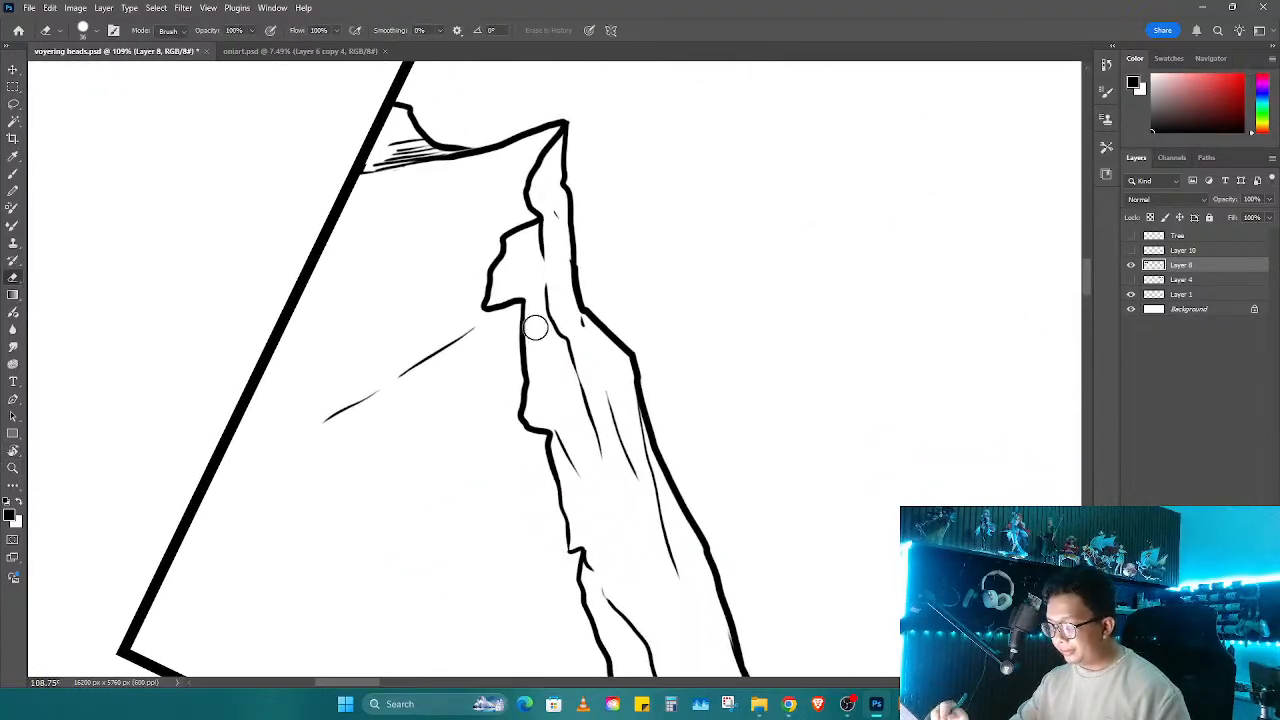
pyautogui.moveTo(526, 320); pyautogui.dragTo(529, 328)
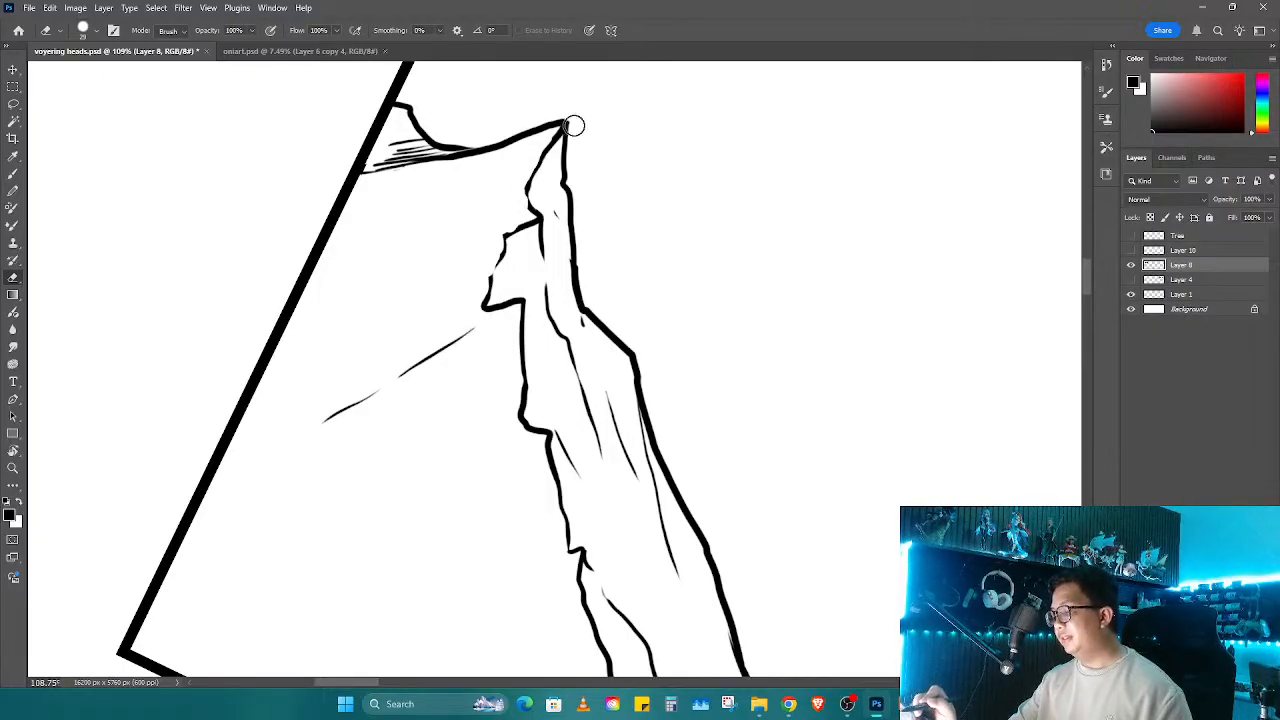
# Step: Thin the outlines of the peak, the back ridge and the upper slope by erasing along their edges
pyautogui.press('b')
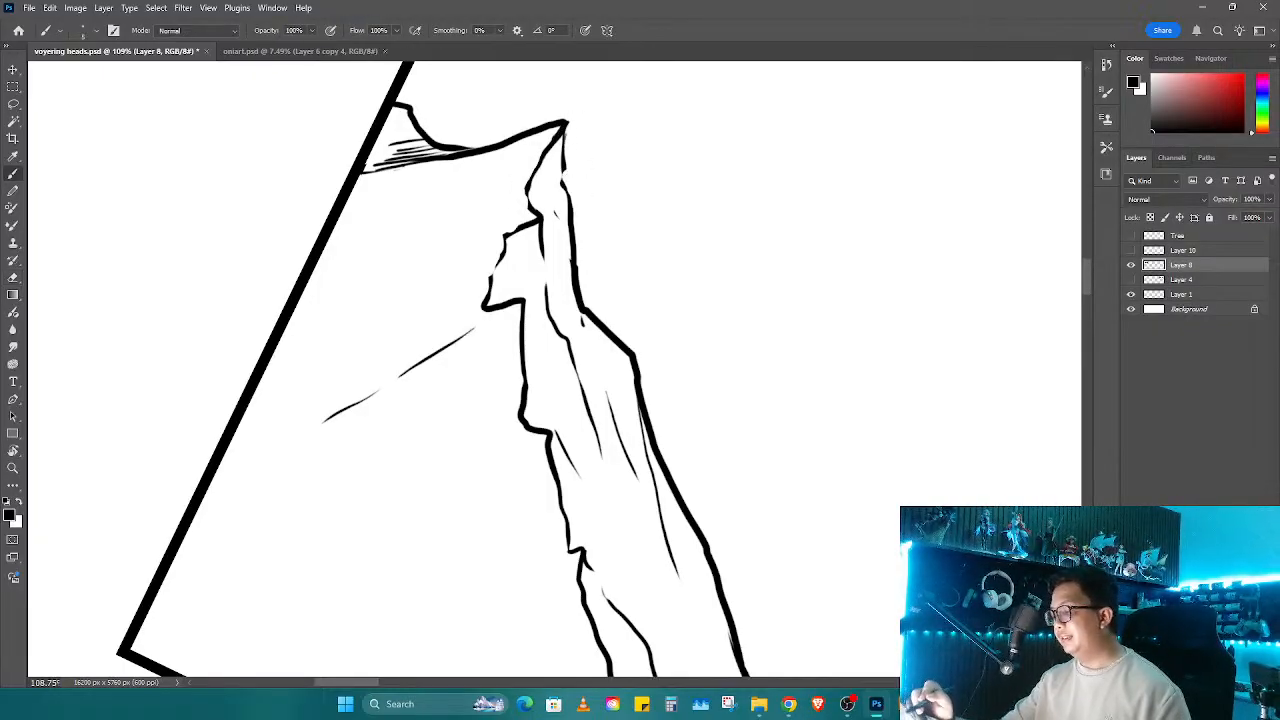
pyautogui.press('e')
pyautogui.moveTo(418, 108)
pyautogui.mouseDown()
pyautogui.moveTo(441, 135)
pyautogui.moveTo(474, 142)
pyautogui.mouseUp()
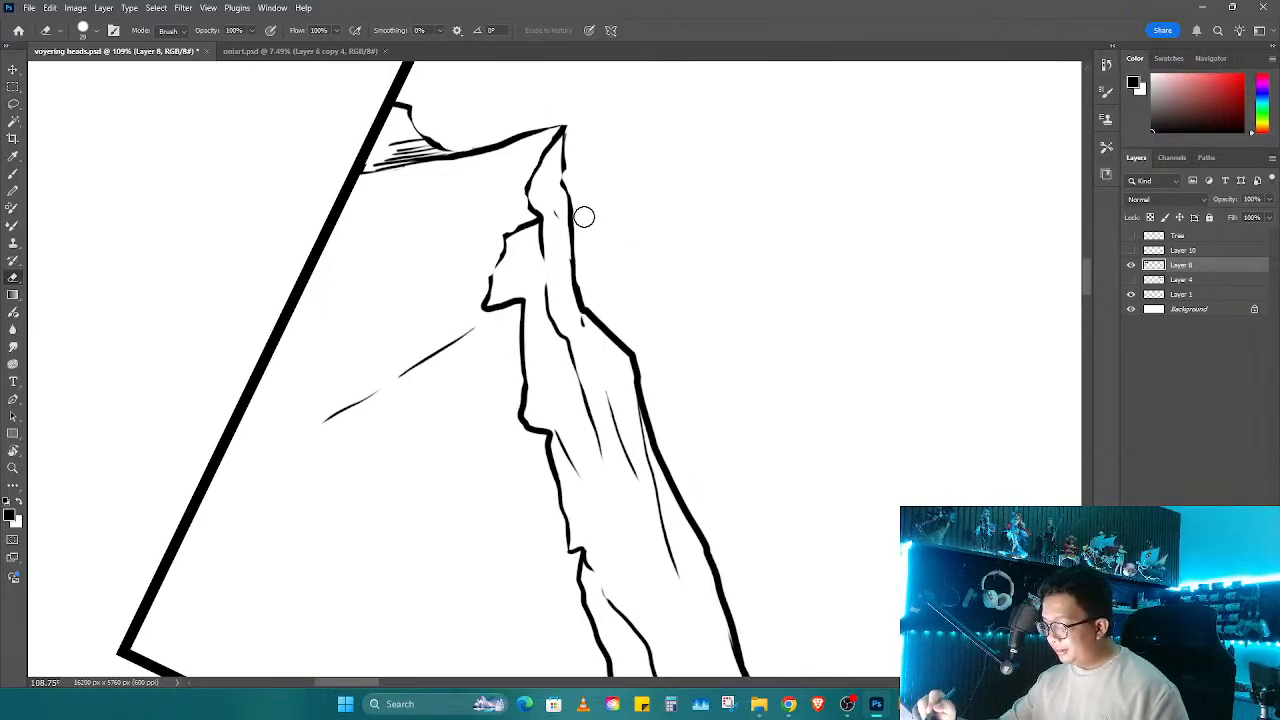
pyautogui.press('b')
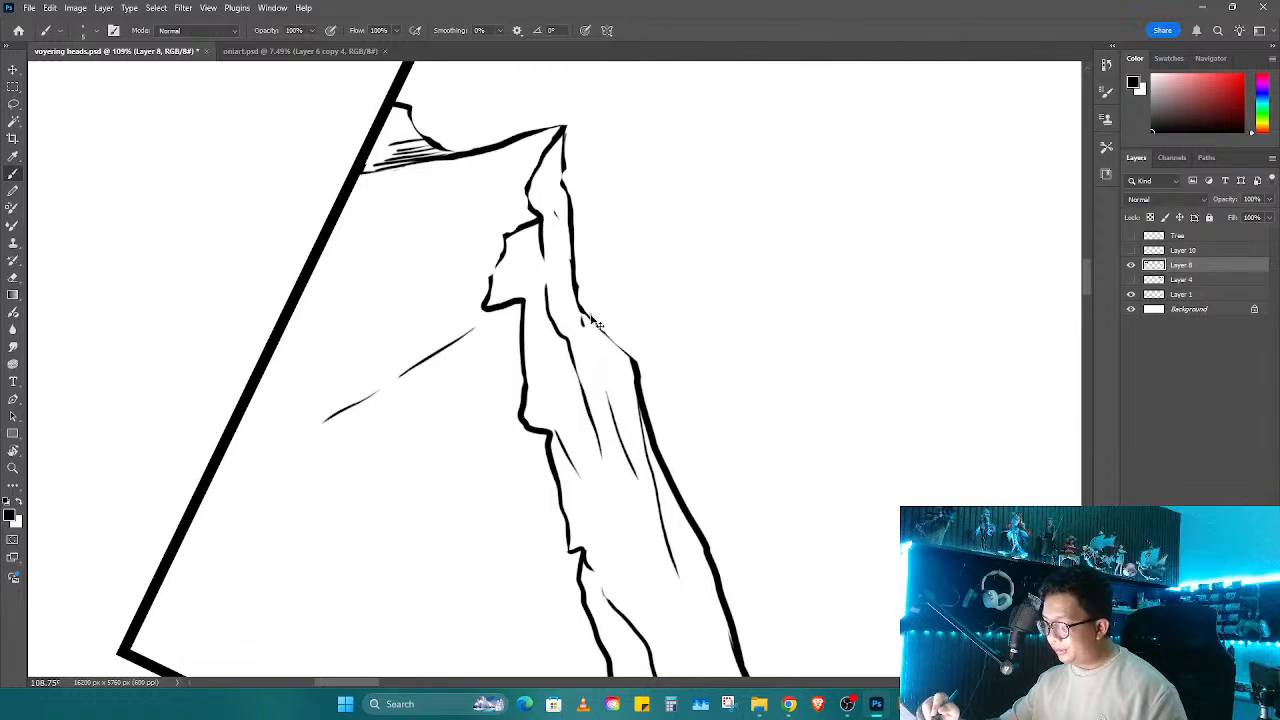
# Step: Taper the mountain's lower slope line and the start of the low hills with the eraser
pyautogui.press('e')
pyautogui.moveTo(657, 384)
pyautogui.mouseDown()
pyautogui.moveTo(654, 417)
pyautogui.moveTo(717, 549)
pyautogui.moveTo(680, 366)
pyautogui.moveTo(722, 253)
pyautogui.mouseUp()
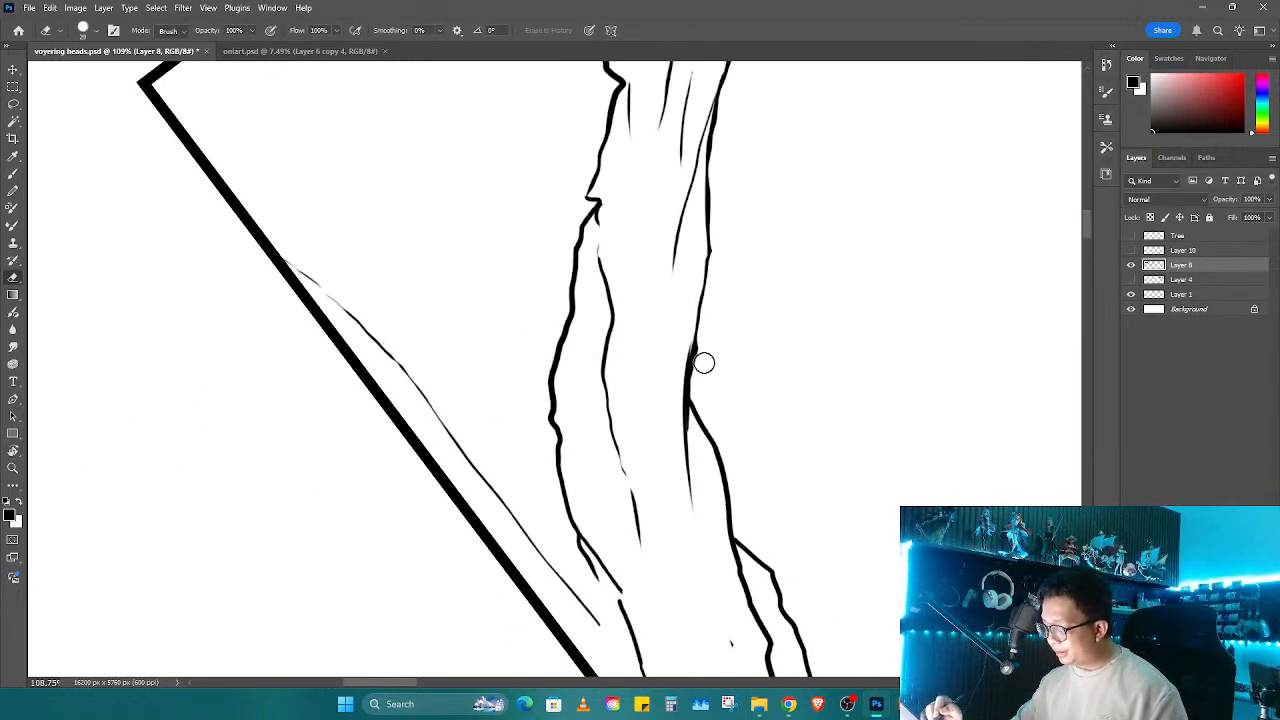
pyautogui.press('r')
pyautogui.moveTo(700, 343); pyautogui.dragTo(709, 373)
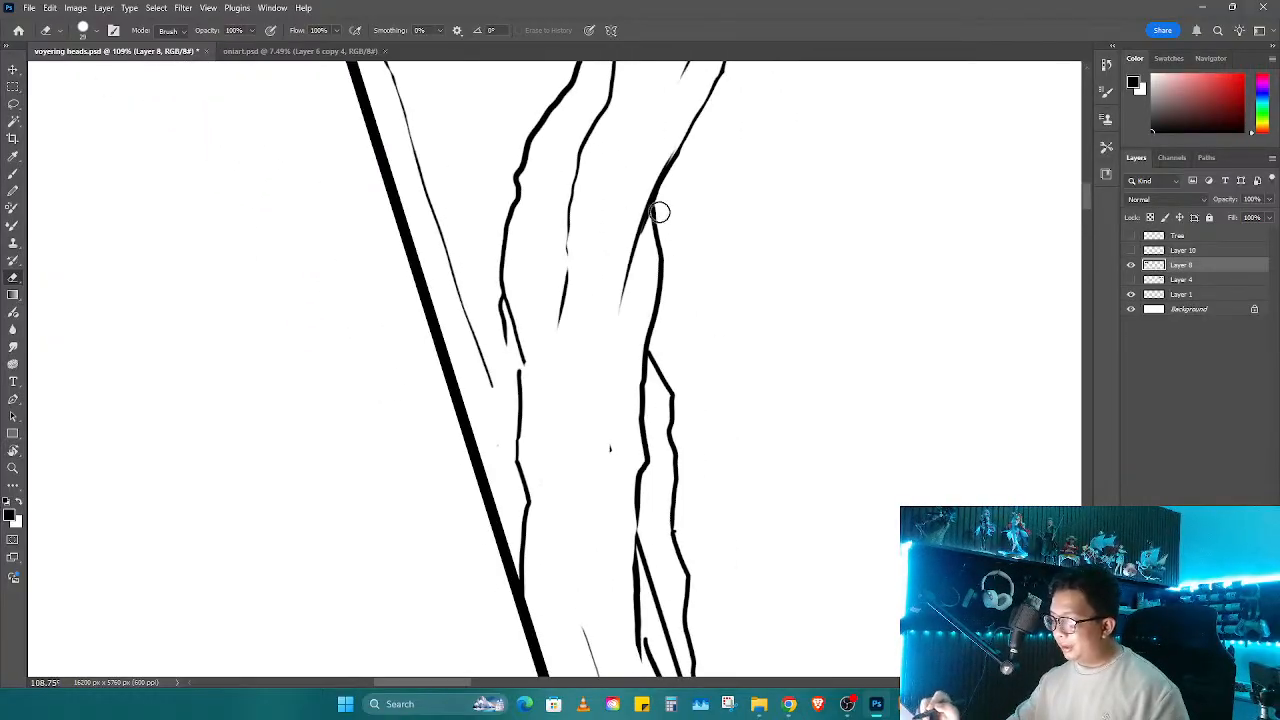
pyautogui.press('b')
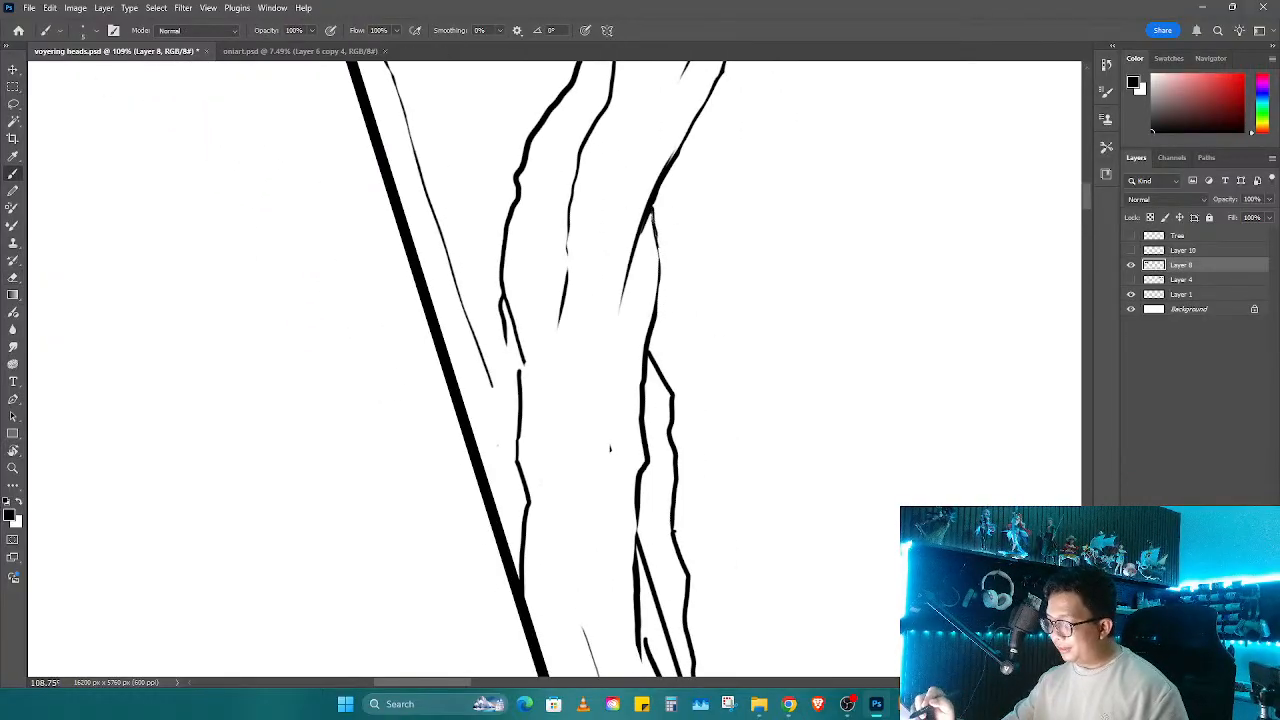
pyautogui.press('e')
# Step: Undo the eraser stroke across the far shoreline and hatch the narrow wedge below it
pyautogui.moveTo(645, 340)
pyautogui.mouseDown()
pyautogui.moveTo(623, 569)
pyautogui.moveTo(638, 660)
pyautogui.moveTo(596, 401)
pyautogui.mouseUp()
pyautogui.moveTo(600, 250); pyautogui.dragTo(620, 353)
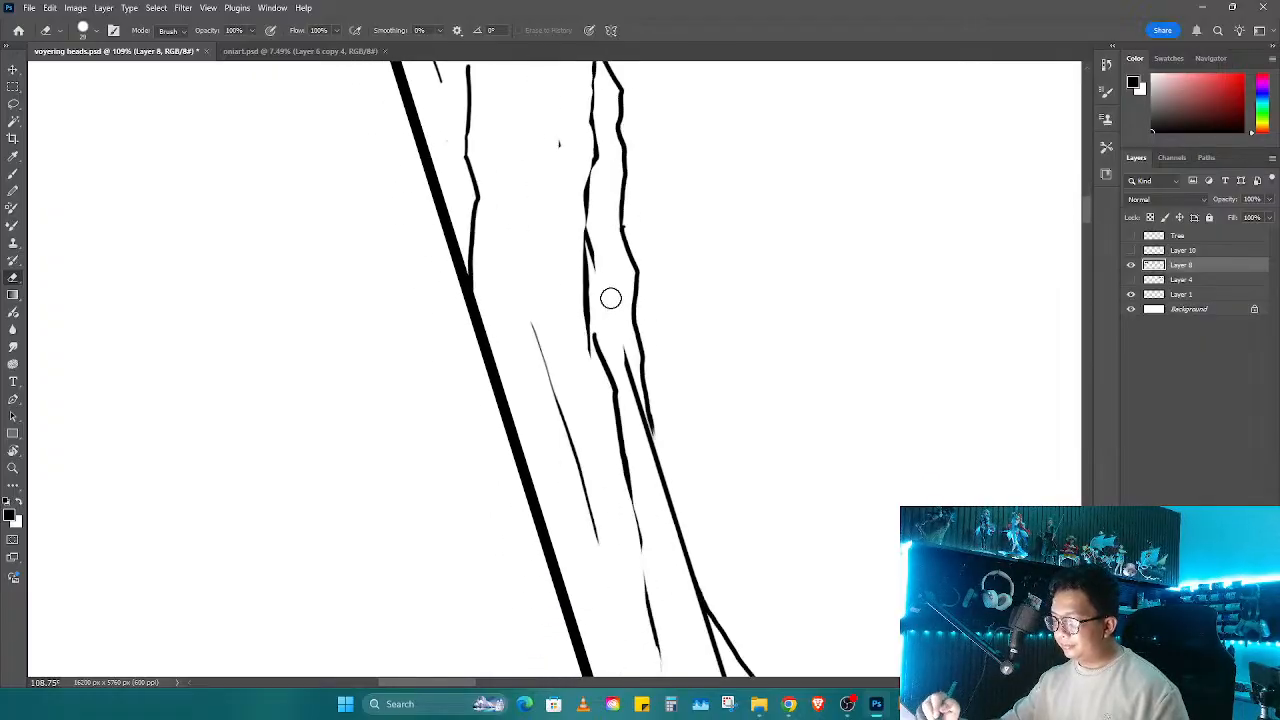
pyautogui.hotkey('ctrl', 'z')
pyautogui.press('b')
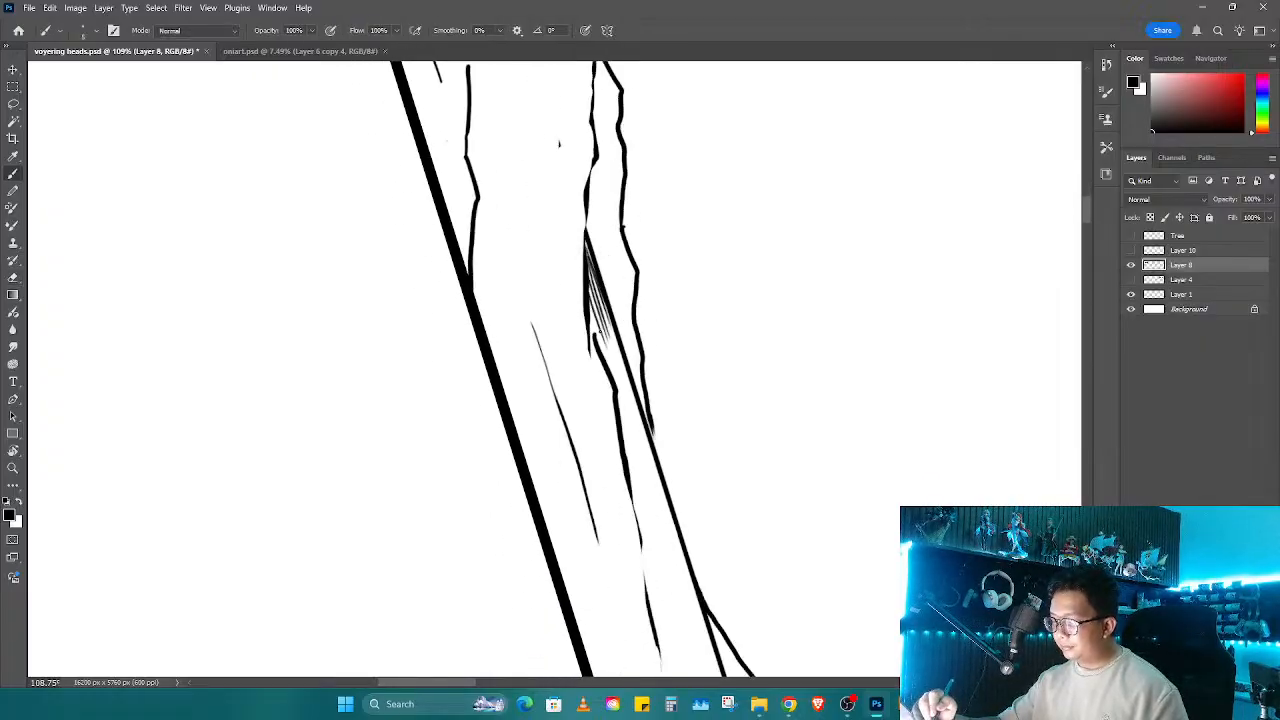
pyautogui.moveTo(589, 250); pyautogui.dragTo(587, 213)
# Step: Examine the first panel's tree line by toggling Layer 10 and the Tree layer to find which layer holds it
pyautogui.press('r')
pyautogui.moveTo(651, 454); pyautogui.dragTo(755, 323)
pyautogui.press('z')
pyautogui.moveTo(826, 364)
pyautogui.mouseDown()
pyautogui.moveTo(791, 360)
pyautogui.moveTo(654, 280)
pyautogui.moveTo(649, 426)
pyautogui.mouseUp()
pyautogui.press('r')
pyautogui.press('z')
pyautogui.moveTo(692, 317); pyautogui.dragTo(766, 446)
pyautogui.moveTo(720, 346); pyautogui.dragTo(806, 432)
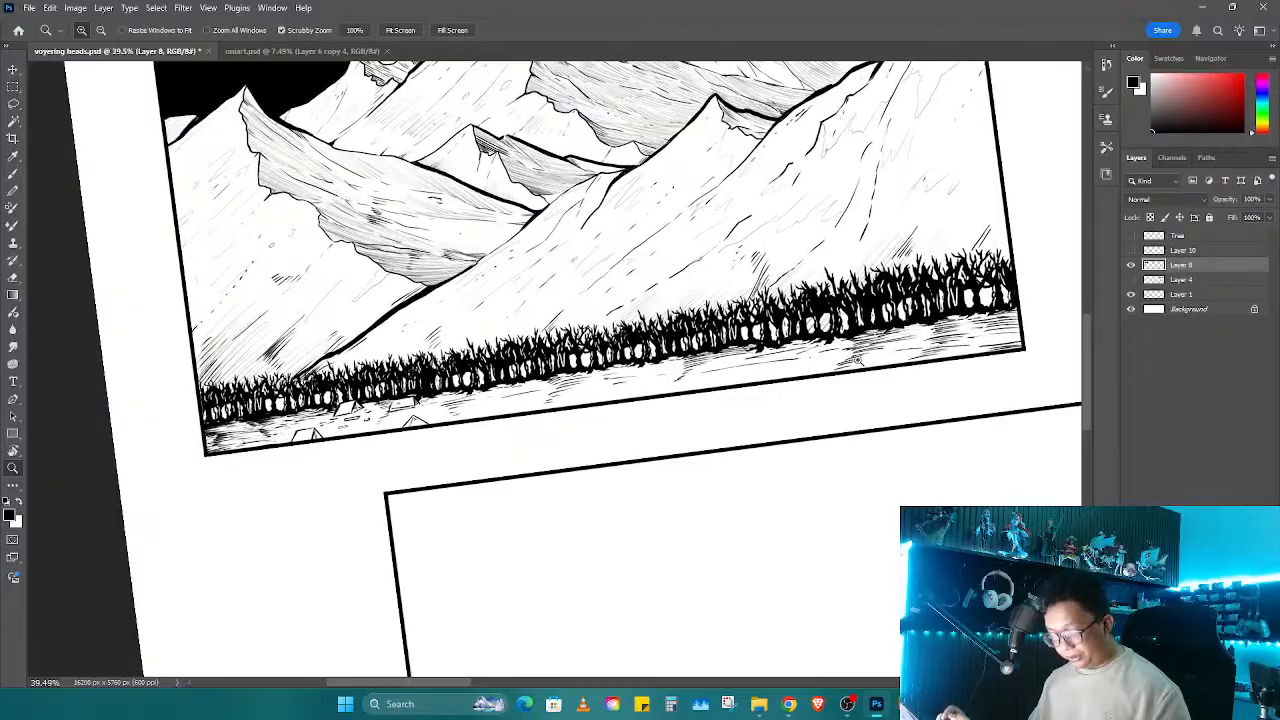
pyautogui.press('l')
pyautogui.moveTo(993, 241)
pyautogui.mouseDown()
pyautogui.moveTo(606, 324)
pyautogui.moveTo(245, 368)
pyautogui.mouseUp()
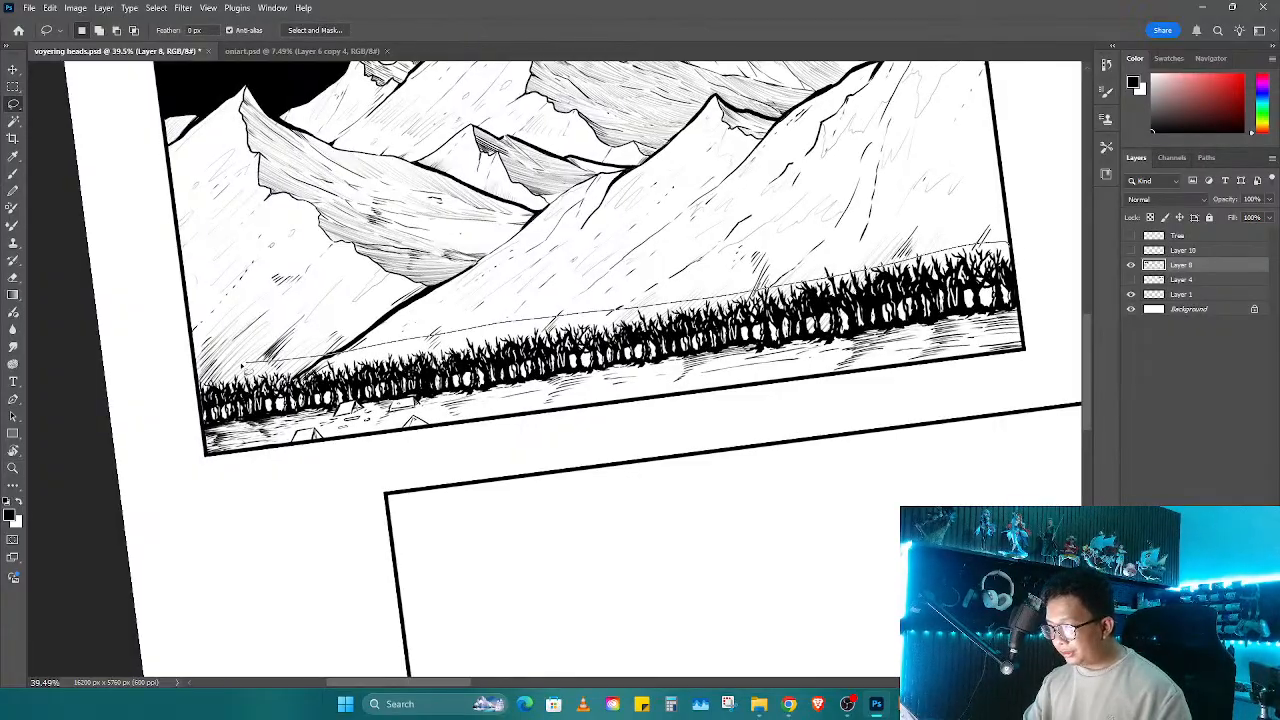
pyautogui.click(1131, 250)
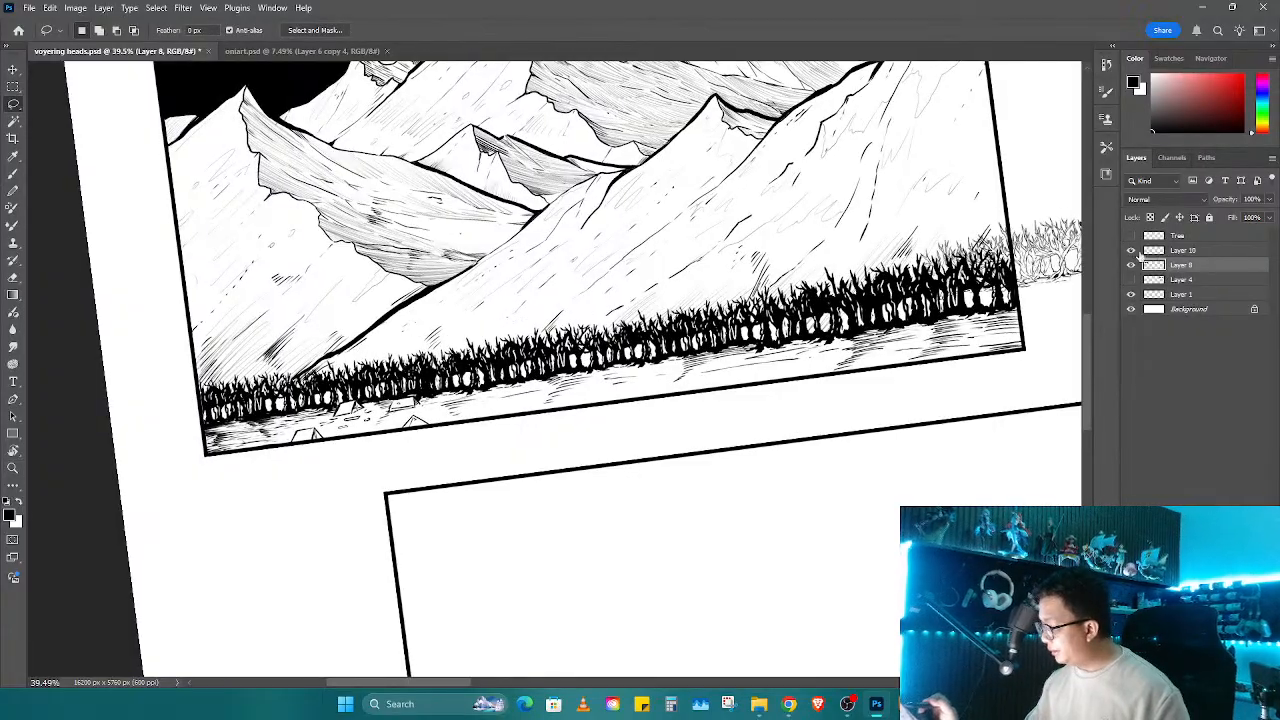
pyautogui.click(1131, 235)
pyautogui.click(1160, 236)
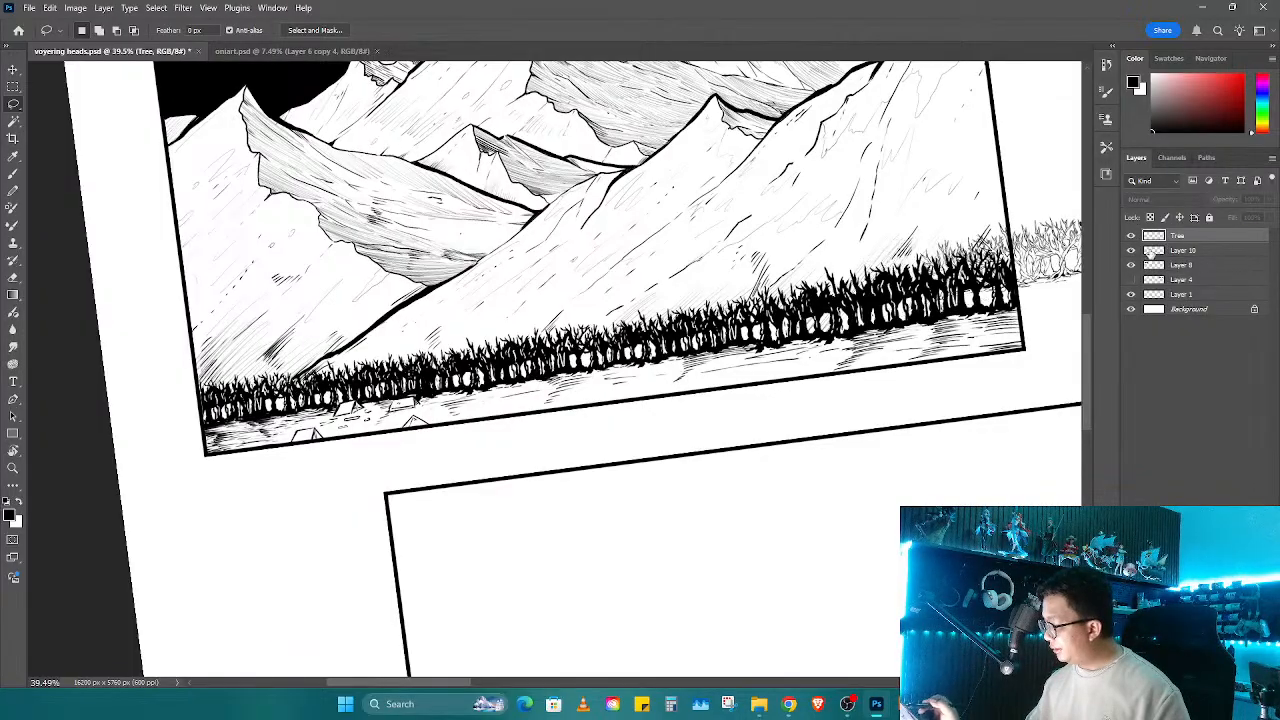
pyautogui.click(1131, 279)
pyautogui.click(1131, 279)
pyautogui.moveTo(1131, 250); pyautogui.dragTo(1131, 237)
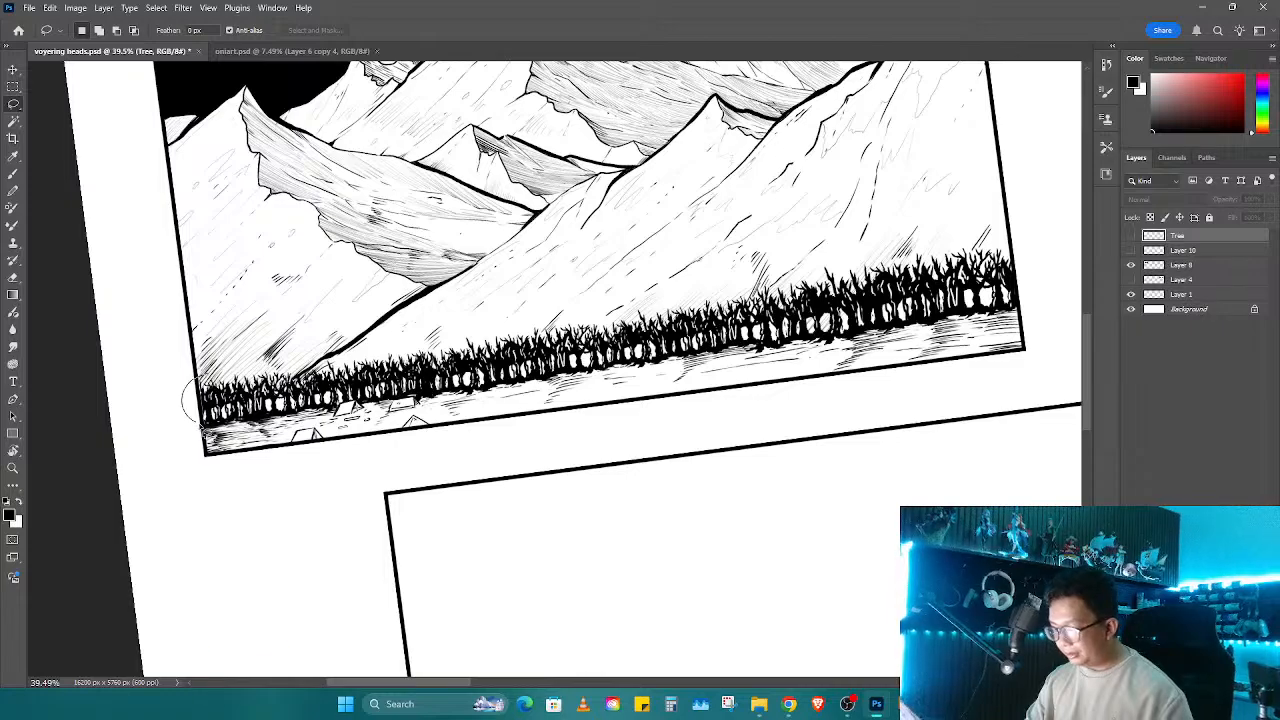
# Step: Lasso the first panel's tree line on Layer 8 and duplicate it to a new layer
pyautogui.moveTo(205, 428)
pyautogui.mouseDown()
pyautogui.moveTo(505, 408)
pyautogui.moveTo(1000, 330)
pyautogui.moveTo(862, 262)
pyautogui.moveTo(232, 380)
pyautogui.moveTo(208, 428)
pyautogui.mouseUp()
pyautogui.moveTo(792, 519); pyautogui.dragTo(628, 301)
pyautogui.click(1173, 268)
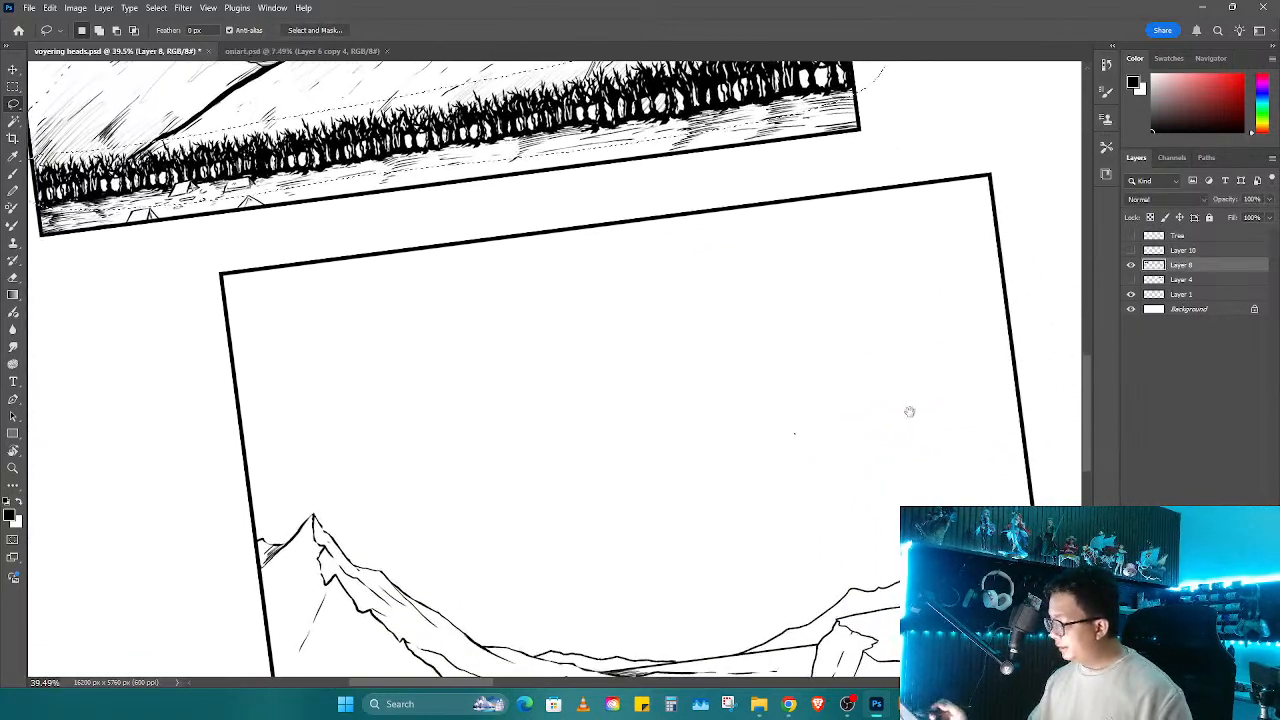
pyautogui.press('r')
pyautogui.moveTo(909, 411); pyautogui.dragTo(787, 598)
pyautogui.hotkey('ctrl', 'j')
# Step: Try to move the copied tree line into the second panel and shrink it along the far shore
pyautogui.hotkey('ctrl', 't')
pyautogui.moveTo(660, 190); pyautogui.dragTo(848, 556)
pyautogui.moveTo(793, 527); pyautogui.dragTo(742, 371)
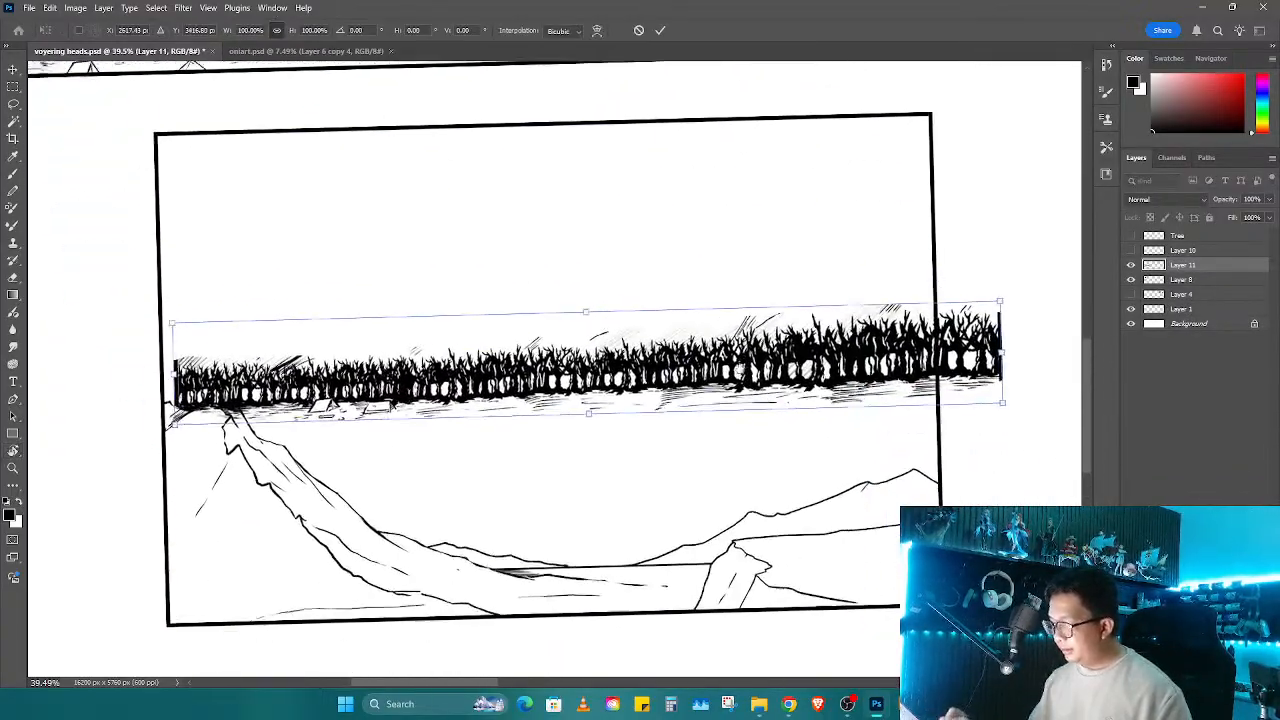
pyautogui.moveTo(972, 277); pyautogui.dragTo(783, 440)
pyautogui.press('Return')
pyautogui.hotkey('ctrl', 't')
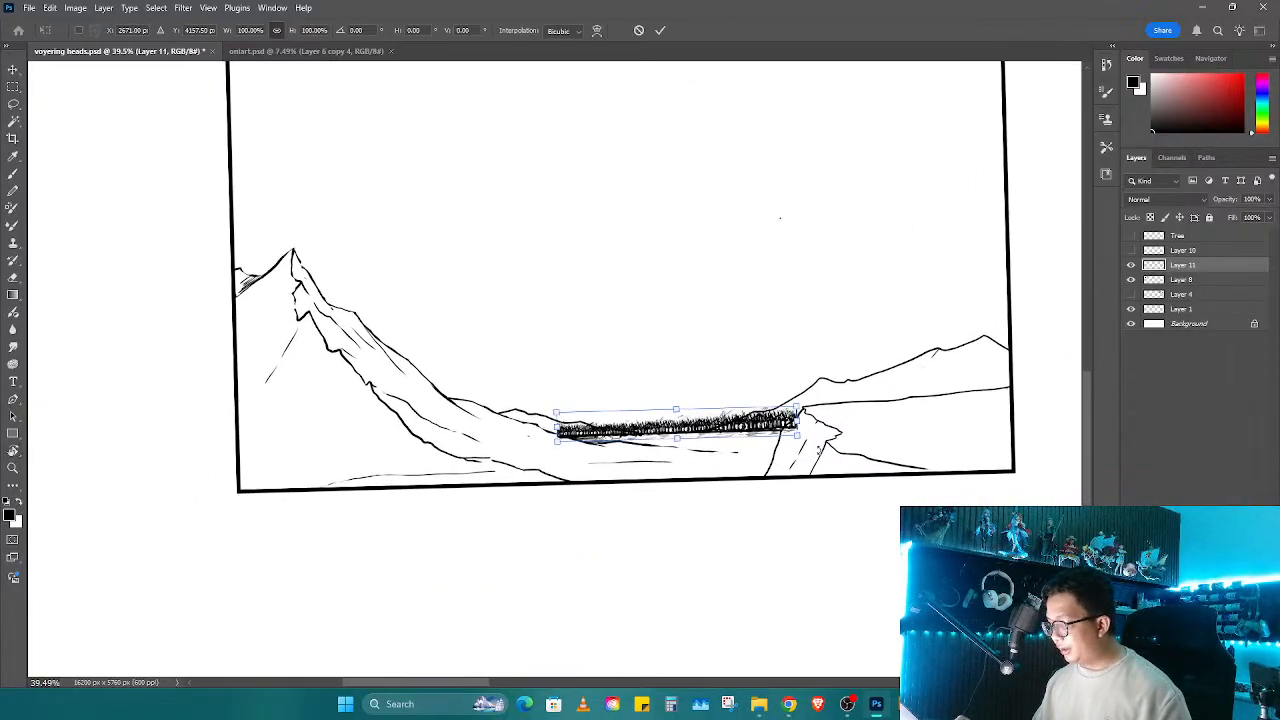
pyautogui.press('Escape')
pyautogui.hotkey('ctrl', 'z')
# Step: Move the copied tree line at its full size down onto the second panel's bottom border
pyautogui.press('r')
pyautogui.moveTo(764, 452); pyautogui.dragTo(757, 476)
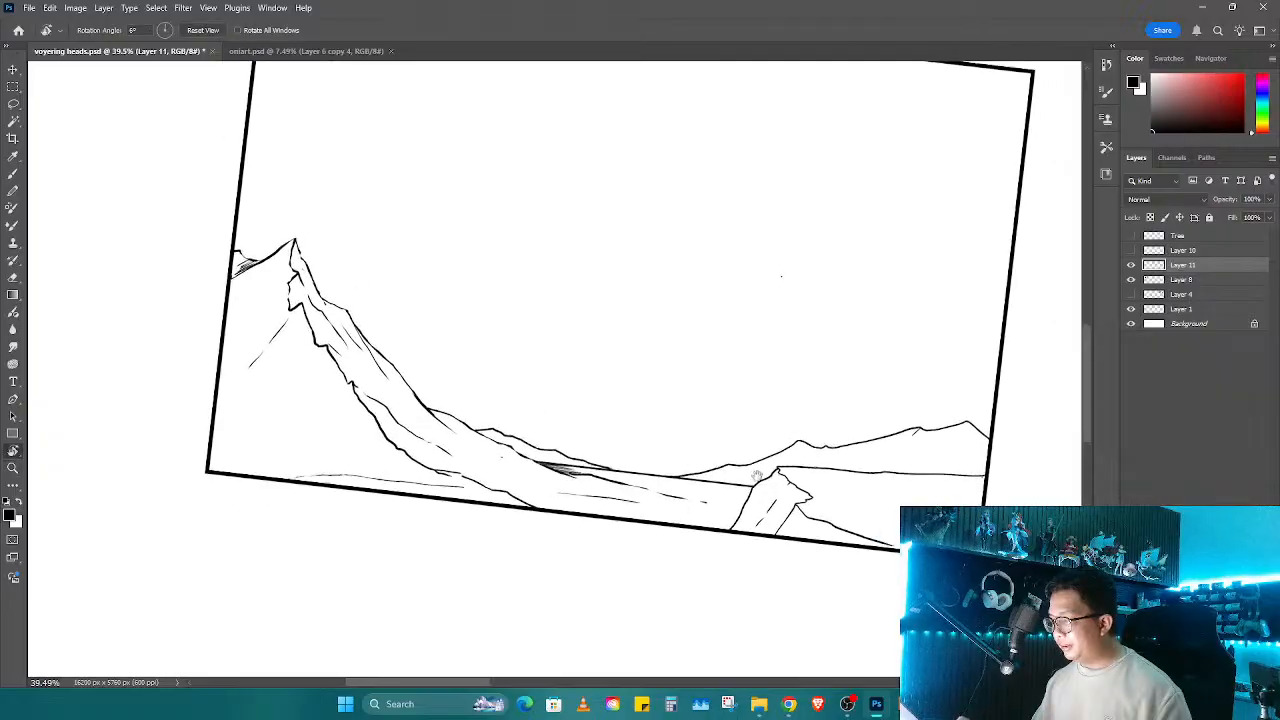
pyautogui.press('z')
pyautogui.keyDown('alt'); pyautogui.click(757, 476); pyautogui.keyUp('alt')
pyautogui.hotkey('ctrl', 't')
pyautogui.moveTo(754, 141); pyautogui.dragTo(688, 528)
pyautogui.press('Return')
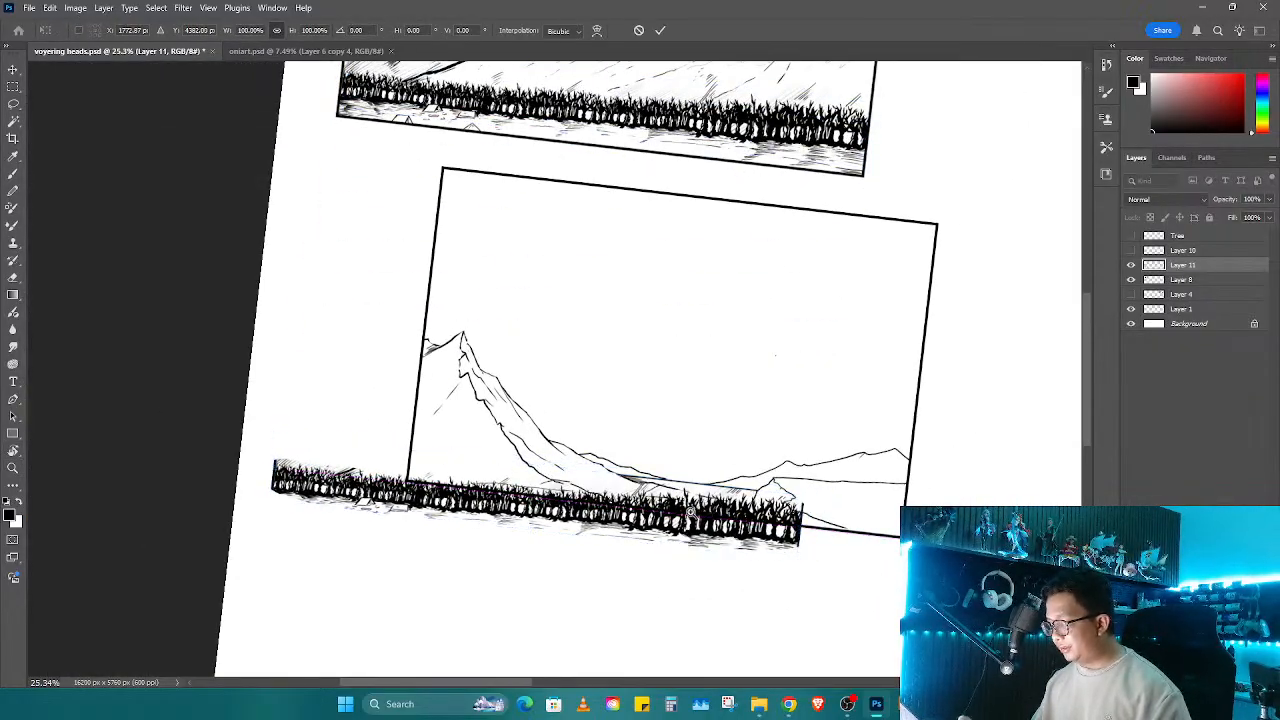
pyautogui.press('r')
pyautogui.moveTo(766, 591); pyautogui.dragTo(285, 330)
pyautogui.hotkey('ctrl', 't')
pyautogui.press('Return')
# Step: Select the area inside the second panel, invert the selection and delete the trees outside the panel's borders
pyautogui.press('r')
pyautogui.press('z')
pyautogui.press('r')
pyautogui.press('z')
pyautogui.press('m')
pyautogui.hotkey('ctrl', 'shift', 'i')
pyautogui.press('Delete')
# Step: Try erasing the tree line where it overlaps the cliff, and undo the erasing
pyautogui.press('z')
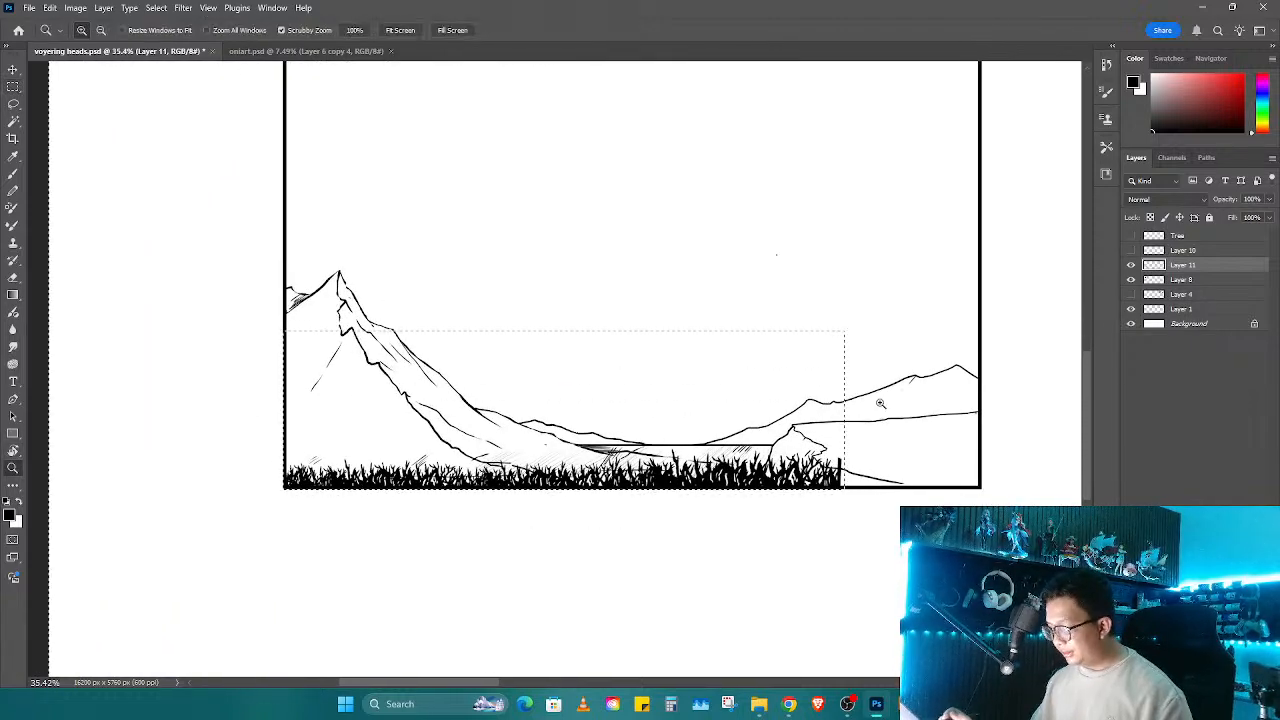
pyautogui.moveTo(877, 400)
pyautogui.mouseDown()
pyautogui.moveTo(845, 447)
pyautogui.moveTo(930, 447)
pyautogui.mouseUp()
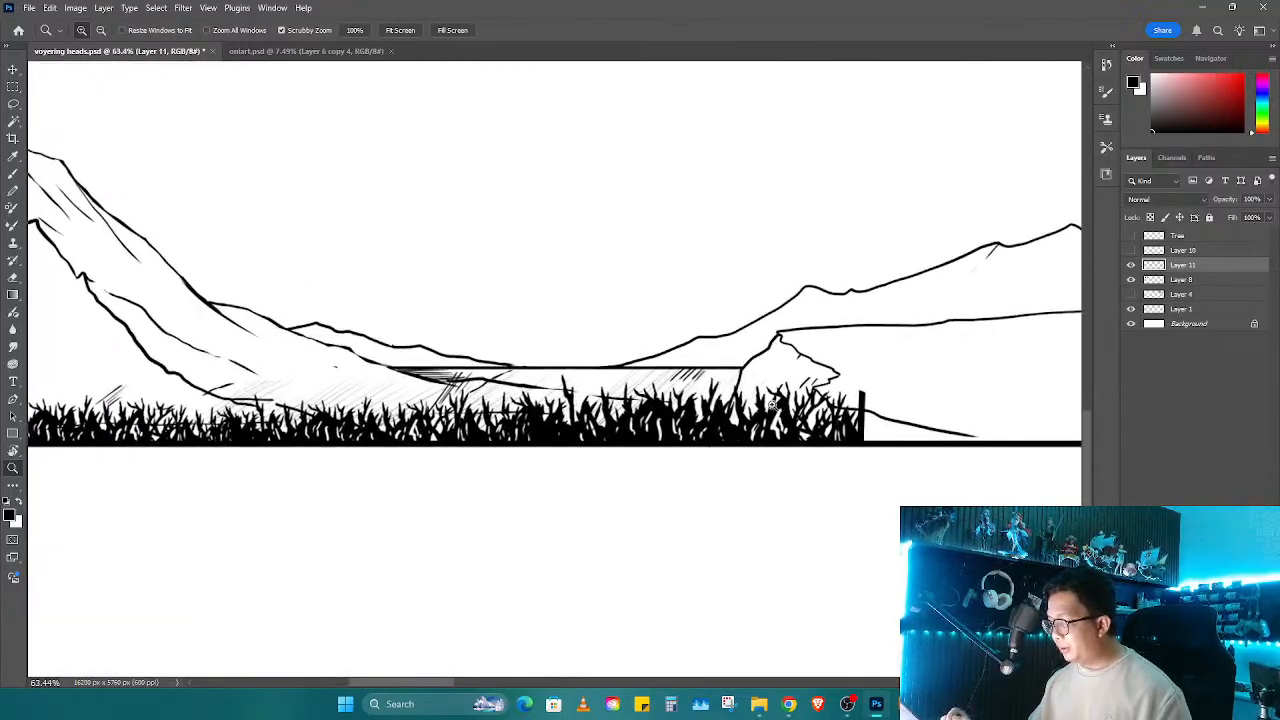
pyautogui.press('e')
pyautogui.moveTo(724, 378)
pyautogui.mouseDown()
pyautogui.moveTo(716, 424)
pyautogui.moveTo(731, 494)
pyautogui.moveTo(795, 378)
pyautogui.moveTo(881, 374)
pyautogui.moveTo(915, 455)
pyautogui.mouseUp()
pyautogui.press('z')
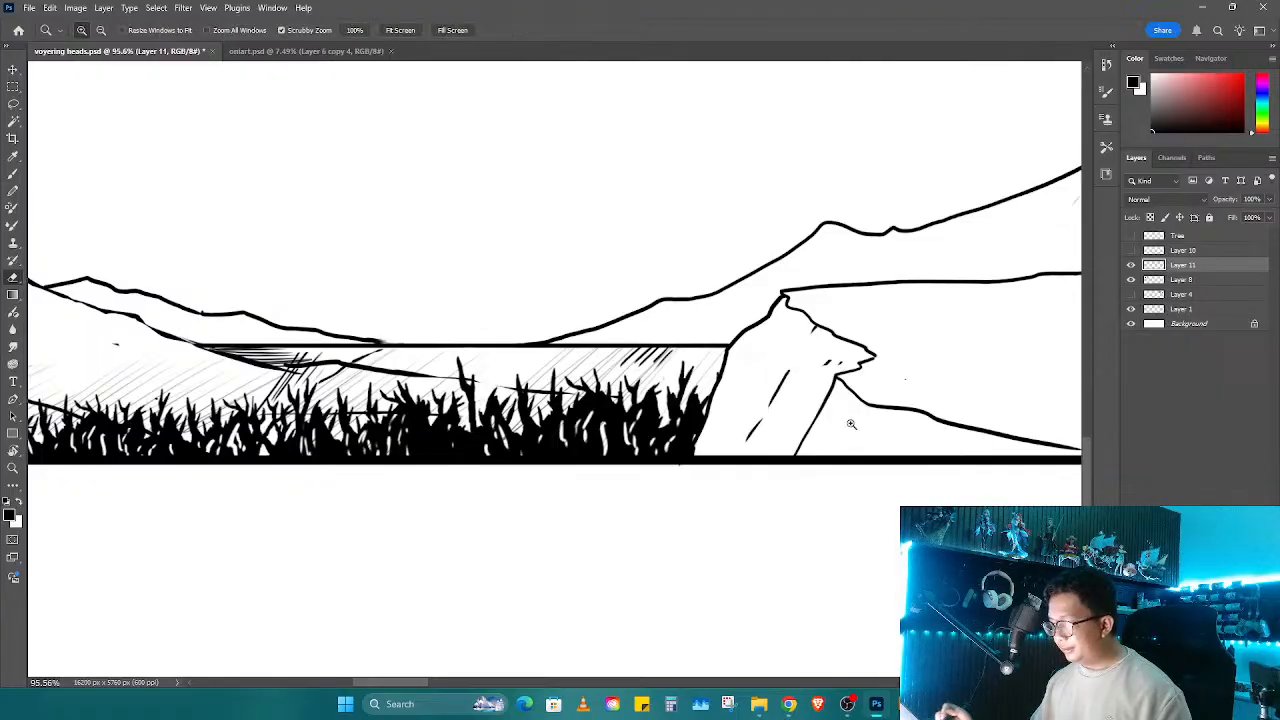
pyautogui.moveTo(760, 445); pyautogui.dragTo(731, 492)
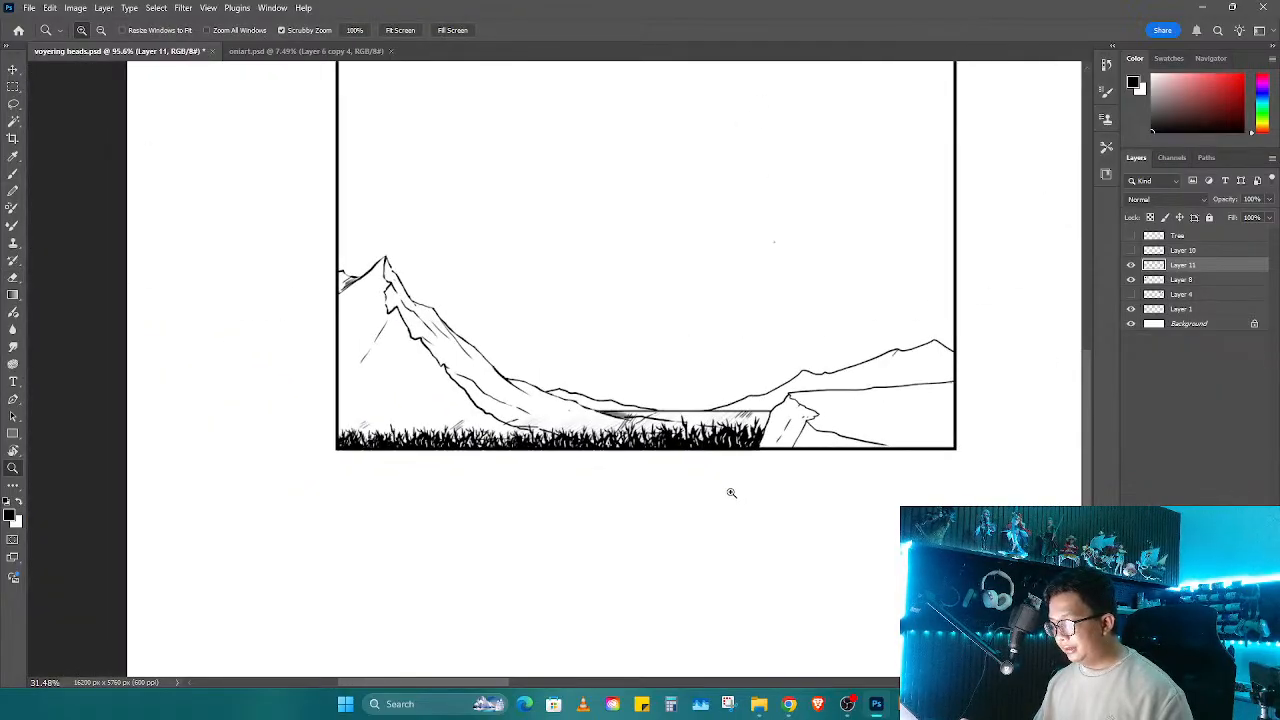
pyautogui.scroll(1, 731, 492)
pyautogui.scroll(3, 740, 457)
pyautogui.moveTo(740, 457)
pyautogui.mouseDown()
pyautogui.moveTo(877, 491)
pyautogui.moveTo(853, 482)
pyautogui.mouseUp()
pyautogui.hotkey('ctrl', 'z')
# Step: Scale the tree line down toward the panel's corner until it ends at the cliff, and erase its overhang
pyautogui.hotkey('ctrl', 't')
pyautogui.moveTo(1060, 370)
pyautogui.mouseDown()
pyautogui.moveTo(914, 381)
pyautogui.moveTo(913, 454)
pyautogui.mouseUp()
pyautogui.press('Return')
pyautogui.press('e')
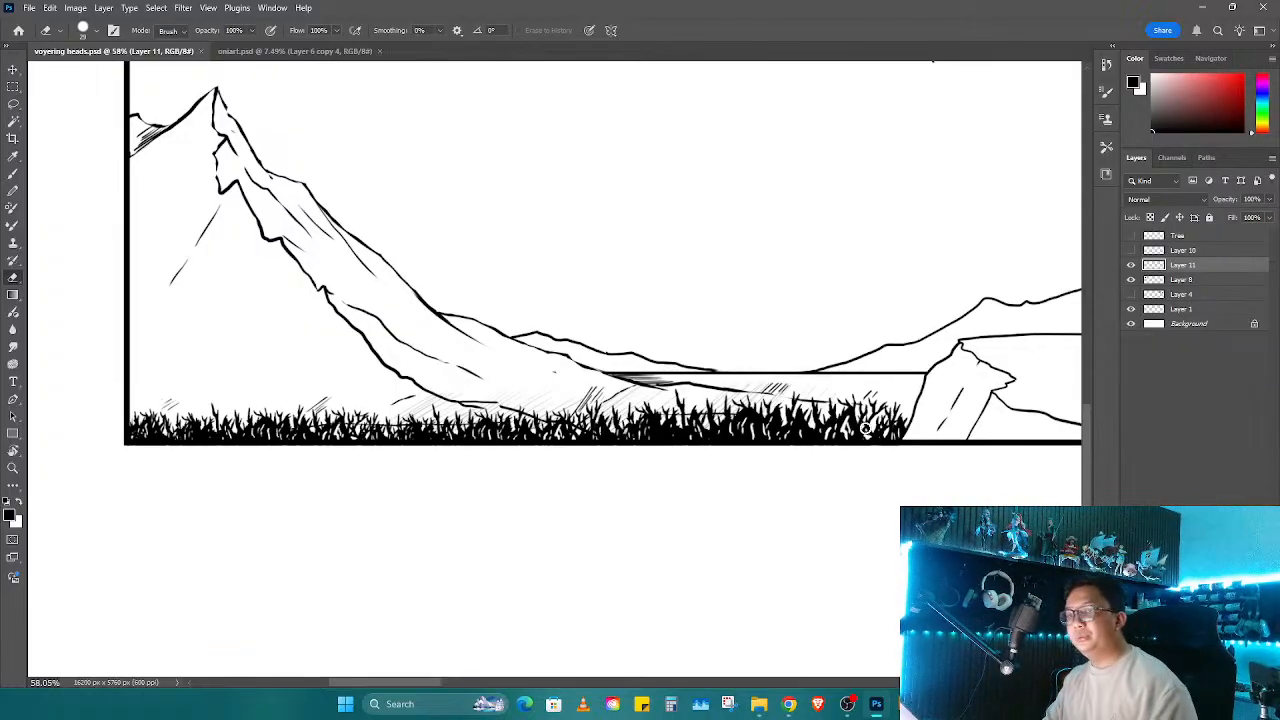
# Step: Hide Layer 11 with the trees and erase the faint foreground ground line along the bottom border on Layer 8
pyautogui.press('r')
pyautogui.moveTo(811, 491)
pyautogui.mouseDown()
pyautogui.moveTo(814, 466)
pyautogui.moveTo(849, 460)
pyautogui.moveTo(880, 433)
pyautogui.moveTo(1052, 481)
pyautogui.mouseUp()
pyautogui.press('b')
pyautogui.click(1131, 264)
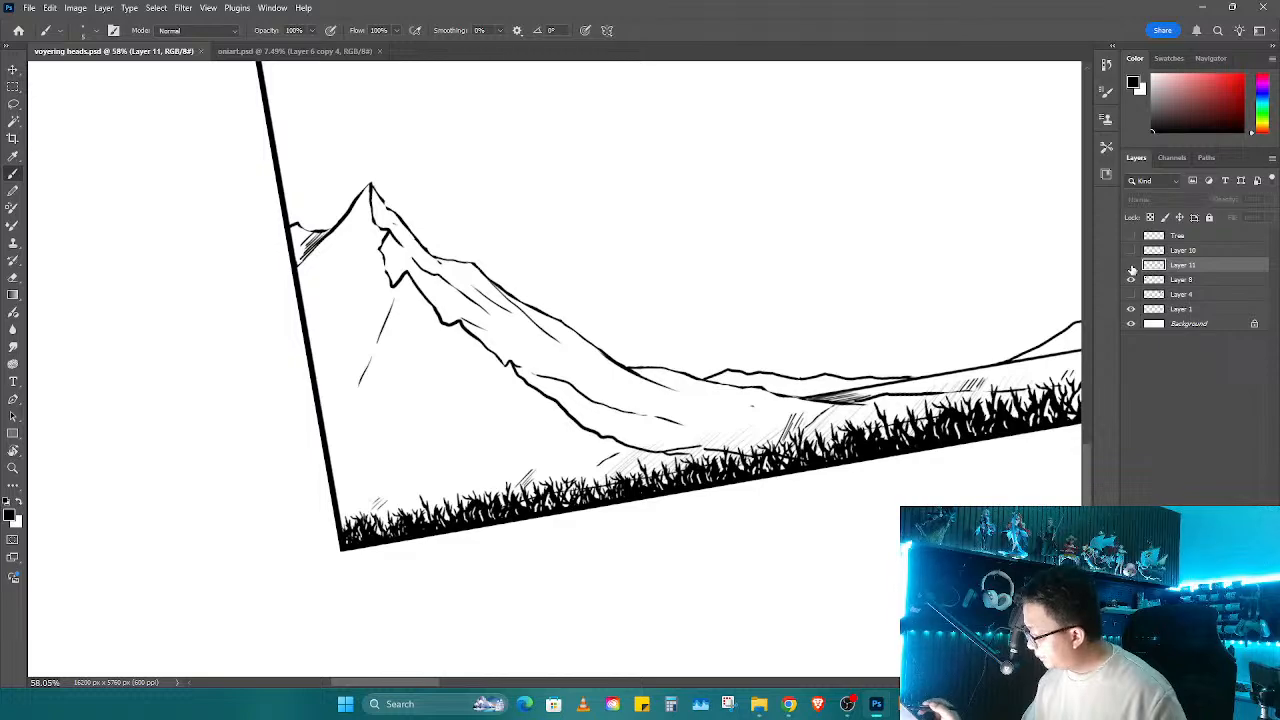
pyautogui.click(1186, 280)
pyautogui.press('r')
pyautogui.moveTo(790, 410); pyautogui.dragTo(743, 434)
pyautogui.press('e')
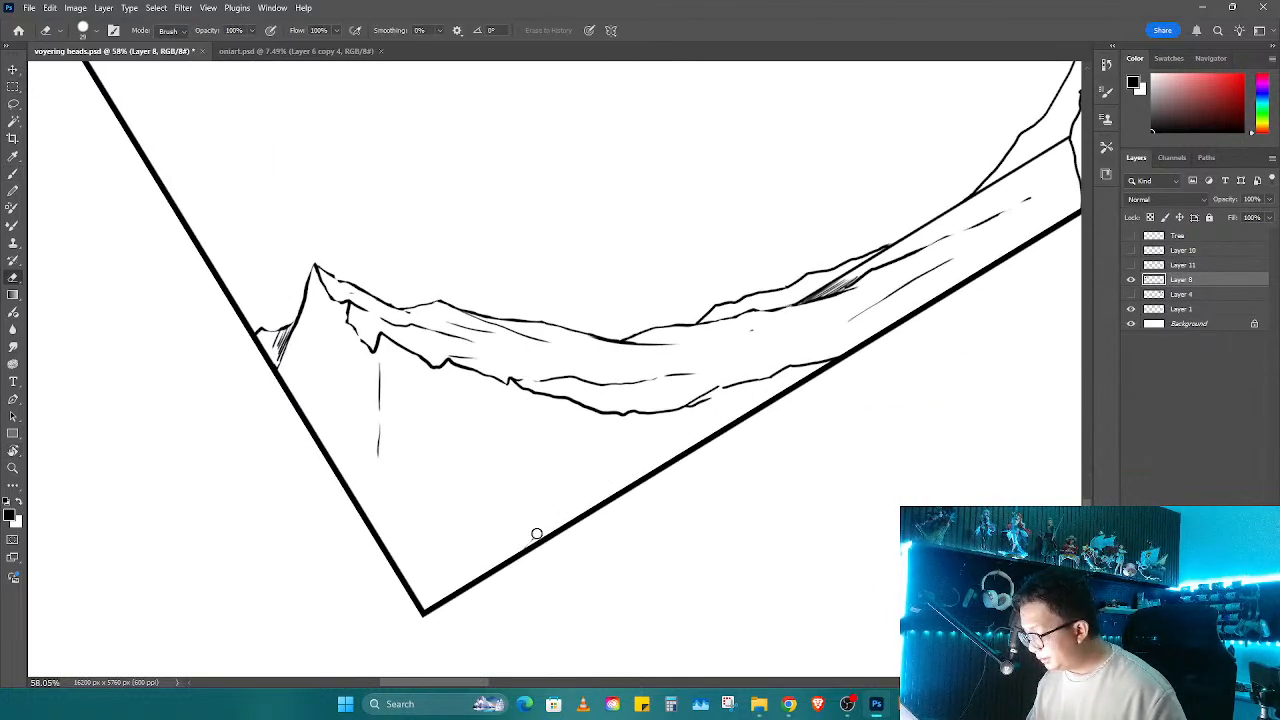
pyautogui.press('r')
pyautogui.moveTo(714, 385)
pyautogui.mouseDown()
pyautogui.moveTo(786, 368)
pyautogui.moveTo(571, 549)
pyautogui.mouseUp()
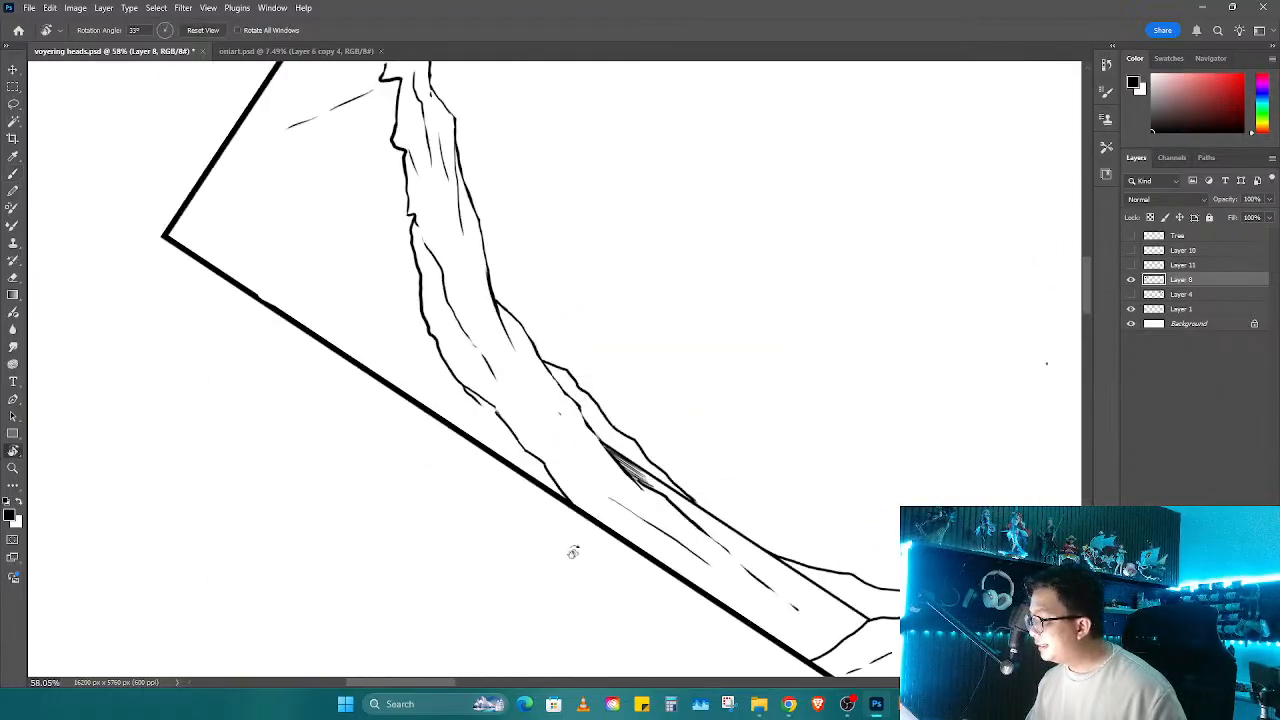
# Step: Ink thin broken crease lines down the left mountain slope and lightly hatch the recesses along its ridges
pyautogui.press('b')
pyautogui.moveTo(527, 371); pyautogui.dragTo(615, 508)
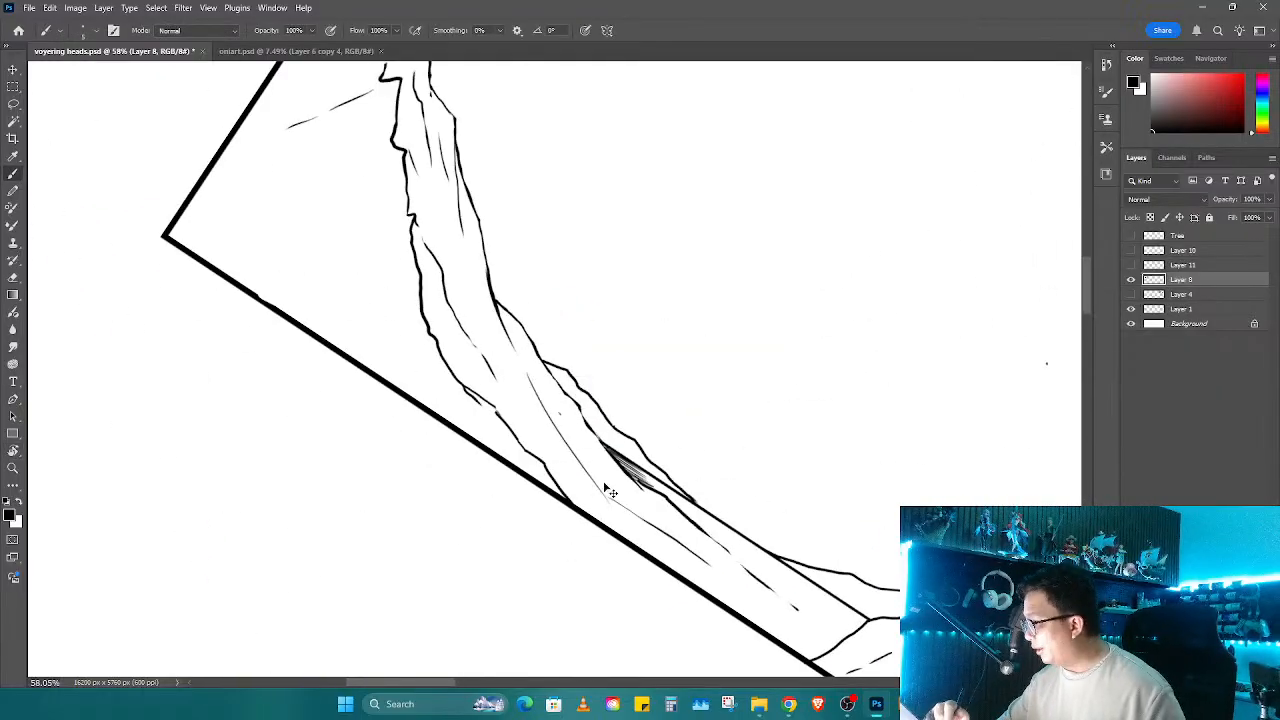
pyautogui.hotkey('ctrl', 'z')
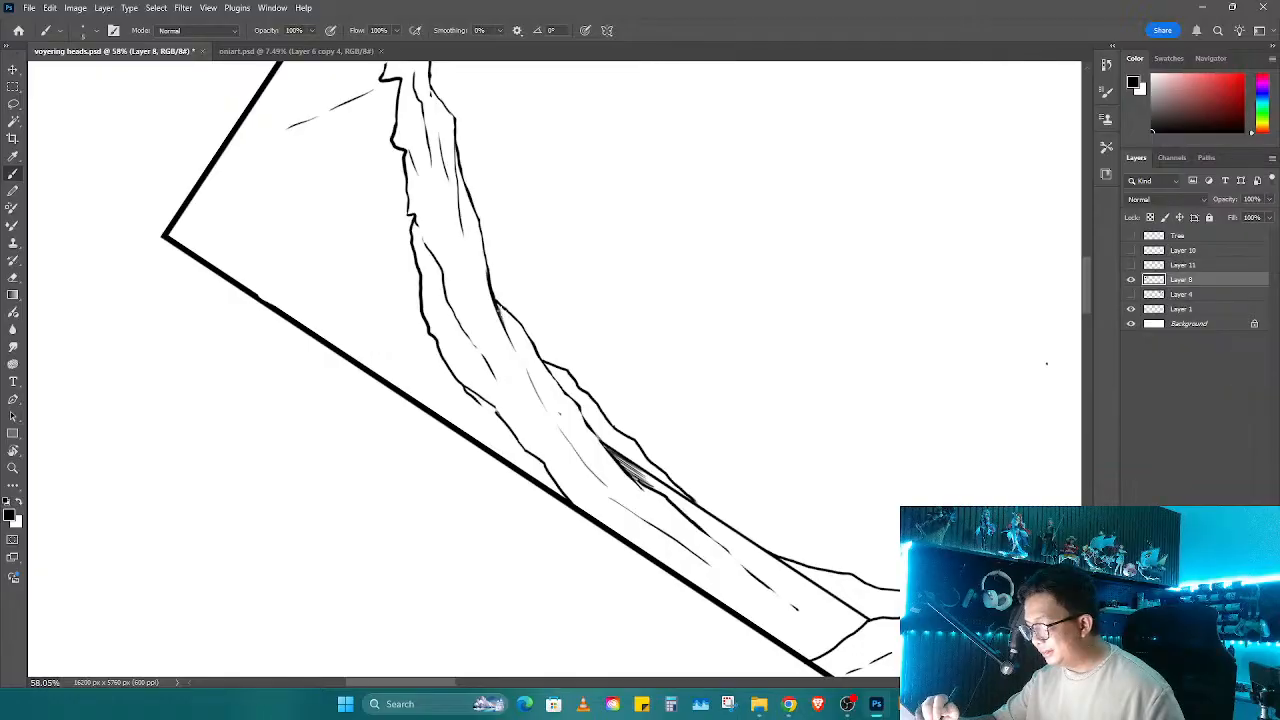
pyautogui.moveTo(424, 235); pyautogui.dragTo(531, 398)
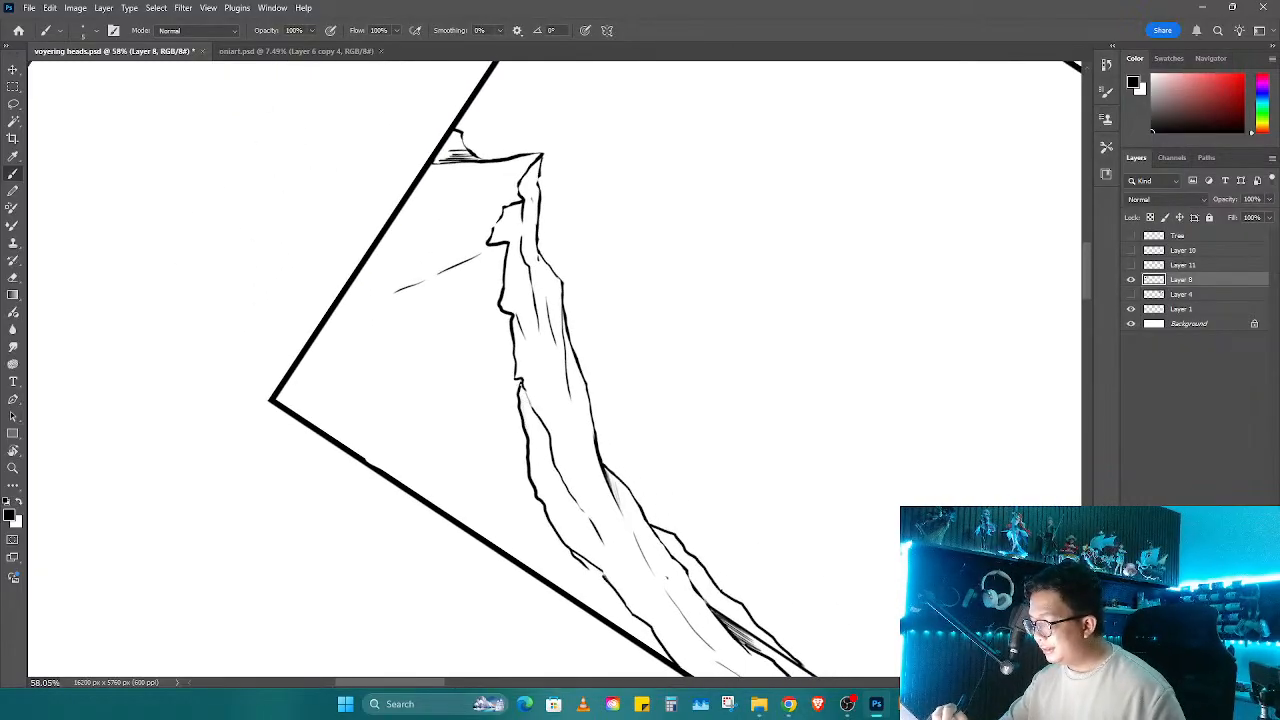
pyautogui.press('r')
pyautogui.moveTo(563, 481)
pyautogui.mouseDown()
pyautogui.moveTo(757, 451)
pyautogui.moveTo(663, 491)
pyautogui.moveTo(640, 440)
pyautogui.mouseUp()
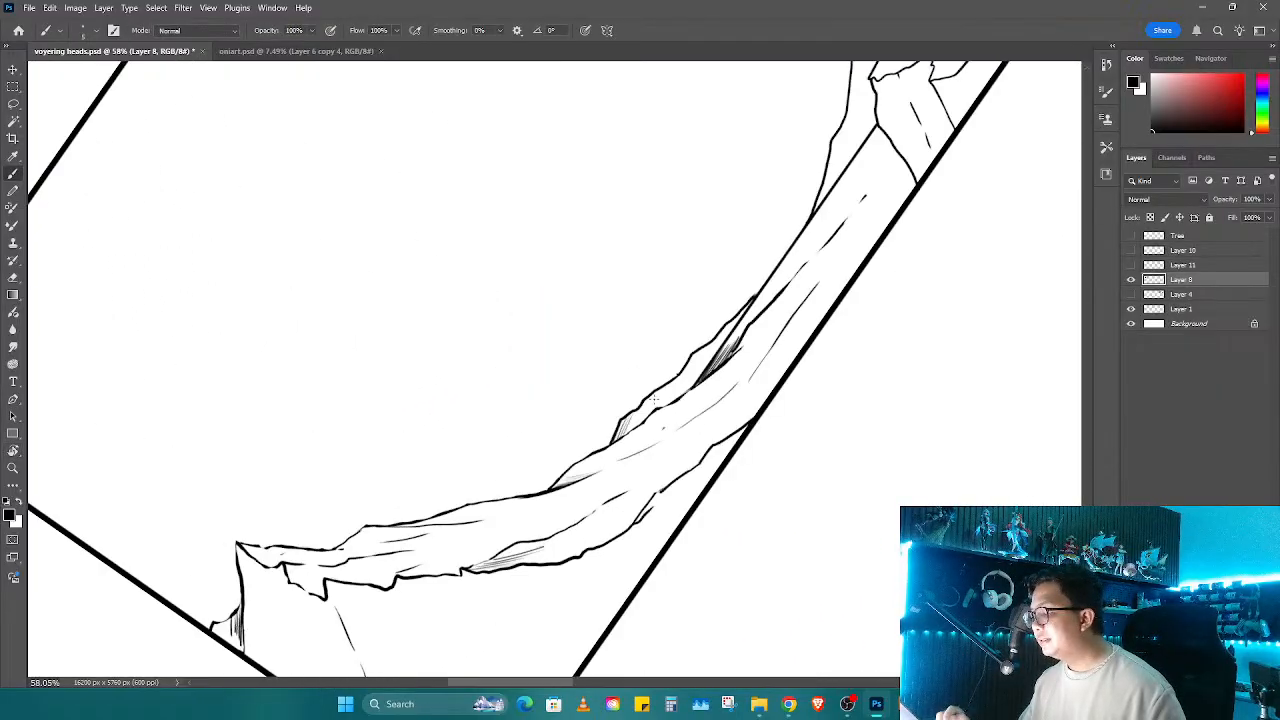
# Step: Draw a thin ground line running from the cliff's tip and trim the lower ledge's edge near the bottom border
pyautogui.press('r')
pyautogui.moveTo(668, 390); pyautogui.dragTo(762, 410)
pyautogui.moveTo(745, 428); pyautogui.dragTo(761, 408)
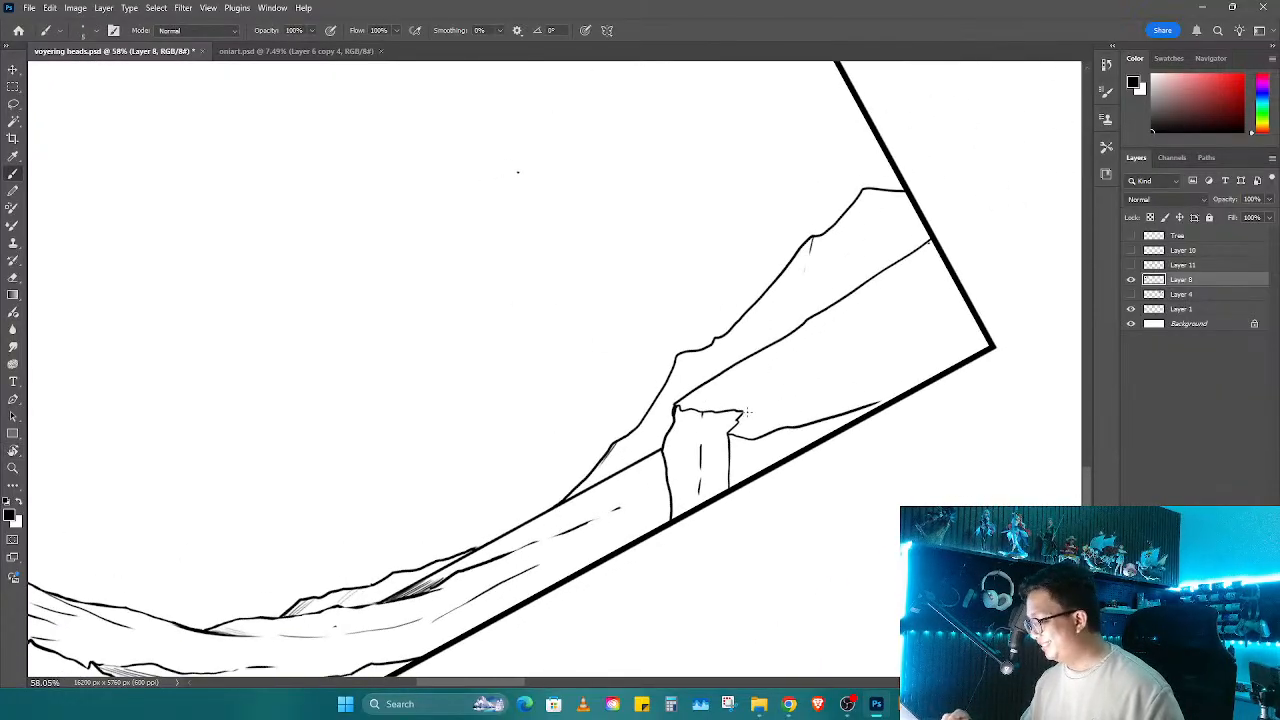
pyautogui.moveTo(747, 411); pyautogui.dragTo(820, 366)
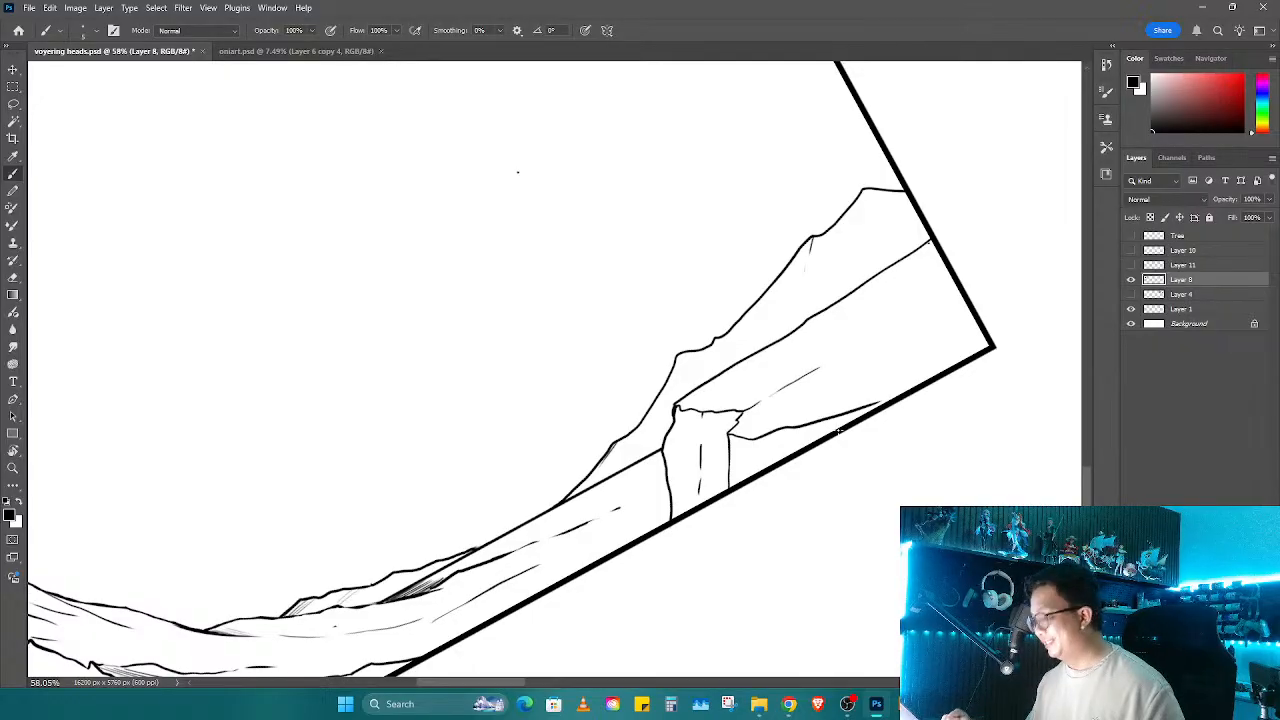
pyautogui.press('e')
pyautogui.moveTo(848, 413)
pyautogui.mouseDown()
pyautogui.moveTo(838, 430)
pyautogui.moveTo(889, 394)
pyautogui.mouseUp()
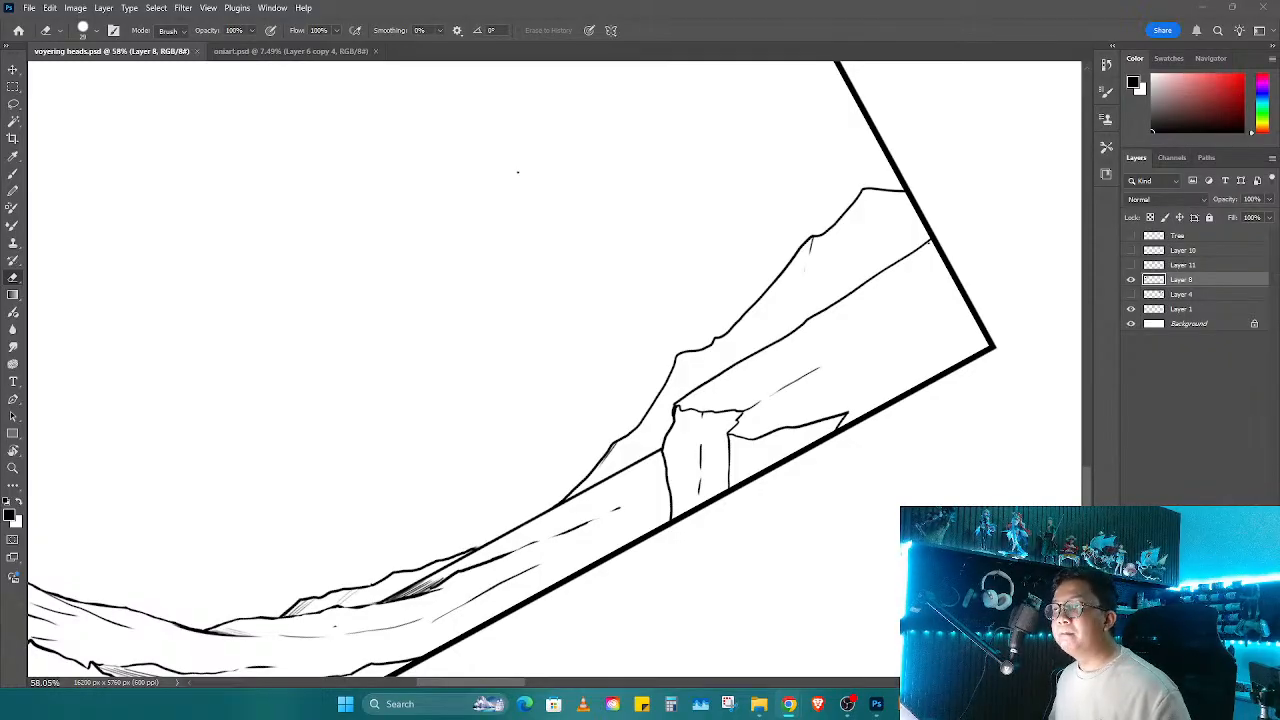
# Step: Add crease lines and hatching to the distant right mountains and cliff faces, and extend the dashed ground line toward the border
pyautogui.press('b')
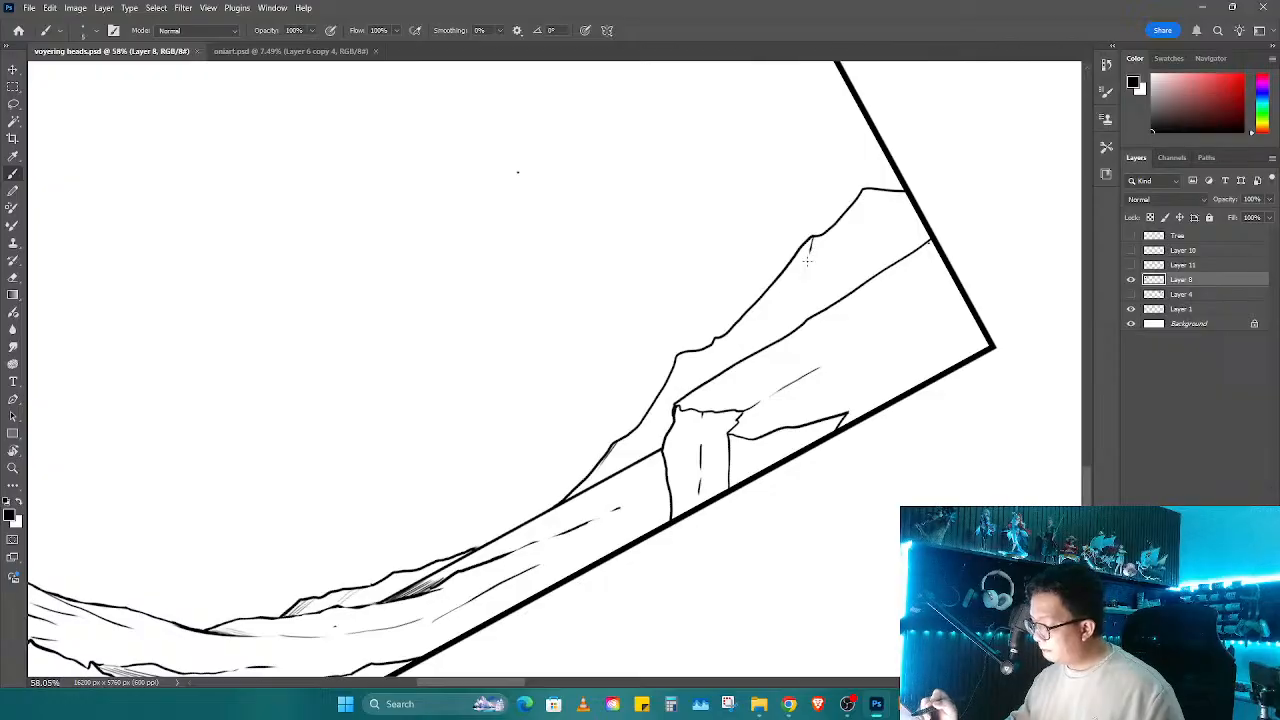
pyautogui.moveTo(812, 238); pyautogui.dragTo(789, 324)
pyautogui.moveTo(860, 193); pyautogui.dragTo(857, 240)
pyautogui.moveTo(681, 353)
pyautogui.mouseDown()
pyautogui.moveTo(647, 440)
pyautogui.moveTo(619, 450)
pyautogui.moveTo(608, 478)
pyautogui.mouseUp()
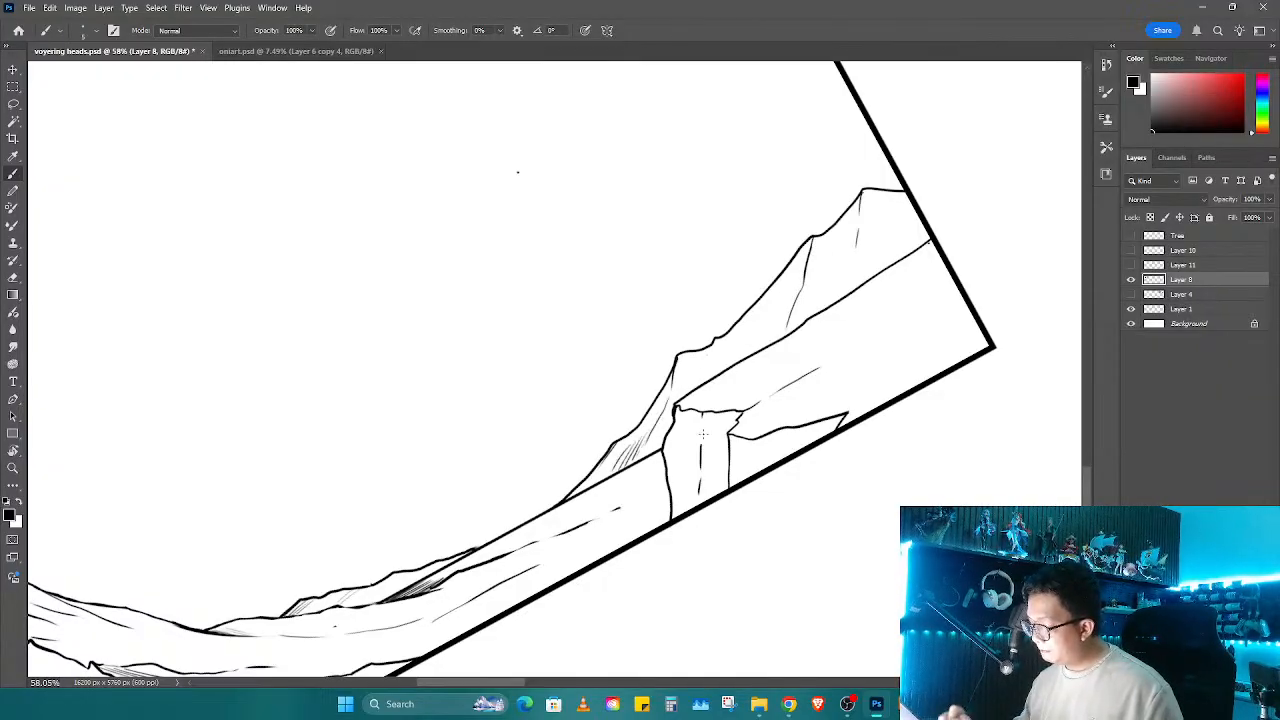
pyautogui.moveTo(709, 408)
pyautogui.mouseDown()
pyautogui.moveTo(703, 494)
pyautogui.moveTo(737, 449)
pyautogui.moveTo(731, 480)
pyautogui.mouseUp()
pyautogui.moveTo(782, 429); pyautogui.dragTo(780, 452)
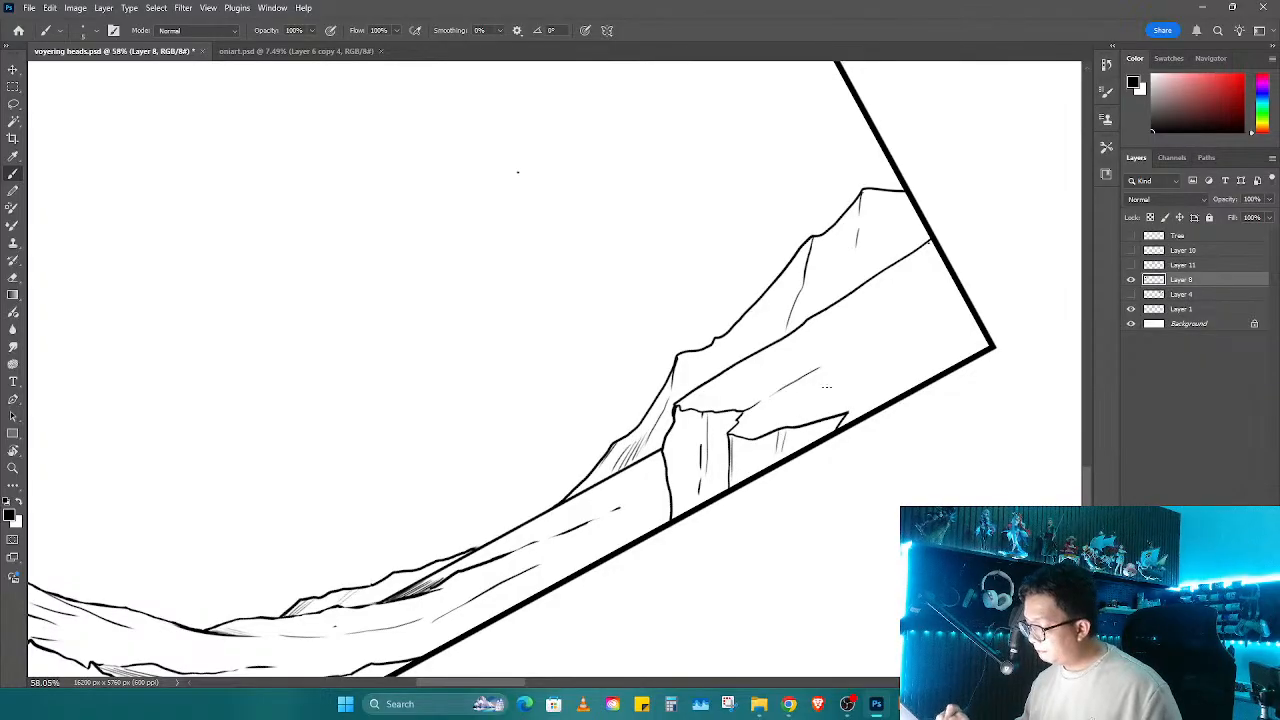
pyautogui.moveTo(880, 328); pyautogui.dragTo(892, 321)
pyautogui.moveTo(922, 305); pyautogui.dragTo(931, 299)
# Step: Review the second panel's landscape and examine the small tents in the first panel's foreground as a drawing reference
pyautogui.press('z')
pyautogui.moveTo(862, 369)
pyautogui.mouseDown()
pyautogui.moveTo(891, 379)
pyautogui.moveTo(815, 405)
pyautogui.mouseUp()
pyautogui.press('r')
pyautogui.moveTo(818, 425)
pyautogui.mouseDown()
pyautogui.moveTo(797, 487)
pyautogui.moveTo(697, 481)
pyautogui.mouseUp()
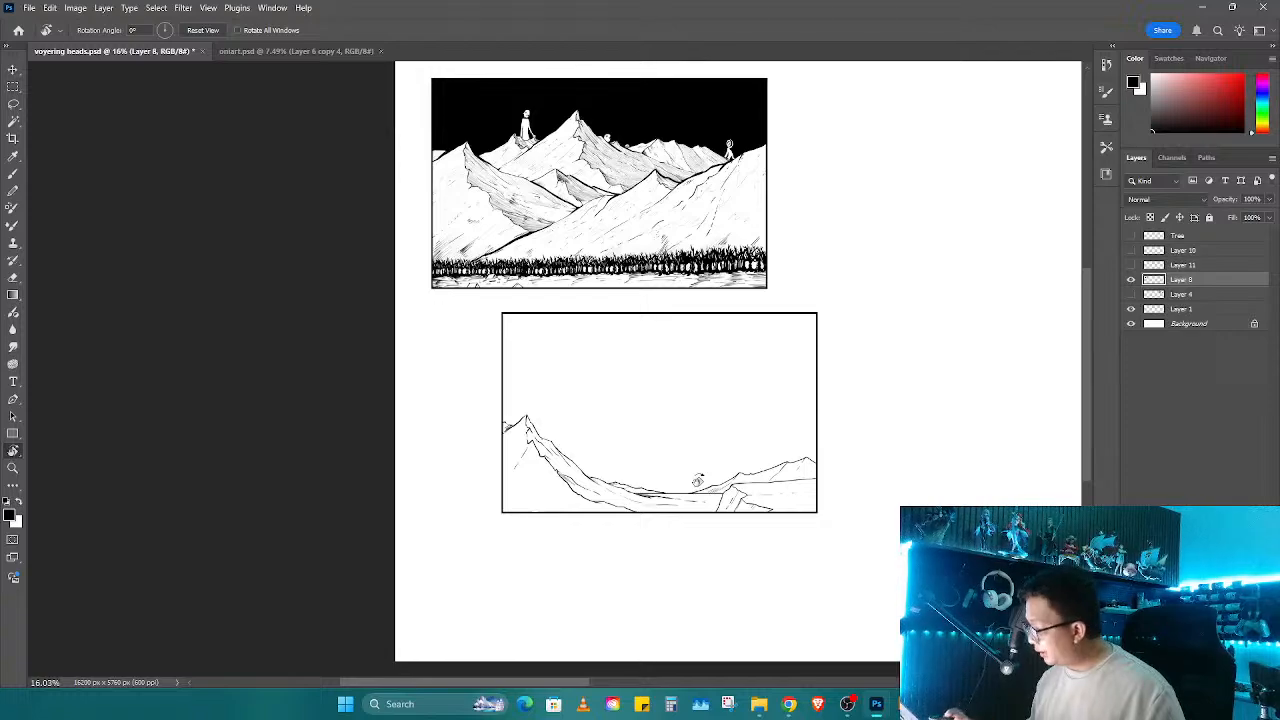
pyautogui.press('z')
pyautogui.moveTo(766, 508)
pyautogui.mouseDown()
pyautogui.moveTo(763, 523)
pyautogui.moveTo(728, 456)
pyautogui.moveTo(803, 474)
pyautogui.moveTo(731, 474)
pyautogui.moveTo(772, 455)
pyautogui.mouseUp()
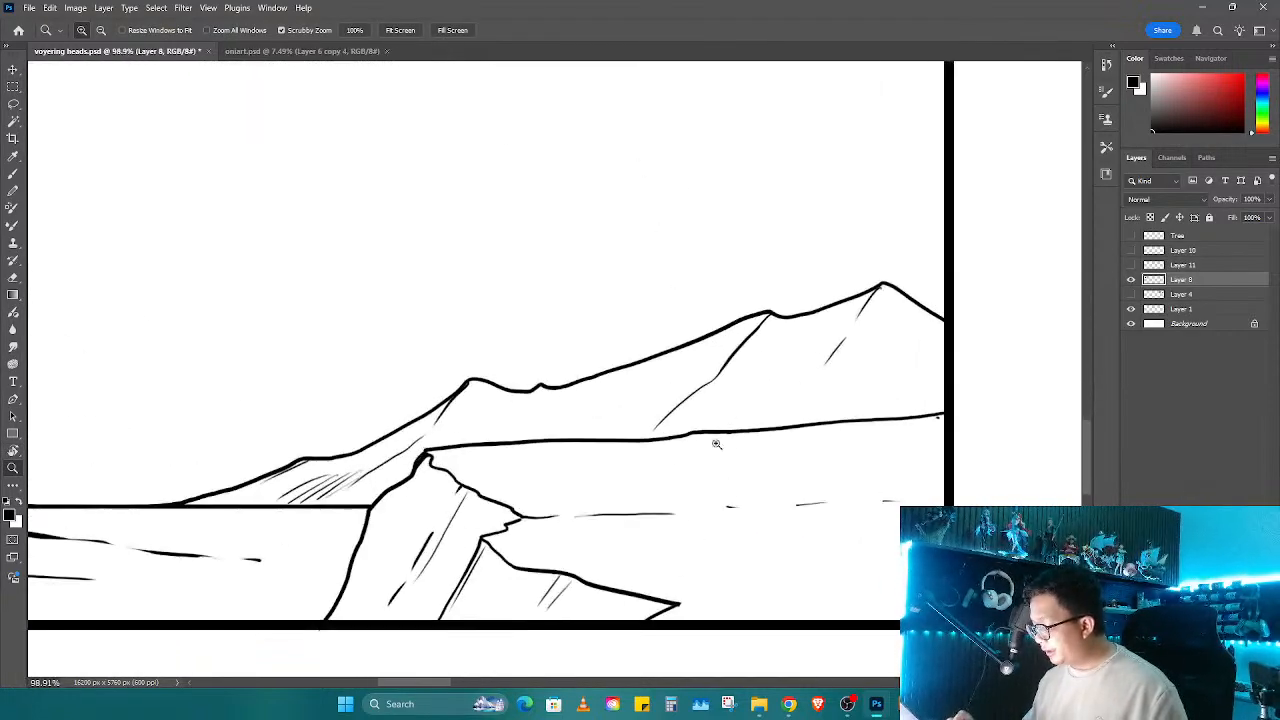
pyautogui.press('b')
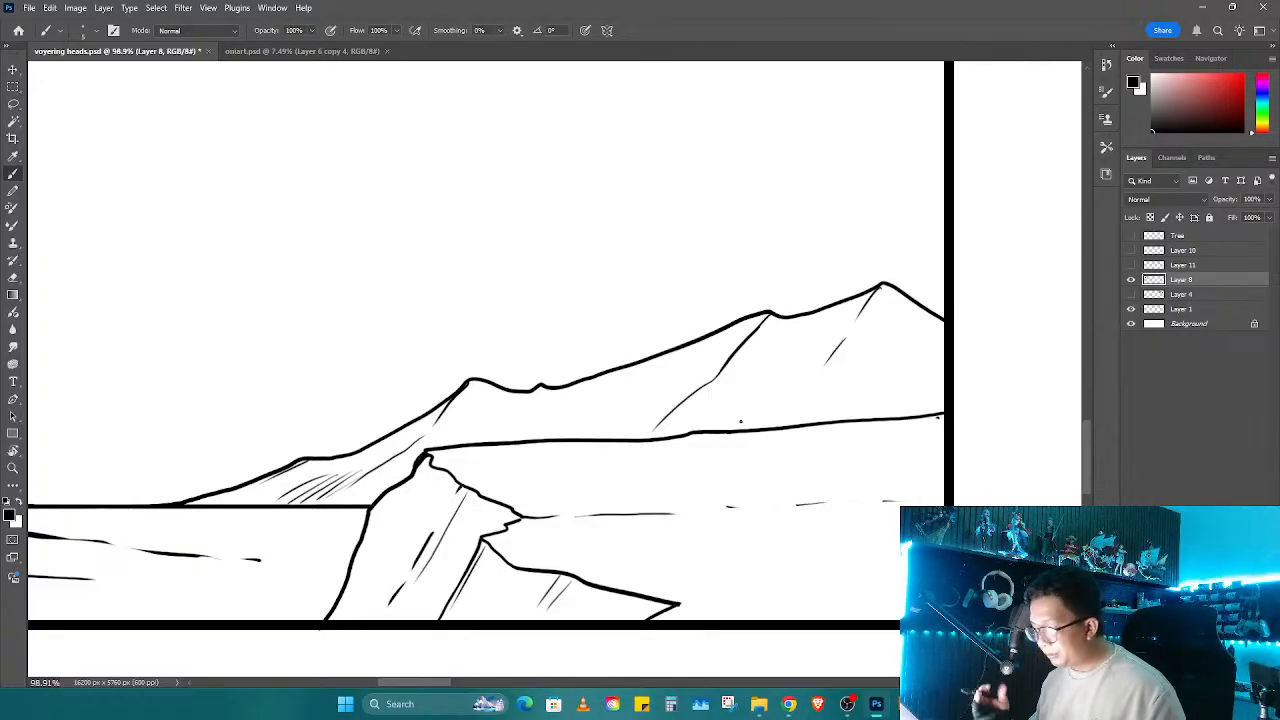
pyautogui.moveTo(741, 422); pyautogui.dragTo(842, 388)
pyautogui.moveTo(834, 453); pyautogui.dragTo(752, 510)
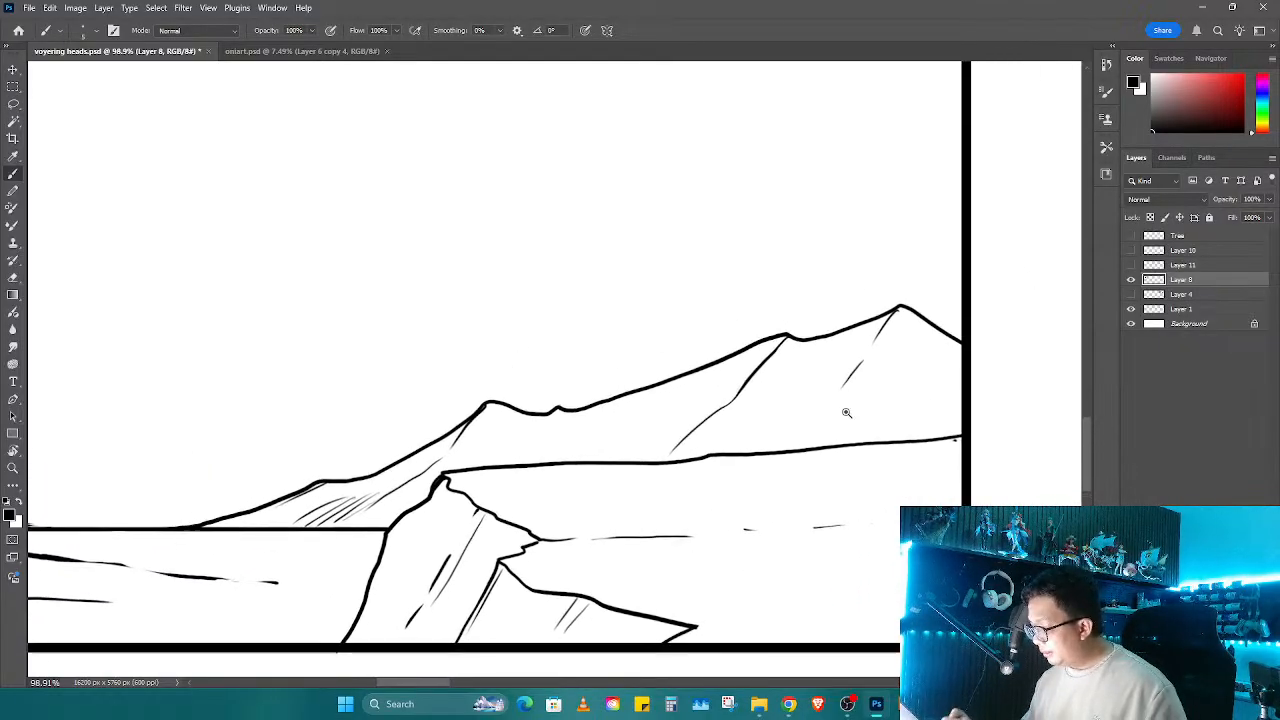
pyautogui.moveTo(847, 413); pyautogui.dragTo(785, 400)
pyautogui.moveTo(750, 370); pyautogui.dragTo(854, 551)
pyautogui.moveTo(758, 320); pyautogui.dragTo(800, 380)
pyautogui.moveTo(495, 178); pyautogui.dragTo(706, 289)
pyautogui.moveTo(482, 264); pyautogui.dragTo(524, 235)
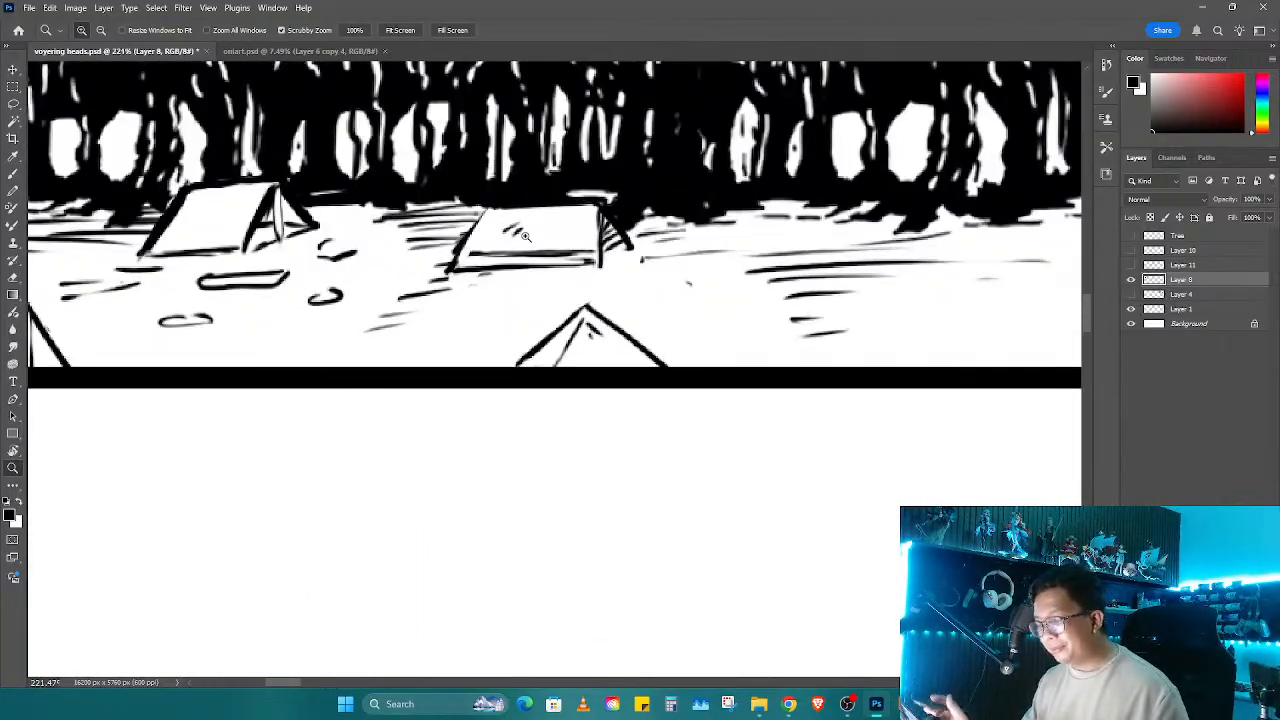
pyautogui.moveTo(706, 414); pyautogui.dragTo(597, 457)
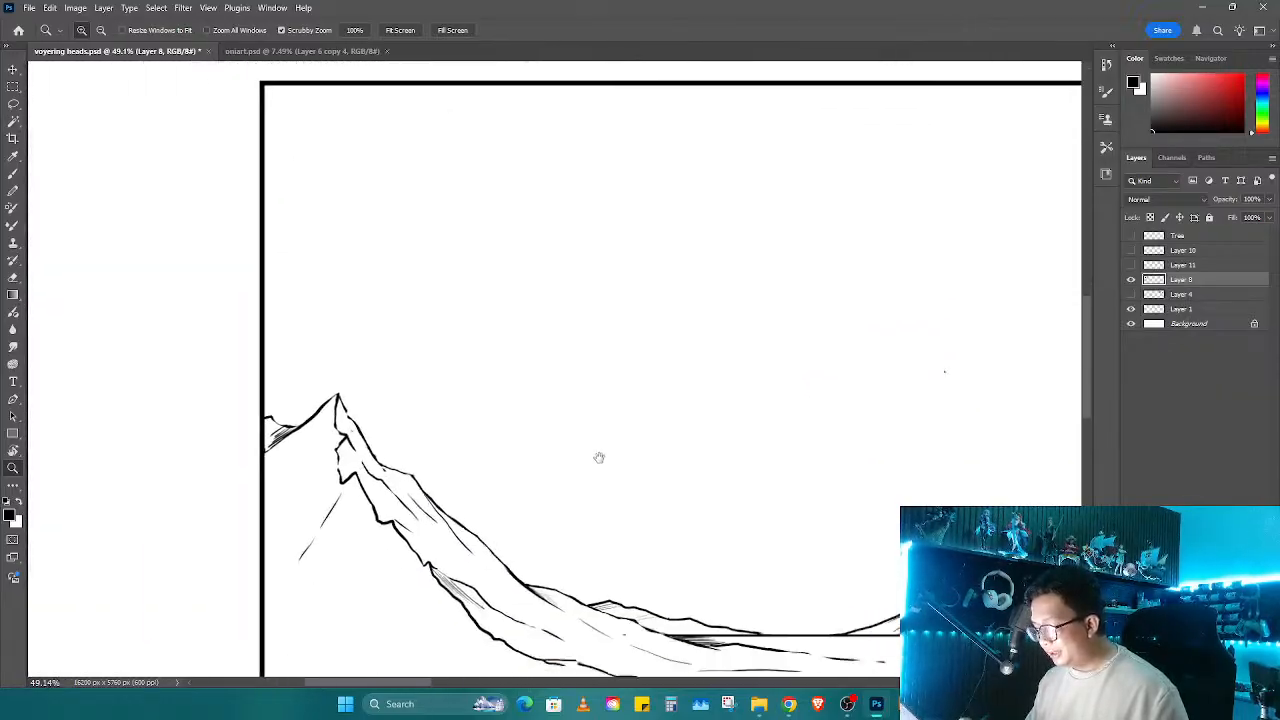
# Step: Sketch a large tent's ridge line and two slanted sides on the plateau beside the second panel's right border
pyautogui.moveTo(517, 540)
pyautogui.mouseDown()
pyautogui.moveTo(632, 515)
pyautogui.moveTo(659, 537)
pyautogui.moveTo(688, 521)
pyautogui.moveTo(674, 533)
pyautogui.moveTo(678, 505)
pyautogui.moveTo(737, 478)
pyautogui.moveTo(655, 507)
pyautogui.moveTo(574, 497)
pyautogui.mouseUp()
pyautogui.press('b')
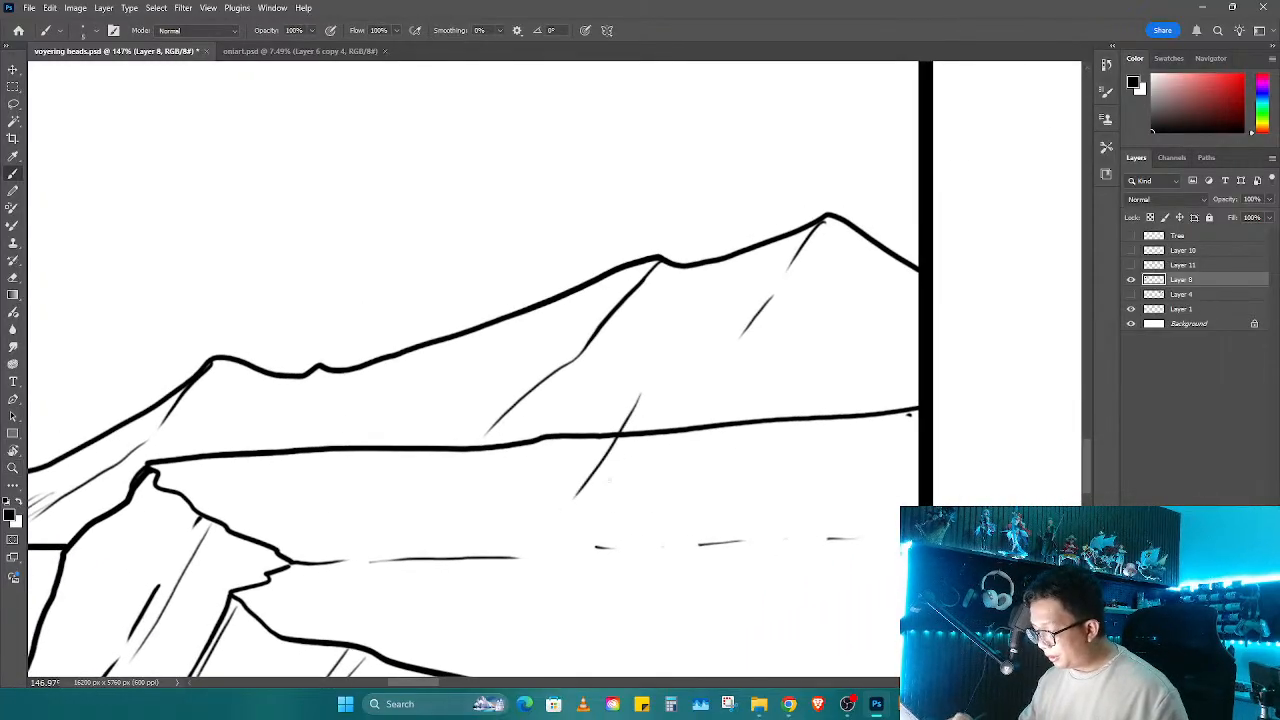
pyautogui.hotkey('ctrl', 'z')
pyautogui.moveTo(694, 370); pyautogui.dragTo(625, 492)
pyautogui.moveTo(698, 365)
pyautogui.mouseDown()
pyautogui.moveTo(914, 339)
pyautogui.moveTo(845, 500)
pyautogui.mouseUp()
pyautogui.moveTo(672, 475); pyautogui.dragTo(718, 477)
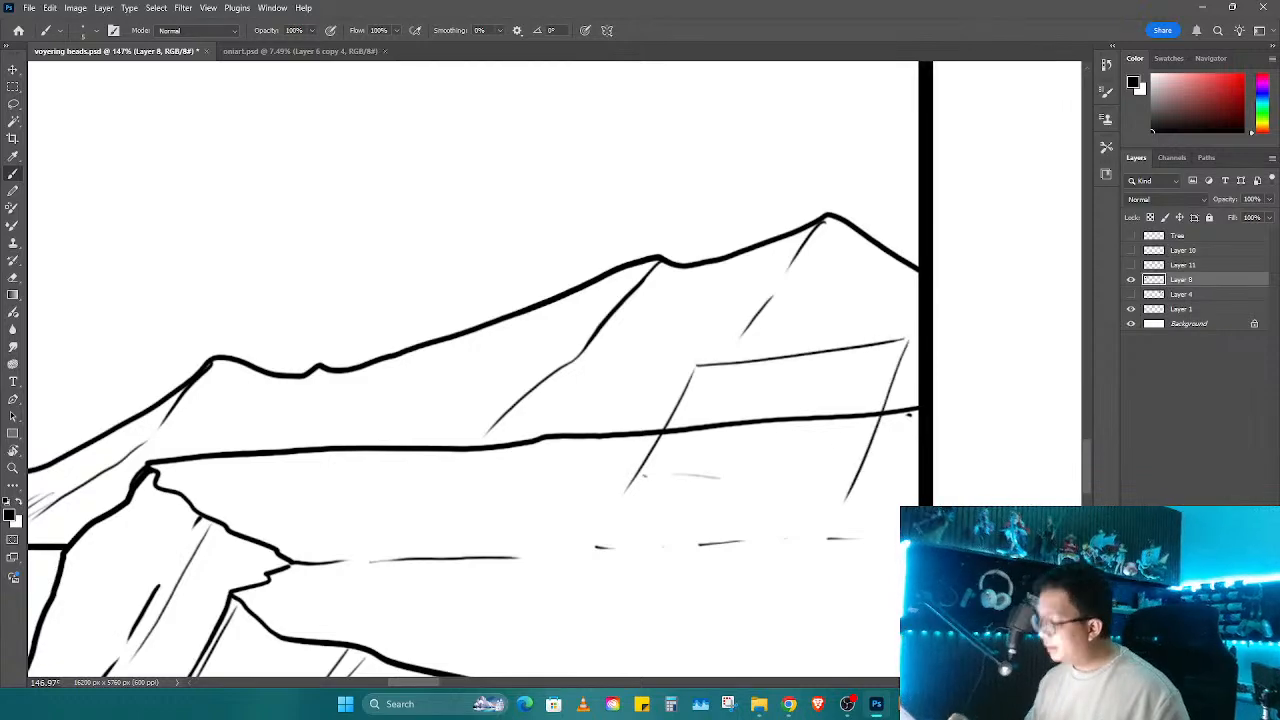
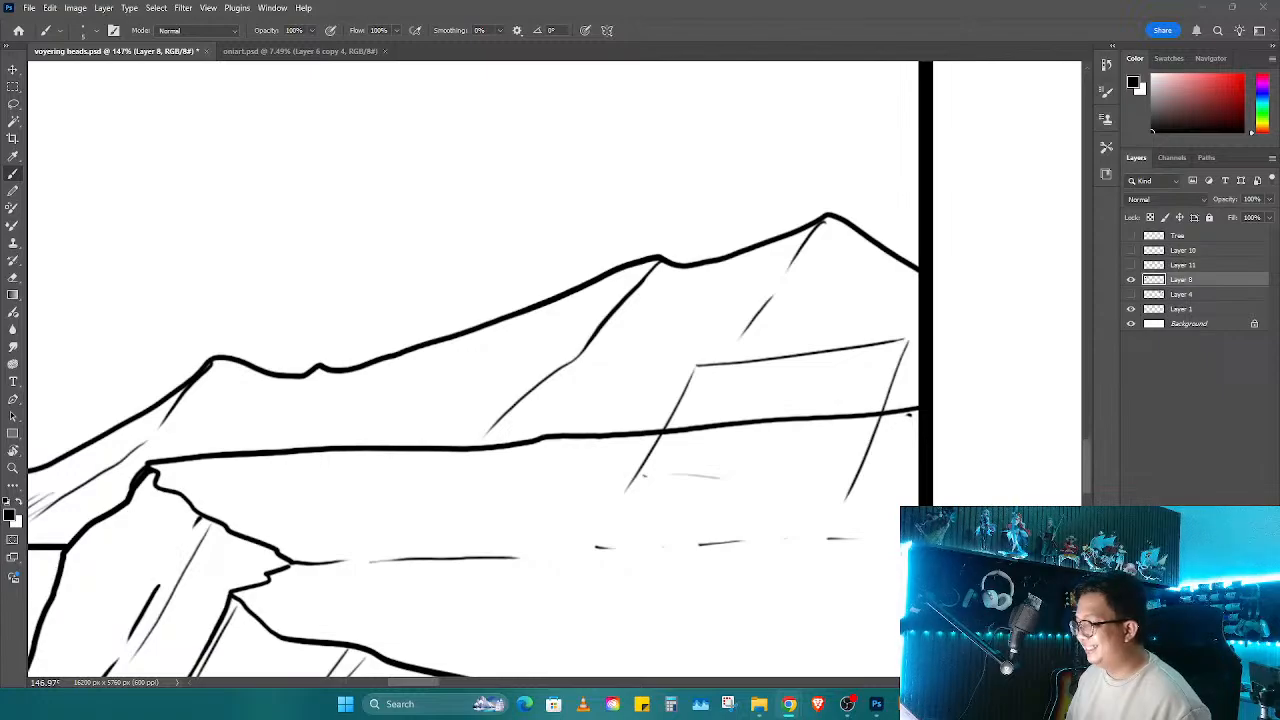
# Step: Switch to the browser, browse the "tents medieval camping" image results for tent shapes, and return to Photoshop
pyautogui.moveTo(0, 129); pyautogui.dragTo(415, 126)
pyautogui.doubleClick(442, 127)
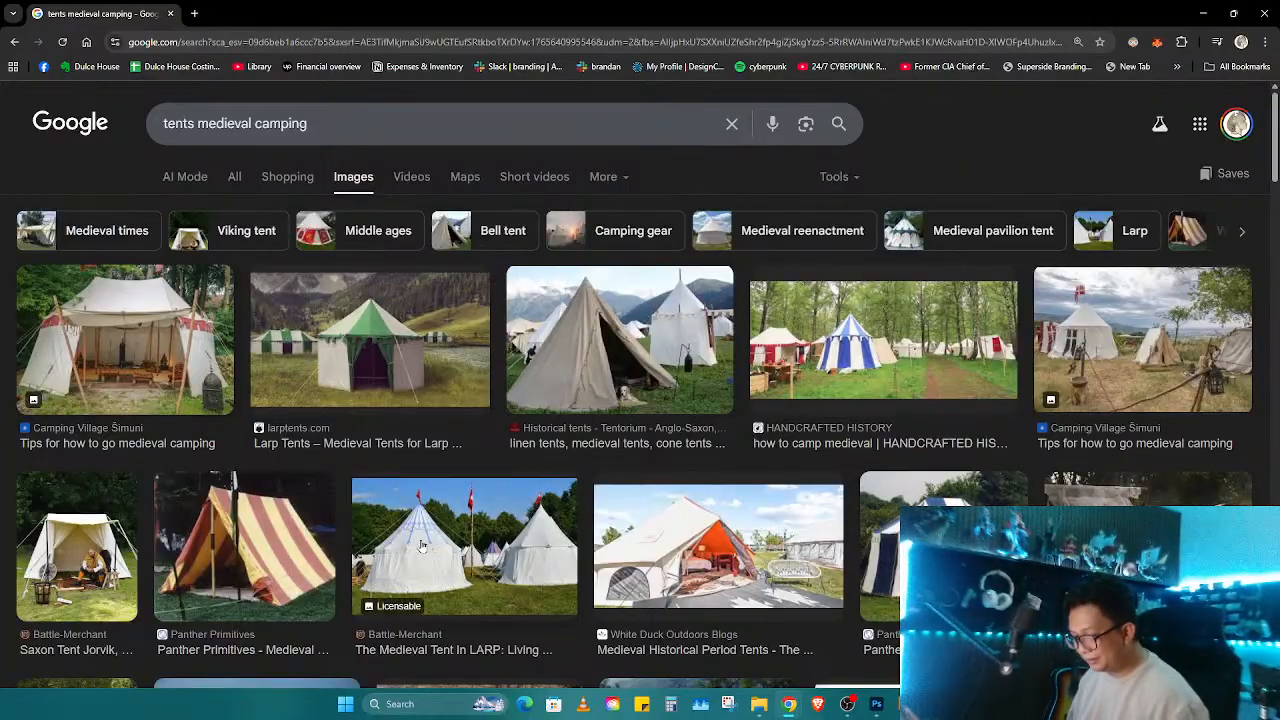
pyautogui.scroll(-2, 465, 545)
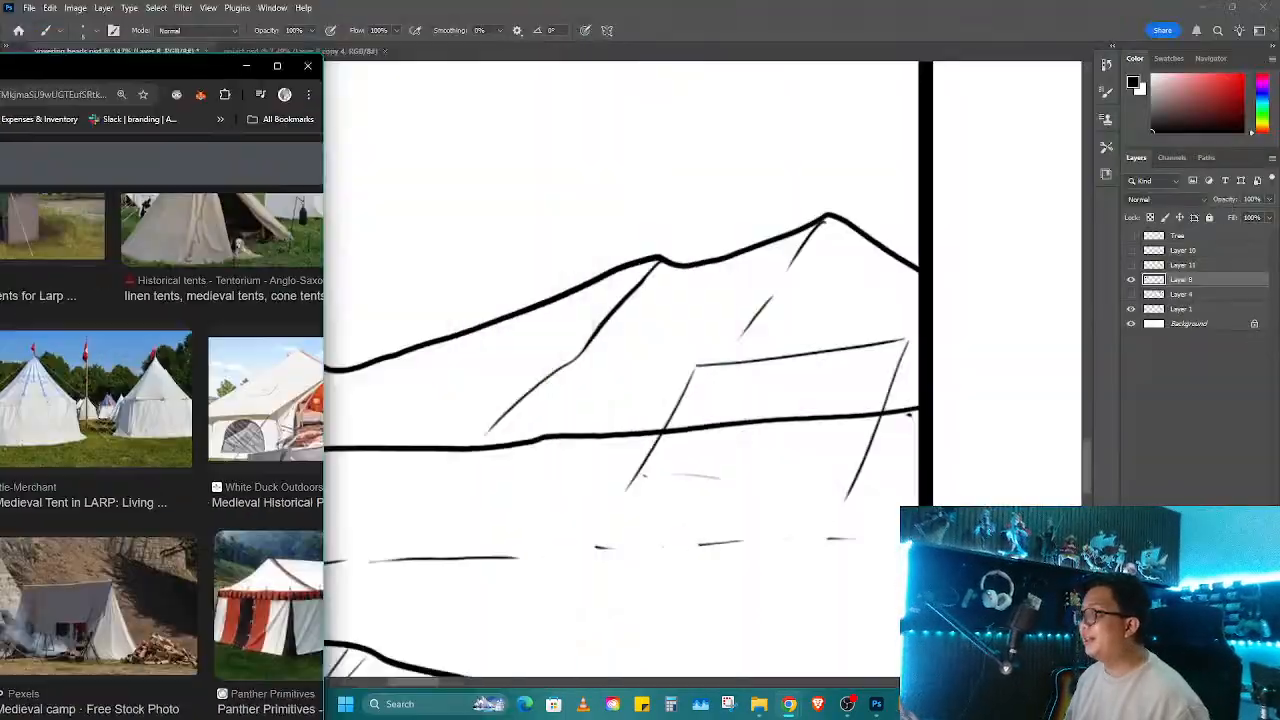
pyautogui.hotkey('alt', 'Tab')
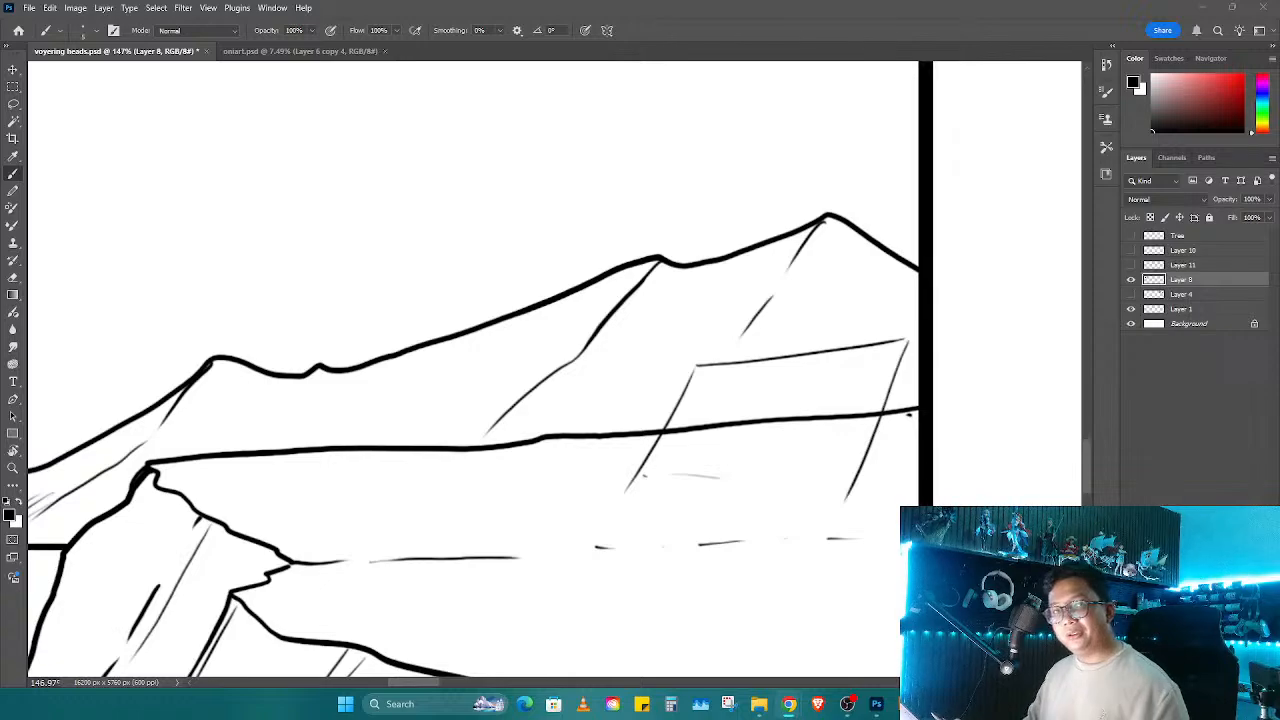
# Step: Draw the tent's short far slope against the border and erase the plateau line and stray mark inside the tent
pyautogui.moveTo(919, 368)
pyautogui.mouseDown()
pyautogui.moveTo(786, 368)
pyautogui.moveTo(775, 342)
pyautogui.mouseUp()
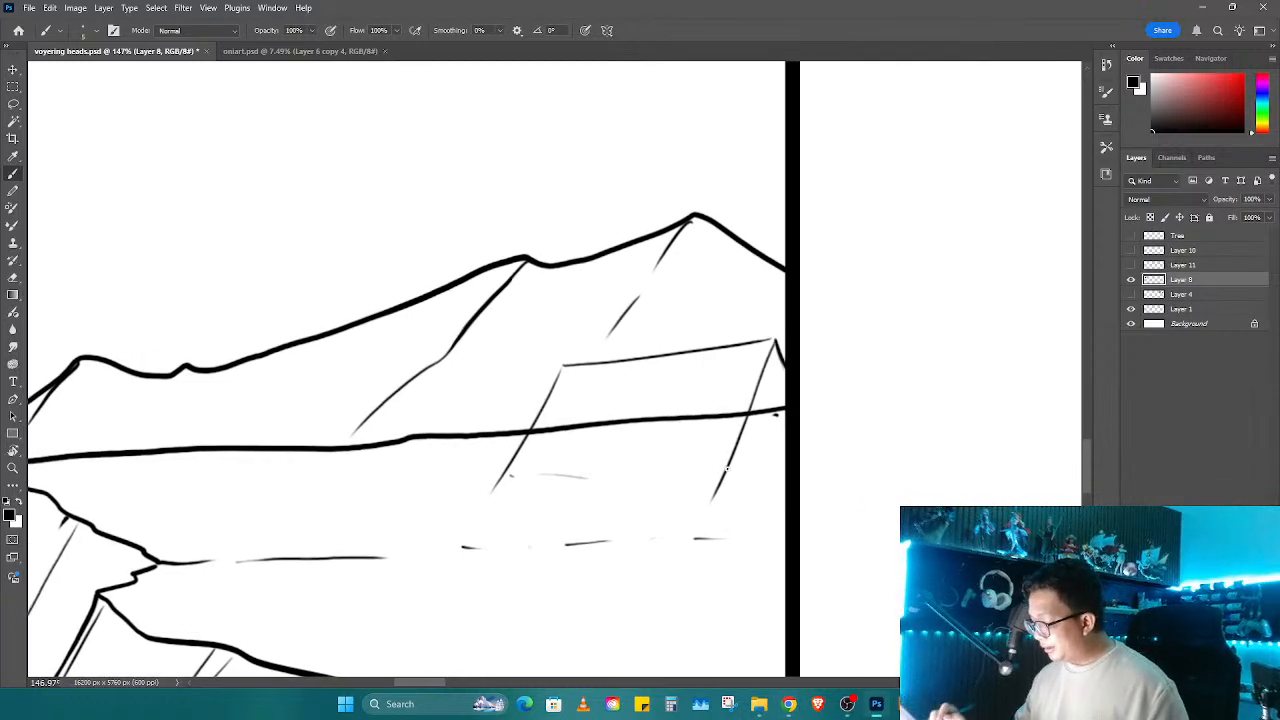
pyautogui.press('e')
pyautogui.moveTo(763, 423)
pyautogui.mouseDown()
pyautogui.moveTo(777, 400)
pyautogui.moveTo(665, 422)
pyautogui.moveTo(538, 420)
pyautogui.mouseUp()
pyautogui.moveTo(526, 479); pyautogui.dragTo(637, 475)
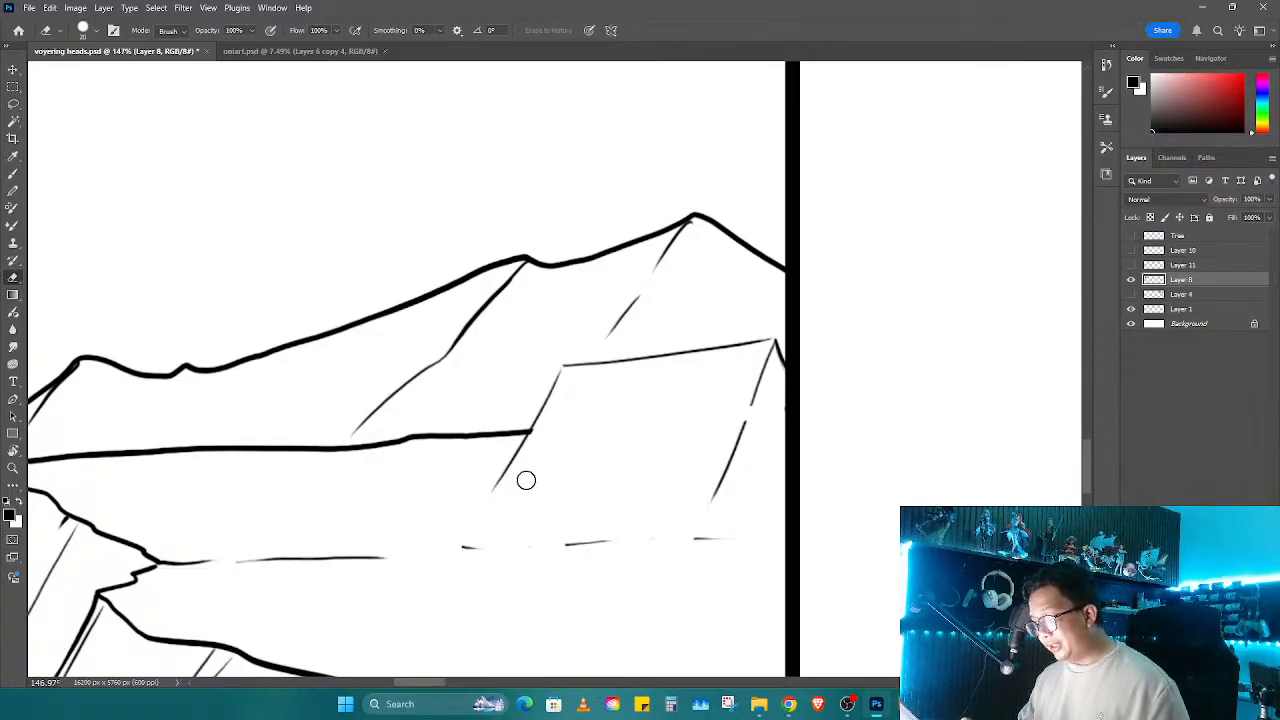
# Step: Review the finished first panel, show Layer 4 at 100% opacity and read the Voyering Heads description text
pyautogui.hotkey('ctrl', 'space')
pyautogui.moveTo(627, 371); pyautogui.dragTo(490, 350)
pyautogui.moveTo(468, 96)
pyautogui.mouseDown()
pyautogui.moveTo(679, 518)
pyautogui.moveTo(743, 489)
pyautogui.moveTo(737, 323)
pyautogui.mouseUp()
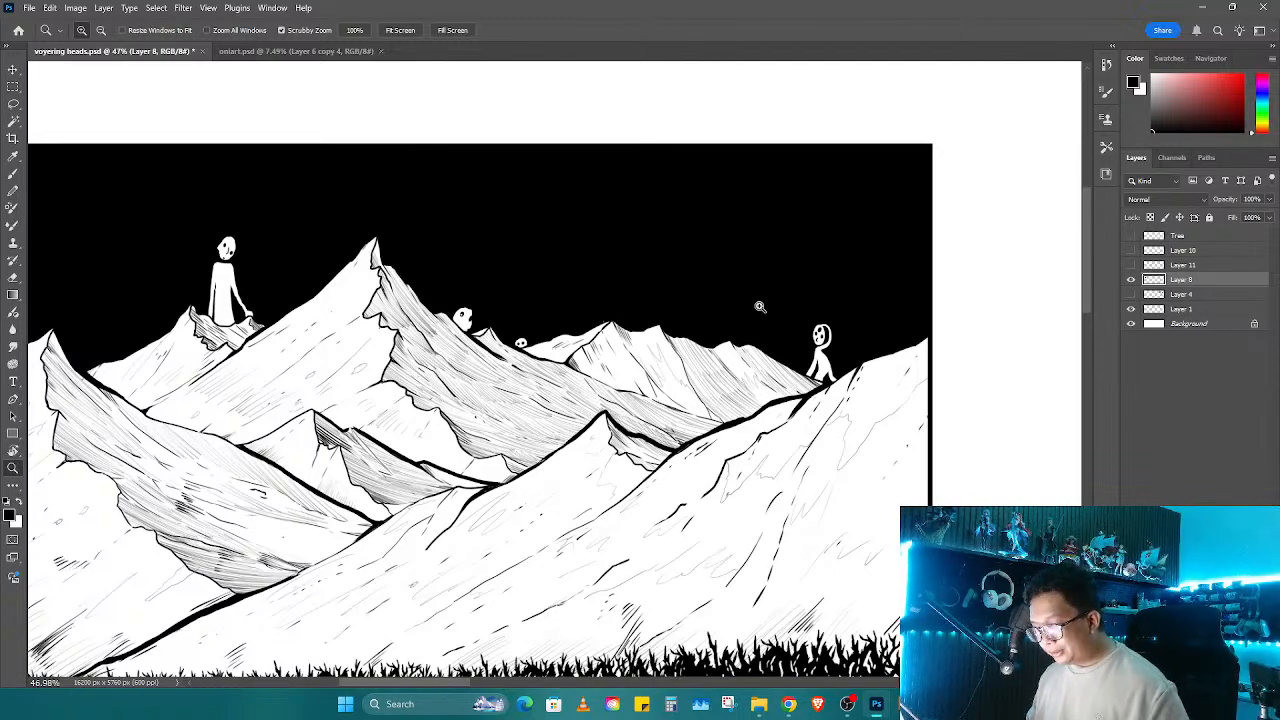
pyautogui.moveTo(794, 434); pyautogui.dragTo(715, 440)
pyautogui.moveTo(945, 535); pyautogui.dragTo(545, 430)
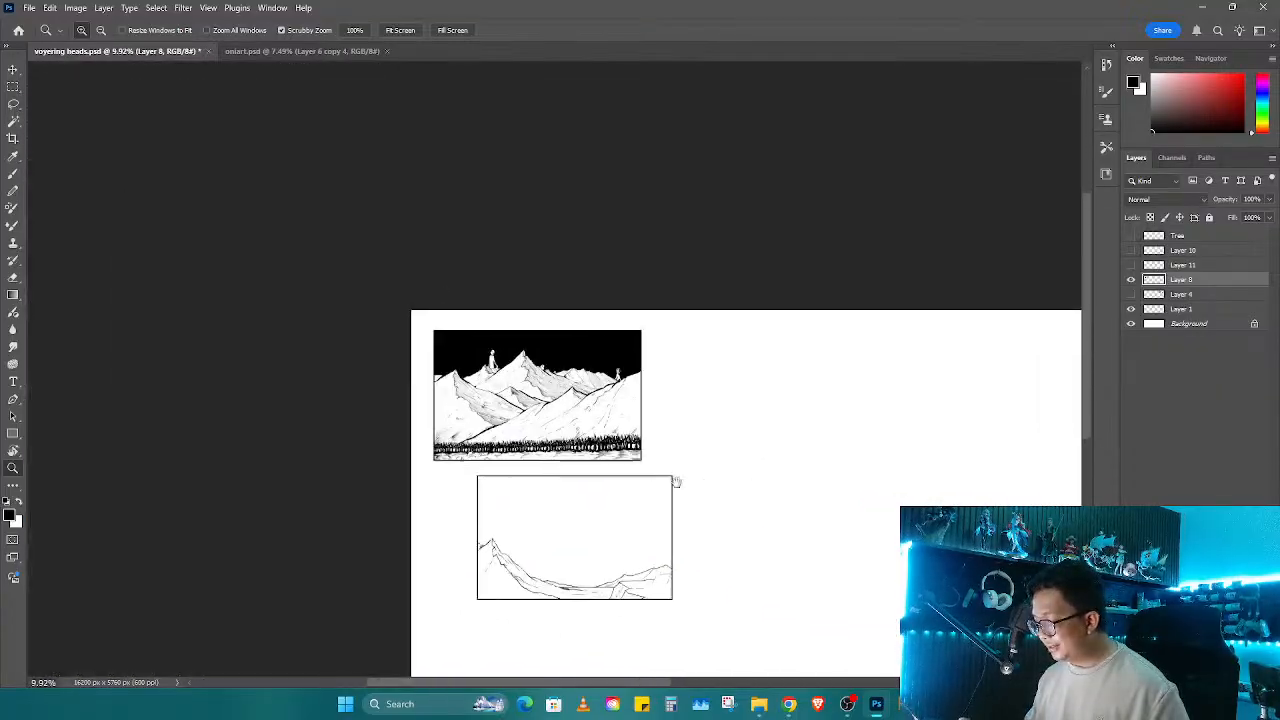
pyautogui.moveTo(676, 482); pyautogui.dragTo(608, 469)
pyautogui.click(1185, 309)
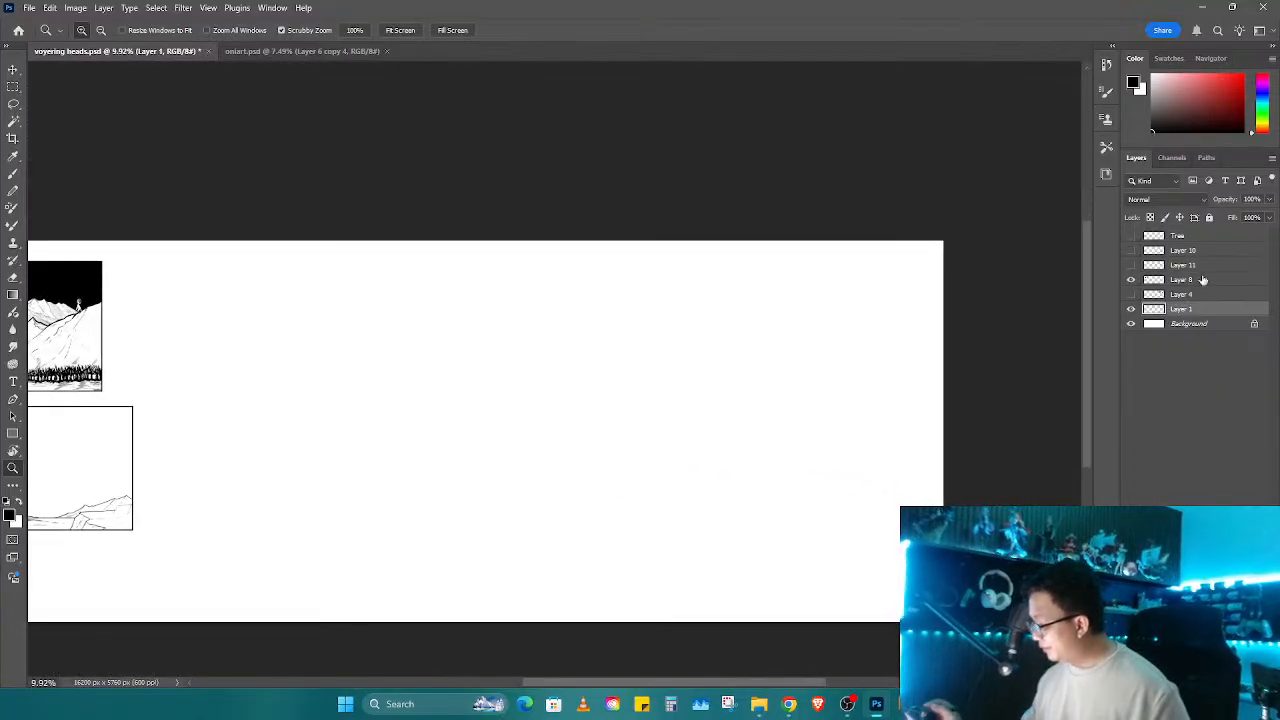
pyautogui.click(1150, 294)
pyautogui.click(1131, 294)
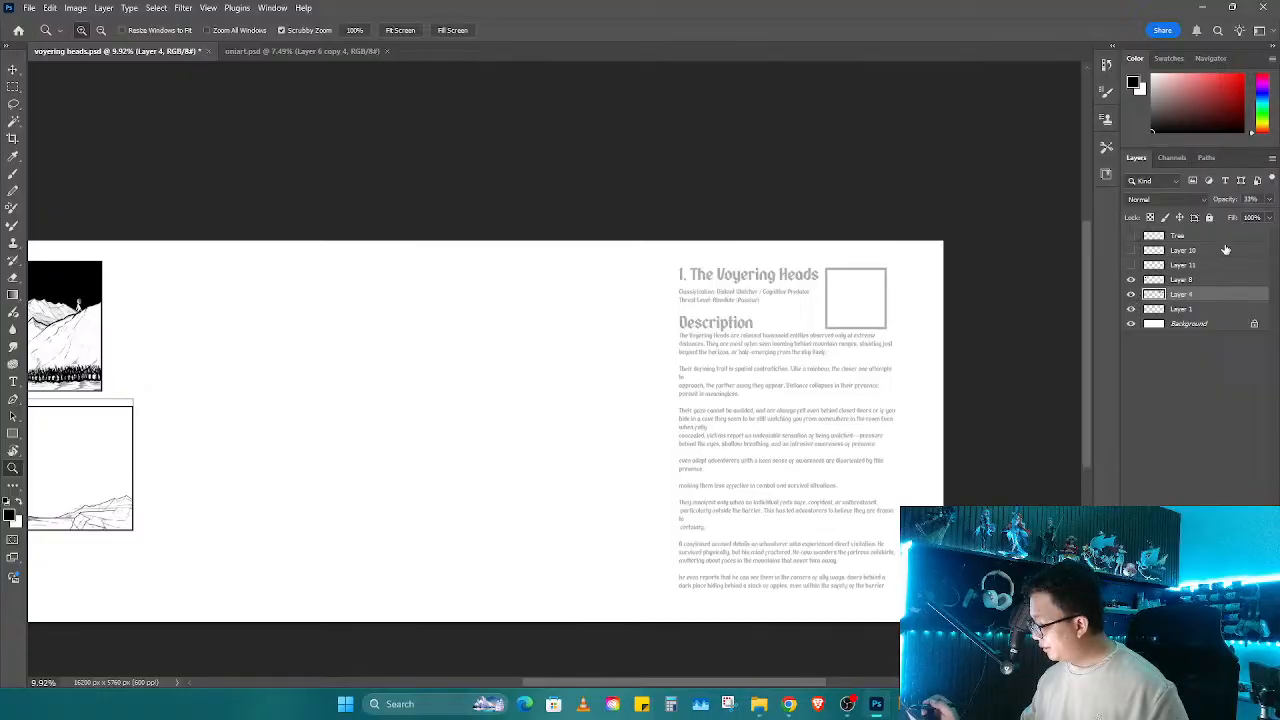
pyautogui.click(1268, 199)
pyautogui.moveTo(1232, 221); pyautogui.dragTo(1272, 221)
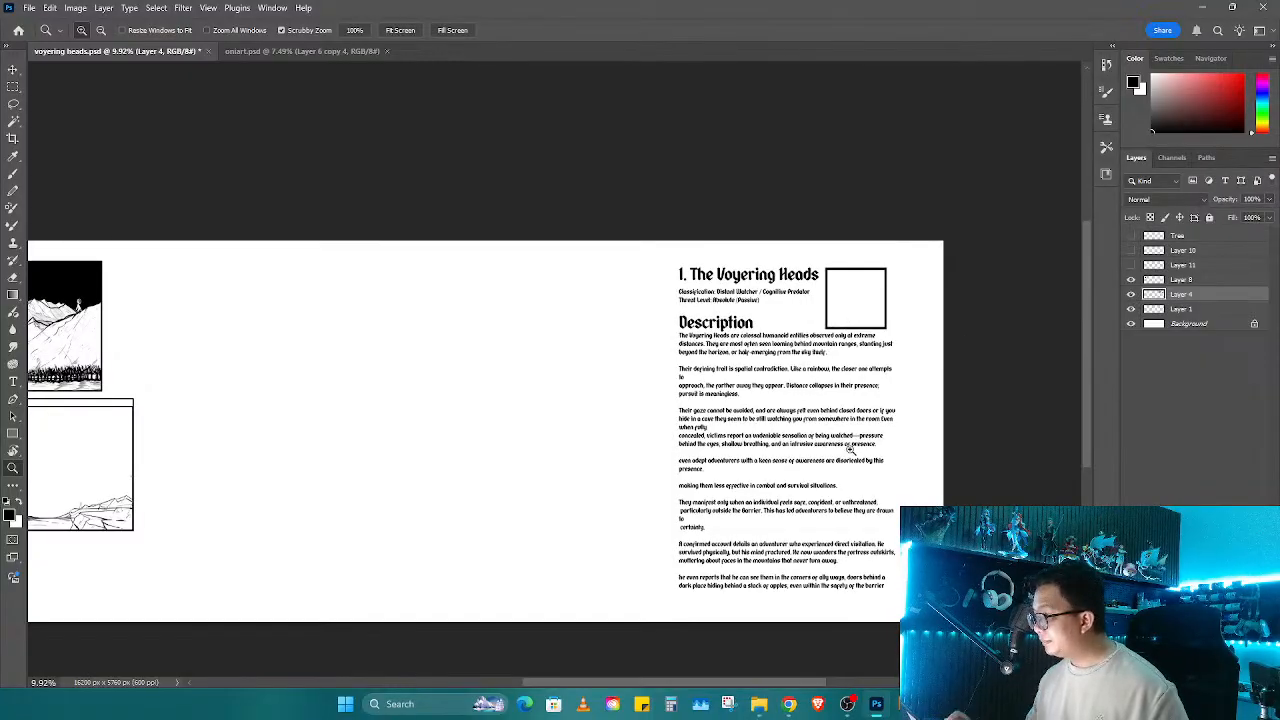
pyautogui.scroll(4, 851, 451)
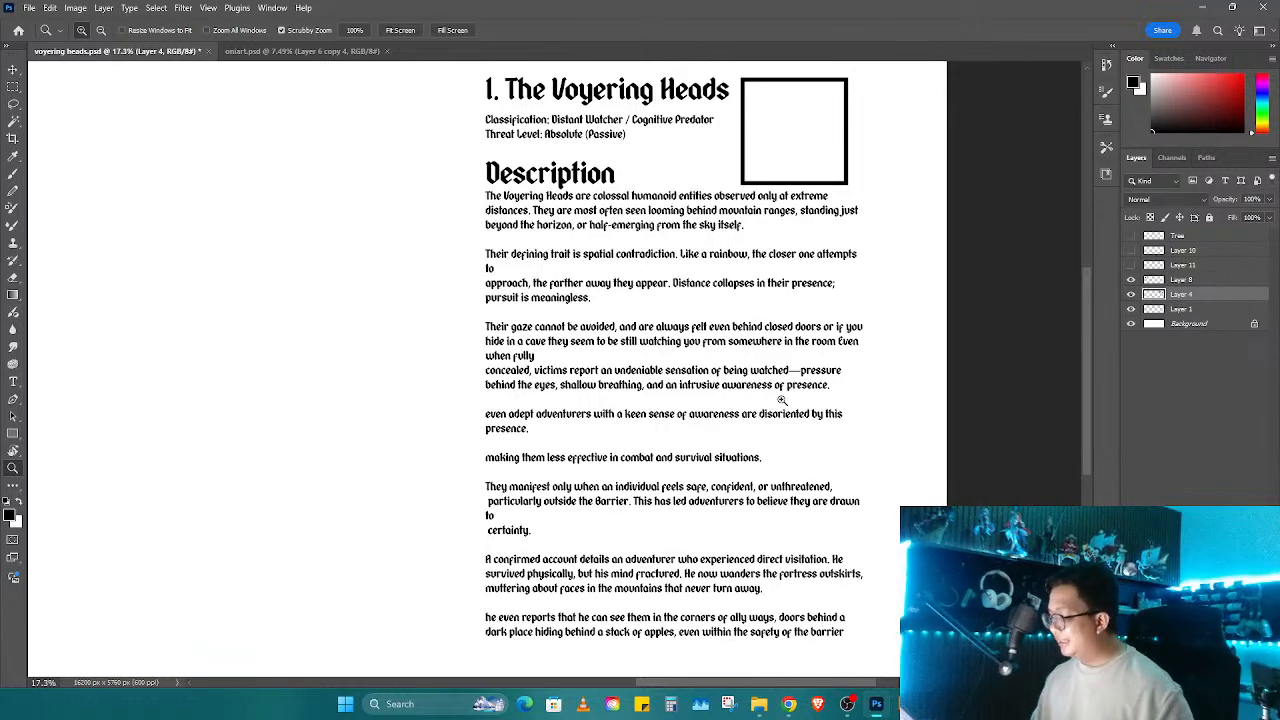
# Step: Compare Layer 4's rough sketch with the second panel's inks, lower the layer's opacity to 16% and hide it
pyautogui.moveTo(717, 499); pyautogui.dragTo(1015, 471)
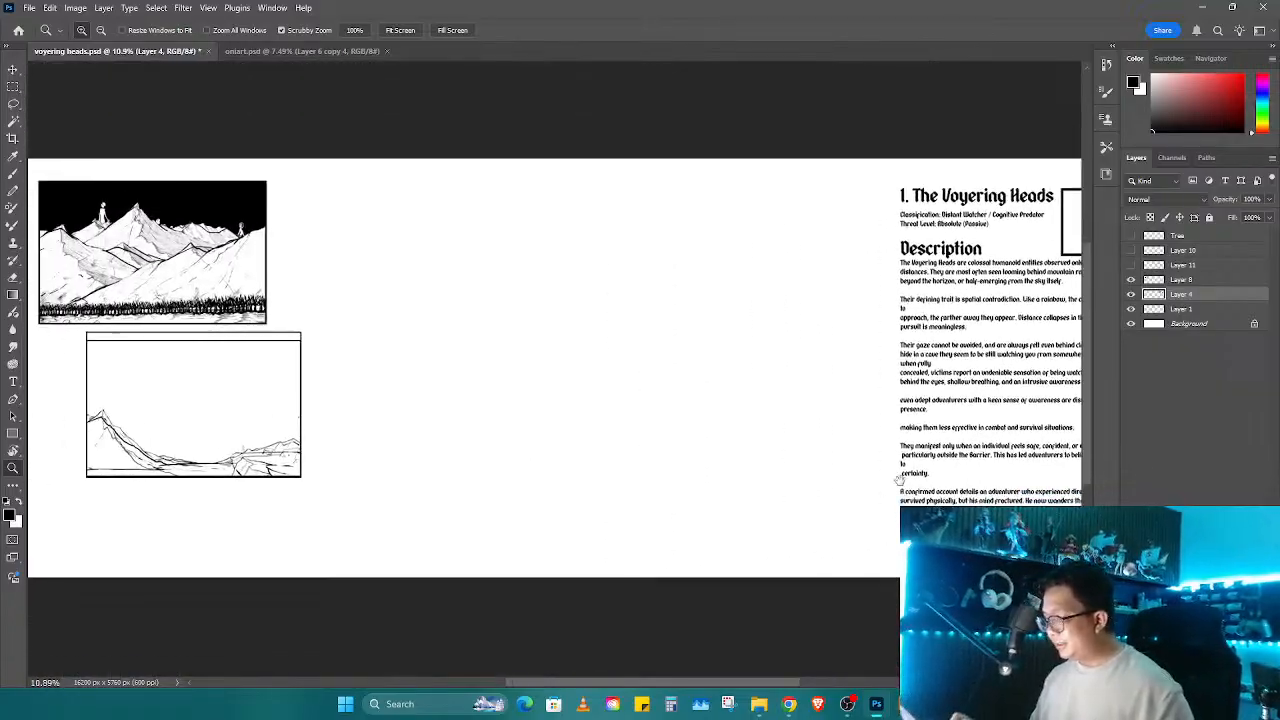
pyautogui.moveTo(660, 509); pyautogui.dragTo(950, 541)
pyautogui.moveTo(546, 461); pyautogui.dragTo(610, 463)
pyautogui.moveTo(665, 457); pyautogui.dragTo(808, 426)
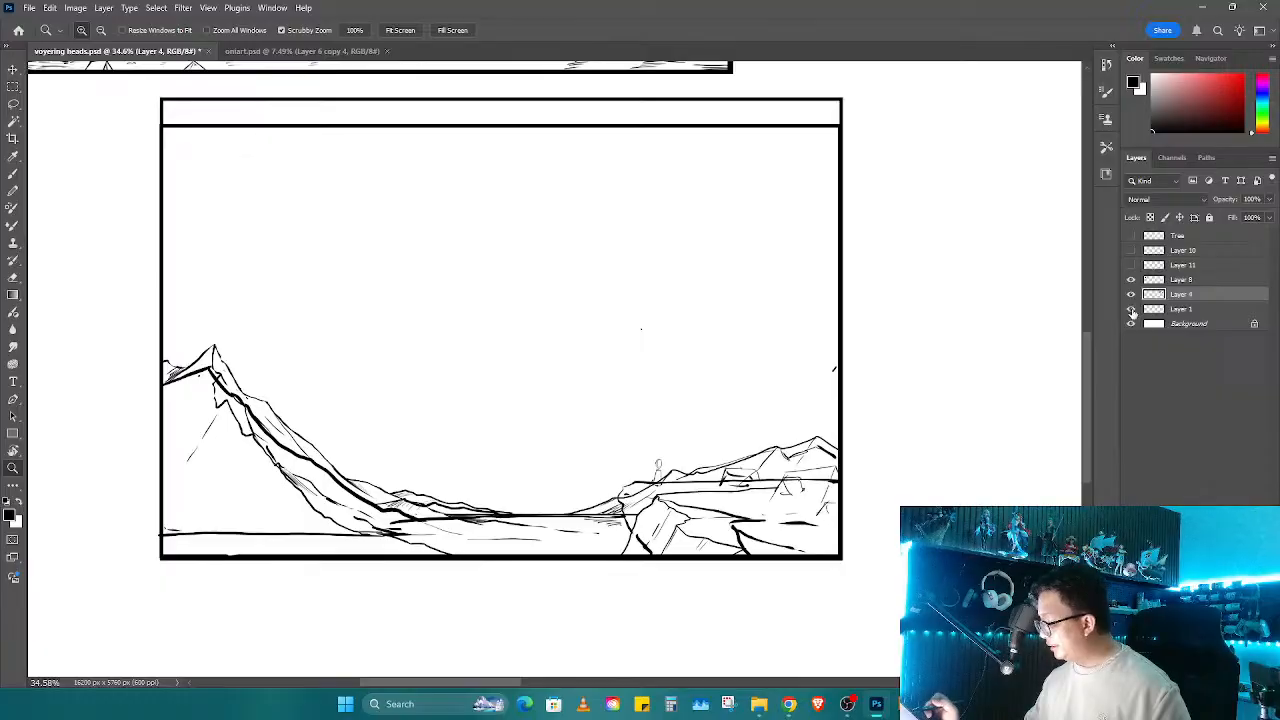
pyautogui.click(1132, 295)
pyautogui.click(1132, 295)
pyautogui.click(1268, 199)
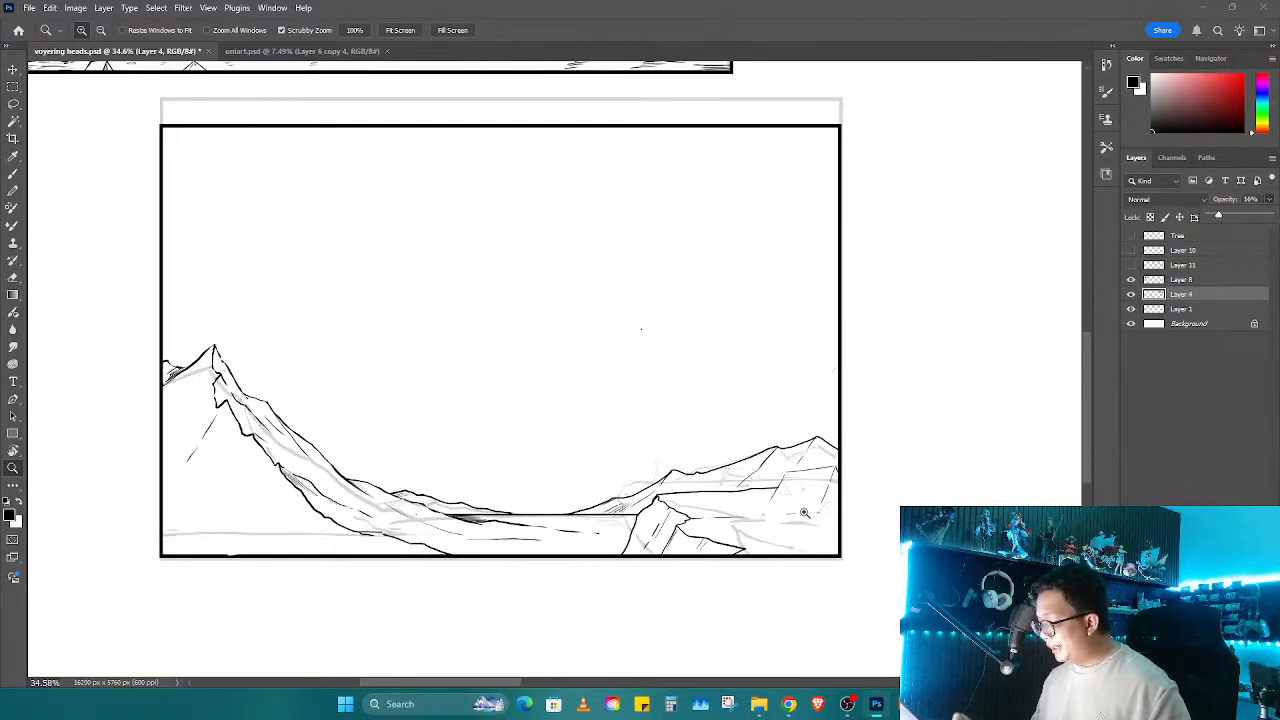
pyautogui.click(1131, 295)
# Step: Thicken the tent's ridge line and both slanted sides with heavier brush strokes on Layer 8
pyautogui.moveTo(748, 497)
pyautogui.mouseDown()
pyautogui.moveTo(865, 423)
pyautogui.moveTo(812, 452)
pyautogui.moveTo(780, 508)
pyautogui.mouseUp()
pyautogui.press('b')
pyautogui.hotkey('alt', ']')
pyautogui.moveTo(834, 443)
pyautogui.mouseDown()
pyautogui.moveTo(748, 433)
pyautogui.moveTo(778, 417)
pyautogui.moveTo(748, 487)
pyautogui.mouseUp()
pyautogui.press('r')
pyautogui.moveTo(748, 415); pyautogui.dragTo(748, 371)
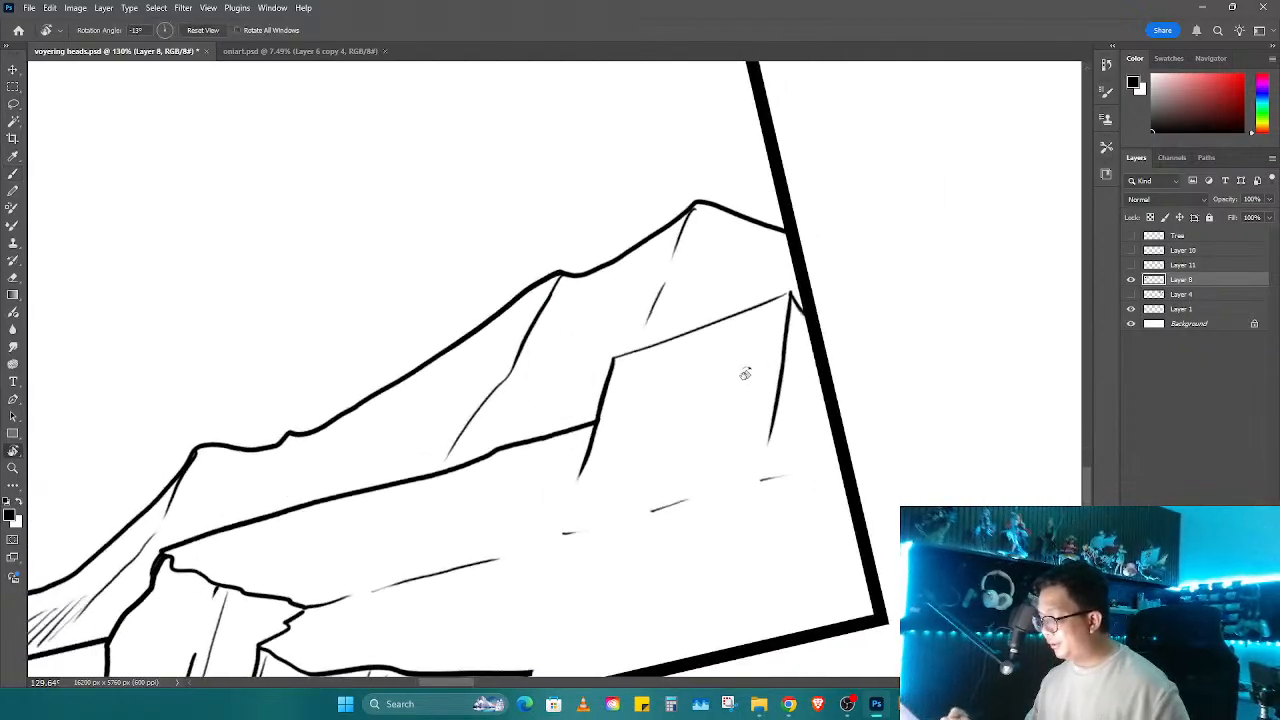
pyautogui.press('b')
pyautogui.moveTo(613, 358)
pyautogui.mouseDown()
pyautogui.moveTo(790, 294)
pyautogui.moveTo(743, 462)
pyautogui.mouseUp()
pyautogui.press('r')
pyautogui.press('b')
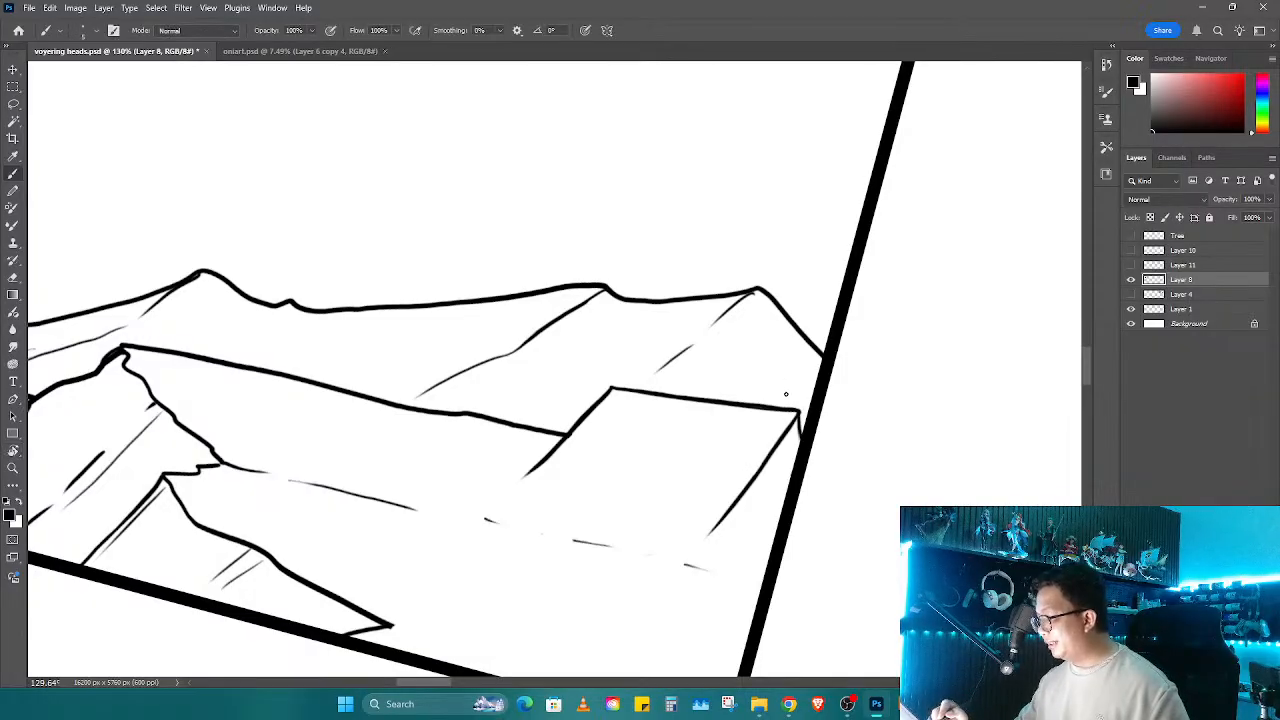
# Step: Draw the tent's bottom edge on Layer 8, joining the lower ends of its two slanted sides
pyautogui.press('r')
pyautogui.moveTo(791, 482); pyautogui.dragTo(812, 381)
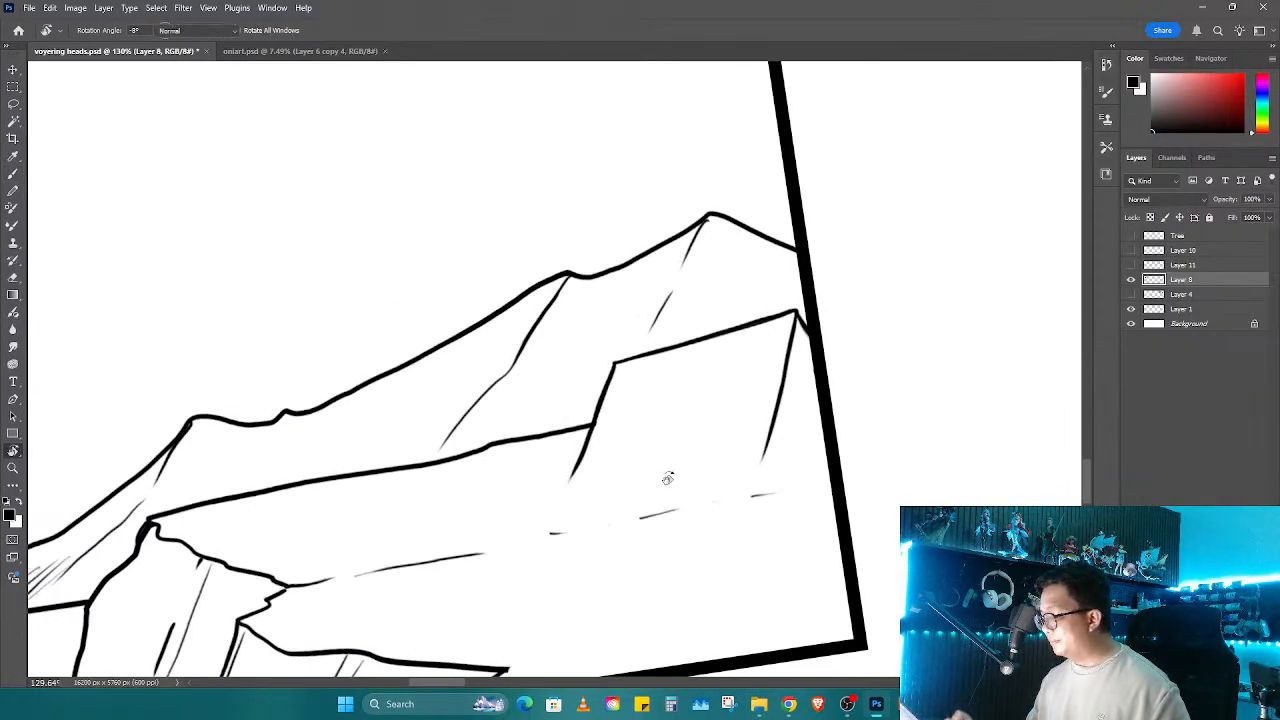
pyautogui.press('b')
pyautogui.moveTo(567, 487); pyautogui.dragTo(760, 460)
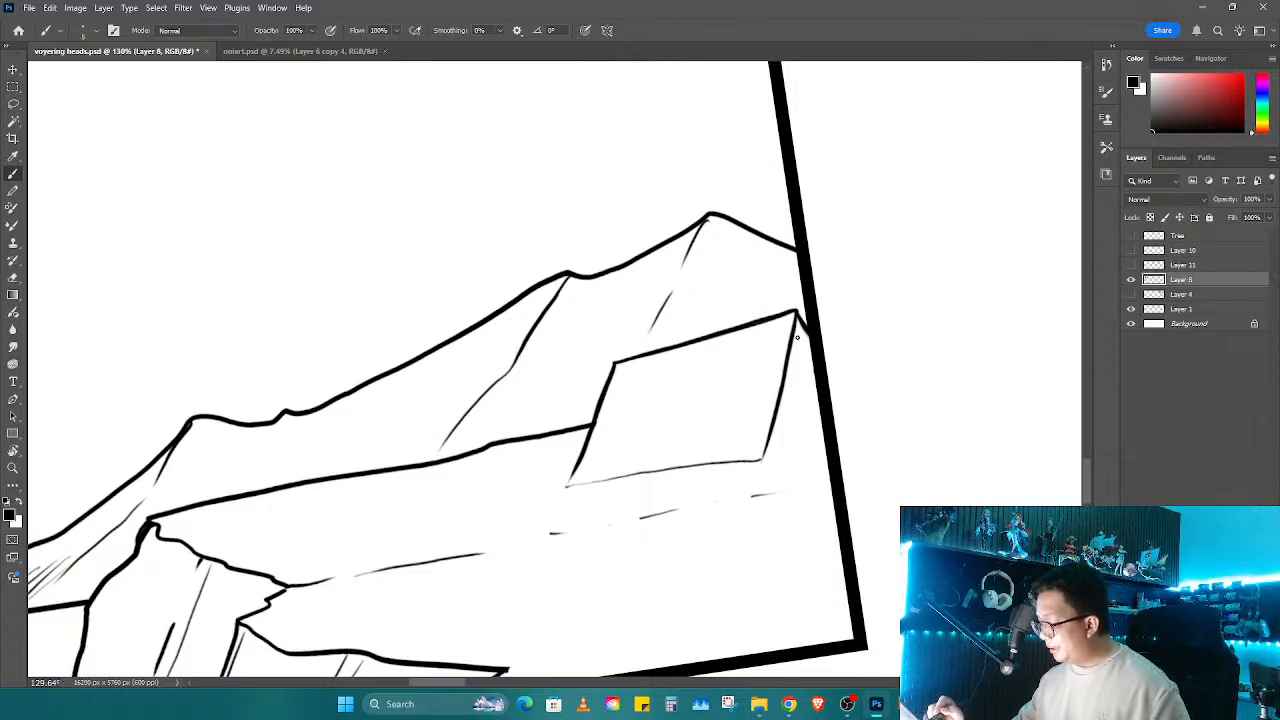
# Step: Ink the tent's front opening against the panel border with flap lines, hatched shading and a base line
pyautogui.moveTo(797, 321)
pyautogui.mouseDown()
pyautogui.moveTo(819, 436)
pyautogui.moveTo(812, 358)
pyautogui.mouseUp()
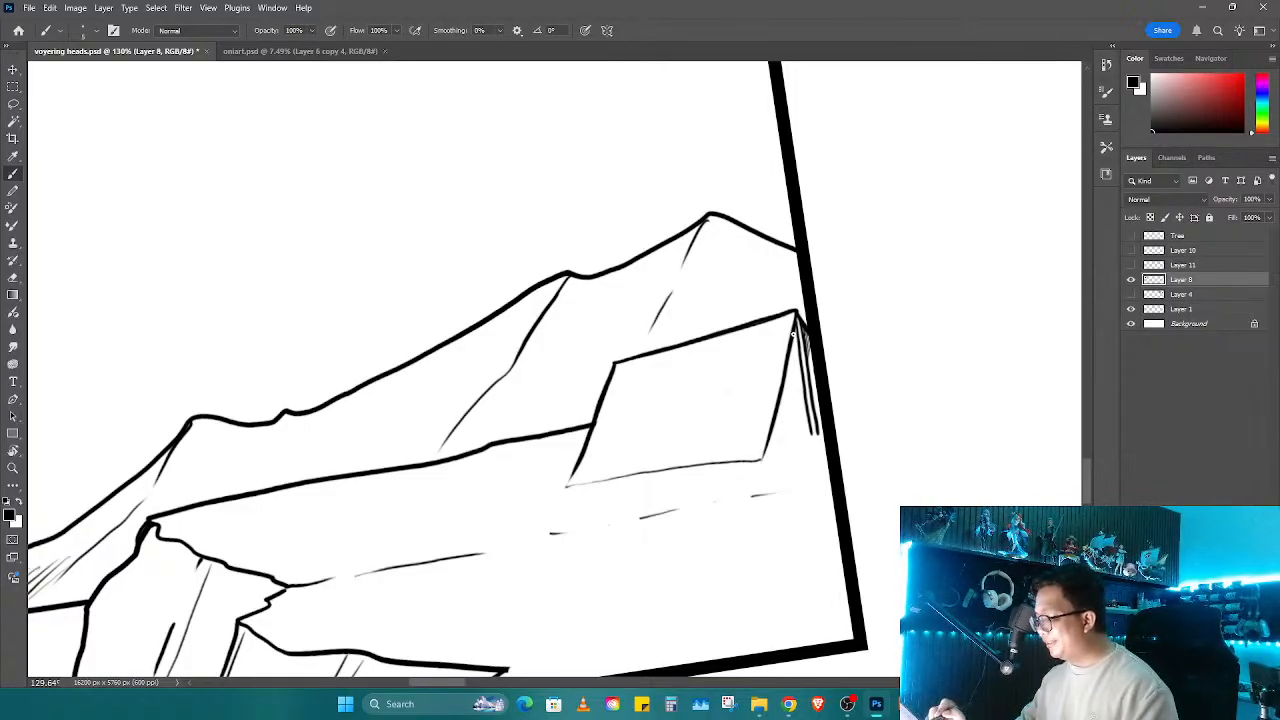
pyautogui.moveTo(797, 336)
pyautogui.mouseDown()
pyautogui.moveTo(811, 424)
pyautogui.moveTo(812, 351)
pyautogui.moveTo(817, 413)
pyautogui.mouseUp()
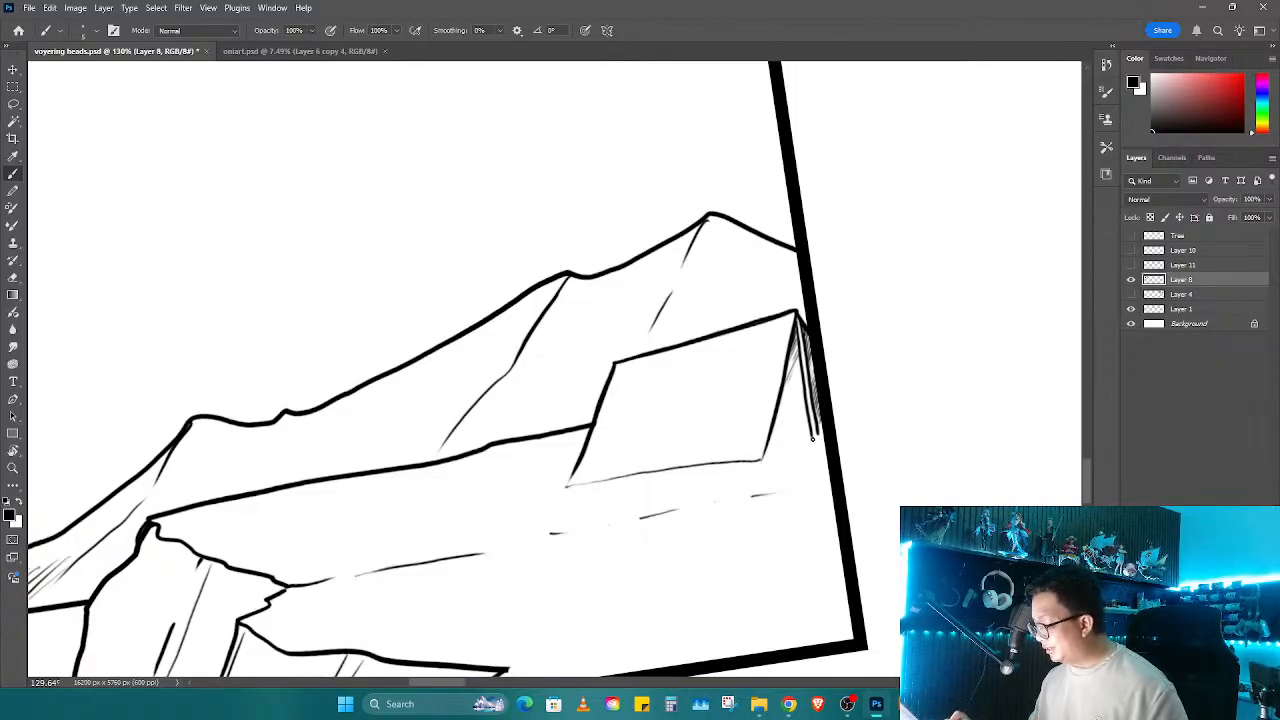
pyautogui.moveTo(800, 443); pyautogui.dragTo(768, 460)
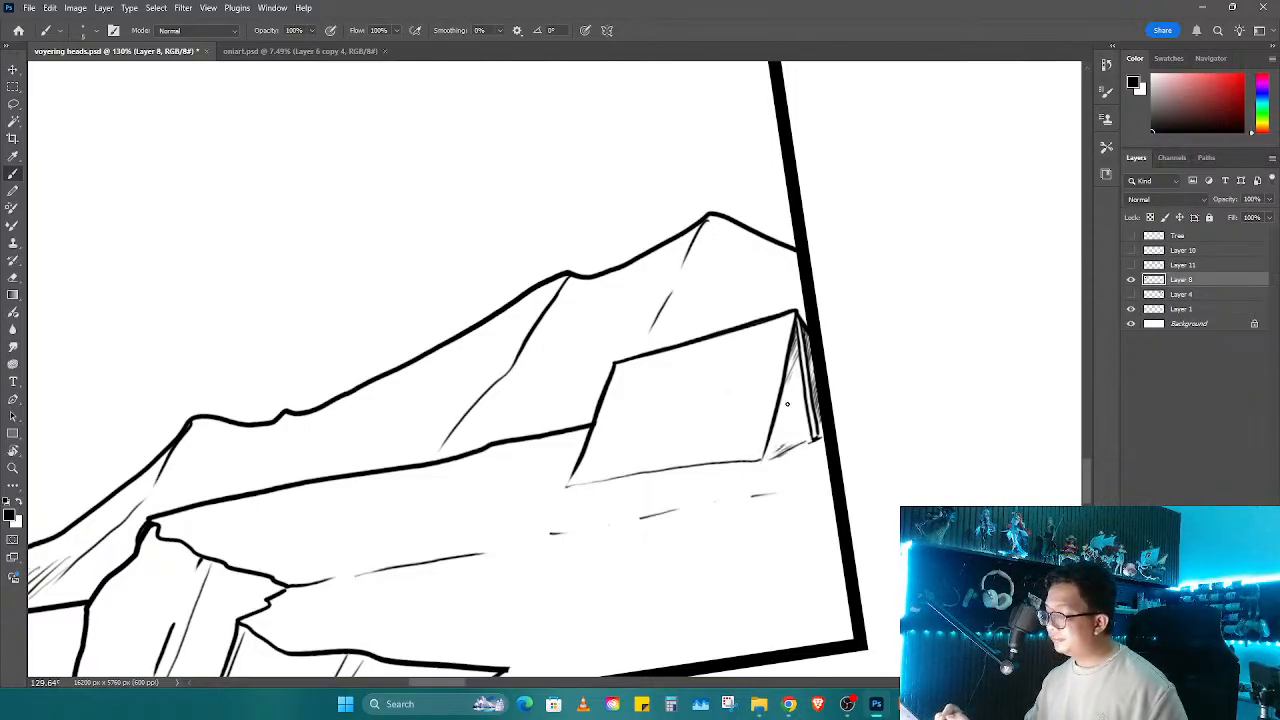
pyautogui.moveTo(787, 404); pyautogui.dragTo(886, 337)
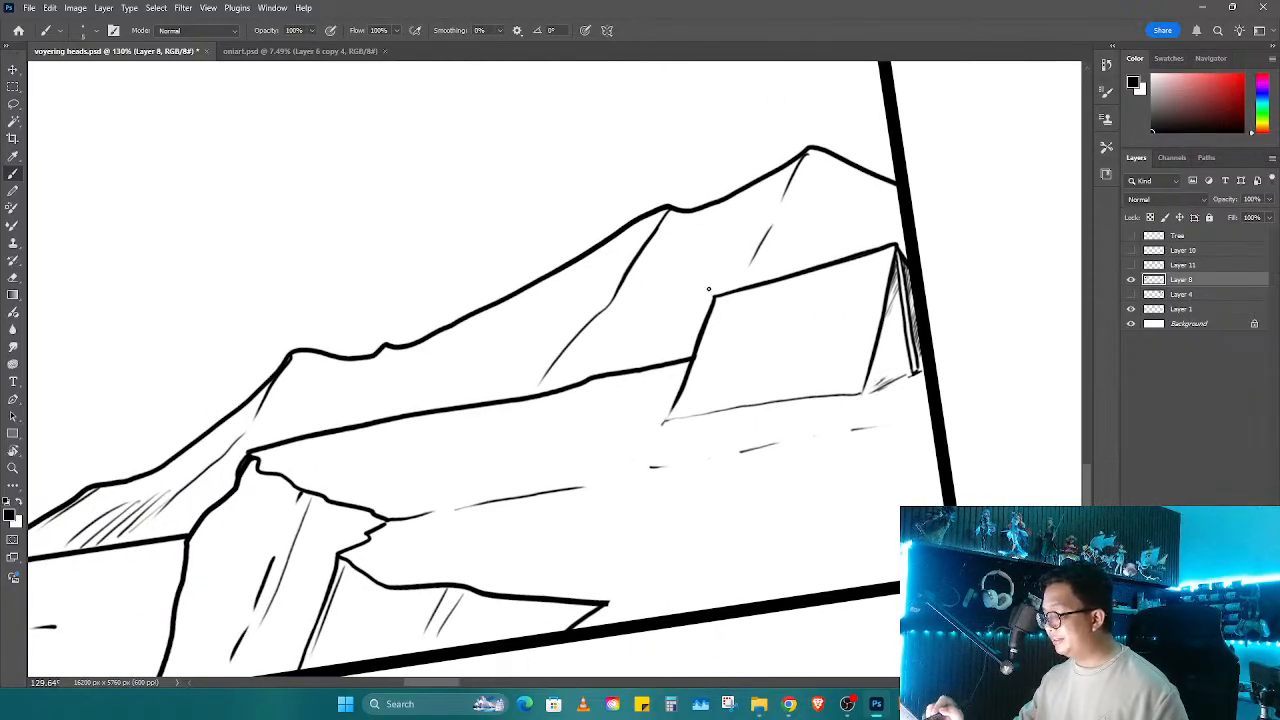
# Step: Add a pole tip at the tent's rear ridge corner, thin the ridge and rear side with the eraser, and draw a fold line inside
pyautogui.moveTo(708, 289)
pyautogui.mouseDown()
pyautogui.moveTo(711, 300)
pyautogui.moveTo(720, 284)
pyautogui.moveTo(895, 242)
pyautogui.moveTo(752, 288)
pyautogui.moveTo(895, 245)
pyautogui.mouseUp()
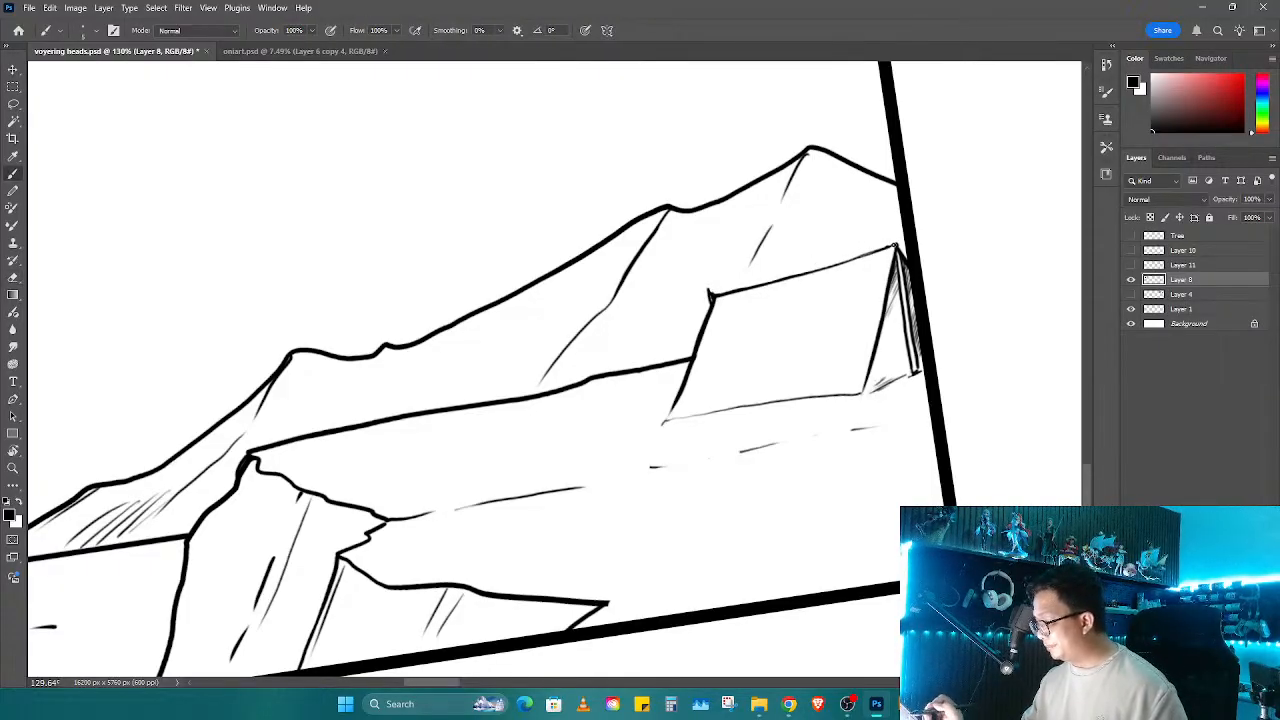
pyautogui.press('e')
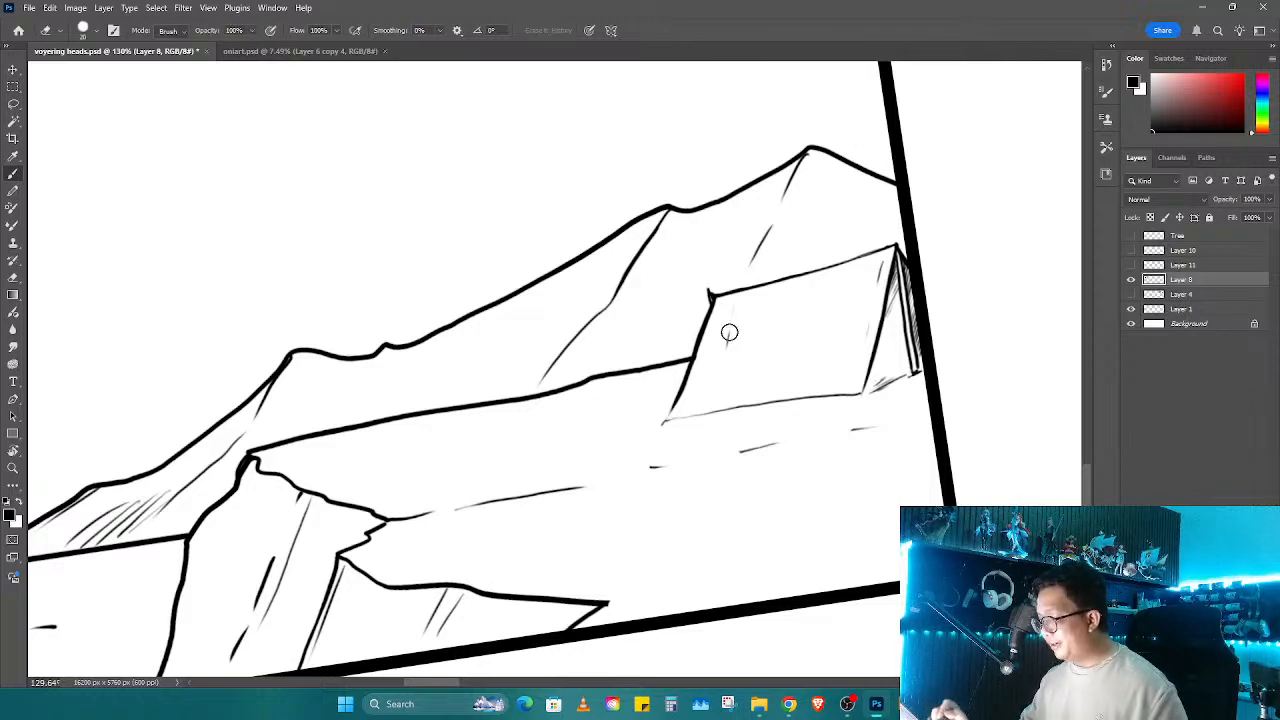
pyautogui.press('b')
pyautogui.press('e')
pyautogui.moveTo(708, 318); pyautogui.dragTo(674, 410)
pyautogui.press('b')
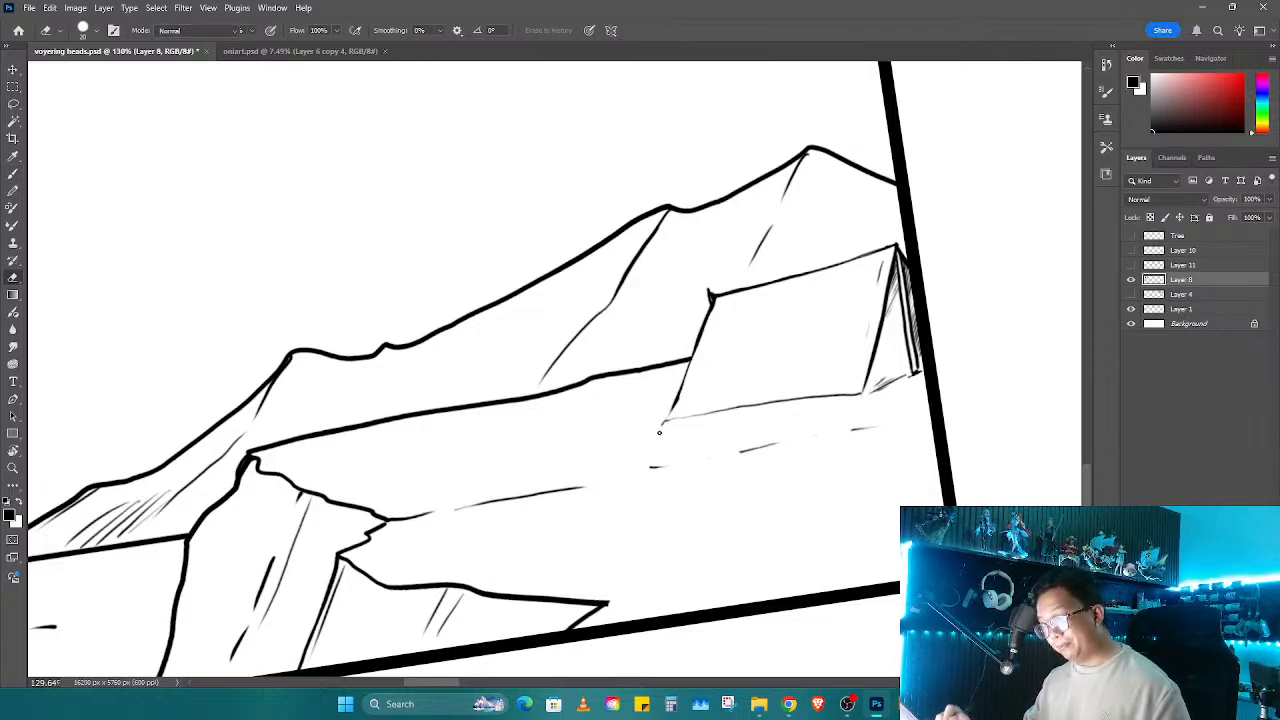
pyautogui.moveTo(714, 296); pyautogui.dragTo(702, 393)
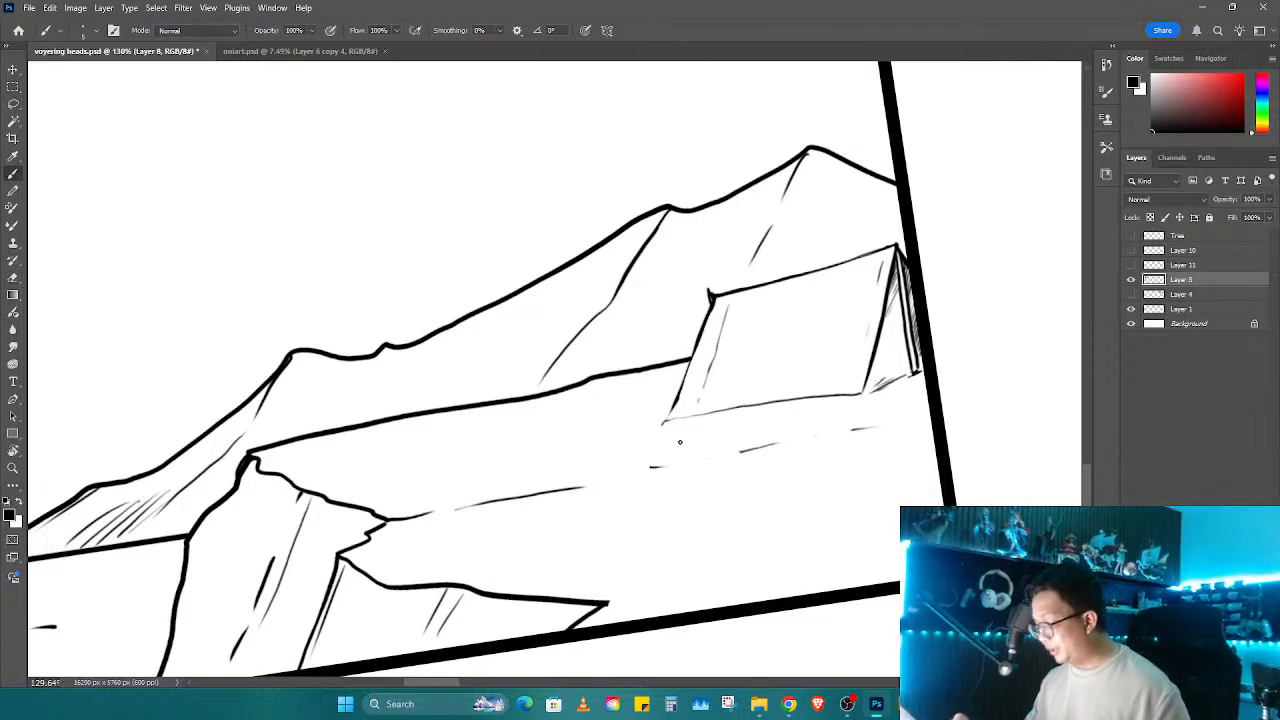
# Step: Redraw the tent's bottom edge as a wavy hem with small peg marks along it
pyautogui.press('r')
pyautogui.moveTo(680, 442); pyautogui.dragTo(738, 373)
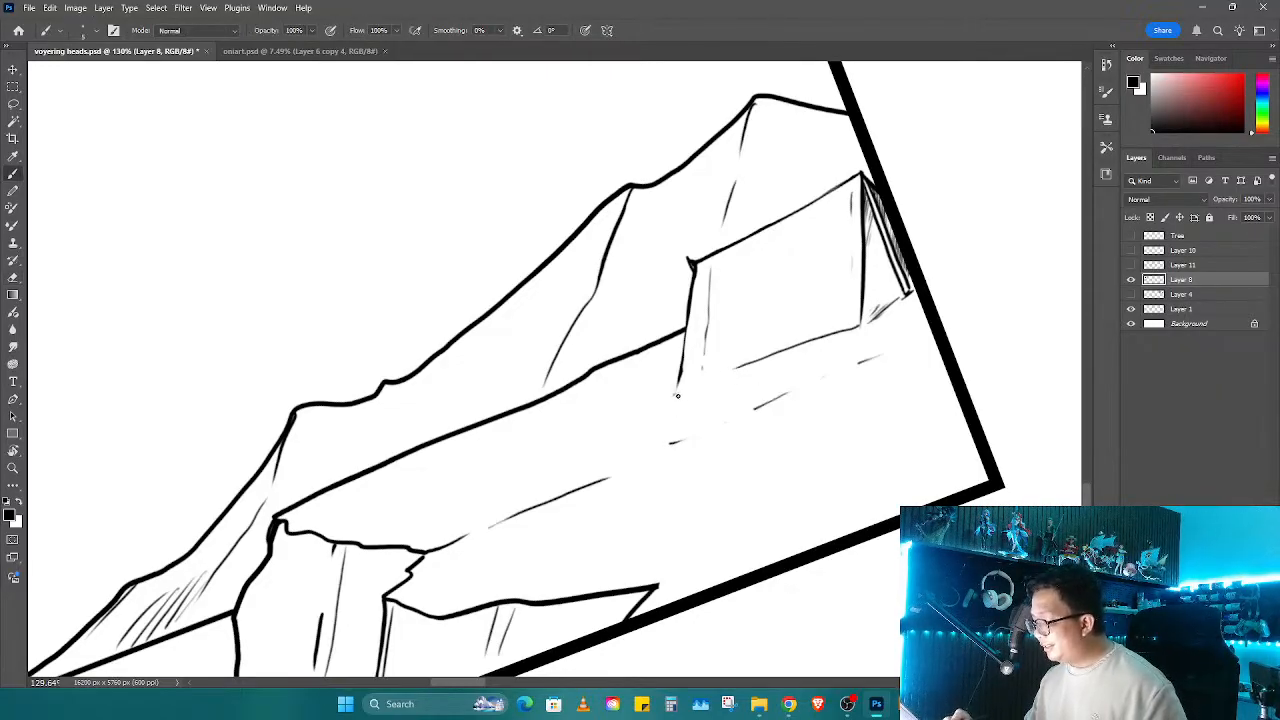
pyautogui.moveTo(674, 393); pyautogui.dragTo(856, 326)
pyautogui.press('e')
pyautogui.moveTo(747, 369); pyautogui.dragTo(857, 326)
pyautogui.press('b')
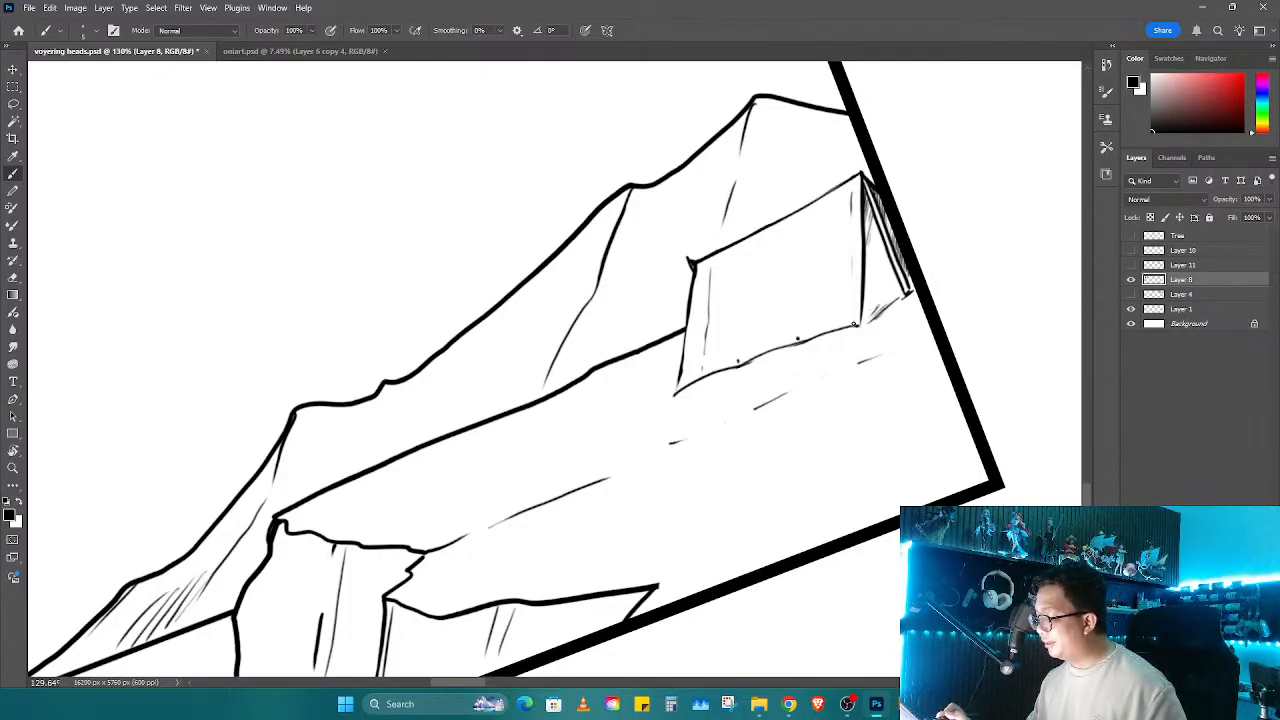
pyautogui.moveTo(676, 392); pyautogui.dragTo(700, 443)
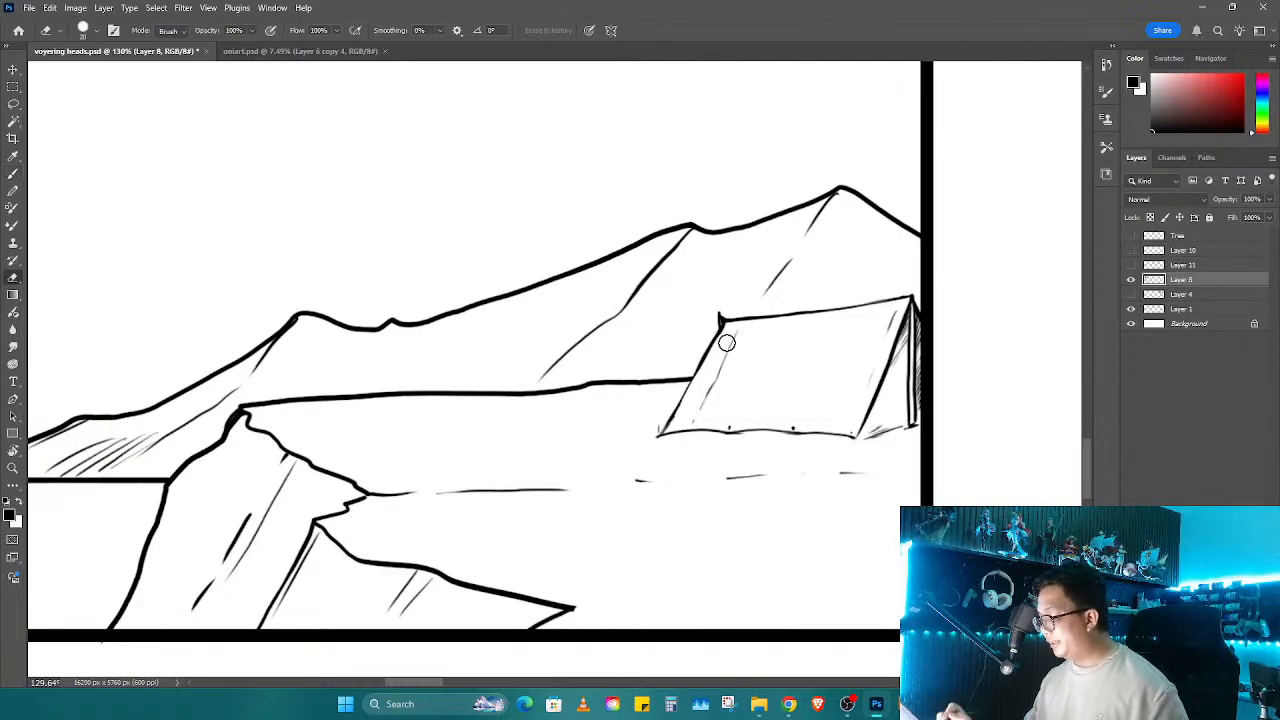
# Step: Add pegs at the tent's bottom corners and clean up the base line of its front opening
pyautogui.press('r')
pyautogui.moveTo(720, 340); pyautogui.dragTo(736, 411)
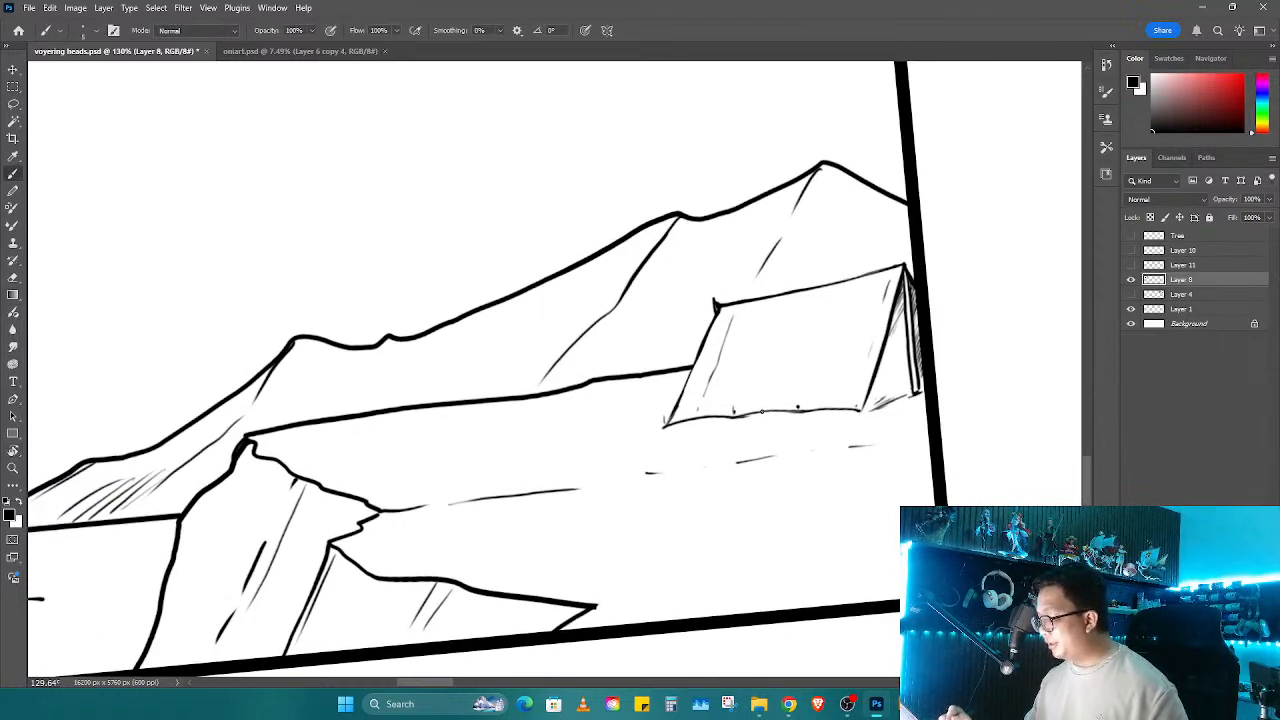
pyautogui.moveTo(860, 402)
pyautogui.mouseDown()
pyautogui.moveTo(856, 416)
pyautogui.moveTo(911, 390)
pyautogui.mouseUp()
pyautogui.press('r')
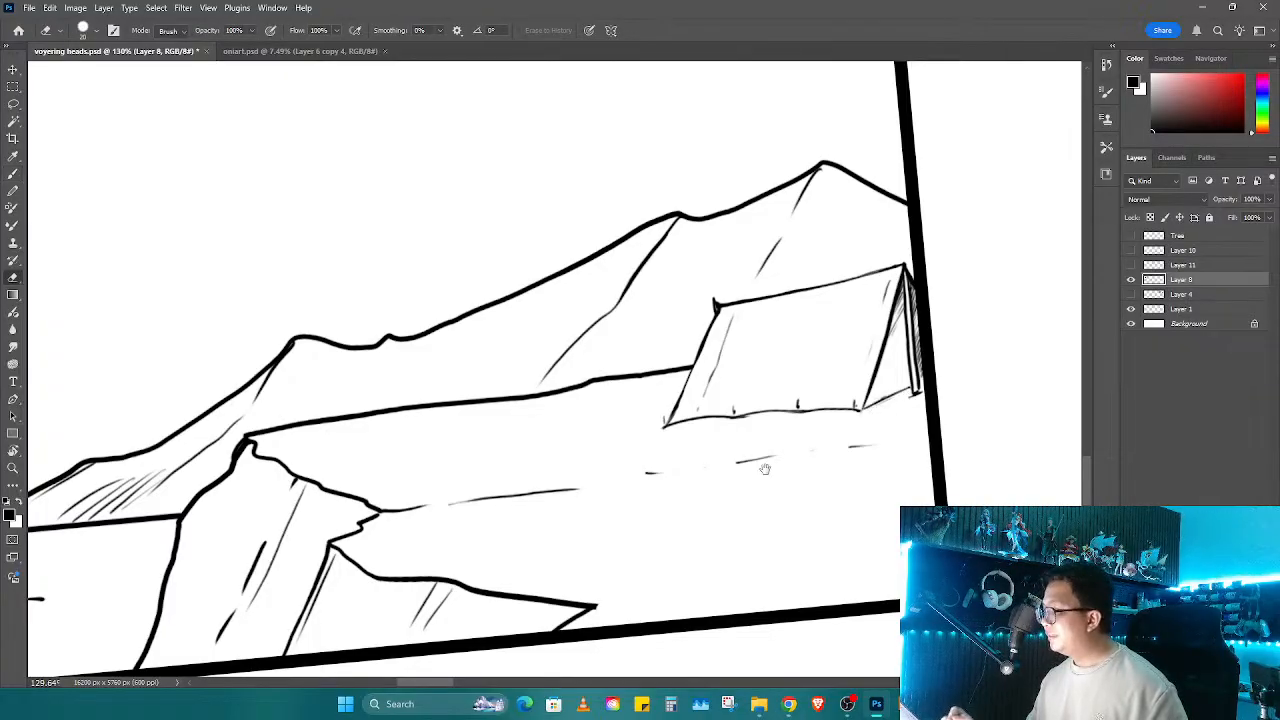
pyautogui.moveTo(766, 466)
pyautogui.mouseDown()
pyautogui.moveTo(837, 434)
pyautogui.moveTo(850, 435)
pyautogui.moveTo(845, 448)
pyautogui.mouseUp()
pyautogui.press('b')
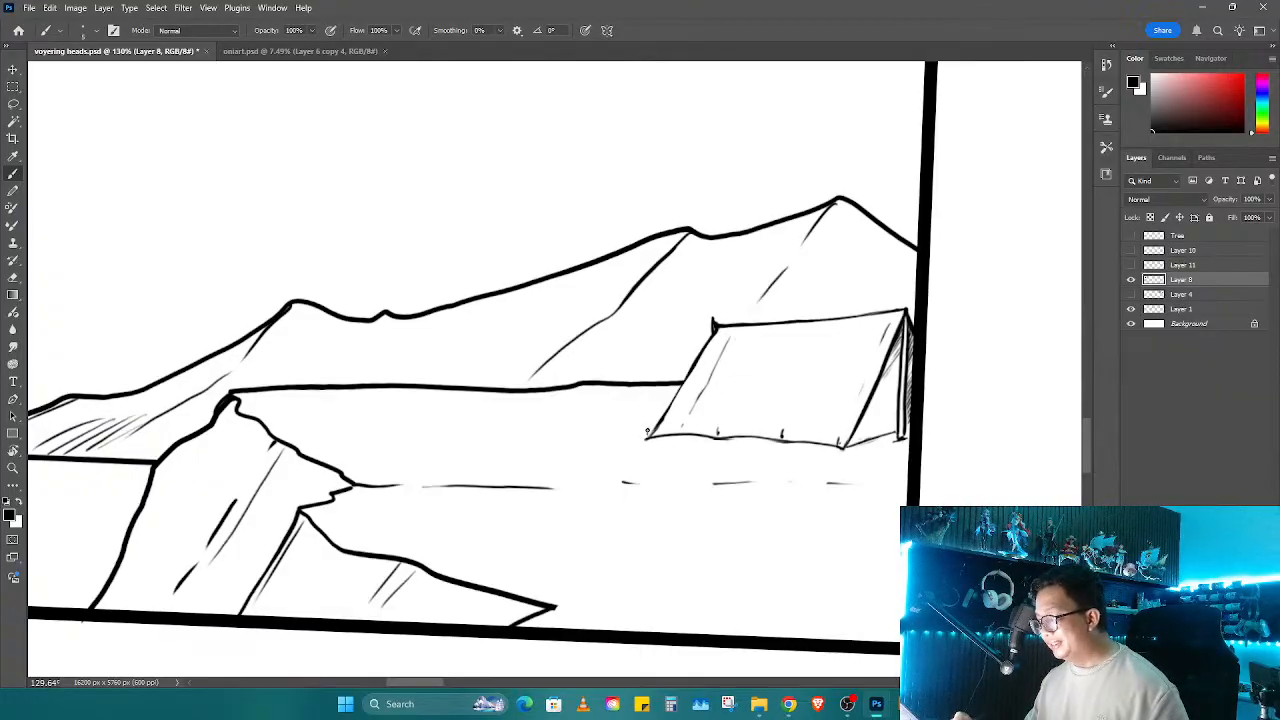
# Step: Add crack lines and hatched shading to the foreground cliff's faces and to the lower ledge's pointed tip
pyautogui.press('z')
pyautogui.moveTo(735, 457); pyautogui.dragTo(702, 483)
pyautogui.moveTo(740, 431); pyautogui.dragTo(692, 438)
pyautogui.moveTo(716, 438); pyautogui.dragTo(743, 468)
pyautogui.moveTo(718, 483)
pyautogui.mouseDown()
pyautogui.moveTo(771, 451)
pyautogui.moveTo(741, 463)
pyautogui.mouseUp()
pyautogui.press('r')
pyautogui.press('b')
pyautogui.moveTo(580, 414); pyautogui.dragTo(566, 470)
pyautogui.moveTo(504, 354); pyautogui.dragTo(480, 436)
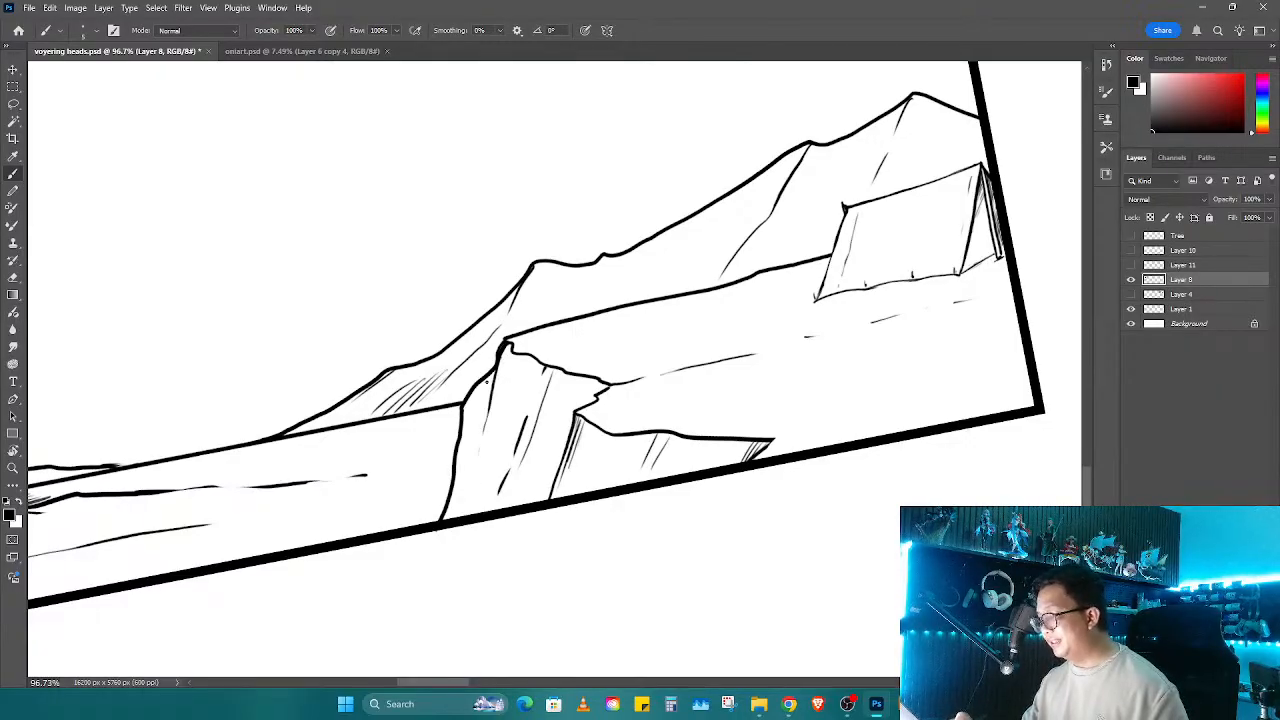
pyautogui.moveTo(490, 376); pyautogui.dragTo(464, 418)
# Step: Replace the hatching at the mountain's foot beside the cliff with a broken slope line and a small shoreline wedge
pyautogui.moveTo(492, 380)
pyautogui.mouseDown()
pyautogui.moveTo(651, 417)
pyautogui.moveTo(797, 381)
pyautogui.moveTo(750, 397)
pyautogui.moveTo(759, 384)
pyautogui.moveTo(722, 414)
pyautogui.moveTo(805, 393)
pyautogui.moveTo(854, 356)
pyautogui.mouseUp()
pyautogui.press('e')
pyautogui.press('b')
pyautogui.moveTo(848, 364)
pyautogui.mouseDown()
pyautogui.moveTo(817, 395)
pyautogui.moveTo(814, 420)
pyautogui.moveTo(824, 409)
pyautogui.moveTo(778, 443)
pyautogui.moveTo(816, 426)
pyautogui.moveTo(800, 413)
pyautogui.mouseUp()
pyautogui.press('e')
pyautogui.press('b')
pyautogui.press('e')
pyautogui.press('b')
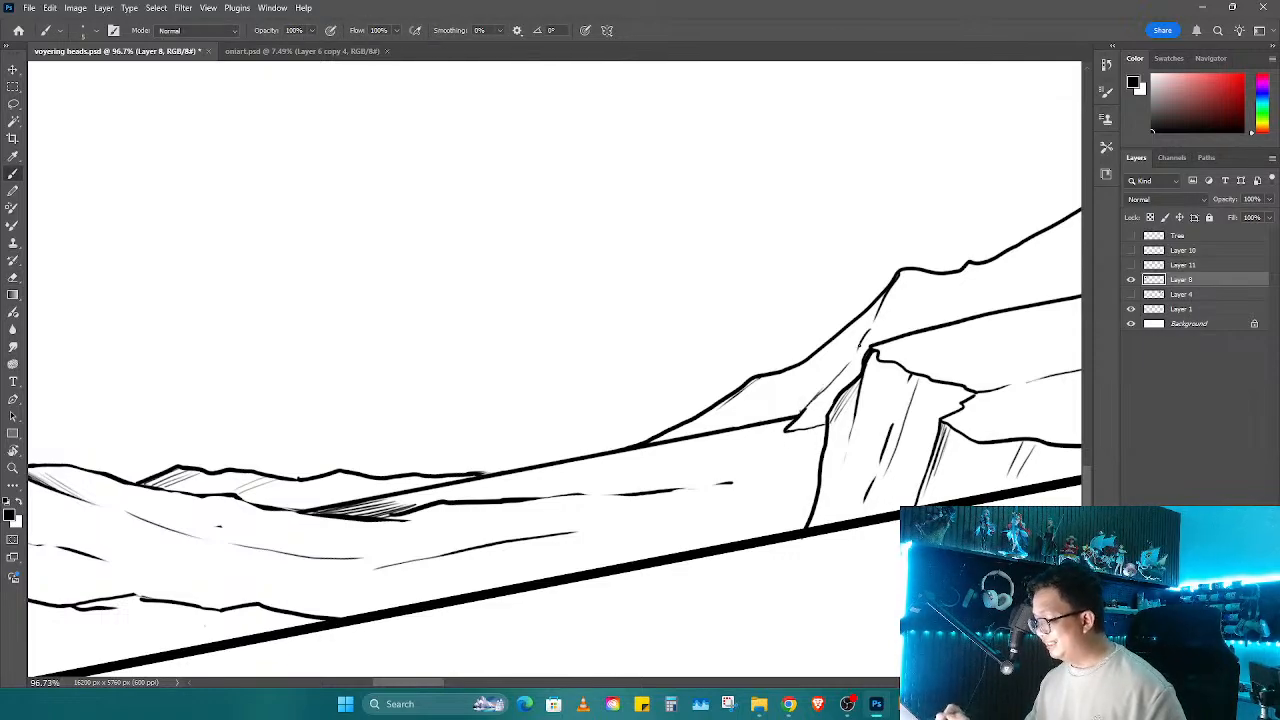
# Step: Hatch the mountain's notch, lower slope and far foot with short slanted shading strokes
pyautogui.moveTo(877, 323); pyautogui.dragTo(643, 408)
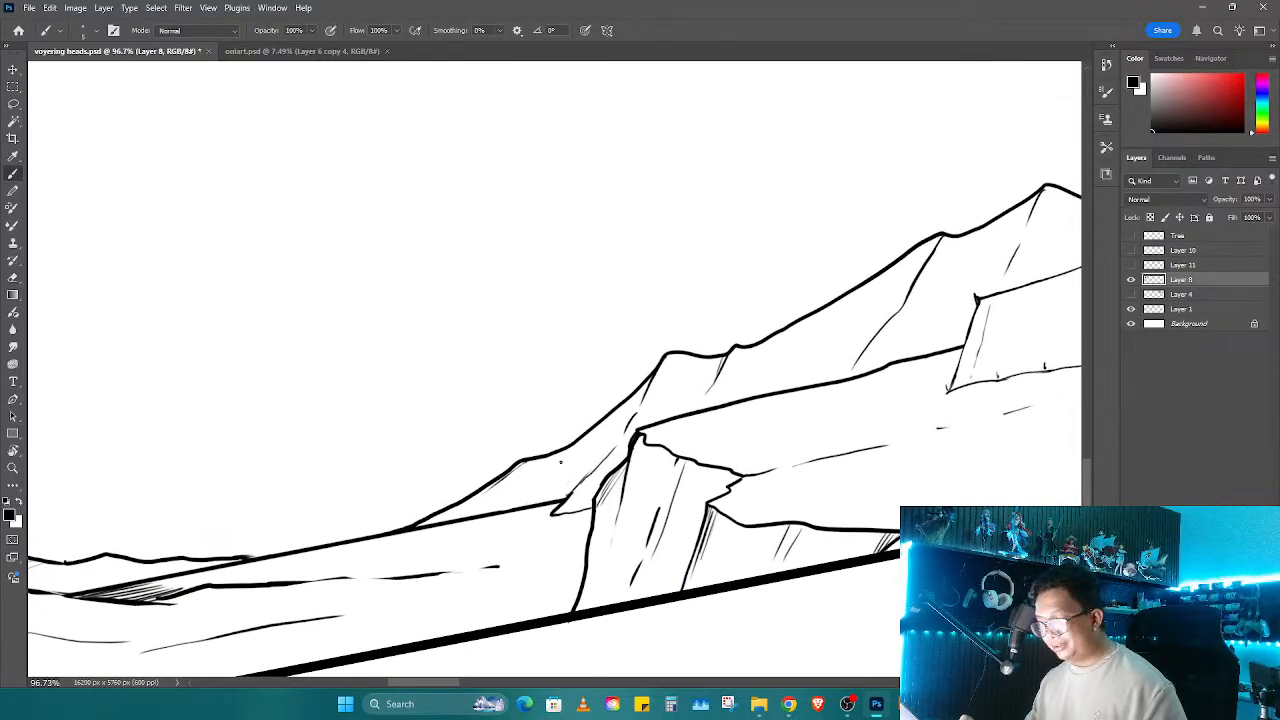
pyautogui.moveTo(576, 449); pyautogui.dragTo(541, 477)
pyautogui.moveTo(569, 446); pyautogui.dragTo(549, 467)
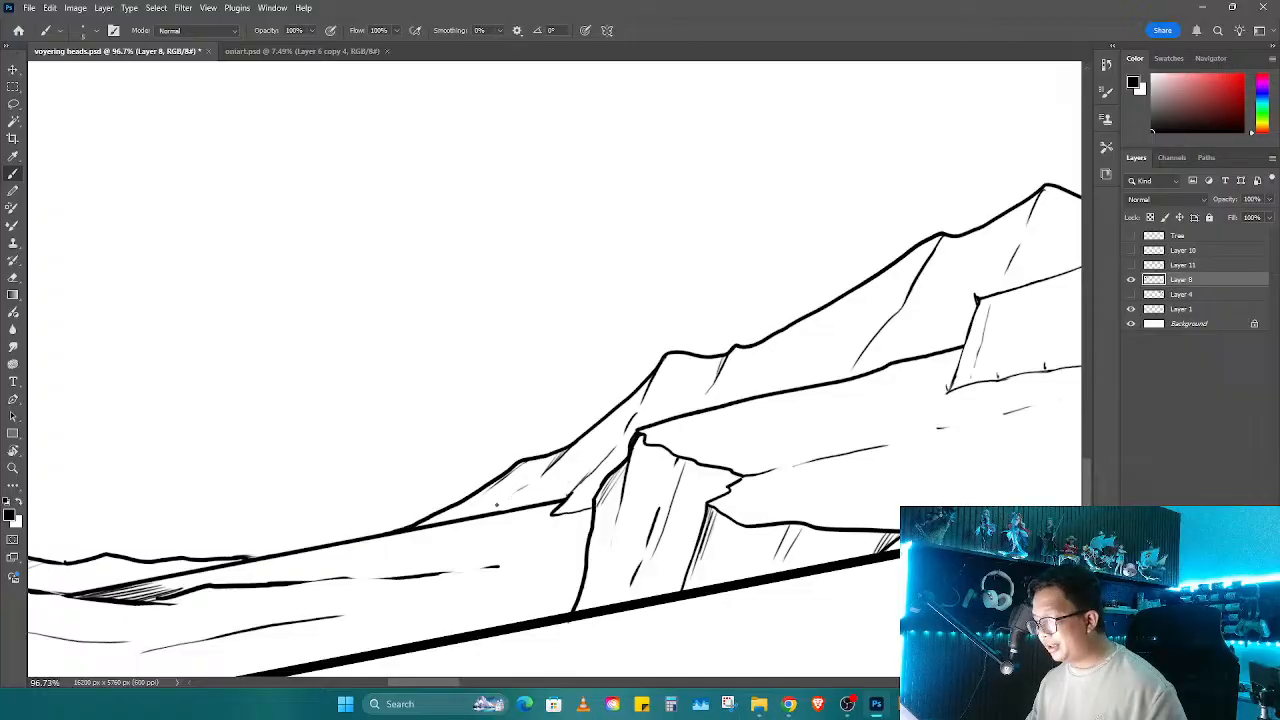
pyautogui.moveTo(485, 511)
pyautogui.mouseDown()
pyautogui.moveTo(683, 449)
pyautogui.moveTo(634, 457)
pyautogui.moveTo(648, 454)
pyautogui.mouseUp()
# Step: Thin the mountain's outline with the eraser and hatch the shadow below the middle peak
pyautogui.press('e')
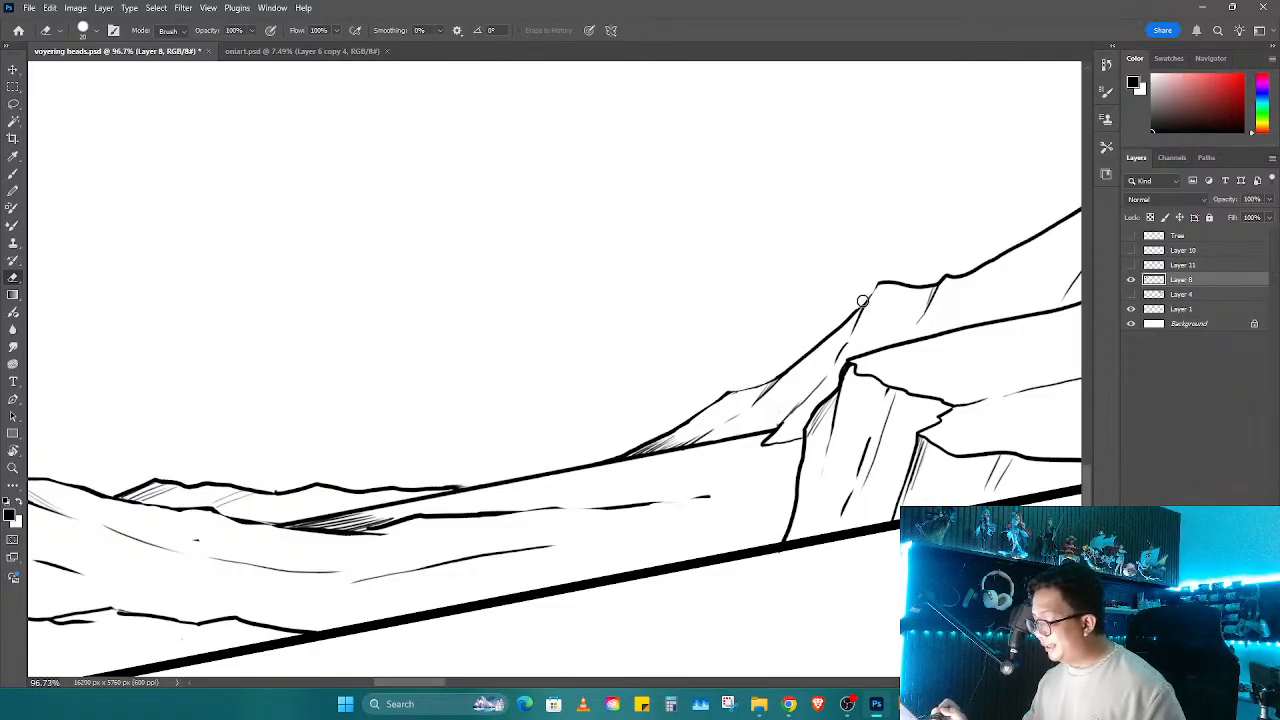
pyautogui.press('b')
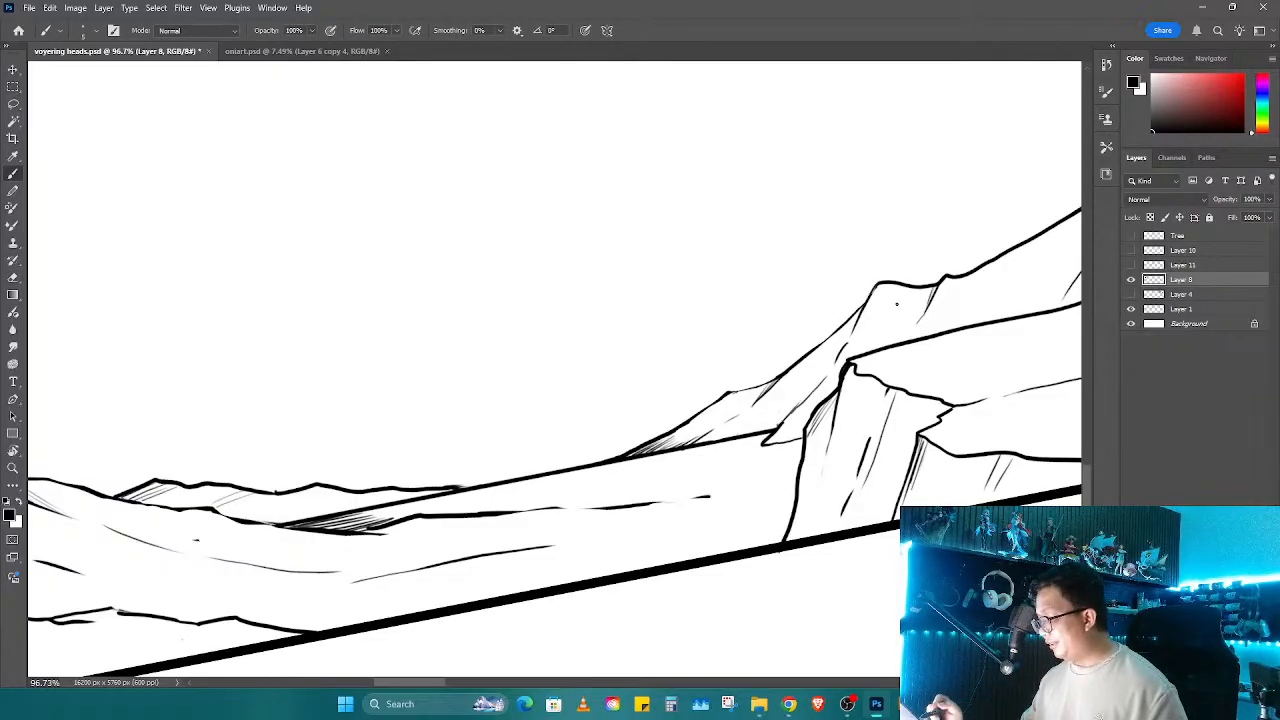
pyautogui.moveTo(884, 356); pyautogui.dragTo(729, 414)
pyautogui.press('e')
pyautogui.moveTo(602, 385)
pyautogui.mouseDown()
pyautogui.moveTo(785, 283)
pyautogui.moveTo(802, 275)
pyautogui.moveTo(769, 291)
pyautogui.moveTo(831, 284)
pyautogui.moveTo(802, 294)
pyautogui.moveTo(782, 326)
pyautogui.mouseUp()
pyautogui.press('b')
pyautogui.press('e')
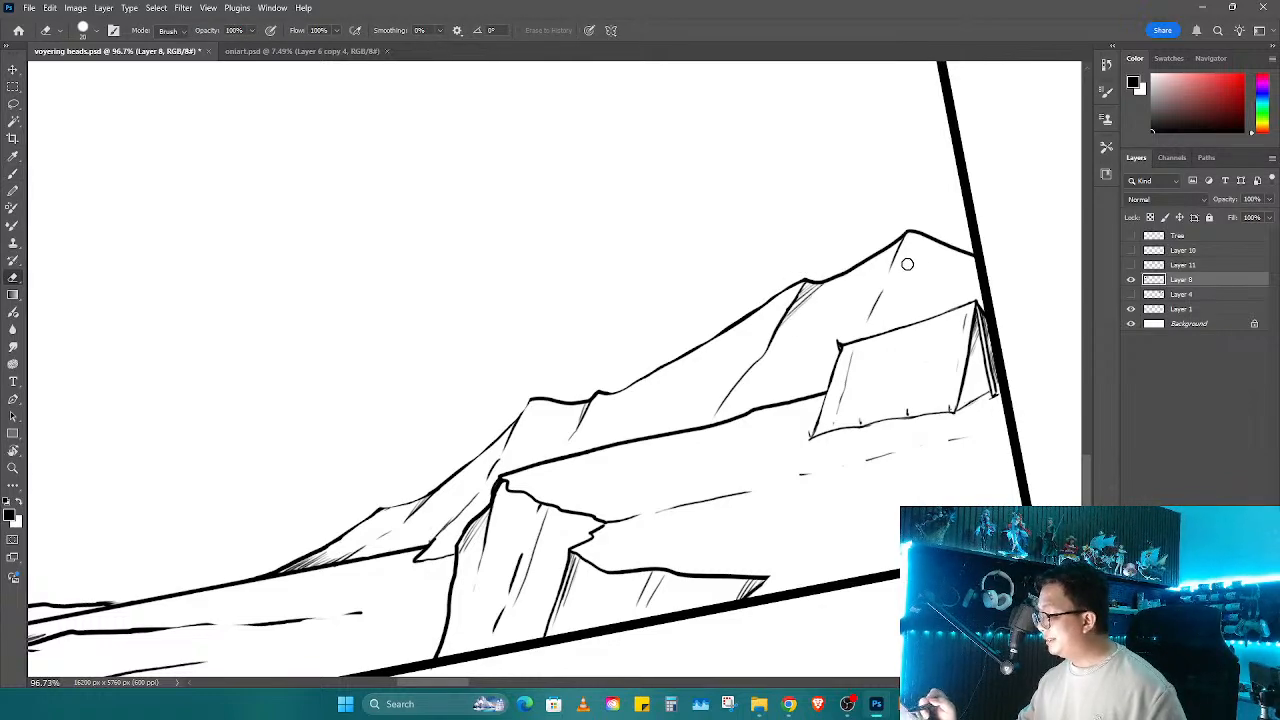
# Step: Erase the thick ridge between the mountain's last two peaks down to a finer line and re-ink the gap
pyautogui.press('r')
pyautogui.moveTo(960, 311)
pyautogui.mouseDown()
pyautogui.moveTo(751, 420)
pyautogui.moveTo(753, 468)
pyautogui.mouseUp()
pyautogui.press('r')
pyautogui.press('Escape')
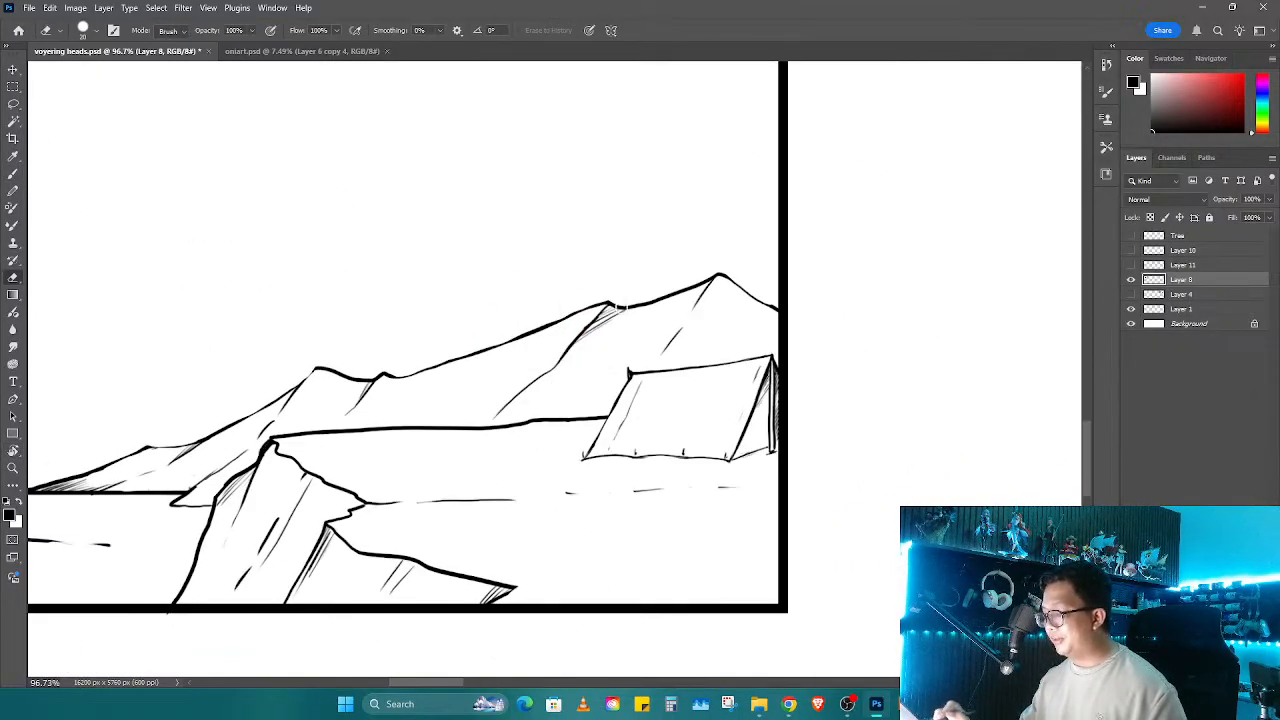
pyautogui.press('b')
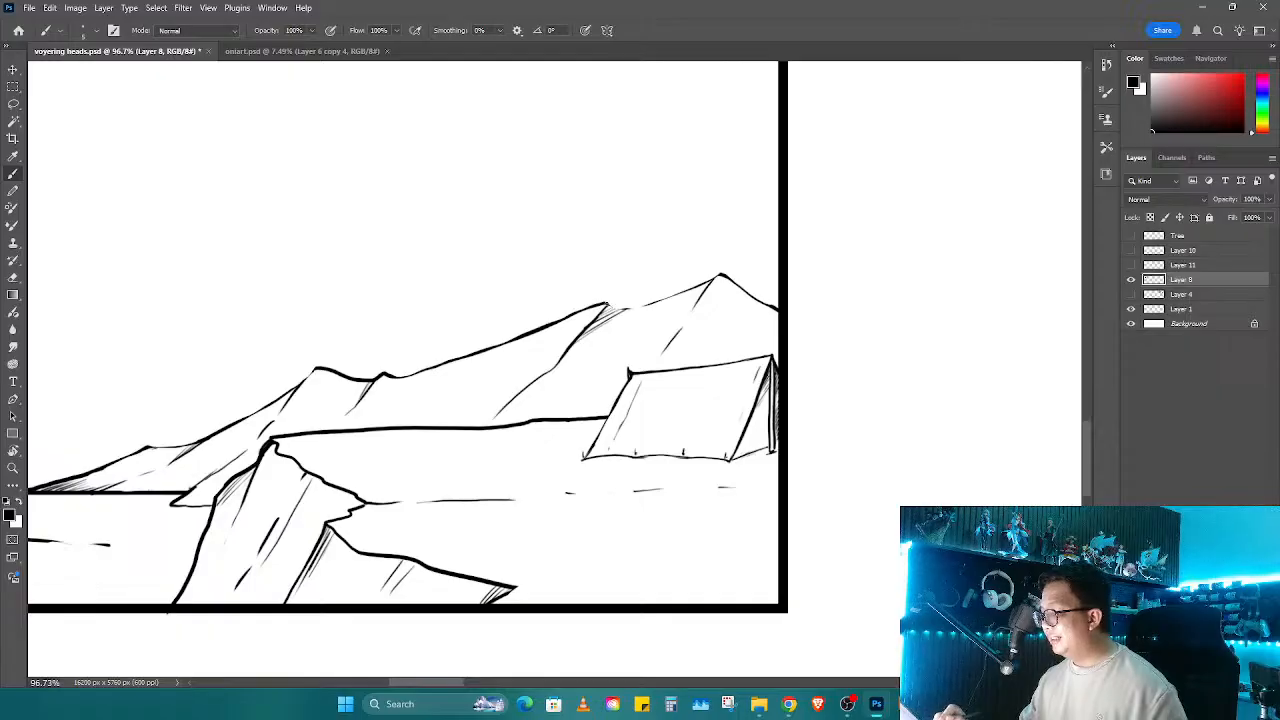
pyautogui.moveTo(627, 308); pyautogui.dragTo(694, 287)
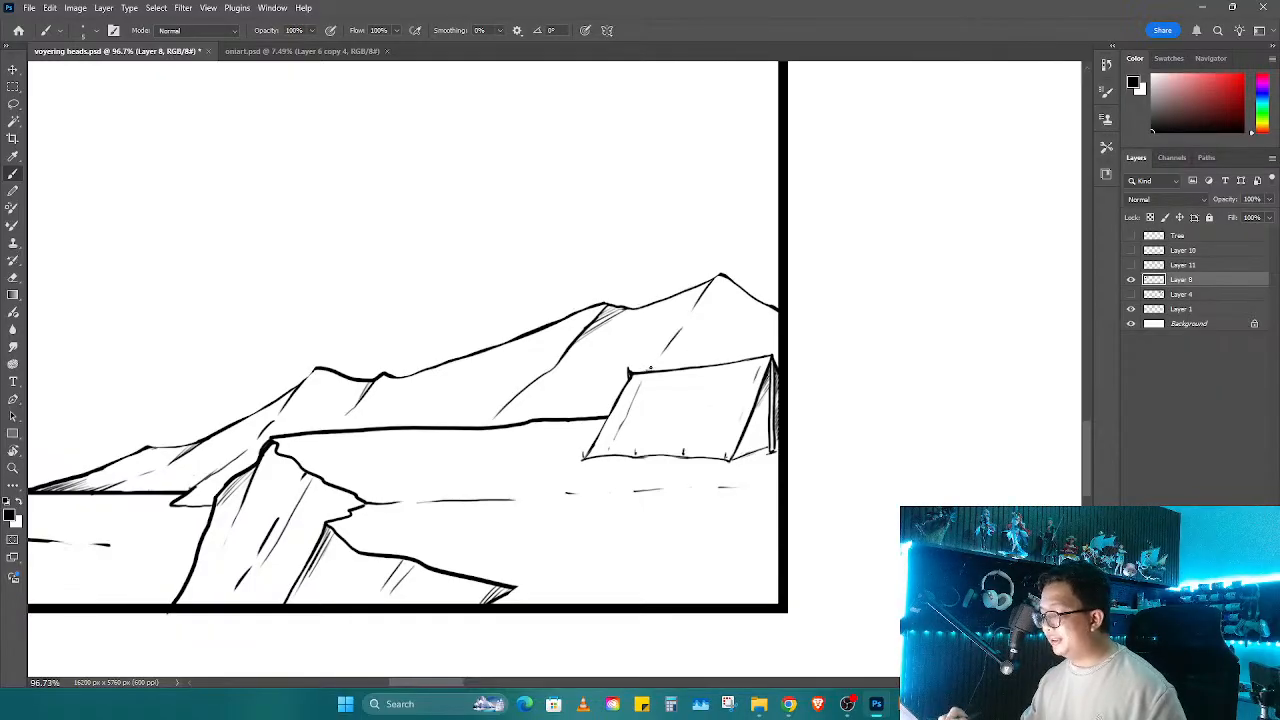
pyautogui.moveTo(655, 432)
pyautogui.mouseDown()
pyautogui.moveTo(778, 364)
pyautogui.moveTo(726, 344)
pyautogui.mouseUp()
pyautogui.moveTo(630, 512)
pyautogui.mouseDown()
pyautogui.moveTo(709, 428)
pyautogui.moveTo(840, 436)
pyautogui.mouseUp()
pyautogui.hotkey('ctrl', 'z')
pyautogui.hotkey('ctrl', 'z')
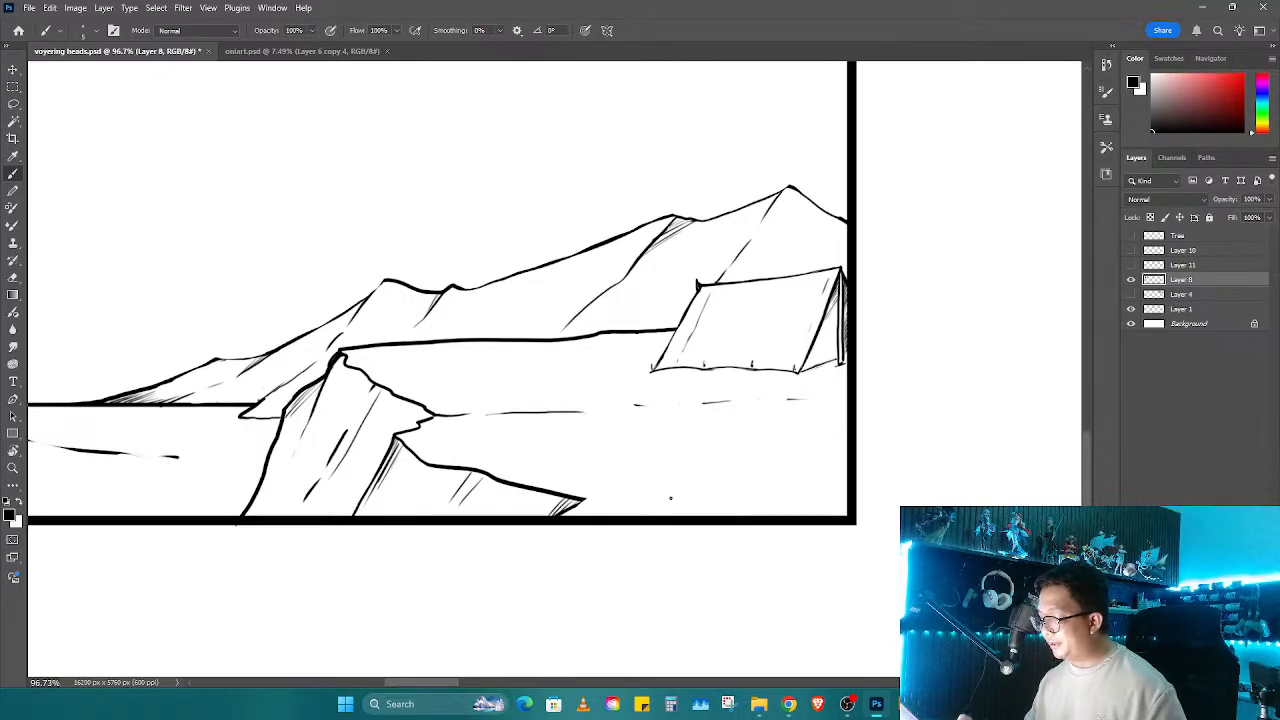
# Step: Draw a second tent in the panel's lower corner, with a slanted side, a ridge to the border and short fold lines
pyautogui.moveTo(660, 514)
pyautogui.mouseDown()
pyautogui.moveTo(704, 436)
pyautogui.moveTo(848, 440)
pyautogui.mouseUp()
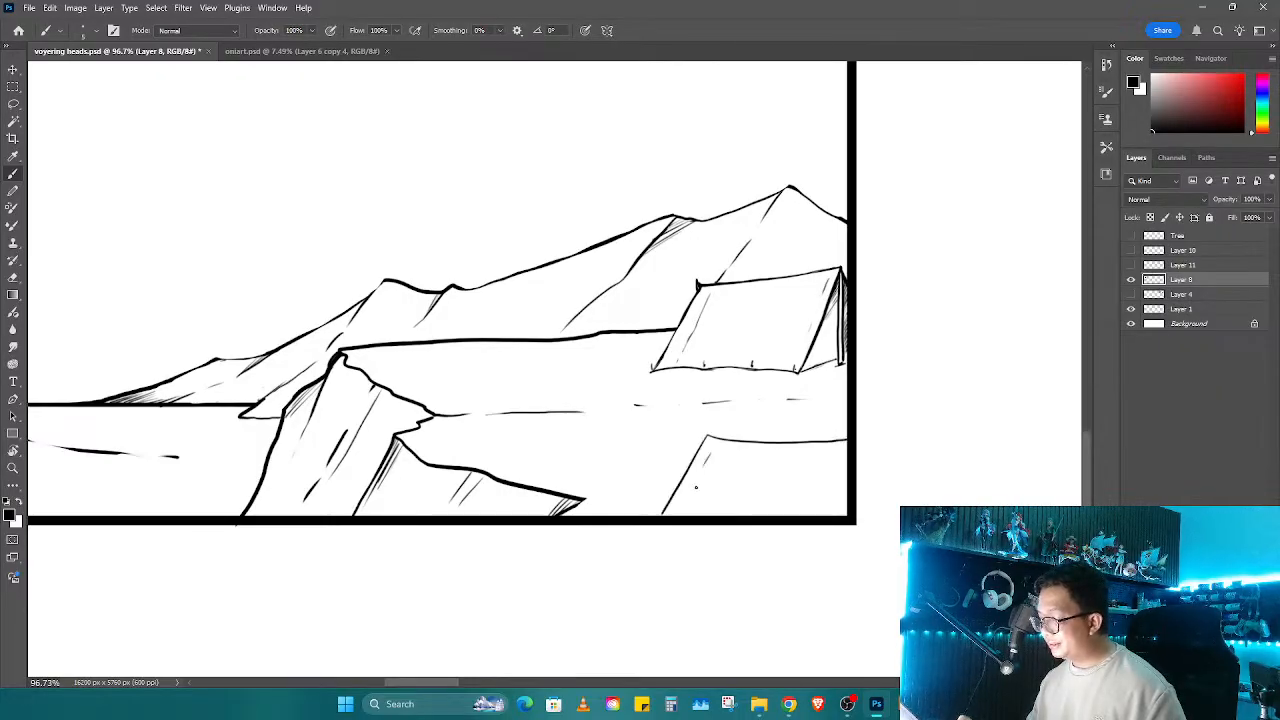
pyautogui.moveTo(702, 477); pyautogui.dragTo(694, 495)
pyautogui.moveTo(708, 481)
pyautogui.mouseDown()
pyautogui.moveTo(698, 502)
pyautogui.moveTo(860, 534)
pyautogui.mouseUp()
# Step: Draw the first rounded campfire stones on the plateau in front of the upper tent, erasing overlapping lines
pyautogui.moveTo(627, 345)
pyautogui.mouseDown()
pyautogui.moveTo(651, 314)
pyautogui.moveTo(672, 311)
pyautogui.mouseUp()
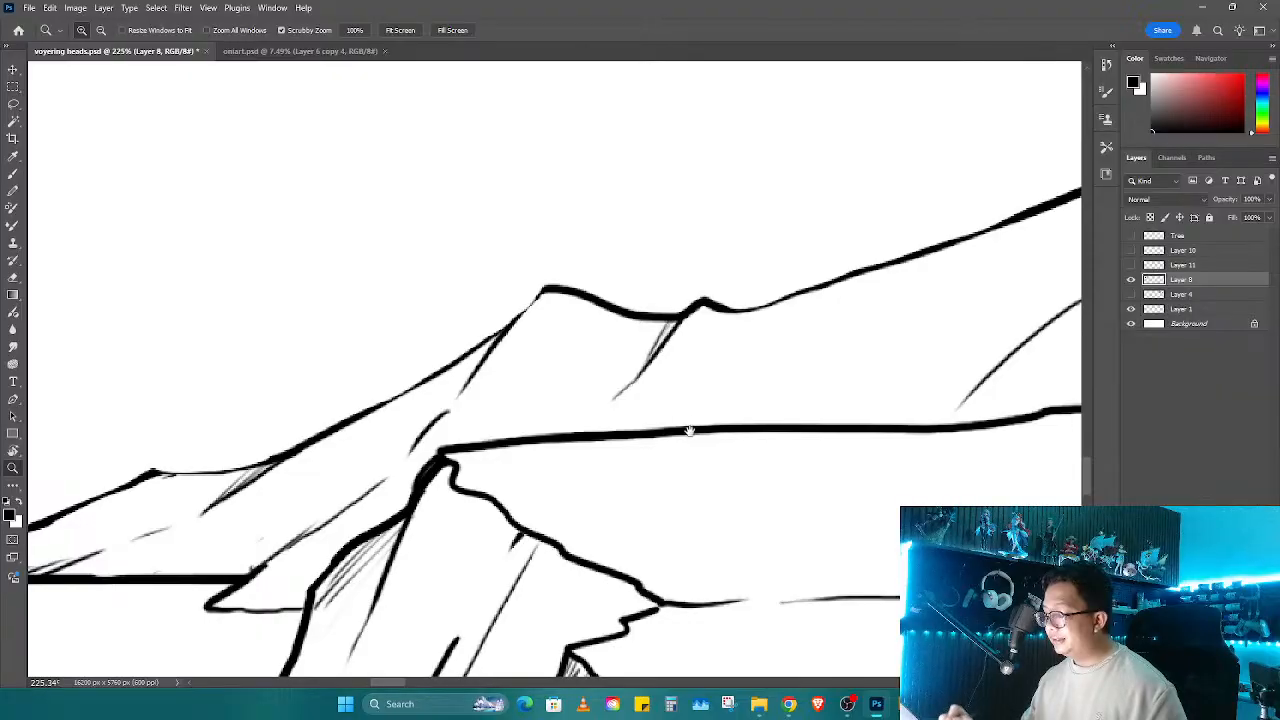
pyautogui.moveTo(690, 431); pyautogui.dragTo(777, 392)
pyautogui.moveTo(777, 392); pyautogui.dragTo(722, 393)
pyautogui.moveTo(805, 427); pyautogui.dragTo(662, 461)
pyautogui.moveTo(771, 440); pyautogui.dragTo(786, 440)
pyautogui.moveTo(692, 468)
pyautogui.mouseDown()
pyautogui.moveTo(718, 467)
pyautogui.moveTo(760, 410)
pyautogui.mouseUp()
pyautogui.moveTo(784, 355)
pyautogui.mouseDown()
pyautogui.moveTo(818, 327)
pyautogui.moveTo(798, 355)
pyautogui.moveTo(831, 297)
pyautogui.moveTo(888, 312)
pyautogui.moveTo(846, 277)
pyautogui.moveTo(900, 262)
pyautogui.moveTo(896, 277)
pyautogui.mouseUp()
pyautogui.moveTo(845, 298)
pyautogui.mouseDown()
pyautogui.moveTo(886, 284)
pyautogui.moveTo(842, 273)
pyautogui.moveTo(898, 258)
pyautogui.mouseUp()
pyautogui.press('e')
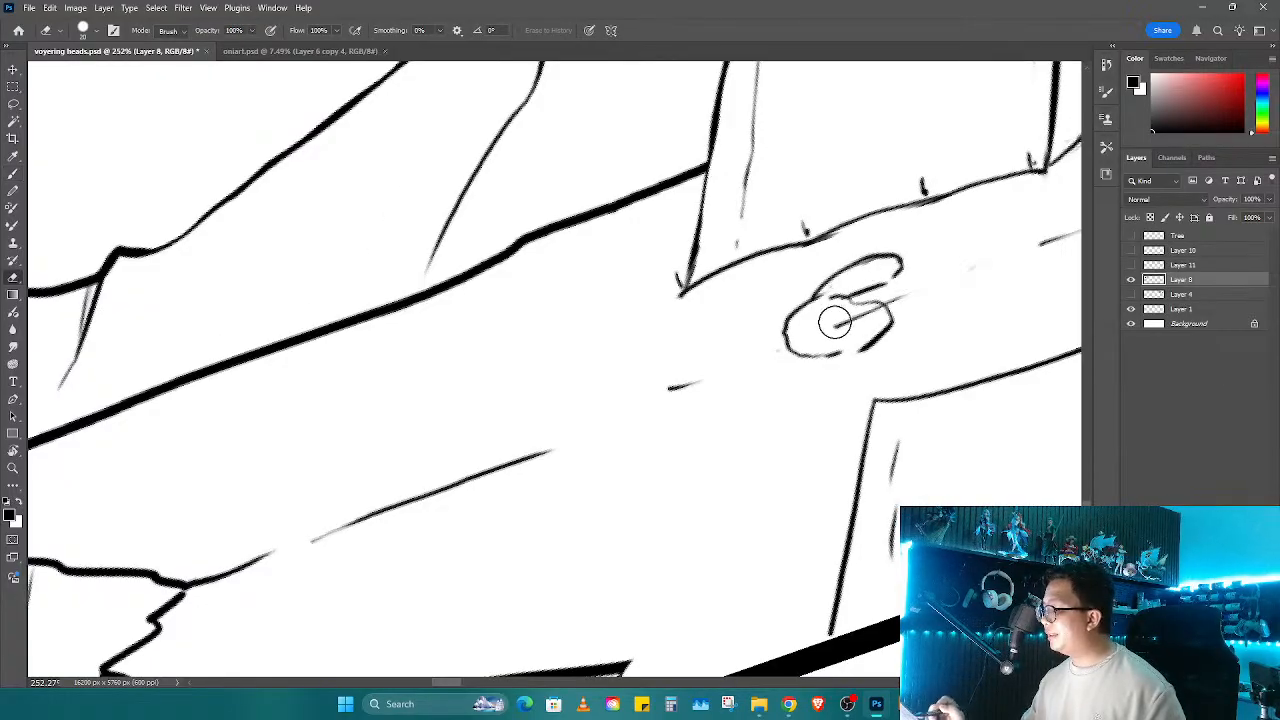
pyautogui.press('b')
pyautogui.moveTo(835, 321); pyautogui.dragTo(953, 296)
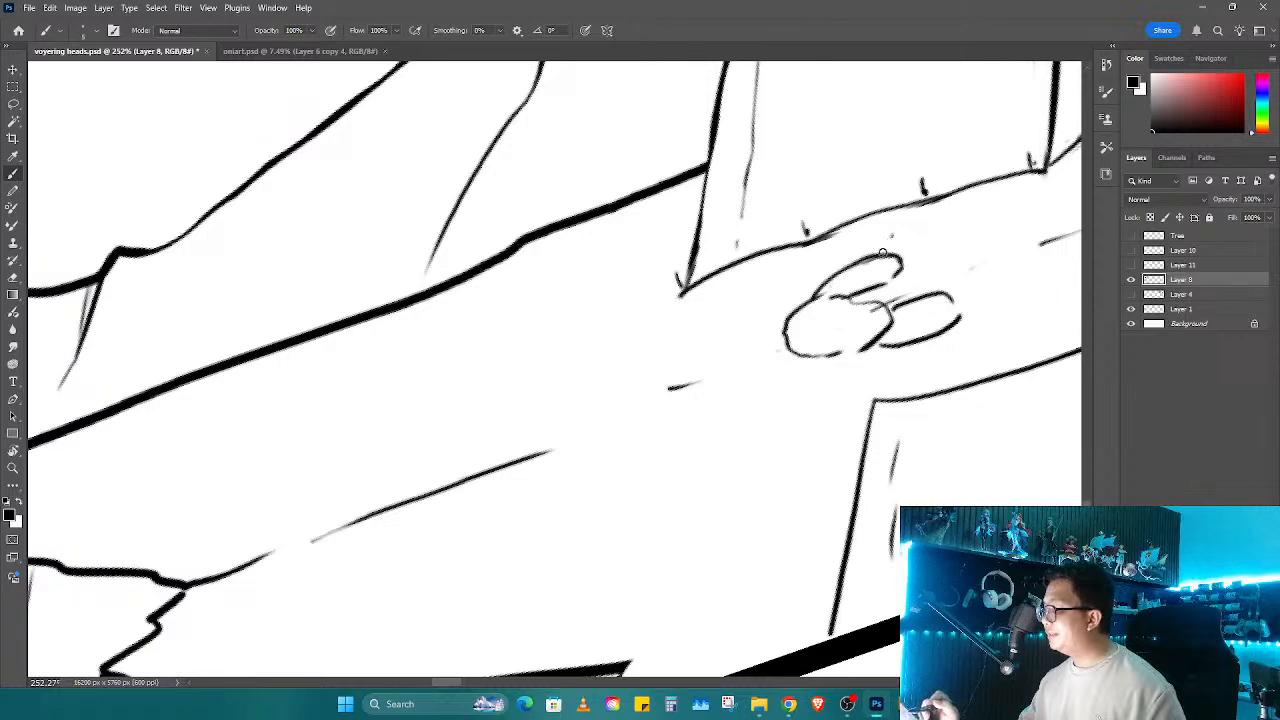
# Step: Draw leaning logs over the campfire stones, add a back stone, and erase the lines crossing the logs
pyautogui.moveTo(891, 240); pyautogui.dragTo(862, 293)
pyautogui.moveTo(906, 231)
pyautogui.mouseDown()
pyautogui.moveTo(874, 295)
pyautogui.moveTo(893, 230)
pyautogui.moveTo(859, 290)
pyautogui.moveTo(900, 267)
pyautogui.moveTo(912, 233)
pyautogui.moveTo(915, 279)
pyautogui.moveTo(921, 257)
pyautogui.moveTo(939, 286)
pyautogui.moveTo(967, 246)
pyautogui.moveTo(1004, 232)
pyautogui.moveTo(959, 264)
pyautogui.mouseUp()
pyautogui.press('e')
pyautogui.press('b')
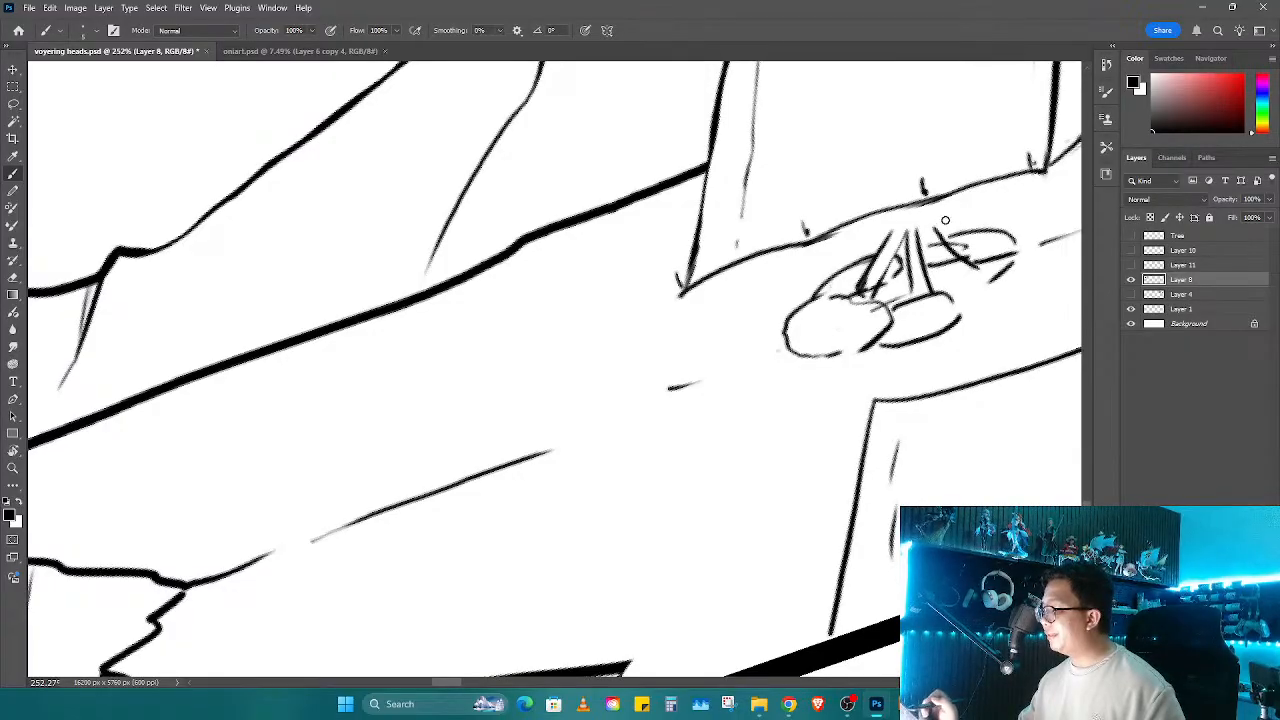
pyautogui.moveTo(946, 221); pyautogui.dragTo(983, 261)
pyautogui.press('e')
pyautogui.moveTo(956, 243); pyautogui.dragTo(974, 263)
pyautogui.press('b')
pyautogui.press('e')
pyautogui.moveTo(873, 281); pyautogui.dragTo(858, 300)
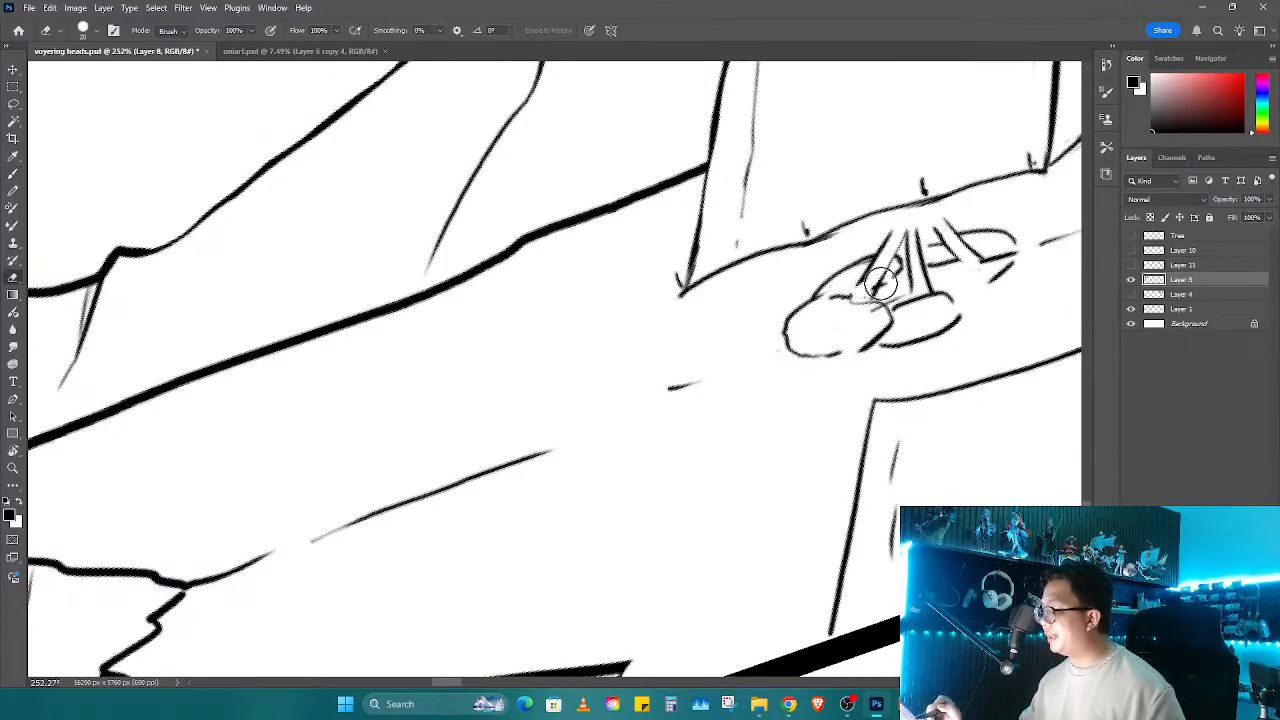
pyautogui.press('b')
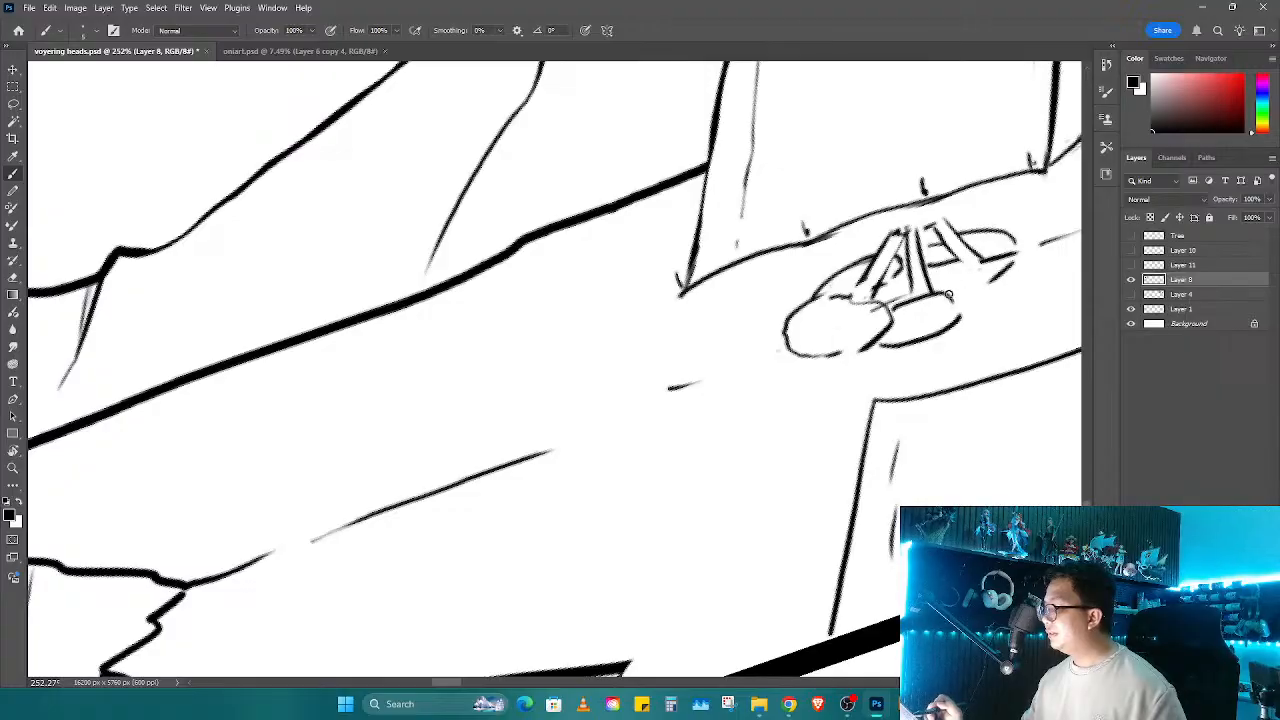
# Step: Complete the campfire's ring with more rounded stones and tidy the log outlines
pyautogui.moveTo(1012, 265)
pyautogui.mouseDown()
pyautogui.moveTo(970, 317)
pyautogui.moveTo(866, 334)
pyautogui.moveTo(868, 360)
pyautogui.moveTo(805, 388)
pyautogui.moveTo(845, 388)
pyautogui.moveTo(850, 340)
pyautogui.moveTo(856, 380)
pyautogui.moveTo(851, 340)
pyautogui.mouseUp()
pyautogui.press('r')
pyautogui.press('e')
pyautogui.press('b')
pyautogui.press('e')
pyautogui.press('b')
pyautogui.moveTo(769, 332)
pyautogui.mouseDown()
pyautogui.moveTo(784, 360)
pyautogui.moveTo(746, 360)
pyautogui.moveTo(810, 356)
pyautogui.moveTo(770, 518)
pyautogui.mouseUp()
pyautogui.press('e')
pyautogui.press('r')
pyautogui.press('b')
pyautogui.moveTo(780, 463); pyautogui.dragTo(782, 519)
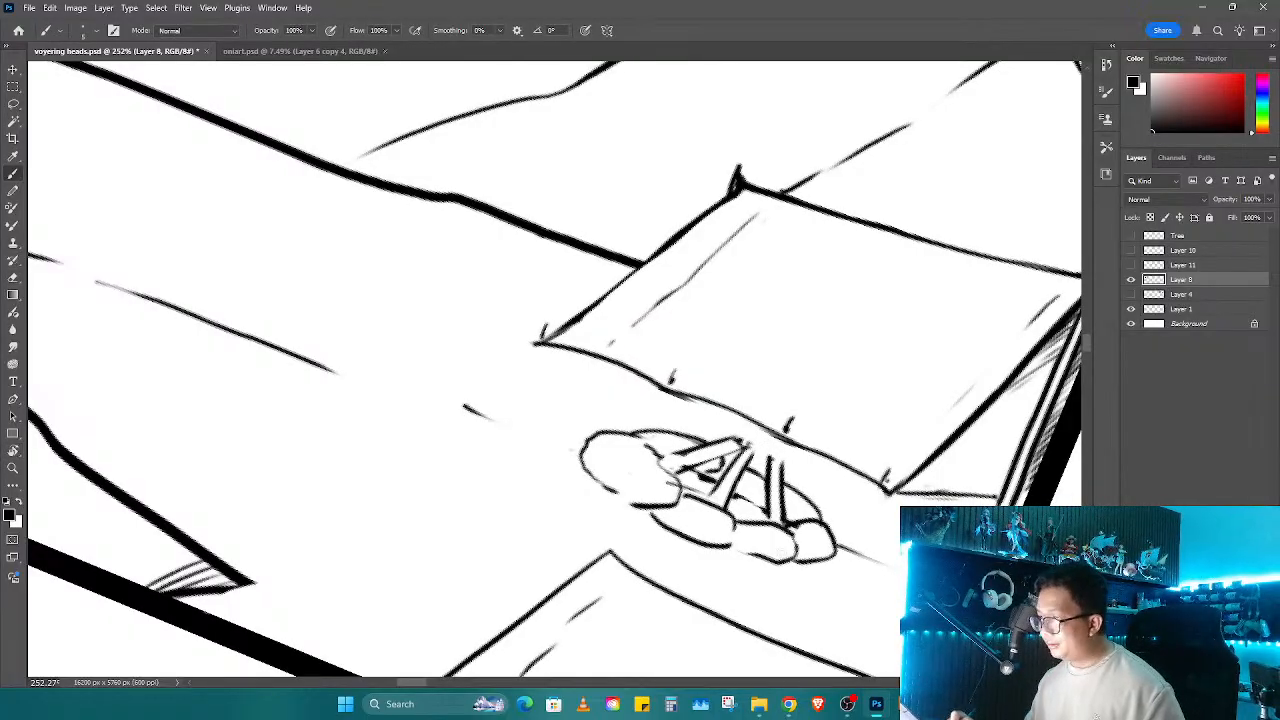
# Step: Blacken the gap between the campfire logs and trim the overlapping ink with a 16 px eraser
pyautogui.press('r')
pyautogui.moveTo(785, 573)
pyautogui.mouseDown()
pyautogui.moveTo(841, 397)
pyautogui.moveTo(868, 367)
pyautogui.moveTo(829, 473)
pyautogui.moveTo(708, 436)
pyautogui.moveTo(736, 437)
pyautogui.moveTo(722, 443)
pyautogui.moveTo(720, 325)
pyautogui.mouseUp()
pyautogui.press('r')
pyautogui.press('r')
pyautogui.press('e')
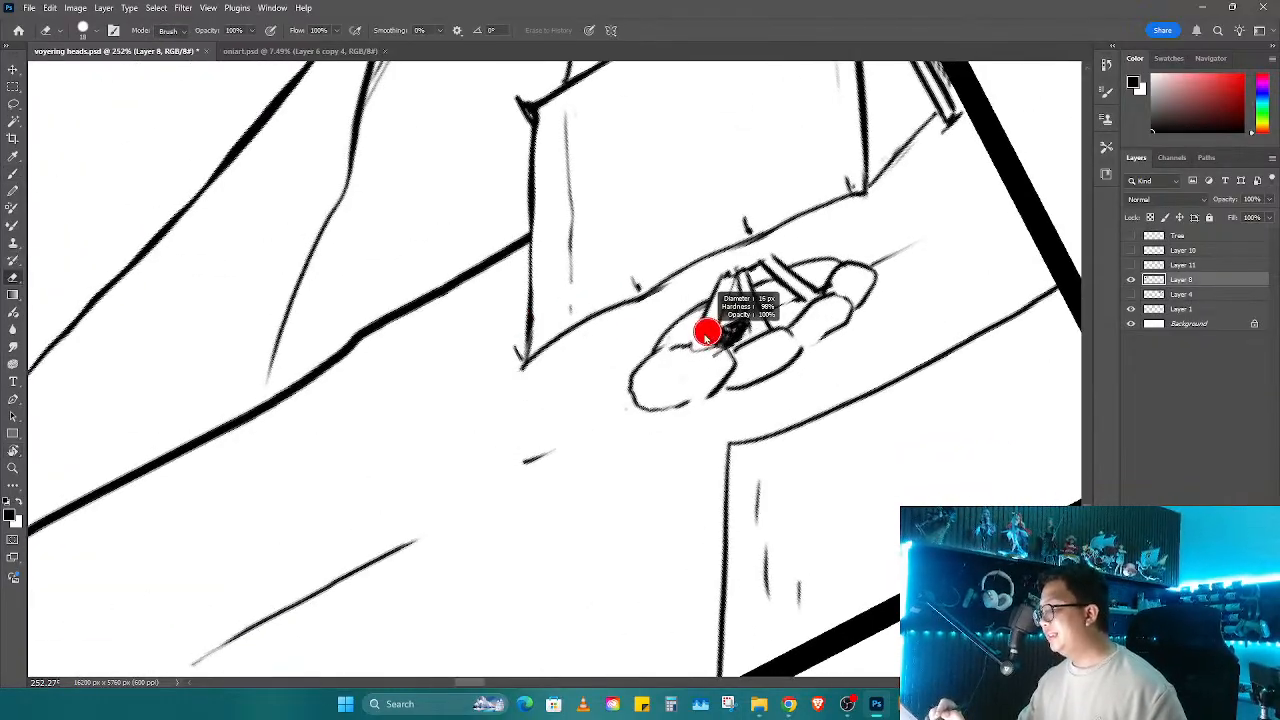
pyautogui.press('b')
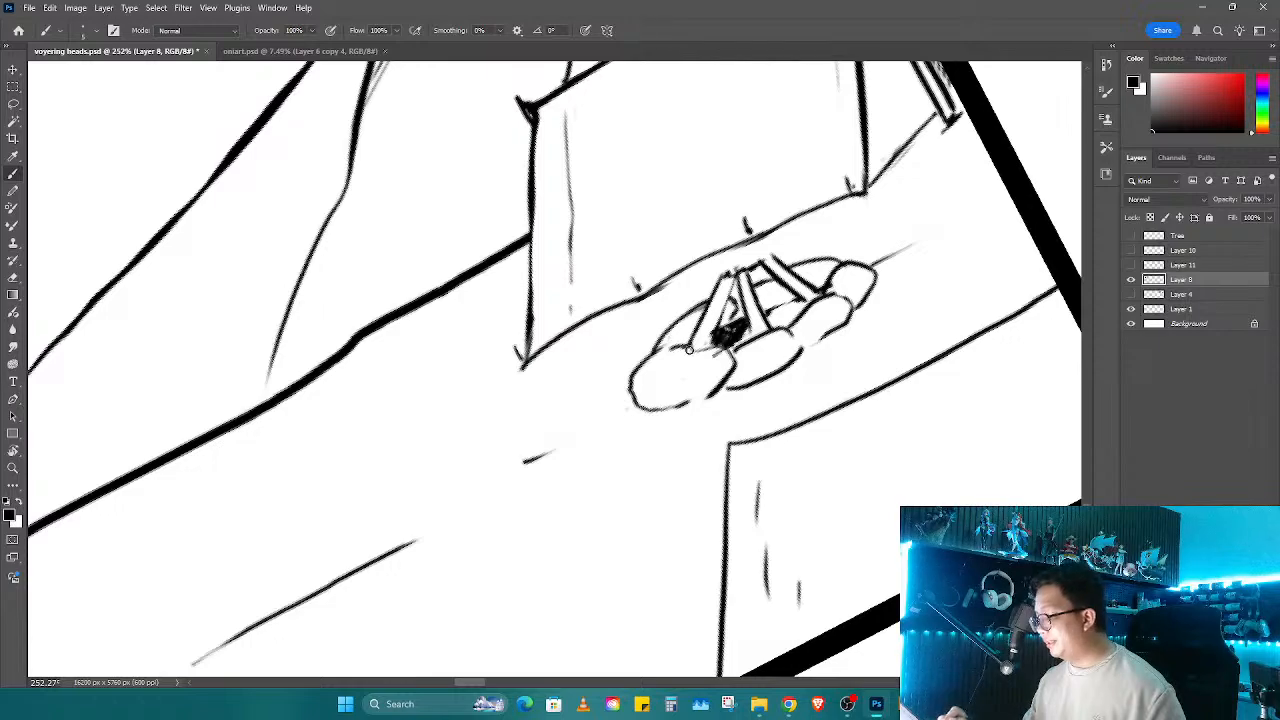
# Step: Refine the outlines and inner marks of the campfire's front stones and darken the gaps between the logs
pyautogui.moveTo(689, 349)
pyautogui.mouseDown()
pyautogui.moveTo(700, 362)
pyautogui.moveTo(655, 372)
pyautogui.mouseUp()
pyautogui.moveTo(738, 357)
pyautogui.mouseDown()
pyautogui.moveTo(775, 349)
pyautogui.moveTo(720, 390)
pyautogui.moveTo(729, 355)
pyautogui.moveTo(718, 388)
pyautogui.mouseUp()
pyautogui.press('e')
pyautogui.press('b')
pyautogui.press('e')
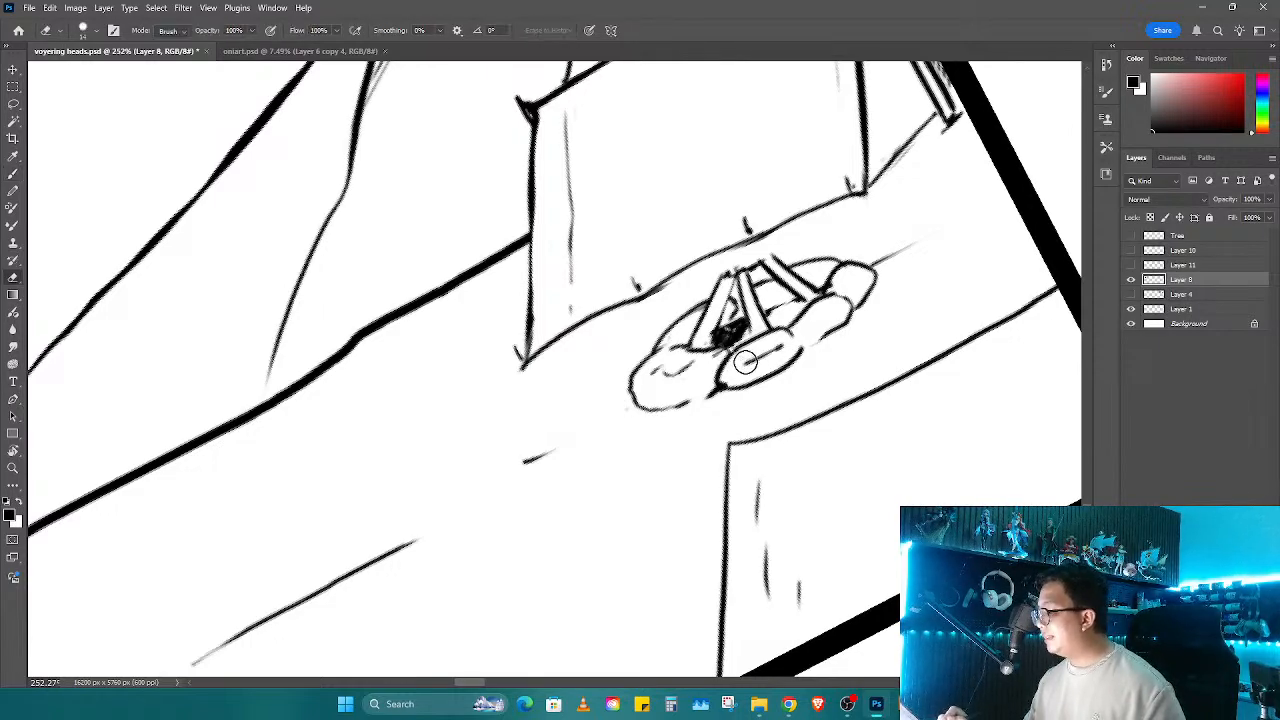
pyautogui.press('b')
pyautogui.moveTo(815, 337)
pyautogui.mouseDown()
pyautogui.moveTo(852, 277)
pyautogui.moveTo(800, 297)
pyautogui.moveTo(753, 287)
pyautogui.moveTo(778, 319)
pyautogui.moveTo(802, 300)
pyautogui.moveTo(734, 346)
pyautogui.mouseUp()
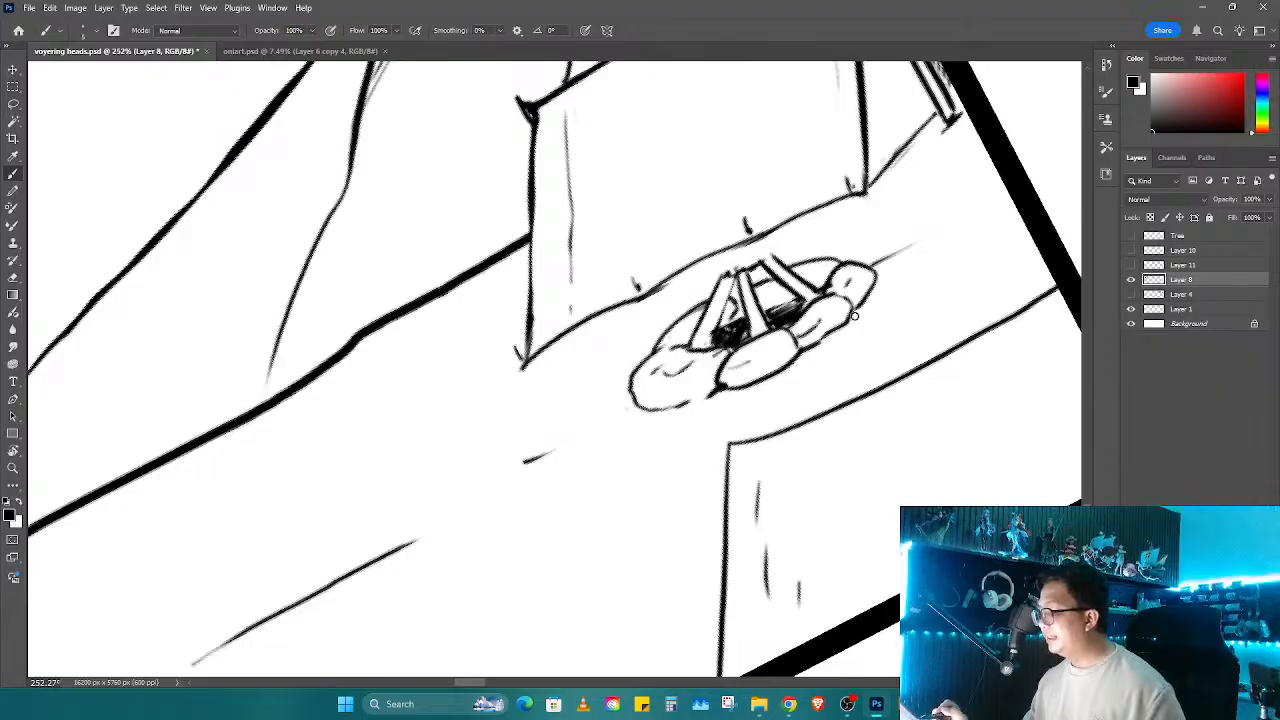
pyautogui.press('r')
pyautogui.moveTo(855, 315); pyautogui.dragTo(850, 412)
pyautogui.press('r')
pyautogui.moveTo(843, 349); pyautogui.dragTo(835, 450)
pyautogui.moveTo(764, 424)
pyautogui.mouseDown()
pyautogui.moveTo(757, 465)
pyautogui.moveTo(795, 415)
pyautogui.moveTo(795, 327)
pyautogui.moveTo(760, 430)
pyautogui.moveTo(777, 409)
pyautogui.moveTo(640, 400)
pyautogui.moveTo(611, 427)
pyautogui.mouseUp()
pyautogui.press('r')
pyautogui.press('r')
pyautogui.press('r')
pyautogui.moveTo(592, 379); pyautogui.dragTo(588, 415)
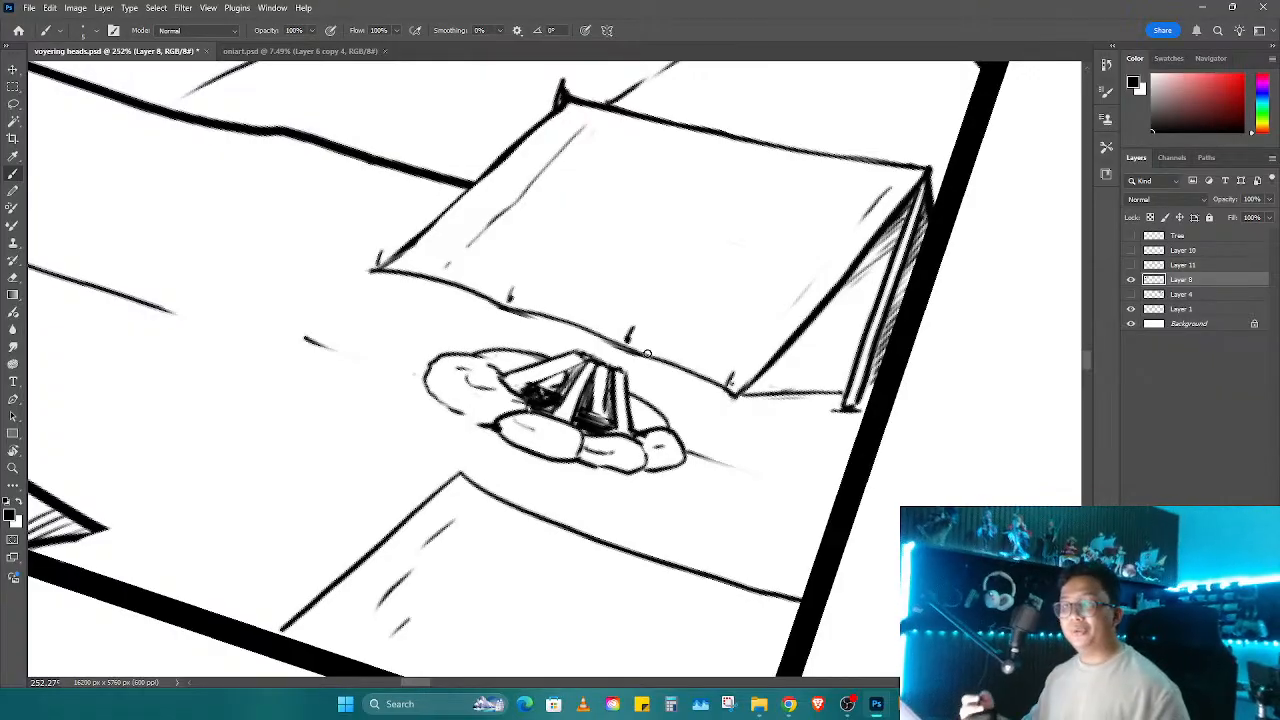
pyautogui.press('r')
pyautogui.moveTo(647, 353); pyautogui.dragTo(570, 410)
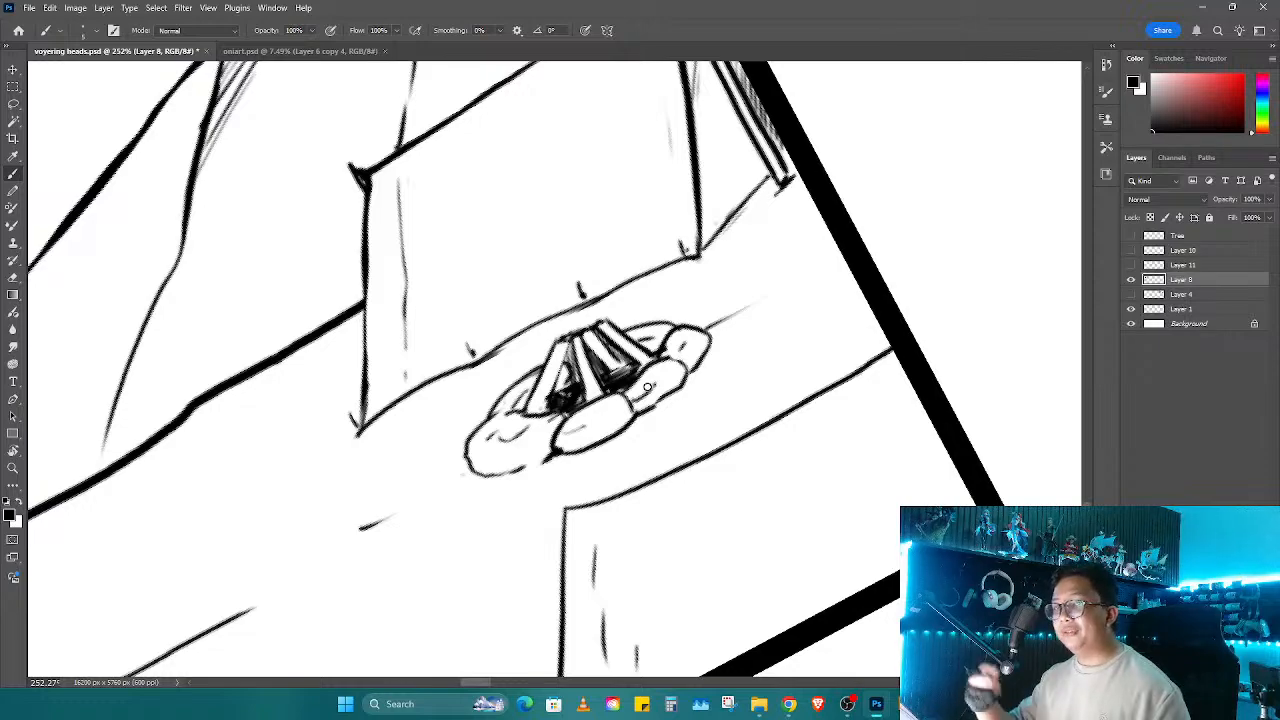
pyautogui.press('r')
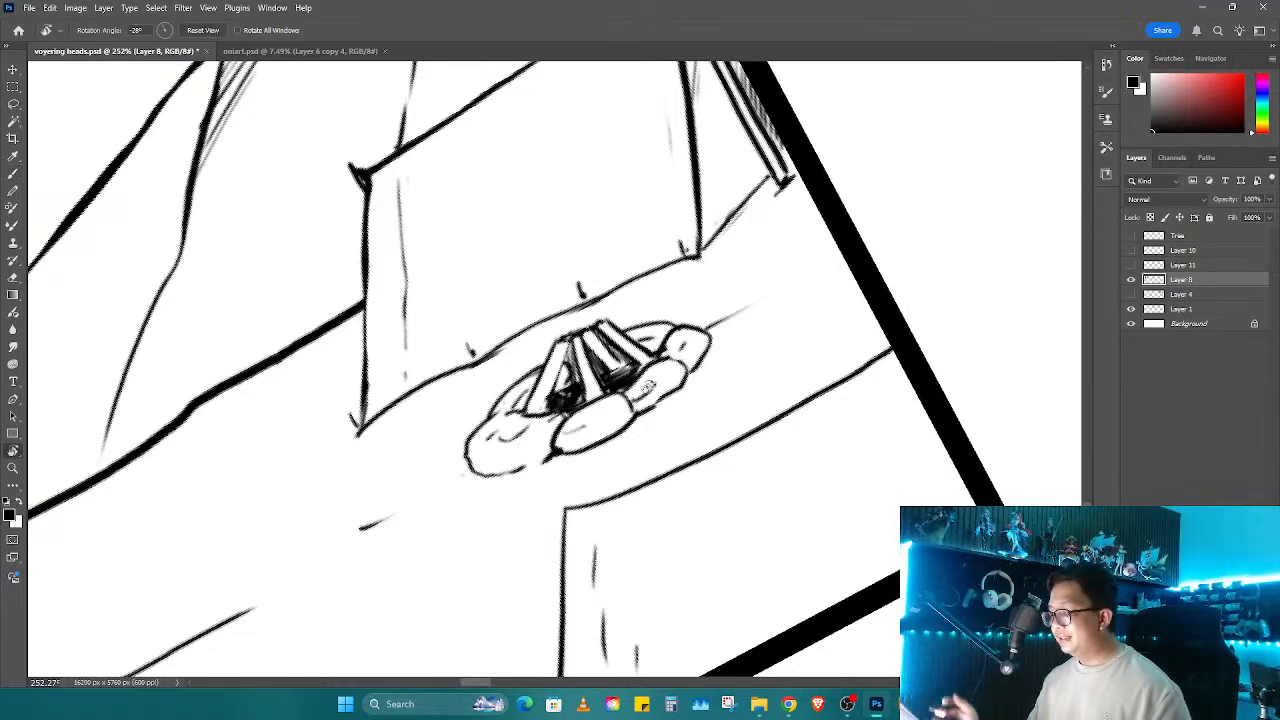
pyautogui.moveTo(647, 387); pyautogui.dragTo(721, 486)
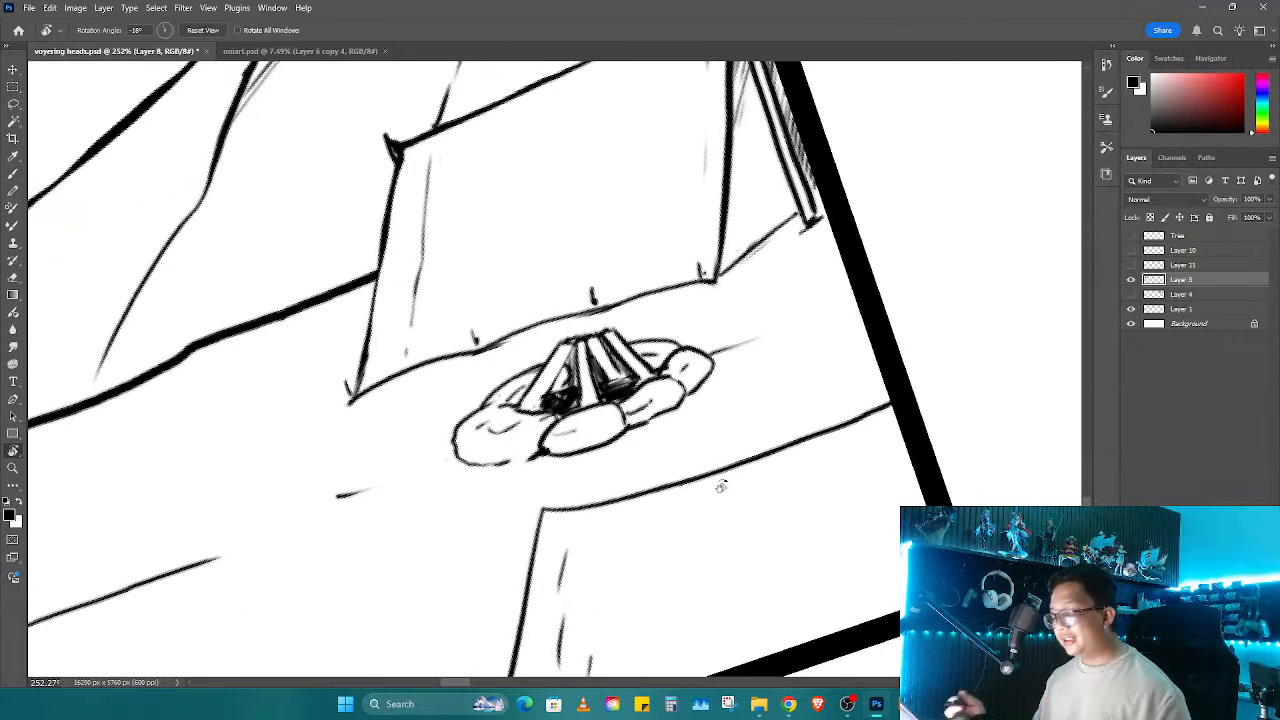
# Step: Thicken the stone ring's outline, add surface marks to the stones, and shade beside the campfire logs
pyautogui.moveTo(812, 475)
pyautogui.mouseDown()
pyautogui.moveTo(744, 533)
pyautogui.moveTo(843, 513)
pyautogui.moveTo(874, 453)
pyautogui.moveTo(756, 371)
pyautogui.moveTo(629, 365)
pyautogui.moveTo(697, 345)
pyautogui.mouseUp()
pyautogui.press('b')
pyautogui.moveTo(631, 313)
pyautogui.mouseDown()
pyautogui.moveTo(807, 352)
pyautogui.moveTo(765, 393)
pyautogui.moveTo(708, 373)
pyautogui.moveTo(730, 349)
pyautogui.moveTo(642, 405)
pyautogui.moveTo(522, 411)
pyautogui.moveTo(537, 413)
pyautogui.moveTo(533, 426)
pyautogui.moveTo(586, 424)
pyautogui.moveTo(548, 425)
pyautogui.moveTo(596, 417)
pyautogui.mouseUp()
pyautogui.press('e')
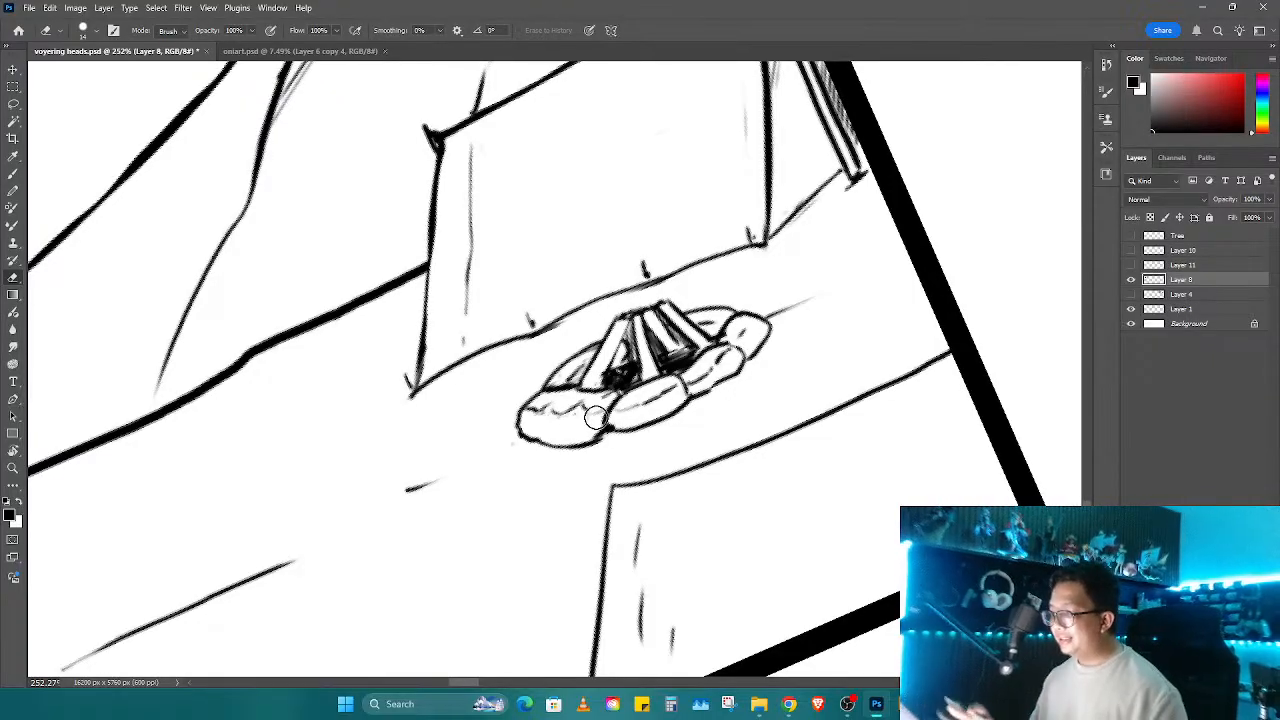
pyautogui.press('b')
pyautogui.moveTo(702, 324); pyautogui.dragTo(712, 331)
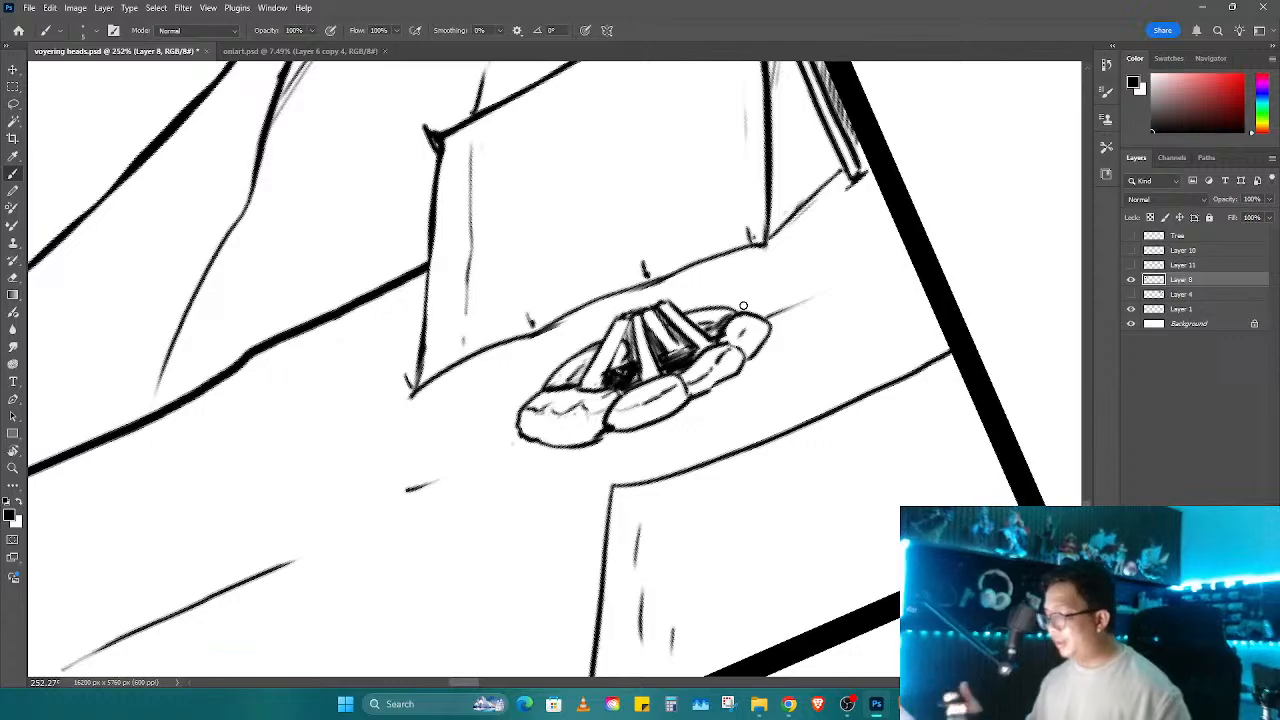
# Step: Try out a small oval head for a figure above the dip in the mountain ridge
pyautogui.press('r')
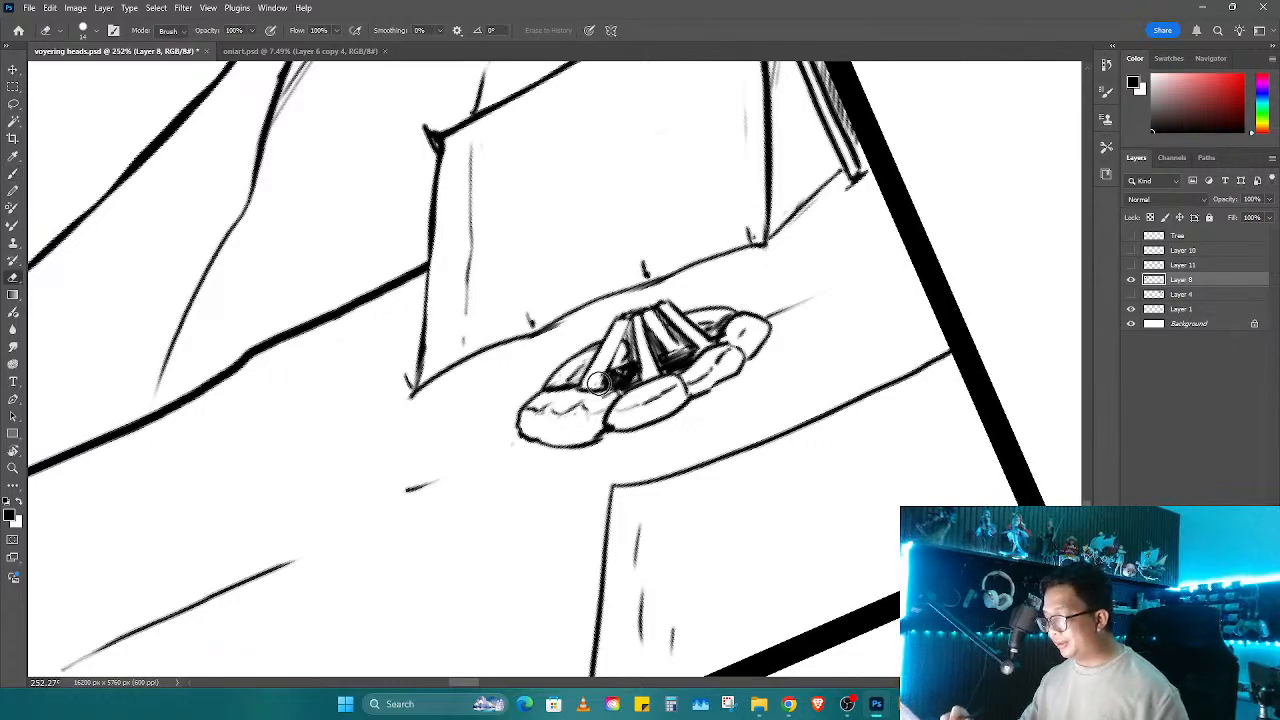
pyautogui.moveTo(606, 358); pyautogui.dragTo(695, 515)
pyautogui.press('z')
pyautogui.moveTo(695, 515); pyautogui.dragTo(806, 411)
pyautogui.press('r')
pyautogui.moveTo(806, 411)
pyautogui.mouseDown()
pyautogui.moveTo(720, 486)
pyautogui.moveTo(810, 449)
pyautogui.moveTo(737, 474)
pyautogui.moveTo(815, 405)
pyautogui.mouseUp()
pyautogui.press('z')
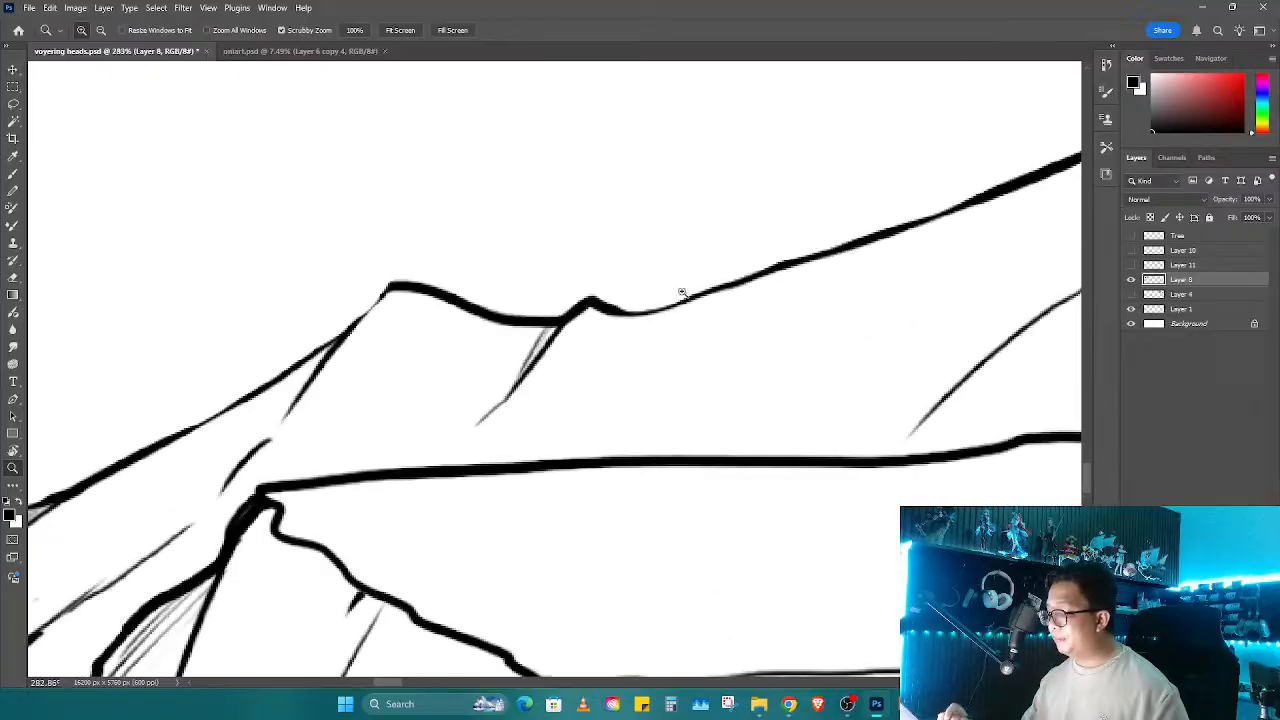
pyautogui.press('b')
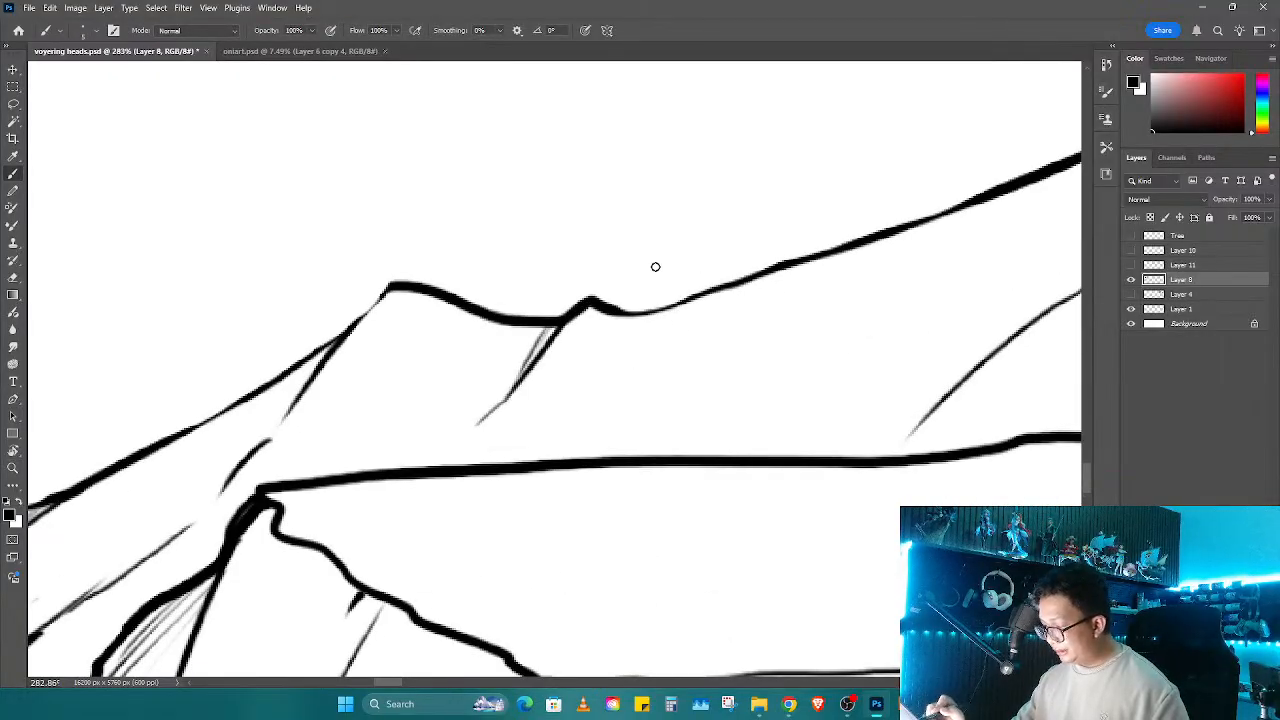
pyautogui.moveTo(655, 267); pyautogui.dragTo(657, 301)
pyautogui.moveTo(669, 245)
pyautogui.mouseDown()
pyautogui.moveTo(698, 302)
pyautogui.moveTo(667, 296)
pyautogui.mouseUp()
pyautogui.hotkey('ctrl', 'z')
pyautogui.hotkey('ctrl', 'z')
pyautogui.hotkey('ctrl', 'z')
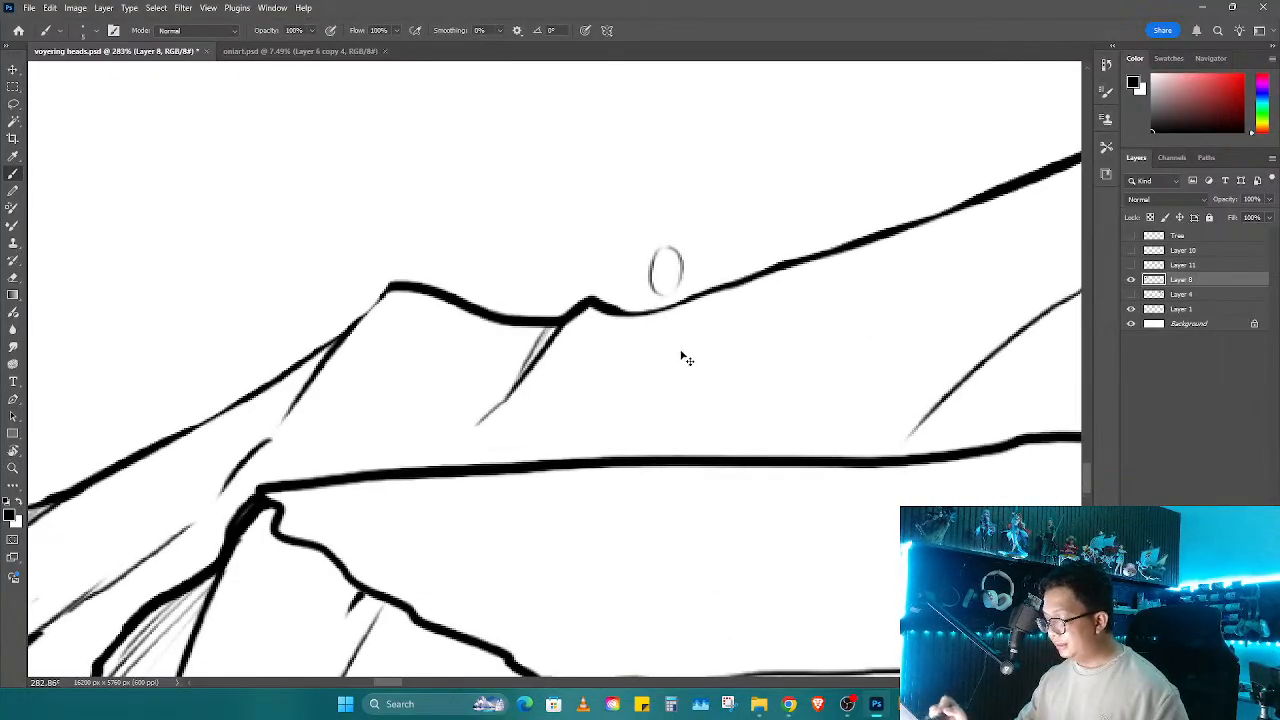
pyautogui.hotkey('ctrl', 'z')
pyautogui.hotkey('ctrl', 'z')
pyautogui.moveTo(698, 370); pyautogui.dragTo(378, 332)
pyautogui.press('z')
pyautogui.moveTo(680, 429); pyautogui.dragTo(567, 435)
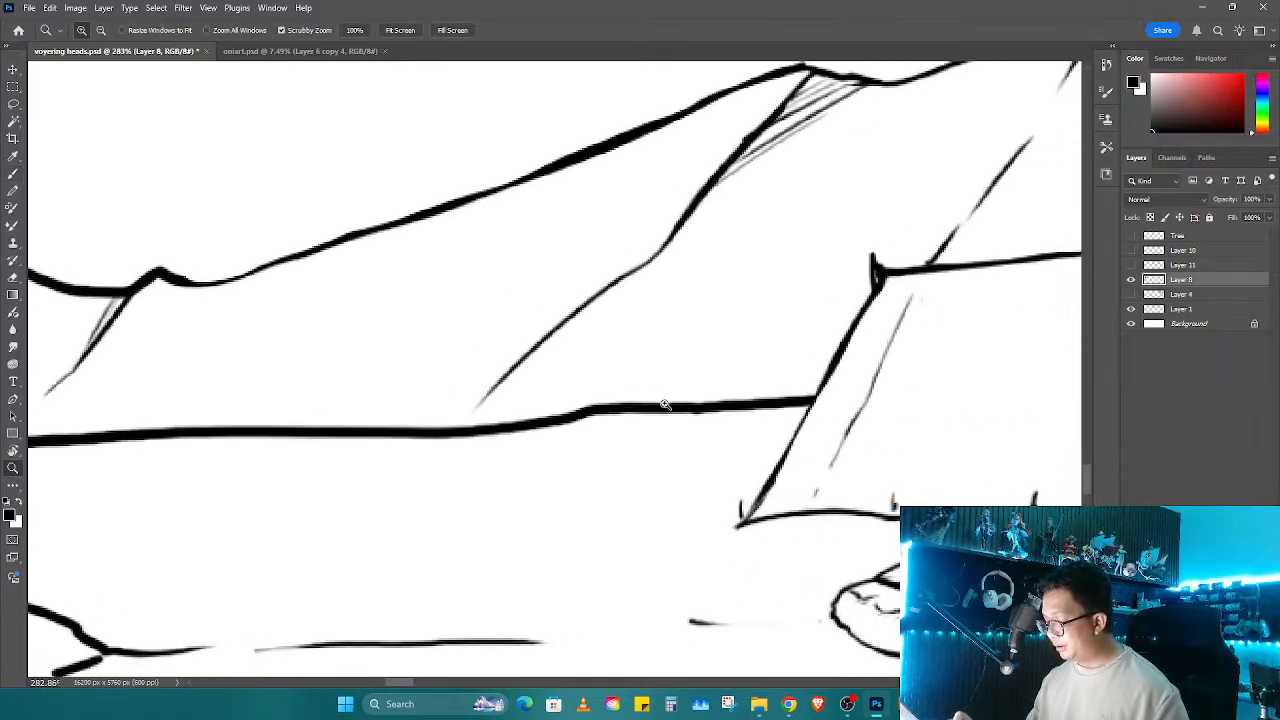
pyautogui.moveTo(665, 404); pyautogui.dragTo(620, 415)
pyautogui.press('b')
pyautogui.moveTo(772, 212)
pyautogui.mouseDown()
pyautogui.moveTo(760, 252)
pyautogui.moveTo(790, 240)
pyautogui.mouseUp()
pyautogui.hotkey('ctrl', 'z')
pyautogui.hotkey('ctrl', 'z')
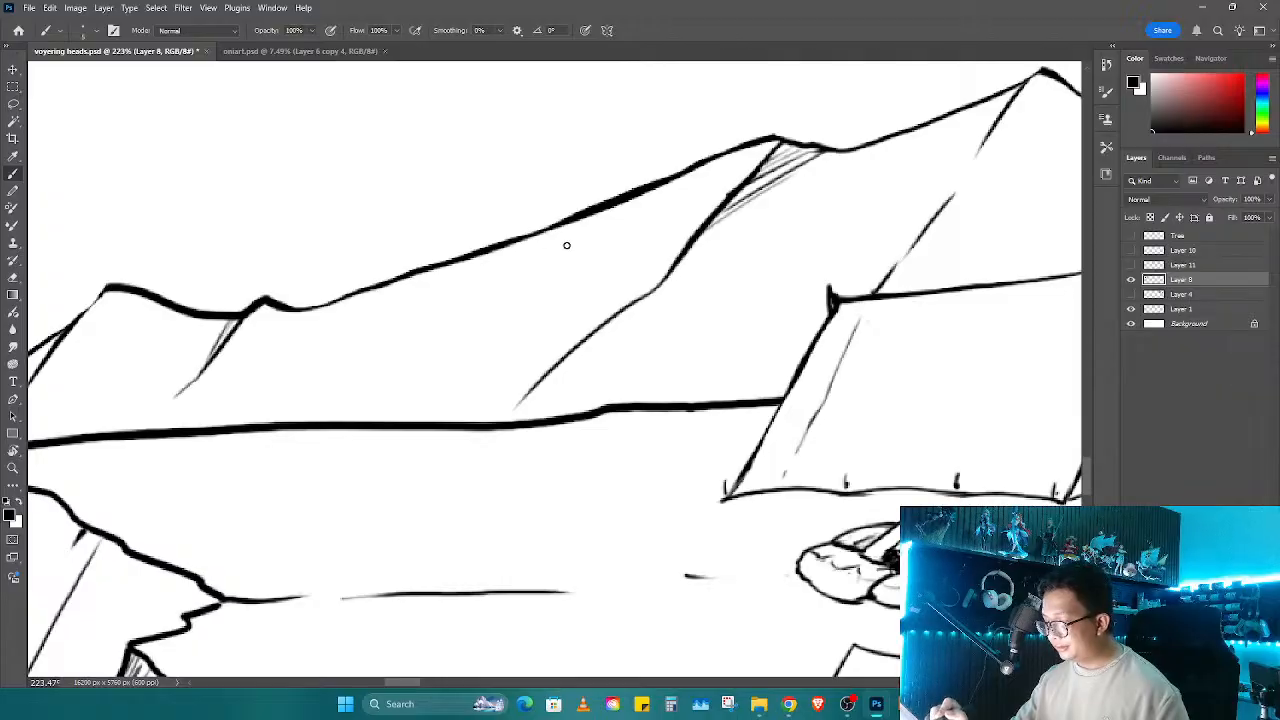
# Step: Sketch a figure's oval head, boxy torso and upper arms in front of the mountain slope beside the tent
pyautogui.moveTo(558, 252)
pyautogui.mouseDown()
pyautogui.moveTo(556, 208)
pyautogui.moveTo(569, 256)
pyautogui.moveTo(537, 240)
pyautogui.moveTo(559, 272)
pyautogui.moveTo(578, 273)
pyautogui.moveTo(537, 271)
pyautogui.moveTo(520, 380)
pyautogui.mouseUp()
pyautogui.moveTo(528, 296); pyautogui.dragTo(521, 382)
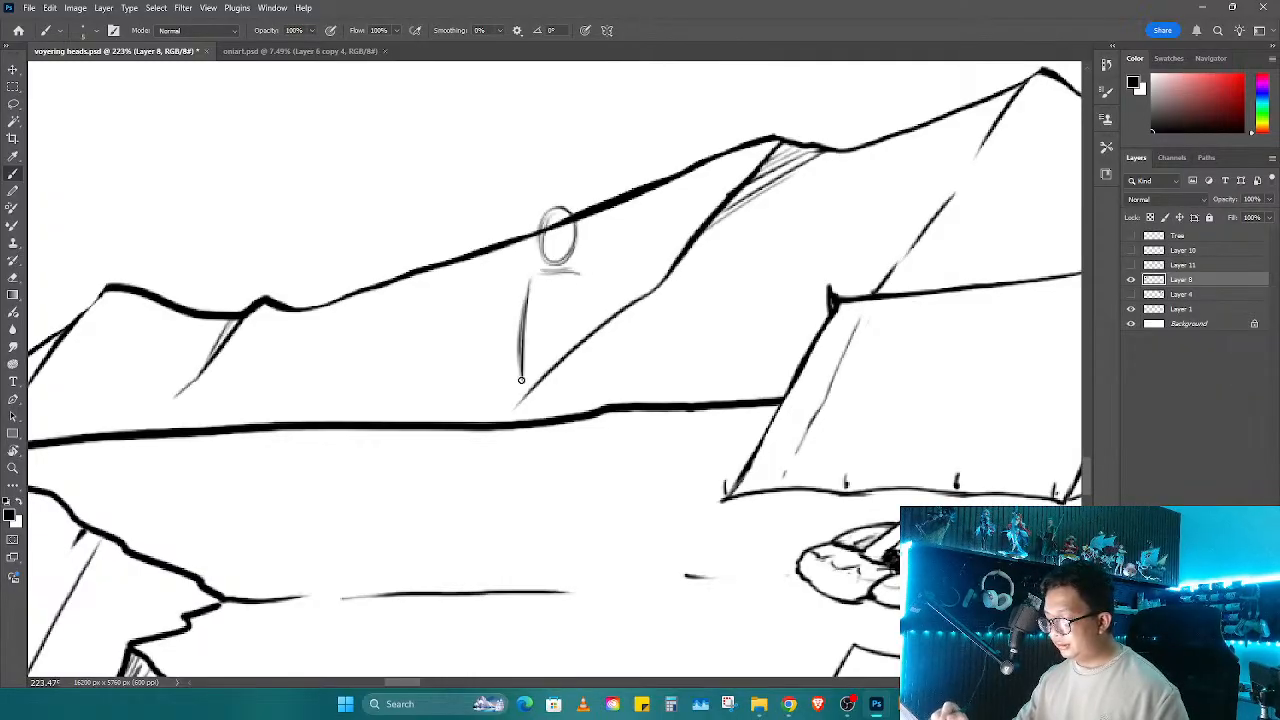
pyautogui.moveTo(580, 272)
pyautogui.mouseDown()
pyautogui.moveTo(575, 350)
pyautogui.moveTo(576, 333)
pyautogui.moveTo(522, 374)
pyautogui.moveTo(583, 342)
pyautogui.mouseUp()
pyautogui.moveTo(526, 277)
pyautogui.mouseDown()
pyautogui.moveTo(512, 320)
pyautogui.moveTo(588, 283)
pyautogui.moveTo(599, 321)
pyautogui.mouseUp()
pyautogui.moveTo(522, 278); pyautogui.dragTo(486, 378)
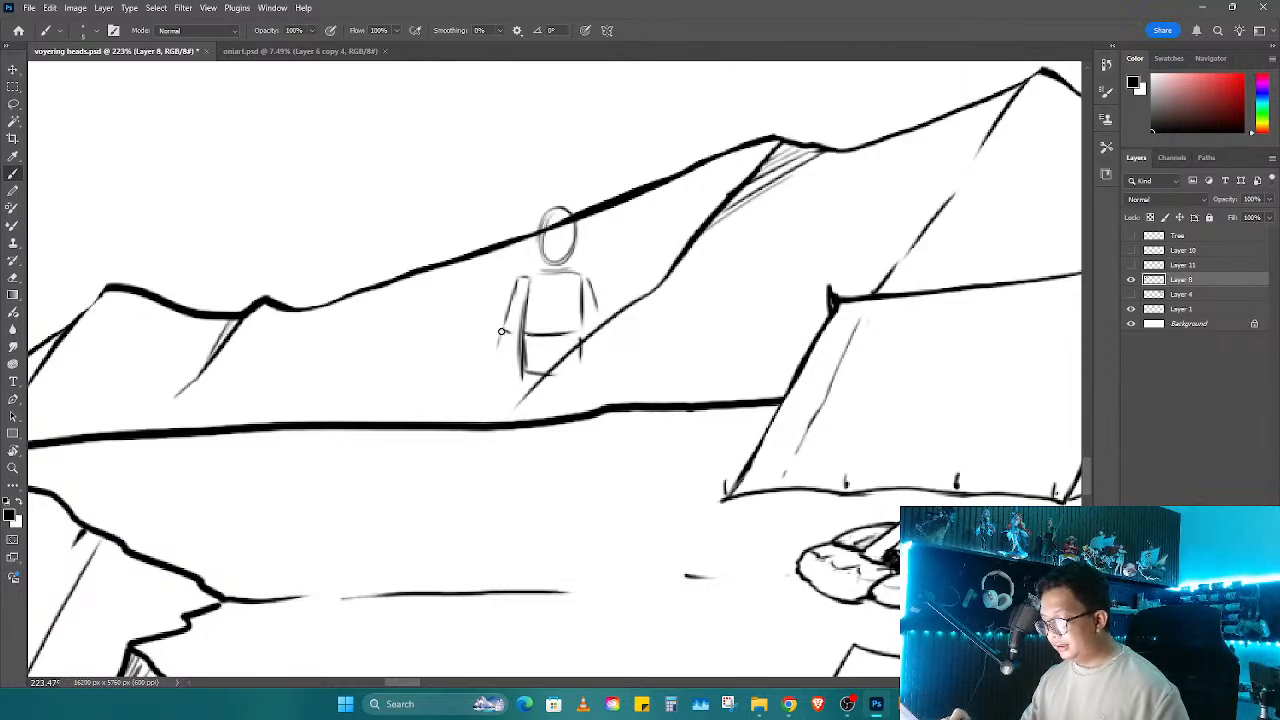
# Step: Sketch the figure's forearms, hands and hips, plus one leg reaching below the cliff line
pyautogui.moveTo(501, 331); pyautogui.dragTo(478, 381)
pyautogui.moveTo(586, 332)
pyautogui.mouseDown()
pyautogui.moveTo(610, 316)
pyautogui.moveTo(606, 370)
pyautogui.mouseUp()
pyautogui.moveTo(518, 354)
pyautogui.mouseDown()
pyautogui.moveTo(506, 400)
pyautogui.moveTo(565, 393)
pyautogui.mouseUp()
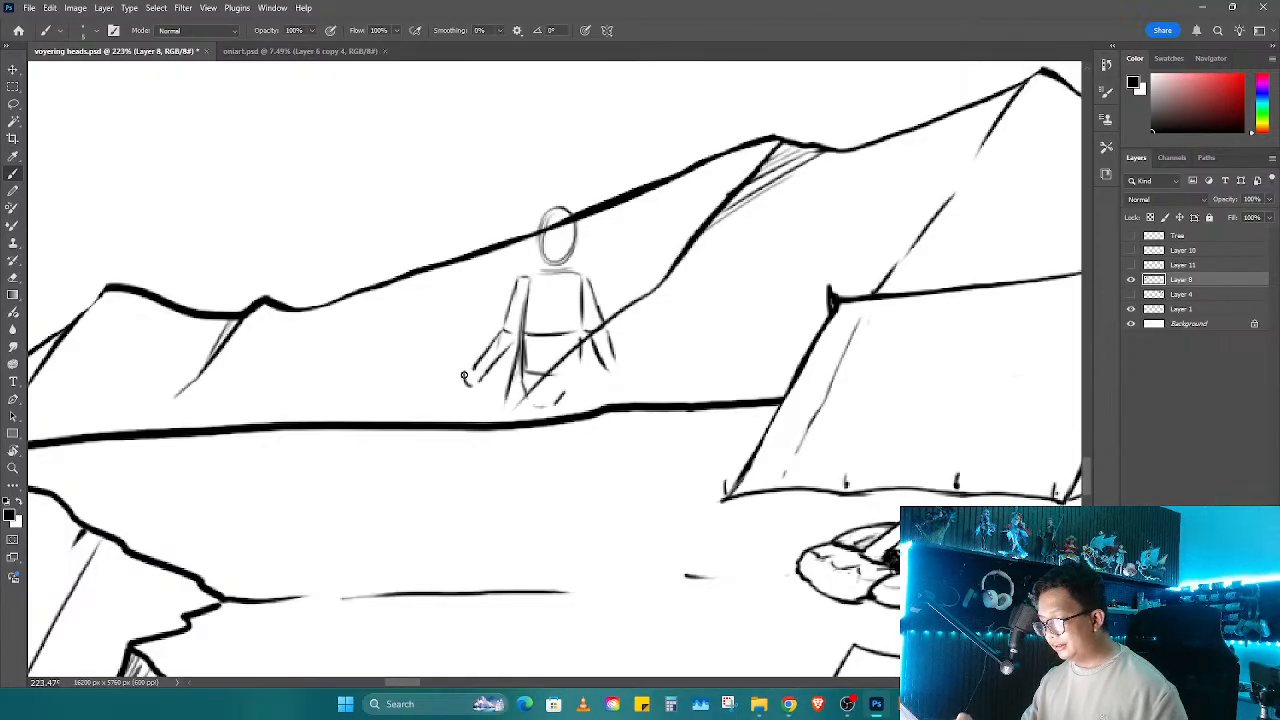
pyautogui.moveTo(464, 376); pyautogui.dragTo(483, 502)
pyautogui.moveTo(537, 420); pyautogui.dragTo(519, 484)
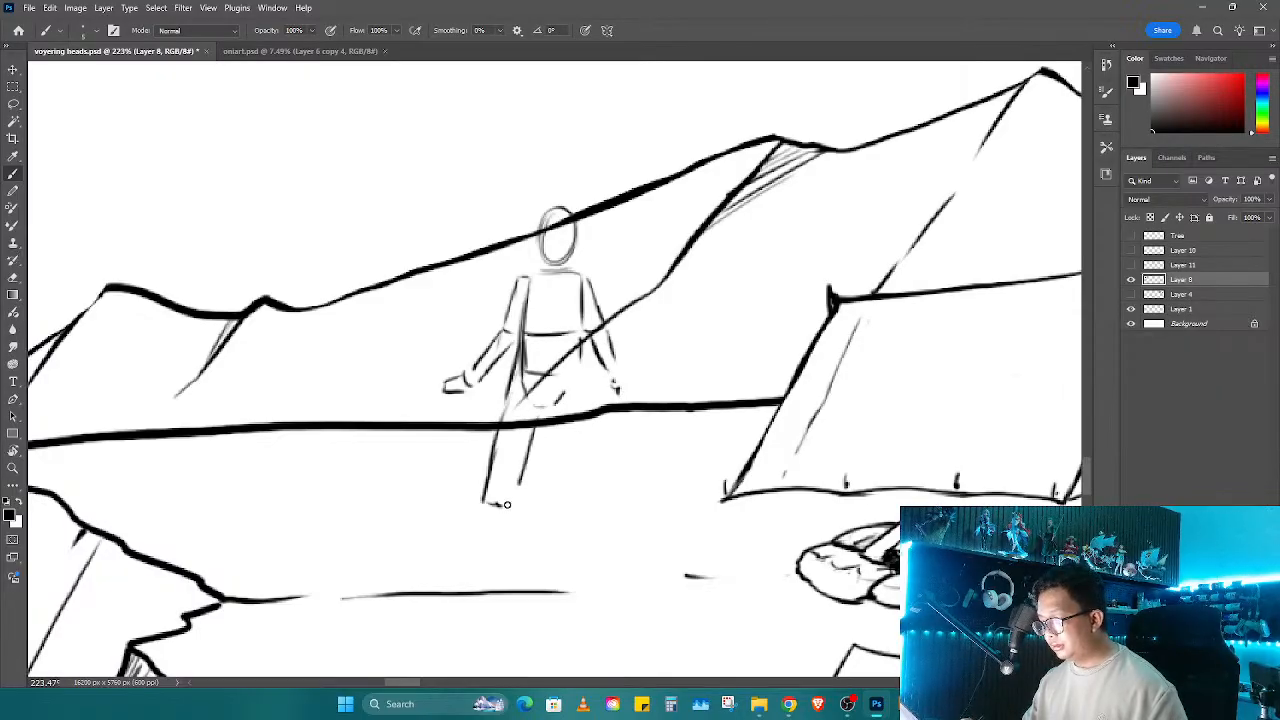
# Step: Undo the whole rough figure sketch on the line art layer
pyautogui.hotkey('ctrl', 'space')
pyautogui.moveTo(641, 412); pyautogui.dragTo(628, 450)
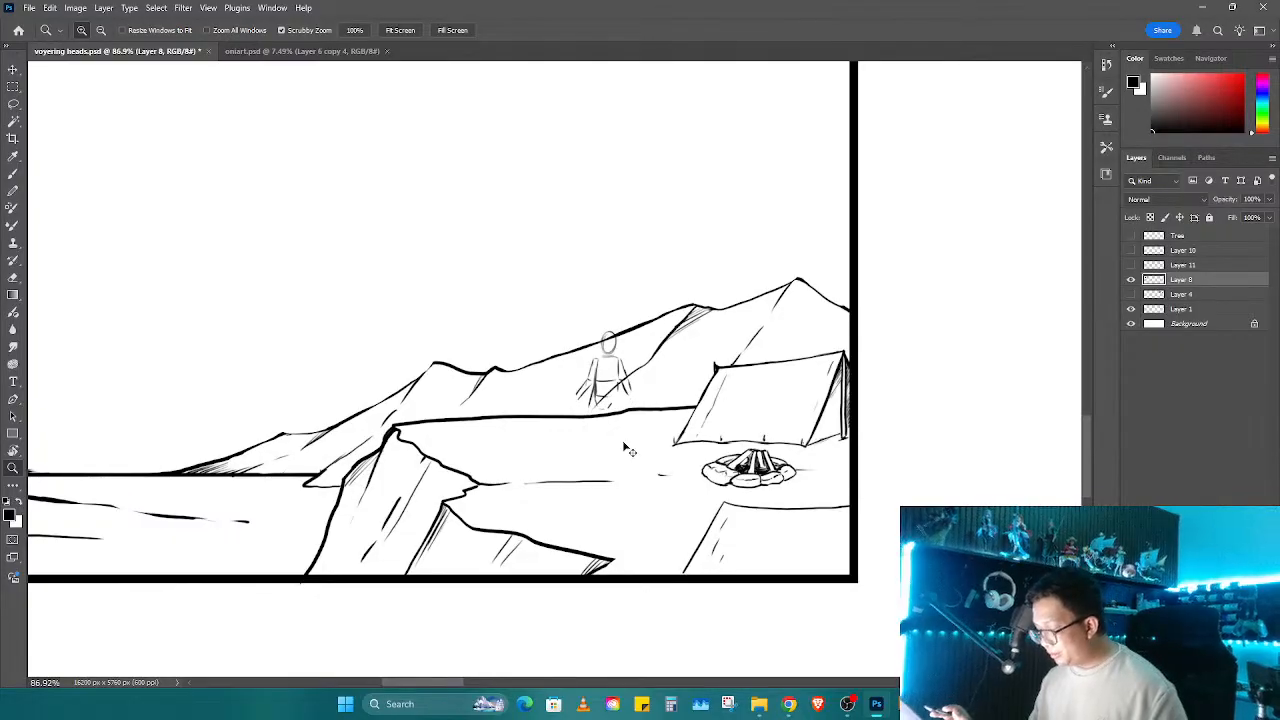
pyautogui.hotkey('ctrl', 'z')
pyautogui.hotkey('ctrl', 'z')
pyautogui.hotkey('ctrl', 'z')
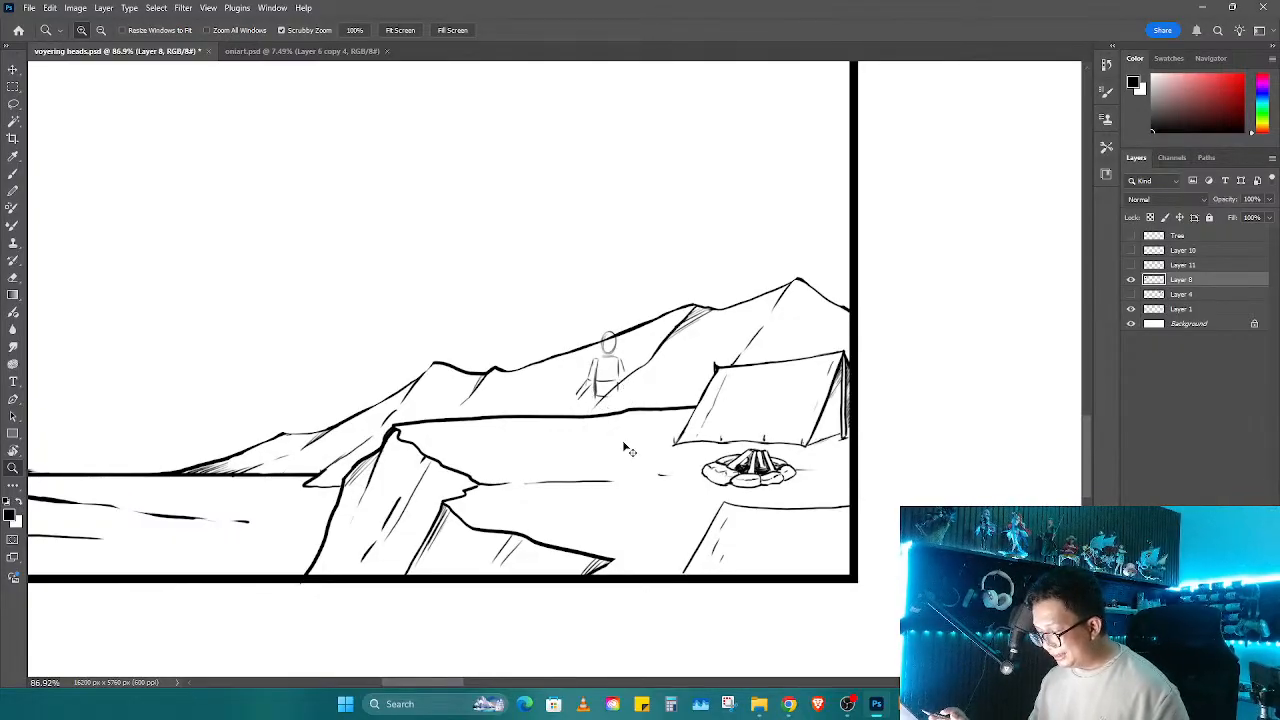
pyautogui.hotkey('ctrl', 'z')
pyautogui.hotkey('ctrl', 'z')
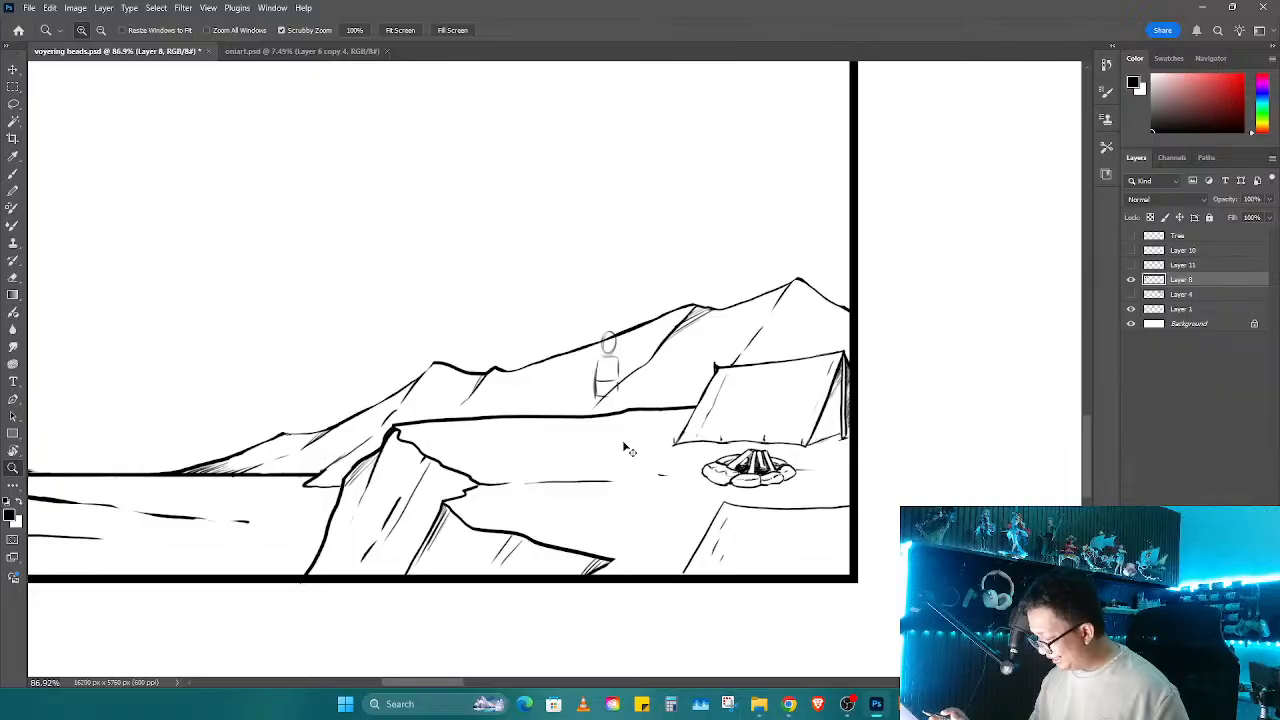
pyautogui.hotkey('ctrl', 'z')
pyautogui.hotkey('ctrl', 'z')
pyautogui.hotkey('ctrl', 'z')
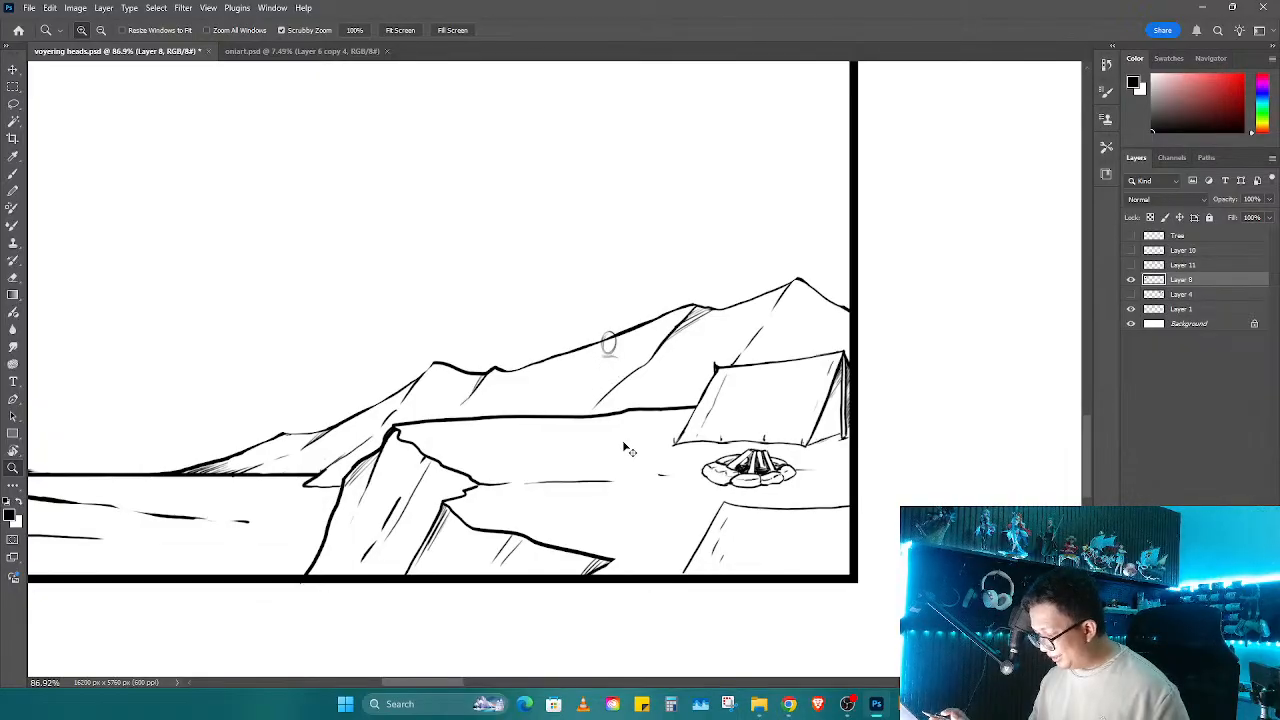
pyautogui.hotkey('ctrl', 'z')
# Step: Create a new layer above the line art and draw the figure's oval head across the mountain ridge
pyautogui.moveTo(650, 445); pyautogui.dragTo(691, 423)
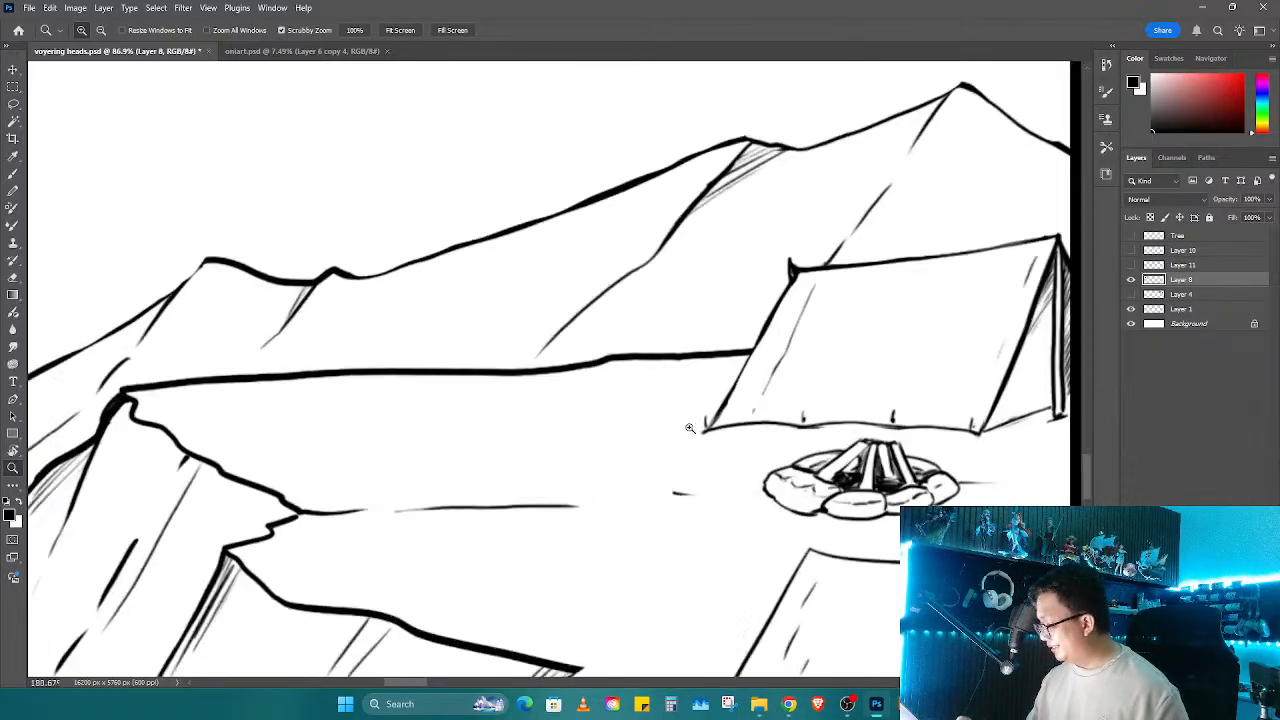
pyautogui.hotkey('ctrl', 'shift', 'n')
pyautogui.press('Return')
pyautogui.press('b')
pyautogui.scroll(3, 606, 335)
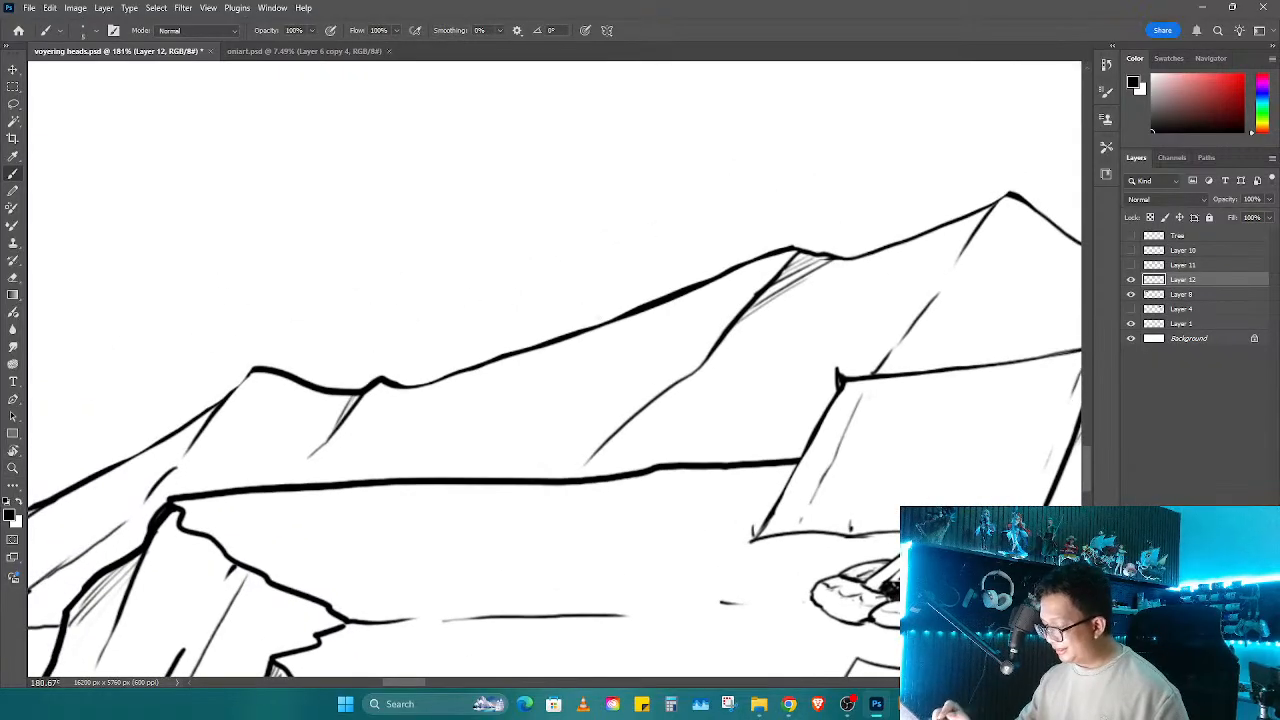
pyautogui.moveTo(604, 288)
pyautogui.mouseDown()
pyautogui.moveTo(636, 350)
pyautogui.moveTo(612, 340)
pyautogui.moveTo(645, 308)
pyautogui.mouseUp()
pyautogui.hotkey('ctrl', 'z')
pyautogui.hotkey('ctrl', 'z')
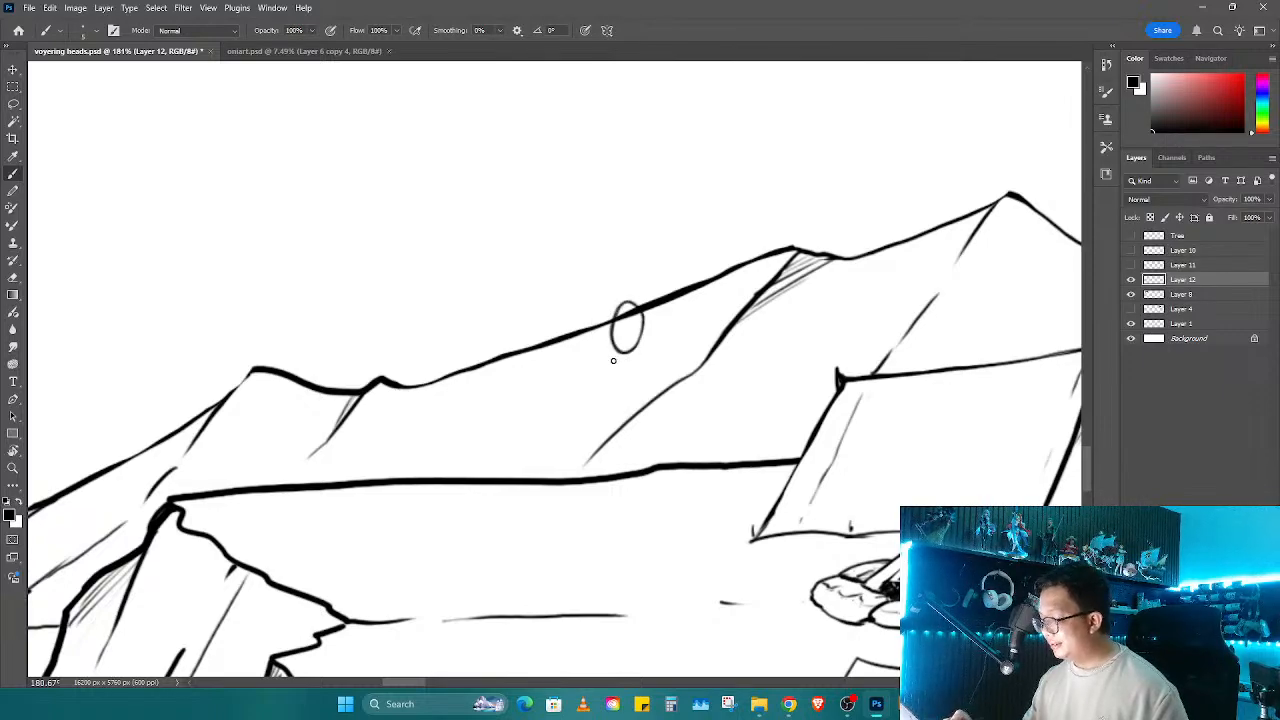
# Step: Sketch the figure's boxy torso, hips and both bent arms with hands below the head
pyautogui.moveTo(608, 358)
pyautogui.mouseDown()
pyautogui.moveTo(651, 357)
pyautogui.moveTo(587, 398)
pyautogui.moveTo(598, 411)
pyautogui.moveTo(650, 411)
pyautogui.mouseUp()
pyautogui.moveTo(653, 361); pyautogui.dragTo(644, 442)
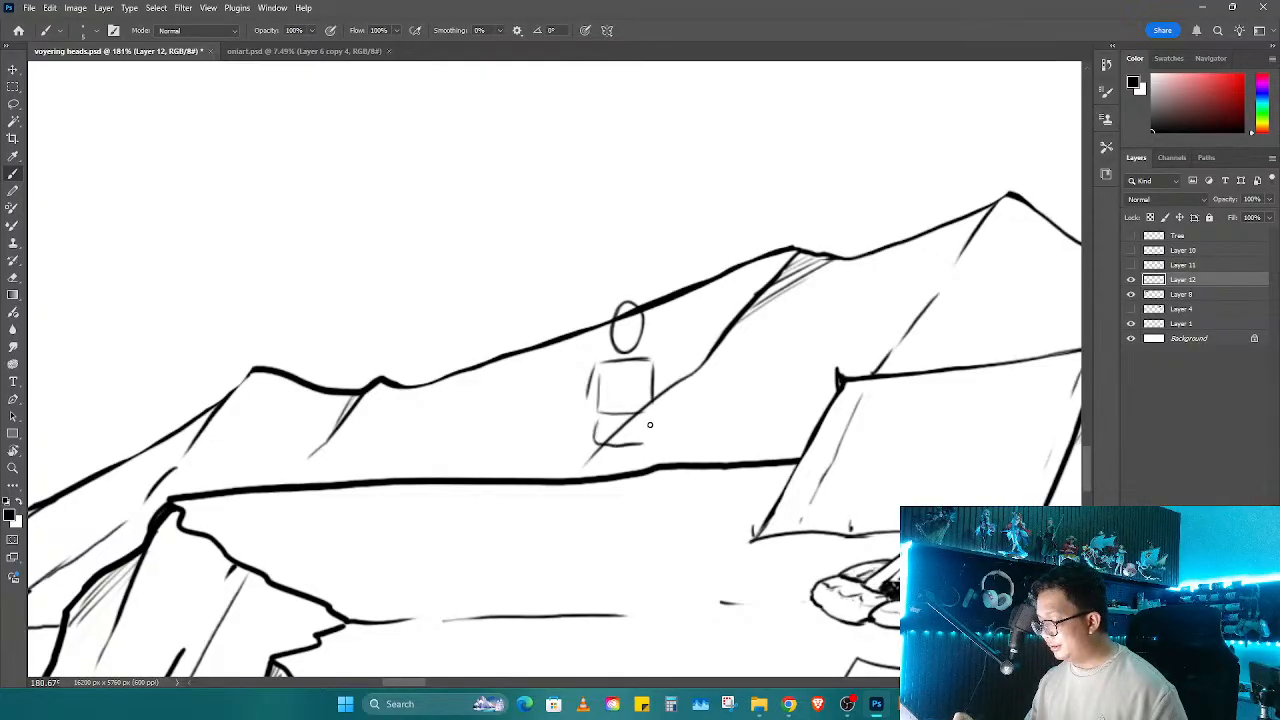
pyautogui.moveTo(588, 380); pyautogui.dragTo(569, 411)
pyautogui.moveTo(598, 385); pyautogui.dragTo(577, 421)
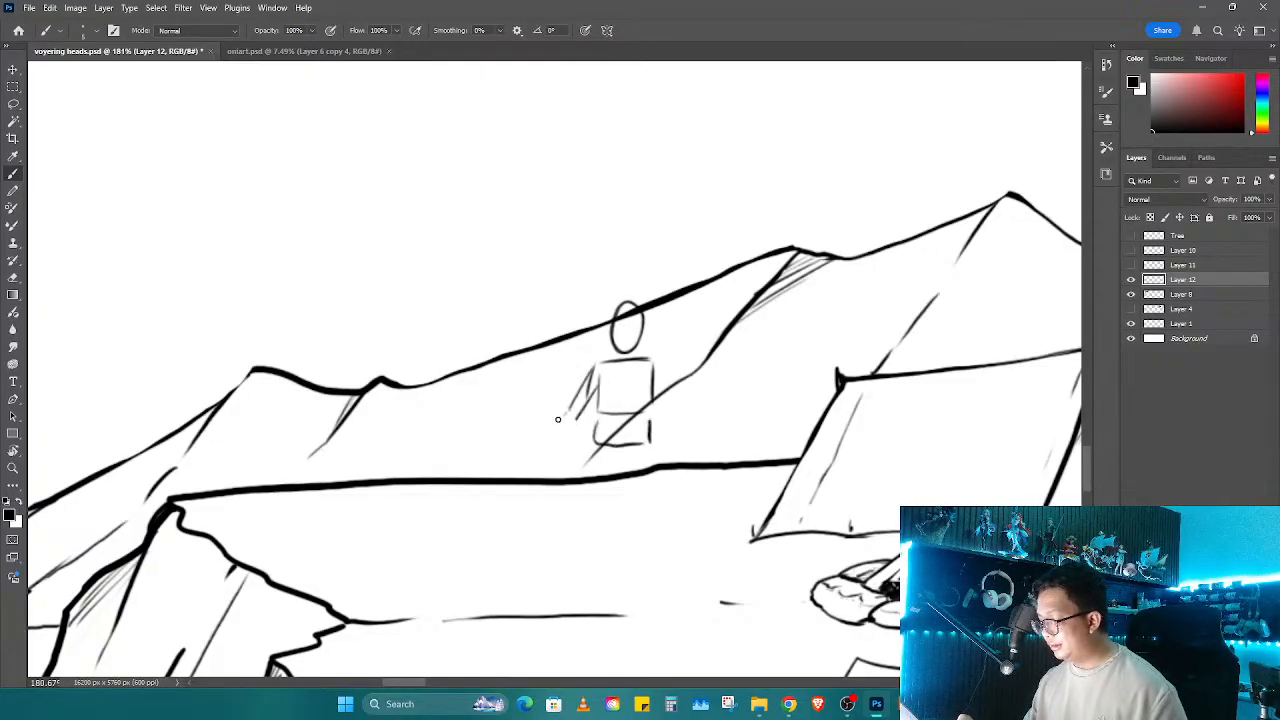
pyautogui.moveTo(654, 363)
pyautogui.mouseDown()
pyautogui.moveTo(684, 411)
pyautogui.moveTo(660, 440)
pyautogui.mouseUp()
pyautogui.moveTo(679, 418); pyautogui.dragTo(671, 431)
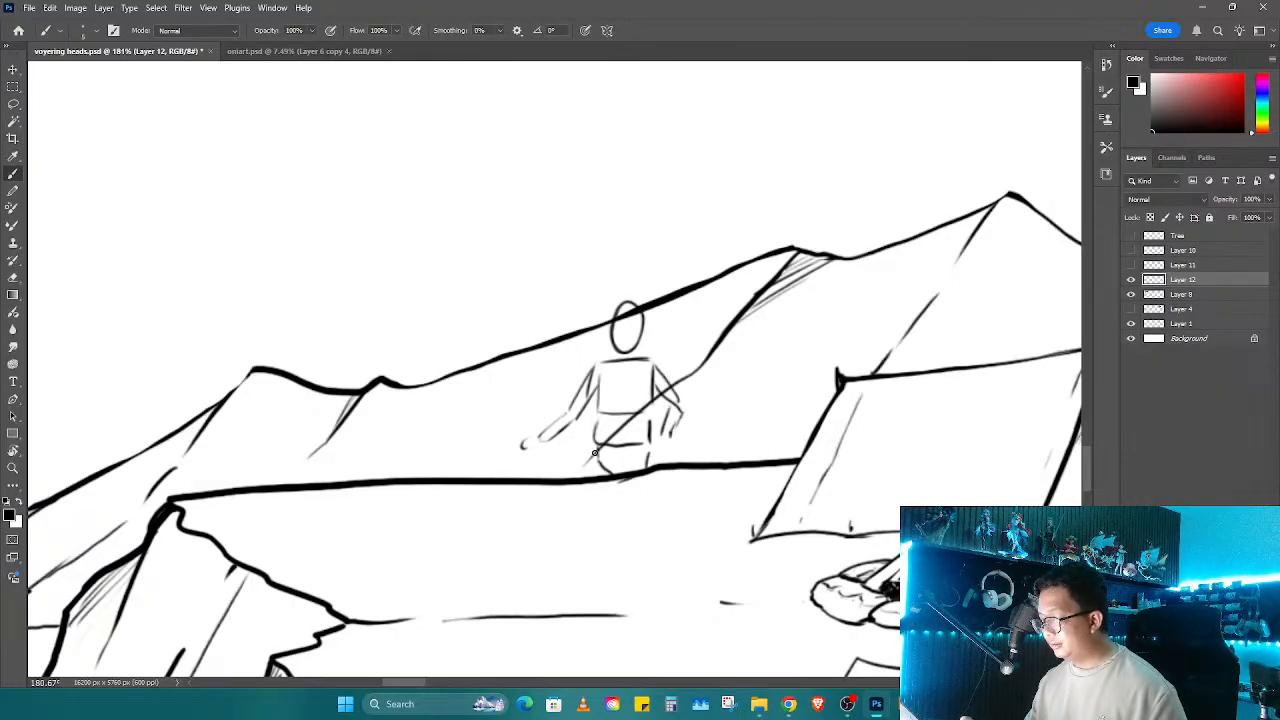
# Step: Sketch the figure's two upper legs down from the hips across the ground line
pyautogui.moveTo(594, 453); pyautogui.dragTo(574, 546)
pyautogui.moveTo(612, 480); pyautogui.dragTo(592, 547)
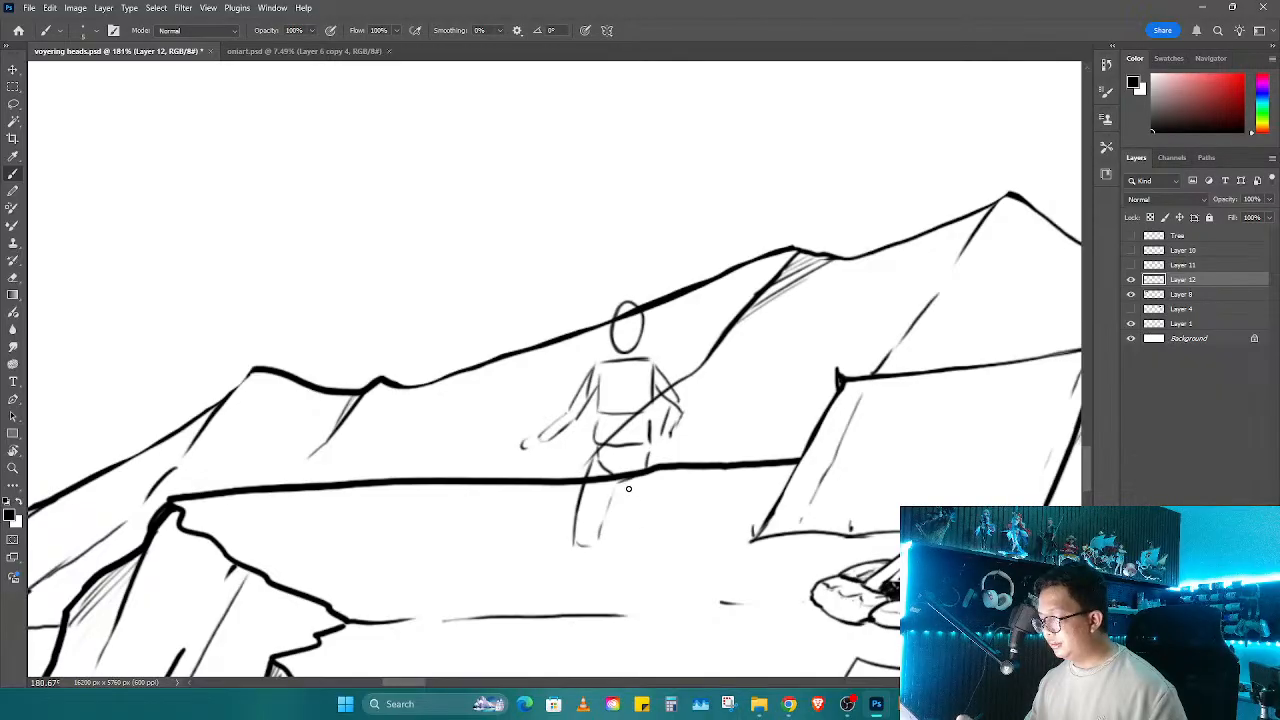
pyautogui.moveTo(628, 488); pyautogui.dragTo(643, 535)
pyautogui.moveTo(654, 462); pyautogui.dragTo(660, 542)
# Step: Scale the figure down proportionally to about 79% and move it slightly higher
pyautogui.hotkey('ctrl', 't')
pyautogui.moveTo(699, 295); pyautogui.dragTo(672, 326)
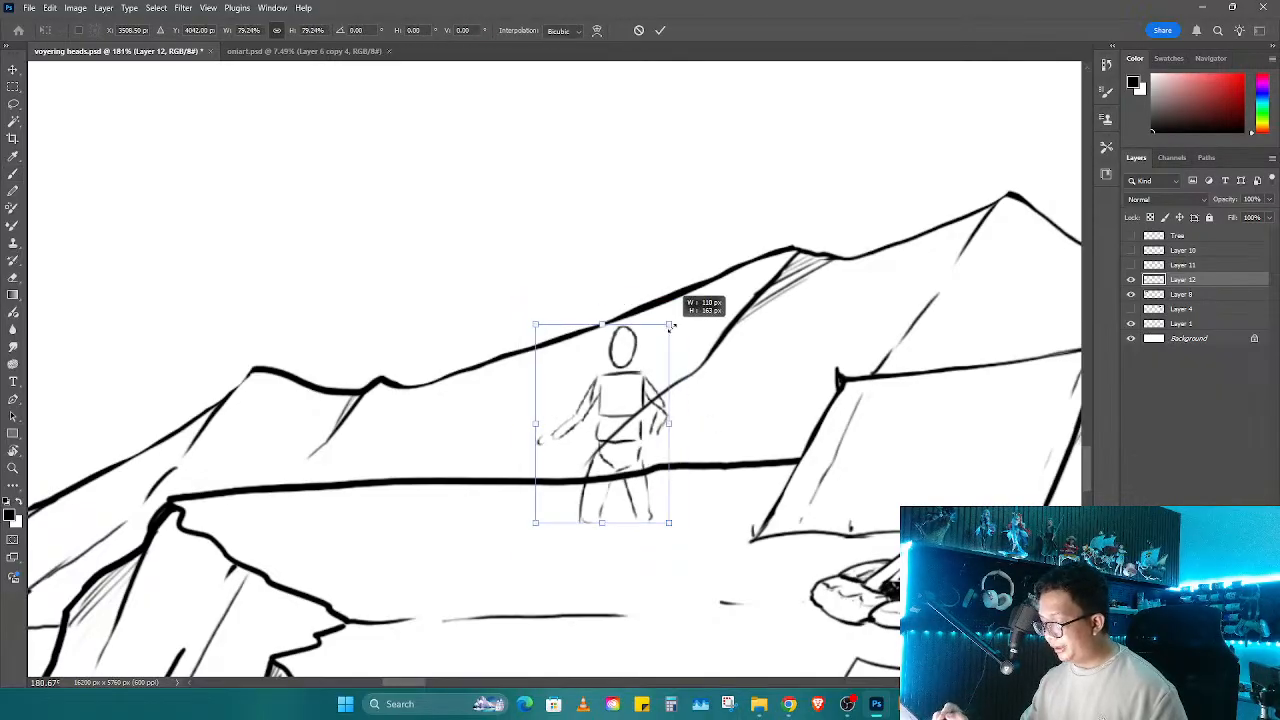
pyautogui.moveTo(590, 510)
pyautogui.mouseDown()
pyautogui.moveTo(596, 478)
pyautogui.moveTo(579, 548)
pyautogui.mouseUp()
pyautogui.press('Return')
# Step: Add the figure's lower legs and feet, and scale the whole figure proportionally to about 89%
pyautogui.moveTo(599, 489); pyautogui.dragTo(596, 548)
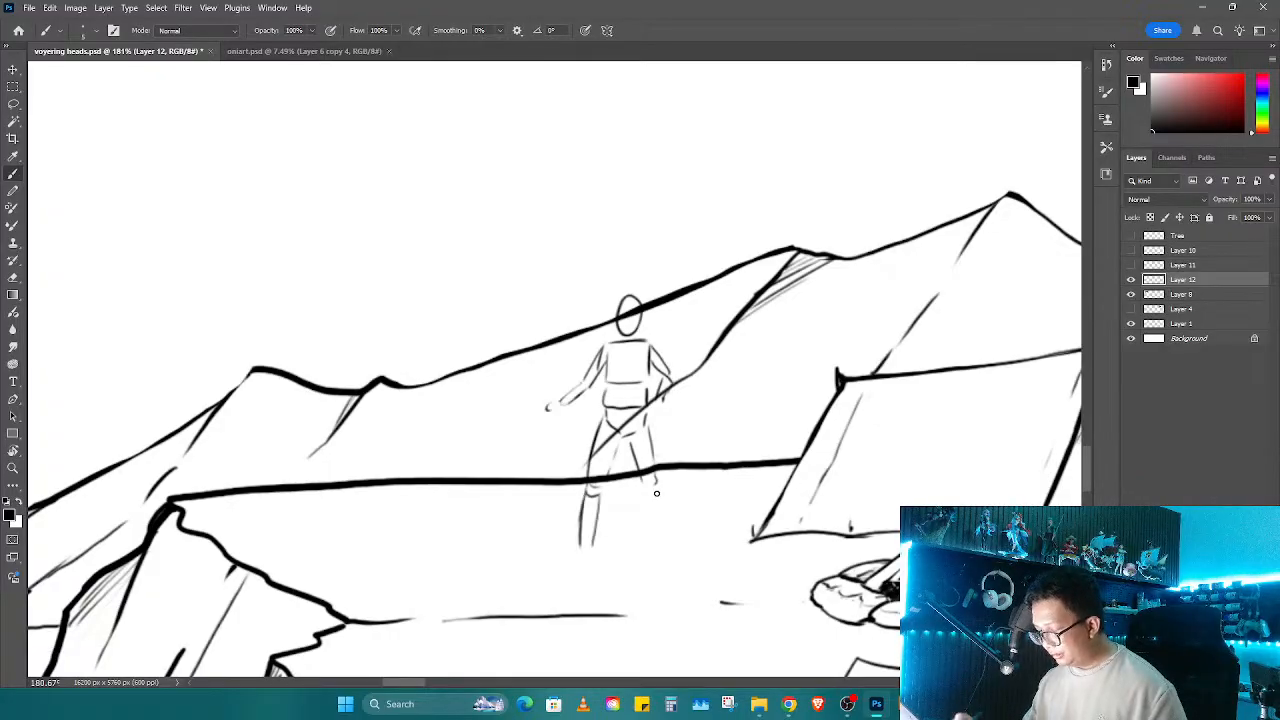
pyautogui.moveTo(648, 487); pyautogui.dragTo(672, 532)
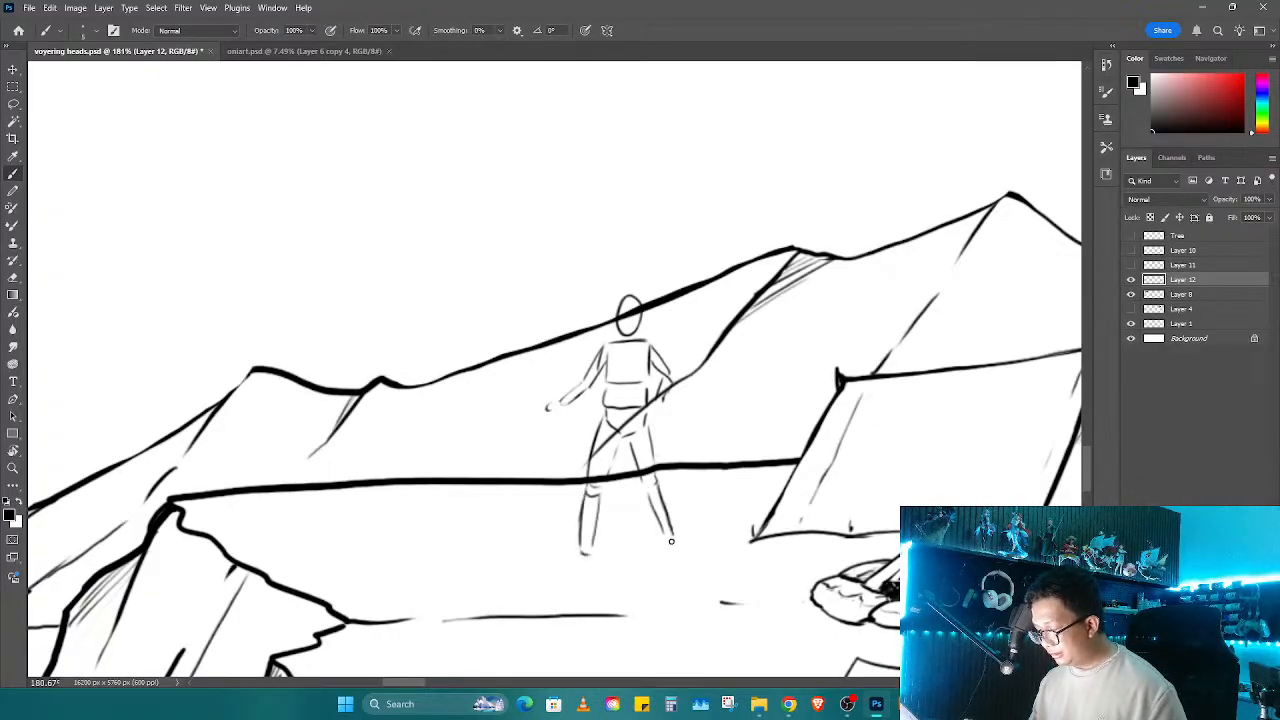
pyautogui.hotkey('ctrl', 't')
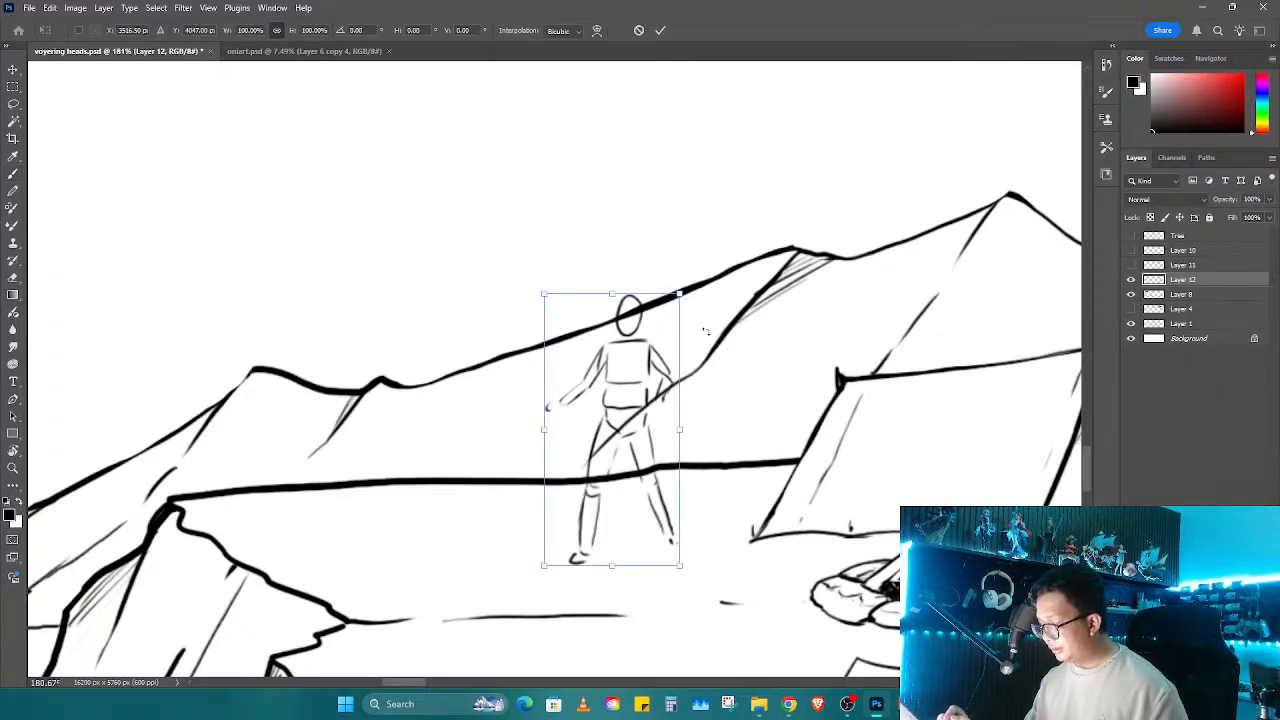
pyautogui.moveTo(670, 312); pyautogui.dragTo(654, 331)
pyautogui.moveTo(747, 548); pyautogui.dragTo(640, 458)
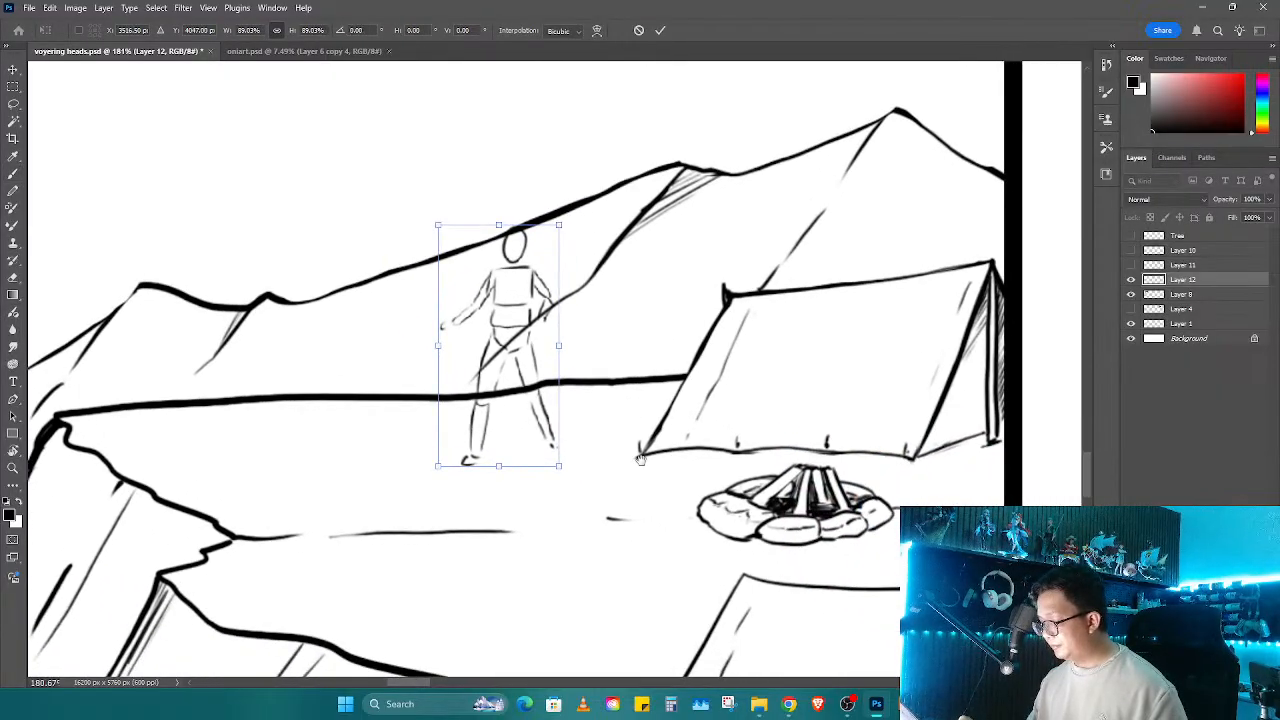
pyautogui.press('Return')
pyautogui.moveTo(578, 543)
pyautogui.mouseDown()
pyautogui.moveTo(669, 543)
pyautogui.moveTo(695, 500)
pyautogui.moveTo(750, 465)
pyautogui.moveTo(631, 466)
pyautogui.moveTo(625, 490)
pyautogui.mouseUp()
pyautogui.moveTo(617, 533); pyautogui.dragTo(623, 520)
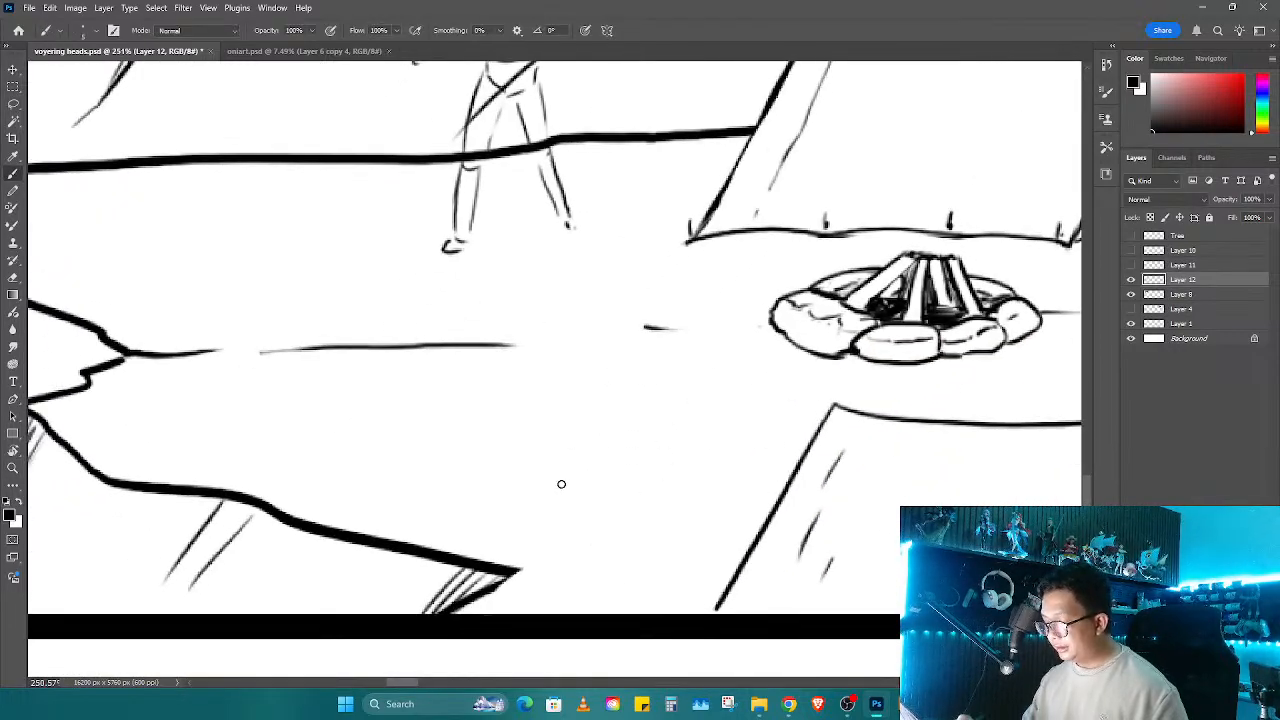
# Step: Sketch a large foreground head with shoulders at the panel's lower edge, between the cliff tip and the near tent
pyautogui.moveTo(560, 483); pyautogui.dragTo(656, 477)
pyautogui.hotkey('ctrl', 'z')
pyautogui.moveTo(620, 420); pyautogui.dragTo(568, 505)
pyautogui.moveTo(683, 434); pyautogui.dragTo(674, 517)
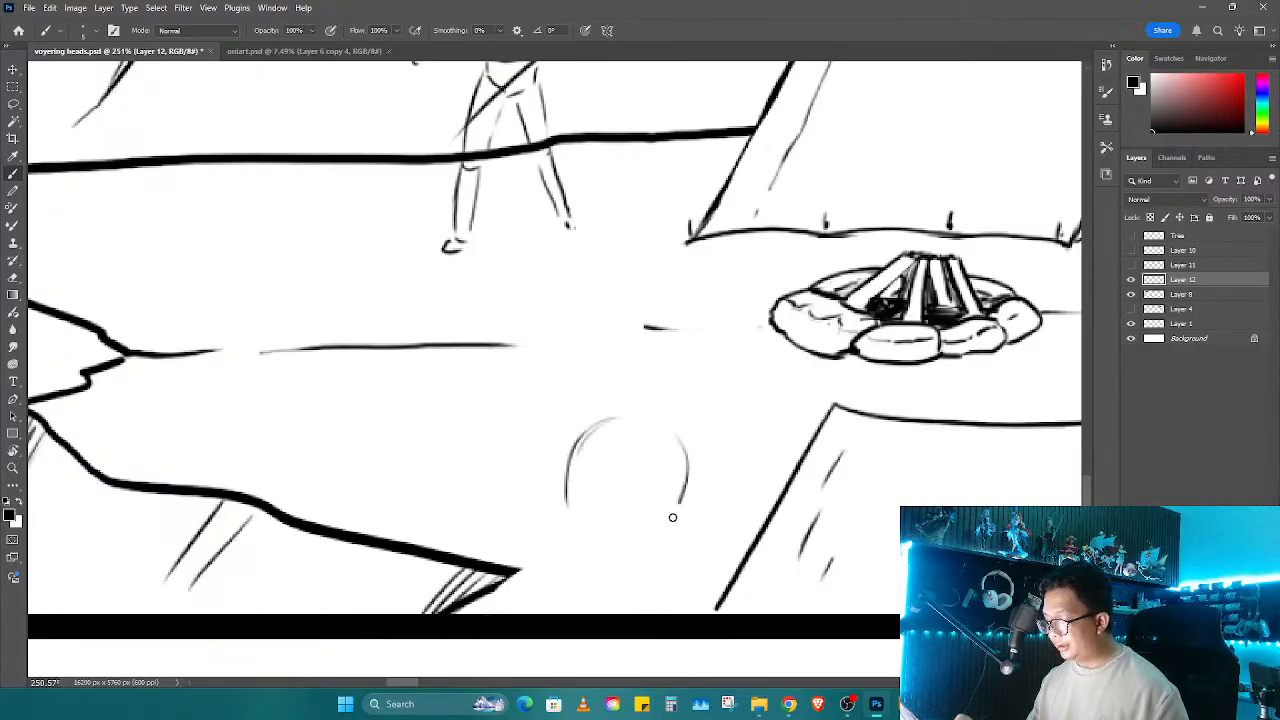
pyautogui.moveTo(567, 515); pyautogui.dragTo(581, 554)
pyautogui.moveTo(658, 557); pyautogui.dragTo(686, 454)
pyautogui.moveTo(590, 577)
pyautogui.mouseDown()
pyautogui.moveTo(668, 608)
pyautogui.moveTo(552, 598)
pyautogui.mouseUp()
pyautogui.moveTo(592, 578)
pyautogui.mouseDown()
pyautogui.moveTo(670, 605)
pyautogui.moveTo(560, 590)
pyautogui.moveTo(710, 527)
pyautogui.moveTo(632, 518)
pyautogui.moveTo(743, 514)
pyautogui.moveTo(714, 520)
pyautogui.moveTo(669, 490)
pyautogui.mouseUp()
# Step: Scale the foreground head and shoulders down slightly
pyautogui.press('l')
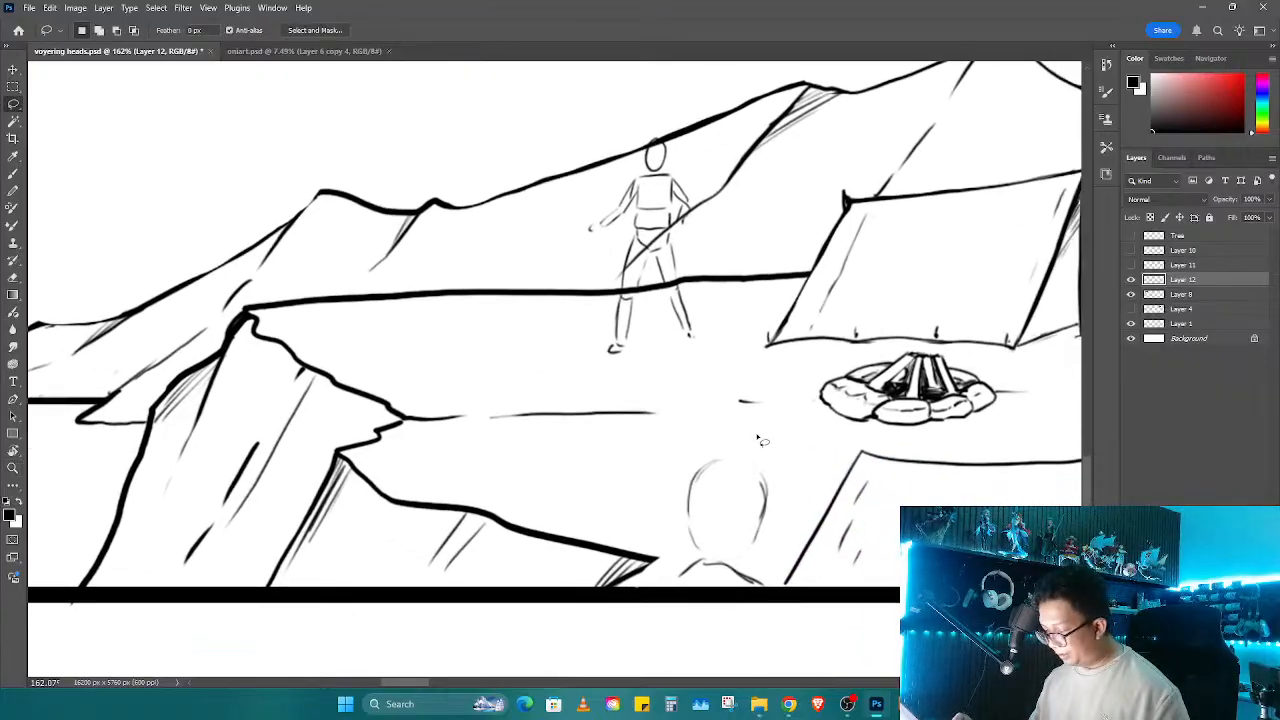
pyautogui.moveTo(748, 433)
pyautogui.mouseDown()
pyautogui.moveTo(750, 618)
pyautogui.moveTo(765, 432)
pyautogui.moveTo(768, 448)
pyautogui.mouseUp()
pyautogui.hotkey('ctrl', 't')
pyautogui.press('Return')
pyautogui.press('b')
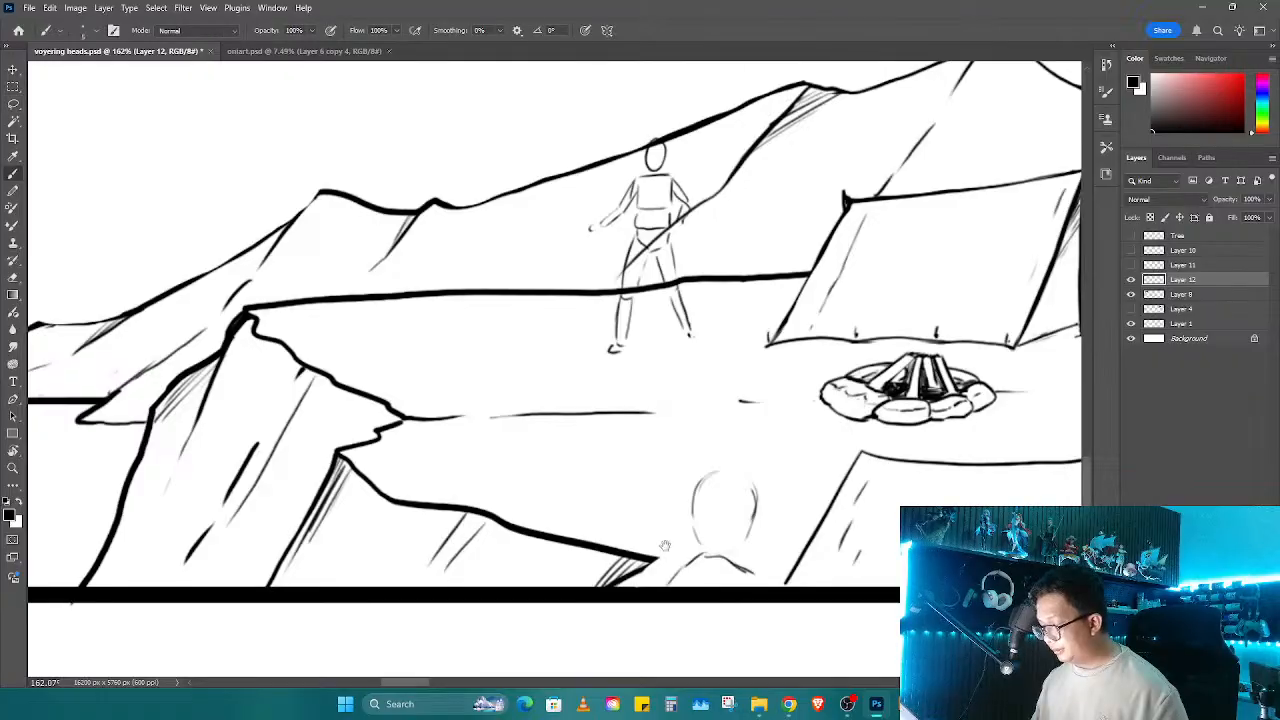
pyautogui.moveTo(614, 500); pyautogui.dragTo(706, 586)
pyautogui.moveTo(526, 408)
pyautogui.mouseDown()
pyautogui.moveTo(574, 437)
pyautogui.moveTo(696, 446)
pyautogui.moveTo(651, 437)
pyautogui.moveTo(589, 458)
pyautogui.mouseUp()
pyautogui.hotkey('ctrl', 'space')
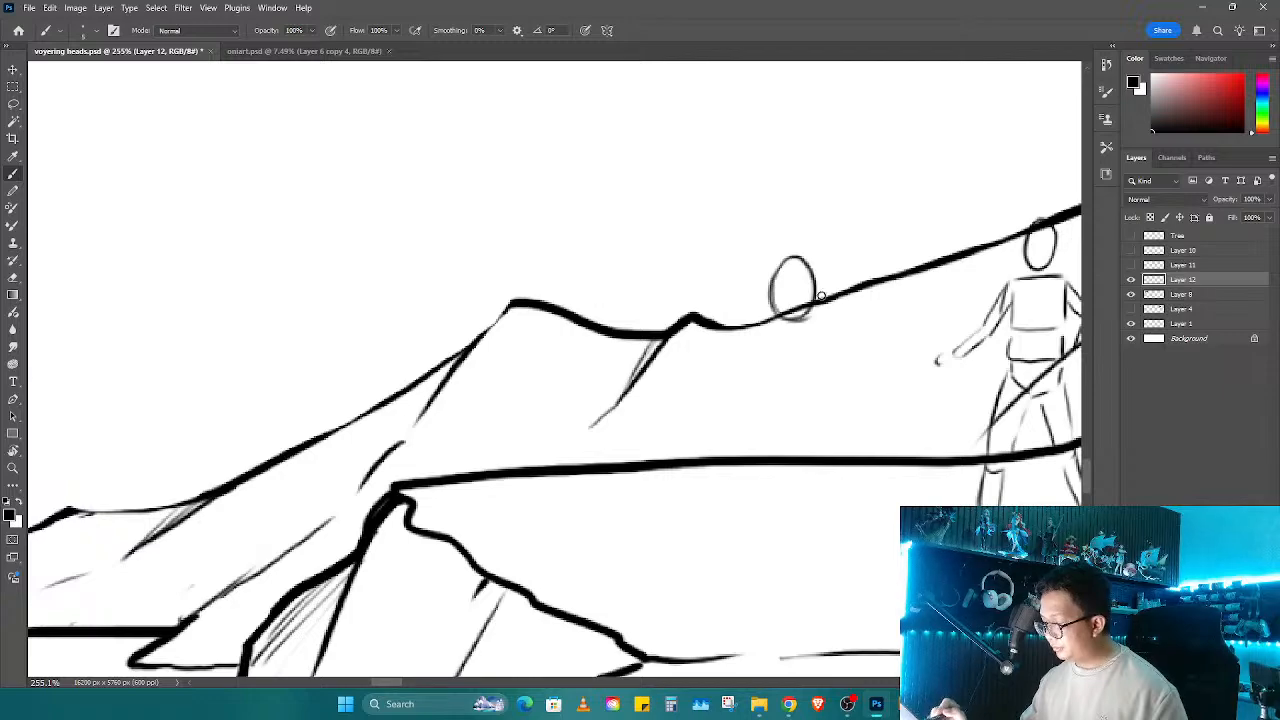
pyautogui.press('space')
pyautogui.moveTo(820, 296); pyautogui.dragTo(543, 328)
pyautogui.hotkey('ctrl', 'z')
# Step: Duplicate the standing figure onto a new layer and place the copy beside it, toward the cliff edge
pyautogui.press('l')
pyautogui.moveTo(796, 219); pyautogui.dragTo(618, 530)
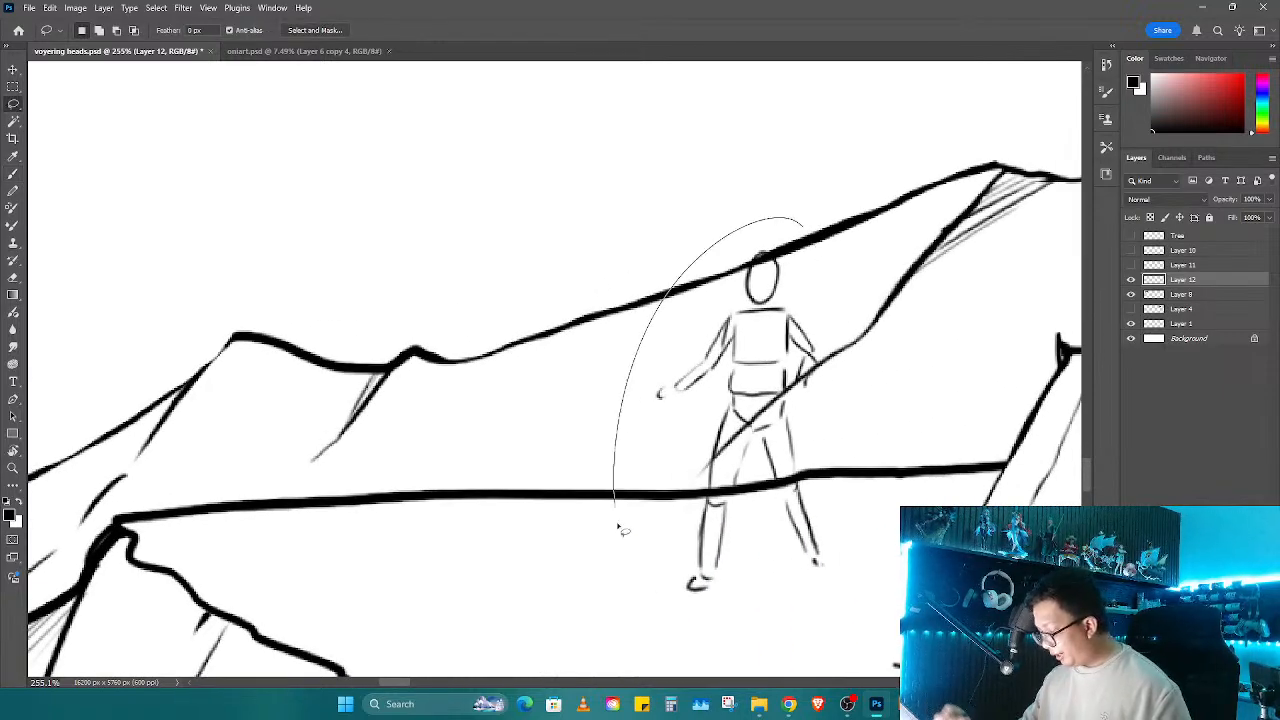
pyautogui.moveTo(889, 403); pyautogui.dragTo(800, 222)
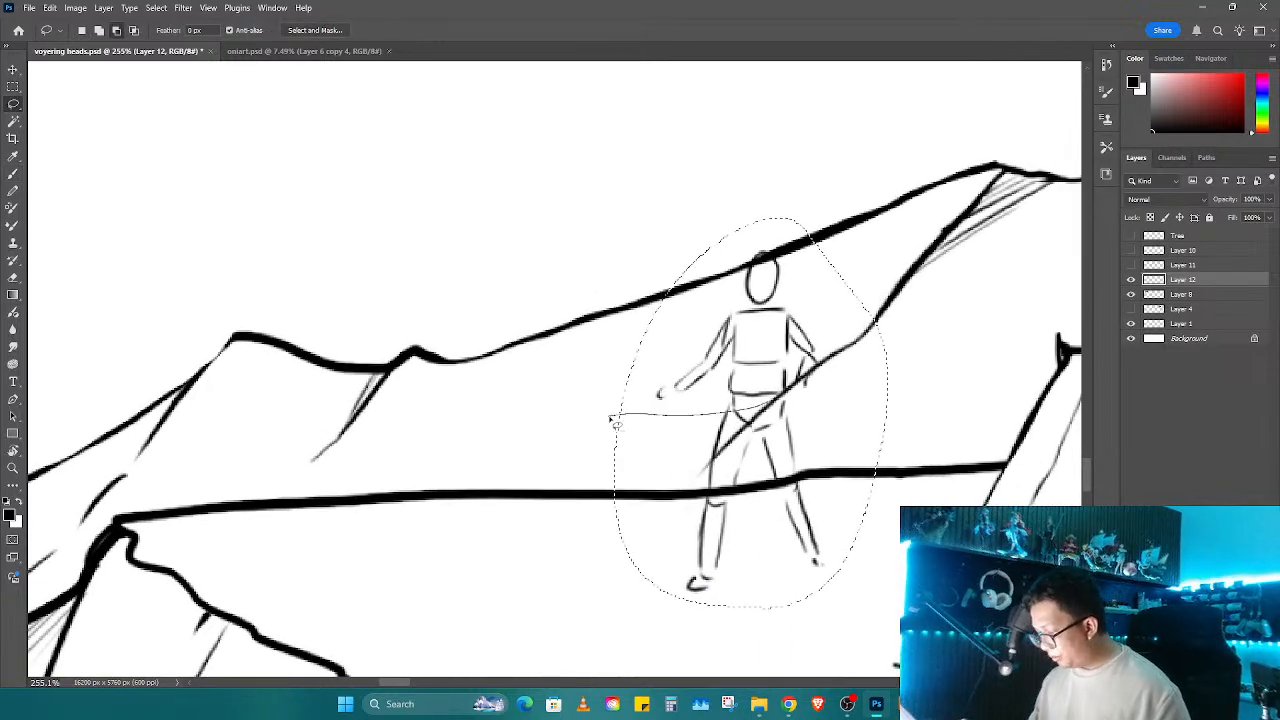
pyautogui.press('v')
pyautogui.moveTo(797, 404); pyautogui.dragTo(673, 398)
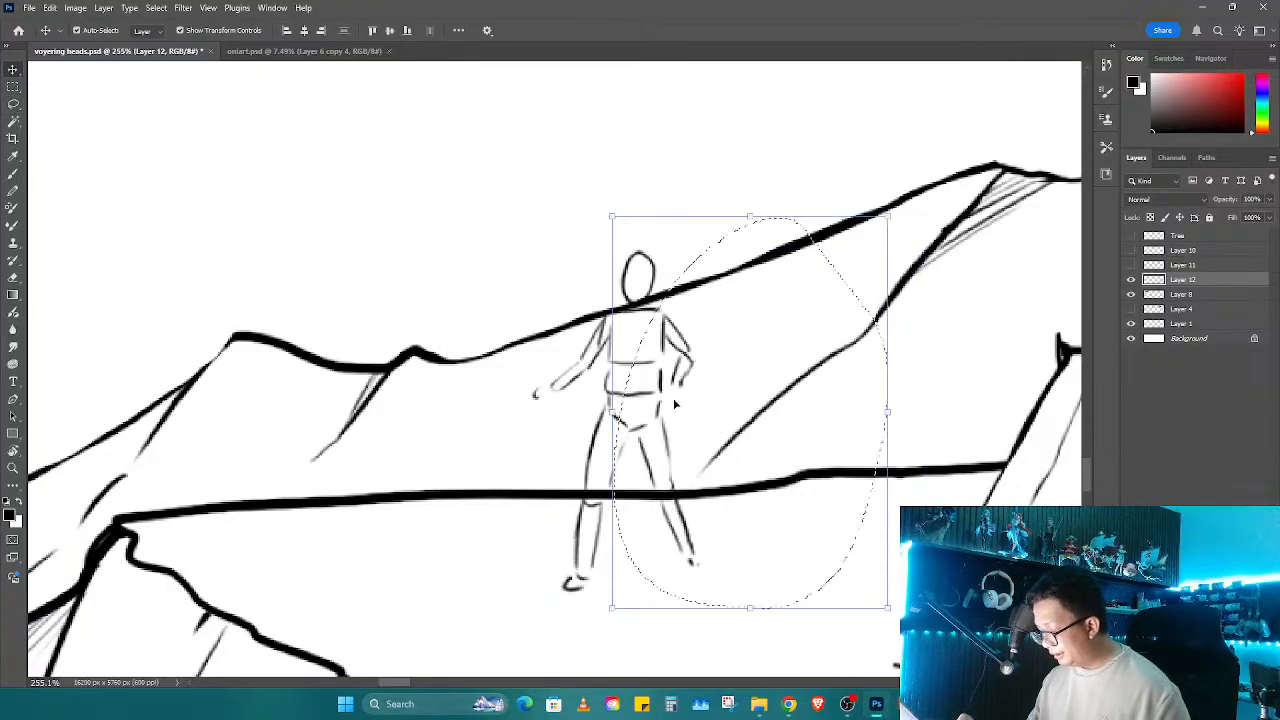
pyautogui.hotkey('ctrl', 'z')
pyautogui.hotkey('ctrl', 'j')
pyautogui.moveTo(765, 408); pyautogui.dragTo(692, 404)
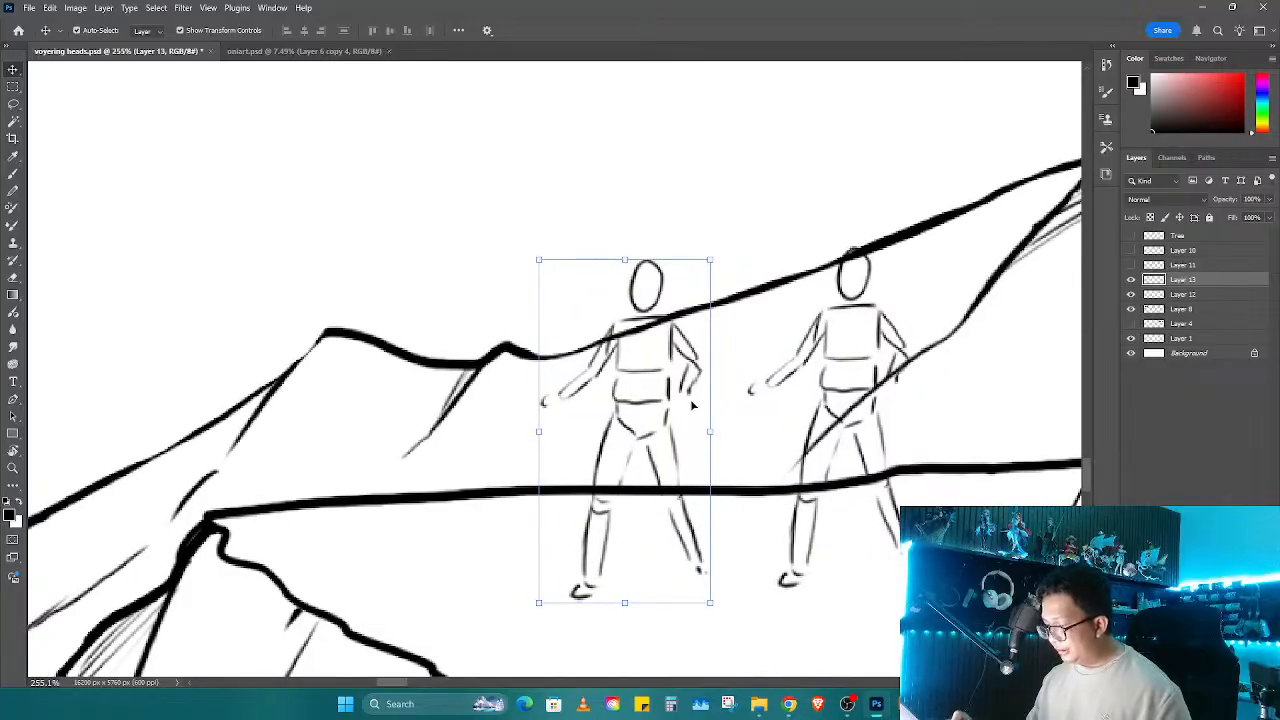
# Step: Erase both arms of the duplicated figure on Layer 13
pyautogui.click(665, 385)
pyautogui.press('e')
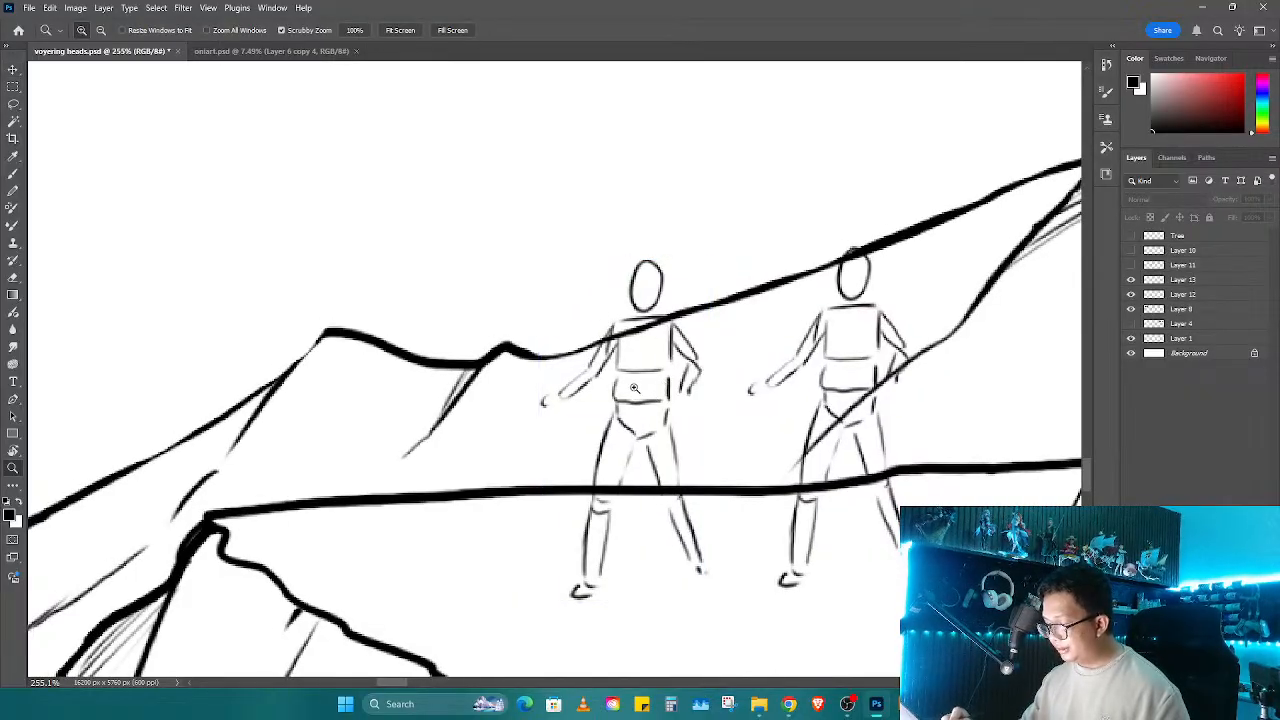
pyautogui.scroll(2, 615, 378)
pyautogui.click(618, 310)
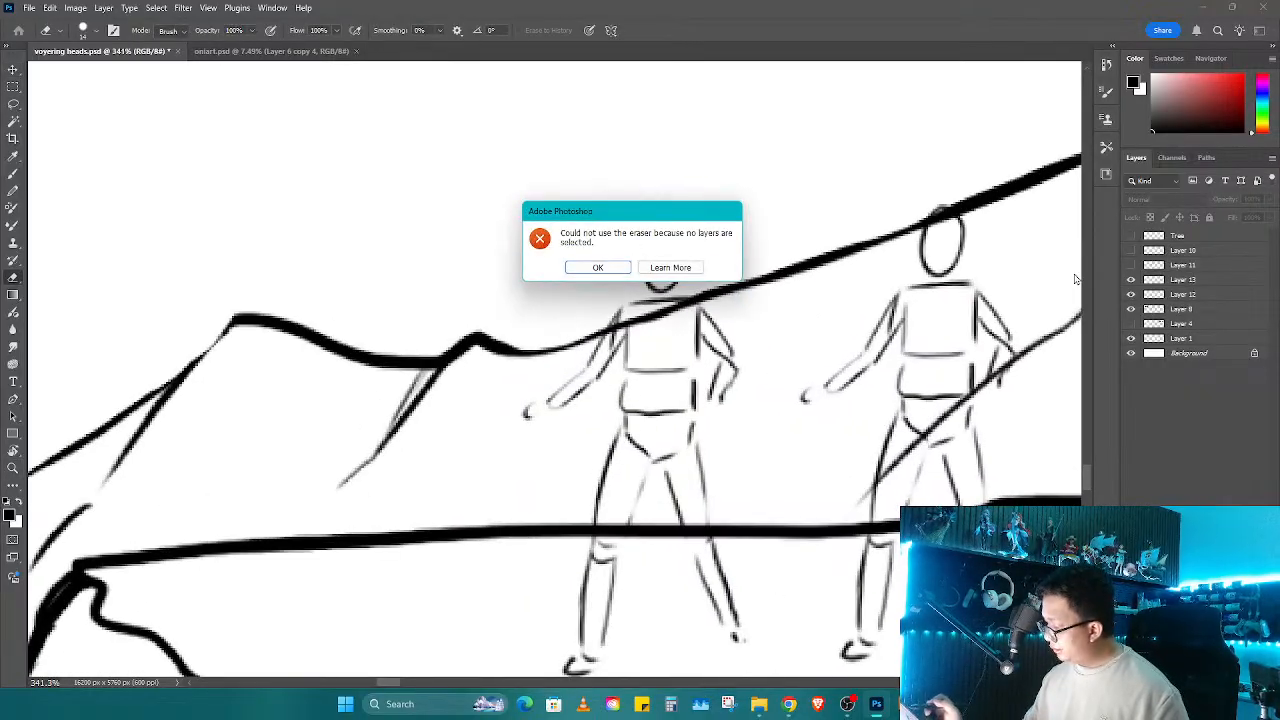
pyautogui.press('Return')
pyautogui.click(1165, 282)
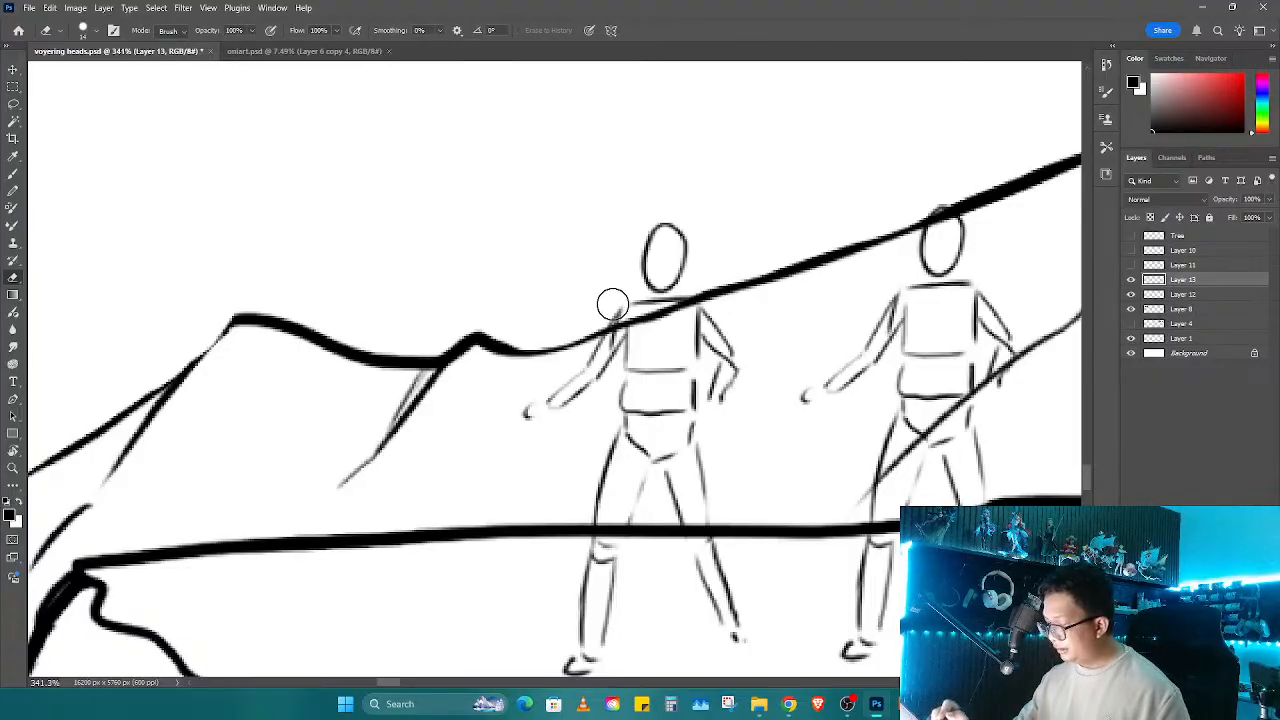
pyautogui.moveTo(613, 304); pyautogui.dragTo(574, 397)
pyautogui.moveTo(718, 326); pyautogui.dragTo(727, 404)
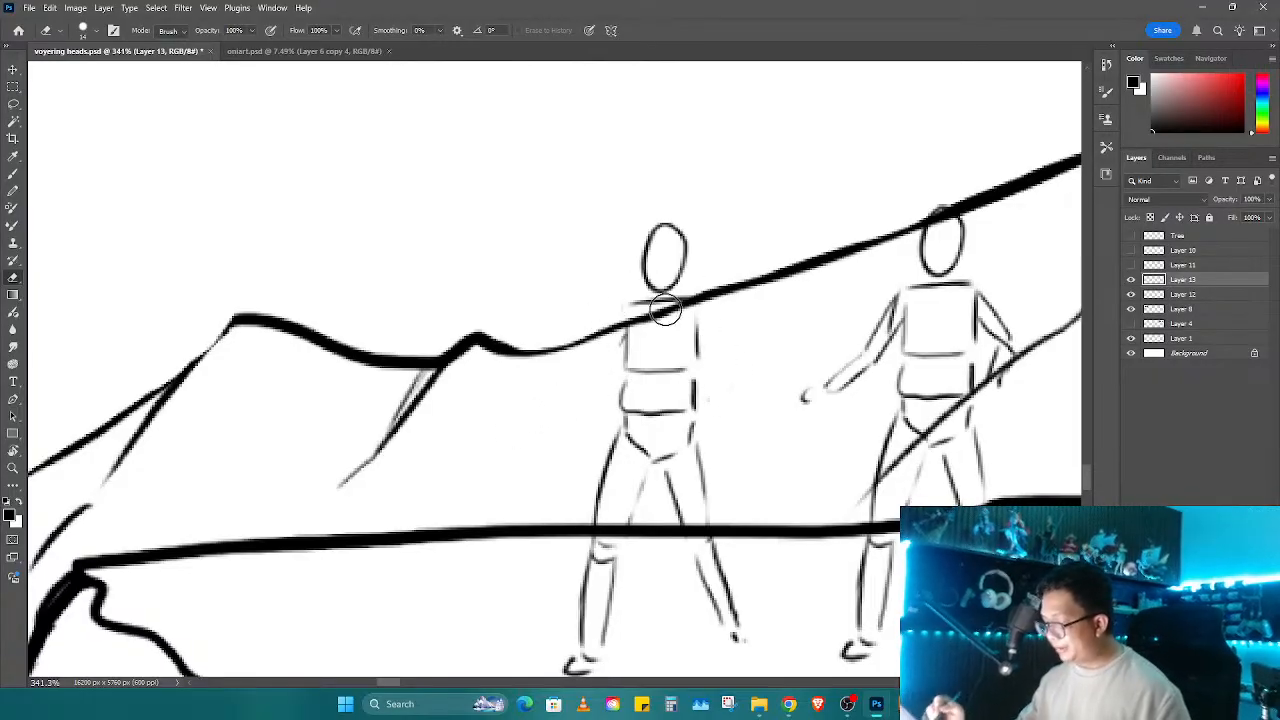
# Step: Redraw the duplicated figure's arms, one stretched straight out toward the mountains and the other hanging down away from the body
pyautogui.press('b')
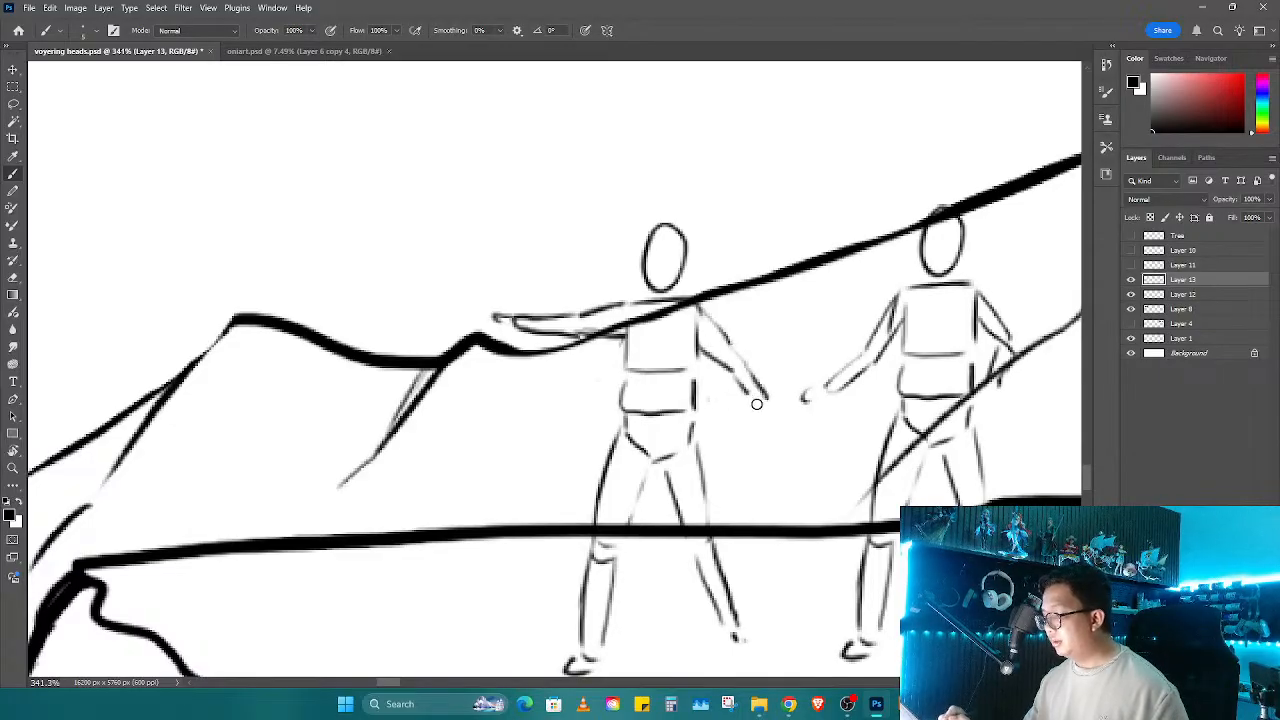
pyautogui.moveTo(638, 518)
pyautogui.mouseDown()
pyautogui.moveTo(696, 437)
pyautogui.moveTo(688, 508)
pyautogui.moveTo(704, 453)
pyautogui.moveTo(683, 460)
pyautogui.mouseUp()
pyautogui.hotkey('ctrl', 'z')
pyautogui.hotkey('ctrl', 'space')
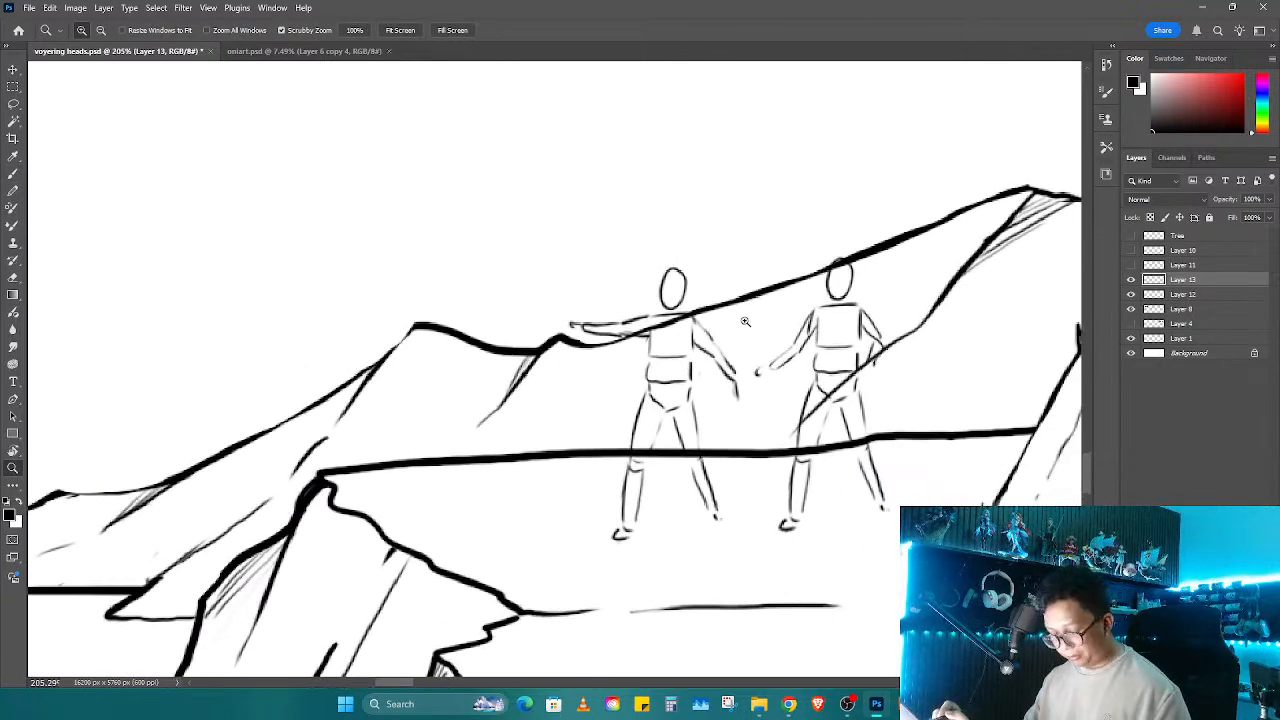
# Step: Scale the figure with the outstretched arm proportionally to about 91% and save the document
pyautogui.press('l')
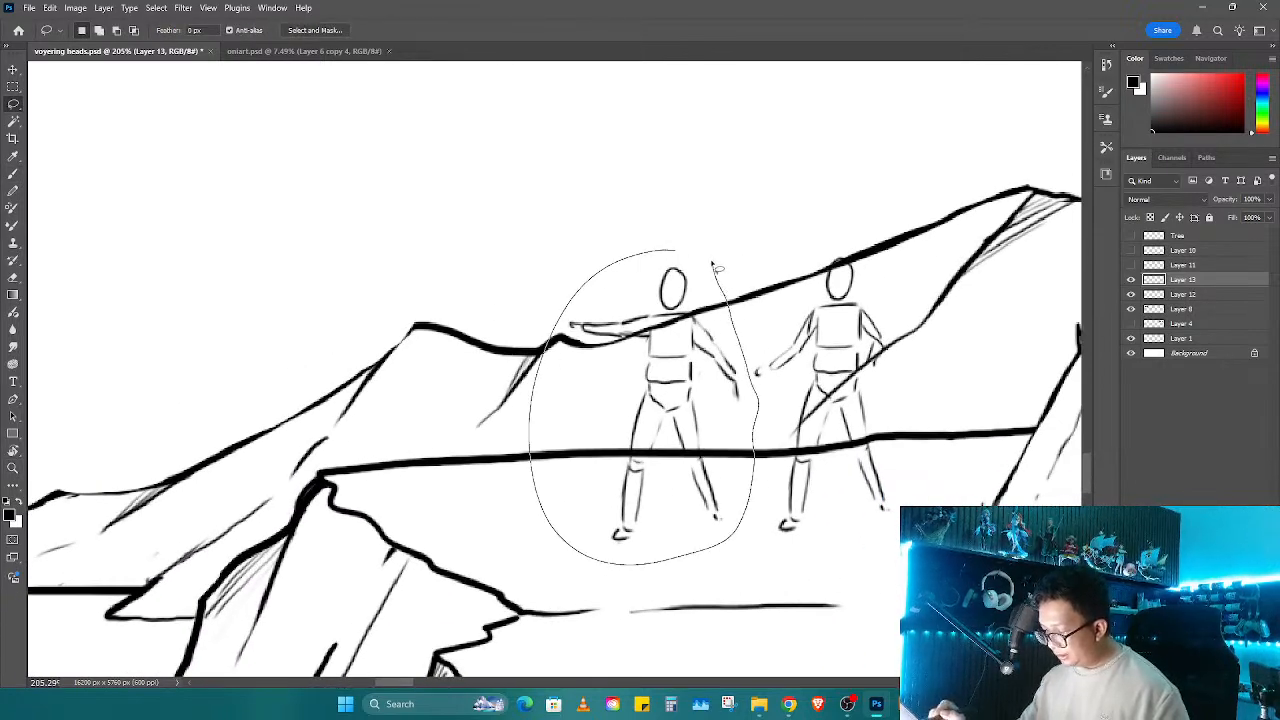
pyautogui.hotkey('ctrl', 't')
pyautogui.moveTo(716, 268)
pyautogui.mouseDown()
pyautogui.moveTo(706, 258)
pyautogui.moveTo(738, 273)
pyautogui.mouseUp()
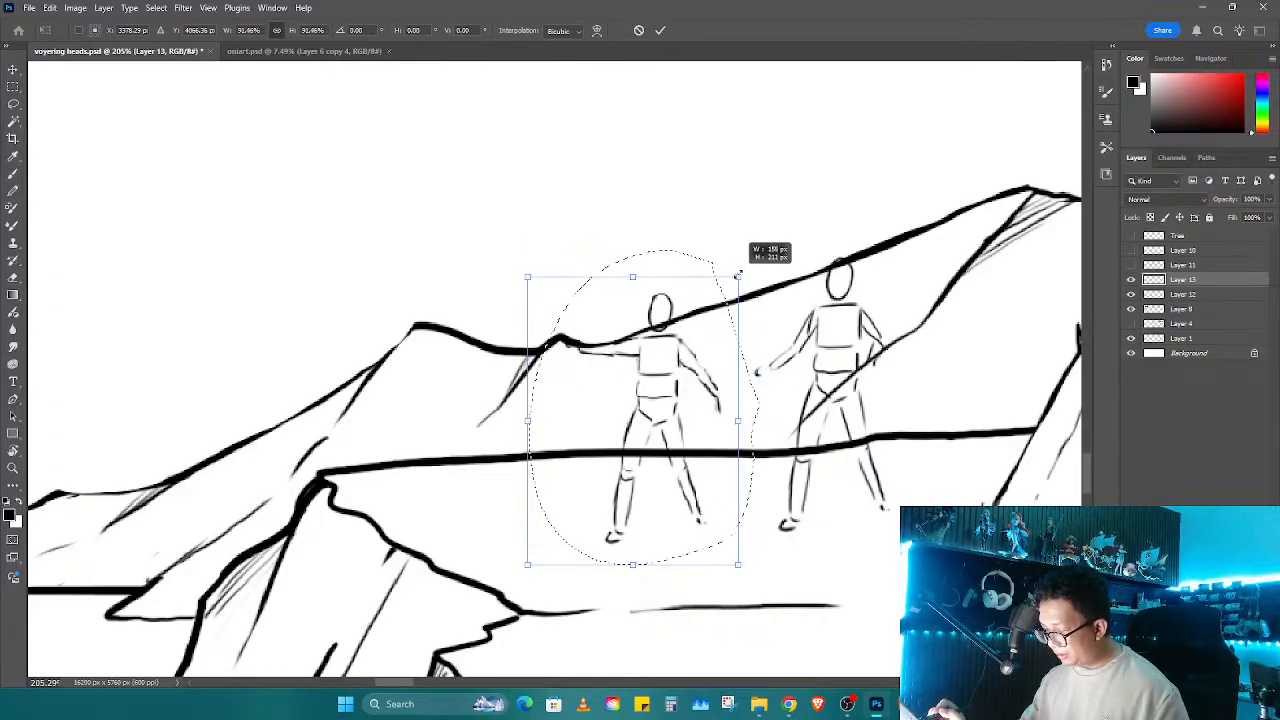
pyautogui.press('Return')
pyautogui.moveTo(709, 462)
pyautogui.mouseDown()
pyautogui.moveTo(772, 437)
pyautogui.moveTo(574, 396)
pyautogui.mouseUp()
pyautogui.moveTo(675, 383); pyautogui.dragTo(594, 443)
pyautogui.hotkey('ctrl', 's')
# Step: Add a short stroke at the hip of the figure with the outstretched arm
pyautogui.scroll(-6, 640, 443)
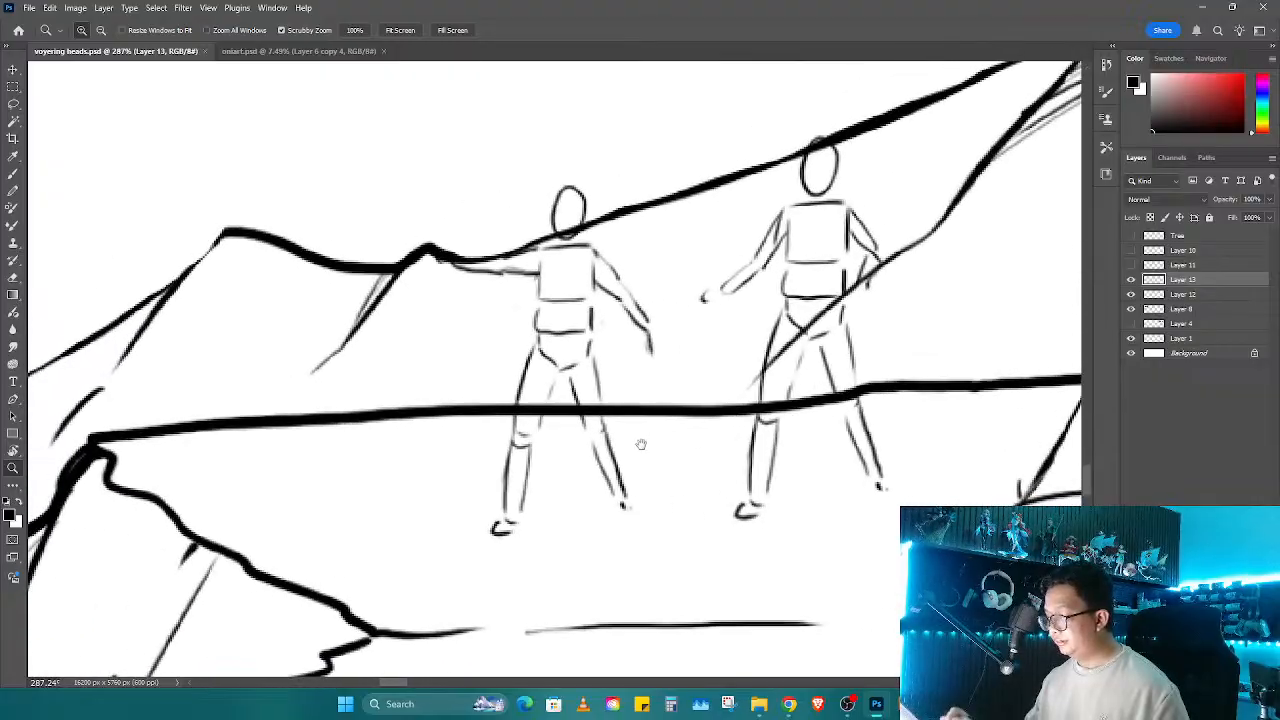
pyautogui.scroll(-1, 661, 445)
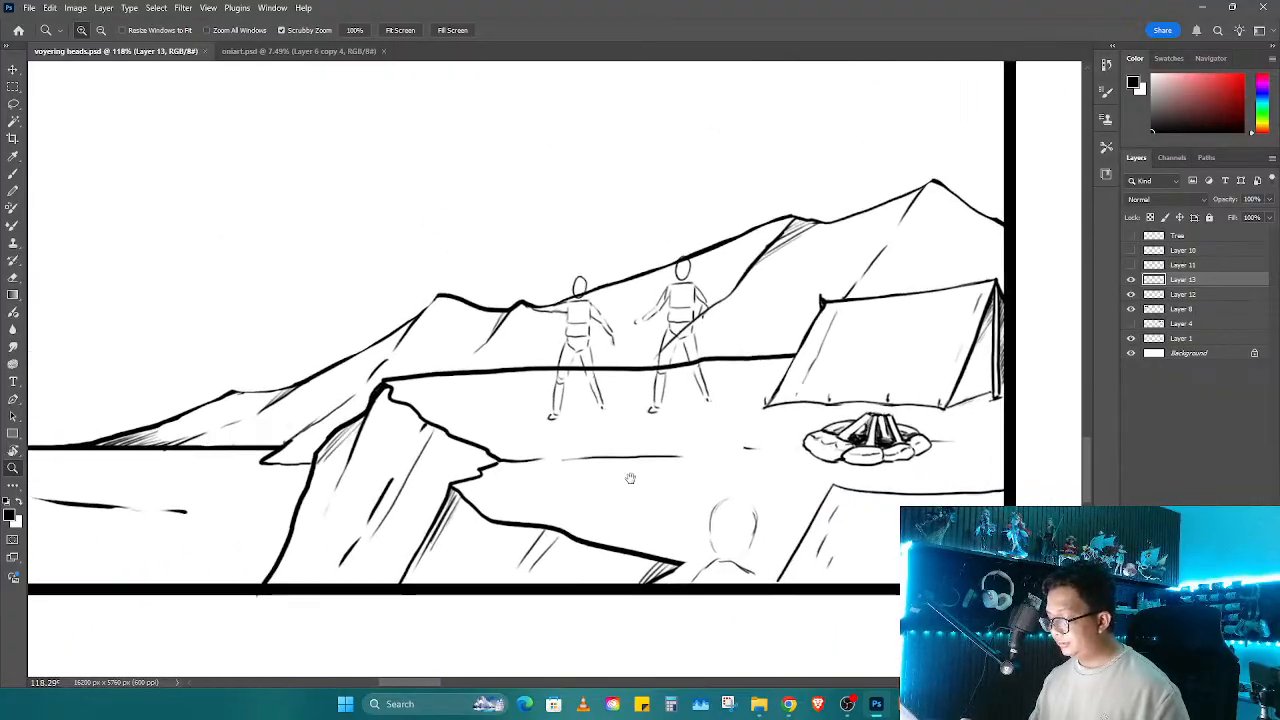
pyautogui.moveTo(629, 480); pyautogui.dragTo(810, 530)
pyautogui.scroll(5, 810, 530)
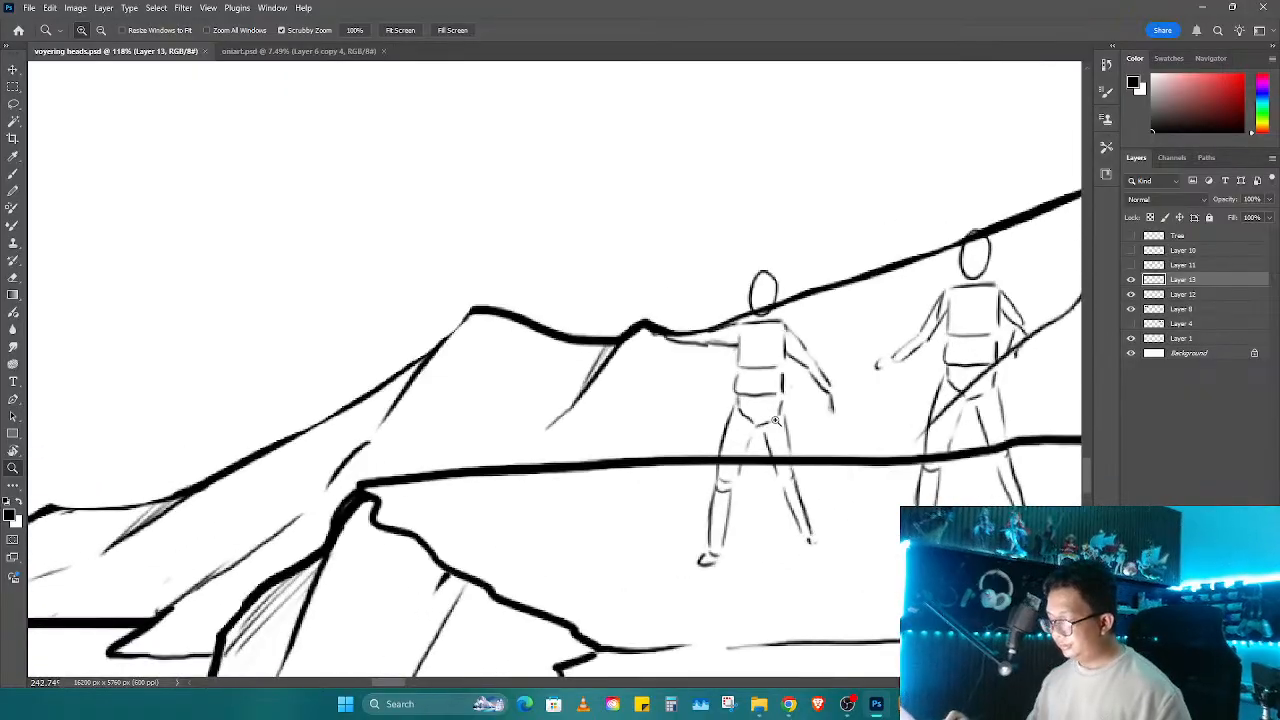
pyautogui.scroll(3, 840, 421)
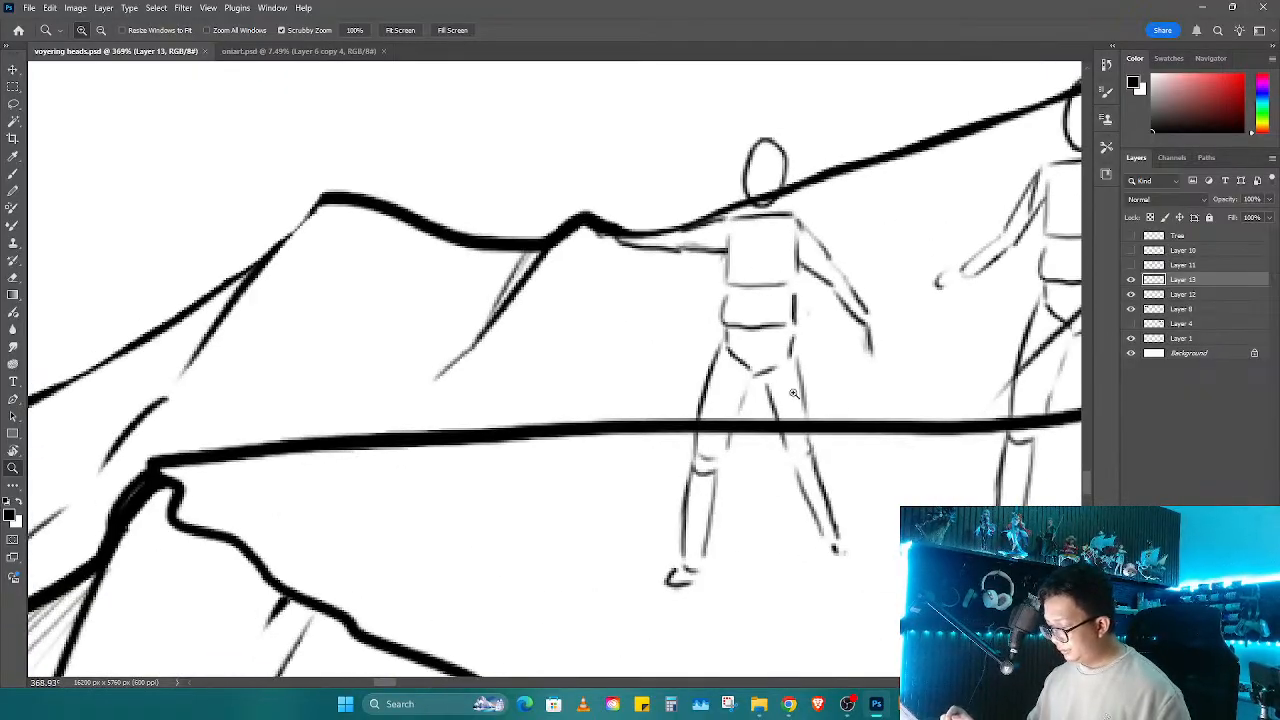
pyautogui.press('b')
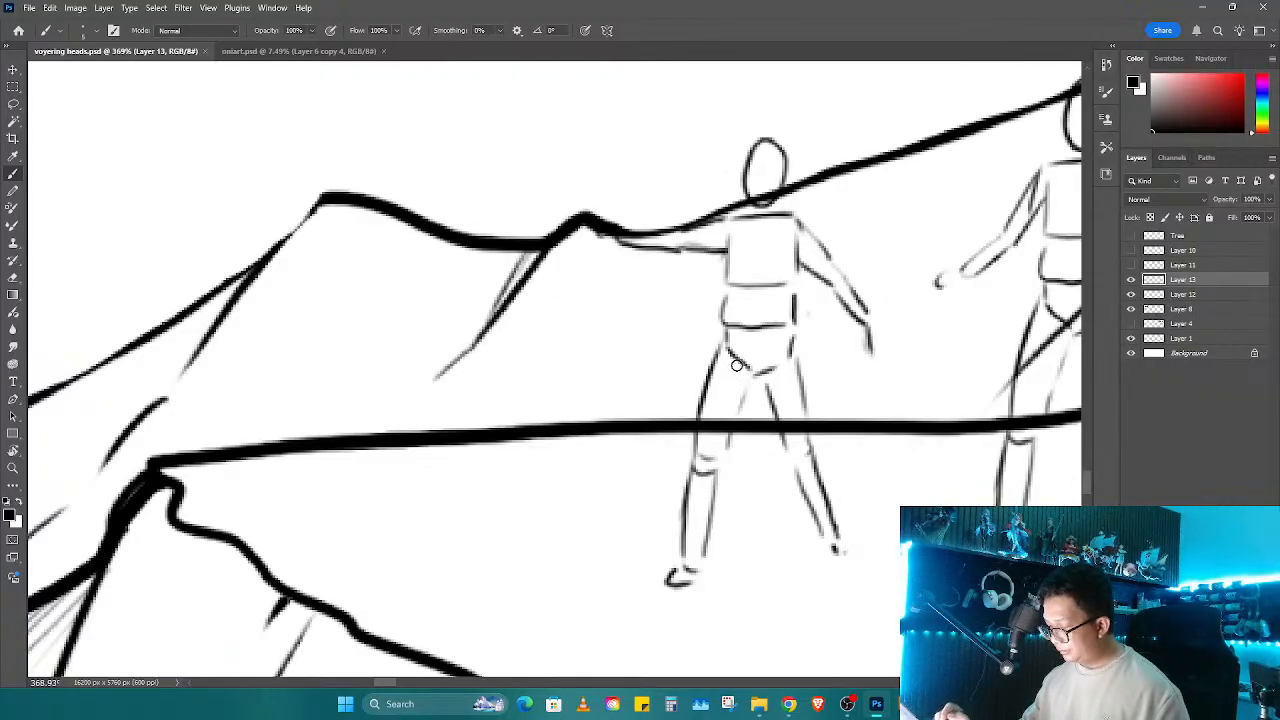
pyautogui.moveTo(737, 365); pyautogui.dragTo(719, 365)
# Step: Duplicate the figure with the outstretched arm and place the copy farther along, above the cliff edge
pyautogui.press('l')
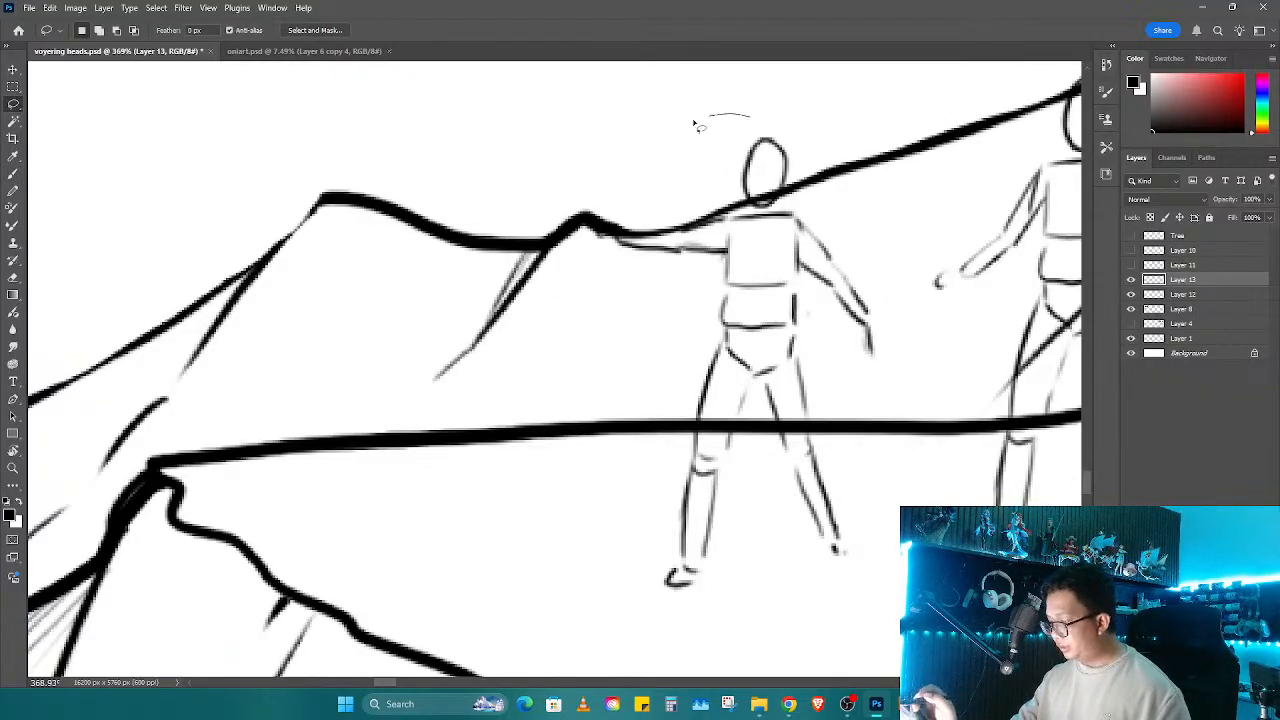
pyautogui.moveTo(697, 125)
pyautogui.mouseDown()
pyautogui.moveTo(532, 420)
pyautogui.moveTo(790, 628)
pyautogui.mouseUp()
pyautogui.moveTo(858, 172); pyautogui.dragTo(750, 116)
pyautogui.moveTo(777, 286); pyautogui.dragTo(443, 306)
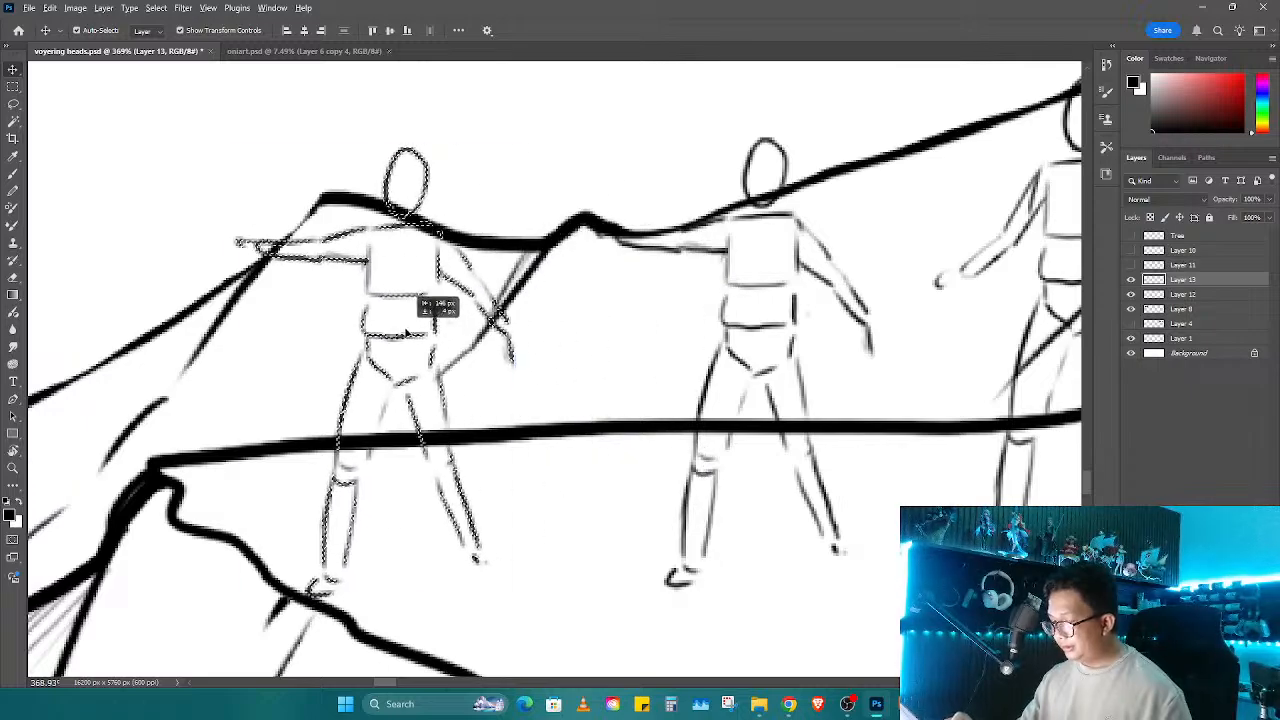
# Step: Scale the new copy down proportionally and position it on the ground line near the cliff's top
pyautogui.hotkey('ctrl', 't')
pyautogui.moveTo(514, 149); pyautogui.dragTo(476, 195)
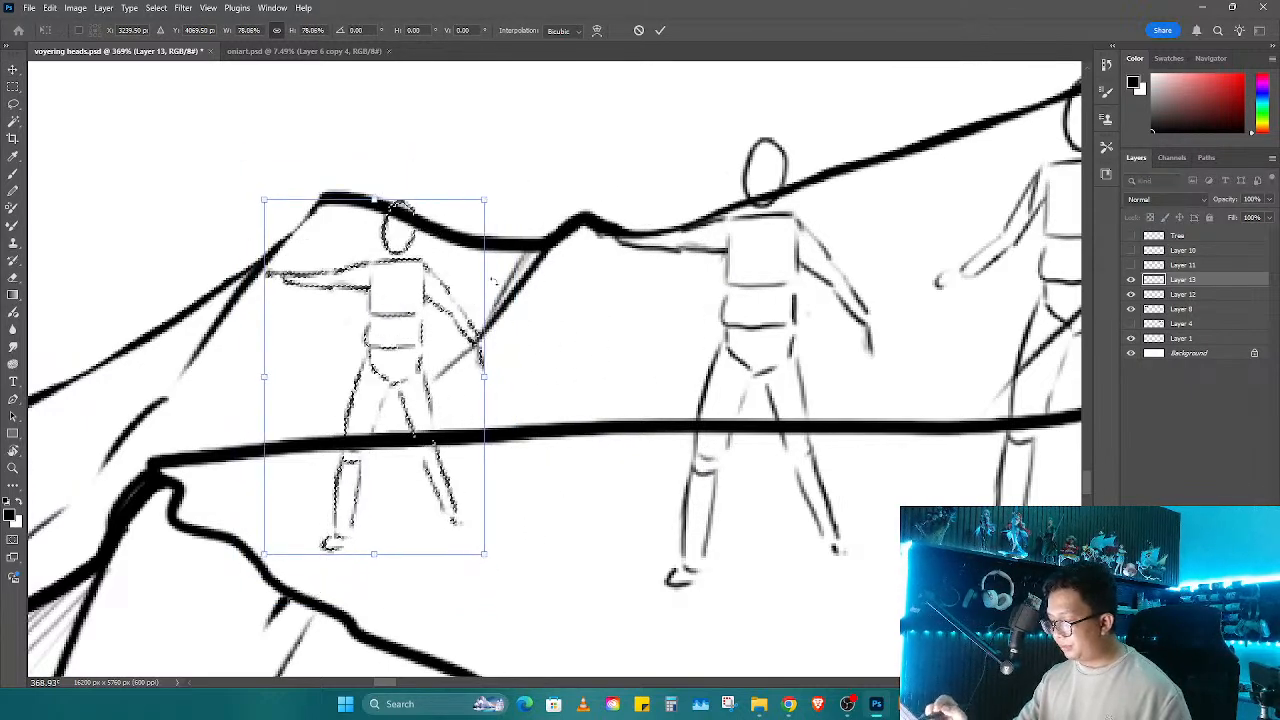
pyautogui.moveTo(494, 420); pyautogui.dragTo(710, 391)
pyautogui.moveTo(633, 371); pyautogui.dragTo(619, 338)
pyautogui.moveTo(689, 137); pyautogui.dragTo(666, 174)
pyautogui.moveTo(582, 384); pyautogui.dragTo(594, 368)
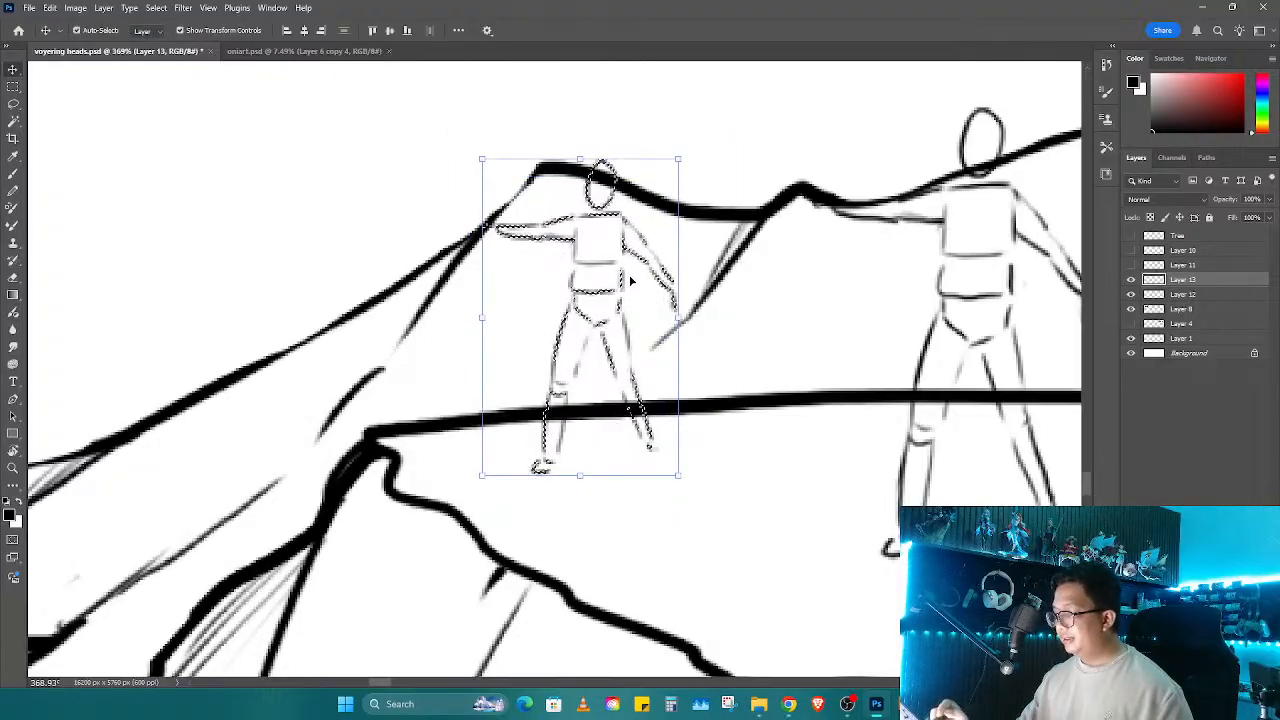
pyautogui.press('Return')
# Step: Erase the smallest figure's leg on the cliff side from Layer 13
pyautogui.press('z')
pyautogui.keyDown('ctrl'); pyautogui.click(571, 409); pyautogui.keyUp('ctrl')
pyautogui.moveTo(565, 361)
pyautogui.mouseDown()
pyautogui.moveTo(601, 369)
pyautogui.moveTo(632, 405)
pyautogui.mouseUp()
pyautogui.press('e')
pyautogui.moveTo(576, 450); pyautogui.dragTo(576, 563)
pyautogui.hotkey('ctrl', 'z')
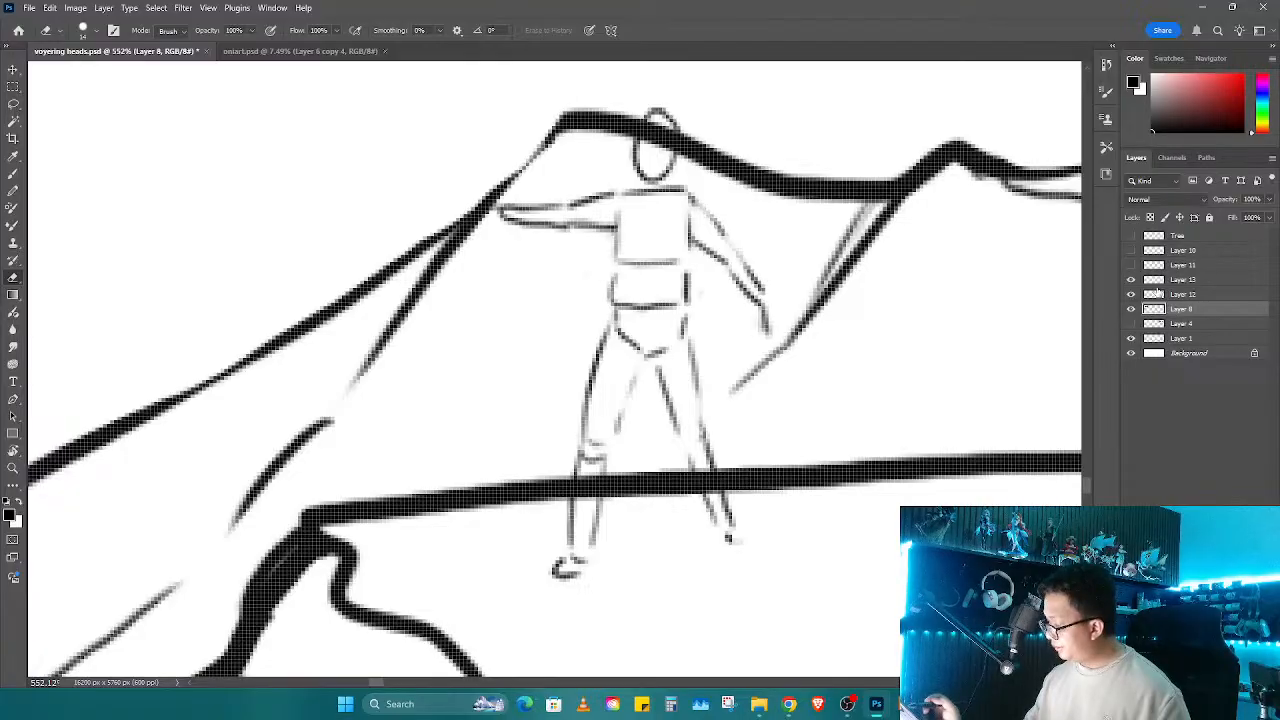
pyautogui.click(1182, 280)
pyautogui.moveTo(578, 480); pyautogui.dragTo(572, 550)
# Step: Redraw the smallest figure's erased leg as a straight vertical leg crossing the ground line
pyautogui.press('b')
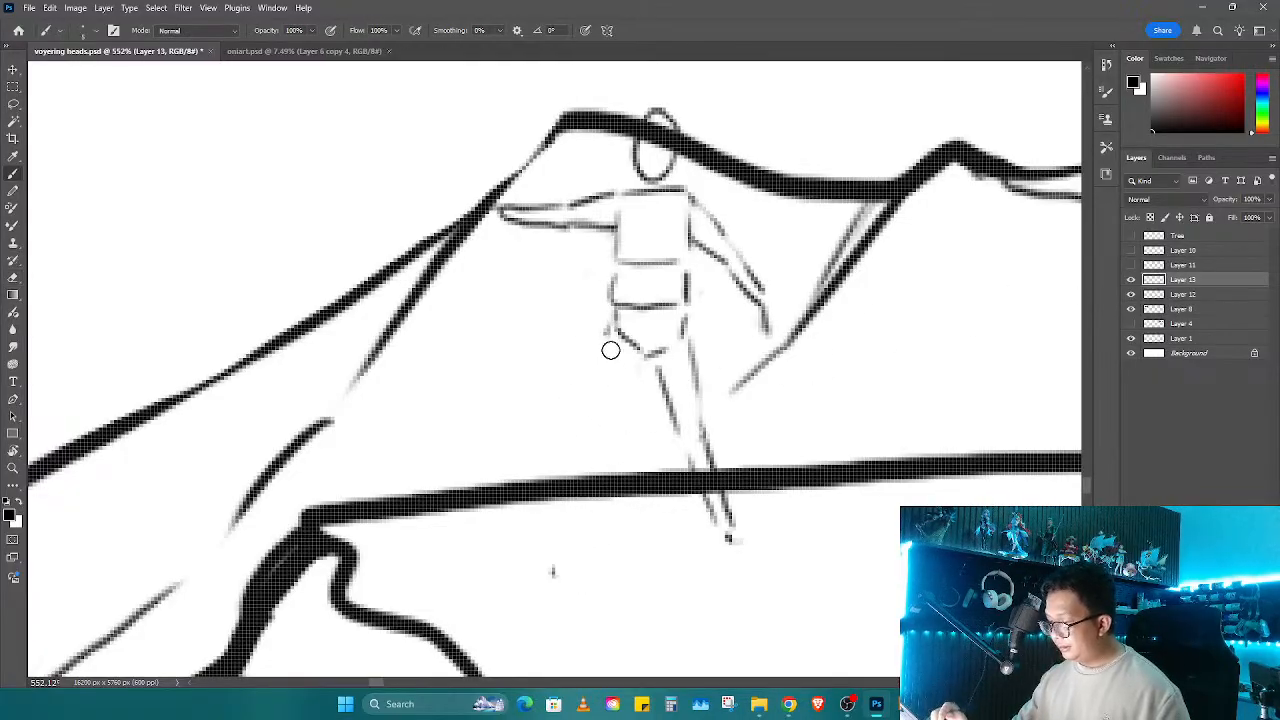
pyautogui.moveTo(608, 340); pyautogui.dragTo(610, 472)
pyautogui.moveTo(648, 364)
pyautogui.mouseDown()
pyautogui.moveTo(614, 493)
pyautogui.moveTo(634, 478)
pyautogui.moveTo(620, 551)
pyautogui.mouseUp()
pyautogui.moveTo(640, 464); pyautogui.dragTo(638, 560)
# Step: Replace the smallest figure's other spread leg with a straight, upright one
pyautogui.press('e')
pyautogui.moveTo(664, 376)
pyautogui.mouseDown()
pyautogui.moveTo(700, 489)
pyautogui.moveTo(696, 374)
pyautogui.moveTo(689, 420)
pyautogui.mouseUp()
pyautogui.press('b')
pyautogui.moveTo(687, 342); pyautogui.dragTo(687, 456)
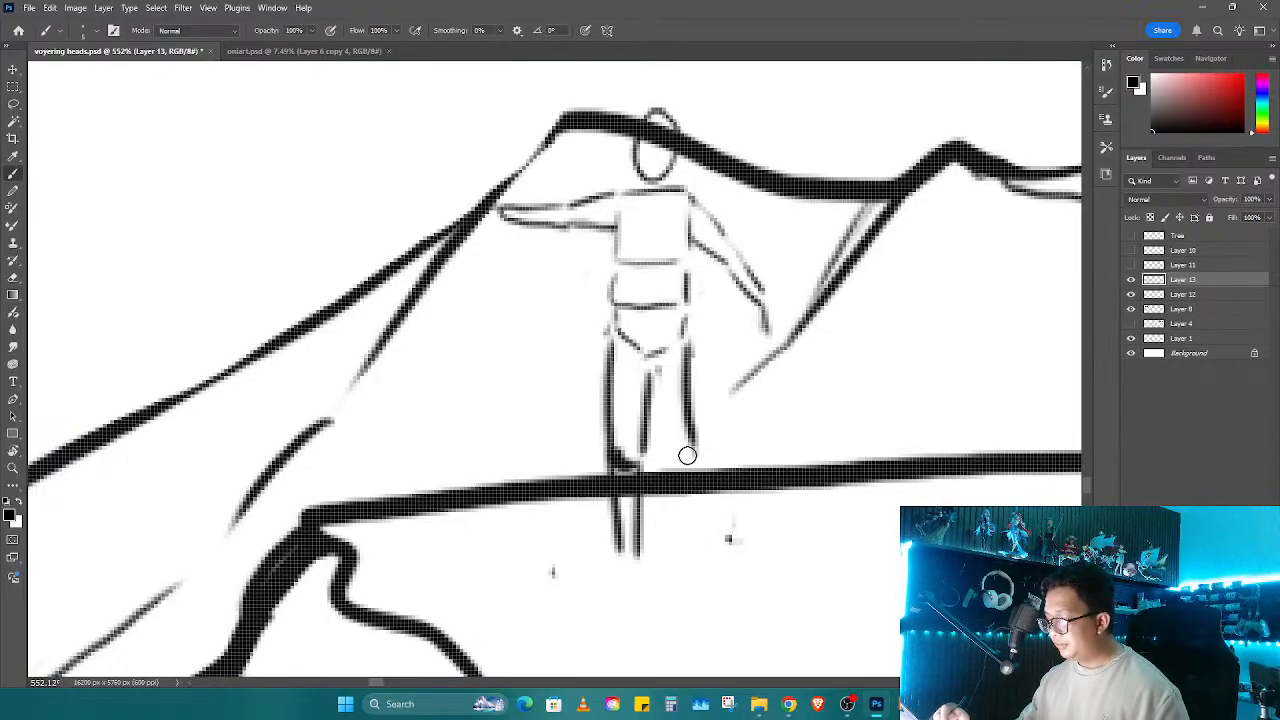
# Step: Replace the smallest figure's outstretched arm with a bent arm raised toward the face
pyautogui.press('e')
pyautogui.moveTo(618, 222)
pyautogui.mouseDown()
pyautogui.moveTo(566, 197)
pyautogui.moveTo(506, 223)
pyautogui.mouseUp()
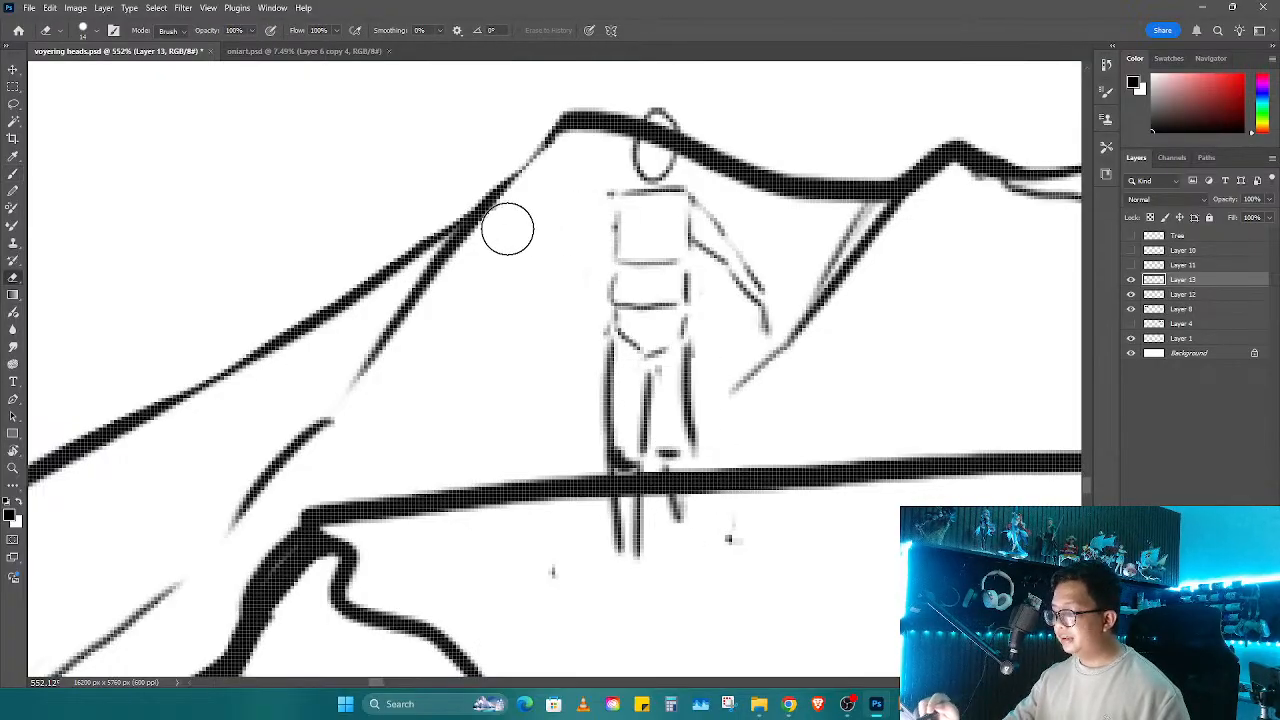
pyautogui.press('b')
pyautogui.moveTo(575, 242); pyautogui.dragTo(589, 189)
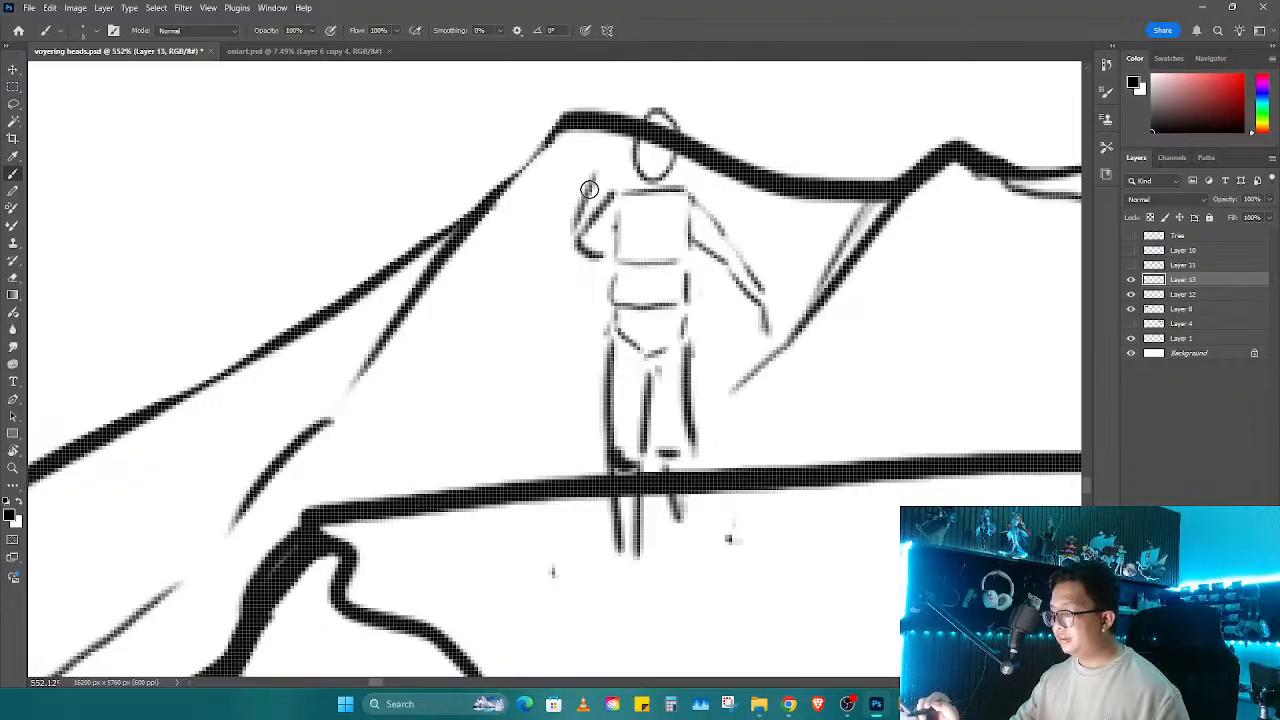
# Step: Erase the smallest figure's hanging arm and sketch a long spyglass held up to its face
pyautogui.press('e')
pyautogui.moveTo(734, 247)
pyautogui.mouseDown()
pyautogui.moveTo(754, 302)
pyautogui.moveTo(712, 210)
pyautogui.mouseUp()
pyautogui.press('b')
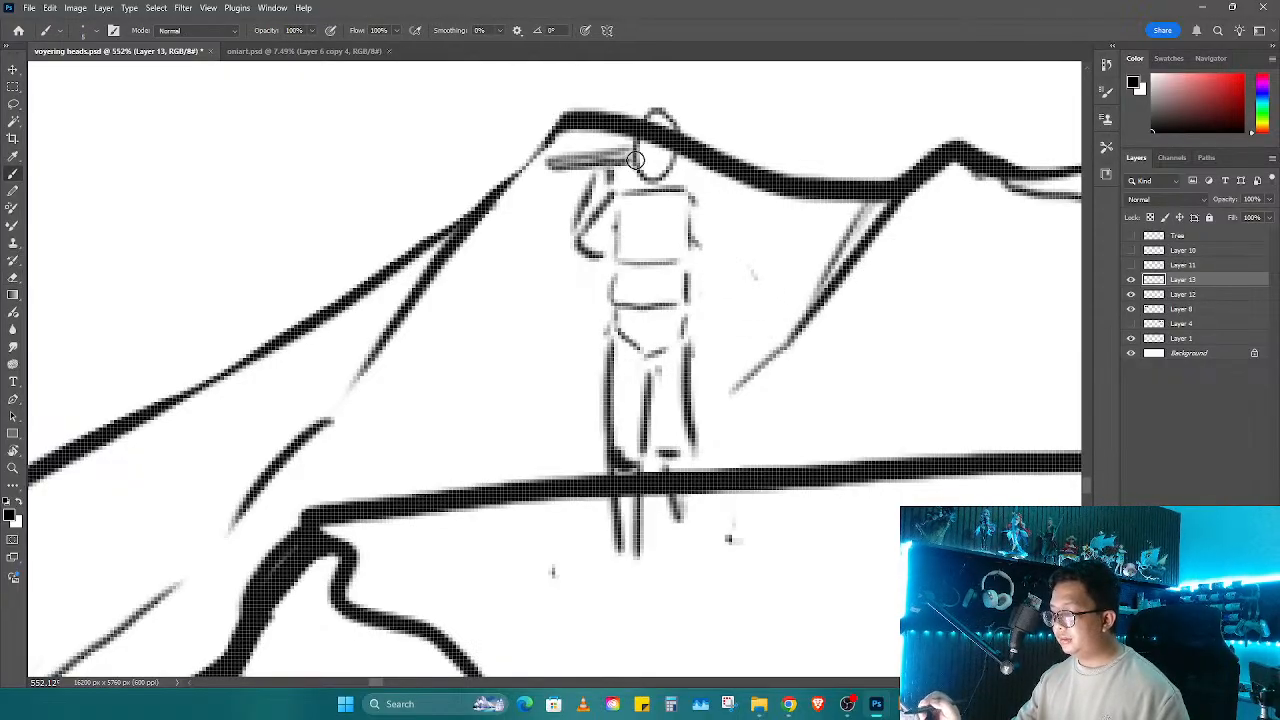
# Step: Redraw the smallest figure's other arm close against the side of its torso
pyautogui.press('e')
pyautogui.scroll(-4, 760, 300)
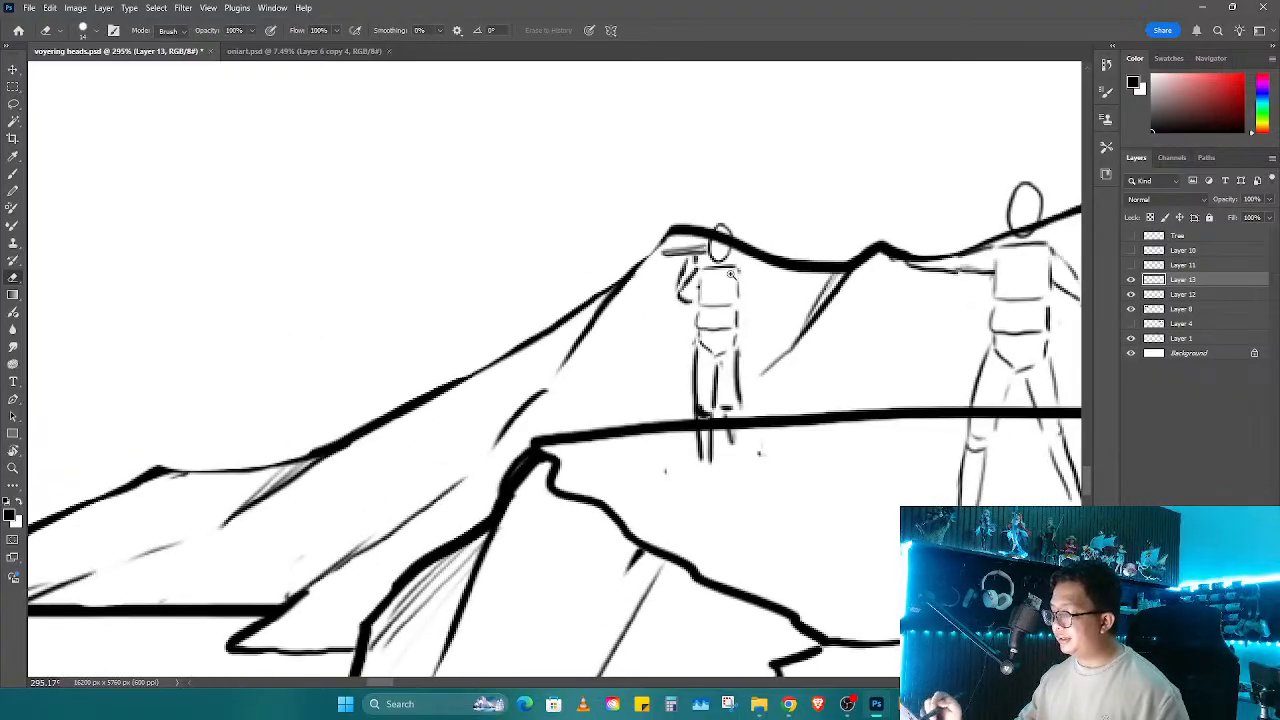
pyautogui.scroll(4, 730, 272)
pyautogui.press('b')
pyautogui.moveTo(757, 257); pyautogui.dragTo(757, 337)
pyautogui.moveTo(770, 262)
pyautogui.mouseDown()
pyautogui.moveTo(766, 365)
pyautogui.moveTo(651, 392)
pyautogui.mouseUp()
# Step: Select the smallest figure with the lasso, enlarge it slightly and shift it toward the middle figure
pyautogui.press('z')
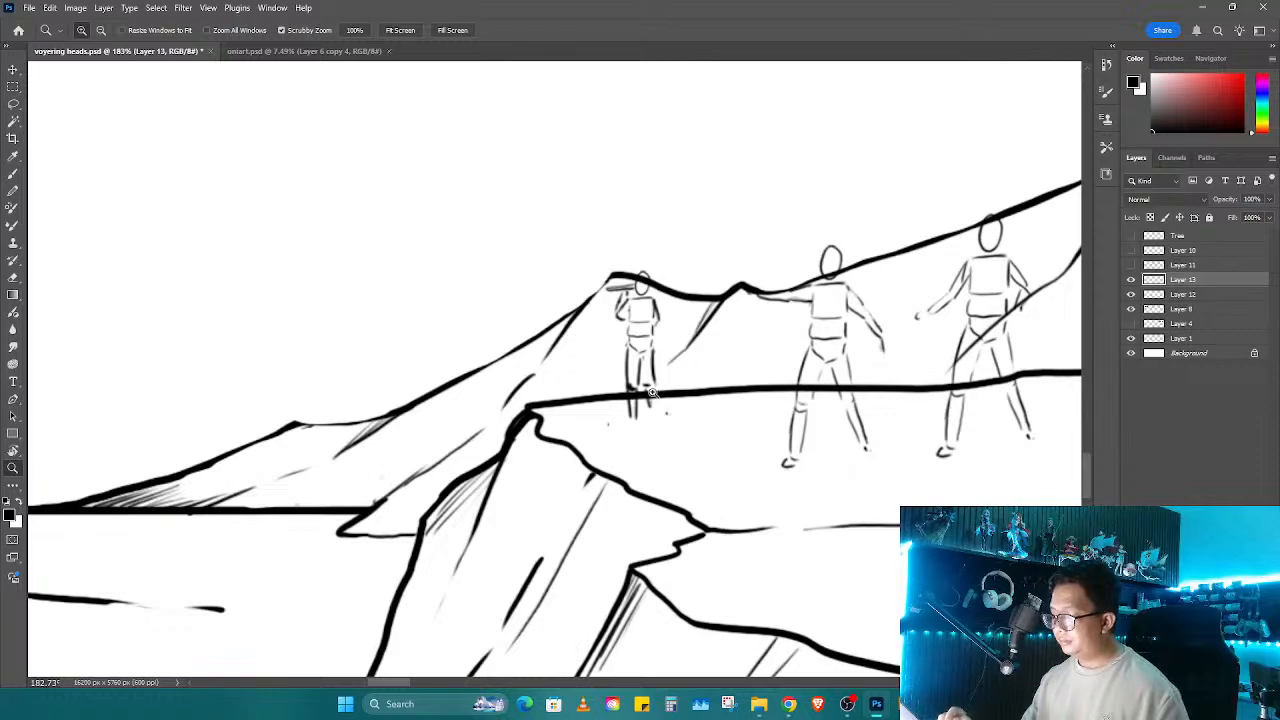
pyautogui.press('l')
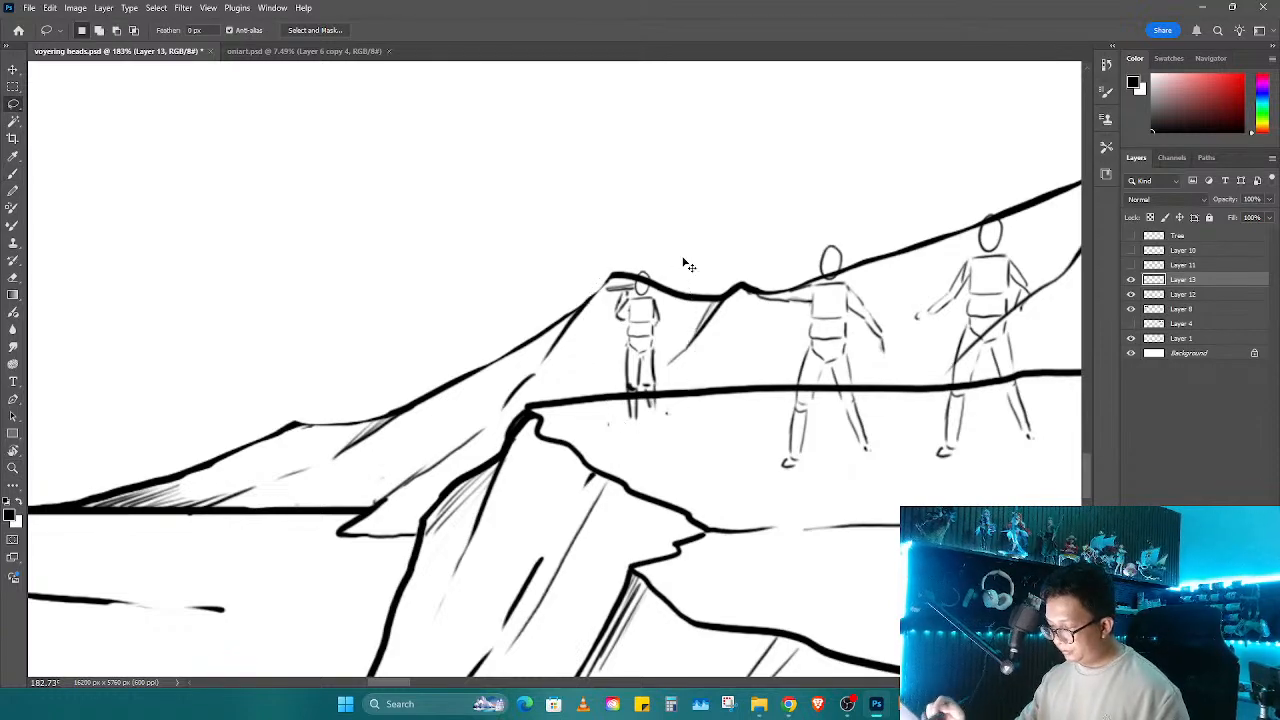
pyautogui.hotkey('ctrl', 't')
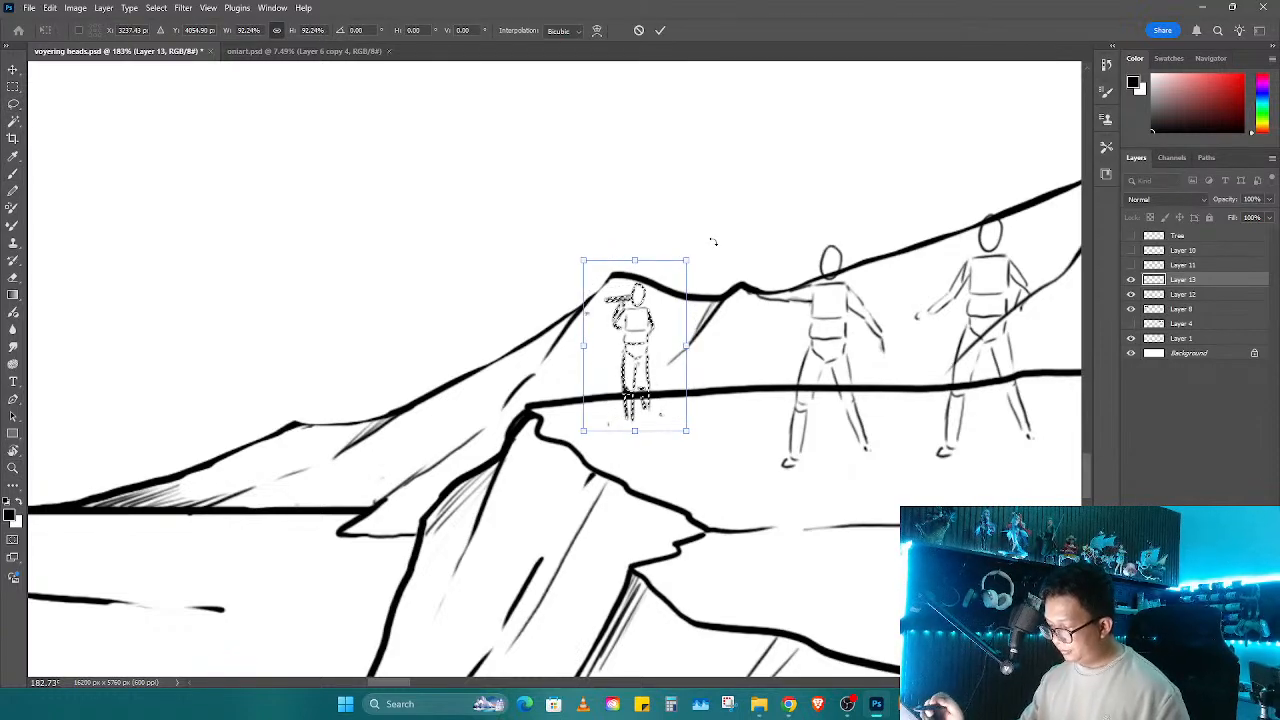
pyautogui.press('Return')
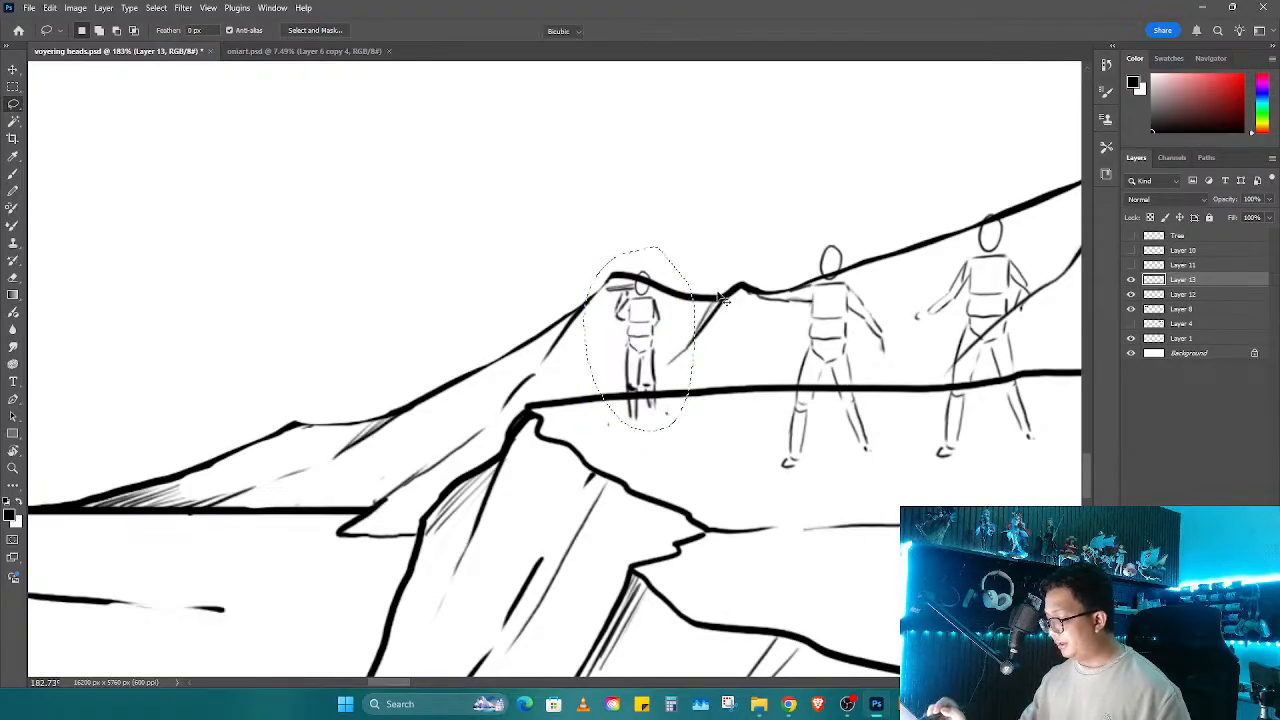
pyautogui.hotkey('ctrl', 't')
pyautogui.moveTo(700, 244); pyautogui.dragTo(715, 221)
pyautogui.moveTo(665, 325); pyautogui.dragTo(706, 327)
pyautogui.press('Return')
pyautogui.hotkey('ctrl', 'd')
pyautogui.press('b')
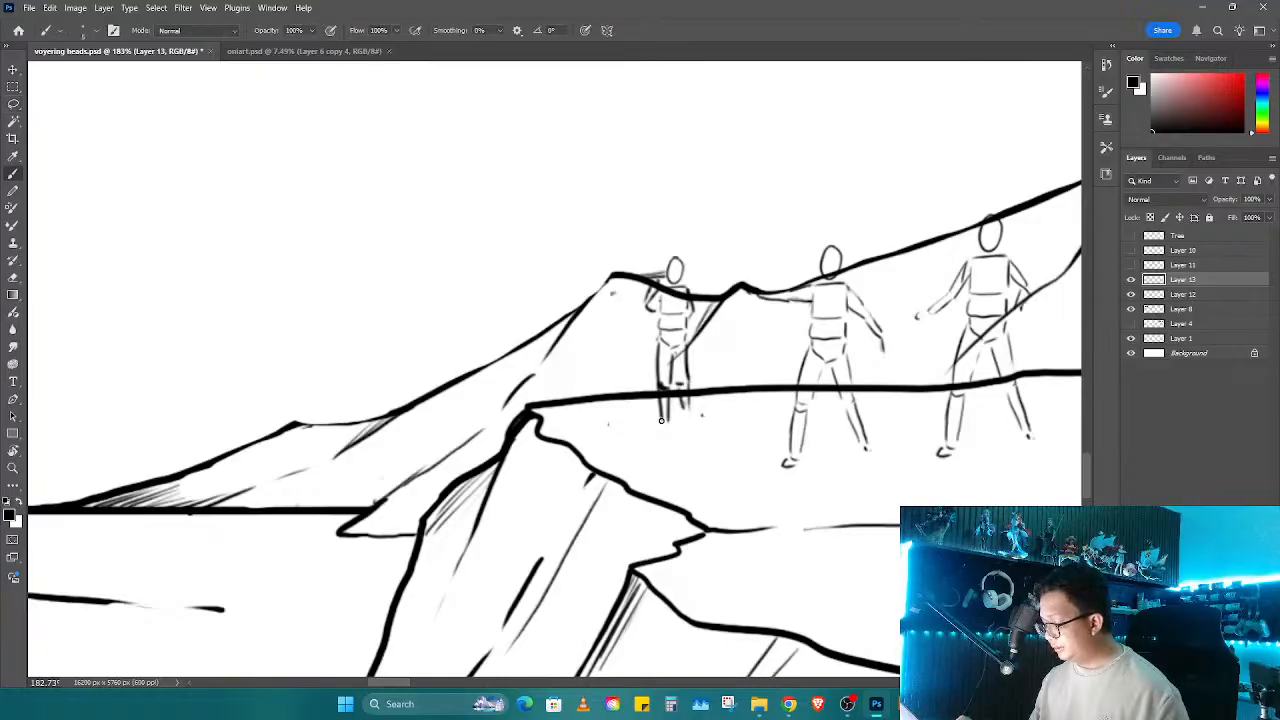
pyautogui.press('z')
pyautogui.moveTo(681, 413)
pyautogui.mouseDown()
pyautogui.moveTo(674, 466)
pyautogui.moveTo(661, 455)
pyautogui.mouseUp()
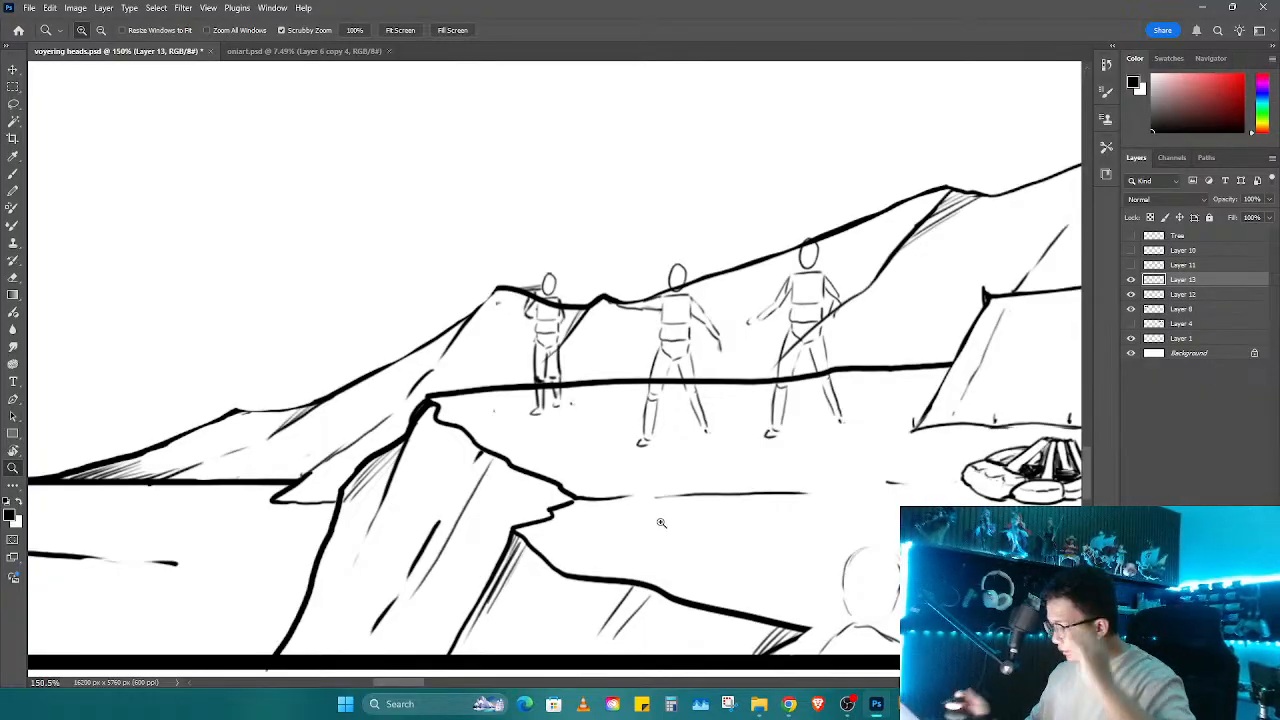
# Step: Restore the faded figure sketch to 100% opacity, merge the figure sketch layers, and set the merged layer's opacity to 33%
pyautogui.write('10')
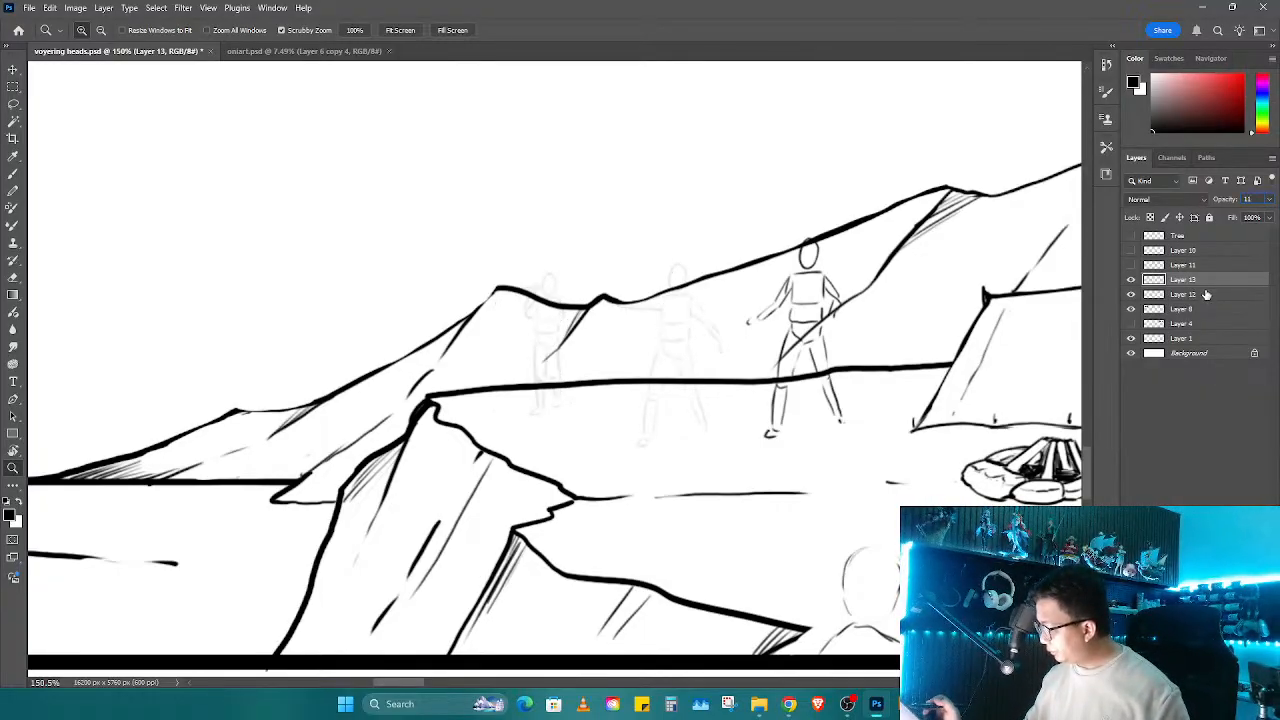
pyautogui.write('0')
pyautogui.press('Return')
pyautogui.hotkey('ctrl', 'e')
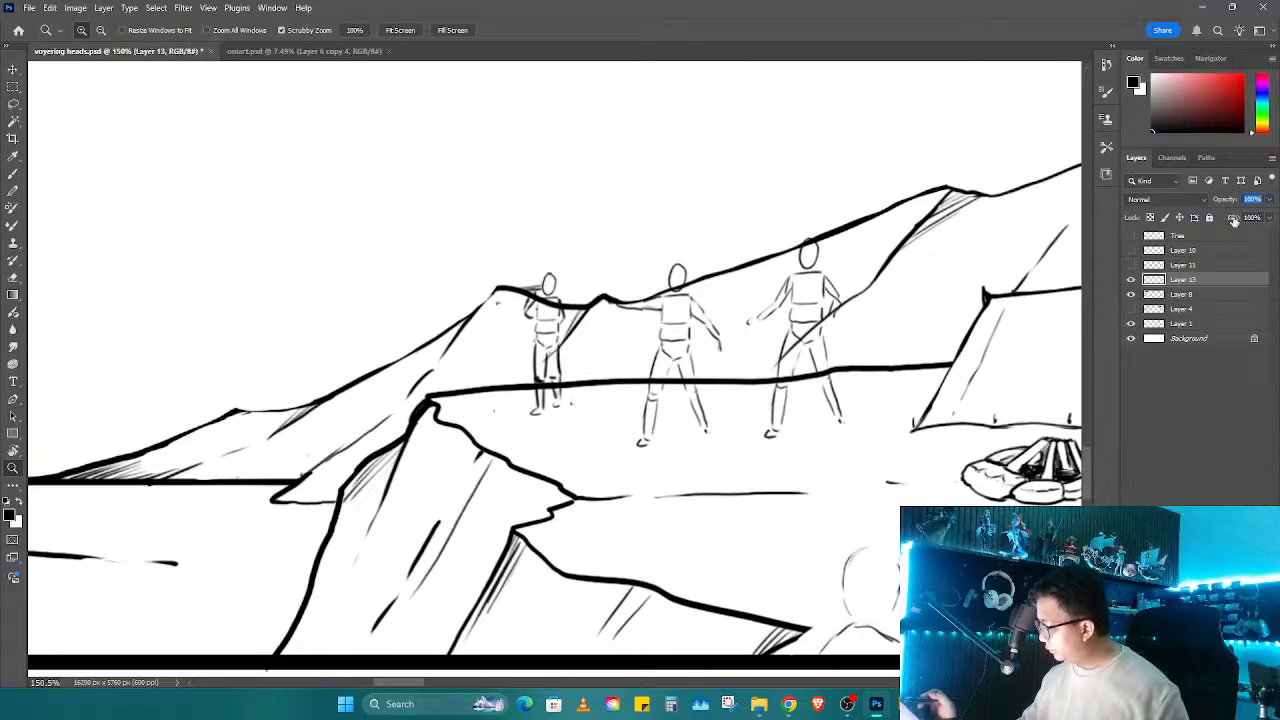
pyautogui.write('33')
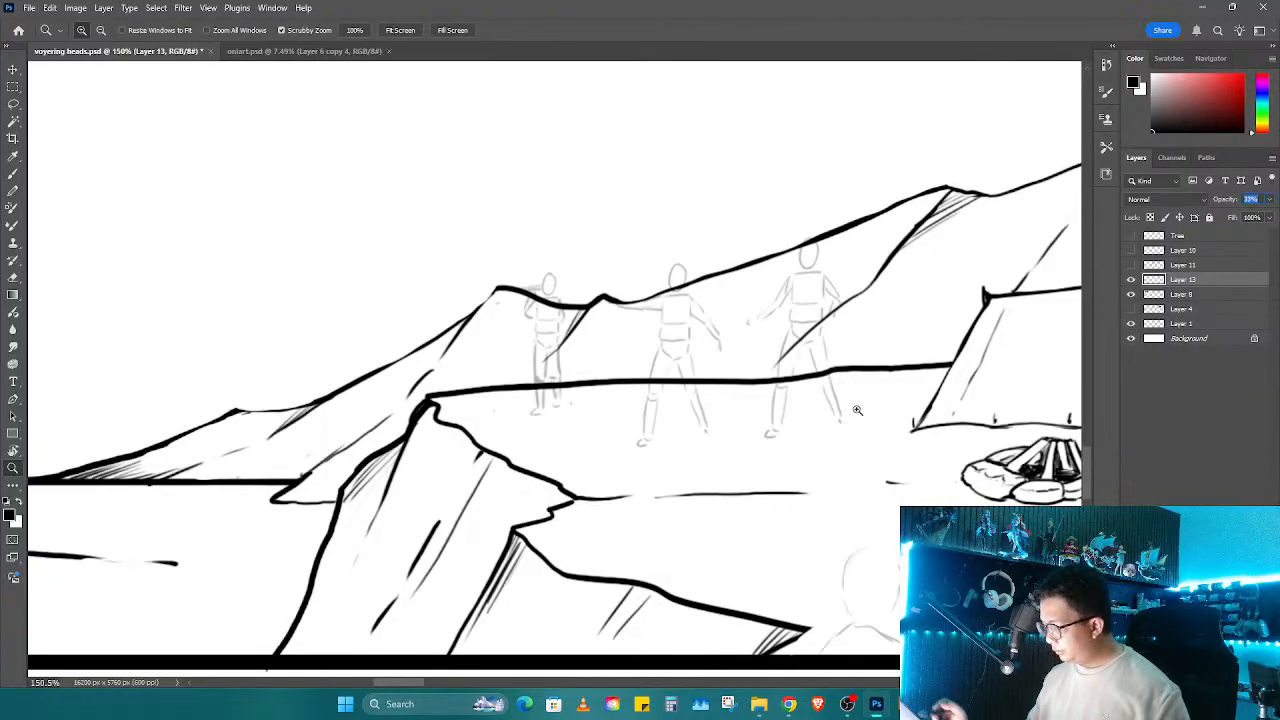
# Step: Create a new layer above the faded figure sketches and hide the scenery line art on Layer 8
pyautogui.click(754, 477)
pyautogui.hotkey('ctrl', 'shift', 'n')
pyautogui.press('Return')
pyautogui.moveTo(758, 470); pyautogui.dragTo(677, 471)
pyautogui.click(1131, 309)
# Step: Ink the crown and both side contours of long hair around the head of the figure nearest the tent
pyautogui.moveTo(724, 218)
pyautogui.mouseDown()
pyautogui.moveTo(770, 190)
pyautogui.moveTo(757, 140)
pyautogui.mouseUp()
pyautogui.press('b')
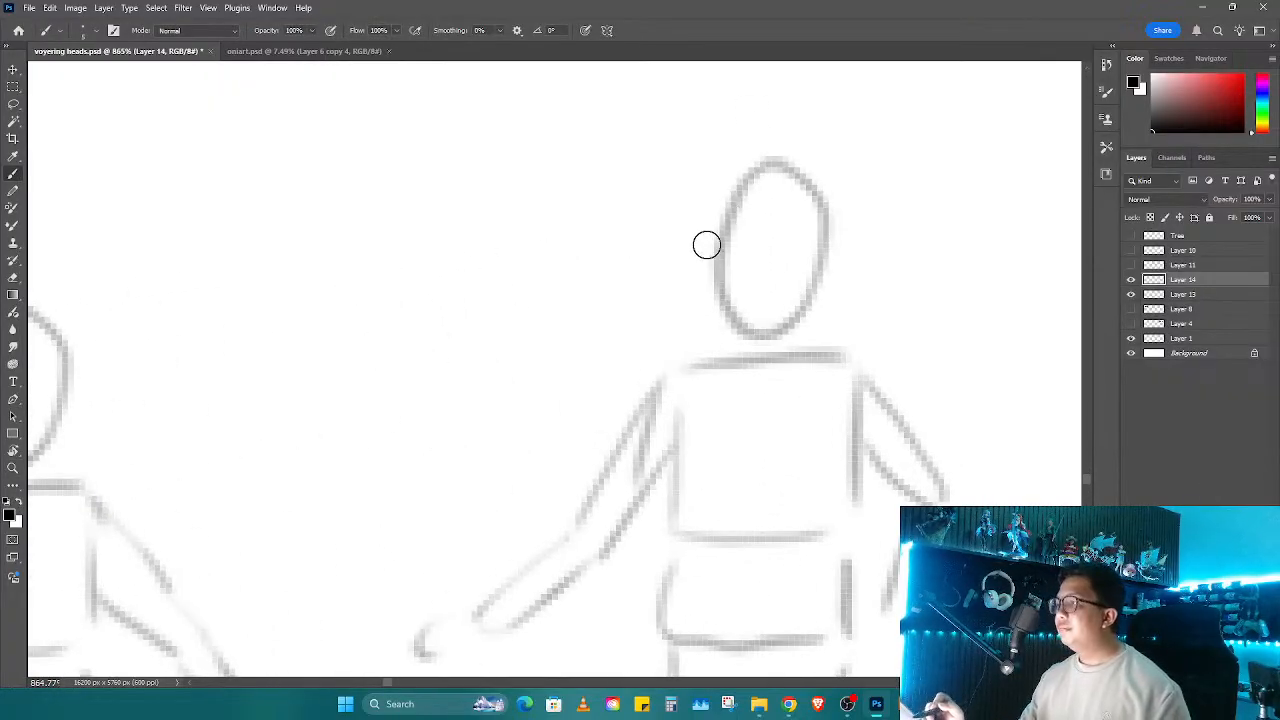
pyautogui.moveTo(813, 280); pyautogui.dragTo(761, 338)
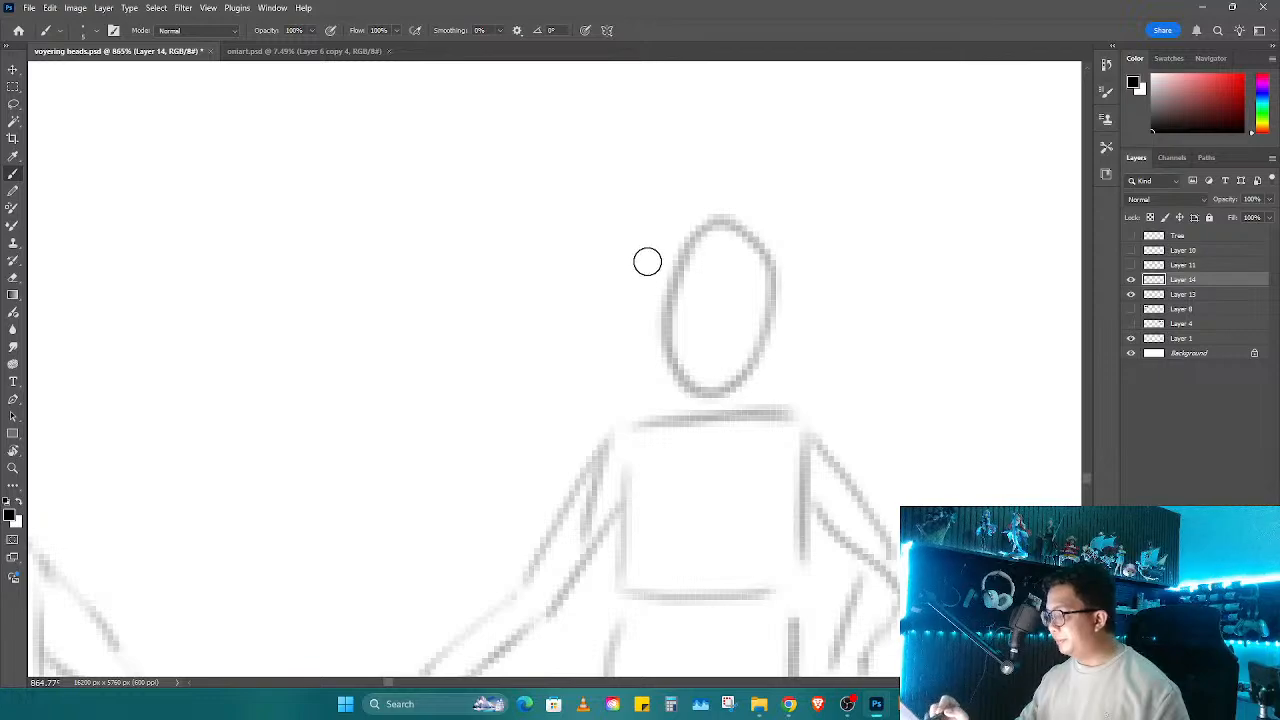
pyautogui.moveTo(666, 291)
pyautogui.mouseDown()
pyautogui.moveTo(671, 406)
pyautogui.moveTo(593, 387)
pyautogui.mouseUp()
pyautogui.hotkey('ctrl', 'z')
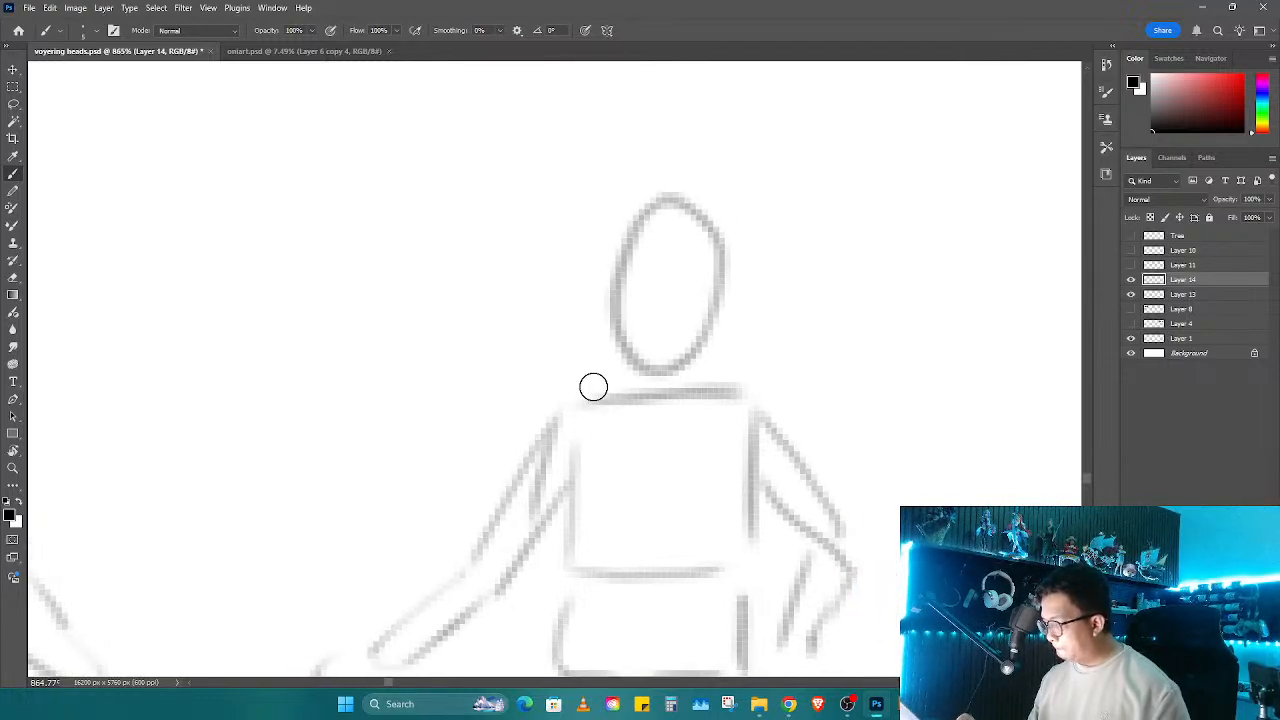
pyautogui.moveTo(619, 209); pyautogui.dragTo(625, 398)
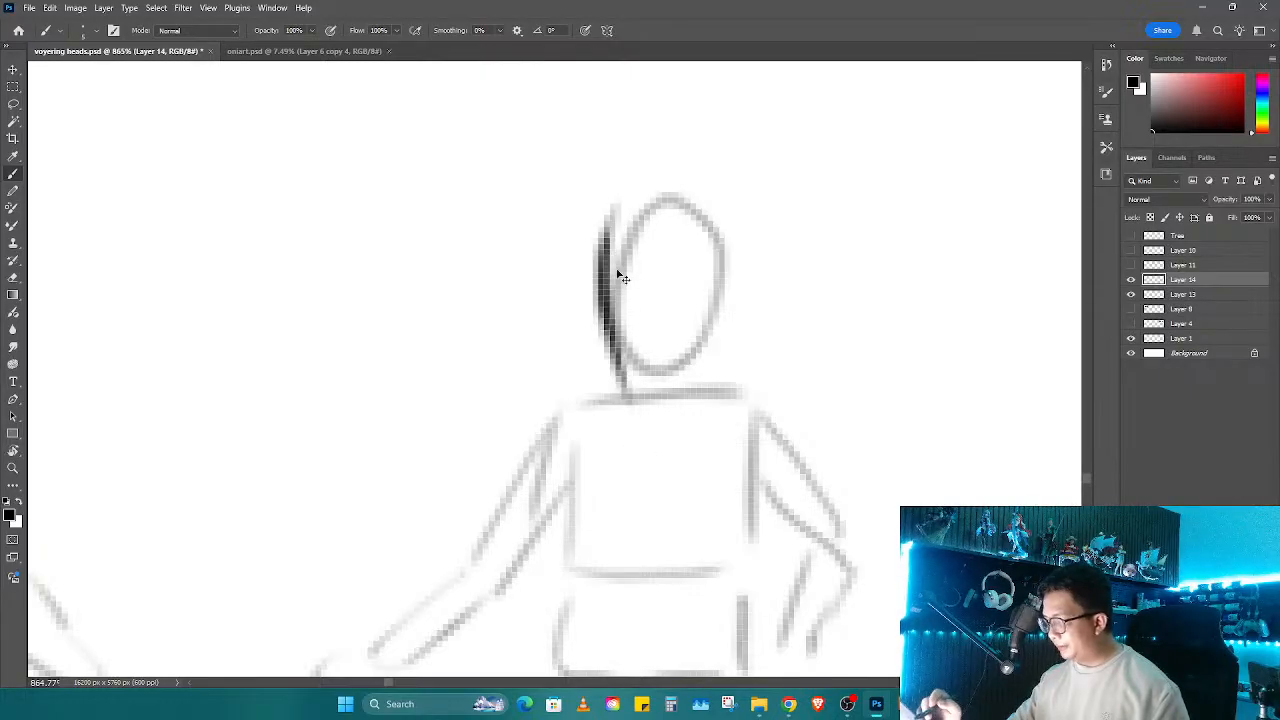
pyautogui.hotkey('ctrl', 'z')
pyautogui.moveTo(603, 230)
pyautogui.mouseDown()
pyautogui.moveTo(606, 354)
pyautogui.moveTo(630, 435)
pyautogui.mouseUp()
pyautogui.moveTo(657, 195)
pyautogui.mouseDown()
pyautogui.moveTo(727, 223)
pyautogui.moveTo(763, 375)
pyautogui.moveTo(749, 299)
pyautogui.moveTo(805, 390)
pyautogui.mouseUp()
# Step: Ink the hair's pointed lower locks blowing past the shoulder and thicken the front edge of the hair
pyautogui.moveTo(641, 456)
pyautogui.mouseDown()
pyautogui.moveTo(684, 488)
pyautogui.moveTo(840, 478)
pyautogui.mouseUp()
pyautogui.hotkey('ctrl', 'z')
pyautogui.moveTo(684, 456)
pyautogui.mouseDown()
pyautogui.moveTo(808, 506)
pyautogui.moveTo(895, 470)
pyautogui.mouseUp()
pyautogui.moveTo(772, 398); pyautogui.dragTo(940, 455)
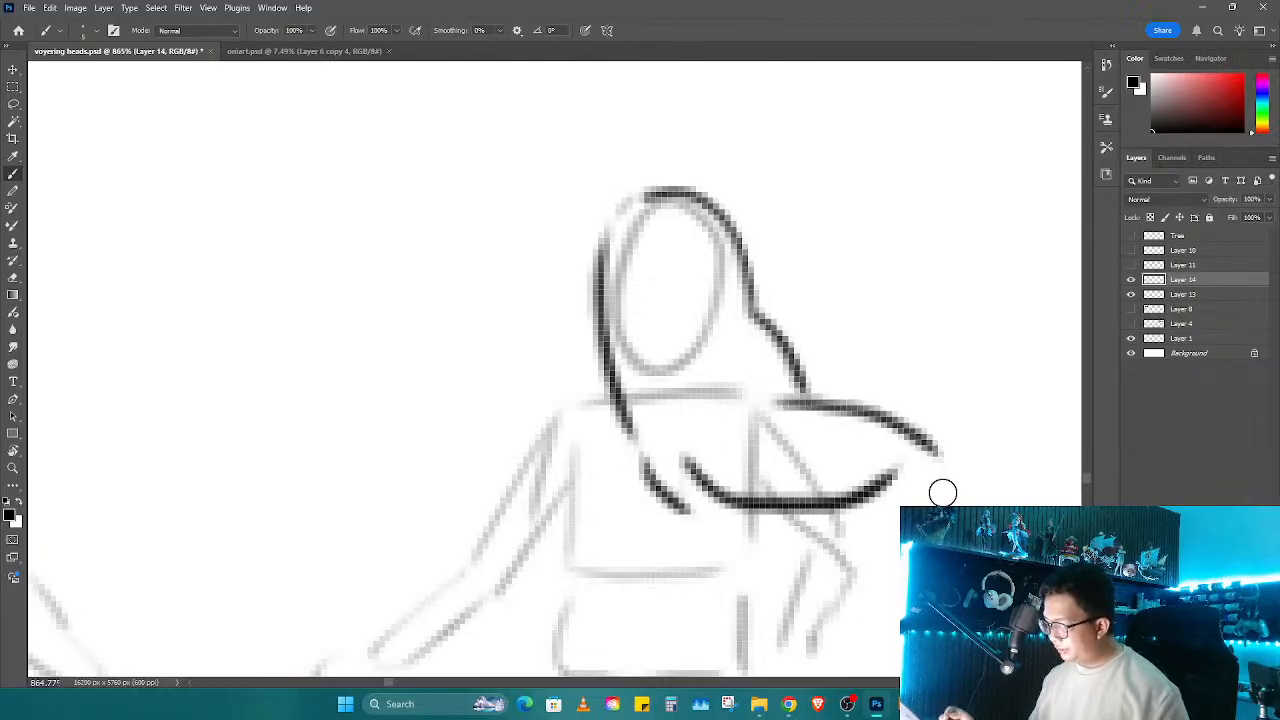
pyautogui.hotkey('ctrl', 'z')
pyautogui.moveTo(720, 342)
pyautogui.mouseDown()
pyautogui.moveTo(866, 417)
pyautogui.moveTo(885, 470)
pyautogui.mouseUp()
pyautogui.moveTo(641, 439); pyautogui.dragTo(687, 509)
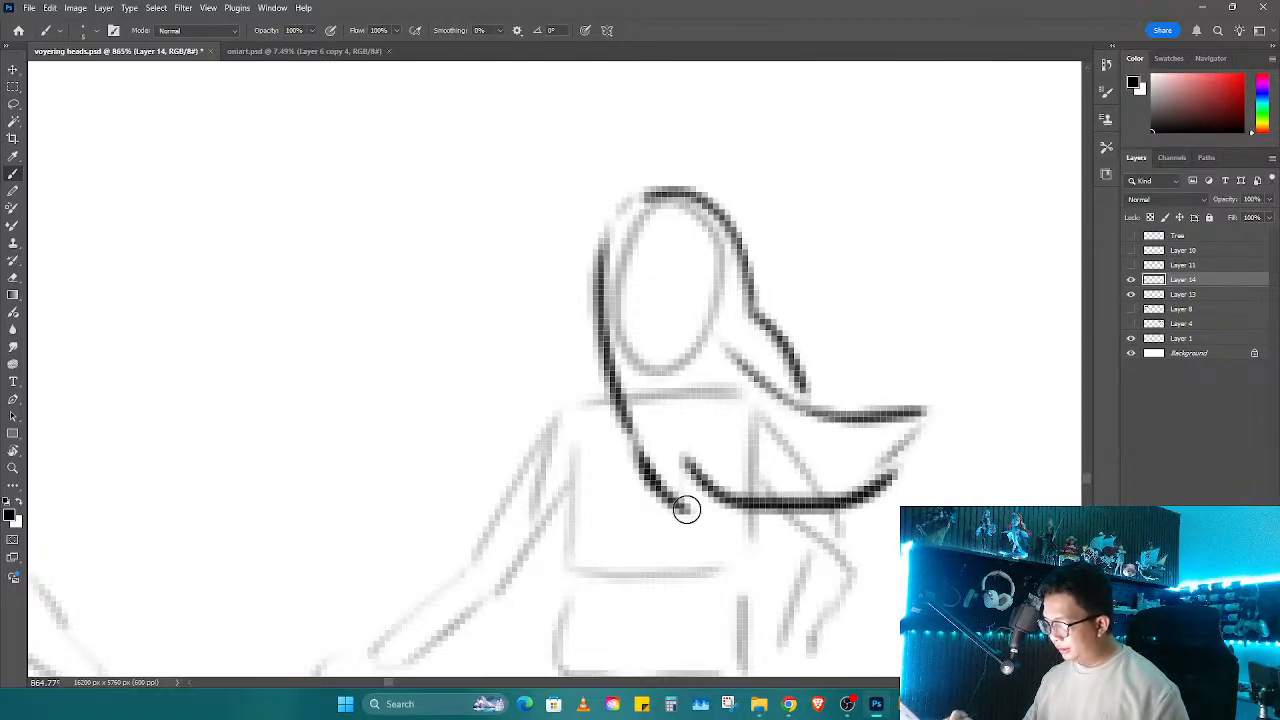
pyautogui.moveTo(642, 201)
pyautogui.mouseDown()
pyautogui.moveTo(620, 349)
pyautogui.moveTo(715, 528)
pyautogui.mouseUp()
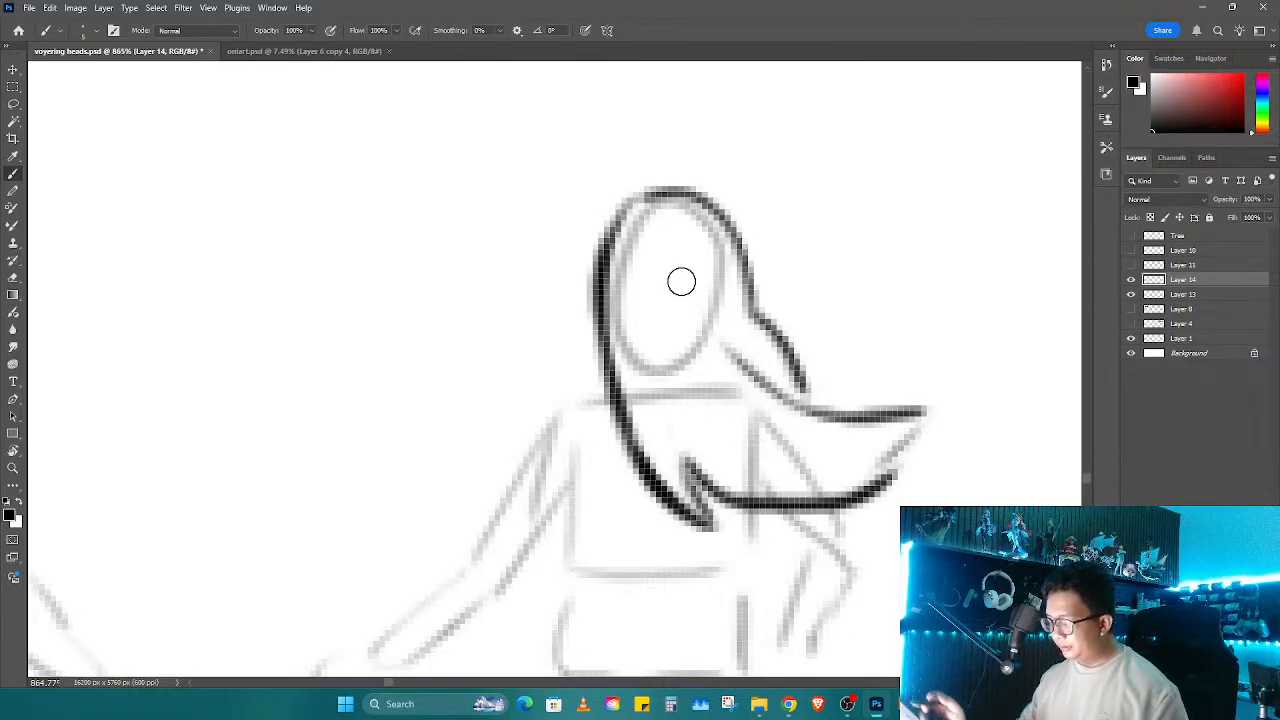
# Step: Ink the shoulder and loose, cuffed upper sleeve of the same figure's extended arm
pyautogui.moveTo(650, 458); pyautogui.dragTo(800, 338)
pyautogui.moveTo(722, 272)
pyautogui.mouseDown()
pyautogui.moveTo(776, 279)
pyautogui.moveTo(657, 377)
pyautogui.mouseUp()
pyautogui.hotkey('ctrl', 'z')
pyautogui.moveTo(720, 275)
pyautogui.mouseDown()
pyautogui.moveTo(628, 415)
pyautogui.moveTo(680, 446)
pyautogui.moveTo(718, 418)
pyautogui.mouseUp()
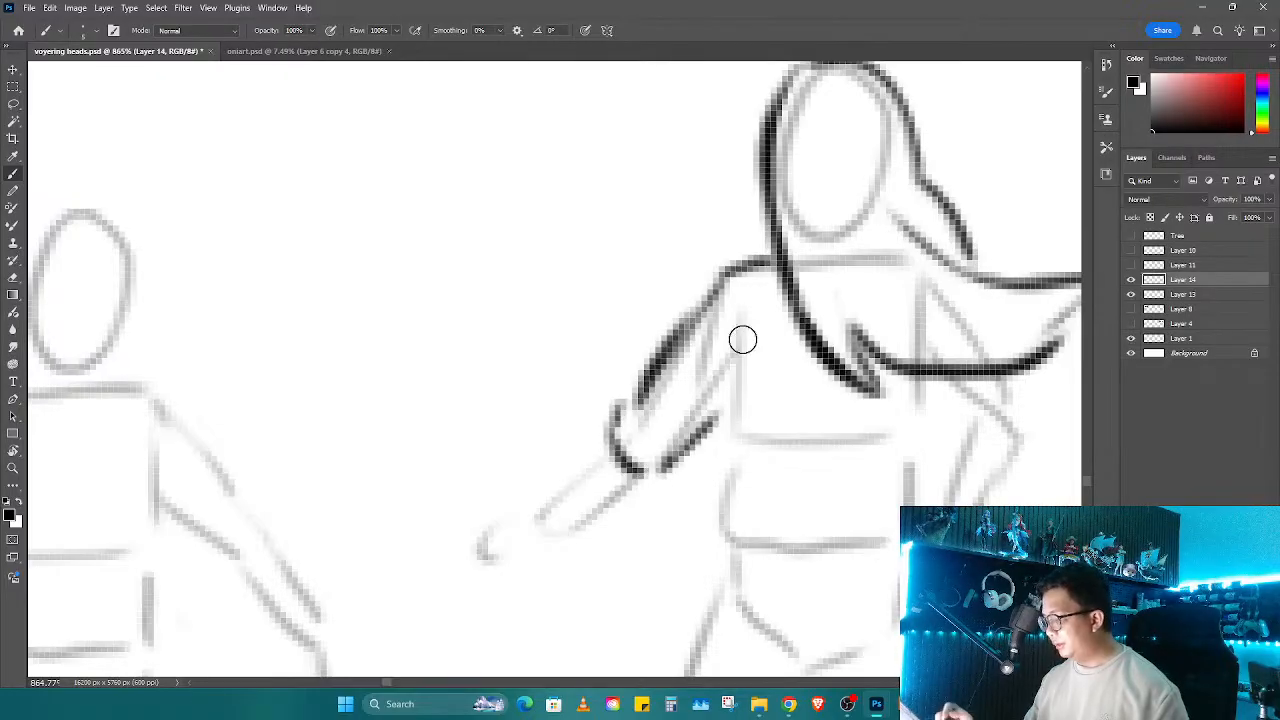
# Step: Ink the sides and lower edge of the torso and the short sleeve of the bent arm
pyautogui.moveTo(733, 318)
pyautogui.mouseDown()
pyautogui.moveTo(726, 476)
pyautogui.moveTo(745, 523)
pyautogui.moveTo(903, 521)
pyautogui.mouseUp()
pyautogui.moveTo(922, 382)
pyautogui.mouseDown()
pyautogui.moveTo(911, 477)
pyautogui.moveTo(925, 394)
pyautogui.moveTo(970, 422)
pyautogui.mouseUp()
pyautogui.moveTo(1022, 378); pyautogui.dragTo(962, 451)
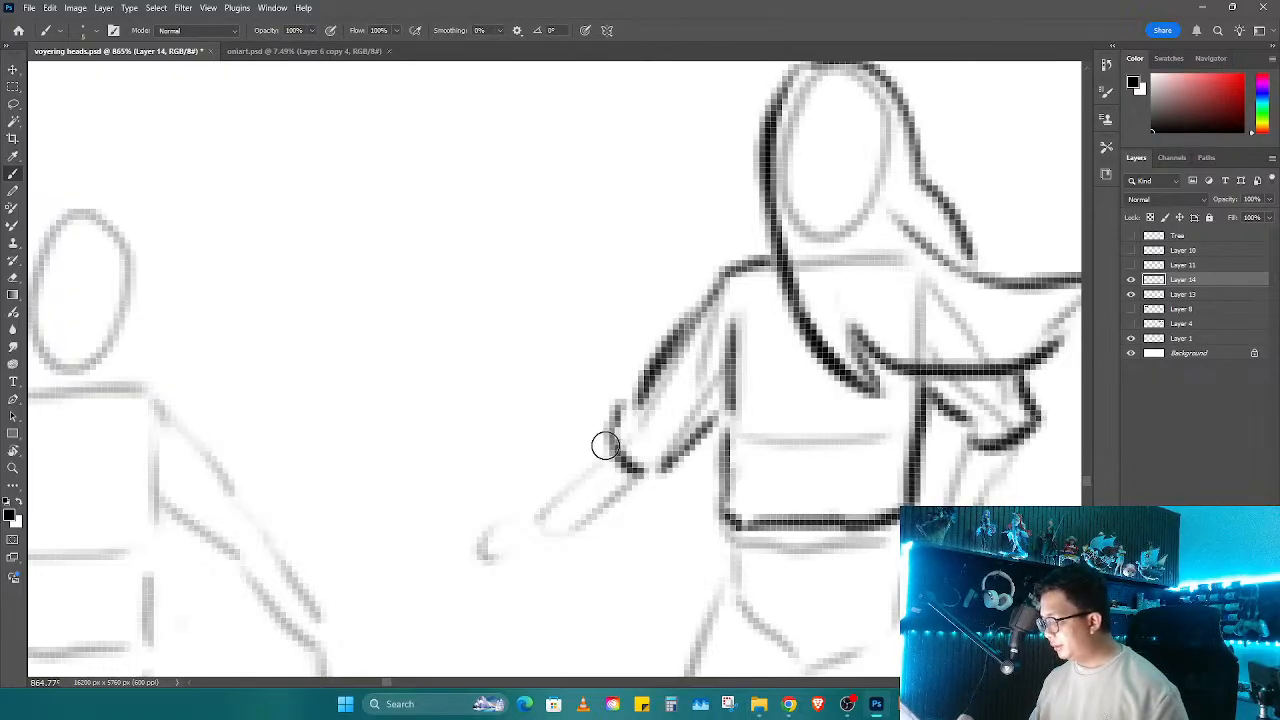
# Step: Ink the outlines of both forearms below the sleeves
pyautogui.moveTo(605, 445); pyautogui.dragTo(533, 527)
pyautogui.moveTo(655, 469); pyautogui.dragTo(549, 552)
pyautogui.hscroll(4, 606, 471)
pyautogui.scroll(-1, 606, 471)
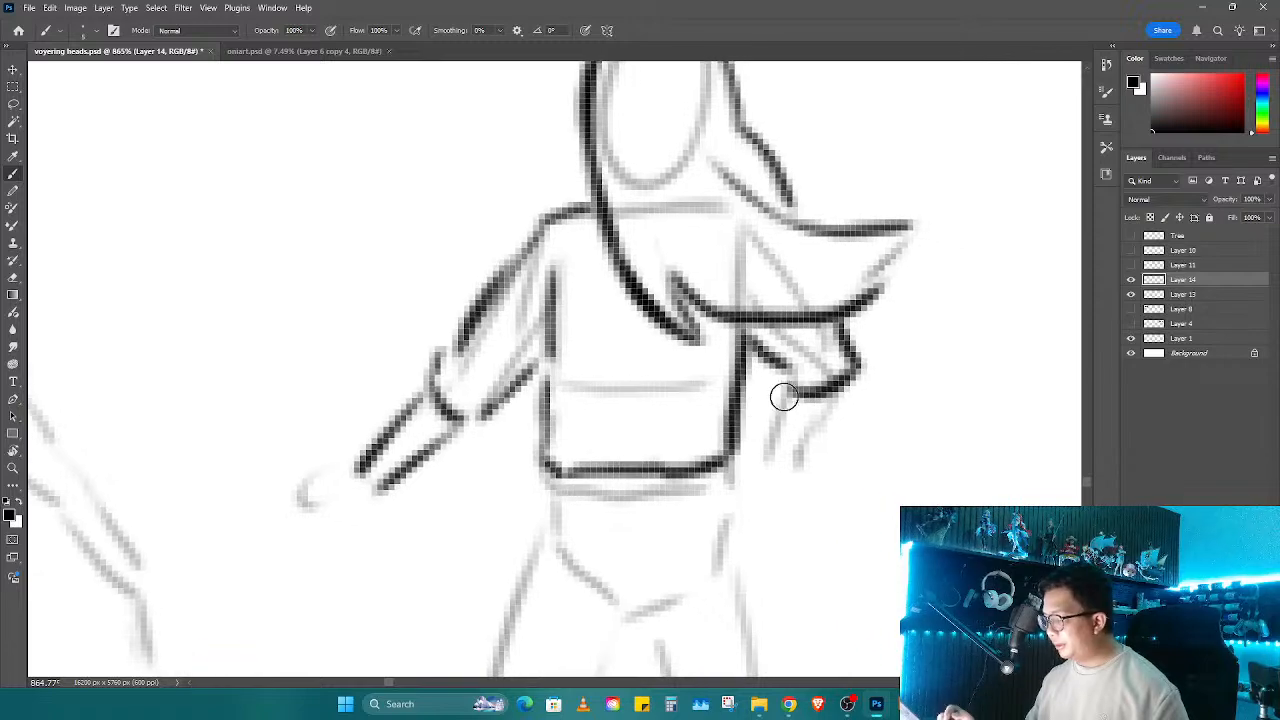
pyautogui.moveTo(790, 398); pyautogui.dragTo(786, 490)
pyautogui.moveTo(852, 372); pyautogui.dragTo(812, 498)
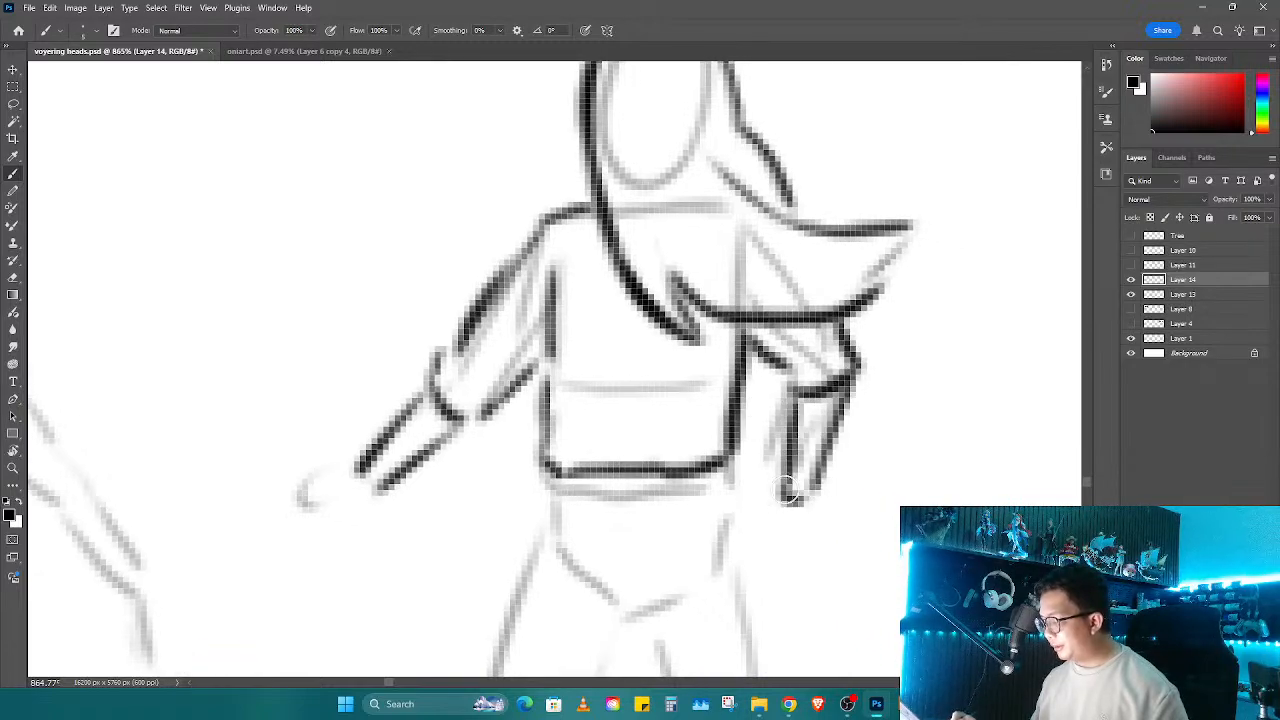
# Step: Ink the extended arm's hand with curled fingers and fill that forearm solid black
pyautogui.hscroll(-5, 556, 460)
pyautogui.scroll(-1, 556, 460)
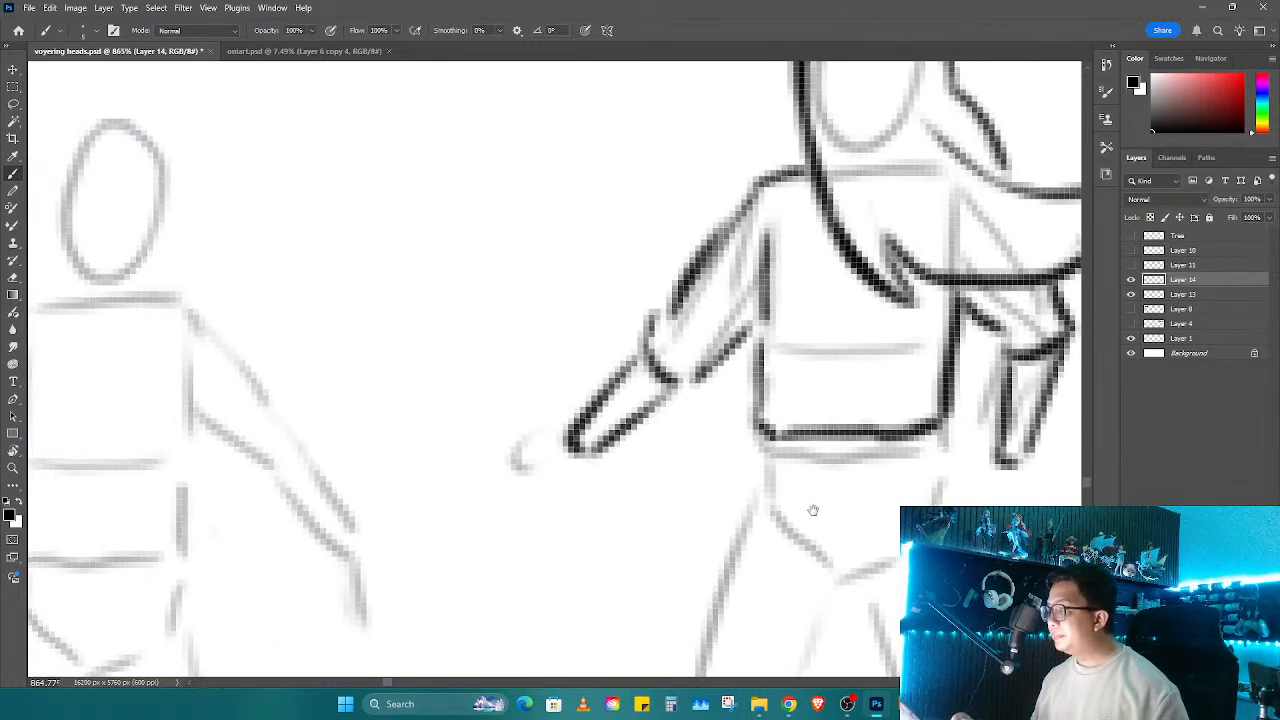
pyautogui.moveTo(558, 434); pyautogui.dragTo(507, 464)
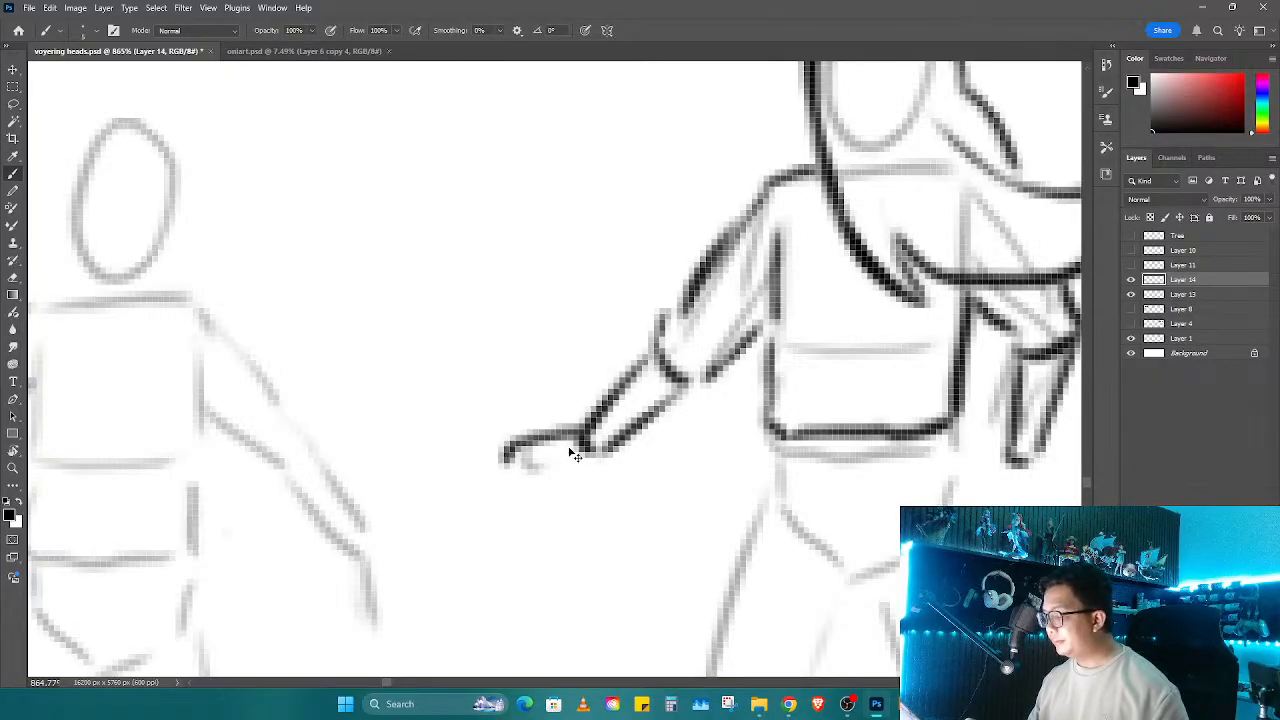
pyautogui.hotkey('ctrl', 'z')
pyautogui.moveTo(590, 424)
pyautogui.mouseDown()
pyautogui.moveTo(517, 457)
pyautogui.moveTo(519, 486)
pyautogui.moveTo(535, 469)
pyautogui.moveTo(510, 479)
pyautogui.moveTo(594, 456)
pyautogui.moveTo(470, 532)
pyautogui.moveTo(540, 479)
pyautogui.mouseUp()
pyautogui.press('e')
pyautogui.press('[')
pyautogui.press('[')
pyautogui.press('[')
pyautogui.press('[')
pyautogui.press('[')
pyautogui.press('[')
pyautogui.press('b')
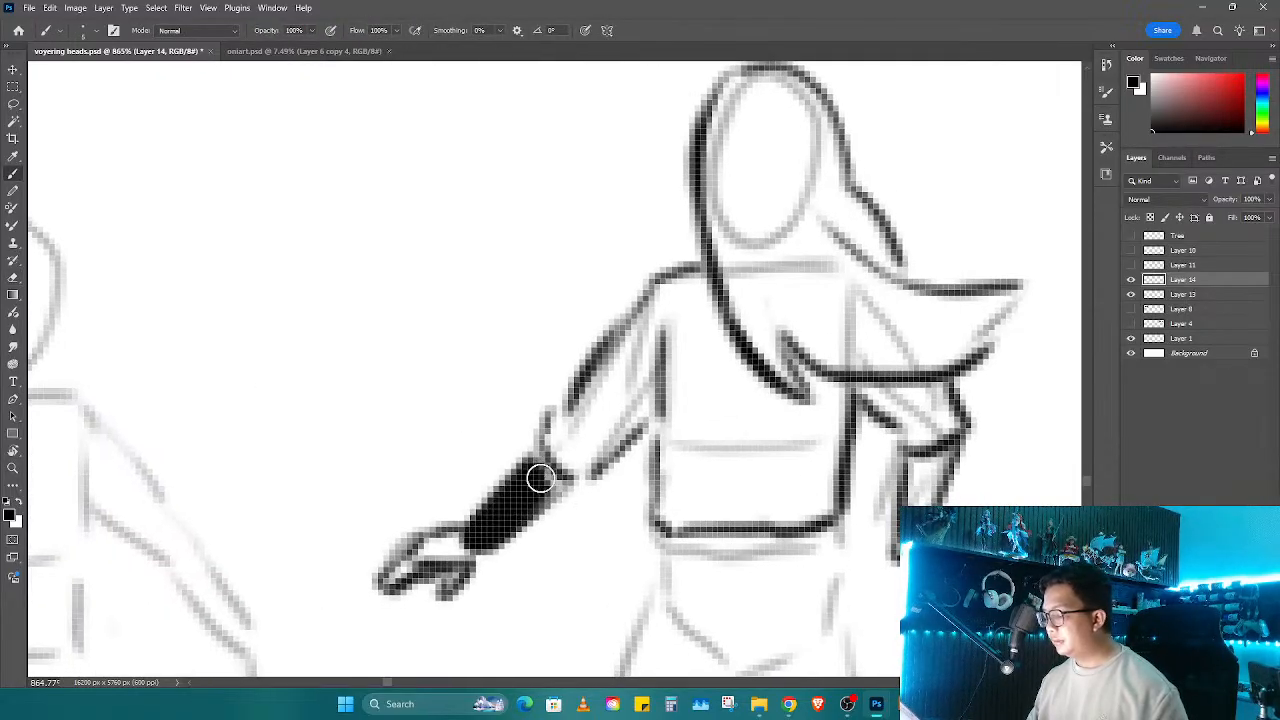
# Step: Fill the bent arm's forearm solid black and ink its closed hand beside the hip
pyautogui.moveTo(793, 433); pyautogui.dragTo(728, 418)
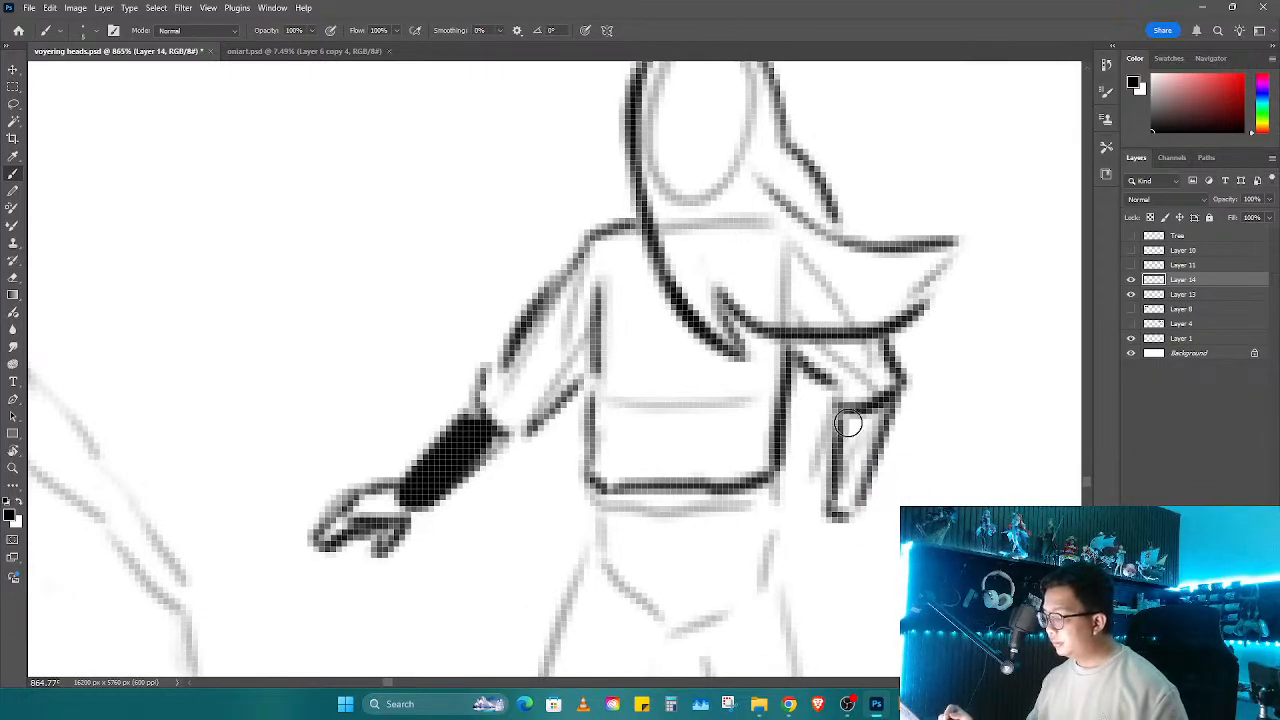
pyautogui.moveTo(848, 424)
pyautogui.mouseDown()
pyautogui.moveTo(852, 478)
pyautogui.moveTo(832, 514)
pyautogui.mouseUp()
pyautogui.moveTo(830, 515); pyautogui.dragTo(787, 437)
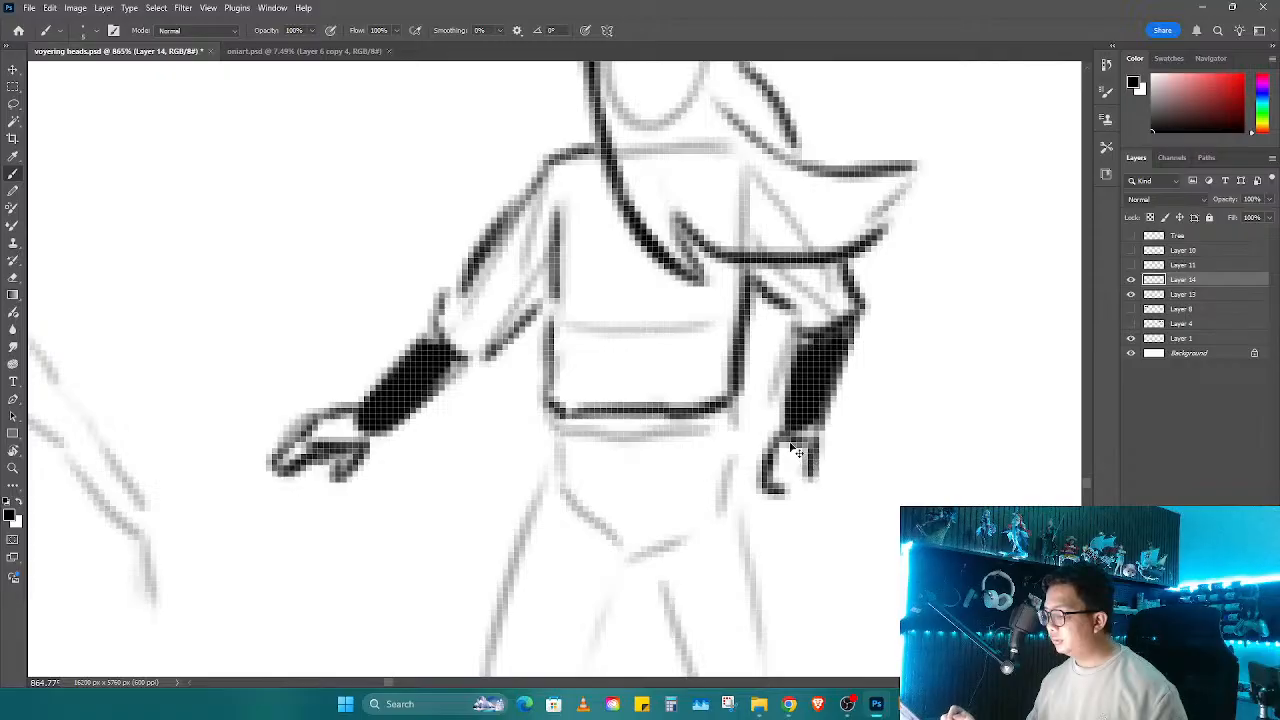
pyautogui.moveTo(790, 432)
pyautogui.mouseDown()
pyautogui.moveTo(764, 480)
pyautogui.moveTo(806, 442)
pyautogui.moveTo(780, 446)
pyautogui.mouseUp()
pyautogui.press('e')
pyautogui.moveTo(784, 462); pyautogui.dragTo(753, 494)
# Step: Draw a wide belt around the waist and fill it with black
pyautogui.press('b')
pyautogui.moveTo(735, 403); pyautogui.dragTo(730, 470)
pyautogui.moveTo(550, 410)
pyautogui.mouseDown()
pyautogui.moveTo(571, 463)
pyautogui.moveTo(722, 462)
pyautogui.mouseUp()
pyautogui.moveTo(556, 429)
pyautogui.mouseDown()
pyautogui.moveTo(663, 420)
pyautogui.moveTo(623, 451)
pyautogui.moveTo(672, 435)
pyautogui.mouseUp()
# Step: Thicken the torso's side line and erase the trial line across the lower chest
pyautogui.moveTo(597, 322); pyautogui.dragTo(650, 328)
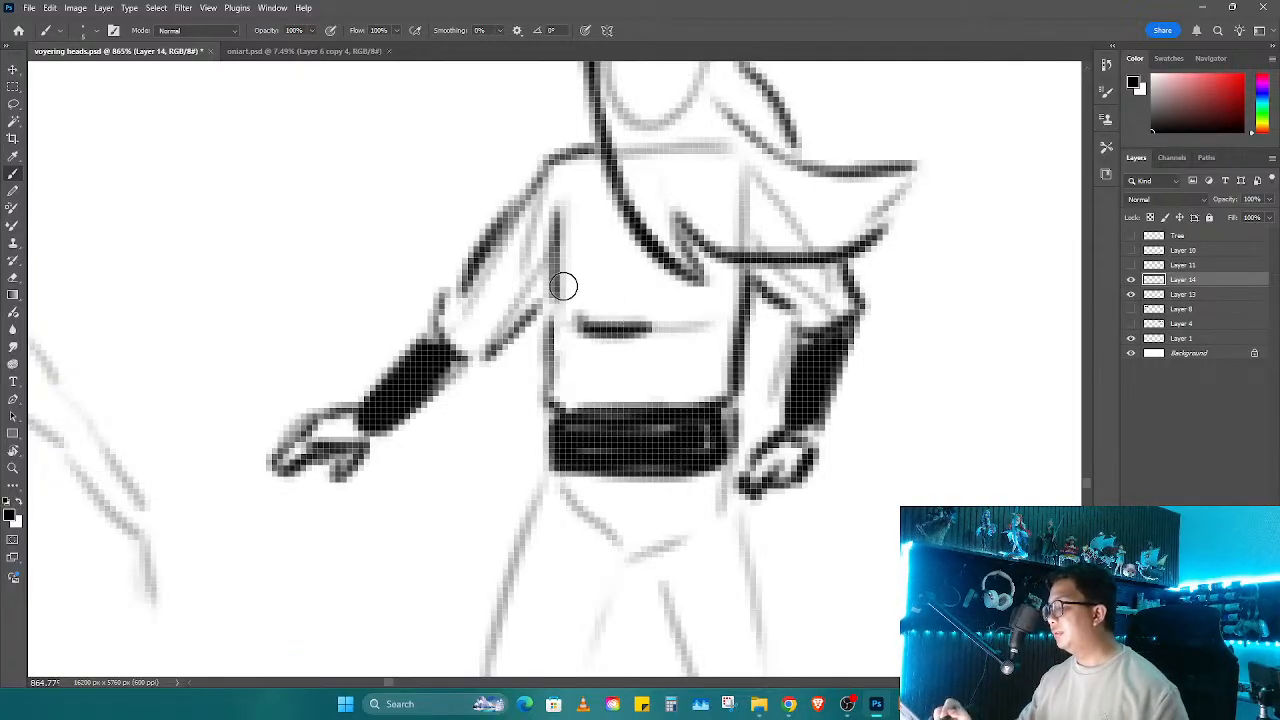
pyautogui.moveTo(557, 235); pyautogui.dragTo(552, 378)
pyautogui.press('e')
pyautogui.moveTo(650, 328); pyautogui.dragTo(584, 323)
pyautogui.press('b')
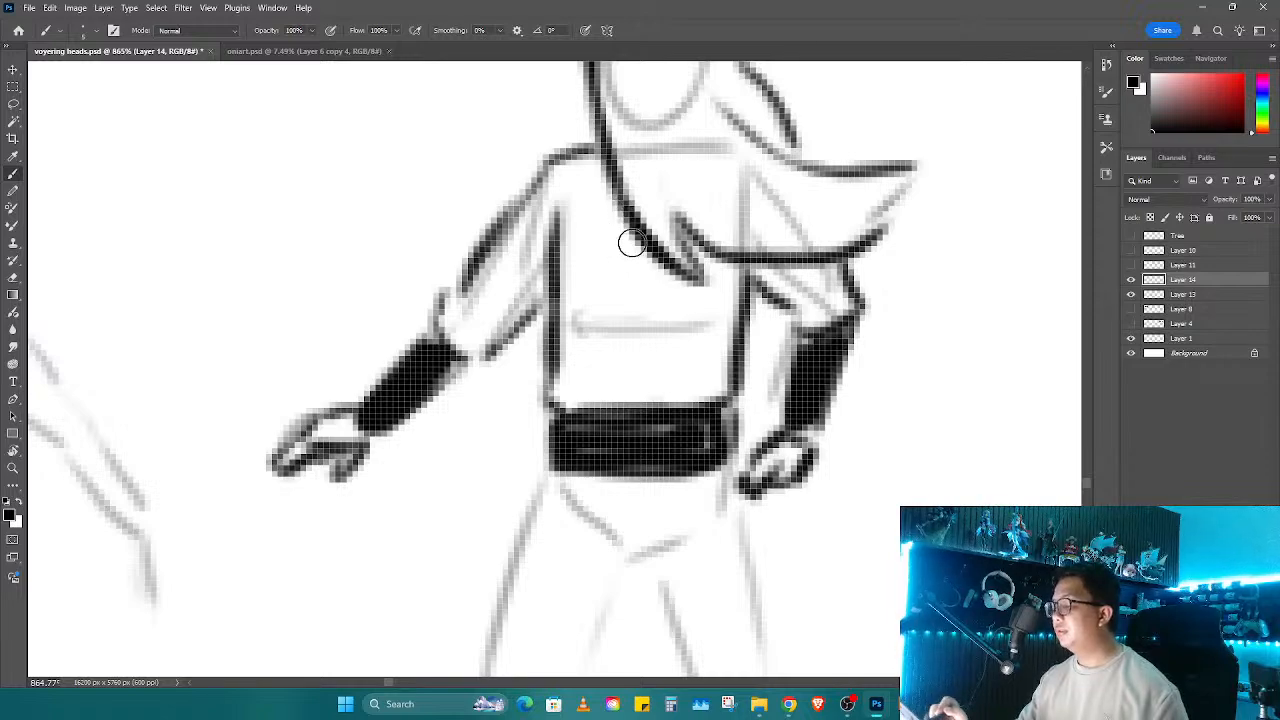
pyautogui.moveTo(631, 243); pyautogui.dragTo(545, 392)
pyautogui.hotkey('ctrl', 'z')
pyautogui.moveTo(663, 278); pyautogui.dragTo(551, 375)
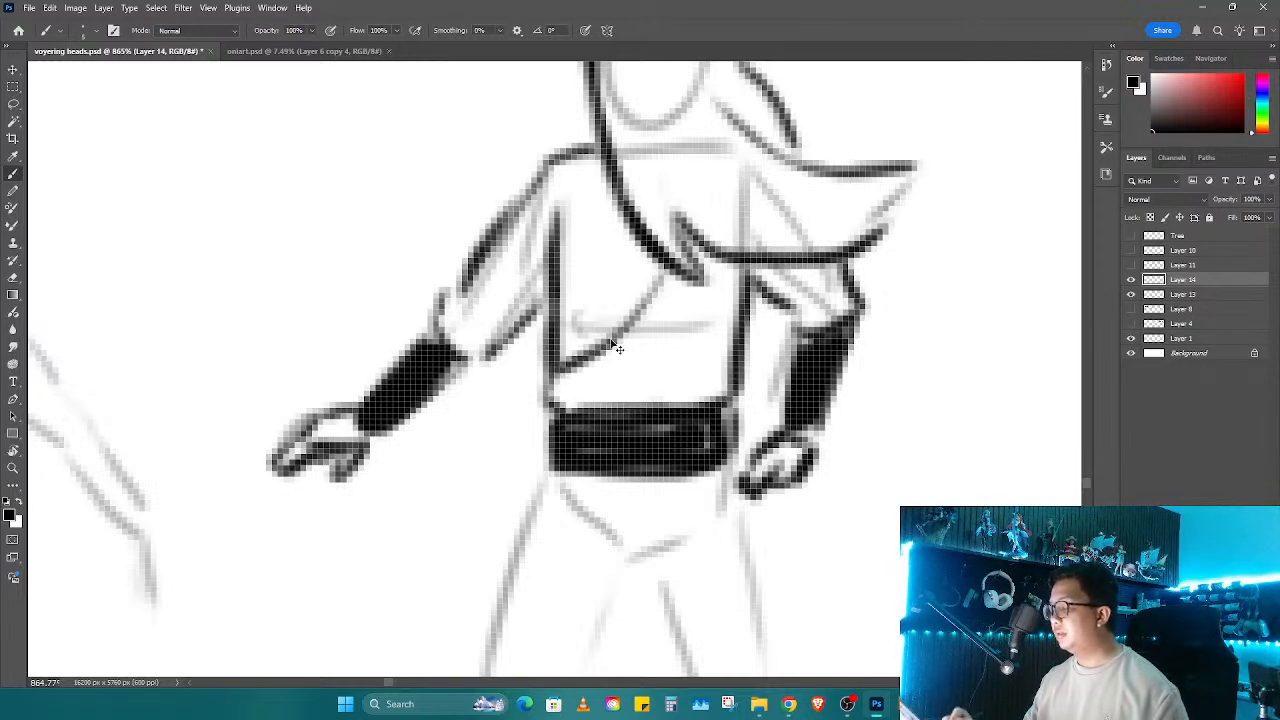
pyautogui.hotkey('ctrl', 'z')
# Step: Ink a flared tunic skirt with a wavy hem below the belt
pyautogui.moveTo(587, 251)
pyautogui.mouseDown()
pyautogui.moveTo(623, 375)
pyautogui.moveTo(666, 341)
pyautogui.moveTo(732, 114)
pyautogui.mouseUp()
pyautogui.moveTo(688, 289)
pyautogui.mouseDown()
pyautogui.moveTo(694, 226)
pyautogui.moveTo(631, 347)
pyautogui.moveTo(674, 400)
pyautogui.moveTo(730, 420)
pyautogui.mouseUp()
pyautogui.moveTo(740, 410); pyautogui.dragTo(915, 400)
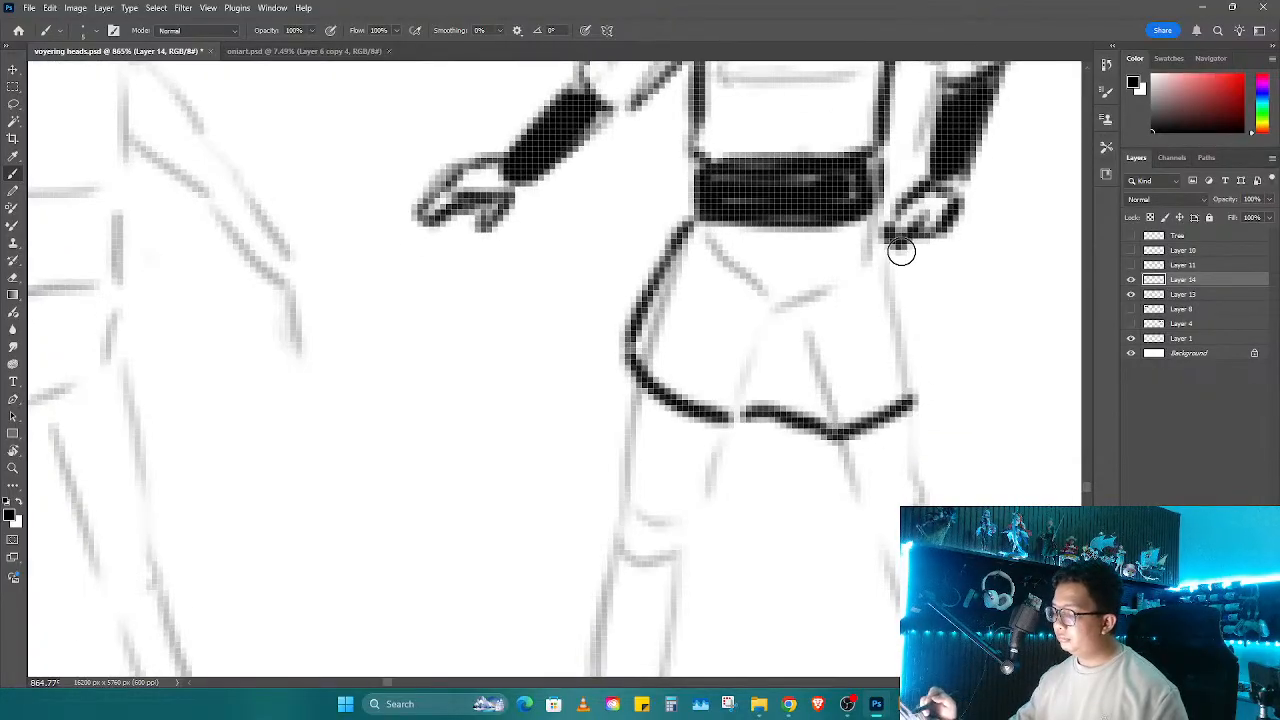
pyautogui.moveTo(893, 236); pyautogui.dragTo(928, 395)
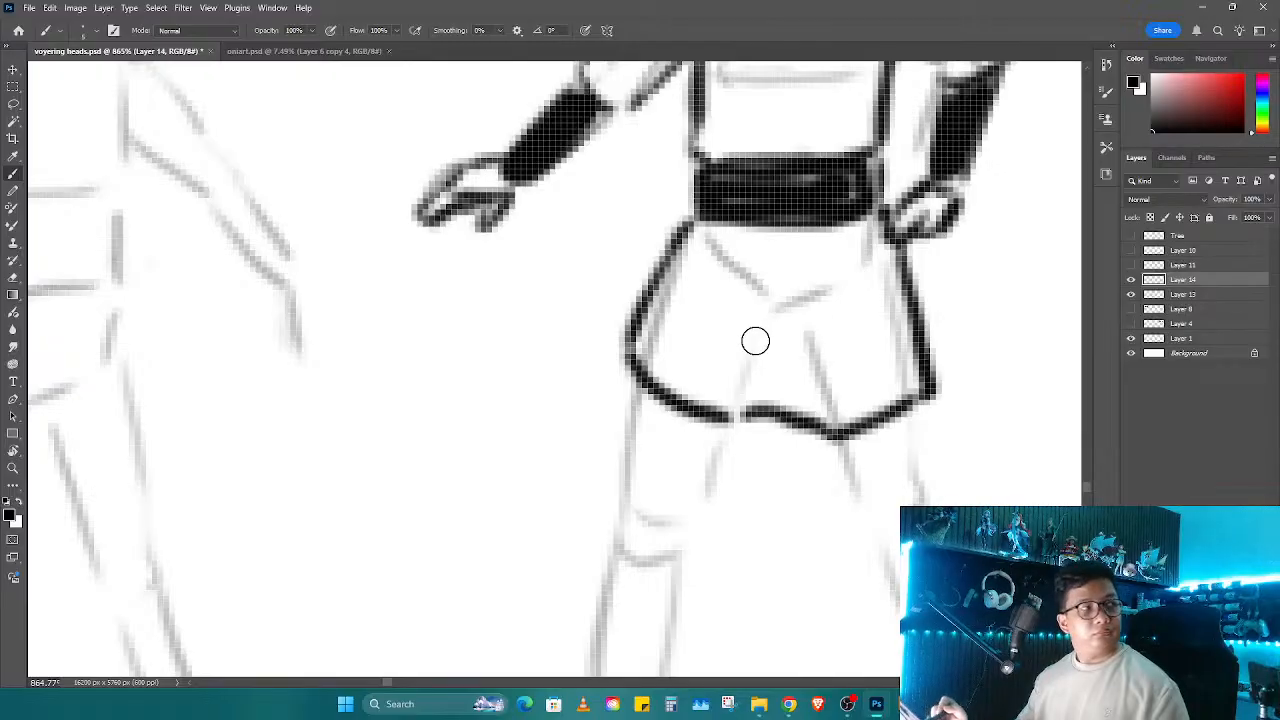
# Step: Ink a baggy trouser leg gathered below the knee on the extended arm's side, and save the document
pyautogui.moveTo(826, 319)
pyautogui.mouseDown()
pyautogui.moveTo(725, 359)
pyautogui.moveTo(690, 352)
pyautogui.mouseUp()
pyautogui.moveTo(736, 208); pyautogui.dragTo(727, 238)
pyautogui.moveTo(769, 361); pyautogui.dragTo(755, 290)
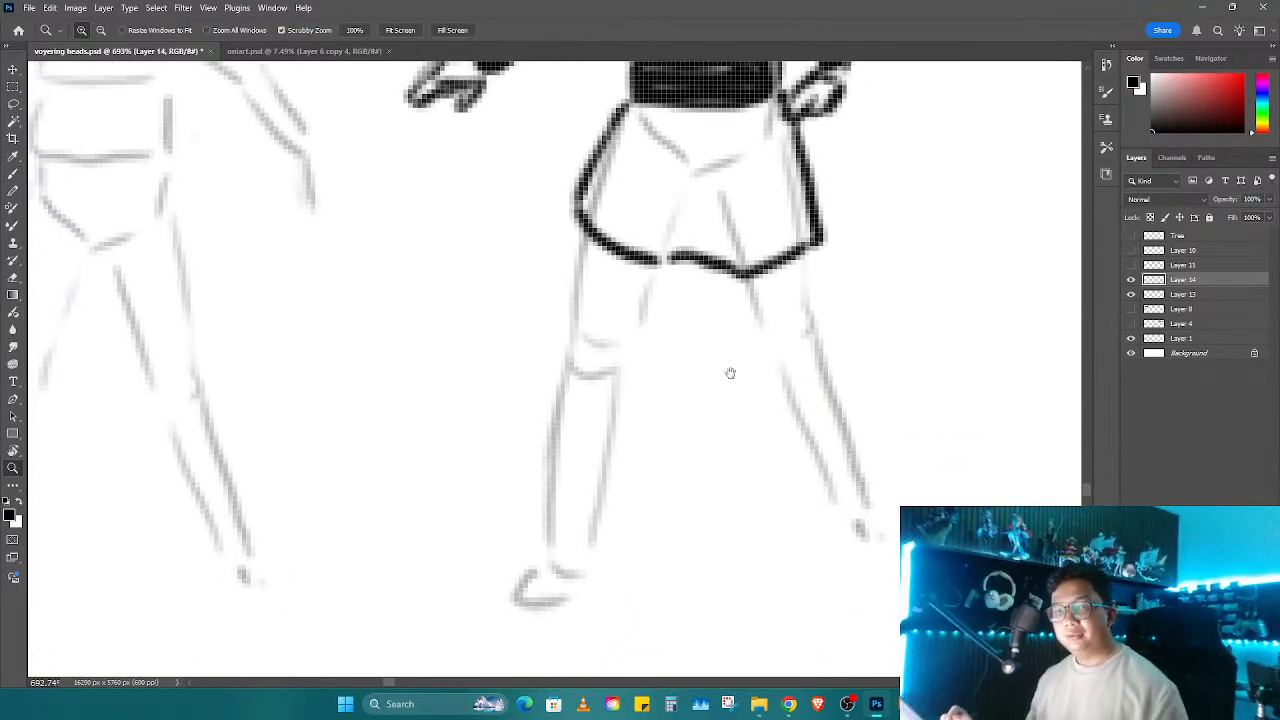
pyautogui.moveTo(730, 374)
pyautogui.mouseDown()
pyautogui.moveTo(703, 367)
pyautogui.moveTo(725, 332)
pyautogui.mouseUp()
pyautogui.press('b')
pyautogui.moveTo(560, 205); pyautogui.dragTo(538, 272)
pyautogui.hotkey('ctrl', 'z')
pyautogui.moveTo(560, 178)
pyautogui.mouseDown()
pyautogui.moveTo(518, 307)
pyautogui.moveTo(534, 354)
pyautogui.moveTo(596, 367)
pyautogui.moveTo(622, 350)
pyautogui.moveTo(645, 222)
pyautogui.mouseUp()
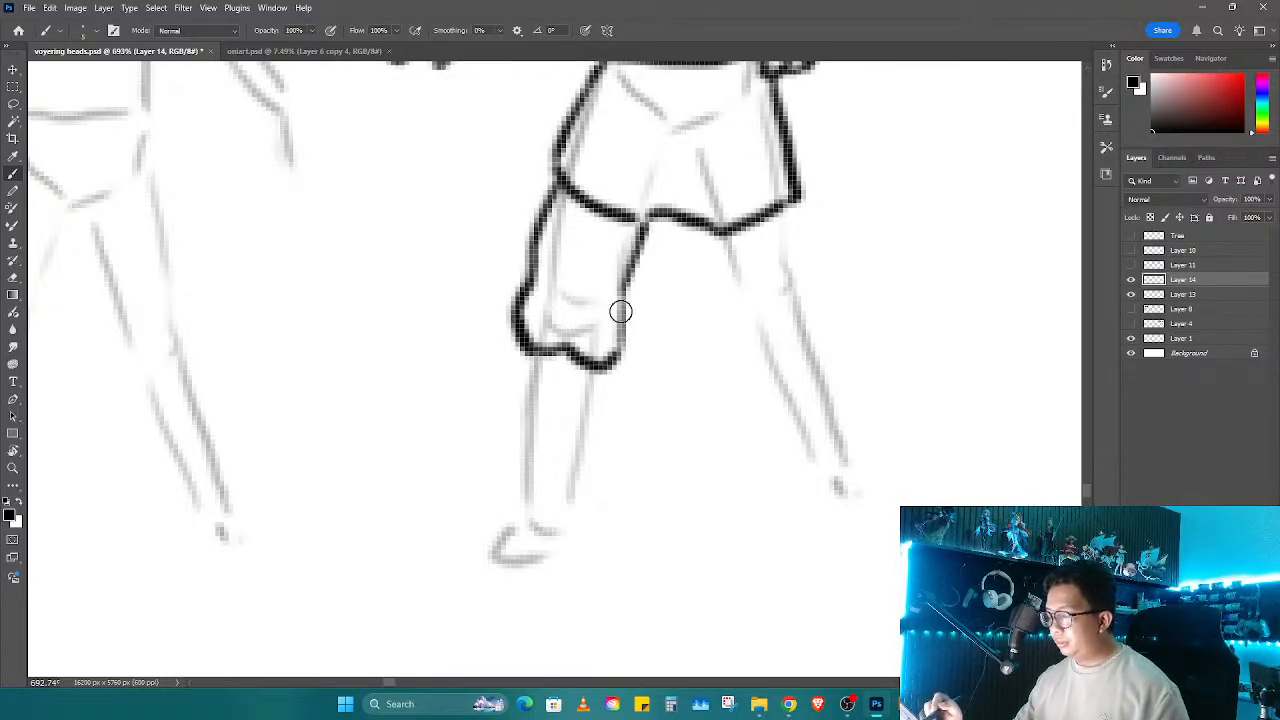
pyautogui.hotkey('ctrl', 's')
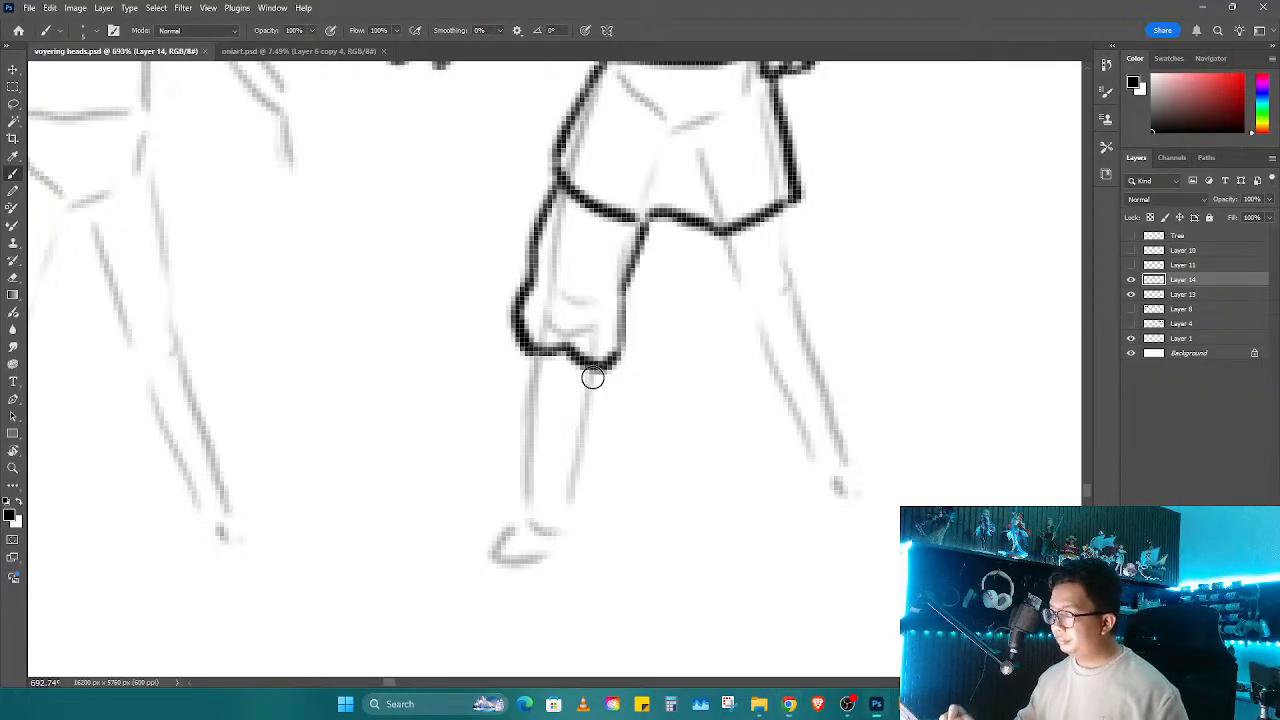
# Step: Draw a tall boot below the gathered trouser leg and fill it solid black
pyautogui.moveTo(524, 348); pyautogui.dragTo(523, 497)
pyautogui.moveTo(595, 372)
pyautogui.mouseDown()
pyautogui.moveTo(570, 497)
pyautogui.moveTo(560, 486)
pyautogui.mouseUp()
pyautogui.moveTo(556, 382)
pyautogui.mouseDown()
pyautogui.moveTo(543, 357)
pyautogui.moveTo(563, 486)
pyautogui.moveTo(533, 390)
pyautogui.moveTo(558, 466)
pyautogui.mouseUp()
pyautogui.moveTo(524, 508)
pyautogui.mouseDown()
pyautogui.moveTo(485, 535)
pyautogui.moveTo(500, 548)
pyautogui.moveTo(571, 539)
pyautogui.moveTo(536, 500)
pyautogui.moveTo(490, 539)
pyautogui.moveTo(553, 545)
pyautogui.moveTo(540, 510)
pyautogui.mouseUp()
pyautogui.moveTo(547, 394); pyautogui.dragTo(574, 372)
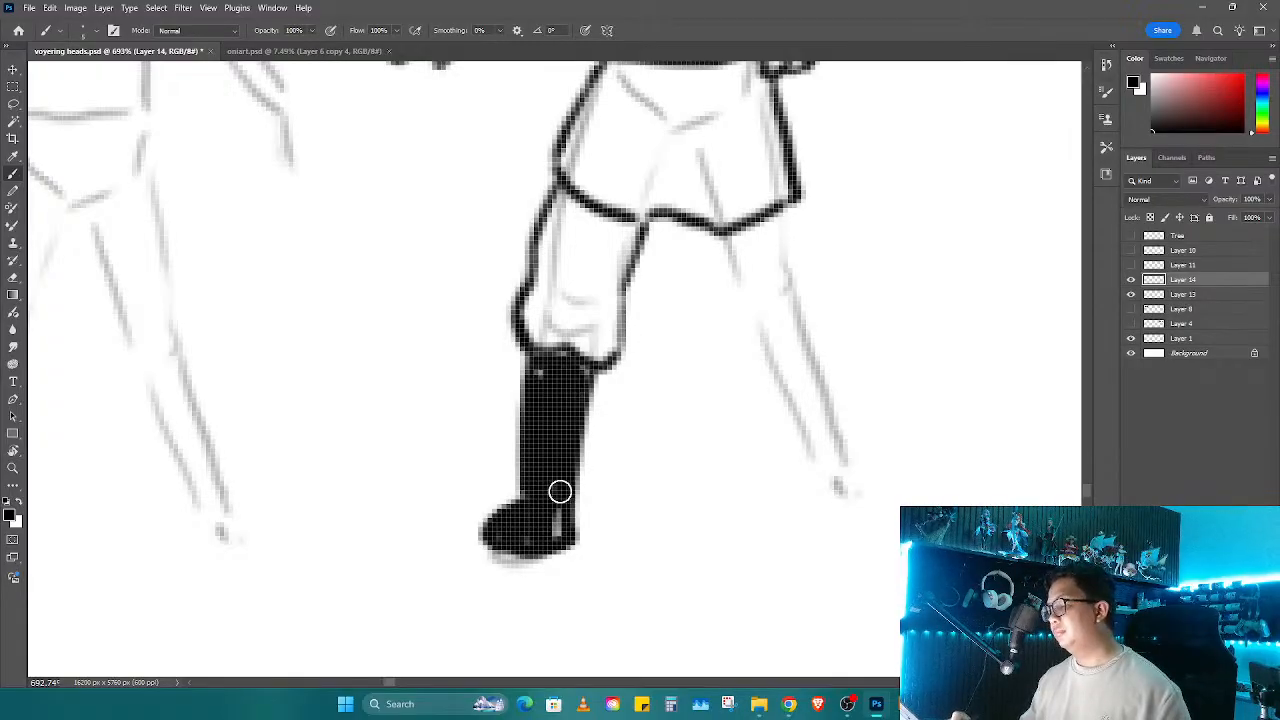
# Step: Ink the long-haired figure's second trouser leg down to a boot and fill the boot solid black
pyautogui.press('z')
pyautogui.moveTo(671, 386)
pyautogui.mouseDown()
pyautogui.moveTo(600, 457)
pyautogui.moveTo(634, 442)
pyautogui.mouseUp()
pyautogui.press('b')
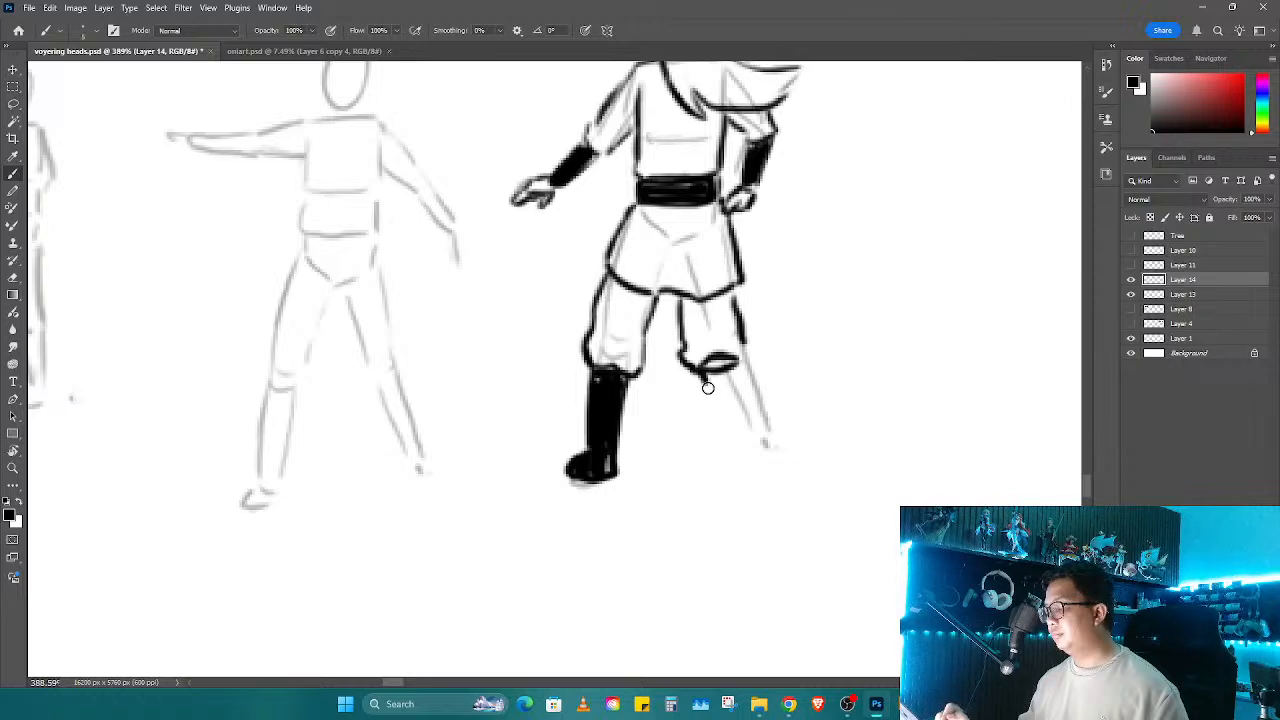
pyautogui.moveTo(707, 387)
pyautogui.mouseDown()
pyautogui.moveTo(750, 401)
pyautogui.moveTo(727, 425)
pyautogui.mouseUp()
pyautogui.moveTo(742, 352); pyautogui.dragTo(760, 428)
pyautogui.moveTo(720, 410); pyautogui.dragTo(727, 419)
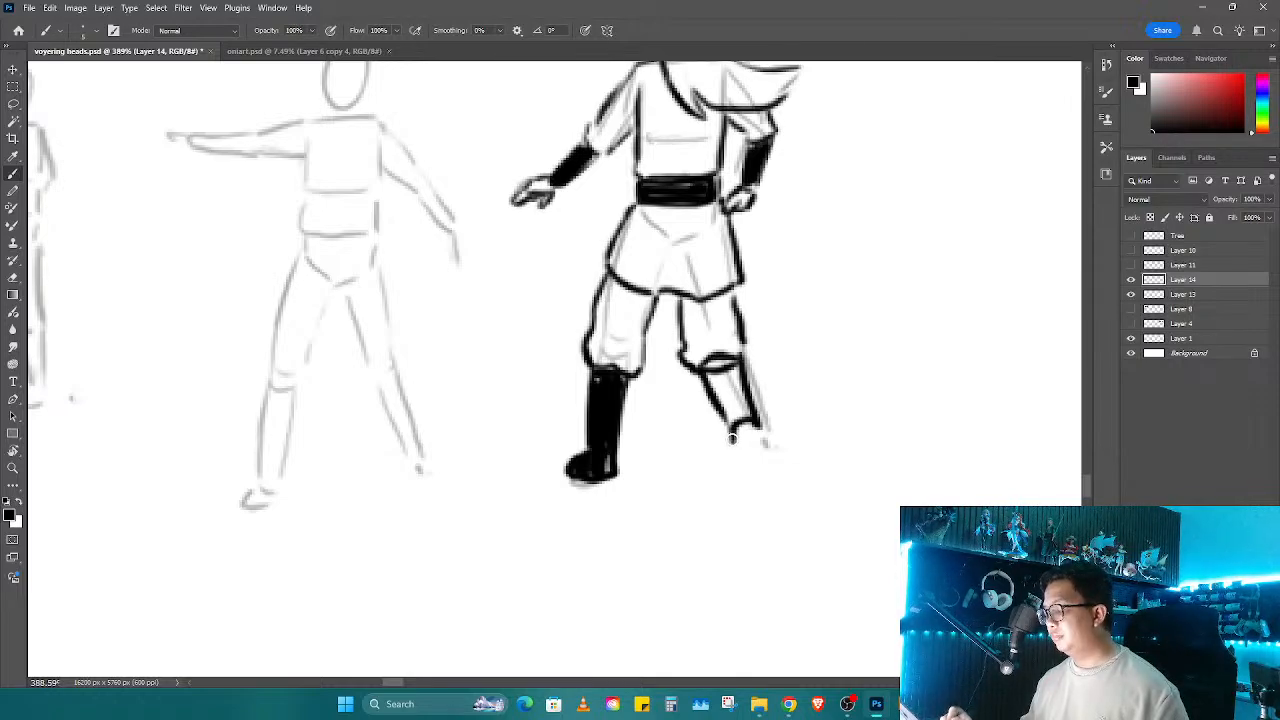
pyautogui.moveTo(748, 461)
pyautogui.mouseDown()
pyautogui.moveTo(735, 445)
pyautogui.moveTo(753, 426)
pyautogui.mouseUp()
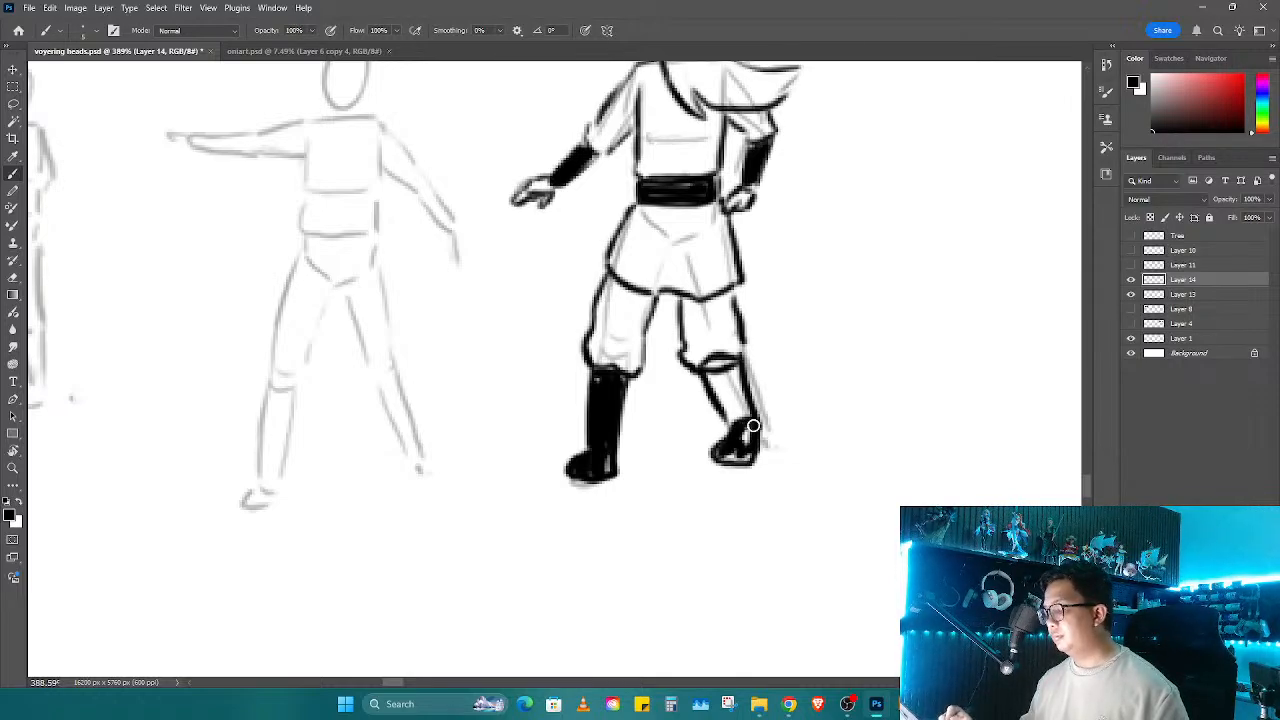
pyautogui.moveTo(717, 371)
pyautogui.mouseDown()
pyautogui.moveTo(722, 395)
pyautogui.moveTo(740, 360)
pyautogui.moveTo(740, 300)
pyautogui.moveTo(669, 431)
pyautogui.moveTo(858, 298)
pyautogui.mouseUp()
# Step: Hide the rough figure sketch on Layer 13 and ink a short centre crease below the belt
pyautogui.press('z')
pyautogui.click(1132, 297)
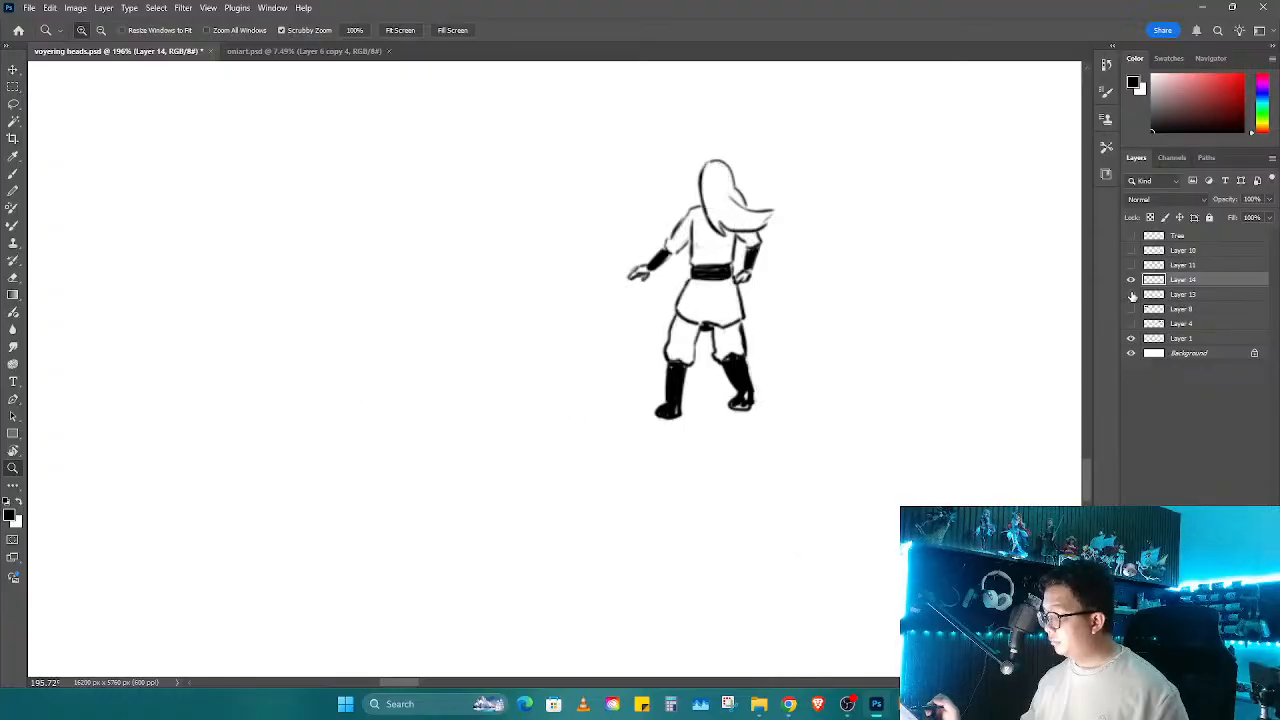
pyautogui.press('r')
pyautogui.moveTo(800, 375); pyautogui.dragTo(787, 457)
pyautogui.press('z')
pyautogui.moveTo(737, 343)
pyautogui.mouseDown()
pyautogui.moveTo(830, 310)
pyautogui.moveTo(710, 373)
pyautogui.mouseUp()
pyautogui.press('b')
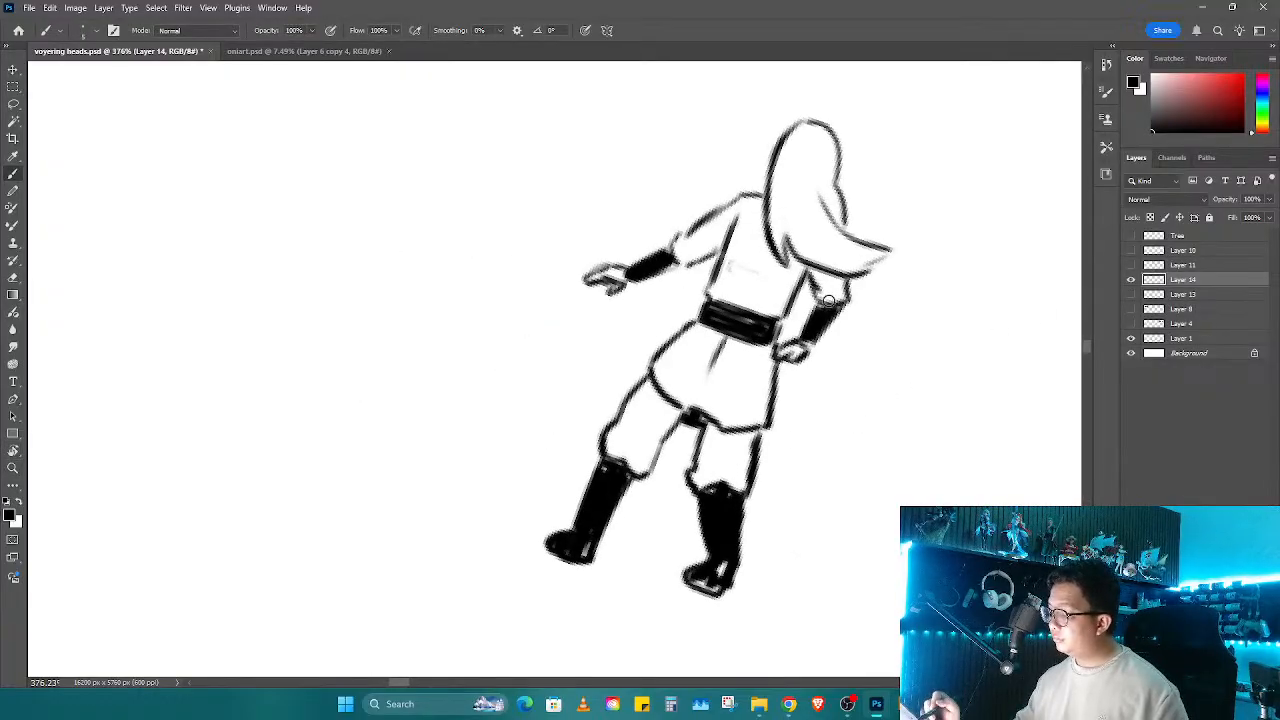
# Step: Add a small bump beside the long-haired figure's hair at face level, and show Layer 13 again
pyautogui.press('z')
pyautogui.moveTo(830, 335)
pyautogui.mouseDown()
pyautogui.moveTo(783, 340)
pyautogui.moveTo(726, 237)
pyautogui.mouseUp()
pyautogui.press('r')
pyautogui.press('b')
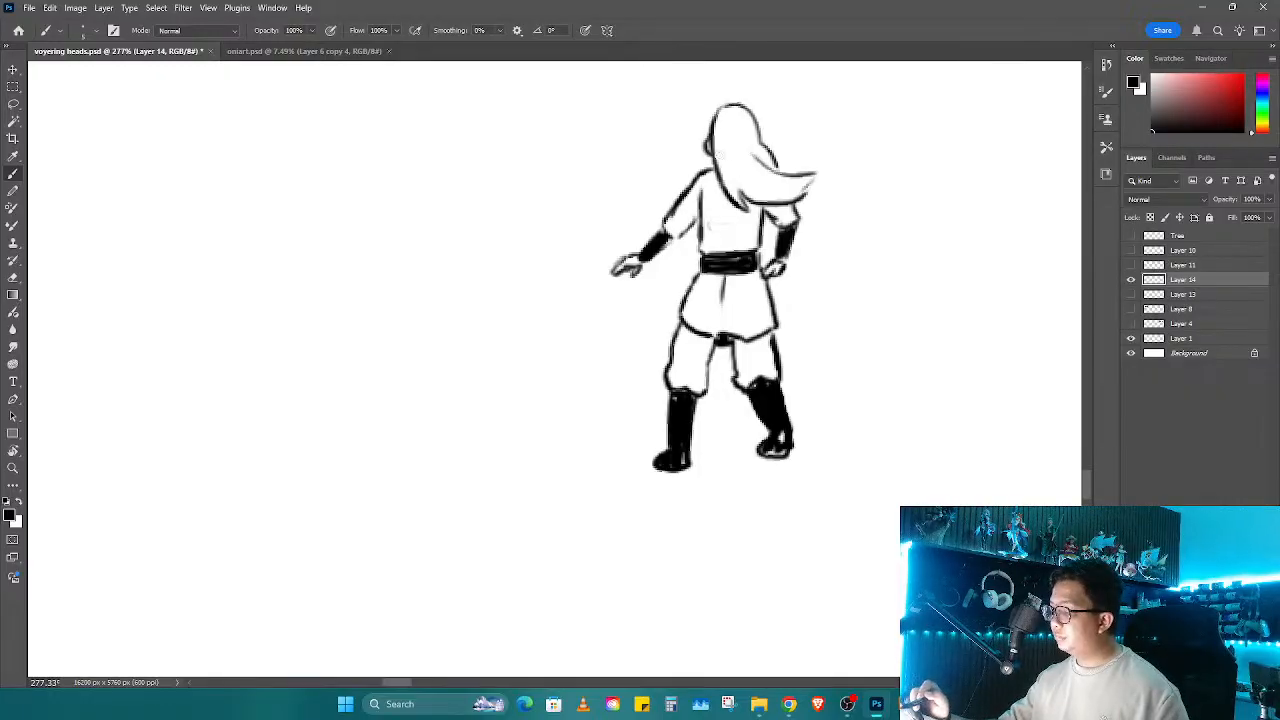
pyautogui.moveTo(820, 400)
pyautogui.mouseDown()
pyautogui.moveTo(866, 394)
pyautogui.moveTo(810, 257)
pyautogui.mouseUp()
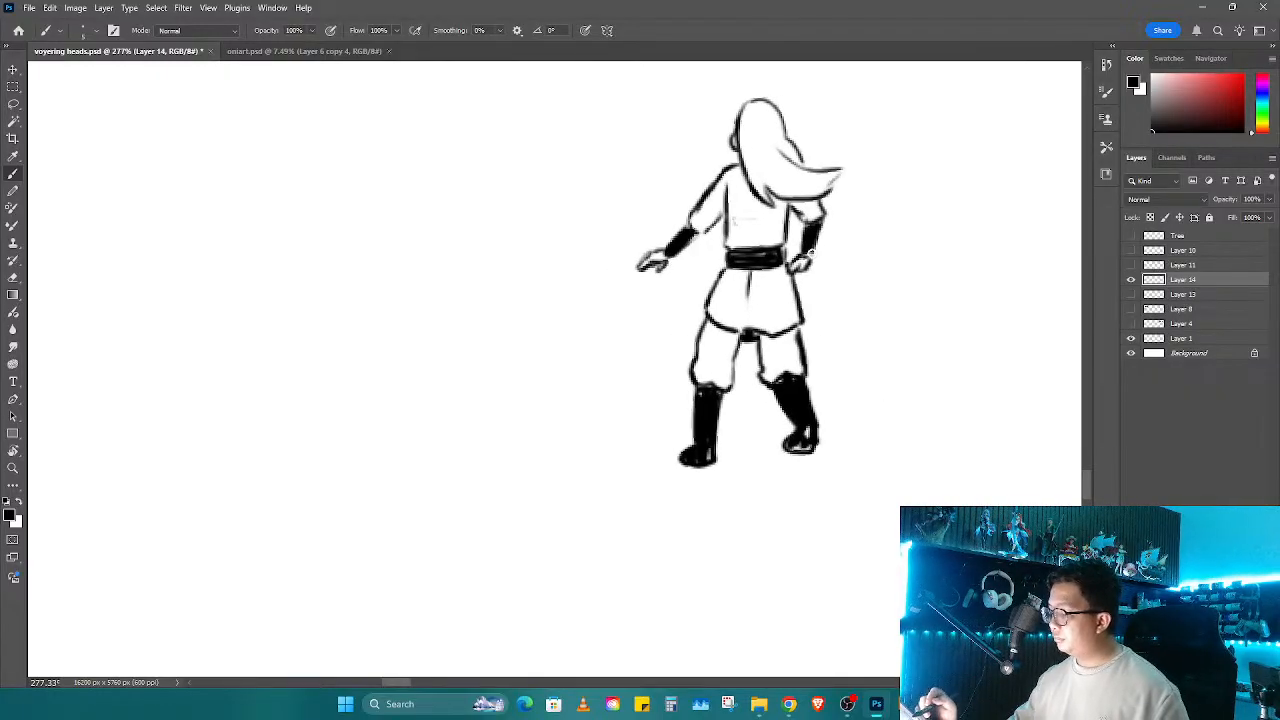
pyautogui.moveTo(797, 388); pyautogui.dragTo(847, 433)
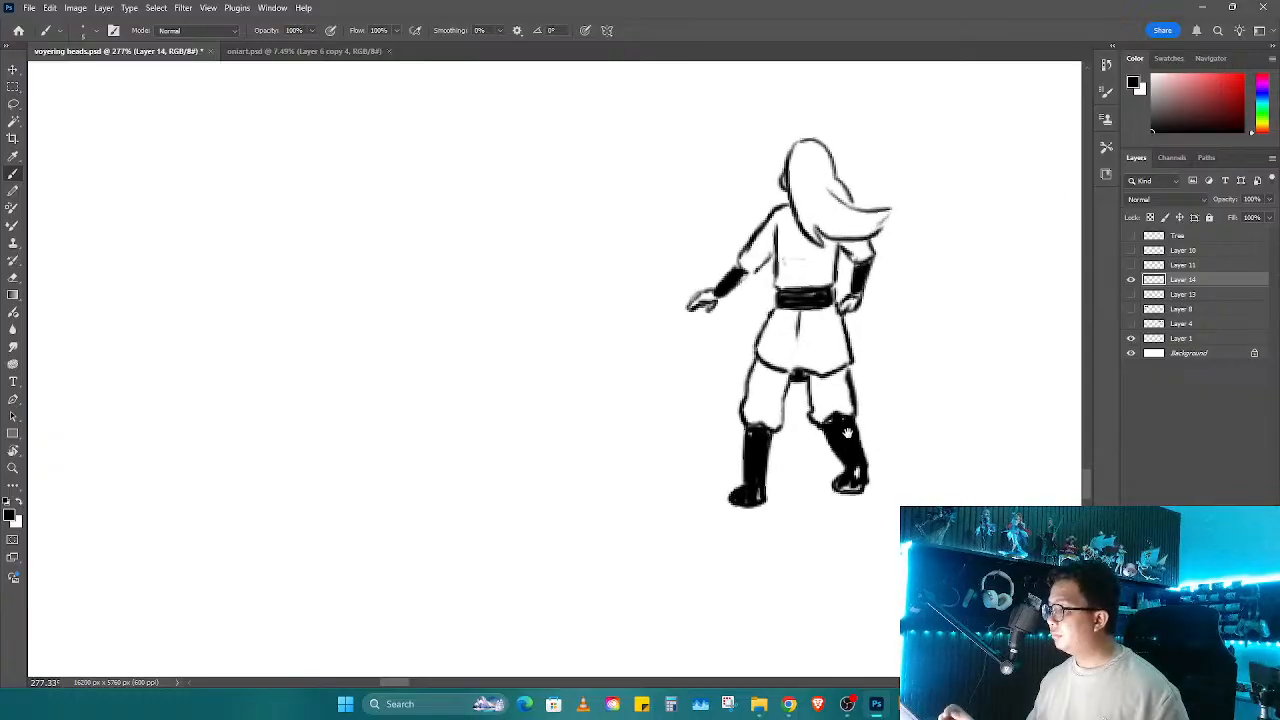
pyautogui.moveTo(863, 350); pyautogui.dragTo(903, 388)
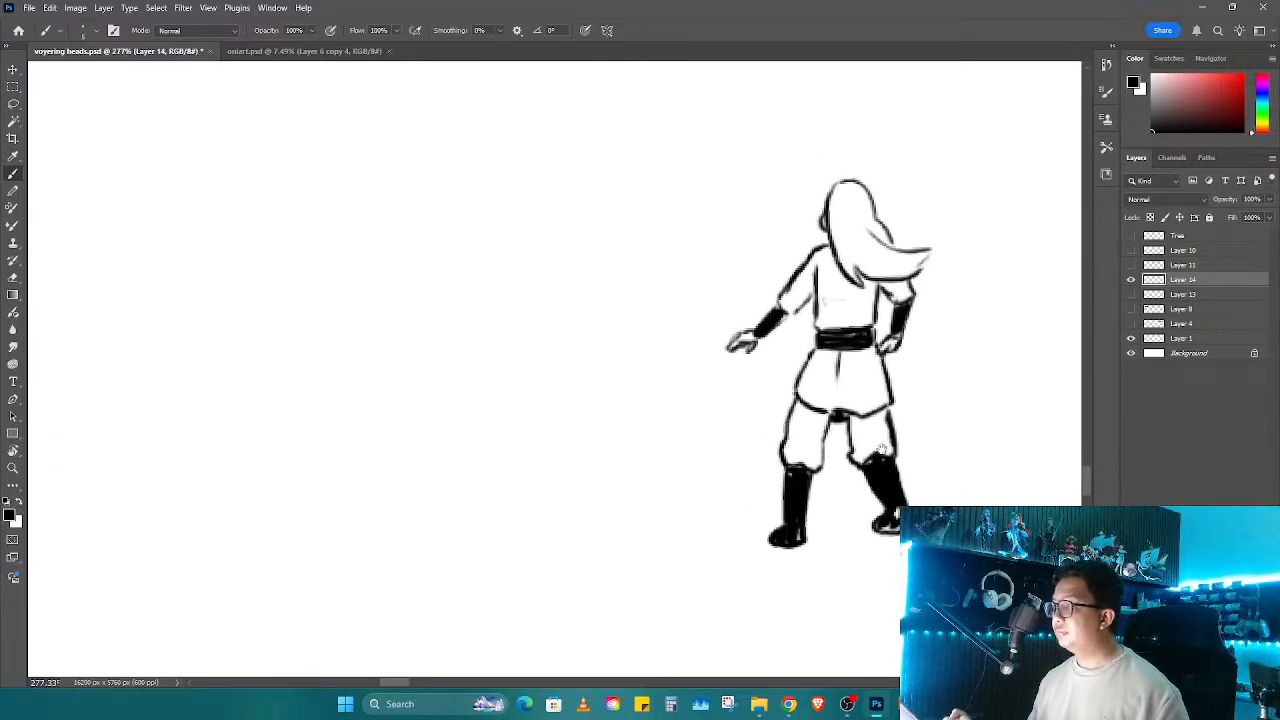
pyautogui.click(1132, 295)
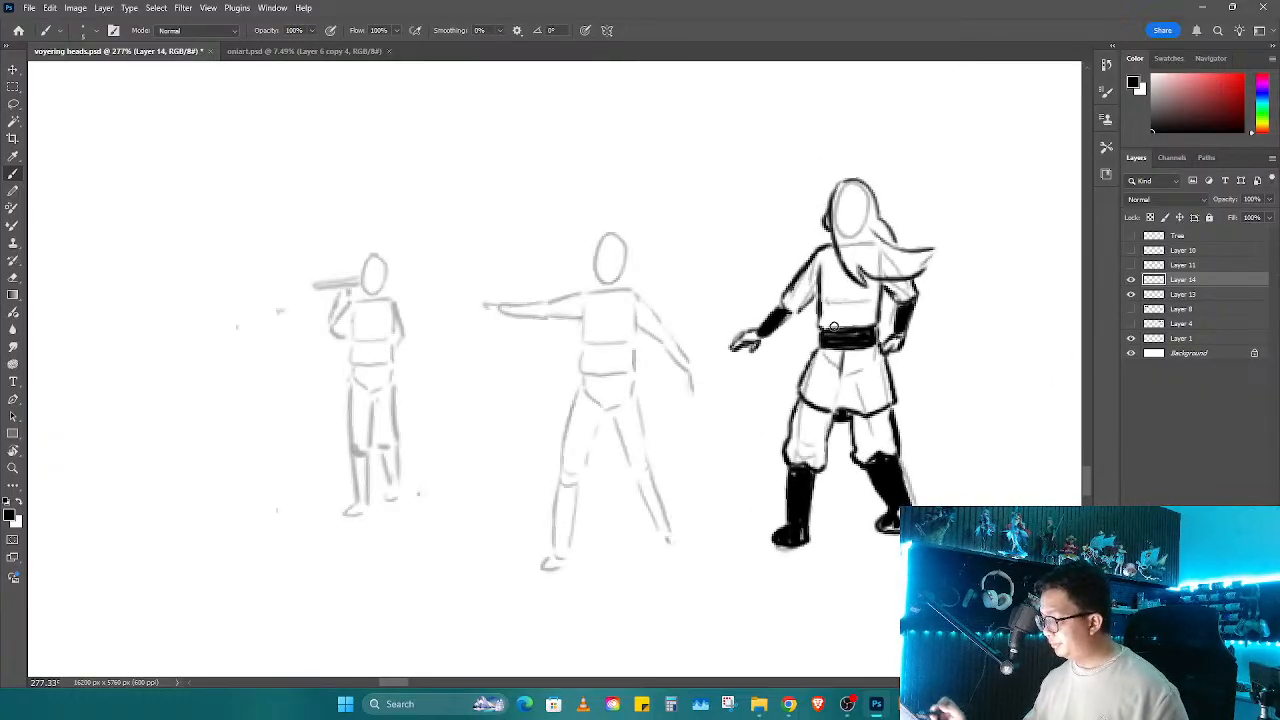
# Step: Ink short dark hair around the top and sides of the middle figure's head, undoing the first trial stroke
pyautogui.scroll(5, 609, 226)
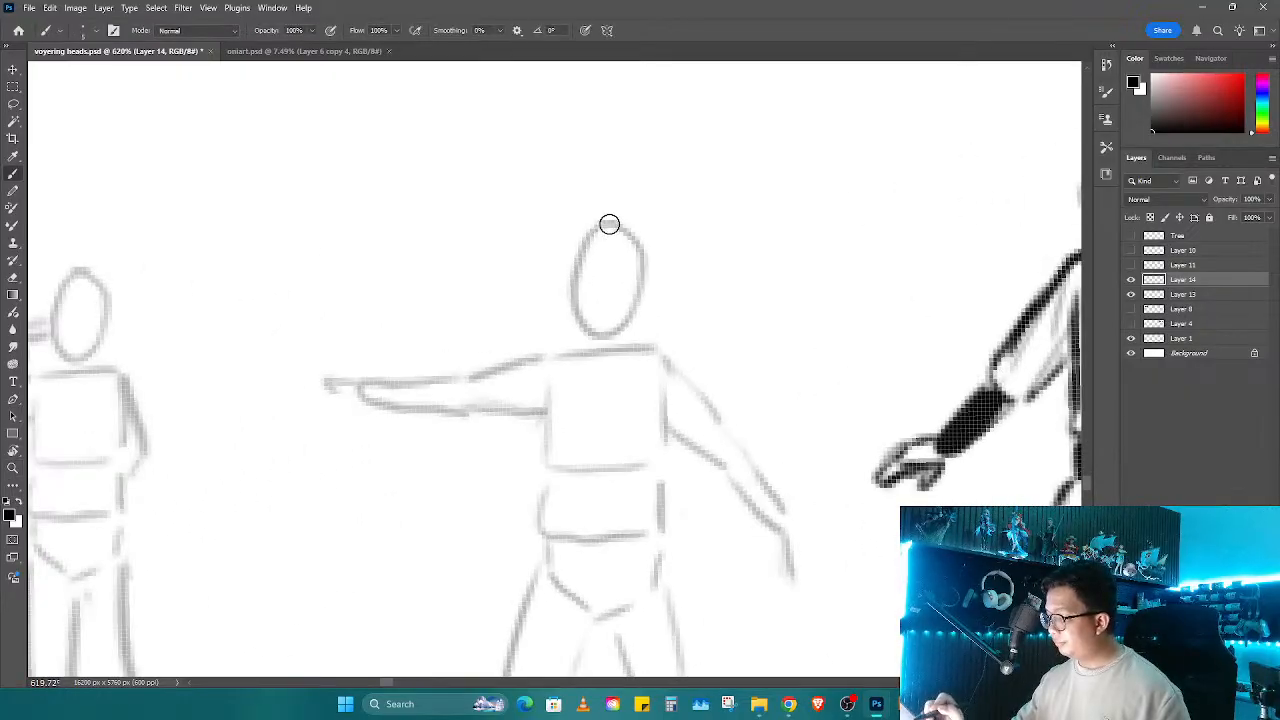
pyautogui.moveTo(577, 261)
pyautogui.mouseDown()
pyautogui.moveTo(622, 246)
pyautogui.moveTo(614, 266)
pyautogui.moveTo(535, 308)
pyautogui.mouseUp()
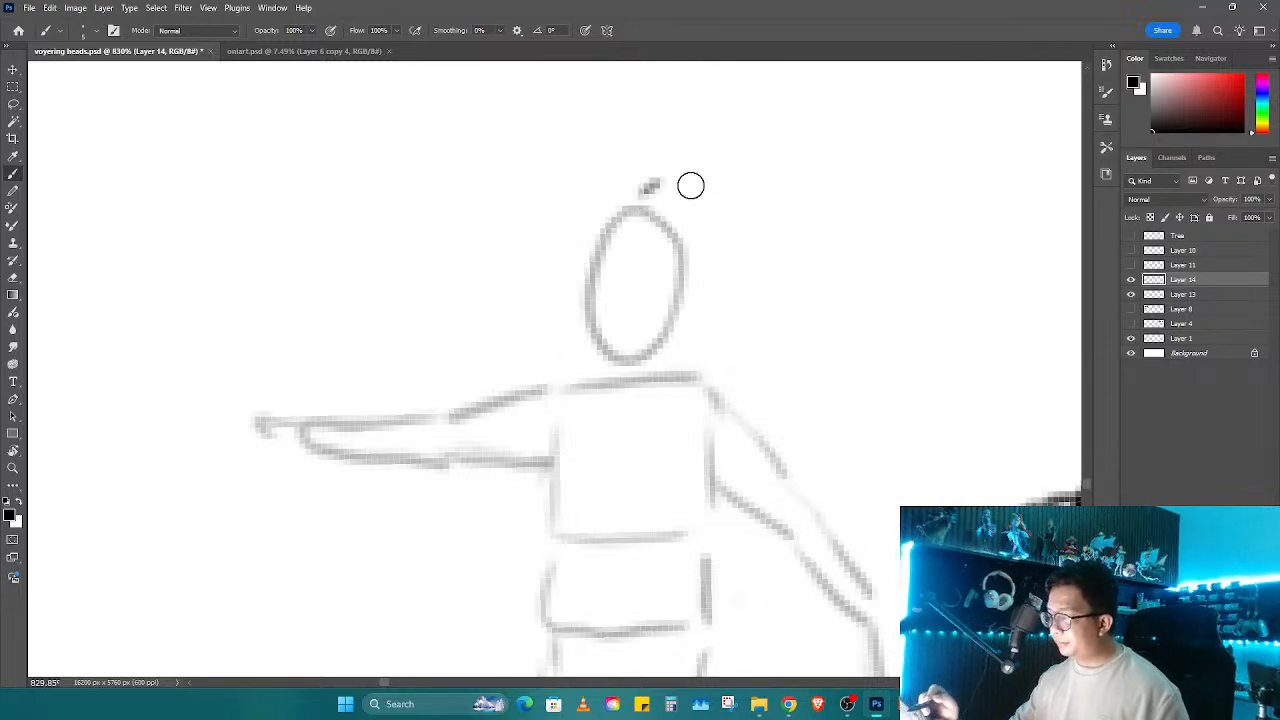
pyautogui.moveTo(597, 222); pyautogui.dragTo(568, 298)
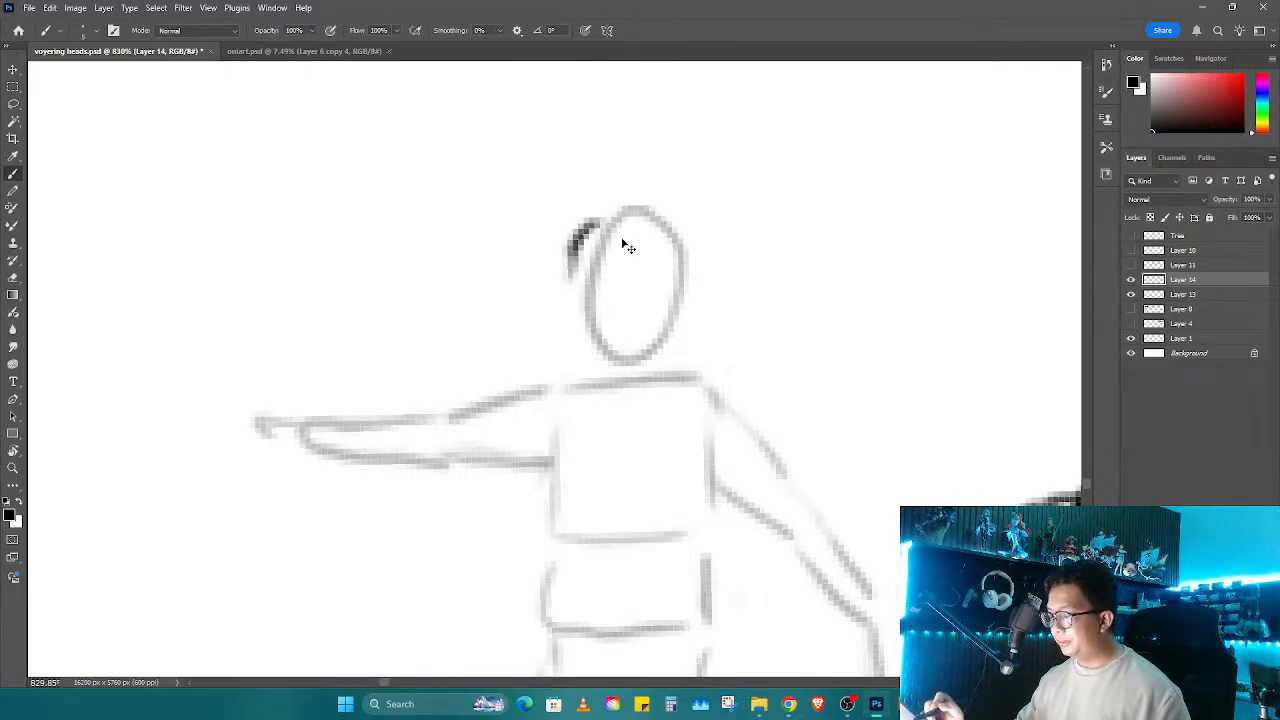
pyautogui.hotkey('ctrl', 'z')
pyautogui.moveTo(603, 214)
pyautogui.mouseDown()
pyautogui.moveTo(656, 207)
pyautogui.moveTo(600, 215)
pyautogui.moveTo(679, 226)
pyautogui.moveTo(649, 197)
pyautogui.moveTo(586, 277)
pyautogui.mouseUp()
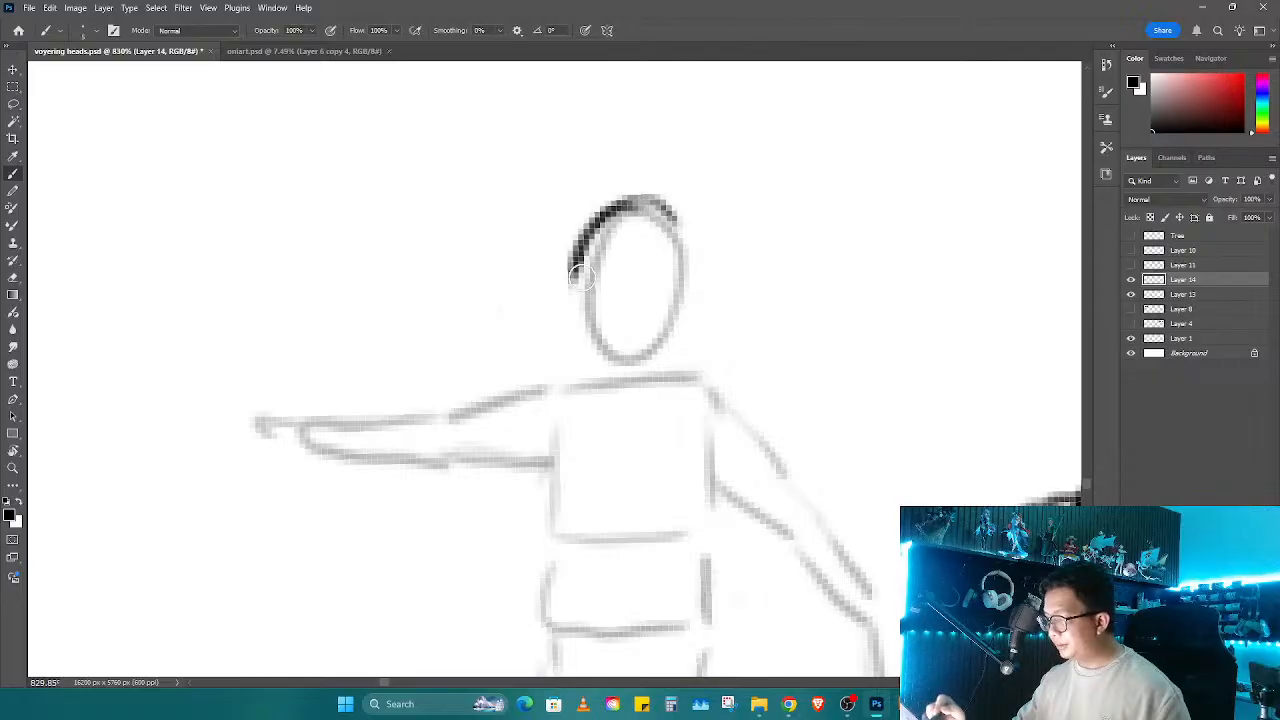
pyautogui.moveTo(568, 245)
pyautogui.mouseDown()
pyautogui.moveTo(603, 174)
pyautogui.moveTo(690, 252)
pyautogui.mouseUp()
pyautogui.moveTo(650, 205)
pyautogui.mouseDown()
pyautogui.moveTo(684, 235)
pyautogui.moveTo(624, 172)
pyautogui.moveTo(581, 223)
pyautogui.moveTo(617, 193)
pyautogui.moveTo(690, 237)
pyautogui.mouseUp()
pyautogui.moveTo(645, 176)
pyautogui.mouseDown()
pyautogui.moveTo(679, 243)
pyautogui.moveTo(672, 325)
pyautogui.moveTo(654, 320)
pyautogui.moveTo(686, 318)
pyautogui.mouseUp()
# Step: Ink the middle figure's ear, jaw sides and a short curved line across the lower face
pyautogui.moveTo(575, 310); pyautogui.dragTo(609, 363)
pyautogui.moveTo(571, 286); pyautogui.dragTo(597, 327)
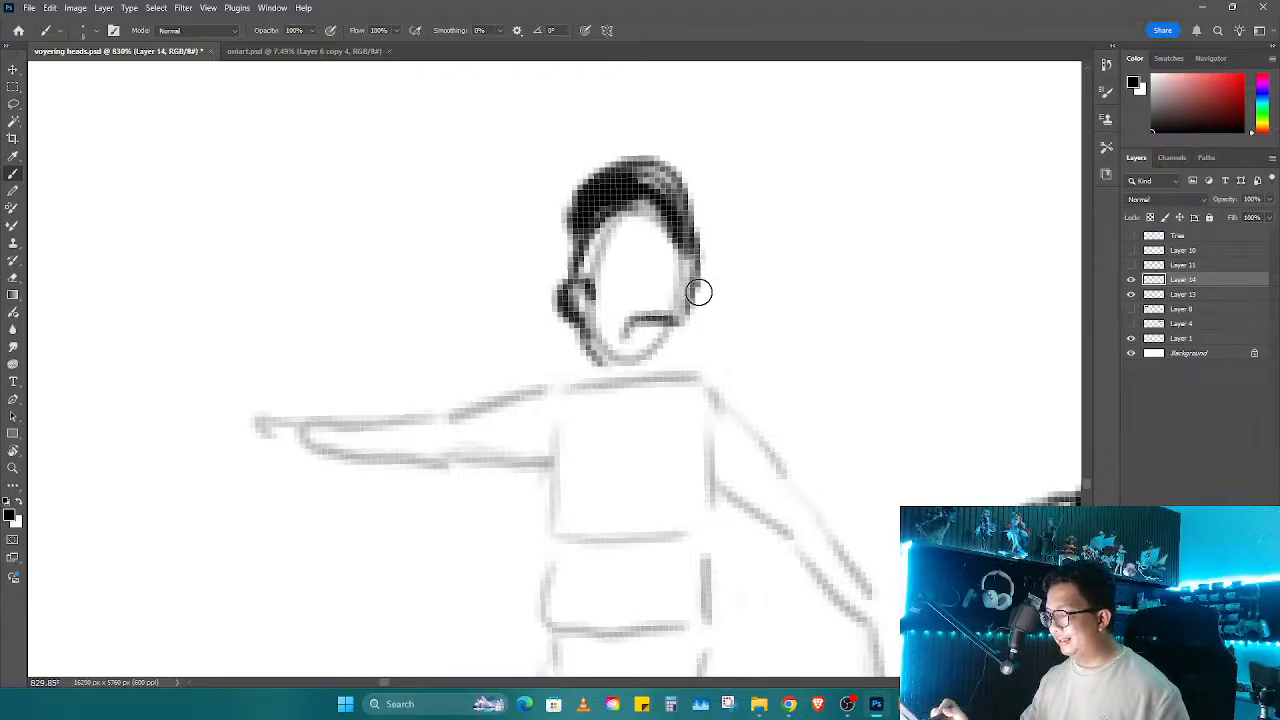
pyautogui.moveTo(698, 291)
pyautogui.mouseDown()
pyautogui.moveTo(666, 337)
pyautogui.moveTo(621, 358)
pyautogui.mouseUp()
# Step: Select the middle figure's inked head, scale it down to about 84%, and deselect it
pyautogui.press('l')
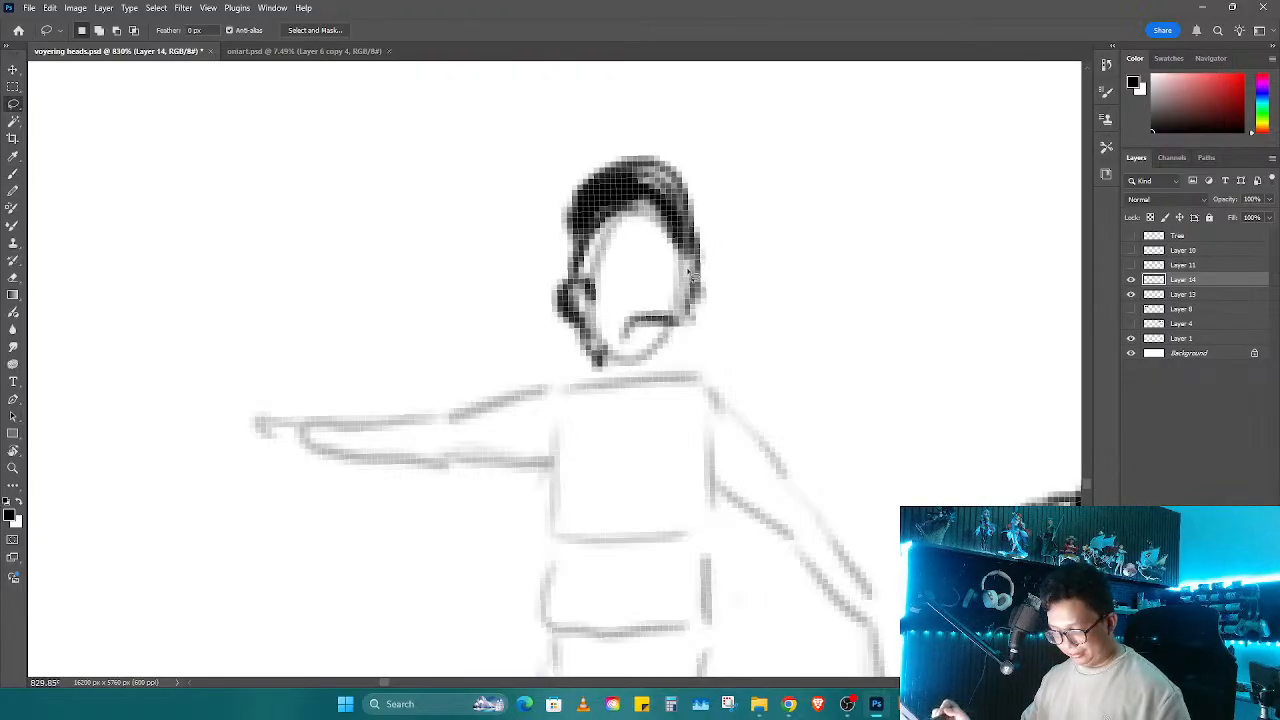
pyautogui.moveTo(597, 150)
pyautogui.mouseDown()
pyautogui.moveTo(723, 331)
pyautogui.moveTo(705, 162)
pyautogui.moveTo(720, 158)
pyautogui.mouseUp()
pyautogui.hotkey('ctrl', 't')
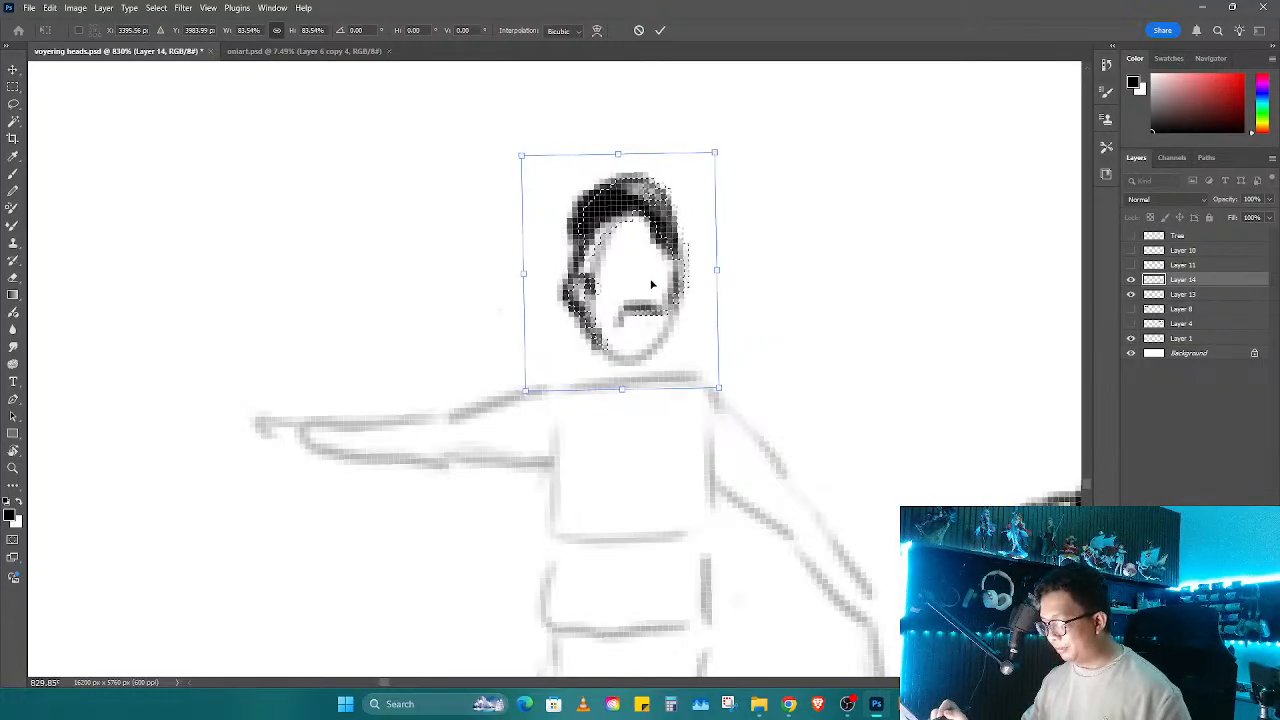
pyautogui.press('Return')
pyautogui.hotkey('ctrl', 'd')
# Step: Ink the extended arm's shoulder and underarm lines, and paint a solid black scarf around the middle figure's neck
pyautogui.press('b')
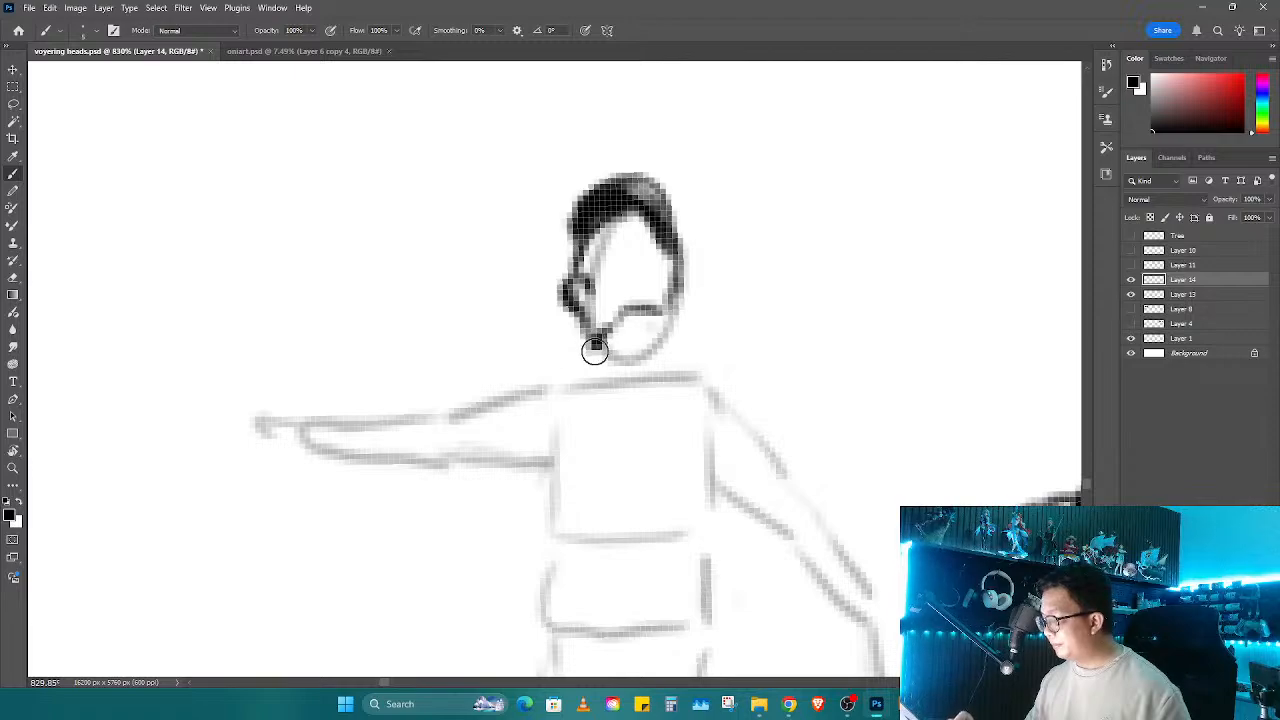
pyautogui.moveTo(668, 326); pyautogui.dragTo(680, 340)
pyautogui.moveTo(578, 350); pyautogui.dragTo(456, 390)
pyautogui.moveTo(497, 428); pyautogui.dragTo(528, 458)
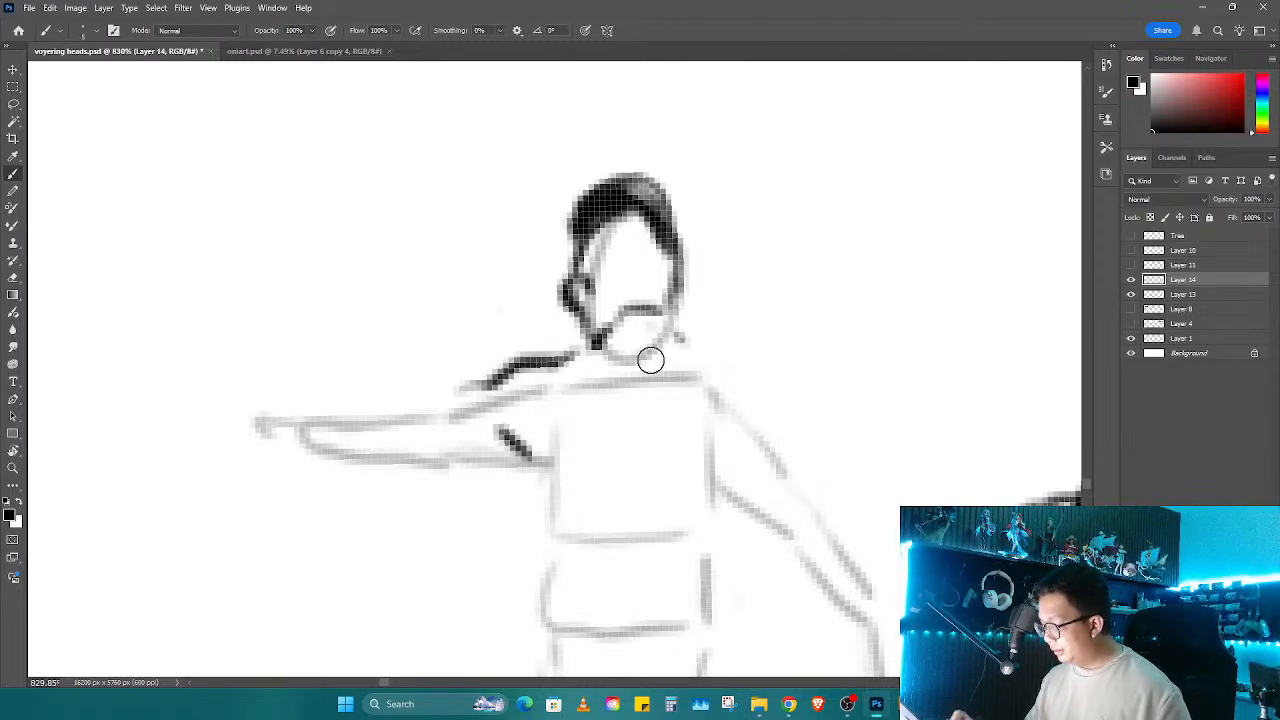
pyautogui.moveTo(556, 358)
pyautogui.mouseDown()
pyautogui.moveTo(645, 403)
pyautogui.moveTo(700, 377)
pyautogui.moveTo(677, 327)
pyautogui.moveTo(713, 353)
pyautogui.moveTo(634, 322)
pyautogui.moveTo(563, 354)
pyautogui.moveTo(606, 340)
pyautogui.moveTo(602, 361)
pyautogui.moveTo(626, 365)
pyautogui.moveTo(623, 386)
pyautogui.moveTo(644, 396)
pyautogui.moveTo(665, 360)
pyautogui.mouseUp()
pyautogui.moveTo(628, 419); pyautogui.dragTo(751, 364)
pyautogui.moveTo(623, 380); pyautogui.dragTo(655, 408)
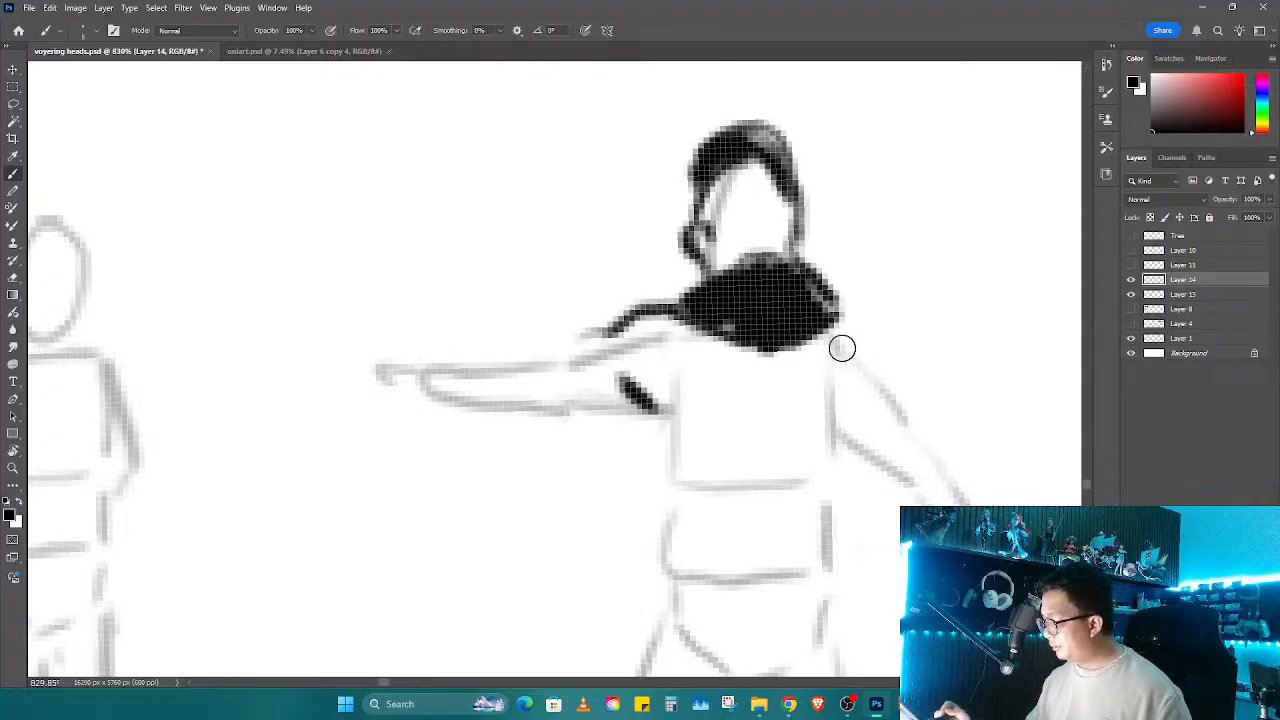
# Step: Outline the middle figure's sleeveless vest with armhole lines, torso sides, a curved hem and a short crease
pyautogui.moveTo(833, 330); pyautogui.dragTo(876, 362)
pyautogui.moveTo(679, 318); pyautogui.dragTo(642, 396)
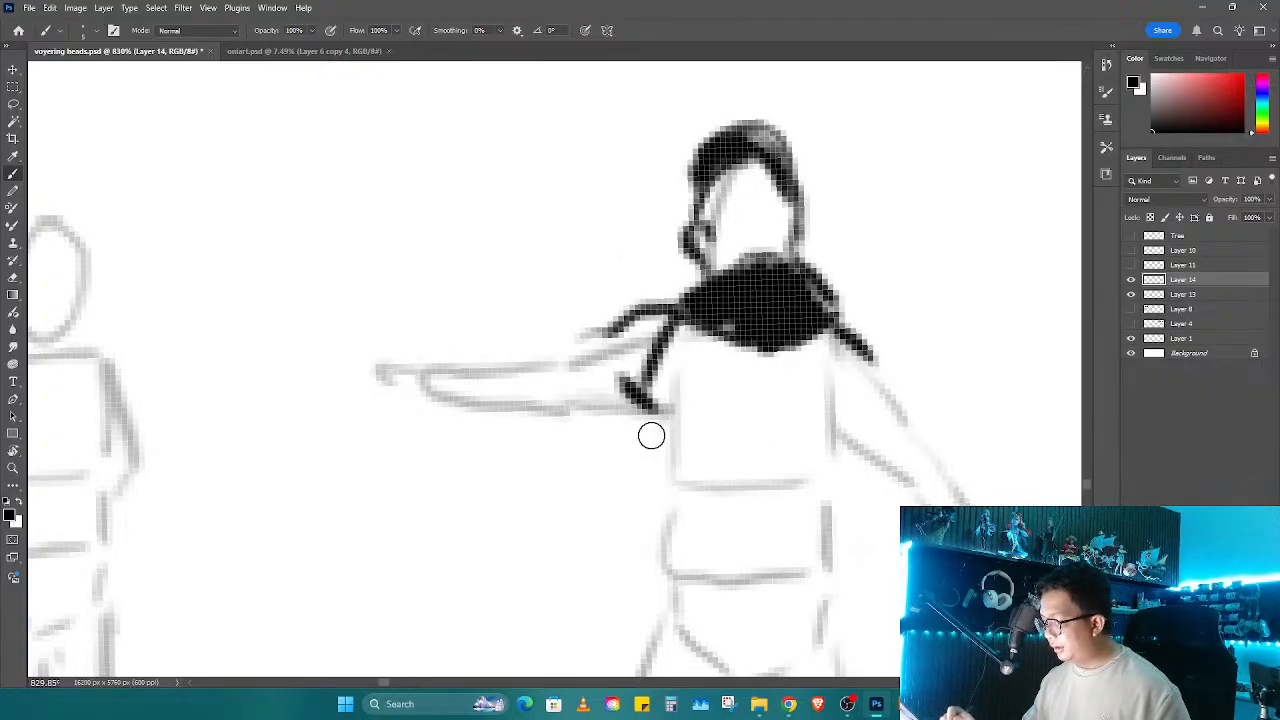
pyautogui.moveTo(859, 349); pyautogui.dragTo(840, 390)
pyautogui.moveTo(695, 333)
pyautogui.mouseDown()
pyautogui.moveTo(657, 415)
pyautogui.moveTo(656, 452)
pyautogui.mouseUp()
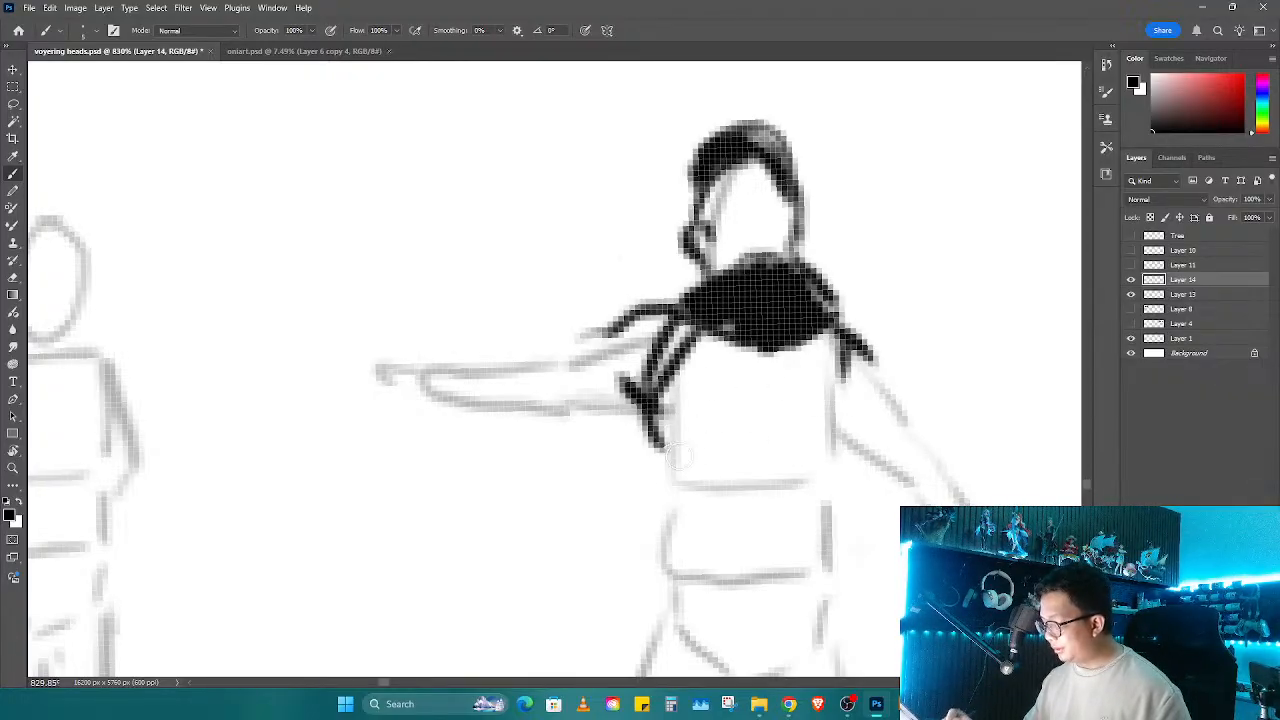
pyautogui.moveTo(638, 405); pyautogui.dragTo(655, 455)
pyautogui.moveTo(848, 400); pyautogui.dragTo(848, 440)
pyautogui.moveTo(645, 430)
pyautogui.mouseDown()
pyautogui.moveTo(680, 560)
pyautogui.moveTo(830, 562)
pyautogui.mouseUp()
pyautogui.moveTo(843, 446); pyautogui.dragTo(843, 548)
pyautogui.moveTo(778, 393); pyautogui.dragTo(765, 500)
# Step: Ink the middle figure's extended arm with a dark band at the elbow, a wrapped forearm and a hand
pyautogui.moveTo(632, 314)
pyautogui.mouseDown()
pyautogui.moveTo(535, 342)
pyautogui.moveTo(571, 400)
pyautogui.moveTo(632, 400)
pyautogui.mouseUp()
pyautogui.moveTo(543, 343)
pyautogui.mouseDown()
pyautogui.moveTo(497, 398)
pyautogui.moveTo(523, 371)
pyautogui.moveTo(520, 400)
pyautogui.mouseUp()
pyautogui.moveTo(529, 326)
pyautogui.mouseDown()
pyautogui.moveTo(423, 320)
pyautogui.moveTo(474, 371)
pyautogui.moveTo(500, 356)
pyautogui.mouseUp()
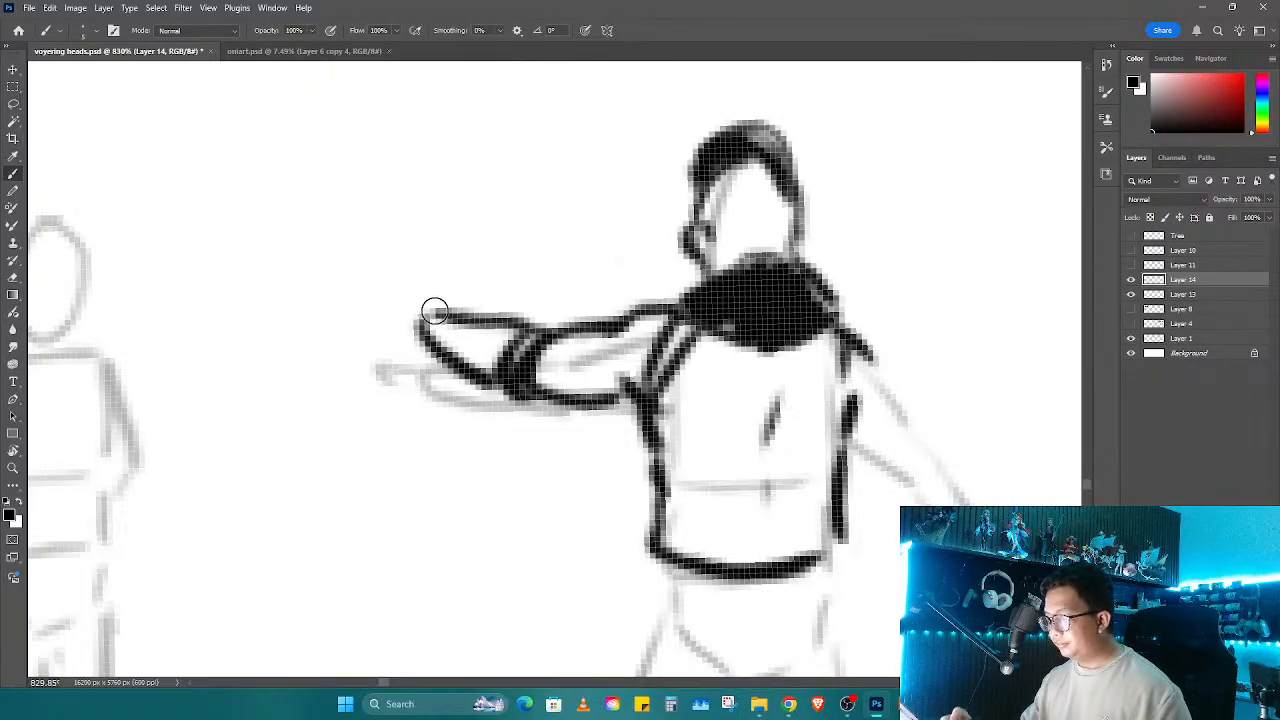
pyautogui.moveTo(437, 306)
pyautogui.mouseDown()
pyautogui.moveTo(428, 338)
pyautogui.moveTo(486, 337)
pyautogui.moveTo(440, 350)
pyautogui.moveTo(372, 285)
pyautogui.moveTo(396, 350)
pyautogui.moveTo(442, 340)
pyautogui.mouseUp()
pyautogui.moveTo(711, 444); pyautogui.dragTo(453, 300)
# Step: Ink the middle figure's lowered arm from a rounded shoulder to the hand, with a dark band at the elbow
pyautogui.moveTo(615, 205); pyautogui.dragTo(663, 266)
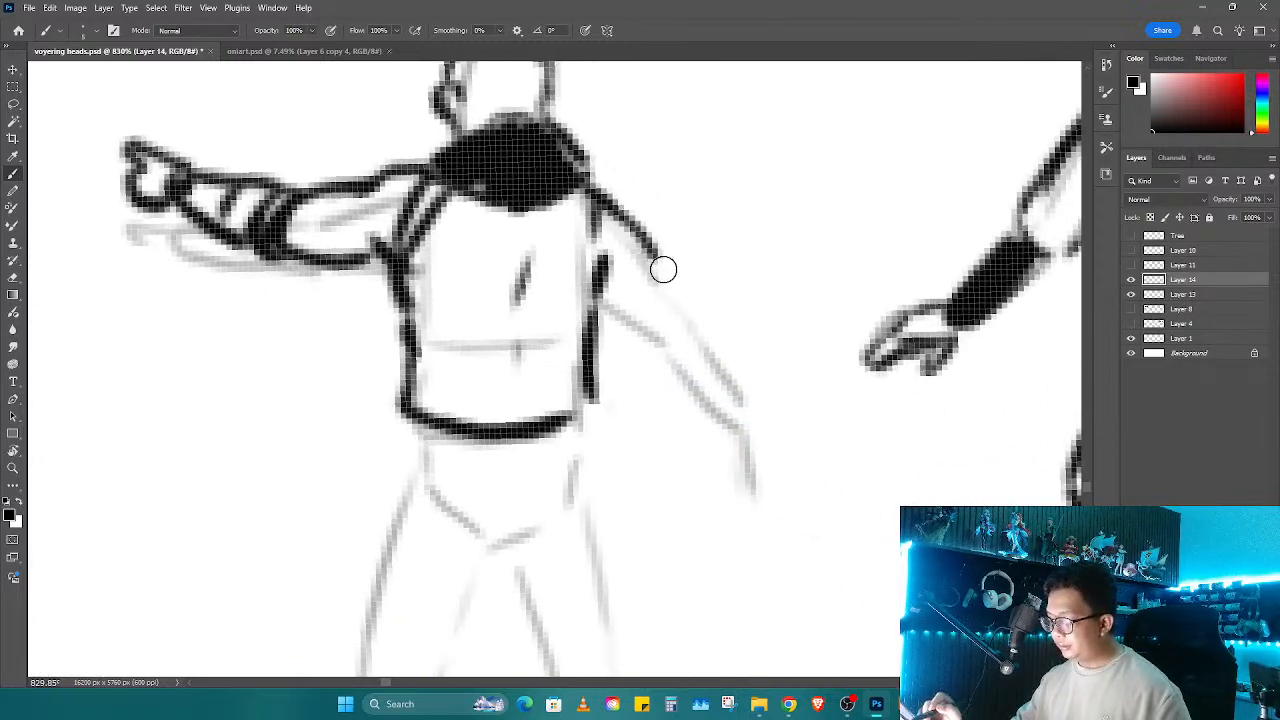
pyautogui.moveTo(585, 180)
pyautogui.mouseDown()
pyautogui.moveTo(656, 264)
pyautogui.moveTo(600, 290)
pyautogui.mouseUp()
pyautogui.press('e')
pyautogui.moveTo(605, 215); pyautogui.dragTo(710, 303)
pyautogui.press('b')
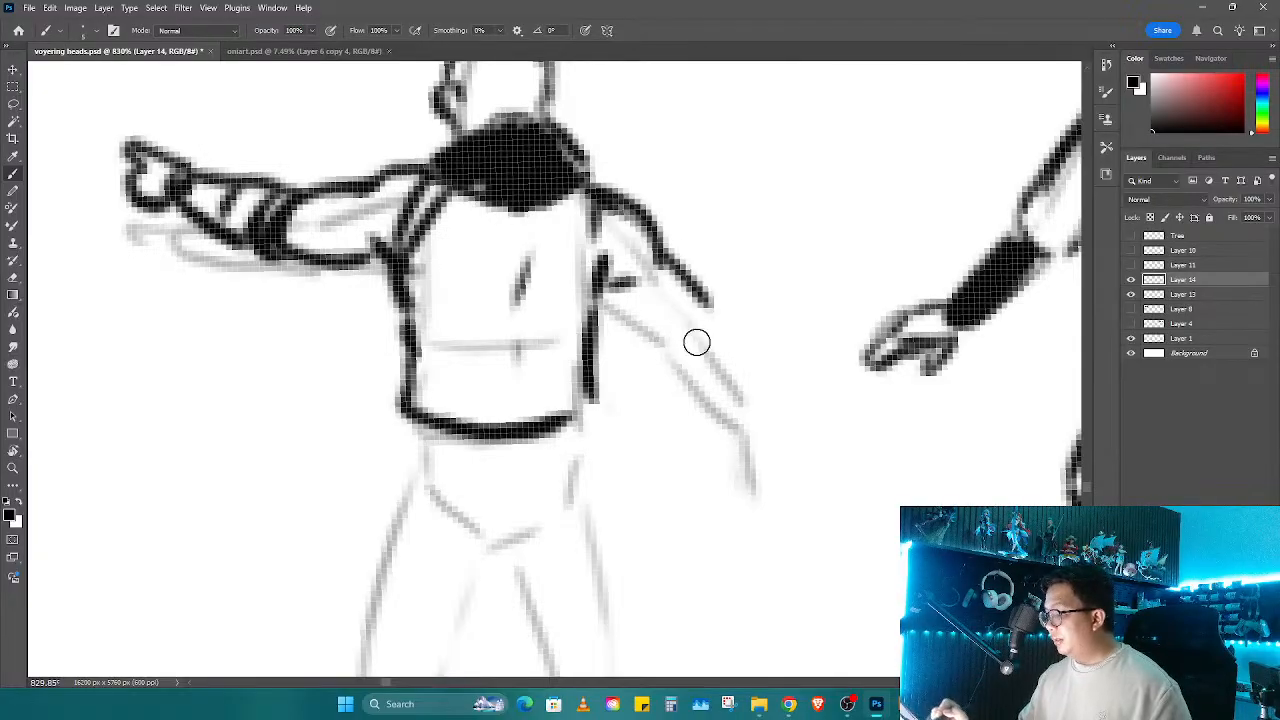
pyautogui.moveTo(605, 305)
pyautogui.mouseDown()
pyautogui.moveTo(682, 339)
pyautogui.moveTo(709, 303)
pyautogui.moveTo(766, 386)
pyautogui.mouseUp()
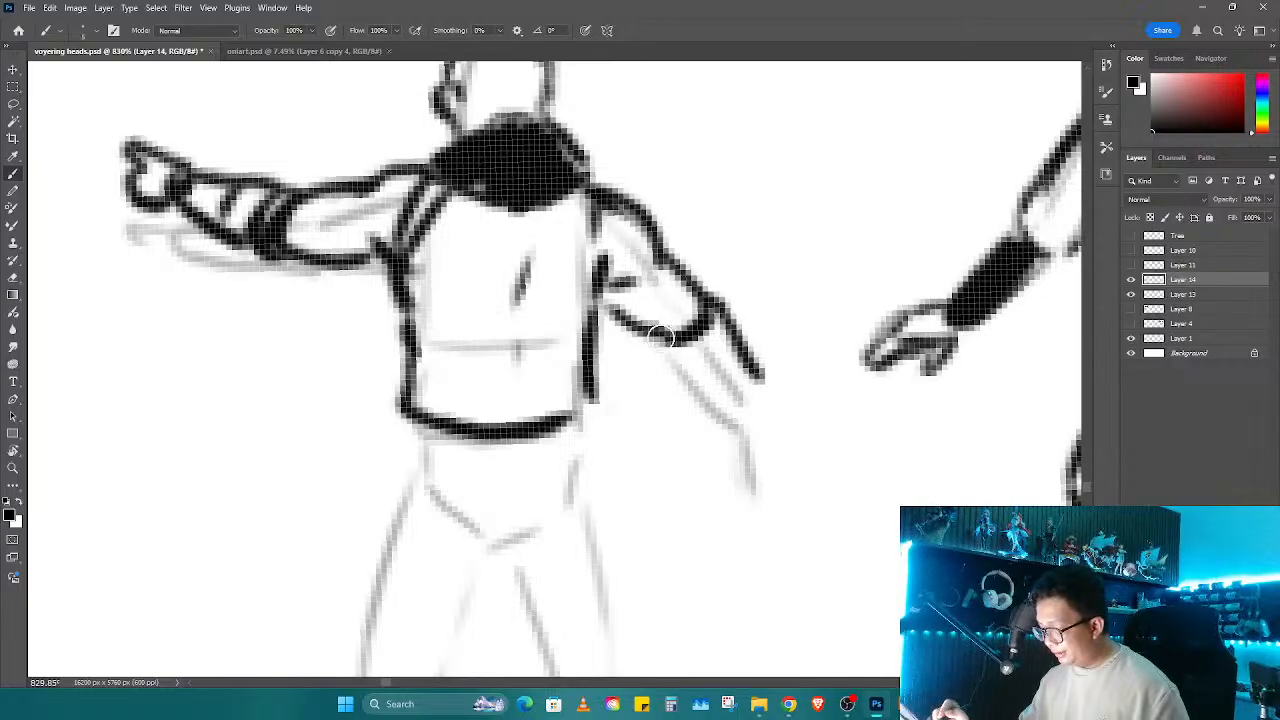
pyautogui.moveTo(648, 330)
pyautogui.mouseDown()
pyautogui.moveTo(722, 402)
pyautogui.moveTo(766, 374)
pyautogui.moveTo(750, 410)
pyautogui.mouseUp()
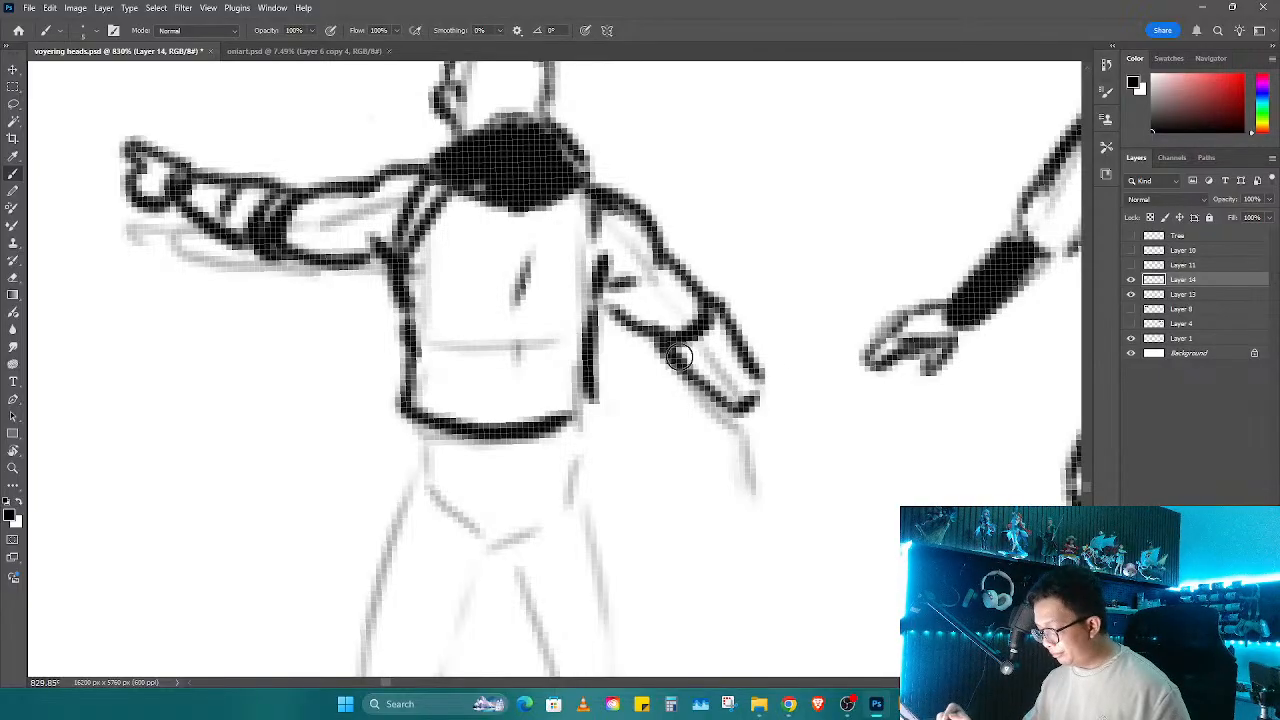
pyautogui.moveTo(678, 357)
pyautogui.mouseDown()
pyautogui.moveTo(712, 328)
pyautogui.moveTo(765, 392)
pyautogui.moveTo(724, 413)
pyautogui.moveTo(737, 426)
pyautogui.moveTo(769, 409)
pyautogui.moveTo(787, 464)
pyautogui.moveTo(775, 475)
pyautogui.moveTo(787, 440)
pyautogui.moveTo(747, 455)
pyautogui.mouseUp()
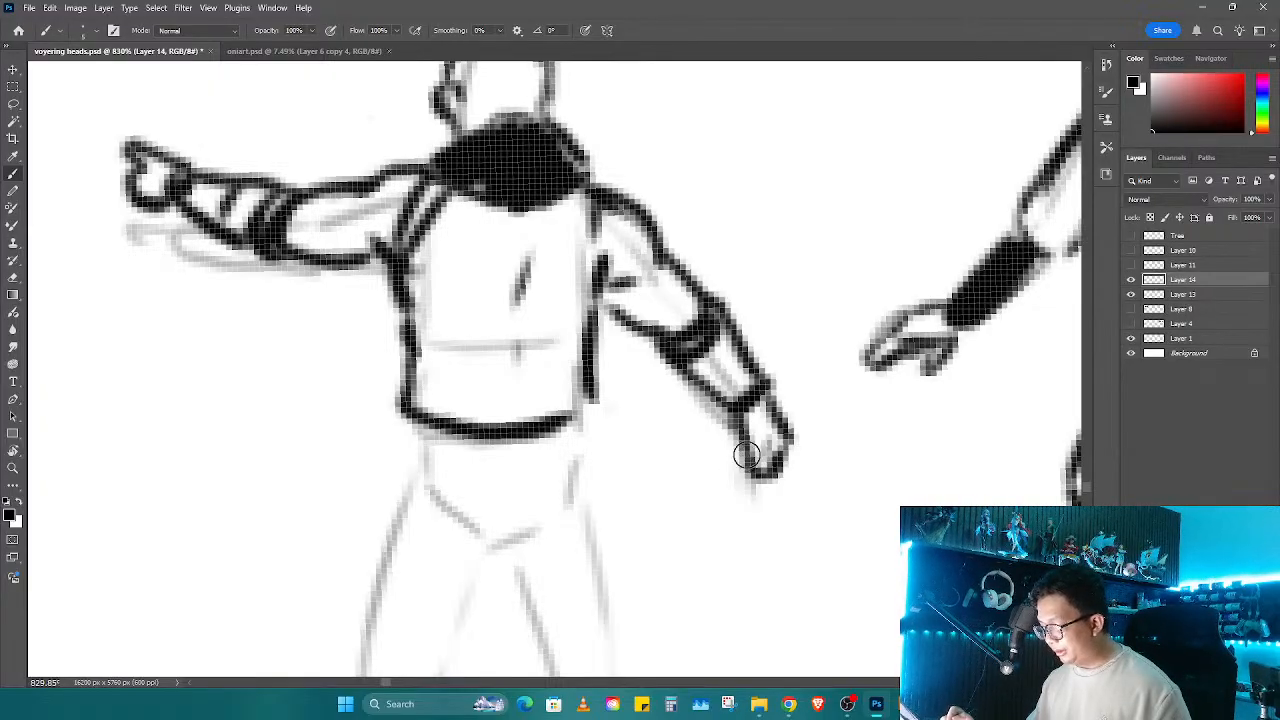
# Step: Thicken the vest hem into a solid black belt, trim the torso's outer edge and redraw its side line
pyautogui.moveTo(420, 422)
pyautogui.mouseDown()
pyautogui.moveTo(491, 437)
pyautogui.moveTo(437, 426)
pyautogui.moveTo(590, 405)
pyautogui.moveTo(545, 418)
pyautogui.mouseUp()
pyautogui.press('e')
pyautogui.moveTo(400, 365)
pyautogui.mouseDown()
pyautogui.moveTo(403, 443)
pyautogui.moveTo(391, 417)
pyautogui.mouseUp()
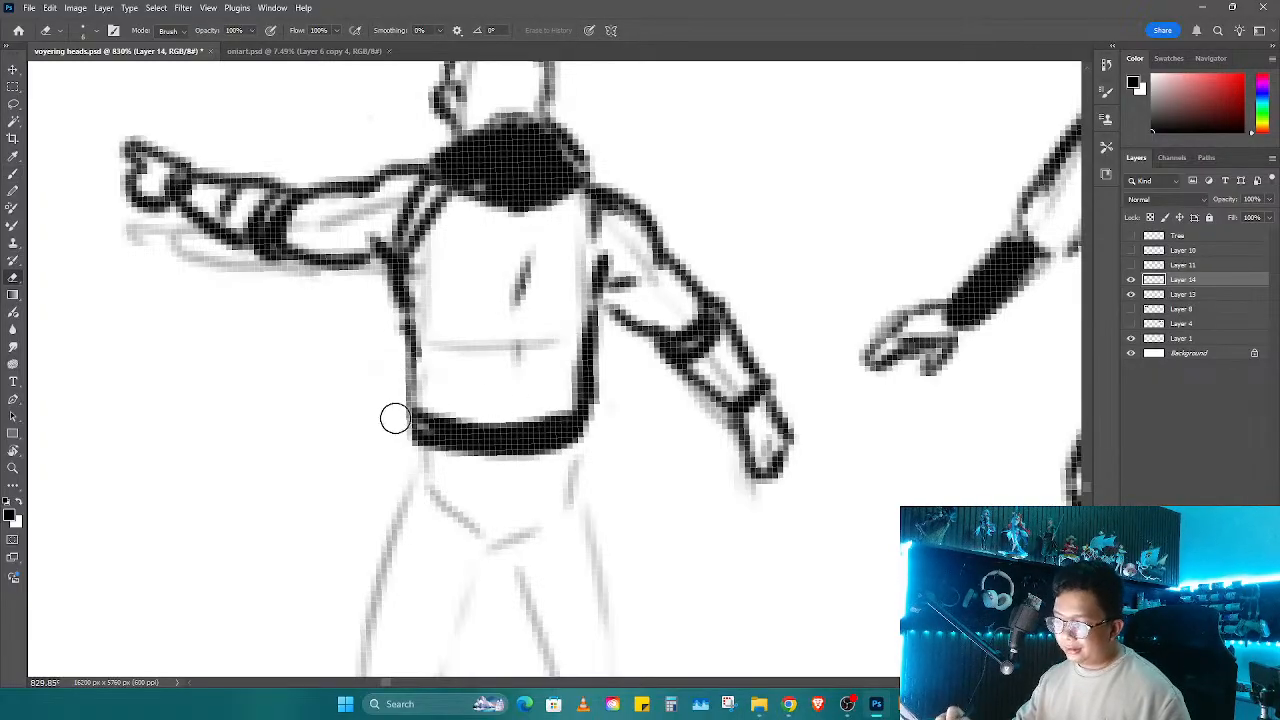
pyautogui.press('b')
pyautogui.moveTo(417, 340); pyautogui.dragTo(414, 423)
# Step: Erase the crease on the middle figure's torso and ink short fold marks across the vest instead
pyautogui.press('e')
pyautogui.moveTo(556, 248); pyautogui.dragTo(526, 363)
pyautogui.press('b')
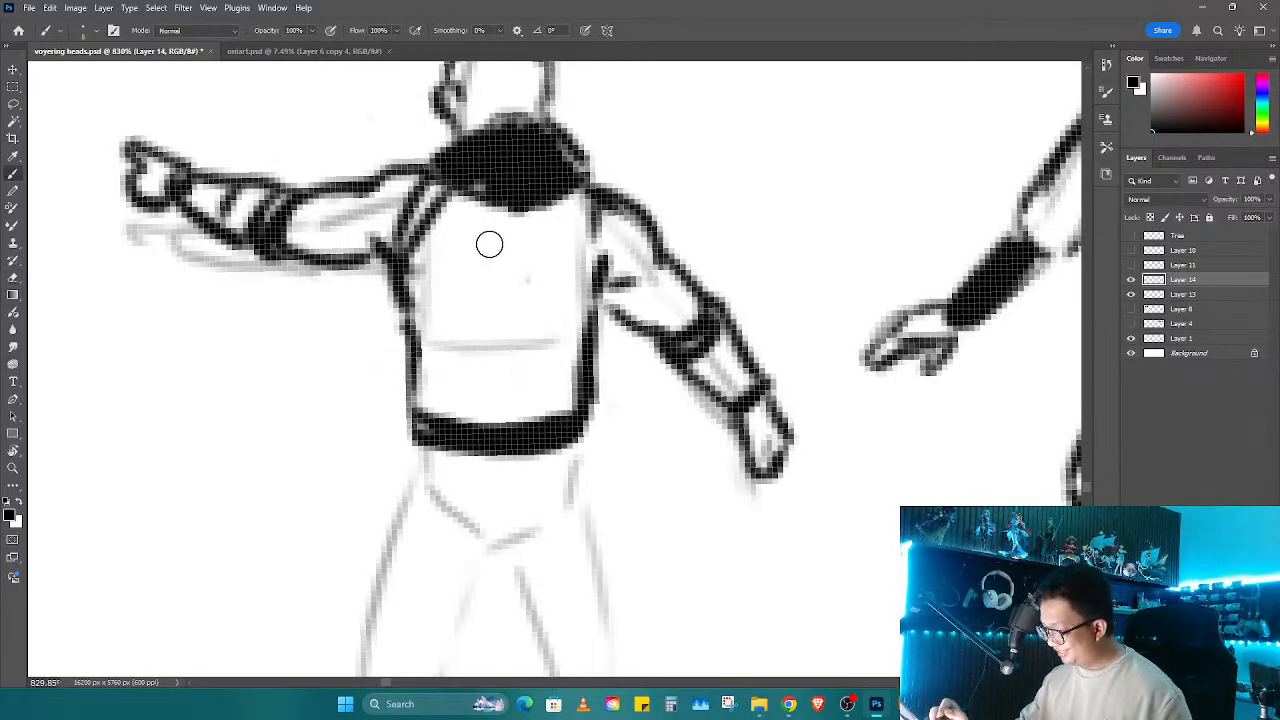
pyautogui.moveTo(664, 397)
pyautogui.mouseDown()
pyautogui.moveTo(750, 430)
pyautogui.moveTo(810, 365)
pyautogui.mouseUp()
pyautogui.moveTo(686, 170); pyautogui.dragTo(670, 262)
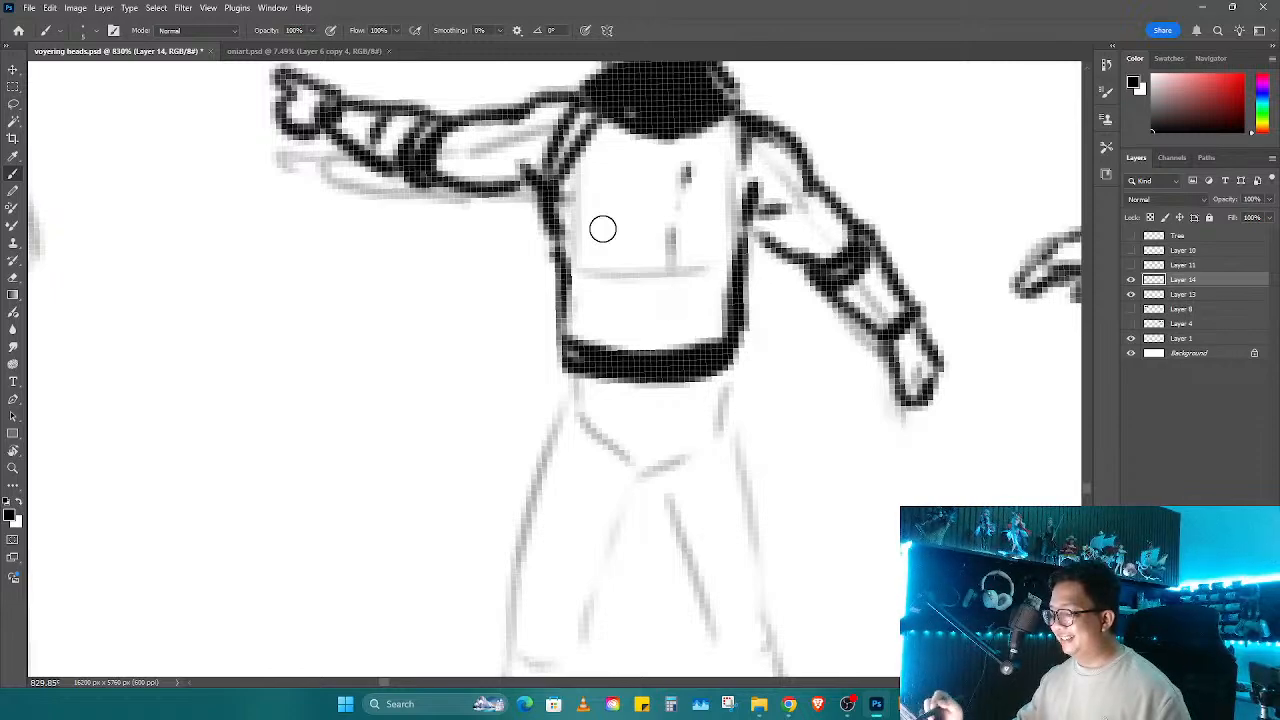
pyautogui.moveTo(601, 227); pyautogui.dragTo(585, 201)
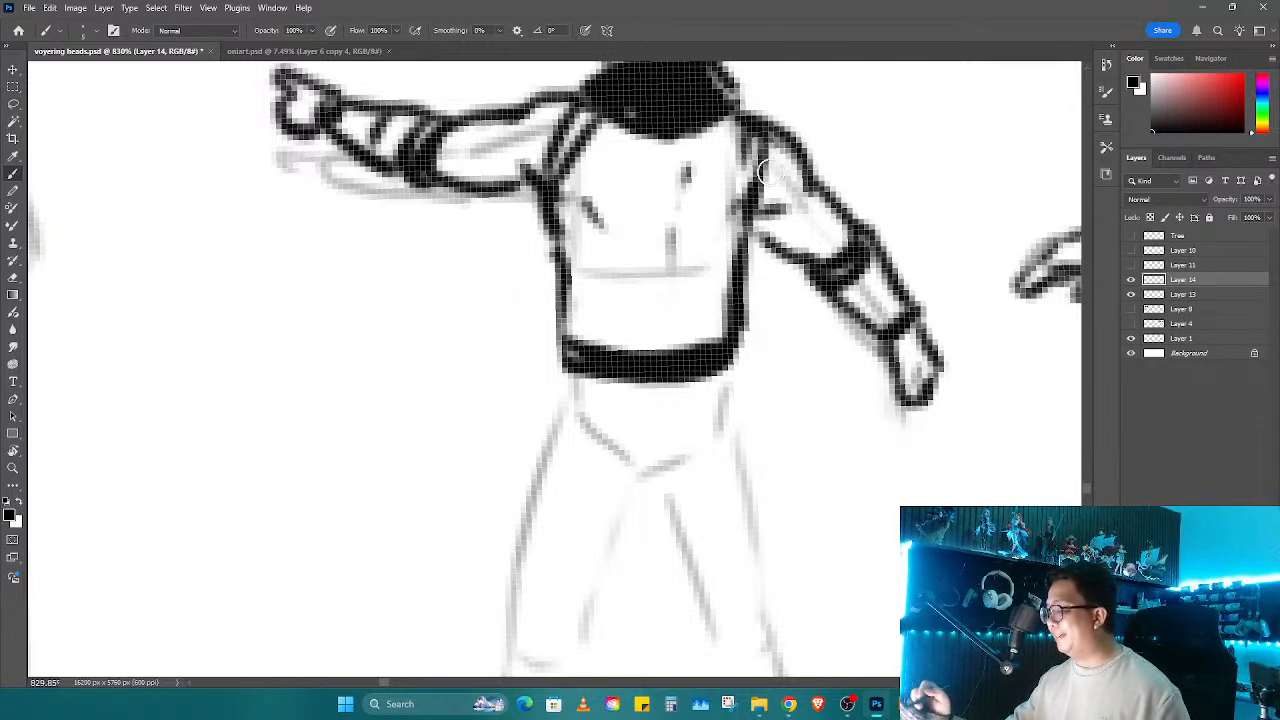
# Step: Ink a flared skirt of long strips with scalloped ends below the middle figure's belt, from one hip to the other
pyautogui.moveTo(766, 172)
pyautogui.mouseDown()
pyautogui.moveTo(752, 238)
pyautogui.moveTo(697, 103)
pyautogui.mouseUp()
pyautogui.click(500, 238)
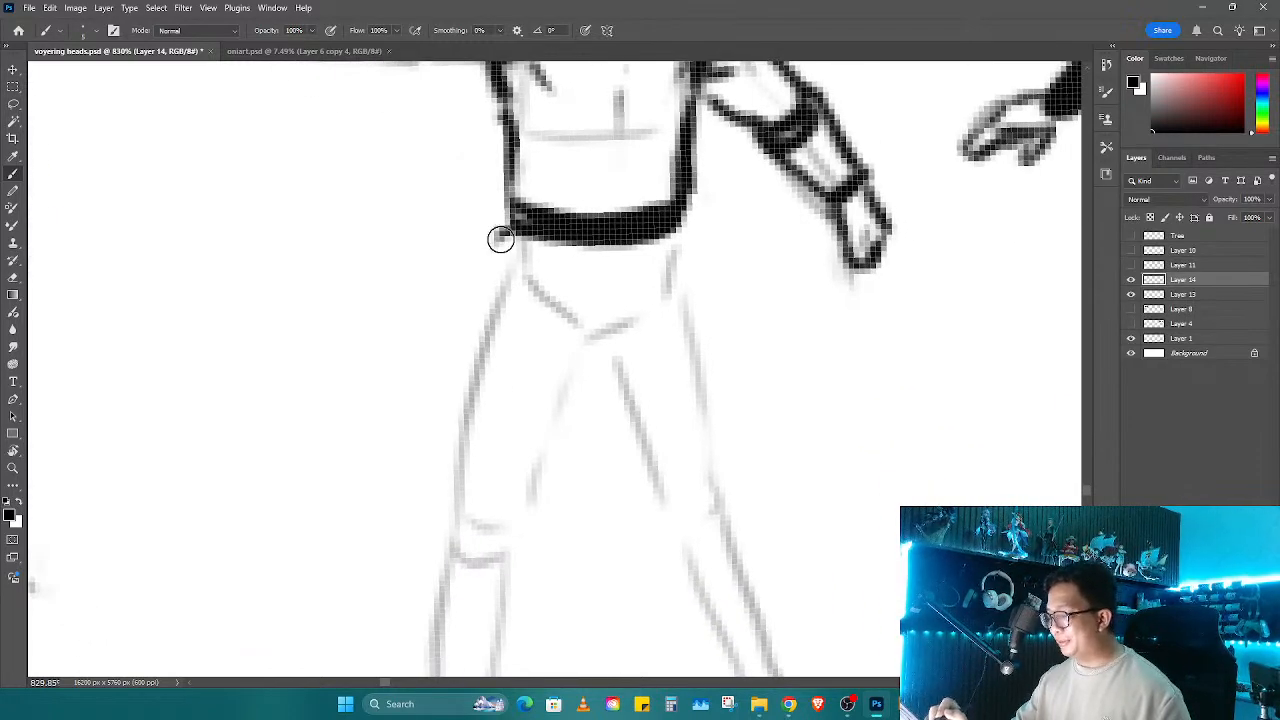
pyautogui.moveTo(500, 238); pyautogui.dragTo(442, 365)
pyautogui.moveTo(490, 262); pyautogui.dragTo(441, 398)
pyautogui.moveTo(470, 330)
pyautogui.mouseDown()
pyautogui.moveTo(430, 412)
pyautogui.moveTo(450, 454)
pyautogui.mouseUp()
pyautogui.moveTo(512, 245)
pyautogui.mouseDown()
pyautogui.moveTo(466, 434)
pyautogui.moveTo(491, 474)
pyautogui.moveTo(512, 462)
pyautogui.mouseUp()
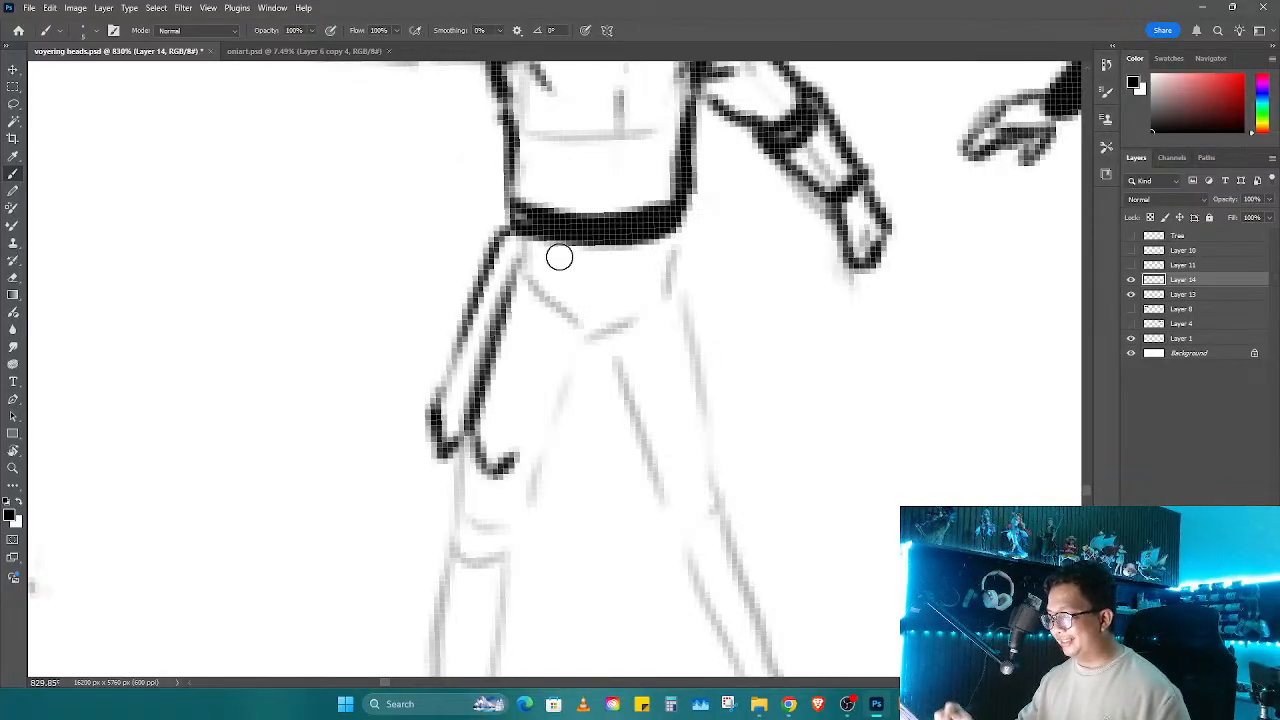
pyautogui.moveTo(559, 257)
pyautogui.mouseDown()
pyautogui.moveTo(537, 480)
pyautogui.moveTo(578, 448)
pyautogui.moveTo(628, 458)
pyautogui.mouseUp()
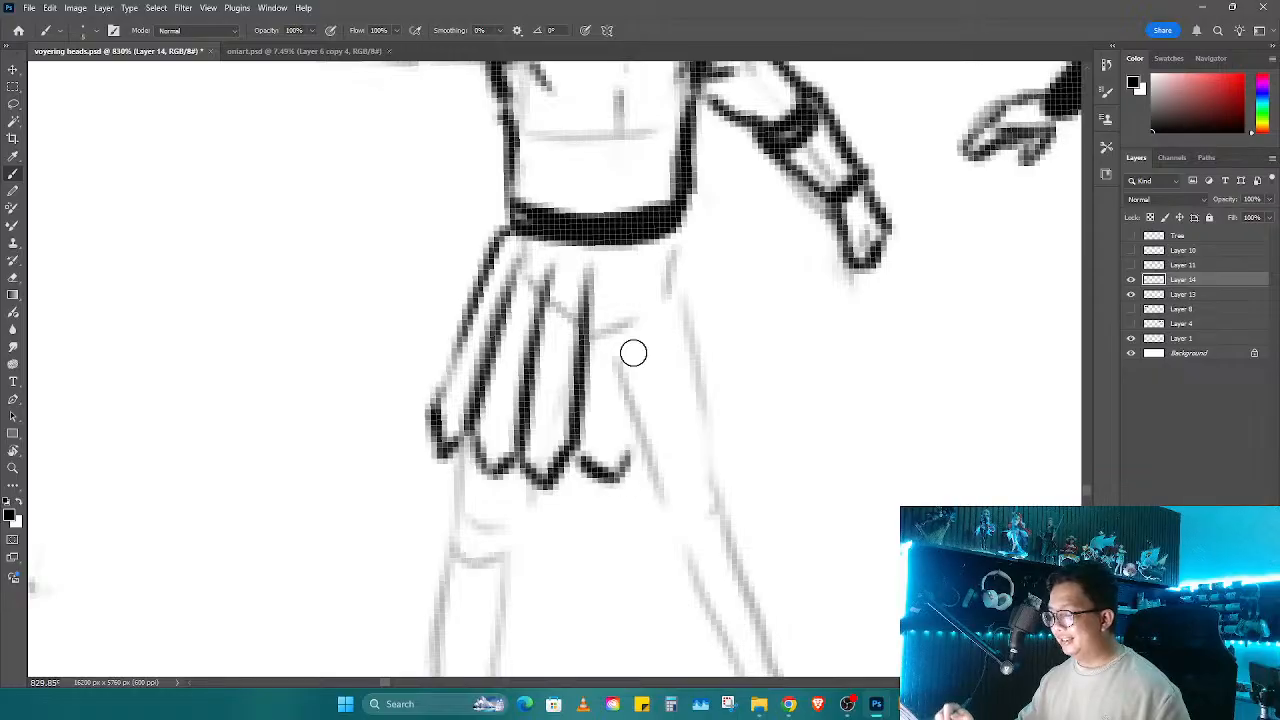
pyautogui.moveTo(626, 265)
pyautogui.mouseDown()
pyautogui.moveTo(629, 451)
pyautogui.moveTo(675, 462)
pyautogui.mouseUp()
pyautogui.moveTo(660, 238)
pyautogui.mouseDown()
pyautogui.moveTo(680, 451)
pyautogui.moveTo(731, 454)
pyautogui.moveTo(740, 351)
pyautogui.moveTo(738, 440)
pyautogui.mouseUp()
pyautogui.moveTo(500, 232)
pyautogui.mouseDown()
pyautogui.moveTo(408, 382)
pyautogui.moveTo(444, 430)
pyautogui.mouseUp()
# Step: Thicken the middle figure's belt over the tops of the skirt strips and trim the skirt's outer edges with the eraser
pyautogui.moveTo(497, 240)
pyautogui.mouseDown()
pyautogui.moveTo(534, 257)
pyautogui.moveTo(620, 245)
pyautogui.moveTo(697, 271)
pyautogui.mouseUp()
pyautogui.moveTo(657, 458)
pyautogui.mouseDown()
pyautogui.moveTo(703, 369)
pyautogui.moveTo(708, 569)
pyautogui.mouseUp()
pyautogui.press('e')
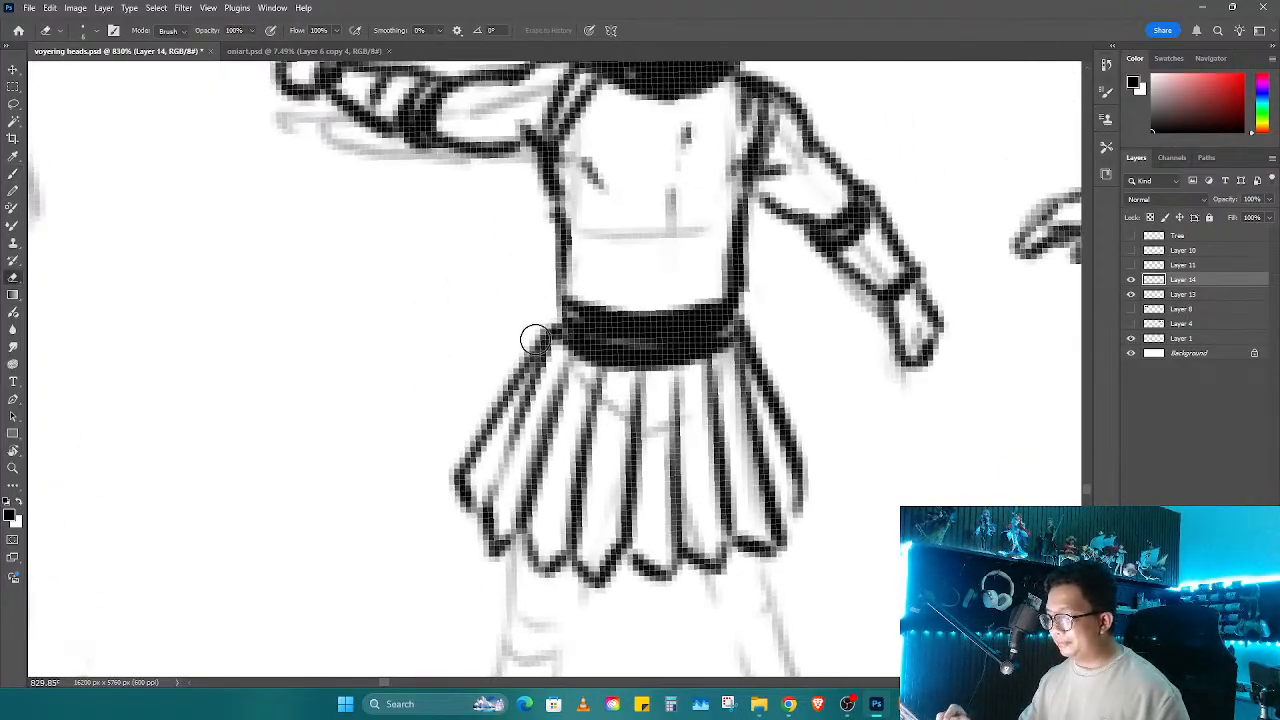
pyautogui.moveTo(757, 337); pyautogui.dragTo(790, 465)
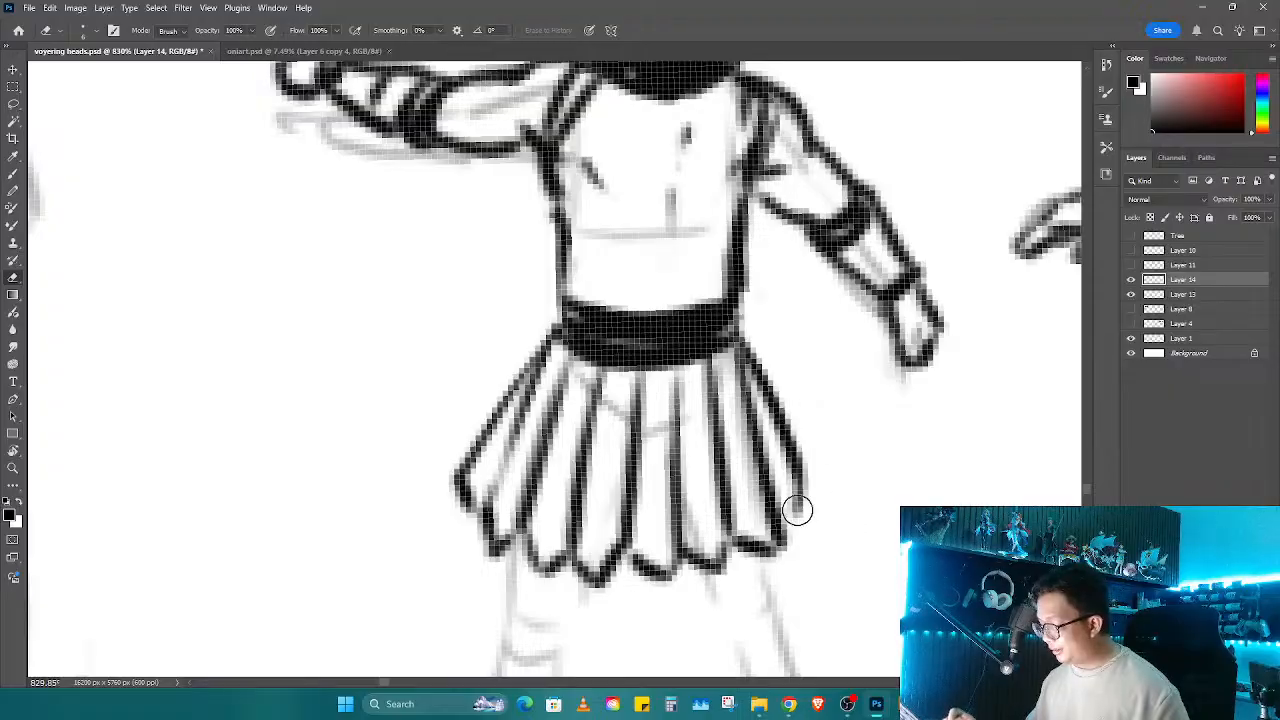
# Step: Ink the middle figure's straighter leg from the skirt hem, with a band below the knee and a closed shin guard
pyautogui.press('b')
pyautogui.moveTo(729, 560); pyautogui.dragTo(763, 287)
pyautogui.moveTo(532, 262); pyautogui.dragTo(540, 340)
pyautogui.moveTo(620, 296); pyautogui.dragTo(596, 386)
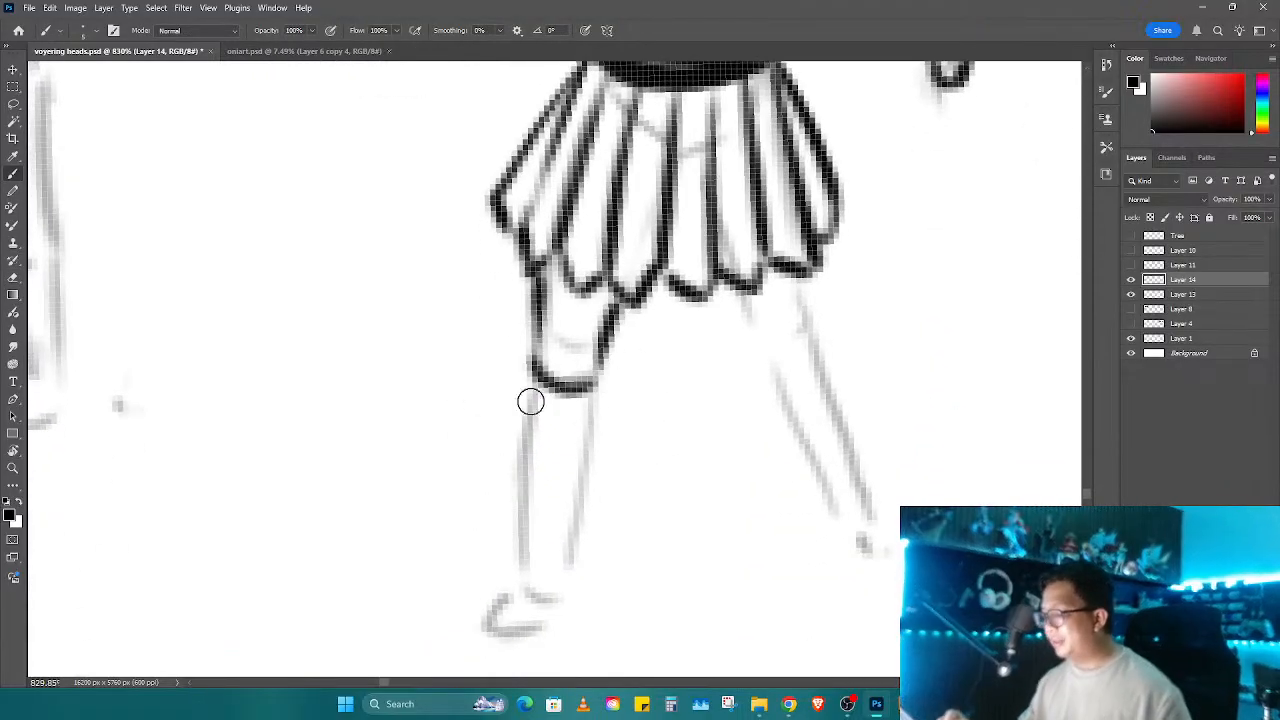
pyautogui.moveTo(521, 358); pyautogui.dragTo(517, 565)
pyautogui.moveTo(588, 405)
pyautogui.mouseDown()
pyautogui.moveTo(557, 586)
pyautogui.moveTo(523, 589)
pyautogui.moveTo(565, 578)
pyautogui.mouseUp()
# Step: Ink the middle figure's other leg with a banded shin guard, and add an ankle band and a thick inner line to the first guard
pyautogui.moveTo(718, 290); pyautogui.dragTo(740, 334)
pyautogui.moveTo(798, 278); pyautogui.dragTo(806, 330)
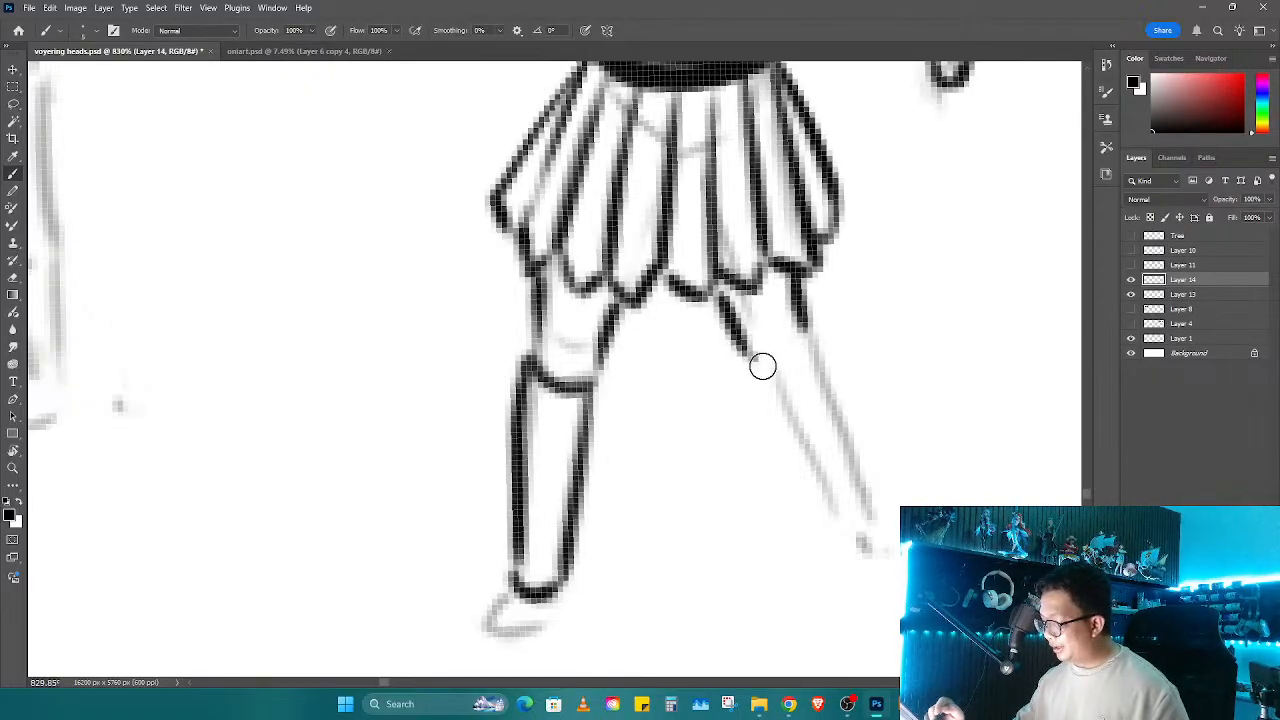
pyautogui.moveTo(748, 378)
pyautogui.mouseDown()
pyautogui.moveTo(800, 358)
pyautogui.moveTo(804, 458)
pyautogui.mouseUp()
pyautogui.hotkey('ctrl', 'z')
pyautogui.moveTo(750, 367)
pyautogui.mouseDown()
pyautogui.moveTo(763, 414)
pyautogui.moveTo(842, 543)
pyautogui.mouseUp()
pyautogui.moveTo(814, 352); pyautogui.dragTo(820, 376)
pyautogui.moveTo(526, 522); pyautogui.dragTo(568, 530)
pyautogui.moveTo(530, 374); pyautogui.dragTo(538, 585)
pyautogui.moveTo(815, 352); pyautogui.dragTo(862, 532)
pyautogui.moveTo(775, 446)
pyautogui.mouseDown()
pyautogui.moveTo(859, 405)
pyautogui.moveTo(826, 397)
pyautogui.moveTo(873, 545)
pyautogui.mouseUp()
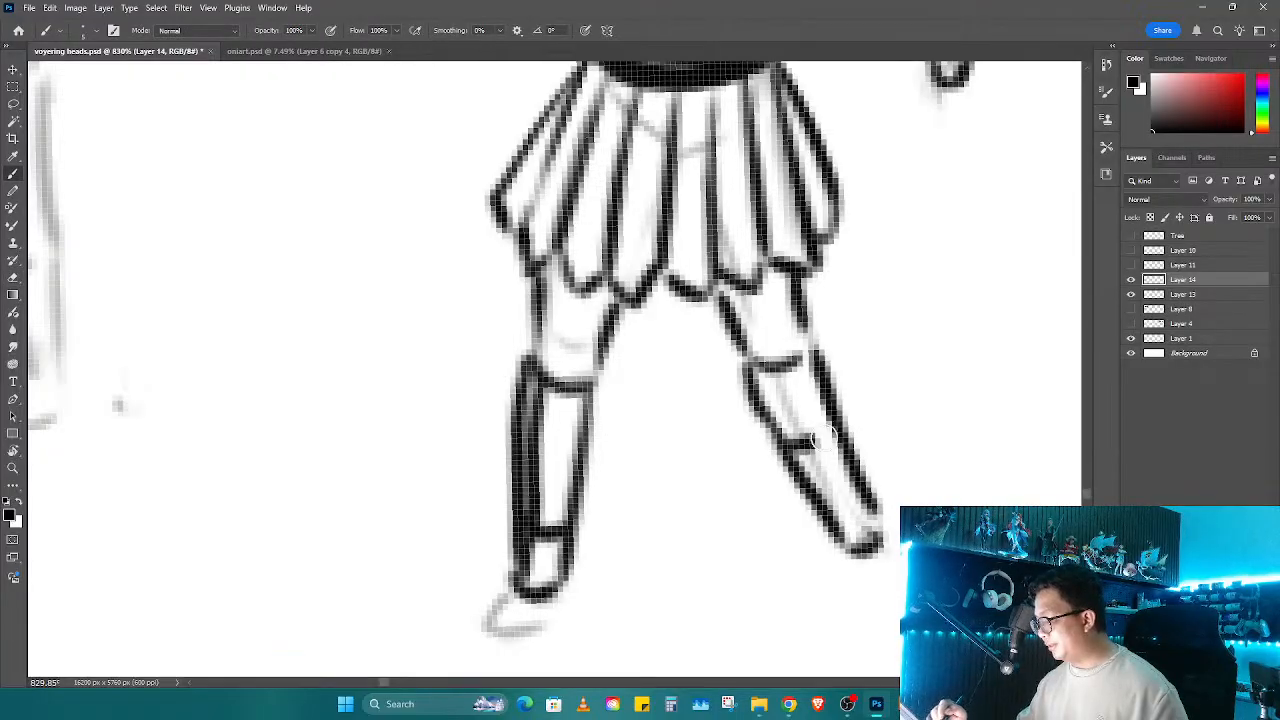
# Step: Ink small rounded feet below both of the middle figure's shin guards
pyautogui.moveTo(823, 438); pyautogui.dragTo(810, 350)
pyautogui.scroll(-6, 717, 296)
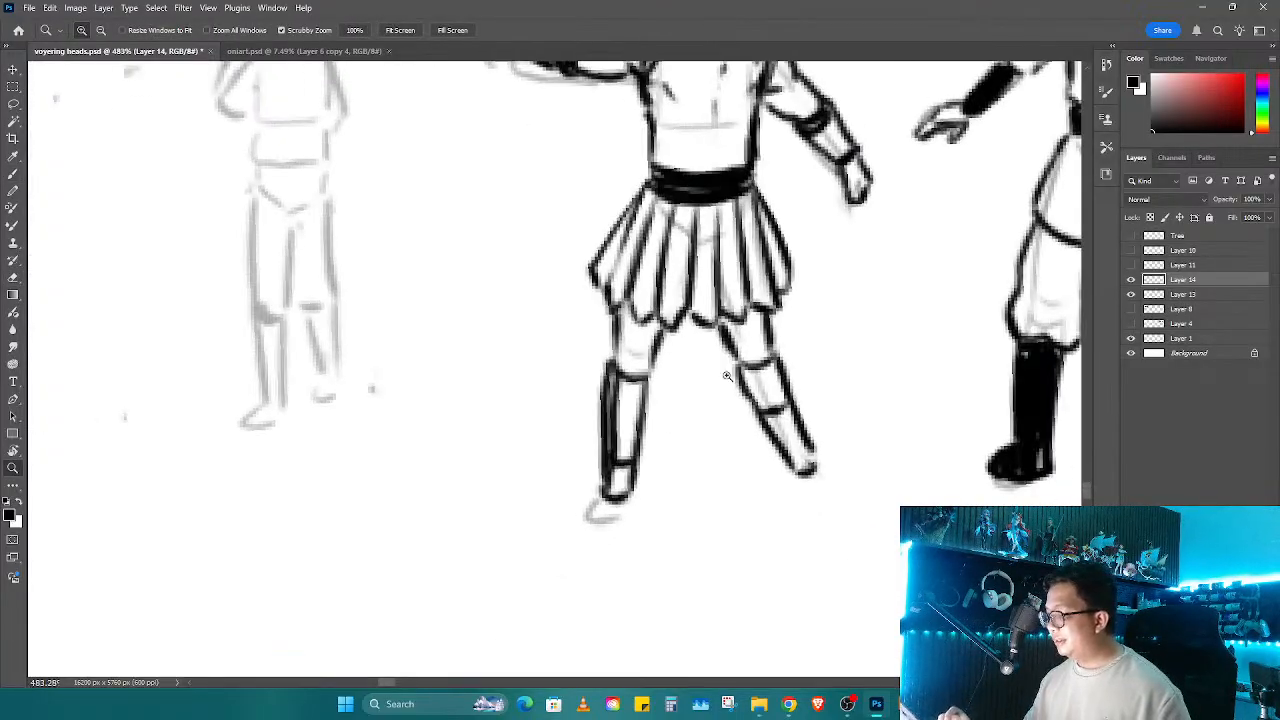
pyautogui.scroll(3, 693, 263)
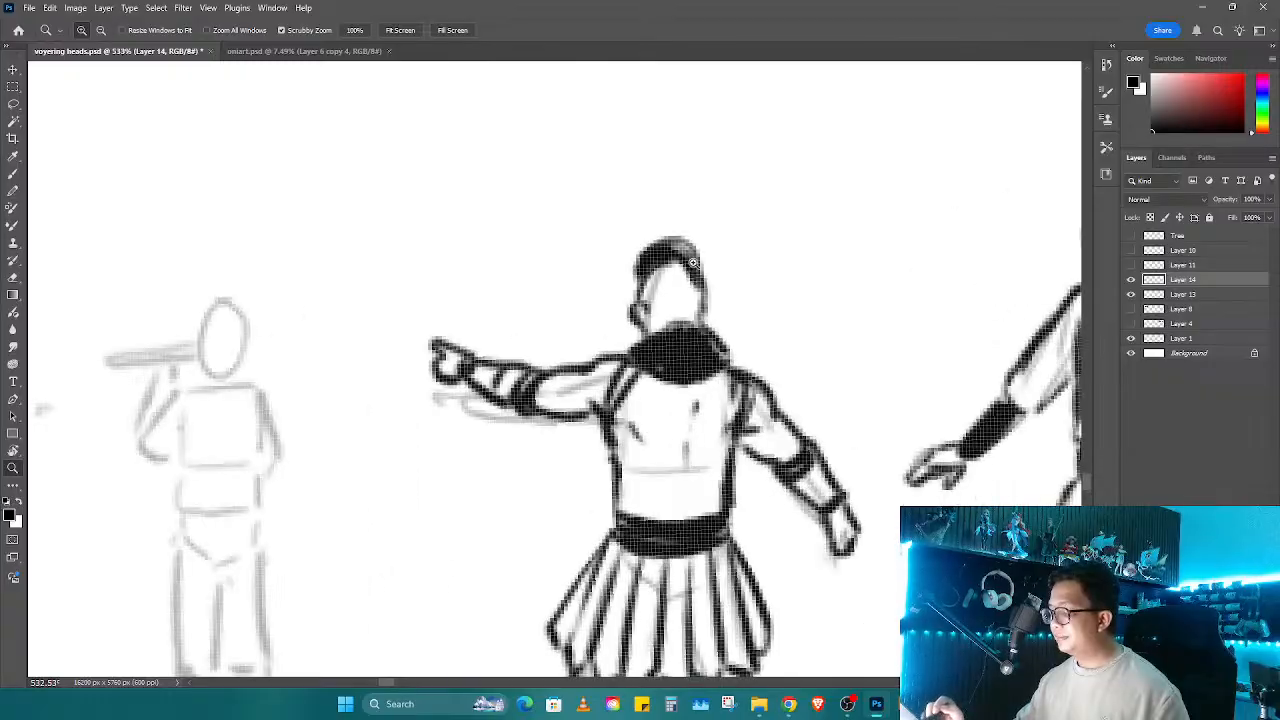
pyautogui.scroll(-5, 664, 470)
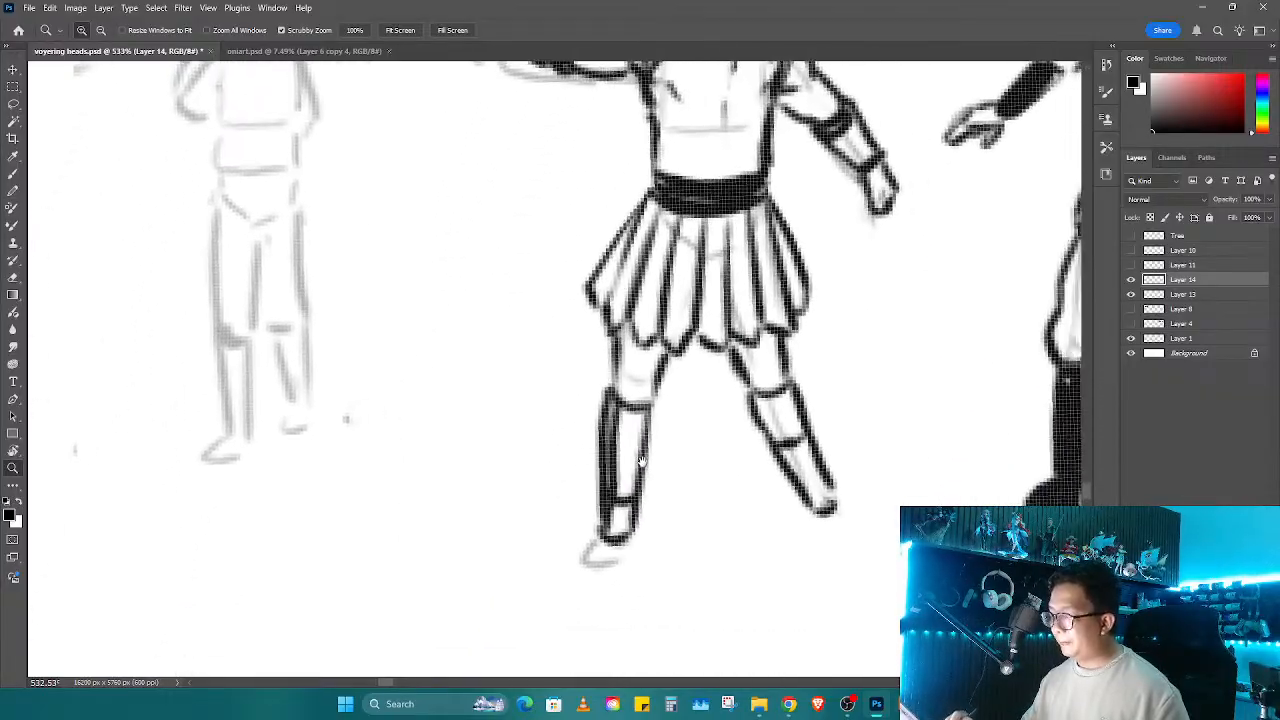
pyautogui.scroll(-1, 616, 399)
pyautogui.press('b')
pyautogui.moveTo(545, 413); pyautogui.dragTo(565, 430)
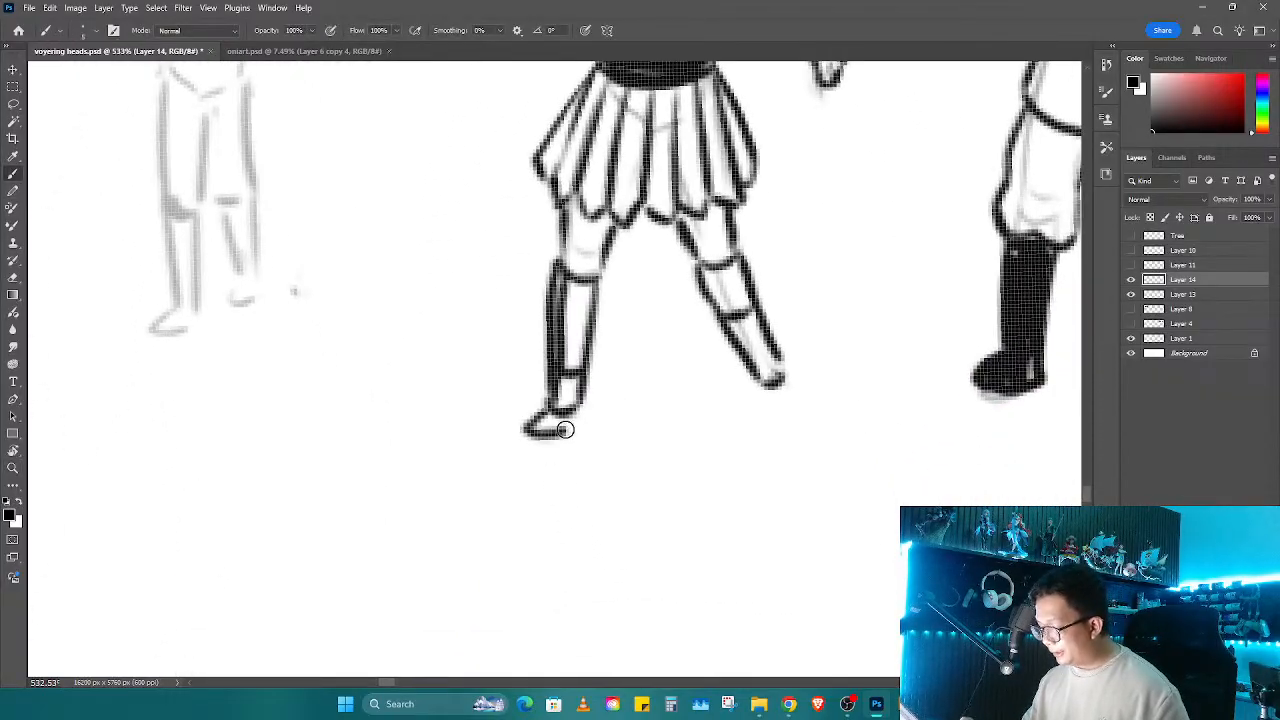
pyautogui.moveTo(766, 386)
pyautogui.mouseDown()
pyautogui.moveTo(789, 401)
pyautogui.moveTo(776, 372)
pyautogui.mouseUp()
# Step: Examine the three figures side by side in a wider view, tilting the canvas and straightening it again
pyautogui.press('z')
pyautogui.press('space')
pyautogui.moveTo(784, 384); pyautogui.dragTo(728, 469)
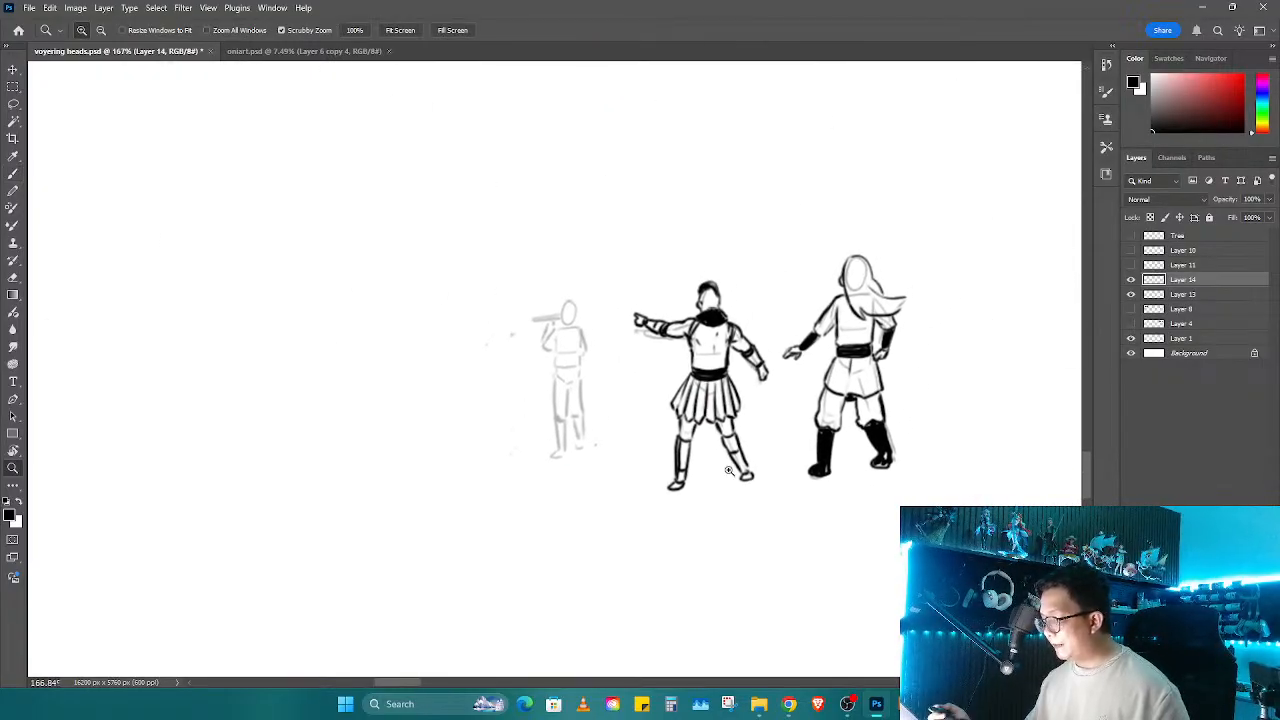
pyautogui.moveTo(720, 481); pyautogui.dragTo(739, 441)
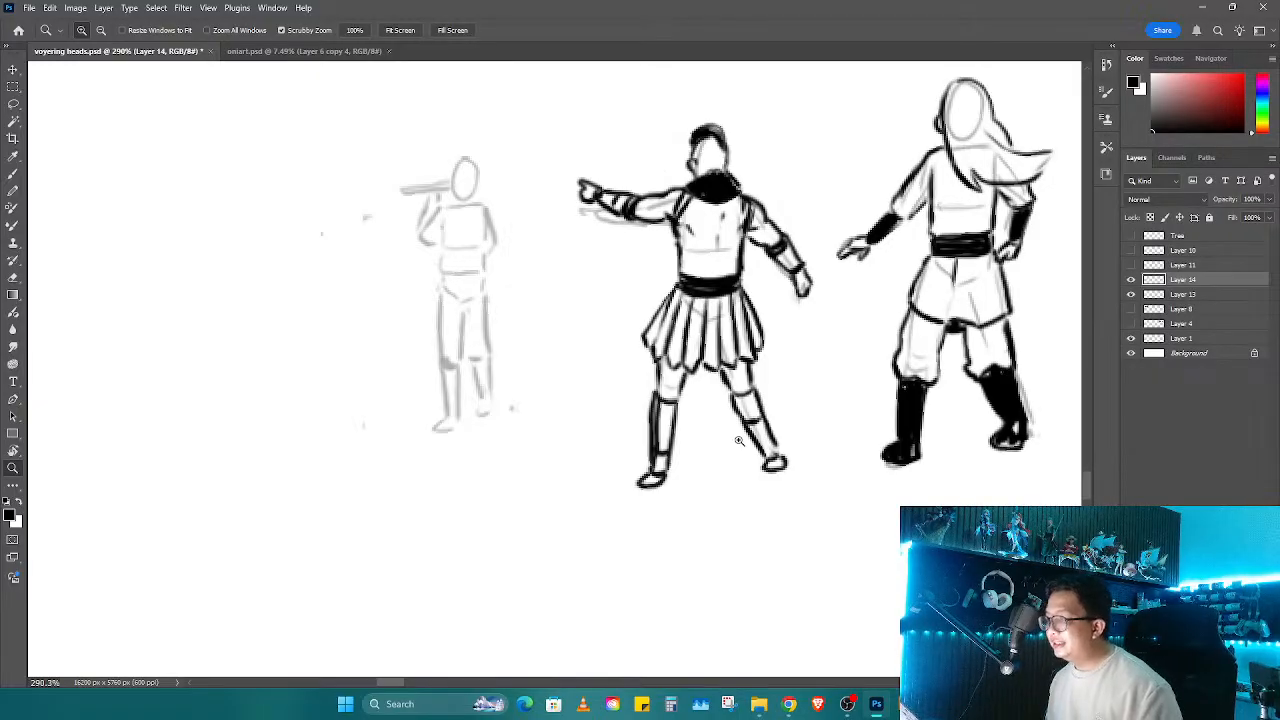
pyautogui.click(705, 425)
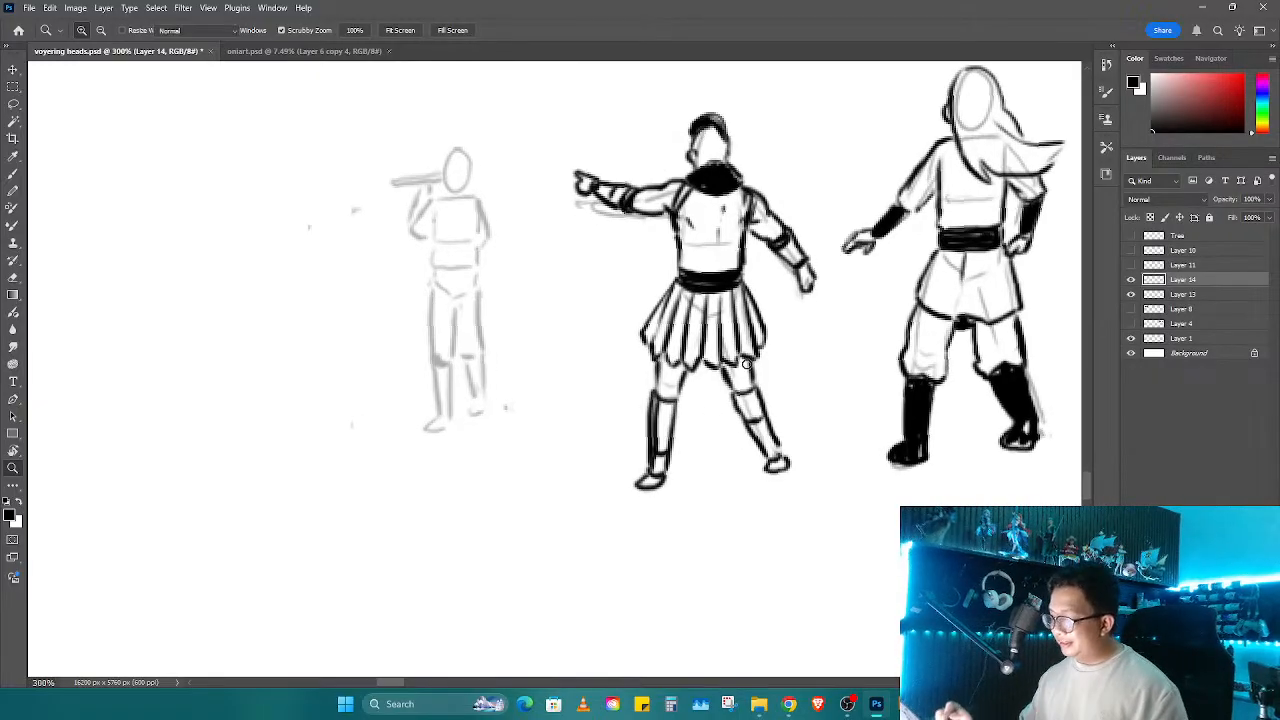
pyautogui.press('b')
pyautogui.press('e')
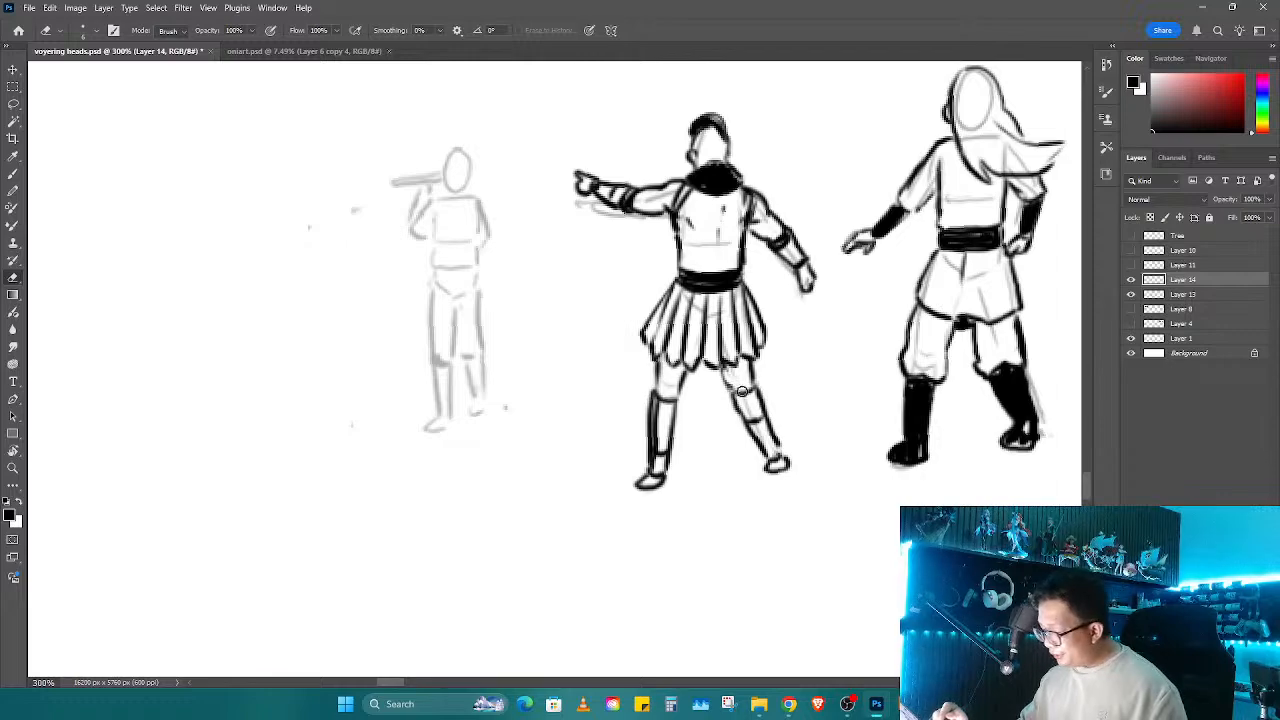
pyautogui.press('r')
pyautogui.moveTo(741, 391); pyautogui.dragTo(713, 432)
pyautogui.press('b')
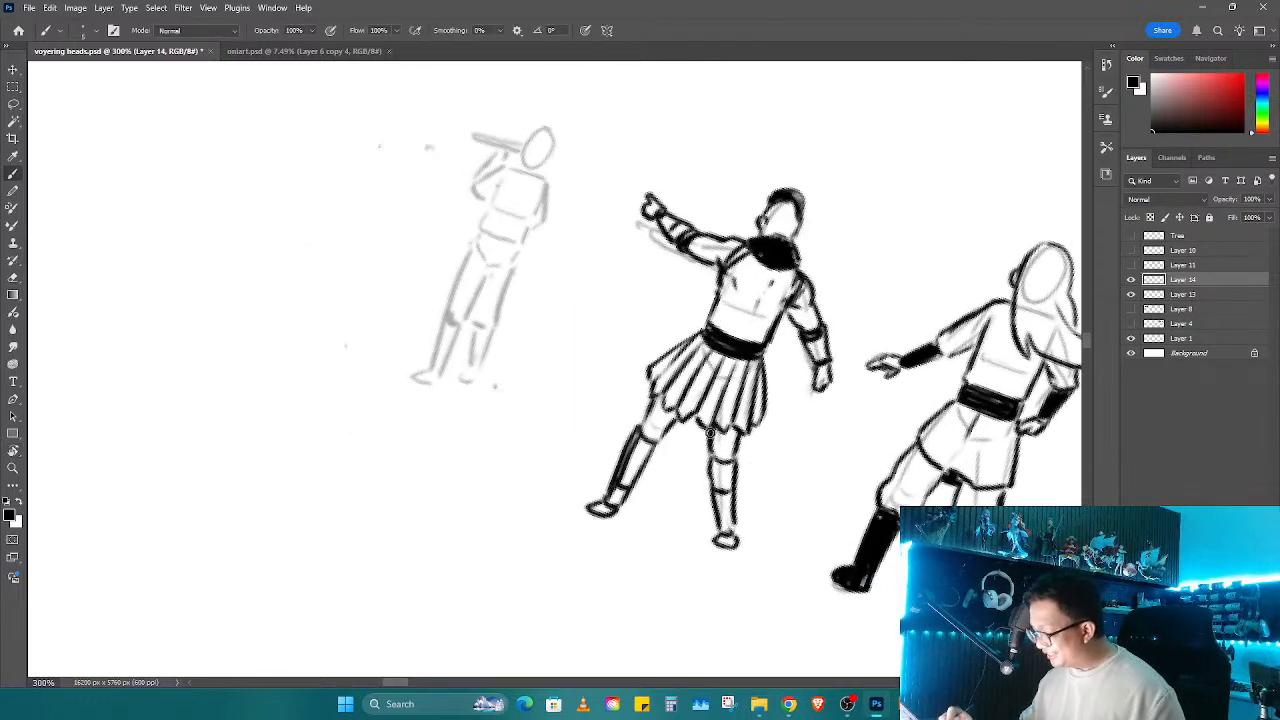
pyautogui.press('r')
pyautogui.moveTo(648, 442); pyautogui.dragTo(731, 525)
pyautogui.moveTo(664, 497); pyautogui.dragTo(791, 492)
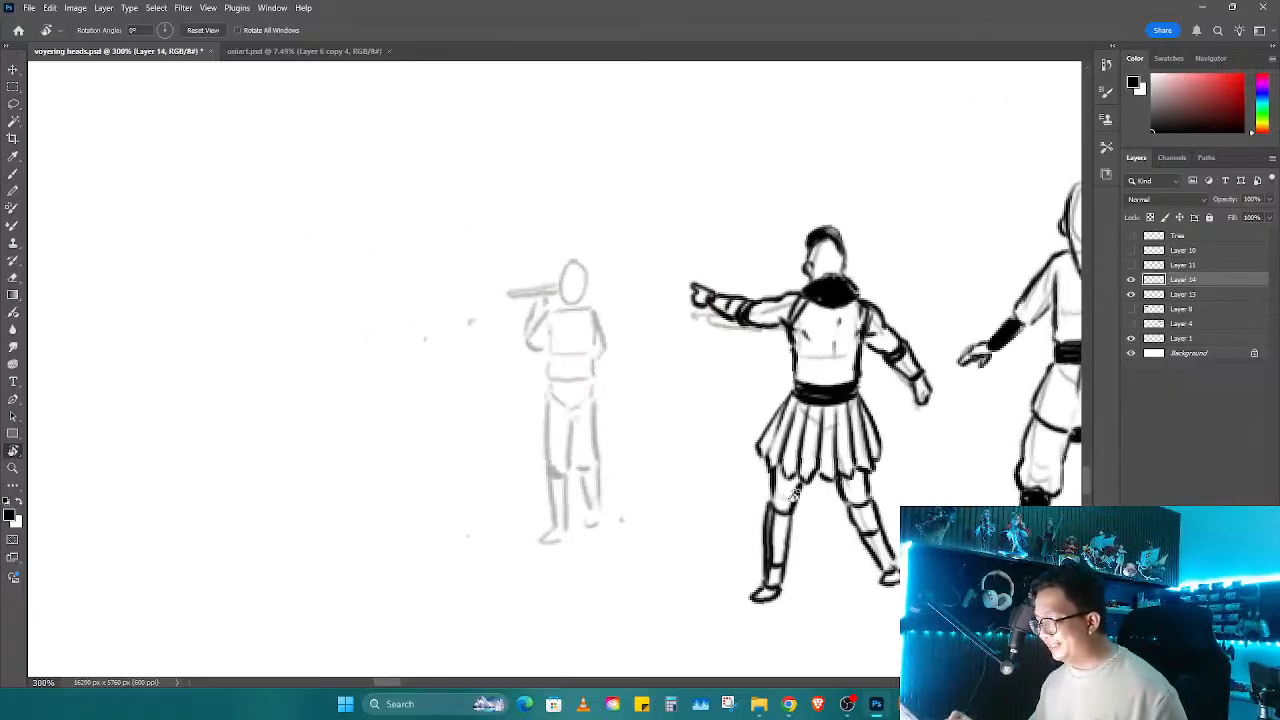
pyautogui.moveTo(683, 425); pyautogui.dragTo(660, 460)
pyautogui.press('z')
pyautogui.moveTo(533, 308)
pyautogui.mouseDown()
pyautogui.moveTo(559, 285)
pyautogui.moveTo(618, 291)
pyautogui.moveTo(608, 282)
pyautogui.moveTo(545, 332)
pyautogui.mouseUp()
pyautogui.press('b')
pyautogui.hotkey('ctrl', 'z')
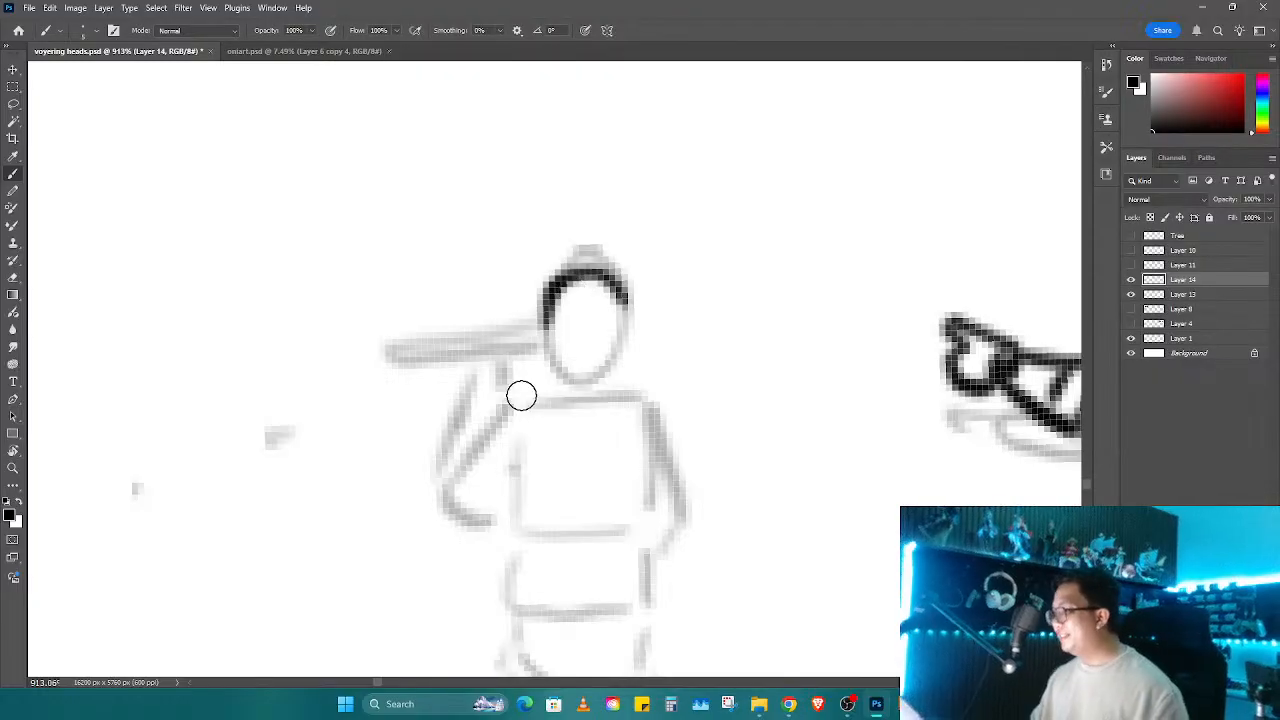
pyautogui.press('e')
pyautogui.moveTo(580, 294); pyautogui.dragTo(623, 299)
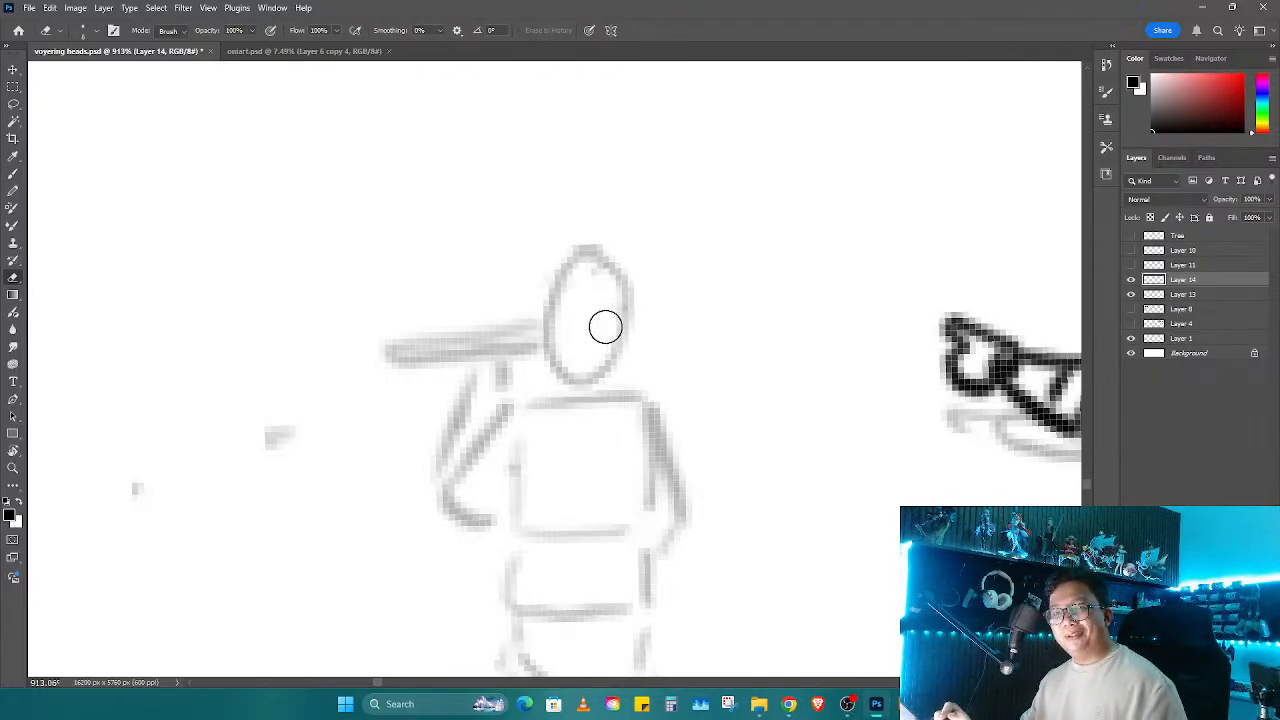
# Step: Ink the spyglass figure's oval head outline with thicker hair at both sides and a curved neckline beneath
pyautogui.press('b')
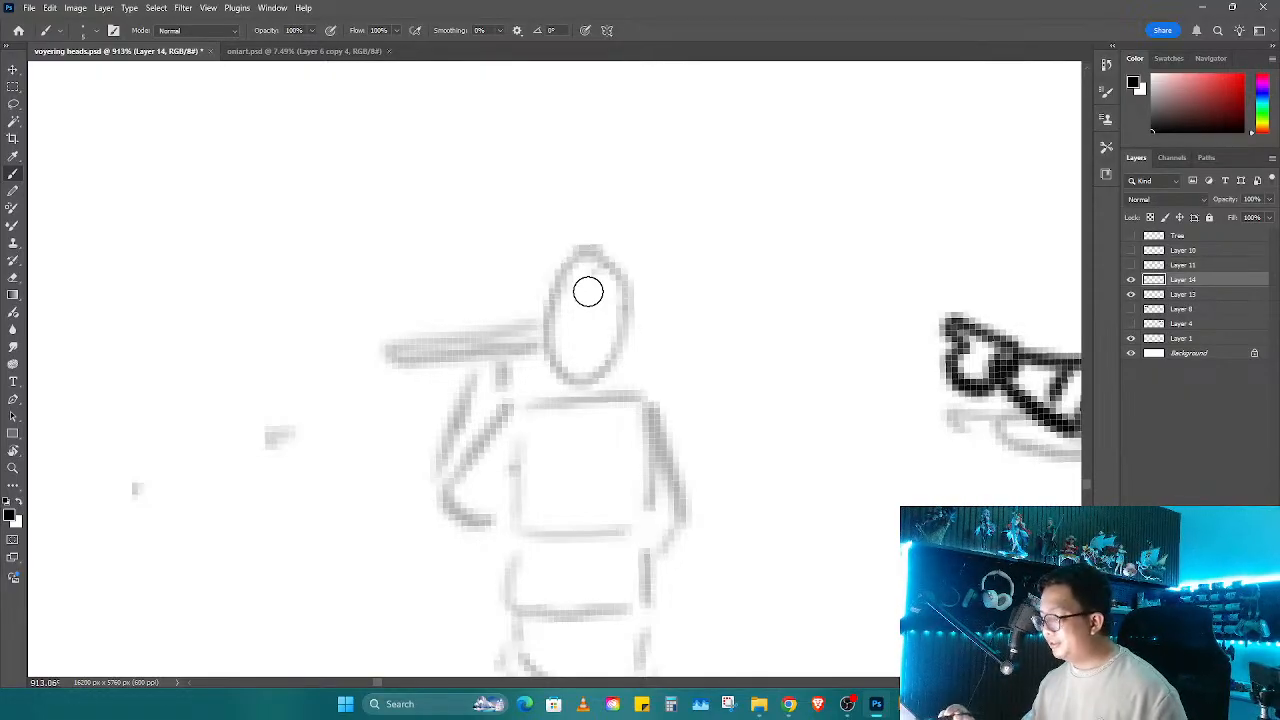
pyautogui.moveTo(552, 306)
pyautogui.mouseDown()
pyautogui.moveTo(603, 266)
pyautogui.moveTo(566, 334)
pyautogui.moveTo(580, 383)
pyautogui.moveTo(618, 372)
pyautogui.moveTo(540, 382)
pyautogui.mouseUp()
pyautogui.hotkey('ctrl', 'z')
pyautogui.press('e')
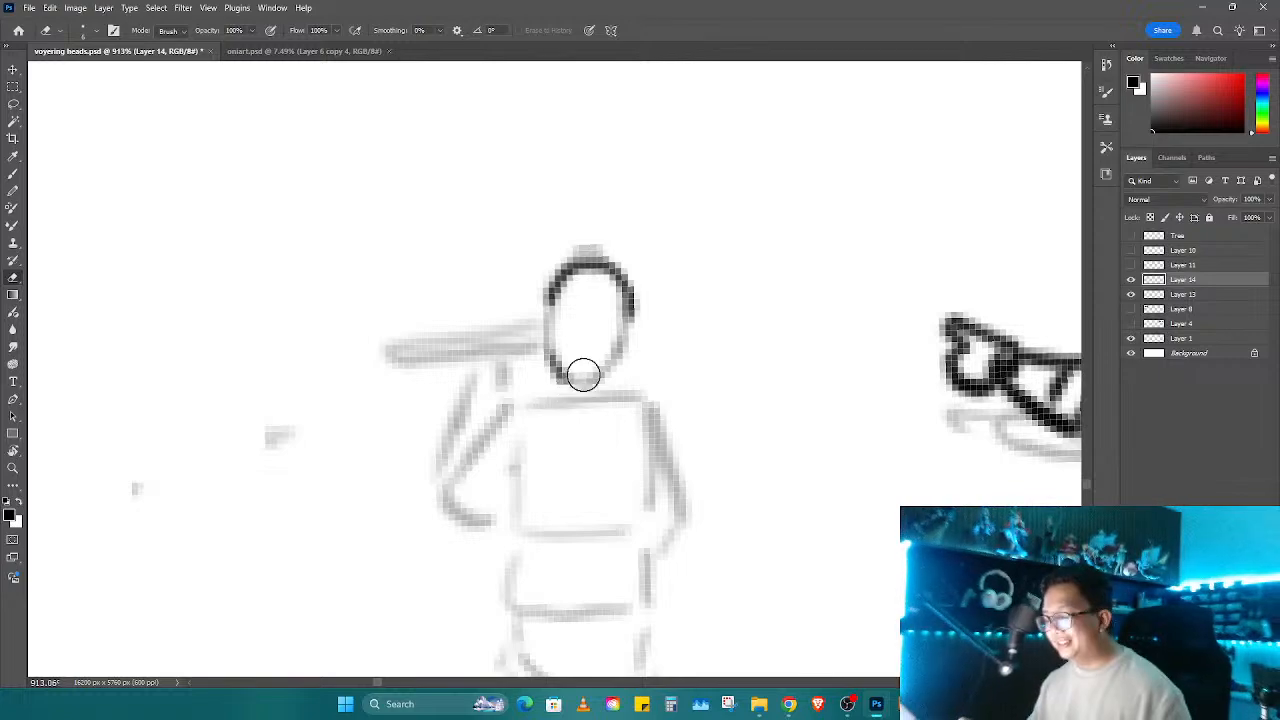
pyautogui.press('b')
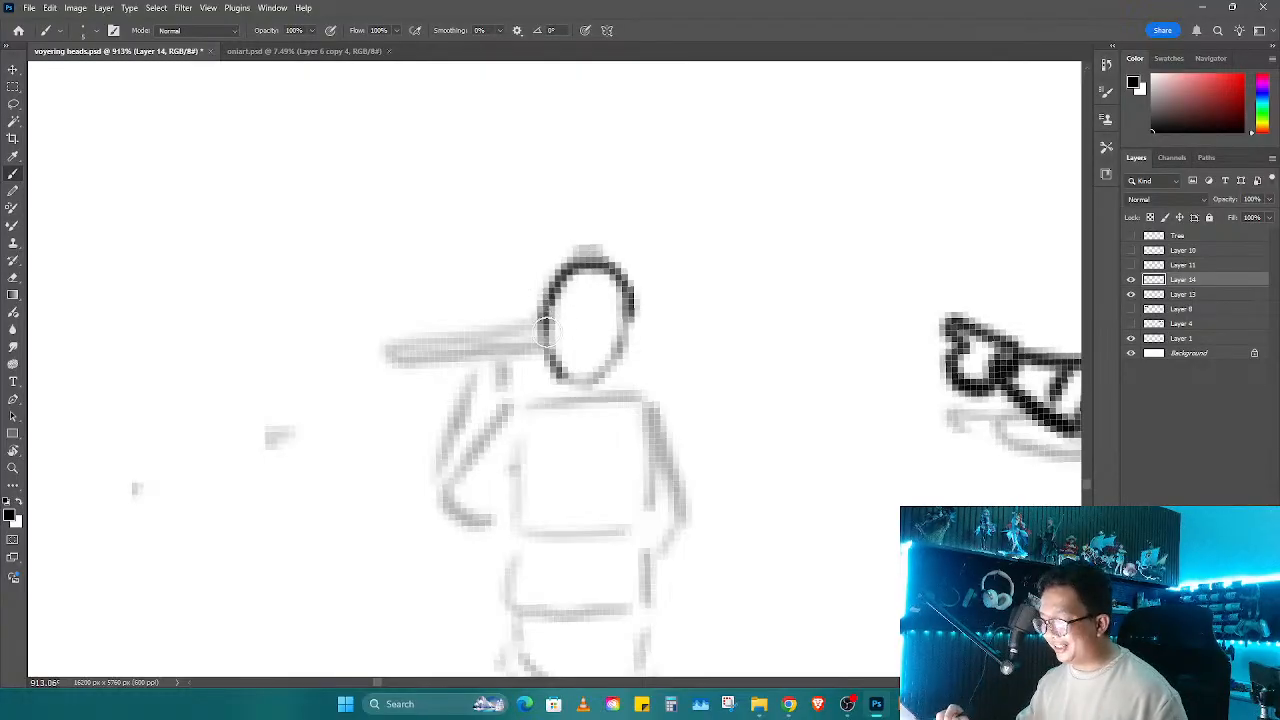
pyautogui.moveTo(544, 330); pyautogui.dragTo(541, 336)
pyautogui.moveTo(628, 322); pyautogui.dragTo(623, 372)
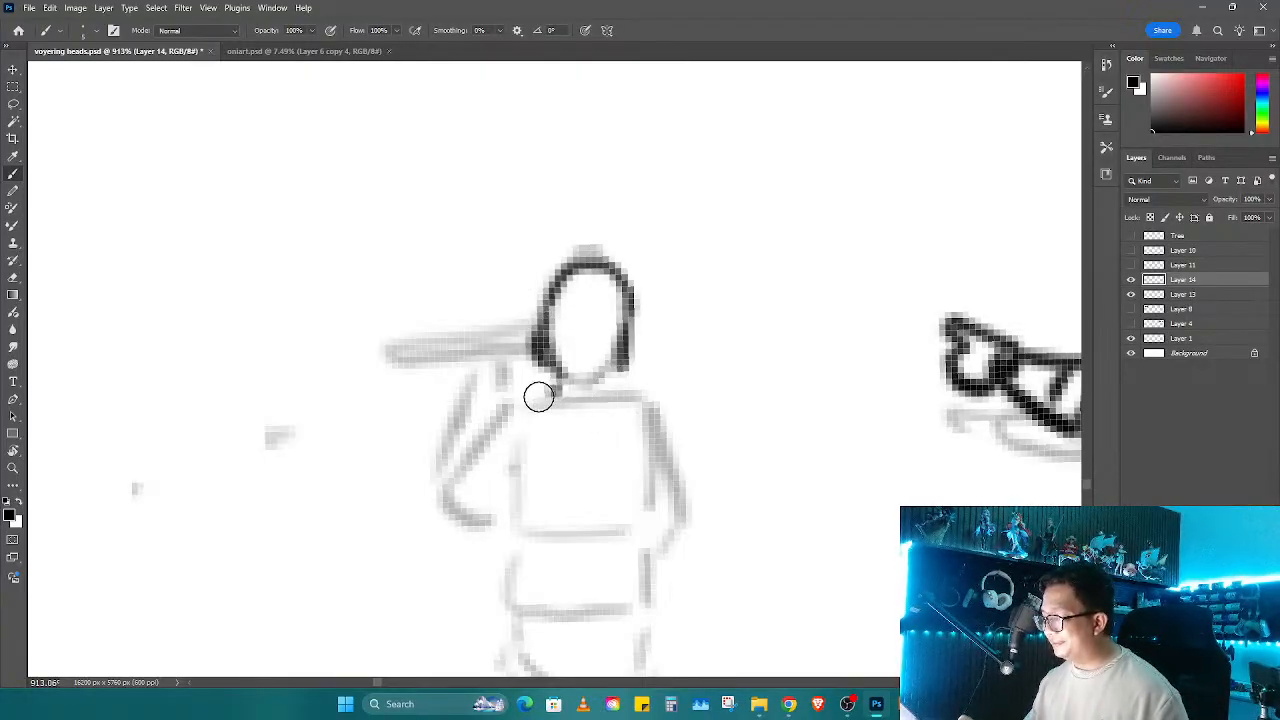
pyautogui.moveTo(538, 397)
pyautogui.mouseDown()
pyautogui.moveTo(585, 388)
pyautogui.moveTo(553, 389)
pyautogui.moveTo(574, 401)
pyautogui.moveTo(640, 376)
pyautogui.mouseUp()
# Step: Ink the spyglass figure's shoulder and bent elbow, the torso side with its waistline, and the opposite upper arm
pyautogui.moveTo(589, 443); pyautogui.dragTo(672, 322)
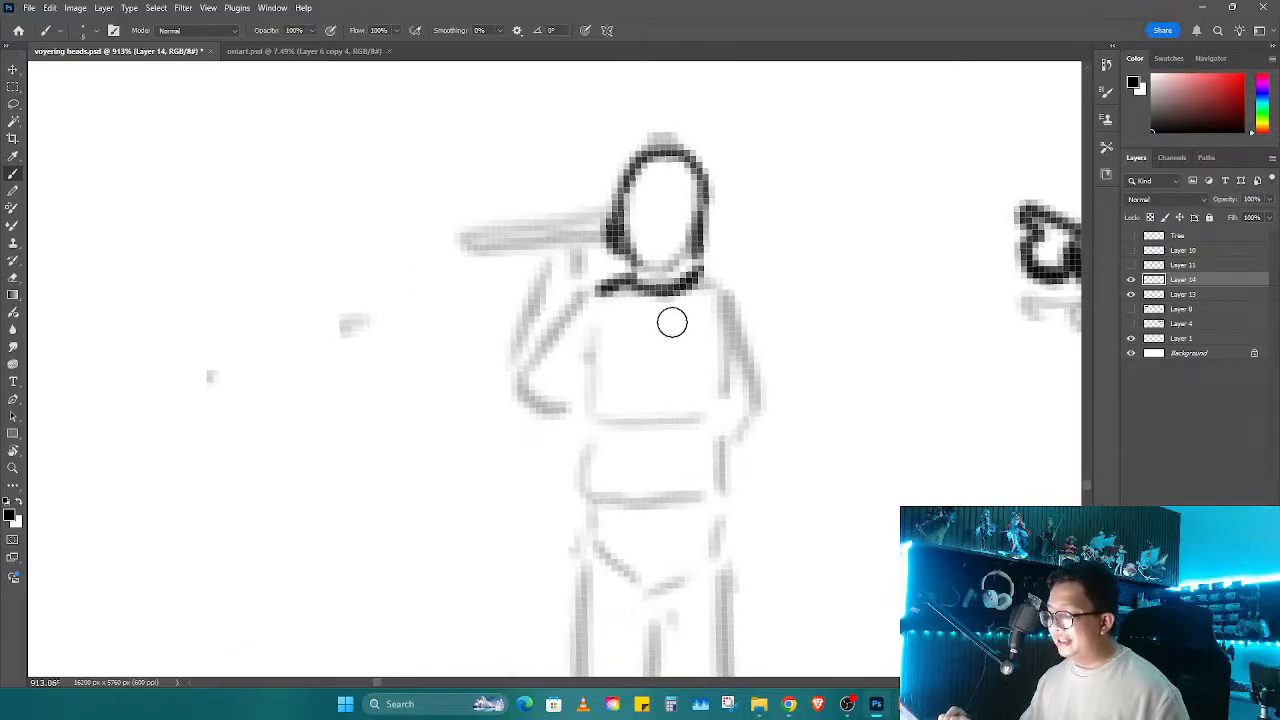
pyautogui.moveTo(618, 285)
pyautogui.mouseDown()
pyautogui.moveTo(584, 295)
pyautogui.moveTo(497, 376)
pyautogui.moveTo(553, 422)
pyautogui.mouseUp()
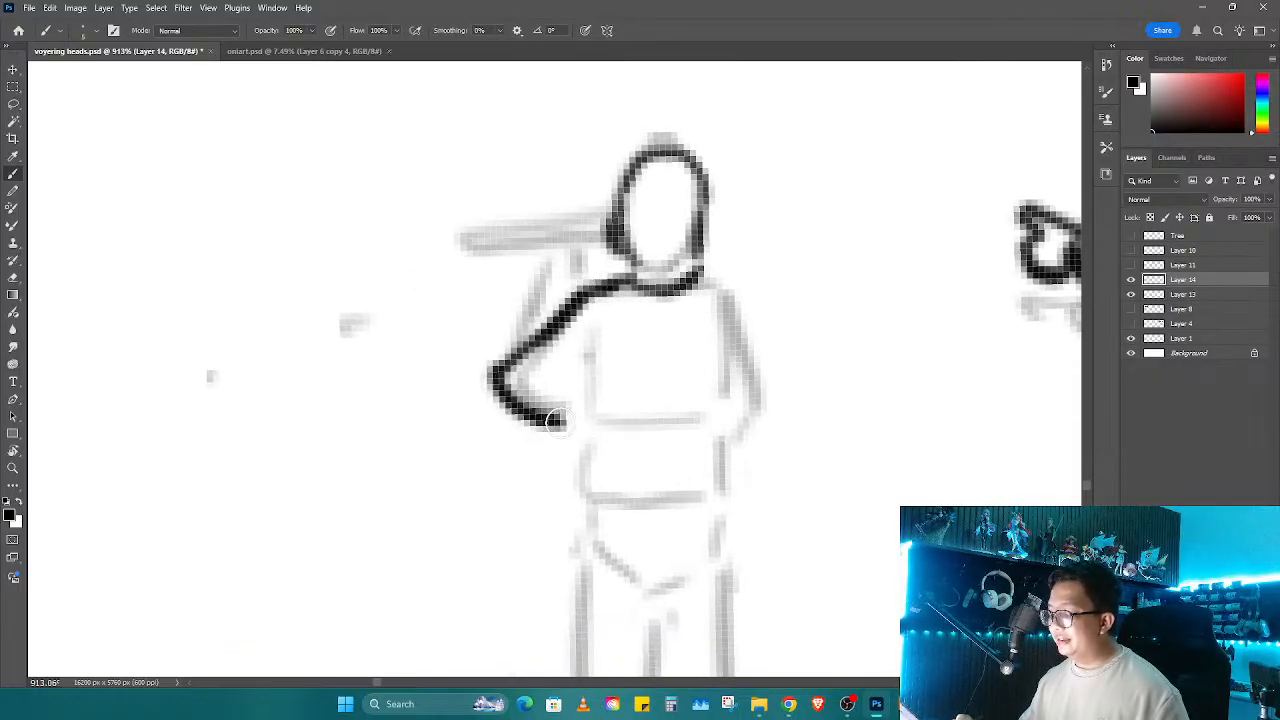
pyautogui.moveTo(588, 340)
pyautogui.mouseDown()
pyautogui.moveTo(567, 418)
pyautogui.moveTo(586, 449)
pyautogui.moveTo(692, 460)
pyautogui.mouseUp()
pyautogui.moveTo(725, 292); pyautogui.dragTo(752, 408)
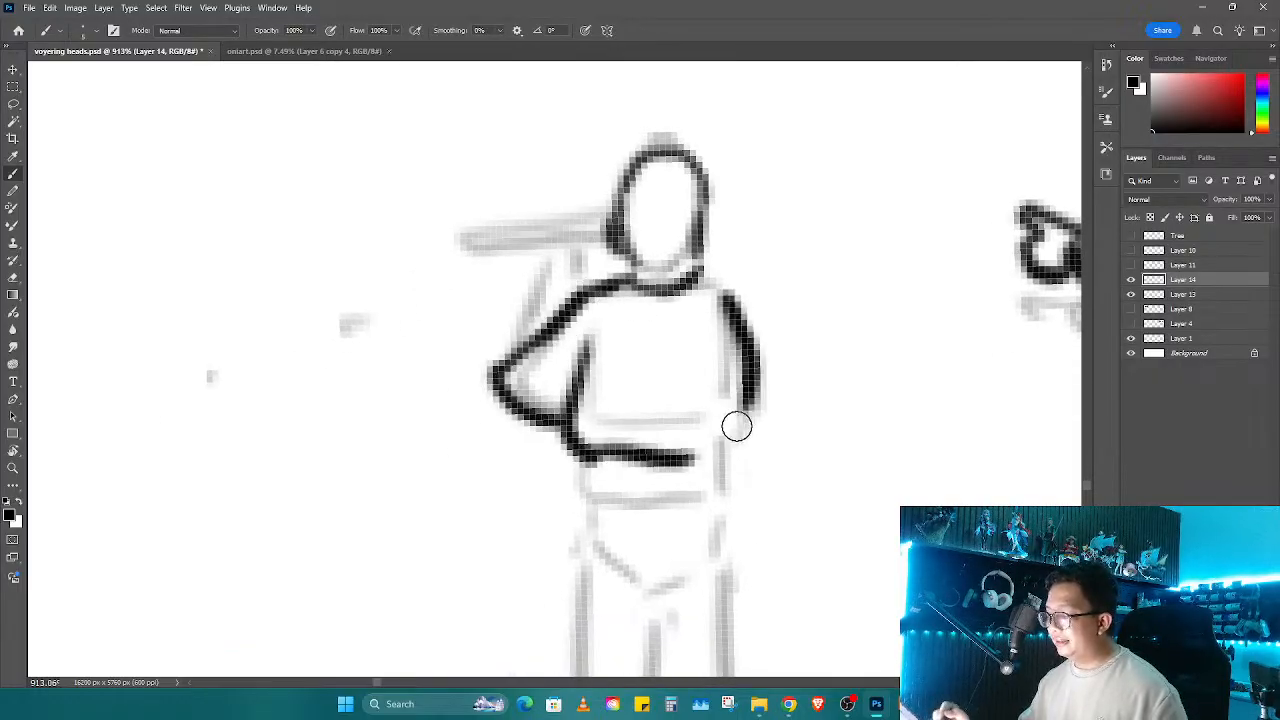
# Step: Ink the spyglass figure's raised forearm and the hand gripping the spyglass at the face
pyautogui.moveTo(501, 364); pyautogui.dragTo(541, 284)
pyautogui.moveTo(640, 211)
pyautogui.mouseDown()
pyautogui.moveTo(627, 310)
pyautogui.moveTo(633, 366)
pyautogui.mouseUp()
pyautogui.press('r')
pyautogui.moveTo(633, 366); pyautogui.dragTo(624, 333)
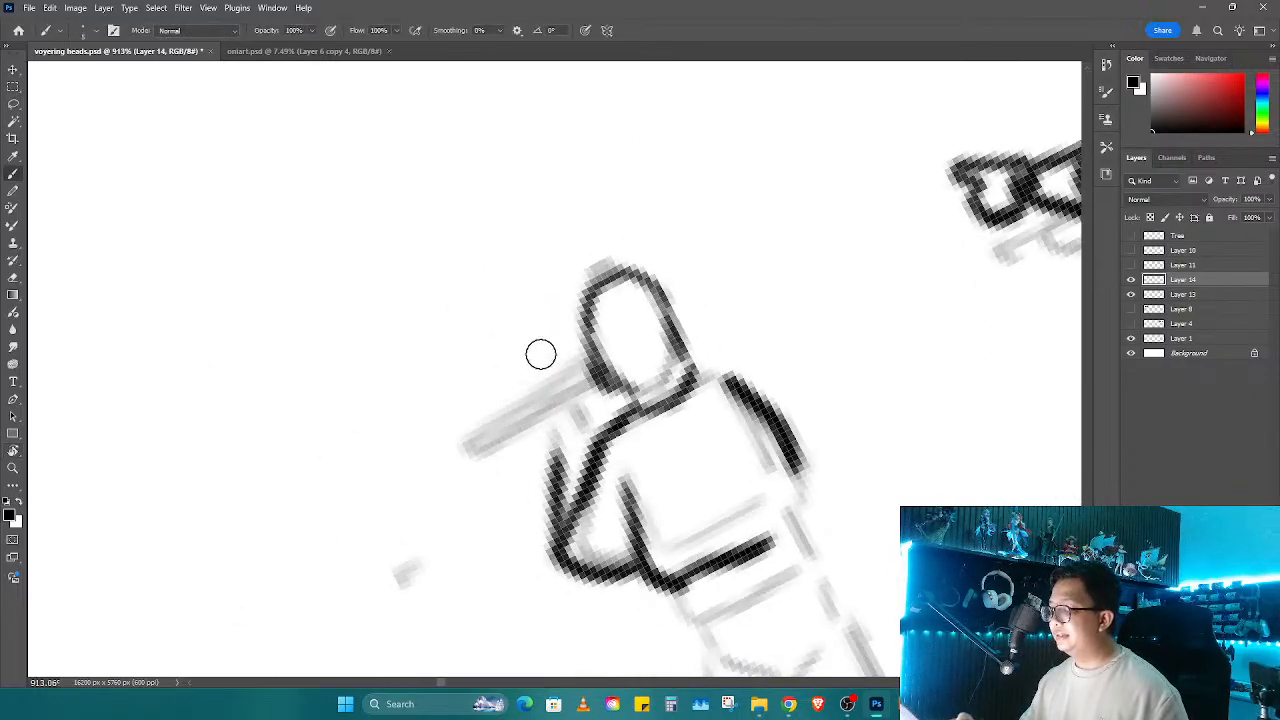
pyautogui.moveTo(585, 271); pyautogui.dragTo(524, 346)
pyautogui.hotkey('ctrl', 'z')
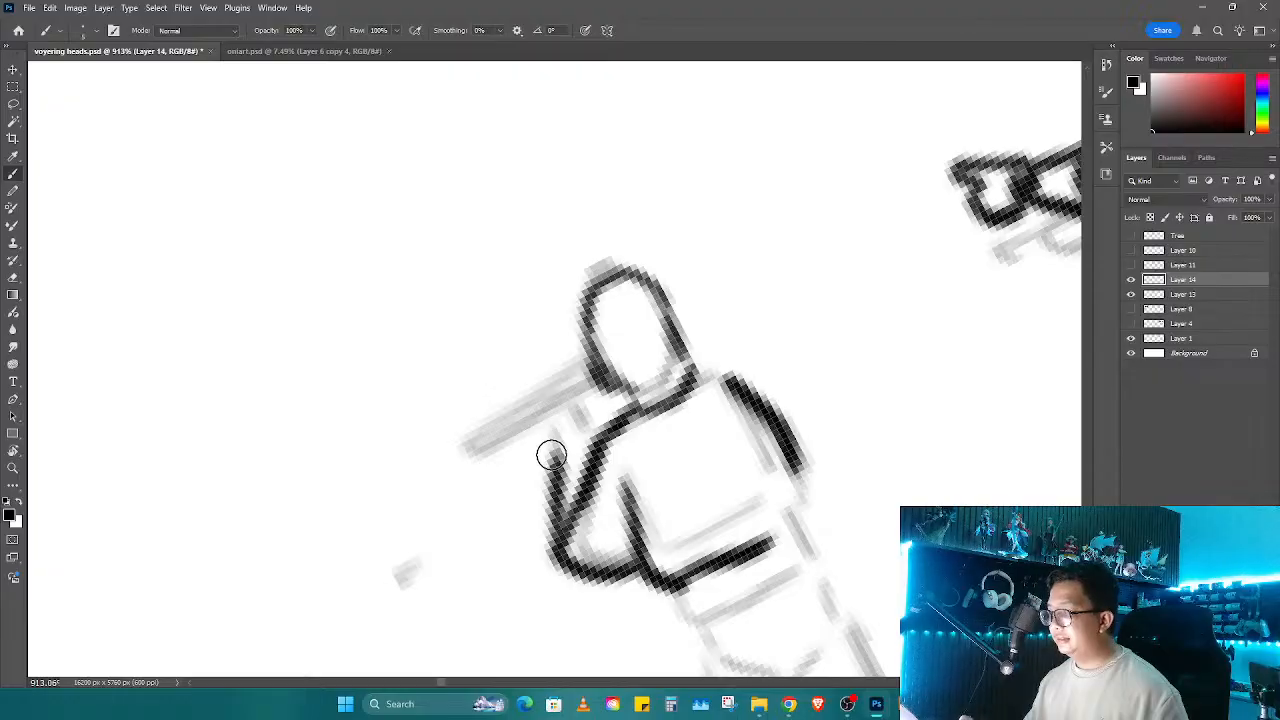
pyautogui.moveTo(578, 368)
pyautogui.mouseDown()
pyautogui.moveTo(451, 440)
pyautogui.moveTo(560, 406)
pyautogui.moveTo(572, 382)
pyautogui.moveTo(558, 421)
pyautogui.moveTo(557, 386)
pyautogui.moveTo(569, 423)
pyautogui.moveTo(585, 402)
pyautogui.moveTo(574, 458)
pyautogui.mouseUp()
pyautogui.moveTo(740, 436)
pyautogui.mouseDown()
pyautogui.moveTo(638, 366)
pyautogui.moveTo(624, 287)
pyautogui.moveTo(611, 423)
pyautogui.moveTo(640, 420)
pyautogui.moveTo(632, 445)
pyautogui.moveTo(609, 434)
pyautogui.moveTo(560, 449)
pyautogui.moveTo(463, 423)
pyautogui.moveTo(582, 461)
pyautogui.moveTo(614, 506)
pyautogui.moveTo(586, 351)
pyautogui.moveTo(545, 330)
pyautogui.moveTo(528, 334)
pyautogui.moveTo(669, 357)
pyautogui.moveTo(517, 360)
pyautogui.moveTo(445, 488)
pyautogui.mouseUp()
pyautogui.hotkey('ctrl', 'z')
# Step: Ink the spyglass figure's flared tunic skirt below the belt, with both sides, a curved hem and a short fold
pyautogui.moveTo(520, 340)
pyautogui.mouseDown()
pyautogui.moveTo(443, 451)
pyautogui.moveTo(560, 527)
pyautogui.mouseUp()
pyautogui.moveTo(598, 390)
pyautogui.mouseDown()
pyautogui.moveTo(572, 515)
pyautogui.moveTo(655, 500)
pyautogui.mouseUp()
pyautogui.hotkey('ctrl', 'z')
pyautogui.moveTo(666, 371)
pyautogui.mouseDown()
pyautogui.moveTo(666, 472)
pyautogui.moveTo(645, 524)
pyautogui.mouseUp()
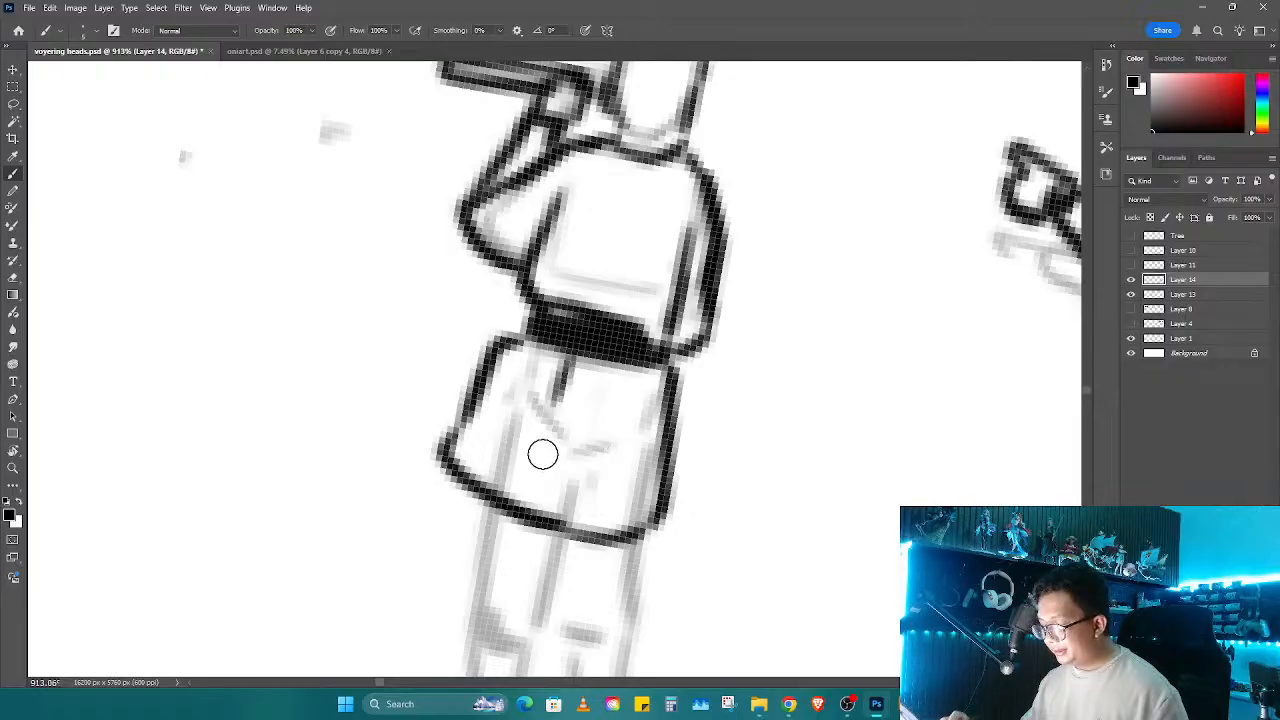
# Step: Ink two loose knee-length trouser legs with rounded hems below the spyglass figure's tunic
pyautogui.moveTo(540, 451)
pyautogui.mouseDown()
pyautogui.moveTo(629, 308)
pyautogui.moveTo(546, 375)
pyautogui.mouseUp()
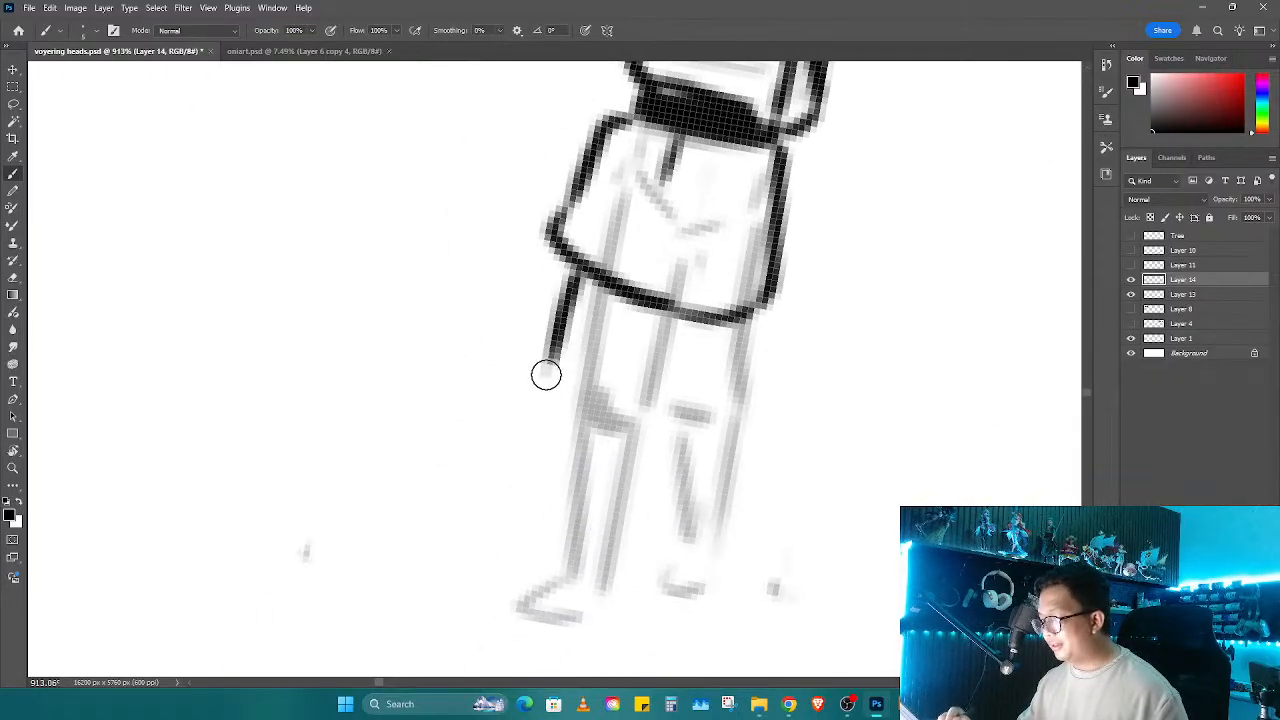
pyautogui.hotkey('ctrl', 'z')
pyautogui.moveTo(571, 280)
pyautogui.mouseDown()
pyautogui.moveTo(542, 381)
pyautogui.moveTo(564, 415)
pyautogui.moveTo(640, 430)
pyautogui.mouseUp()
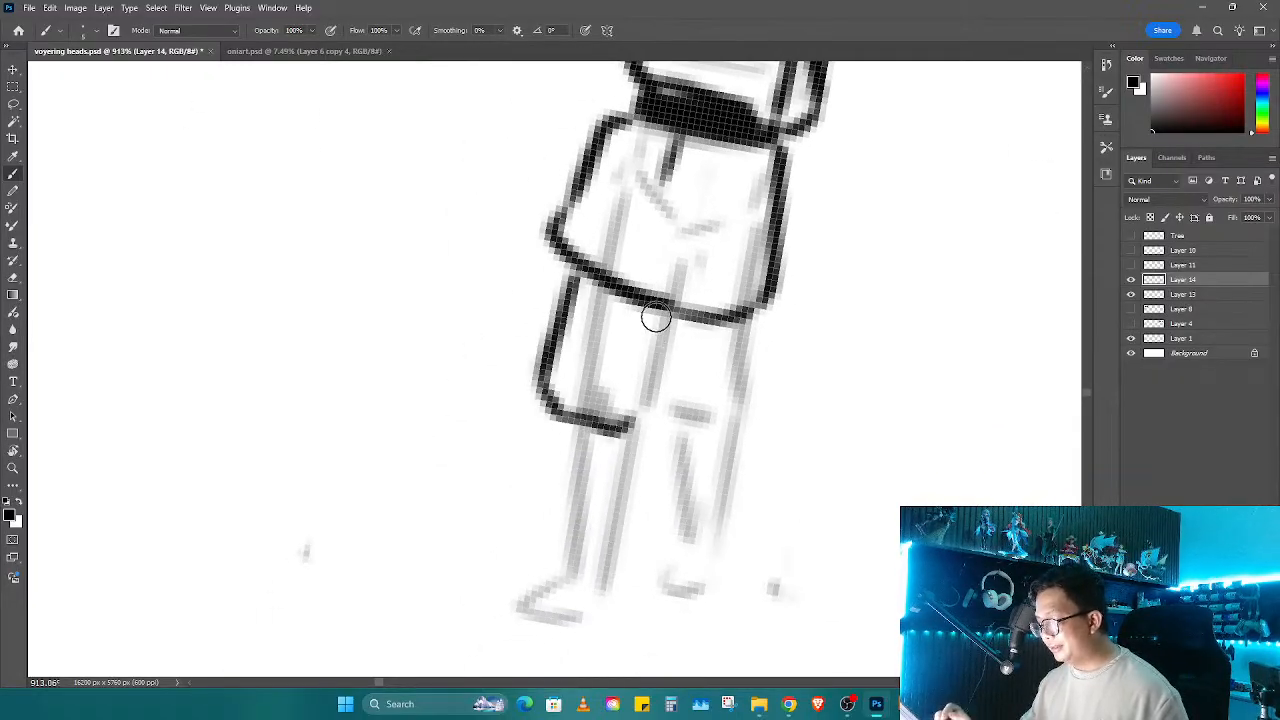
pyautogui.moveTo(651, 309)
pyautogui.mouseDown()
pyautogui.moveTo(640, 428)
pyautogui.moveTo(725, 424)
pyautogui.mouseUp()
pyautogui.moveTo(752, 308); pyautogui.dragTo(731, 418)
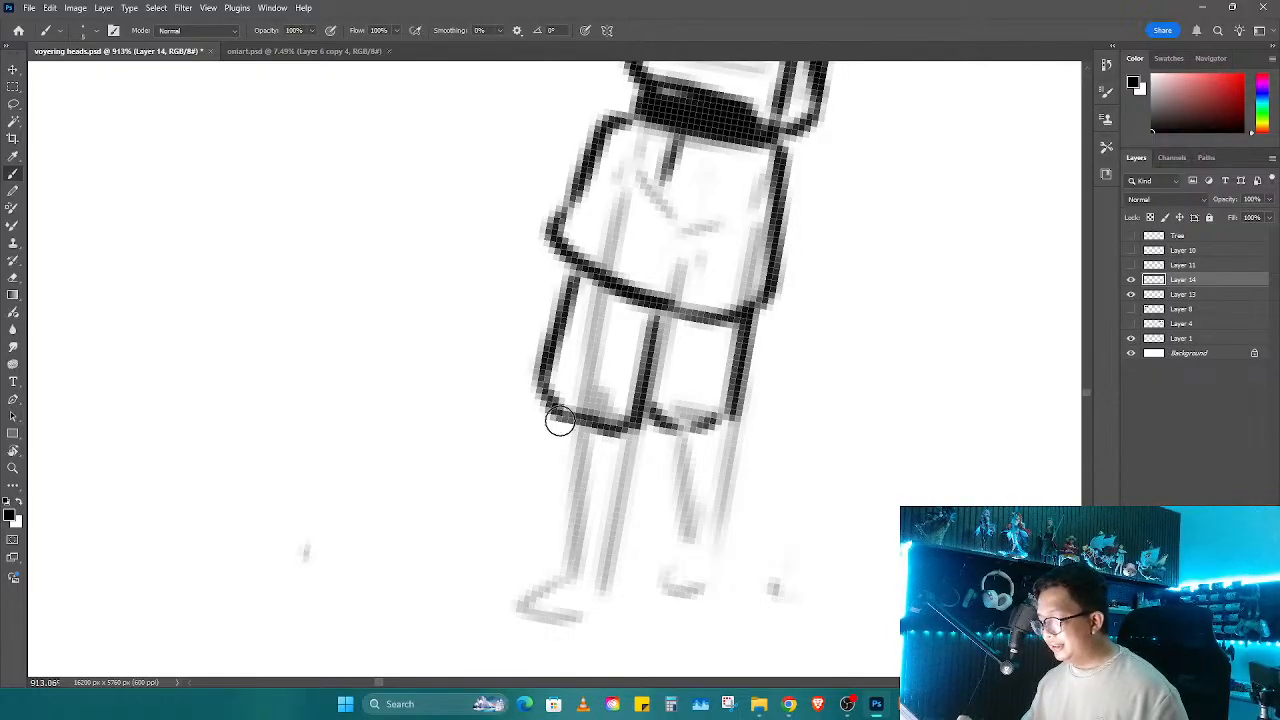
# Step: Ink the spyglass figure's two slim lower legs and pointed feet below the trouser hems
pyautogui.moveTo(560, 421); pyautogui.dragTo(530, 575)
pyautogui.moveTo(620, 434)
pyautogui.mouseDown()
pyautogui.moveTo(577, 571)
pyautogui.moveTo(609, 526)
pyautogui.moveTo(592, 570)
pyautogui.moveTo(640, 588)
pyautogui.moveTo(659, 543)
pyautogui.mouseUp()
pyautogui.press('r')
pyautogui.press('b')
pyautogui.press('r')
pyautogui.moveTo(741, 460); pyautogui.dragTo(686, 529)
pyautogui.press('b')
pyautogui.moveTo(710, 422); pyautogui.dragTo(699, 543)
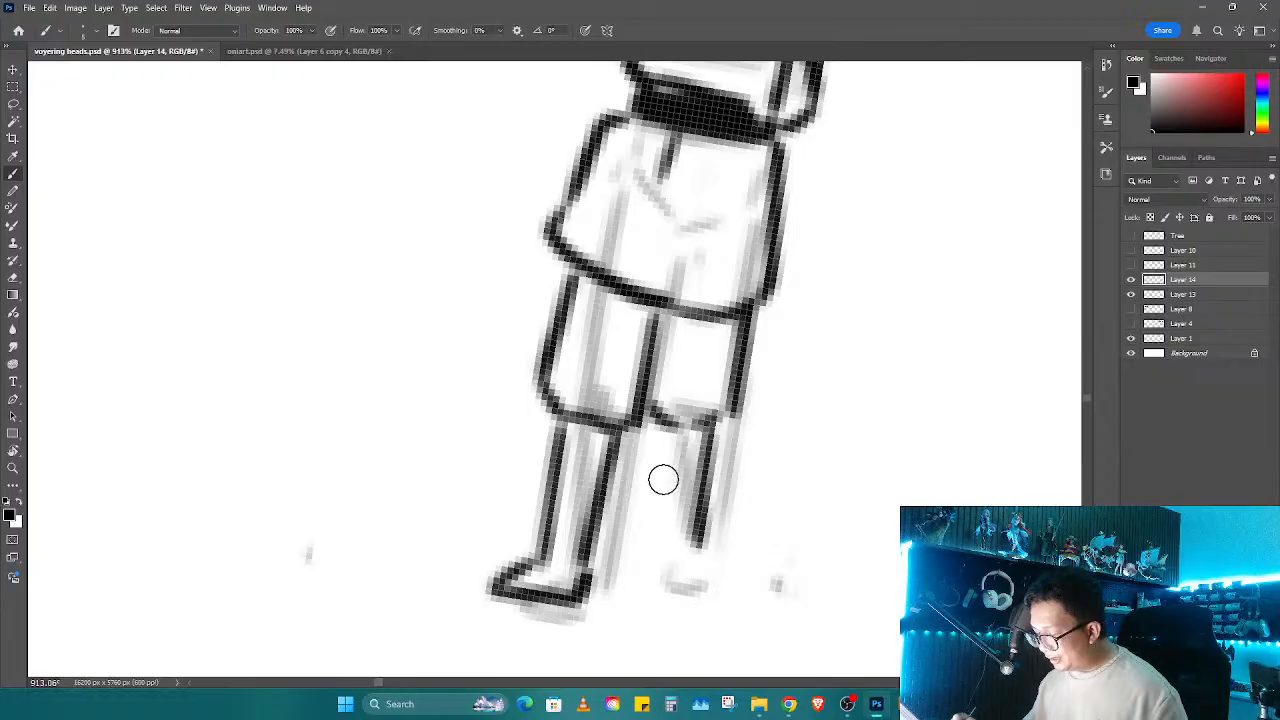
pyautogui.moveTo(656, 410)
pyautogui.mouseDown()
pyautogui.moveTo(655, 578)
pyautogui.moveTo(649, 556)
pyautogui.moveTo(622, 585)
pyautogui.moveTo(690, 608)
pyautogui.mouseUp()
pyautogui.moveTo(707, 545); pyautogui.dragTo(691, 606)
pyautogui.moveTo(640, 556); pyautogui.dragTo(606, 605)
# Step: Close the second trouser hem and thicken the trousers' outer edge and the line between the legs
pyautogui.press('r')
pyautogui.moveTo(700, 595)
pyautogui.mouseDown()
pyautogui.moveTo(707, 550)
pyautogui.moveTo(712, 560)
pyautogui.mouseUp()
pyautogui.press('b')
pyautogui.moveTo(635, 410); pyautogui.dragTo(728, 402)
pyautogui.moveTo(740, 322); pyautogui.dragTo(722, 408)
pyautogui.moveTo(660, 290); pyautogui.dragTo(650, 388)
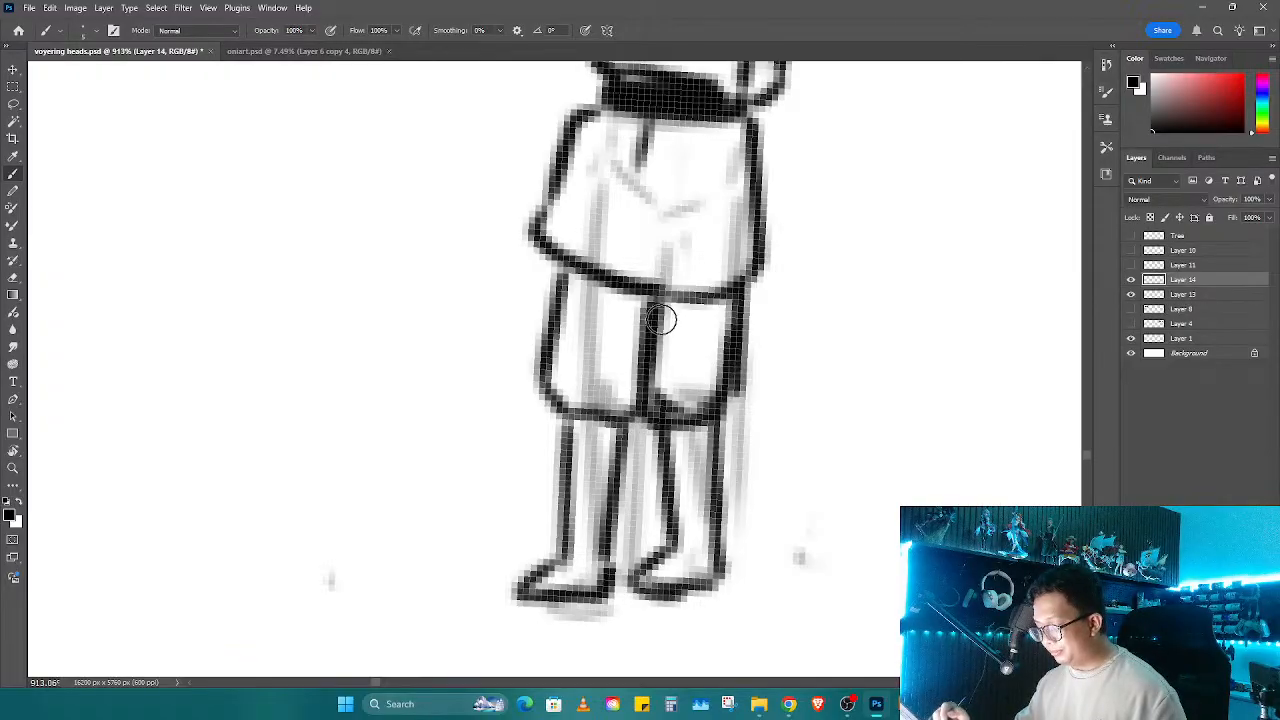
# Step: Thicken the line between the spyglass figure's trouser legs, then erase and re-ink the tunic skirt's flared side edge
pyautogui.moveTo(660, 319); pyautogui.dragTo(650, 378)
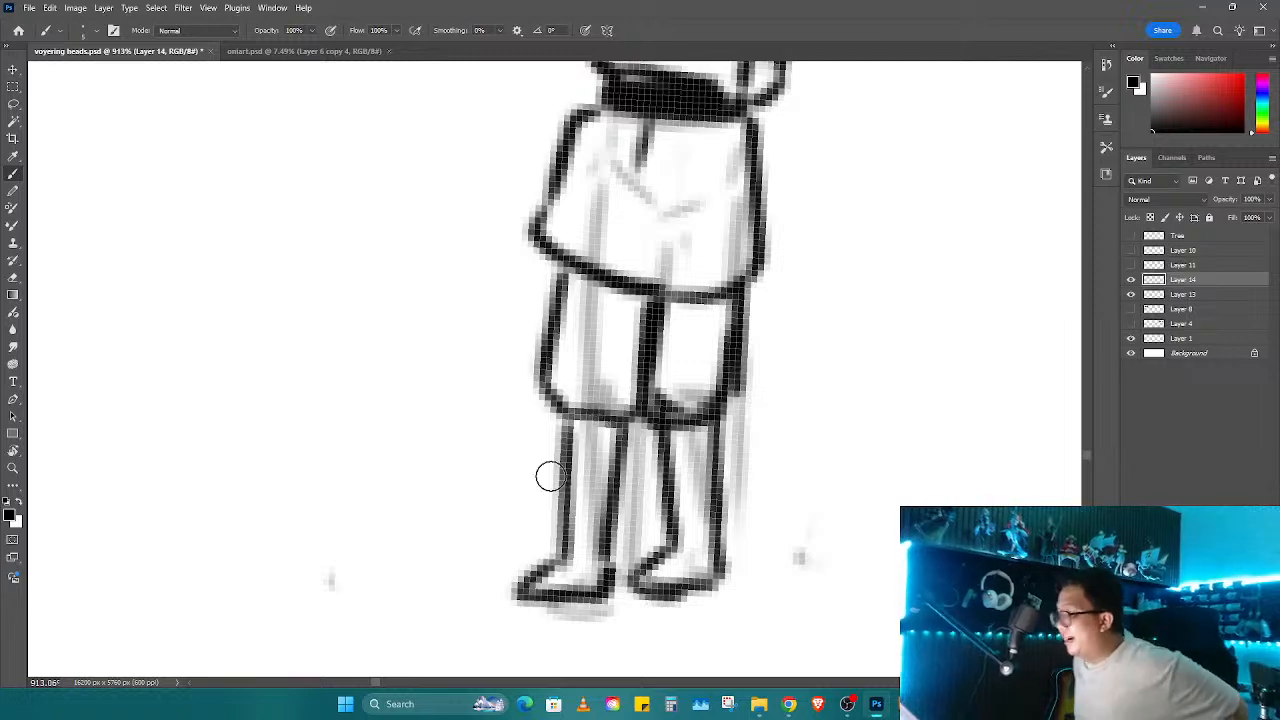
pyautogui.press('e')
pyautogui.moveTo(570, 106)
pyautogui.mouseDown()
pyautogui.moveTo(536, 256)
pyautogui.moveTo(568, 164)
pyautogui.moveTo(590, 220)
pyautogui.mouseUp()
pyautogui.press('b')
pyautogui.press('e')
pyautogui.press('b')
pyautogui.moveTo(562, 268); pyautogui.dragTo(543, 364)
pyautogui.press('r')
pyautogui.moveTo(775, 510); pyautogui.dragTo(812, 420)
pyautogui.press('b')
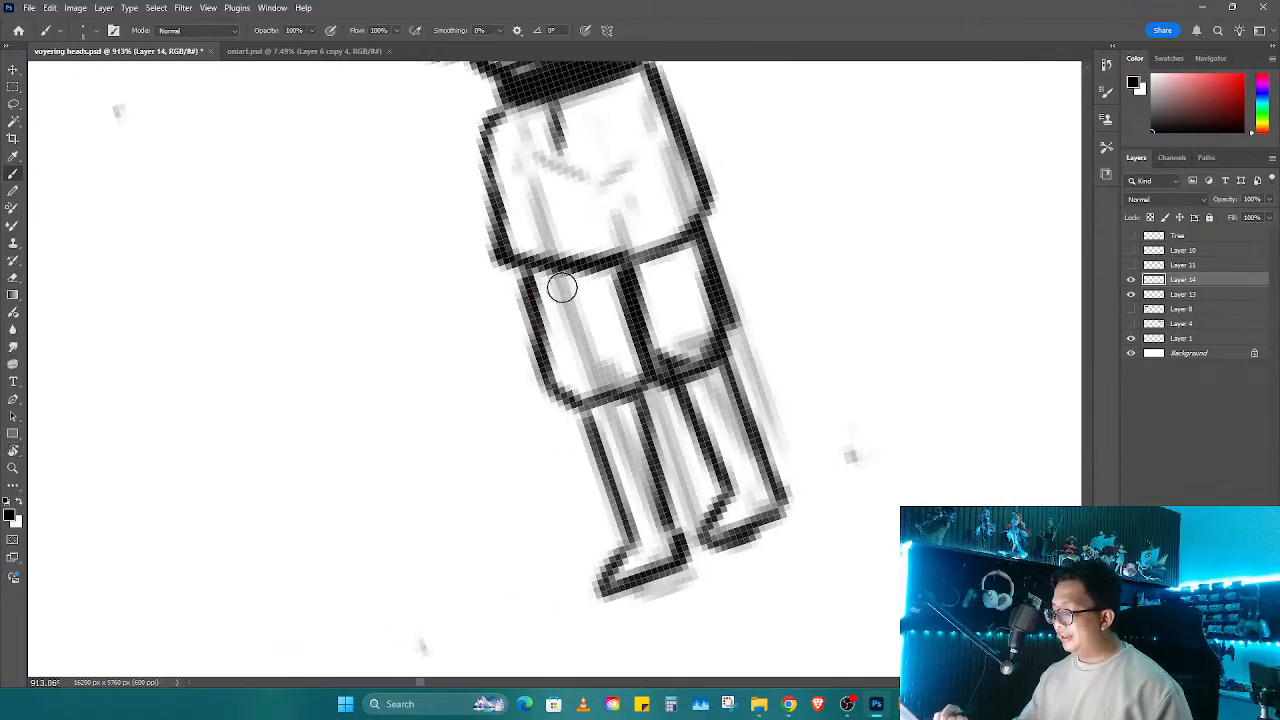
# Step: Re-ink the spyglass figure's tunic hem as a thicker, straighter line and clean up its outer corner
pyautogui.moveTo(532, 289); pyautogui.dragTo(620, 270)
pyautogui.press('r')
pyautogui.moveTo(666, 338); pyautogui.dragTo(685, 425)
pyautogui.press('e')
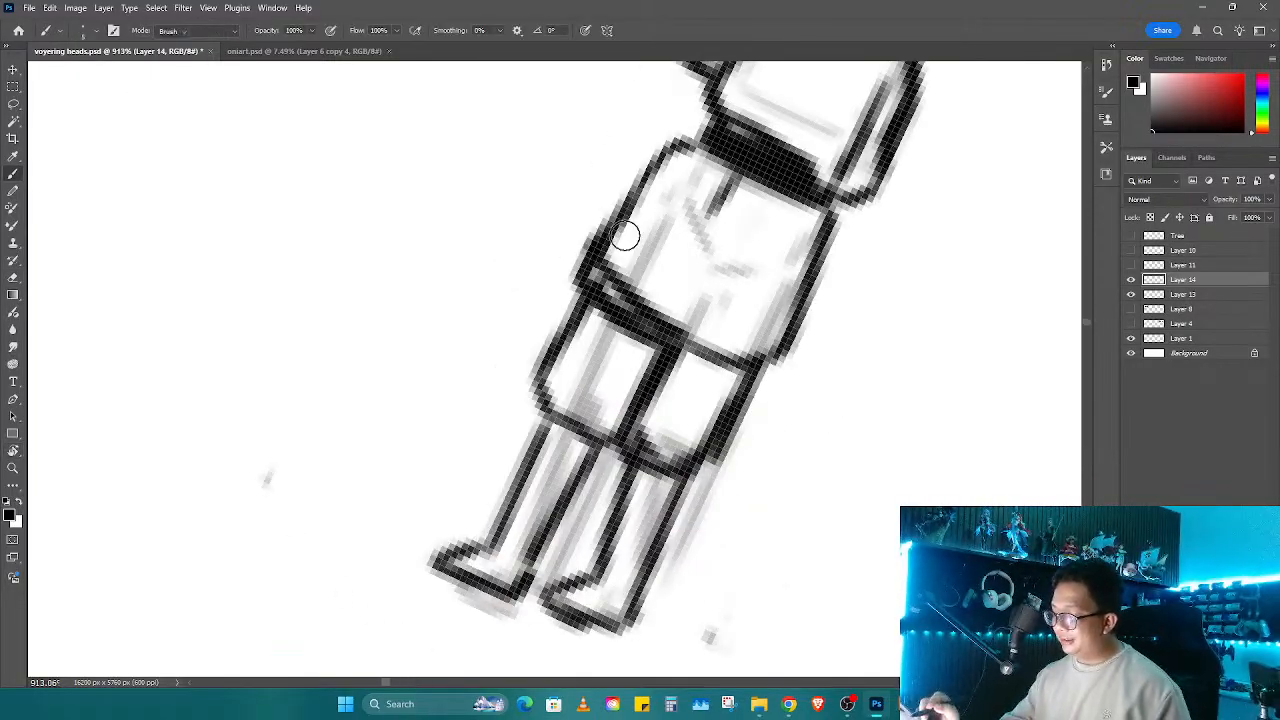
pyautogui.press('r')
pyautogui.moveTo(740, 338); pyautogui.dragTo(735, 372)
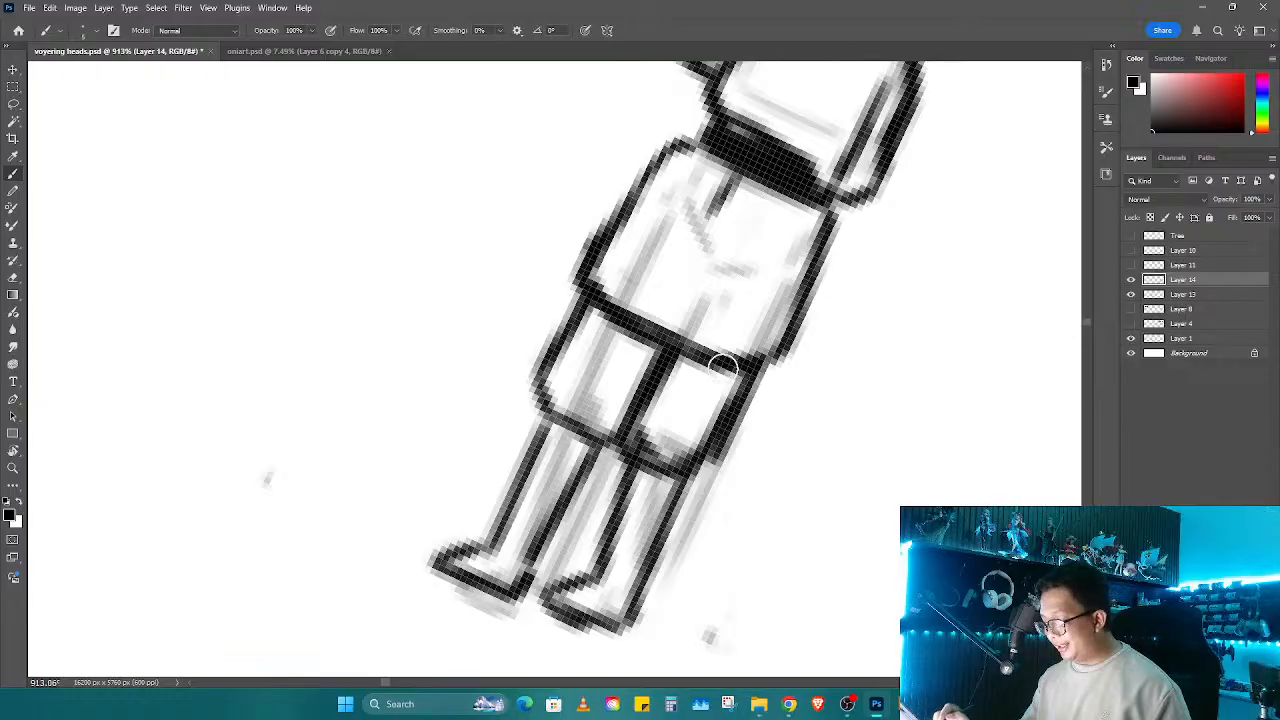
pyautogui.press('r')
pyautogui.moveTo(628, 457); pyautogui.dragTo(740, 395)
pyautogui.press('b')
pyautogui.scroll(5, 720, 392)
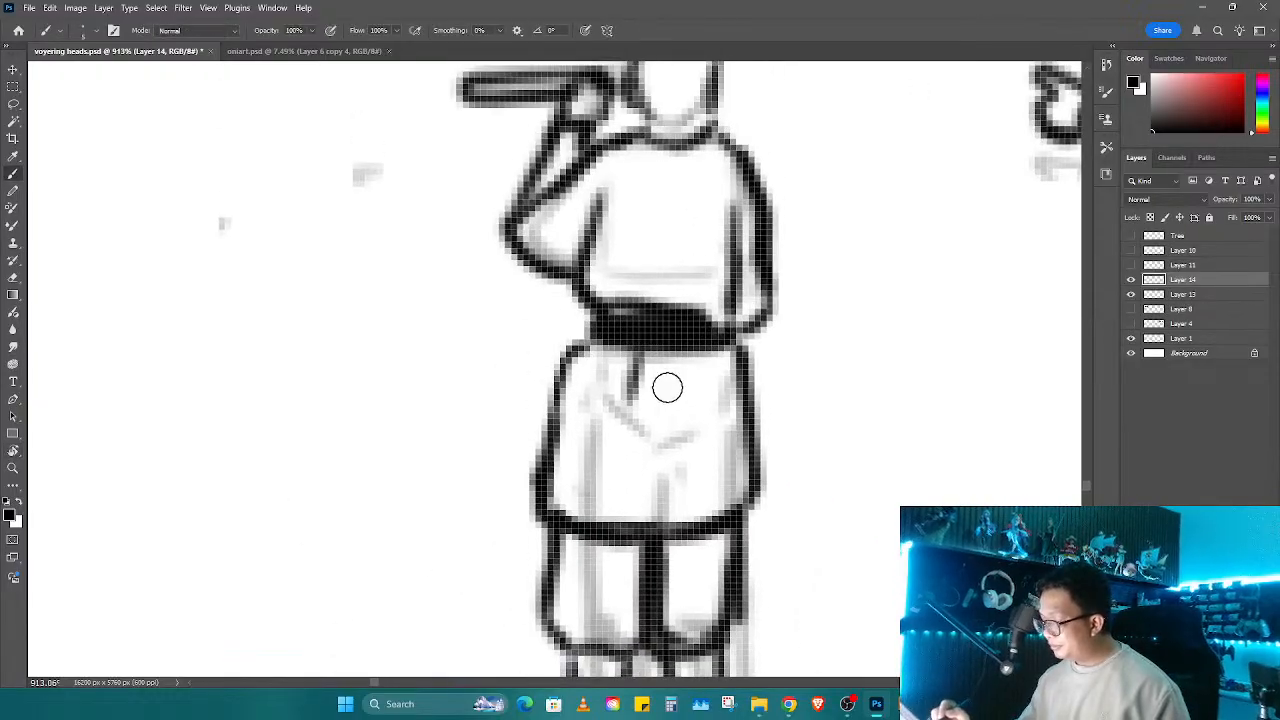
# Step: Try flaring both sides of the spyglass figure's tunic skirt outward
pyautogui.moveTo(565, 355)
pyautogui.mouseDown()
pyautogui.moveTo(517, 471)
pyautogui.moveTo(537, 508)
pyautogui.mouseUp()
pyautogui.press('e')
pyautogui.press('b')
pyautogui.moveTo(750, 368); pyautogui.dragTo(741, 489)
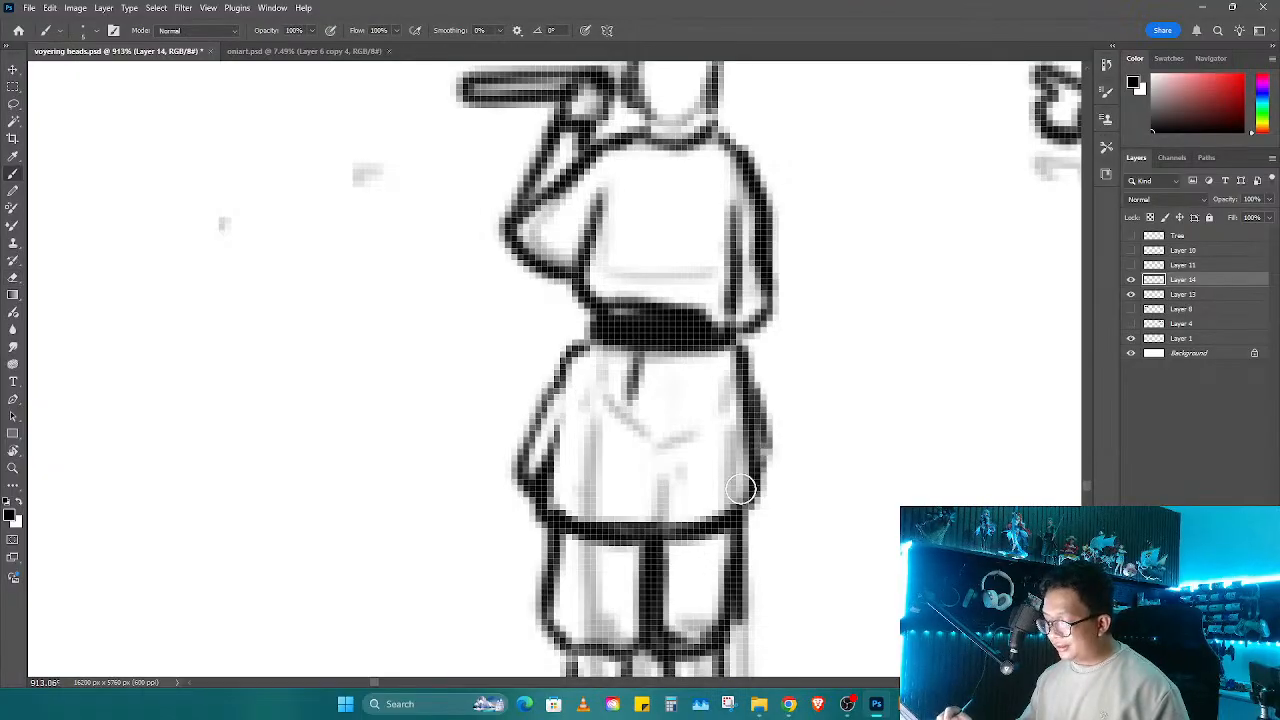
pyautogui.scroll(-3, 757, 495)
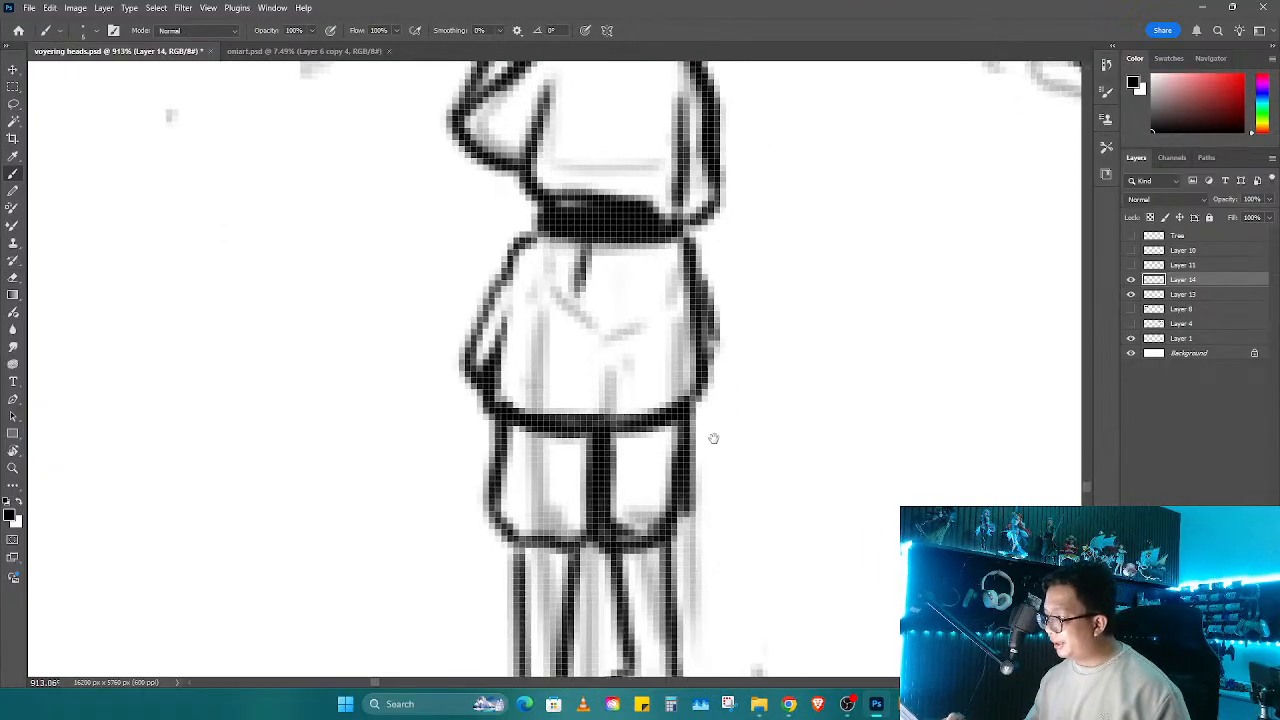
# Step: Erase the flared double strokes from the spyglass figure's skirt and leave one smooth edge below the spyglass-arm side
pyautogui.press('r')
pyautogui.moveTo(714, 437)
pyautogui.mouseDown()
pyautogui.moveTo(737, 403)
pyautogui.moveTo(680, 368)
pyautogui.mouseUp()
pyautogui.press('e')
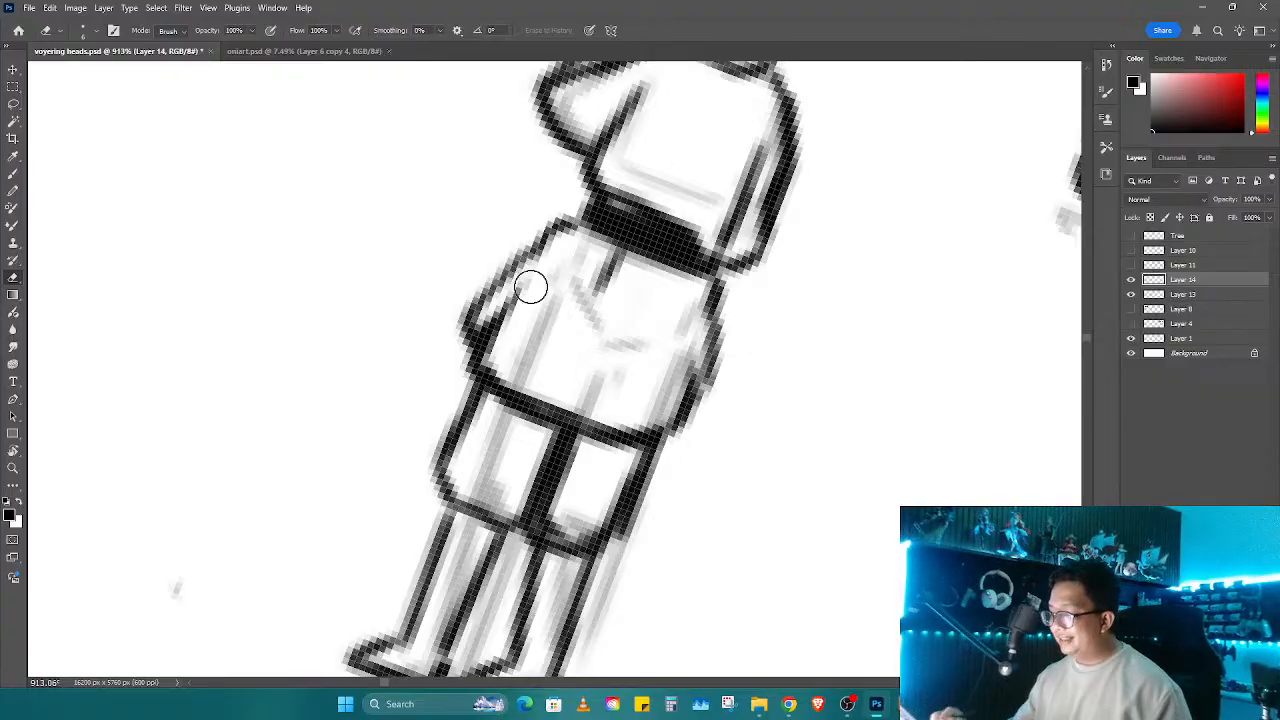
pyautogui.moveTo(531, 287)
pyautogui.mouseDown()
pyautogui.moveTo(494, 354)
pyautogui.moveTo(700, 440)
pyautogui.moveTo(676, 420)
pyautogui.moveTo(700, 328)
pyautogui.mouseUp()
pyautogui.press('r')
pyautogui.press('b')
pyautogui.press('e')
pyautogui.moveTo(520, 235); pyautogui.dragTo(455, 360)
pyautogui.moveTo(490, 268)
pyautogui.mouseDown()
pyautogui.moveTo(462, 380)
pyautogui.moveTo(527, 225)
pyautogui.mouseUp()
pyautogui.press('b')
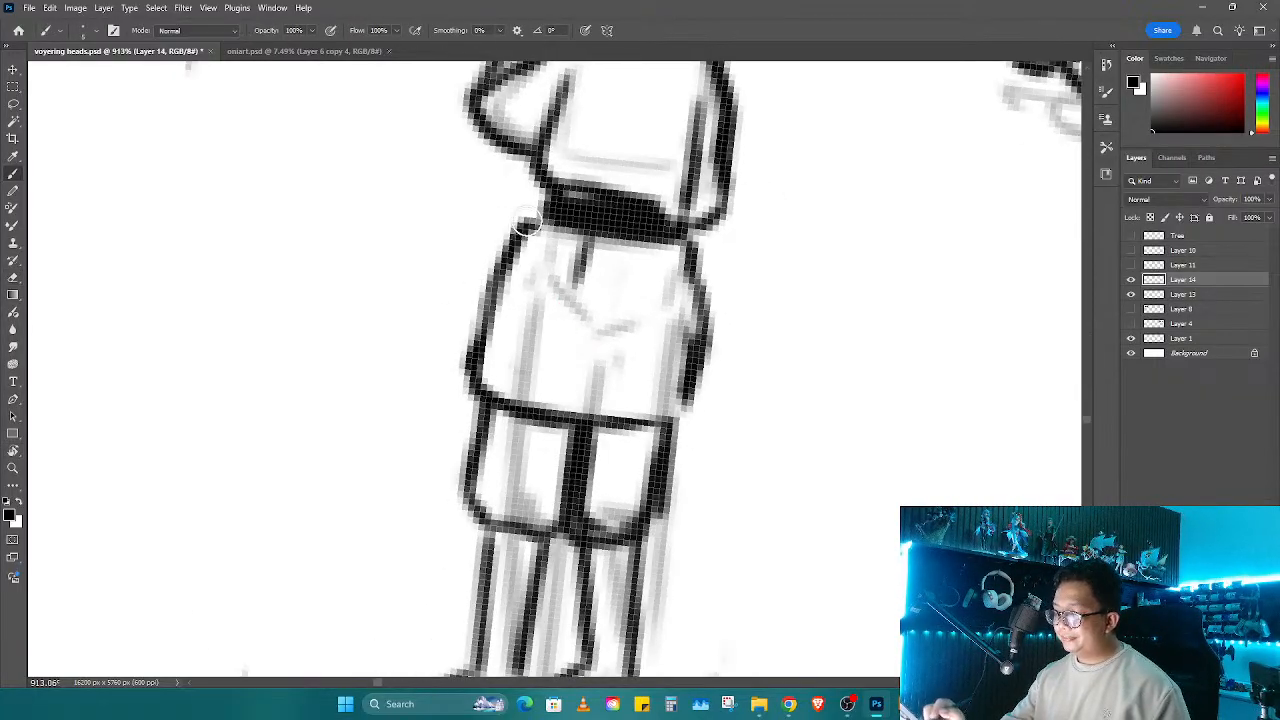
# Step: Erase the bulging skirt edge below the lowered arm and re-ink it straighter down to the hem
pyautogui.press('e')
pyautogui.moveTo(716, 268); pyautogui.dragTo(706, 420)
pyautogui.press('b')
pyautogui.moveTo(693, 248); pyautogui.dragTo(697, 411)
# Step: Shorten the spyglass figure's tunic with a narrower side and a raised hem, and extend the trouser centre line up to it
pyautogui.hotkey('ctrl', 'space')
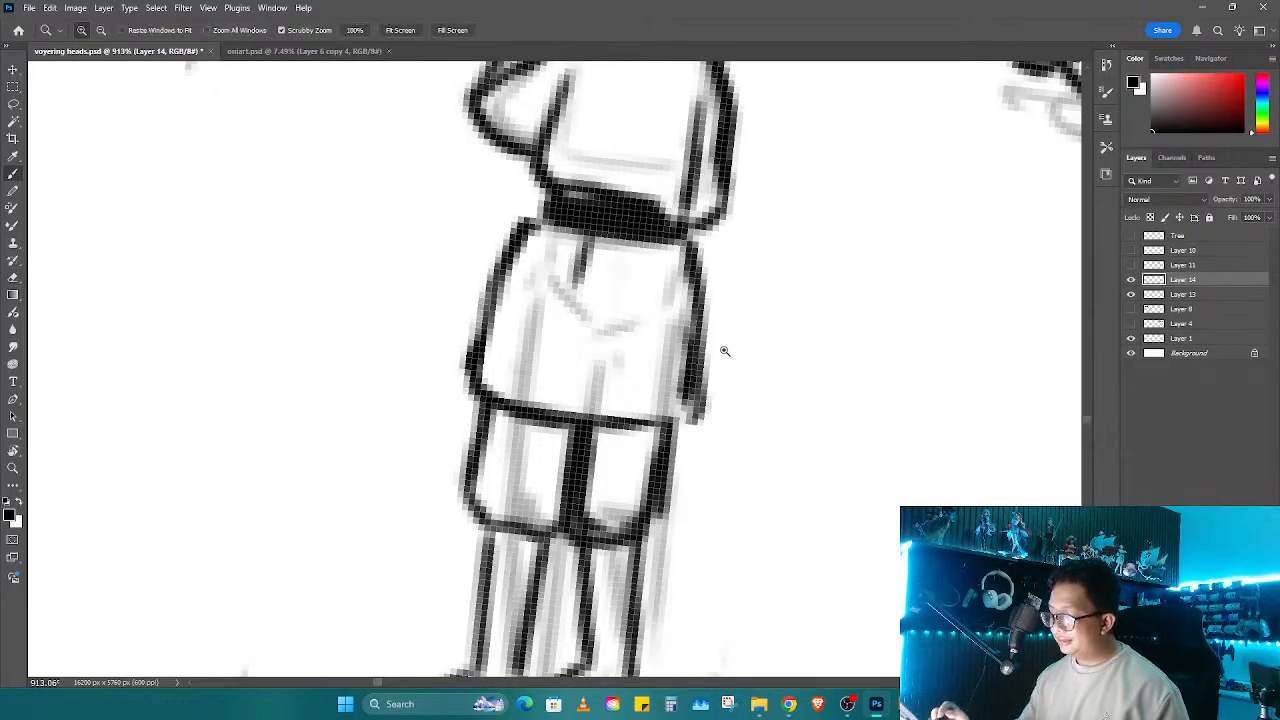
pyautogui.moveTo(725, 351); pyautogui.dragTo(651, 447)
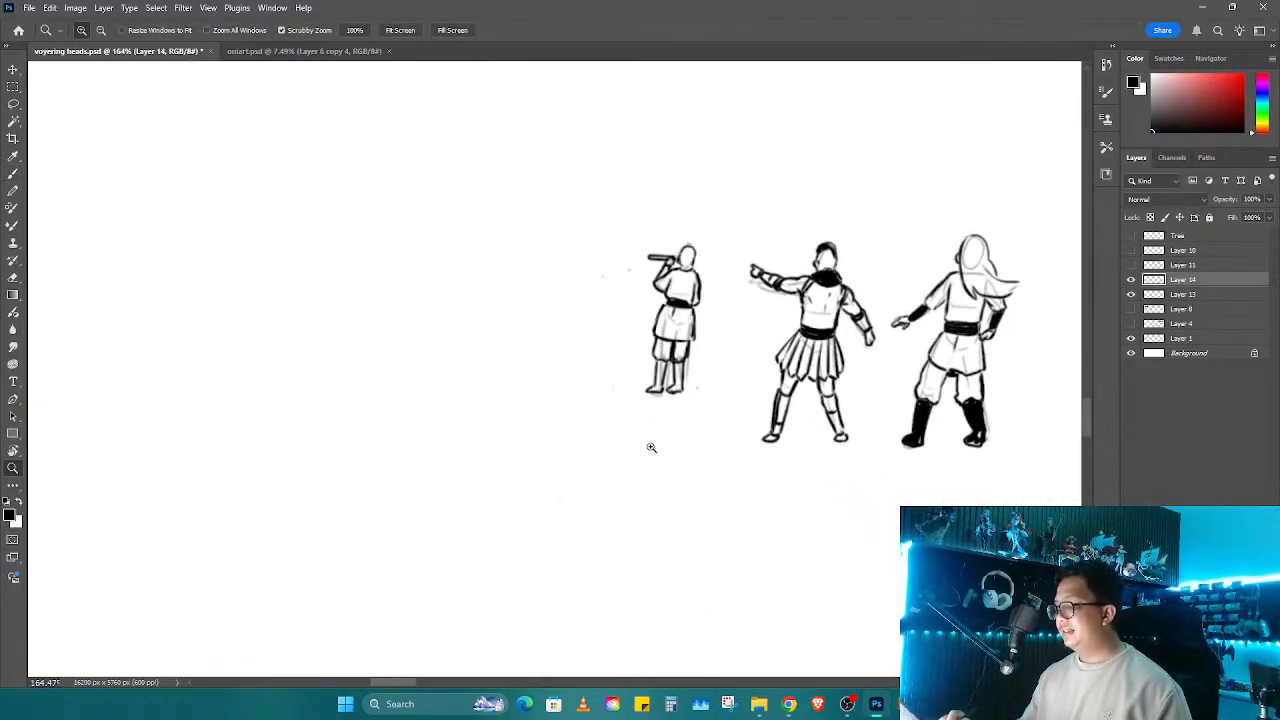
pyautogui.moveTo(660, 370); pyautogui.dragTo(700, 372)
pyautogui.moveTo(620, 355)
pyautogui.mouseDown()
pyautogui.moveTo(700, 400)
pyautogui.moveTo(680, 390)
pyautogui.mouseUp()
pyautogui.hotkey('ctrl', 'z')
pyautogui.hotkey('ctrl', 'z')
pyautogui.moveTo(670, 242)
pyautogui.mouseDown()
pyautogui.moveTo(660, 337)
pyautogui.moveTo(800, 414)
pyautogui.moveTo(860, 408)
pyautogui.mouseUp()
pyautogui.press('e')
pyautogui.moveTo(646, 440); pyautogui.dragTo(860, 446)
pyautogui.press('b')
pyautogui.moveTo(735, 416); pyautogui.dragTo(729, 474)
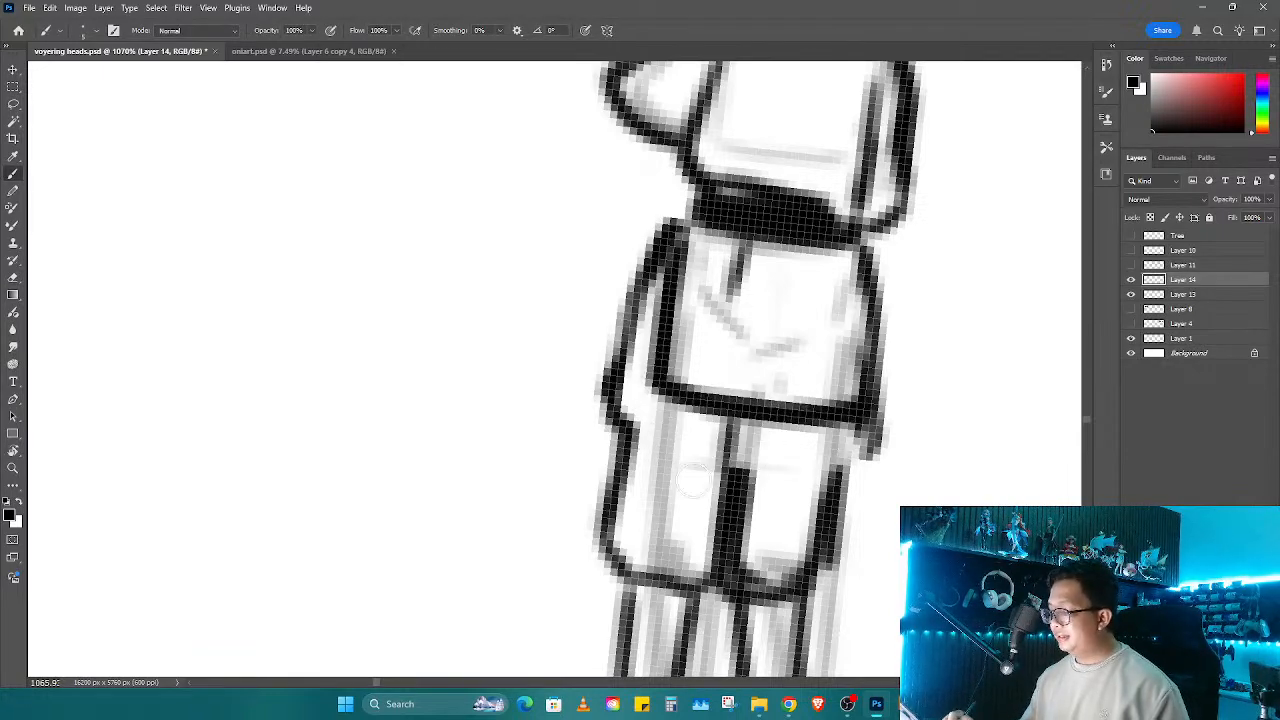
# Step: Extend the trousers' outer edge up beside the shortened tunic and touch up the opposite hem corner
pyautogui.press('b')
pyautogui.moveTo(620, 390)
pyautogui.mouseDown()
pyautogui.moveTo(629, 414)
pyautogui.moveTo(672, 276)
pyautogui.mouseUp()
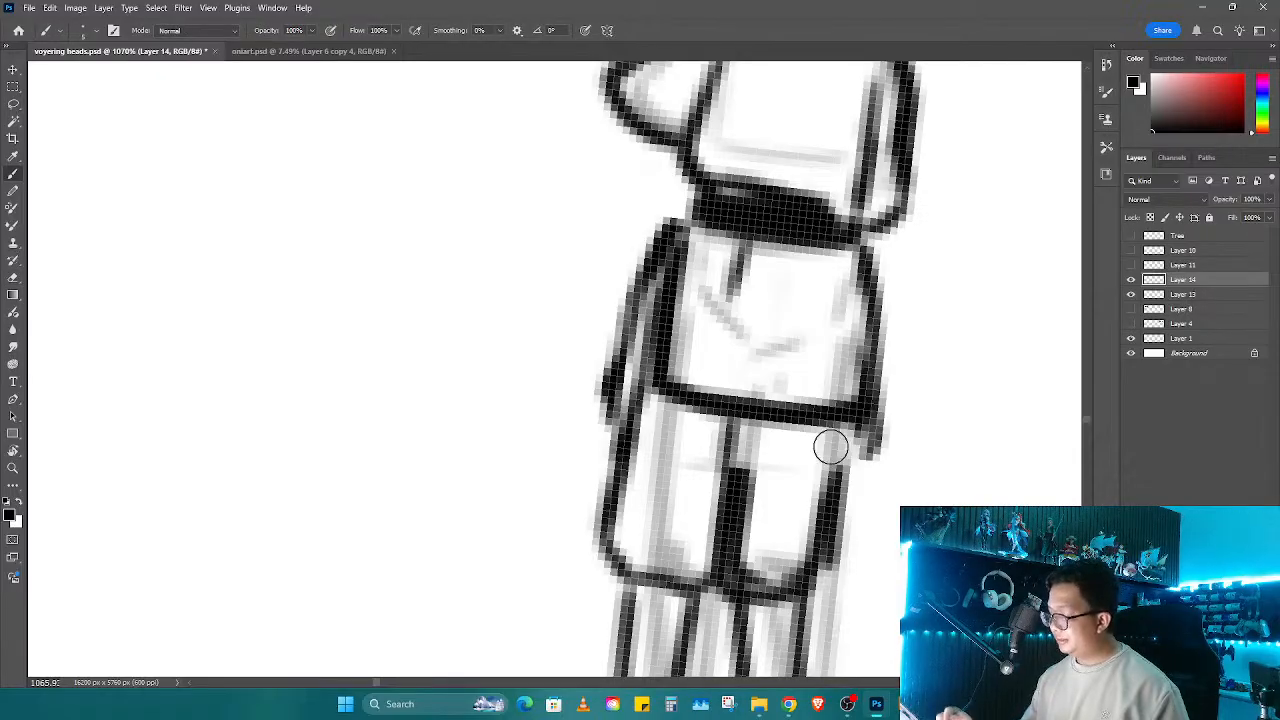
pyautogui.moveTo(878, 402)
pyautogui.mouseDown()
pyautogui.moveTo(850, 468)
pyautogui.moveTo(886, 424)
pyautogui.mouseUp()
pyautogui.press('e')
# Step: Ink a long spear with a pointed blade rising diagonally behind the spyglass figure's shoulder
pyautogui.press('z')
pyautogui.moveTo(915, 373)
pyautogui.mouseDown()
pyautogui.moveTo(843, 487)
pyautogui.moveTo(706, 506)
pyautogui.mouseUp()
pyautogui.press('b')
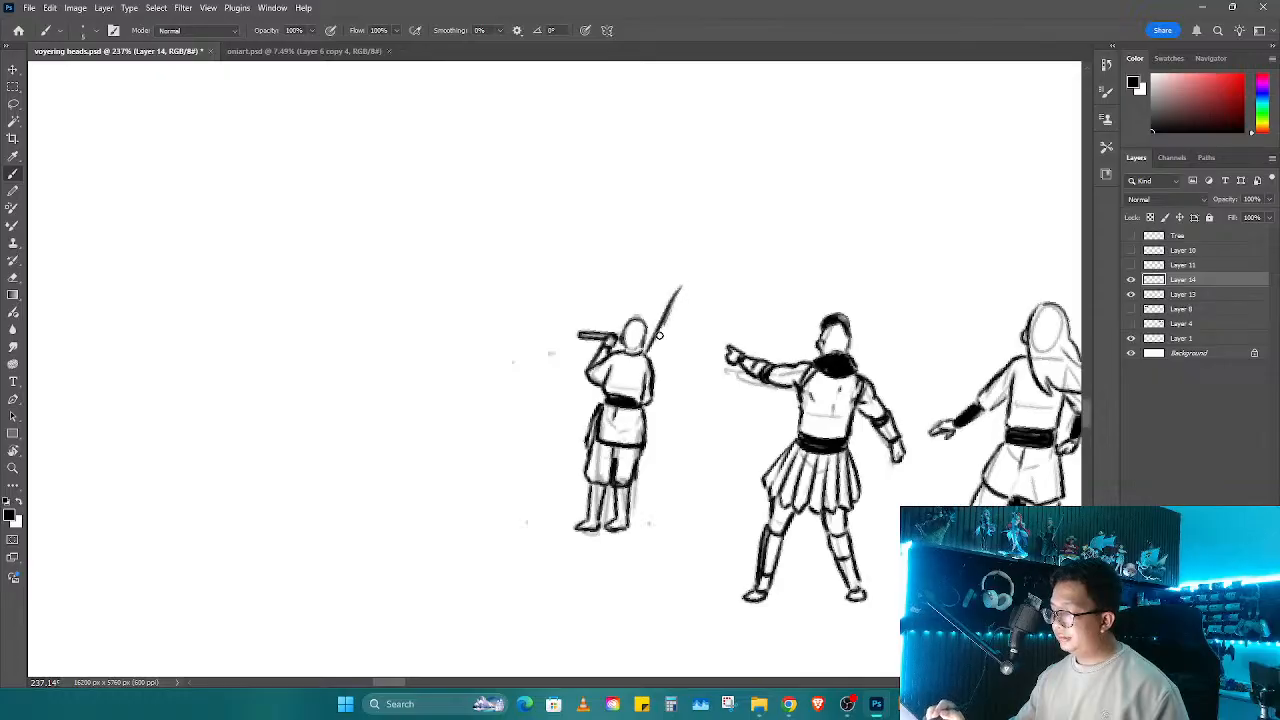
pyautogui.press('e')
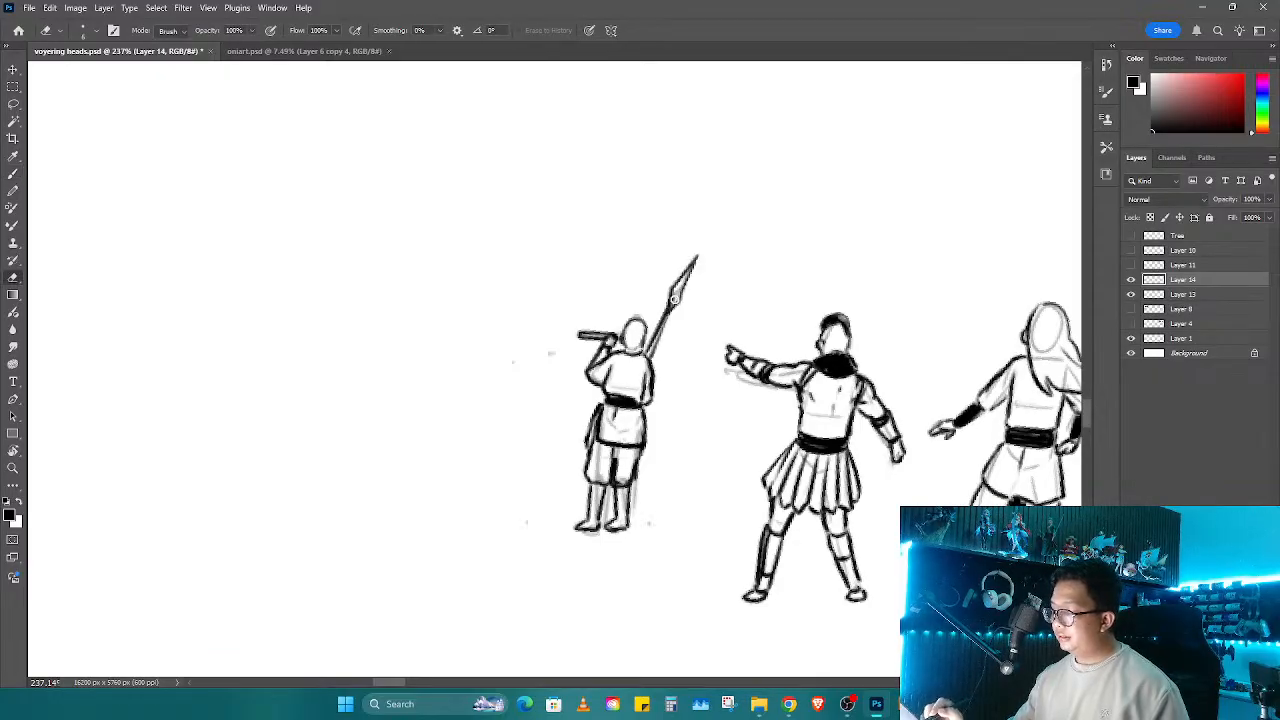
pyautogui.moveTo(850, 418); pyautogui.dragTo(687, 406)
# Step: Ink a sheathed sword hanging from the pointing figure's belt over the pleated skirt
pyautogui.press('z')
pyautogui.moveTo(620, 432)
pyautogui.mouseDown()
pyautogui.moveTo(652, 428)
pyautogui.moveTo(656, 571)
pyautogui.mouseUp()
pyautogui.press('b')
pyautogui.moveTo(648, 450); pyautogui.dragTo(658, 568)
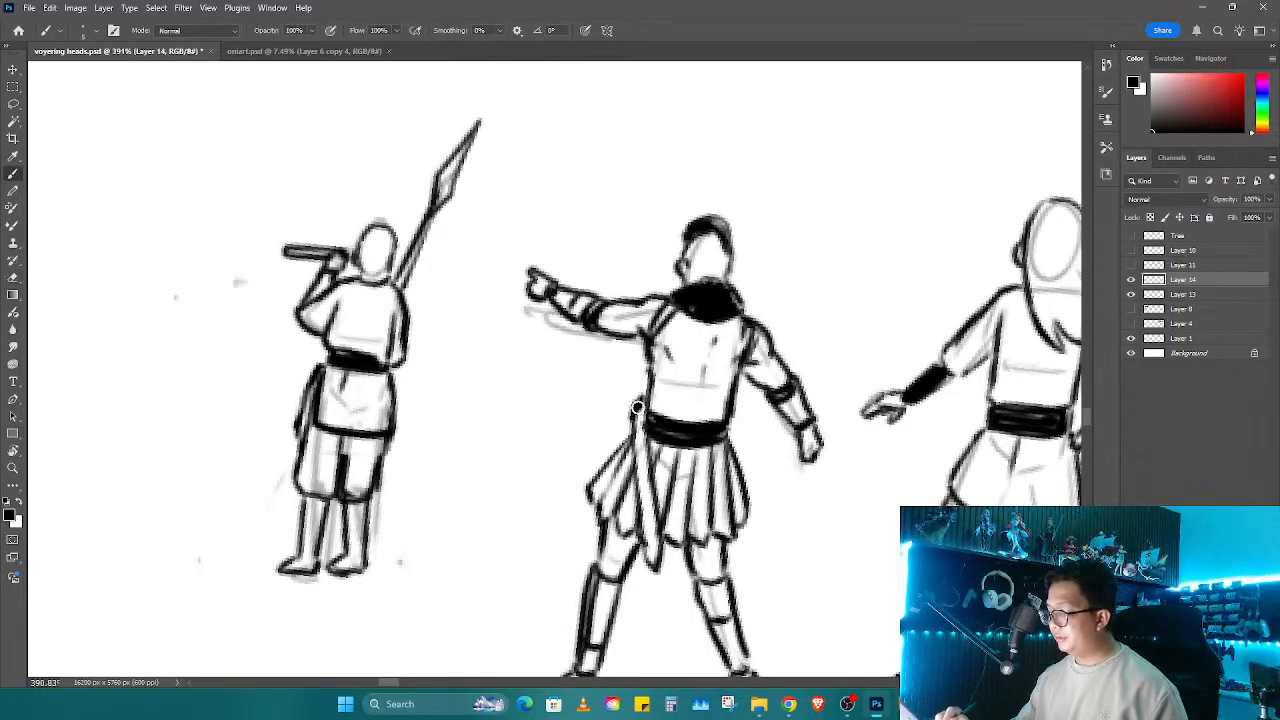
# Step: Try a large oval shield hanging from the pointing figure's lowered hand
pyautogui.moveTo(783, 483); pyautogui.dragTo(767, 539)
pyautogui.moveTo(767, 539); pyautogui.dragTo(761, 361)
pyautogui.hotkey('ctrl', 'z')
pyautogui.moveTo(795, 282)
pyautogui.mouseDown()
pyautogui.moveTo(838, 325)
pyautogui.moveTo(810, 468)
pyautogui.mouseUp()
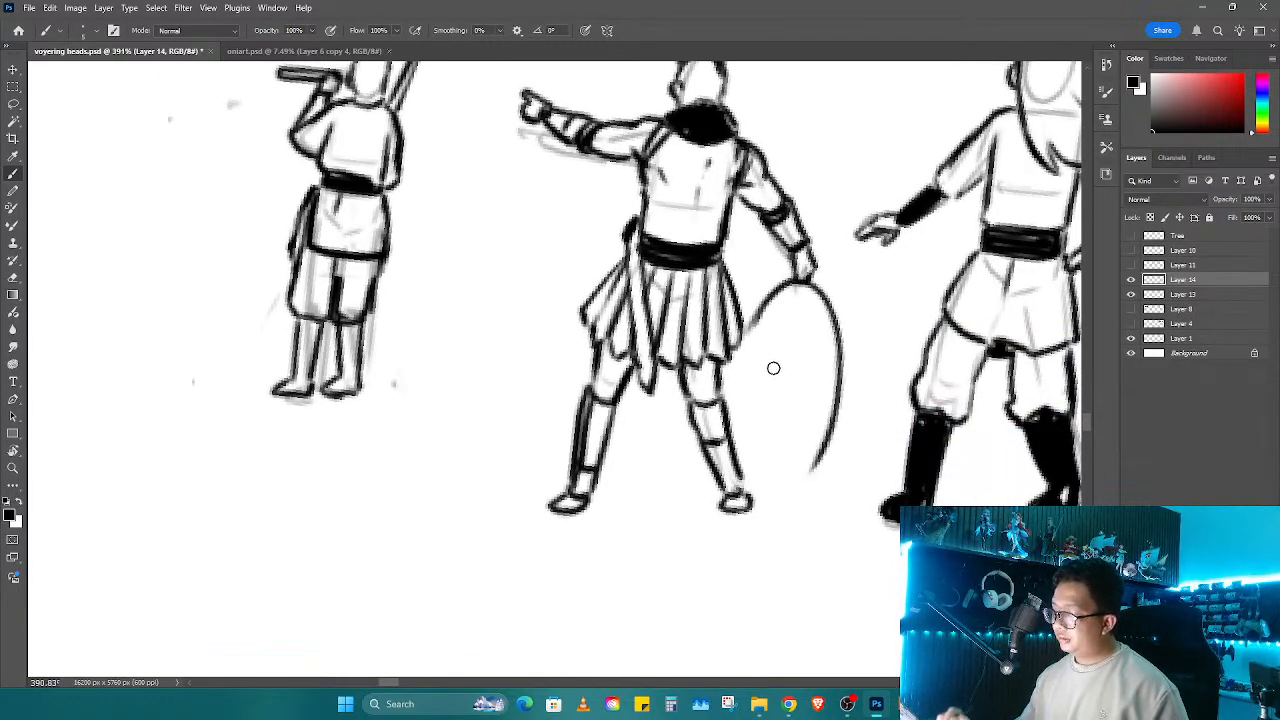
pyautogui.moveTo(755, 310)
pyautogui.mouseDown()
pyautogui.moveTo(735, 400)
pyautogui.moveTo(765, 490)
pyautogui.mouseUp()
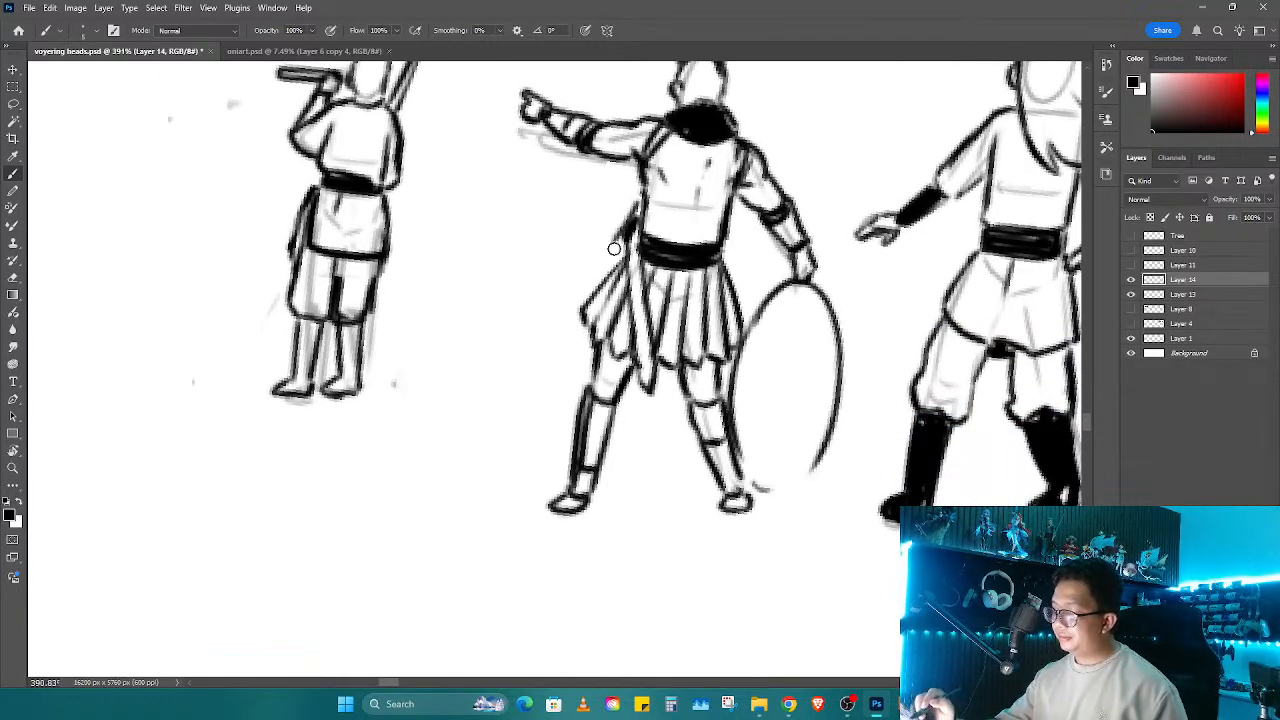
pyautogui.press('e')
pyautogui.moveTo(770, 300)
pyautogui.mouseDown()
pyautogui.moveTo(749, 343)
pyautogui.moveTo(770, 488)
pyautogui.mouseUp()
pyautogui.moveTo(838, 315); pyautogui.dragTo(811, 470)
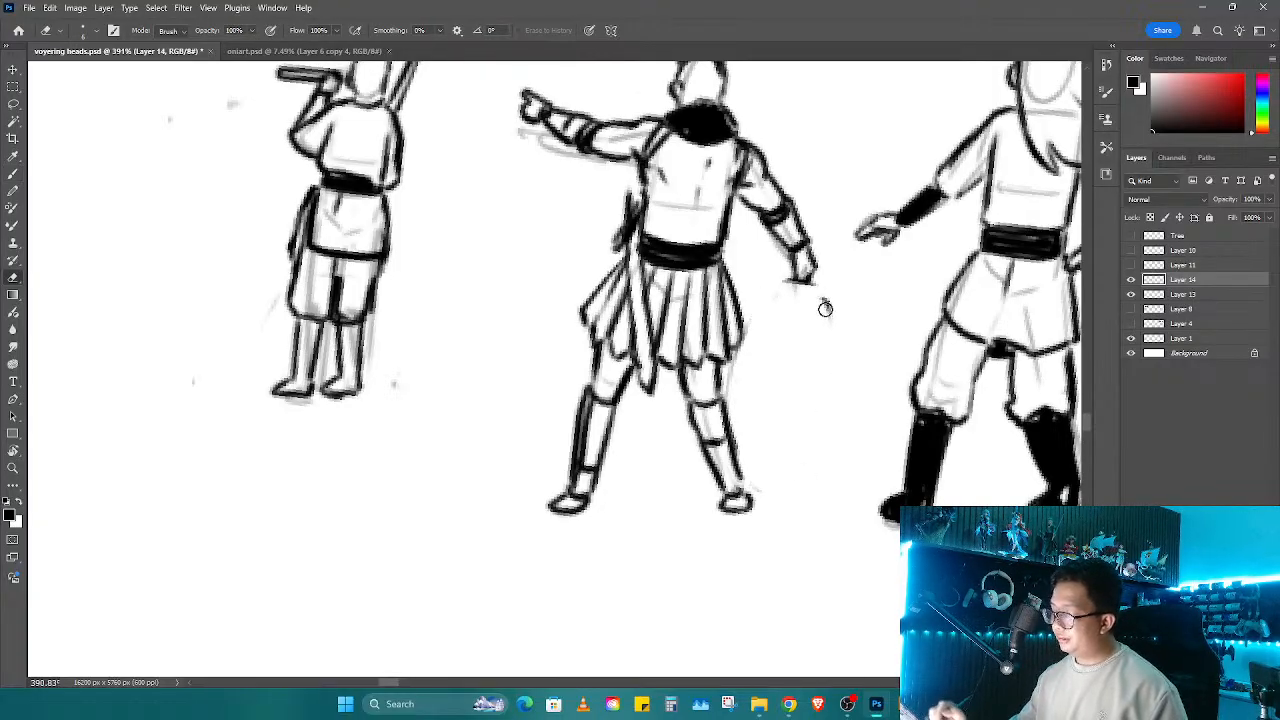
# Step: Ink a sheathed sword with a hilt and crossguard at the long-haired figure's belt, erasing the skirt lines beneath it
pyautogui.press('b')
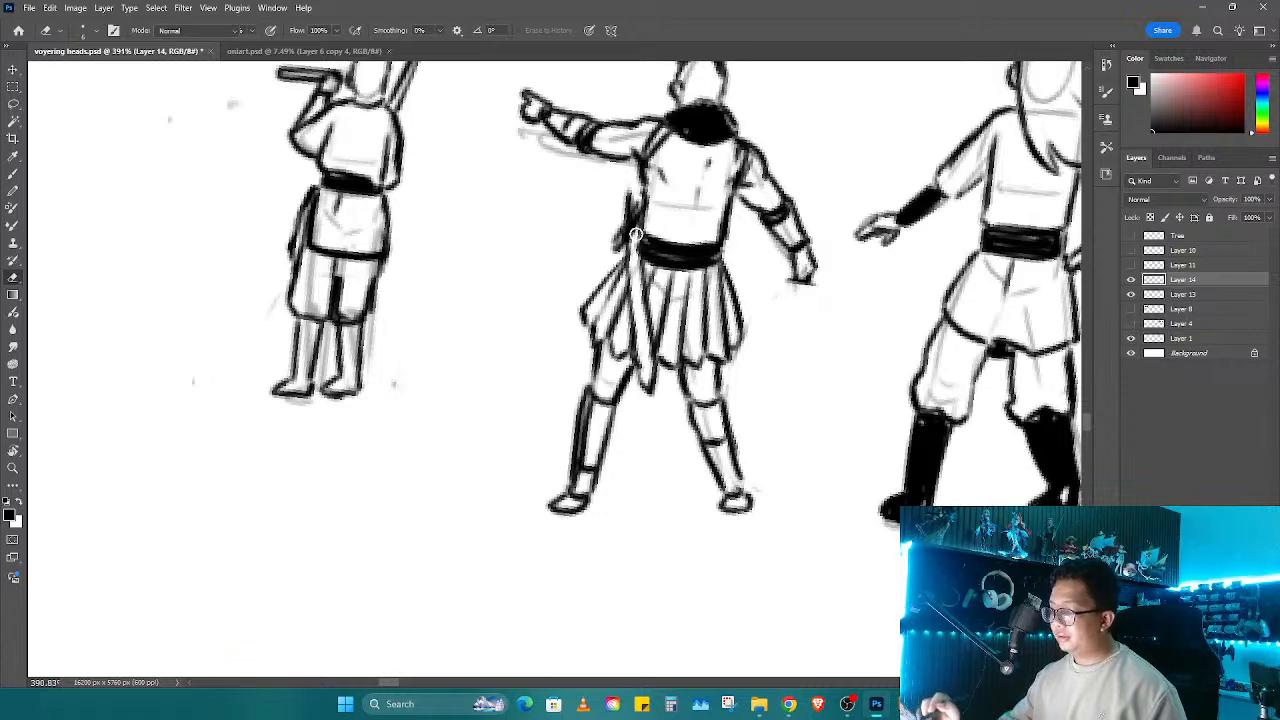
pyautogui.moveTo(983, 229); pyautogui.dragTo(703, 254)
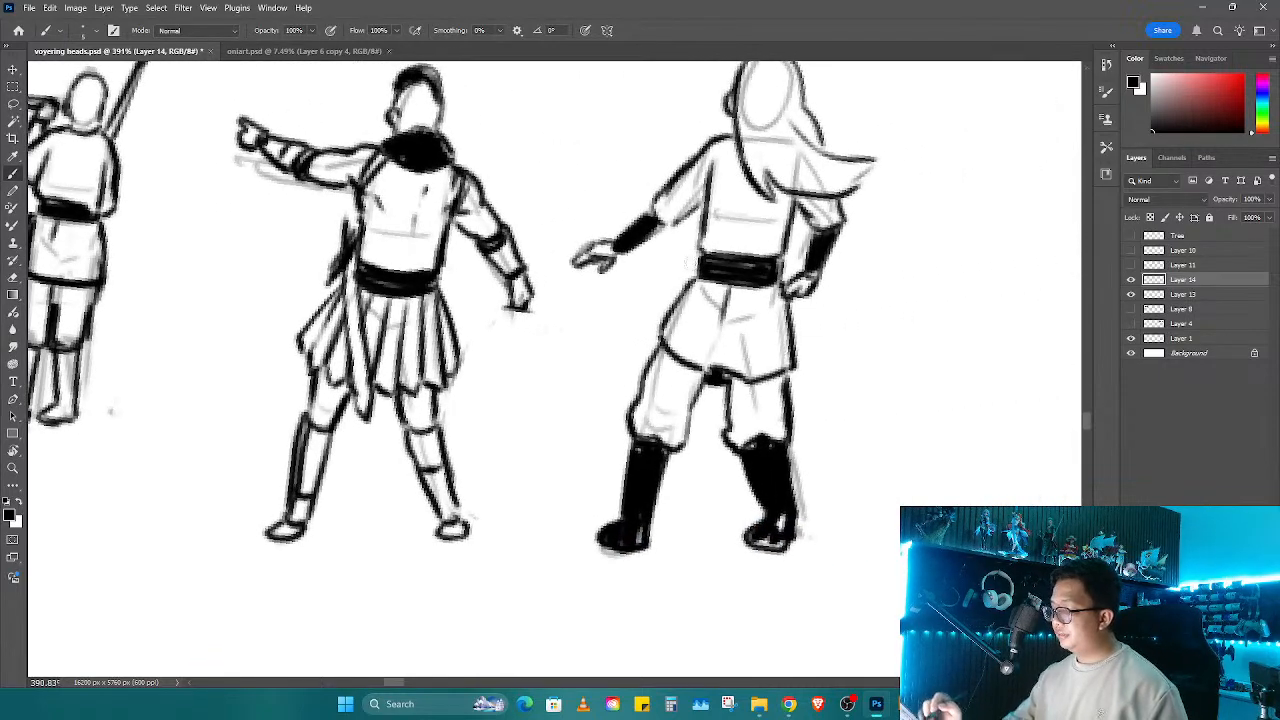
pyautogui.moveTo(691, 260); pyautogui.dragTo(700, 440)
pyautogui.moveTo(700, 372); pyautogui.dragTo(710, 444)
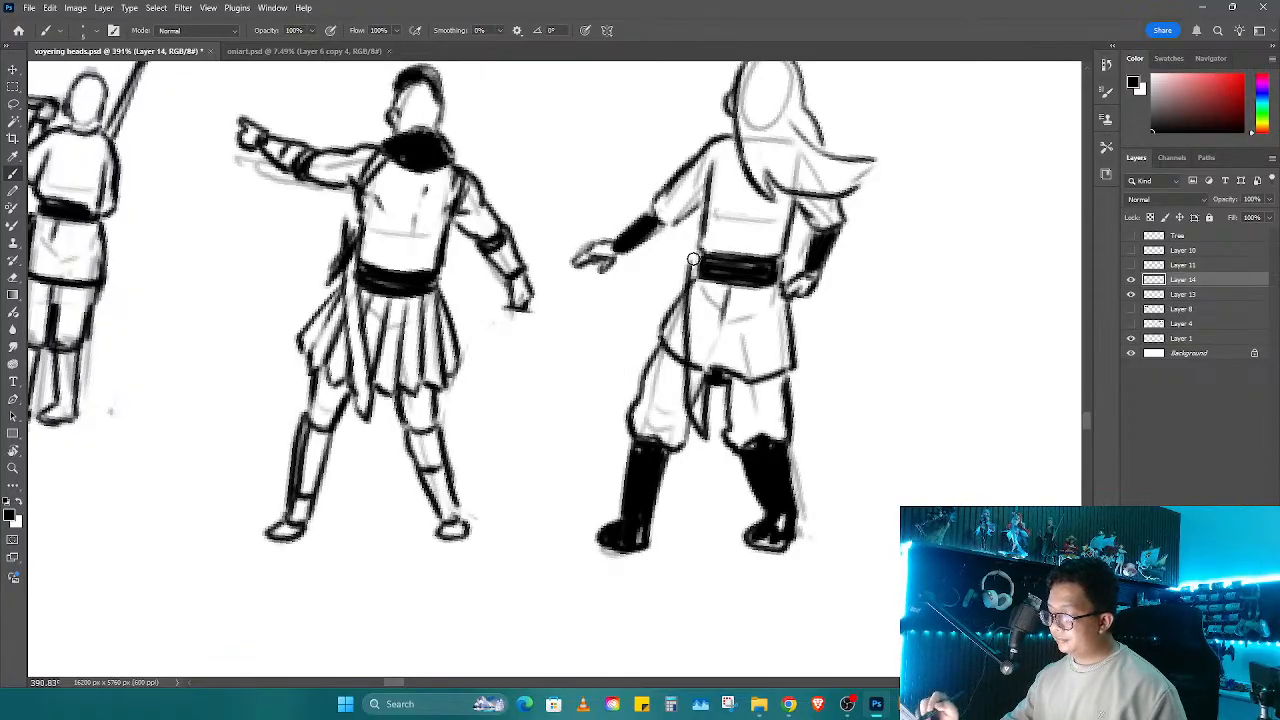
pyautogui.press('e')
pyautogui.moveTo(691, 259)
pyautogui.mouseDown()
pyautogui.moveTo(712, 380)
pyautogui.moveTo(697, 354)
pyautogui.moveTo(700, 376)
pyautogui.mouseUp()
pyautogui.press('b')
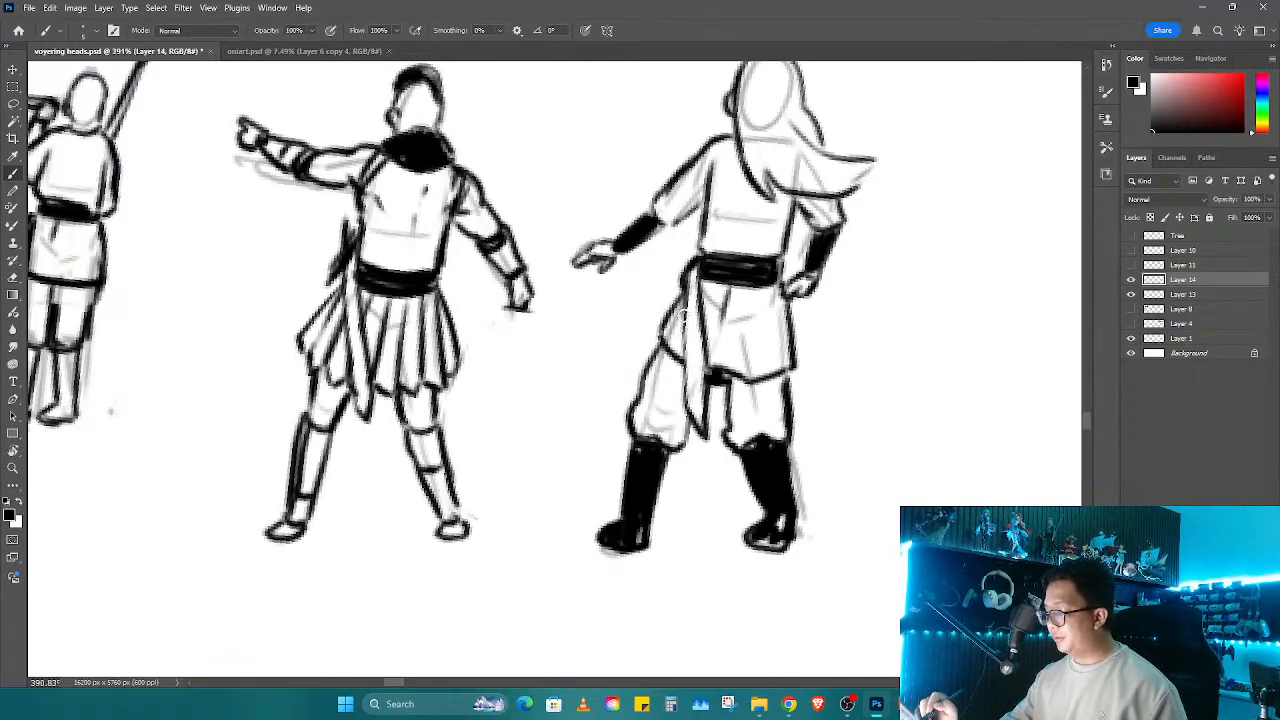
pyautogui.moveTo(684, 316); pyautogui.dragTo(702, 284)
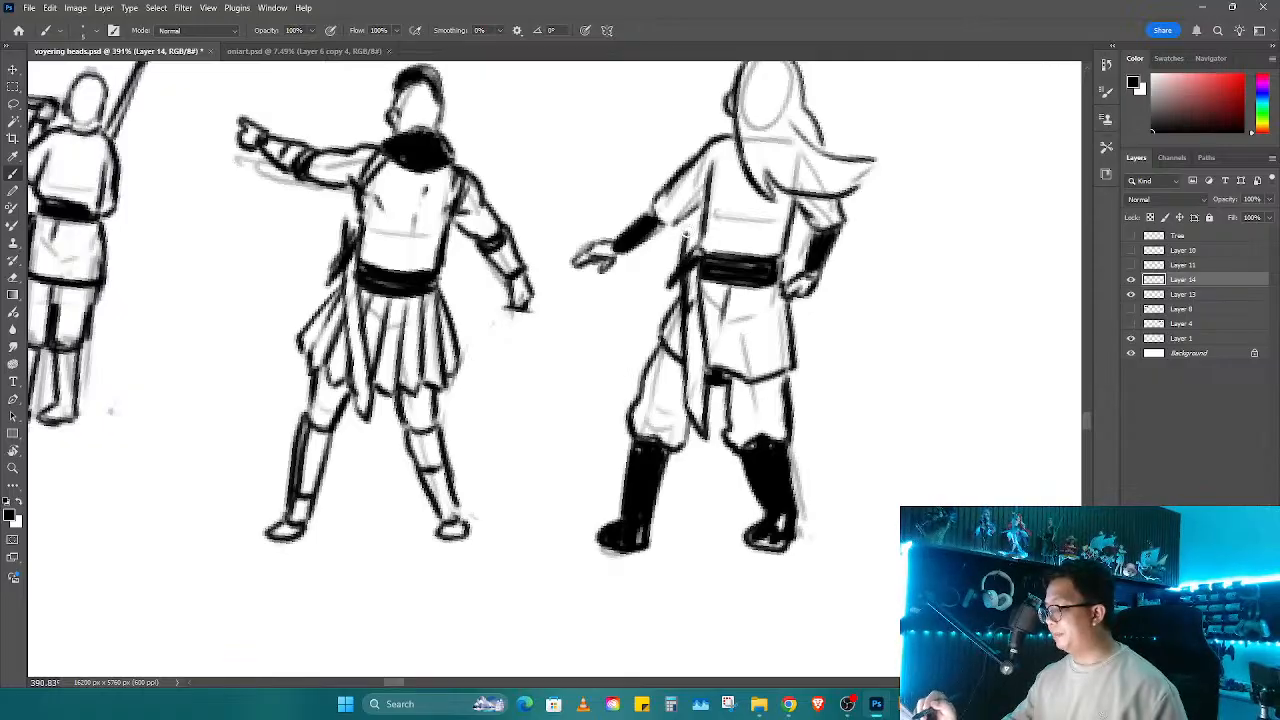
pyautogui.moveTo(686, 236); pyautogui.dragTo(685, 258)
# Step: Hide the rough figures on Layer 13, show the Layer 8 landscape, and tilt the canvas to review the three figures
pyautogui.press('z')
pyautogui.moveTo(771, 328)
pyautogui.mouseDown()
pyautogui.moveTo(689, 446)
pyautogui.moveTo(663, 429)
pyautogui.moveTo(645, 480)
pyautogui.mouseUp()
pyautogui.moveTo(691, 490)
pyautogui.mouseDown()
pyautogui.moveTo(698, 435)
pyautogui.moveTo(681, 426)
pyautogui.moveTo(713, 590)
pyautogui.mouseUp()
pyautogui.press('b')
pyautogui.click(1131, 295)
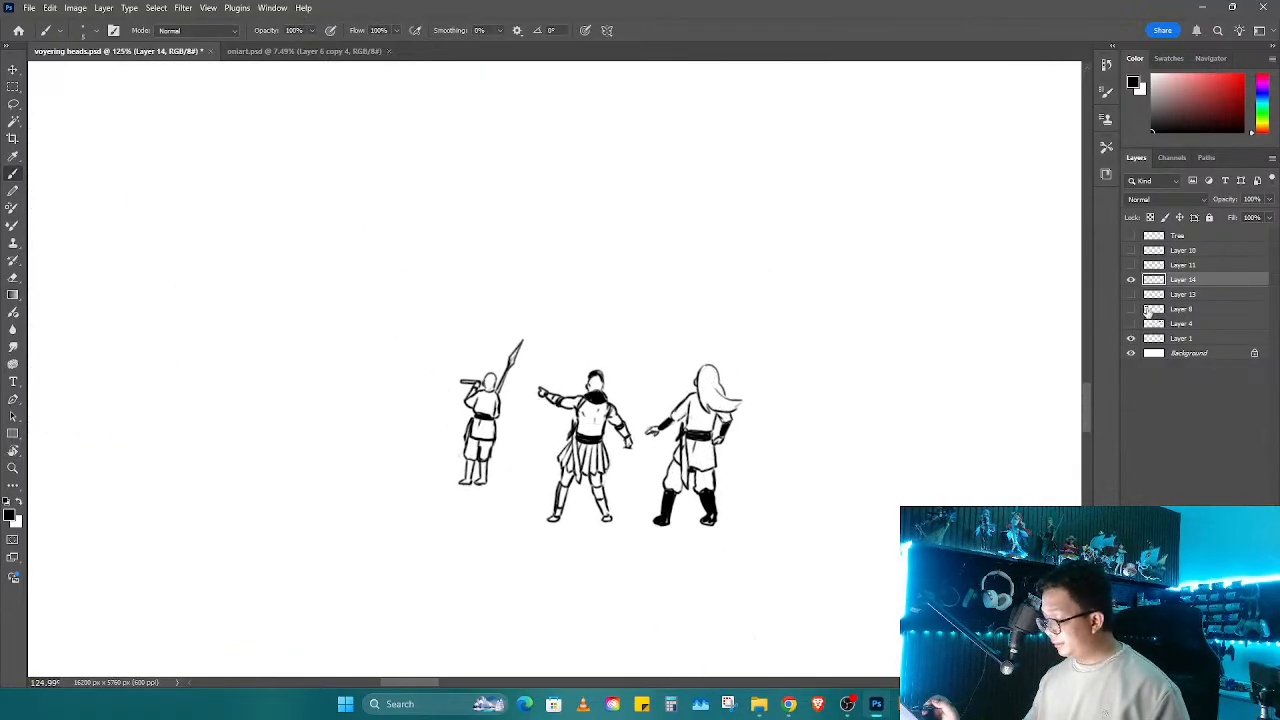
pyautogui.click(1131, 309)
pyautogui.press('r')
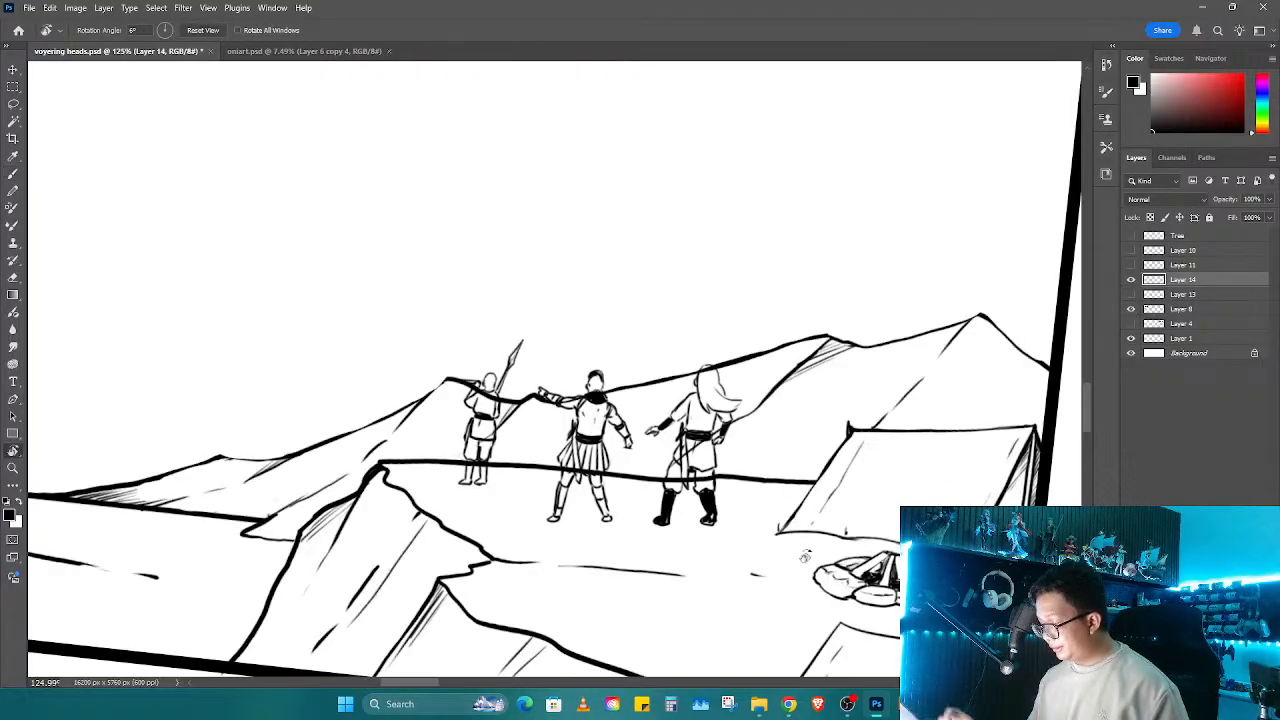
pyautogui.moveTo(850, 450); pyautogui.dragTo(865, 395)
pyautogui.press('z')
pyautogui.moveTo(685, 390); pyautogui.dragTo(752, 392)
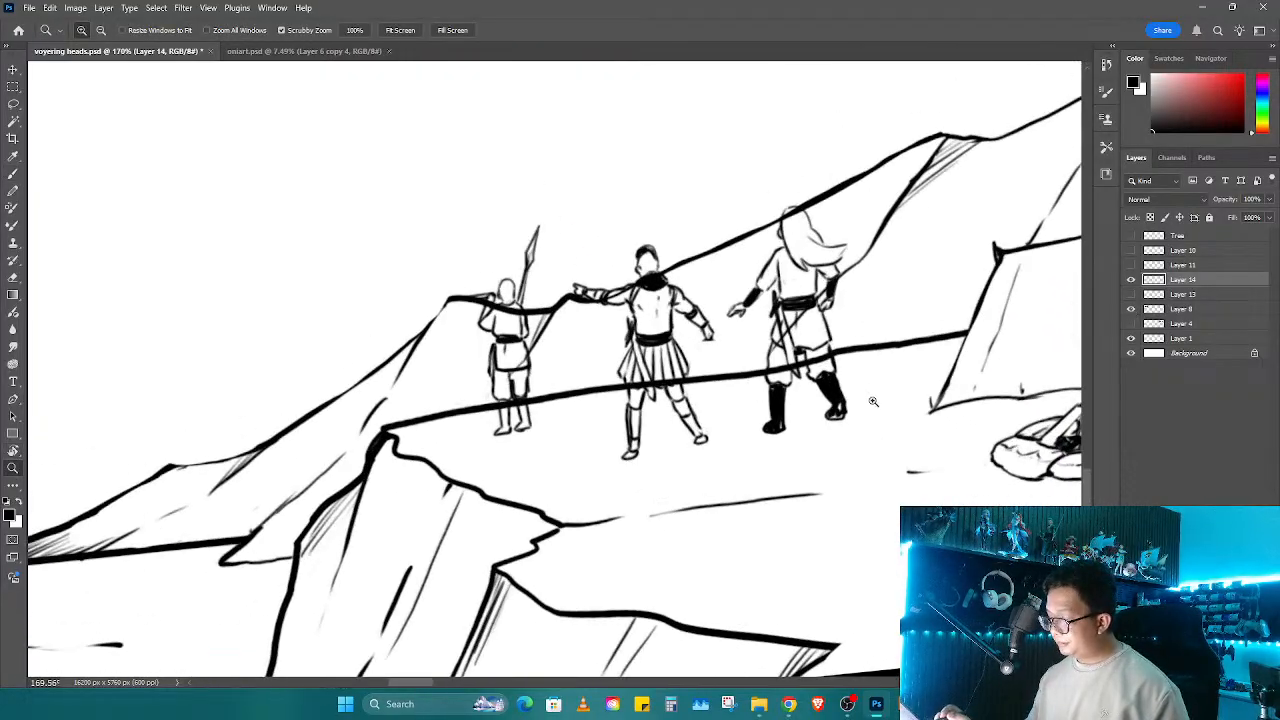
pyautogui.moveTo(873, 401); pyautogui.dragTo(697, 483)
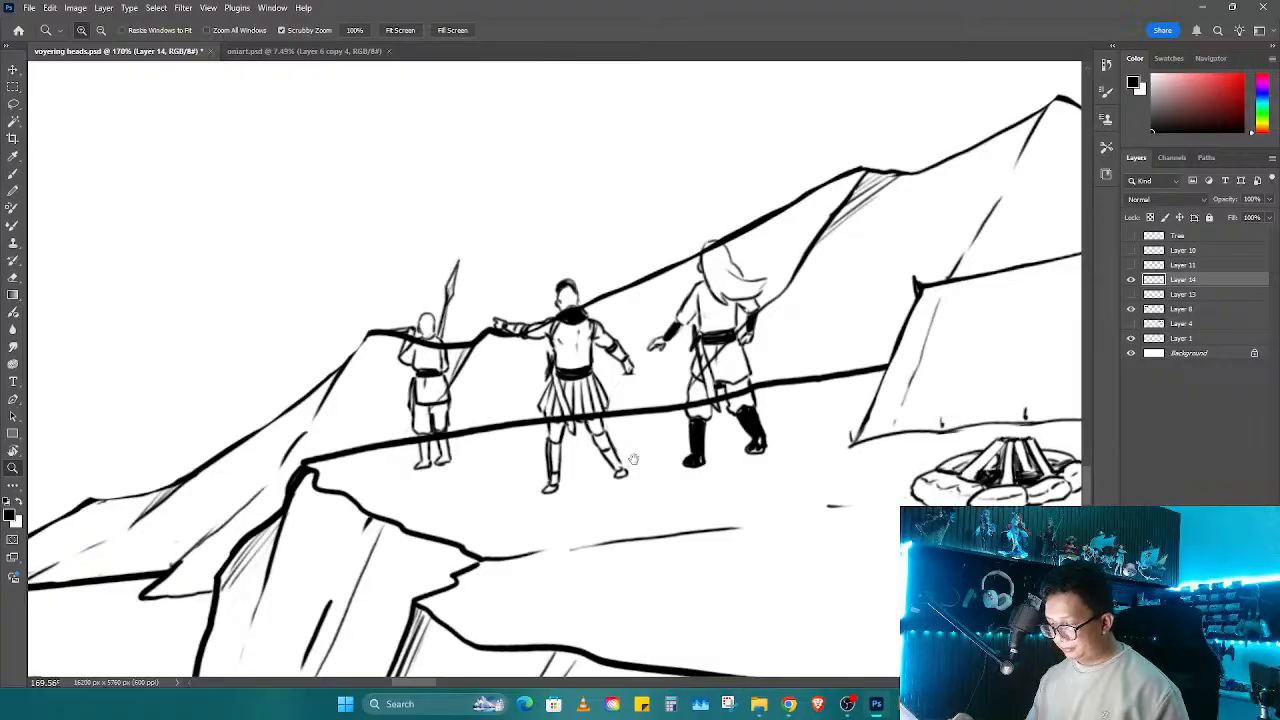
pyautogui.moveTo(633, 459)
pyautogui.mouseDown()
pyautogui.moveTo(795, 448)
pyautogui.moveTo(798, 431)
pyautogui.mouseUp()
# Step: Lasso the middle pointing figure on Layer 14 and try a free transform on the selection
pyautogui.press('l')
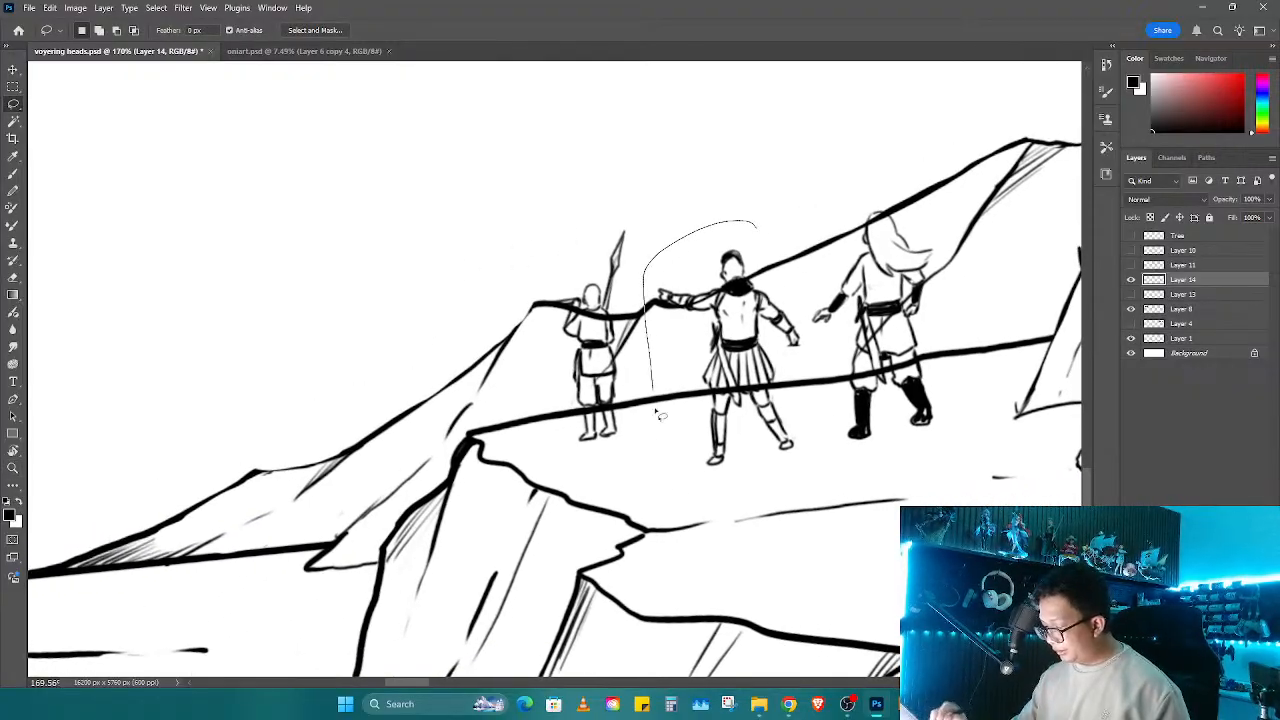
pyautogui.moveTo(818, 367); pyautogui.dragTo(786, 228)
pyautogui.hotkey('ctrl', 't')
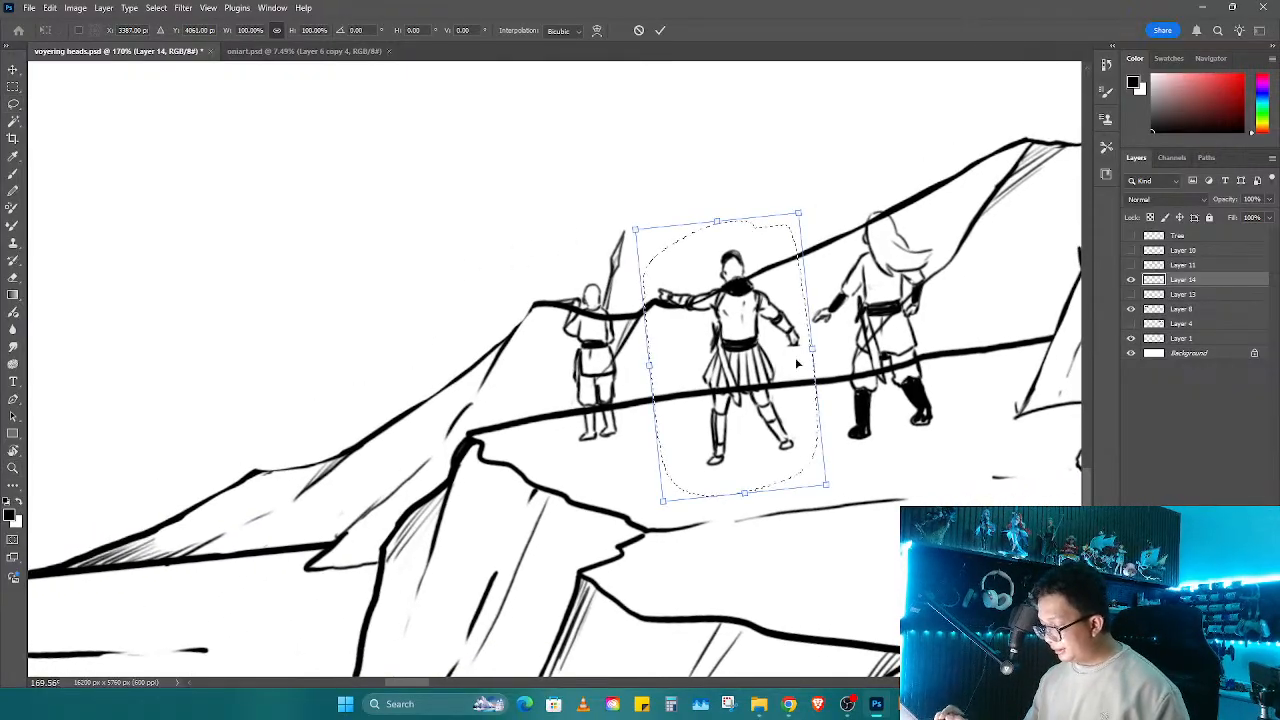
pyautogui.moveTo(779, 401)
pyautogui.mouseDown()
pyautogui.moveTo(743, 480)
pyautogui.moveTo(773, 390)
pyautogui.mouseUp()
pyautogui.moveTo(899, 199); pyautogui.dragTo(891, 192)
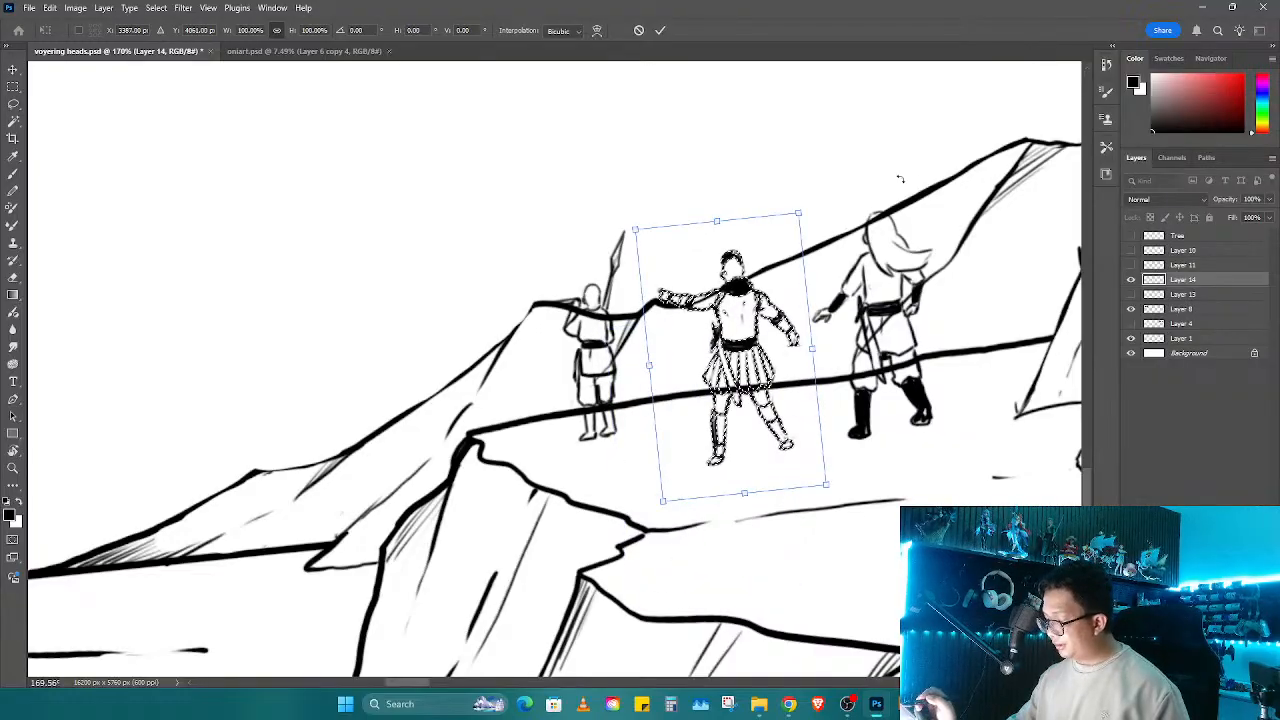
pyautogui.press('Return')
pyautogui.hotkey('ctrl', 'd')
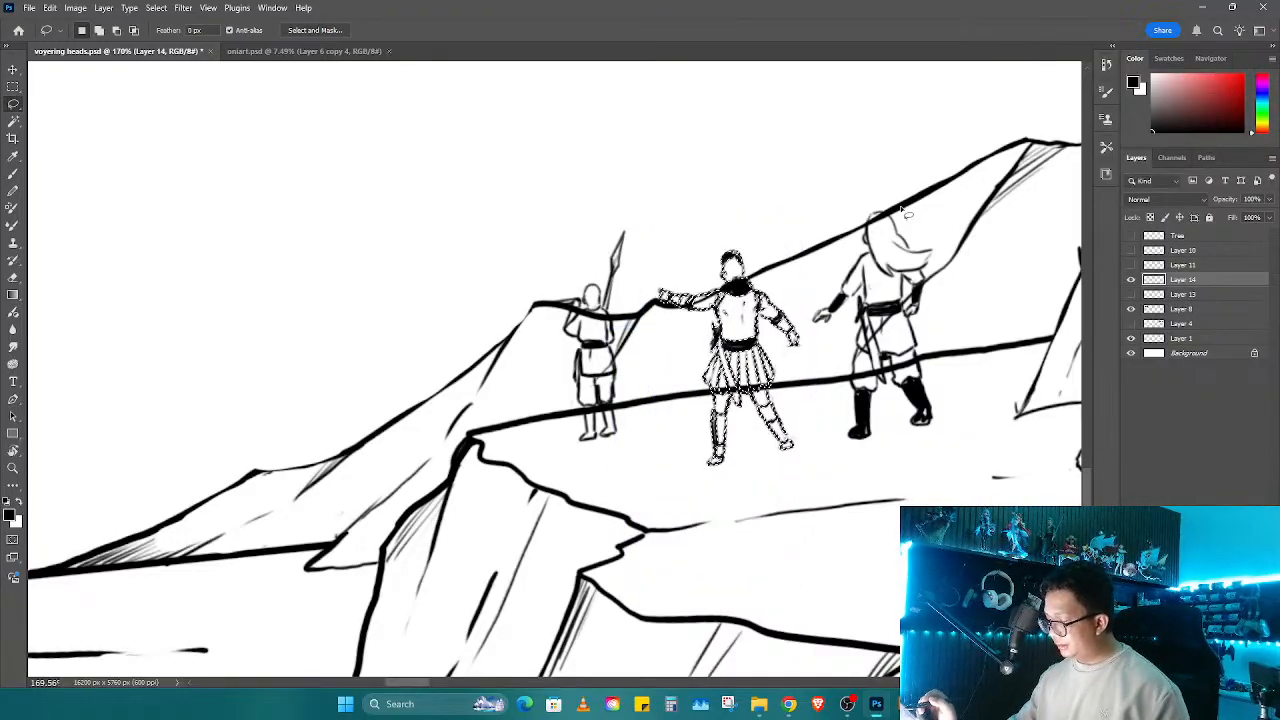
pyautogui.hotkey('ctrl', 't')
pyautogui.moveTo(756, 358)
pyautogui.mouseDown()
pyautogui.moveTo(651, 383)
pyautogui.moveTo(748, 359)
pyautogui.mouseUp()
pyautogui.press('Return')
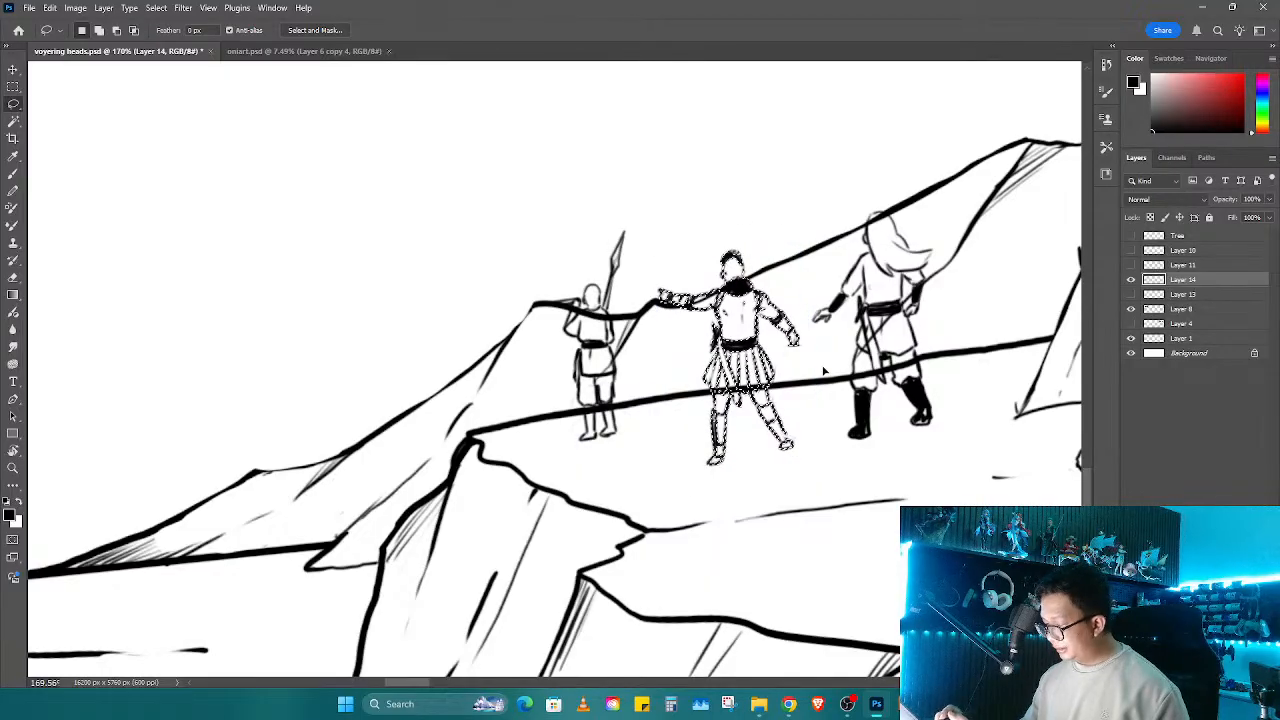
# Step: Cut the pointing figure onto its own layer, move it down beside the spyglass figure, and make Layer 14 active
pyautogui.hotkey('ctrl', 'shift', 'j')
pyautogui.hotkey('ctrl', 't')
pyautogui.moveTo(743, 408)
pyautogui.mouseDown()
pyautogui.moveTo(559, 422)
pyautogui.moveTo(680, 441)
pyautogui.moveTo(645, 455)
pyautogui.moveTo(670, 450)
pyautogui.moveTo(684, 424)
pyautogui.mouseUp()
pyautogui.press('Return')
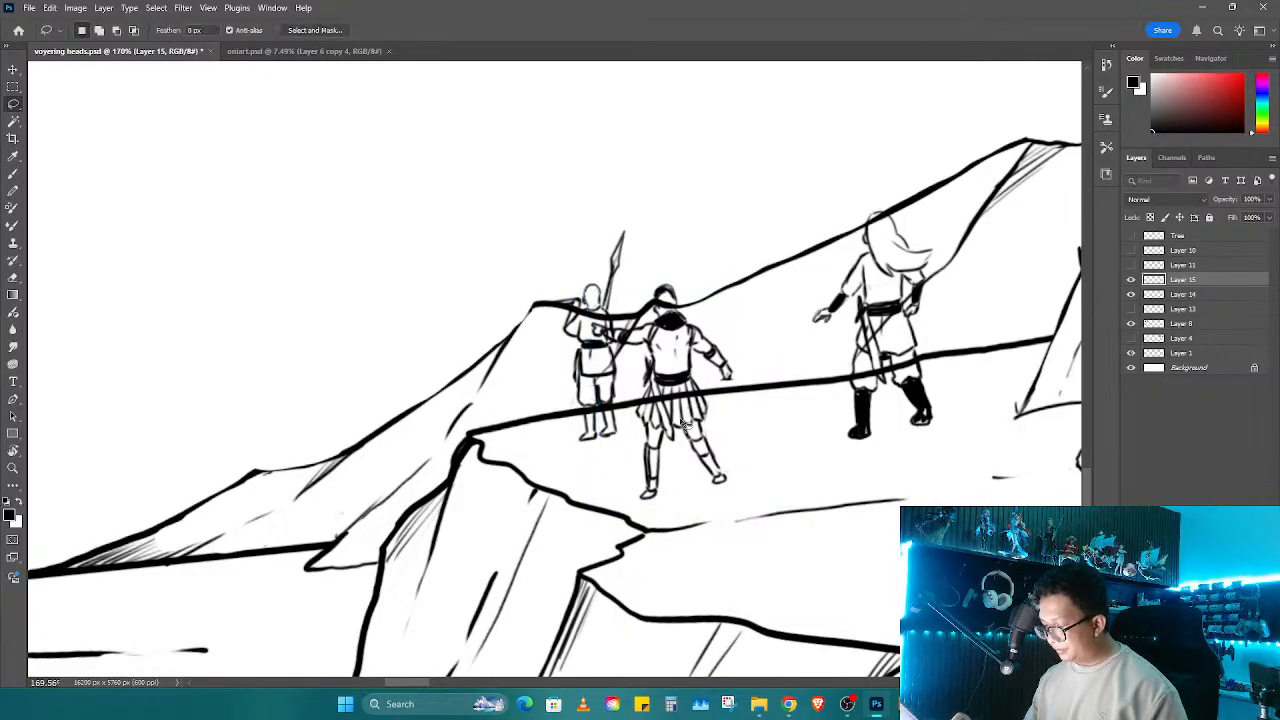
pyautogui.click(1185, 294)
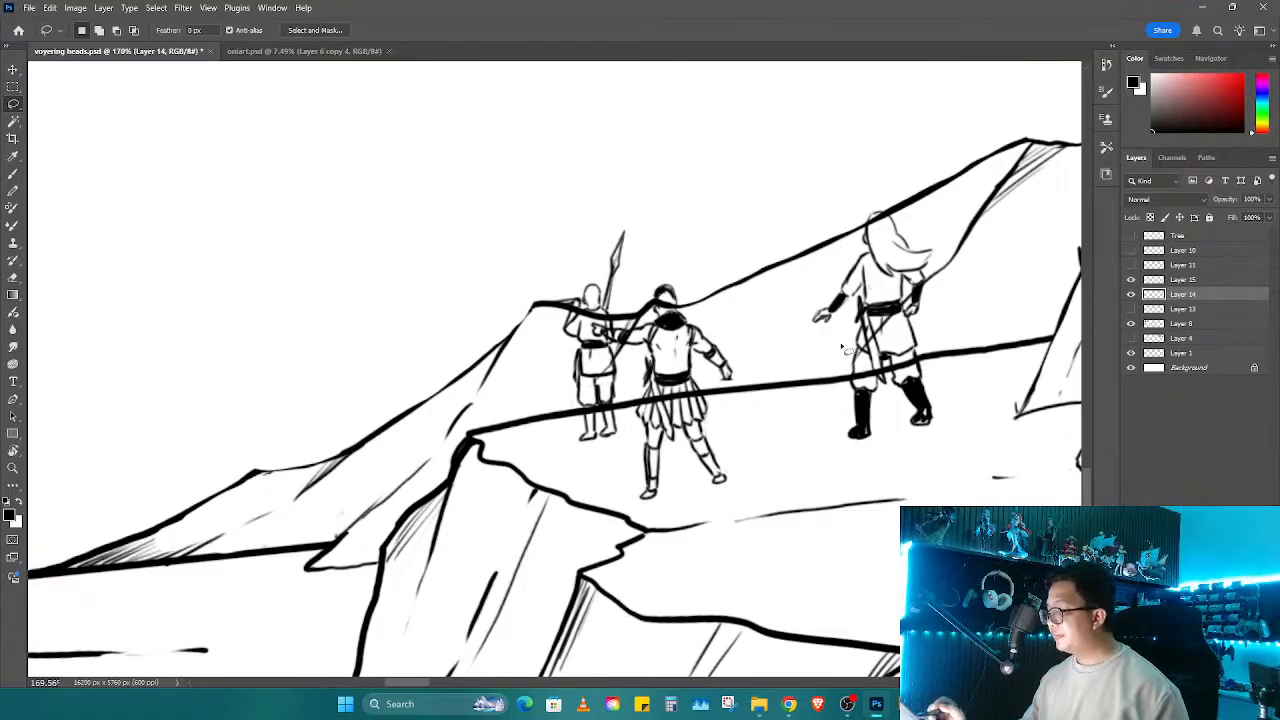
# Step: Lasso the long-haired figure on Layer 14, enlarge it to about 107% and move it down beside the campfire
pyautogui.press('r')
pyautogui.moveTo(841, 347); pyautogui.dragTo(828, 198)
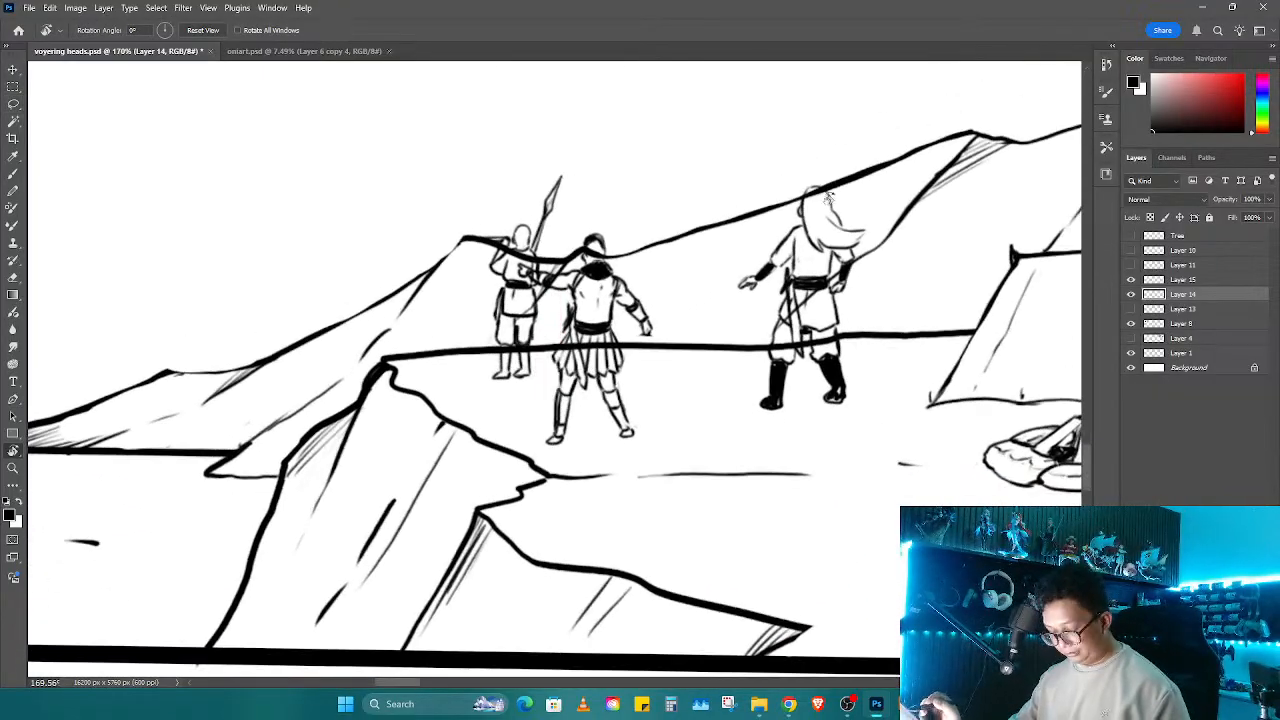
pyautogui.press('l')
pyautogui.moveTo(870, 135)
pyautogui.mouseDown()
pyautogui.moveTo(795, 160)
pyautogui.moveTo(894, 271)
pyautogui.moveTo(786, 214)
pyautogui.moveTo(733, 141)
pyautogui.mouseUp()
pyautogui.hotkey('ctrl', 't')
pyautogui.moveTo(583, 233)
pyautogui.mouseDown()
pyautogui.moveTo(674, 418)
pyautogui.moveTo(711, 389)
pyautogui.moveTo(716, 352)
pyautogui.moveTo(716, 378)
pyautogui.mouseUp()
pyautogui.moveTo(790, 312); pyautogui.dragTo(806, 307)
pyautogui.moveTo(736, 366); pyautogui.dragTo(728, 355)
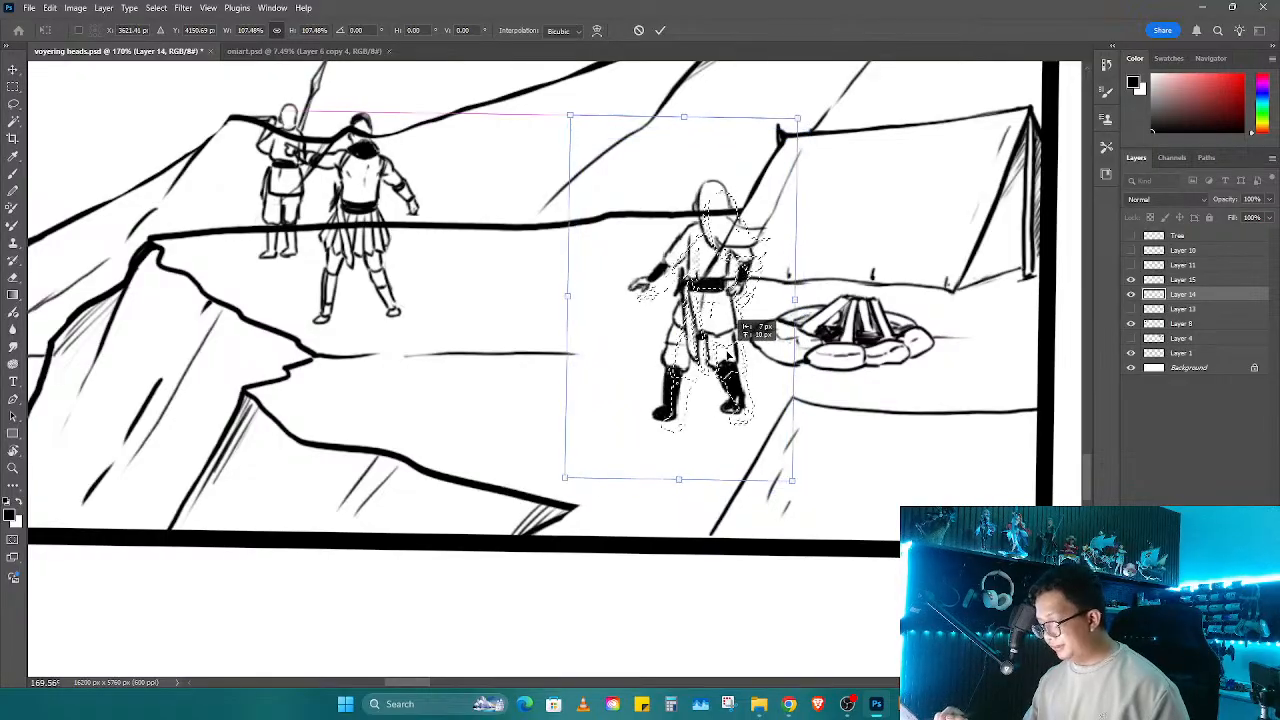
pyautogui.press('Return')
# Step: Reposition the view around the campfire and scale the selected long-haired figure down to about 96%
pyautogui.moveTo(692, 404)
pyautogui.mouseDown()
pyautogui.moveTo(711, 426)
pyautogui.moveTo(631, 461)
pyautogui.mouseUp()
pyautogui.hotkey('ctrl', 't')
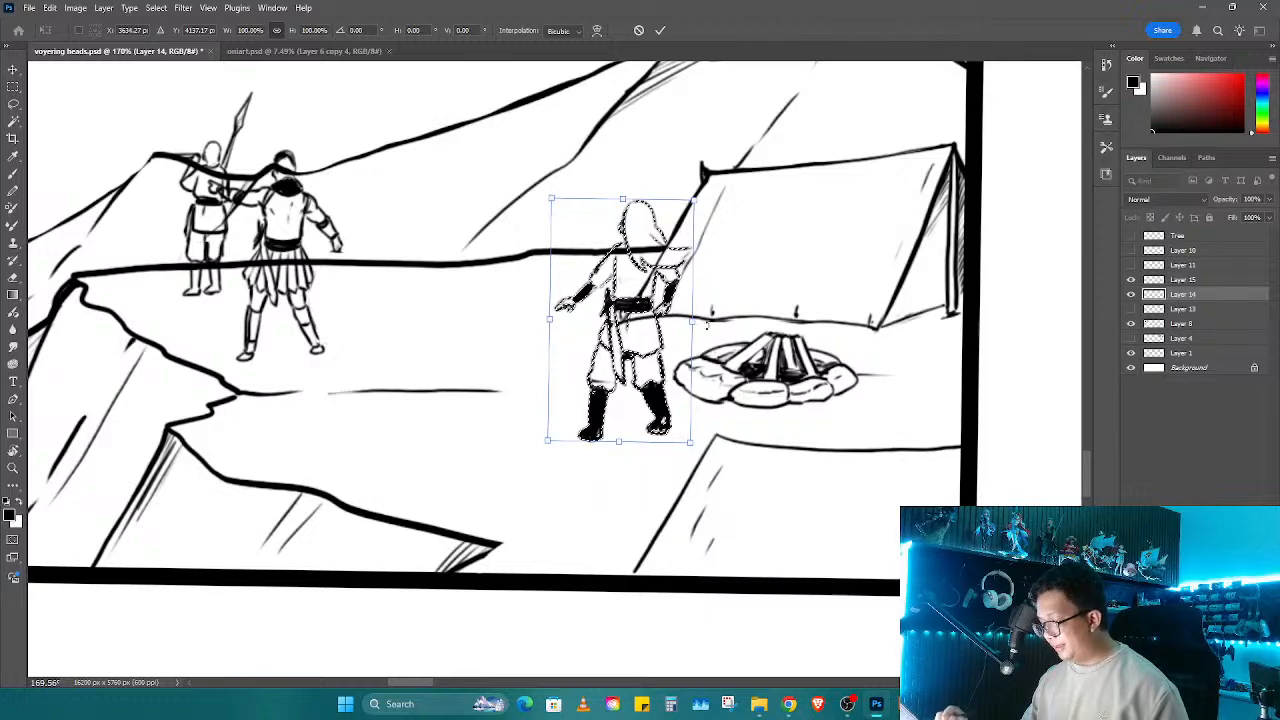
pyautogui.moveTo(693, 321); pyautogui.dragTo(662, 342)
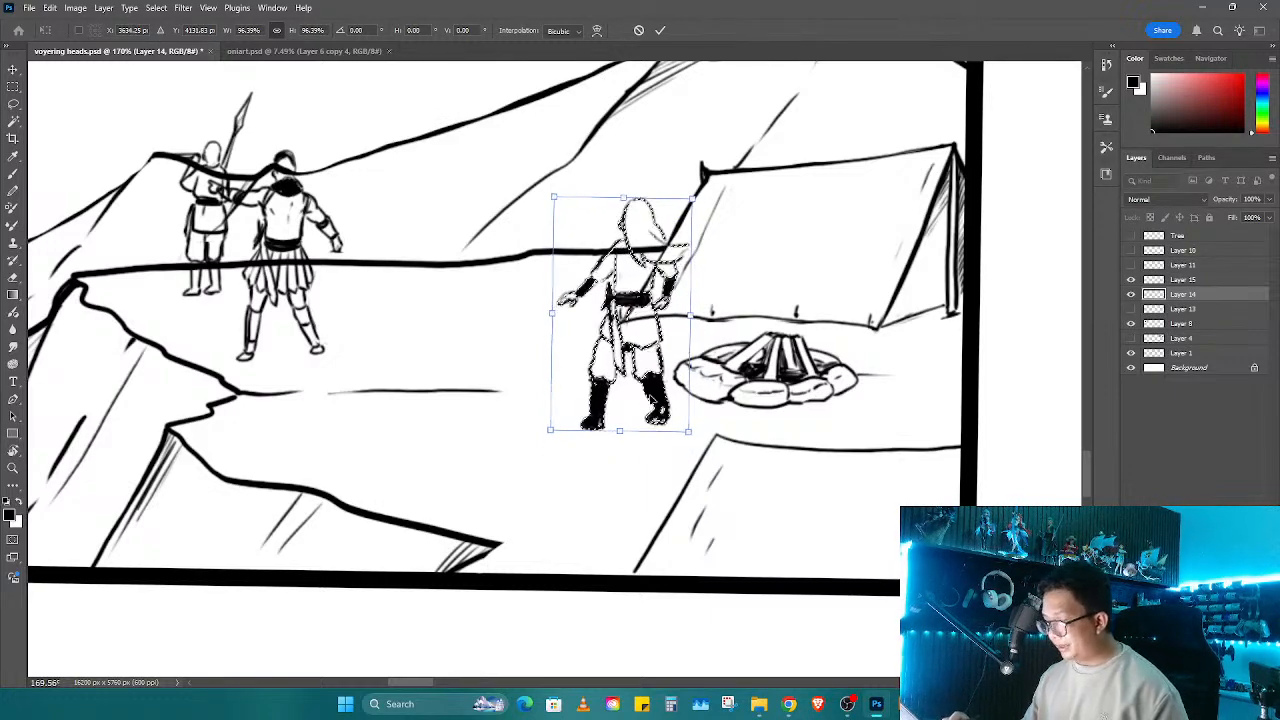
pyautogui.press('Return')
# Step: Show the Layer 13 rough sketch, deselect, and ink the foreground head's outline and ear on Layer 15
pyautogui.click(1131, 308)
pyautogui.click(1182, 308)
pyautogui.hotkey('ctrl', 'd')
pyautogui.scroll(5, 600, 450)
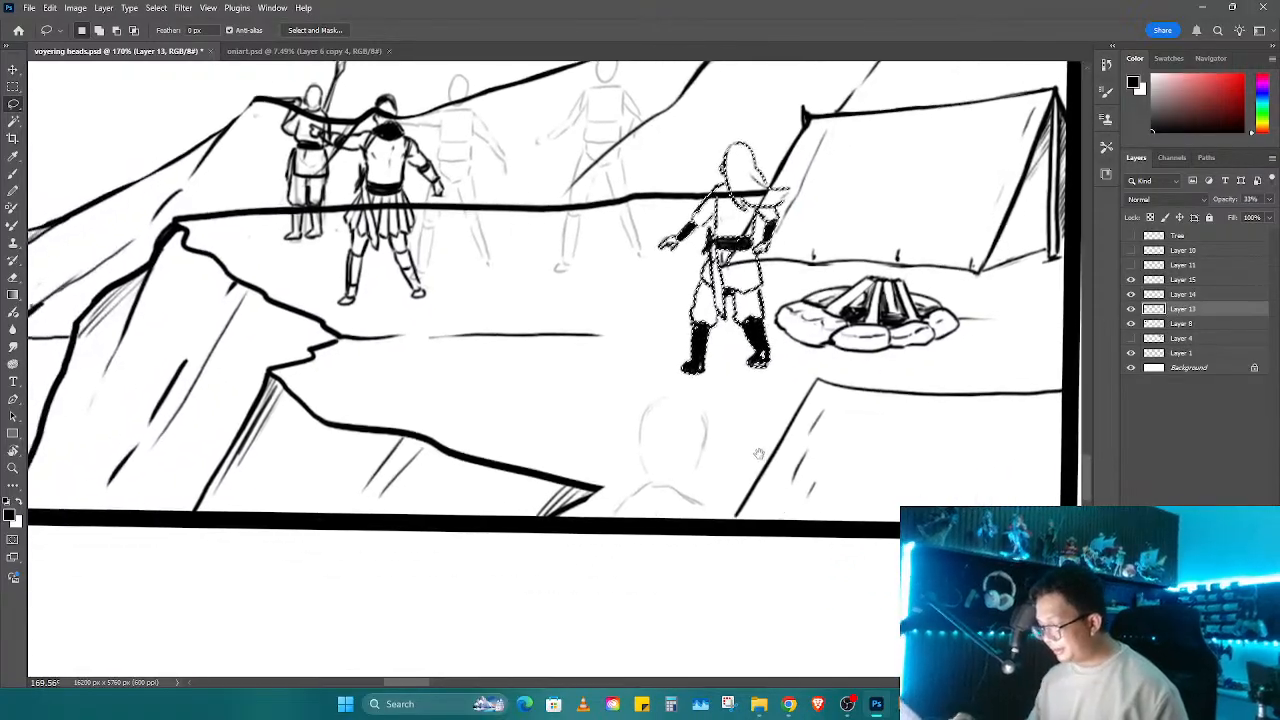
pyautogui.press('b')
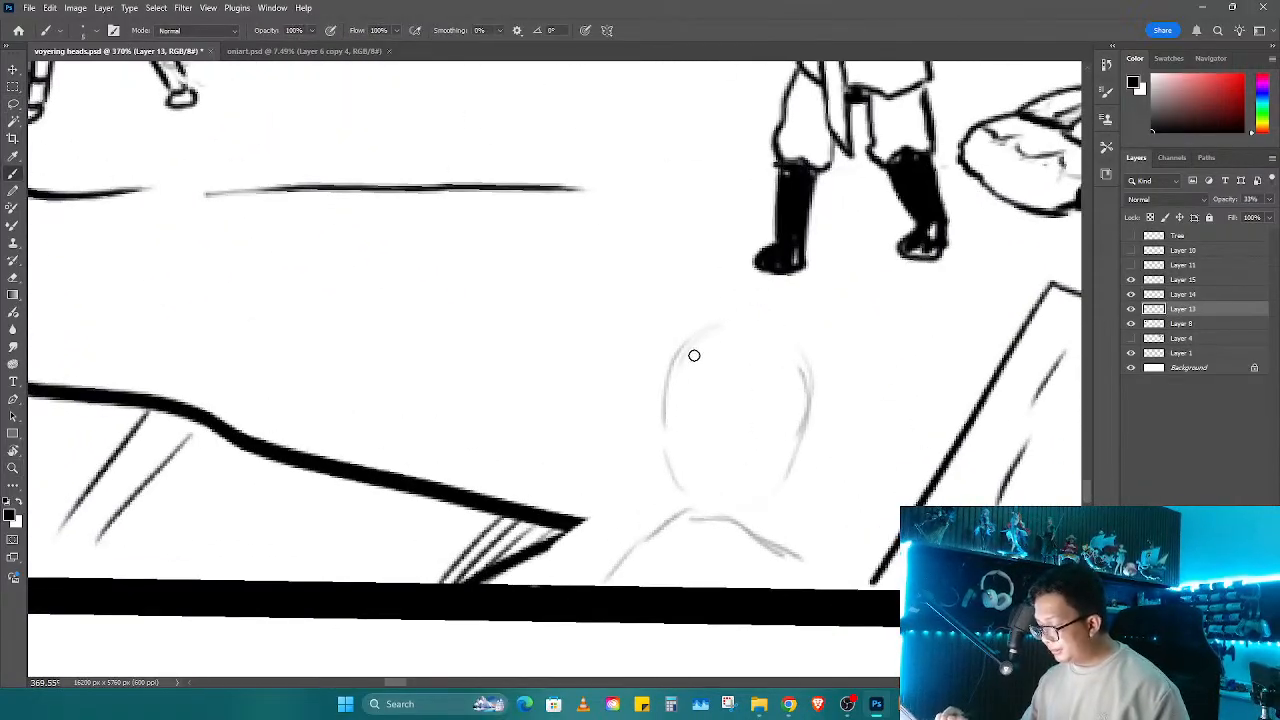
pyautogui.hotkey('ctrl', 'z')
pyautogui.click(1160, 282)
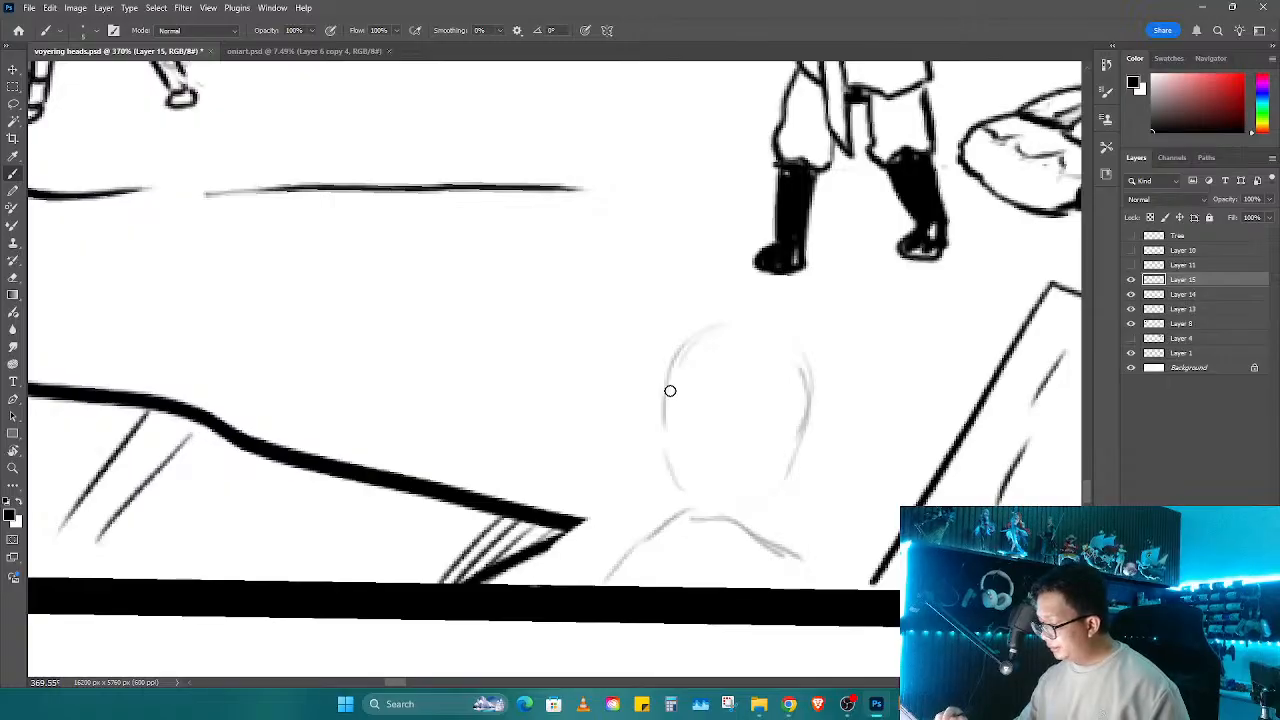
pyautogui.moveTo(670, 391)
pyautogui.mouseDown()
pyautogui.moveTo(772, 323)
pyautogui.moveTo(788, 370)
pyautogui.mouseUp()
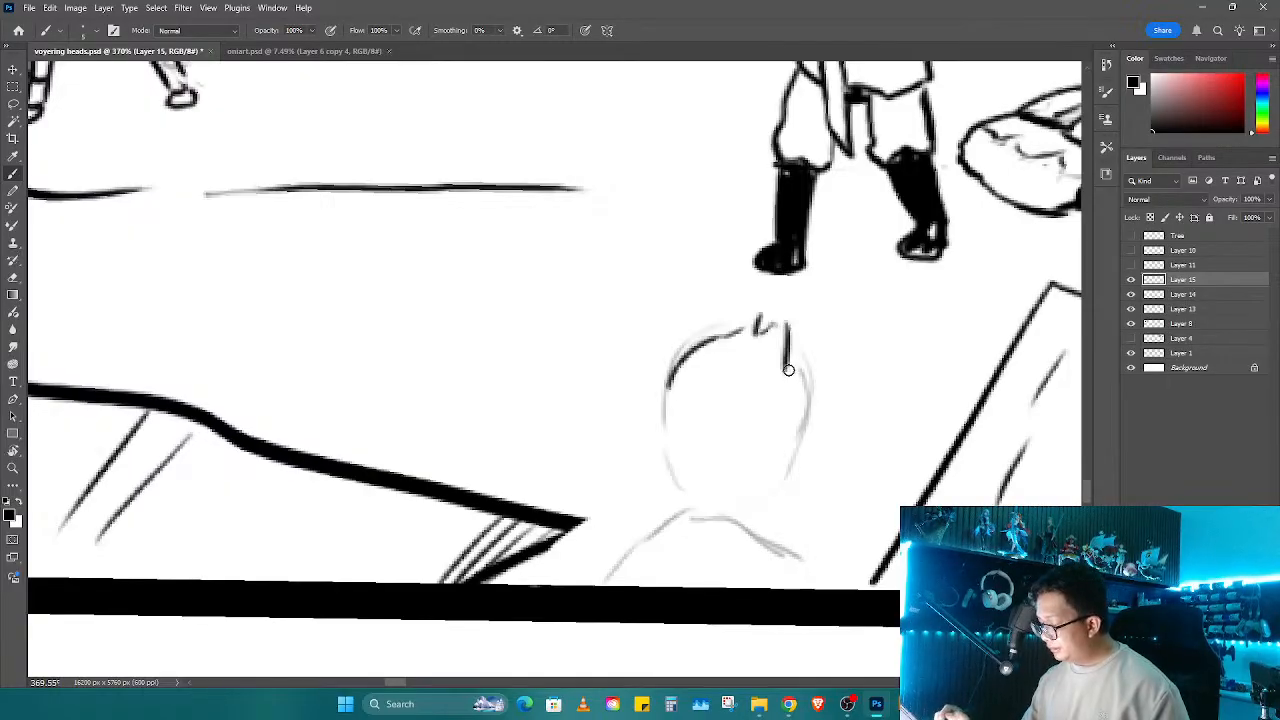
pyautogui.moveTo(668, 388); pyautogui.dragTo(676, 474)
pyautogui.moveTo(789, 394); pyautogui.dragTo(783, 459)
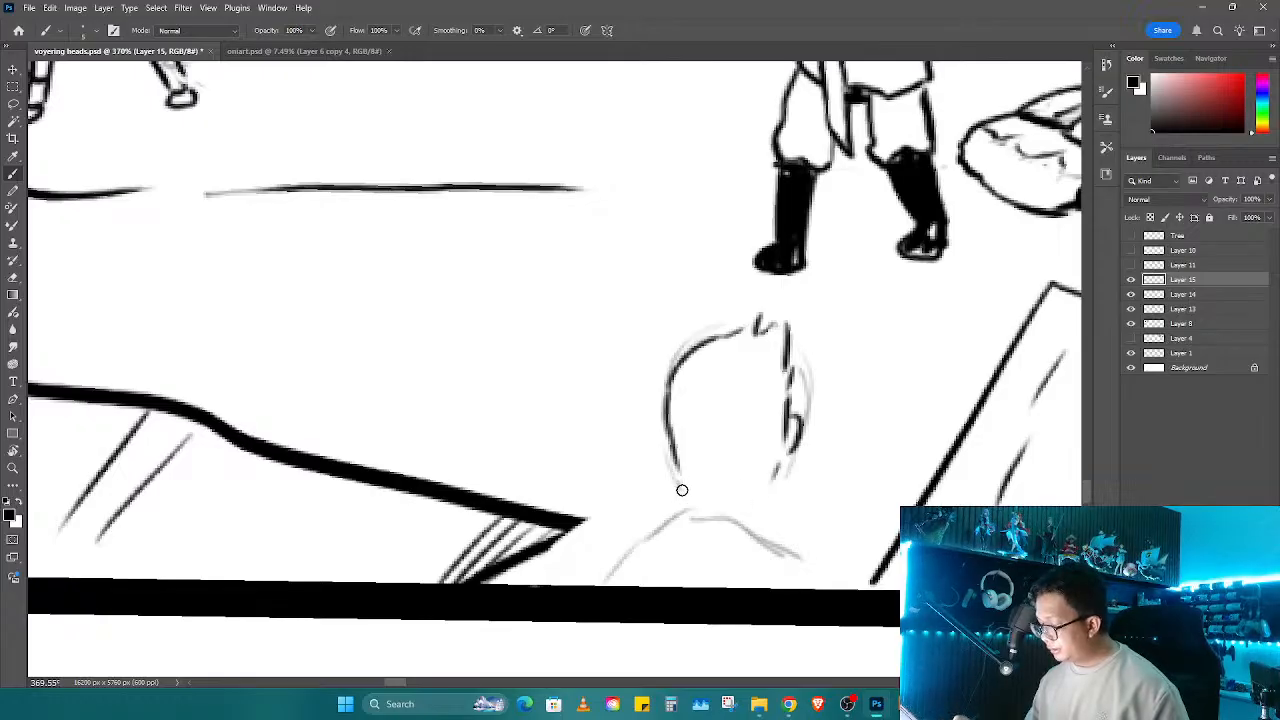
# Step: Ink the foreground figure's collar and both sloping shoulders down to the panel border, cleaning up stray shoulder lines
pyautogui.moveTo(696, 494)
pyautogui.mouseDown()
pyautogui.moveTo(789, 507)
pyautogui.moveTo(827, 541)
pyautogui.mouseUp()
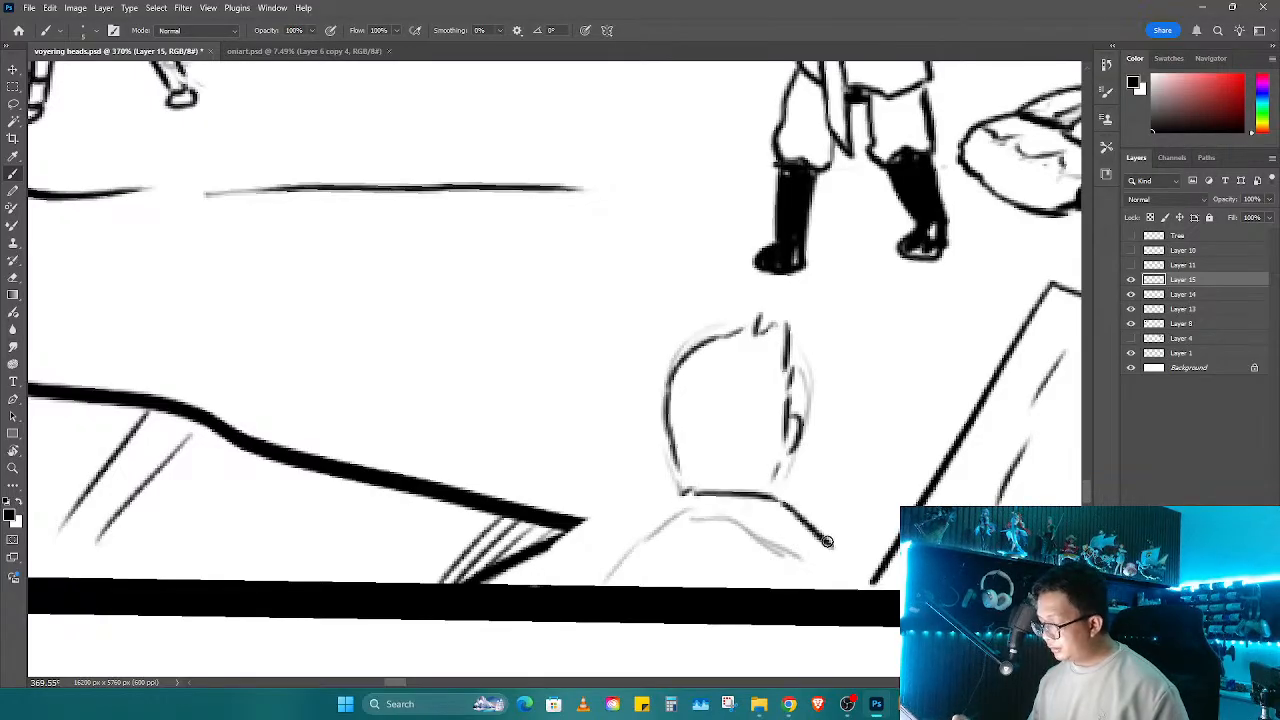
pyautogui.moveTo(684, 493)
pyautogui.mouseDown()
pyautogui.moveTo(647, 533)
pyautogui.moveTo(708, 521)
pyautogui.moveTo(770, 521)
pyautogui.mouseUp()
pyautogui.moveTo(655, 535); pyautogui.dragTo(597, 574)
pyautogui.press('e')
pyautogui.moveTo(789, 504)
pyautogui.mouseDown()
pyautogui.moveTo(838, 546)
pyautogui.moveTo(801, 534)
pyautogui.moveTo(846, 590)
pyautogui.mouseUp()
pyautogui.press('b')
pyautogui.moveTo(597, 581)
pyautogui.mouseDown()
pyautogui.moveTo(644, 541)
pyautogui.moveTo(598, 575)
pyautogui.mouseUp()
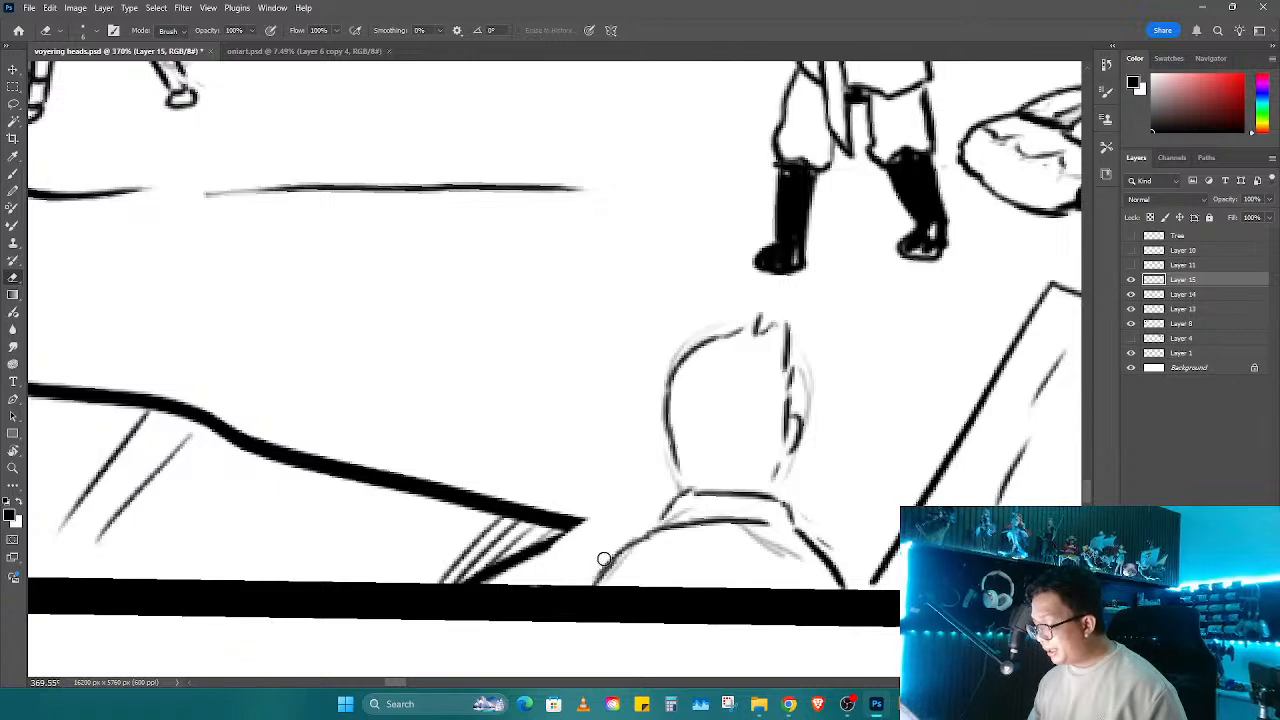
# Step: Tilt the canvas to thicken the foreground figure's head and neck outlines, then reset the canvas rotation
pyautogui.moveTo(597, 581)
pyautogui.mouseDown()
pyautogui.moveTo(735, 428)
pyautogui.moveTo(850, 425)
pyautogui.moveTo(862, 438)
pyautogui.mouseUp()
pyautogui.press('r')
pyautogui.press('r')
pyautogui.moveTo(908, 475); pyautogui.dragTo(846, 594)
pyautogui.moveTo(776, 478); pyautogui.dragTo(746, 508)
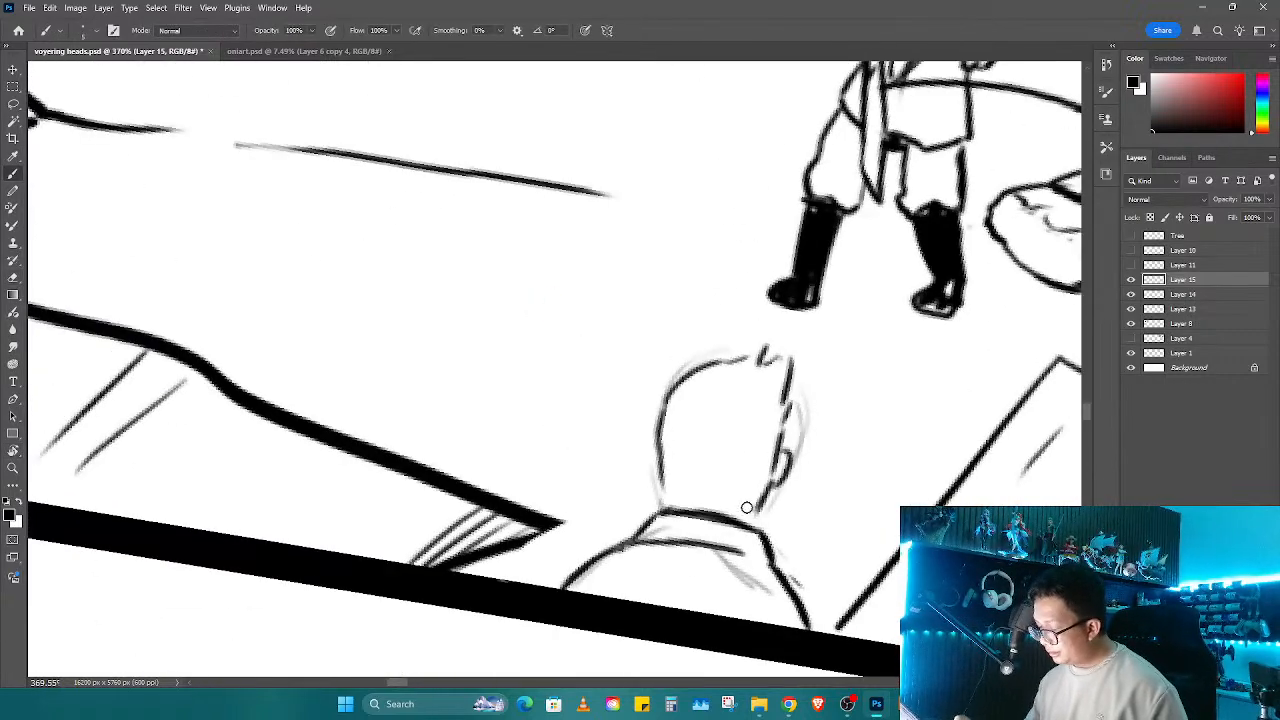
pyautogui.moveTo(662, 490)
pyautogui.mouseDown()
pyautogui.moveTo(664, 403)
pyautogui.moveTo(752, 356)
pyautogui.moveTo(766, 333)
pyautogui.moveTo(796, 348)
pyautogui.moveTo(800, 313)
pyautogui.mouseUp()
pyautogui.press('r')
pyautogui.press('b')
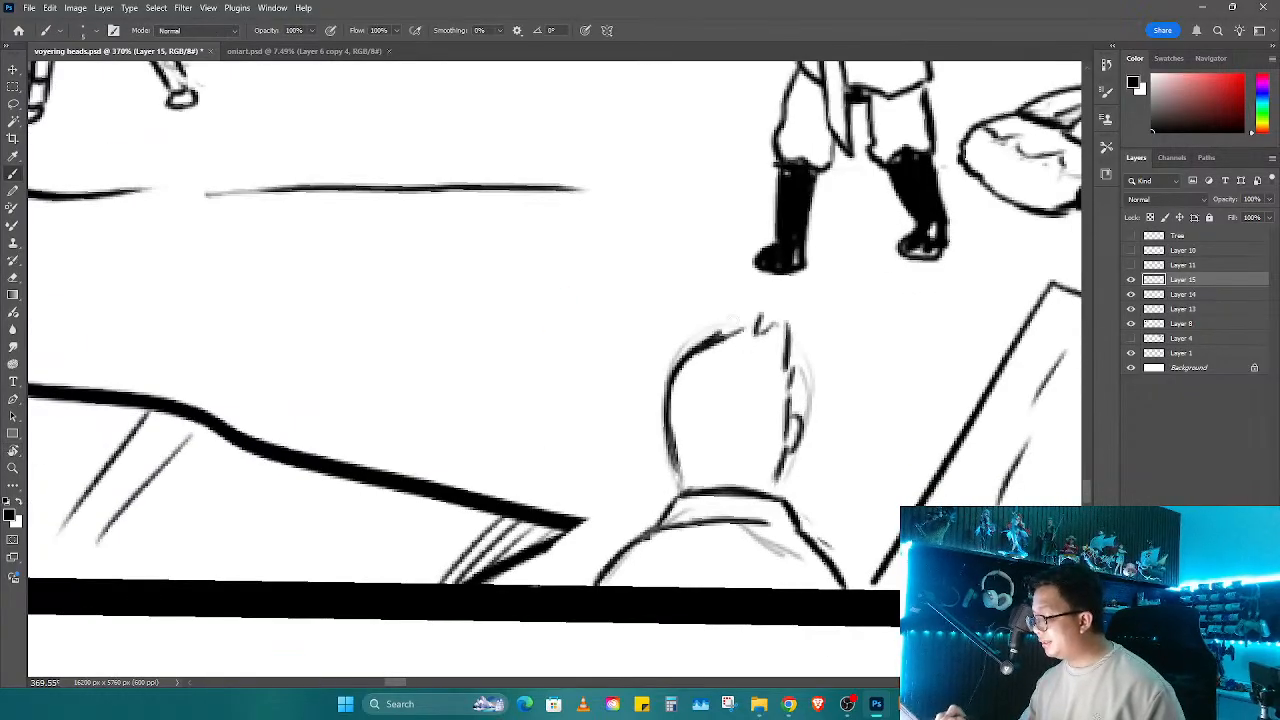
# Step: Ink spiky hair on the foreground head, reinforce the side of the neck, and add short hair marks across the crown and nape
pyautogui.press('e')
pyautogui.press('b')
pyautogui.moveTo(720, 349)
pyautogui.mouseDown()
pyautogui.moveTo(768, 306)
pyautogui.moveTo(787, 338)
pyautogui.mouseUp()
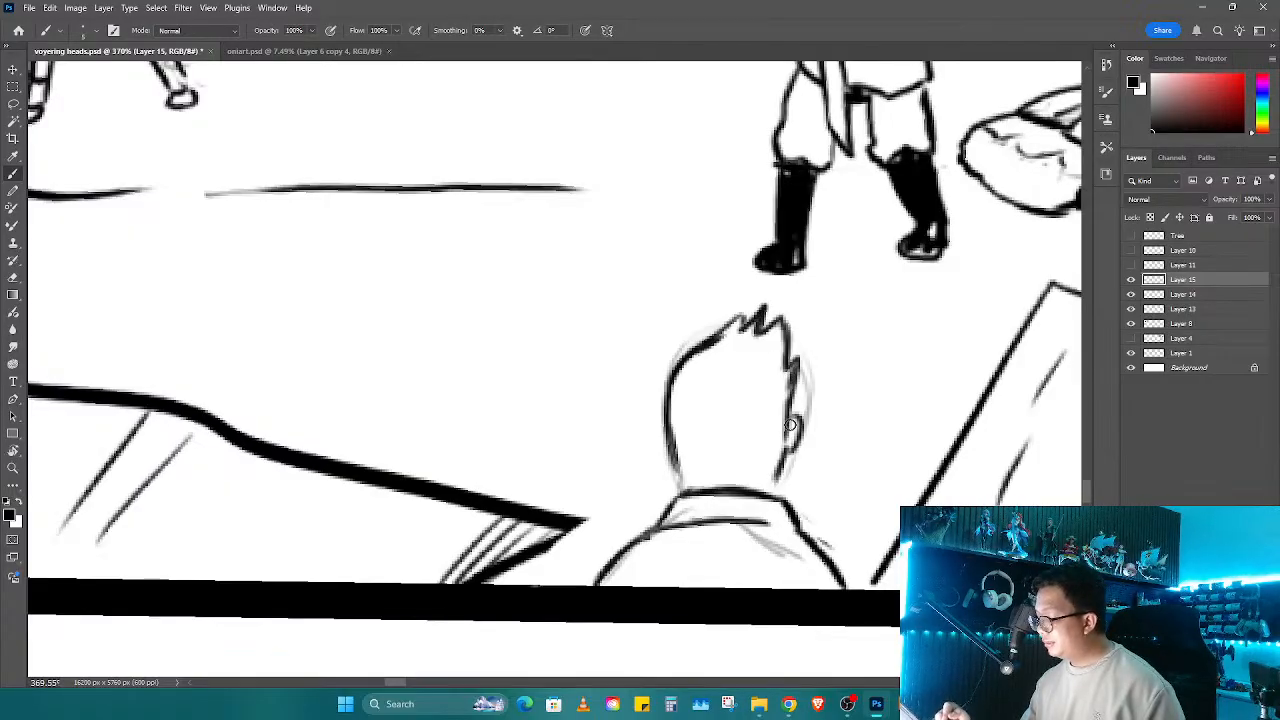
pyautogui.moveTo(785, 426); pyautogui.dragTo(769, 486)
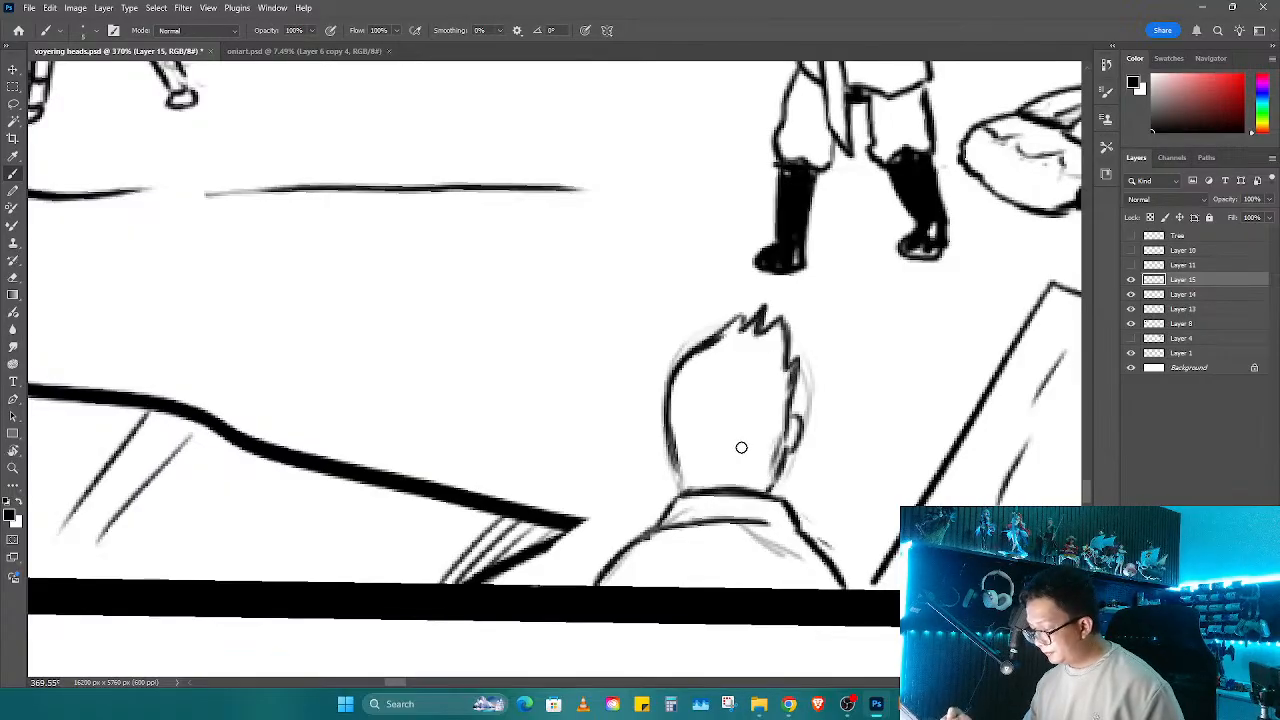
pyautogui.moveTo(752, 338); pyautogui.dragTo(728, 382)
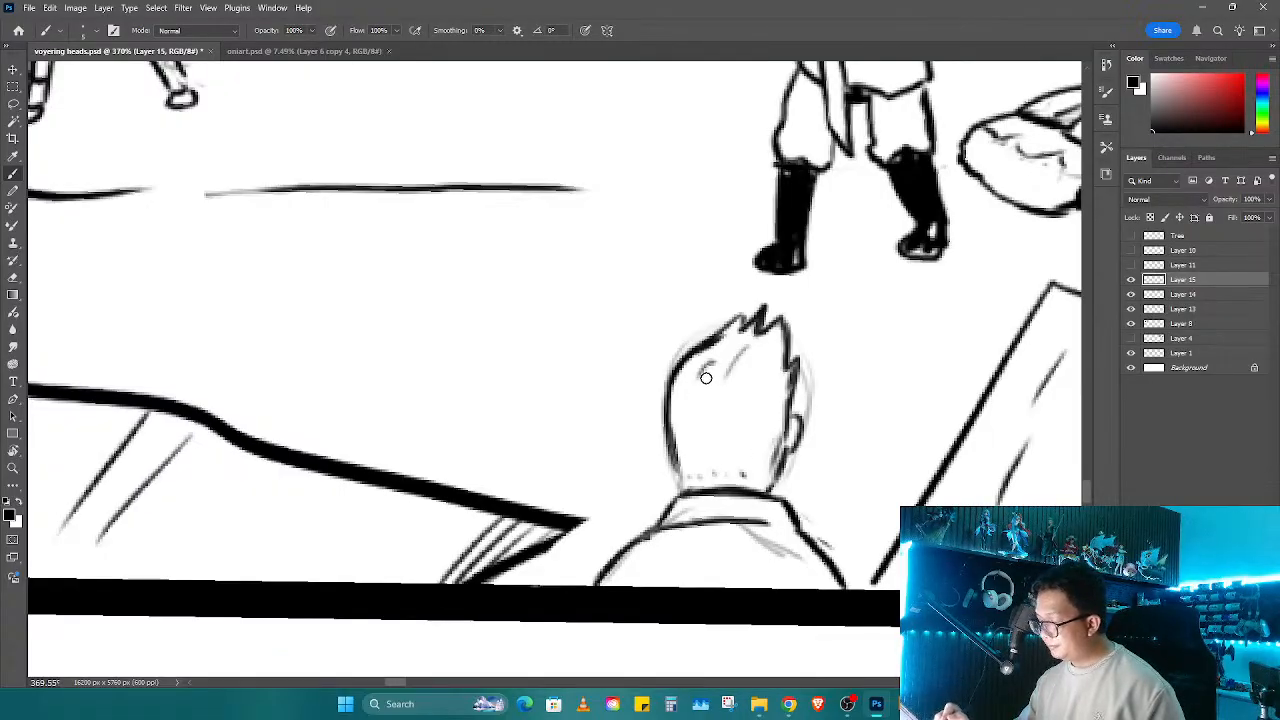
pyautogui.press('e')
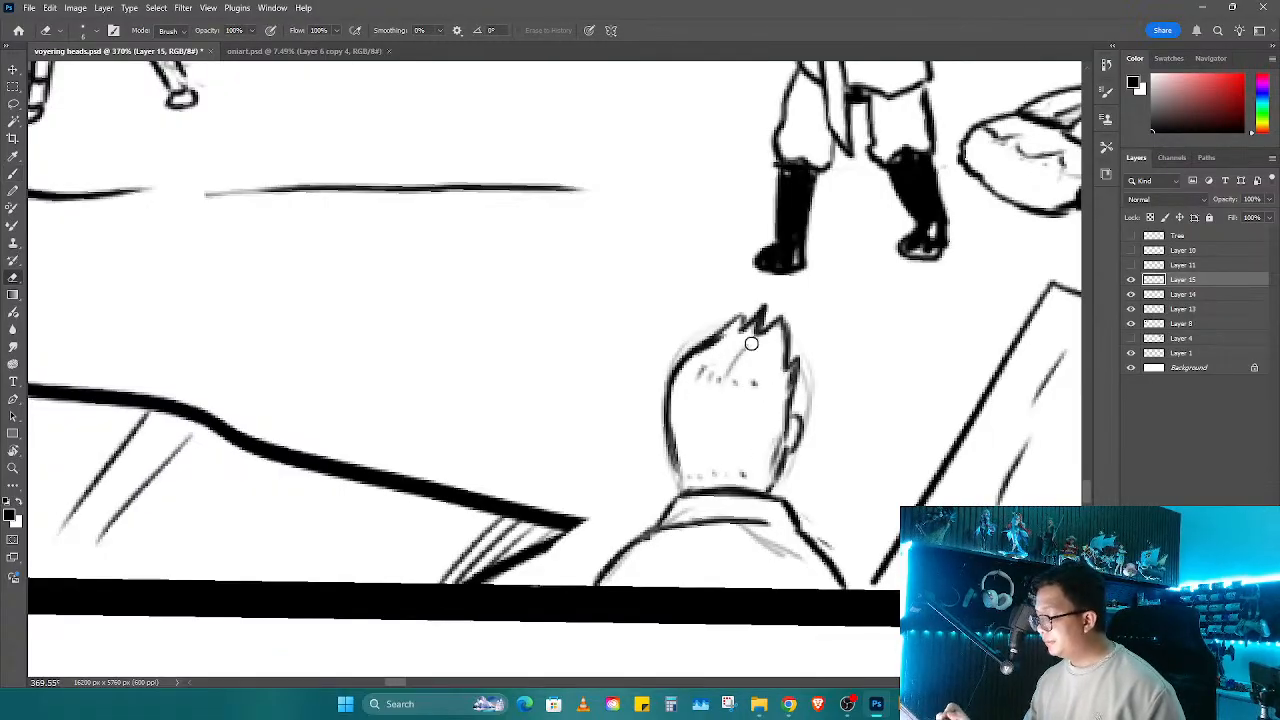
# Step: Erase the ridge, tent and ground lines on Layer 8 that cross the long-haired figure's body
pyautogui.press('z')
pyautogui.moveTo(819, 398); pyautogui.dragTo(784, 447)
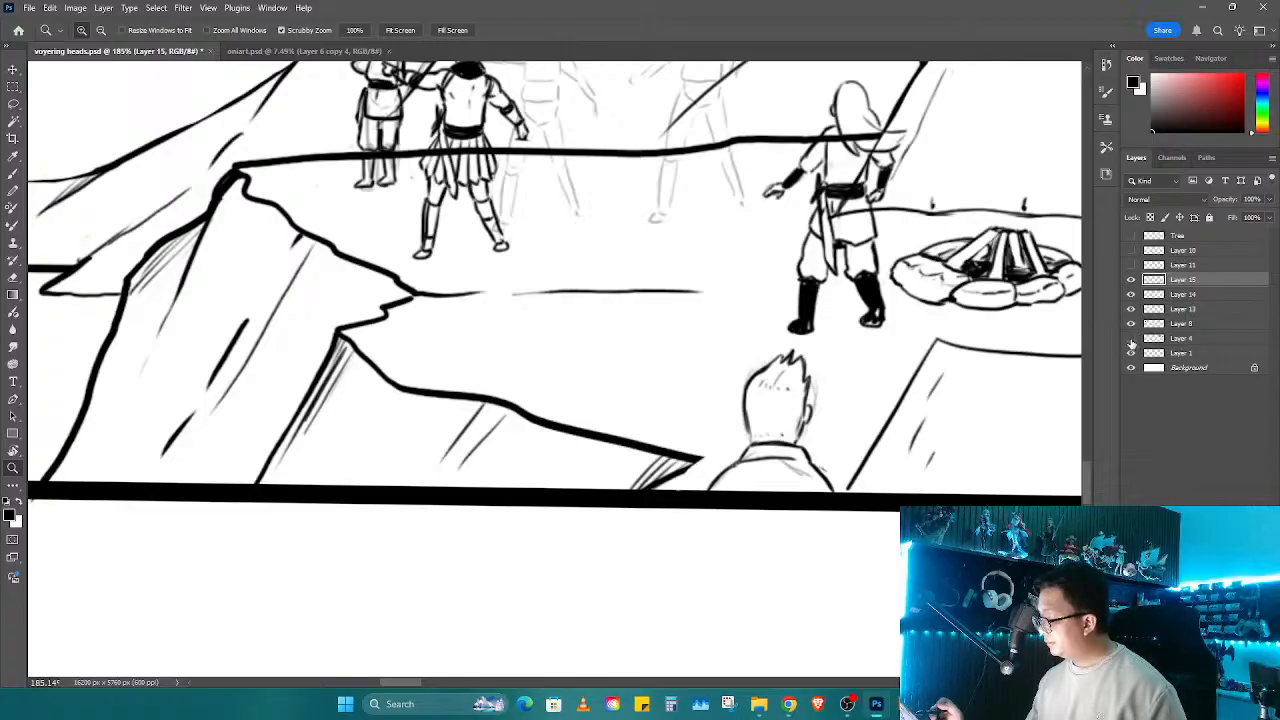
pyautogui.press('b')
pyautogui.moveTo(887, 437); pyautogui.dragTo(837, 555)
pyautogui.click(1155, 322)
pyautogui.press('e')
pyautogui.moveTo(799, 412); pyautogui.dragTo(804, 412)
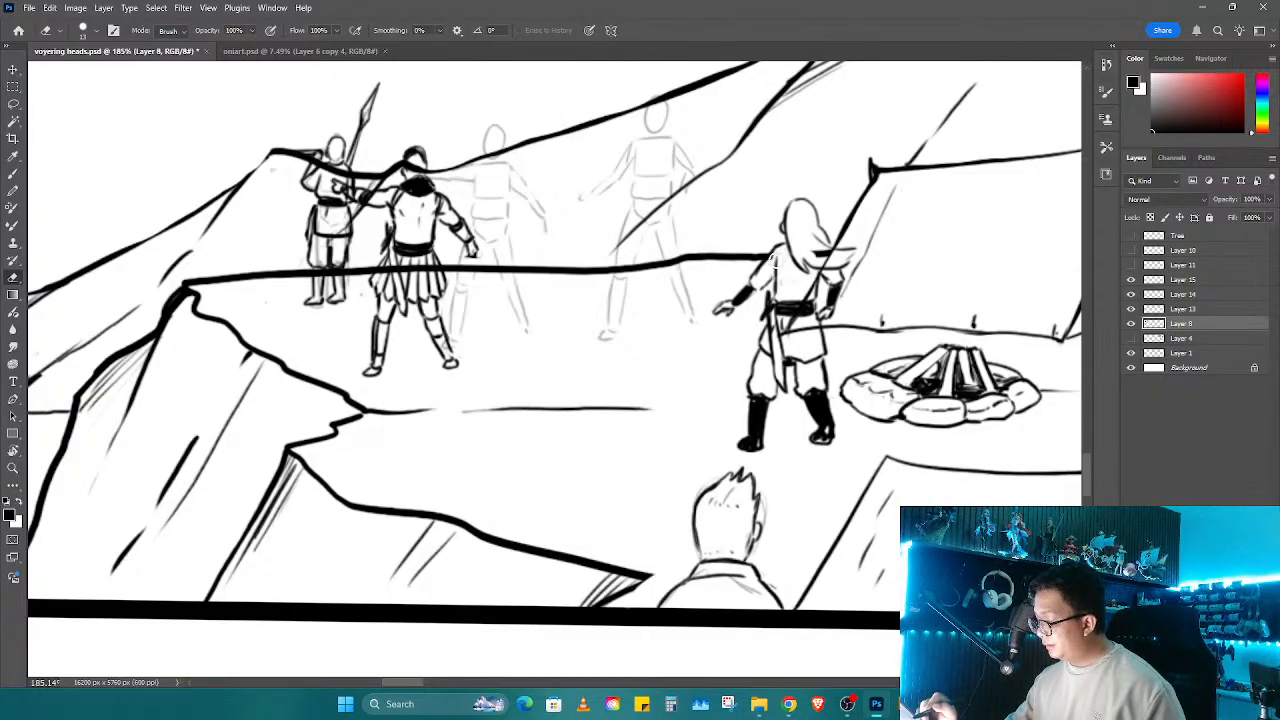
pyautogui.moveTo(787, 324); pyautogui.dragTo(811, 288)
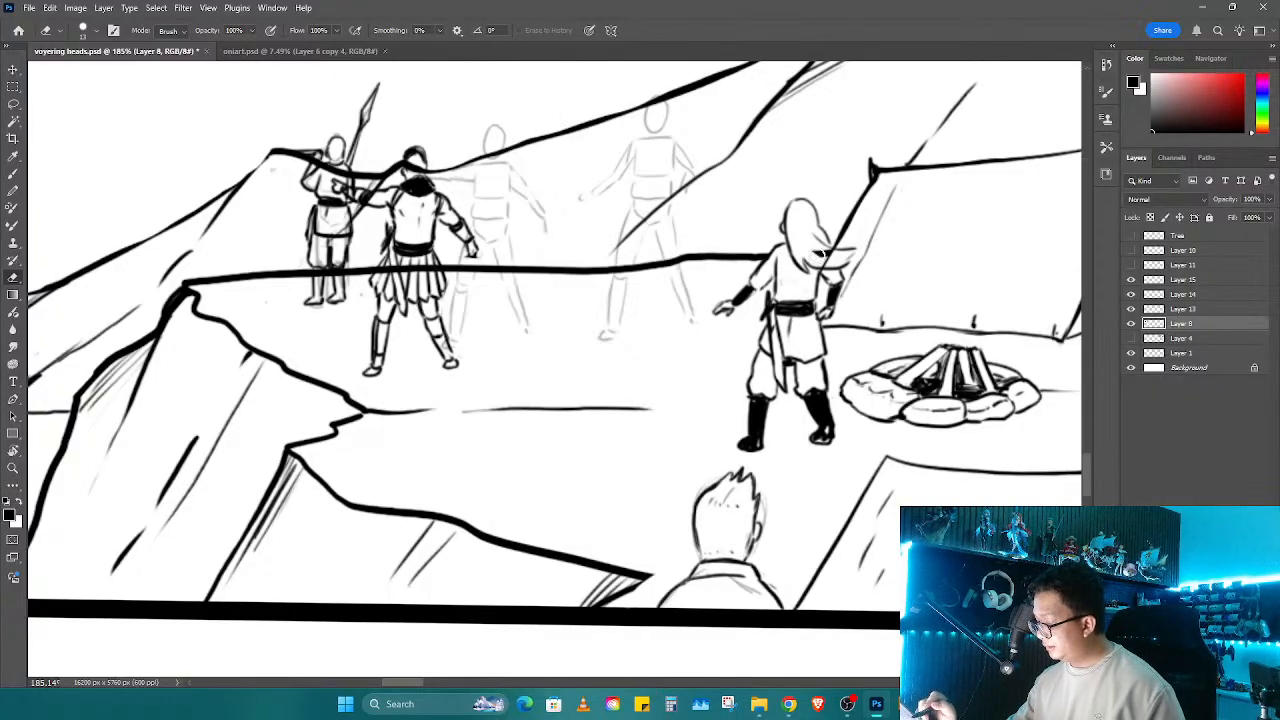
# Step: Erase the mountain ridge on Layer 8 behind the spyglass and pointing figures, including its slope down the mountain
pyautogui.moveTo(641, 253); pyautogui.dragTo(971, 360)
pyautogui.moveTo(724, 373); pyautogui.dragTo(743, 380)
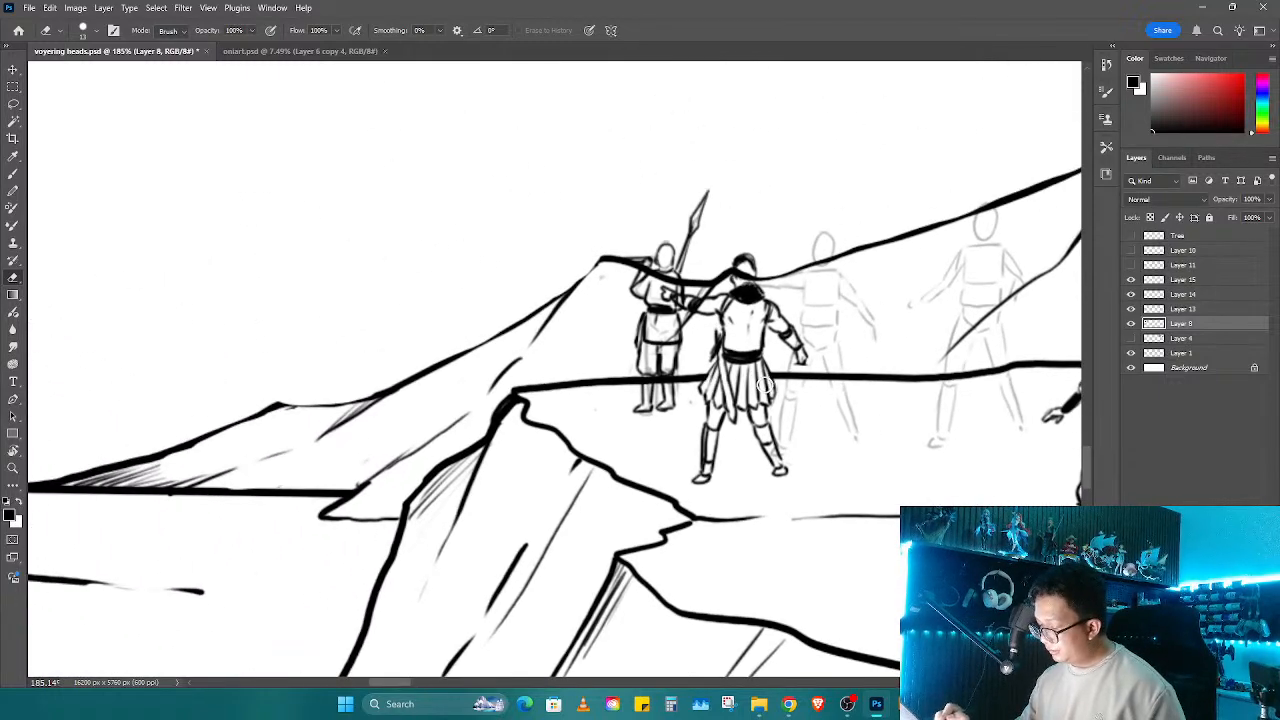
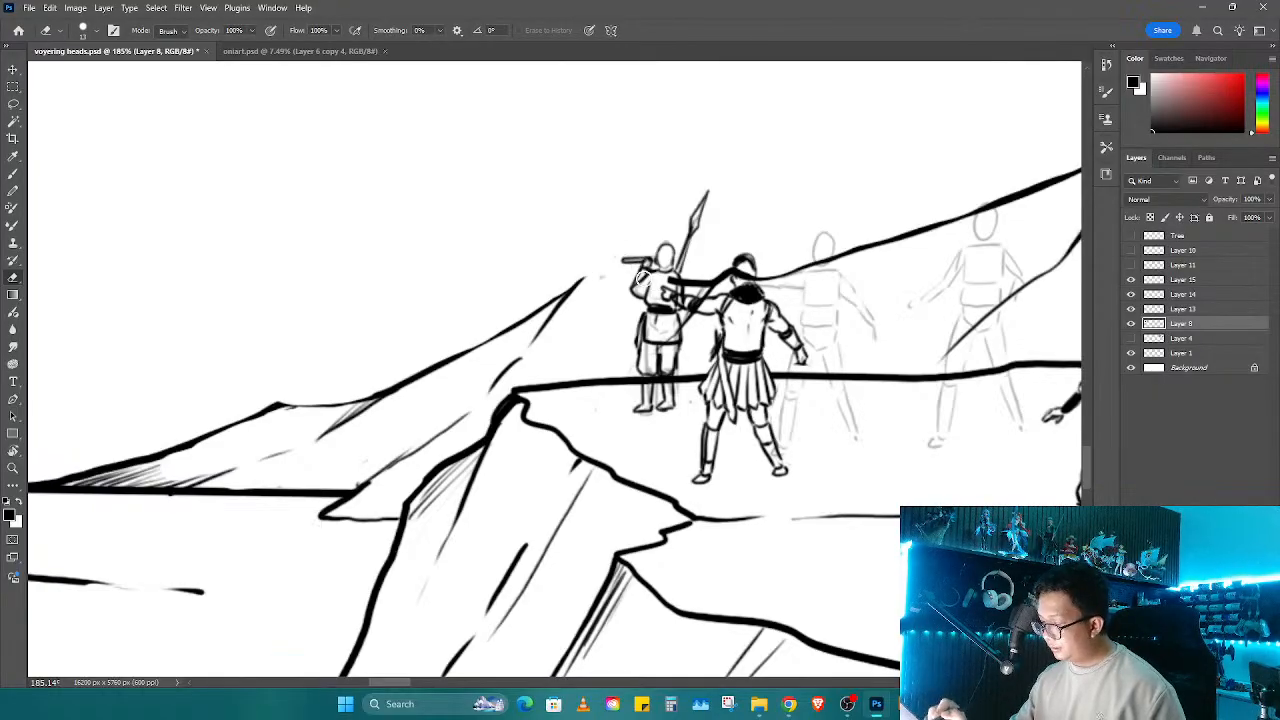
pyautogui.moveTo(700, 280); pyautogui.dragTo(683, 312)
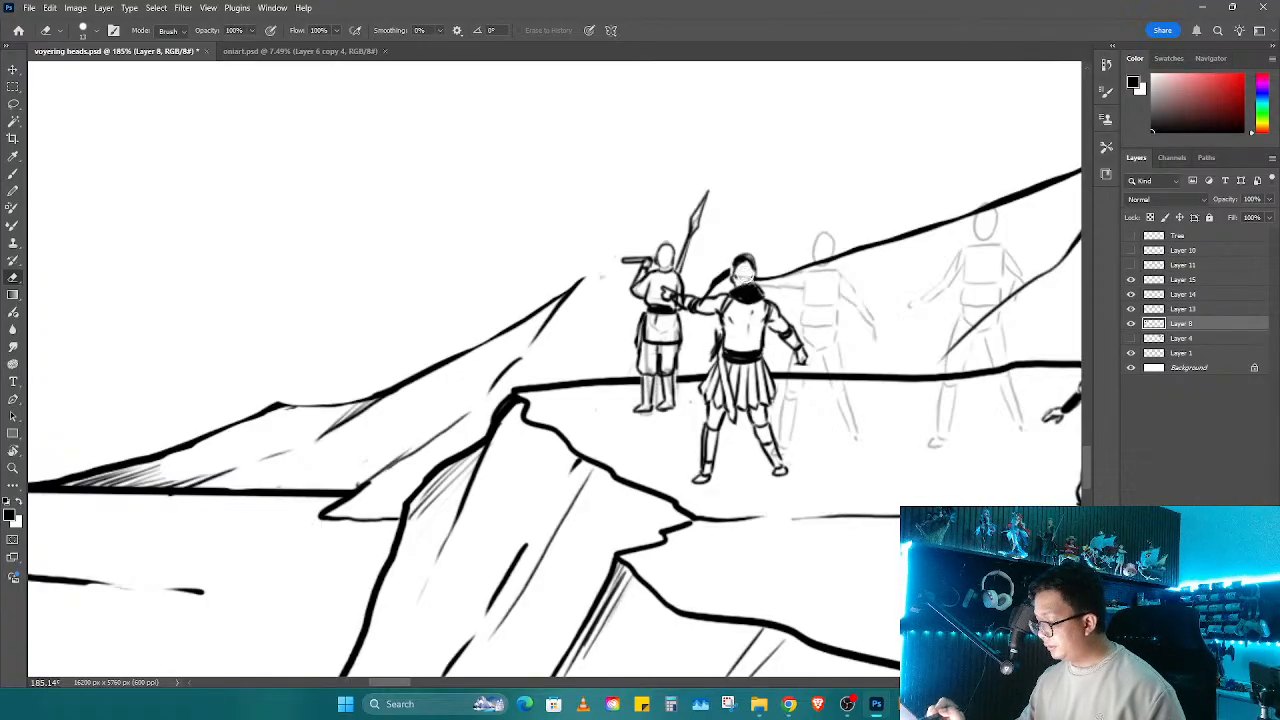
pyautogui.moveTo(749, 300); pyautogui.dragTo(721, 295)
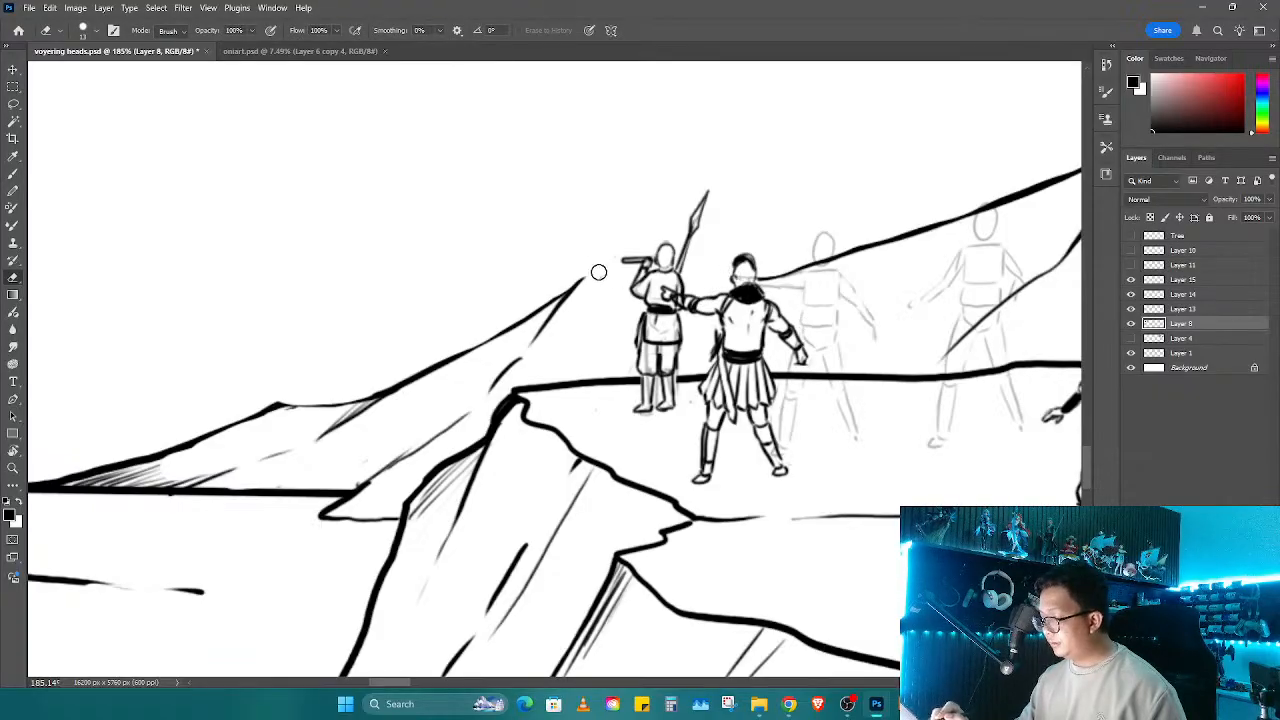
pyautogui.moveTo(598, 272)
pyautogui.mouseDown()
pyautogui.moveTo(434, 382)
pyautogui.moveTo(495, 382)
pyautogui.mouseUp()
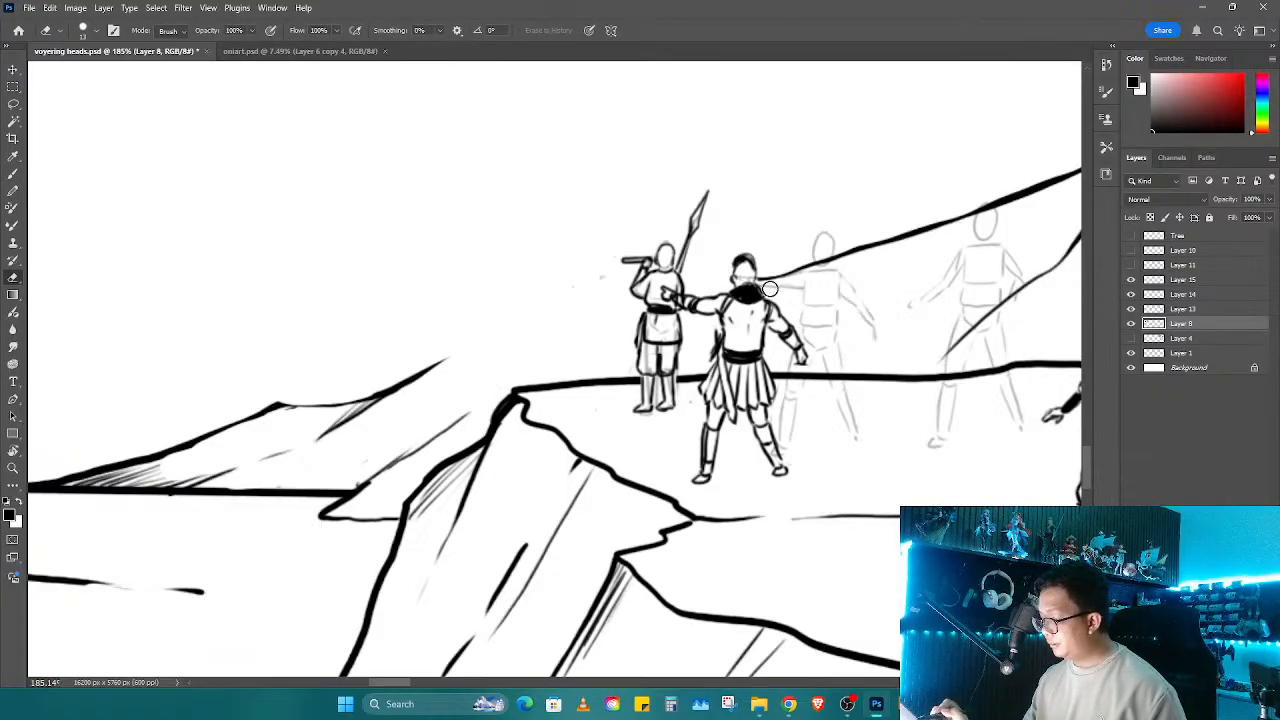
# Step: Redraw a lower mountain ridge behind the spyglass figure and add diagonal shading strokes down its slope
pyautogui.press('b')
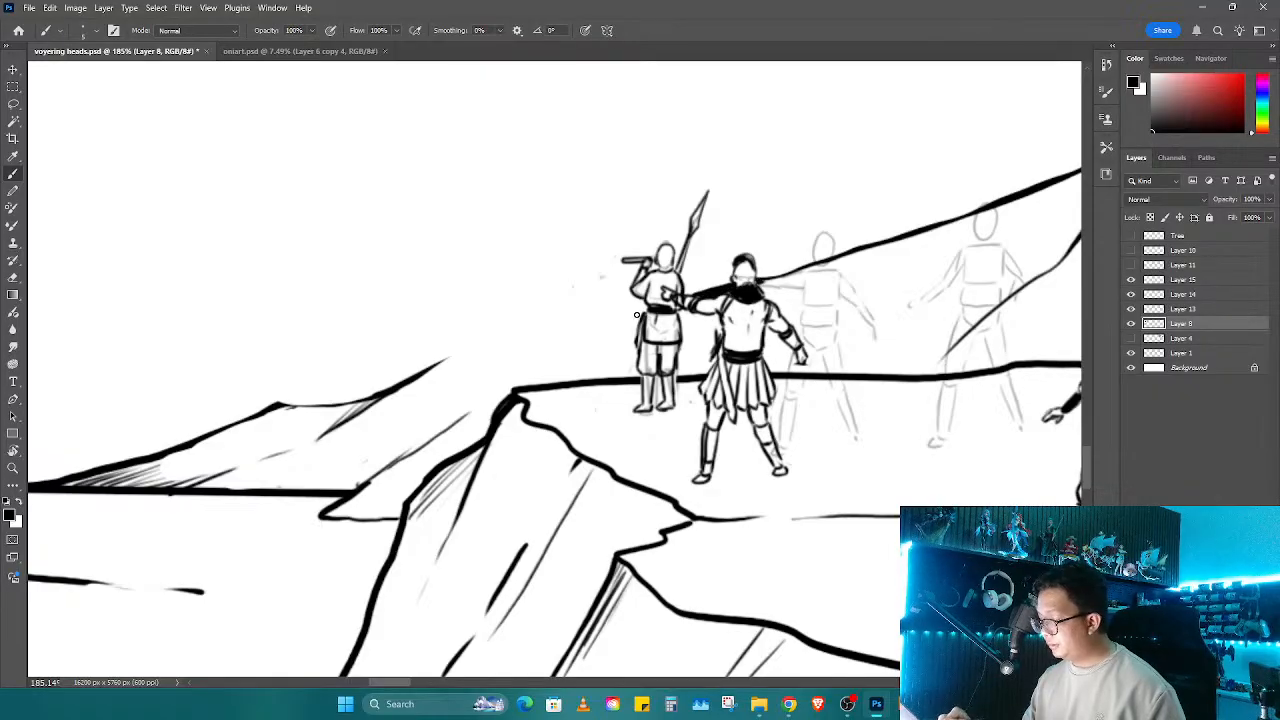
pyautogui.moveTo(645, 314)
pyautogui.mouseDown()
pyautogui.moveTo(587, 331)
pyautogui.moveTo(520, 326)
pyautogui.moveTo(397, 388)
pyautogui.mouseUp()
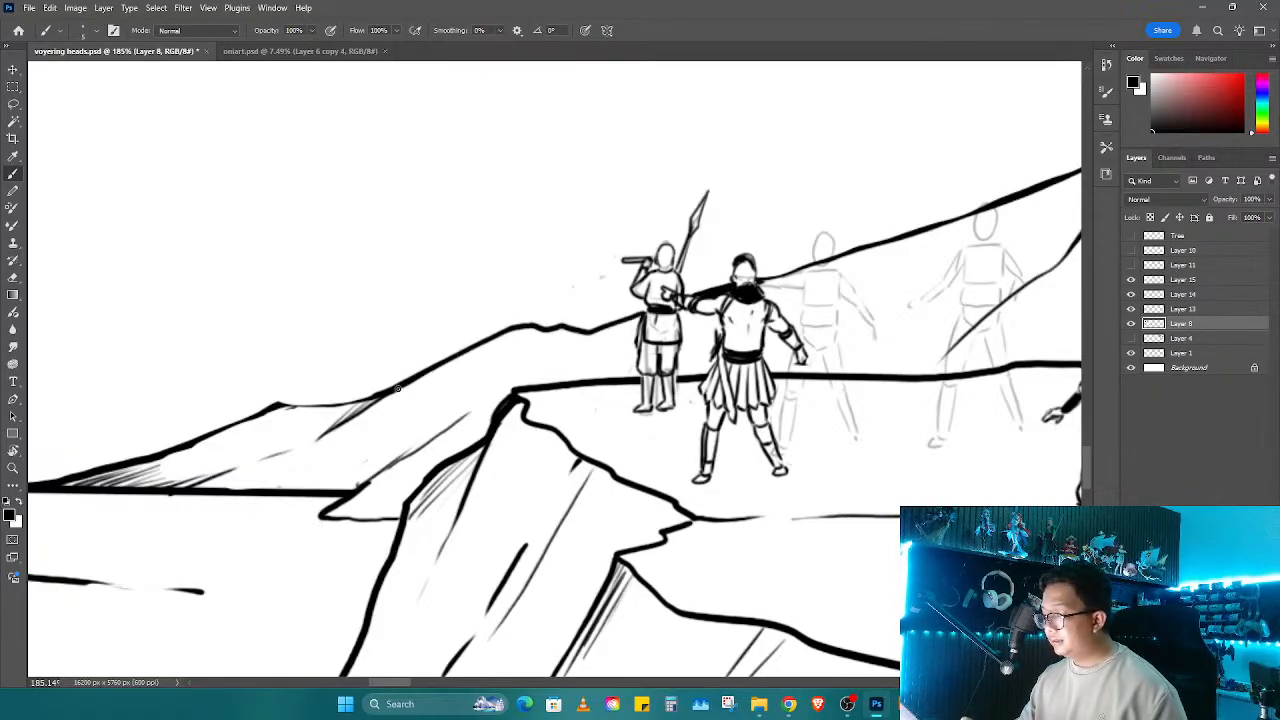
pyautogui.moveTo(561, 326); pyautogui.dragTo(524, 348)
pyautogui.moveTo(508, 362); pyautogui.dragTo(408, 430)
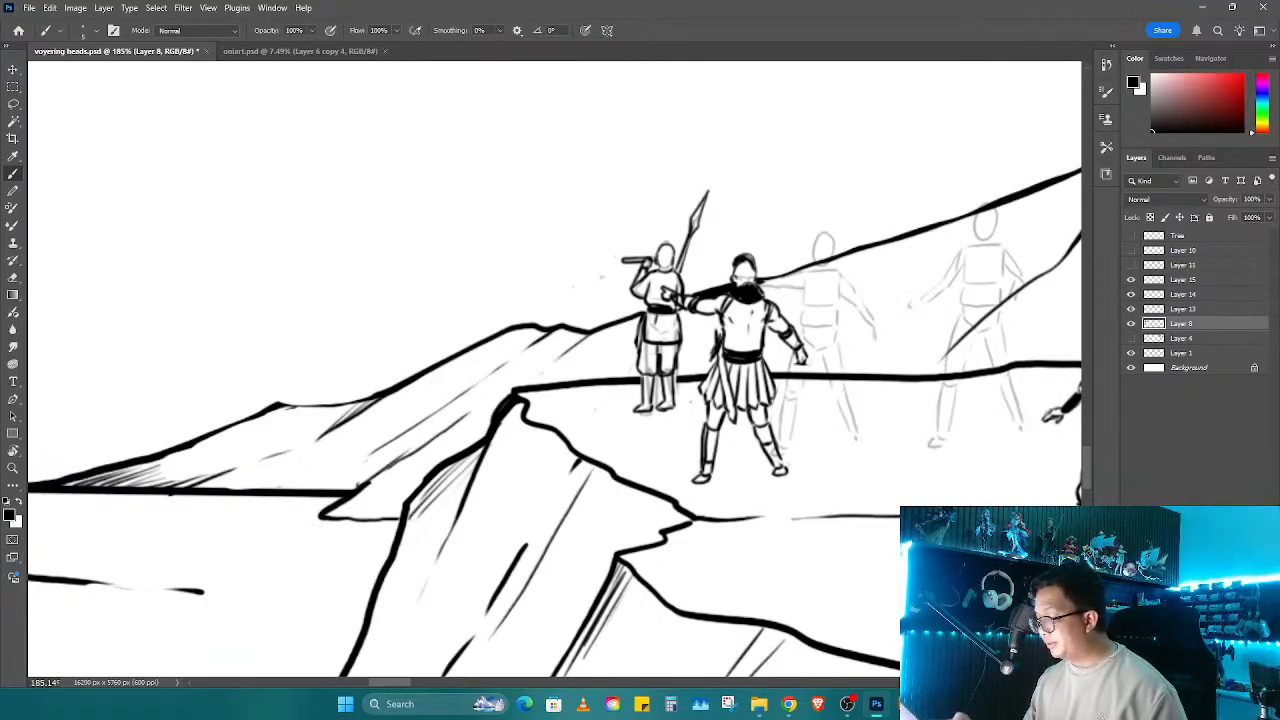
# Step: Hide the rough figures on Layer 13 and review the whole panel on a tilted canvas
pyautogui.press('r')
pyautogui.moveTo(557, 420); pyautogui.dragTo(718, 482)
pyautogui.press('z')
pyautogui.moveTo(820, 478); pyautogui.dragTo(745, 485)
pyautogui.moveTo(878, 586); pyautogui.dragTo(721, 456)
pyautogui.click(1132, 310)
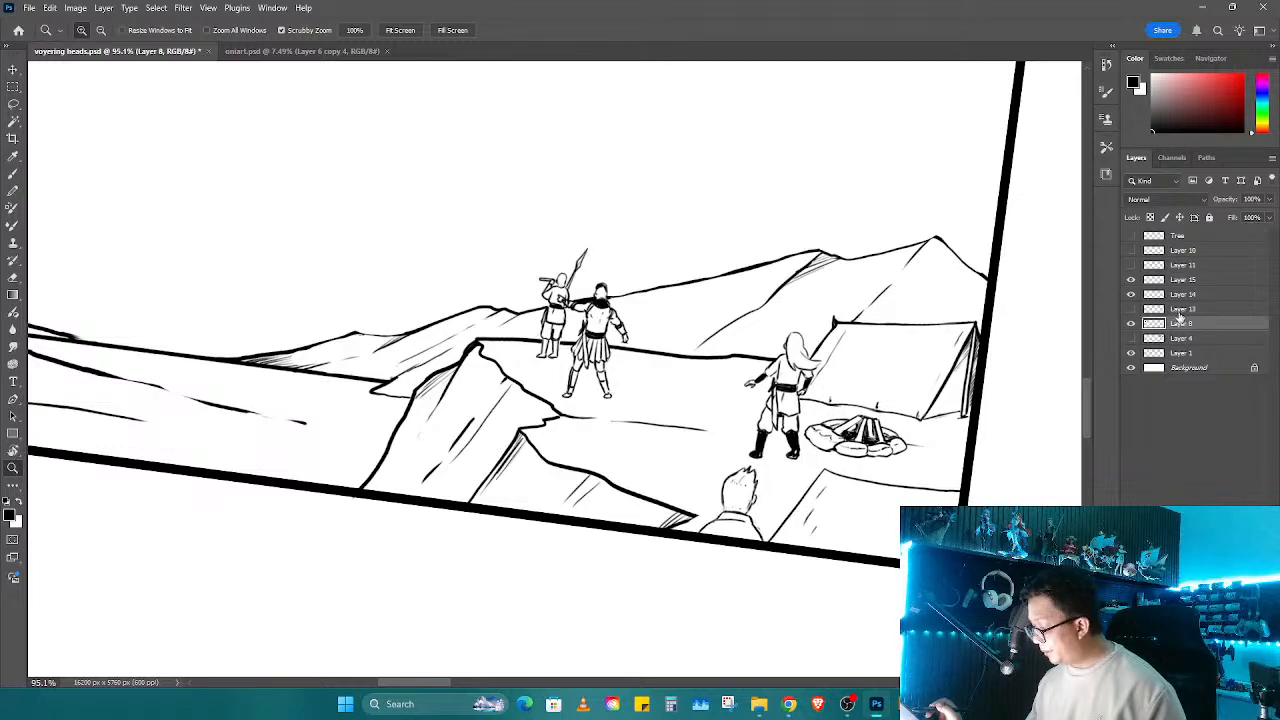
# Step: Draw diagonal ground-shadow strokes on Layer 8 beneath the feet of the spyglass and pointing figures
pyautogui.moveTo(545, 335); pyautogui.dragTo(765, 333)
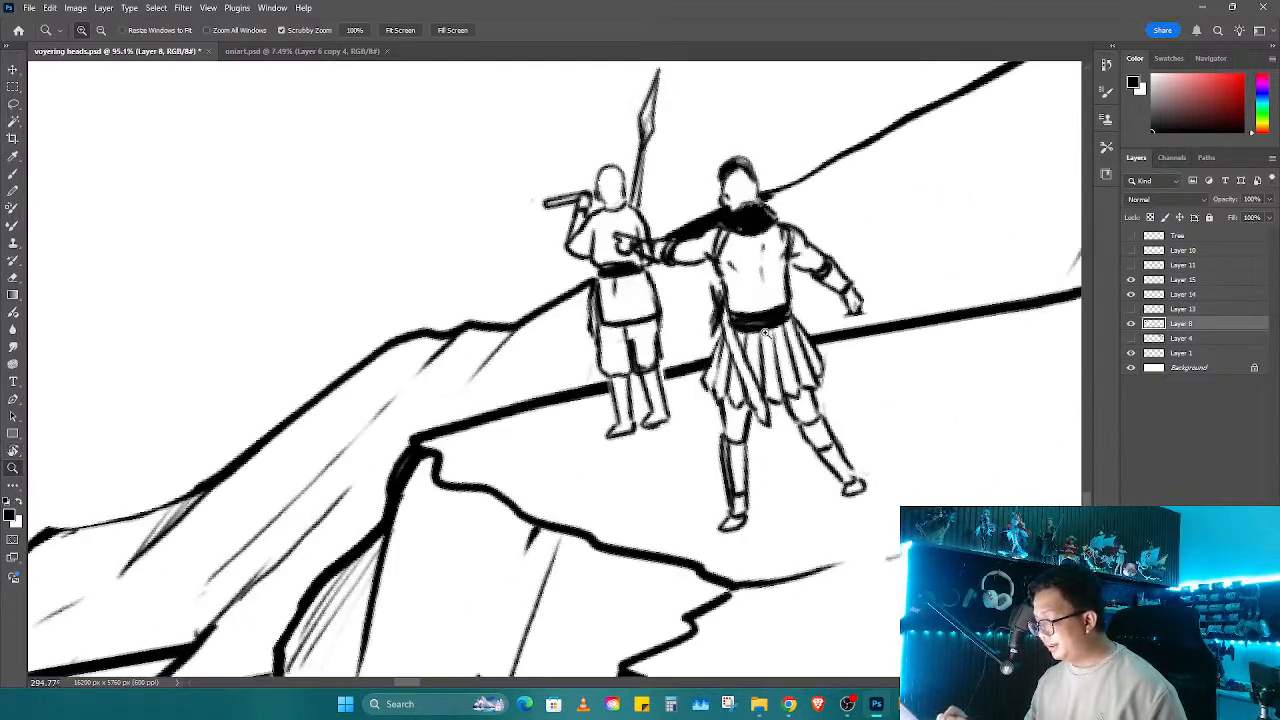
pyautogui.press('b')
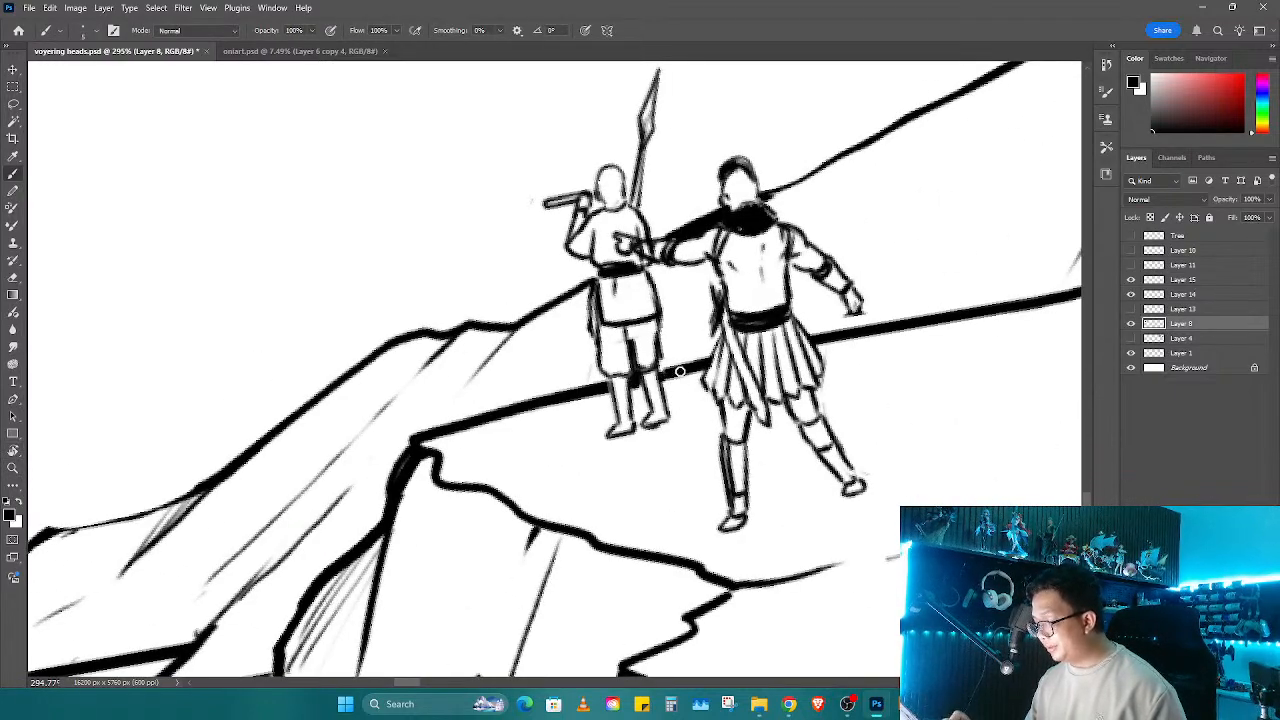
pyautogui.moveTo(665, 447); pyautogui.dragTo(667, 353)
pyautogui.moveTo(641, 408); pyautogui.dragTo(688, 372)
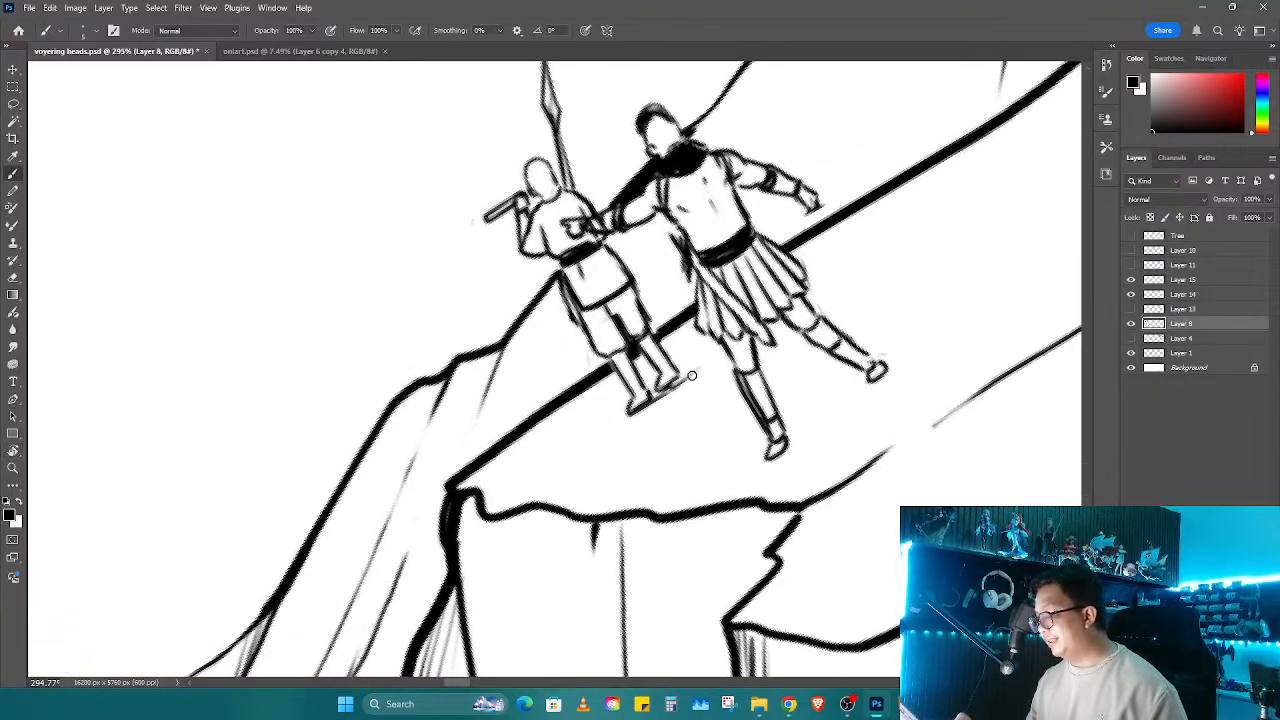
pyautogui.moveTo(596, 442); pyautogui.dragTo(678, 390)
pyautogui.moveTo(795, 442); pyautogui.dragTo(838, 410)
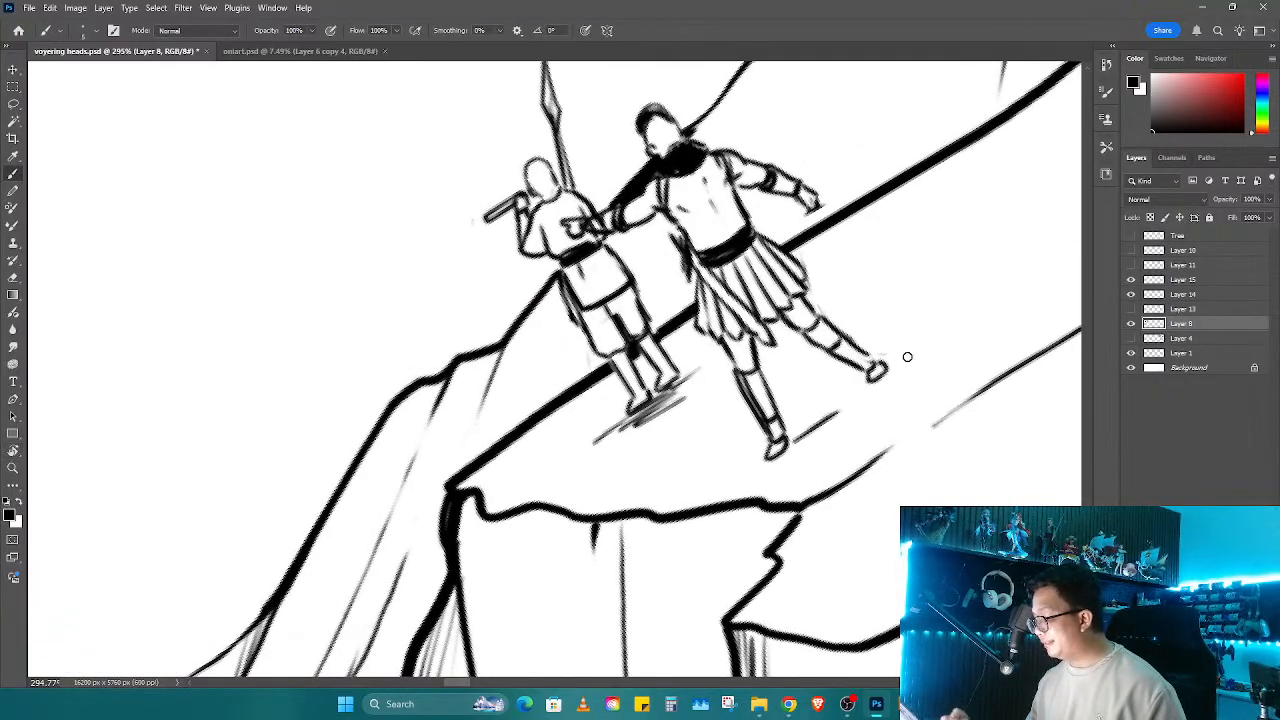
pyautogui.moveTo(878, 370); pyautogui.dragTo(965, 320)
pyautogui.scroll(-6, 789, 460)
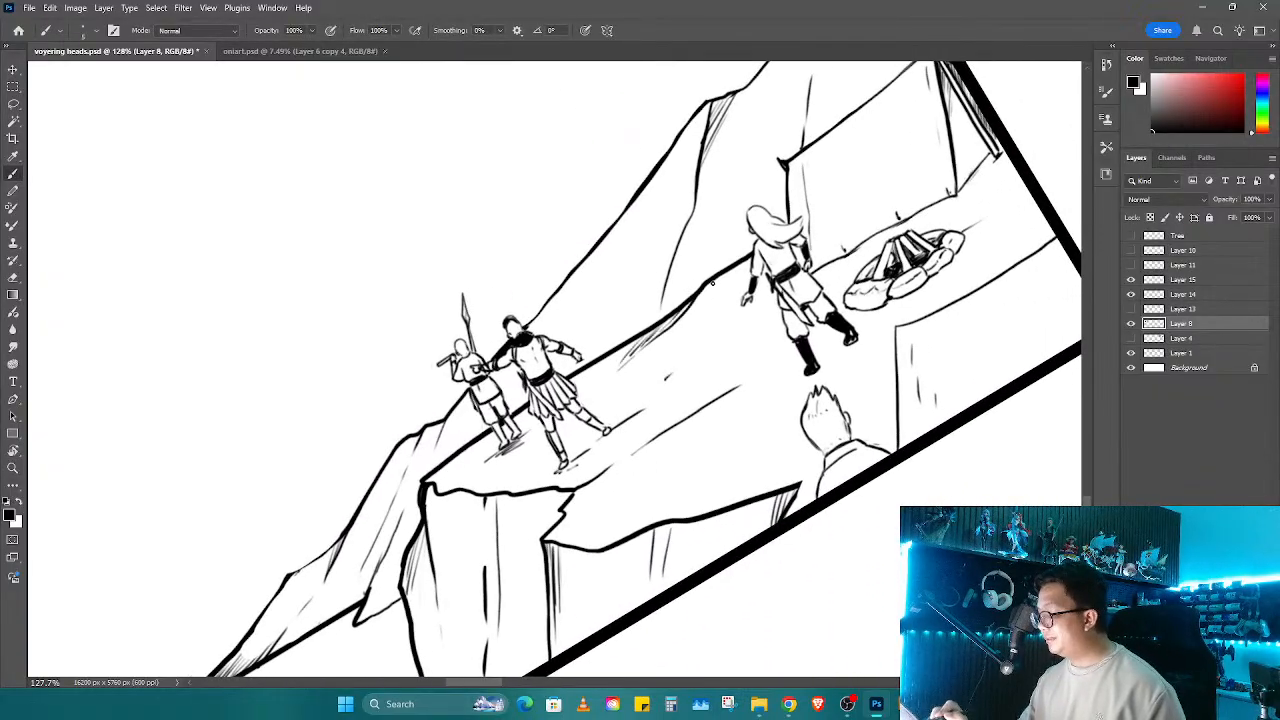
pyautogui.press('e')
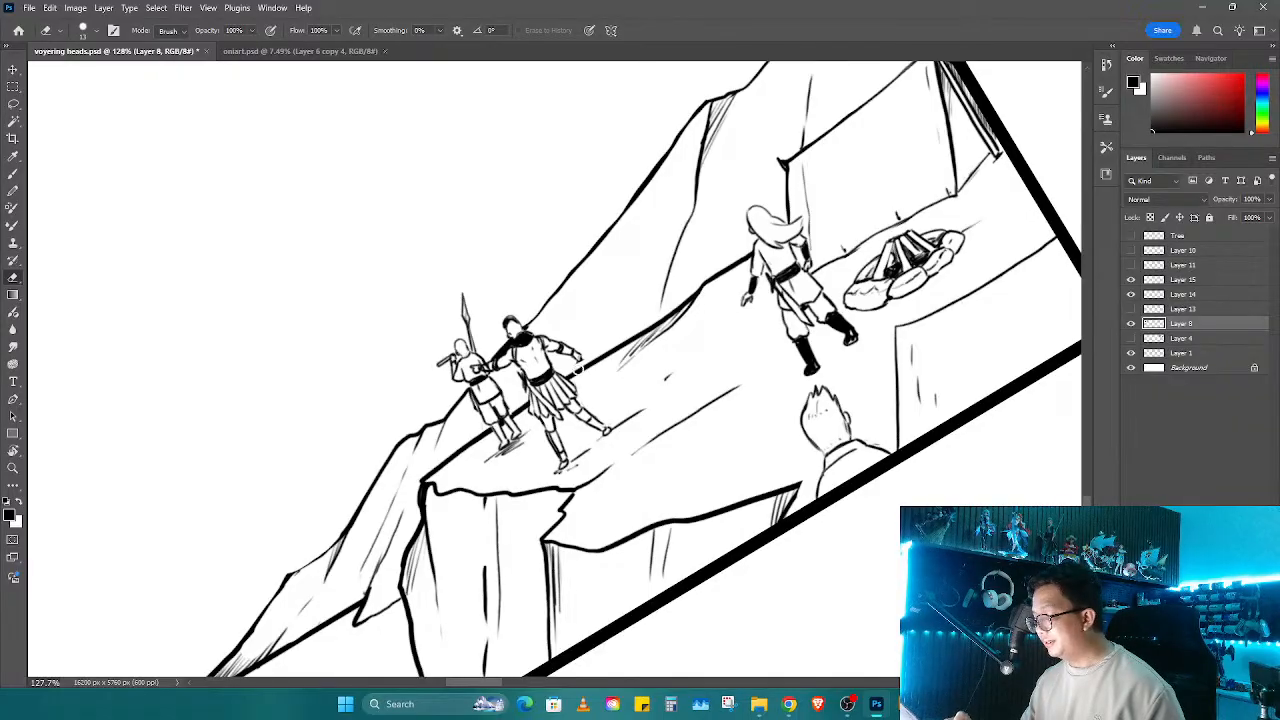
# Step: Move the figure layers, Layer 14 and Layer 15, directly above Layer 8 and merge them into one
pyautogui.moveTo(671, 312); pyautogui.dragTo(690, 296)
pyautogui.press('z')
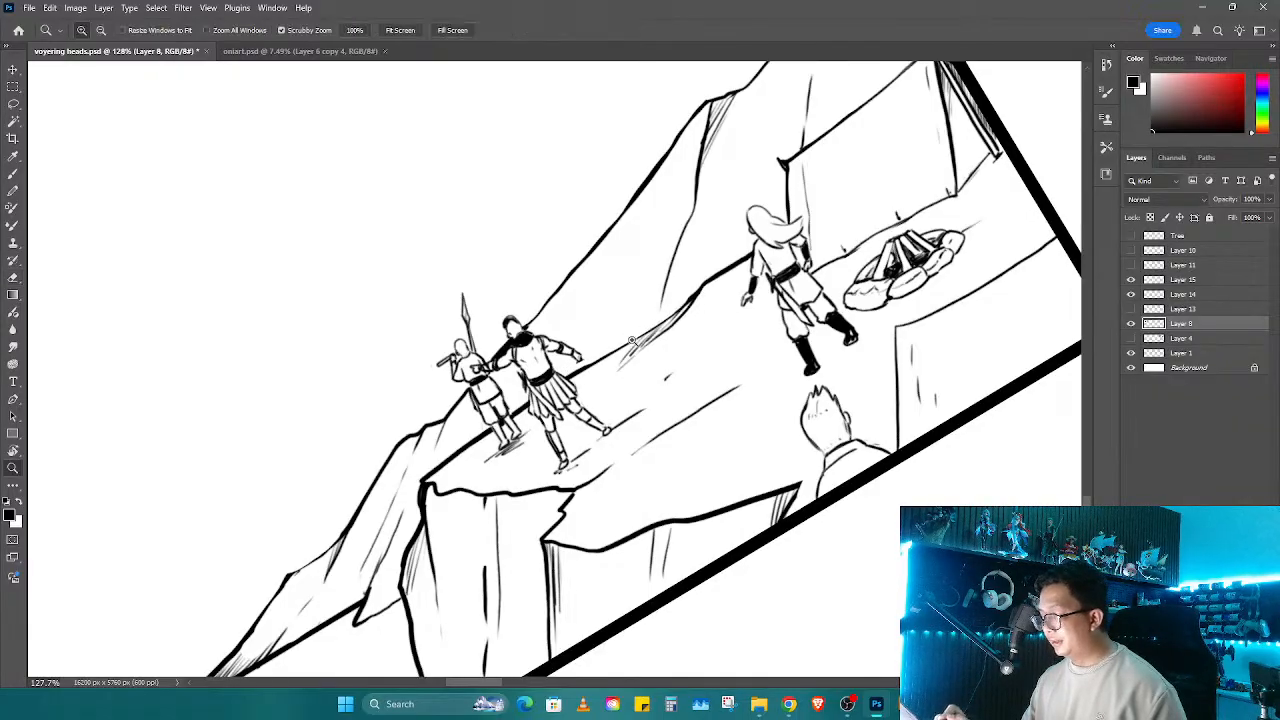
pyautogui.moveTo(591, 372)
pyautogui.mouseDown()
pyautogui.moveTo(628, 340)
pyautogui.moveTo(594, 362)
pyautogui.mouseUp()
pyautogui.moveTo(534, 355)
pyautogui.mouseDown()
pyautogui.moveTo(674, 397)
pyautogui.moveTo(770, 387)
pyautogui.moveTo(714, 470)
pyautogui.moveTo(741, 351)
pyautogui.mouseUp()
pyautogui.press('r')
pyautogui.press('z')
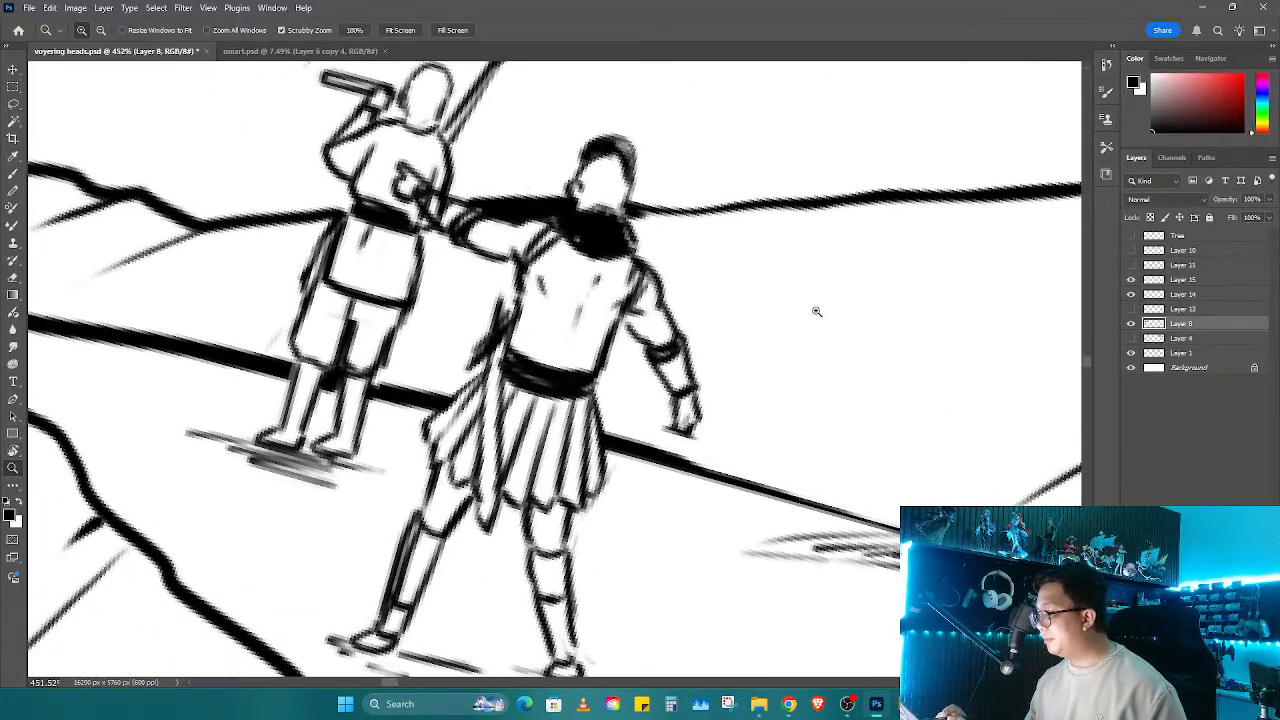
pyautogui.moveTo(774, 405); pyautogui.dragTo(780, 390)
pyautogui.press('e')
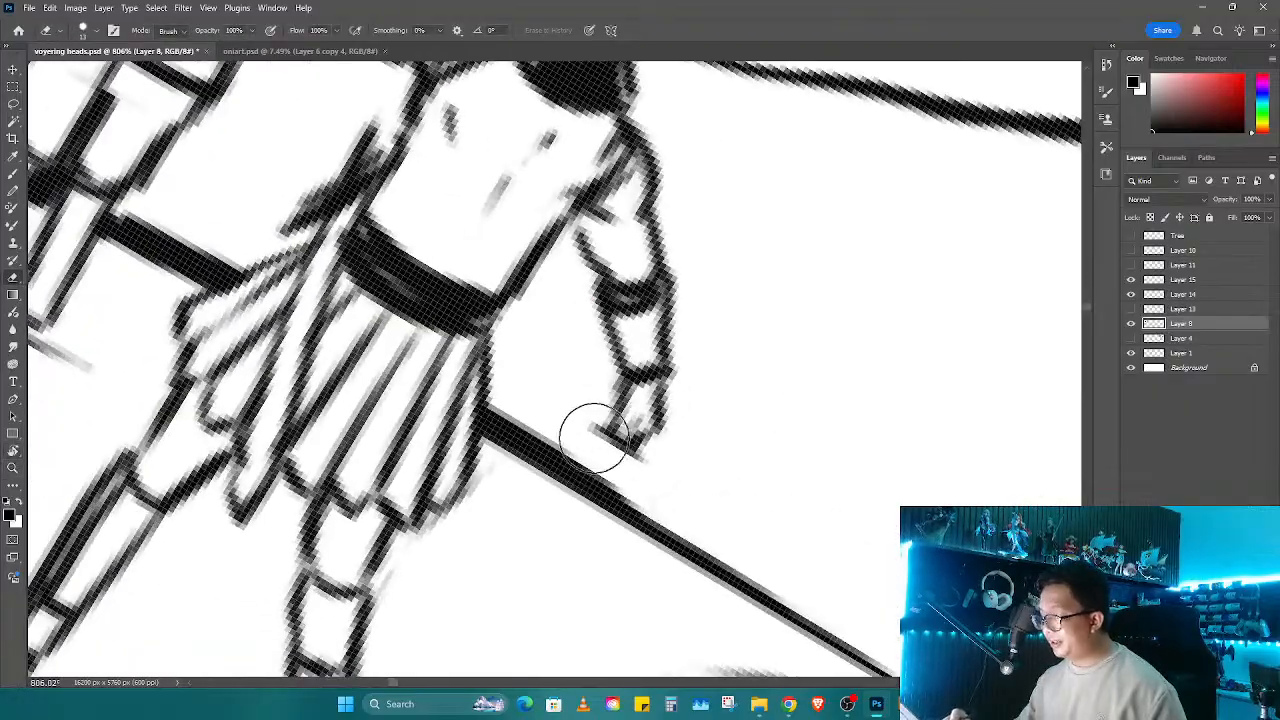
pyautogui.click(1160, 293)
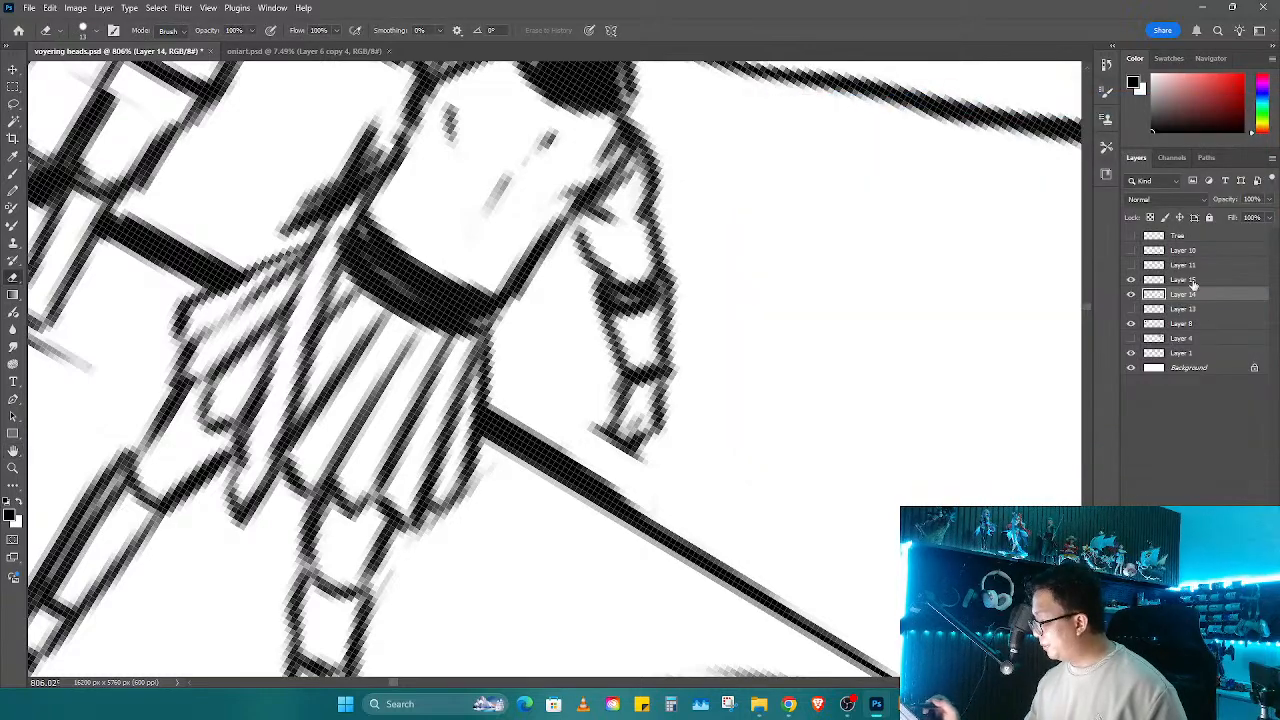
pyautogui.keyDown('shift'); pyautogui.click(1190, 280); pyautogui.keyUp('shift')
pyautogui.moveTo(1190, 285); pyautogui.dragTo(1195, 322)
pyautogui.hotkey('ctrl', 'e')
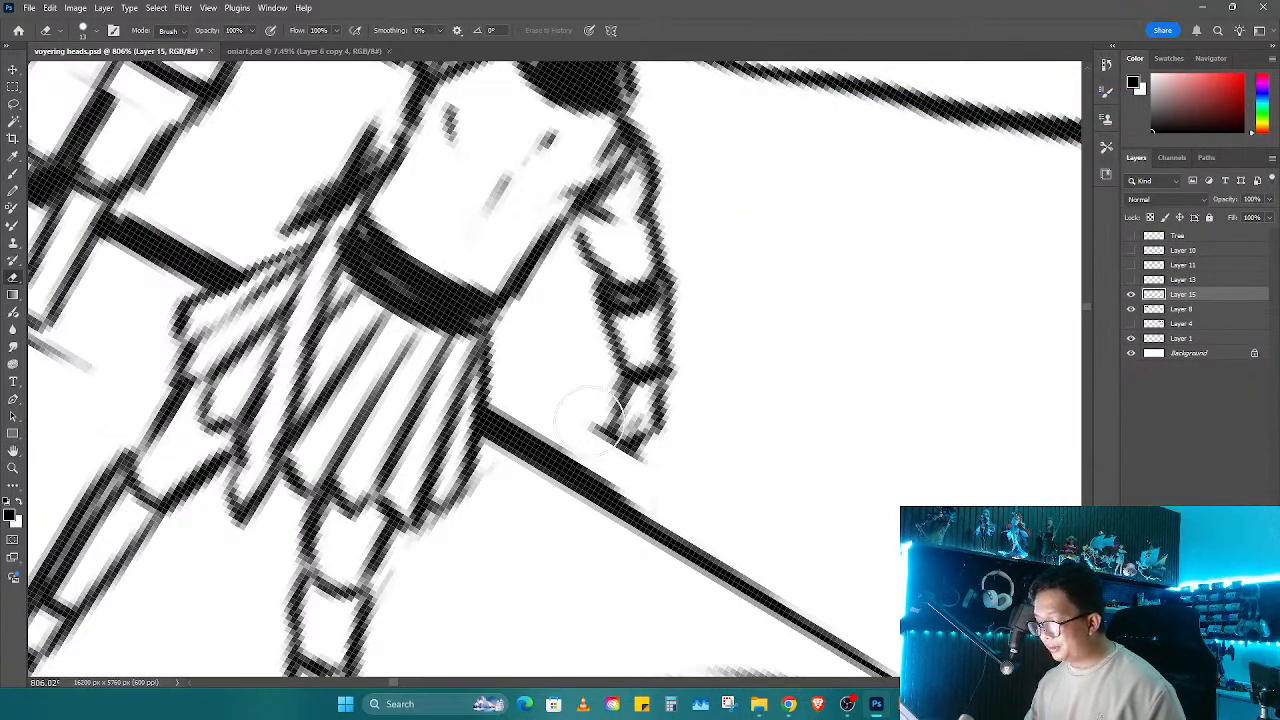
# Step: Erase the stray line under the pointing figure's lowered hand and ink the sword hilt beside his waist on Layer 15
pyautogui.hotkey('ctrl', 'space')
pyautogui.moveTo(652, 479); pyautogui.dragTo(762, 543)
pyautogui.press('r')
pyautogui.moveTo(760, 530); pyautogui.dragTo(731, 400)
pyautogui.moveTo(412, 336)
pyautogui.mouseDown()
pyautogui.moveTo(383, 369)
pyautogui.moveTo(432, 296)
pyautogui.mouseUp()
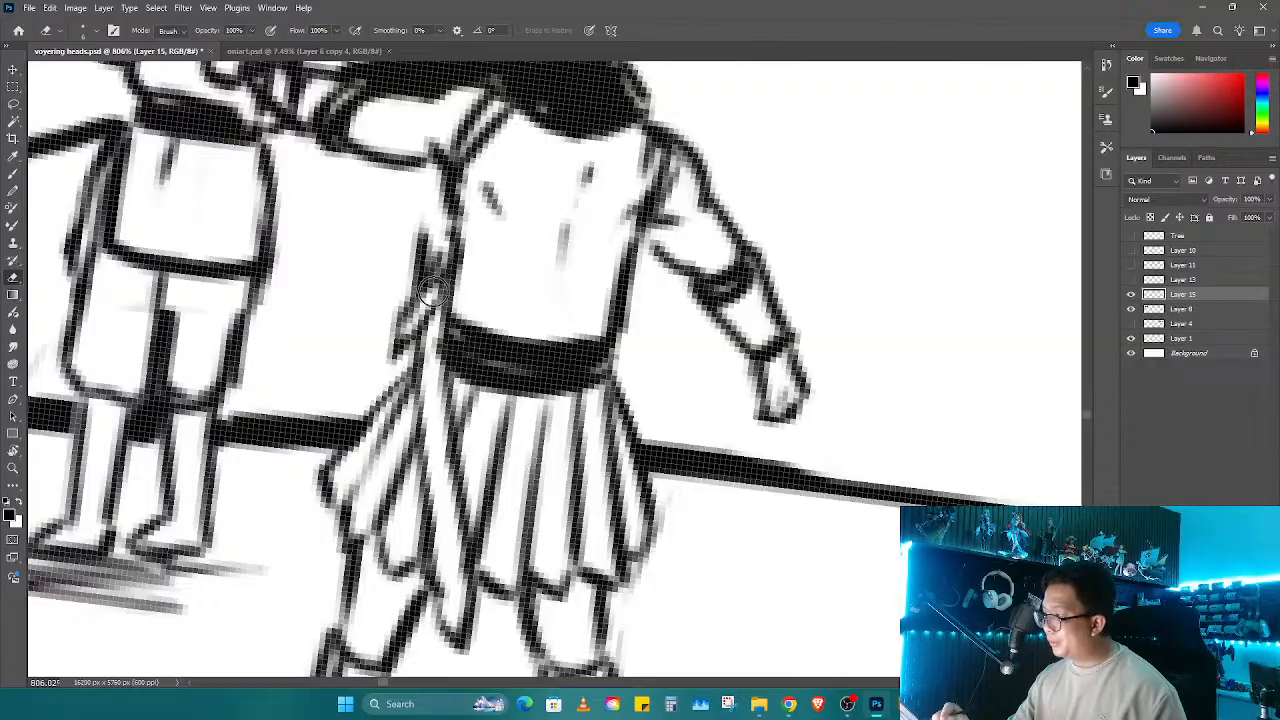
pyautogui.press('b')
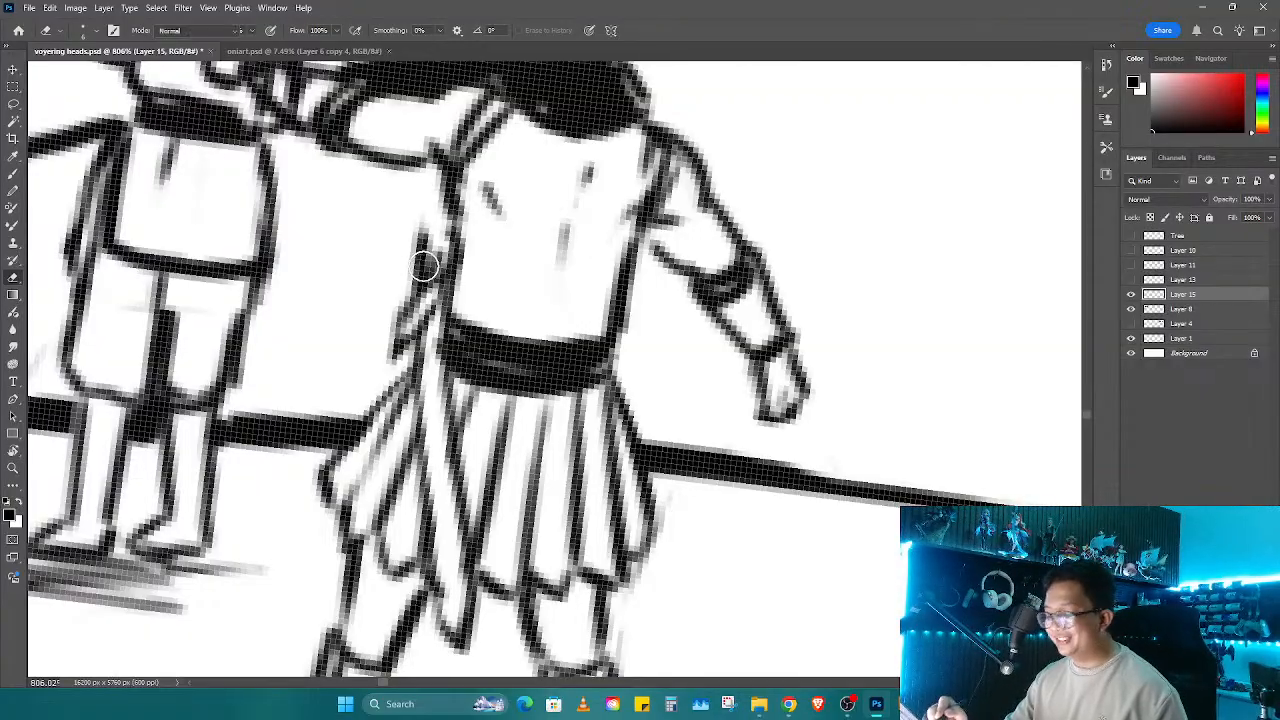
pyautogui.moveTo(423, 263)
pyautogui.mouseDown()
pyautogui.moveTo(429, 237)
pyautogui.moveTo(418, 240)
pyautogui.mouseUp()
pyautogui.press('e')
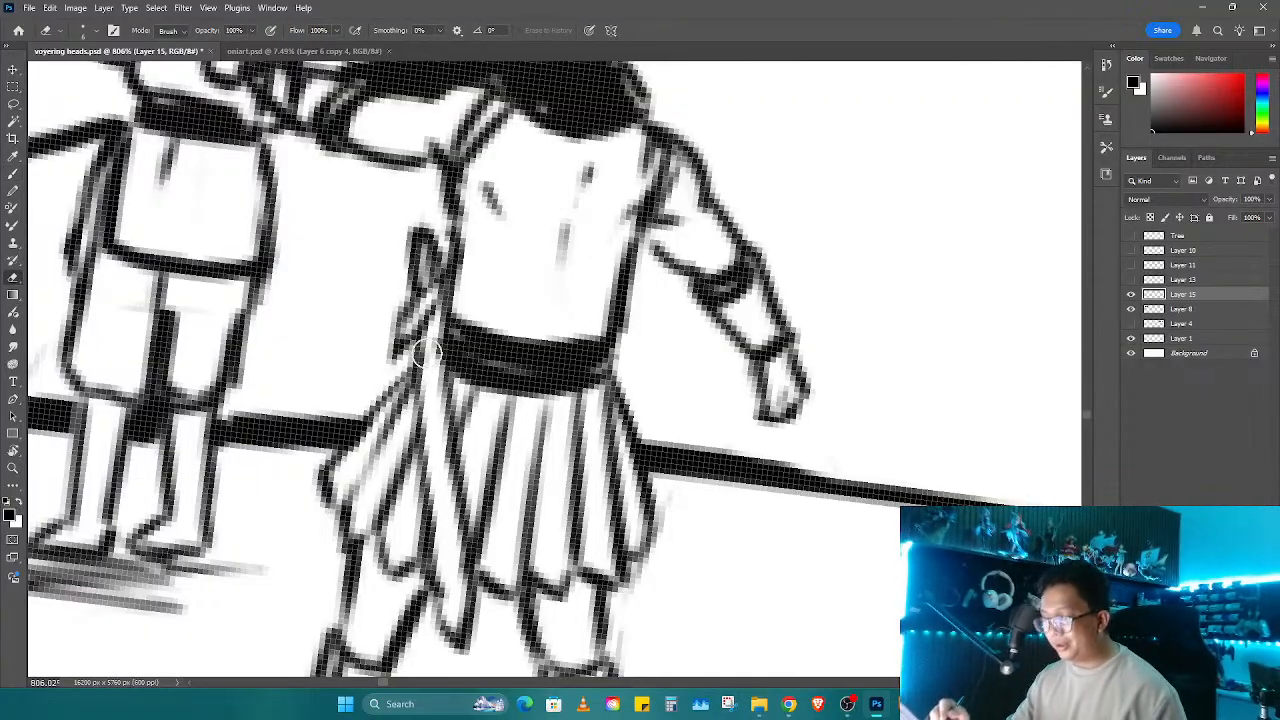
# Step: Thicken the black shape hanging at the spyglass figure's hip below the belt
pyautogui.press('z')
pyautogui.moveTo(500, 260); pyautogui.dragTo(406, 268)
pyautogui.moveTo(474, 456)
pyautogui.mouseDown()
pyautogui.moveTo(595, 415)
pyautogui.moveTo(609, 486)
pyautogui.mouseUp()
pyautogui.moveTo(482, 270); pyautogui.dragTo(538, 298)
pyautogui.press('e')
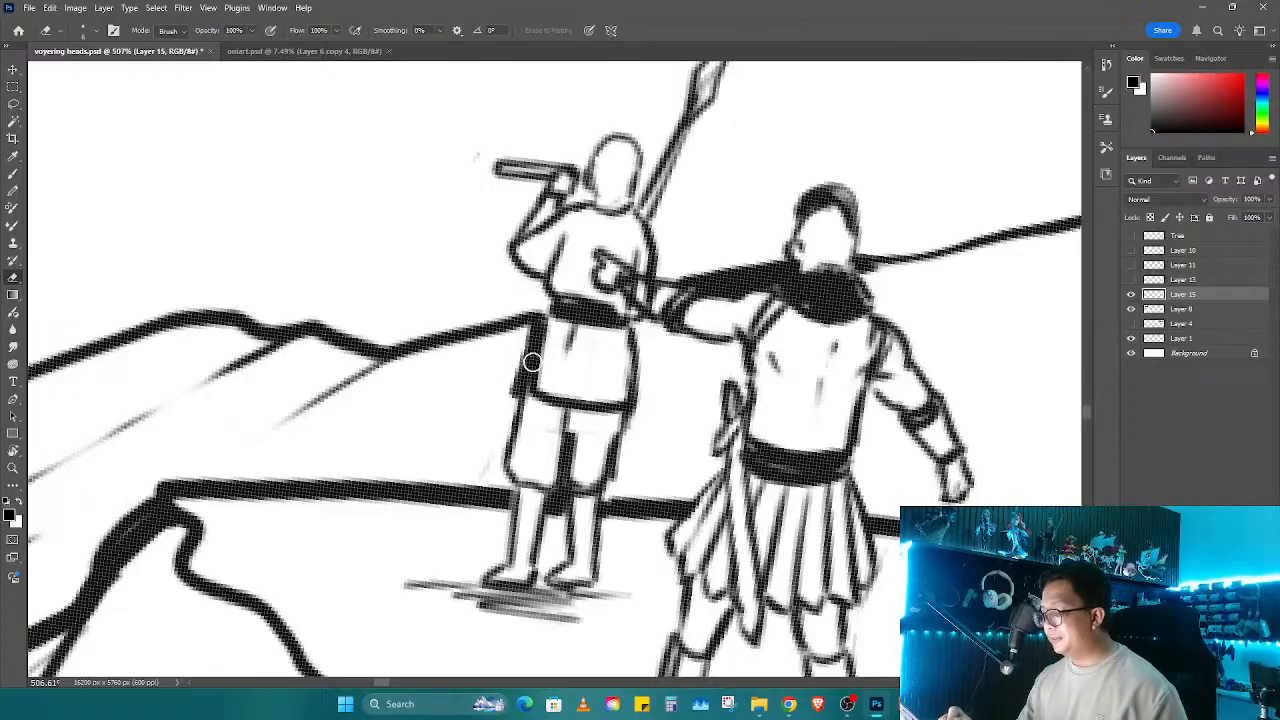
pyautogui.press('b')
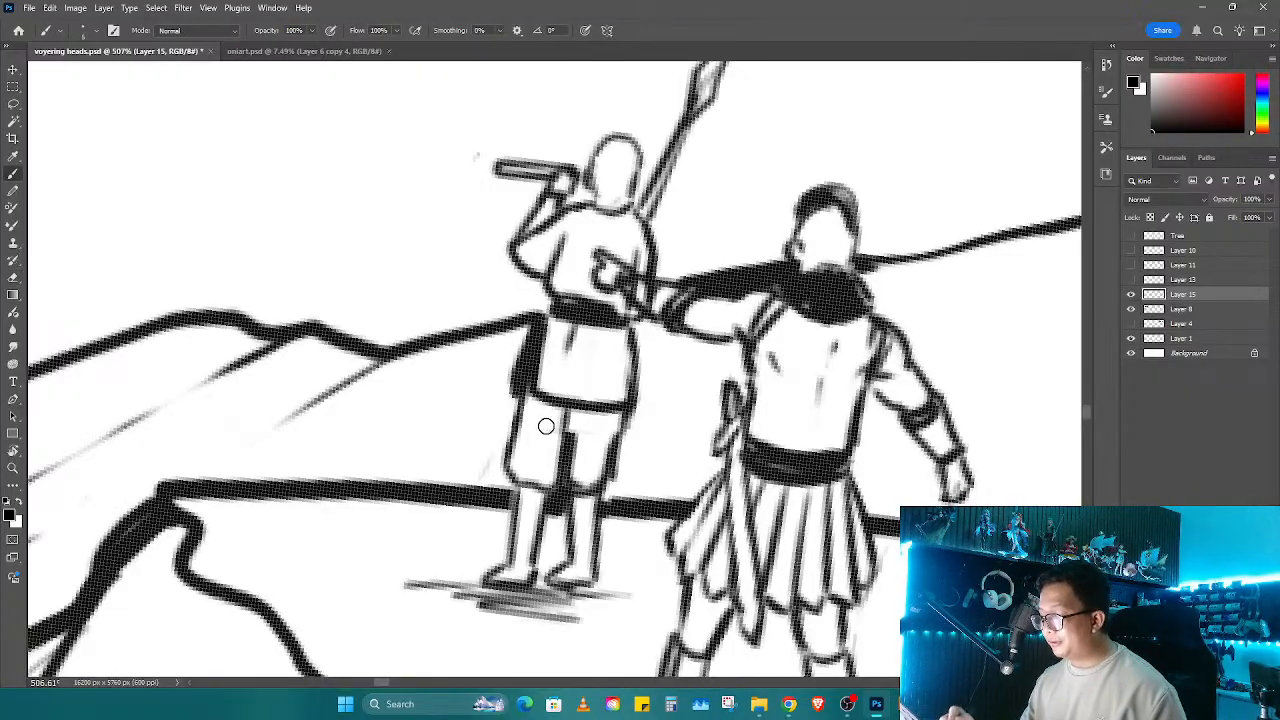
# Step: Erase the Layer 8 ground-edge line where it overlaps the legs of the spyglass figure and the skirt of the pointing figure
pyautogui.press('r')
pyautogui.moveTo(596, 431)
pyautogui.mouseDown()
pyautogui.moveTo(613, 398)
pyautogui.moveTo(619, 459)
pyautogui.mouseUp()
pyautogui.press('e')
pyautogui.scroll(-5, 631, 398)
pyautogui.scroll(7, 700, 350)
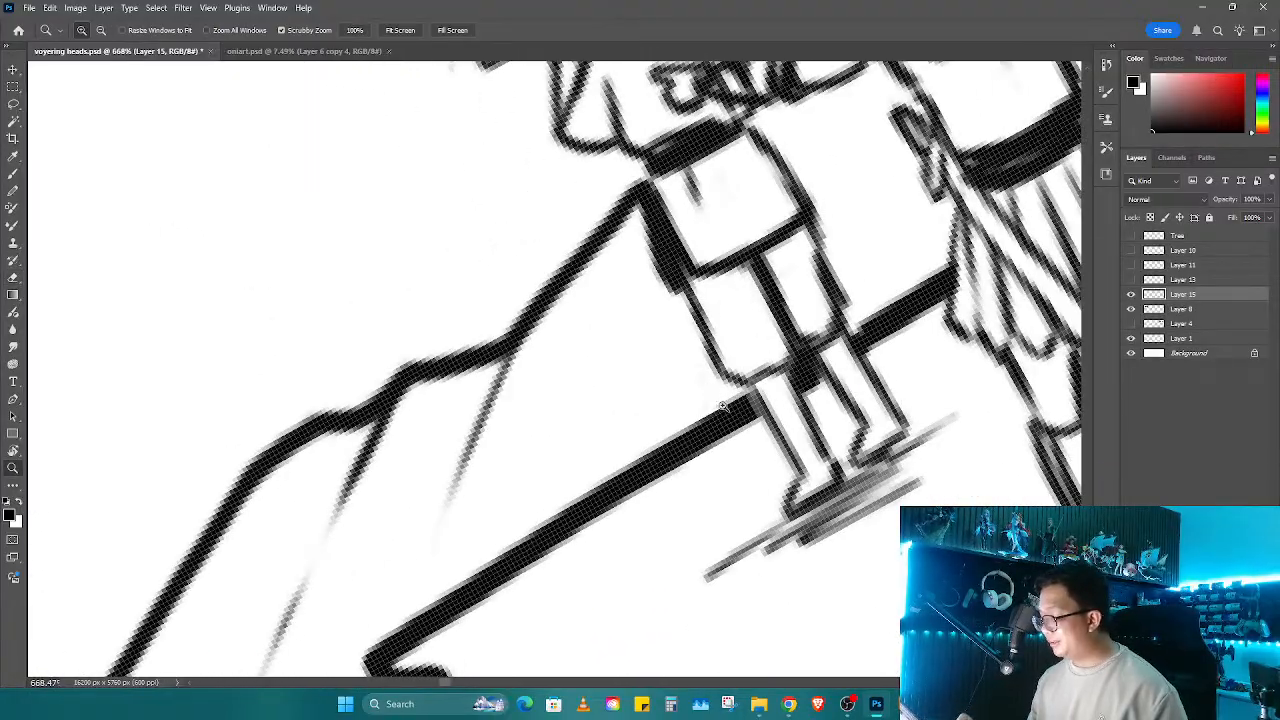
pyautogui.click(1176, 312)
pyautogui.moveTo(731, 477); pyautogui.dragTo(877, 237)
pyautogui.moveTo(484, 594)
pyautogui.mouseDown()
pyautogui.moveTo(523, 486)
pyautogui.moveTo(860, 234)
pyautogui.moveTo(877, 245)
pyautogui.moveTo(665, 378)
pyautogui.moveTo(543, 391)
pyautogui.mouseUp()
pyautogui.press('h')
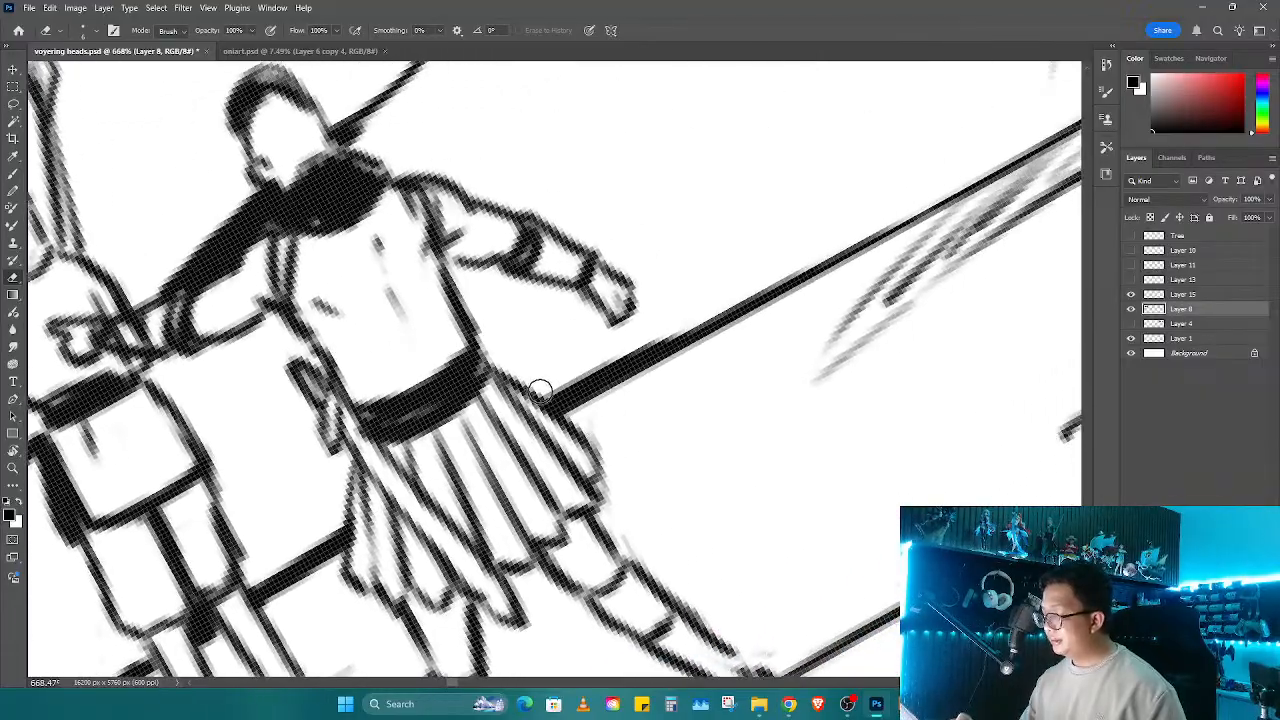
# Step: Clean up the end of the Layer 8 ground ridge where it meets the long-haired figure's shoulder
pyautogui.press('z')
pyautogui.moveTo(743, 337); pyautogui.dragTo(636, 394)
pyautogui.press('r')
pyautogui.moveTo(728, 376); pyautogui.dragTo(723, 437)
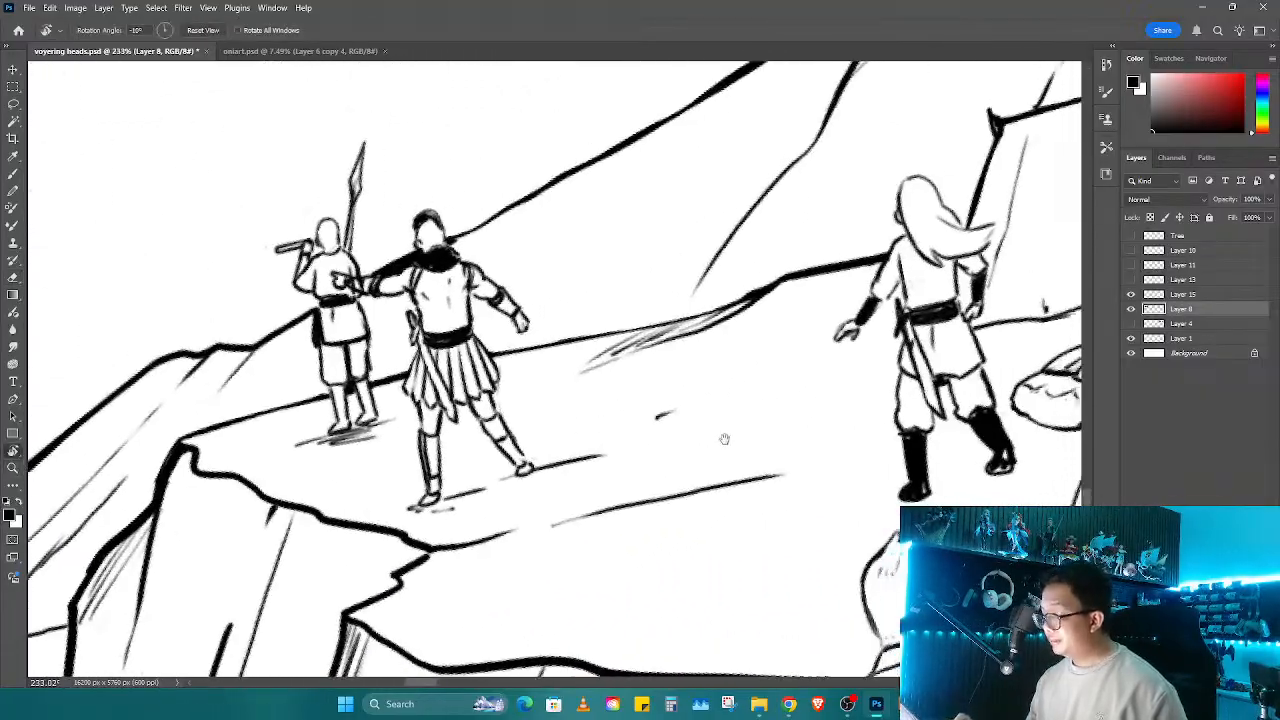
pyautogui.moveTo(783, 406); pyautogui.dragTo(728, 400)
pyautogui.press('z')
pyautogui.moveTo(692, 270); pyautogui.dragTo(707, 267)
pyautogui.moveTo(646, 289); pyautogui.dragTo(963, 131)
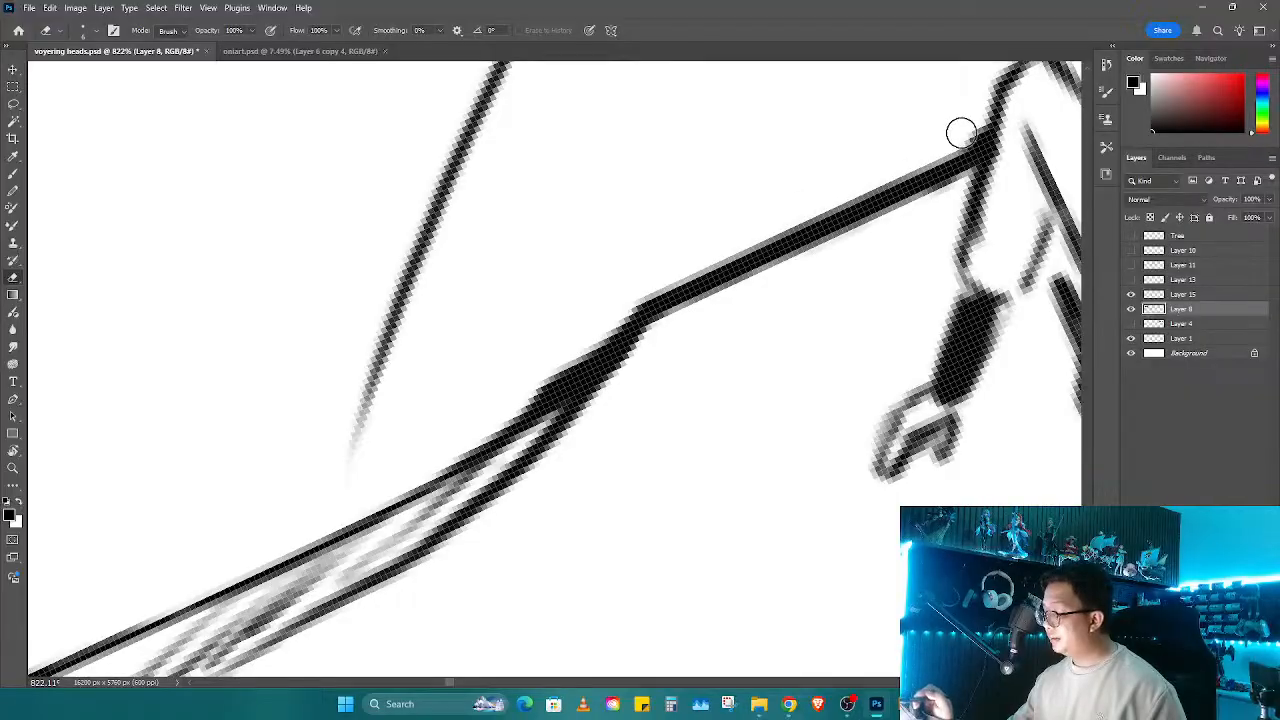
# Step: Merge the figure layer, Layer 15, with the landscape on Layer 8
pyautogui.press('z')
pyautogui.moveTo(882, 242)
pyautogui.mouseDown()
pyautogui.moveTo(809, 331)
pyautogui.moveTo(785, 335)
pyautogui.mouseUp()
pyautogui.moveTo(800, 330); pyautogui.dragTo(495, 406)
pyautogui.press('r')
pyautogui.moveTo(751, 309); pyautogui.dragTo(760, 374)
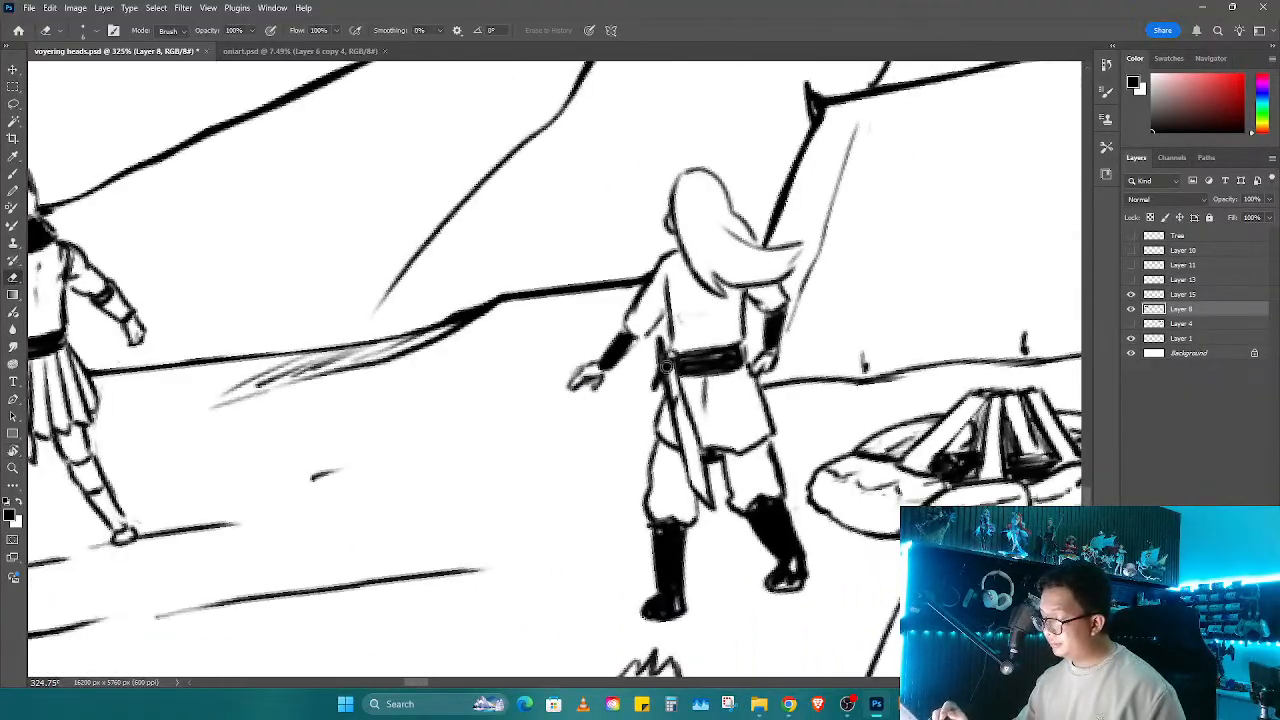
pyautogui.moveTo(666, 372); pyautogui.dragTo(660, 405)
pyautogui.keyDown('shift'); pyautogui.click(1175, 296); pyautogui.keyUp('shift')
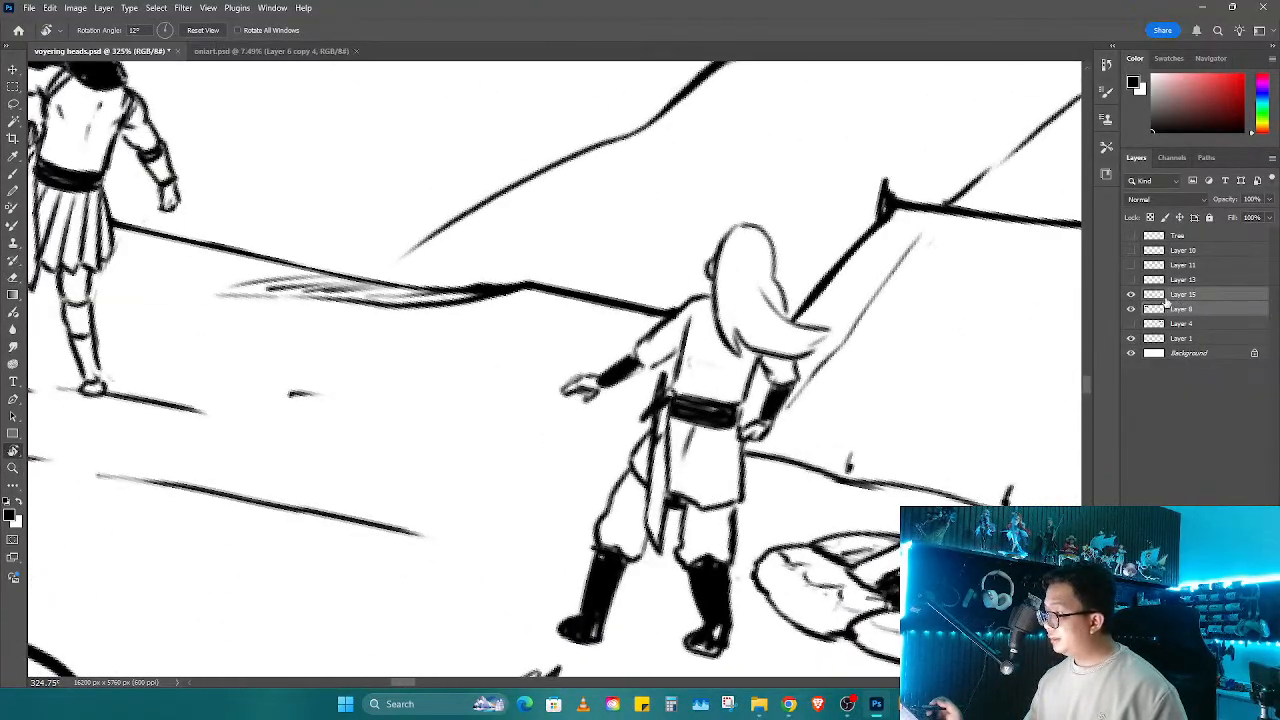
pyautogui.hotkey('ctrl', 'e')
# Step: Redraw the long-haired figure's sword hilt and upper blade at the hip, erasing the overlapping lines
pyautogui.press('z')
pyautogui.moveTo(686, 360); pyautogui.dragTo(711, 257)
pyautogui.press('r')
pyautogui.moveTo(749, 343); pyautogui.dragTo(762, 462)
pyautogui.press('e')
pyautogui.moveTo(630, 508)
pyautogui.mouseDown()
pyautogui.moveTo(614, 568)
pyautogui.moveTo(622, 521)
pyautogui.moveTo(601, 561)
pyautogui.moveTo(613, 482)
pyautogui.moveTo(634, 490)
pyautogui.moveTo(624, 560)
pyautogui.mouseUp()
pyautogui.press('b')
pyautogui.moveTo(620, 562); pyautogui.dragTo(706, 366)
pyautogui.press('e')
pyautogui.moveTo(640, 396); pyautogui.dragTo(686, 491)
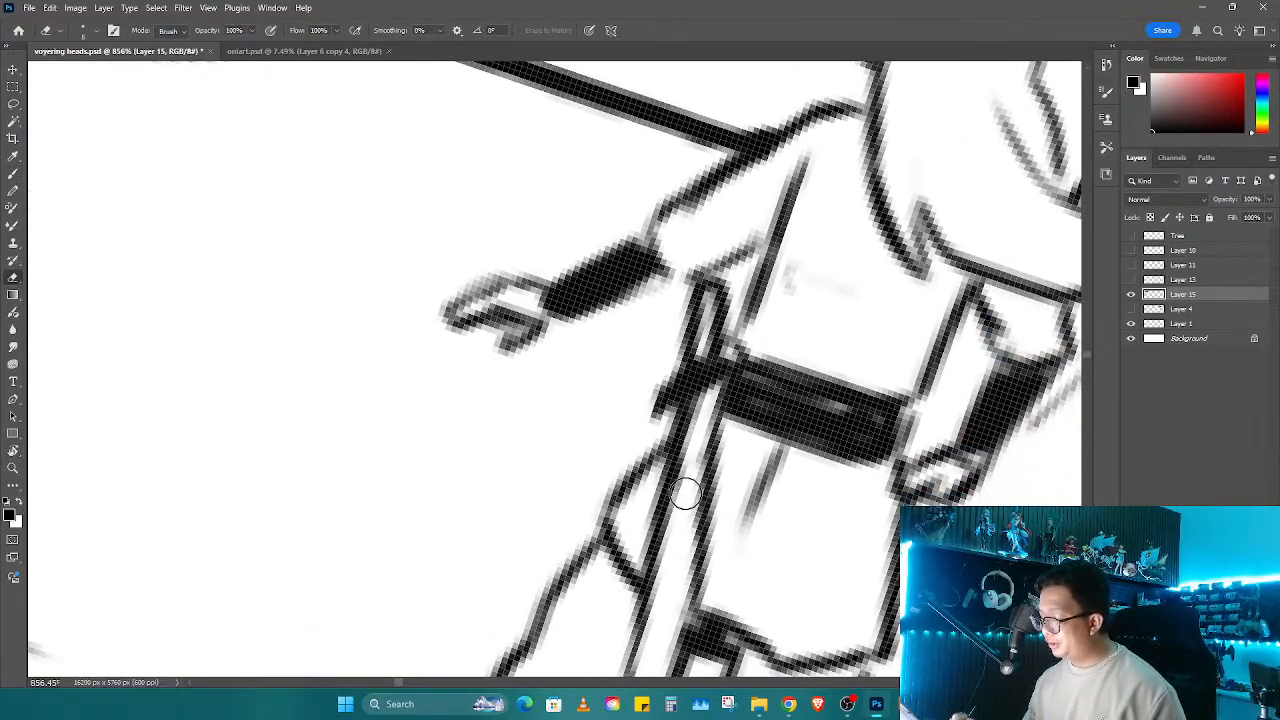
# Step: Ink the long-haired figure's sword blade down to its tip and clean up the crossguard beside the belt
pyautogui.scroll(-5, 692, 420)
pyautogui.press('b')
pyautogui.moveTo(878, 163)
pyautogui.mouseDown()
pyautogui.moveTo(740, 371)
pyautogui.moveTo(645, 465)
pyautogui.mouseUp()
pyautogui.press('e')
pyautogui.moveTo(850, 150); pyautogui.dragTo(910, 128)
pyautogui.press('b')
pyautogui.moveTo(810, 155)
pyautogui.mouseDown()
pyautogui.moveTo(915, 112)
pyautogui.moveTo(825, 165)
pyautogui.mouseUp()
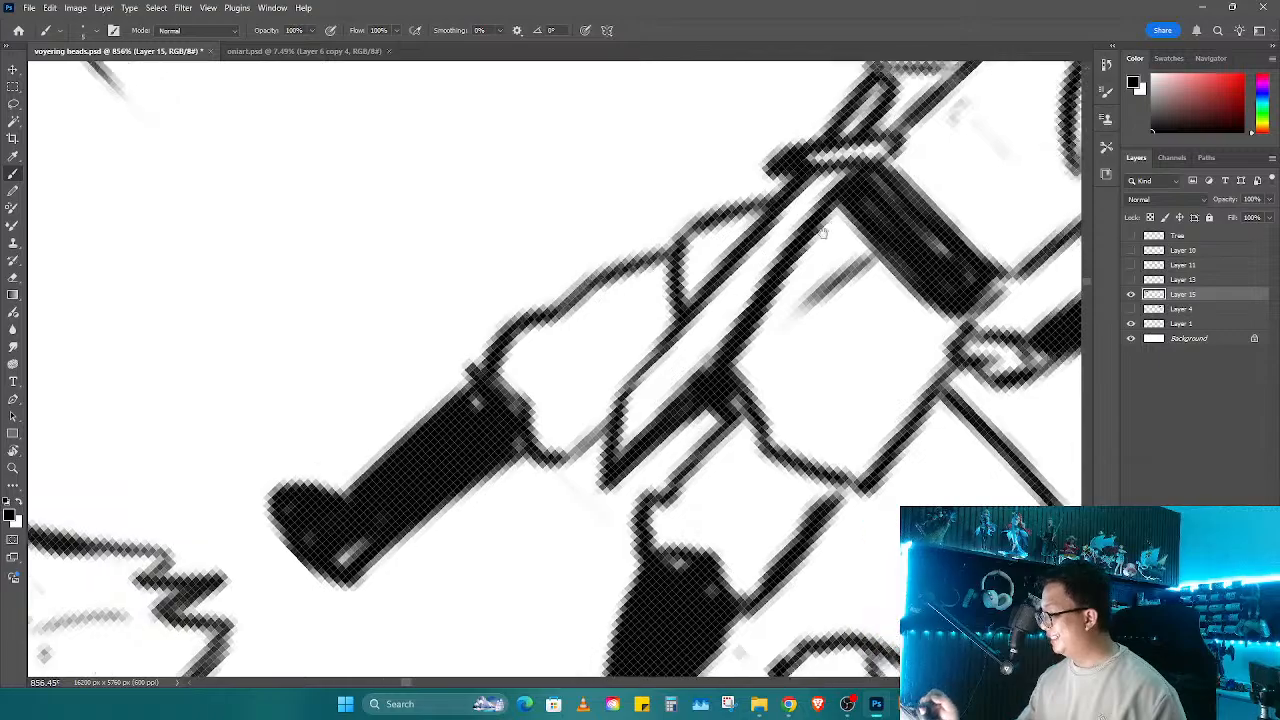
pyautogui.scroll(-5, 660, 340)
pyautogui.moveTo(543, 337)
pyautogui.mouseDown()
pyautogui.moveTo(661, 340)
pyautogui.moveTo(654, 329)
pyautogui.moveTo(700, 263)
pyautogui.mouseUp()
# Step: Draw a curved strap hanging below the pointing figure's belt and lighten its centre with the eraser
pyautogui.press('z')
pyautogui.moveTo(708, 306)
pyautogui.mouseDown()
pyautogui.moveTo(530, 418)
pyautogui.moveTo(830, 397)
pyautogui.mouseUp()
pyautogui.moveTo(220, 294)
pyautogui.mouseDown()
pyautogui.moveTo(440, 285)
pyautogui.moveTo(586, 260)
pyautogui.moveTo(467, 327)
pyautogui.moveTo(596, 262)
pyautogui.mouseUp()
pyautogui.press('b')
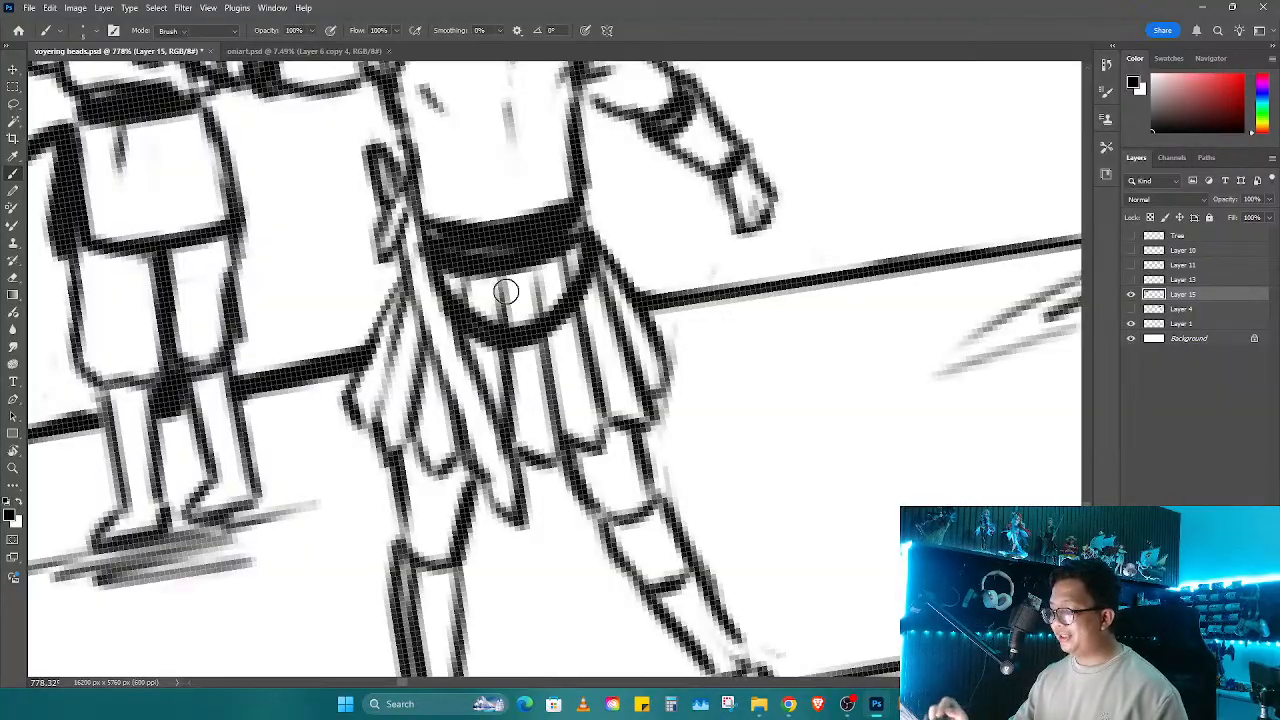
pyautogui.press('e')
pyautogui.moveTo(449, 305)
pyautogui.mouseDown()
pyautogui.moveTo(543, 333)
pyautogui.moveTo(602, 246)
pyautogui.mouseUp()
pyautogui.press('b')
pyautogui.moveTo(460, 326)
pyautogui.mouseDown()
pyautogui.moveTo(535, 343)
pyautogui.moveTo(598, 268)
pyautogui.mouseUp()
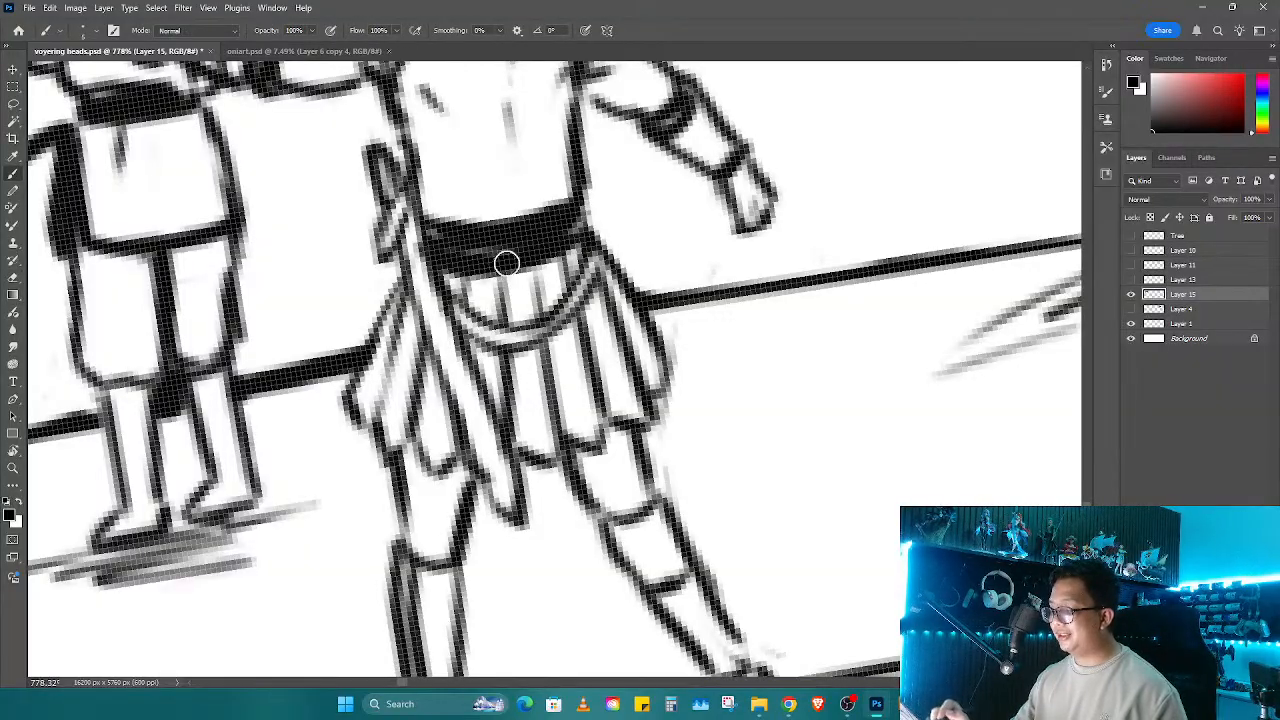
# Step: Add a matching curved strap below the spyglass figure's belt
pyautogui.press('z')
pyautogui.moveTo(860, 416)
pyautogui.mouseDown()
pyautogui.moveTo(738, 427)
pyautogui.moveTo(632, 410)
pyautogui.mouseUp()
pyautogui.moveTo(574, 327)
pyautogui.mouseDown()
pyautogui.moveTo(830, 322)
pyautogui.moveTo(712, 320)
pyautogui.moveTo(660, 338)
pyautogui.moveTo(654, 354)
pyautogui.moveTo(712, 352)
pyautogui.moveTo(640, 240)
pyautogui.mouseUp()
pyautogui.press('b')
pyautogui.scroll(-10, 702, 326)
pyautogui.scroll(10, 651, 349)
pyautogui.press('e')
pyautogui.press('b')
# Step: Review the inked figures, camp and mountain ridges across the panel at reduced zoom
pyautogui.press('r')
pyautogui.press('z')
pyautogui.moveTo(765, 430); pyautogui.dragTo(704, 438)
pyautogui.moveTo(839, 409); pyautogui.dragTo(590, 420)
pyautogui.press('r')
pyautogui.moveTo(720, 545); pyautogui.dragTo(668, 427)
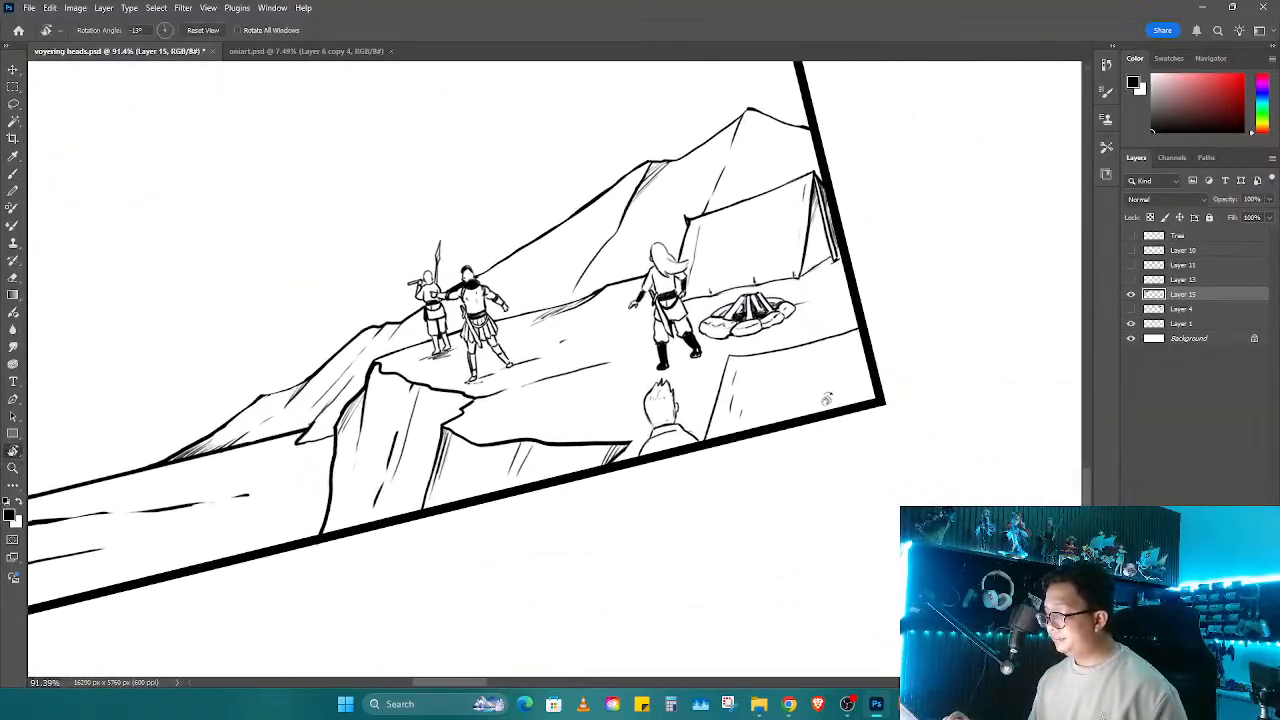
pyautogui.moveTo(746, 408); pyautogui.dragTo(842, 403)
pyautogui.press('z')
pyautogui.press('r')
pyautogui.moveTo(842, 403); pyautogui.dragTo(780, 290)
pyautogui.press('z')
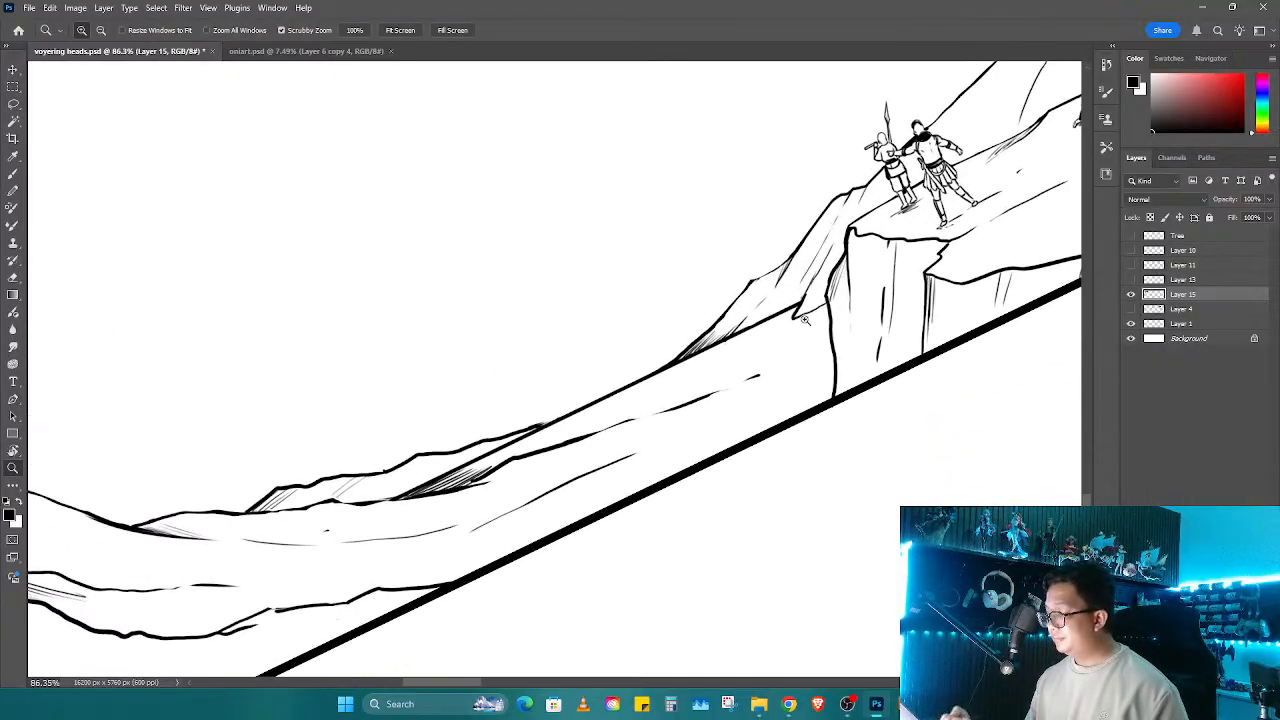
# Step: Add line details to the spyglass figure's lower legs
pyautogui.press('b')
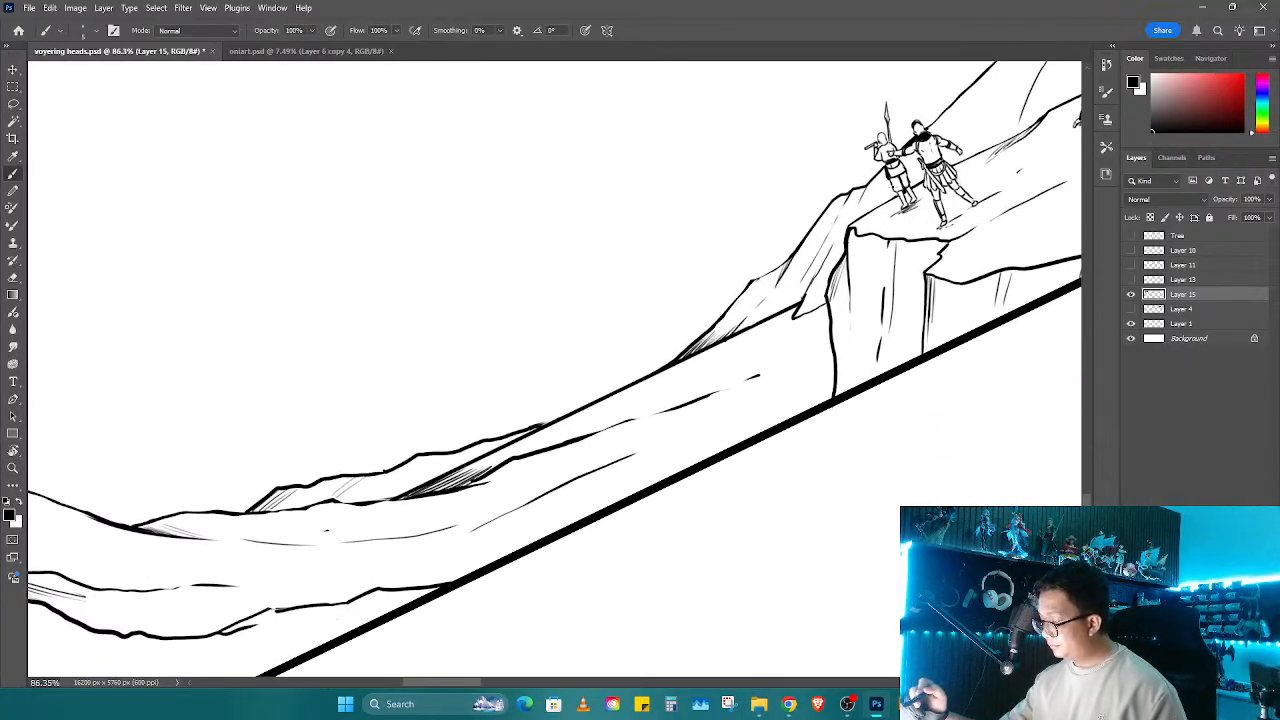
pyautogui.press('z')
pyautogui.moveTo(894, 204); pyautogui.dragTo(912, 198)
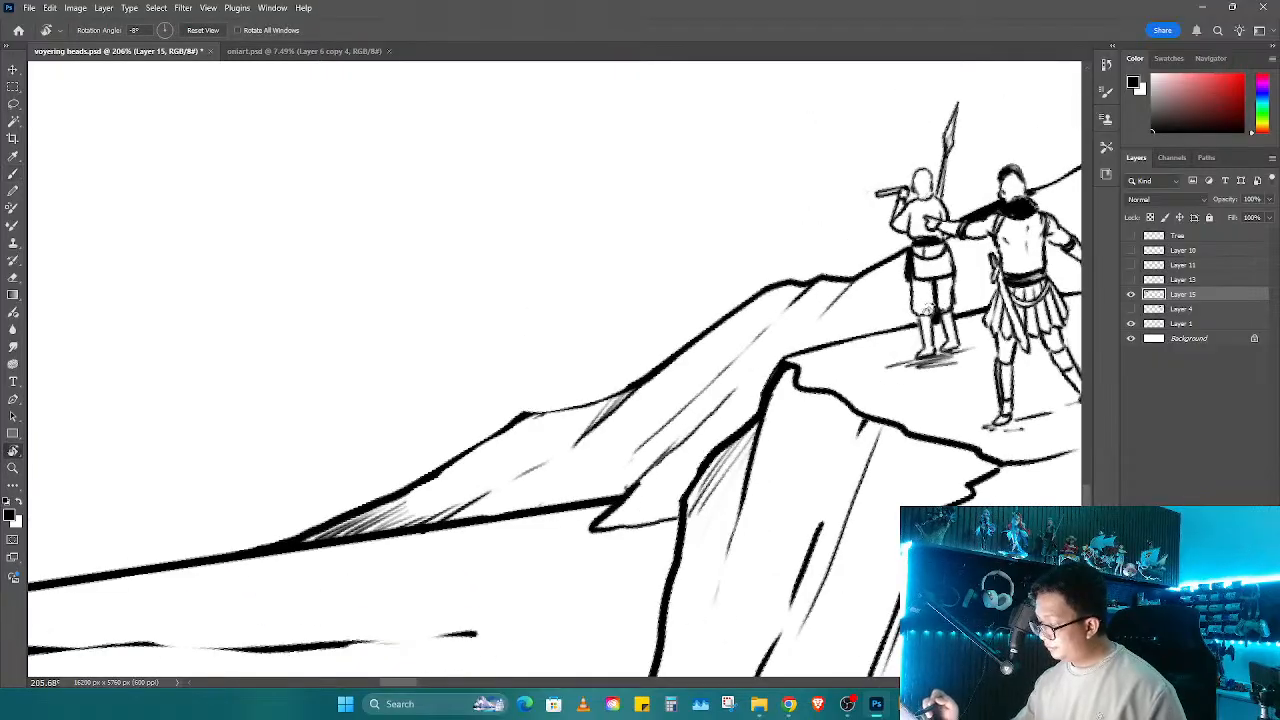
pyautogui.press('b')
pyautogui.press('z')
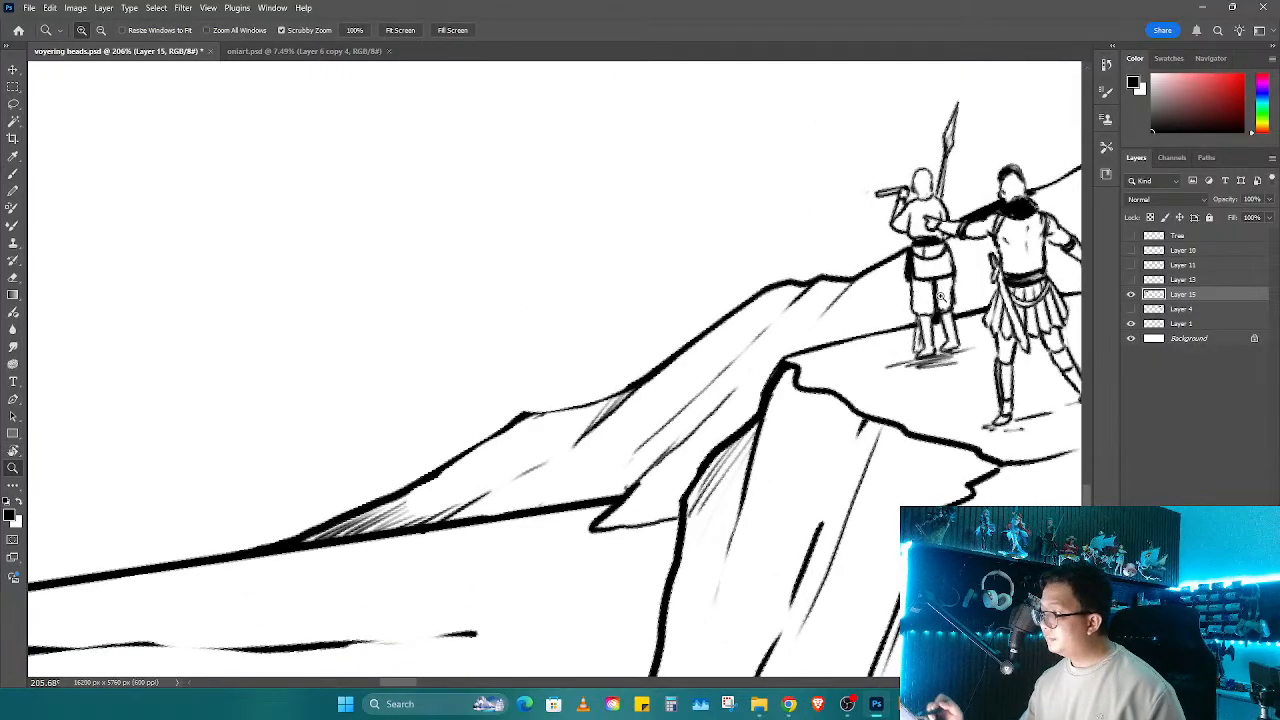
# Step: Straighten the canvas view and review the composition of the whole comic panel
pyautogui.press('r')
pyautogui.moveTo(801, 484)
pyautogui.mouseDown()
pyautogui.moveTo(823, 414)
pyautogui.moveTo(757, 457)
pyautogui.moveTo(921, 269)
pyautogui.moveTo(876, 283)
pyautogui.moveTo(814, 423)
pyautogui.mouseUp()
pyautogui.press('z')
pyautogui.press('b')
pyautogui.press('z')
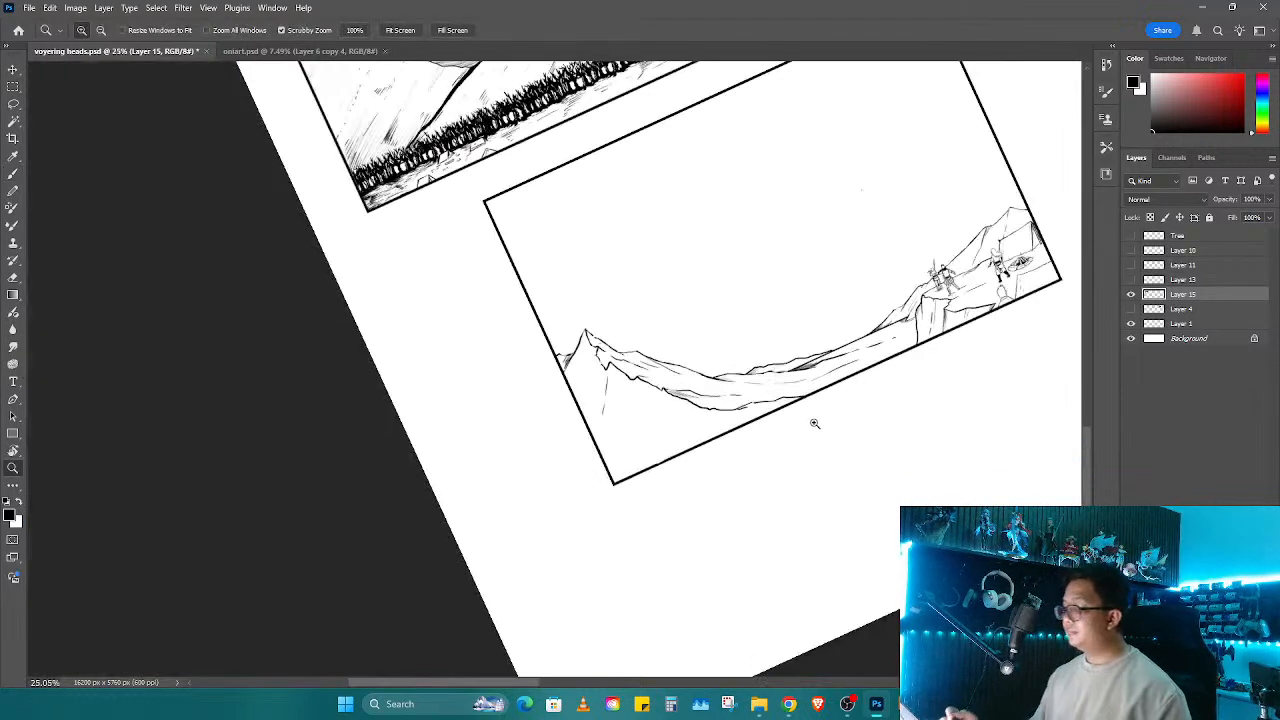
pyautogui.press('r')
pyautogui.moveTo(711, 380); pyautogui.dragTo(682, 436)
pyautogui.moveTo(883, 445); pyautogui.dragTo(734, 472)
pyautogui.press('z')
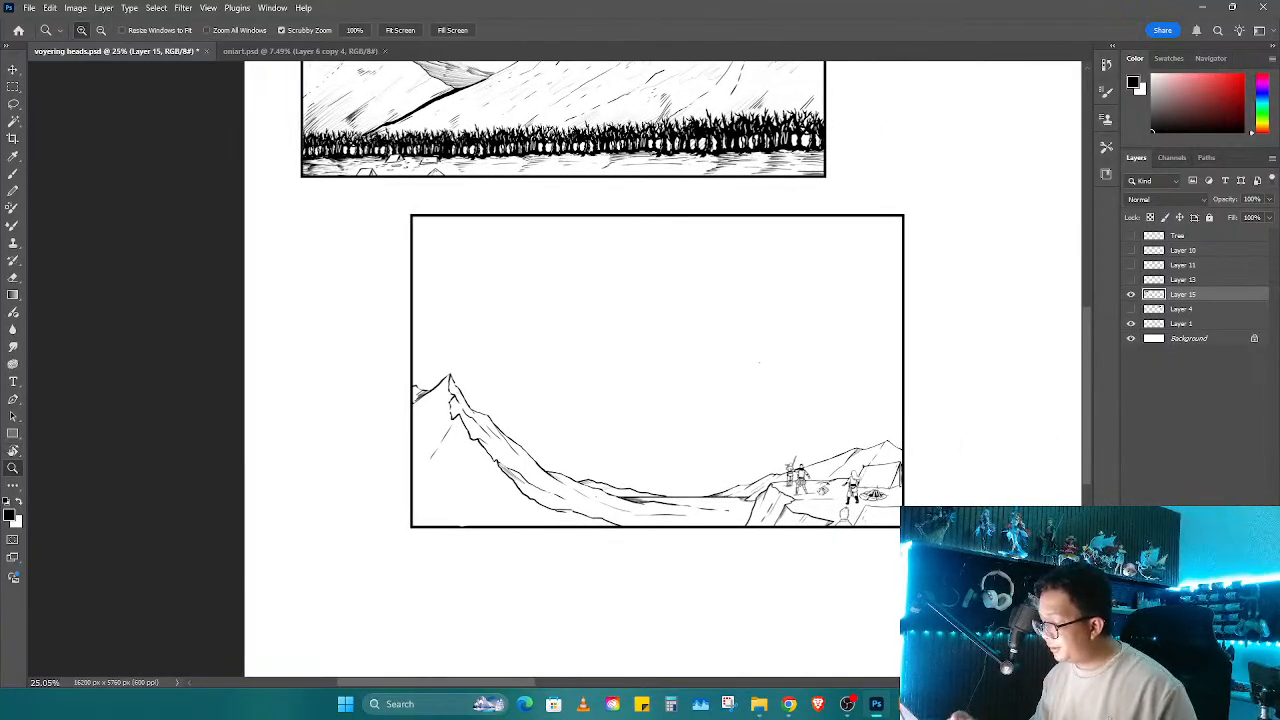
pyautogui.press('r')
pyautogui.moveTo(786, 390); pyautogui.dragTo(803, 436)
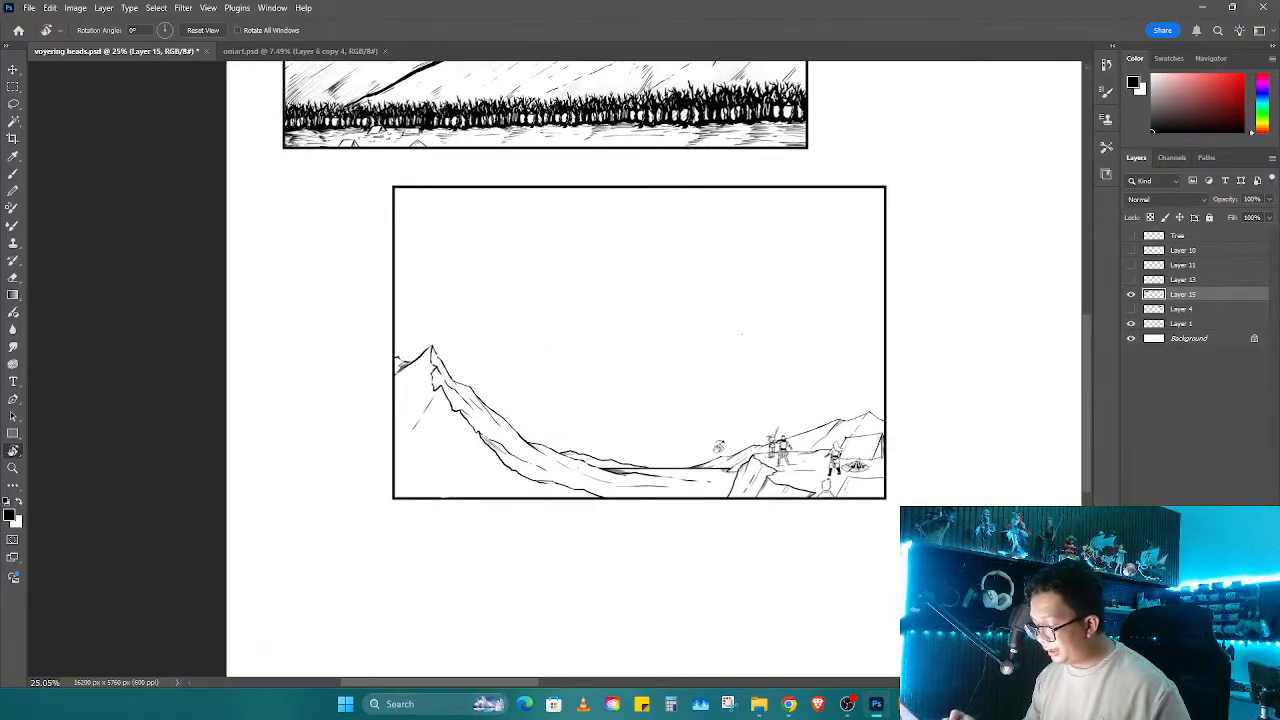
# Step: Draw thin diagonal shading strokes down the blank face of the large mountain at the panel's left side
pyautogui.press('z')
pyautogui.moveTo(652, 503); pyautogui.dragTo(906, 497)
pyautogui.press('b')
pyautogui.press('z')
pyautogui.moveTo(566, 368); pyautogui.dragTo(580, 364)
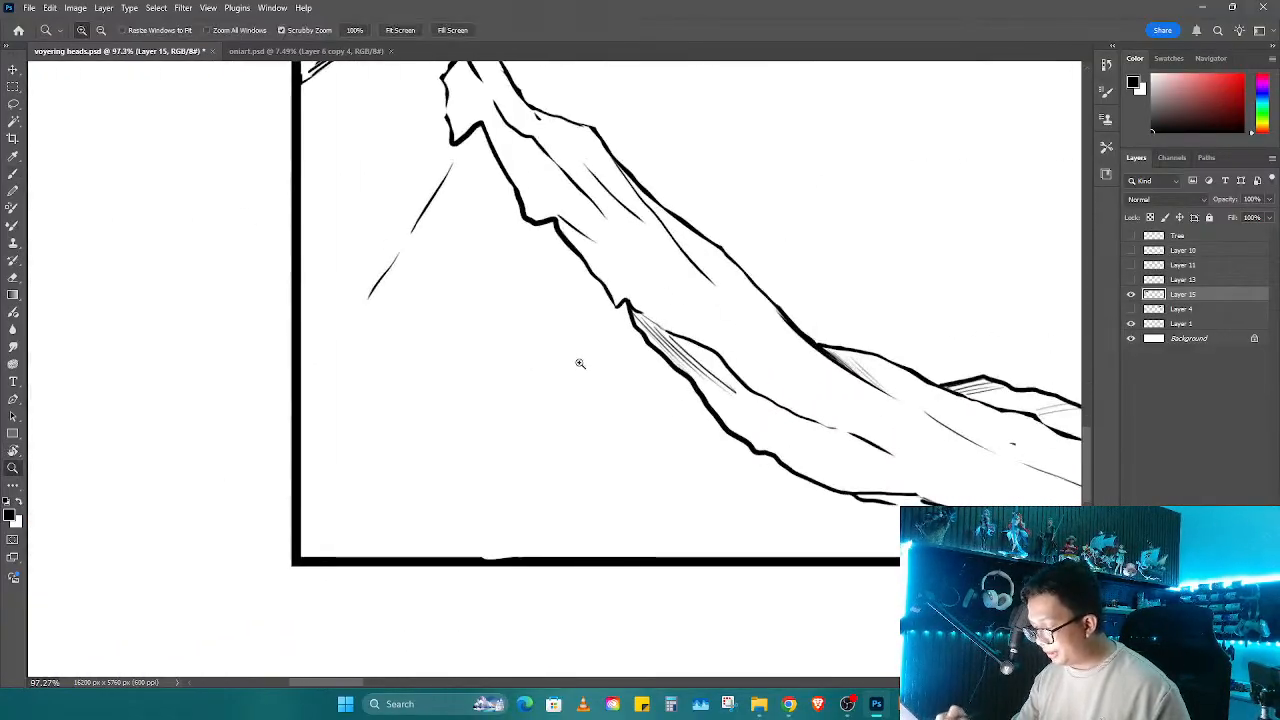
pyautogui.press('b')
pyautogui.moveTo(490, 475); pyautogui.dragTo(590, 330)
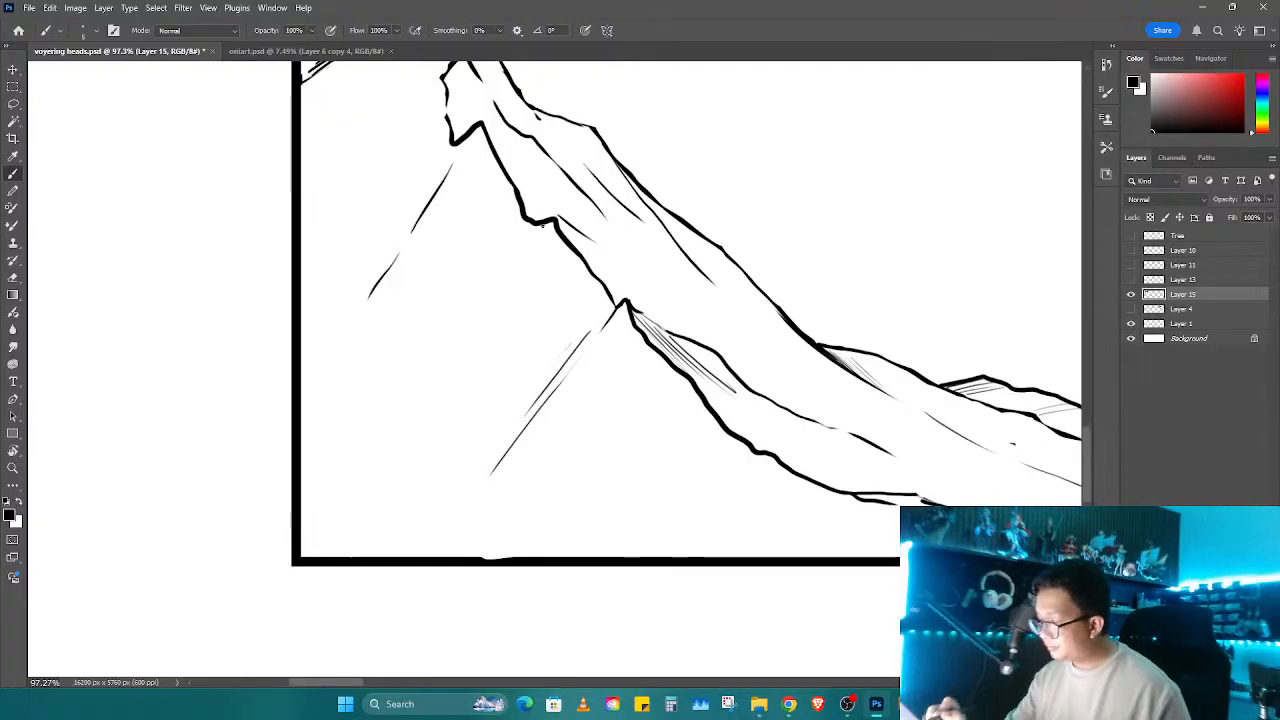
pyautogui.moveTo(543, 226); pyautogui.dragTo(526, 238)
pyautogui.moveTo(505, 267); pyautogui.dragTo(459, 317)
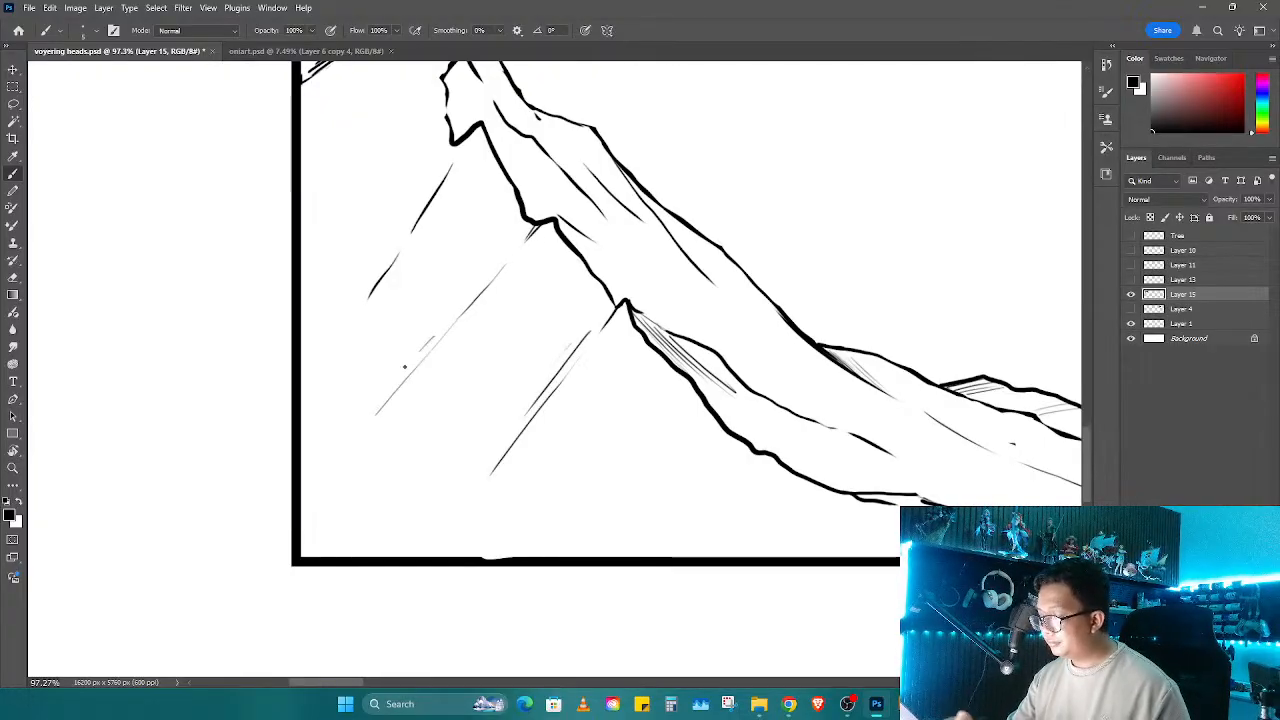
pyautogui.moveTo(325, 368); pyautogui.dragTo(521, 322)
# Step: Erase the lower end of the tall left peak's outline near the panel border, beneath the hatching
pyautogui.press('r')
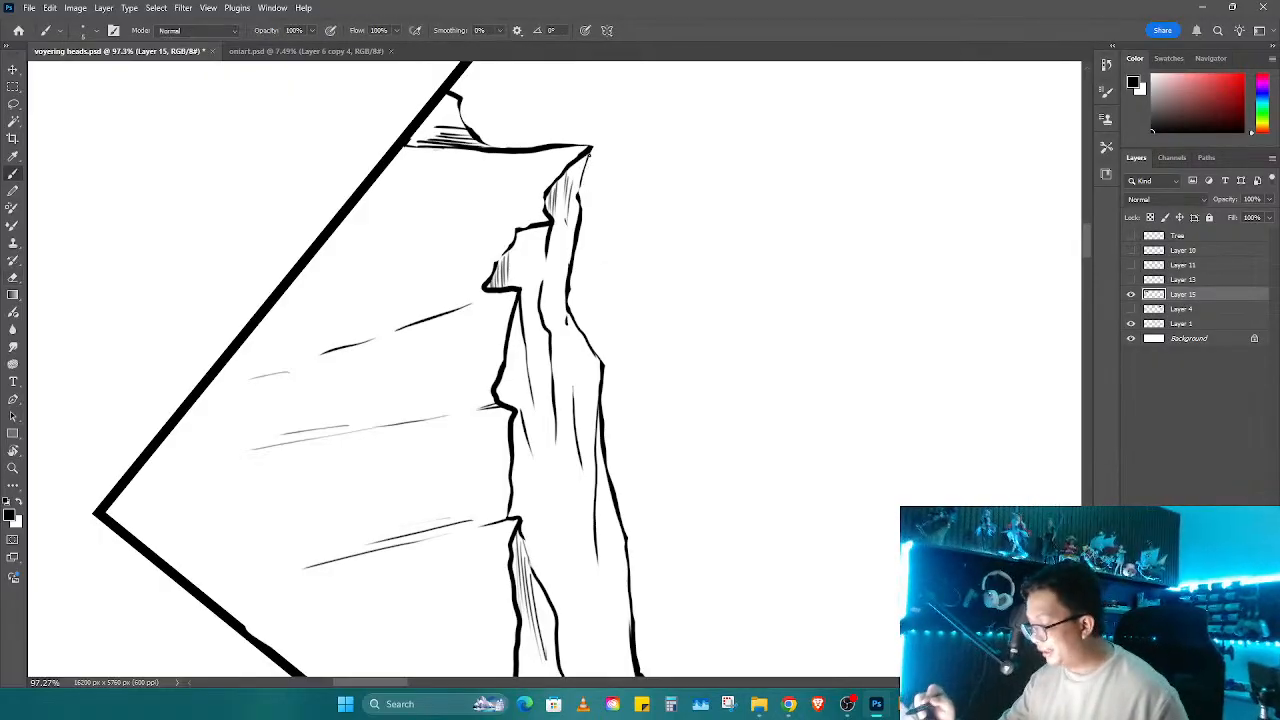
pyautogui.press('e')
pyautogui.scroll(3, 555, 224)
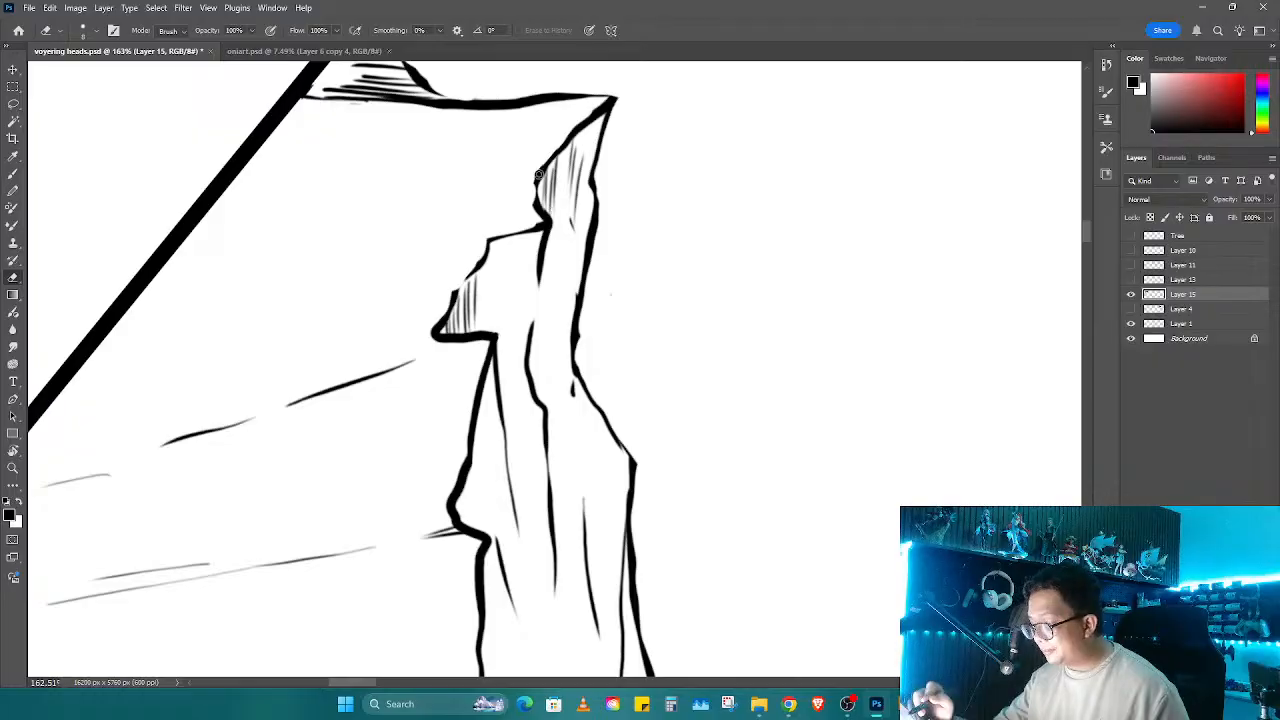
pyautogui.press('r')
pyautogui.moveTo(538, 174)
pyautogui.mouseDown()
pyautogui.moveTo(453, 549)
pyautogui.moveTo(461, 521)
pyautogui.mouseUp()
pyautogui.moveTo(475, 418)
pyautogui.mouseDown()
pyautogui.moveTo(450, 444)
pyautogui.moveTo(468, 445)
pyautogui.moveTo(454, 545)
pyautogui.moveTo(464, 490)
pyautogui.mouseUp()
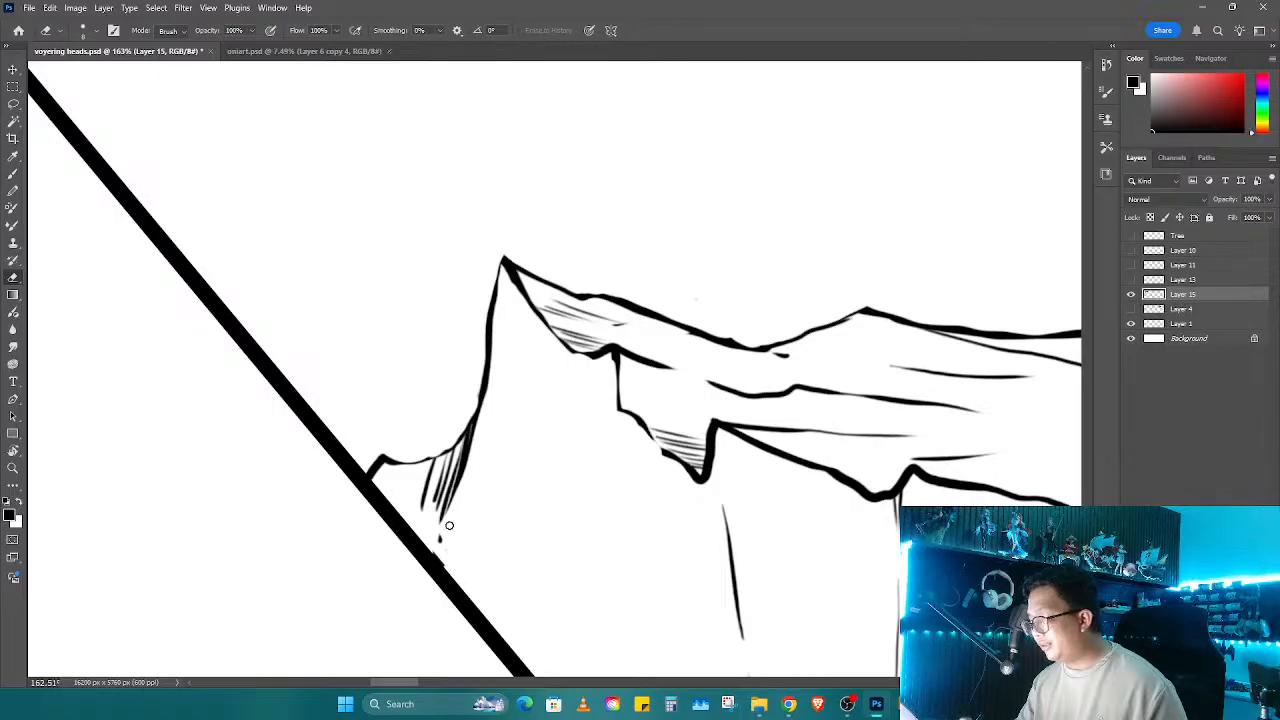
pyautogui.press('b')
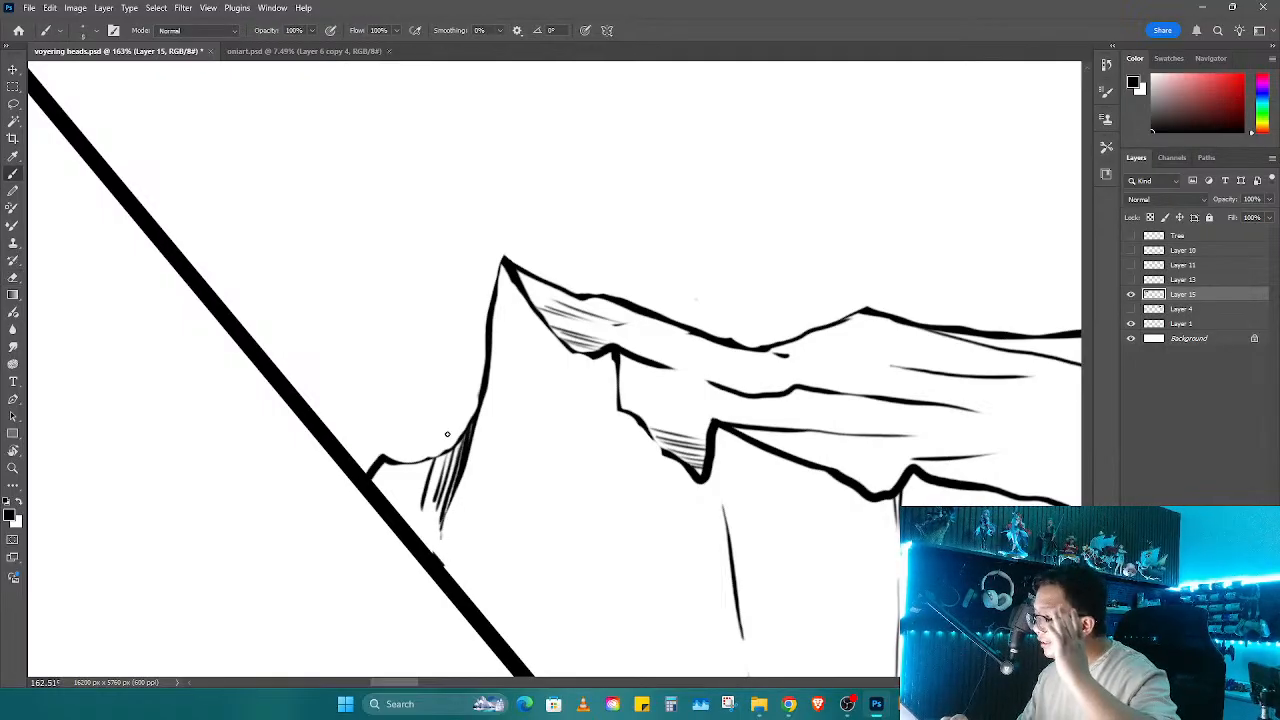
# Step: Erase the outermost hatching stroke and thin the outline of the small ridge between the tall left peak and the panel border
pyautogui.press('e')
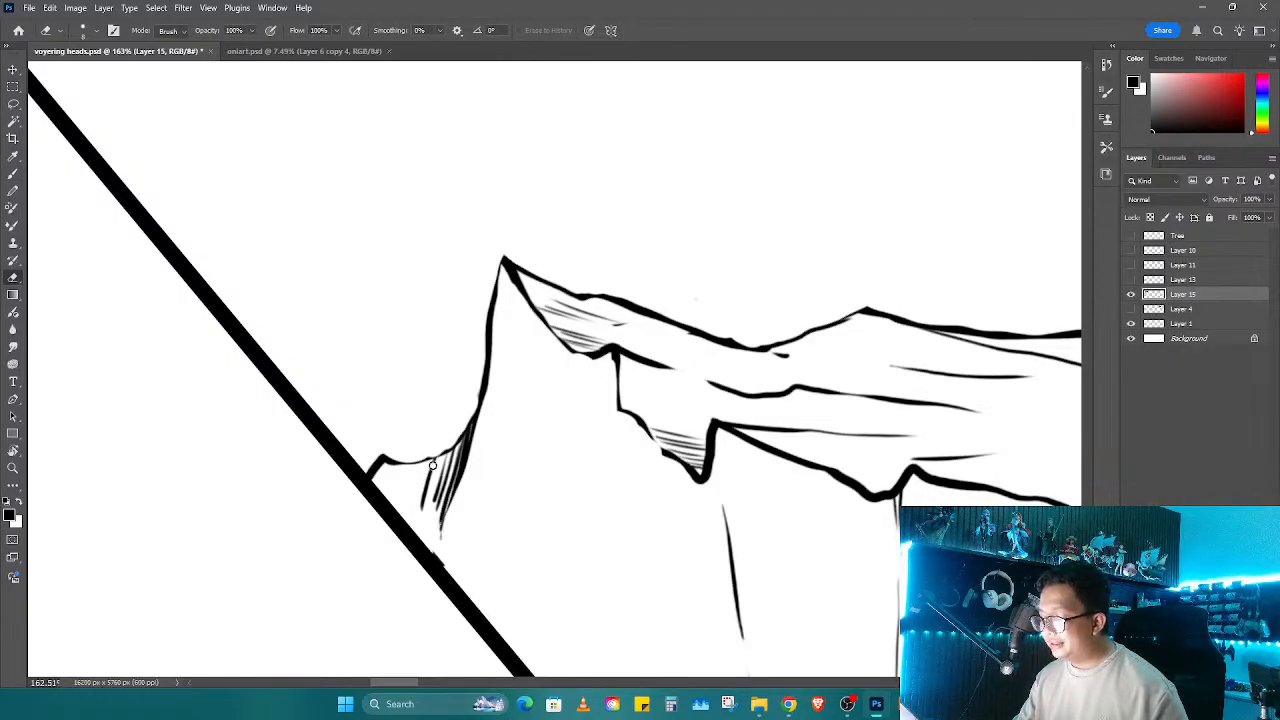
pyautogui.moveTo(430, 465); pyautogui.dragTo(431, 497)
pyautogui.moveTo(394, 455)
pyautogui.mouseDown()
pyautogui.moveTo(439, 452)
pyautogui.moveTo(386, 460)
pyautogui.moveTo(457, 446)
pyautogui.mouseUp()
pyautogui.press('b')
# Step: Clean up the crease beneath the tall peak's hatched facet and bridge its gap with a thin stroke
pyautogui.press('r')
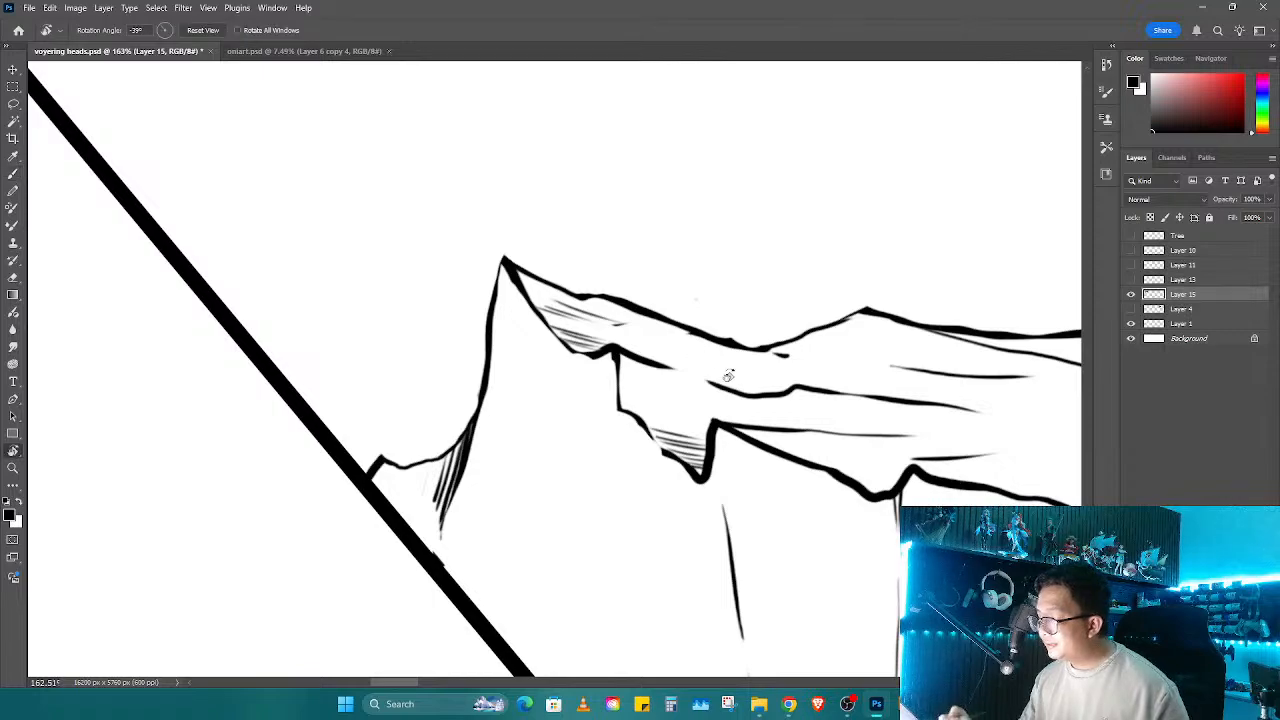
pyautogui.press('z')
pyautogui.moveTo(728, 372)
pyautogui.mouseDown()
pyautogui.moveTo(694, 474)
pyautogui.moveTo(596, 320)
pyautogui.mouseUp()
pyautogui.press('r')
pyautogui.moveTo(704, 384); pyautogui.dragTo(637, 497)
pyautogui.press('e')
pyautogui.moveTo(646, 272)
pyautogui.mouseDown()
pyautogui.moveTo(621, 322)
pyautogui.moveTo(623, 308)
pyautogui.mouseUp()
pyautogui.moveTo(606, 354); pyautogui.dragTo(599, 396)
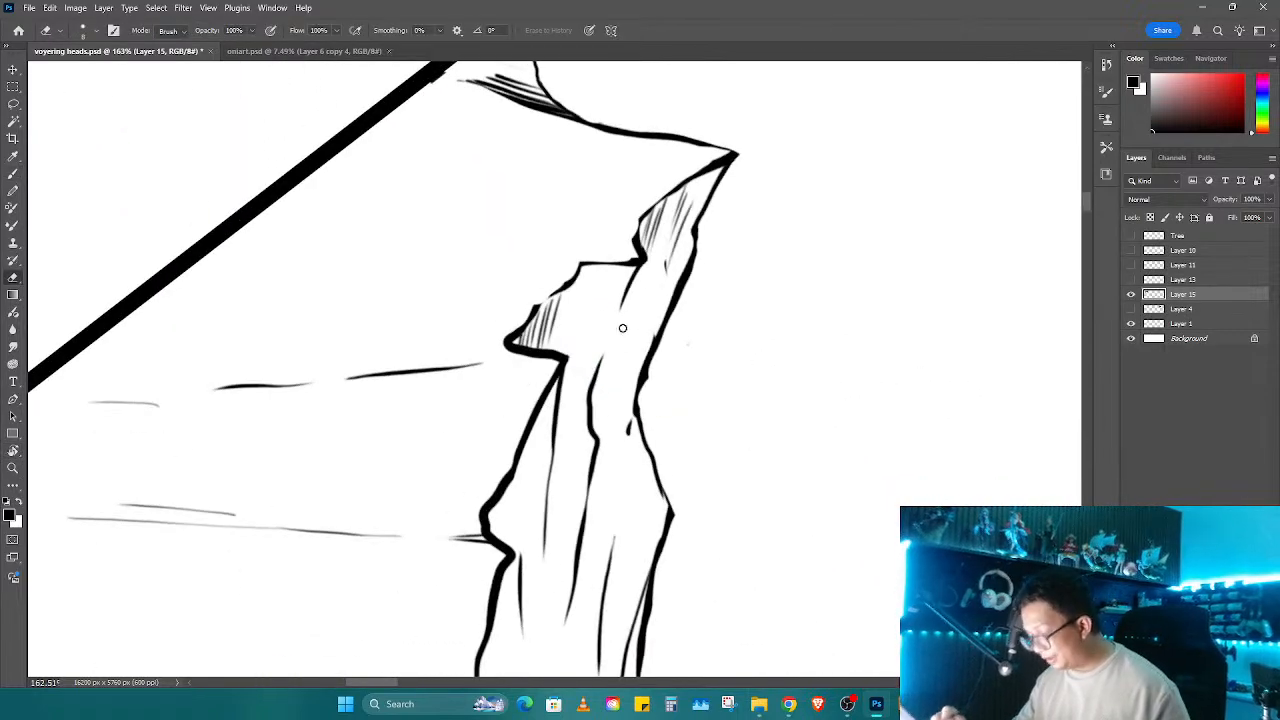
pyautogui.press('b')
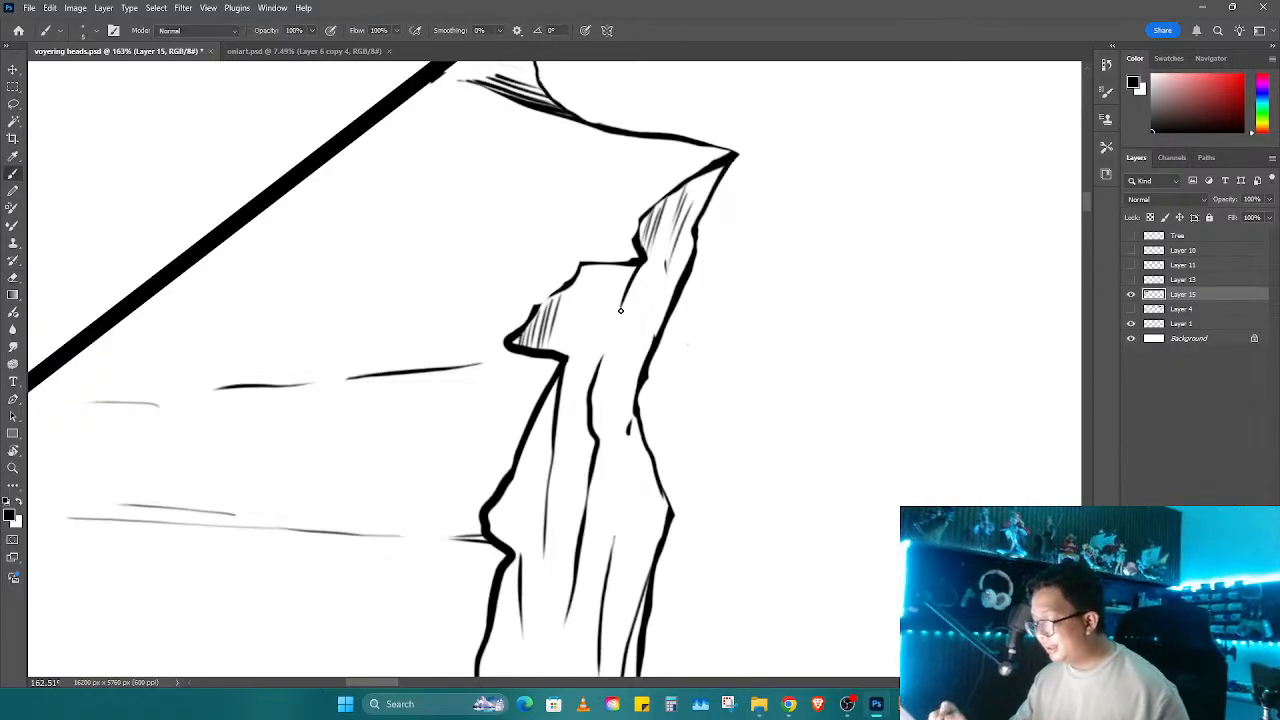
pyautogui.moveTo(622, 306); pyautogui.dragTo(604, 352)
# Step: Thin the ridge outline below the tall peak and draw a tapering crease down from the dip in the ridge
pyautogui.press('e')
pyautogui.moveTo(684, 256); pyautogui.dragTo(632, 420)
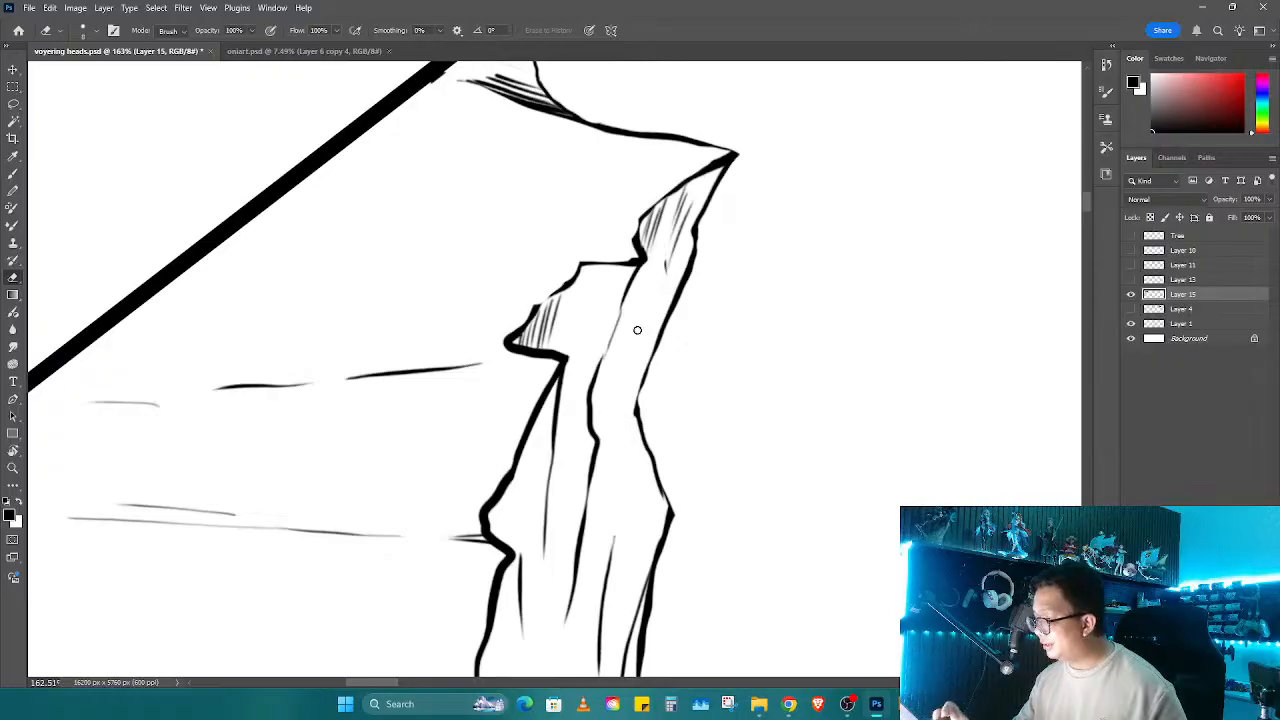
pyautogui.press('b')
pyautogui.moveTo(636, 418); pyautogui.dragTo(612, 500)
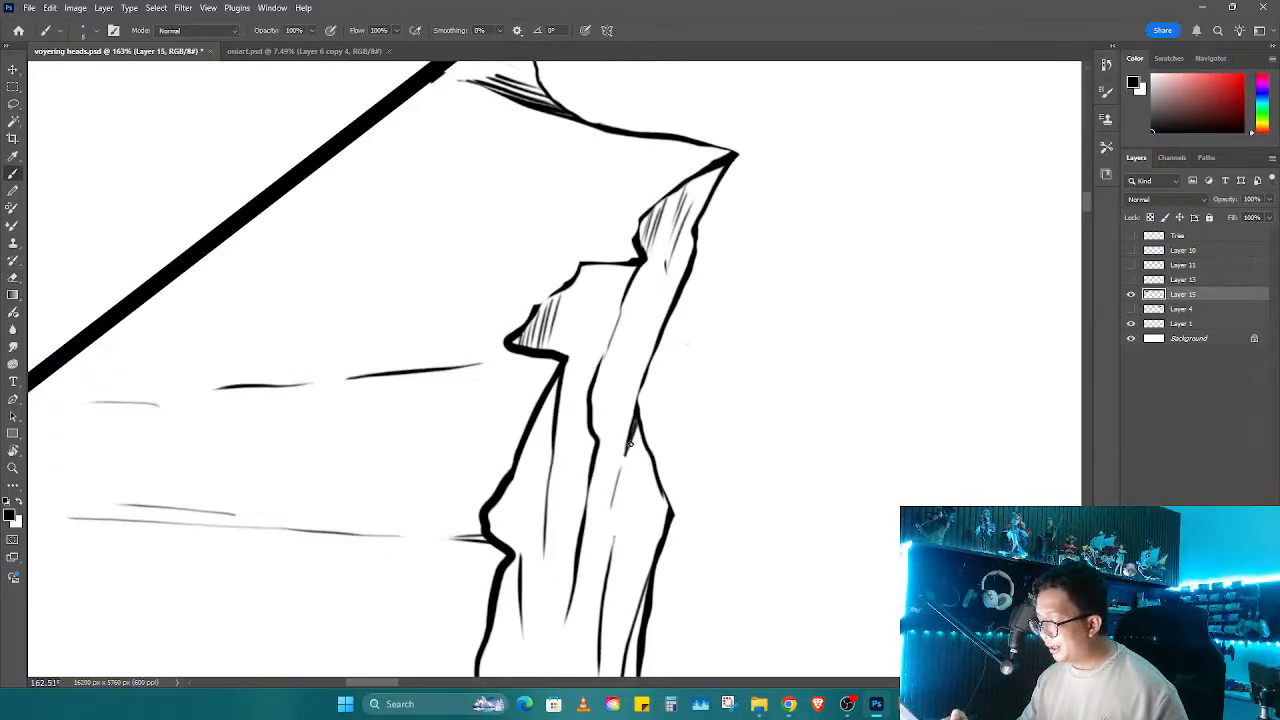
# Step: Replace the loose crease by the mountain edge's middle notch with thin shading lines starting at the notch, and thin the adjacent outline
pyautogui.scroll(-5, 631, 443)
pyautogui.press('e')
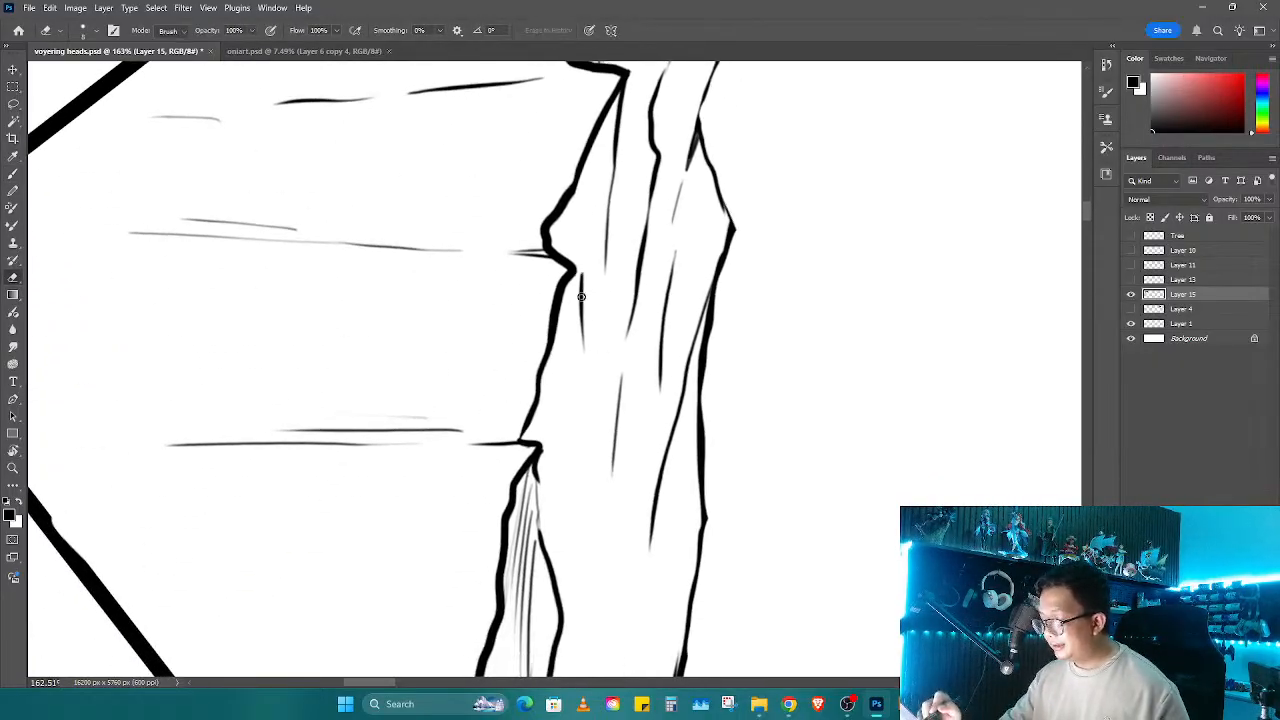
pyautogui.moveTo(581, 297); pyautogui.dragTo(571, 286)
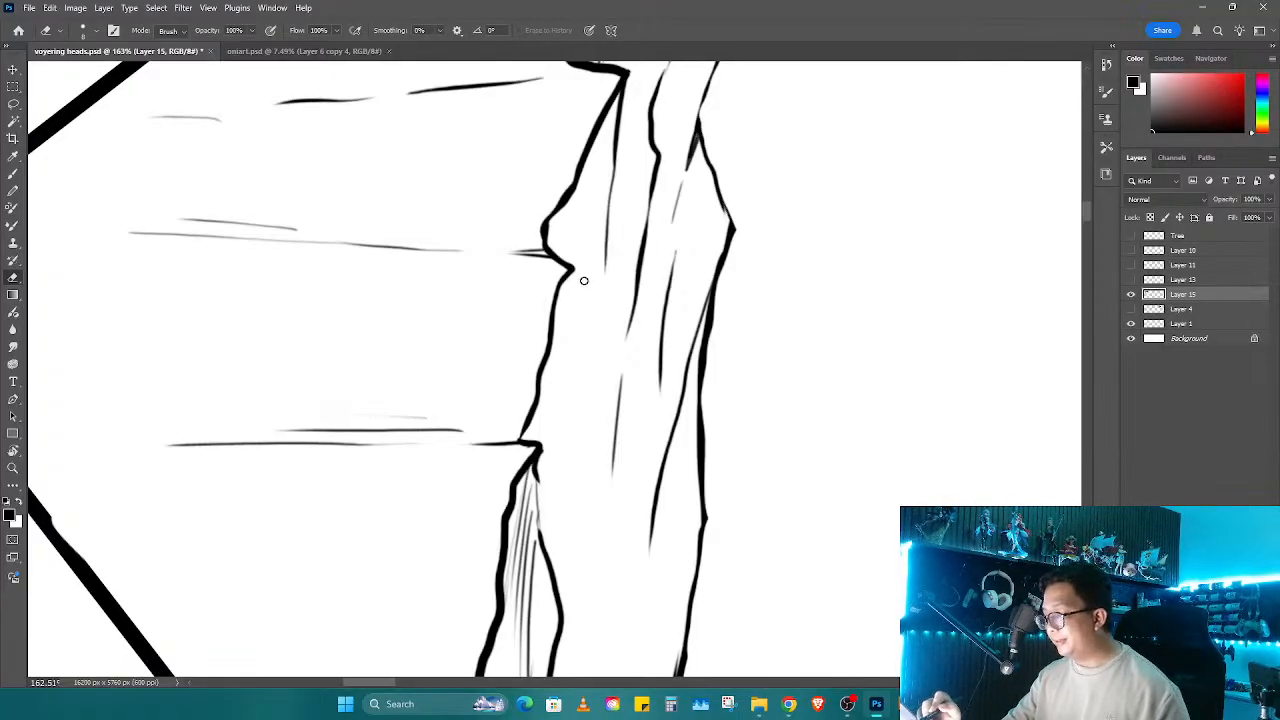
pyautogui.press('b')
pyautogui.moveTo(572, 270)
pyautogui.mouseDown()
pyautogui.moveTo(580, 528)
pyautogui.moveTo(570, 328)
pyautogui.mouseUp()
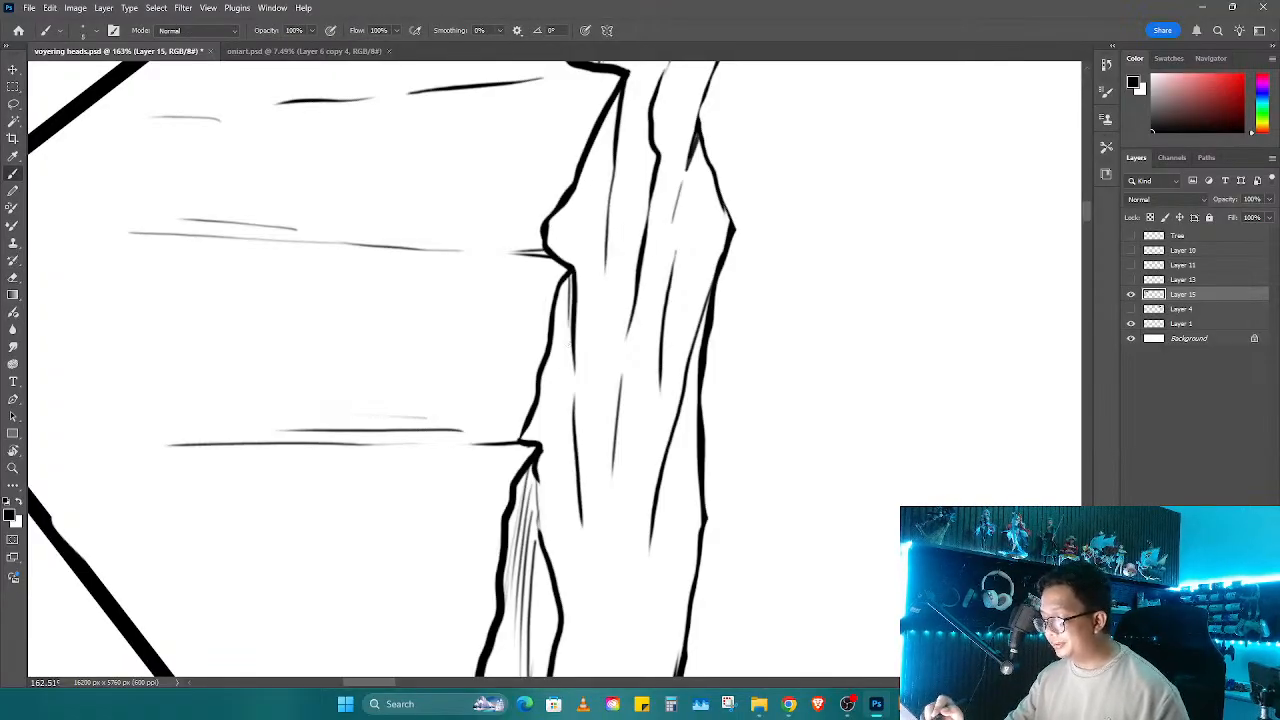
# Step: Draw long thin contour lines down the mountain's lower slope and add short hatching where the slope meets the panel border
pyautogui.moveTo(615, 449); pyautogui.dragTo(518, 213)
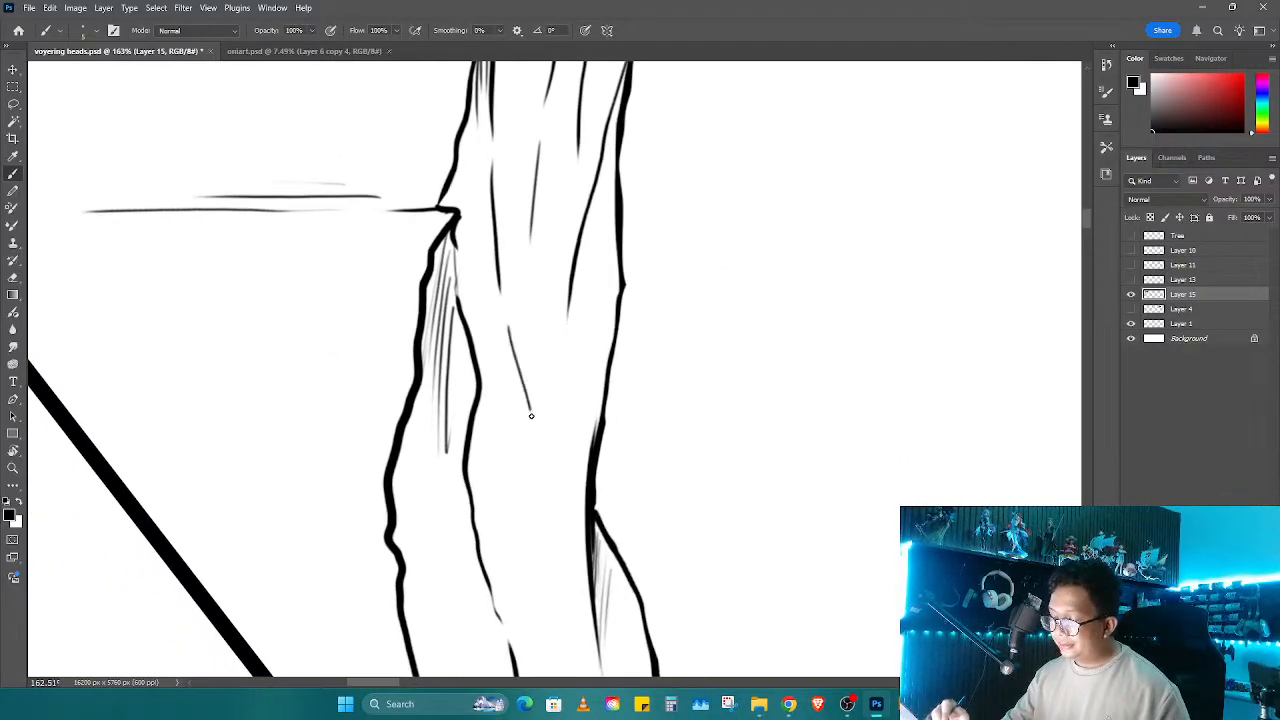
pyautogui.moveTo(518, 495); pyautogui.dragTo(527, 249)
pyautogui.moveTo(580, 534)
pyautogui.mouseDown()
pyautogui.moveTo(527, 293)
pyautogui.moveTo(656, 668)
pyautogui.mouseUp()
pyautogui.moveTo(593, 565); pyautogui.dragTo(553, 385)
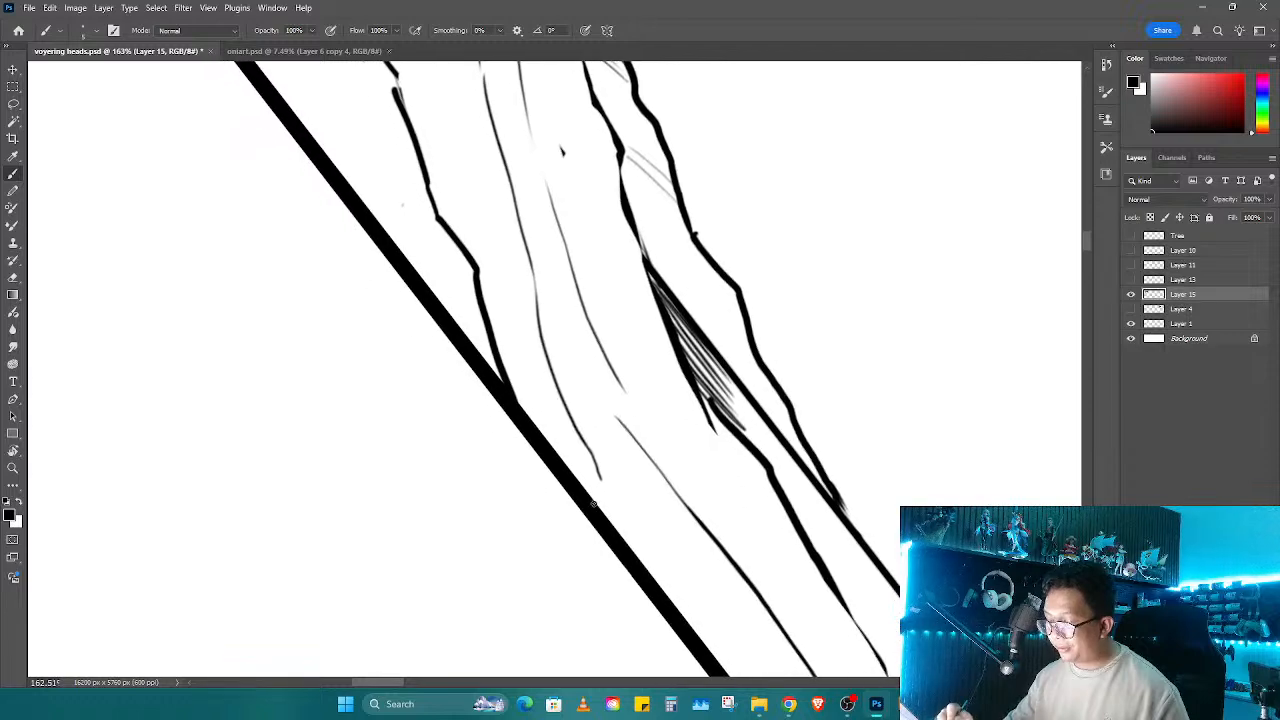
pyautogui.moveTo(596, 476)
pyautogui.mouseDown()
pyautogui.moveTo(616, 528)
pyautogui.moveTo(572, 434)
pyautogui.mouseUp()
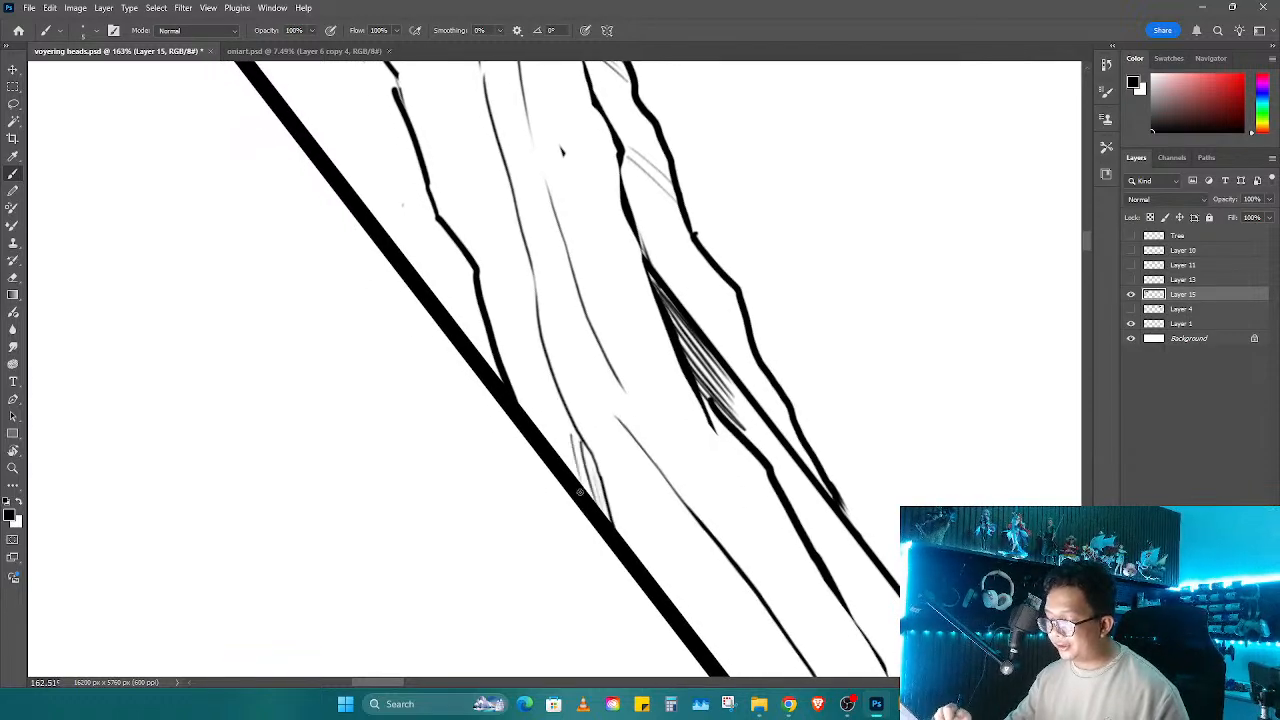
pyautogui.moveTo(434, 193); pyautogui.dragTo(575, 496)
# Step: Thin the lower slope's outer outline with the eraser and touch up the strokes beside the panel border
pyautogui.press('e')
pyautogui.moveTo(530, 382)
pyautogui.mouseDown()
pyautogui.moveTo(573, 530)
pyautogui.moveTo(570, 496)
pyautogui.moveTo(578, 520)
pyautogui.moveTo(587, 618)
pyautogui.mouseUp()
pyautogui.press('b')
pyautogui.moveTo(579, 528); pyautogui.dragTo(596, 631)
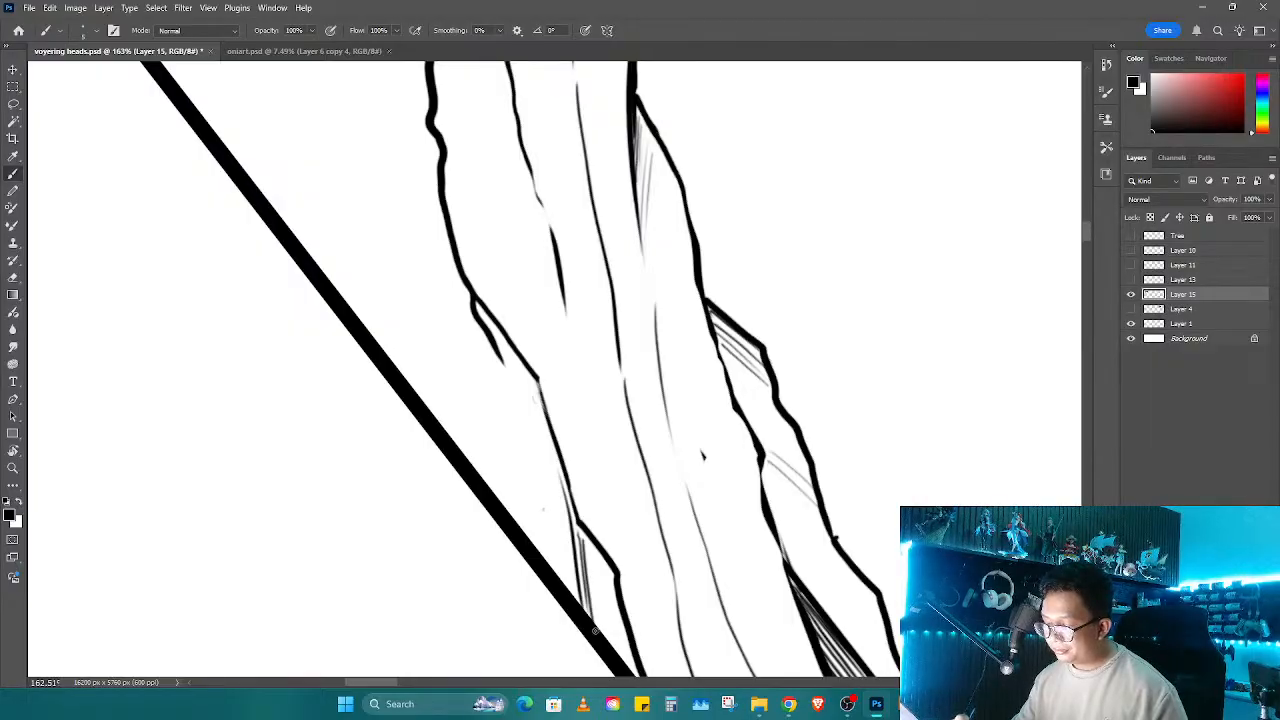
pyautogui.moveTo(644, 426)
pyautogui.mouseDown()
pyautogui.moveTo(619, 484)
pyautogui.moveTo(606, 620)
pyautogui.mouseUp()
pyautogui.moveTo(620, 460)
pyautogui.mouseDown()
pyautogui.moveTo(714, 506)
pyautogui.moveTo(737, 560)
pyautogui.mouseUp()
pyautogui.press('e')
pyautogui.moveTo(531, 297)
pyautogui.mouseDown()
pyautogui.moveTo(518, 413)
pyautogui.moveTo(548, 580)
pyautogui.mouseUp()
pyautogui.moveTo(513, 425); pyautogui.dragTo(521, 329)
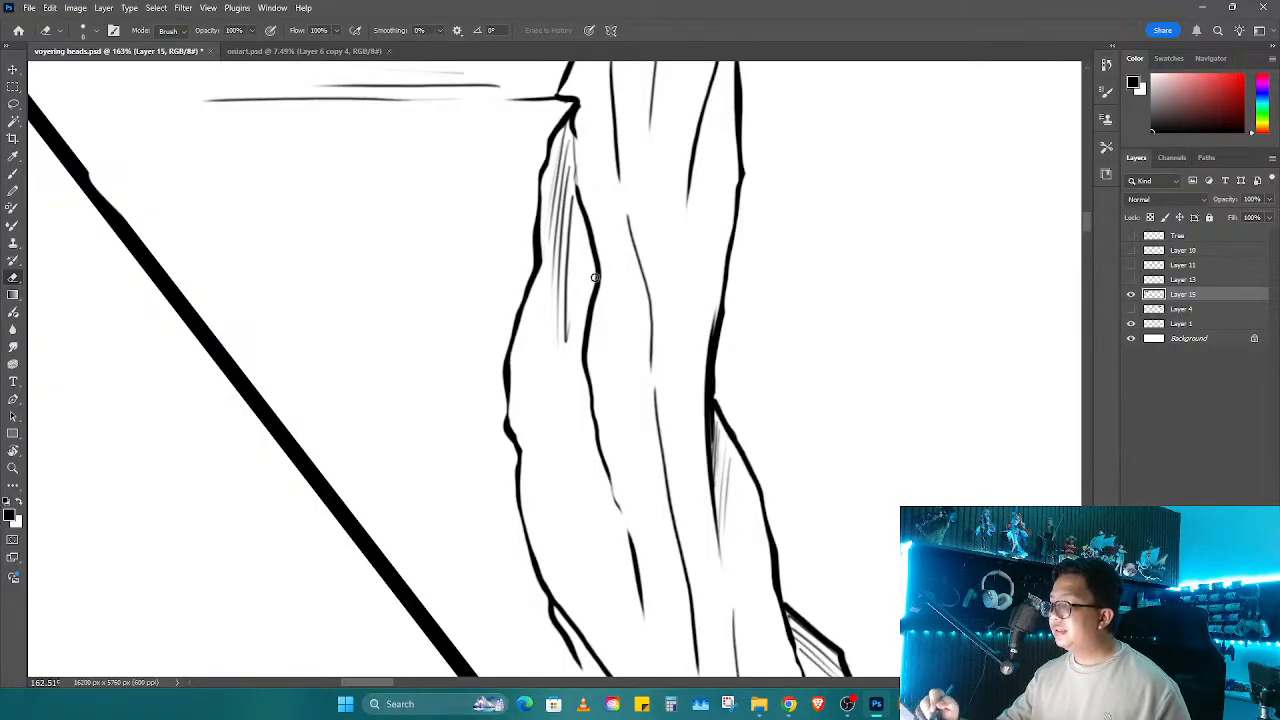
# Step: Close the gap in the contour beside the lower hatched facet and trim its edge with the eraser
pyautogui.press('b')
pyautogui.moveTo(572, 140); pyautogui.dragTo(581, 213)
pyautogui.press('e')
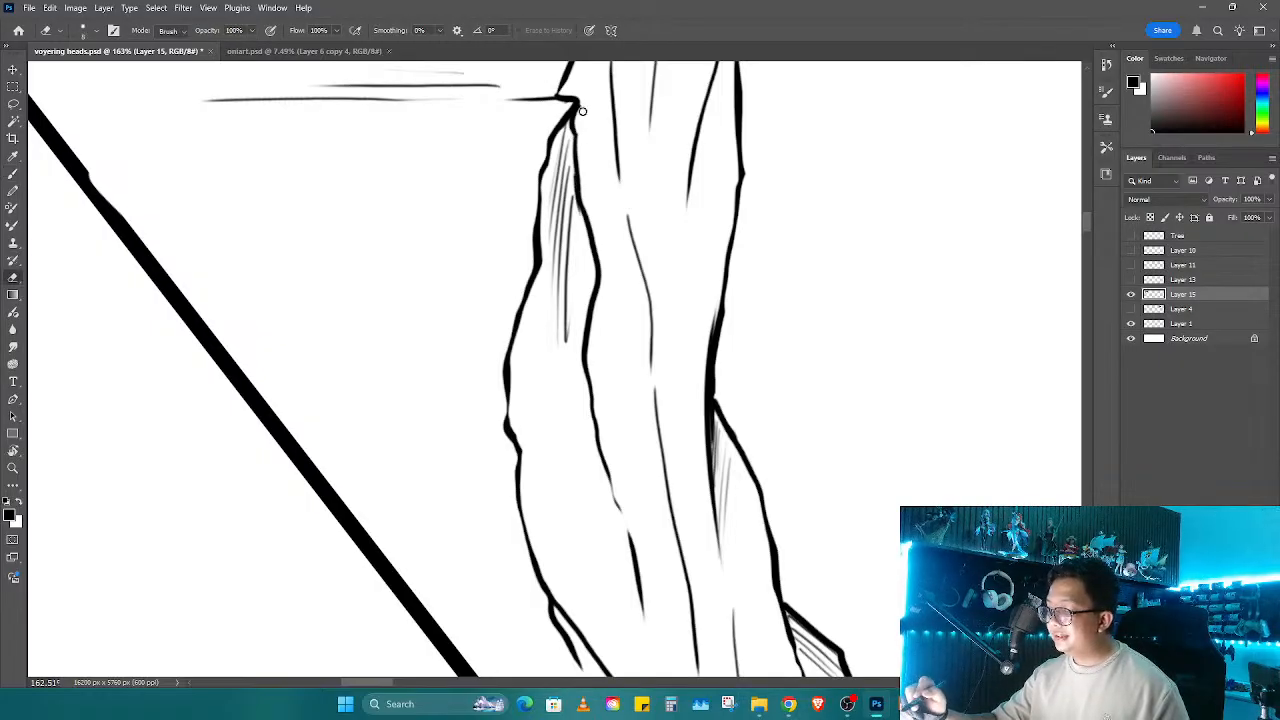
pyautogui.moveTo(580, 134)
pyautogui.mouseDown()
pyautogui.moveTo(557, 437)
pyautogui.moveTo(583, 431)
pyautogui.mouseUp()
# Step: Replace the straight strokes below the lower notch with a broken contour line running down to the panel's corner
pyautogui.press('r')
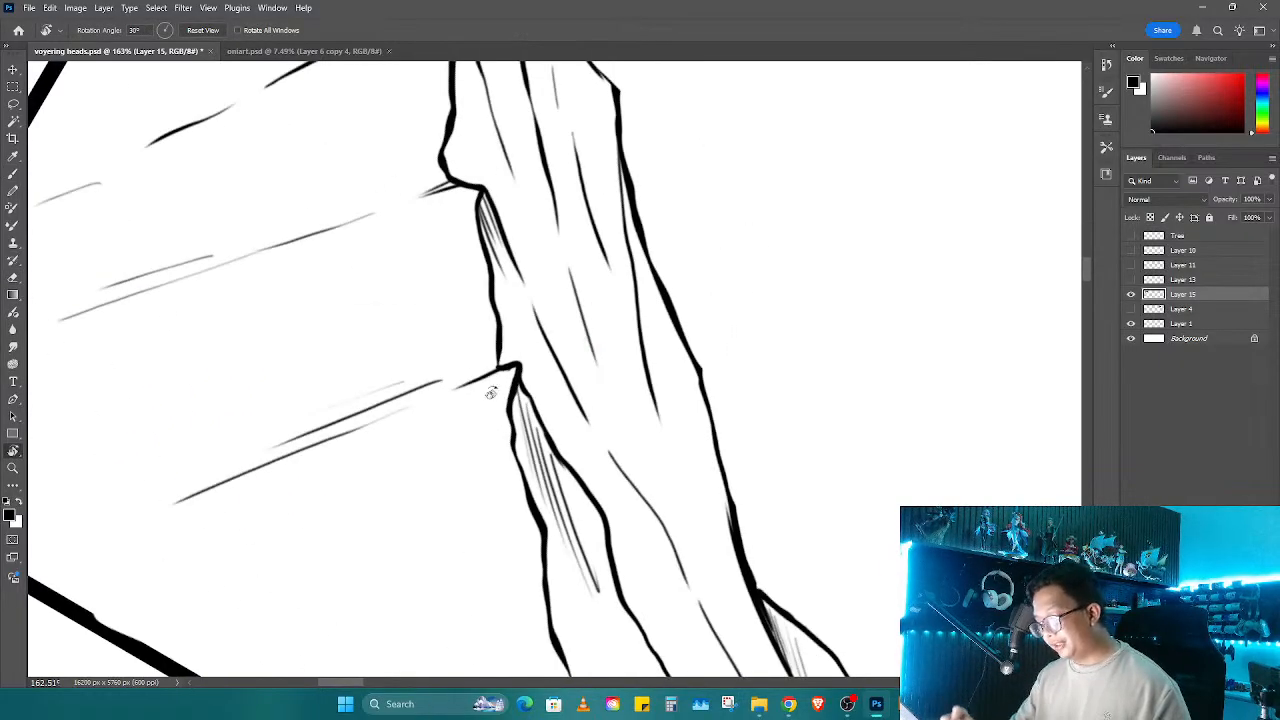
pyautogui.press('b')
pyautogui.moveTo(497, 366); pyautogui.dragTo(430, 440)
pyautogui.press('r')
pyautogui.press('b')
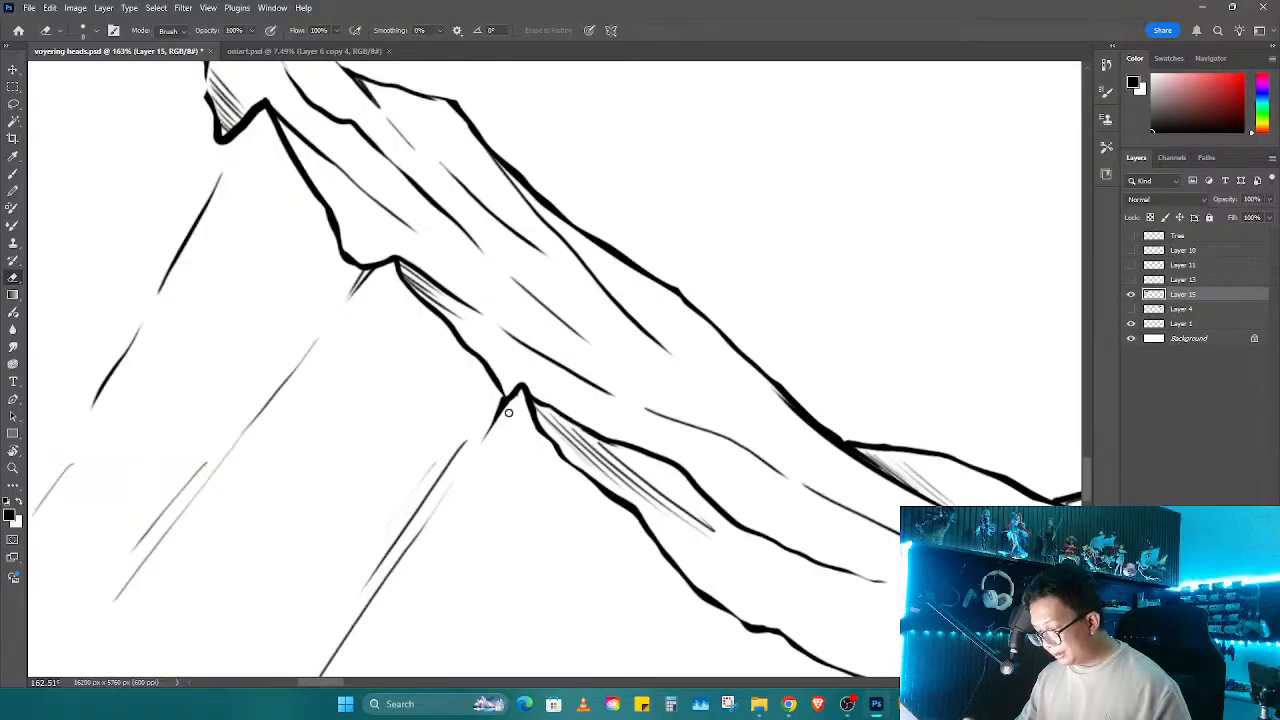
pyautogui.moveTo(497, 412)
pyautogui.mouseDown()
pyautogui.moveTo(413, 546)
pyautogui.moveTo(576, 393)
pyautogui.mouseUp()
pyautogui.press('e')
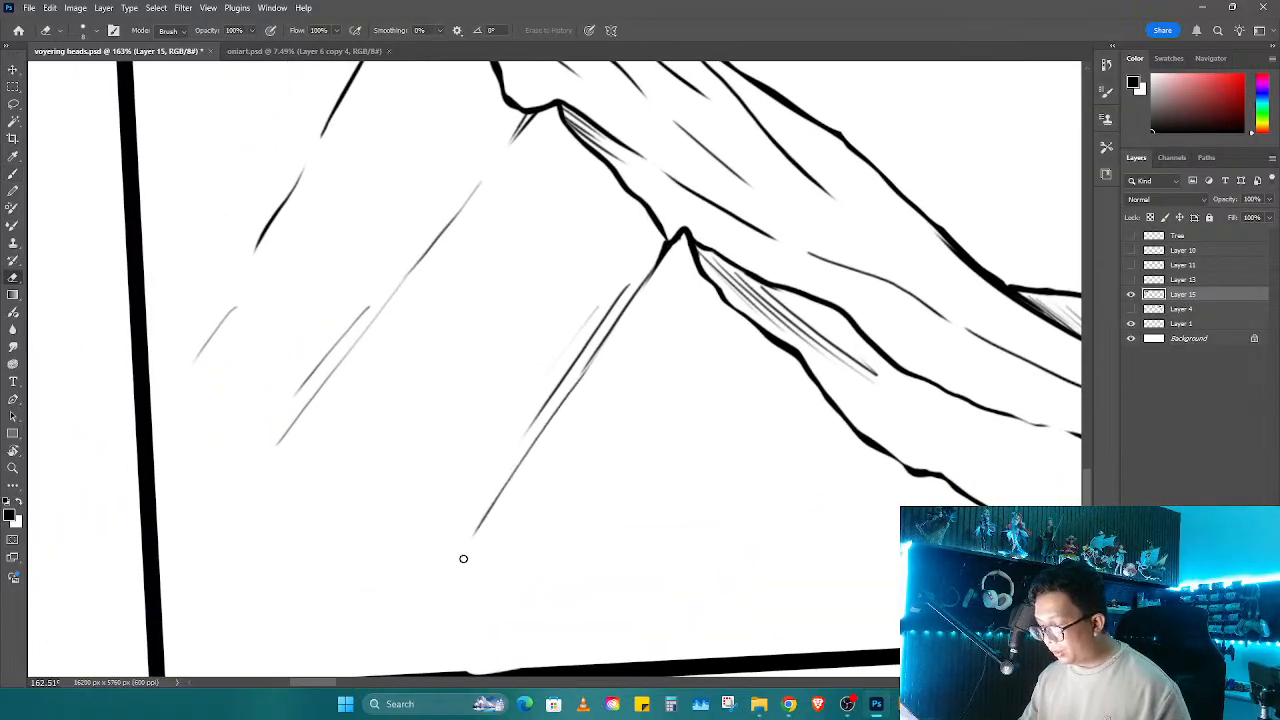
pyautogui.moveTo(464, 558)
pyautogui.mouseDown()
pyautogui.moveTo(583, 344)
pyautogui.moveTo(416, 512)
pyautogui.mouseUp()
pyautogui.press('b')
pyautogui.moveTo(416, 512)
pyautogui.mouseDown()
pyautogui.moveTo(607, 387)
pyautogui.moveTo(376, 544)
pyautogui.moveTo(420, 503)
pyautogui.moveTo(471, 499)
pyautogui.mouseUp()
pyautogui.moveTo(569, 425); pyautogui.dragTo(383, 564)
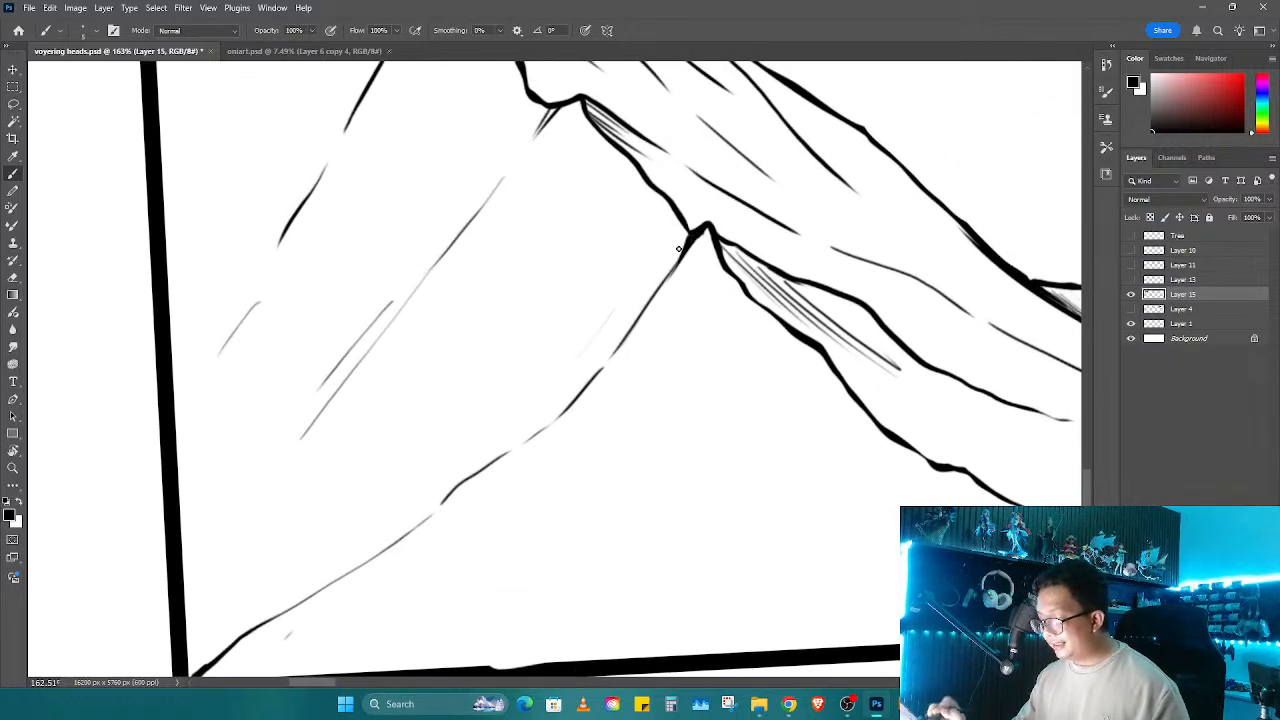
# Step: Rework the straight strokes below the middle notch into a broken contour line reaching the panel's side border
pyautogui.moveTo(342, 405)
pyautogui.mouseDown()
pyautogui.moveTo(311, 420)
pyautogui.moveTo(443, 251)
pyautogui.moveTo(360, 340)
pyautogui.mouseUp()
pyautogui.press('b')
pyautogui.moveTo(433, 258)
pyautogui.mouseDown()
pyautogui.moveTo(351, 337)
pyautogui.moveTo(178, 442)
pyautogui.mouseUp()
pyautogui.moveTo(340, 408)
pyautogui.mouseDown()
pyautogui.moveTo(543, 480)
pyautogui.moveTo(500, 337)
pyautogui.mouseUp()
pyautogui.press('e')
pyautogui.moveTo(505, 385)
pyautogui.mouseDown()
pyautogui.moveTo(610, 496)
pyautogui.moveTo(530, 505)
pyautogui.mouseUp()
pyautogui.press('b')
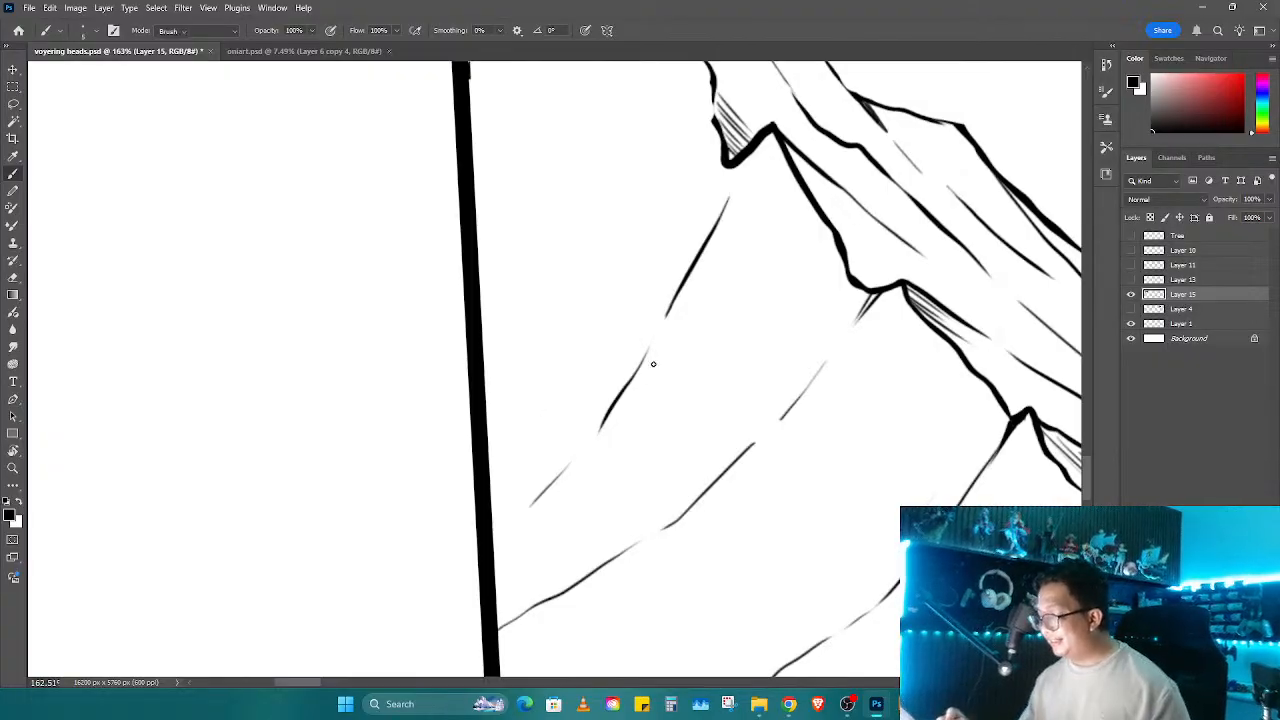
# Step: Erase the dashed diagonal line that runs down the mountain face from the upper notch
pyautogui.press('e')
pyautogui.moveTo(651, 363); pyautogui.dragTo(543, 503)
pyautogui.press('b')
pyautogui.press('e')
pyautogui.moveTo(730, 198); pyautogui.dragTo(647, 334)
pyautogui.press('b')
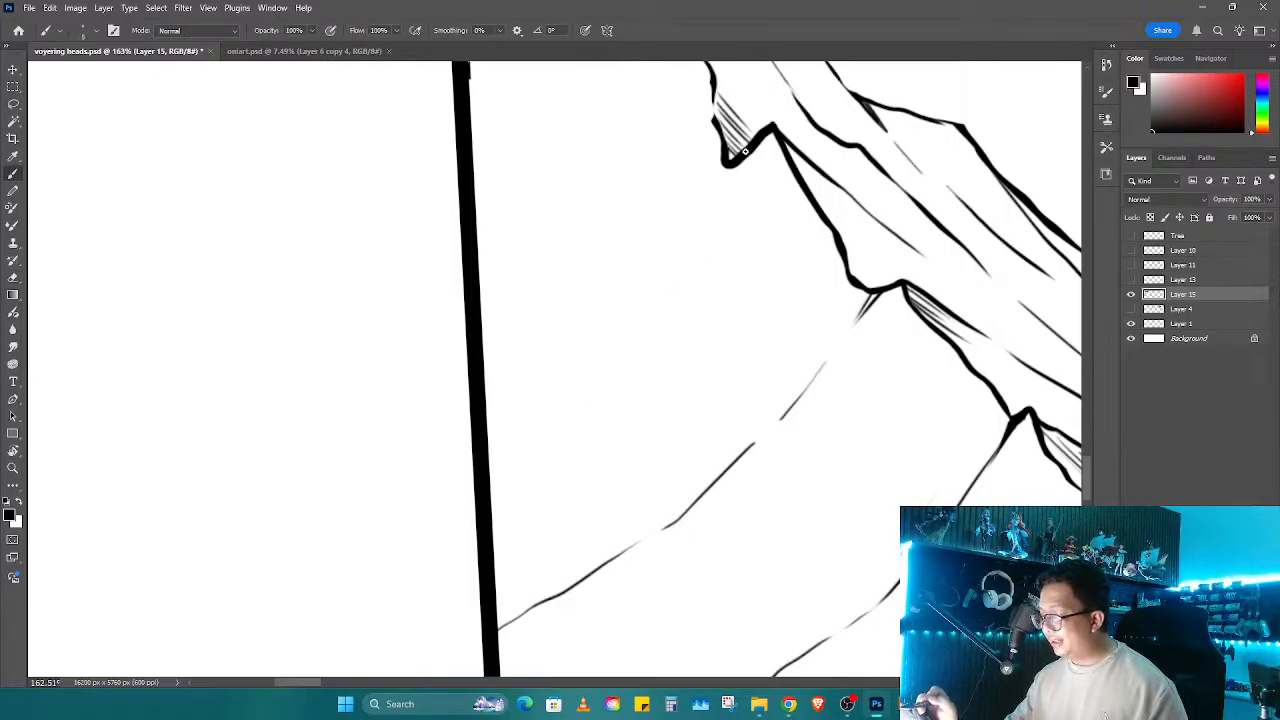
# Step: Draw a tapering contour line from the upper notch to the panel border and hatch along its start
pyautogui.moveTo(730, 162)
pyautogui.mouseDown()
pyautogui.moveTo(683, 210)
pyautogui.moveTo(530, 304)
pyautogui.mouseUp()
pyautogui.scroll(5, 577, 354)
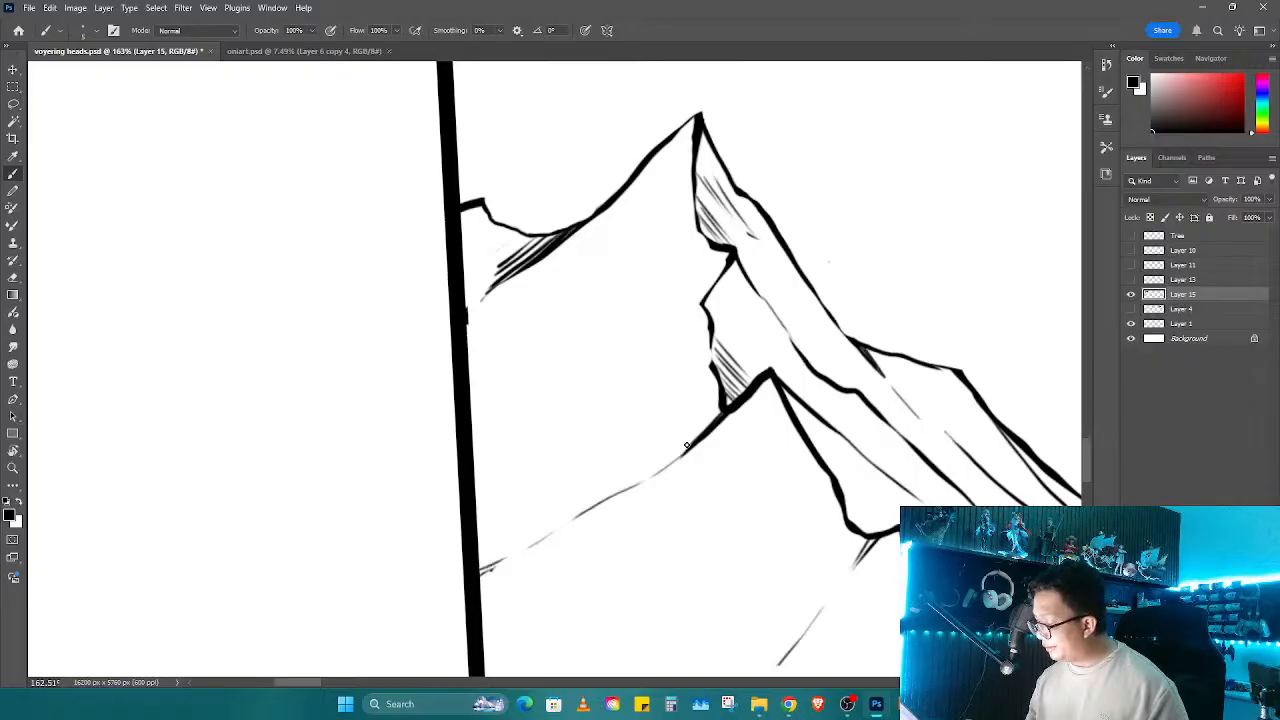
pyautogui.moveTo(718, 412); pyautogui.dragTo(652, 463)
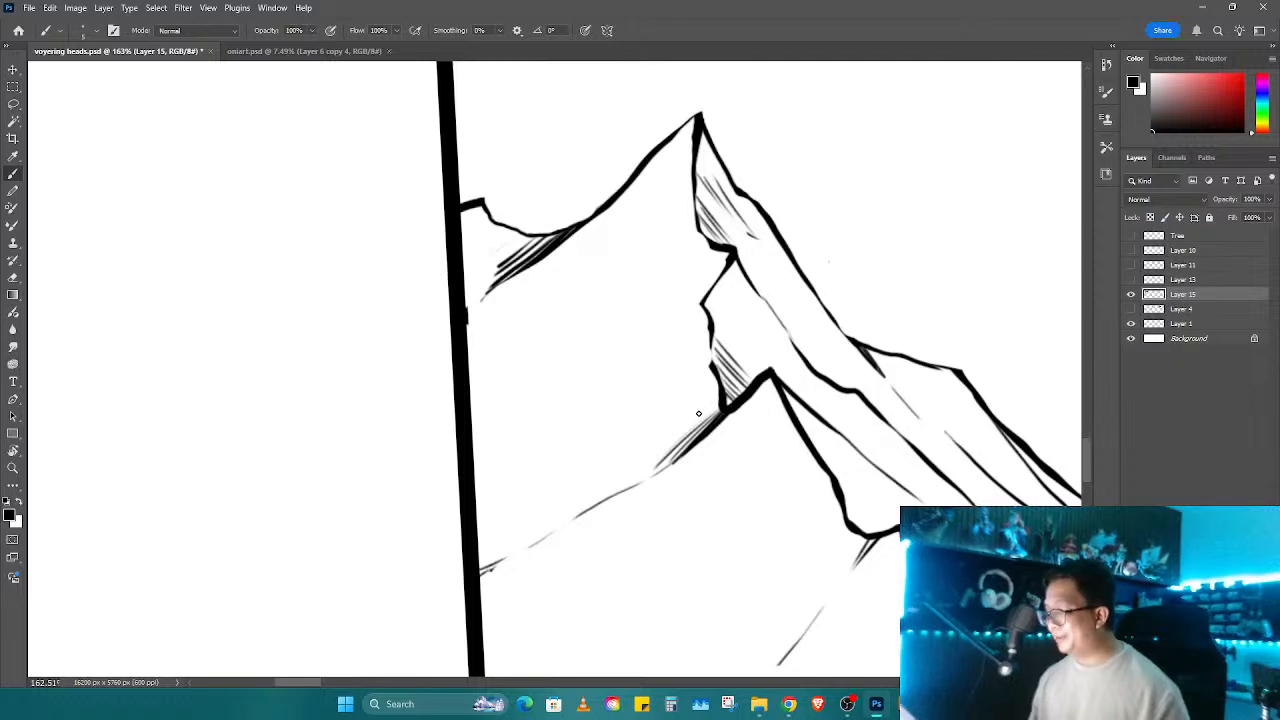
# Step: Enlarge the eraser and thin the inner side of the tall peak's outline up to its tip
pyautogui.press('e')
pyautogui.keyDown('alt'); pyautogui.rightClick(637, 203); pyautogui.keyUp('alt')
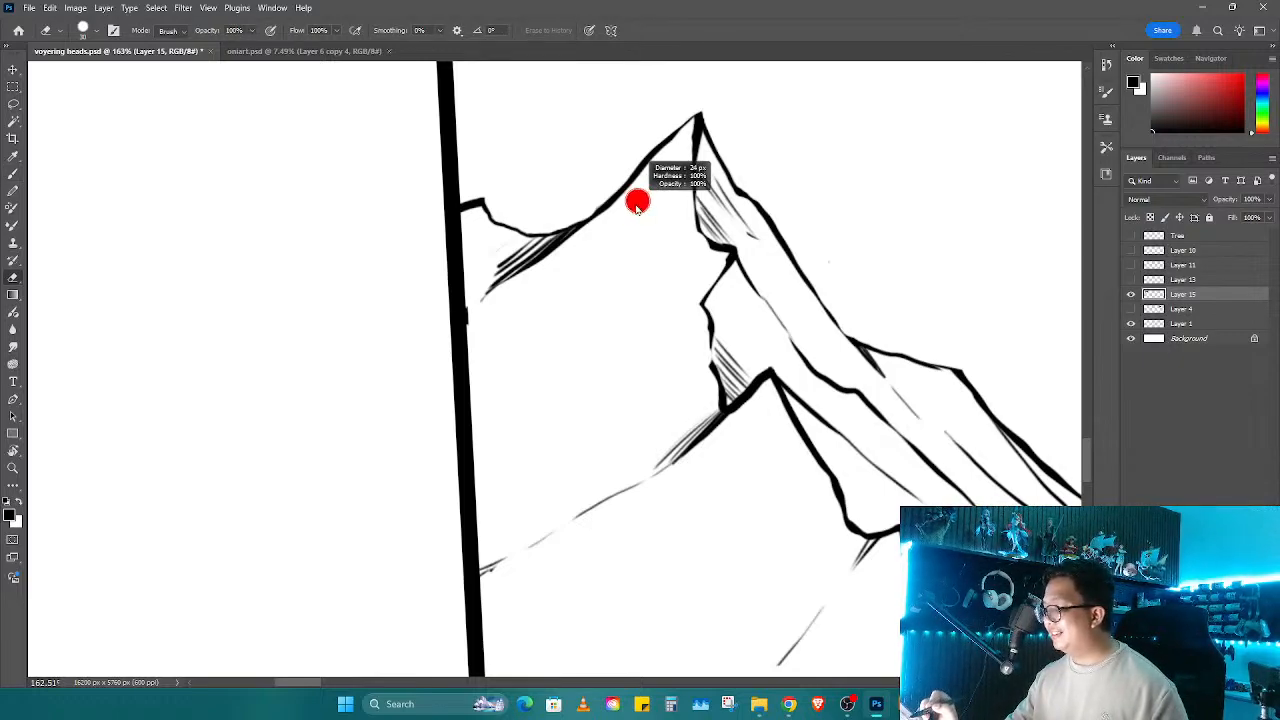
pyautogui.moveTo(637, 203)
pyautogui.mouseDown()
pyautogui.moveTo(586, 210)
pyautogui.moveTo(709, 110)
pyautogui.moveTo(698, 121)
pyautogui.mouseUp()
pyautogui.press('b')
pyautogui.press('r')
pyautogui.moveTo(688, 440)
pyautogui.mouseDown()
pyautogui.moveTo(700, 400)
pyautogui.moveTo(834, 266)
pyautogui.mouseUp()
pyautogui.press('e')
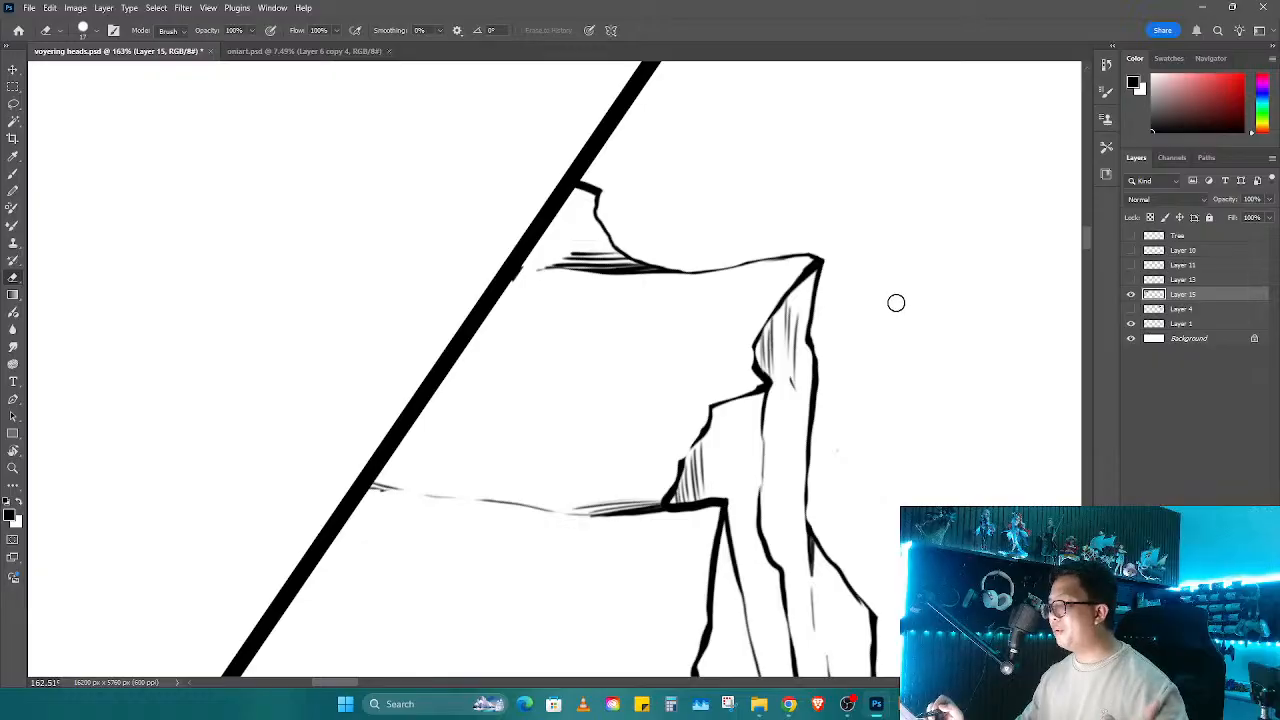
# Step: Draw a faint dashed line across the tall peak's face and a thin vertical crease down from the ledge beneath it
pyautogui.press('r')
pyautogui.moveTo(736, 517); pyautogui.dragTo(788, 394)
pyautogui.press('b')
pyautogui.moveTo(650, 338); pyautogui.dragTo(680, 314)
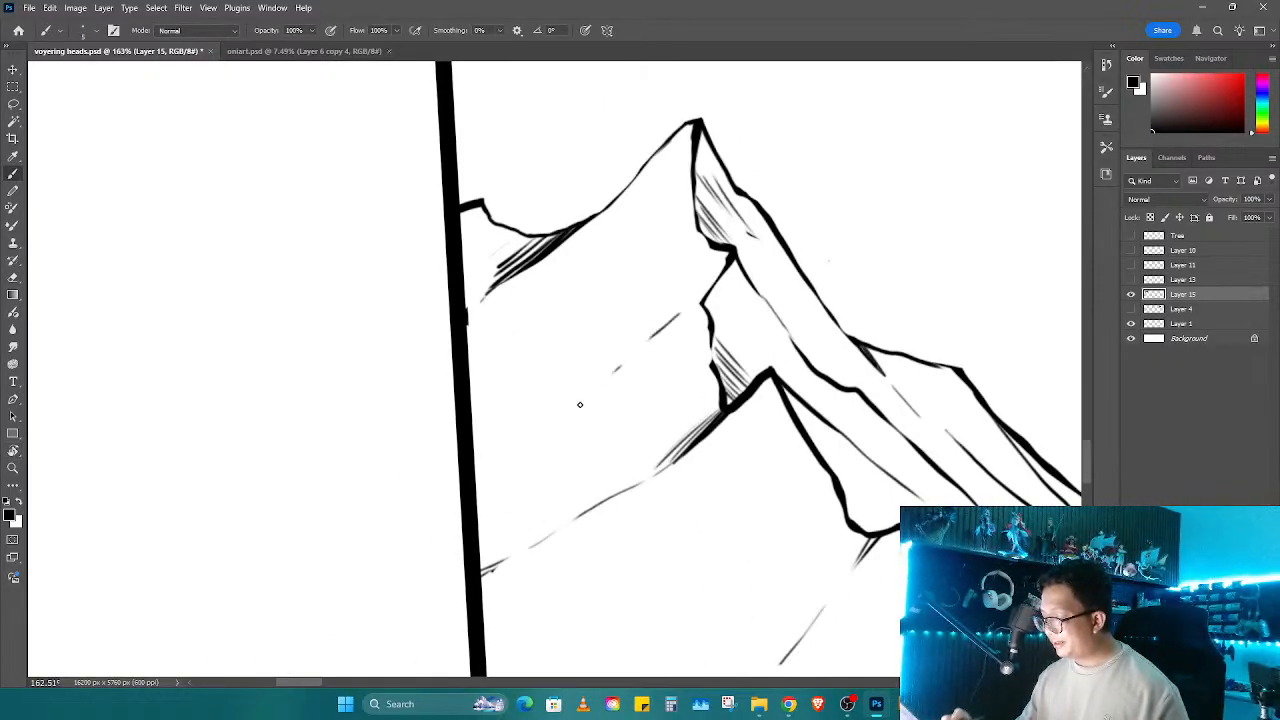
pyautogui.press('space')
pyautogui.moveTo(757, 332); pyautogui.dragTo(577, 203)
pyautogui.press('r')
pyautogui.moveTo(574, 206); pyautogui.dragTo(686, 274)
pyautogui.press('b')
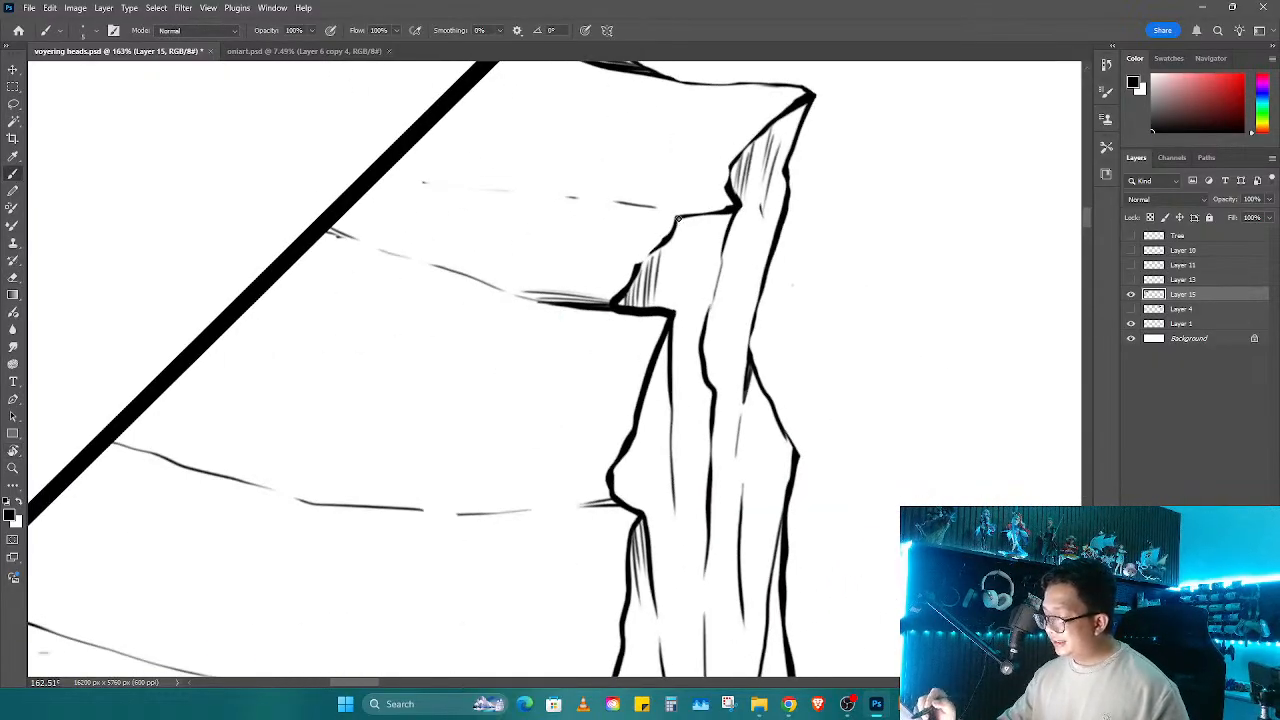
pyautogui.moveTo(678, 218); pyautogui.dragTo(678, 296)
# Step: Thin the mountain edge above the middle notch and hatch the inside of its bulge with short strokes
pyautogui.press('space')
pyautogui.moveTo(707, 383); pyautogui.dragTo(757, 256)
pyautogui.press('e')
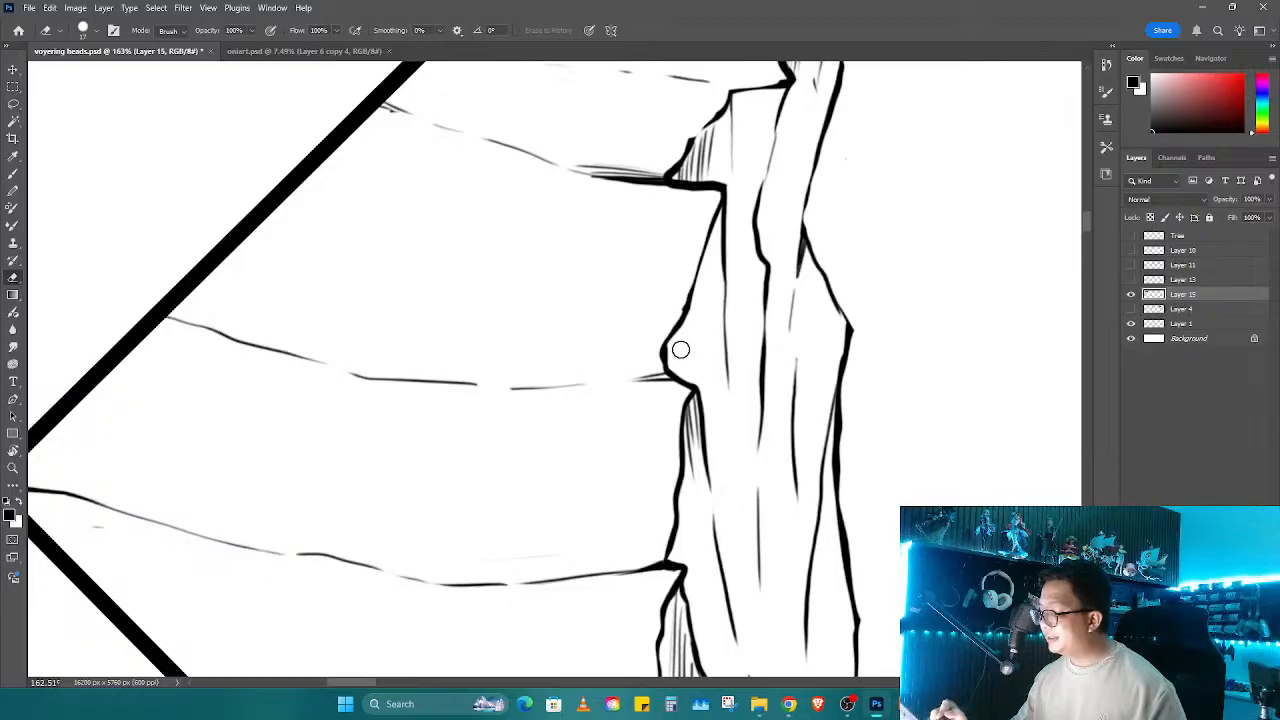
pyautogui.press('b')
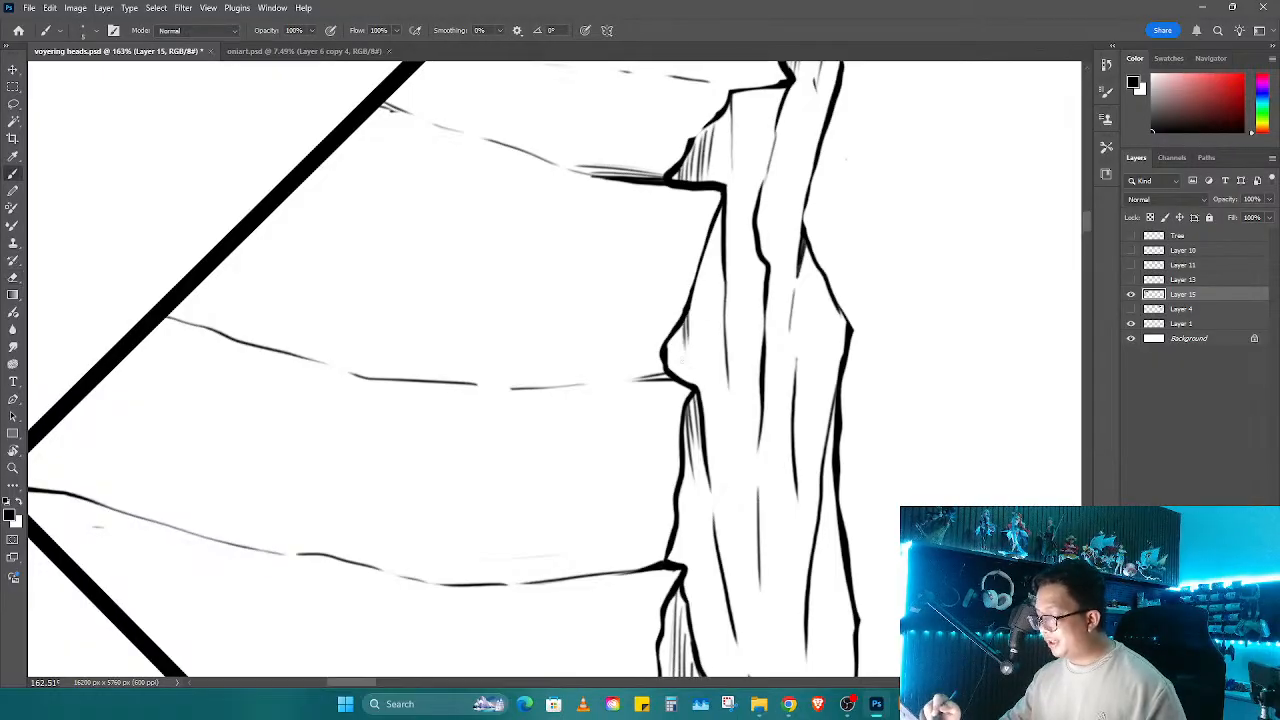
pyautogui.moveTo(681, 328); pyautogui.dragTo(675, 360)
pyautogui.moveTo(680, 339); pyautogui.dragTo(671, 374)
# Step: Hatch the narrow rock facet between the middle and lower notches with short slanted strokes
pyautogui.press('space')
pyautogui.moveTo(690, 427); pyautogui.dragTo(665, 133)
pyautogui.press('r')
pyautogui.moveTo(698, 289); pyautogui.dragTo(717, 343)
pyautogui.press('b')
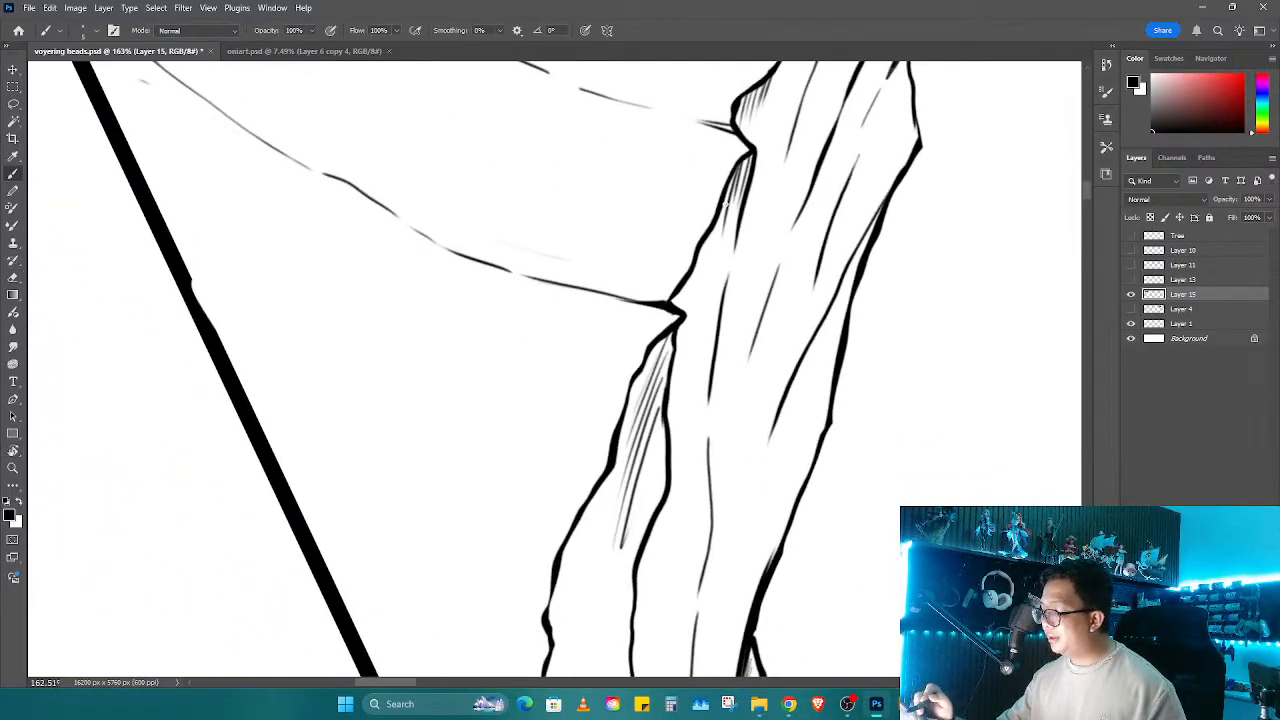
pyautogui.moveTo(722, 212); pyautogui.dragTo(700, 296)
pyautogui.moveTo(706, 242)
pyautogui.mouseDown()
pyautogui.moveTo(696, 286)
pyautogui.moveTo(716, 330)
pyautogui.mouseUp()
pyautogui.moveTo(725, 262); pyautogui.dragTo(714, 312)
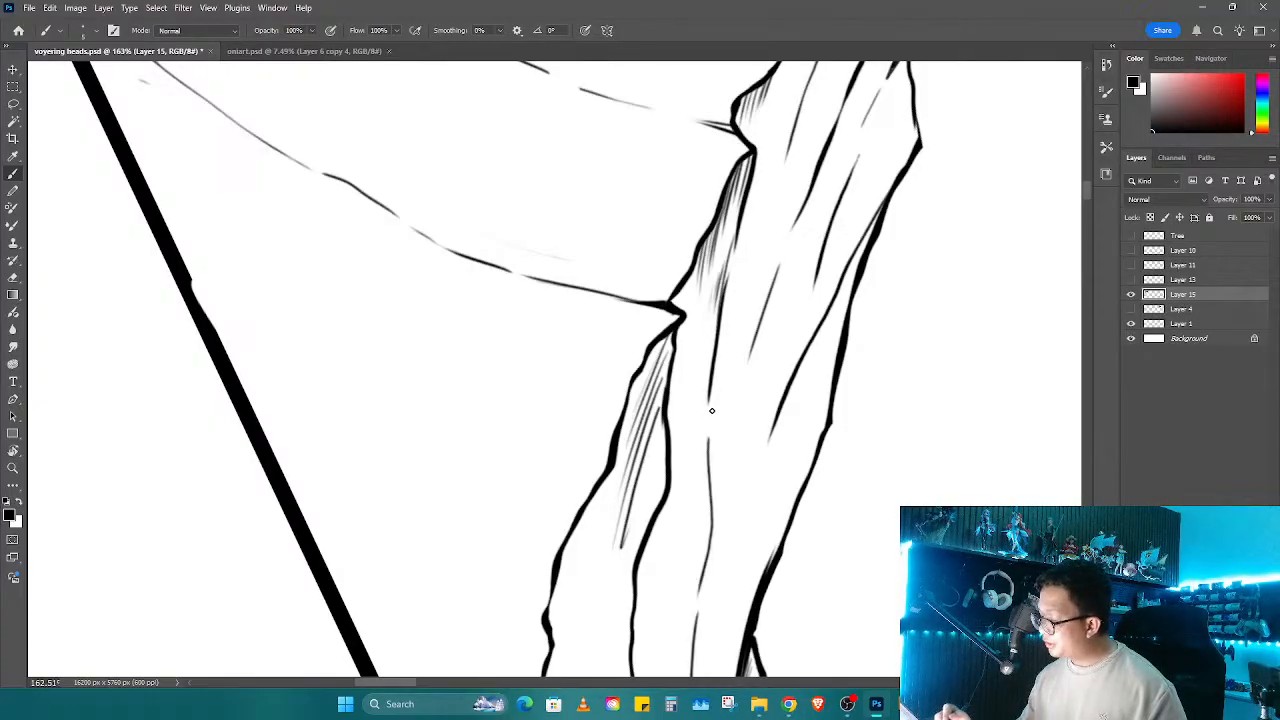
# Step: Trim the ends of the facet's hatching with the eraser and clean up the linework of the rock below it
pyautogui.press('e')
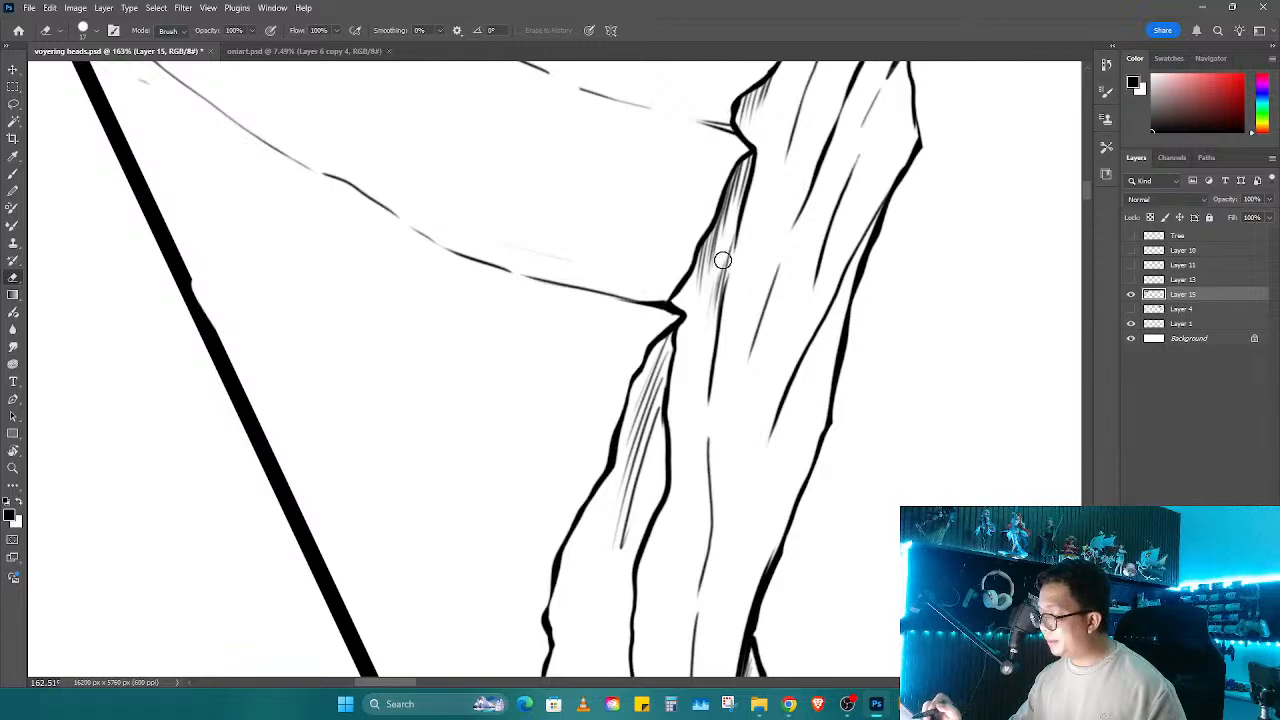
pyautogui.moveTo(720, 257); pyautogui.dragTo(712, 312)
pyautogui.press('space')
pyautogui.moveTo(700, 429); pyautogui.dragTo(717, 300)
pyautogui.moveTo(692, 233); pyautogui.dragTo(643, 446)
pyautogui.moveTo(647, 364)
pyautogui.mouseDown()
pyautogui.moveTo(649, 329)
pyautogui.moveTo(618, 464)
pyautogui.mouseUp()
# Step: Draw thin broken contour lines down the lower slope and hatch along the inside of its curved outer edge
pyautogui.press('b')
pyautogui.press('space')
pyautogui.moveTo(607, 510)
pyautogui.mouseDown()
pyautogui.moveTo(616, 347)
pyautogui.moveTo(627, 533)
pyautogui.mouseUp()
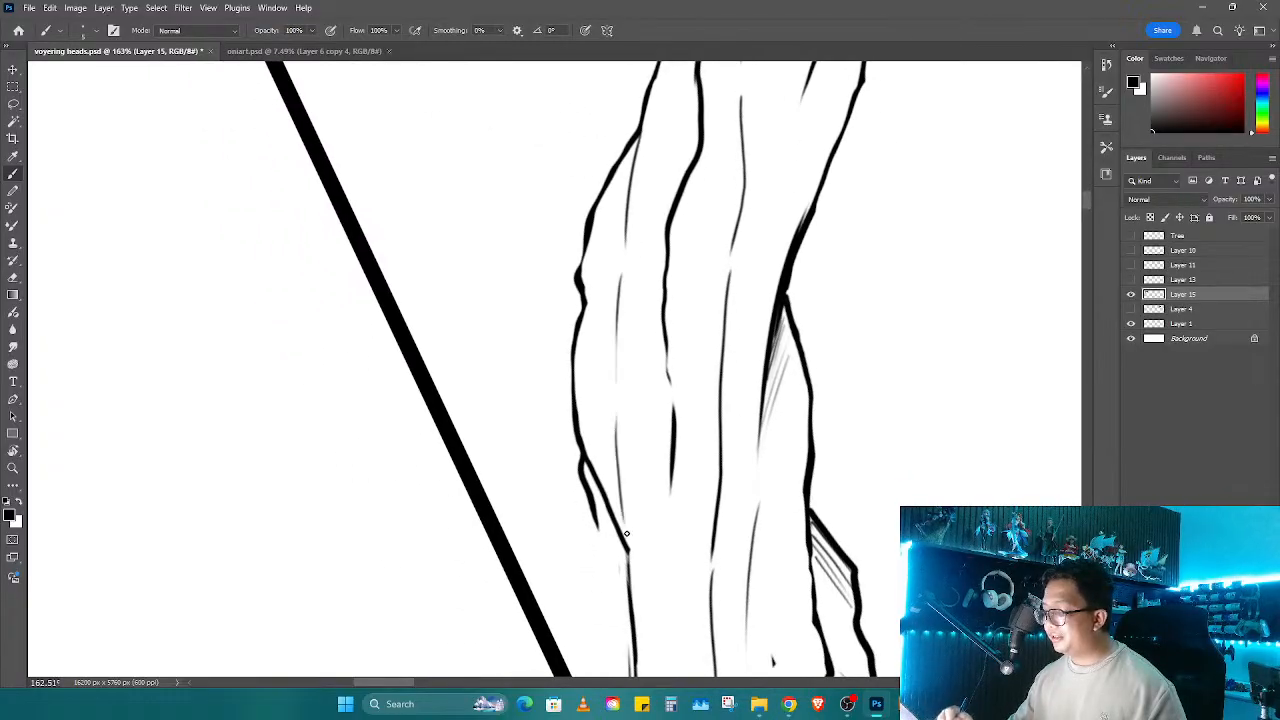
pyautogui.moveTo(579, 337)
pyautogui.mouseDown()
pyautogui.moveTo(608, 514)
pyautogui.moveTo(652, 453)
pyautogui.mouseUp()
# Step: Draw a jagged rock outline from the lower slope's curved edge out to the panel border
pyautogui.press('r')
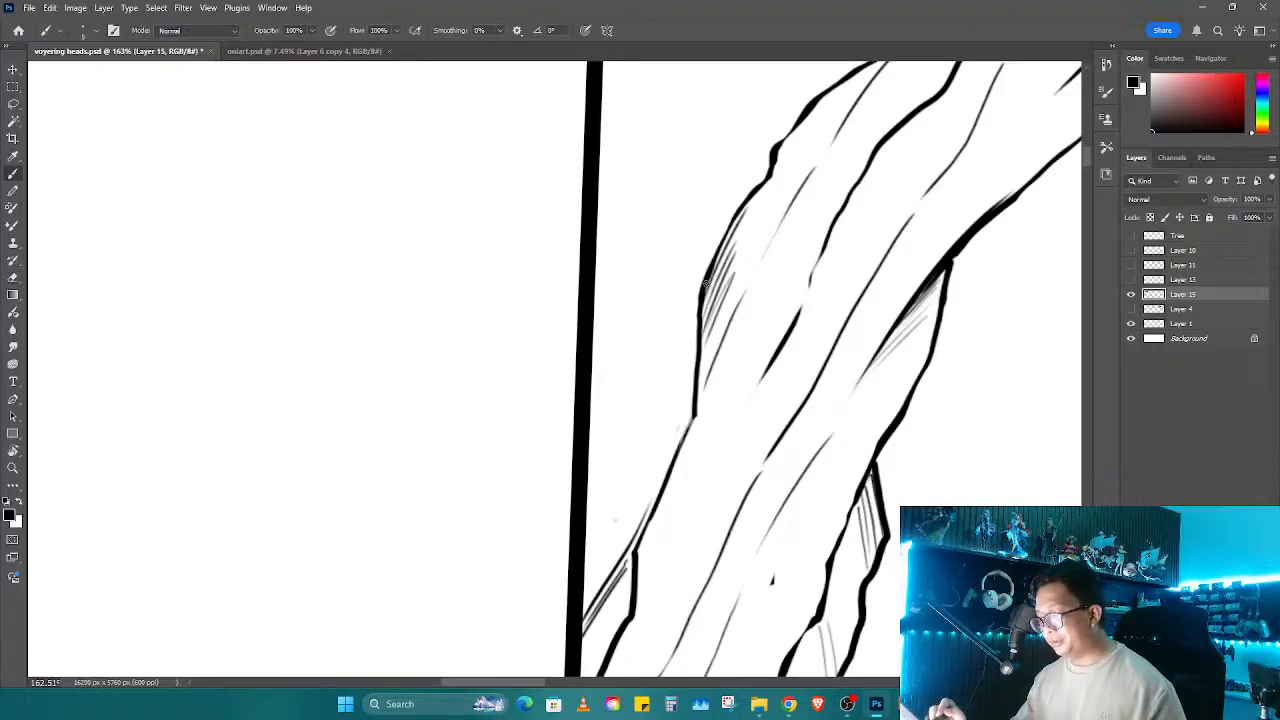
pyautogui.moveTo(698, 300); pyautogui.dragTo(586, 452)
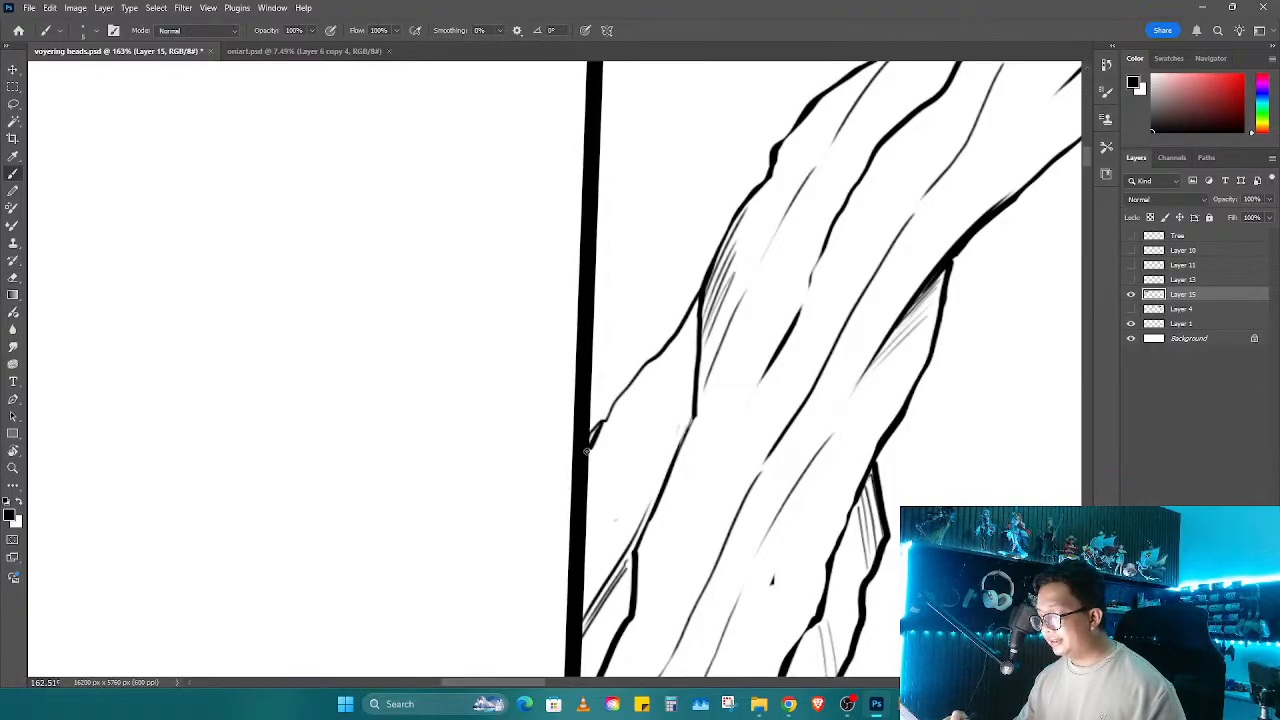
# Step: Break up the jagged outline near the panel border and clean stray marks off the adjacent slope with the eraser
pyautogui.press('e')
pyautogui.moveTo(633, 383)
pyautogui.mouseDown()
pyautogui.moveTo(648, 364)
pyautogui.moveTo(709, 409)
pyautogui.moveTo(720, 523)
pyautogui.mouseUp()
pyautogui.press('b')
pyautogui.press('r')
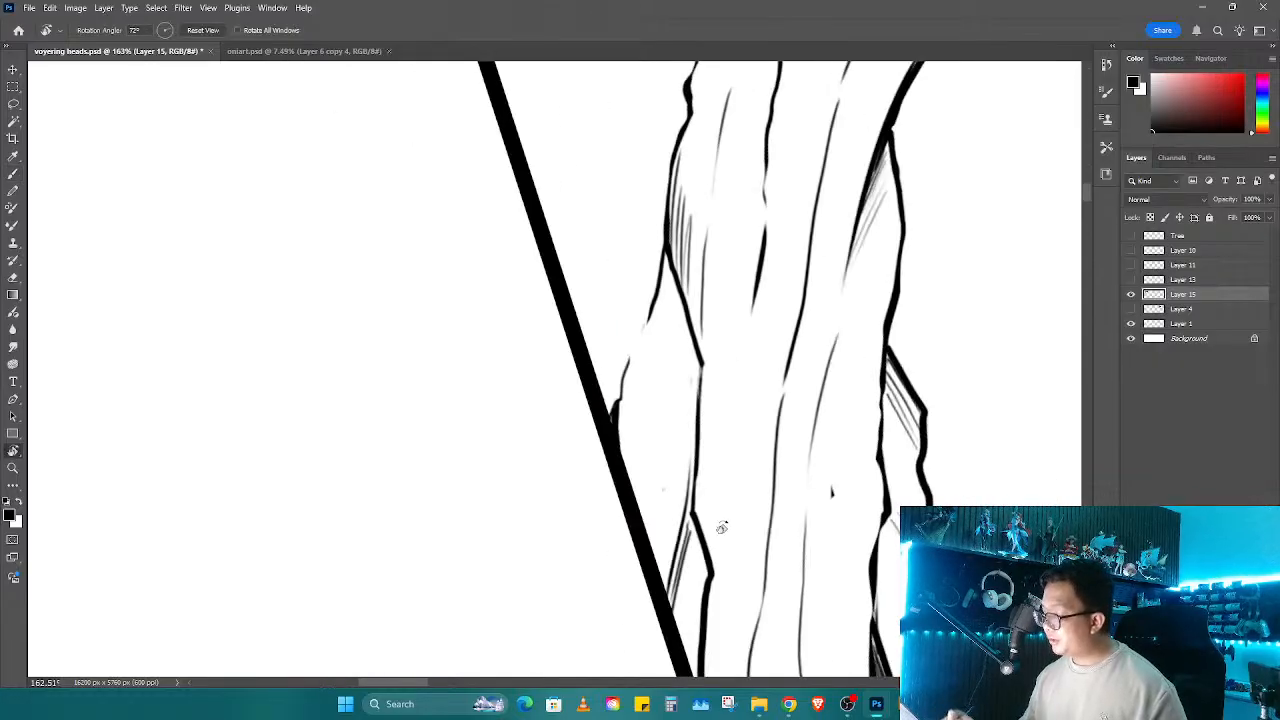
pyautogui.press('e')
pyautogui.scroll(-5, 710, 444)
pyautogui.press('b')
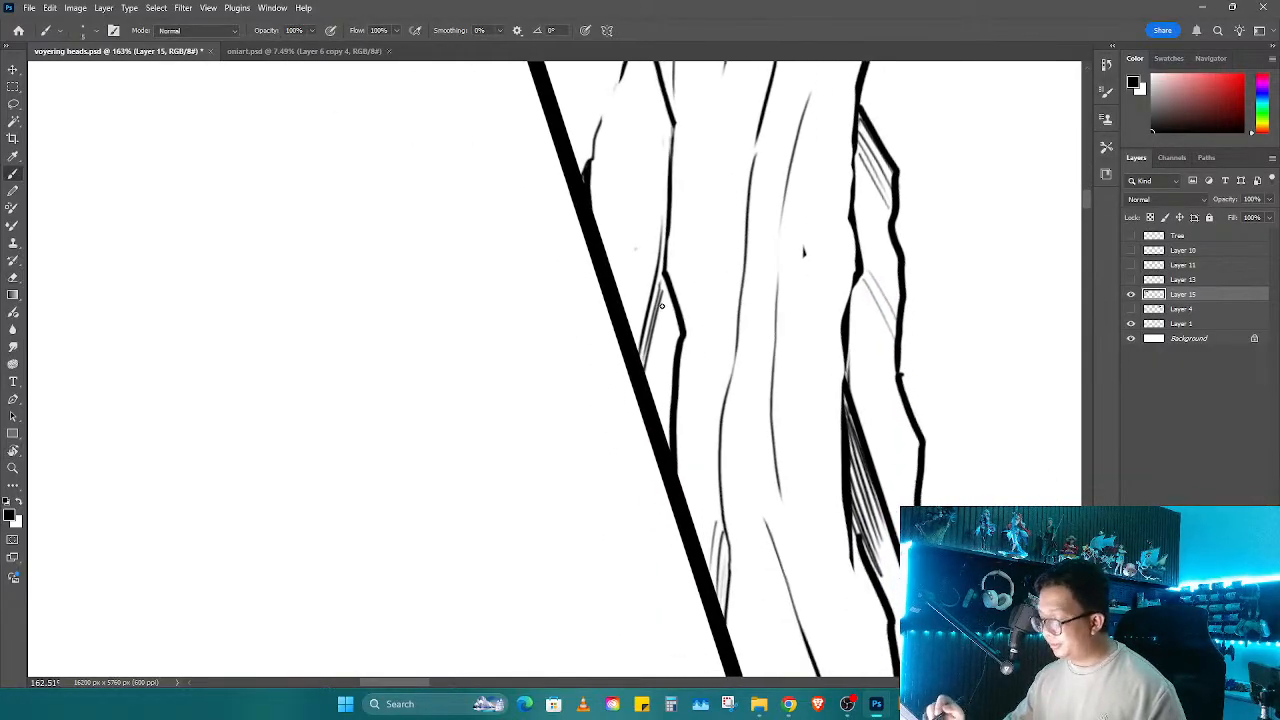
pyautogui.press('e')
pyautogui.click(805, 254)
pyautogui.press('b')
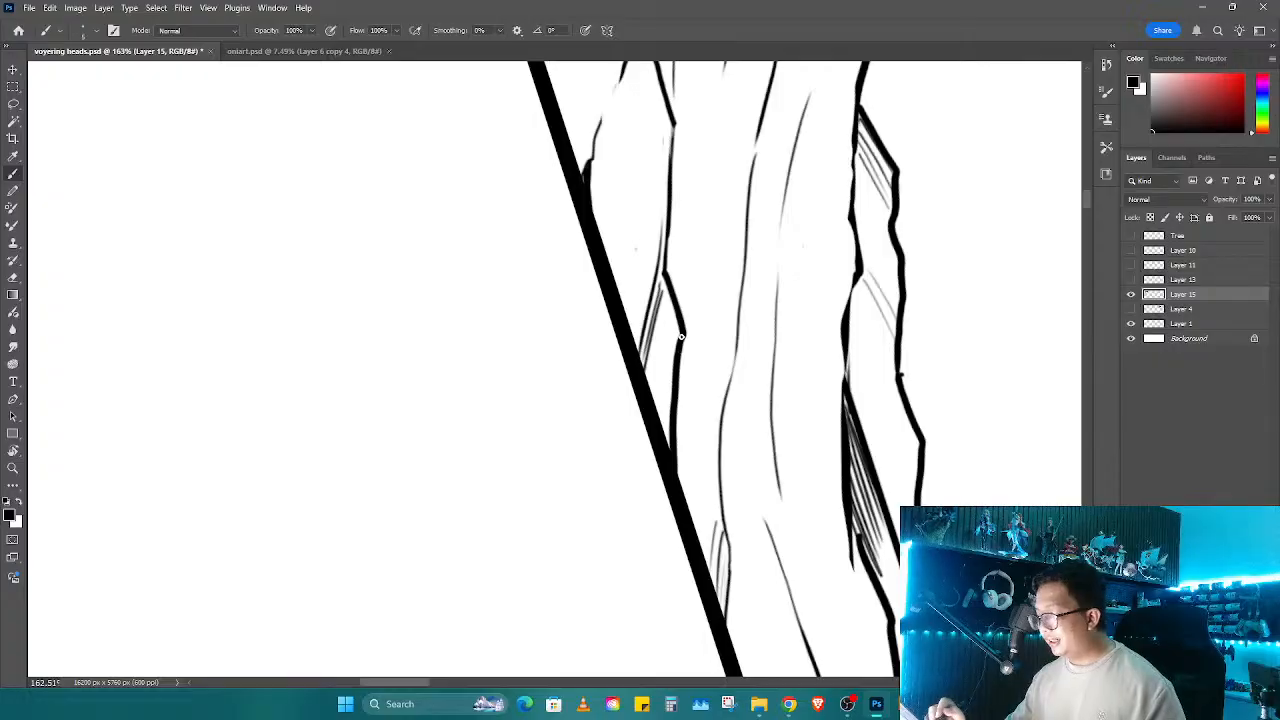
pyautogui.press('e')
pyautogui.moveTo(689, 337); pyautogui.dragTo(684, 455)
pyautogui.moveTo(681, 266)
pyautogui.mouseDown()
pyautogui.moveTo(686, 320)
pyautogui.moveTo(665, 280)
pyautogui.moveTo(677, 449)
pyautogui.moveTo(766, 380)
pyautogui.moveTo(771, 491)
pyautogui.moveTo(752, 472)
pyautogui.moveTo(886, 191)
pyautogui.mouseUp()
# Step: Ink short tapered shadow strokes beneath the lower rock notches where the contour lines begin
pyautogui.press('b')
pyautogui.press('r')
pyautogui.press('b')
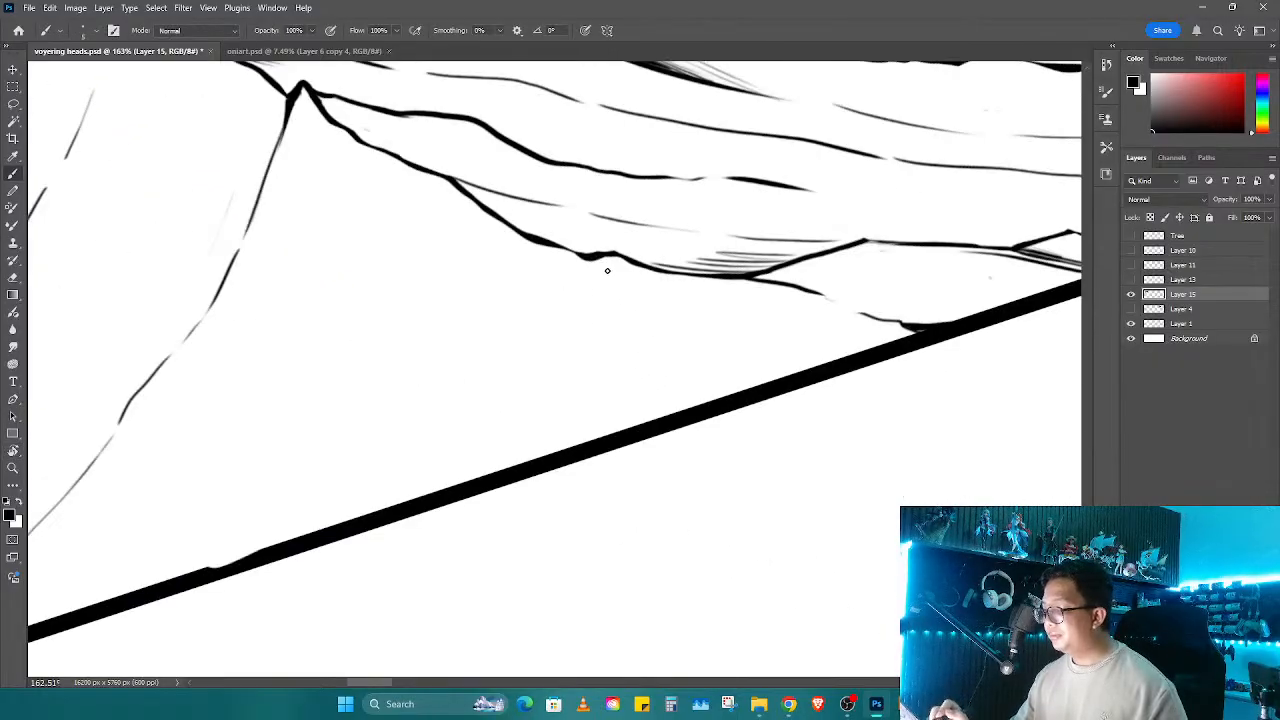
pyautogui.moveTo(598, 268)
pyautogui.mouseDown()
pyautogui.moveTo(542, 395)
pyautogui.moveTo(811, 448)
pyautogui.moveTo(853, 500)
pyautogui.mouseUp()
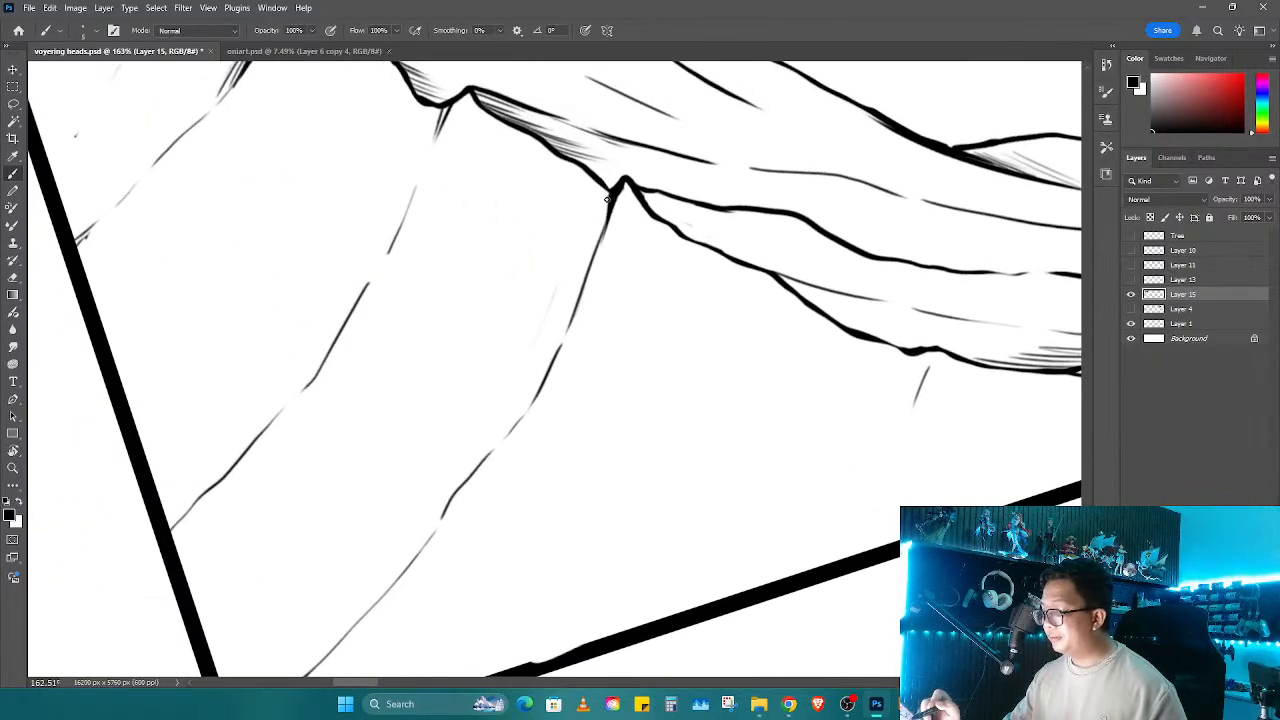
pyautogui.moveTo(607, 199); pyautogui.dragTo(599, 240)
pyautogui.moveTo(436, 112); pyautogui.dragTo(725, 556)
# Step: Draw broken parallel strokes and short hatching alongside the middle contour line, from the panel border up toward its notch
pyautogui.press('r')
pyautogui.moveTo(690, 365); pyautogui.dragTo(676, 322)
pyautogui.moveTo(556, 660); pyautogui.dragTo(515, 329)
pyautogui.press('b')
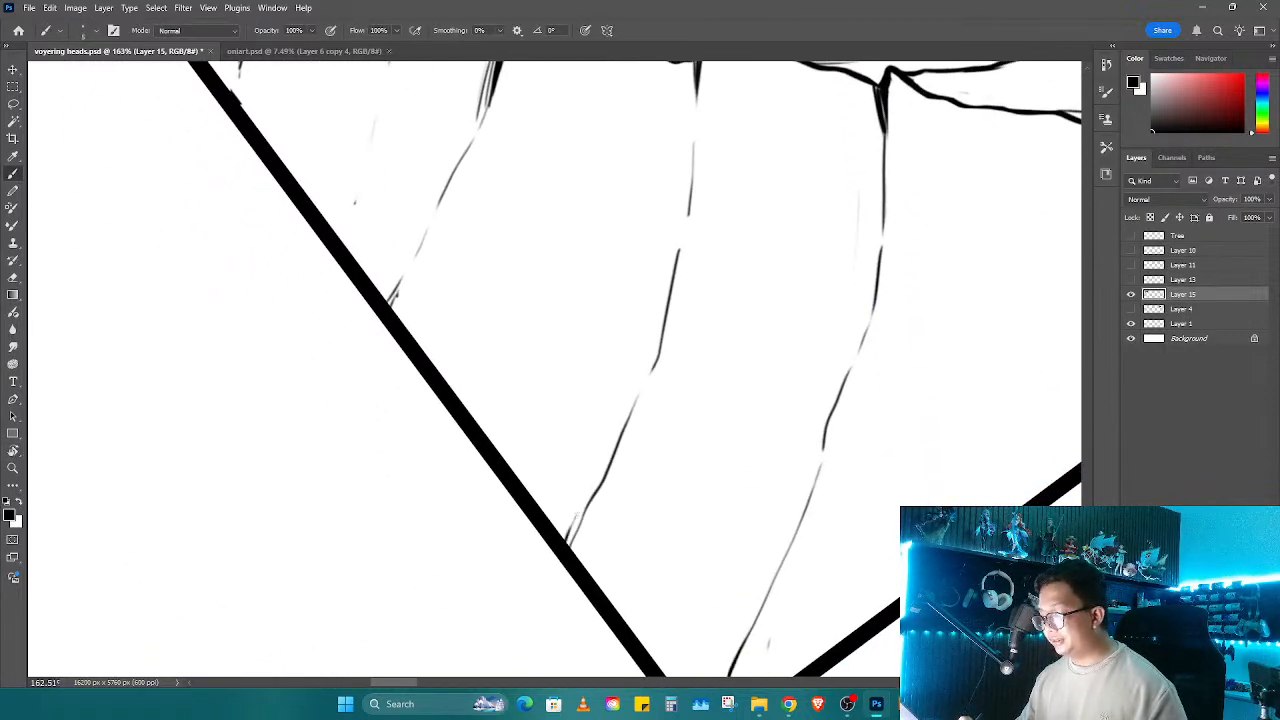
pyautogui.moveTo(576, 516); pyautogui.dragTo(610, 428)
pyautogui.moveTo(642, 290); pyautogui.dragTo(612, 400)
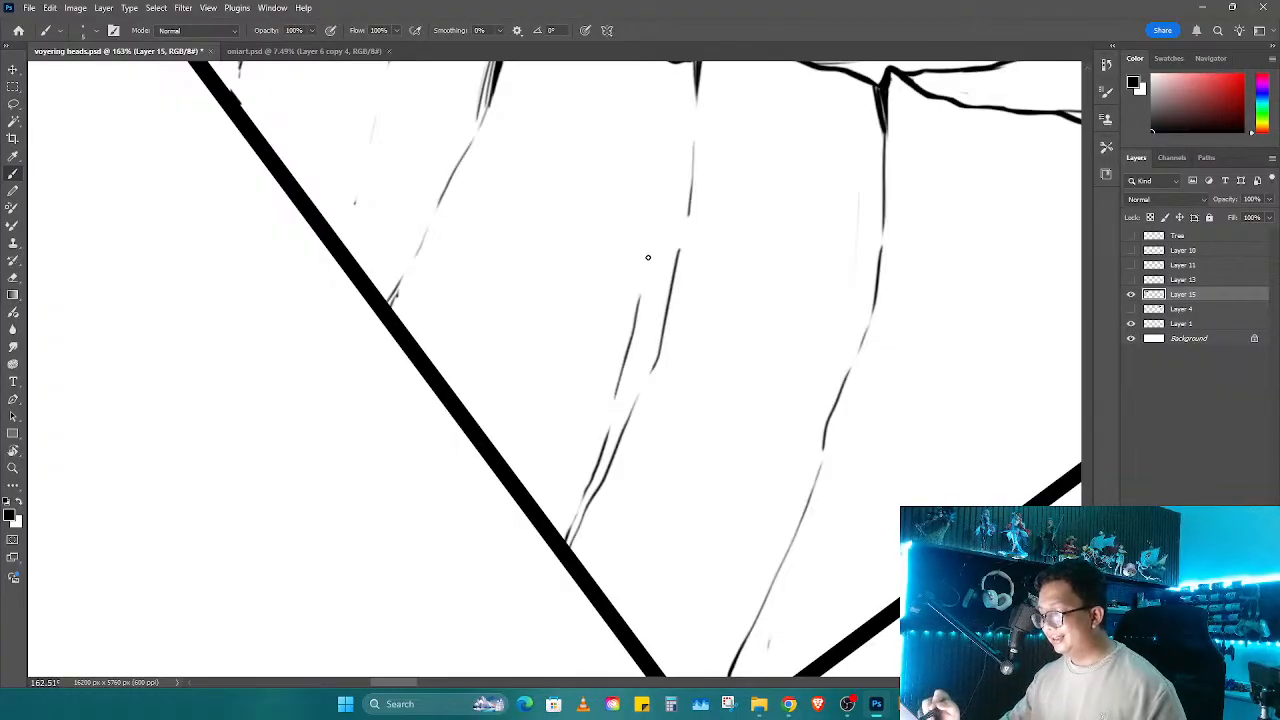
pyautogui.moveTo(648, 258); pyautogui.dragTo(670, 128)
pyautogui.moveTo(672, 172); pyautogui.dragTo(627, 392)
pyautogui.moveTo(650, 326)
pyautogui.mouseDown()
pyautogui.moveTo(639, 365)
pyautogui.moveTo(653, 347)
pyautogui.moveTo(757, 380)
pyautogui.moveTo(743, 451)
pyautogui.mouseUp()
# Step: Widen the lower part of the middle contour's shading with more rows of short slanted strokes reaching the panel border
pyautogui.press('r')
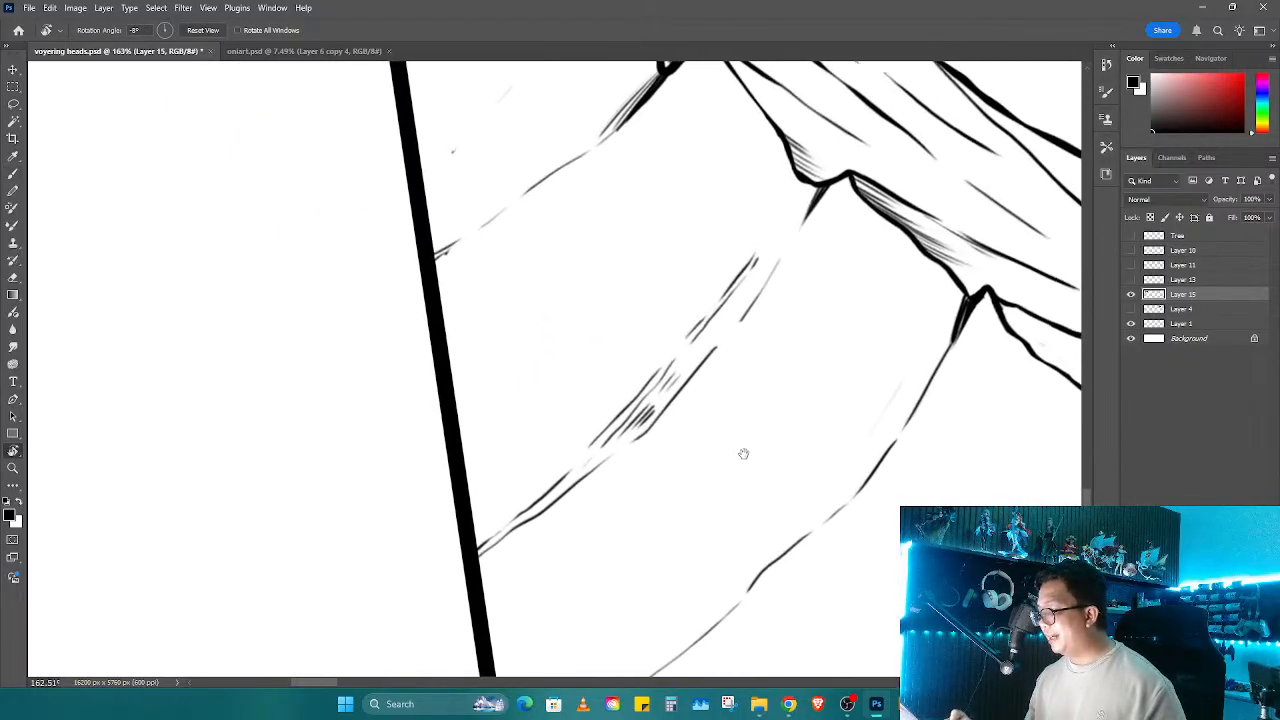
pyautogui.moveTo(532, 508); pyautogui.dragTo(607, 434)
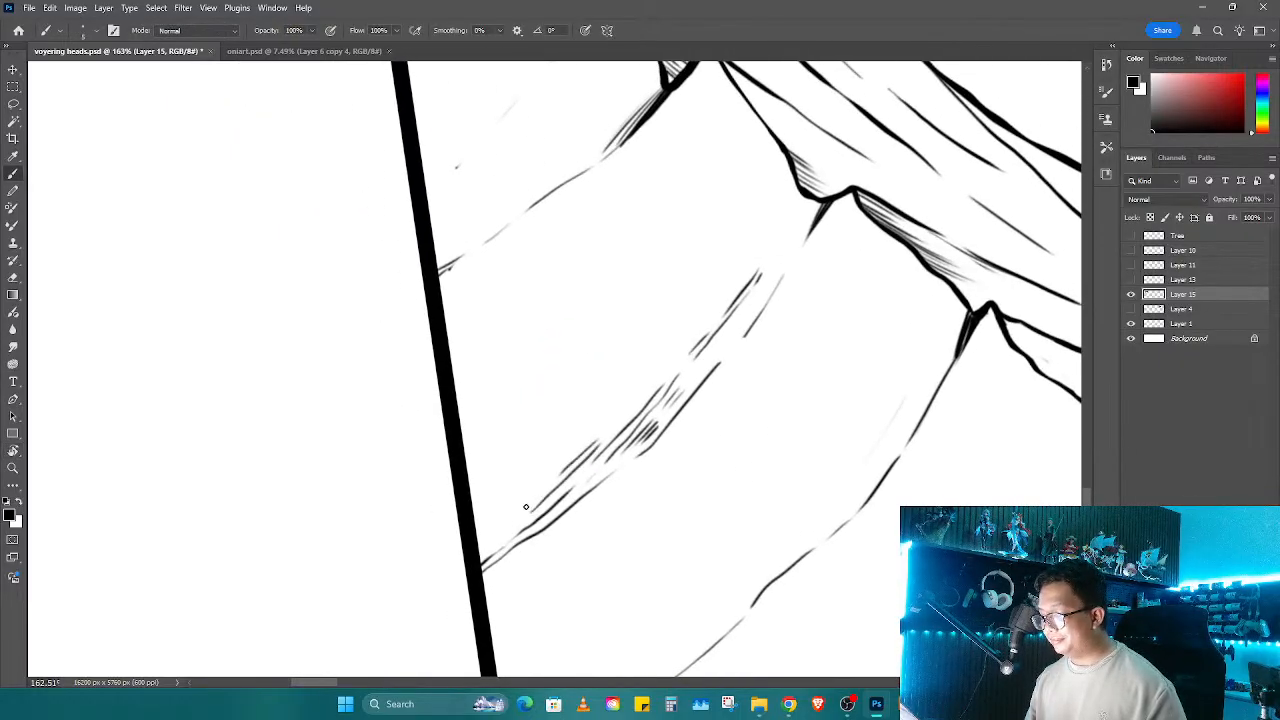
pyautogui.moveTo(510, 525); pyautogui.dragTo(548, 480)
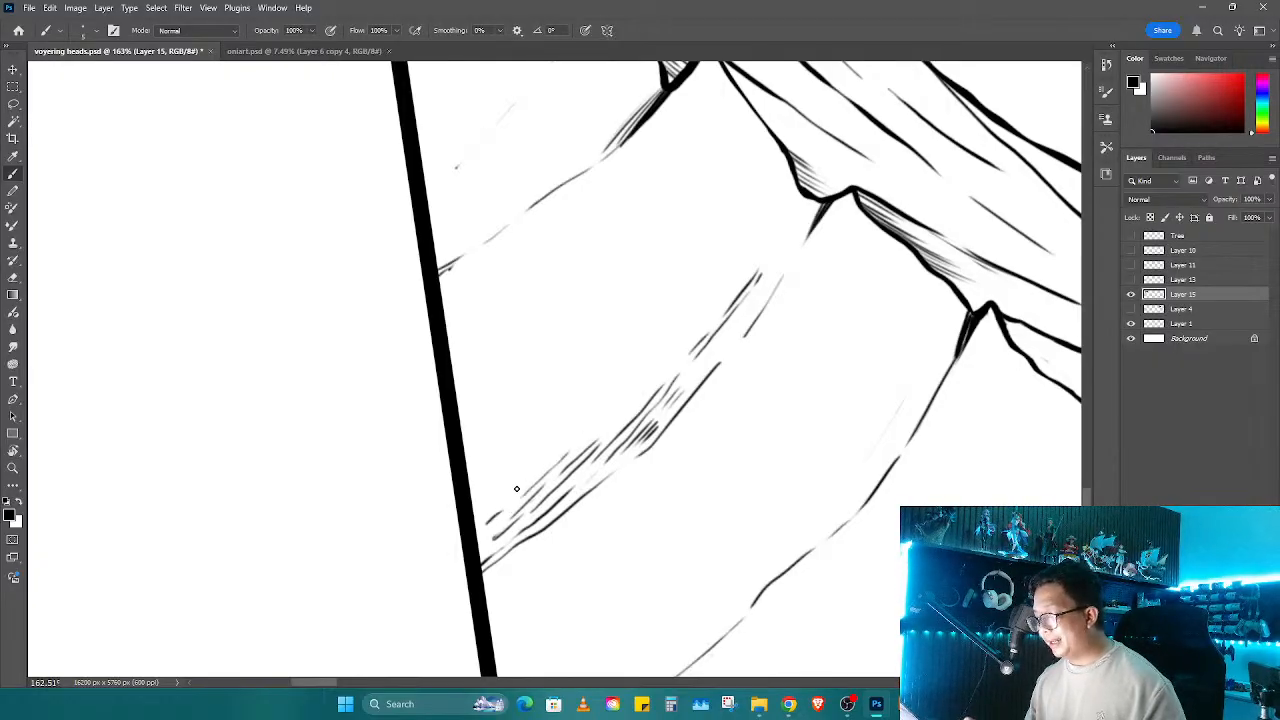
pyautogui.moveTo(488, 520); pyautogui.dragTo(536, 469)
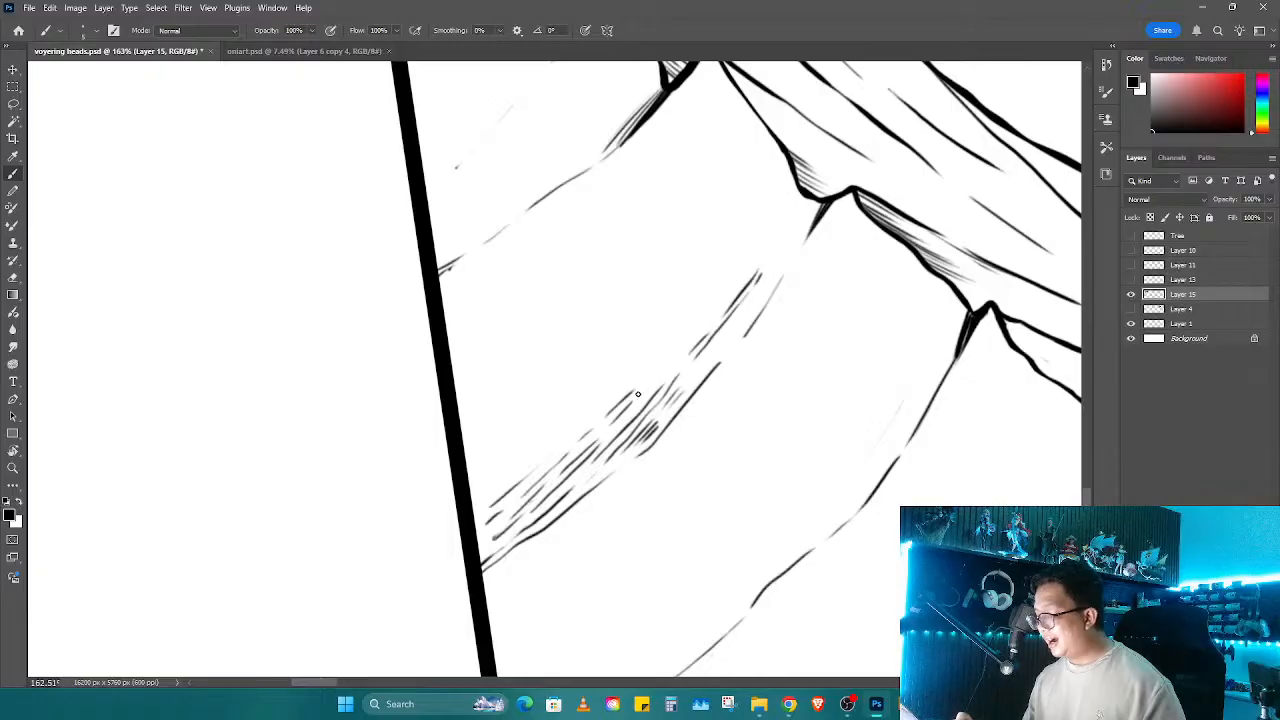
# Step: Hatch along the lower contour line down to the panel corner and scatter broken strokes over the slope above it
pyautogui.moveTo(700, 444); pyautogui.dragTo(840, 358)
pyautogui.press('r')
pyautogui.moveTo(567, 469)
pyautogui.mouseDown()
pyautogui.moveTo(587, 474)
pyautogui.moveTo(484, 582)
pyautogui.moveTo(637, 392)
pyautogui.mouseUp()
pyautogui.press('b')
pyautogui.moveTo(550, 500); pyautogui.dragTo(473, 593)
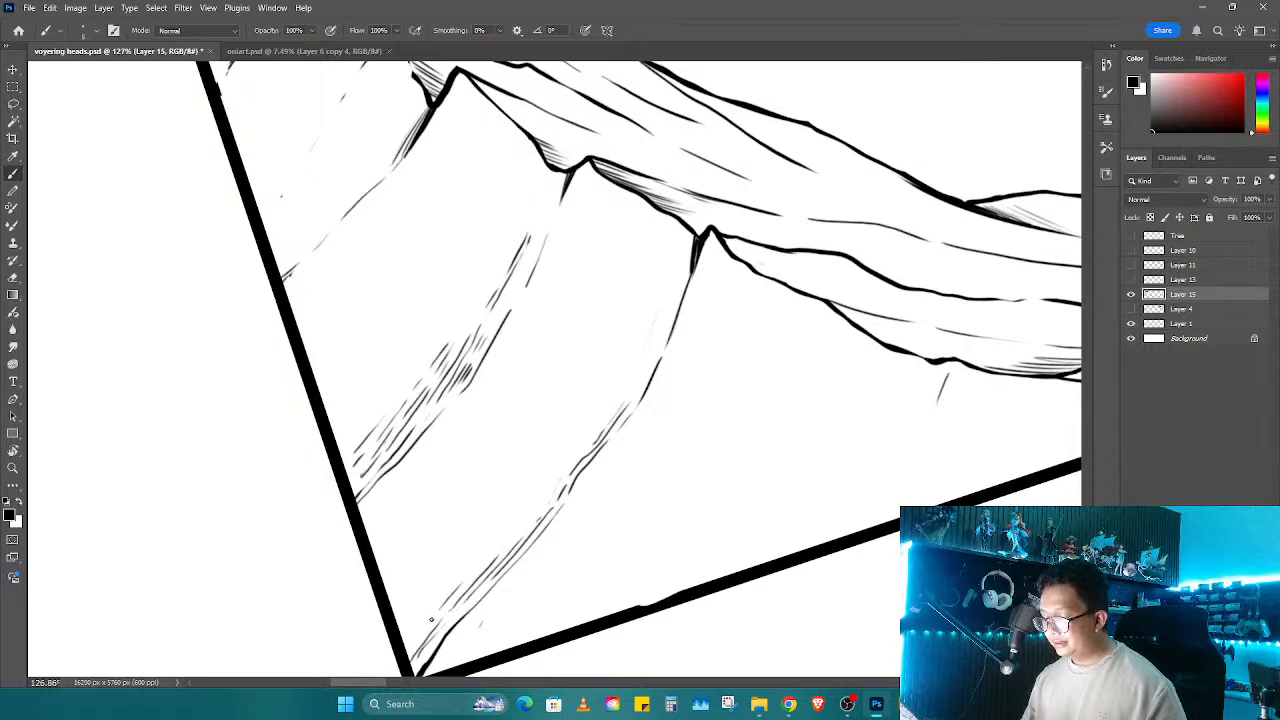
pyautogui.moveTo(424, 603); pyautogui.dragTo(471, 546)
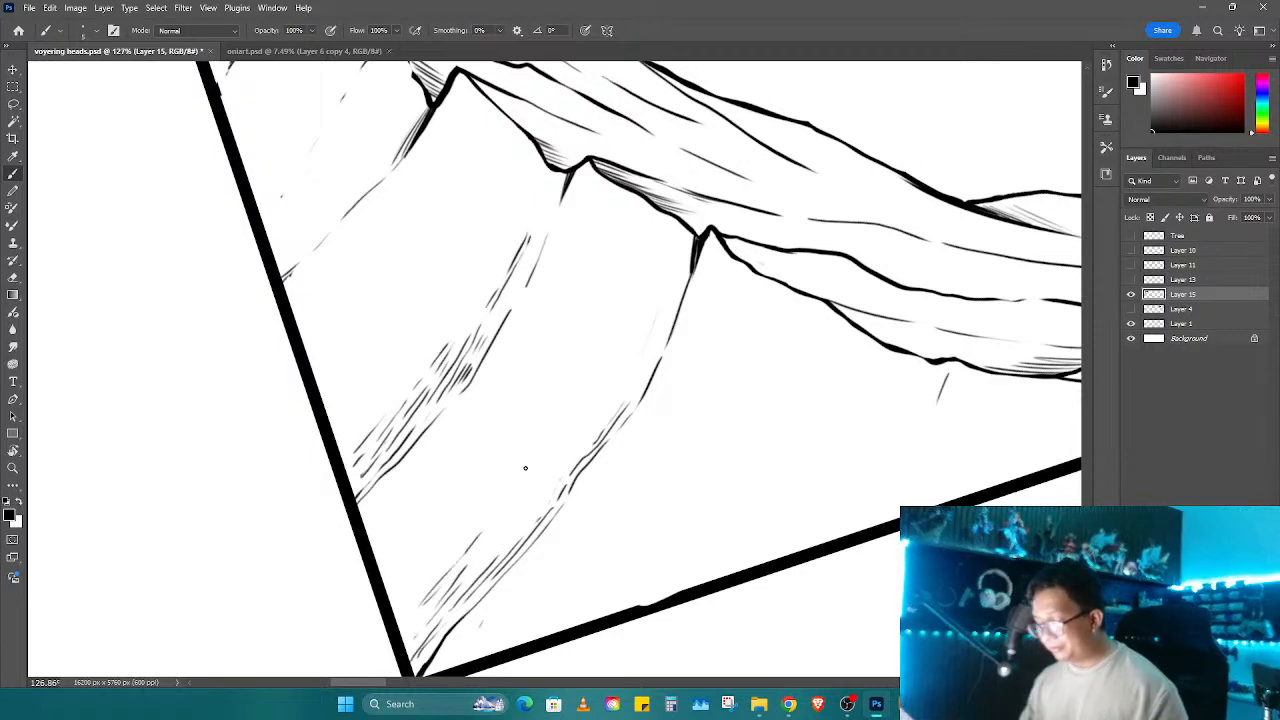
pyautogui.moveTo(525, 468); pyautogui.dragTo(462, 546)
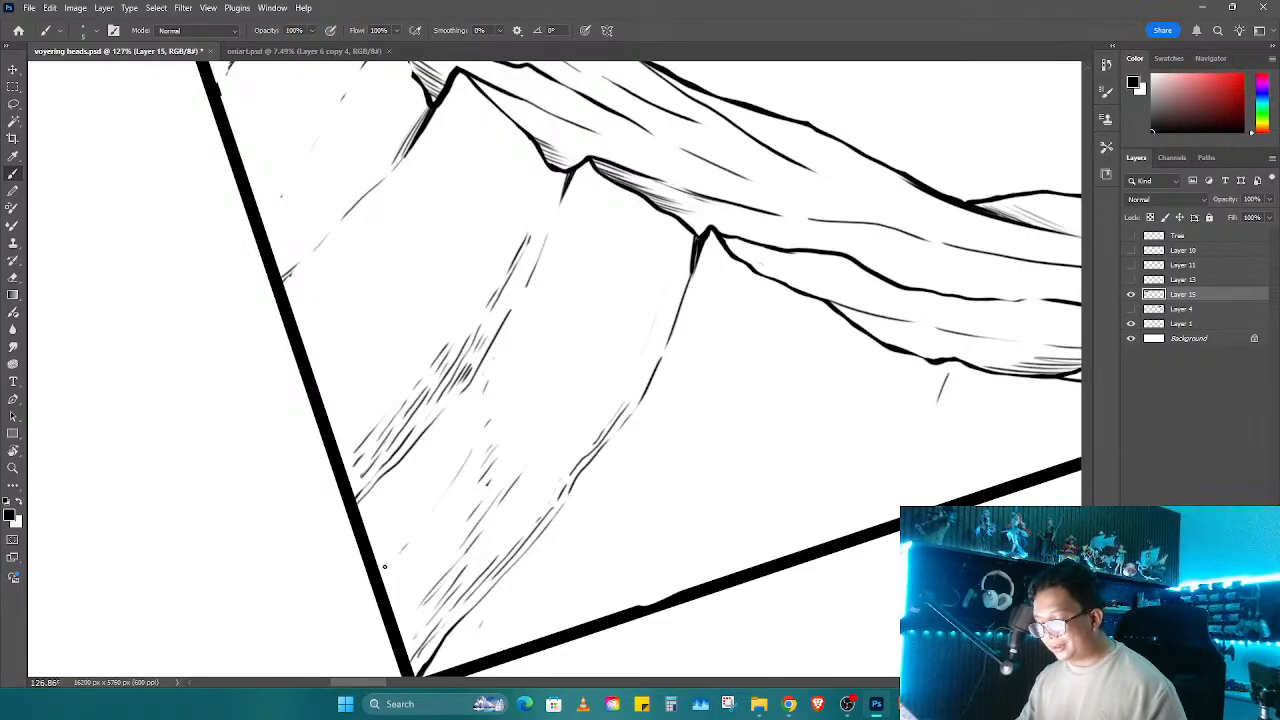
pyautogui.moveTo(384, 566); pyautogui.dragTo(428, 512)
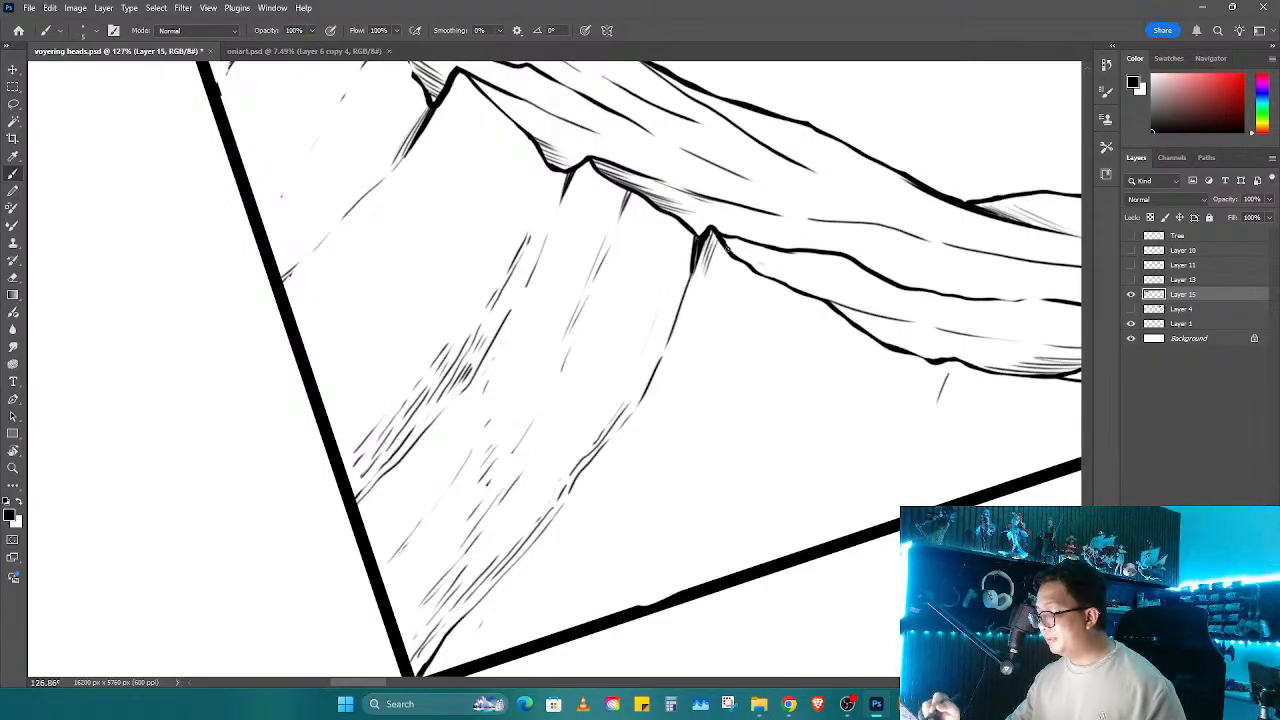
# Step: Draw thin slanted contour strokes below the lower ridge toward the panel's bottom border, undoing the doubled stroke
pyautogui.moveTo(738, 400); pyautogui.dragTo(765, 280)
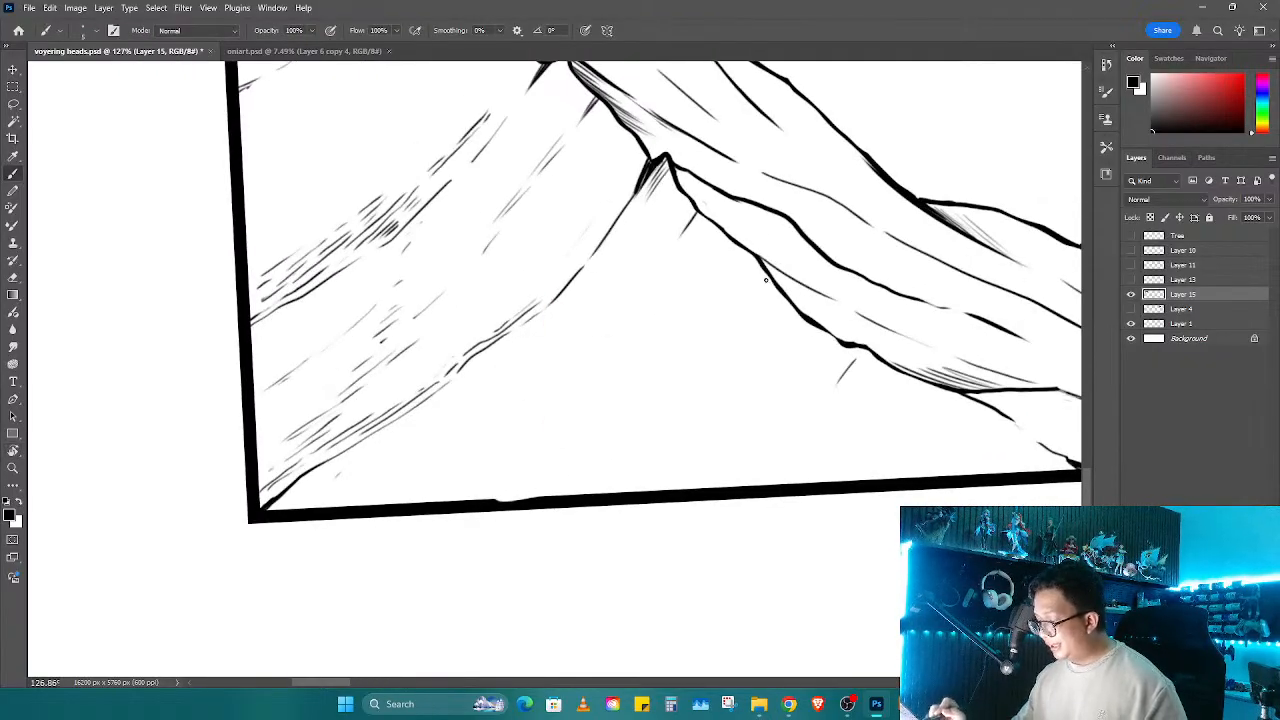
pyautogui.moveTo(720, 326); pyautogui.dragTo(658, 413)
pyautogui.moveTo(705, 341); pyautogui.dragTo(647, 435)
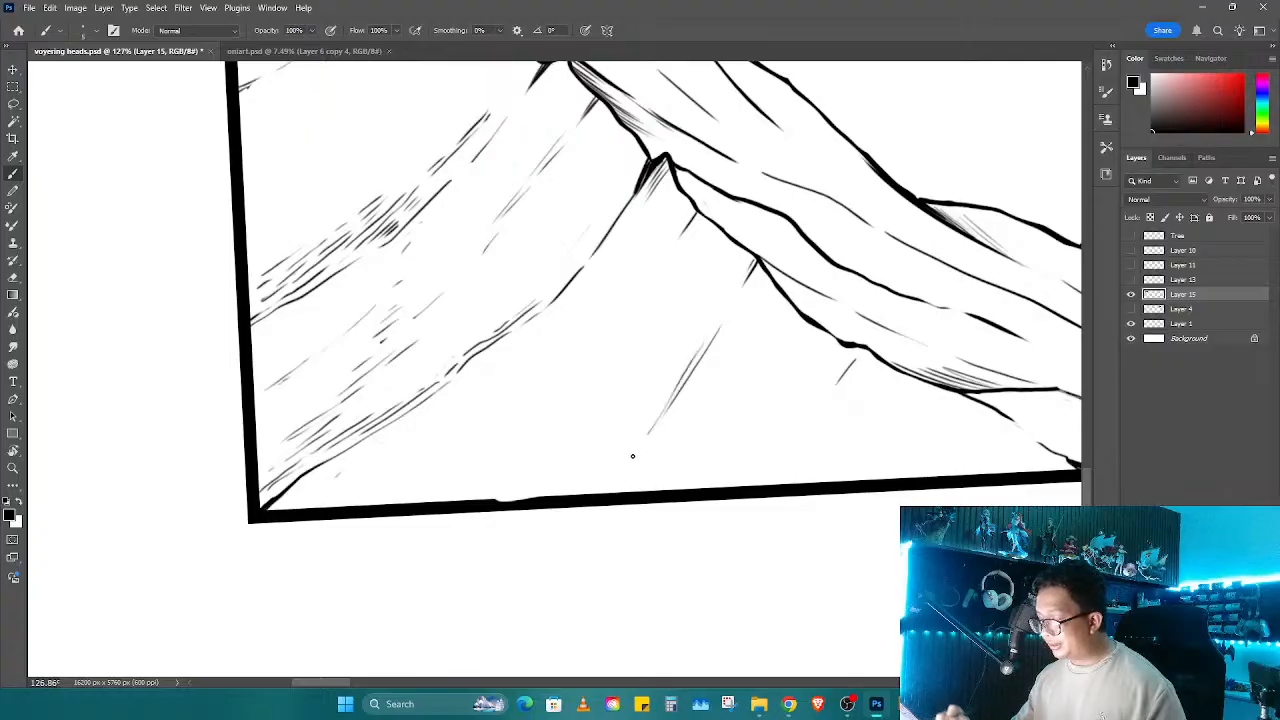
pyautogui.hotkey('ctrl', 'z')
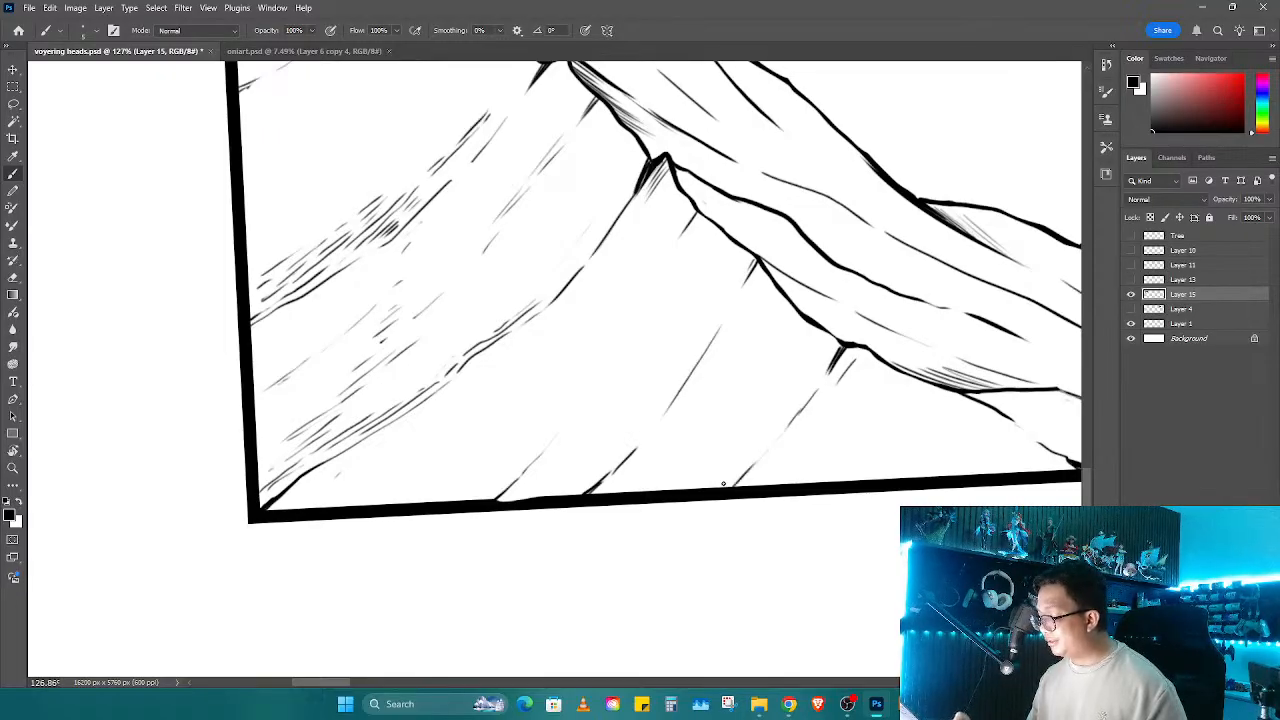
# Step: Add fine hatching and a faint broken line beneath the upper notch, beside its contour line
pyautogui.scroll(5, 494, 299)
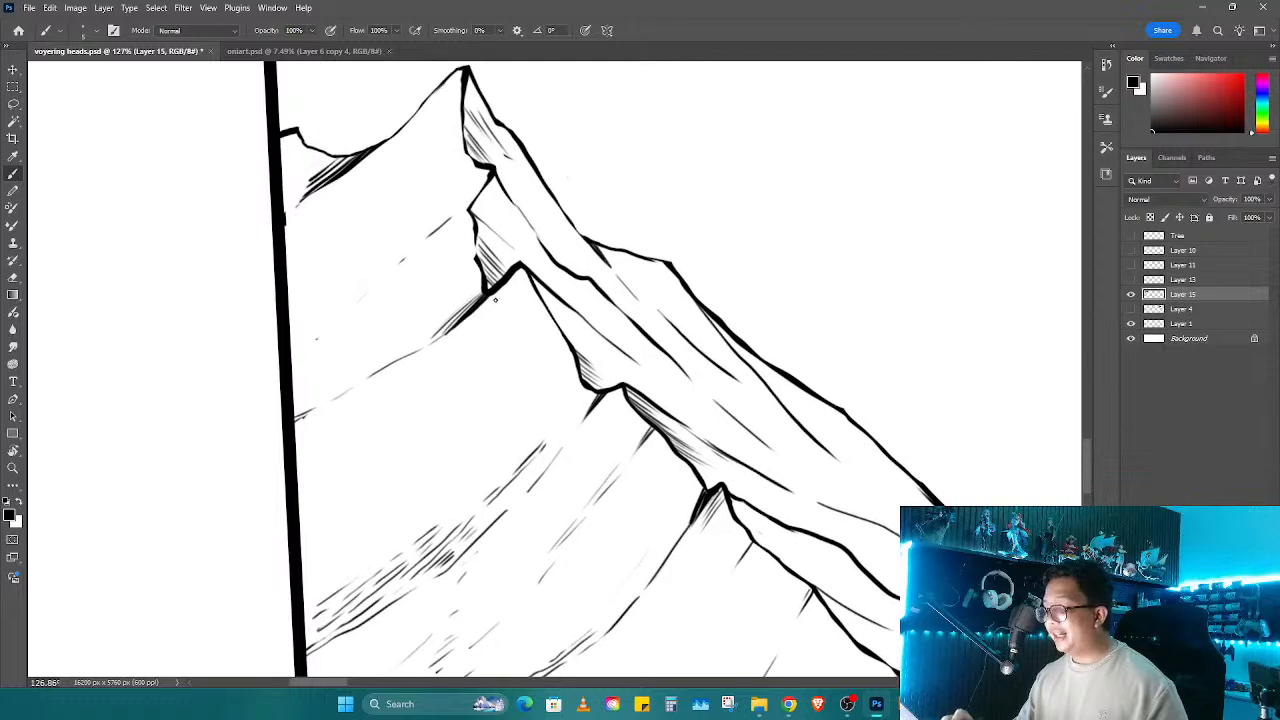
pyautogui.moveTo(337, 442); pyautogui.dragTo(577, 435)
pyautogui.press('r')
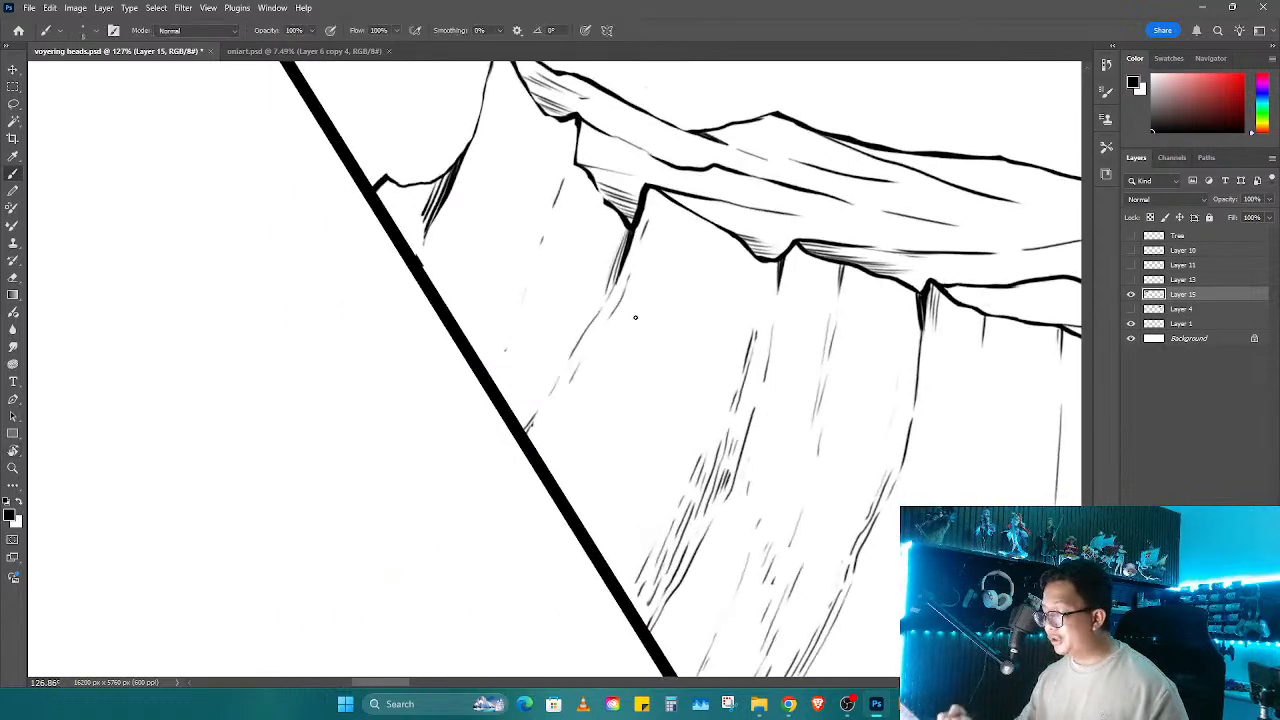
pyautogui.moveTo(627, 298); pyautogui.dragTo(618, 322)
pyautogui.moveTo(595, 436); pyautogui.dragTo(588, 466)
pyautogui.moveTo(622, 298); pyautogui.dragTo(604, 368)
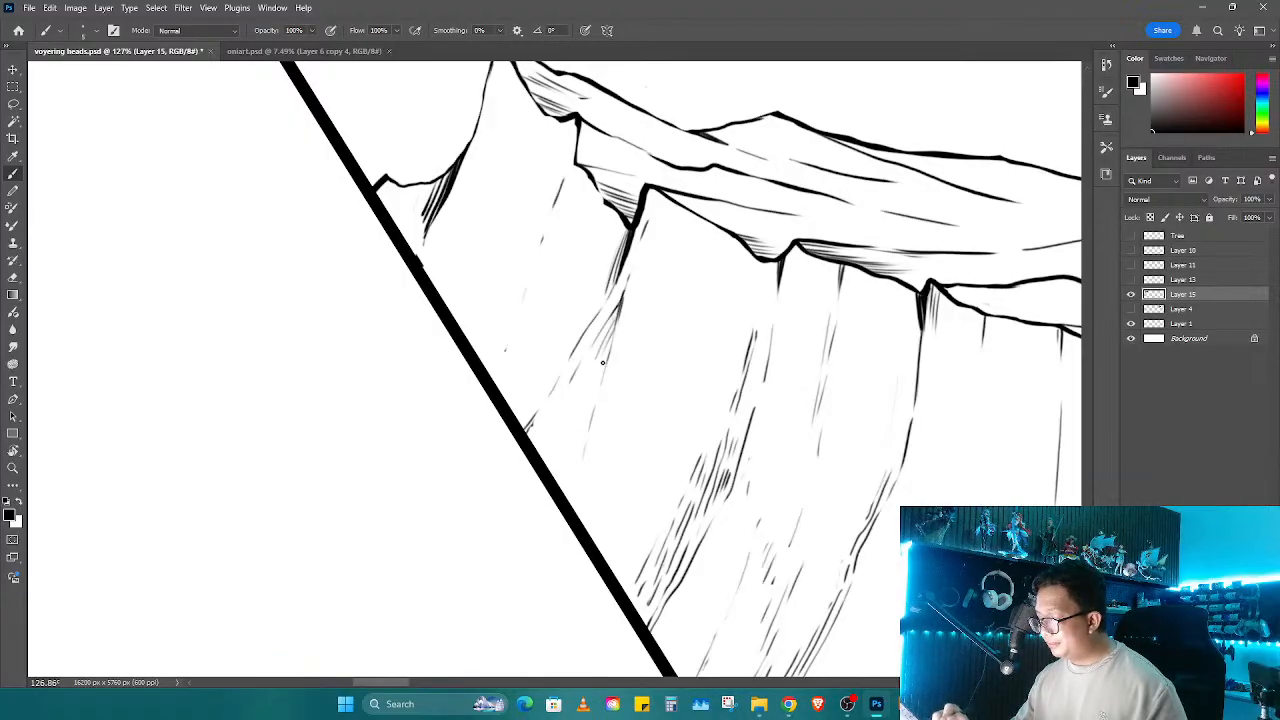
# Step: Undo the last stroke and draw a tapered broken contour line down from the rock corner below the peak
pyautogui.moveTo(618, 437); pyautogui.dragTo(681, 519)
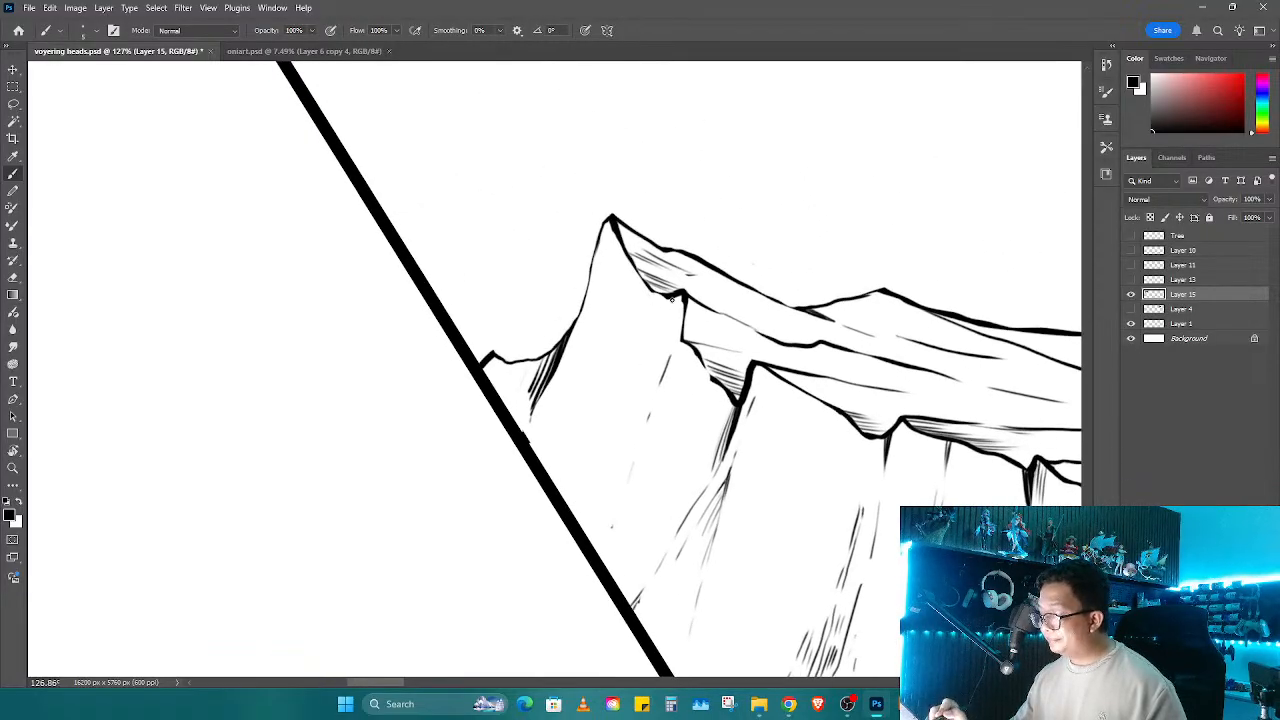
pyautogui.hotkey('ctrl', 'z')
pyautogui.moveTo(684, 338); pyautogui.dragTo(673, 368)
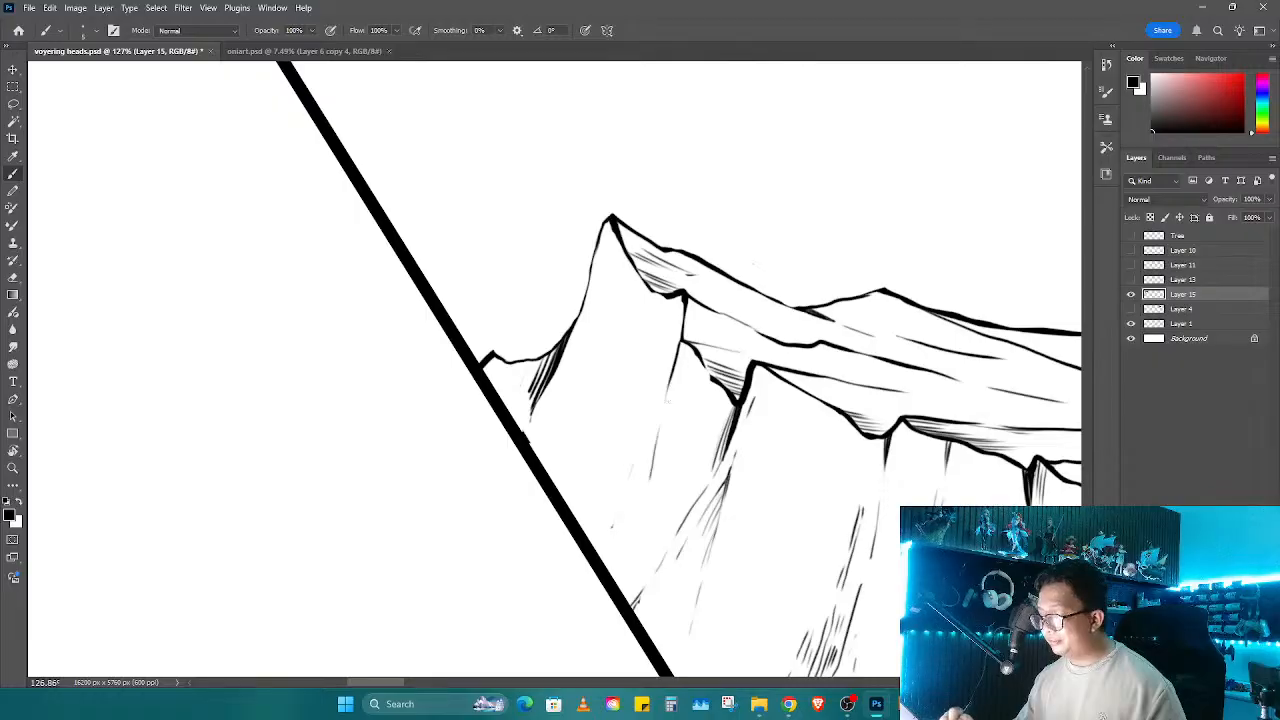
# Step: Reduce the brush size and fill the narrow facet on the ridge's outer edge with fine parallel hatching
pyautogui.moveTo(752, 431); pyautogui.dragTo(494, 434)
pyautogui.press('r')
pyautogui.moveTo(685, 374)
pyautogui.mouseDown()
pyautogui.moveTo(619, 482)
pyautogui.moveTo(592, 494)
pyautogui.moveTo(600, 439)
pyautogui.moveTo(586, 357)
pyautogui.moveTo(664, 339)
pyautogui.mouseUp()
pyautogui.rightClick(663, 339)
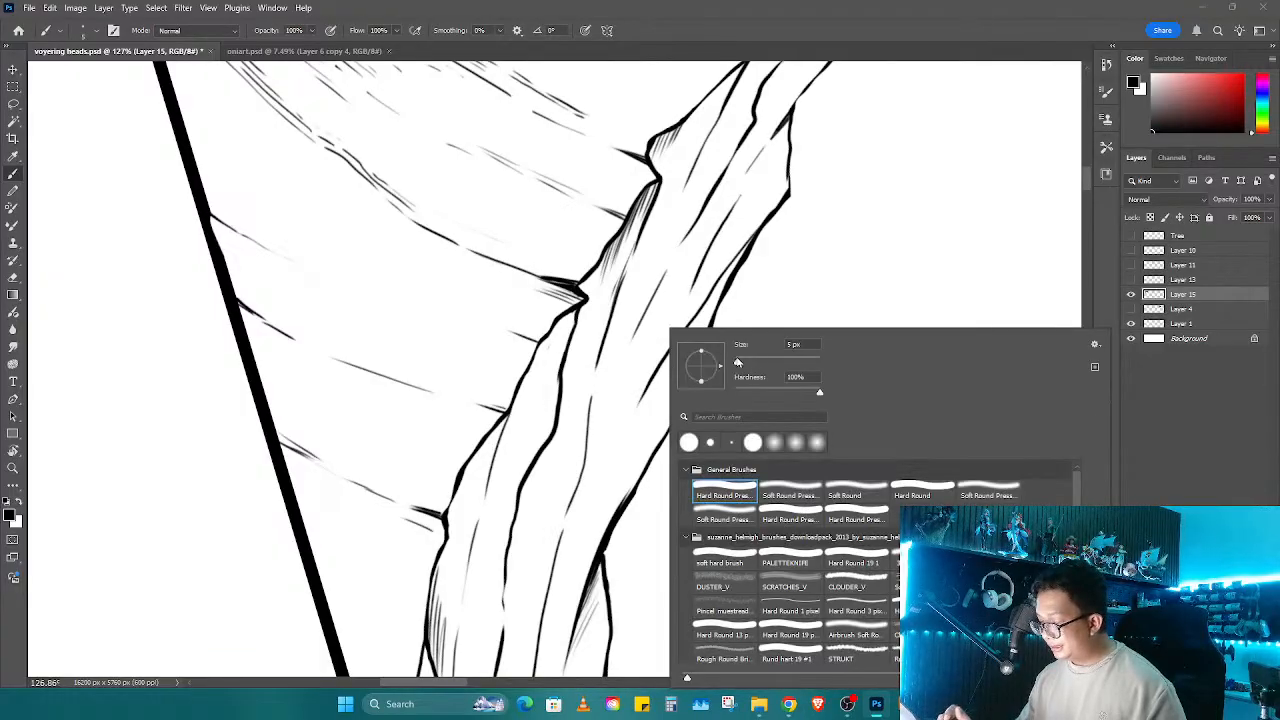
pyautogui.press('Return')
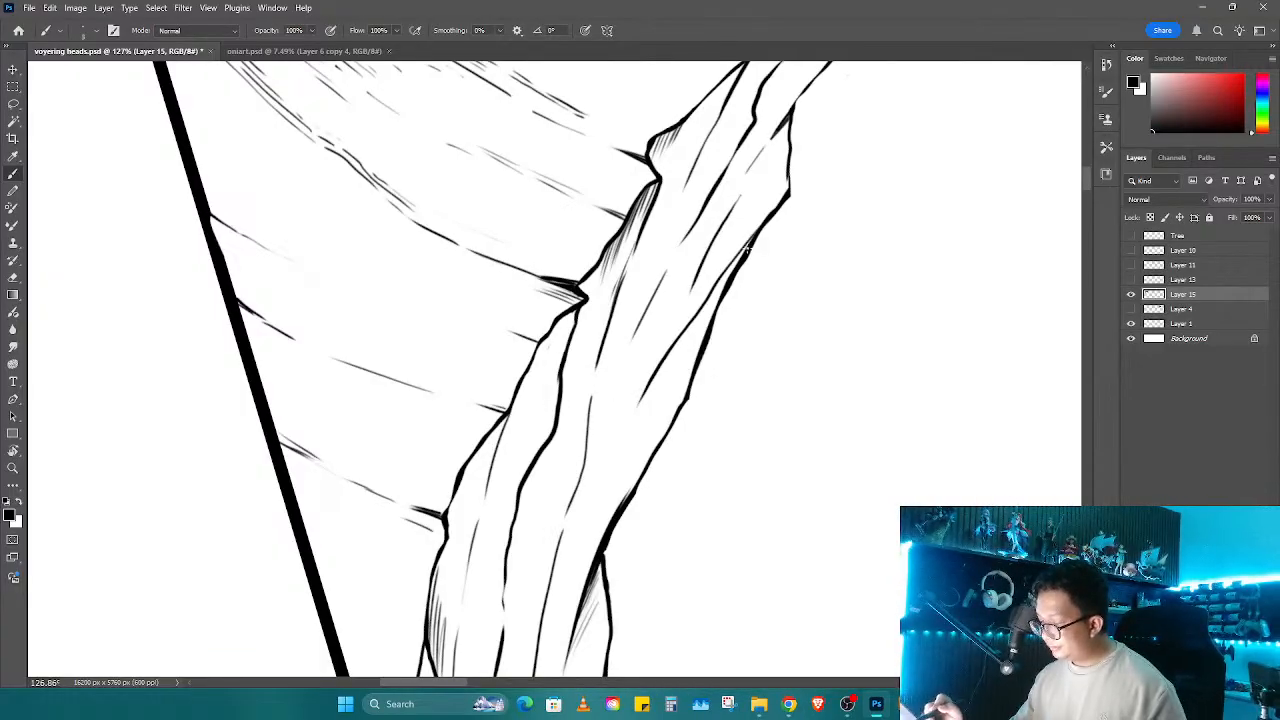
pyautogui.moveTo(724, 276); pyautogui.dragTo(690, 386)
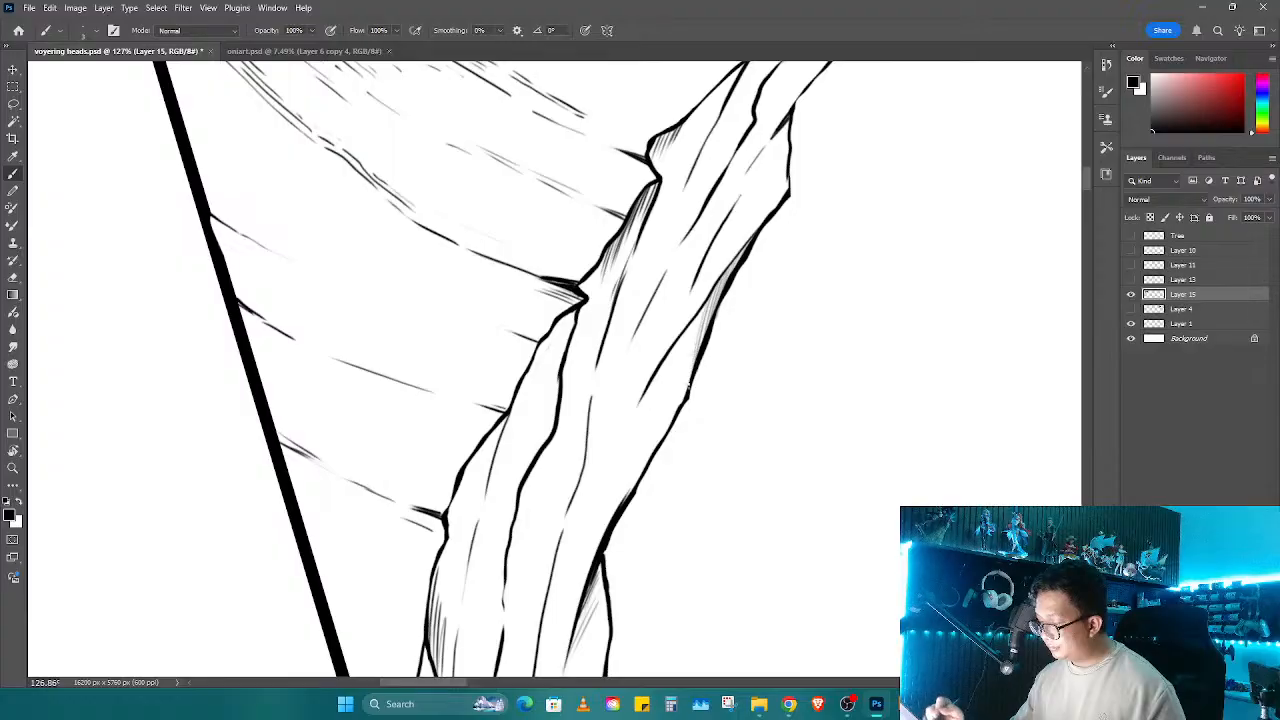
pyautogui.moveTo(702, 310); pyautogui.dragTo(672, 416)
pyautogui.moveTo(684, 334); pyautogui.dragTo(652, 432)
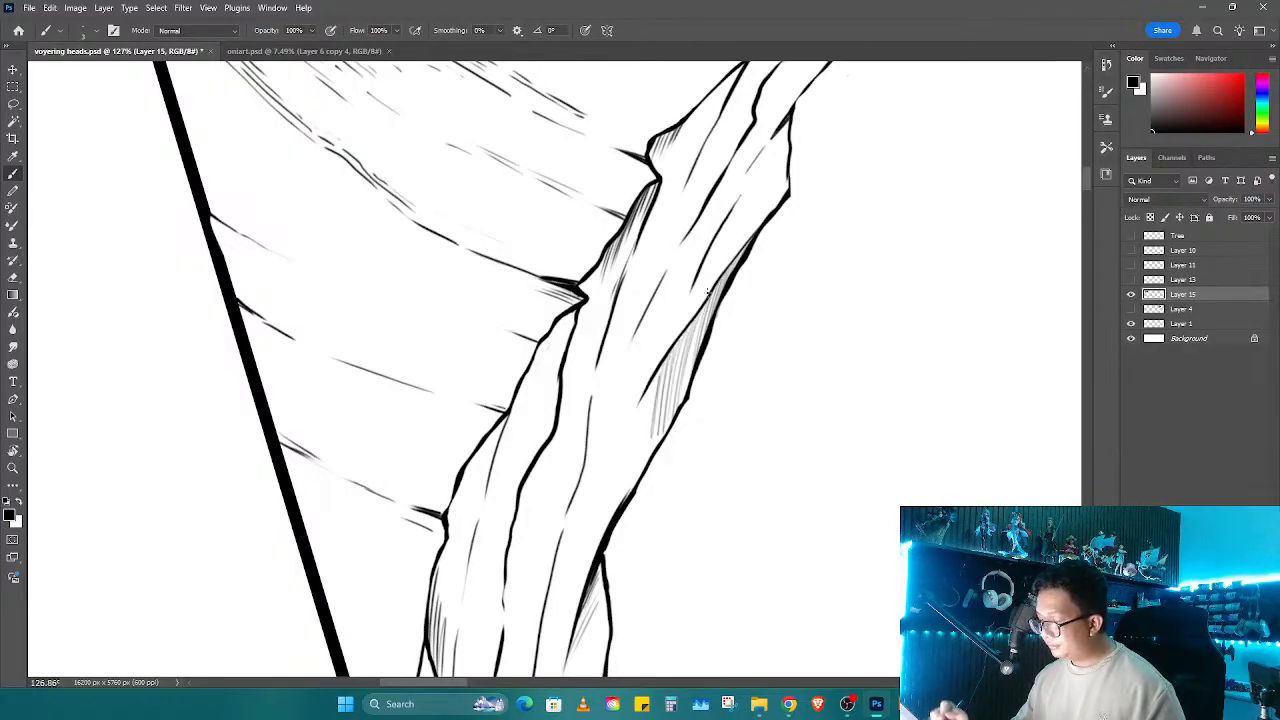
# Step: Hatch the next facet up along the ridge's outer edge with fine slanted strokes
pyautogui.moveTo(757, 167)
pyautogui.mouseDown()
pyautogui.moveTo(700, 352)
pyautogui.moveTo(660, 420)
pyautogui.mouseUp()
pyautogui.moveTo(708, 346)
pyautogui.mouseDown()
pyautogui.moveTo(664, 414)
pyautogui.moveTo(672, 438)
pyautogui.mouseUp()
pyautogui.moveTo(708, 372); pyautogui.dragTo(680, 438)
pyautogui.moveTo(710, 390); pyautogui.dragTo(620, 506)
pyautogui.moveTo(664, 420)
pyautogui.mouseDown()
pyautogui.moveTo(620, 510)
pyautogui.moveTo(646, 486)
pyautogui.mouseUp()
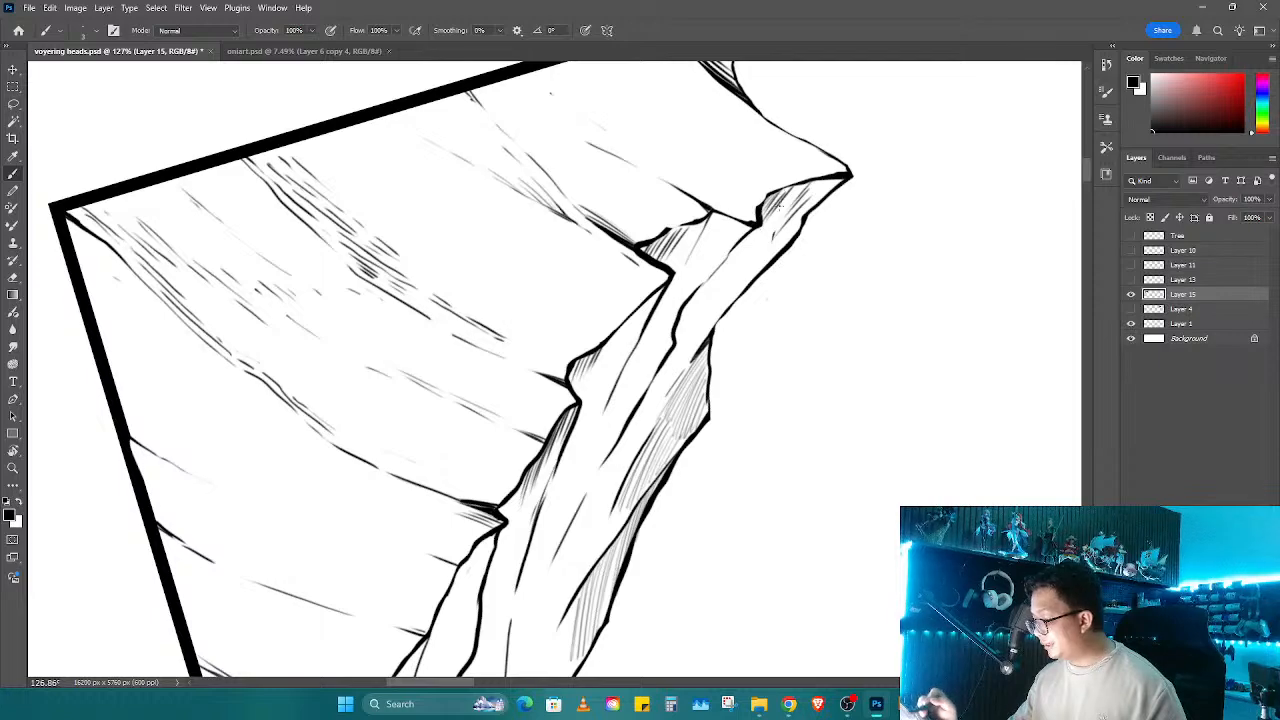
# Step: Hatch the narrow band running down from the peak along the ridge's outer edge
pyautogui.moveTo(800, 186)
pyautogui.mouseDown()
pyautogui.moveTo(758, 240)
pyautogui.moveTo(764, 252)
pyautogui.moveTo(788, 228)
pyautogui.moveTo(712, 298)
pyautogui.mouseUp()
pyautogui.moveTo(756, 250)
pyautogui.mouseDown()
pyautogui.moveTo(718, 316)
pyautogui.moveTo(680, 340)
pyautogui.mouseUp()
pyautogui.moveTo(716, 296)
pyautogui.mouseDown()
pyautogui.moveTo(676, 362)
pyautogui.moveTo(726, 317)
pyautogui.mouseUp()
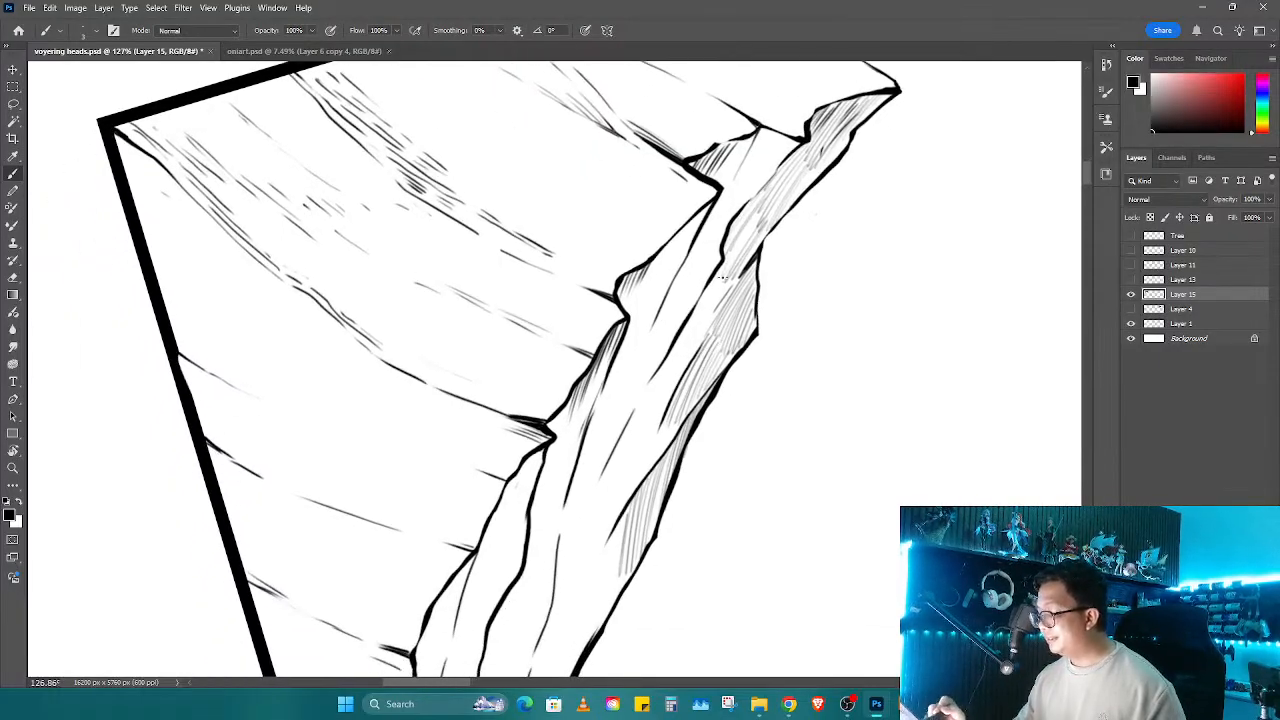
# Step: Extend fine hatching down the ridge's middle band, filling the gaps beside the shaded outer facets
pyautogui.moveTo(724, 270); pyautogui.dragTo(692, 334)
pyautogui.moveTo(738, 278); pyautogui.dragTo(660, 426)
pyautogui.moveTo(700, 336); pyautogui.dragTo(602, 500)
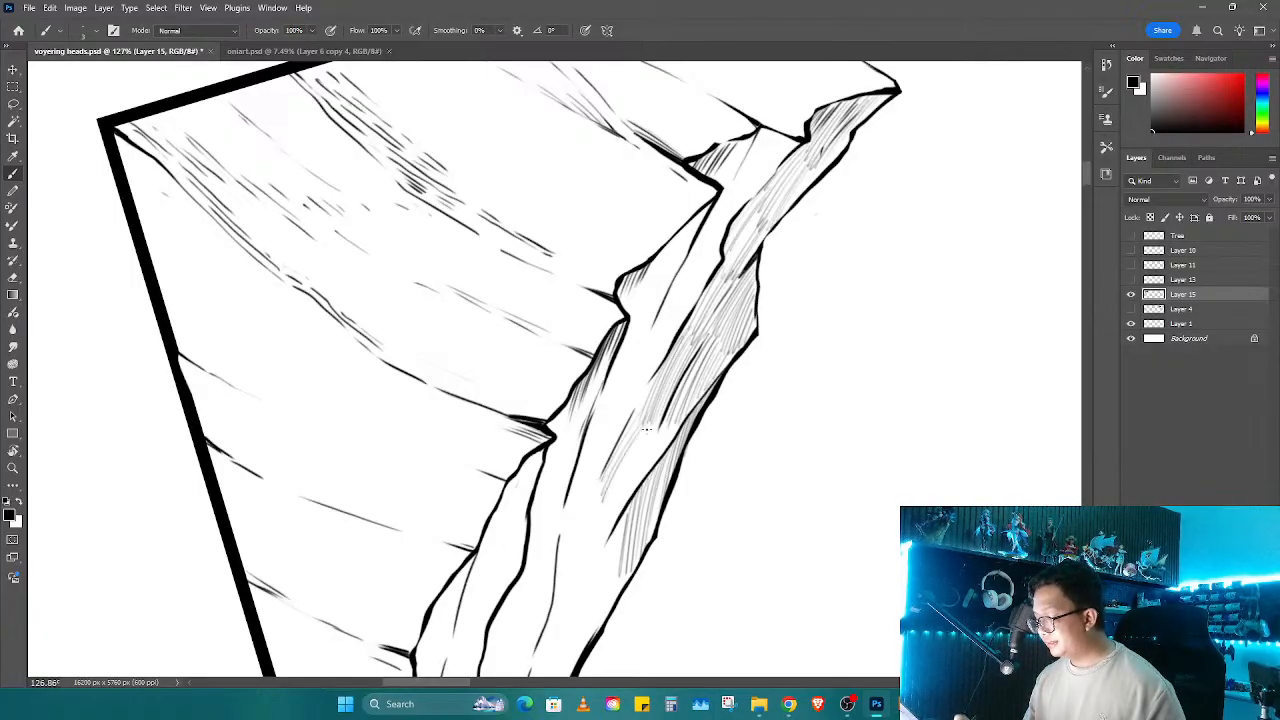
pyautogui.moveTo(658, 422)
pyautogui.mouseDown()
pyautogui.moveTo(608, 506)
pyautogui.moveTo(630, 494)
pyautogui.mouseUp()
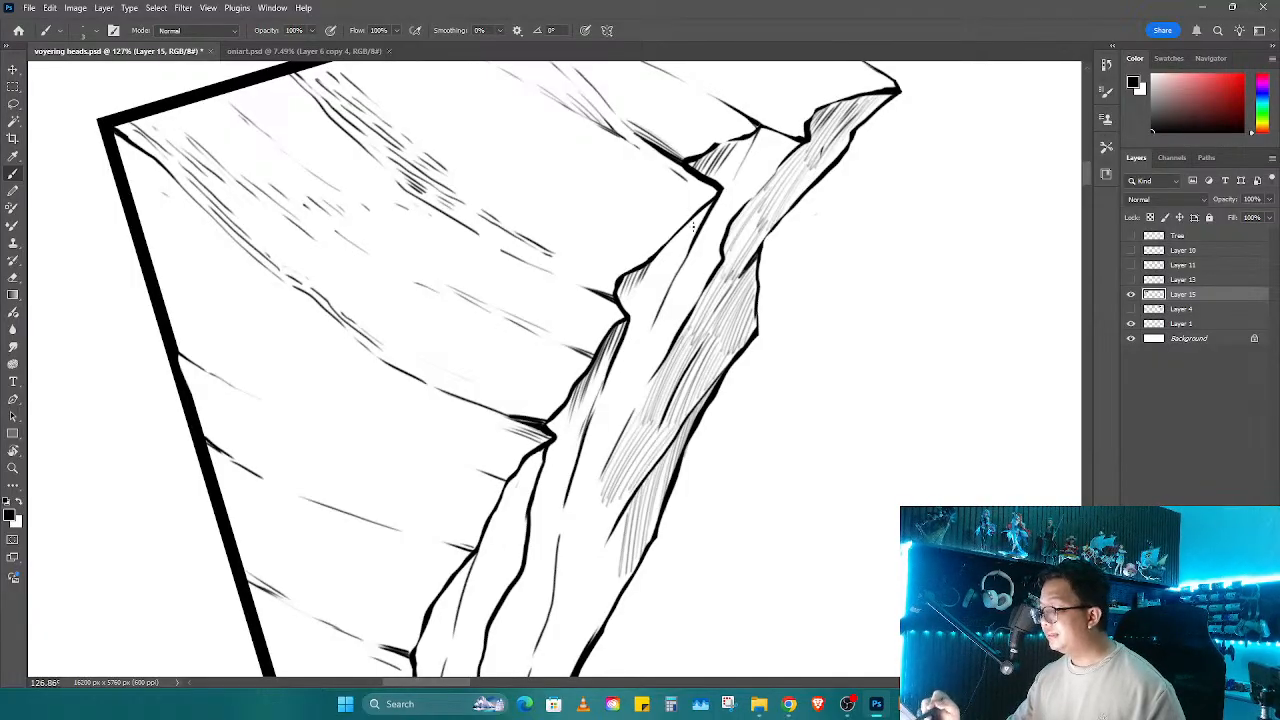
# Step: Hatch the ridge's inner side between the notches with fine strokes following the rock edge
pyautogui.moveTo(684, 237); pyautogui.dragTo(636, 326)
pyautogui.moveTo(646, 270); pyautogui.dragTo(590, 414)
pyautogui.moveTo(614, 344); pyautogui.dragTo(574, 456)
pyautogui.moveTo(588, 394); pyautogui.dragTo(564, 460)
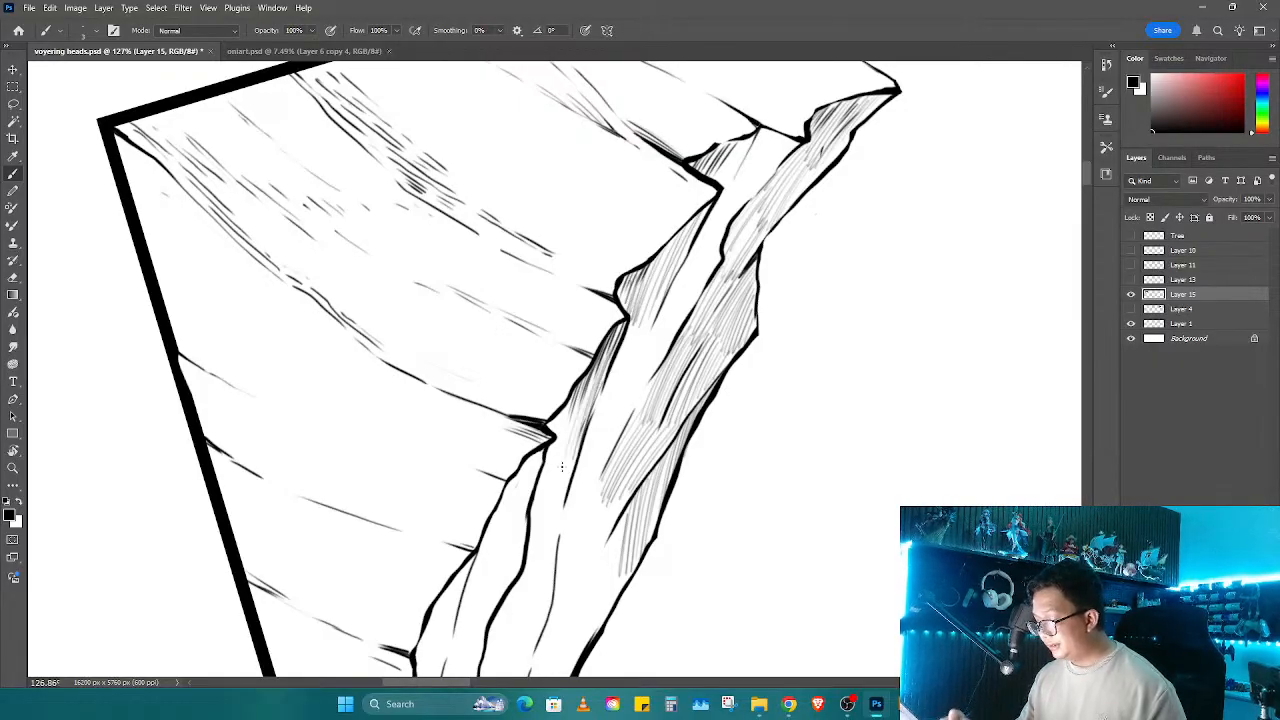
pyautogui.moveTo(564, 410)
pyautogui.mouseDown()
pyautogui.moveTo(550, 438)
pyautogui.moveTo(556, 488)
pyautogui.mouseUp()
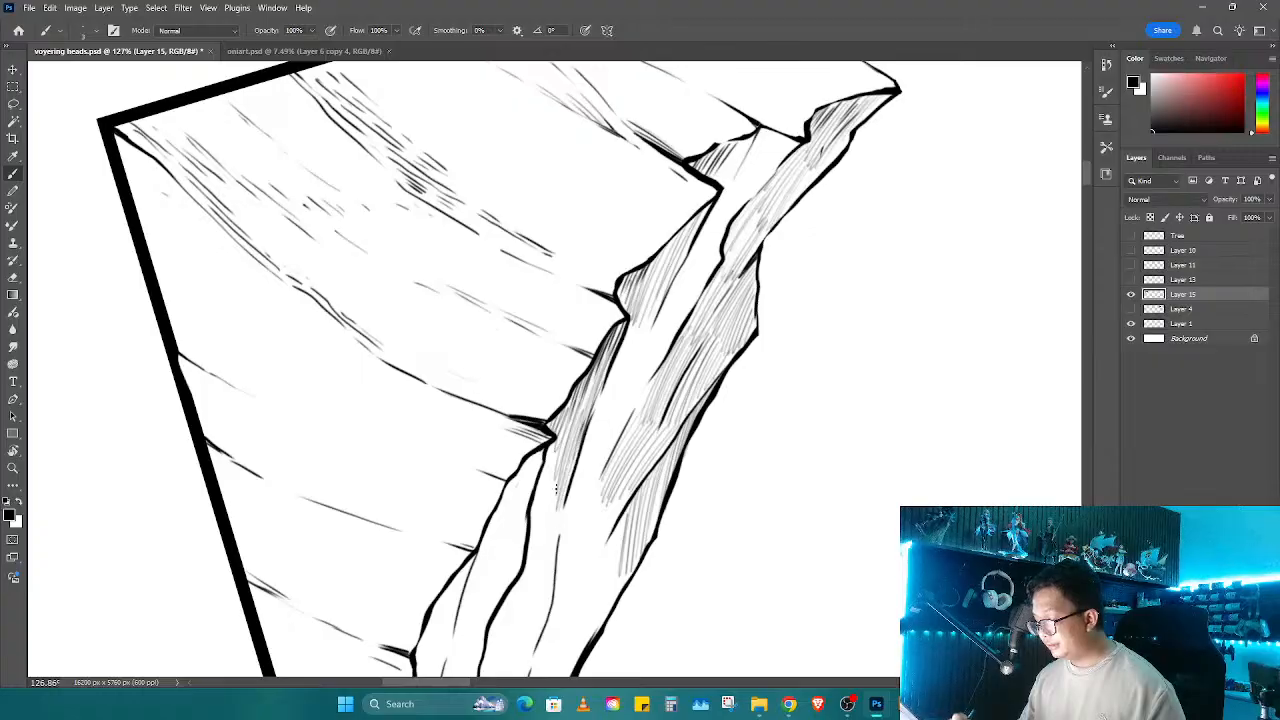
pyautogui.moveTo(558, 442); pyautogui.dragTo(538, 524)
# Step: Continue the fine hatching down the ridge's inner edge, past the lower notch to where the next rock facet begins
pyautogui.moveTo(558, 468)
pyautogui.mouseDown()
pyautogui.moveTo(542, 530)
pyautogui.moveTo(616, 243)
pyautogui.mouseUp()
pyautogui.moveTo(640, 160); pyautogui.dragTo(584, 290)
pyautogui.moveTo(598, 218); pyautogui.dragTo(570, 316)
pyautogui.moveTo(582, 258); pyautogui.dragTo(542, 374)
pyautogui.moveTo(560, 286); pyautogui.dragTo(526, 390)
pyautogui.moveTo(542, 322)
pyautogui.mouseDown()
pyautogui.moveTo(524, 396)
pyautogui.moveTo(520, 384)
pyautogui.moveTo(514, 482)
pyautogui.mouseUp()
pyautogui.moveTo(538, 378); pyautogui.dragTo(520, 500)
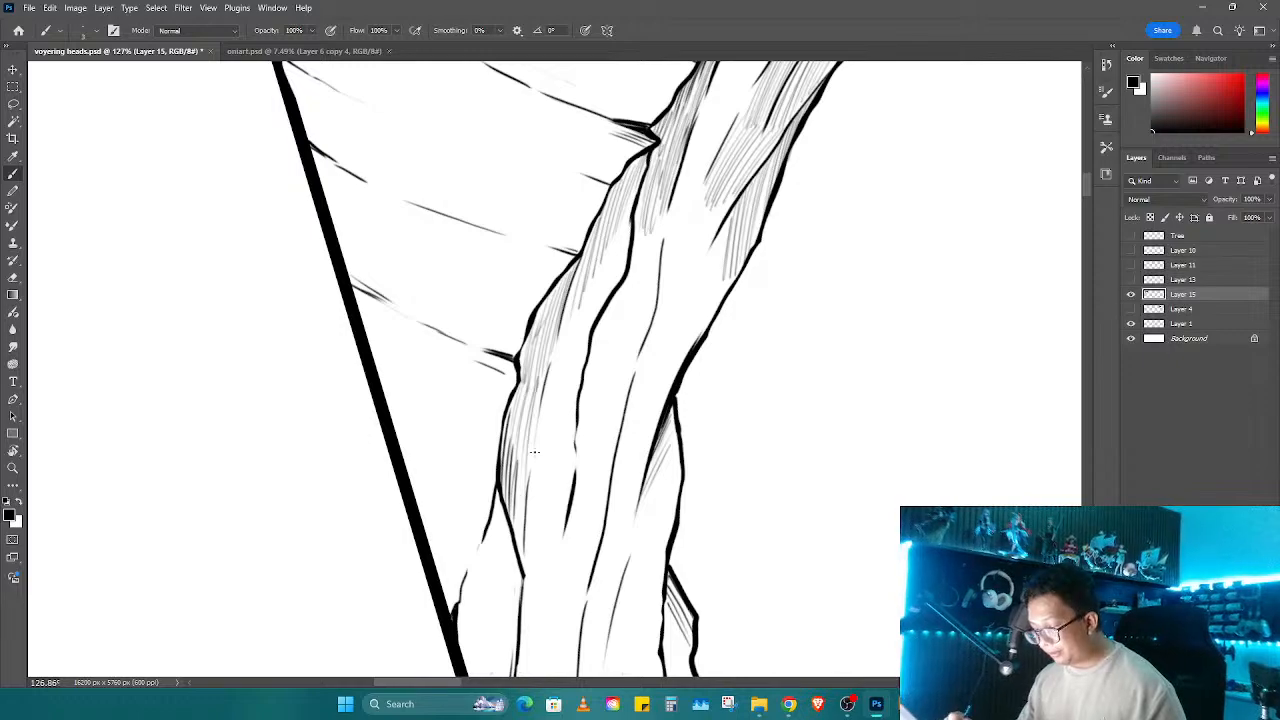
pyautogui.moveTo(542, 386); pyautogui.dragTo(528, 444)
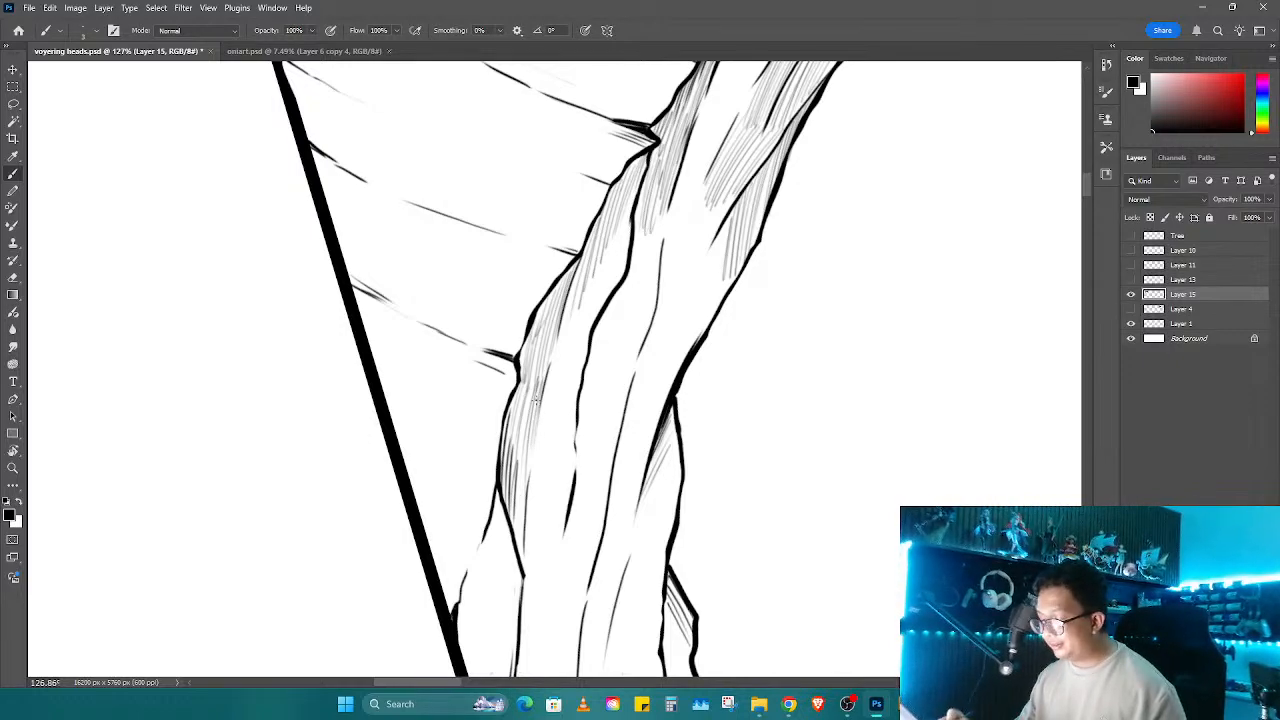
pyautogui.moveTo(534, 378); pyautogui.dragTo(512, 530)
# Step: Fill the rock facet against the panel border with fine slanted hatching
pyautogui.moveTo(534, 454)
pyautogui.mouseDown()
pyautogui.moveTo(514, 534)
pyautogui.moveTo(637, 385)
pyautogui.moveTo(578, 456)
pyautogui.mouseUp()
pyautogui.moveTo(600, 394); pyautogui.dragTo(588, 522)
pyautogui.moveTo(610, 432); pyautogui.dragTo(604, 538)
pyautogui.moveTo(614, 472)
pyautogui.mouseDown()
pyautogui.moveTo(596, 544)
pyautogui.moveTo(610, 425)
pyautogui.moveTo(607, 466)
pyautogui.mouseUp()
pyautogui.moveTo(598, 340); pyautogui.dragTo(574, 445)
pyautogui.moveTo(602, 382)
pyautogui.mouseDown()
pyautogui.moveTo(578, 484)
pyautogui.moveTo(590, 490)
pyautogui.mouseUp()
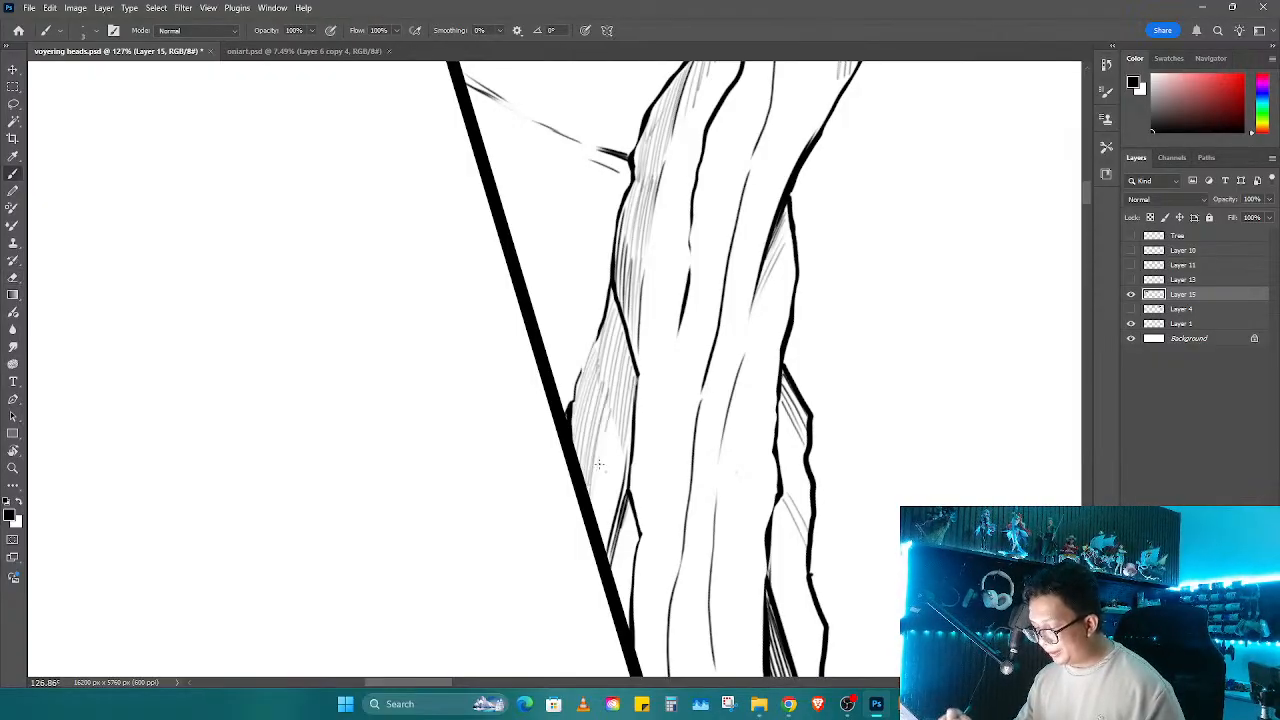
pyautogui.moveTo(610, 420); pyautogui.dragTo(604, 555)
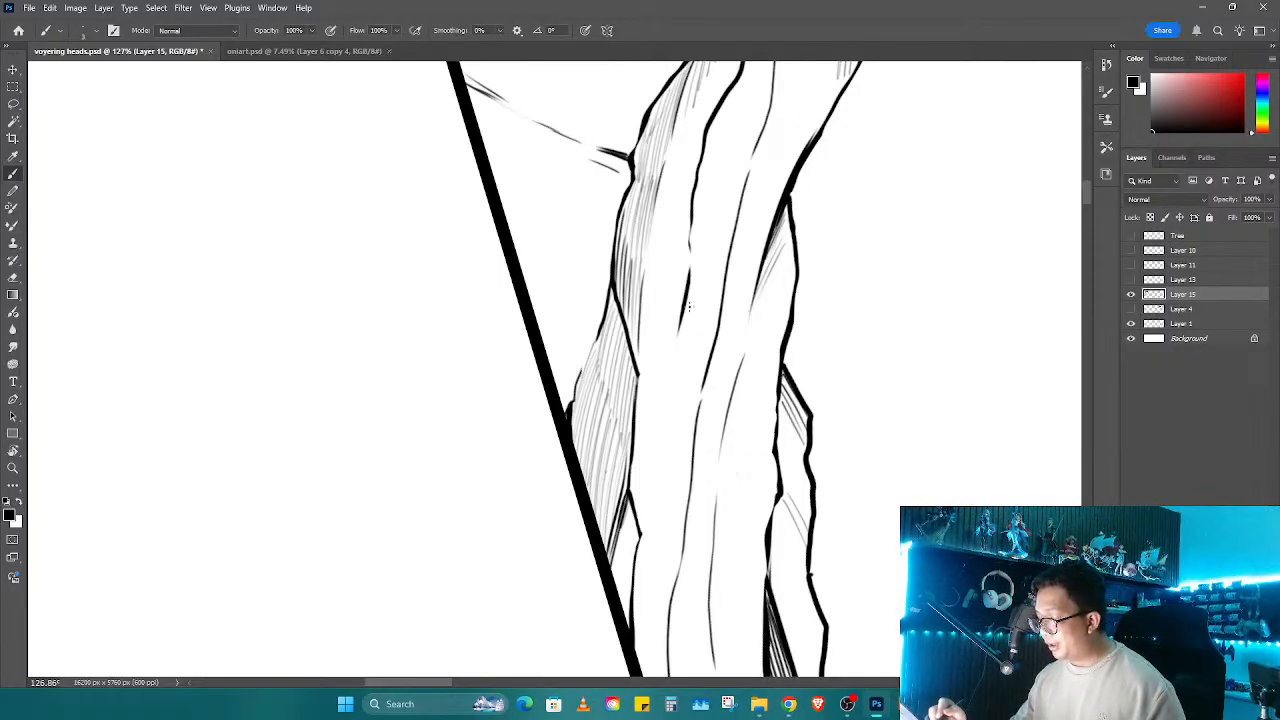
# Step: Hatch the ridge's inner band along the broken crease line beside the shaded inner edge
pyautogui.moveTo(690, 302); pyautogui.dragTo(672, 398)
pyautogui.moveTo(686, 334)
pyautogui.mouseDown()
pyautogui.moveTo(672, 438)
pyautogui.moveTo(680, 420)
pyautogui.mouseUp()
pyautogui.moveTo(700, 344); pyautogui.dragTo(689, 448)
pyautogui.moveTo(686, 288); pyautogui.dragTo(664, 380)
pyautogui.moveTo(682, 258)
pyautogui.mouseDown()
pyautogui.moveTo(668, 328)
pyautogui.moveTo(668, 302)
pyautogui.mouseUp()
pyautogui.moveTo(678, 240); pyautogui.dragTo(660, 290)
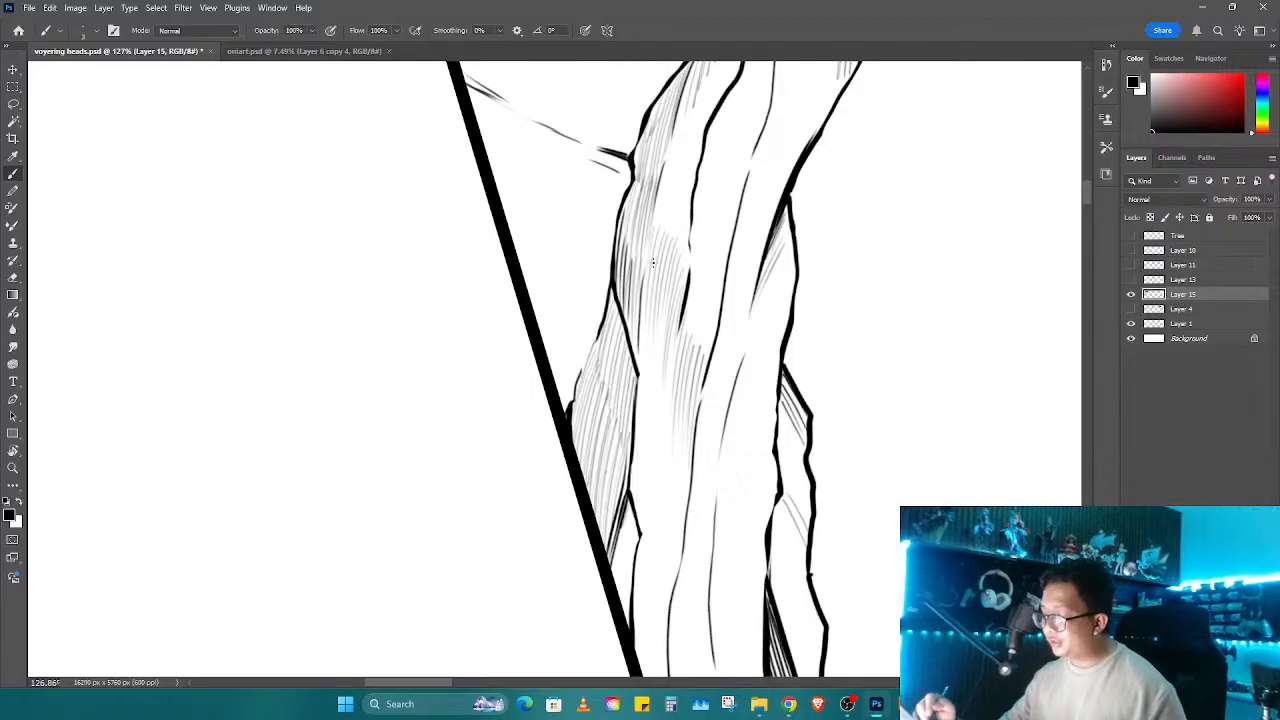
# Step: Hatch the small wedge at the panel border and the open band next to it with fine strokes
pyautogui.press('e')
pyautogui.press('b')
pyautogui.moveTo(674, 522)
pyautogui.mouseDown()
pyautogui.moveTo(684, 384)
pyautogui.moveTo(639, 471)
pyautogui.mouseUp()
pyautogui.moveTo(643, 391); pyautogui.dragTo(638, 468)
pyautogui.moveTo(641, 382)
pyautogui.mouseDown()
pyautogui.moveTo(635, 464)
pyautogui.moveTo(633, 431)
pyautogui.mouseUp()
pyautogui.moveTo(631, 393); pyautogui.dragTo(624, 438)
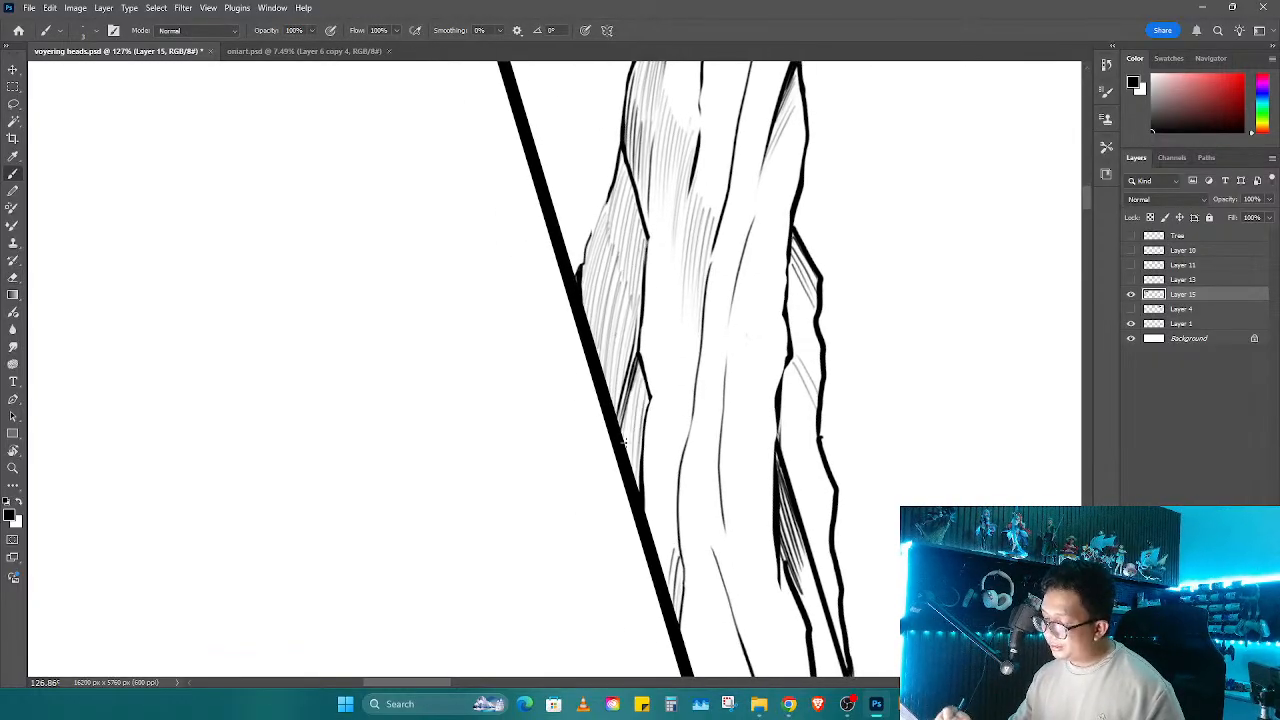
pyautogui.moveTo(684, 345); pyautogui.dragTo(677, 460)
pyautogui.moveTo(688, 376); pyautogui.dragTo(681, 440)
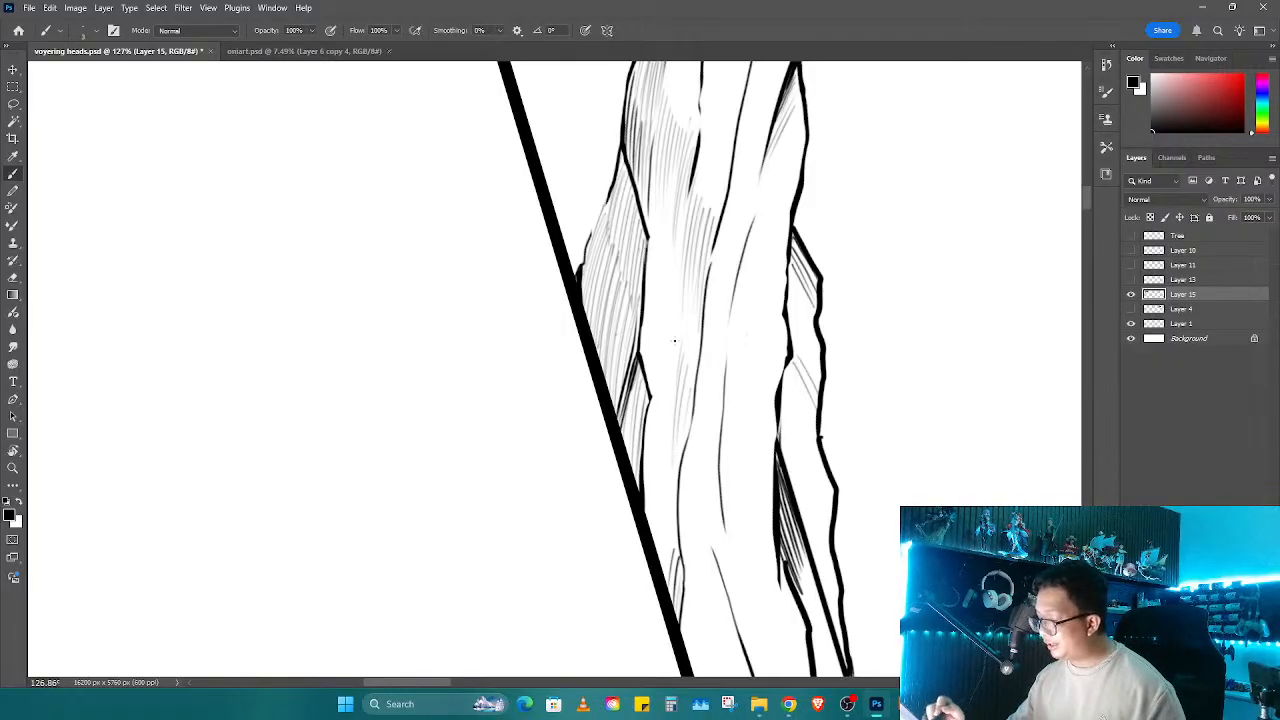
# Step: Hatch the gap between the ridge's middle crease lines and the upper part of the narrow outer facet
pyautogui.moveTo(662, 356)
pyautogui.mouseDown()
pyautogui.moveTo(557, 531)
pyautogui.moveTo(628, 442)
pyautogui.mouseUp()
pyautogui.moveTo(620, 516); pyautogui.dragTo(637, 448)
pyautogui.moveTo(624, 538); pyautogui.dragTo(636, 462)
pyautogui.moveTo(624, 540); pyautogui.dragTo(629, 500)
pyautogui.press('e')
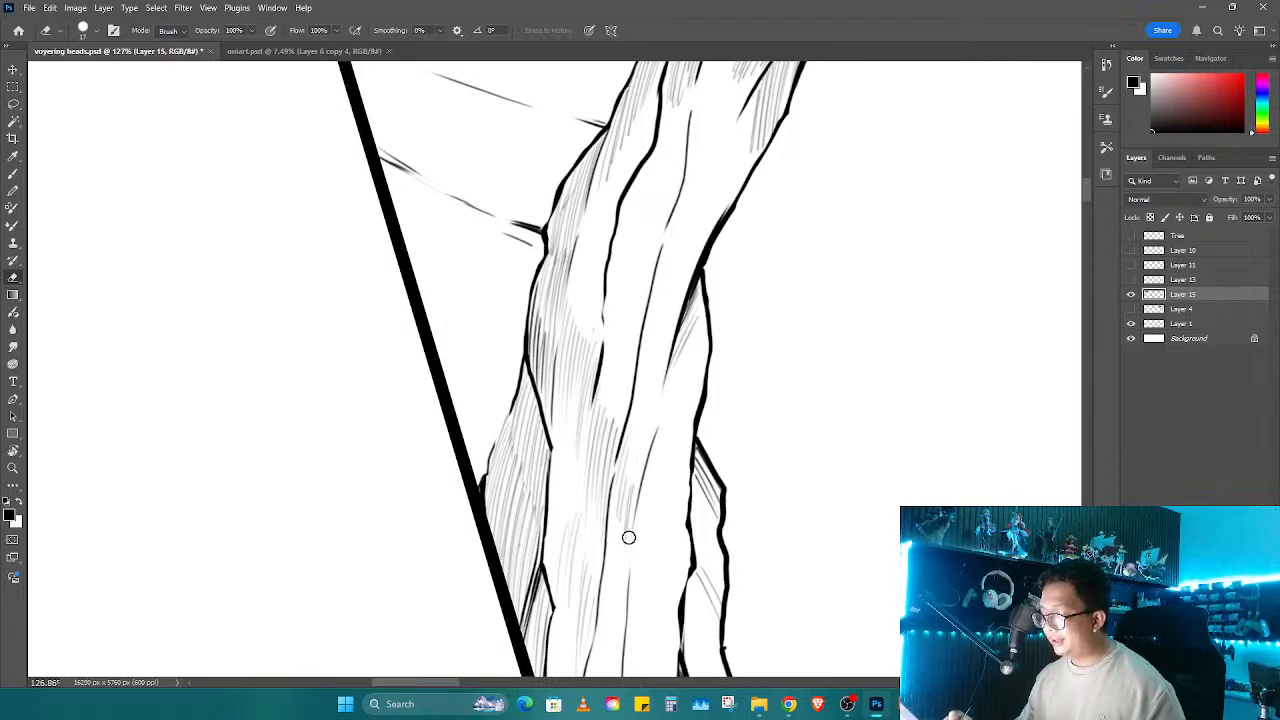
pyautogui.press('b')
pyautogui.moveTo(689, 370); pyautogui.dragTo(704, 322)
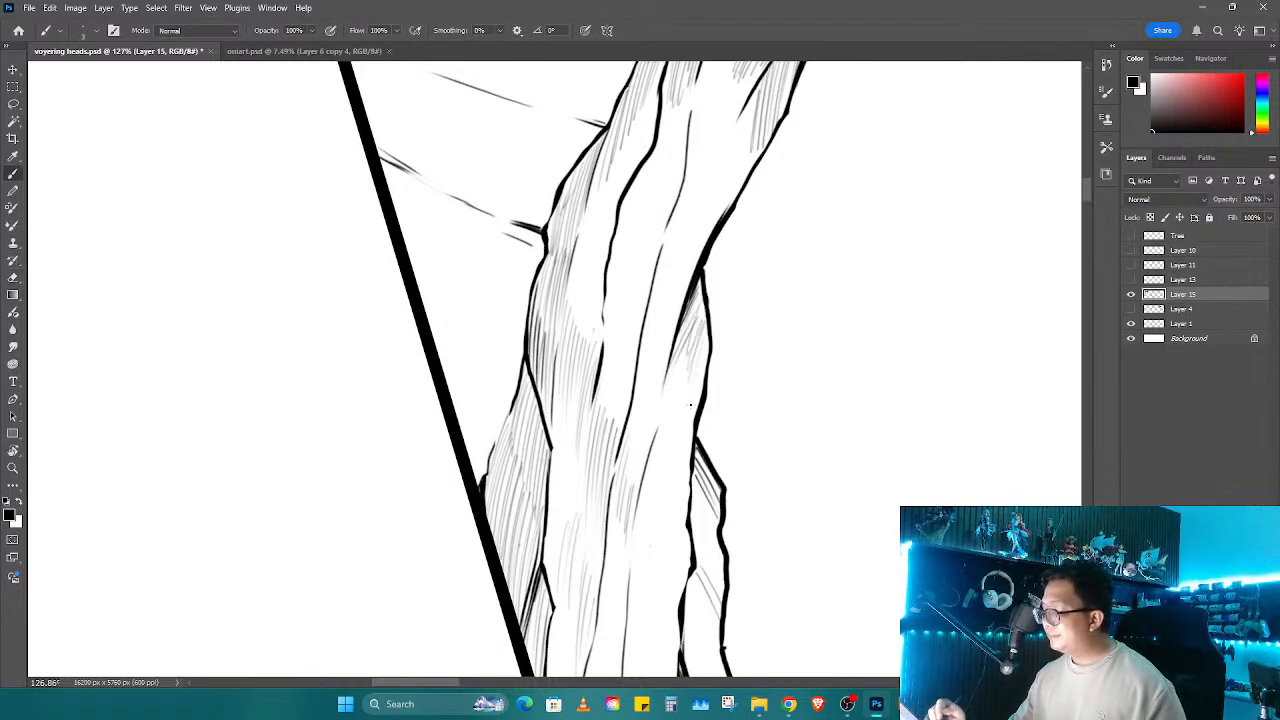
# Step: Add light hatching to the open middle of the ridge, below the shaded upper facets and toward the outer edge
pyautogui.moveTo(698, 105); pyautogui.dragTo(640, 352)
pyautogui.press('e')
pyautogui.press('b')
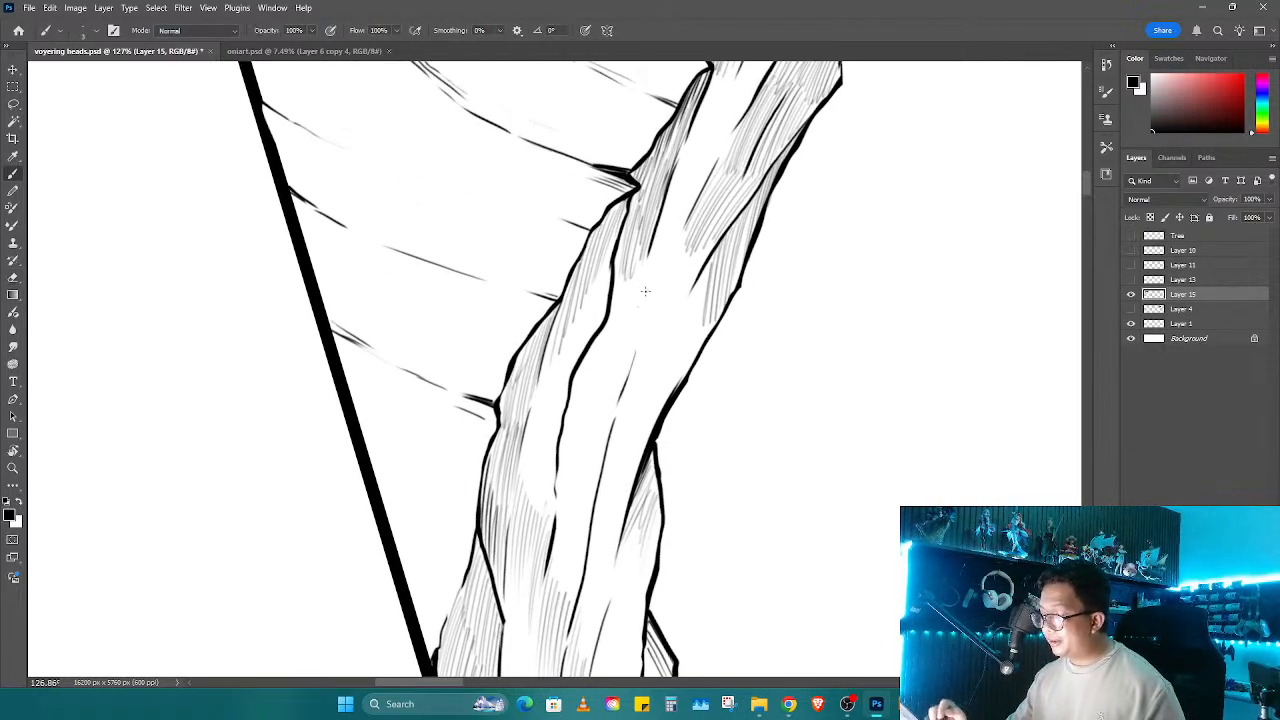
pyautogui.moveTo(647, 262); pyautogui.dragTo(637, 335)
pyautogui.moveTo(644, 281)
pyautogui.mouseDown()
pyautogui.moveTo(631, 402)
pyautogui.moveTo(652, 385)
pyautogui.moveTo(706, 262)
pyautogui.mouseUp()
pyautogui.moveTo(678, 364); pyautogui.dragTo(698, 284)
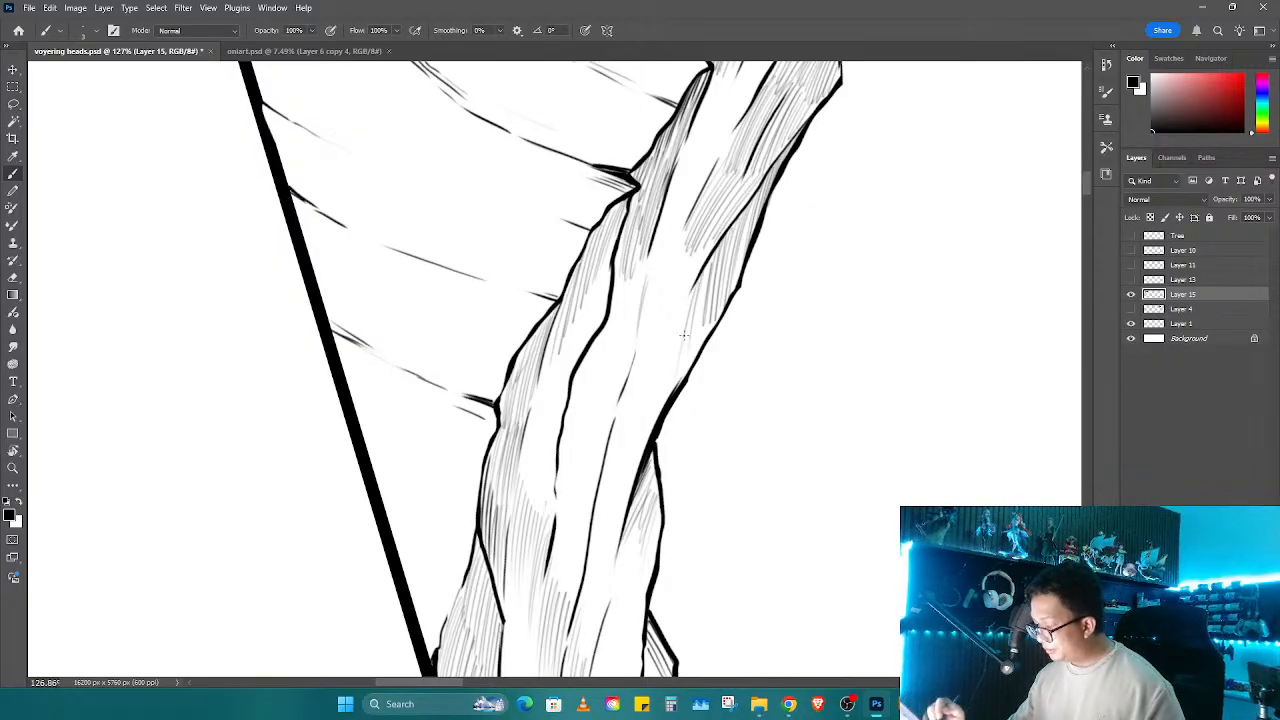
pyautogui.moveTo(672, 386); pyautogui.dragTo(688, 304)
# Step: Extend the hatching down the ridge between the crease lines and outer edge, to just above the dark notch
pyautogui.moveTo(650, 432); pyautogui.dragTo(666, 356)
pyautogui.moveTo(645, 460)
pyautogui.mouseDown()
pyautogui.moveTo(675, 160)
pyautogui.moveTo(630, 370)
pyautogui.mouseUp()
pyautogui.moveTo(620, 500); pyautogui.dragTo(634, 404)
pyautogui.moveTo(628, 528); pyautogui.dragTo(638, 426)
pyautogui.moveTo(636, 544); pyautogui.dragTo(652, 438)
pyautogui.moveTo(648, 550)
pyautogui.mouseDown()
pyautogui.moveTo(658, 446)
pyautogui.moveTo(658, 462)
pyautogui.mouseUp()
# Step: Erase the thick lower end of the ridge's outer contour and redraw it as a thinner jagged line
pyautogui.press('r')
pyautogui.moveTo(712, 408); pyautogui.dragTo(718, 407)
pyautogui.press('b')
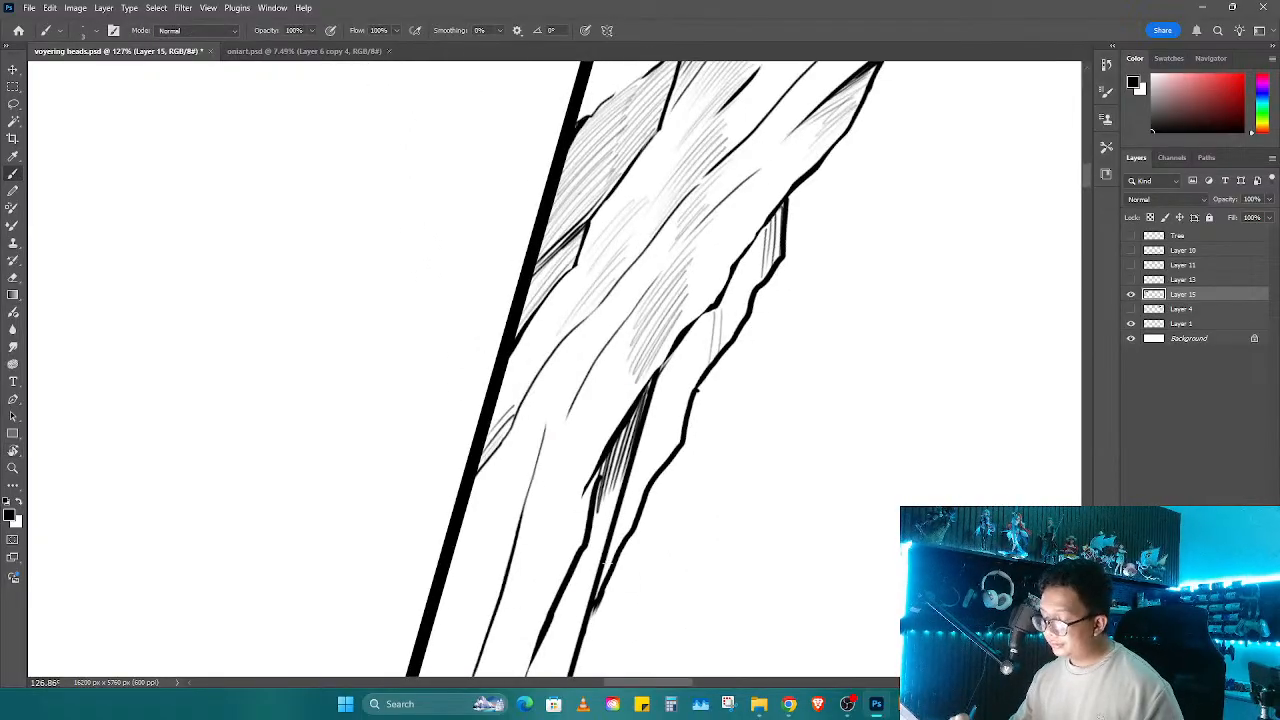
pyautogui.press('e')
pyautogui.moveTo(603, 603); pyautogui.dragTo(656, 478)
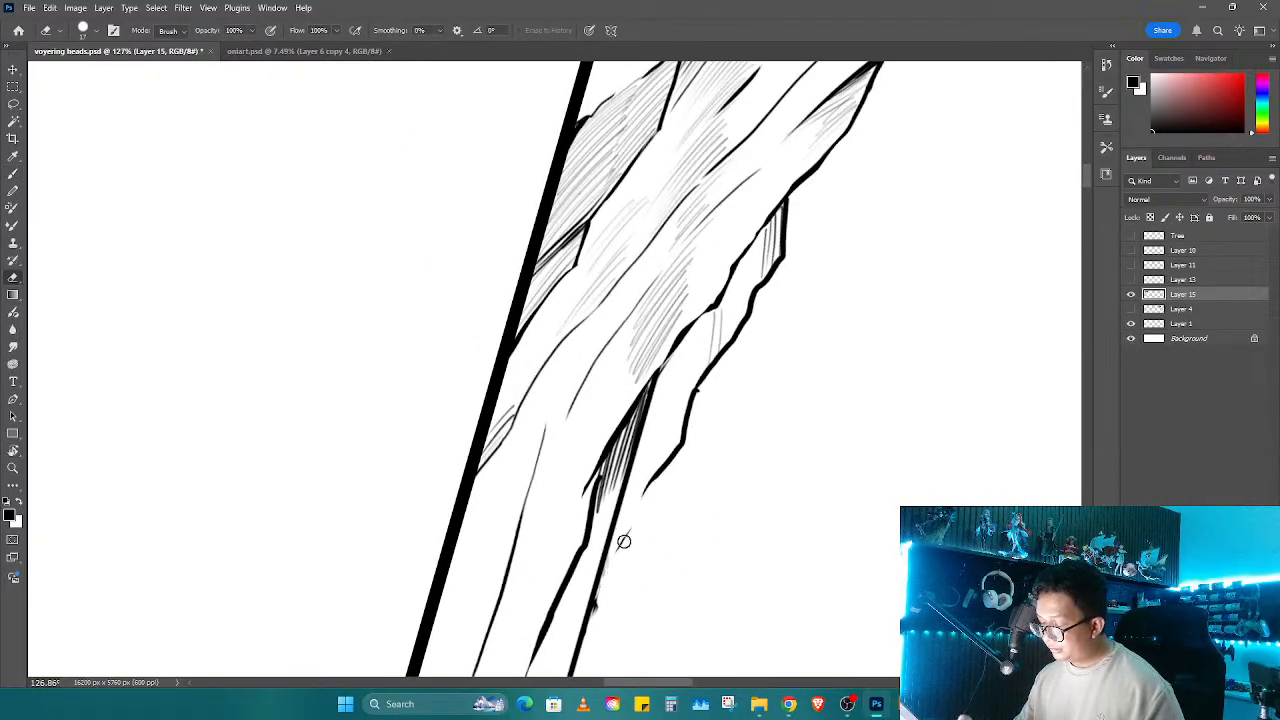
pyautogui.press('b')
pyautogui.moveTo(628, 532)
pyautogui.mouseDown()
pyautogui.moveTo(595, 602)
pyautogui.moveTo(643, 500)
pyautogui.moveTo(692, 424)
pyautogui.mouseUp()
pyautogui.press('e')
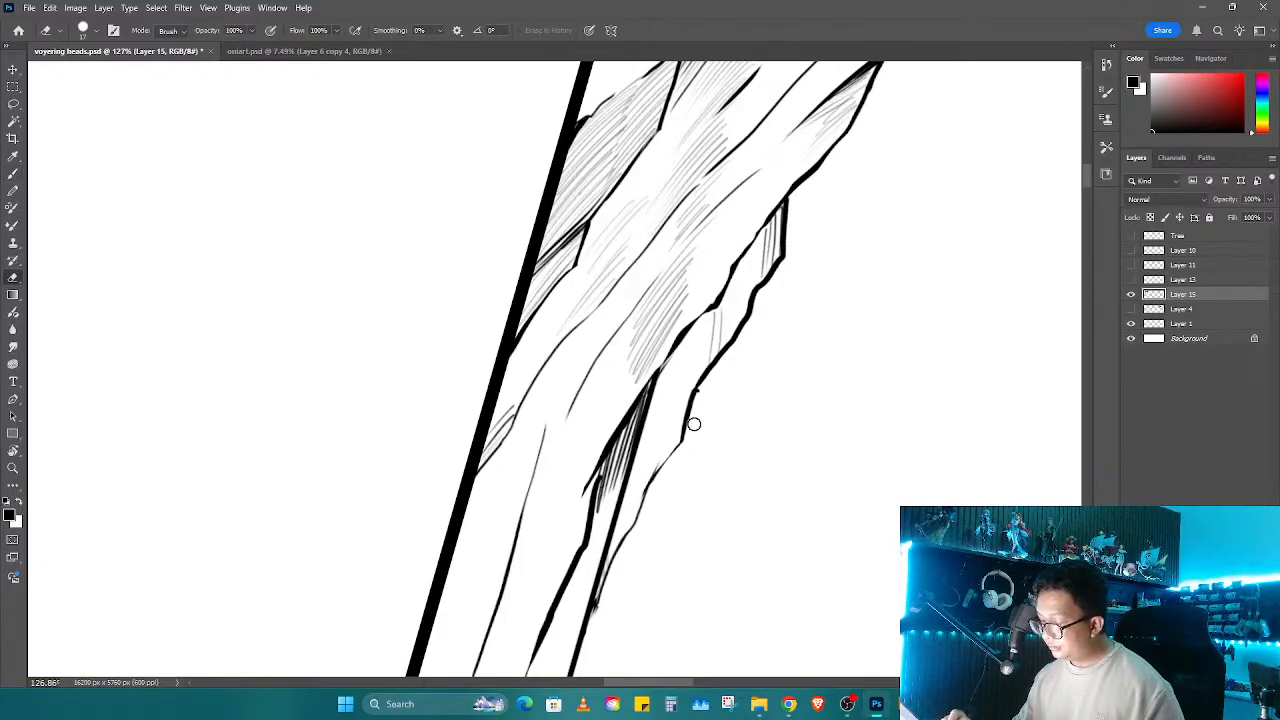
# Step: Hatch the whole outer rock strip between the jagged outer contour and the ridge edge with fine strokes
pyautogui.press('b')
pyautogui.moveTo(718, 350)
pyautogui.mouseDown()
pyautogui.moveTo(733, 271)
pyautogui.moveTo(731, 346)
pyautogui.moveTo(752, 250)
pyautogui.mouseUp()
pyautogui.moveTo(748, 315); pyautogui.dragTo(764, 230)
pyautogui.moveTo(752, 292); pyautogui.dragTo(768, 232)
pyautogui.moveTo(704, 370); pyautogui.dragTo(714, 306)
pyautogui.moveTo(692, 382)
pyautogui.mouseDown()
pyautogui.moveTo(706, 312)
pyautogui.moveTo(700, 330)
pyautogui.mouseUp()
pyautogui.moveTo(686, 414); pyautogui.dragTo(688, 334)
pyautogui.moveTo(674, 424)
pyautogui.mouseDown()
pyautogui.moveTo(677, 355)
pyautogui.moveTo(665, 473)
pyautogui.moveTo(664, 398)
pyautogui.mouseUp()
pyautogui.moveTo(650, 462); pyautogui.dragTo(656, 402)
pyautogui.moveTo(646, 490); pyautogui.dragTo(654, 430)
pyautogui.moveTo(642, 522)
pyautogui.mouseDown()
pyautogui.moveTo(650, 426)
pyautogui.moveTo(642, 446)
pyautogui.mouseUp()
pyautogui.moveTo(630, 522)
pyautogui.mouseDown()
pyautogui.moveTo(636, 466)
pyautogui.moveTo(636, 478)
pyautogui.mouseUp()
pyautogui.moveTo(614, 552)
pyautogui.mouseDown()
pyautogui.moveTo(630, 498)
pyautogui.moveTo(680, 528)
pyautogui.moveTo(701, 388)
pyautogui.moveTo(620, 250)
pyautogui.mouseUp()
# Step: Hatch the narrow strip between the outer contour and the crease beside the dark notch
pyautogui.press('r')
pyautogui.scroll(-5, 654, 517)
pyautogui.moveTo(691, 446); pyautogui.dragTo(708, 268)
pyautogui.press('z')
pyautogui.press('b')
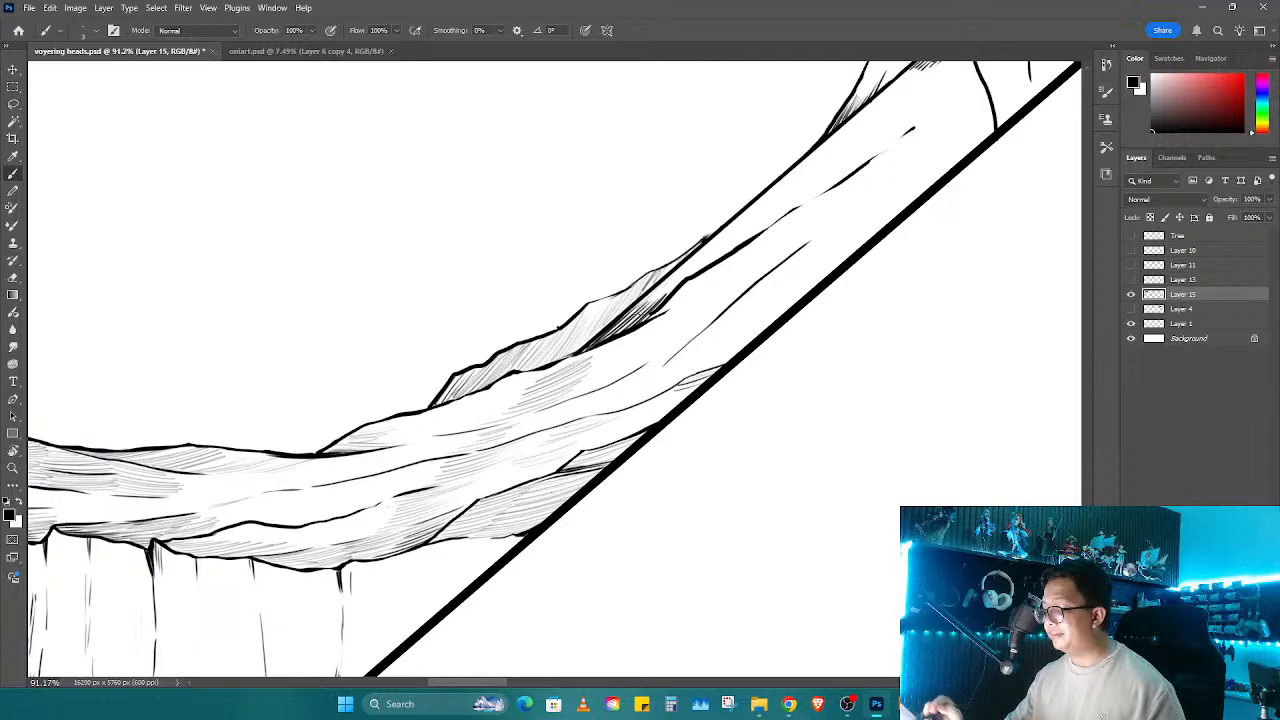
pyautogui.moveTo(640, 315); pyautogui.dragTo(718, 238)
pyautogui.moveTo(672, 290)
pyautogui.mouseDown()
pyautogui.moveTo(744, 220)
pyautogui.moveTo(616, 324)
pyautogui.moveTo(676, 276)
pyautogui.mouseUp()
pyautogui.press('e')
pyautogui.press('b')
pyautogui.moveTo(614, 326)
pyautogui.mouseDown()
pyautogui.moveTo(694, 250)
pyautogui.moveTo(682, 259)
pyautogui.mouseUp()
pyautogui.moveTo(628, 310)
pyautogui.mouseDown()
pyautogui.moveTo(708, 243)
pyautogui.moveTo(692, 256)
pyautogui.mouseUp()
# Step: Continue hatching along the slope's upper edge toward the small peak and thin the outline there
pyautogui.moveTo(690, 271); pyautogui.dragTo(643, 343)
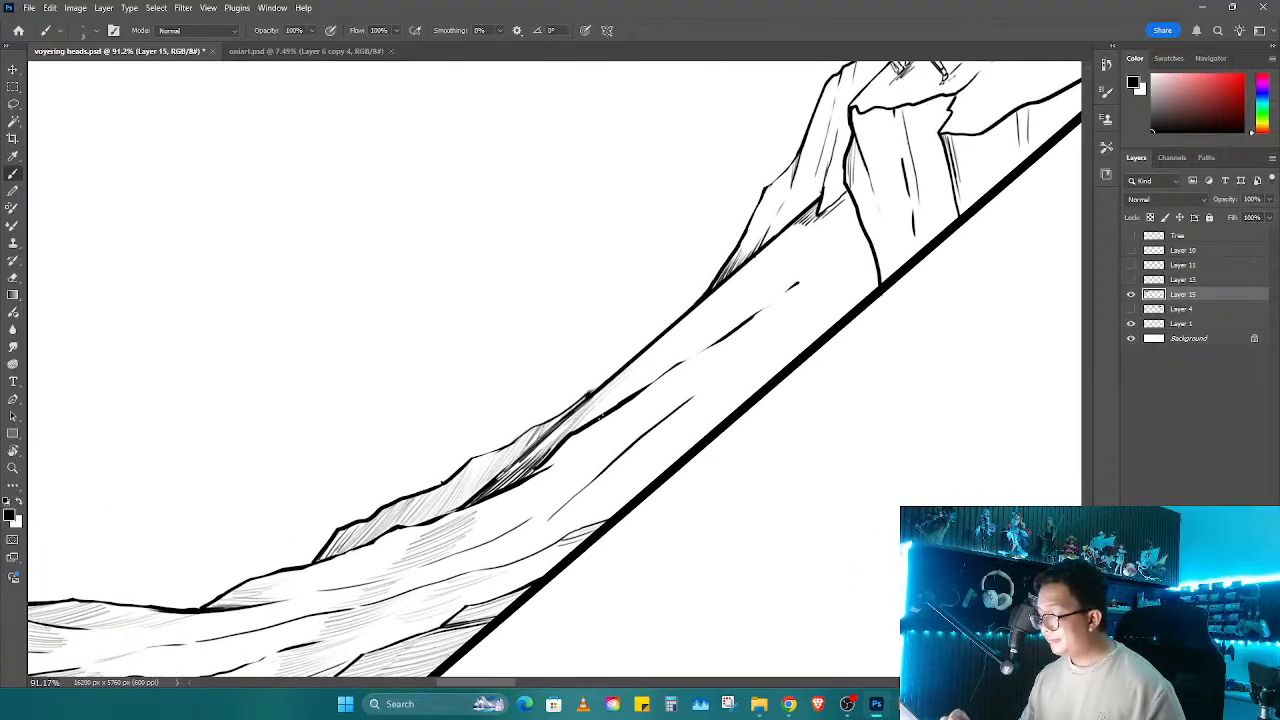
pyautogui.moveTo(580, 426); pyautogui.dragTo(646, 356)
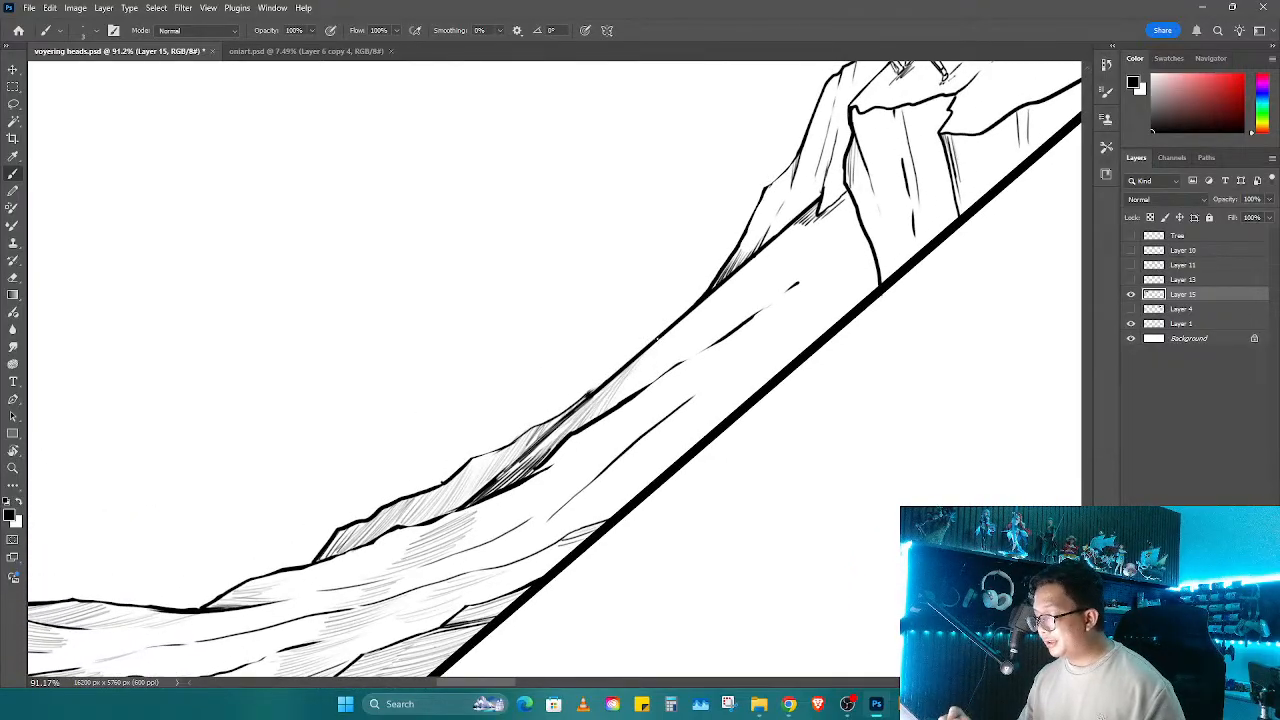
pyautogui.moveTo(616, 402); pyautogui.dragTo(668, 336)
pyautogui.press('e')
pyautogui.moveTo(598, 386); pyautogui.dragTo(706, 292)
pyautogui.press('b')
pyautogui.moveTo(650, 348); pyautogui.dragTo(684, 316)
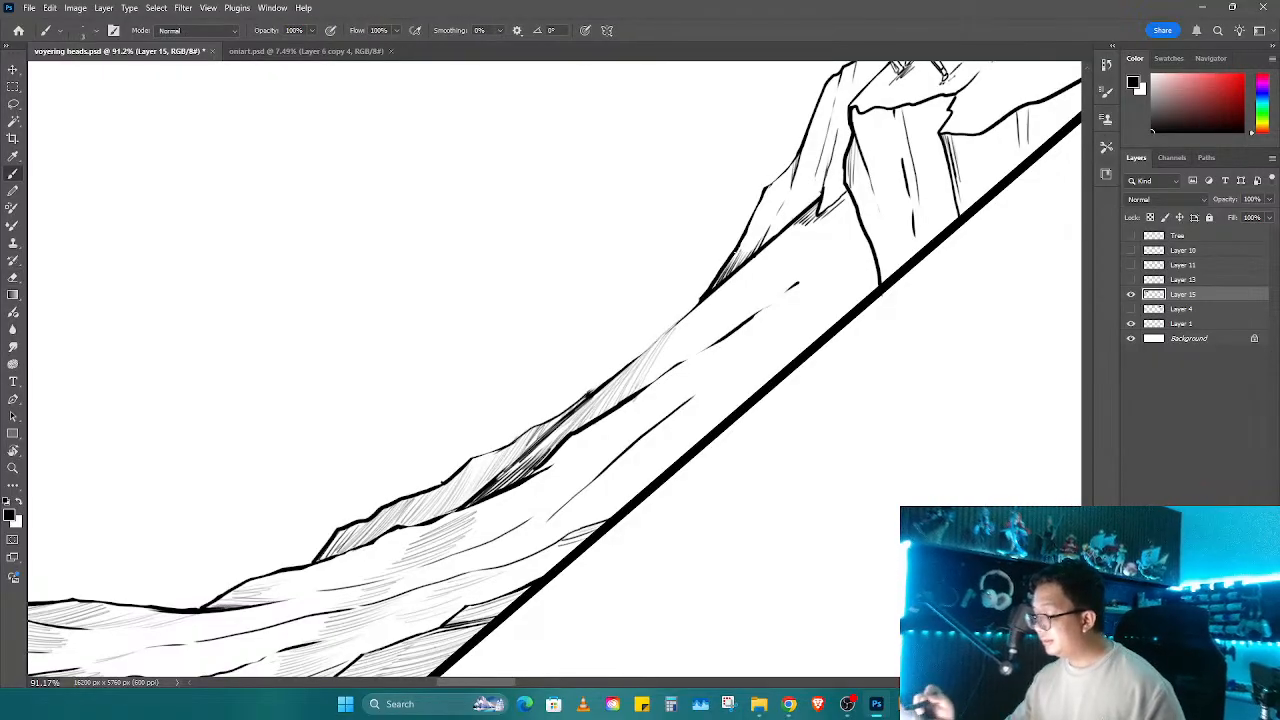
# Step: Hatch the small peak behind the cliff and the rock shoulder below the two standing figures
pyautogui.moveTo(738, 262)
pyautogui.mouseDown()
pyautogui.moveTo(758, 206)
pyautogui.moveTo(790, 174)
pyautogui.mouseUp()
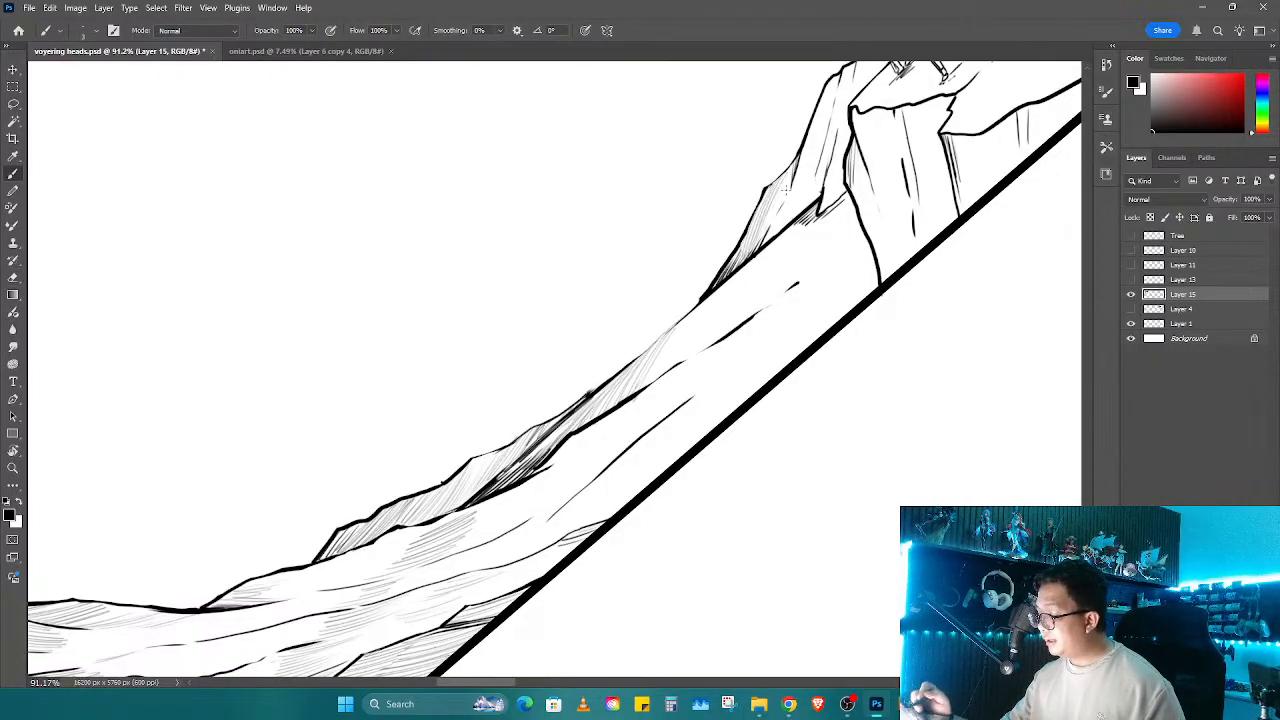
pyautogui.moveTo(770, 227)
pyautogui.mouseDown()
pyautogui.moveTo(795, 178)
pyautogui.moveTo(719, 315)
pyautogui.mouseUp()
pyautogui.press('r')
pyautogui.moveTo(719, 315); pyautogui.dragTo(727, 362)
pyautogui.press('b')
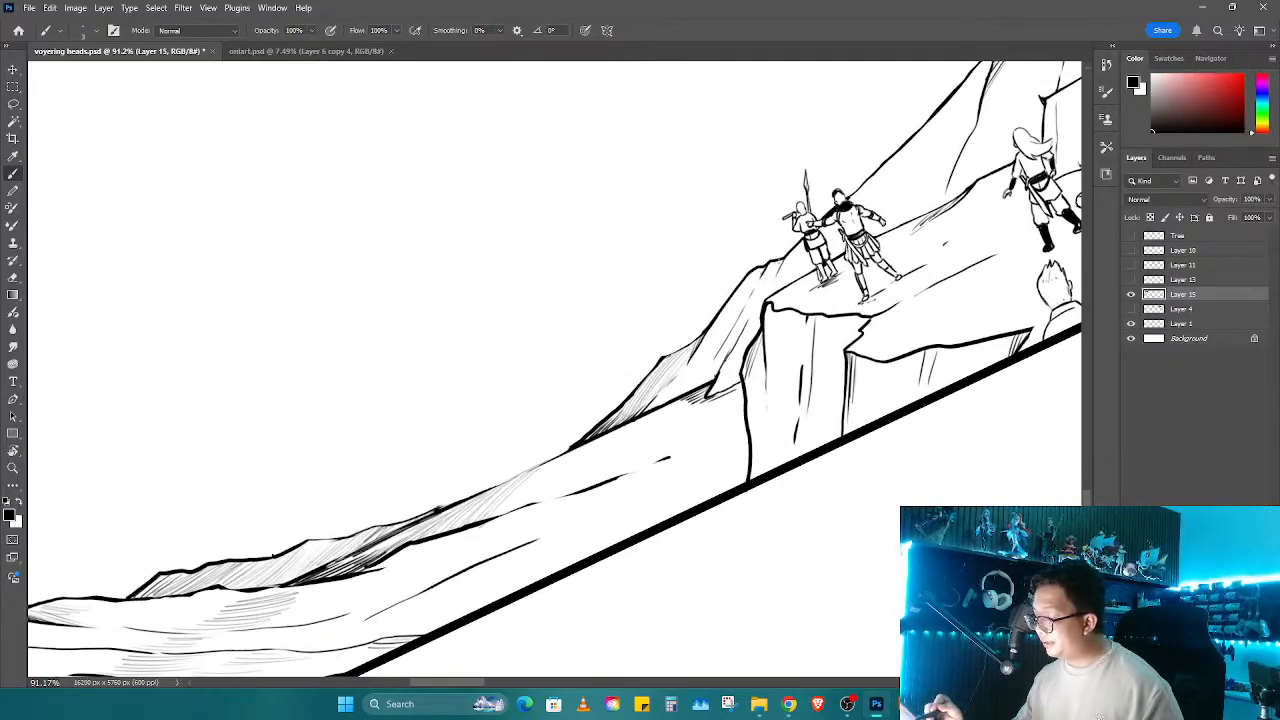
pyautogui.moveTo(758, 290); pyautogui.dragTo(775, 266)
pyautogui.moveTo(750, 304); pyautogui.dragTo(778, 272)
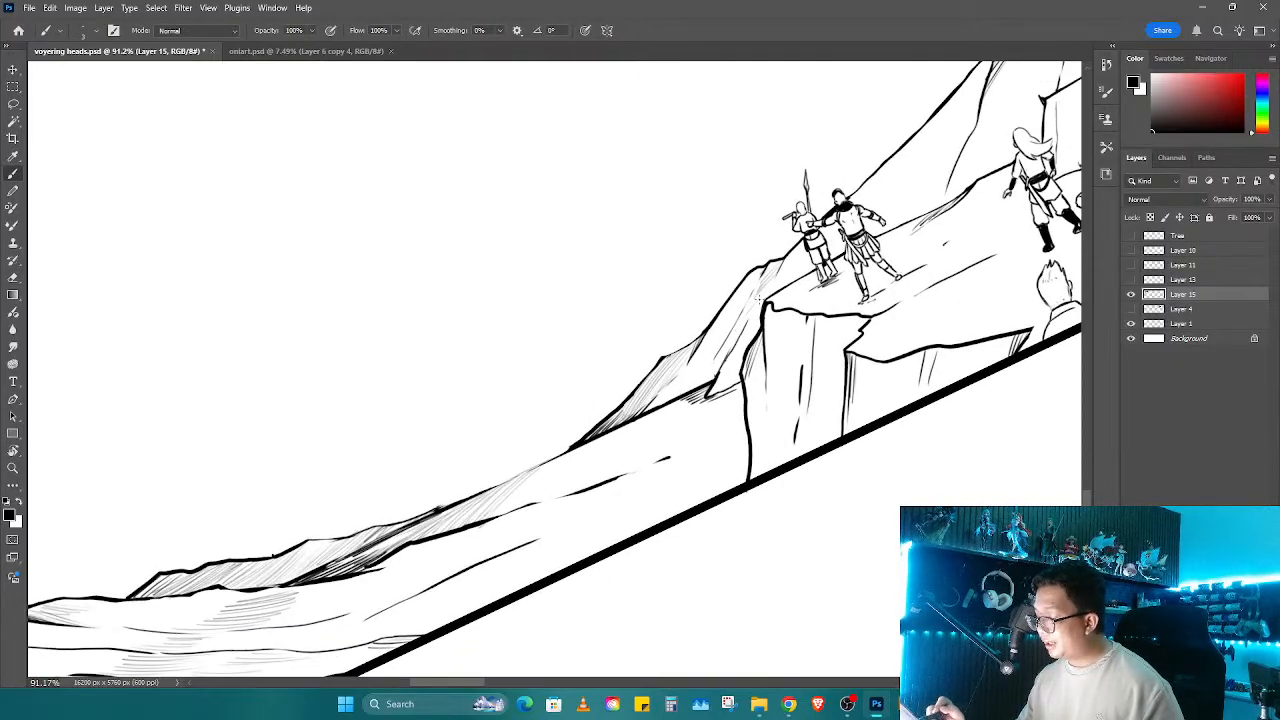
pyautogui.moveTo(740, 330); pyautogui.dragTo(712, 376)
# Step: Hatch the lower slope beneath the small peak and beside its crease lines
pyautogui.moveTo(711, 378)
pyautogui.mouseDown()
pyautogui.moveTo(700, 398)
pyautogui.moveTo(710, 327)
pyautogui.moveTo(650, 398)
pyautogui.moveTo(666, 388)
pyautogui.mouseUp()
pyautogui.press('r')
pyautogui.moveTo(732, 328)
pyautogui.mouseDown()
pyautogui.moveTo(712, 360)
pyautogui.moveTo(612, 436)
pyautogui.mouseUp()
pyautogui.moveTo(666, 394)
pyautogui.mouseDown()
pyautogui.moveTo(621, 467)
pyautogui.moveTo(705, 285)
pyautogui.moveTo(622, 370)
pyautogui.moveTo(617, 400)
pyautogui.mouseUp()
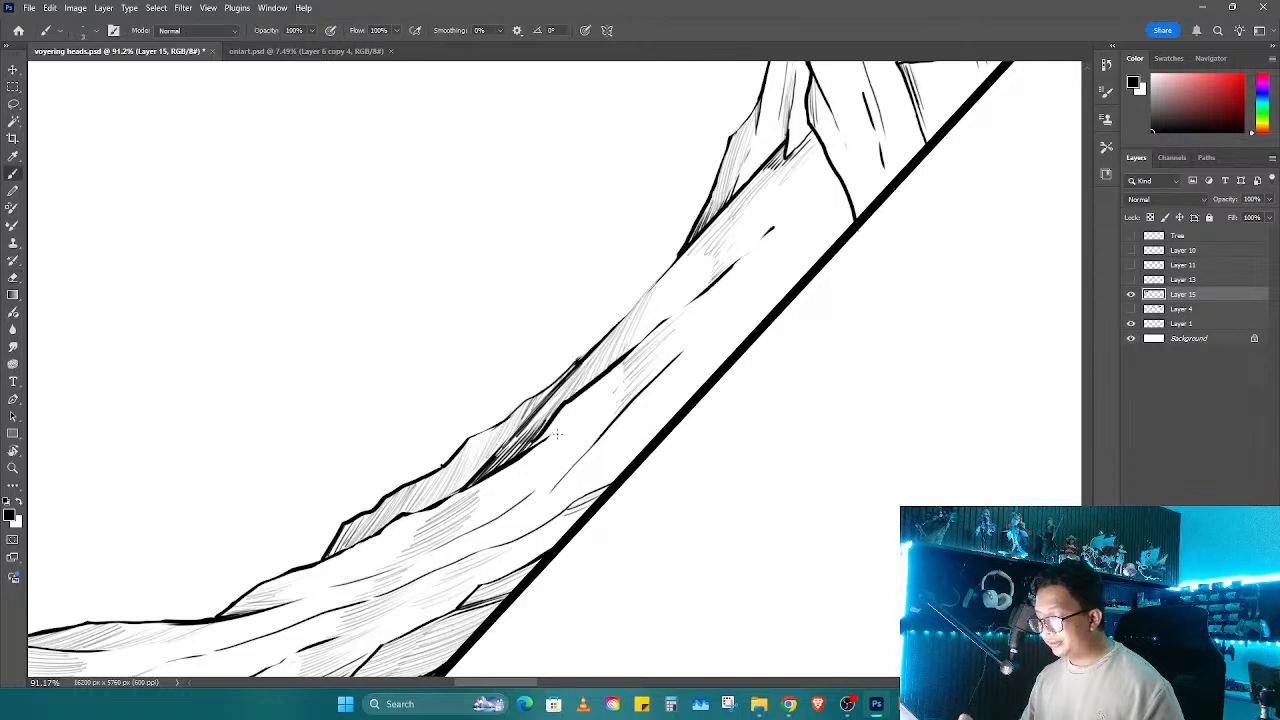
# Step: Hatch the shaded side of the tallest mountain behind the tent, from the summit down along its crease
pyautogui.press('z')
pyautogui.moveTo(660, 369); pyautogui.dragTo(585, 372)
pyautogui.press('r')
pyautogui.moveTo(757, 352); pyautogui.dragTo(752, 415)
pyautogui.press('z')
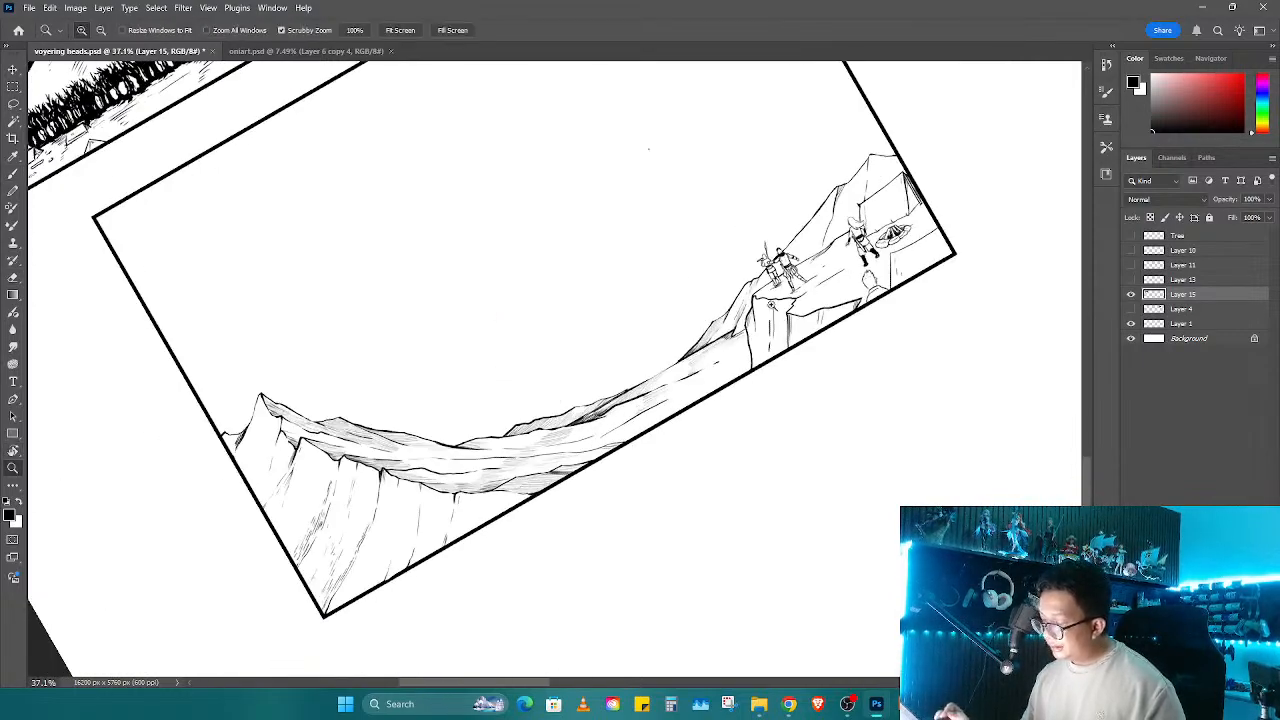
pyautogui.moveTo(781, 258); pyautogui.dragTo(851, 259)
pyautogui.moveTo(851, 259); pyautogui.dragTo(624, 442)
pyautogui.press('r')
pyautogui.moveTo(741, 329); pyautogui.dragTo(739, 415)
pyautogui.press('z')
pyautogui.moveTo(757, 362); pyautogui.dragTo(822, 346)
pyautogui.press('b')
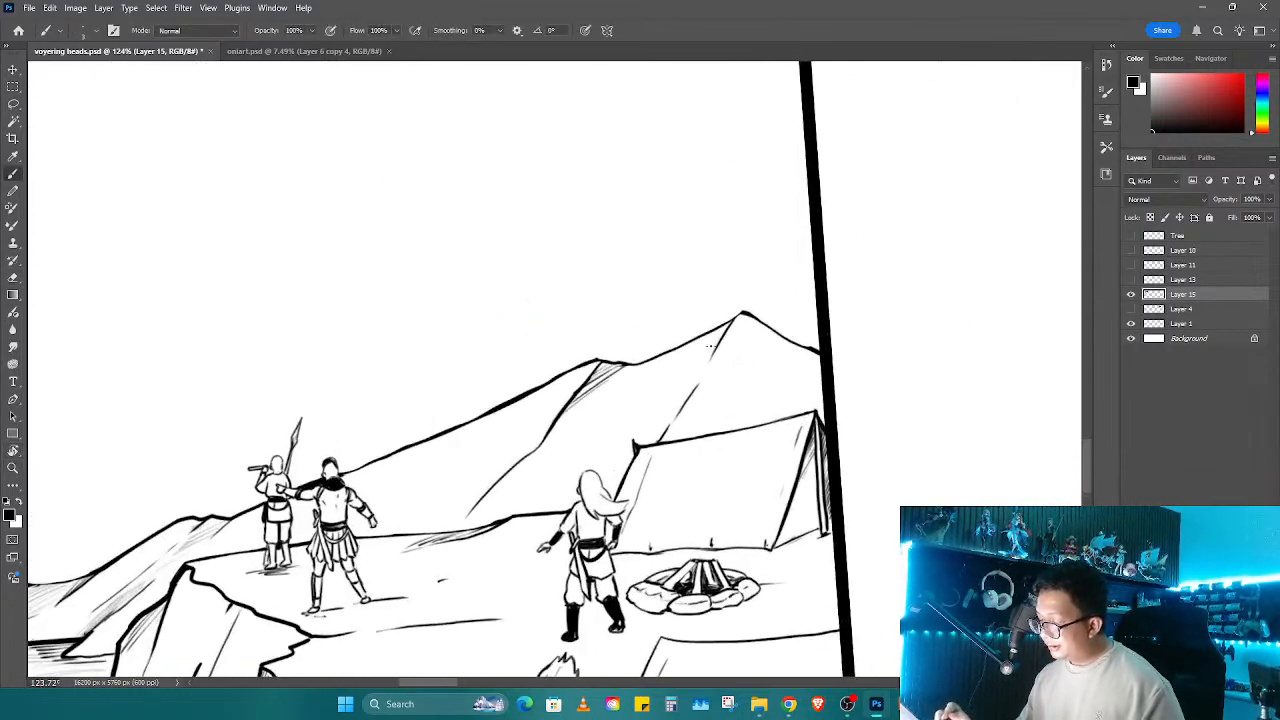
pyautogui.moveTo(720, 335)
pyautogui.mouseDown()
pyautogui.moveTo(662, 380)
pyautogui.moveTo(658, 405)
pyautogui.mouseUp()
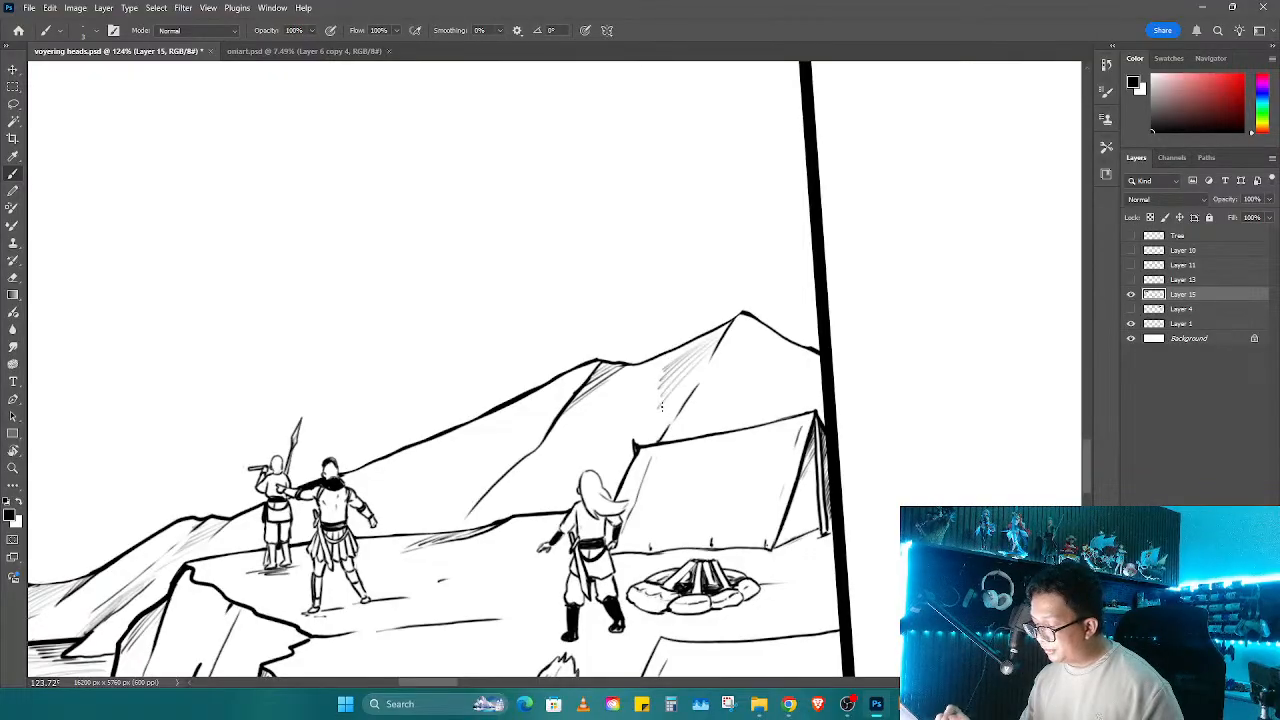
pyautogui.moveTo(705, 370); pyautogui.dragTo(655, 428)
pyautogui.press('e')
pyautogui.press('b')
pyautogui.moveTo(708, 340); pyautogui.dragTo(666, 366)
pyautogui.moveTo(718, 334); pyautogui.dragTo(655, 366)
pyautogui.press('e')
pyautogui.press('b')
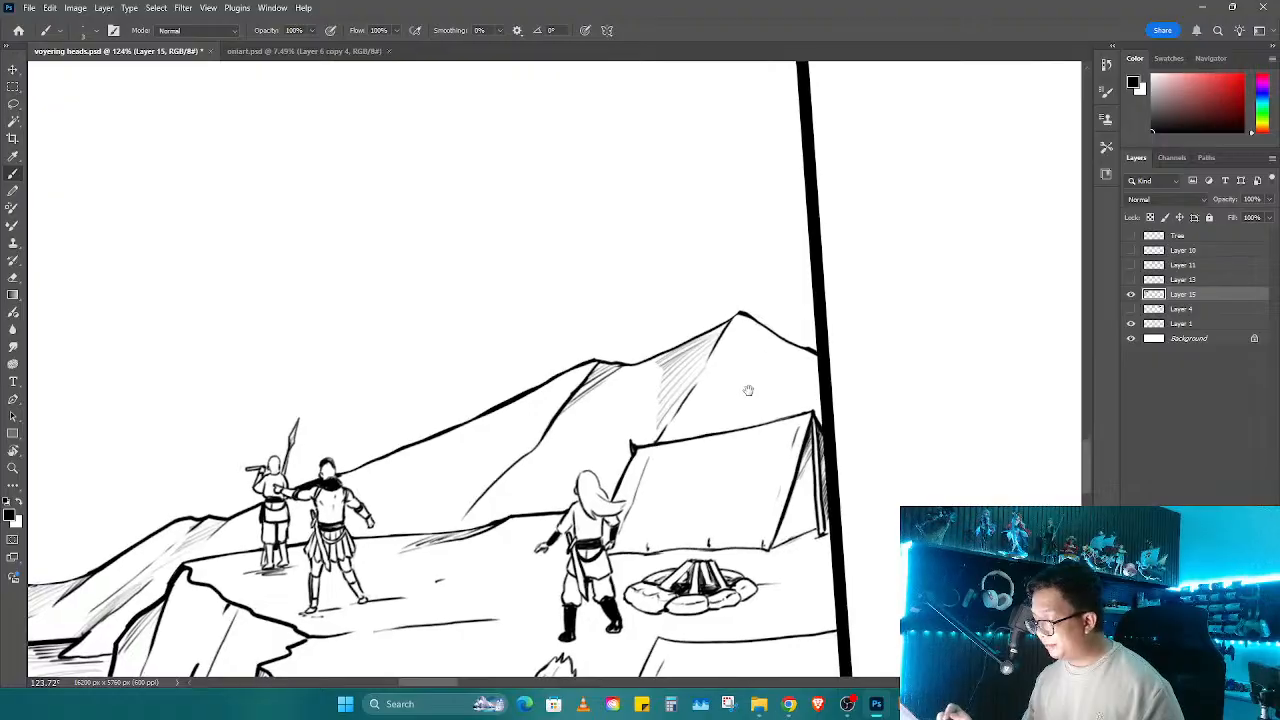
# Step: Hatch the lower mountain on both sides of its central crease and at its foot
pyautogui.moveTo(666, 428); pyautogui.dragTo(866, 328)
pyautogui.moveTo(722, 380)
pyautogui.mouseDown()
pyautogui.moveTo(664, 436)
pyautogui.moveTo(706, 422)
pyautogui.mouseUp()
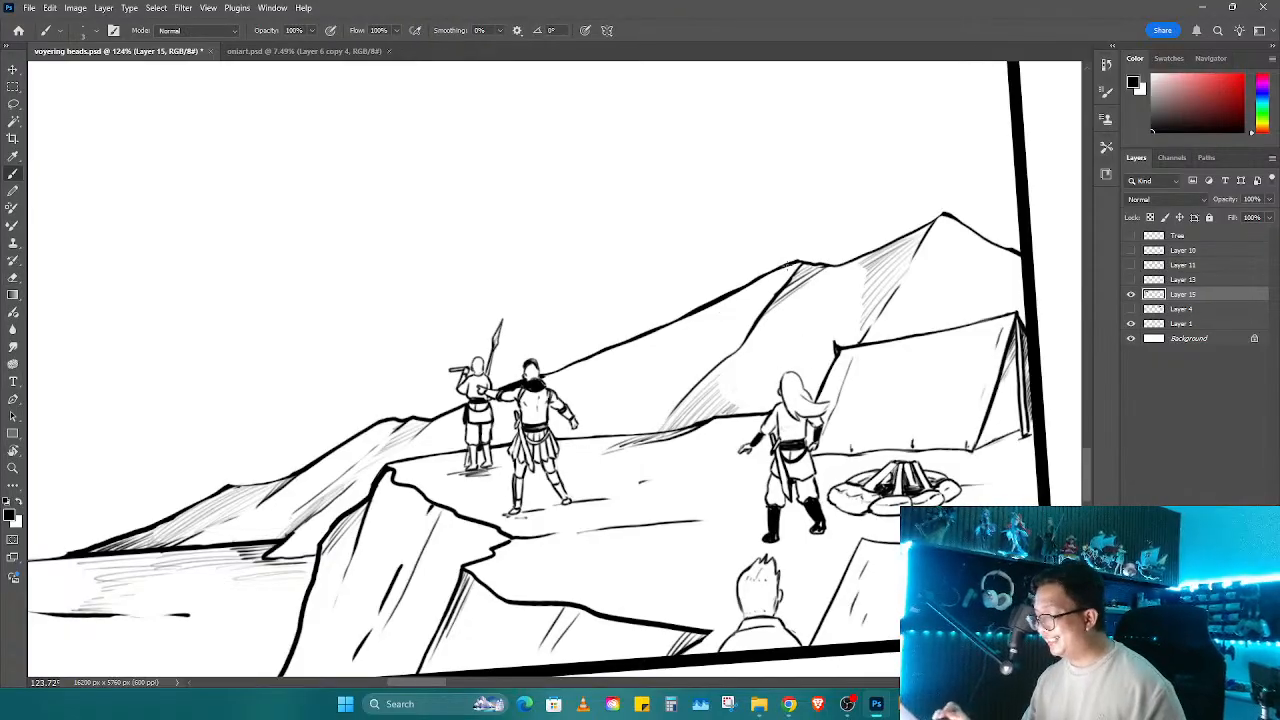
pyautogui.moveTo(840, 270); pyautogui.dragTo(748, 348)
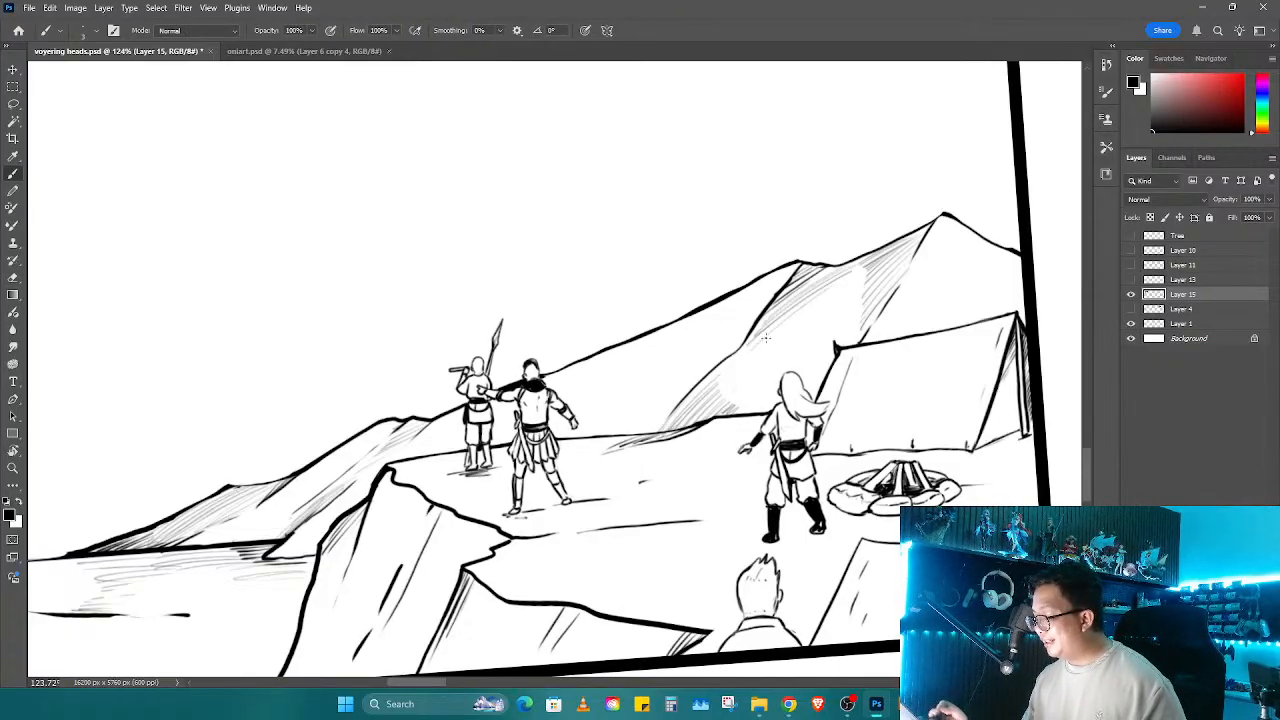
pyautogui.moveTo(815, 300); pyautogui.dragTo(756, 356)
pyautogui.moveTo(800, 320); pyautogui.dragTo(773, 356)
pyautogui.press('e')
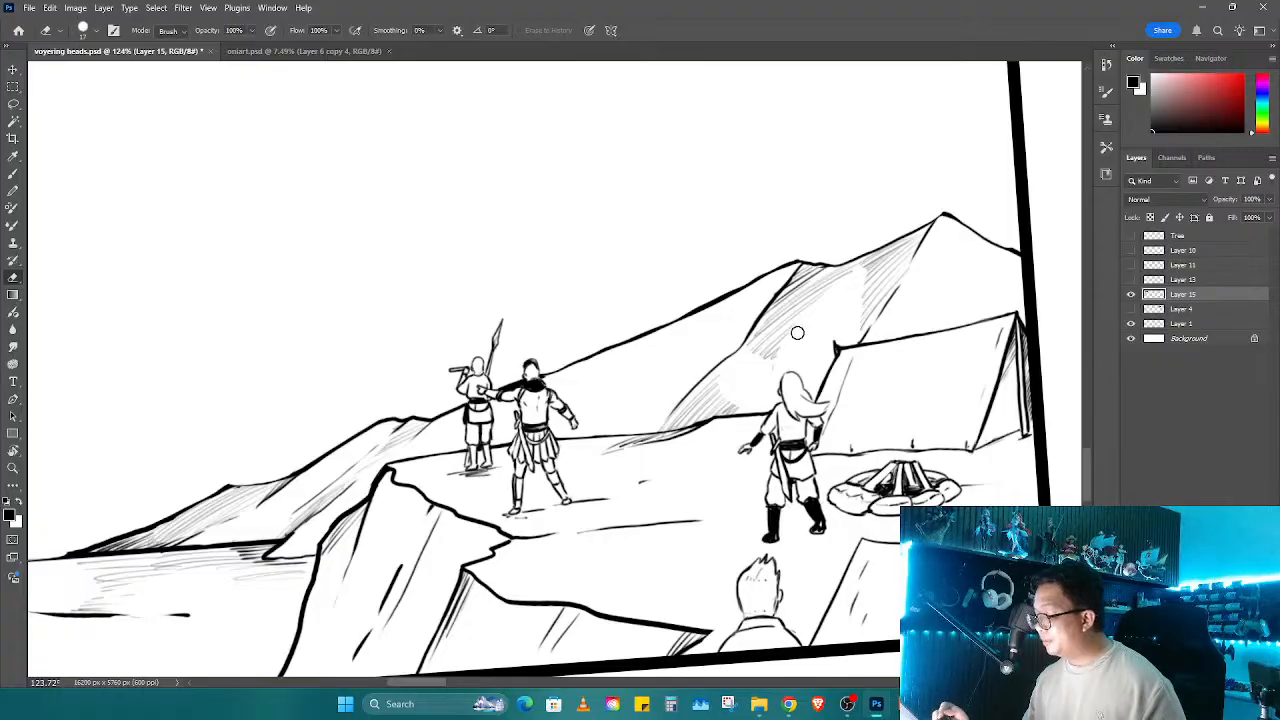
pyautogui.press('b')
pyautogui.moveTo(792, 266); pyautogui.dragTo(736, 314)
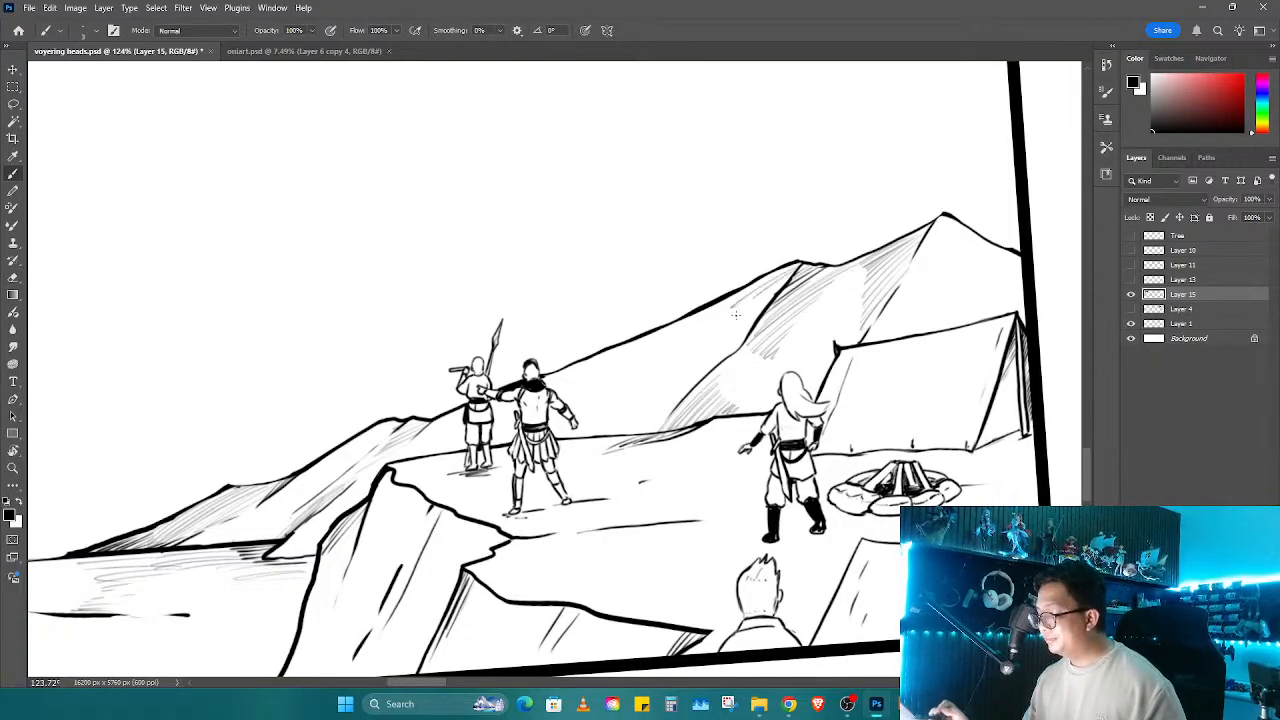
# Step: Hatch the tallest mountain's other face, between the summit, the tent roof and the panel border
pyautogui.moveTo(1001, 303); pyautogui.dragTo(832, 343)
pyautogui.press('w')
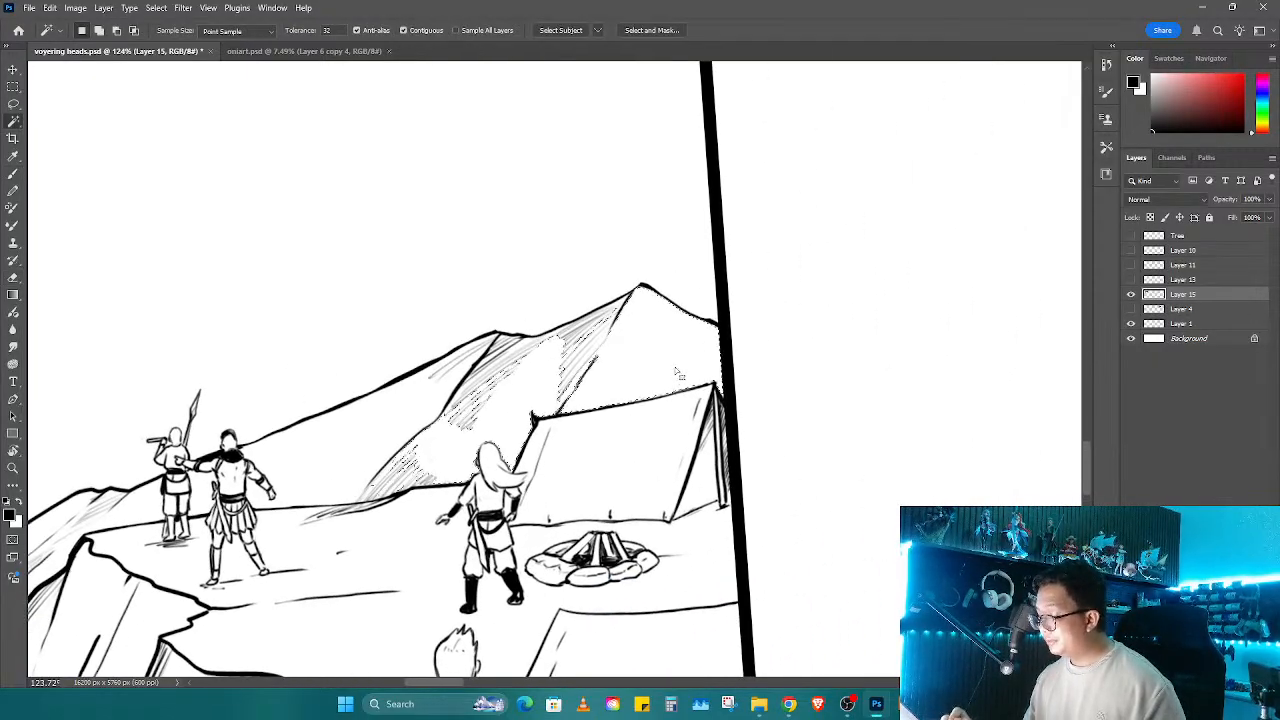
pyautogui.press('r')
pyautogui.moveTo(677, 376); pyautogui.dragTo(685, 346)
pyautogui.press('b')
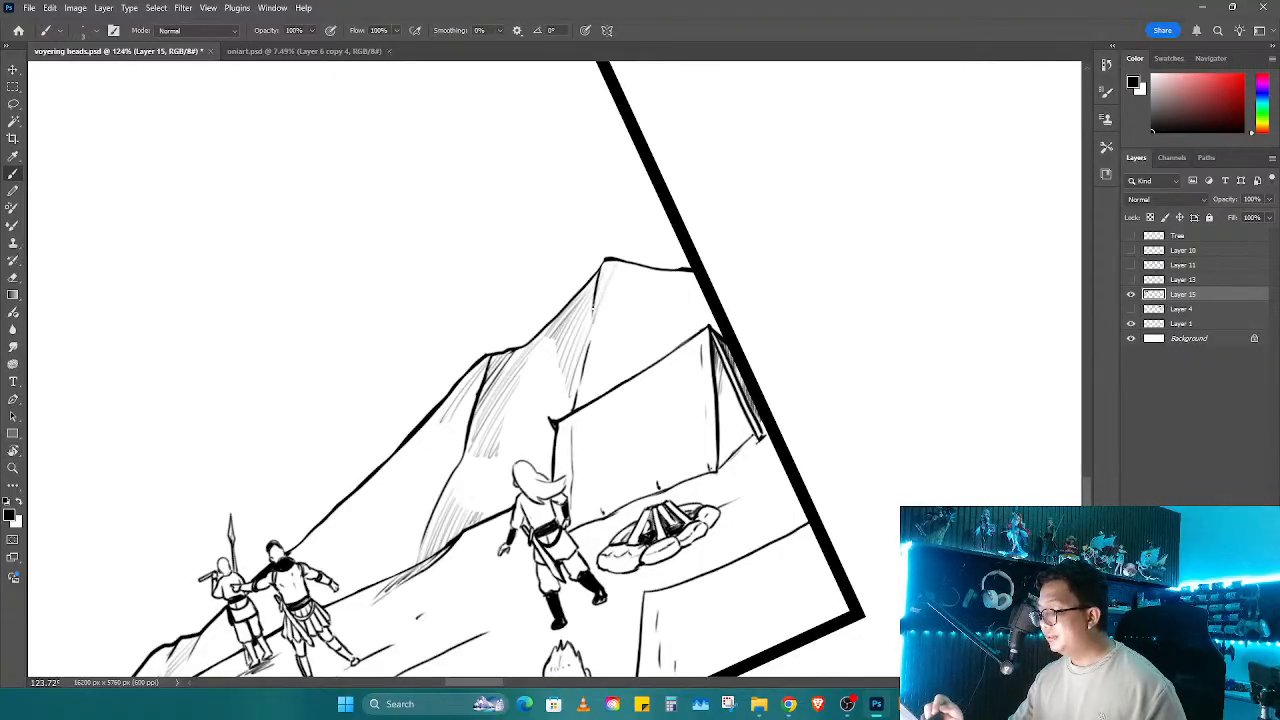
pyautogui.moveTo(608, 283)
pyautogui.mouseDown()
pyautogui.moveTo(592, 334)
pyautogui.moveTo(609, 343)
pyautogui.mouseUp()
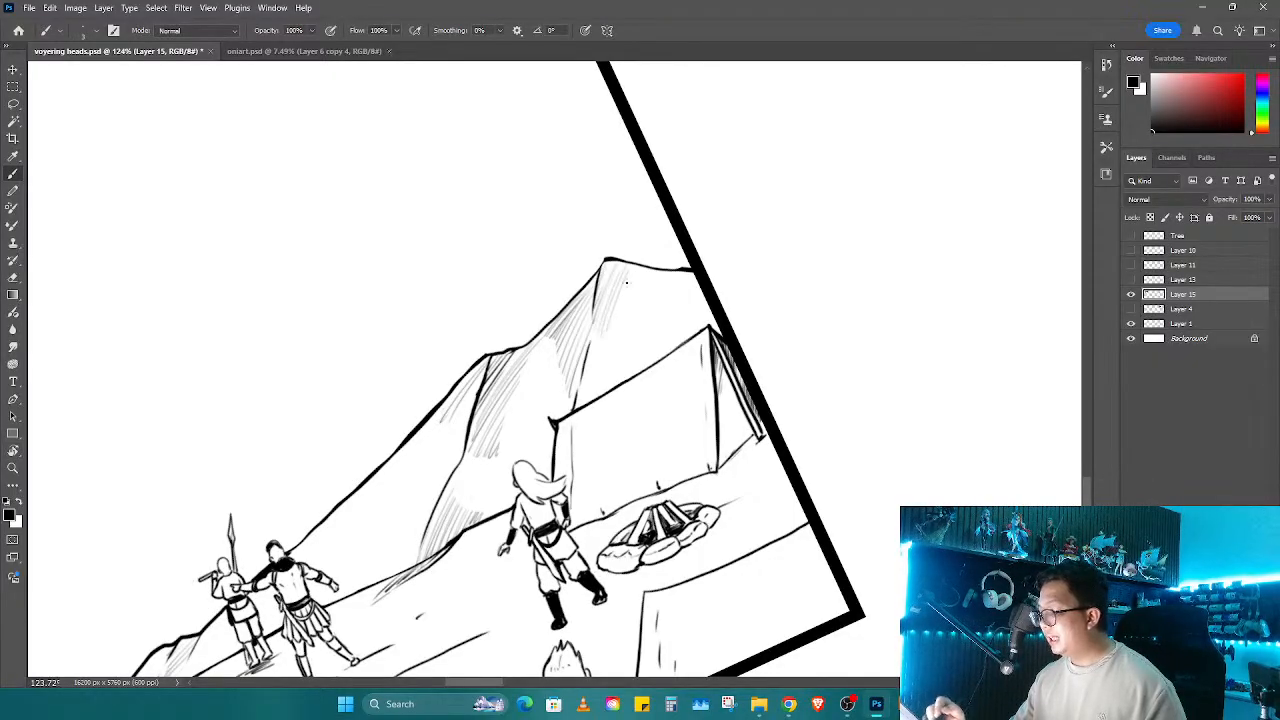
pyautogui.moveTo(627, 276)
pyautogui.mouseDown()
pyautogui.moveTo(613, 336)
pyautogui.moveTo(632, 343)
pyautogui.mouseUp()
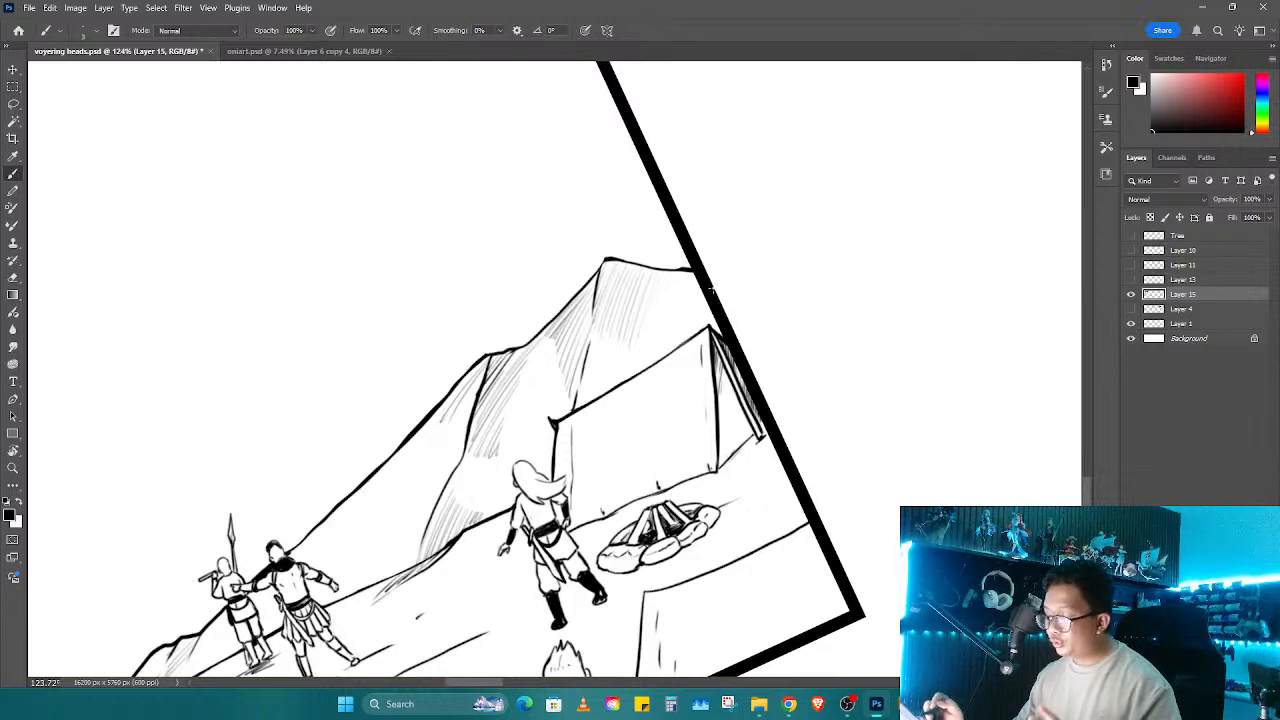
pyautogui.moveTo(668, 274)
pyautogui.mouseDown()
pyautogui.moveTo(652, 340)
pyautogui.moveTo(678, 344)
pyautogui.mouseUp()
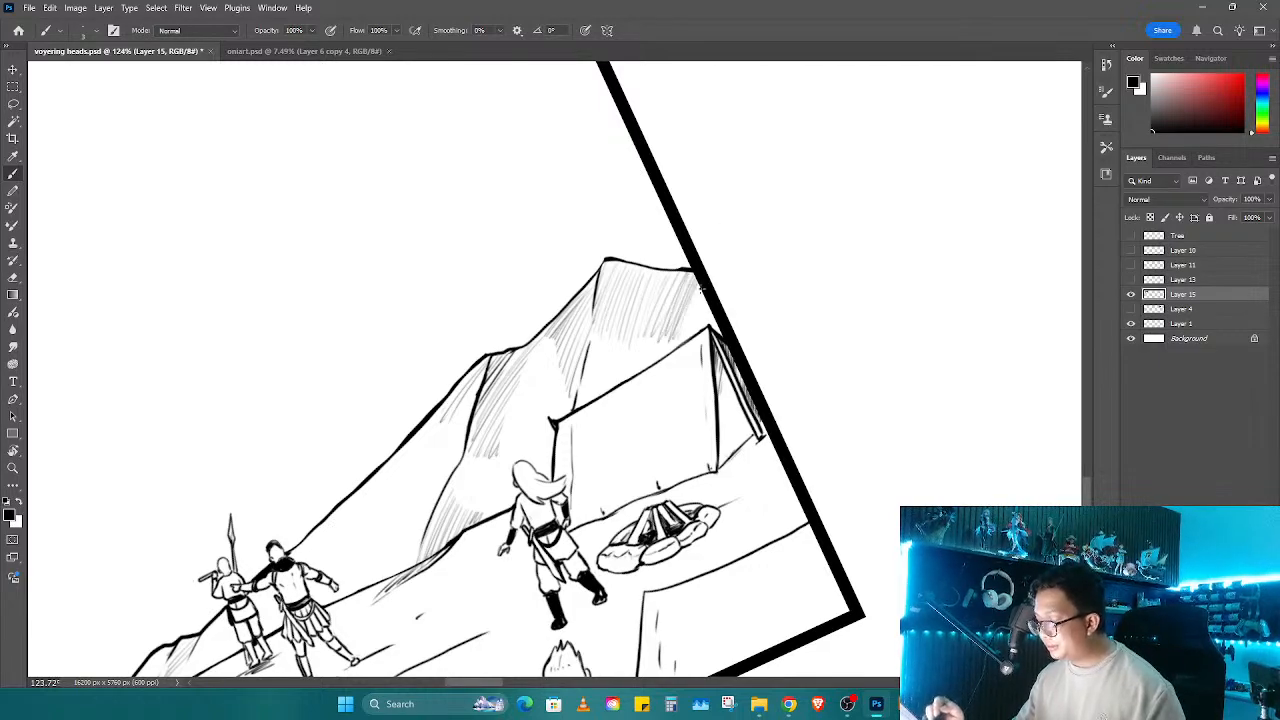
pyautogui.moveTo(710, 300)
pyautogui.mouseDown()
pyautogui.moveTo(706, 316)
pyautogui.moveTo(803, 331)
pyautogui.moveTo(733, 418)
pyautogui.moveTo(684, 423)
pyautogui.mouseUp()
# Step: Draw a thin contour line down the slope beneath the cliff, parallel to the panel border
pyautogui.press('e')
pyautogui.scroll(-3, 690, 320)
pyautogui.scroll(4, 677, 323)
pyautogui.scroll(-5, 749, 326)
pyautogui.press('r')
pyautogui.scroll(4, 733, 418)
pyautogui.press('b')
pyautogui.moveTo(604, 416); pyautogui.dragTo(566, 466)
pyautogui.moveTo(696, 310); pyautogui.dragTo(602, 416)
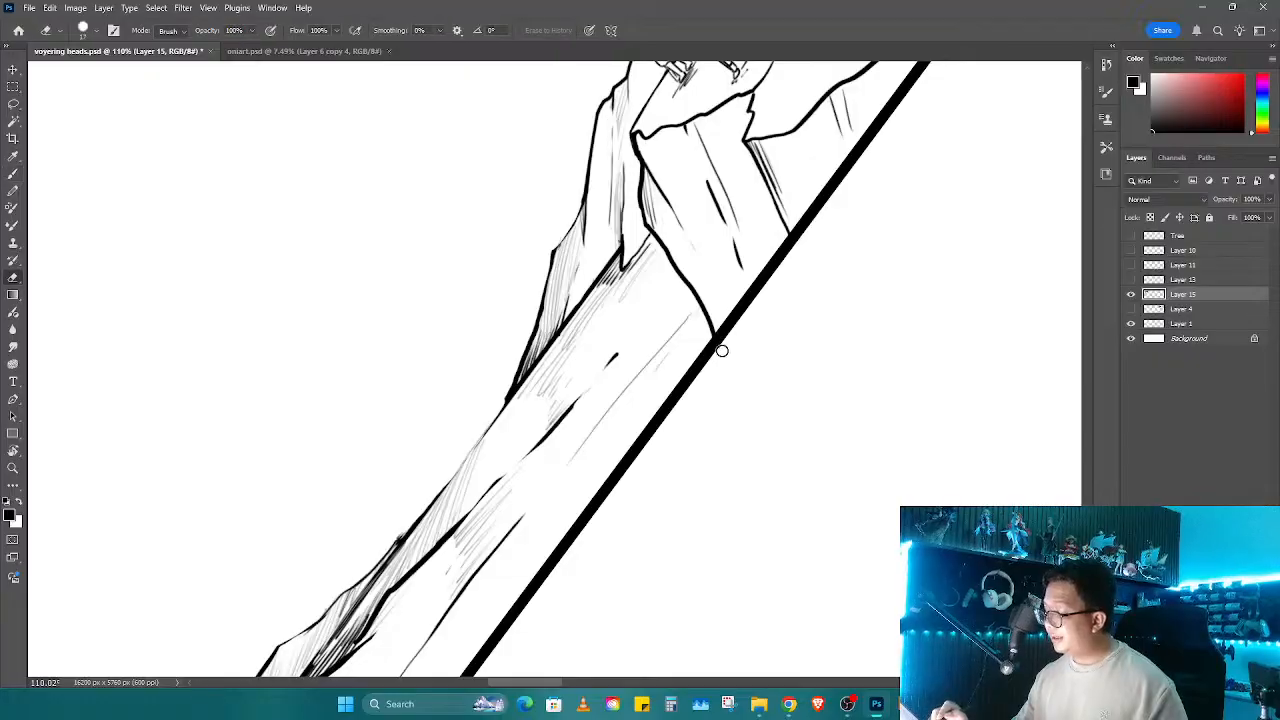
# Step: Shade the slope below the cliff with fine diagonal hatching along the panel border and beside the long crease line
pyautogui.moveTo(700, 306); pyautogui.dragTo(660, 372)
pyautogui.moveTo(708, 330)
pyautogui.mouseDown()
pyautogui.moveTo(666, 388)
pyautogui.moveTo(845, 135)
pyautogui.moveTo(582, 478)
pyautogui.mouseUp()
pyautogui.press('e')
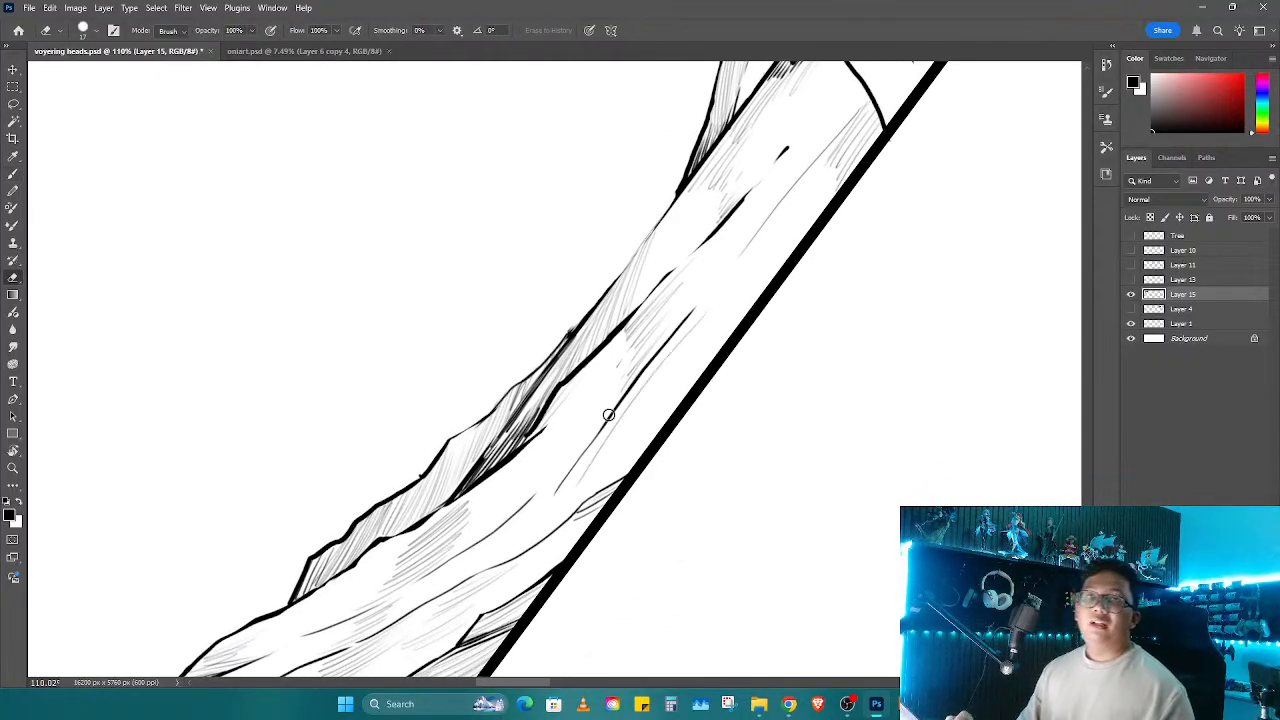
pyautogui.press('b')
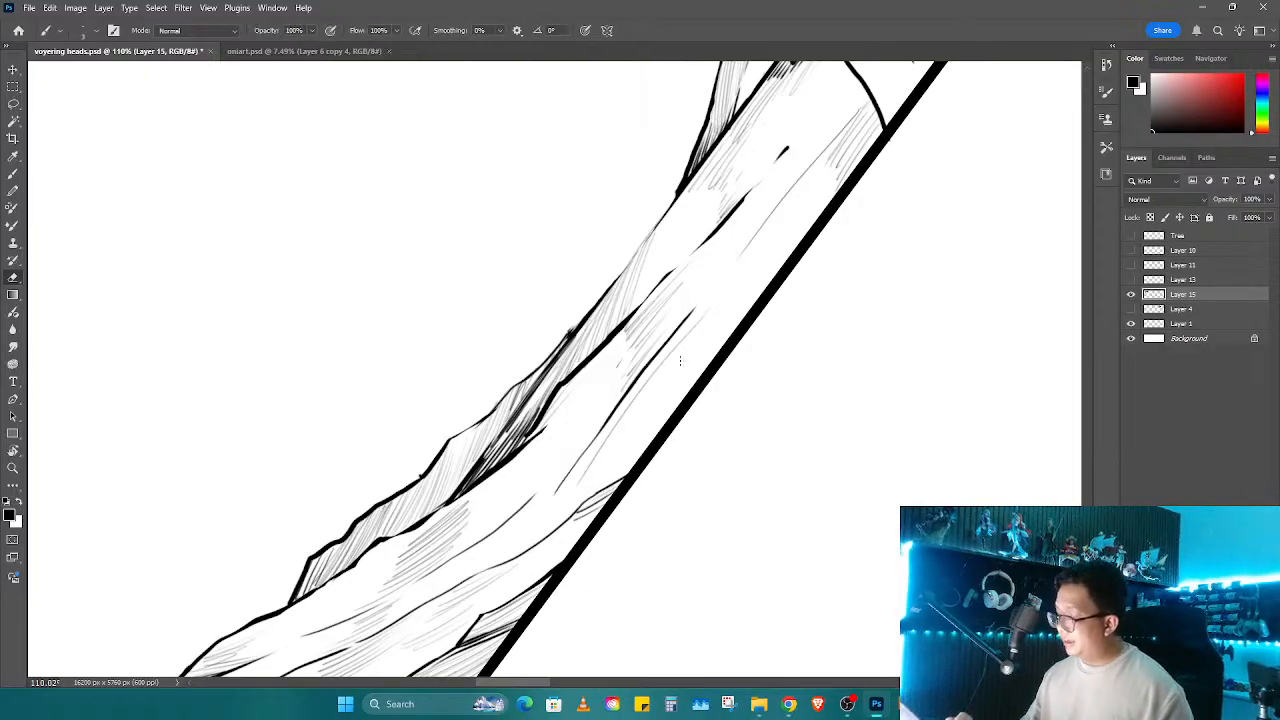
pyautogui.moveTo(686, 330); pyautogui.dragTo(632, 402)
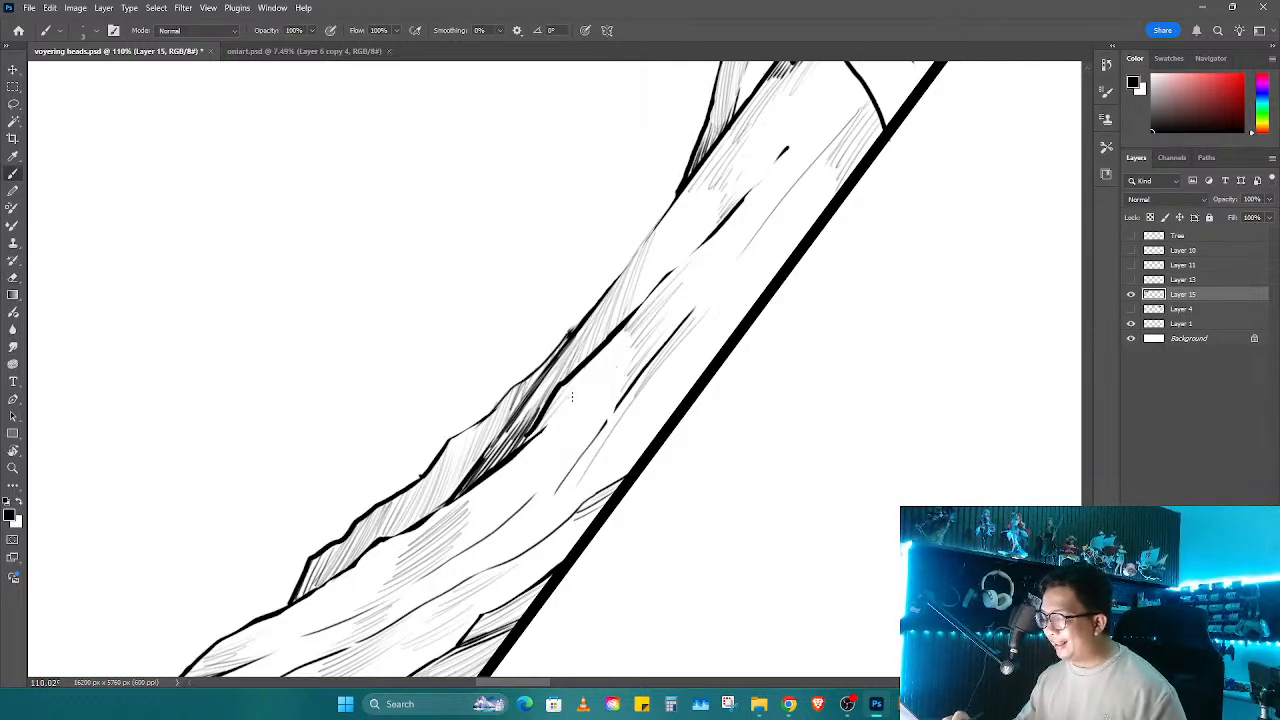
# Step: Thin the heavy contour at the dark ridge with the Eraser and hatch the slope between it and the panel border
pyautogui.press('e')
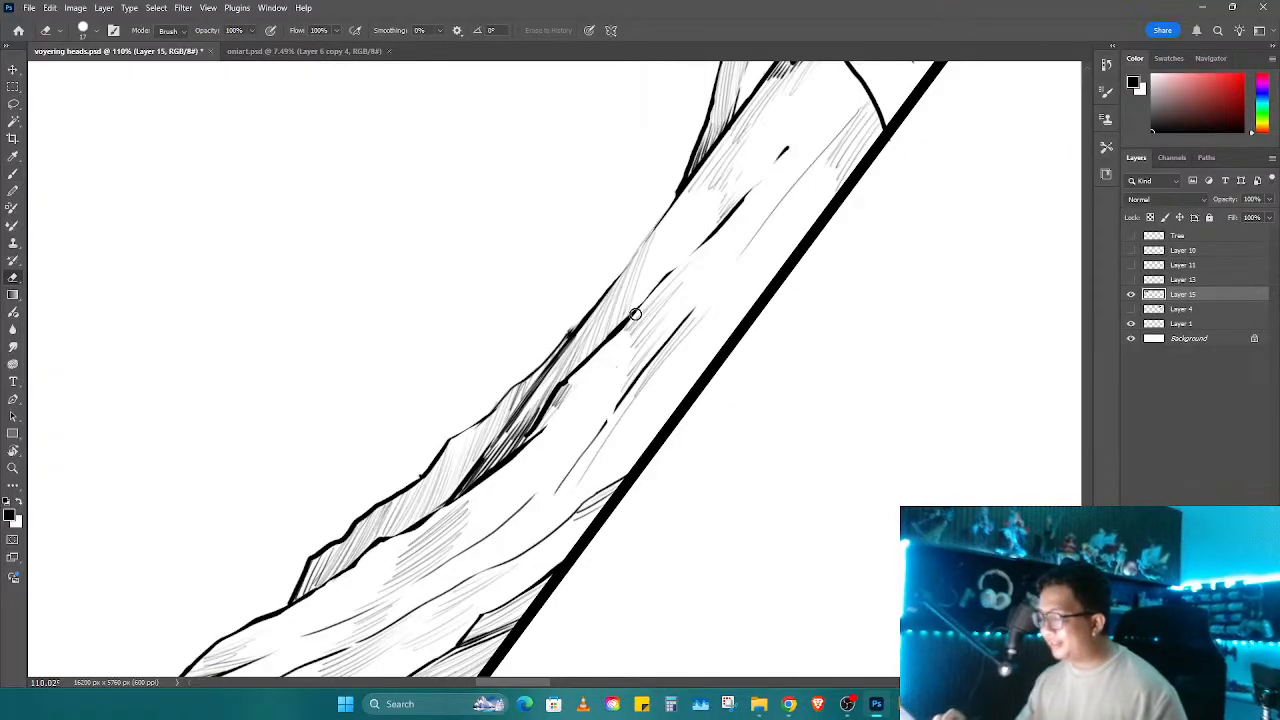
pyautogui.moveTo(594, 356); pyautogui.dragTo(548, 418)
pyautogui.press('b')
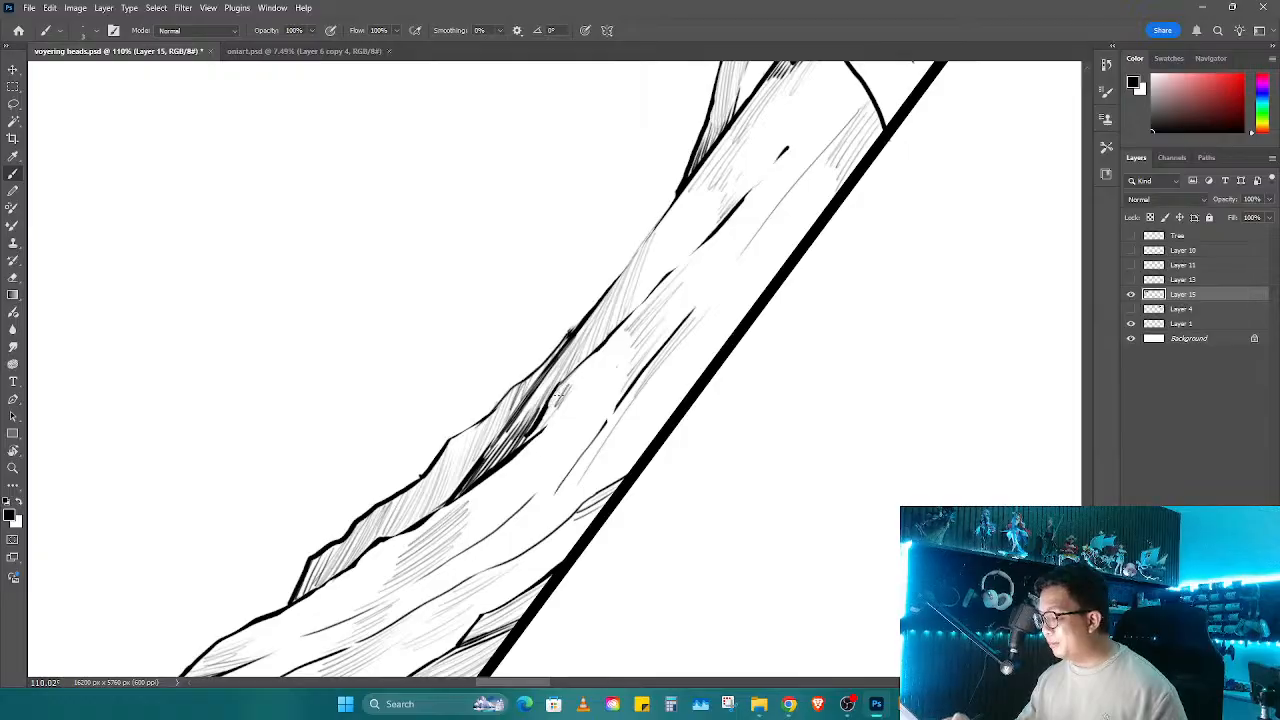
pyautogui.moveTo(560, 410)
pyautogui.mouseDown()
pyautogui.moveTo(588, 380)
pyautogui.moveTo(552, 438)
pyautogui.moveTo(572, 435)
pyautogui.moveTo(548, 486)
pyautogui.mouseUp()
pyautogui.moveTo(572, 460)
pyautogui.mouseDown()
pyautogui.moveTo(542, 508)
pyautogui.moveTo(614, 436)
pyautogui.moveTo(621, 460)
pyautogui.mouseUp()
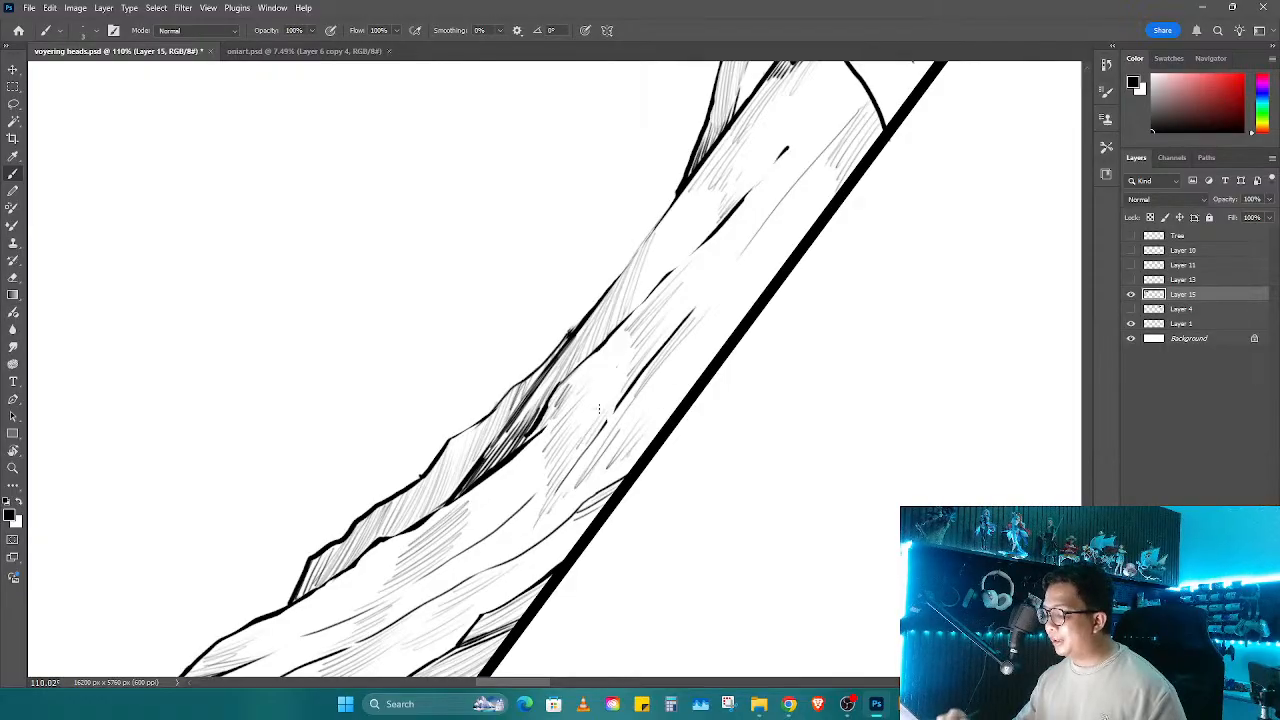
pyautogui.moveTo(596, 402); pyautogui.dragTo(570, 434)
pyautogui.moveTo(602, 371); pyautogui.dragTo(566, 396)
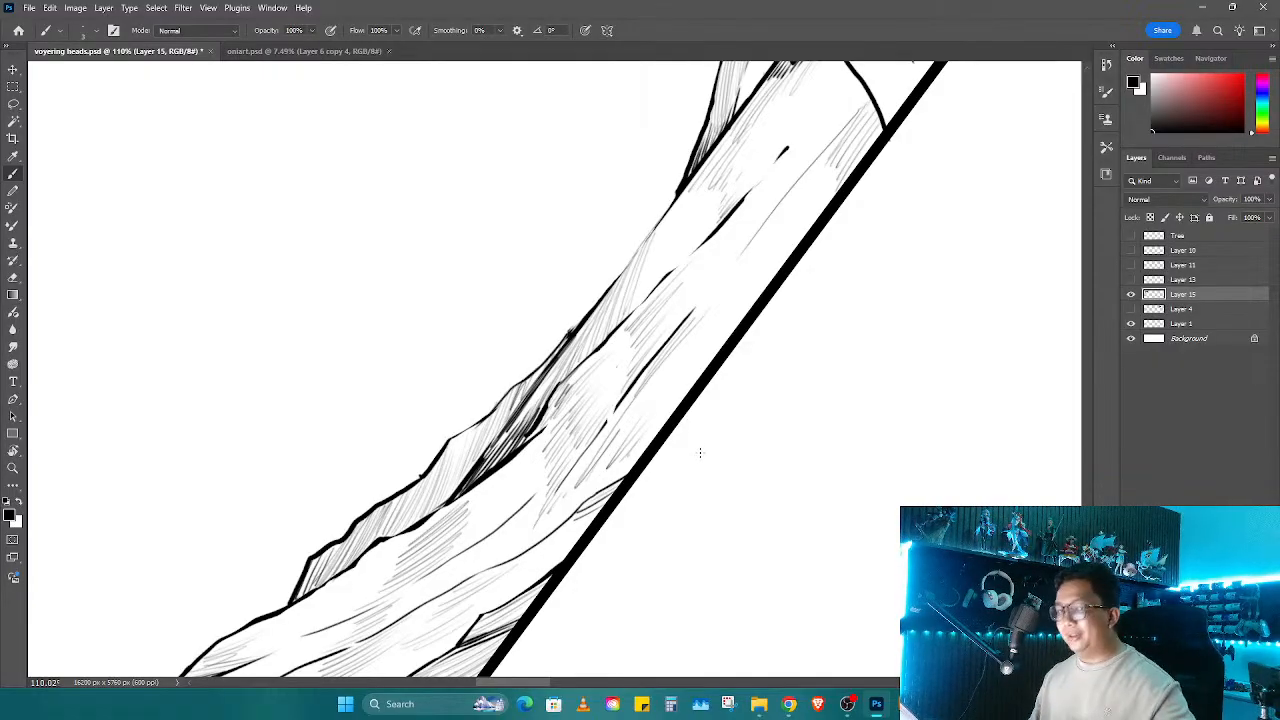
# Step: Thin the outline on the outer side of the cliff and add fine vertical hatching down that face
pyautogui.press('r')
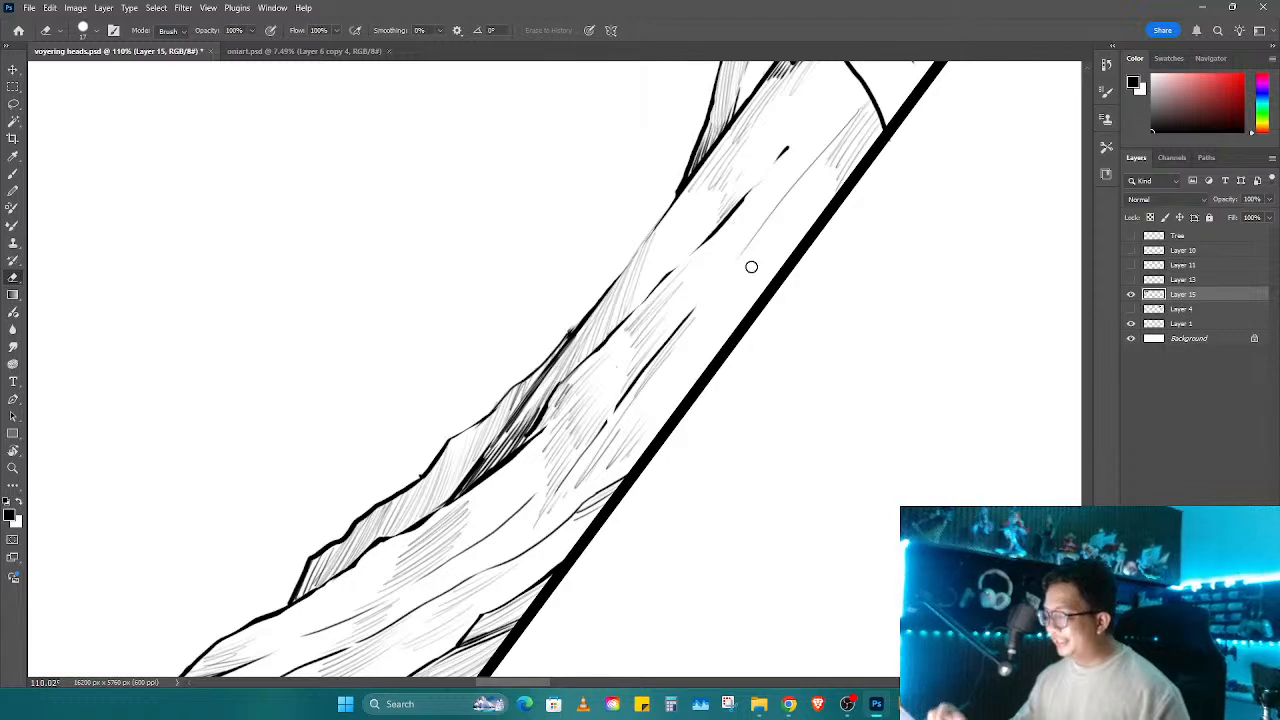
pyautogui.moveTo(775, 278)
pyautogui.mouseDown()
pyautogui.moveTo(815, 354)
pyautogui.moveTo(806, 386)
pyautogui.moveTo(703, 506)
pyautogui.mouseUp()
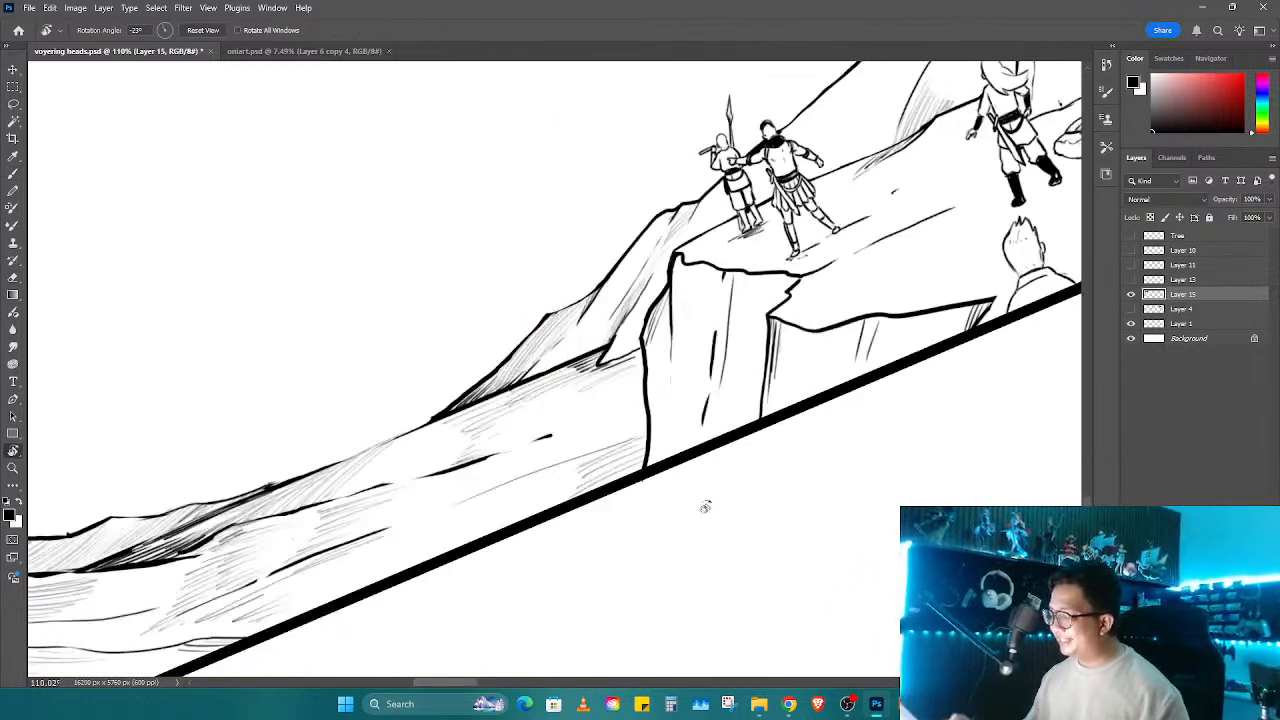
pyautogui.press('b')
pyautogui.press('e')
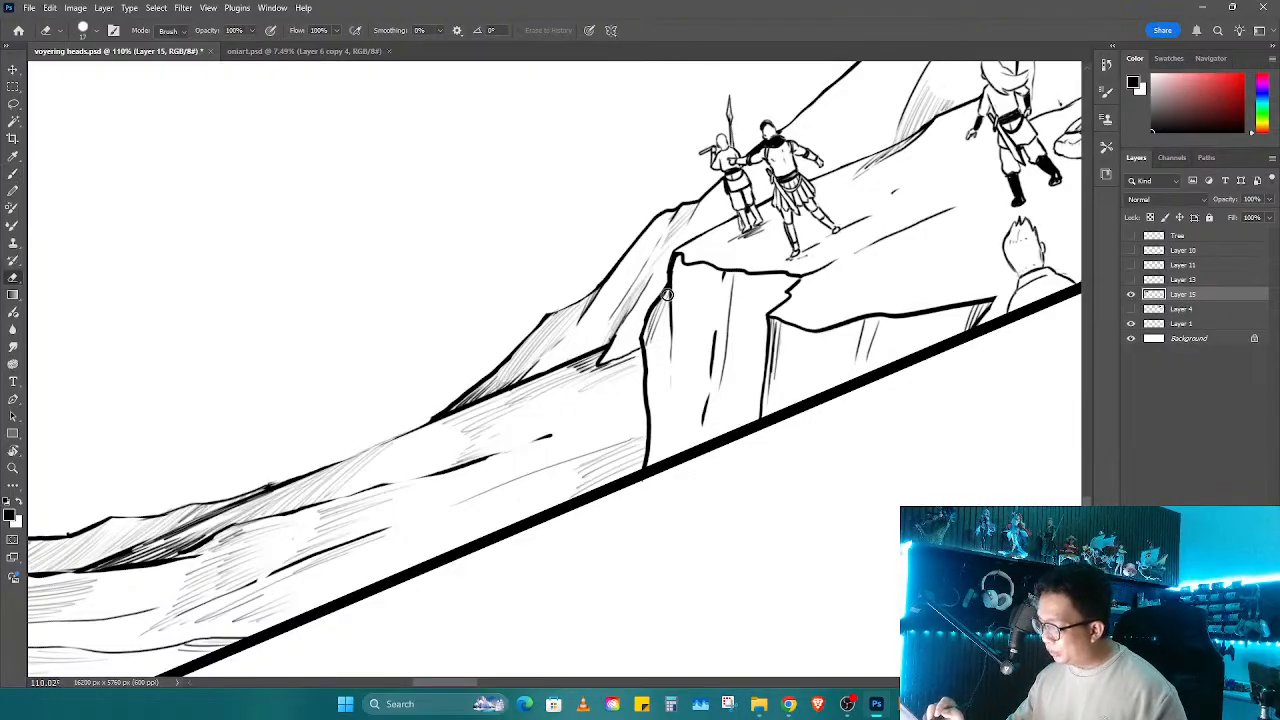
pyautogui.press('b')
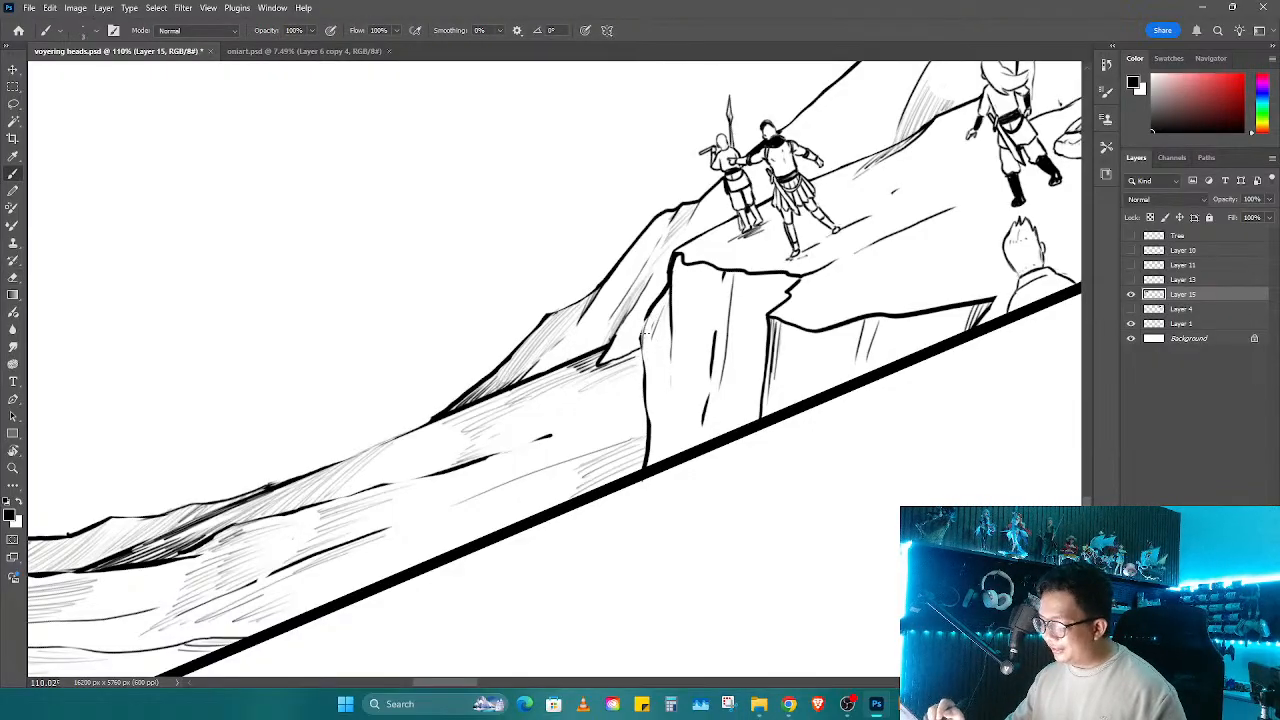
pyautogui.press('e')
pyautogui.press('b')
pyautogui.moveTo(669, 366); pyautogui.dragTo(673, 420)
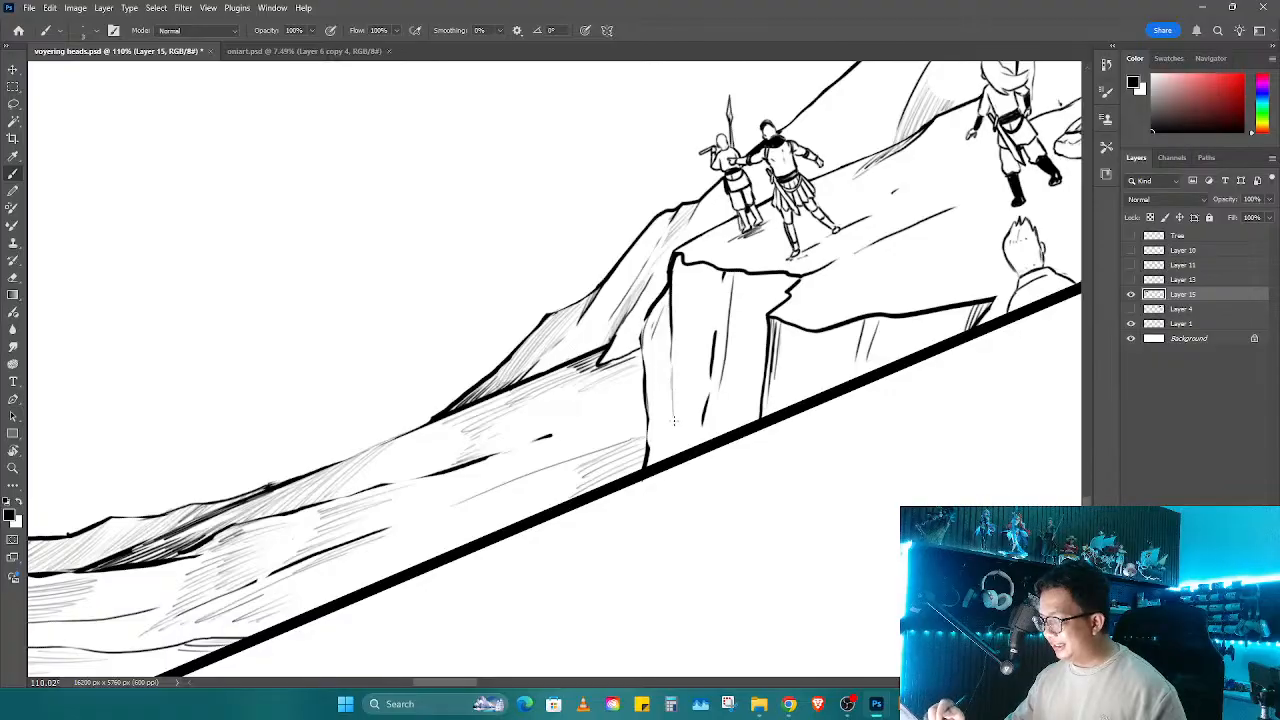
pyautogui.moveTo(648, 300)
pyautogui.mouseDown()
pyautogui.moveTo(670, 384)
pyautogui.moveTo(660, 440)
pyautogui.mouseUp()
# Step: Hatch the shadow under the cliff's peak and the recessed rock face beside its vertical edge
pyautogui.press('e')
pyautogui.press('r')
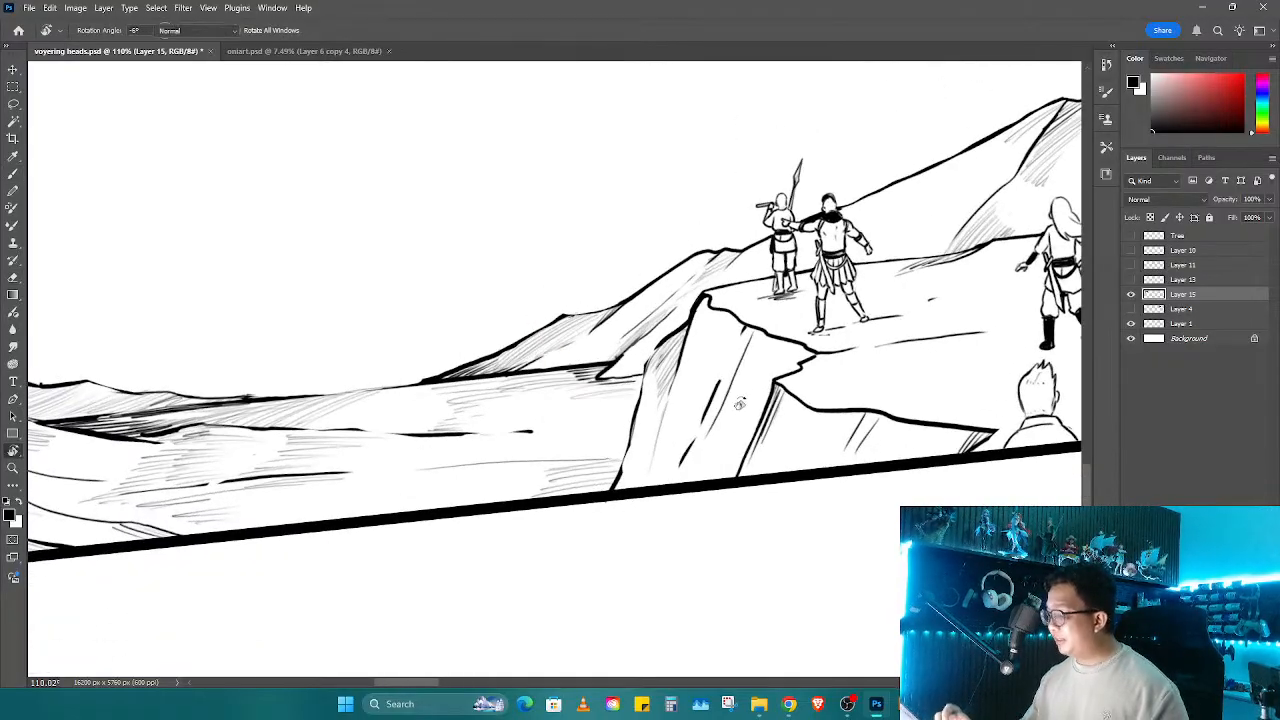
pyautogui.press('b')
pyautogui.moveTo(710, 294); pyautogui.dragTo(690, 360)
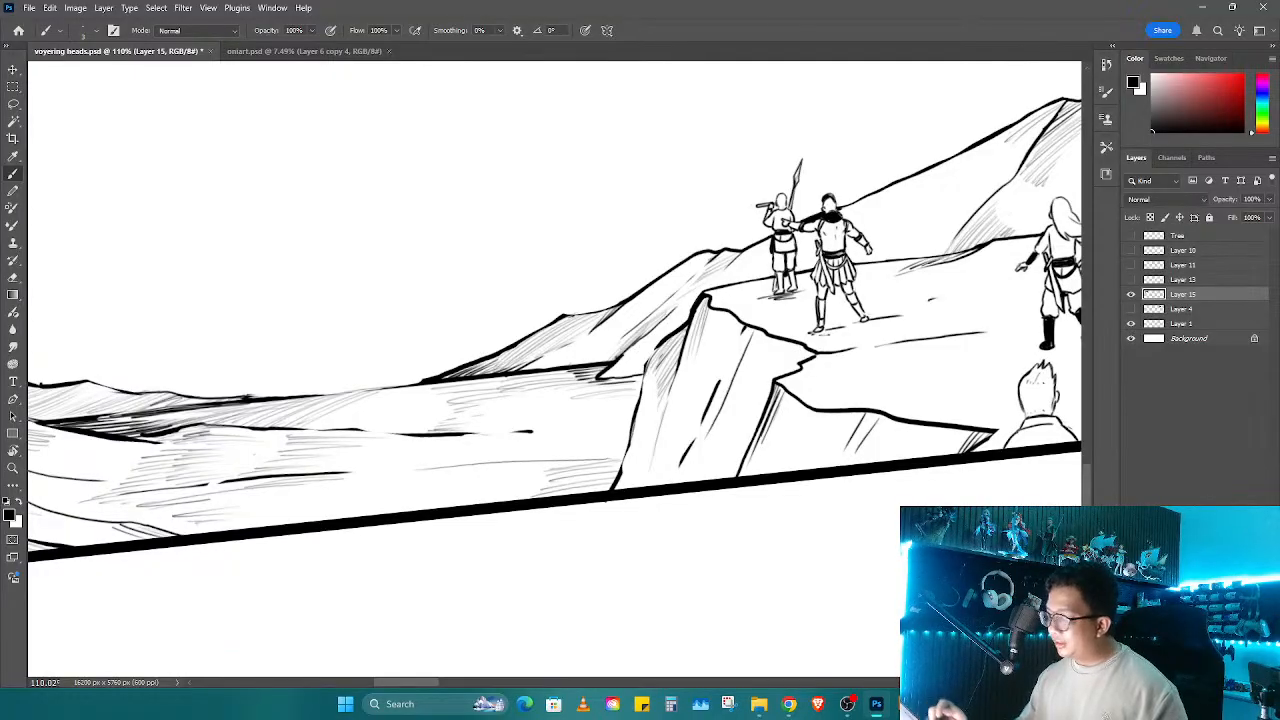
pyautogui.moveTo(786, 392); pyautogui.dragTo(764, 450)
pyautogui.moveTo(790, 400); pyautogui.dragTo(770, 450)
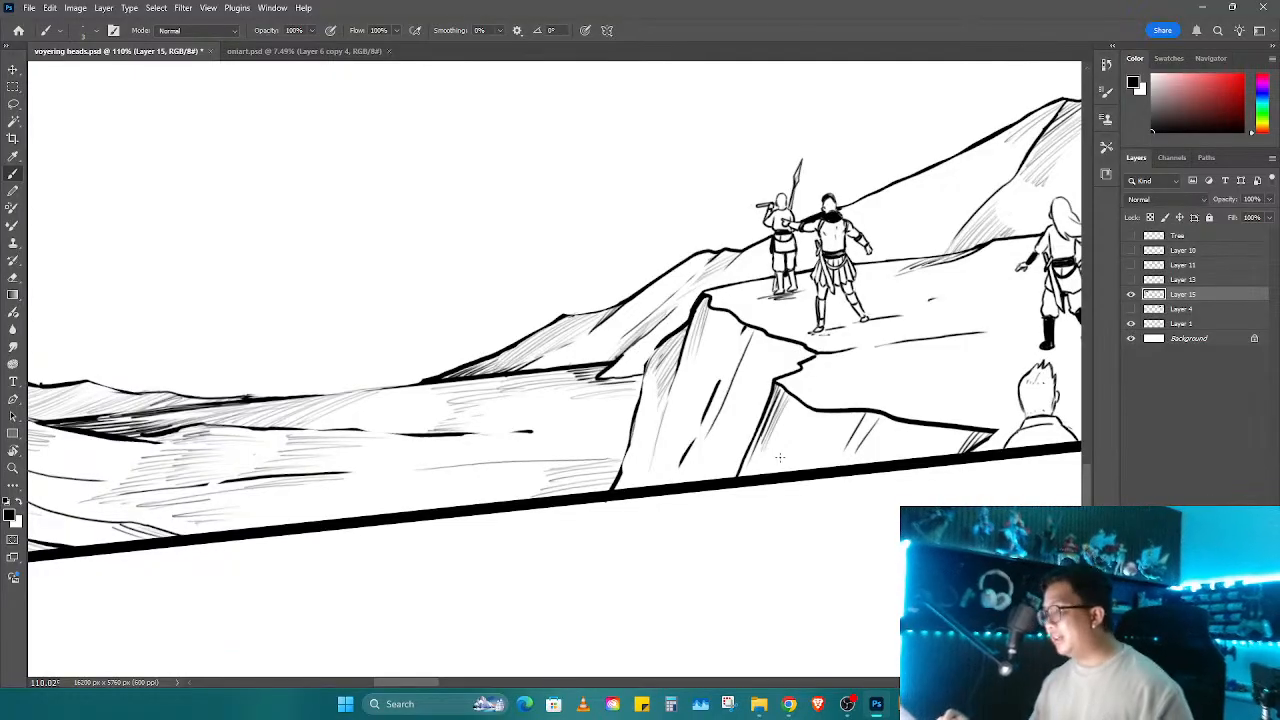
pyautogui.moveTo(812, 408); pyautogui.dragTo(796, 456)
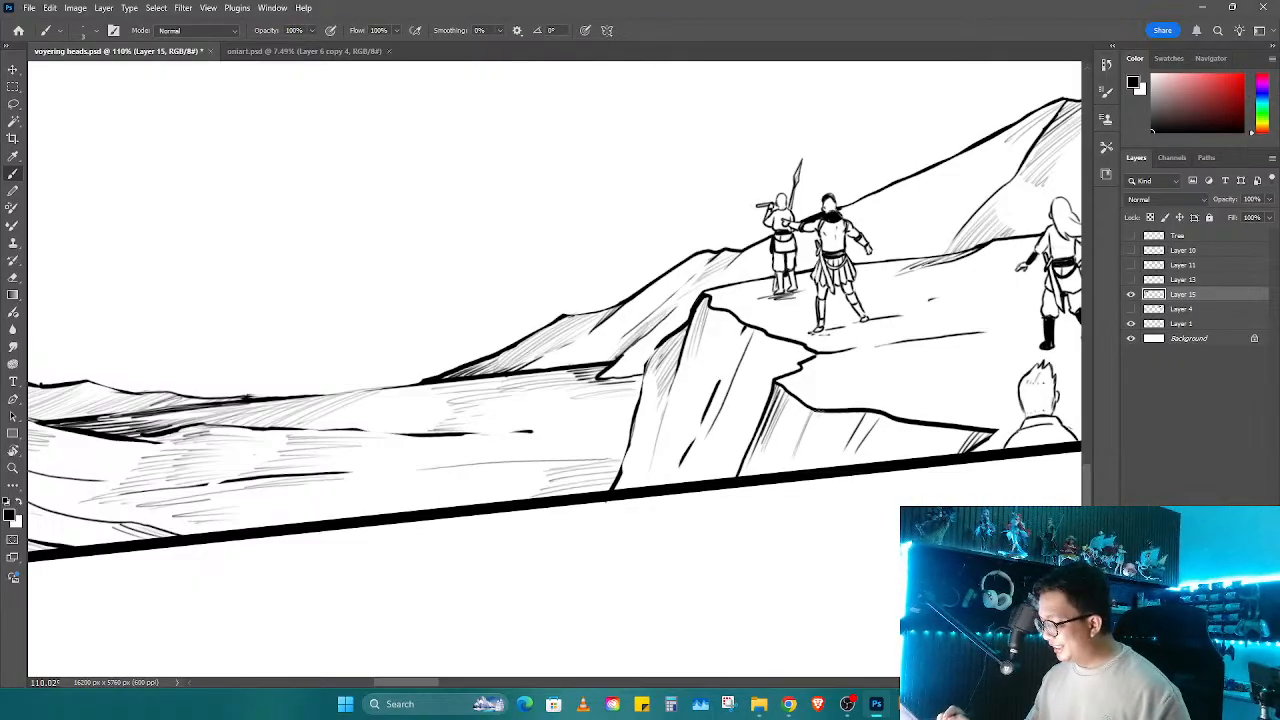
# Step: Draw a thin contour line from the corner of the lower ledge up across the plateau
pyautogui.press('e')
pyautogui.moveTo(820, 408)
pyautogui.mouseDown()
pyautogui.moveTo(800, 448)
pyautogui.moveTo(820, 408)
pyautogui.moveTo(848, 393)
pyautogui.moveTo(816, 409)
pyautogui.moveTo(973, 357)
pyautogui.mouseUp()
pyautogui.press('b')
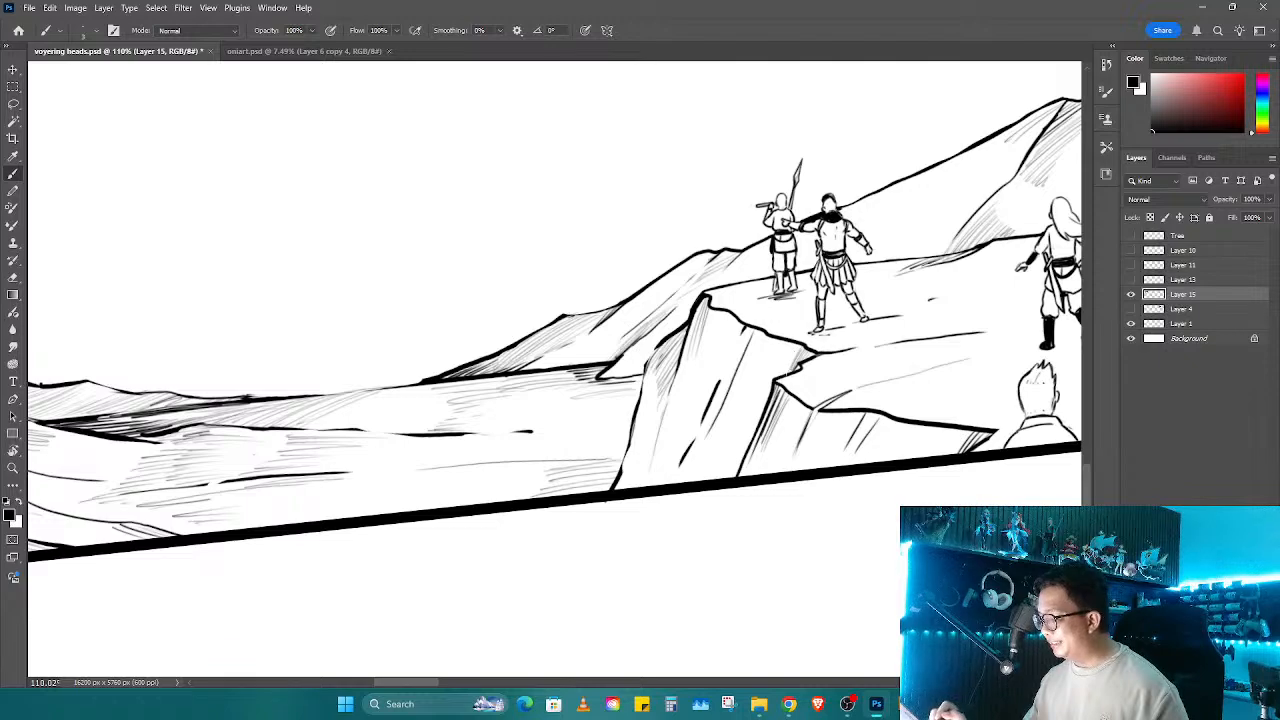
# Step: Shade the cliff's front face with diagonal hatching from beneath the upper ledge down to the panel border
pyautogui.moveTo(803, 343)
pyautogui.mouseDown()
pyautogui.moveTo(746, 404)
pyautogui.moveTo(754, 378)
pyautogui.moveTo(736, 396)
pyautogui.moveTo(700, 478)
pyautogui.mouseUp()
pyautogui.moveTo(736, 434); pyautogui.dragTo(710, 486)
pyautogui.press('e')
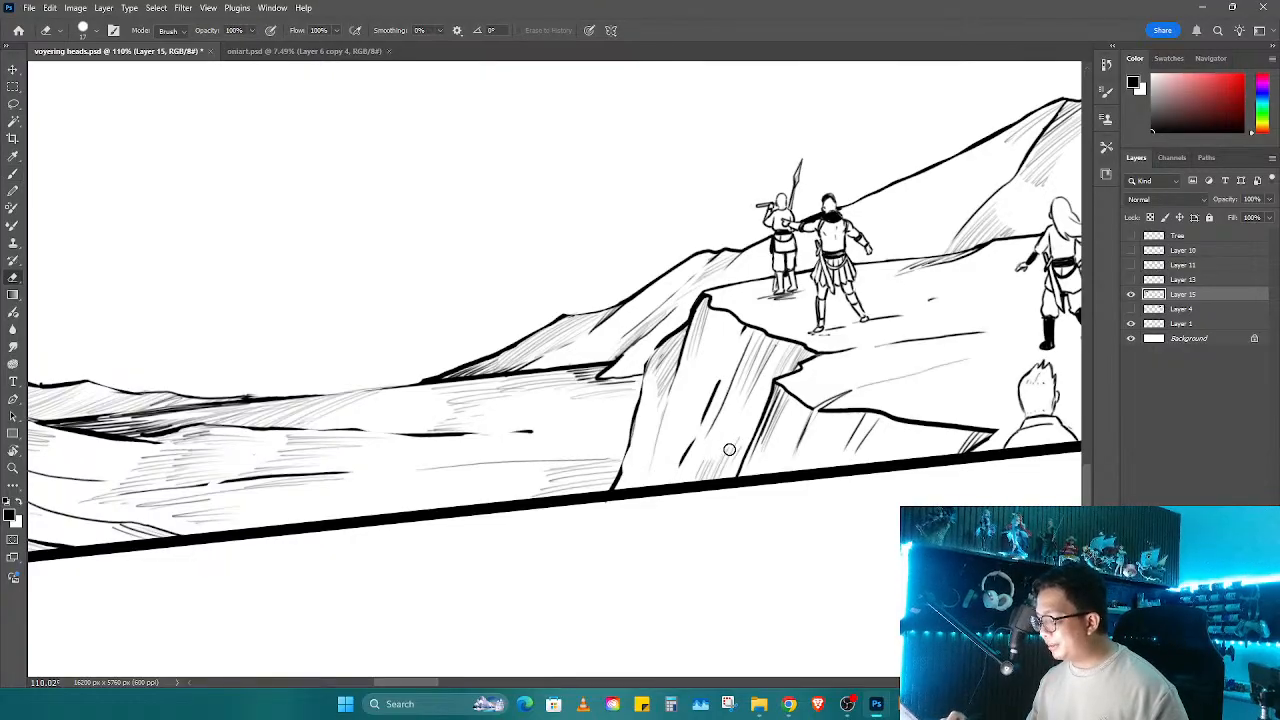
pyautogui.press('b')
pyautogui.press('e')
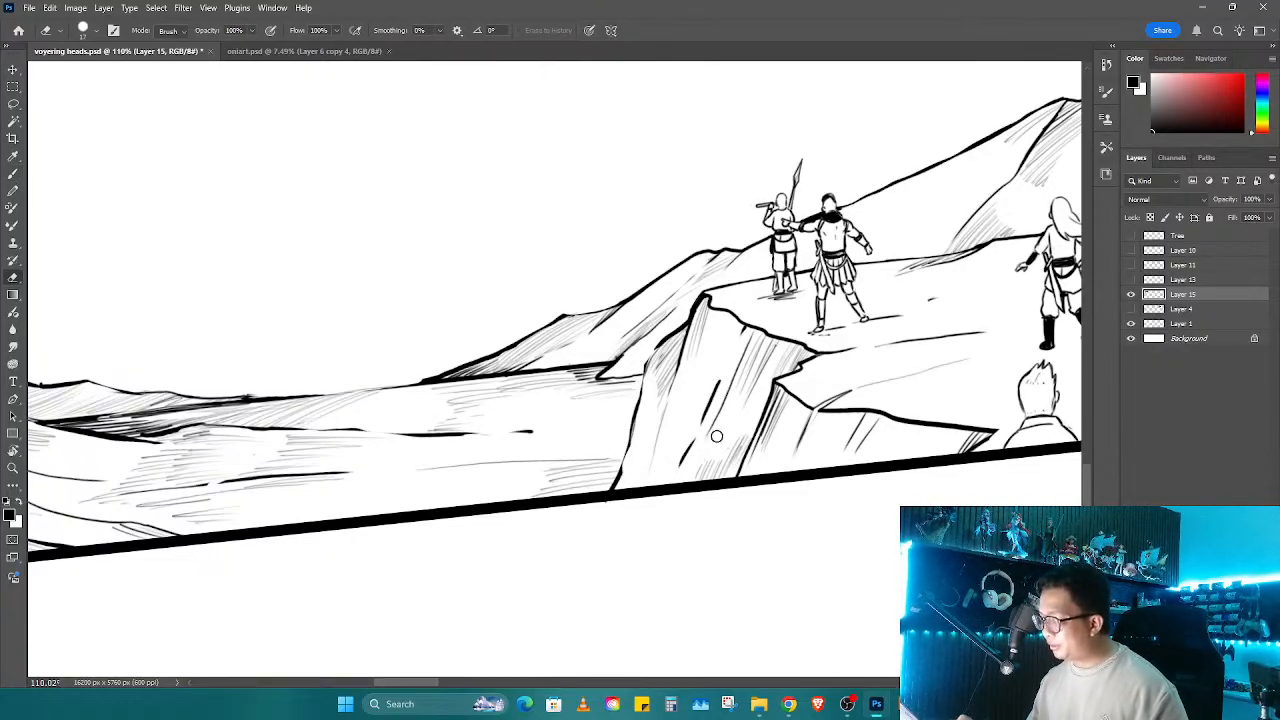
# Step: Extend the short crack lines on the cliff's front face and add light hatching near its base
pyautogui.press('b')
pyautogui.moveTo(724, 396); pyautogui.dragTo(706, 422)
pyautogui.moveTo(706, 424); pyautogui.dragTo(694, 454)
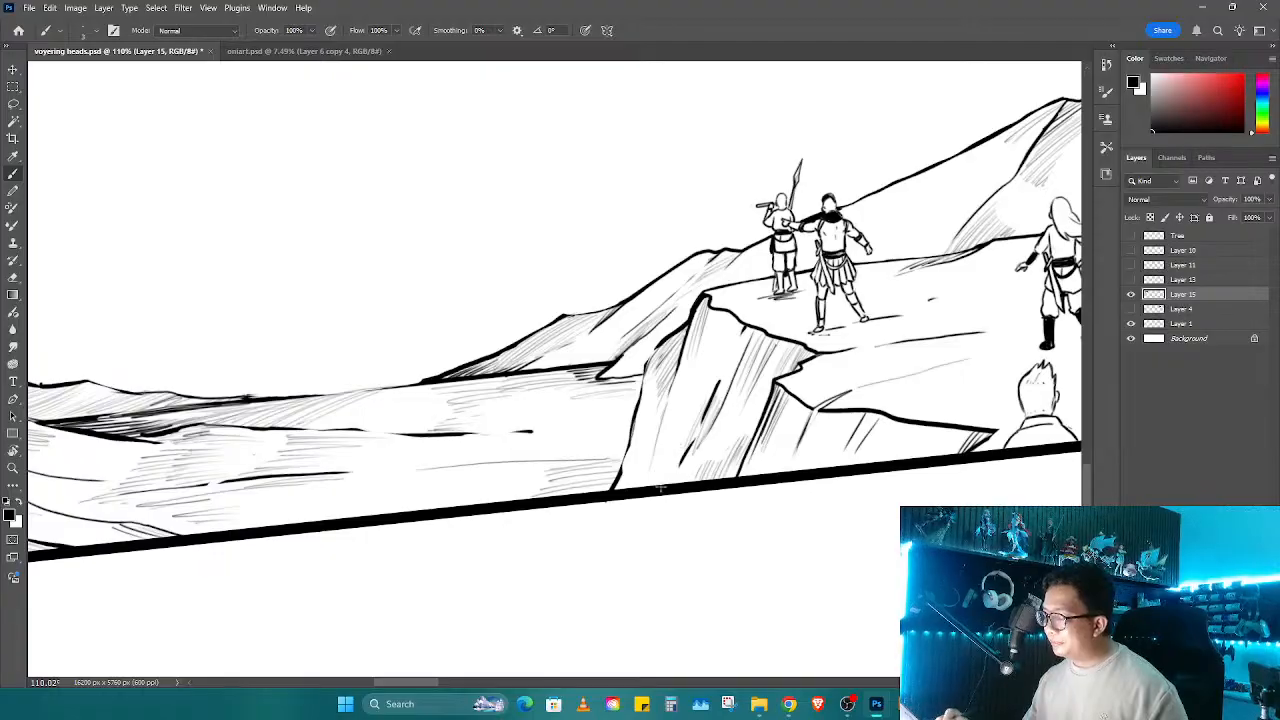
pyautogui.moveTo(682, 422); pyautogui.dragTo(658, 482)
pyautogui.moveTo(672, 430); pyautogui.dragTo(652, 476)
# Step: Hatch the ground shadow beside the campfire and shade the tent's side opening and roof panel
pyautogui.hscroll(5, 658, 468)
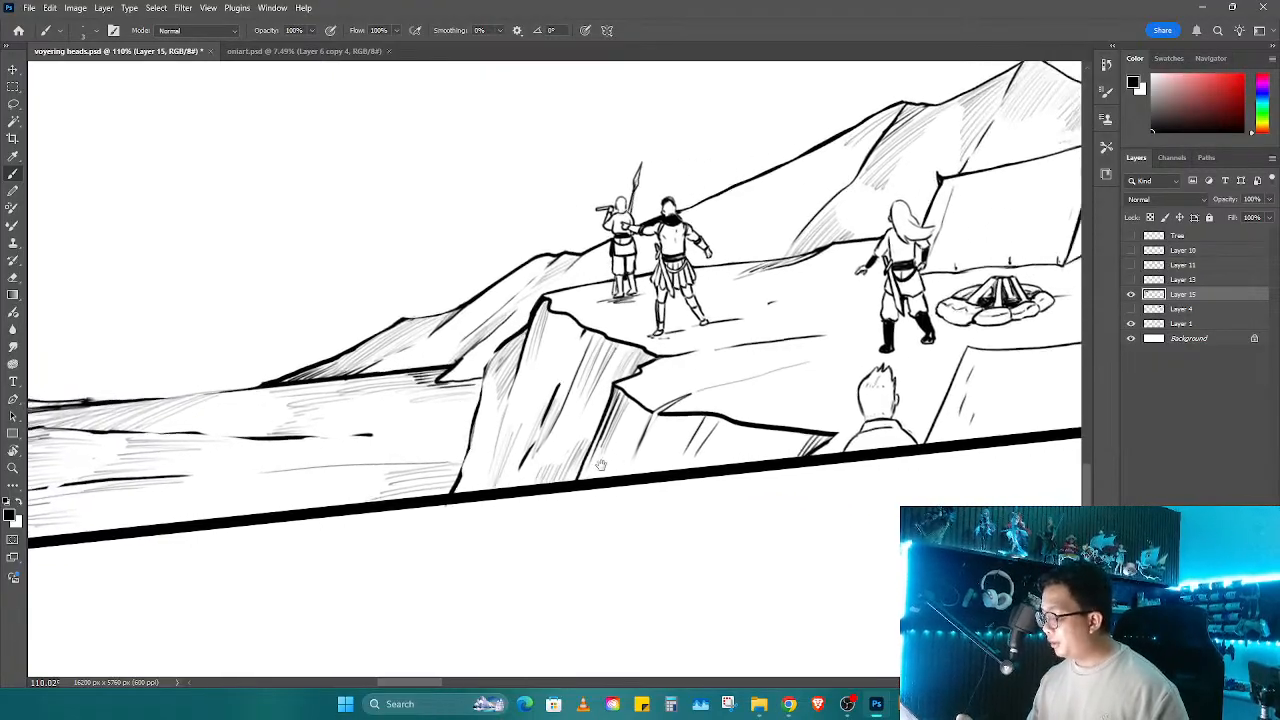
pyautogui.moveTo(981, 313)
pyautogui.mouseDown()
pyautogui.moveTo(716, 394)
pyautogui.moveTo(717, 350)
pyautogui.mouseUp()
pyautogui.press('r')
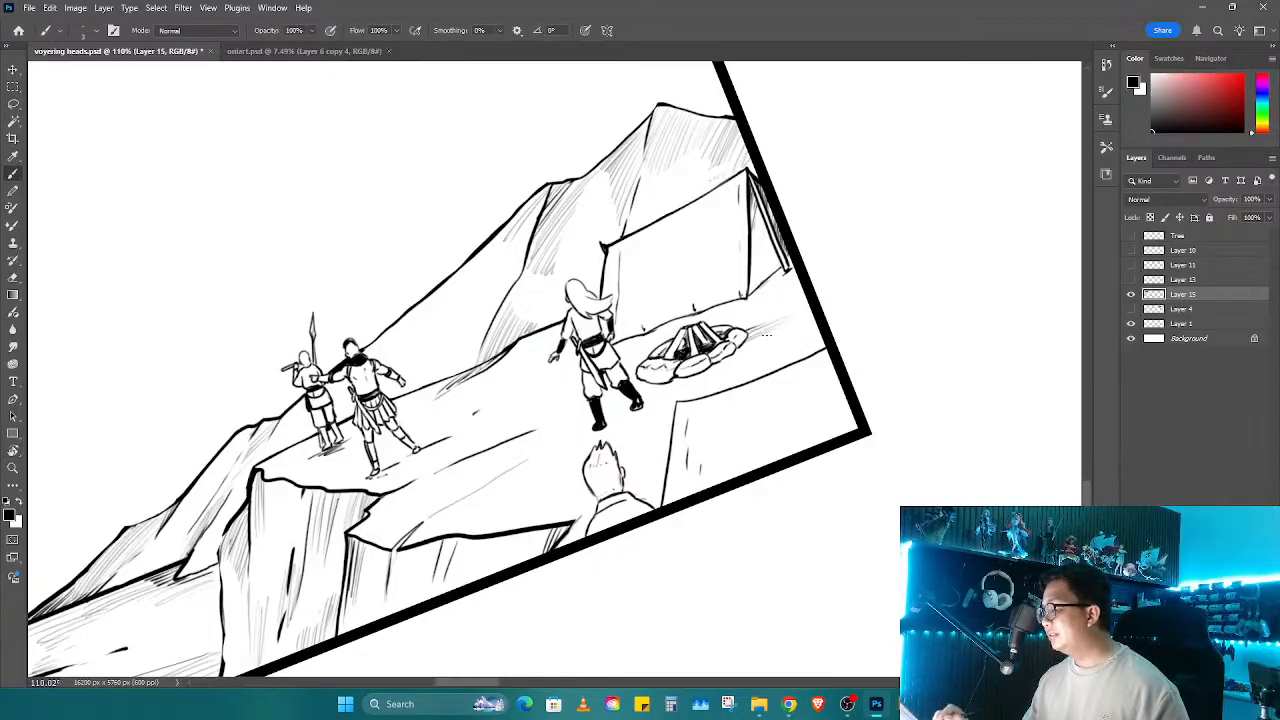
pyautogui.press('r')
pyautogui.moveTo(770, 285); pyautogui.dragTo(780, 283)
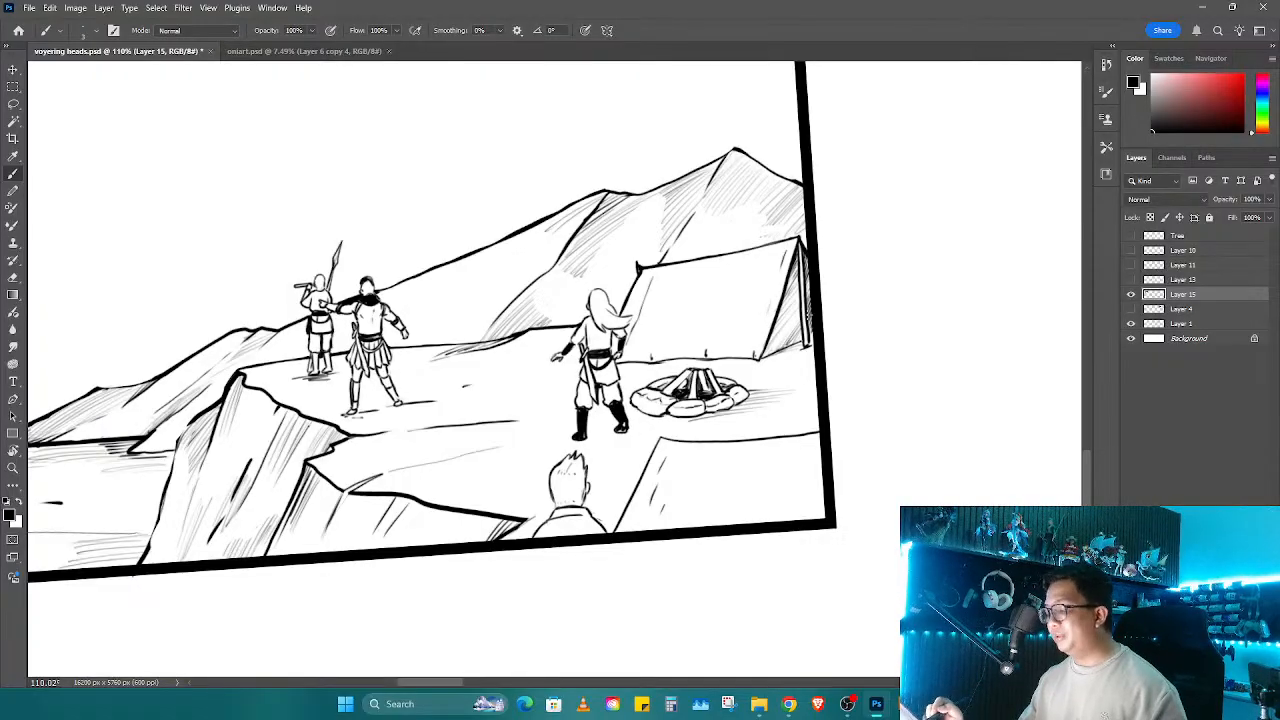
pyautogui.moveTo(797, 321); pyautogui.dragTo(770, 352)
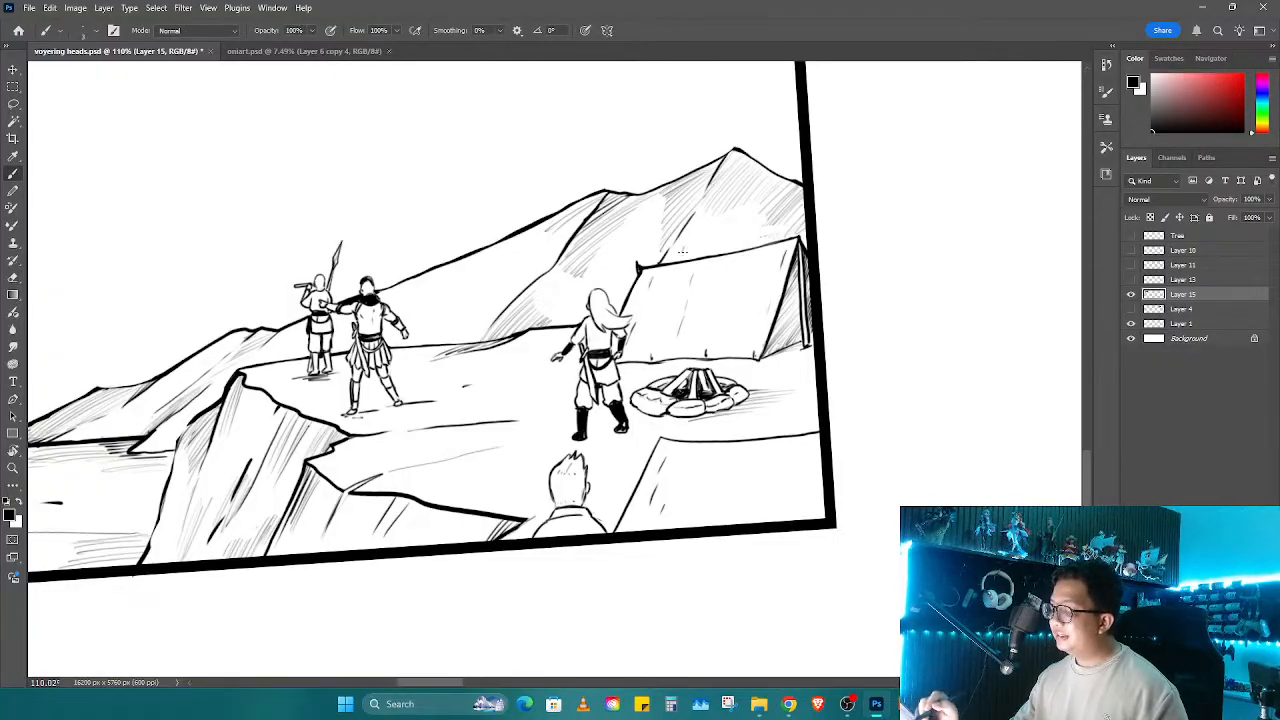
# Step: Outline a low range of distant hills along the horizon line and fill it with solid black
pyautogui.press('z')
pyautogui.moveTo(718, 312); pyautogui.dragTo(700, 383)
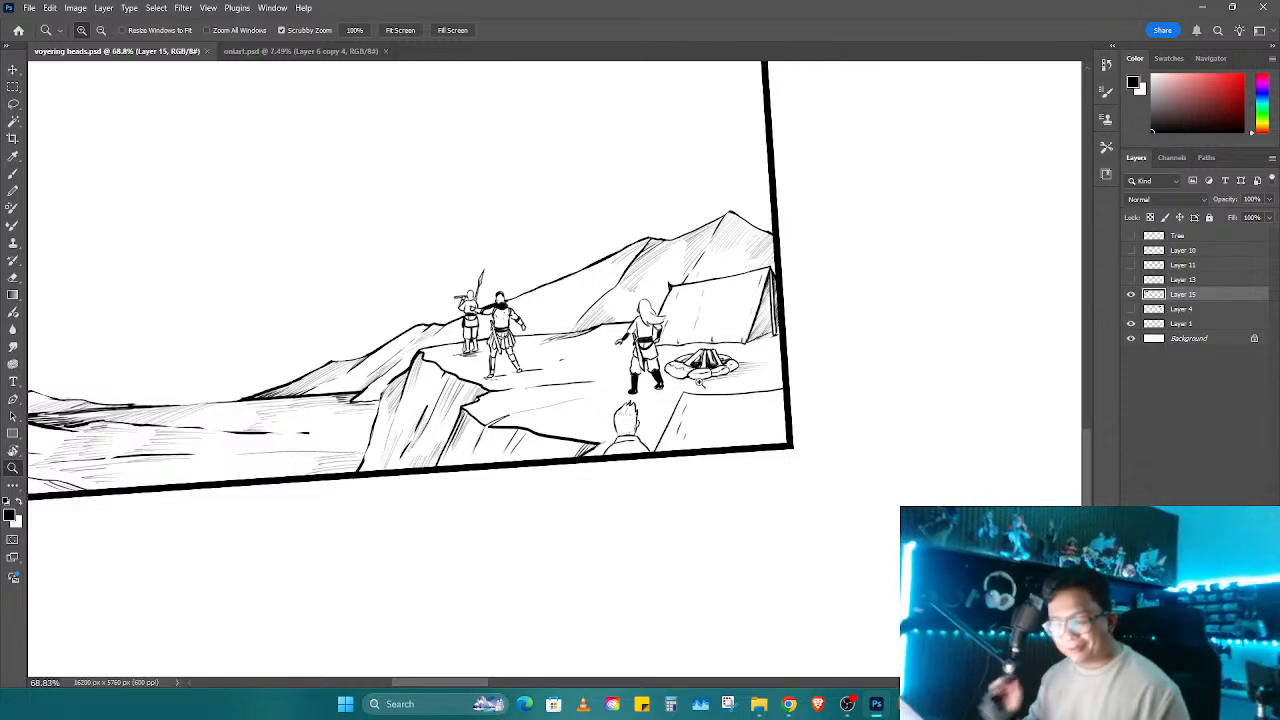
pyautogui.press('space')
pyautogui.moveTo(668, 390); pyautogui.dragTo(991, 353)
pyautogui.press('r')
pyautogui.moveTo(791, 412); pyautogui.dragTo(820, 305)
pyautogui.moveTo(485, 379); pyautogui.dragTo(530, 385)
pyautogui.press('space')
pyautogui.moveTo(464, 412)
pyautogui.mouseDown()
pyautogui.moveTo(654, 411)
pyautogui.moveTo(639, 376)
pyautogui.mouseUp()
pyautogui.press('e')
pyautogui.press('b')
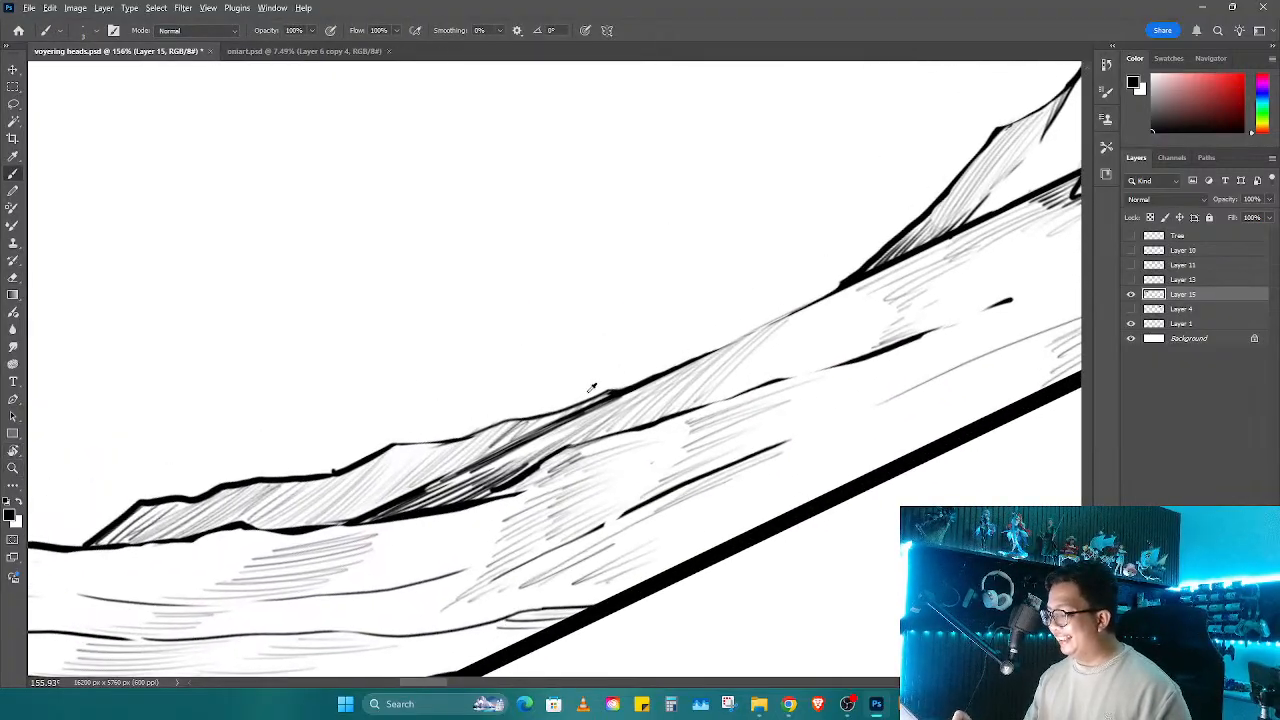
pyautogui.moveTo(545, 410)
pyautogui.mouseDown()
pyautogui.moveTo(728, 319)
pyautogui.moveTo(844, 287)
pyautogui.mouseUp()
pyautogui.moveTo(824, 296); pyautogui.dragTo(640, 390)
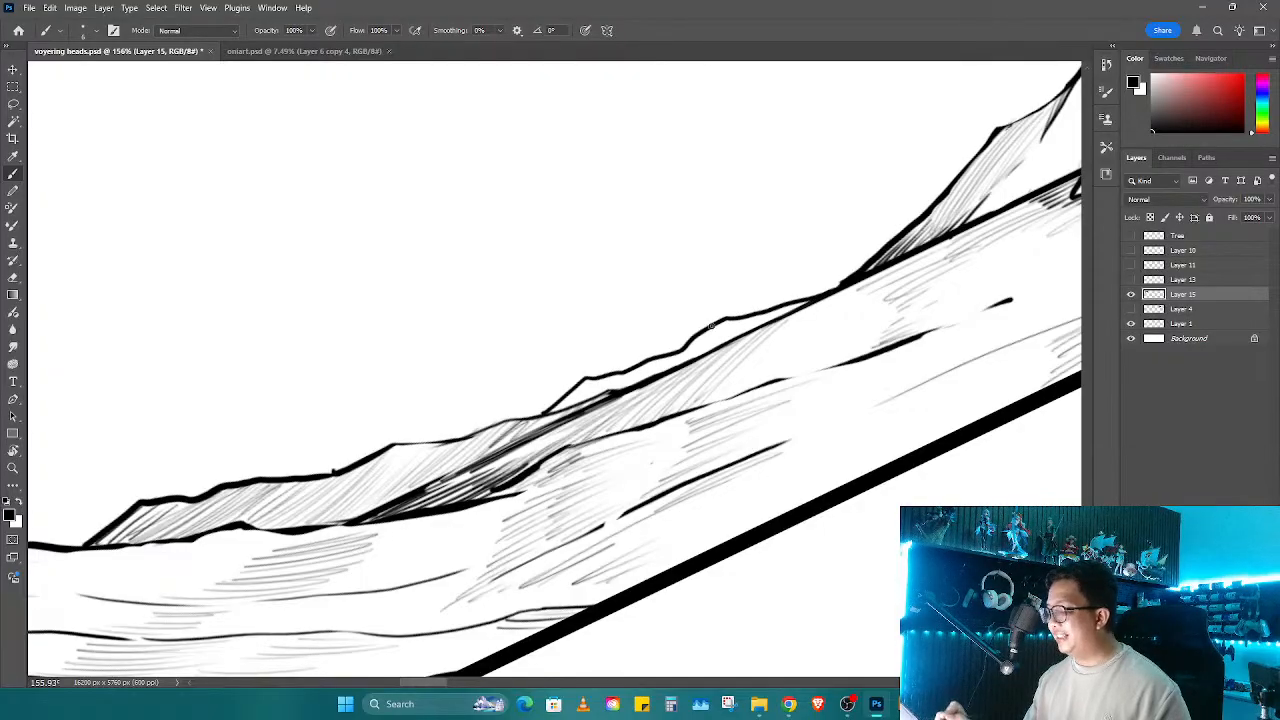
pyautogui.moveTo(712, 325)
pyautogui.mouseDown()
pyautogui.moveTo(692, 343)
pyautogui.moveTo(755, 317)
pyautogui.mouseUp()
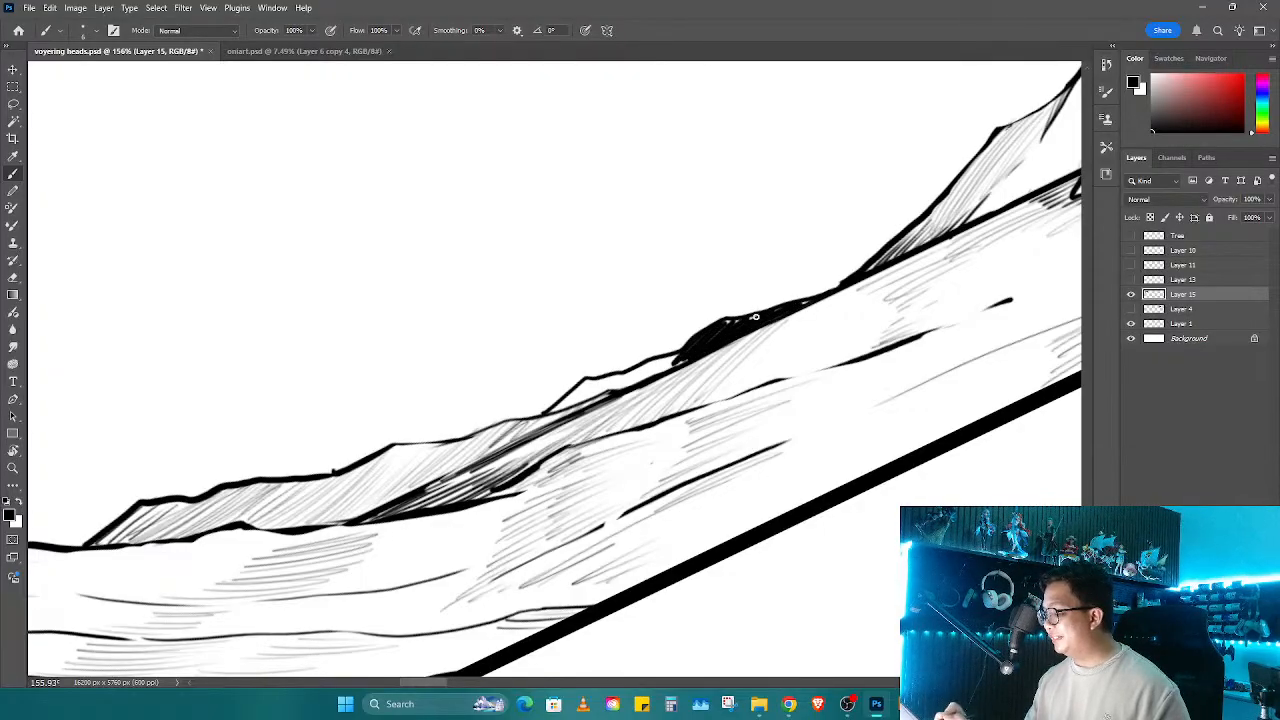
pyautogui.moveTo(659, 376)
pyautogui.mouseDown()
pyautogui.moveTo(565, 404)
pyautogui.moveTo(627, 373)
pyautogui.moveTo(565, 365)
pyautogui.mouseUp()
# Step: Erase the mountain outline running behind the two figures standing on the cliff
pyautogui.press('z')
pyautogui.press('r')
pyautogui.press('z')
pyautogui.moveTo(621, 433)
pyautogui.mouseDown()
pyautogui.moveTo(583, 457)
pyautogui.moveTo(500, 459)
pyautogui.mouseUp()
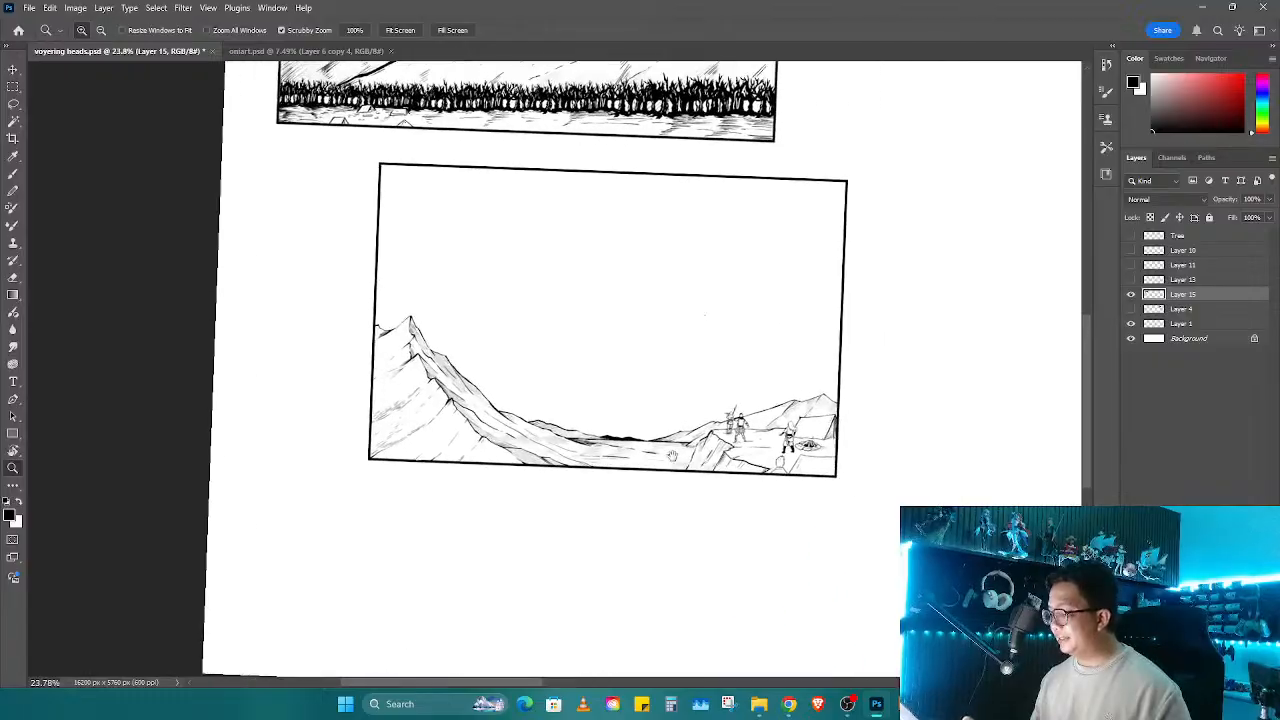
pyautogui.moveTo(690, 444); pyautogui.dragTo(597, 463)
pyautogui.moveTo(595, 463); pyautogui.dragTo(633, 453)
pyautogui.moveTo(730, 415)
pyautogui.mouseDown()
pyautogui.moveTo(779, 330)
pyautogui.moveTo(706, 369)
pyautogui.moveTo(520, 411)
pyautogui.moveTo(677, 361)
pyautogui.mouseUp()
pyautogui.press('b')
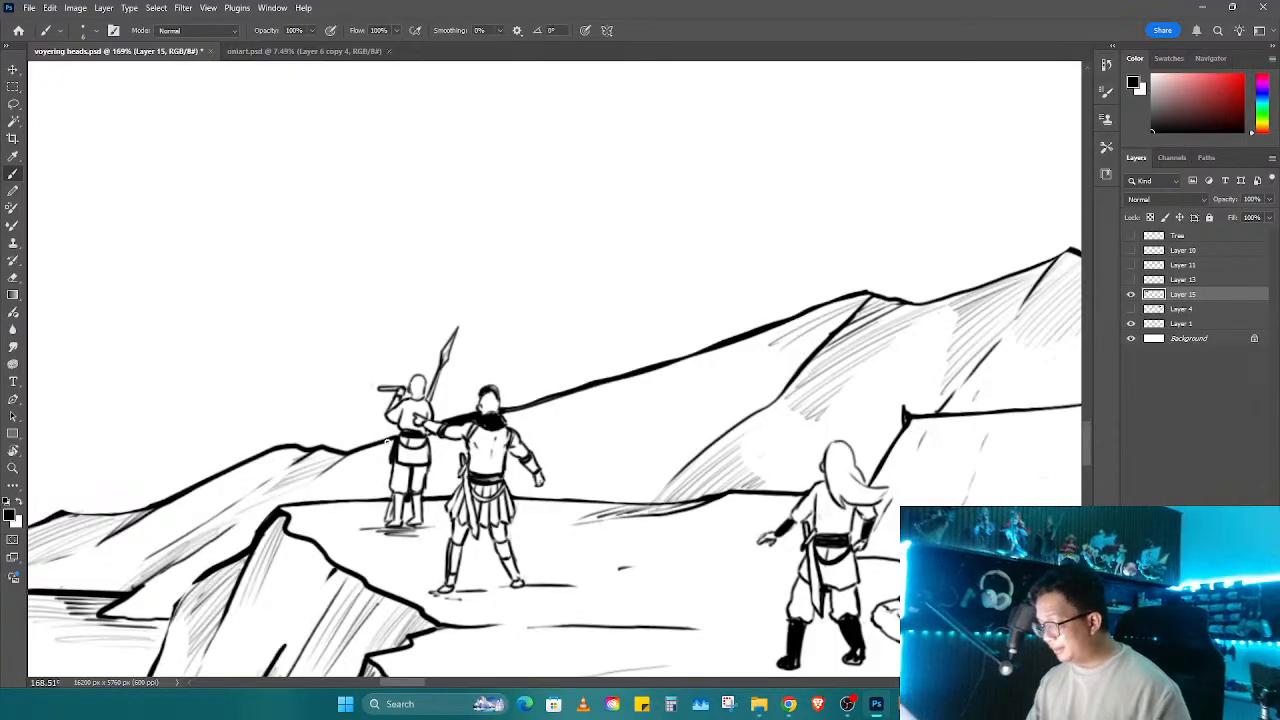
pyautogui.press('r')
pyautogui.moveTo(412, 457); pyautogui.dragTo(631, 494)
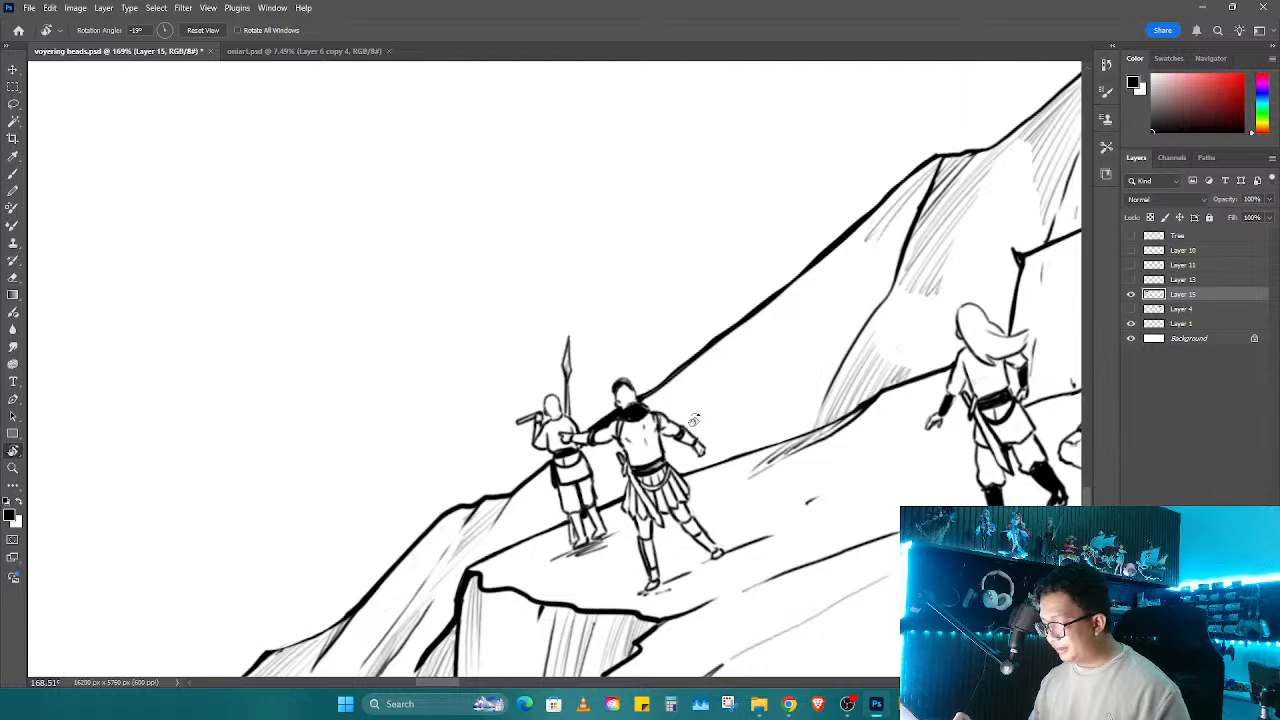
pyautogui.moveTo(693, 420); pyautogui.dragTo(807, 338)
pyautogui.press('e')
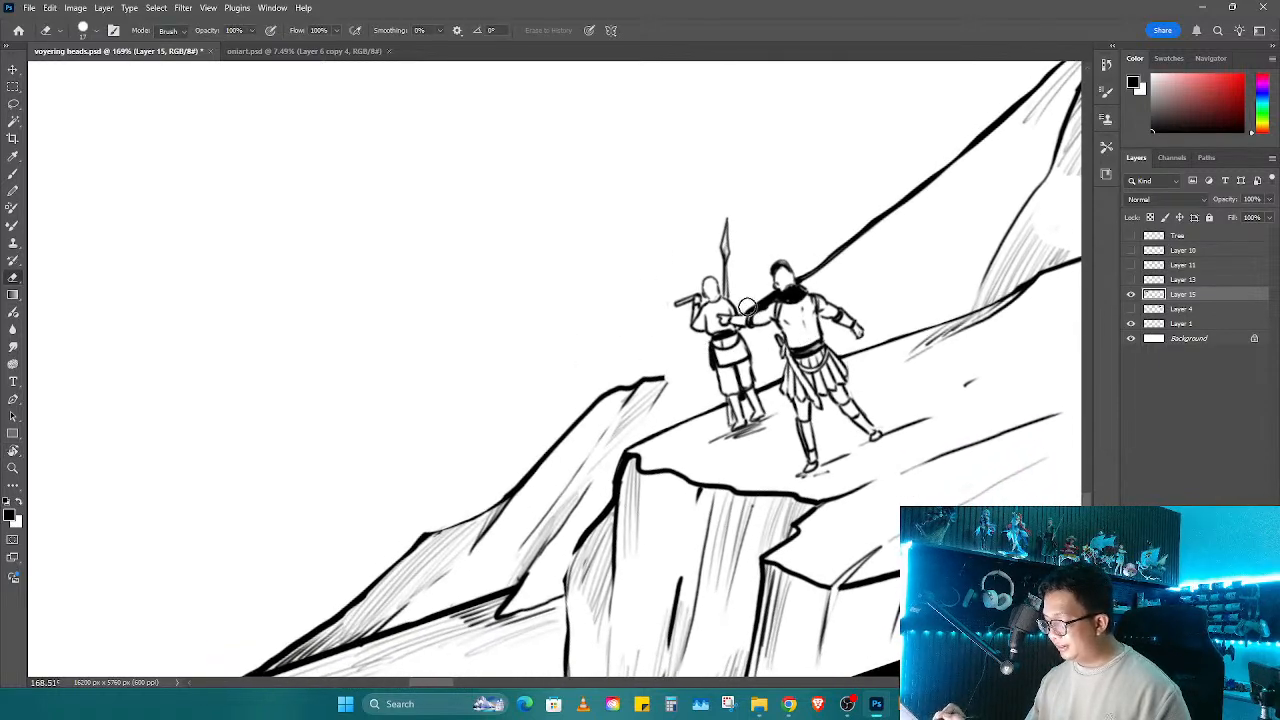
pyautogui.moveTo(747, 306)
pyautogui.mouseDown()
pyautogui.moveTo(848, 268)
pyautogui.moveTo(802, 277)
pyautogui.moveTo(859, 237)
pyautogui.moveTo(835, 275)
pyautogui.moveTo(758, 308)
pyautogui.moveTo(800, 321)
pyautogui.moveTo(740, 300)
pyautogui.mouseUp()
# Step: Redraw the mountain outline descending behind the two figures and continue the lower ridge line to meet it
pyautogui.press('b')
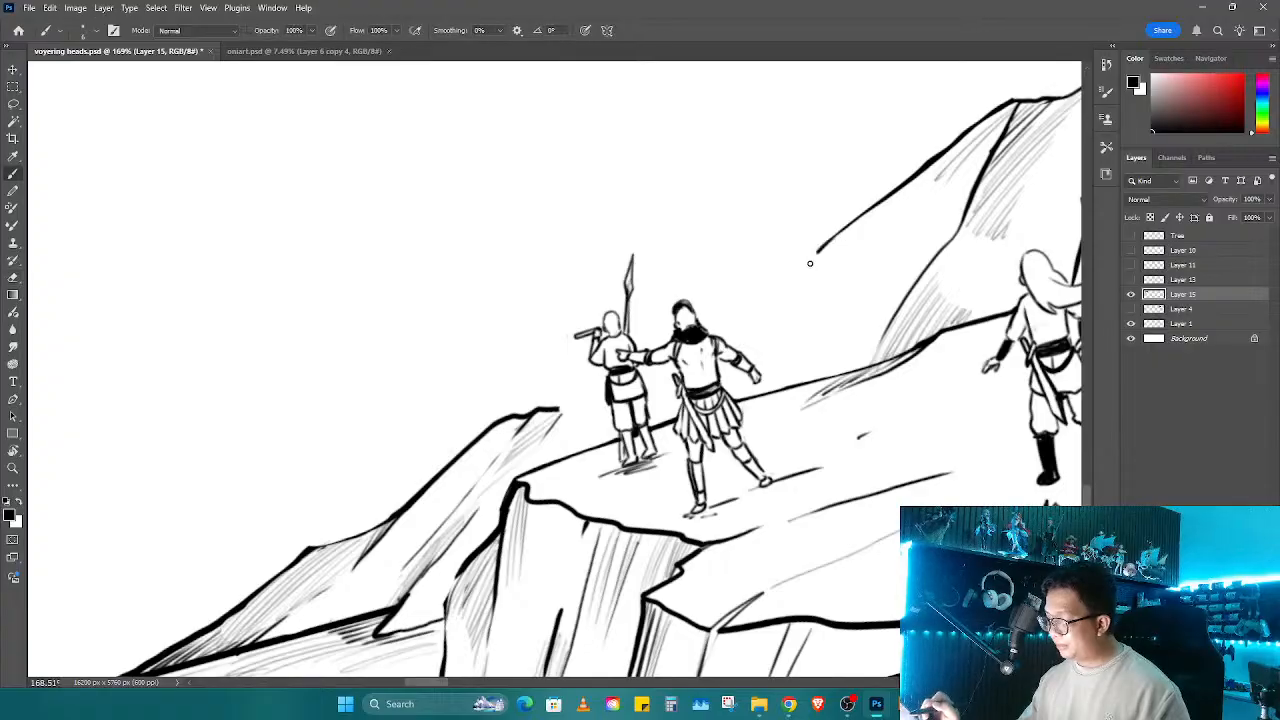
pyautogui.moveTo(816, 252); pyautogui.dragTo(739, 338)
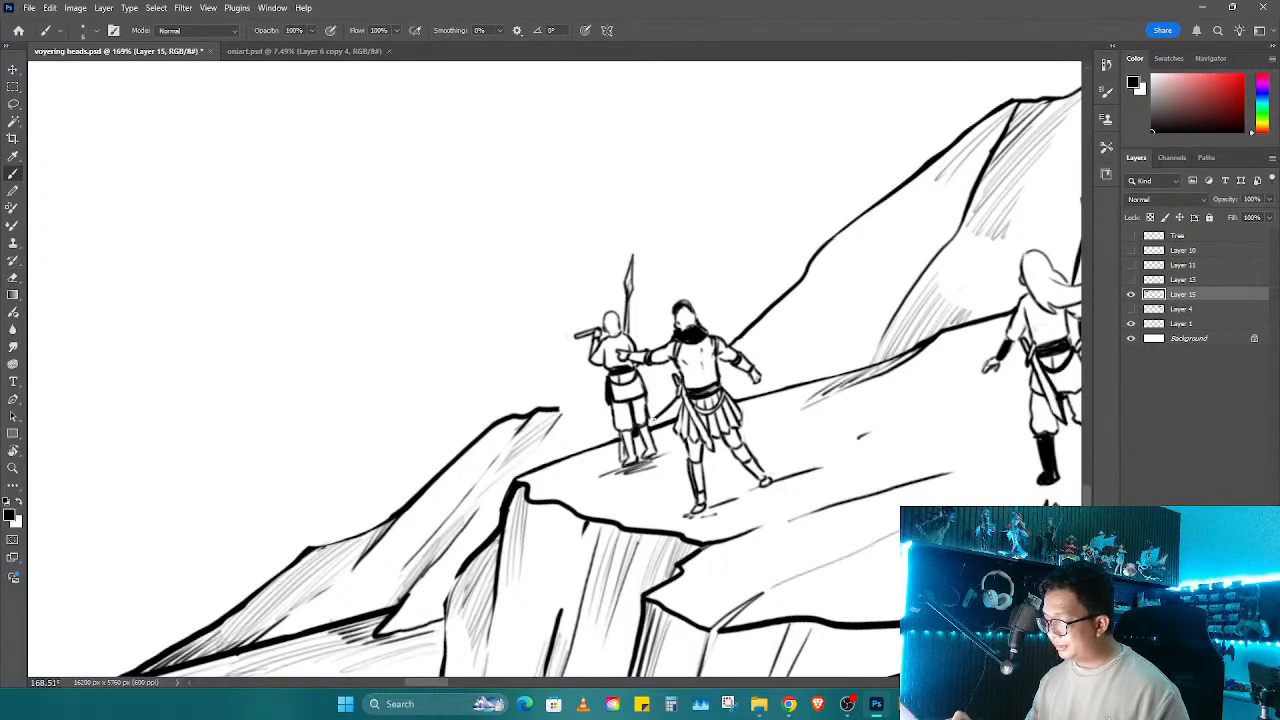
pyautogui.moveTo(556, 410)
pyautogui.mouseDown()
pyautogui.moveTo(603, 421)
pyautogui.moveTo(590, 410)
pyautogui.mouseUp()
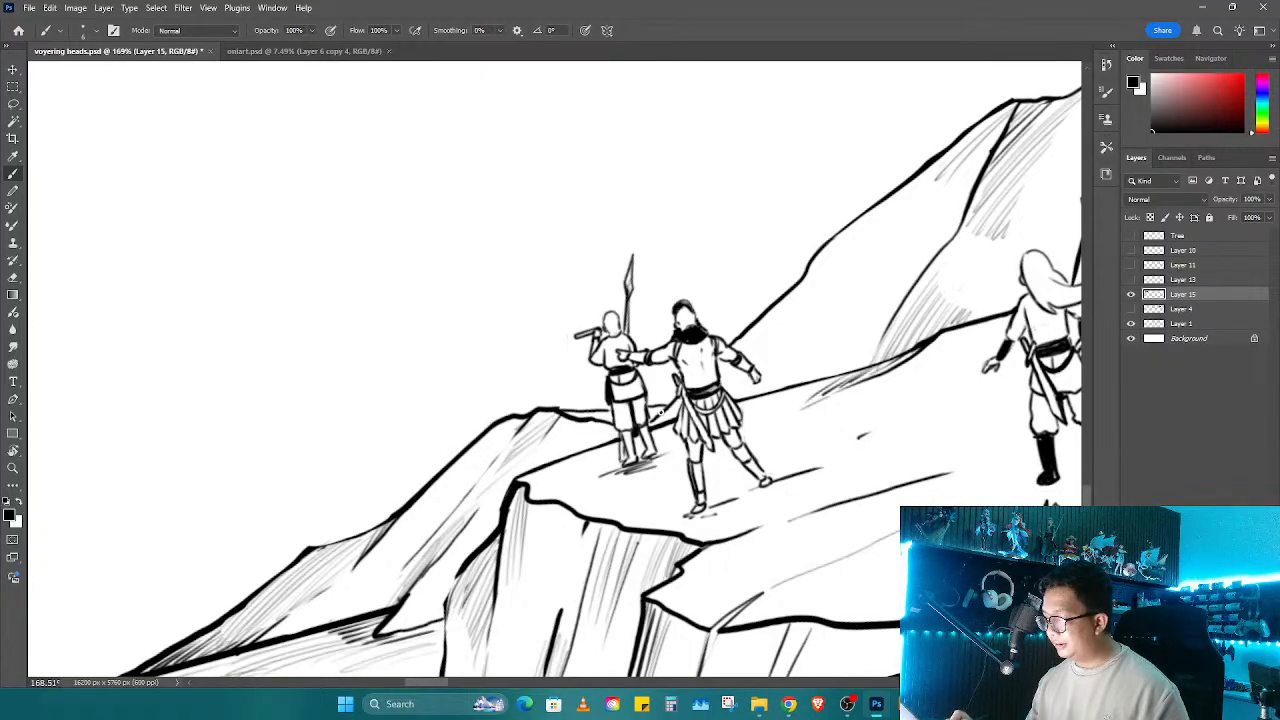
# Step: Look over the inked cliff and camp area of the panel and save the document
pyautogui.press('z')
pyautogui.moveTo(727, 392); pyautogui.dragTo(686, 467)
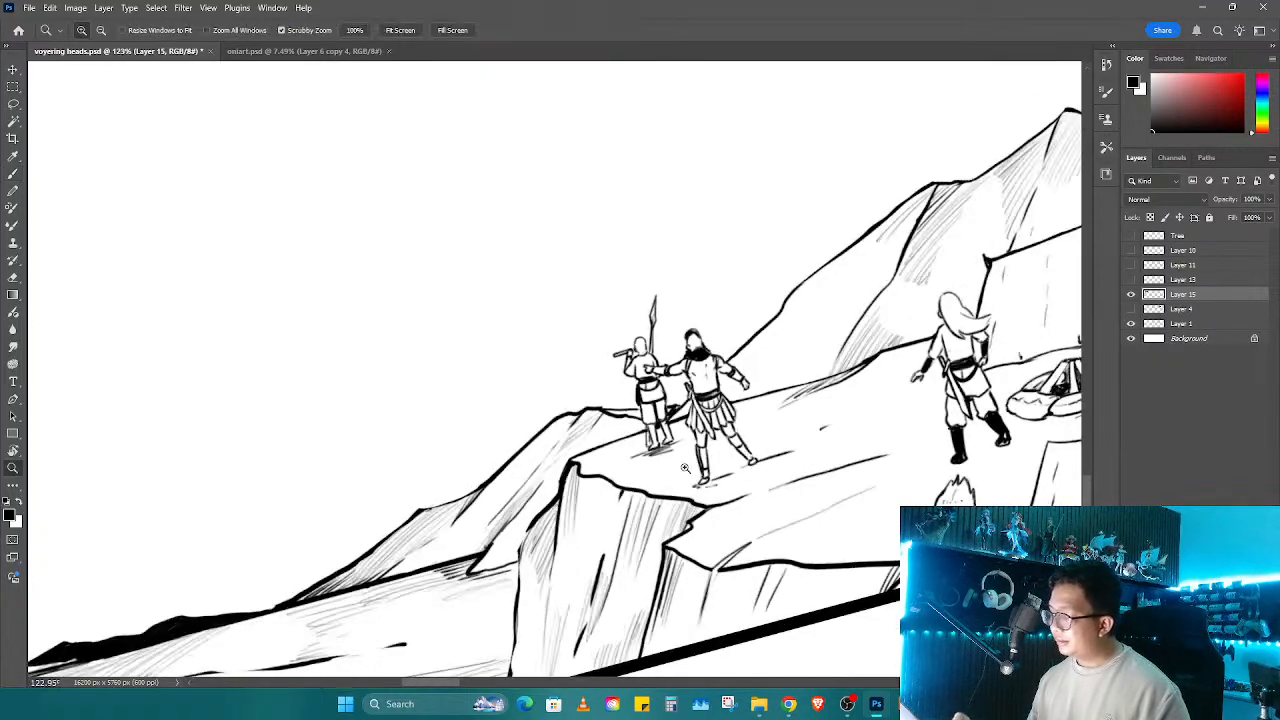
pyautogui.moveTo(816, 428); pyautogui.dragTo(706, 440)
pyautogui.moveTo(850, 450); pyautogui.dragTo(762, 481)
pyautogui.press('r')
pyautogui.press('z')
pyautogui.moveTo(702, 528); pyautogui.dragTo(673, 594)
pyautogui.press('r')
pyautogui.moveTo(740, 534); pyautogui.dragTo(796, 470)
pyautogui.hotkey('ctrl', 's')
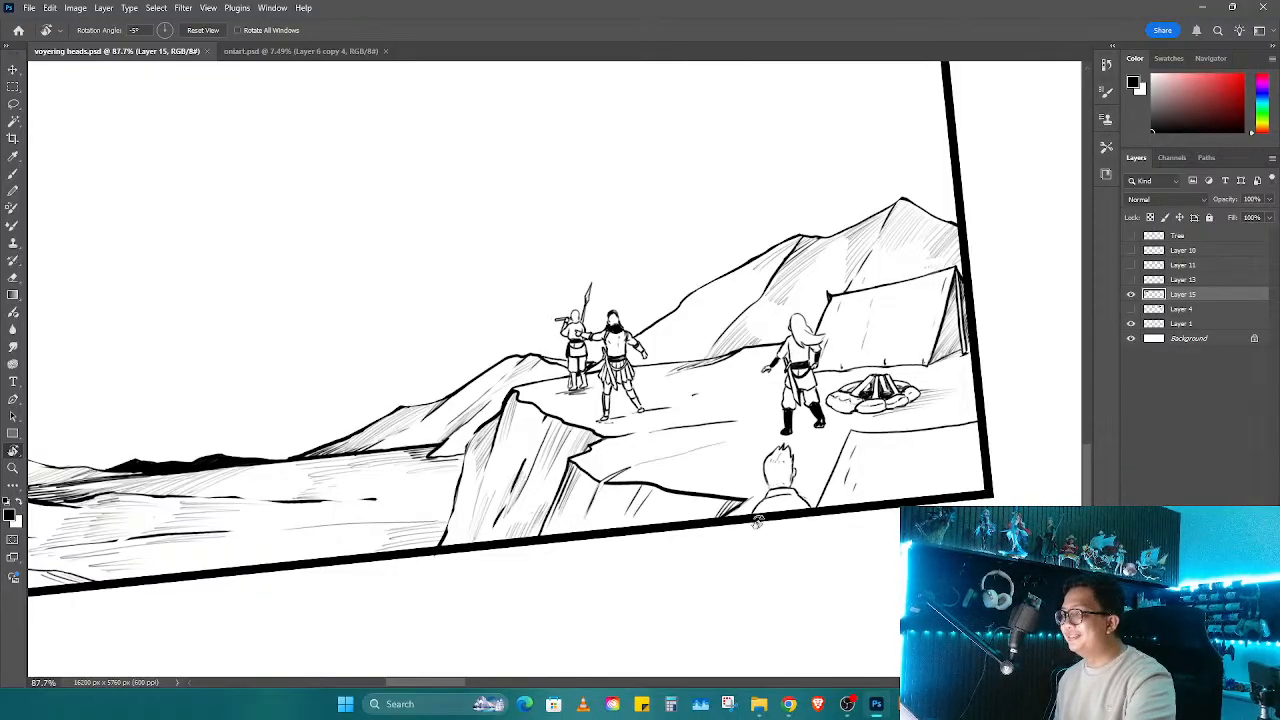
pyautogui.moveTo(758, 522); pyautogui.dragTo(760, 519)
# Step: Add a short contour stroke to the cliff's side and clean up the nearby valley line work with the Eraser
pyautogui.press('b')
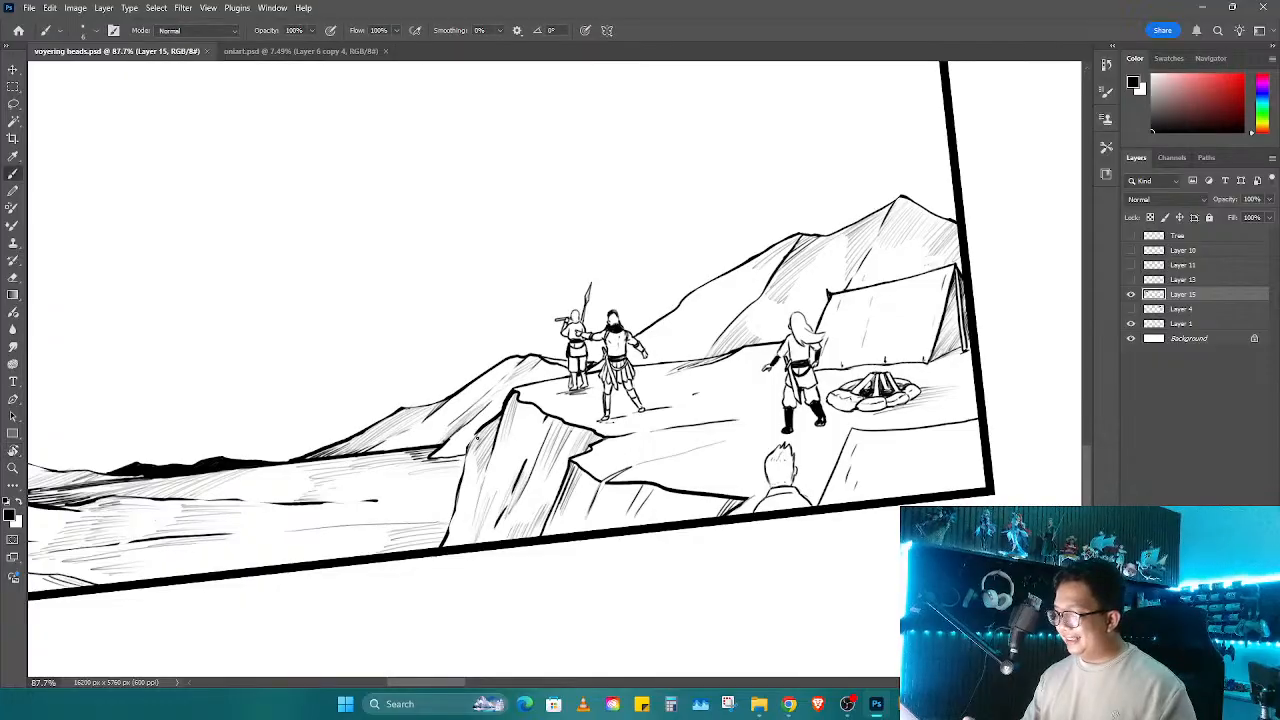
pyautogui.moveTo(474, 441); pyautogui.dragTo(470, 456)
pyautogui.moveTo(488, 471); pyautogui.dragTo(697, 375)
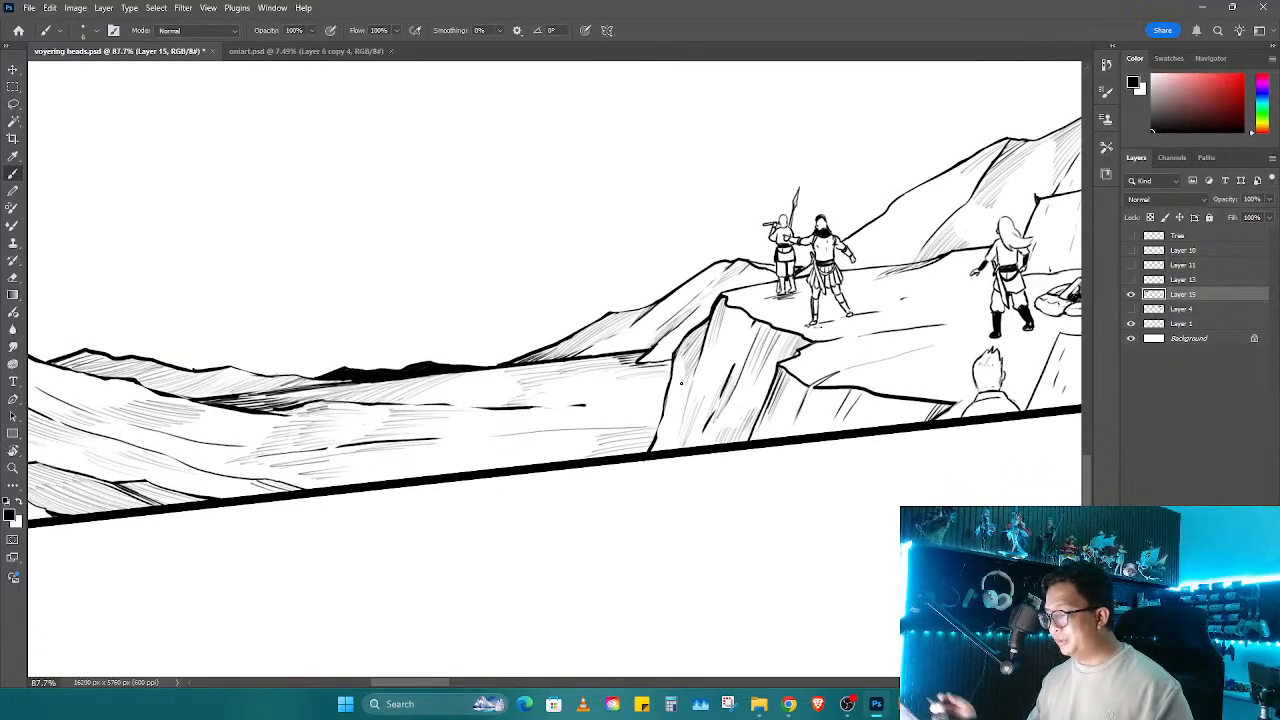
pyautogui.moveTo(547, 471)
pyautogui.mouseDown()
pyautogui.moveTo(711, 480)
pyautogui.moveTo(813, 335)
pyautogui.mouseUp()
pyautogui.press('r')
pyautogui.press('e')
pyautogui.moveTo(518, 436)
pyautogui.mouseDown()
pyautogui.moveTo(562, 394)
pyautogui.moveTo(480, 430)
pyautogui.mouseUp()
# Step: Examine the finished mountain panel above, with its solid black sky, as a reference for this panel
pyautogui.press('r')
pyautogui.moveTo(700, 345); pyautogui.dragTo(700, 433)
pyautogui.moveTo(715, 330); pyautogui.dragTo(740, 440)
pyautogui.moveTo(780, 365)
pyautogui.mouseDown()
pyautogui.moveTo(783, 523)
pyautogui.moveTo(803, 589)
pyautogui.mouseUp()
pyautogui.press('z')
pyautogui.moveTo(612, 478); pyautogui.dragTo(746, 478)
pyautogui.press('r')
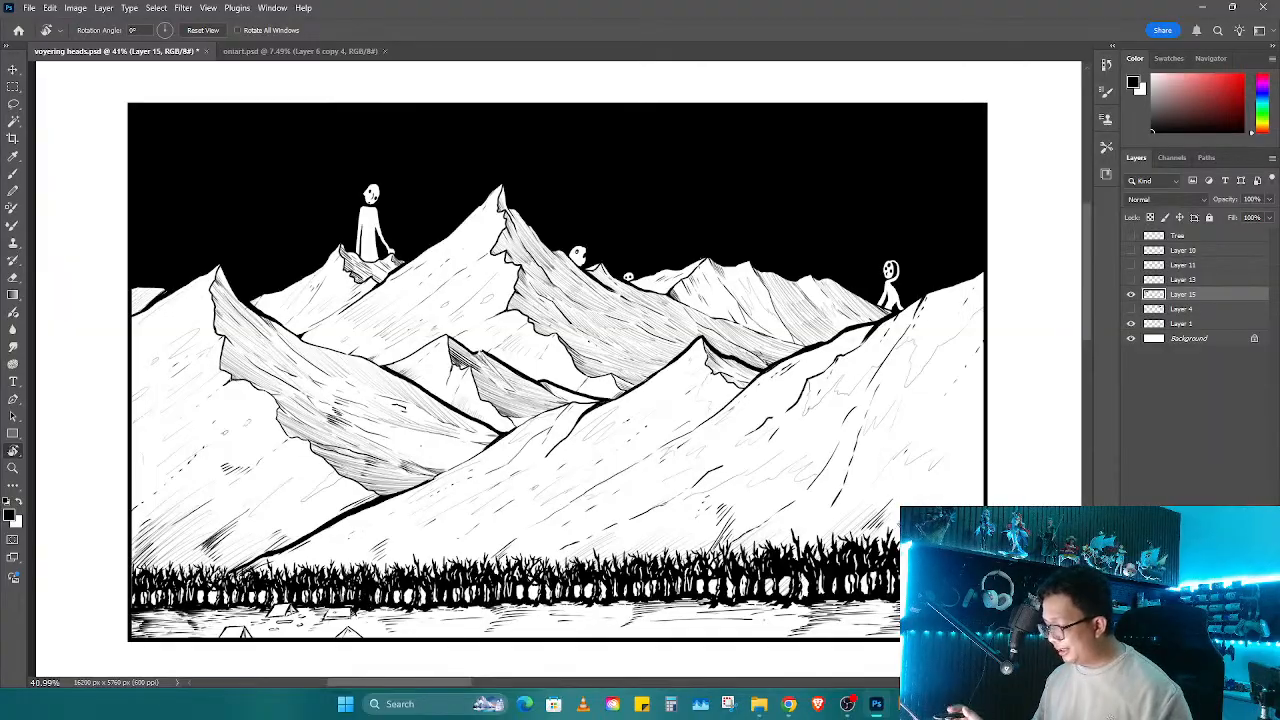
pyautogui.moveTo(673, 489); pyautogui.dragTo(701, 467)
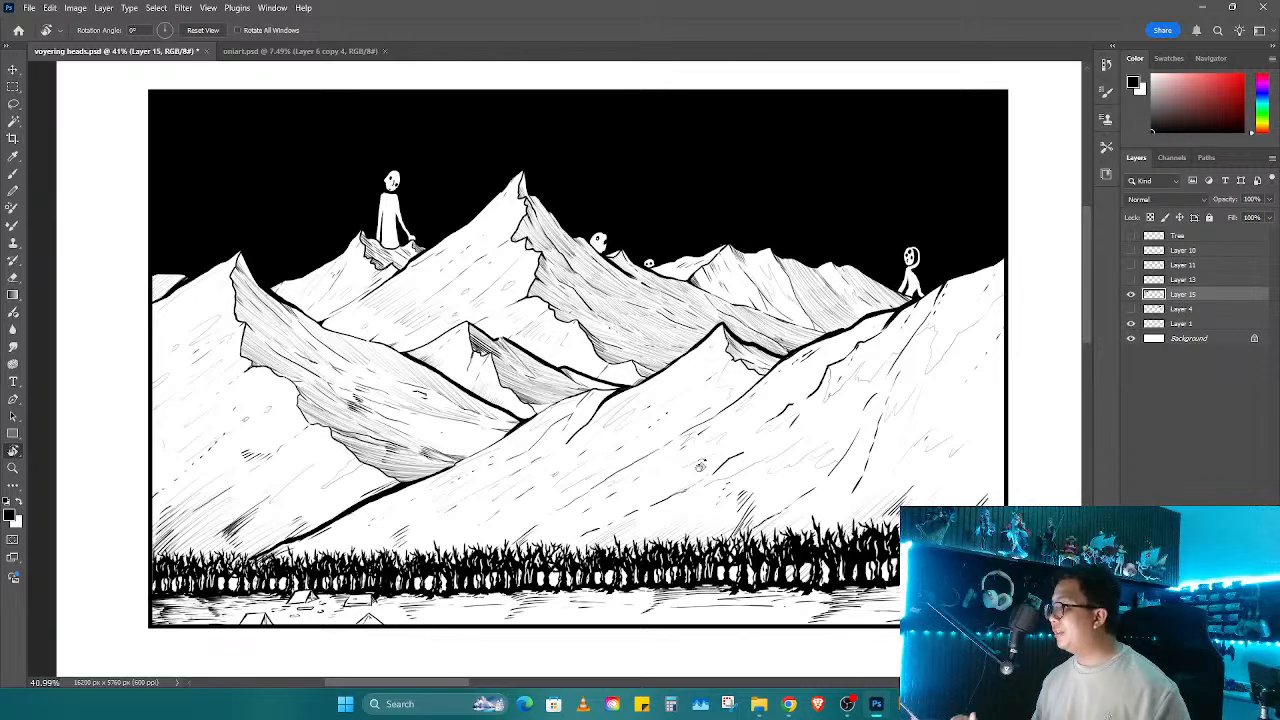
pyautogui.moveTo(729, 550); pyautogui.dragTo(714, 562)
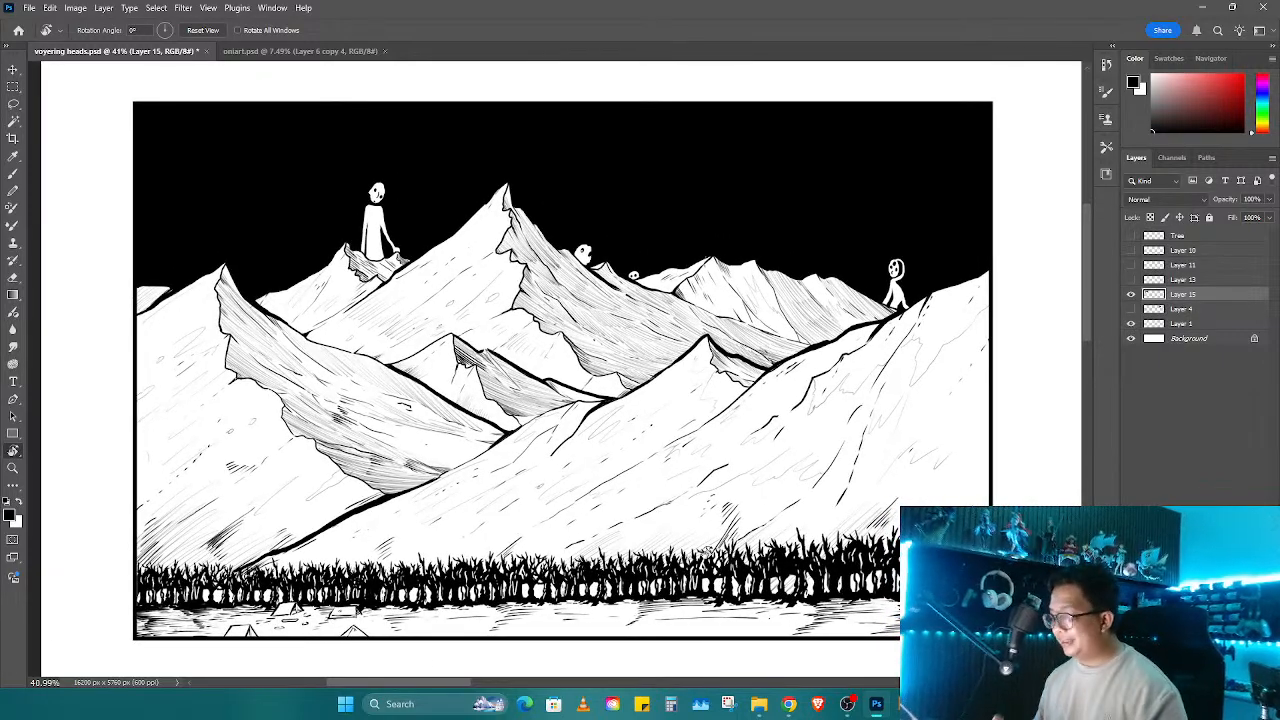
pyautogui.scroll(-10, 734, 400)
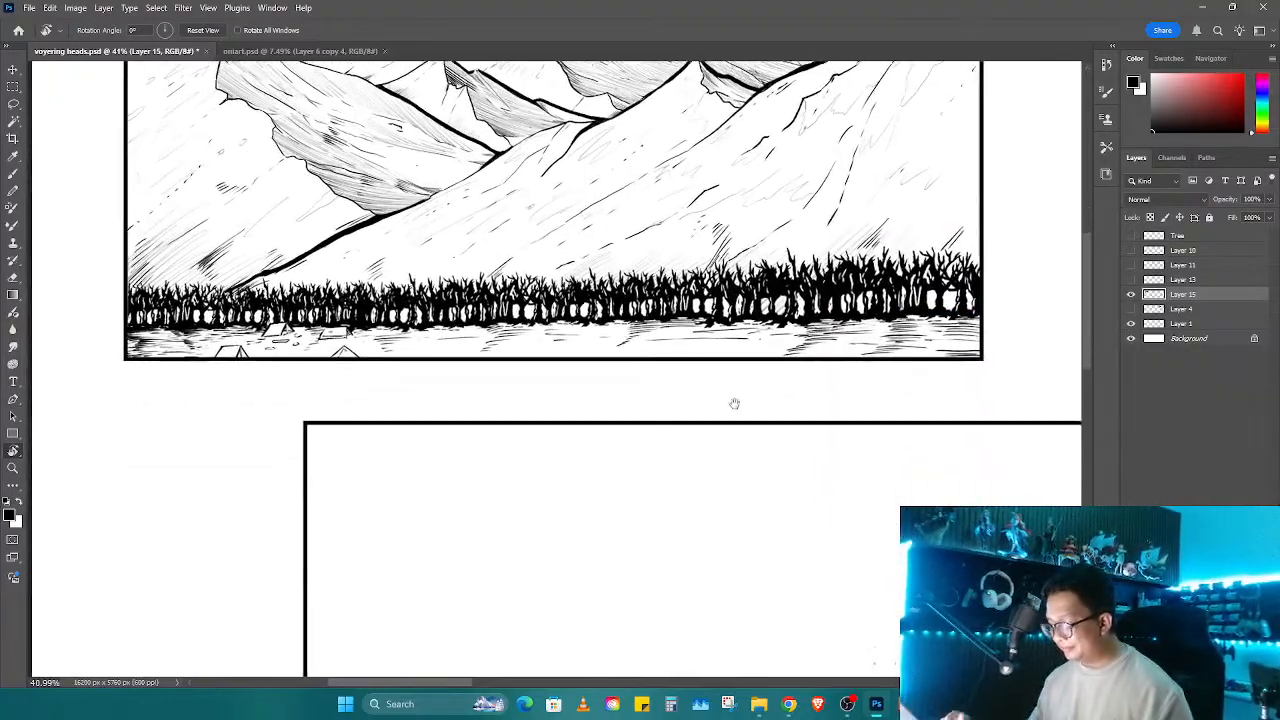
# Step: Select the empty sky of the camp panel with the Magic Wand and create a new layer above the line art
pyautogui.moveTo(701, 501); pyautogui.dragTo(595, 589)
pyautogui.press('w')
pyautogui.click(727, 435)
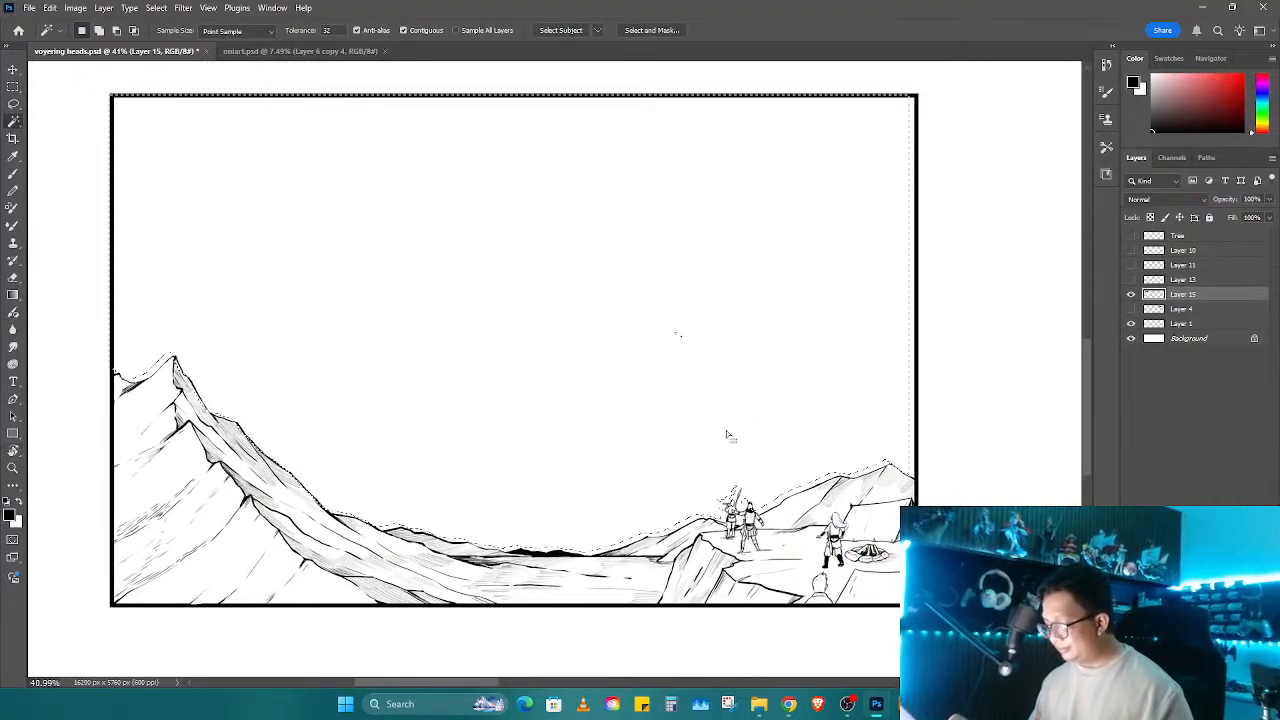
pyautogui.press('b')
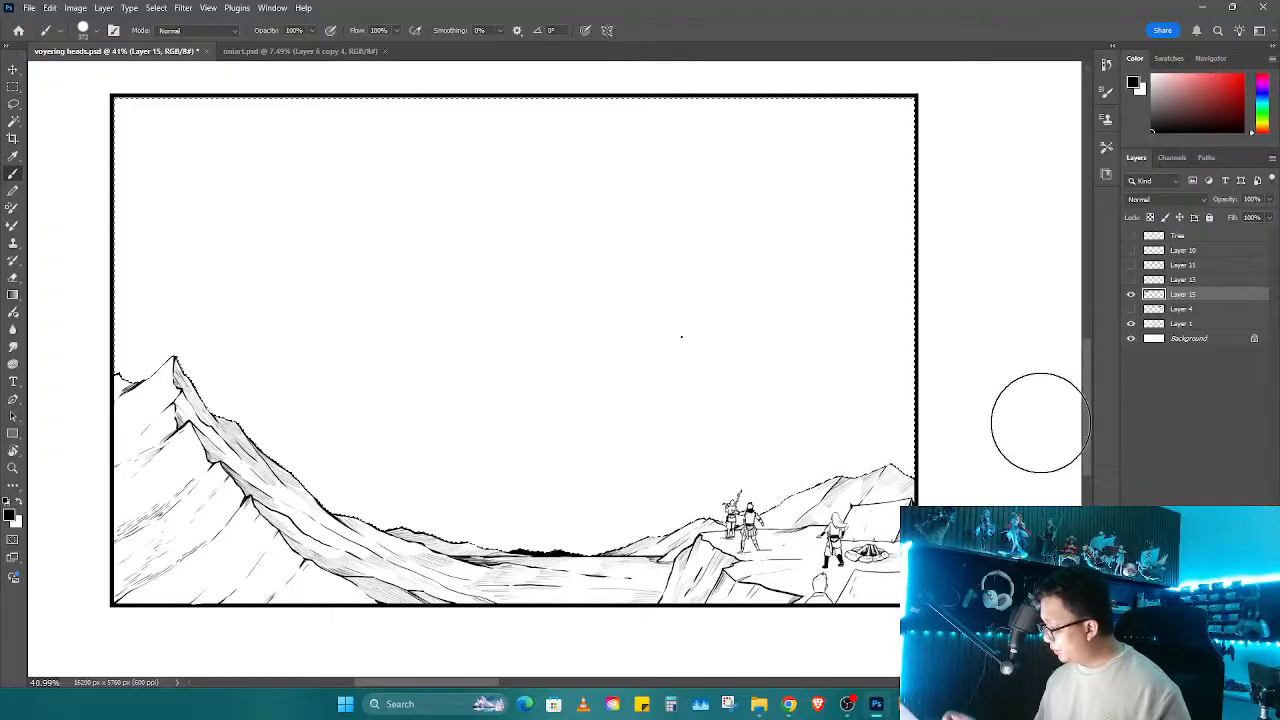
pyautogui.hotkey('ctrl', 'shift', 'n')
pyautogui.press('Return')
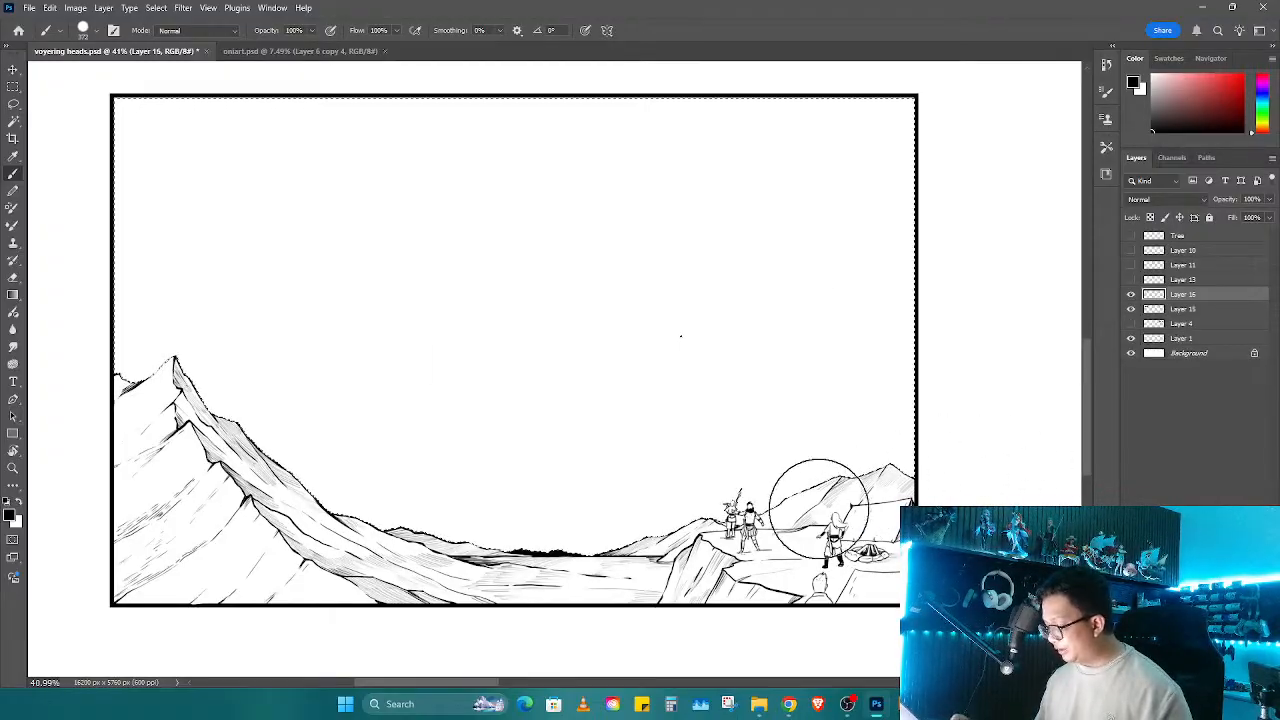
# Step: Paint the selected sky solid black with a large brush and deselect
pyautogui.moveTo(926, 466); pyautogui.dragTo(910, 454)
pyautogui.scroll(-3, 910, 454)
pyautogui.moveTo(815, 488)
pyautogui.mouseDown()
pyautogui.moveTo(943, 443)
pyautogui.moveTo(749, 423)
pyautogui.moveTo(814, 383)
pyautogui.moveTo(740, 294)
pyautogui.moveTo(740, 314)
pyautogui.moveTo(594, 351)
pyautogui.mouseUp()
pyautogui.scroll(5, 869, 458)
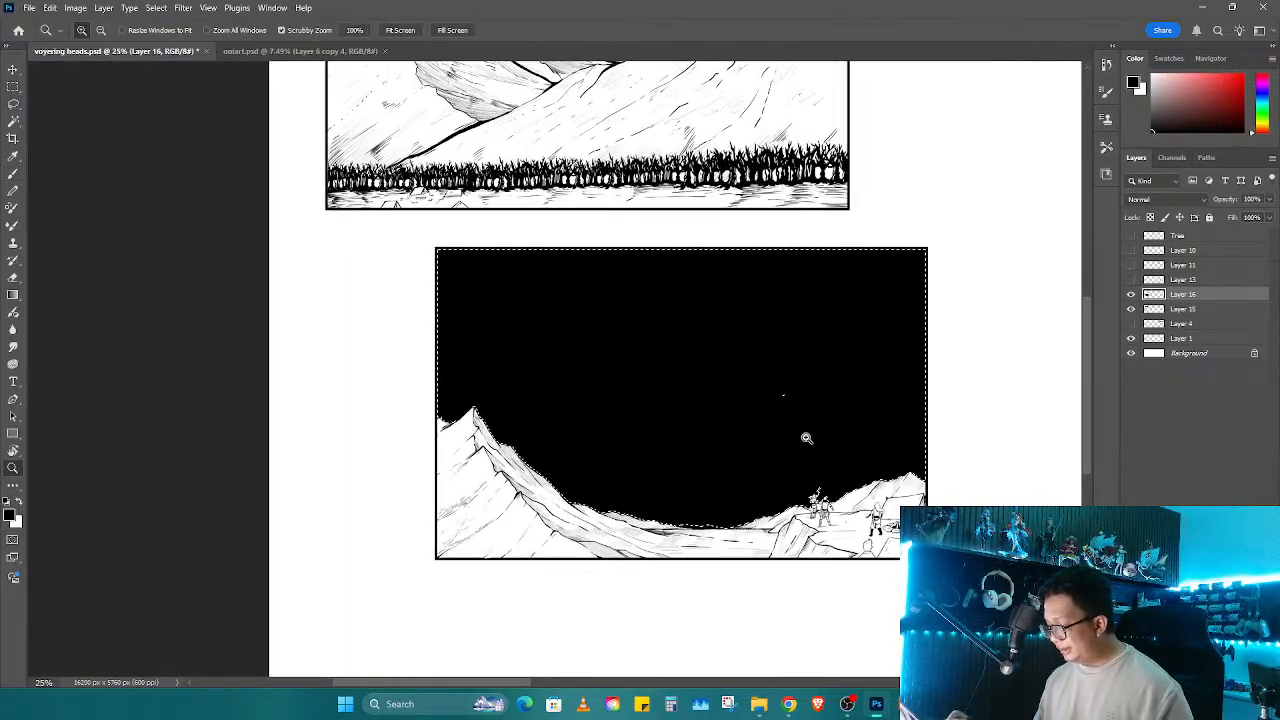
pyautogui.moveTo(756, 416); pyautogui.dragTo(563, 413)
pyautogui.hotkey('ctrl', 'd')
# Step: Reselect the sky area and fill it with black up to the ridge and the two figures
pyautogui.moveTo(788, 330); pyautogui.dragTo(722, 378)
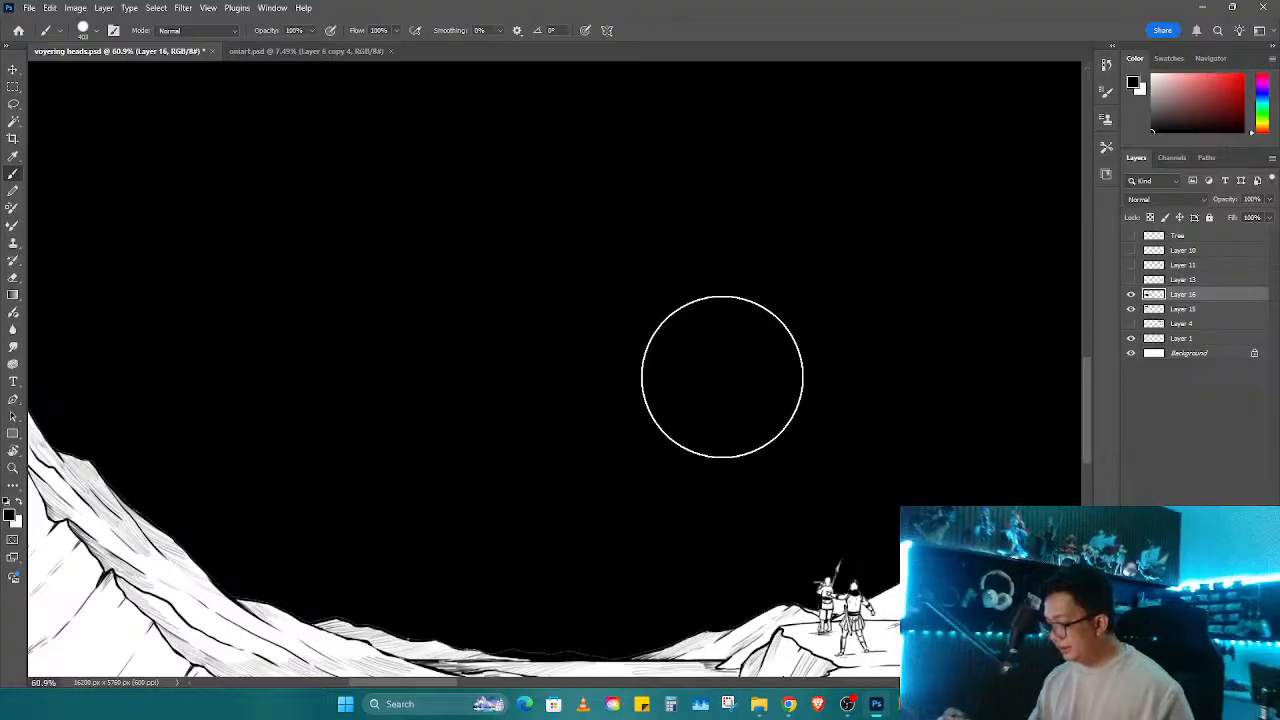
pyautogui.moveTo(805, 506); pyautogui.dragTo(667, 336)
pyautogui.moveTo(716, 446)
pyautogui.mouseDown()
pyautogui.moveTo(760, 438)
pyautogui.moveTo(700, 425)
pyautogui.mouseUp()
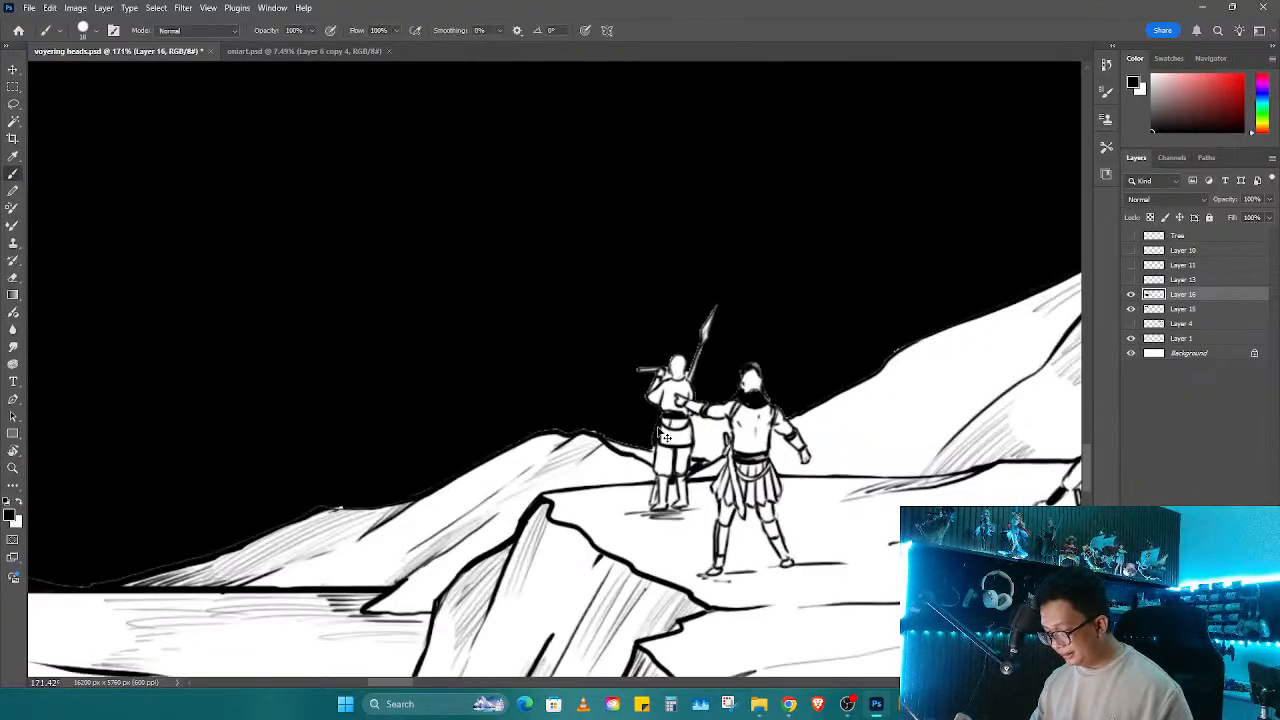
pyautogui.hotkey('ctrl', 'shift', 'd')
pyautogui.hotkey('shift', 'F5')
pyautogui.press('Return')
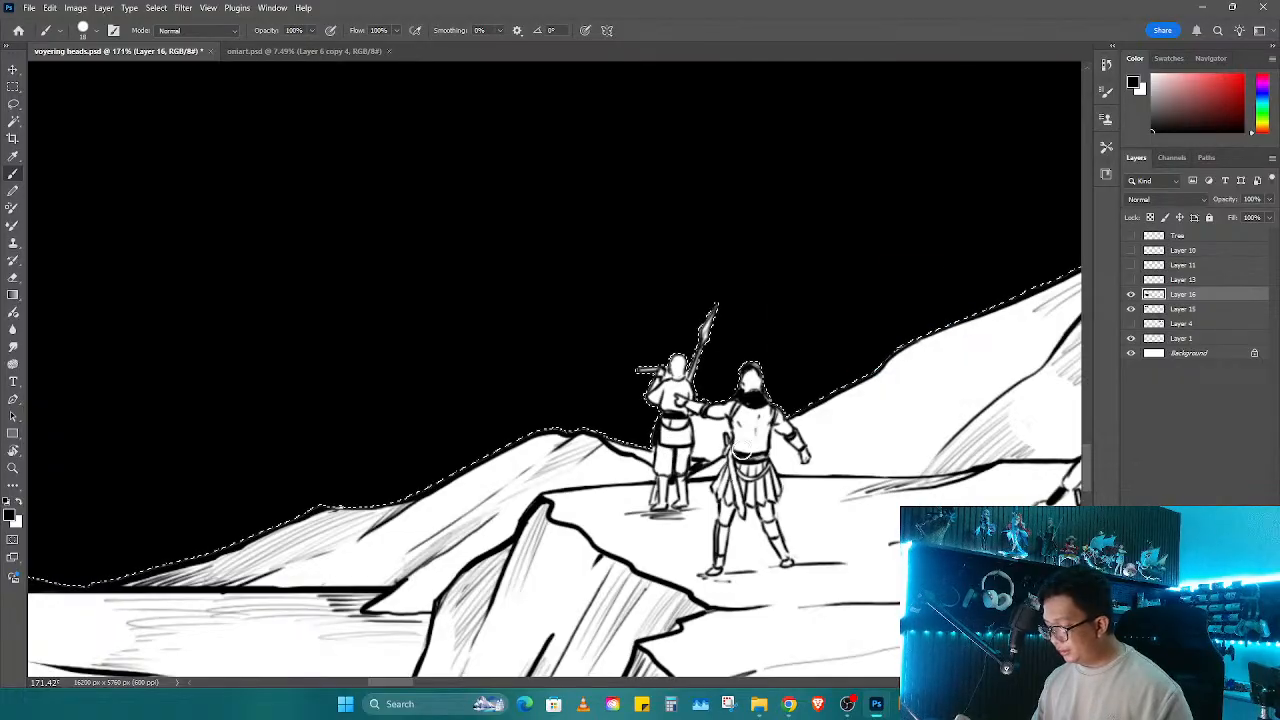
pyautogui.press('z')
pyautogui.moveTo(748, 445)
pyautogui.mouseDown()
pyautogui.moveTo(672, 507)
pyautogui.moveTo(758, 495)
pyautogui.mouseUp()
pyautogui.press('b')
pyautogui.moveTo(900, 389); pyautogui.dragTo(520, 473)
pyautogui.hotkey('ctrl', 'z')
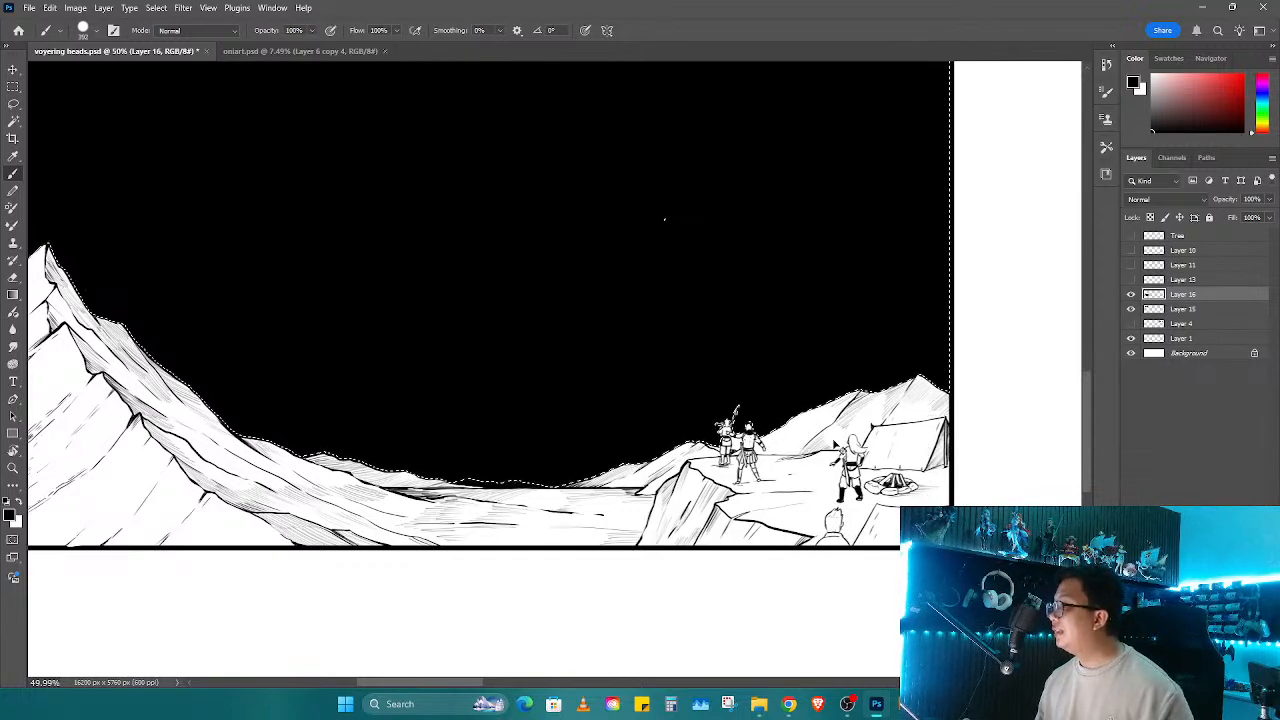
pyautogui.hotkey('ctrl', 'd')
pyautogui.hotkey('ctrl', 'z')
pyautogui.hotkey('ctrl', 'z')
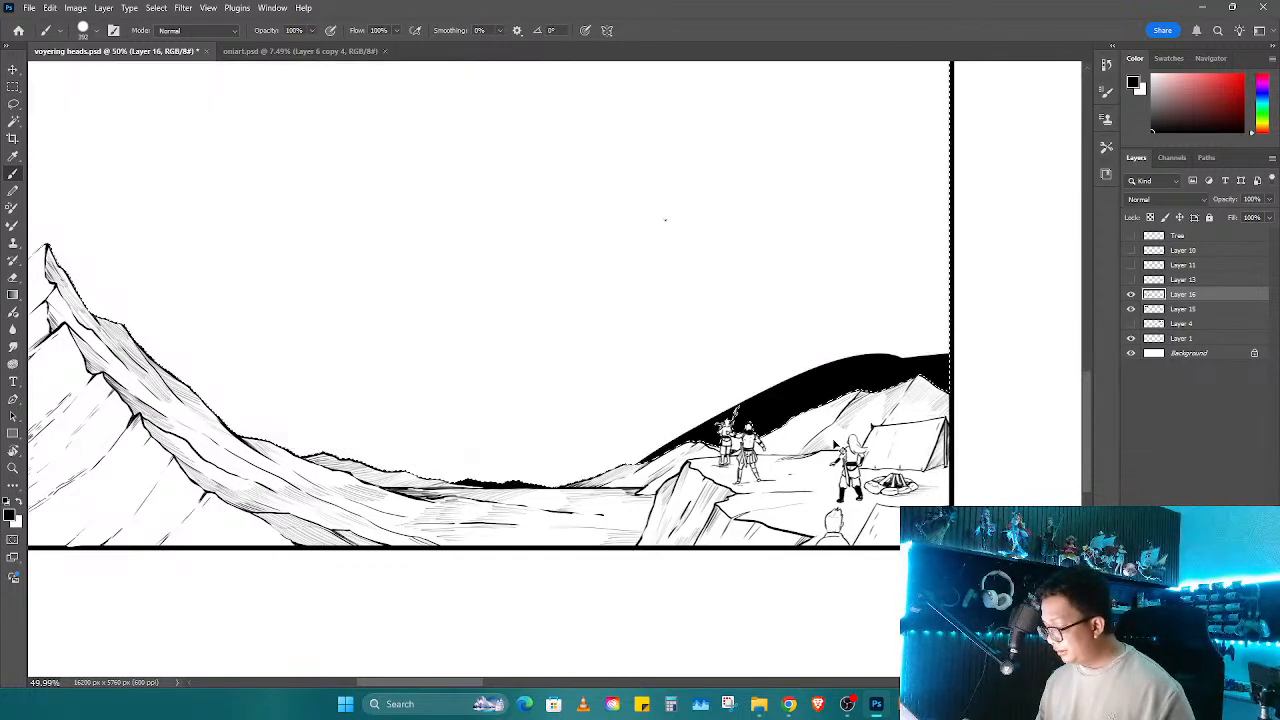
pyautogui.hotkey('ctrl', 'shift', 'z')
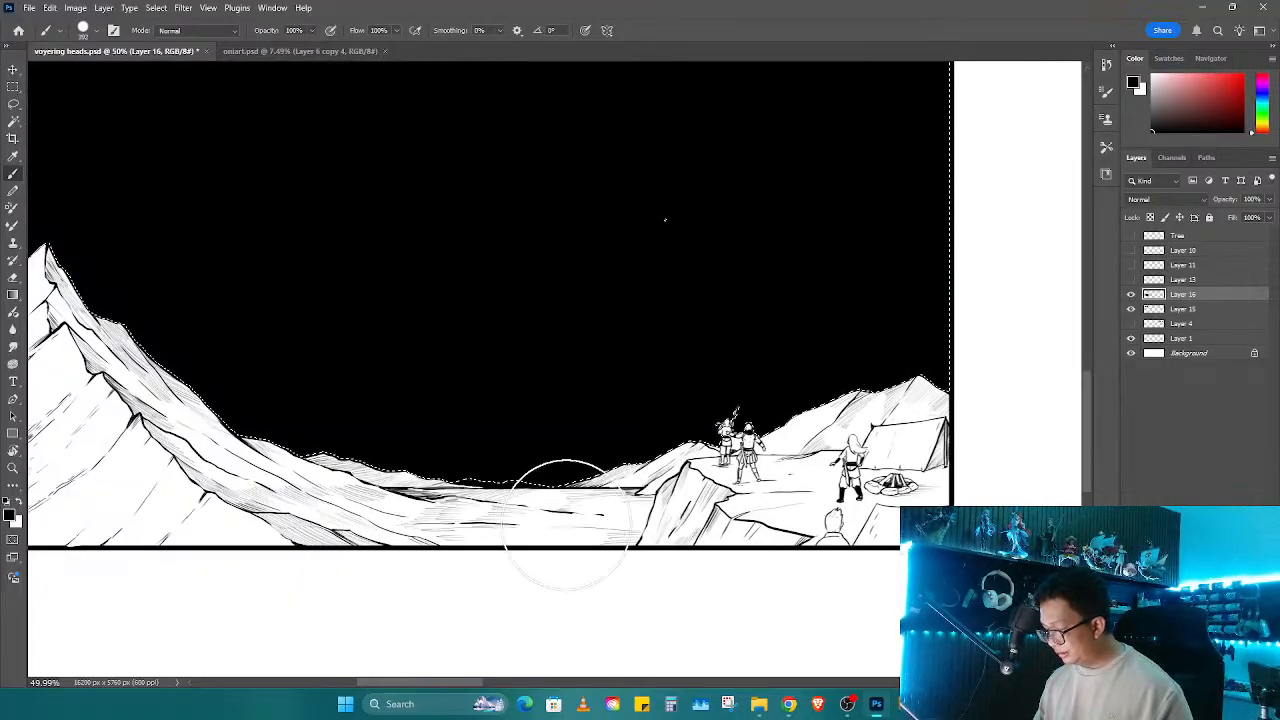
# Step: Cover the thin white gaps along the sky's lower edge with black and deselect
pyautogui.press('F2')
pyautogui.press('Return')
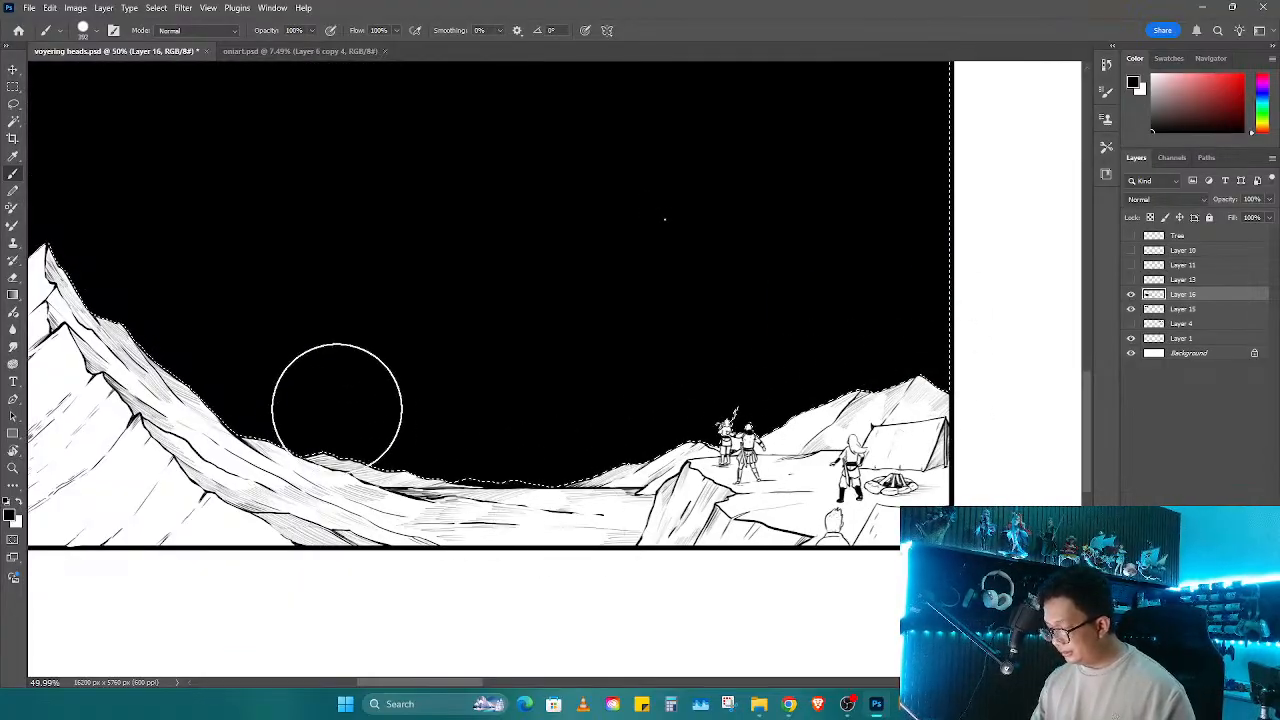
pyautogui.hotkey('ctrl', 'space')
pyautogui.moveTo(752, 451); pyautogui.dragTo(850, 451)
pyautogui.hotkey('ctrl', 'd')
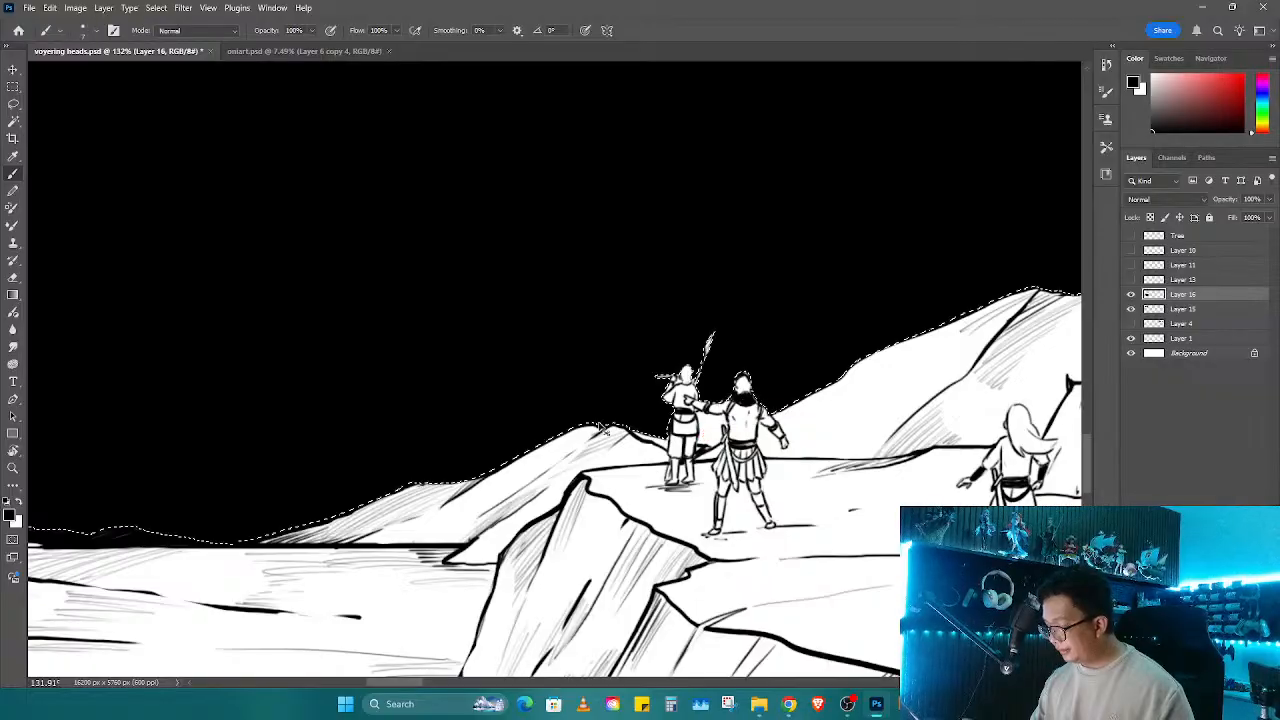
# Step: Select the enclosed gap between the two cliff figures on Layer 15 and fill it with black on Layer 16
pyautogui.press('w')
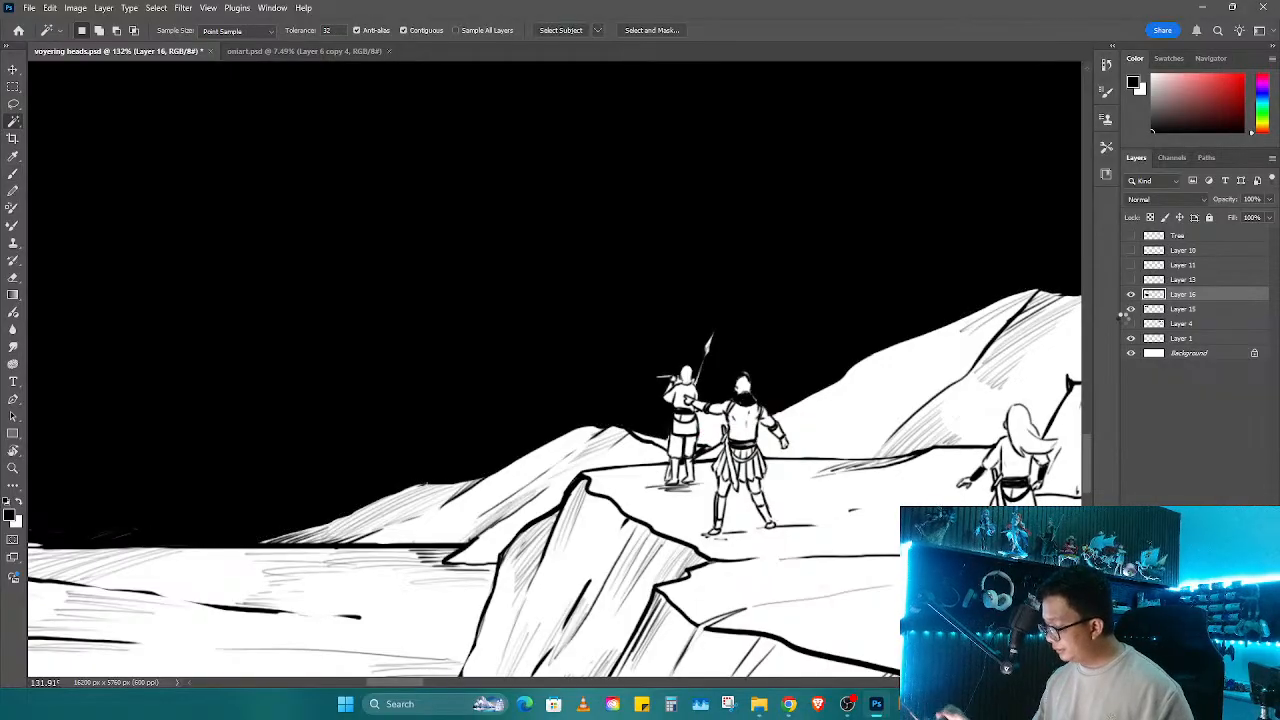
pyautogui.click(1183, 308)
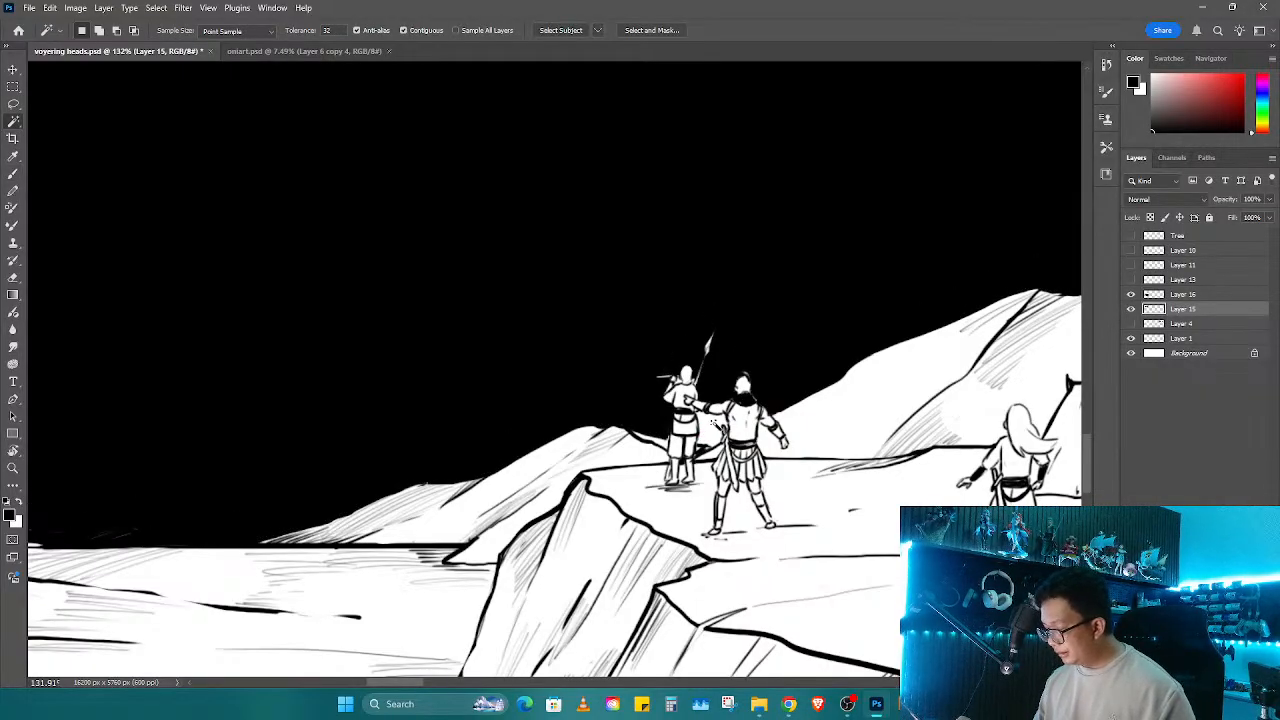
pyautogui.hotkey('shift', 'F6')
pyautogui.press('Return')
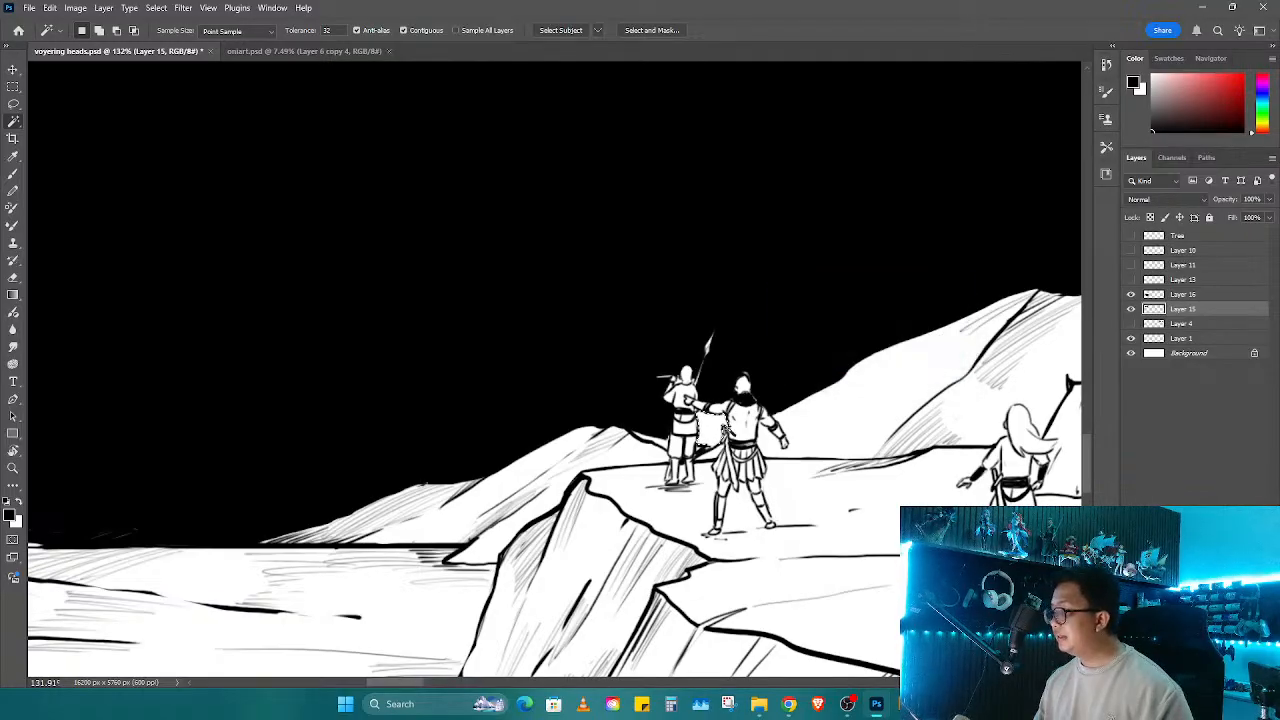
pyautogui.click(1192, 296)
pyautogui.press('b')
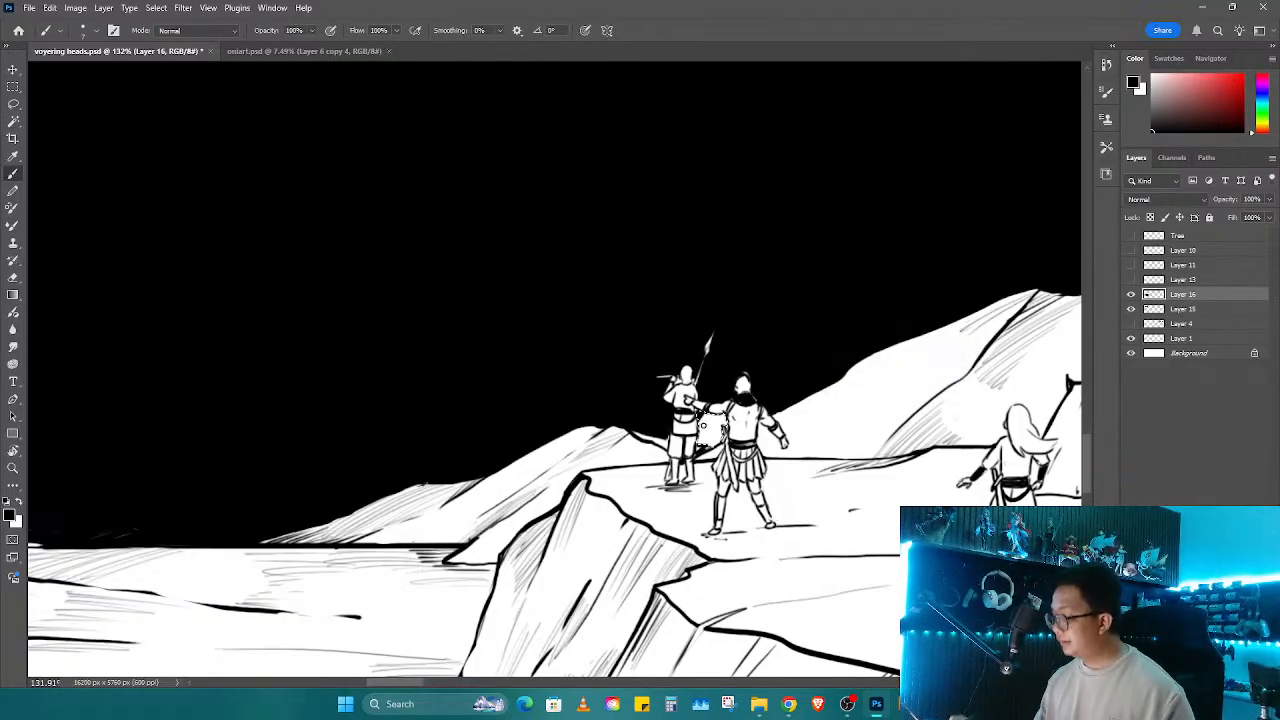
pyautogui.moveTo(712, 428); pyautogui.dragTo(662, 446)
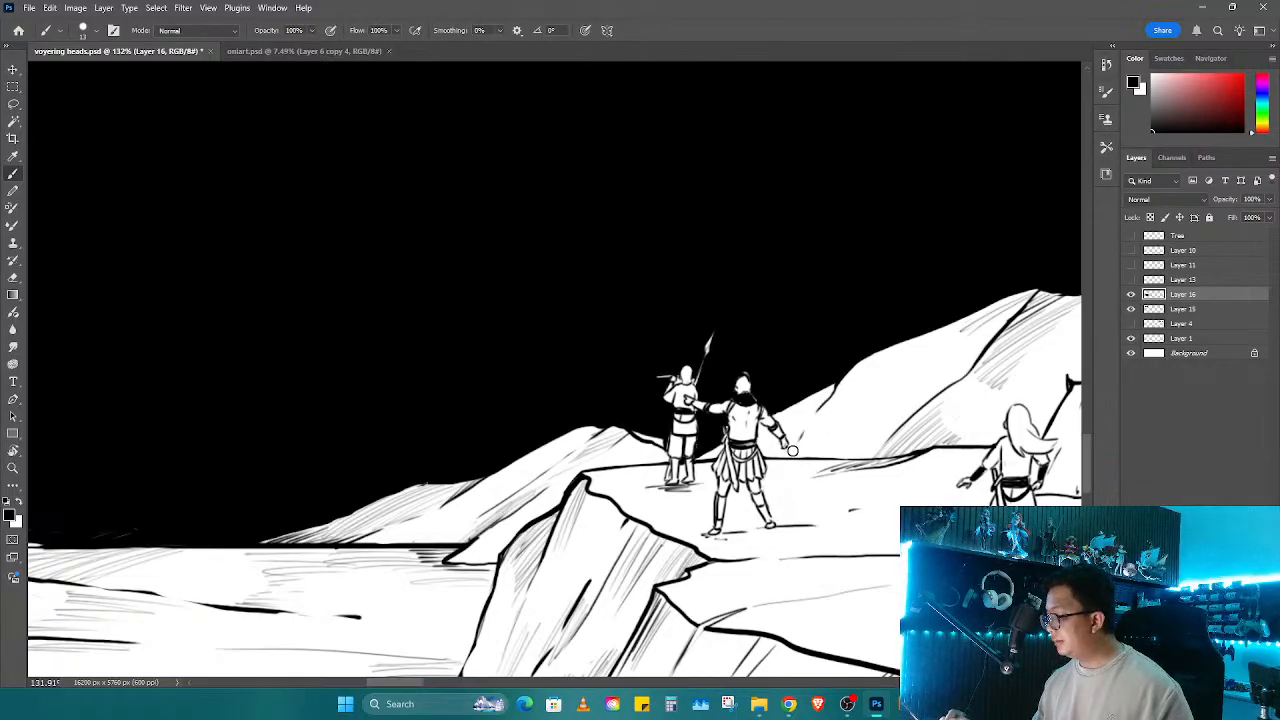
# Step: Cut small black notches into the mountain ridge behind the two figures and draw crack lines down its slope
pyautogui.moveTo(840, 380); pyautogui.dragTo(579, 390)
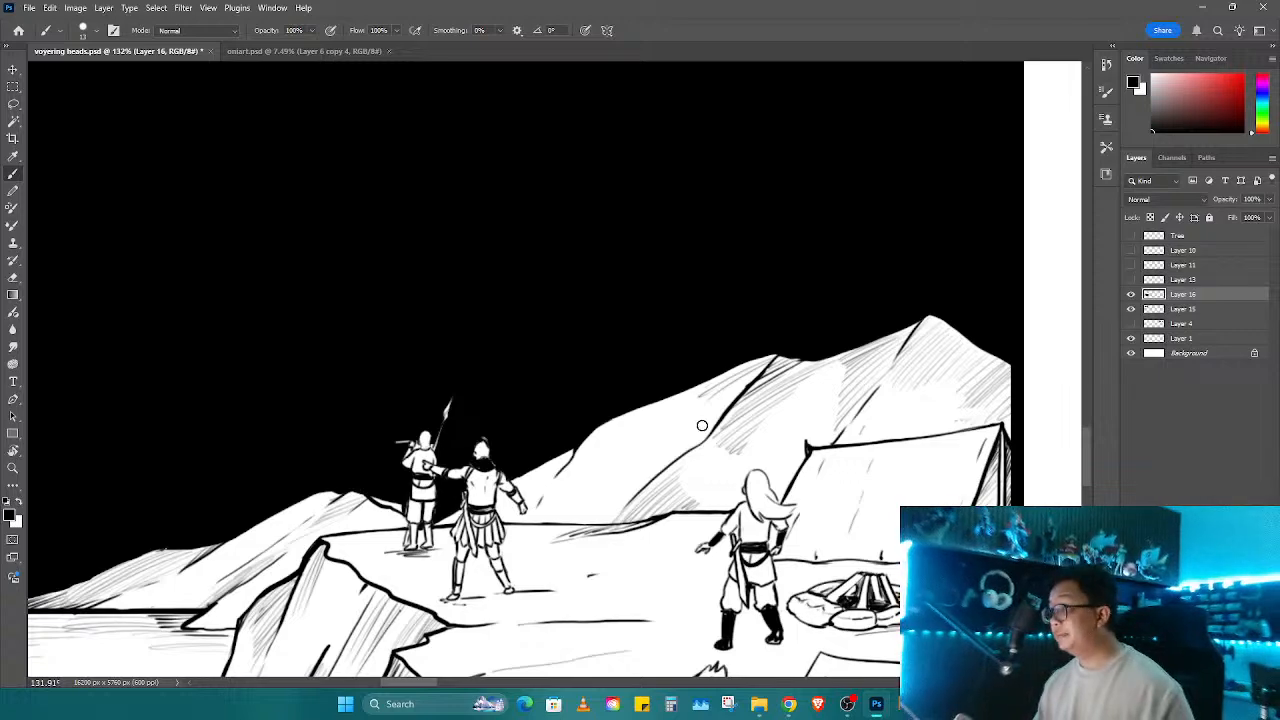
pyautogui.moveTo(722, 370); pyautogui.dragTo(594, 492)
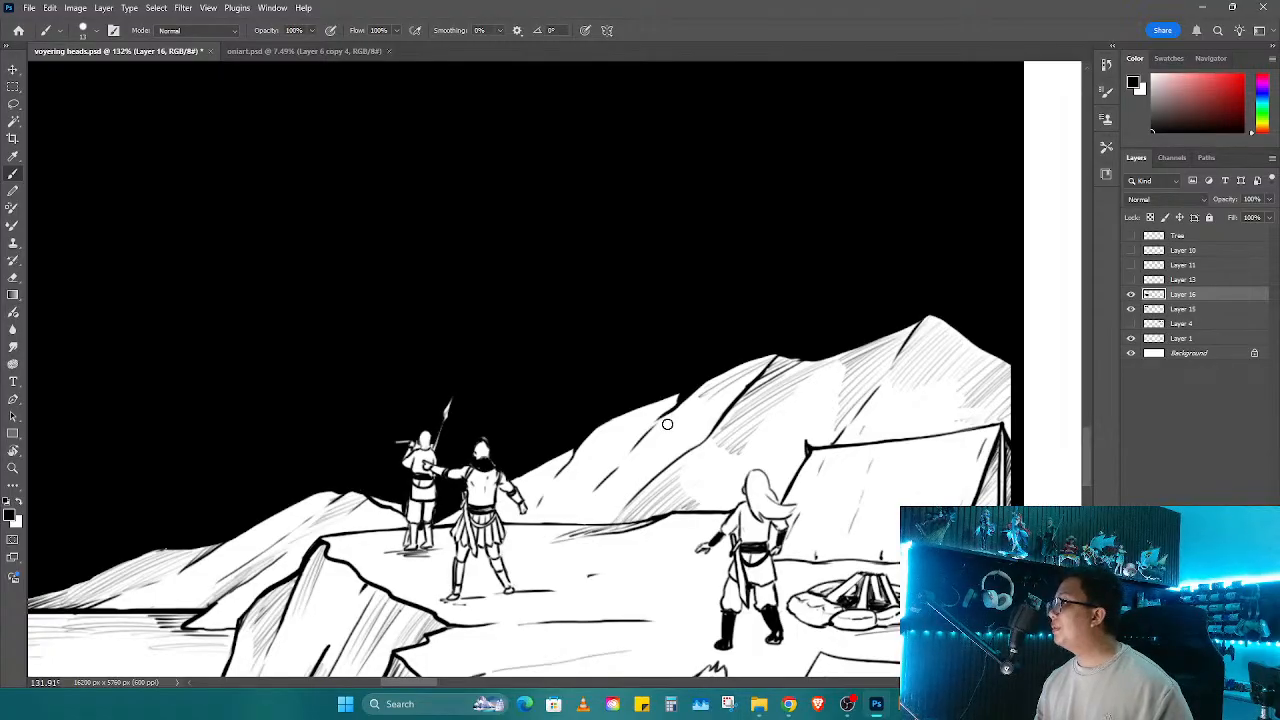
pyautogui.moveTo(611, 489)
pyautogui.mouseDown()
pyautogui.moveTo(652, 466)
pyautogui.moveTo(600, 507)
pyautogui.moveTo(605, 497)
pyautogui.mouseUp()
pyautogui.moveTo(698, 448)
pyautogui.mouseDown()
pyautogui.moveTo(623, 473)
pyautogui.moveTo(697, 452)
pyautogui.mouseUp()
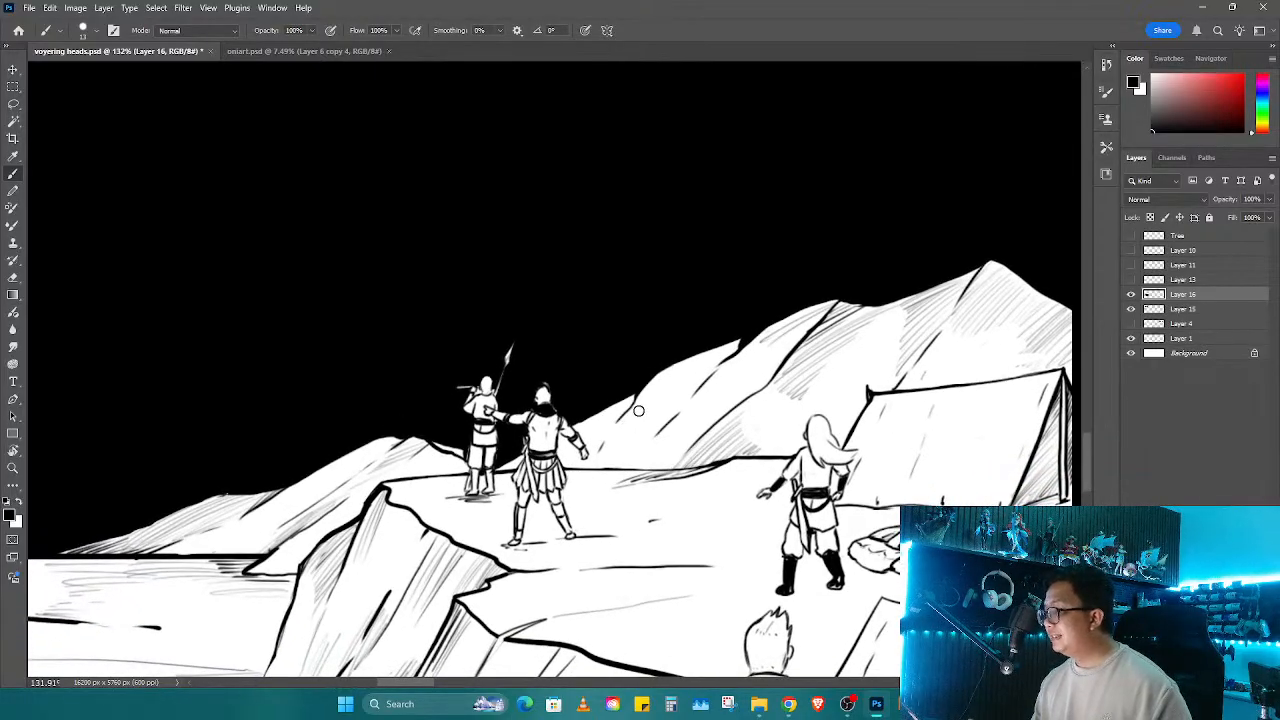
# Step: Touch up the edge where the distant foothills meet the black sky with small brush strokes
pyautogui.press('z')
pyautogui.moveTo(696, 410); pyautogui.dragTo(673, 450)
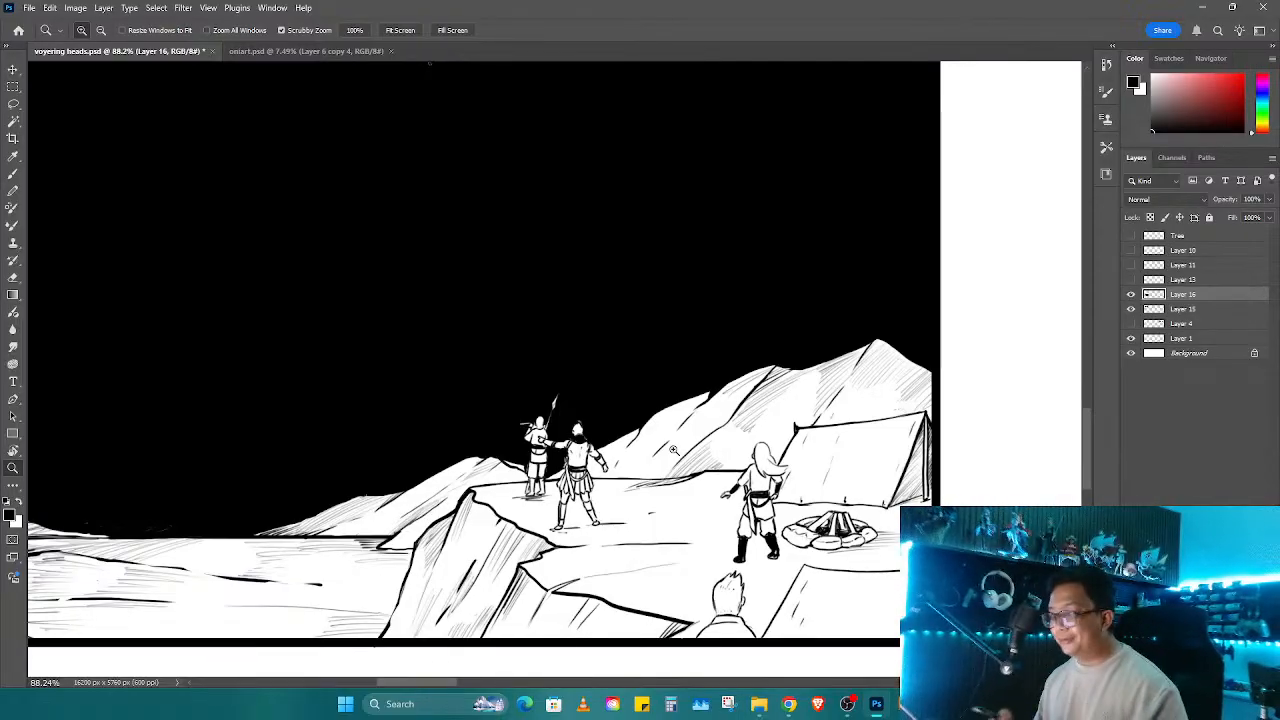
pyautogui.moveTo(641, 485)
pyautogui.mouseDown()
pyautogui.moveTo(617, 492)
pyautogui.moveTo(678, 436)
pyautogui.mouseUp()
pyautogui.press('r')
pyautogui.press('z')
pyautogui.moveTo(580, 420)
pyautogui.mouseDown()
pyautogui.moveTo(648, 437)
pyautogui.moveTo(737, 390)
pyautogui.mouseUp()
pyautogui.press('b')
pyautogui.moveTo(490, 542)
pyautogui.mouseDown()
pyautogui.moveTo(807, 367)
pyautogui.moveTo(716, 417)
pyautogui.mouseUp()
pyautogui.moveTo(795, 379); pyautogui.dragTo(699, 431)
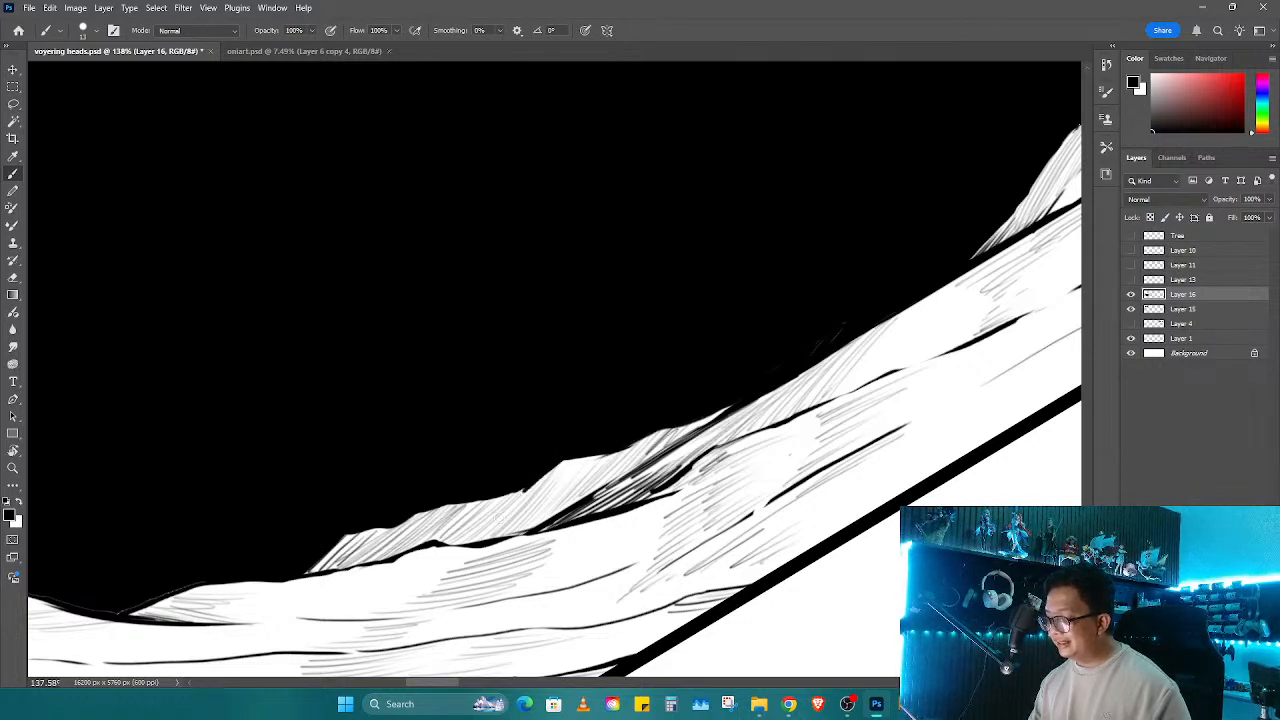
# Step: Try to draw a large freehand circle in the blank area beside the camp panel
pyautogui.press('z')
pyautogui.moveTo(548, 471); pyautogui.dragTo(470, 474)
pyautogui.press('r')
pyautogui.moveTo(765, 412); pyautogui.dragTo(729, 494)
pyautogui.moveTo(729, 494)
pyautogui.mouseDown()
pyautogui.moveTo(543, 491)
pyautogui.moveTo(489, 452)
pyautogui.mouseUp()
pyautogui.press('b')
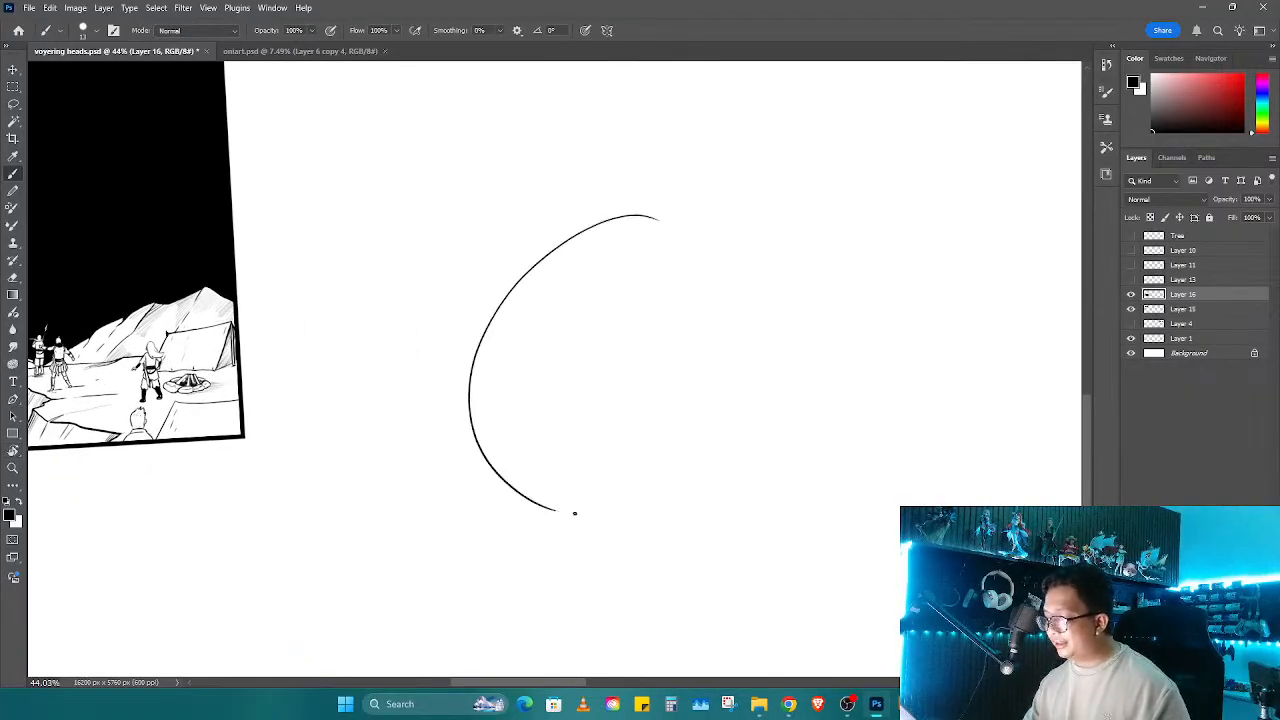
# Step: Make a large circular selection in the blank area beside the panel with the Elliptical Marquee tool
pyautogui.press('m')
pyautogui.moveTo(509, 178); pyautogui.dragTo(749, 380)
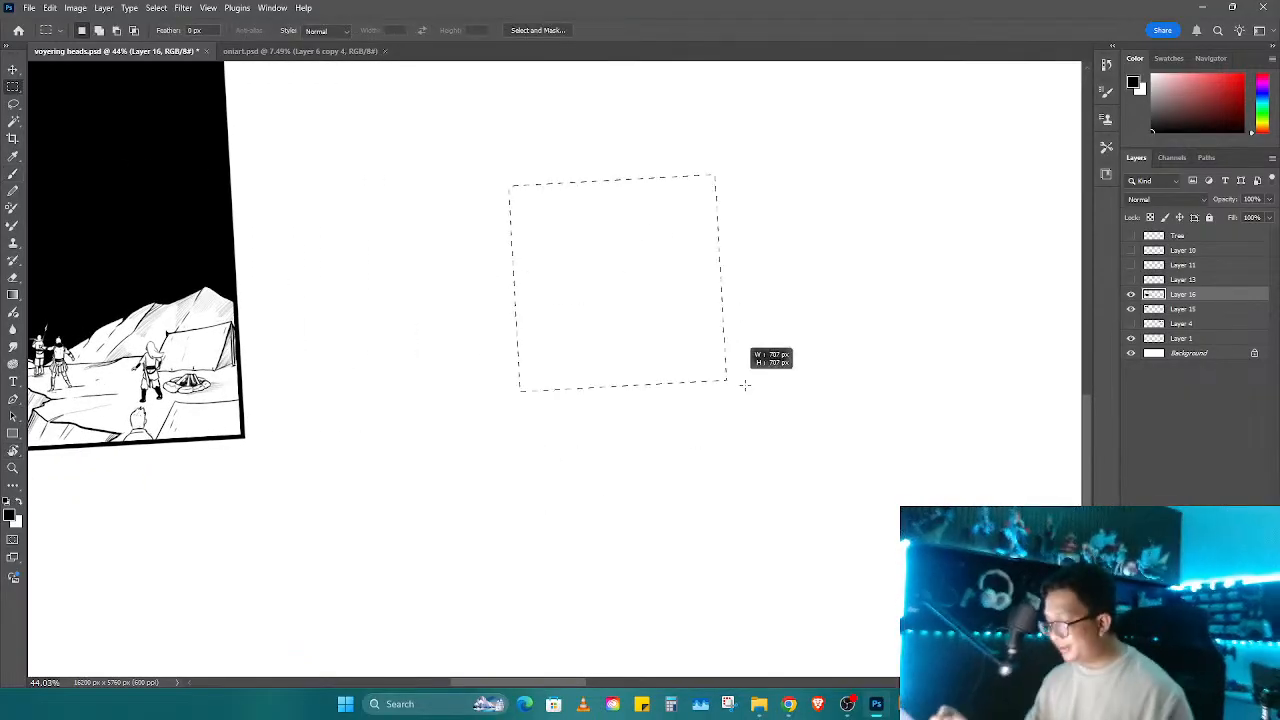
pyautogui.click(643, 366)
pyautogui.moveTo(481, 187)
pyautogui.mouseDown()
pyautogui.moveTo(857, 500)
pyautogui.moveTo(880, 585)
pyautogui.mouseUp()
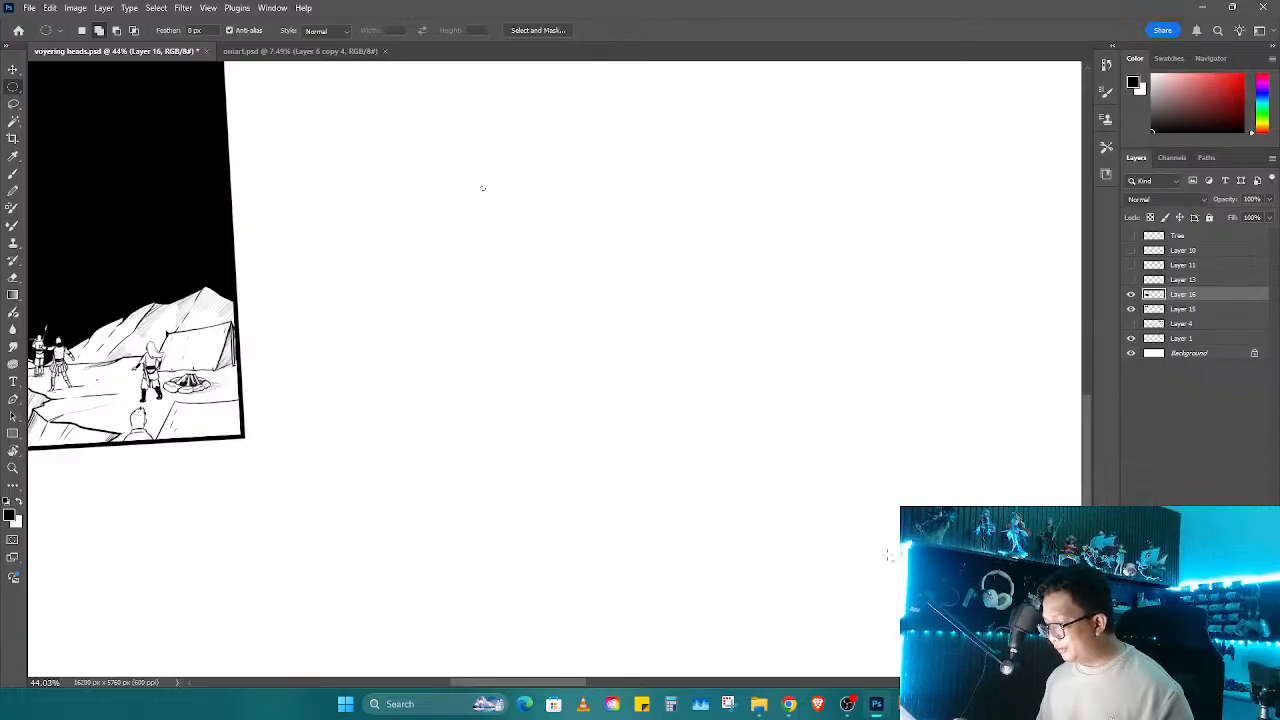
pyautogui.press('b')
pyautogui.rightClick(786, 403)
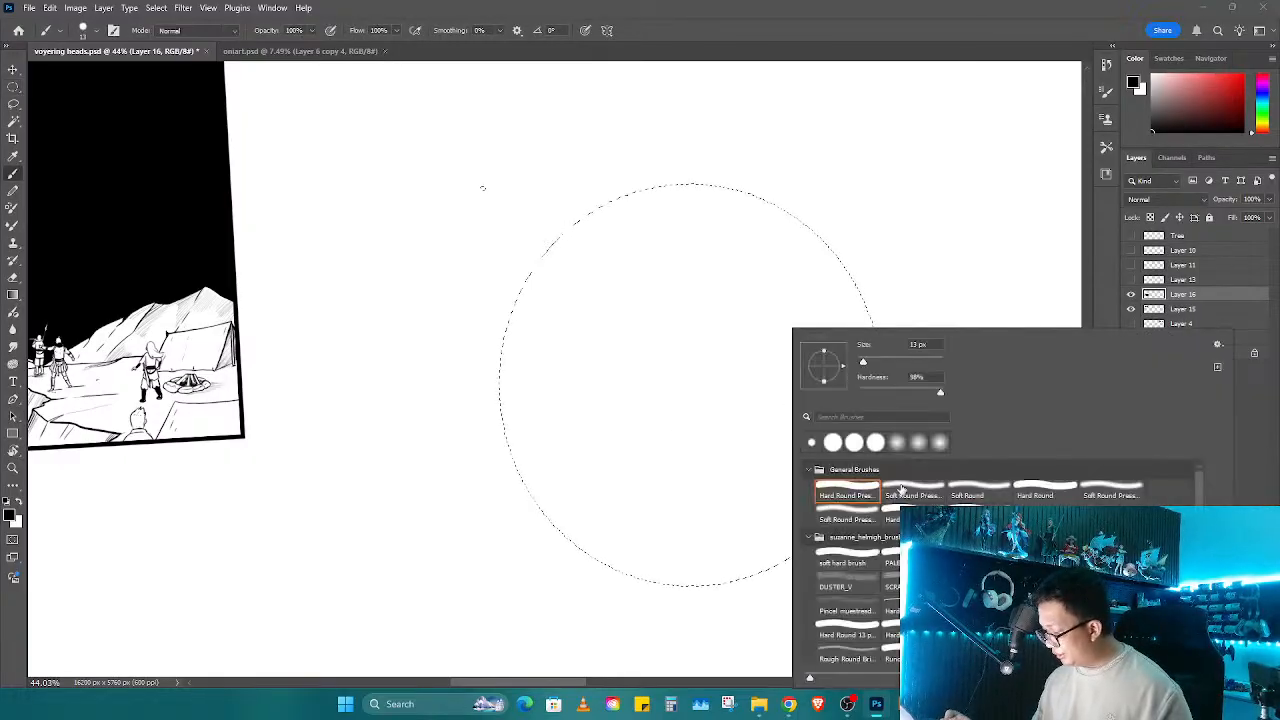
pyautogui.press('Escape')
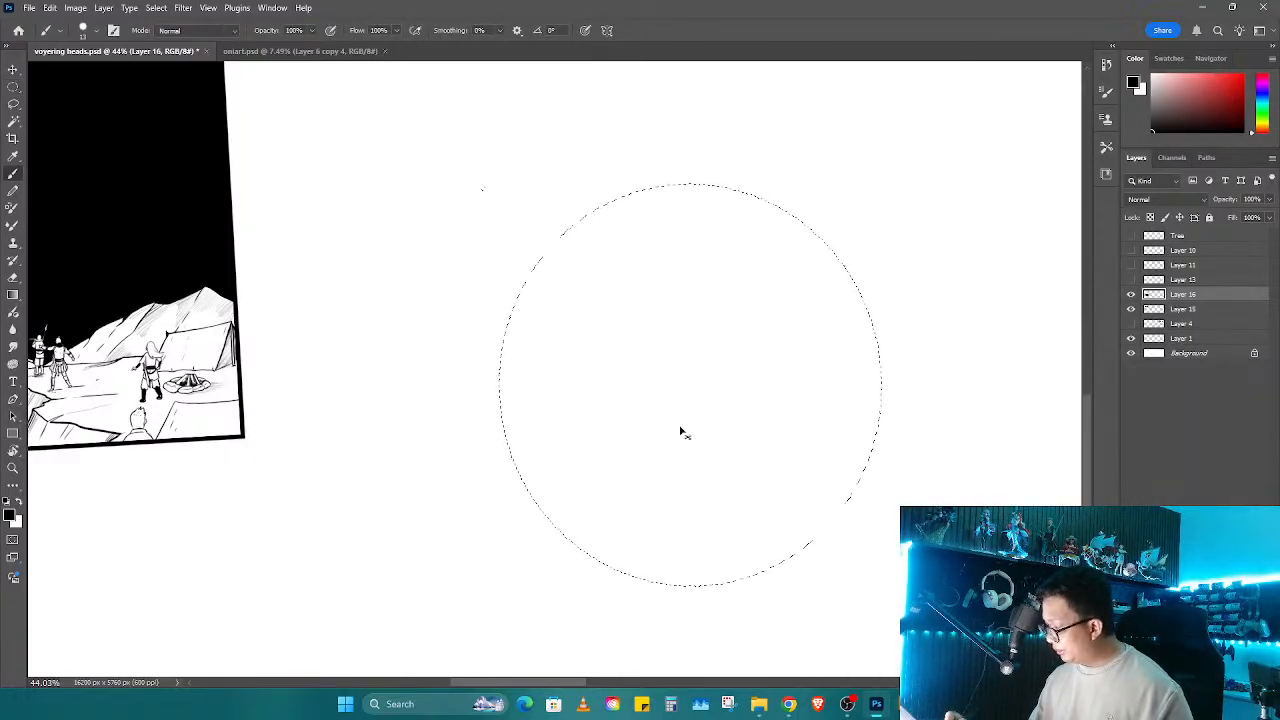
# Step: Add a new layer and stroke the circular selection with a 15 px black line placed inside its edge
pyautogui.hotkey('ctrl', 'shift', 'n')
pyautogui.press('Return')
pyautogui.rightClick(680, 402)
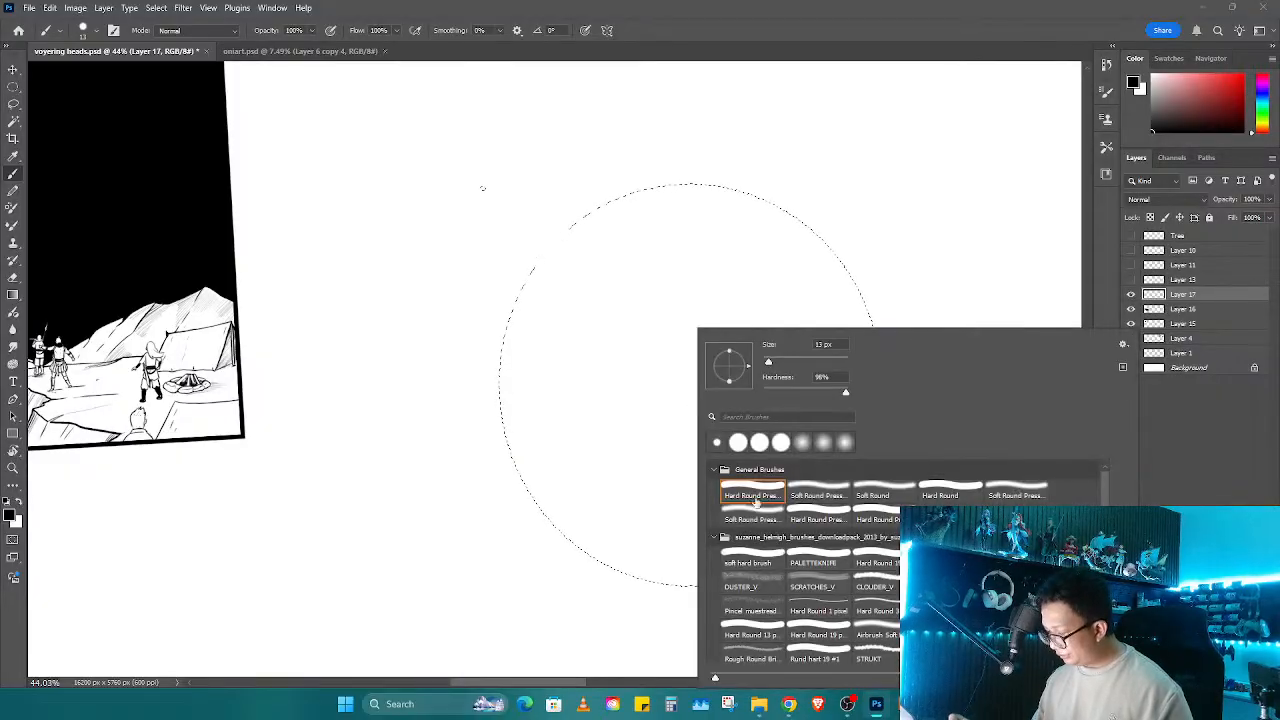
pyautogui.press('Escape')
pyautogui.press('m')
pyautogui.rightClick(671, 441)
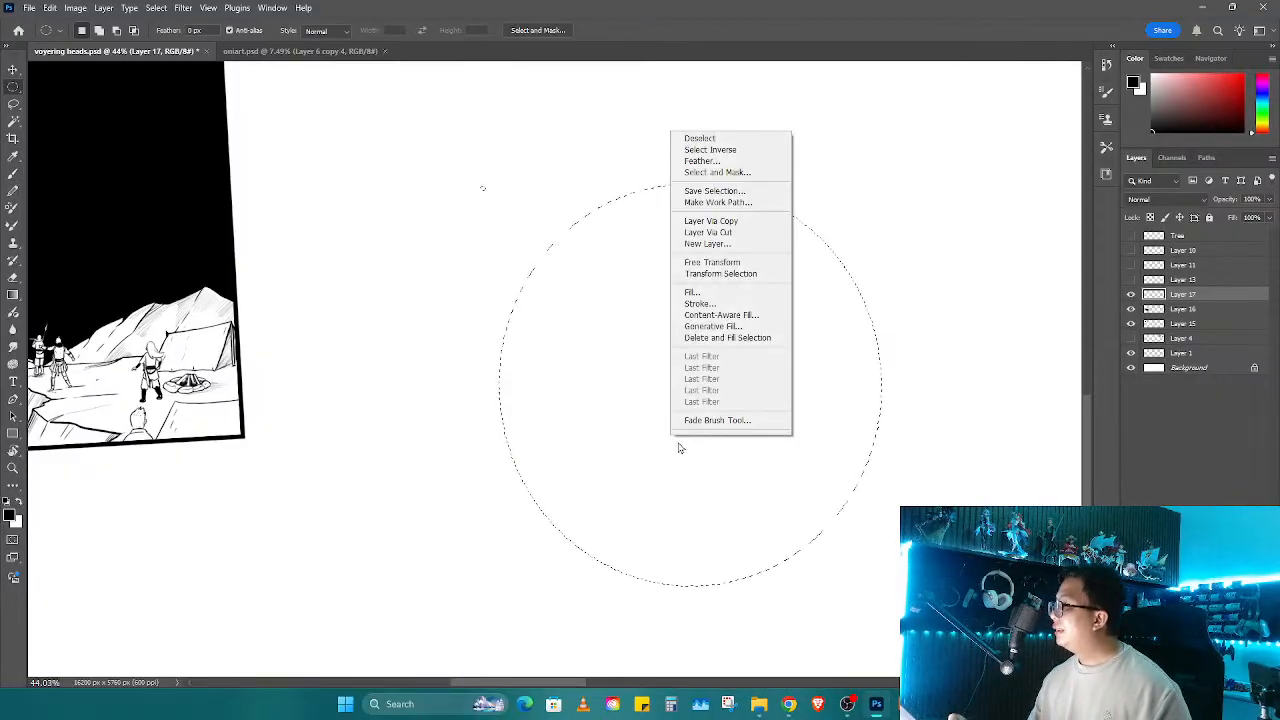
pyautogui.click(748, 305)
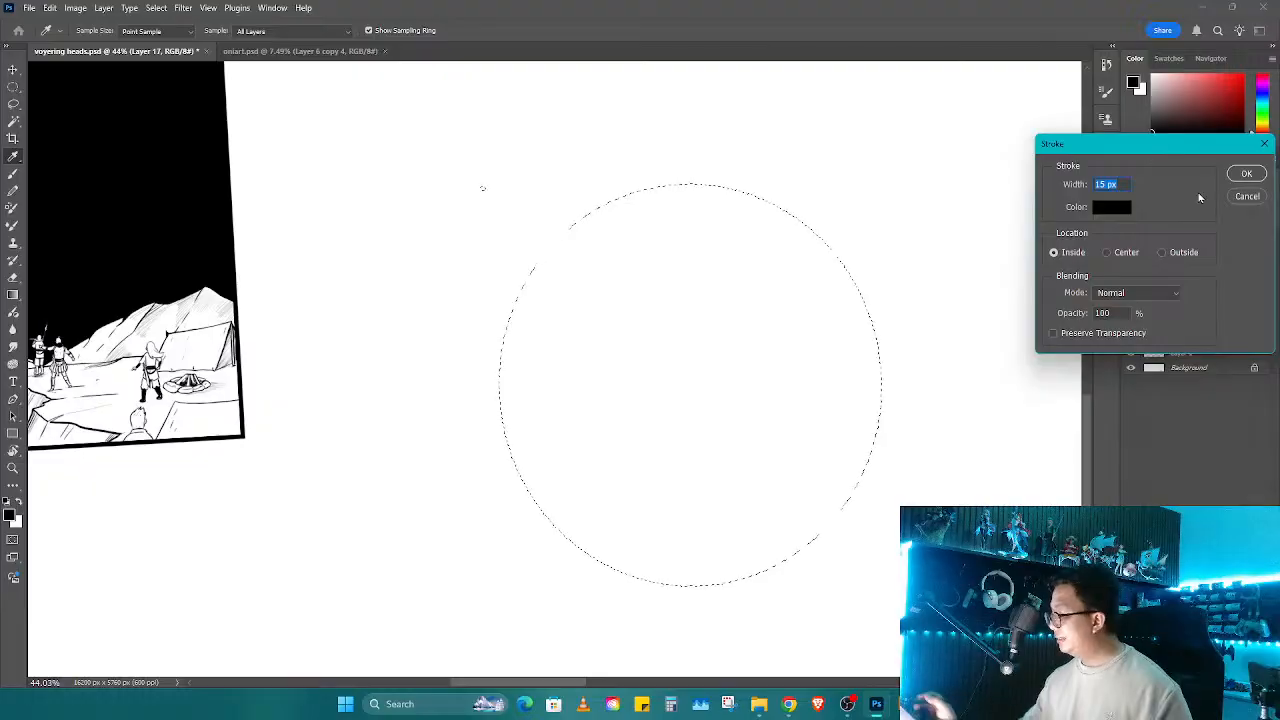
pyautogui.click(1245, 178)
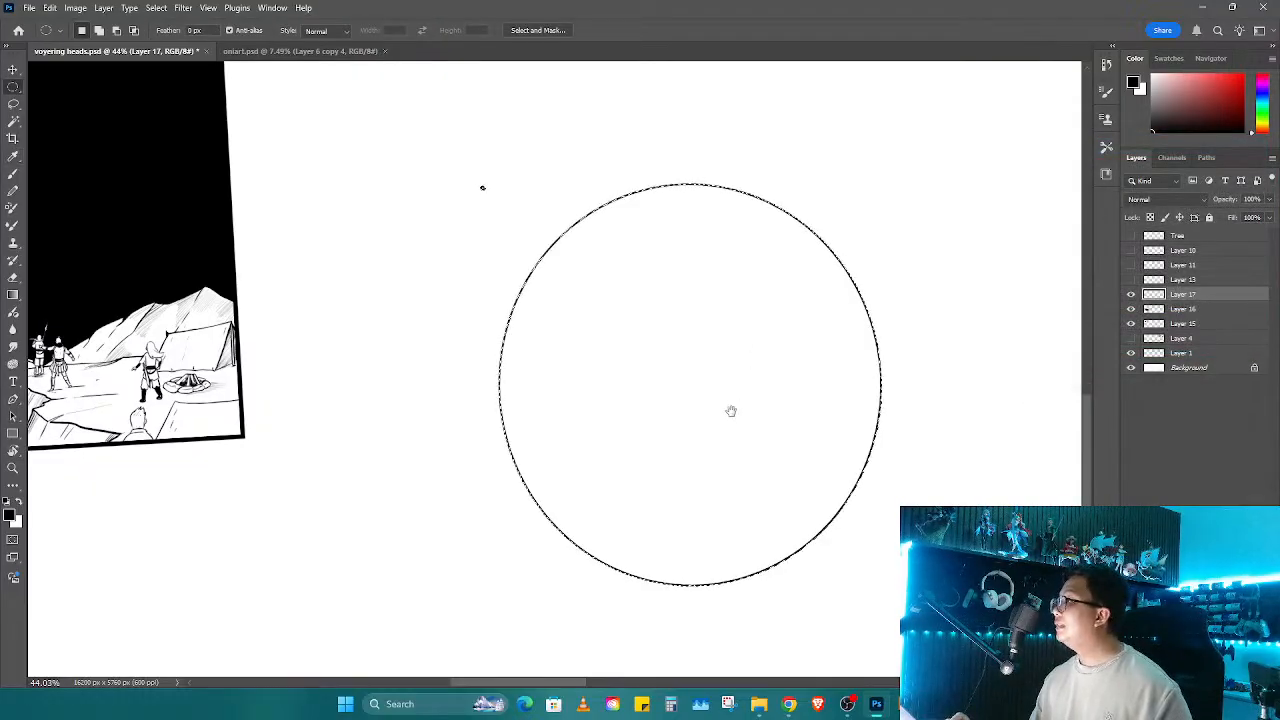
# Step: Draw an irregular coastline across the circle's upper-left part and a small round island to the right of it
pyautogui.moveTo(731, 409); pyautogui.dragTo(806, 432)
pyautogui.hotkey('ctrl', 'd')
pyautogui.press('r')
pyautogui.press('z')
pyautogui.scroll(1, 666, 426)
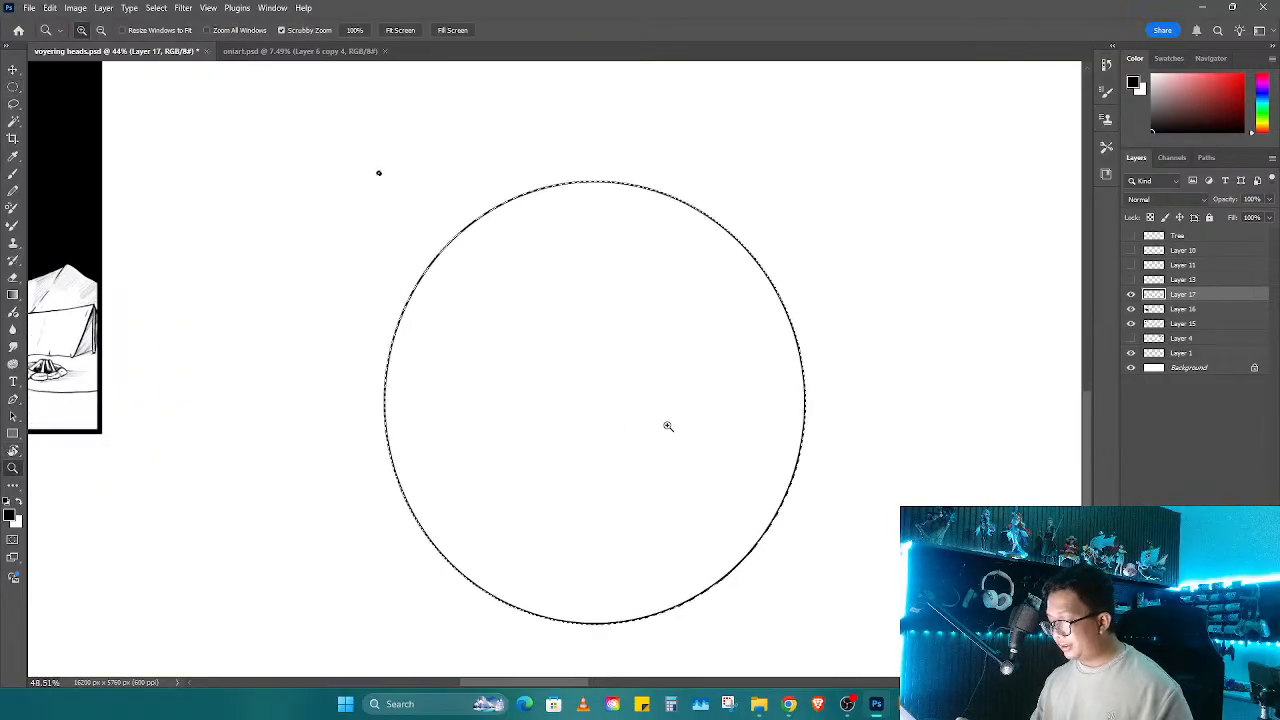
pyautogui.scroll(3, 560, 383)
pyautogui.moveTo(521, 381); pyautogui.dragTo(508, 364)
pyautogui.press('b')
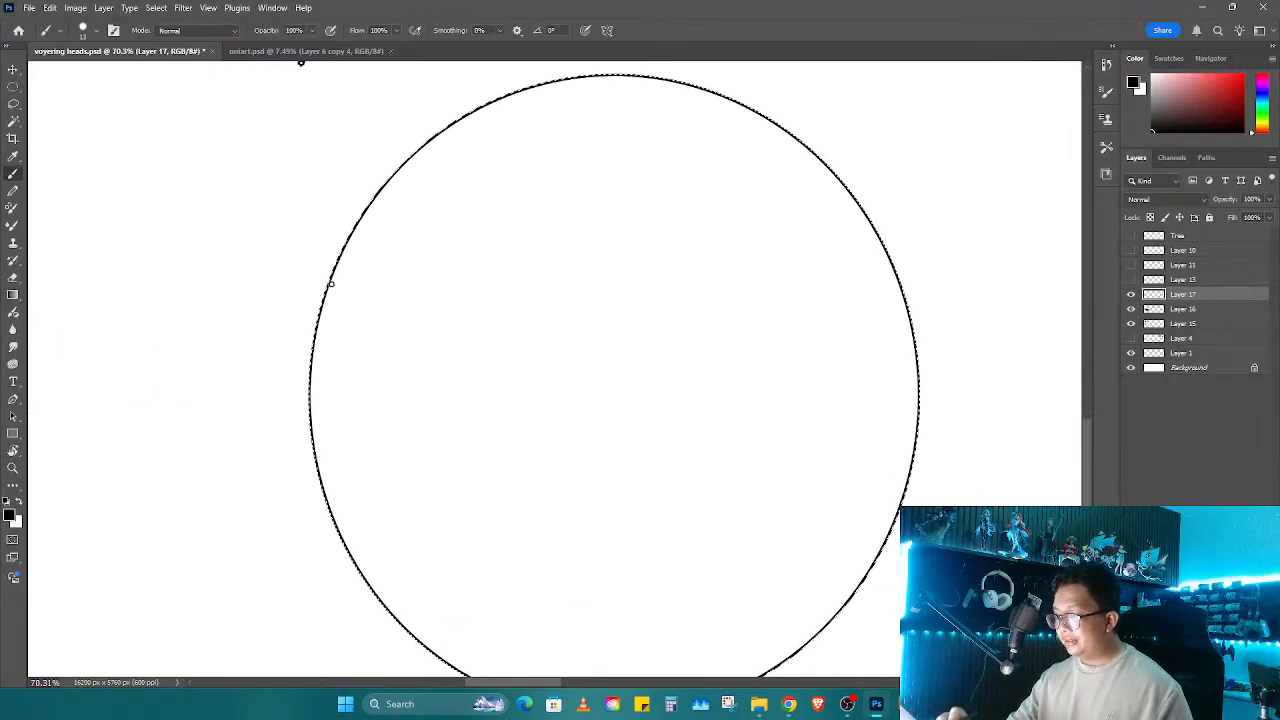
pyautogui.moveTo(327, 292); pyautogui.dragTo(361, 361)
pyautogui.hotkey('ctrl', 'z')
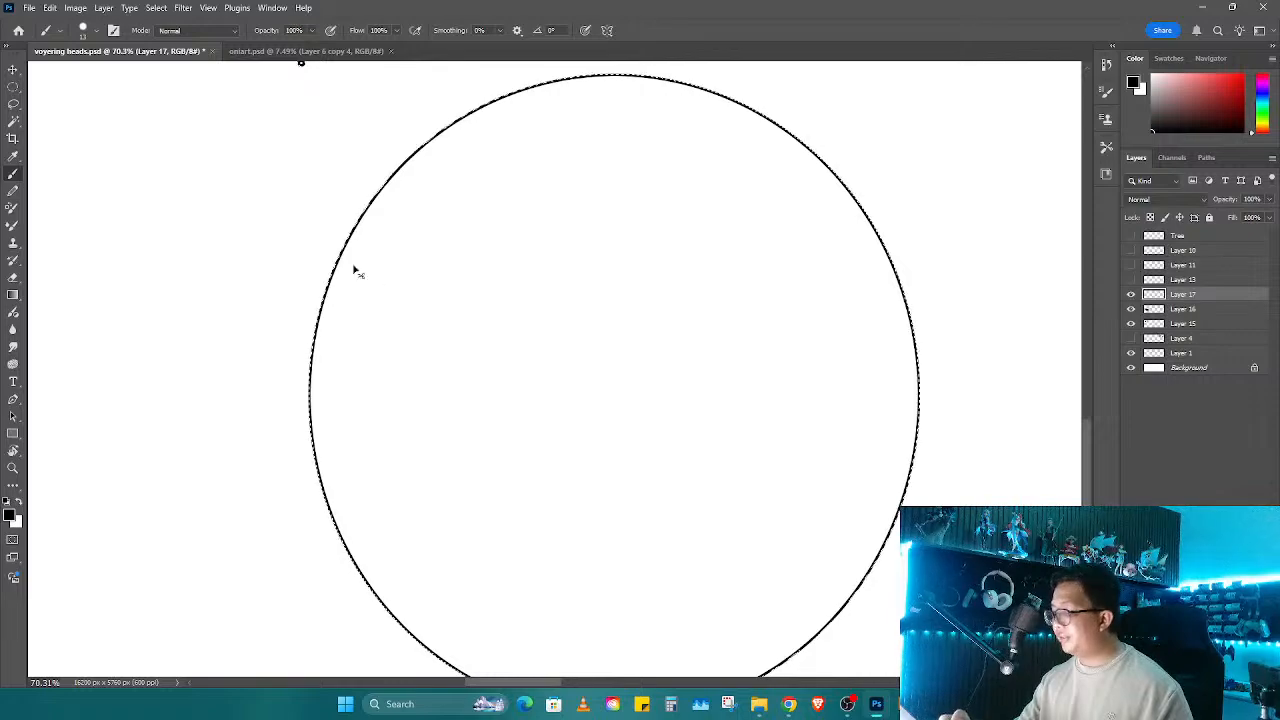
pyautogui.moveTo(332, 277); pyautogui.dragTo(340, 287)
pyautogui.moveTo(370, 327)
pyautogui.mouseDown()
pyautogui.moveTo(528, 268)
pyautogui.moveTo(634, 151)
pyautogui.moveTo(594, 97)
pyautogui.moveTo(563, 86)
pyautogui.mouseUp()
pyautogui.moveTo(699, 195)
pyautogui.mouseDown()
pyautogui.moveTo(731, 237)
pyautogui.moveTo(700, 200)
pyautogui.mouseUp()
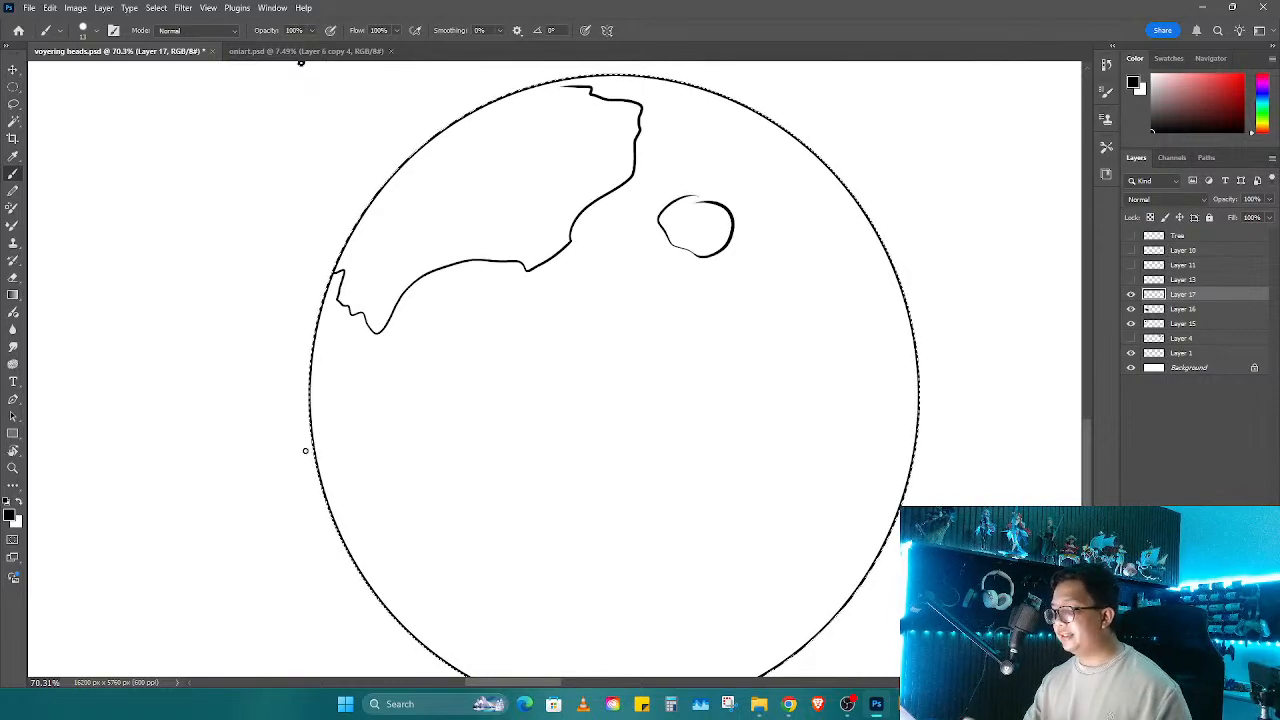
# Step: Outline a landmass on the circle's left edge, a large central continent and another landmass along the right edge
pyautogui.moveTo(312, 435)
pyautogui.mouseDown()
pyautogui.moveTo(414, 374)
pyautogui.moveTo(411, 564)
pyautogui.moveTo(362, 575)
pyautogui.mouseUp()
pyautogui.moveTo(708, 320)
pyautogui.mouseDown()
pyautogui.moveTo(514, 406)
pyautogui.moveTo(737, 606)
pyautogui.moveTo(780, 338)
pyautogui.moveTo(704, 336)
pyautogui.mouseUp()
pyautogui.moveTo(806, 165); pyautogui.dragTo(914, 343)
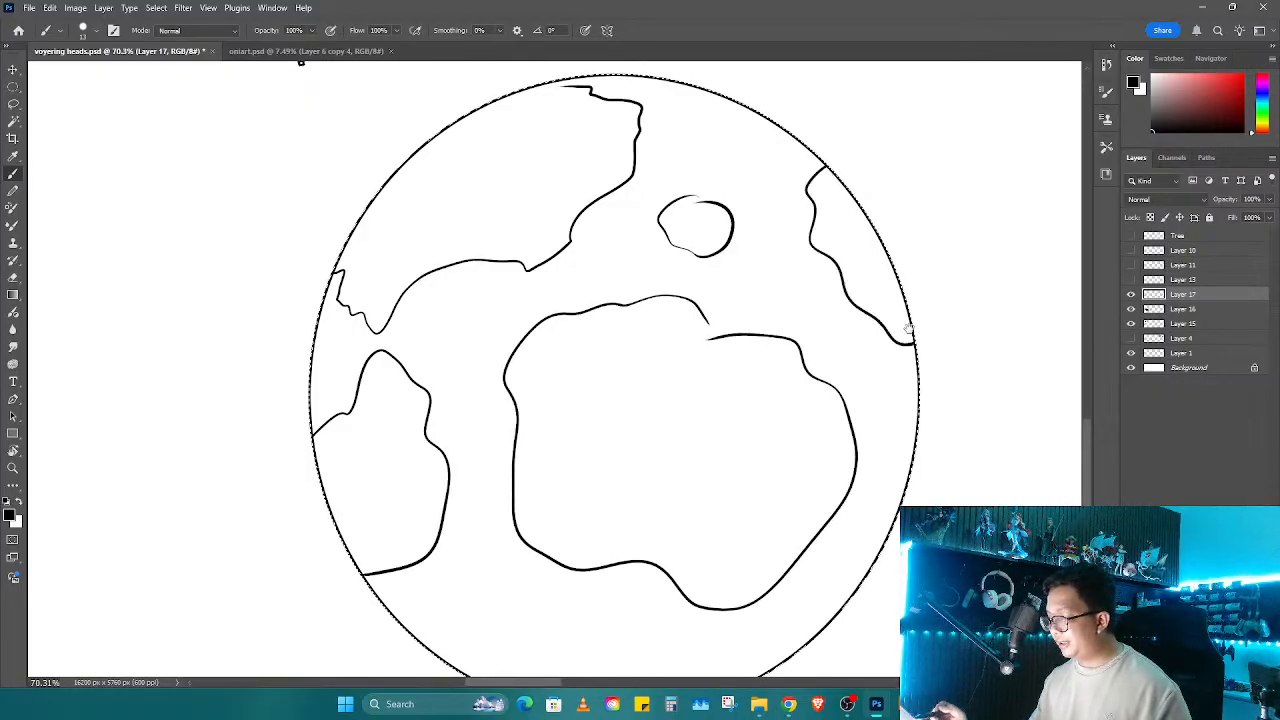
# Step: Add small islets around the central continent and a short wavy coastline near the circle's bottom edge
pyautogui.moveTo(780, 438); pyautogui.dragTo(766, 317)
pyautogui.moveTo(447, 409); pyautogui.dragTo(446, 411)
pyautogui.moveTo(461, 355); pyautogui.dragTo(466, 365)
pyautogui.moveTo(733, 173); pyautogui.dragTo(740, 169)
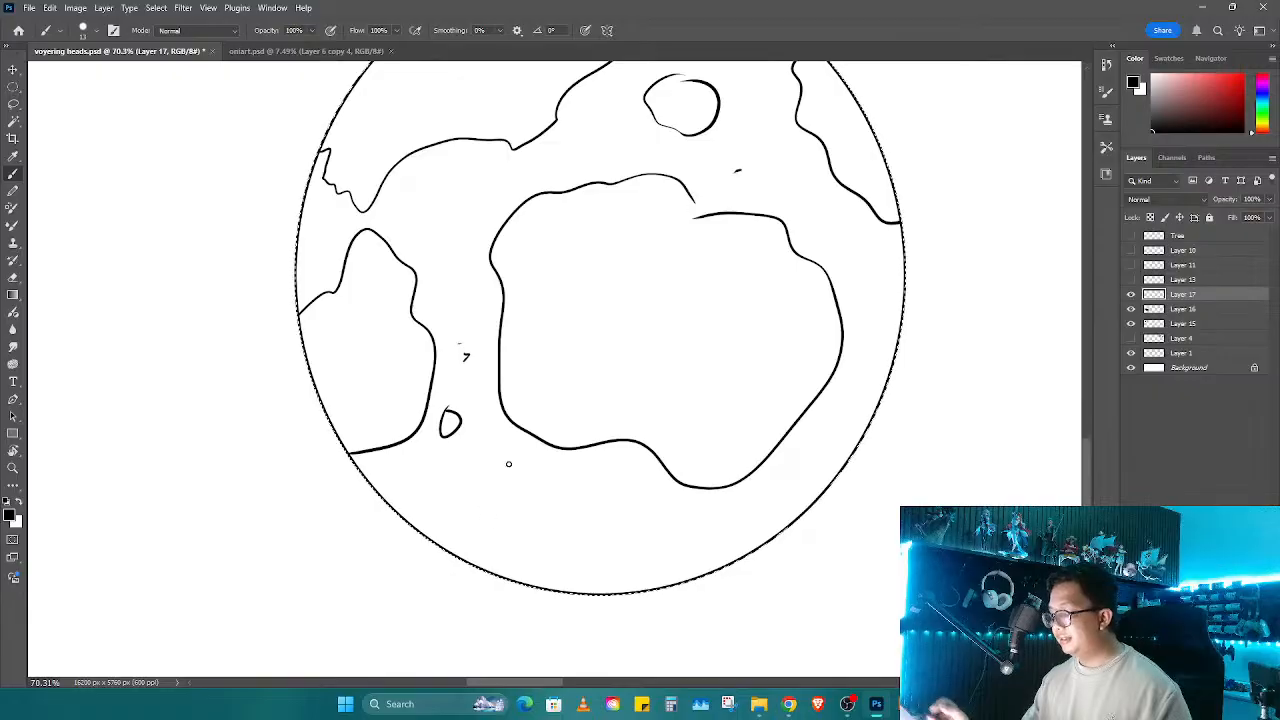
pyautogui.moveTo(459, 545); pyautogui.dragTo(561, 583)
# Step: Draw jagged borders dividing the upper-left landmass into two small coastal regions and one large region
pyautogui.moveTo(688, 415); pyautogui.dragTo(717, 494)
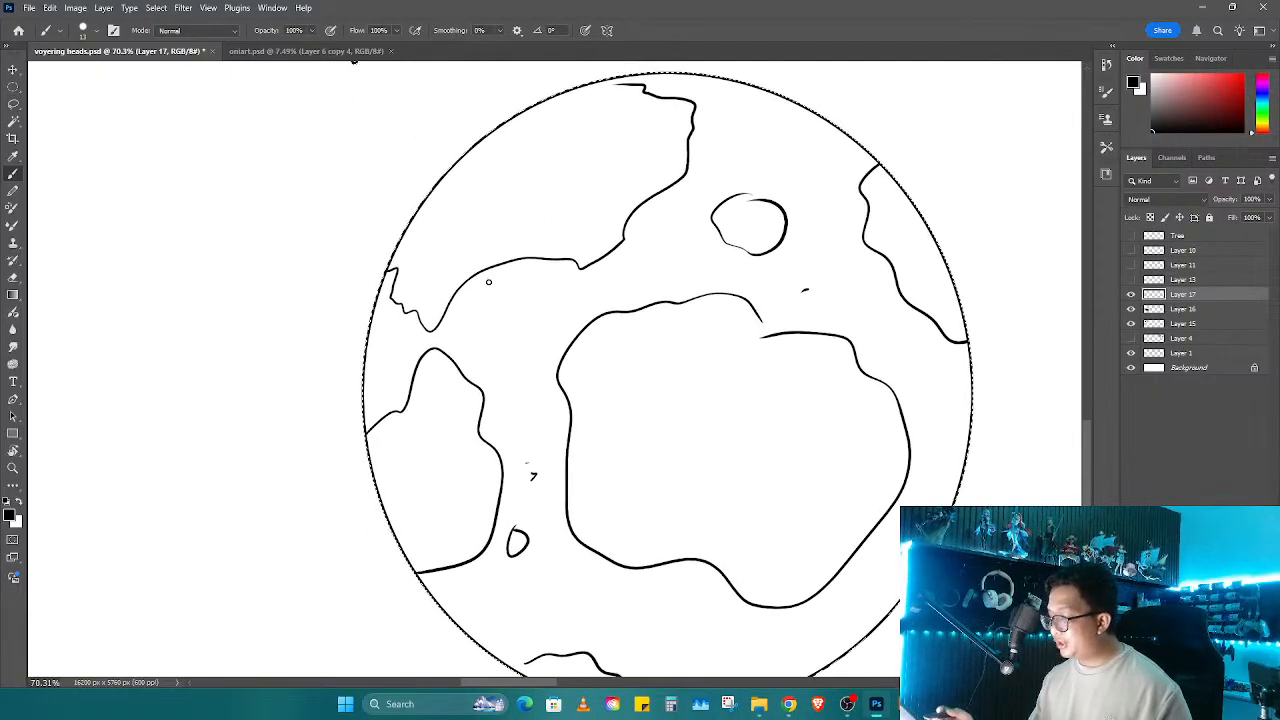
pyautogui.moveTo(639, 358); pyautogui.dragTo(594, 440)
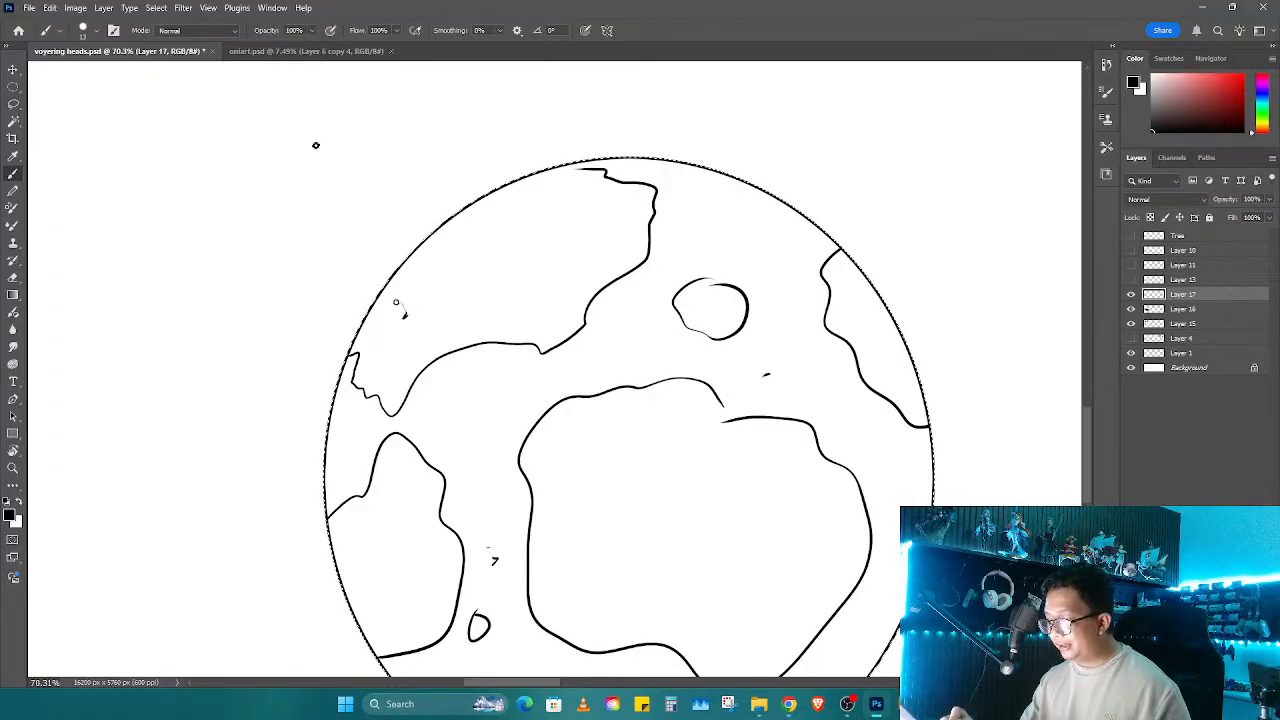
pyautogui.moveTo(376, 304); pyautogui.dragTo(393, 310)
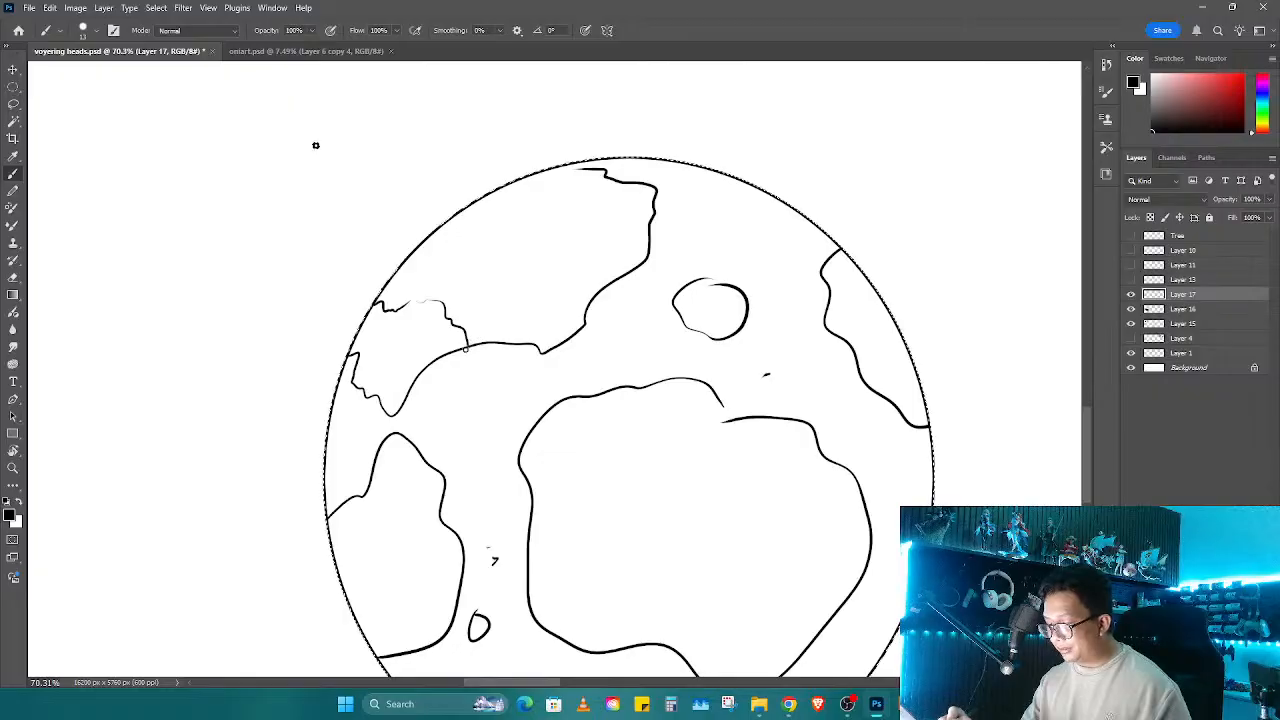
pyautogui.moveTo(446, 300)
pyautogui.mouseDown()
pyautogui.moveTo(478, 256)
pyautogui.moveTo(471, 207)
pyautogui.mouseUp()
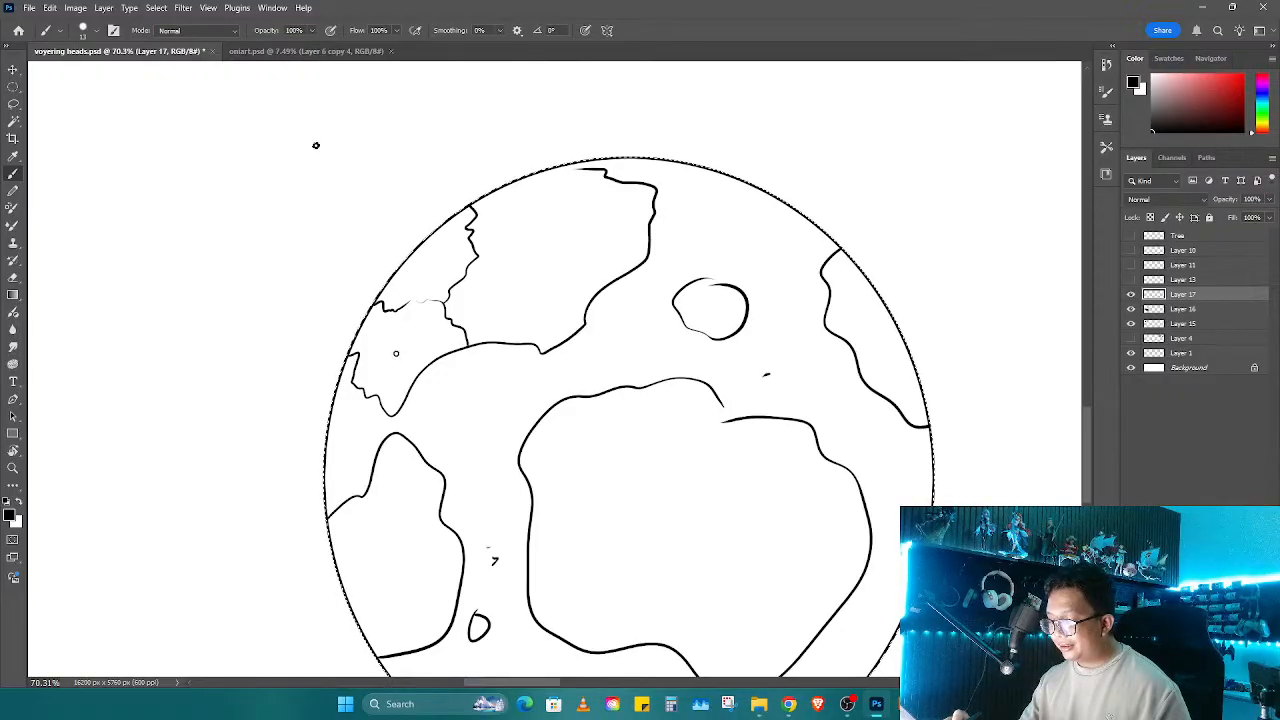
# Step: Mark the lower coastal region of the upper-left landmass with one thick dab and several small specks
pyautogui.moveTo(393, 376); pyautogui.dragTo(475, 359)
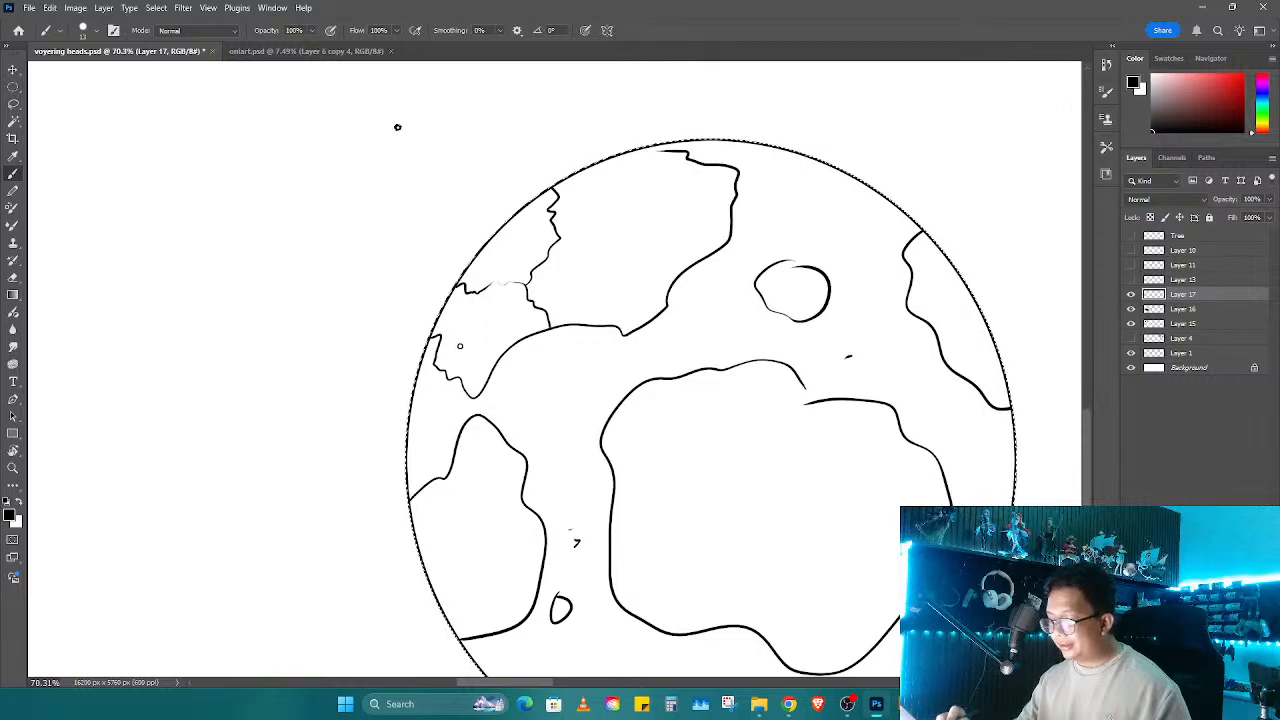
pyautogui.moveTo(461, 322); pyautogui.dragTo(470, 330)
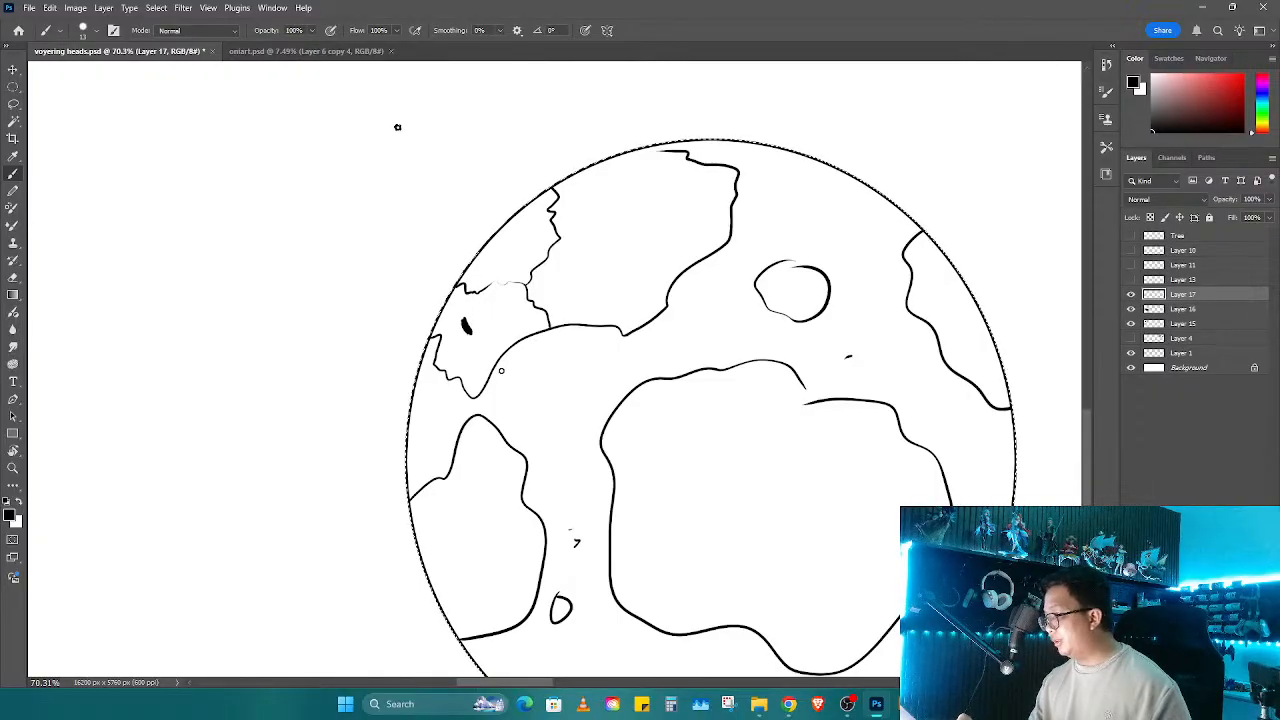
pyautogui.moveTo(505, 302); pyautogui.dragTo(507, 312)
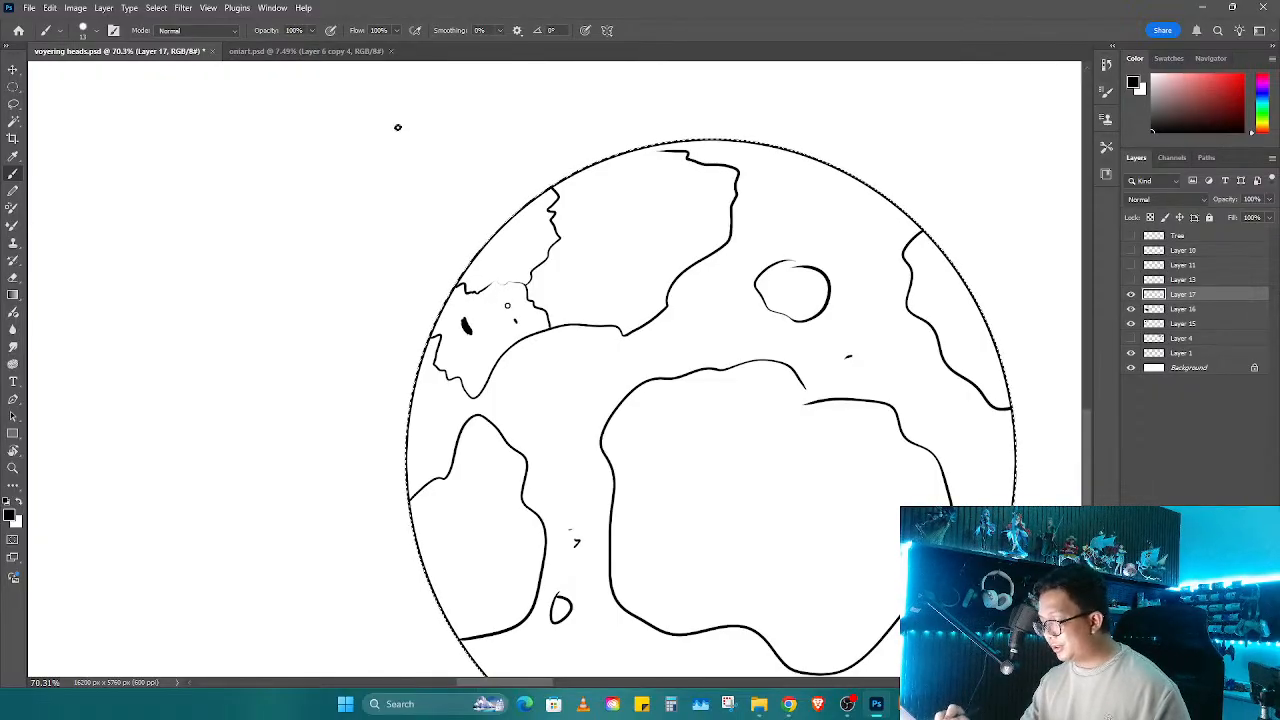
pyautogui.click(516, 320)
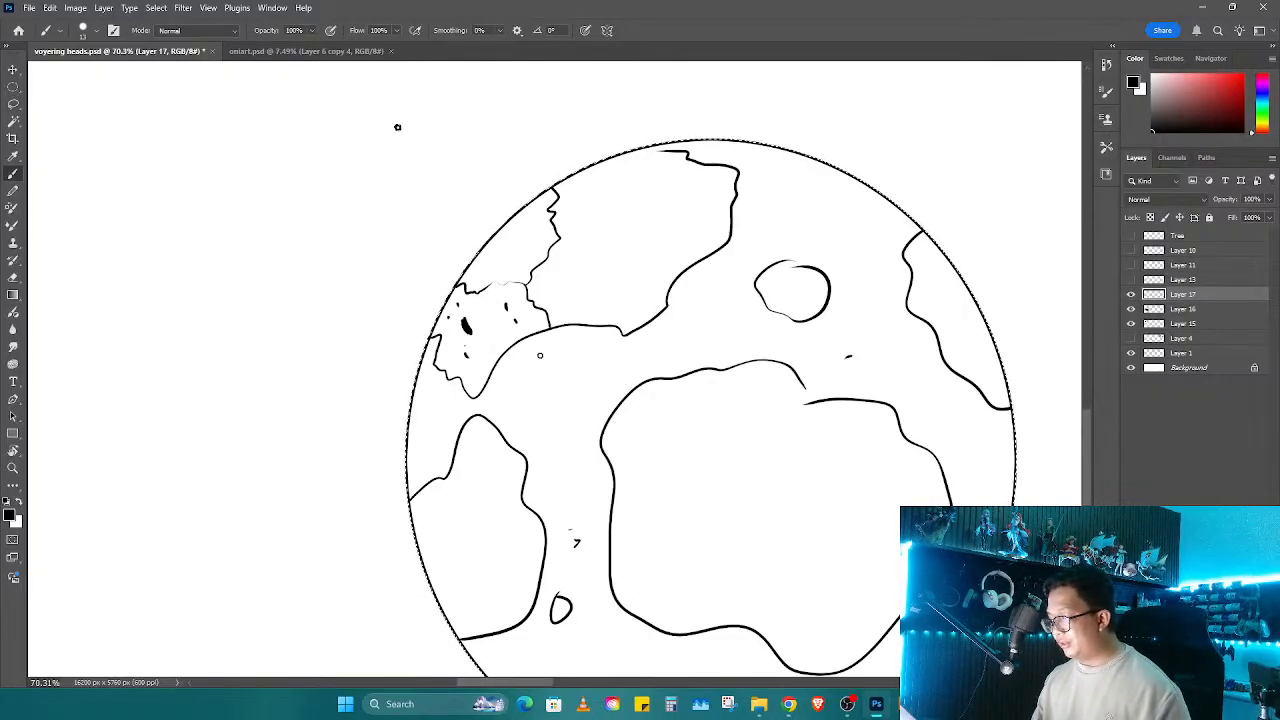
# Step: Add small marks to the upper coastal region and two specks to the large region of the upper-left landmass
pyautogui.moveTo(397, 125); pyautogui.dragTo(389, 206)
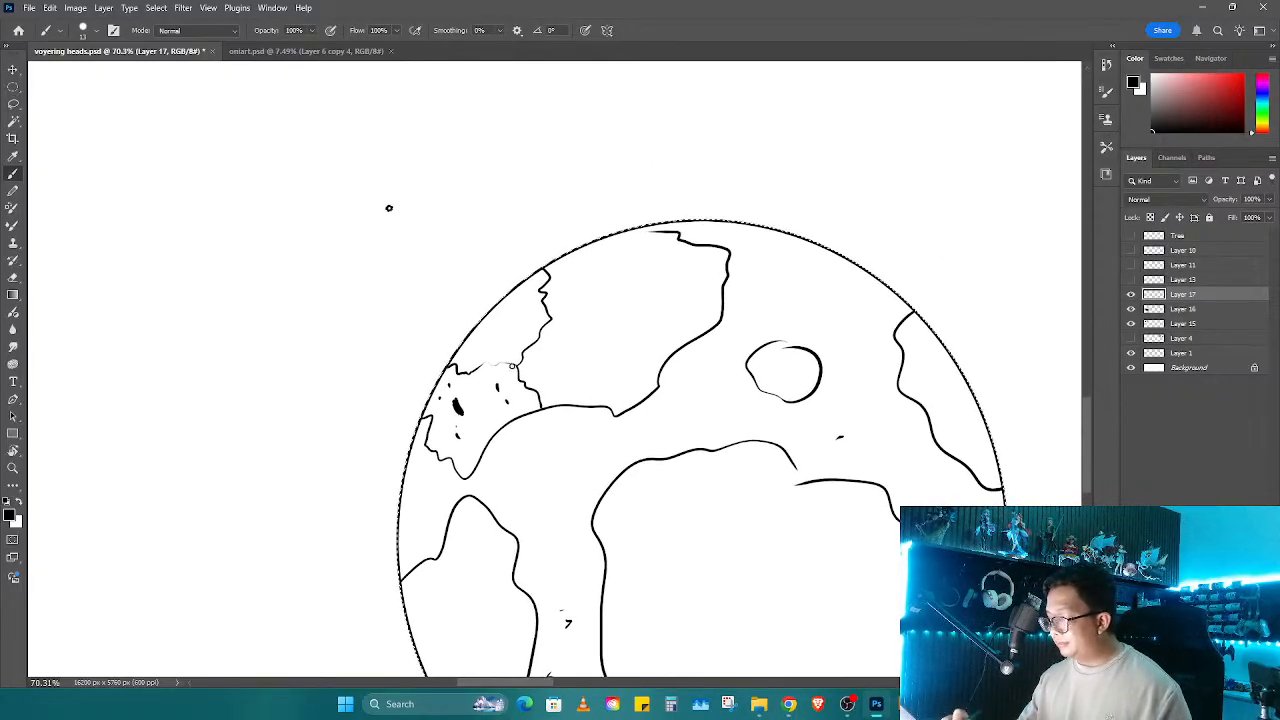
pyautogui.moveTo(508, 302); pyautogui.dragTo(513, 313)
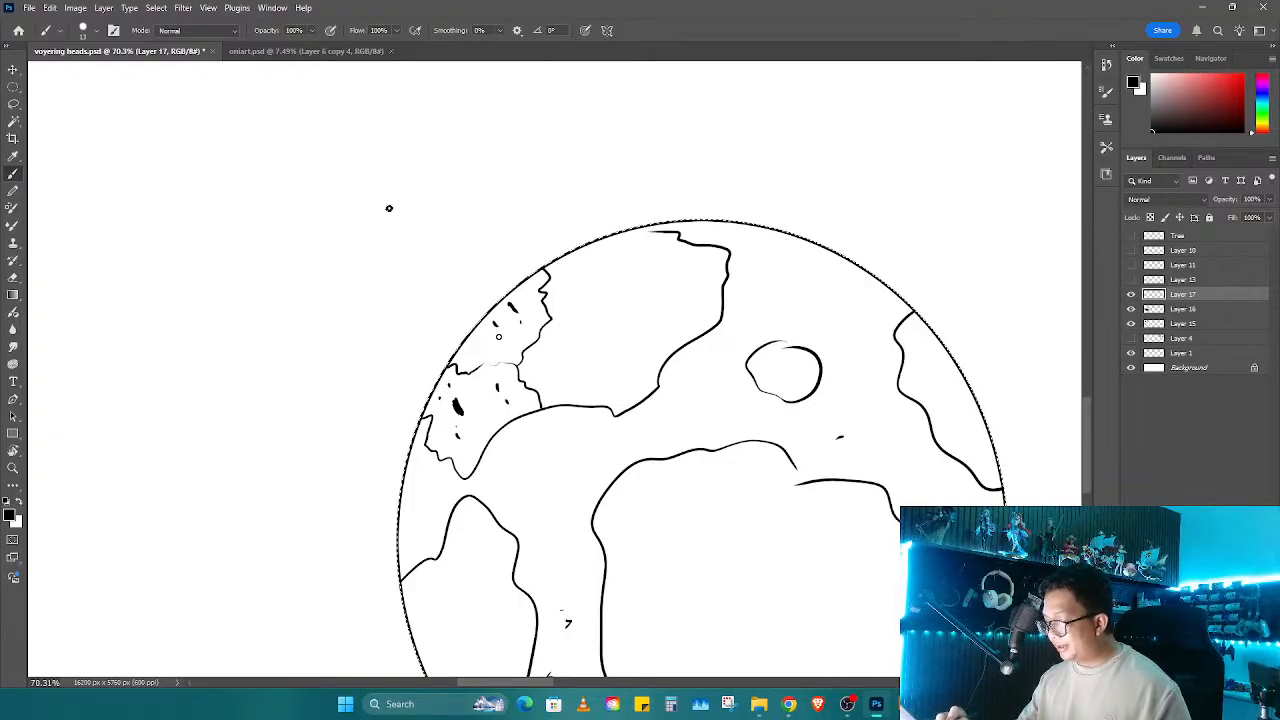
pyautogui.click(481, 344)
pyautogui.click(609, 298)
pyautogui.moveTo(633, 292); pyautogui.dragTo(644, 294)
# Step: Draw a rough circular region in the middle of the central continent and border lines dividing the surrounding land into four sectors
pyautogui.moveTo(650, 449); pyautogui.dragTo(497, 277)
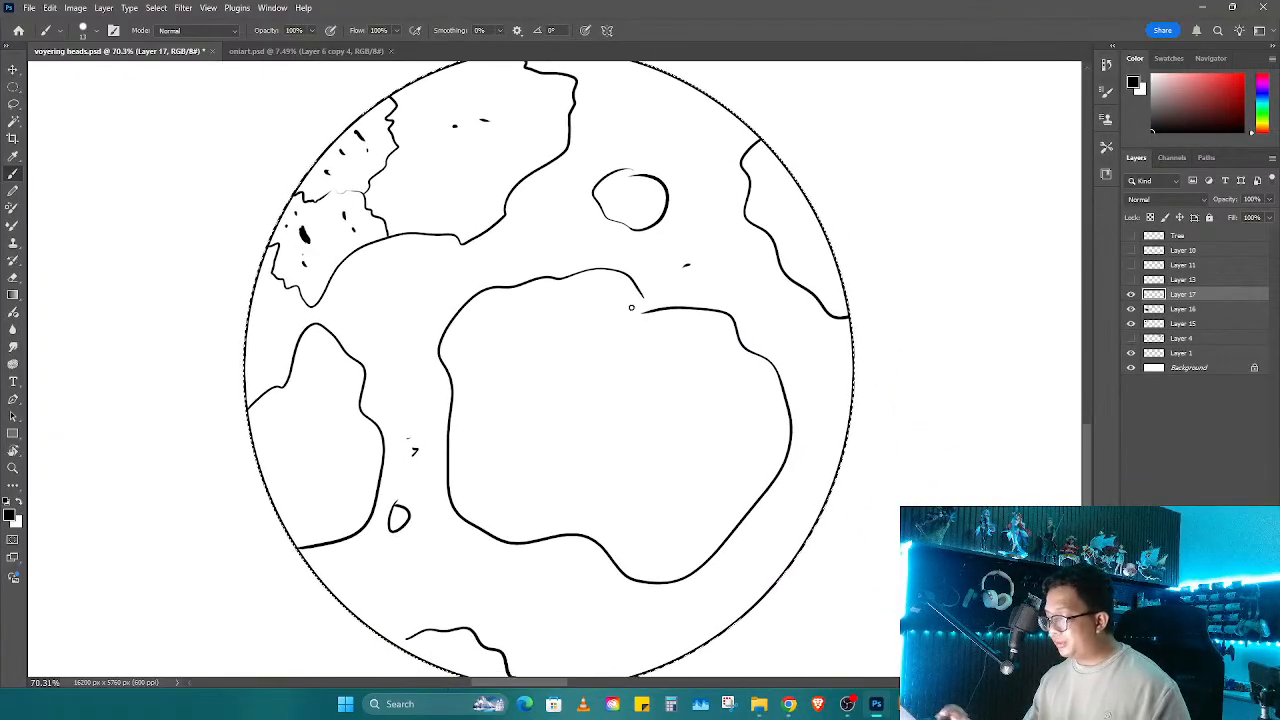
pyautogui.moveTo(620, 382)
pyautogui.mouseDown()
pyautogui.moveTo(552, 417)
pyautogui.moveTo(564, 465)
pyautogui.moveTo(602, 477)
pyautogui.moveTo(656, 443)
pyautogui.moveTo(650, 406)
pyautogui.moveTo(617, 380)
pyautogui.mouseUp()
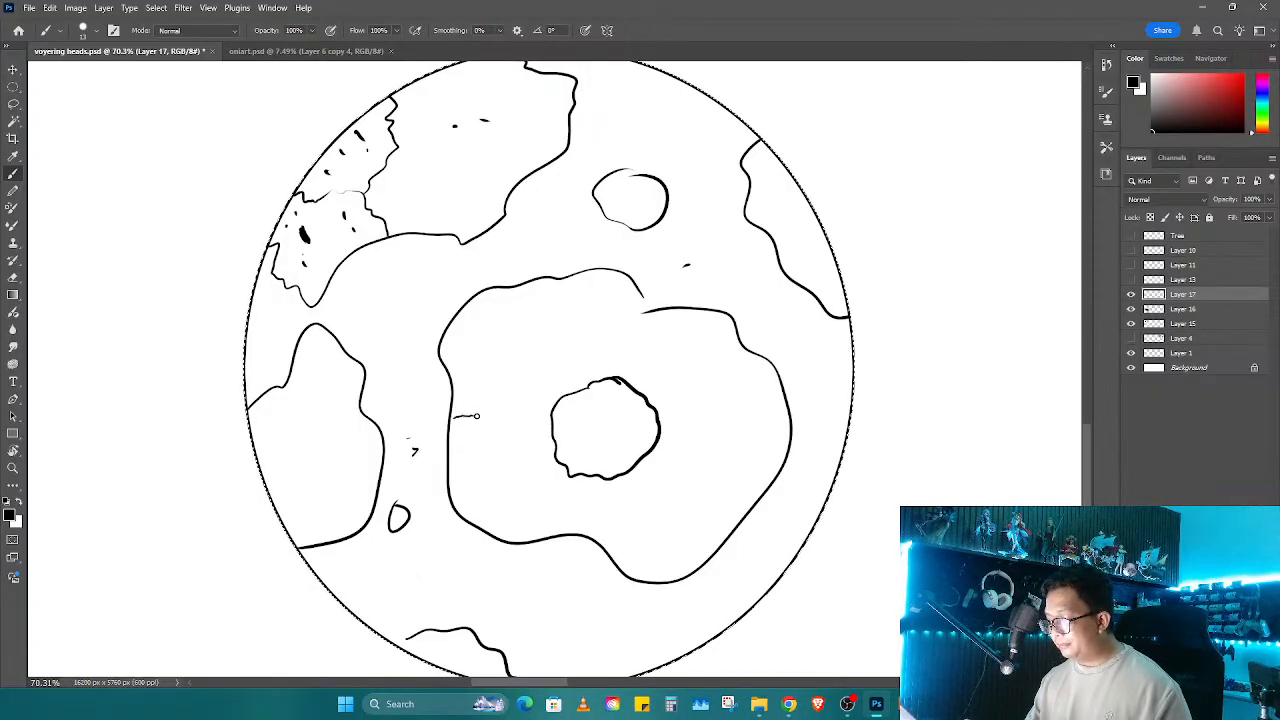
pyautogui.moveTo(534, 421); pyautogui.dragTo(552, 421)
pyautogui.moveTo(642, 298); pyautogui.dragTo(620, 382)
pyautogui.moveTo(666, 434); pyautogui.dragTo(778, 452)
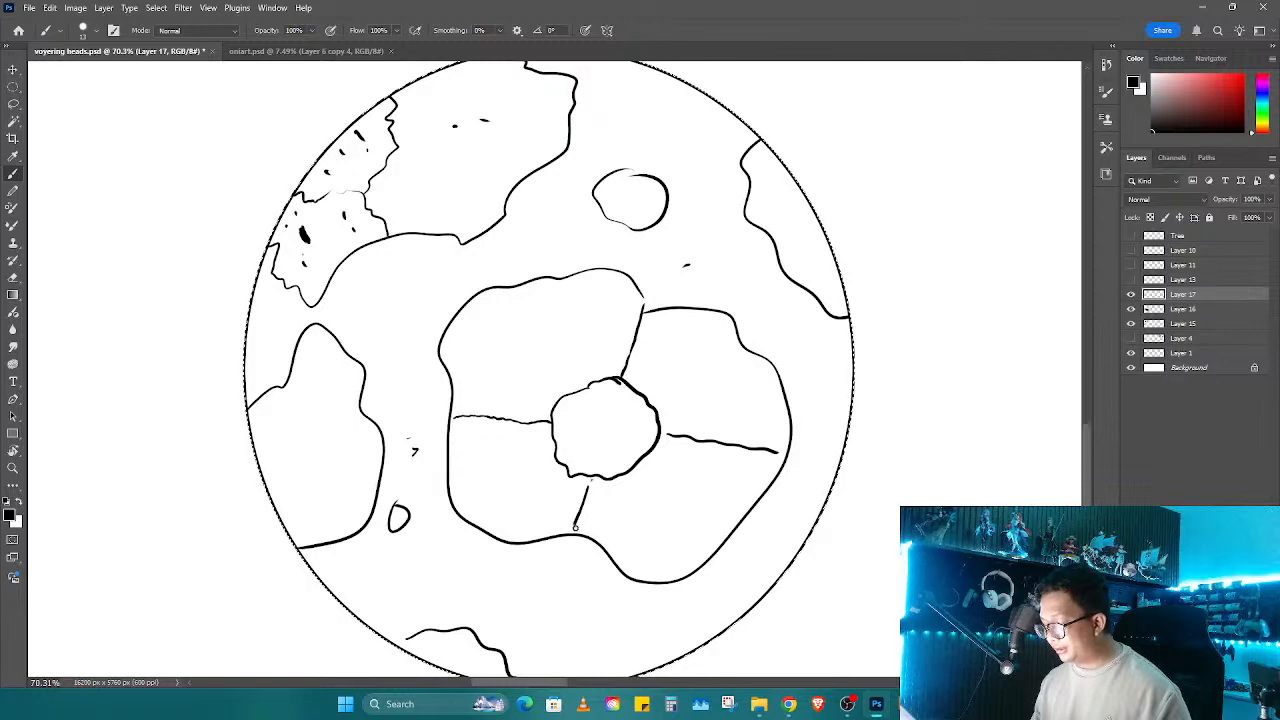
# Step: Hand-letter the label BUFFER above the central continent and begin marking its upper sectors with short thick dashes
pyautogui.hscroll(2, 619, 325)
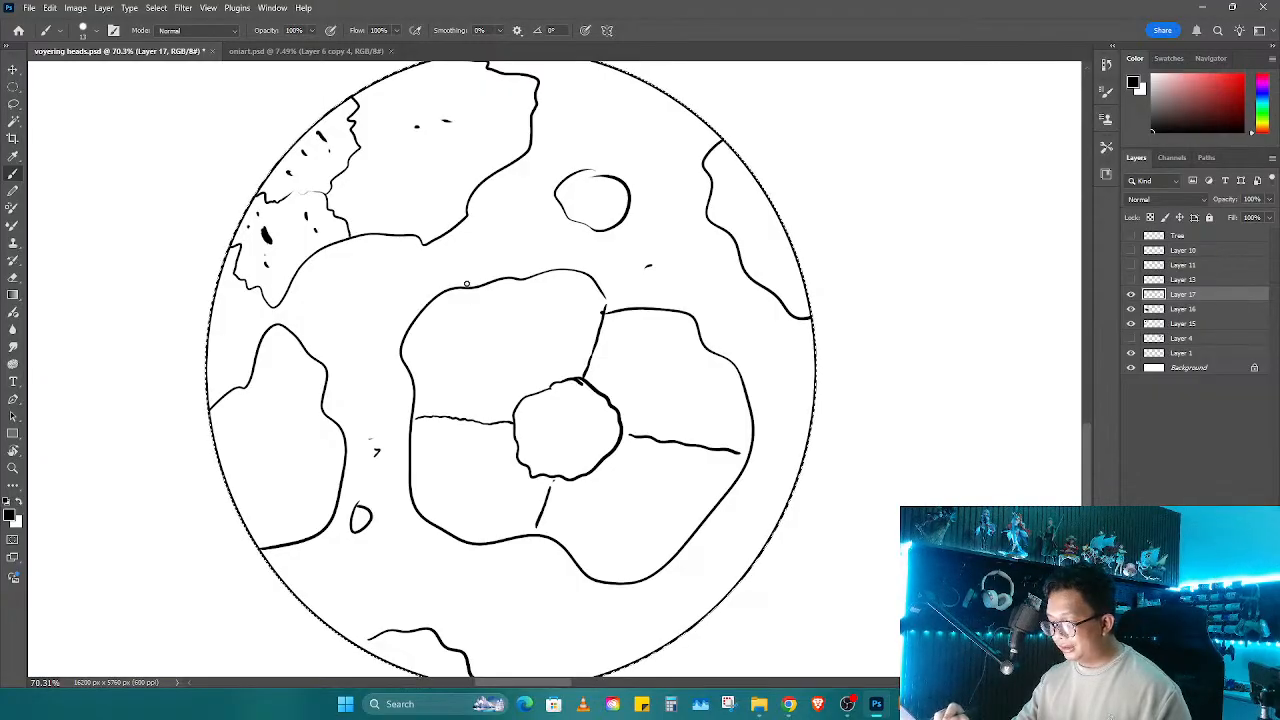
pyautogui.moveTo(496, 256); pyautogui.dragTo(508, 254)
pyautogui.moveTo(497, 263); pyautogui.dragTo(504, 262)
pyautogui.click(512, 271)
pyautogui.moveTo(512, 252); pyautogui.dragTo(534, 270)
pyautogui.moveTo(540, 266); pyautogui.dragTo(553, 250)
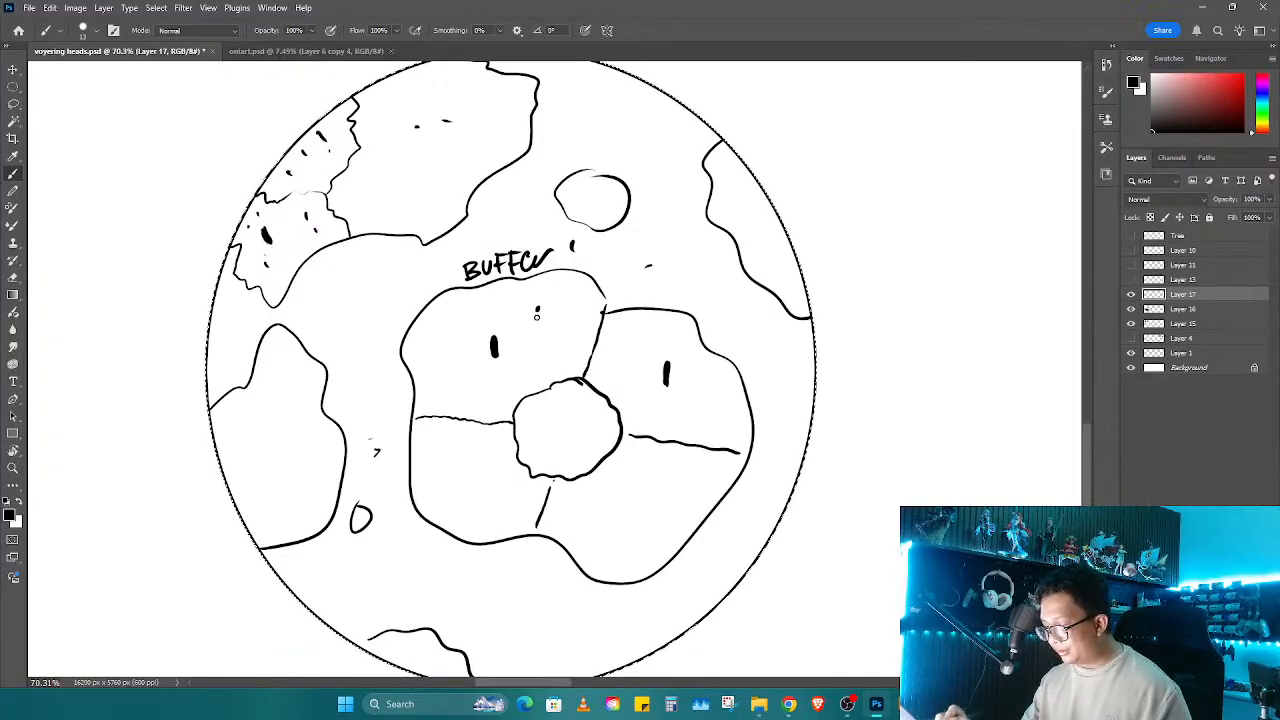
# Step: Fill the four sectors of the central continent with thick vertical dashes surrounded by smaller marks
pyautogui.moveTo(449, 376); pyautogui.dragTo(450, 386)
pyautogui.moveTo(514, 359); pyautogui.dragTo(531, 360)
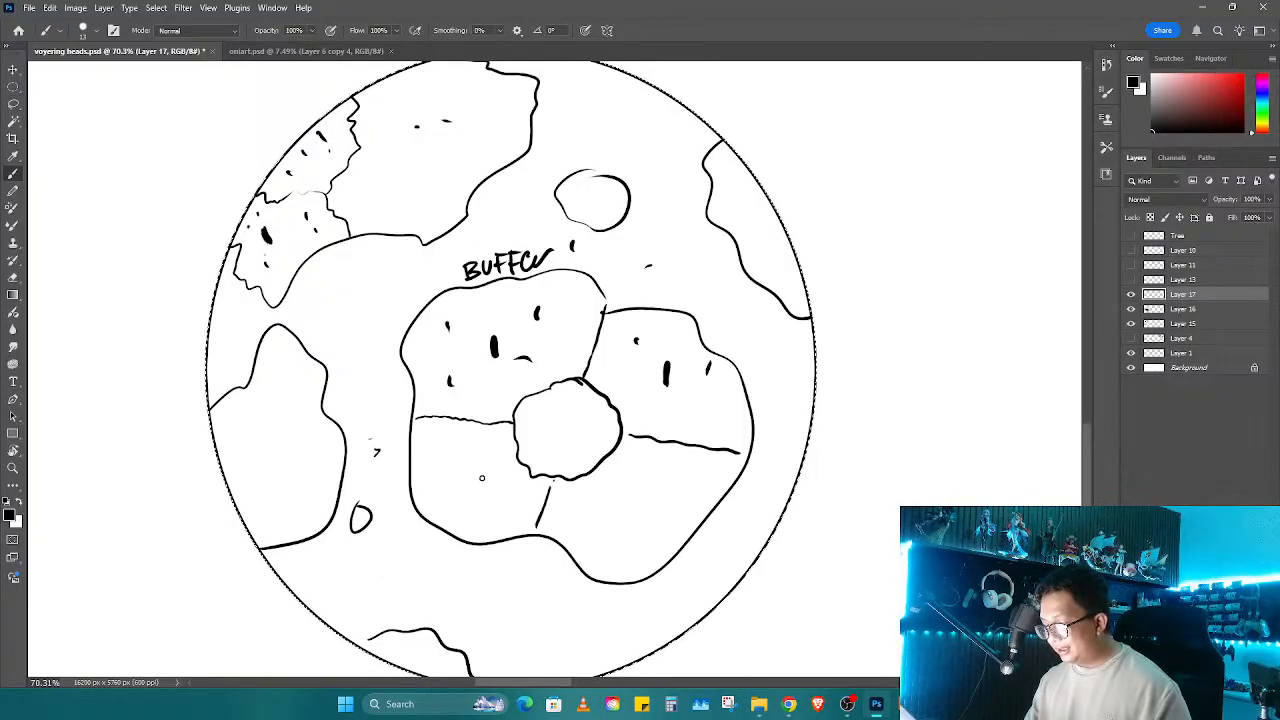
pyautogui.moveTo(481, 466); pyautogui.dragTo(481, 491)
pyautogui.moveTo(648, 489)
pyautogui.mouseDown()
pyautogui.moveTo(651, 522)
pyautogui.moveTo(682, 503)
pyautogui.mouseUp()
pyautogui.moveTo(638, 462); pyautogui.dragTo(638, 473)
pyautogui.moveTo(611, 503); pyautogui.dragTo(611, 515)
pyautogui.moveTo(449, 472); pyautogui.dragTo(449, 482)
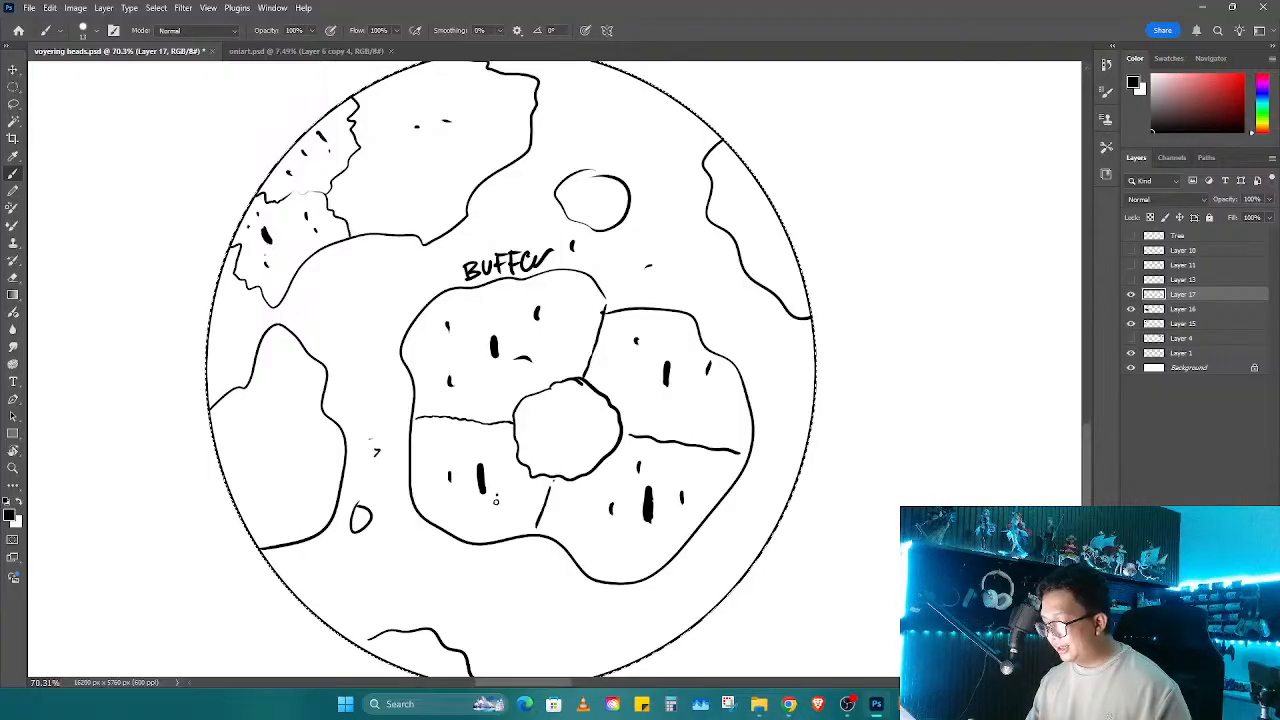
# Step: Add a vertical dash and small marks in the continent's central circular region, trimming the dash with the eraser
pyautogui.moveTo(555, 449); pyautogui.dragTo(597, 405)
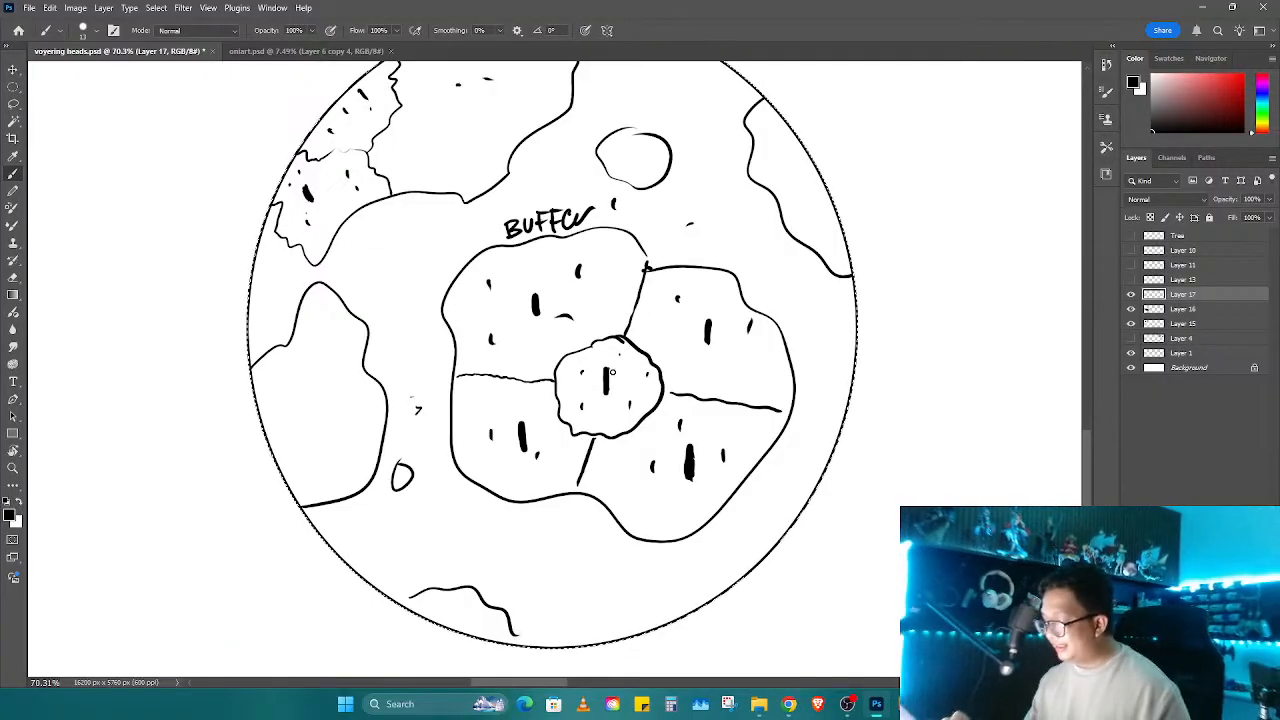
pyautogui.press('e')
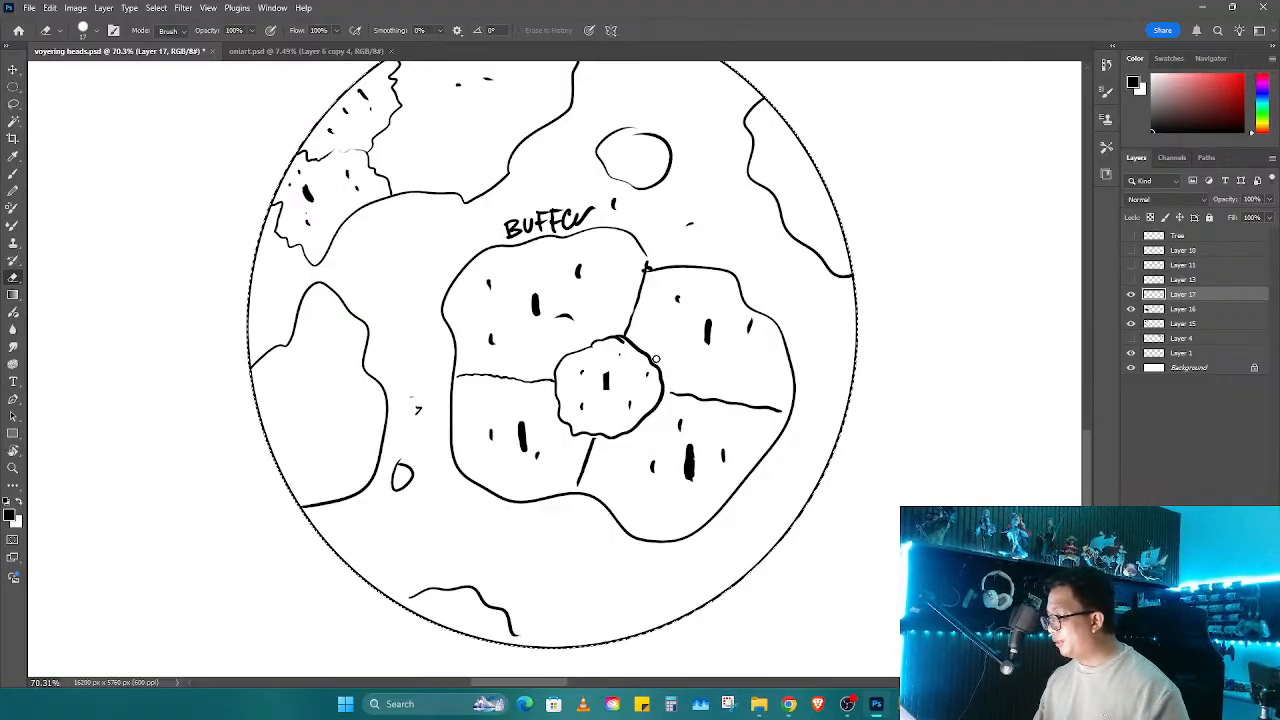
pyautogui.press('b')
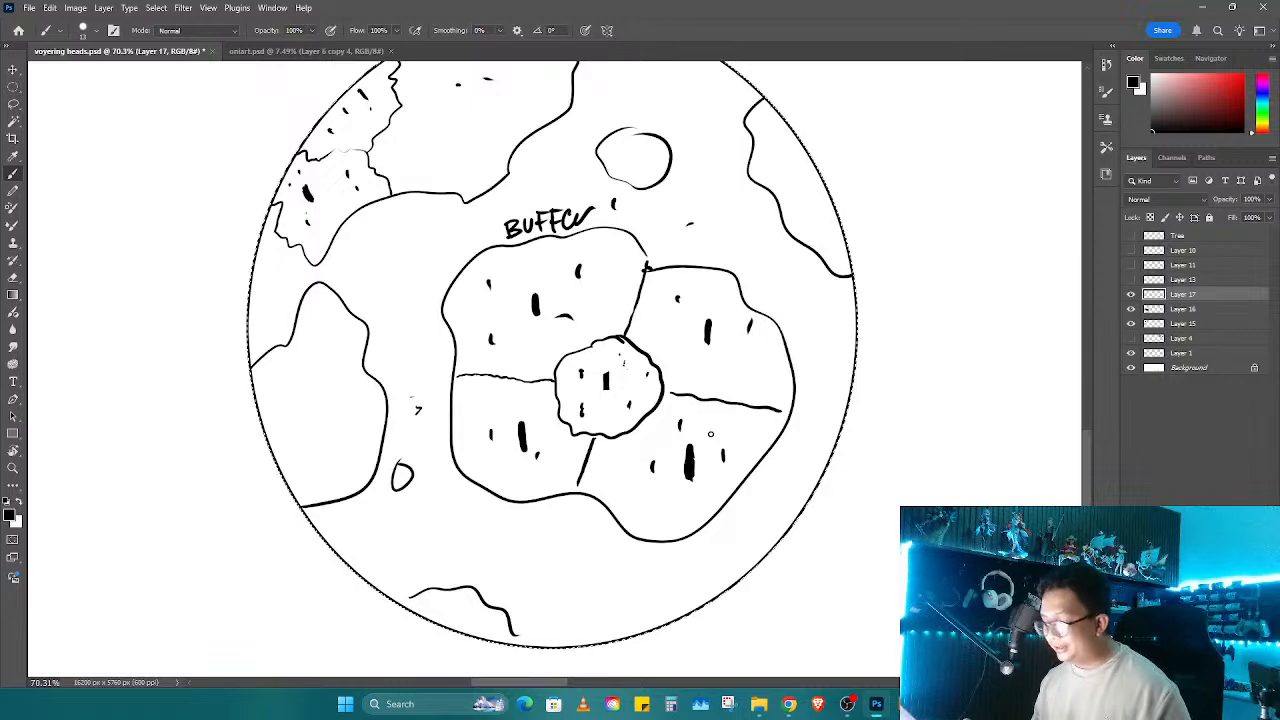
# Step: Delete the whole map sketch inside the circular selection and deselect
pyautogui.press('z')
pyautogui.moveTo(700, 440); pyautogui.dragTo(643, 518)
pyautogui.scroll(-3, 643, 518)
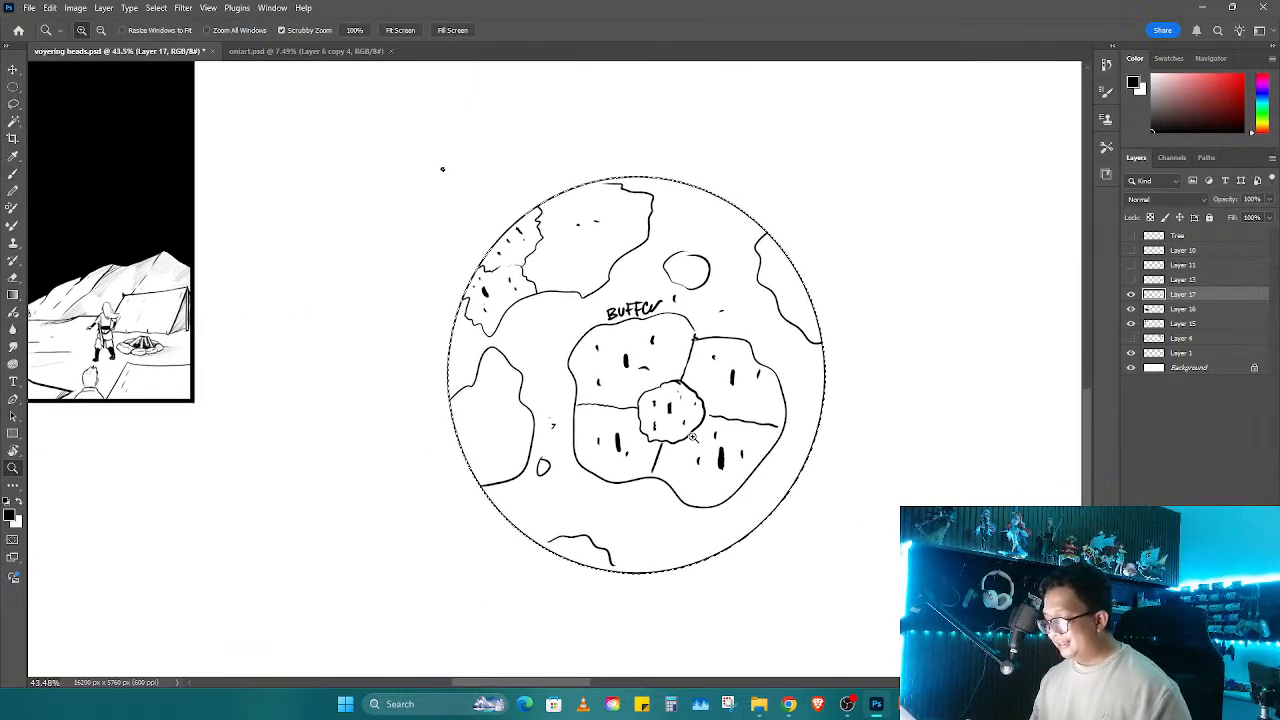
pyautogui.press('Delete')
pyautogui.hotkey('ctrl', 'd')
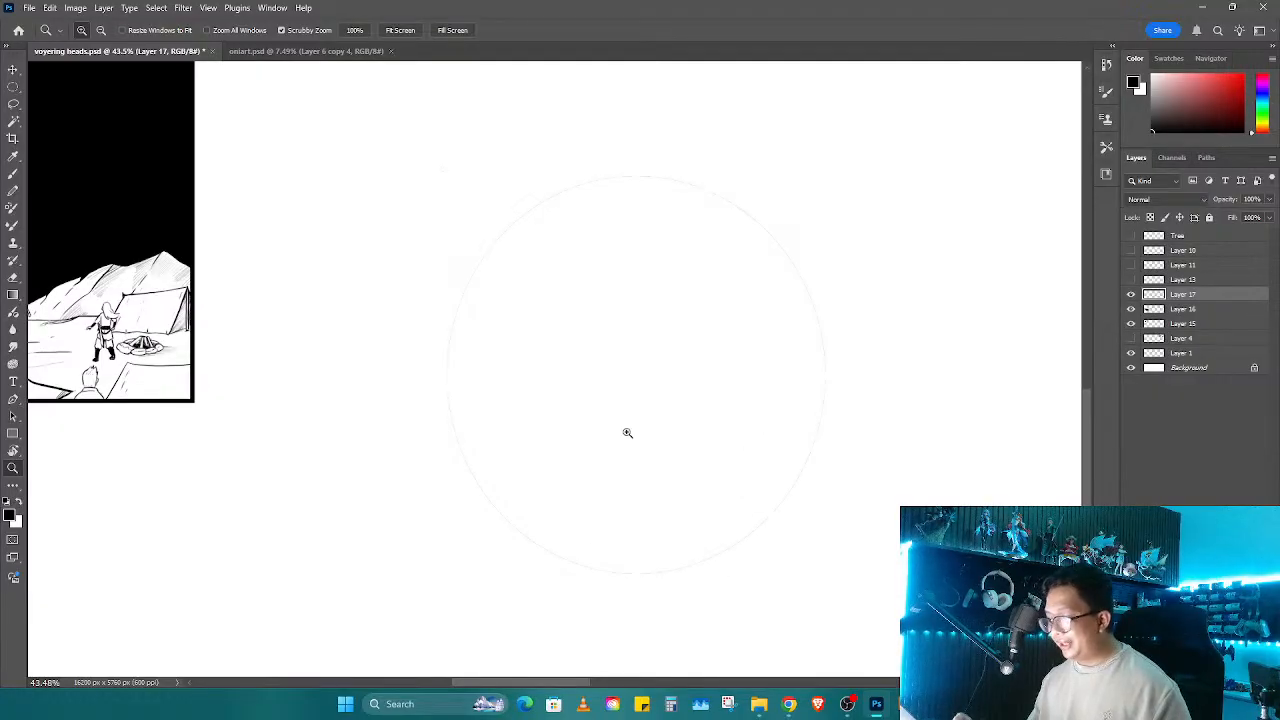
# Step: Clear the faint leftovers of the circle beside the panel with a much larger eraser and bring the black-sky panel into view
pyautogui.moveTo(626, 431); pyautogui.dragTo(757, 477)
pyautogui.press('e')
pyautogui.scroll(-5, 734, 414)
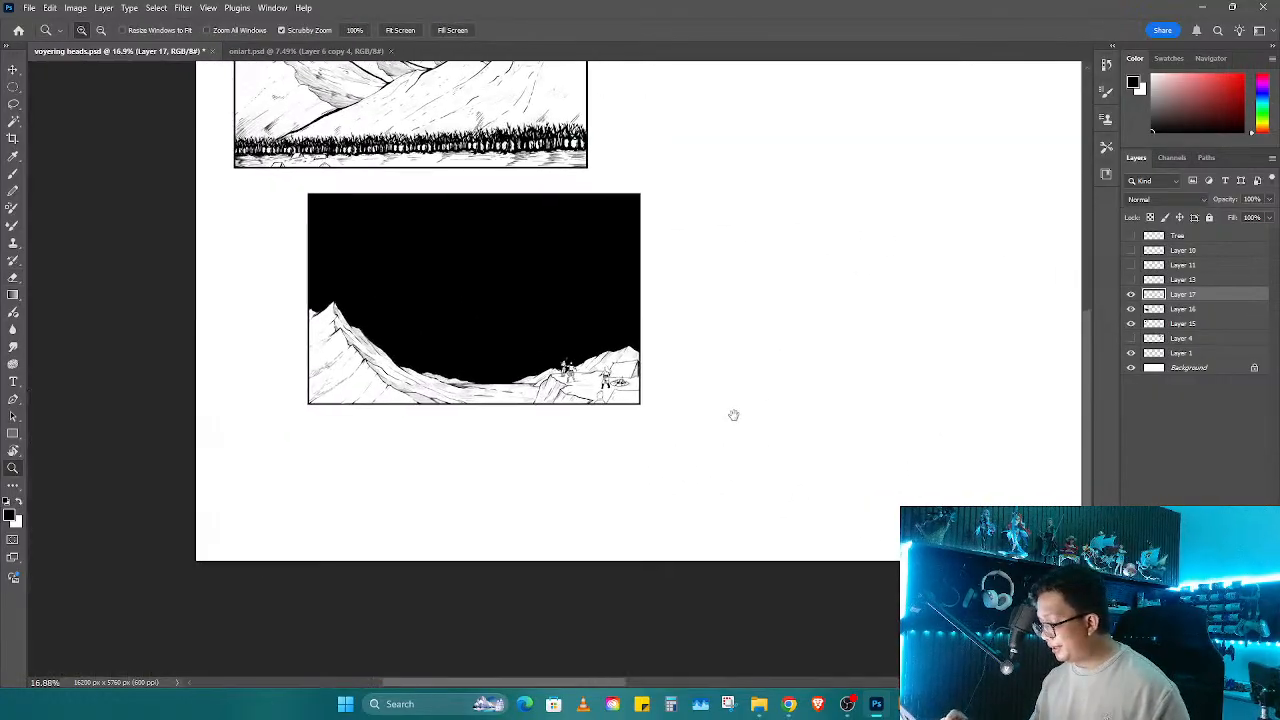
pyautogui.keyDown('alt'); pyautogui.rightClick(789, 423); pyautogui.keyUp('alt')
pyautogui.scroll(2, 849, 443)
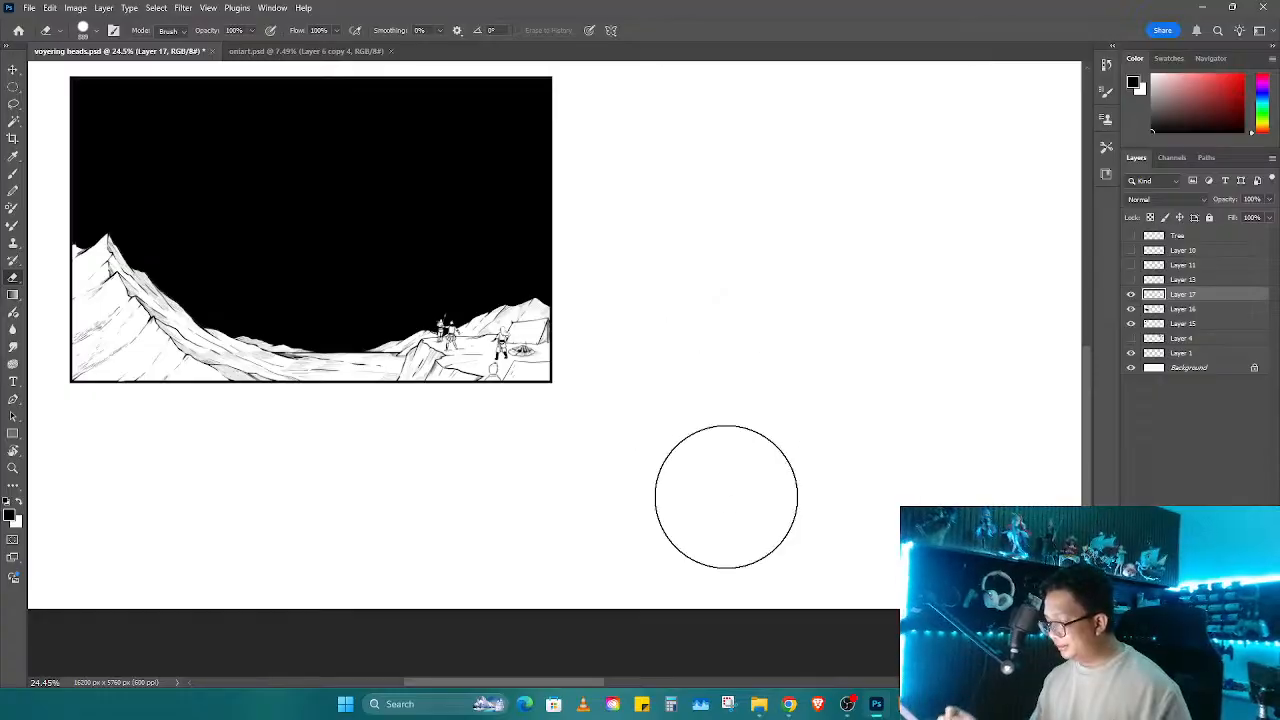
pyautogui.moveTo(707, 494); pyautogui.dragTo(917, 569)
pyautogui.press('z')
pyautogui.moveTo(669, 467); pyautogui.dragTo(792, 523)
pyautogui.moveTo(568, 424); pyautogui.dragTo(620, 457)
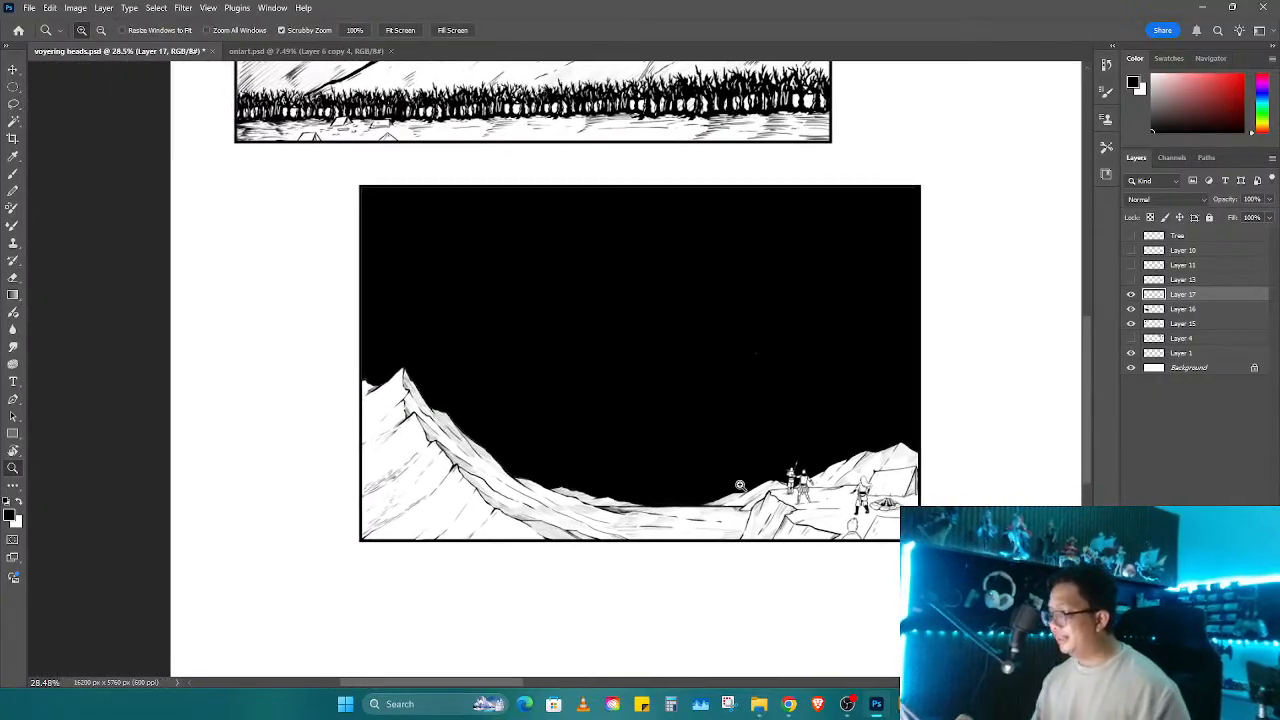
# Step: Try painting a white oval head in the black sky above the valley's horizon and undo it
pyautogui.press('e')
pyautogui.keyDown('alt'); pyautogui.rightClick(622, 460); pyautogui.keyUp('alt')
pyautogui.scroll(5, 630, 496)
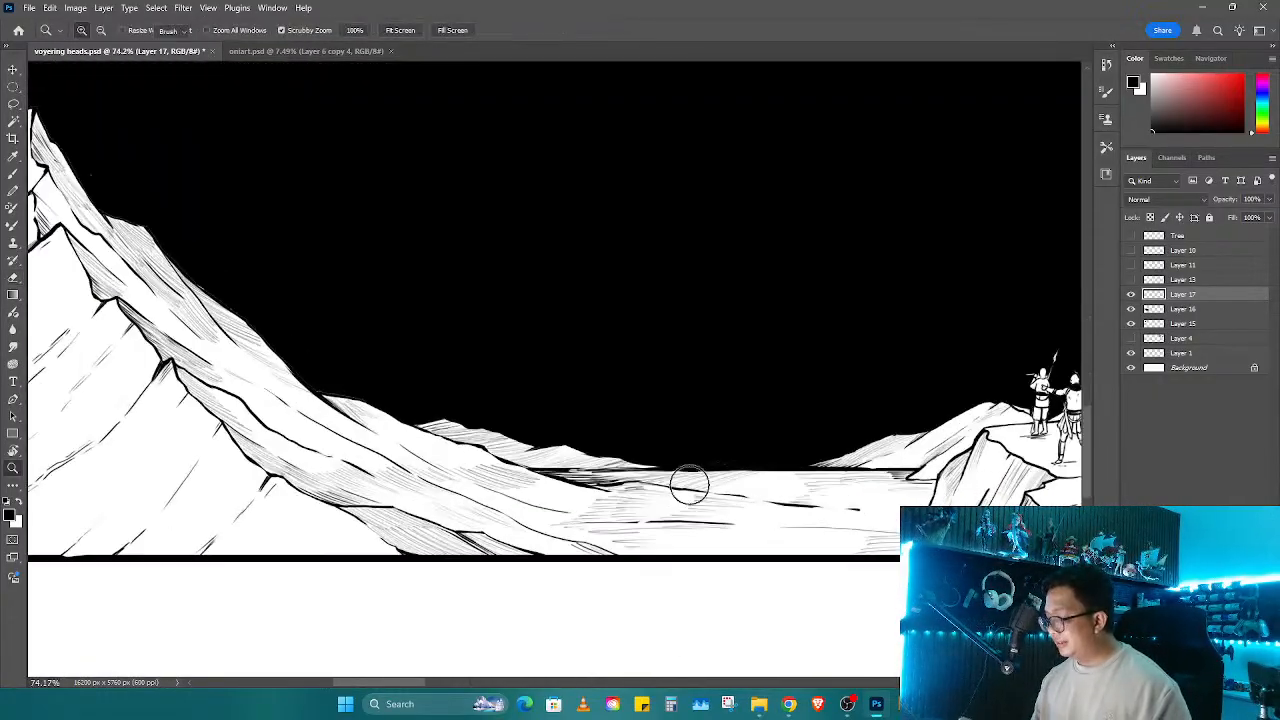
pyautogui.keyDown('alt'); pyautogui.rightClick(663, 463); pyautogui.keyUp('alt')
pyautogui.moveTo(684, 456); pyautogui.dragTo(570, 490)
pyautogui.press('z')
pyautogui.scroll(-1, 570, 490)
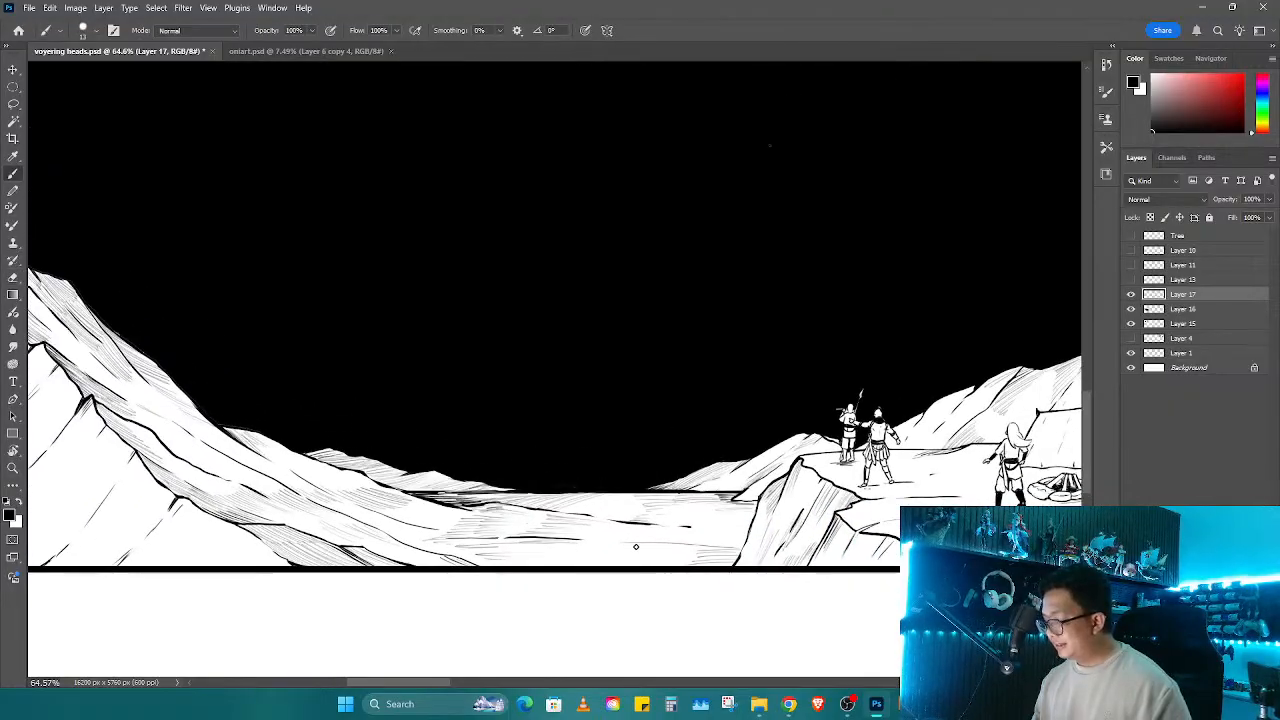
pyautogui.scroll(2, 586, 457)
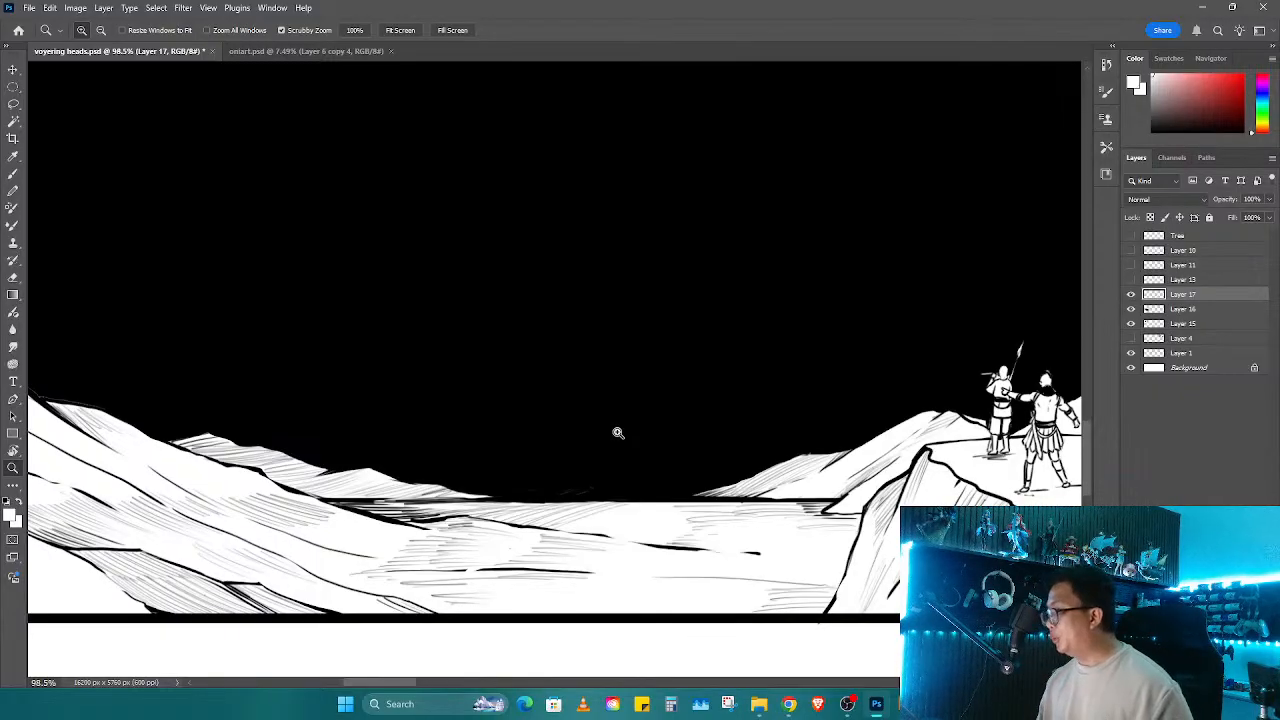
pyautogui.press('b')
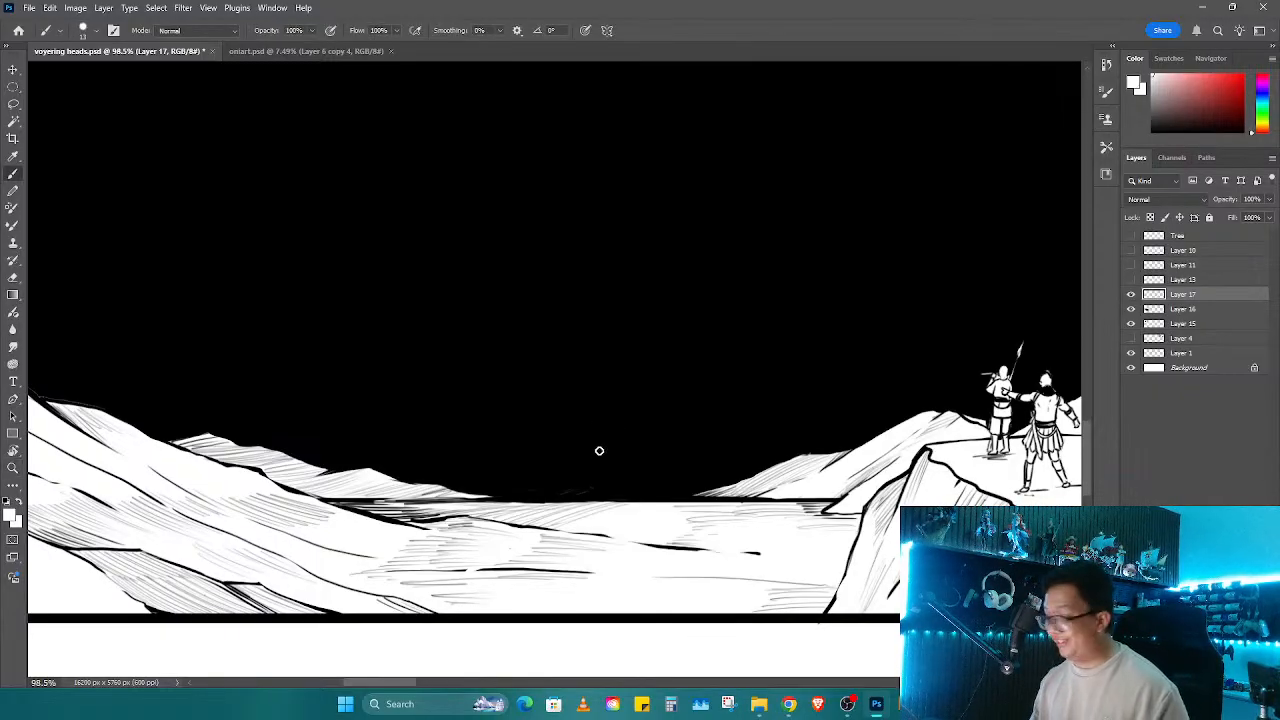
pyautogui.moveTo(588, 480); pyautogui.dragTo(604, 516)
pyautogui.click(583, 464)
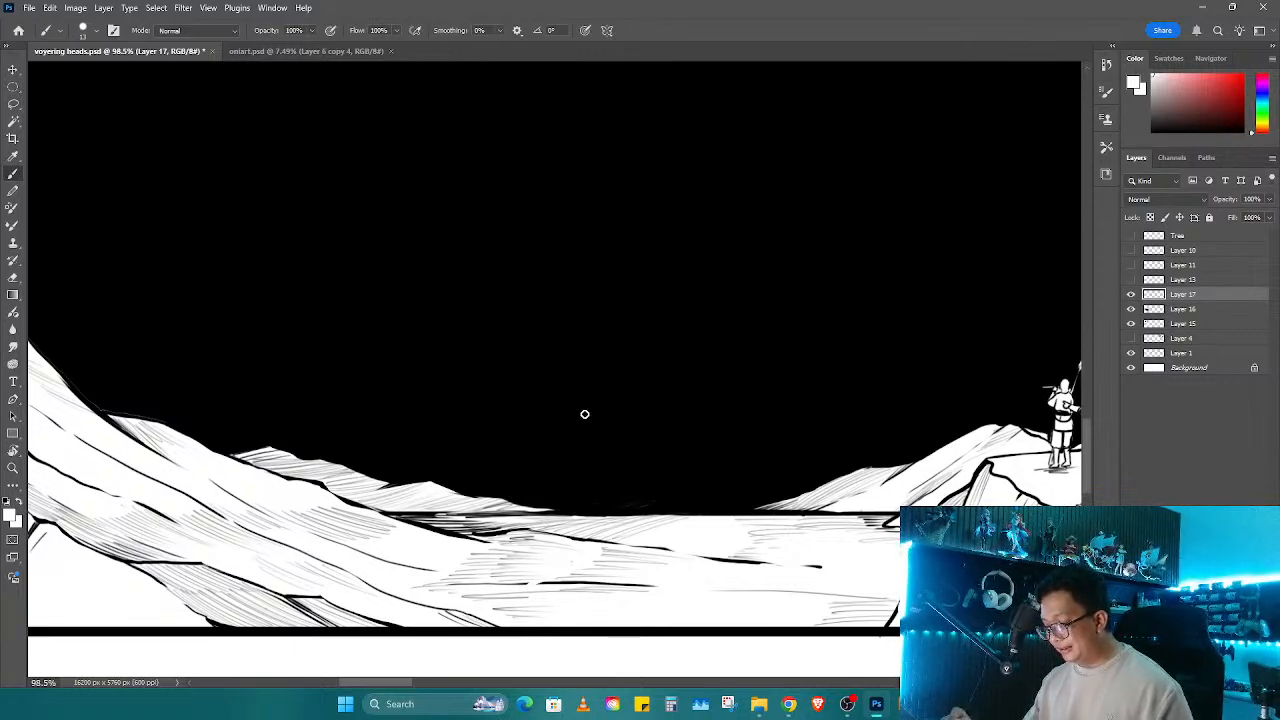
pyautogui.moveTo(585, 413); pyautogui.dragTo(586, 412)
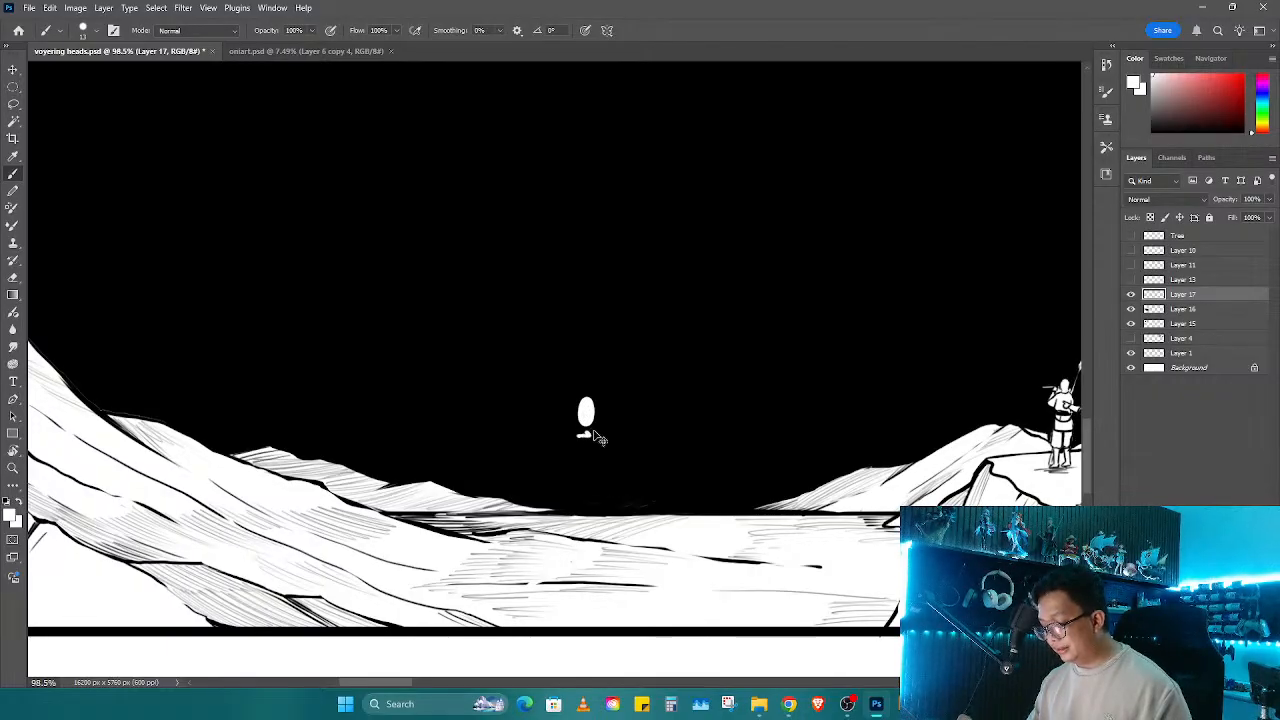
pyautogui.hotkey('ctrl', 'z')
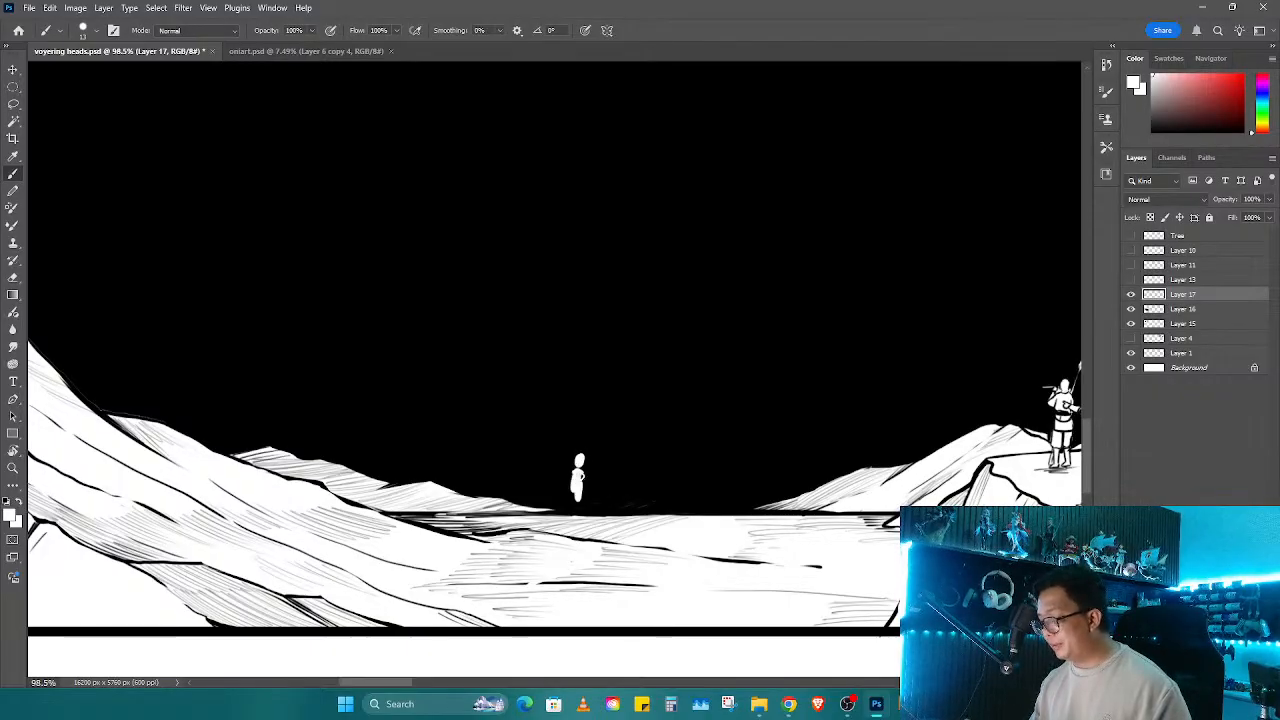
# Step: Paint a tiny white figure with one outstretched arm on the valley horizon, separate its legs with black, and save the document
pyautogui.moveTo(578, 478); pyautogui.dragTo(574, 500)
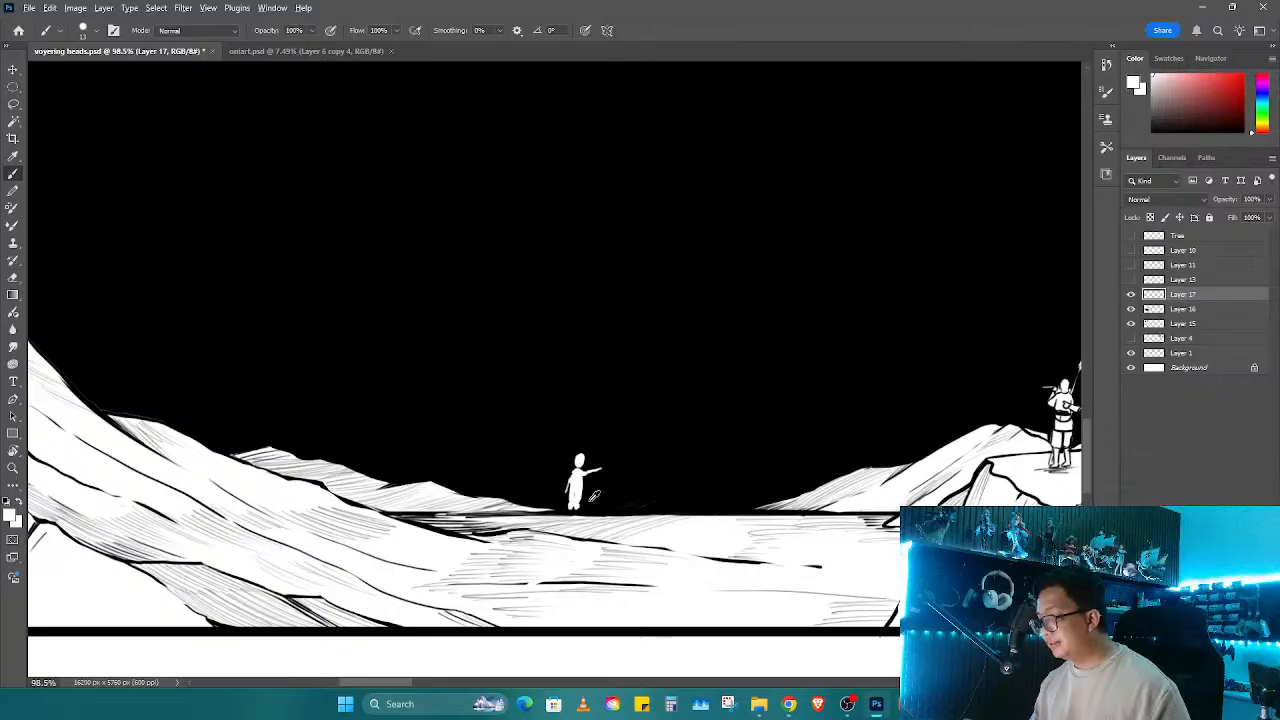
pyautogui.press('x')
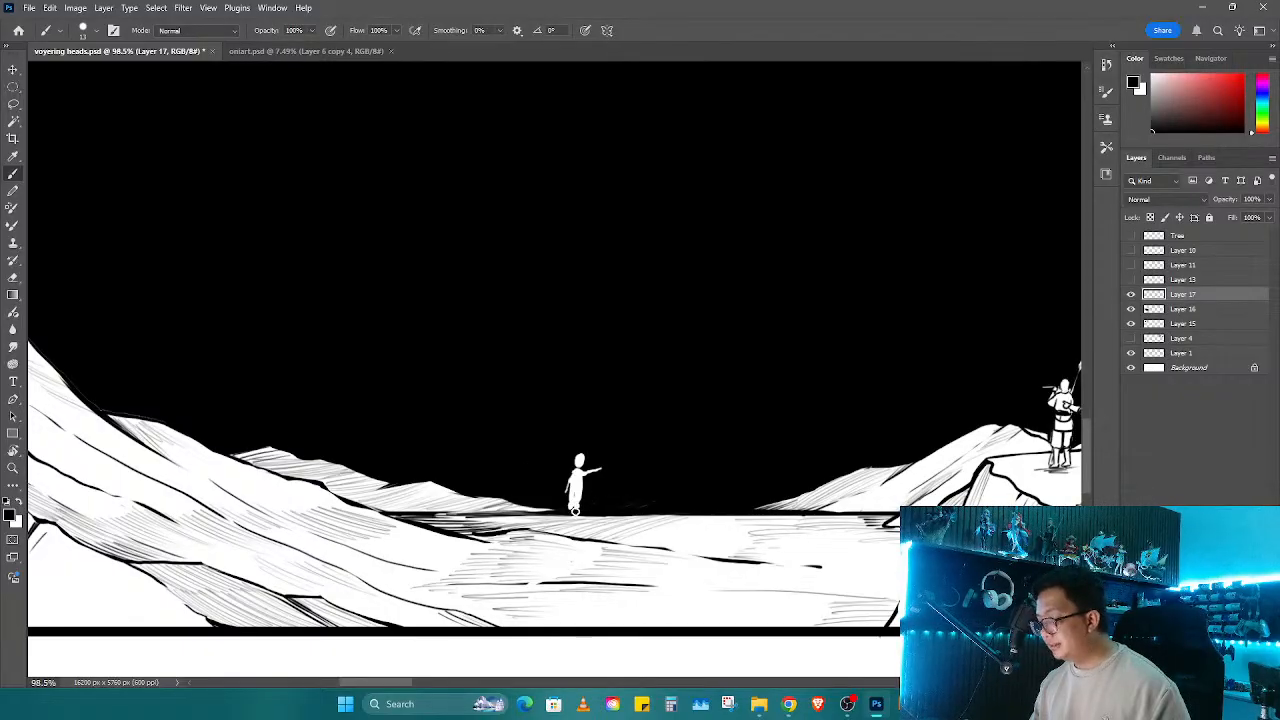
pyautogui.keyDown('alt'); pyautogui.click(579, 489); pyautogui.keyUp('alt')
pyautogui.moveTo(580, 499); pyautogui.dragTo(569, 504)
pyautogui.keyDown('alt'); pyautogui.click(592, 480); pyautogui.keyUp('alt')
pyautogui.keyDown('alt'); pyautogui.click(578, 474); pyautogui.keyUp('alt')
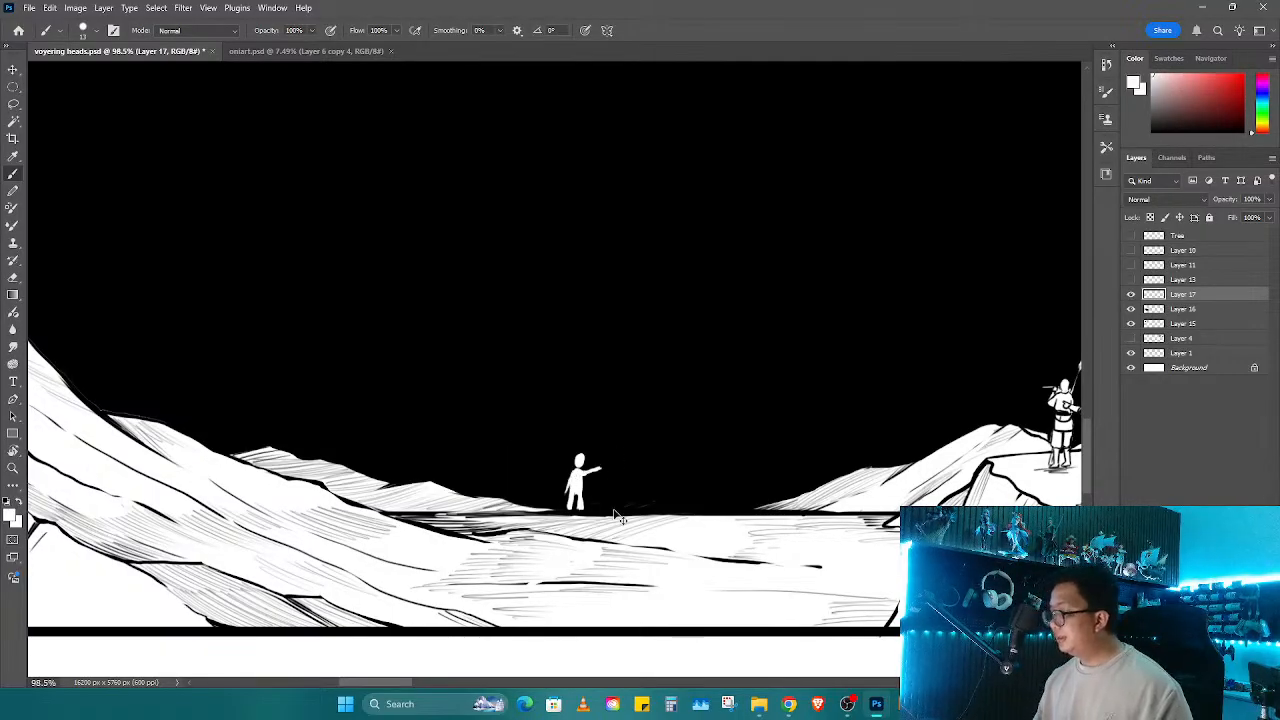
pyautogui.hotkey('ctrl', 's')
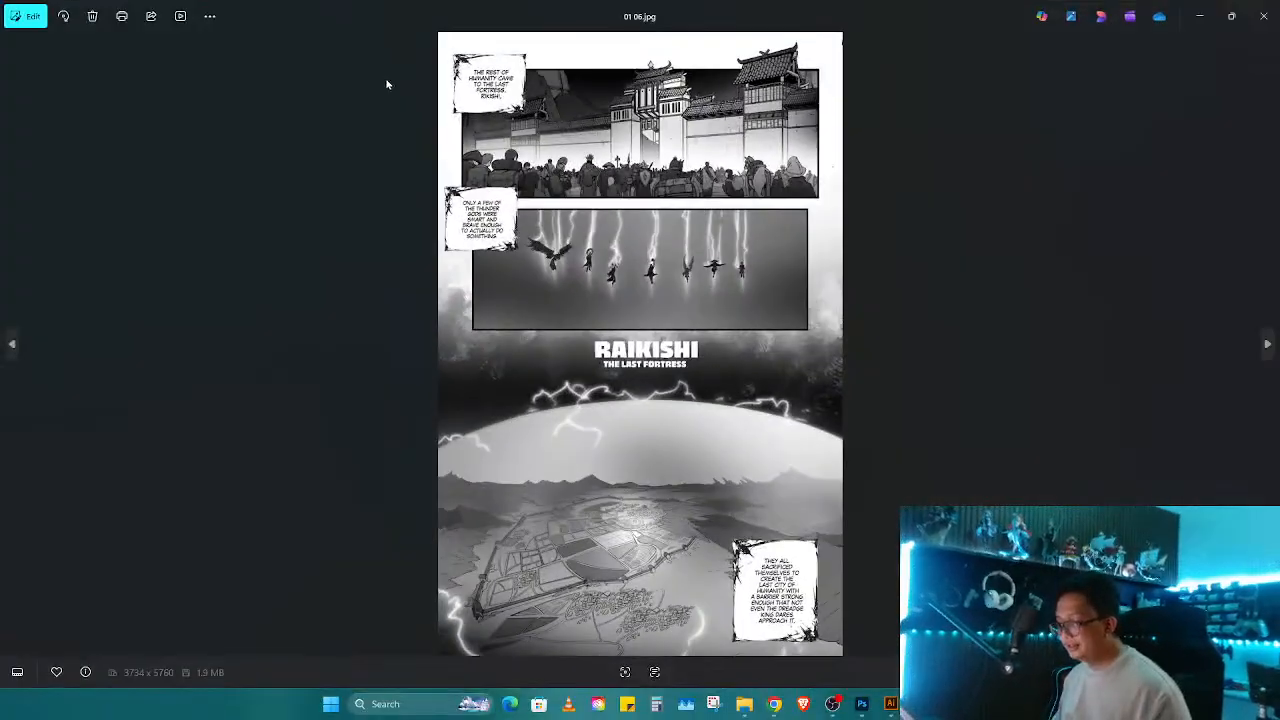
# Step: Examine the lightning-struck thunder gods in the middle panel of the comic page 01 06.jpg in the image viewer
pyautogui.scroll(10, 687, 261)
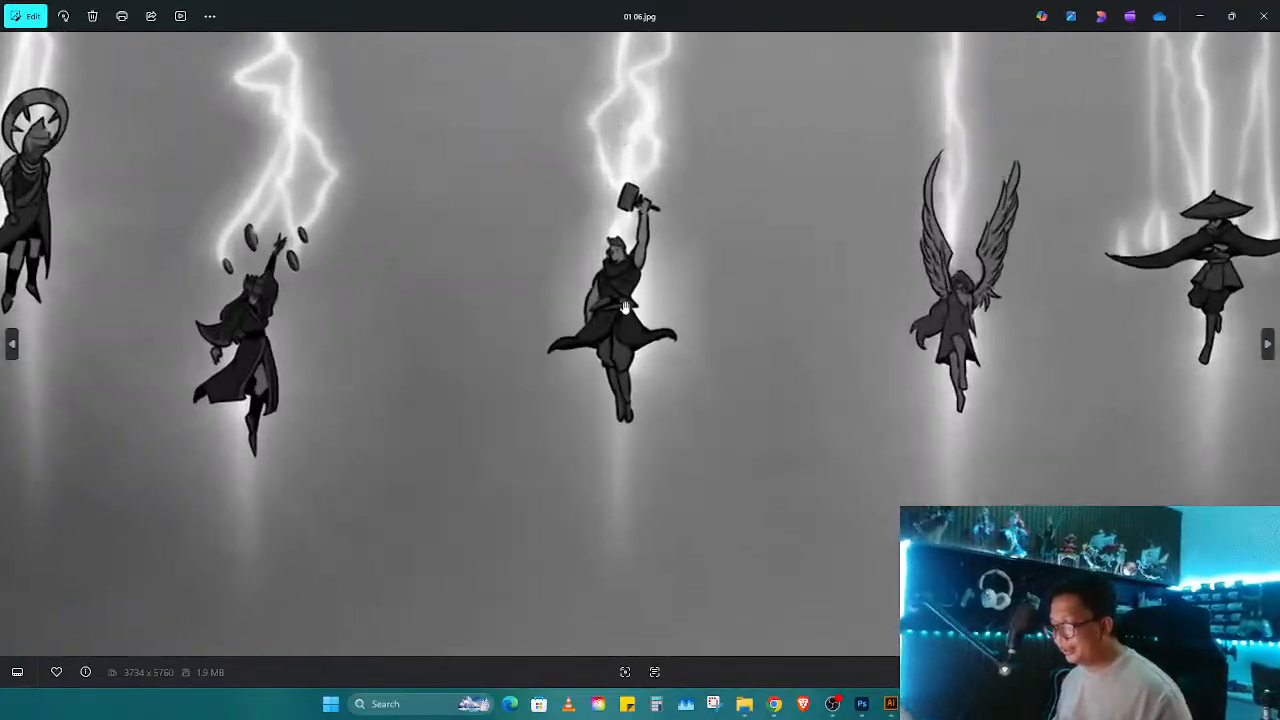
pyautogui.scroll(2, 636, 314)
pyautogui.scroll(-4, 636, 314)
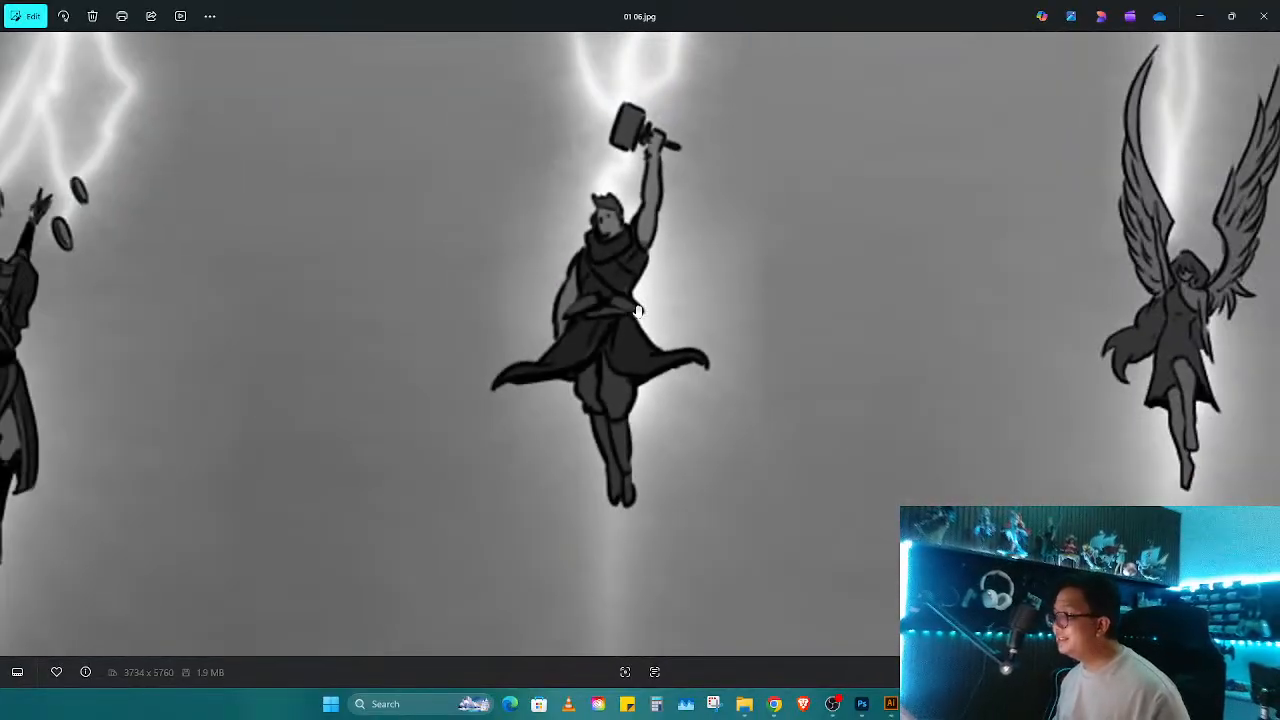
pyautogui.scroll(-2, 638, 311)
pyautogui.scroll(-3, 638, 311)
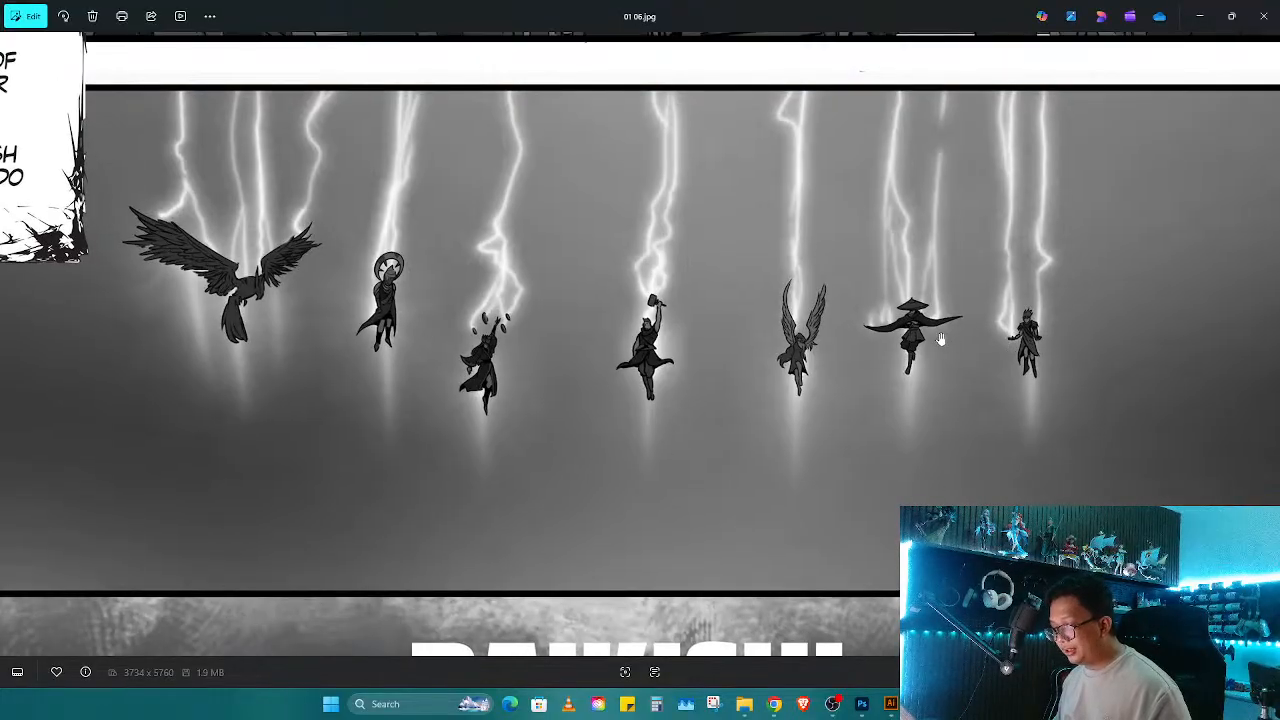
pyautogui.scroll(1, 940, 340)
pyautogui.scroll(1, 950, 338)
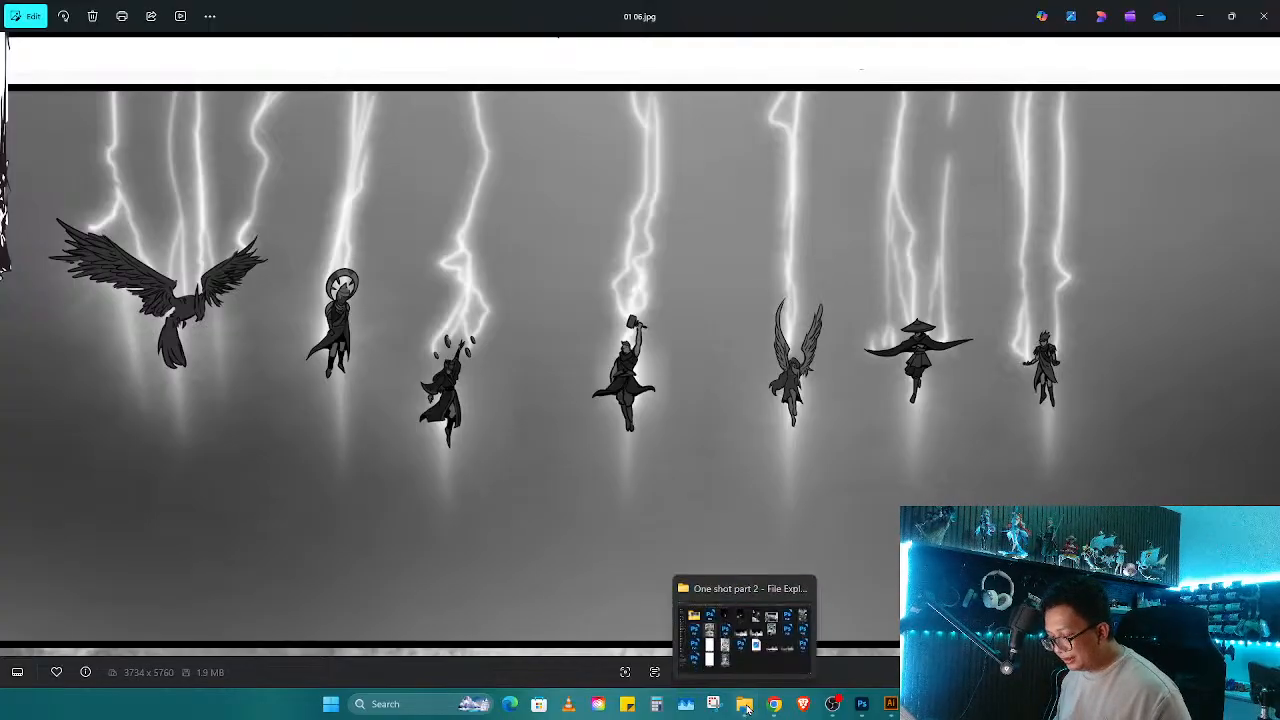
pyautogui.moveTo(769, 706)
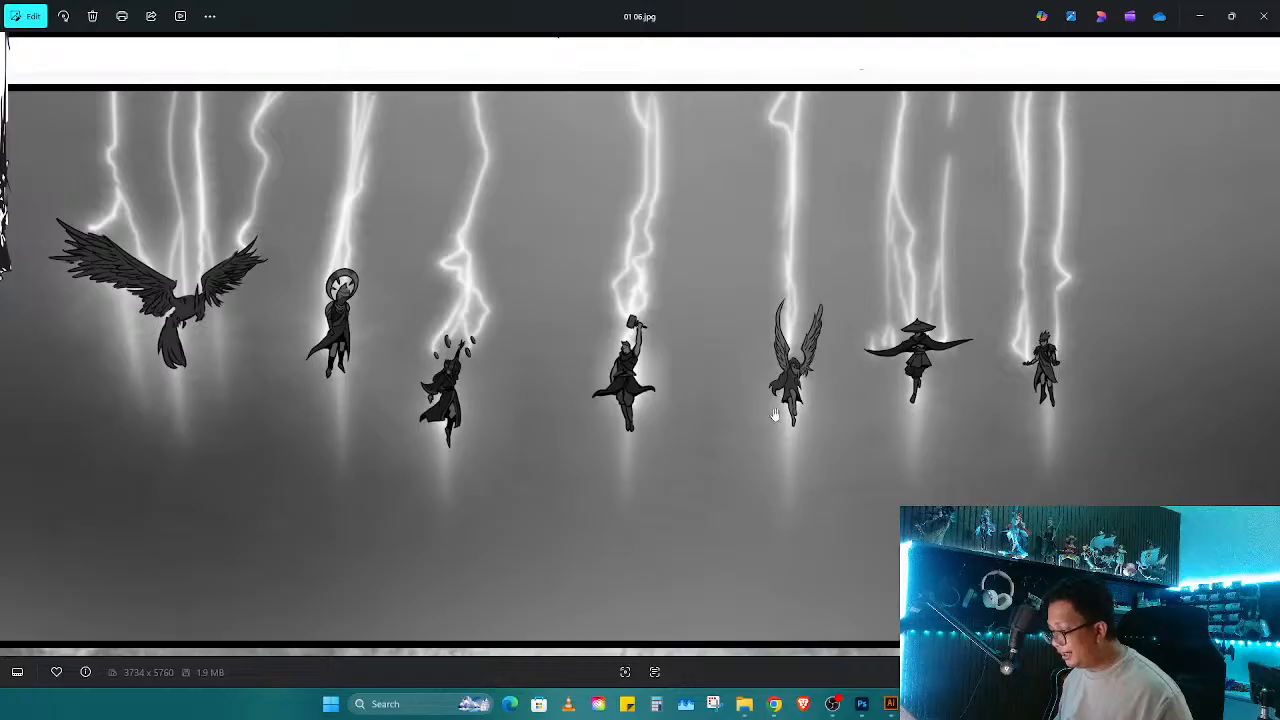
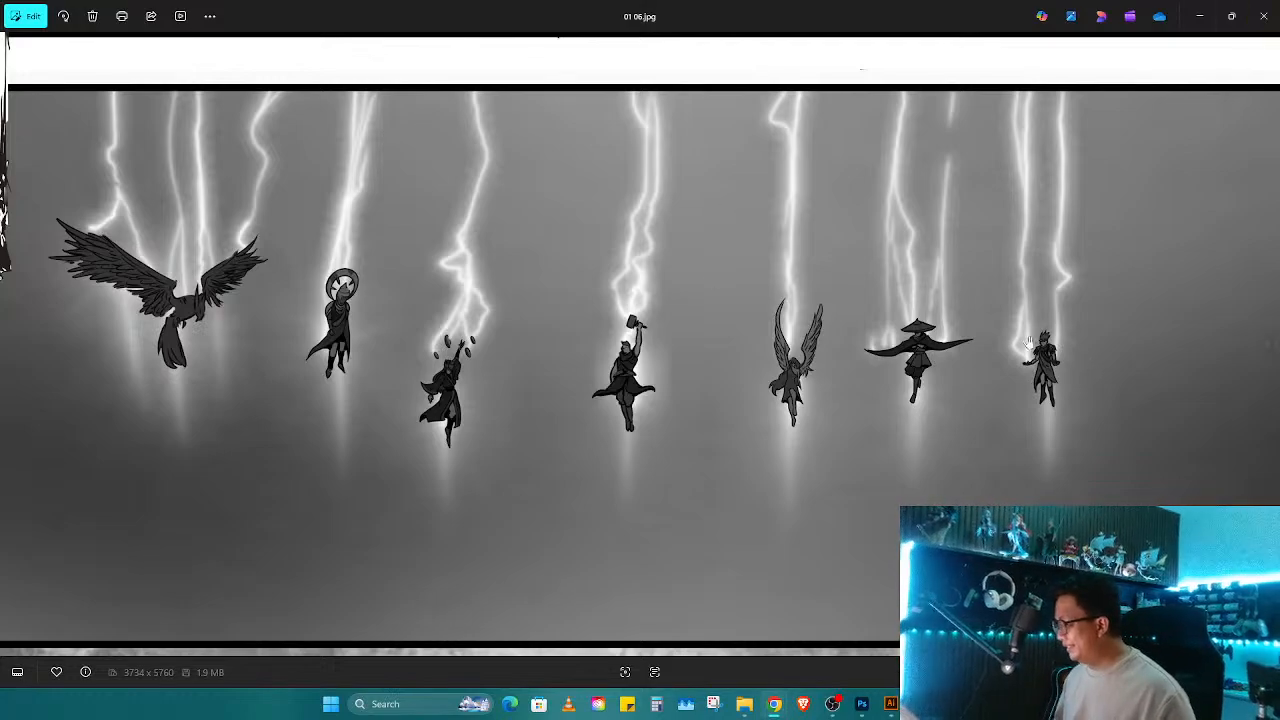
pyautogui.scroll(-3, 663, 350)
pyautogui.scroll(5, 692, 383)
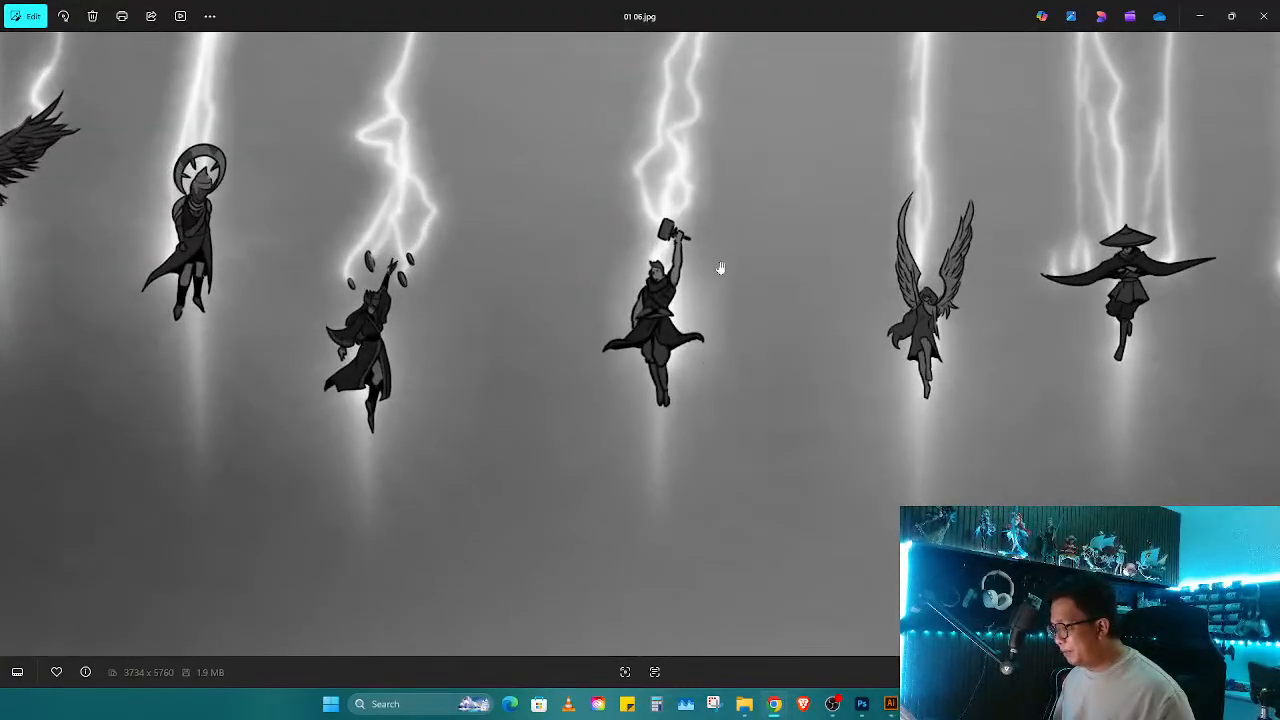
pyautogui.scroll(-5, 706, 469)
# Step: Look over the Raikishi title and the domed fortress city on the same comic page, and close the image viewer
pyautogui.moveTo(698, 506); pyautogui.dragTo(702, 233)
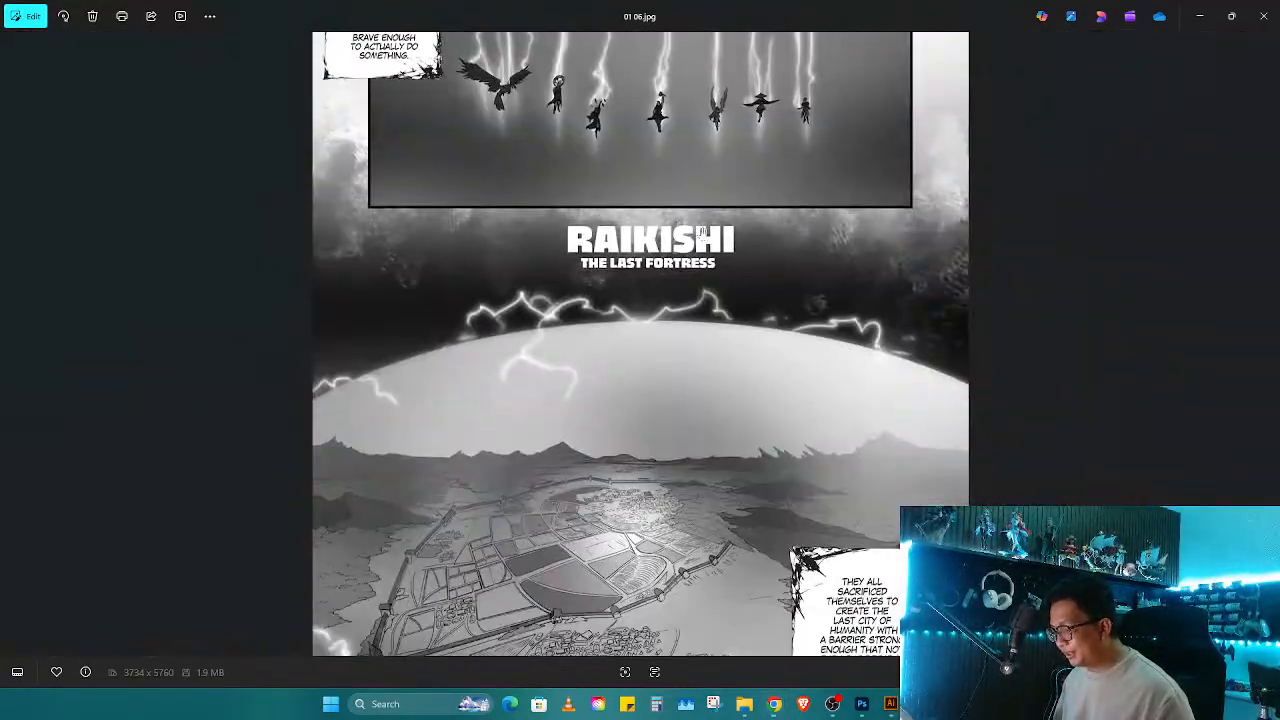
pyautogui.scroll(-3, 702, 233)
pyautogui.scroll(6, 712, 300)
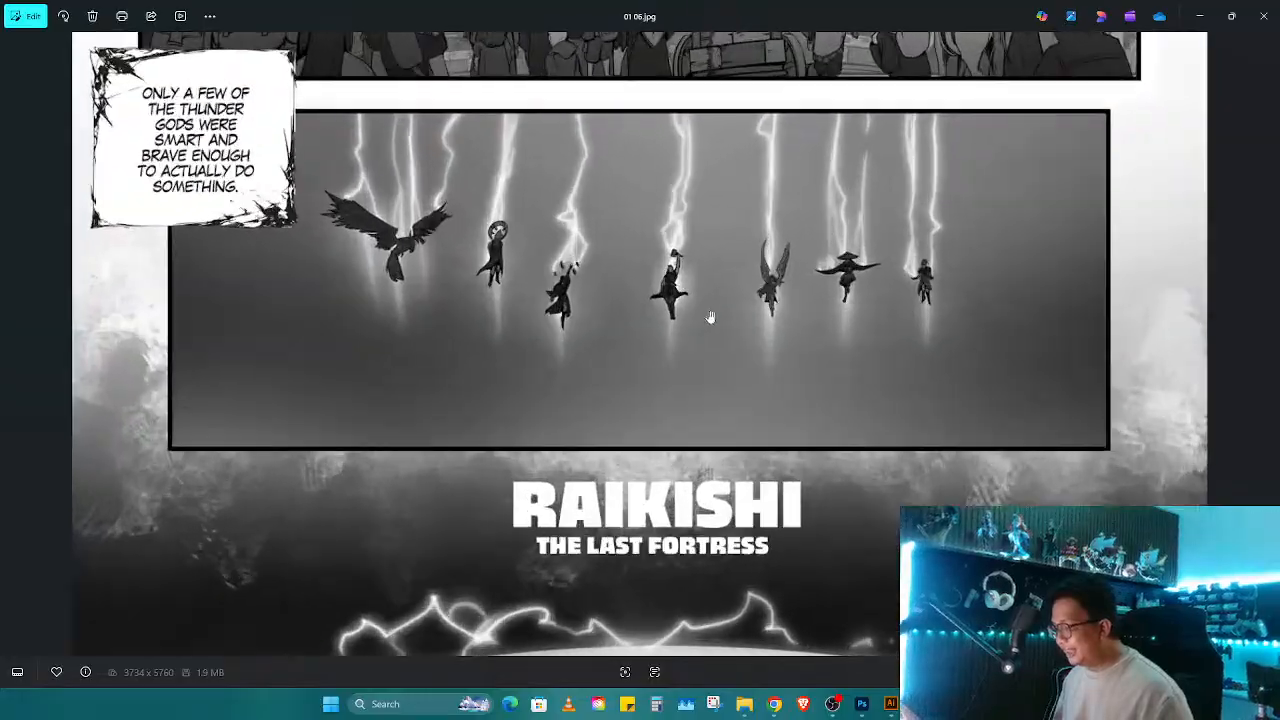
pyautogui.scroll(3, 710, 313)
pyautogui.scroll(-4, 701, 365)
pyautogui.moveTo(714, 425); pyautogui.dragTo(724, 95)
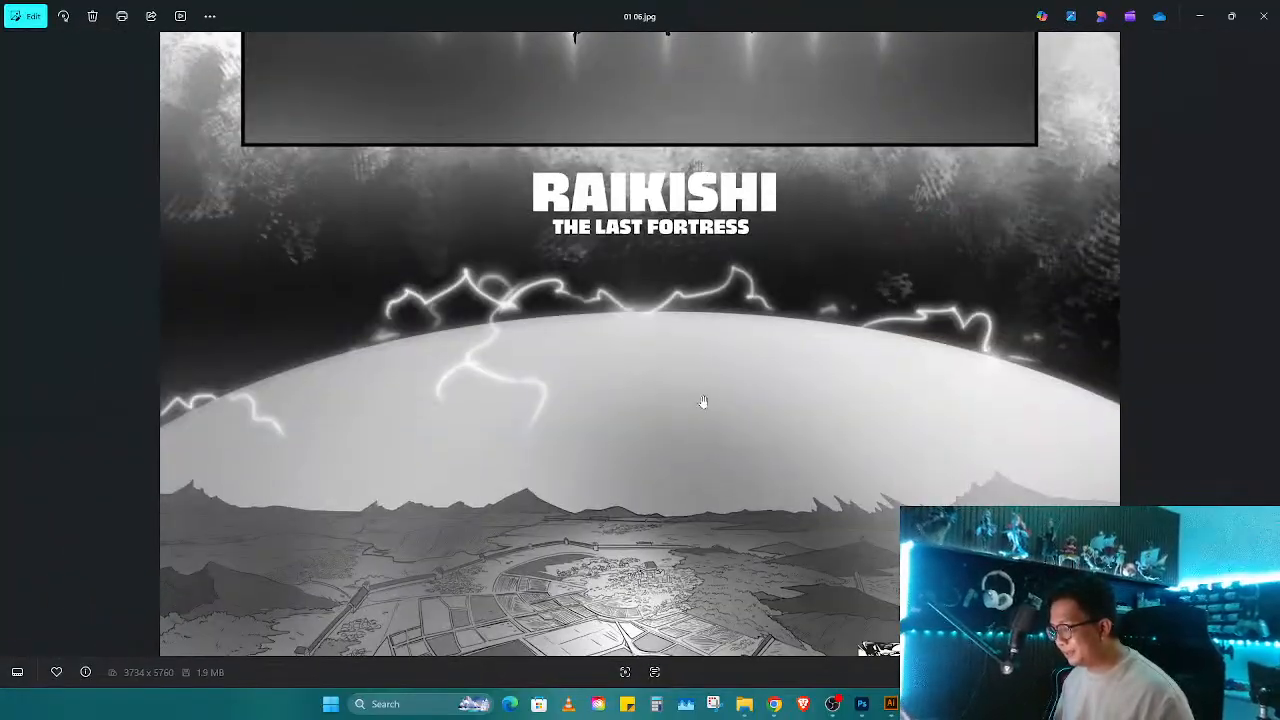
pyautogui.moveTo(703, 401); pyautogui.dragTo(729, 280)
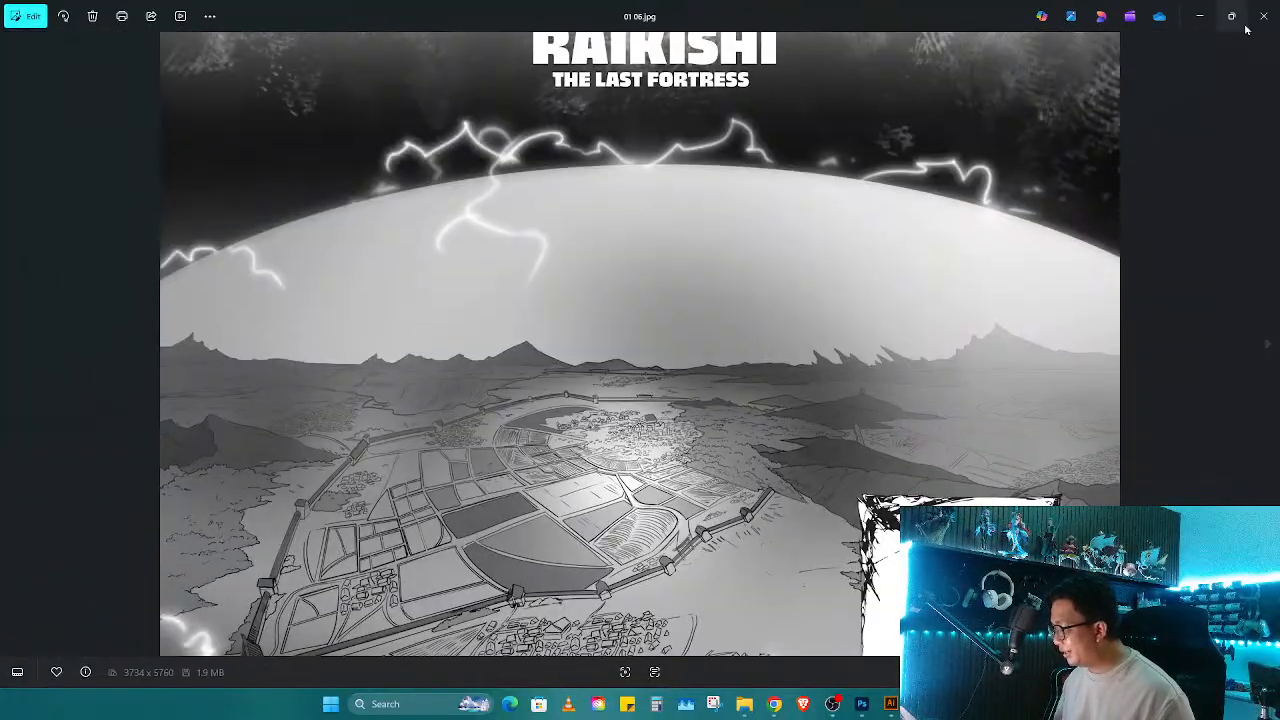
pyautogui.moveTo(831, 363); pyautogui.dragTo(823, 171)
pyautogui.scroll(4, 828, 143)
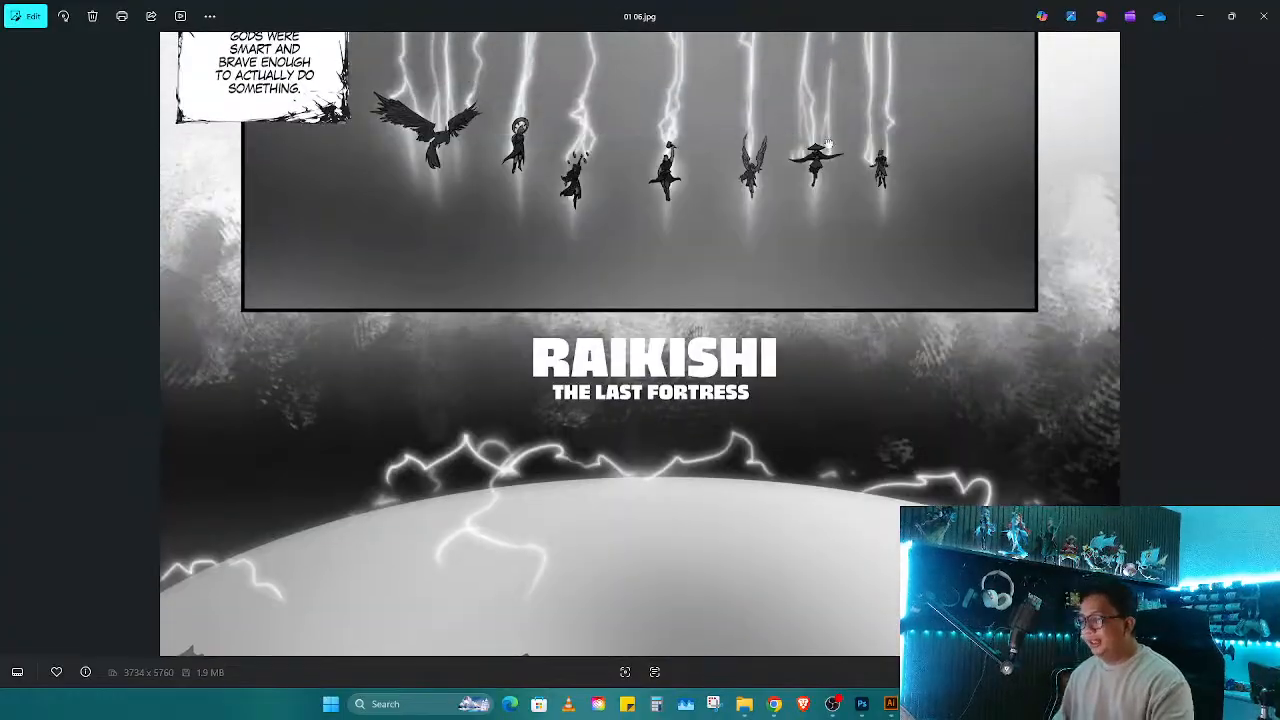
pyautogui.scroll(4, 828, 143)
pyautogui.click(1264, 16)
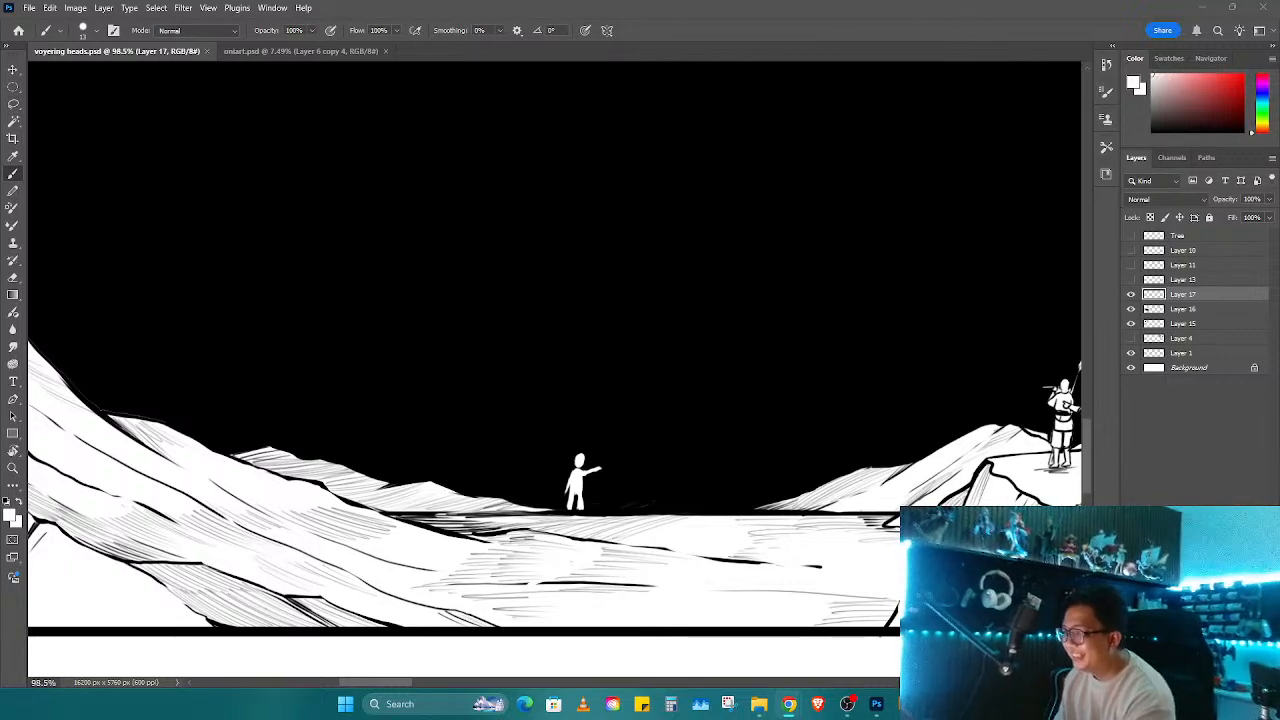
pyautogui.press('super+d')
pyautogui.press('super+d')
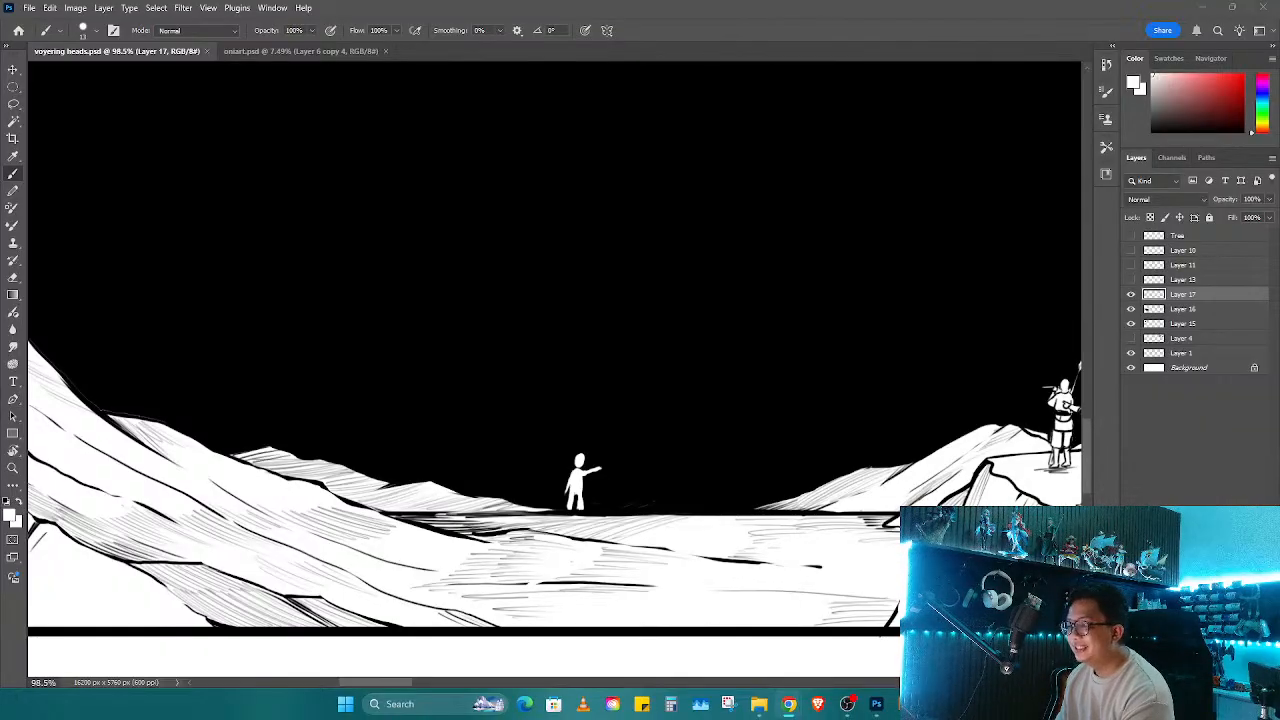
pyautogui.press('super+d')
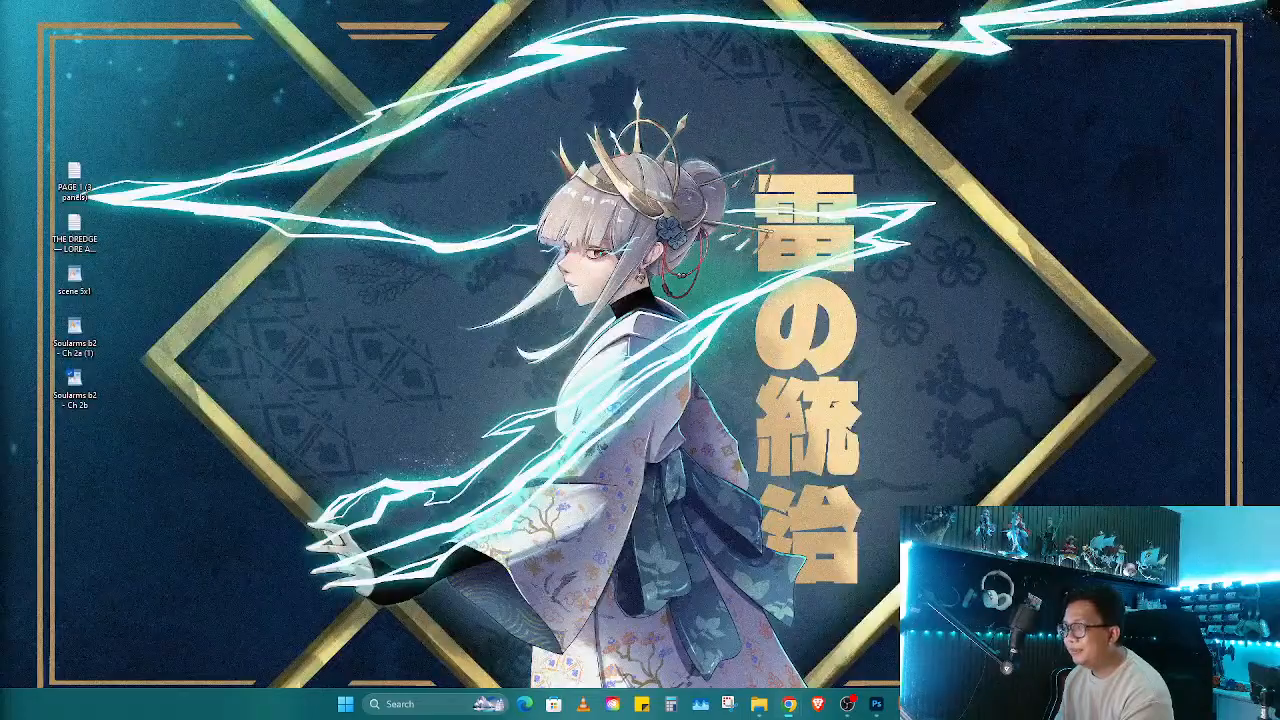
pyautogui.press('super+d')
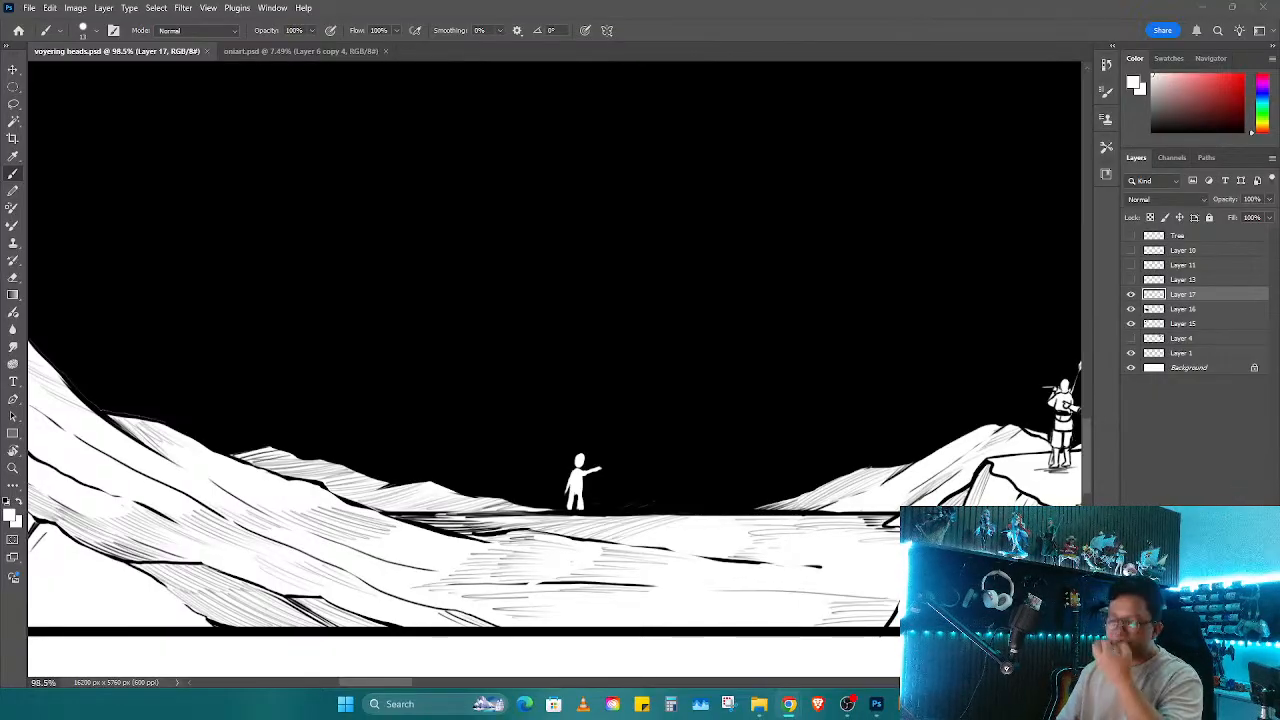
# Step: Touch up the pointing figure's legs and paint a second tiny white figure with a raised arm and black eyes beside it
pyautogui.click(638, 460)
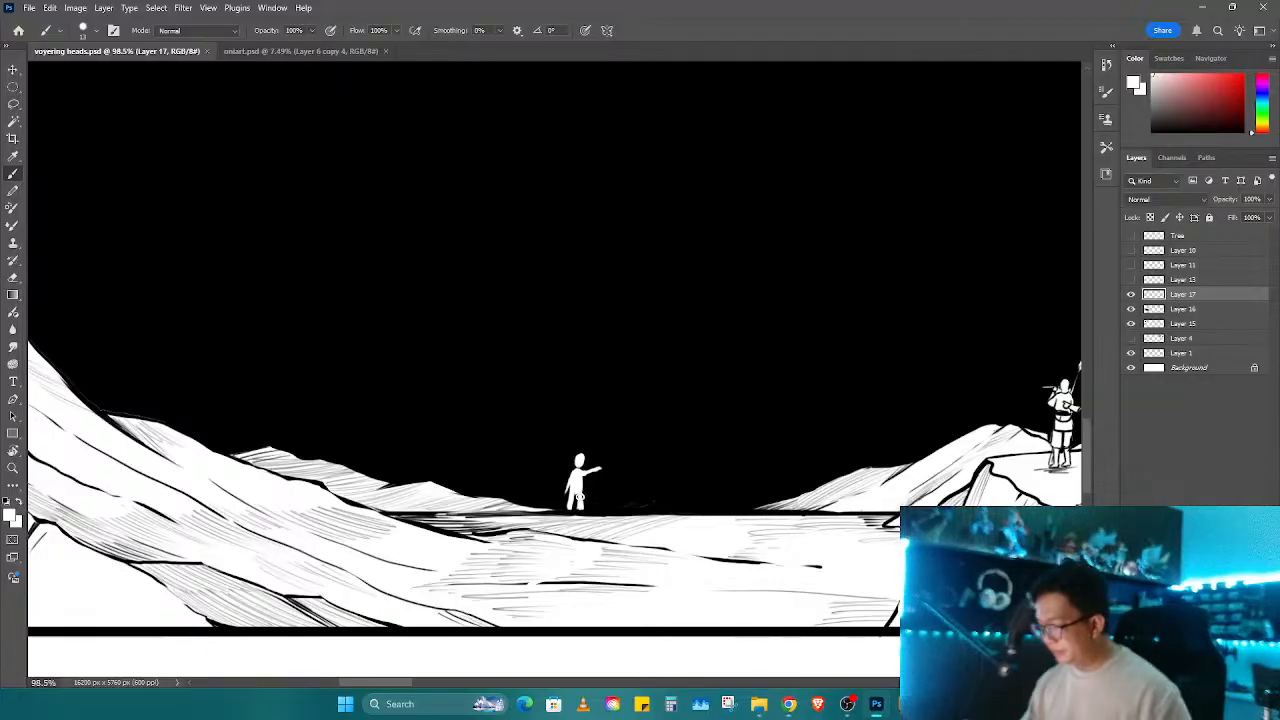
pyautogui.moveTo(582, 484); pyautogui.dragTo(580, 499)
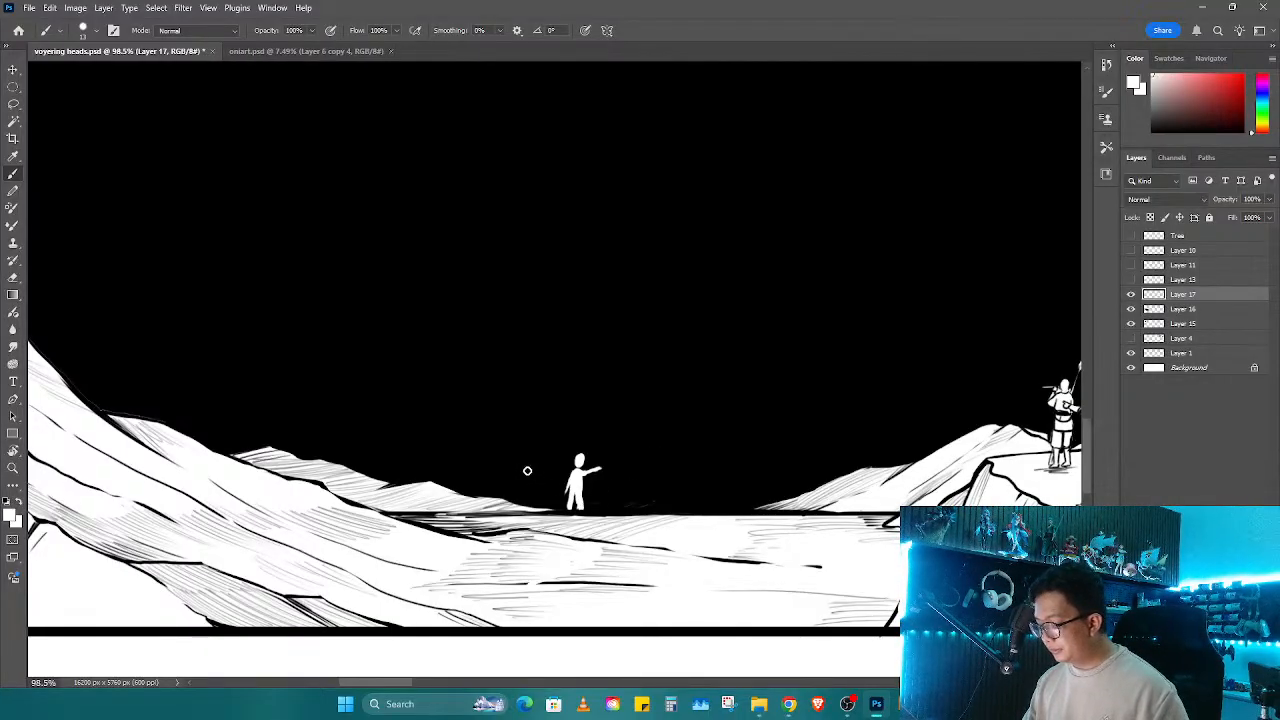
pyautogui.moveTo(526, 469)
pyautogui.mouseDown()
pyautogui.moveTo(548, 475)
pyautogui.moveTo(528, 484)
pyautogui.moveTo(541, 506)
pyautogui.mouseUp()
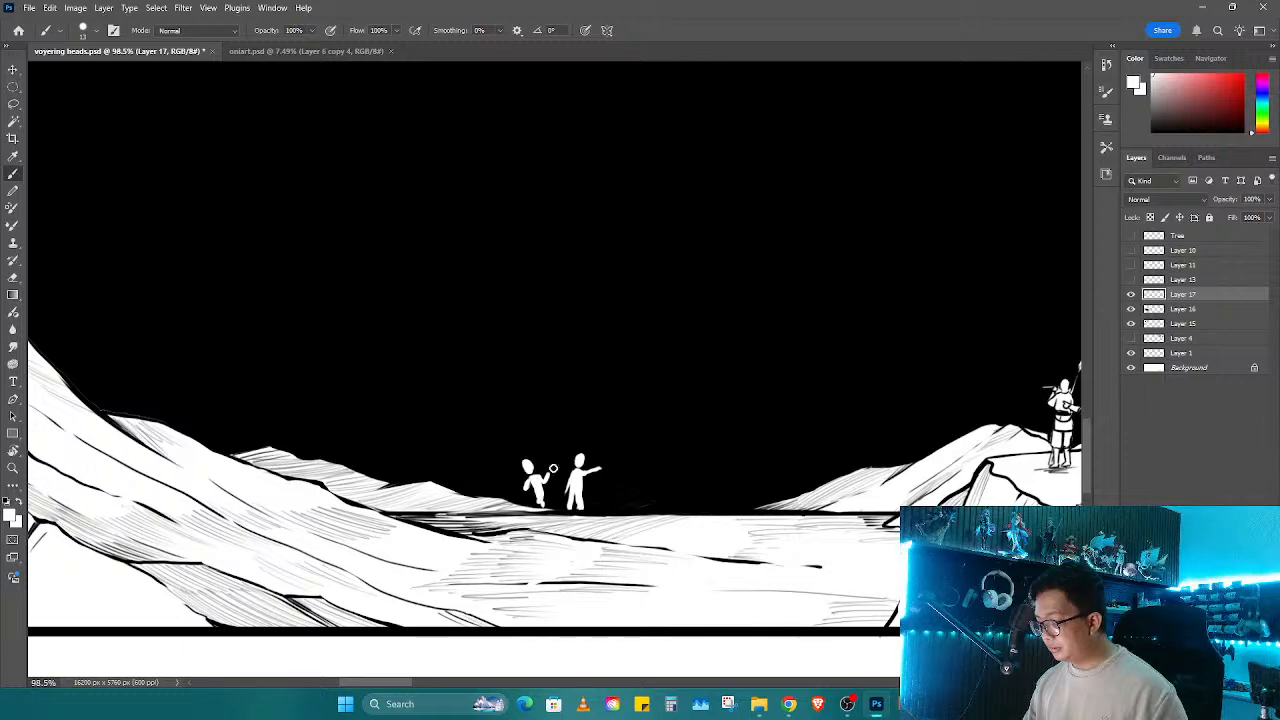
pyautogui.press('x')
pyautogui.click(527, 465)
pyautogui.click(532, 465)
pyautogui.press('x')
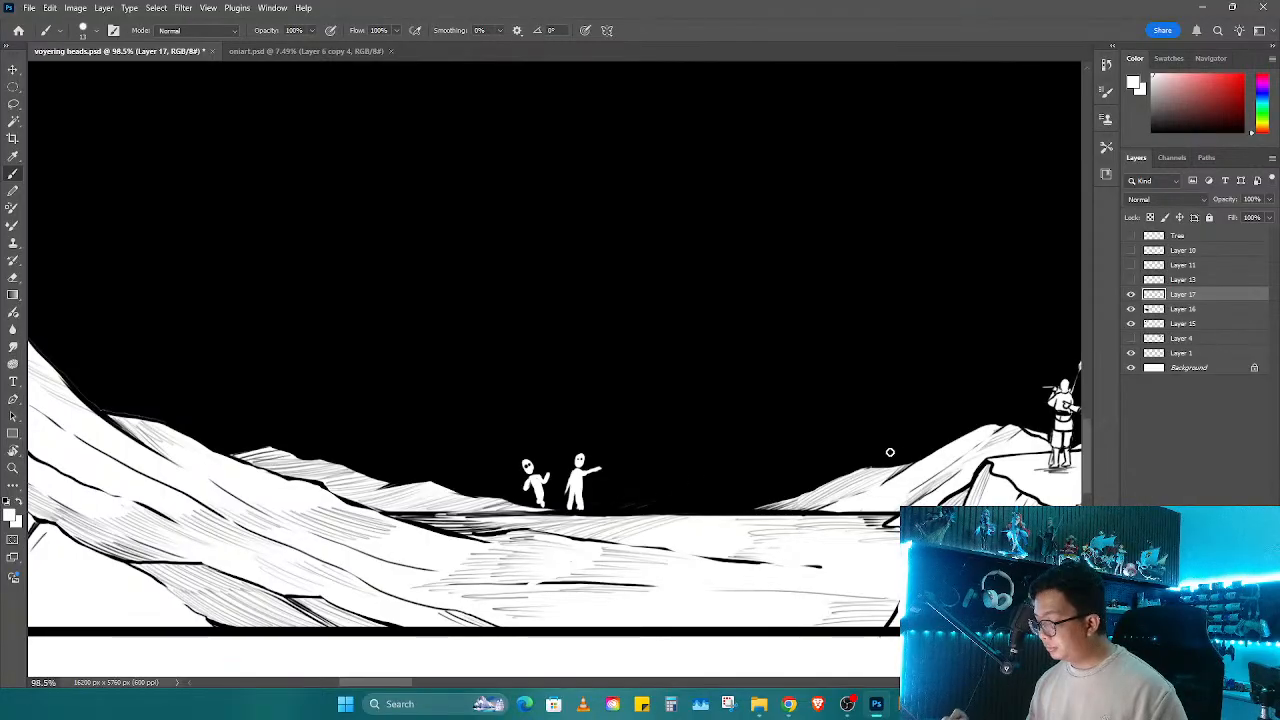
# Step: Paint a tiny white head above the hill ridge near the spearman, and repaint the raised-arm figure's head lower so it bends forward
pyautogui.moveTo(890, 452); pyautogui.dragTo(898, 458)
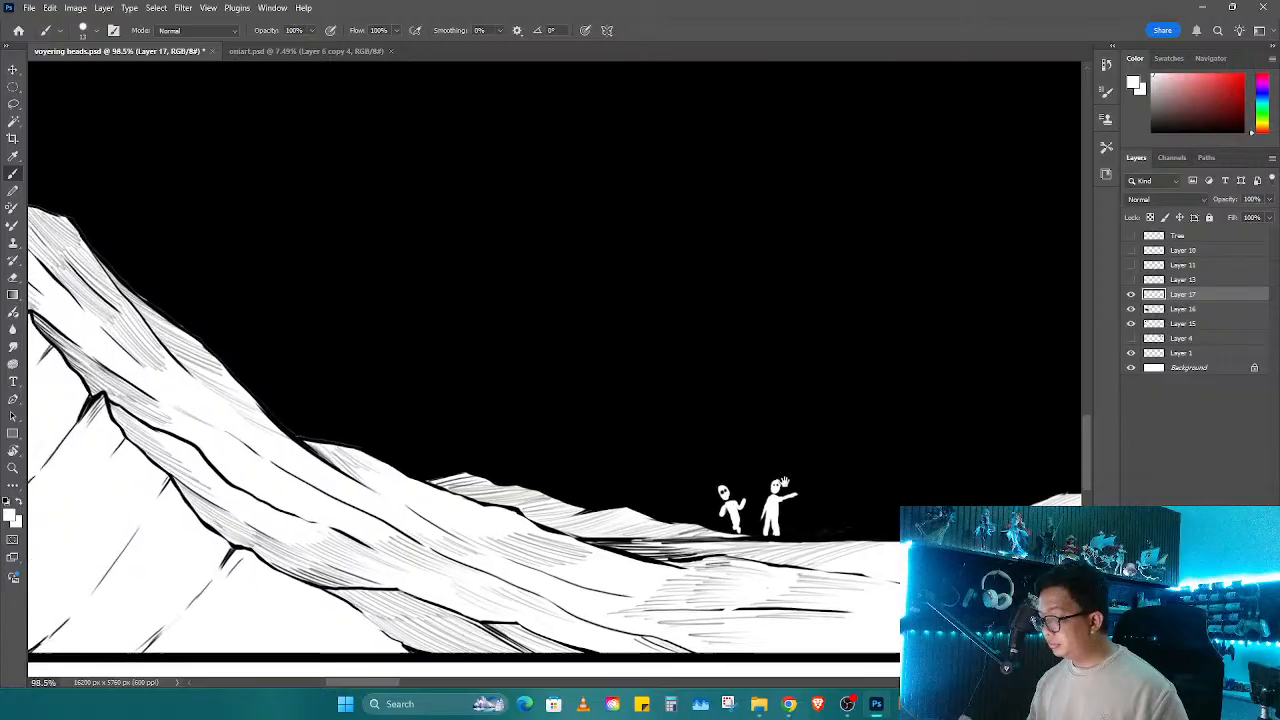
pyautogui.keyDown('alt'); pyautogui.click(729, 507); pyautogui.keyUp('alt')
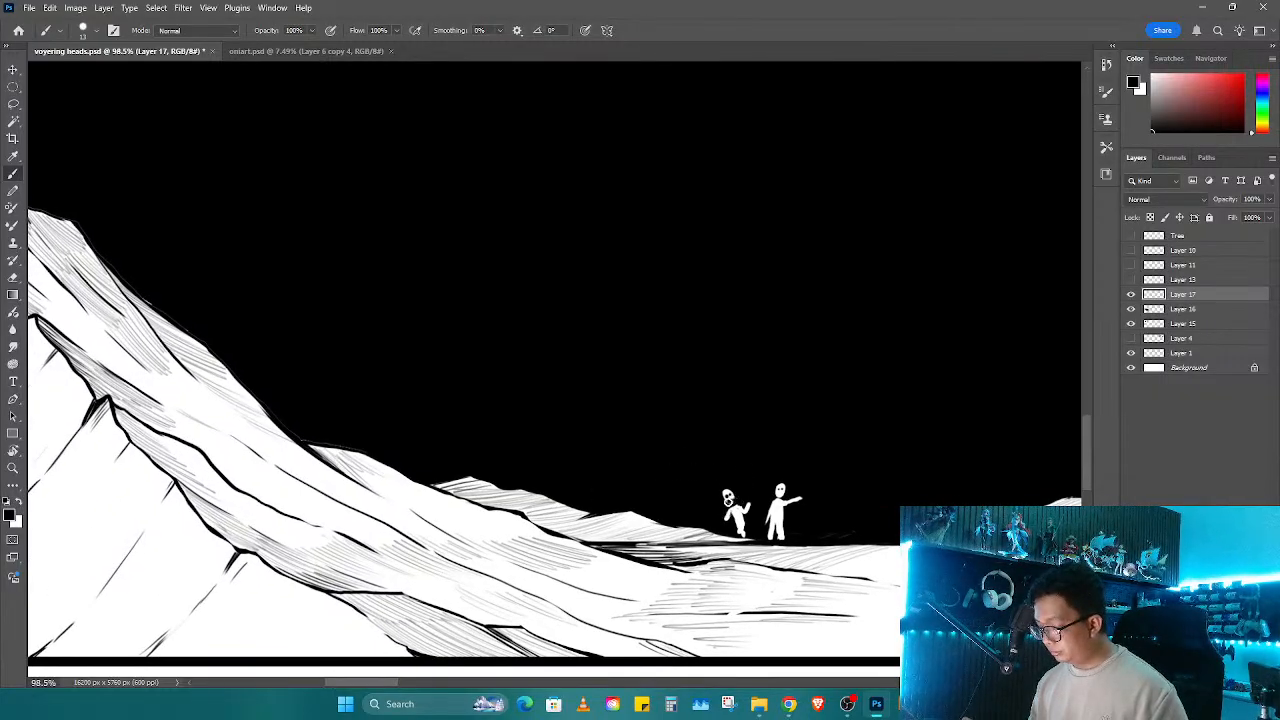
pyautogui.keyDown('alt'); pyautogui.click(741, 506); pyautogui.keyUp('alt')
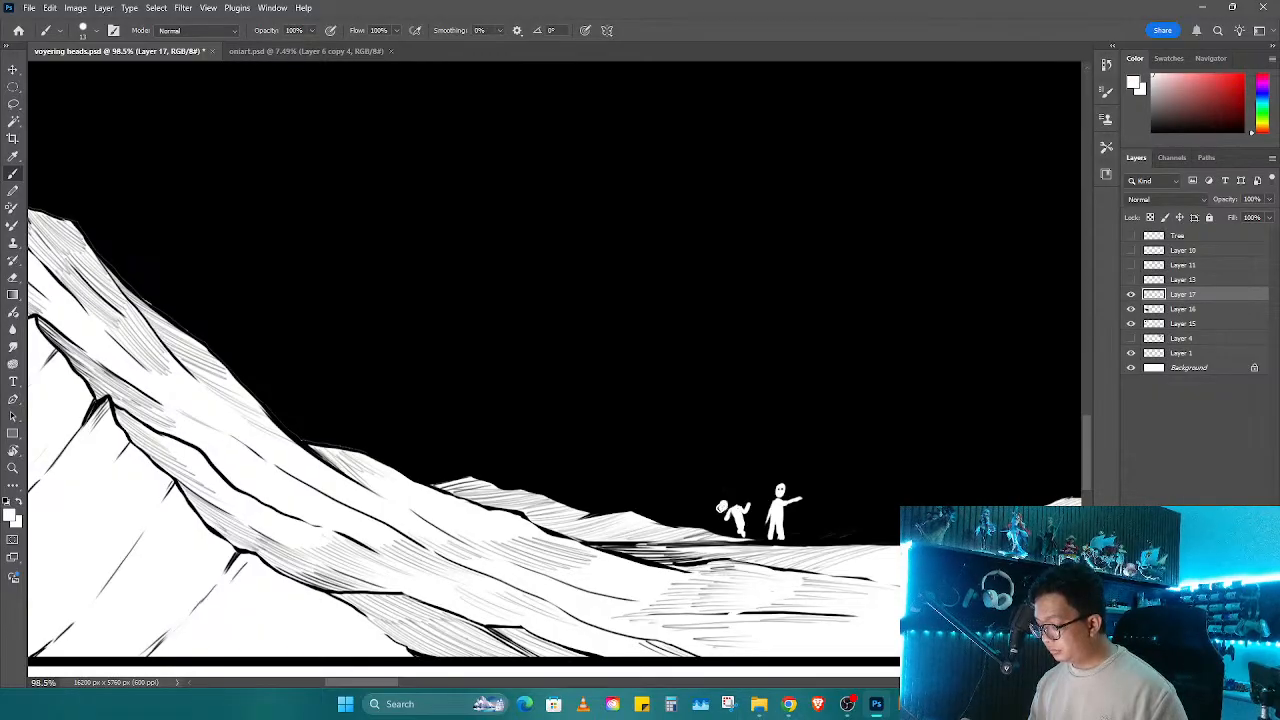
pyautogui.keyDown('alt'); pyautogui.click(721, 506); pyautogui.keyUp('alt')
# Step: Add black eyes to the tiny head on the hill ridge and paint small white hands on either side of it
pyautogui.hscroll(5, 792, 483)
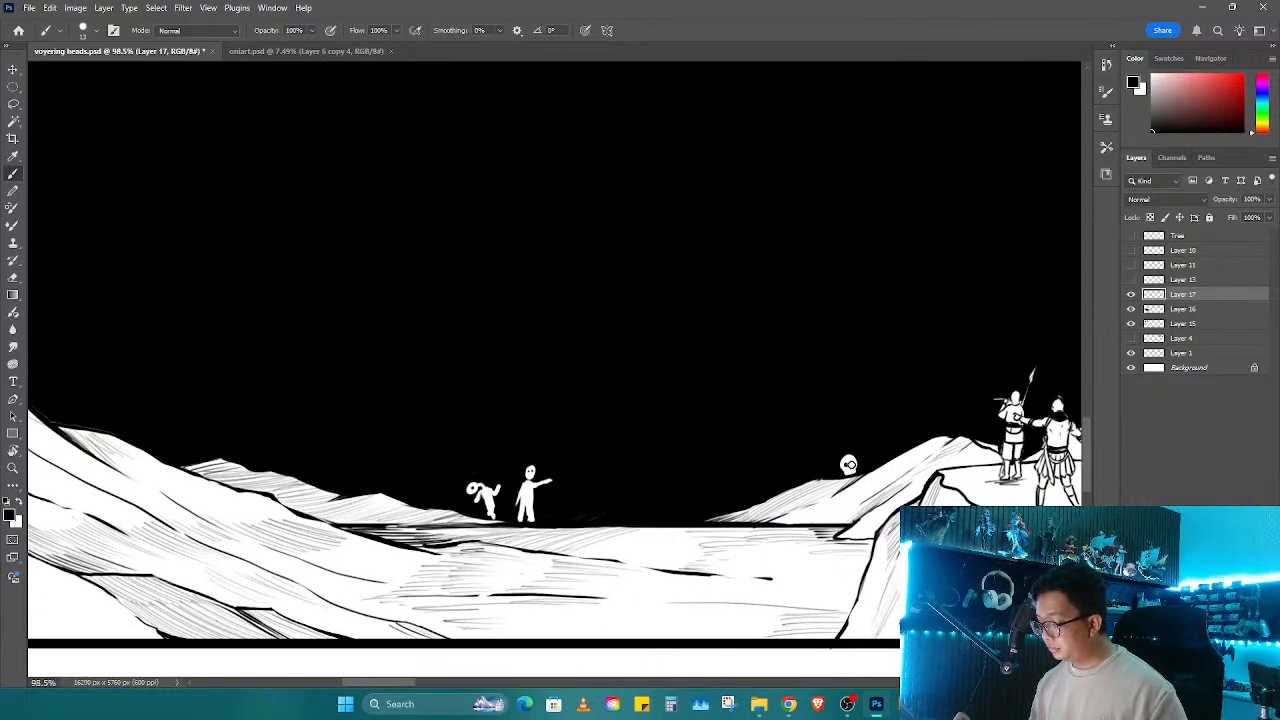
pyautogui.keyDown('alt'); pyautogui.click(856, 468); pyautogui.keyUp('alt')
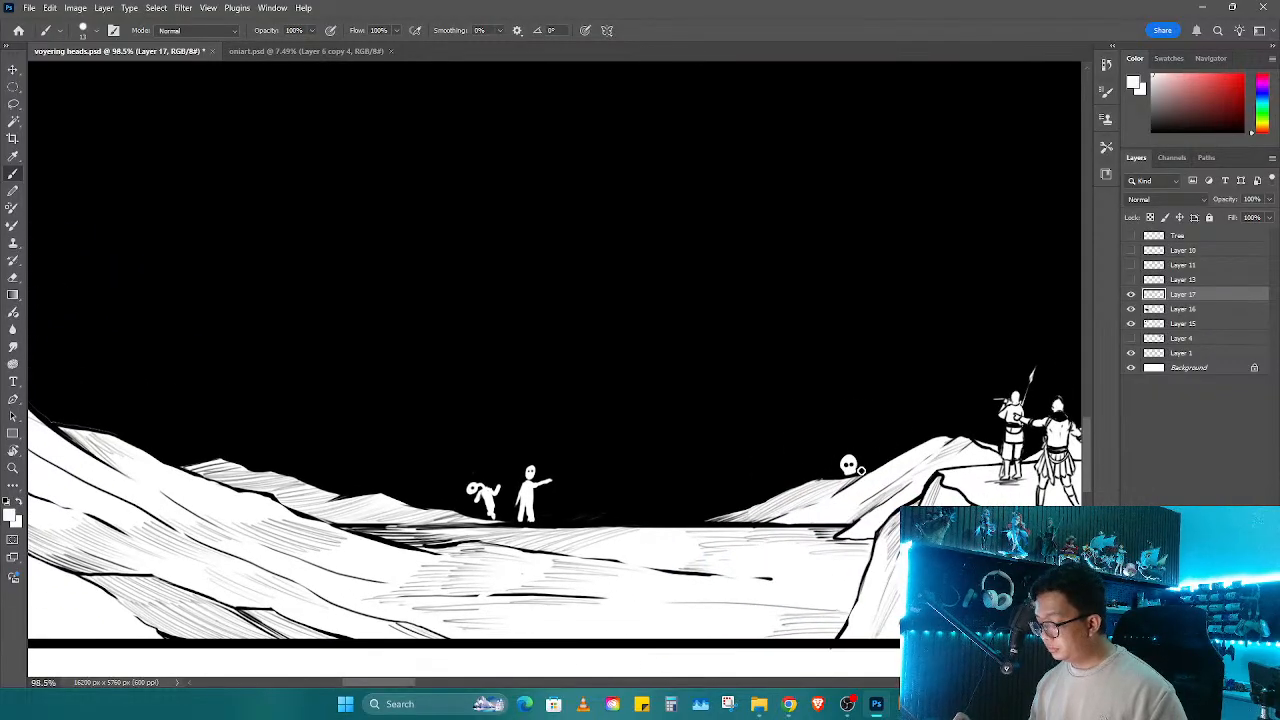
pyautogui.hscroll(3, 838, 472)
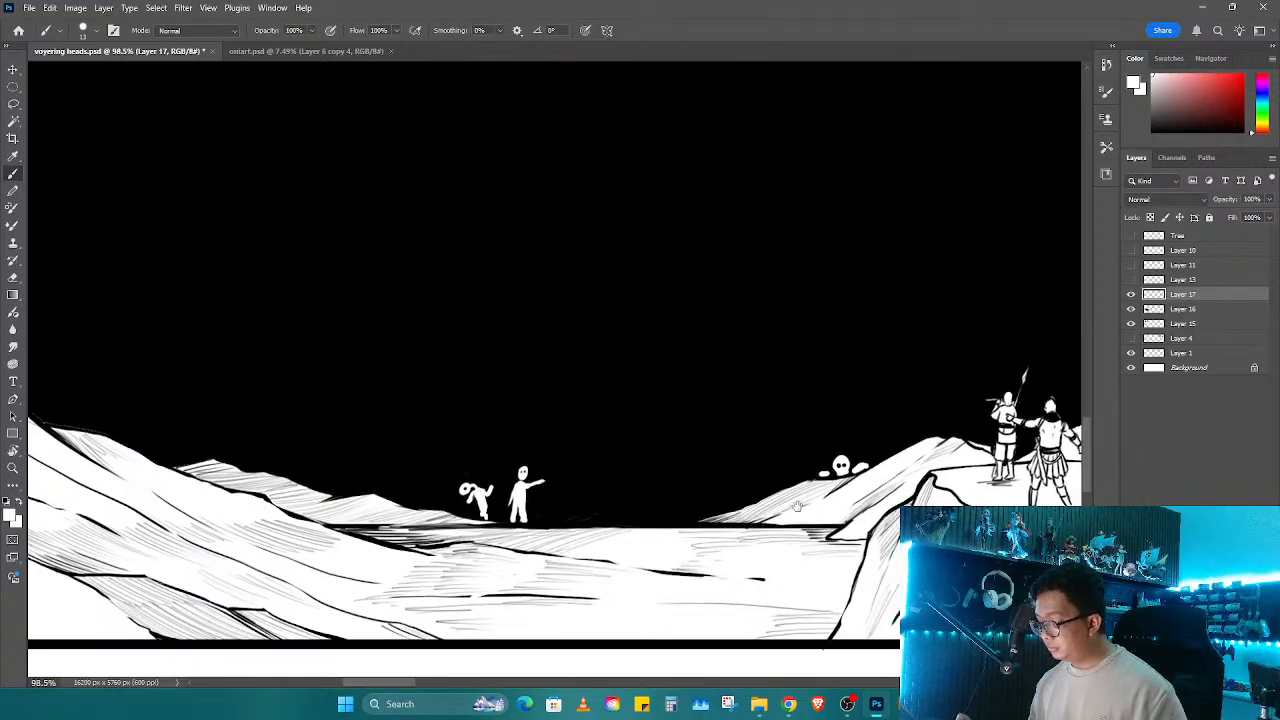
pyautogui.press('x')
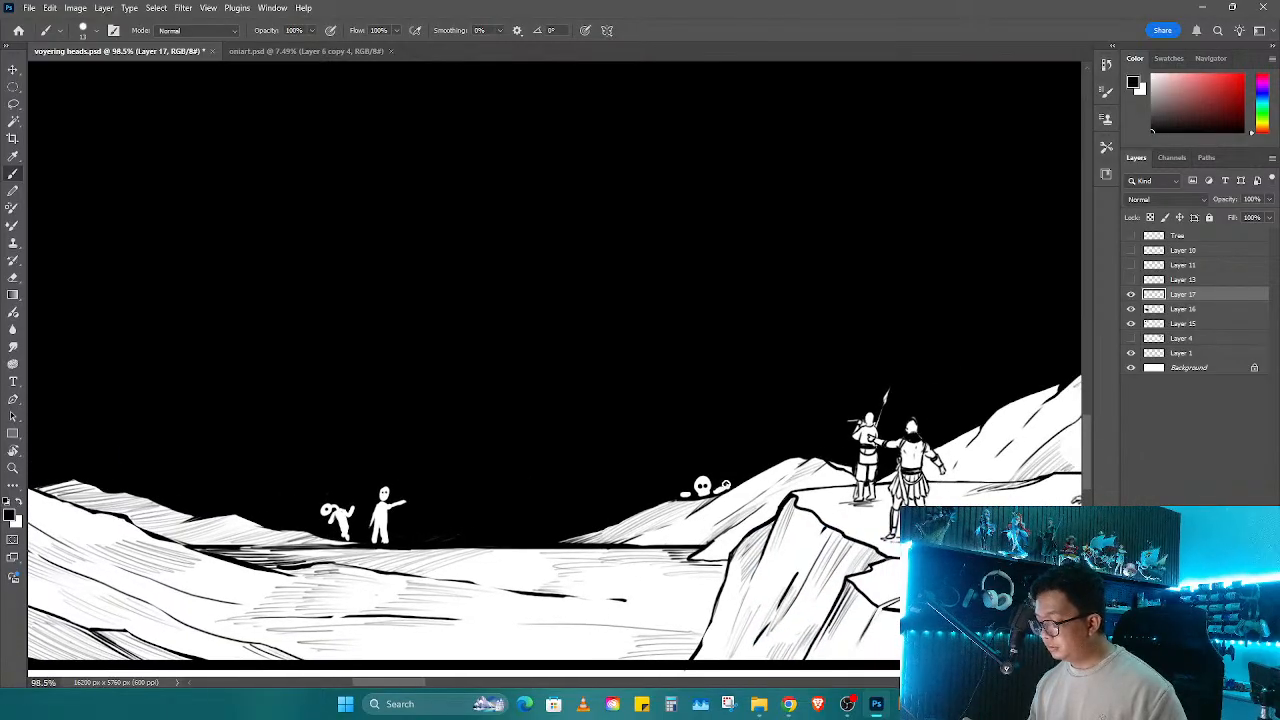
# Step: Paint a large white head with black eyes in the gap between the panel's left border and the leftmost mountain peak
pyautogui.press('z')
pyautogui.moveTo(789, 451); pyautogui.dragTo(752, 455)
pyautogui.moveTo(640, 462); pyautogui.dragTo(1056, 467)
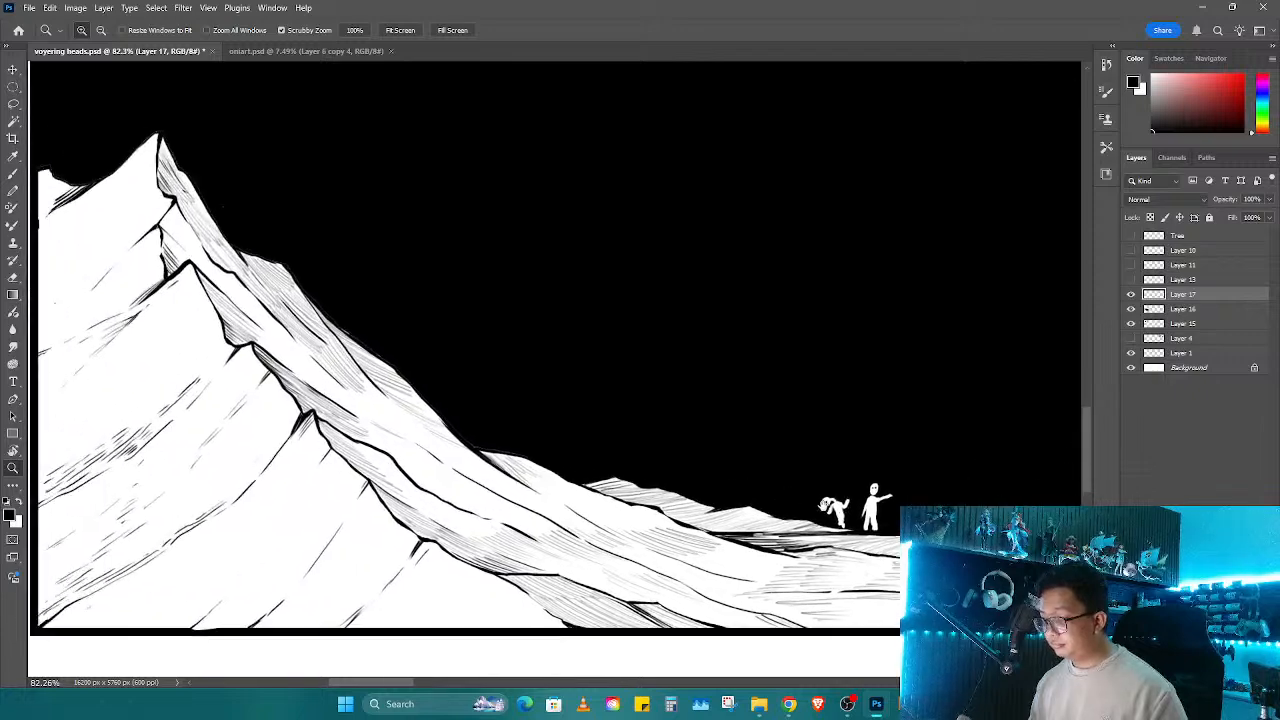
pyautogui.press('r')
pyautogui.moveTo(928, 520); pyautogui.dragTo(945, 425)
pyautogui.press('z')
pyautogui.moveTo(760, 430); pyautogui.dragTo(720, 433)
pyautogui.moveTo(466, 360); pyautogui.dragTo(640, 407)
pyautogui.press('b')
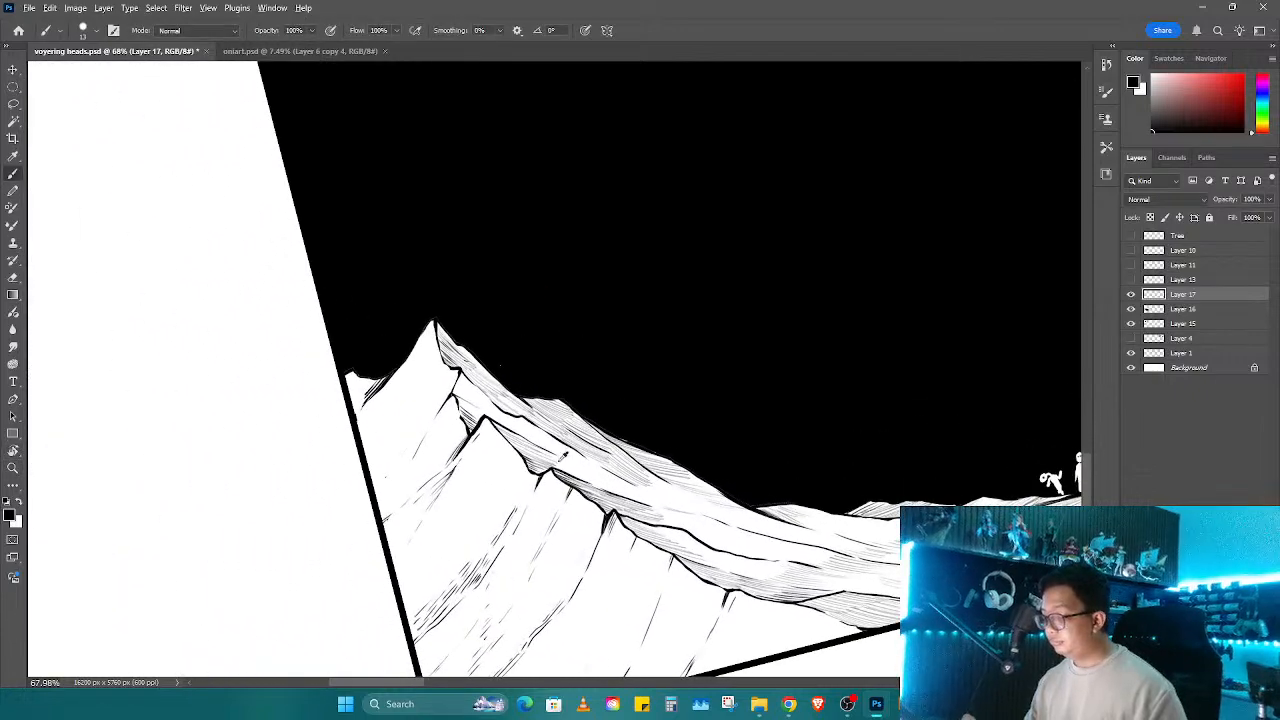
pyautogui.press('x')
pyautogui.click(372, 350)
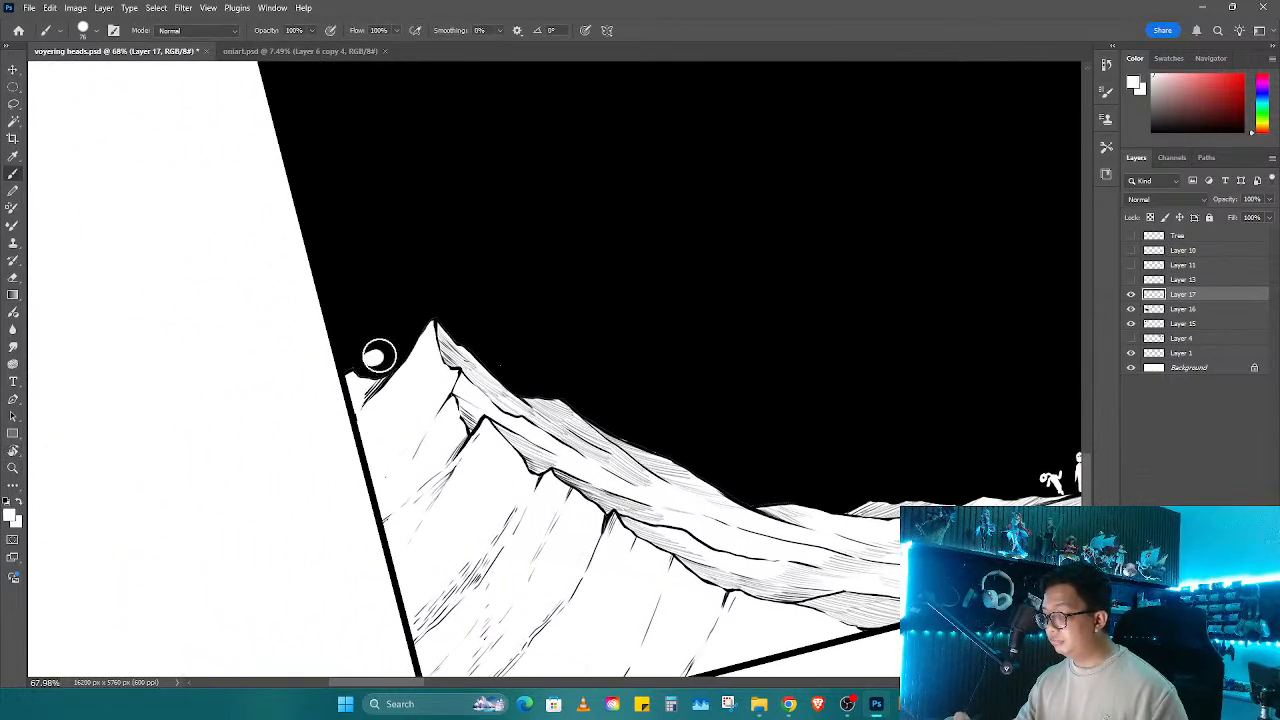
pyautogui.moveTo(376, 347)
pyautogui.mouseDown()
pyautogui.moveTo(383, 305)
pyautogui.moveTo(448, 371)
pyautogui.moveTo(431, 391)
pyautogui.moveTo(448, 345)
pyautogui.moveTo(397, 416)
pyautogui.moveTo(414, 368)
pyautogui.moveTo(446, 371)
pyautogui.mouseUp()
pyautogui.press('x')
pyautogui.press('z')
pyautogui.press('b')
pyautogui.press('x')
pyautogui.press('x')
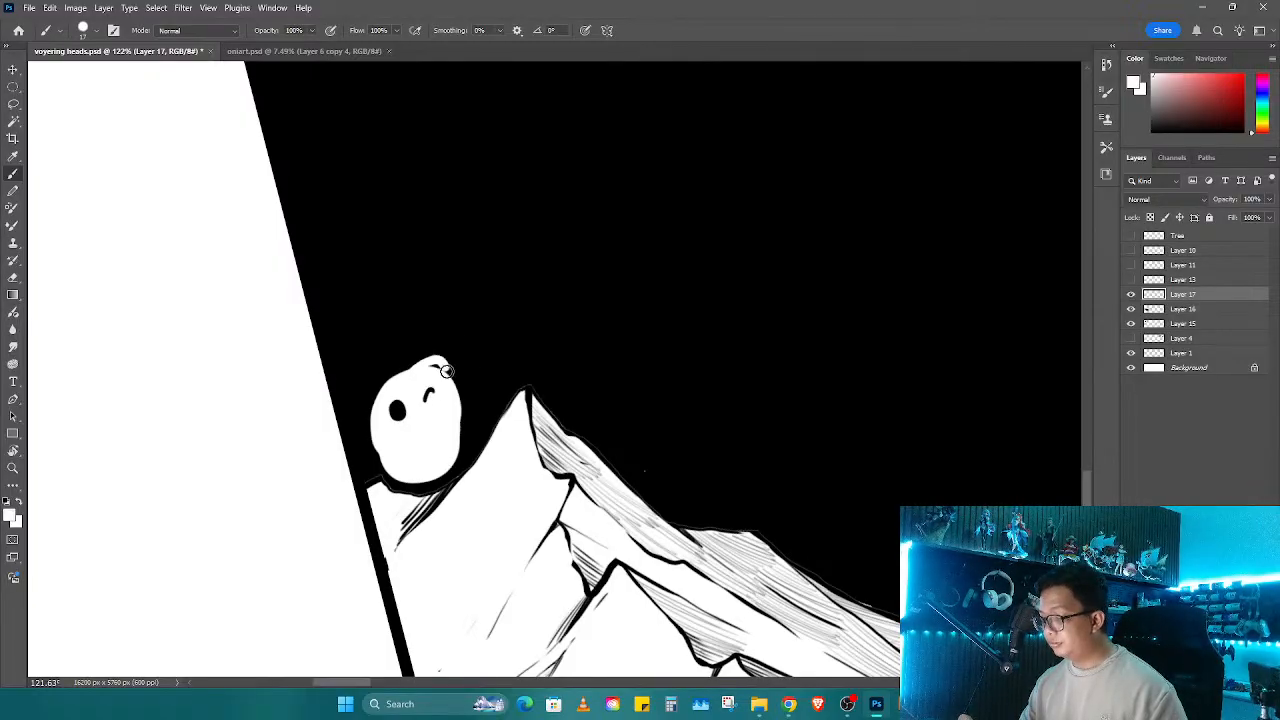
# Step: Give the large head a black-outlined frowning mouth and paint a white hand with black finger gaps on the peak's far slope
pyautogui.press('x')
pyautogui.moveTo(458, 422)
pyautogui.mouseDown()
pyautogui.moveTo(430, 440)
pyautogui.moveTo(443, 430)
pyautogui.mouseUp()
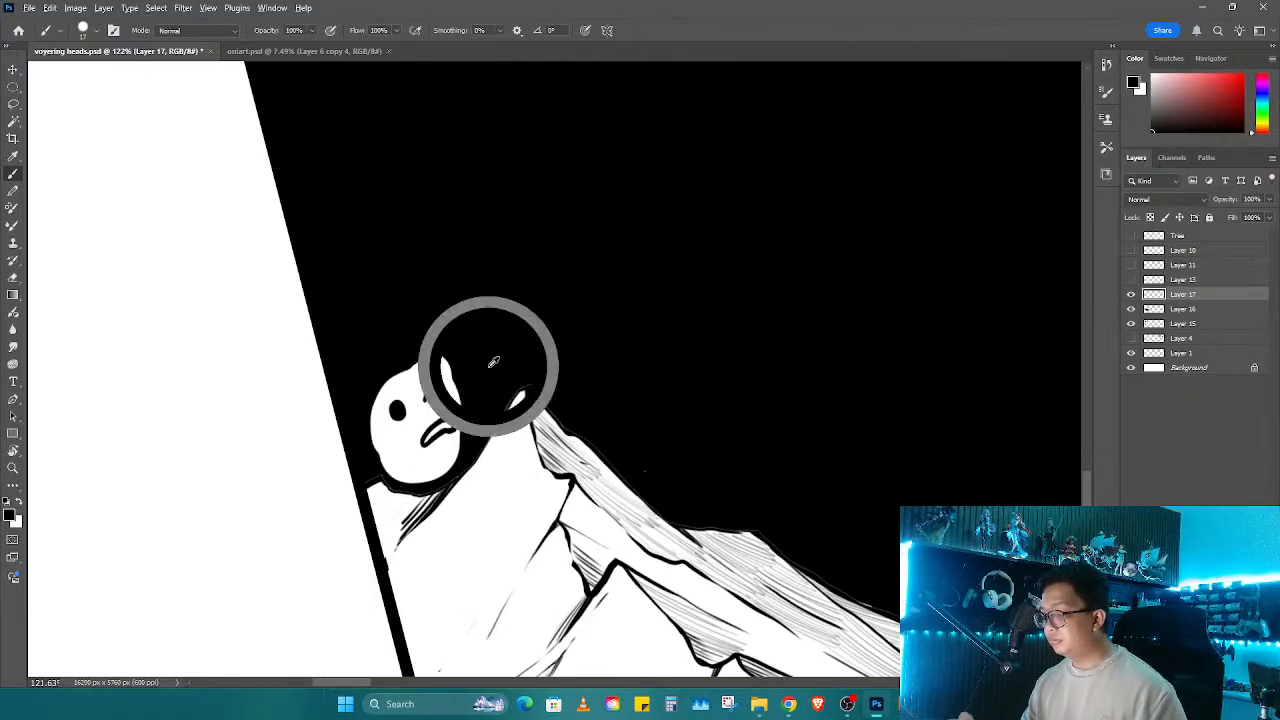
pyautogui.press('x')
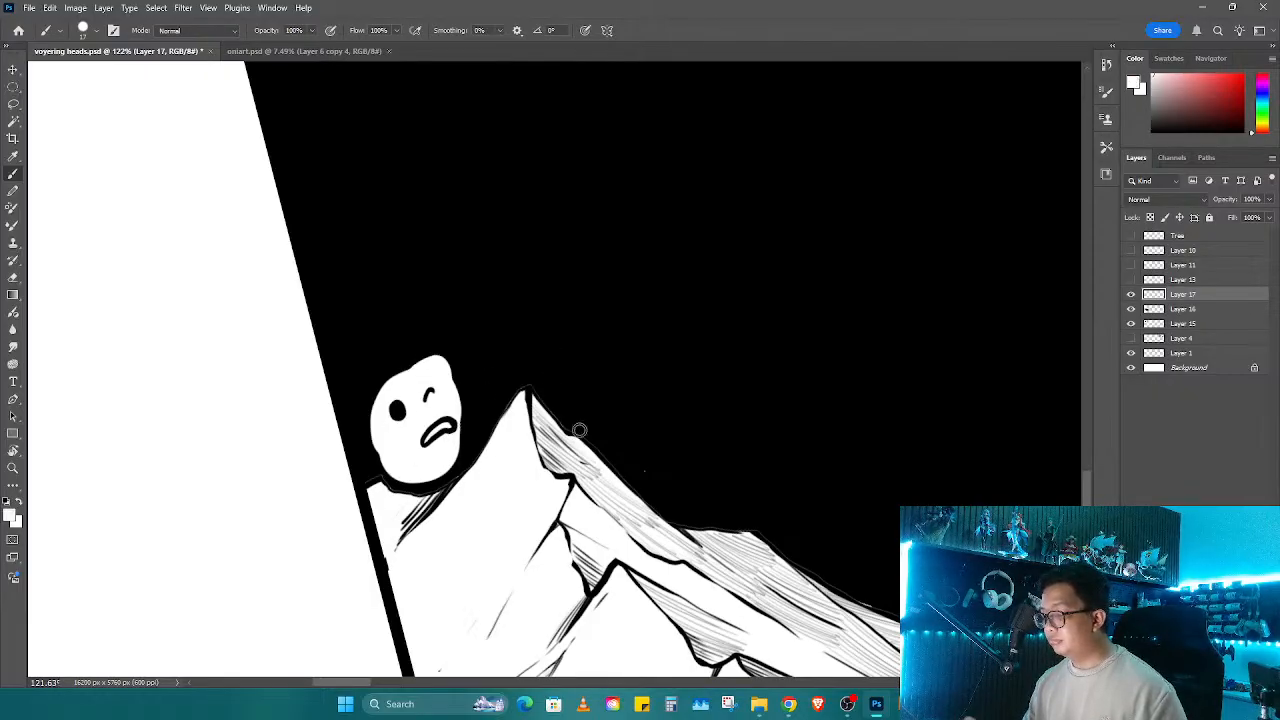
pyautogui.moveTo(626, 459); pyautogui.dragTo(621, 457)
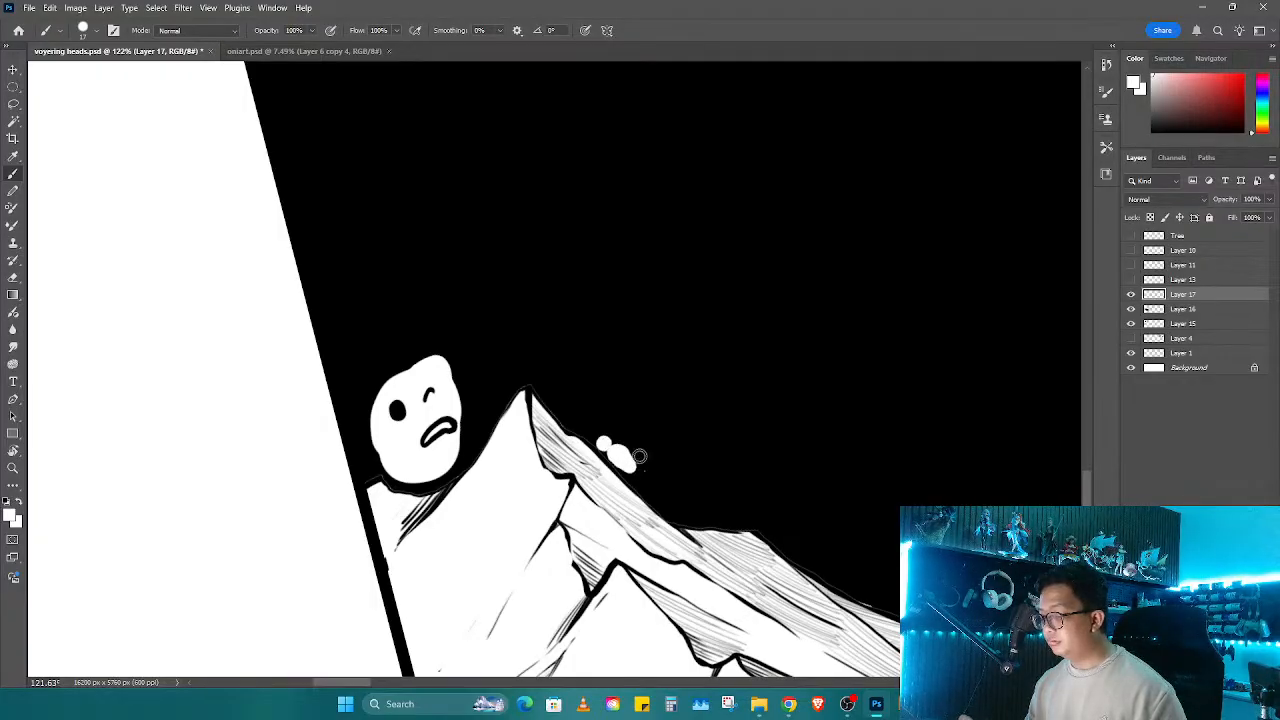
pyautogui.press('x')
pyautogui.moveTo(639, 457); pyautogui.dragTo(622, 472)
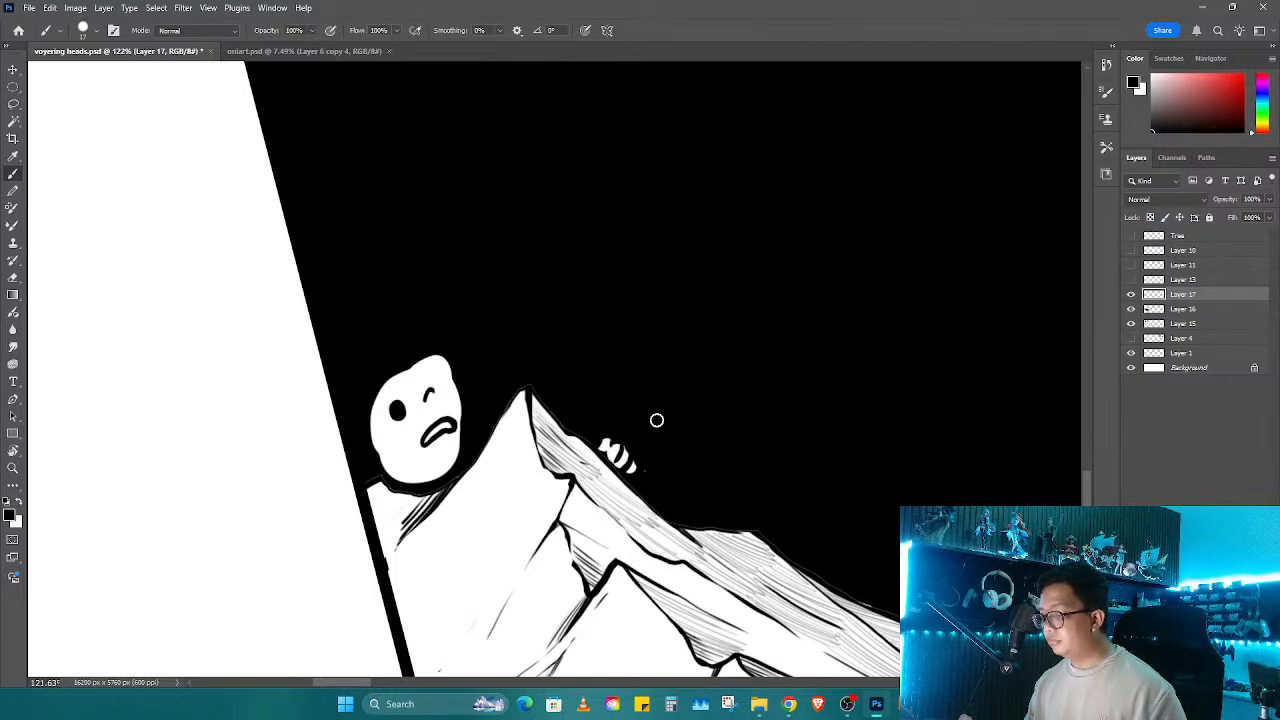
# Step: Cut a black notch into the top of the large head and rework its mouth with a thin white strip inside thicker black
pyautogui.press('z')
pyautogui.keyDown('alt'); pyautogui.click(643, 462); pyautogui.keyUp('alt')
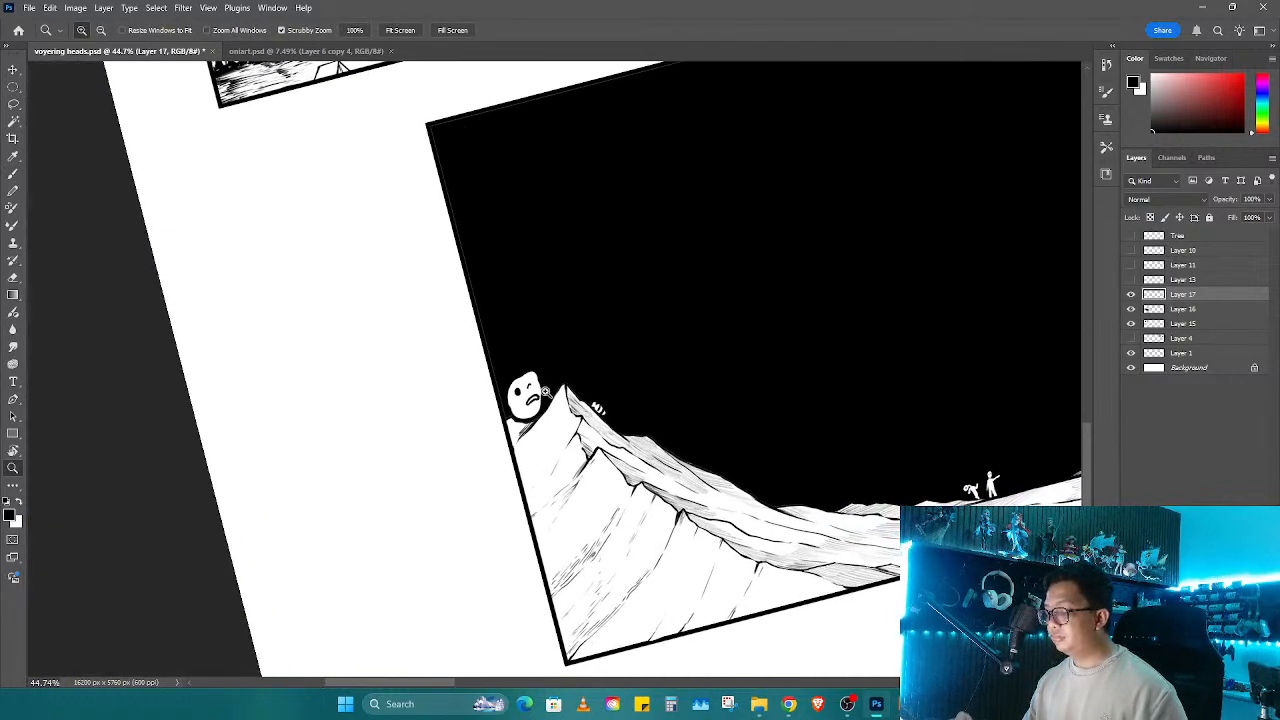
pyautogui.click(545, 393)
pyautogui.press('b')
pyautogui.press('z')
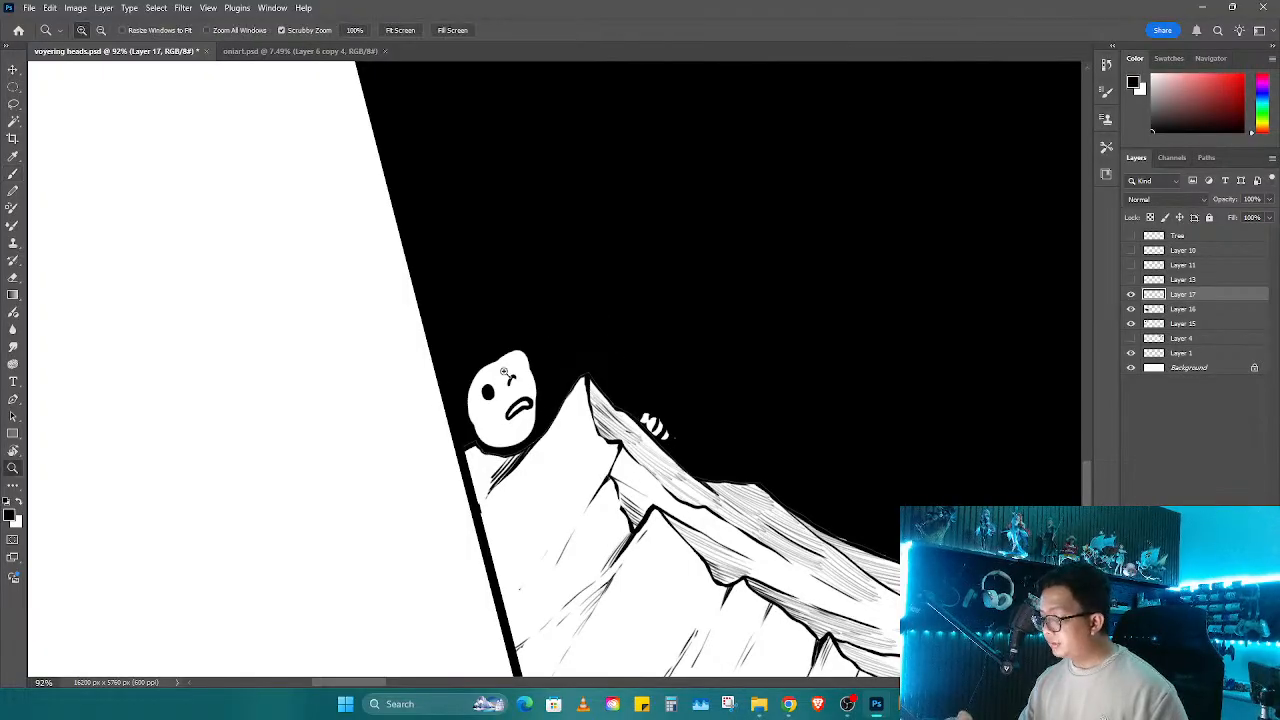
pyautogui.click(494, 384)
pyautogui.press('b')
pyautogui.press('x')
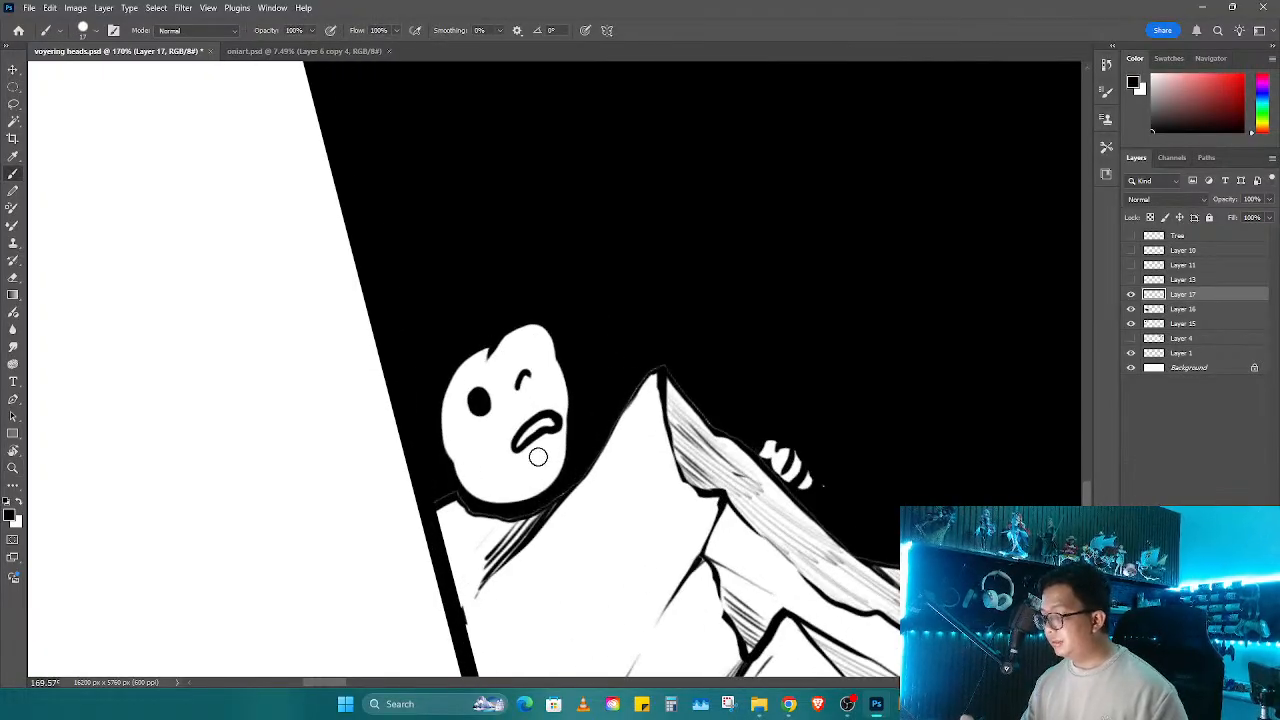
pyautogui.moveTo(532, 443)
pyautogui.mouseDown()
pyautogui.moveTo(522, 438)
pyautogui.moveTo(548, 422)
pyautogui.moveTo(545, 447)
pyautogui.moveTo(539, 421)
pyautogui.mouseUp()
pyautogui.press('x')
pyautogui.press('x')
pyautogui.hotkey('ctrl', 'z')
pyautogui.keyDown('alt'); pyautogui.rightClick(540, 425); pyautogui.keyUp('alt')
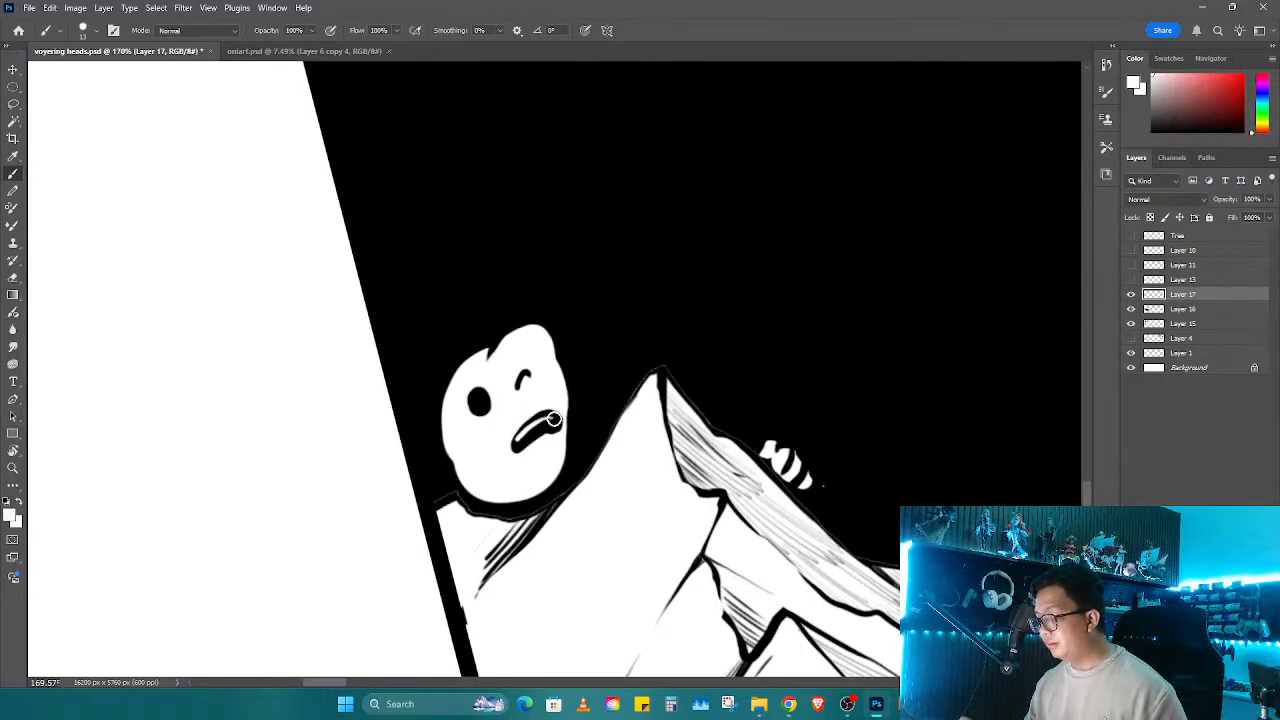
pyautogui.press('x')
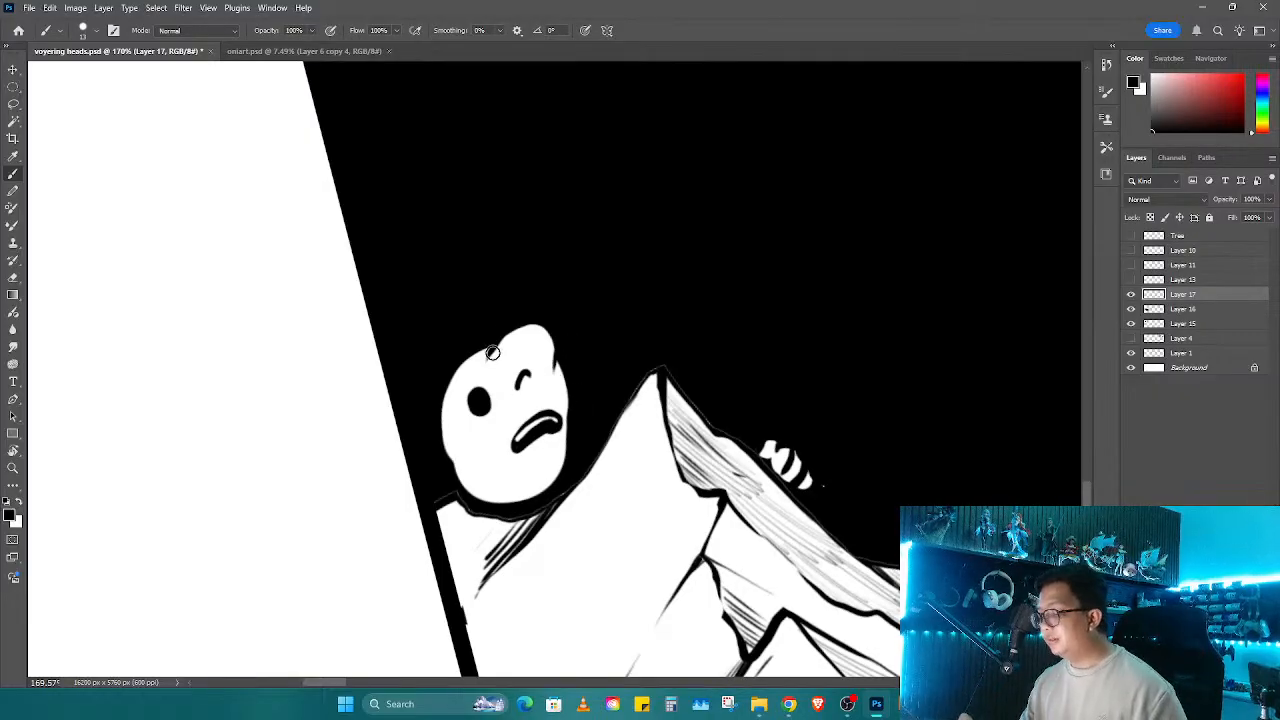
# Step: Refine the notch in the large head's outline and carve black contour lines around its jaw
pyautogui.moveTo(490, 352)
pyautogui.mouseDown()
pyautogui.moveTo(446, 411)
pyautogui.moveTo(474, 363)
pyautogui.moveTo(452, 374)
pyautogui.moveTo(438, 429)
pyautogui.moveTo(452, 469)
pyautogui.moveTo(498, 491)
pyautogui.moveTo(540, 465)
pyautogui.moveTo(466, 472)
pyautogui.moveTo(511, 501)
pyautogui.moveTo(558, 459)
pyautogui.moveTo(509, 505)
pyautogui.moveTo(498, 501)
pyautogui.moveTo(568, 471)
pyautogui.mouseUp()
pyautogui.keyDown('alt'); pyautogui.click(530, 466); pyautogui.keyUp('alt')
pyautogui.moveTo(614, 410)
pyautogui.mouseDown()
pyautogui.moveTo(496, 478)
pyautogui.moveTo(308, 447)
pyautogui.mouseUp()
pyautogui.moveTo(672, 464); pyautogui.dragTo(755, 520)
pyautogui.moveTo(340, 290)
pyautogui.mouseDown()
pyautogui.moveTo(392, 261)
pyautogui.moveTo(470, 262)
pyautogui.mouseUp()
pyautogui.press('b')
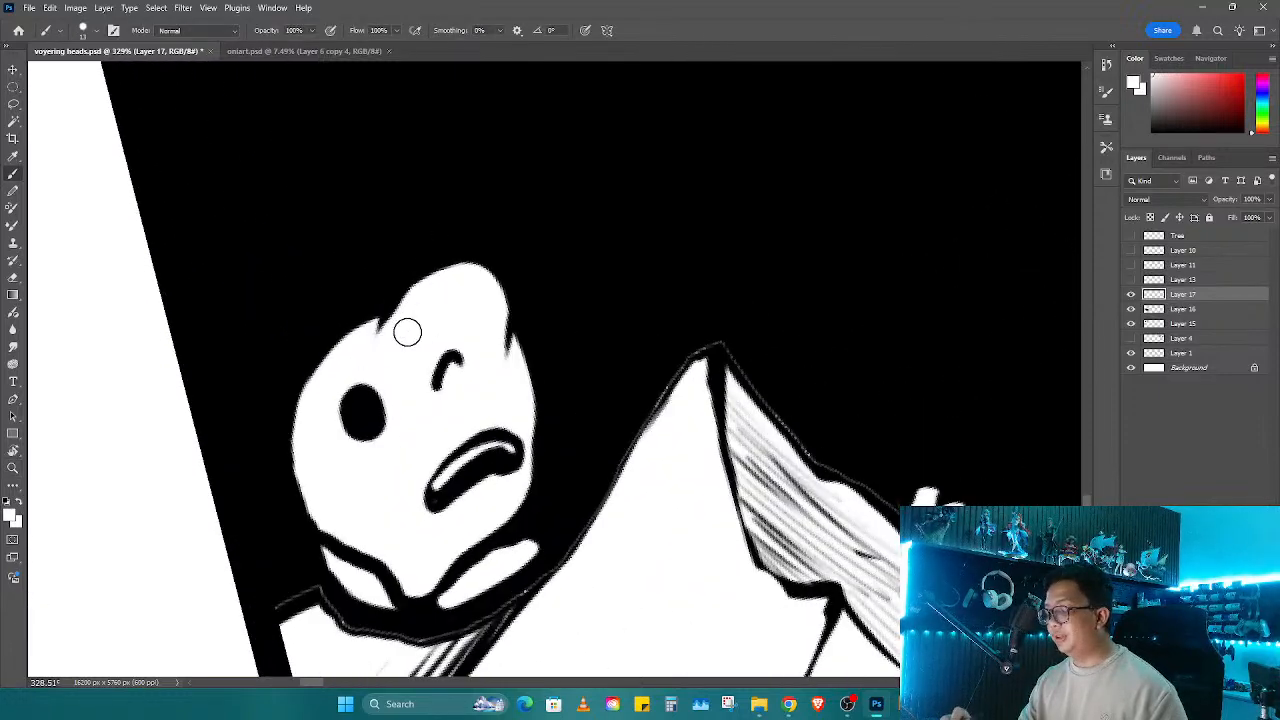
# Step: Add a small nose stroke between the large head's eyes and paint out the stray dot beside the head
pyautogui.click(573, 368)
pyautogui.keyDown('alt'); pyautogui.click(573, 370); pyautogui.keyUp('alt')
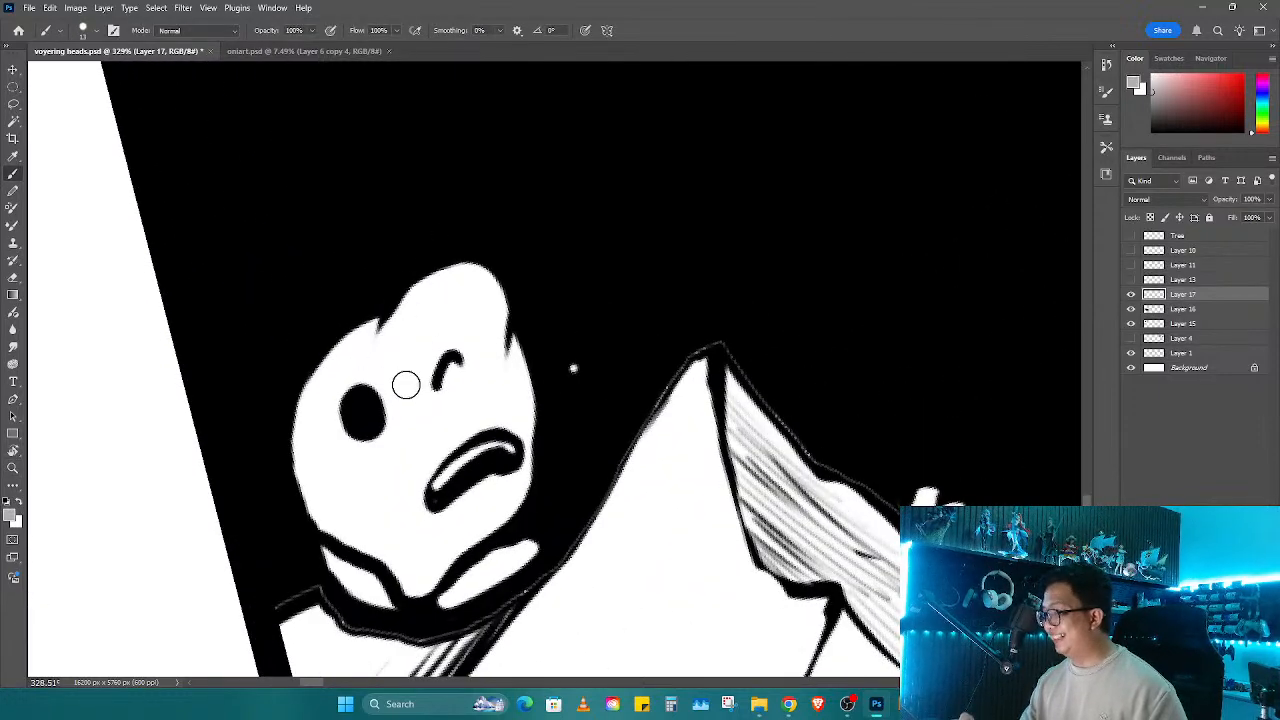
pyautogui.moveTo(400, 364); pyautogui.dragTo(404, 393)
pyautogui.hotkey('ctrl', 'z')
pyautogui.keyDown('alt'); pyautogui.click(576, 354); pyautogui.keyUp('alt')
pyautogui.click(570, 371)
pyautogui.press('z')
pyautogui.moveTo(597, 362); pyautogui.dragTo(480, 372)
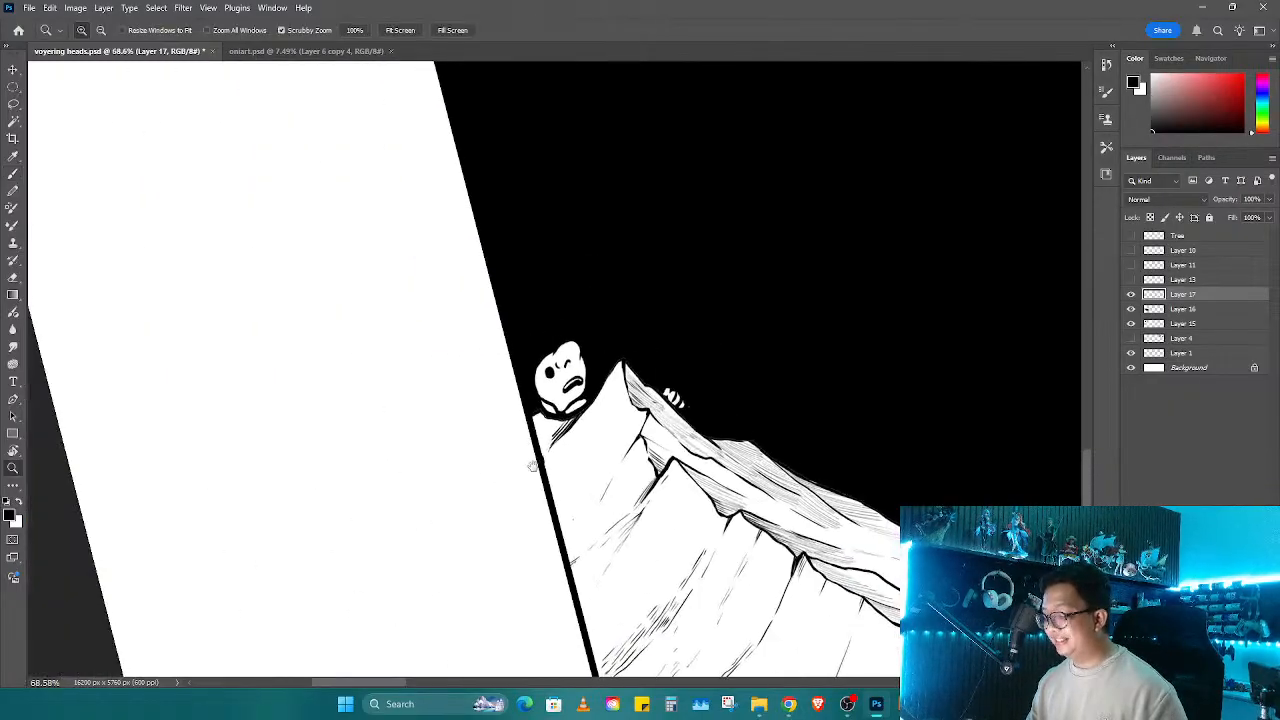
# Step: Paint out the large head and the hand on the slope with black, using a bigger brush
pyautogui.moveTo(630, 489)
pyautogui.mouseDown()
pyautogui.moveTo(469, 449)
pyautogui.moveTo(552, 499)
pyautogui.mouseUp()
pyautogui.moveTo(476, 371); pyautogui.dragTo(520, 378)
pyautogui.press('b')
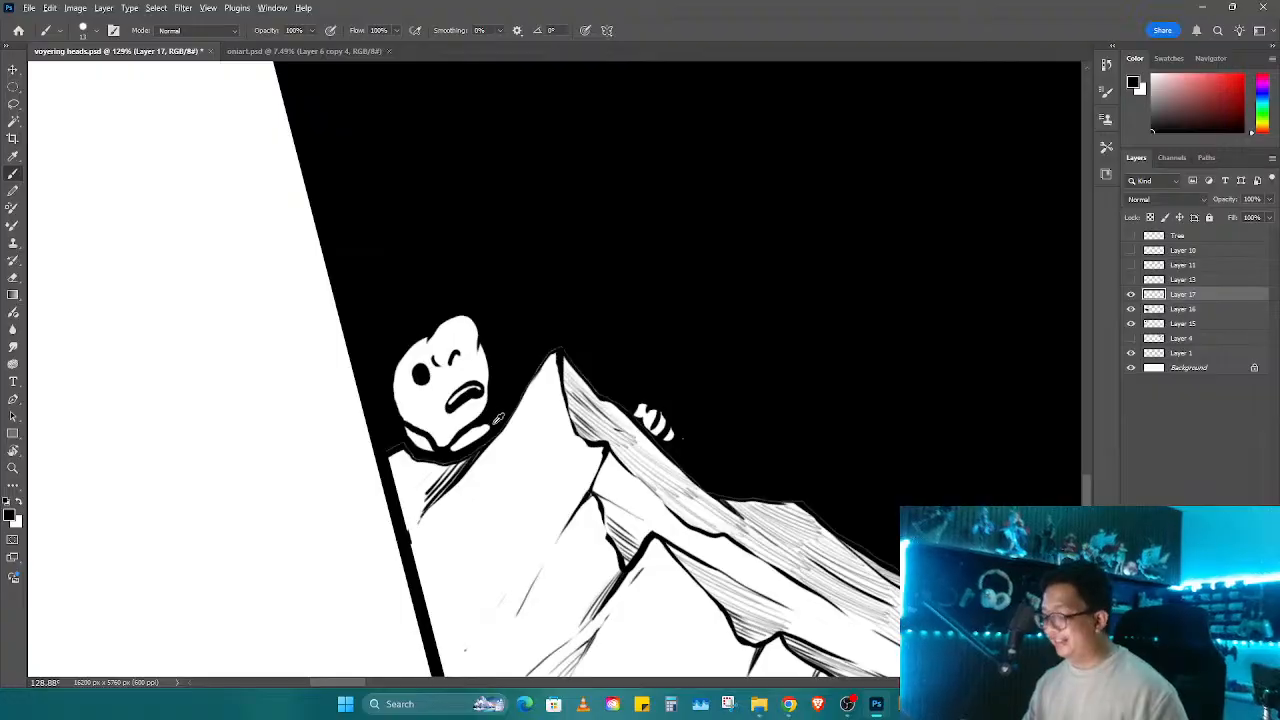
pyautogui.keyDown('alt'); pyautogui.click(509, 401); pyautogui.keyUp('alt')
pyautogui.moveTo(494, 419)
pyautogui.mouseDown()
pyautogui.moveTo(561, 343)
pyautogui.moveTo(496, 373)
pyautogui.moveTo(456, 327)
pyautogui.moveTo(403, 380)
pyautogui.moveTo(422, 444)
pyautogui.moveTo(476, 327)
pyautogui.moveTo(566, 284)
pyautogui.moveTo(638, 366)
pyautogui.moveTo(632, 400)
pyautogui.moveTo(703, 423)
pyautogui.mouseUp()
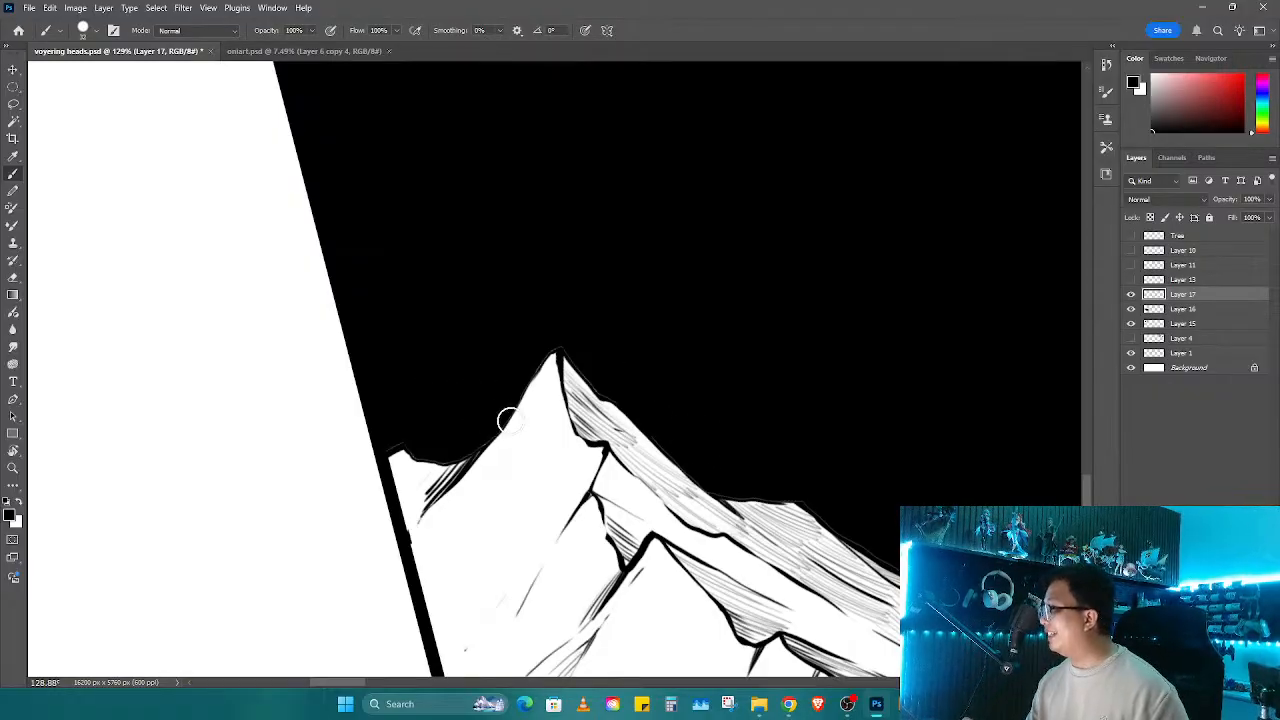
# Step: Paint a smaller white oval face beside the leftmost peak, with two small black eyes and an open black mouth
pyautogui.keyDown('alt'); pyautogui.click(507, 506); pyautogui.keyUp('alt')
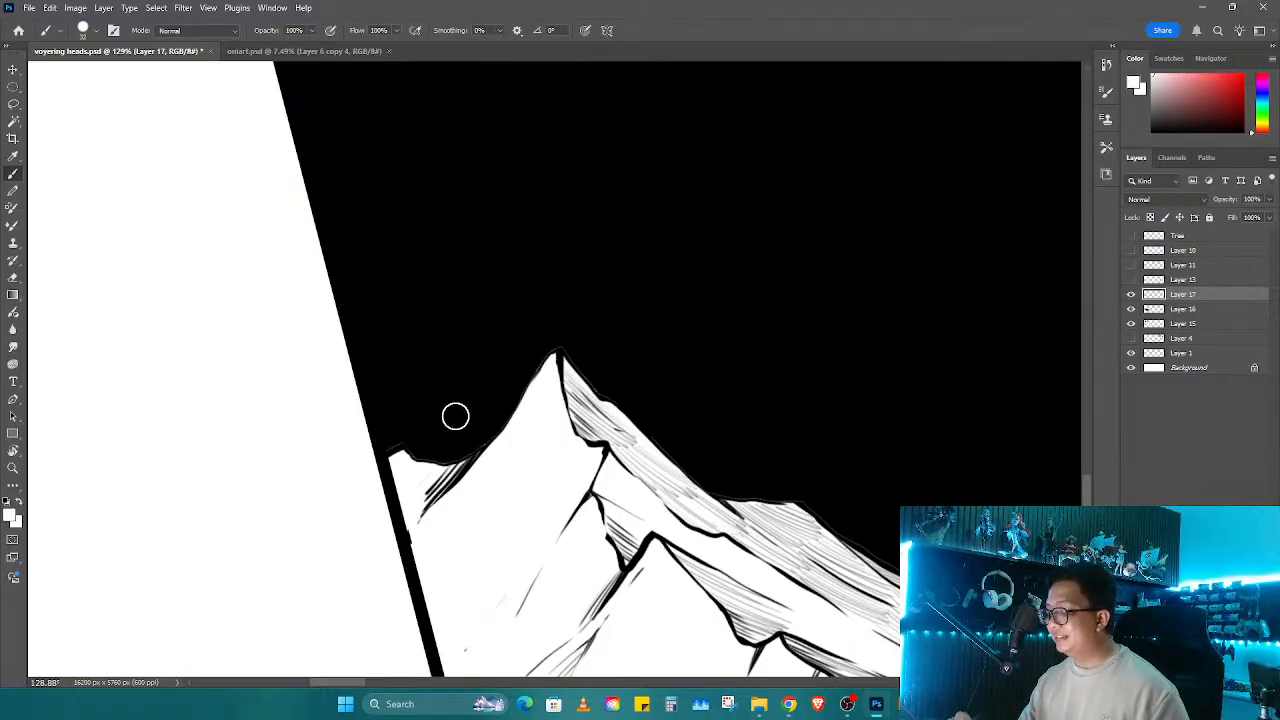
pyautogui.moveTo(437, 372)
pyautogui.mouseDown()
pyautogui.moveTo(451, 366)
pyautogui.moveTo(440, 385)
pyautogui.moveTo(457, 377)
pyautogui.moveTo(447, 400)
pyautogui.moveTo(429, 377)
pyautogui.mouseUp()
pyautogui.keyDown('alt'); pyautogui.click(493, 350); pyautogui.keyUp('alt')
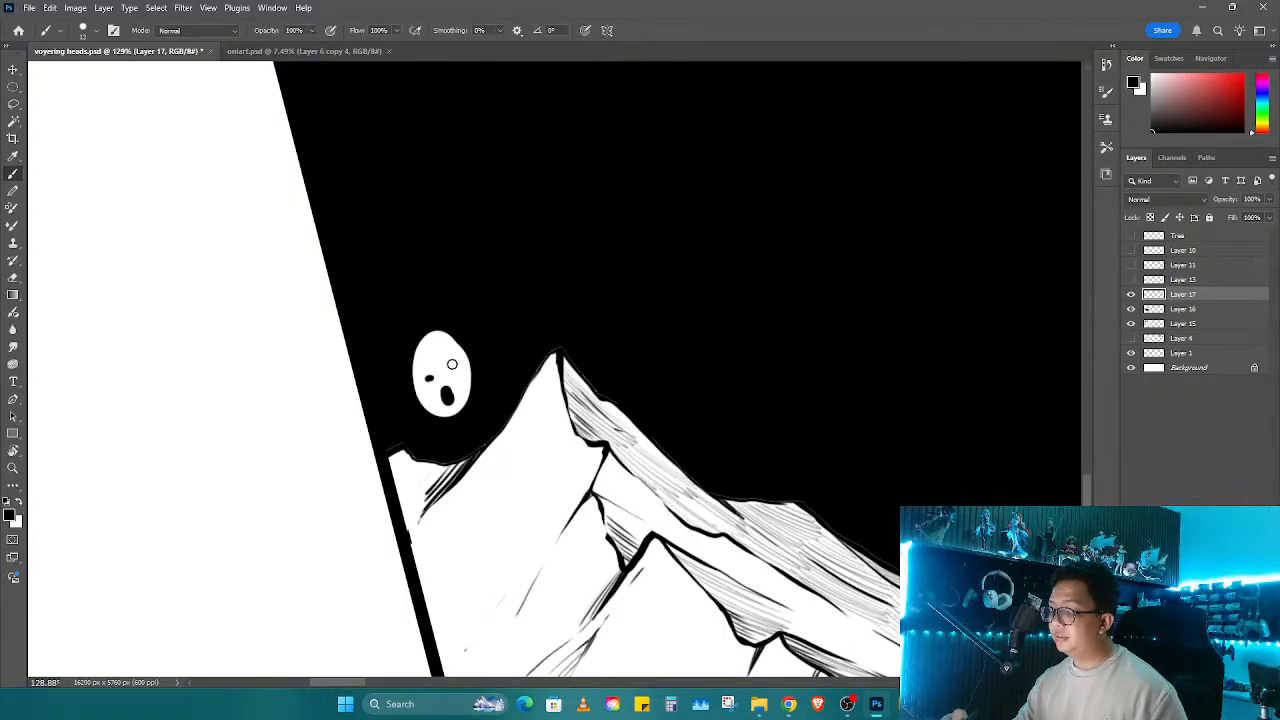
pyautogui.keyDown('alt'); pyautogui.click(475, 343); pyautogui.keyUp('alt')
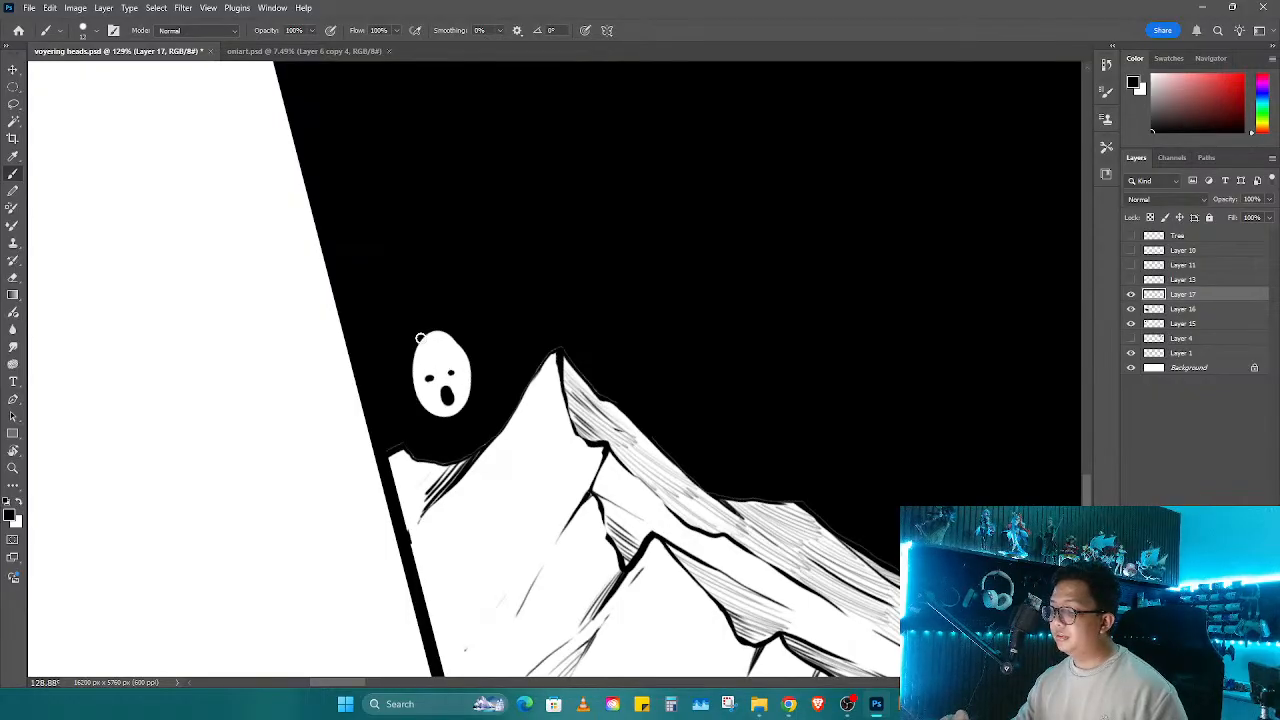
# Step: Reshape the top of the oval head into a narrow white topknot by trimming its sides with black
pyautogui.keyDown('alt'); pyautogui.click(422, 345); pyautogui.keyUp('alt')
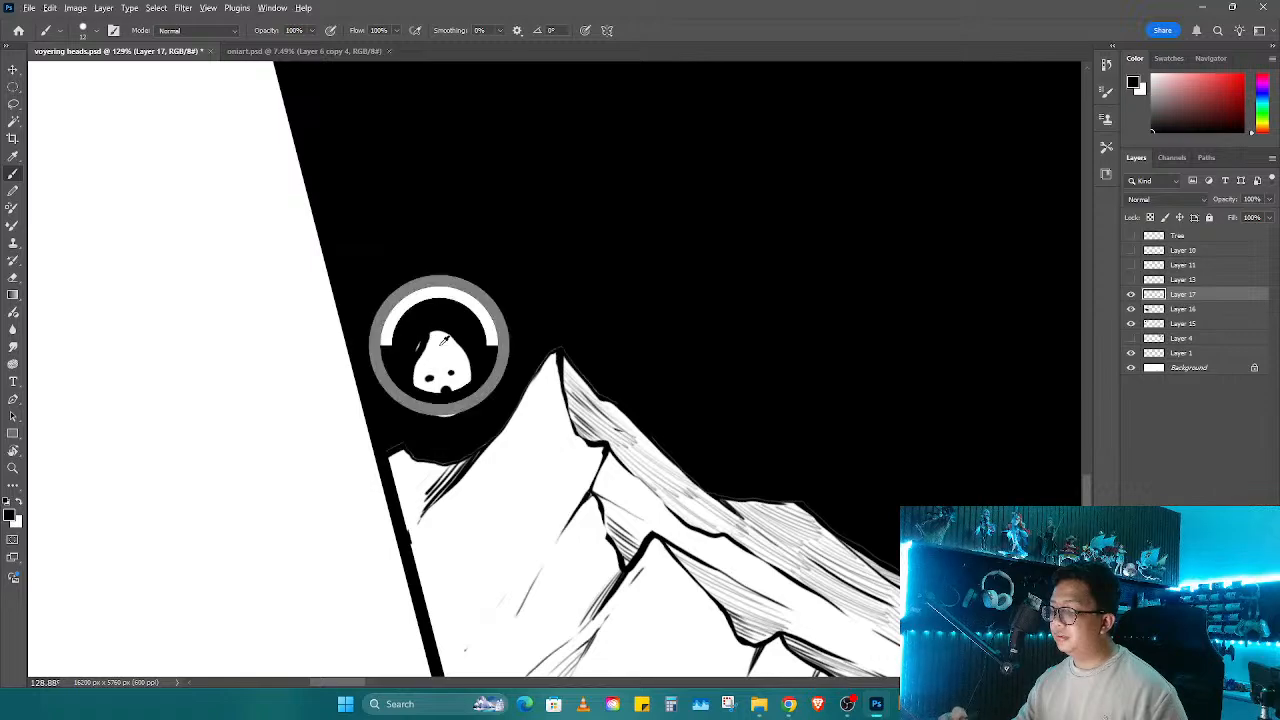
pyautogui.keyDown('alt'); pyautogui.click(444, 322); pyautogui.keyUp('alt')
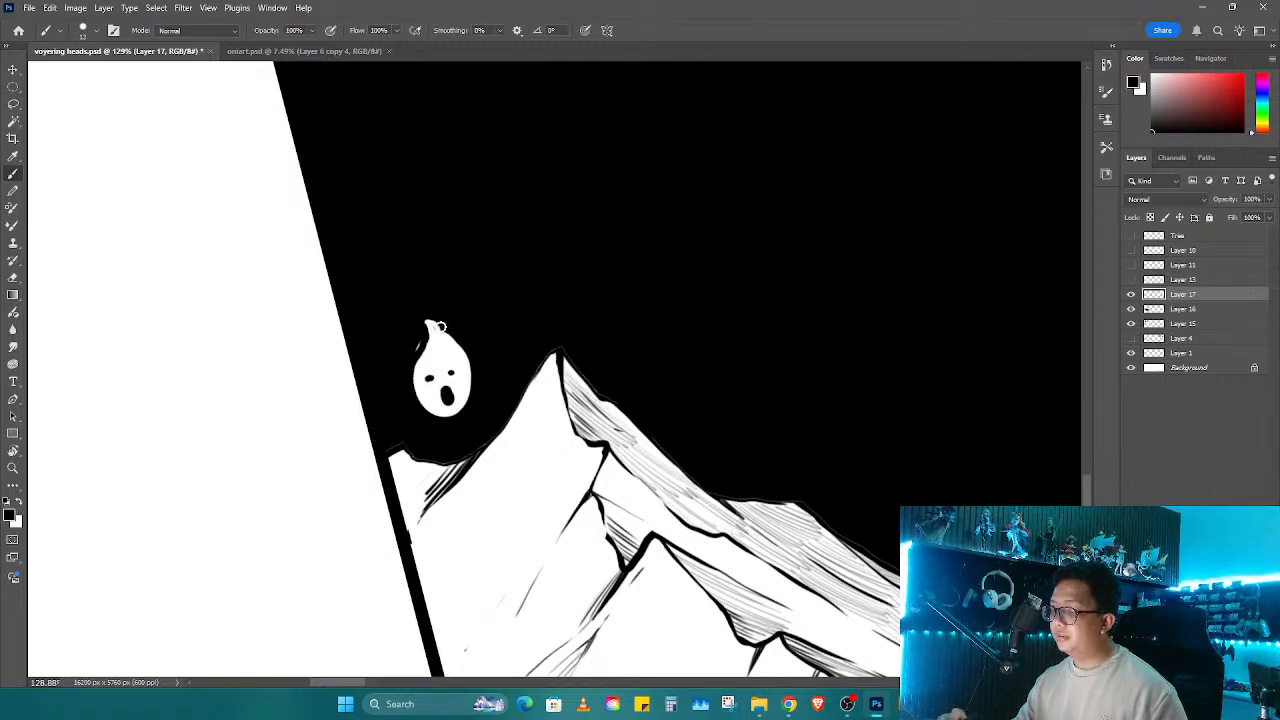
pyautogui.moveTo(438, 324); pyautogui.dragTo(469, 362)
pyautogui.press('x')
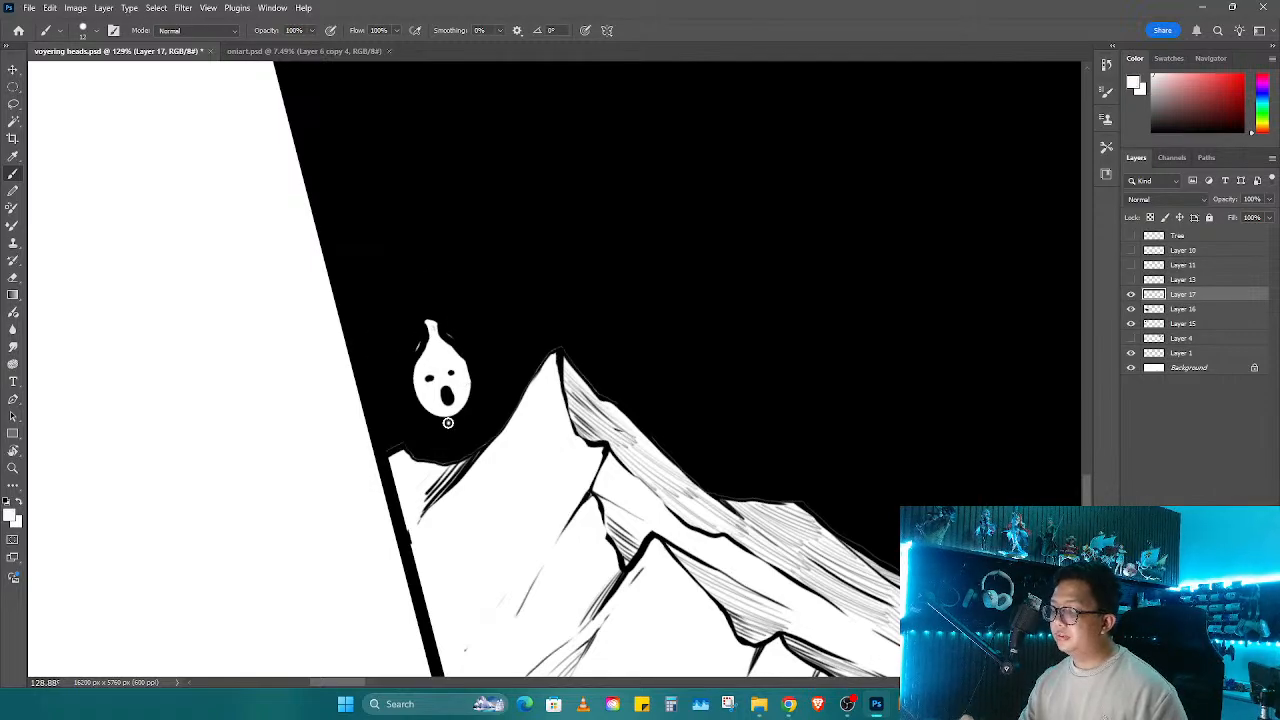
# Step: Paint a bent white arm and a spread hand around the face, and stroke black hair across the forehead and topknot
pyautogui.moveTo(455, 424)
pyautogui.mouseDown()
pyautogui.moveTo(494, 388)
pyautogui.moveTo(481, 356)
pyautogui.mouseUp()
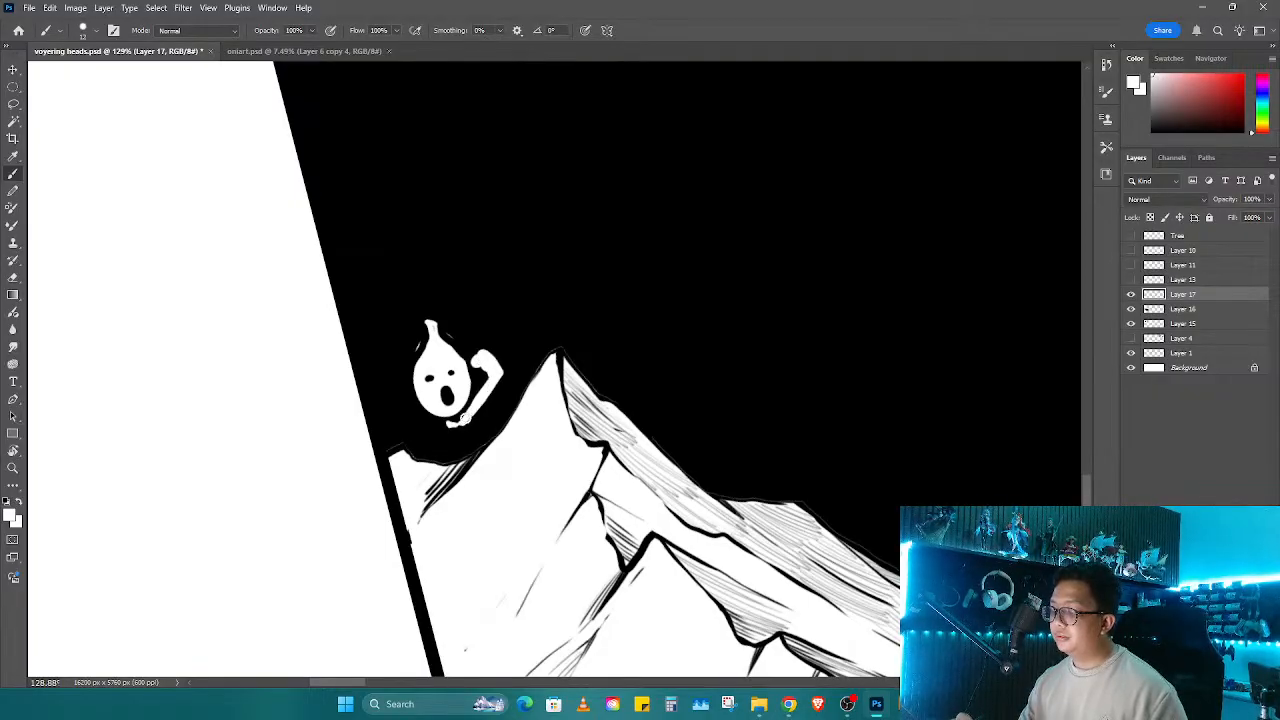
pyautogui.moveTo(447, 435)
pyautogui.mouseDown()
pyautogui.moveTo(462, 440)
pyautogui.moveTo(430, 445)
pyautogui.moveTo(479, 418)
pyautogui.mouseUp()
pyautogui.press('x')
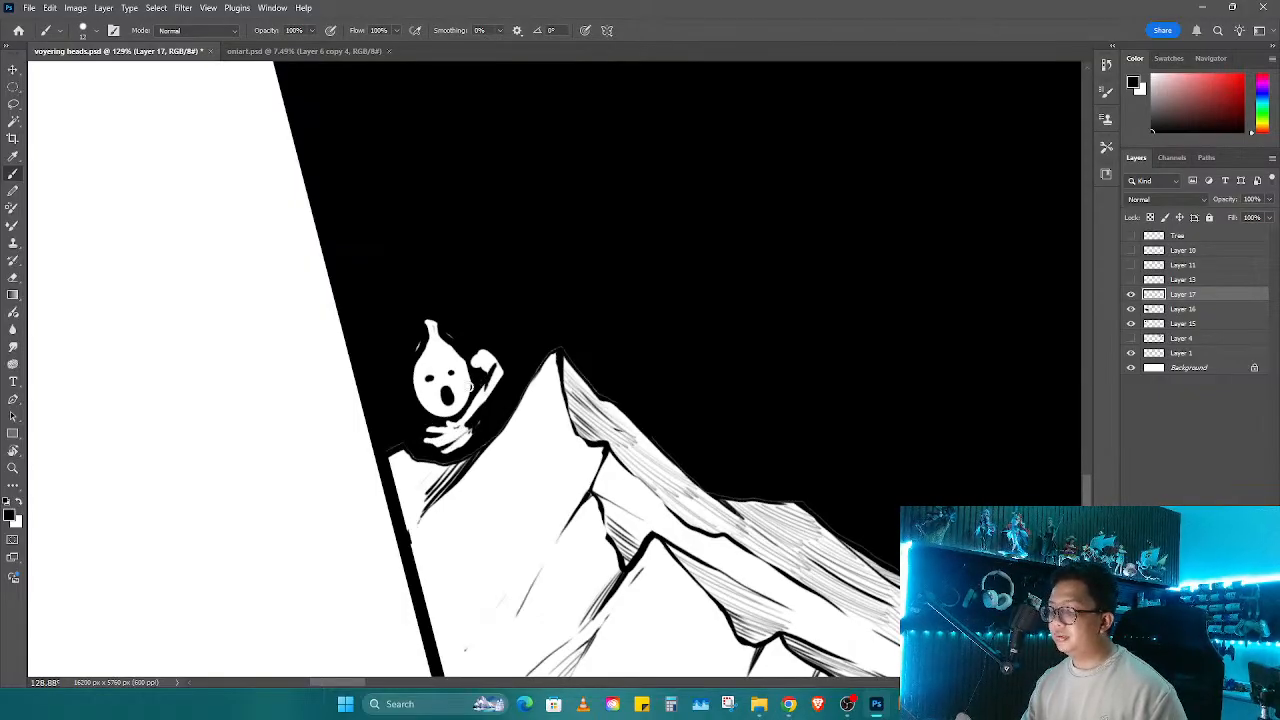
pyautogui.moveTo(470, 345)
pyautogui.mouseDown()
pyautogui.moveTo(410, 370)
pyautogui.moveTo(432, 326)
pyautogui.mouseUp()
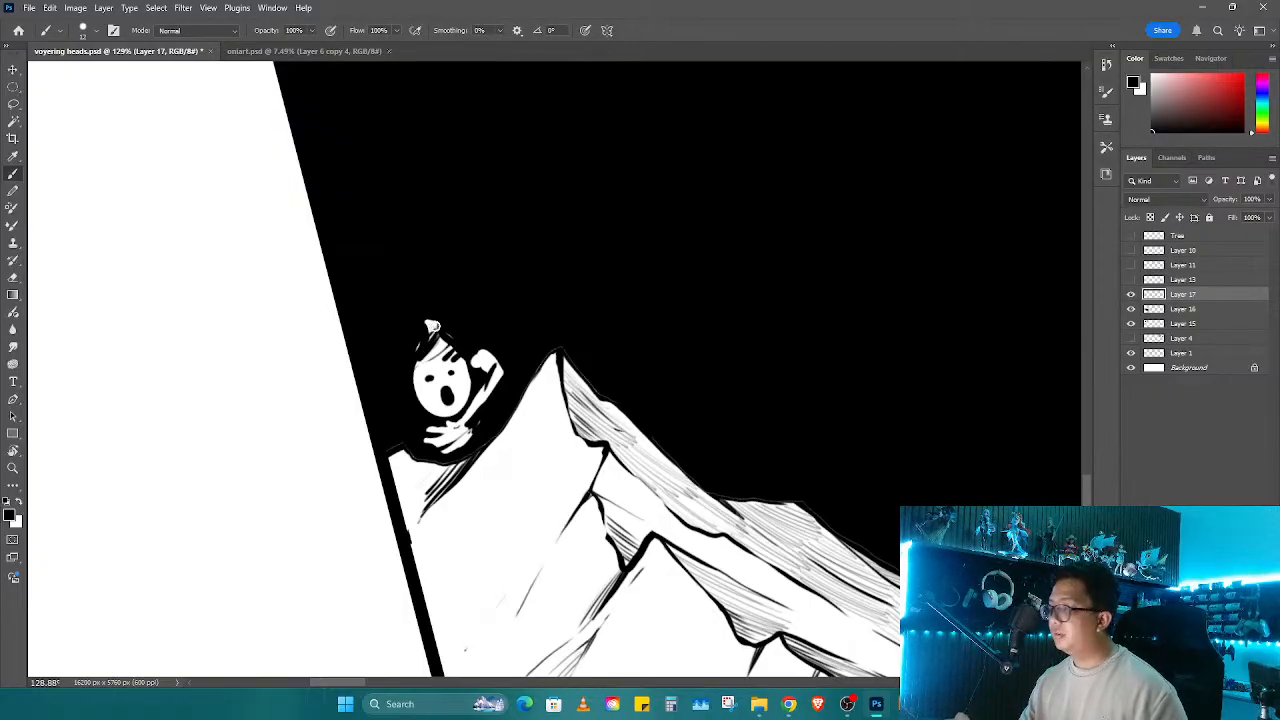
pyautogui.press('z')
pyautogui.moveTo(556, 376); pyautogui.dragTo(505, 440)
pyautogui.moveTo(515, 470)
pyautogui.mouseDown()
pyautogui.moveTo(424, 446)
pyautogui.moveTo(438, 437)
pyautogui.moveTo(417, 428)
pyautogui.mouseUp()
pyautogui.press('r')
pyautogui.moveTo(649, 406)
pyautogui.mouseDown()
pyautogui.moveTo(634, 434)
pyautogui.moveTo(762, 514)
pyautogui.mouseUp()
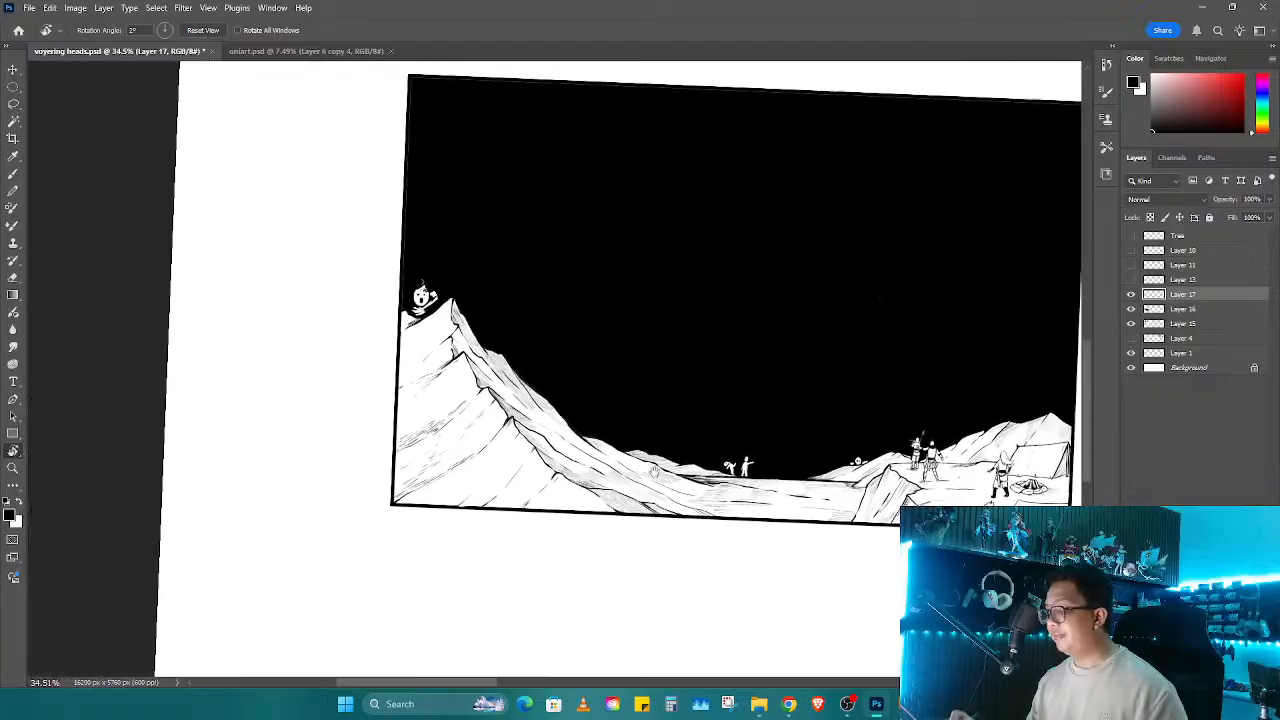
# Step: Paint out the white face and raised hand beside the leftmost peak with black, using a bigger brush
pyautogui.press('z')
pyautogui.press('b')
pyautogui.moveTo(428, 300)
pyautogui.mouseDown()
pyautogui.moveTo(475, 312)
pyautogui.moveTo(437, 291)
pyautogui.moveTo(414, 343)
pyautogui.moveTo(428, 348)
pyautogui.mouseUp()
pyautogui.press(']')
pyautogui.press(']')
pyautogui.press(']')
pyautogui.press('z')
pyautogui.moveTo(568, 314); pyautogui.dragTo(348, 293)
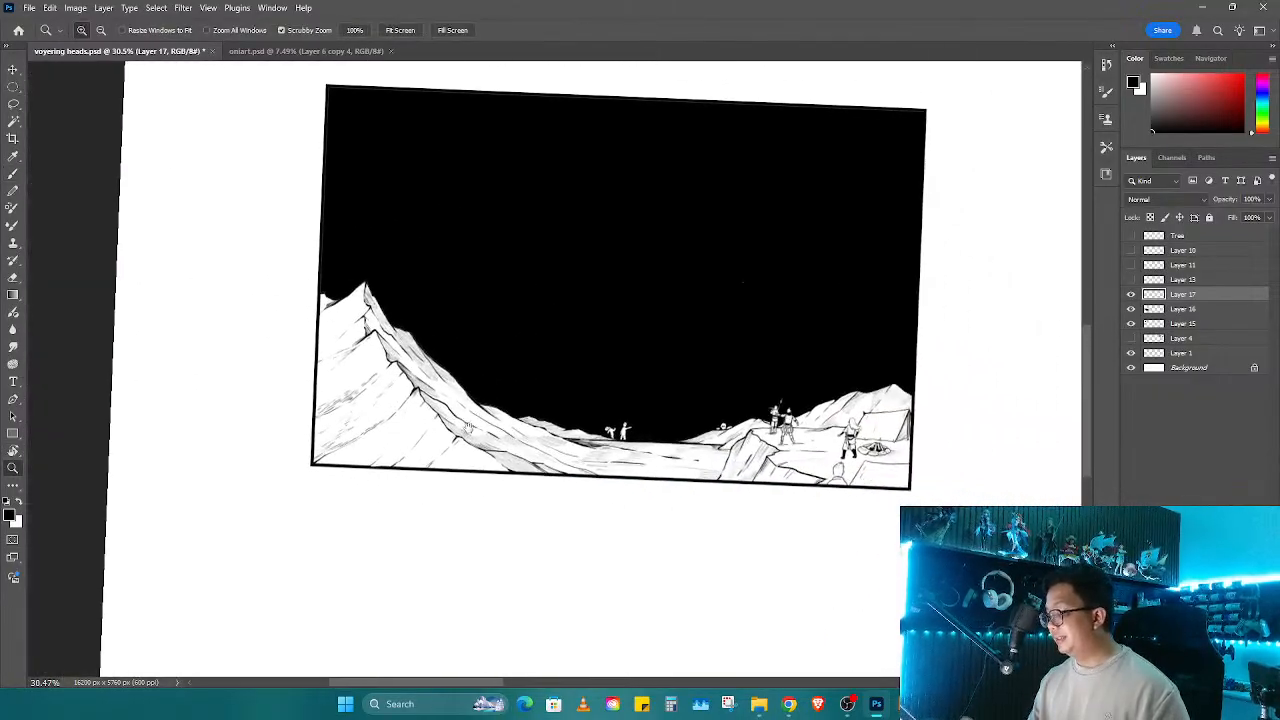
# Step: Try outlining a large white circle in the black sky above the two tiny valley figures
pyautogui.moveTo(675, 436); pyautogui.dragTo(730, 436)
pyautogui.press('b')
pyautogui.keyDown('alt'); pyautogui.click(526, 428); pyautogui.keyUp('alt')
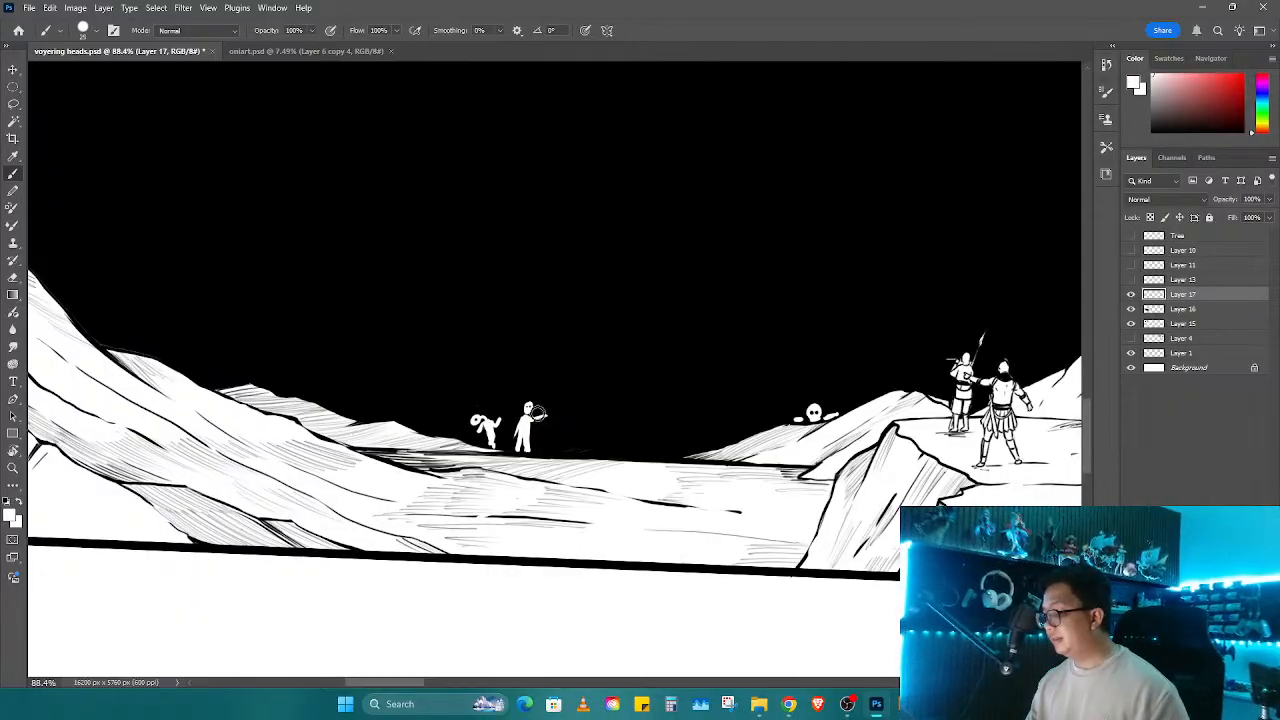
pyautogui.moveTo(441, 403); pyautogui.dragTo(604, 428)
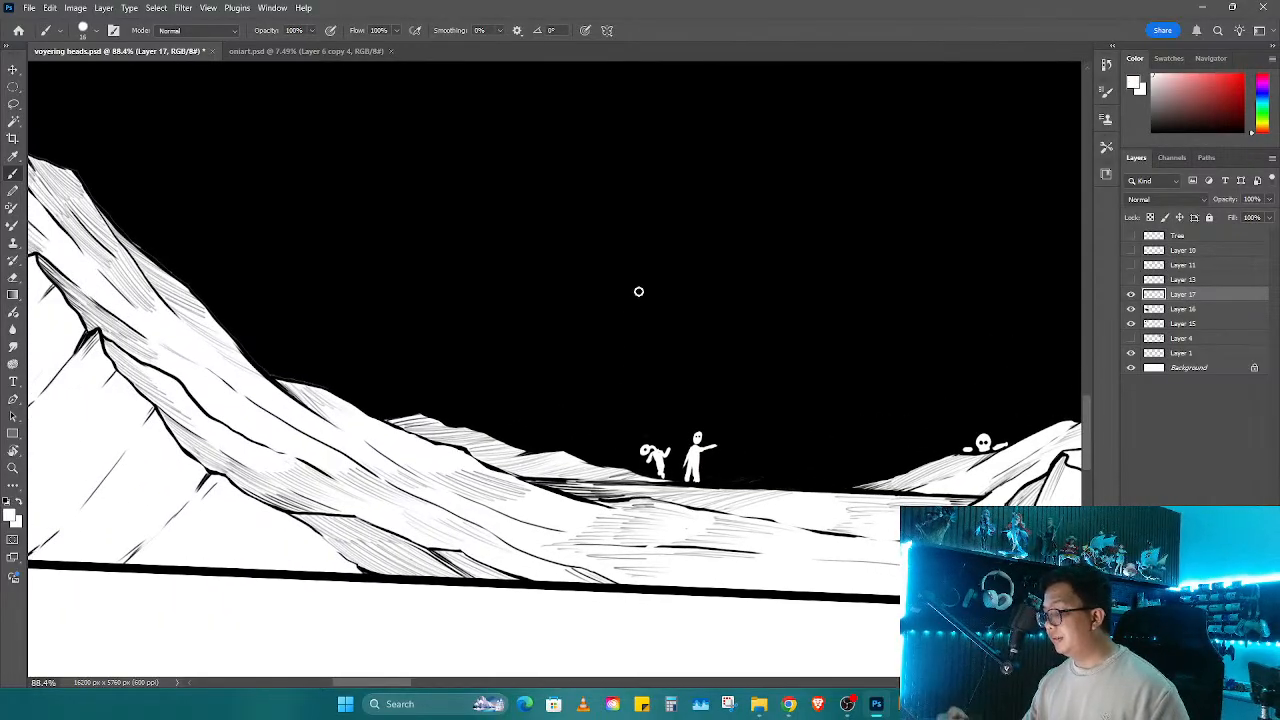
pyautogui.moveTo(587, 298)
pyautogui.mouseDown()
pyautogui.moveTo(677, 214)
pyautogui.moveTo(700, 382)
pyautogui.moveTo(594, 291)
pyautogui.mouseUp()
pyautogui.press('z')
pyautogui.moveTo(698, 352); pyautogui.dragTo(625, 368)
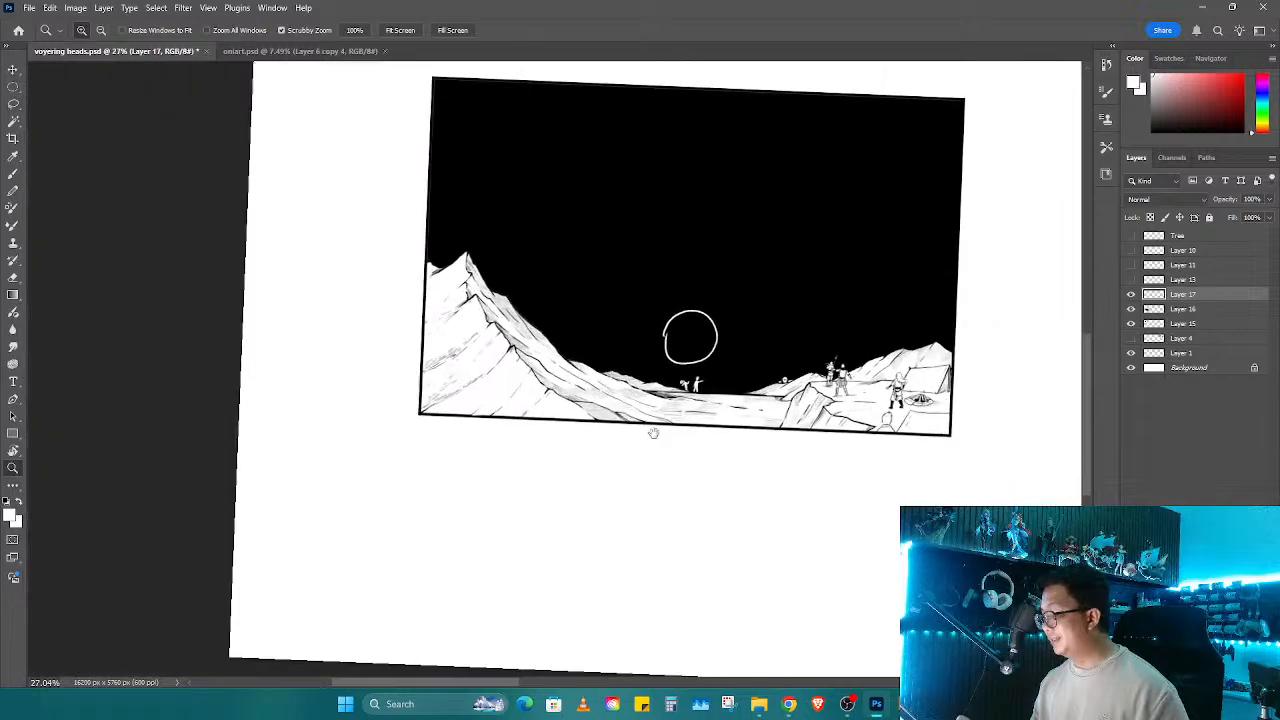
pyautogui.moveTo(654, 434); pyautogui.dragTo(583, 449)
pyautogui.moveTo(645, 372); pyautogui.dragTo(693, 381)
pyautogui.hotkey('ctrl', 'z')
# Step: Hatch fine black strokes over the legs of the two valley figures and beneath the ridge face, and save the document
pyautogui.press('r')
pyautogui.moveTo(714, 442); pyautogui.dragTo(626, 413)
pyautogui.moveTo(705, 381); pyautogui.dragTo(704, 391)
pyautogui.press('z')
pyautogui.moveTo(563, 430); pyautogui.dragTo(606, 404)
pyautogui.press('b')
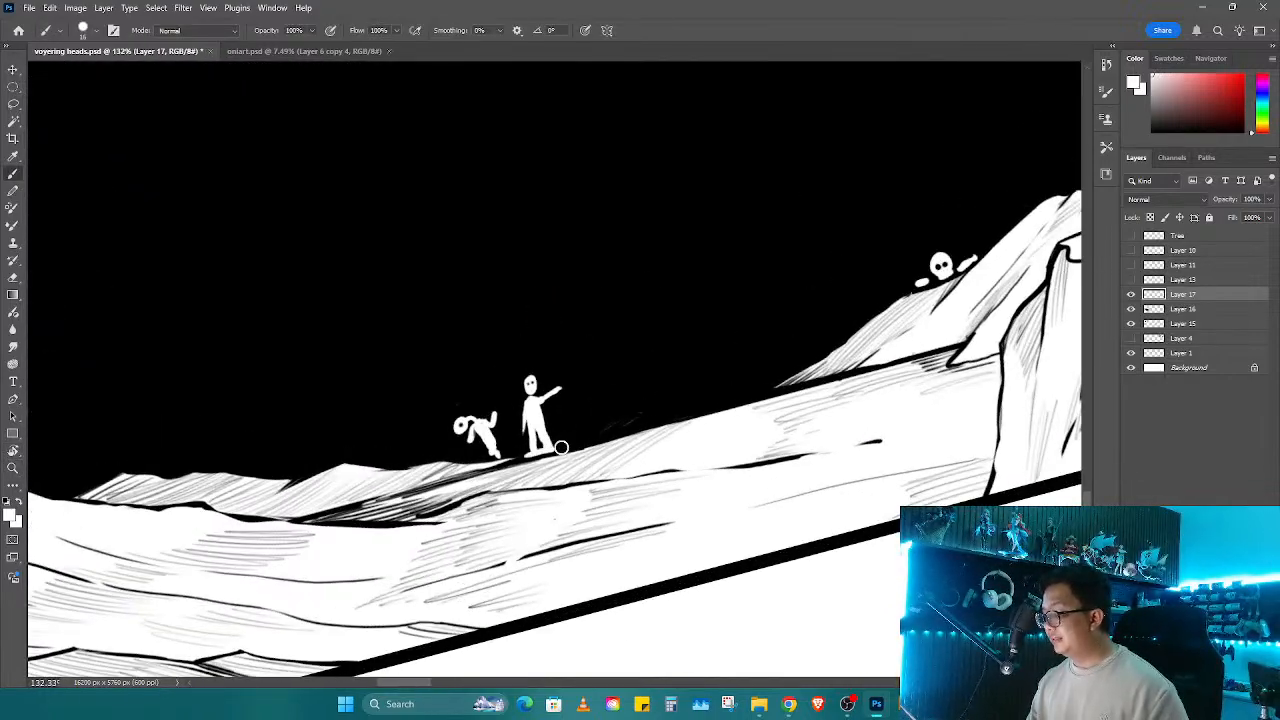
pyautogui.press('x')
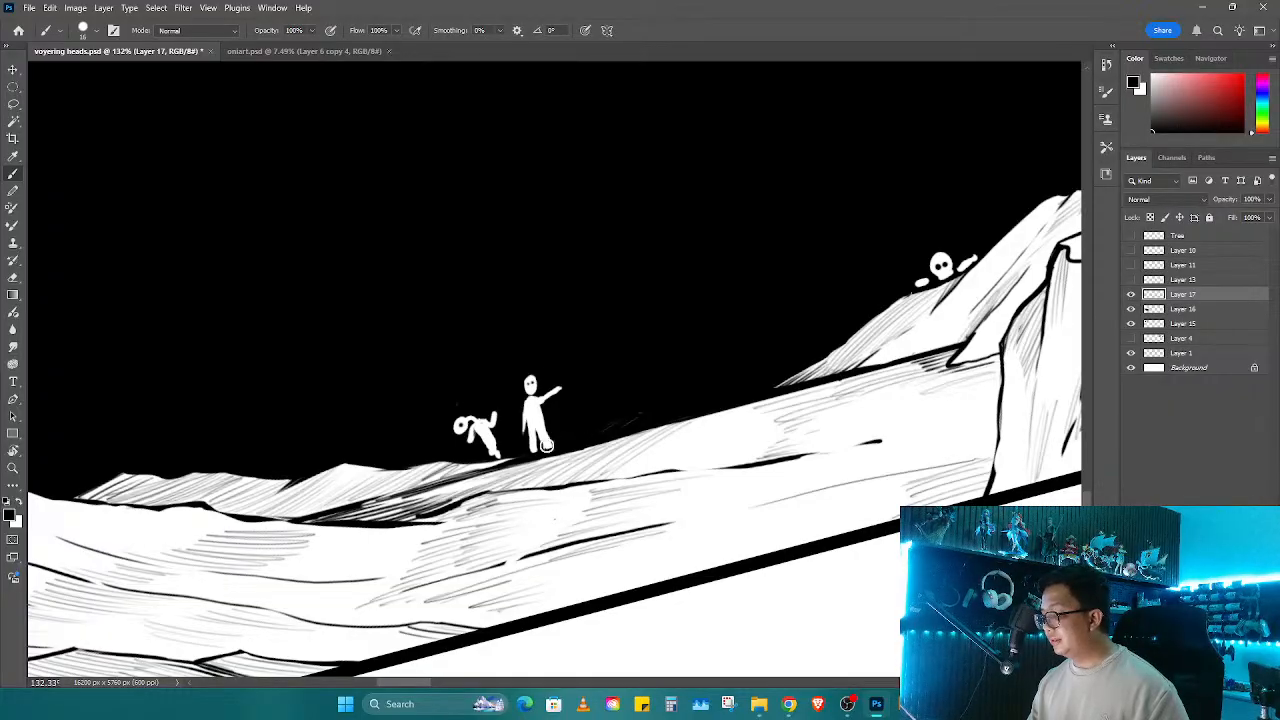
pyautogui.press('[')
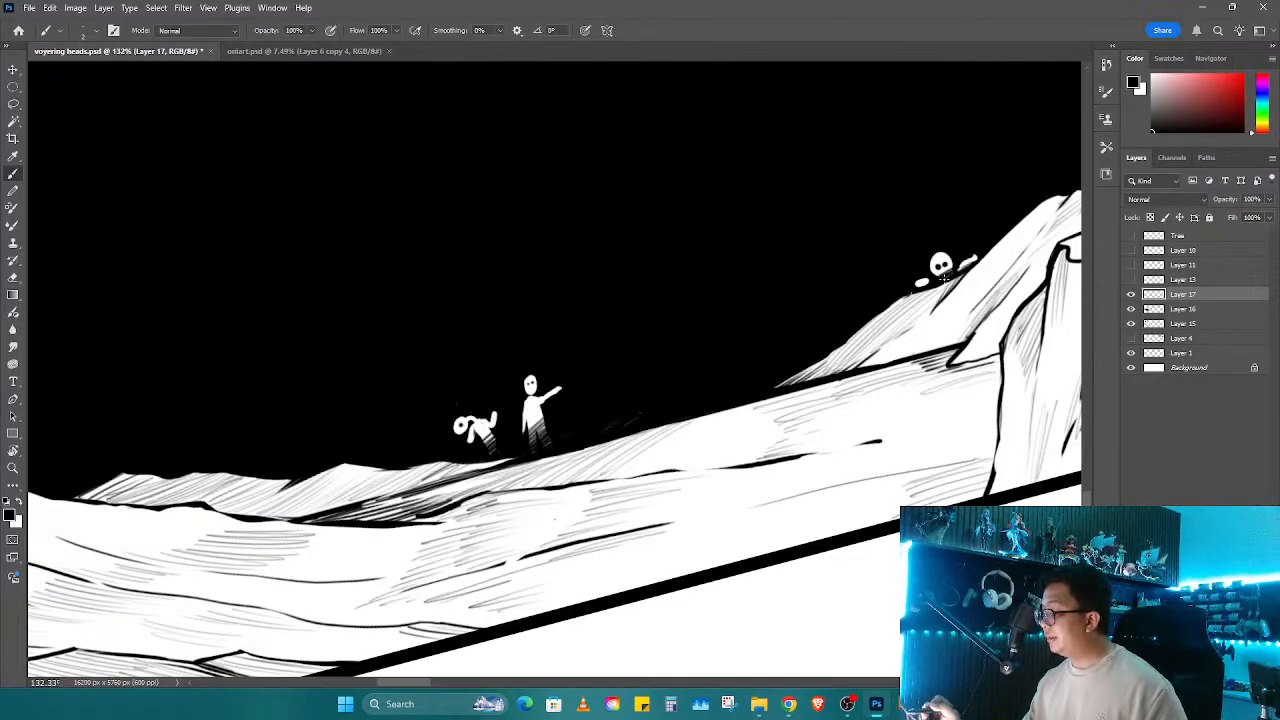
pyautogui.moveTo(895, 325); pyautogui.dragTo(603, 353)
pyautogui.hotkey('ctrl', 's')
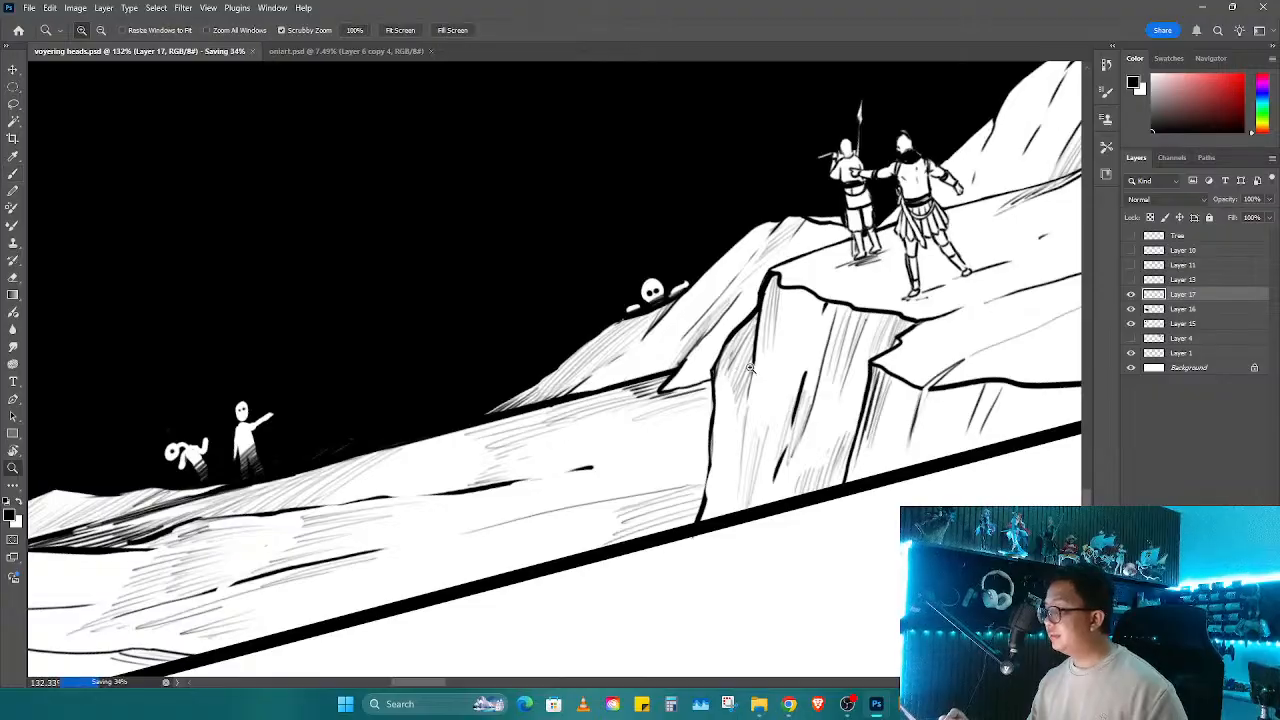
# Step: Examine the night panel's tiny figures, the peeking ridge face and the overall composition at several zoom levels and angles
pyautogui.moveTo(746, 385); pyautogui.dragTo(690, 385)
pyautogui.press('r')
pyautogui.moveTo(803, 366); pyautogui.dragTo(803, 420)
pyautogui.moveTo(803, 420); pyautogui.dragTo(702, 426)
pyautogui.press('z')
pyautogui.moveTo(783, 525); pyautogui.dragTo(793, 392)
pyautogui.moveTo(800, 392); pyautogui.dragTo(734, 438)
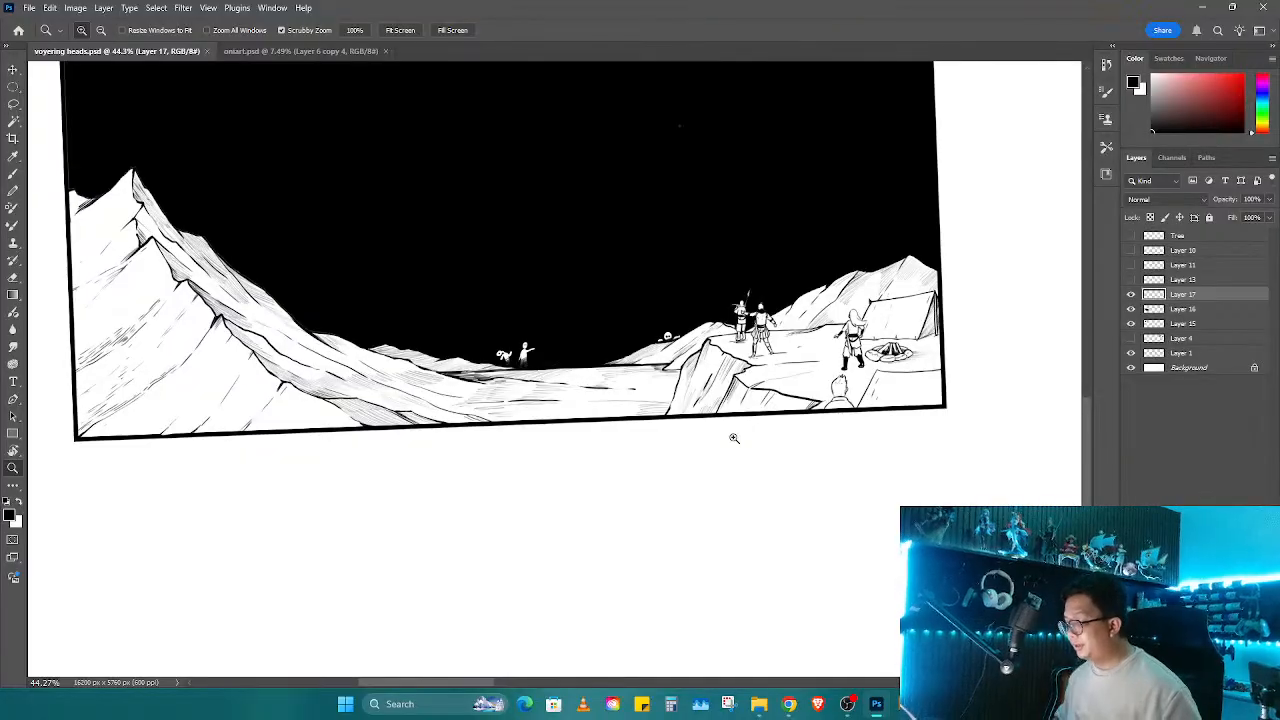
pyautogui.moveTo(693, 330); pyautogui.dragTo(761, 341)
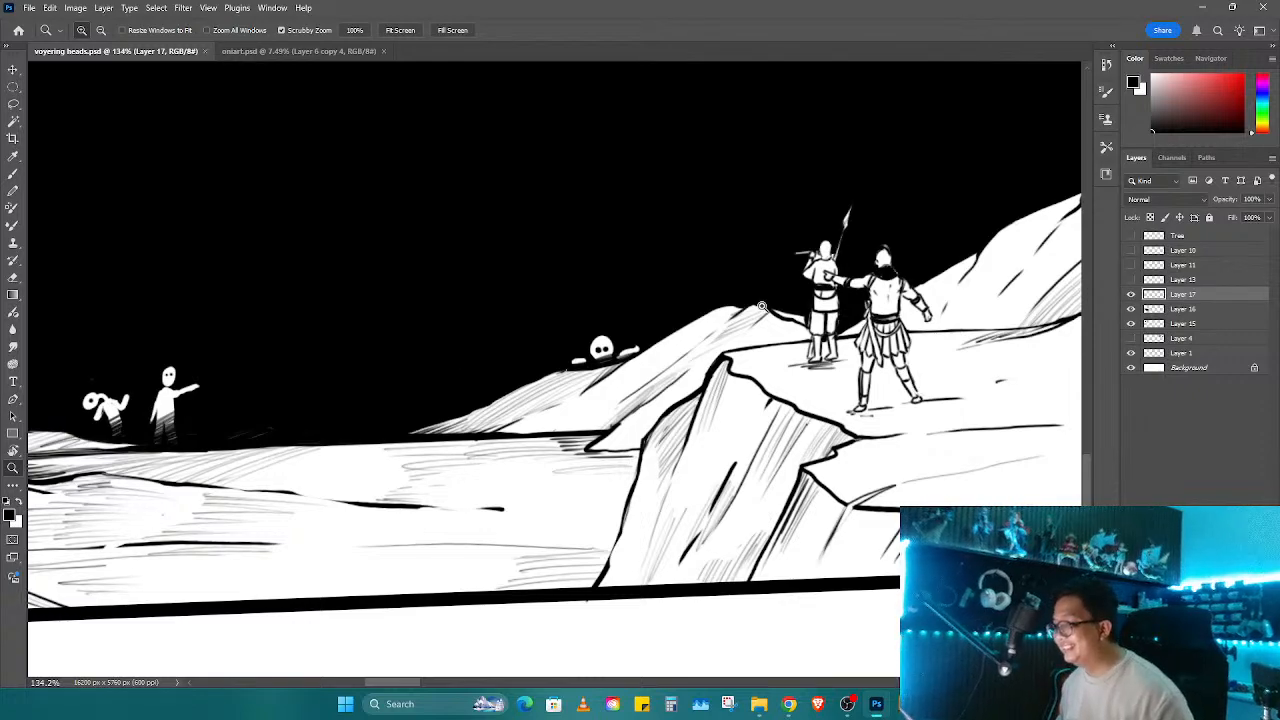
pyautogui.moveTo(773, 259); pyautogui.dragTo(727, 376)
pyautogui.click(797, 304)
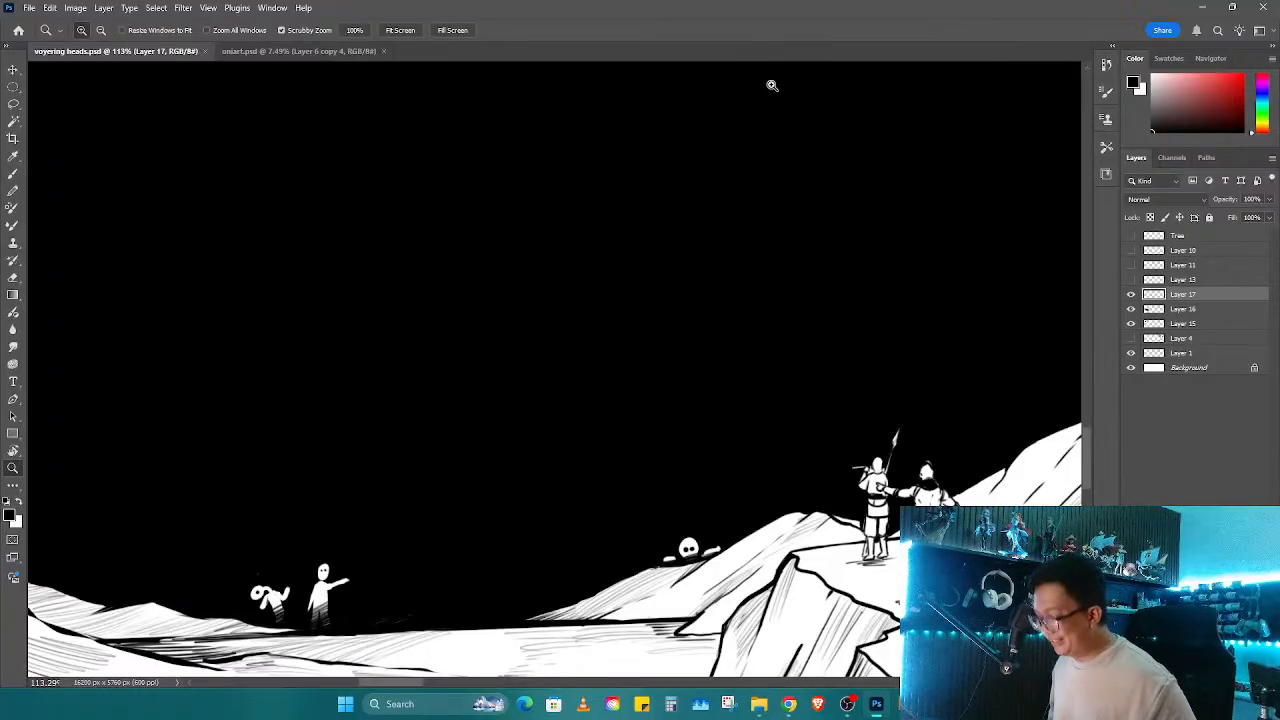
pyautogui.moveTo(785, 52); pyautogui.dragTo(762, 98)
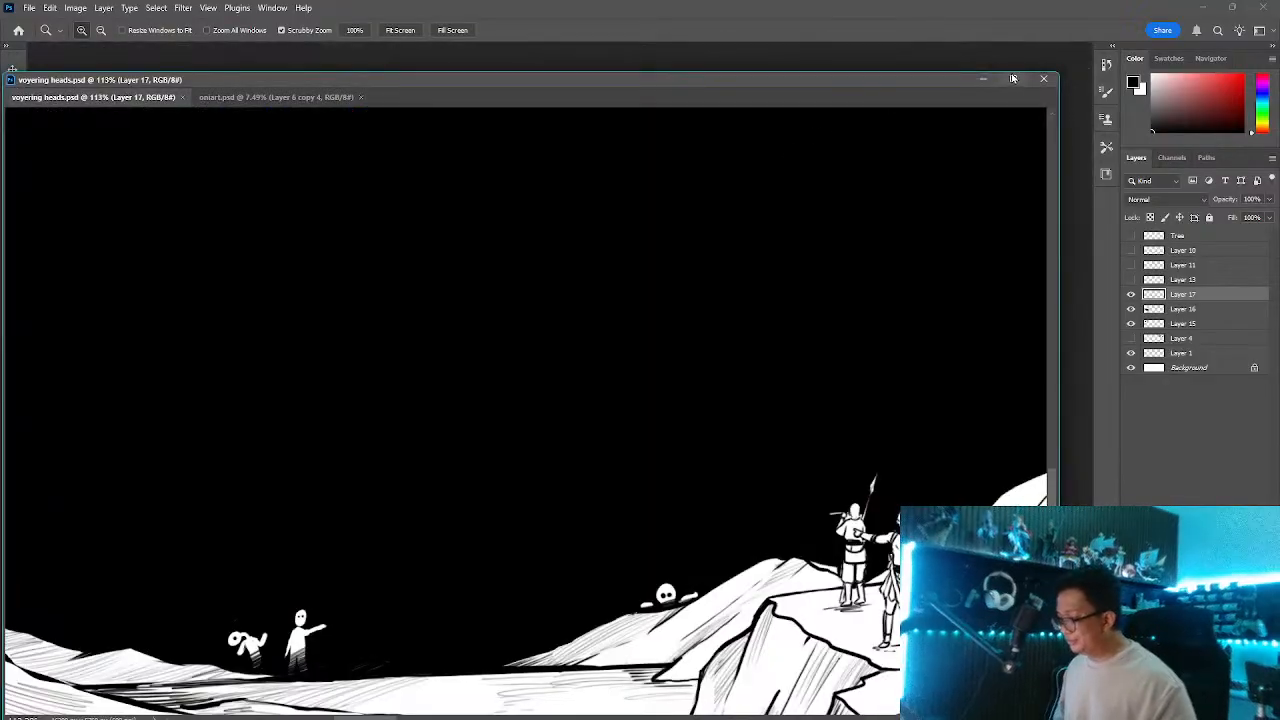
pyautogui.moveTo(131, 86); pyautogui.dragTo(162, 57)
pyautogui.moveTo(463, 242); pyautogui.dragTo(590, 304)
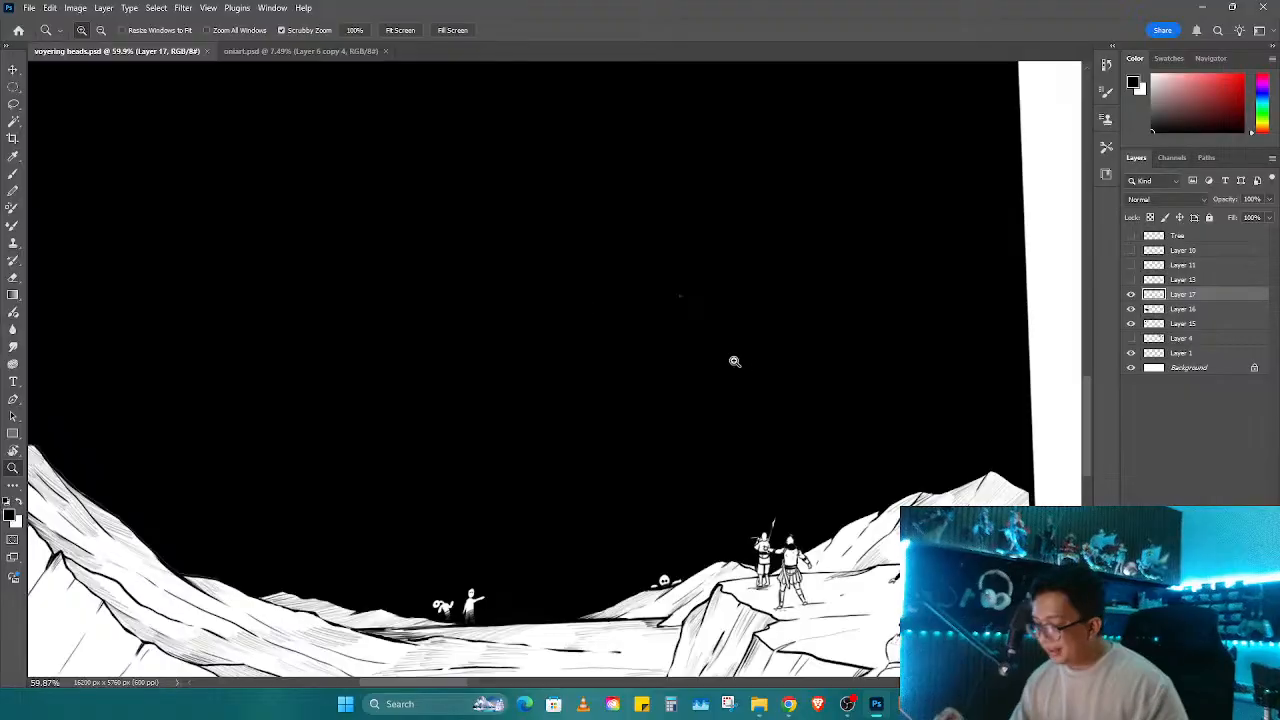
pyautogui.moveTo(734, 361)
pyautogui.mouseDown()
pyautogui.moveTo(714, 477)
pyautogui.moveTo(739, 351)
pyautogui.moveTo(735, 378)
pyautogui.mouseUp()
pyautogui.press('r')
pyautogui.press('z')
pyautogui.press('r')
pyautogui.moveTo(744, 392); pyautogui.dragTo(699, 374)
pyautogui.press('z')
pyautogui.moveTo(590, 433); pyautogui.dragTo(612, 456)
pyautogui.moveTo(612, 456); pyautogui.dragTo(602, 543)
pyautogui.press('r')
pyautogui.moveTo(683, 462); pyautogui.dragTo(712, 424)
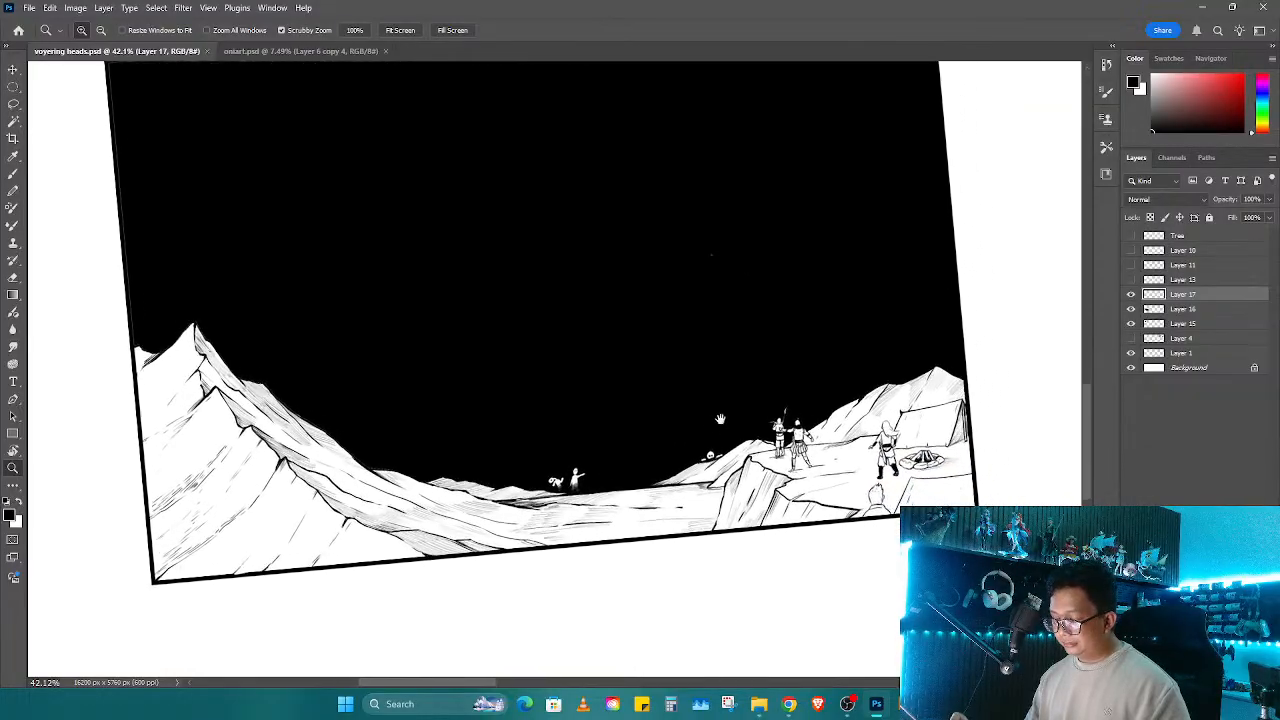
# Step: Show and hide Layer 13, Layer 4 and Layer 11 one after another to check what each contains
pyautogui.click(1131, 280)
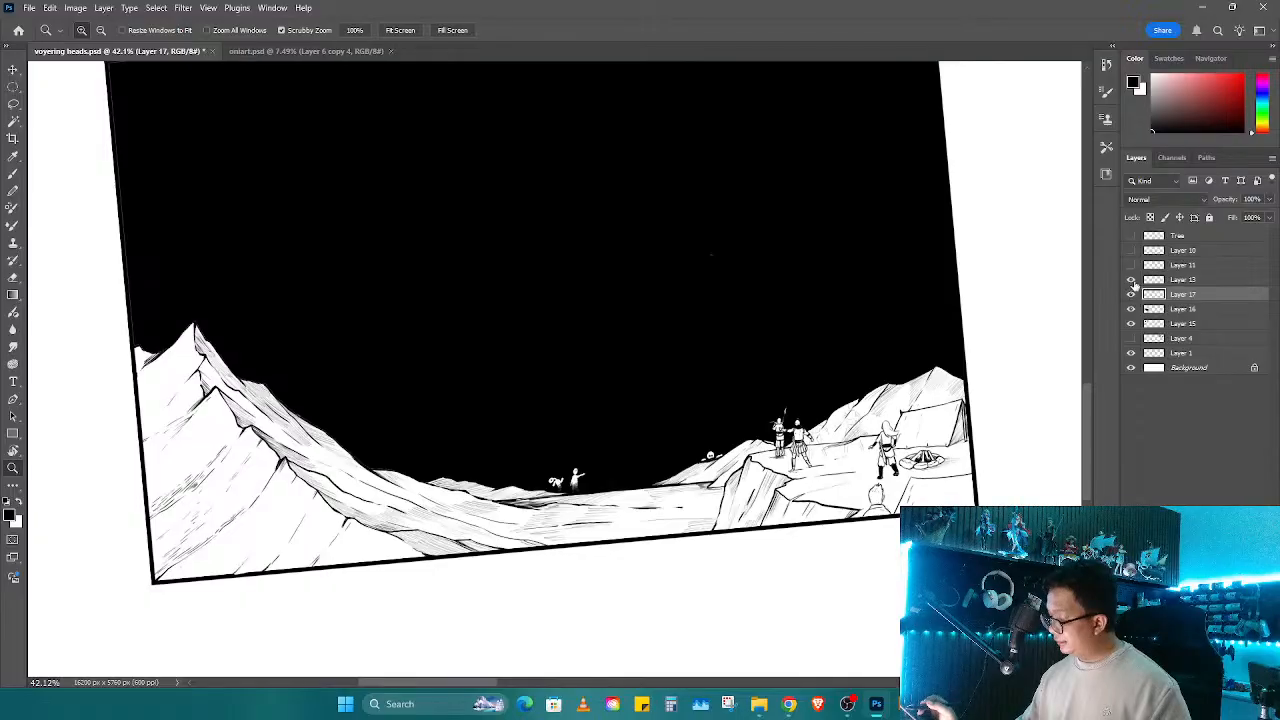
pyautogui.click(1131, 280)
pyautogui.click(1131, 339)
pyautogui.click(1131, 339)
pyautogui.click(1131, 265)
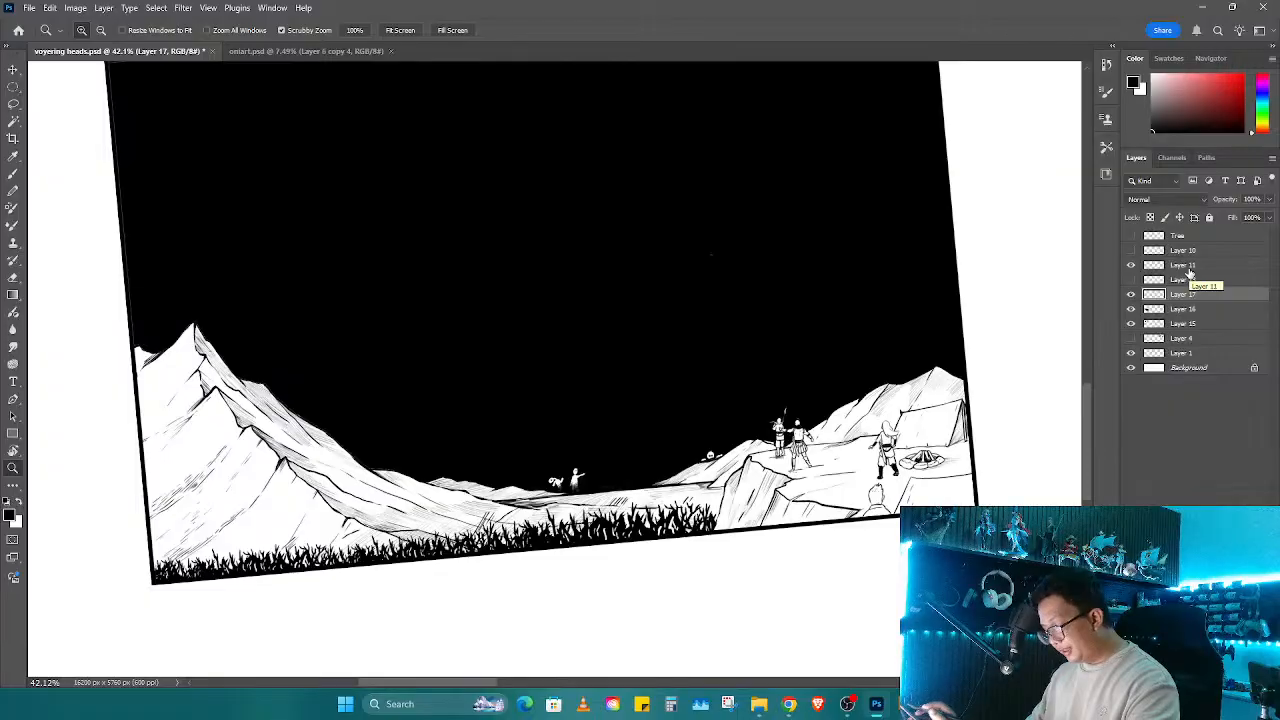
pyautogui.click(1132, 266)
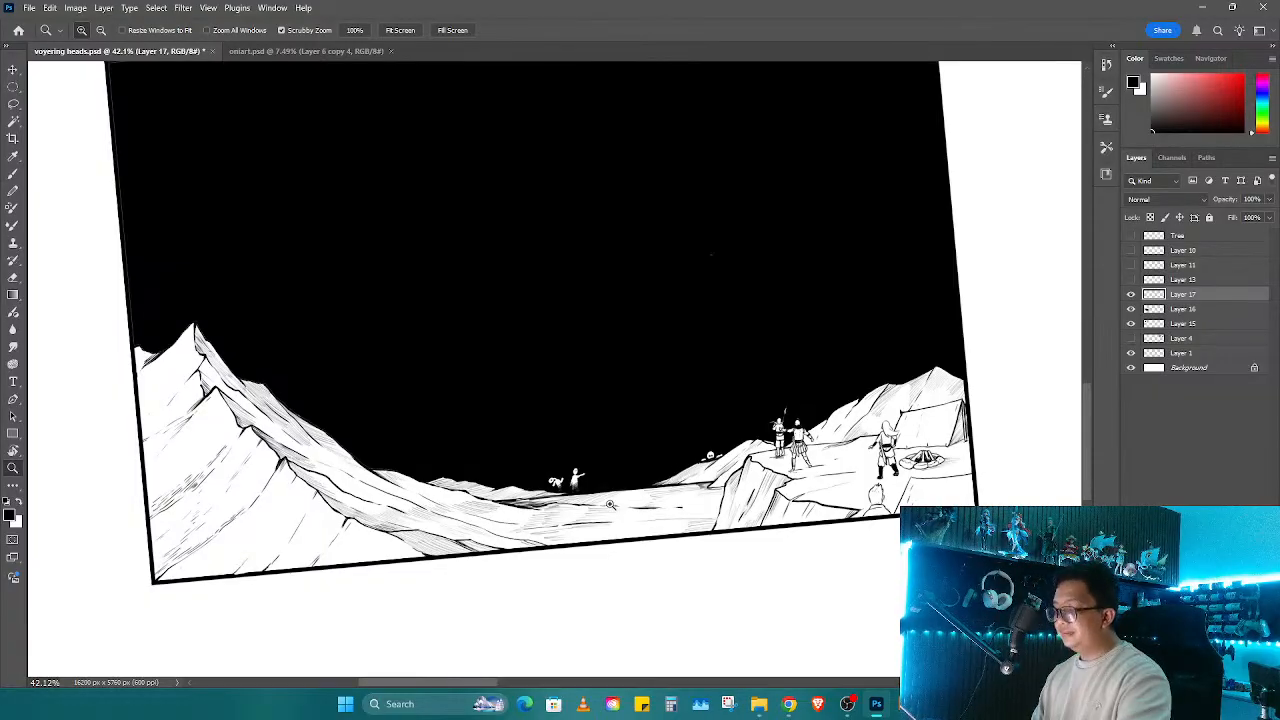
# Step: Merge Layer 15, Layer 16 and Layer 17 into a single layer
pyautogui.moveTo(588, 495); pyautogui.dragTo(564, 600)
pyautogui.press('r')
pyautogui.moveTo(604, 544); pyautogui.dragTo(592, 547)
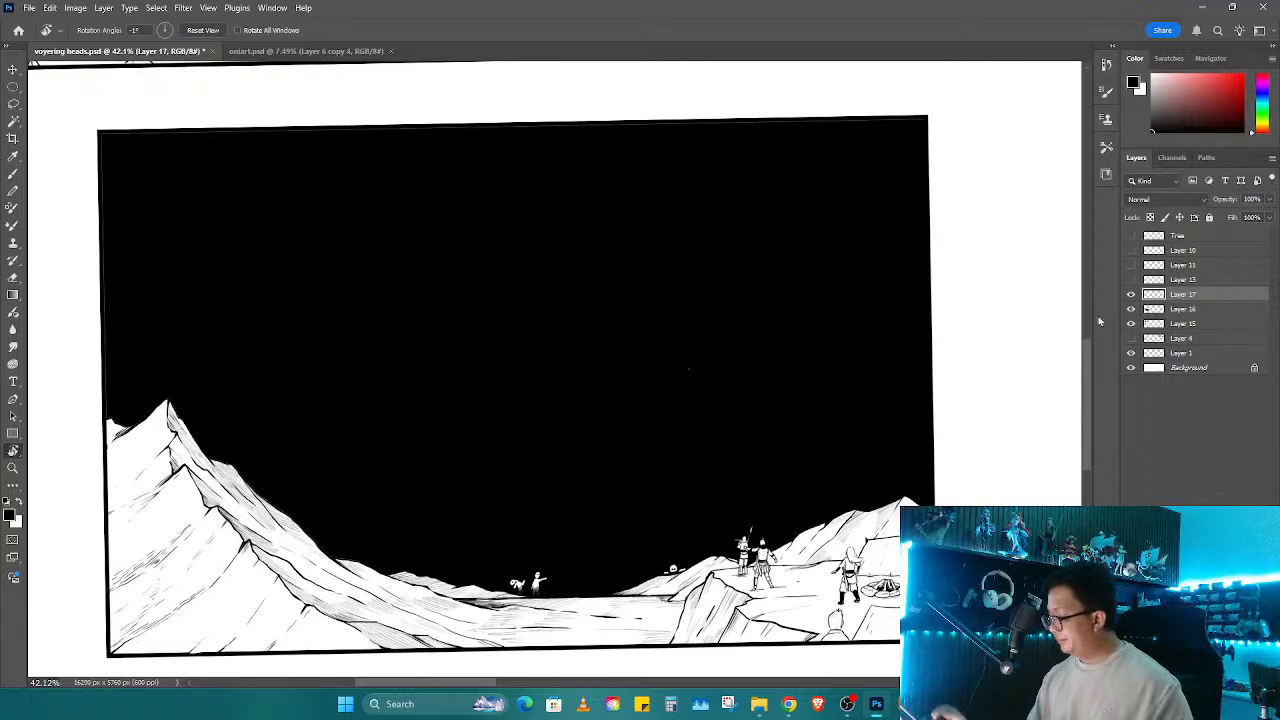
pyautogui.keyDown('shift'); pyautogui.click(1168, 327); pyautogui.keyUp('shift')
pyautogui.hotkey('ctrl', 'e')
pyautogui.scroll(-3, 796, 483)
pyautogui.hscroll(1, 812, 427)
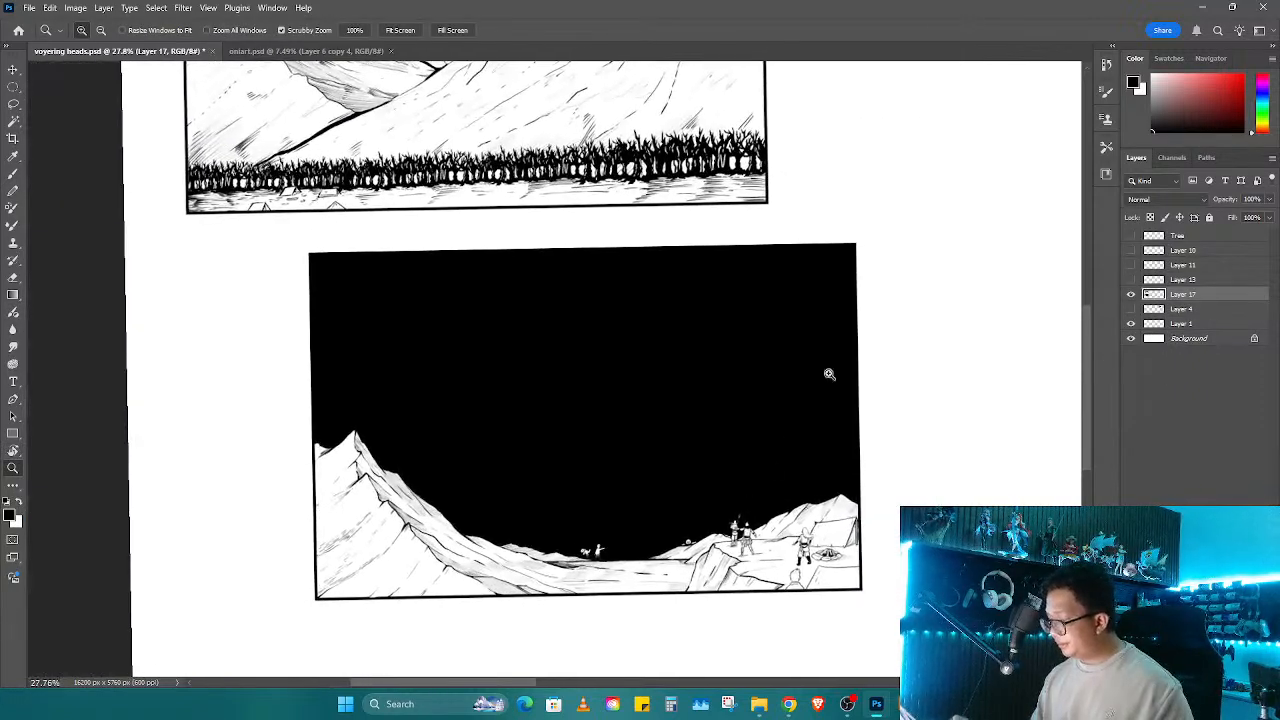
pyautogui.press('m')
pyautogui.moveTo(899, 233); pyautogui.dragTo(267, 367)
pyautogui.hotkey('ctrl', 'd')
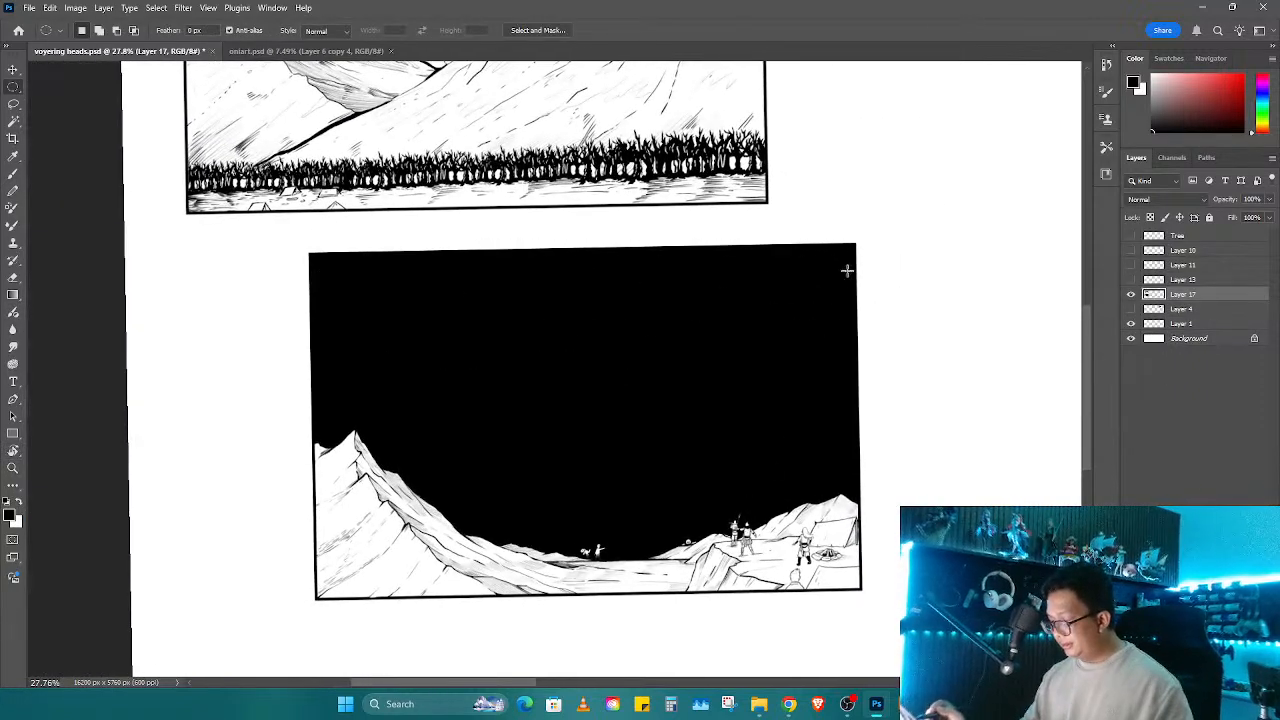
# Step: Crop the night panel by deleting a rectangular strip across the upper part of its black sky
pyautogui.hotkey('shift', 'm')
pyautogui.moveTo(897, 226); pyautogui.dragTo(256, 357)
pyautogui.press('Delete')
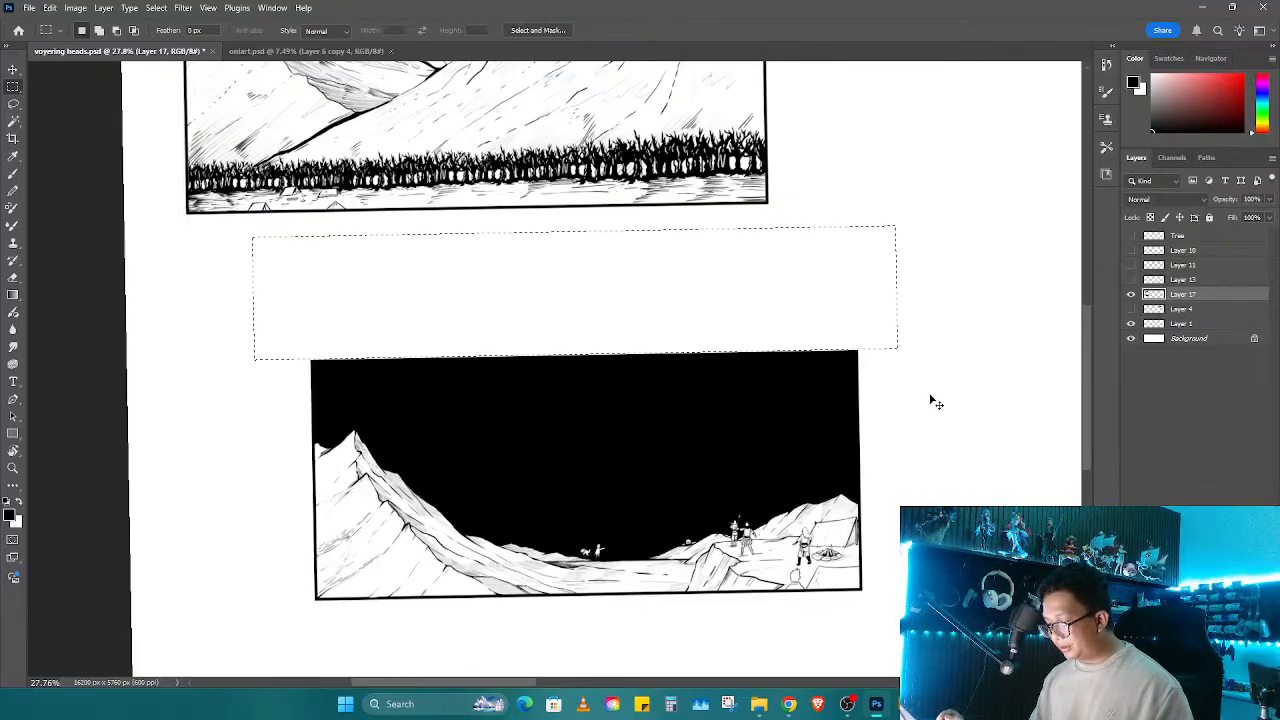
pyautogui.hotkey('ctrl', 'd')
# Step: Move the cropped night panel up to sit just below the mountain panel
pyautogui.moveTo(913, 428); pyautogui.dragTo(949, 406)
pyautogui.moveTo(958, 295); pyautogui.dragTo(283, 622)
pyautogui.moveTo(375, 580); pyautogui.dragTo(347, 440)
# Step: Move both inked panels together next to the Voyering Heads description text, with the Layer 4 sketch made visible
pyautogui.press('z')
pyautogui.scroll(-5, 686, 480)
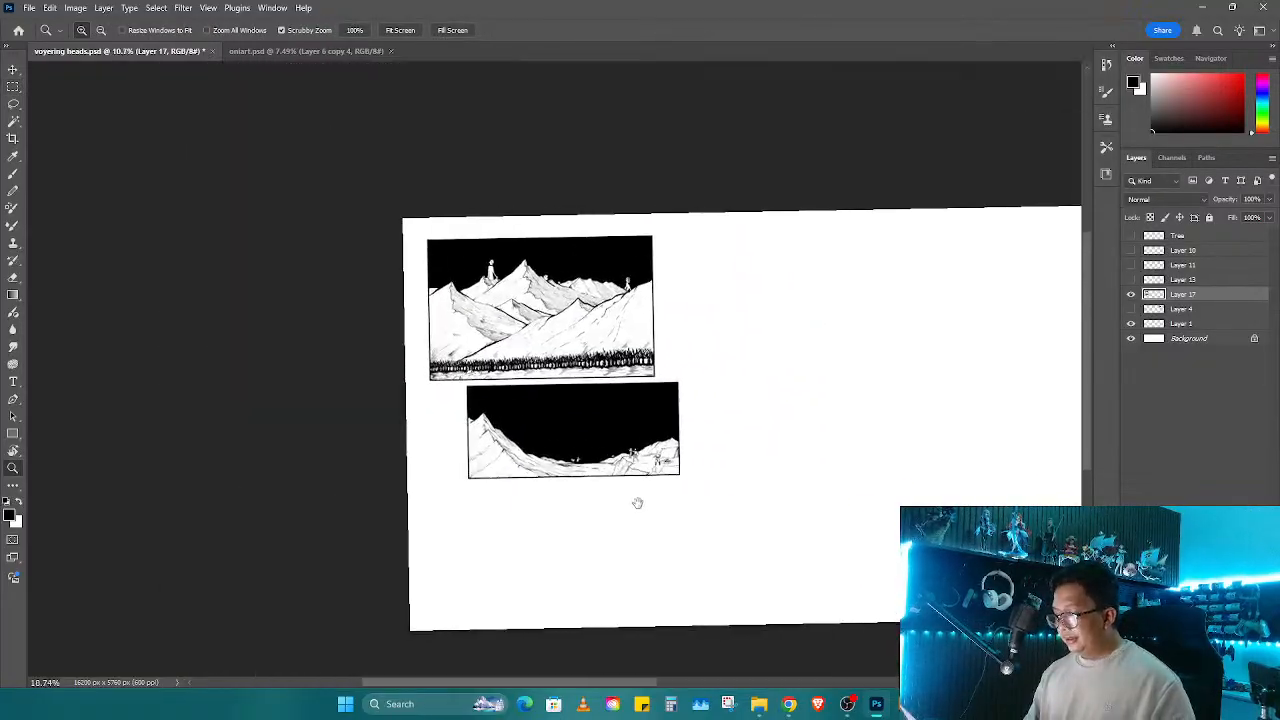
pyautogui.press('m')
pyautogui.moveTo(657, 199); pyautogui.dragTo(291, 526)
pyautogui.moveTo(375, 508); pyautogui.dragTo(137, 528)
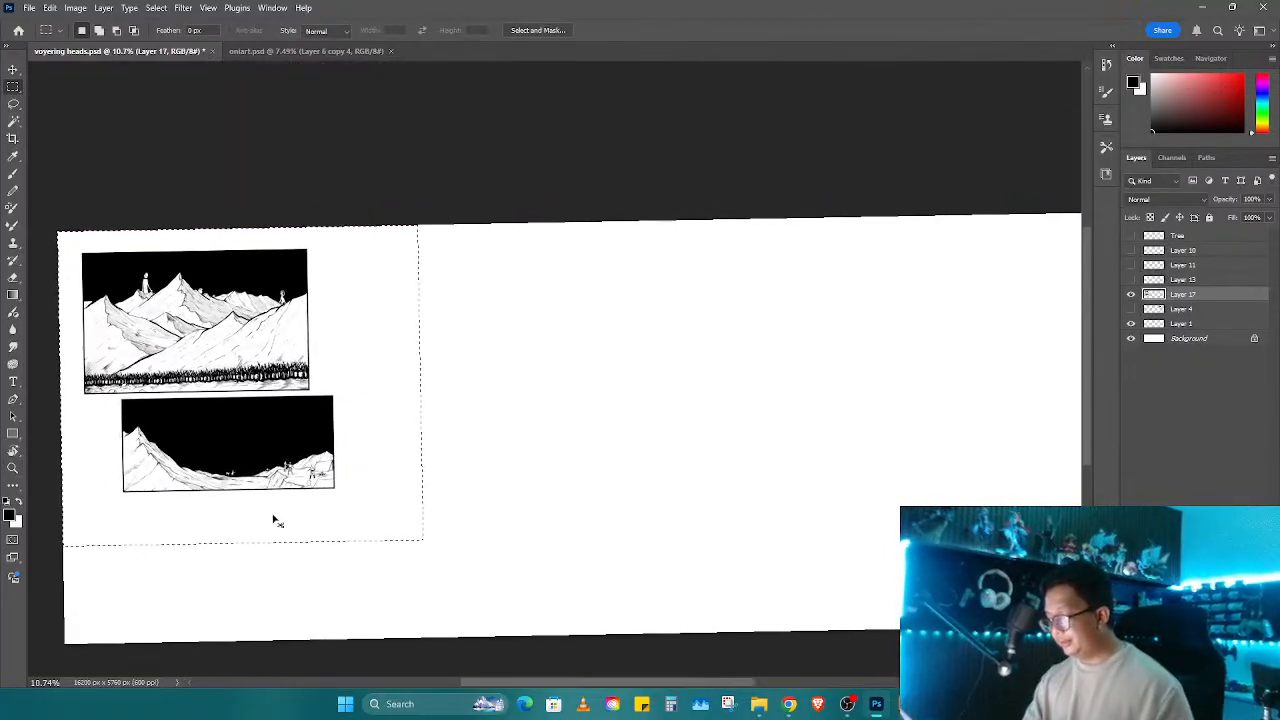
pyautogui.moveTo(236, 464); pyautogui.dragTo(519, 453)
pyautogui.hotkey('ctrl', 't')
pyautogui.click(1132, 313)
pyautogui.hotkey('ctrl', 't')
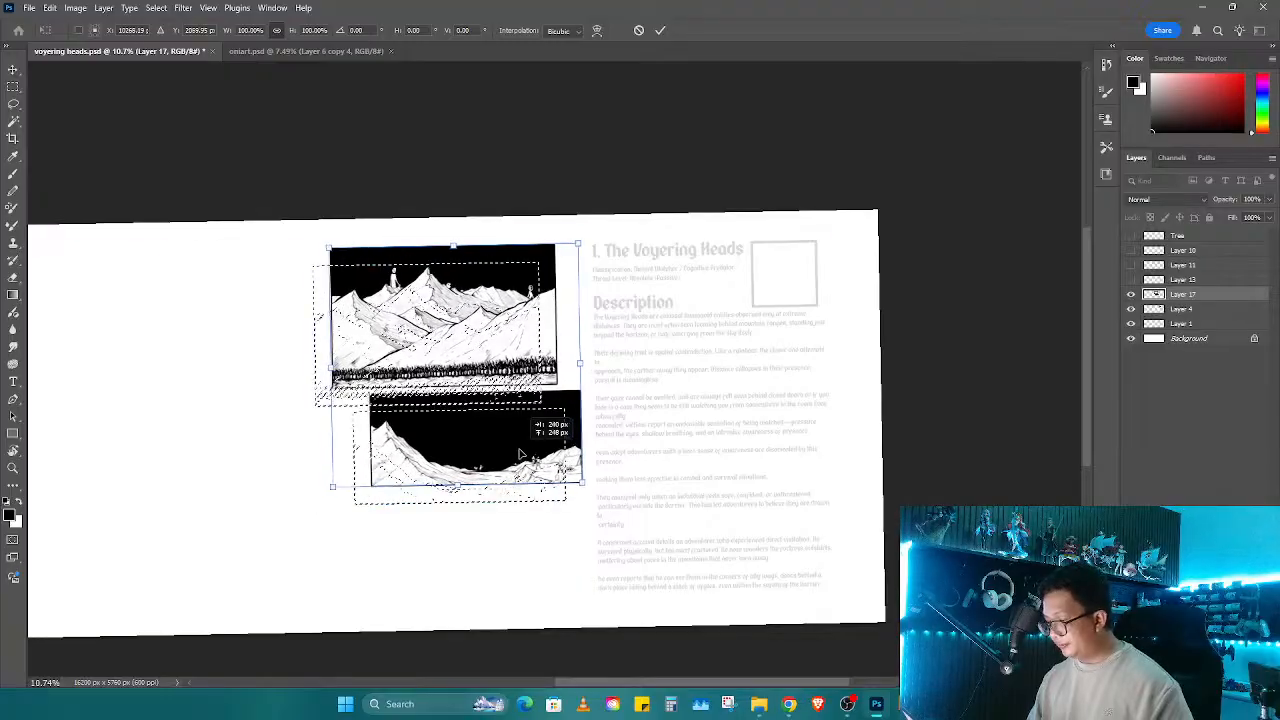
pyautogui.press('Return')
# Step: Sketch an oval head on Layer 4 in the blank area between the faint frames and the inked panels, undoing stray outlines
pyautogui.press('m')
pyautogui.hscroll(-5, 600, 480)
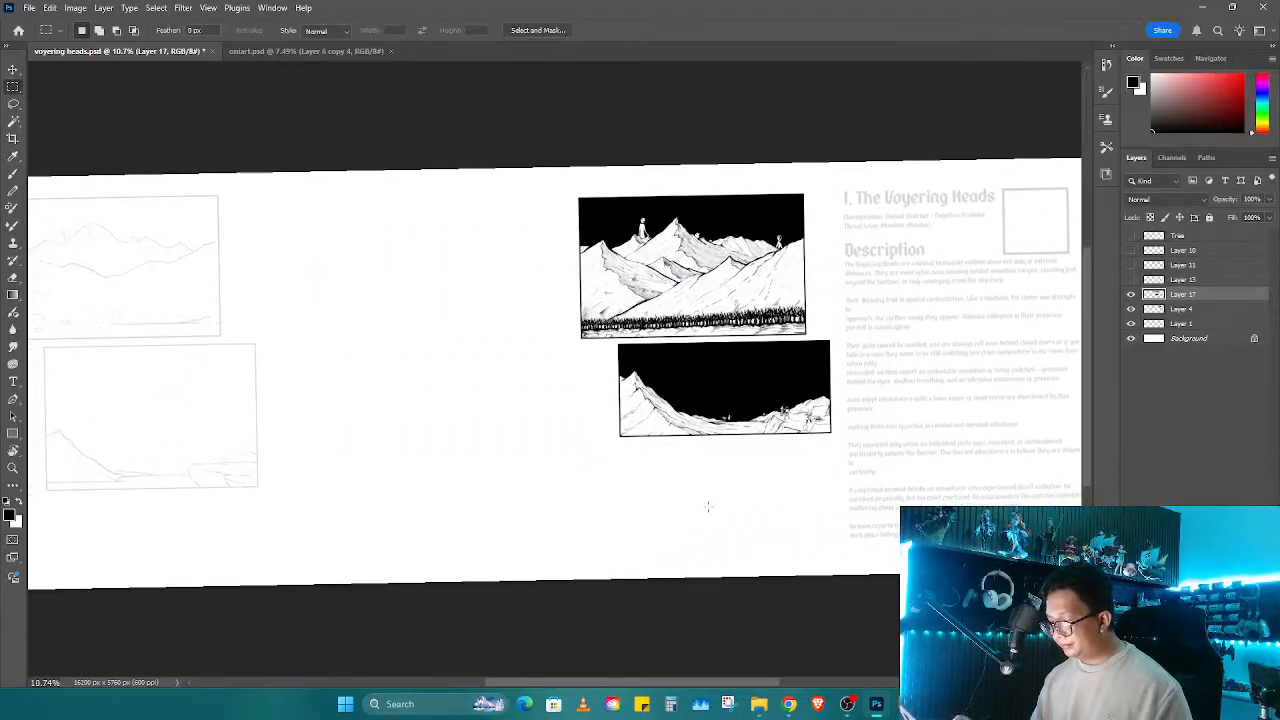
pyautogui.moveTo(684, 536); pyautogui.dragTo(722, 523)
pyautogui.click(1180, 309)
pyautogui.moveTo(571, 539); pyautogui.dragTo(579, 536)
pyautogui.press('b')
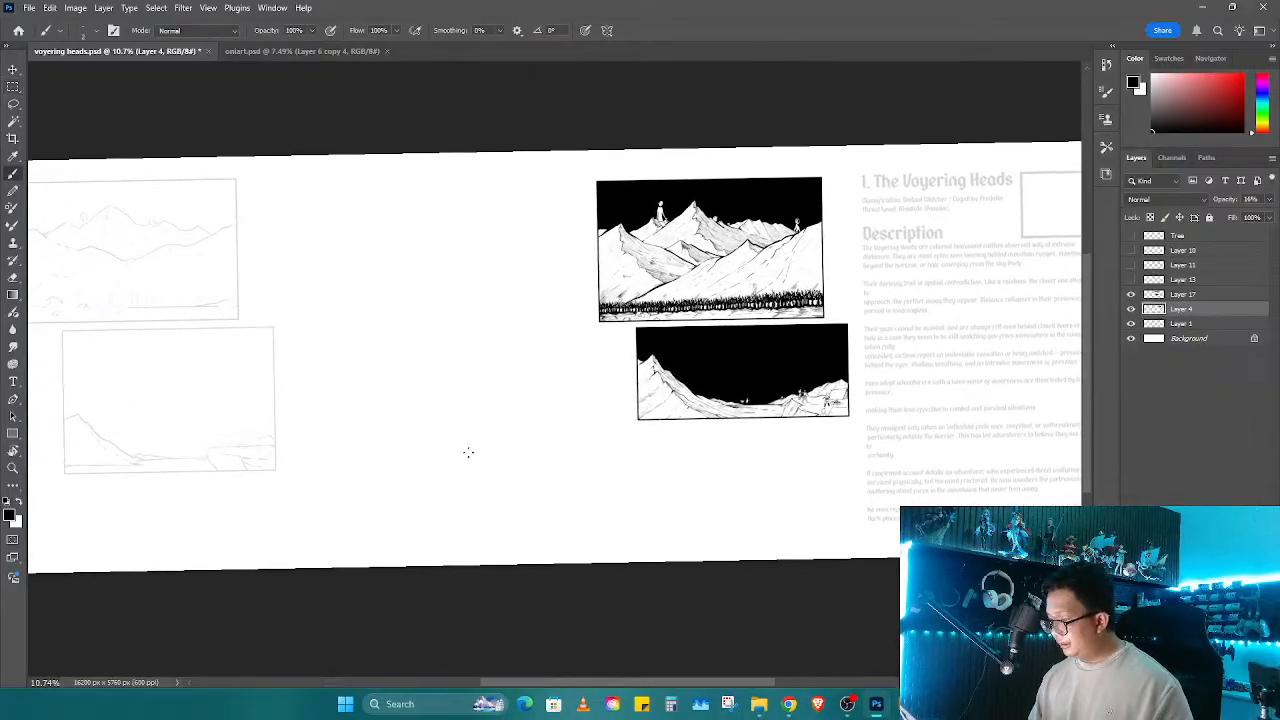
pyautogui.moveTo(523, 474)
pyautogui.mouseDown()
pyautogui.moveTo(701, 457)
pyautogui.moveTo(663, 474)
pyautogui.mouseUp()
pyautogui.scroll(3, 643, 280)
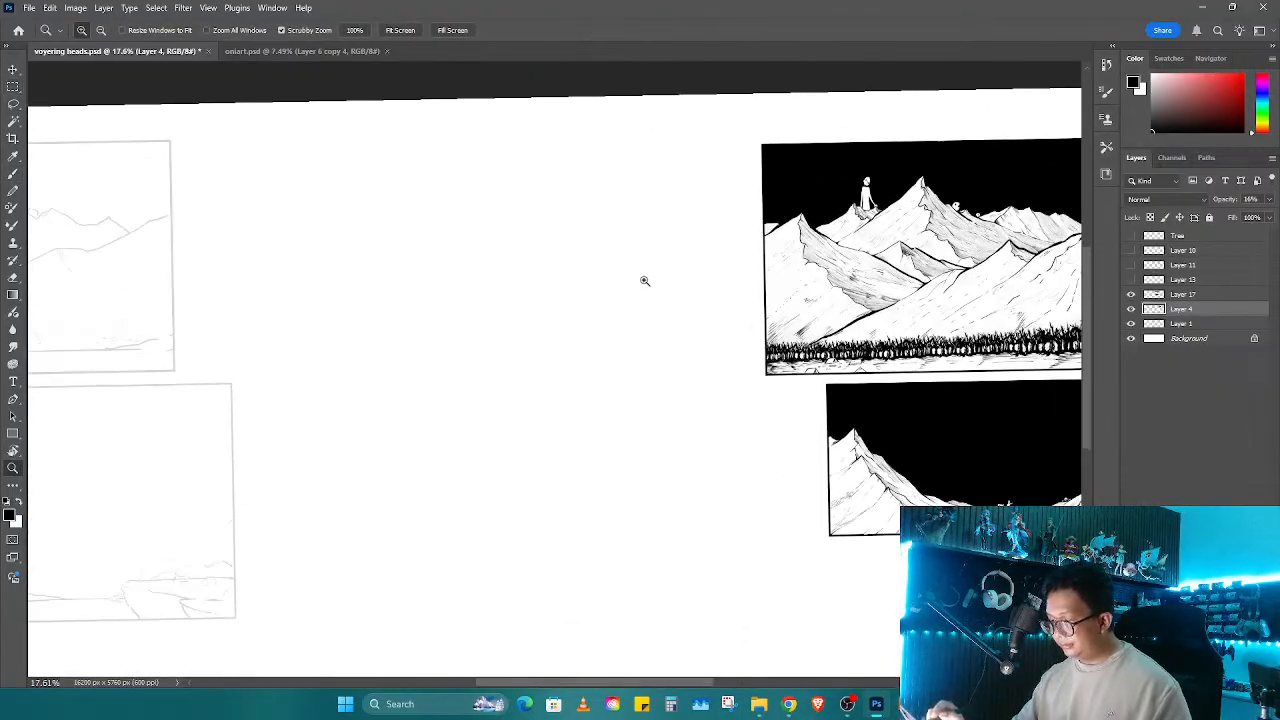
pyautogui.moveTo(572, 374); pyautogui.dragTo(578, 382)
pyautogui.moveTo(580, 418); pyautogui.dragTo(660, 428)
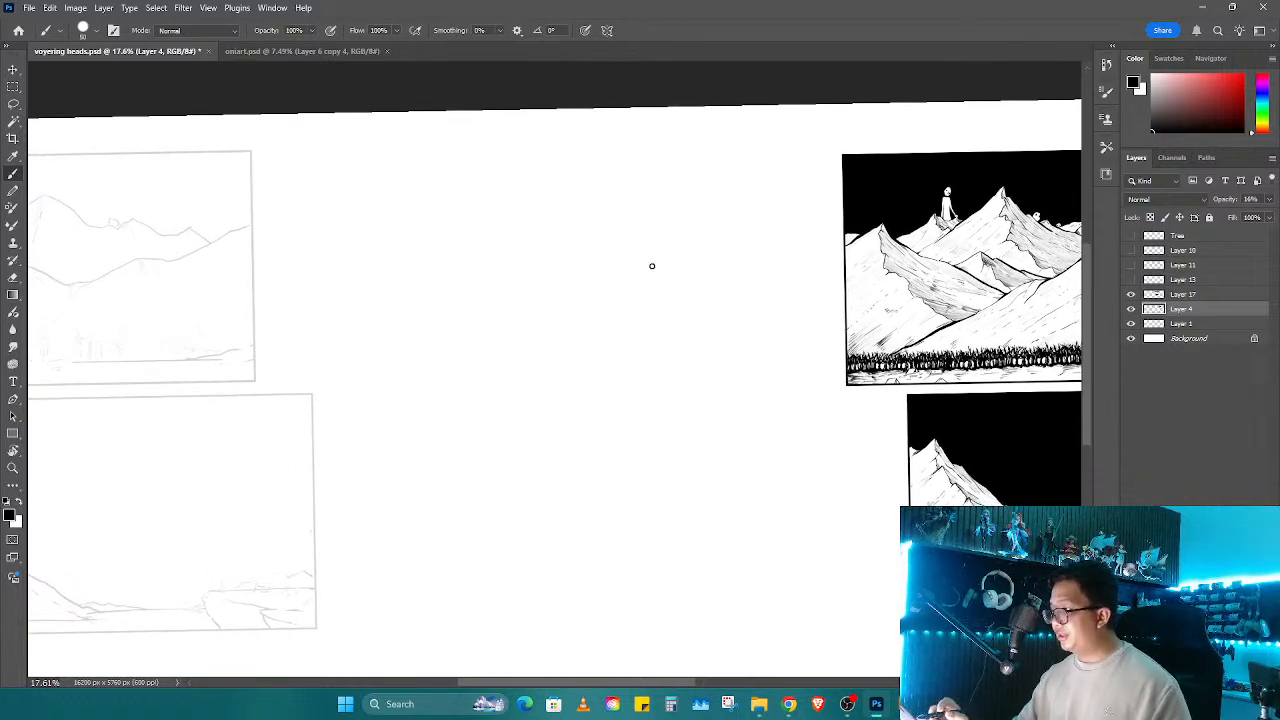
pyautogui.moveTo(514, 214)
pyautogui.mouseDown()
pyautogui.moveTo(570, 193)
pyautogui.moveTo(606, 249)
pyautogui.mouseUp()
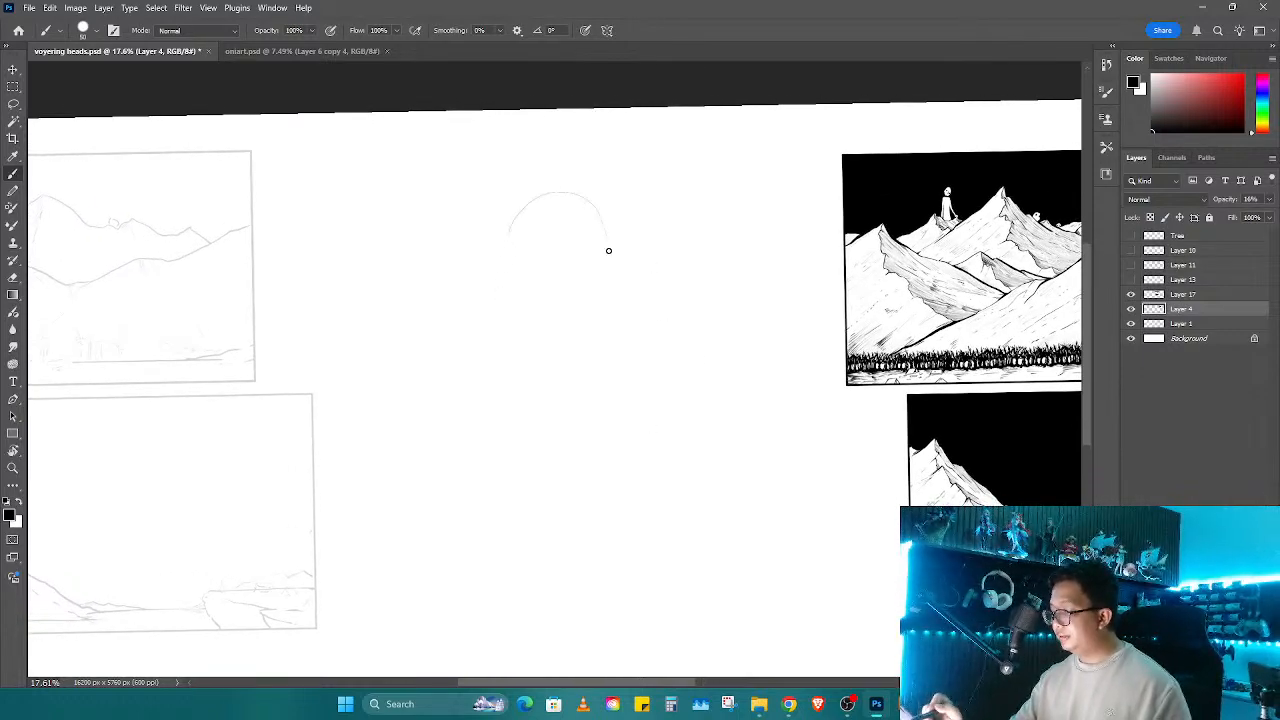
pyautogui.hotkey('ctrl', 'z')
pyautogui.moveTo(520, 208)
pyautogui.mouseDown()
pyautogui.moveTo(582, 156)
pyautogui.moveTo(610, 161)
pyautogui.moveTo(624, 194)
pyautogui.moveTo(600, 258)
pyautogui.moveTo(556, 206)
pyautogui.moveTo(591, 181)
pyautogui.moveTo(625, 207)
pyautogui.moveTo(598, 276)
pyautogui.moveTo(549, 259)
pyautogui.moveTo(598, 278)
pyautogui.mouseUp()
pyautogui.hotkey('ctrl', 'z')
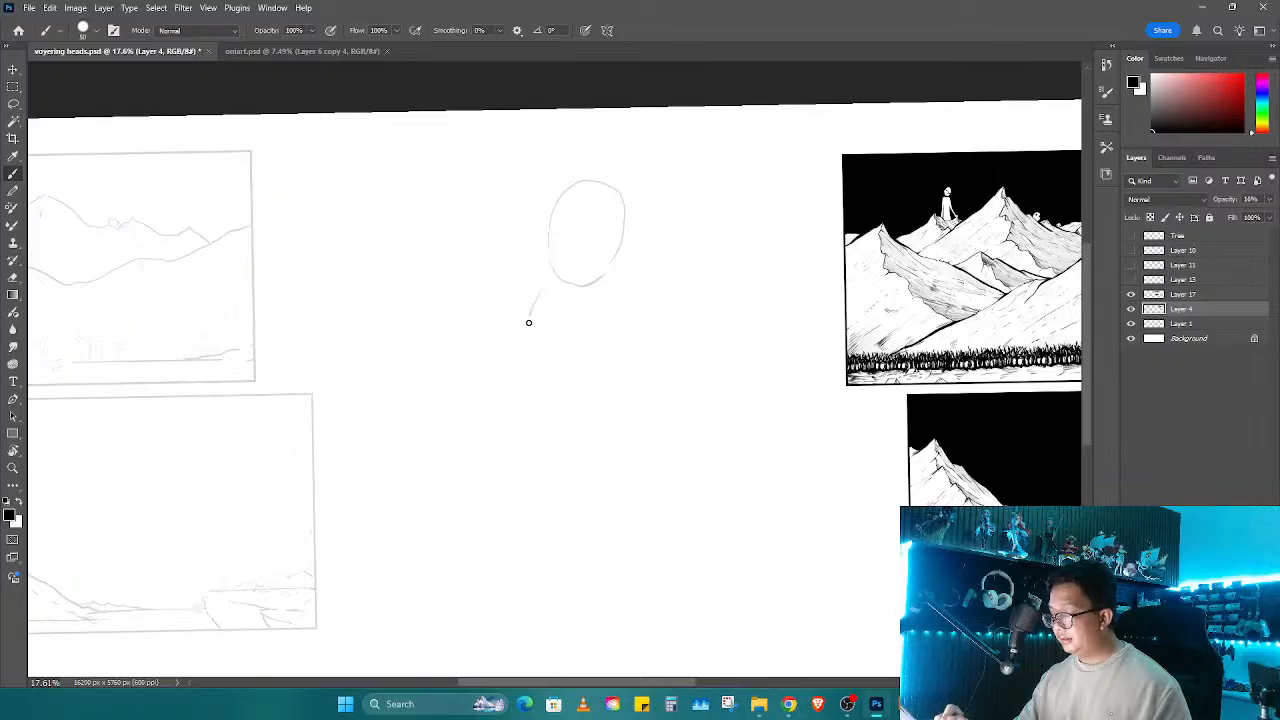
# Step: Sketch the figure's flaring body contours below the head and a bent arm reaching outward
pyautogui.moveTo(529, 322); pyautogui.dragTo(526, 386)
pyautogui.moveTo(510, 448); pyautogui.dragTo(505, 534)
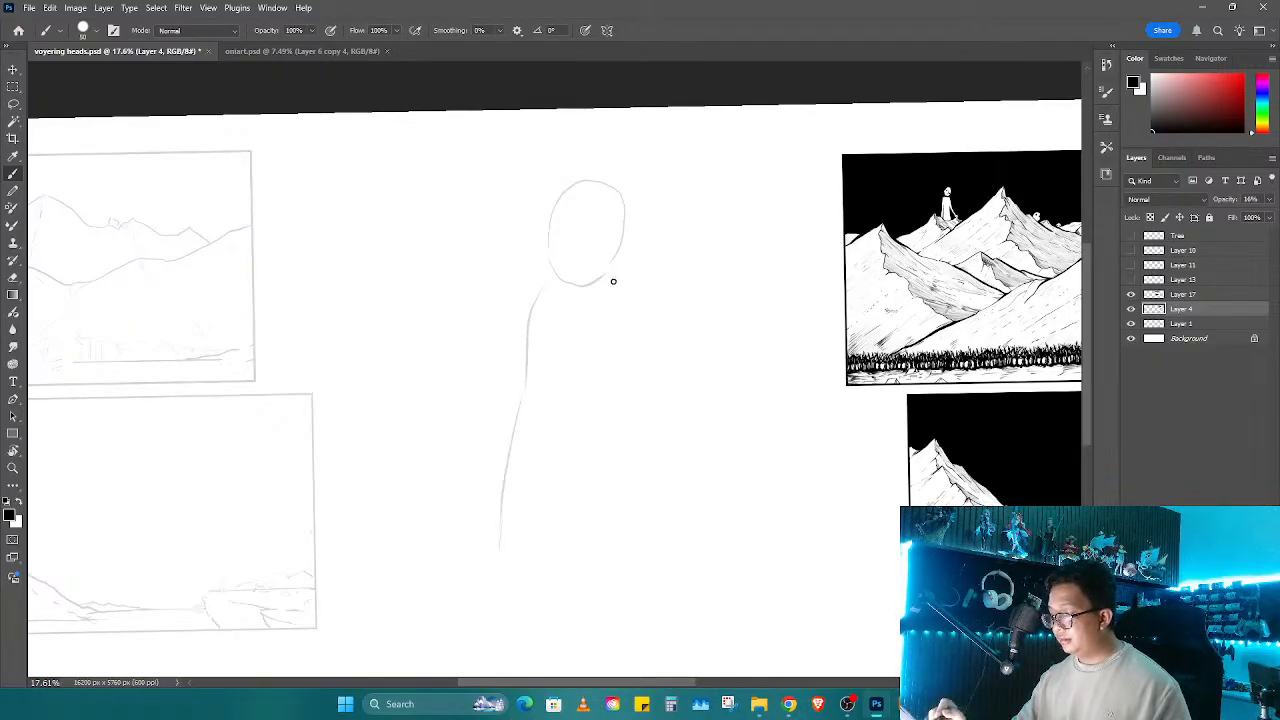
pyautogui.moveTo(633, 314)
pyautogui.mouseDown()
pyautogui.moveTo(646, 398)
pyautogui.moveTo(692, 497)
pyautogui.mouseUp()
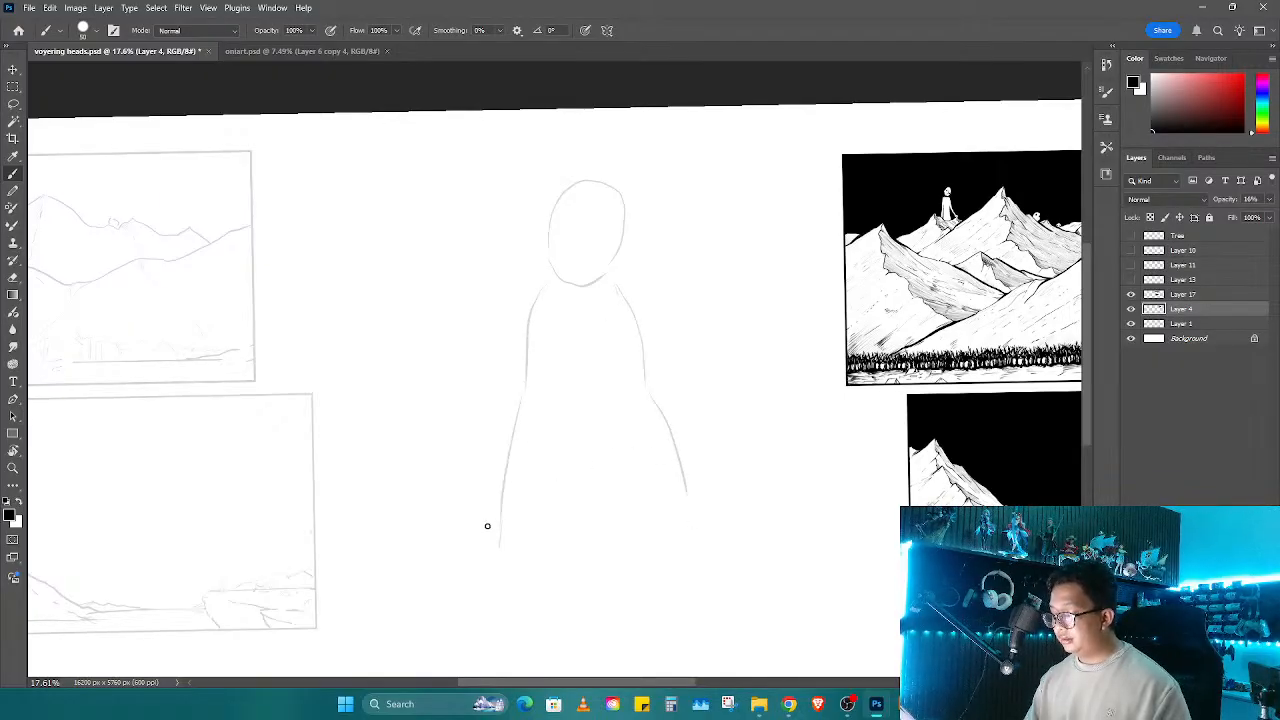
pyautogui.moveTo(523, 316)
pyautogui.mouseDown()
pyautogui.moveTo(500, 374)
pyautogui.moveTo(431, 443)
pyautogui.moveTo(442, 456)
pyautogui.mouseUp()
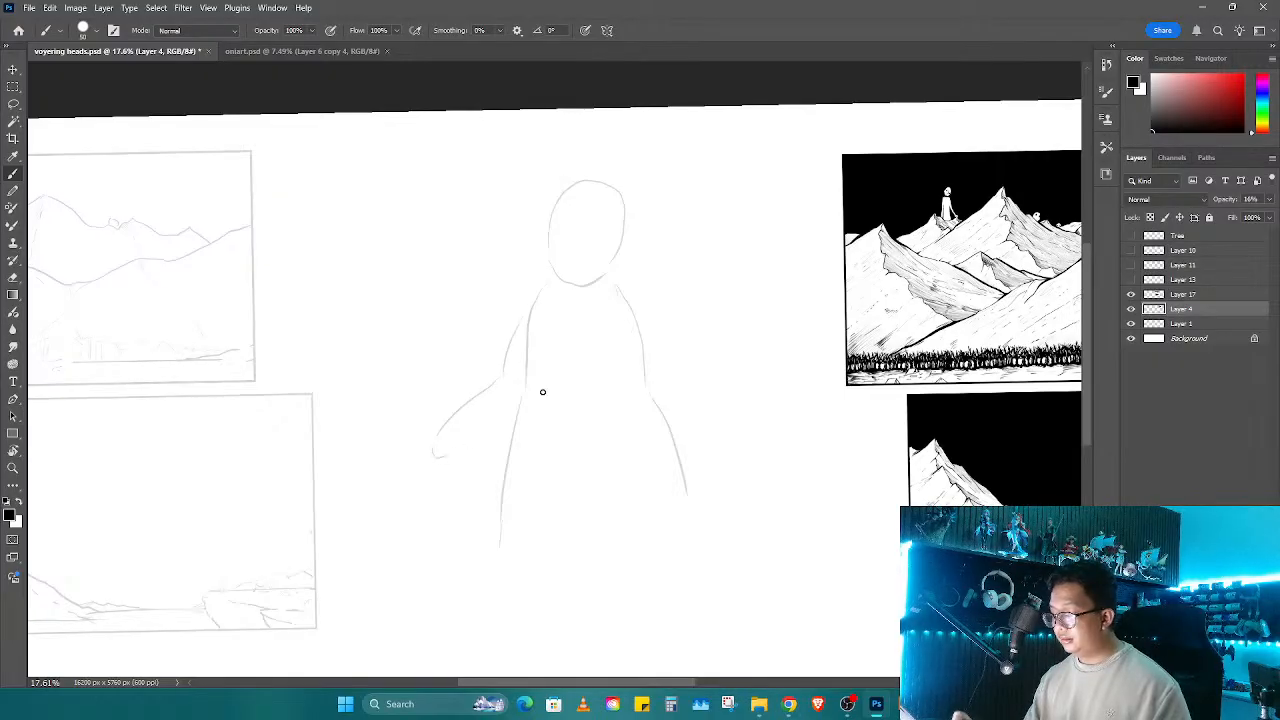
# Step: Sketch the figure's curved belly line and inner leg contours below the torso, undoing one stray stroke
pyautogui.moveTo(567, 418)
pyautogui.mouseDown()
pyautogui.moveTo(554, 423)
pyautogui.moveTo(595, 413)
pyautogui.mouseUp()
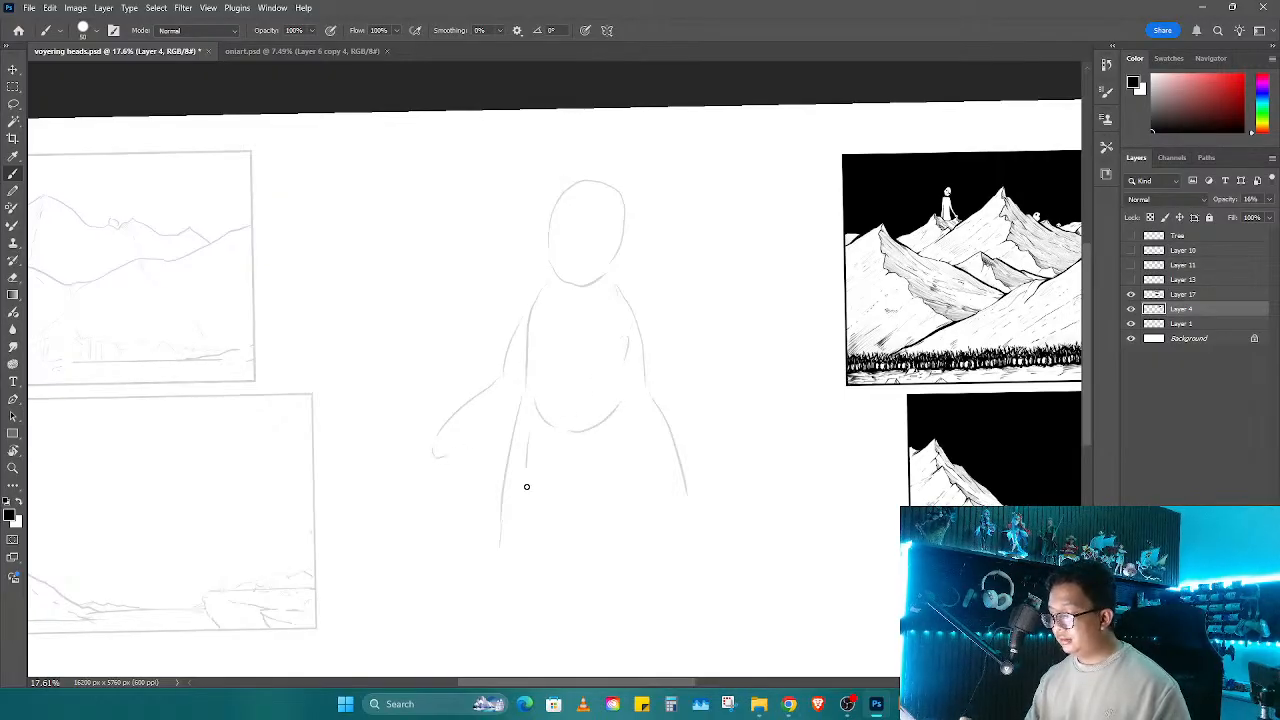
pyautogui.moveTo(527, 487)
pyautogui.mouseDown()
pyautogui.moveTo(534, 553)
pyautogui.moveTo(566, 428)
pyautogui.mouseUp()
pyautogui.hotkey('ctrl', 'z')
pyautogui.moveTo(635, 368); pyautogui.dragTo(647, 436)
pyautogui.moveTo(650, 421); pyautogui.dragTo(643, 479)
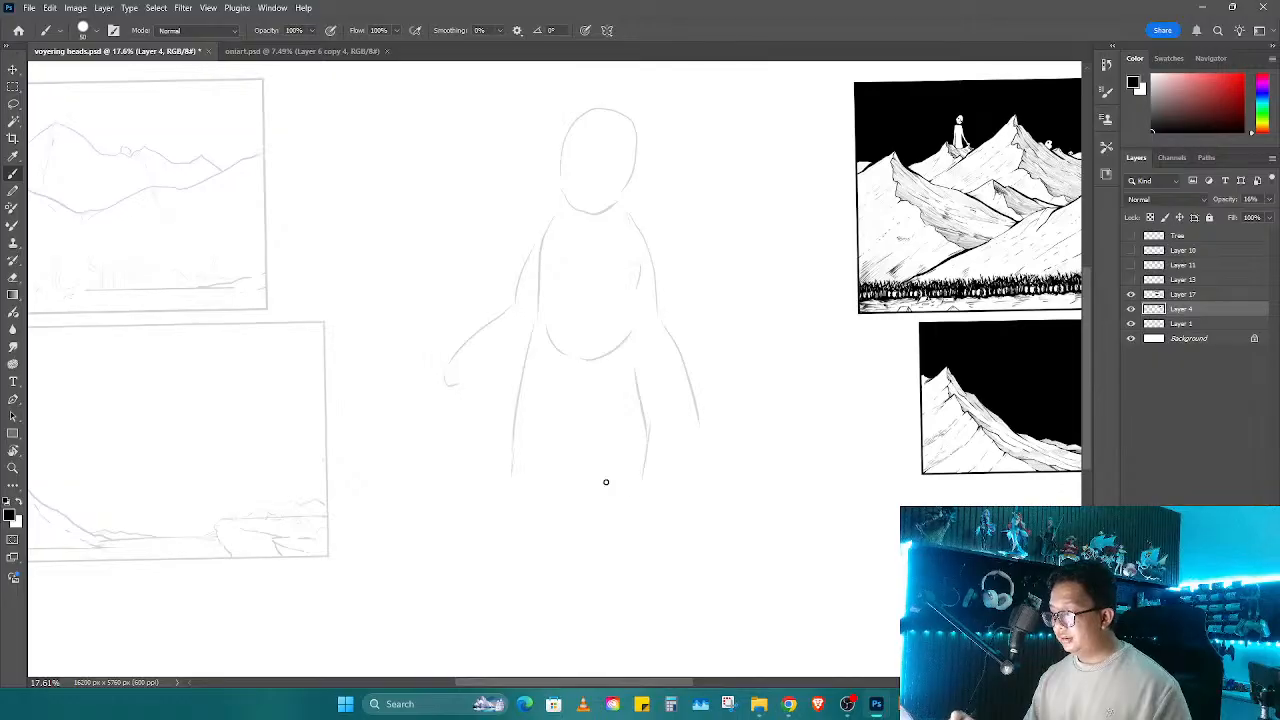
# Step: Complete the outstretched arm with a drooping hand, and redraw the opposite arm bent upward with a raised hand
pyautogui.moveTo(451, 388); pyautogui.dragTo(521, 349)
pyautogui.moveTo(428, 380)
pyautogui.mouseDown()
pyautogui.moveTo(426, 429)
pyautogui.moveTo(451, 414)
pyautogui.moveTo(454, 452)
pyautogui.mouseUp()
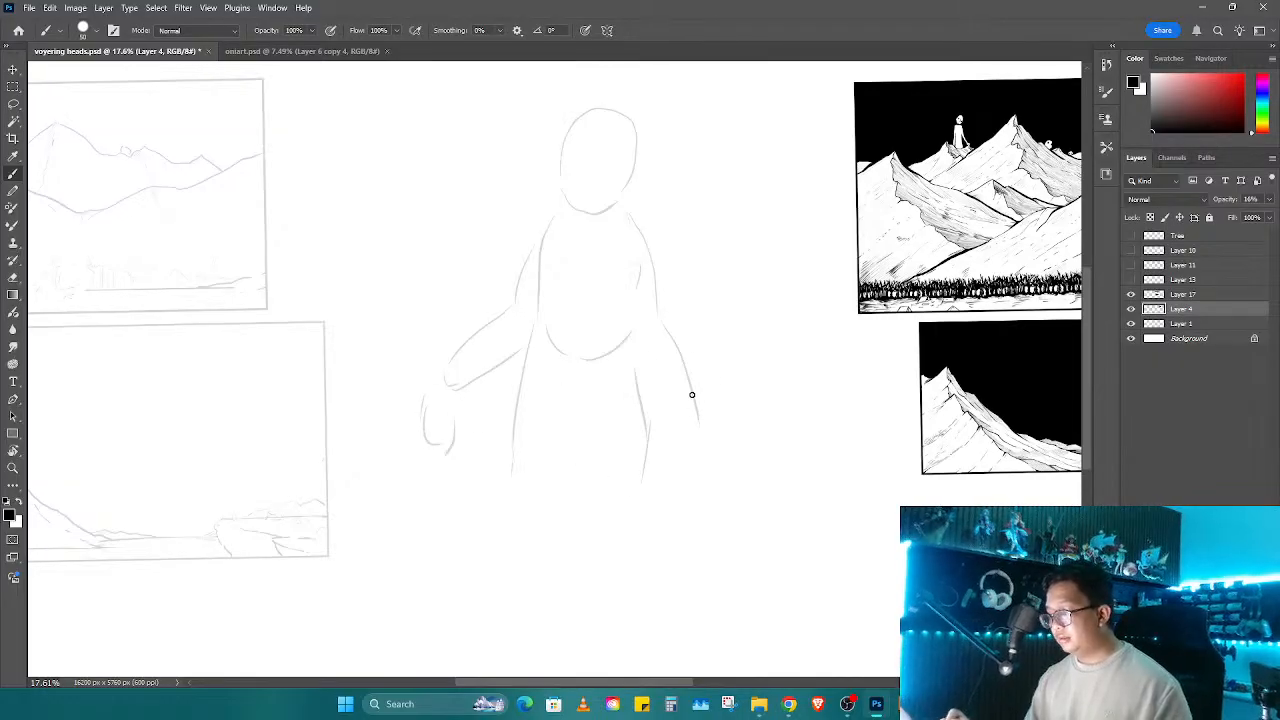
pyautogui.press('e')
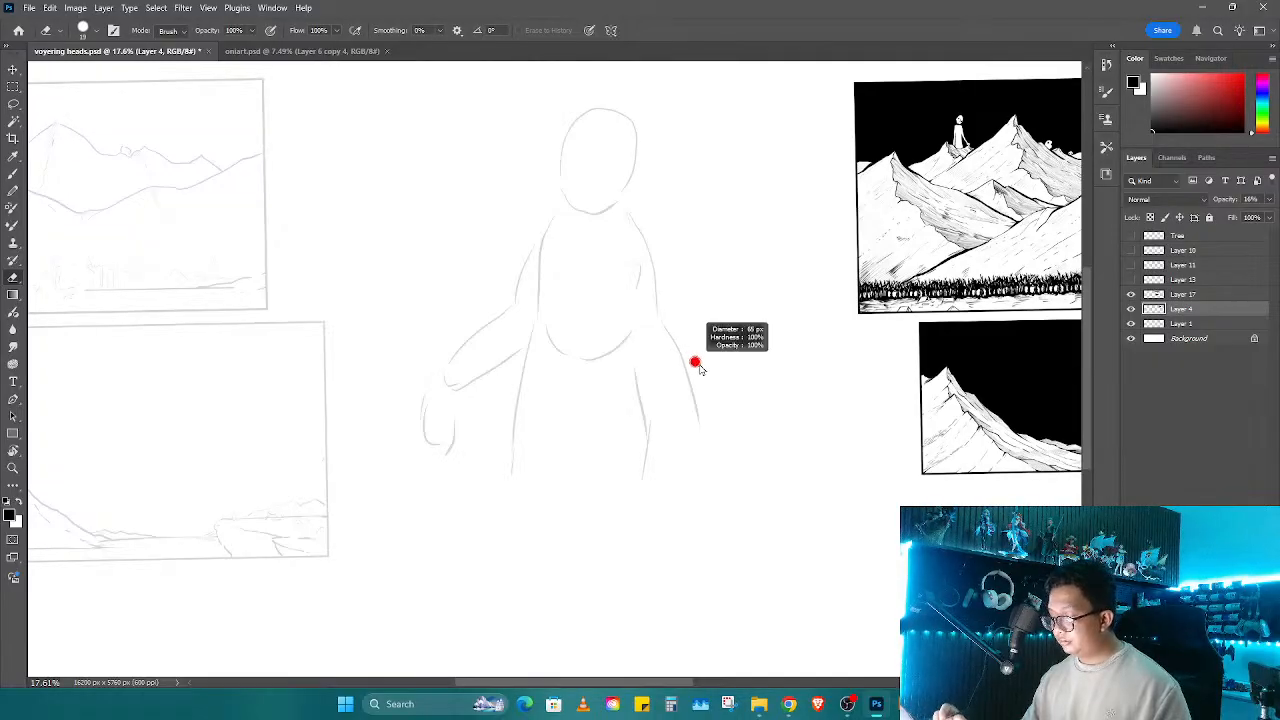
pyautogui.moveTo(677, 331); pyautogui.dragTo(688, 354)
pyautogui.press('b')
pyautogui.moveTo(658, 309)
pyautogui.mouseDown()
pyautogui.moveTo(687, 265)
pyautogui.moveTo(710, 263)
pyautogui.moveTo(712, 296)
pyautogui.mouseUp()
pyautogui.moveTo(651, 343); pyautogui.dragTo(693, 320)
pyautogui.moveTo(686, 264)
pyautogui.mouseDown()
pyautogui.moveTo(696, 234)
pyautogui.moveTo(721, 218)
pyautogui.moveTo(716, 273)
pyautogui.mouseUp()
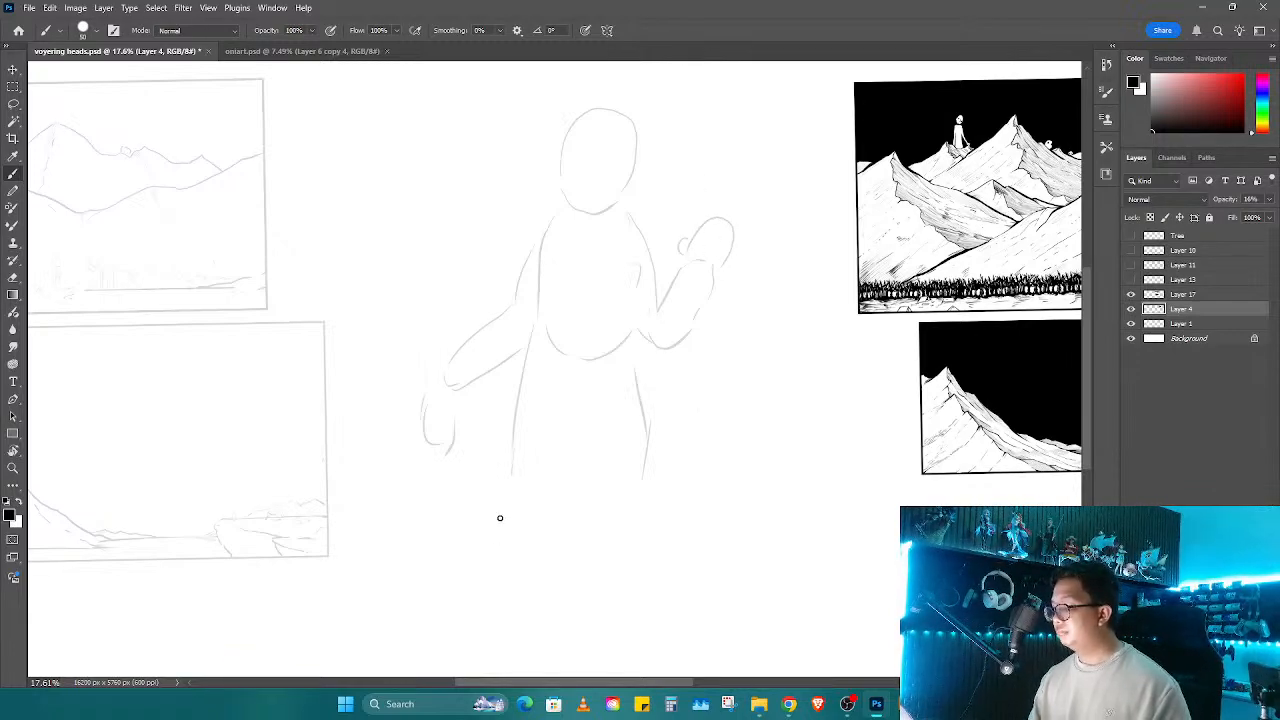
# Step: Extend the figure downward with two long lower-leg contours, undoing a misplaced first stroke
pyautogui.moveTo(500, 517); pyautogui.dragTo(505, 566)
pyautogui.scroll(-3, 500, 490)
pyautogui.hotkey('ctrl', 'z')
pyautogui.moveTo(472, 420); pyautogui.dragTo(488, 543)
pyautogui.moveTo(603, 392); pyautogui.dragTo(610, 530)
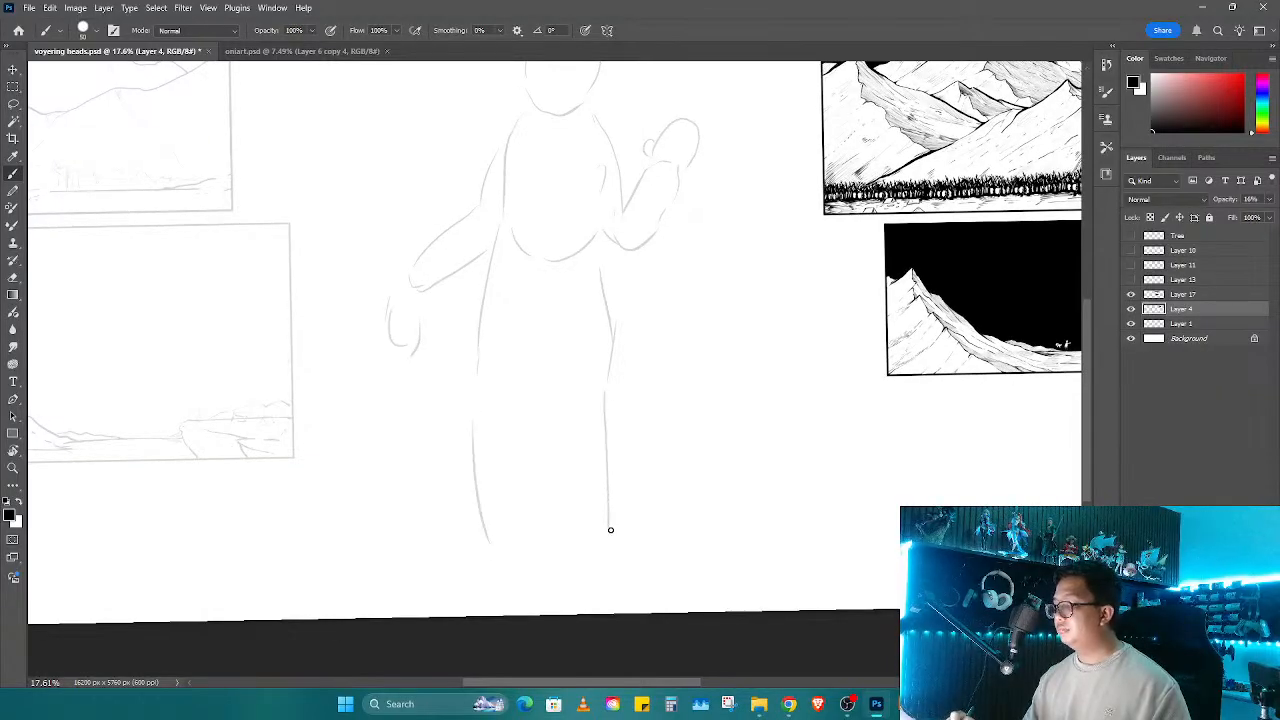
# Step: Draw a tall height bracket beside the figure and handwrite the label "X unknowns" at its midpoint
pyautogui.scroll(3, 612, 490)
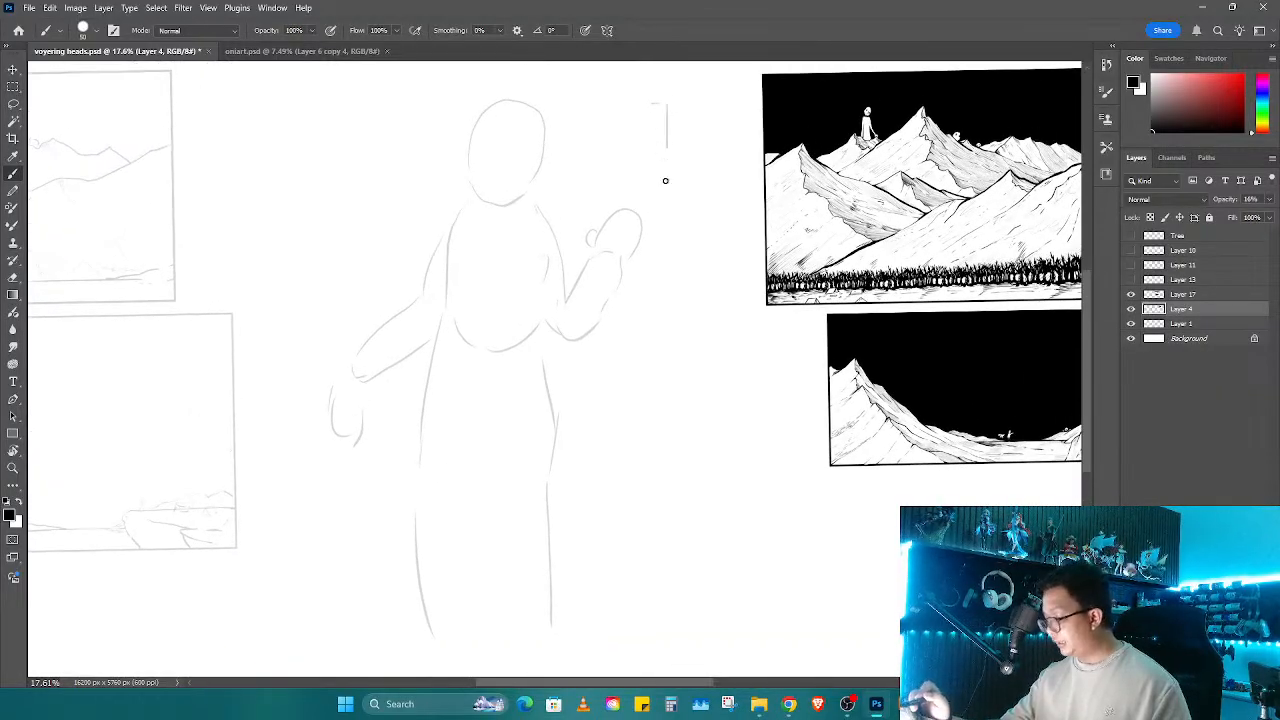
pyautogui.moveTo(665, 180); pyautogui.dragTo(666, 617)
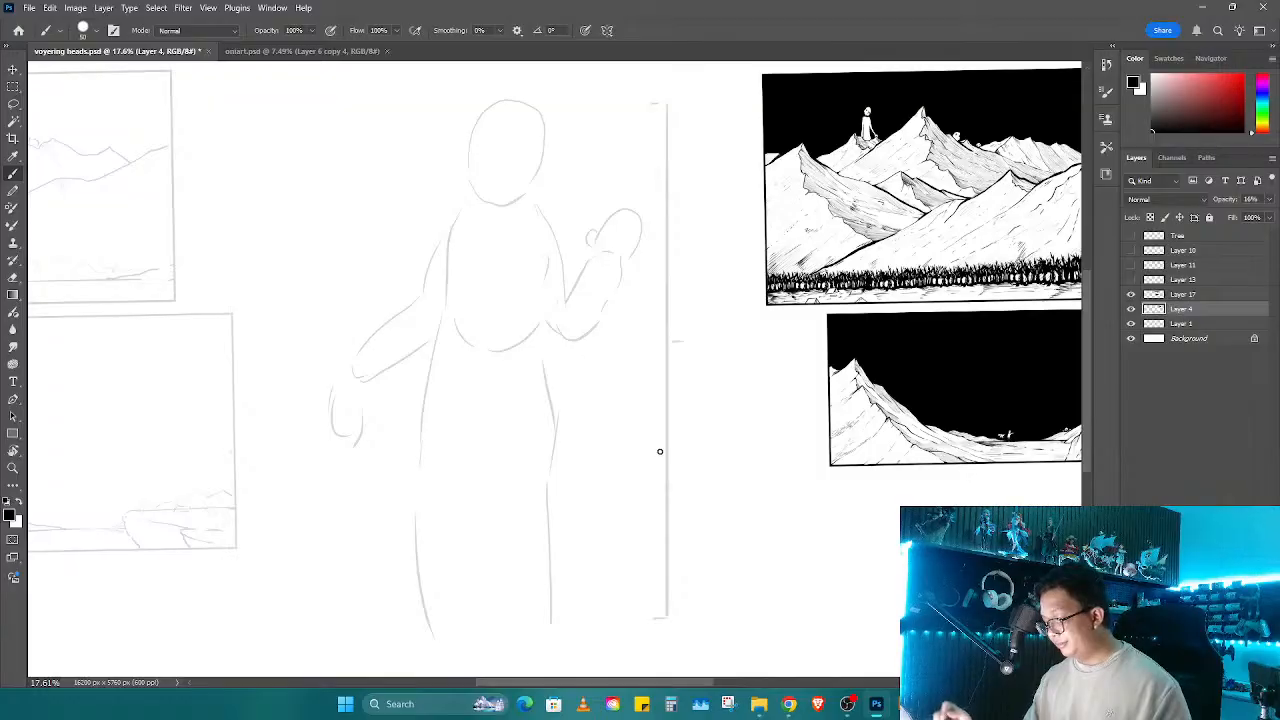
pyautogui.moveTo(635, 543); pyautogui.dragTo(783, 508)
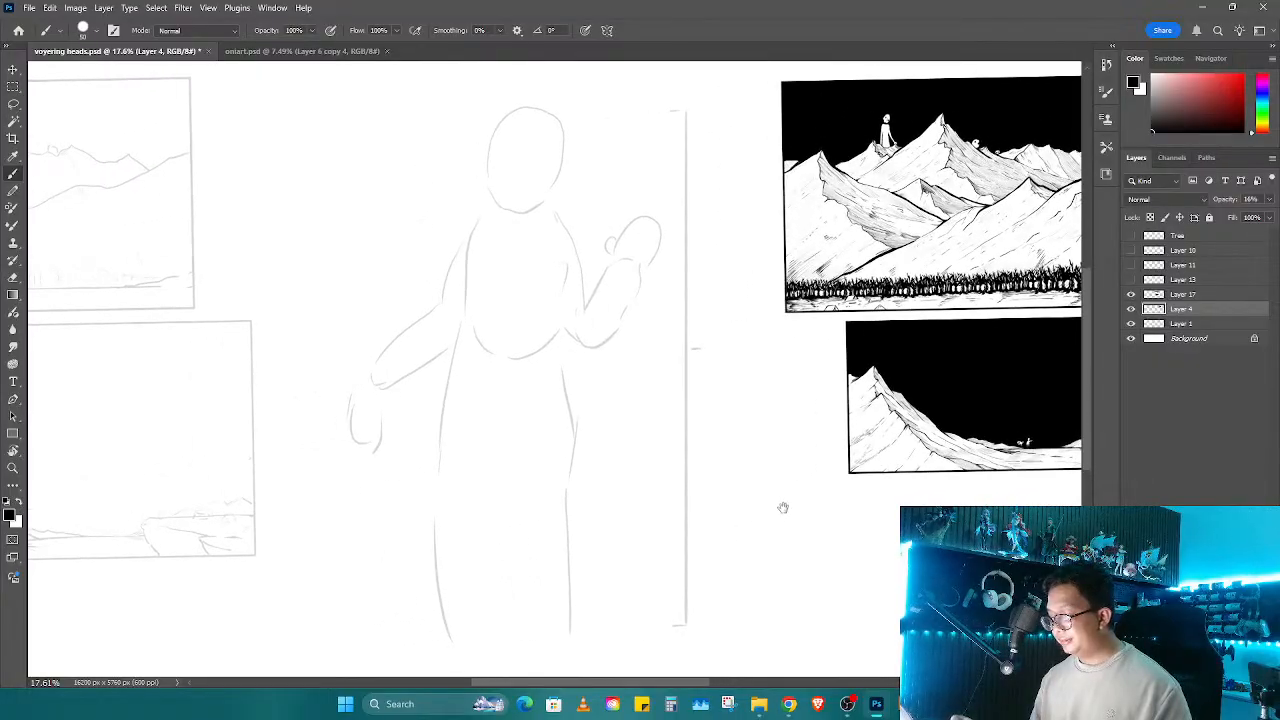
pyautogui.moveTo(713, 358)
pyautogui.mouseDown()
pyautogui.moveTo(729, 337)
pyautogui.moveTo(719, 378)
pyautogui.moveTo(786, 376)
pyautogui.moveTo(798, 388)
pyautogui.mouseUp()
pyautogui.moveTo(721, 517); pyautogui.dragTo(734, 445)
# Step: Sketch a low mountain ridge and ground line across the base of the figure and height bracket
pyautogui.moveTo(638, 525)
pyautogui.mouseDown()
pyautogui.moveTo(611, 534)
pyautogui.moveTo(796, 557)
pyautogui.moveTo(900, 553)
pyautogui.moveTo(618, 587)
pyautogui.mouseUp()
pyautogui.moveTo(690, 561)
pyautogui.mouseDown()
pyautogui.moveTo(608, 612)
pyautogui.moveTo(591, 660)
pyautogui.mouseUp()
pyautogui.moveTo(776, 558); pyautogui.dragTo(700, 586)
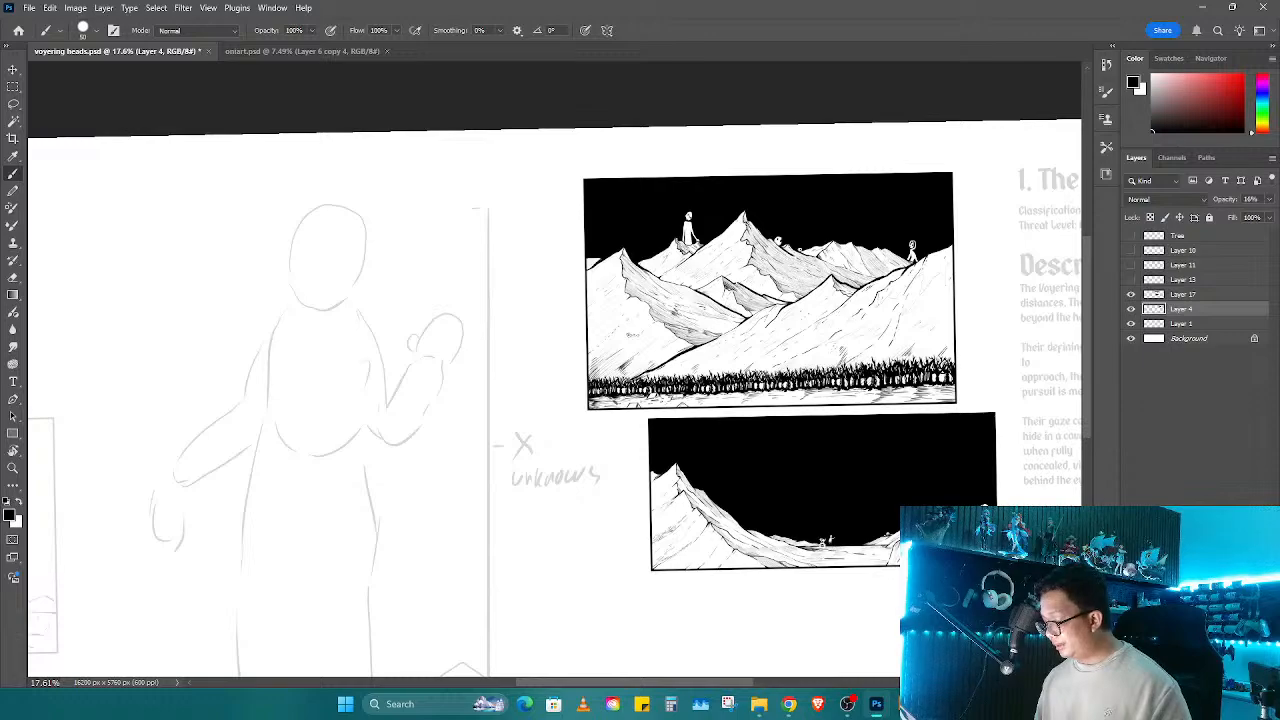
pyautogui.scroll(-3, 839, 568)
pyautogui.hscroll(-5, 839, 568)
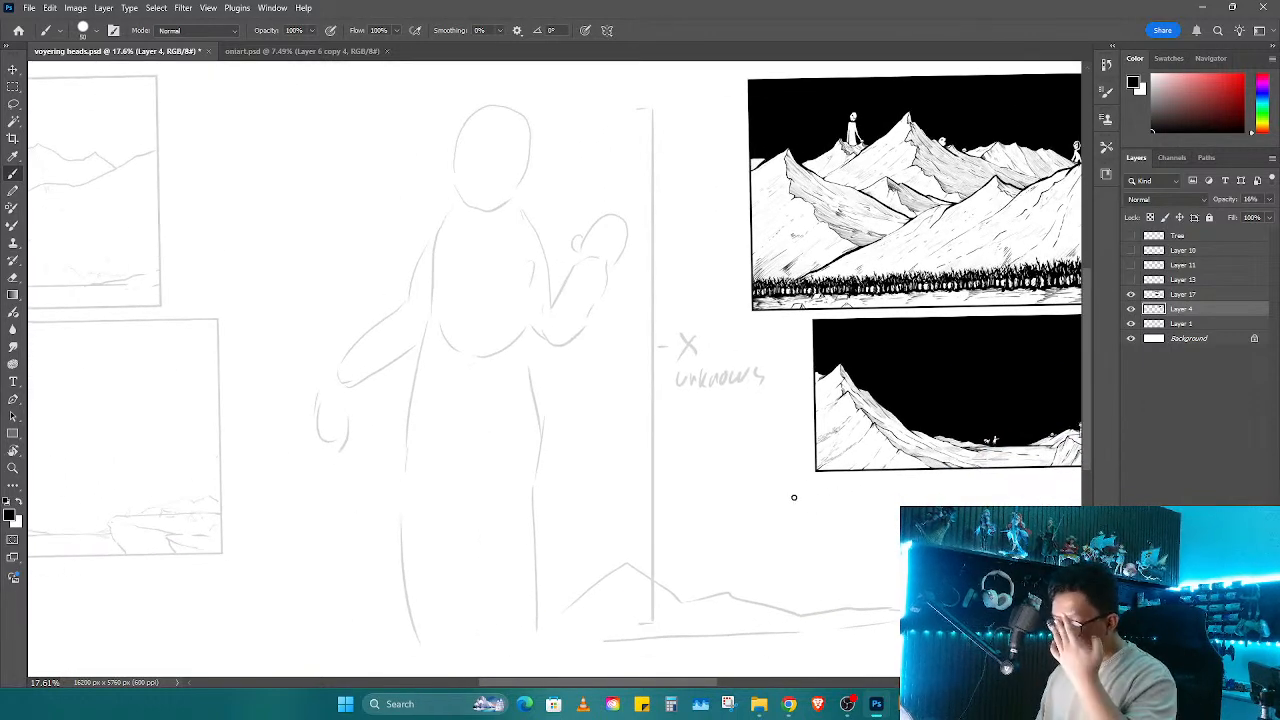
# Step: Erase the low mountain ridge and the lower end of the height bracket with an enlarged eraser
pyautogui.press('e')
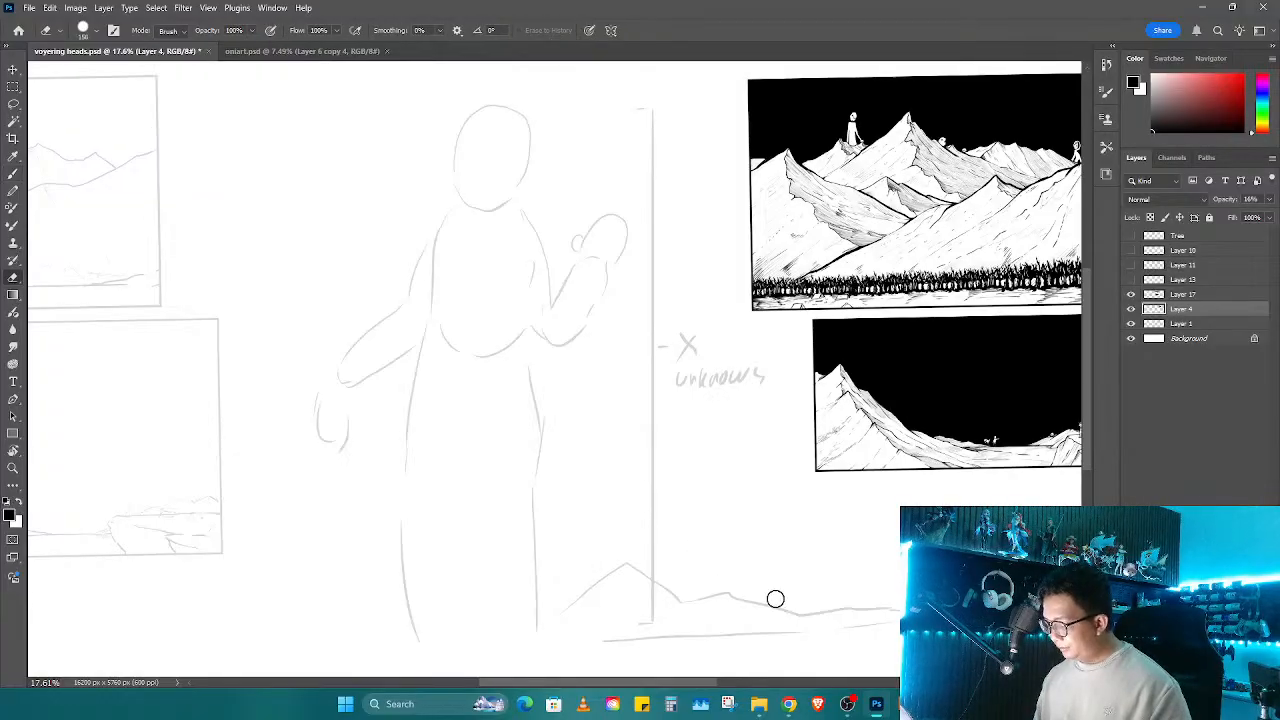
pyautogui.press(']')
pyautogui.press(']')
pyautogui.press(']')
pyautogui.press(']')
pyautogui.press(']')
pyautogui.moveTo(860, 603)
pyautogui.mouseDown()
pyautogui.moveTo(731, 628)
pyautogui.moveTo(650, 552)
pyautogui.moveTo(617, 581)
pyautogui.moveTo(766, 594)
pyautogui.mouseUp()
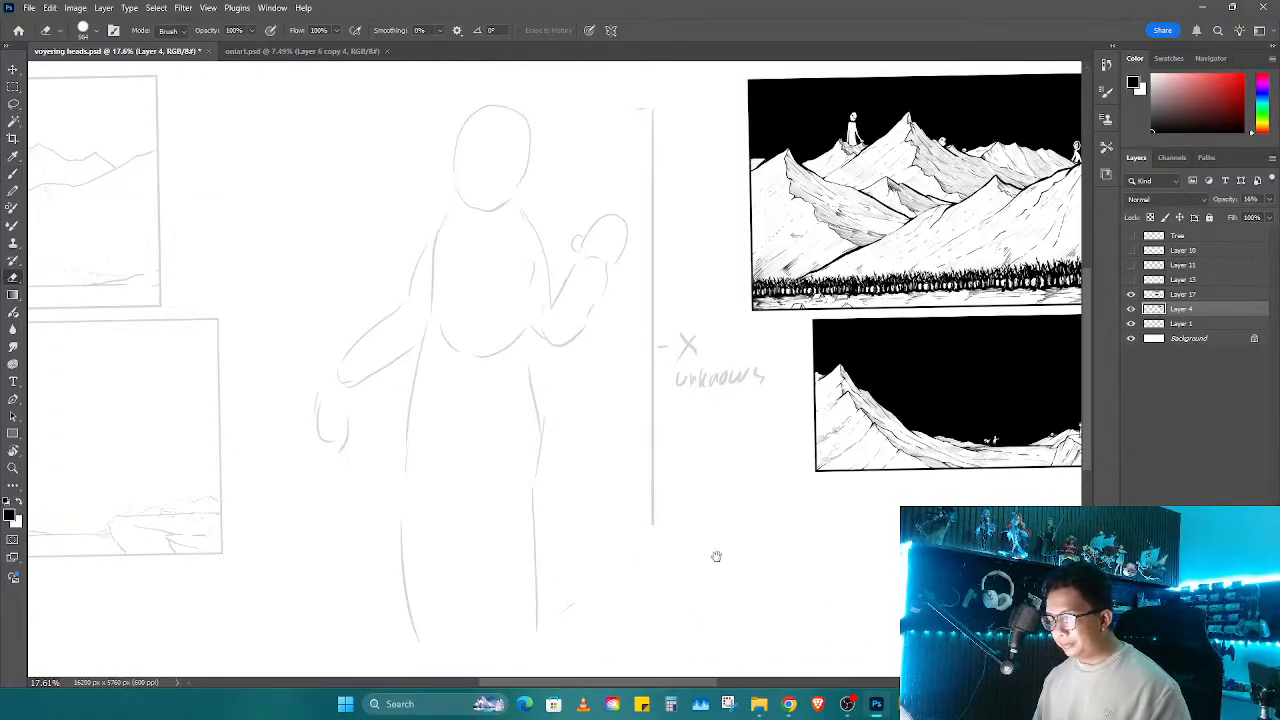
# Step: Erase the entire first figure sketch, keeping the height bracket and its handwritten label
pyautogui.moveTo(717, 557)
pyautogui.mouseDown()
pyautogui.moveTo(820, 554)
pyautogui.moveTo(685, 477)
pyautogui.moveTo(771, 491)
pyautogui.moveTo(747, 558)
pyautogui.moveTo(640, 280)
pyautogui.moveTo(609, 371)
pyautogui.moveTo(714, 428)
pyautogui.mouseUp()
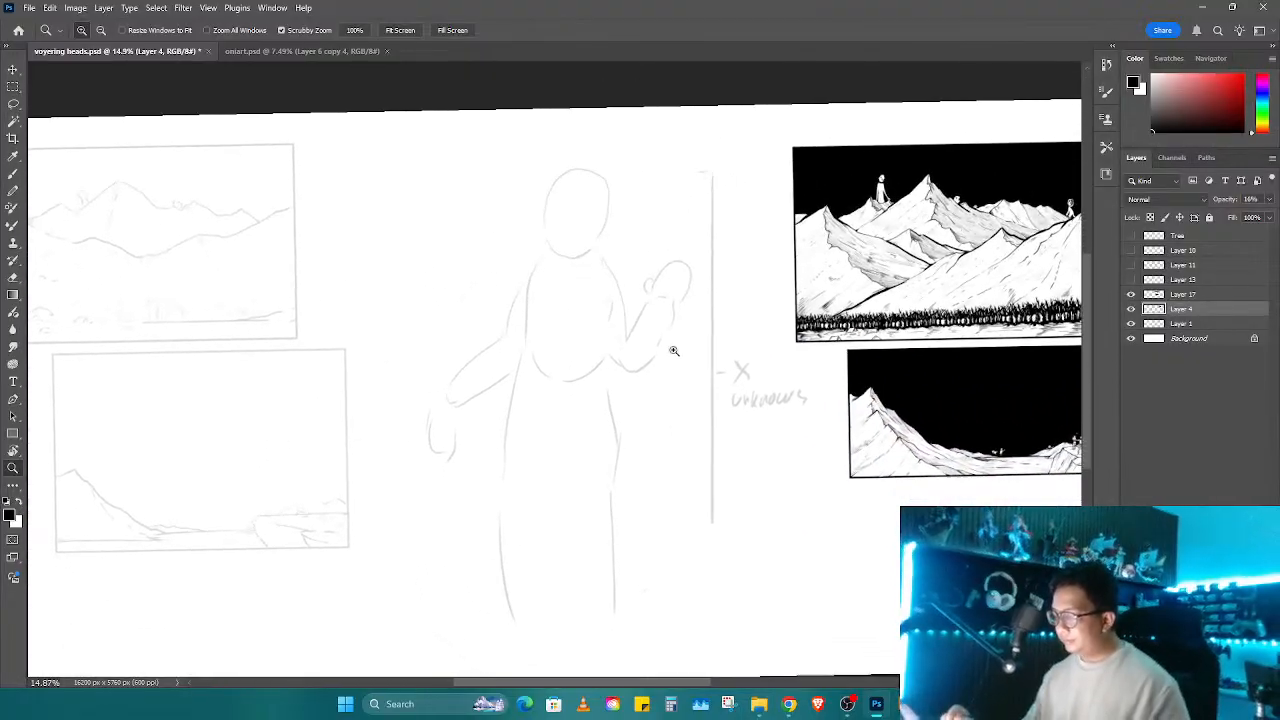
pyautogui.press('b')
pyautogui.press('e')
pyautogui.moveTo(666, 394)
pyautogui.mouseDown()
pyautogui.moveTo(663, 277)
pyautogui.moveTo(634, 357)
pyautogui.mouseUp()
pyautogui.moveTo(619, 184)
pyautogui.mouseDown()
pyautogui.moveTo(440, 369)
pyautogui.moveTo(517, 460)
pyautogui.moveTo(609, 617)
pyautogui.moveTo(609, 202)
pyautogui.moveTo(563, 277)
pyautogui.mouseUp()
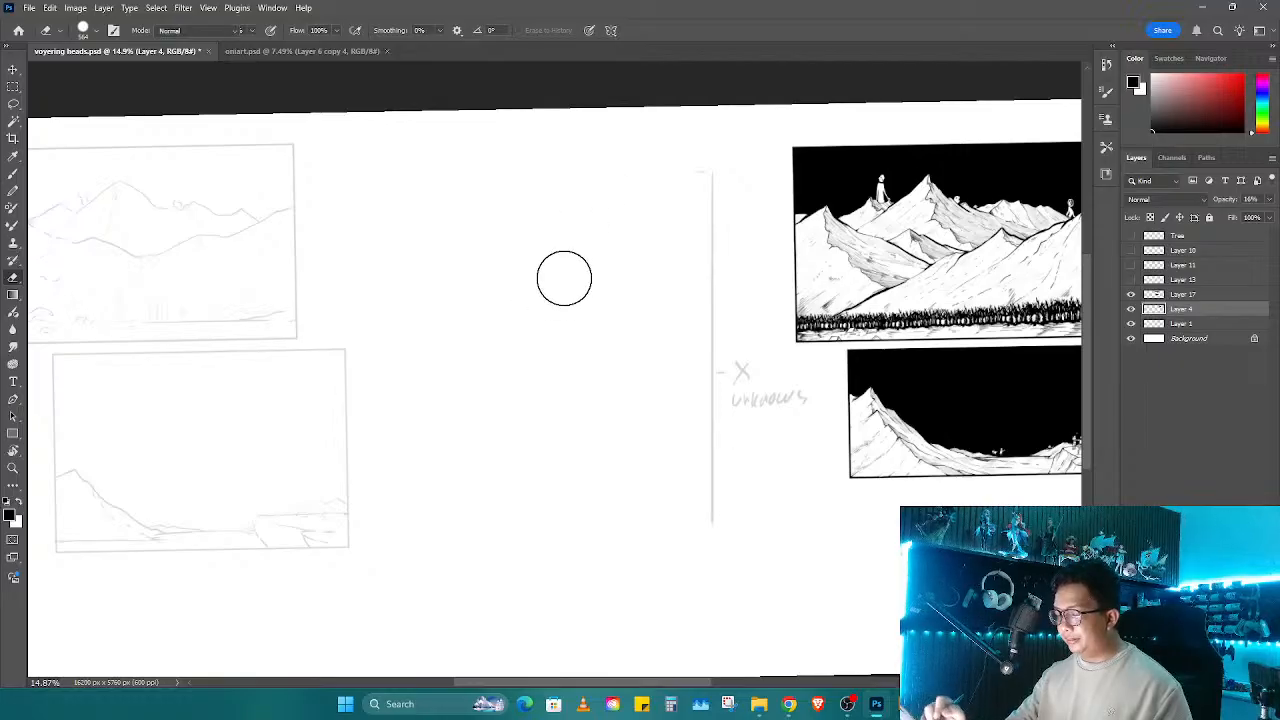
# Step: Sketch a slimmer replacement figure with an oval head, sloping shoulder, long torso sides, upper arms and curved waistline
pyautogui.press('b')
pyautogui.moveTo(591, 217)
pyautogui.mouseDown()
pyautogui.moveTo(542, 257)
pyautogui.moveTo(566, 188)
pyautogui.mouseUp()
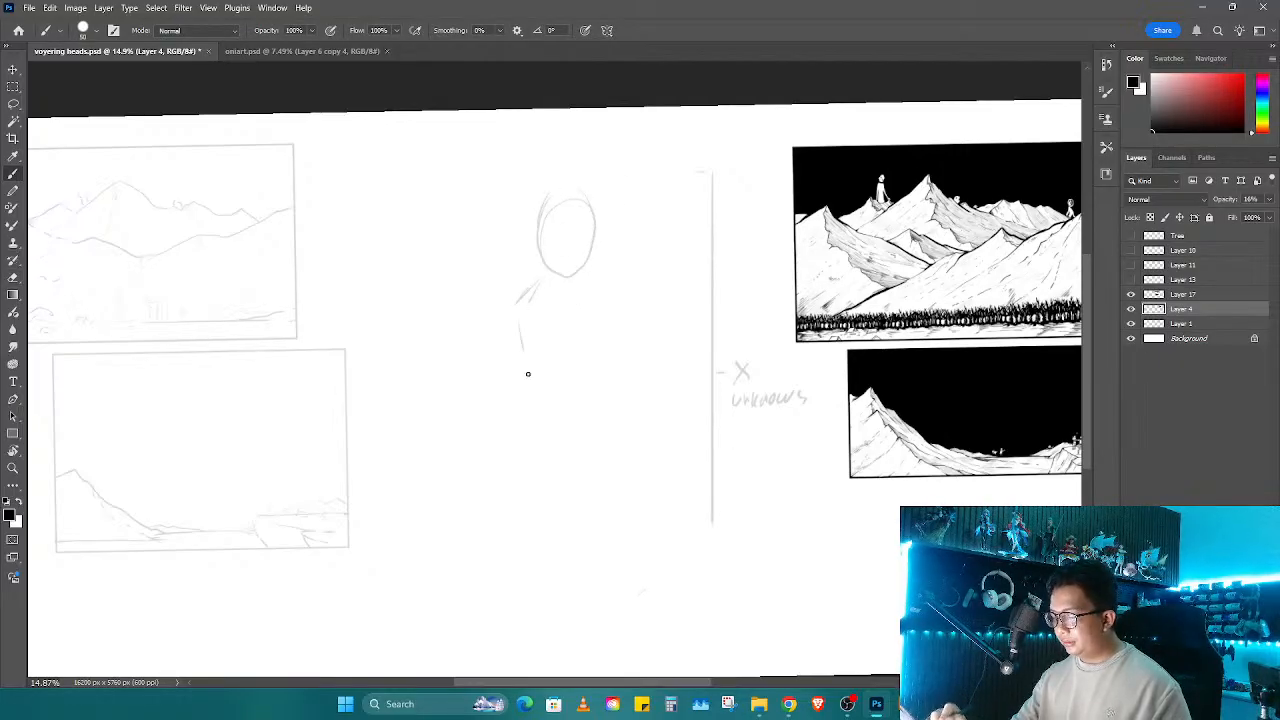
pyautogui.moveTo(528, 374); pyautogui.dragTo(561, 499)
pyautogui.moveTo(606, 258); pyautogui.dragTo(607, 458)
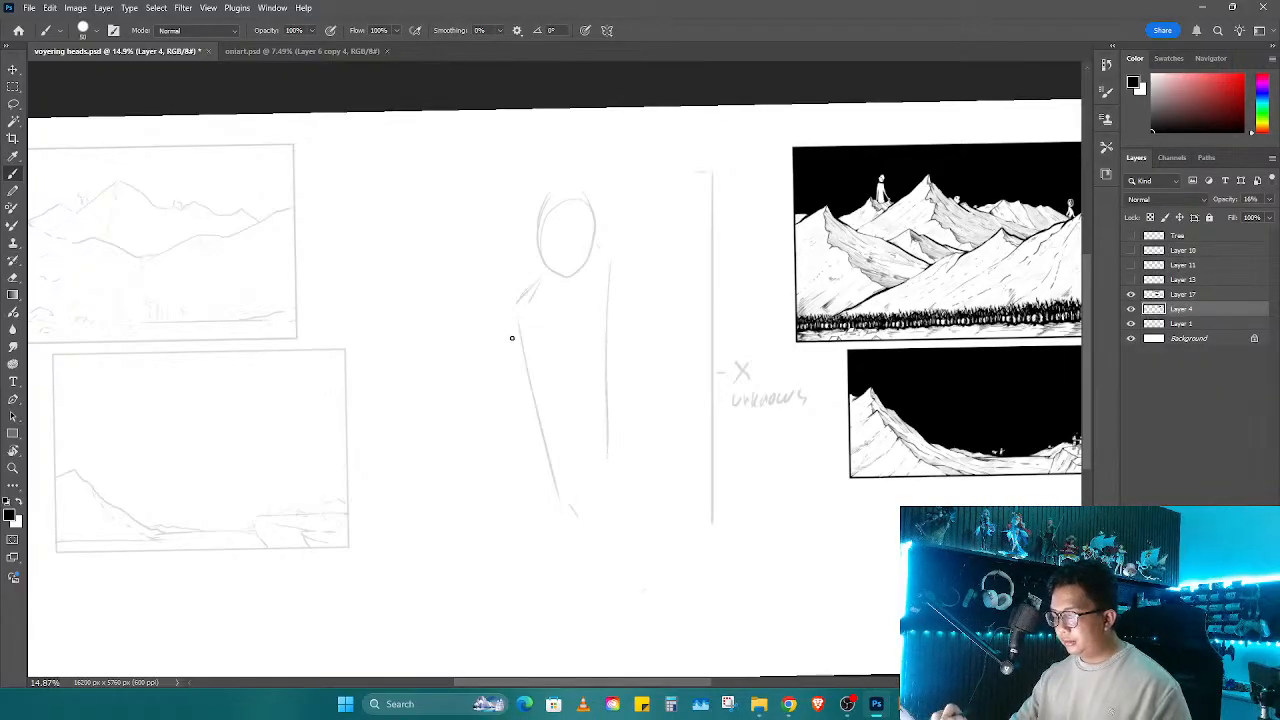
pyautogui.moveTo(512, 338); pyautogui.dragTo(520, 414)
pyautogui.moveTo(615, 301); pyautogui.dragTo(618, 356)
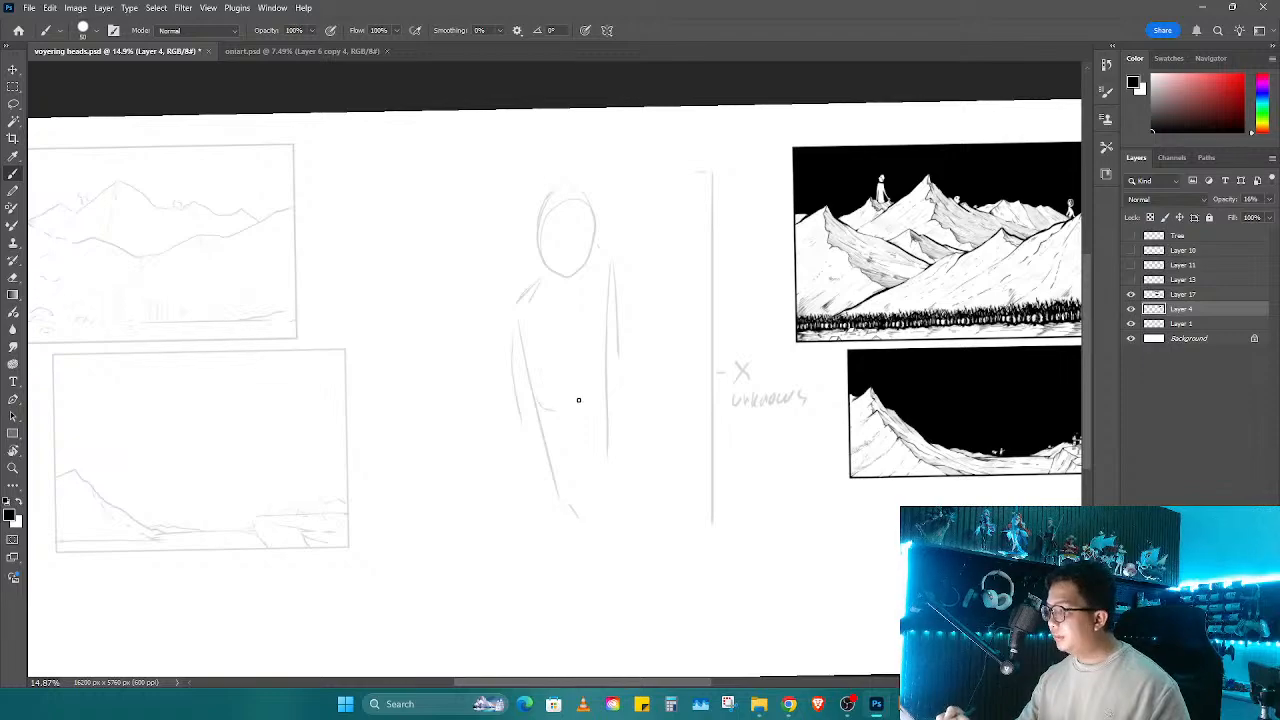
pyautogui.moveTo(555, 410); pyautogui.dragTo(585, 380)
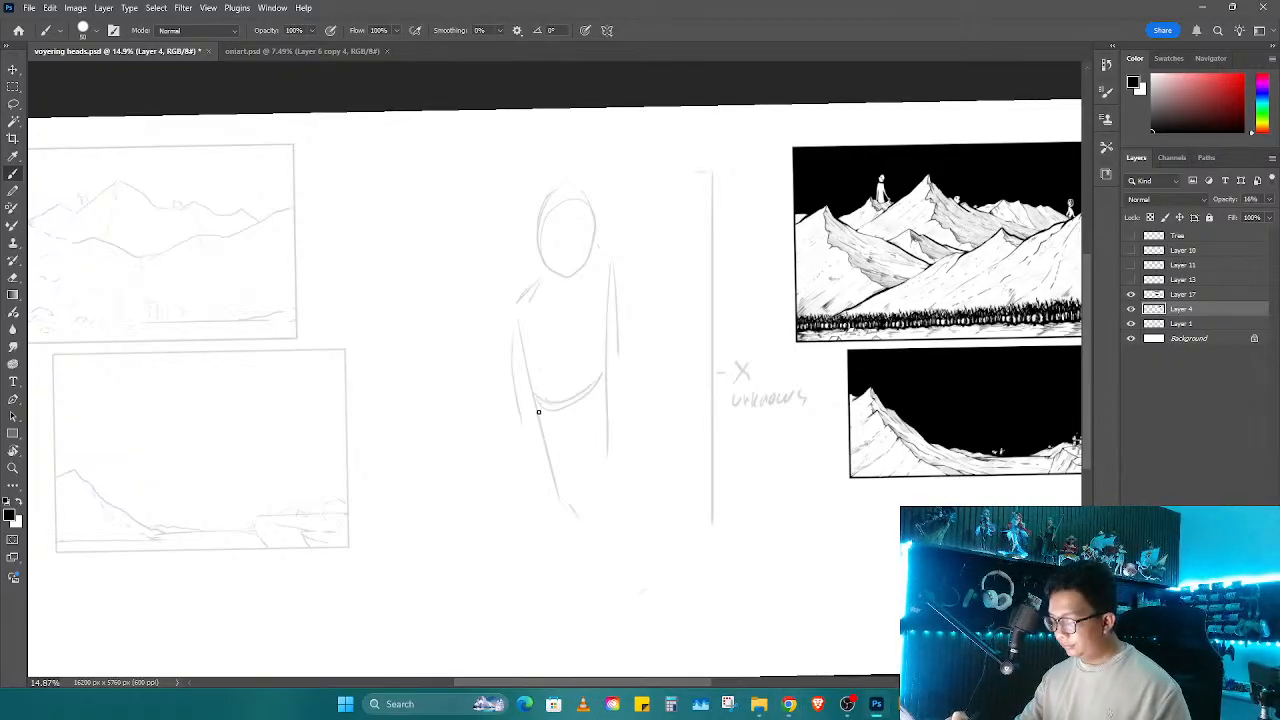
# Step: Sketch the new figure's thighs, knees and thin lower legs beneath the waist, undoing the first leg stroke
pyautogui.moveTo(538, 411)
pyautogui.mouseDown()
pyautogui.moveTo(557, 443)
pyautogui.moveTo(603, 411)
pyautogui.moveTo(554, 524)
pyautogui.mouseUp()
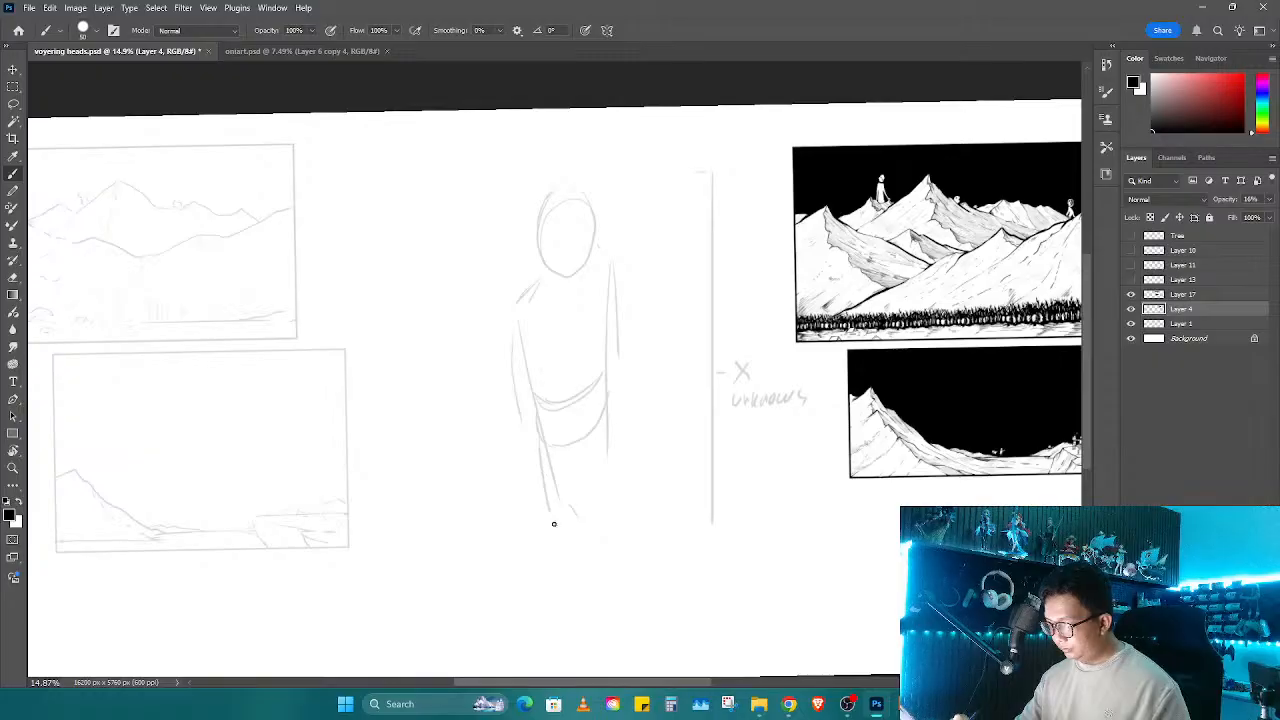
pyautogui.hotkey('ctrl', 'z')
pyautogui.moveTo(539, 434)
pyautogui.mouseDown()
pyautogui.moveTo(545, 474)
pyautogui.moveTo(584, 510)
pyautogui.mouseUp()
pyautogui.moveTo(588, 466); pyautogui.dragTo(602, 500)
pyautogui.moveTo(608, 420)
pyautogui.mouseDown()
pyautogui.moveTo(616, 480)
pyautogui.moveTo(612, 395)
pyautogui.mouseUp()
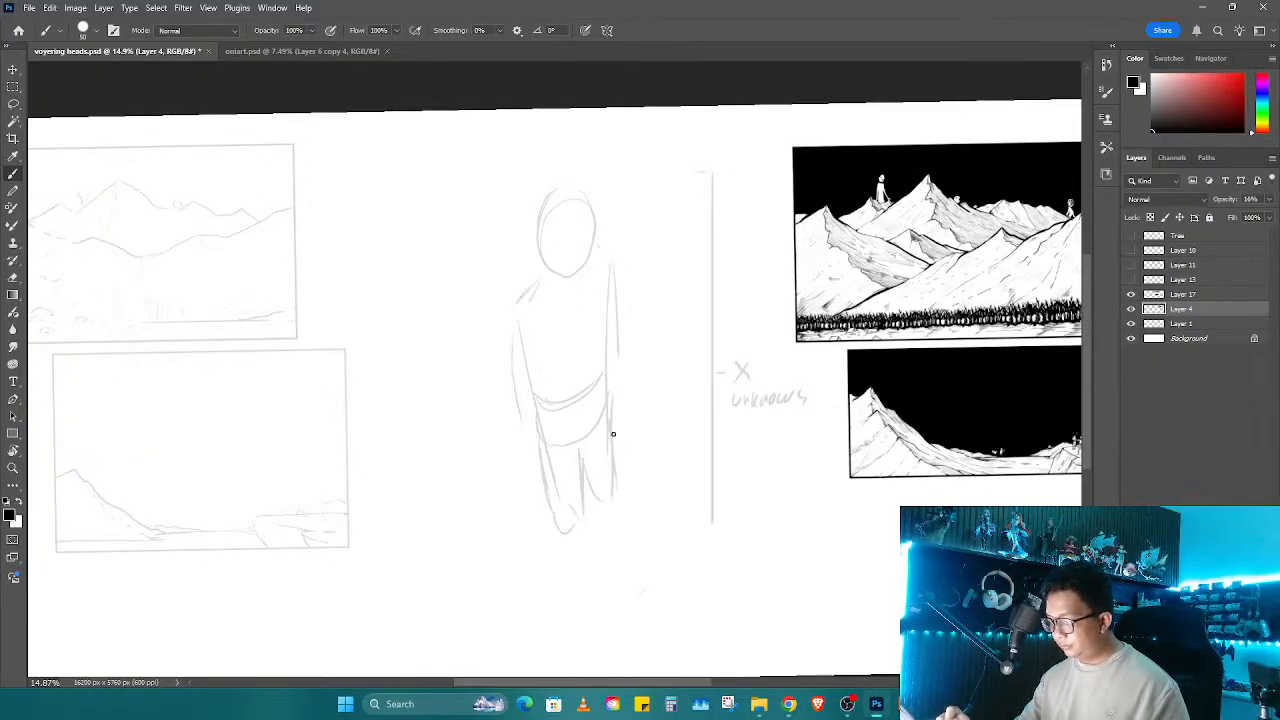
pyautogui.moveTo(562, 532); pyautogui.dragTo(570, 565)
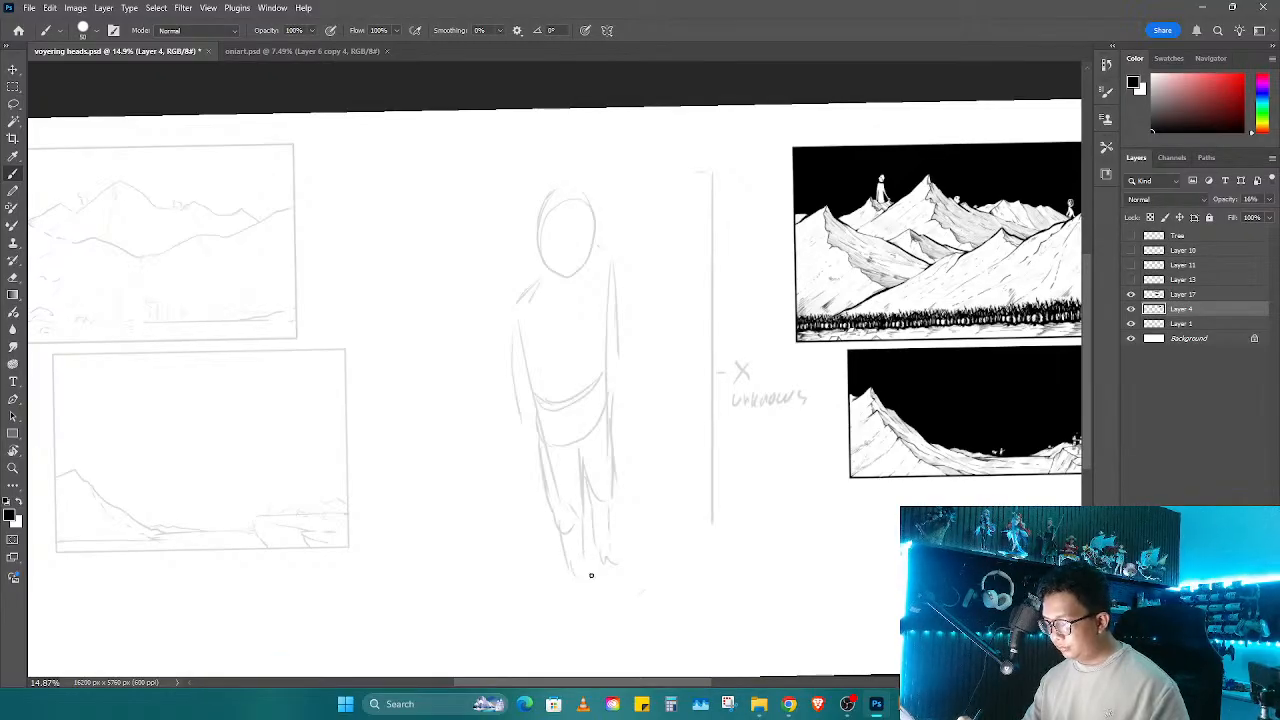
# Step: Define the figure's shoulder joint, raised opposite shoulder and pinched torso contours down to the waist
pyautogui.moveTo(512, 305); pyautogui.dragTo(517, 400)
pyautogui.moveTo(513, 338); pyautogui.dragTo(525, 315)
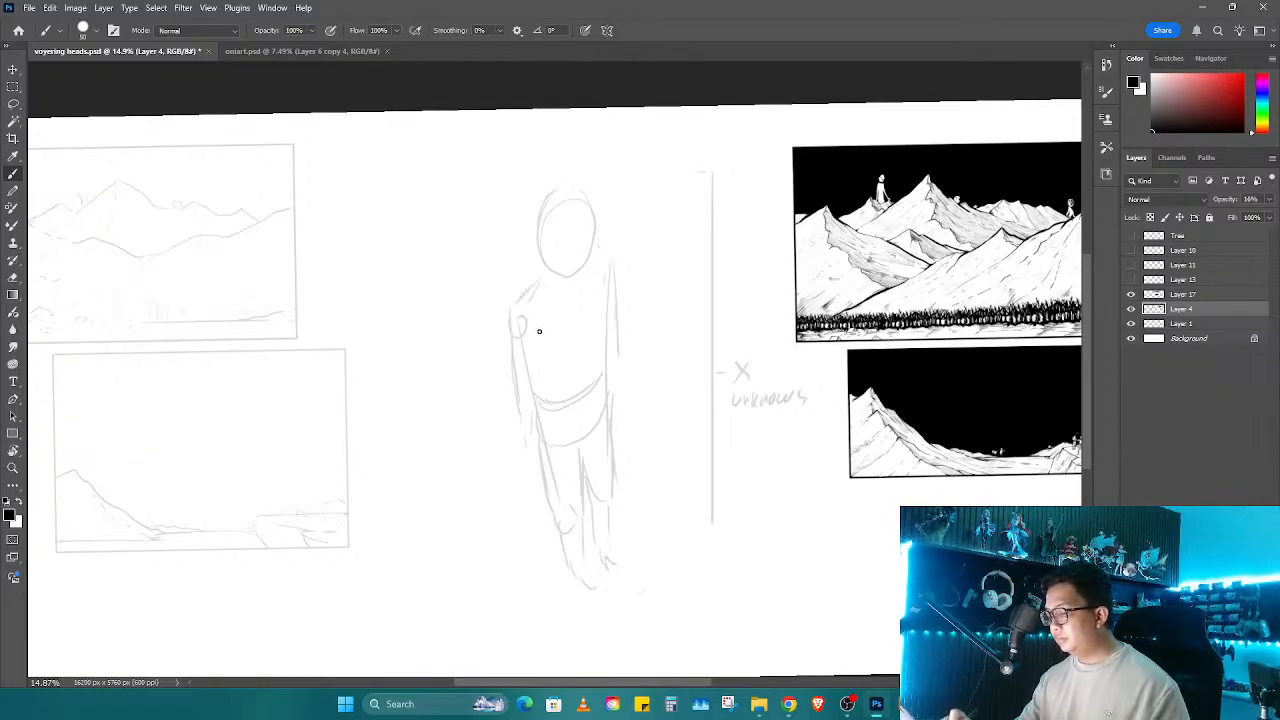
pyautogui.press('z')
pyautogui.moveTo(603, 257); pyautogui.dragTo(710, 491)
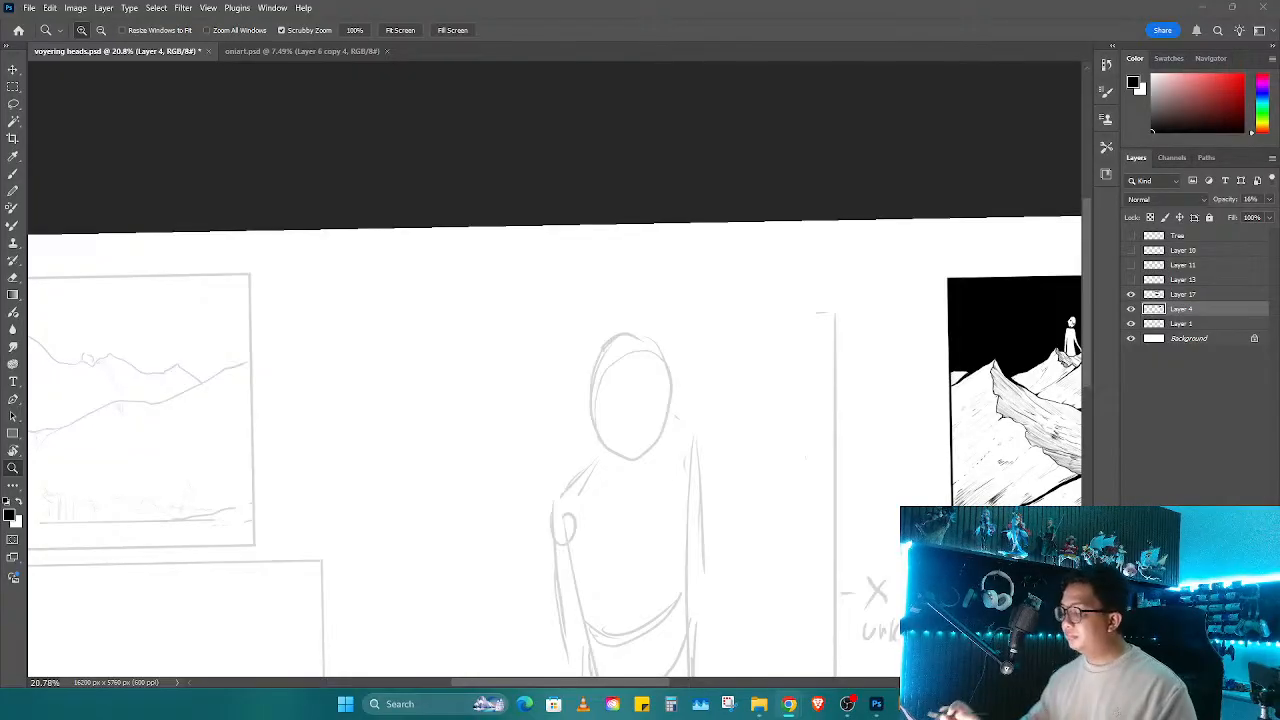
pyautogui.click(665, 398)
pyautogui.press('b')
pyautogui.moveTo(677, 420)
pyautogui.mouseDown()
pyautogui.moveTo(717, 394)
pyautogui.moveTo(723, 407)
pyautogui.moveTo(697, 515)
pyautogui.mouseUp()
pyautogui.moveTo(551, 506)
pyautogui.mouseDown()
pyautogui.moveTo(528, 540)
pyautogui.moveTo(532, 560)
pyautogui.moveTo(522, 432)
pyautogui.moveTo(549, 337)
pyautogui.moveTo(566, 438)
pyautogui.mouseUp()
pyautogui.moveTo(641, 288)
pyautogui.mouseDown()
pyautogui.moveTo(637, 367)
pyautogui.moveTo(651, 400)
pyautogui.mouseUp()
pyautogui.moveTo(560, 437)
pyautogui.mouseDown()
pyautogui.moveTo(557, 543)
pyautogui.moveTo(544, 399)
pyautogui.mouseUp()
pyautogui.moveTo(631, 277); pyautogui.dragTo(649, 455)
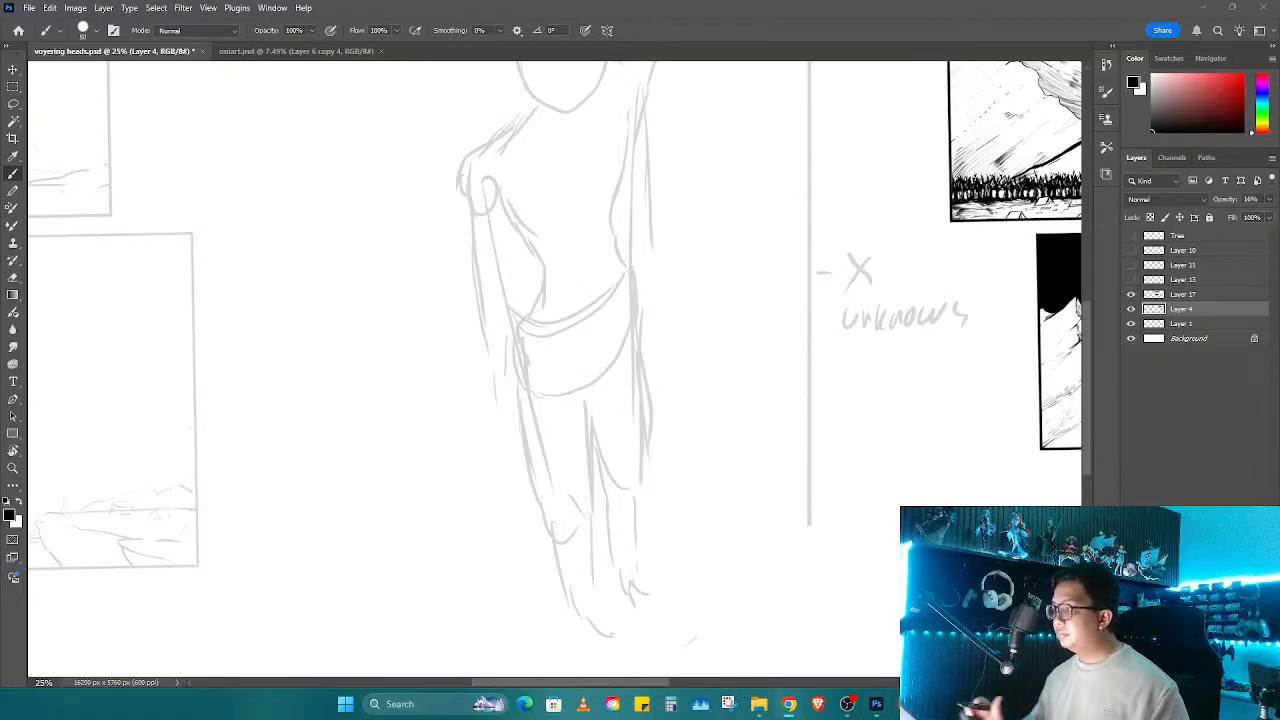
# Step: Reinforce the thigh lines and sketch the long forearm hanging beside the hip below the rounded shoulder joint
pyautogui.click(592, 453)
pyautogui.moveTo(590, 404); pyautogui.dragTo(586, 492)
pyautogui.moveTo(517, 374)
pyautogui.mouseDown()
pyautogui.moveTo(535, 461)
pyautogui.moveTo(535, 444)
pyautogui.moveTo(522, 505)
pyautogui.mouseUp()
pyautogui.scroll(3, 586, 323)
pyautogui.moveTo(486, 357)
pyautogui.mouseDown()
pyautogui.moveTo(497, 478)
pyautogui.moveTo(479, 533)
pyautogui.moveTo(476, 608)
pyautogui.mouseUp()
pyautogui.moveTo(512, 482); pyautogui.dragTo(489, 614)
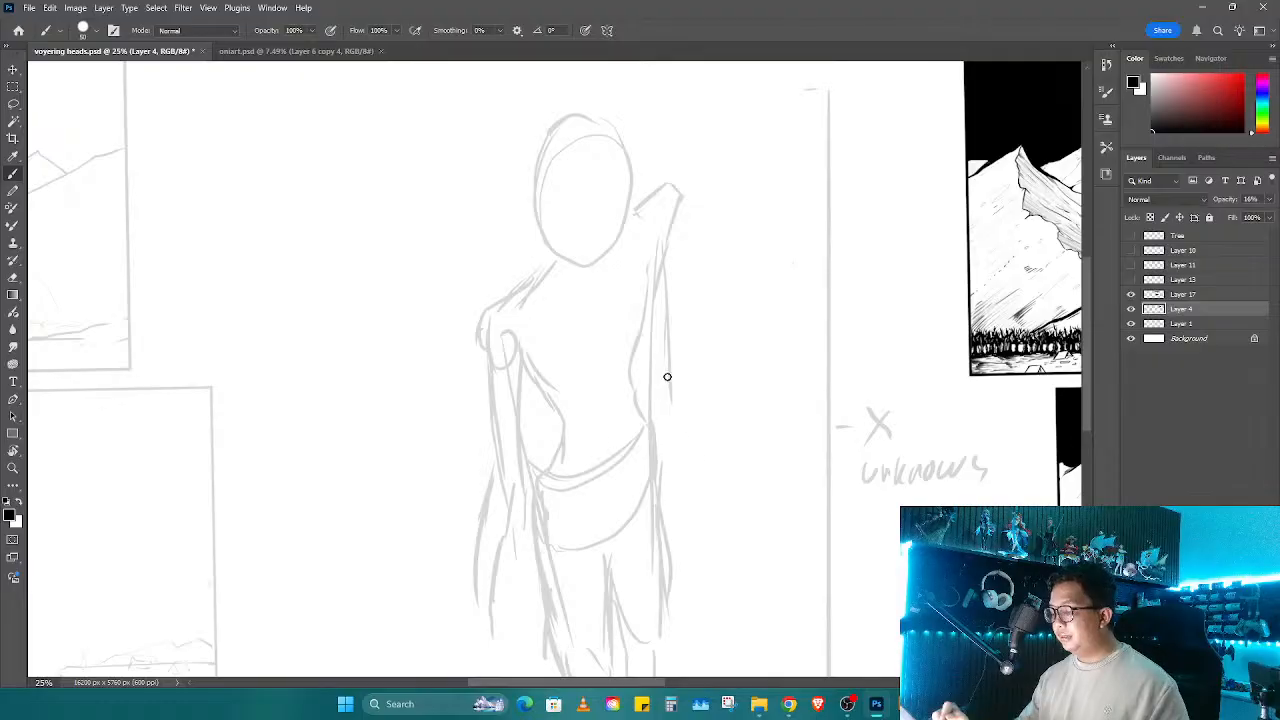
# Step: Sketch the opposite forearm angling outward from the body, and add splayed fingers and the start of the other hand
pyautogui.moveTo(668, 376); pyautogui.dragTo(722, 498)
pyautogui.moveTo(651, 421); pyautogui.dragTo(703, 475)
pyautogui.moveTo(703, 481)
pyautogui.mouseDown()
pyautogui.moveTo(727, 550)
pyautogui.moveTo(743, 380)
pyautogui.moveTo(778, 318)
pyautogui.mouseUp()
pyautogui.moveTo(538, 395)
pyautogui.mouseDown()
pyautogui.moveTo(515, 459)
pyautogui.moveTo(523, 491)
pyautogui.moveTo(534, 507)
pyautogui.moveTo(540, 458)
pyautogui.moveTo(548, 500)
pyautogui.mouseUp()
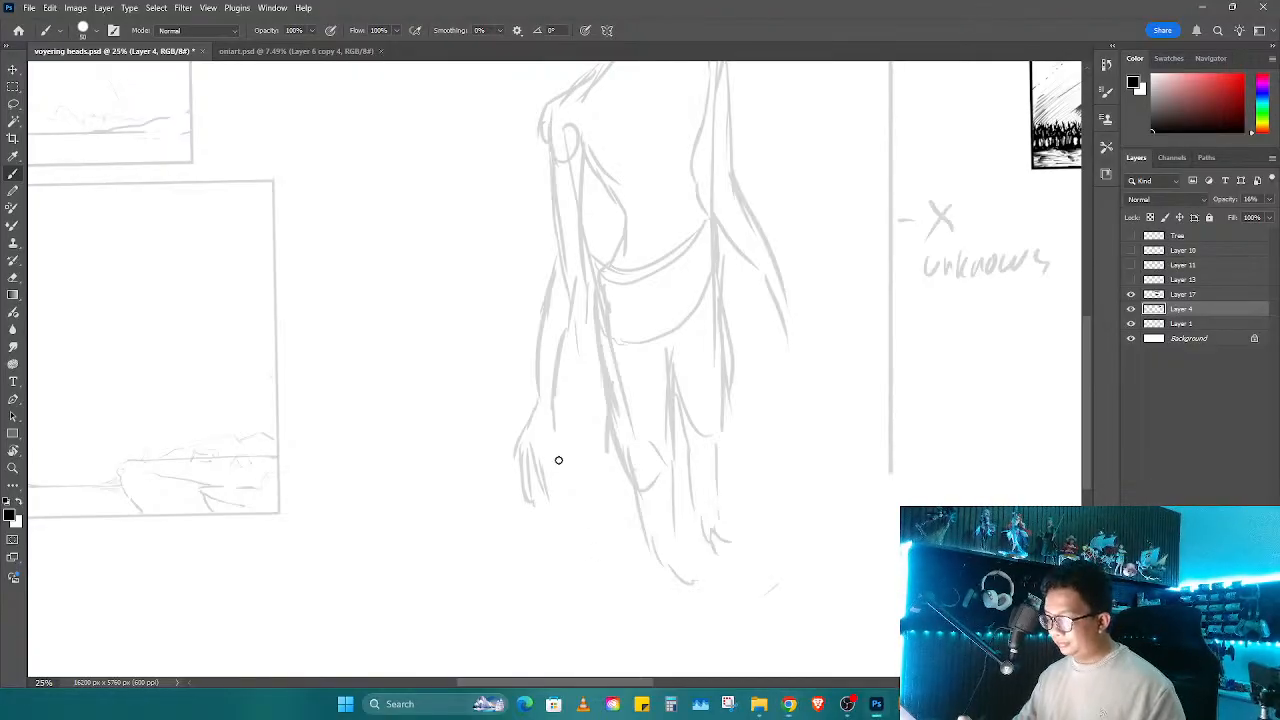
pyautogui.moveTo(550, 445)
pyautogui.mouseDown()
pyautogui.moveTo(545, 502)
pyautogui.moveTo(556, 485)
pyautogui.moveTo(570, 500)
pyautogui.moveTo(569, 463)
pyautogui.moveTo(586, 486)
pyautogui.mouseUp()
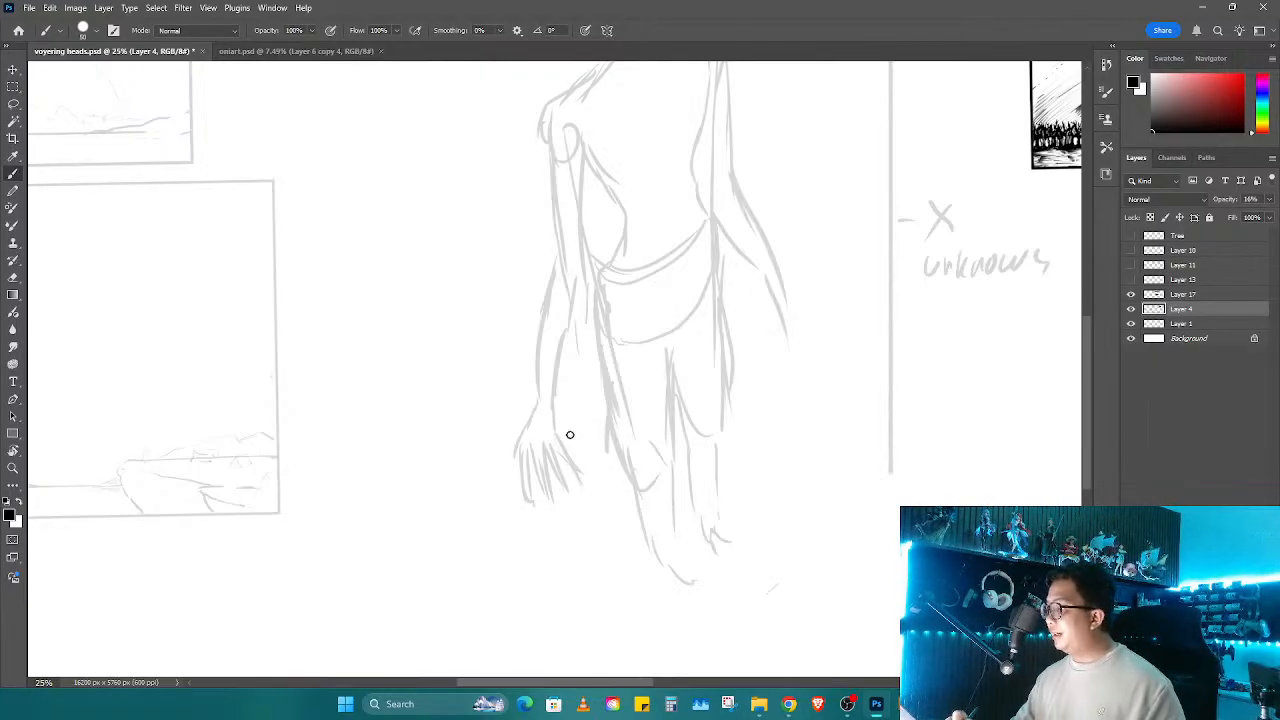
pyautogui.moveTo(790, 300); pyautogui.dragTo(795, 382)
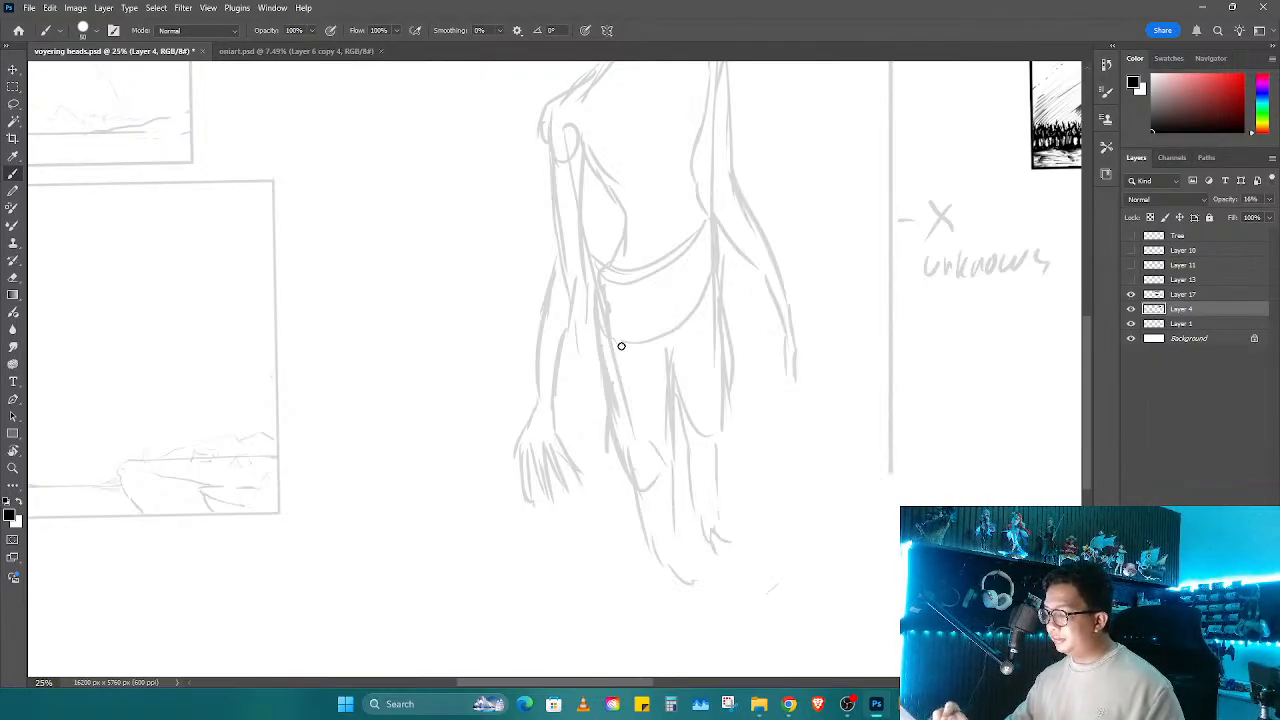
# Step: Redraw the figure's inner thigh, narrow lower legs and feet with firmer contours
pyautogui.moveTo(664, 336)
pyautogui.mouseDown()
pyautogui.moveTo(654, 451)
pyautogui.moveTo(622, 456)
pyautogui.moveTo(627, 512)
pyautogui.moveTo(623, 452)
pyautogui.moveTo(614, 513)
pyautogui.moveTo(638, 565)
pyautogui.moveTo(644, 473)
pyautogui.moveTo(639, 565)
pyautogui.mouseUp()
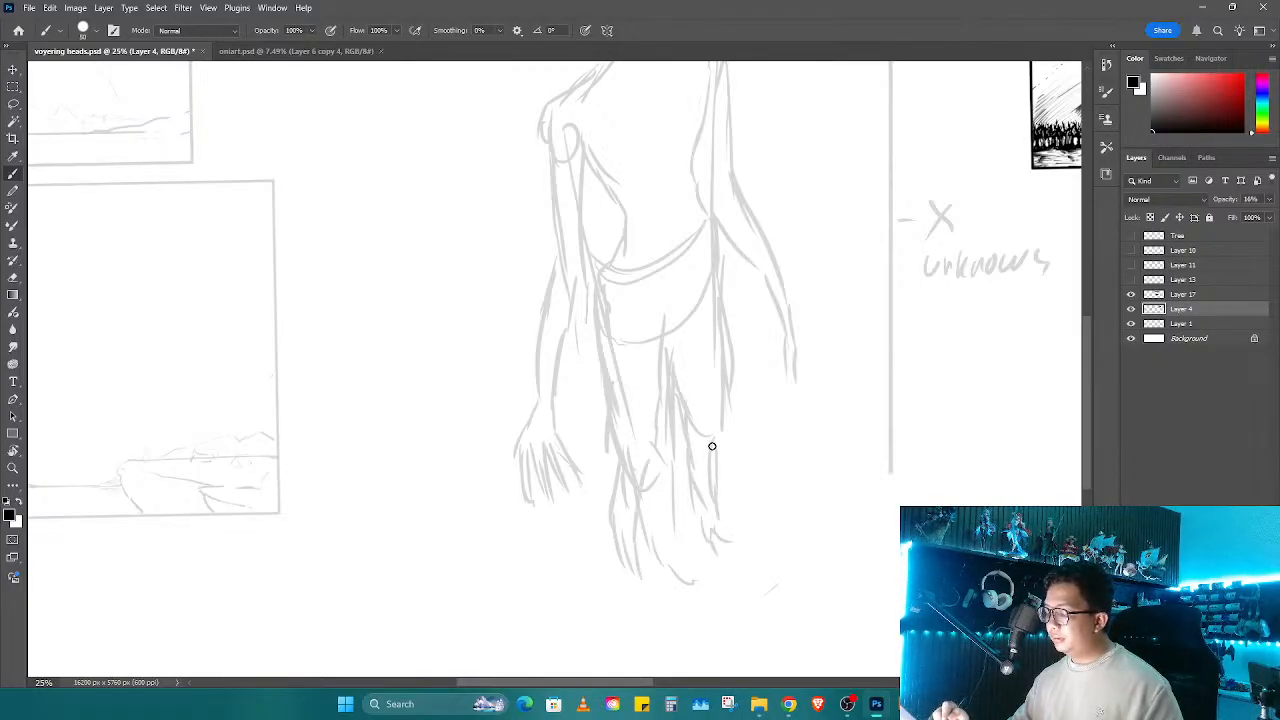
pyautogui.moveTo(714, 534); pyautogui.dragTo(736, 561)
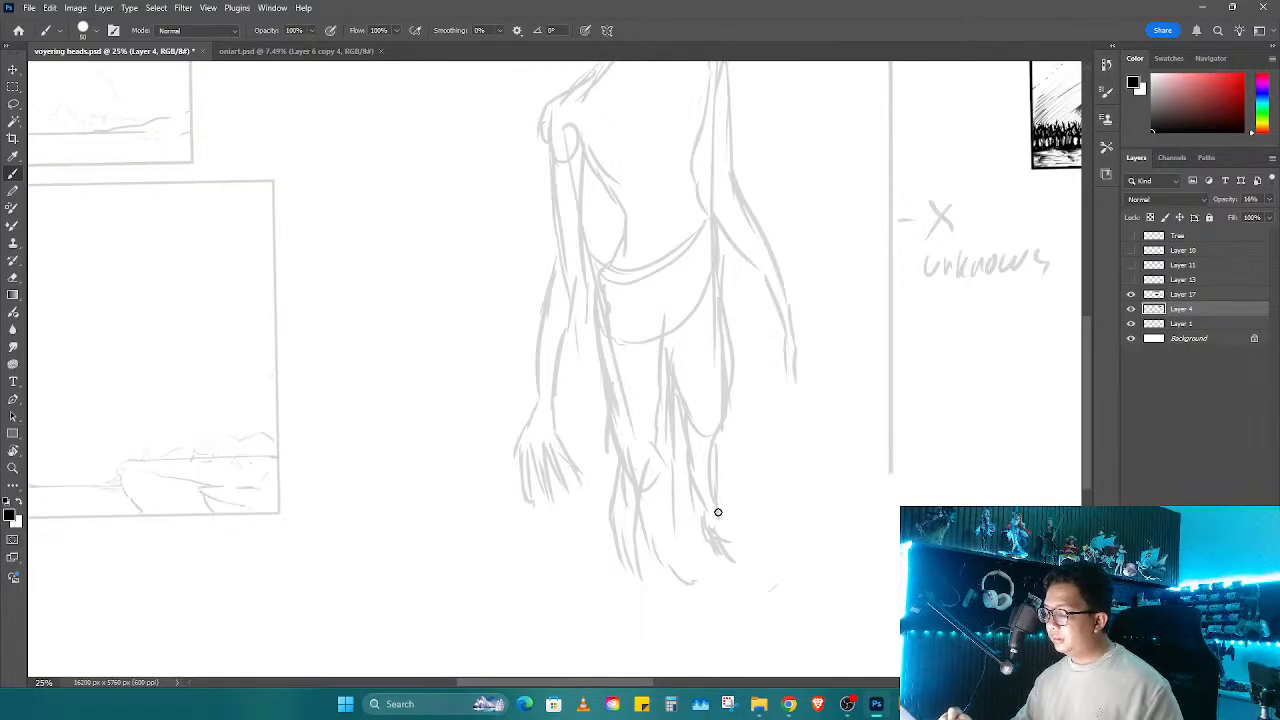
# Step: Add a chest line, an outer contour around the head, and rough eyes, nose and open mouth on the face
pyautogui.scroll(5, 700, 509)
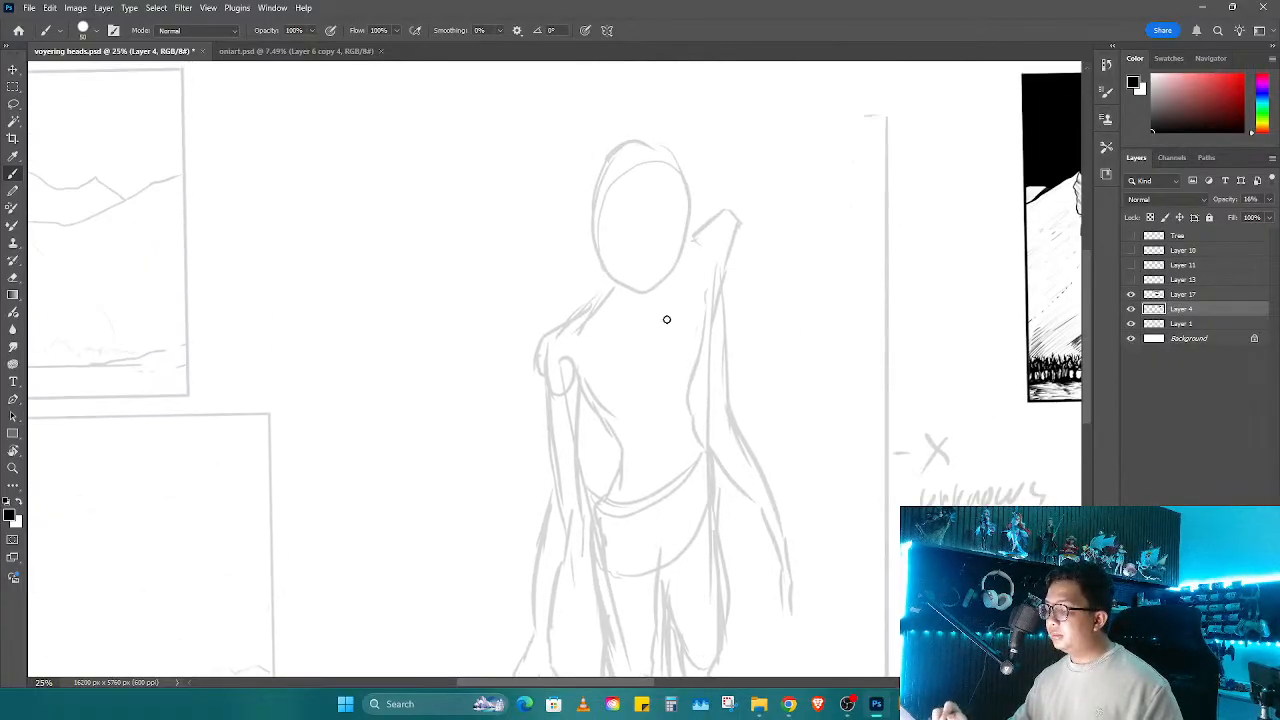
pyautogui.moveTo(667, 319); pyautogui.dragTo(660, 370)
pyautogui.moveTo(617, 165)
pyautogui.mouseDown()
pyautogui.moveTo(591, 245)
pyautogui.moveTo(631, 283)
pyautogui.mouseUp()
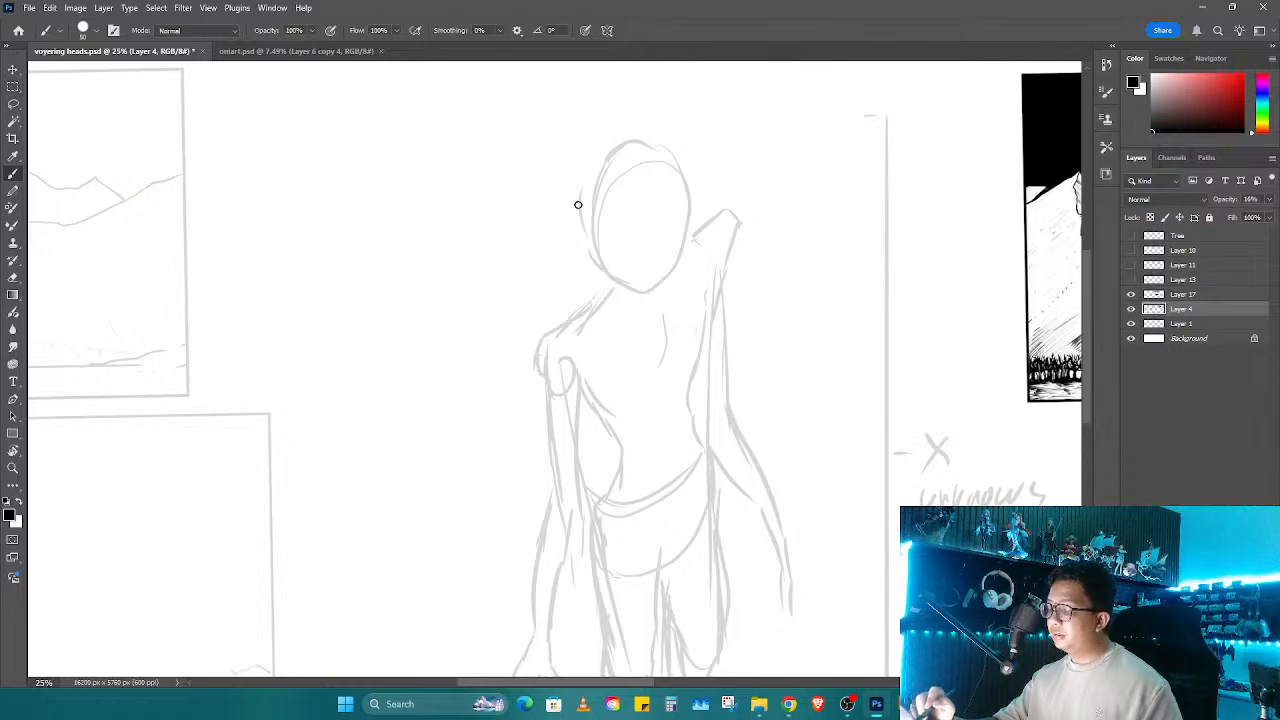
pyautogui.moveTo(637, 166)
pyautogui.mouseDown()
pyautogui.moveTo(673, 240)
pyautogui.moveTo(640, 304)
pyautogui.moveTo(675, 268)
pyautogui.moveTo(641, 213)
pyautogui.moveTo(640, 262)
pyautogui.mouseUp()
pyautogui.moveTo(644, 202)
pyautogui.mouseDown()
pyautogui.moveTo(652, 192)
pyautogui.moveTo(603, 234)
pyautogui.moveTo(608, 195)
pyautogui.mouseUp()
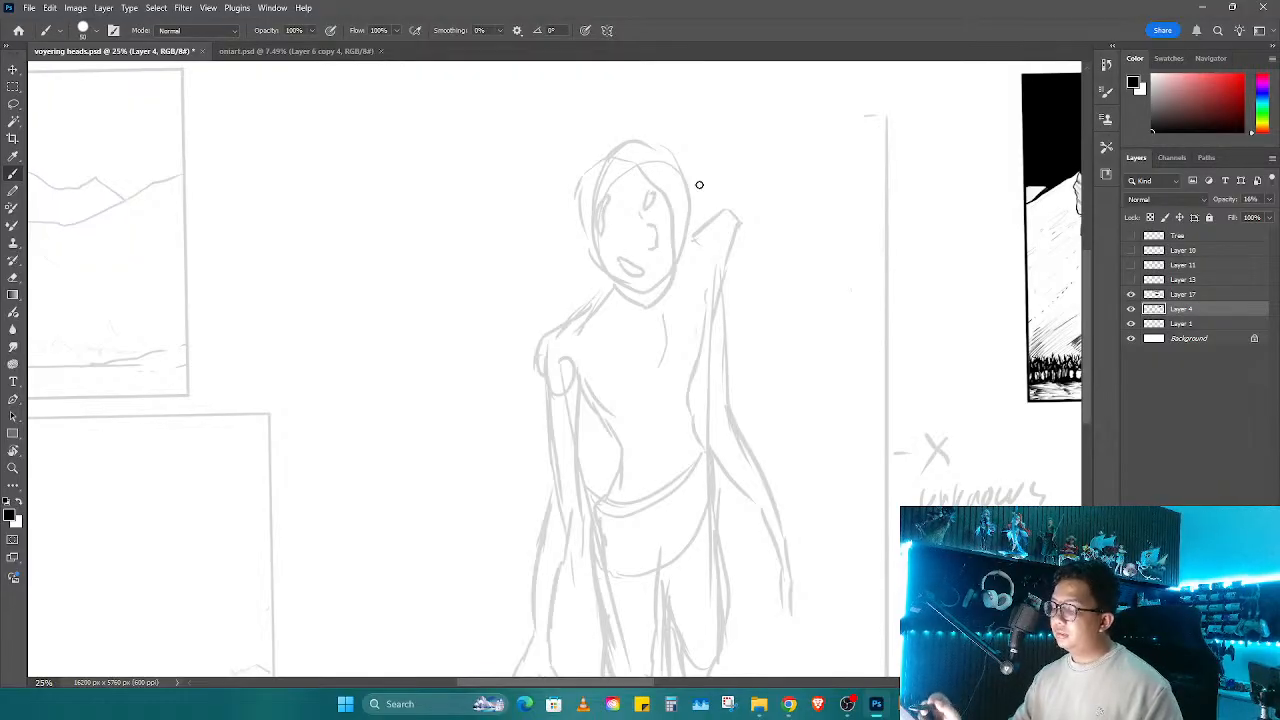
pyautogui.scroll(2, 780, 420)
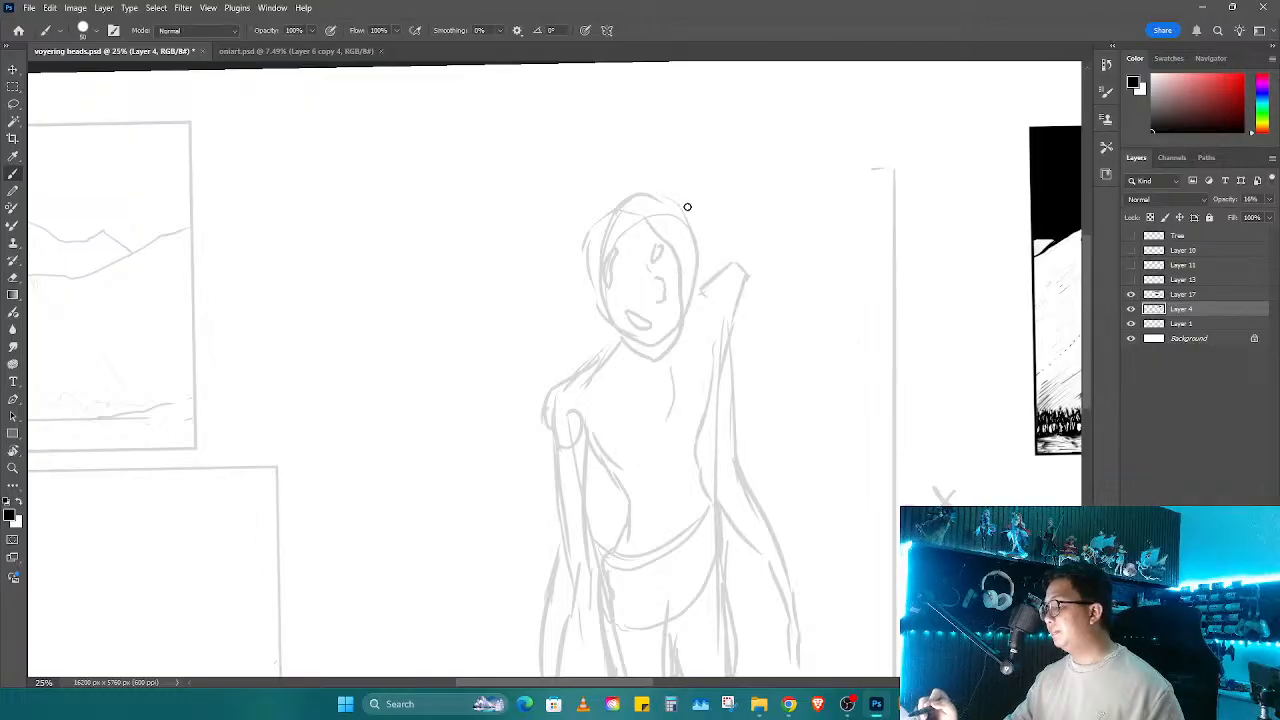
# Step: Erase the extra outer contour around the head and sketch a line joining the jaw to the raised shoulder
pyautogui.press('e')
pyautogui.moveTo(686, 206); pyautogui.dragTo(709, 234)
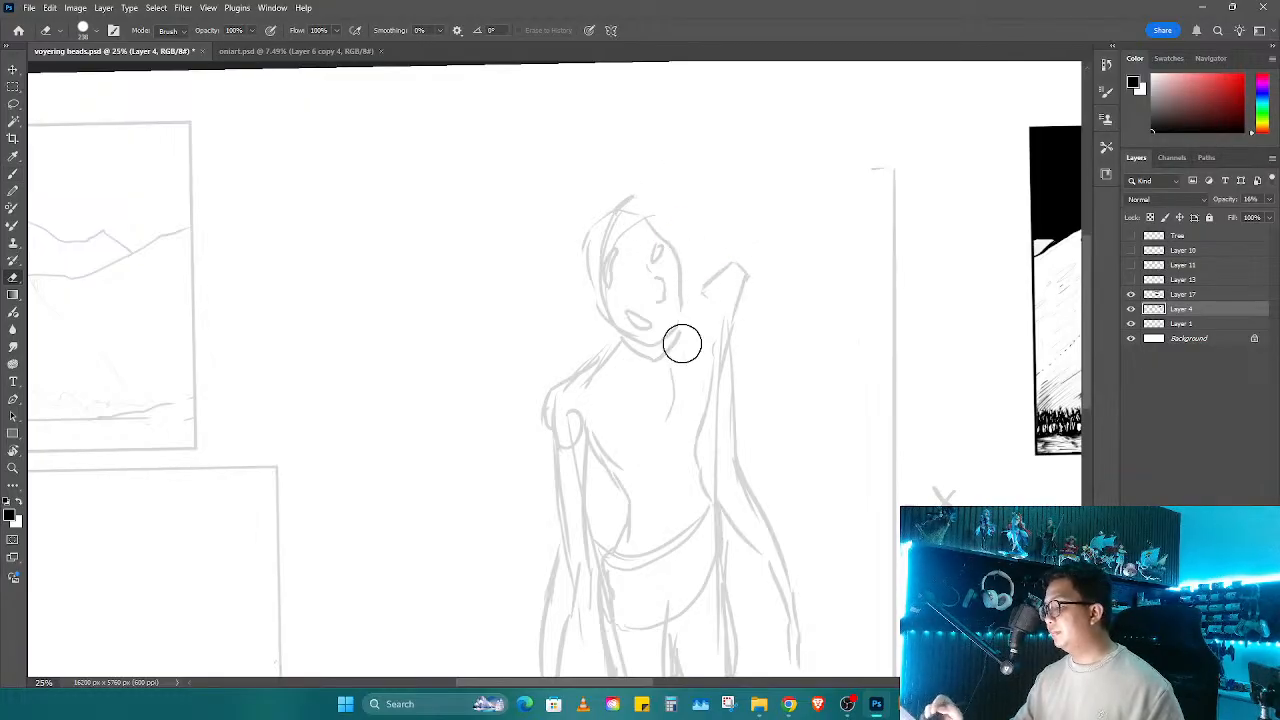
pyautogui.press('z')
pyautogui.moveTo(793, 330); pyautogui.dragTo(745, 419)
pyautogui.moveTo(737, 416); pyautogui.dragTo(649, 283)
pyautogui.moveTo(627, 192); pyautogui.dragTo(689, 346)
pyautogui.moveTo(687, 262); pyautogui.dragTo(689, 466)
pyautogui.moveTo(623, 328); pyautogui.dragTo(649, 329)
pyautogui.moveTo(663, 443)
pyautogui.mouseDown()
pyautogui.moveTo(670, 401)
pyautogui.moveTo(634, 420)
pyautogui.moveTo(946, 286)
pyautogui.mouseUp()
# Step: Ink both sides of the jaw on Layer 17 with a thin black brush, meeting at the chin
pyautogui.press('b')
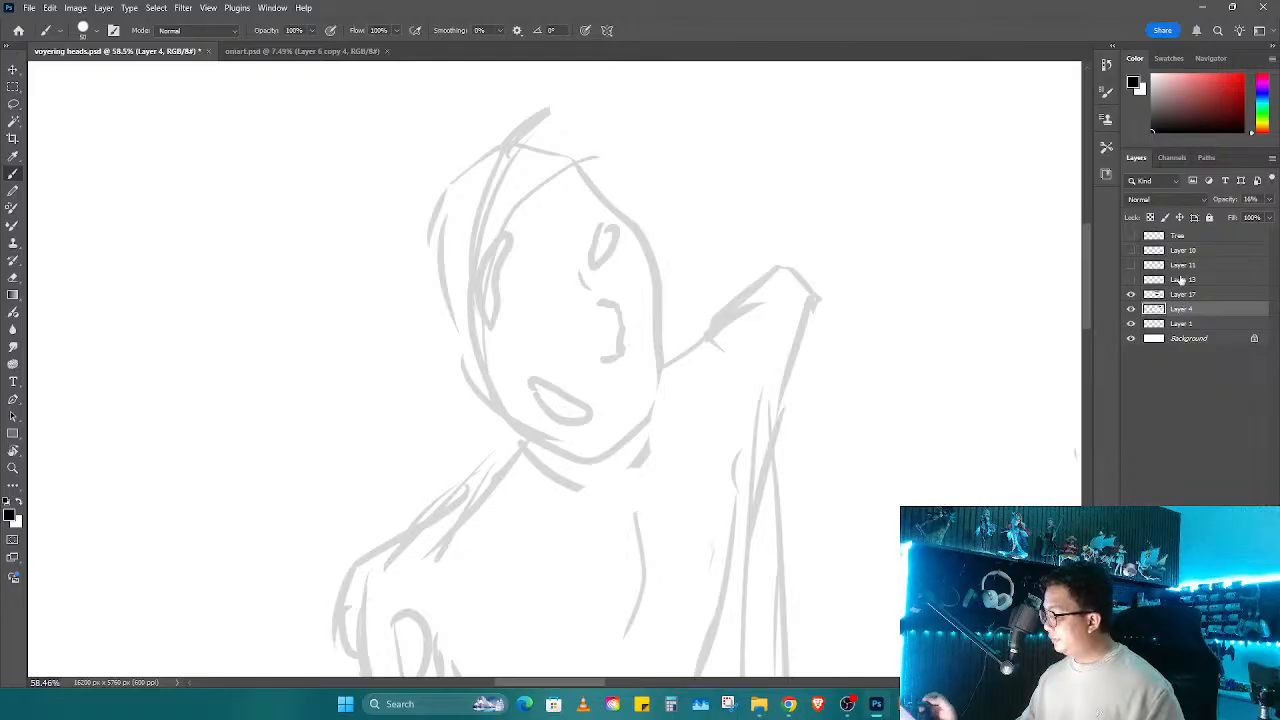
pyautogui.click(1182, 294)
pyautogui.rightClick(585, 430)
pyautogui.click(715, 342)
pyautogui.press('Return')
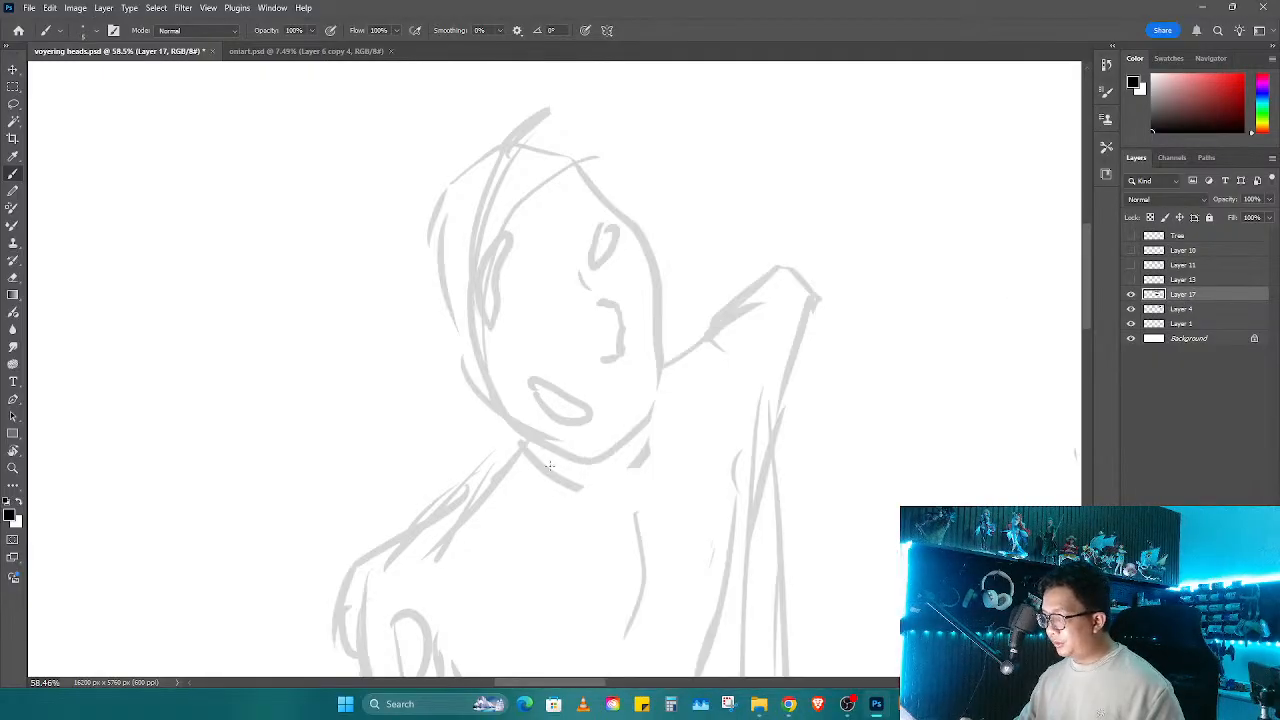
pyautogui.moveTo(549, 465)
pyautogui.mouseDown()
pyautogui.moveTo(594, 326)
pyautogui.moveTo(634, 354)
pyautogui.moveTo(577, 494)
pyautogui.mouseUp()
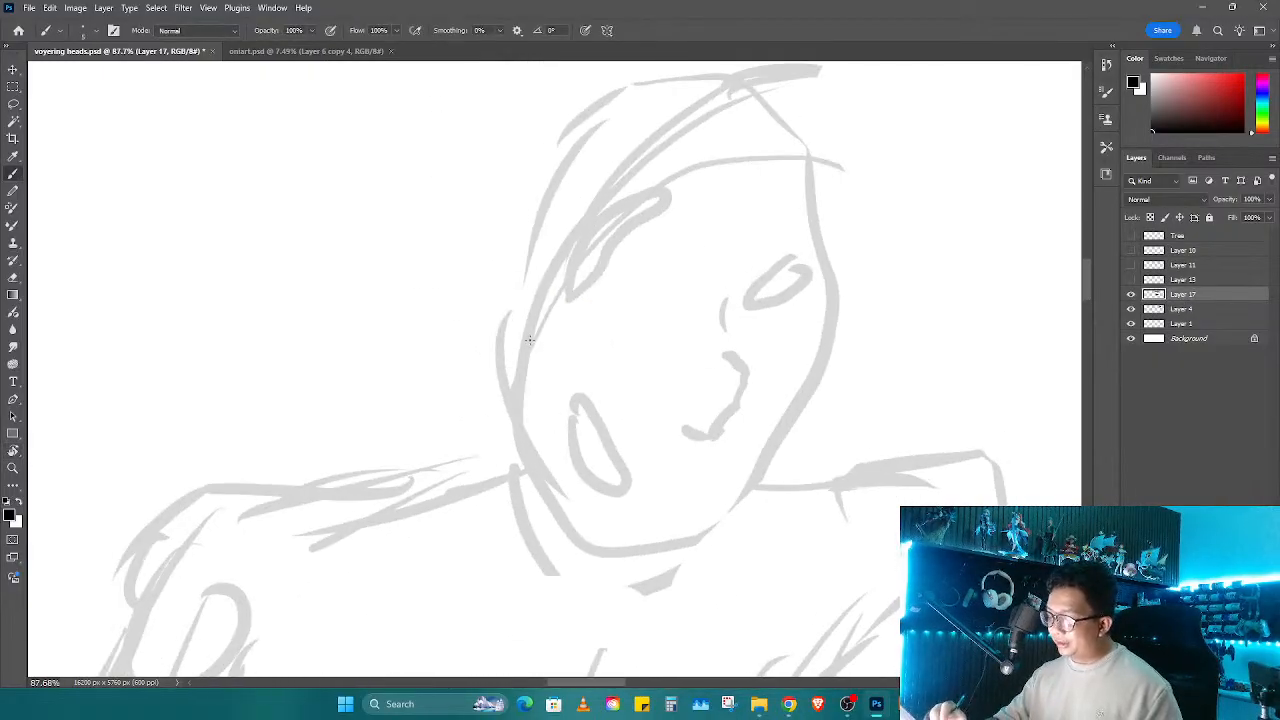
pyautogui.moveTo(529, 340); pyautogui.dragTo(531, 405)
pyautogui.hotkey('ctrl', 'z')
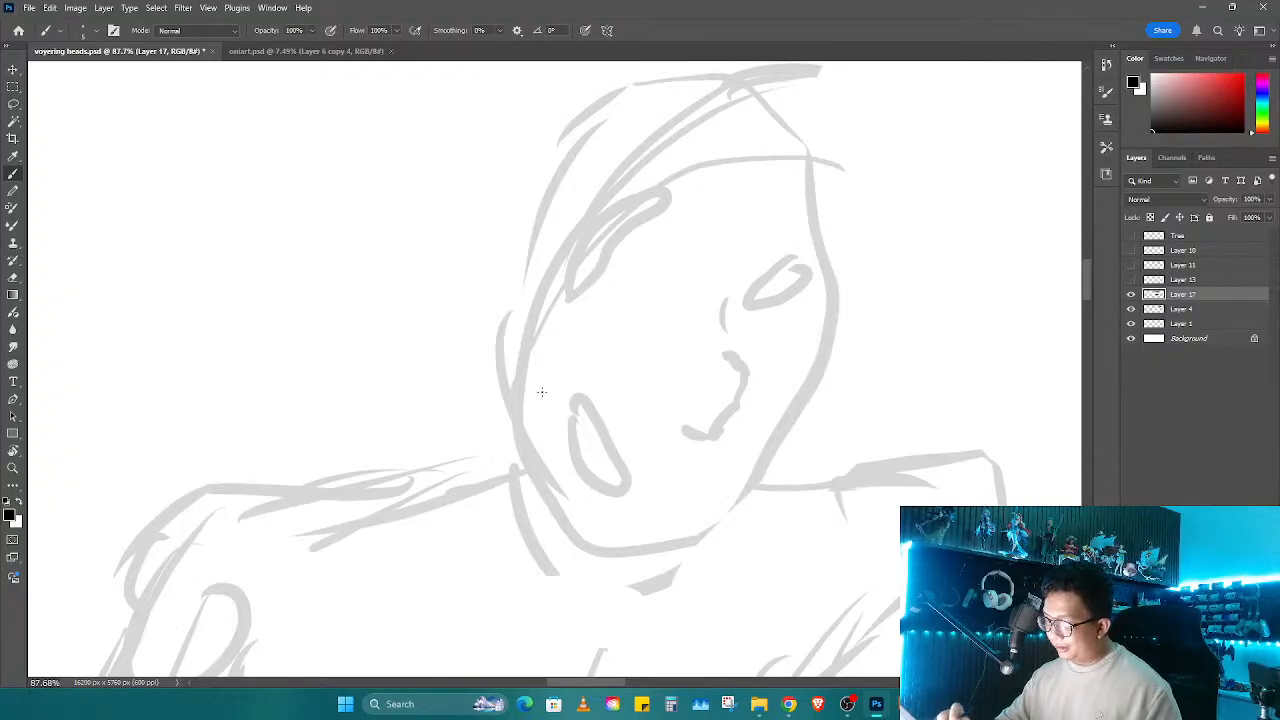
pyautogui.moveTo(527, 347)
pyautogui.mouseDown()
pyautogui.moveTo(524, 407)
pyautogui.moveTo(579, 537)
pyautogui.mouseUp()
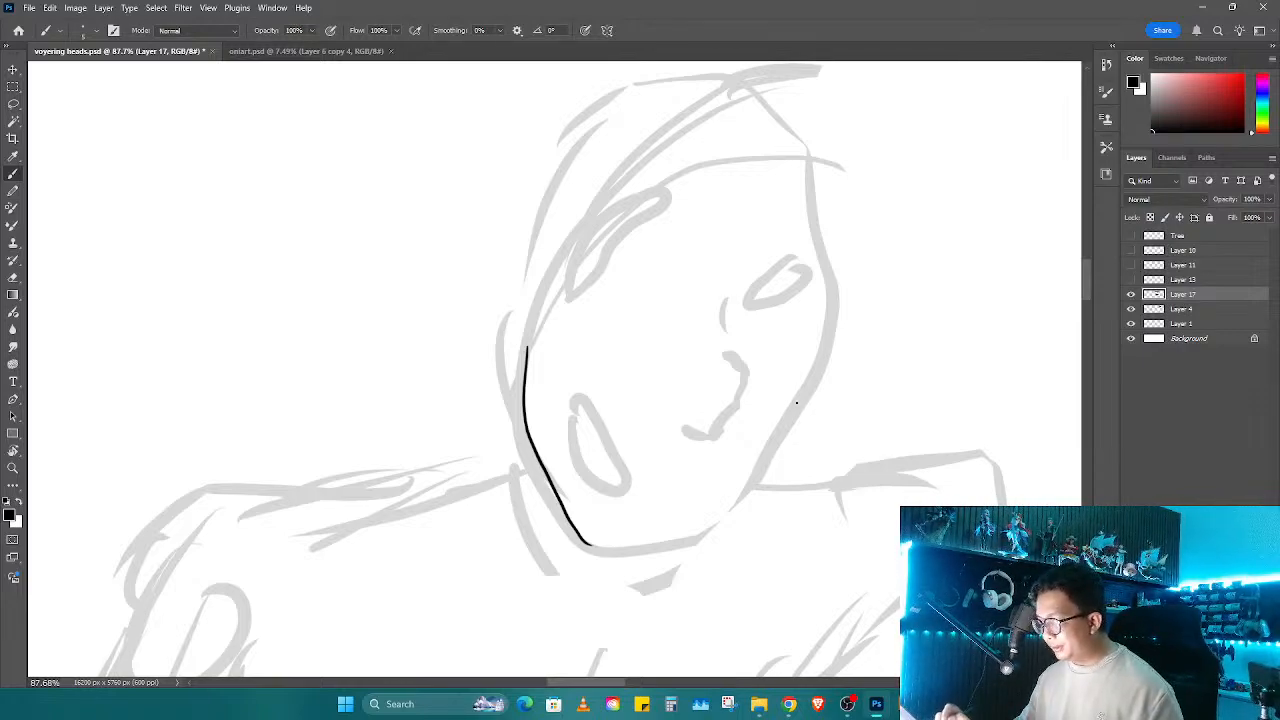
pyautogui.moveTo(823, 232)
pyautogui.mouseDown()
pyautogui.moveTo(813, 371)
pyautogui.moveTo(789, 429)
pyautogui.moveTo(725, 511)
pyautogui.moveTo(632, 565)
pyautogui.moveTo(593, 556)
pyautogui.mouseUp()
pyautogui.press('e')
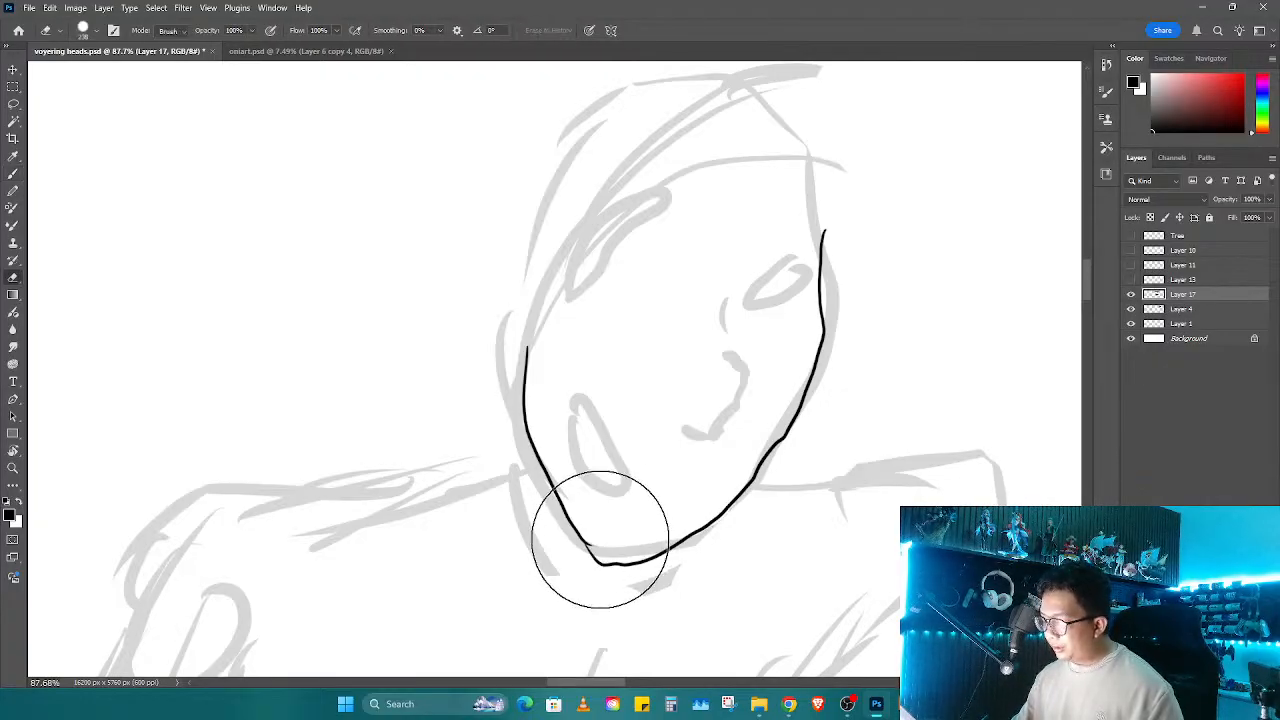
# Step: Ink the raised shoulder and start of the upper arm, adding small collarbone marks and hatching beside the neck
pyautogui.press('r')
pyautogui.moveTo(788, 545)
pyautogui.mouseDown()
pyautogui.moveTo(845, 335)
pyautogui.moveTo(757, 409)
pyautogui.moveTo(743, 453)
pyautogui.mouseUp()
pyautogui.press('b')
pyautogui.moveTo(678, 405); pyautogui.dragTo(770, 372)
pyautogui.moveTo(793, 366)
pyautogui.mouseDown()
pyautogui.moveTo(780, 332)
pyautogui.moveTo(840, 292)
pyautogui.moveTo(896, 296)
pyautogui.moveTo(911, 365)
pyautogui.moveTo(871, 497)
pyautogui.mouseUp()
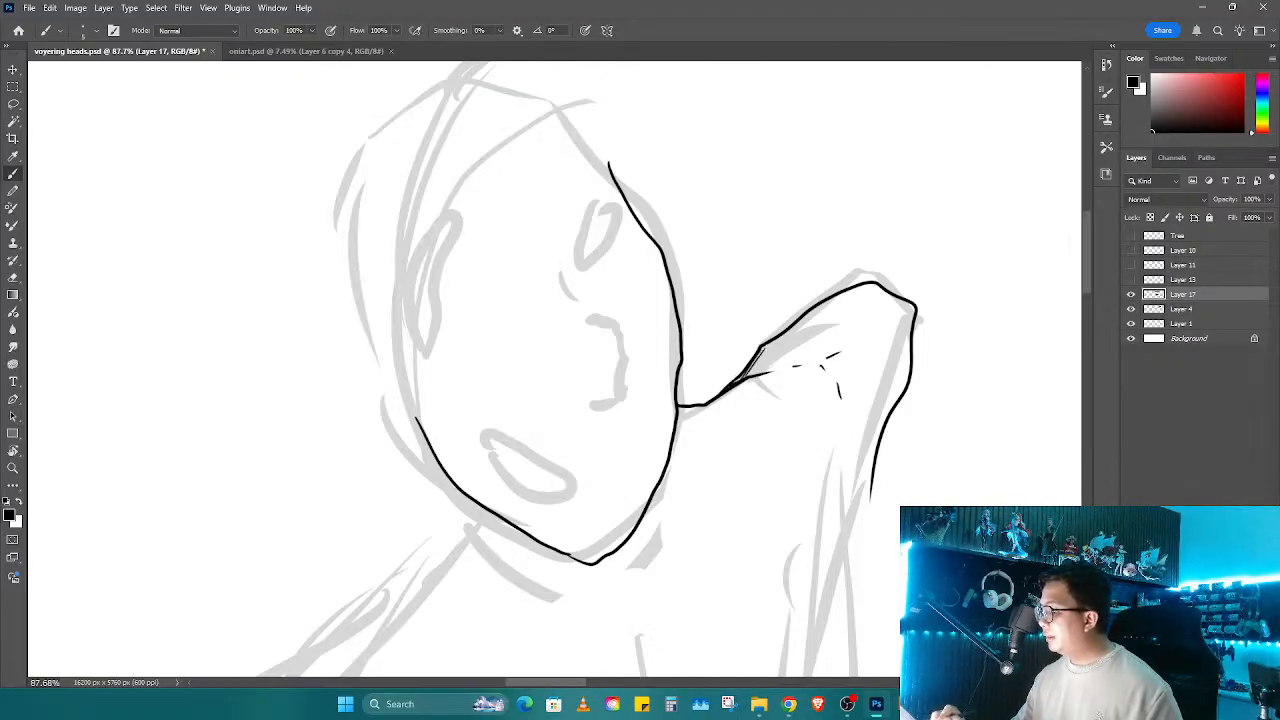
pyautogui.moveTo(752, 374); pyautogui.dragTo(764, 346)
pyautogui.moveTo(760, 374); pyautogui.dragTo(772, 346)
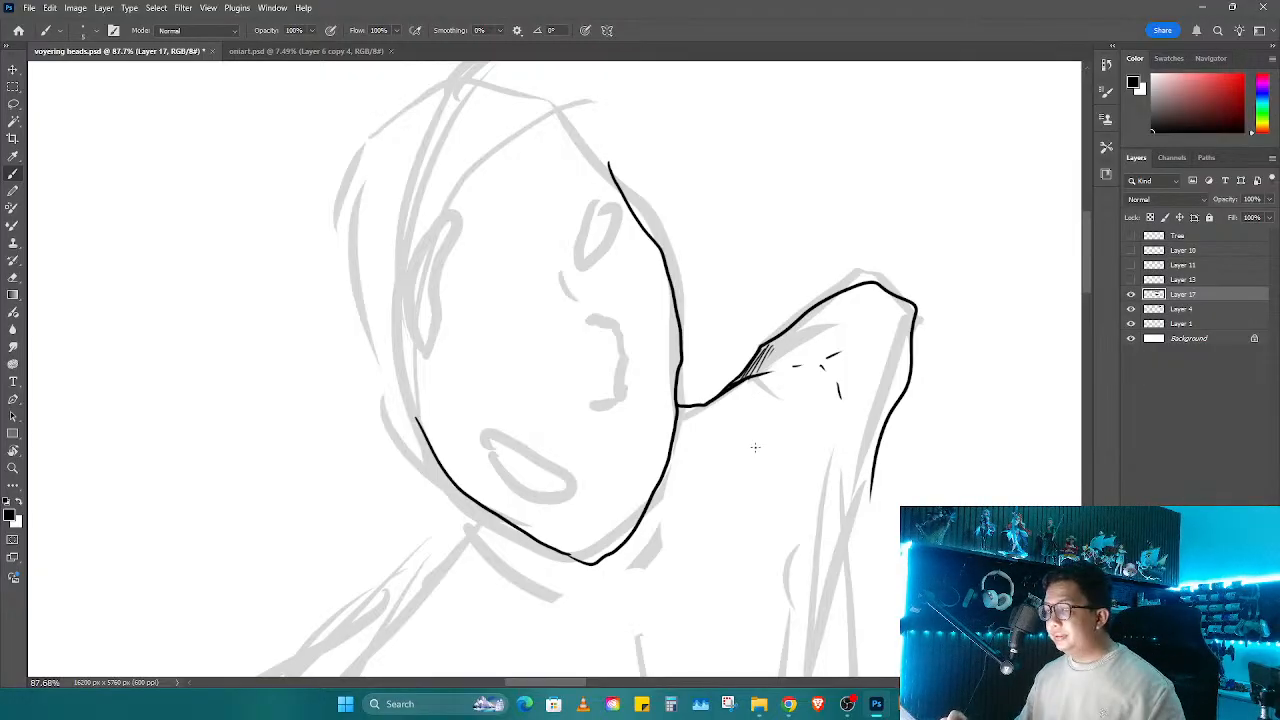
pyautogui.moveTo(590, 560)
pyautogui.mouseDown()
pyautogui.moveTo(699, 464)
pyautogui.moveTo(725, 383)
pyautogui.mouseUp()
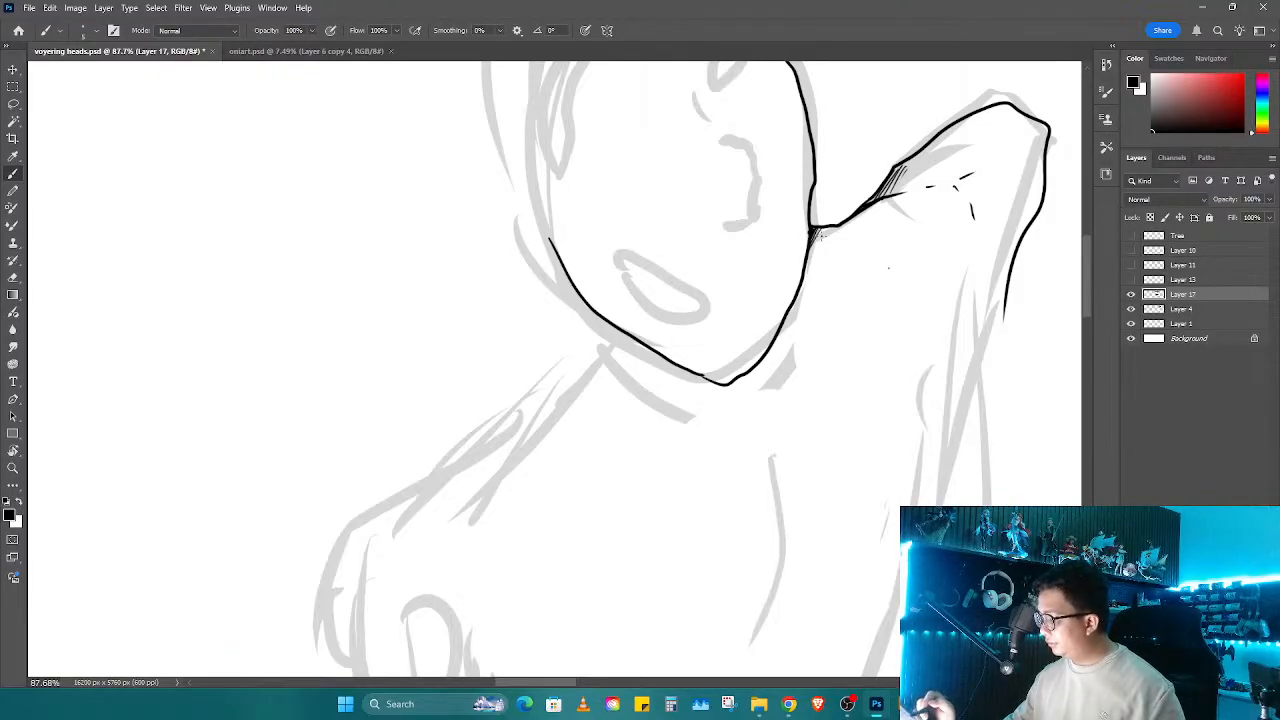
# Step: Ink the nose over the sketch with its bridge, tip and both nostril wings
pyautogui.press('r')
pyautogui.moveTo(818, 234); pyautogui.dragTo(795, 346)
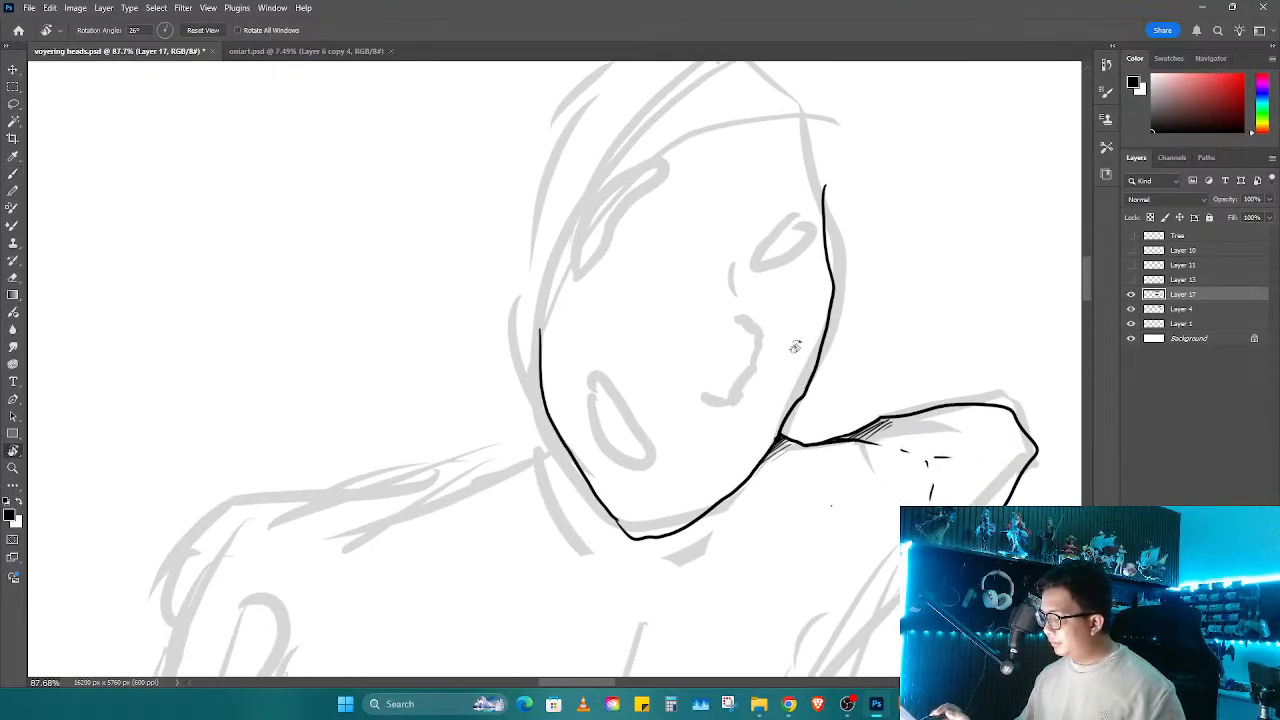
pyautogui.press('b')
pyautogui.moveTo(737, 283)
pyautogui.mouseDown()
pyautogui.moveTo(753, 373)
pyautogui.moveTo(737, 408)
pyautogui.moveTo(706, 410)
pyautogui.mouseUp()
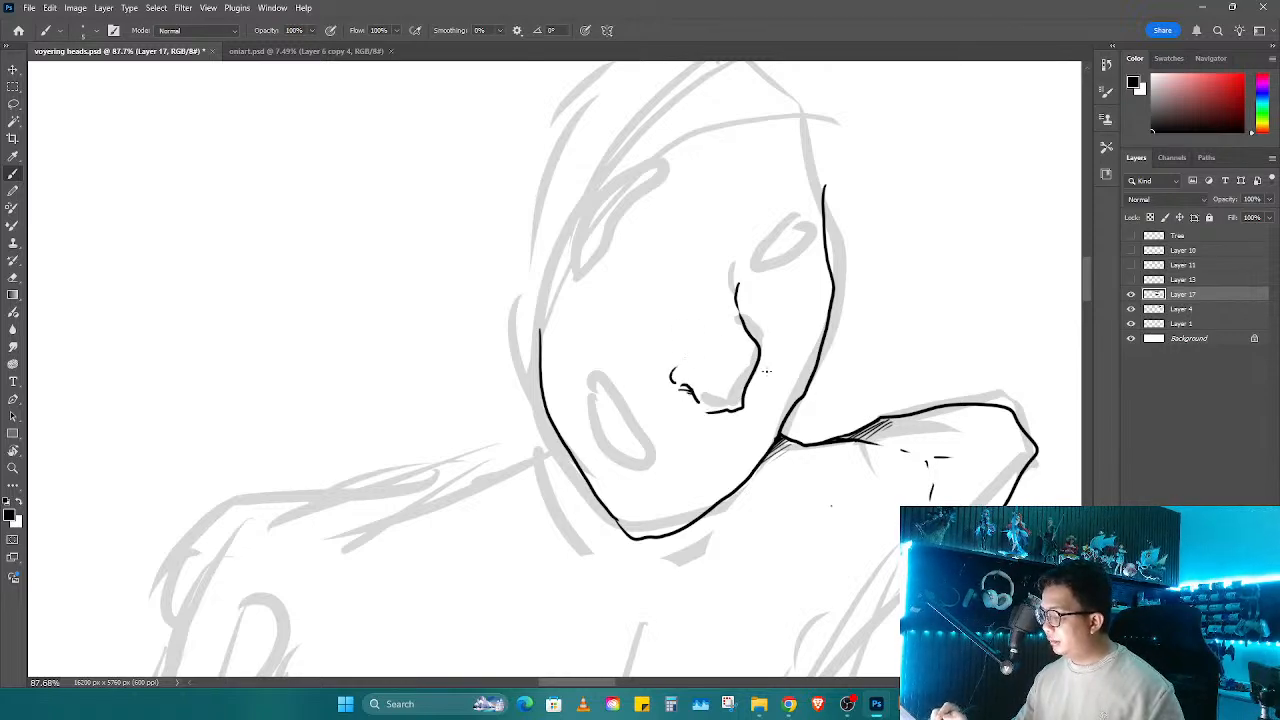
pyautogui.moveTo(762, 364)
pyautogui.mouseDown()
pyautogui.moveTo(754, 400)
pyautogui.moveTo(736, 404)
pyautogui.mouseUp()
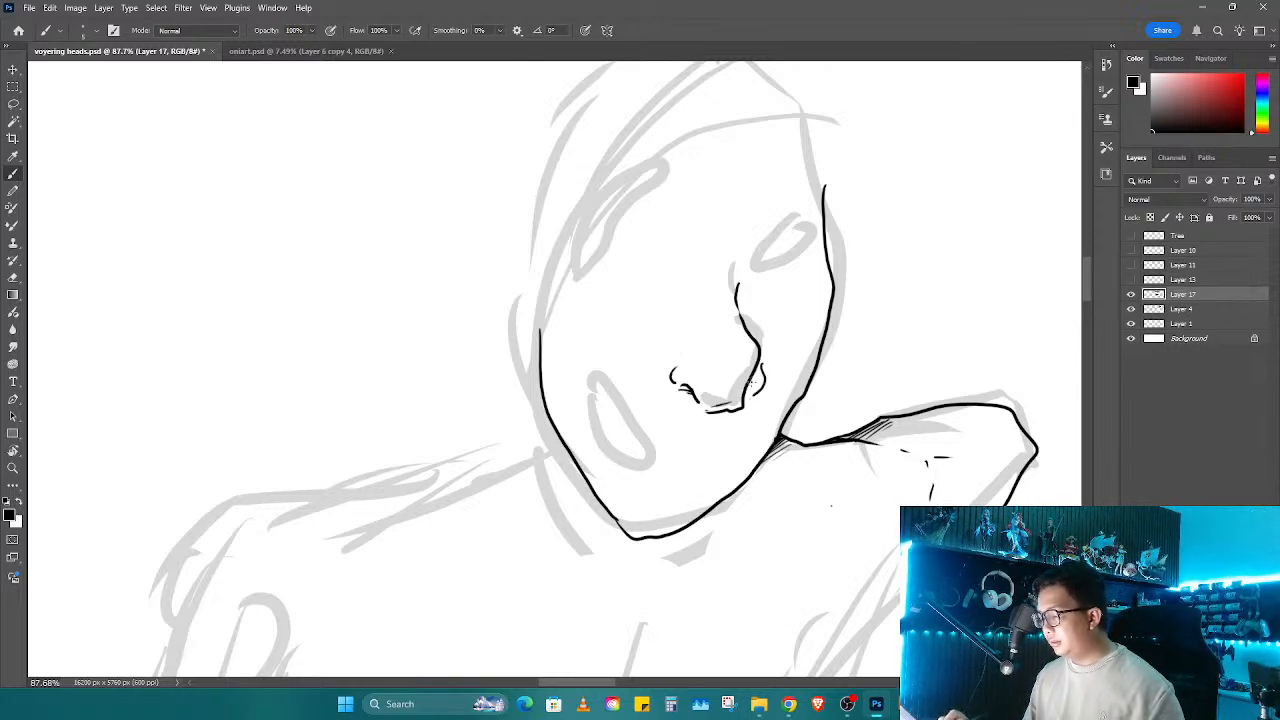
pyautogui.moveTo(752, 494); pyautogui.dragTo(758, 440)
# Step: Ink the curved open mouth and draw an iris with a small round pupil inside it
pyautogui.press('r')
pyautogui.moveTo(758, 440)
pyautogui.mouseDown()
pyautogui.moveTo(722, 505)
pyautogui.moveTo(655, 560)
pyautogui.mouseUp()
pyautogui.press('b')
pyautogui.moveTo(613, 366)
pyautogui.mouseDown()
pyautogui.moveTo(593, 430)
pyautogui.moveTo(602, 492)
pyautogui.moveTo(586, 493)
pyautogui.moveTo(560, 451)
pyautogui.moveTo(565, 402)
pyautogui.moveTo(607, 366)
pyautogui.mouseUp()
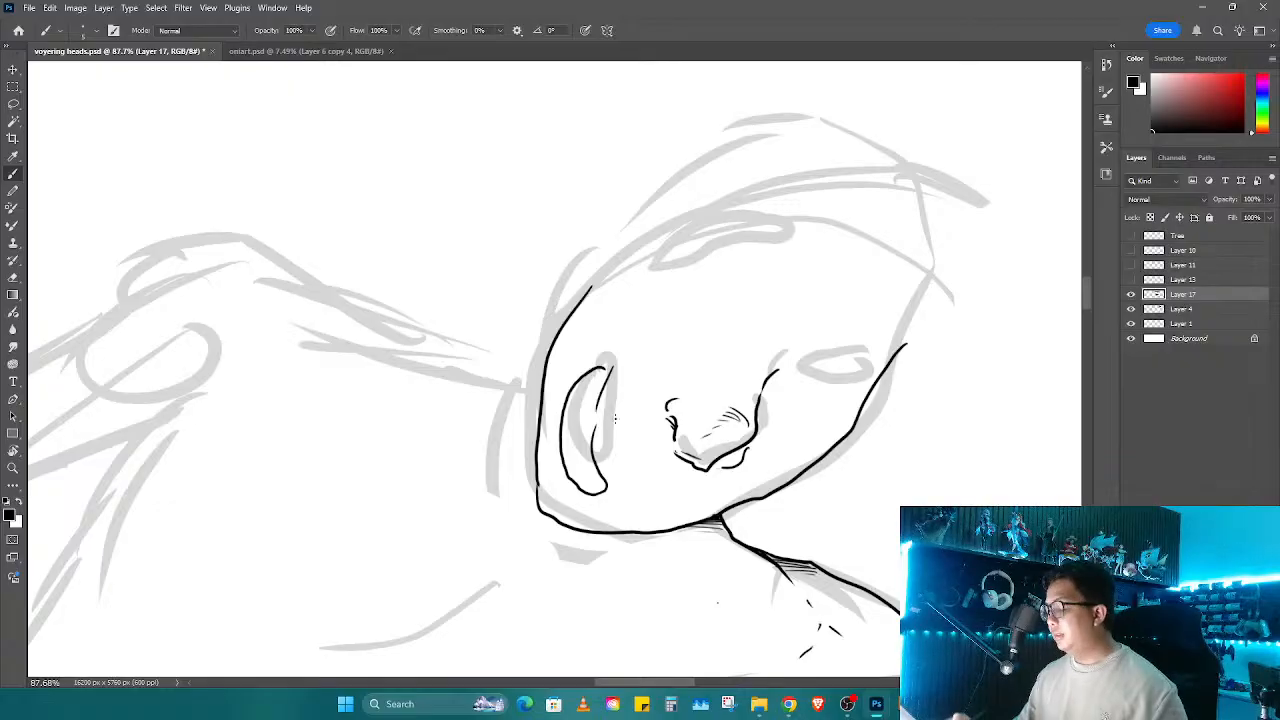
pyautogui.press('r')
pyautogui.moveTo(594, 512); pyautogui.dragTo(797, 398)
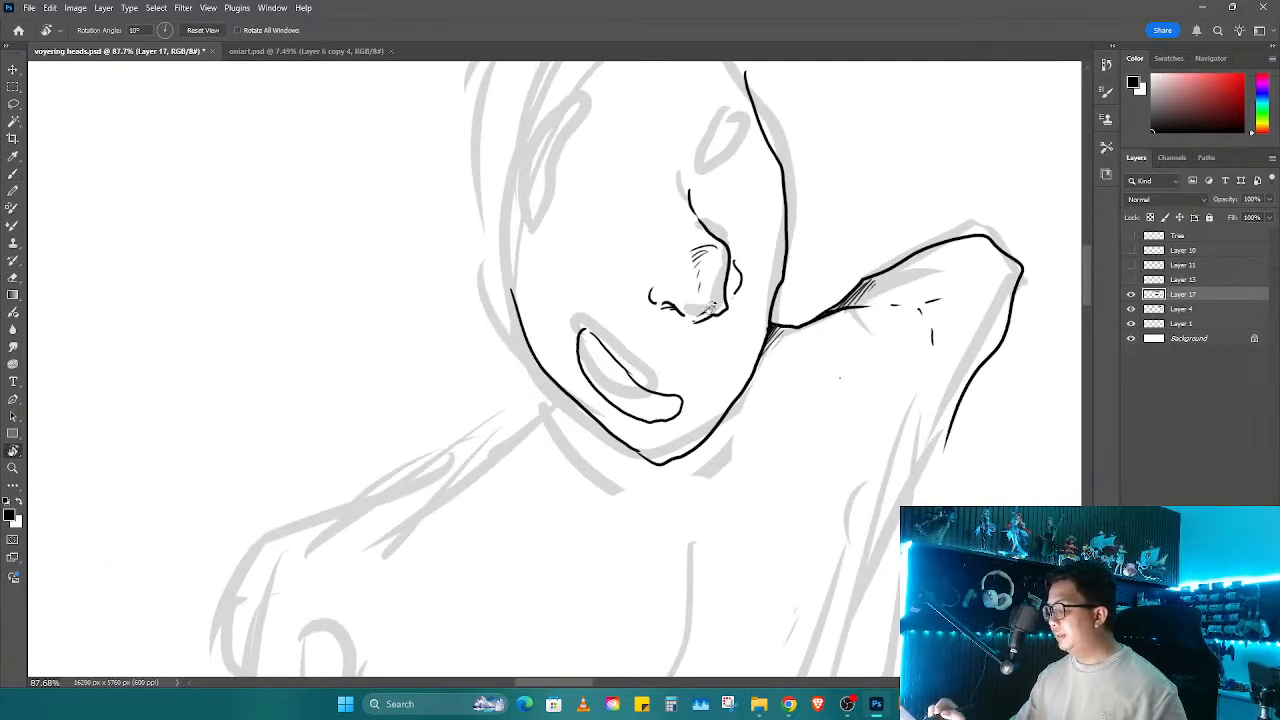
pyautogui.moveTo(711, 308); pyautogui.dragTo(680, 461)
pyautogui.press('b')
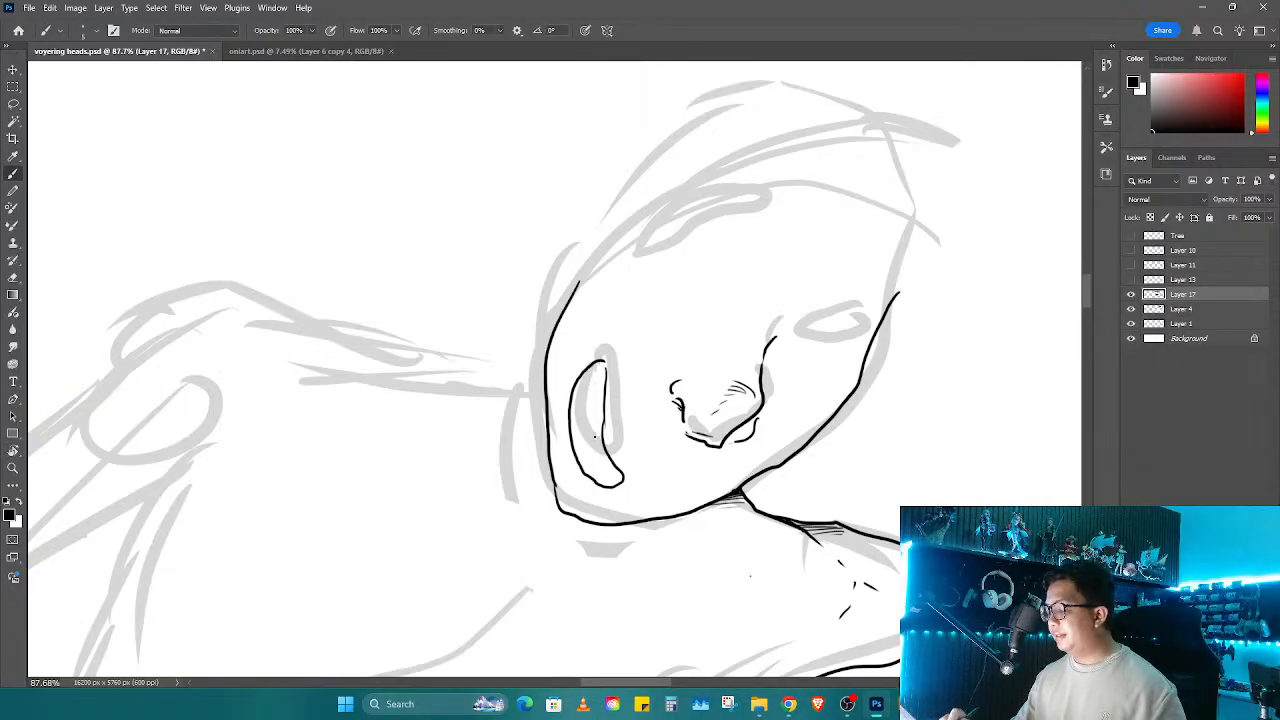
pyautogui.moveTo(577, 447)
pyautogui.mouseDown()
pyautogui.moveTo(601, 444)
pyautogui.moveTo(591, 432)
pyautogui.mouseUp()
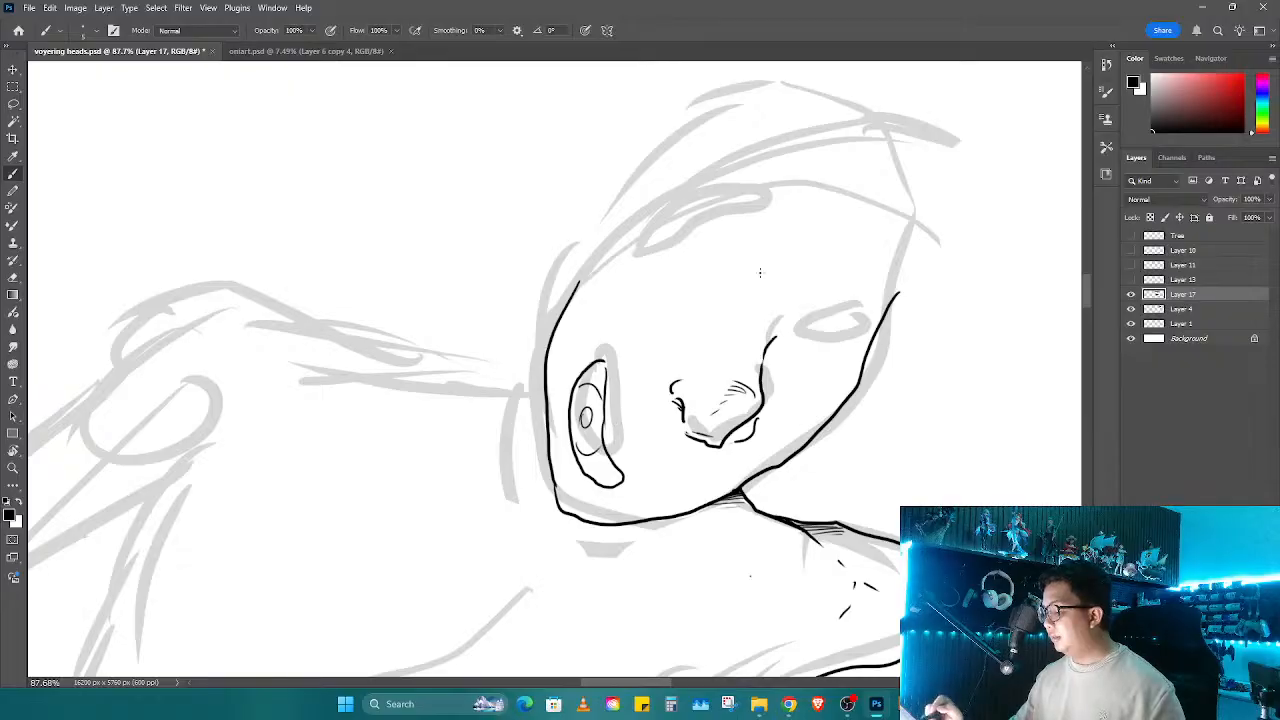
# Step: Try an elongated oval for one eye and a narrow opening divided into teeth for the other
pyautogui.moveTo(672, 229)
pyautogui.mouseDown()
pyautogui.moveTo(692, 258)
pyautogui.moveTo(659, 264)
pyautogui.mouseUp()
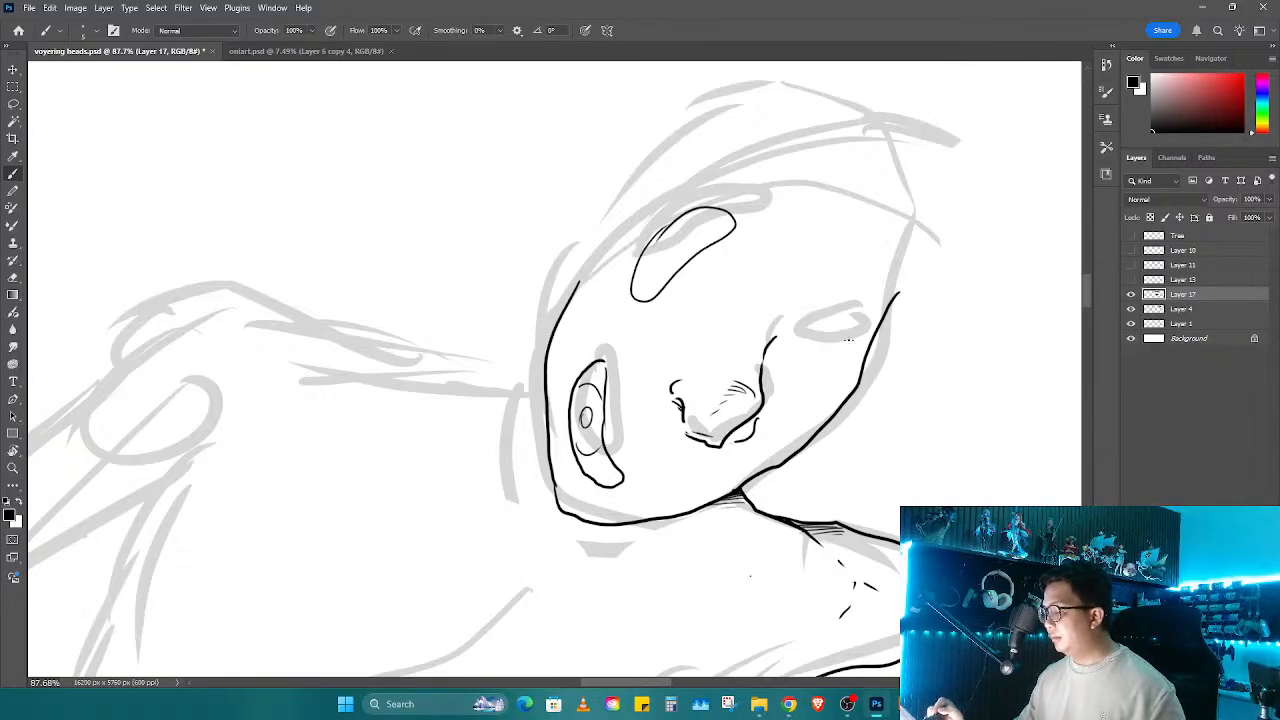
pyautogui.moveTo(800, 327); pyautogui.dragTo(852, 330)
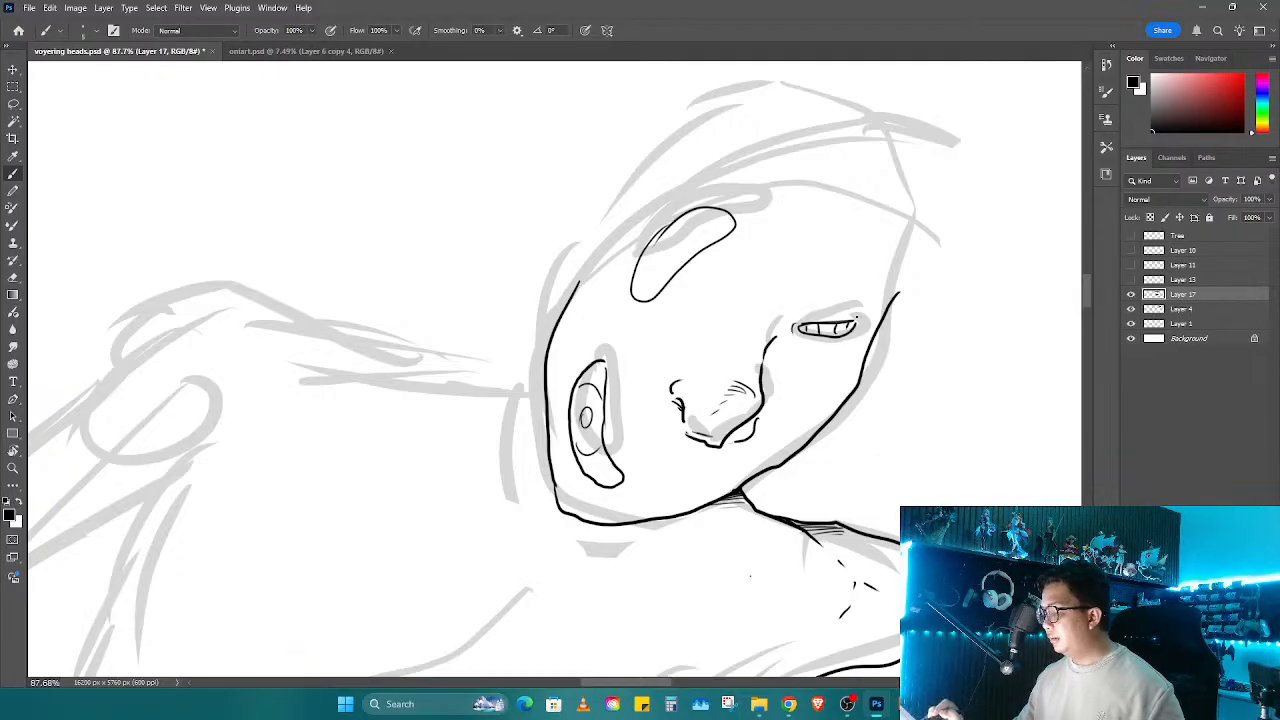
pyautogui.press('r')
pyautogui.moveTo(856, 318); pyautogui.dragTo(872, 274)
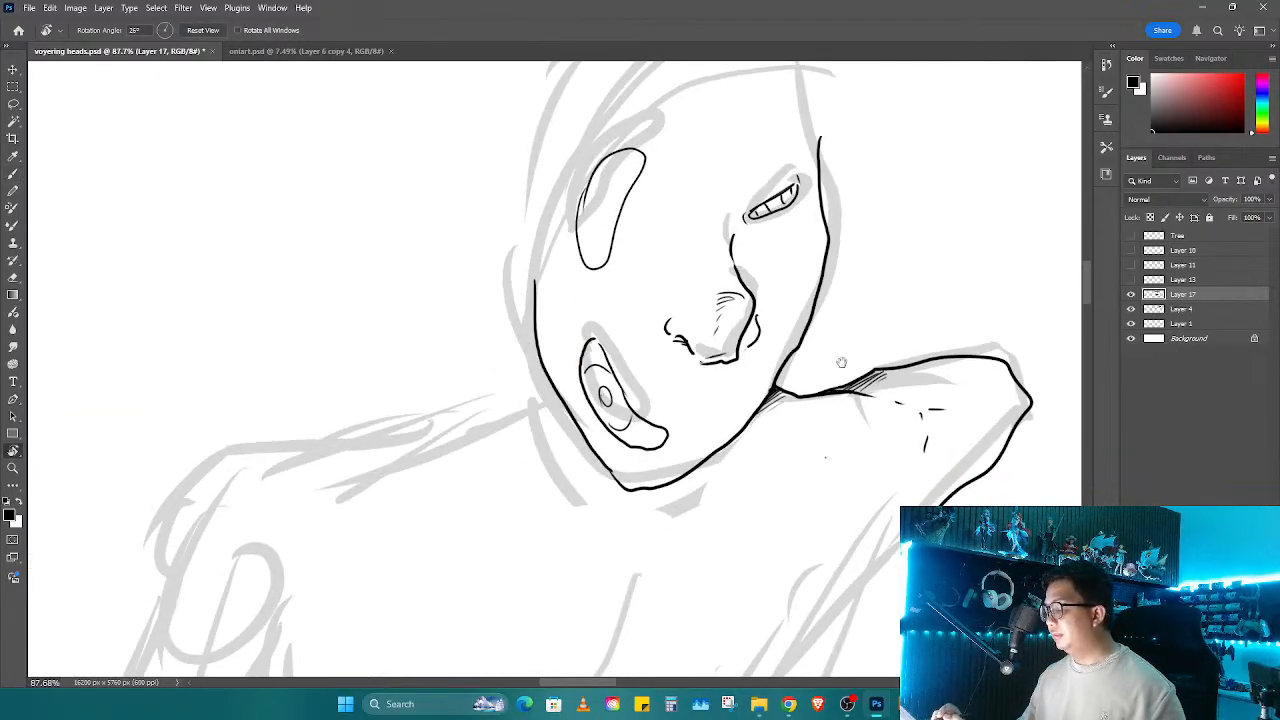
pyautogui.moveTo(726, 338); pyautogui.dragTo(744, 378)
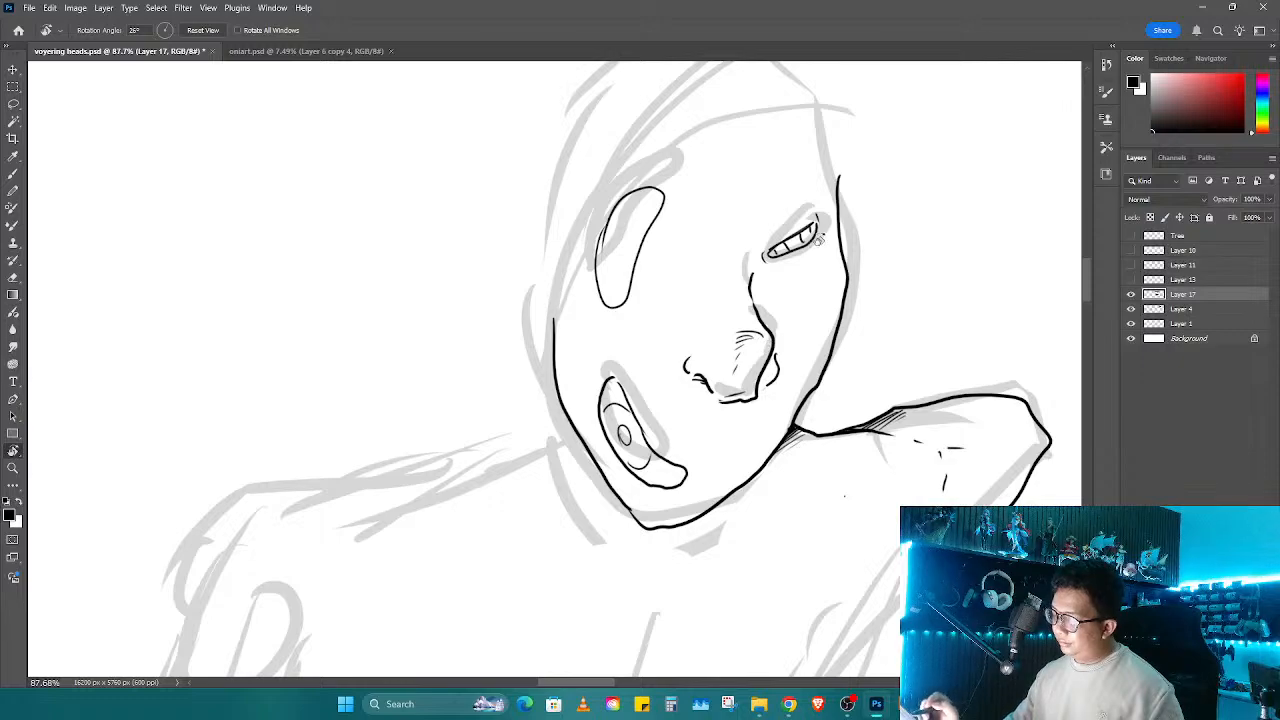
# Step: Erase both inked eye shapes from the face
pyautogui.press('e')
pyautogui.moveTo(812, 240); pyautogui.dragTo(803, 232)
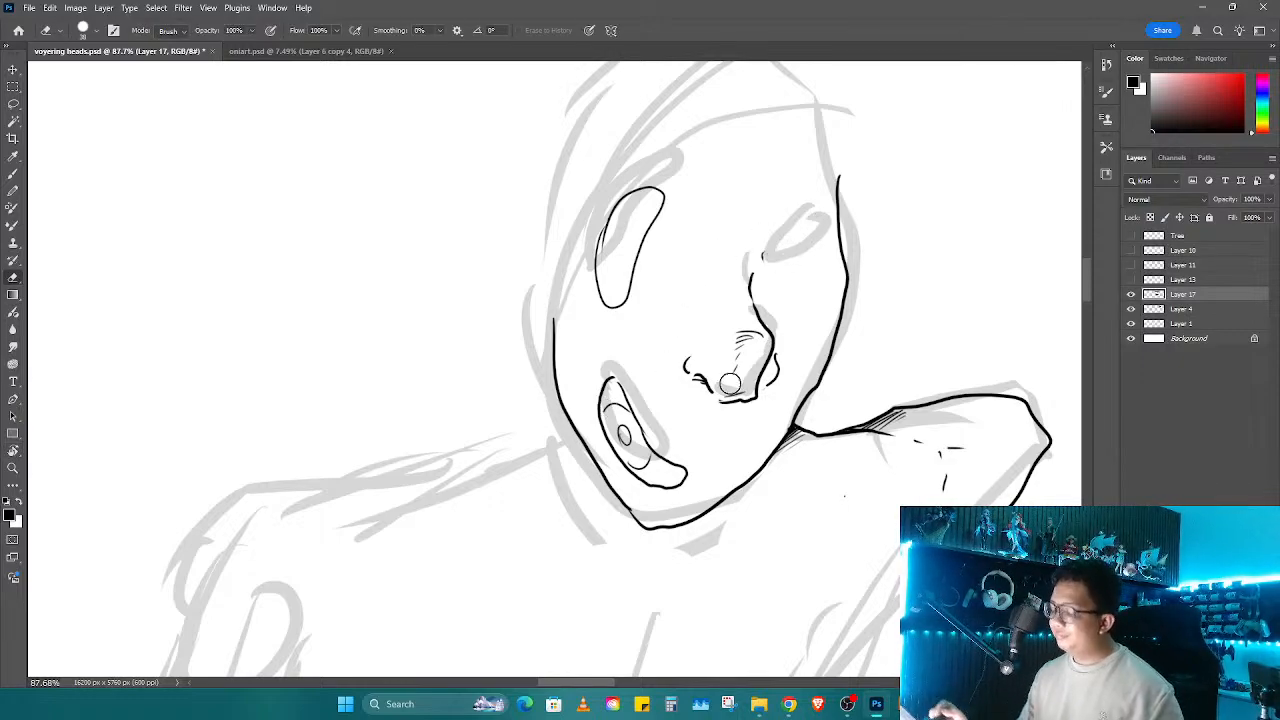
pyautogui.moveTo(610, 410); pyautogui.dragTo(632, 434)
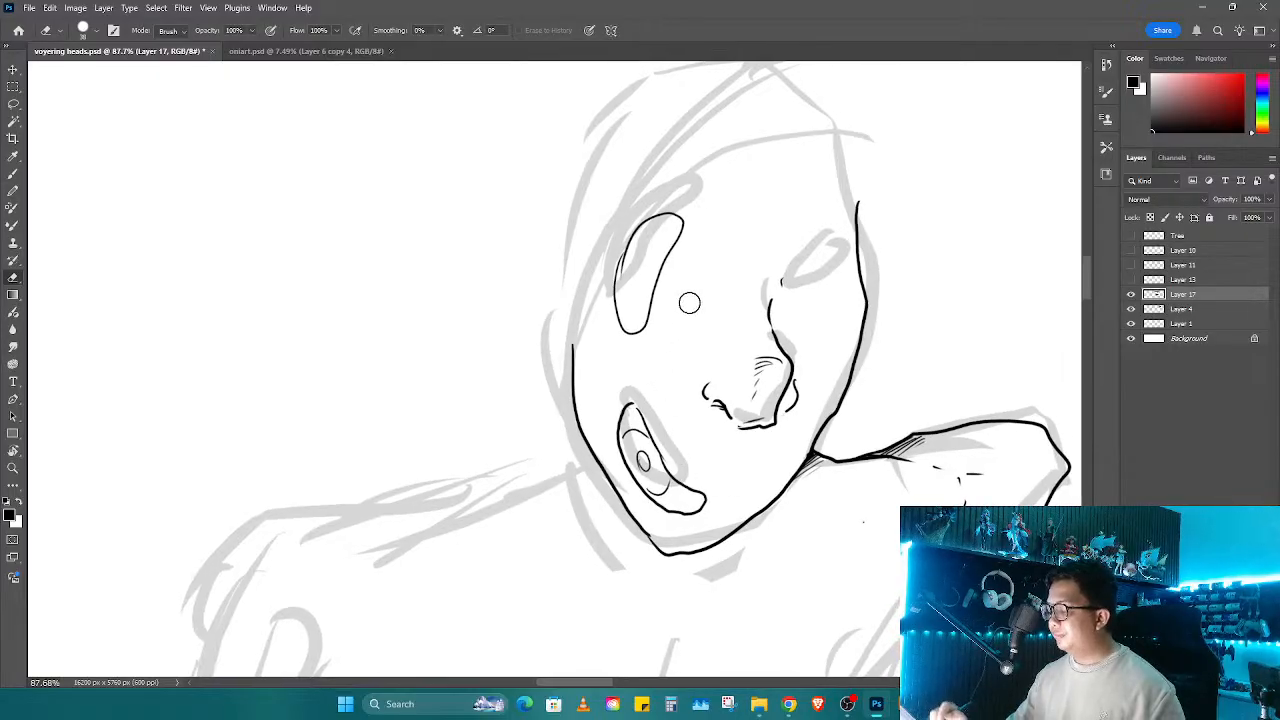
pyautogui.moveTo(689, 297)
pyautogui.mouseDown()
pyautogui.moveTo(651, 251)
pyautogui.moveTo(649, 226)
pyautogui.mouseUp()
# Step: Ink a large bean-shaped outline for one eye and a pointed almond outline for the other
pyautogui.press('b')
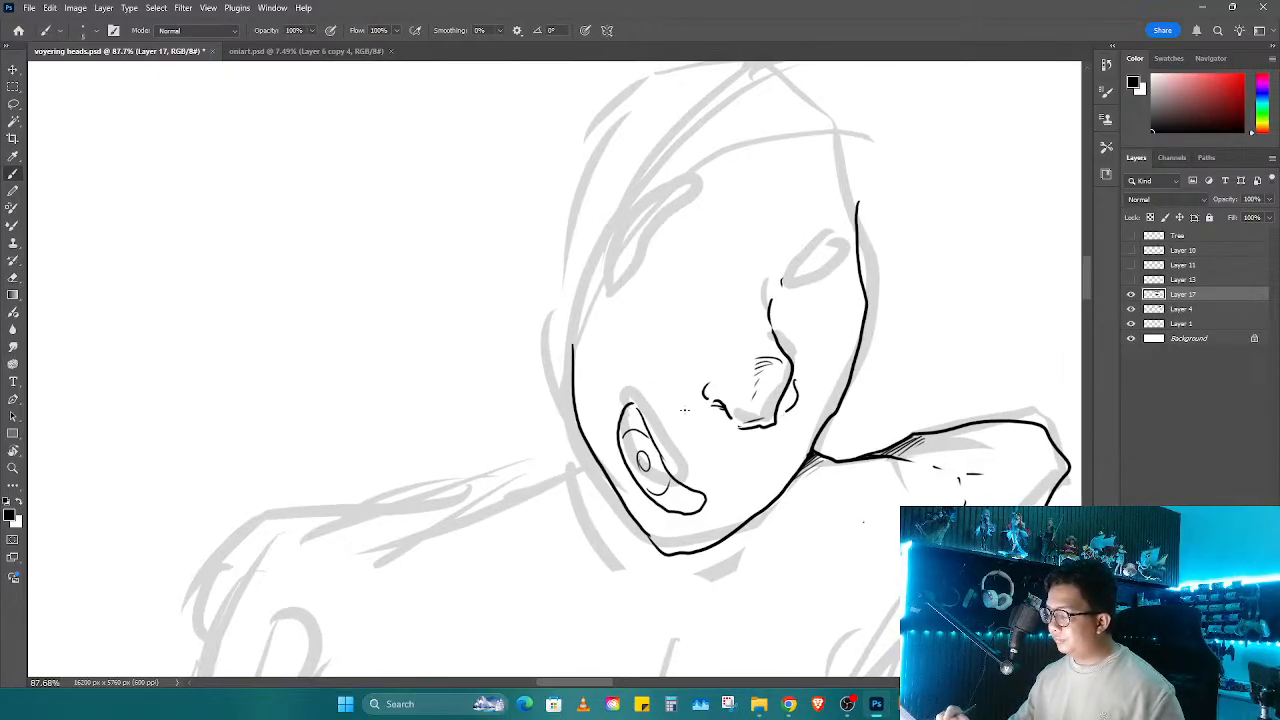
pyautogui.moveTo(802, 270); pyautogui.dragTo(860, 255)
pyautogui.moveTo(772, 298); pyautogui.dragTo(870, 235)
pyautogui.hotkey('ctrl', 'z')
pyautogui.hotkey('ctrl', 'z')
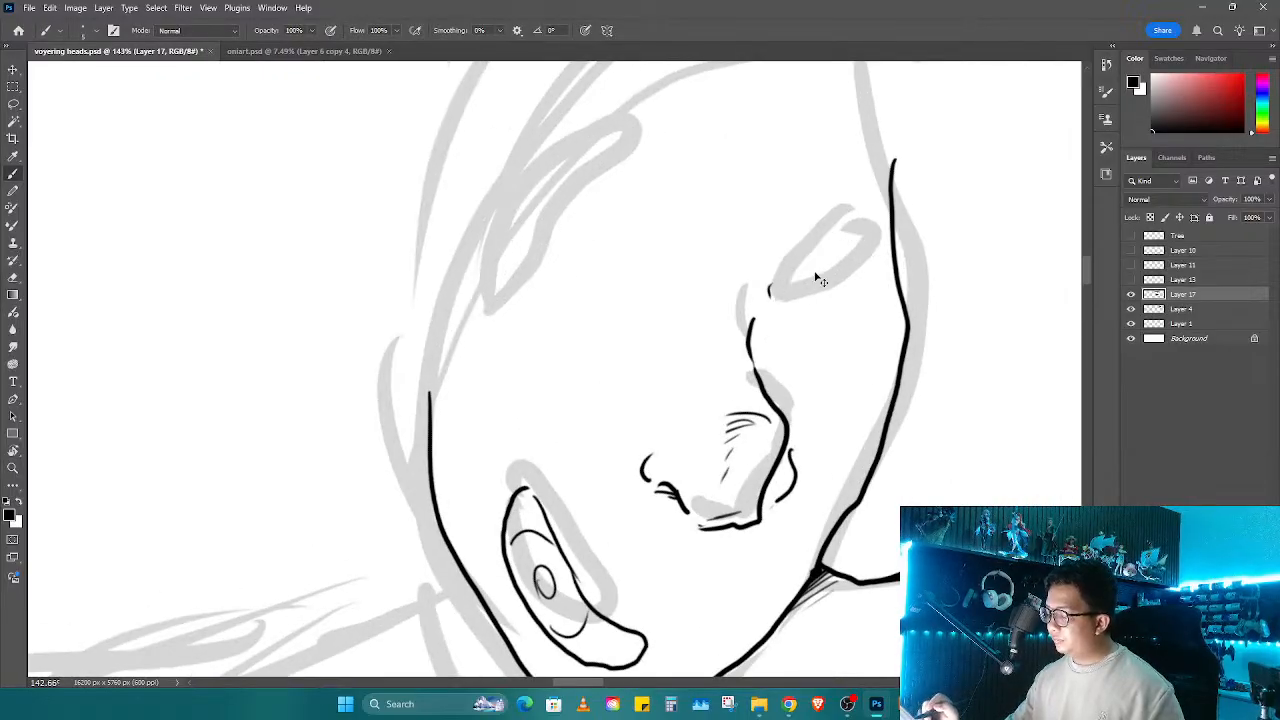
pyautogui.moveTo(778, 300)
pyautogui.mouseDown()
pyautogui.moveTo(866, 240)
pyautogui.moveTo(850, 283)
pyautogui.moveTo(792, 310)
pyautogui.mouseUp()
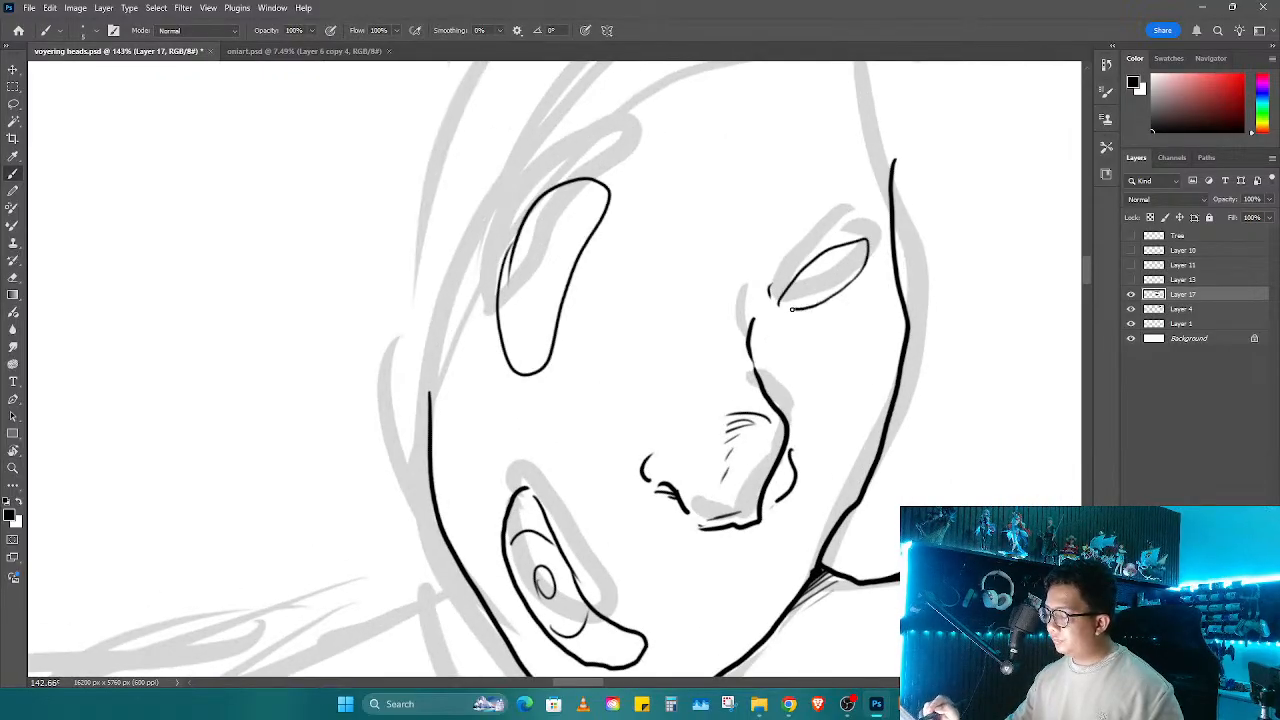
# Step: Ink the crown of the head and the rounded outlines of both ears
pyautogui.scroll(5, 614, 314)
pyautogui.moveTo(716, 122)
pyautogui.mouseDown()
pyautogui.moveTo(523, 214)
pyautogui.moveTo(378, 550)
pyautogui.moveTo(441, 623)
pyautogui.mouseUp()
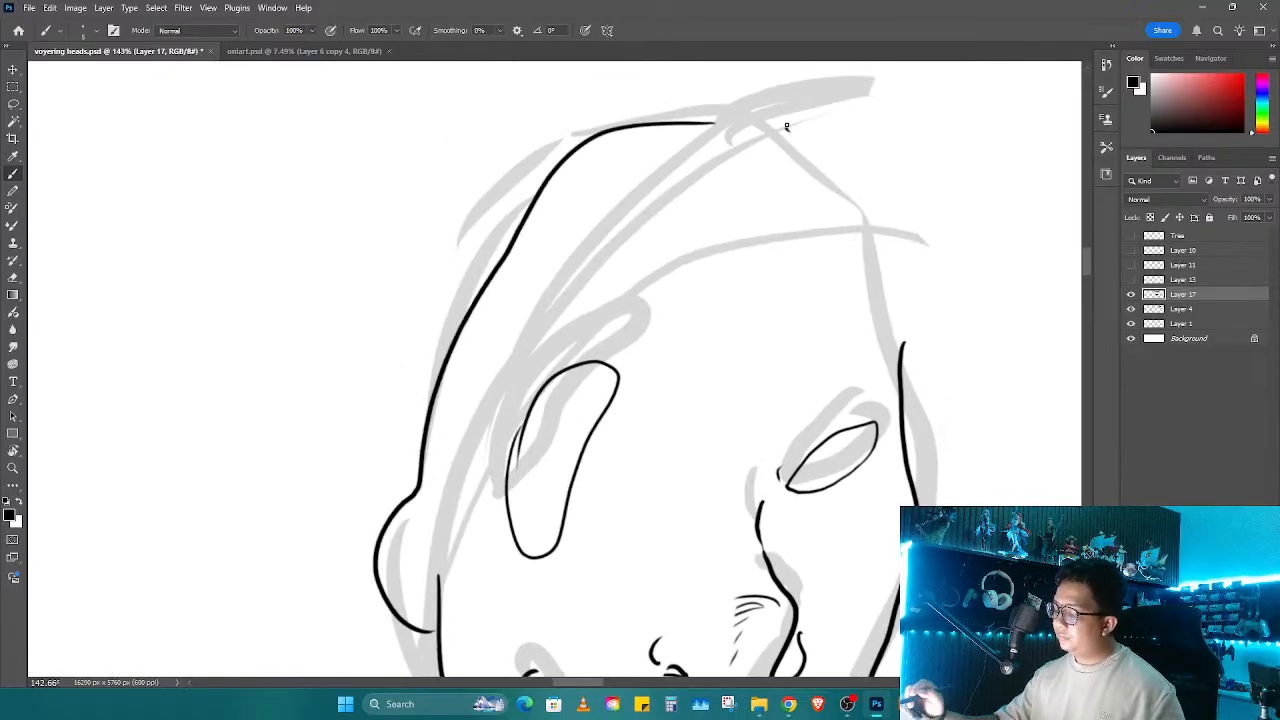
pyautogui.moveTo(786, 127)
pyautogui.mouseDown()
pyautogui.moveTo(944, 124)
pyautogui.moveTo(896, 250)
pyautogui.mouseUp()
pyautogui.moveTo(742, 130); pyautogui.dragTo(776, 135)
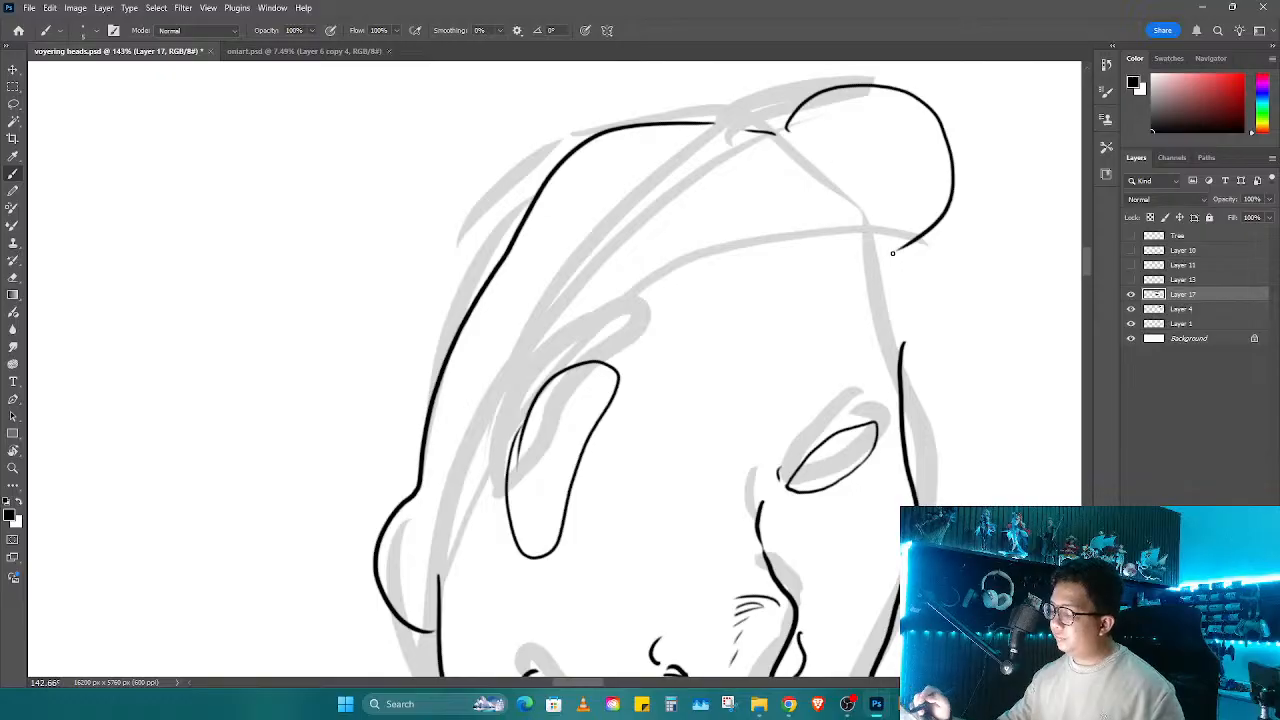
pyautogui.moveTo(892, 253)
pyautogui.mouseDown()
pyautogui.moveTo(902, 345)
pyautogui.moveTo(814, 409)
pyautogui.moveTo(600, 200)
pyautogui.moveTo(517, 218)
pyautogui.moveTo(471, 289)
pyautogui.mouseUp()
# Step: Erase the rounded ear beside the almond-shaped eye and redraw it longer and narrower, connecting it to the temple
pyautogui.press('r')
pyautogui.press('r')
pyautogui.moveTo(666, 196)
pyautogui.mouseDown()
pyautogui.moveTo(677, 349)
pyautogui.moveTo(669, 322)
pyautogui.mouseUp()
pyautogui.moveTo(536, 363); pyautogui.dragTo(565, 342)
pyautogui.moveTo(631, 306)
pyautogui.mouseDown()
pyautogui.moveTo(660, 296)
pyautogui.moveTo(606, 374)
pyautogui.mouseUp()
pyautogui.press('r')
pyautogui.press('e')
pyautogui.moveTo(560, 330)
pyautogui.mouseDown()
pyautogui.moveTo(609, 297)
pyautogui.moveTo(704, 445)
pyautogui.moveTo(643, 383)
pyautogui.mouseUp()
pyautogui.press('b')
pyautogui.moveTo(570, 360)
pyautogui.mouseDown()
pyautogui.moveTo(614, 287)
pyautogui.moveTo(682, 316)
pyautogui.moveTo(682, 462)
pyautogui.mouseUp()
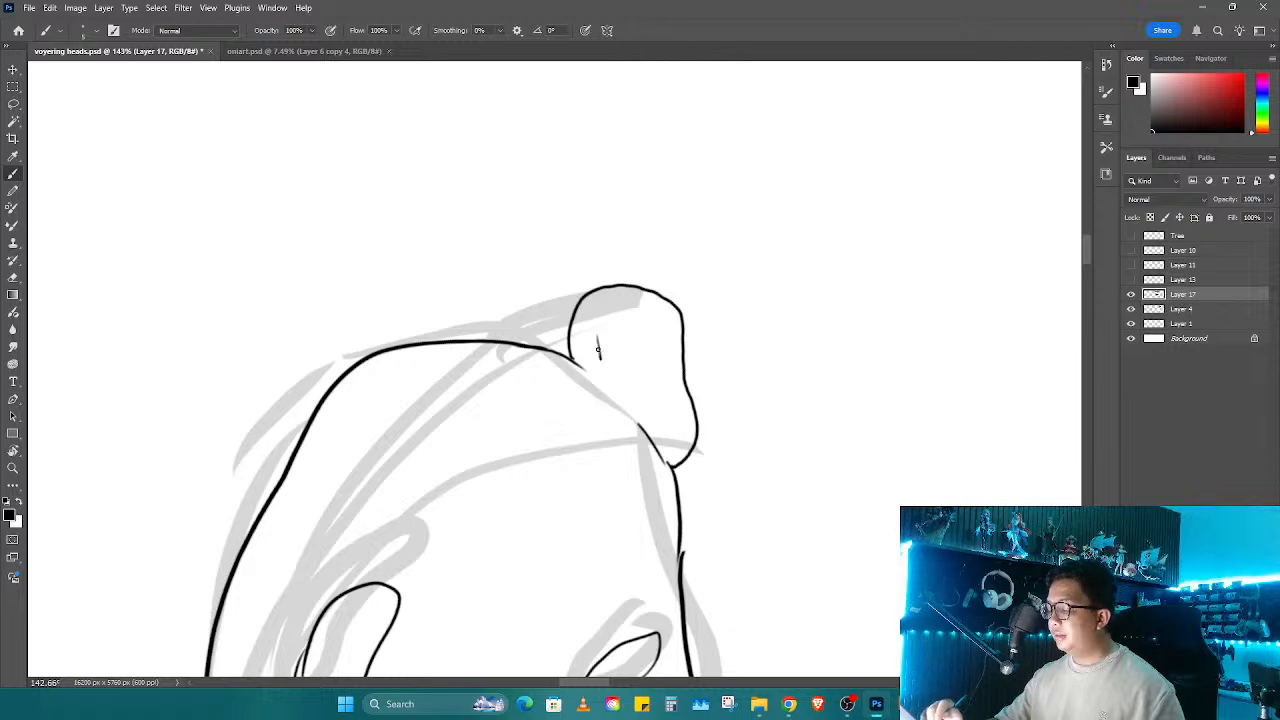
# Step: Ink the inner folds of the redrawn ear, fill its canal black and add fine hatching
pyautogui.moveTo(599, 352); pyautogui.dragTo(601, 322)
pyautogui.moveTo(606, 313); pyautogui.dragTo(614, 305)
pyautogui.moveTo(661, 349)
pyautogui.mouseDown()
pyautogui.moveTo(658, 421)
pyautogui.moveTo(734, 491)
pyautogui.mouseUp()
pyautogui.moveTo(688, 434); pyautogui.dragTo(704, 428)
pyautogui.moveTo(682, 380); pyautogui.dragTo(705, 415)
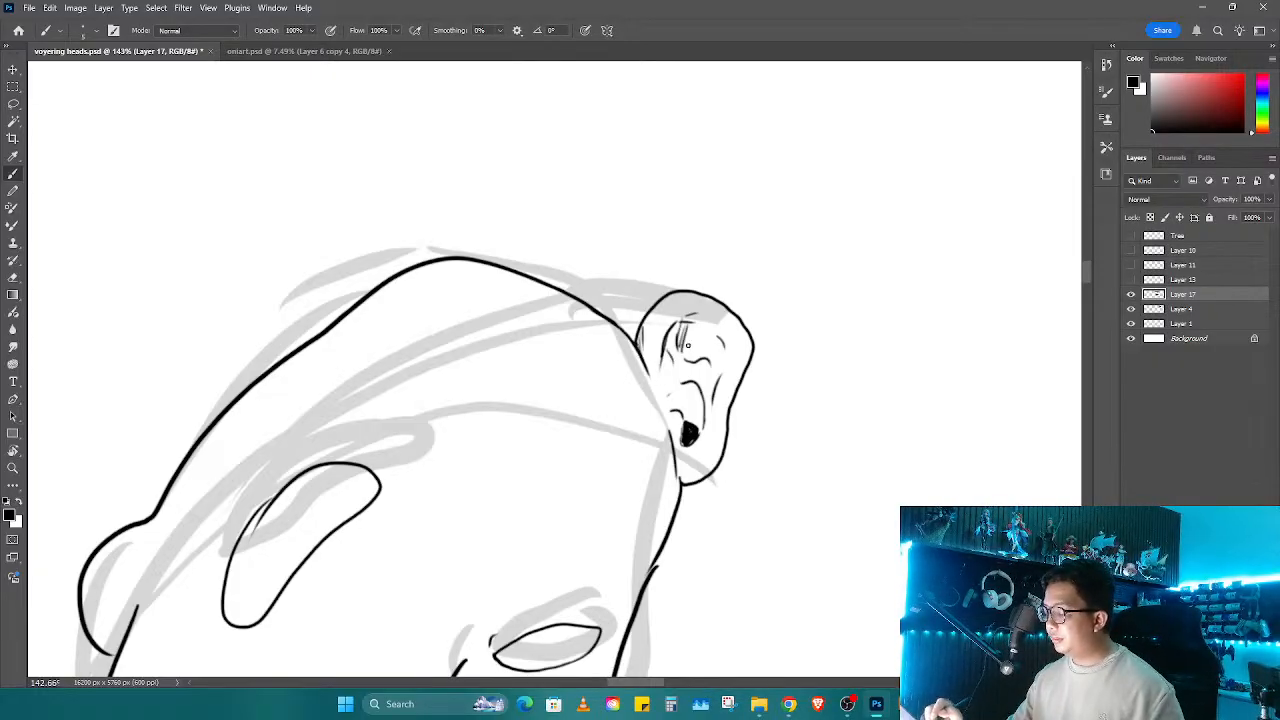
pyautogui.moveTo(688, 446); pyautogui.dragTo(728, 359)
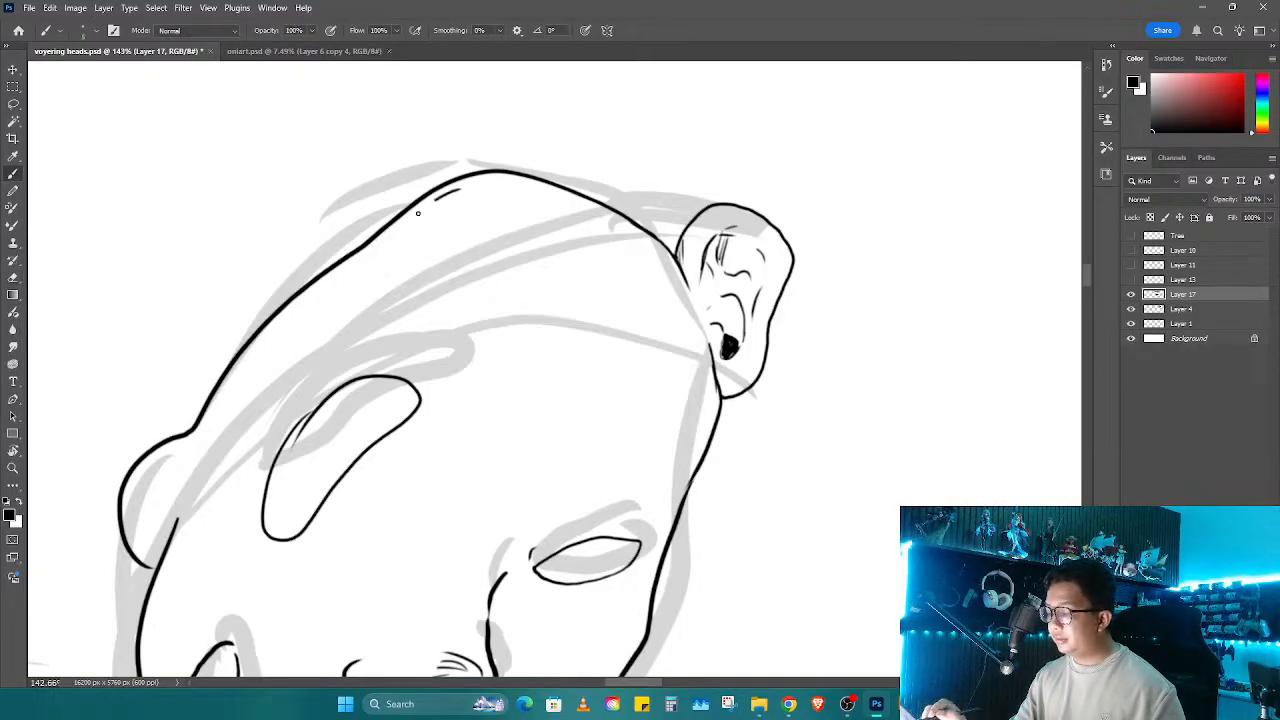
# Step: Hatch the crown, then ink the inner folds and darkly hatched canal of the ear beside the bean-shaped eye
pyautogui.moveTo(448, 196); pyautogui.dragTo(411, 227)
pyautogui.moveTo(417, 302)
pyautogui.mouseDown()
pyautogui.moveTo(749, 200)
pyautogui.moveTo(623, 286)
pyautogui.moveTo(562, 417)
pyautogui.mouseUp()
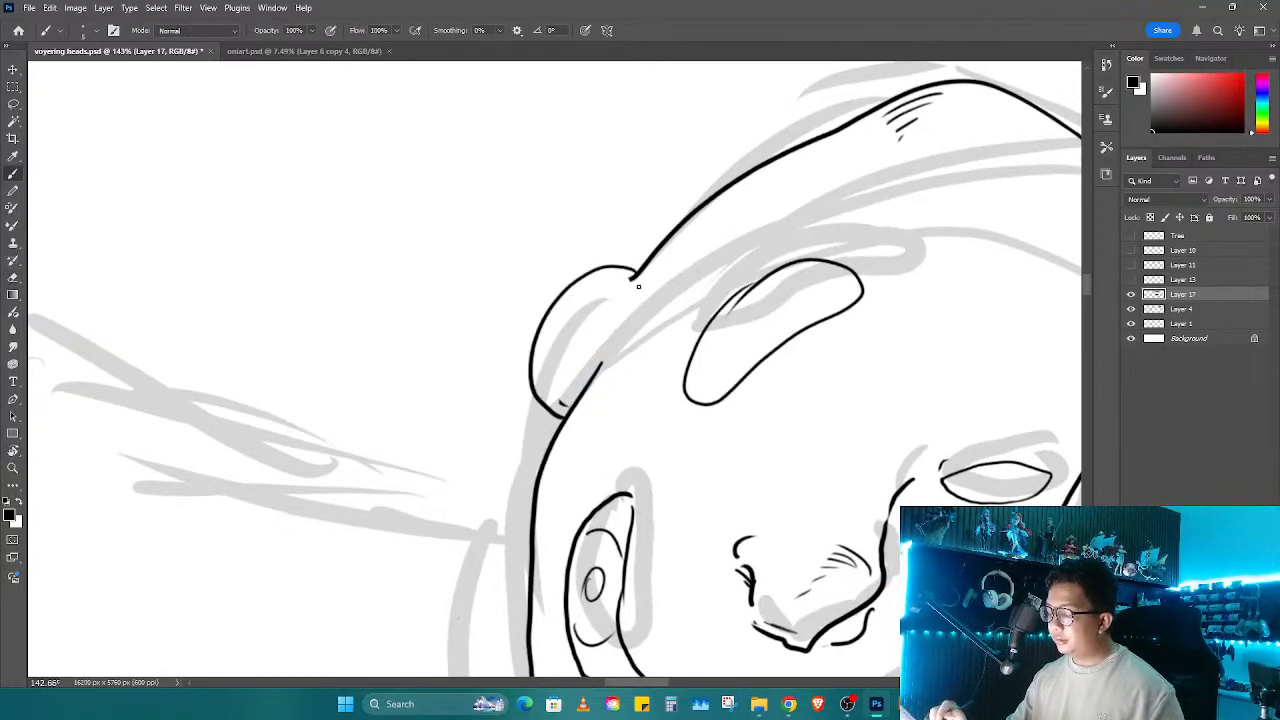
pyautogui.moveTo(580, 297); pyautogui.dragTo(550, 340)
pyautogui.moveTo(558, 362); pyautogui.dragTo(551, 388)
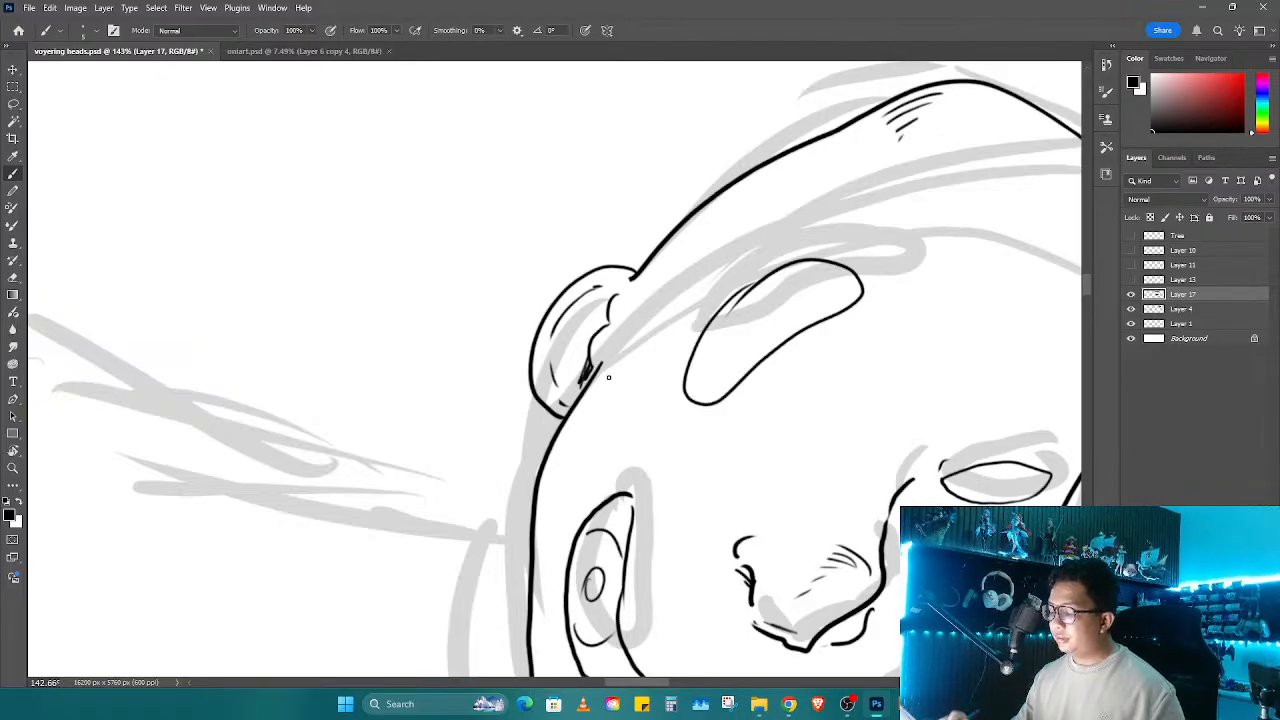
pyautogui.moveTo(571, 388); pyautogui.dragTo(577, 370)
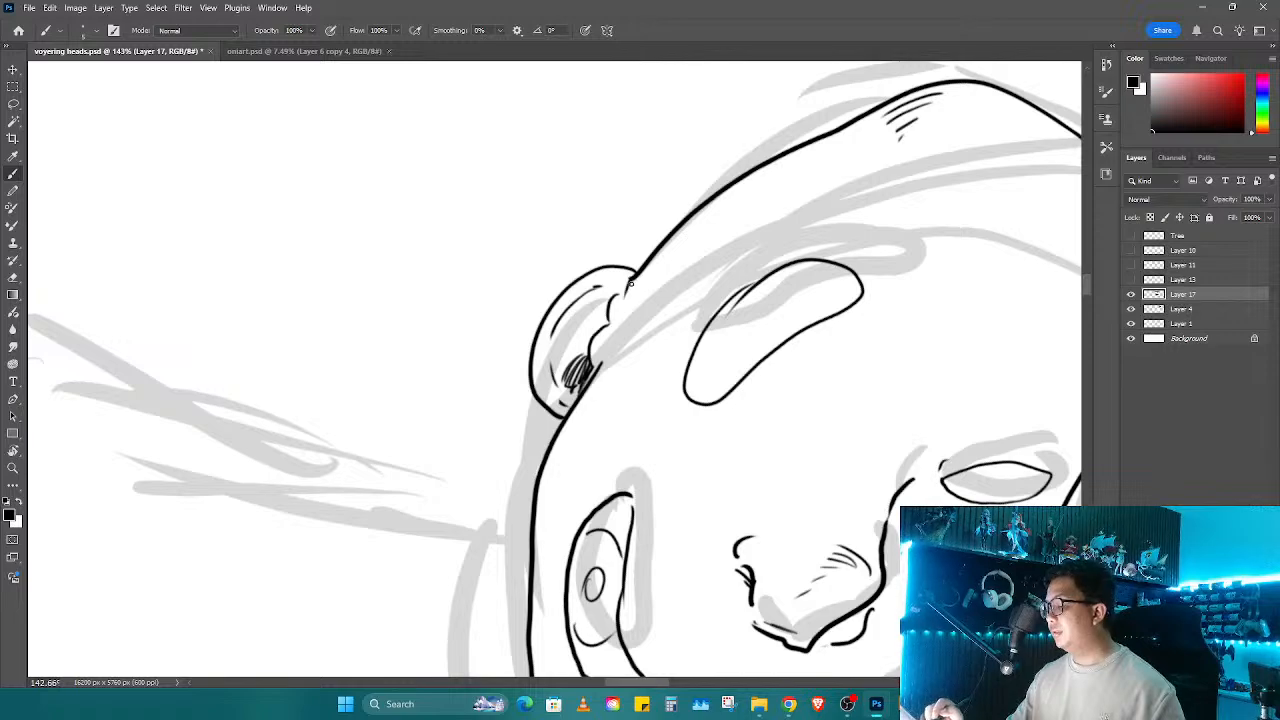
pyautogui.press('r')
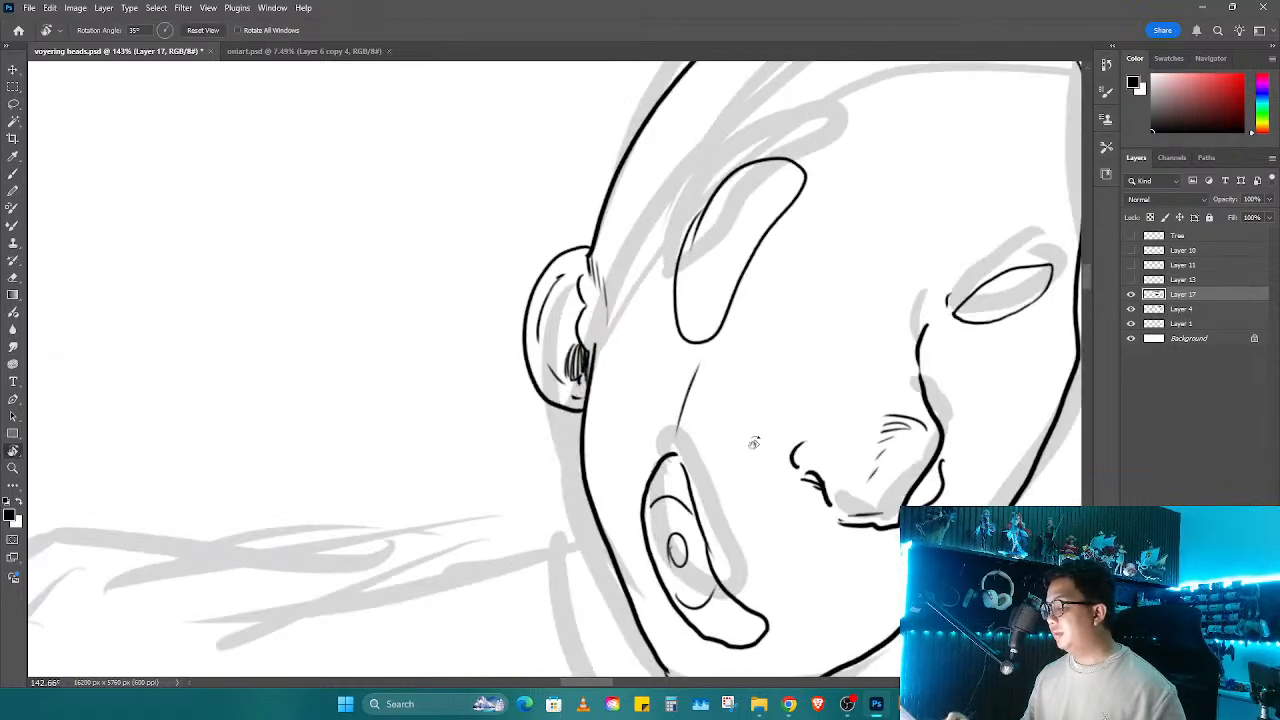
# Step: Clean up the bean-shaped eye's outer contour and ink a short-stroked, hatched brow along its inner side
pyautogui.moveTo(649, 333); pyautogui.dragTo(640, 290)
pyautogui.press('e')
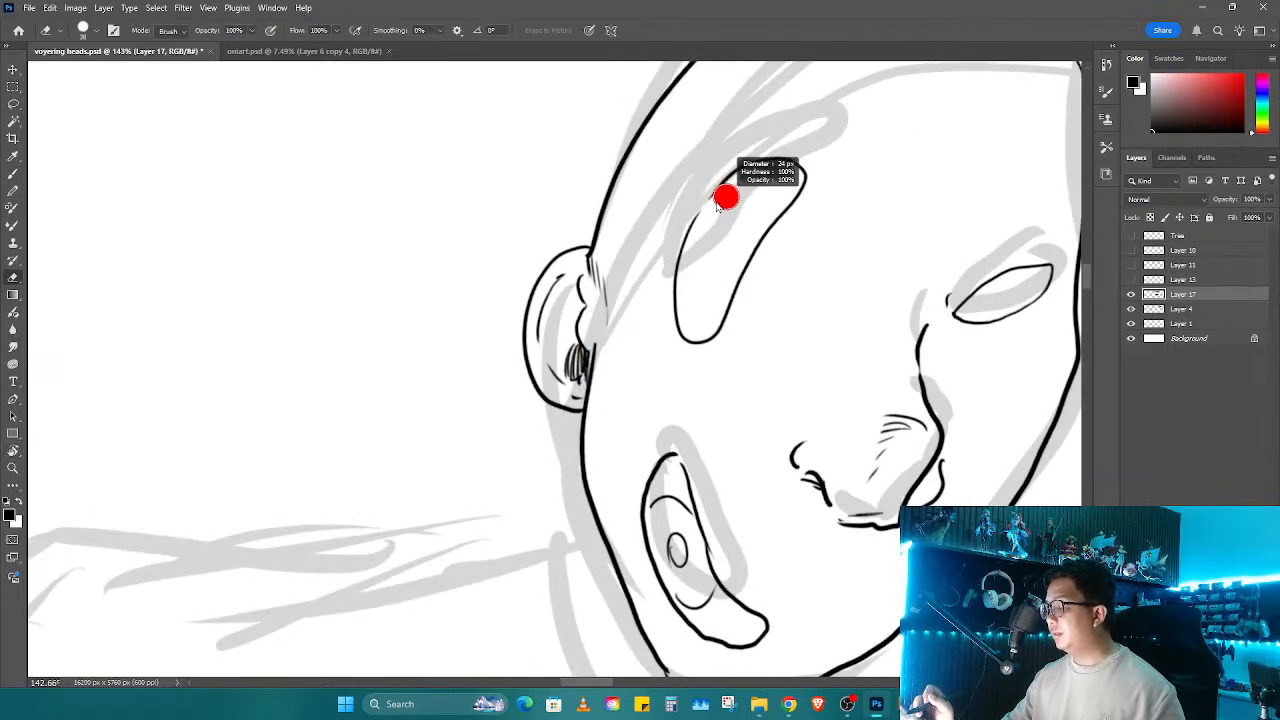
pyautogui.press('b')
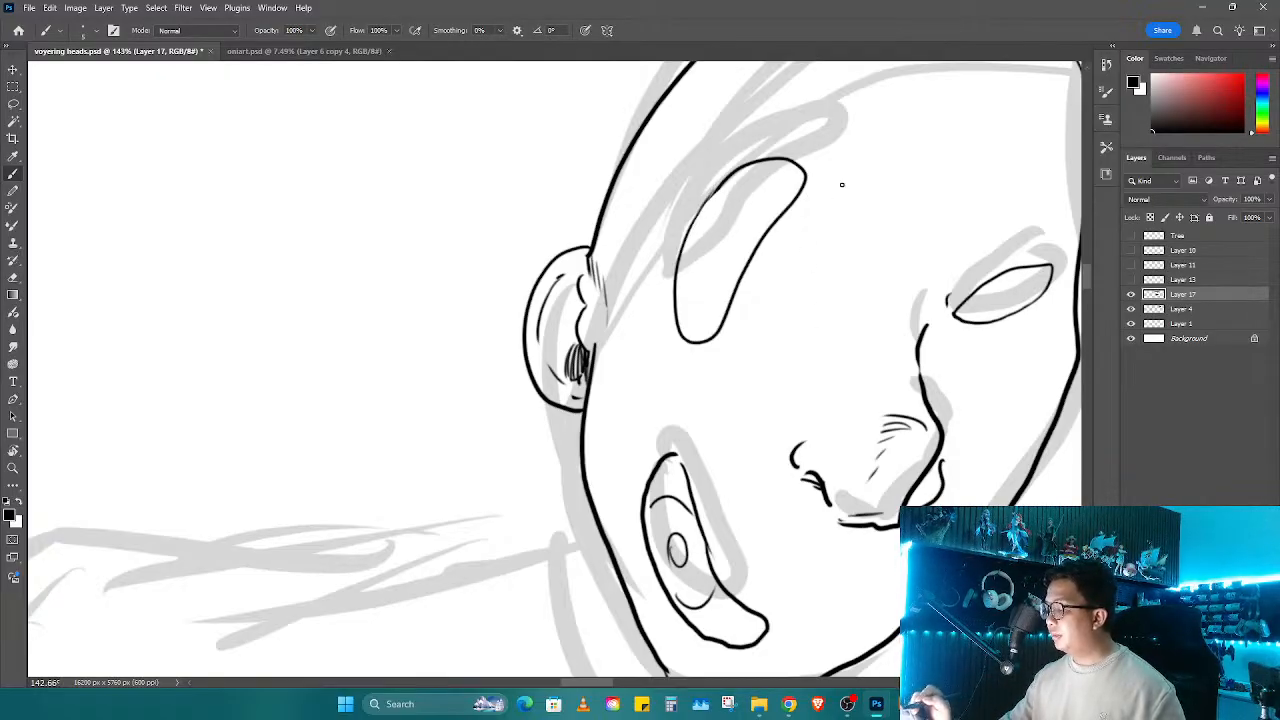
pyautogui.moveTo(842, 185); pyautogui.dragTo(814, 212)
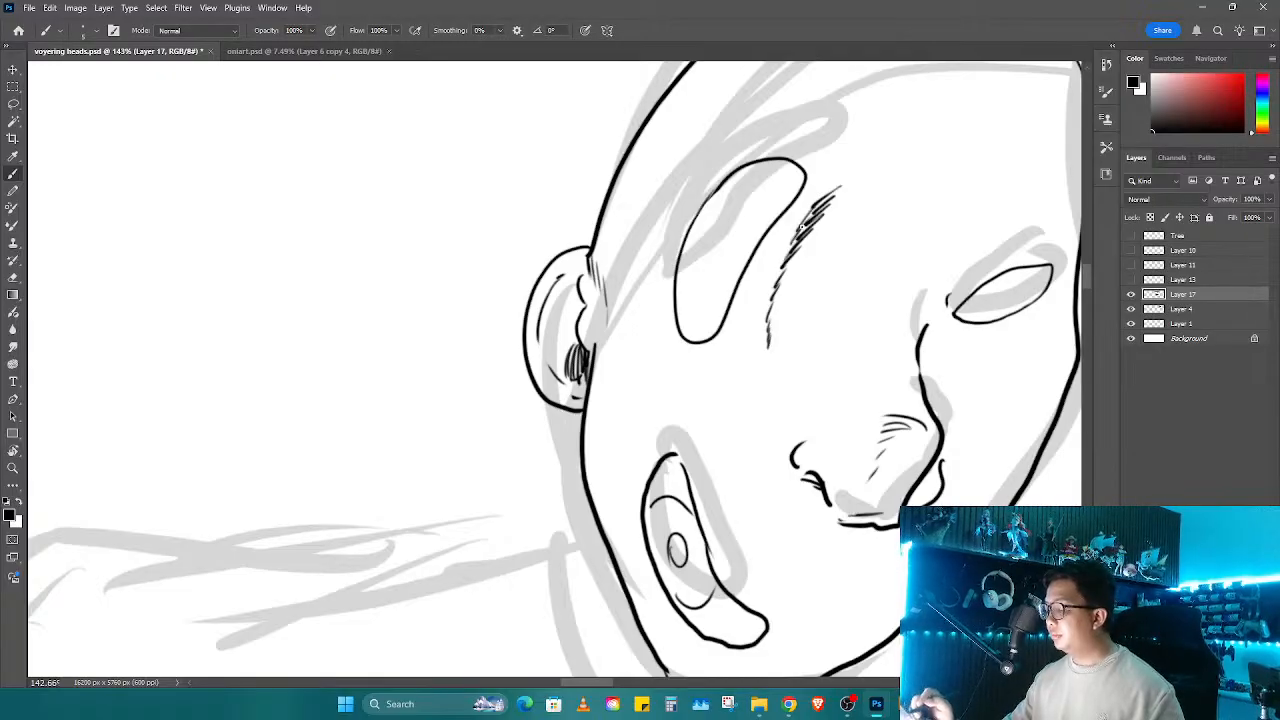
# Step: Erase the inked bean-shaped mouth outline together with the circle and curves inside it
pyautogui.moveTo(861, 407); pyautogui.dragTo(684, 489)
pyautogui.press('e')
pyautogui.moveTo(774, 388)
pyautogui.mouseDown()
pyautogui.moveTo(783, 370)
pyautogui.moveTo(818, 430)
pyautogui.mouseUp()
pyautogui.press('r')
pyautogui.scroll(5, 818, 430)
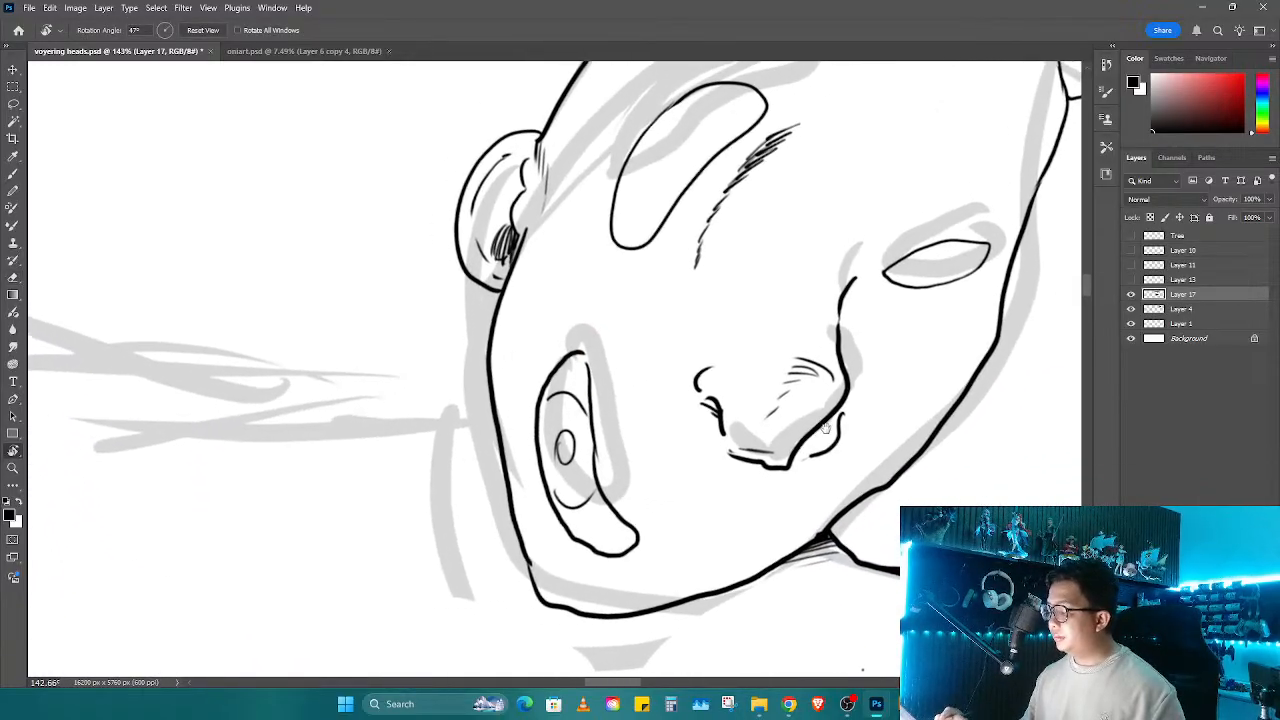
pyautogui.moveTo(601, 501)
pyautogui.mouseDown()
pyautogui.moveTo(620, 444)
pyautogui.moveTo(615, 500)
pyautogui.moveTo(607, 452)
pyautogui.moveTo(617, 546)
pyautogui.moveTo(595, 441)
pyautogui.moveTo(605, 454)
pyautogui.moveTo(617, 432)
pyautogui.moveTo(619, 492)
pyautogui.moveTo(631, 432)
pyautogui.moveTo(646, 453)
pyautogui.moveTo(644, 496)
pyautogui.moveTo(633, 404)
pyautogui.moveTo(616, 449)
pyautogui.moveTo(637, 458)
pyautogui.moveTo(601, 554)
pyautogui.moveTo(659, 574)
pyautogui.moveTo(692, 572)
pyautogui.mouseUp()
pyautogui.press('e')
pyautogui.press('r')
pyautogui.moveTo(714, 503)
pyautogui.mouseDown()
pyautogui.moveTo(754, 426)
pyautogui.moveTo(790, 292)
pyautogui.mouseUp()
# Step: Ink a new closed mouth below the nose with a wavy parting line and thin, broken upper and lower lip contours
pyautogui.press('b')
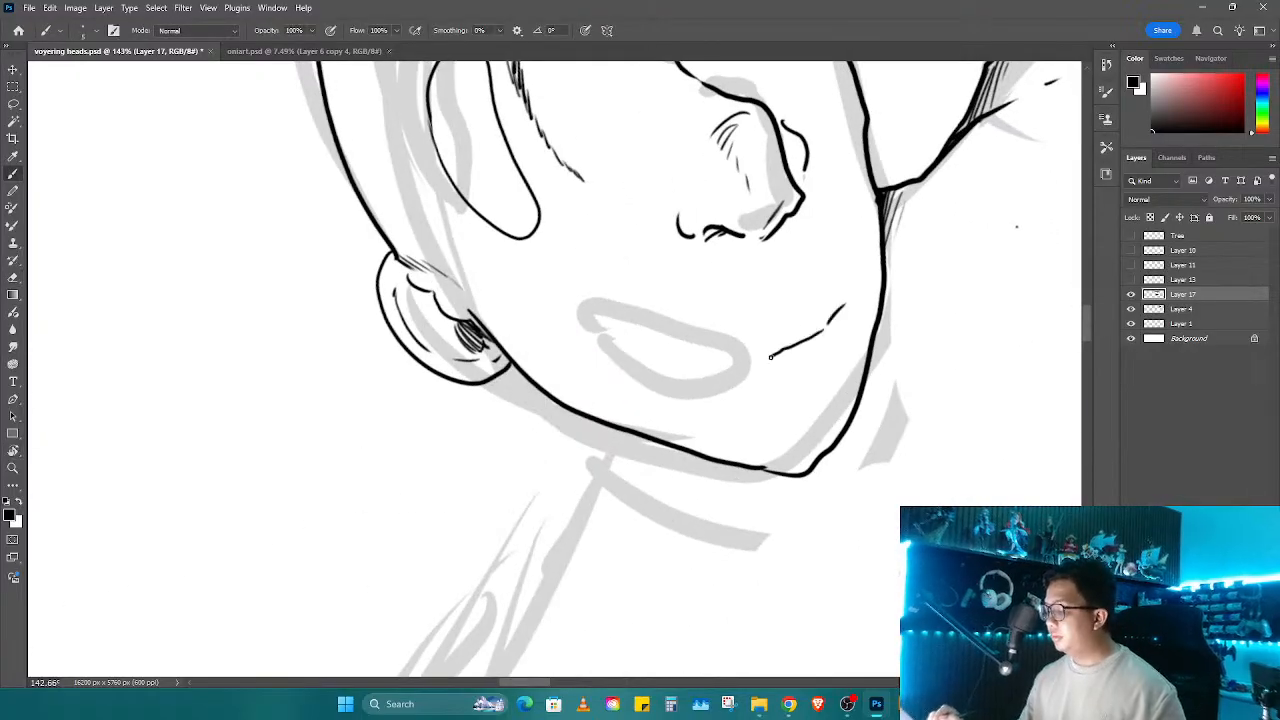
pyautogui.hotkey('ctrl', 'z')
pyautogui.moveTo(657, 358)
pyautogui.mouseDown()
pyautogui.moveTo(737, 368)
pyautogui.moveTo(812, 364)
pyautogui.mouseUp()
pyautogui.press('e')
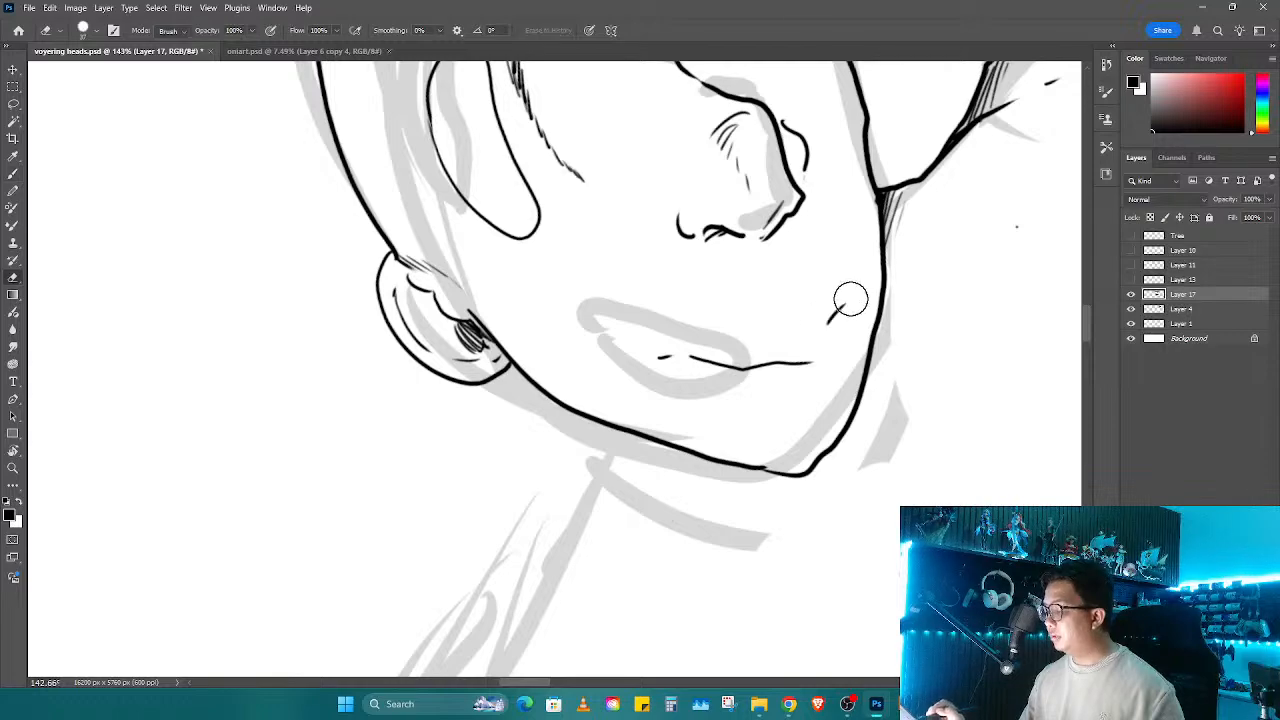
pyautogui.moveTo(670, 374); pyautogui.dragTo(681, 364)
pyautogui.press('b')
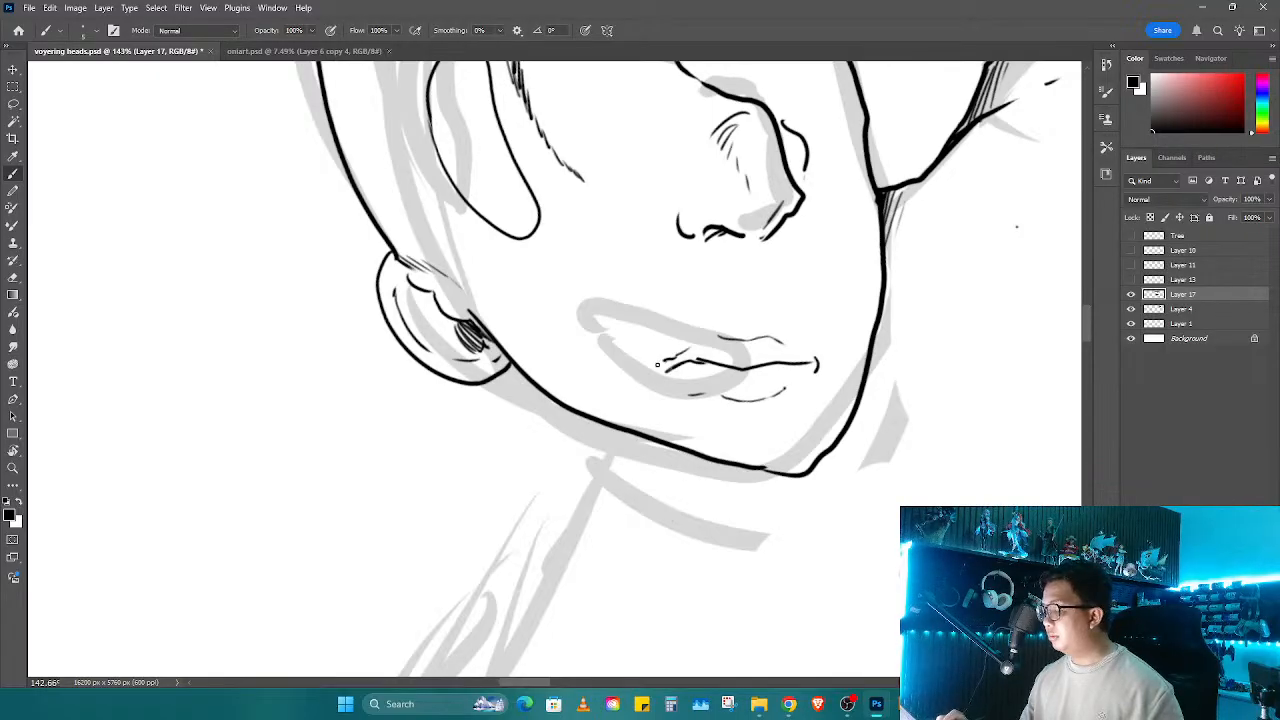
# Step: Hide the grey sketch on Layer 4 so only the ink remains
pyautogui.press('r')
pyautogui.moveTo(765, 318); pyautogui.dragTo(686, 451)
pyautogui.press('space')
pyautogui.moveTo(728, 403); pyautogui.dragTo(713, 468)
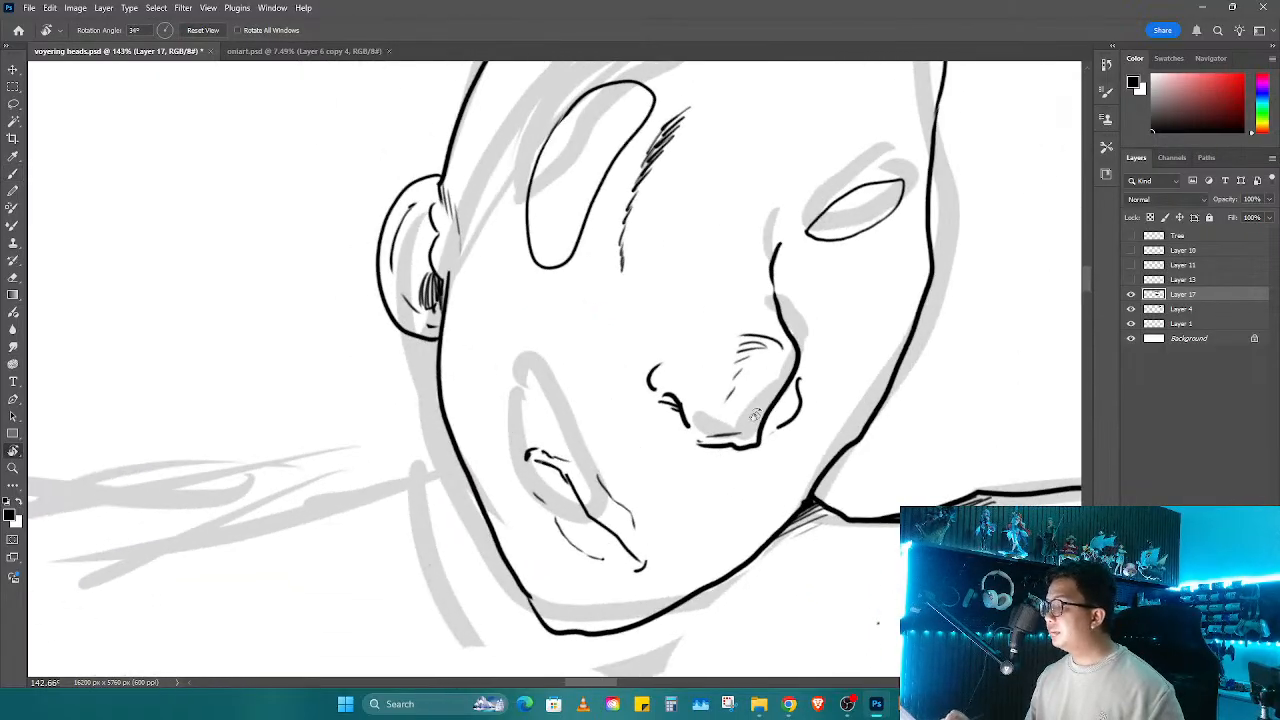
pyautogui.hotkey('ctrl', 'space')
pyautogui.moveTo(827, 384); pyautogui.dragTo(770, 386)
pyautogui.click(1131, 308)
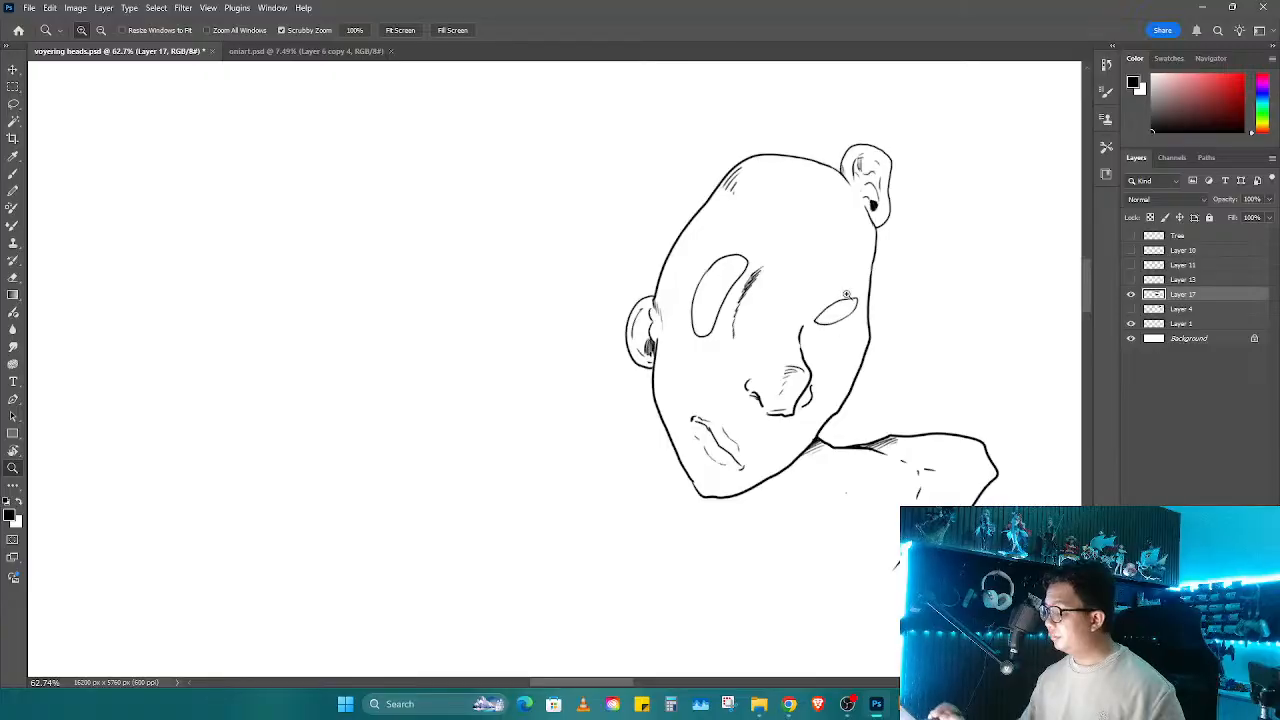
# Step: Add fine hatching along the temple and the outer side of the bean-shaped eye
pyautogui.moveTo(766, 271); pyautogui.dragTo(820, 272)
pyautogui.press('b')
pyautogui.moveTo(567, 272); pyautogui.dragTo(569, 305)
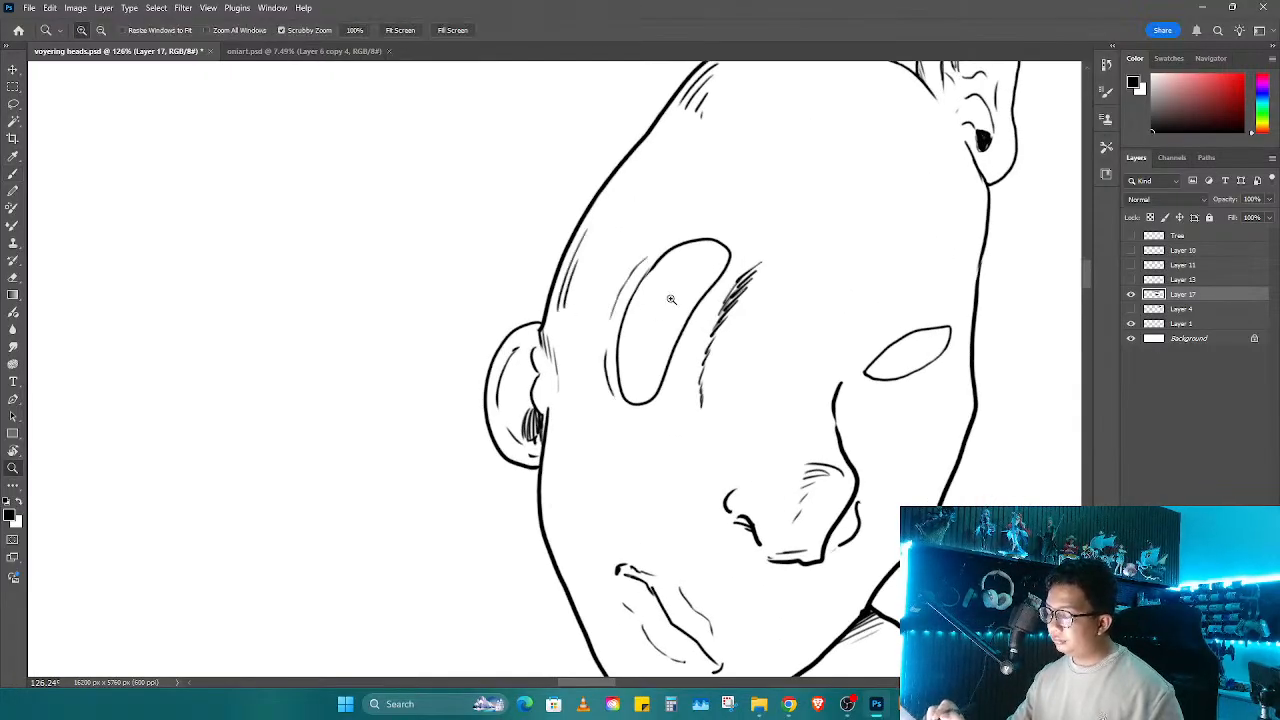
# Step: Erase the bean-shaped eye's inner edge and redraw it as a long curved lid extending past both ends of the eye
pyautogui.moveTo(645, 312); pyautogui.dragTo(667, 325)
pyautogui.press('e')
pyautogui.moveTo(757, 271); pyautogui.dragTo(744, 271)
pyautogui.moveTo(808, 222); pyautogui.dragTo(660, 474)
pyautogui.press('b')
pyautogui.moveTo(778, 202)
pyautogui.mouseDown()
pyautogui.moveTo(657, 526)
pyautogui.moveTo(715, 250)
pyautogui.moveTo(840, 182)
pyautogui.mouseUp()
pyautogui.press('e')
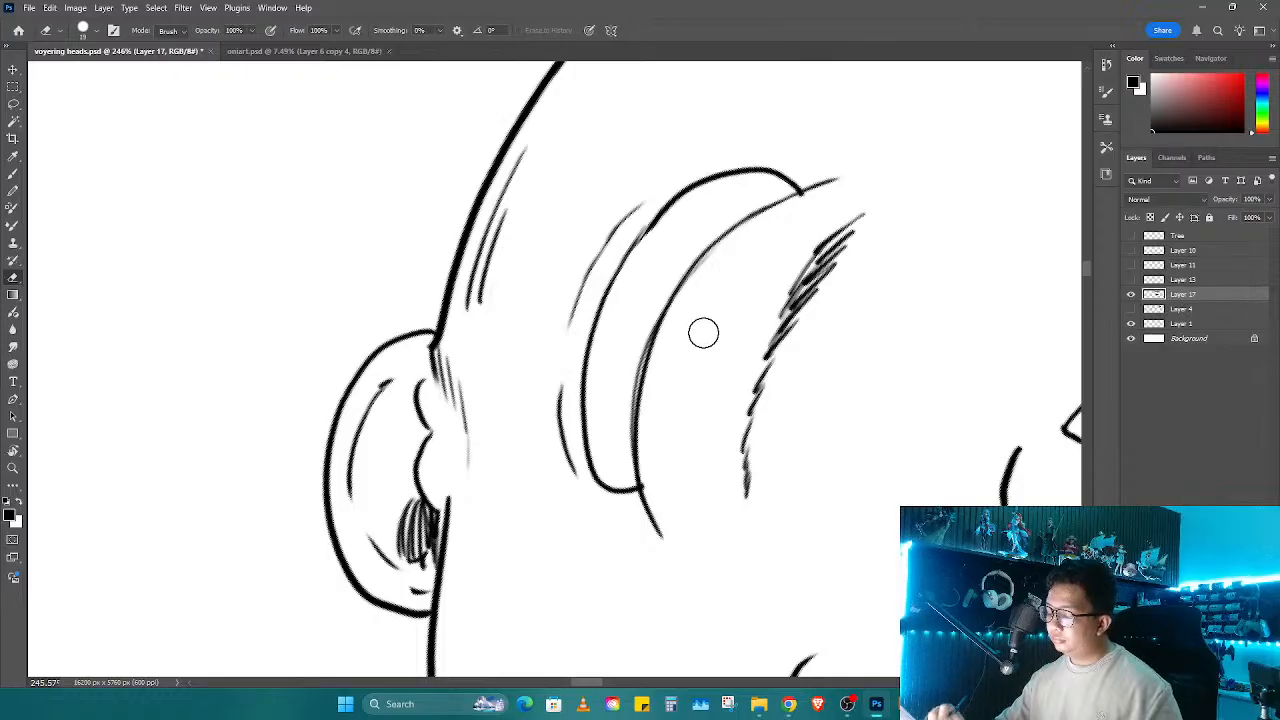
# Step: Ink a thick-rimmed iris with a solid black pupil against the curved lid, then save the document
pyautogui.press('b')
pyautogui.moveTo(746, 268)
pyautogui.mouseDown()
pyautogui.moveTo(684, 426)
pyautogui.moveTo(596, 336)
pyautogui.moveTo(622, 262)
pyautogui.moveTo(714, 236)
pyautogui.moveTo(606, 305)
pyautogui.moveTo(702, 228)
pyautogui.mouseUp()
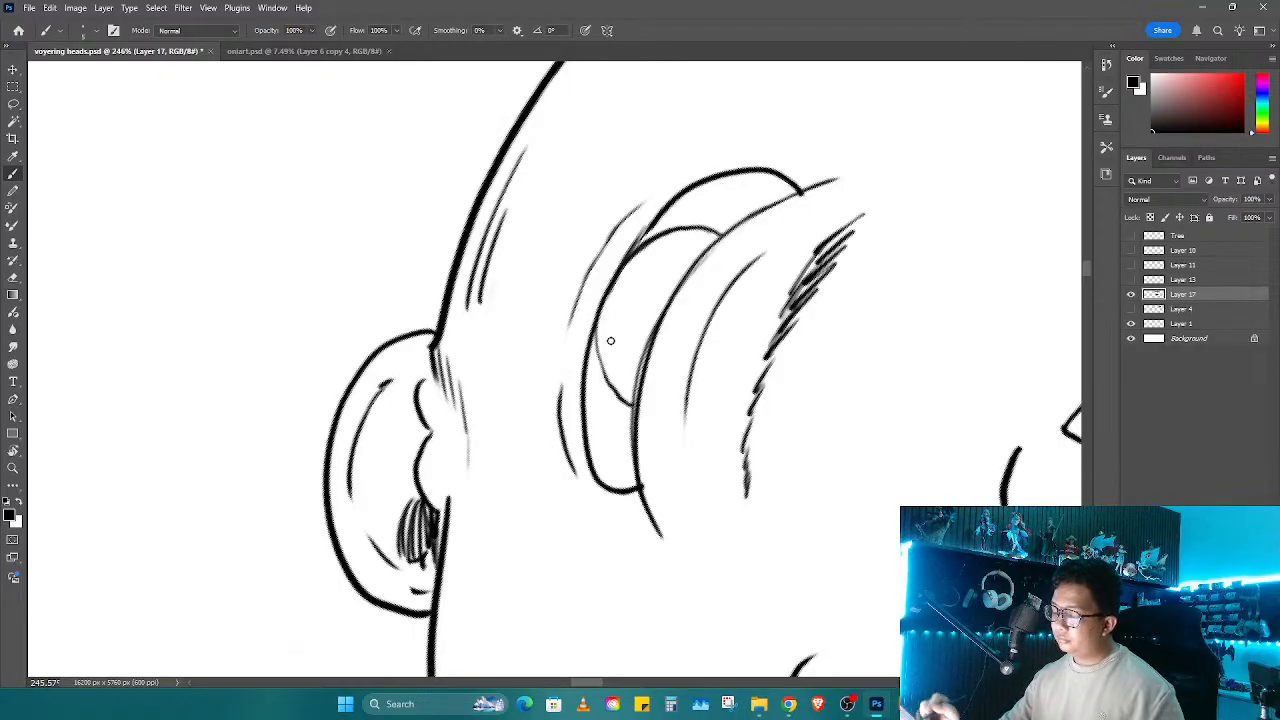
pyautogui.moveTo(603, 316)
pyautogui.mouseDown()
pyautogui.moveTo(601, 372)
pyautogui.moveTo(638, 410)
pyautogui.moveTo(606, 375)
pyautogui.moveTo(602, 308)
pyautogui.moveTo(645, 245)
pyautogui.moveTo(712, 230)
pyautogui.mouseUp()
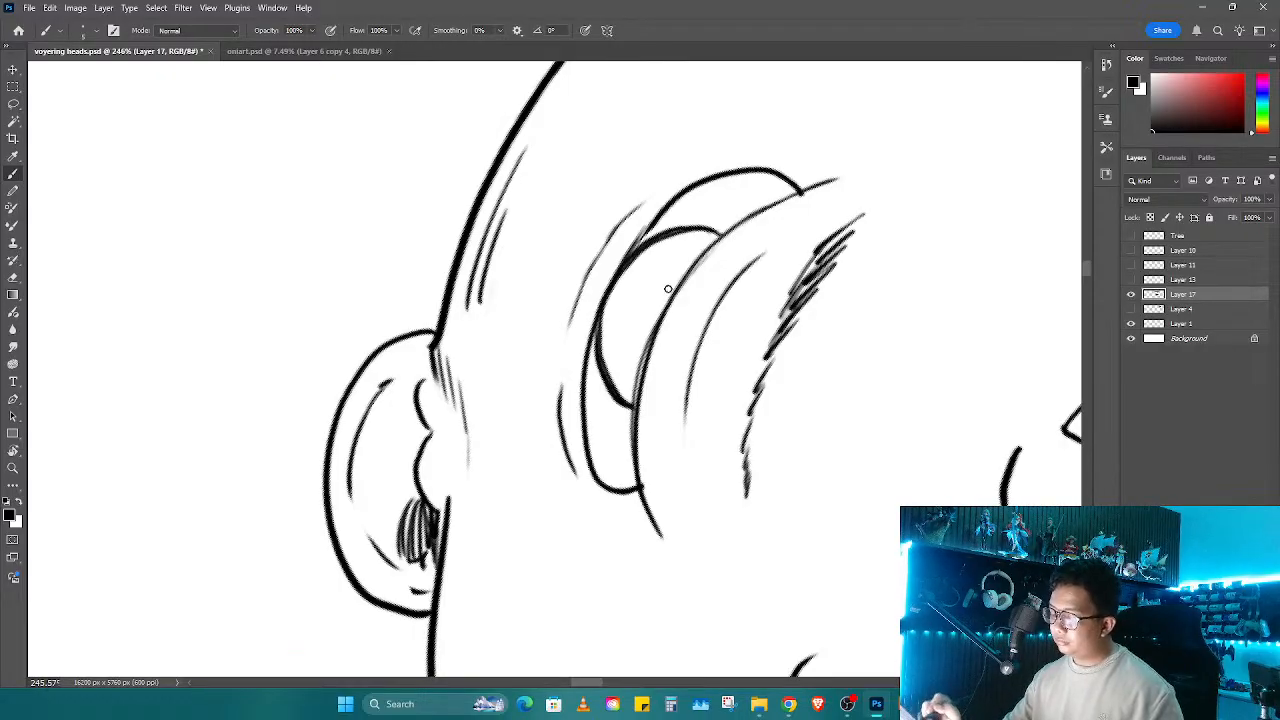
pyautogui.moveTo(664, 275)
pyautogui.mouseDown()
pyautogui.moveTo(631, 337)
pyautogui.moveTo(641, 357)
pyautogui.moveTo(688, 270)
pyautogui.moveTo(641, 346)
pyautogui.moveTo(647, 311)
pyautogui.mouseUp()
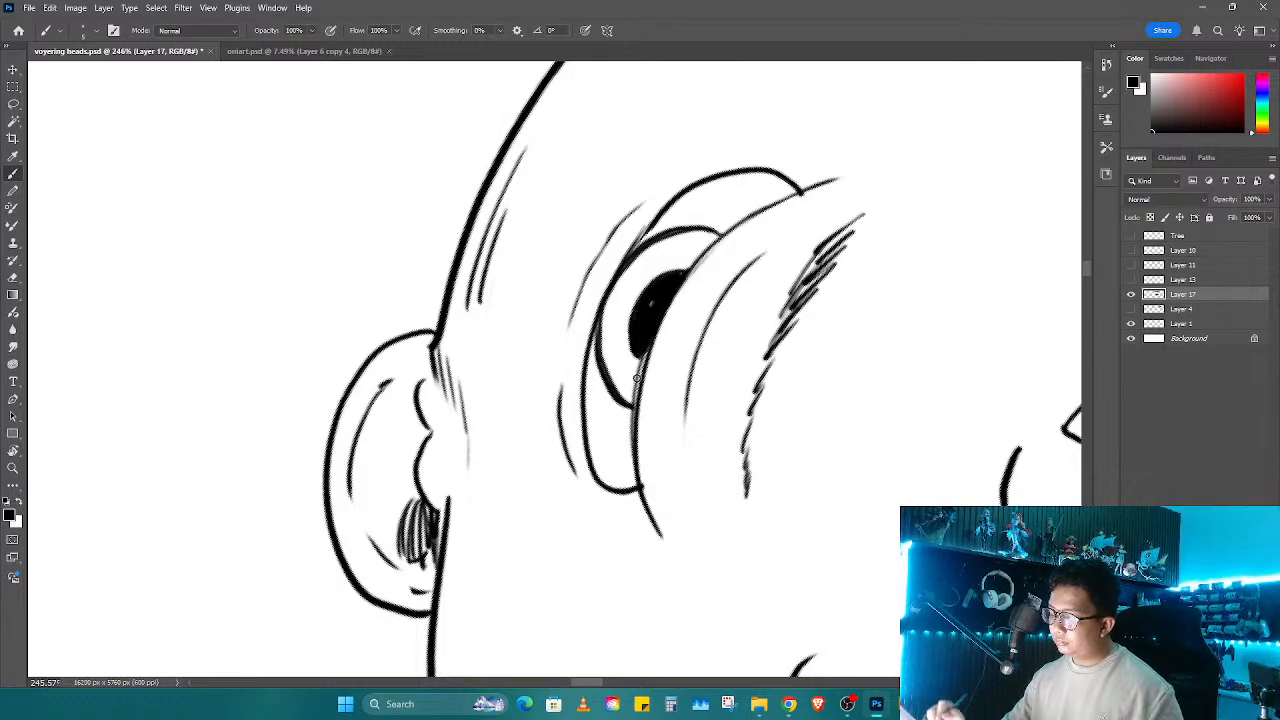
pyautogui.moveTo(636, 378); pyautogui.dragTo(634, 410)
pyautogui.hotkey('ctrl', 's')
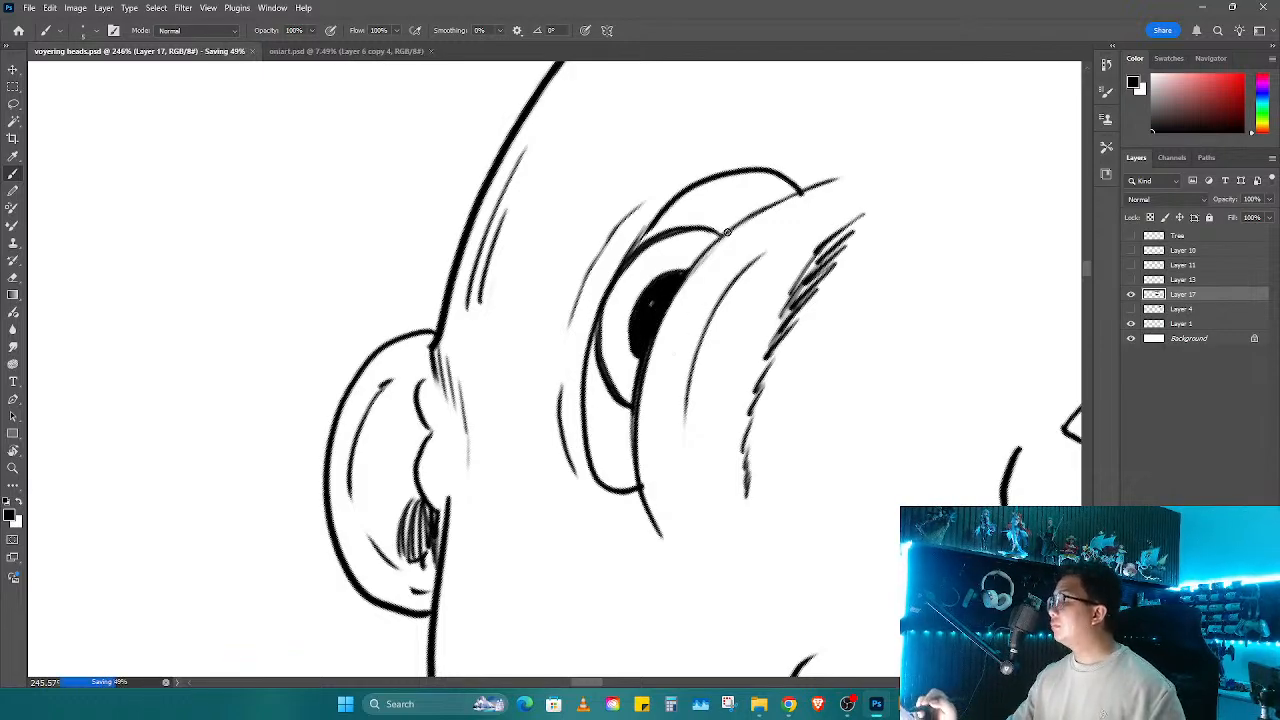
# Step: Hatch both ends of the iris, add short texture marks around the pupil and thicken the curved lid line
pyautogui.moveTo(674, 281); pyautogui.dragTo(679, 287)
pyautogui.moveTo(706, 238)
pyautogui.mouseDown()
pyautogui.moveTo(684, 266)
pyautogui.moveTo(700, 236)
pyautogui.mouseUp()
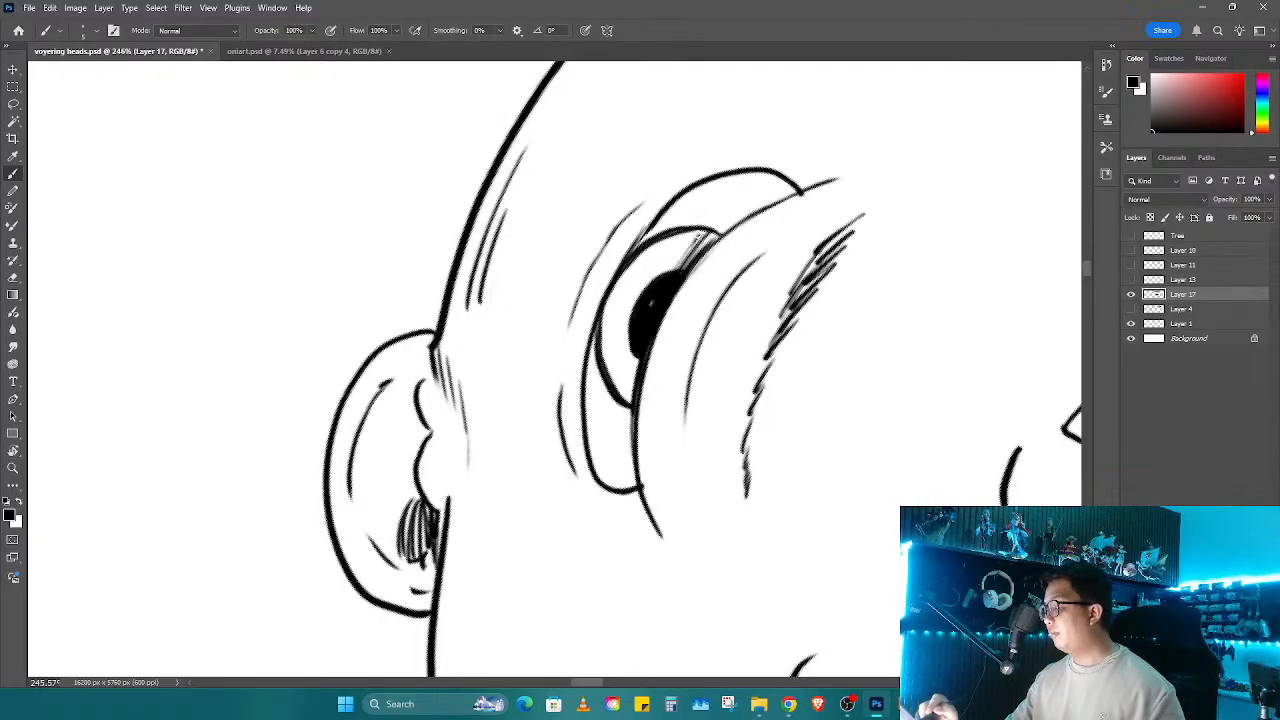
pyautogui.moveTo(640, 364)
pyautogui.mouseDown()
pyautogui.moveTo(637, 331)
pyautogui.moveTo(617, 357)
pyautogui.moveTo(620, 337)
pyautogui.mouseUp()
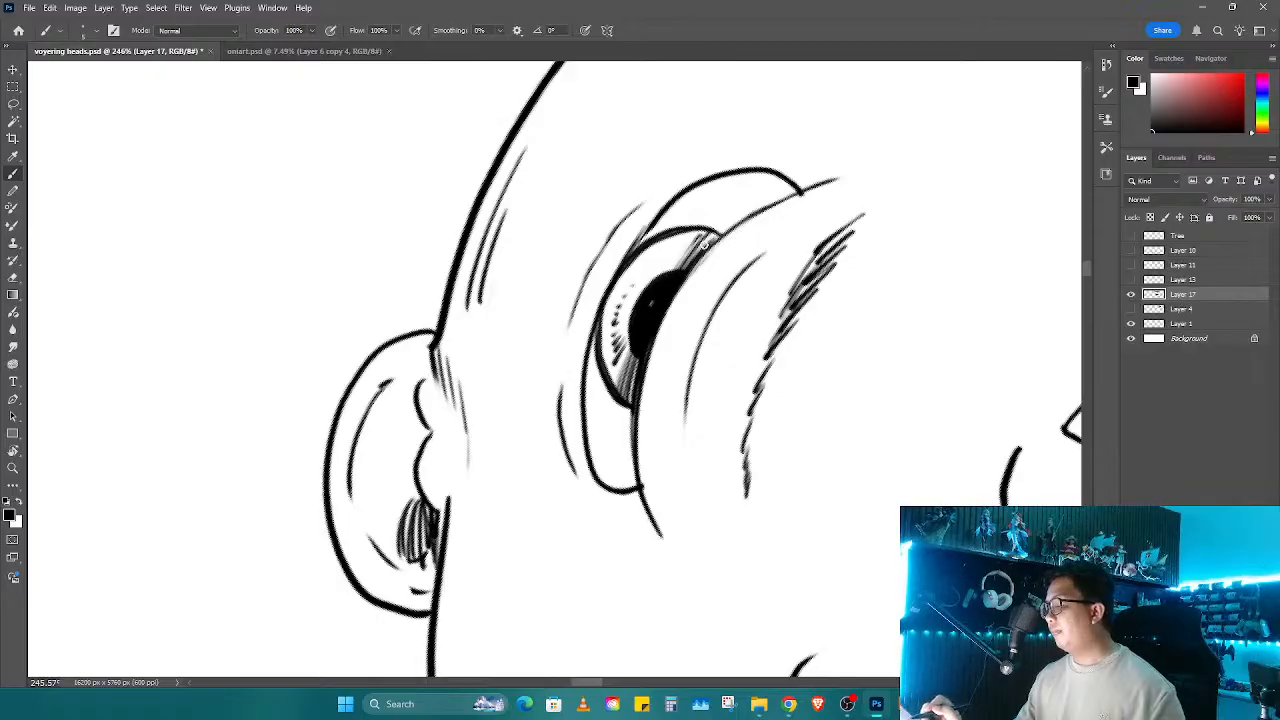
pyautogui.moveTo(787, 199)
pyautogui.mouseDown()
pyautogui.moveTo(821, 189)
pyautogui.moveTo(742, 222)
pyautogui.mouseUp()
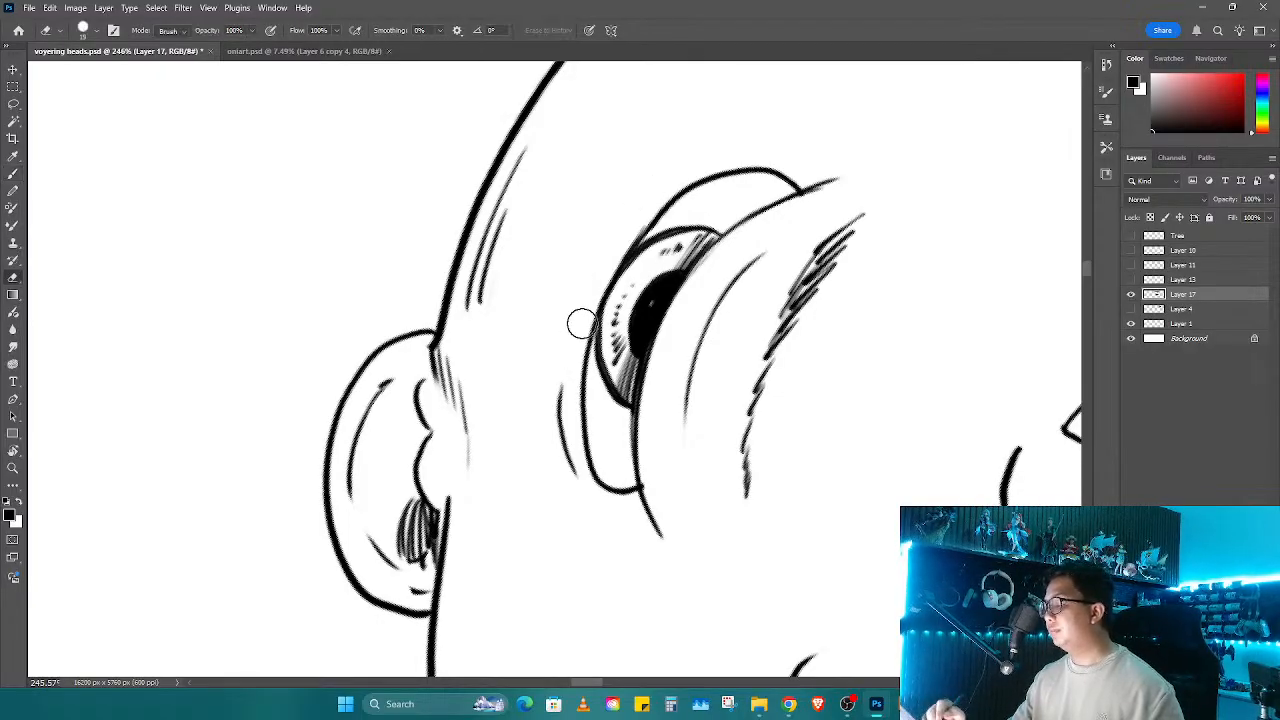
# Step: Erase the hatching beside the bean-shaped eye's upper part and replace it with finer contour hatching around the eye and lid
pyautogui.moveTo(580, 323)
pyautogui.mouseDown()
pyautogui.moveTo(634, 200)
pyautogui.moveTo(684, 174)
pyautogui.moveTo(636, 238)
pyautogui.mouseUp()
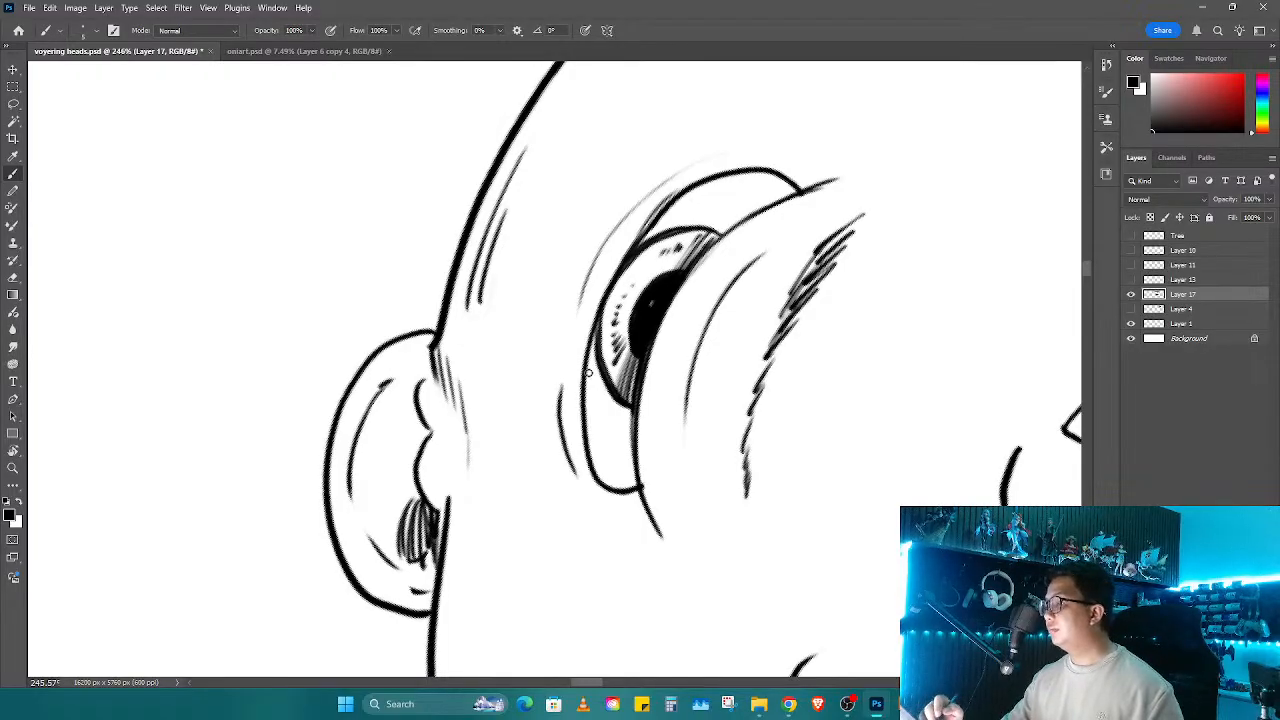
pyautogui.moveTo(586, 337)
pyautogui.mouseDown()
pyautogui.moveTo(580, 377)
pyautogui.moveTo(601, 459)
pyautogui.mouseUp()
pyautogui.hotkey('ctrl', 'z')
pyautogui.moveTo(586, 337); pyautogui.dragTo(580, 447)
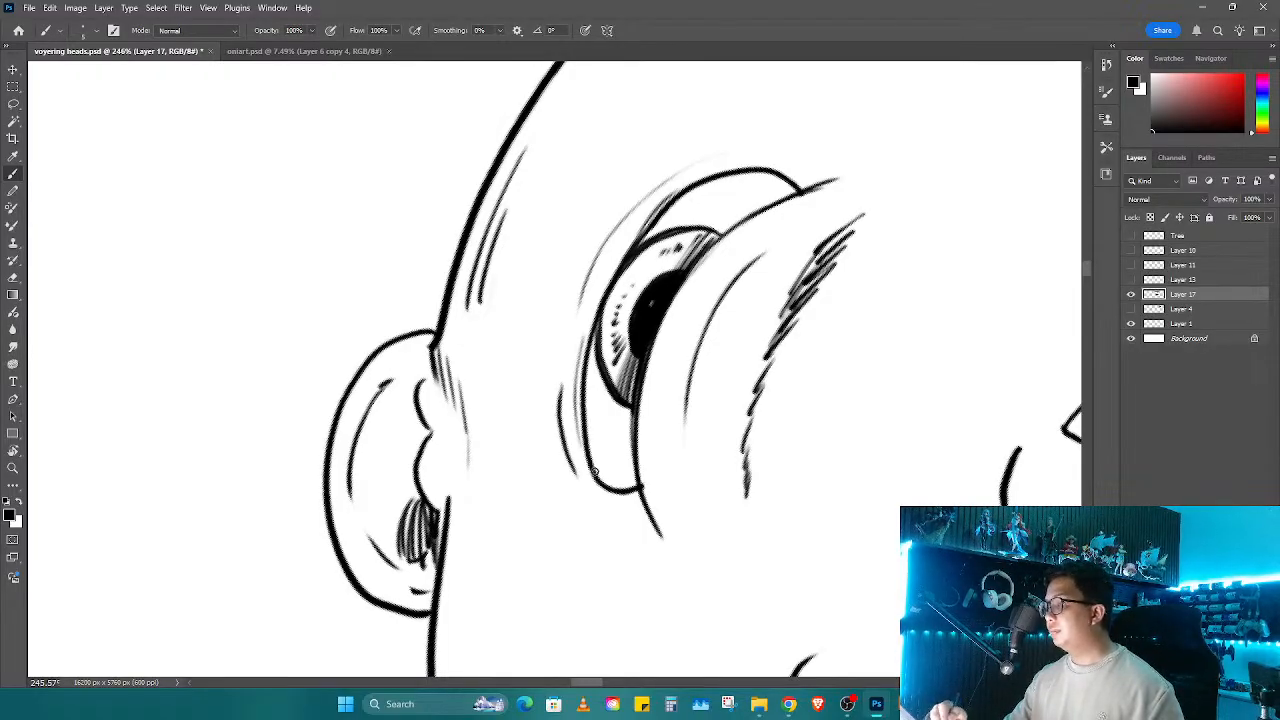
pyautogui.moveTo(585, 257)
pyautogui.mouseDown()
pyautogui.moveTo(658, 178)
pyautogui.moveTo(591, 242)
pyautogui.moveTo(593, 218)
pyautogui.moveTo(566, 426)
pyautogui.moveTo(584, 478)
pyautogui.moveTo(553, 404)
pyautogui.moveTo(589, 494)
pyautogui.moveTo(600, 402)
pyautogui.moveTo(653, 380)
pyautogui.moveTo(666, 500)
pyautogui.mouseUp()
pyautogui.moveTo(672, 313); pyautogui.dragTo(760, 218)
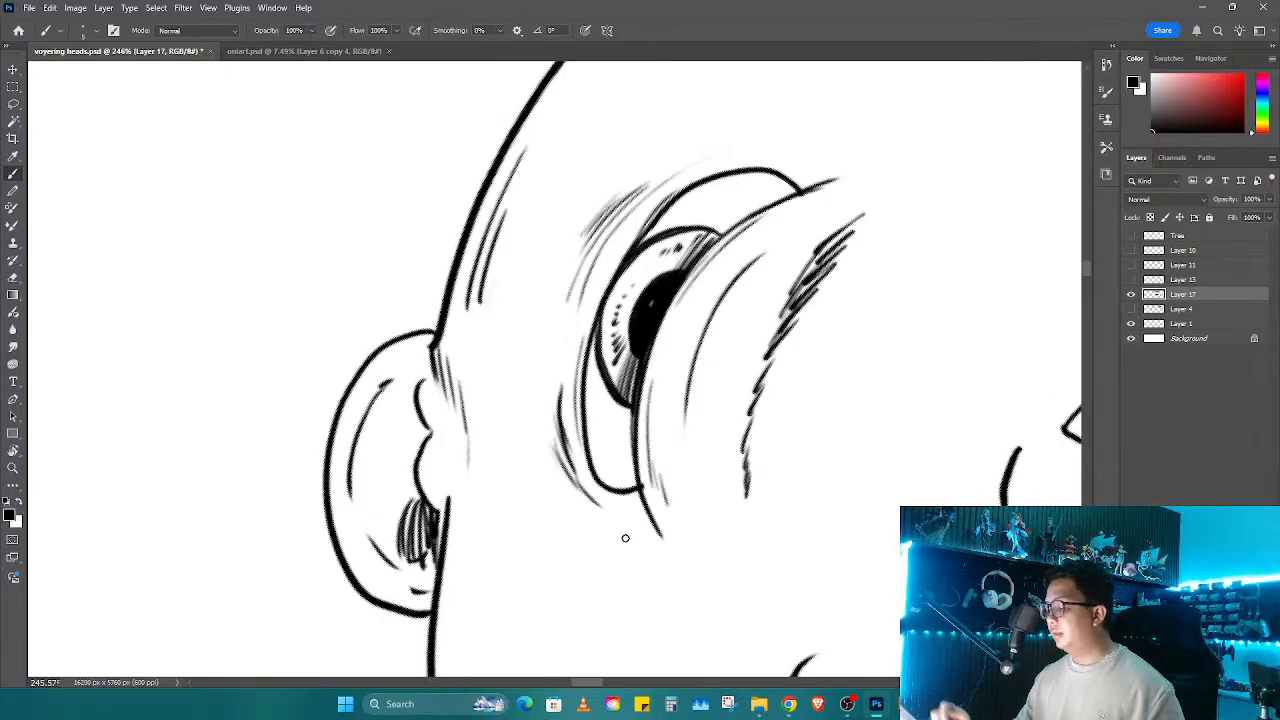
# Step: Hatch the cheek below the bean-shaped eye and add thin shading lines along the face outline beneath the ear
pyautogui.scroll(-5, 576, 524)
pyautogui.moveTo(566, 343); pyautogui.dragTo(545, 448)
pyautogui.moveTo(560, 345)
pyautogui.mouseDown()
pyautogui.moveTo(501, 446)
pyautogui.moveTo(539, 352)
pyautogui.moveTo(512, 379)
pyautogui.mouseUp()
pyautogui.moveTo(437, 395); pyautogui.dragTo(456, 574)
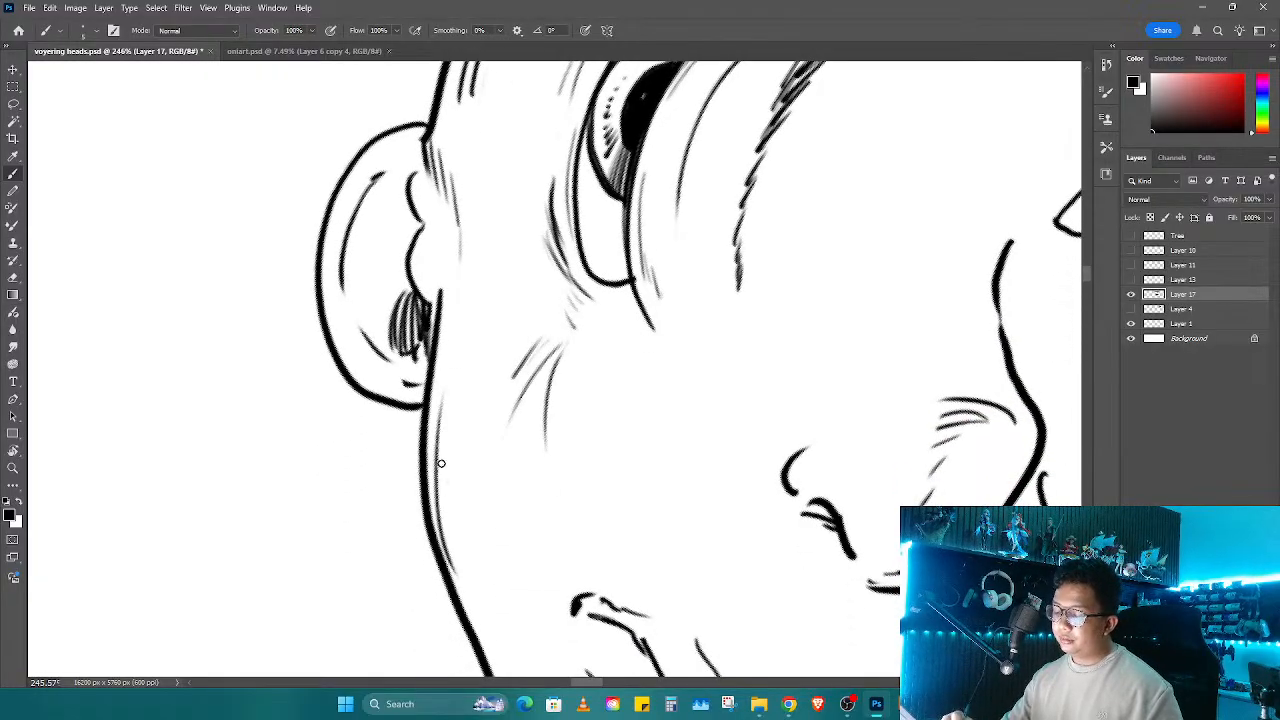
pyautogui.moveTo(441, 470); pyautogui.dragTo(458, 560)
pyautogui.moveTo(455, 520)
pyautogui.mouseDown()
pyautogui.moveTo(470, 568)
pyautogui.moveTo(514, 590)
pyautogui.mouseUp()
# Step: Replace the almond-shaped eye's curved upper edge with a thick, straight slanted lid
pyautogui.press('r')
pyautogui.scroll(-8, 584, 389)
pyautogui.moveTo(670, 423); pyautogui.dragTo(774, 288)
pyautogui.press('z')
pyautogui.moveTo(564, 325); pyautogui.dragTo(709, 259)
pyautogui.press('r')
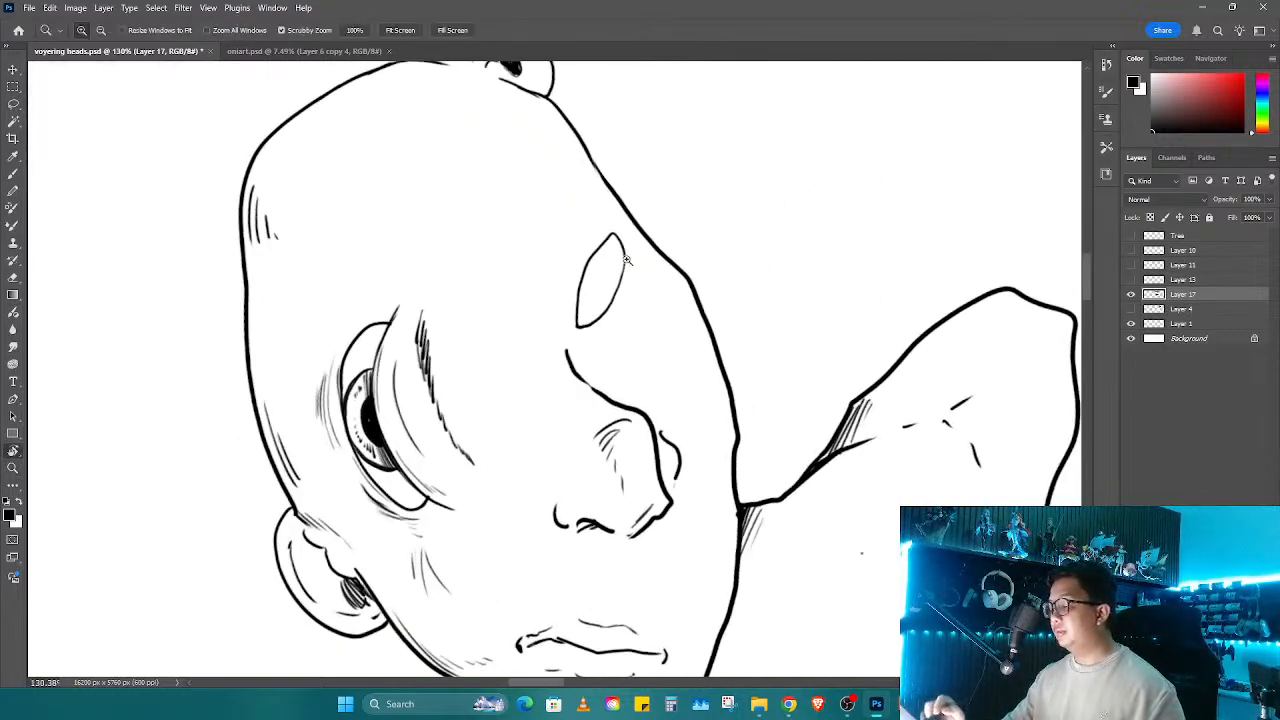
pyautogui.moveTo(602, 269); pyautogui.dragTo(700, 270)
pyautogui.press('r')
pyautogui.moveTo(700, 270); pyautogui.dragTo(705, 329)
pyautogui.press('b')
pyautogui.scroll(-8, 587, 339)
pyautogui.scroll(8, 570, 348)
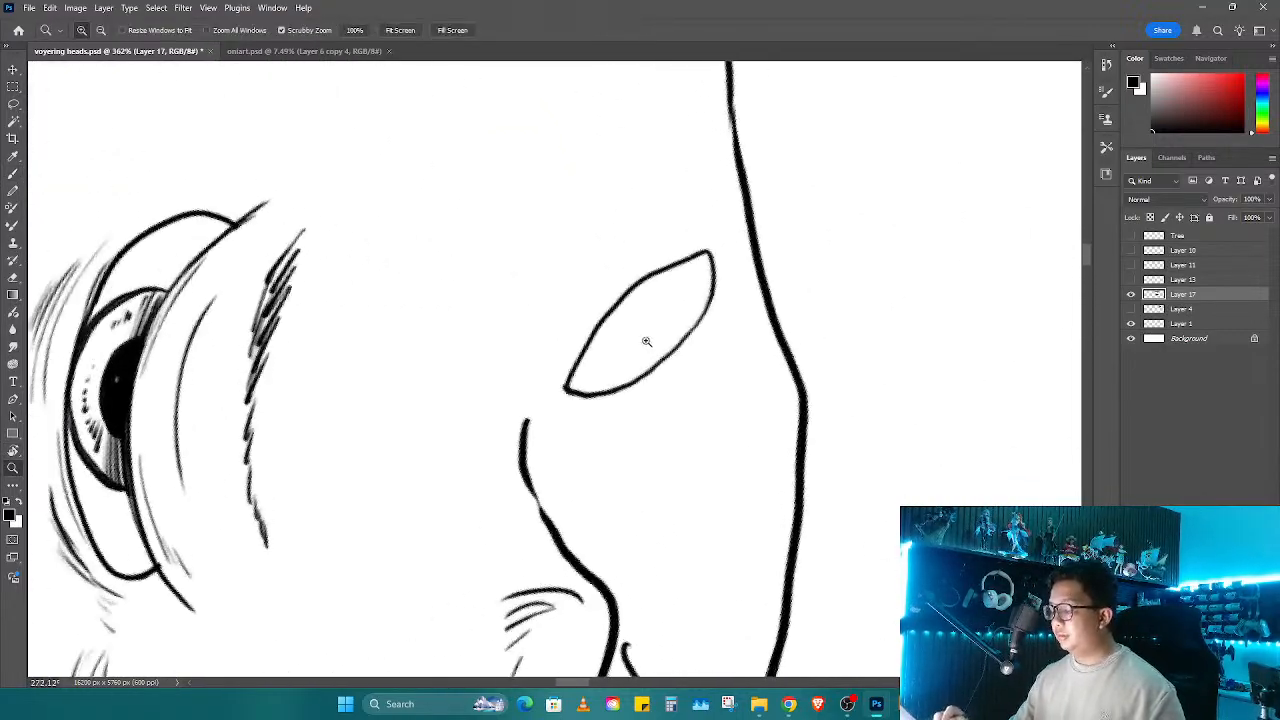
pyautogui.hotkey('ctrl', 'z')
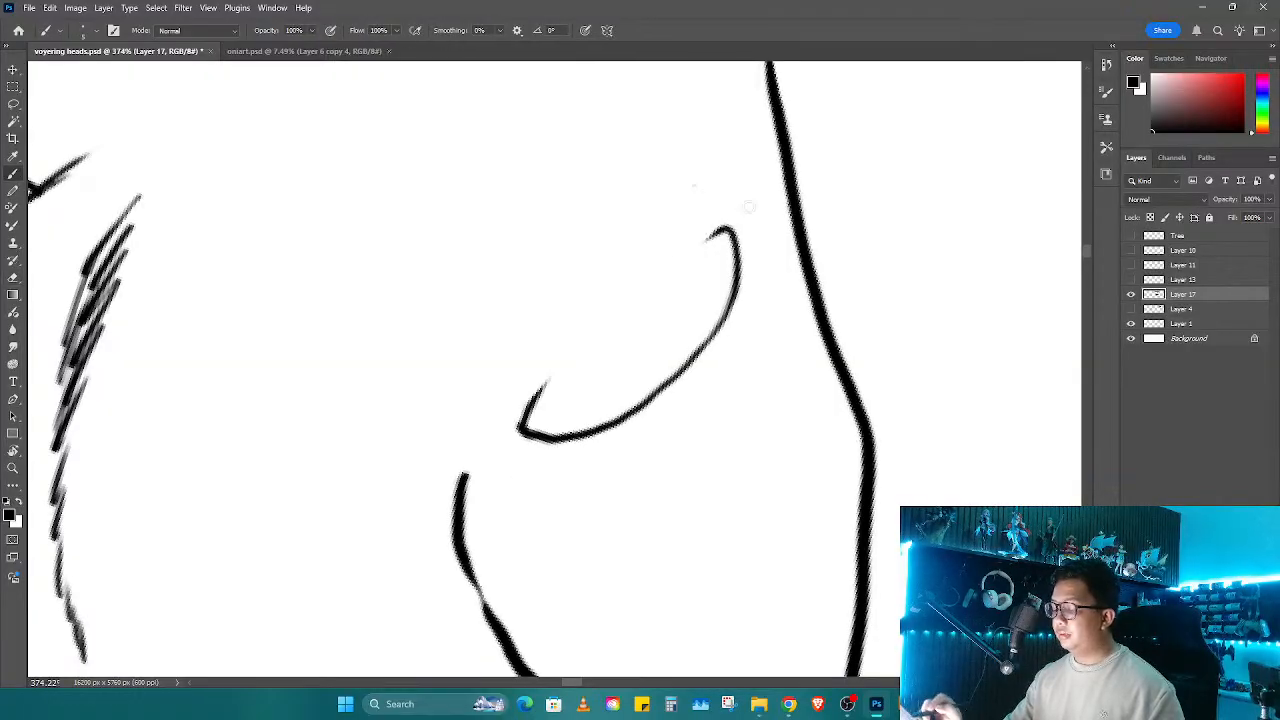
pyautogui.moveTo(748, 207)
pyautogui.mouseDown()
pyautogui.moveTo(509, 423)
pyautogui.moveTo(746, 208)
pyautogui.mouseUp()
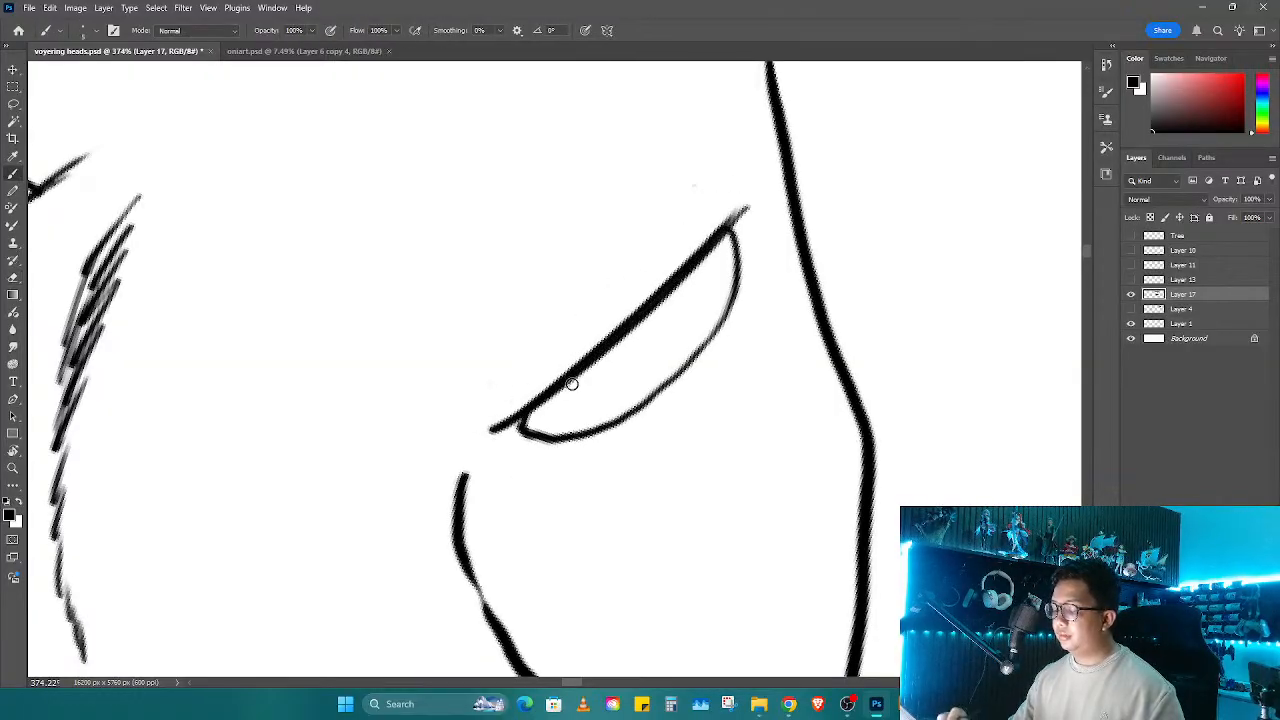
# Step: Ink the iris under the slanted lid, fill its pupil black and hatch the shaded part of the iris
pyautogui.moveTo(565, 385)
pyautogui.mouseDown()
pyautogui.moveTo(578, 412)
pyautogui.moveTo(620, 412)
pyautogui.mouseUp()
pyautogui.moveTo(680, 284); pyautogui.dragTo(656, 392)
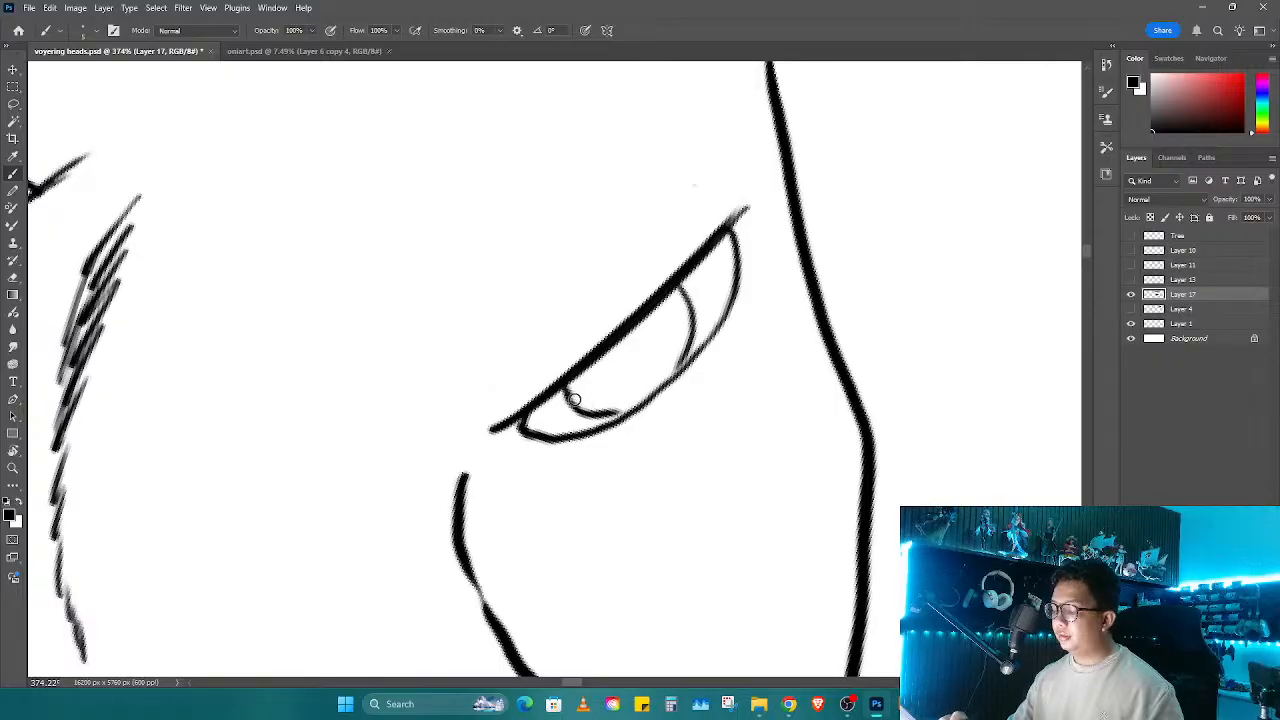
pyautogui.moveTo(570, 396)
pyautogui.mouseDown()
pyautogui.moveTo(650, 396)
pyautogui.moveTo(623, 363)
pyautogui.moveTo(665, 297)
pyautogui.moveTo(585, 385)
pyautogui.moveTo(610, 355)
pyautogui.moveTo(620, 410)
pyautogui.mouseUp()
pyautogui.moveTo(690, 294); pyautogui.dragTo(650, 338)
# Step: Hatch above the slanted lid and around the eye's outer corner, and ink the bag beneath the eye with layered contour lines
pyautogui.moveTo(706, 216)
pyautogui.mouseDown()
pyautogui.moveTo(596, 325)
pyautogui.moveTo(660, 243)
pyautogui.moveTo(580, 312)
pyautogui.mouseUp()
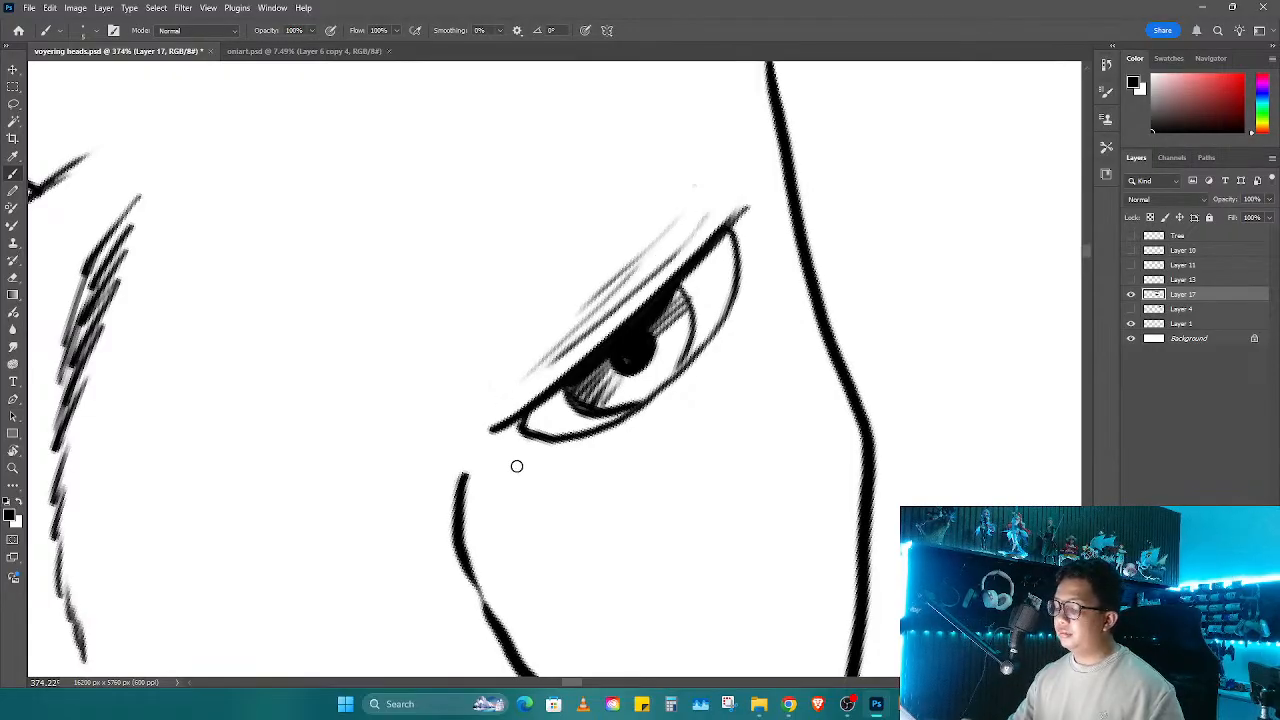
pyautogui.moveTo(510, 440)
pyautogui.mouseDown()
pyautogui.moveTo(594, 443)
pyautogui.moveTo(640, 412)
pyautogui.mouseUp()
pyautogui.moveTo(745, 242); pyautogui.dragTo(722, 338)
pyautogui.moveTo(765, 278); pyautogui.dragTo(738, 322)
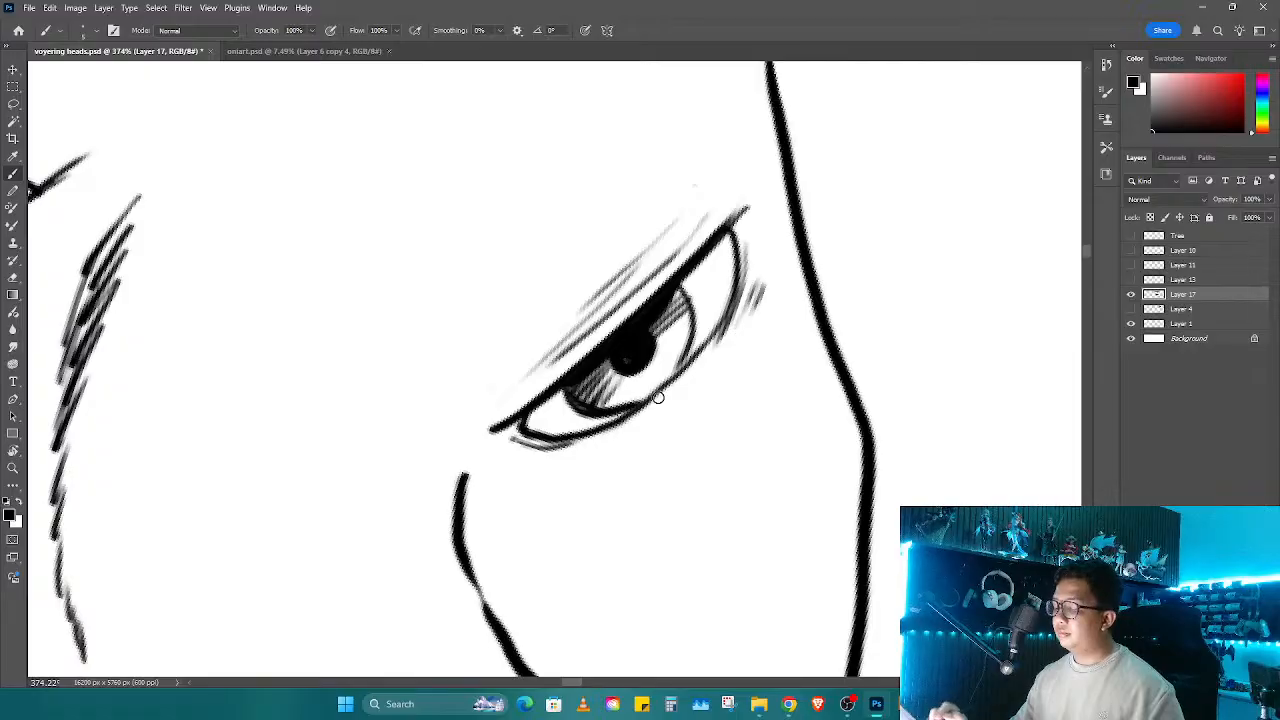
pyautogui.moveTo(512, 448)
pyautogui.mouseDown()
pyautogui.moveTo(574, 449)
pyautogui.moveTo(675, 398)
pyautogui.moveTo(666, 420)
pyautogui.moveTo(560, 472)
pyautogui.mouseUp()
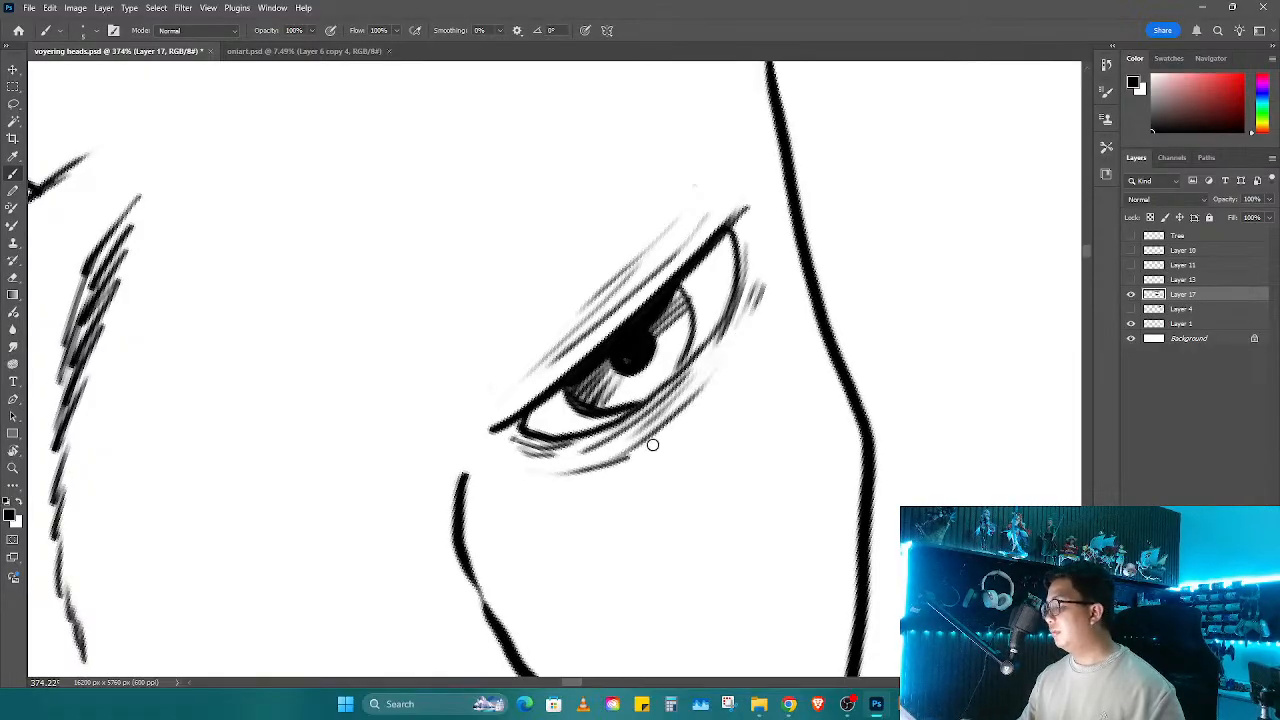
pyautogui.moveTo(772, 300); pyautogui.dragTo(700, 418)
pyautogui.scroll(-3, 683, 191)
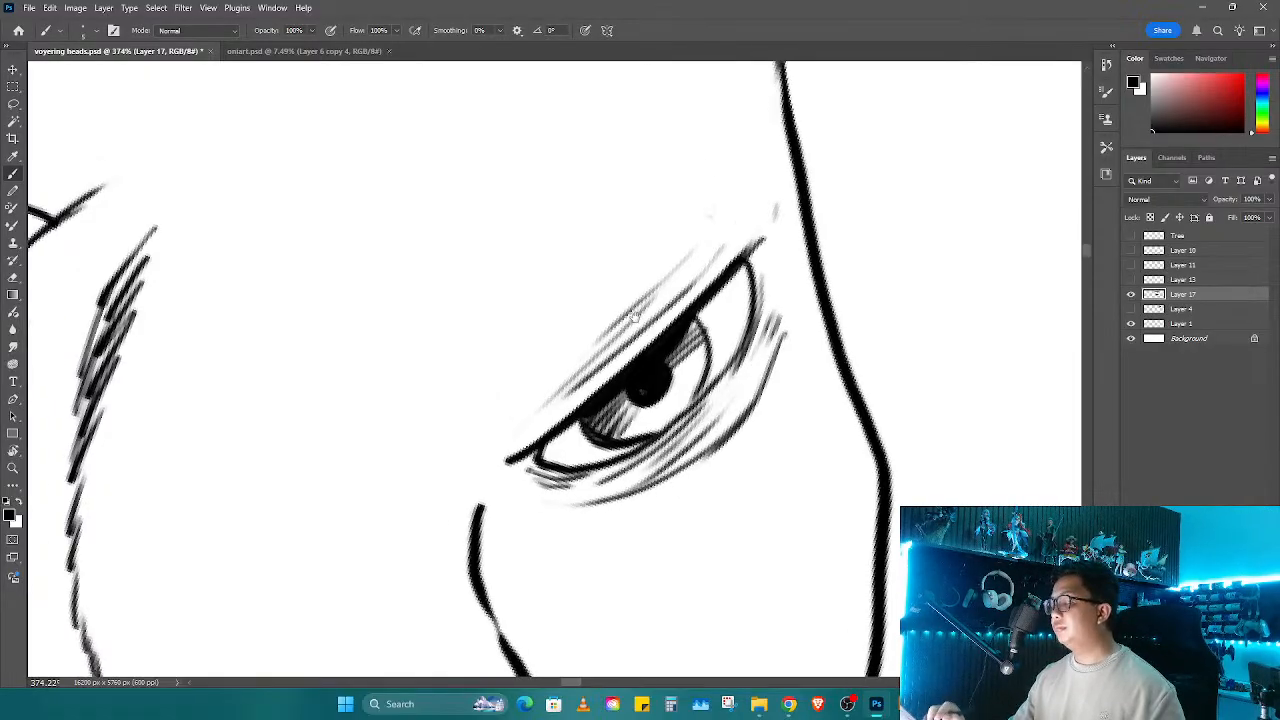
pyautogui.moveTo(583, 457)
pyautogui.mouseDown()
pyautogui.moveTo(700, 330)
pyautogui.moveTo(574, 484)
pyautogui.mouseUp()
pyautogui.moveTo(718, 312)
pyautogui.mouseDown()
pyautogui.moveTo(766, 289)
pyautogui.moveTo(776, 248)
pyautogui.moveTo(702, 314)
pyautogui.mouseUp()
# Step: Ink the brow over the slanted eye, the frown and nose-bridge wrinkles, and broken contour marks across the forehead
pyautogui.press('z')
pyautogui.moveTo(728, 392)
pyautogui.mouseDown()
pyautogui.moveTo(640, 392)
pyautogui.moveTo(637, 428)
pyautogui.mouseUp()
pyautogui.press('b')
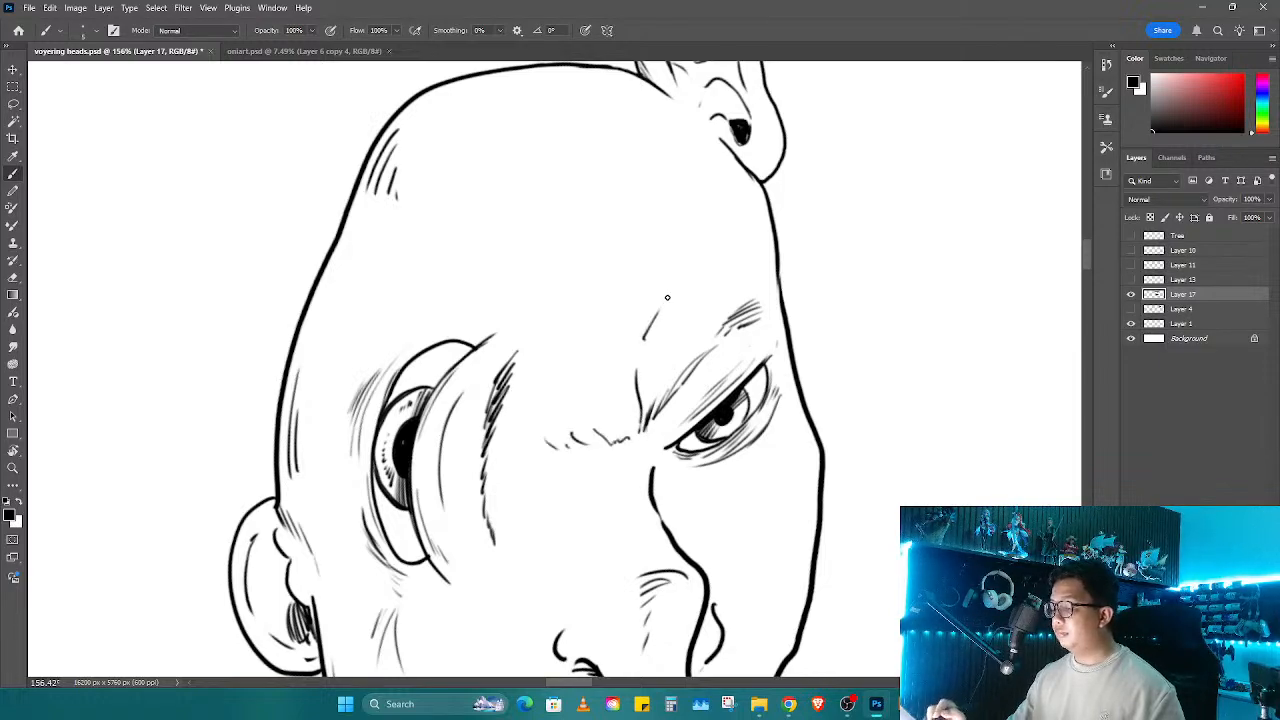
pyautogui.moveTo(444, 157); pyautogui.dragTo(428, 199)
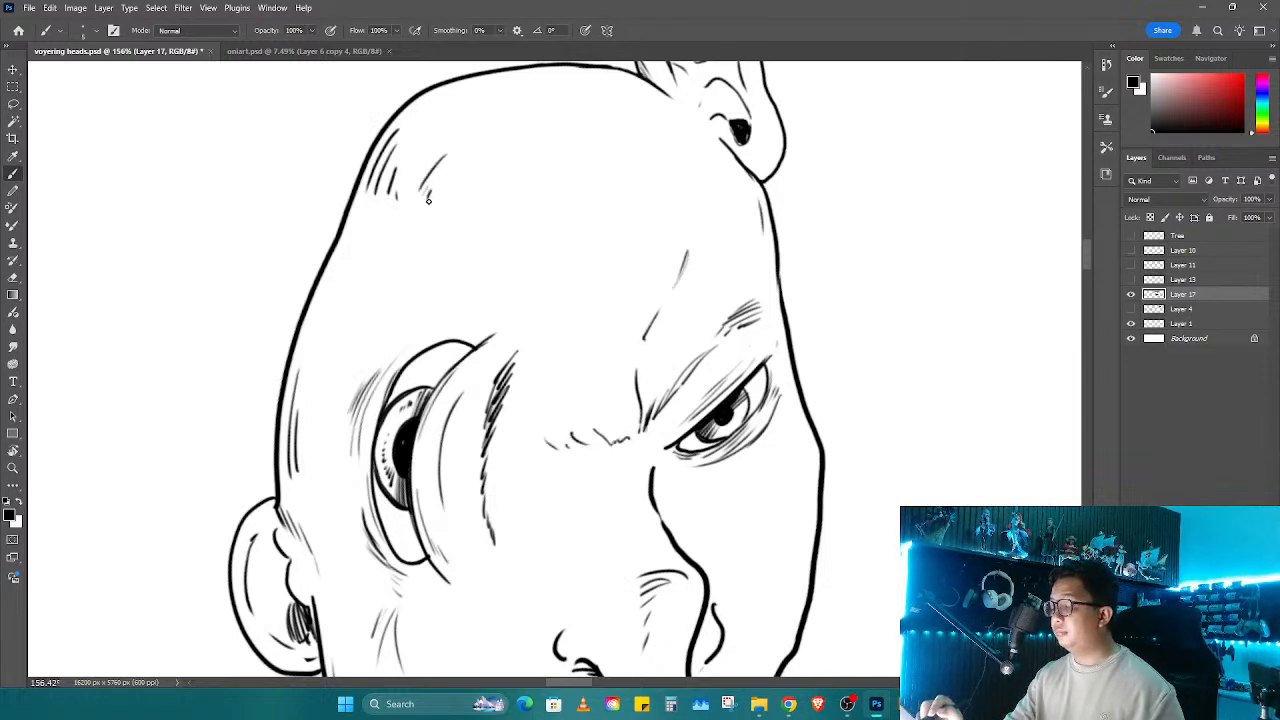
pyautogui.press('z')
pyautogui.moveTo(616, 214); pyautogui.dragTo(546, 214)
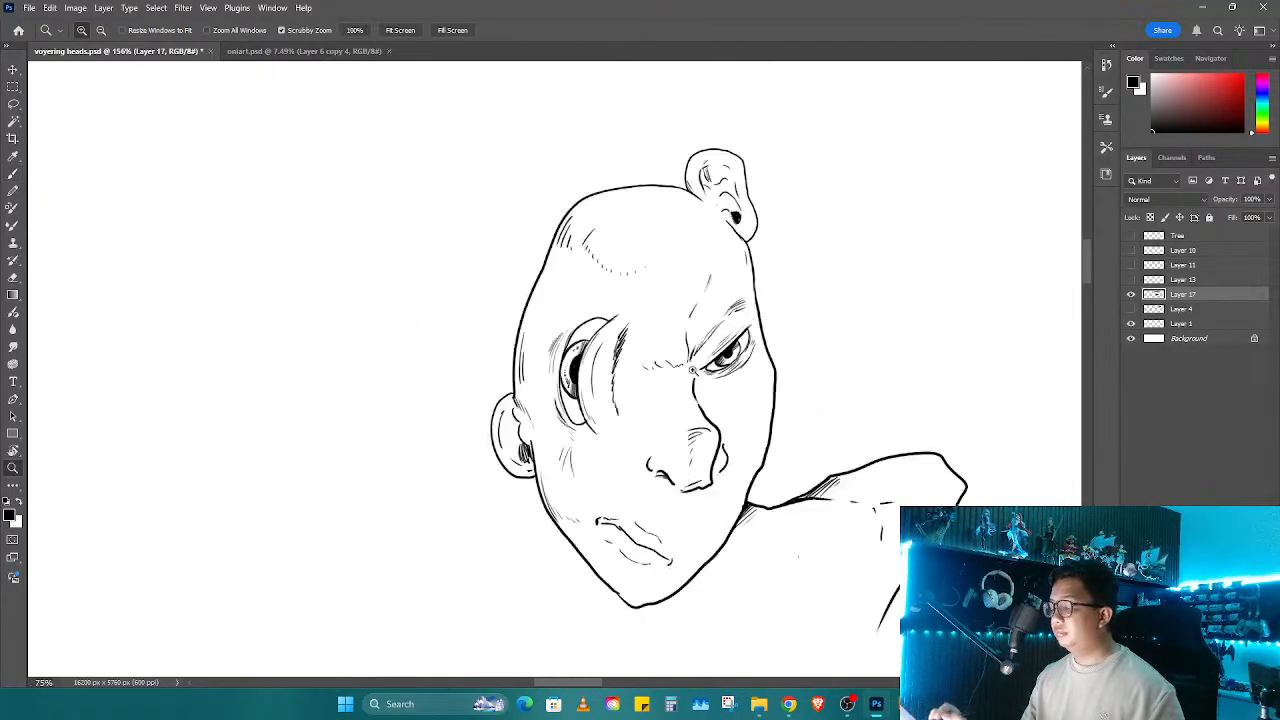
pyautogui.moveTo(731, 469); pyautogui.dragTo(648, 346)
pyautogui.scroll(-2, 648, 346)
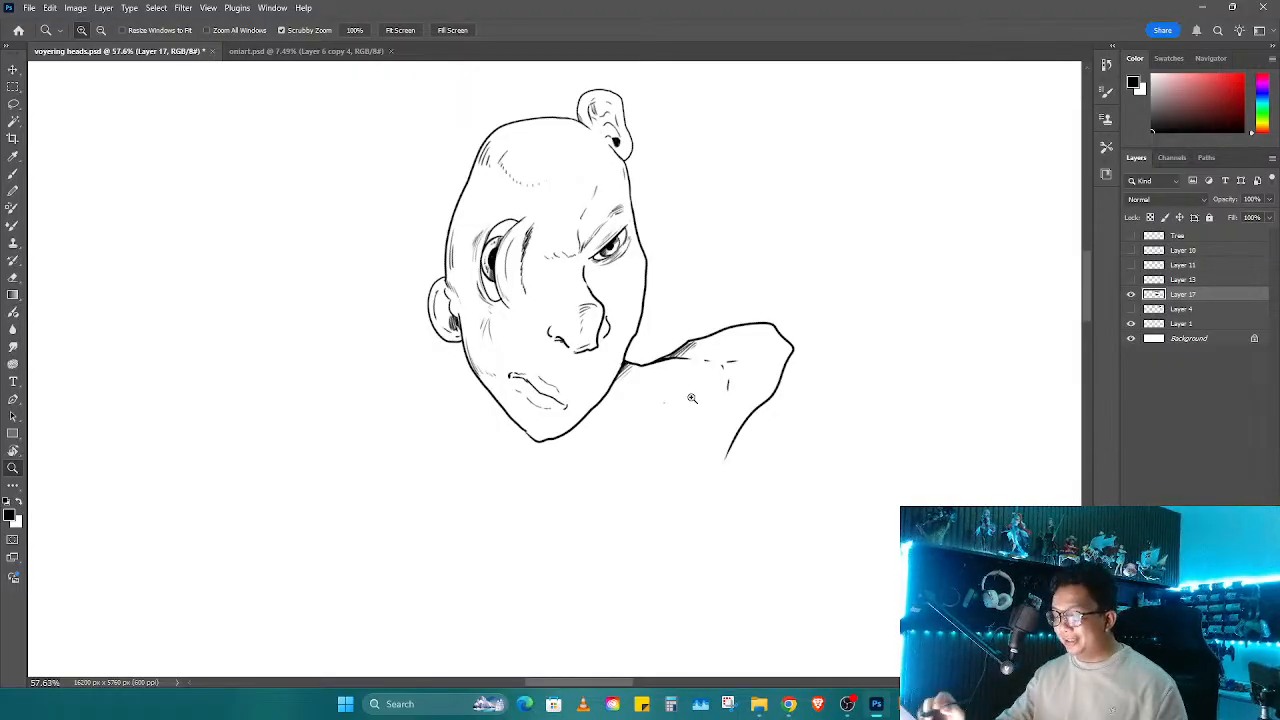
# Step: Hatch the shaded inside of the nostril wing at the edge of the nose
pyautogui.scroll(2, 541, 372)
pyautogui.scroll(-1, 632, 317)
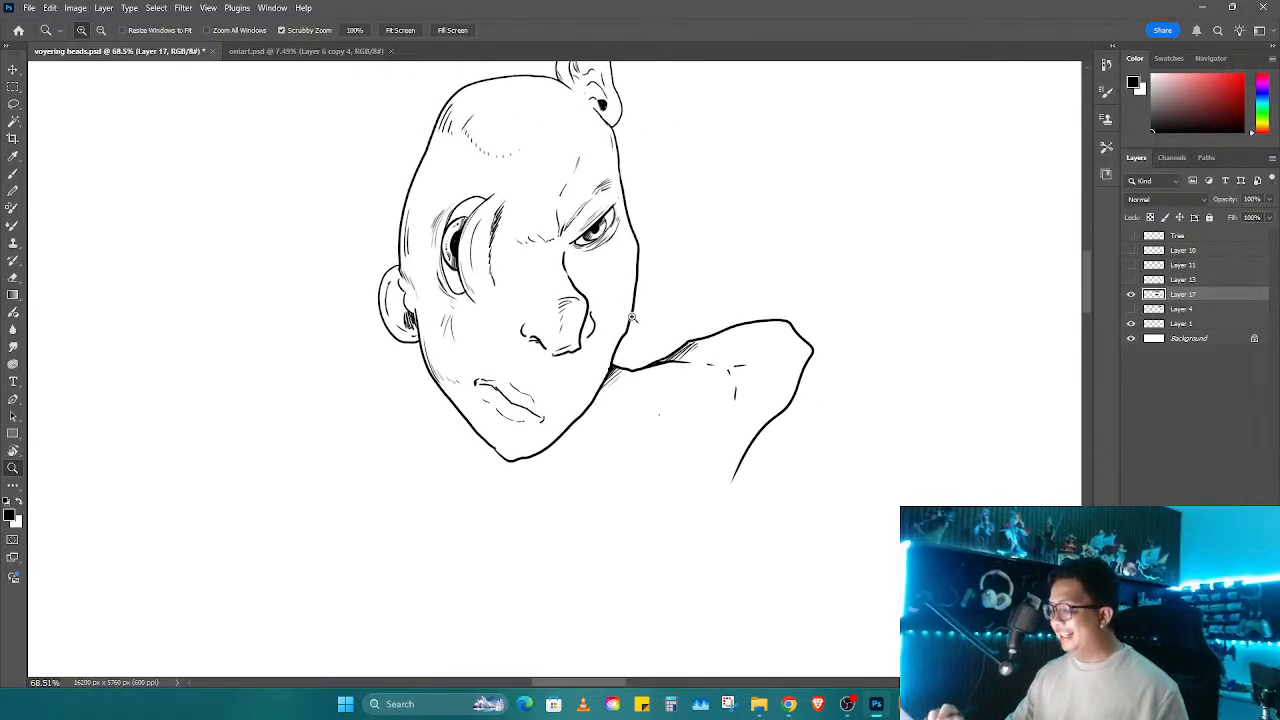
pyautogui.scroll(3, 583, 347)
pyautogui.press('b')
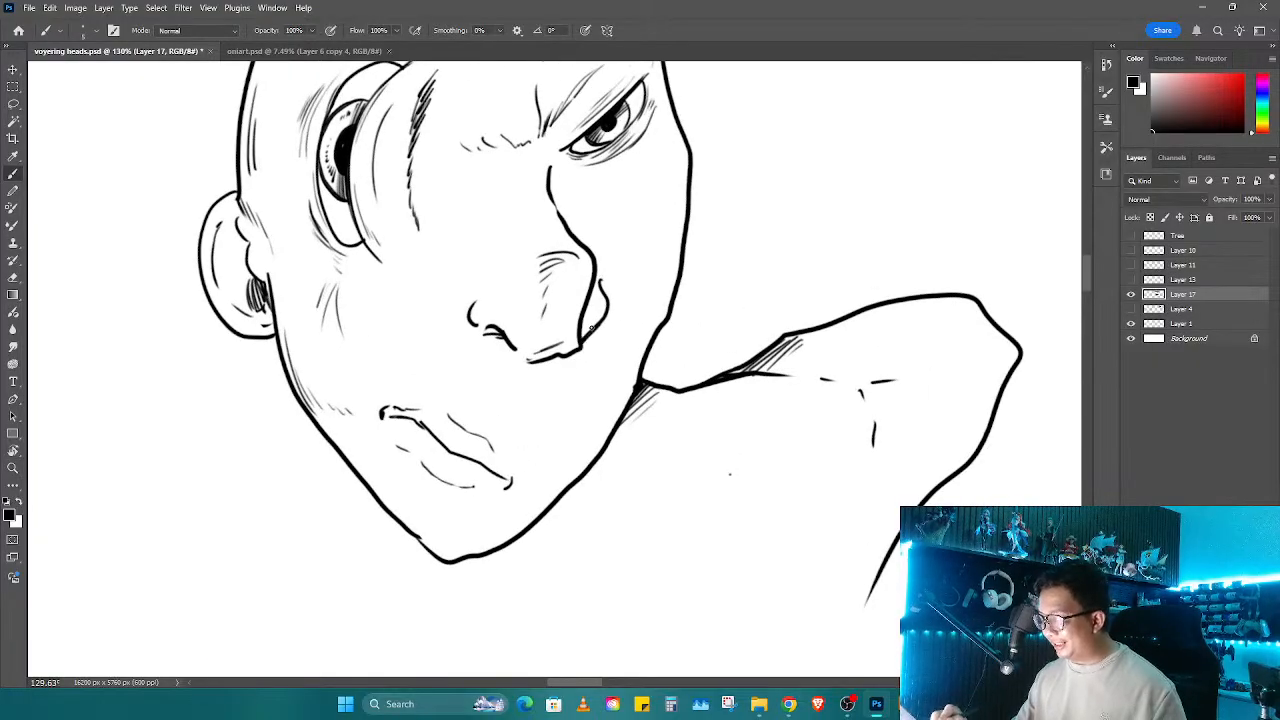
pyautogui.press('z')
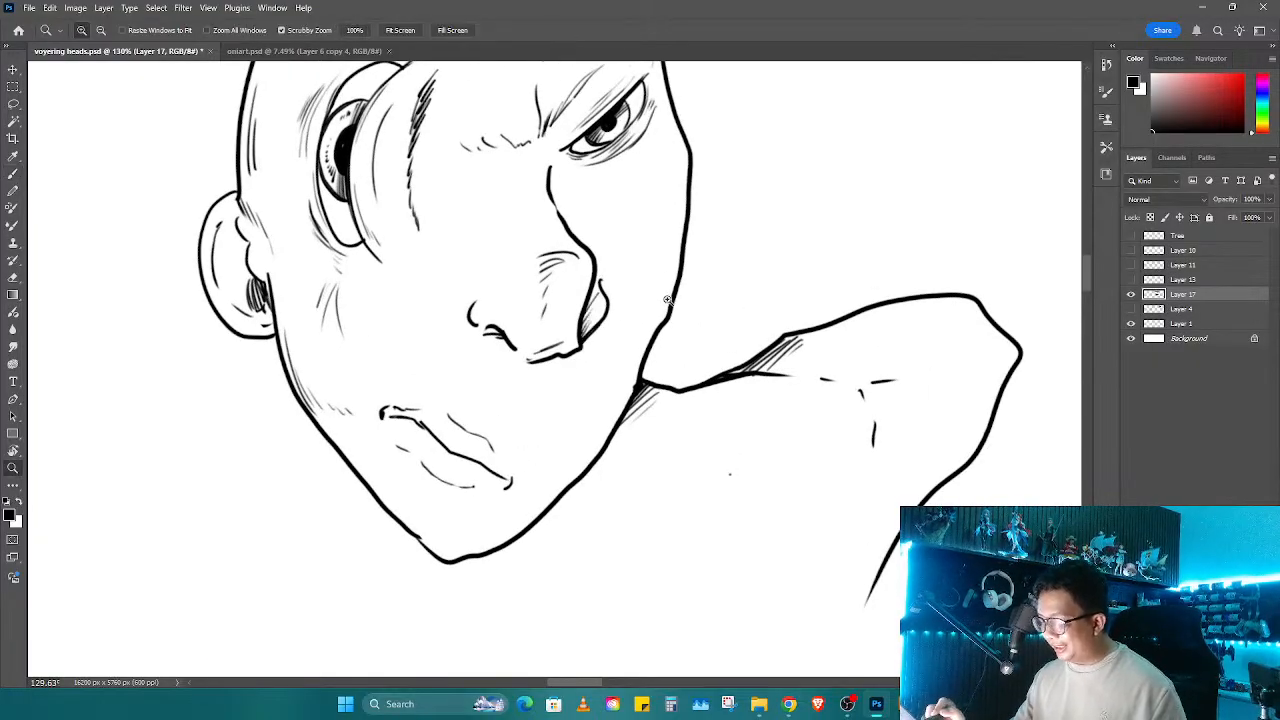
pyautogui.scroll(-4, 620, 440)
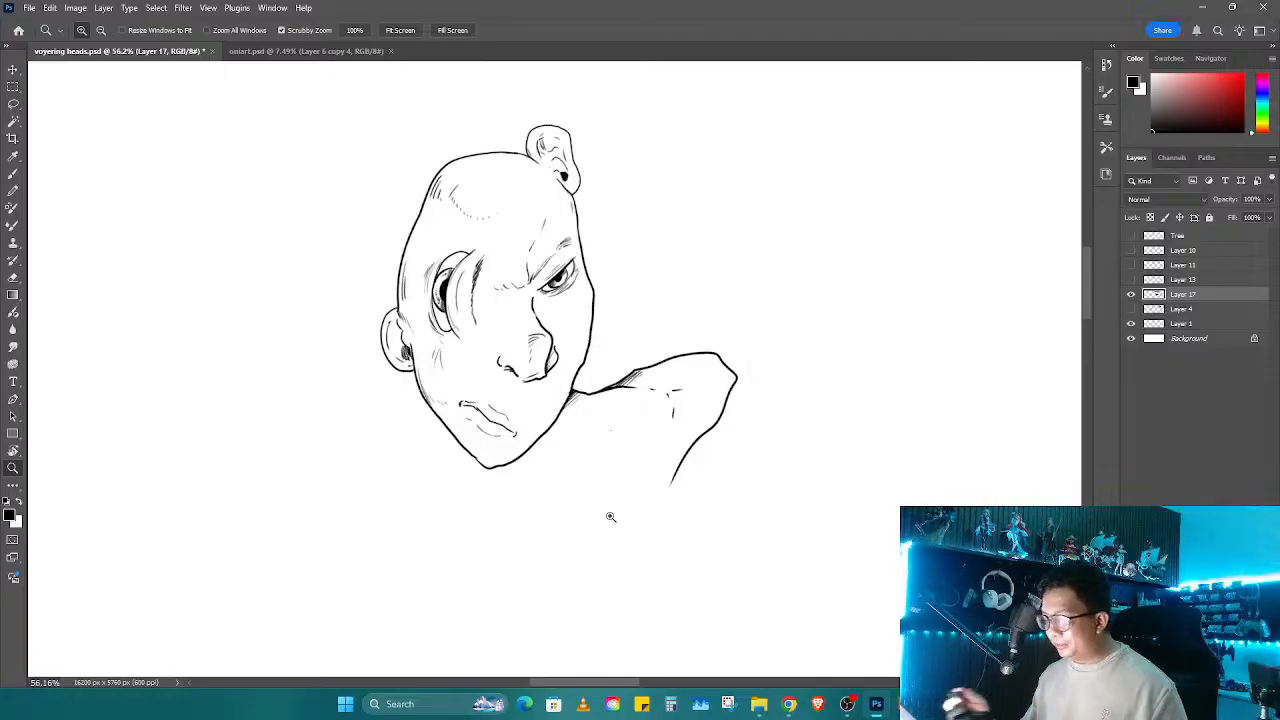
# Step: Try a small oval mark on the cheek between the ear and the nose
pyautogui.press('b')
pyautogui.scroll(2, 474, 356)
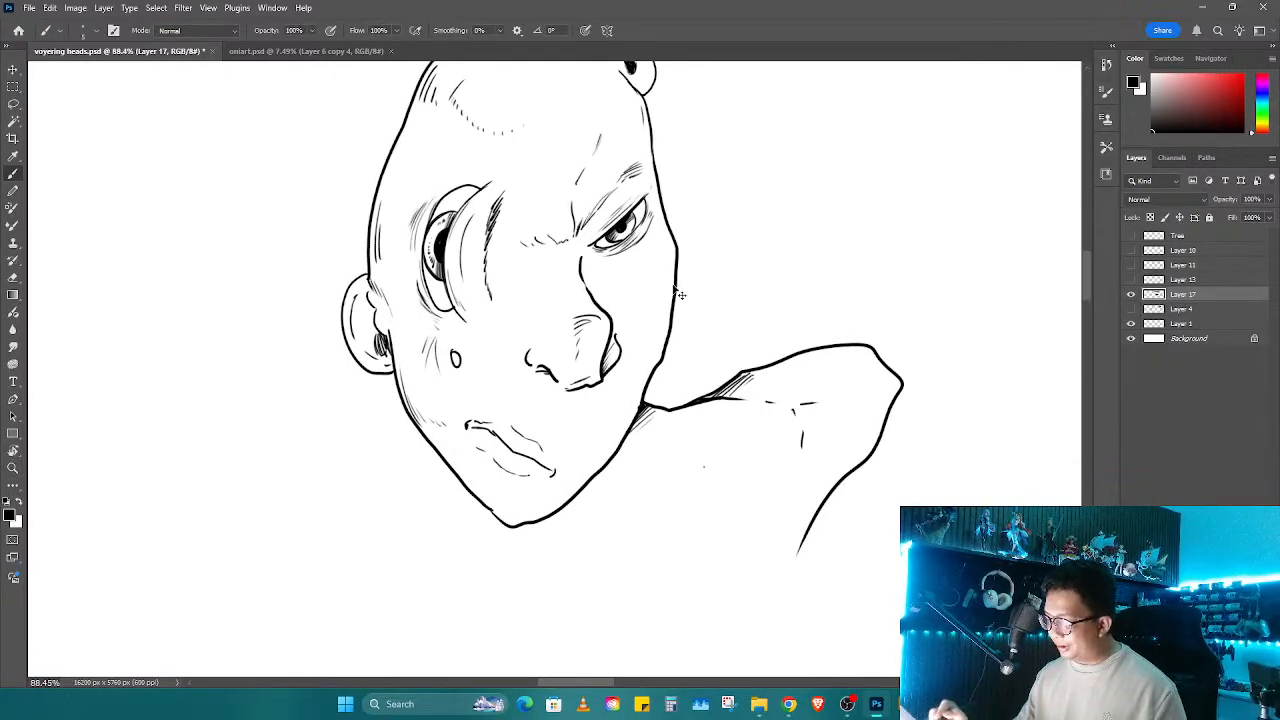
pyautogui.press('z')
pyautogui.scroll(-4, 728, 466)
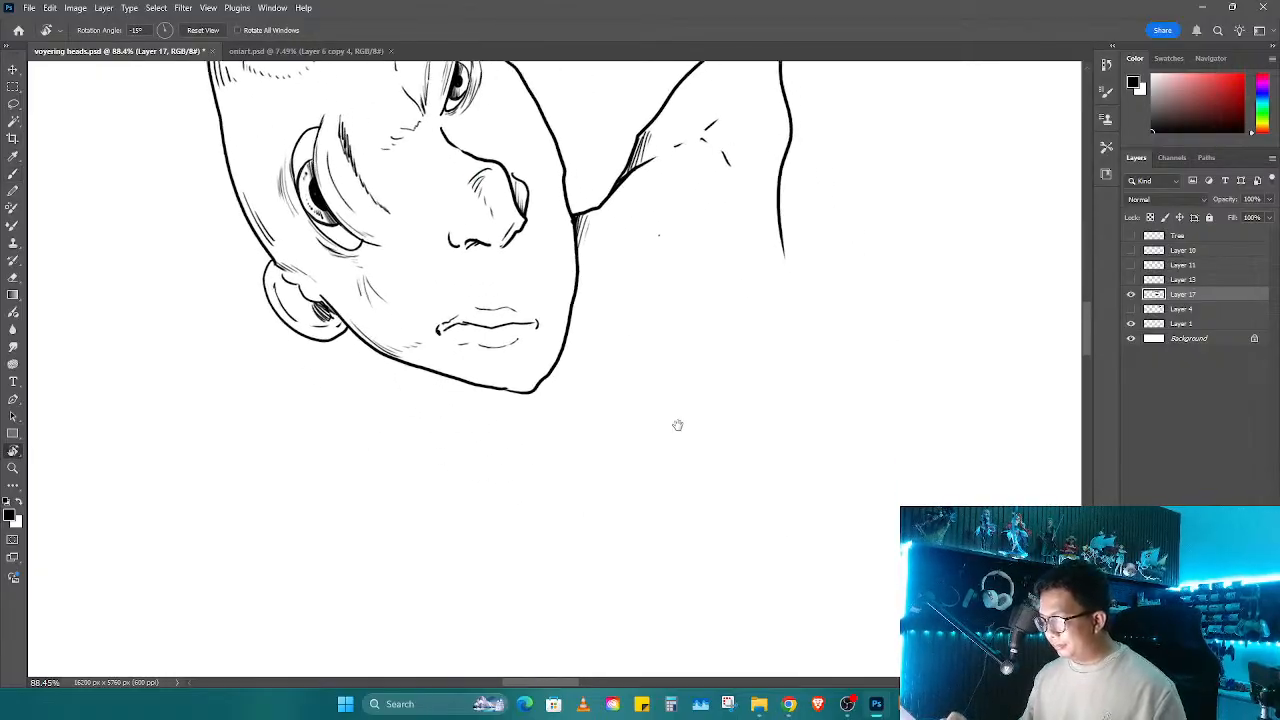
pyautogui.moveTo(740, 490); pyautogui.dragTo(760, 474)
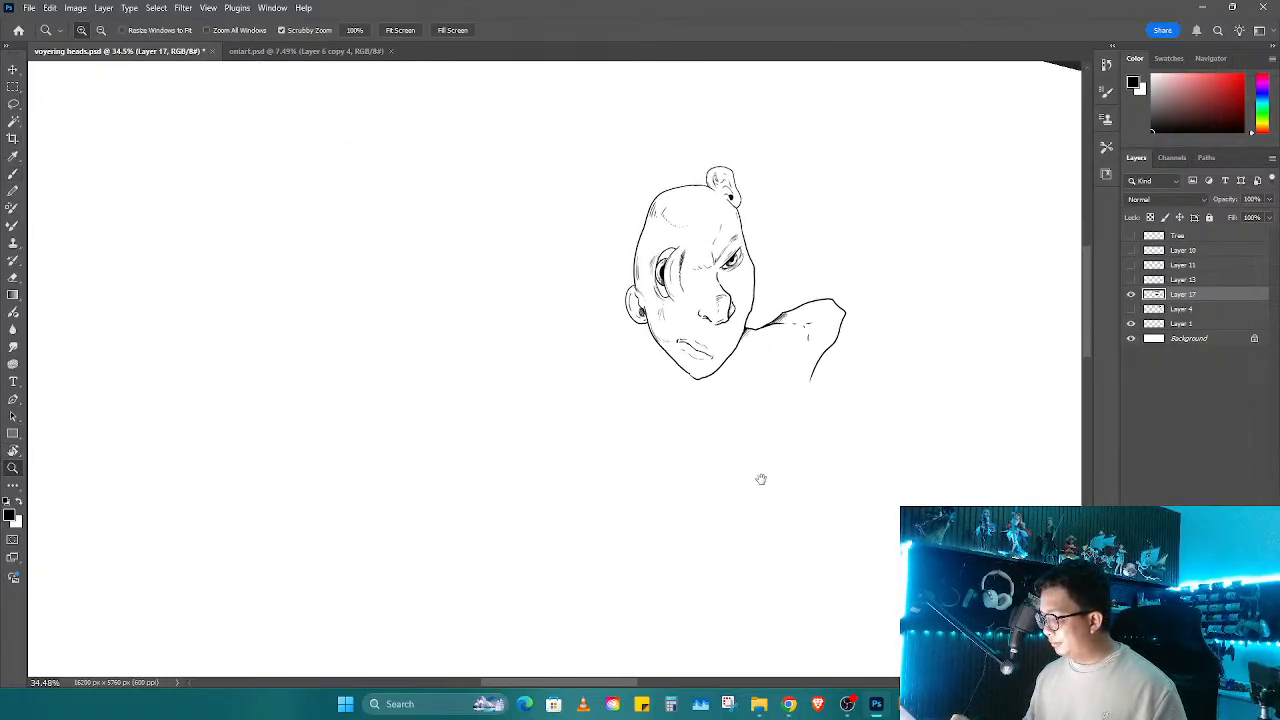
pyautogui.scroll(1, 736, 432)
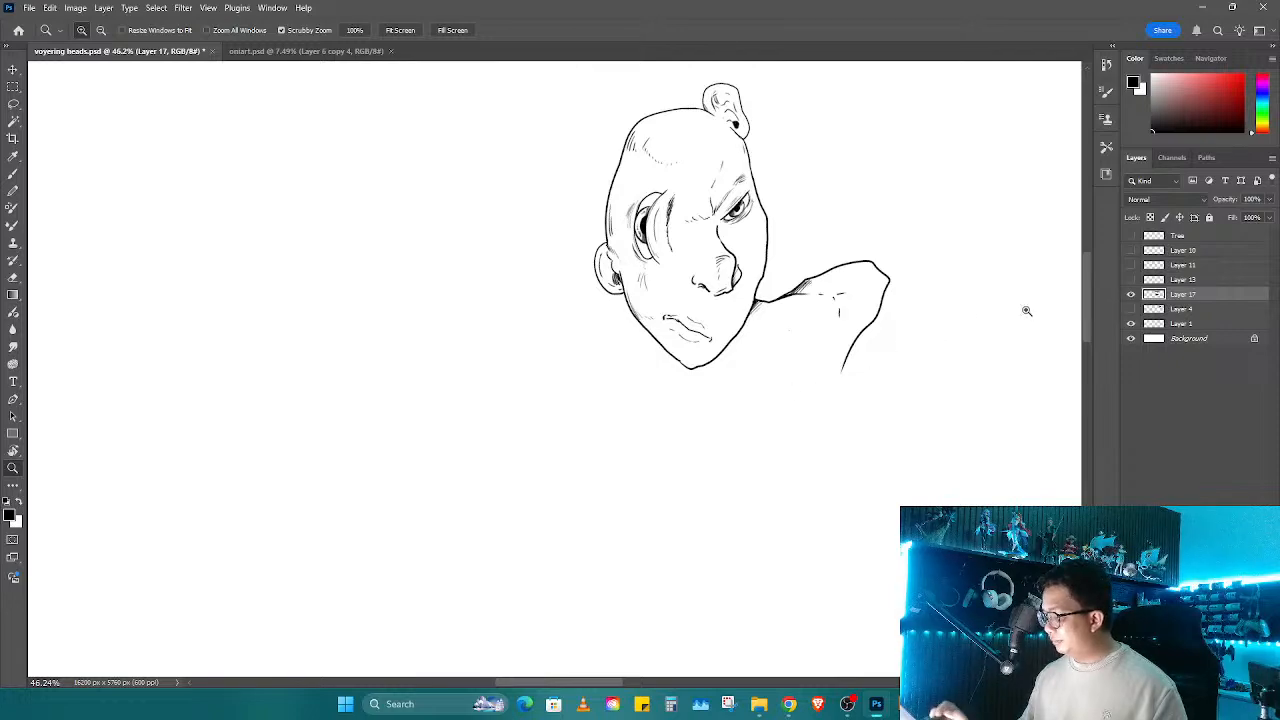
# Step: Show the Layer 4 sketch and ink the side of the neck below the ear, filling the shadow against the jaw black
pyautogui.scroll(3, 609, 348)
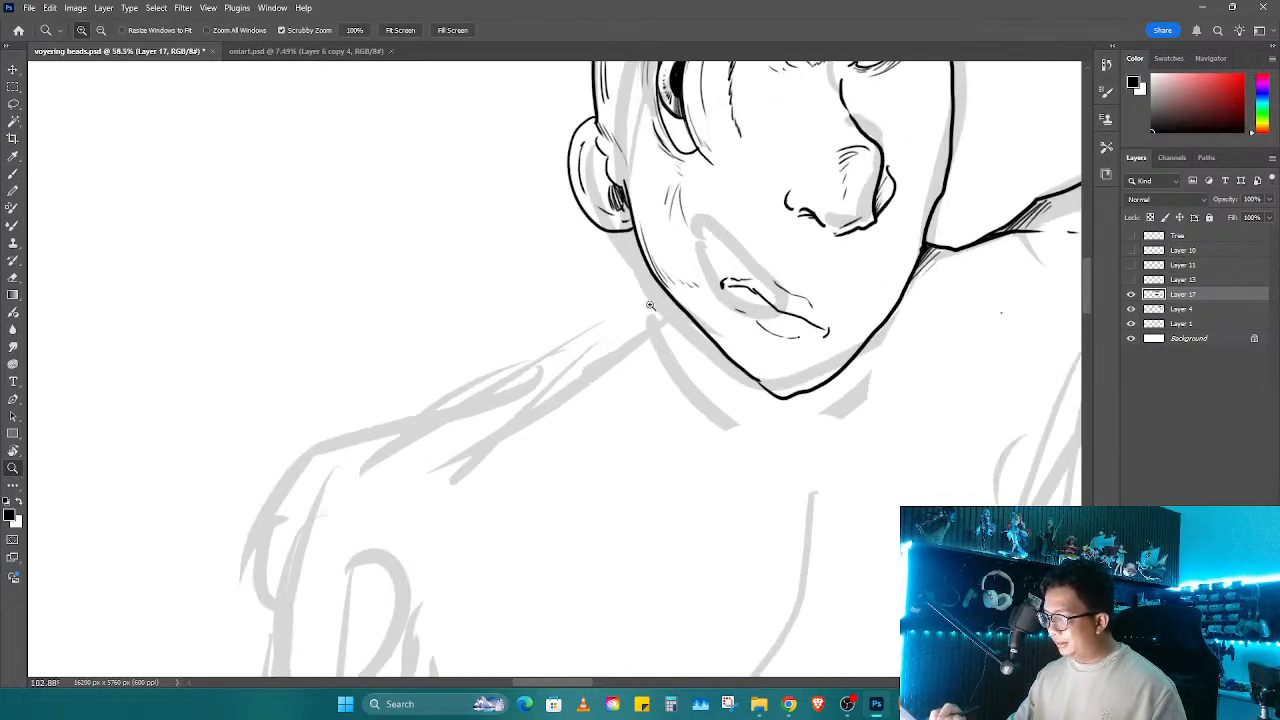
pyautogui.press('b')
pyautogui.hotkey('ctrl', 'z')
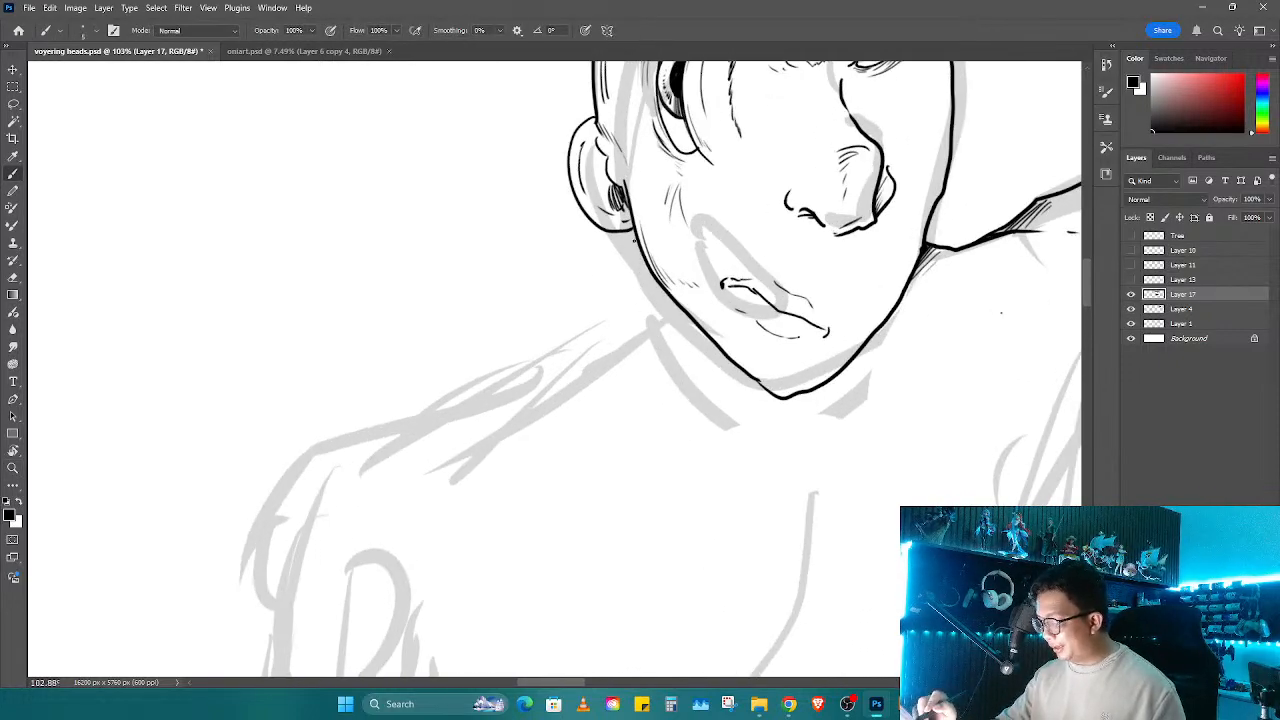
pyautogui.moveTo(635, 240); pyautogui.dragTo(640, 305)
pyautogui.moveTo(795, 337); pyautogui.dragTo(689, 380)
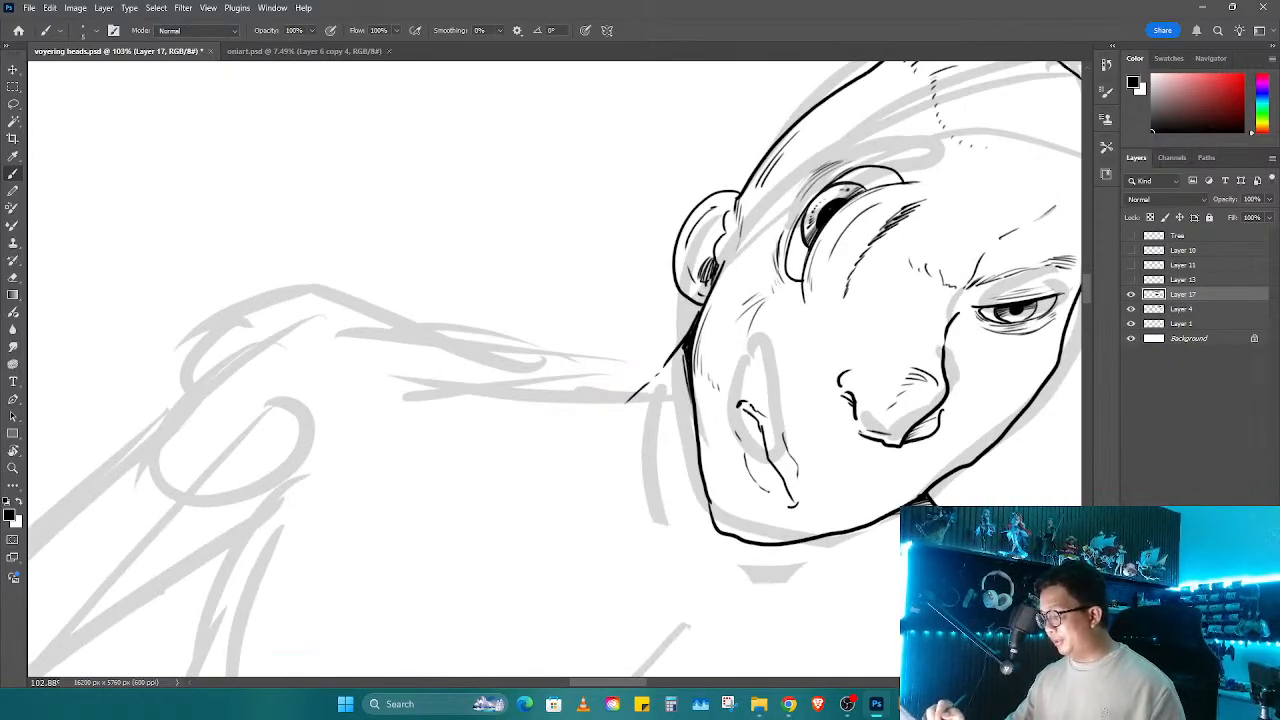
pyautogui.press('r')
pyautogui.moveTo(685, 463)
pyautogui.mouseDown()
pyautogui.moveTo(714, 374)
pyautogui.moveTo(806, 430)
pyautogui.mouseUp()
pyautogui.moveTo(804, 436); pyautogui.dragTo(774, 363)
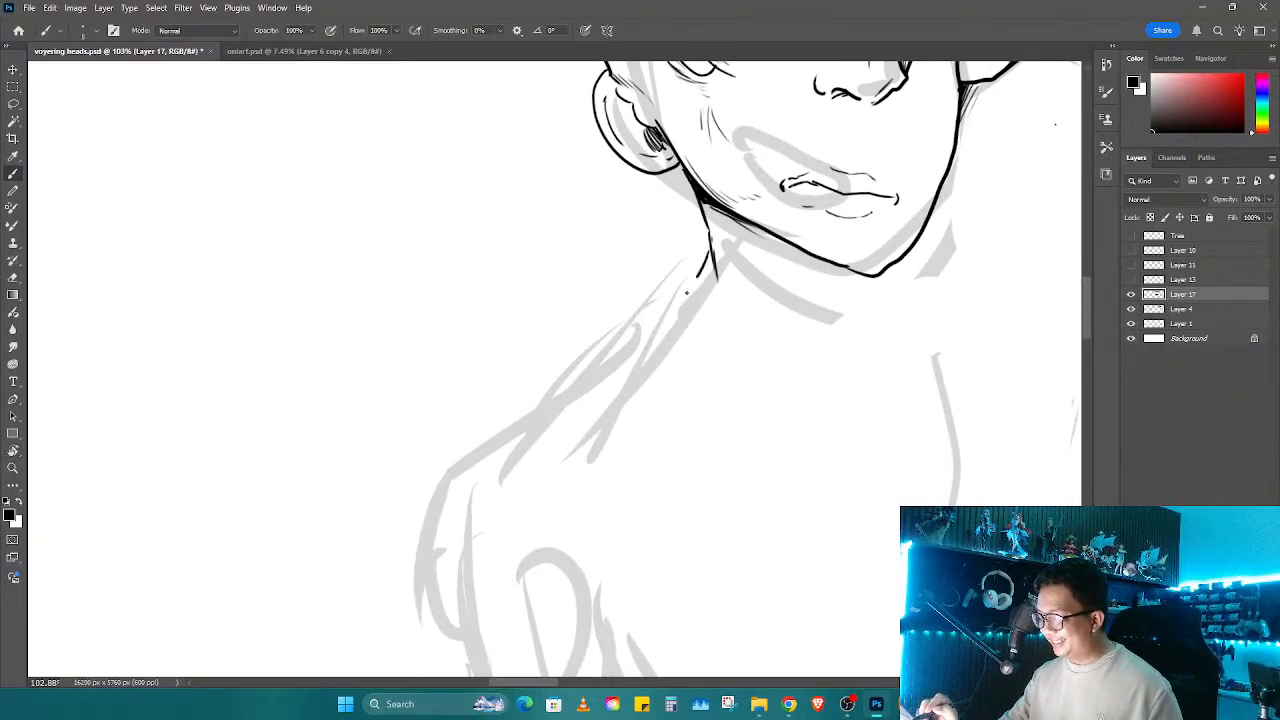
# Step: Ink the slope from the neck into the rounded shoulder, with broken collarbone and breastbone lines across the upper chest
pyautogui.moveTo(686, 292)
pyautogui.mouseDown()
pyautogui.moveTo(589, 395)
pyautogui.moveTo(900, 360)
pyautogui.moveTo(950, 322)
pyautogui.mouseUp()
pyautogui.press('r')
pyautogui.moveTo(950, 322)
pyautogui.mouseDown()
pyautogui.moveTo(746, 365)
pyautogui.moveTo(790, 242)
pyautogui.moveTo(838, 183)
pyautogui.mouseUp()
pyautogui.moveTo(655, 477); pyautogui.dragTo(812, 322)
pyautogui.moveTo(786, 420)
pyautogui.mouseDown()
pyautogui.moveTo(766, 331)
pyautogui.moveTo(737, 312)
pyautogui.moveTo(759, 403)
pyautogui.mouseUp()
pyautogui.moveTo(397, 270)
pyautogui.mouseDown()
pyautogui.moveTo(280, 330)
pyautogui.moveTo(258, 450)
pyautogui.moveTo(288, 545)
pyautogui.mouseUp()
# Step: Ink the hanging arm's outer and inner contours from below the shoulder down to the forearm
pyautogui.press('z')
pyautogui.keyDown('alt'); pyautogui.click(406, 363); pyautogui.keyUp('alt')
pyautogui.press('b')
pyautogui.moveTo(516, 313)
pyautogui.mouseDown()
pyautogui.moveTo(611, 173)
pyautogui.moveTo(557, 366)
pyautogui.moveTo(615, 535)
pyautogui.mouseUp()
pyautogui.moveTo(646, 166); pyautogui.dragTo(627, 472)
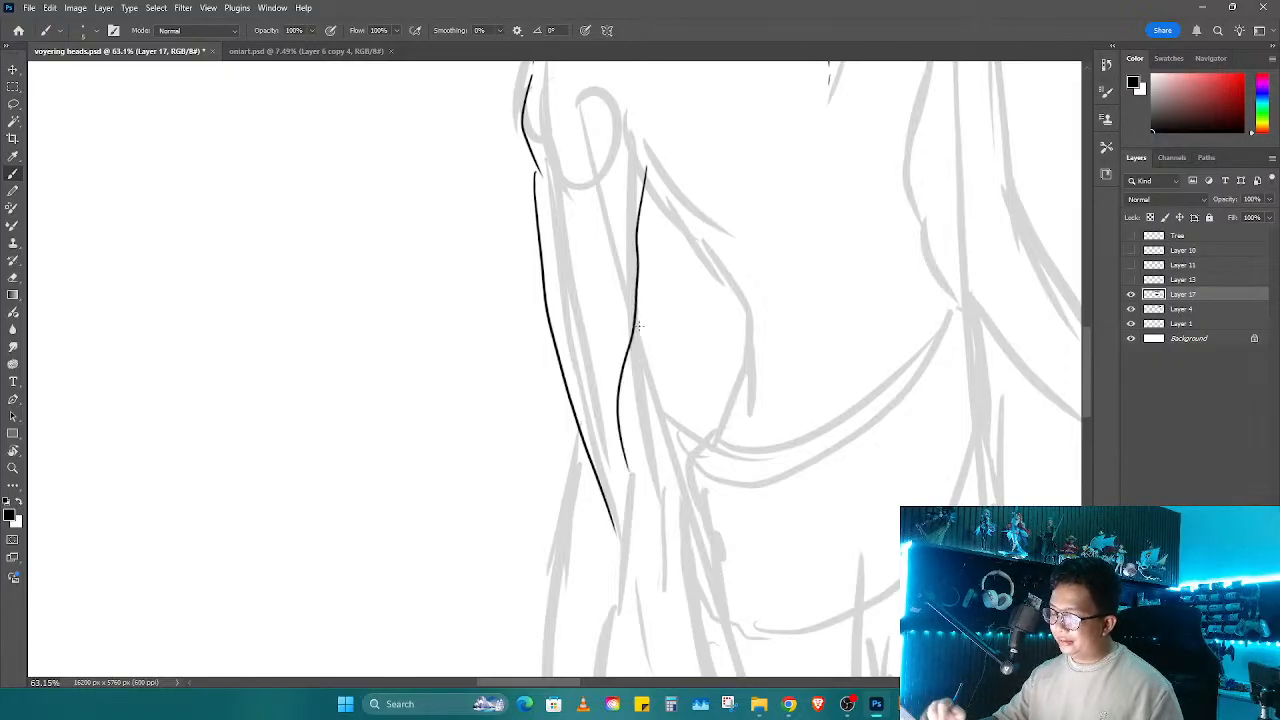
pyautogui.moveTo(637, 297); pyautogui.dragTo(684, 535)
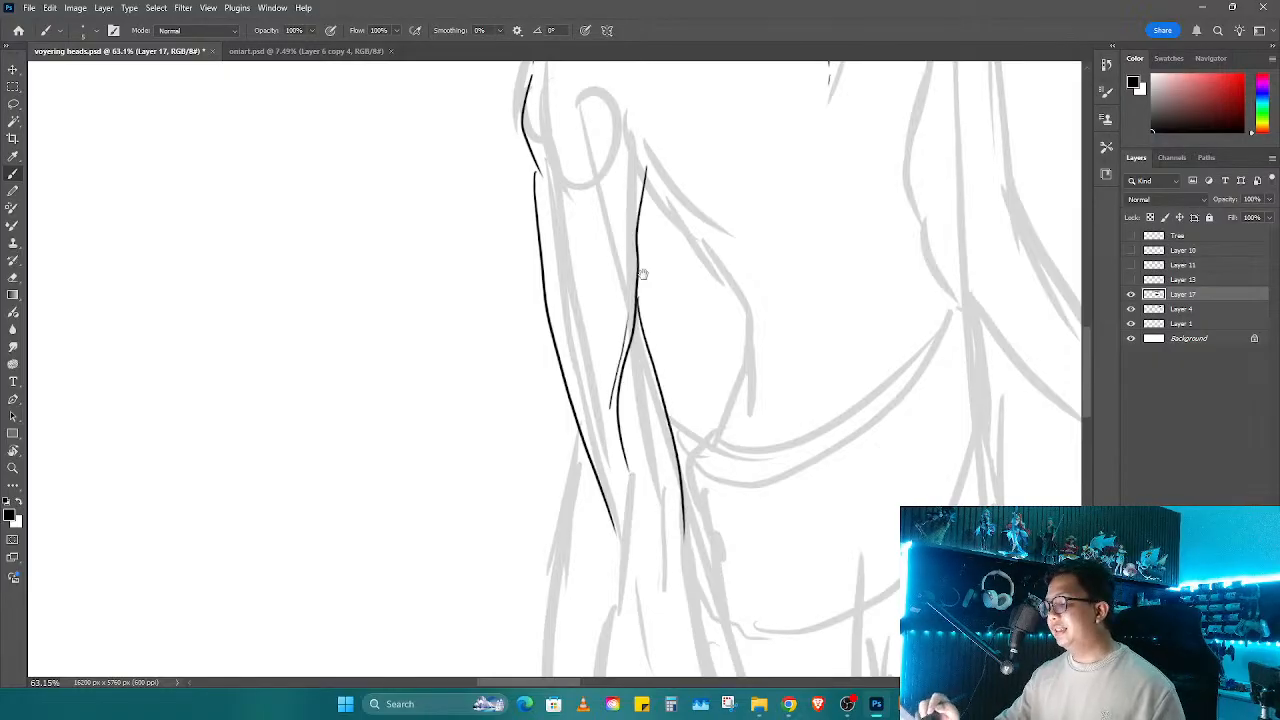
# Step: Ink the muscle lines inside the hanging upper arm, and erase and redraw a short piece of the shoulder's outer contour
pyautogui.moveTo(642, 274)
pyautogui.mouseDown()
pyautogui.moveTo(659, 507)
pyautogui.moveTo(670, 504)
pyautogui.mouseUp()
pyautogui.moveTo(607, 455)
pyautogui.mouseDown()
pyautogui.moveTo(618, 510)
pyautogui.moveTo(650, 415)
pyautogui.mouseUp()
pyautogui.scroll(3, 578, 284)
pyautogui.press('e')
pyautogui.moveTo(557, 286); pyautogui.dragTo(556, 296)
pyautogui.press('b')
pyautogui.moveTo(559, 267); pyautogui.dragTo(554, 301)
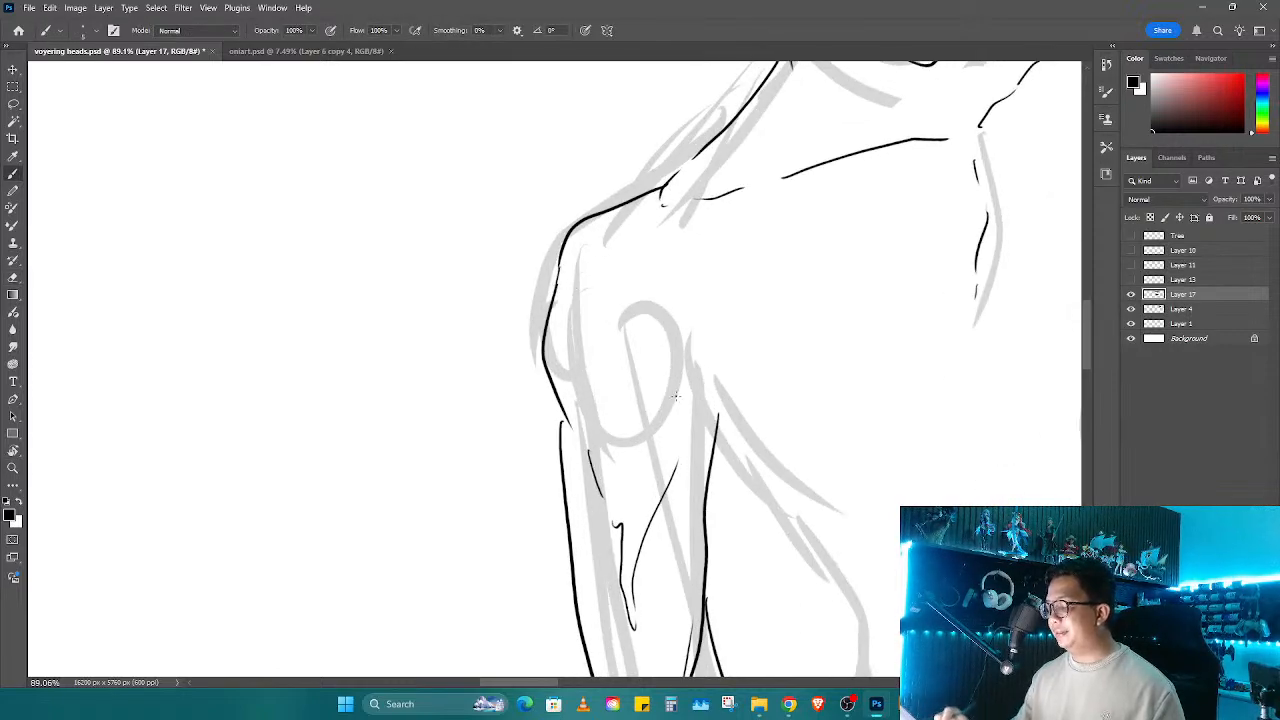
# Step: Ink the armpit fold and hatch the shading along the outer edge of the hanging upper arm
pyautogui.moveTo(683, 327); pyautogui.dragTo(670, 430)
pyautogui.moveTo(603, 500)
pyautogui.mouseDown()
pyautogui.moveTo(573, 438)
pyautogui.moveTo(561, 440)
pyautogui.moveTo(576, 480)
pyautogui.mouseUp()
pyautogui.moveTo(573, 441); pyautogui.dragTo(581, 497)
pyautogui.moveTo(605, 630); pyautogui.dragTo(578, 364)
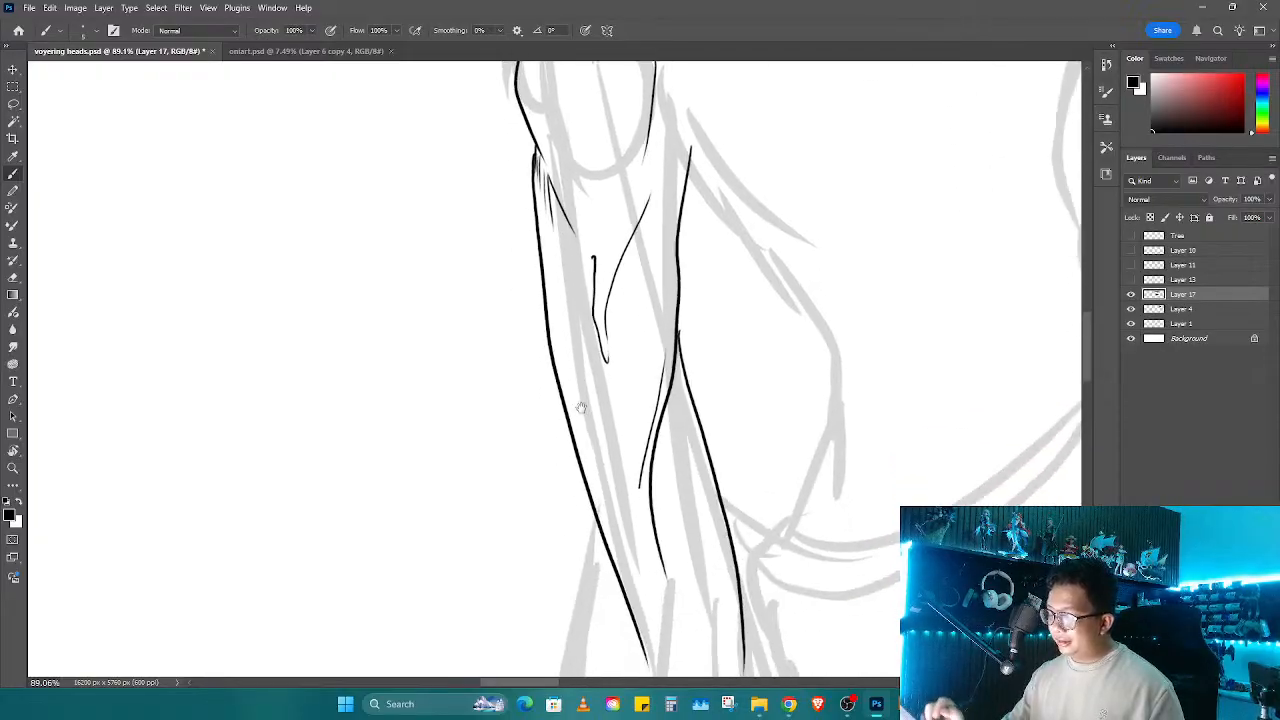
pyautogui.press('r')
pyautogui.moveTo(674, 368); pyautogui.dragTo(652, 440)
pyautogui.press('b')
pyautogui.moveTo(636, 248); pyautogui.dragTo(562, 376)
pyautogui.moveTo(586, 338); pyautogui.dragTo(574, 362)
# Step: Clean up the curved muscle line near the elbow and hatch beneath it toward the arm's inner contour
pyautogui.press('e')
pyautogui.moveTo(668, 298); pyautogui.dragTo(634, 323)
pyautogui.press('b')
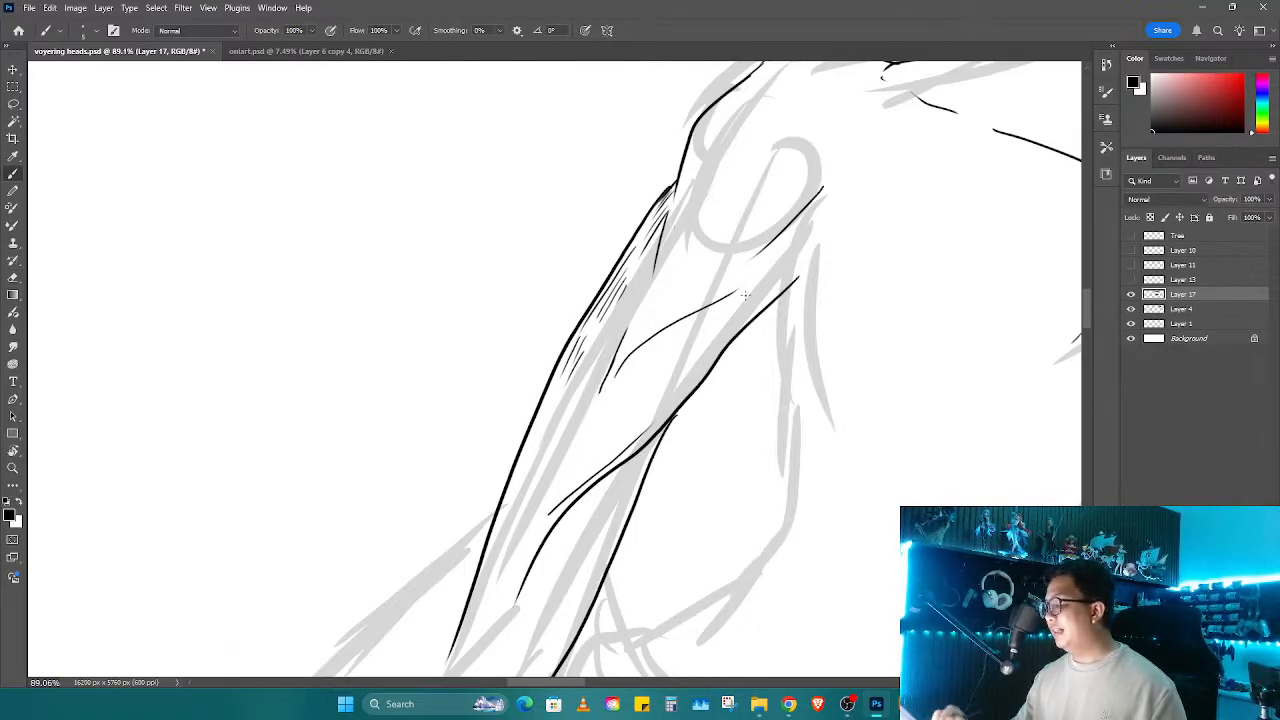
pyautogui.moveTo(716, 309)
pyautogui.mouseDown()
pyautogui.moveTo(638, 361)
pyautogui.moveTo(678, 369)
pyautogui.mouseUp()
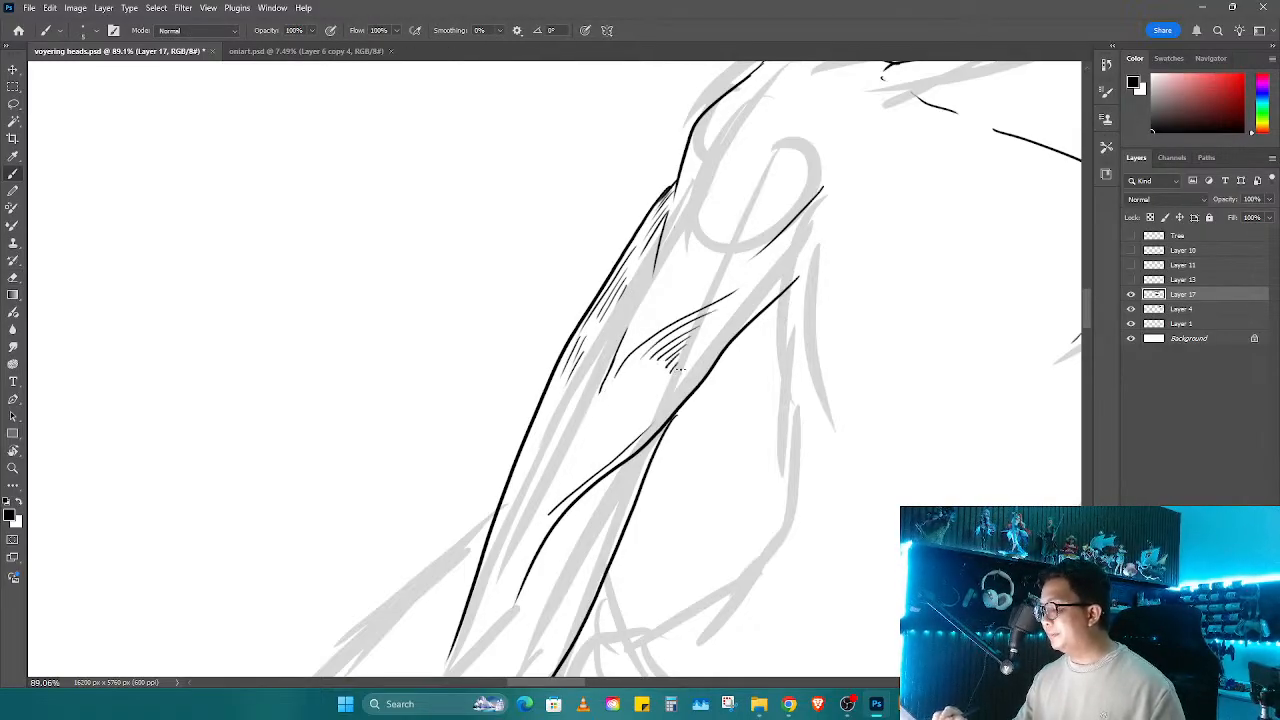
pyautogui.scroll(-5, 726, 358)
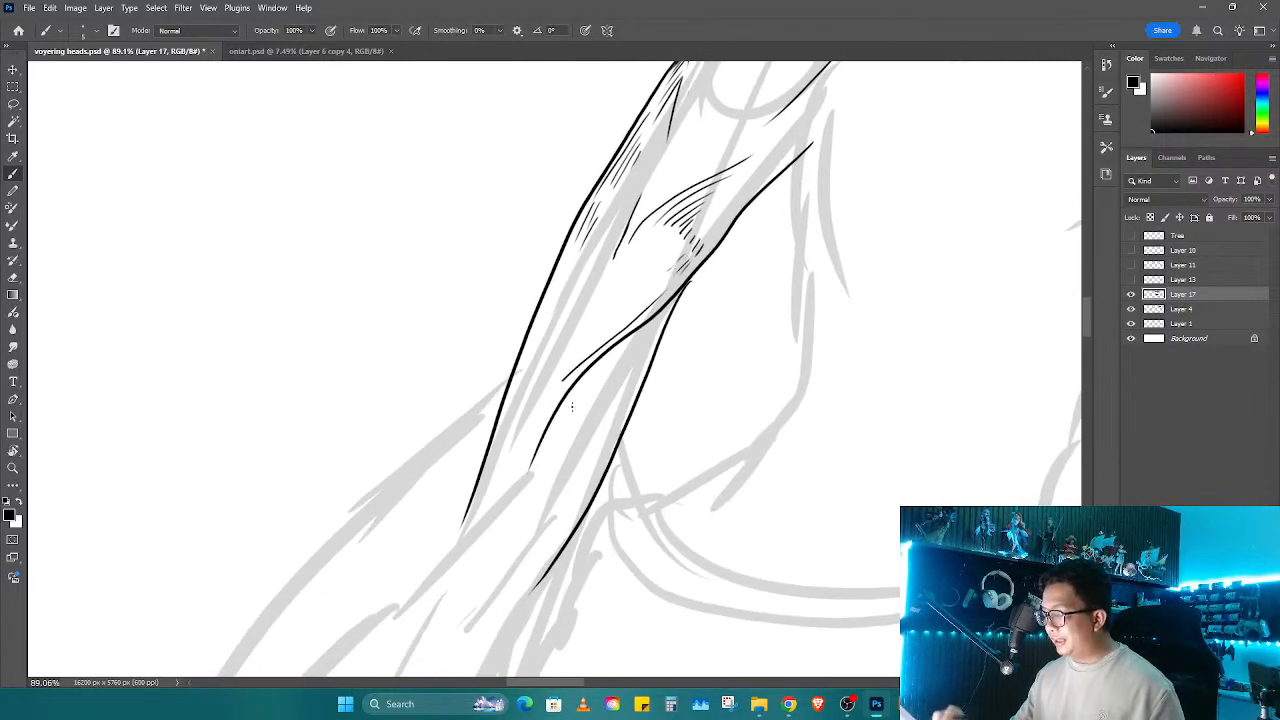
# Step: Replace the thin line beside the forearm's inner contour with layered hatching, and save the document
pyautogui.press('e')
pyautogui.moveTo(614, 338)
pyautogui.mouseDown()
pyautogui.moveTo(568, 376)
pyautogui.moveTo(530, 452)
pyautogui.mouseUp()
pyautogui.press('b')
pyautogui.moveTo(576, 366)
pyautogui.mouseDown()
pyautogui.moveTo(534, 434)
pyautogui.moveTo(612, 336)
pyautogui.moveTo(554, 366)
pyautogui.mouseUp()
pyautogui.moveTo(584, 332); pyautogui.dragTo(560, 359)
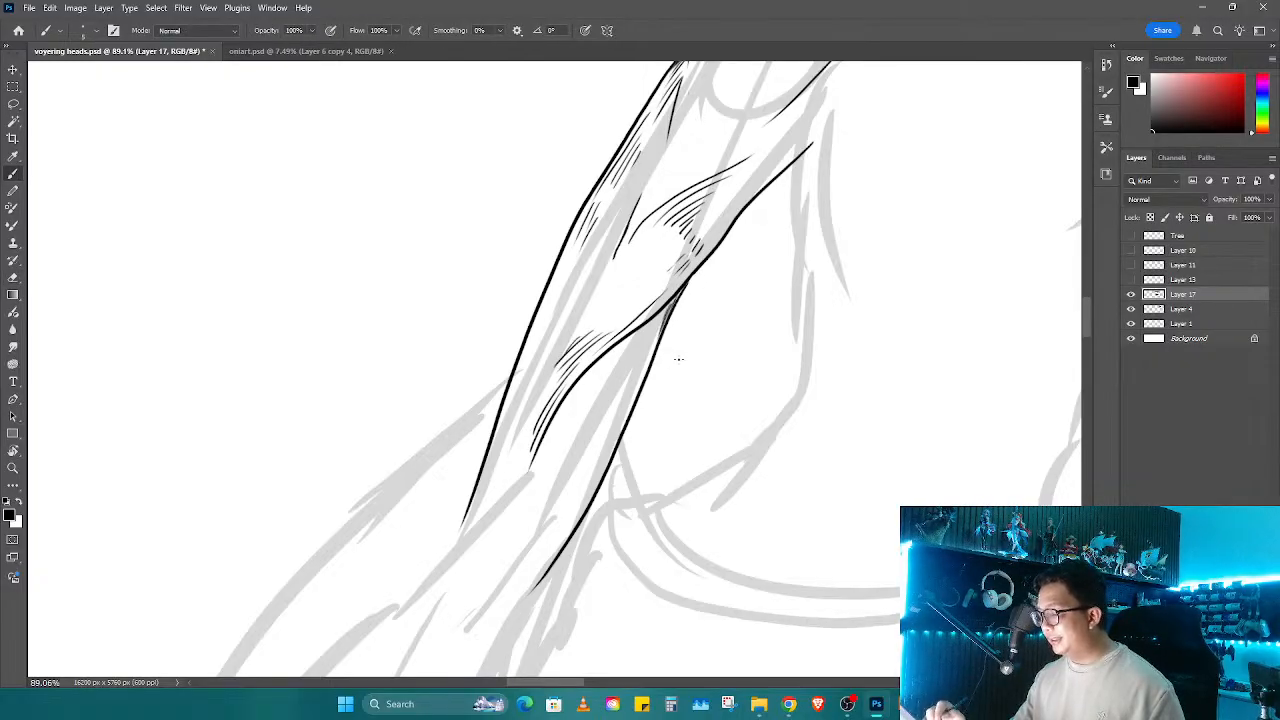
pyautogui.moveTo(879, 181)
pyautogui.mouseDown()
pyautogui.moveTo(677, 428)
pyautogui.moveTo(757, 437)
pyautogui.mouseUp()
pyautogui.press('e')
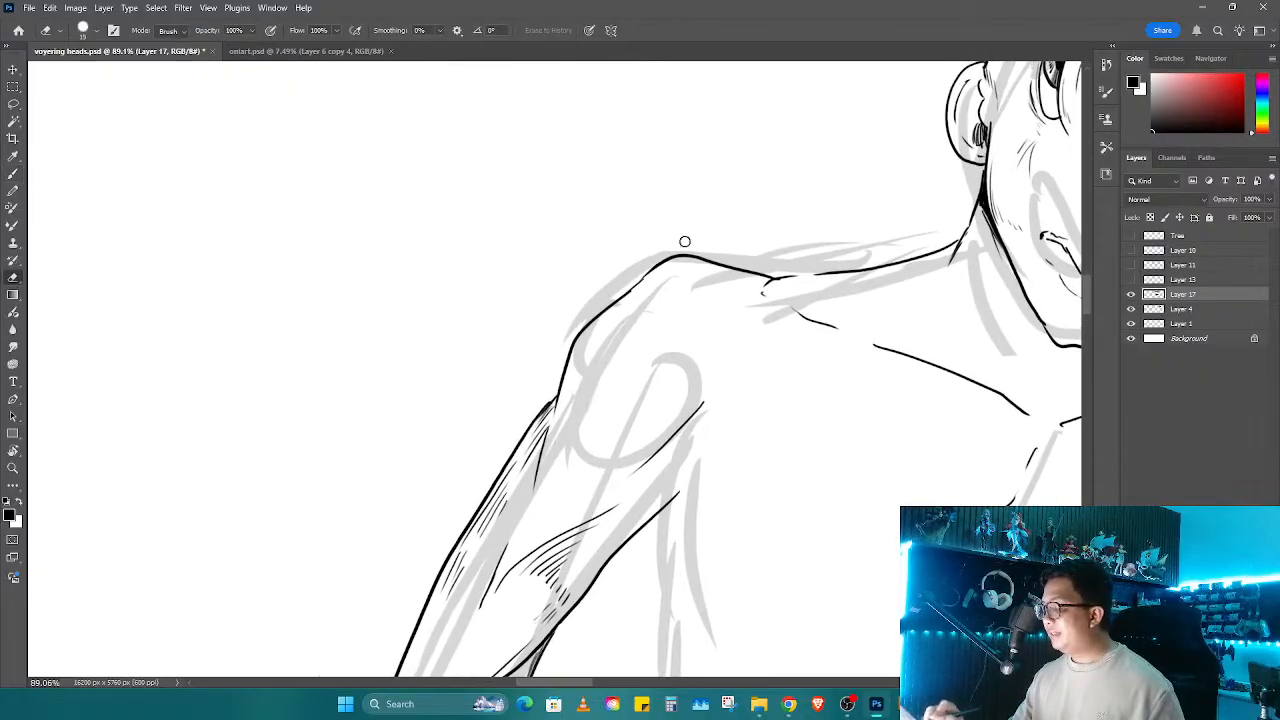
pyautogui.press('b')
pyautogui.hotkey('ctrl', 's')
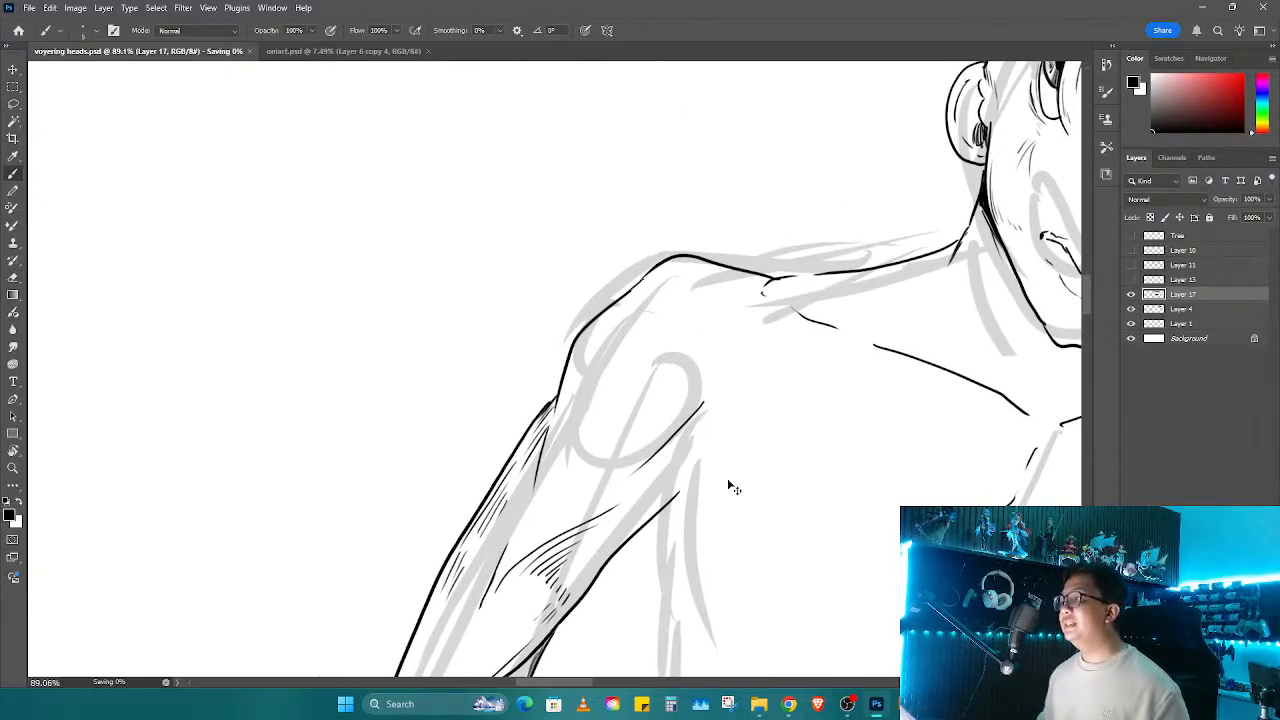
# Step: Ink a second broken contour line beneath the collarbone on the hanging arm's side
pyautogui.press('r')
pyautogui.moveTo(748, 452); pyautogui.dragTo(764, 385)
pyautogui.press('b')
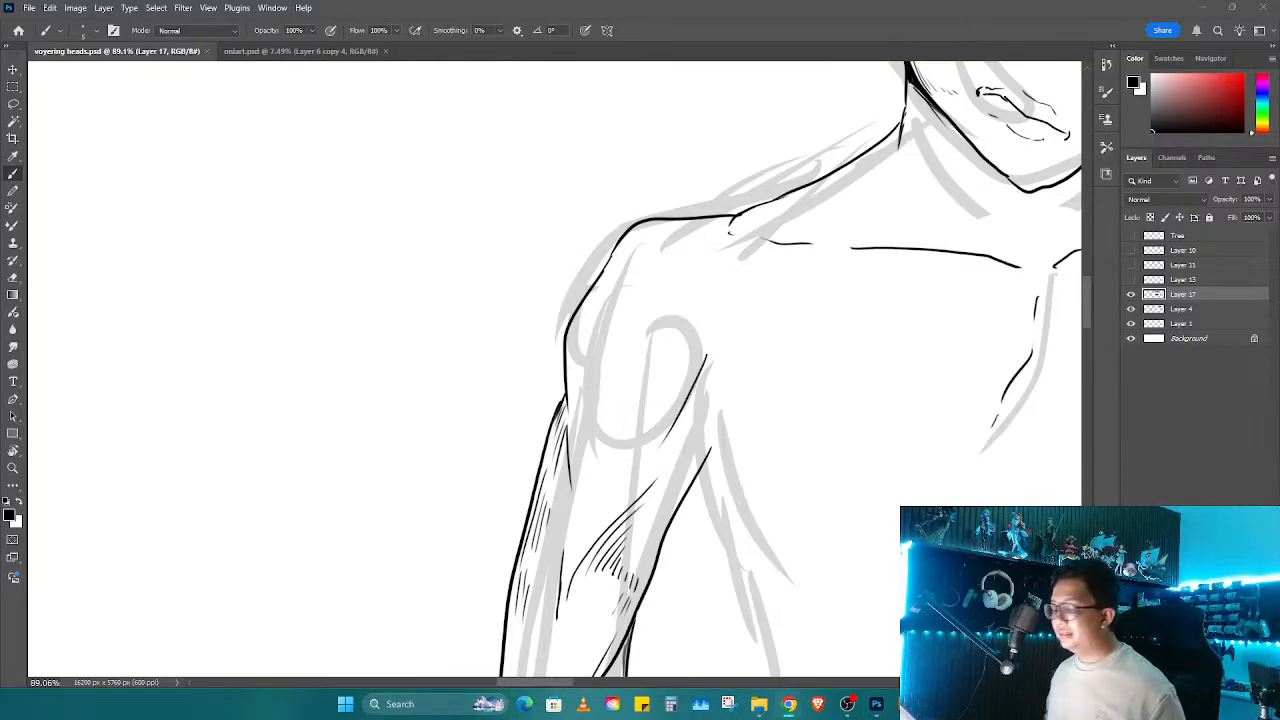
pyautogui.press('space')
pyautogui.moveTo(869, 286)
pyautogui.mouseDown()
pyautogui.moveTo(671, 337)
pyautogui.moveTo(690, 255)
pyautogui.mouseUp()
pyautogui.press('r')
pyautogui.moveTo(766, 210); pyautogui.dragTo(757, 219)
pyautogui.moveTo(753, 229); pyautogui.dragTo(723, 232)
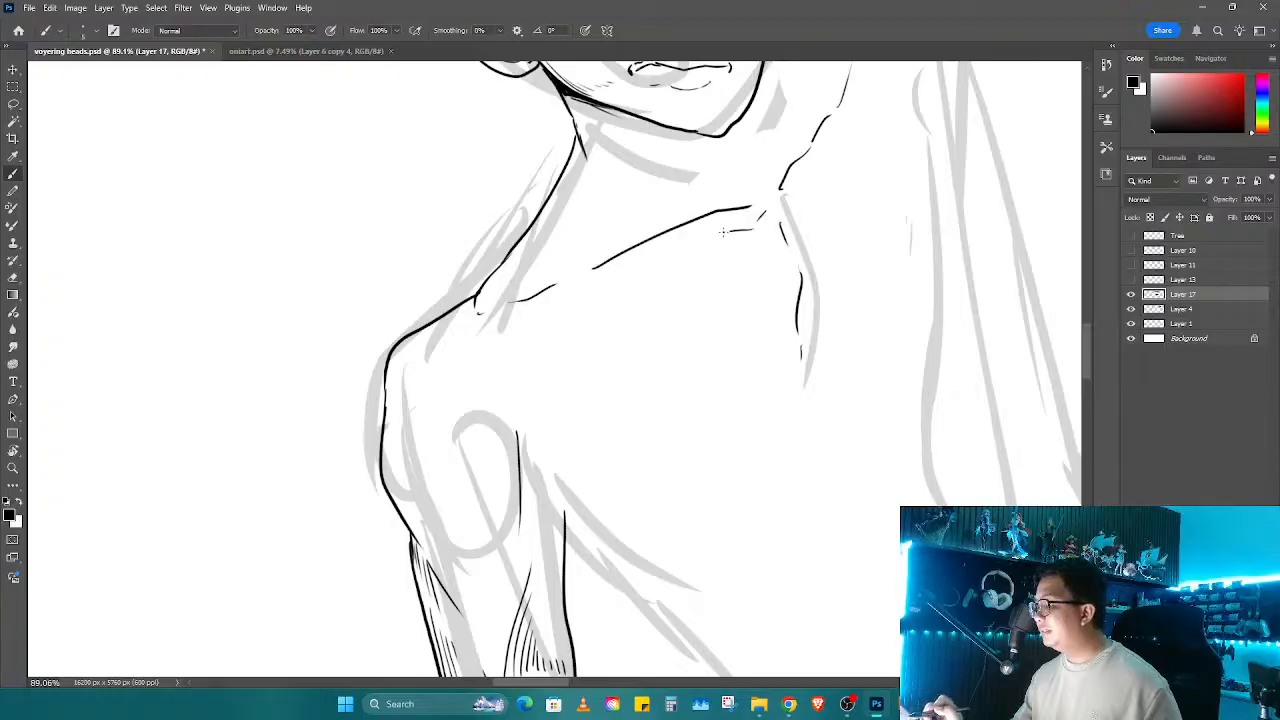
pyautogui.moveTo(653, 253)
pyautogui.mouseDown()
pyautogui.moveTo(526, 304)
pyautogui.moveTo(700, 250)
pyautogui.mouseUp()
# Step: Ink the neck tendon down to the collarbone notch, hatch the shadow beside the jaw, and check the linework with Layer 4 hidden
pyautogui.press('r')
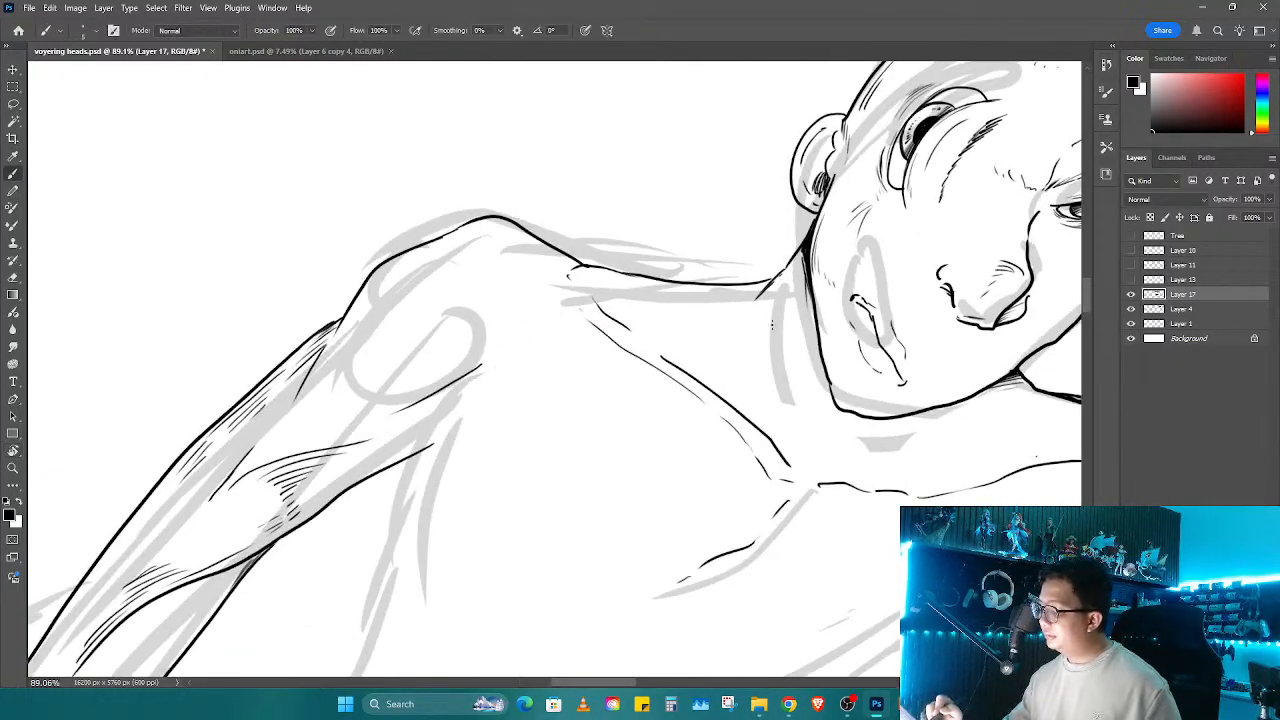
pyautogui.moveTo(797, 296)
pyautogui.mouseDown()
pyautogui.moveTo(785, 381)
pyautogui.moveTo(796, 462)
pyautogui.mouseUp()
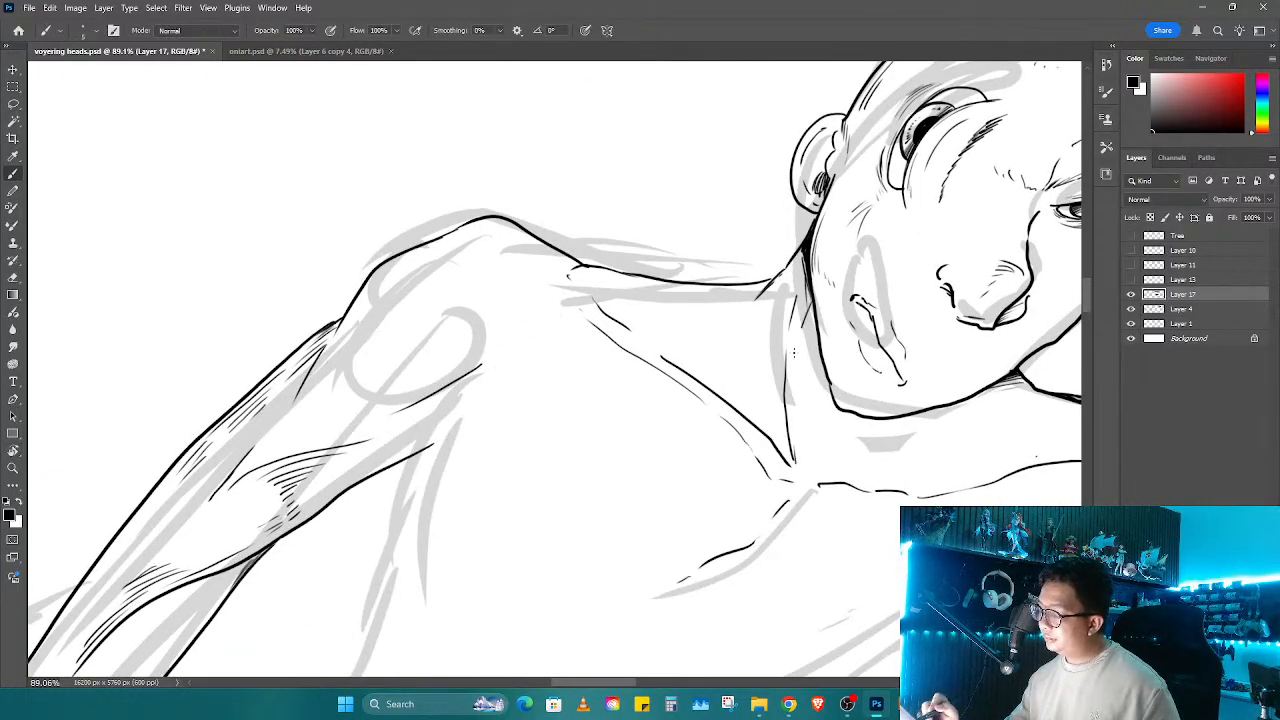
pyautogui.moveTo(812, 324)
pyautogui.mouseDown()
pyautogui.moveTo(798, 362)
pyautogui.moveTo(806, 392)
pyautogui.mouseUp()
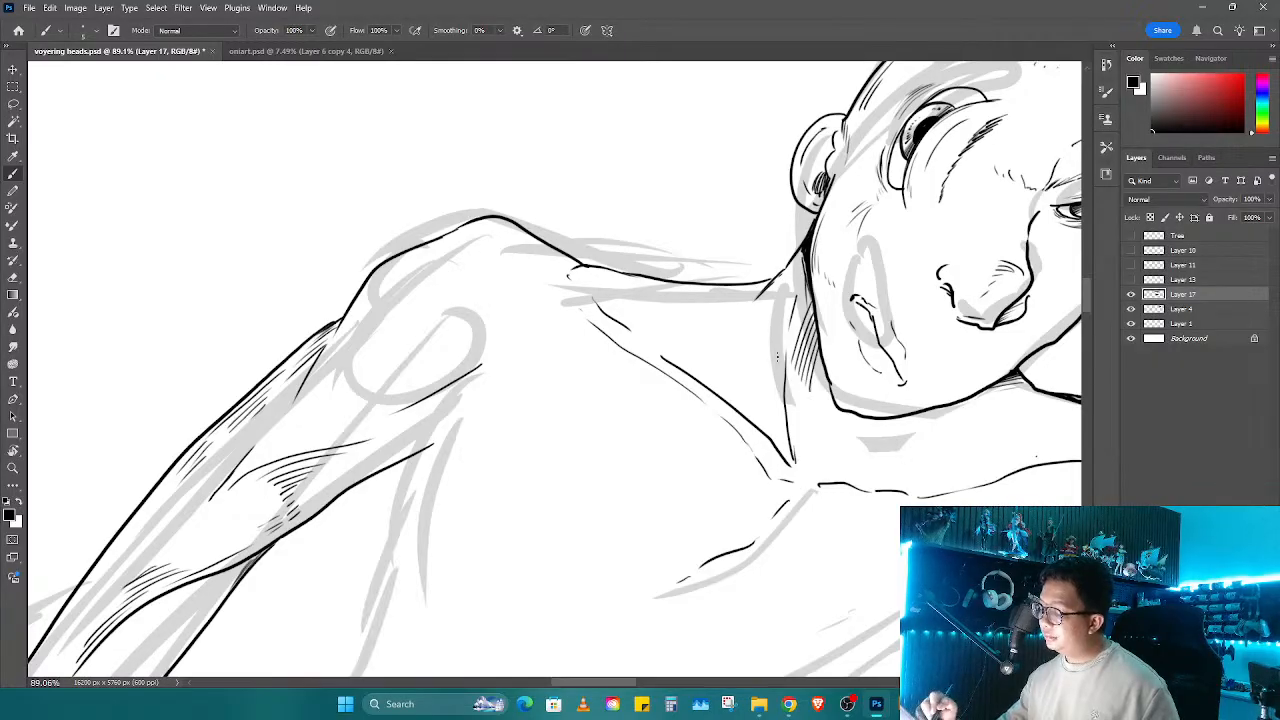
pyautogui.scroll(-6, 777, 355)
pyautogui.click(1131, 309)
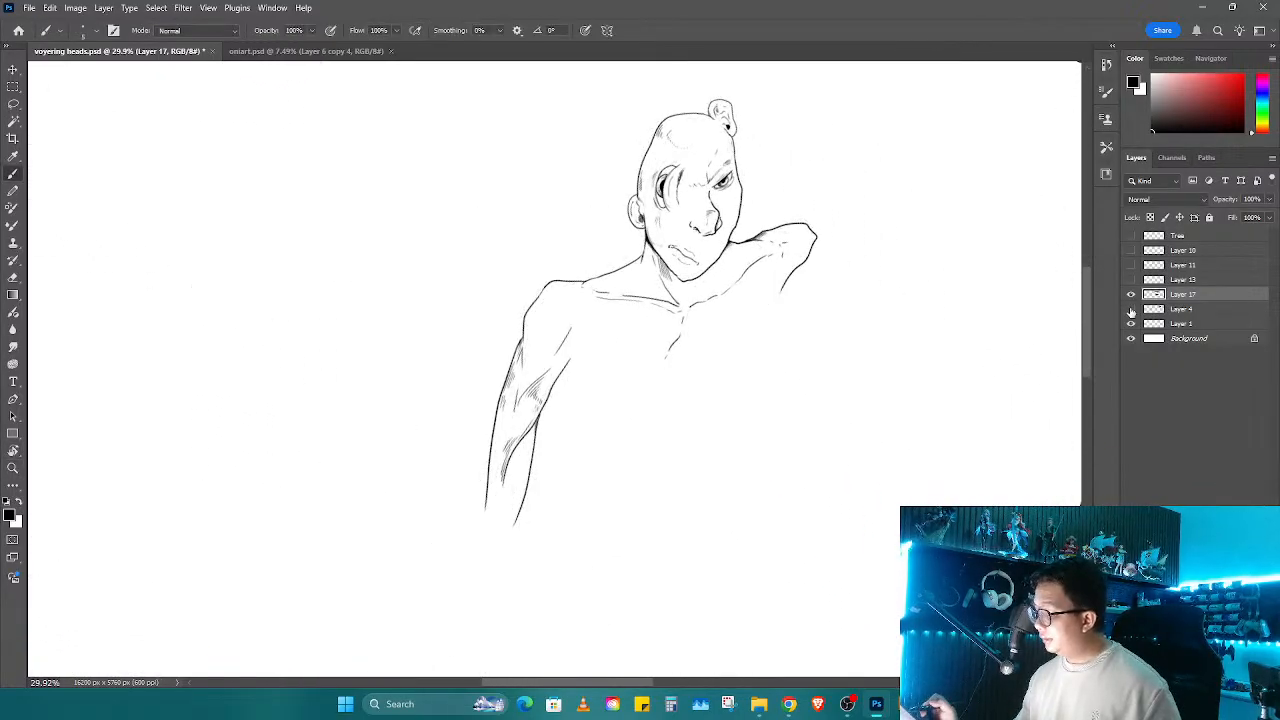
pyautogui.click(1131, 309)
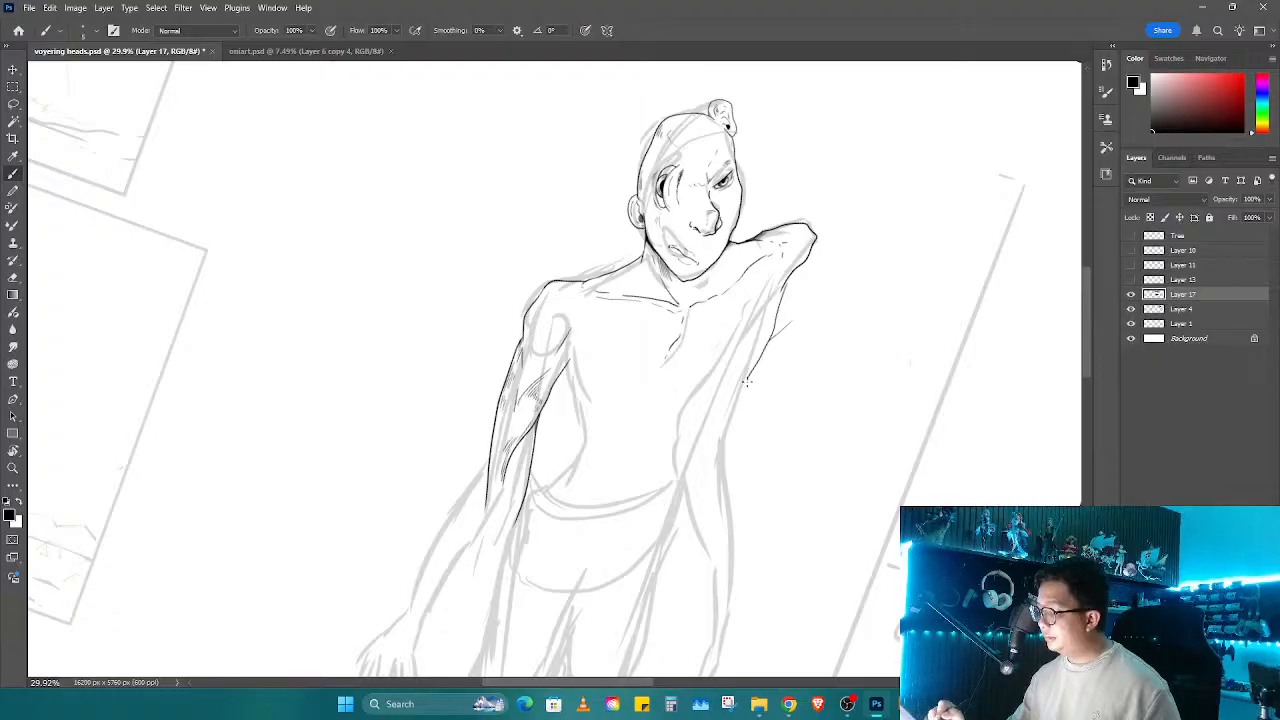
# Step: Ink the other arm's outer and inner contours from the raised shoulder past the elbow, with a short muscle line inside
pyautogui.scroll(2, 766, 357)
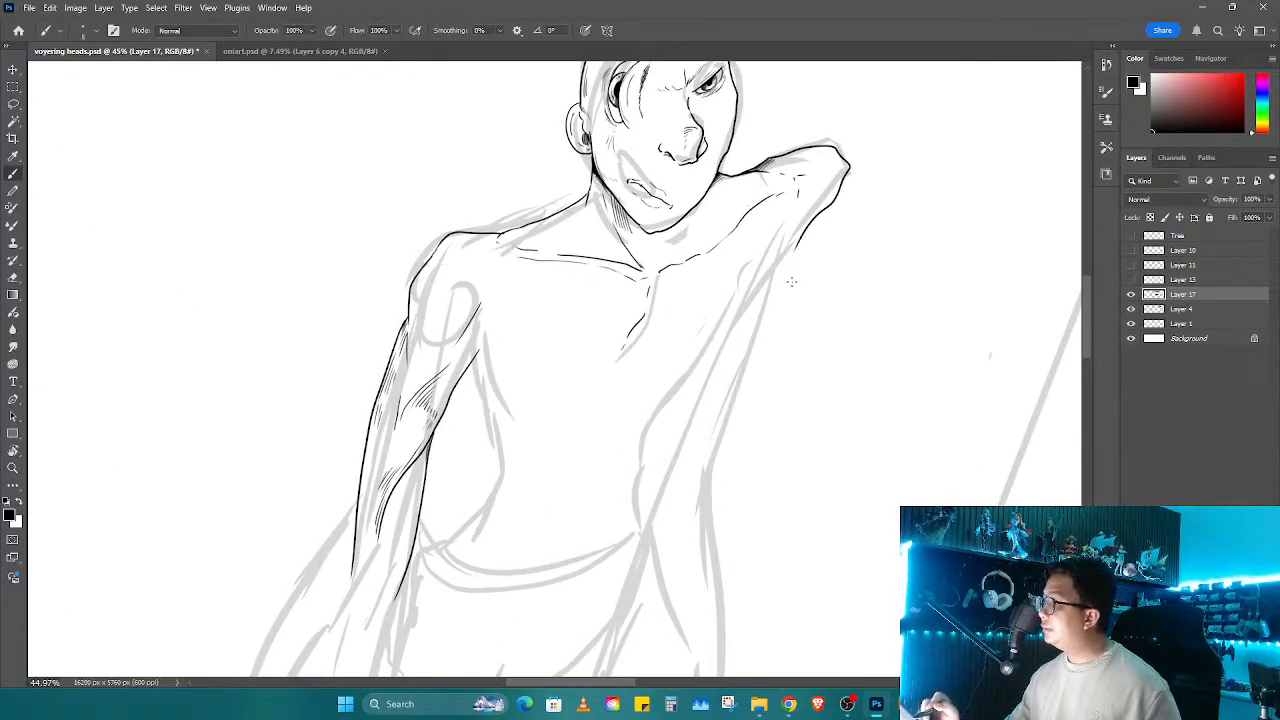
pyautogui.moveTo(813, 240)
pyautogui.mouseDown()
pyautogui.moveTo(758, 386)
pyautogui.moveTo(783, 542)
pyautogui.mouseUp()
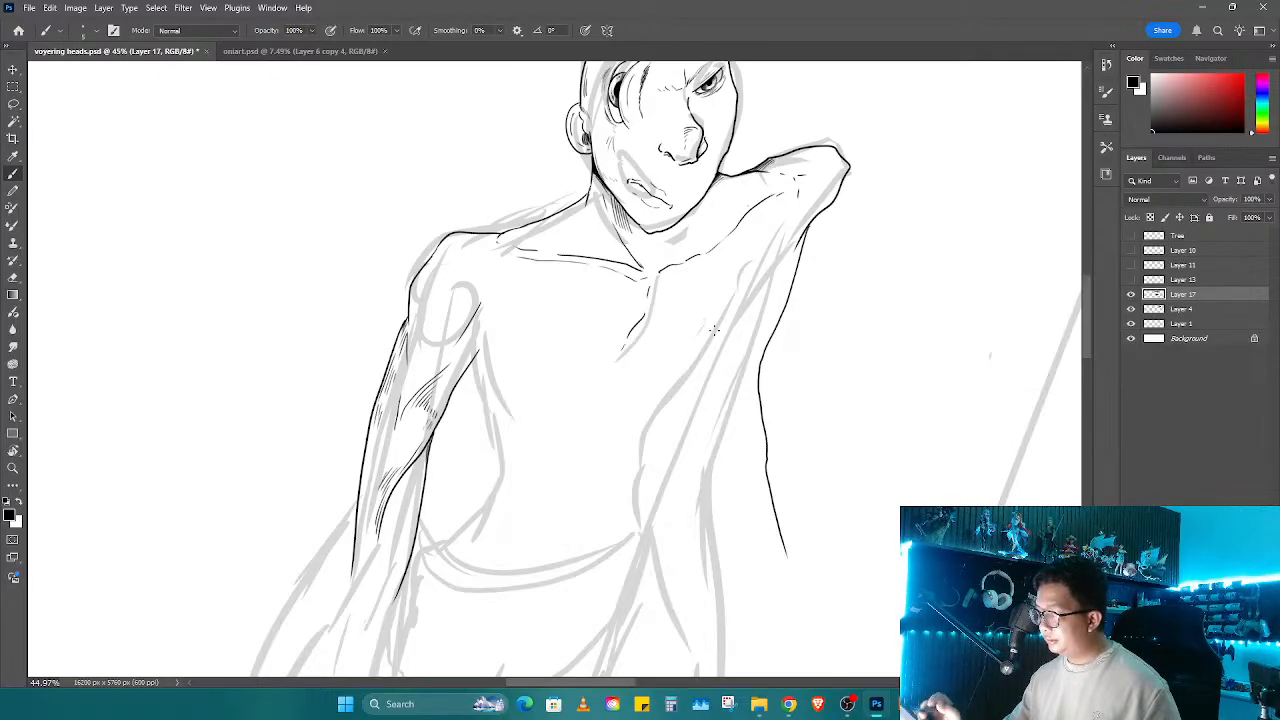
pyautogui.moveTo(725, 325); pyautogui.dragTo(719, 438)
pyautogui.moveTo(713, 352); pyautogui.dragTo(706, 415)
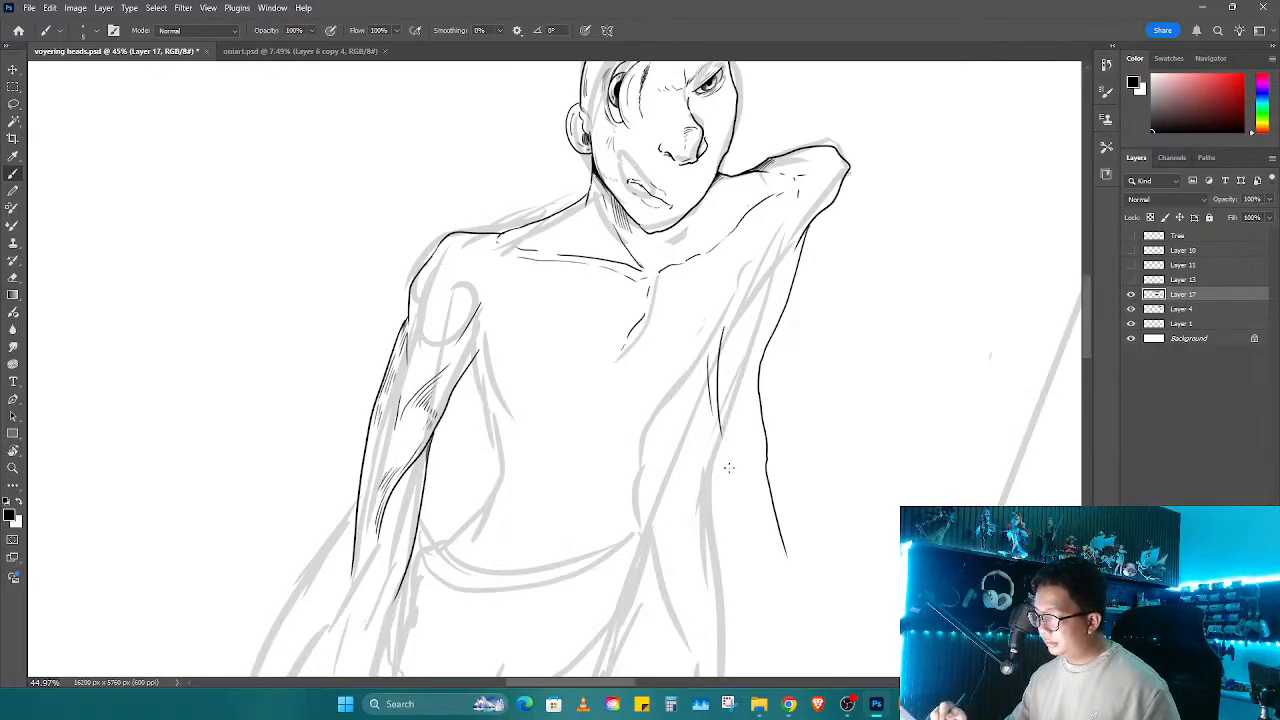
pyautogui.moveTo(726, 500); pyautogui.dragTo(764, 607)
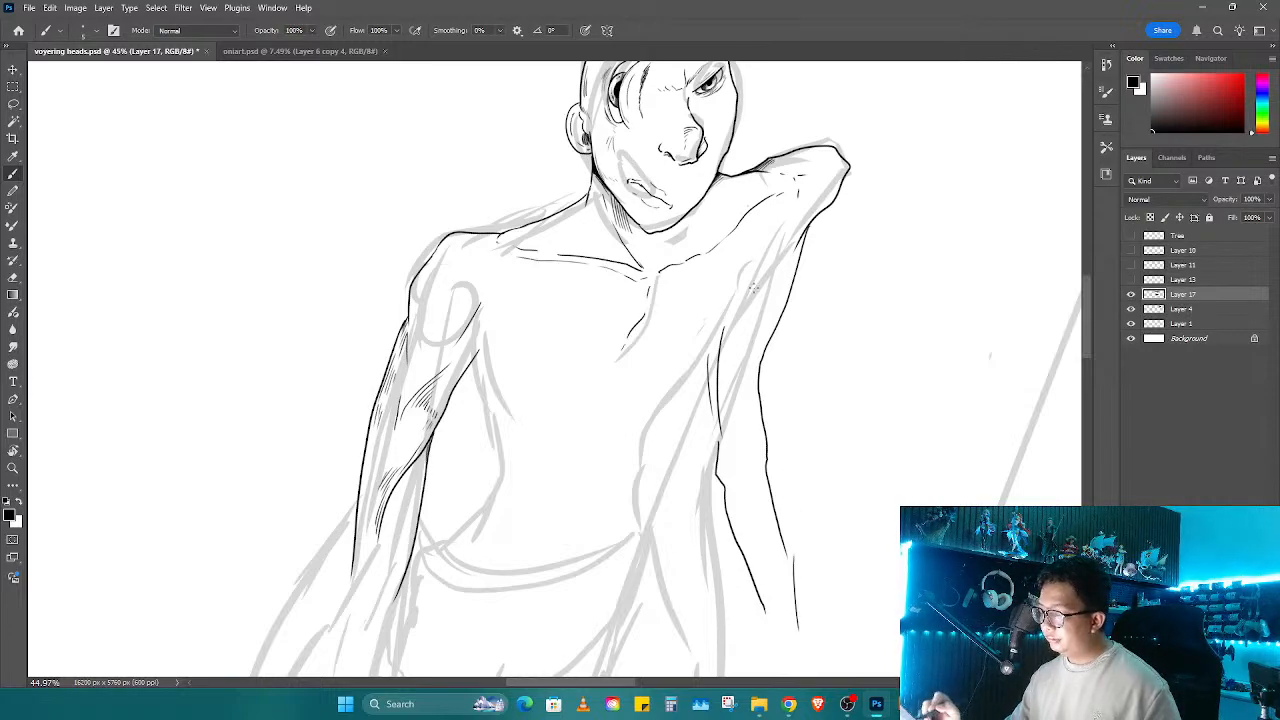
# Step: Ink the torso's side contour from the raised shoulder's armpit curving down toward the waist
pyautogui.moveTo(767, 266)
pyautogui.mouseDown()
pyautogui.moveTo(726, 344)
pyautogui.moveTo(648, 432)
pyautogui.mouseUp()
pyautogui.press('e')
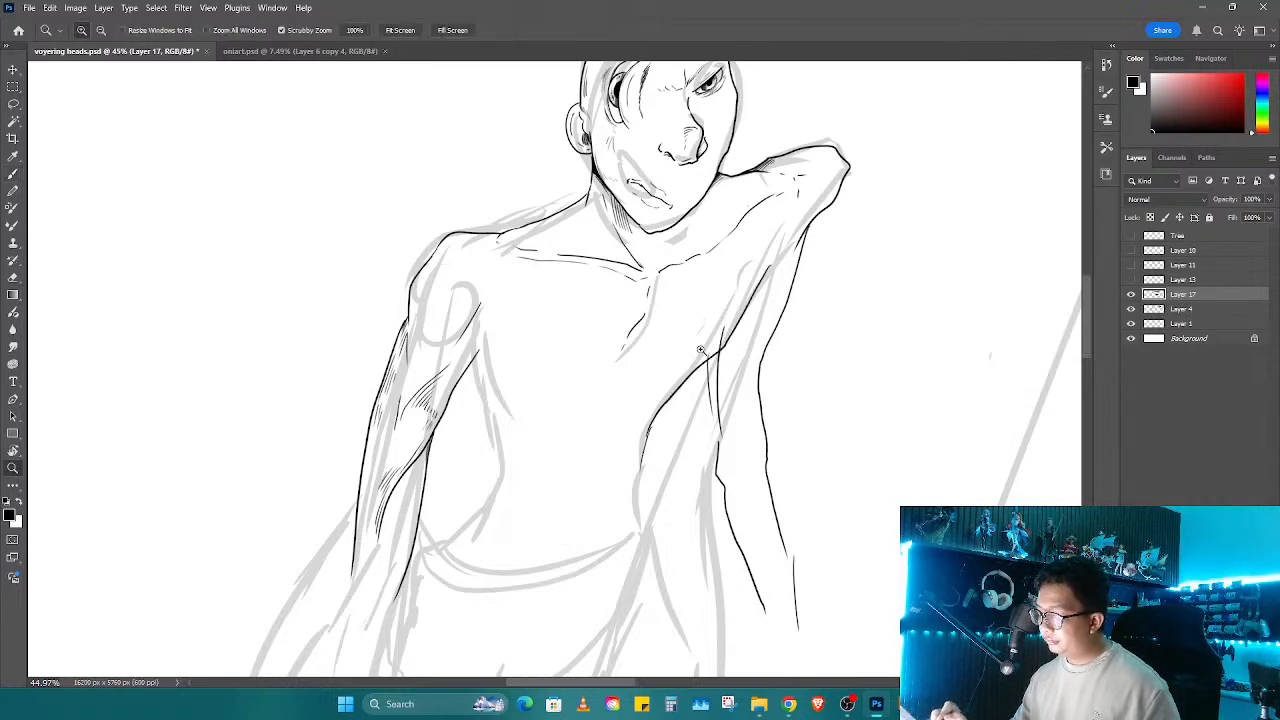
pyautogui.scroll(2, 715, 343)
pyautogui.scroll(1, 740, 316)
pyautogui.press('b')
pyautogui.moveTo(741, 316); pyautogui.dragTo(858, 228)
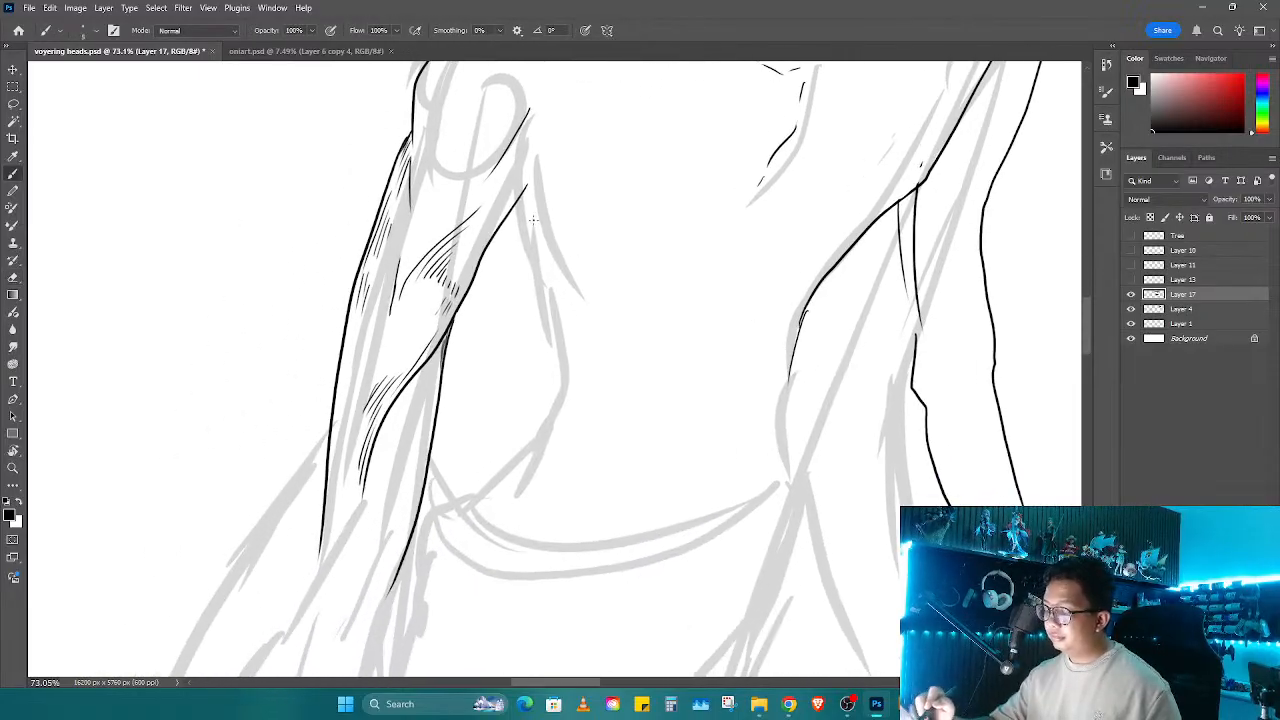
# Step: Ink the waist and hip contours on both sides of the torso, trimming a line end and adding a broken arc below the ribs
pyautogui.moveTo(513, 208)
pyautogui.mouseDown()
pyautogui.moveTo(602, 298)
pyautogui.moveTo(661, 285)
pyautogui.moveTo(565, 380)
pyautogui.moveTo(503, 482)
pyautogui.moveTo(637, 497)
pyautogui.moveTo(714, 438)
pyautogui.moveTo(600, 392)
pyautogui.mouseUp()
pyautogui.moveTo(734, 437); pyautogui.dragTo(594, 430)
pyautogui.press('e')
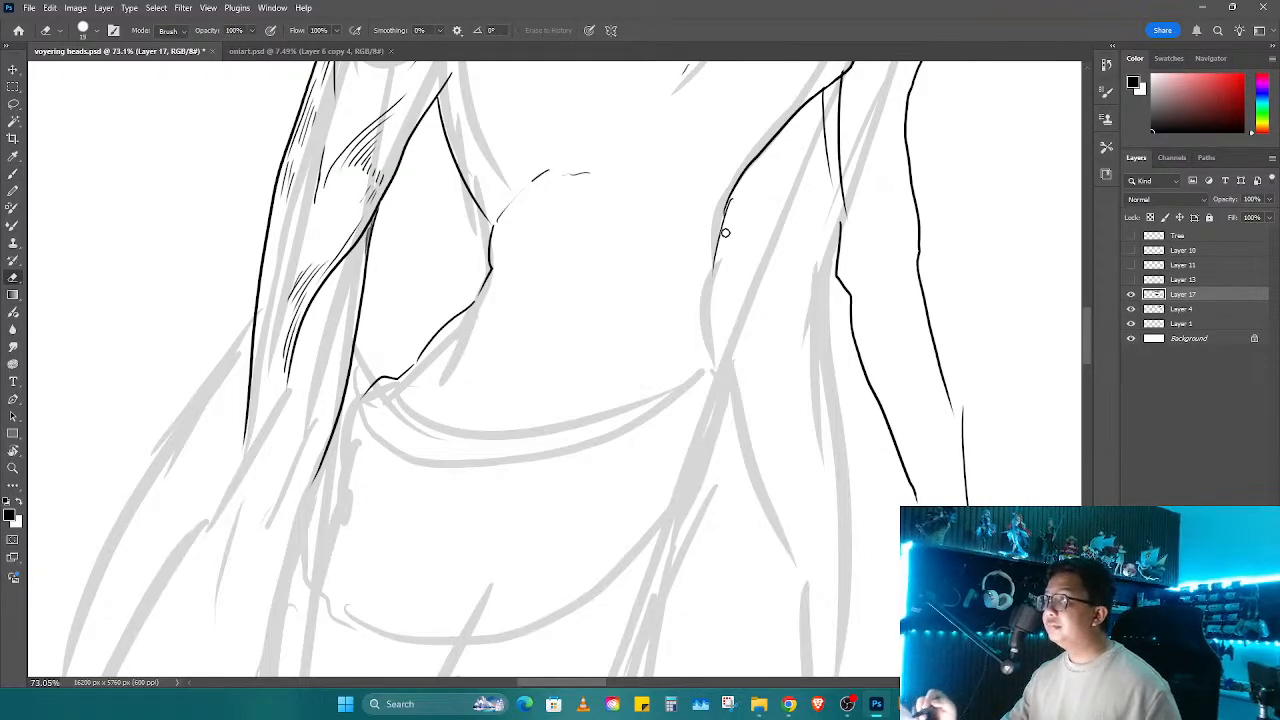
pyautogui.moveTo(714, 272)
pyautogui.mouseDown()
pyautogui.moveTo(735, 198)
pyautogui.moveTo(719, 255)
pyautogui.mouseUp()
pyautogui.press('b')
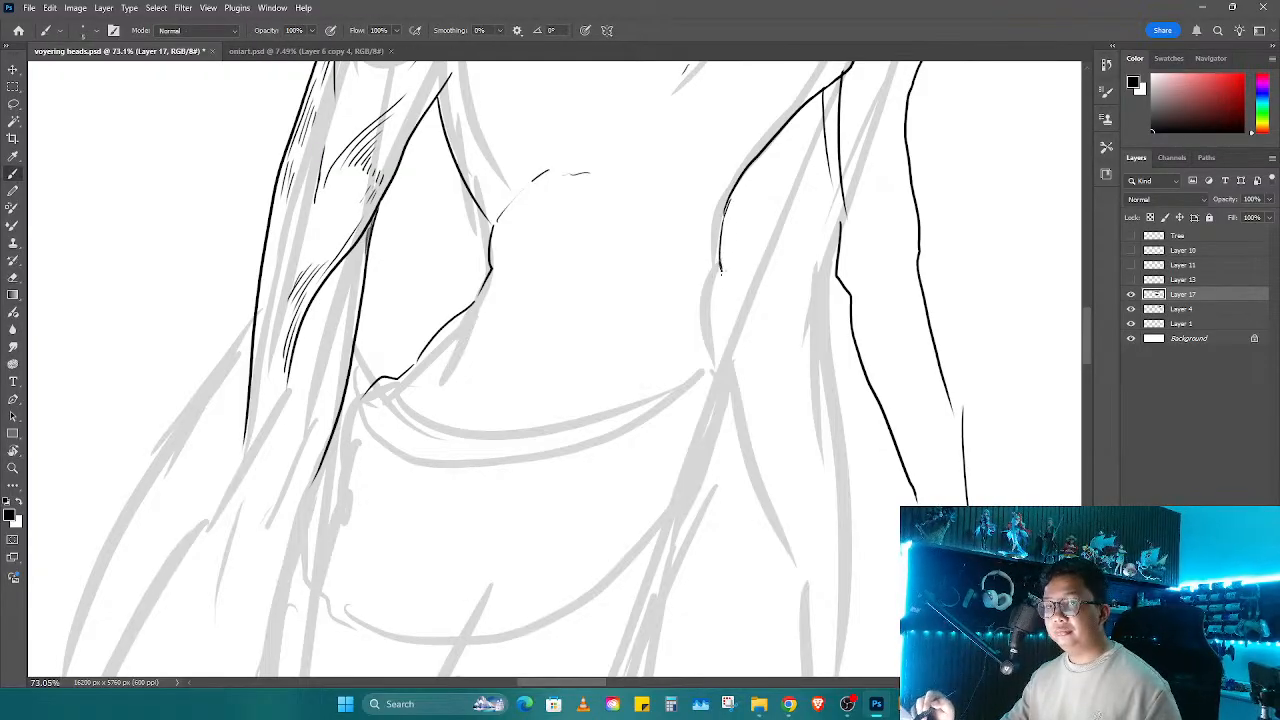
pyautogui.moveTo(731, 314); pyautogui.dragTo(737, 370)
pyautogui.moveTo(786, 443)
pyautogui.mouseDown()
pyautogui.moveTo(794, 367)
pyautogui.moveTo(823, 343)
pyautogui.mouseUp()
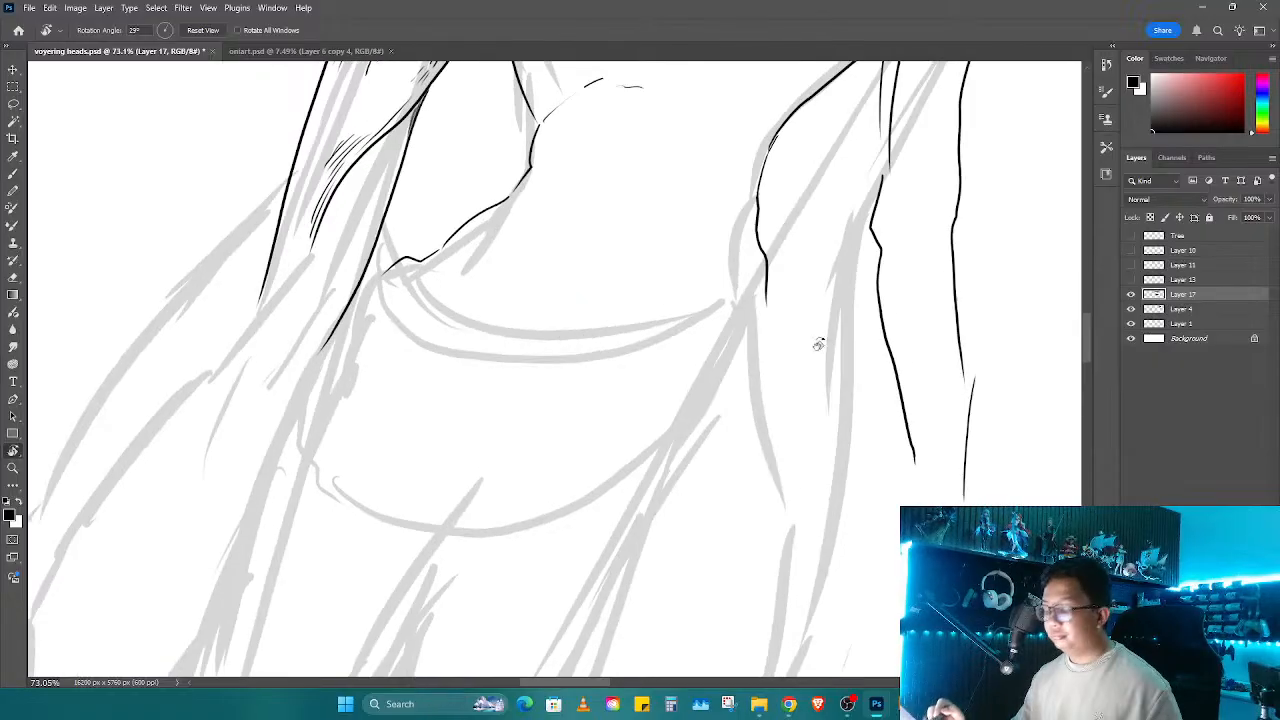
pyautogui.moveTo(768, 308); pyautogui.dragTo(788, 508)
pyautogui.moveTo(786, 129); pyautogui.dragTo(758, 180)
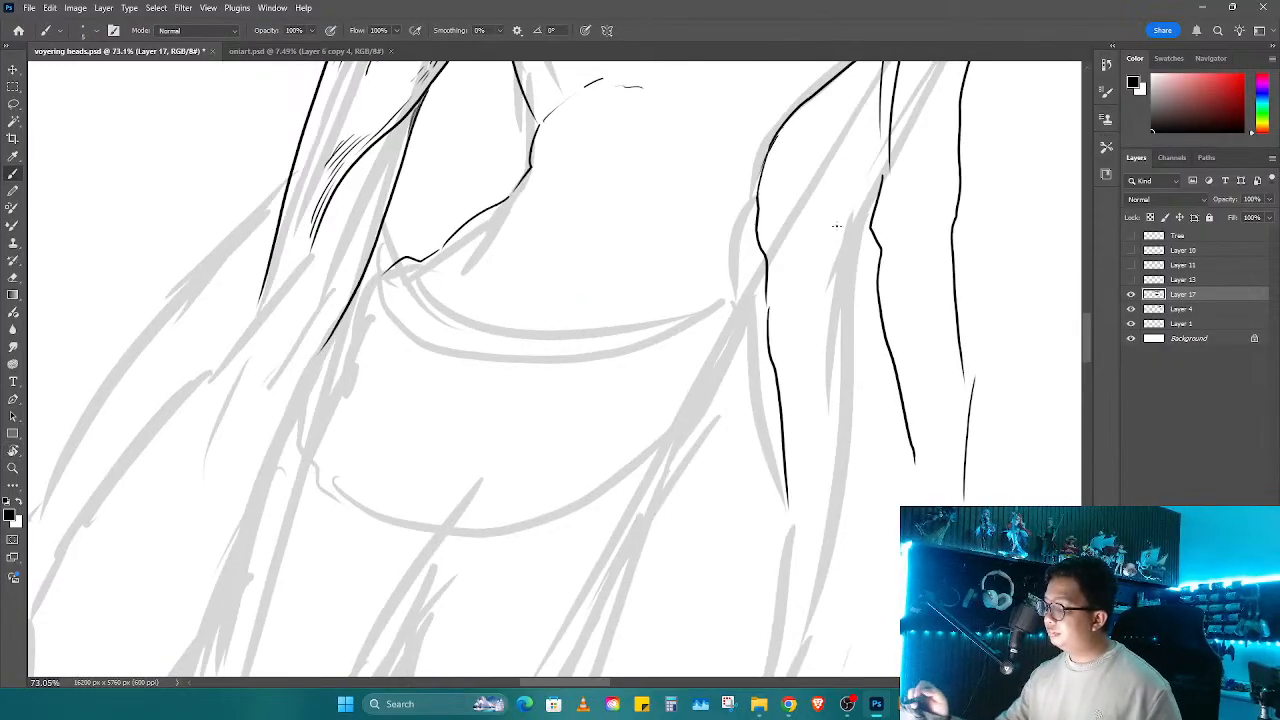
# Step: Ink the abdomen's centre line and the pelvis creases, and hatch the hip on the raised arm's side
pyautogui.moveTo(388, 268); pyautogui.dragTo(349, 315)
pyautogui.moveTo(446, 314); pyautogui.dragTo(489, 371)
pyautogui.moveTo(531, 465)
pyautogui.mouseDown()
pyautogui.moveTo(503, 318)
pyautogui.moveTo(533, 205)
pyautogui.mouseUp()
pyautogui.moveTo(745, 200); pyautogui.dragTo(685, 455)
pyautogui.moveTo(720, 306); pyautogui.dragTo(744, 322)
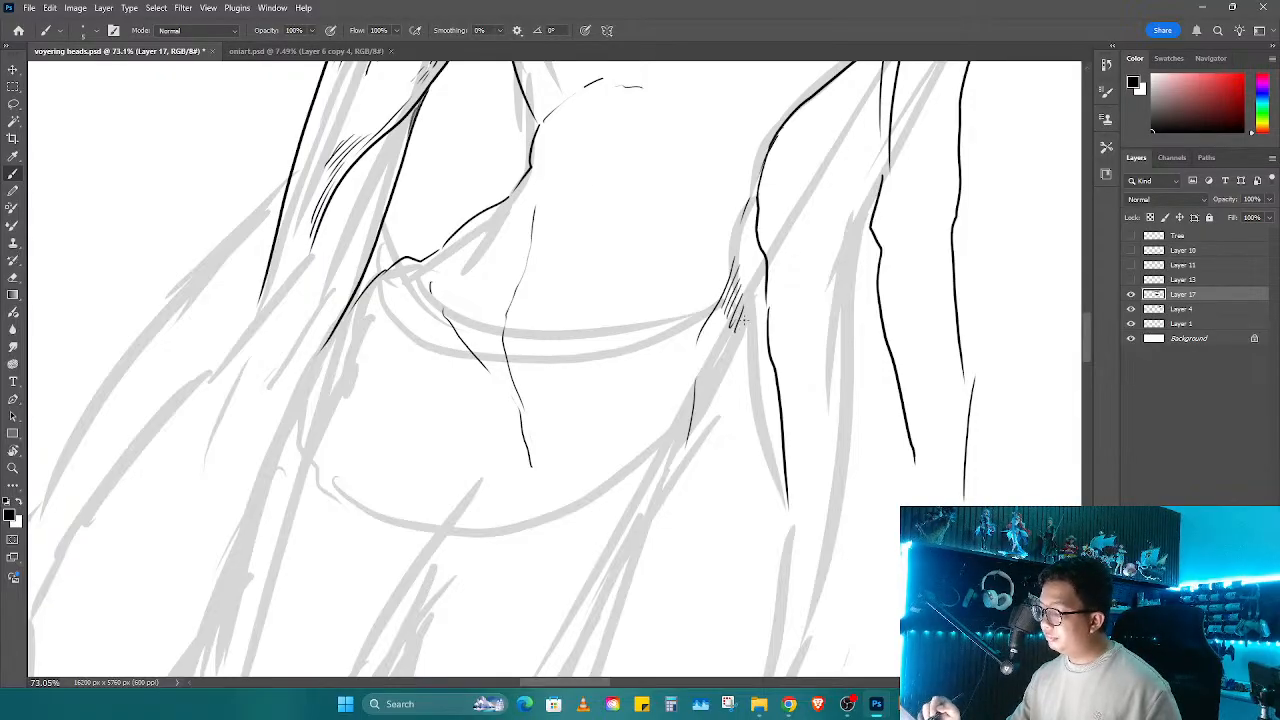
# Step: Hatch the raised arm beneath the armpit and add muscle lines and short hatching around its elbow
pyautogui.moveTo(882, 120); pyautogui.dragTo(765, 345)
pyautogui.moveTo(776, 285); pyautogui.dragTo(772, 361)
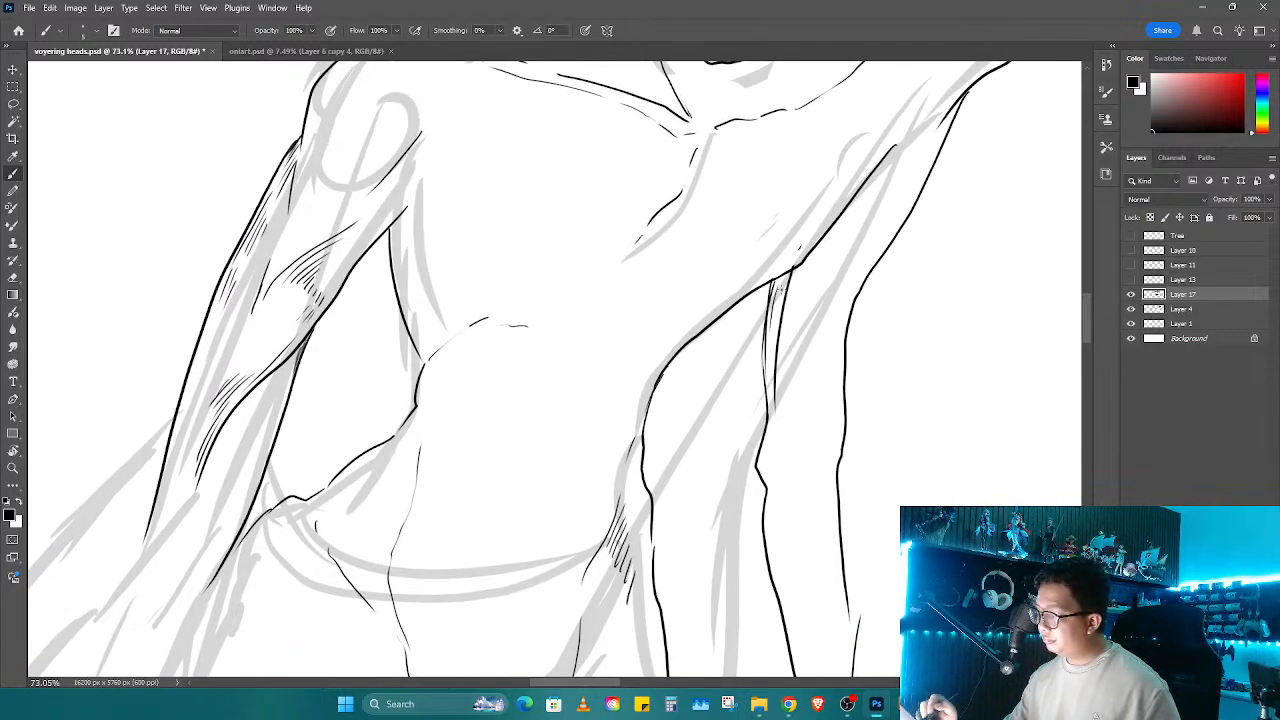
pyautogui.press('e')
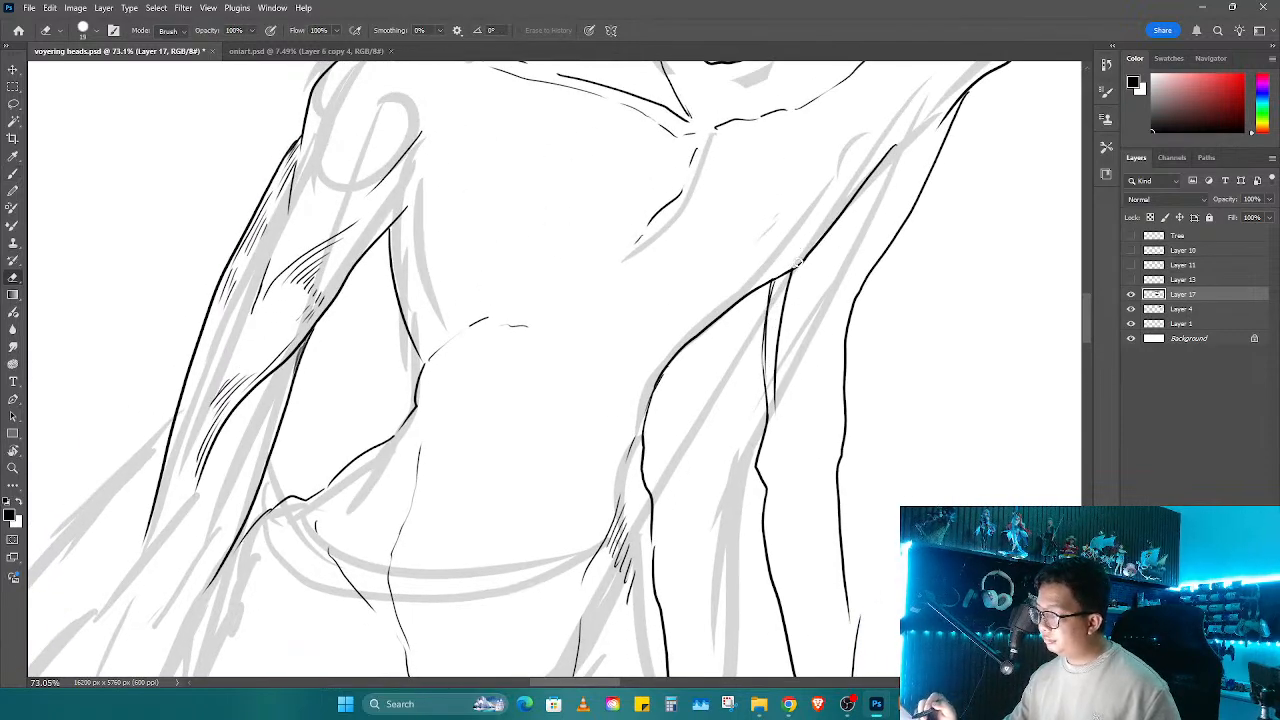
pyautogui.press('b')
pyautogui.moveTo(784, 276); pyautogui.dragTo(770, 322)
pyautogui.moveTo(786, 274)
pyautogui.mouseDown()
pyautogui.moveTo(772, 320)
pyautogui.moveTo(815, 420)
pyautogui.mouseUp()
pyautogui.moveTo(786, 368)
pyautogui.mouseDown()
pyautogui.moveTo(807, 457)
pyautogui.moveTo(804, 554)
pyautogui.moveTo(800, 478)
pyautogui.moveTo(804, 548)
pyautogui.mouseUp()
pyautogui.moveTo(838, 444); pyautogui.dragTo(828, 484)
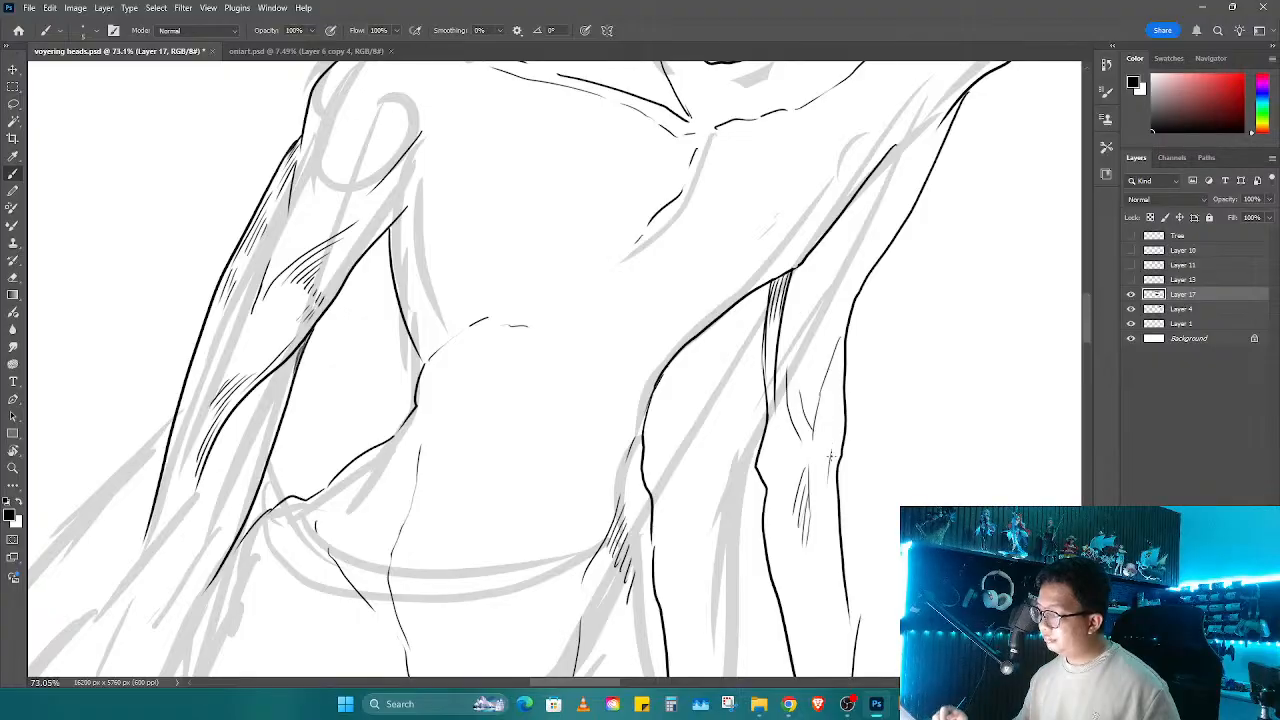
# Step: Clean up the abdomen line's lower end, ink the groin and upper thigh contours over the sketch, and save the file
pyautogui.moveTo(745, 495); pyautogui.dragTo(888, 308)
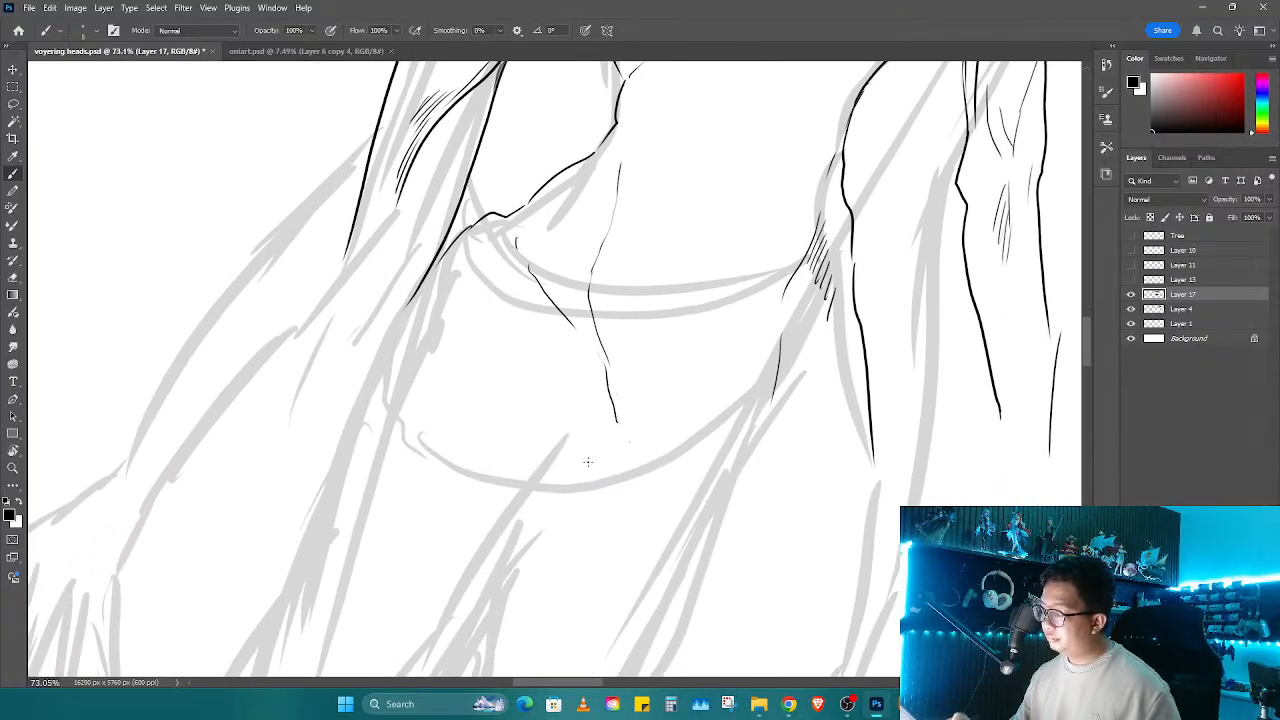
pyautogui.press('e')
pyautogui.moveTo(606, 428)
pyautogui.mouseDown()
pyautogui.moveTo(606, 362)
pyautogui.moveTo(530, 545)
pyautogui.moveTo(776, 312)
pyautogui.mouseUp()
pyautogui.press('b')
pyautogui.moveTo(494, 497)
pyautogui.mouseDown()
pyautogui.moveTo(690, 250)
pyautogui.moveTo(700, 350)
pyautogui.moveTo(742, 445)
pyautogui.mouseUp()
pyautogui.moveTo(756, 170)
pyautogui.mouseDown()
pyautogui.moveTo(690, 256)
pyautogui.moveTo(552, 630)
pyautogui.mouseUp()
pyautogui.scroll(-8, 674, 294)
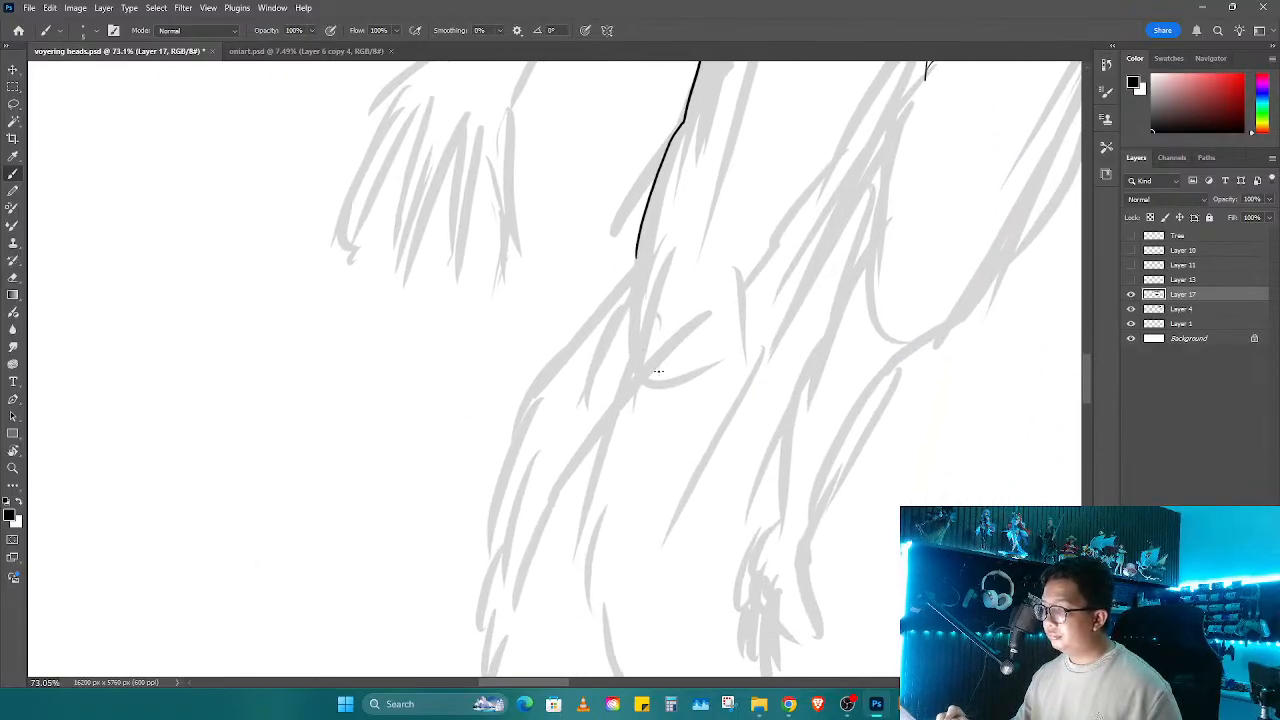
pyautogui.hotkey('ctrl', 's')
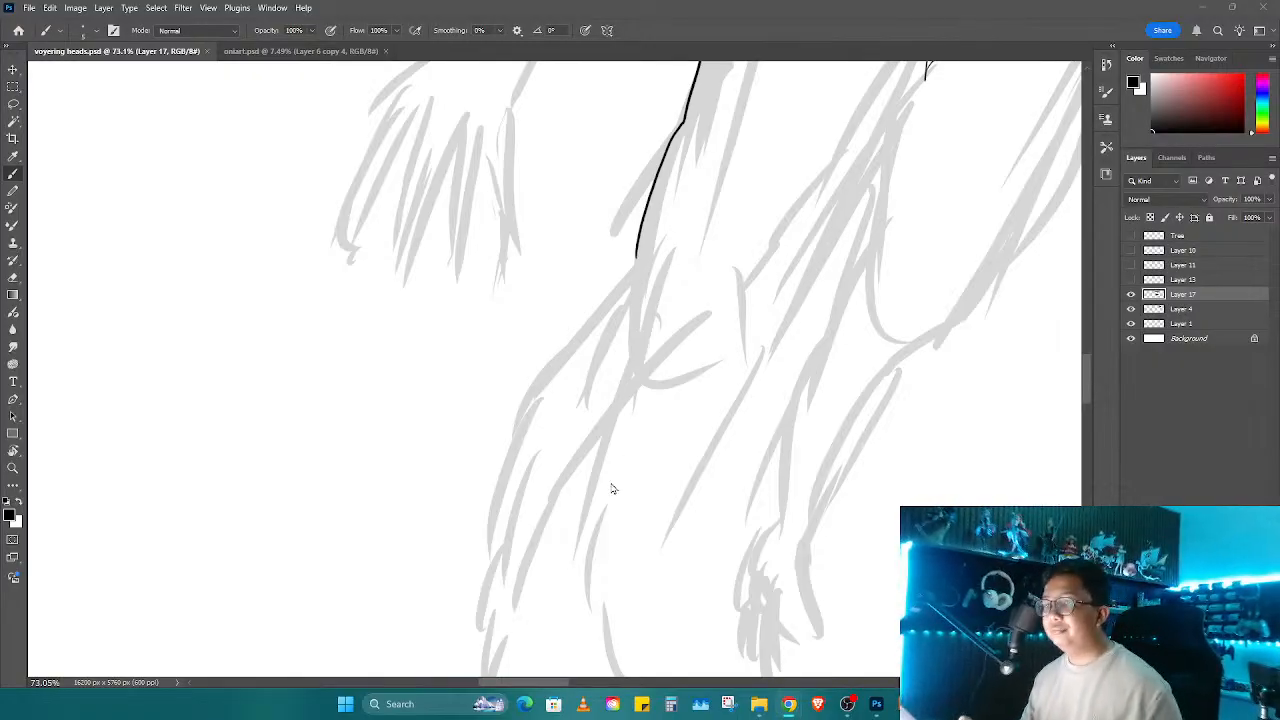
# Step: Ink the remaining contours of both thighs down to the rounded knees
pyautogui.moveTo(600, 503); pyautogui.dragTo(617, 380)
pyautogui.press('z')
pyautogui.moveTo(677, 306)
pyautogui.mouseDown()
pyautogui.moveTo(626, 427)
pyautogui.moveTo(581, 430)
pyautogui.moveTo(752, 252)
pyautogui.moveTo(722, 356)
pyautogui.moveTo(731, 436)
pyautogui.moveTo(797, 360)
pyautogui.moveTo(897, 172)
pyautogui.mouseUp()
pyautogui.press('b')
pyautogui.press('e')
pyautogui.press('b')
pyautogui.moveTo(898, 303); pyautogui.dragTo(788, 448)
pyautogui.moveTo(636, 420); pyautogui.dragTo(684, 349)
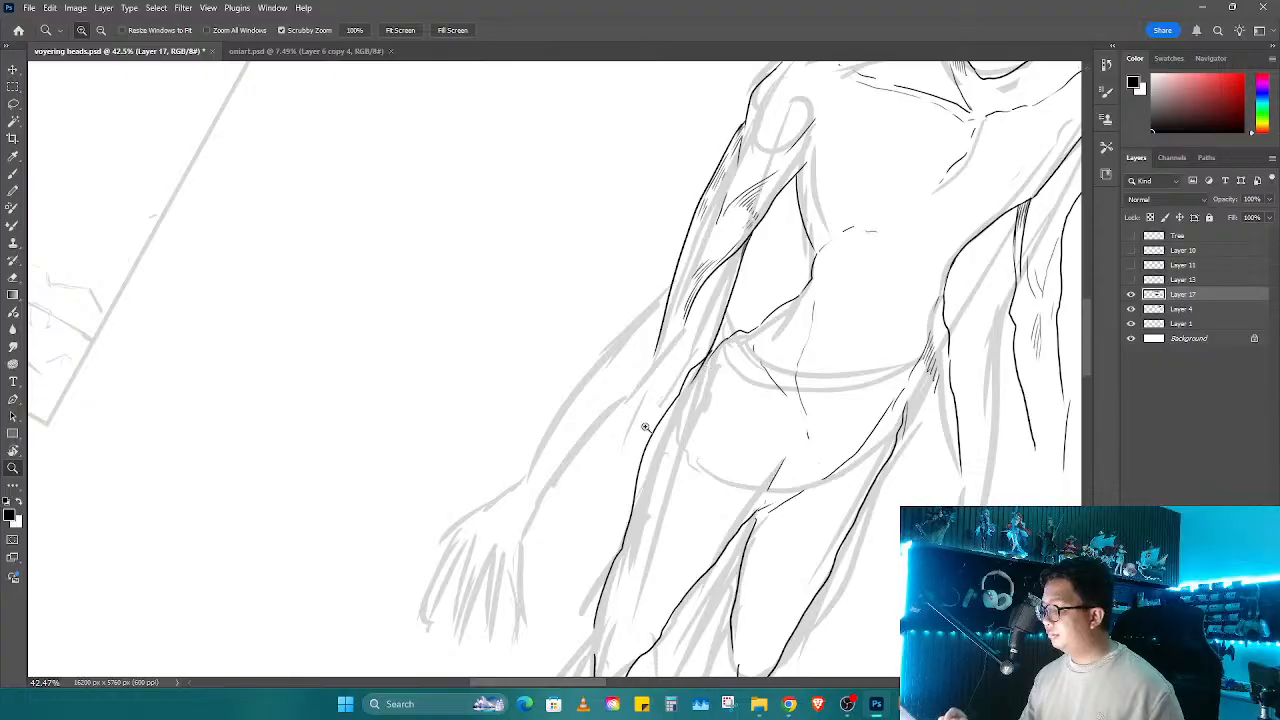
# Step: Ink the hanging arm's forearm contours from elbow to wrist and erase the overlapping line at the elbow
pyautogui.press('b')
pyautogui.moveTo(662, 302); pyautogui.dragTo(543, 468)
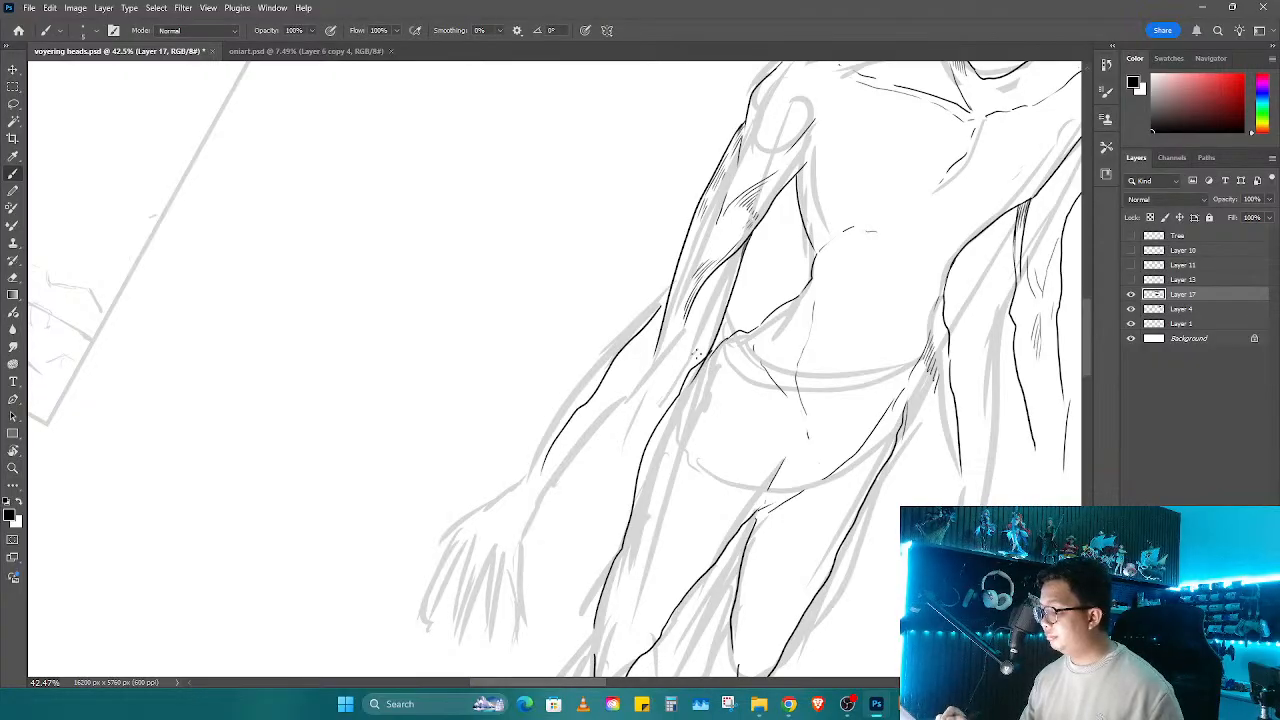
pyautogui.press('e')
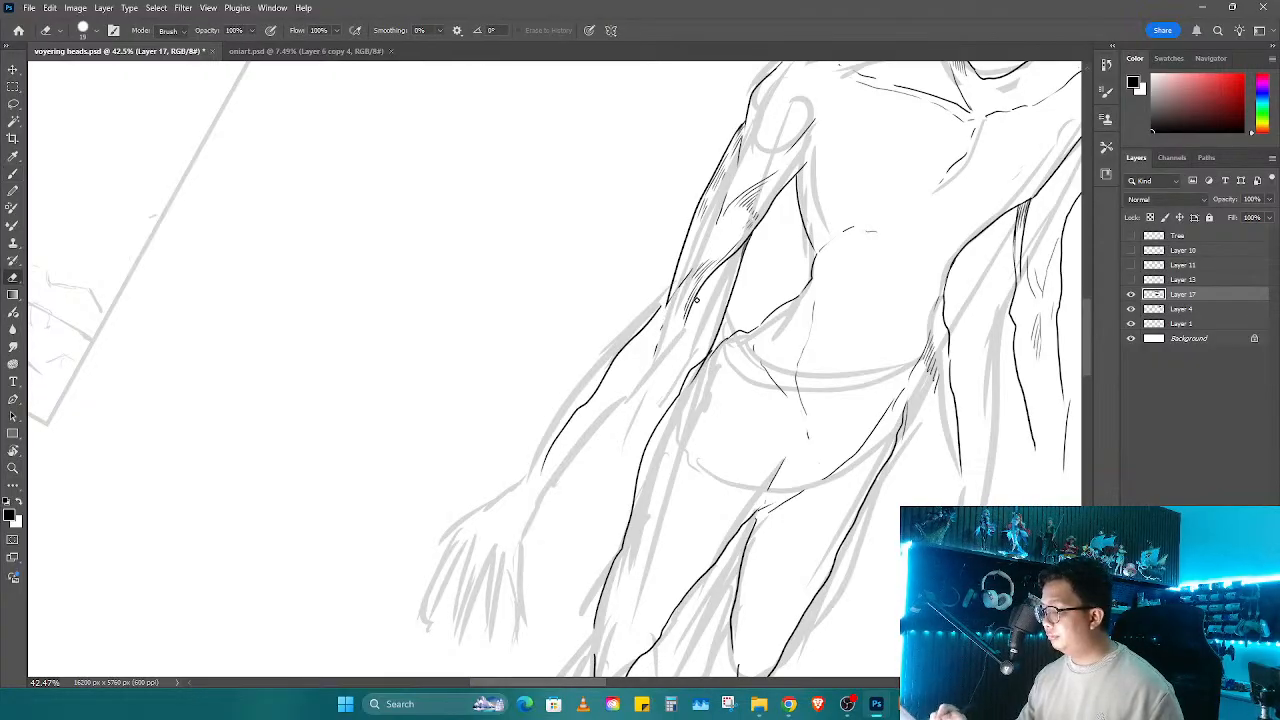
pyautogui.moveTo(670, 324); pyautogui.dragTo(690, 298)
pyautogui.press('b')
pyautogui.moveTo(708, 344); pyautogui.dragTo(560, 484)
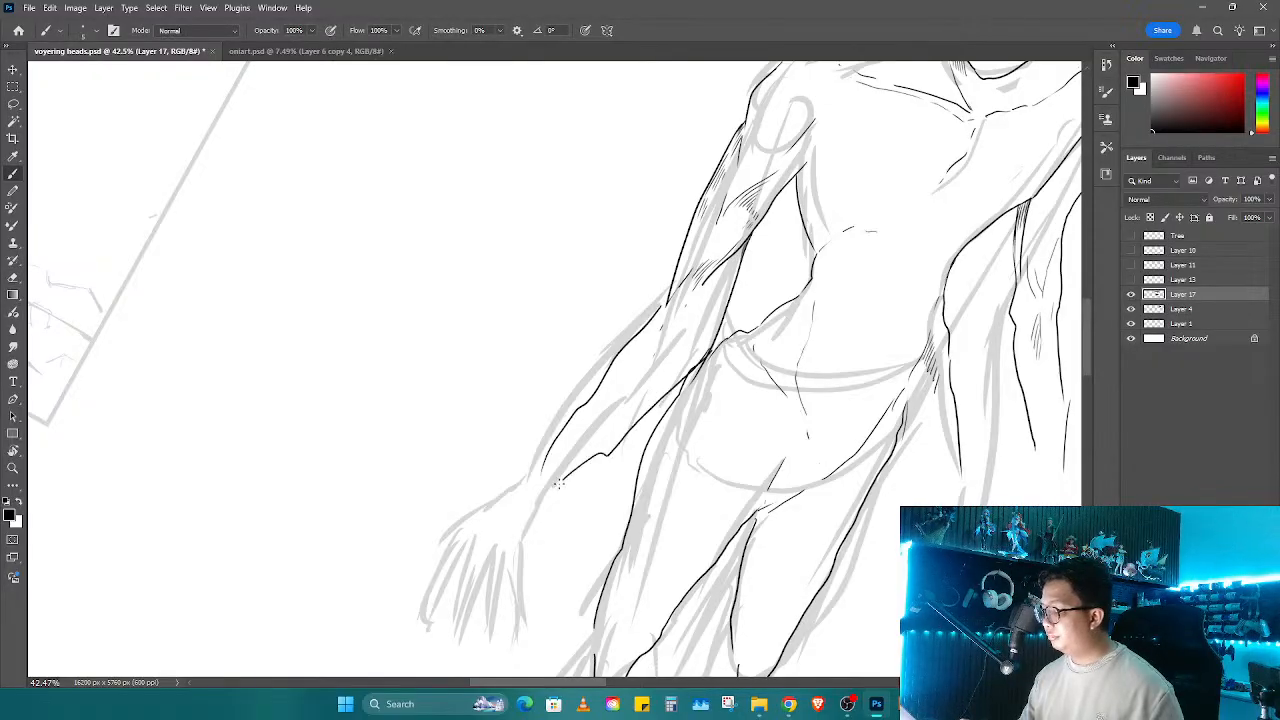
pyautogui.moveTo(612, 450); pyautogui.dragTo(542, 538)
# Step: Extend the raised arm's forearm contour with a short stroke toward the wrist
pyautogui.moveTo(882, 404)
pyautogui.mouseDown()
pyautogui.moveTo(919, 301)
pyautogui.moveTo(705, 329)
pyautogui.moveTo(549, 389)
pyautogui.mouseUp()
pyautogui.moveTo(705, 462); pyautogui.dragTo(700, 511)
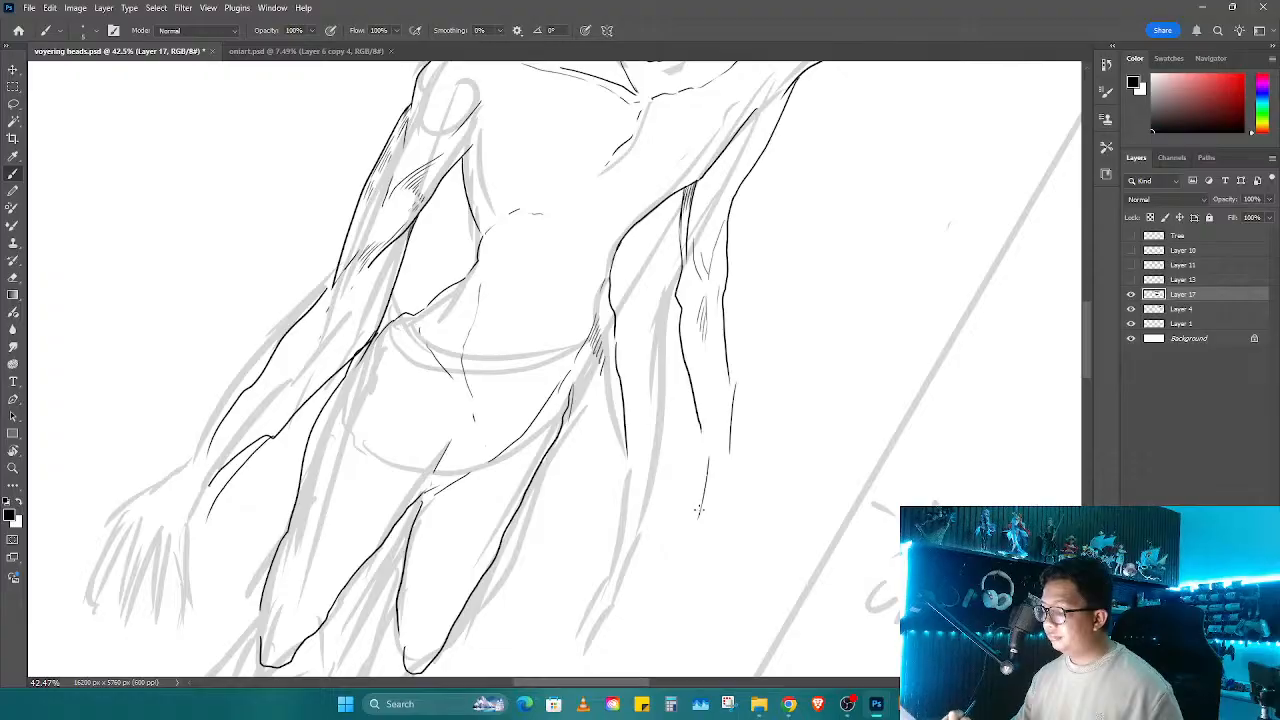
pyautogui.moveTo(745, 426); pyautogui.dragTo(686, 480)
# Step: Hide Layer 1 and Layer 4 to check the figure's linework without the sketch
pyautogui.press('r')
pyautogui.moveTo(686, 480)
pyautogui.mouseDown()
pyautogui.moveTo(790, 421)
pyautogui.moveTo(700, 414)
pyautogui.mouseUp()
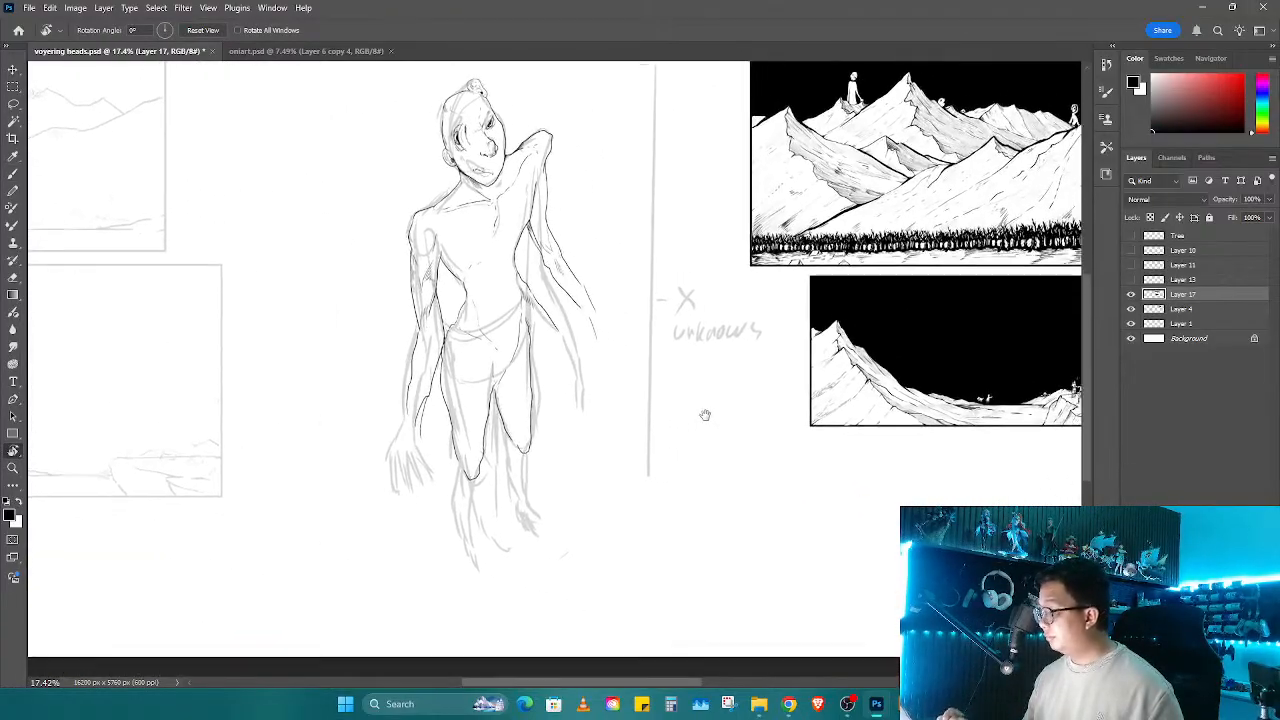
pyautogui.press('b')
pyautogui.click(1131, 323)
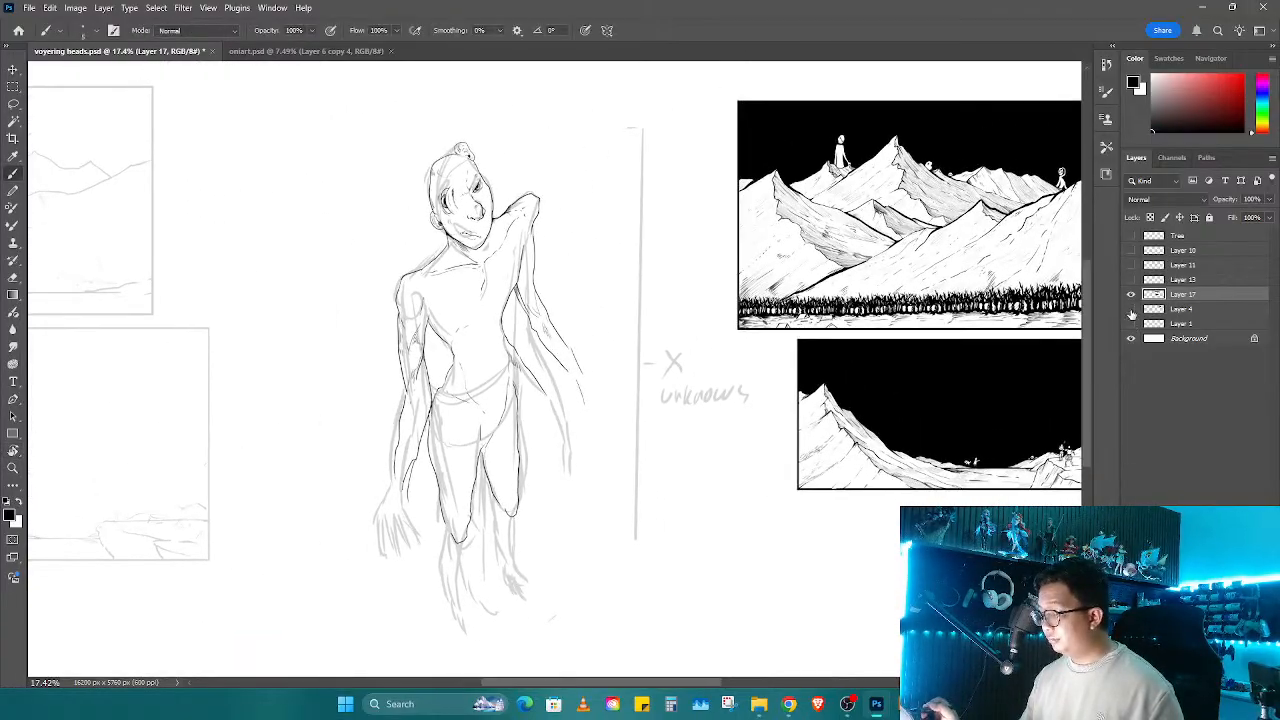
pyautogui.click(1131, 309)
# Step: Touch up the hanging arm with fine strokes where its forearm crosses the hip, and save the file
pyautogui.moveTo(681, 506); pyautogui.dragTo(897, 365)
pyautogui.moveTo(637, 293)
pyautogui.mouseDown()
pyautogui.moveTo(676, 284)
pyautogui.moveTo(705, 307)
pyautogui.moveTo(694, 264)
pyautogui.moveTo(690, 296)
pyautogui.moveTo(702, 255)
pyautogui.moveTo(686, 314)
pyautogui.mouseUp()
pyautogui.press('e')
pyautogui.press('b')
pyautogui.moveTo(706, 242); pyautogui.dragTo(695, 315)
pyautogui.hotkey('ctrl', 's')
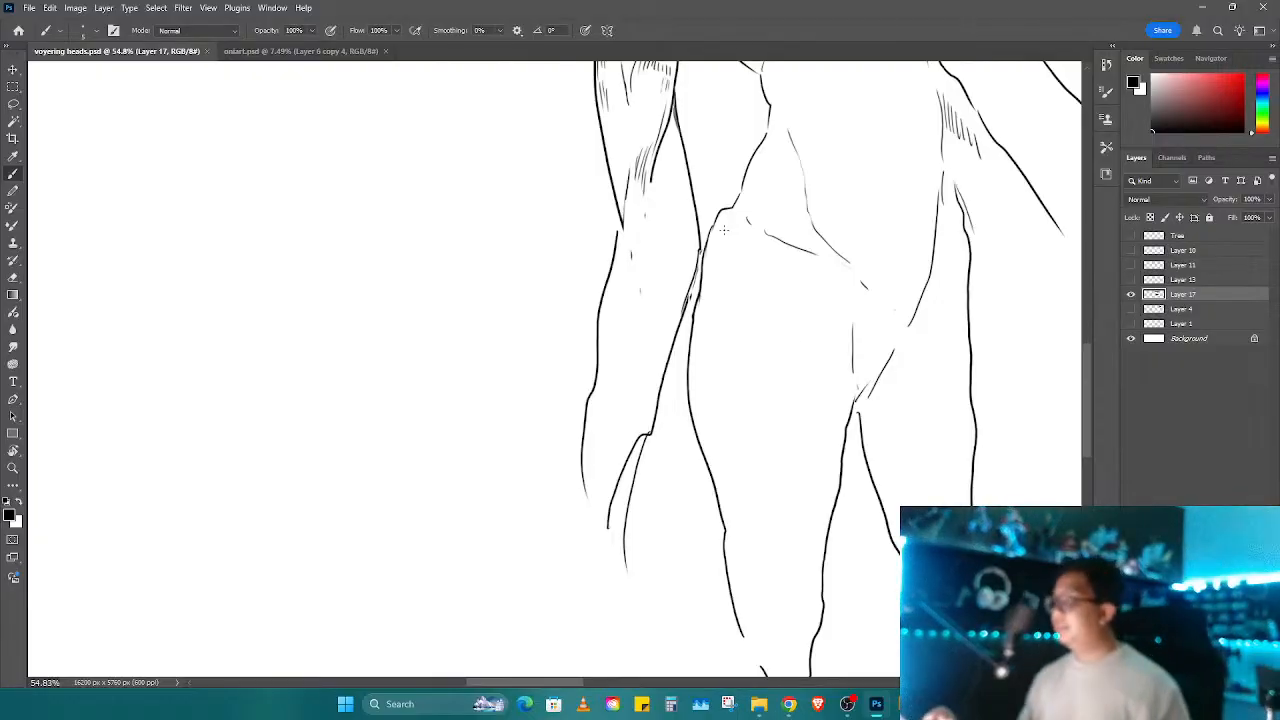
# Step: Erase the stray marks inside the hanging arm's forearm, darken the elbow junction and hatch the shadow just above it
pyautogui.moveTo(769, 400); pyautogui.dragTo(714, 508)
pyautogui.press('e')
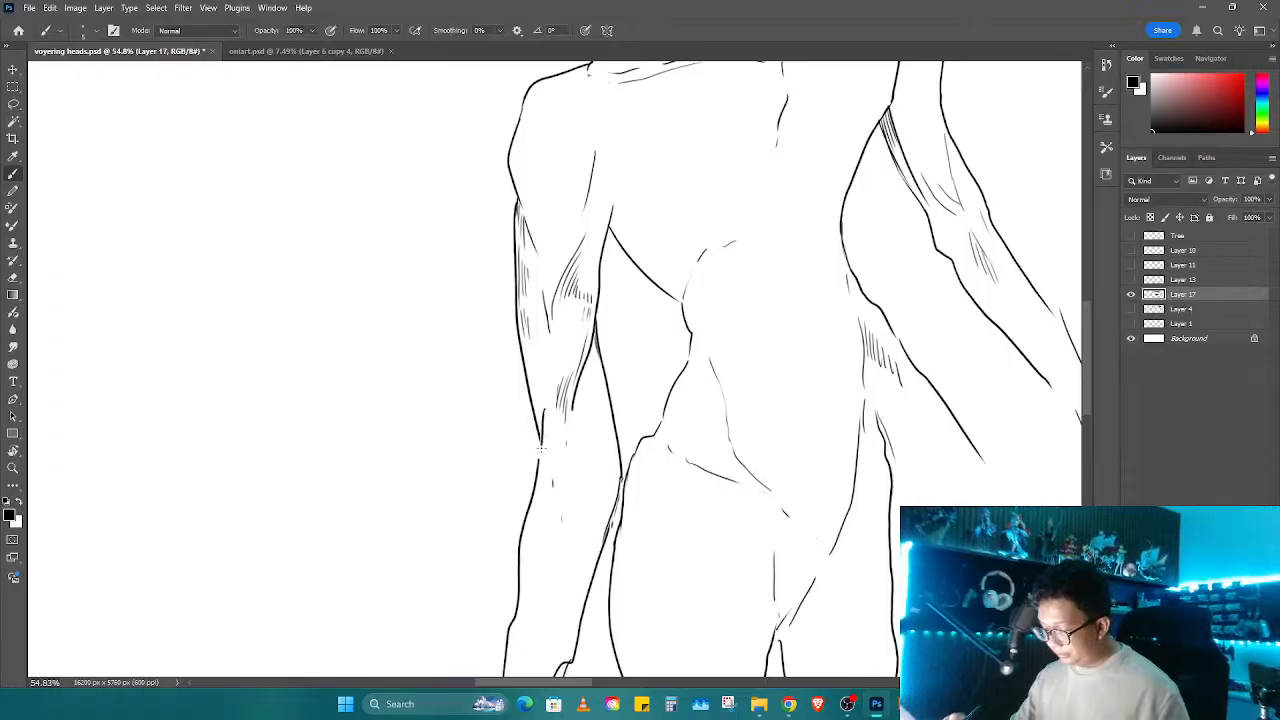
pyautogui.moveTo(558, 512); pyautogui.dragTo(591, 371)
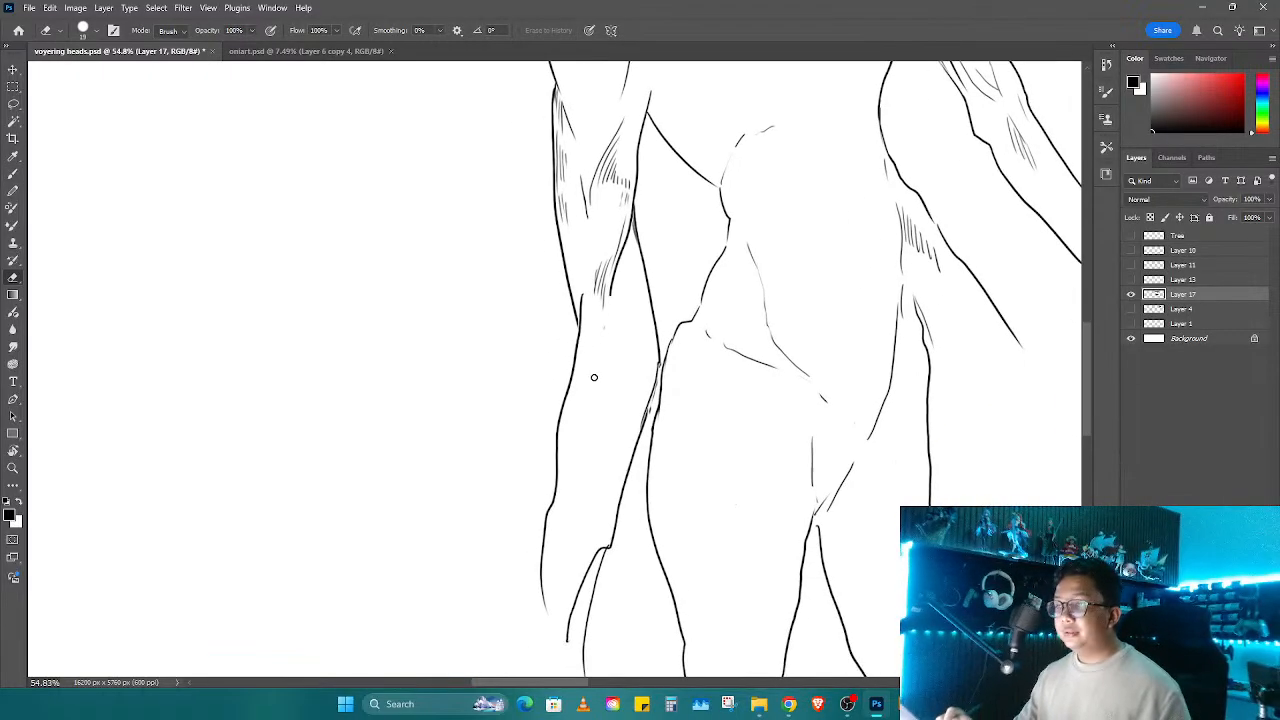
pyautogui.press('b')
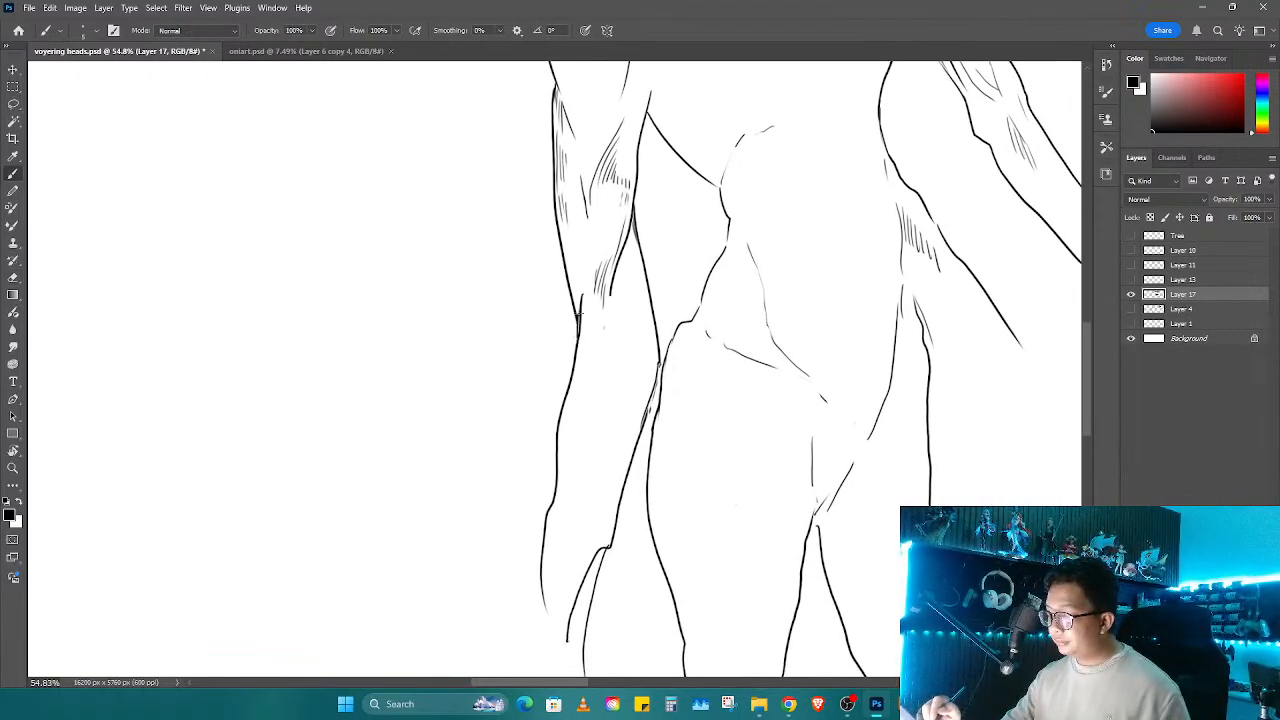
pyautogui.moveTo(592, 229)
pyautogui.mouseDown()
pyautogui.moveTo(578, 294)
pyautogui.moveTo(570, 280)
pyautogui.mouseUp()
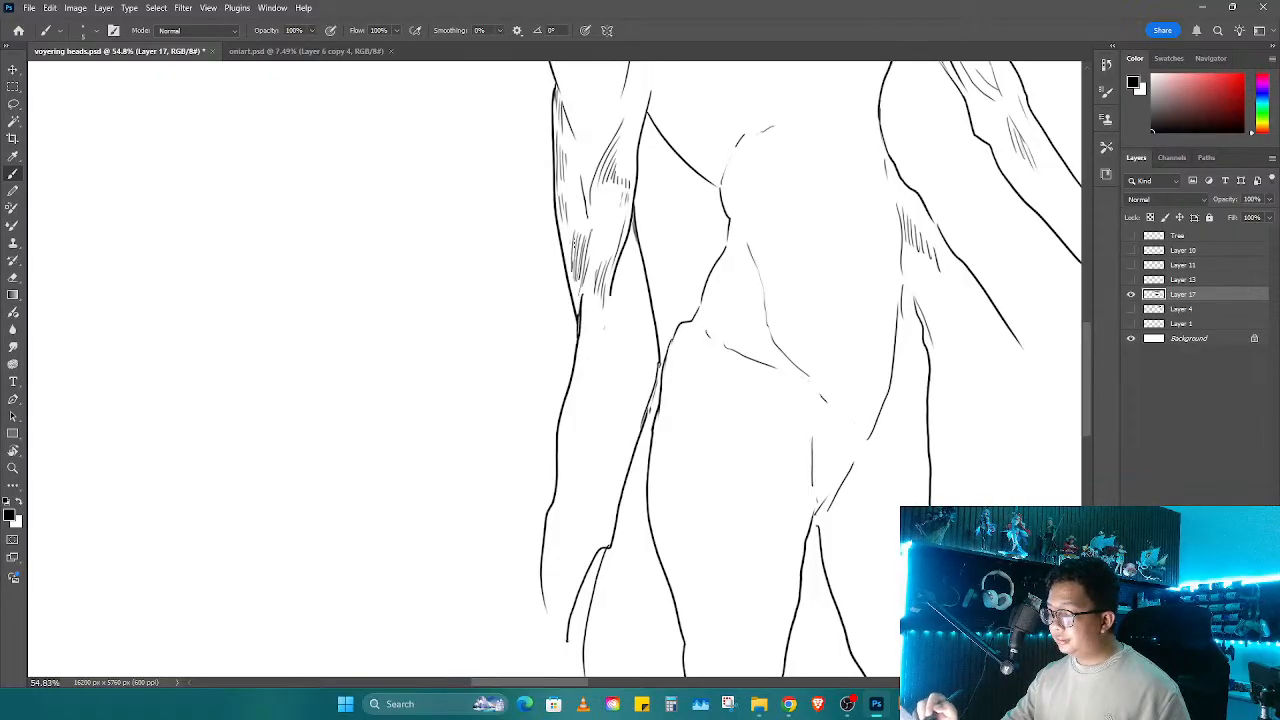
# Step: Redraw the hanging arm's wrist contours and extend both lines down into the hand, refining the inner forearm junction
pyautogui.scroll(-6, 610, 310)
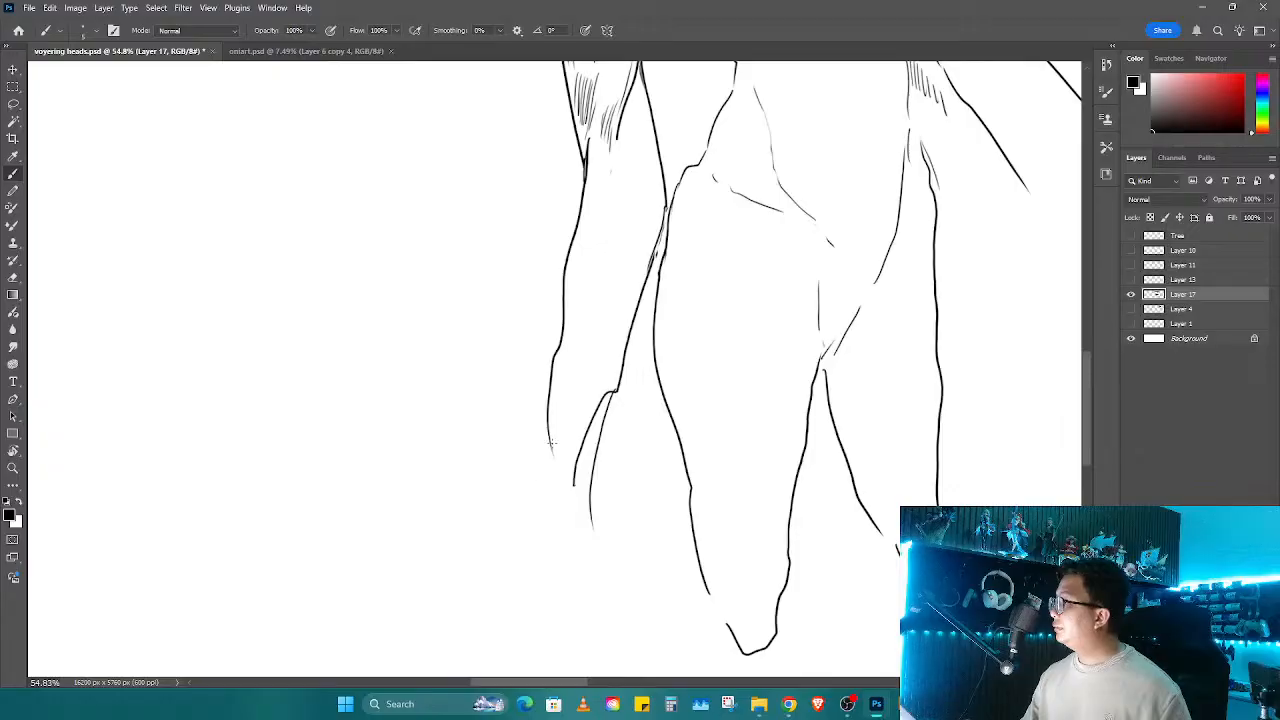
pyautogui.moveTo(546, 410); pyautogui.dragTo(533, 550)
pyautogui.press('e')
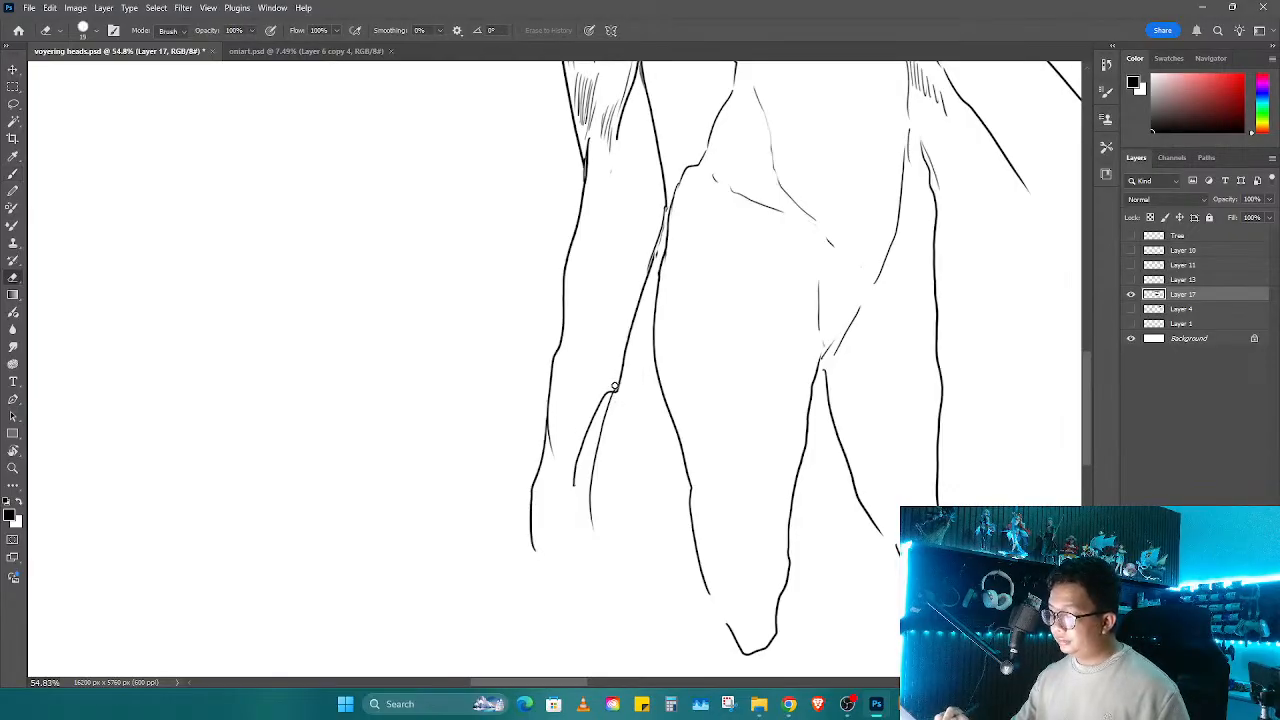
pyautogui.press('b')
pyautogui.moveTo(616, 392); pyautogui.dragTo(606, 416)
pyautogui.moveTo(603, 466)
pyautogui.mouseDown()
pyautogui.moveTo(641, 329)
pyautogui.moveTo(650, 361)
pyautogui.mouseUp()
pyautogui.press('r')
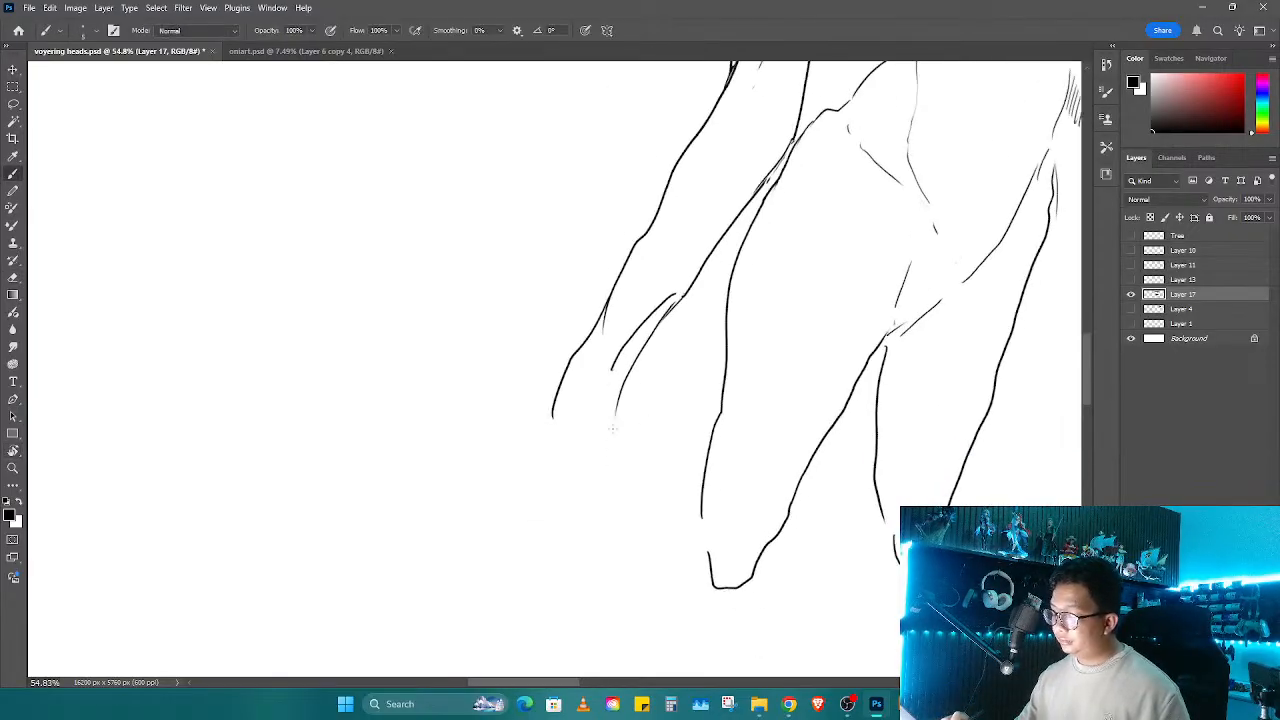
pyautogui.moveTo(614, 417); pyautogui.dragTo(605, 557)
pyautogui.moveTo(552, 418); pyautogui.dragTo(534, 500)
pyautogui.moveTo(735, 410)
pyautogui.mouseDown()
pyautogui.moveTo(683, 423)
pyautogui.moveTo(702, 476)
pyautogui.moveTo(689, 483)
pyautogui.moveTo(663, 451)
pyautogui.mouseUp()
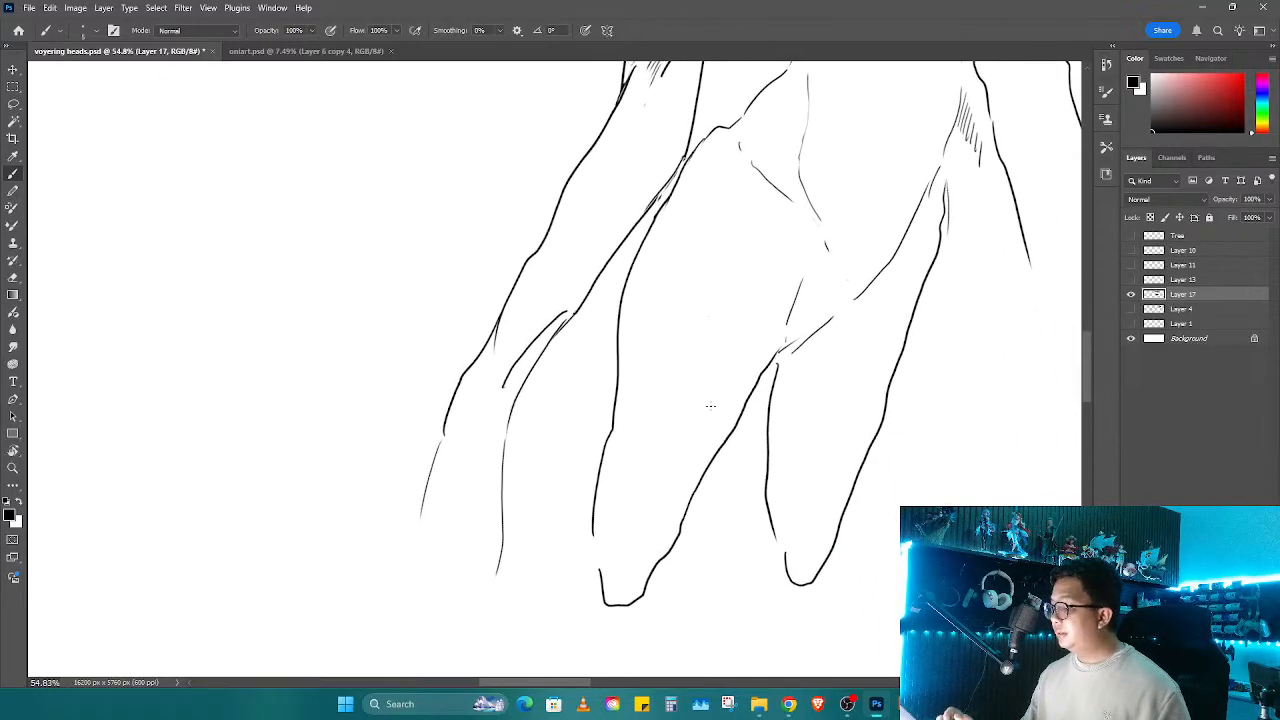
# Step: Darken the narrow shadow where the hanging forearm meets the hip
pyautogui.press('e')
pyautogui.press('b')
pyautogui.moveTo(685, 157); pyautogui.dragTo(636, 223)
pyautogui.press('e')
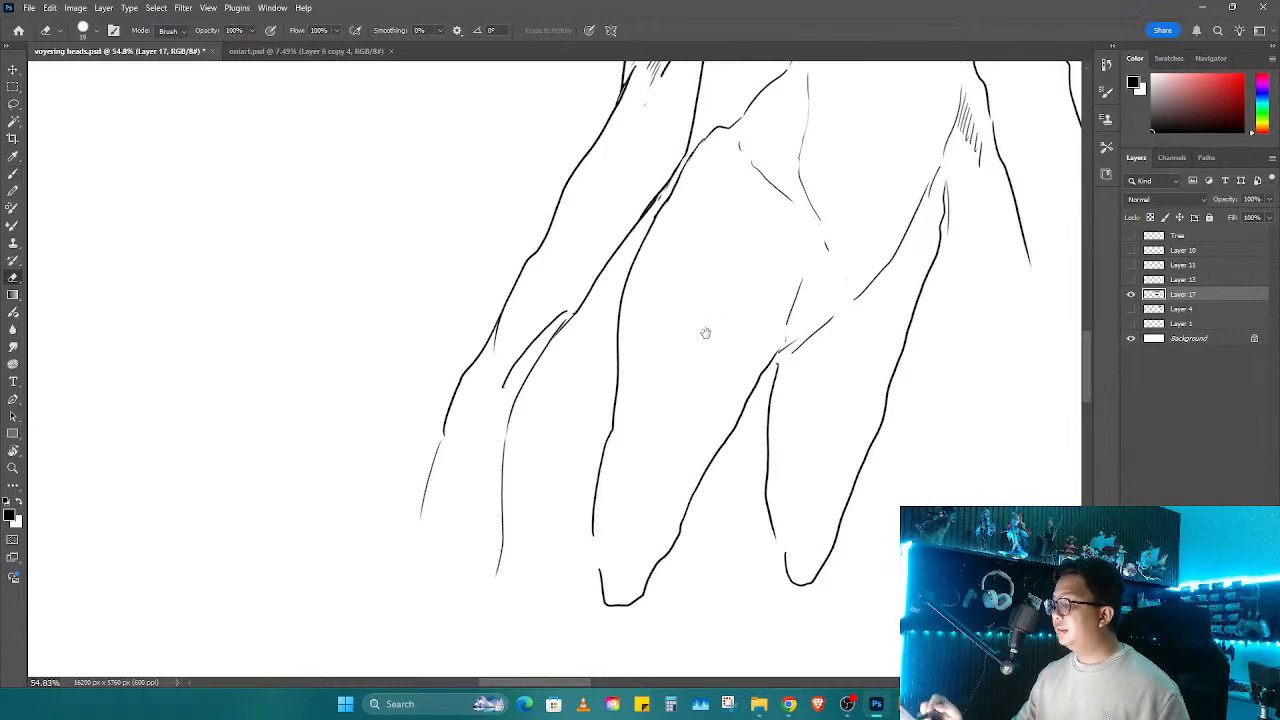
# Step: Ink the pectoral crease and a short line below the collarbone, and hatch the torso beneath the hanging arm's armpit
pyautogui.moveTo(706, 334); pyautogui.dragTo(616, 520)
pyautogui.press('b')
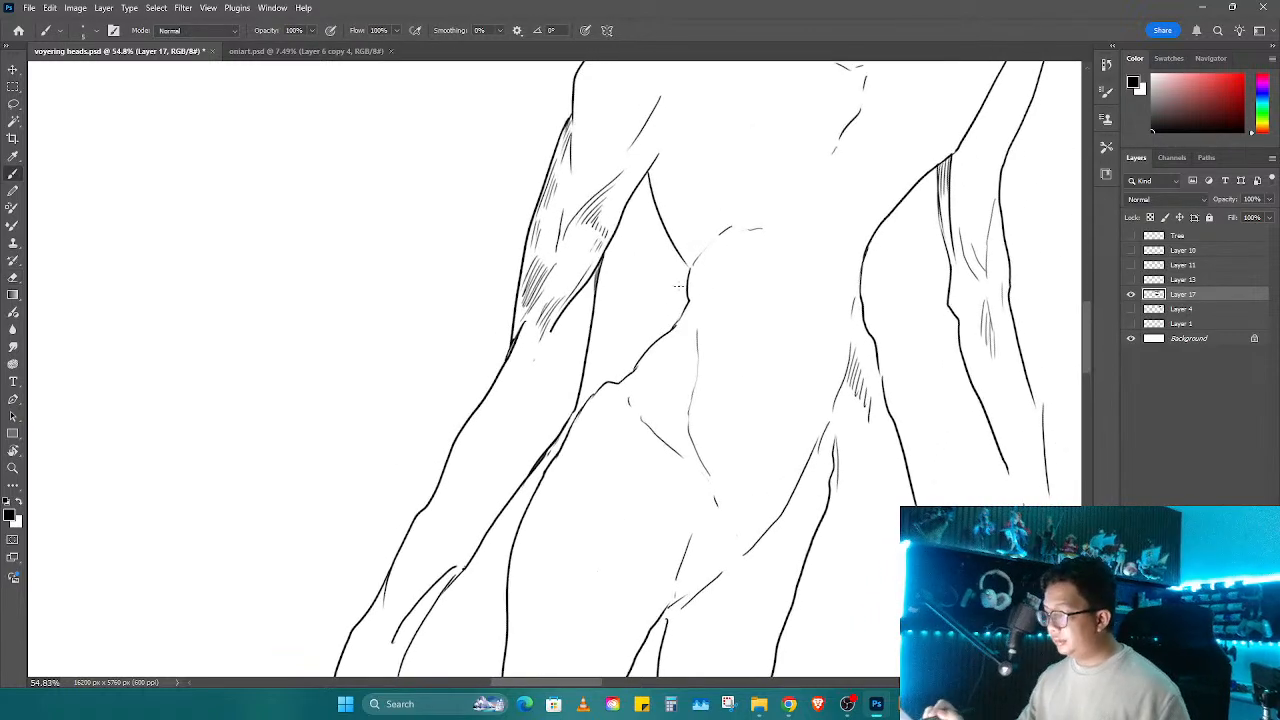
pyautogui.moveTo(687, 274); pyautogui.dragTo(692, 258)
pyautogui.moveTo(672, 170); pyautogui.dragTo(694, 310)
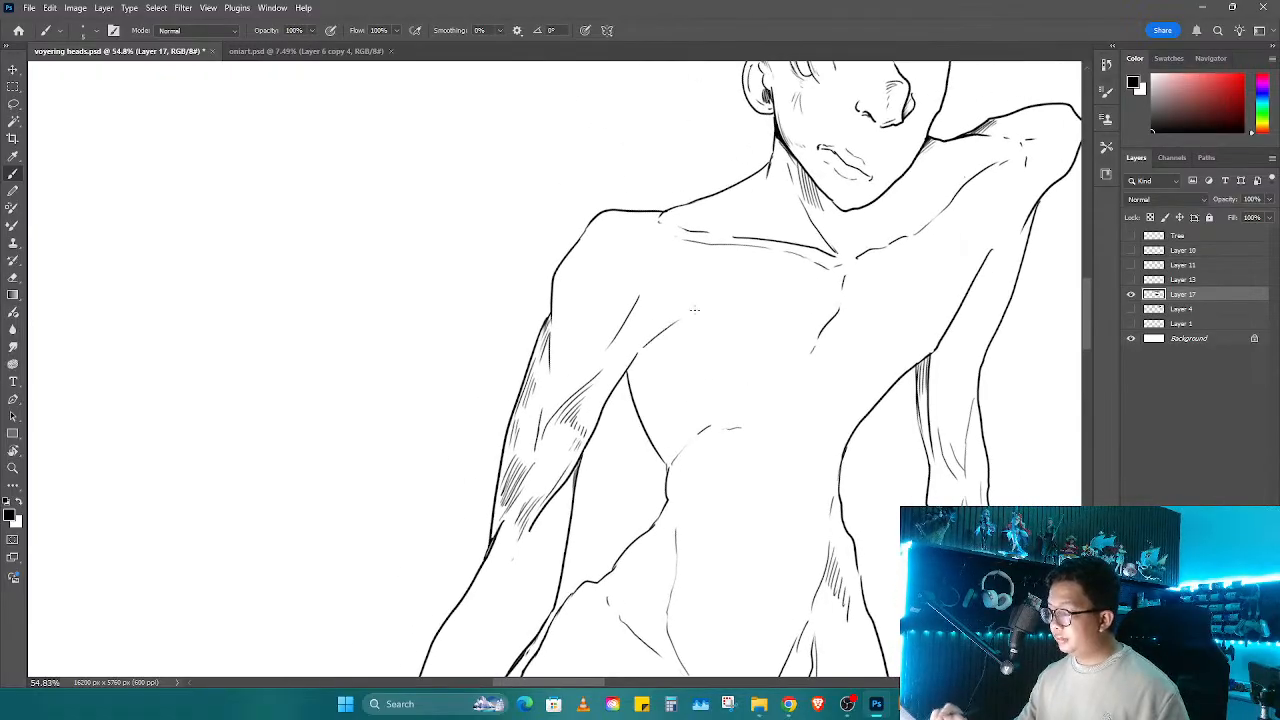
pyautogui.moveTo(634, 368); pyautogui.dragTo(640, 398)
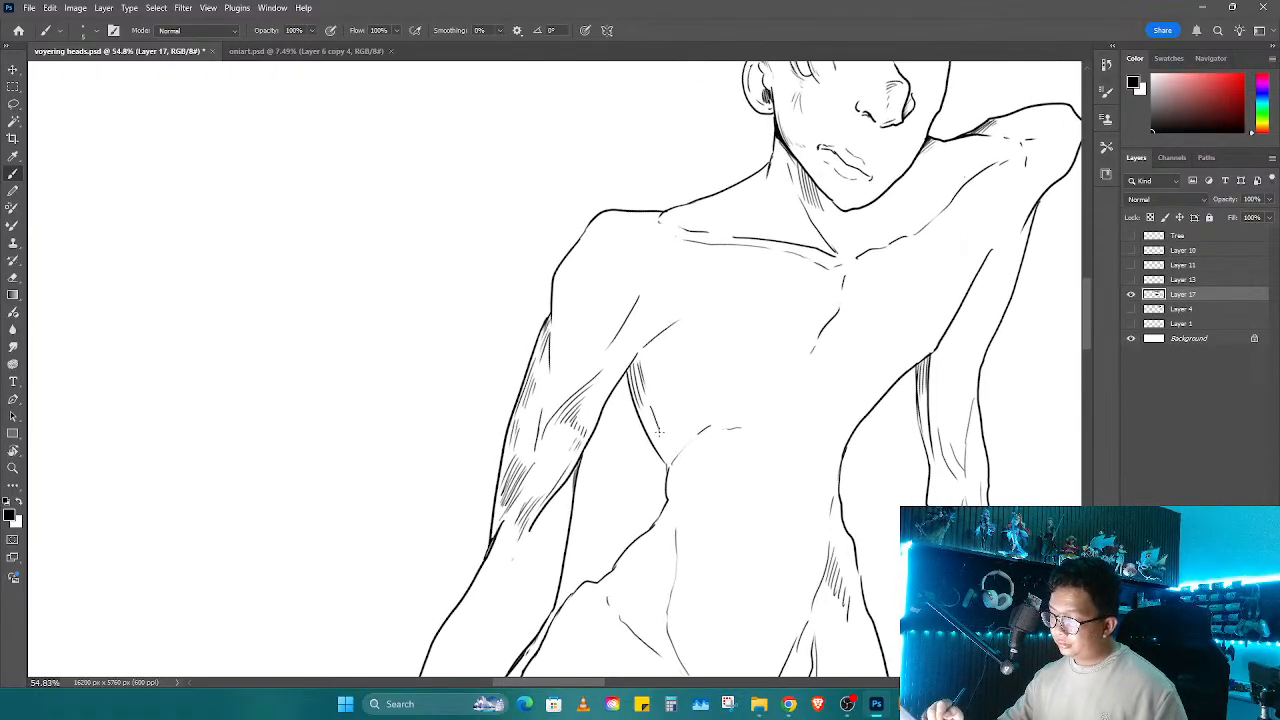
pyautogui.moveTo(676, 318); pyautogui.dragTo(644, 340)
pyautogui.moveTo(650, 270); pyautogui.dragTo(674, 248)
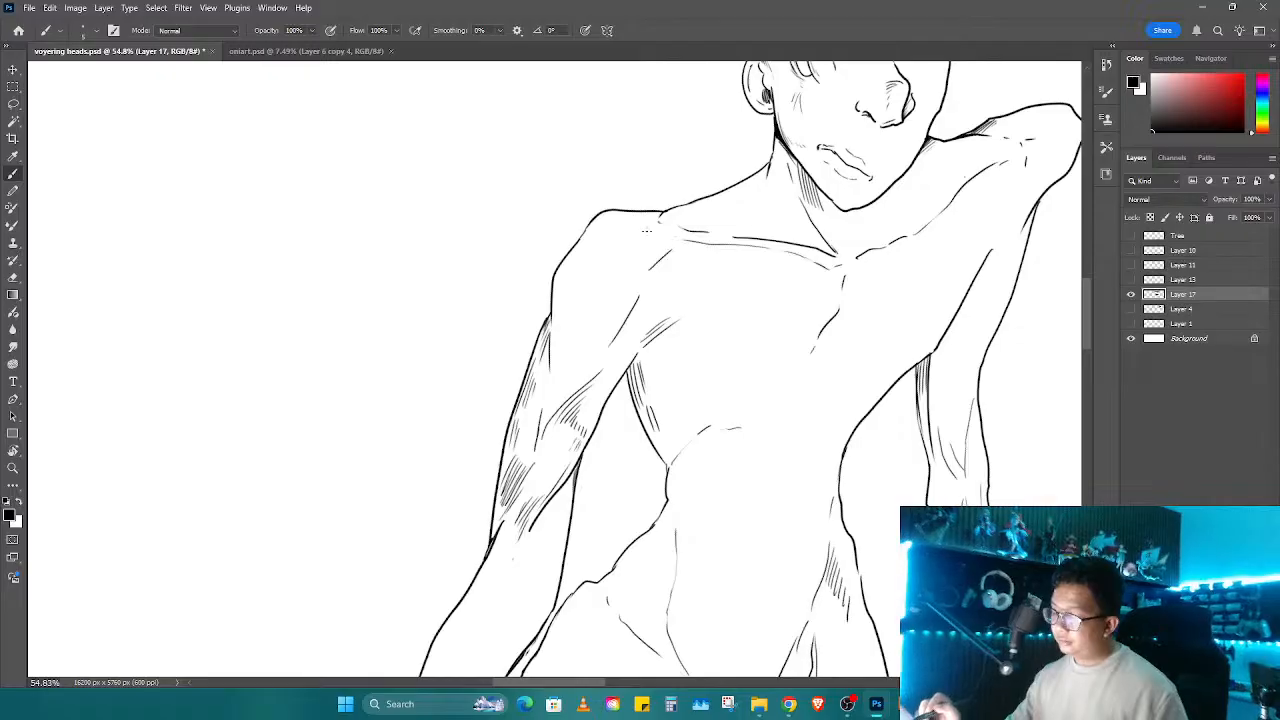
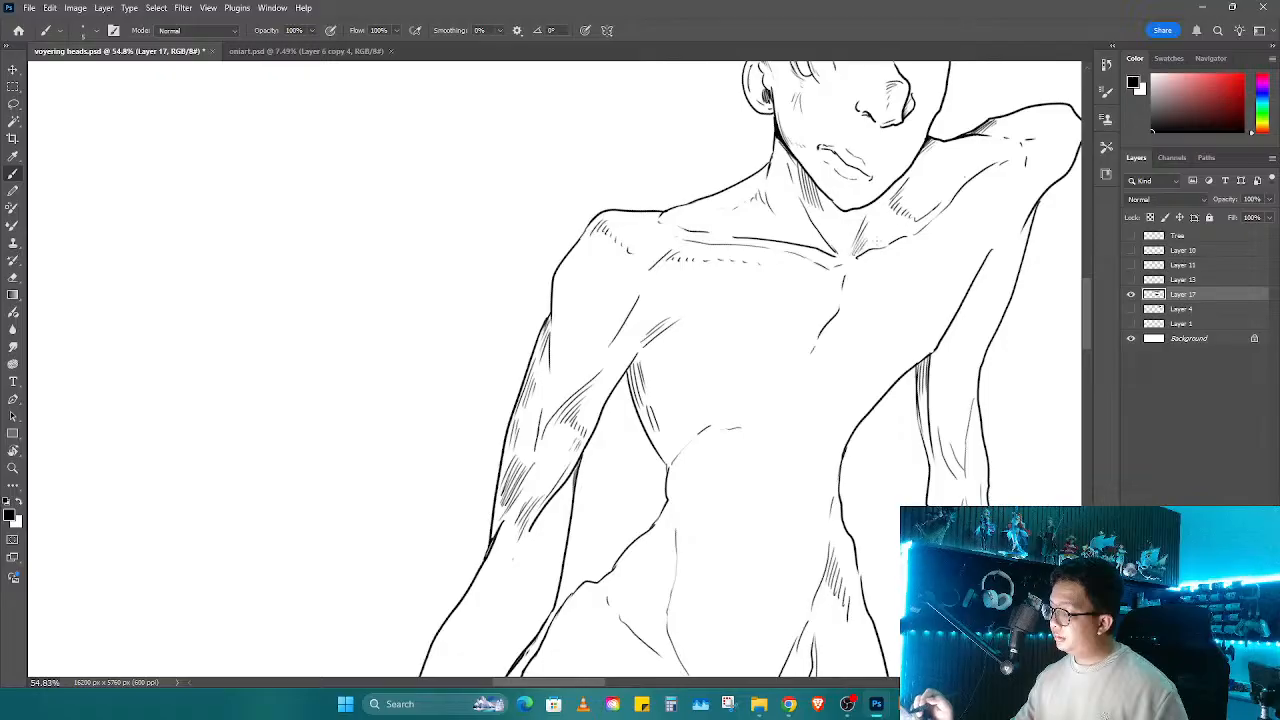
# Step: Hatch shading beside the figure's left armpit and add short rib contour strokes on the lower chest
pyautogui.moveTo(985, 249); pyautogui.dragTo(956, 301)
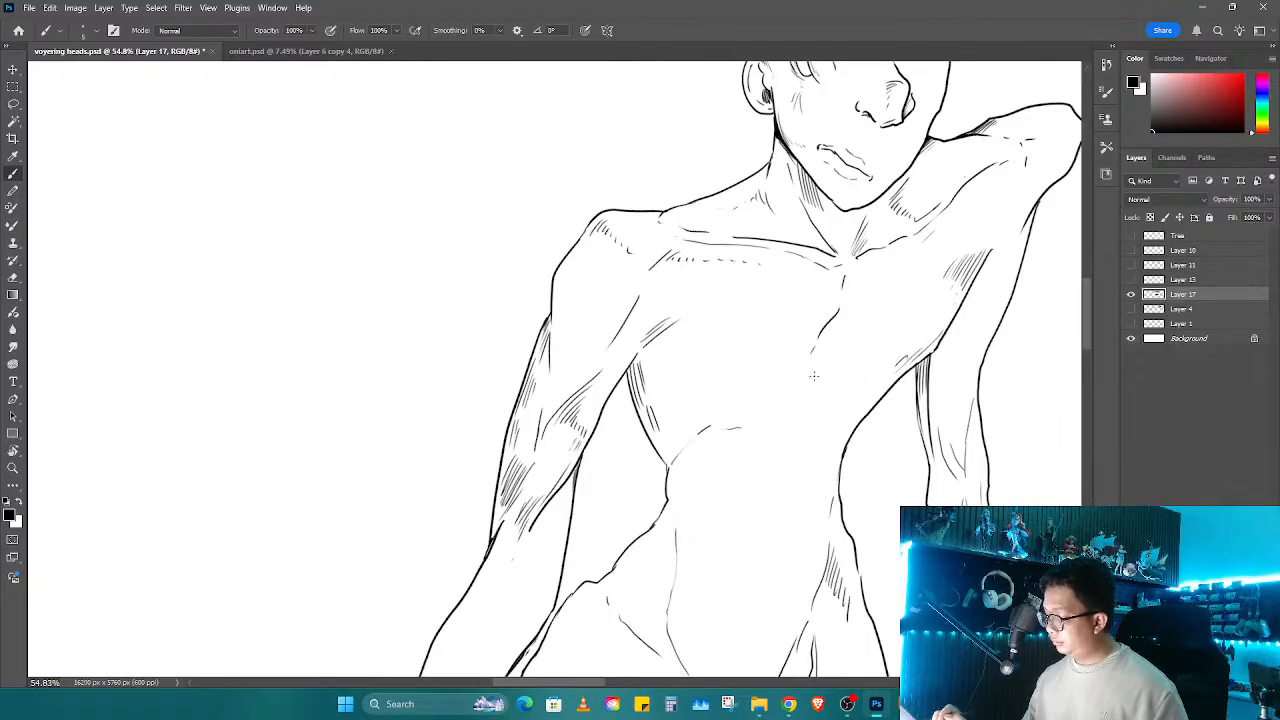
pyautogui.moveTo(941, 380)
pyautogui.mouseDown()
pyautogui.moveTo(931, 206)
pyautogui.moveTo(802, 220)
pyautogui.moveTo(757, 451)
pyautogui.moveTo(775, 368)
pyautogui.moveTo(829, 371)
pyautogui.moveTo(871, 340)
pyautogui.moveTo(774, 443)
pyautogui.moveTo(828, 183)
pyautogui.moveTo(820, 443)
pyautogui.moveTo(774, 466)
pyautogui.moveTo(778, 432)
pyautogui.mouseUp()
# Step: Show the Layer 4 sketch, erase the loose outline below the figure's left hip on Layer 17 and try a replacement contour
pyautogui.press('e')
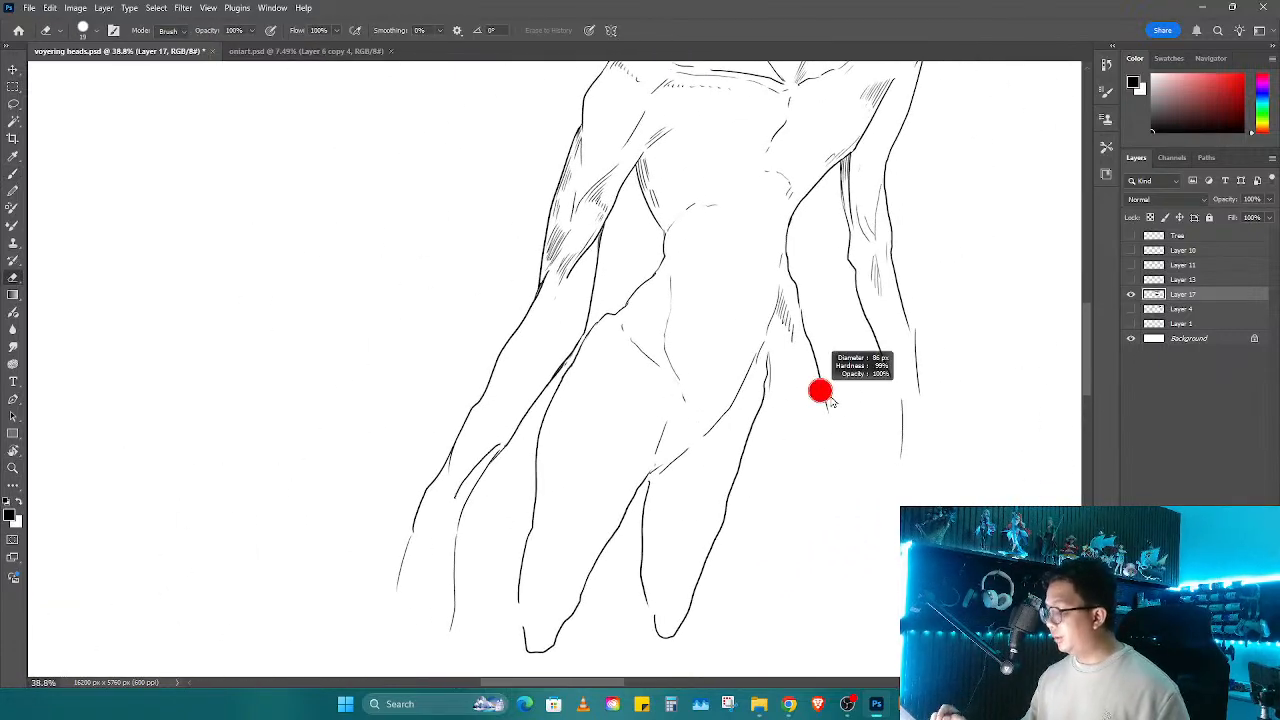
pyautogui.click(1131, 309)
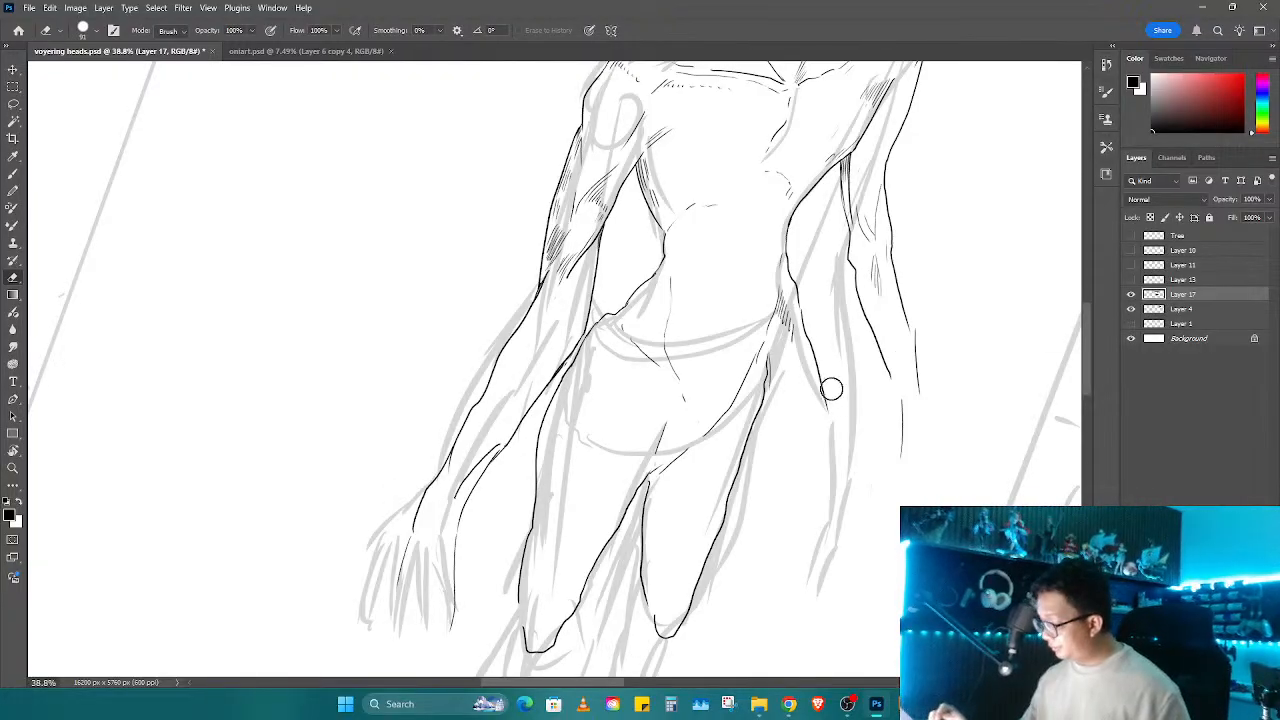
pyautogui.moveTo(806, 300)
pyautogui.mouseDown()
pyautogui.moveTo(817, 394)
pyautogui.moveTo(798, 308)
pyautogui.moveTo(798, 533)
pyautogui.mouseUp()
pyautogui.press('b')
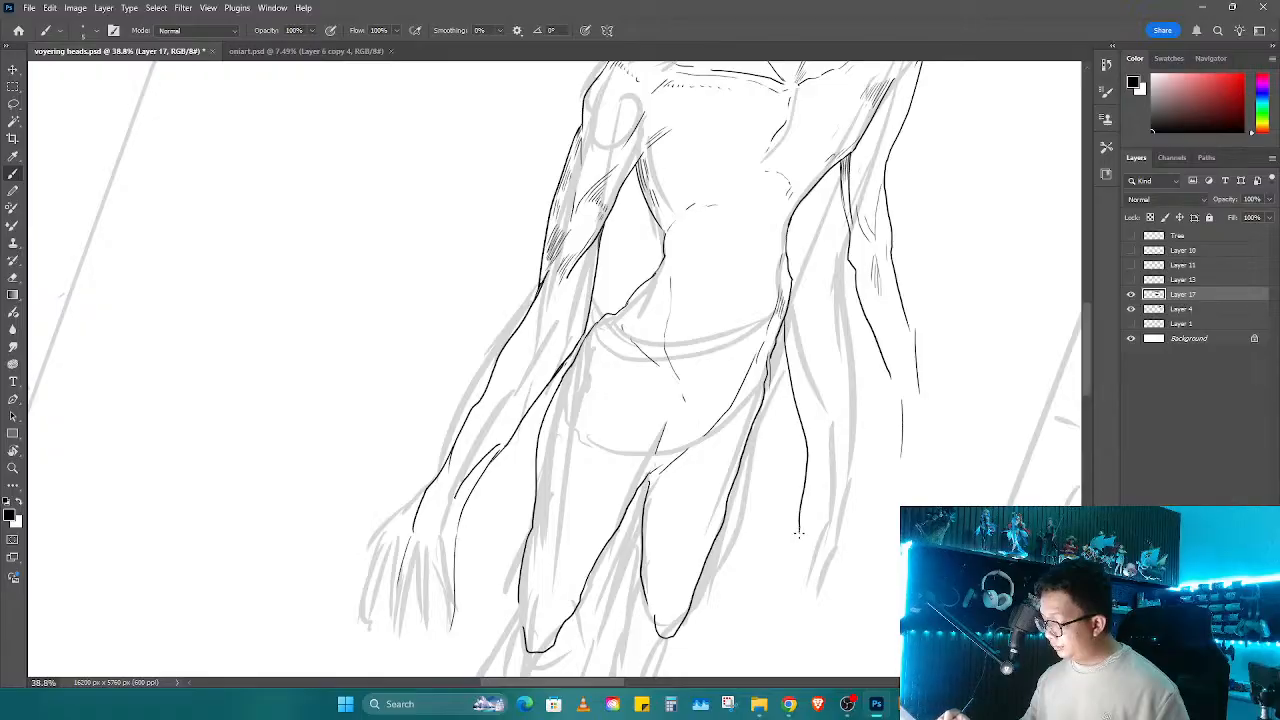
pyautogui.moveTo(806, 482); pyautogui.dragTo(906, 226)
# Step: Ink the inner and outer outlines of both lower legs from the knees down, following the gray sketch
pyautogui.moveTo(664, 519); pyautogui.dragTo(677, 414)
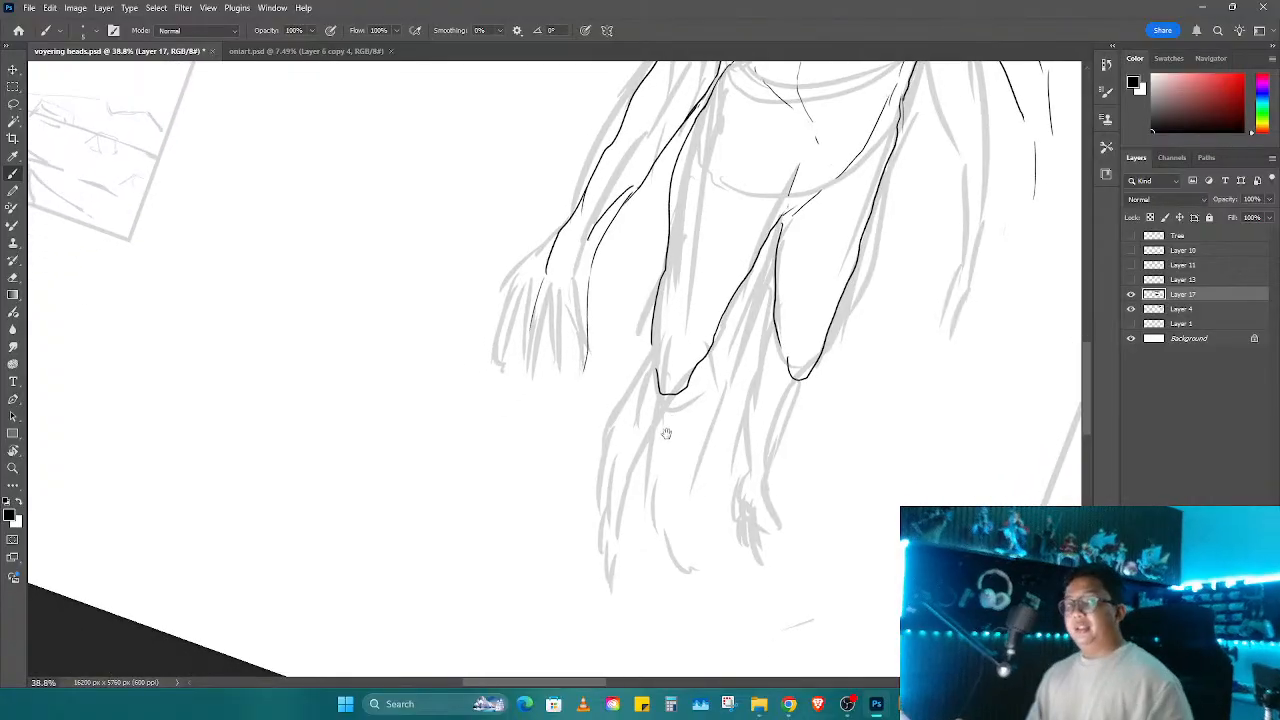
pyautogui.moveTo(642, 470); pyautogui.dragTo(657, 458)
pyautogui.moveTo(667, 314); pyautogui.dragTo(615, 500)
pyautogui.hotkey('ctrl', 'z')
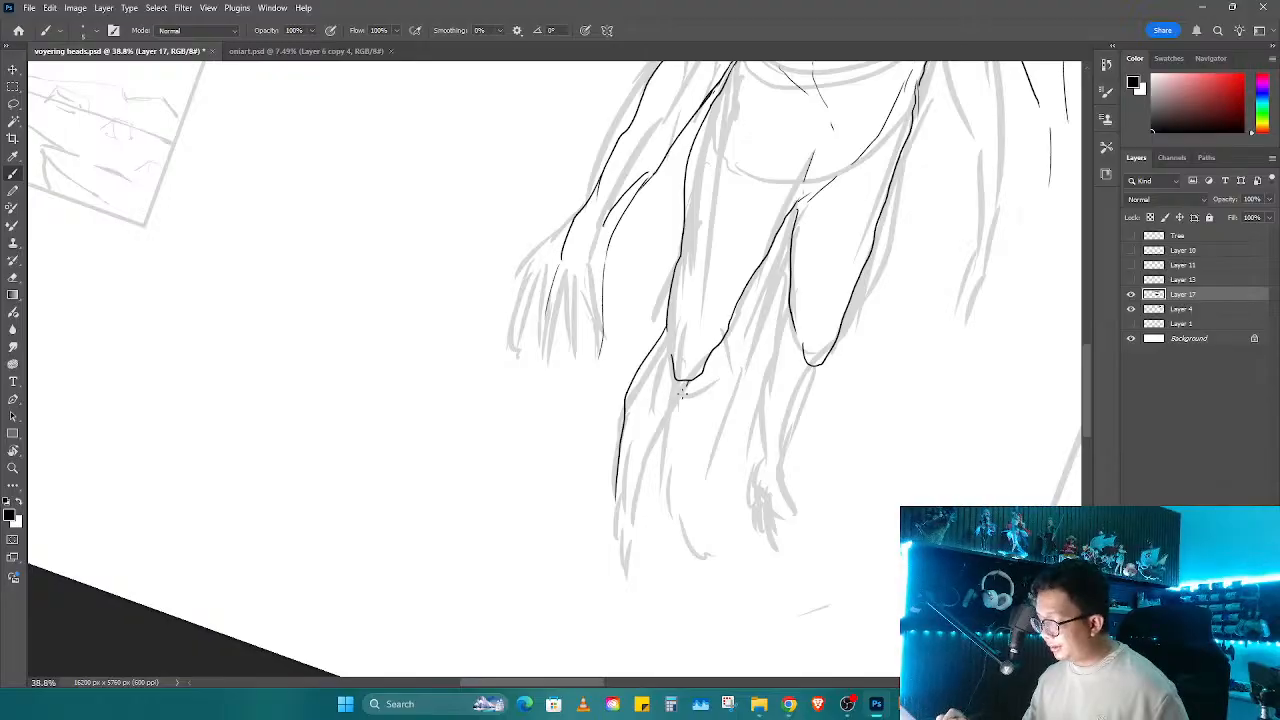
pyautogui.moveTo(683, 392); pyautogui.dragTo(643, 502)
pyautogui.moveTo(788, 308)
pyautogui.mouseDown()
pyautogui.moveTo(753, 413)
pyautogui.moveTo(752, 468)
pyautogui.mouseUp()
pyautogui.moveTo(814, 358); pyautogui.dragTo(773, 460)
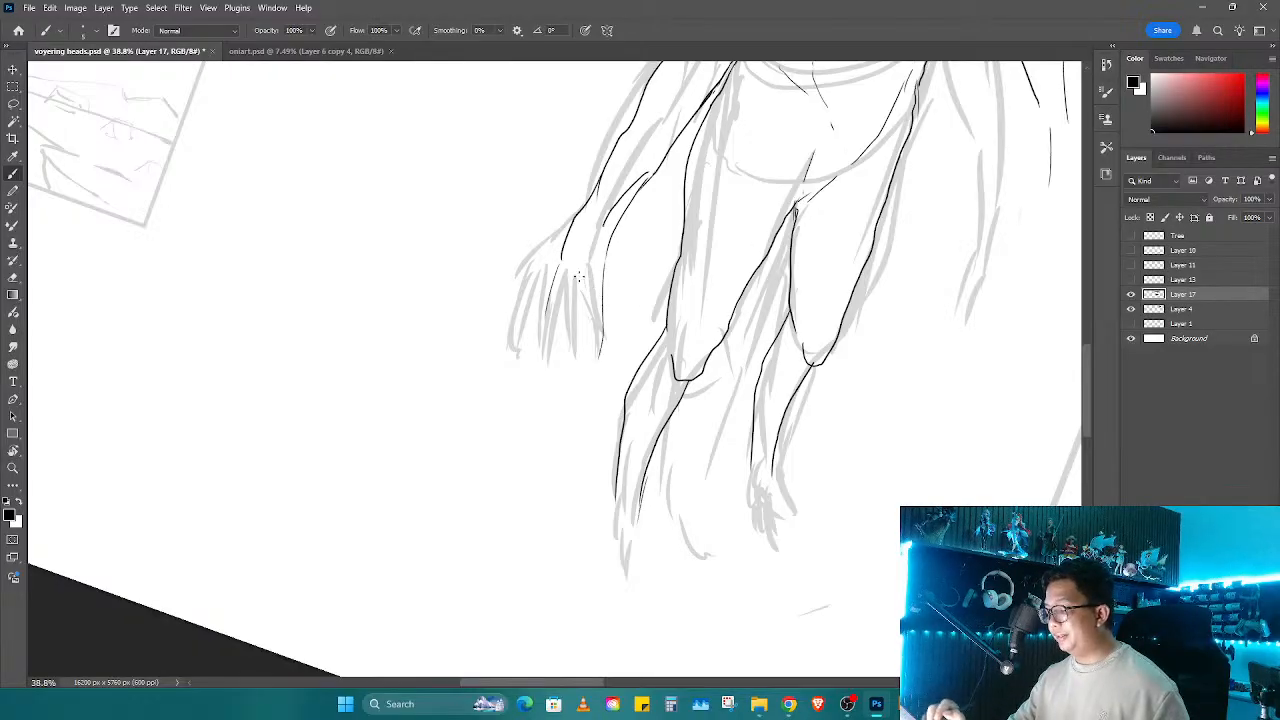
# Step: Block in simple rounded ends for both hands and save the document
pyautogui.moveTo(543, 327)
pyautogui.mouseDown()
pyautogui.moveTo(618, 395)
pyautogui.moveTo(505, 450)
pyautogui.moveTo(473, 485)
pyautogui.mouseUp()
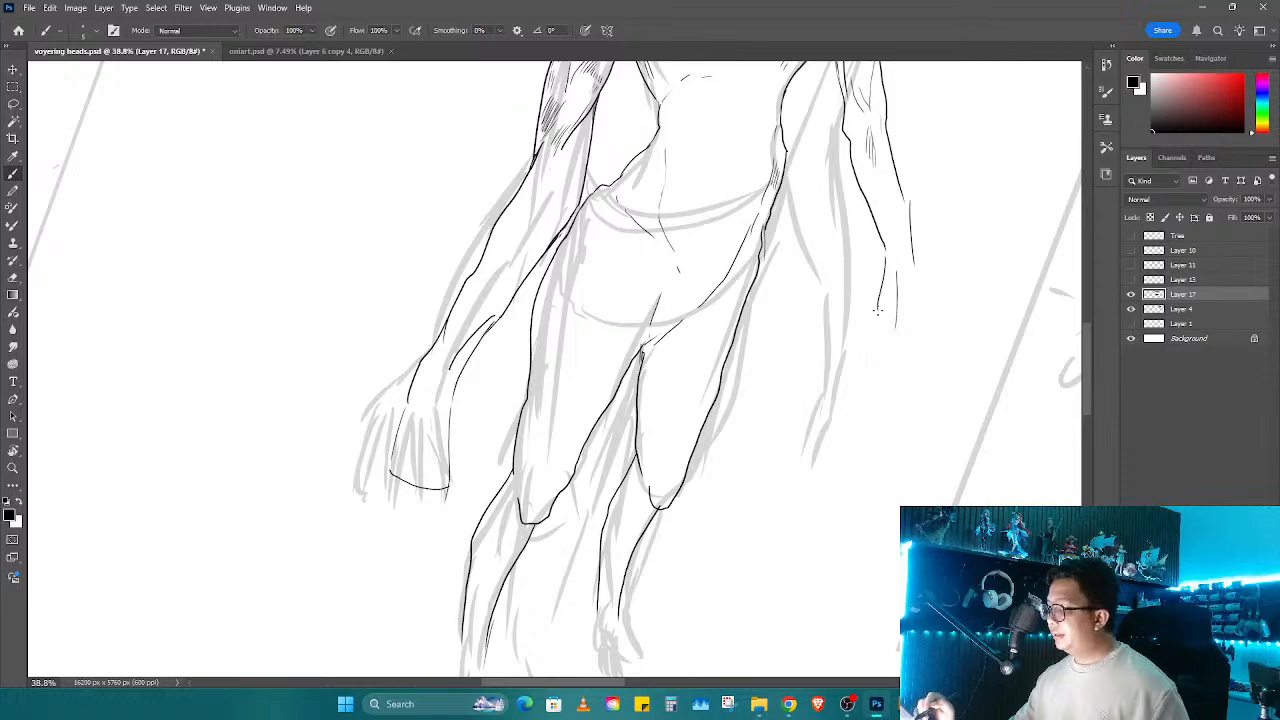
pyautogui.moveTo(893, 306); pyautogui.dragTo(877, 289)
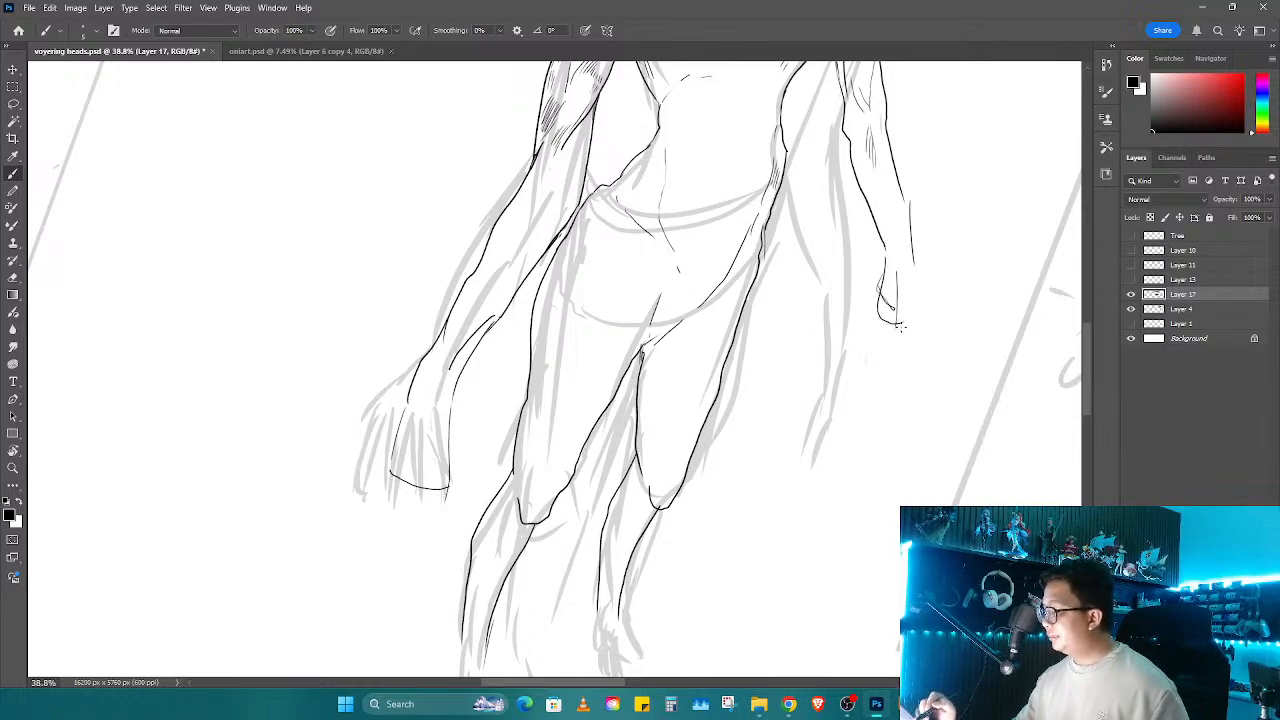
pyautogui.moveTo(806, 419); pyautogui.dragTo(870, 443)
pyautogui.hotkey('ctrl', 's')
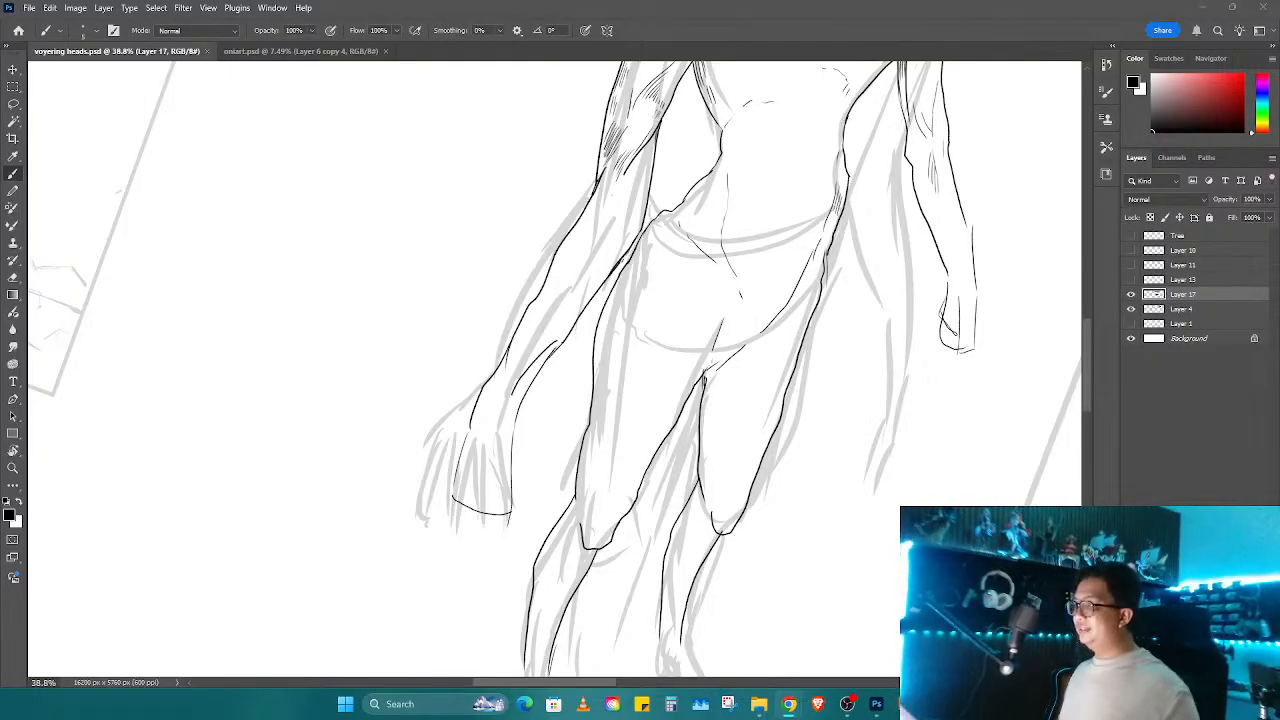
# Step: Clean up the figure's right hand outline and draw a shorter palm with a curved knuckle line
pyautogui.click(497, 402)
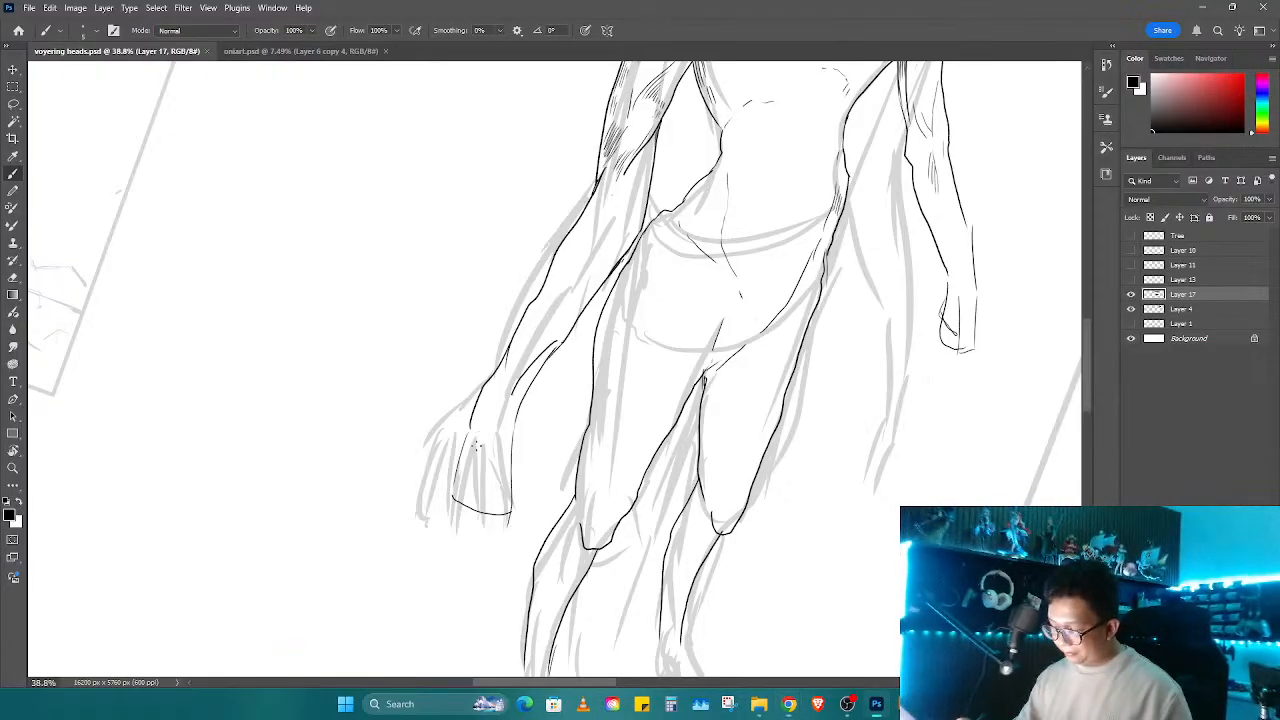
pyautogui.press('e')
pyautogui.moveTo(478, 420); pyautogui.dragTo(467, 454)
pyautogui.scroll(2, 467, 455)
pyautogui.press('b')
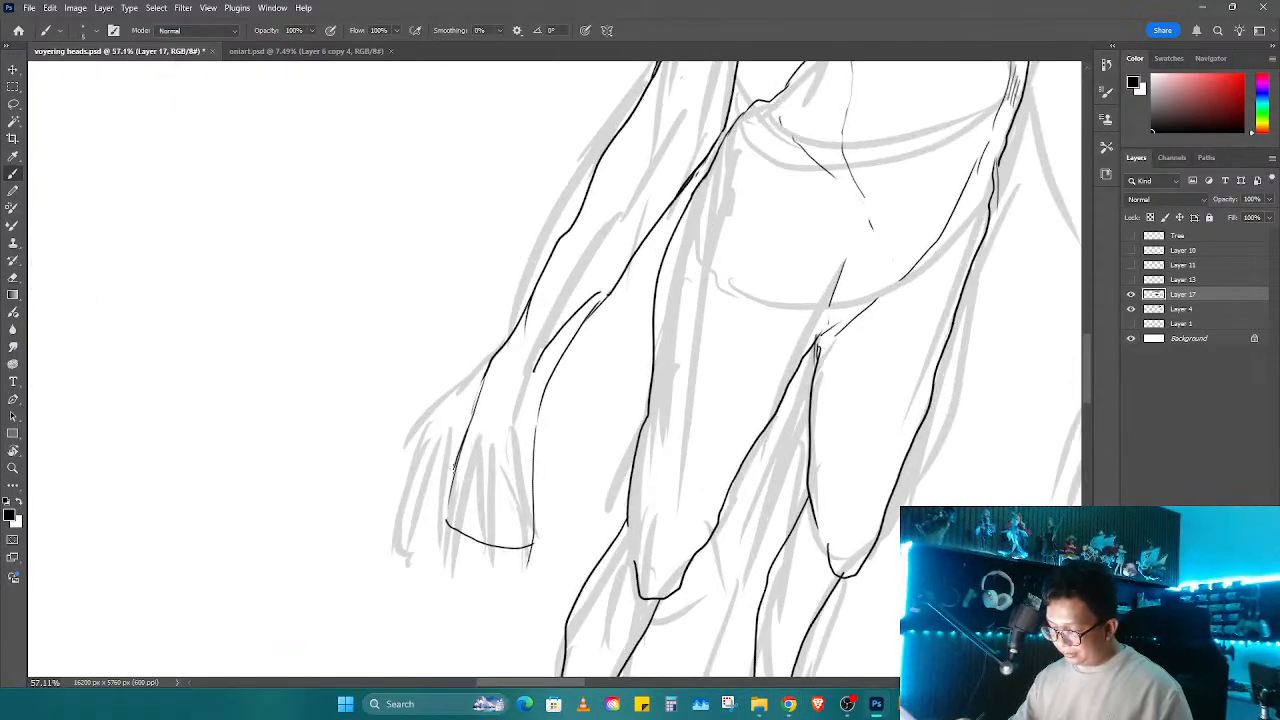
pyautogui.moveTo(533, 483); pyautogui.dragTo(537, 384)
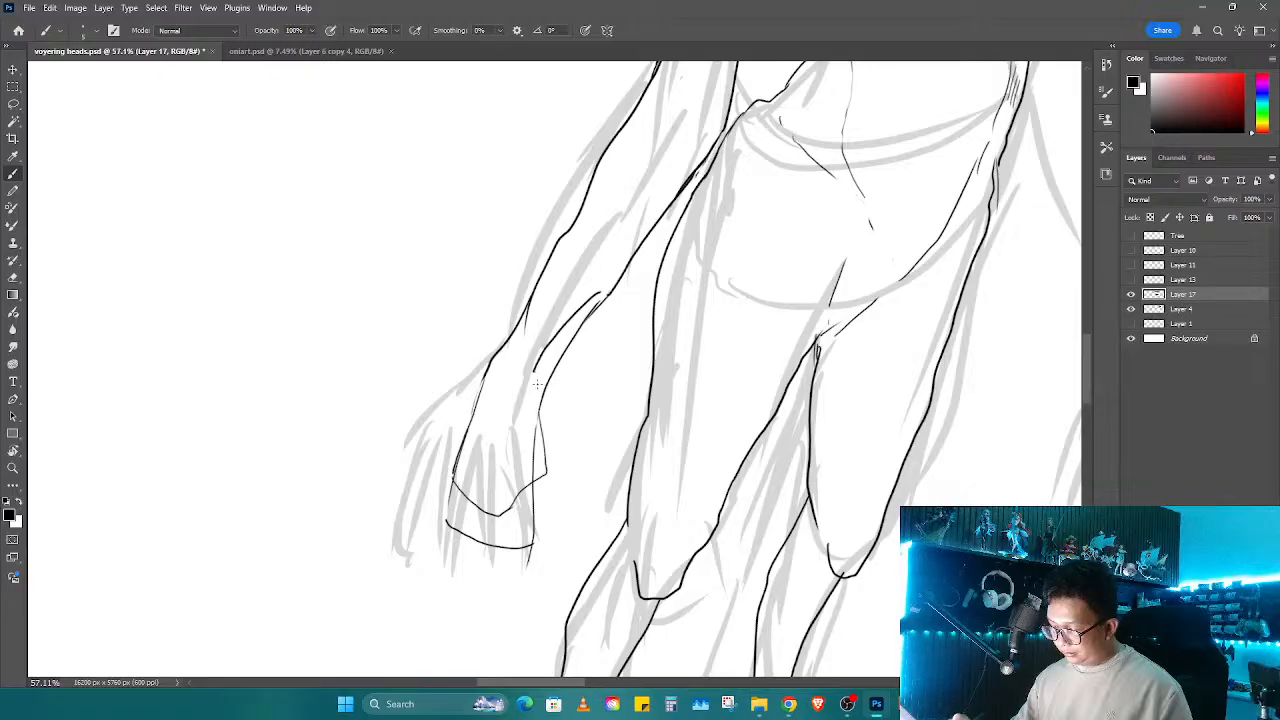
# Step: Draw long, tapering fingers extending from the knuckle line of the figure's right hand
pyautogui.moveTo(547, 477); pyautogui.dragTo(535, 520)
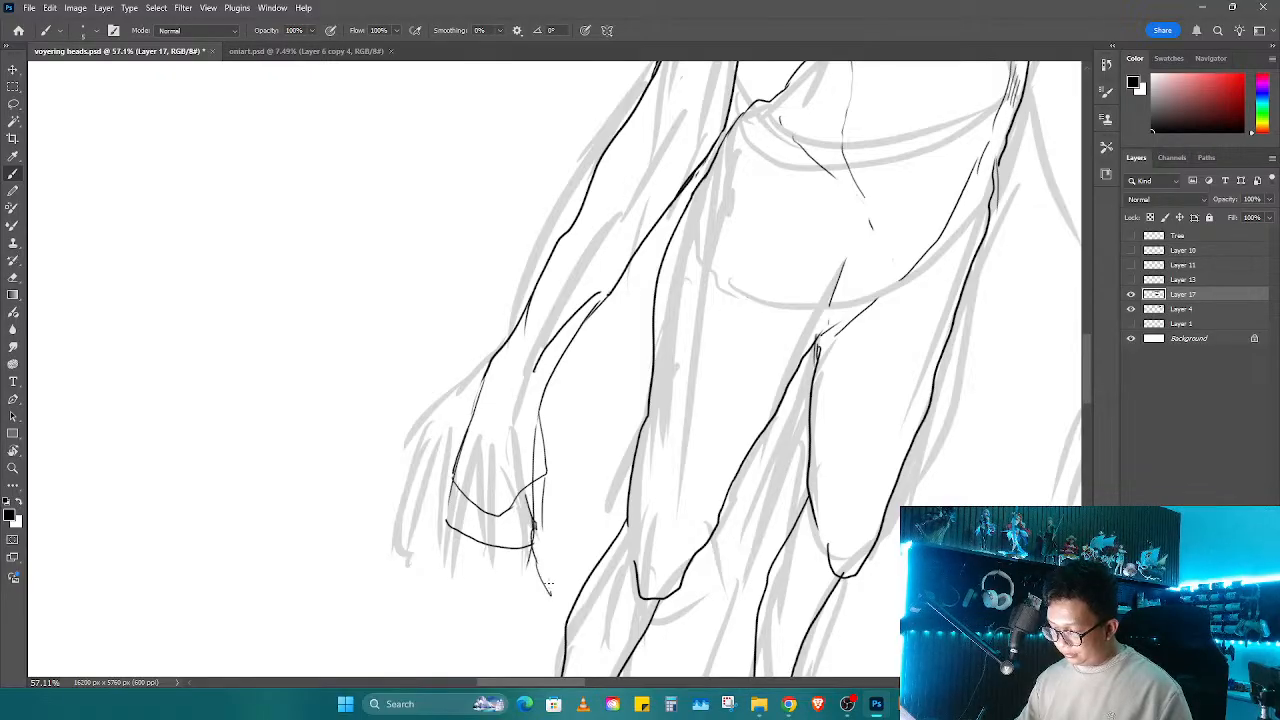
pyautogui.moveTo(550, 593)
pyautogui.mouseDown()
pyautogui.moveTo(538, 528)
pyautogui.moveTo(565, 382)
pyautogui.moveTo(546, 556)
pyautogui.mouseUp()
pyautogui.moveTo(516, 466)
pyautogui.mouseDown()
pyautogui.moveTo(510, 560)
pyautogui.moveTo(531, 470)
pyautogui.moveTo(502, 522)
pyautogui.mouseUp()
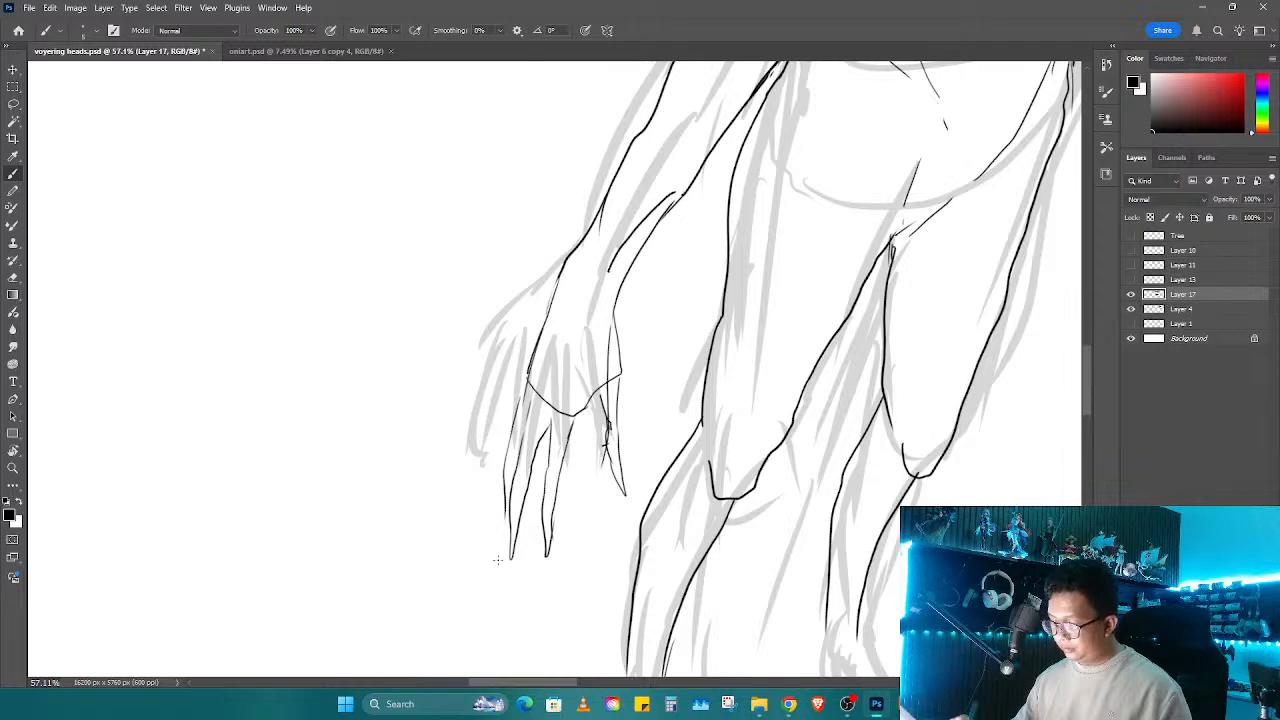
pyautogui.moveTo(527, 375); pyautogui.dragTo(501, 462)
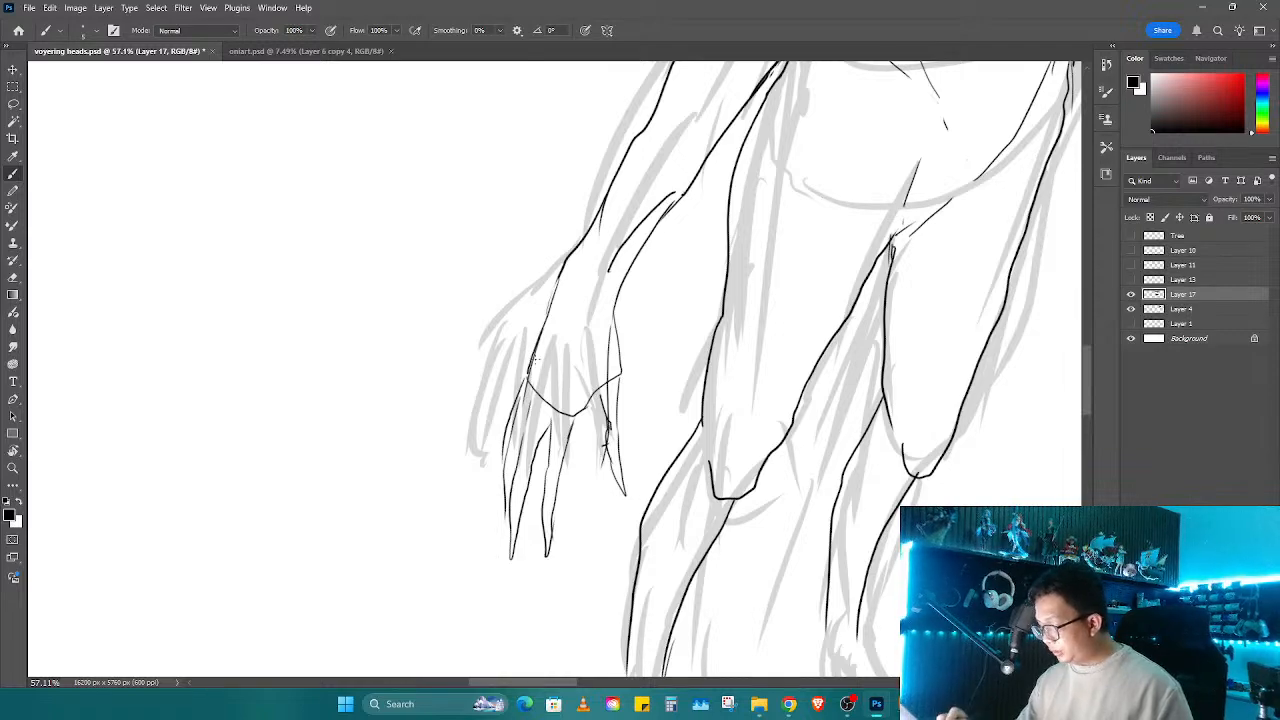
# Step: Erase the part of the knuckle line that crosses the base of the outer fingers on the figure's right hand
pyautogui.press('e')
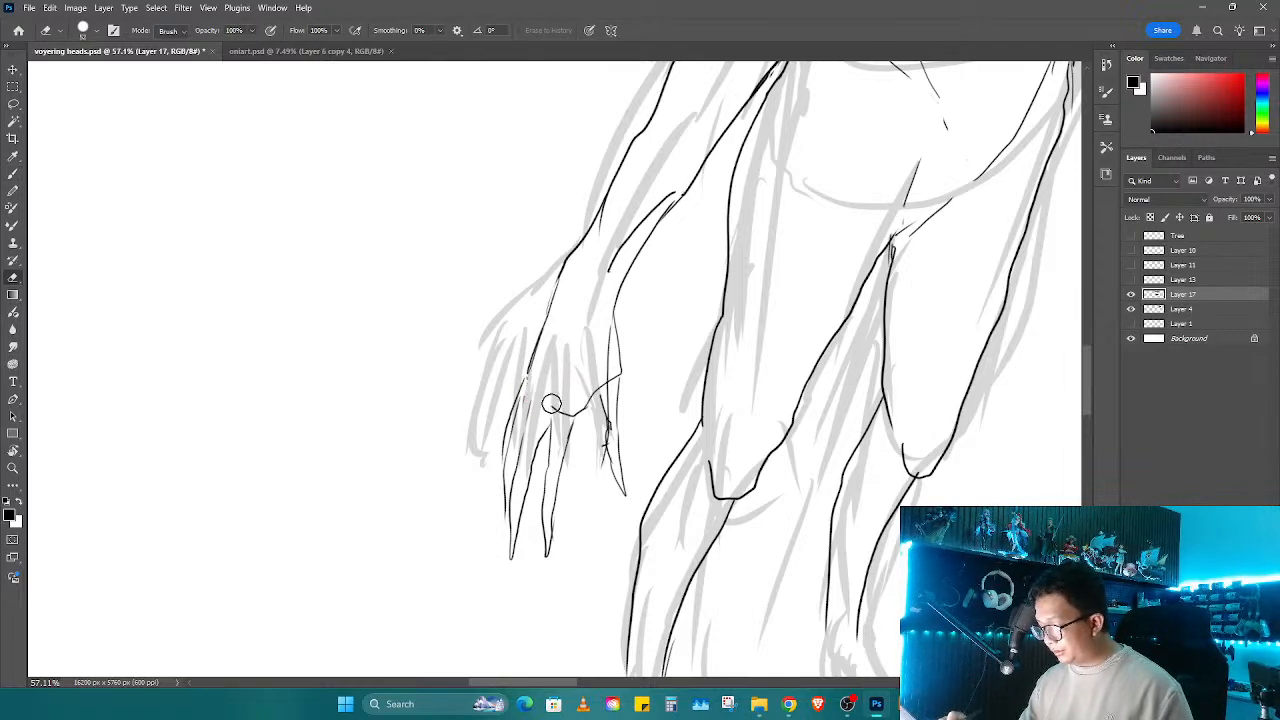
pyautogui.moveTo(551, 403); pyautogui.dragTo(529, 391)
pyautogui.press('b')
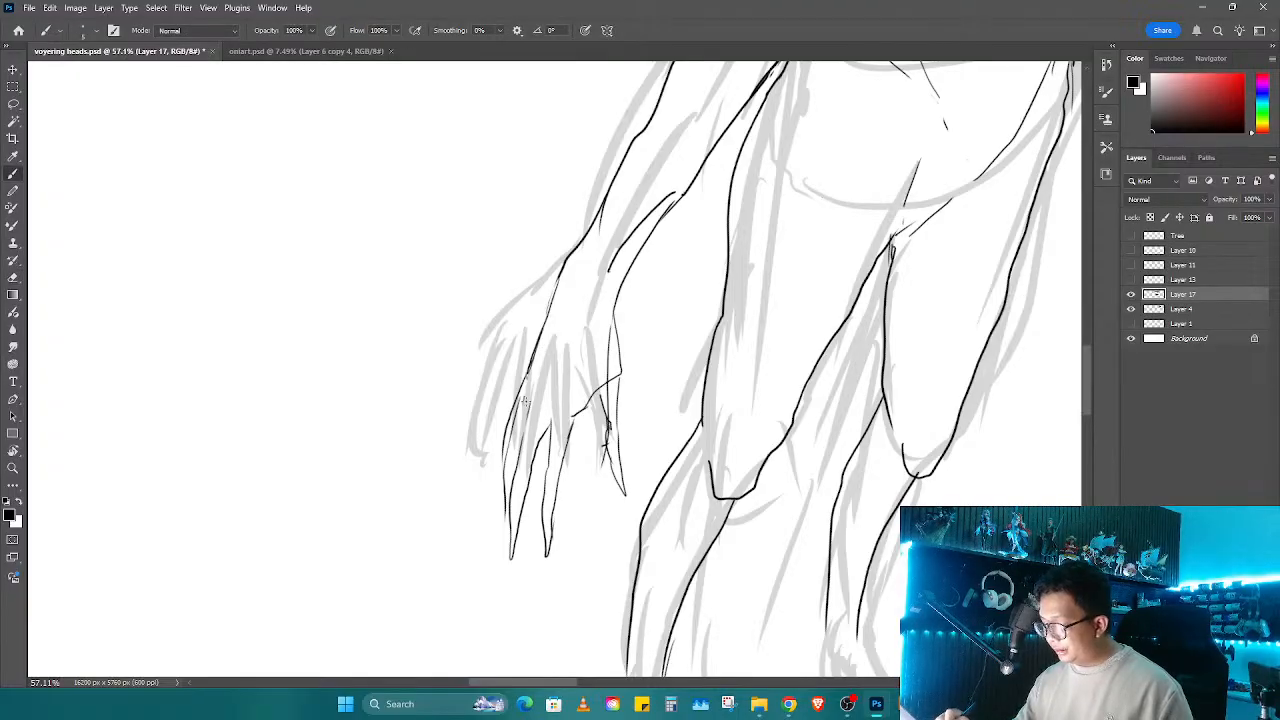
pyautogui.press('e')
pyautogui.press('b')
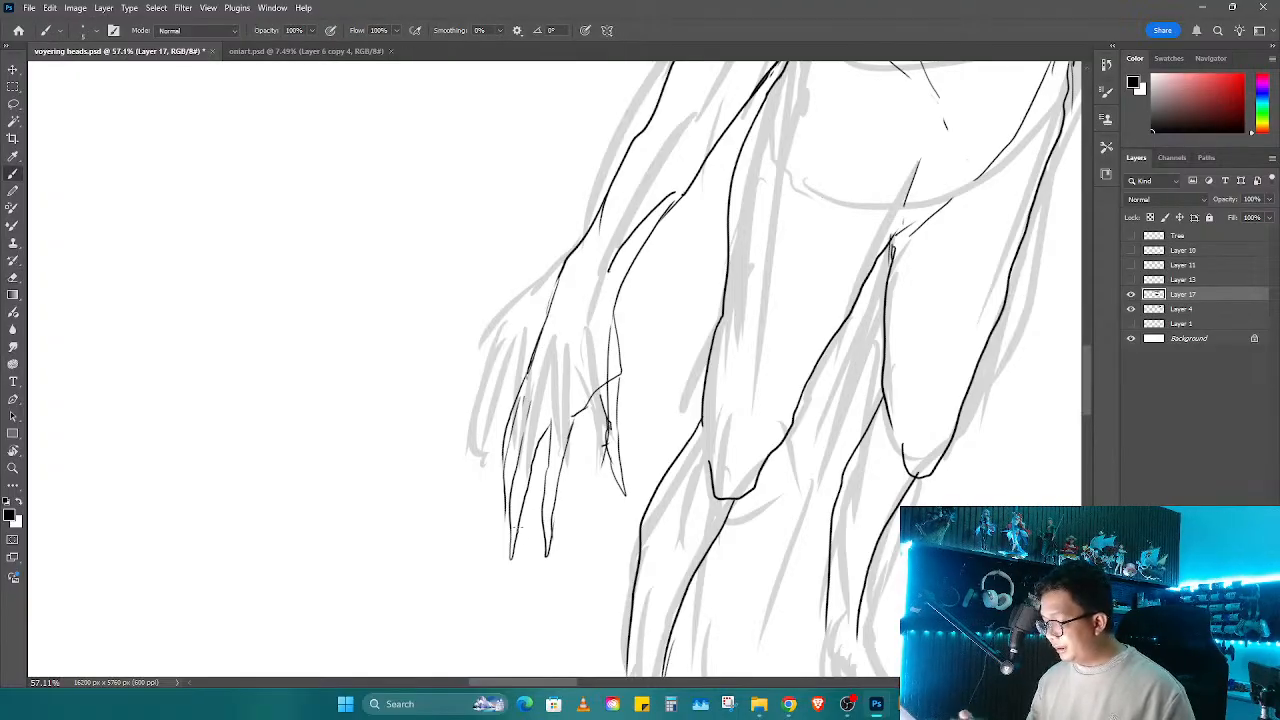
# Step: Erase the overlapping lines around the inner finger of the figure's right hand, redraw its edges, and add thin tendon lines
pyautogui.press('e')
pyautogui.moveTo(602, 388); pyautogui.dragTo(614, 371)
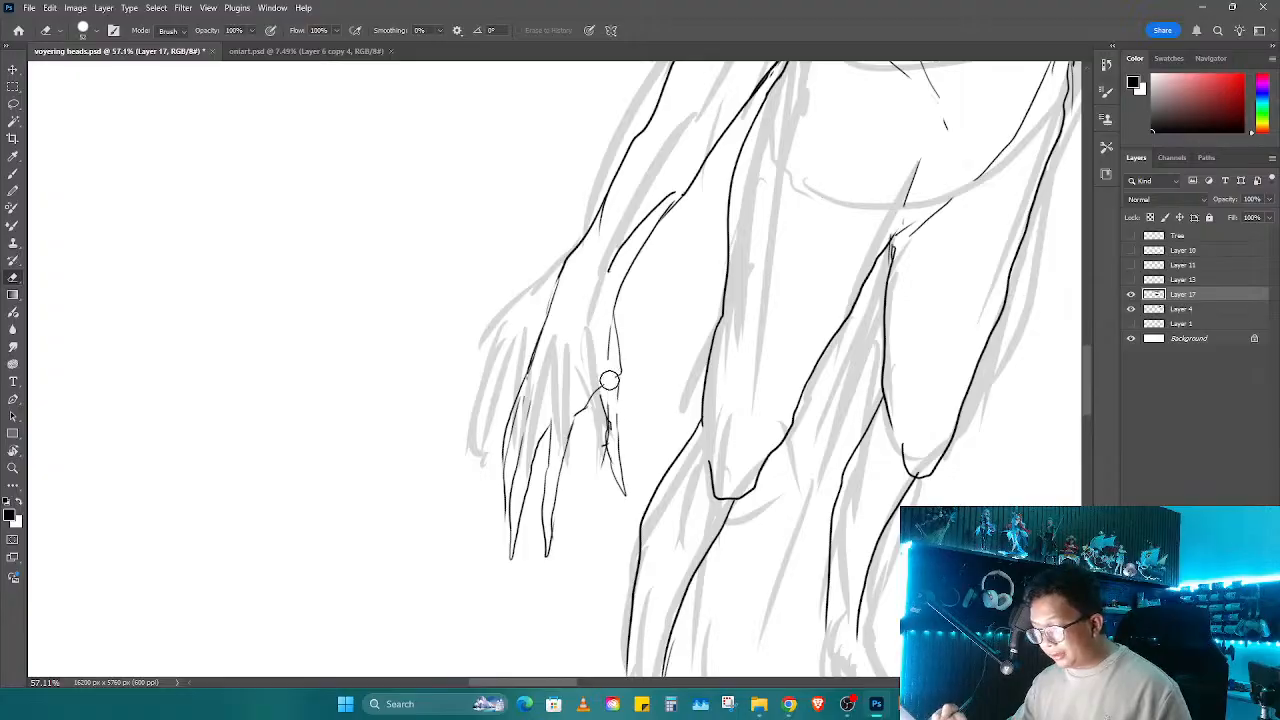
pyautogui.press('b')
pyautogui.press('e')
pyautogui.moveTo(606, 420); pyautogui.dragTo(608, 449)
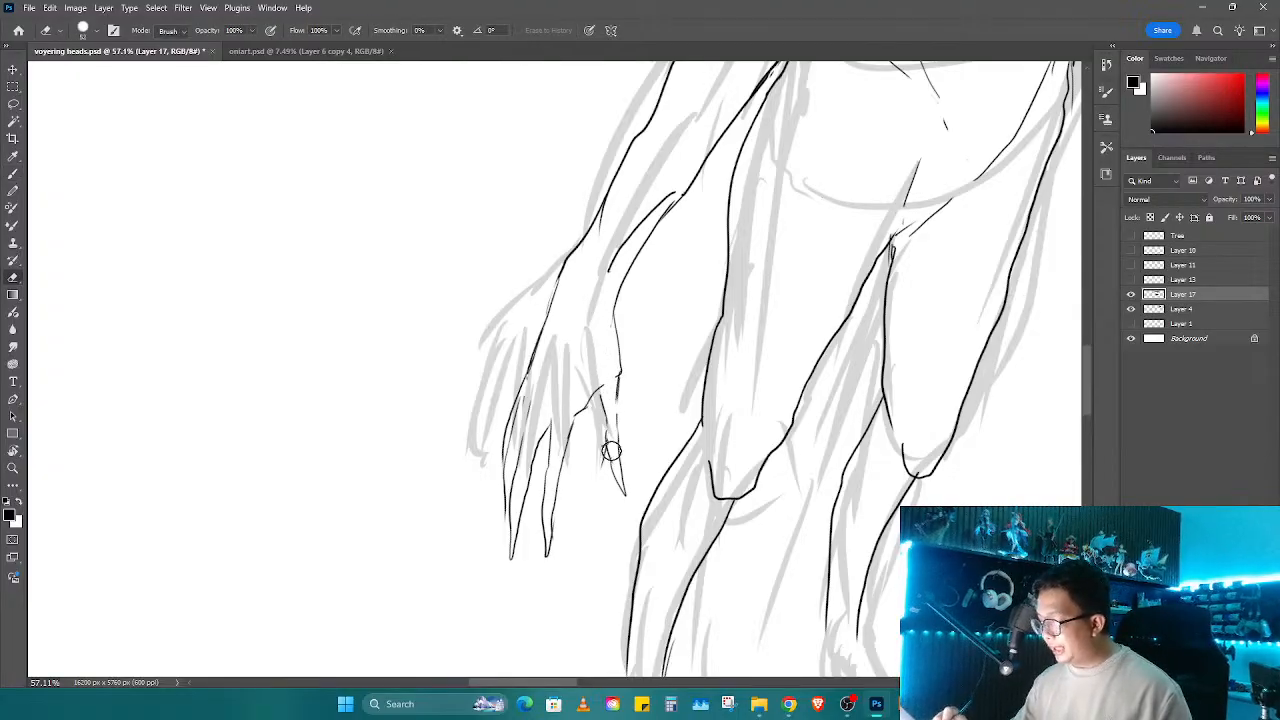
pyautogui.press('b')
pyautogui.press('e')
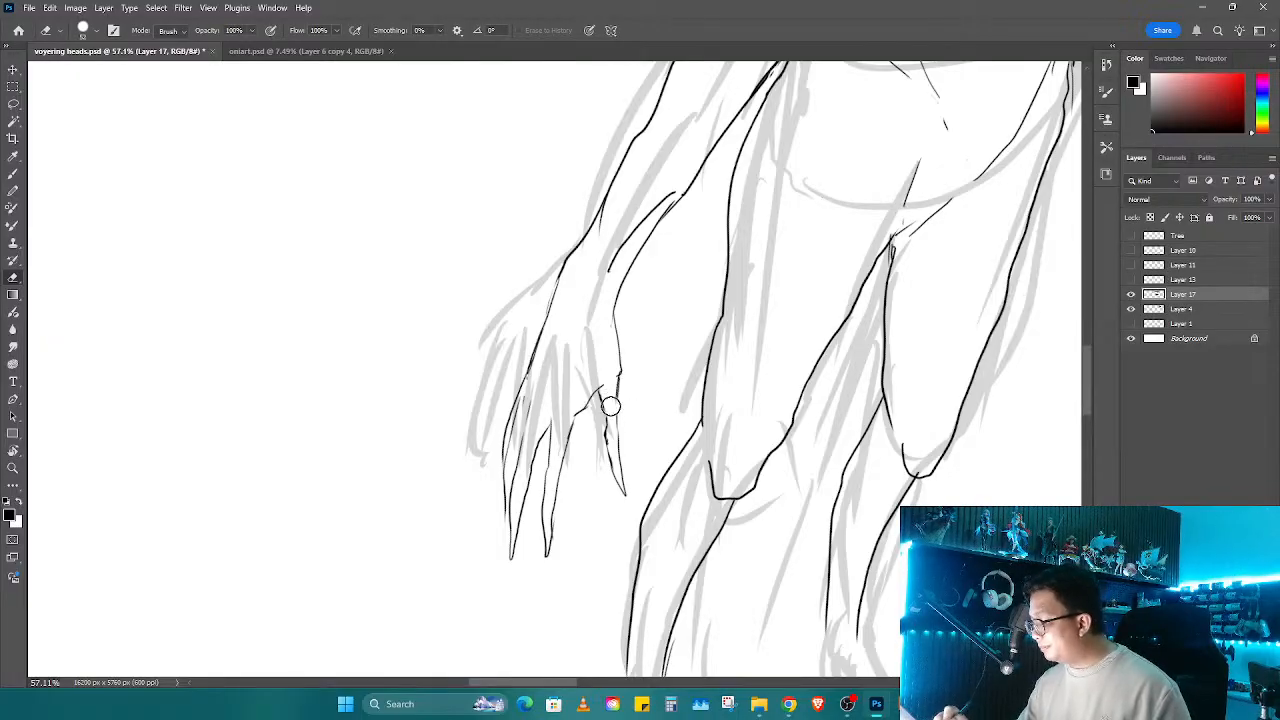
pyautogui.keyDown('alt'); pyautogui.rightClick(606, 396); pyautogui.keyUp('alt')
pyautogui.press('b')
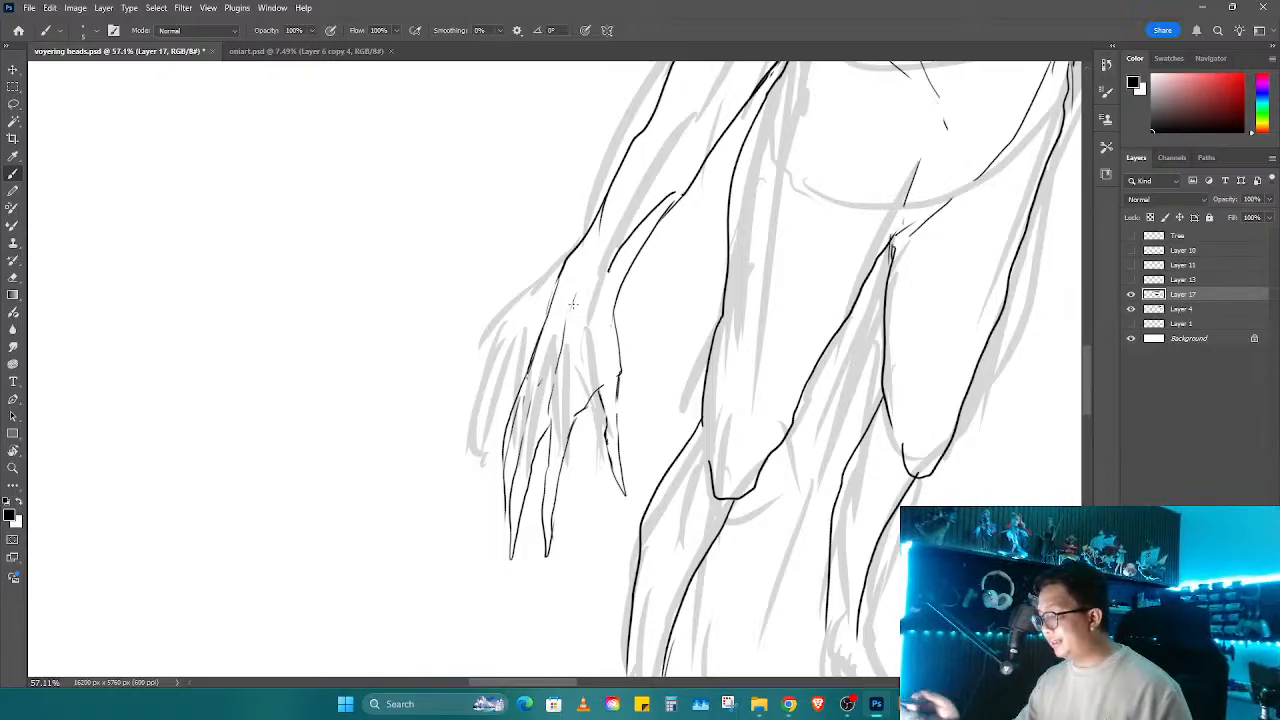
# Step: Add thin muscle contour and shading strokes along both edges of the figure's right forearm
pyautogui.moveTo(686, 281); pyautogui.dragTo(596, 526)
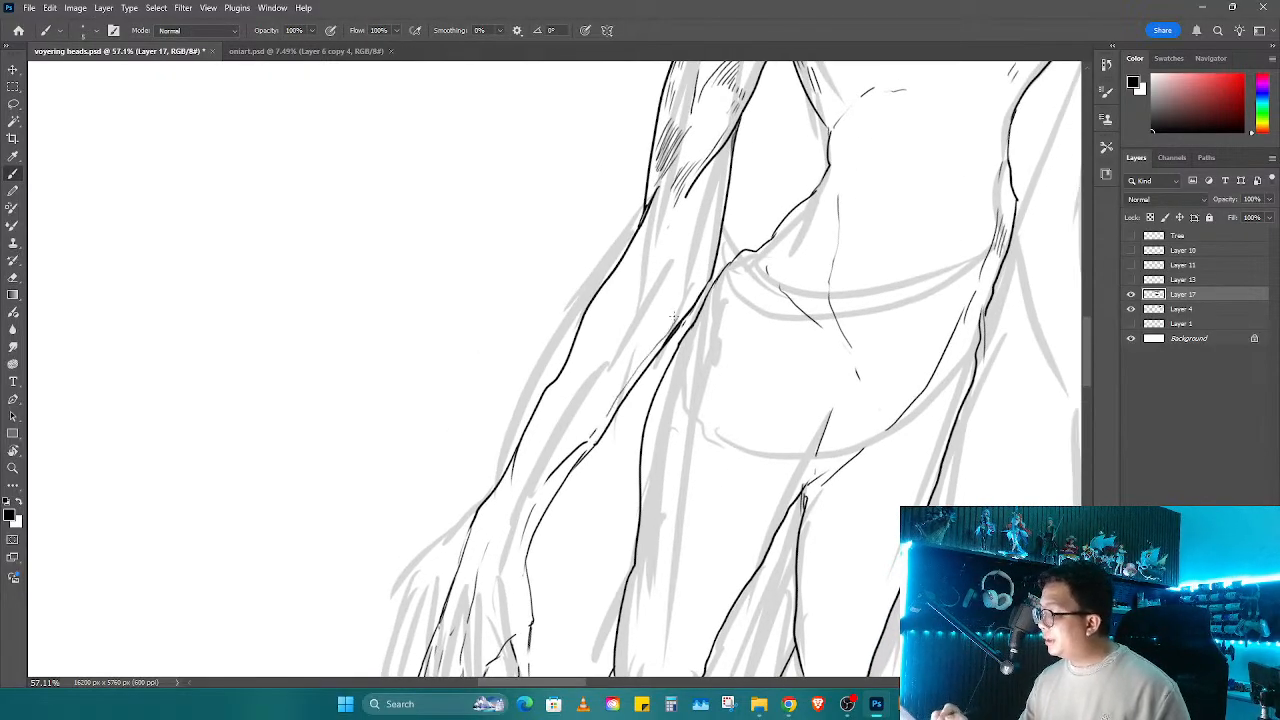
pyautogui.moveTo(568, 358); pyautogui.dragTo(540, 421)
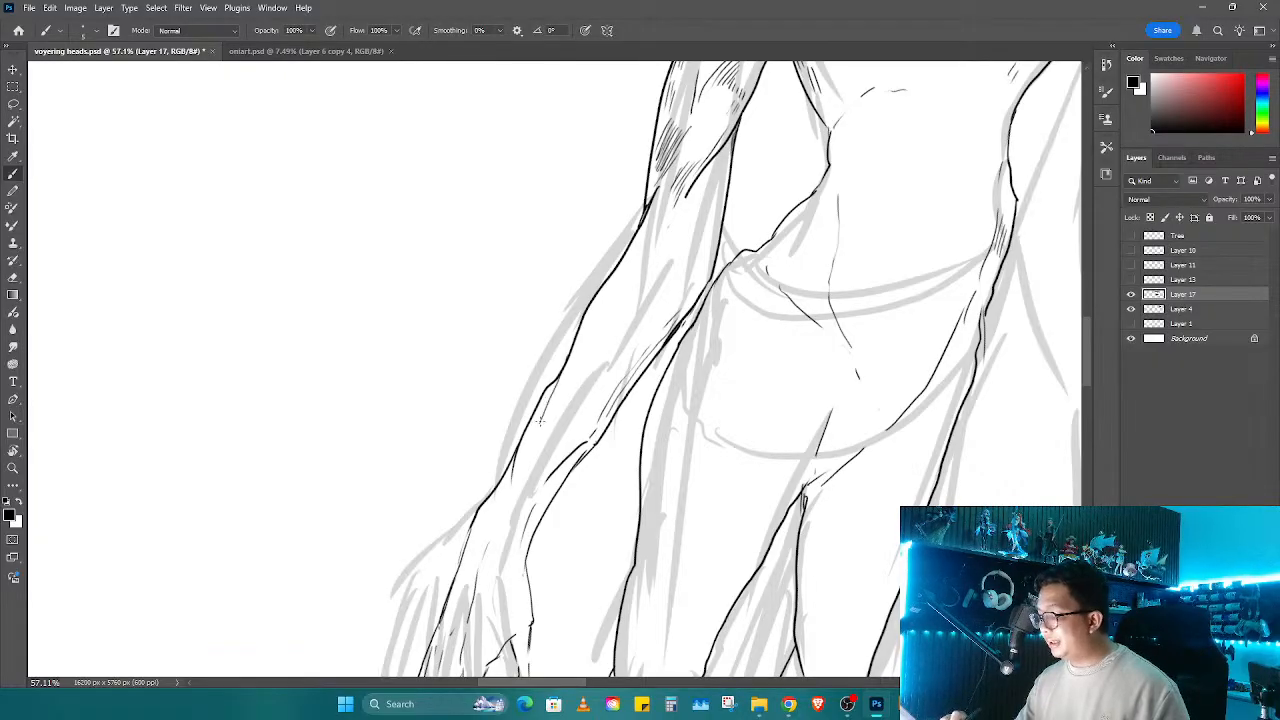
pyautogui.moveTo(594, 308); pyautogui.dragTo(578, 356)
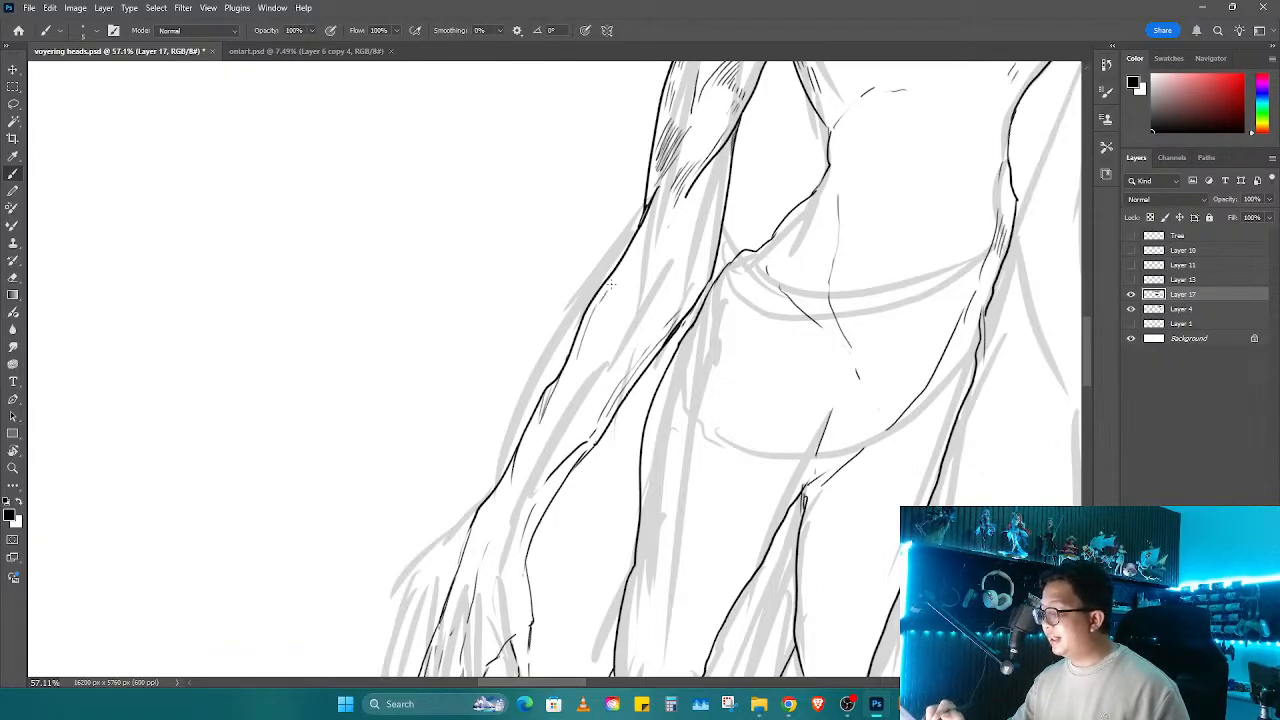
pyautogui.moveTo(632, 252); pyautogui.dragTo(604, 304)
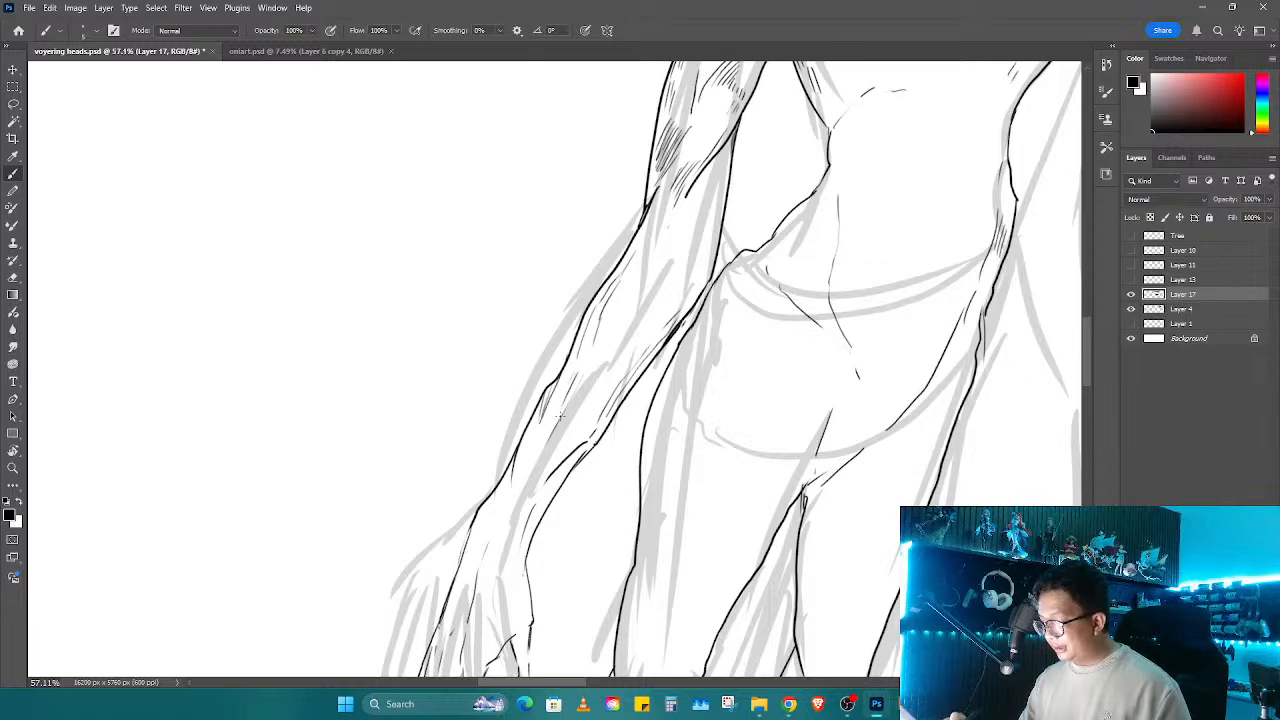
pyautogui.moveTo(577, 436)
pyautogui.mouseDown()
pyautogui.moveTo(626, 437)
pyautogui.moveTo(537, 465)
pyautogui.mouseUp()
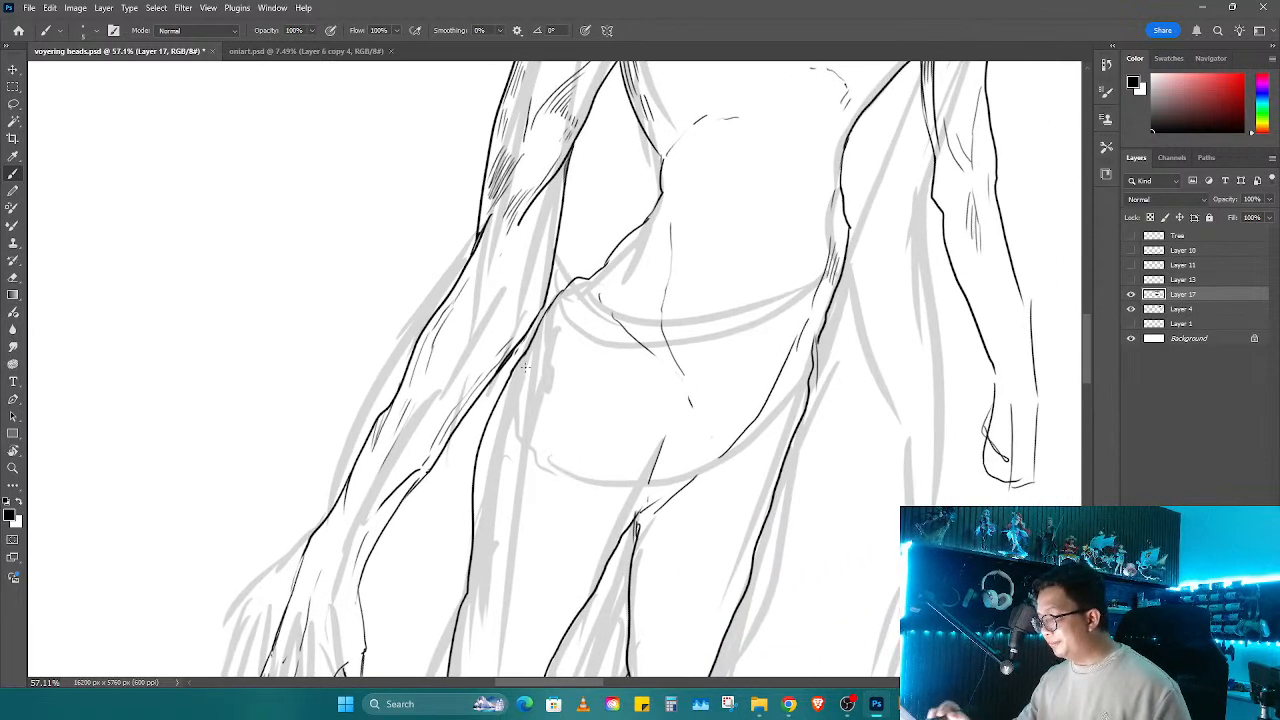
# Step: Draw a long muscle line down the figure's right forearm, hatch below the elbow, and add detail strokes at the wrist
pyautogui.moveTo(515, 234); pyautogui.dragTo(438, 394)
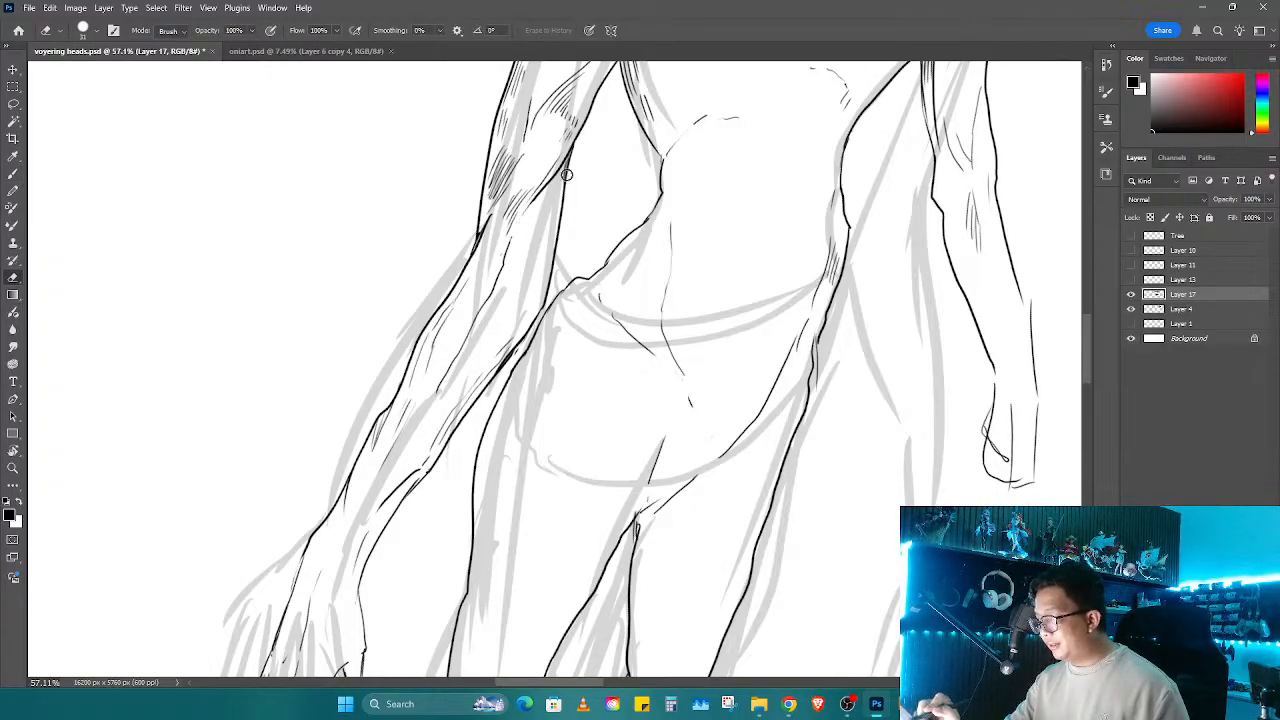
pyautogui.moveTo(525, 252)
pyautogui.mouseDown()
pyautogui.moveTo(546, 222)
pyautogui.moveTo(537, 268)
pyautogui.mouseUp()
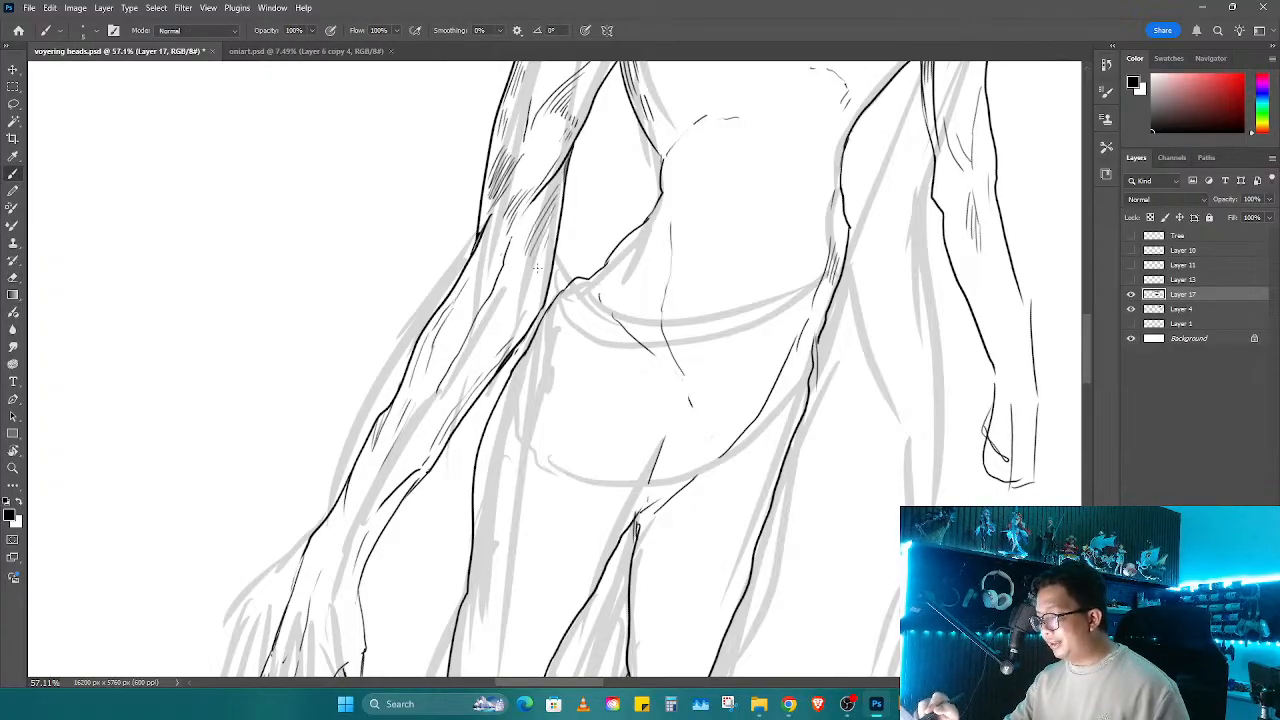
pyautogui.moveTo(586, 450); pyautogui.dragTo(773, 350)
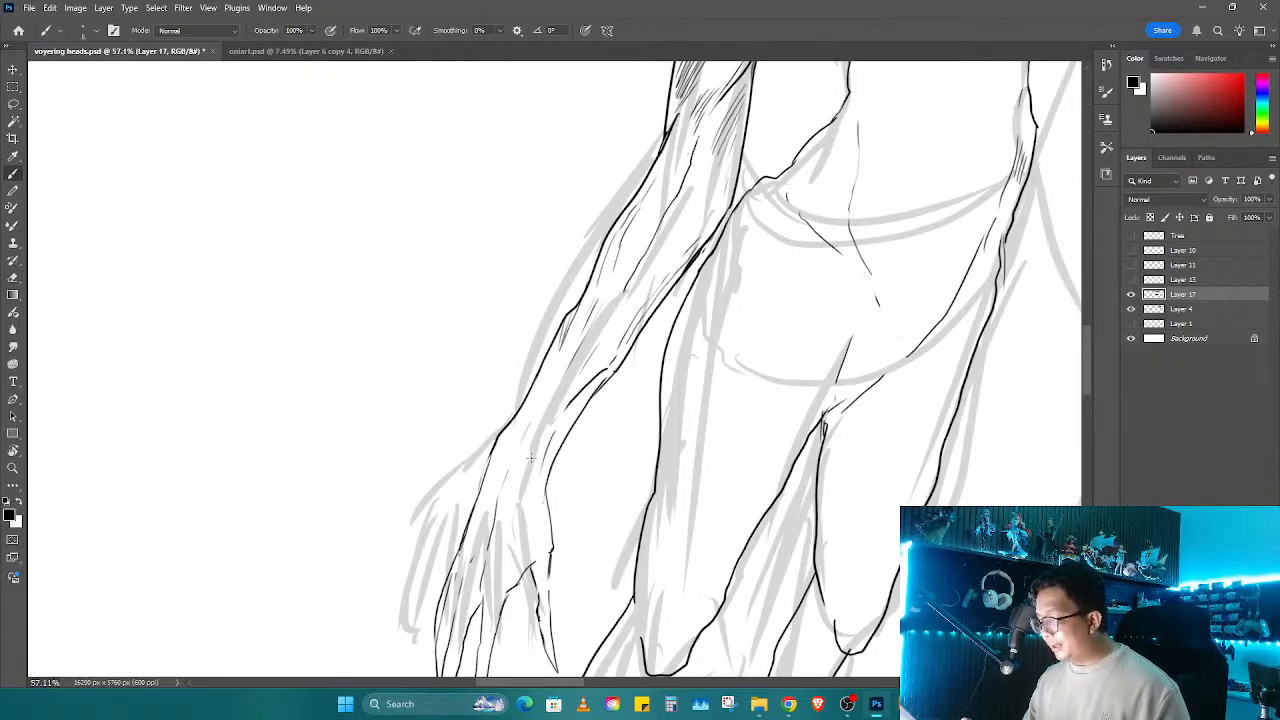
pyautogui.moveTo(548, 462)
pyautogui.mouseDown()
pyautogui.moveTo(514, 557)
pyautogui.moveTo(520, 540)
pyautogui.mouseUp()
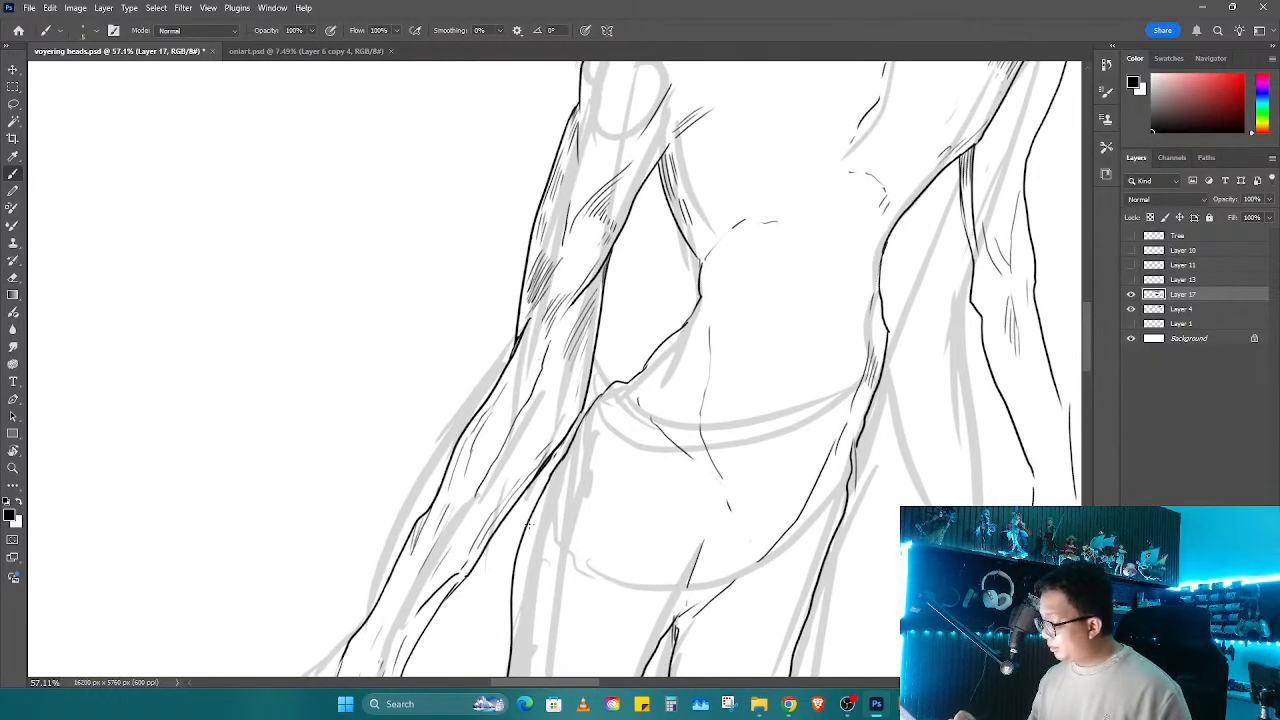
# Step: Erase the diagonal crease inside the figure's right hip and redraw it steeper, with short strokes near the hip bone
pyautogui.press('e')
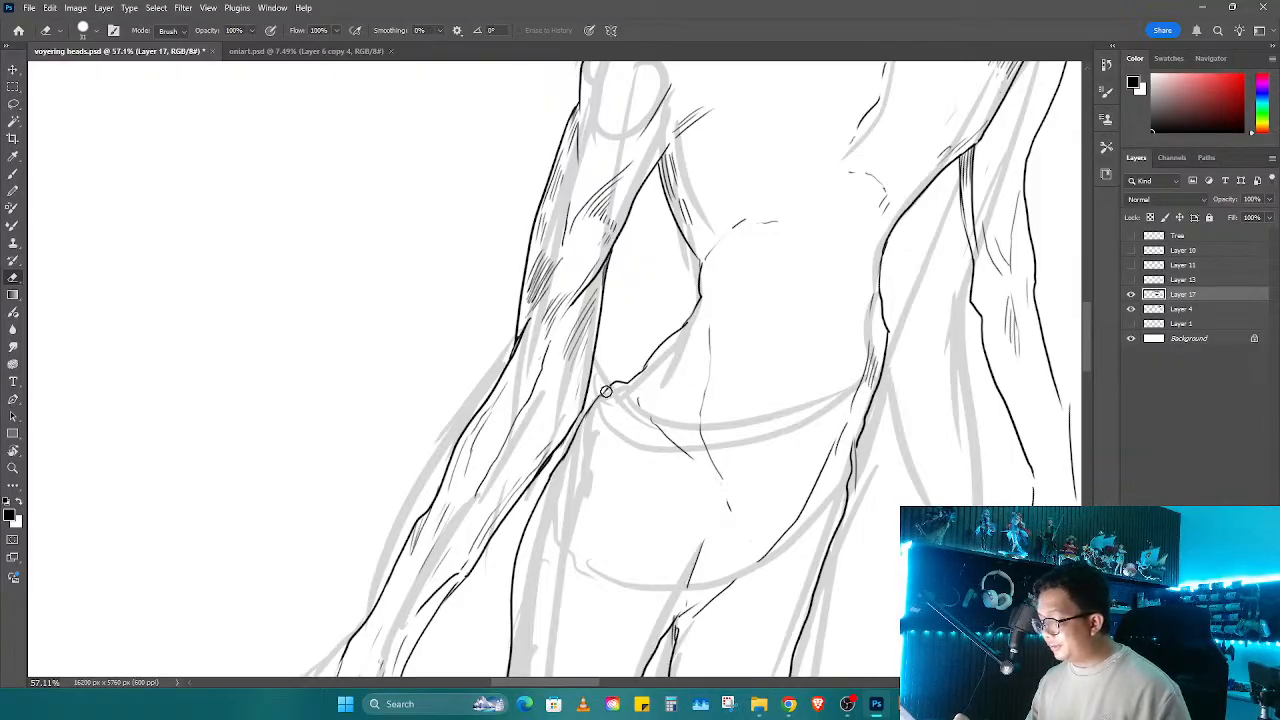
pyautogui.press('b')
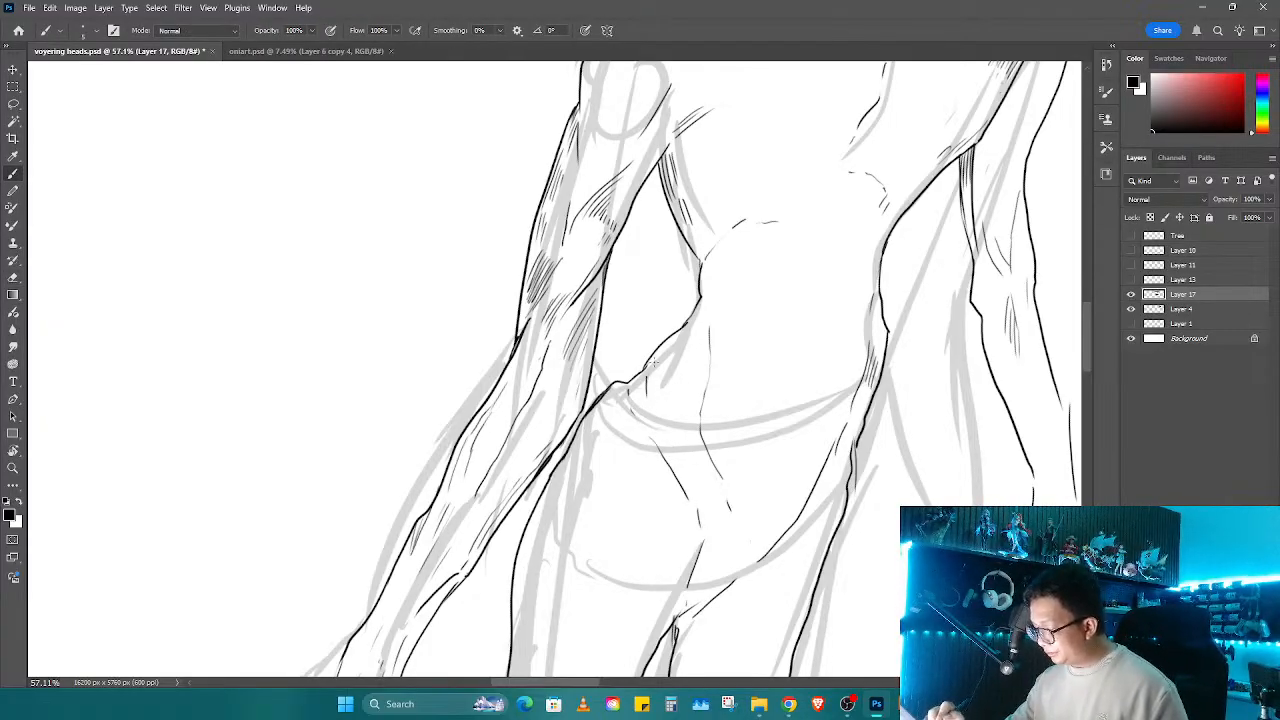
# Step: Erase the upper part of the long muscle line on the figure's right side of the abdomen and redraw it from the waist
pyautogui.press('e')
pyautogui.moveTo(714, 331); pyautogui.dragTo(709, 398)
pyautogui.press('b')
pyautogui.moveTo(705, 308); pyautogui.dragTo(710, 385)
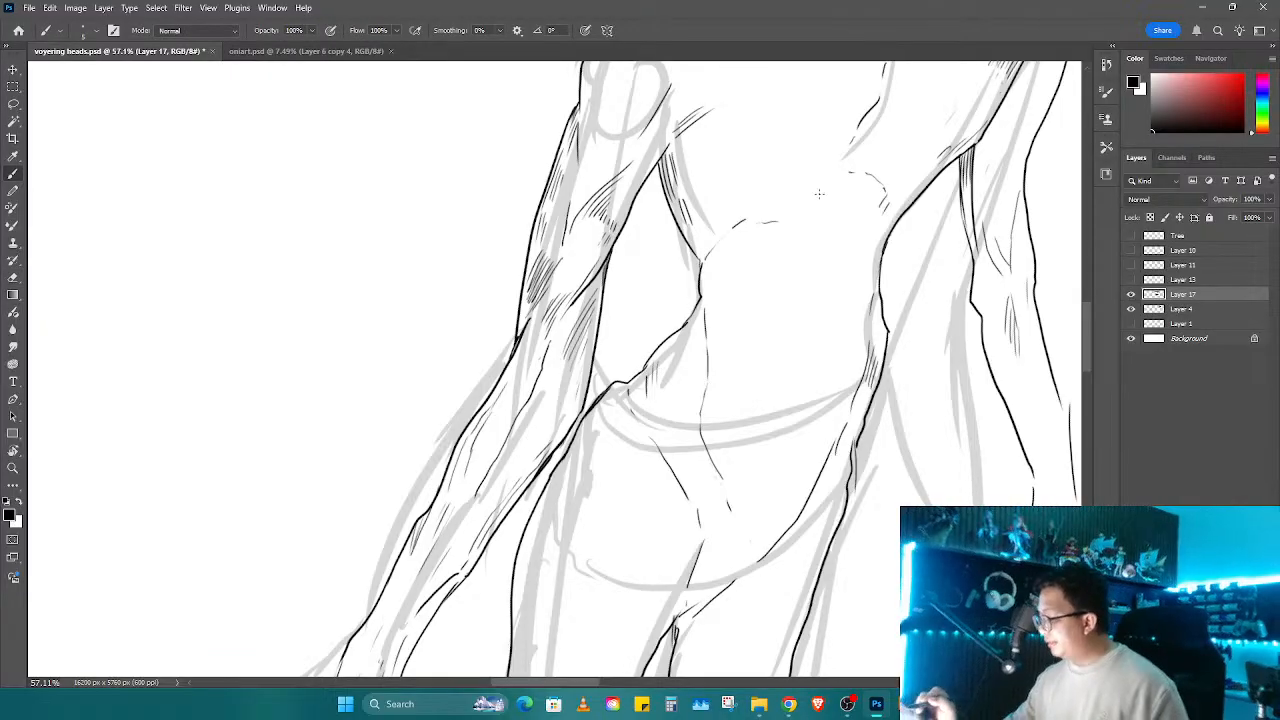
# Step: Trim the end of the rib arch on the figure's left side and extend its broken line across the upper abdomen
pyautogui.press('e')
pyautogui.moveTo(886, 194); pyautogui.dragTo(888, 209)
pyautogui.press('b')
pyautogui.press('space')
pyautogui.moveTo(895, 330); pyautogui.dragTo(713, 494)
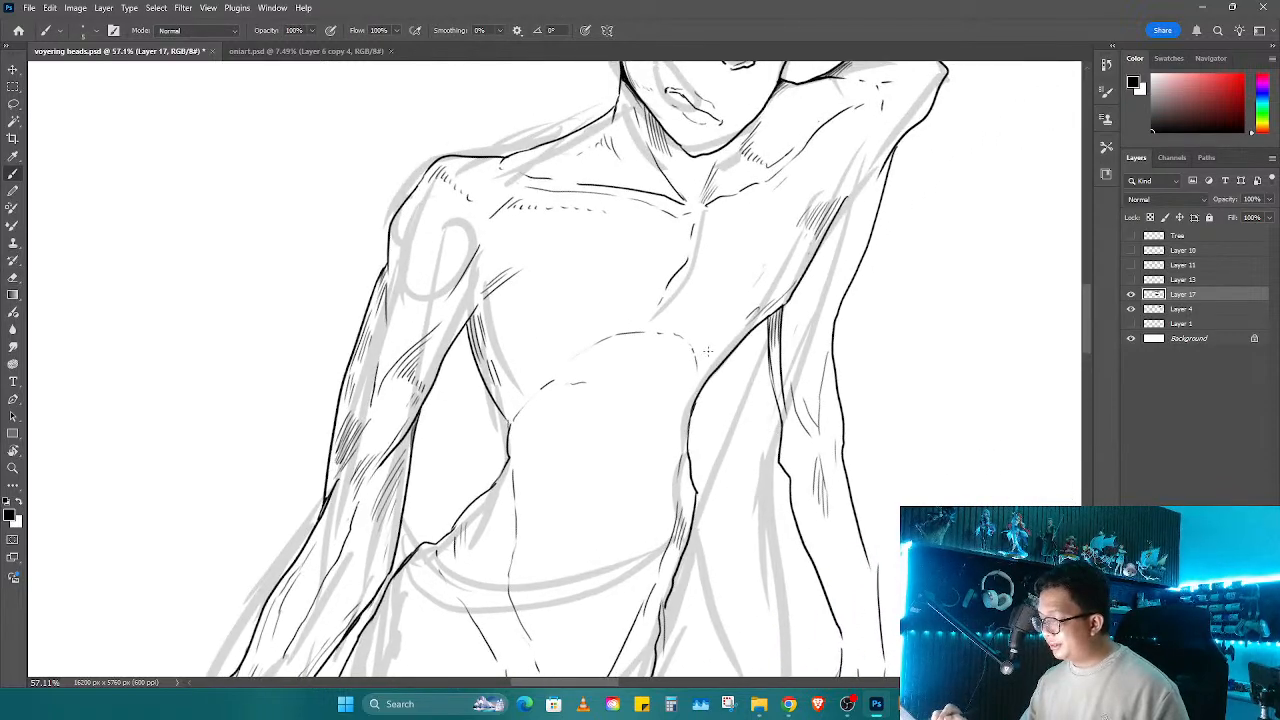
# Step: Draw a thin muscle line down the figure's left side of the abdomen, starting below the rib arch
pyautogui.press('r')
pyautogui.press('b')
pyautogui.moveTo(620, 429)
pyautogui.mouseDown()
pyautogui.moveTo(643, 372)
pyautogui.moveTo(590, 348)
pyautogui.mouseUp()
pyautogui.press('e')
pyautogui.press('b')
pyautogui.moveTo(607, 273); pyautogui.dragTo(613, 284)
pyautogui.moveTo(629, 309); pyautogui.dragTo(709, 402)
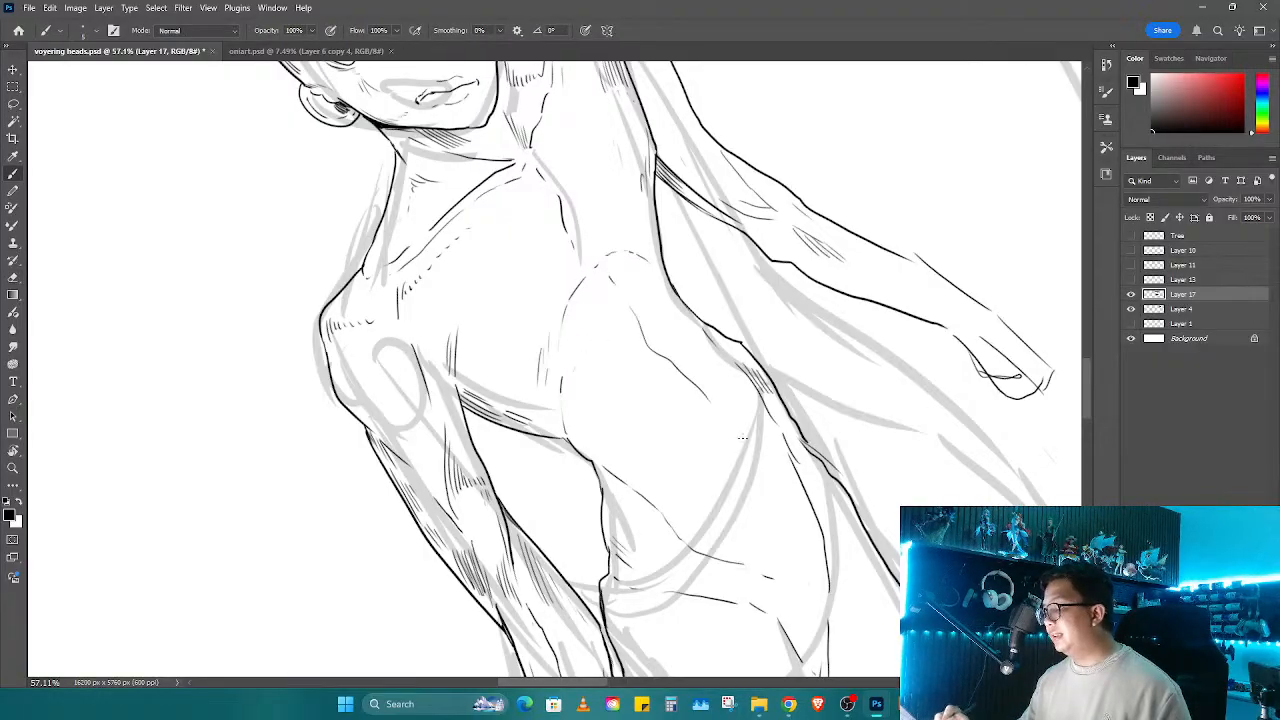
# Step: Hatch below the rib arch and along the figure's left waist, with broken strokes down the centre of the abdomen
pyautogui.press('space')
pyautogui.moveTo(792, 582)
pyautogui.mouseDown()
pyautogui.moveTo(703, 406)
pyautogui.moveTo(700, 335)
pyautogui.mouseUp()
pyautogui.press('r')
pyautogui.press('b')
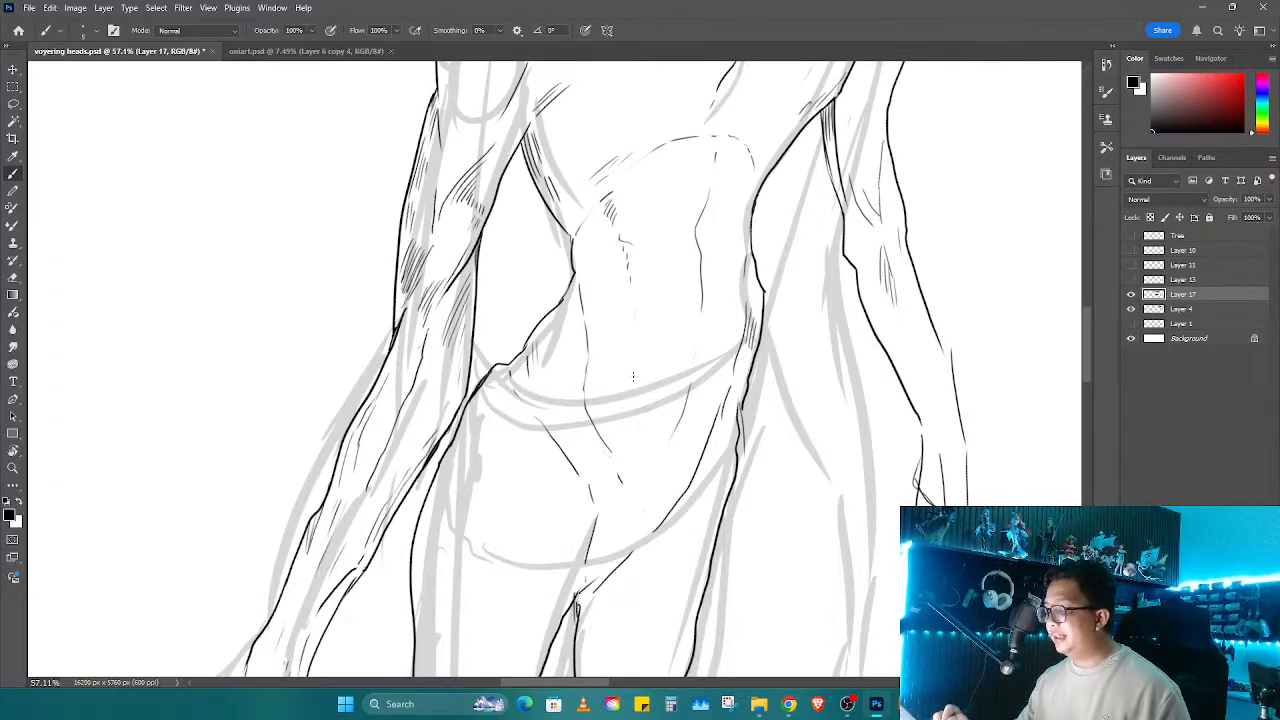
pyautogui.moveTo(746, 253); pyautogui.dragTo(734, 298)
pyautogui.moveTo(743, 281); pyautogui.dragTo(733, 332)
pyautogui.press('e')
pyautogui.press('b')
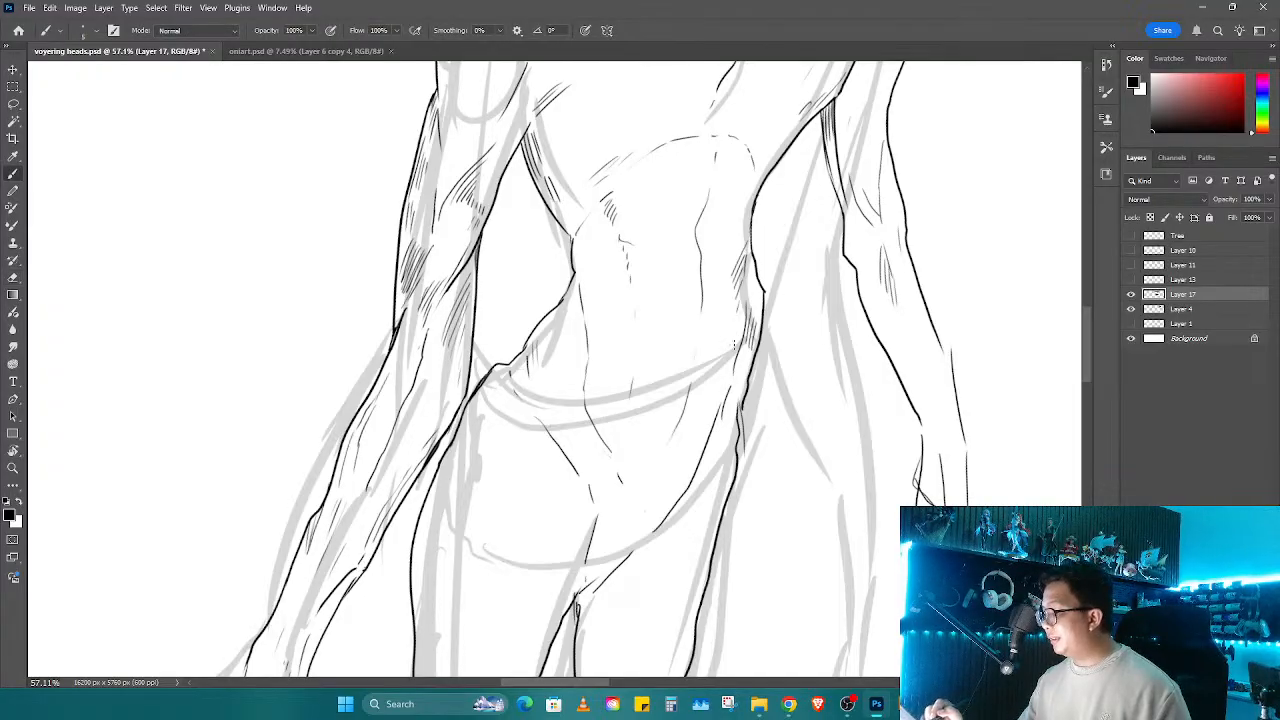
# Step: Add thin broken strokes down the centre of the lower belly and beside the figure's left groin crease
pyautogui.moveTo(775, 211)
pyautogui.mouseDown()
pyautogui.moveTo(775, 129)
pyautogui.moveTo(735, 111)
pyautogui.mouseUp()
pyautogui.press('e')
pyautogui.press('b')
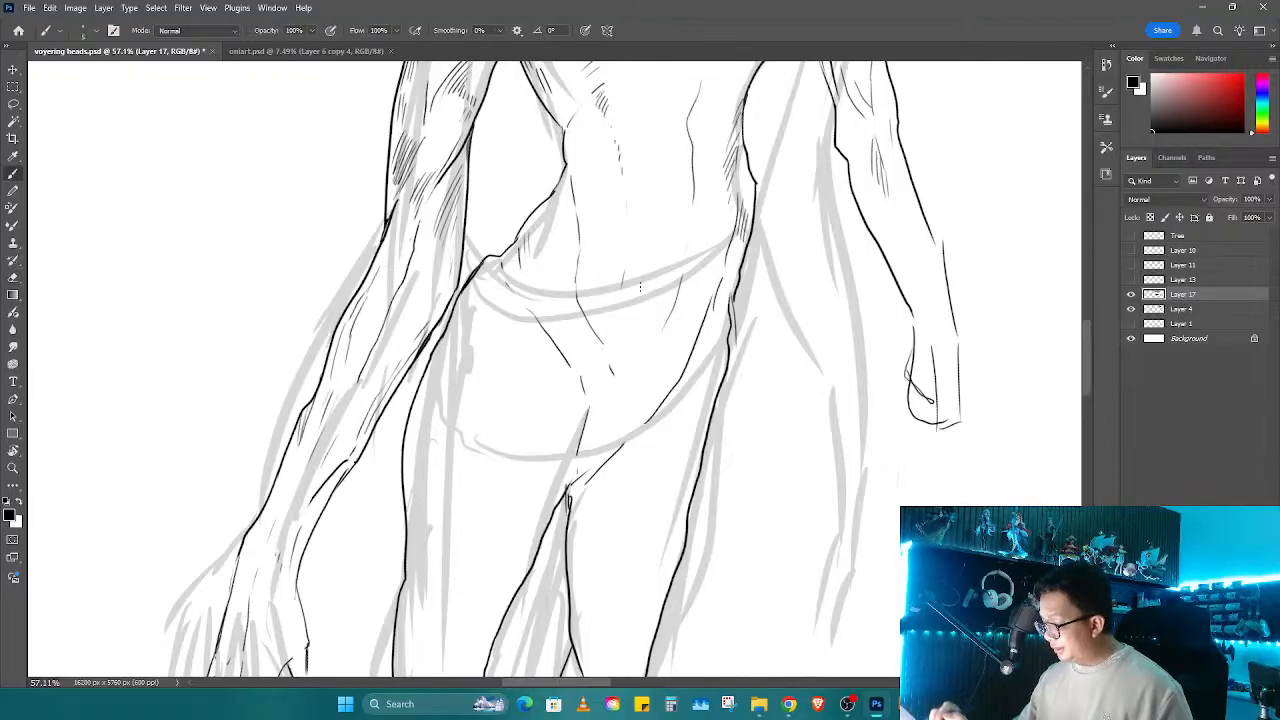
pyautogui.moveTo(657, 253); pyautogui.dragTo(615, 295)
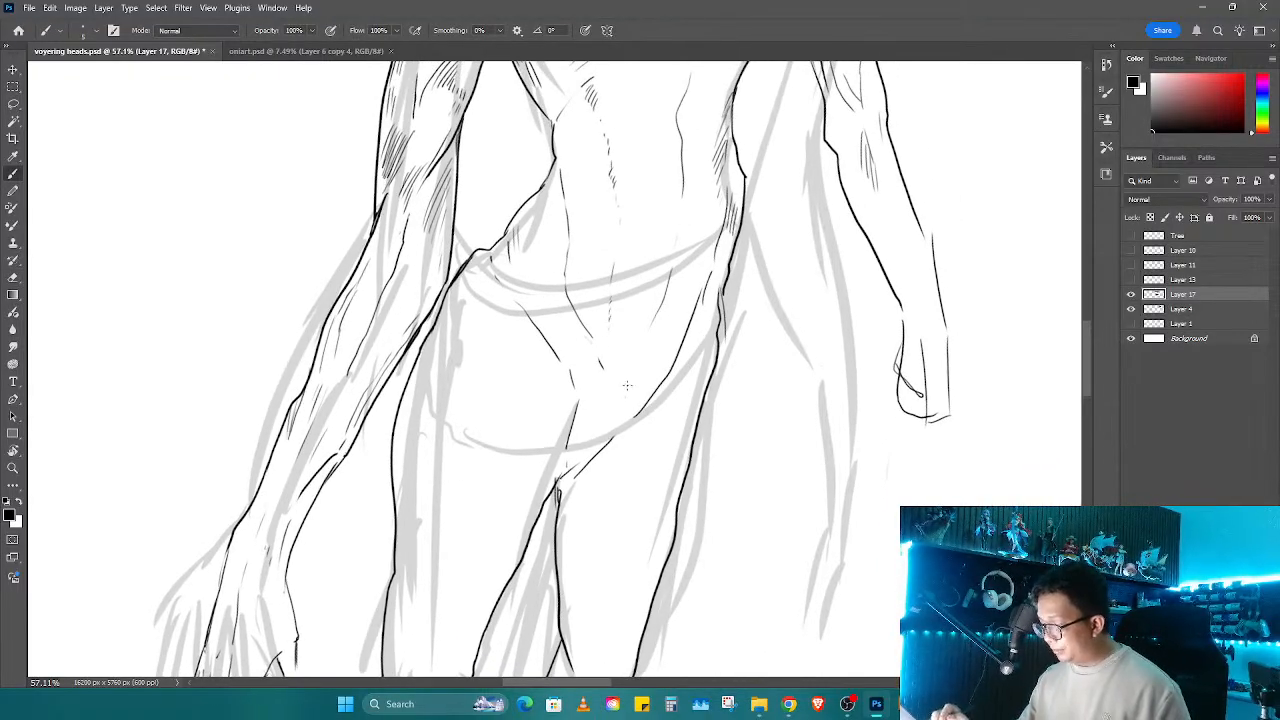
pyautogui.press('e')
pyautogui.press('b')
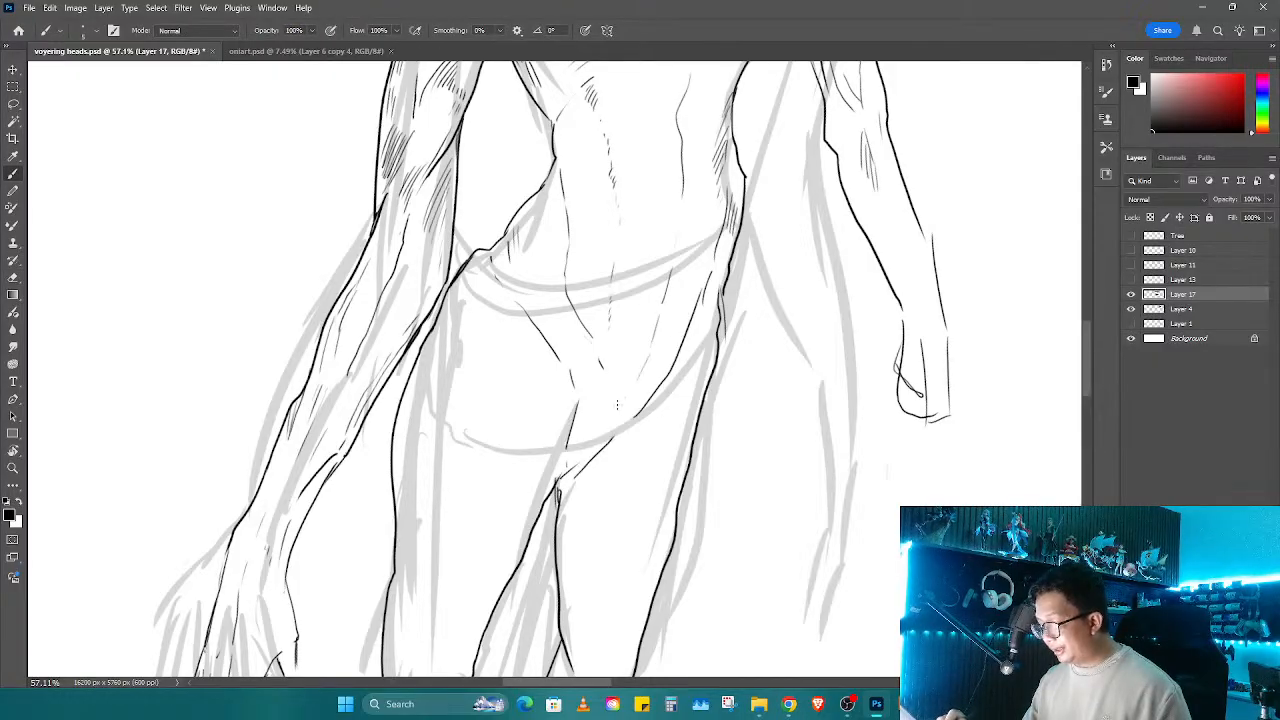
# Step: Break up and thin the figure's left groin crease with the eraser, and add short hatching strokes at the crotch
pyautogui.press('e')
pyautogui.moveTo(634, 420); pyautogui.dragTo(651, 397)
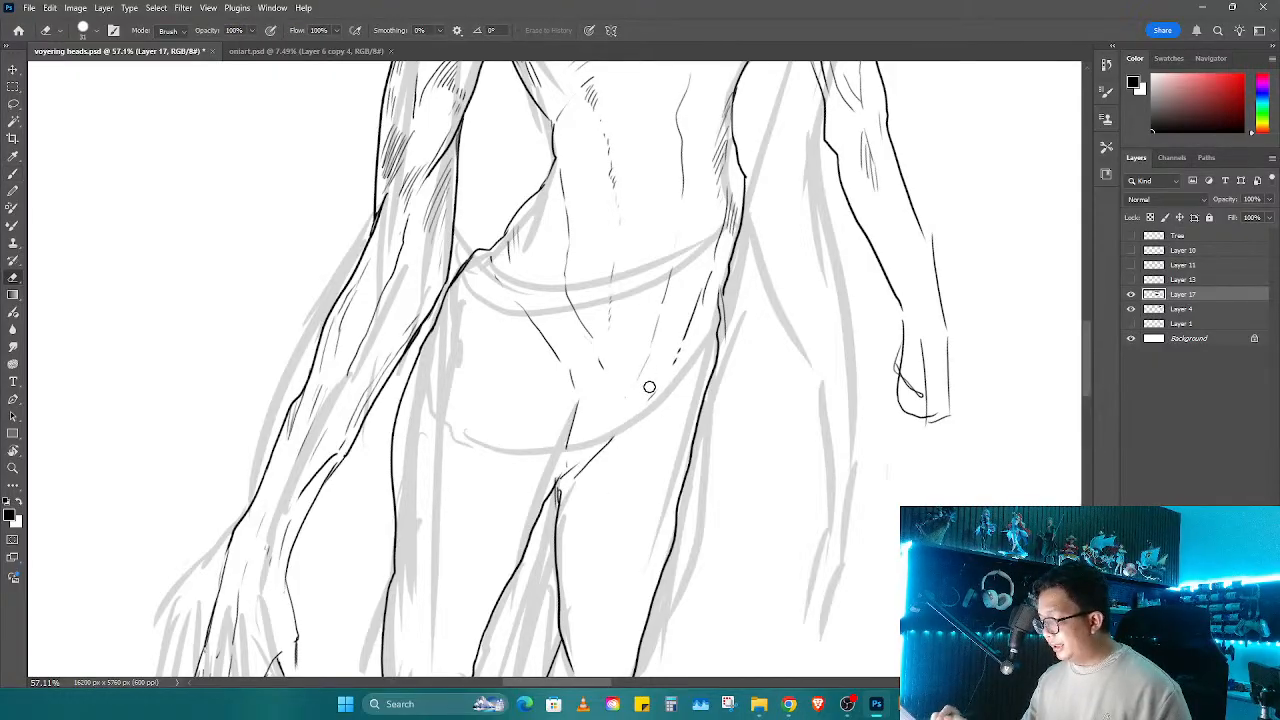
pyautogui.press('b')
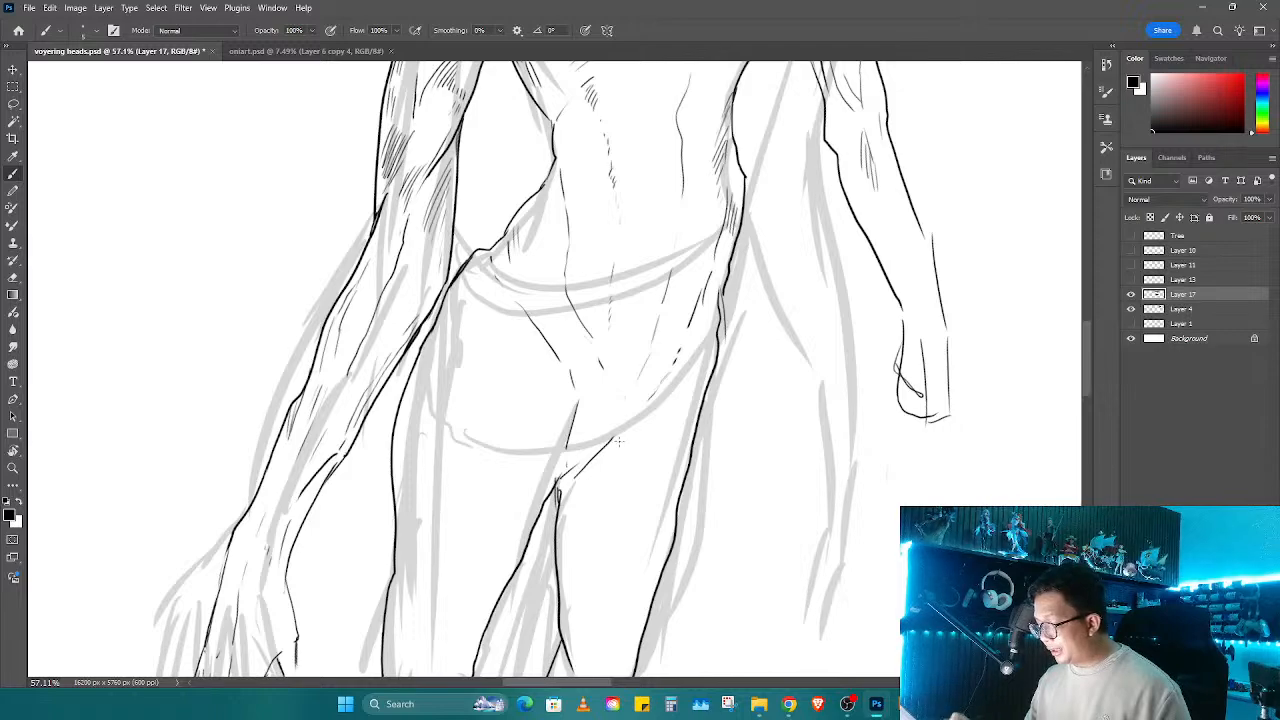
pyautogui.press('e')
pyautogui.moveTo(578, 470); pyautogui.dragTo(638, 414)
pyautogui.press('b')
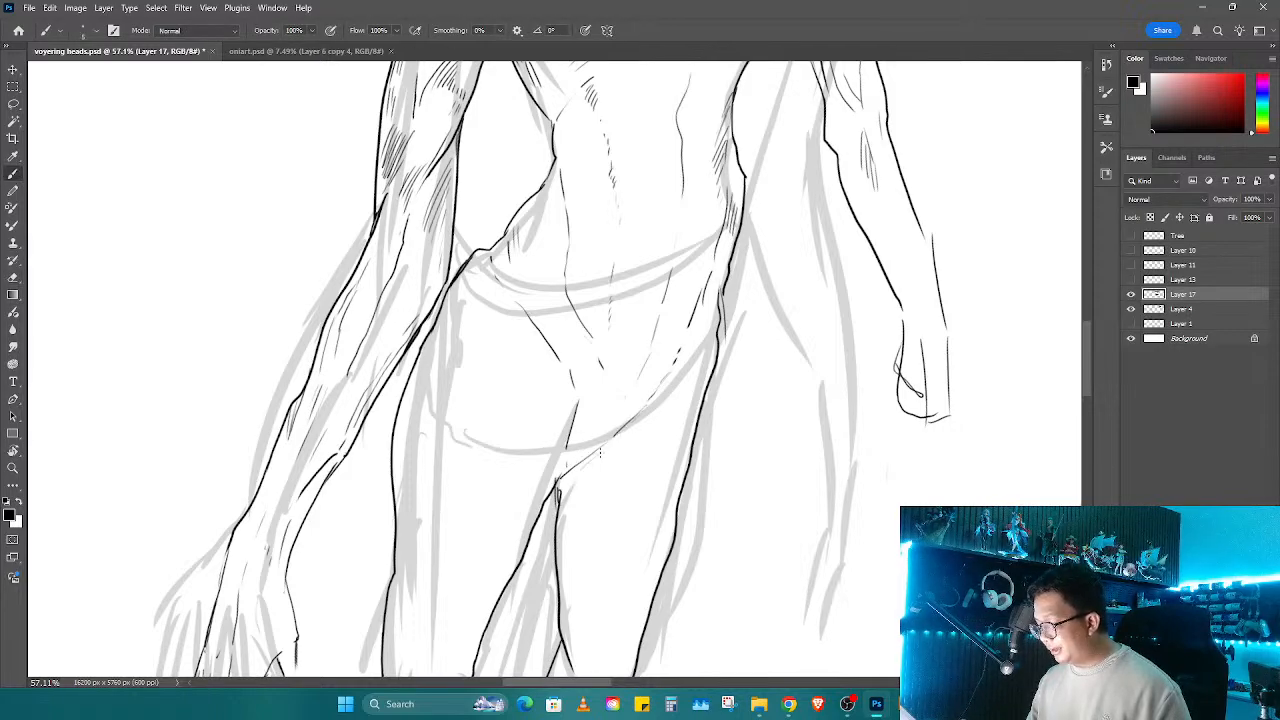
pyautogui.moveTo(577, 469); pyautogui.dragTo(560, 498)
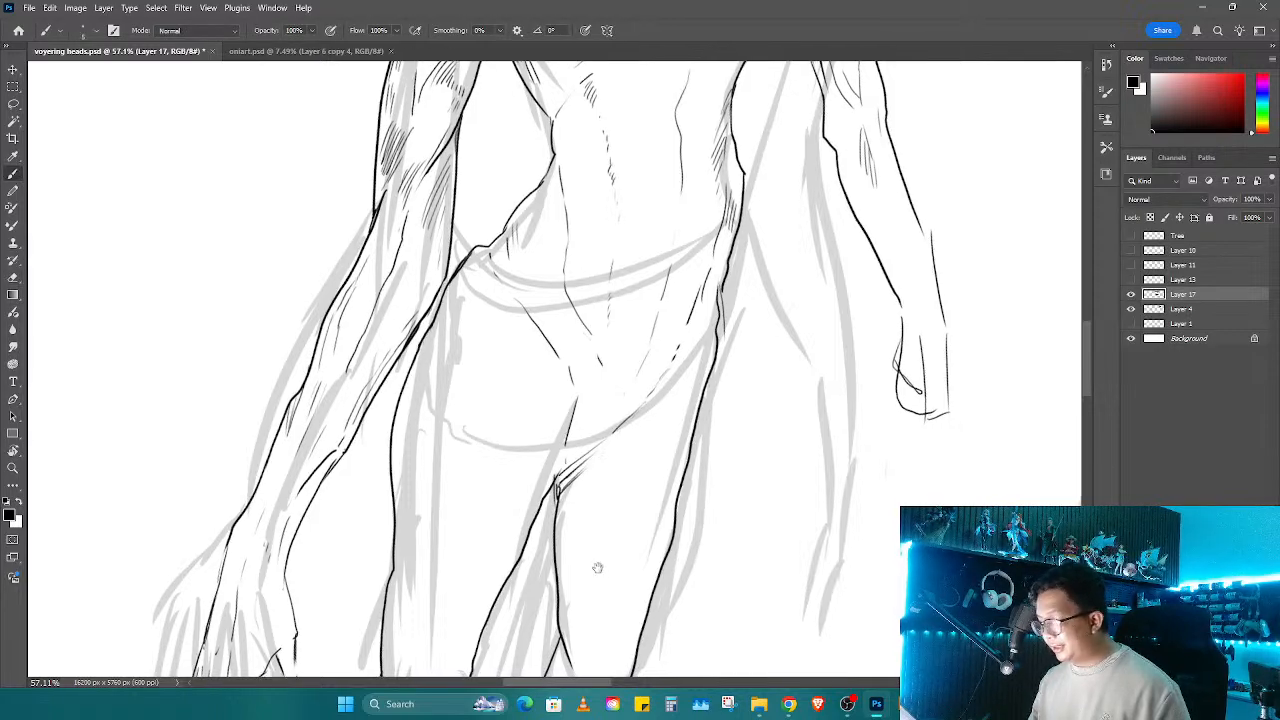
# Step: Erase the edge of the outermost finger on the figure's right hand and redraw the finger longer with a tapered tip
pyautogui.moveTo(597, 563); pyautogui.dragTo(803, 380)
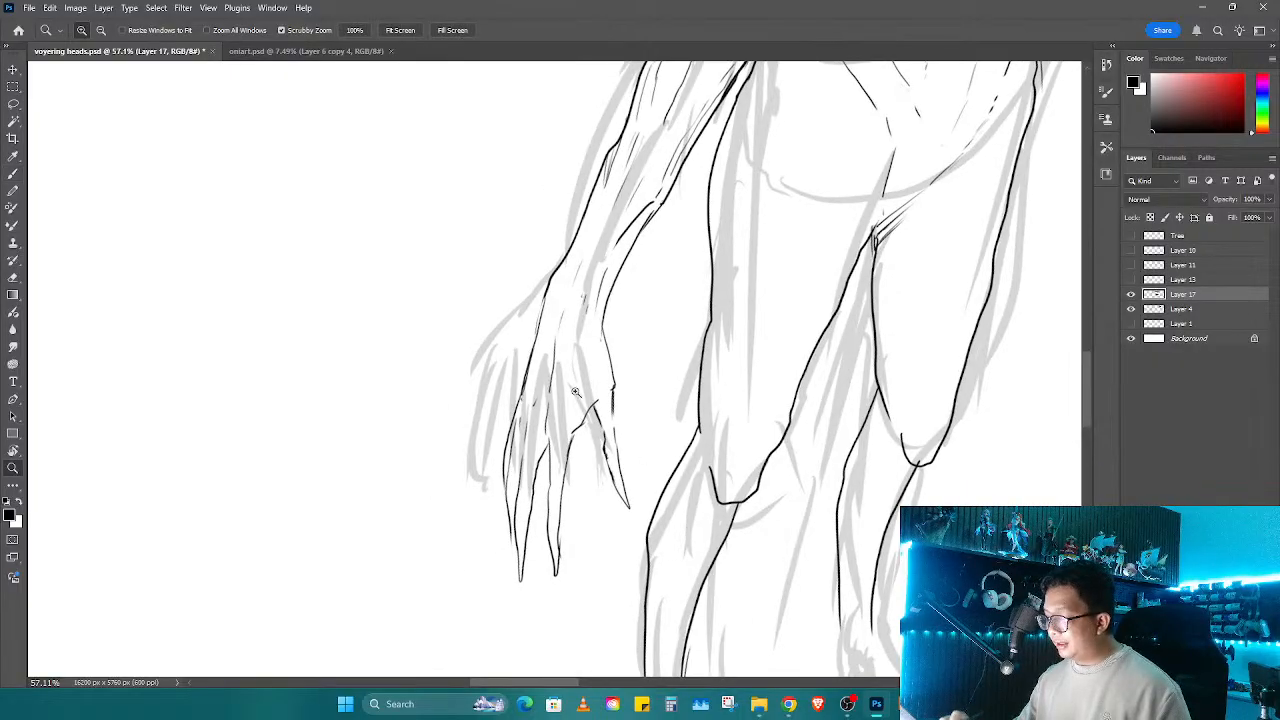
pyautogui.scroll(5, 477, 657)
pyautogui.press('e')
pyautogui.moveTo(531, 415); pyautogui.dragTo(535, 458)
pyautogui.press('b')
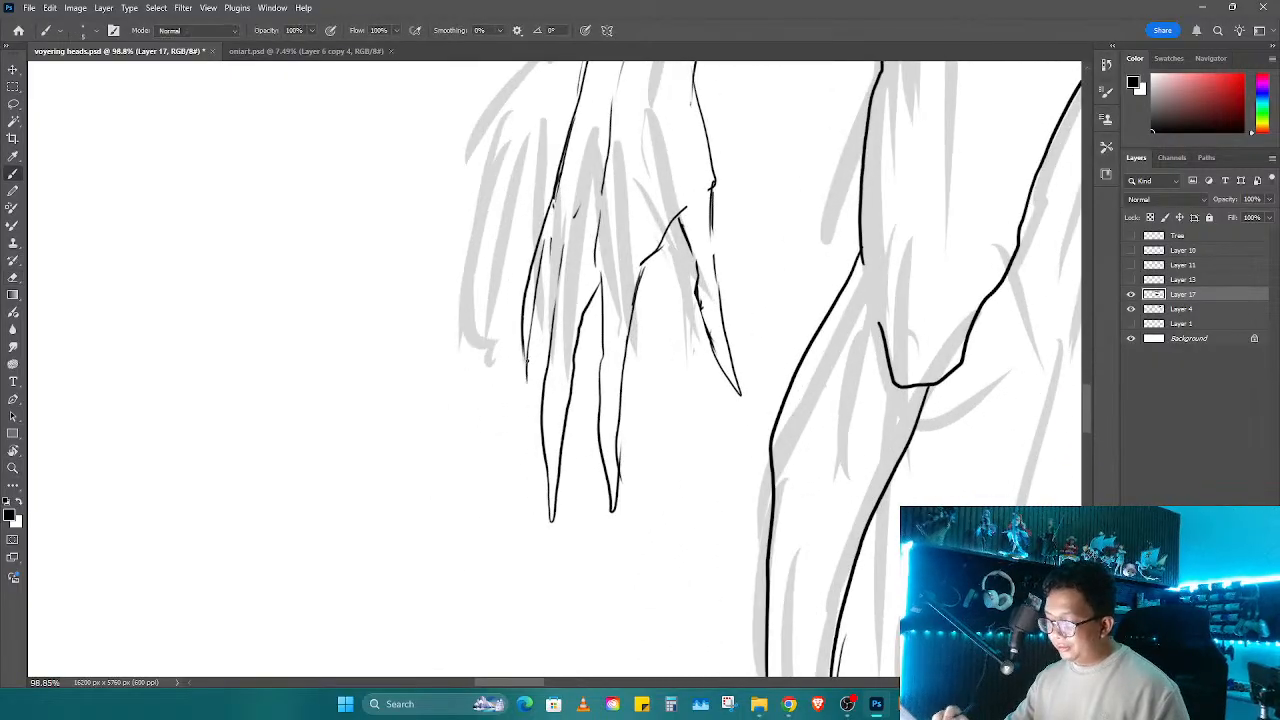
pyautogui.moveTo(527, 358)
pyautogui.mouseDown()
pyautogui.moveTo(533, 497)
pyautogui.moveTo(542, 456)
pyautogui.mouseUp()
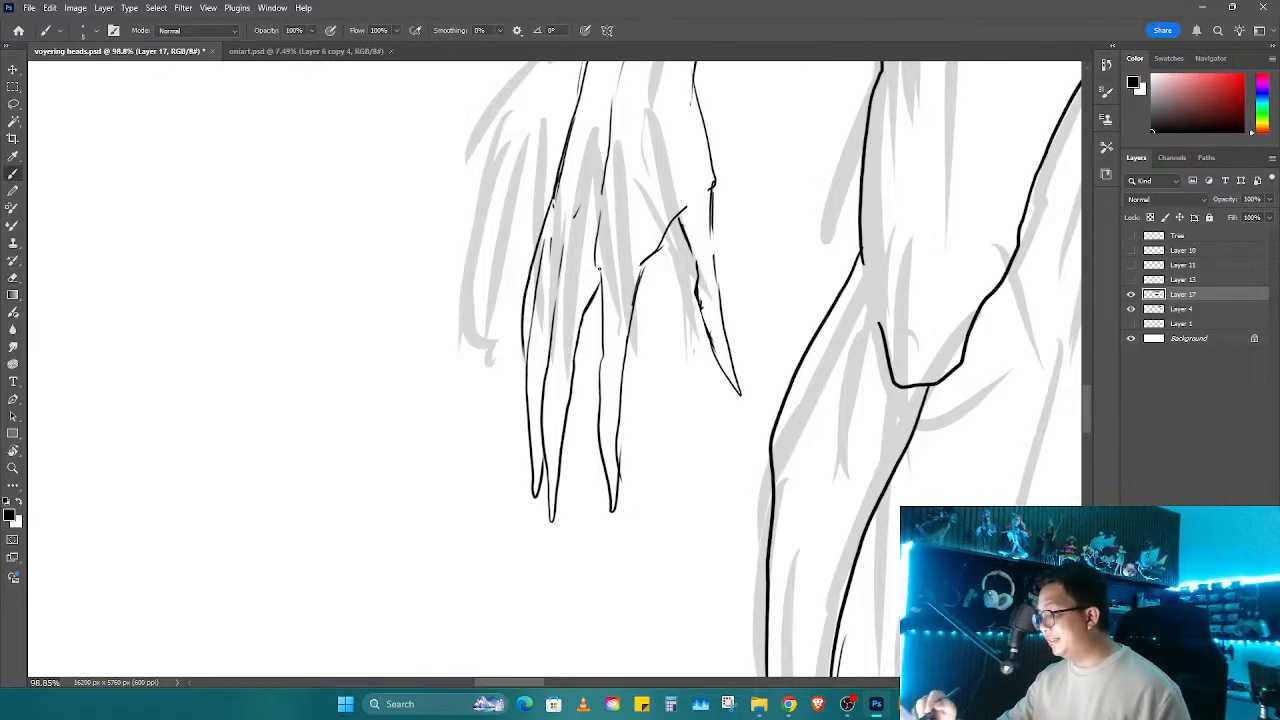
# Step: Refine the thumb's outer edge on the figure's right hand, and undo the last stroke tried on the back of the hand
pyautogui.press('e')
pyautogui.moveTo(634, 266)
pyautogui.mouseDown()
pyautogui.moveTo(636, 308)
pyautogui.moveTo(722, 412)
pyautogui.moveTo(718, 370)
pyautogui.moveTo(699, 480)
pyautogui.mouseUp()
pyautogui.press('r')
pyautogui.press('b')
pyautogui.hotkey('ctrl', 'z')
pyautogui.moveTo(740, 378)
pyautogui.mouseDown()
pyautogui.moveTo(774, 303)
pyautogui.moveTo(745, 353)
pyautogui.moveTo(766, 314)
pyautogui.moveTo(754, 326)
pyautogui.moveTo(752, 298)
pyautogui.moveTo(720, 354)
pyautogui.mouseUp()
pyautogui.press('e')
pyautogui.press('b')
pyautogui.press('e')
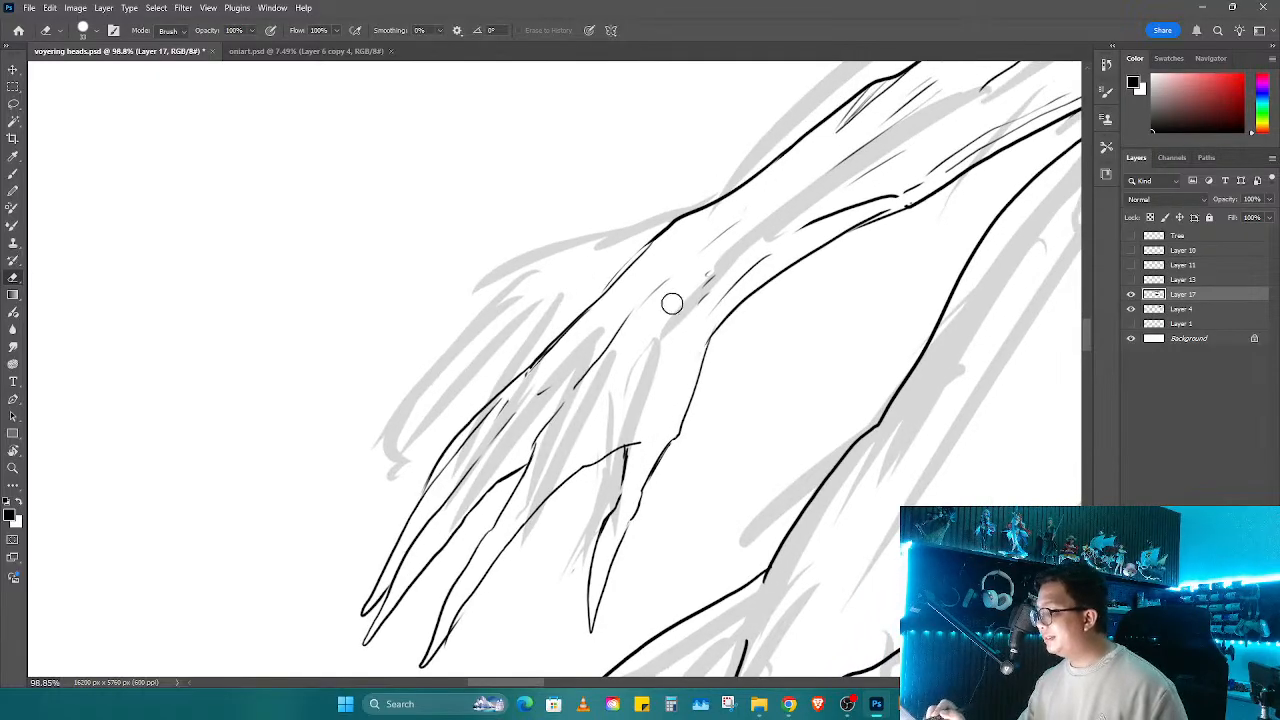
pyautogui.press('b')
pyautogui.moveTo(633, 256); pyautogui.dragTo(588, 312)
pyautogui.press('b')
pyautogui.hotkey('ctrl', 'z')
# Step: Erase the old curved edge and the loose wrist lines of the figure's left hand
pyautogui.moveTo(682, 403)
pyautogui.mouseDown()
pyautogui.moveTo(634, 429)
pyautogui.moveTo(516, 440)
pyautogui.mouseUp()
pyautogui.press('r')
pyautogui.moveTo(642, 480)
pyautogui.mouseDown()
pyautogui.moveTo(749, 389)
pyautogui.moveTo(718, 453)
pyautogui.moveTo(683, 463)
pyautogui.mouseUp()
pyautogui.press('z')
pyautogui.press('r')
pyautogui.moveTo(769, 408)
pyautogui.mouseDown()
pyautogui.moveTo(749, 463)
pyautogui.moveTo(704, 511)
pyautogui.moveTo(790, 424)
pyautogui.mouseUp()
pyautogui.press('z')
pyautogui.press('e')
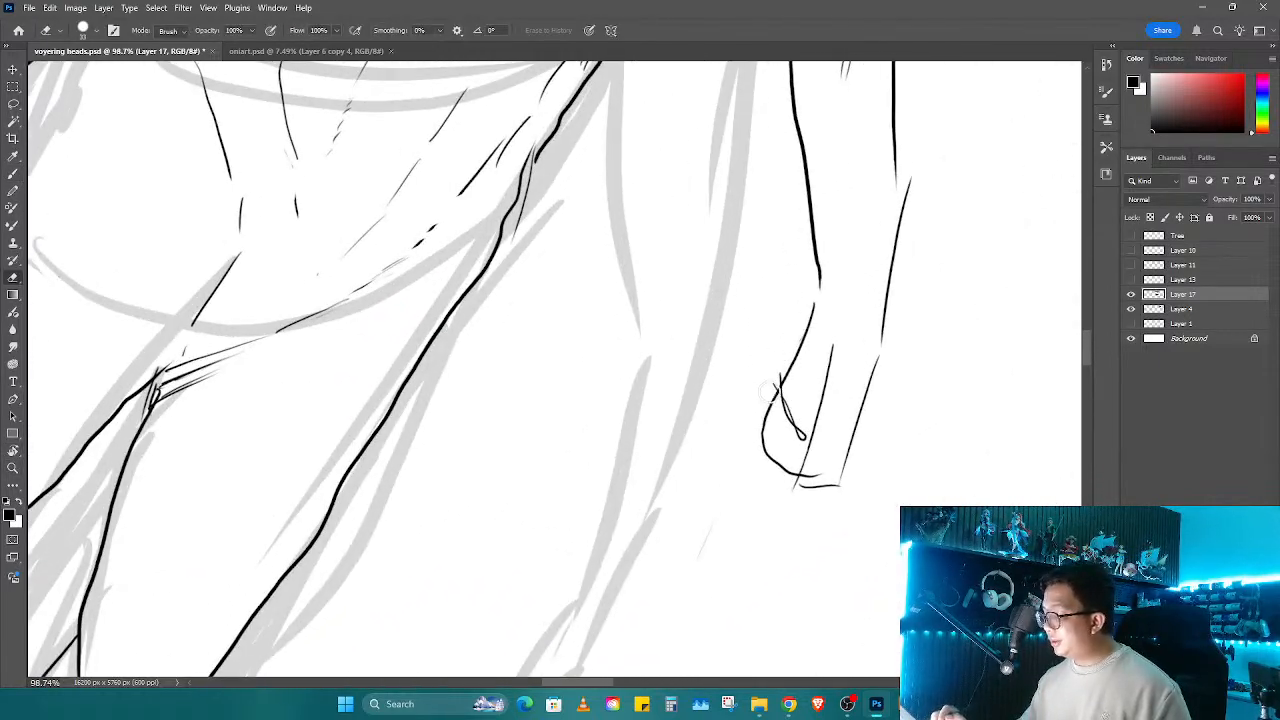
pyautogui.moveTo(776, 480); pyautogui.dragTo(782, 466)
pyautogui.moveTo(824, 291)
pyautogui.mouseDown()
pyautogui.moveTo(811, 283)
pyautogui.moveTo(787, 466)
pyautogui.moveTo(860, 437)
pyautogui.mouseUp()
# Step: Redraw the outline of the figure's left wrist and palm down to the knuckles, and clean up its outer edge
pyautogui.press('b')
pyautogui.press('e')
pyautogui.press('b')
pyautogui.moveTo(868, 424); pyautogui.dragTo(897, 160)
pyautogui.press('e')
pyautogui.moveTo(906, 243); pyautogui.dragTo(902, 347)
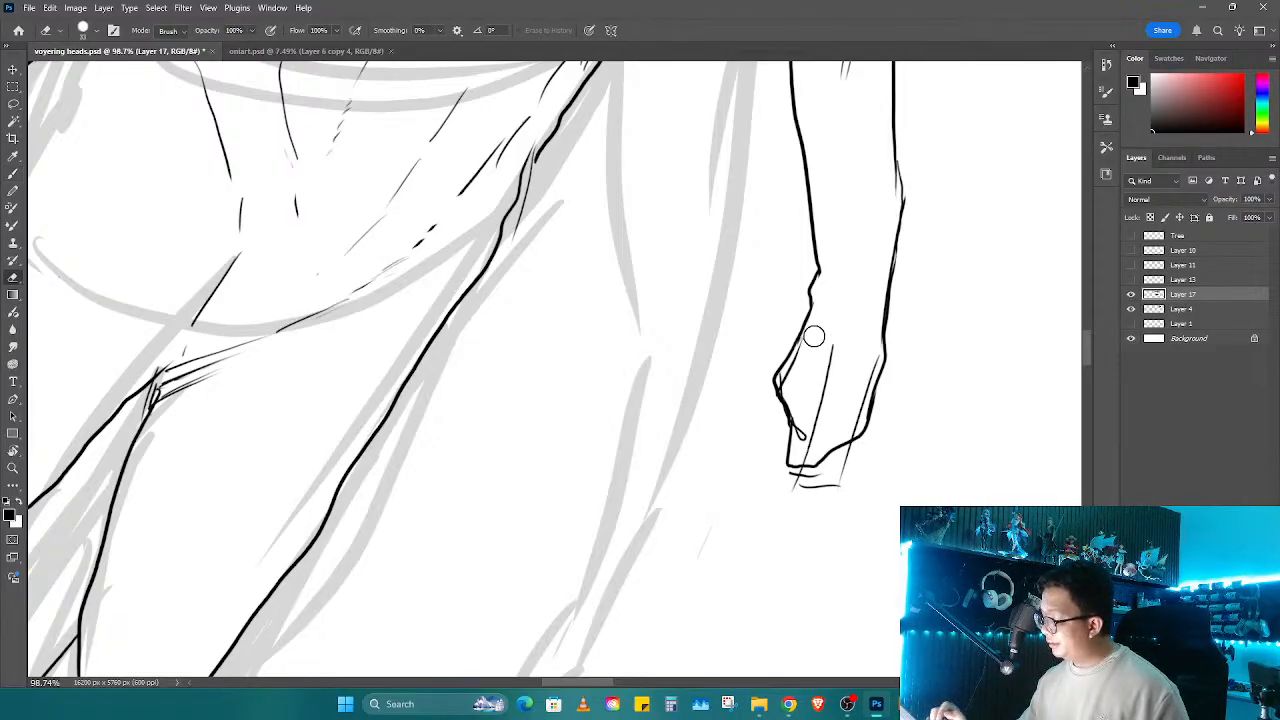
# Step: Erase the leftover construction lines inside the palm of the figure's left hand
pyautogui.moveTo(814, 336)
pyautogui.mouseDown()
pyautogui.moveTo(789, 388)
pyautogui.moveTo(806, 438)
pyautogui.mouseUp()
pyautogui.moveTo(806, 438)
pyautogui.mouseDown()
pyautogui.moveTo(837, 340)
pyautogui.moveTo(805, 458)
pyautogui.moveTo(854, 426)
pyautogui.mouseUp()
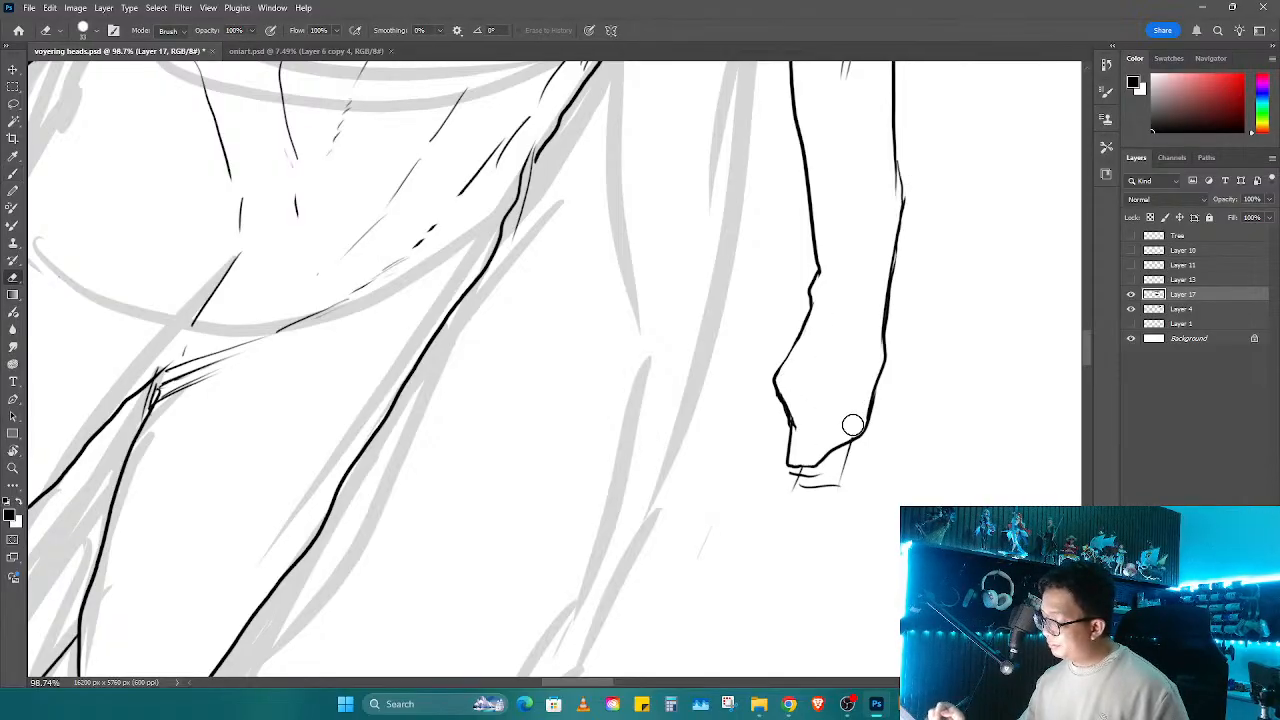
pyautogui.moveTo(816, 468); pyautogui.dragTo(851, 368)
# Step: Draw the thumb and the first finger's edges on the figure's left hand, and erase the overlapping lines at their bases
pyautogui.press('b')
pyautogui.moveTo(812, 280)
pyautogui.mouseDown()
pyautogui.moveTo(760, 376)
pyautogui.moveTo(824, 312)
pyautogui.mouseUp()
pyautogui.moveTo(762, 368)
pyautogui.mouseDown()
pyautogui.moveTo(737, 443)
pyautogui.moveTo(763, 391)
pyautogui.moveTo(808, 423)
pyautogui.moveTo(788, 495)
pyautogui.mouseUp()
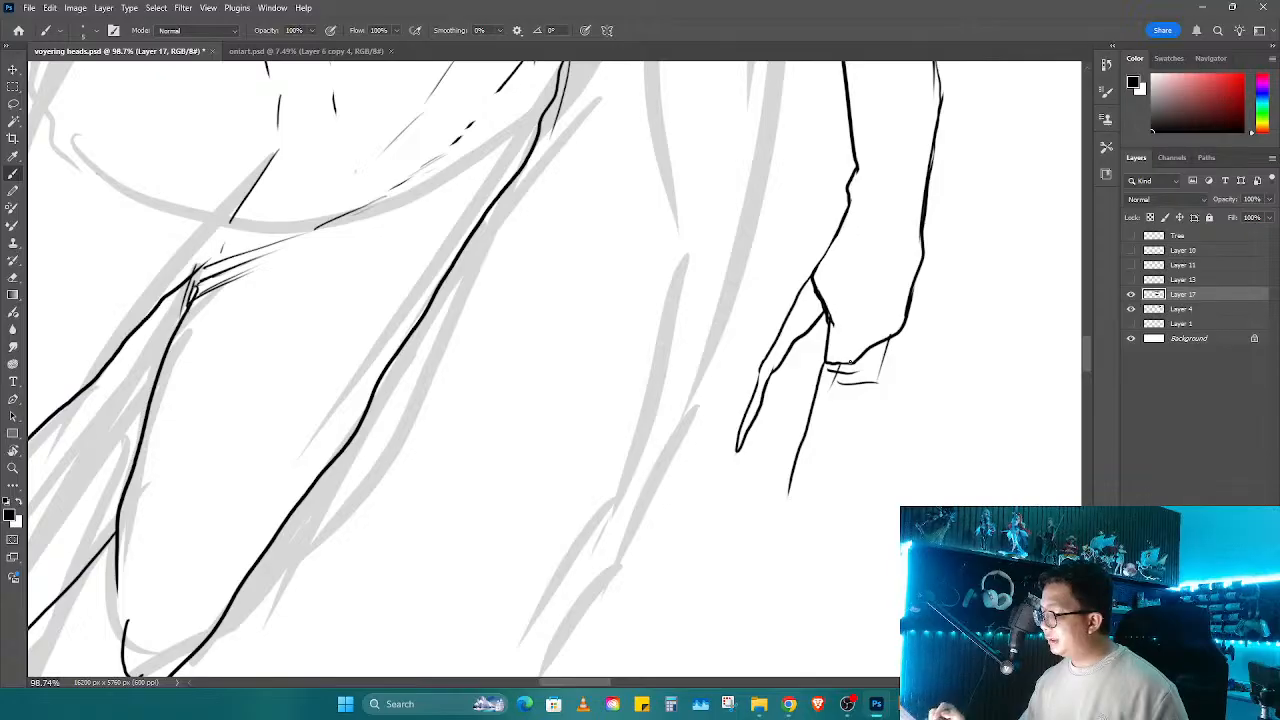
pyautogui.press('e')
pyautogui.moveTo(850, 360)
pyautogui.mouseDown()
pyautogui.moveTo(822, 425)
pyautogui.moveTo(846, 354)
pyautogui.moveTo(850, 366)
pyautogui.mouseUp()
pyautogui.moveTo(820, 300); pyautogui.dragTo(810, 285)
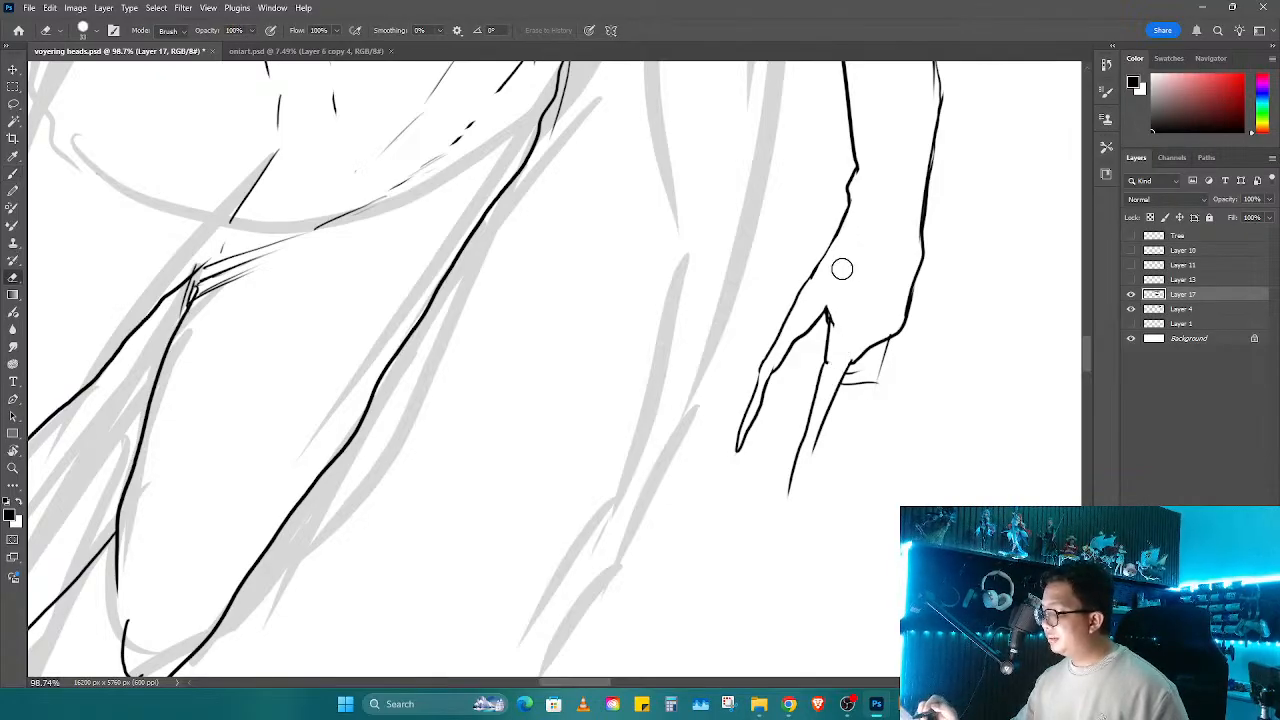
# Step: Draw the two long tapered middle fingers of the figure's left hand
pyautogui.press('b')
pyautogui.moveTo(826, 414)
pyautogui.mouseDown()
pyautogui.moveTo(764, 548)
pyautogui.moveTo(794, 468)
pyautogui.moveTo(778, 506)
pyautogui.mouseUp()
pyautogui.press('e')
pyautogui.press('b')
pyautogui.moveTo(862, 358); pyautogui.dragTo(806, 528)
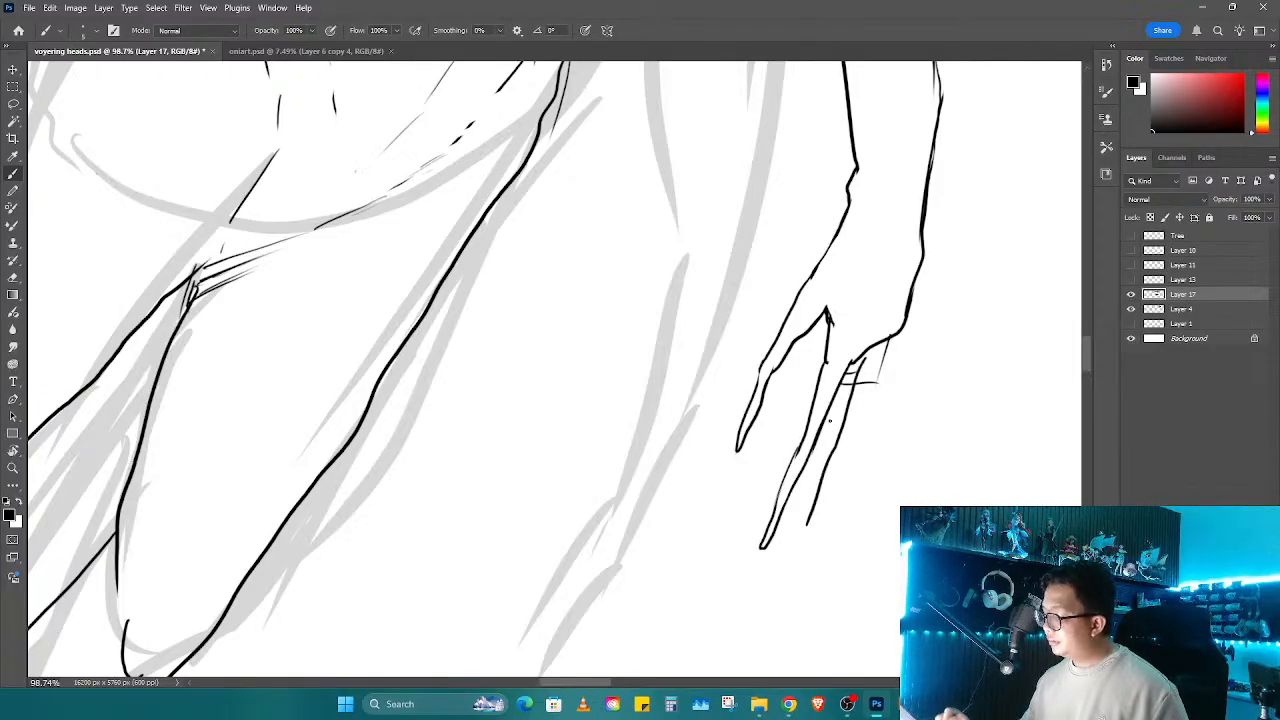
pyautogui.moveTo(828, 418); pyautogui.dragTo(805, 540)
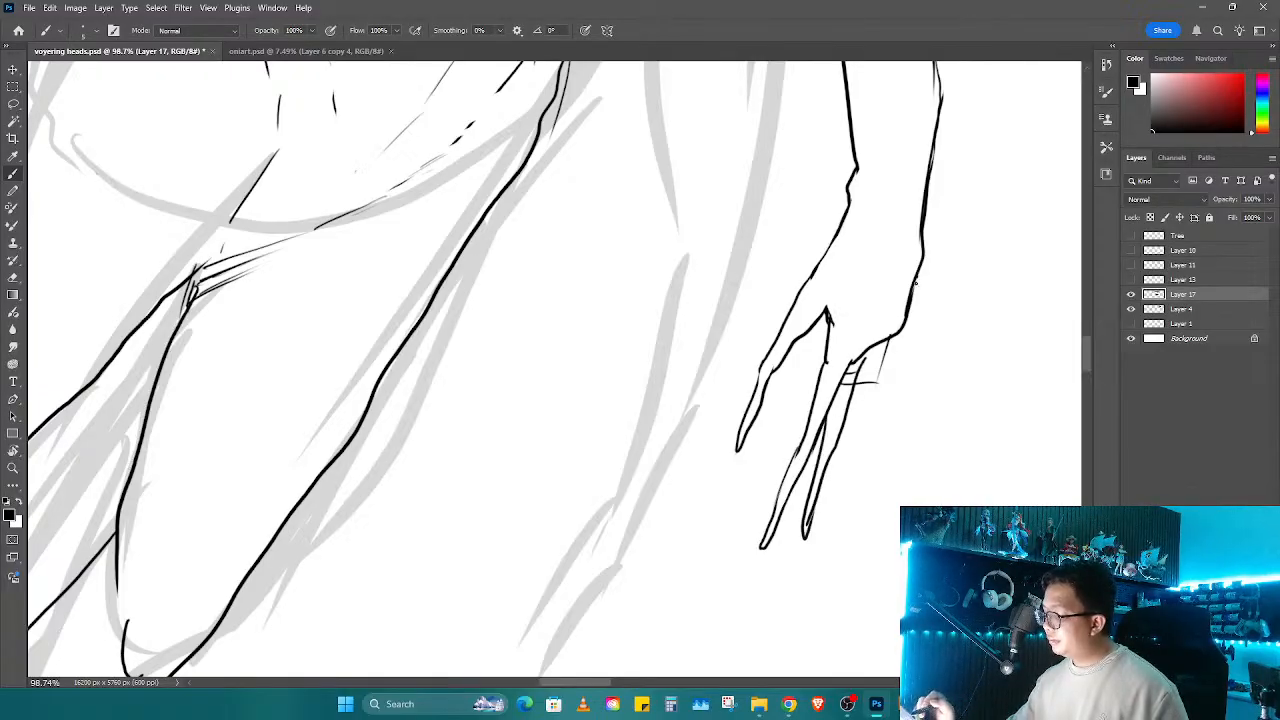
# Step: Draw the outermost finger of the figure's left hand, and erase and redraw the lines joining it to the palm
pyautogui.moveTo(916, 283); pyautogui.dragTo(892, 462)
pyautogui.moveTo(893, 340); pyautogui.dragTo(884, 478)
pyautogui.moveTo(893, 432); pyautogui.dragTo(887, 488)
pyautogui.press('e')
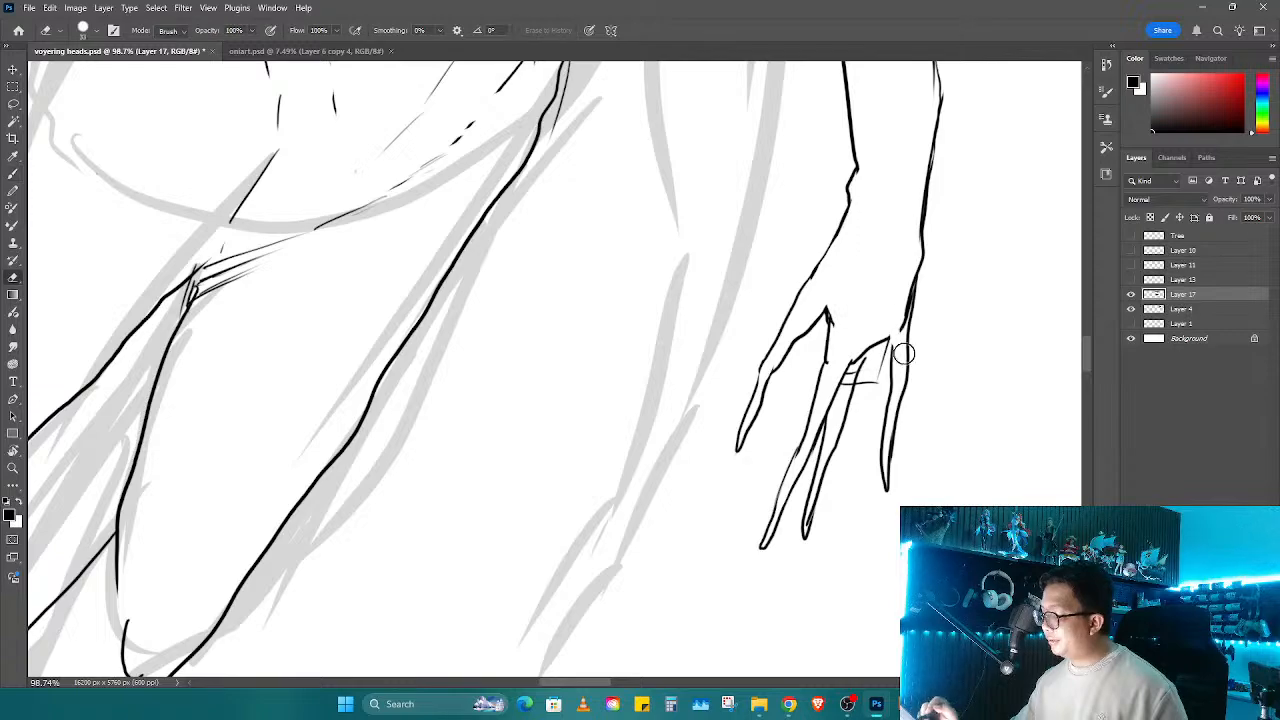
pyautogui.moveTo(903, 353)
pyautogui.mouseDown()
pyautogui.moveTo(857, 353)
pyautogui.moveTo(844, 392)
pyautogui.moveTo(870, 337)
pyautogui.moveTo(886, 327)
pyautogui.moveTo(870, 373)
pyautogui.moveTo(893, 342)
pyautogui.mouseUp()
pyautogui.press('b')
pyautogui.press('z')
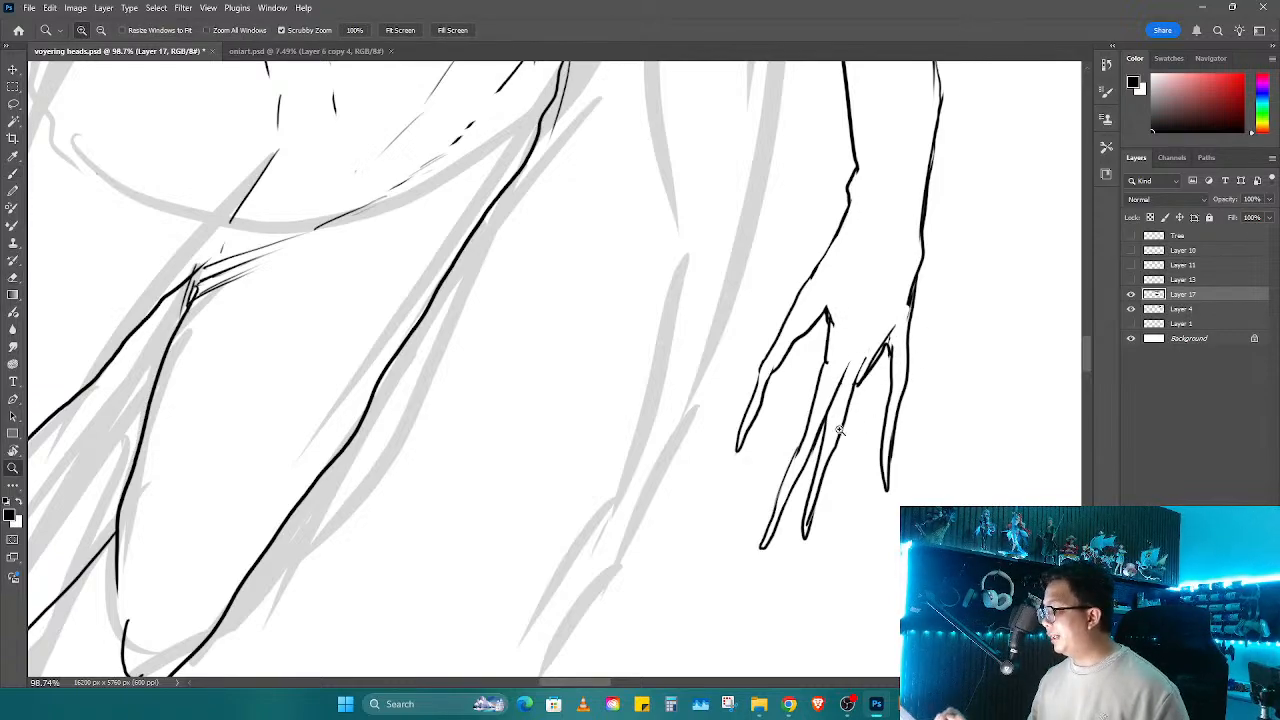
# Step: Clean up the stray lines at the finger bases of the figure's left hand and redraw the web beside the outermost finger
pyautogui.moveTo(840, 430); pyautogui.dragTo(765, 445)
pyautogui.press('r')
pyautogui.moveTo(820, 525); pyautogui.dragTo(790, 538)
pyautogui.press('z')
pyautogui.moveTo(786, 424)
pyautogui.mouseDown()
pyautogui.moveTo(808, 419)
pyautogui.moveTo(800, 410)
pyautogui.mouseUp()
pyautogui.press('b')
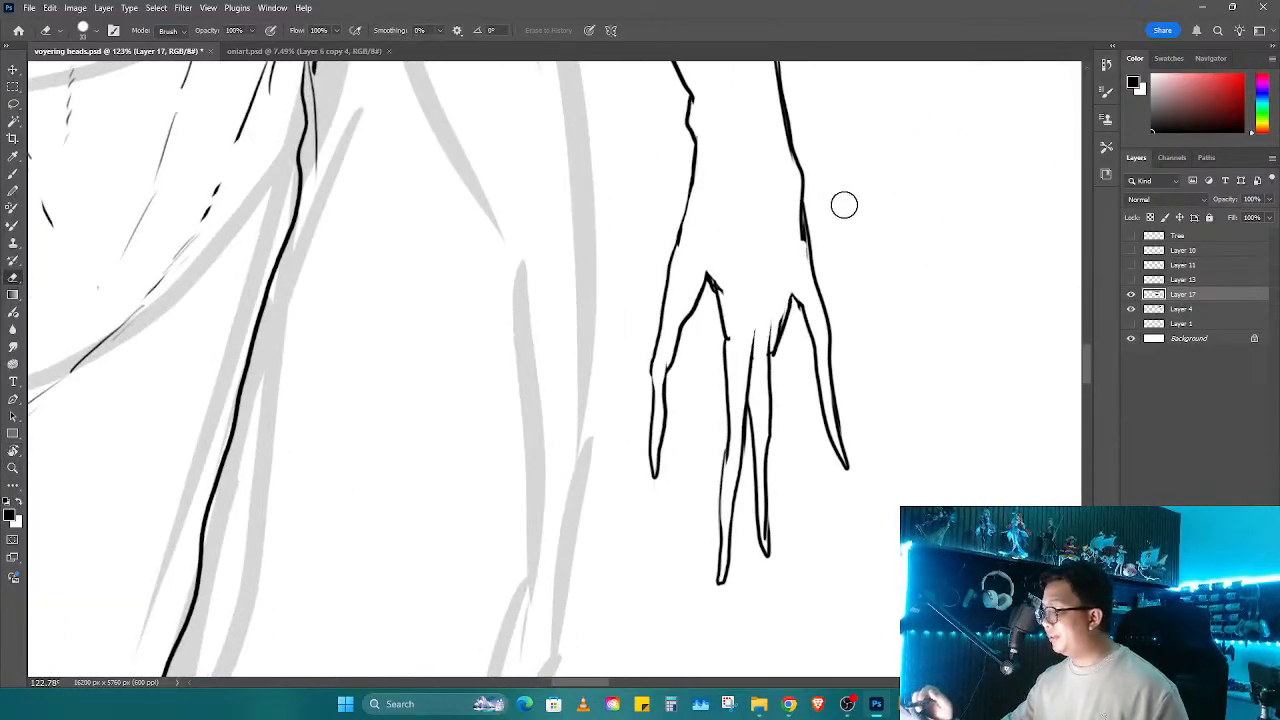
pyautogui.press('r')
pyautogui.moveTo(810, 244); pyautogui.dragTo(824, 308)
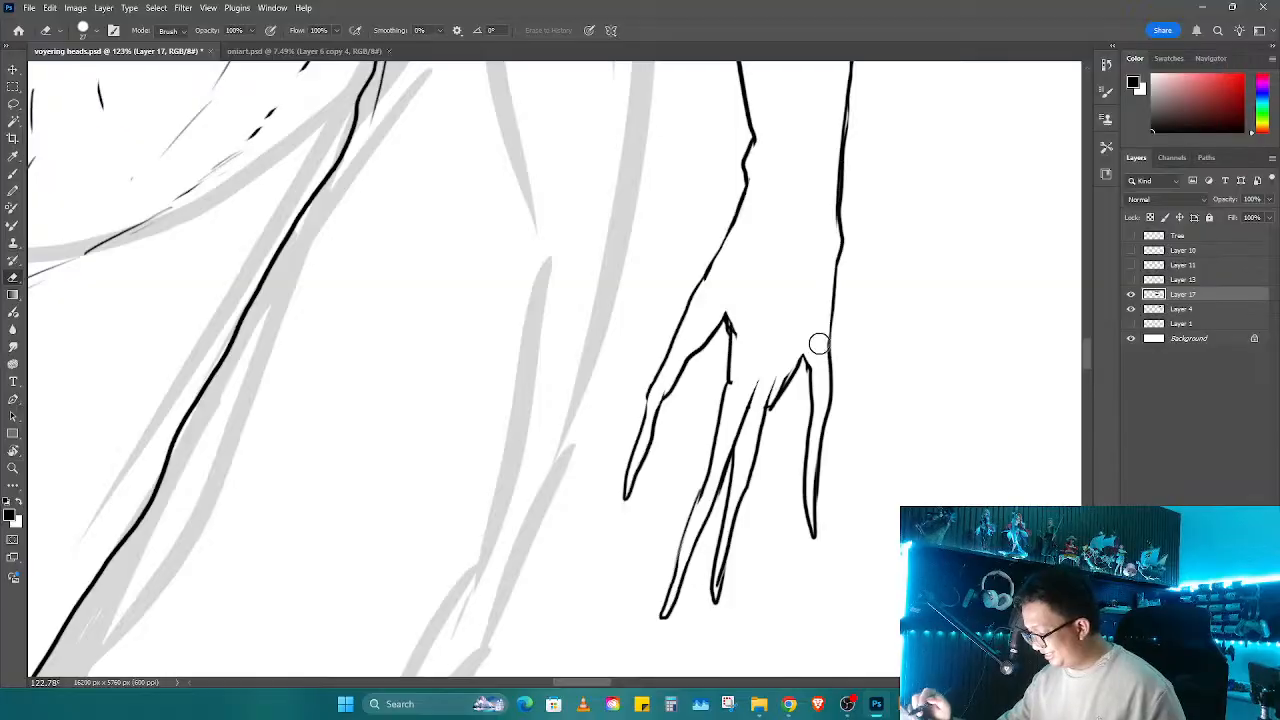
pyautogui.press('b')
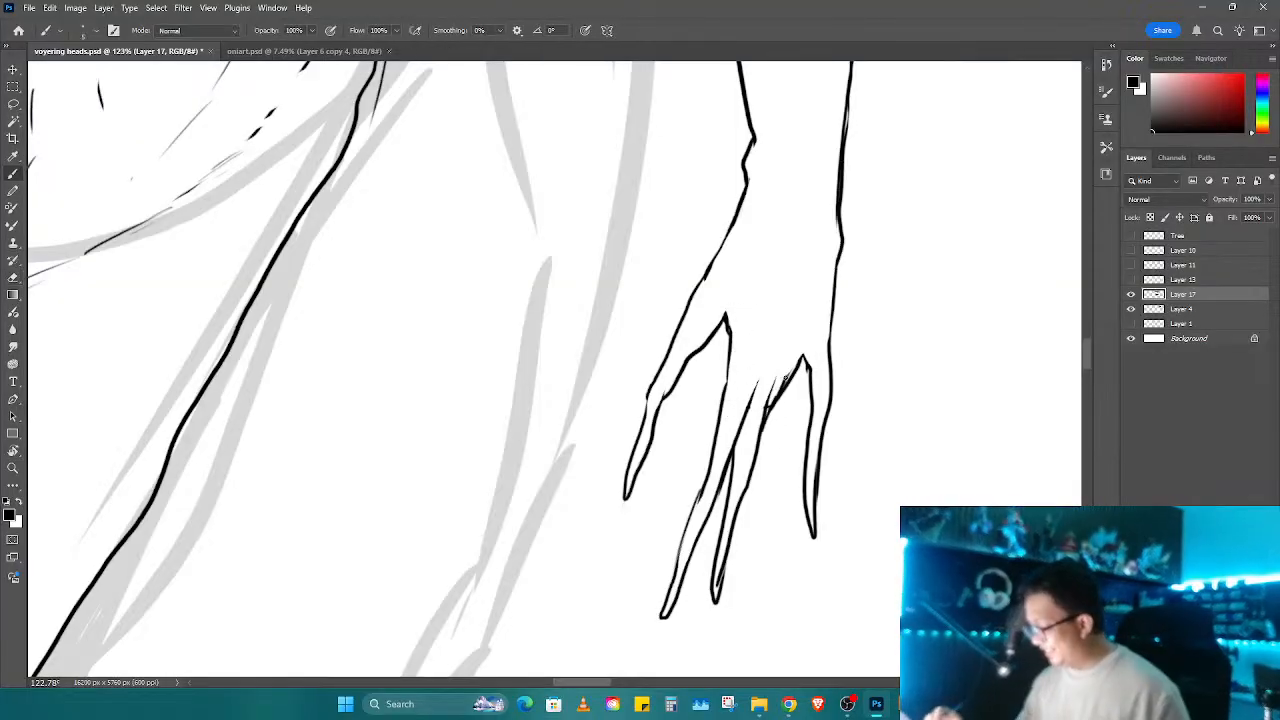
pyautogui.moveTo(786, 377); pyautogui.dragTo(775, 395)
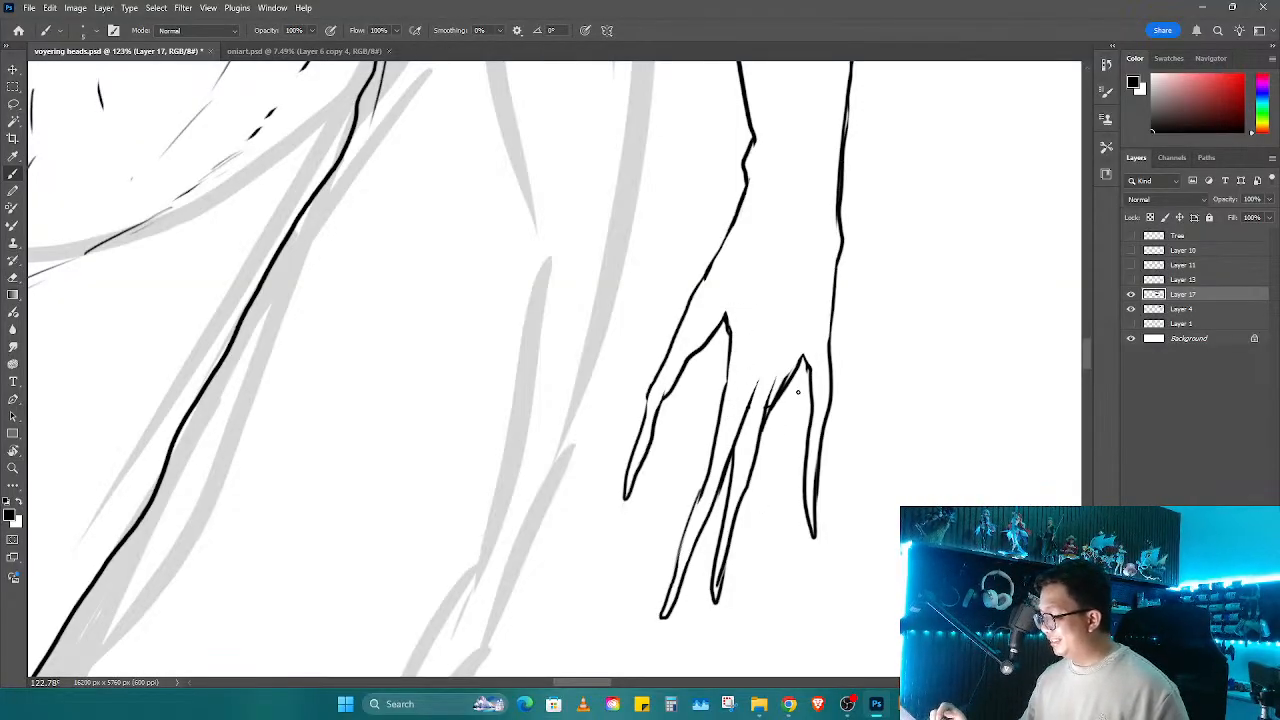
# Step: Draw long thin tendon lines down the back of the figure's left hand
pyautogui.moveTo(803, 342)
pyautogui.mouseDown()
pyautogui.moveTo(818, 228)
pyautogui.moveTo(762, 360)
pyautogui.mouseUp()
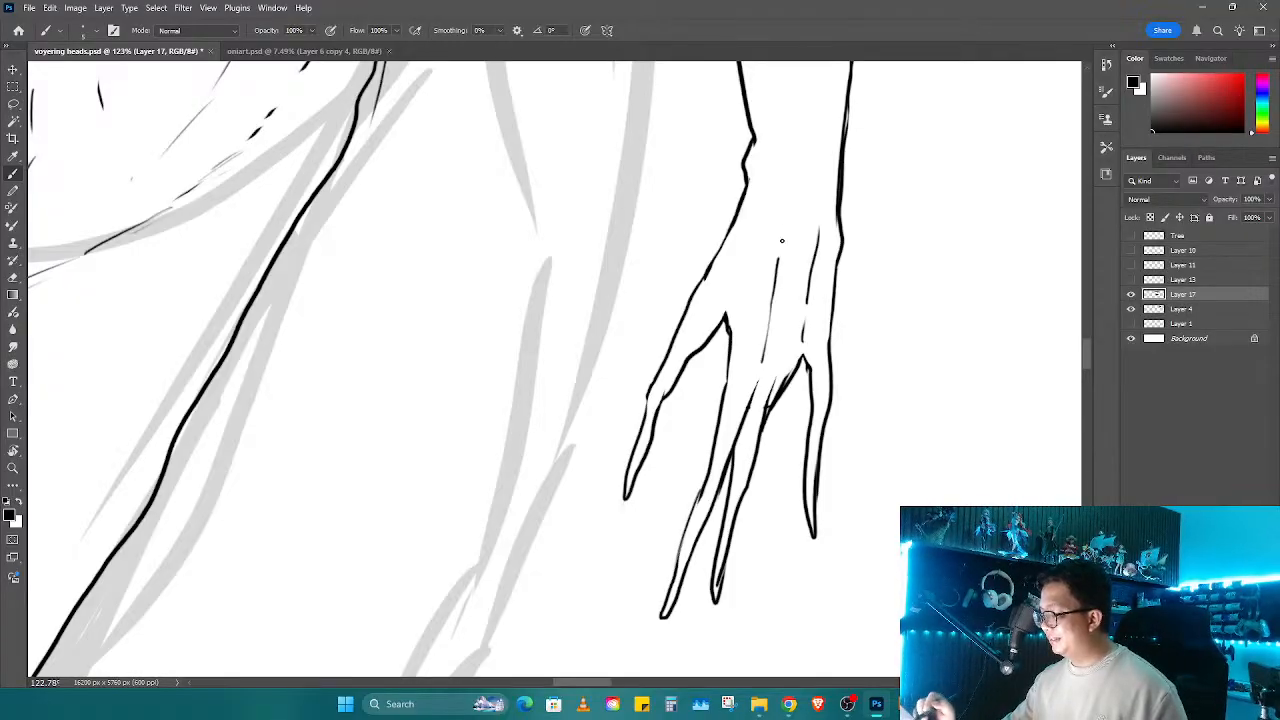
pyautogui.moveTo(786, 194); pyautogui.dragTo(764, 286)
pyautogui.press('z')
pyautogui.moveTo(805, 377)
pyautogui.mouseDown()
pyautogui.moveTo(765, 462)
pyautogui.moveTo(774, 526)
pyautogui.moveTo(841, 454)
pyautogui.mouseUp()
pyautogui.press('r')
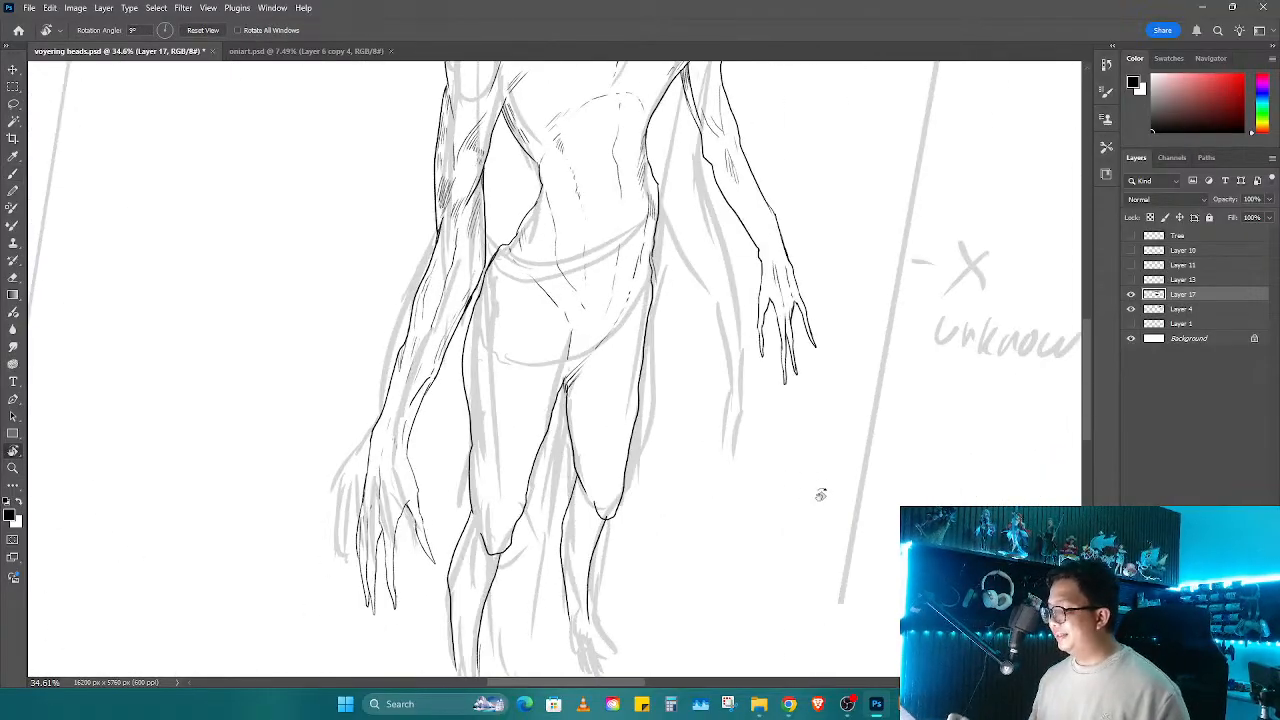
# Step: Undo the last strokes on the figure's left hand and erase the central tendon line above the middle fingers
pyautogui.moveTo(771, 504)
pyautogui.mouseDown()
pyautogui.moveTo(836, 455)
pyautogui.moveTo(809, 466)
pyautogui.moveTo(794, 429)
pyautogui.moveTo(826, 366)
pyautogui.moveTo(752, 446)
pyautogui.moveTo(823, 280)
pyautogui.moveTo(790, 420)
pyautogui.mouseUp()
pyautogui.press('z')
pyautogui.press('r')
pyautogui.press('b')
pyautogui.moveTo(690, 512)
pyautogui.mouseDown()
pyautogui.moveTo(727, 498)
pyautogui.moveTo(680, 620)
pyautogui.mouseUp()
pyautogui.hotkey('ctrl', 'z')
pyautogui.hotkey('ctrl', 'z')
pyautogui.press('e')
pyautogui.moveTo(650, 335); pyautogui.dragTo(663, 457)
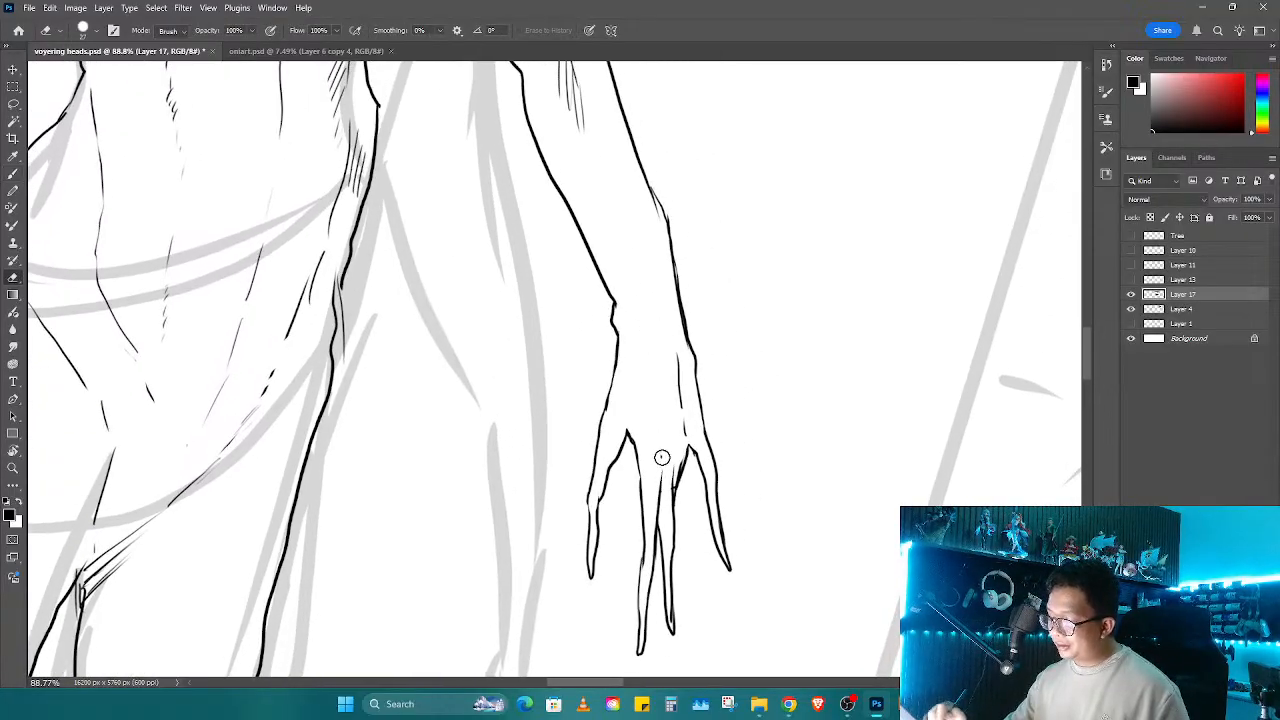
# Step: Draw finer tendon lines across the back of the figure's left hand and short detail strokes around the wrist
pyautogui.press('b')
pyautogui.moveTo(656, 366); pyautogui.dragTo(656, 446)
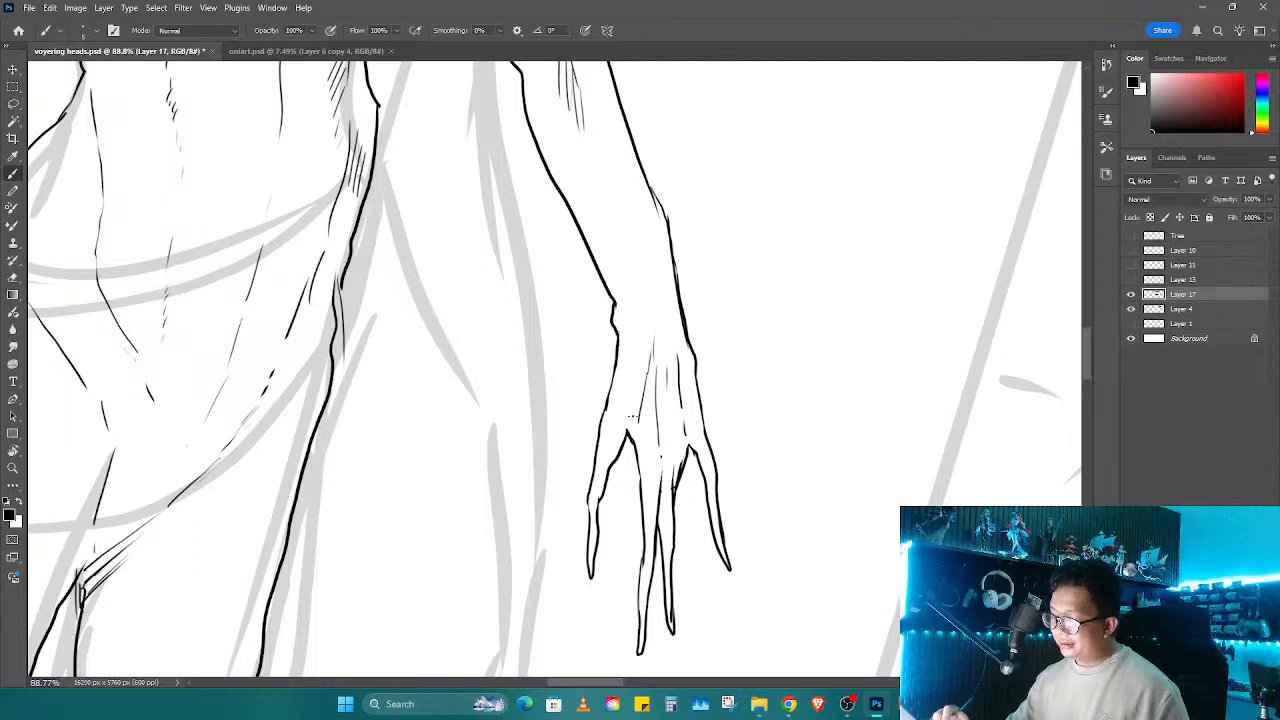
pyautogui.moveTo(614, 406); pyautogui.dragTo(643, 312)
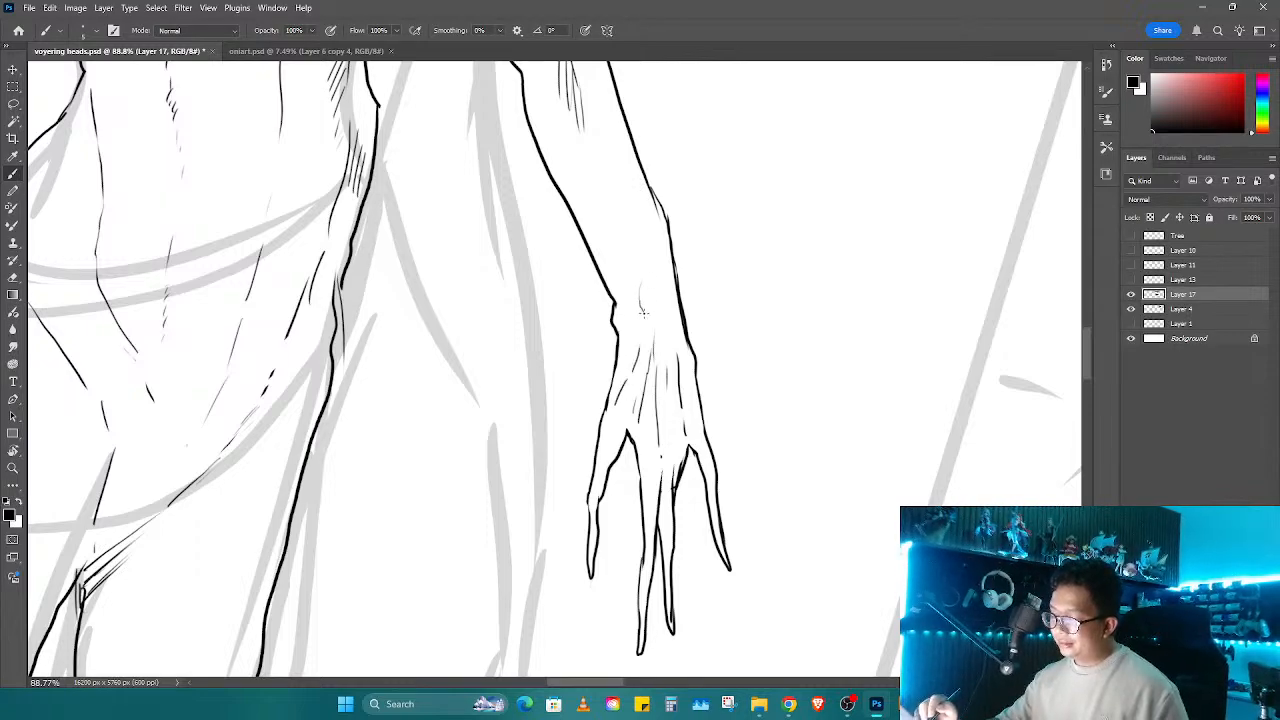
pyautogui.moveTo(644, 244); pyautogui.dragTo(655, 273)
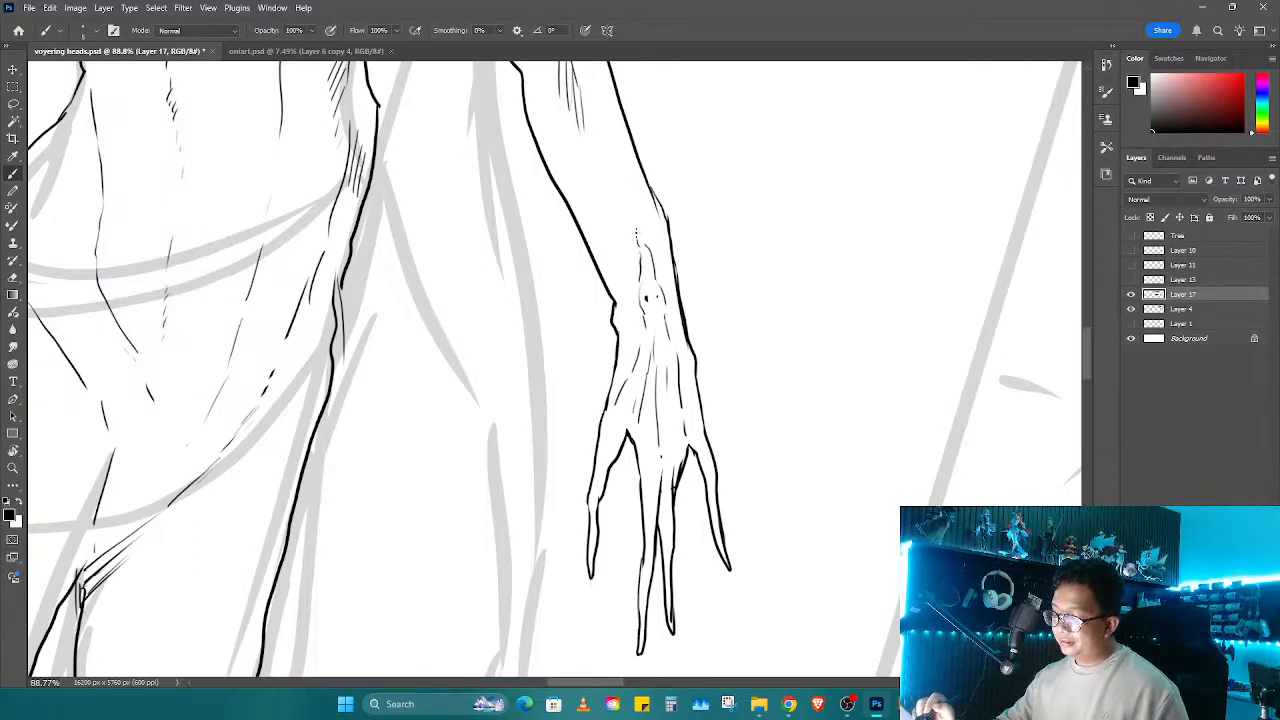
# Step: Draw fine tendon lines down the forearm just above the figure's left wrist
pyautogui.moveTo(594, 140)
pyautogui.mouseDown()
pyautogui.moveTo(612, 180)
pyautogui.moveTo(598, 143)
pyautogui.mouseUp()
pyautogui.moveTo(606, 146); pyautogui.dragTo(641, 226)
# Step: Outline a foot with separated toes at the end of the figure's right shin
pyautogui.press('z')
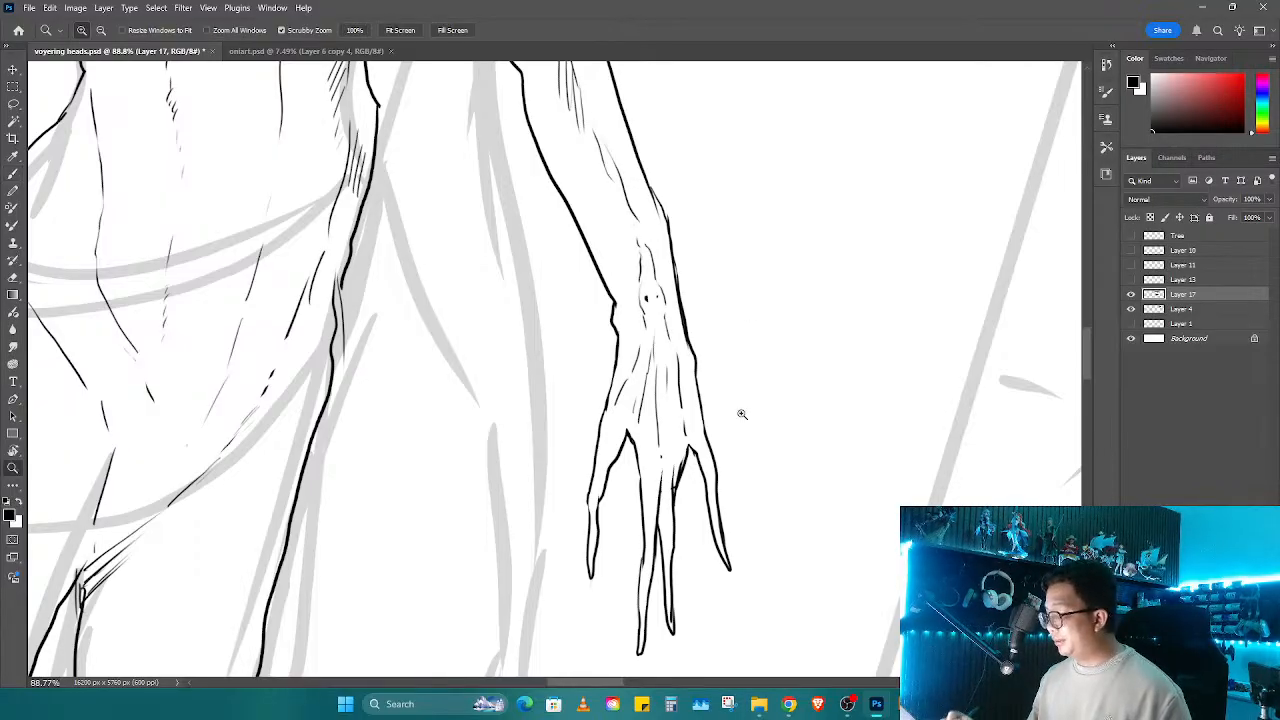
pyautogui.moveTo(741, 413); pyautogui.dragTo(778, 419)
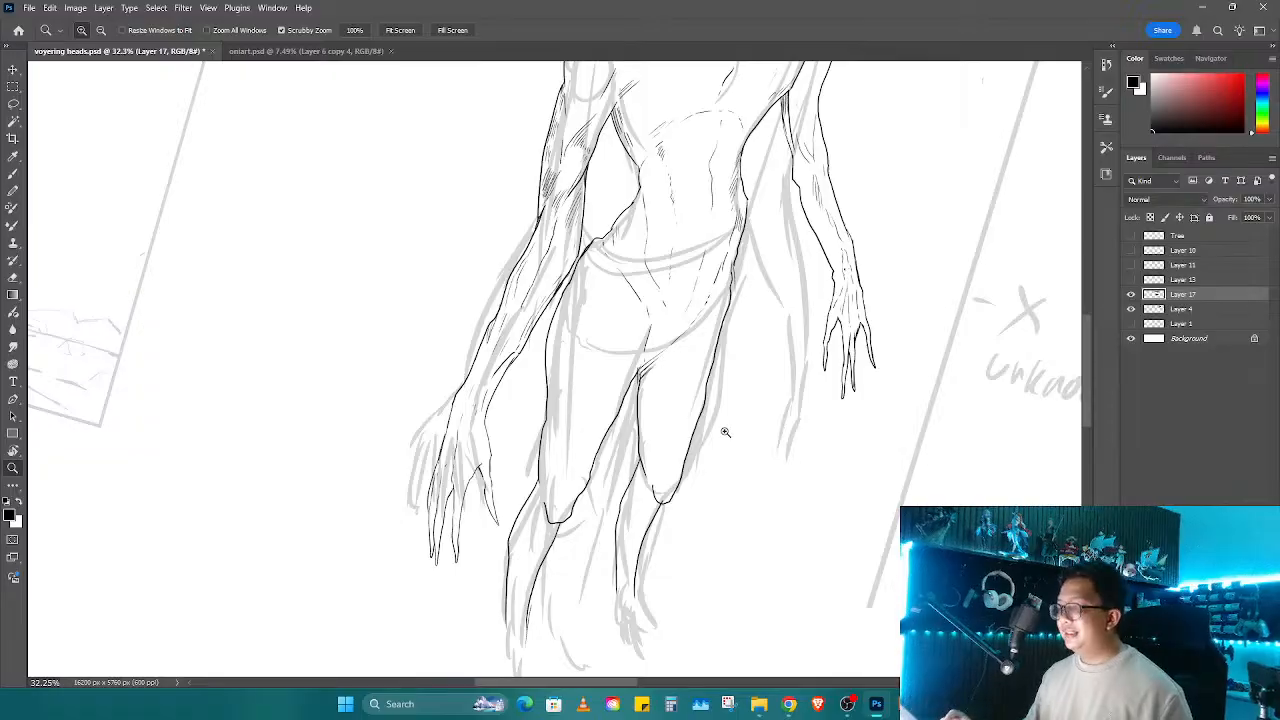
pyautogui.moveTo(720, 430); pyautogui.dragTo(700, 366)
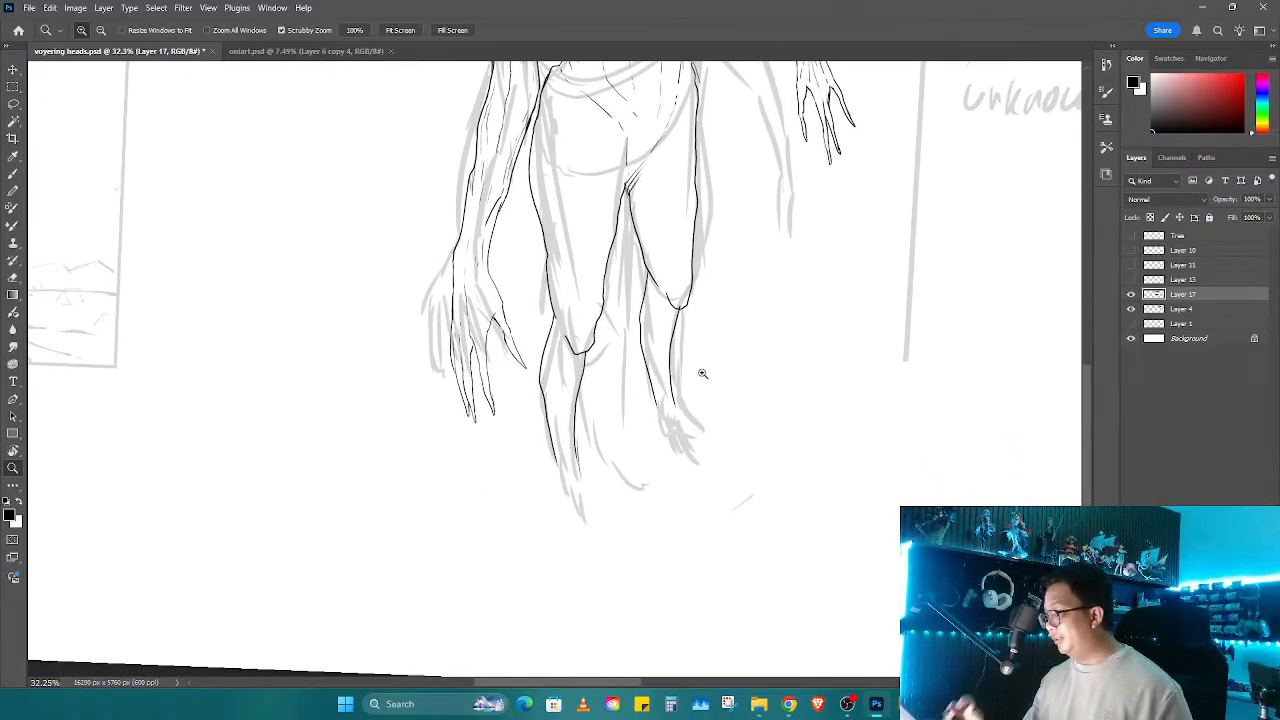
pyautogui.moveTo(578, 426); pyautogui.dragTo(597, 464)
pyautogui.press('r')
pyautogui.press('z')
pyautogui.moveTo(512, 477)
pyautogui.mouseDown()
pyautogui.moveTo(531, 447)
pyautogui.moveTo(541, 506)
pyautogui.mouseUp()
pyautogui.press('e')
pyautogui.press('b')
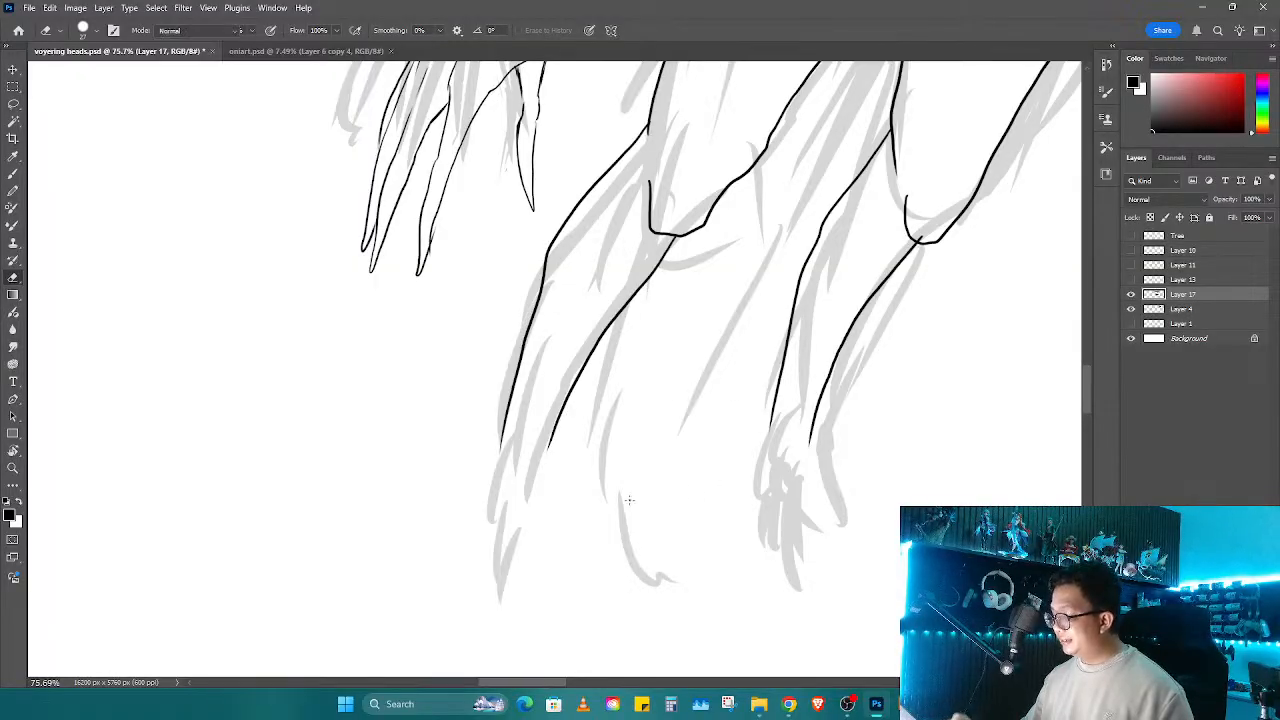
pyautogui.moveTo(501, 443)
pyautogui.mouseDown()
pyautogui.moveTo(466, 504)
pyautogui.moveTo(506, 606)
pyautogui.moveTo(530, 592)
pyautogui.moveTo(526, 515)
pyautogui.moveTo(550, 444)
pyautogui.mouseUp()
pyautogui.moveTo(531, 497); pyautogui.dragTo(554, 591)
pyautogui.moveTo(529, 573); pyautogui.dragTo(554, 598)
pyautogui.press('e')
pyautogui.moveTo(527, 541); pyautogui.dragTo(527, 525)
pyautogui.press('b')
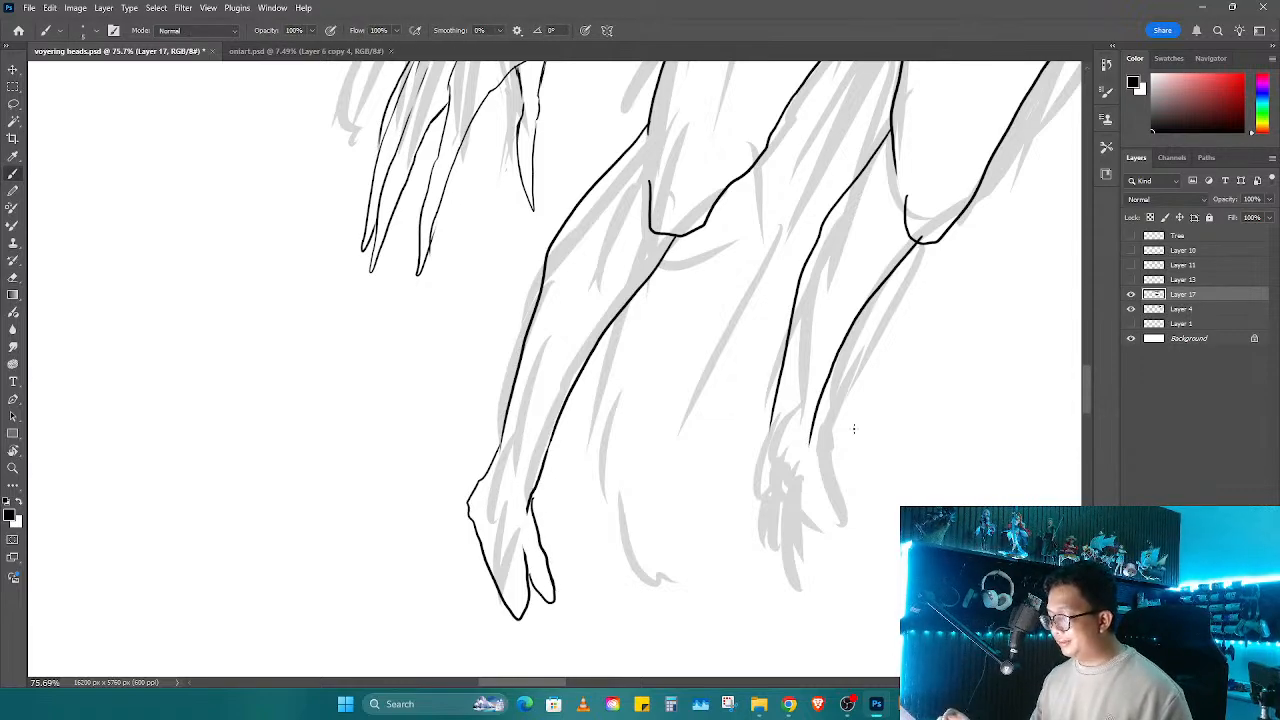
# Step: Enlarge the eraser and erase the figure's right lower leg and foot below the knee
pyautogui.moveTo(752, 464); pyautogui.dragTo(742, 433)
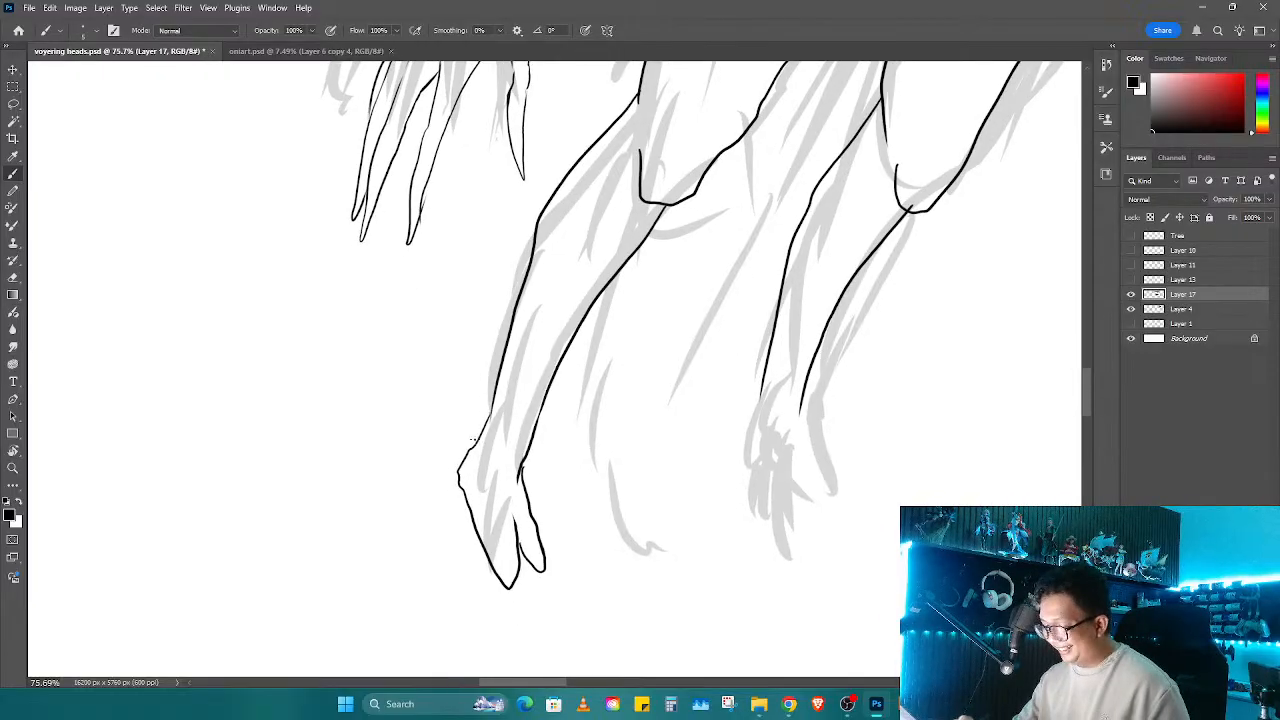
pyautogui.moveTo(709, 392); pyautogui.dragTo(735, 515)
pyautogui.press('e')
pyautogui.moveTo(633, 475); pyautogui.dragTo(684, 383)
pyautogui.press(']')
pyautogui.press(']')
pyautogui.press(']')
pyautogui.press(']')
pyautogui.press(']')
pyautogui.press(']')
pyautogui.press(']')
pyautogui.press(']')
pyautogui.moveTo(623, 480)
pyautogui.mouseDown()
pyautogui.moveTo(585, 543)
pyautogui.moveTo(540, 500)
pyautogui.moveTo(651, 382)
pyautogui.moveTo(626, 308)
pyautogui.moveTo(632, 260)
pyautogui.moveTo(670, 334)
pyautogui.moveTo(740, 258)
pyautogui.mouseUp()
# Step: Redraw the figure's right lower leg with a backward bend below the knee, ending in a foot outline
pyautogui.press('b')
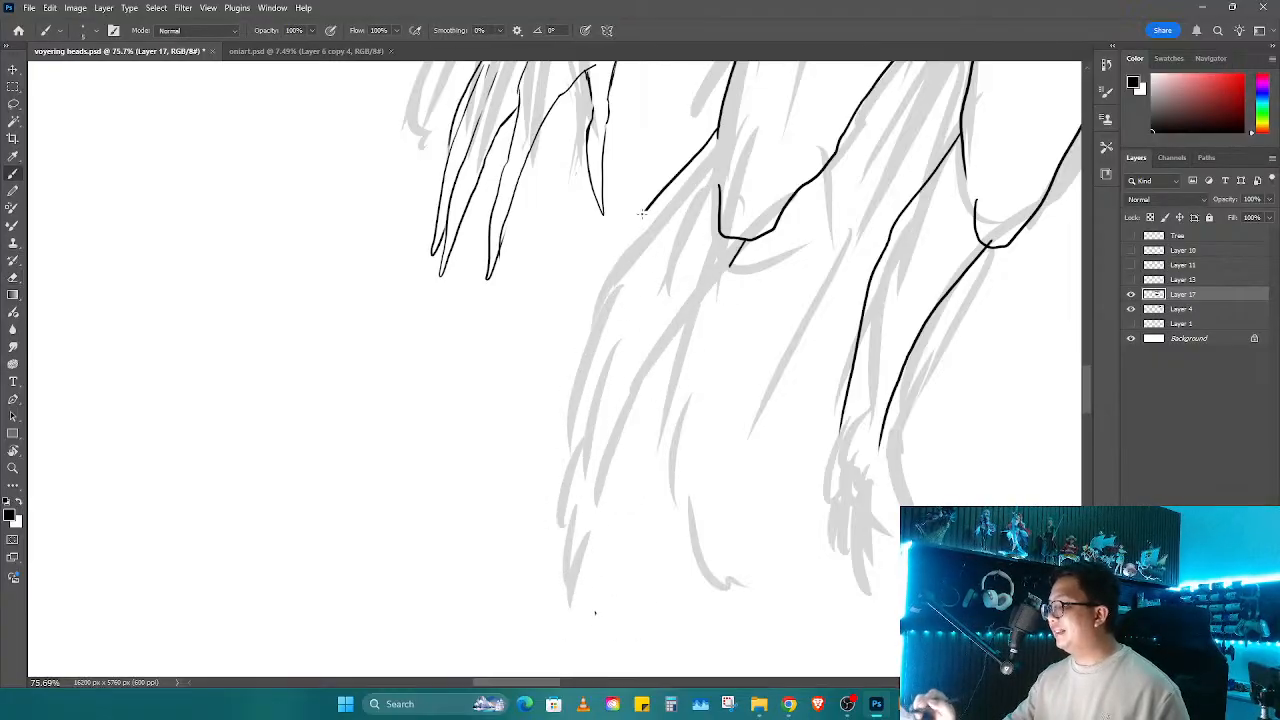
pyautogui.moveTo(676, 176)
pyautogui.mouseDown()
pyautogui.moveTo(553, 272)
pyautogui.moveTo(588, 570)
pyautogui.mouseUp()
pyautogui.moveTo(736, 256)
pyautogui.mouseDown()
pyautogui.moveTo(642, 319)
pyautogui.moveTo(623, 357)
pyautogui.moveTo(631, 525)
pyautogui.mouseUp()
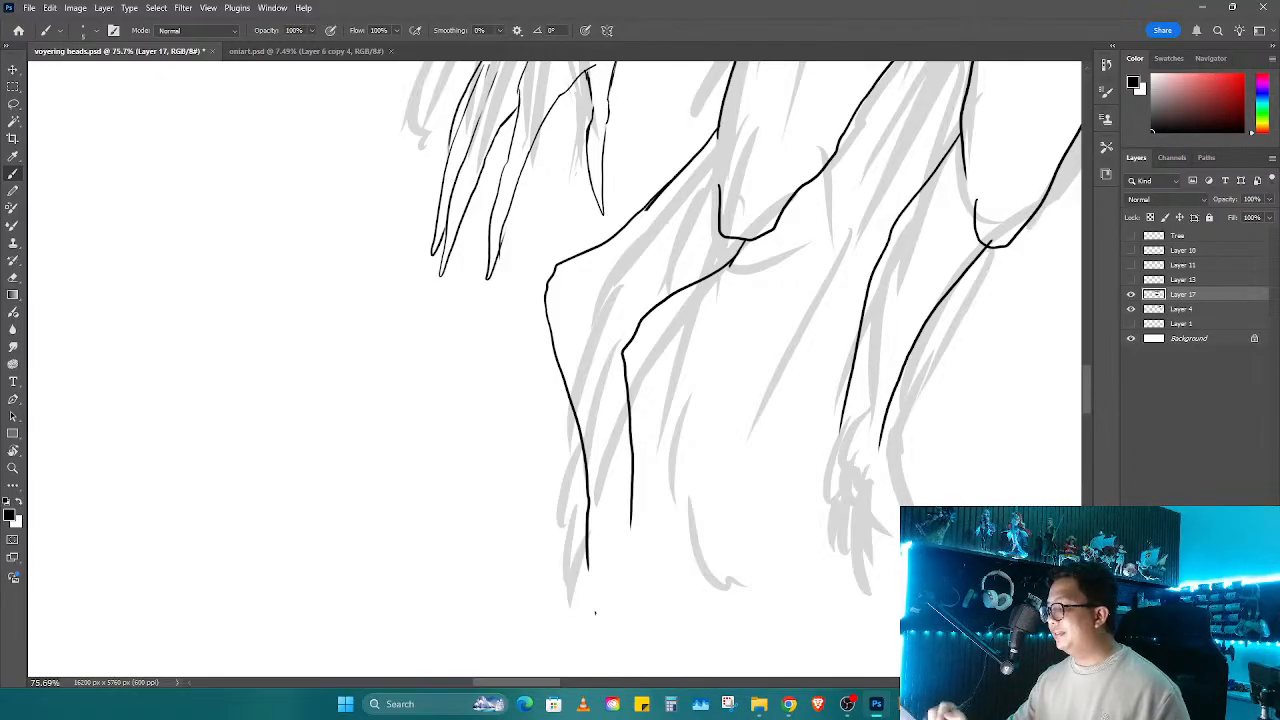
pyautogui.moveTo(710, 358)
pyautogui.mouseDown()
pyautogui.moveTo(672, 420)
pyautogui.moveTo(740, 390)
pyautogui.mouseUp()
pyautogui.moveTo(664, 453)
pyautogui.mouseDown()
pyautogui.moveTo(601, 489)
pyautogui.moveTo(604, 552)
pyautogui.moveTo(622, 578)
pyautogui.moveTo(656, 474)
pyautogui.mouseUp()
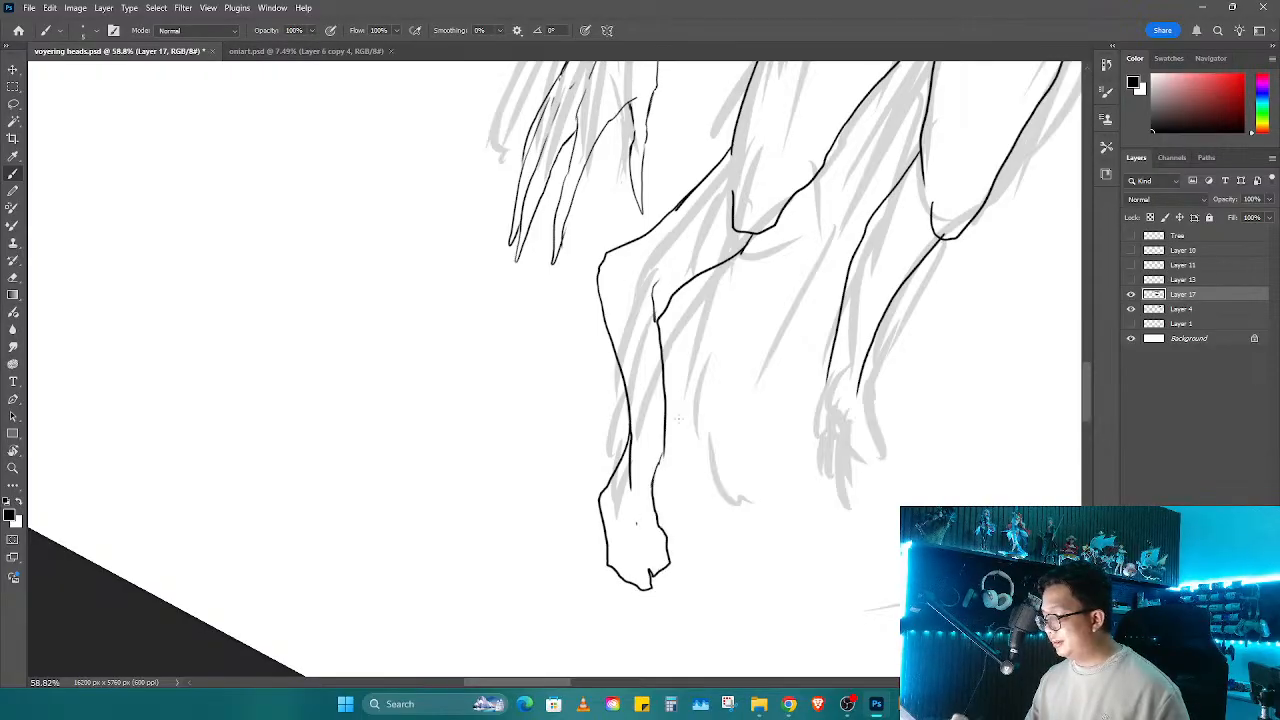
# Step: Extend the inner shin line of the figure's left leg and hide the rough sketch on Layer 4
pyautogui.moveTo(829, 414); pyautogui.dragTo(716, 471)
pyautogui.moveTo(717, 436); pyautogui.dragTo(712, 490)
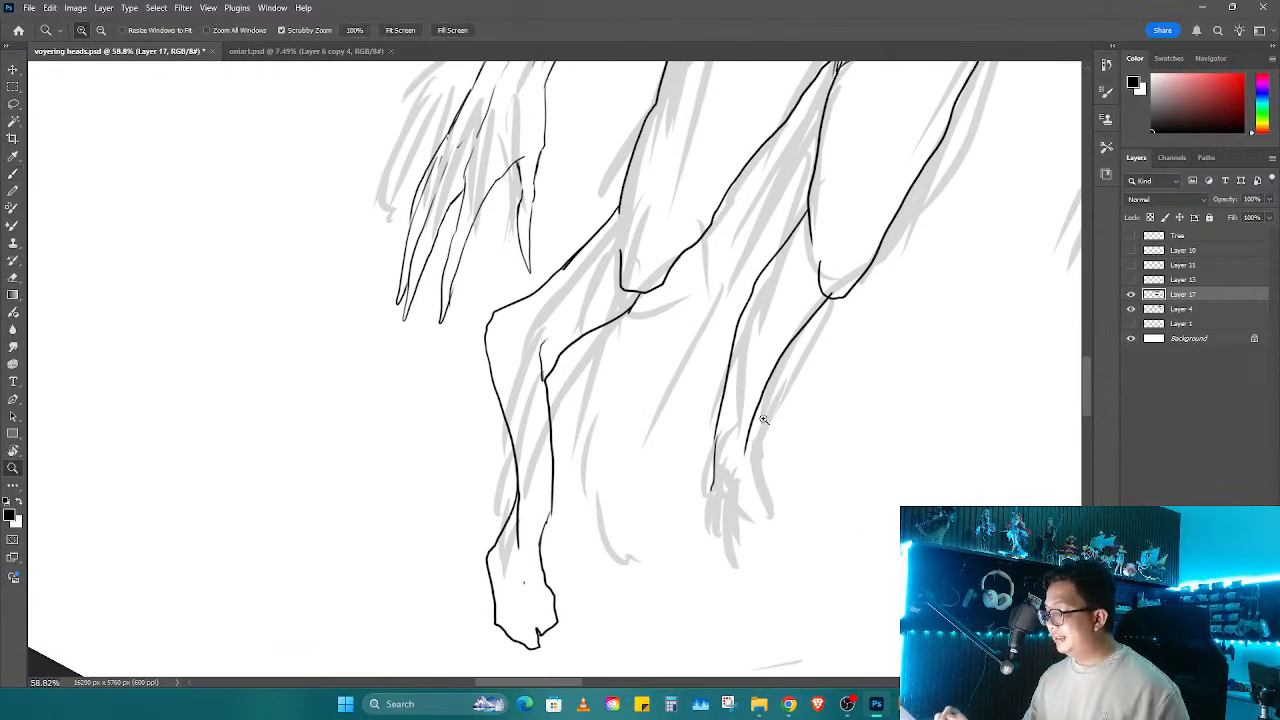
pyautogui.moveTo(763, 420)
pyautogui.mouseDown()
pyautogui.moveTo(666, 503)
pyautogui.moveTo(764, 463)
pyautogui.mouseUp()
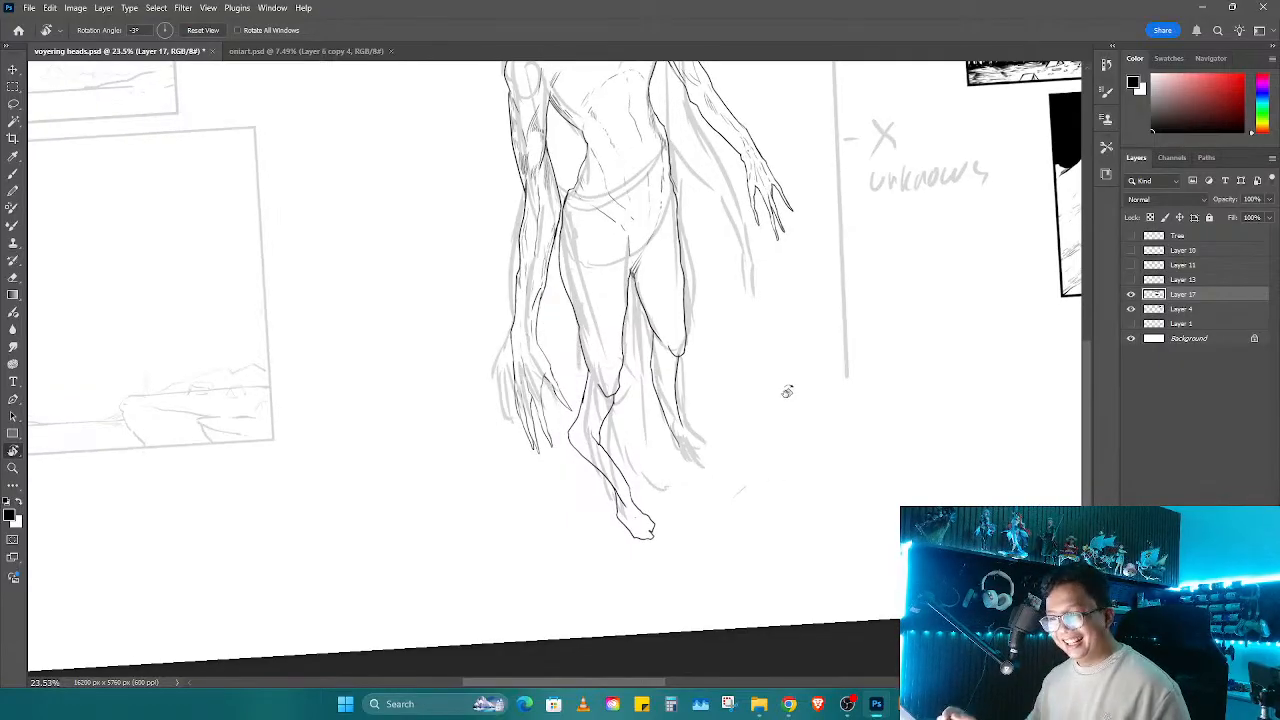
pyautogui.moveTo(827, 399); pyautogui.dragTo(829, 430)
pyautogui.click(1131, 309)
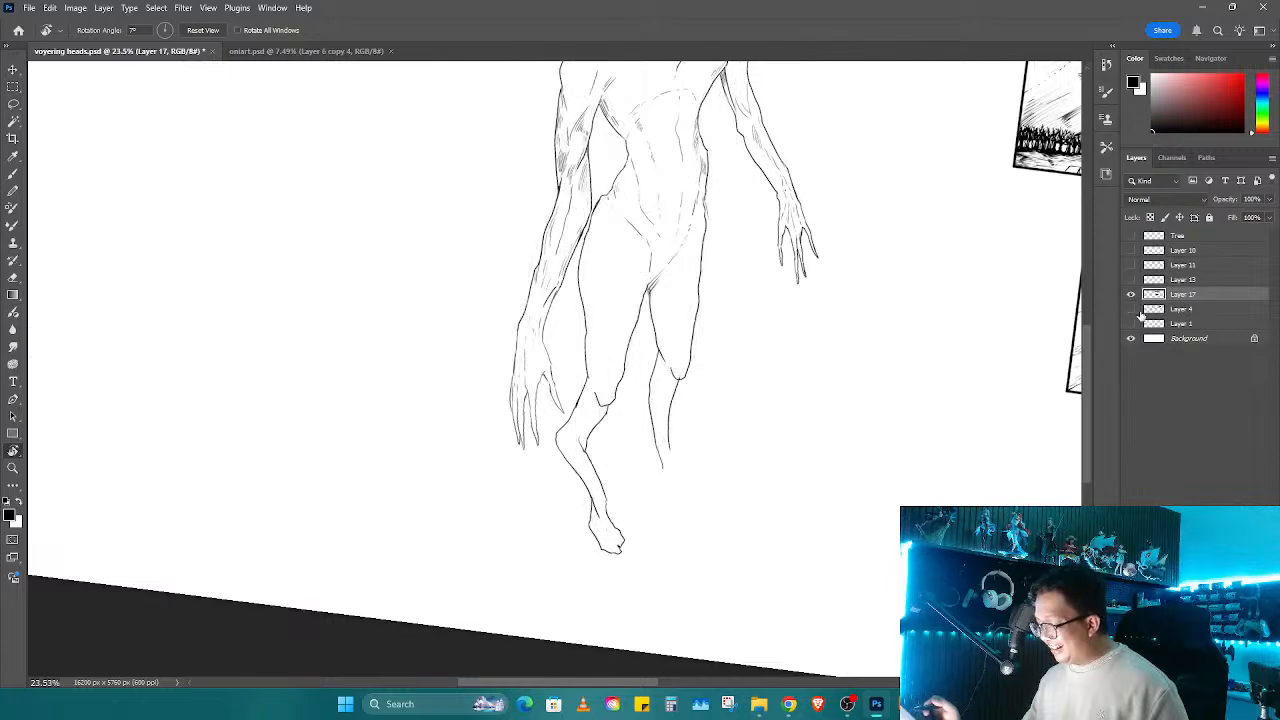
# Step: Outline the figure's left foot and add muscle lines to the right thigh and lower legs
pyautogui.moveTo(777, 537)
pyautogui.mouseDown()
pyautogui.moveTo(849, 460)
pyautogui.moveTo(831, 413)
pyautogui.mouseUp()
pyautogui.moveTo(659, 395); pyautogui.dragTo(682, 395)
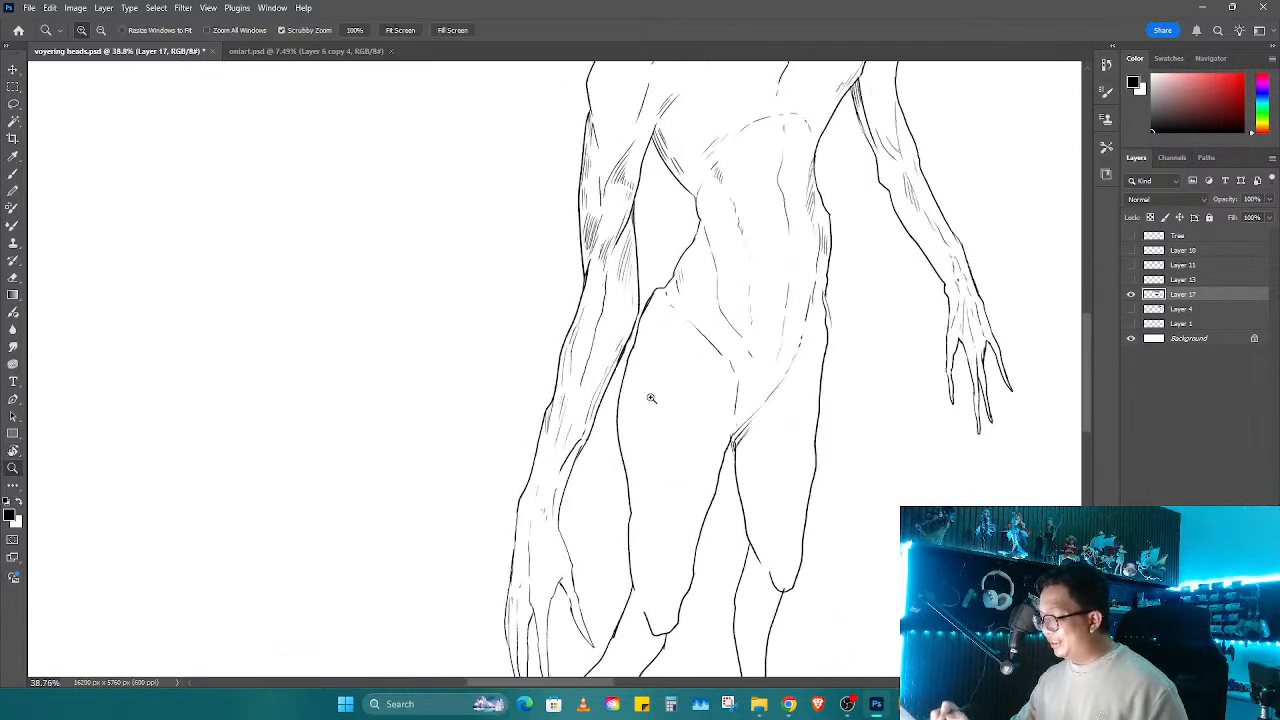
pyautogui.moveTo(636, 351); pyautogui.dragTo(645, 446)
pyautogui.moveTo(716, 424)
pyautogui.mouseDown()
pyautogui.moveTo(672, 536)
pyautogui.moveTo(575, 511)
pyautogui.moveTo(700, 500)
pyautogui.moveTo(669, 546)
pyautogui.moveTo(692, 572)
pyautogui.moveTo(685, 509)
pyautogui.mouseUp()
pyautogui.press('b')
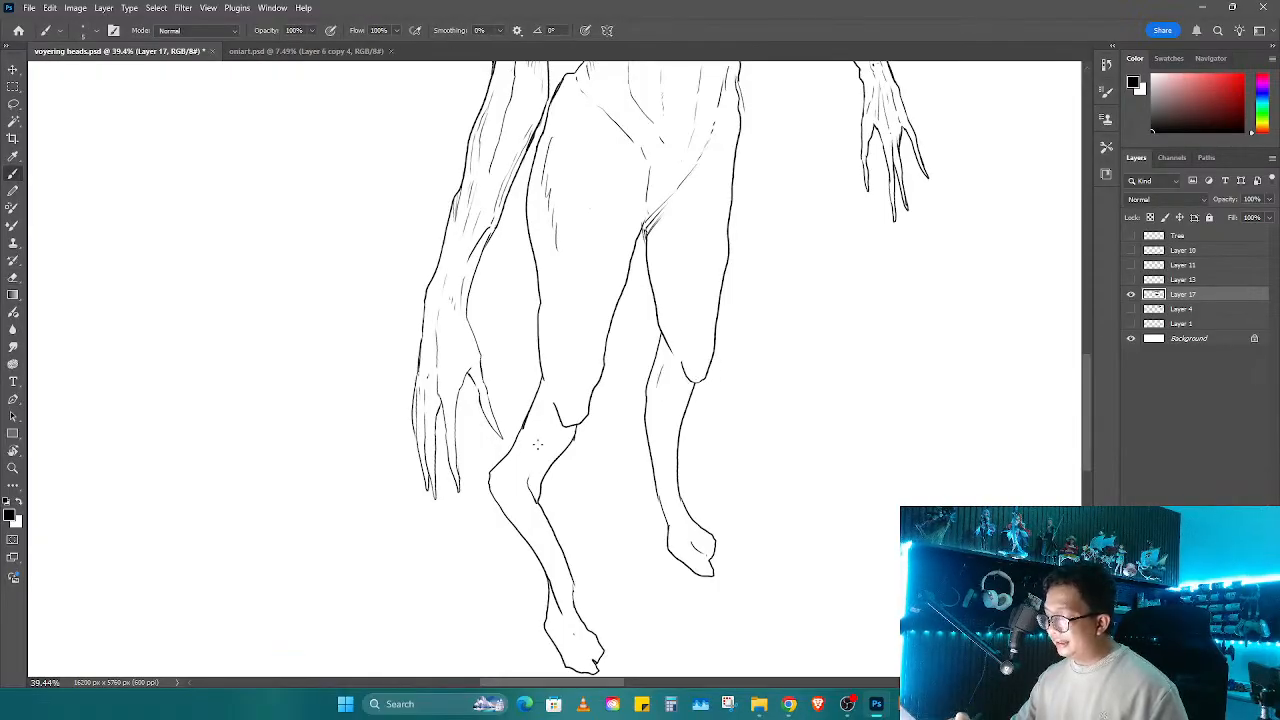
pyautogui.moveTo(530, 464); pyautogui.dragTo(548, 411)
# Step: Hatch the outer and inner edges of the figure's left thigh with fine parallel strokes
pyautogui.moveTo(590, 273); pyautogui.dragTo(591, 383)
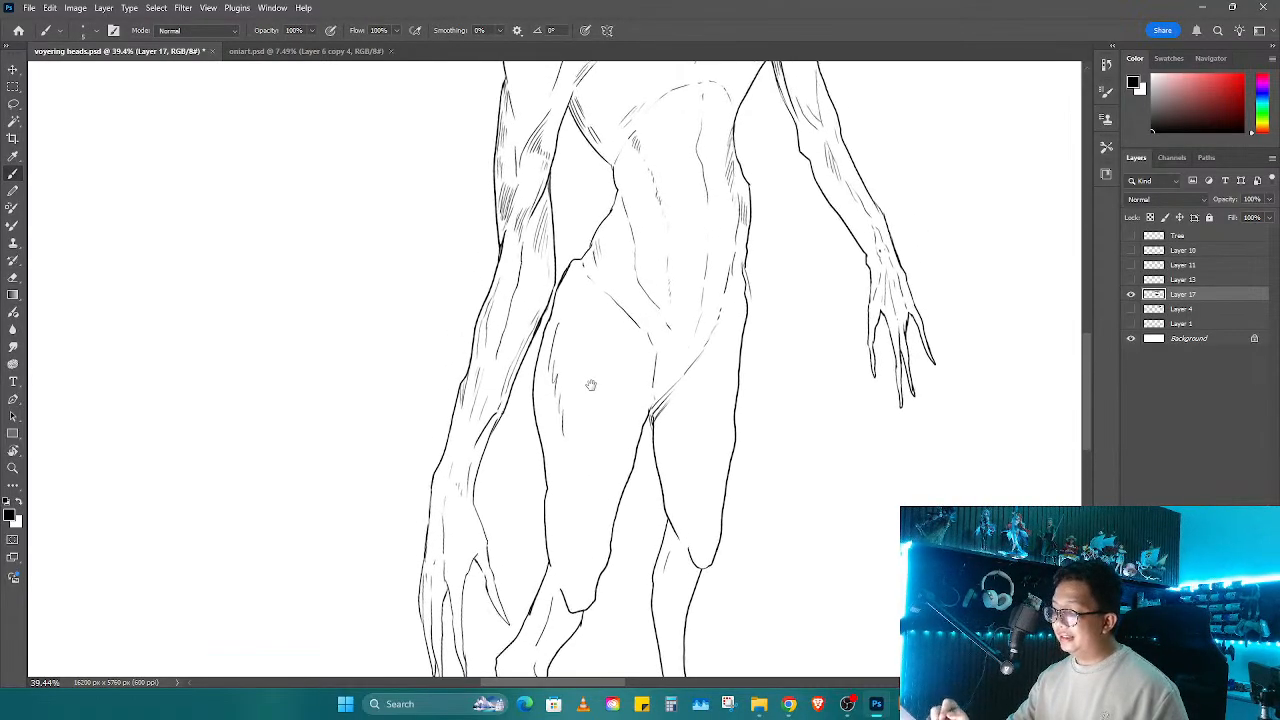
pyautogui.press('z')
pyautogui.moveTo(704, 366); pyautogui.dragTo(568, 486)
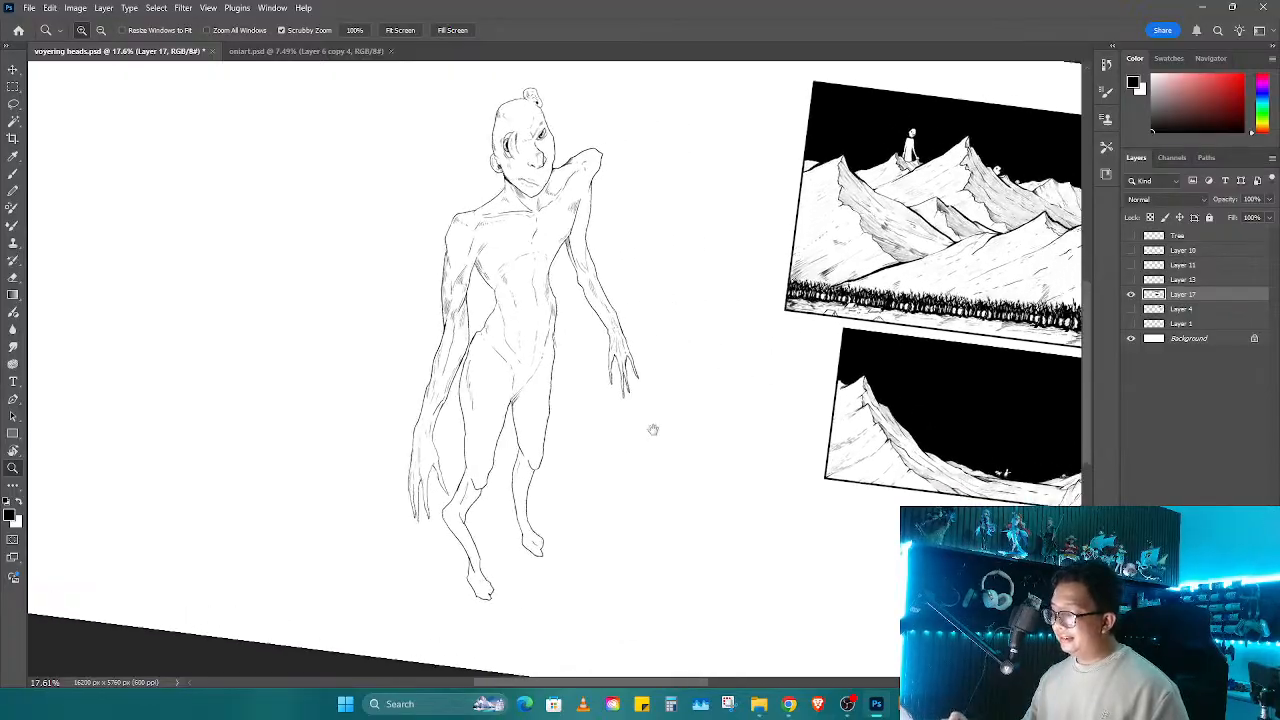
pyautogui.moveTo(713, 452); pyautogui.dragTo(691, 508)
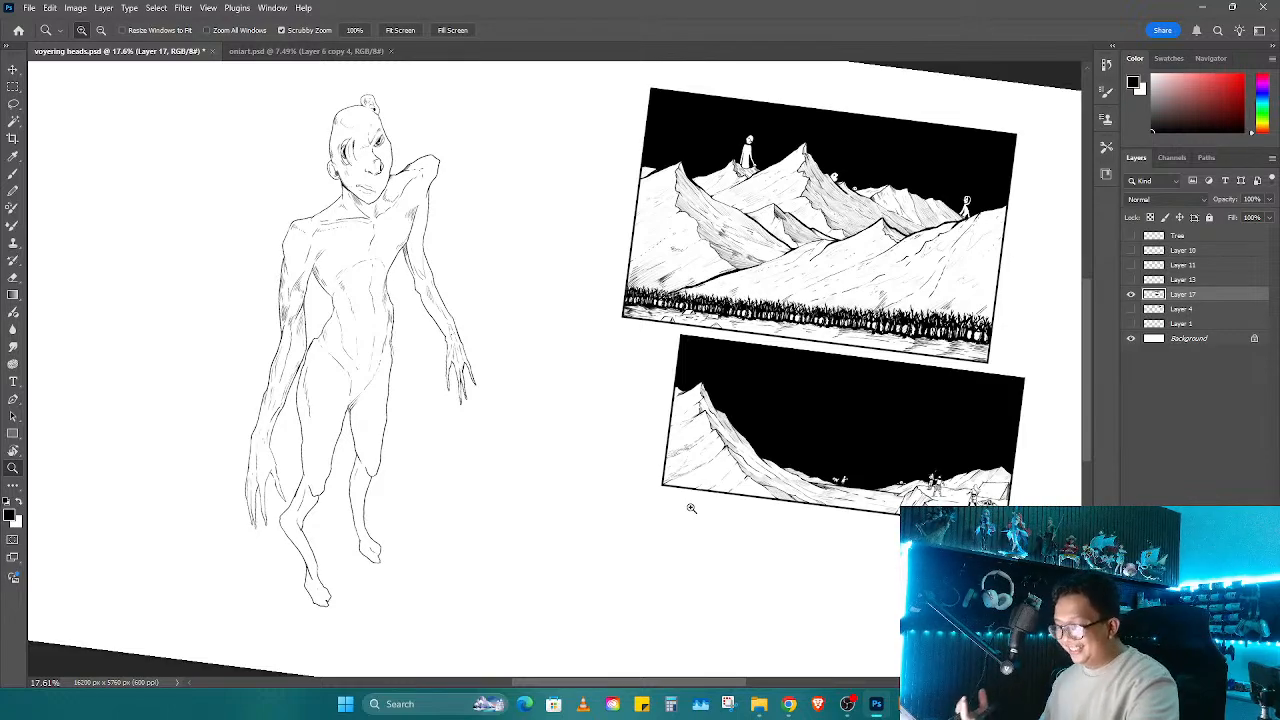
pyautogui.moveTo(454, 457)
pyautogui.mouseDown()
pyautogui.moveTo(491, 508)
pyautogui.moveTo(648, 451)
pyautogui.moveTo(464, 457)
pyautogui.moveTo(490, 455)
pyautogui.moveTo(428, 470)
pyautogui.moveTo(442, 494)
pyautogui.mouseUp()
pyautogui.press('b')
pyautogui.moveTo(481, 400); pyautogui.dragTo(480, 462)
pyautogui.press('z')
pyautogui.moveTo(577, 368); pyautogui.dragTo(549, 374)
pyautogui.moveTo(627, 358)
pyautogui.mouseDown()
pyautogui.moveTo(655, 360)
pyautogui.moveTo(598, 403)
pyautogui.moveTo(608, 460)
pyautogui.mouseUp()
pyautogui.press('b')
pyautogui.moveTo(632, 540); pyautogui.dragTo(636, 554)
pyautogui.moveTo(665, 321); pyautogui.dragTo(611, 531)
pyautogui.moveTo(548, 325); pyautogui.dragTo(562, 410)
pyautogui.moveTo(663, 206); pyautogui.dragTo(639, 382)
pyautogui.moveTo(657, 242); pyautogui.dragTo(639, 375)
# Step: Draw a contour line down the outer side of the right thigh and hatch the area above the knee
pyautogui.moveTo(413, 358); pyautogui.dragTo(402, 526)
pyautogui.moveTo(403, 534); pyautogui.dragTo(406, 544)
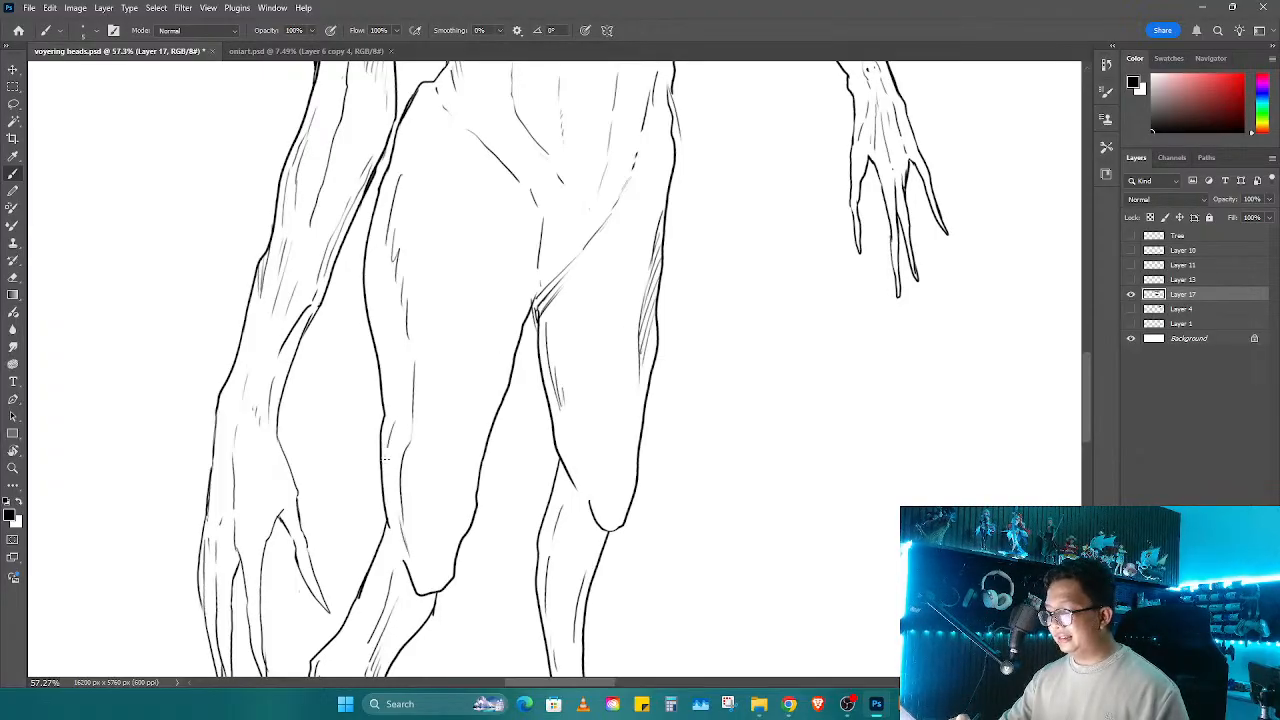
pyautogui.moveTo(385, 459)
pyautogui.mouseDown()
pyautogui.moveTo(392, 492)
pyautogui.moveTo(406, 487)
pyautogui.mouseUp()
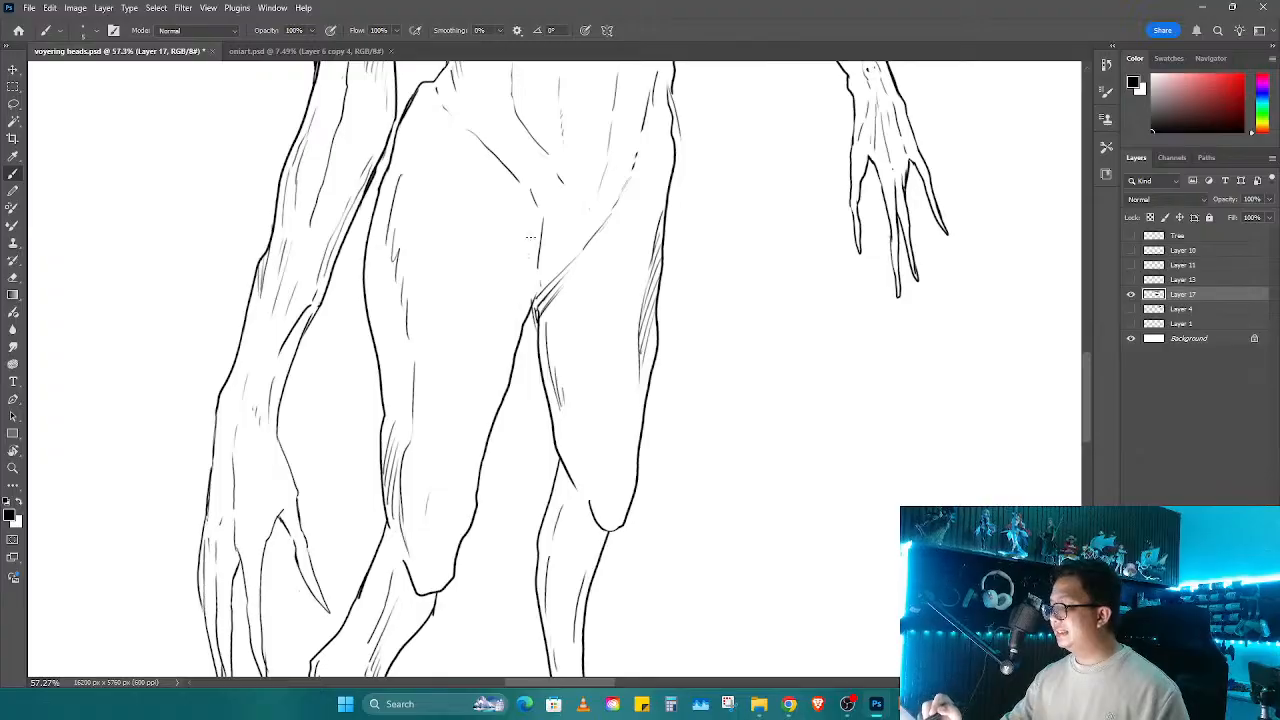
# Step: Hatch the upper inner edge of the figure's right thigh below the groin
pyautogui.moveTo(530, 240); pyautogui.dragTo(520, 282)
pyautogui.moveTo(508, 332); pyautogui.dragTo(494, 416)
pyautogui.moveTo(528, 304); pyautogui.dragTo(496, 376)
pyautogui.moveTo(514, 350); pyautogui.dragTo(497, 404)
# Step: Examine the whole inked figure beside the finished mountain panels
pyautogui.press('z')
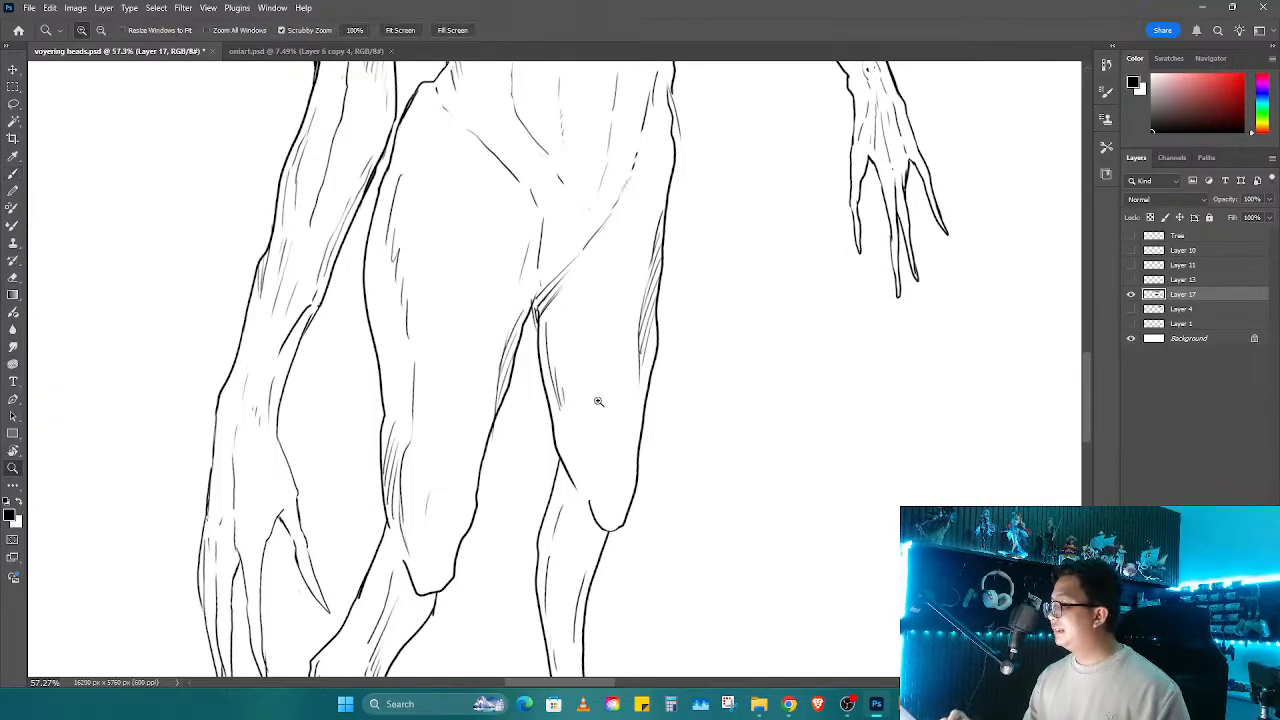
pyautogui.moveTo(598, 402); pyautogui.dragTo(540, 403)
pyautogui.moveTo(685, 406)
pyautogui.mouseDown()
pyautogui.moveTo(620, 409)
pyautogui.moveTo(637, 460)
pyautogui.moveTo(592, 475)
pyautogui.mouseUp()
pyautogui.press('r')
pyautogui.press('Escape')
pyautogui.press('z')
pyautogui.moveTo(587, 399); pyautogui.dragTo(620, 398)
pyautogui.press('l')
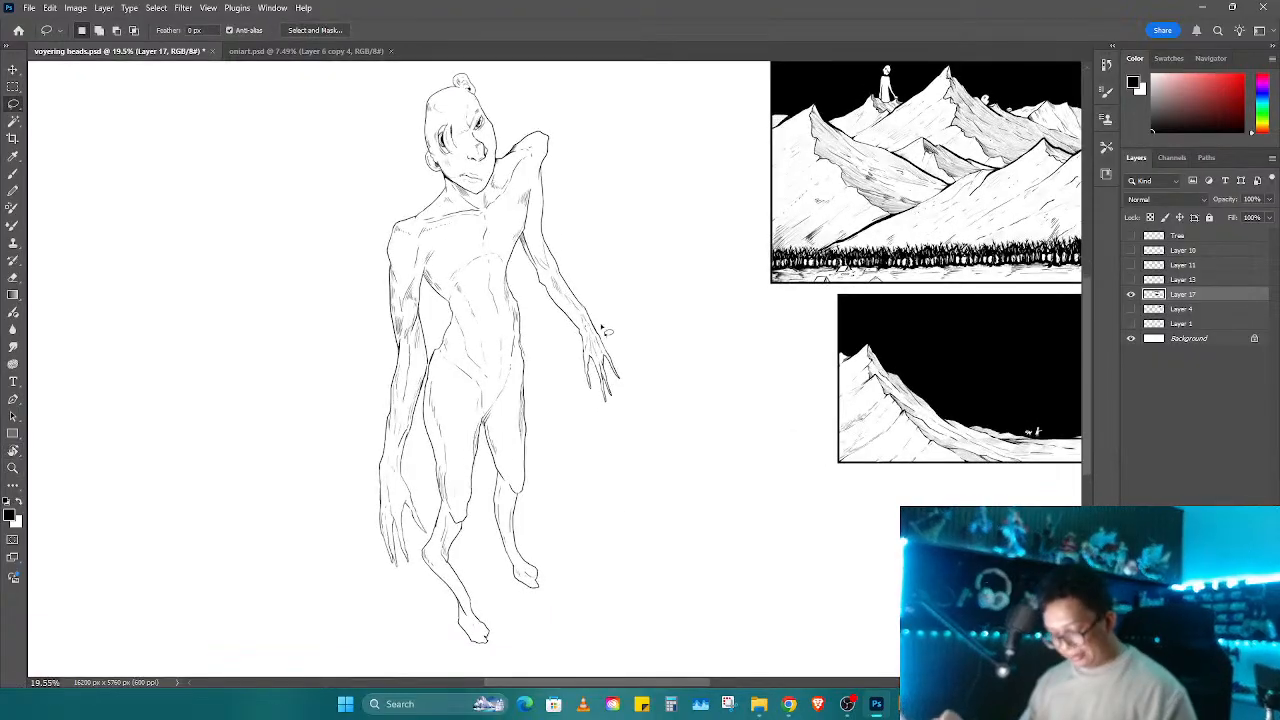
pyautogui.press('z')
pyautogui.moveTo(626, 300); pyautogui.dragTo(614, 320)
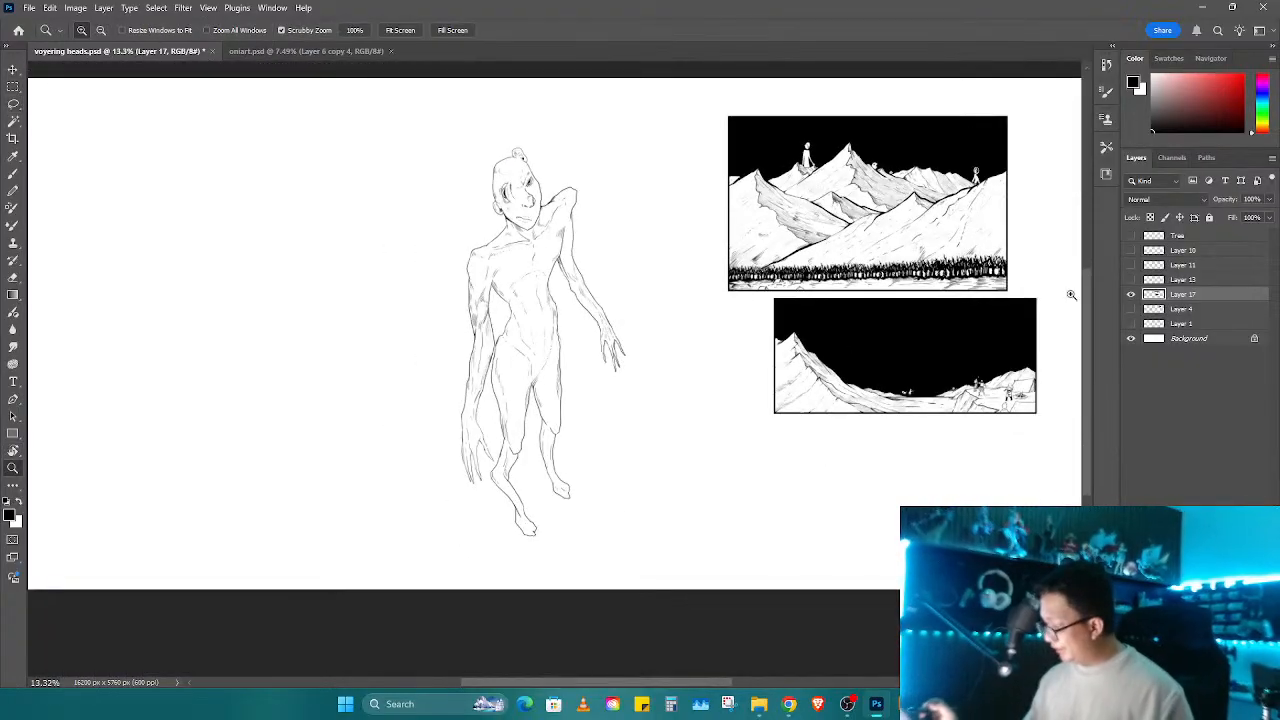
pyautogui.moveTo(596, 138); pyautogui.dragTo(564, 185)
pyautogui.moveTo(585, 180); pyautogui.dragTo(594, 171)
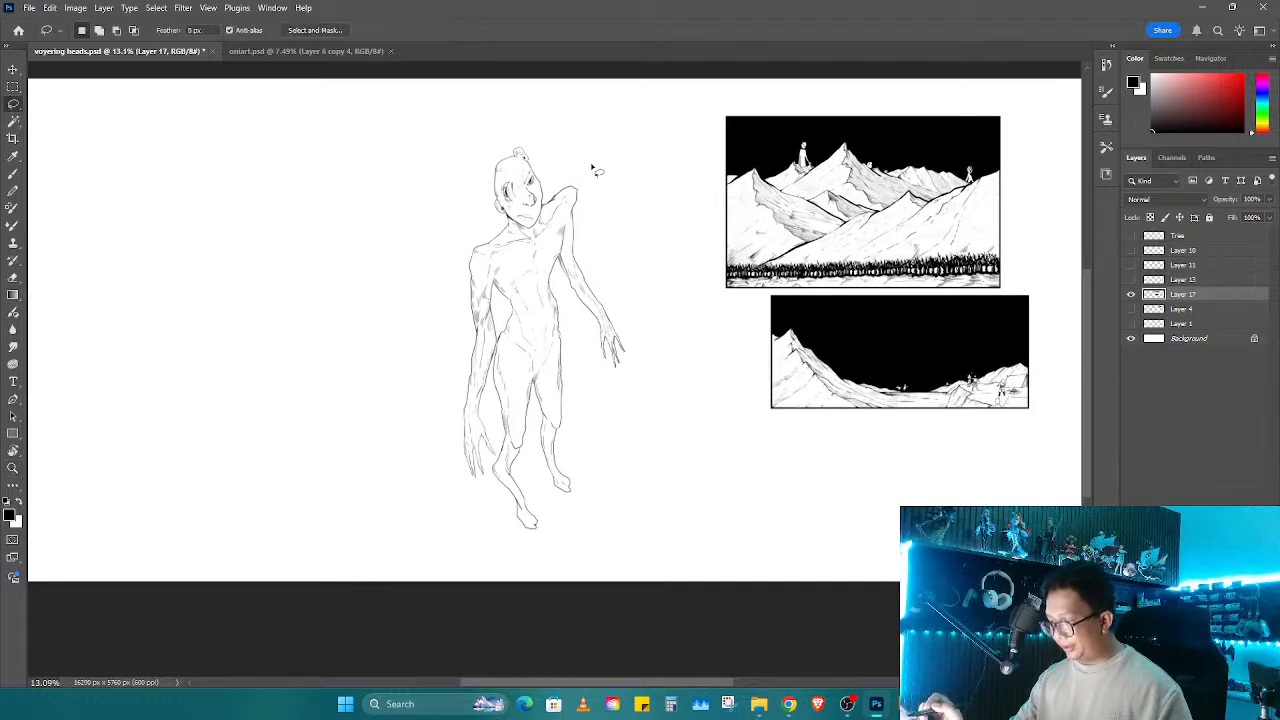
# Step: Cut the whole figure out of Layer 17 onto its own layer and add an empty layer above it
pyautogui.press('l')
pyautogui.moveTo(568, 124)
pyautogui.mouseDown()
pyautogui.moveTo(400, 420)
pyautogui.moveTo(651, 191)
pyautogui.moveTo(634, 118)
pyautogui.mouseUp()
pyautogui.press('Delete')
pyautogui.hotkey('ctrl', 'v')
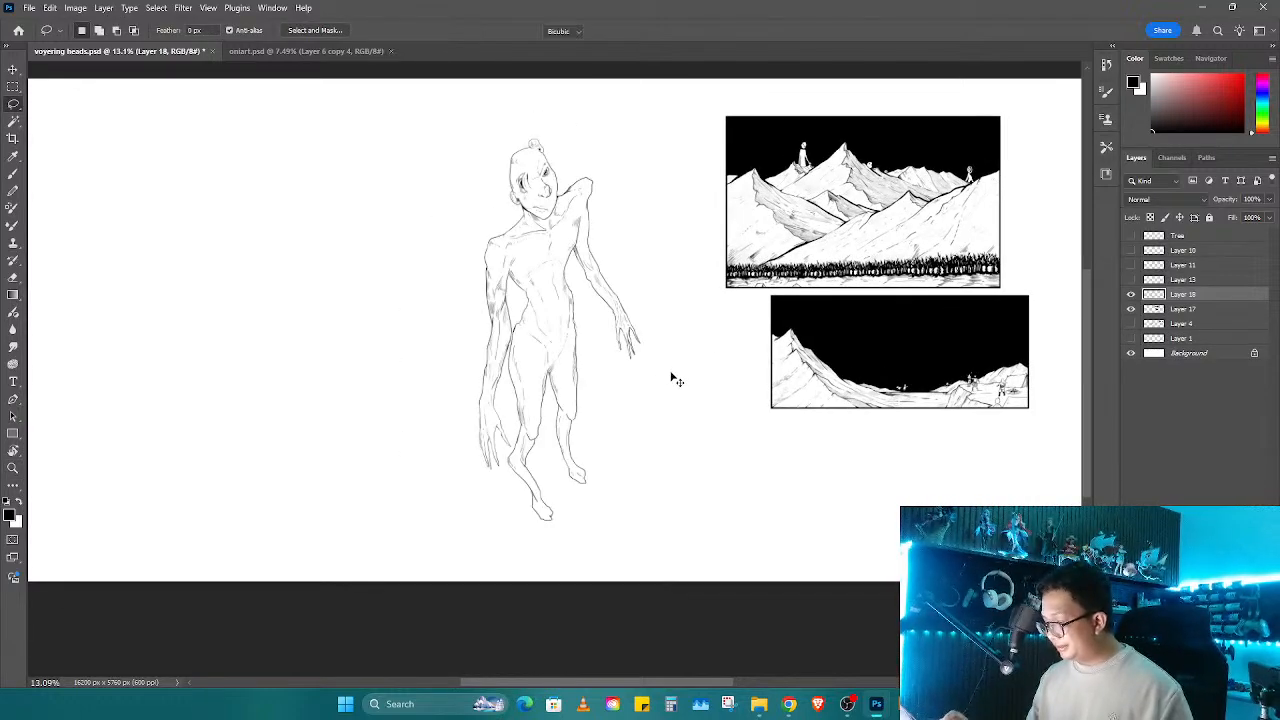
pyautogui.hotkey('ctrl', 't')
pyautogui.press('Return')
pyautogui.hotkey('ctrl', 'shift', 'n')
pyautogui.press('Return')
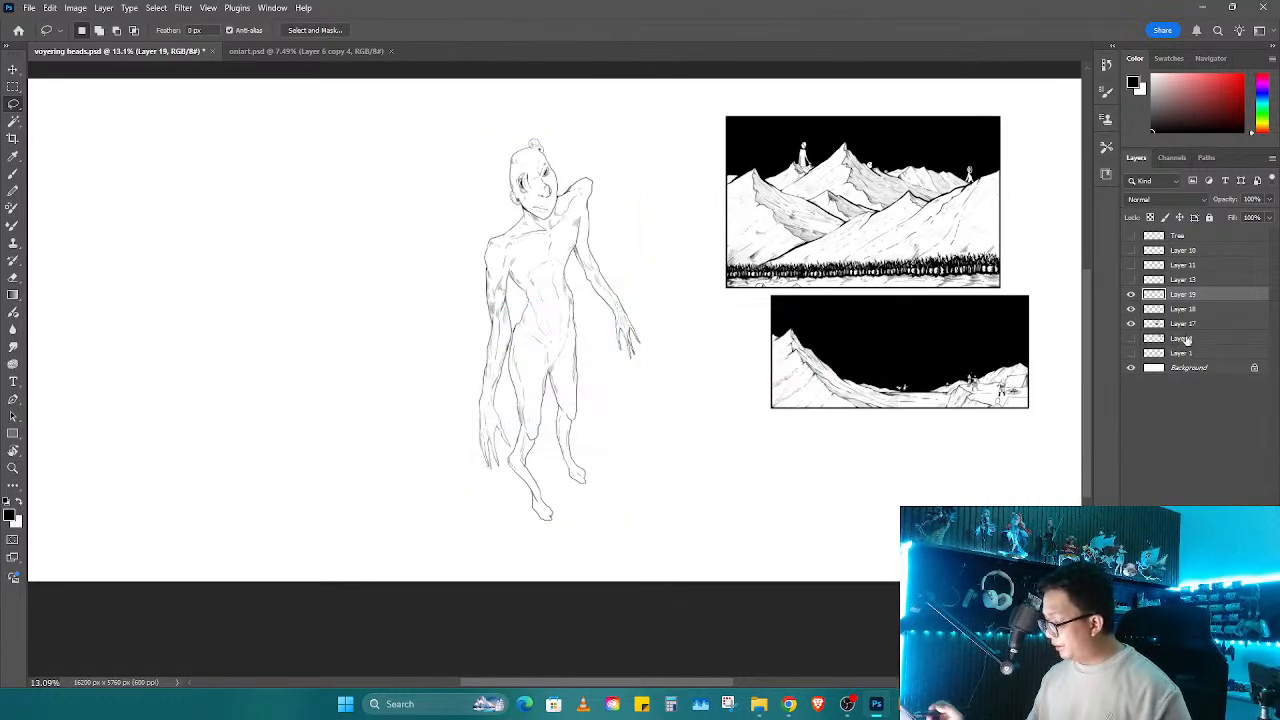
# Step: Try to select the empty area around the figure on Layer 18 with the Magic Wand
pyautogui.press('w')
pyautogui.moveTo(634, 427); pyautogui.dragTo(678, 379)
pyautogui.press('z')
pyautogui.hotkey('ctrl', 'z')
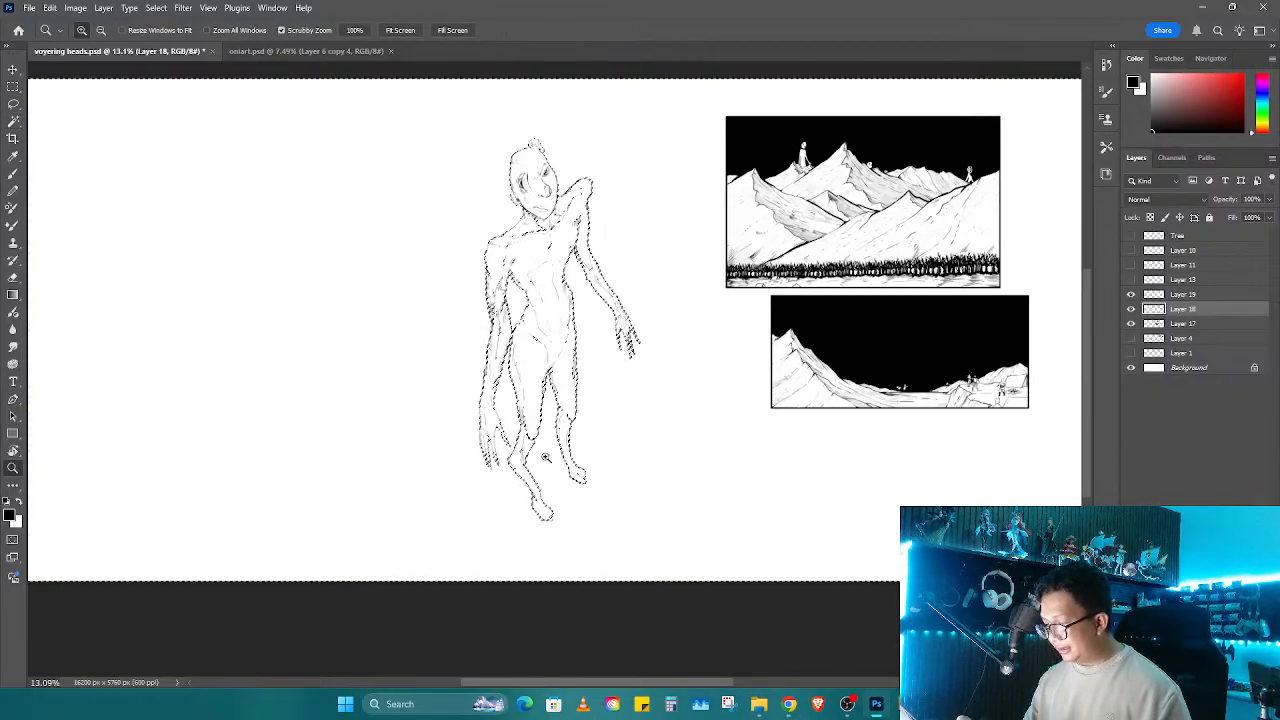
pyautogui.moveTo(539, 497); pyautogui.dragTo(592, 452)
pyautogui.hotkey('ctrl', 'd')
# Step: Close the gaps in the figure's outer line art around the torso and limbs with the brush
pyautogui.moveTo(587, 518); pyautogui.dragTo(604, 512)
pyautogui.press('b')
pyautogui.moveTo(553, 469)
pyautogui.mouseDown()
pyautogui.moveTo(549, 443)
pyautogui.moveTo(551, 551)
pyautogui.moveTo(600, 560)
pyautogui.moveTo(638, 483)
pyautogui.moveTo(640, 620)
pyautogui.moveTo(594, 323)
pyautogui.moveTo(574, 517)
pyautogui.moveTo(704, 457)
pyautogui.moveTo(656, 403)
pyautogui.mouseUp()
pyautogui.press('b')
pyautogui.press('e')
pyautogui.press('b')
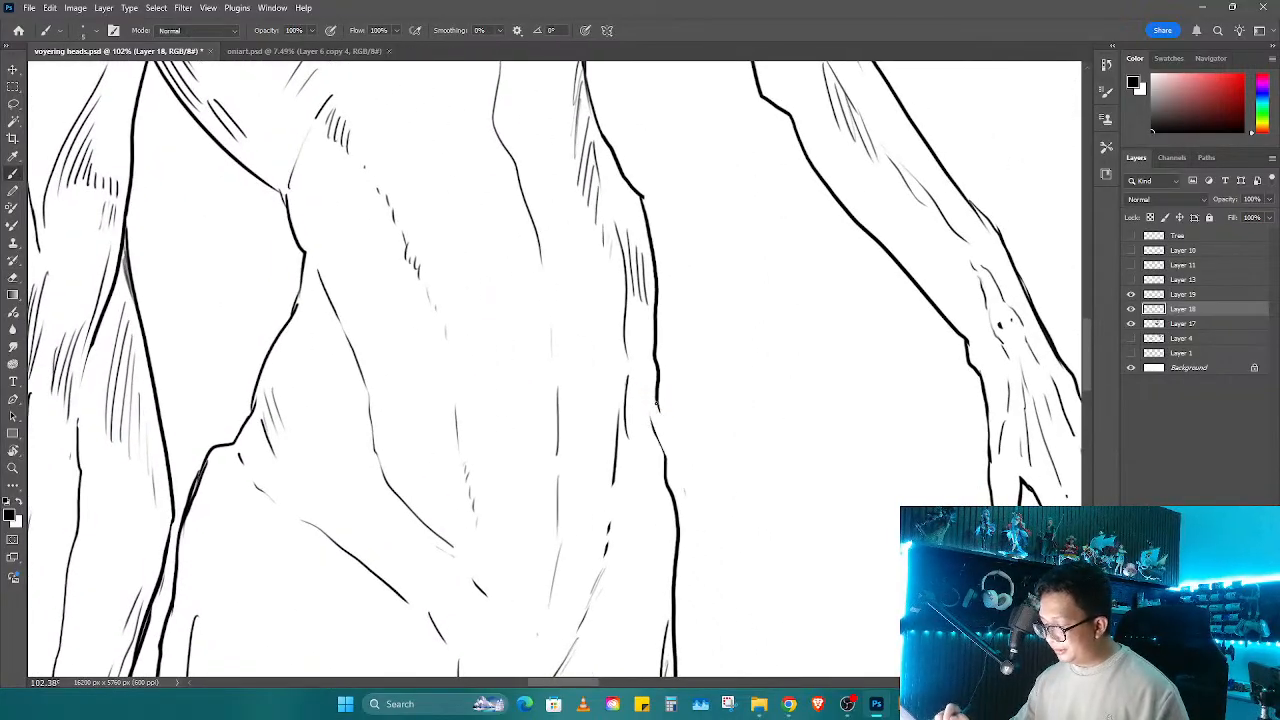
pyautogui.moveTo(660, 450); pyautogui.dragTo(728, 353)
pyautogui.scroll(-10, 728, 353)
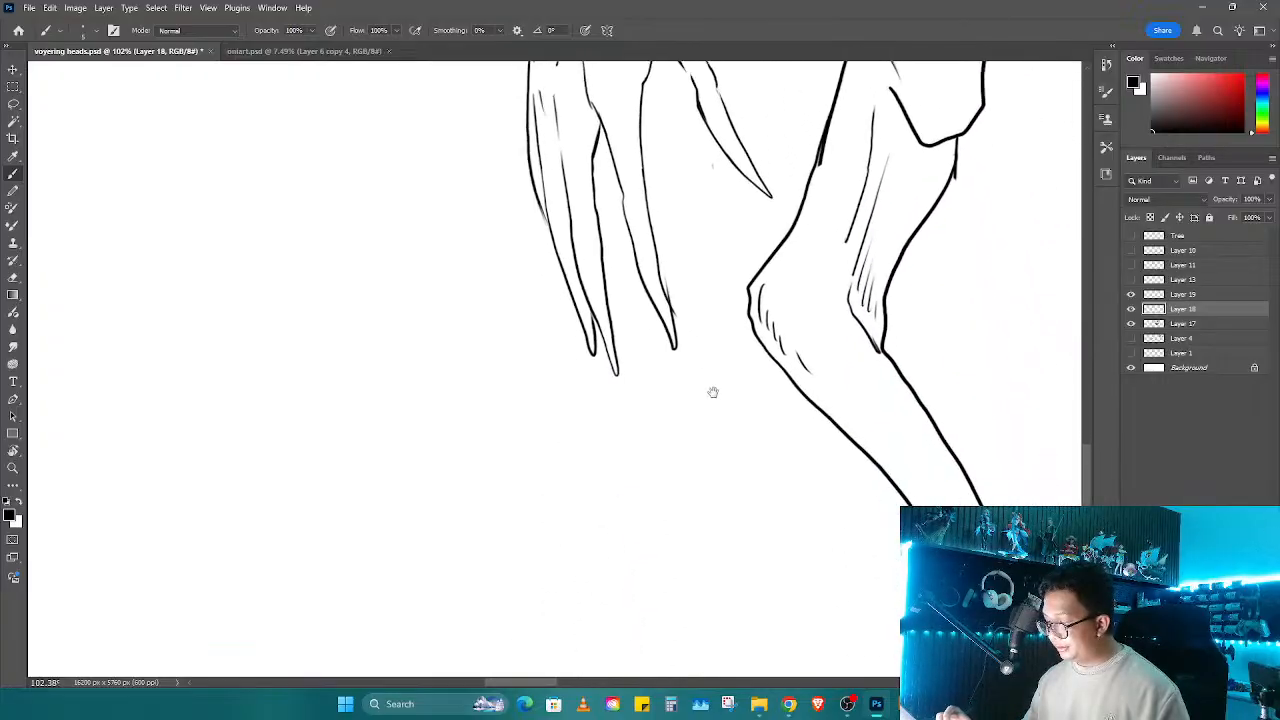
pyautogui.scroll(-8, 693, 475)
# Step: Select the area around the figure again to test the outline for gaps
pyautogui.press('w')
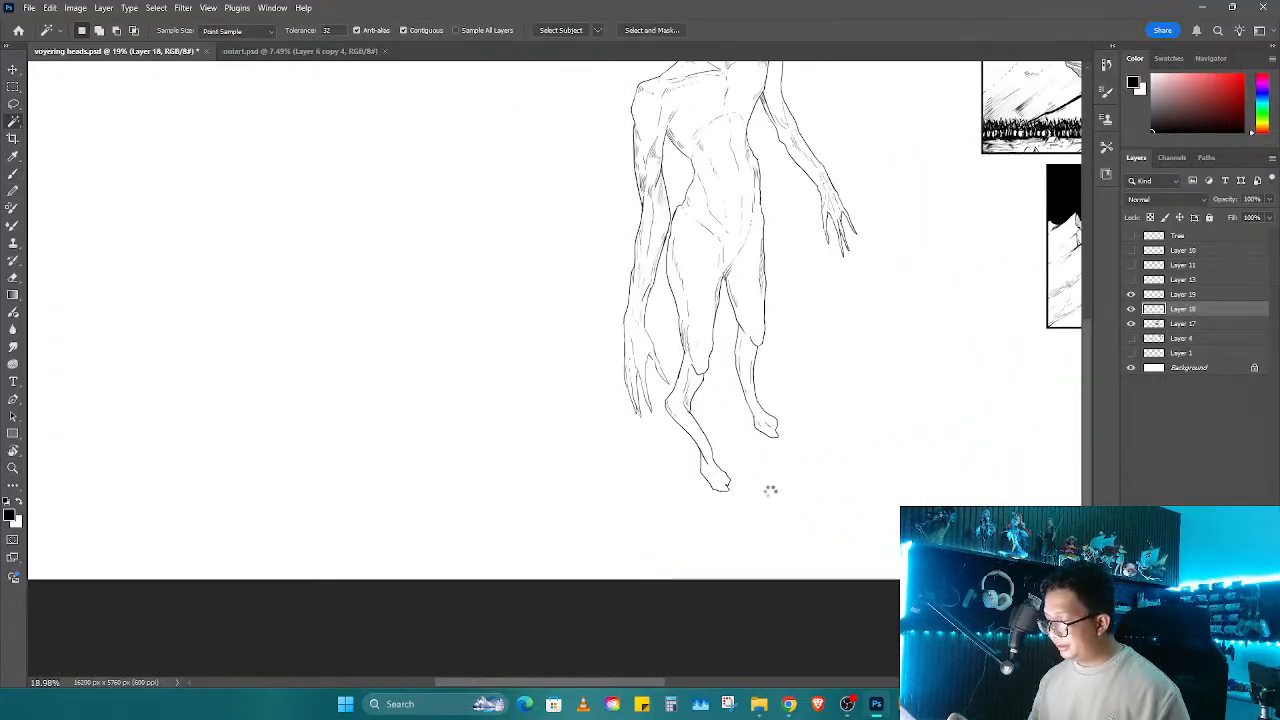
pyautogui.press('z')
pyautogui.scroll(9, 775, 485)
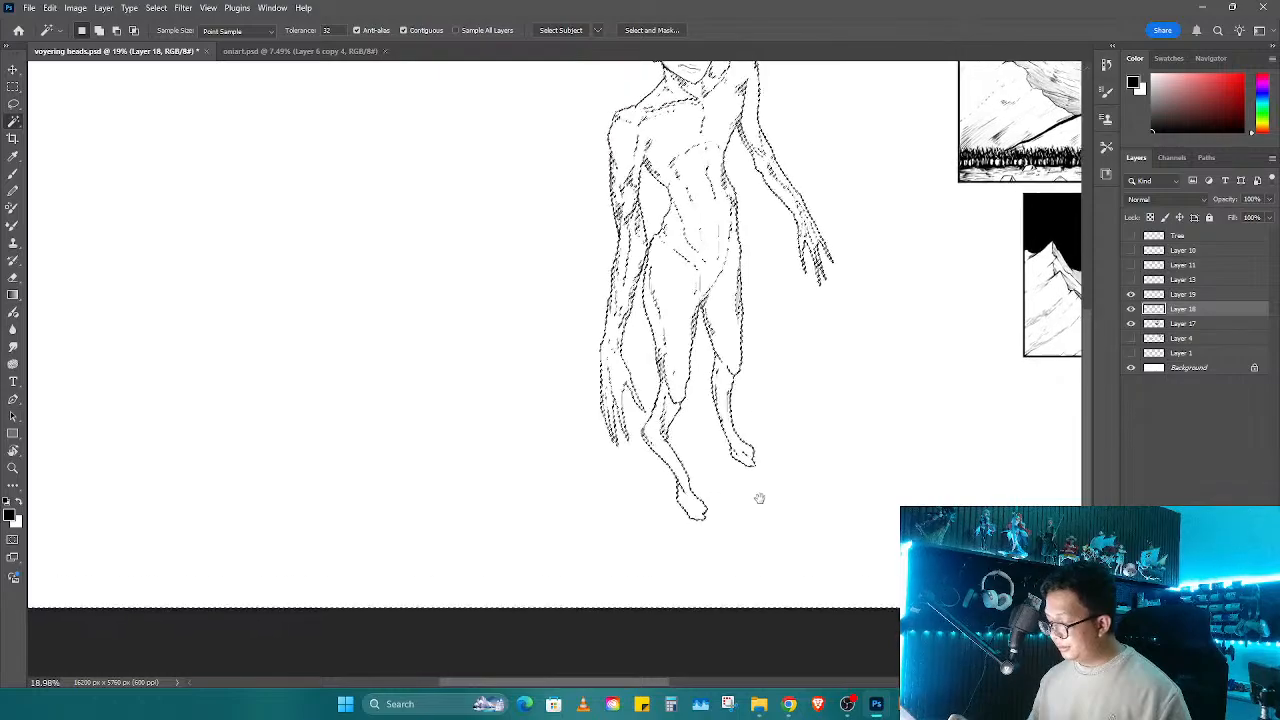
# Step: Touch up the outline around the figure's right knee and calf to close the remaining gaps
pyautogui.moveTo(783, 440); pyautogui.dragTo(739, 565)
pyautogui.scroll(4, 739, 565)
pyautogui.press('e')
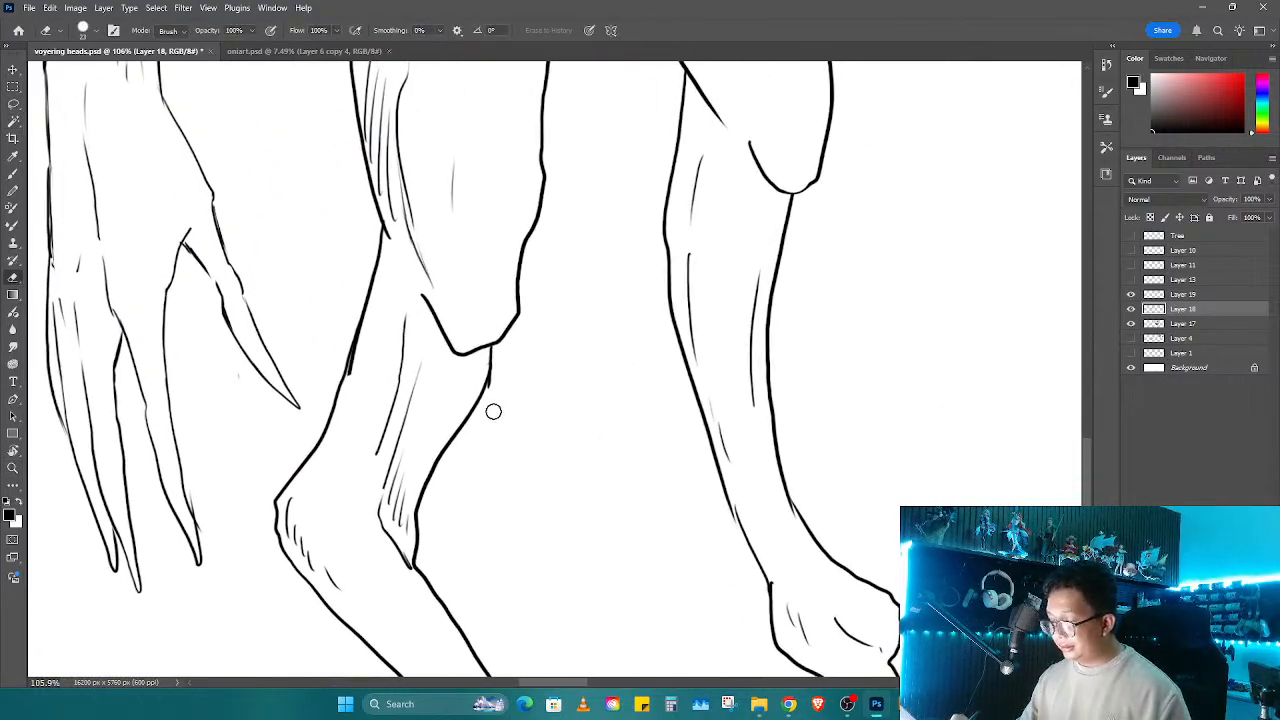
pyautogui.moveTo(493, 411)
pyautogui.mouseDown()
pyautogui.moveTo(617, 589)
pyautogui.moveTo(676, 605)
pyautogui.mouseUp()
pyautogui.press('b')
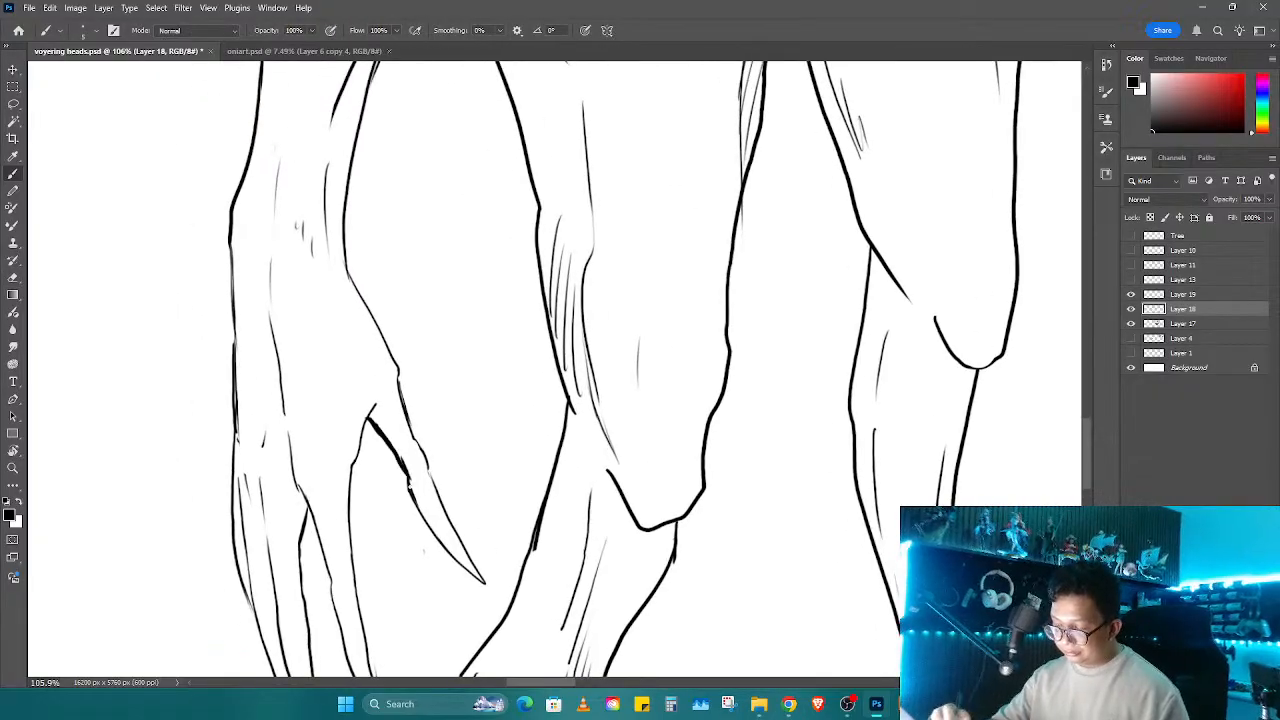
# Step: Select the figure's silhouette using the Magic Wand on Layer 18 and make Layer 19 the active layer
pyautogui.press('w')
pyautogui.click(471, 403)
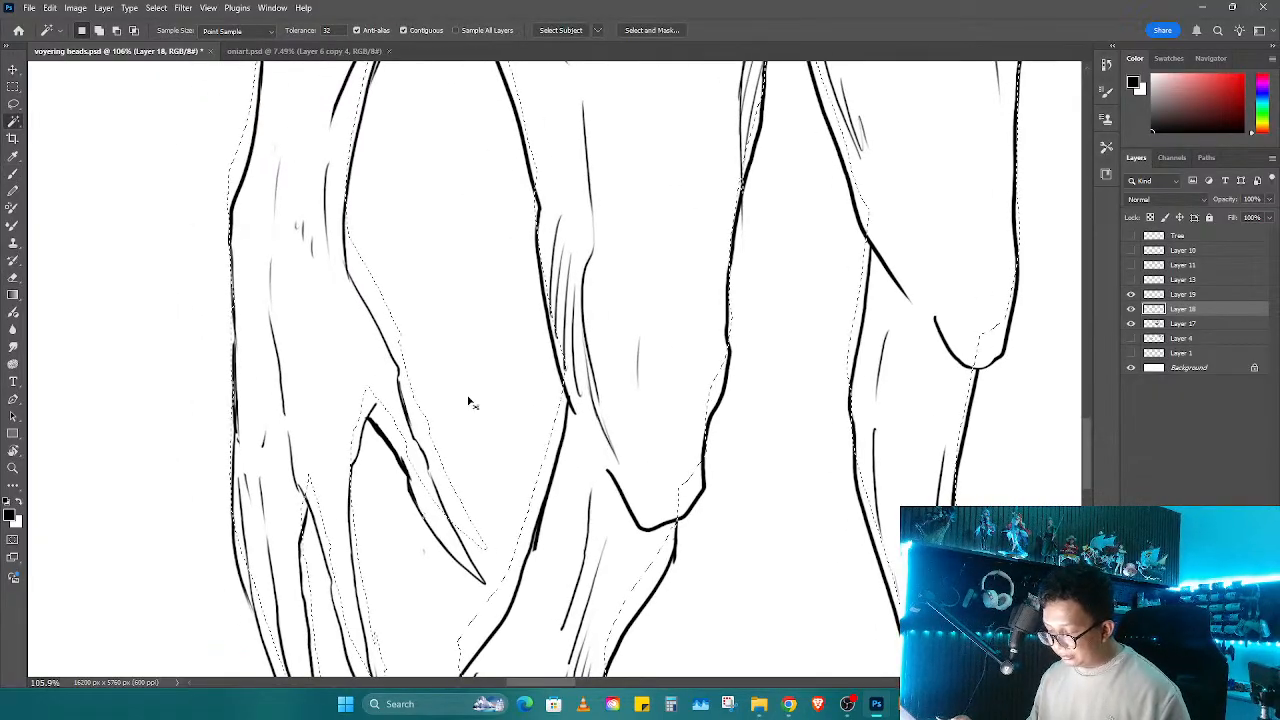
pyautogui.press('z')
pyautogui.scroll(-6, 757, 414)
pyautogui.hotkey('alt', ']')
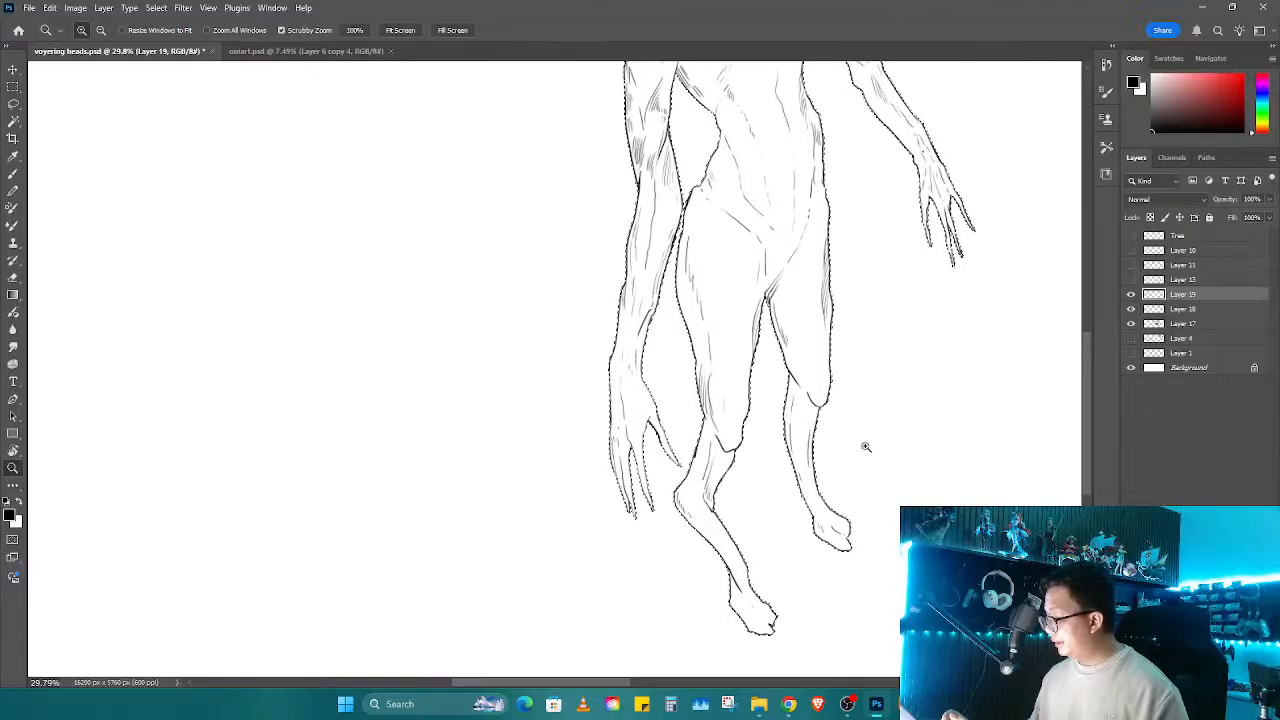
# Step: Paint the figure's selected silhouette solid black on Layer 19 with a very large brush
pyautogui.scroll(-3, 894, 409)
pyautogui.press('b')
pyautogui.moveTo(729, 471)
pyautogui.mouseDown()
pyautogui.moveTo(775, 455)
pyautogui.moveTo(748, 487)
pyautogui.mouseUp()
pyautogui.moveTo(668, 595)
pyautogui.mouseDown()
pyautogui.moveTo(712, 484)
pyautogui.moveTo(543, 514)
pyautogui.moveTo(529, 314)
pyautogui.moveTo(677, 86)
pyautogui.moveTo(710, 402)
pyautogui.moveTo(677, 457)
pyautogui.moveTo(666, 535)
pyautogui.mouseUp()
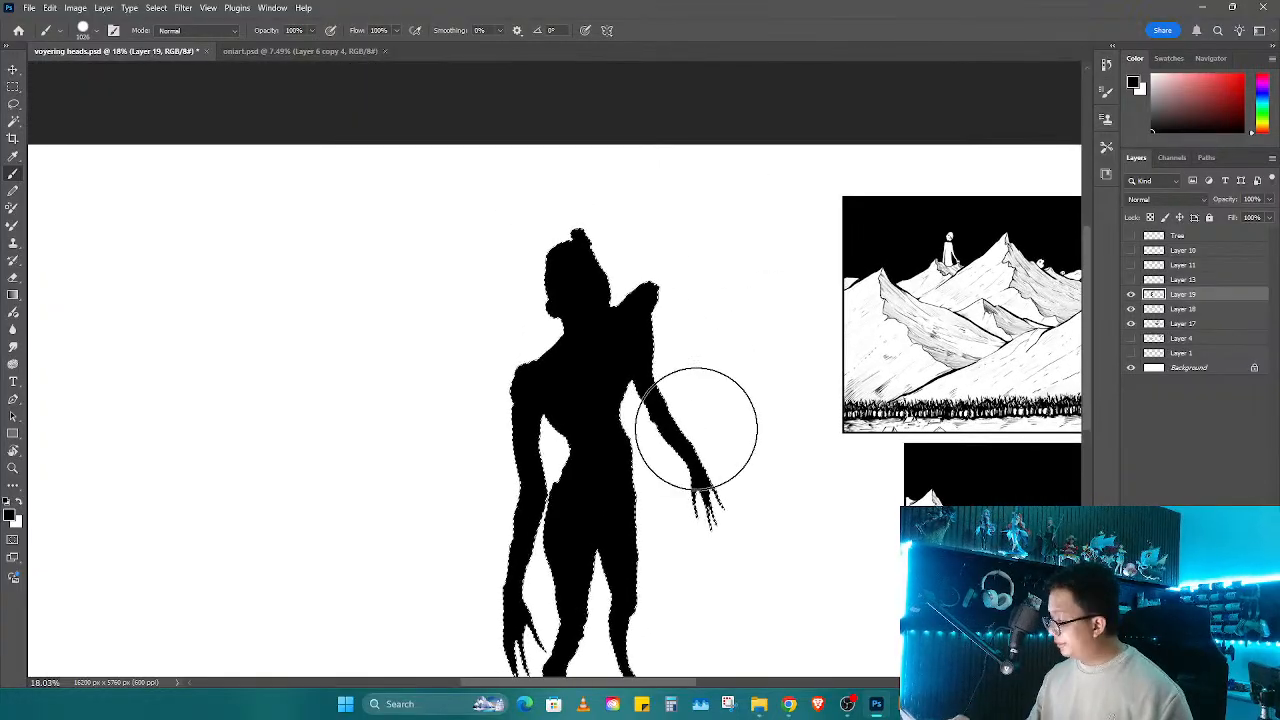
# Step: Deselect the silhouette and lower Layer 19's opacity to 33%
pyautogui.hotkey('ctrl', 'd')
pyautogui.press('z')
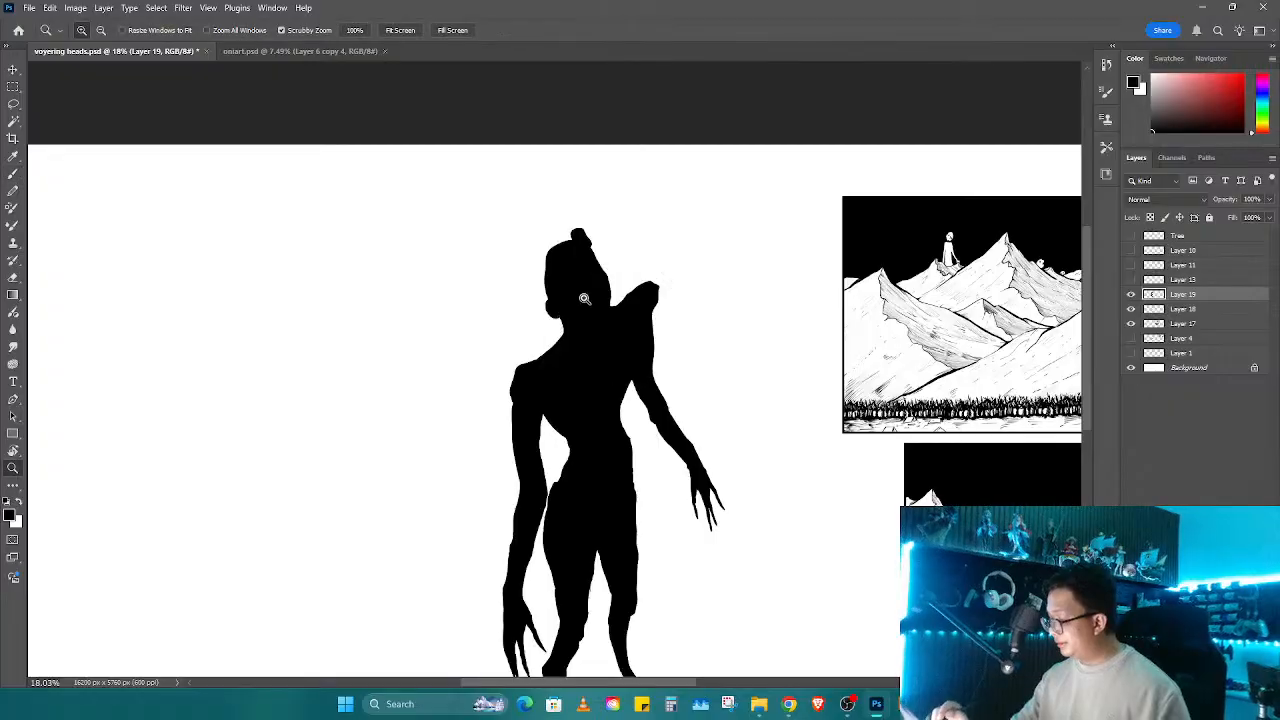
pyautogui.moveTo(585, 300); pyautogui.dragTo(688, 268)
pyautogui.write('33')
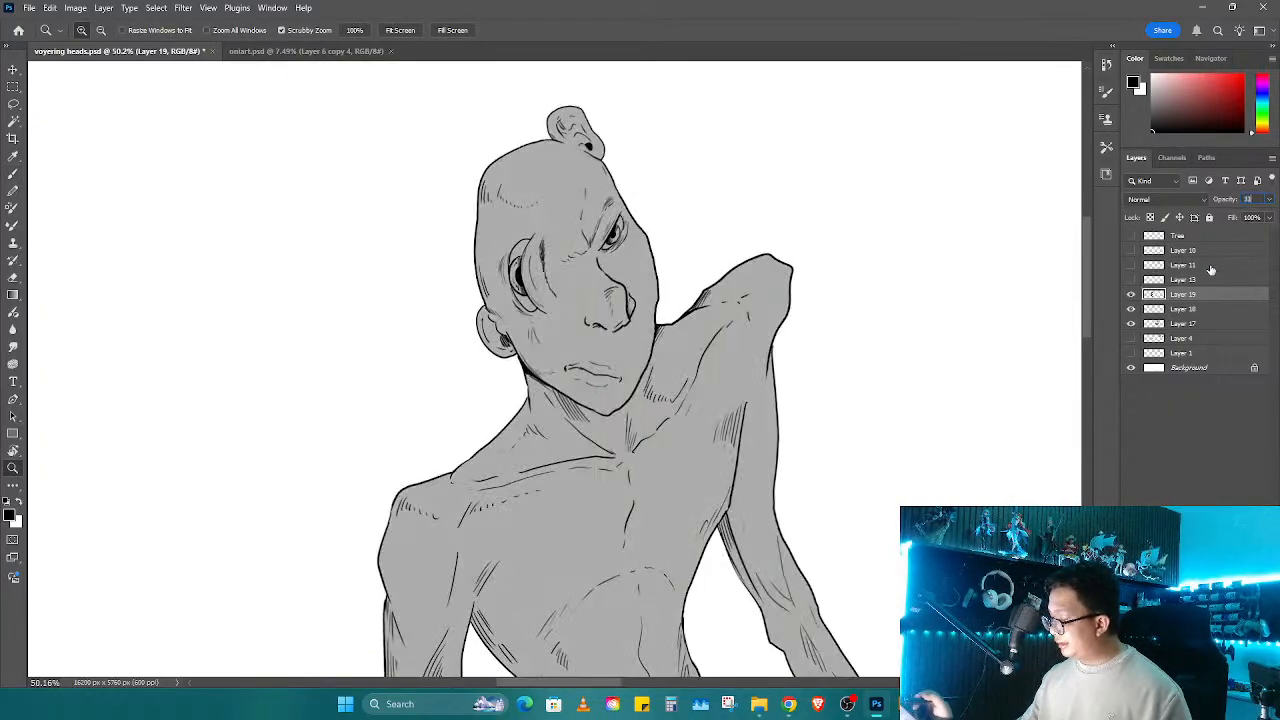
pyautogui.click(1189, 309)
pyautogui.click(598, 323)
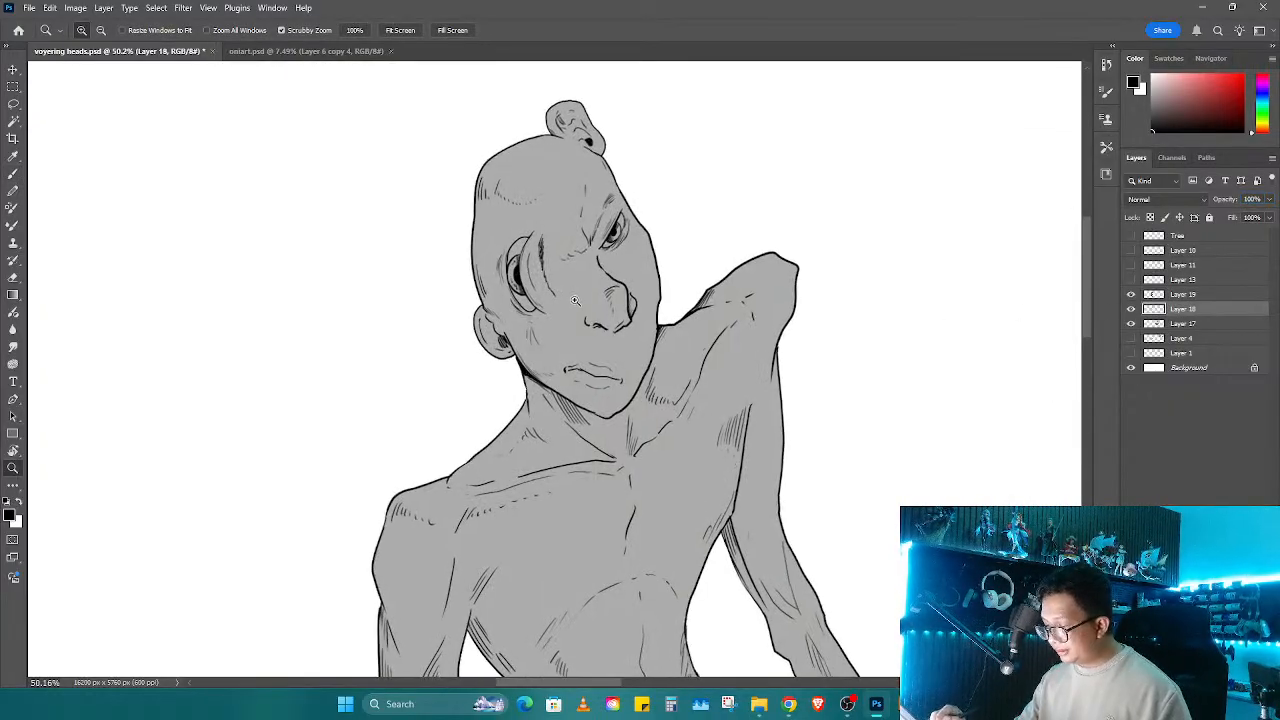
pyautogui.press('w')
pyautogui.click(583, 304)
pyautogui.moveTo(594, 360); pyautogui.dragTo(617, 412)
pyautogui.hotkey('ctrl', 'd')
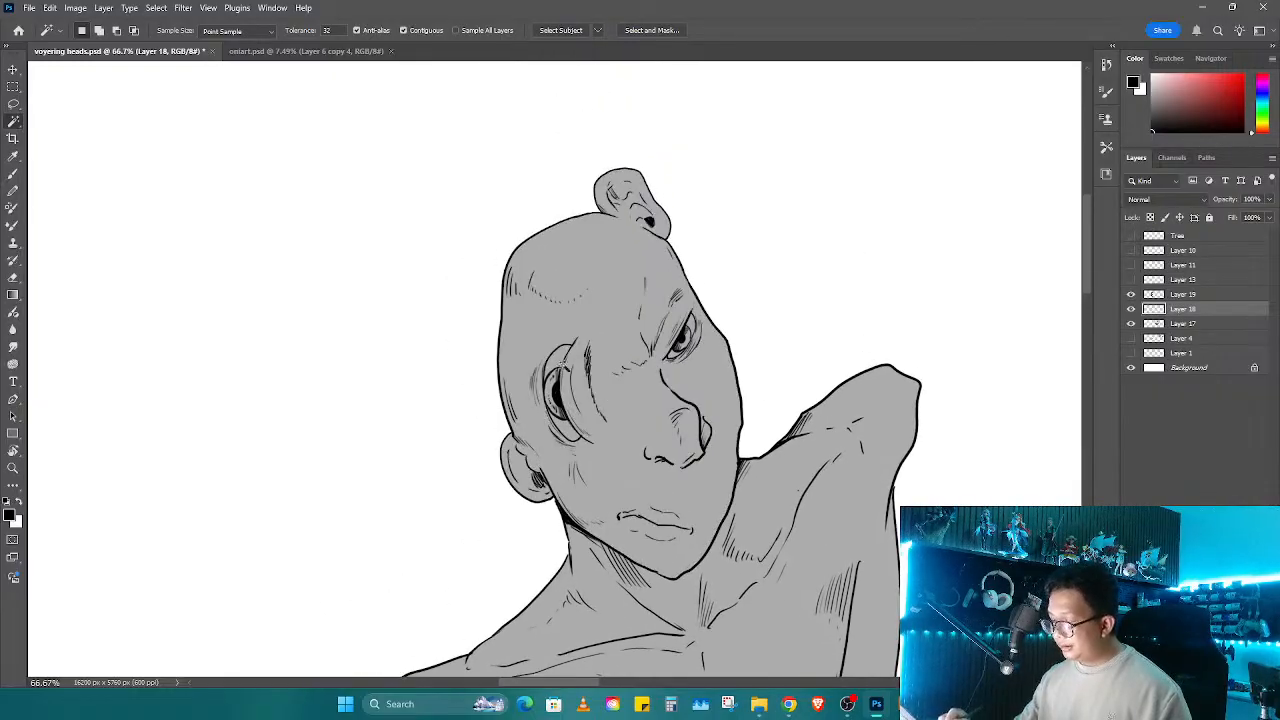
# Step: Erase Layer 19's fill inside the large vertical eye, exposing the white around its iris
pyautogui.press('e')
pyautogui.scroll(5, 473, 214)
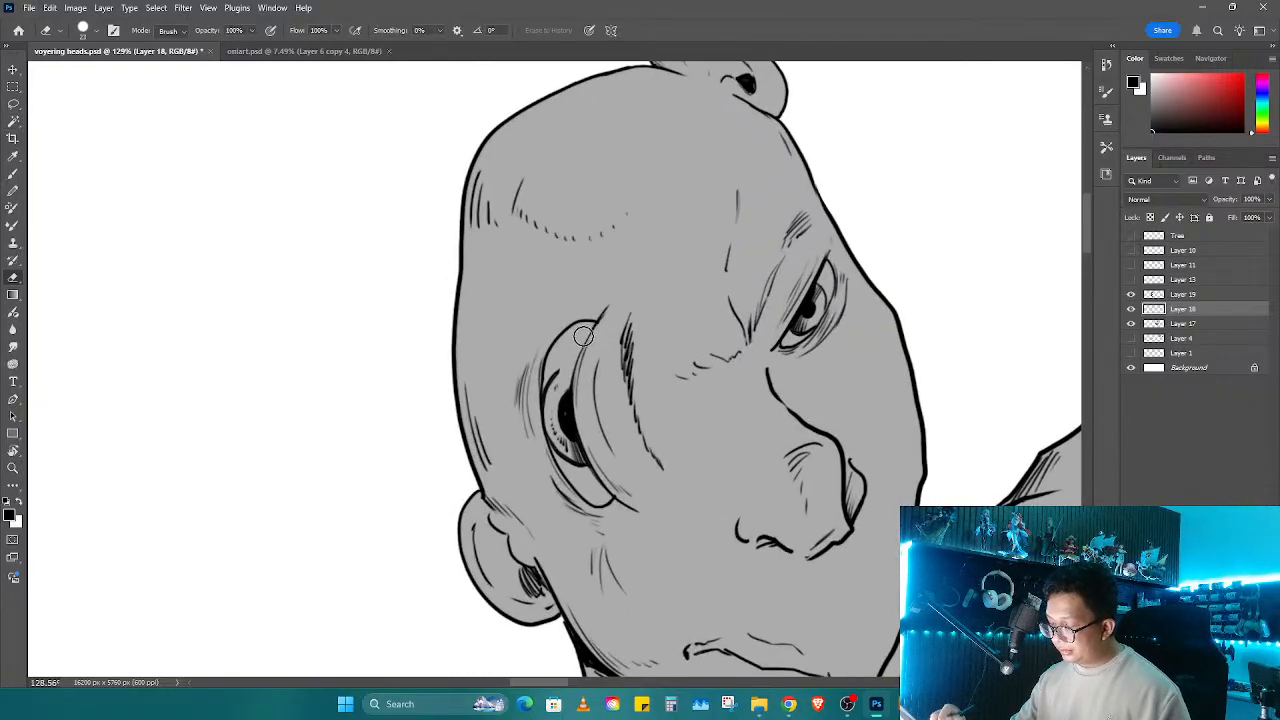
pyautogui.hotkey('alt', ']')
pyautogui.moveTo(597, 324); pyautogui.dragTo(565, 383)
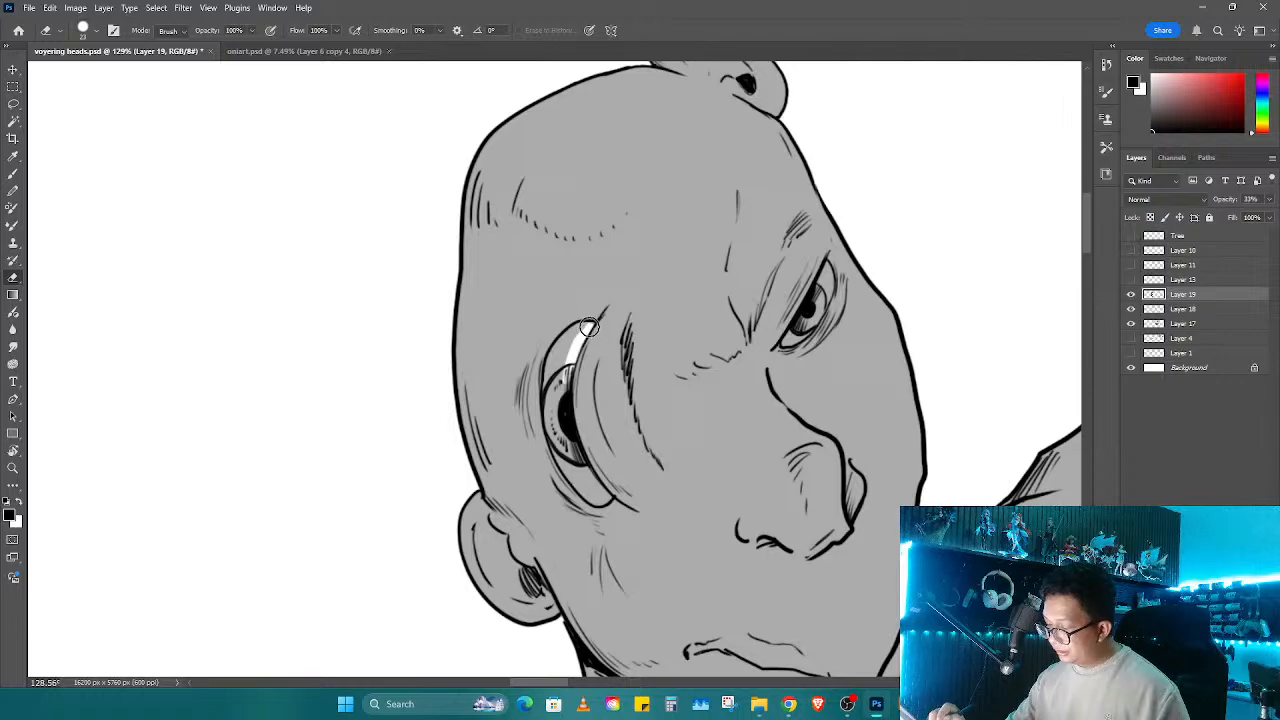
pyautogui.moveTo(584, 326)
pyautogui.mouseDown()
pyautogui.moveTo(558, 349)
pyautogui.moveTo(556, 411)
pyautogui.moveTo(573, 339)
pyautogui.moveTo(553, 404)
pyautogui.moveTo(595, 491)
pyautogui.mouseUp()
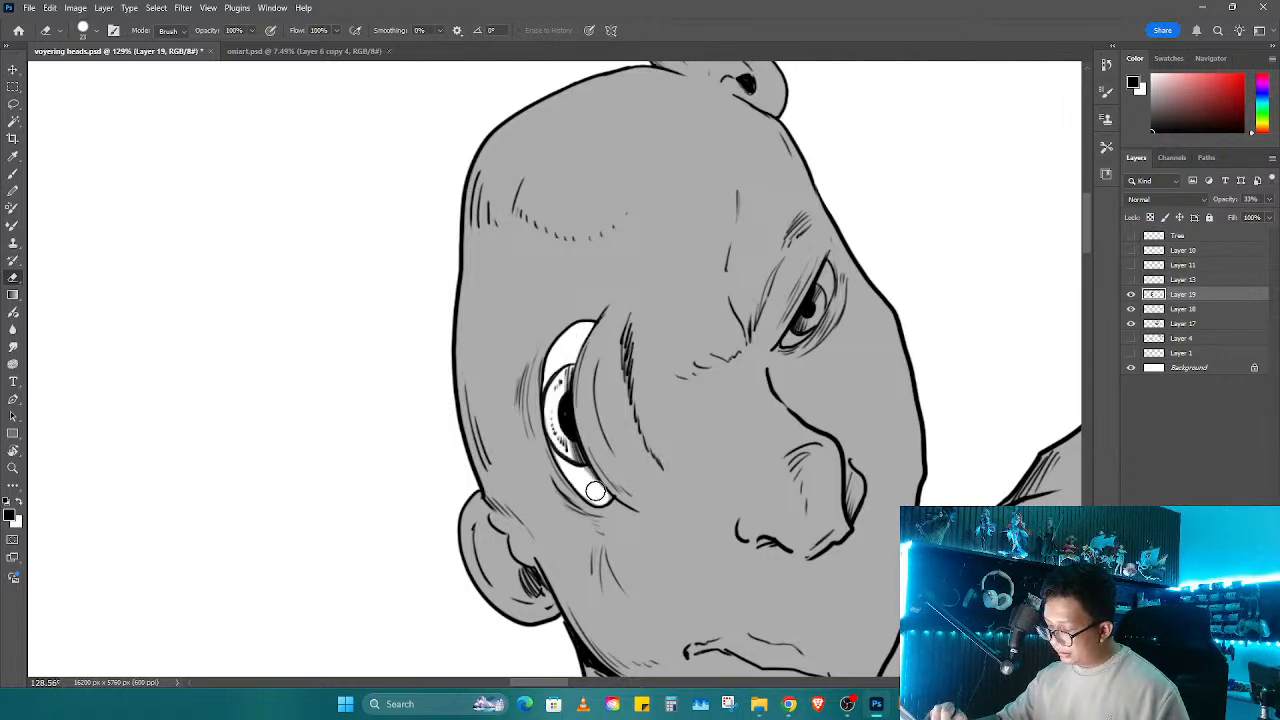
# Step: Erase highlights from Layer 19's fill along the nose bridge, nose tip and nostrils
pyautogui.moveTo(760, 368)
pyautogui.mouseDown()
pyautogui.moveTo(766, 402)
pyautogui.moveTo(818, 445)
pyautogui.moveTo(836, 530)
pyautogui.mouseUp()
pyautogui.moveTo(848, 460); pyautogui.dragTo(858, 498)
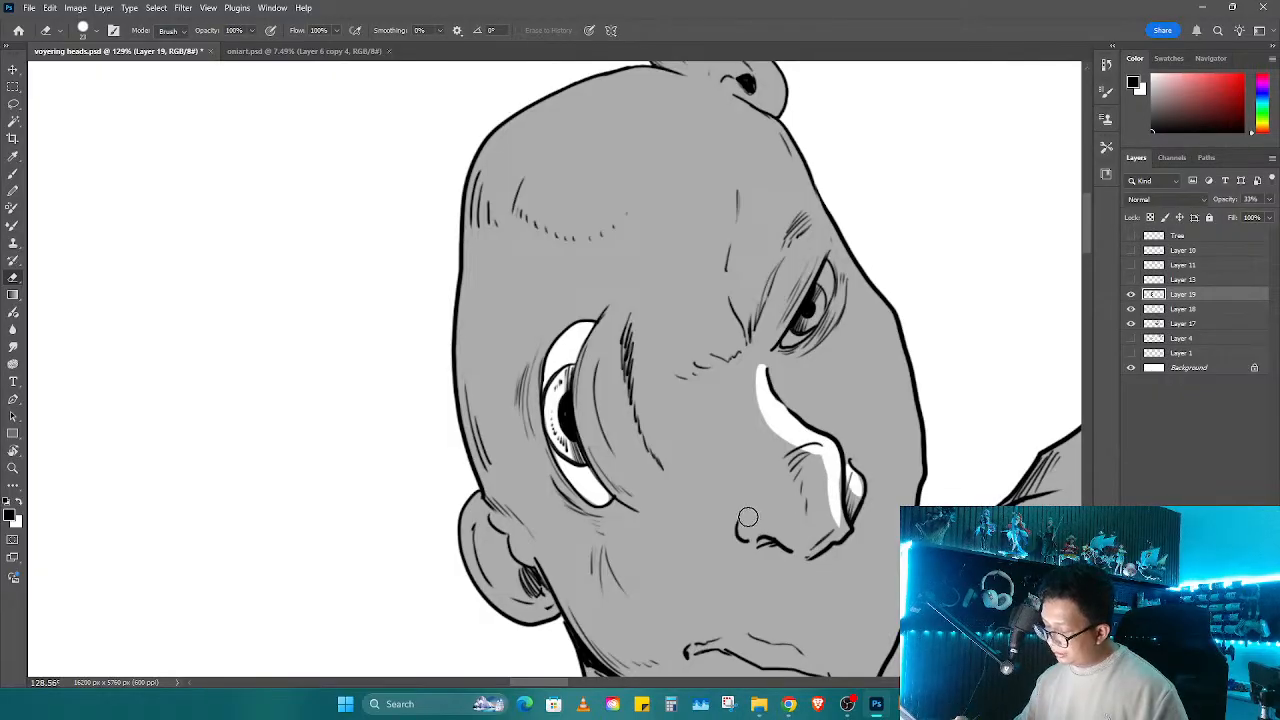
pyautogui.moveTo(781, 530)
pyautogui.mouseDown()
pyautogui.moveTo(691, 393)
pyautogui.moveTo(800, 330)
pyautogui.mouseUp()
# Step: Erase highlights along the upper and lower lips and clear the fill inside the smaller eye
pyautogui.moveTo(712, 398); pyautogui.dragTo(695, 428)
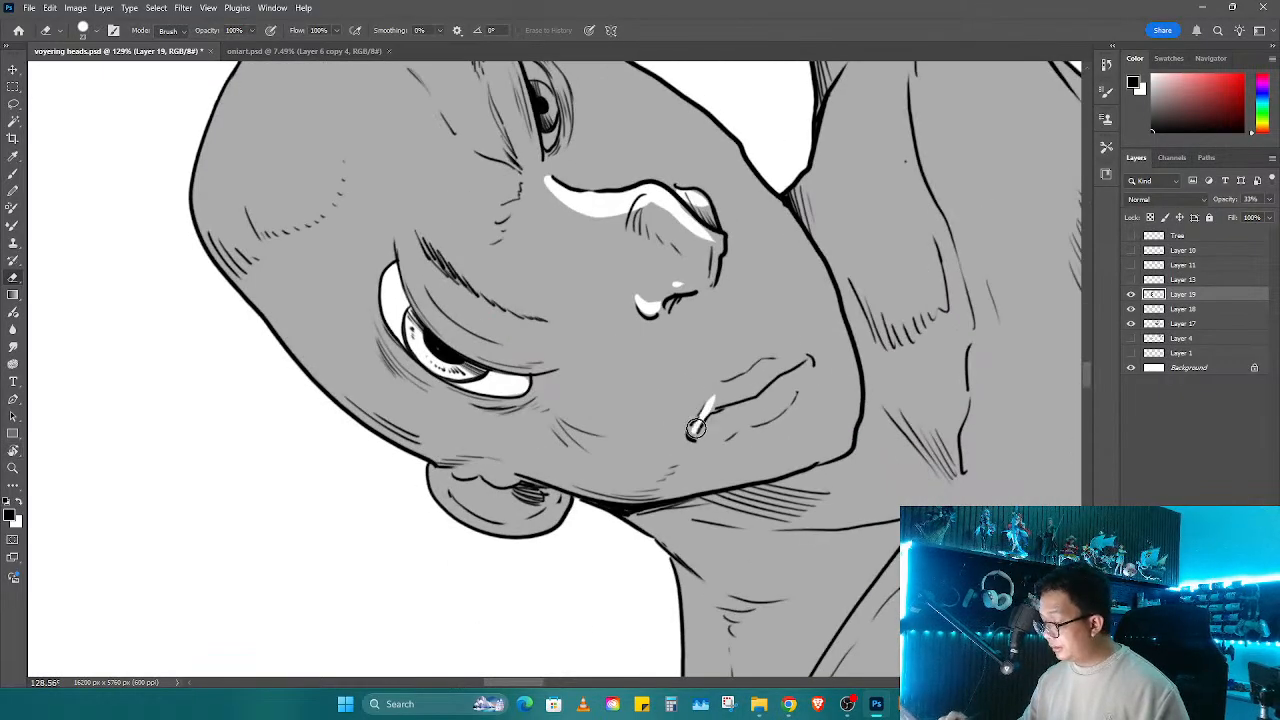
pyautogui.moveTo(743, 380); pyautogui.dragTo(787, 362)
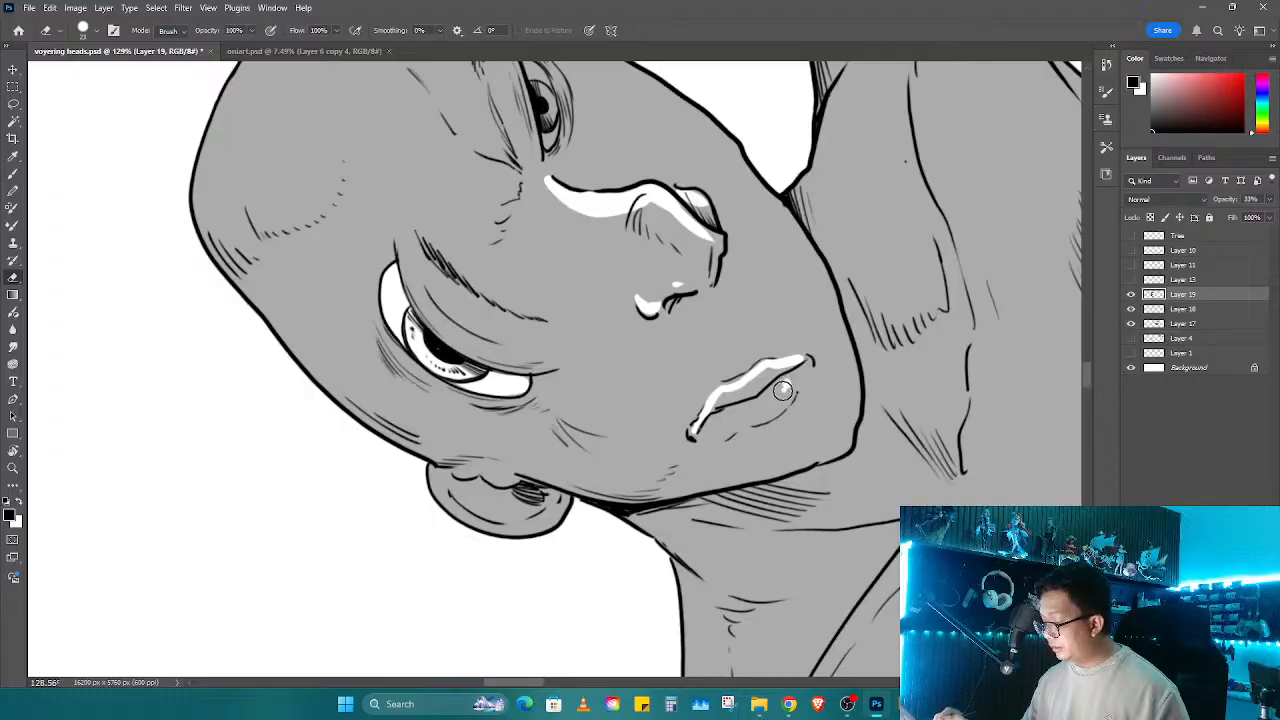
pyautogui.moveTo(710, 436); pyautogui.dragTo(788, 405)
pyautogui.moveTo(788, 405)
pyautogui.mouseDown()
pyautogui.moveTo(760, 330)
pyautogui.moveTo(789, 257)
pyautogui.mouseUp()
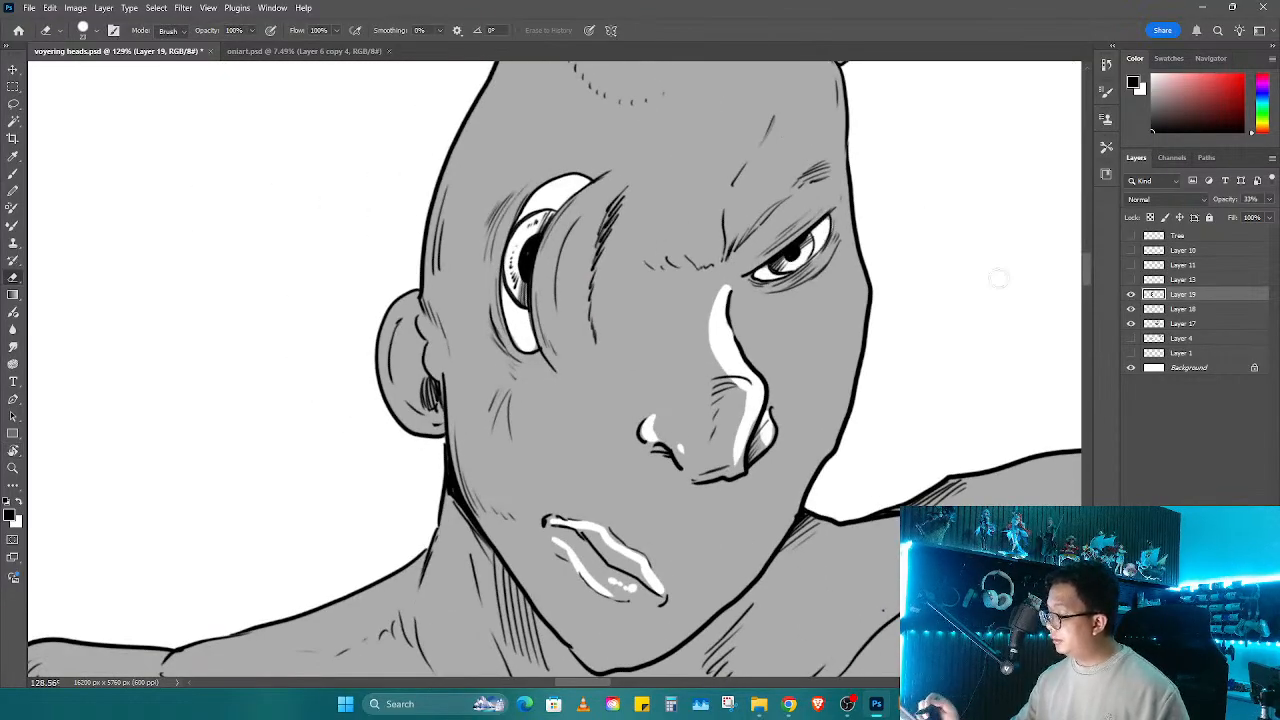
# Step: Restore Layer 19's opacity to 100% and review the face highlights on the whole silhouette
pyautogui.click(1269, 200)
pyautogui.moveTo(1236, 217); pyautogui.dragTo(1275, 217)
pyautogui.press('z')
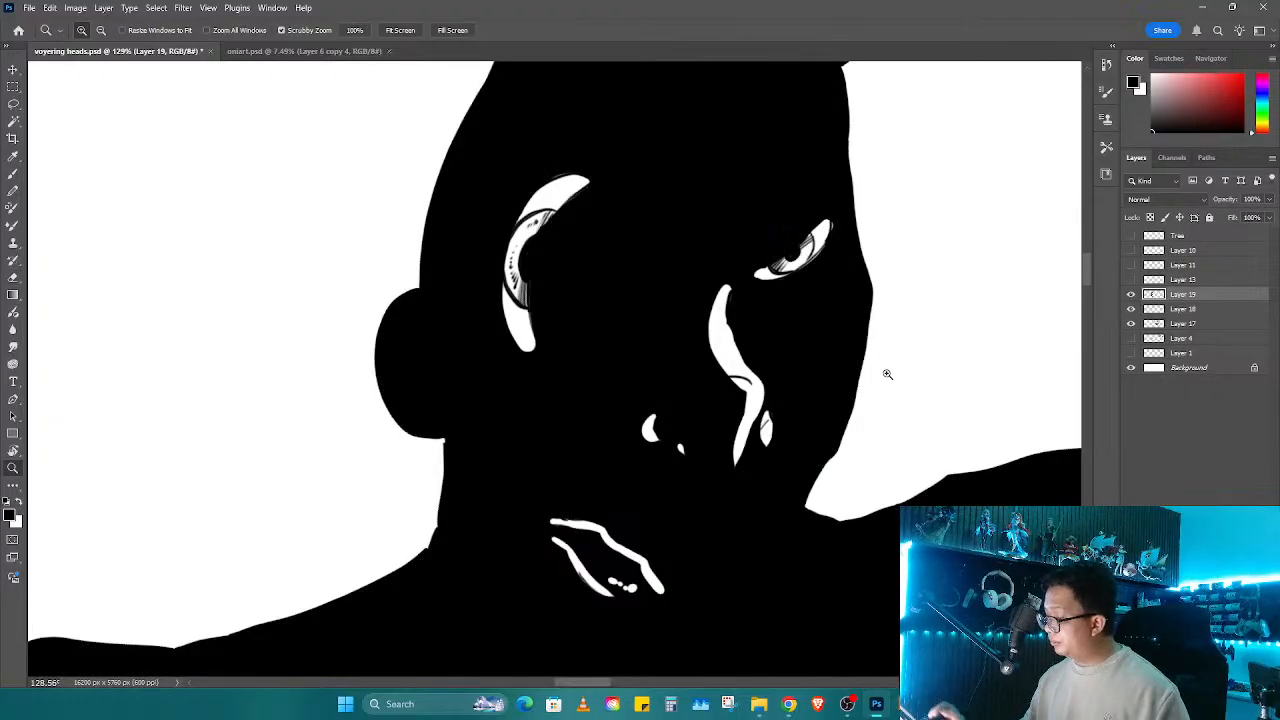
pyautogui.moveTo(734, 451); pyautogui.dragTo(666, 497)
pyautogui.moveTo(789, 431); pyautogui.dragTo(737, 476)
pyautogui.moveTo(732, 485); pyautogui.dragTo(673, 410)
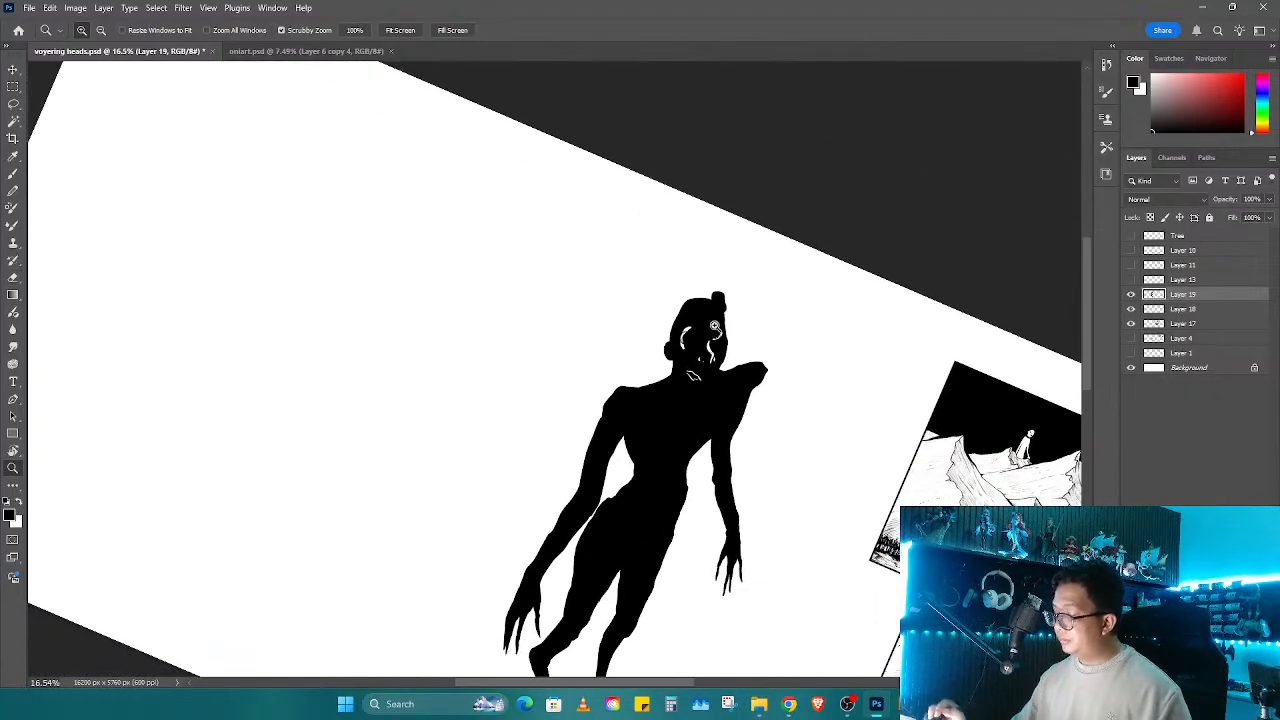
pyautogui.moveTo(708, 332); pyautogui.dragTo(780, 305)
pyautogui.moveTo(679, 374)
pyautogui.mouseDown()
pyautogui.moveTo(735, 378)
pyautogui.moveTo(425, 424)
pyautogui.moveTo(294, 418)
pyautogui.mouseUp()
# Step: Erase fill over the hatching at the nose tip and trim the upper end of the nose-bridge highlight in black
pyautogui.press('e')
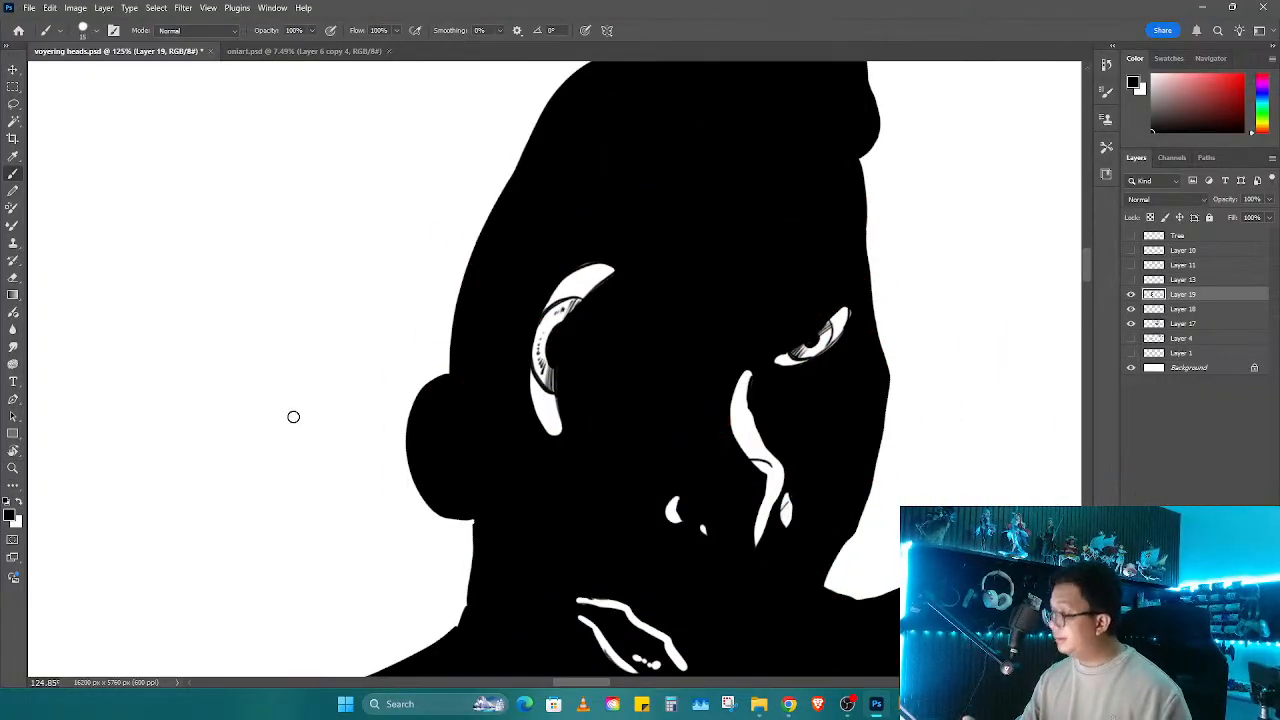
pyautogui.moveTo(654, 409)
pyautogui.mouseDown()
pyautogui.moveTo(482, 409)
pyautogui.moveTo(716, 384)
pyautogui.mouseUp()
pyautogui.press('r')
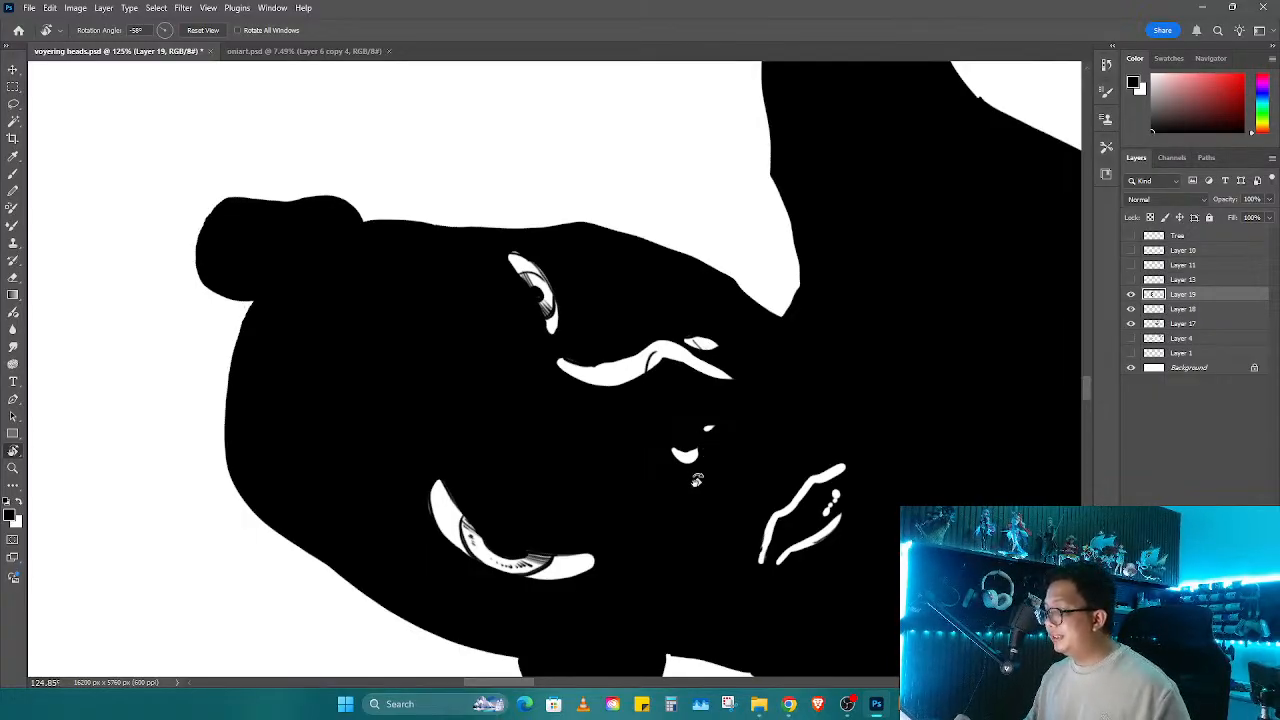
pyautogui.press('e')
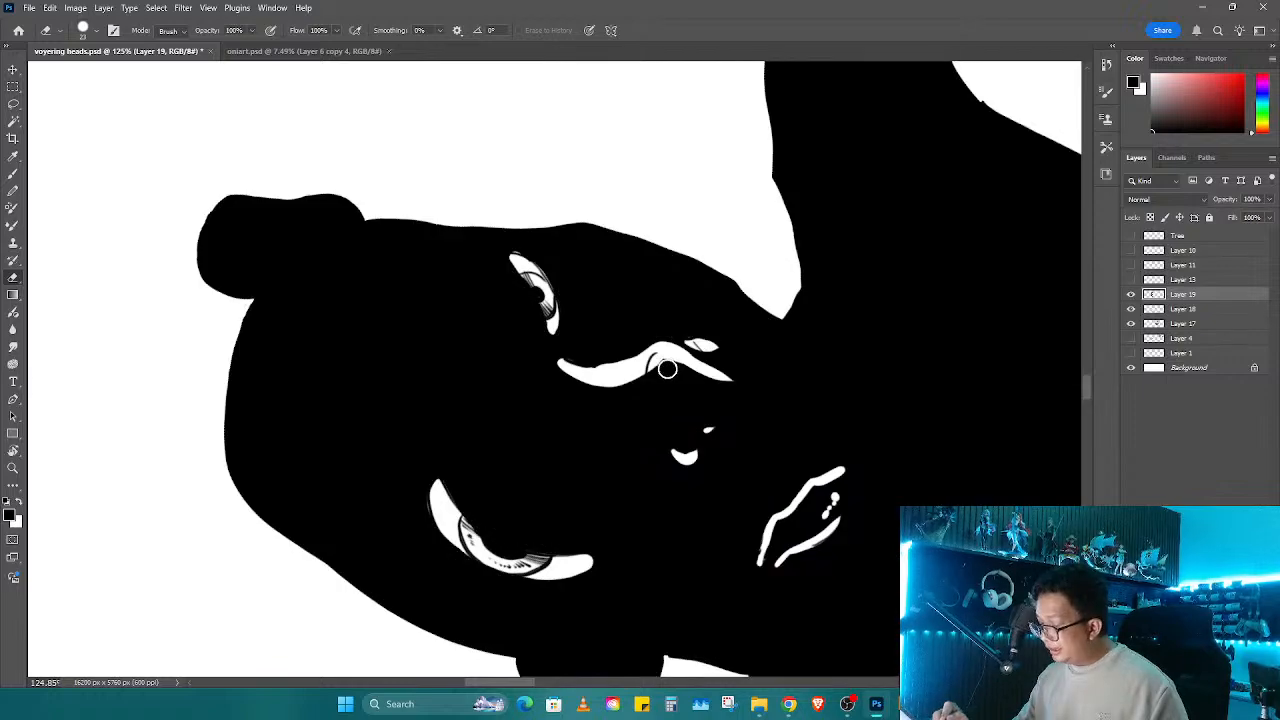
pyautogui.moveTo(650, 380)
pyautogui.mouseDown()
pyautogui.moveTo(668, 366)
pyautogui.moveTo(672, 418)
pyautogui.mouseUp()
pyautogui.press('b')
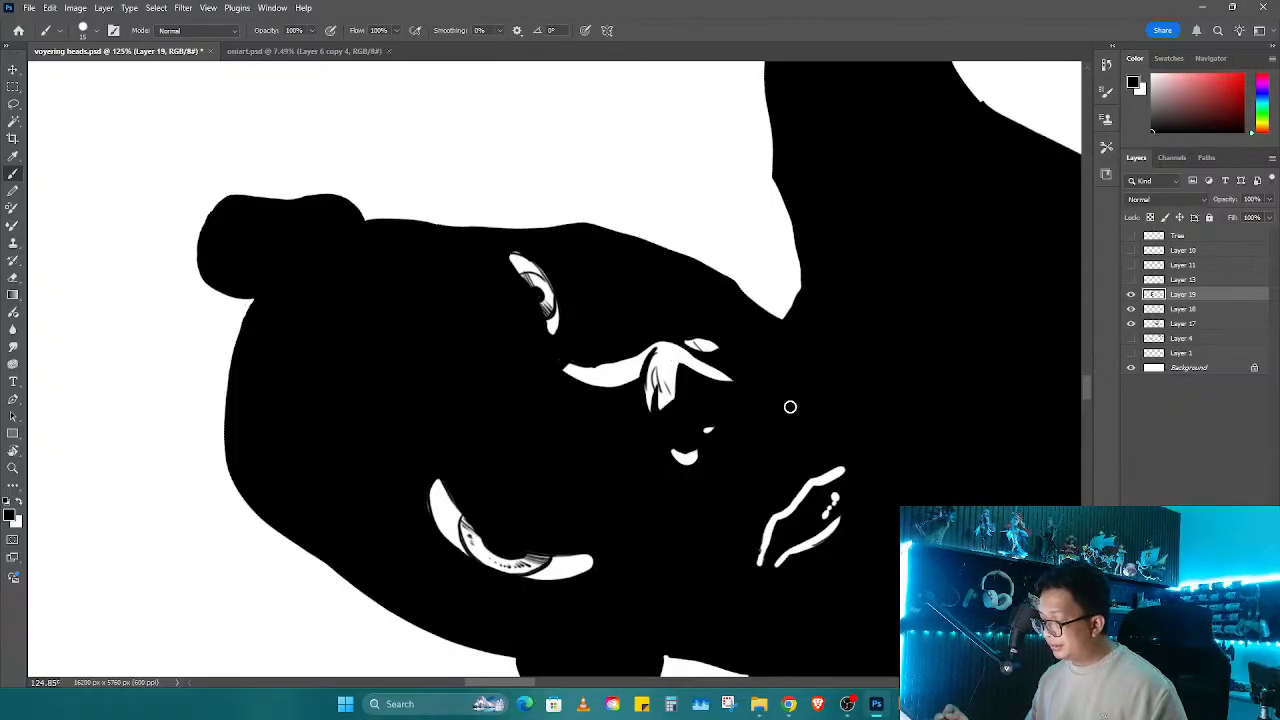
# Step: Refine the nostril and lip highlights by painting back black edges and erasing more of the upper lip
pyautogui.press('r')
pyautogui.moveTo(790, 407); pyautogui.dragTo(714, 405)
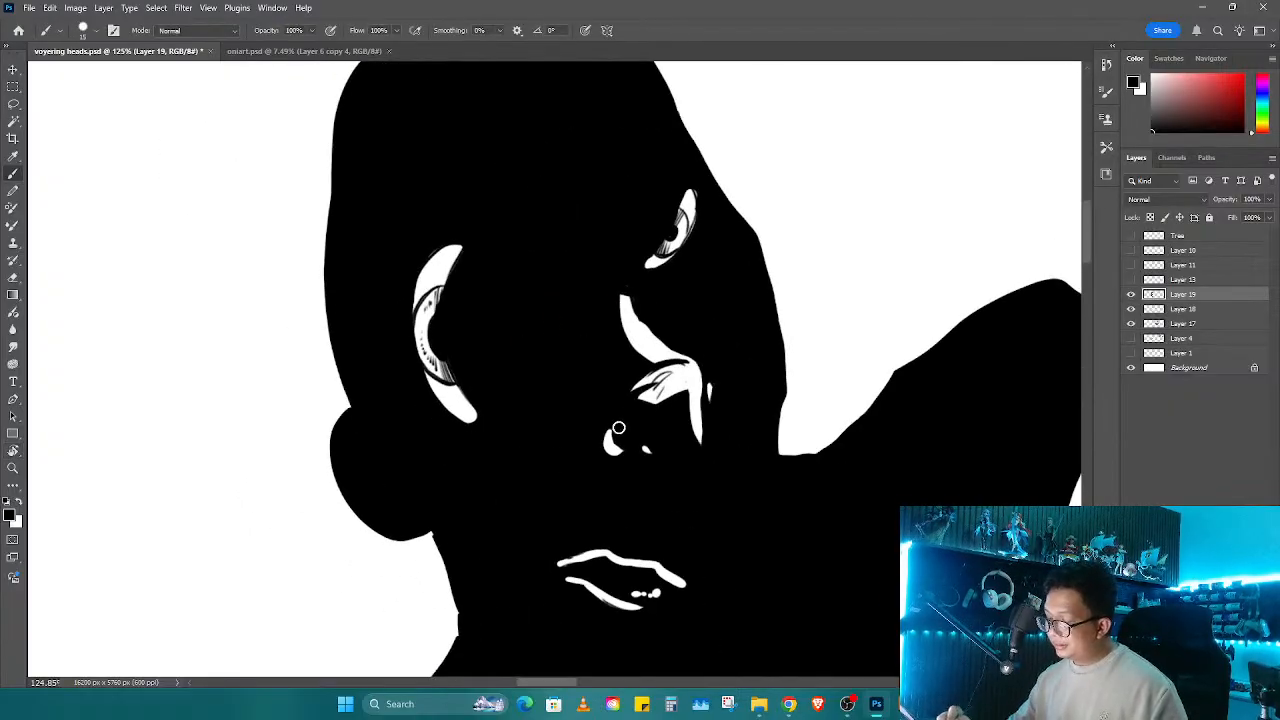
pyautogui.press('e')
pyautogui.press('r')
pyautogui.moveTo(637, 437)
pyautogui.mouseDown()
pyautogui.moveTo(740, 445)
pyautogui.moveTo(798, 402)
pyautogui.mouseUp()
pyautogui.press('b')
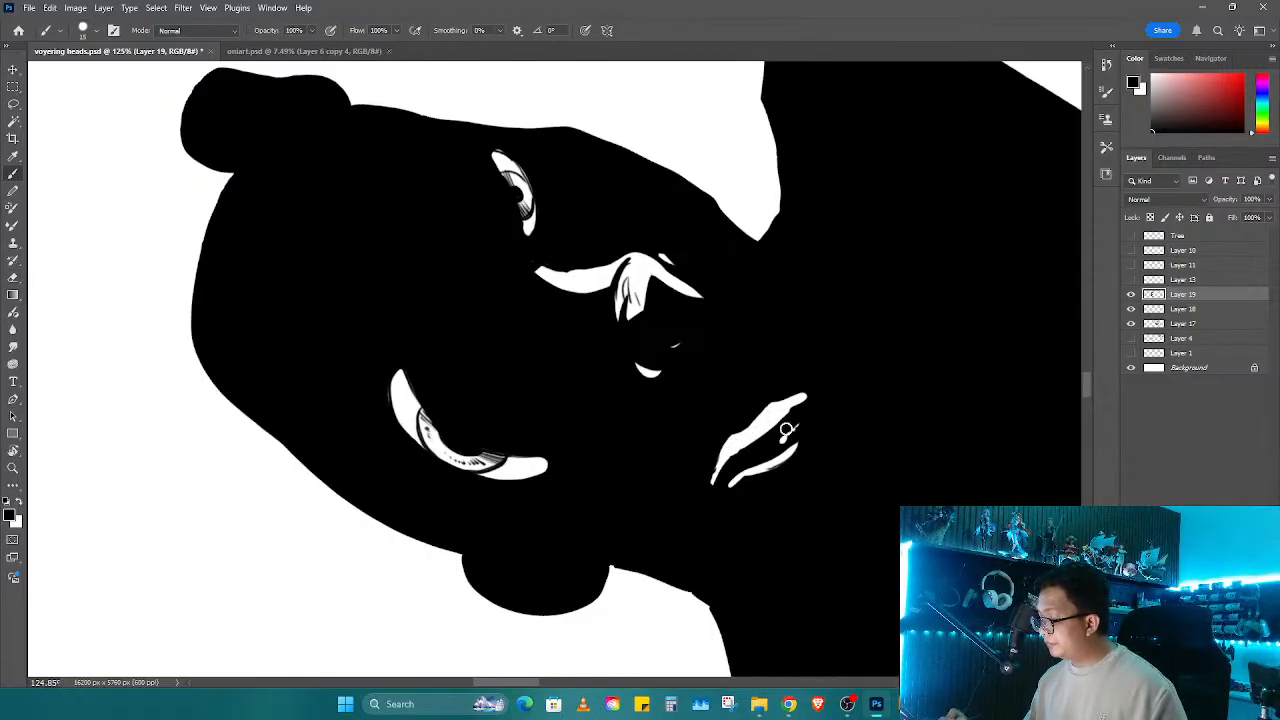
pyautogui.press('e')
pyautogui.moveTo(738, 469)
pyautogui.mouseDown()
pyautogui.moveTo(802, 434)
pyautogui.moveTo(763, 464)
pyautogui.mouseUp()
pyautogui.hotkey('ctrl', 'z')
pyautogui.press('b')
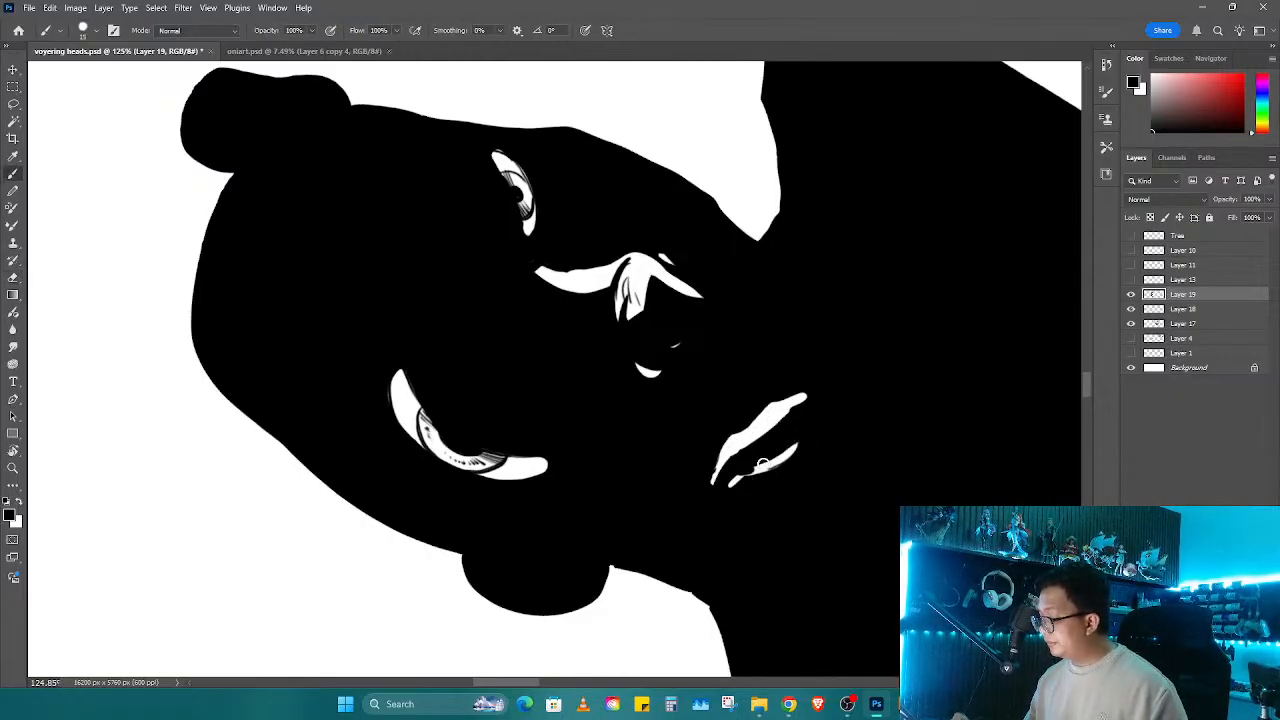
# Step: Erase thin highlight strokes on the topknot and along the side of the head beside the large eye
pyautogui.press('z')
pyautogui.moveTo(757, 509)
pyautogui.mouseDown()
pyautogui.moveTo(726, 431)
pyautogui.moveTo(660, 435)
pyautogui.mouseUp()
pyautogui.press('r')
pyautogui.moveTo(725, 425); pyautogui.dragTo(580, 560)
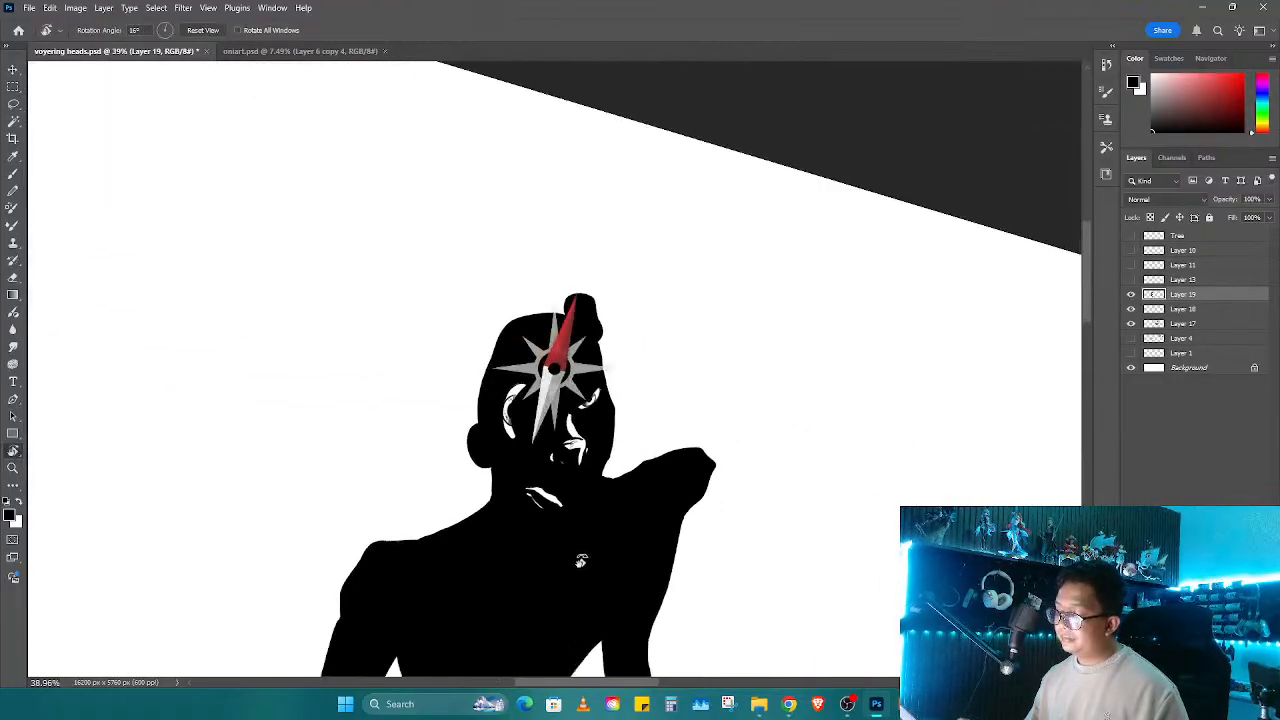
pyautogui.press('z')
pyautogui.moveTo(580, 308); pyautogui.dragTo(602, 268)
pyautogui.press('e')
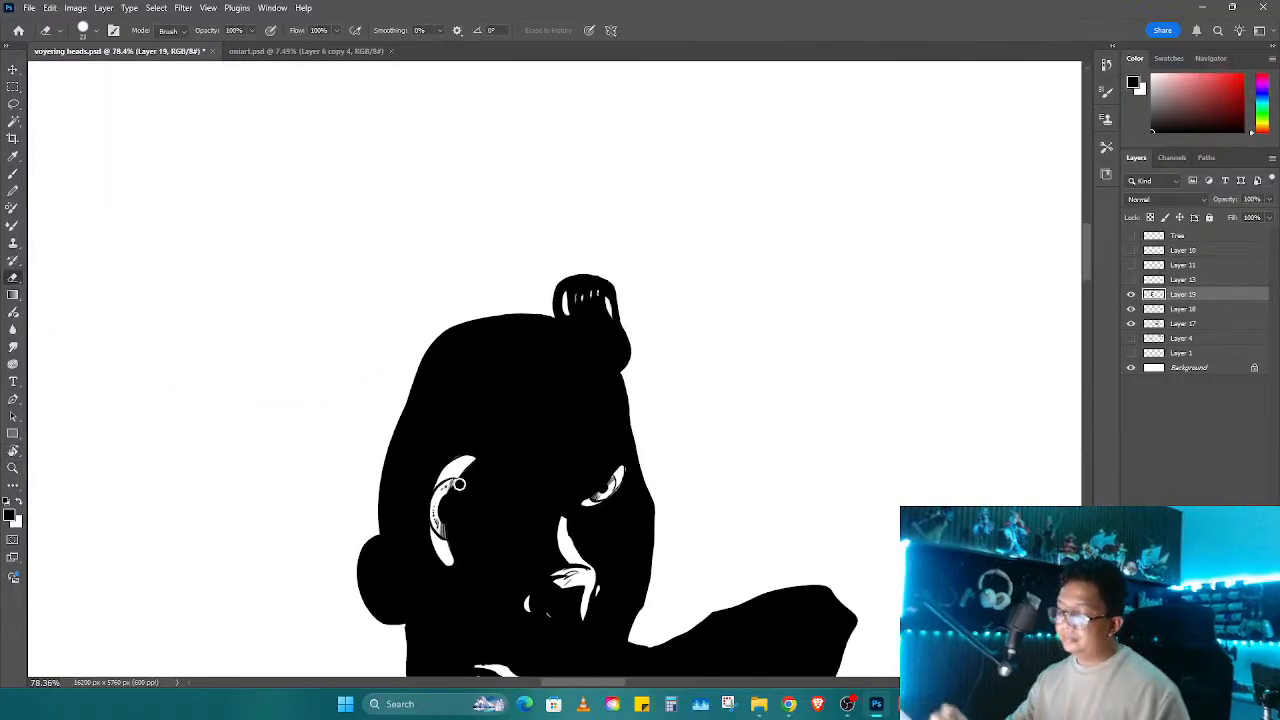
pyautogui.moveTo(412, 418); pyautogui.dragTo(395, 494)
# Step: Erase rim-light strokes along the shoulders, upper arms and both sides of the torso
pyautogui.press('z')
pyautogui.moveTo(628, 382); pyautogui.dragTo(575, 420)
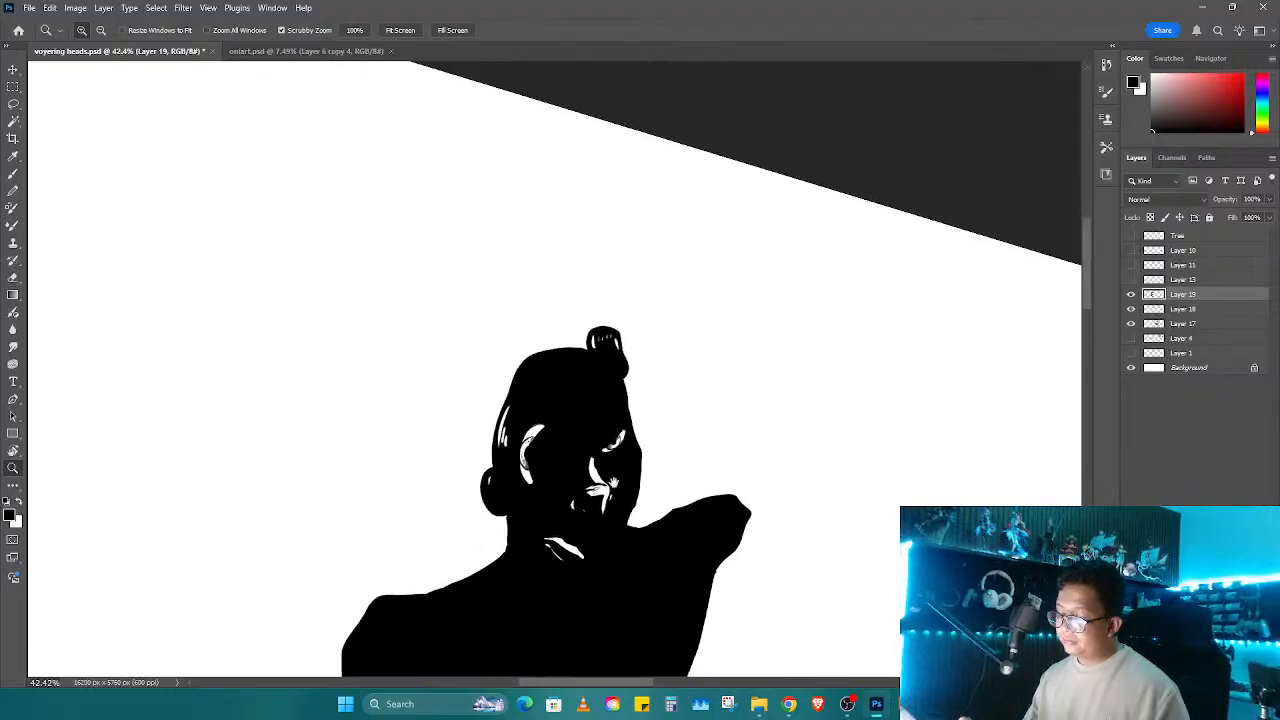
pyautogui.moveTo(534, 612); pyautogui.dragTo(723, 323)
pyautogui.press('e')
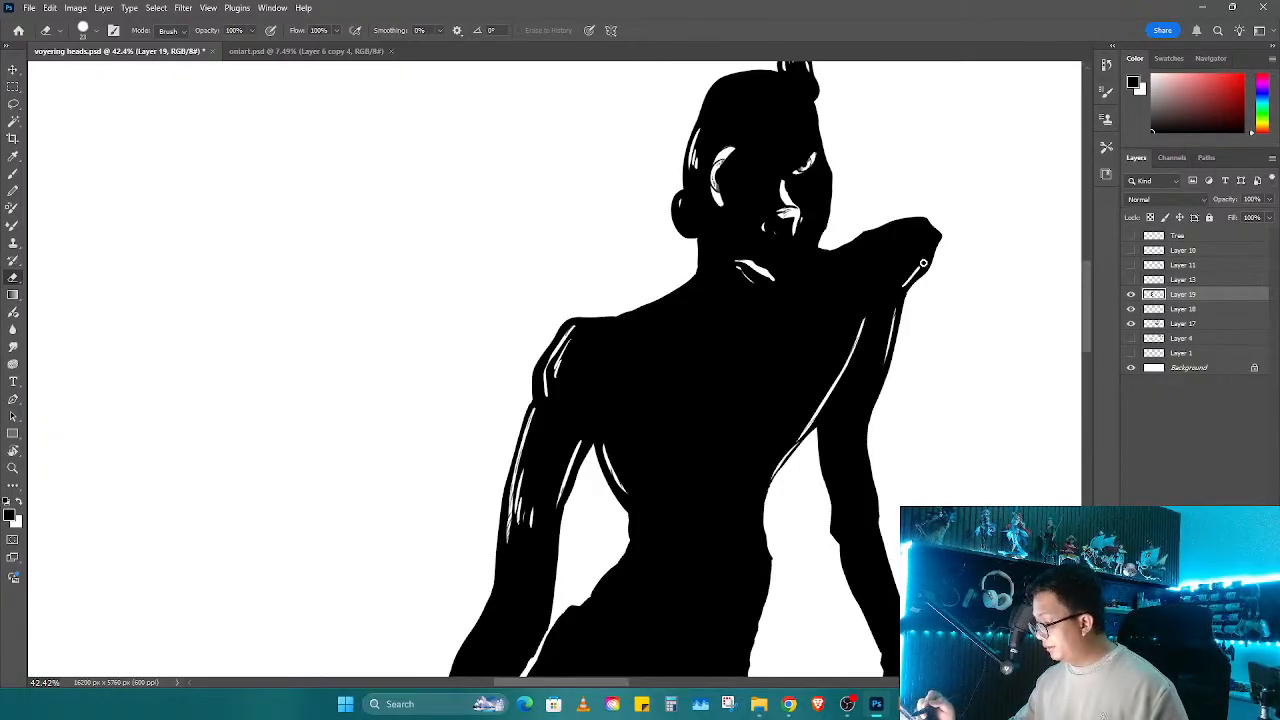
# Step: Erase rim-light strokes along the waist, inner thigh, forearm and hand
pyautogui.scroll(-5, 890, 232)
pyautogui.scroll(-5, 870, 289)
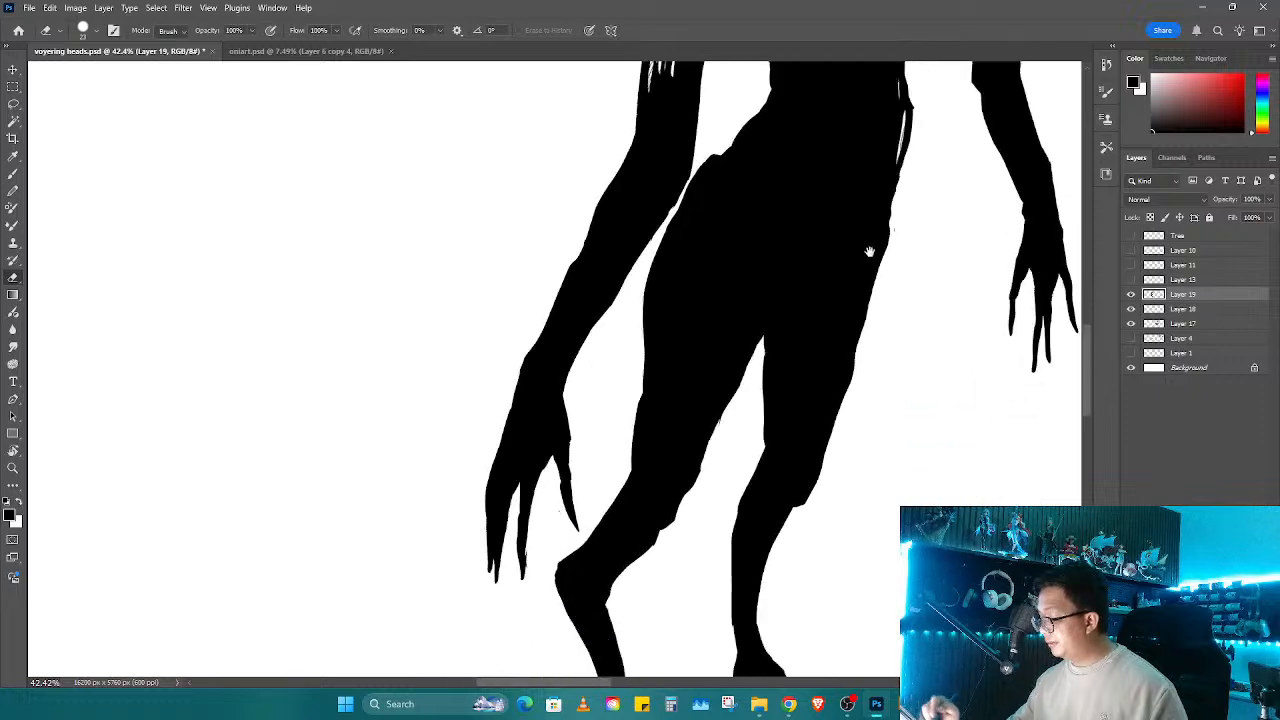
pyautogui.scroll(-4, 720, 387)
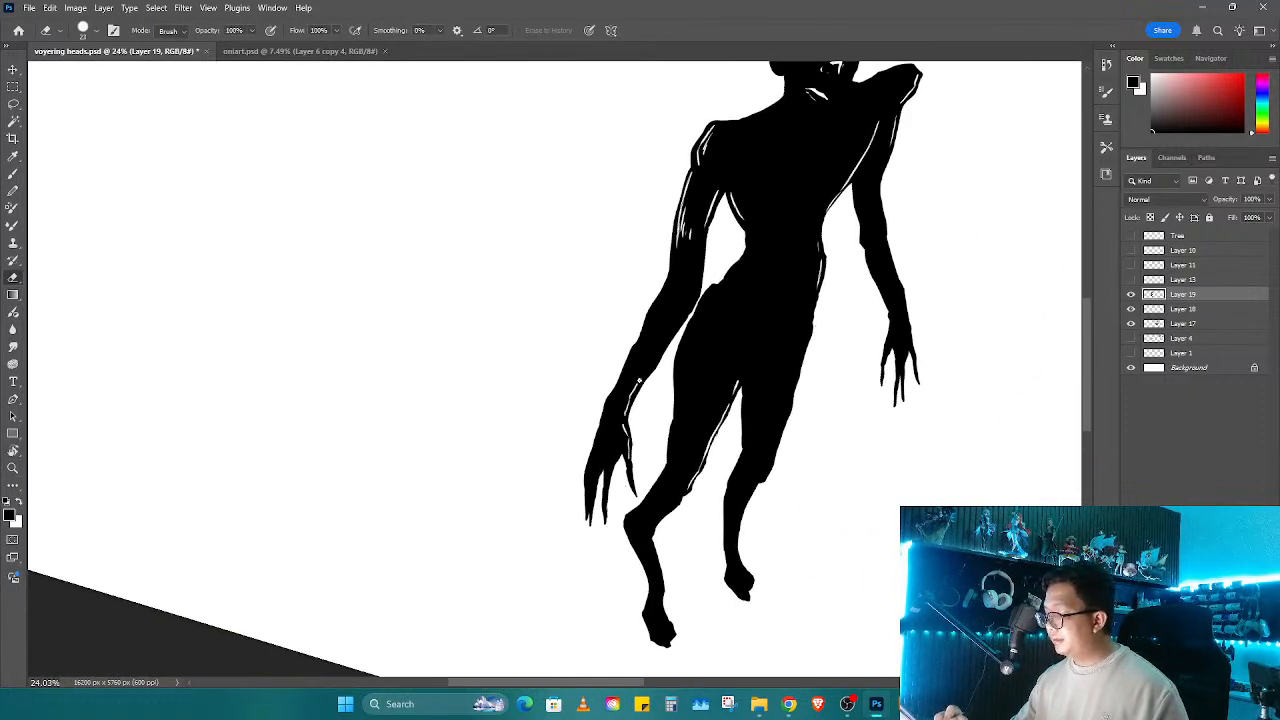
pyautogui.press('r')
pyautogui.moveTo(670, 333); pyautogui.dragTo(963, 340)
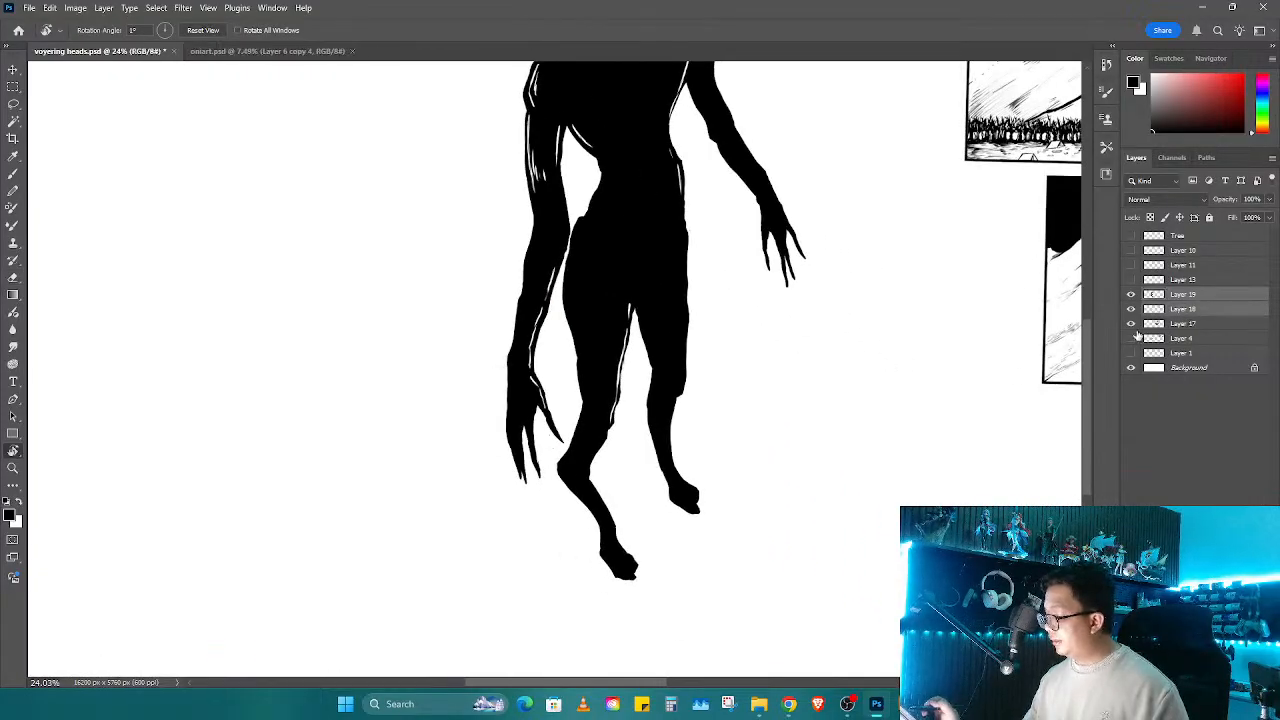
# Step: Duplicate Layer 18, merge the copy into Layer 19 and hide the original Layer 18
pyautogui.click(1171, 314)
pyautogui.hotkey('ctrl', 'j')
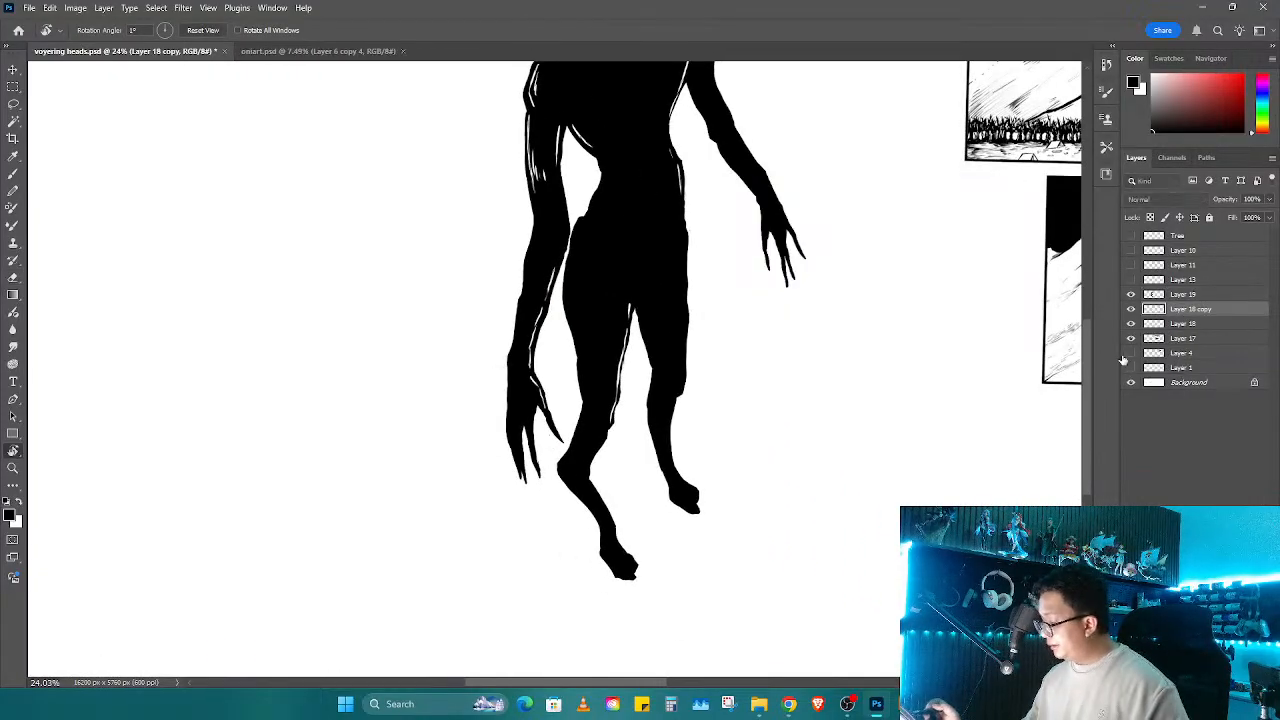
pyautogui.keyDown('shift'); pyautogui.click(1171, 294); pyautogui.keyUp('shift')
pyautogui.hotkey('ctrl', 'e')
# Step: Fade out the figure's lower legs and feet with a very large soft eraser
pyautogui.press('e')
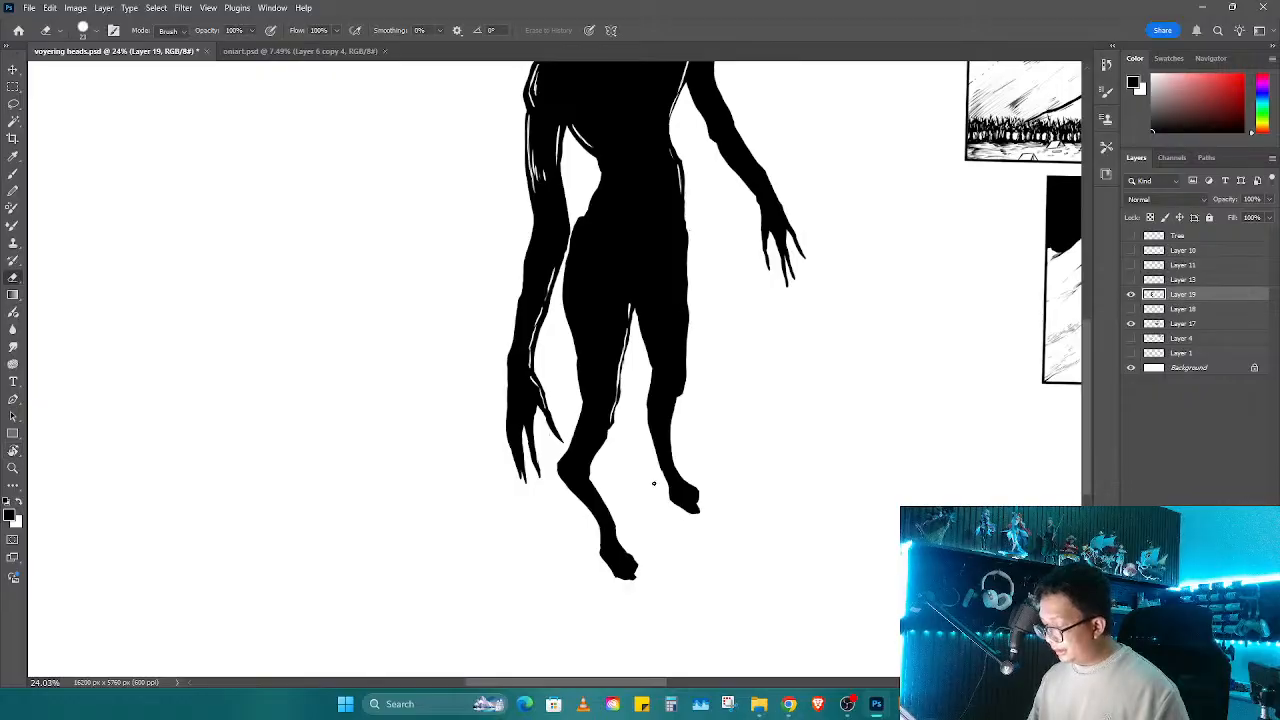
pyautogui.rightClick(662, 490)
pyautogui.press('Escape')
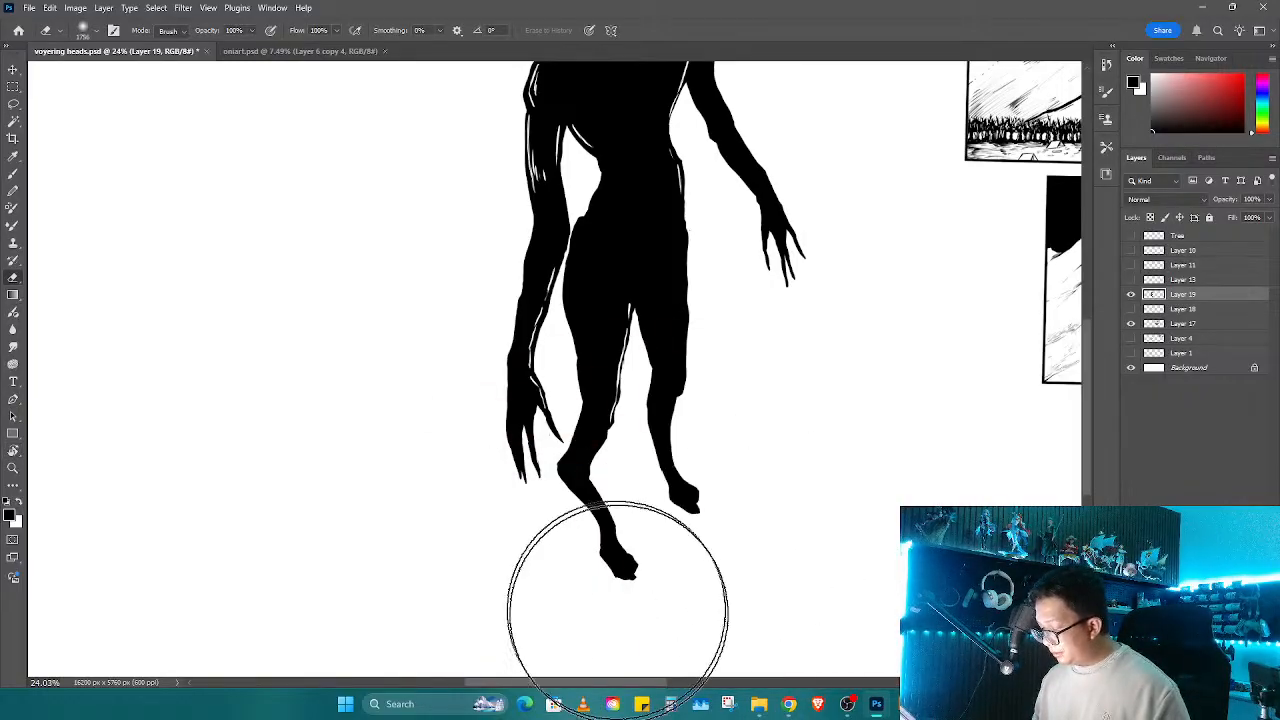
pyautogui.moveTo(694, 543)
pyautogui.mouseDown()
pyautogui.moveTo(665, 566)
pyautogui.moveTo(622, 566)
pyautogui.moveTo(843, 494)
pyautogui.moveTo(565, 621)
pyautogui.moveTo(835, 501)
pyautogui.moveTo(605, 613)
pyautogui.moveTo(806, 484)
pyautogui.moveTo(607, 623)
pyautogui.moveTo(888, 427)
pyautogui.mouseUp()
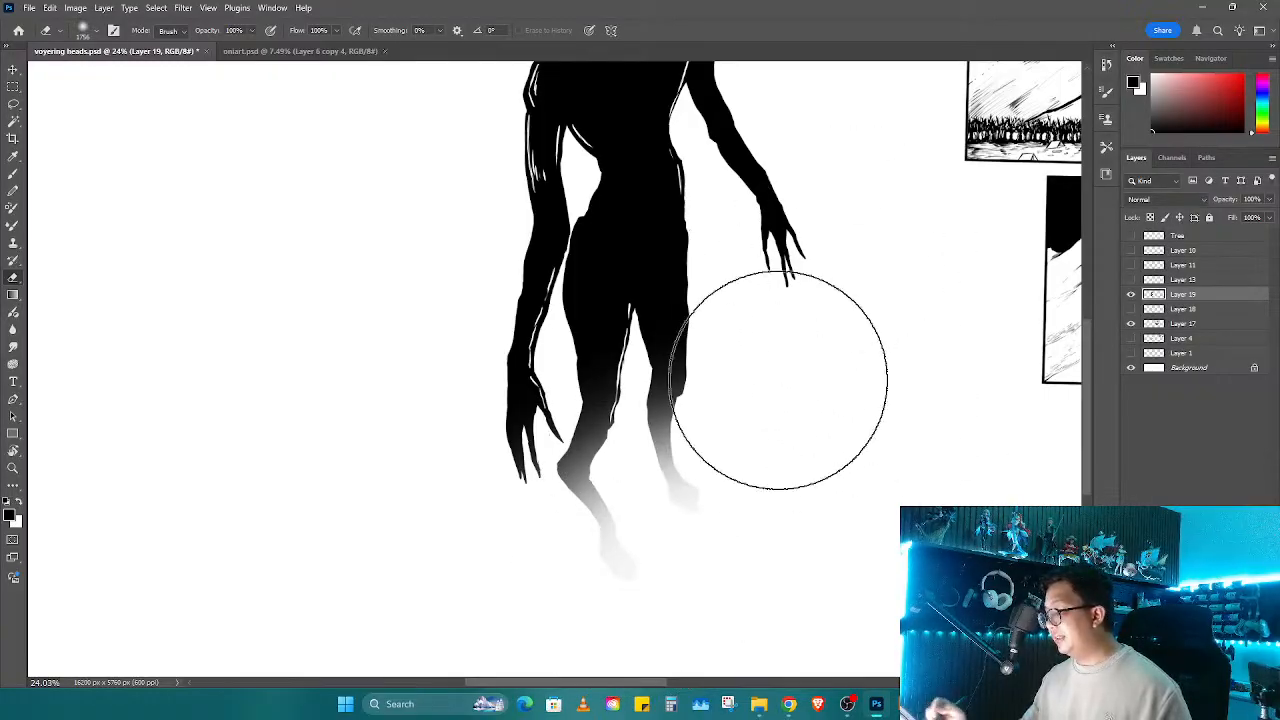
# Step: Fade out both hands with a smaller soft eraser, isolating the hand beside the leg with a lasso selection
pyautogui.keyDown('alt'); pyautogui.rightClick(810, 282); pyautogui.keyUp('alt')
pyautogui.moveTo(789, 286)
pyautogui.mouseDown()
pyautogui.moveTo(837, 244)
pyautogui.moveTo(791, 323)
pyautogui.mouseUp()
pyautogui.press('l')
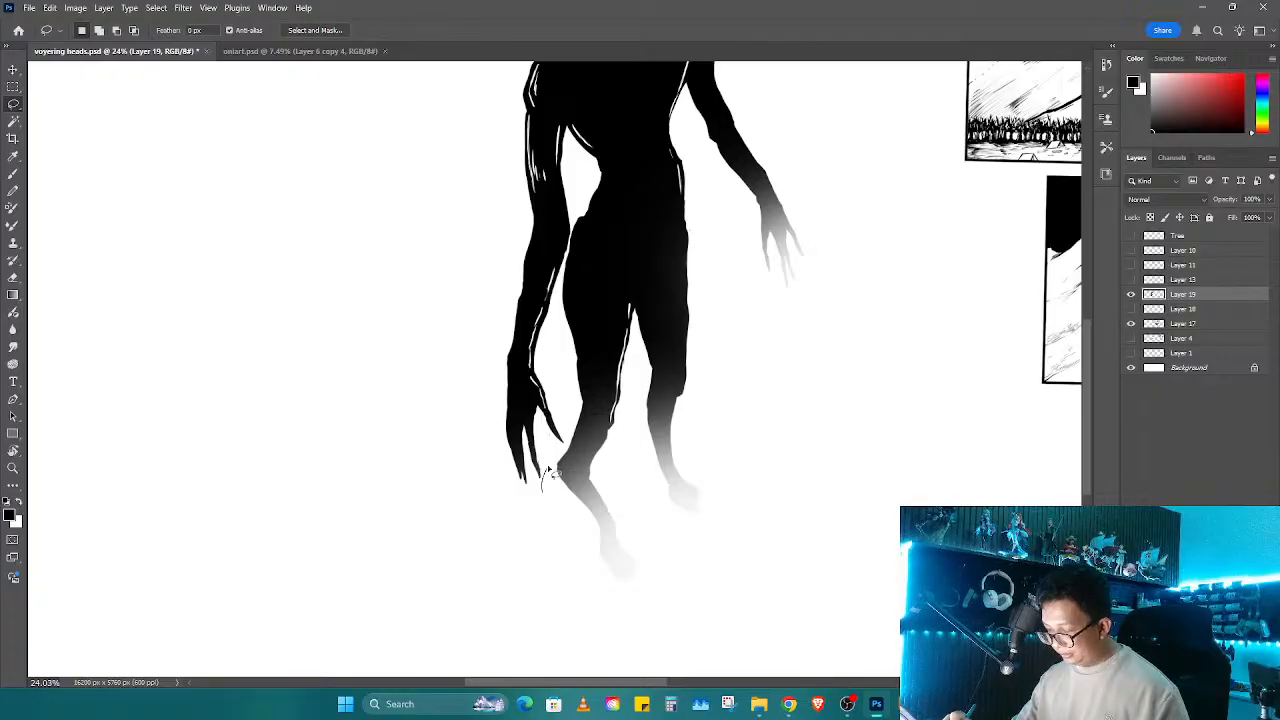
pyautogui.moveTo(569, 373)
pyautogui.mouseDown()
pyautogui.moveTo(500, 508)
pyautogui.moveTo(391, 609)
pyautogui.mouseUp()
pyautogui.press('e')
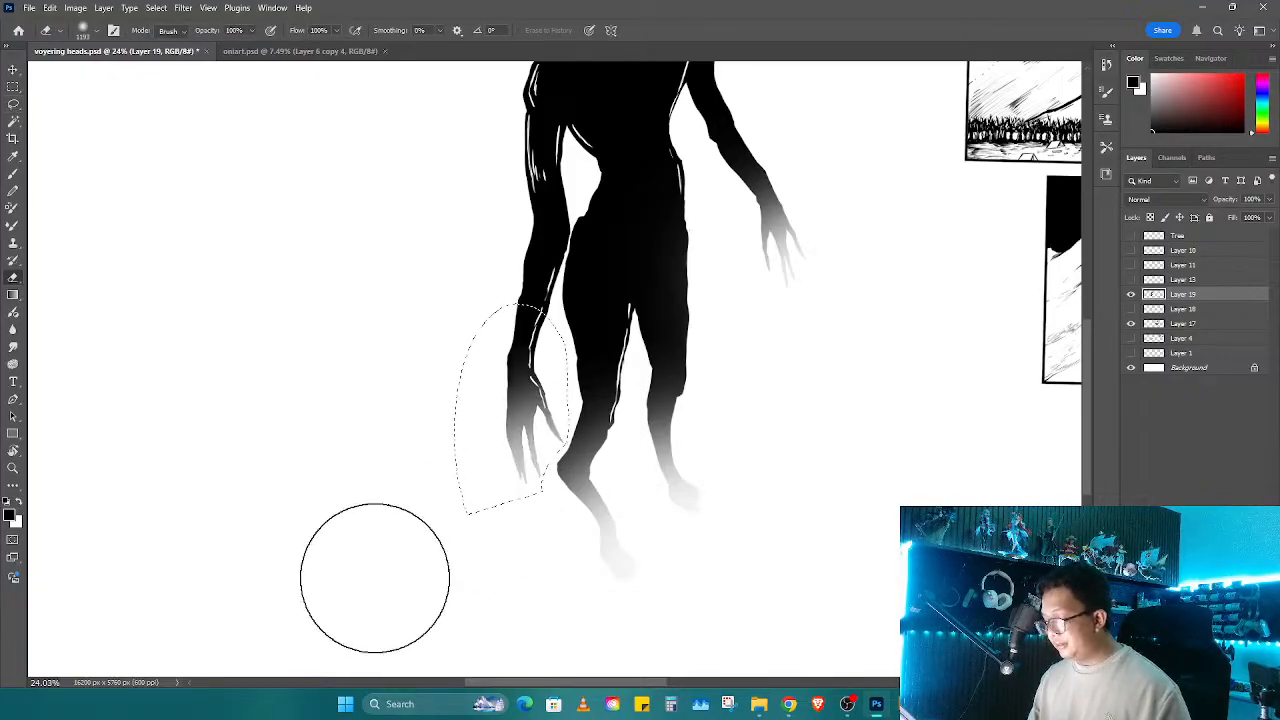
# Step: Move the silhouette figure on Layer 19 about 1247 px across and 126 px down, next to the landscape panels
pyautogui.scroll(6, 739, 413)
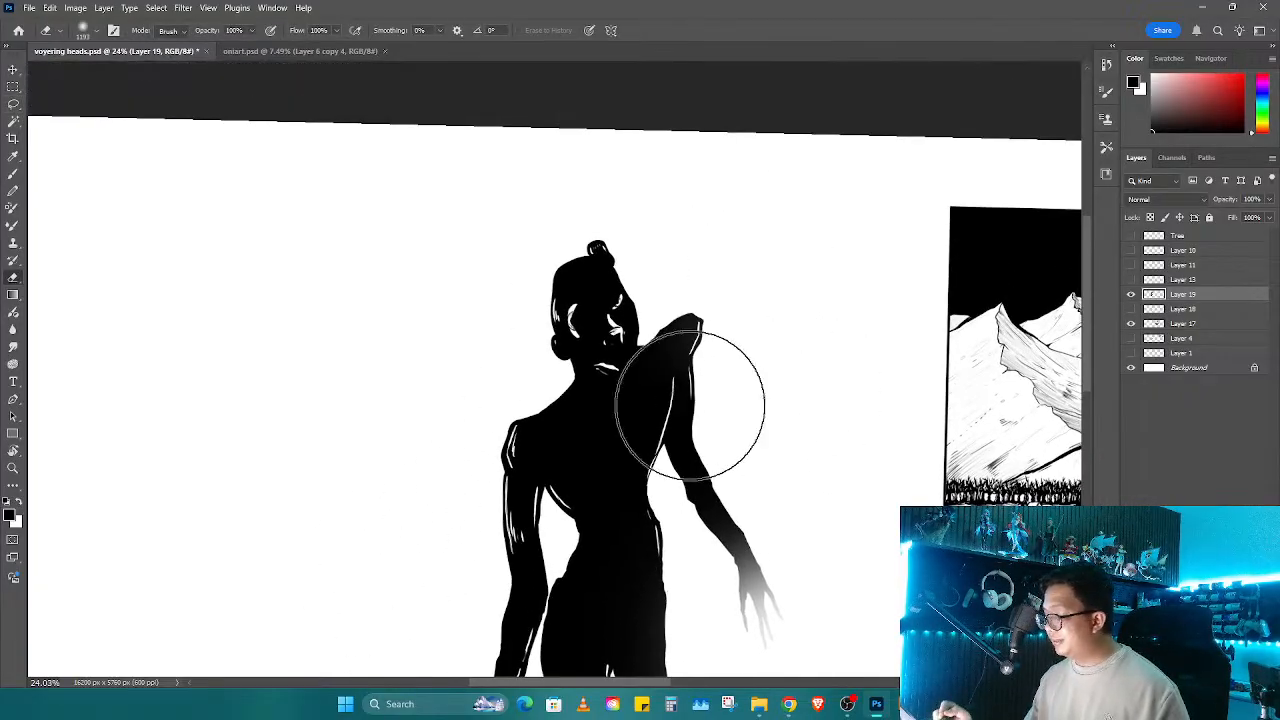
pyautogui.press('z')
pyautogui.moveTo(737, 394); pyautogui.dragTo(531, 440)
pyautogui.hotkey('ctrl', 't')
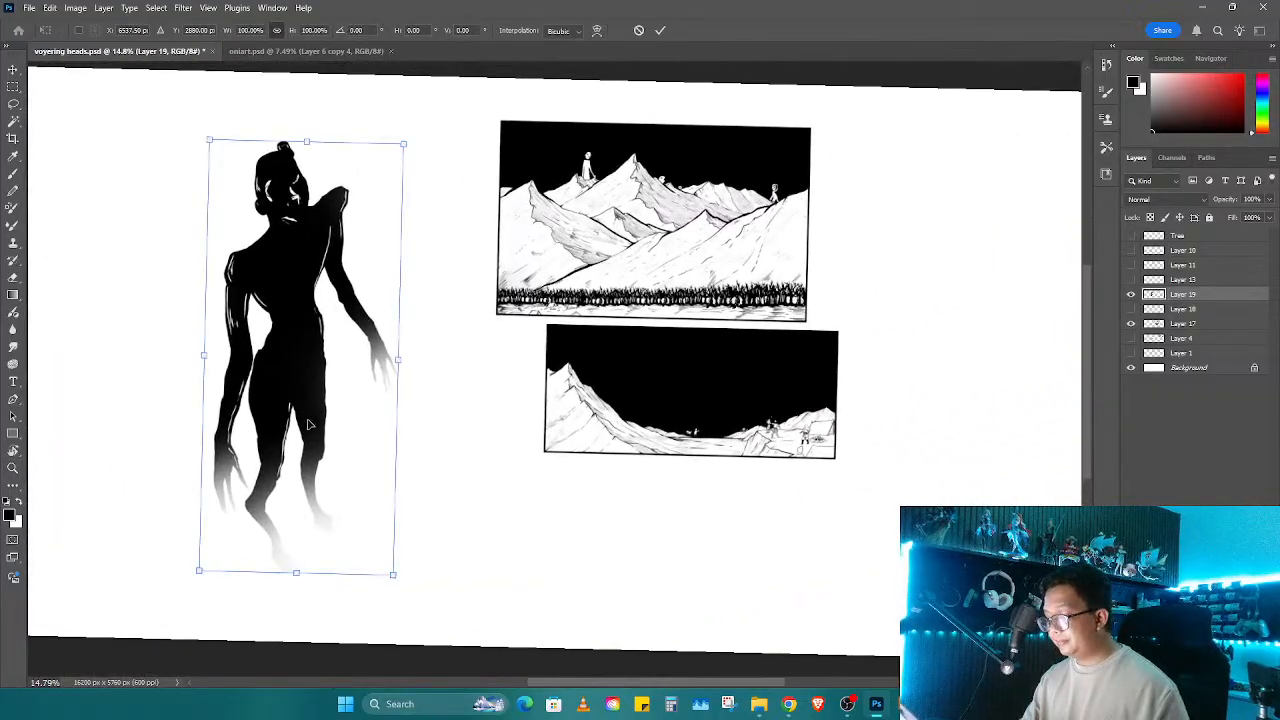
pyautogui.moveTo(309, 425); pyautogui.dragTo(432, 440)
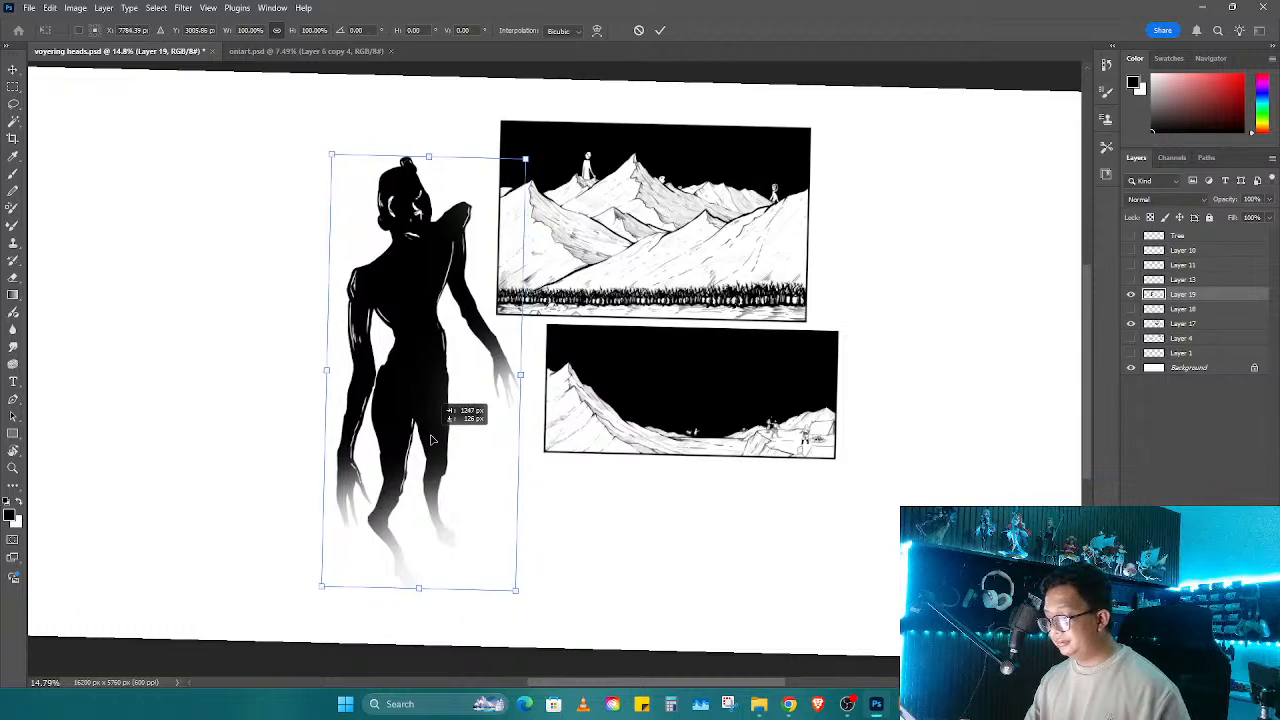
pyautogui.press('Return')
pyautogui.press('b')
pyautogui.moveTo(367, 225); pyautogui.dragTo(533, 240)
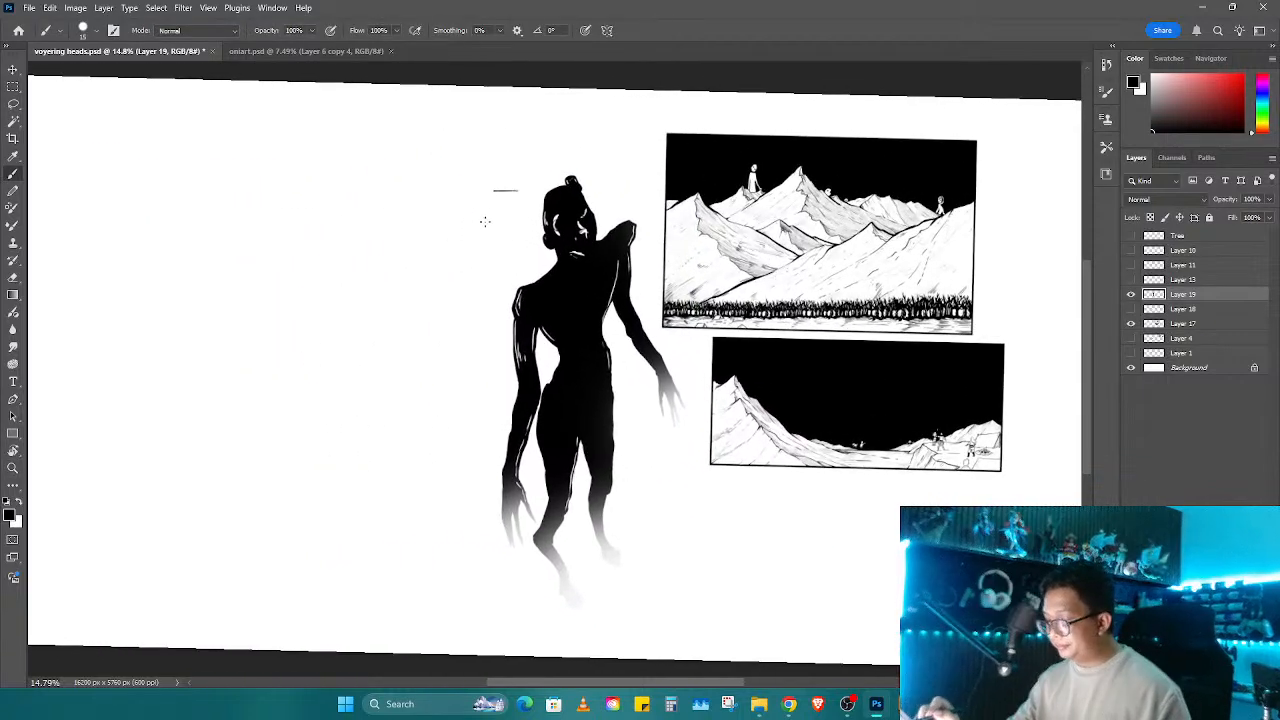
pyautogui.moveTo(486, 299); pyautogui.dragTo(486, 564)
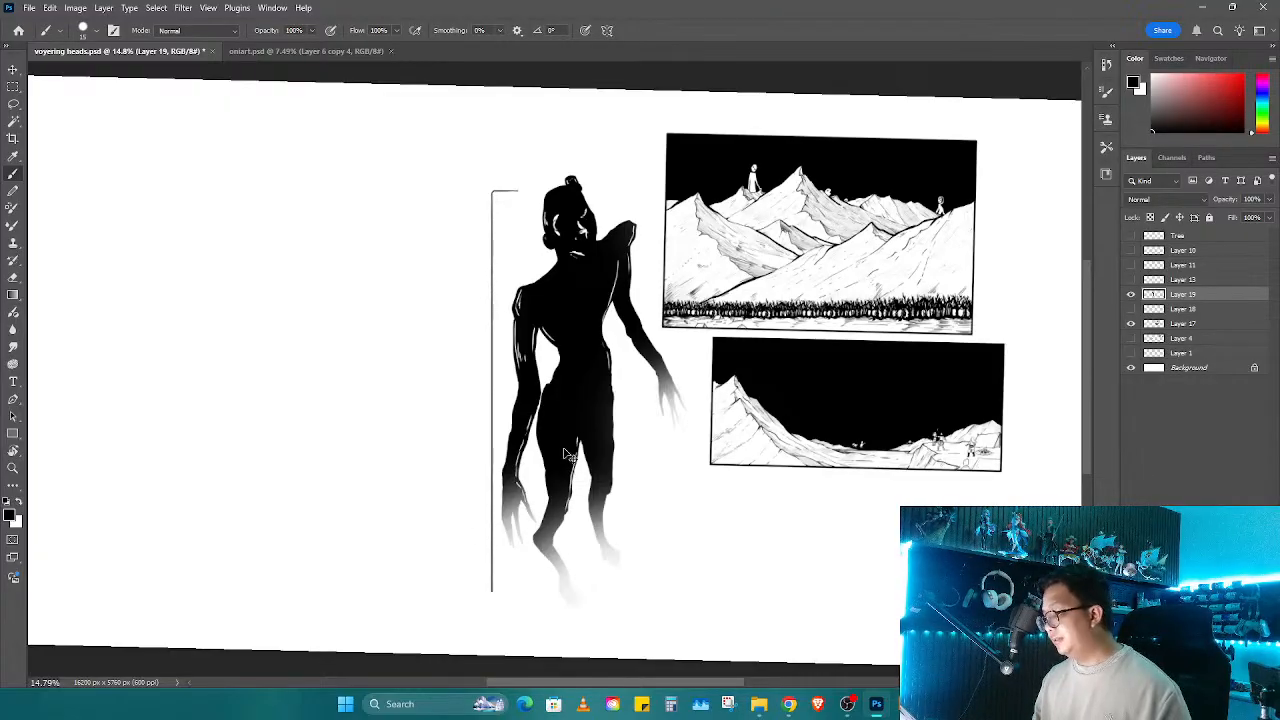
pyautogui.hotkey('ctrl', 'z')
pyautogui.hotkey('ctrl', 'z')
# Step: Draw thin slanted ground lines around the figure's legs and fade their outer ends with a smaller soft eraser
pyautogui.press('r')
pyautogui.moveTo(640, 597)
pyautogui.mouseDown()
pyautogui.moveTo(700, 510)
pyautogui.moveTo(652, 520)
pyautogui.moveTo(654, 500)
pyautogui.moveTo(700, 486)
pyautogui.moveTo(598, 434)
pyautogui.mouseUp()
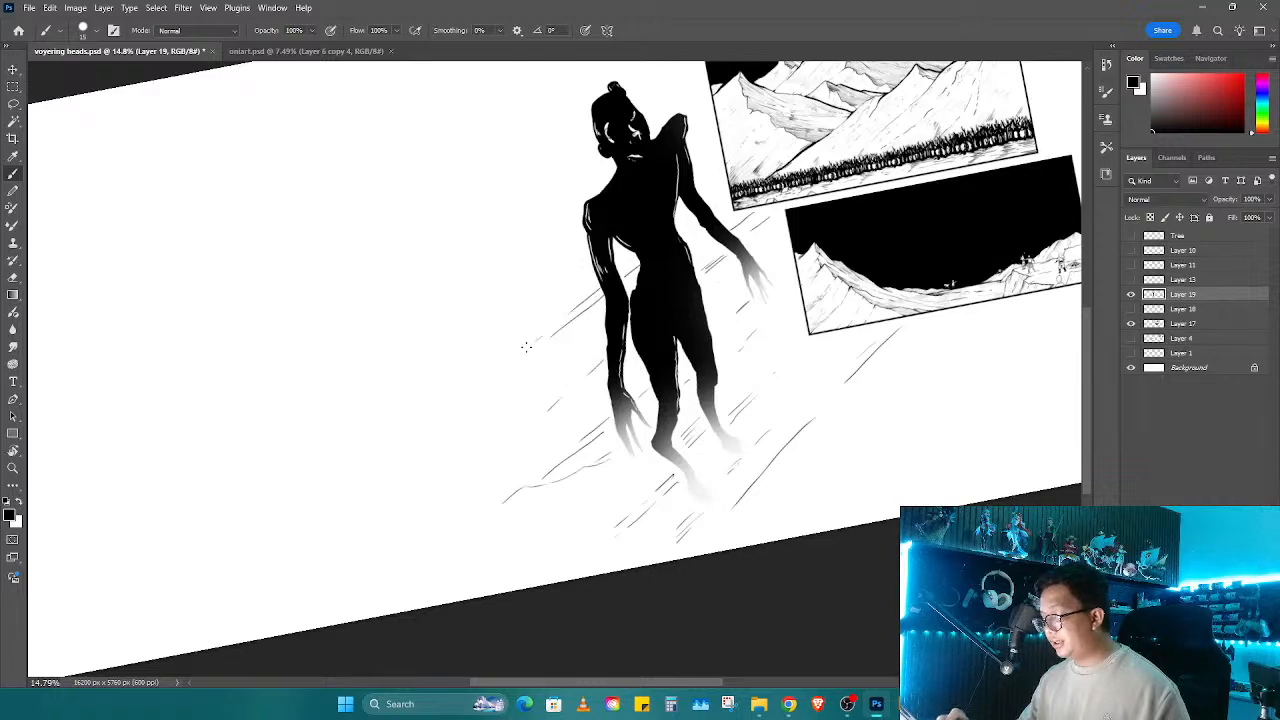
pyautogui.press('e')
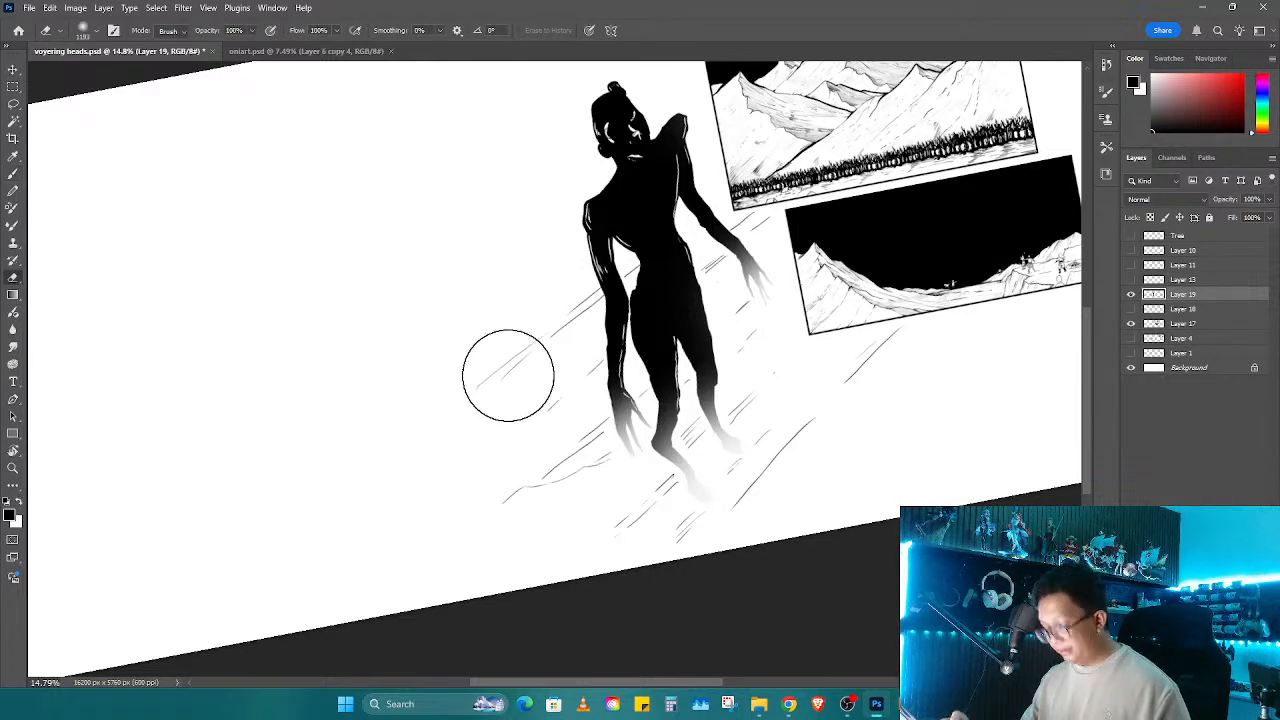
pyautogui.moveTo(506, 395); pyautogui.dragTo(480, 403)
pyautogui.keyDown('alt'); pyautogui.rightClick(477, 406); pyautogui.keyUp('alt')
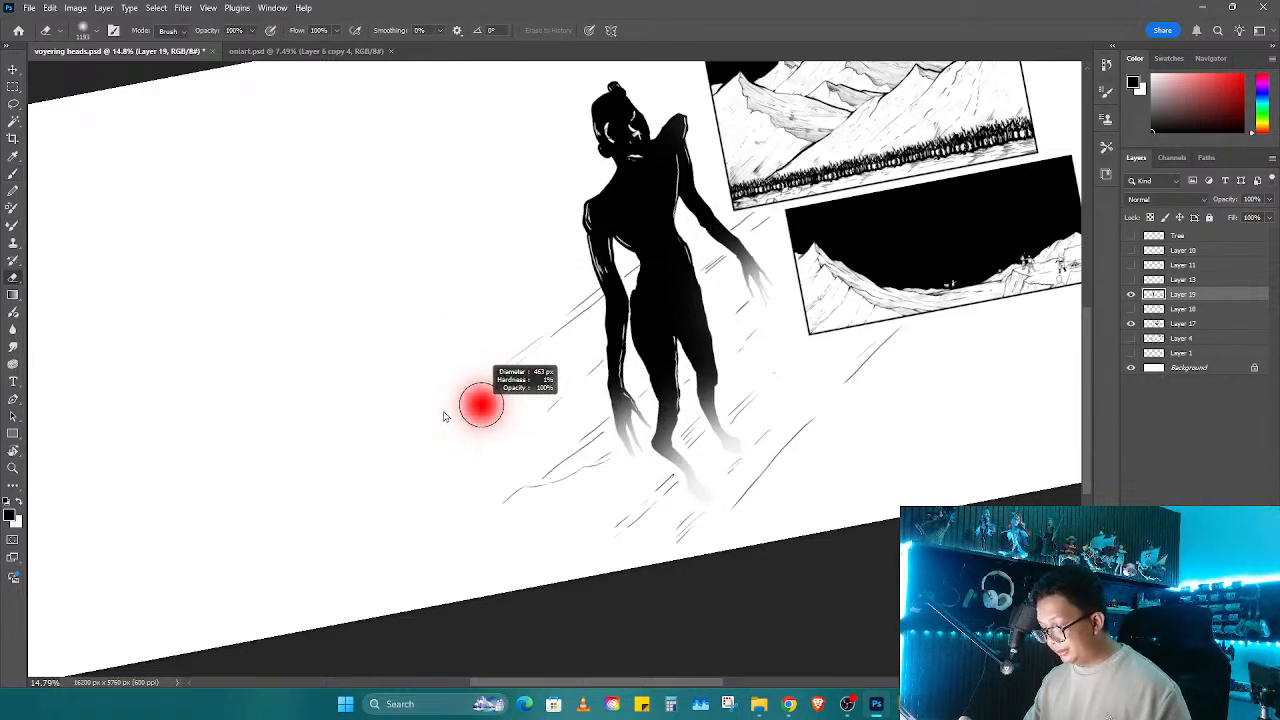
pyautogui.press('b')
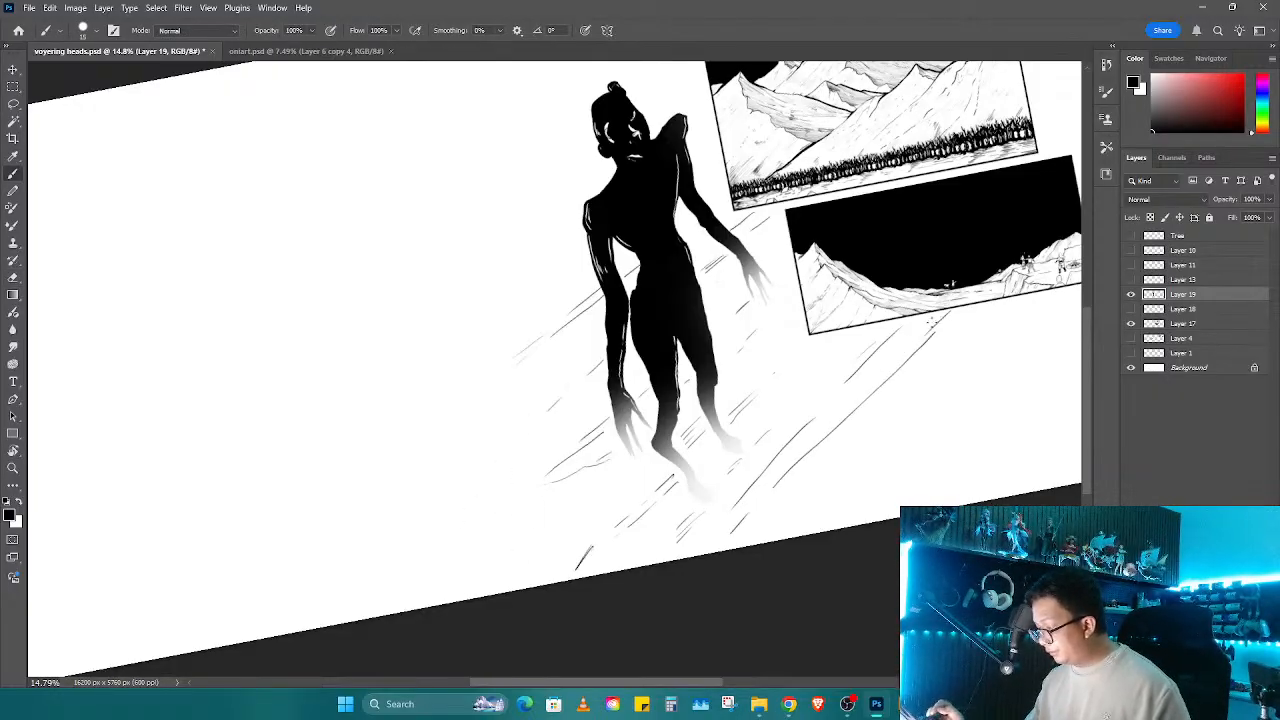
# Step: Hatch the ground with short slanted strokes beside the figure's hanging arm, around its feet and toward the lower landscape panel
pyautogui.press('r')
pyautogui.moveTo(930, 320); pyautogui.dragTo(760, 438)
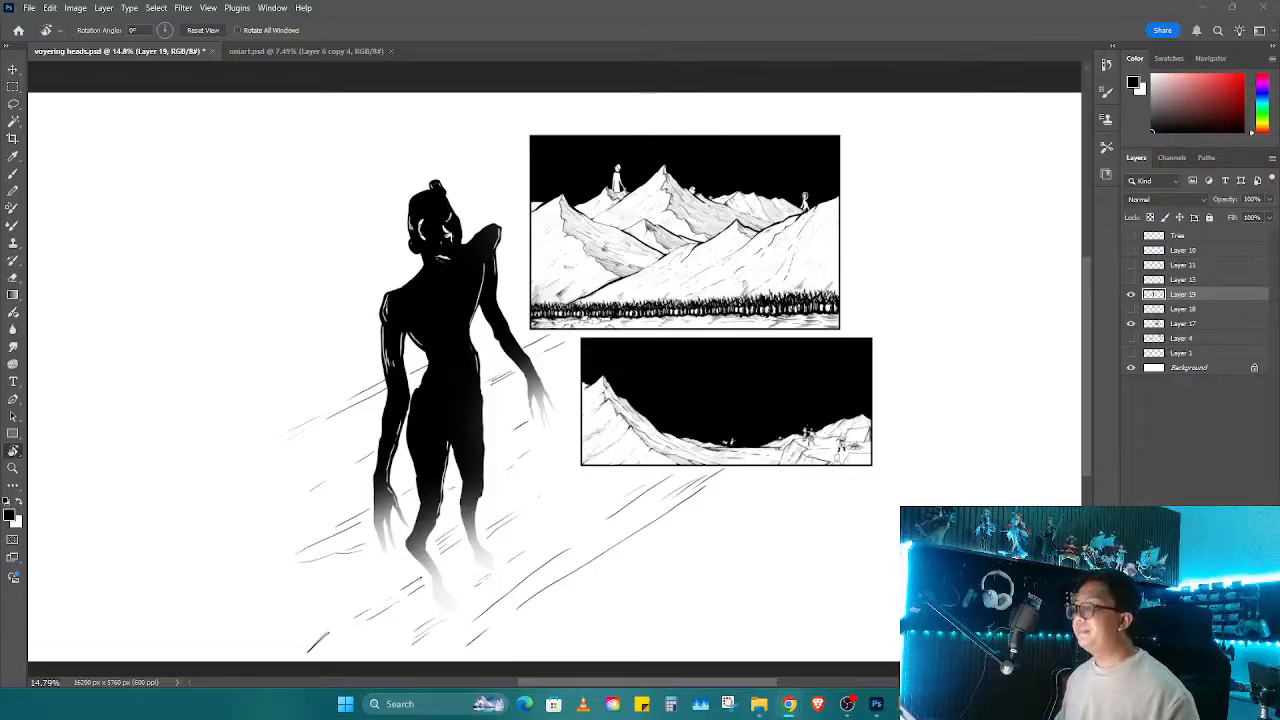
pyautogui.moveTo(368, 408)
pyautogui.mouseDown()
pyautogui.moveTo(524, 337)
pyautogui.moveTo(560, 298)
pyautogui.mouseUp()
pyautogui.press('b')
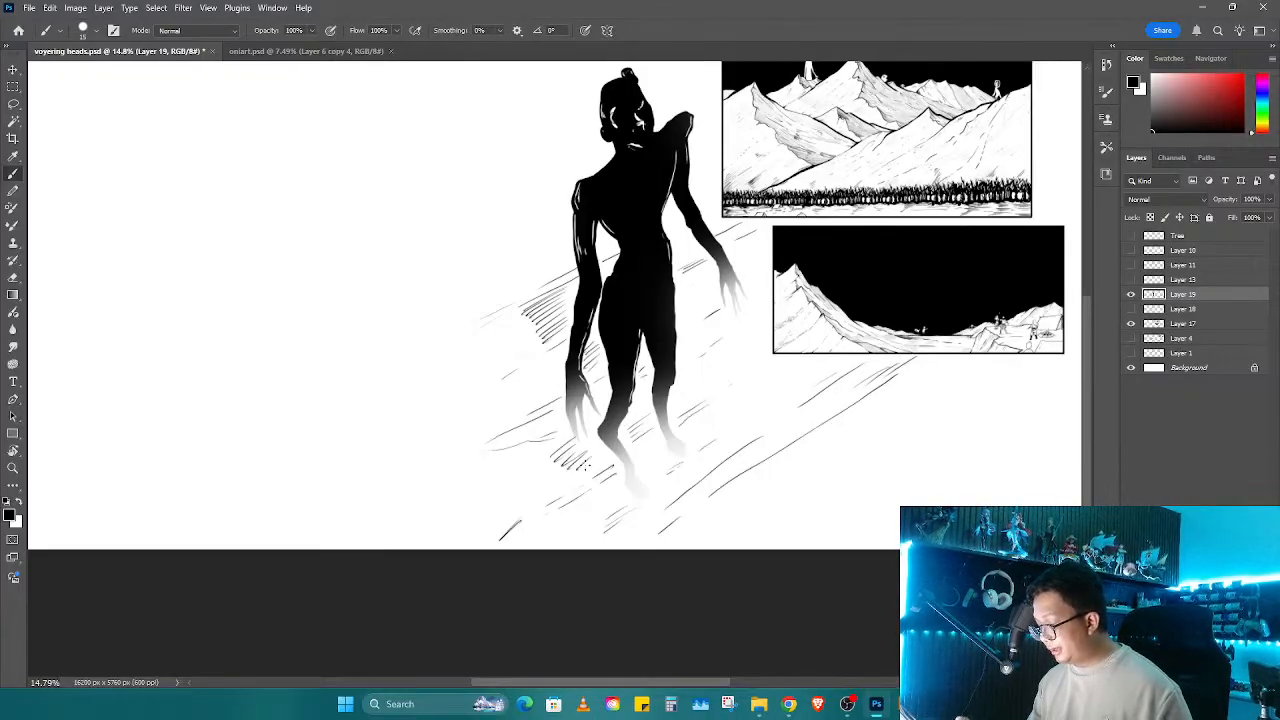
pyautogui.moveTo(708, 418); pyautogui.dragTo(752, 392)
pyautogui.moveTo(704, 408); pyautogui.dragTo(762, 378)
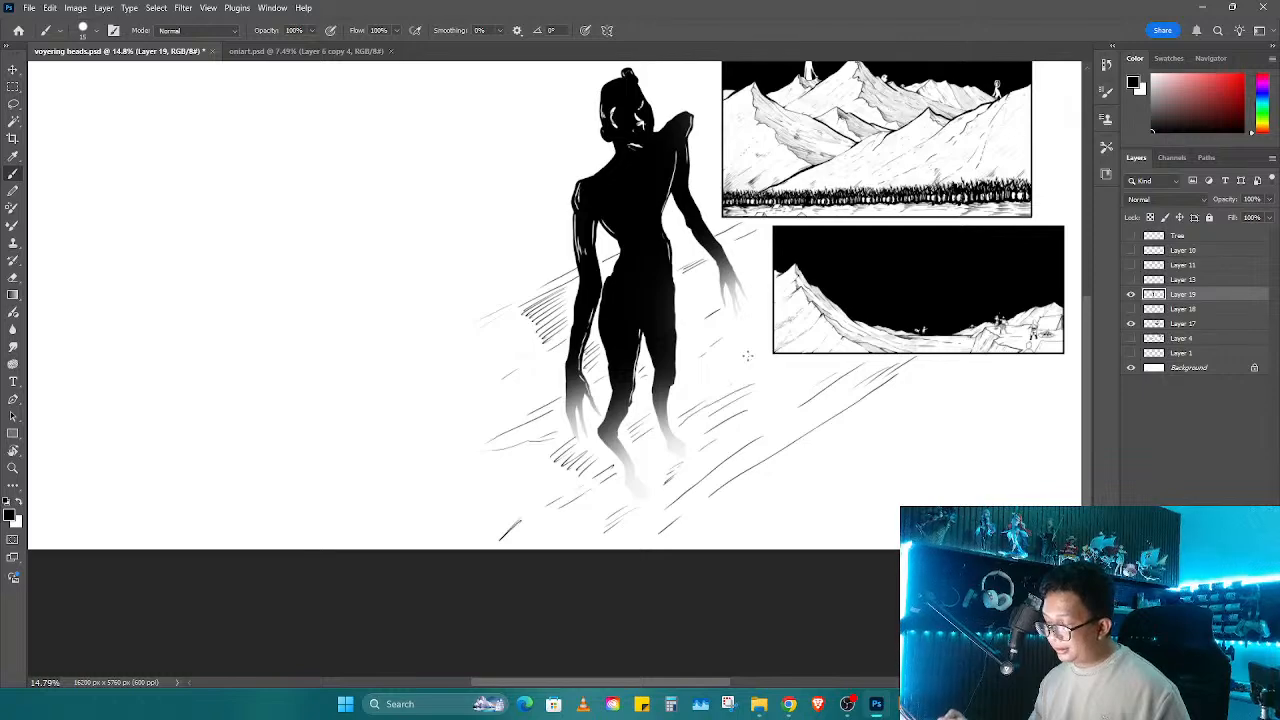
# Step: Show Layer 1 and Layer 4 and set Layer 4's opacity to 100%
pyautogui.moveTo(940, 265); pyautogui.dragTo(640, 373)
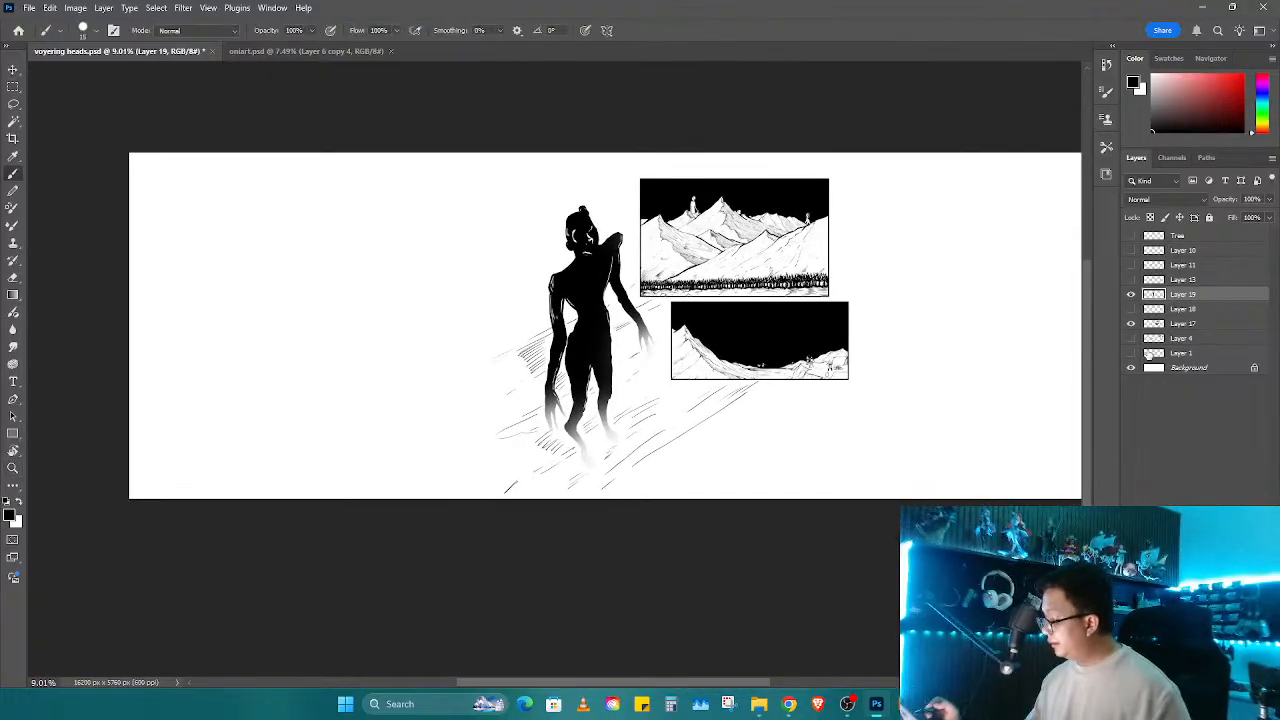
pyautogui.moveTo(1131, 354); pyautogui.dragTo(1133, 340)
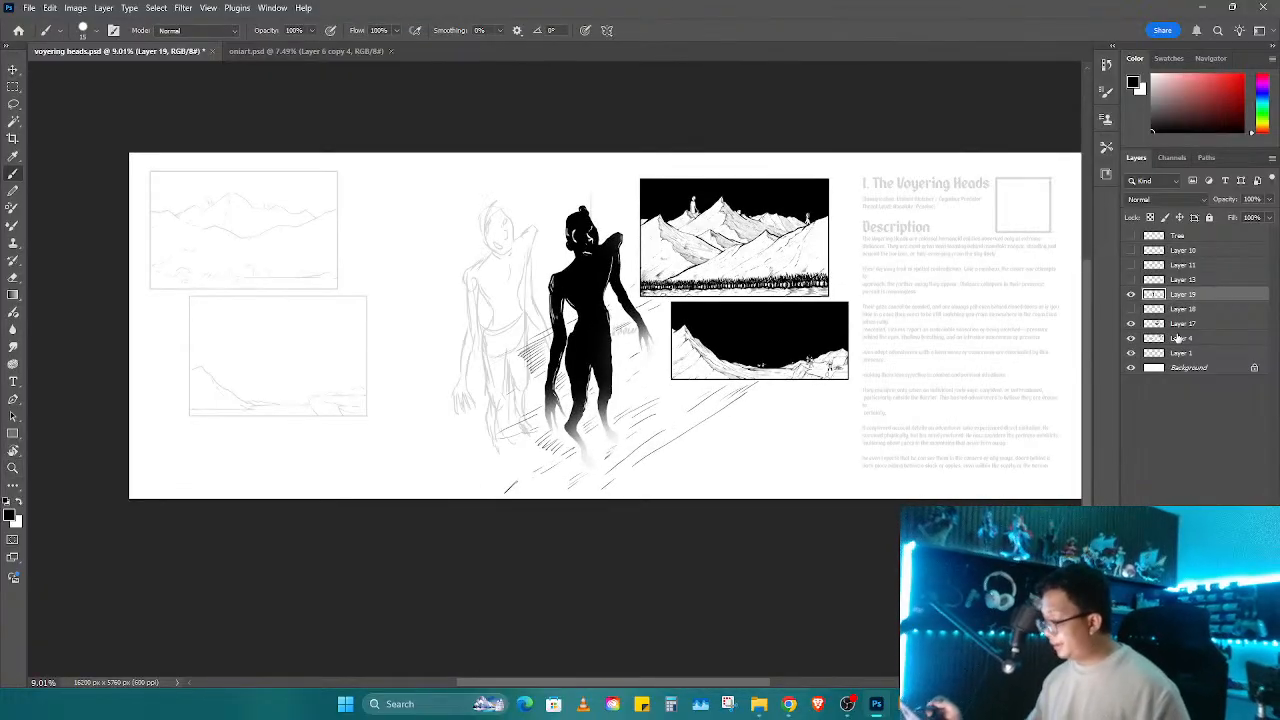
pyautogui.click(1271, 199)
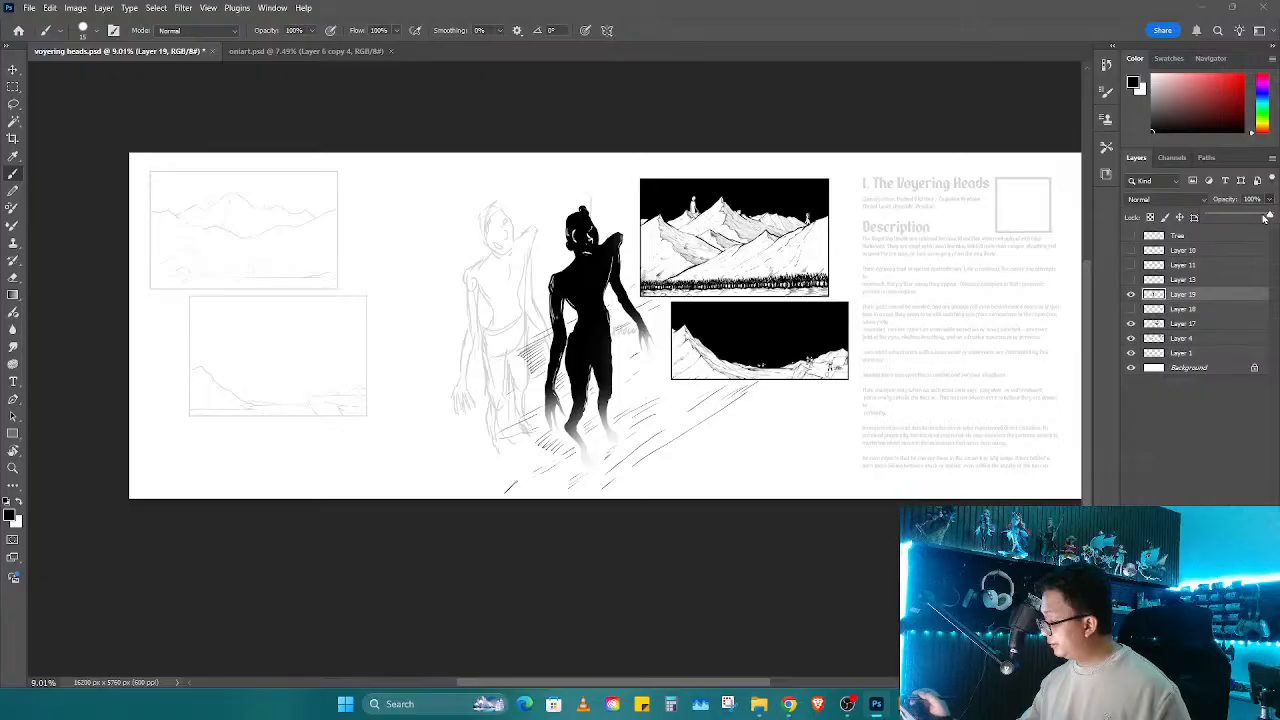
pyautogui.click(1161, 354)
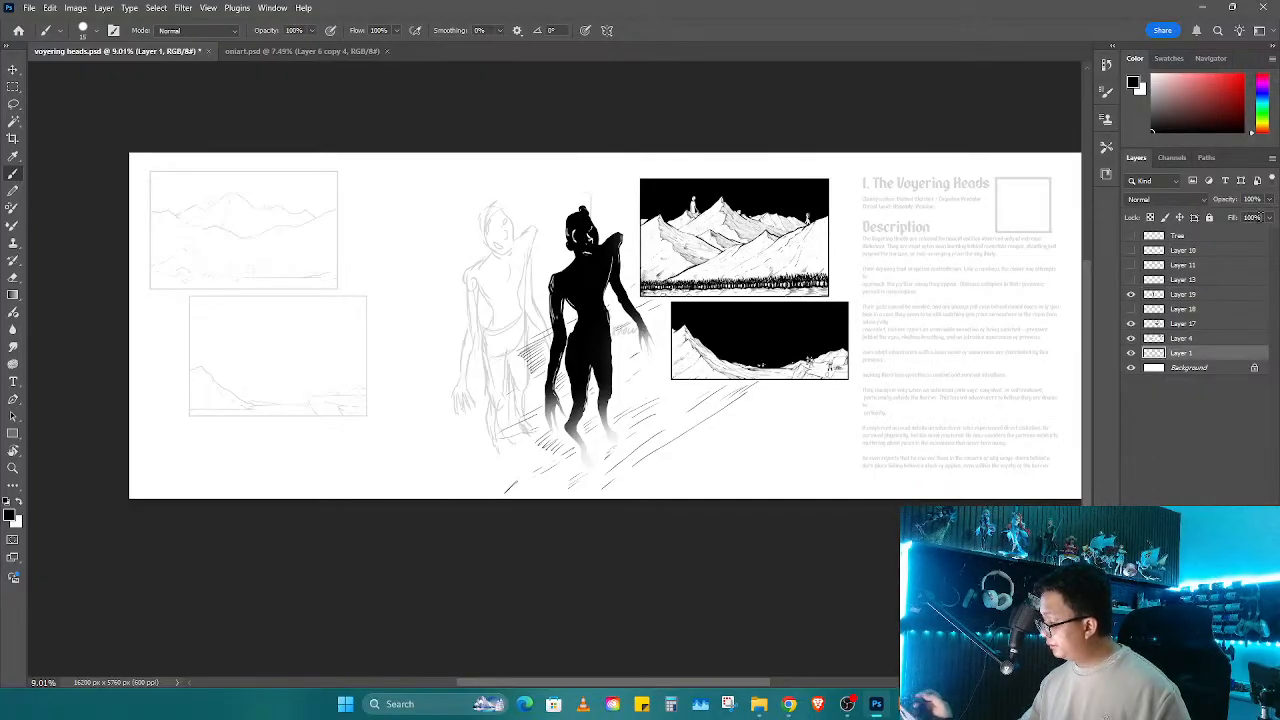
pyautogui.click(1180, 340)
pyautogui.moveTo(1129, 340); pyautogui.dragTo(1131, 362)
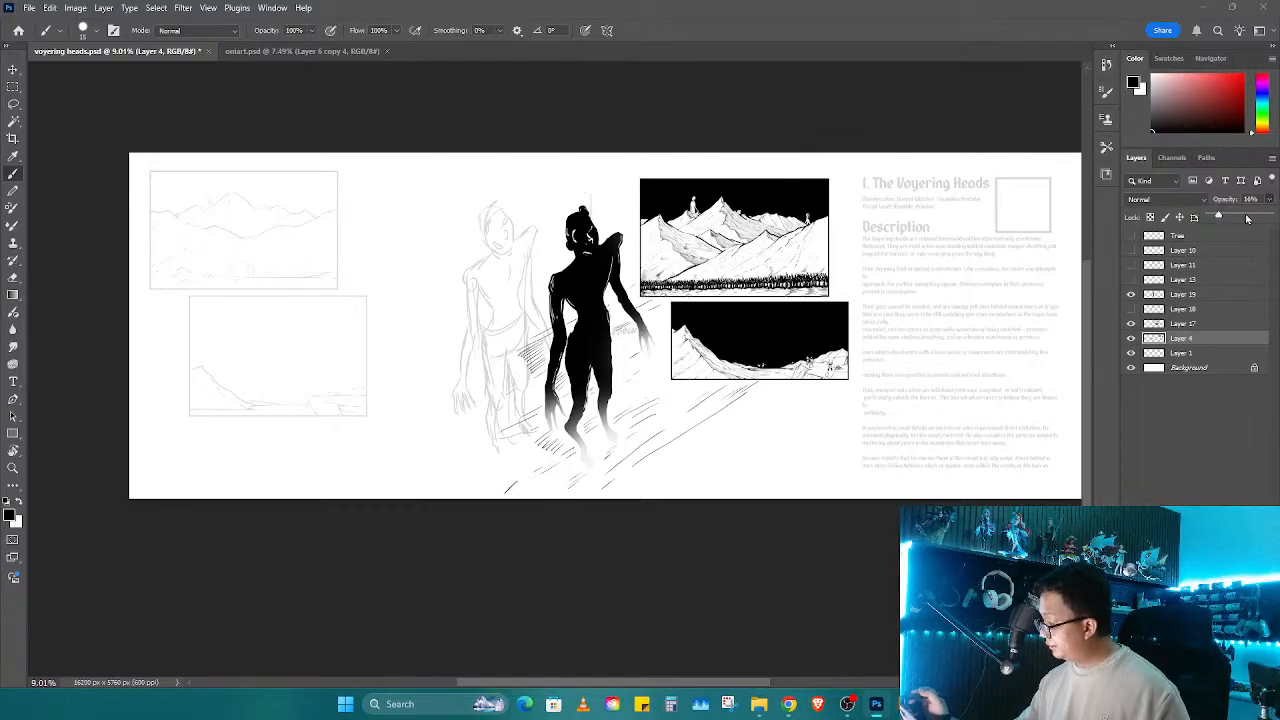
pyautogui.moveTo(1276, 218); pyautogui.dragTo(1272, 217)
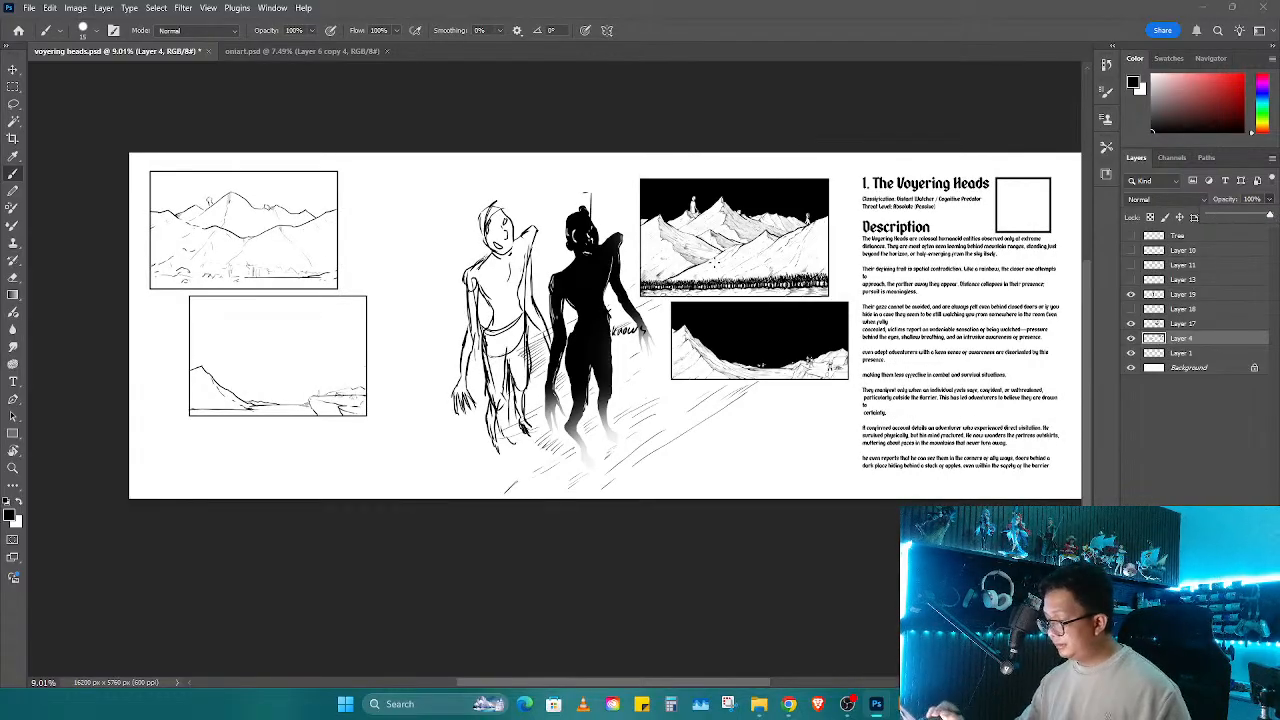
# Step: Delete the rough panel and figure sketches from Layer 4 with a marquee selection, leaving the title and description text
pyautogui.press('m')
pyautogui.moveTo(857, 150); pyautogui.dragTo(156, 500)
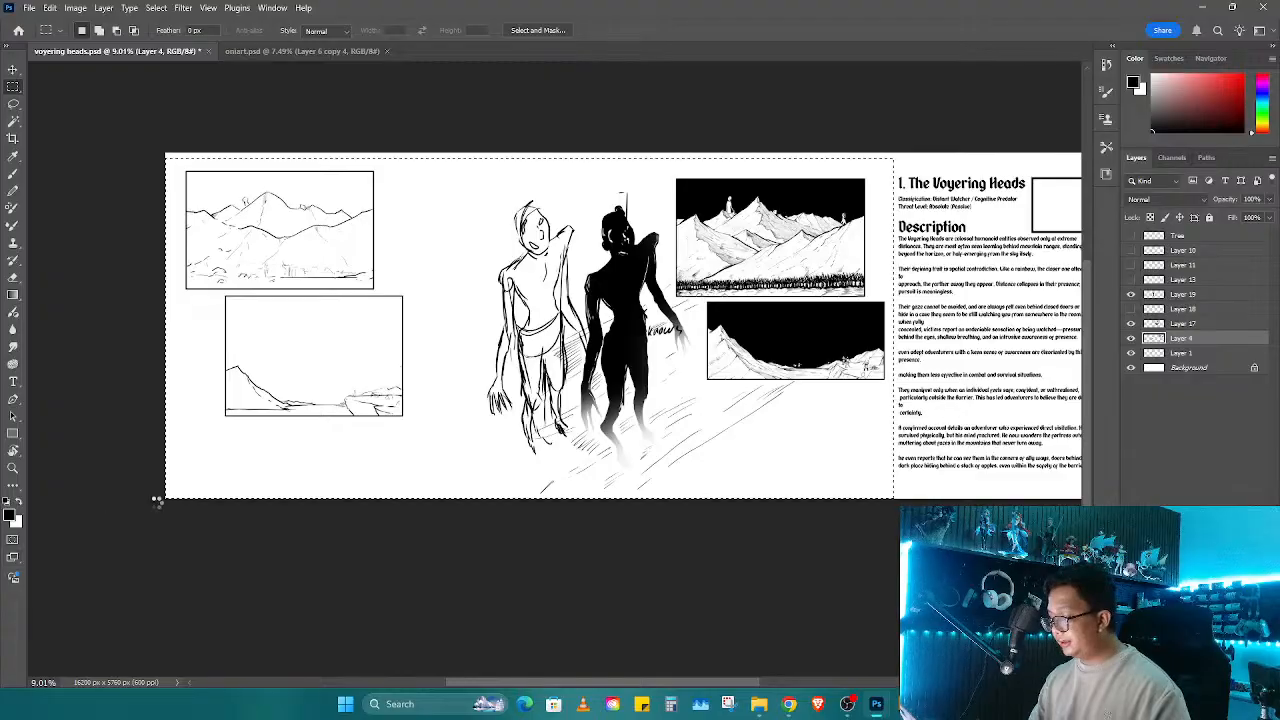
pyautogui.press('Delete')
pyautogui.hotkey('ctrl', 'd')
# Step: Draw an almond-shaped eye outline with the brush in the lower half of the empty square frame beside the title
pyautogui.moveTo(497, 476); pyautogui.dragTo(359, 488)
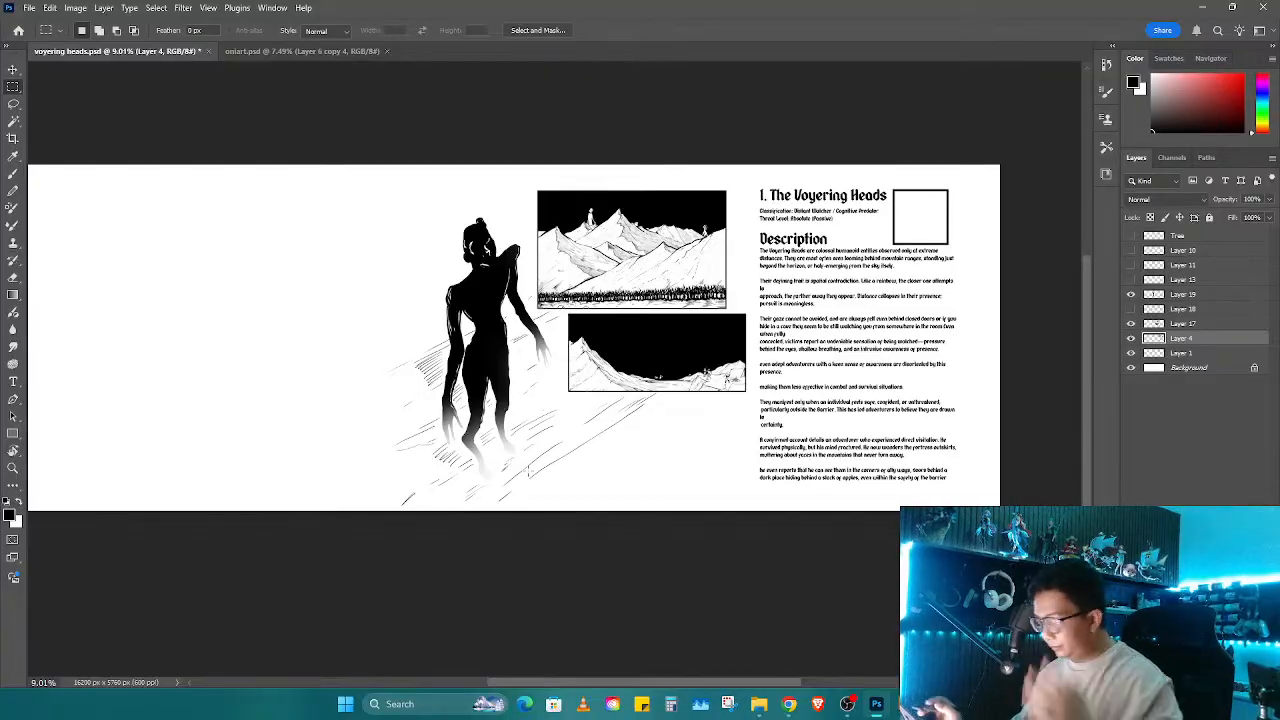
pyautogui.press('z')
pyautogui.moveTo(919, 240)
pyautogui.mouseDown()
pyautogui.moveTo(817, 249)
pyautogui.moveTo(825, 267)
pyautogui.moveTo(789, 371)
pyautogui.moveTo(766, 388)
pyautogui.mouseUp()
pyautogui.press('b')
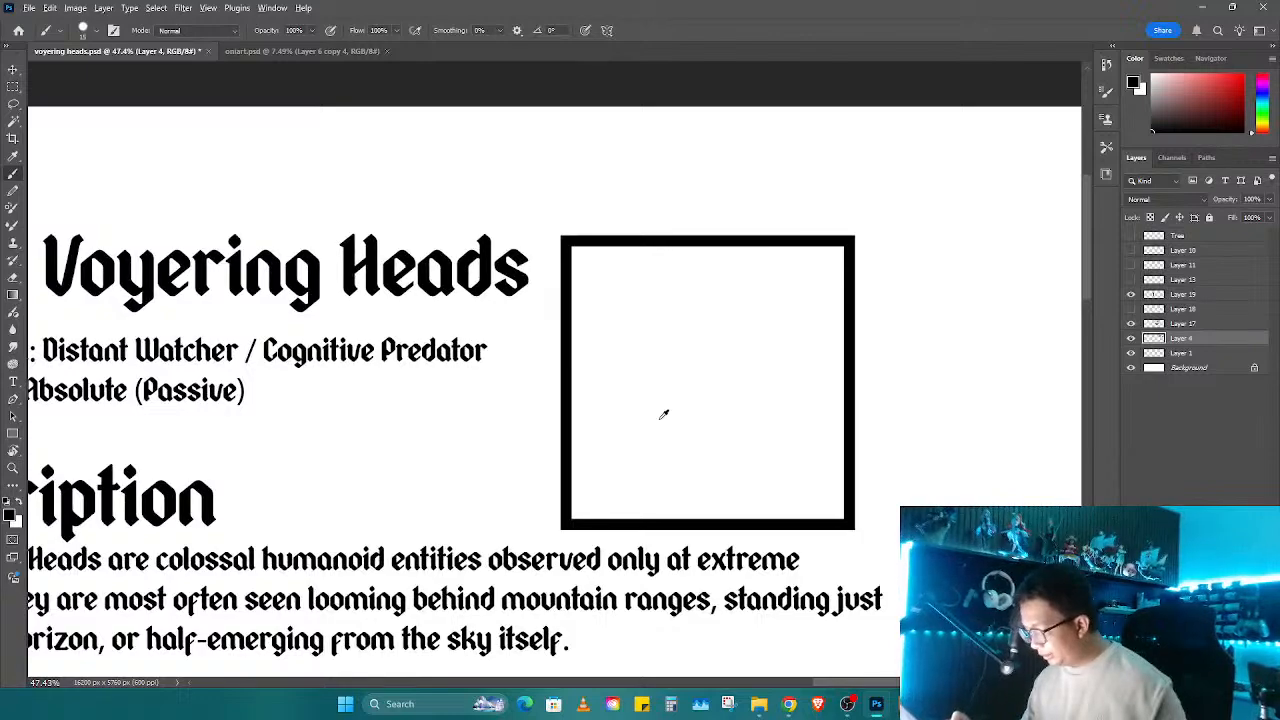
pyautogui.press('r')
pyautogui.moveTo(668, 417); pyautogui.dragTo(771, 349)
pyautogui.press('b')
pyautogui.moveTo(651, 418)
pyautogui.mouseDown()
pyautogui.moveTo(705, 368)
pyautogui.moveTo(782, 392)
pyautogui.mouseUp()
pyautogui.moveTo(653, 420)
pyautogui.mouseDown()
pyautogui.moveTo(723, 416)
pyautogui.moveTo(782, 390)
pyautogui.mouseUp()
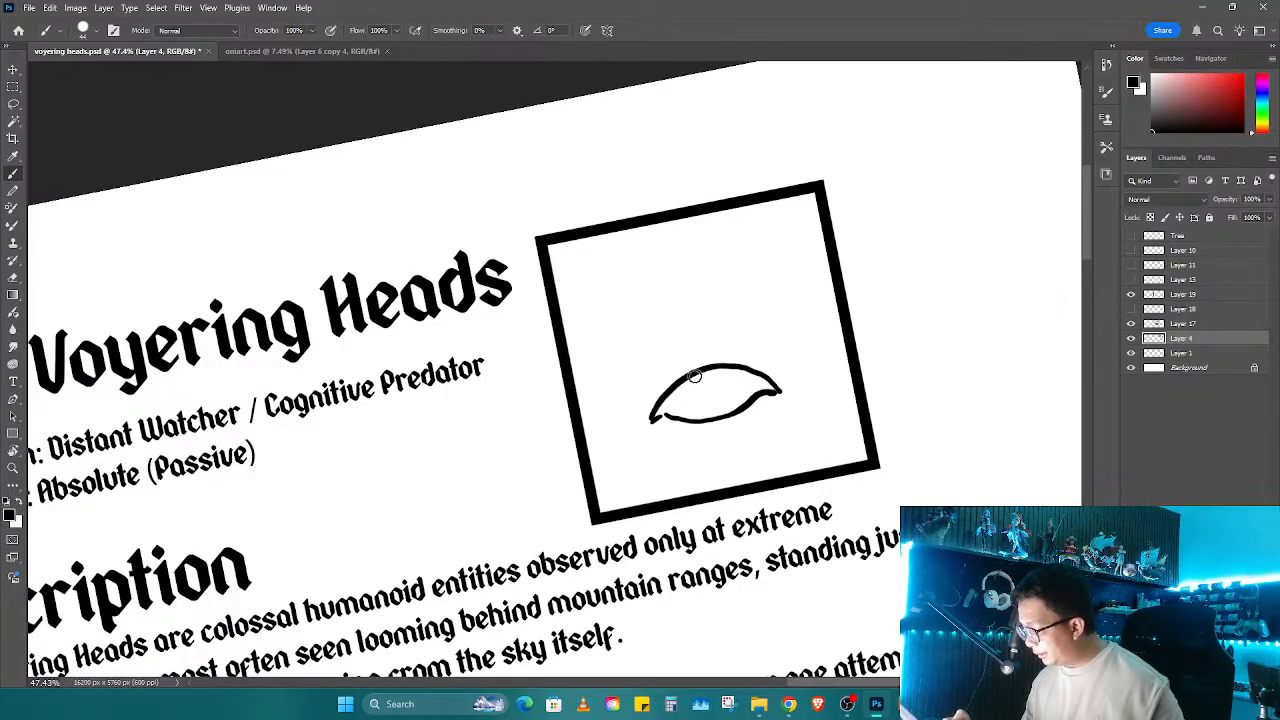
pyautogui.moveTo(694, 375)
pyautogui.mouseDown()
pyautogui.moveTo(684, 404)
pyautogui.moveTo(730, 400)
pyautogui.moveTo(703, 396)
pyautogui.moveTo(739, 370)
pyautogui.moveTo(711, 376)
pyautogui.moveTo(722, 374)
pyautogui.moveTo(710, 398)
pyautogui.moveTo(722, 372)
pyautogui.mouseUp()
# Step: Undo the last eye strokes and redraw them, adding a smaller eye with iris and pupil on each side above the central one
pyautogui.hotkey('ctrl', 'z')
pyautogui.hotkey('ctrl', 'z')
pyautogui.hotkey('ctrl', 'z')
pyautogui.hotkey('ctrl', 'z')
pyautogui.moveTo(685, 418)
pyautogui.mouseDown()
pyautogui.moveTo(680, 430)
pyautogui.moveTo(728, 429)
pyautogui.moveTo(785, 369)
pyautogui.mouseUp()
pyautogui.moveTo(645, 343)
pyautogui.mouseDown()
pyautogui.moveTo(601, 392)
pyautogui.moveTo(654, 385)
pyautogui.moveTo(674, 362)
pyautogui.moveTo(650, 342)
pyautogui.moveTo(597, 388)
pyautogui.moveTo(671, 366)
pyautogui.moveTo(679, 353)
pyautogui.moveTo(647, 340)
pyautogui.moveTo(772, 328)
pyautogui.moveTo(789, 332)
pyautogui.moveTo(750, 352)
pyautogui.moveTo(798, 336)
pyautogui.mouseUp()
pyautogui.hotkey('ctrl', 'z')
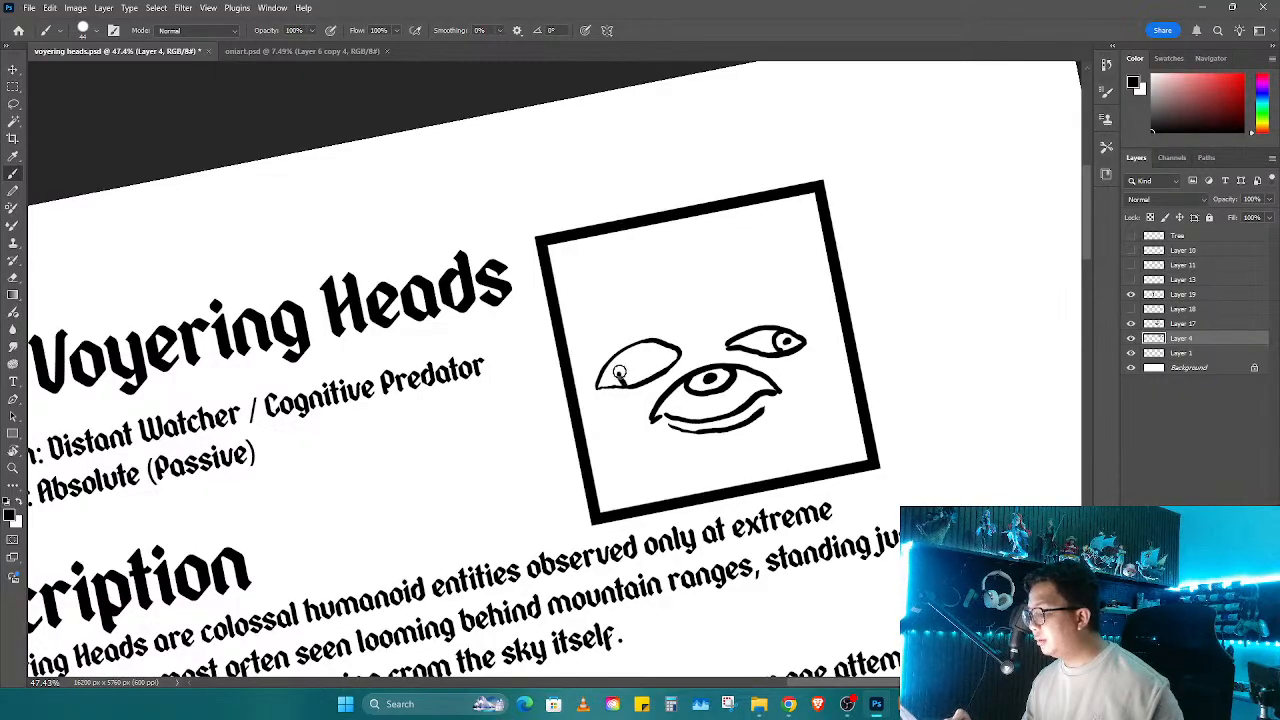
pyautogui.moveTo(646, 354)
pyautogui.mouseDown()
pyautogui.moveTo(652, 374)
pyautogui.moveTo(641, 367)
pyautogui.moveTo(618, 393)
pyautogui.moveTo(688, 363)
pyautogui.moveTo(750, 360)
pyautogui.mouseUp()
# Step: Draw an arc above the three eyes and cross it with short tick marks near both ends
pyautogui.moveTo(605, 340)
pyautogui.mouseDown()
pyautogui.moveTo(659, 290)
pyautogui.moveTo(740, 286)
pyautogui.mouseUp()
pyautogui.hotkey('ctrl', 'z')
pyautogui.moveTo(620, 340)
pyautogui.mouseDown()
pyautogui.moveTo(626, 314)
pyautogui.moveTo(714, 278)
pyautogui.moveTo(760, 304)
pyautogui.mouseUp()
pyautogui.moveTo(622, 328); pyautogui.dragTo(643, 297)
pyautogui.moveTo(749, 284)
pyautogui.mouseDown()
pyautogui.moveTo(742, 293)
pyautogui.moveTo(762, 306)
pyautogui.mouseUp()
pyautogui.press('Escape')
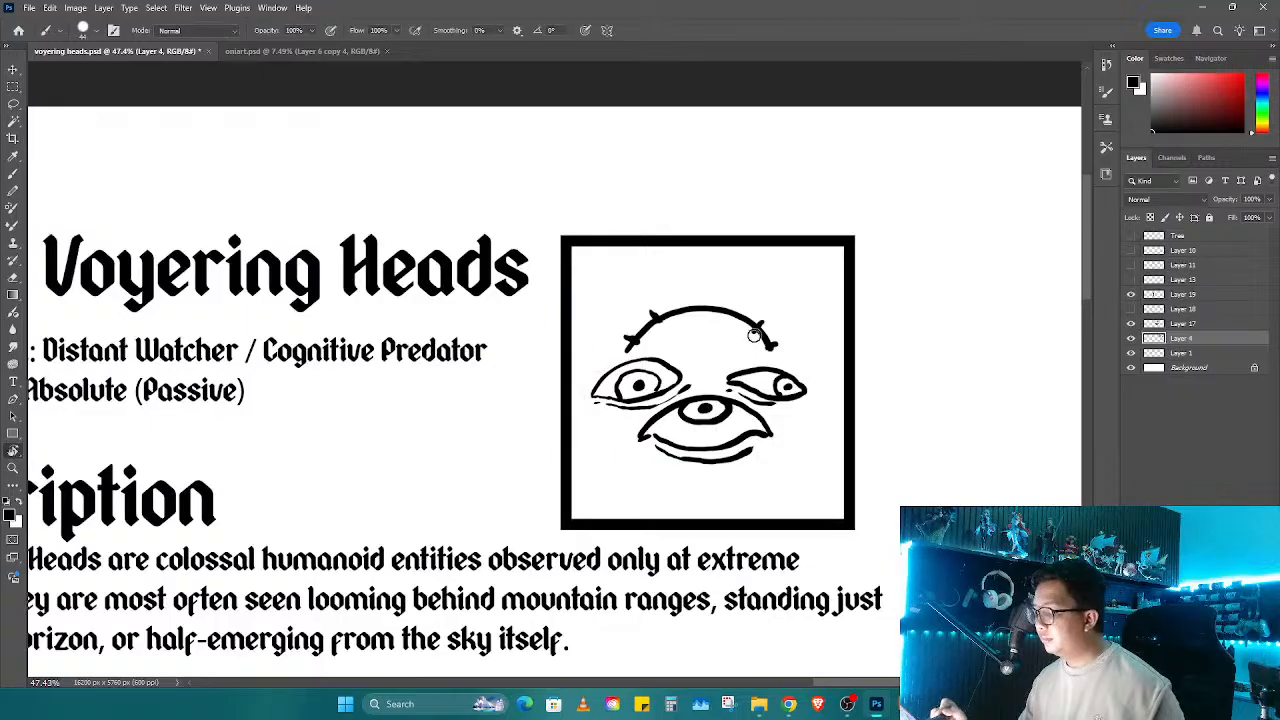
# Step: Add a vertical line through the middle of the arc with a short crossbar near its upper end
pyautogui.moveTo(710, 281); pyautogui.dragTo(708, 368)
pyautogui.moveTo(616, 452)
pyautogui.mouseDown()
pyautogui.moveTo(658, 490)
pyautogui.moveTo(714, 492)
pyautogui.moveTo(788, 447)
pyautogui.mouseUp()
pyautogui.hotkey('ctrl', 'z')
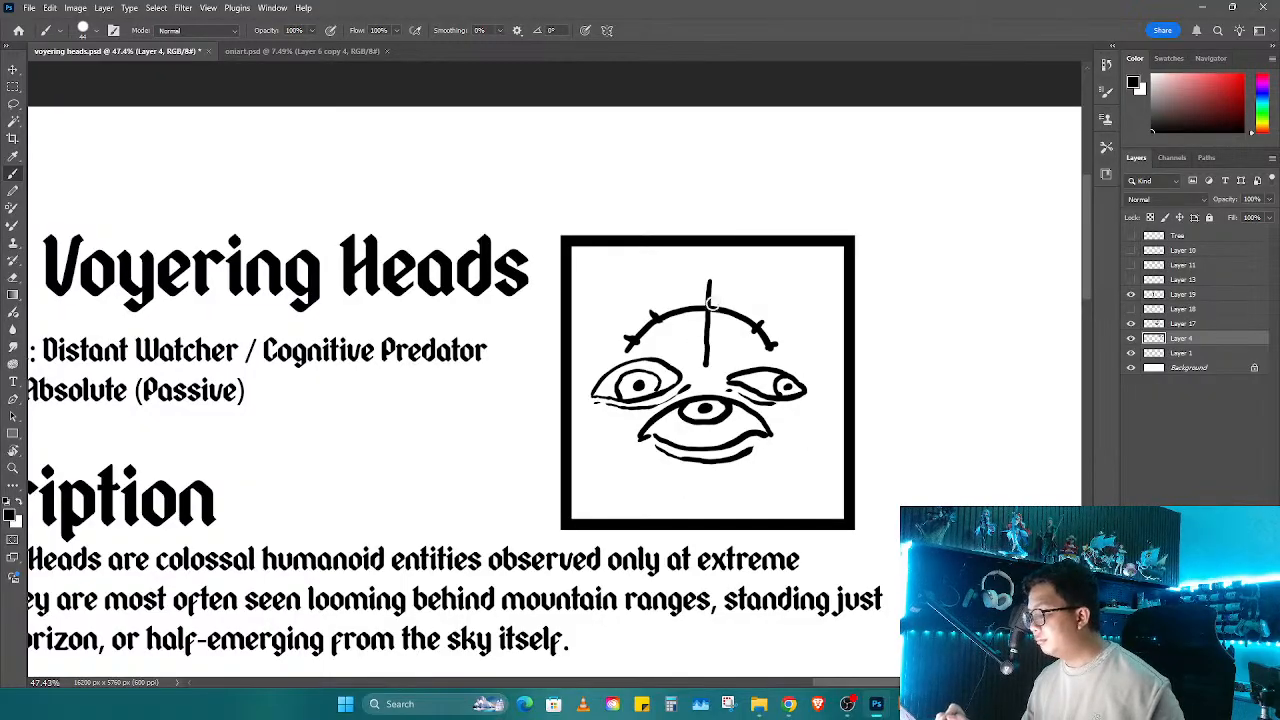
pyautogui.moveTo(697, 292); pyautogui.dragTo(716, 291)
# Step: Select the three-eyed face with a marquee and enlarge it slightly within the square frame
pyautogui.press('z')
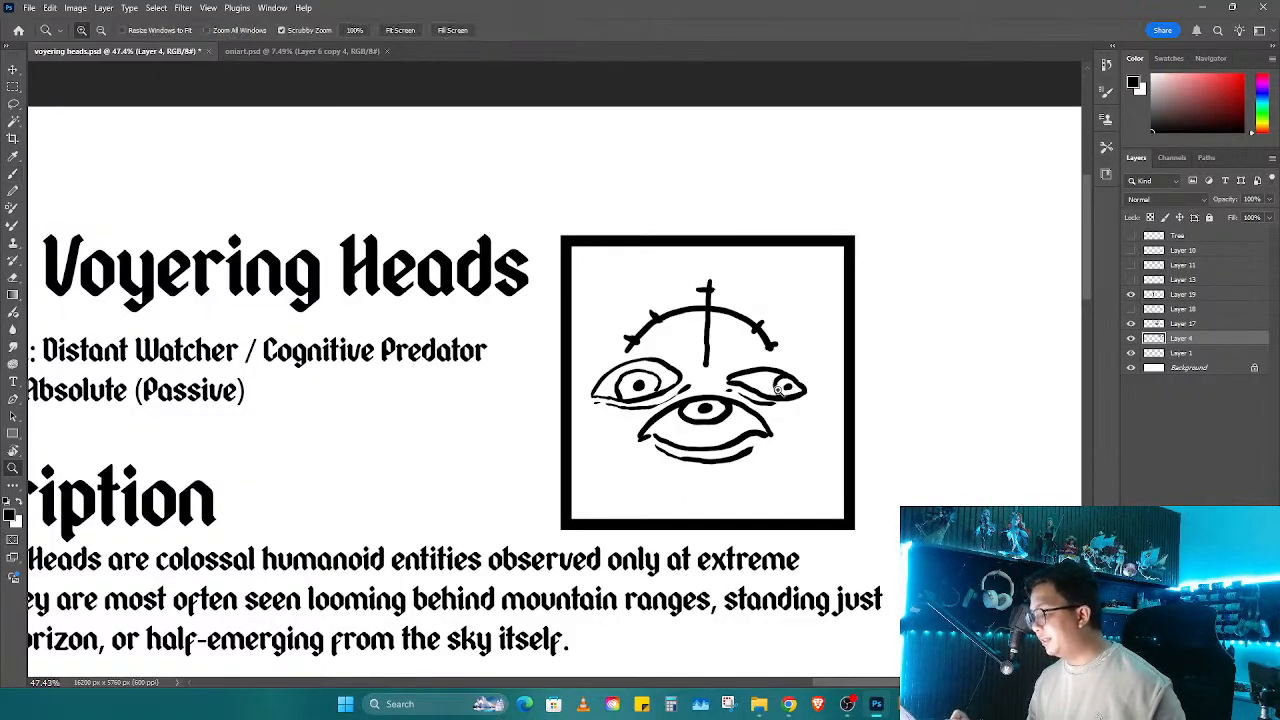
pyautogui.hotkey('ctrl', 't')
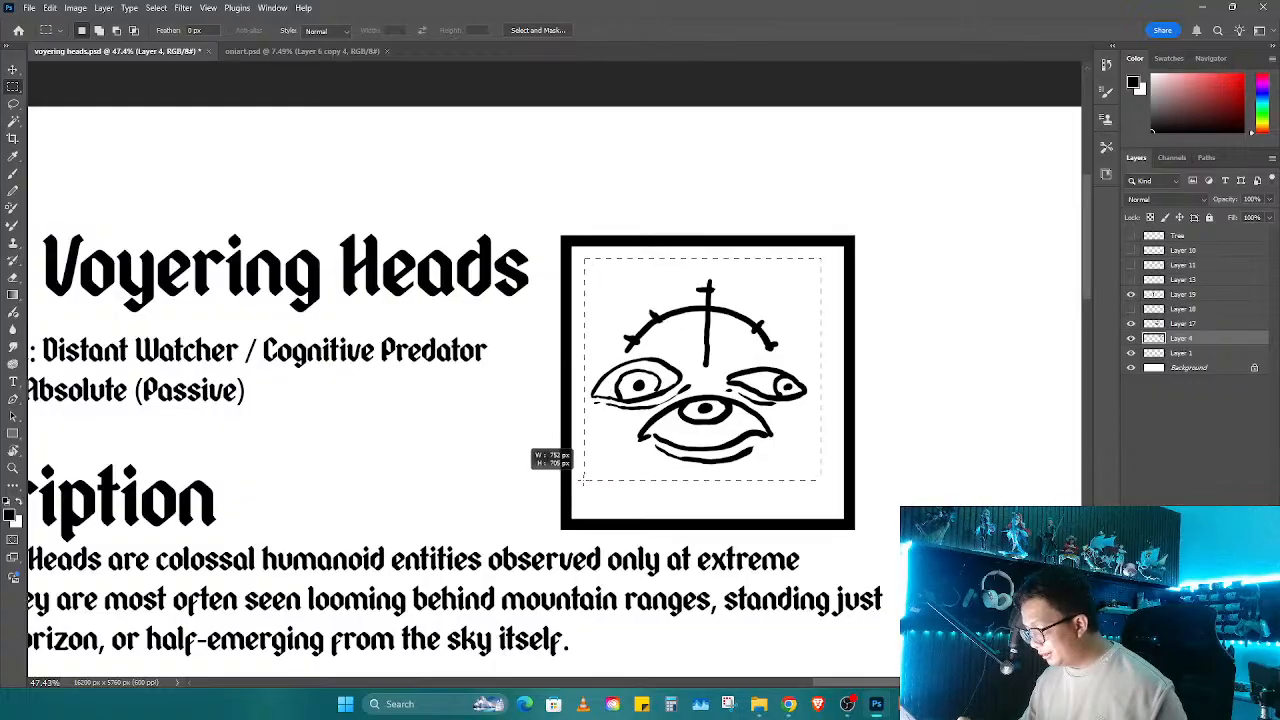
pyautogui.moveTo(771, 405); pyautogui.dragTo(751, 447)
pyautogui.moveTo(826, 377); pyautogui.dragTo(834, 376)
pyautogui.press('Return')
pyautogui.press('m')
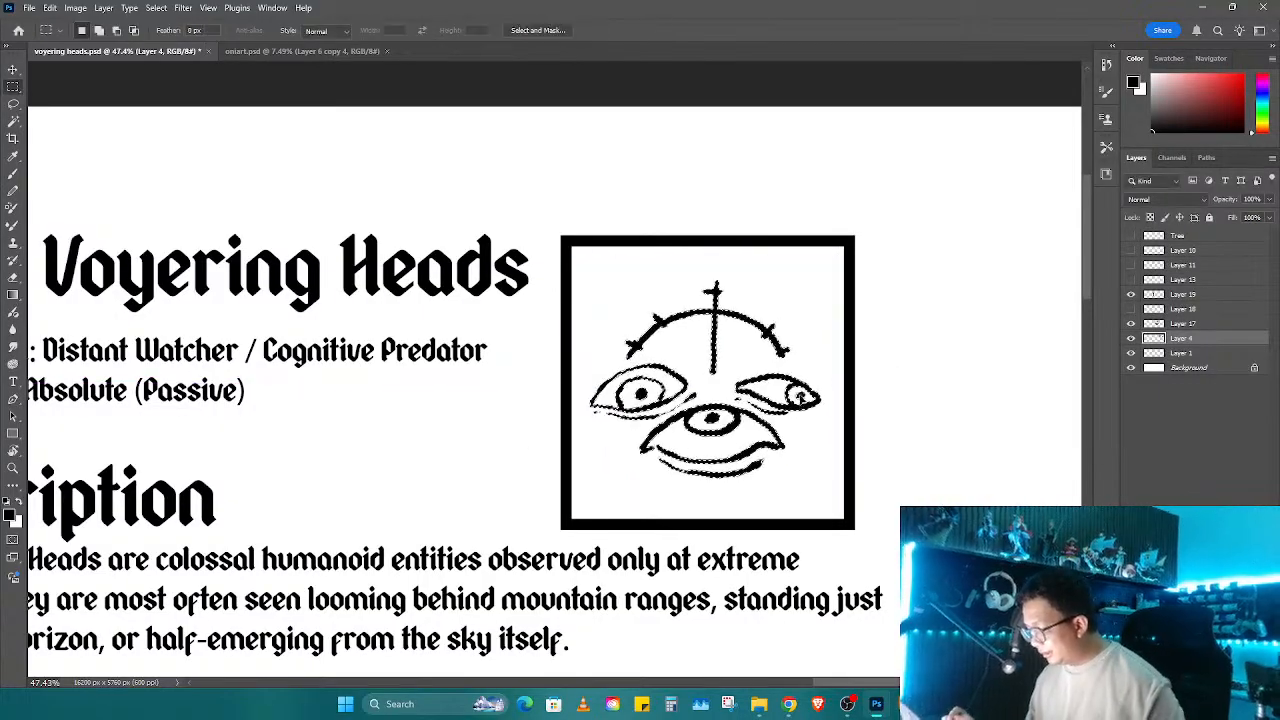
pyautogui.press('b')
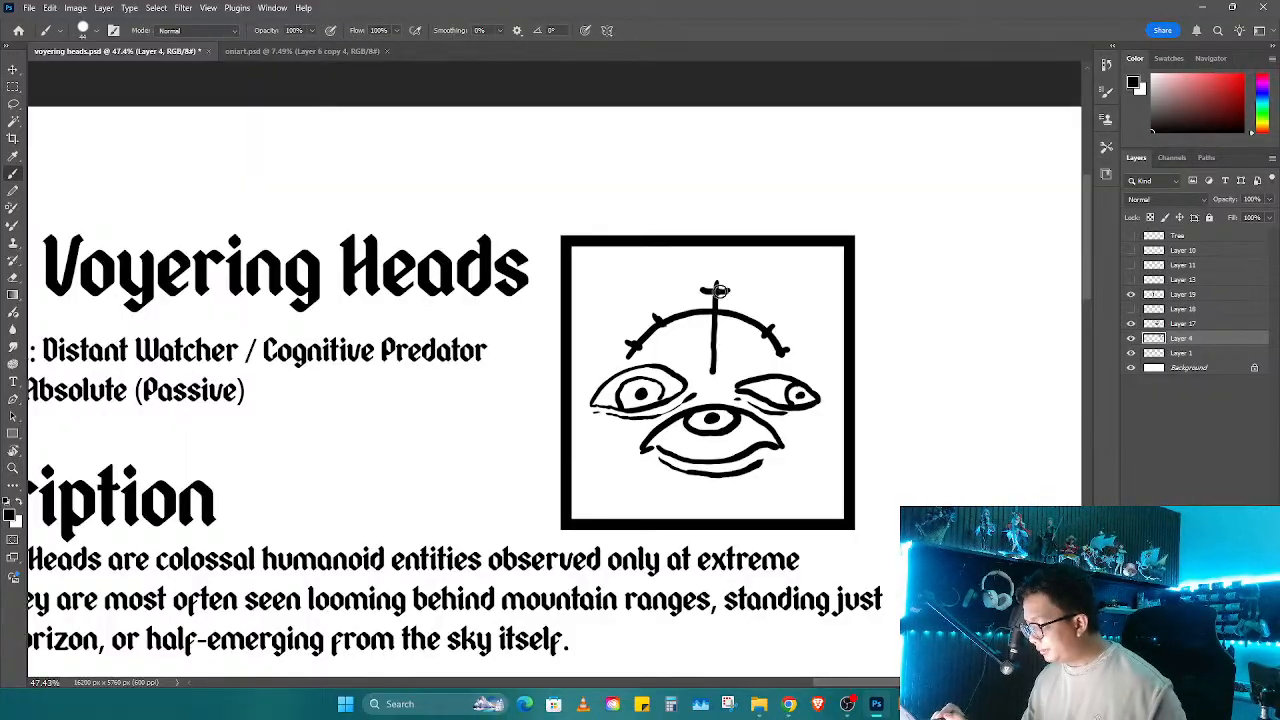
# Step: Turn on Dual Axis paint symmetry and center its axes on the square emblem frame
pyautogui.press('z')
pyautogui.scroll(-5, 760, 380)
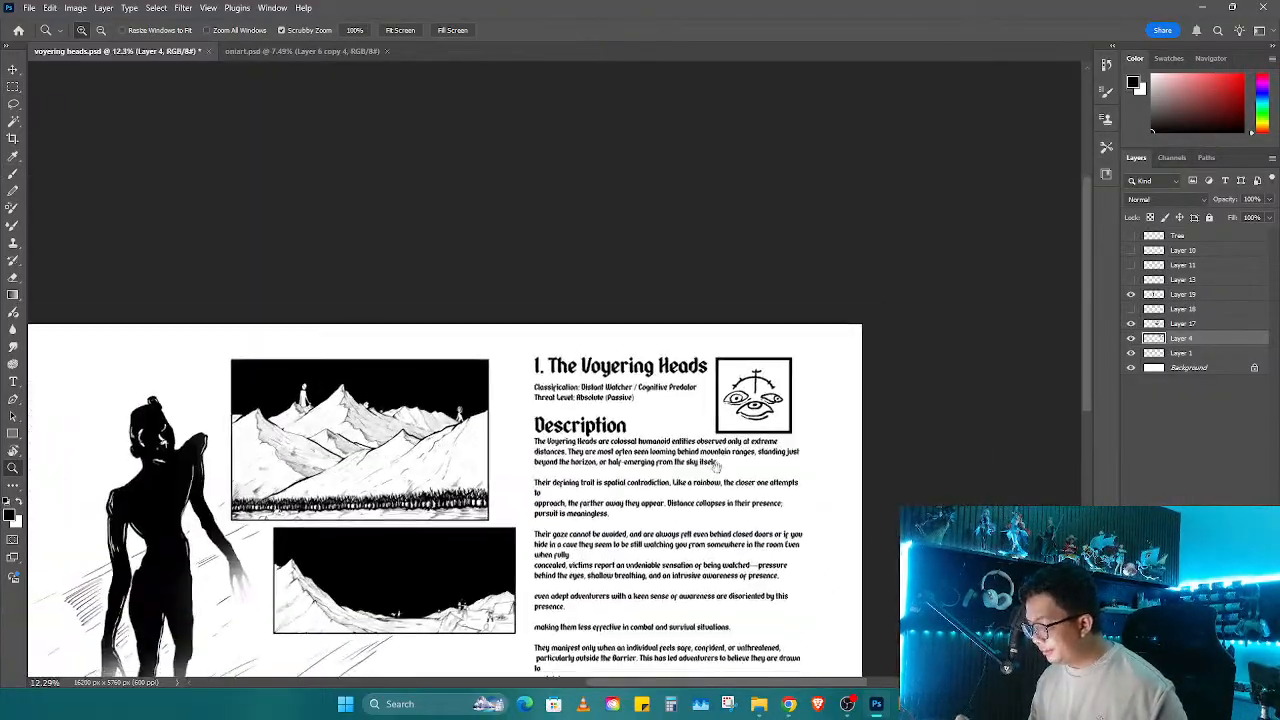
pyautogui.scroll(6, 764, 332)
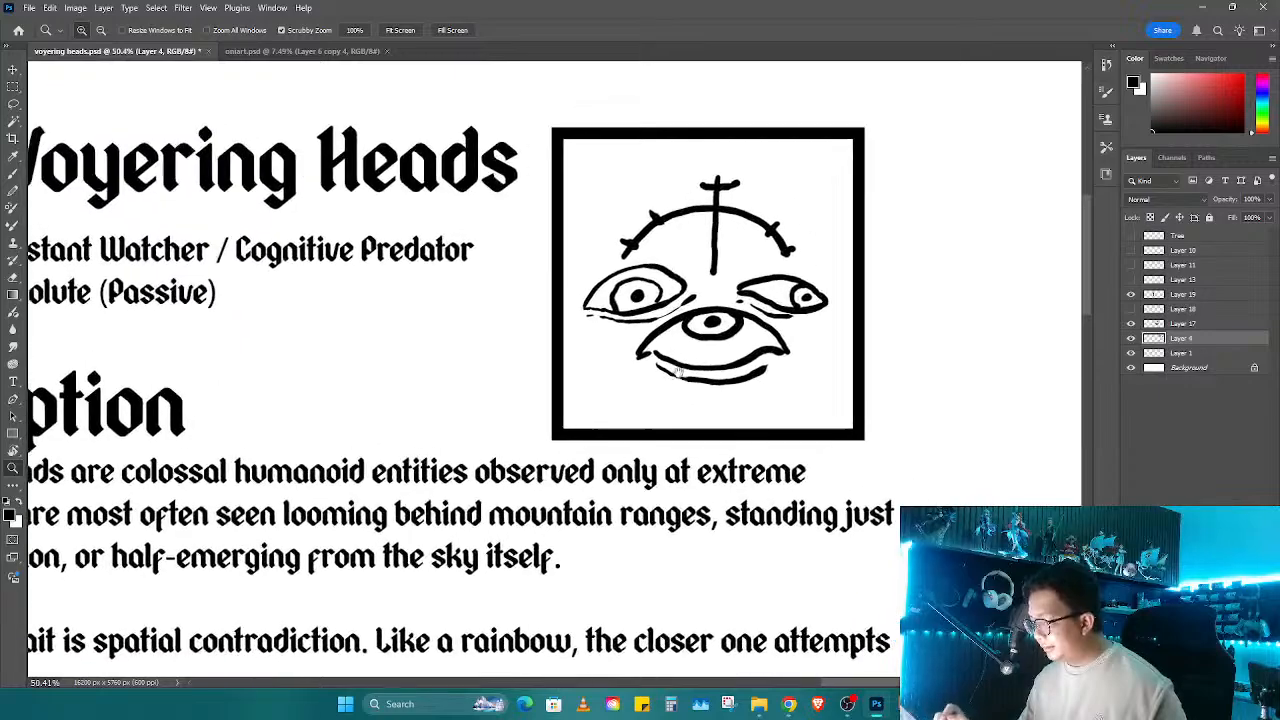
pyautogui.scroll(-3, 645, 388)
pyautogui.scroll(-2, 645, 388)
pyautogui.press('b')
pyautogui.click(607, 30)
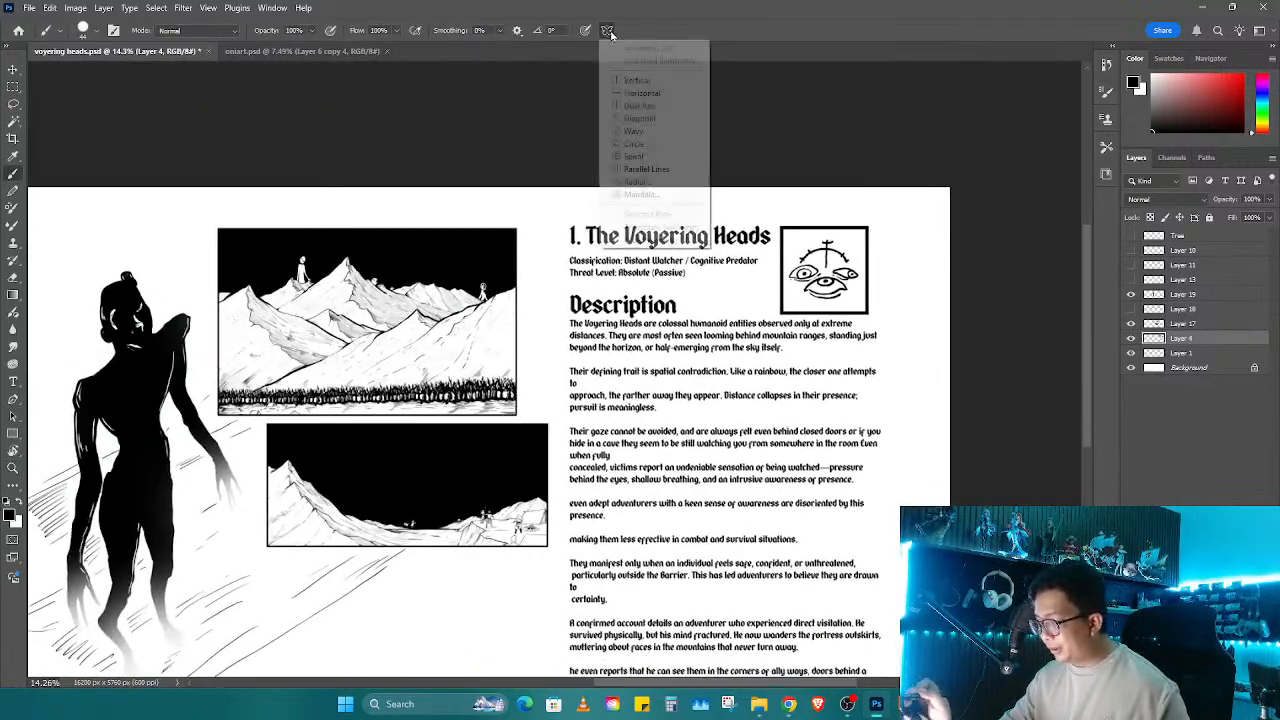
pyautogui.click(640, 105)
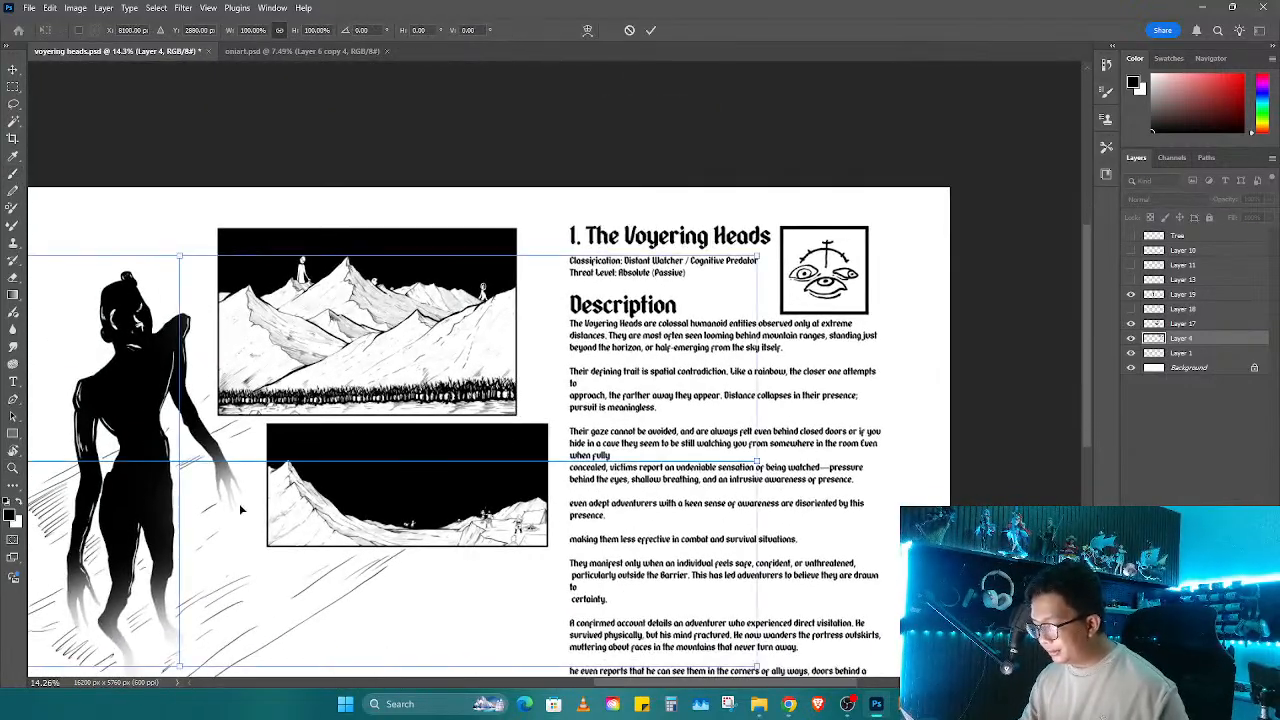
pyautogui.moveTo(809, 342); pyautogui.dragTo(855, 312)
pyautogui.press('Return')
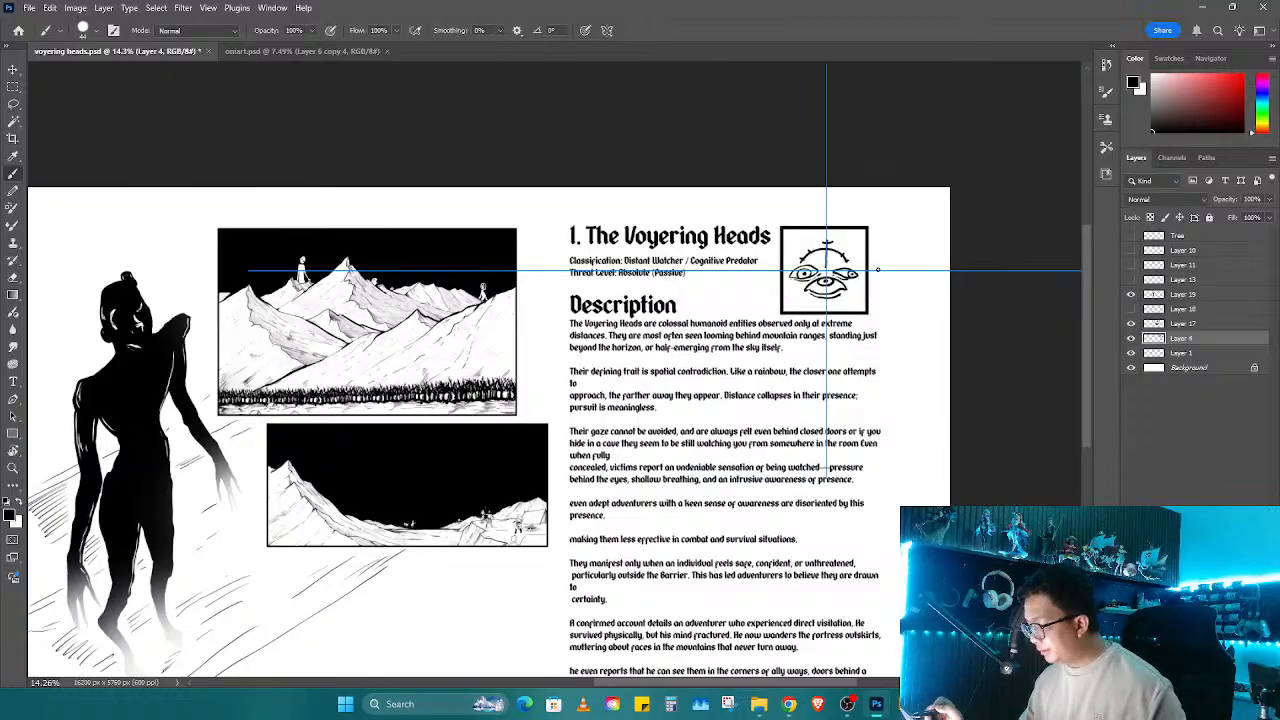
pyautogui.scroll(5, 855, 312)
pyautogui.press('b')
pyautogui.moveTo(674, 363); pyautogui.dragTo(705, 368)
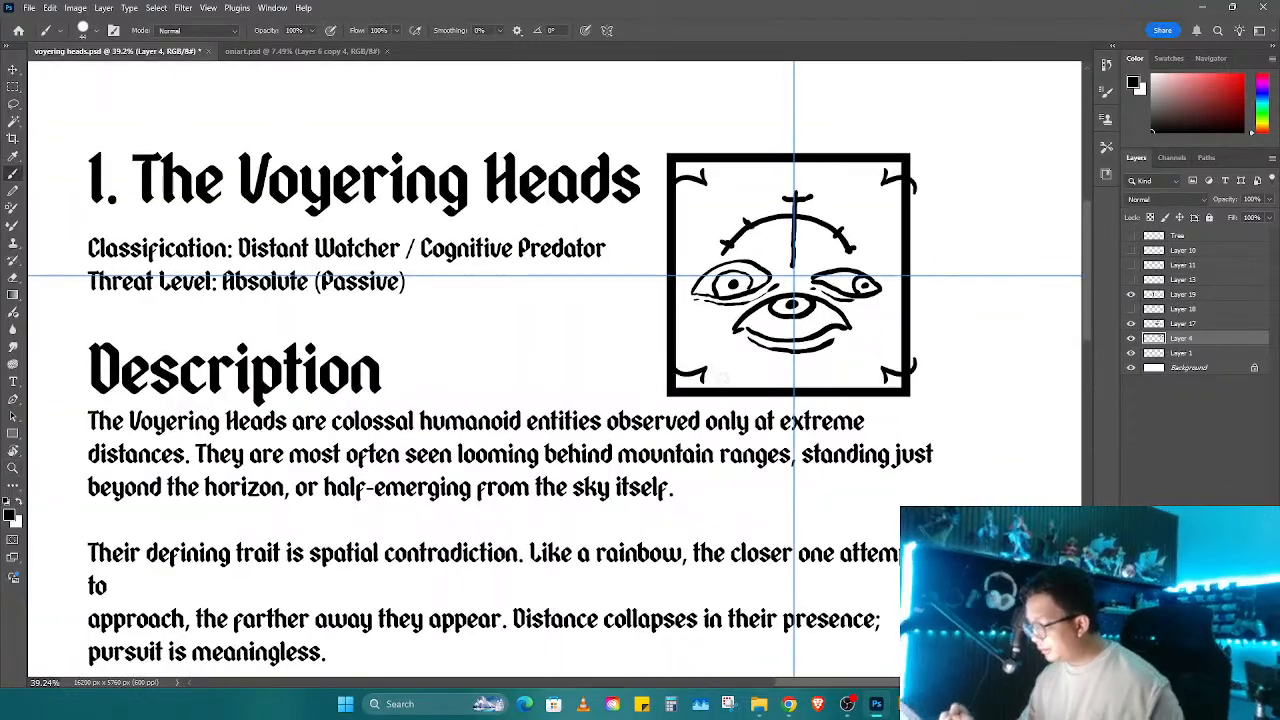
pyautogui.hotkey('ctrl', 'z')
pyautogui.press('z')
pyautogui.moveTo(803, 371); pyautogui.dragTo(742, 440)
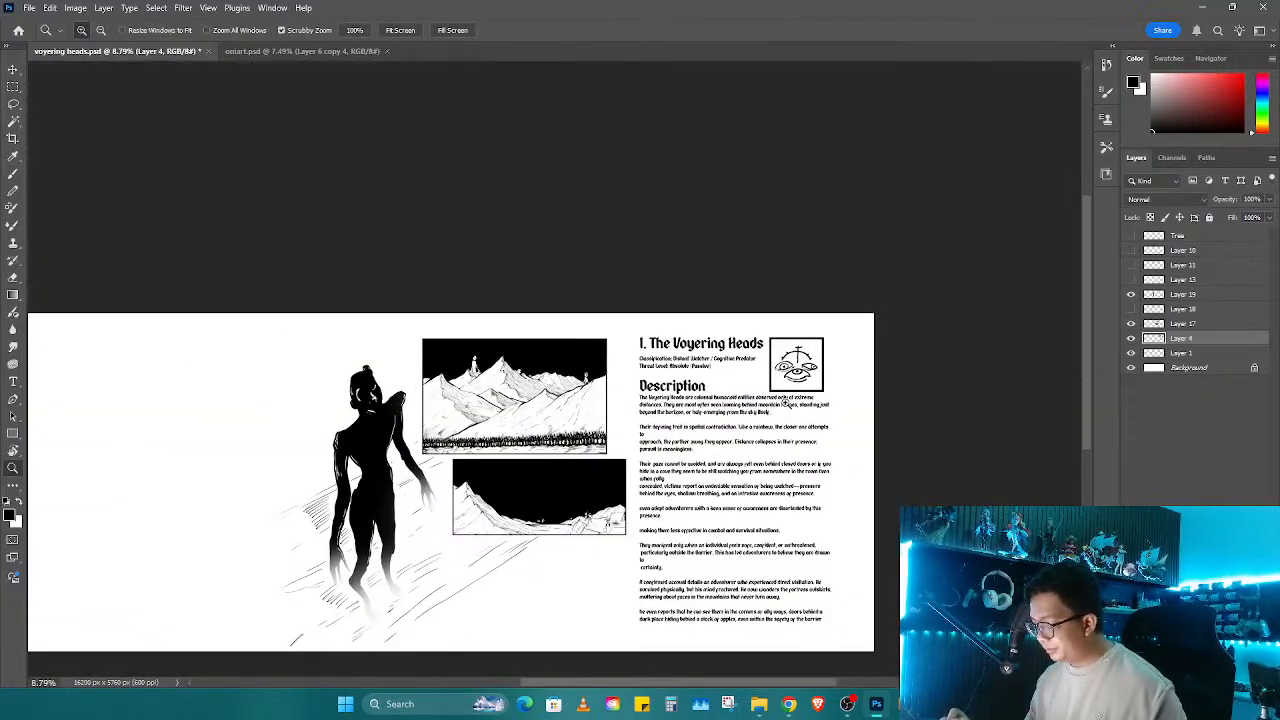
# Step: Toggle the visibility of Layer 19 and Layer 4 off and on to check what each one holds
pyautogui.scroll(1, 822, 382)
pyautogui.click(1131, 295)
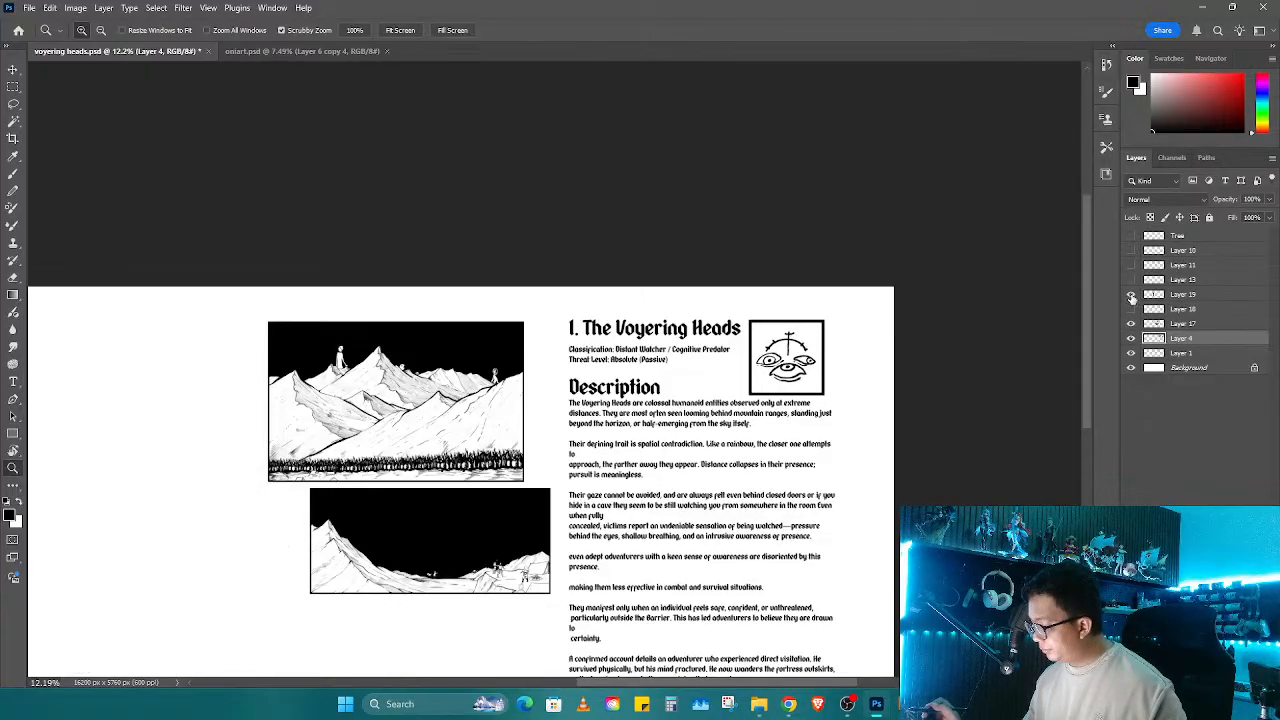
pyautogui.click(1131, 295)
pyautogui.click(1131, 339)
pyautogui.click(1131, 339)
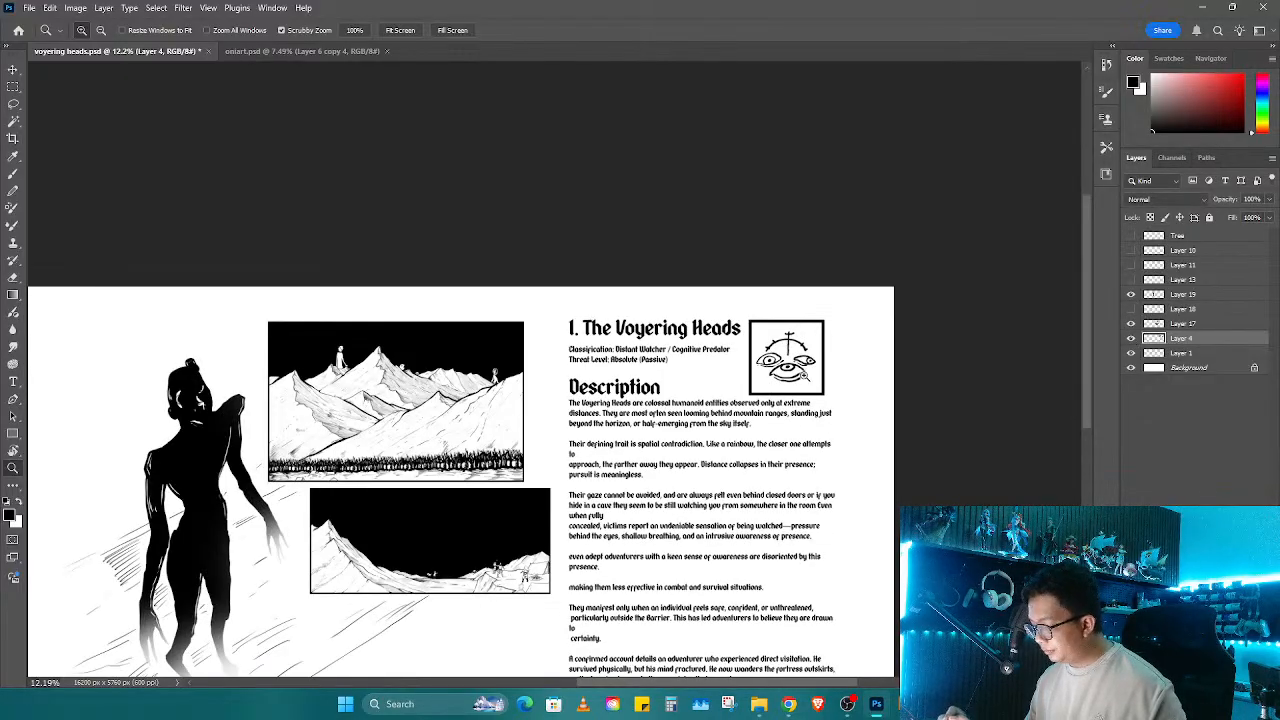
# Step: Add a new layer directly above Layer 4 for the emblem frame's ornaments
pyautogui.moveTo(801, 371); pyautogui.dragTo(838, 359)
pyautogui.press('b')
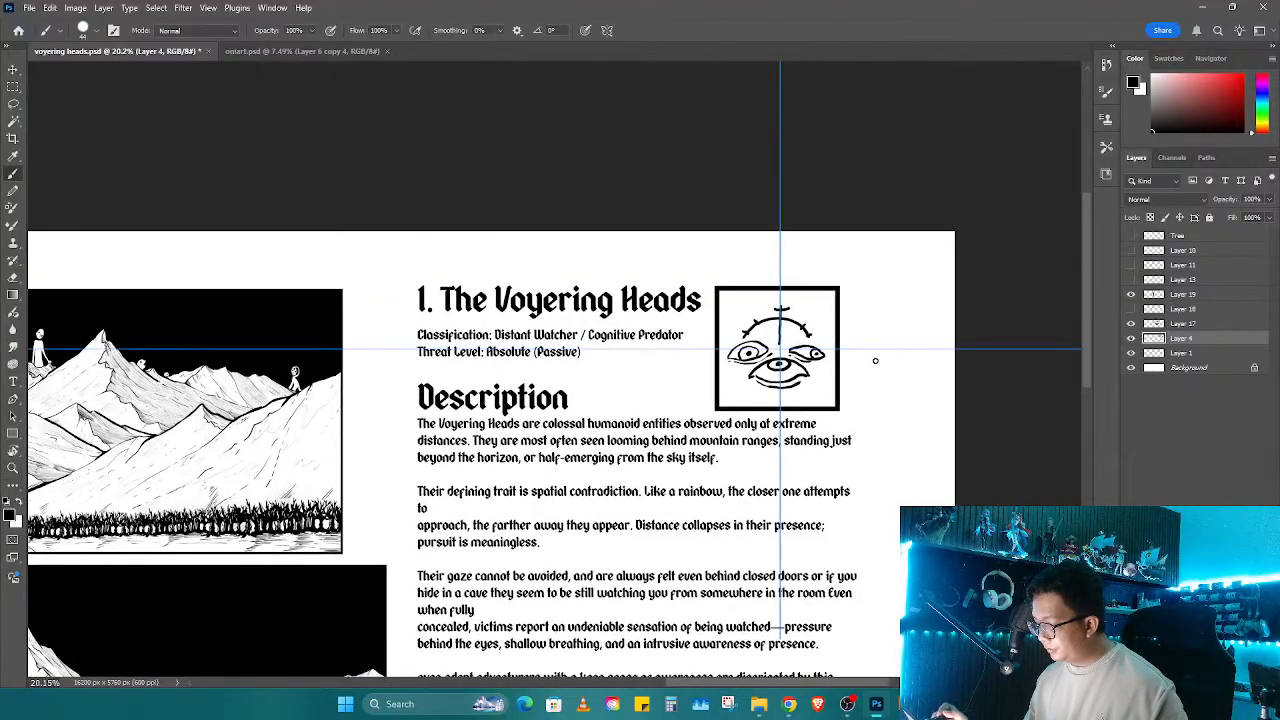
pyautogui.hotkey('ctrl', 'shift', 'n')
pyautogui.press('Return')
pyautogui.press('z')
pyautogui.hotkey('ctrl', ';')
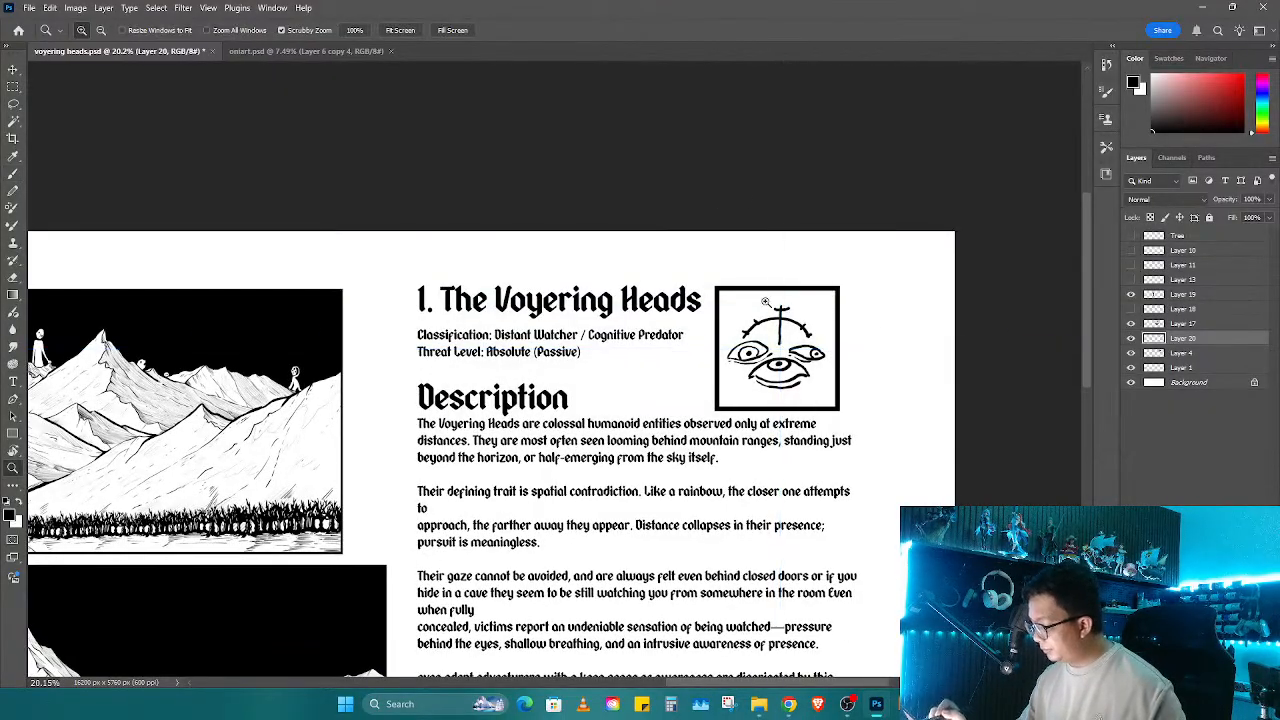
# Step: Brush mirrored curling scrollwork into the corners and along the inner edges of the emblem frame
pyautogui.press('b')
pyautogui.moveTo(740, 295)
pyautogui.mouseDown()
pyautogui.moveTo(694, 328)
pyautogui.moveTo(710, 338)
pyautogui.moveTo(739, 285)
pyautogui.moveTo(734, 306)
pyautogui.moveTo(766, 293)
pyautogui.moveTo(754, 284)
pyautogui.moveTo(765, 301)
pyautogui.moveTo(818, 290)
pyautogui.mouseUp()
pyautogui.moveTo(713, 344)
pyautogui.mouseDown()
pyautogui.moveTo(703, 379)
pyautogui.moveTo(718, 376)
pyautogui.moveTo(691, 386)
pyautogui.moveTo(718, 414)
pyautogui.mouseUp()
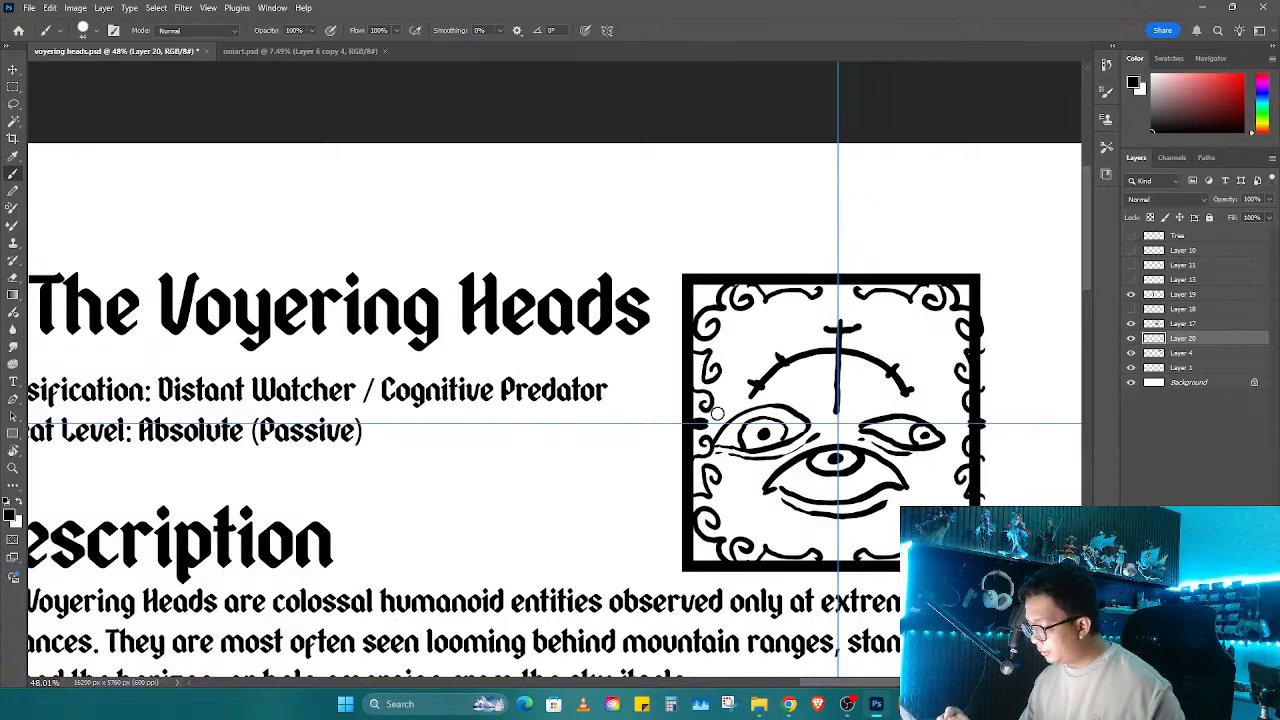
pyautogui.moveTo(730, 340)
pyautogui.mouseDown()
pyautogui.moveTo(724, 318)
pyautogui.moveTo(736, 336)
pyautogui.mouseUp()
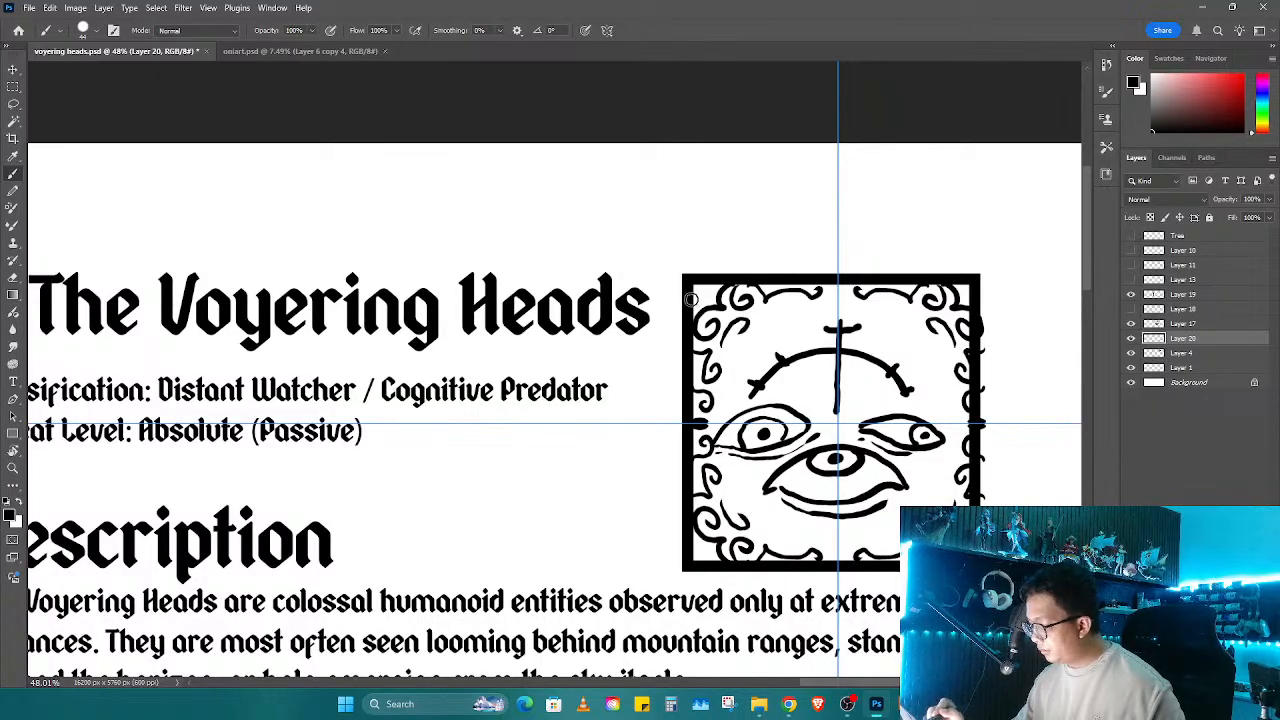
# Step: Draw thin mirrored border lines with dotted ends just outside all four sides of the emblem frame
pyautogui.moveTo(700, 292)
pyautogui.mouseDown()
pyautogui.moveTo(708, 302)
pyautogui.moveTo(771, 270)
pyautogui.moveTo(828, 268)
pyautogui.mouseUp()
pyautogui.hotkey('ctrl', 'z')
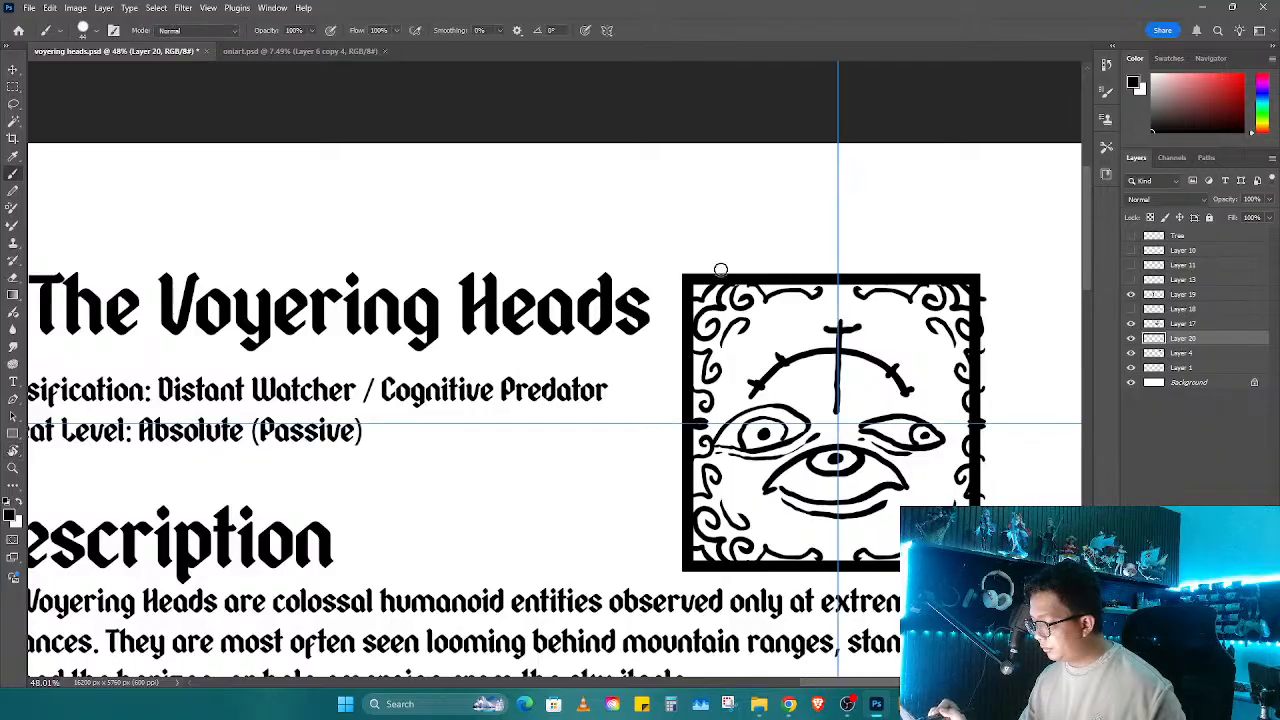
pyautogui.moveTo(686, 263); pyautogui.dragTo(830, 263)
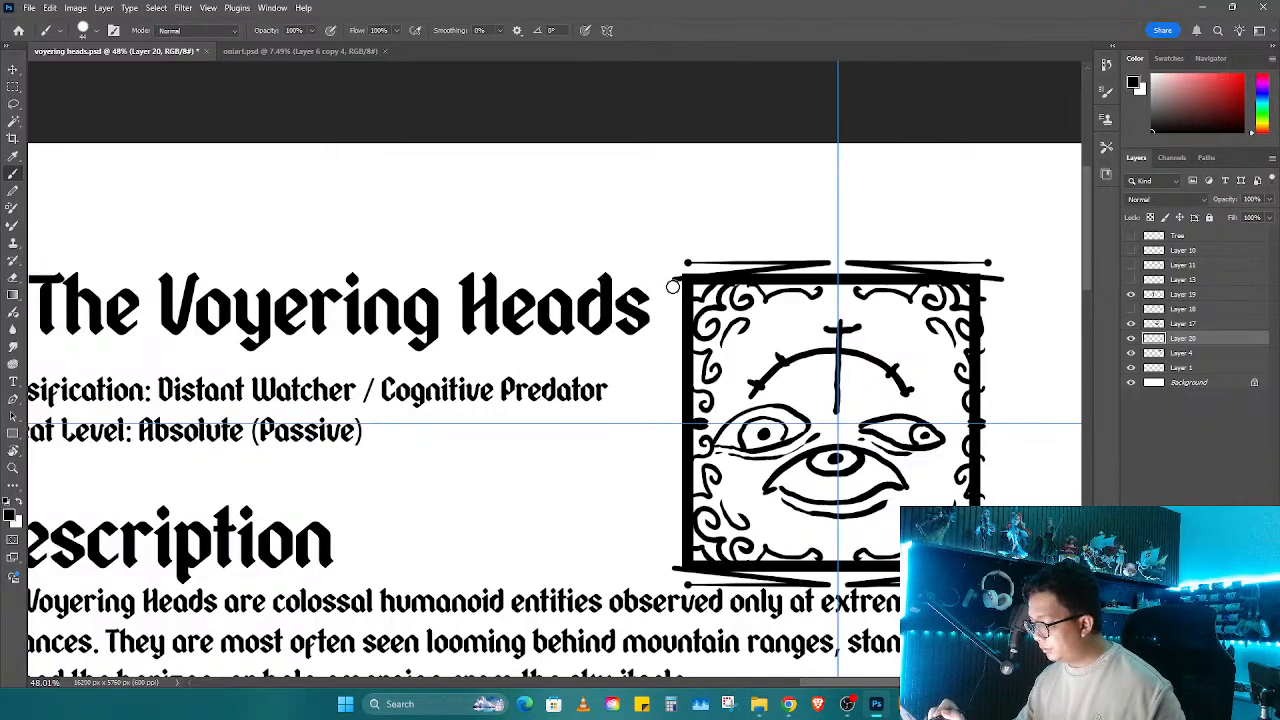
pyautogui.click(672, 281)
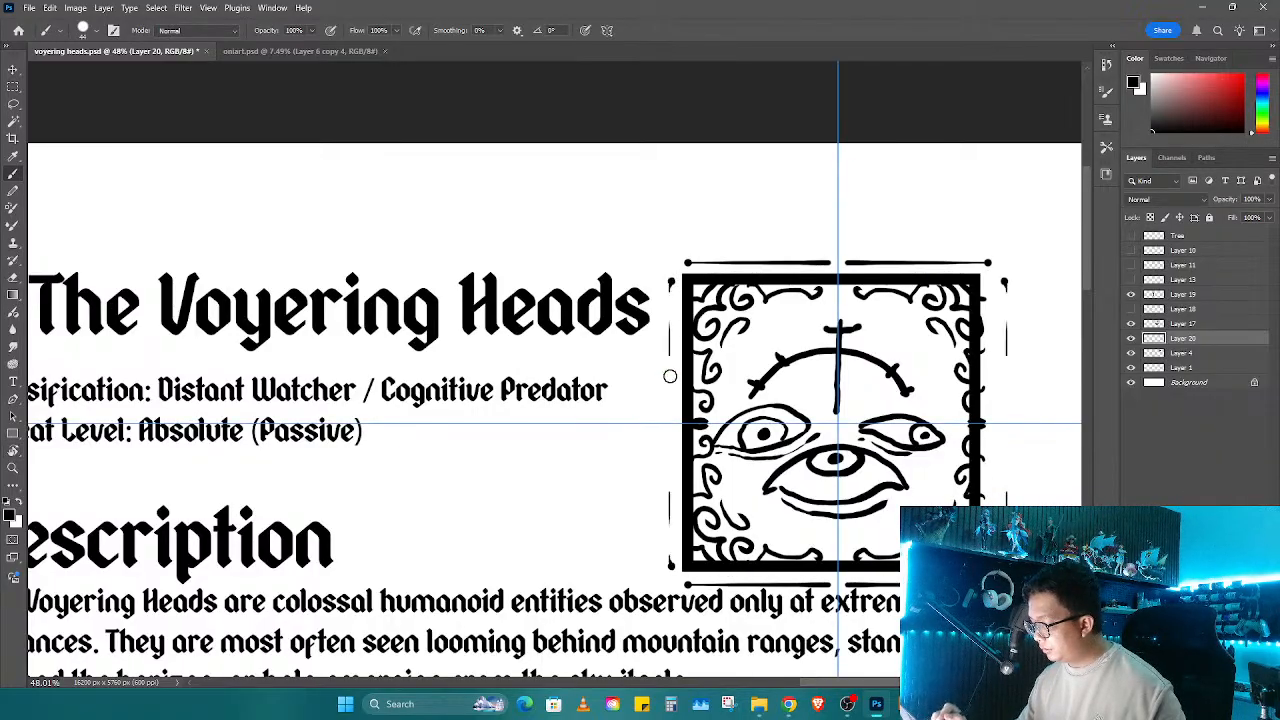
pyautogui.keyDown('shift'); pyautogui.click(671, 440); pyautogui.keyUp('shift')
pyautogui.moveTo(768, 480); pyautogui.dragTo(620, 464)
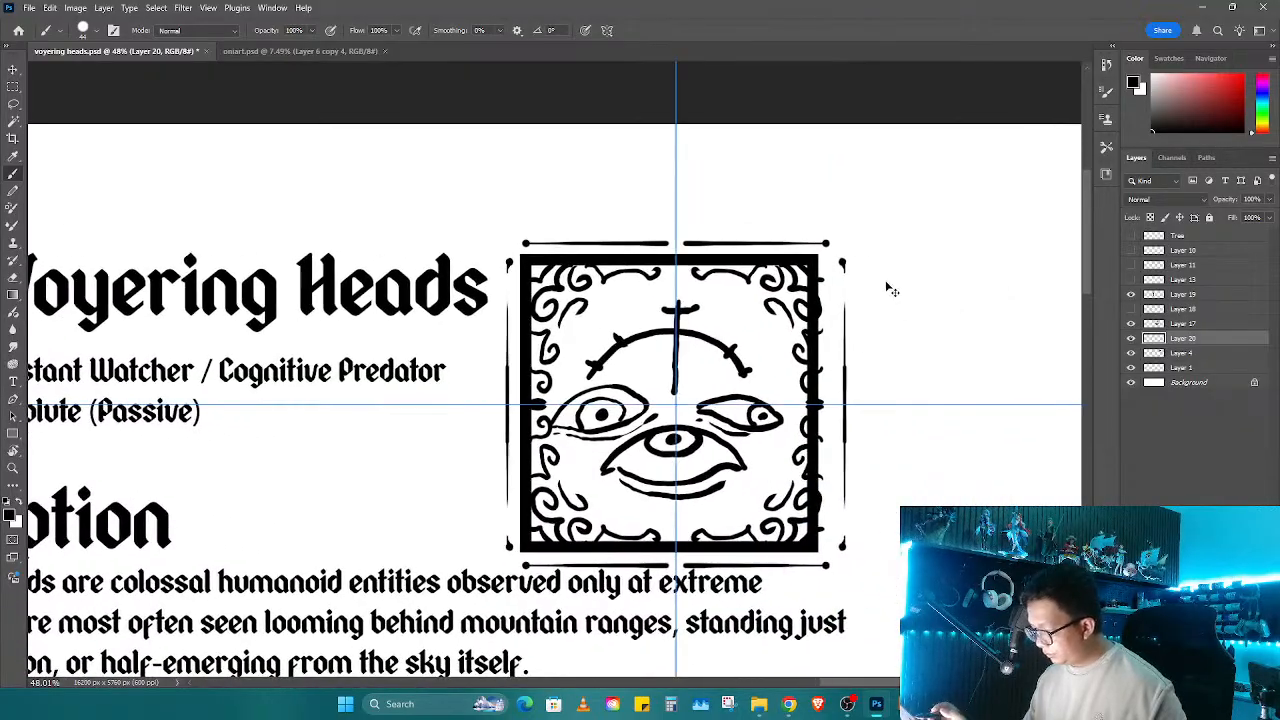
# Step: Scale the ornament layer down slightly so its scrollwork and outer lines fit closely around the square frame
pyautogui.hotkey('ctrl', 't')
pyautogui.moveTo(848, 240); pyautogui.dragTo(786, 334)
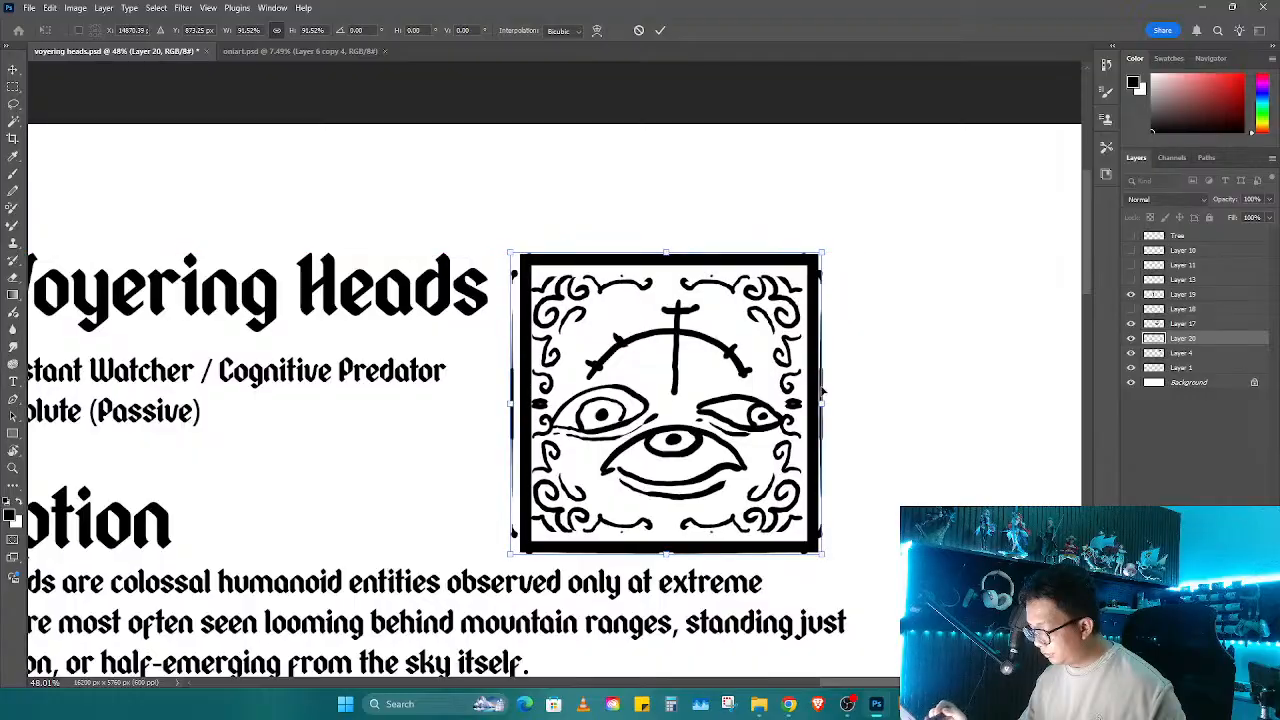
pyautogui.moveTo(824, 550); pyautogui.dragTo(815, 541)
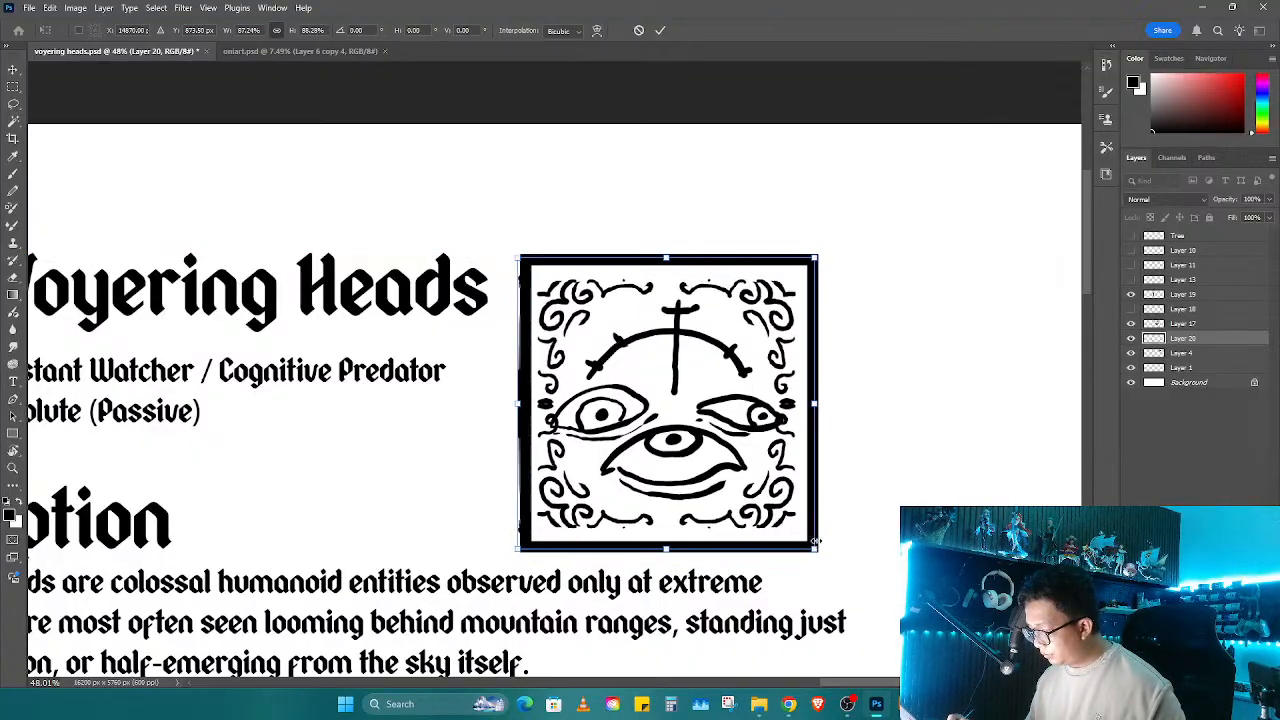
pyautogui.moveTo(815, 403)
pyautogui.mouseDown()
pyautogui.moveTo(845, 398)
pyautogui.moveTo(830, 393)
pyautogui.mouseUp()
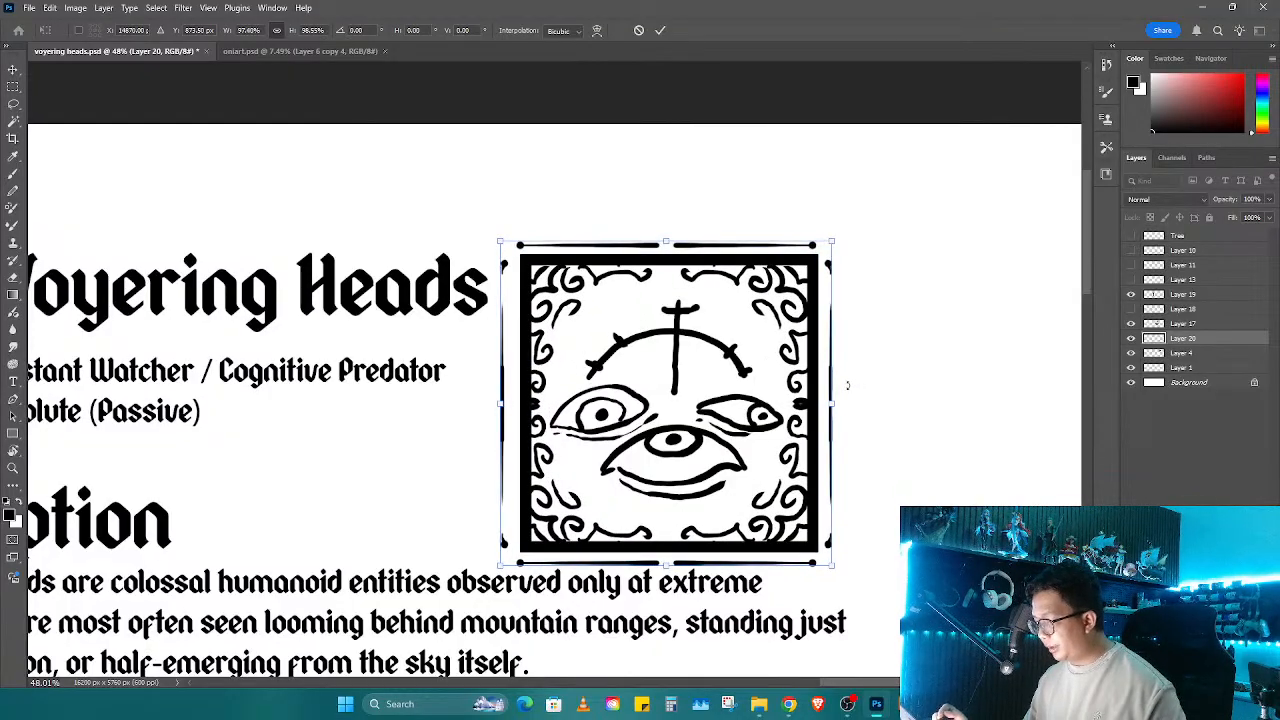
pyautogui.press('Return')
# Step: Save the page document with the finished emblem
pyautogui.press('z')
pyautogui.moveTo(839, 418); pyautogui.dragTo(813, 462)
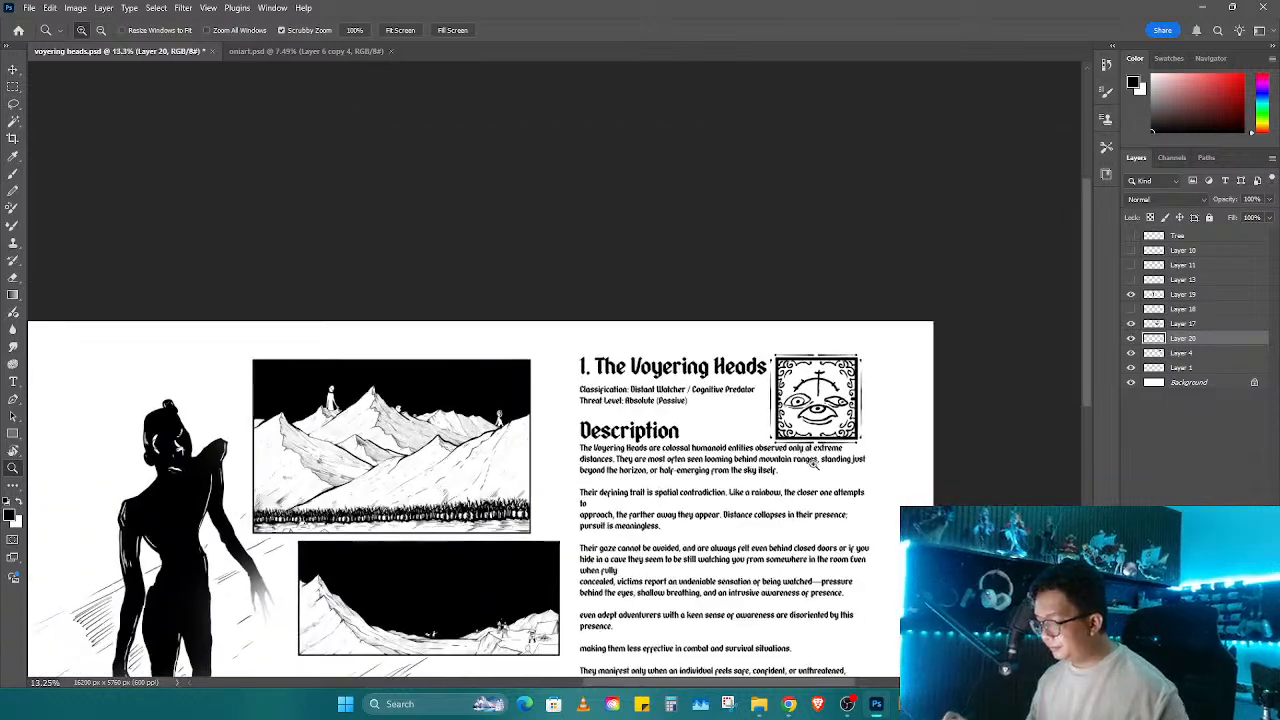
pyautogui.scroll(-2, 813, 462)
pyautogui.hotkey('ctrl', 's')
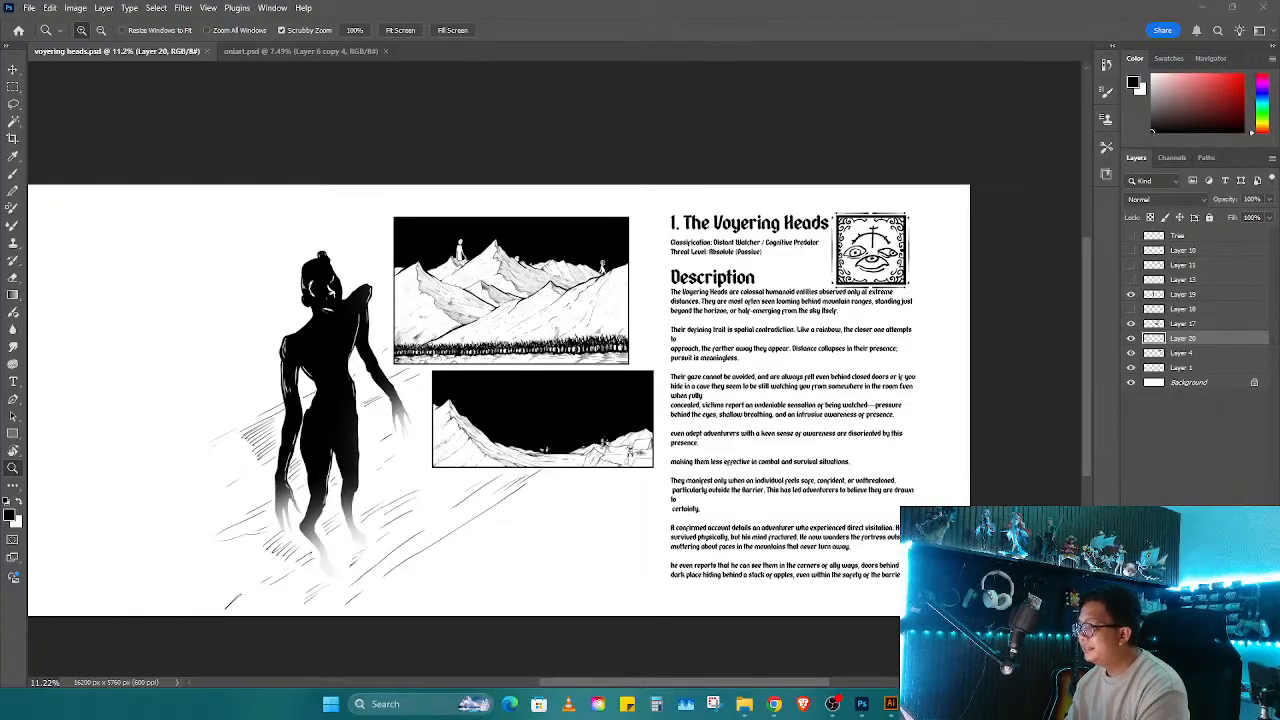
pyautogui.press('super+d')
pyautogui.press('super+d')
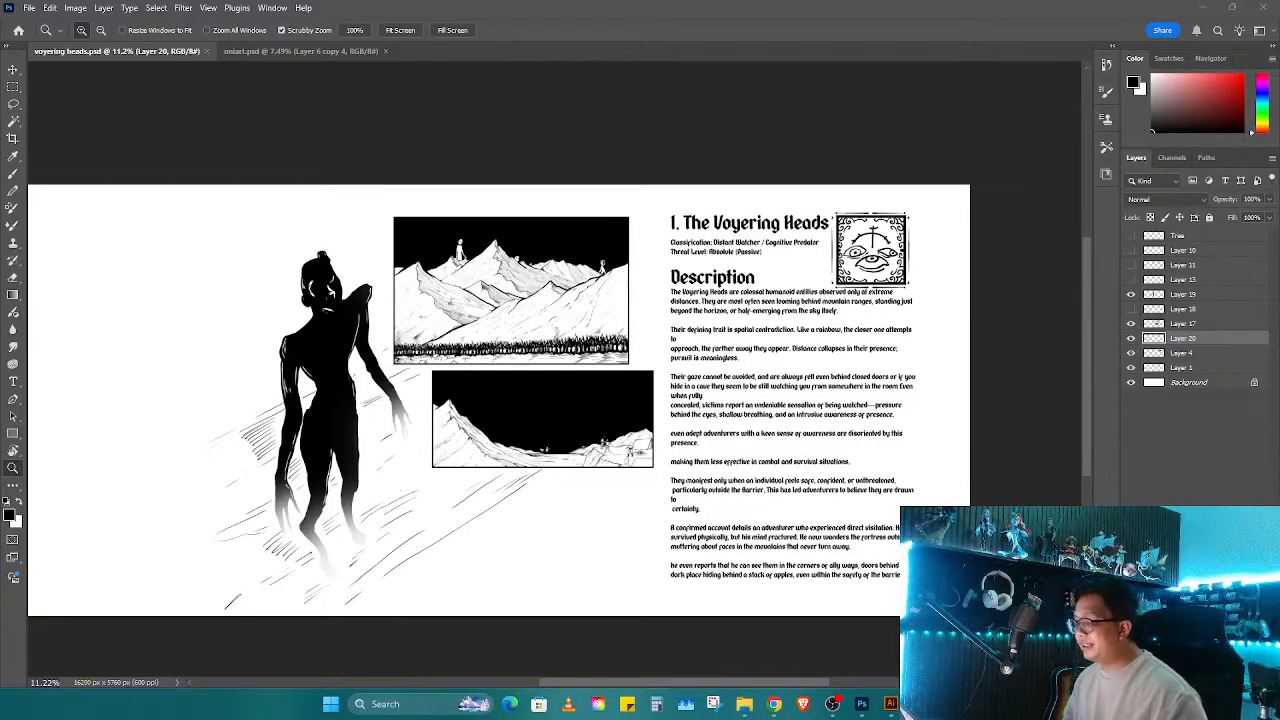
pyautogui.moveTo(352, 497)
pyautogui.mouseDown()
pyautogui.moveTo(694, 506)
pyautogui.moveTo(348, 482)
pyautogui.mouseUp()
pyautogui.moveTo(428, 428); pyautogui.dragTo(374, 498)
pyautogui.moveTo(610, 442); pyautogui.dragTo(693, 365)
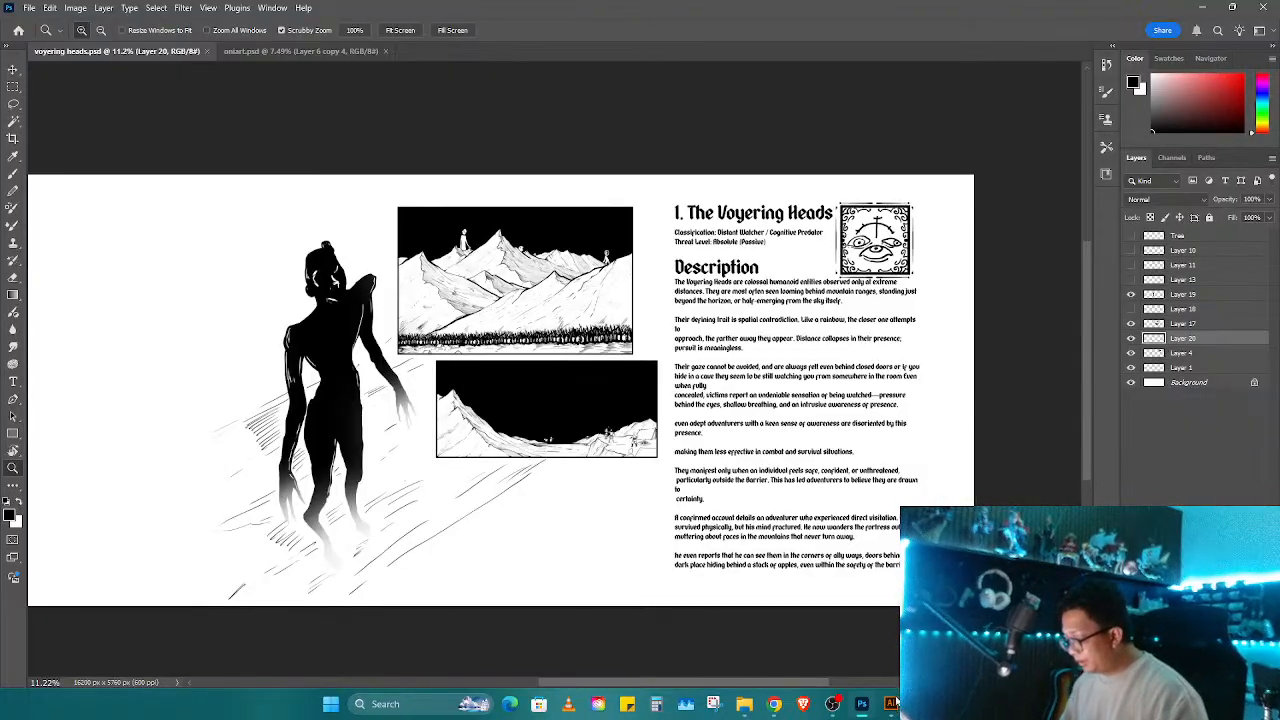
# Step: Switch to Illustrator and duplicate the whole Voyering Heads text block with its square frame beside the original
pyautogui.click(890, 704)
pyautogui.click(687, 522)
pyautogui.scroll(2, 706, 412)
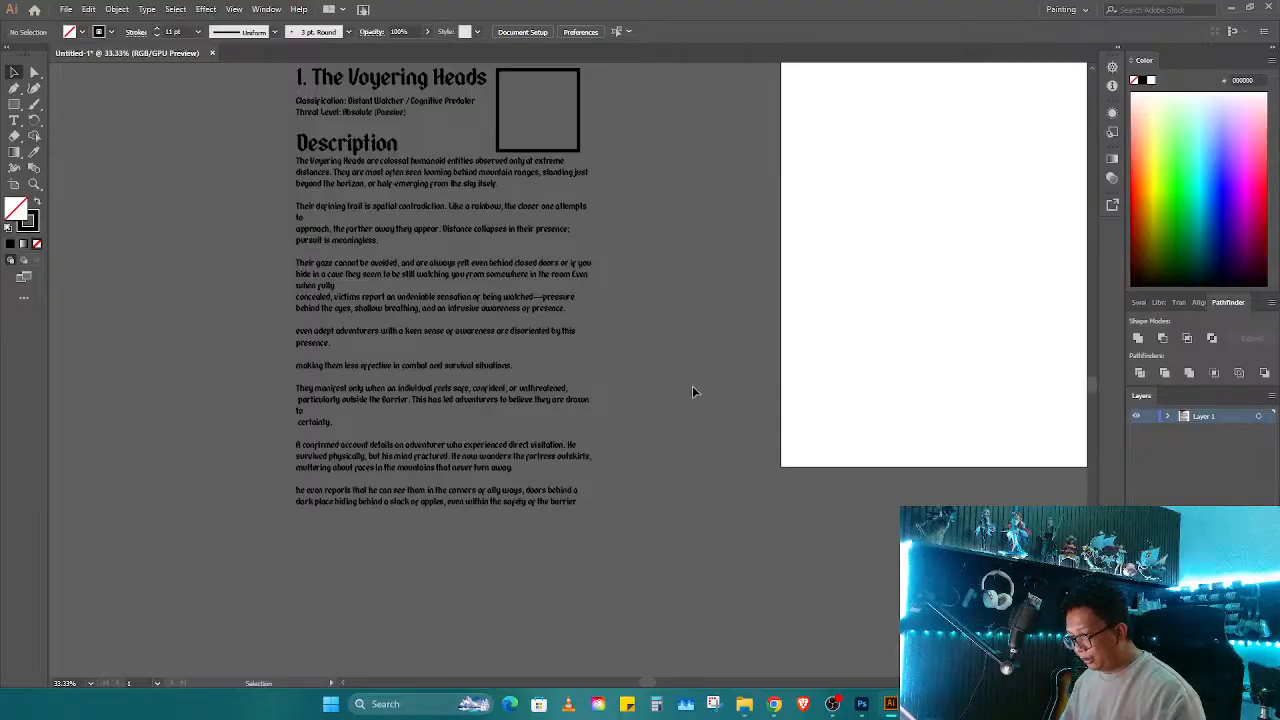
pyautogui.moveTo(653, 324); pyautogui.dragTo(690, 384)
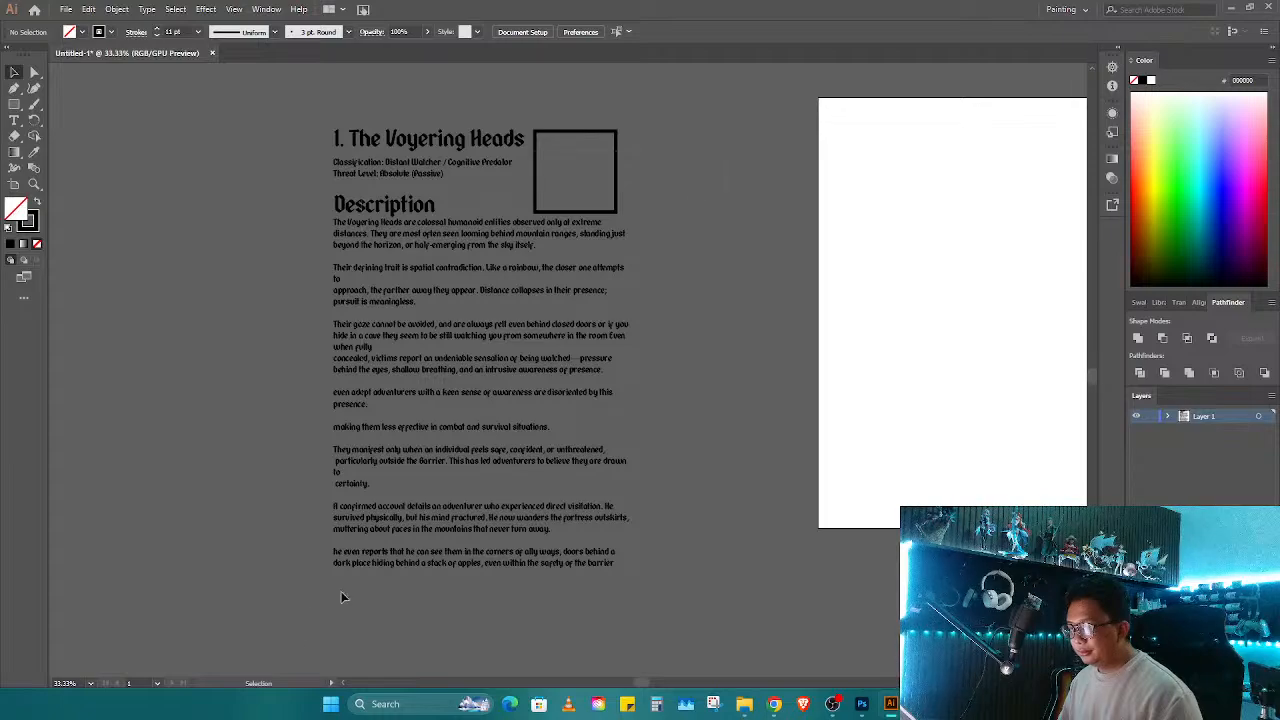
pyautogui.scroll(-1, 341, 597)
pyautogui.hotkey('ctrl', 'a')
pyautogui.moveTo(266, 417); pyautogui.dragTo(478, 537)
pyautogui.moveTo(670, 294); pyautogui.dragTo(343, 320)
pyautogui.moveTo(449, 163); pyautogui.dragTo(428, 210)
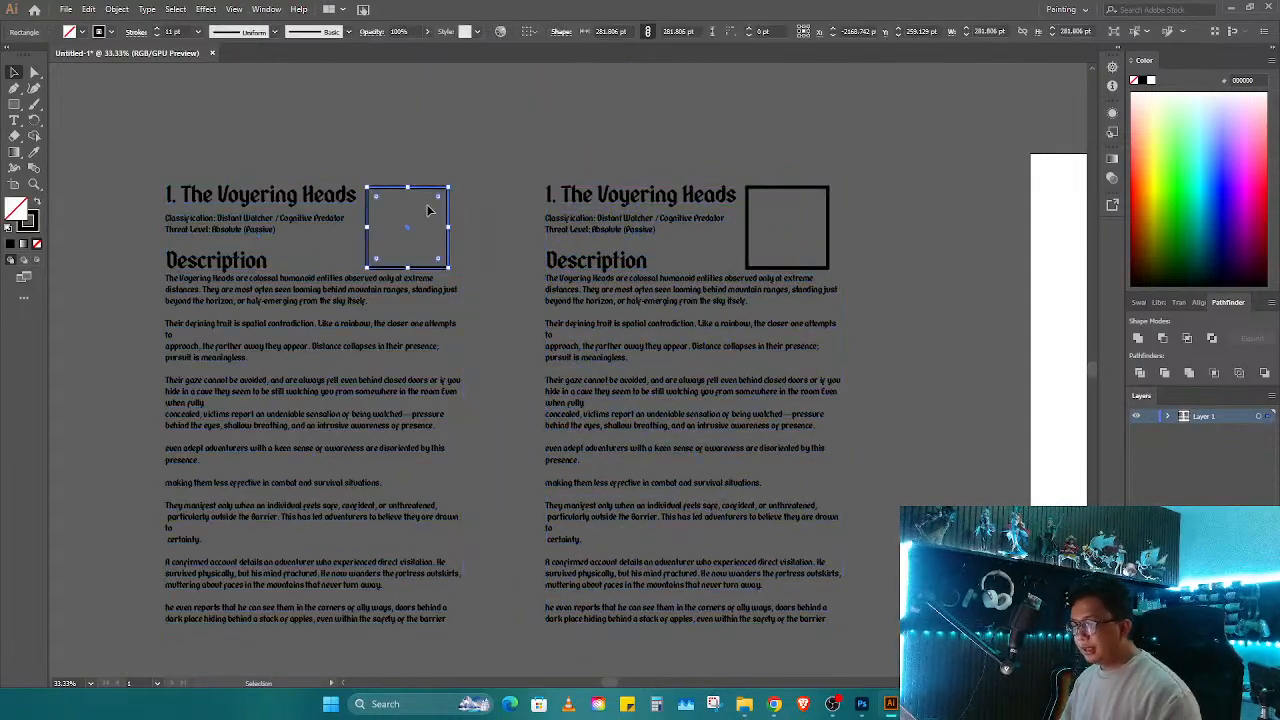
pyautogui.scroll(2, 428, 208)
pyautogui.click(525, 177)
pyautogui.press('m')
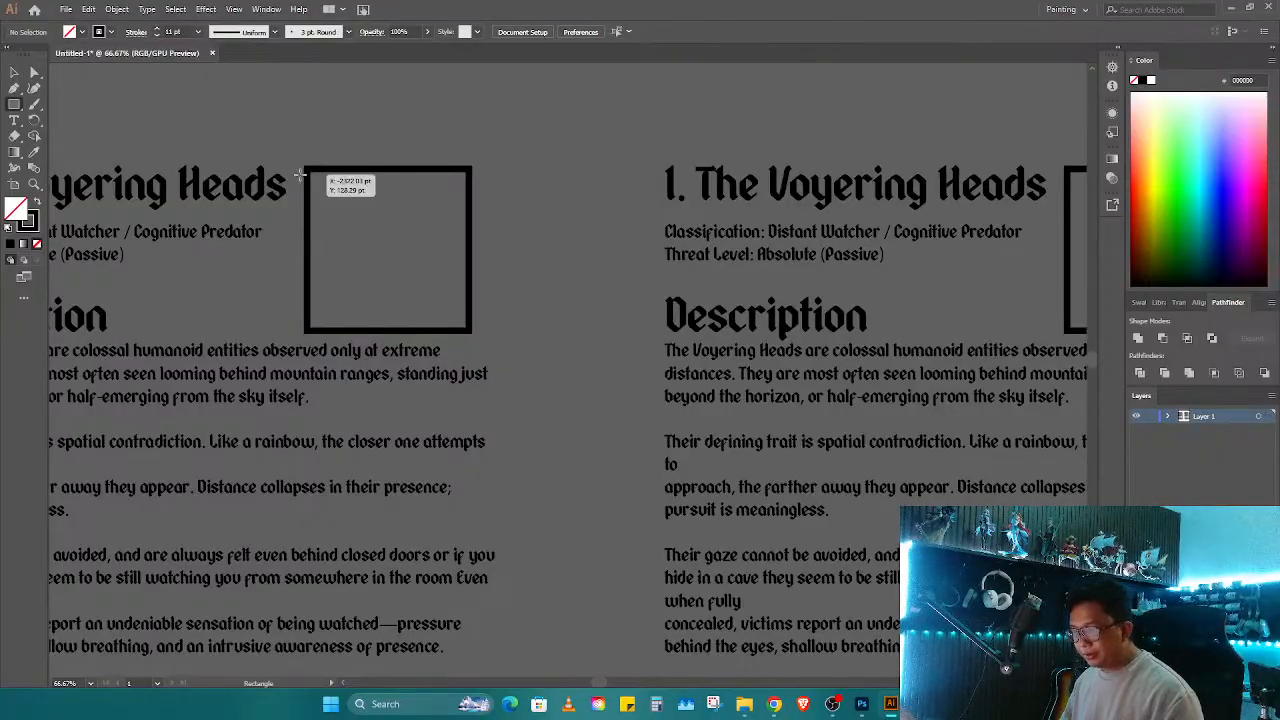
pyautogui.moveTo(308, 170); pyautogui.dragTo(582, 237)
pyautogui.press('a')
pyautogui.scroll(-2, 510, 294)
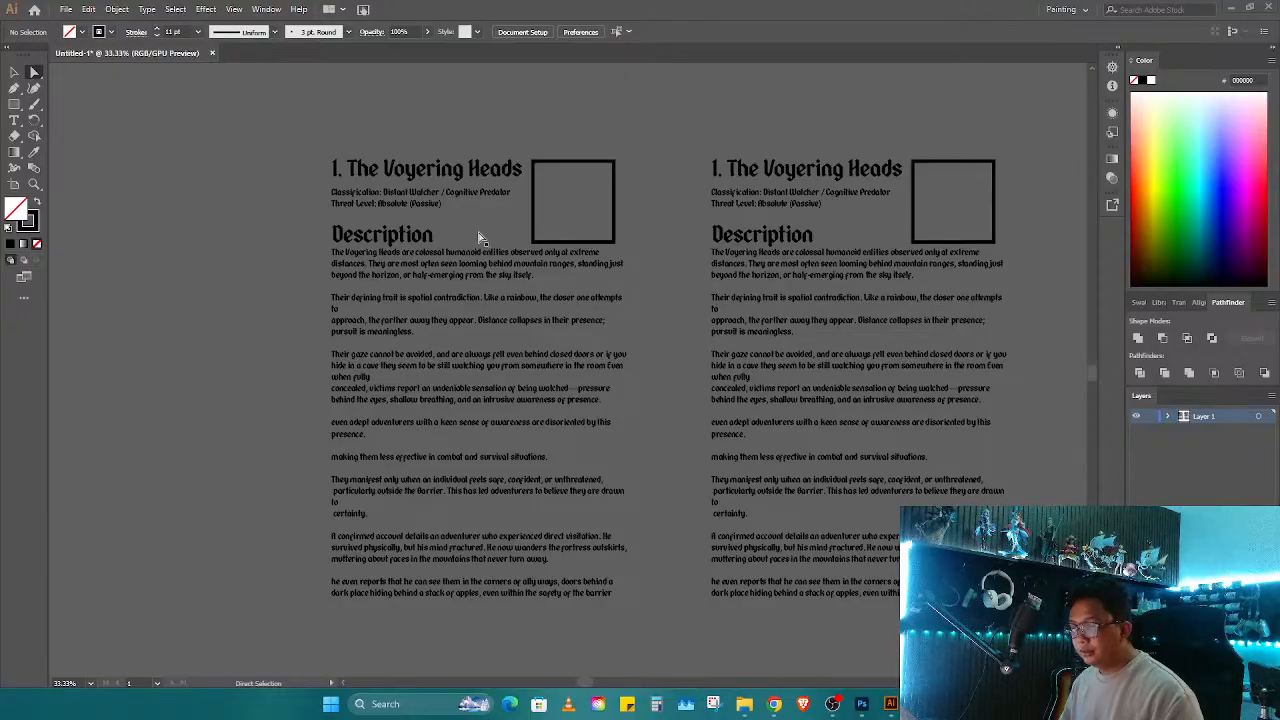
# Step: Replace the heading of the left text block with "II. The Creature in the Rain"
pyautogui.press('t')
pyautogui.tripleClick(442, 168)
pyautogui.write('II. The Creature in the Rain')
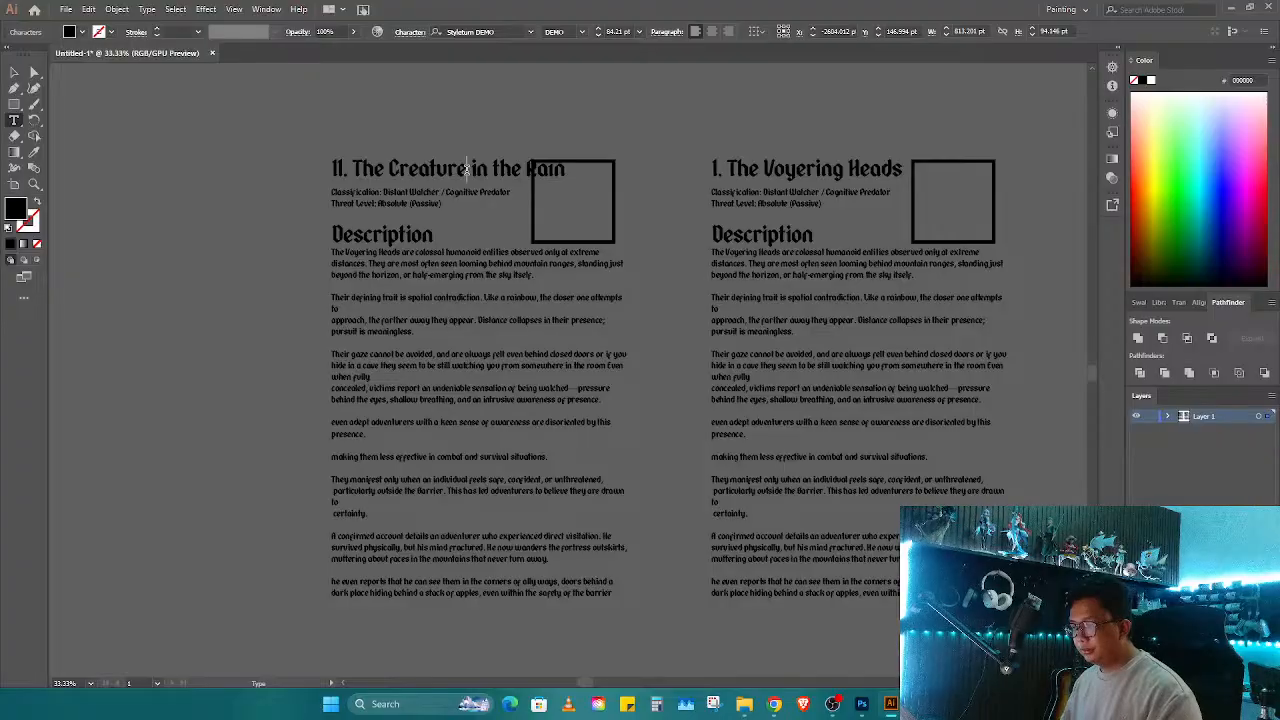
pyautogui.click(466, 168)
pyautogui.press('Return')
pyautogui.press('Escape')
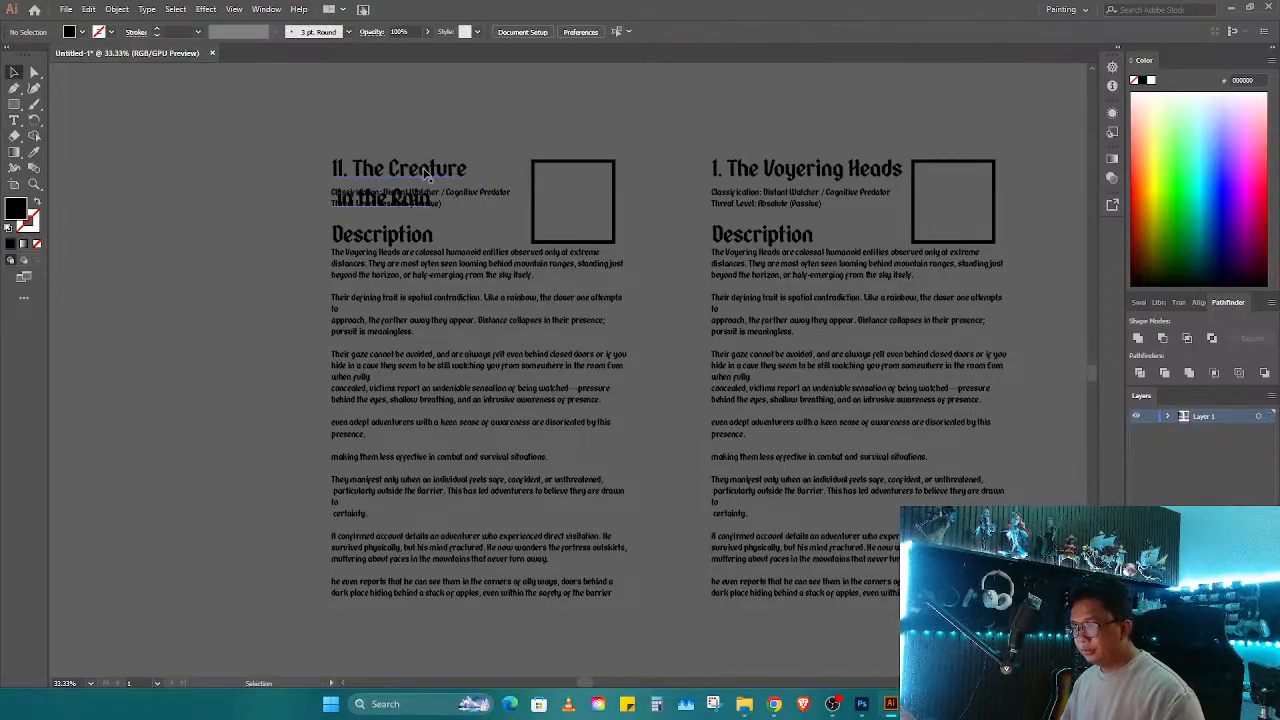
pyautogui.hotkey('ctrl', 'z')
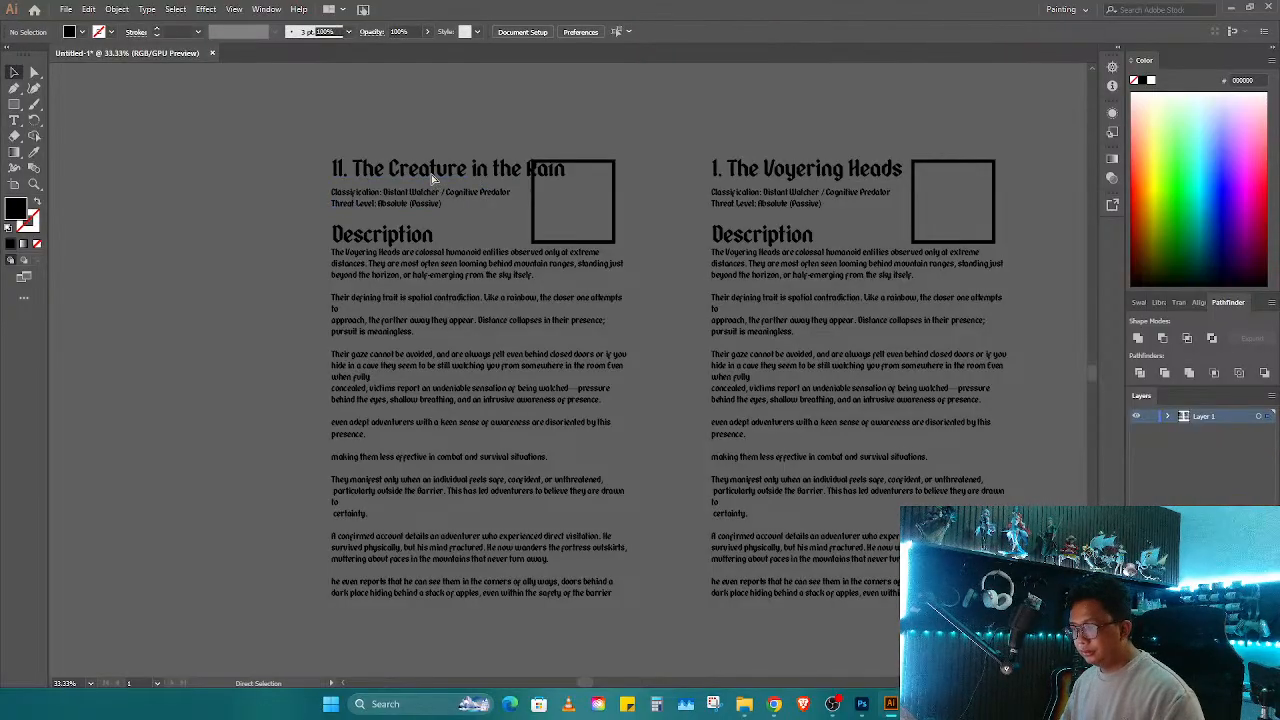
# Step: Break the Creature in the Rain heading into two lines before "in the Rain"
pyautogui.click(528, 180)
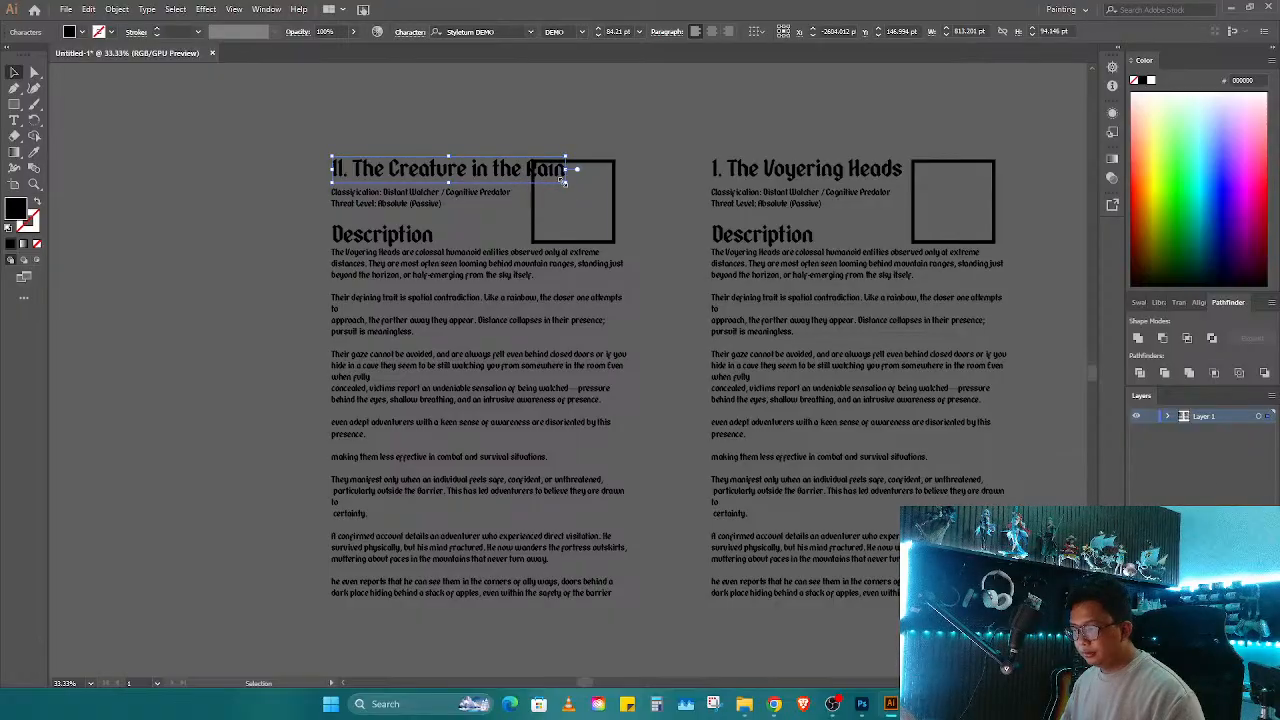
pyautogui.doubleClick(474, 178)
pyautogui.press('Return')
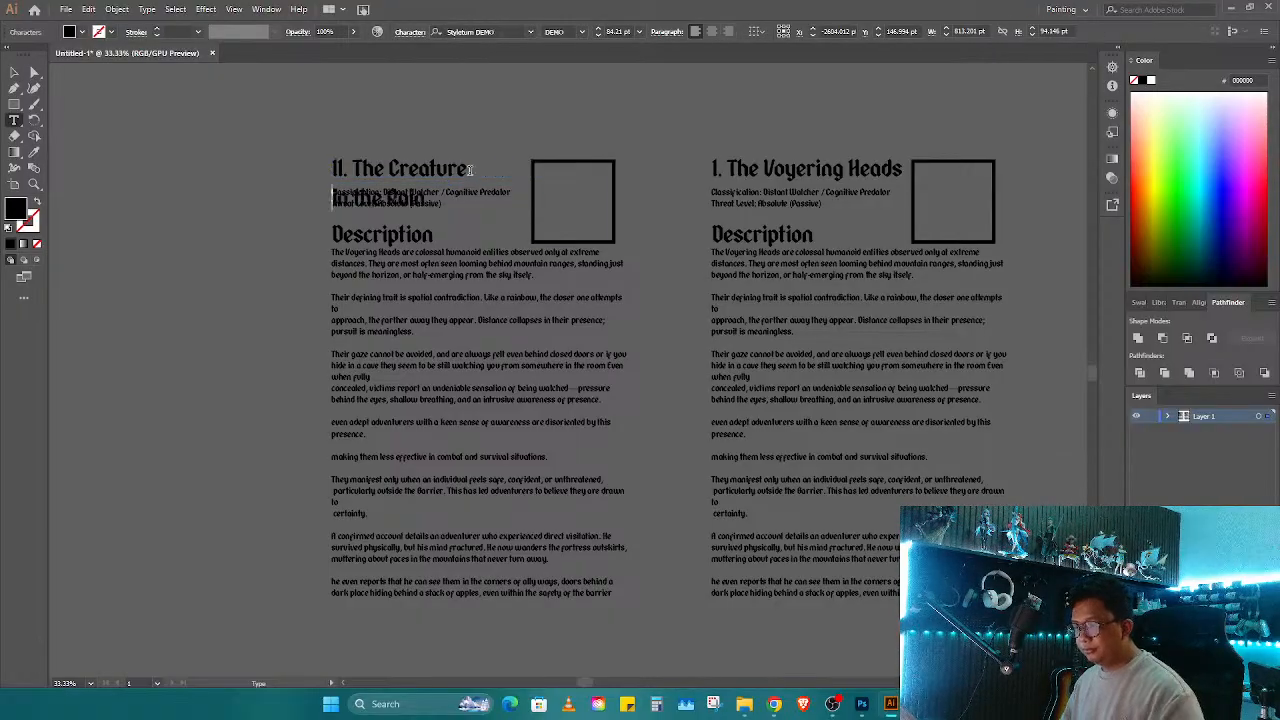
pyautogui.hotkey('ctrl', 'a')
pyautogui.press('Escape')
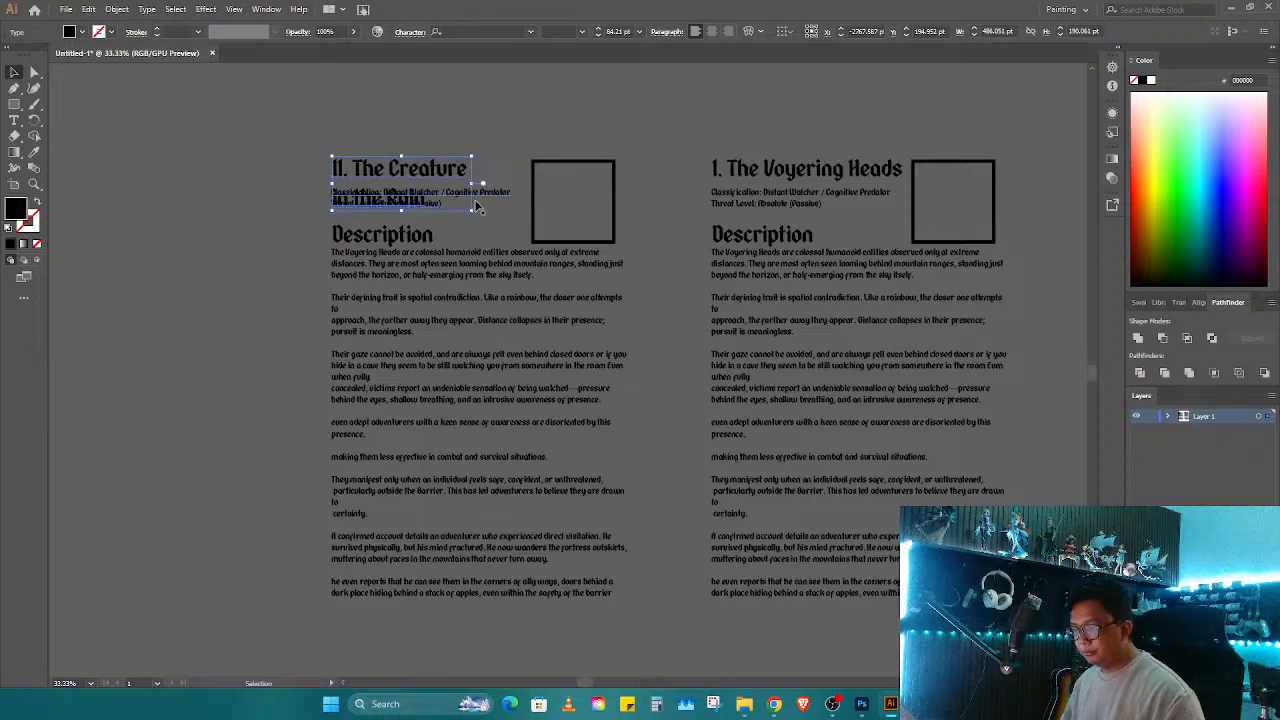
# Step: Move the classification lines, Description heading and body text down to clear the two-line heading
pyautogui.keyDown('shift'); pyautogui.click(427, 250); pyautogui.keyUp('shift')
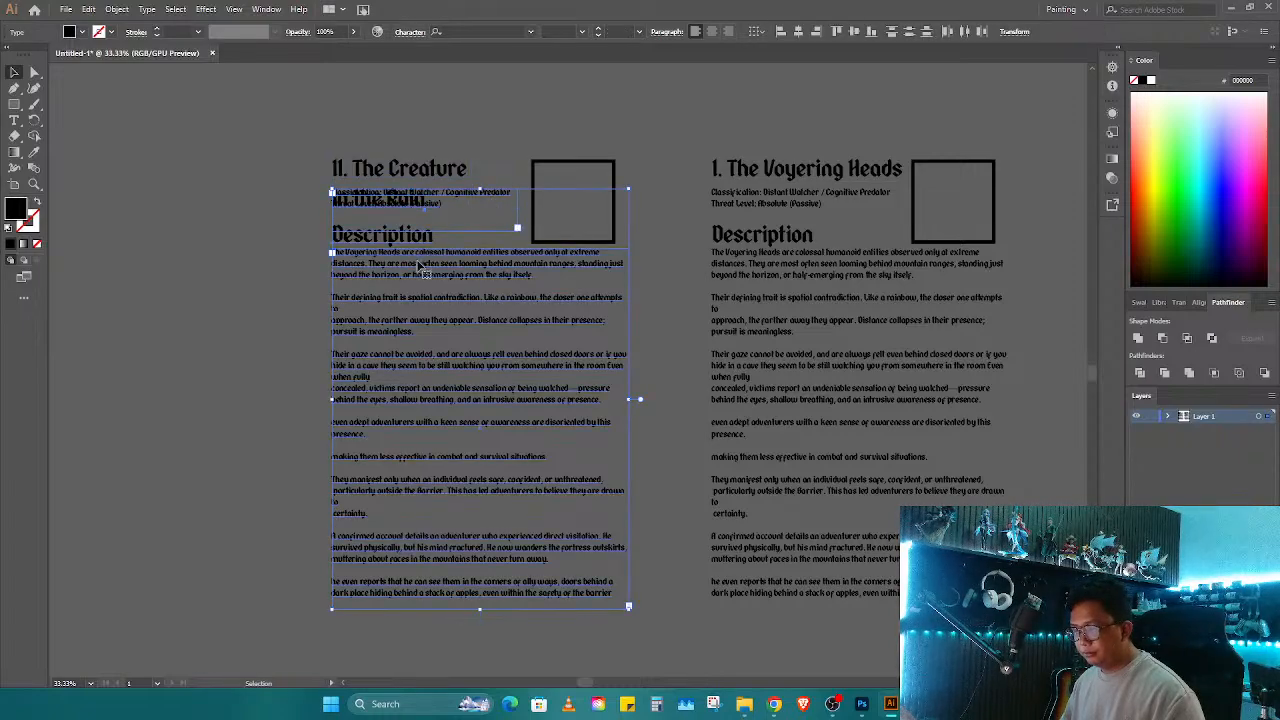
pyautogui.moveTo(423, 276); pyautogui.dragTo(424, 302)
pyautogui.click(253, 267)
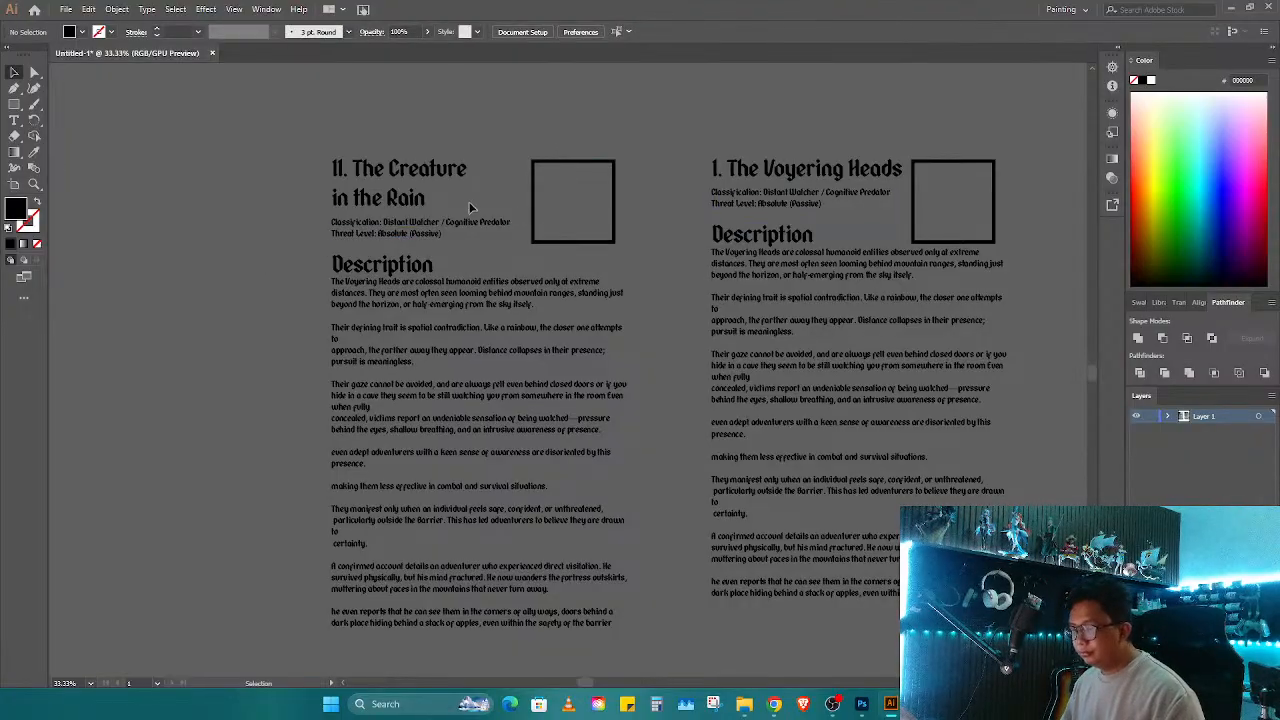
# Step: Indent the heading's second line so "in the Rain" starts beneath "The"
pyautogui.doubleClick(420, 198)
pyautogui.press('Return')
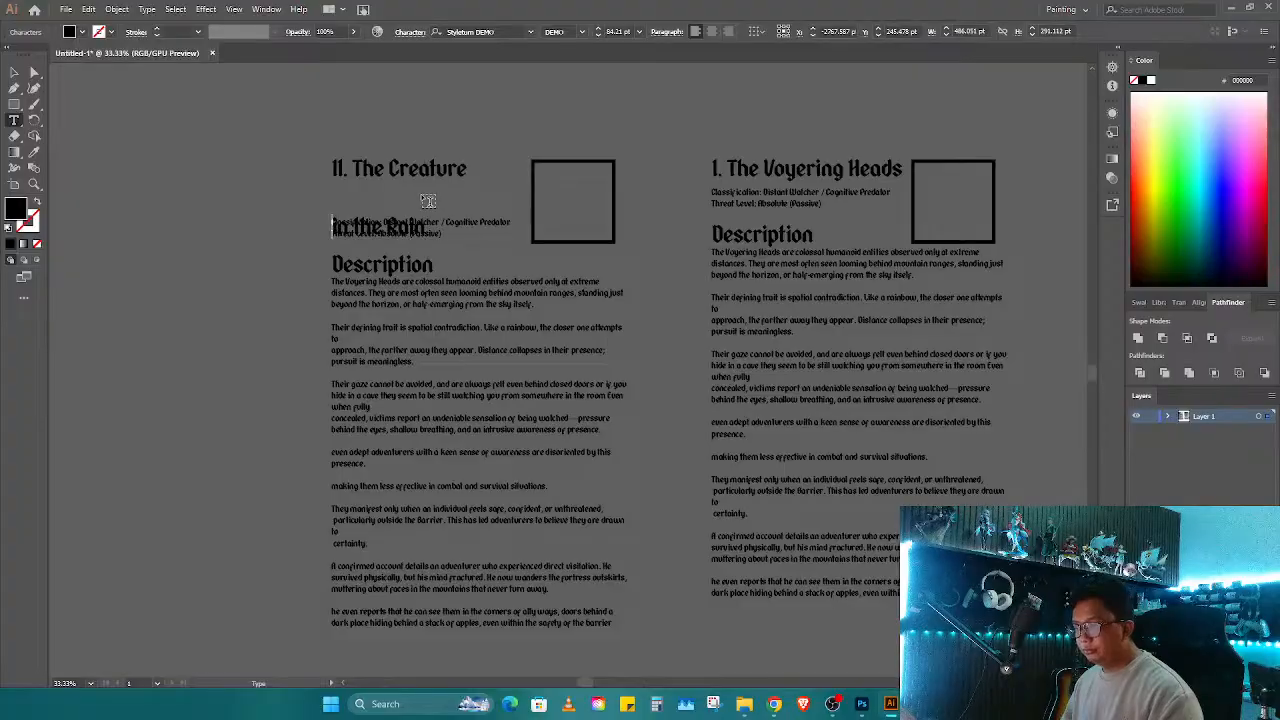
pyautogui.press('BackSpace')
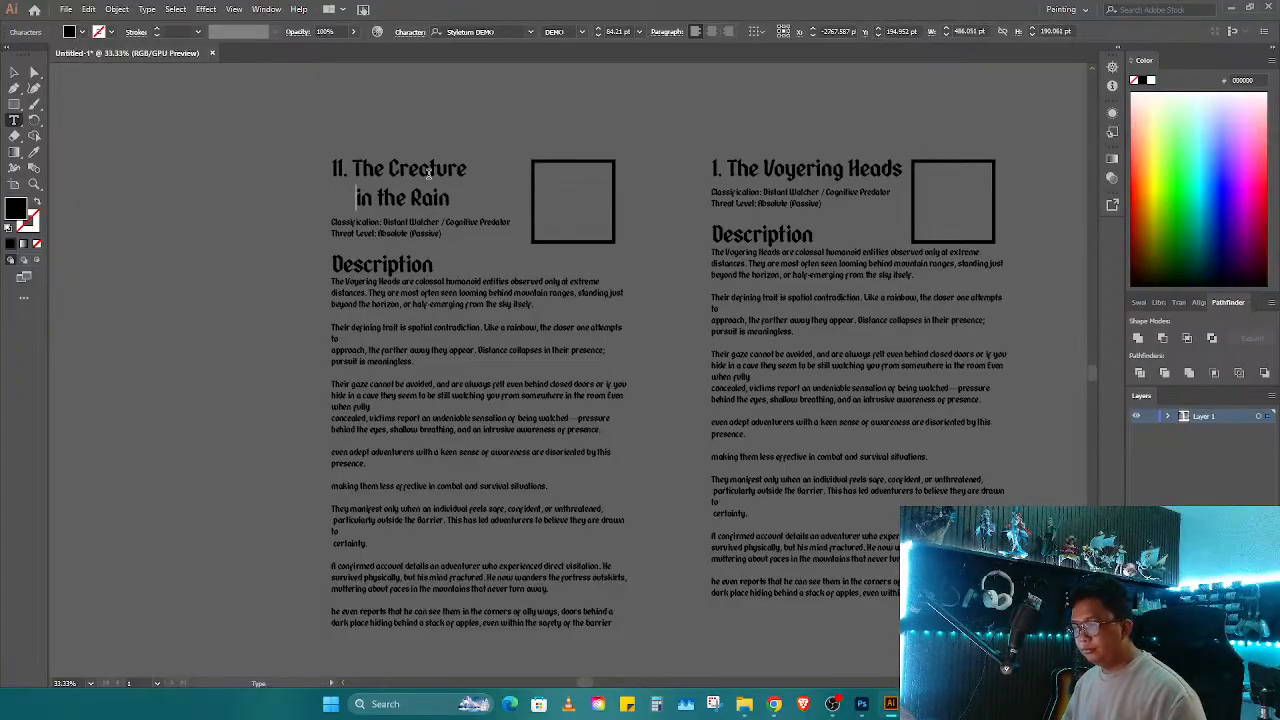
pyautogui.press('Escape')
pyautogui.click(478, 137)
pyautogui.moveTo(499, 154)
pyautogui.mouseDown()
pyautogui.moveTo(514, 153)
pyautogui.moveTo(497, 165)
pyautogui.mouseUp()
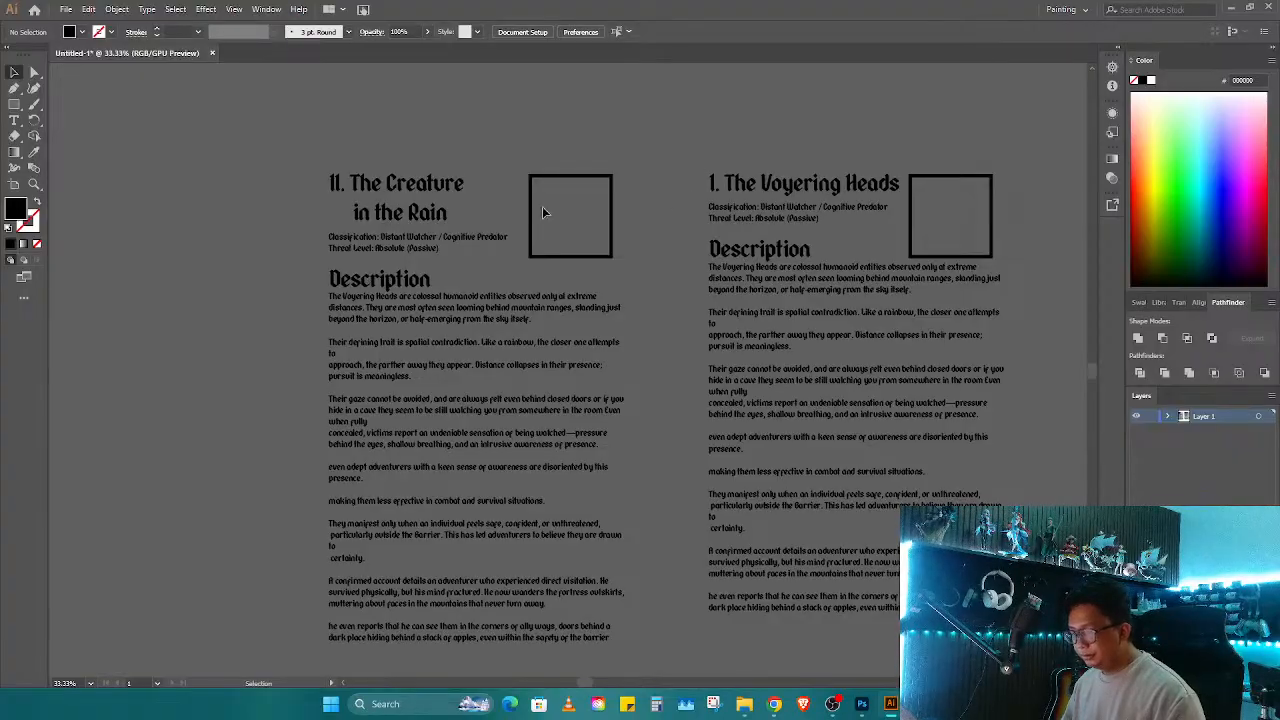
# Step: Replace the Creature block's classification lines with "Classification: Lawbound Apex Entity" and "Threat Level: Fatal (Conditional)"
pyautogui.moveTo(414, 189); pyautogui.dragTo(487, 153)
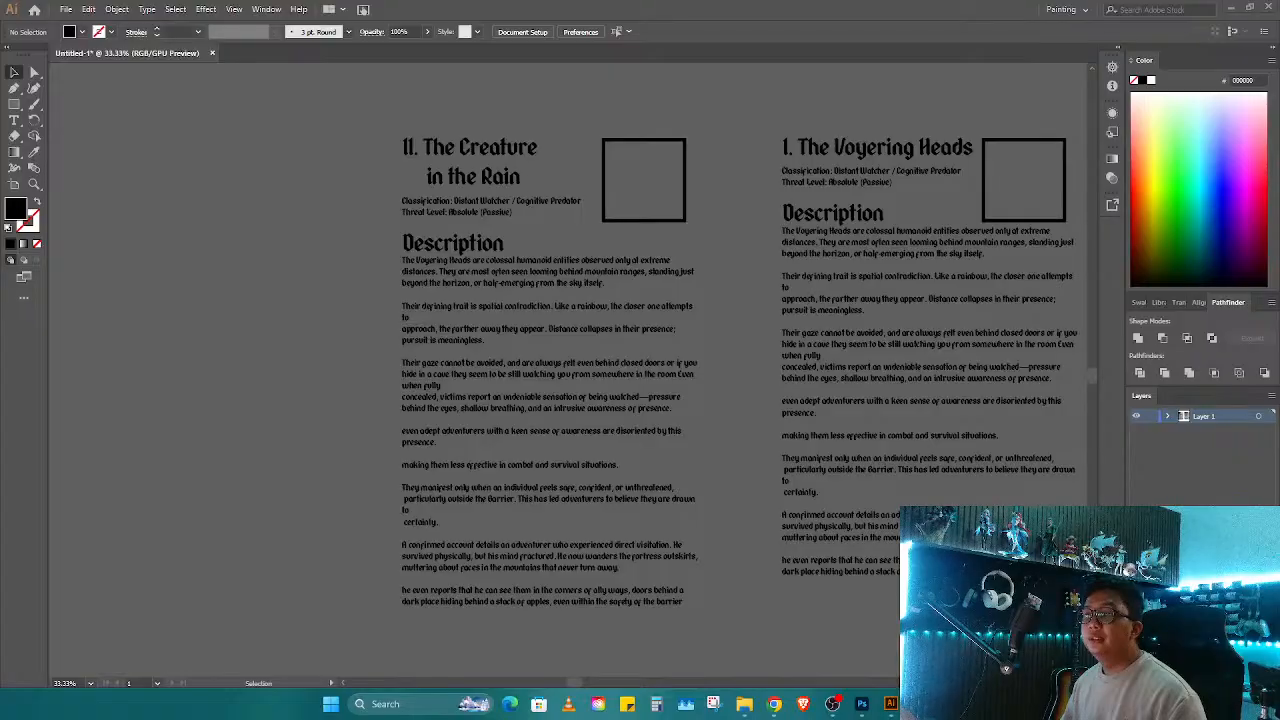
pyautogui.doubleClick(478, 212)
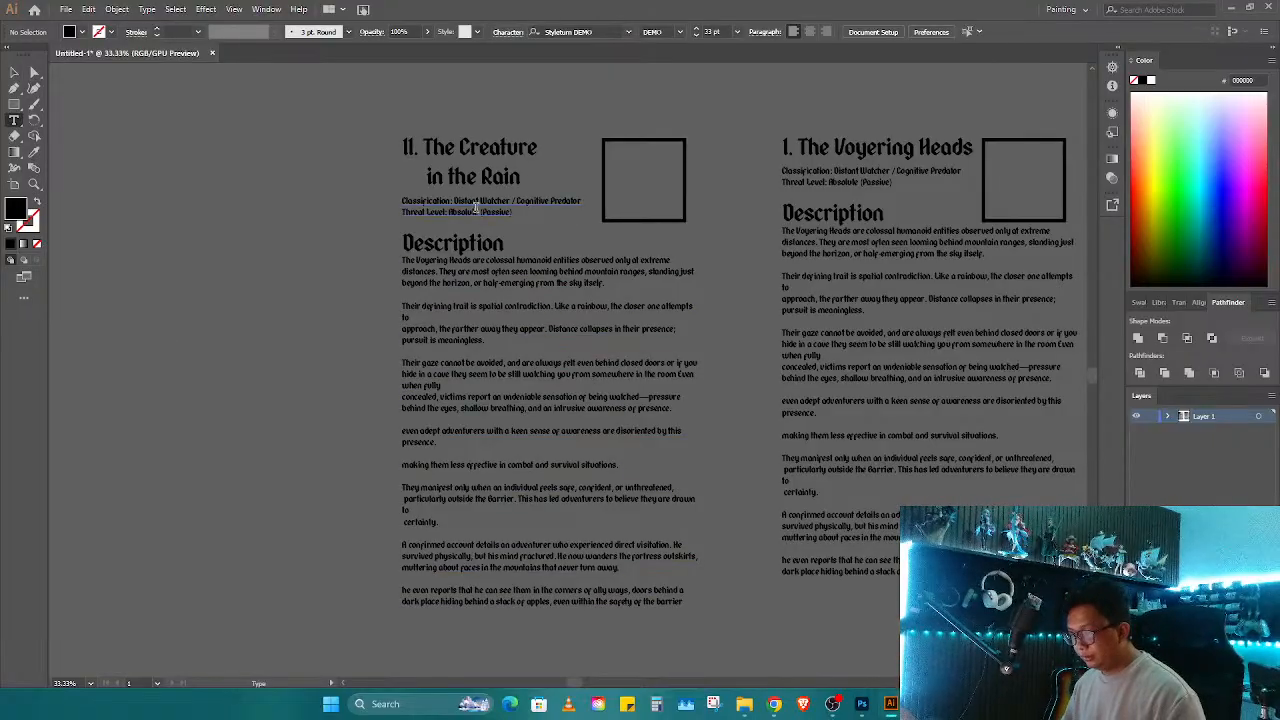
pyautogui.hotkey('ctrl', 'a')
pyautogui.write('Classification: Lawbound Apex Entity Threat Level: Fatal (Conditional)')
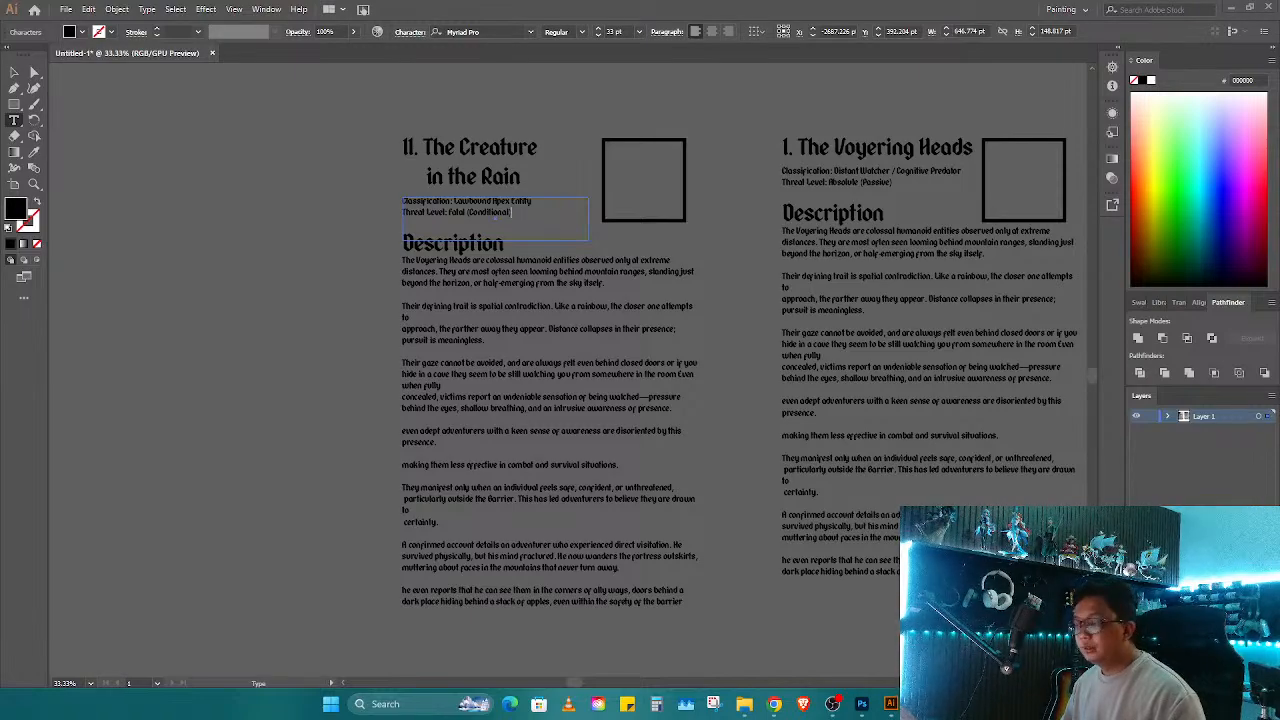
# Step: Replace the body text under the Creature's Description heading with the copied rain description and enlarge its text frame to show everything
pyautogui.click(488, 503)
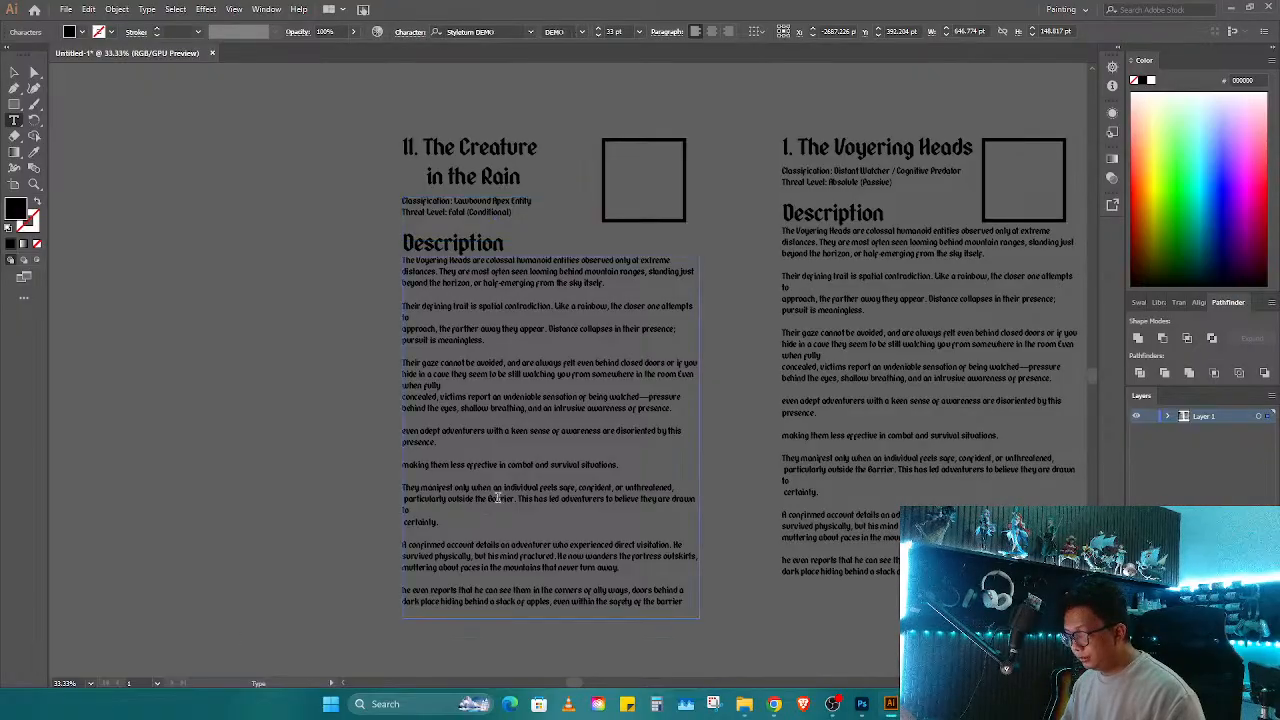
pyautogui.hotkey('ctrl', 'a')
pyautogui.hotkey('ctrl', 'v')
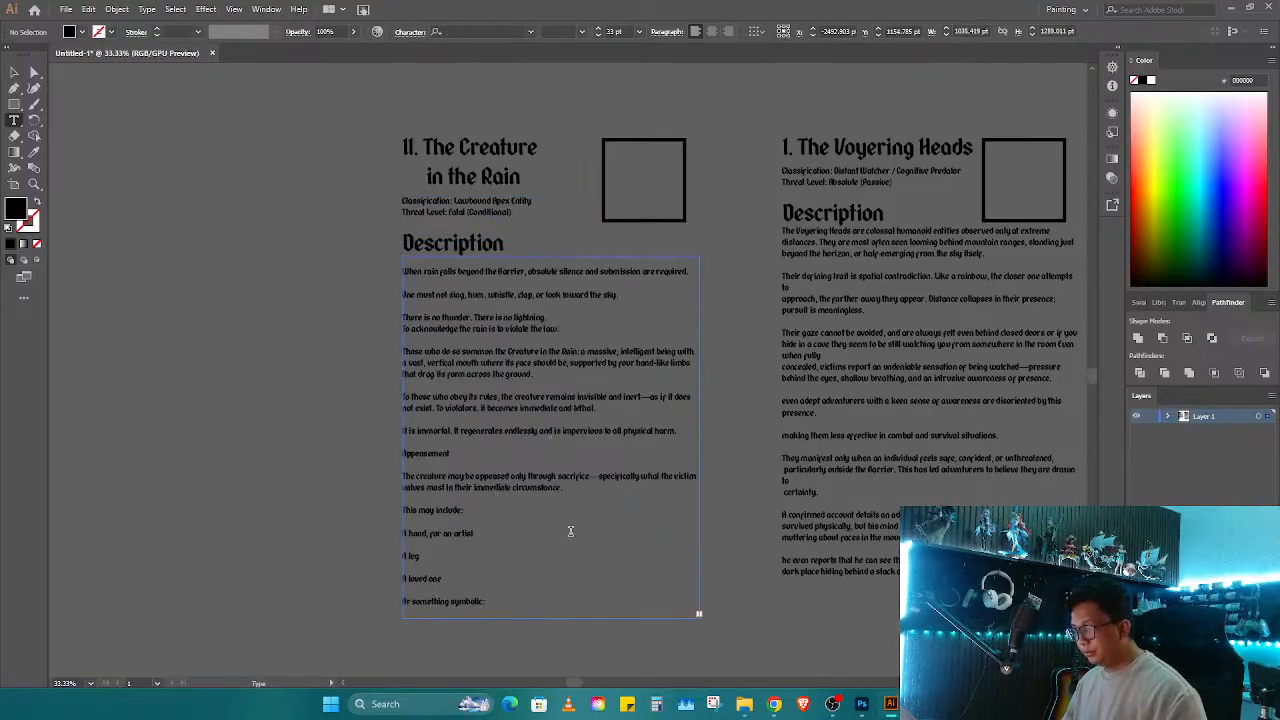
pyautogui.press('Escape')
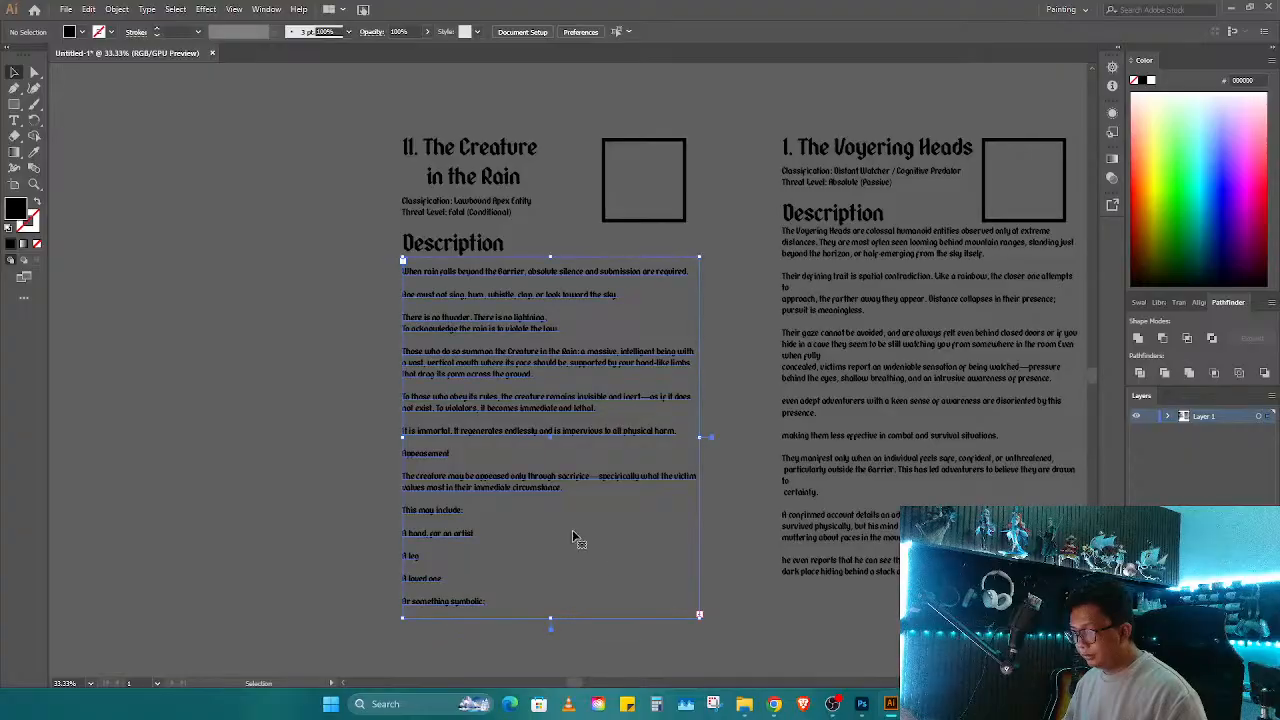
pyautogui.moveTo(699, 617); pyautogui.dragTo(716, 666)
pyautogui.scroll(-1, 718, 662)
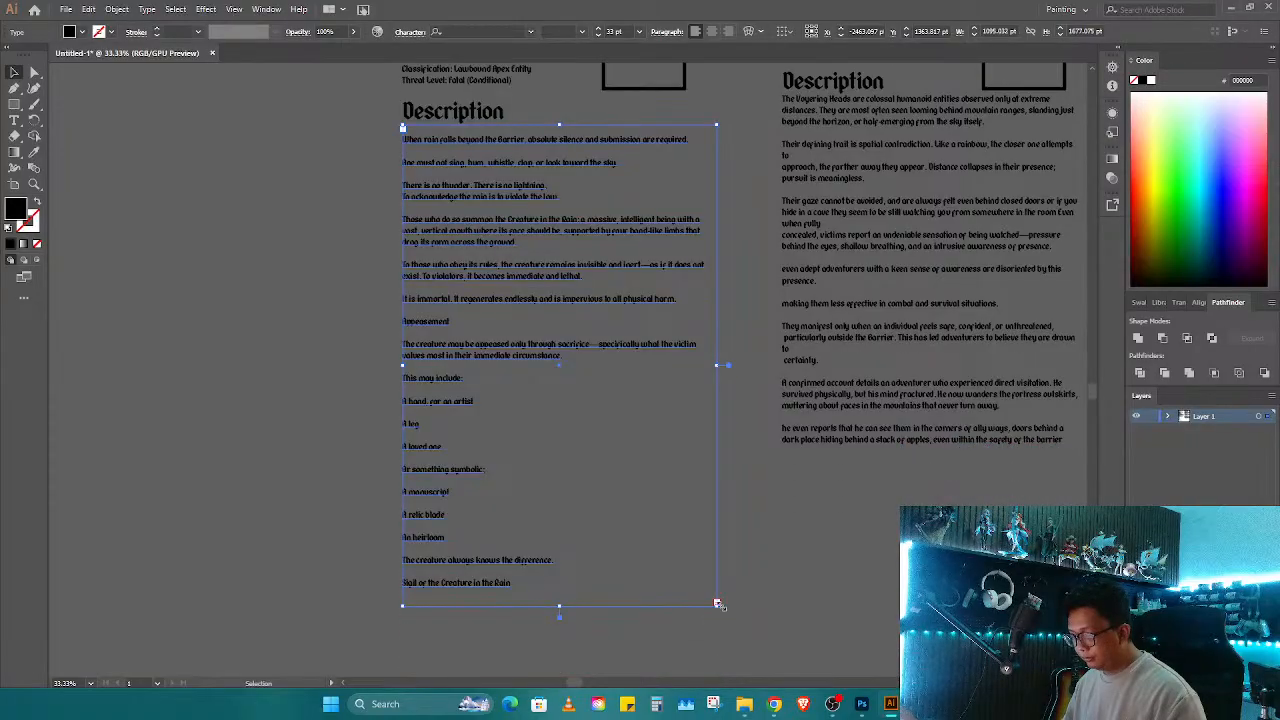
pyautogui.moveTo(716, 604); pyautogui.dragTo(739, 650)
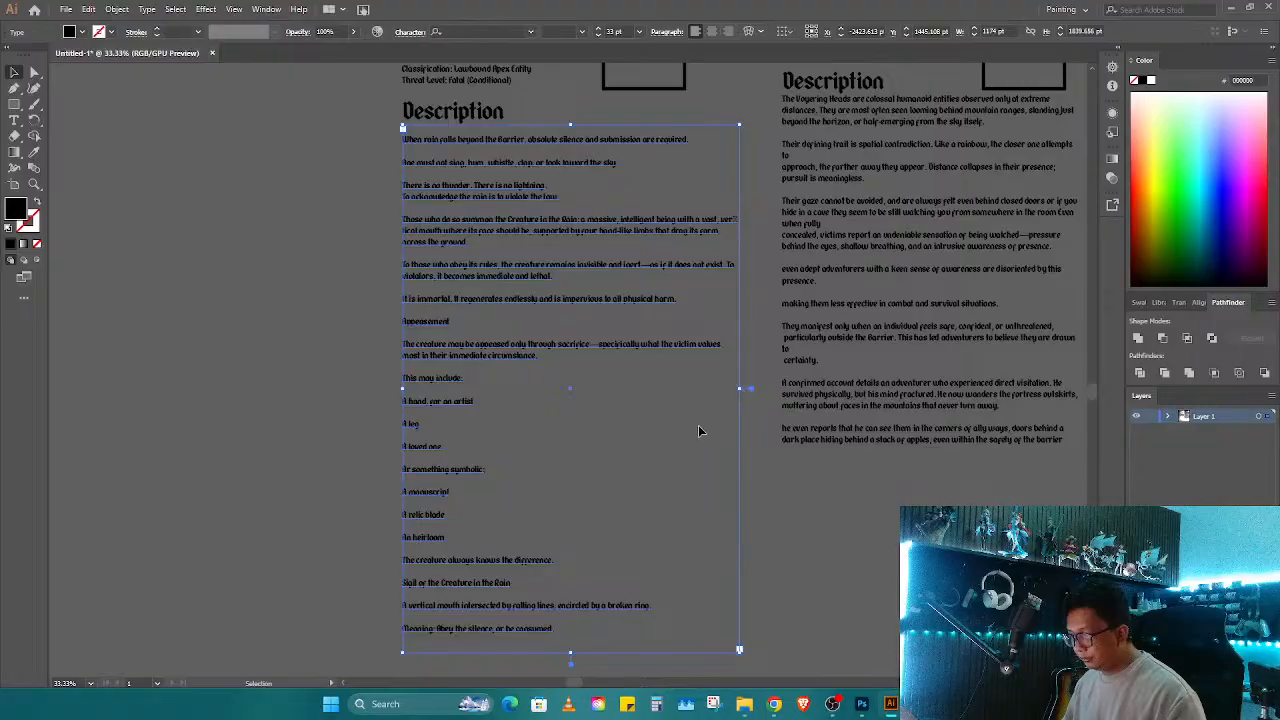
# Step: Break the line before "vertical mouth" in the body text so the word is not split across lines
pyautogui.scroll(2, 743, 207)
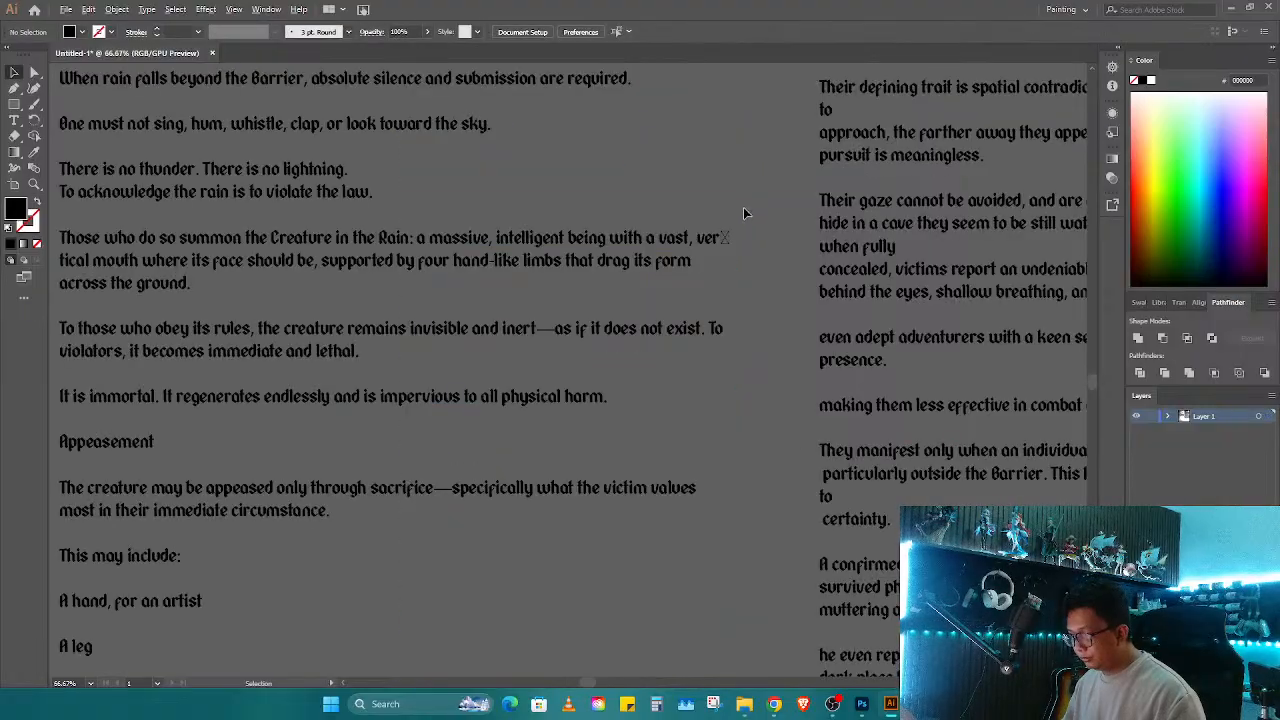
pyautogui.doubleClick(704, 243)
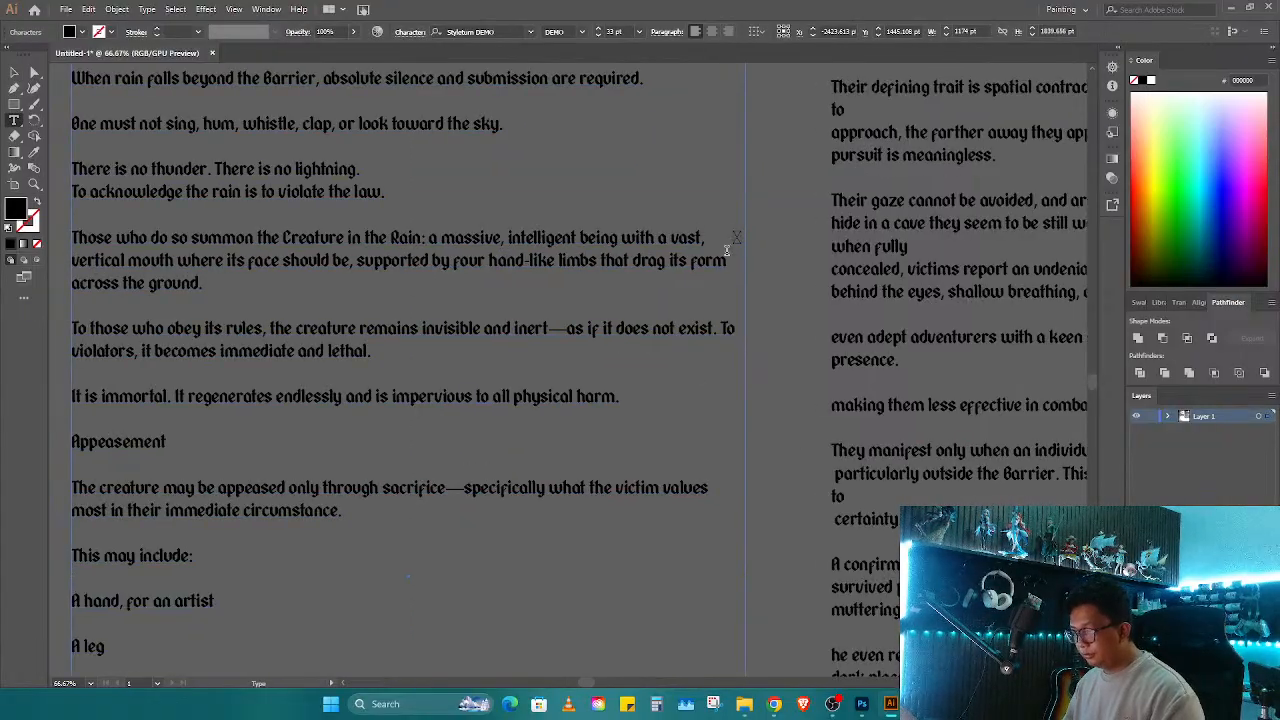
pyautogui.press('Return')
pyautogui.press('Return')
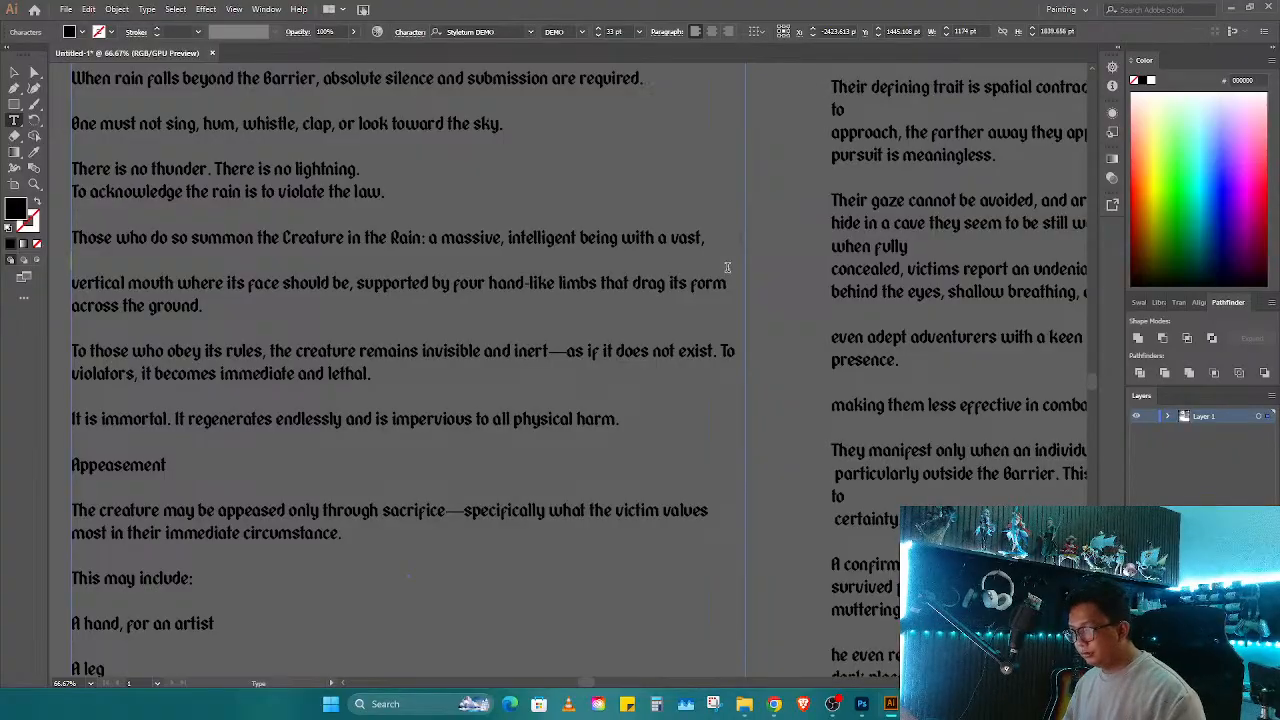
pyautogui.press('BackSpace')
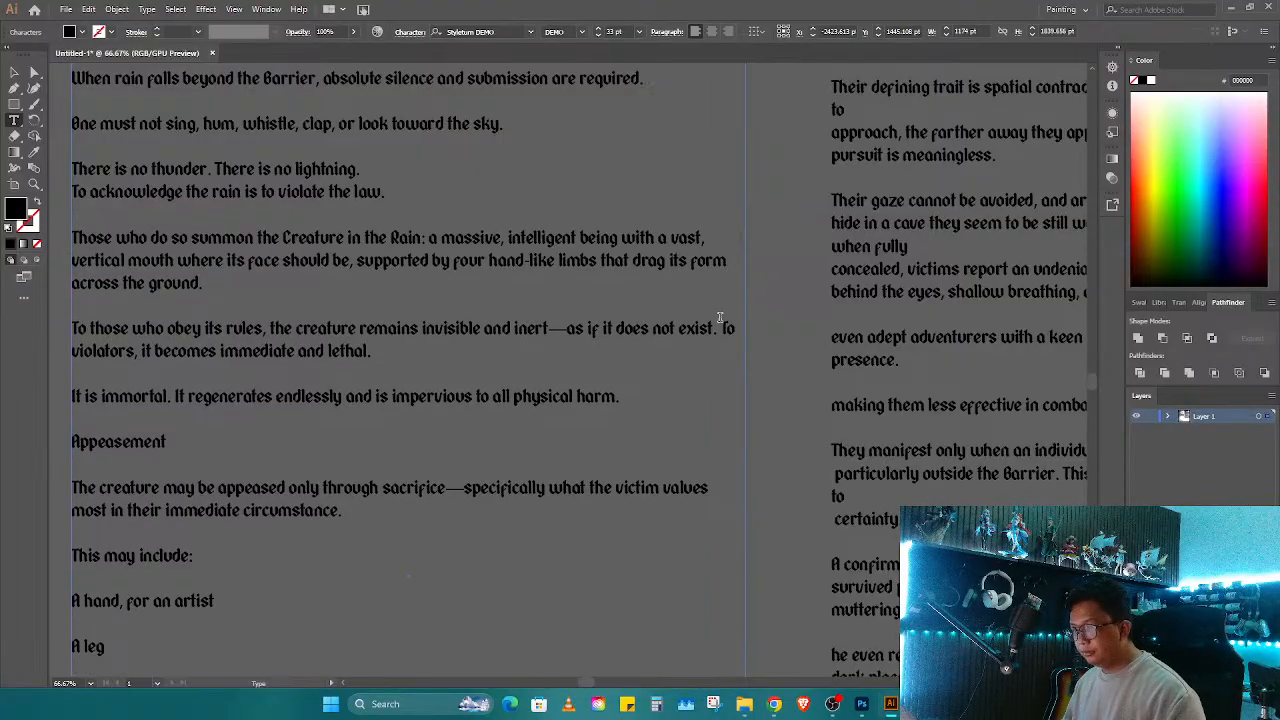
pyautogui.press('Escape')
# Step: Remove the blank lines between the sacrifice items, from "This may include:" down to "An heirloom"
pyautogui.hotkey('ctrl', '-')
pyautogui.hotkey('ctrl', '-')
pyautogui.hotkey('ctrl', '-')
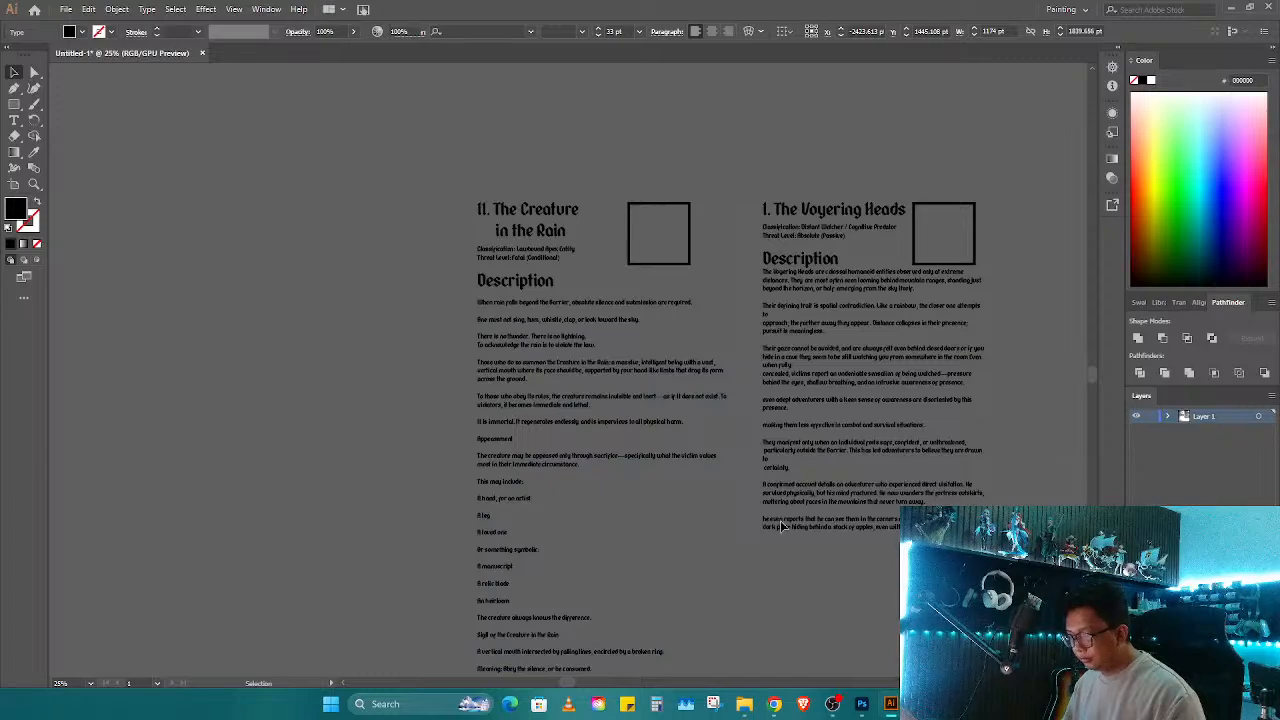
pyautogui.scroll(-2, 600, 510)
pyautogui.scroll(2, 496, 504)
pyautogui.doubleClick(473, 488)
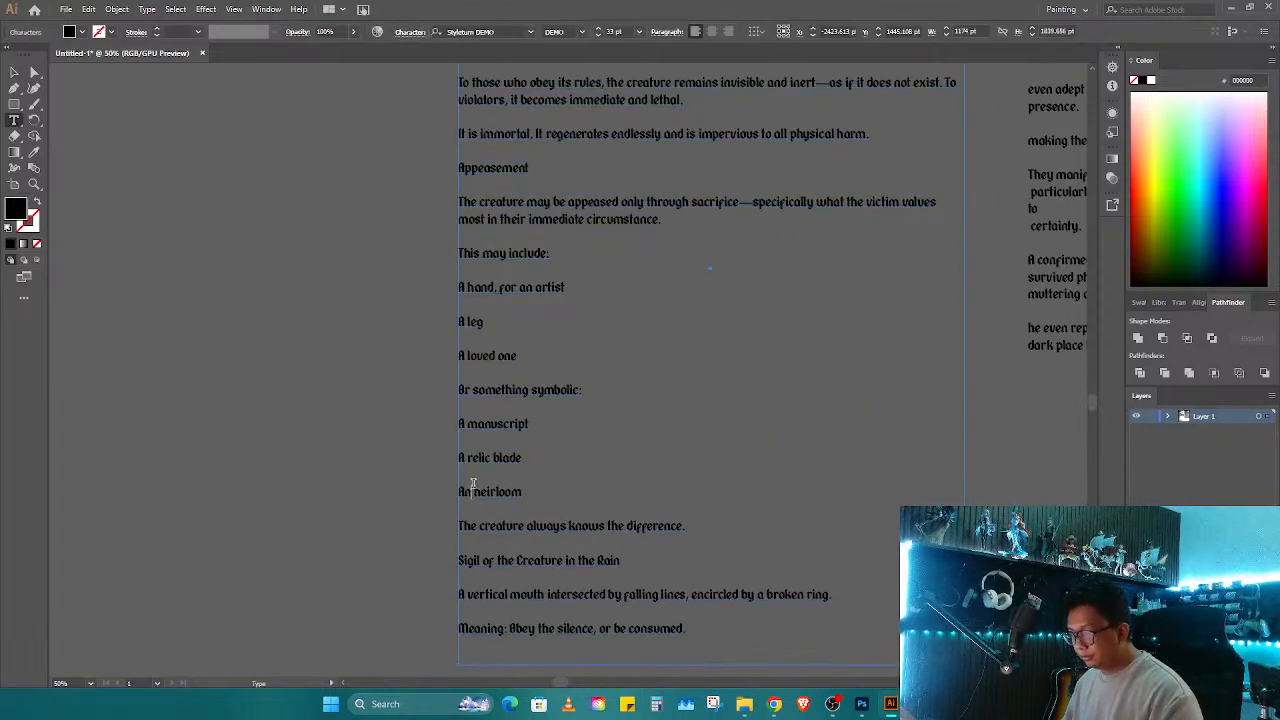
pyautogui.click(483, 469)
pyautogui.press('BackSpace')
pyautogui.click(487, 441)
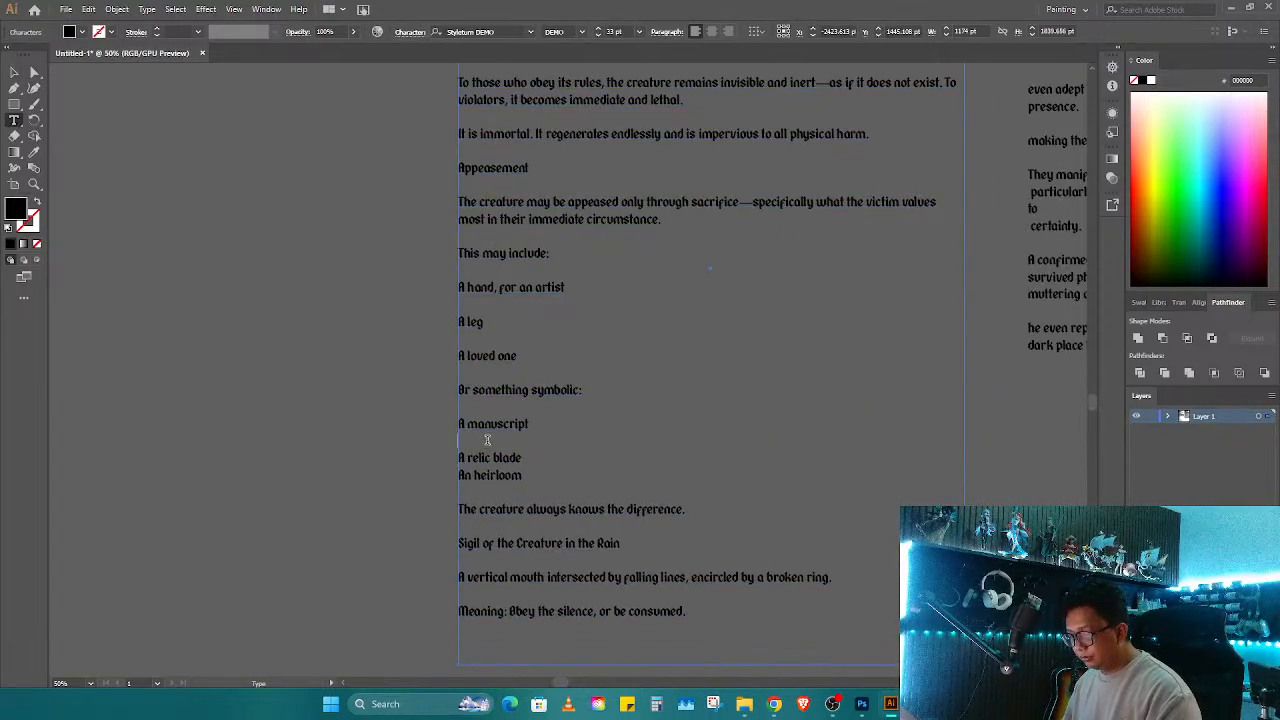
pyautogui.press('BackSpace')
pyautogui.click(494, 407)
pyautogui.press('BackSpace')
pyautogui.click(497, 368)
pyautogui.press('BackSpace')
pyautogui.click(500, 337)
pyautogui.press('BackSpace')
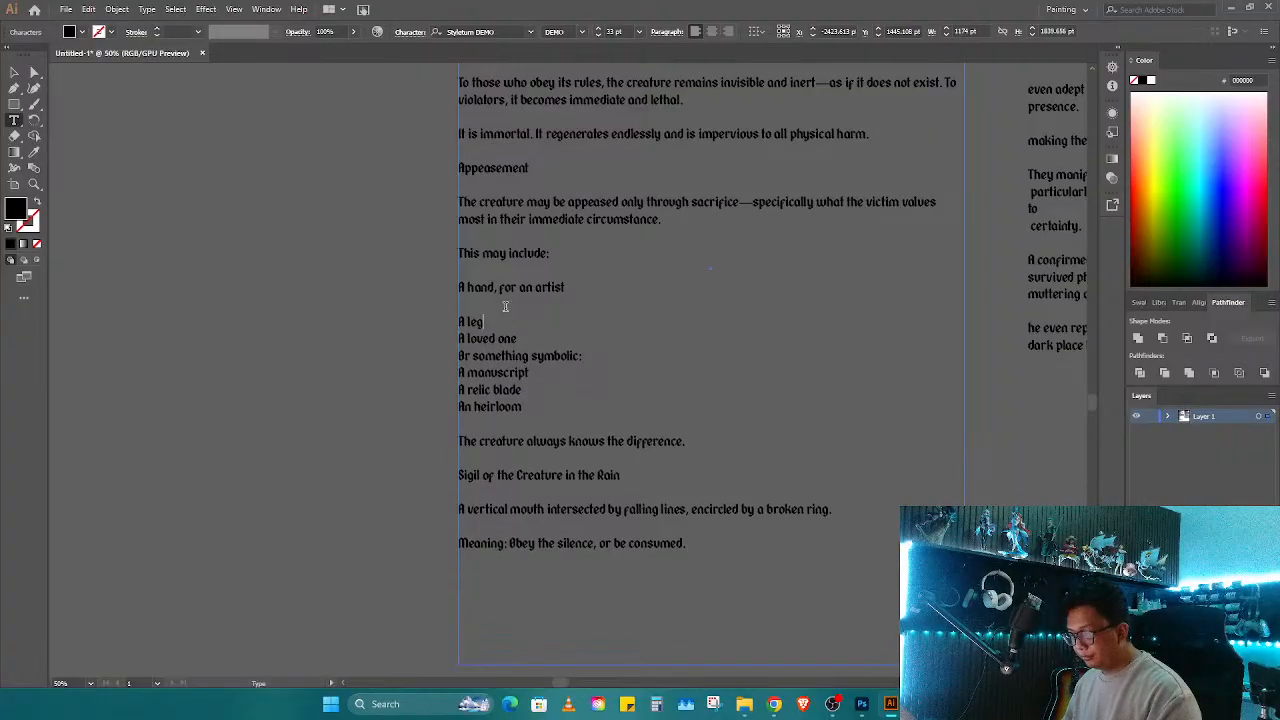
pyautogui.click(506, 304)
pyautogui.press('BackSpace')
pyautogui.press('BackSpace')
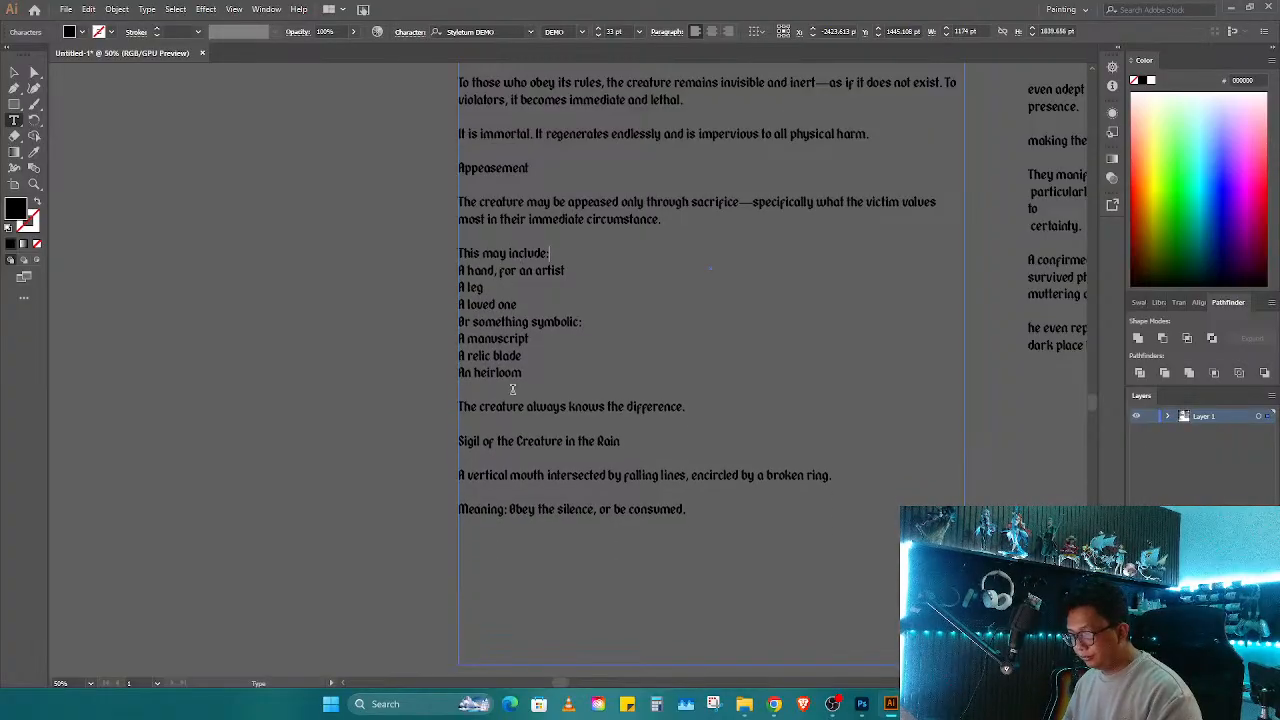
# Step: Remove the blank lines between the closing lines, from "The creature always knows the difference." to the "Meaning" line
pyautogui.press('BackSpace')
pyautogui.click(505, 440)
pyautogui.press('BackSpace')
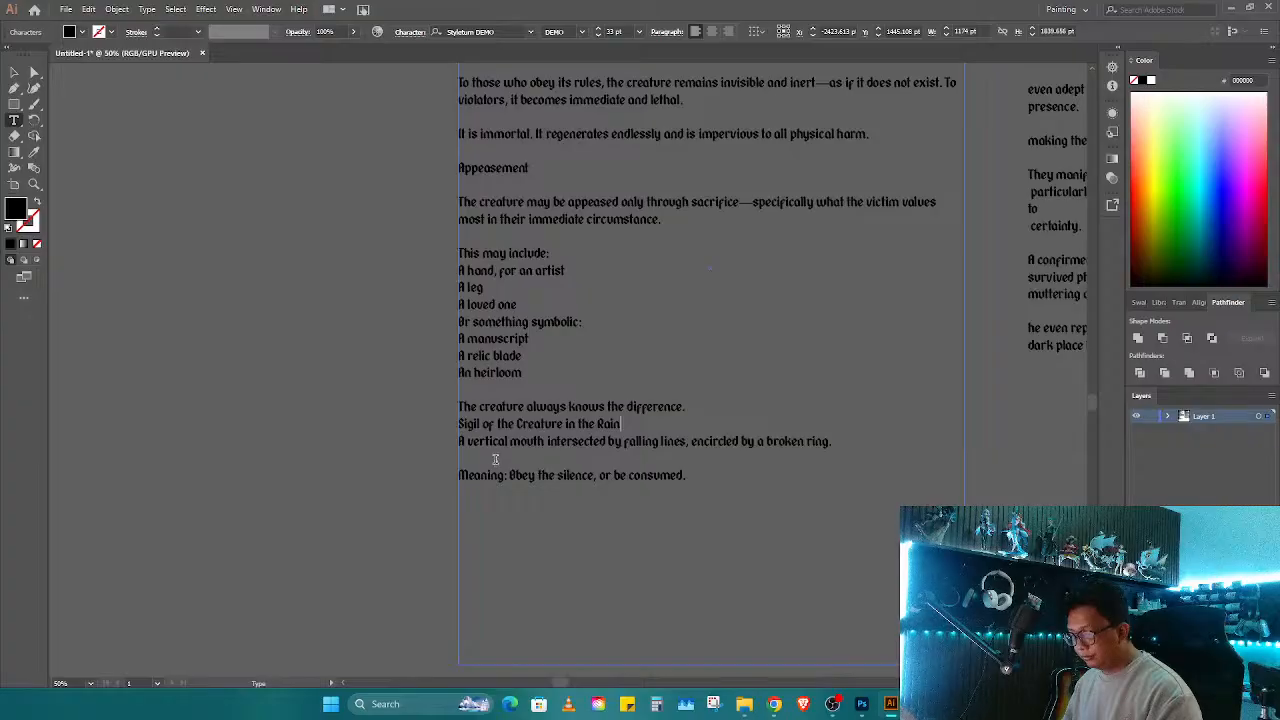
pyautogui.click(495, 459)
pyautogui.press('BackSpace')
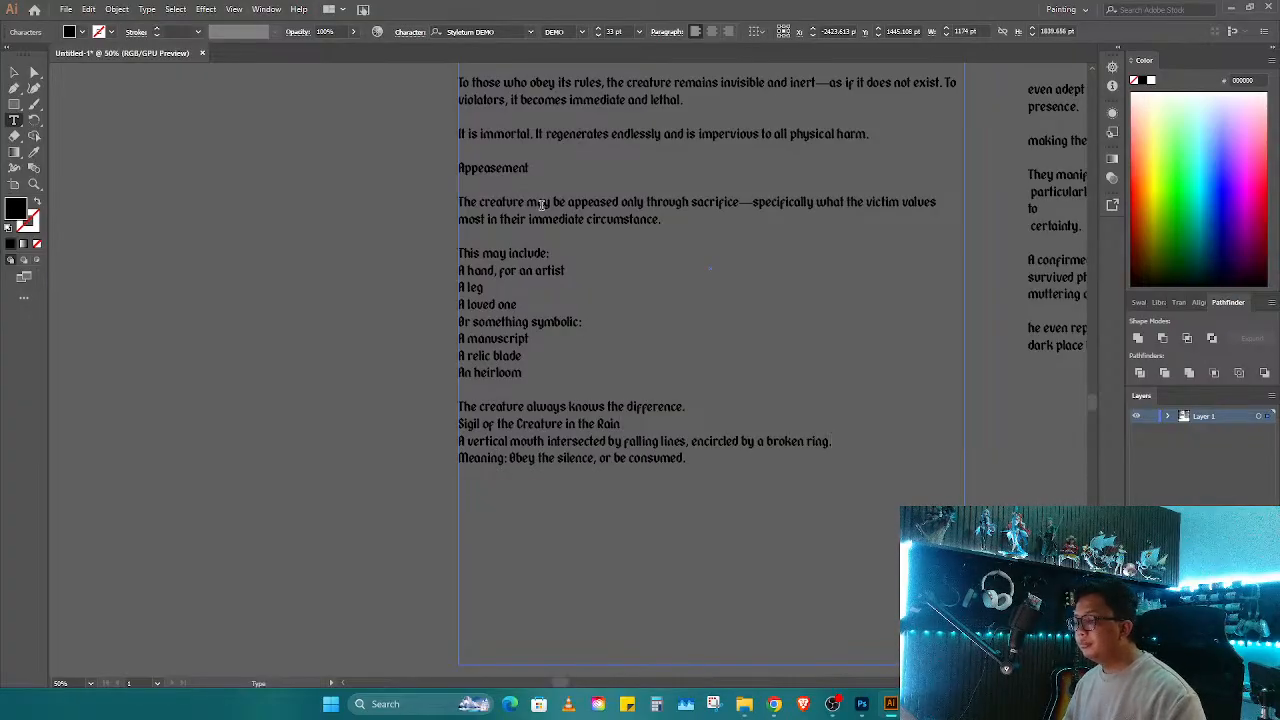
pyautogui.press('Escape')
# Step: Cut the word "Appeasement" out of the body text and add an extra blank line in its place
pyautogui.hotkey('ctrl', '-')
pyautogui.hotkey('ctrl', '-')
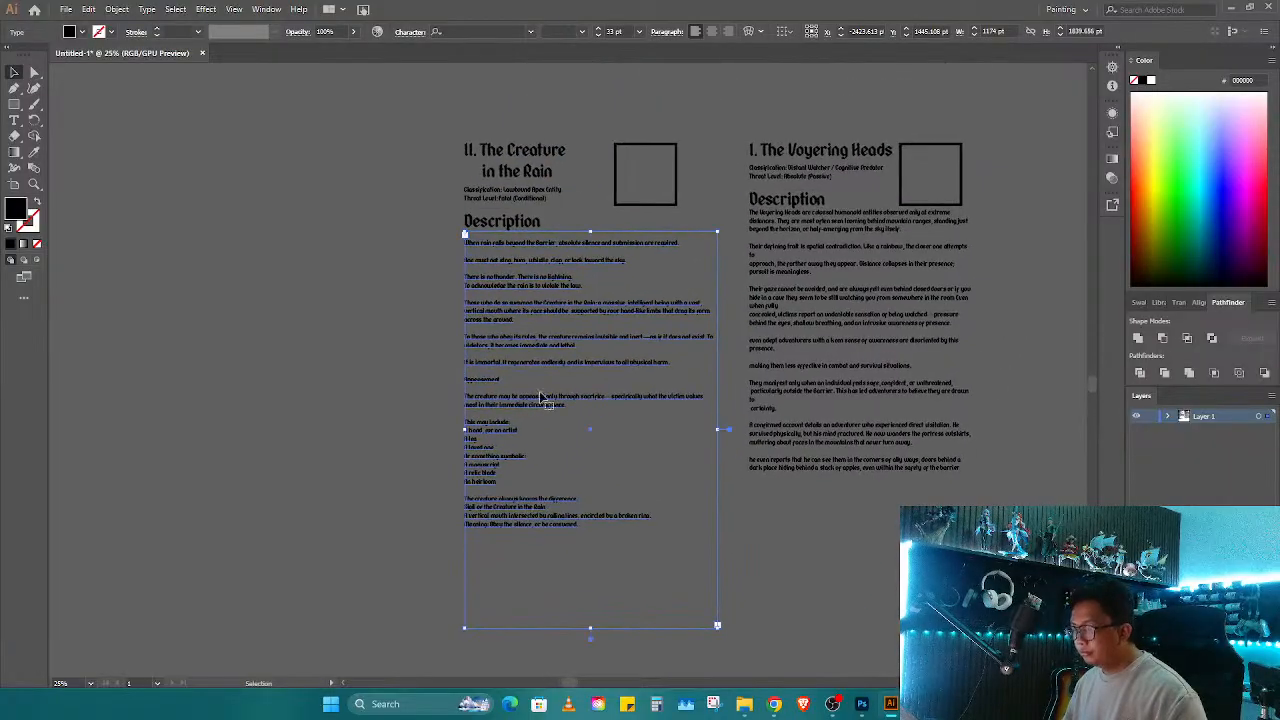
pyautogui.hotkey('ctrl', '+')
pyautogui.hotkey('ctrl', '+')
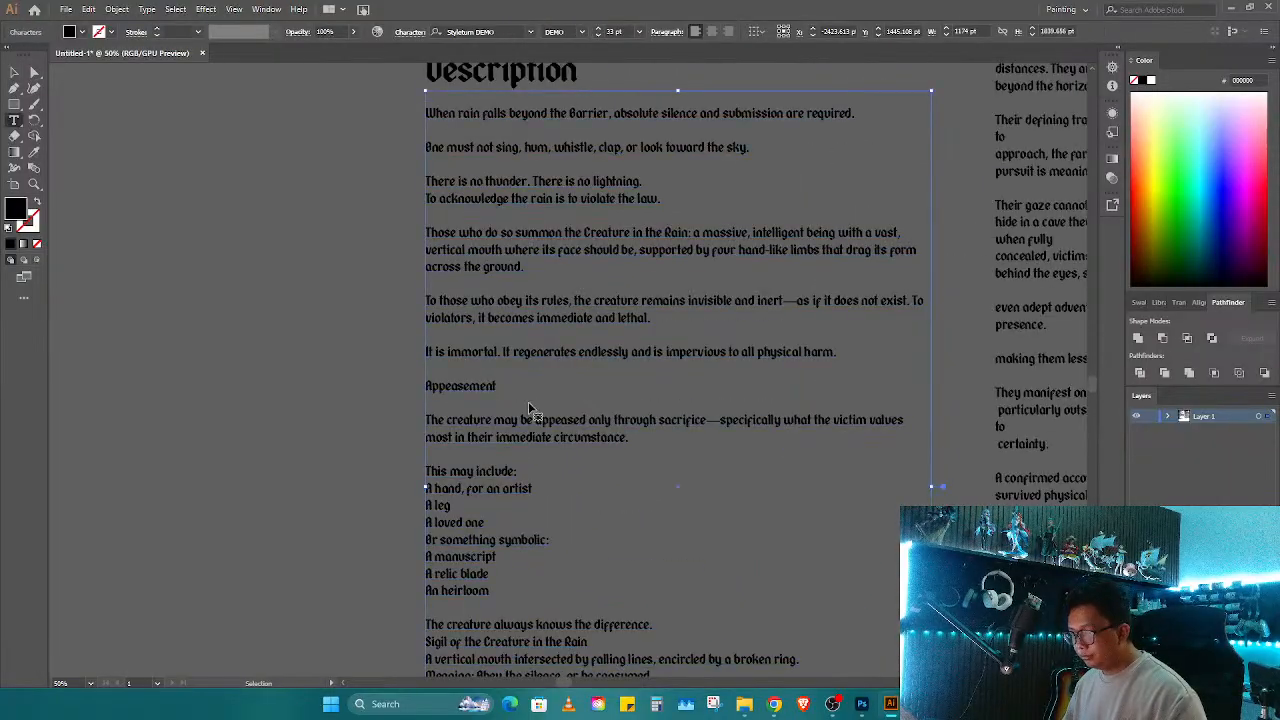
pyautogui.moveTo(497, 387); pyautogui.dragTo(421, 388)
pyautogui.hotkey('ctrl', 'x')
pyautogui.press('Return')
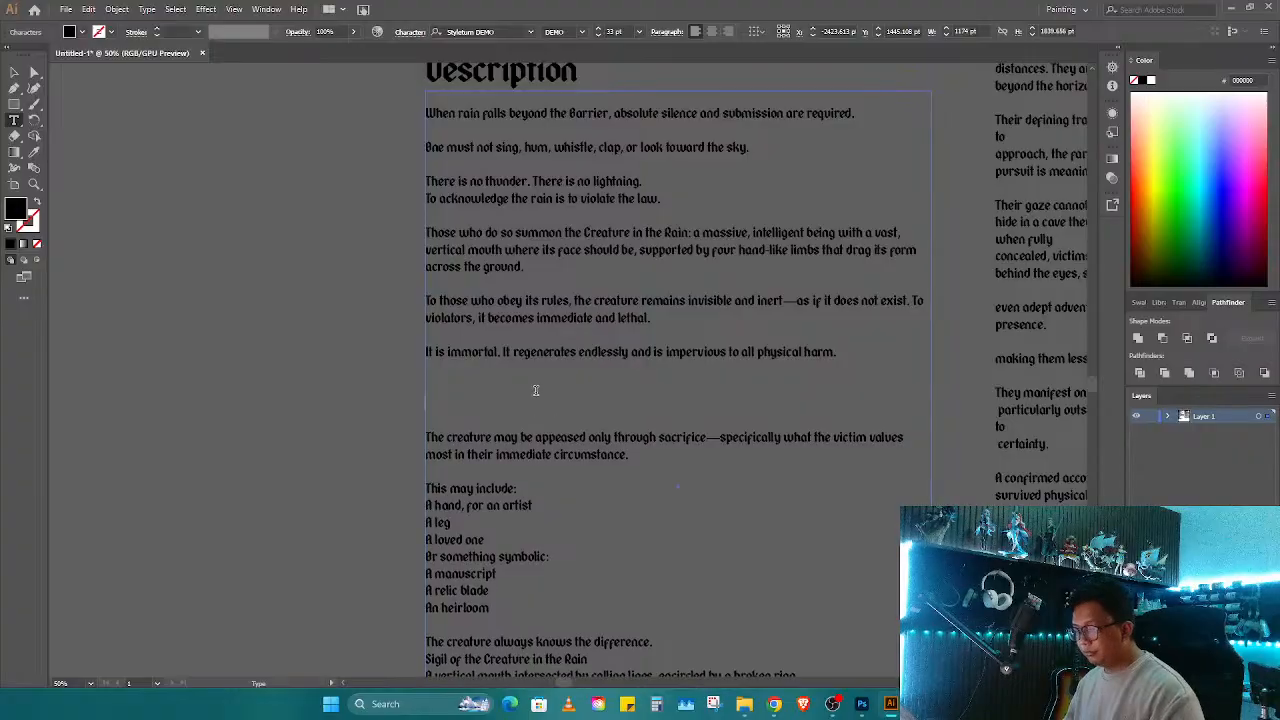
pyautogui.press('Escape')
# Step: Duplicate the Description heading into the gap above the sacrifice paragraph and replace its text with "Appeasement"
pyautogui.moveTo(515, 80); pyautogui.dragTo(515, 405)
pyautogui.doubleClick(487, 405)
pyautogui.hotkey('ctrl', 'v')
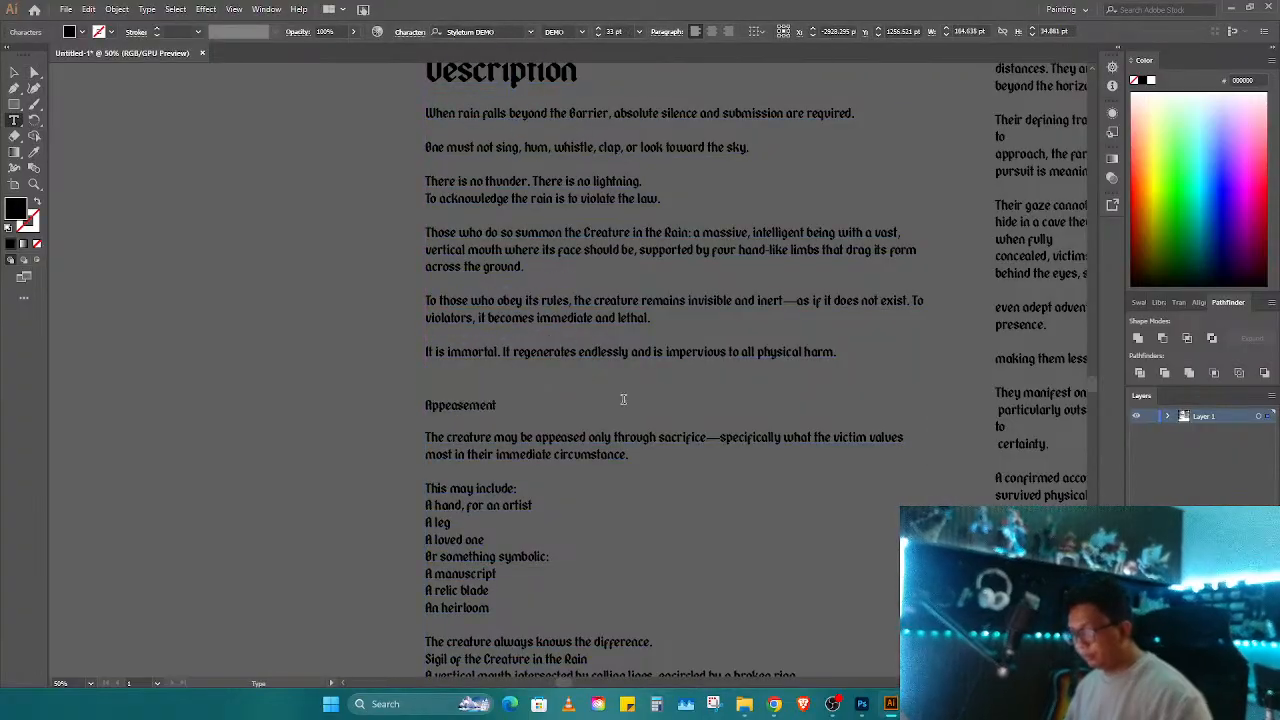
pyautogui.hotkey('ctrl', 'z')
pyautogui.click(527, 402)
pyautogui.doubleClick(527, 402)
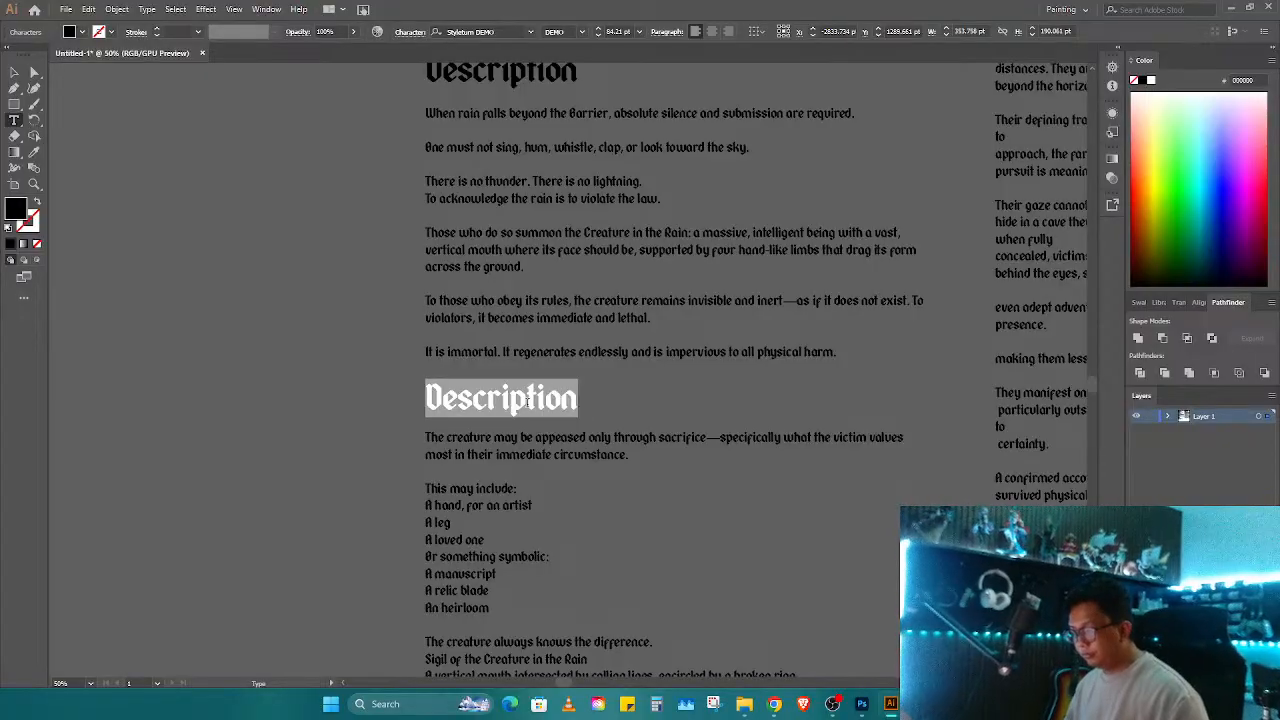
pyautogui.hotkey('ctrl', 'v')
pyautogui.press('Escape')
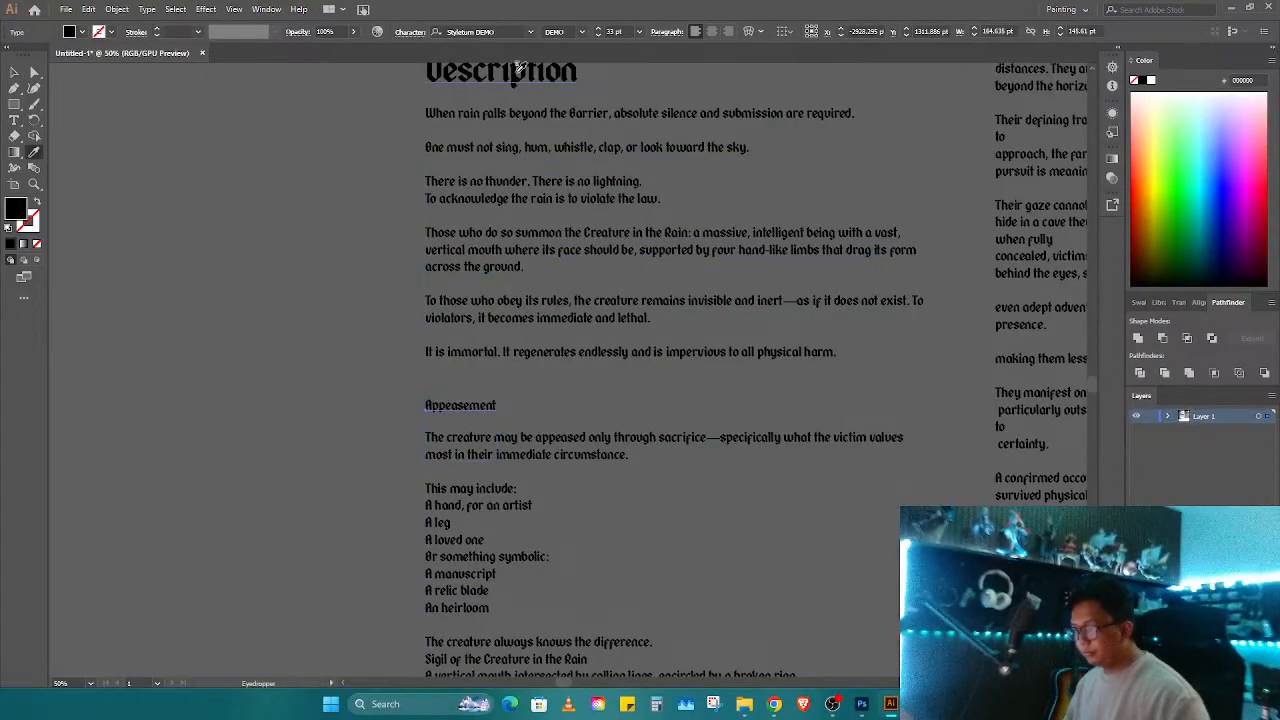
# Step: Apply the Description heading's text style to the Appeasement heading with the Eyedropper
pyautogui.press('i')
pyautogui.click(518, 66)
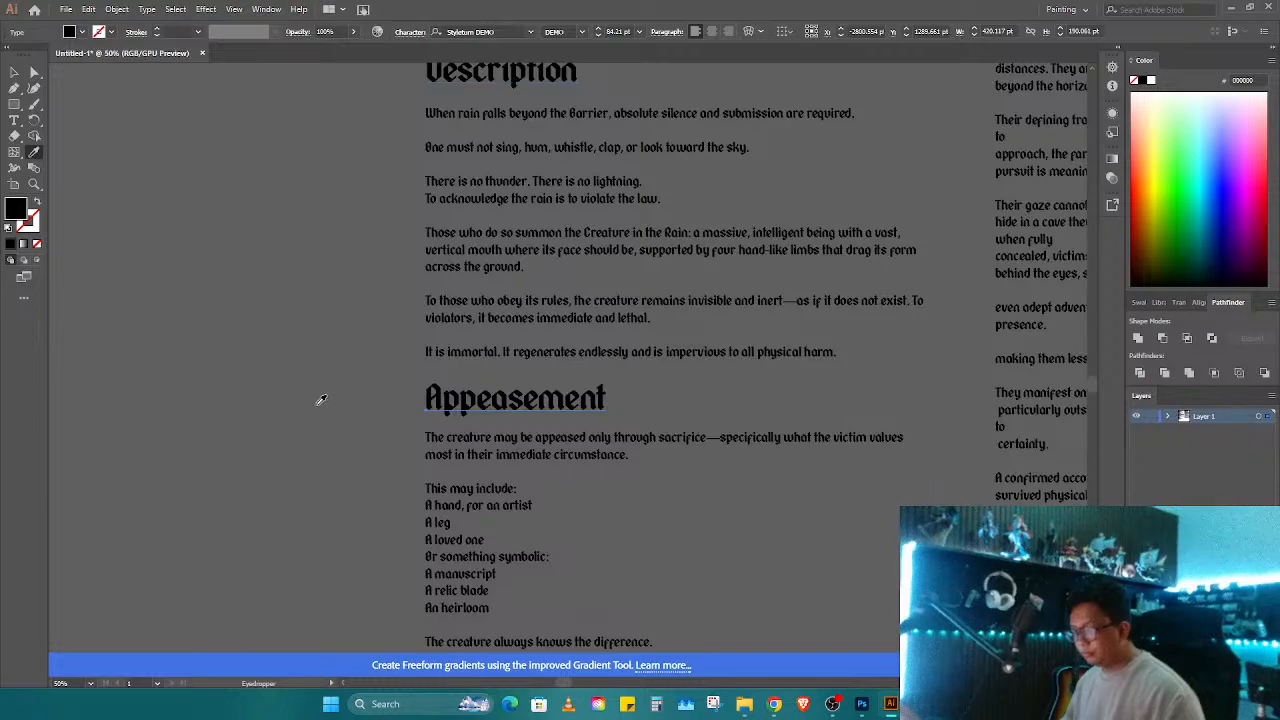
pyautogui.press('a')
# Step: Select and copy the complete Creature in the Rain layout, including its headings, body text and square emblem frame
pyautogui.scroll(-3, 318, 412)
pyautogui.scroll(1, 300, 403)
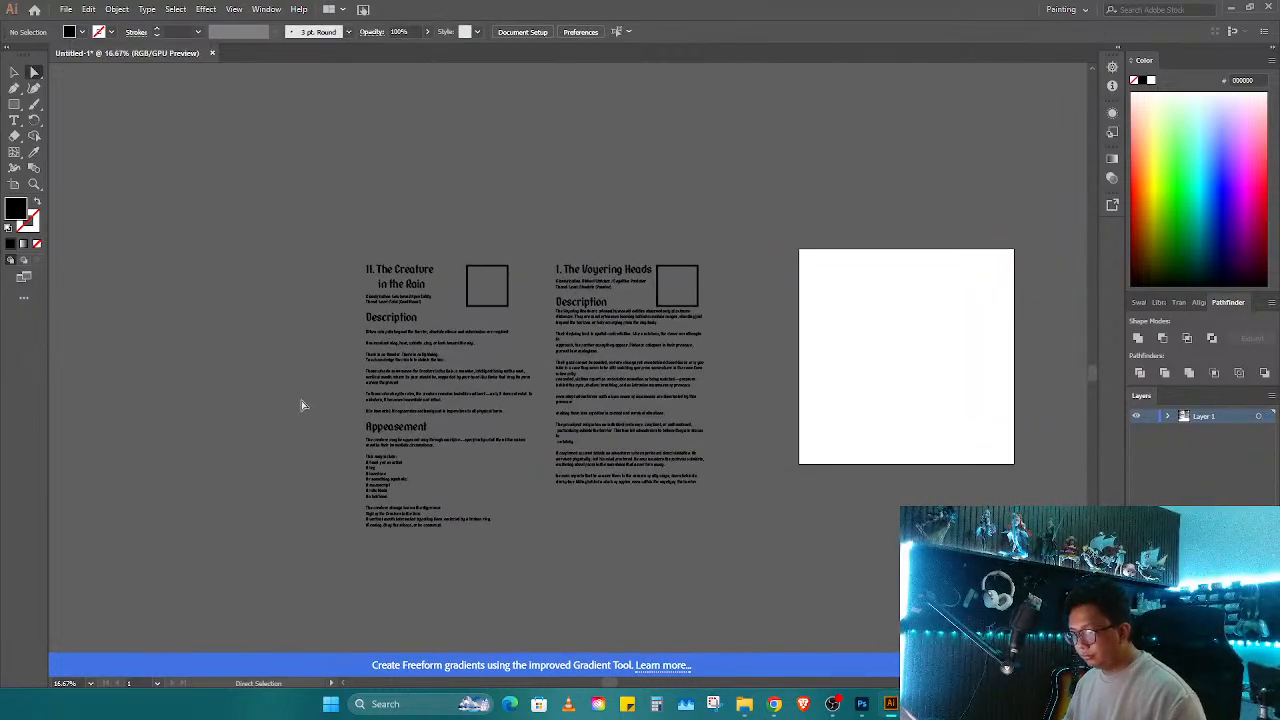
pyautogui.moveTo(473, 457); pyautogui.dragTo(603, 607)
pyautogui.hotkey('ctrl', 'g')
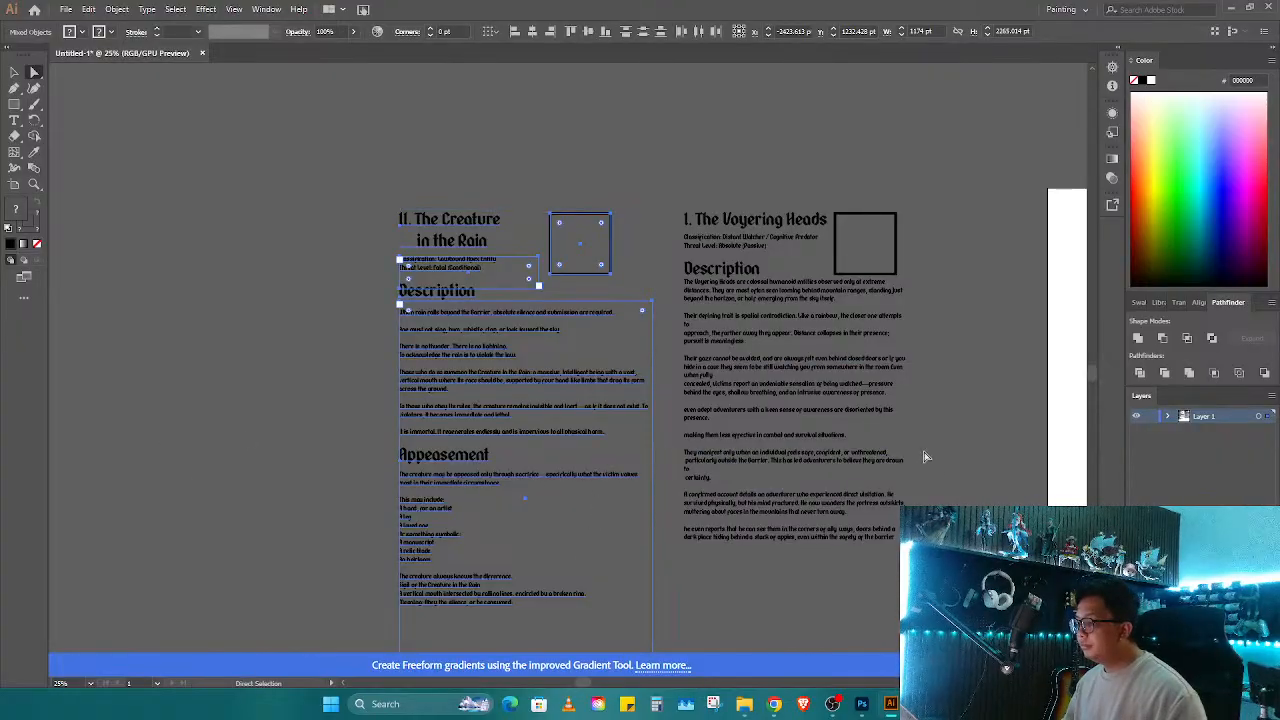
pyautogui.click(925, 457)
pyautogui.hscroll(5, 649, 366)
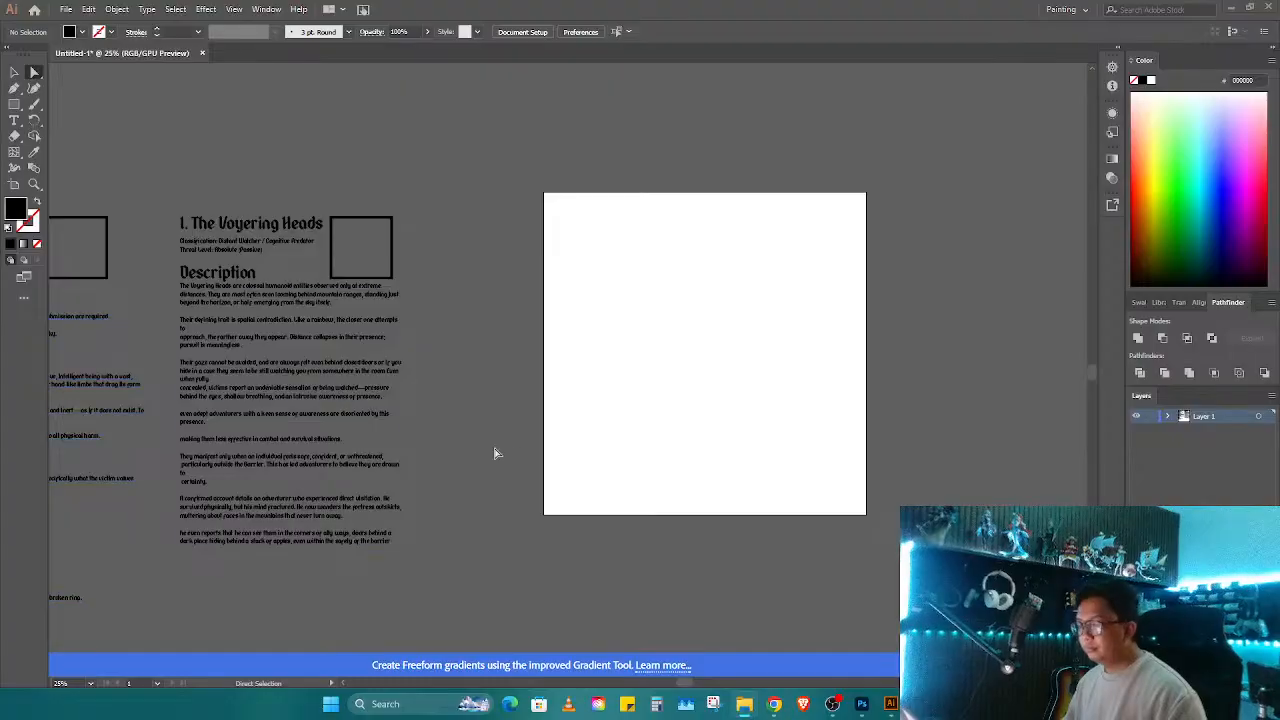
# Step: Switch to Photoshop and group the Voyering Heads artwork and text layers above the background
pyautogui.hotkey('alt', 'Tab')
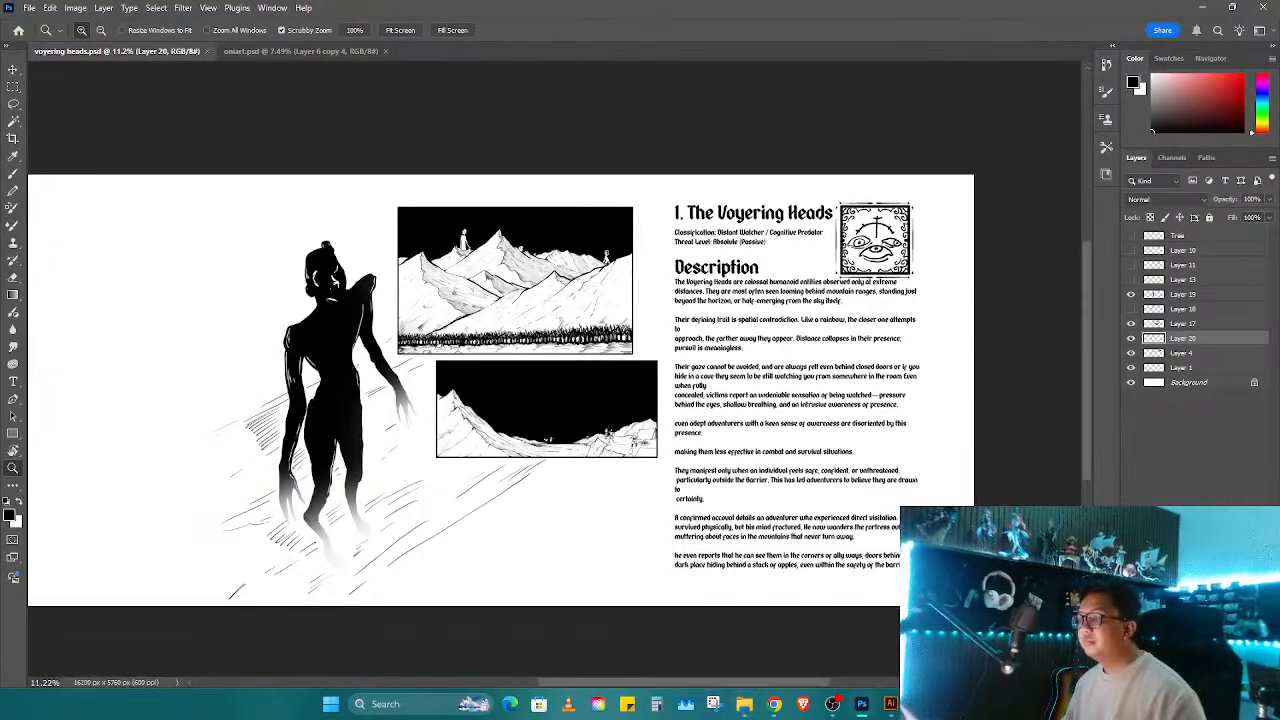
pyautogui.scroll(1, 446, 380)
pyautogui.moveTo(430, 346); pyautogui.dragTo(501, 344)
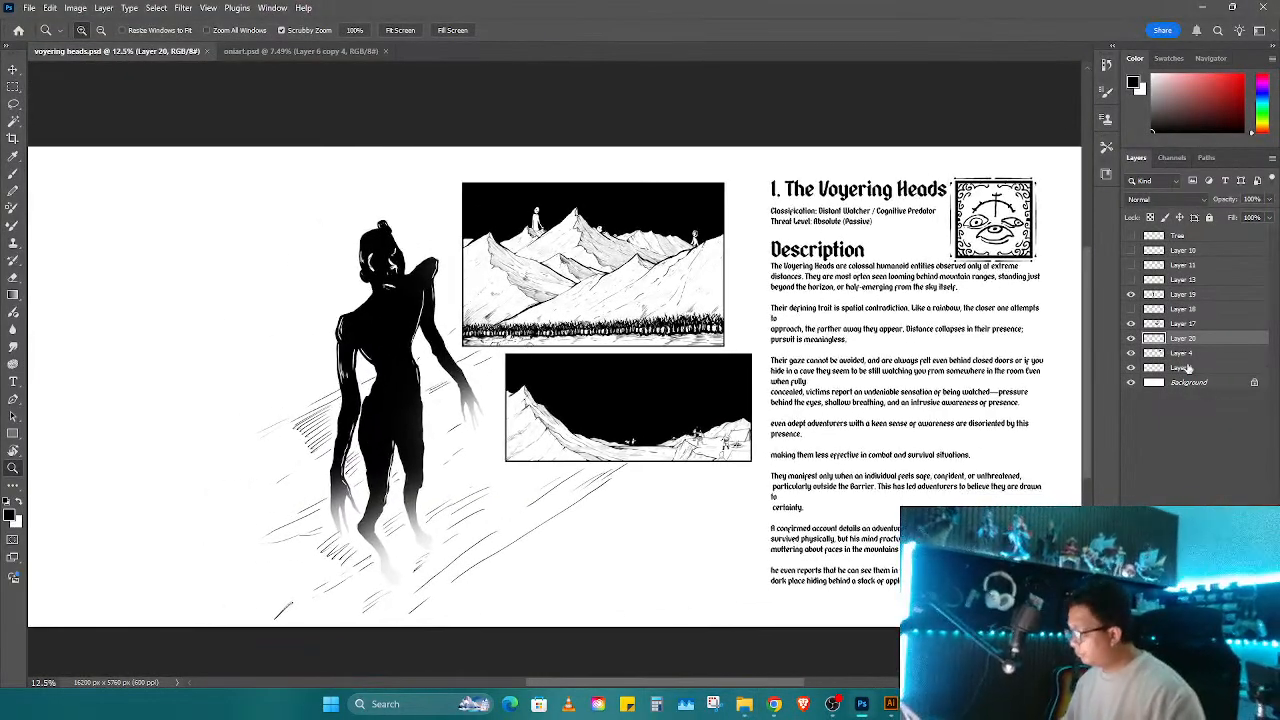
pyautogui.click(1185, 367)
pyautogui.keyDown('shift'); pyautogui.click(1201, 249); pyautogui.keyUp('shift')
pyautogui.hotkey('ctrl', 'g')
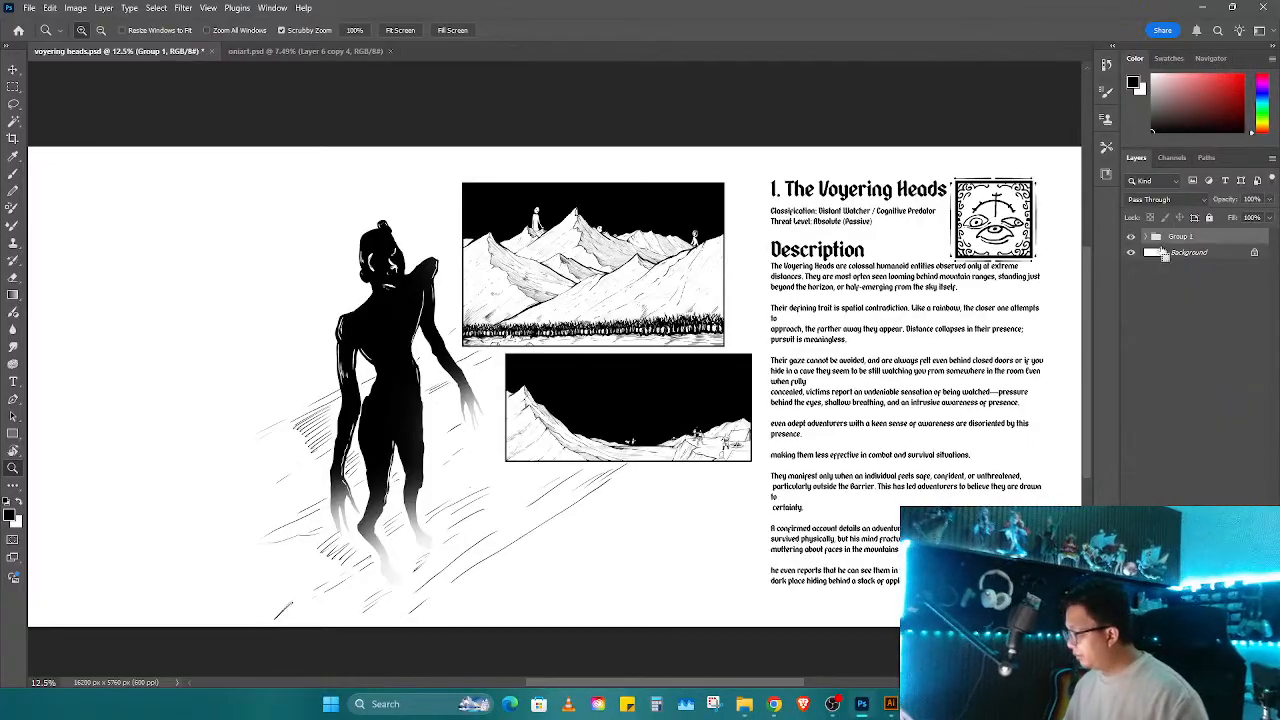
# Step: Hide the Voyering Heads layer group and rename it "Voyer"
pyautogui.click(1131, 236)
pyautogui.doubleClick(1181, 236)
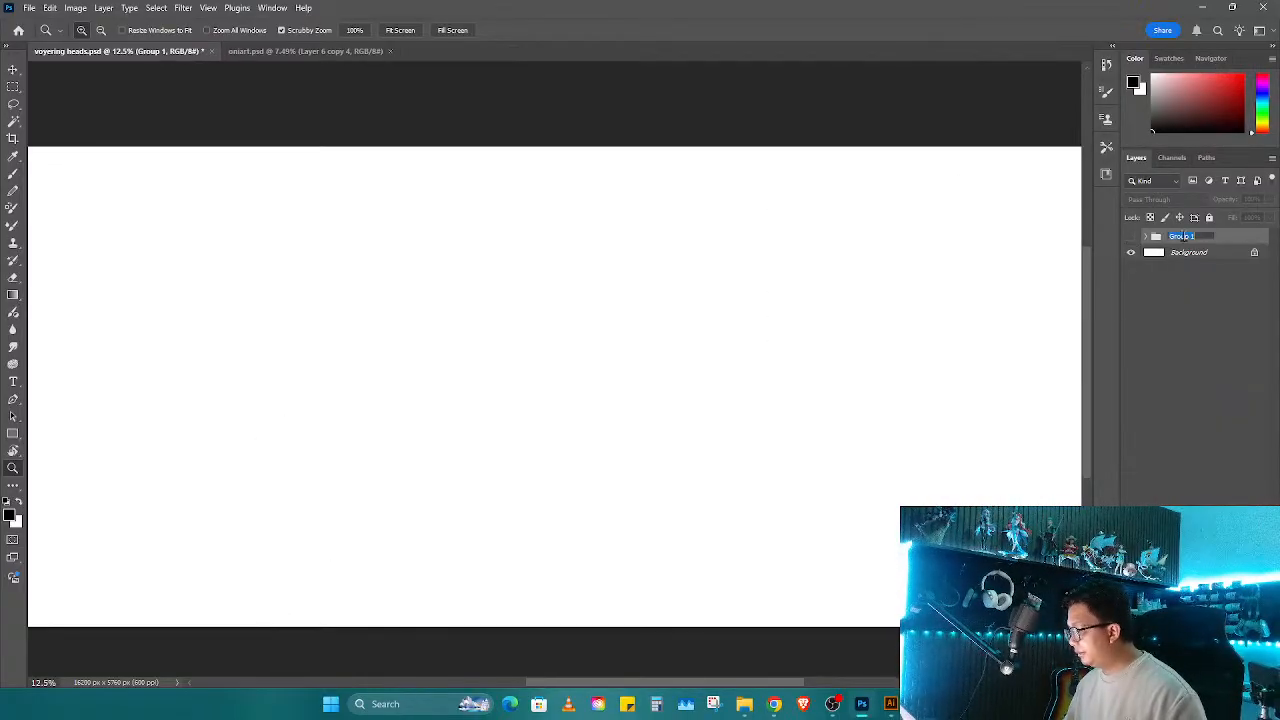
pyautogui.write('Voyes')
pyautogui.press('Return')
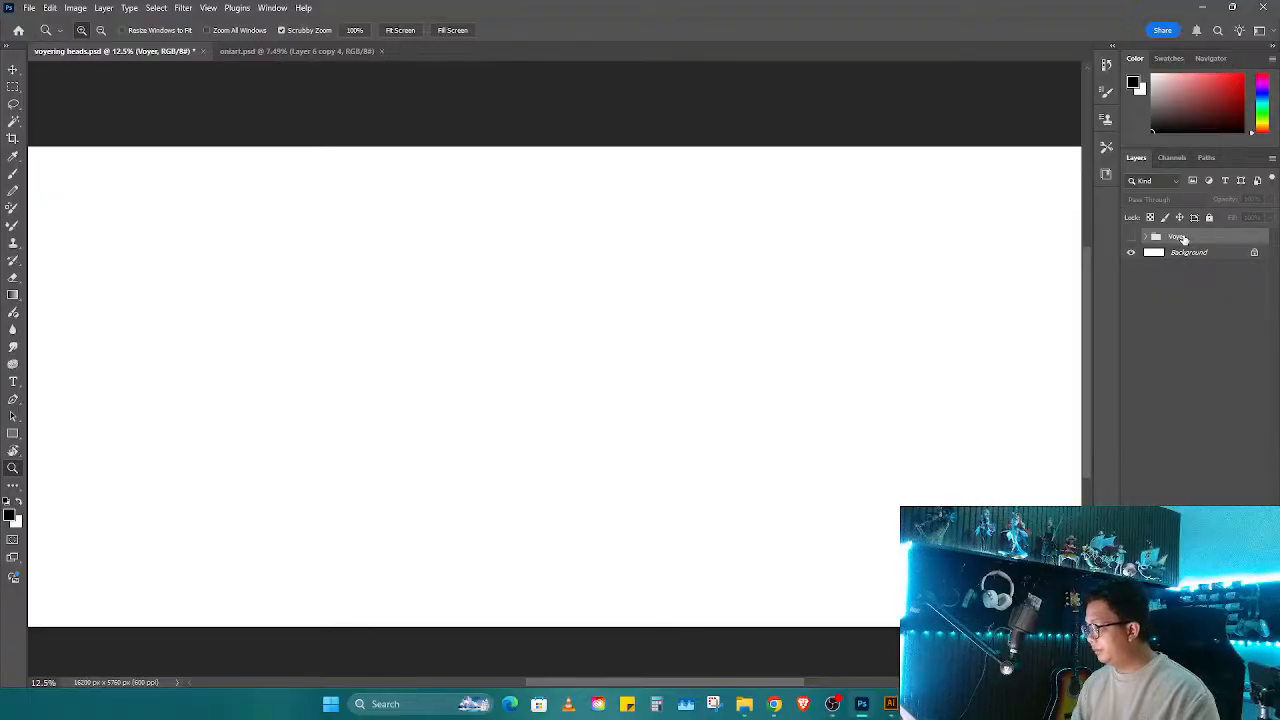
# Step: Paste the copied Creature in the Rain layout as a new layer and position it along the page's right side
pyautogui.hotkey('ctrl', 'v')
pyautogui.press('Return')
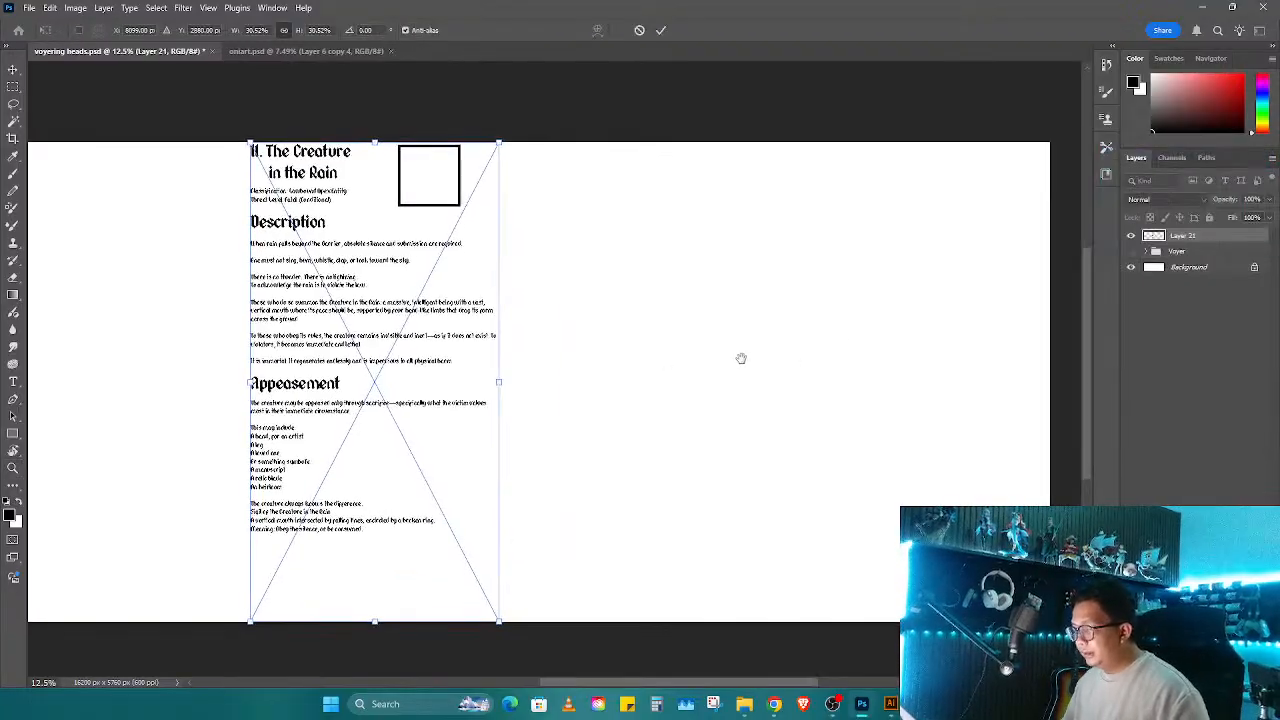
pyautogui.moveTo(393, 350); pyautogui.dragTo(893, 369)
pyautogui.press('Return')
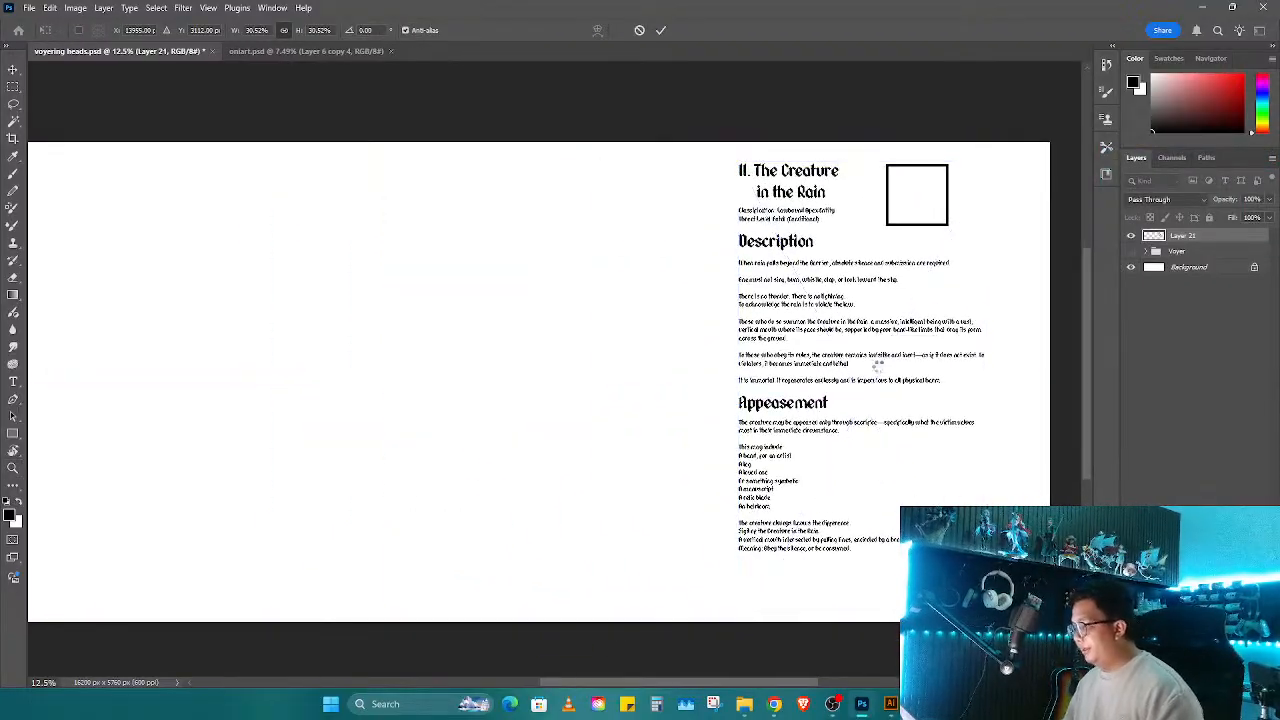
pyautogui.moveTo(536, 388); pyautogui.dragTo(574, 383)
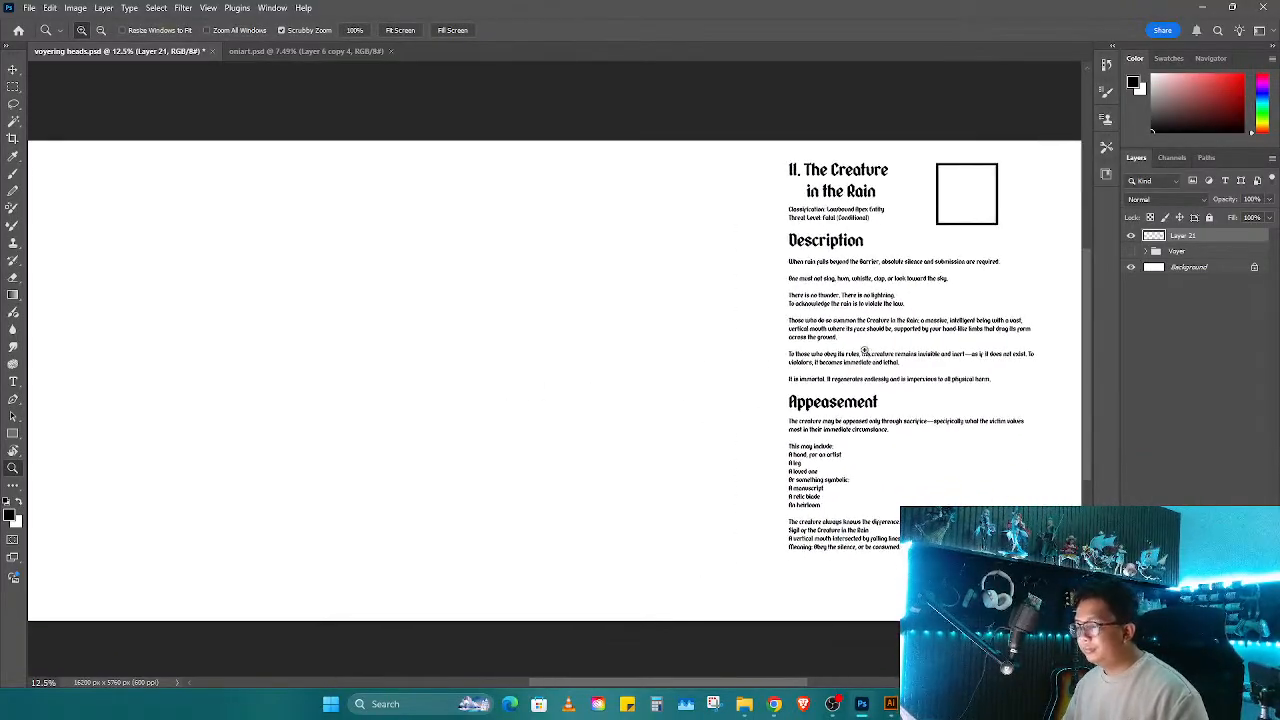
pyautogui.hotkey('ctrl', 't')
pyautogui.press('Return')
pyautogui.moveTo(878, 353); pyautogui.dragTo(763, 360)
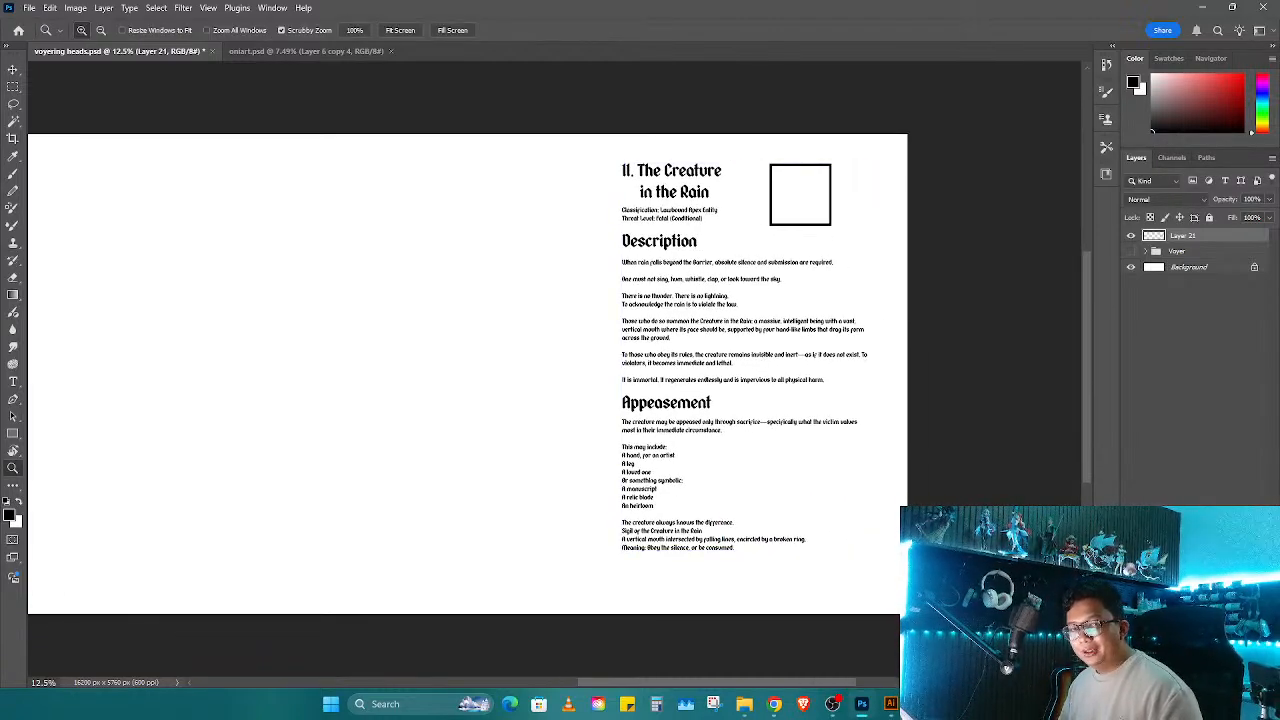
# Step: Show the Voyer group to compare its page layout with the Creature in the Rain text, and hide it again
pyautogui.click(101, 30)
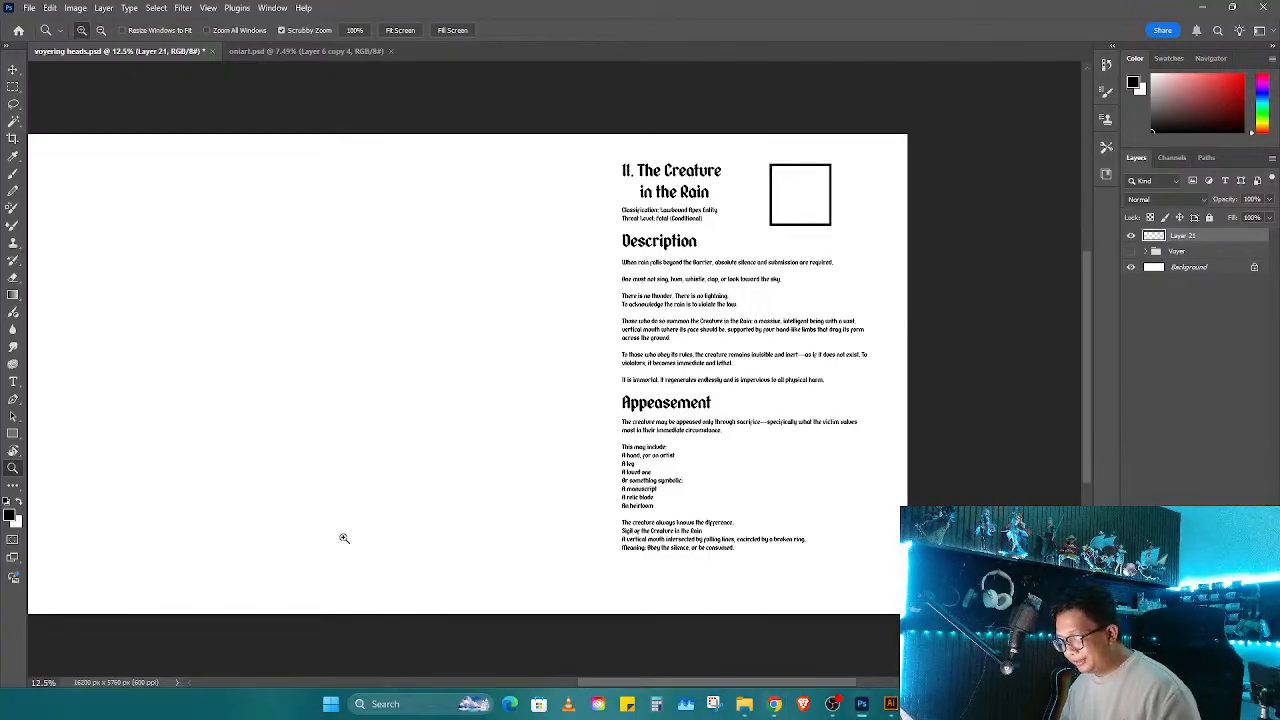
pyautogui.moveTo(443, 537); pyautogui.dragTo(516, 527)
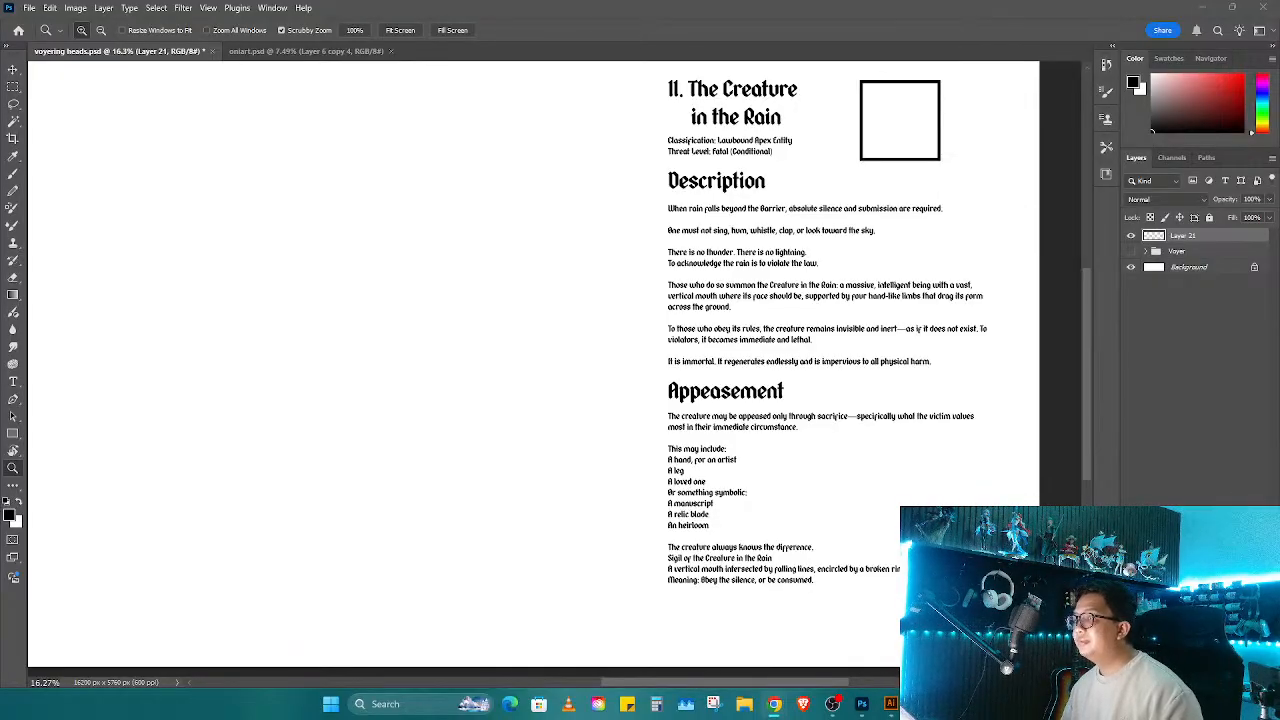
pyautogui.scroll(-2, 480, 411)
pyautogui.moveTo(480, 411); pyautogui.dragTo(625, 443)
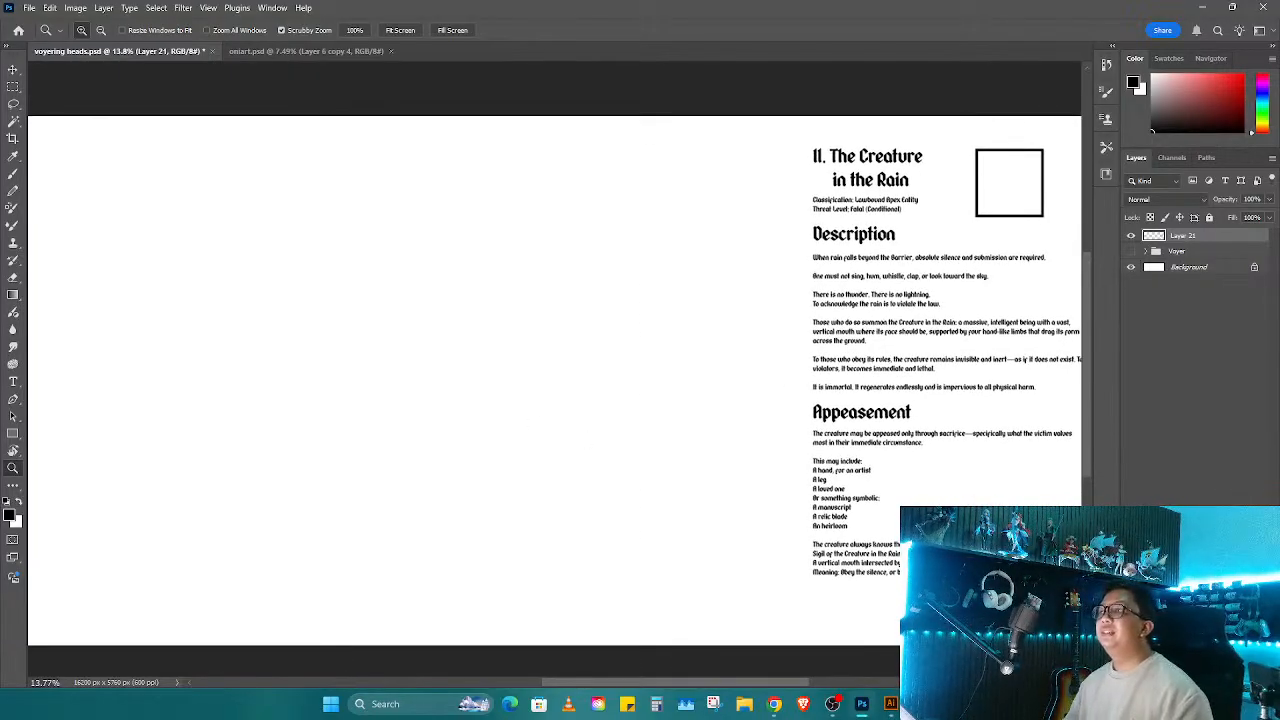
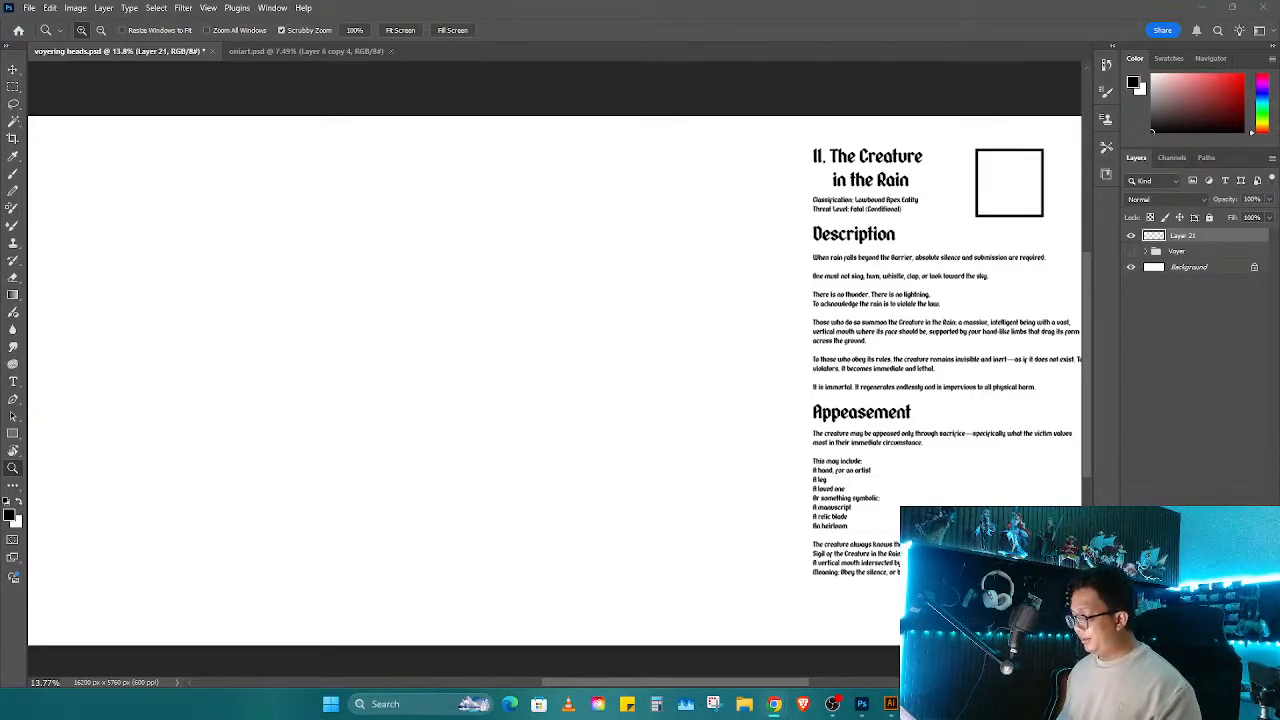
pyautogui.click(1131, 251)
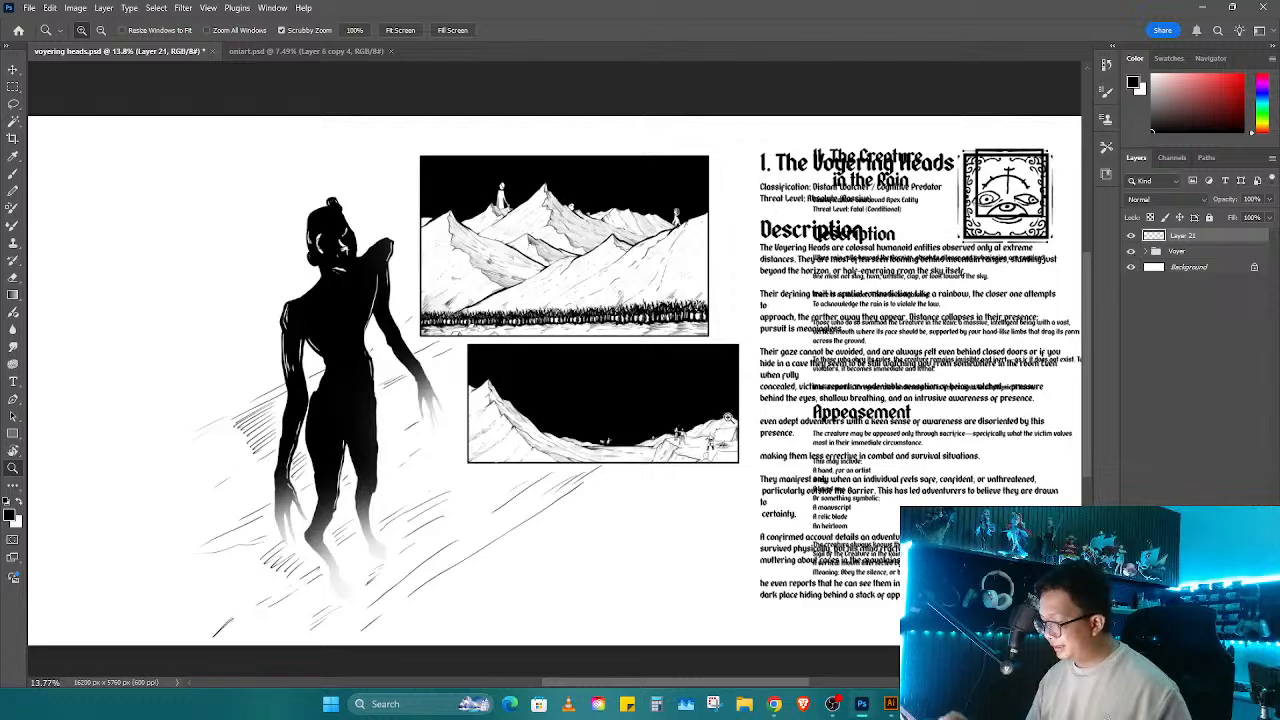
pyautogui.click(1131, 251)
pyautogui.scroll(-2, 736, 432)
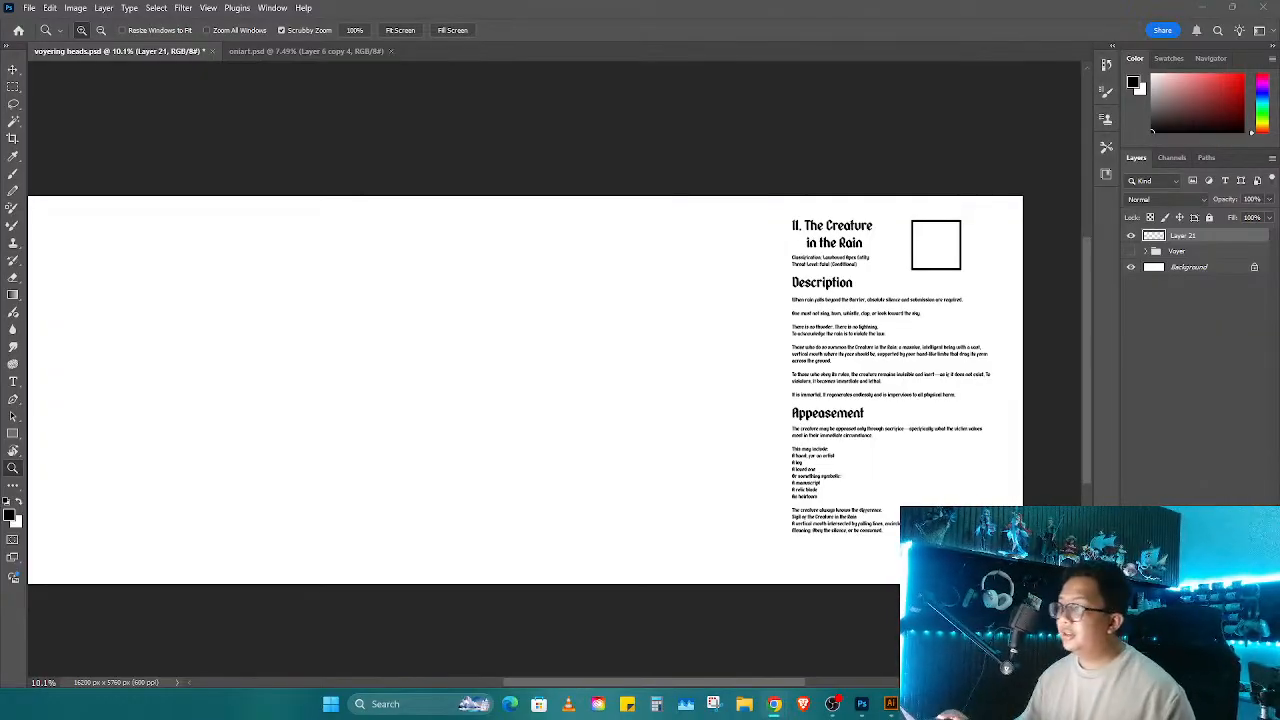
pyautogui.click(590, 410)
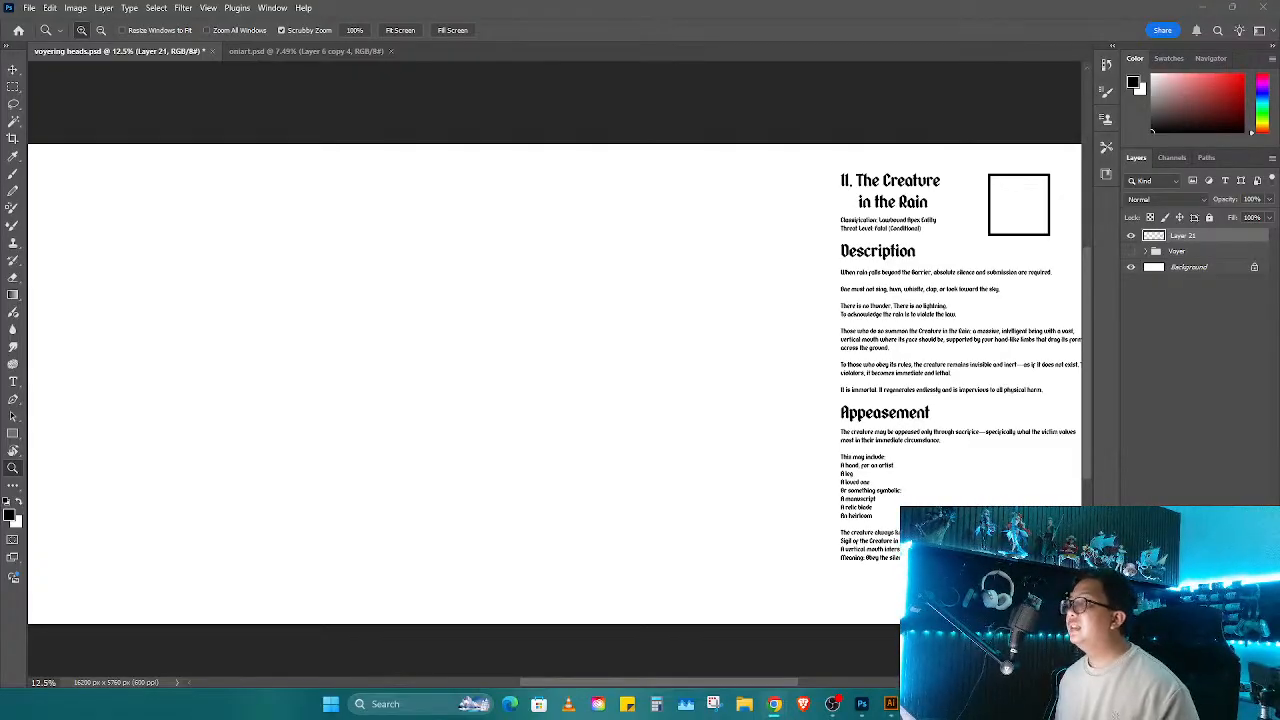
# Step: Switch to the browser and examine the "monkies standing up" image results for pose references, opening the stooping chimpanzee photo
pyautogui.moveTo(0, 205); pyautogui.dragTo(531, 149)
pyautogui.doubleClick(535, 150)
pyautogui.scroll(-1, 531, 558)
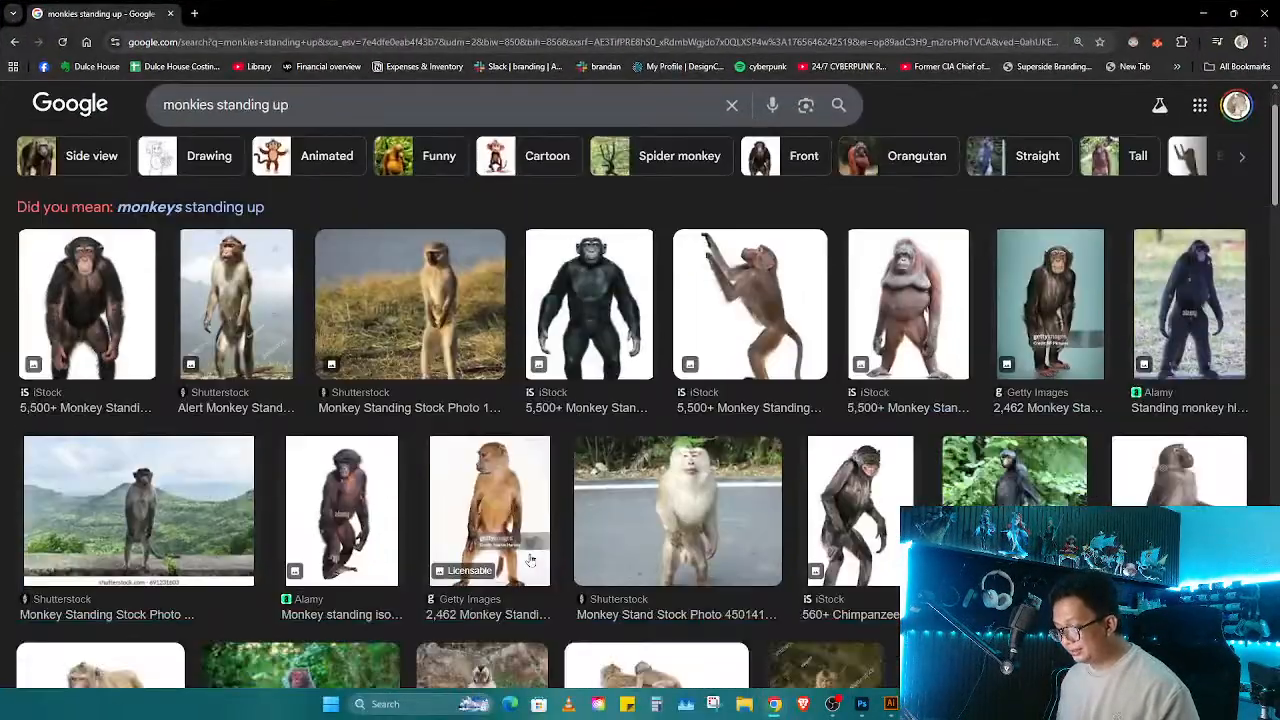
pyautogui.scroll(-3, 530, 560)
pyautogui.scroll(3, 530, 560)
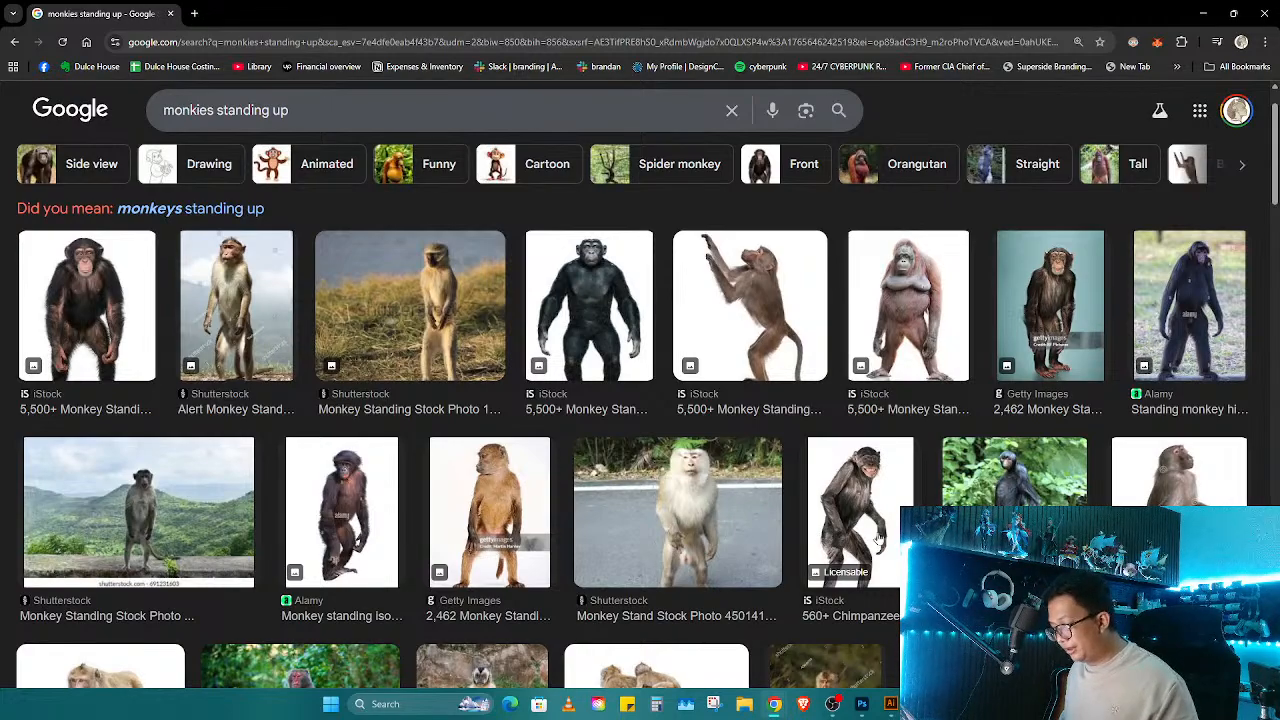
pyautogui.click(877, 537)
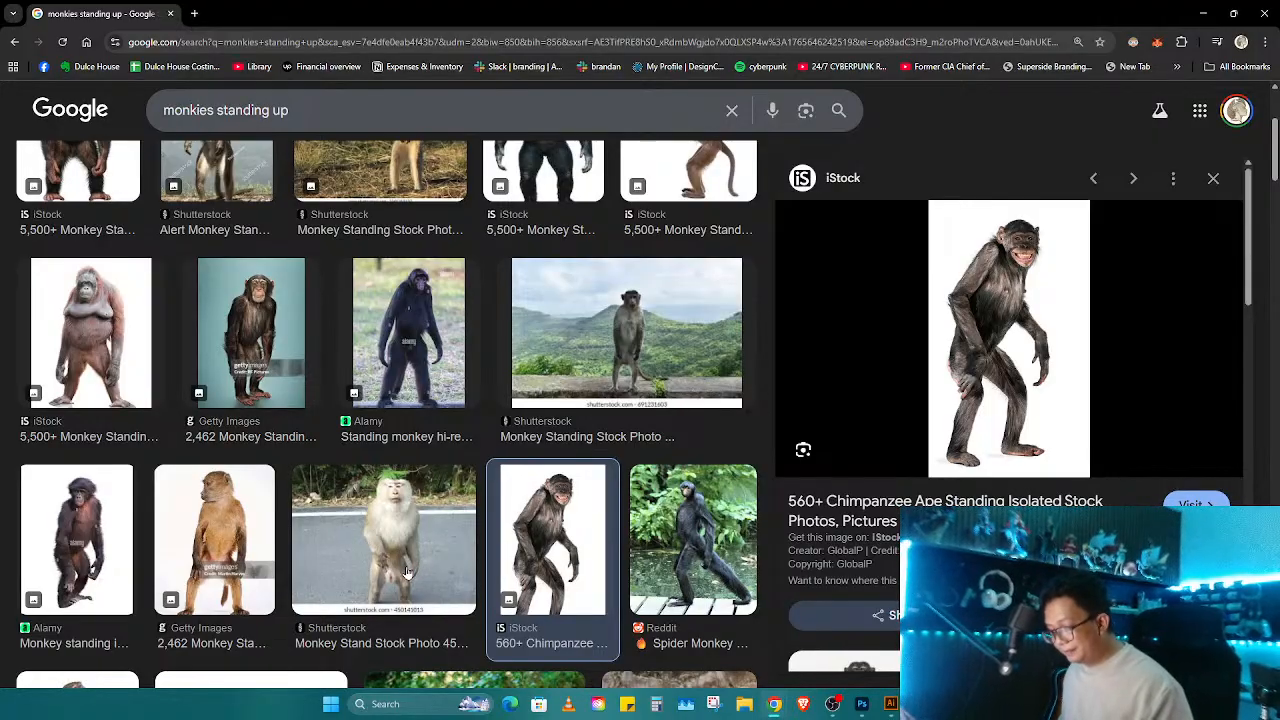
pyautogui.scroll(3, 415, 555)
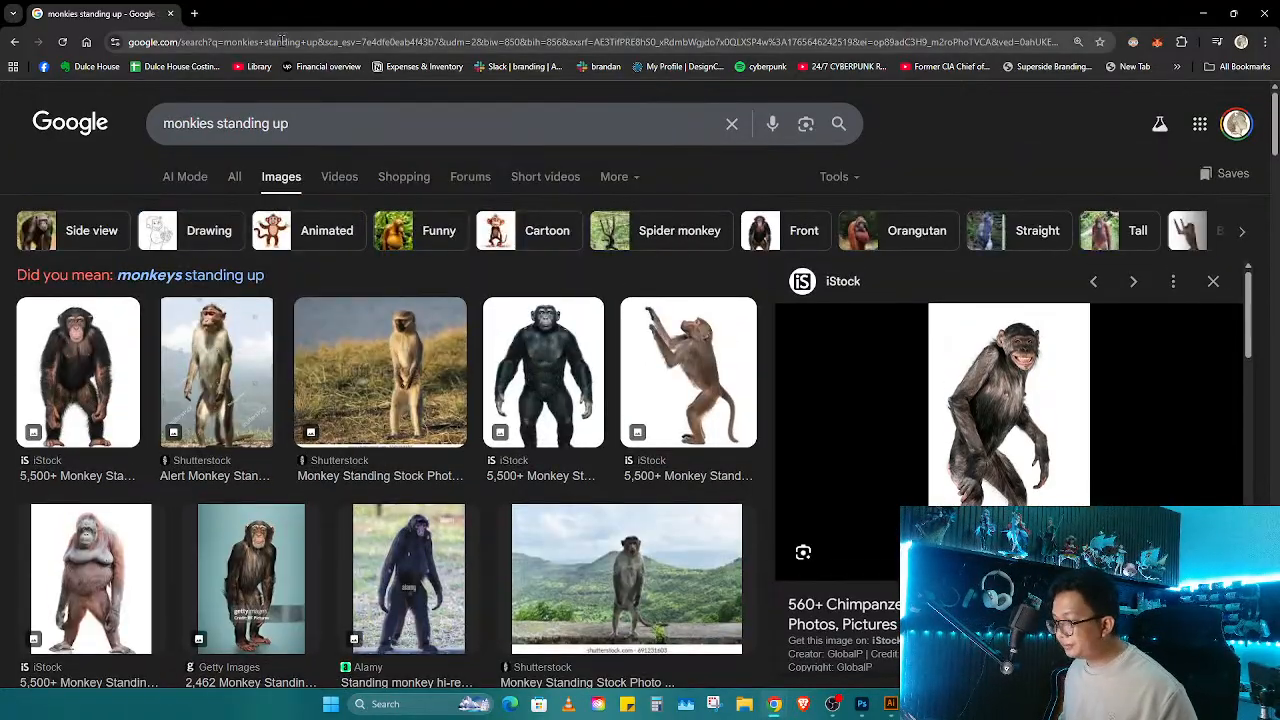
# Step: Return to Photoshop and turn off the Brush tool's paint symmetry
pyautogui.hotkey('alt', 'Tab')
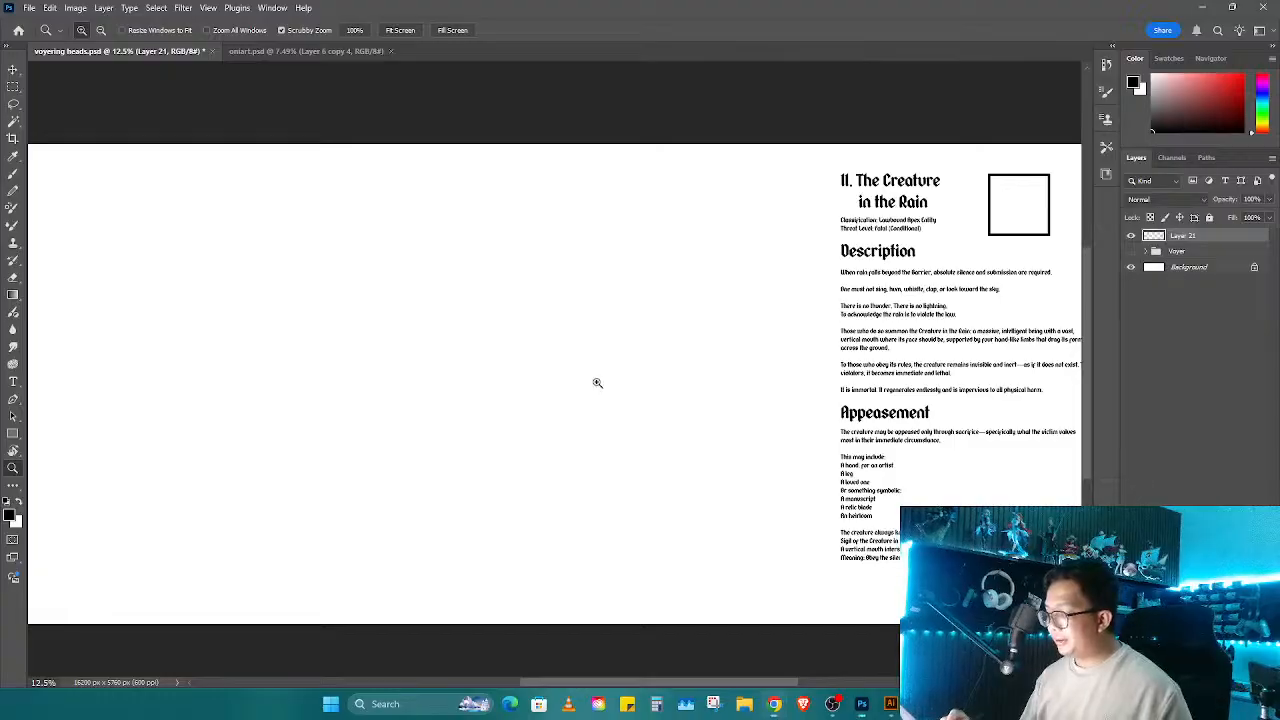
pyautogui.moveTo(594, 380)
pyautogui.mouseDown()
pyautogui.moveTo(626, 434)
pyautogui.moveTo(586, 446)
pyautogui.mouseUp()
pyautogui.press('b')
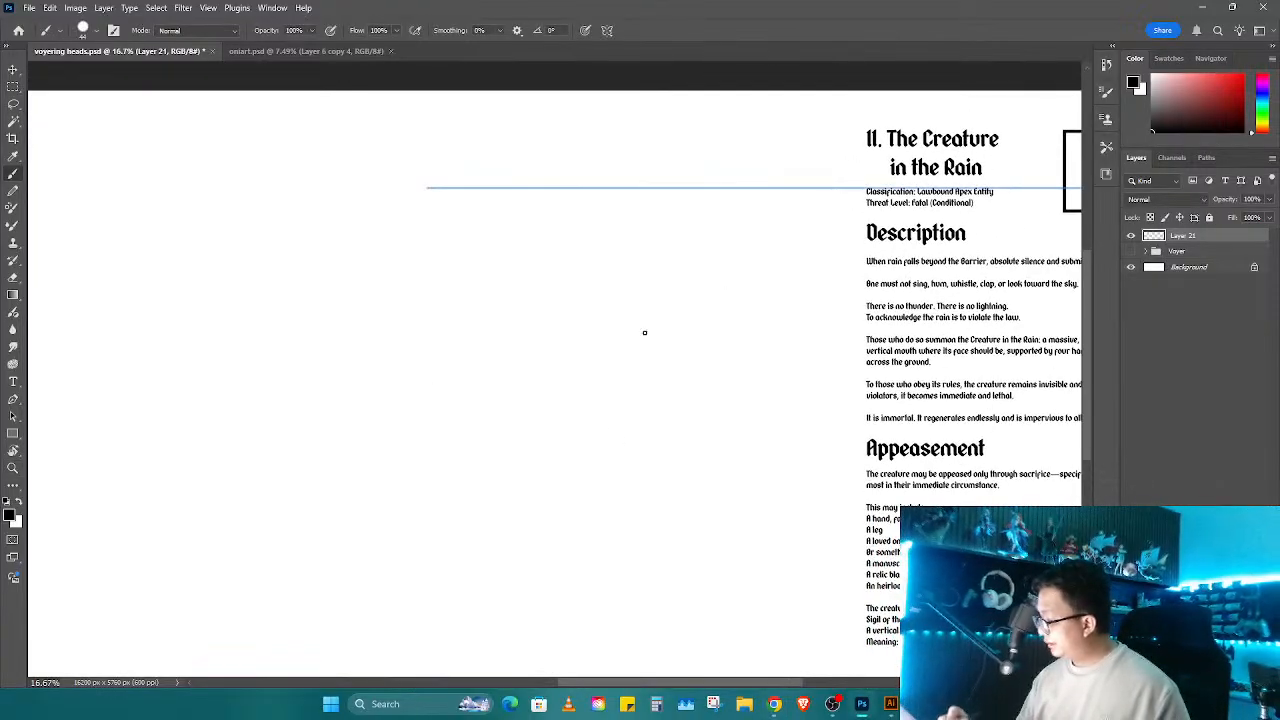
pyautogui.click(607, 30)
pyautogui.click(640, 46)
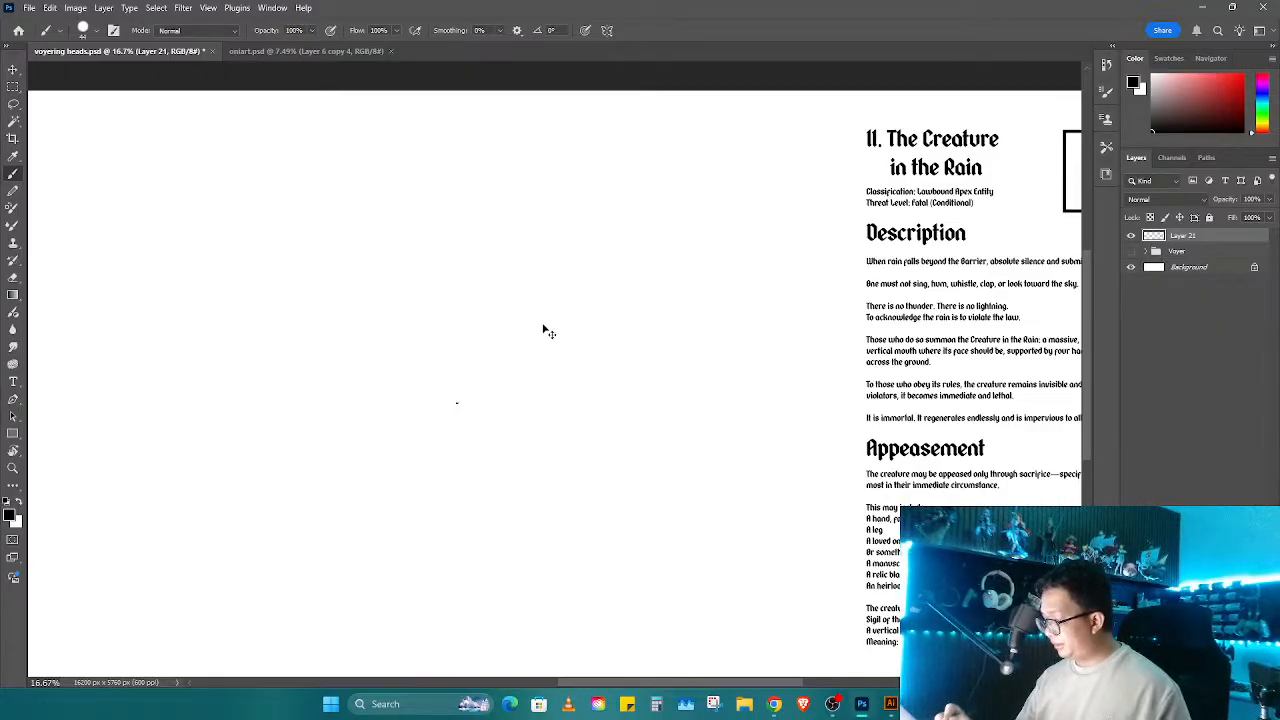
# Step: Add a new layer above the pasted text layout and set its opacity to 33% for rough sketching
pyautogui.hotkey('ctrl', 'shift', 'n')
pyautogui.press('Return')
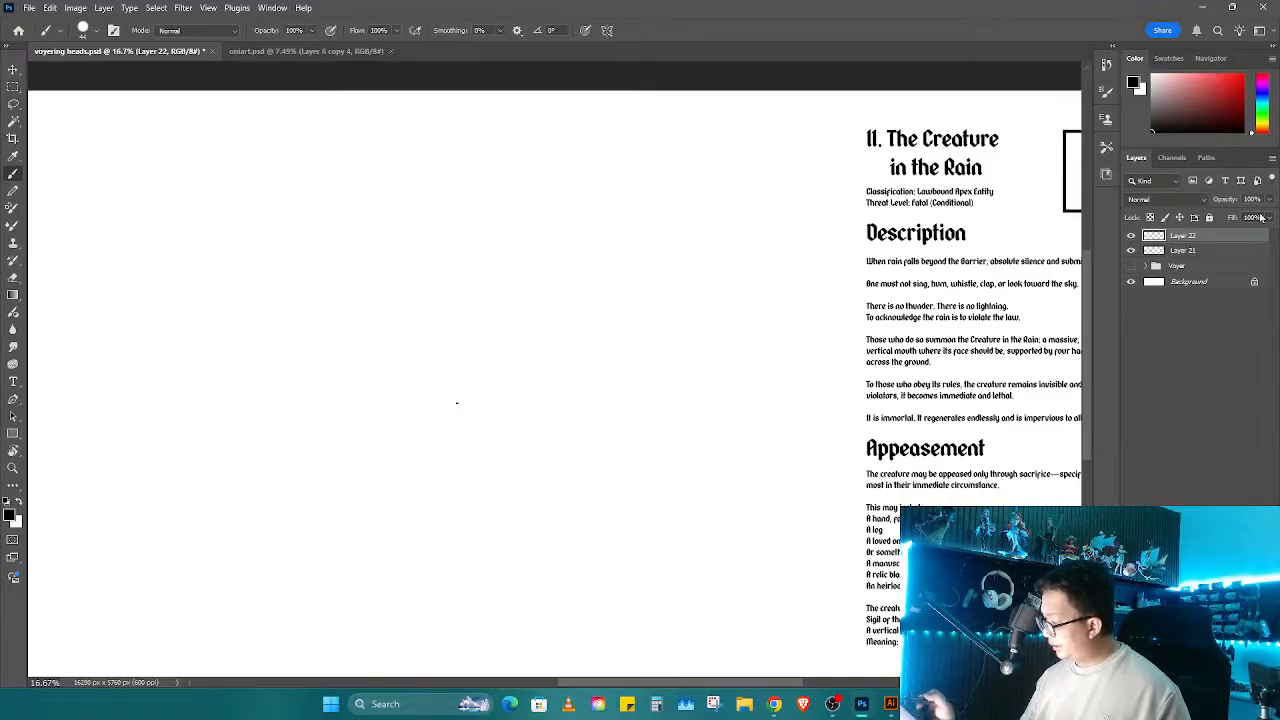
pyautogui.press('3')
# Step: Rough in a creature beside the text with the Brush, drawing an oval head, shoulder lines and long reaching limbs
pyautogui.moveTo(505, 283)
pyautogui.mouseDown()
pyautogui.moveTo(521, 316)
pyautogui.moveTo(507, 321)
pyautogui.moveTo(506, 292)
pyautogui.moveTo(546, 283)
pyautogui.moveTo(536, 272)
pyautogui.moveTo(513, 342)
pyautogui.moveTo(553, 282)
pyautogui.moveTo(507, 337)
pyautogui.moveTo(549, 285)
pyautogui.moveTo(515, 348)
pyautogui.moveTo(539, 269)
pyautogui.moveTo(534, 346)
pyautogui.mouseUp()
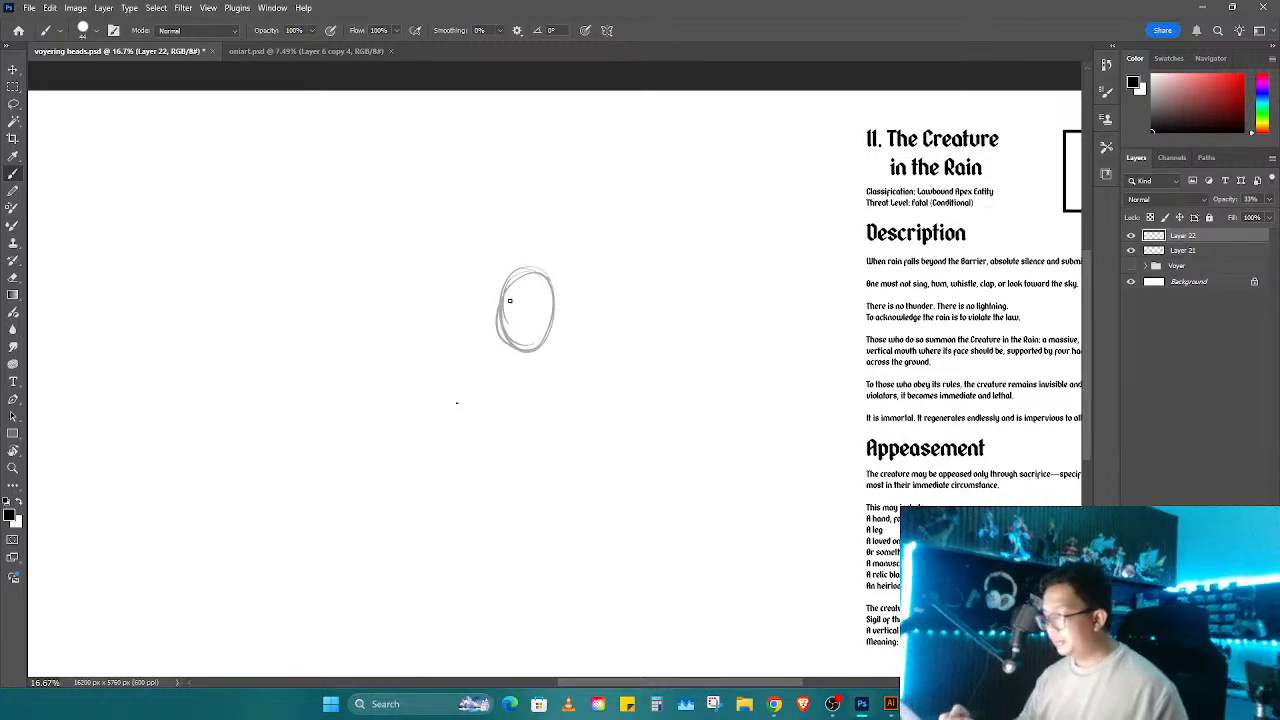
pyautogui.moveTo(496, 286); pyautogui.dragTo(464, 258)
pyautogui.moveTo(552, 340)
pyautogui.mouseDown()
pyautogui.moveTo(576, 358)
pyautogui.moveTo(573, 420)
pyautogui.mouseUp()
pyautogui.moveTo(455, 305)
pyautogui.mouseDown()
pyautogui.moveTo(455, 388)
pyautogui.moveTo(378, 500)
pyautogui.moveTo(462, 432)
pyautogui.mouseUp()
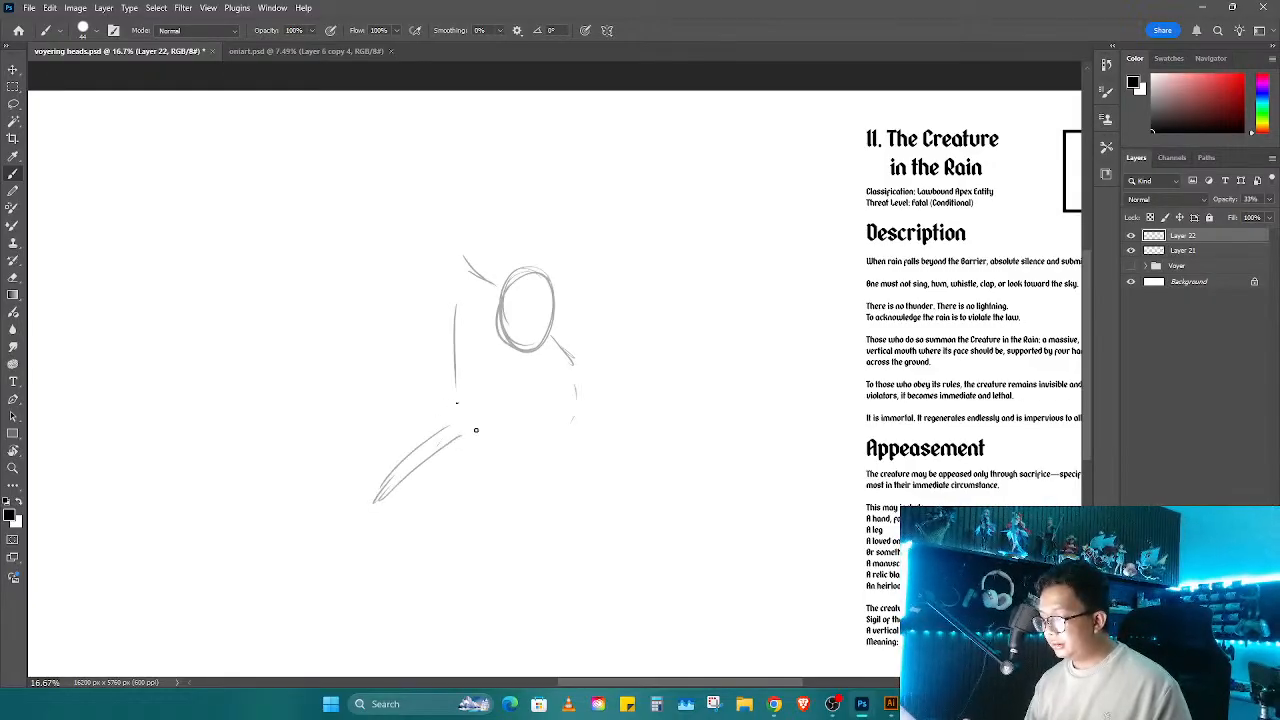
pyautogui.moveTo(556, 470); pyautogui.dragTo(537, 514)
pyautogui.moveTo(570, 448); pyautogui.dragTo(528, 579)
pyautogui.moveTo(497, 348); pyautogui.dragTo(516, 361)
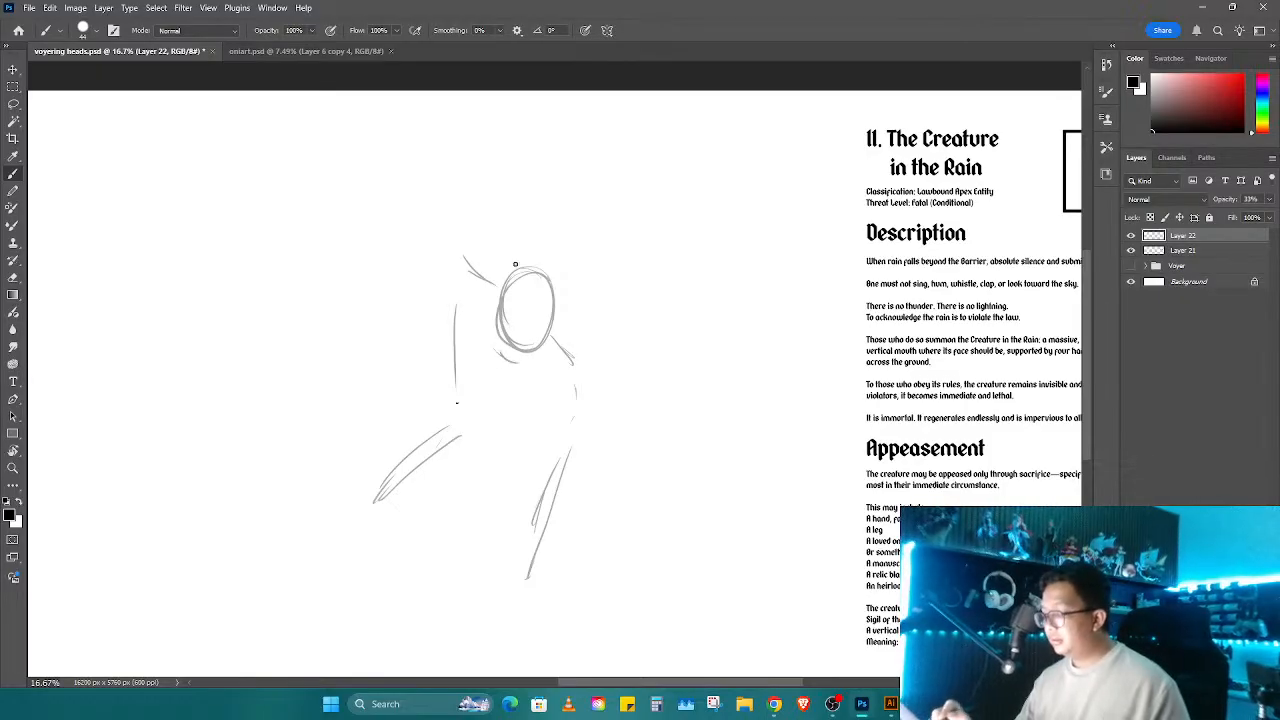
# Step: Sketch the creature's back and belly contours and a long hind leg bent at the joint
pyautogui.moveTo(506, 264)
pyautogui.mouseDown()
pyautogui.moveTo(570, 277)
pyautogui.moveTo(579, 298)
pyautogui.moveTo(580, 406)
pyautogui.moveTo(543, 375)
pyautogui.moveTo(546, 420)
pyautogui.mouseUp()
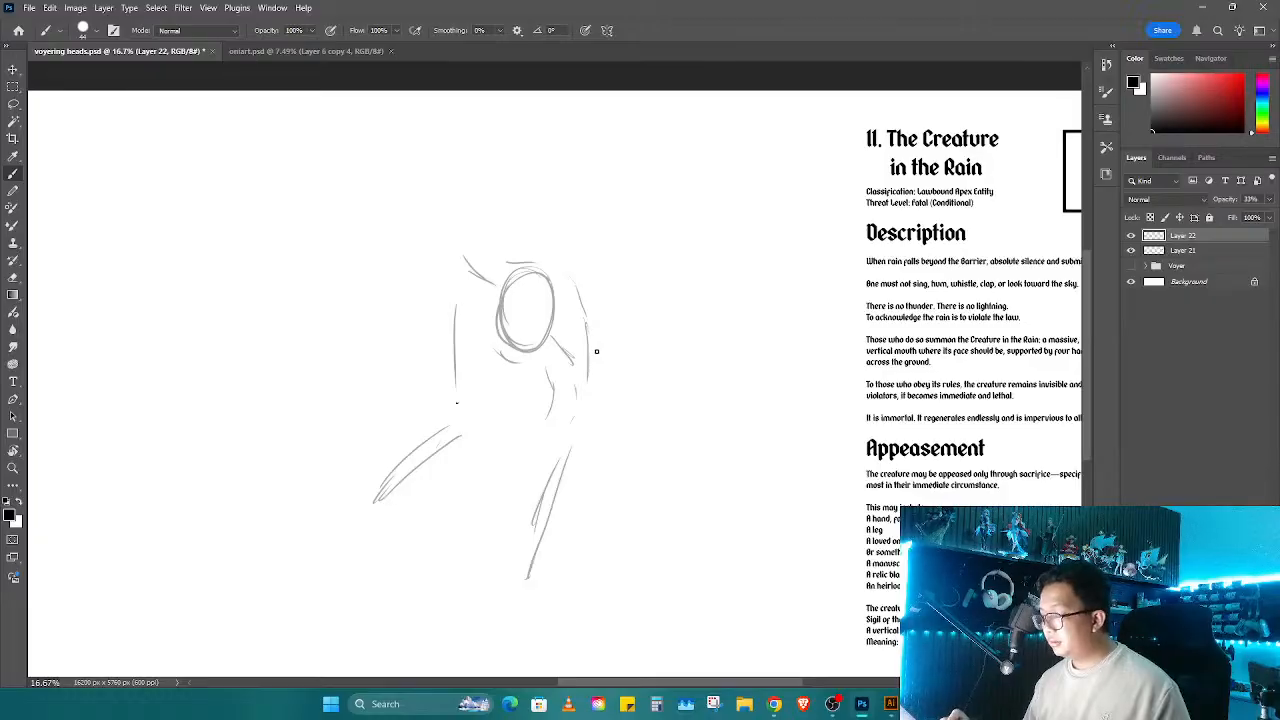
pyautogui.moveTo(596, 351); pyautogui.dragTo(618, 430)
pyautogui.moveTo(515, 430); pyautogui.dragTo(452, 482)
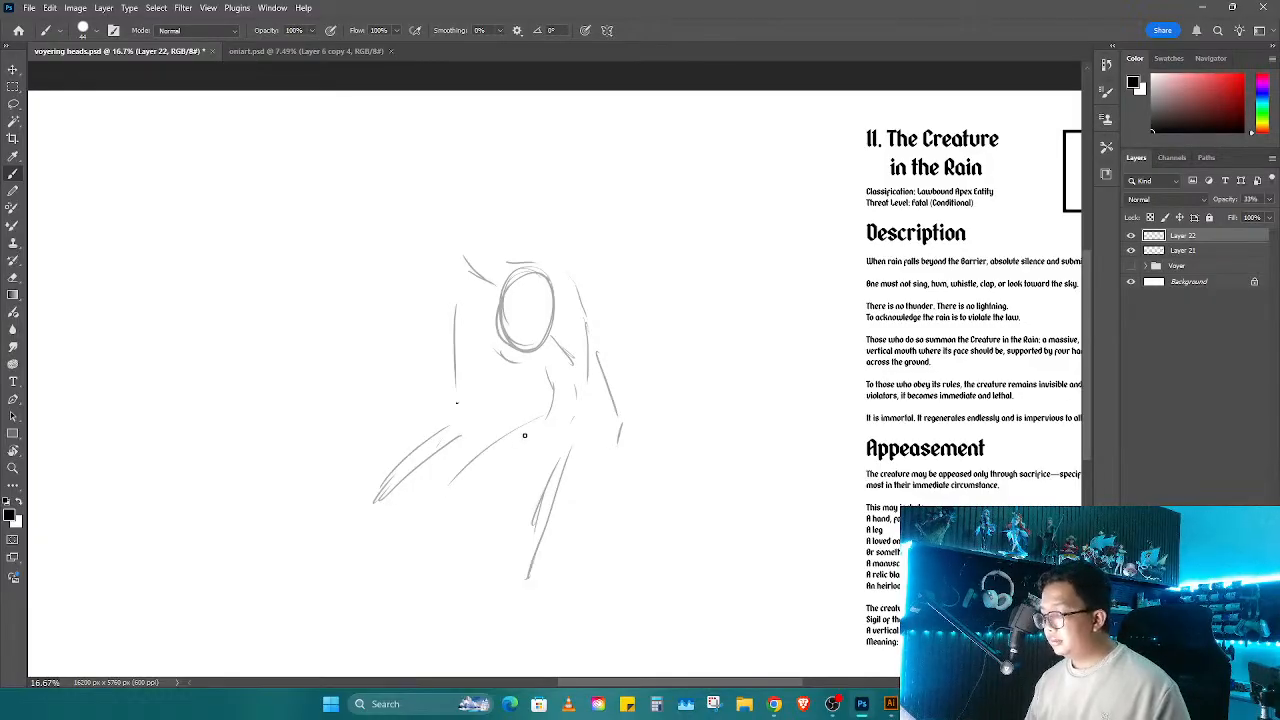
pyautogui.hotkey('ctrl', 'z')
pyautogui.moveTo(610, 486)
pyautogui.mouseDown()
pyautogui.moveTo(612, 537)
pyautogui.moveTo(622, 377)
pyautogui.moveTo(633, 490)
pyautogui.mouseUp()
pyautogui.moveTo(590, 406)
pyautogui.mouseDown()
pyautogui.moveTo(606, 497)
pyautogui.moveTo(657, 480)
pyautogui.moveTo(669, 449)
pyautogui.moveTo(703, 511)
pyautogui.moveTo(700, 562)
pyautogui.mouseUp()
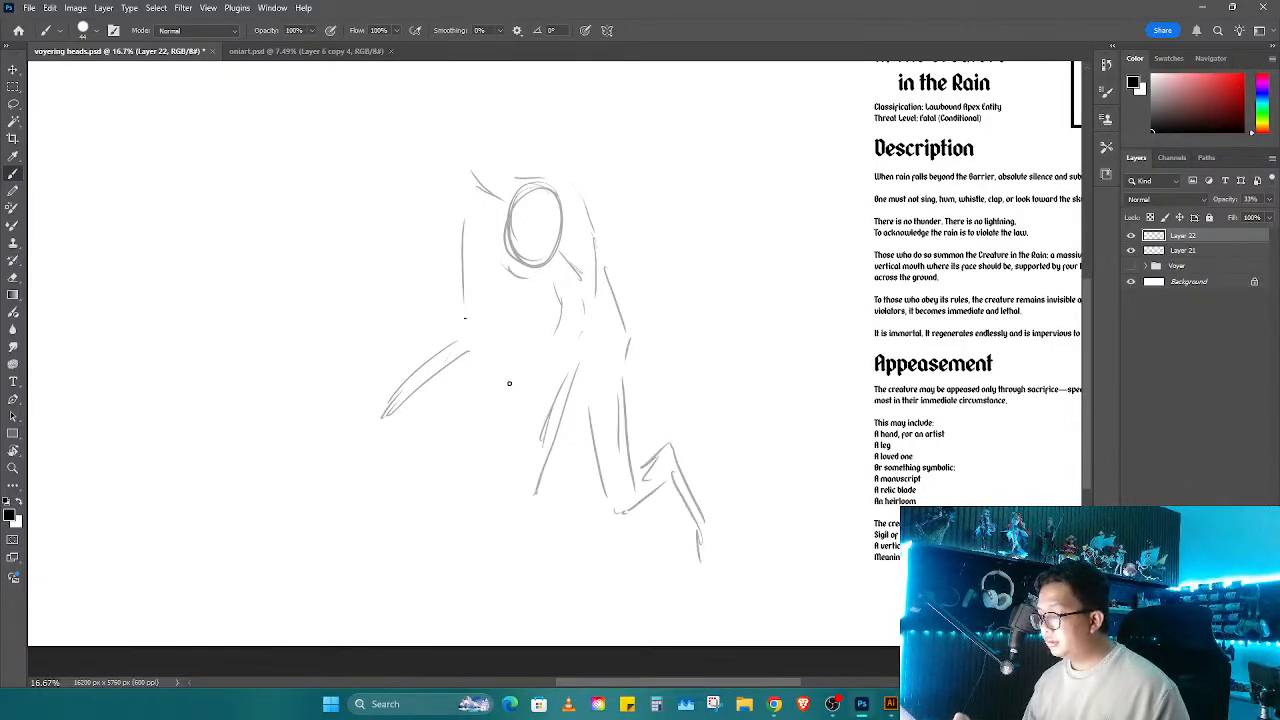
# Step: Sketch the creature's other leg striding forward to the ground and complete the double lines of its bent arm
pyautogui.moveTo(540, 326)
pyautogui.mouseDown()
pyautogui.moveTo(490, 361)
pyautogui.moveTo(450, 458)
pyautogui.mouseUp()
pyautogui.moveTo(540, 364)
pyautogui.mouseDown()
pyautogui.moveTo(451, 460)
pyautogui.moveTo(490, 466)
pyautogui.moveTo(414, 552)
pyautogui.mouseUp()
pyautogui.moveTo(464, 486); pyautogui.dragTo(407, 551)
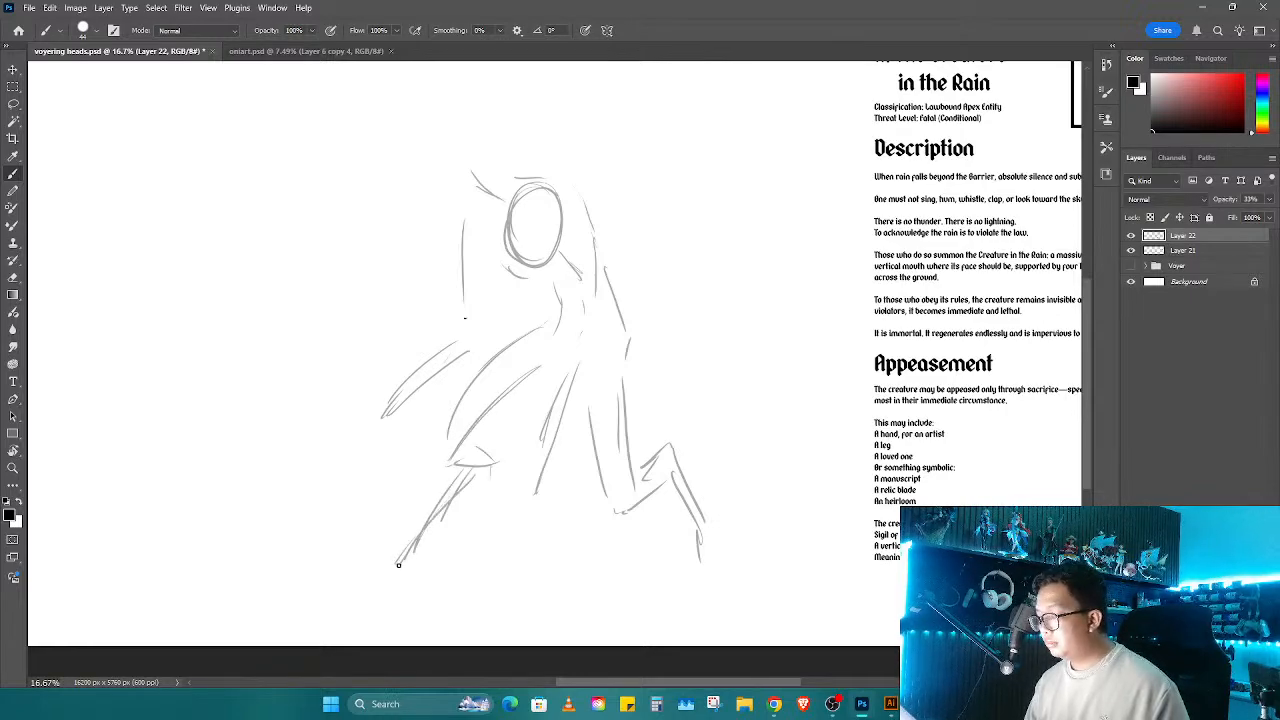
pyautogui.moveTo(476, 188); pyautogui.dragTo(464, 256)
pyautogui.moveTo(486, 198)
pyautogui.mouseDown()
pyautogui.moveTo(458, 350)
pyautogui.moveTo(363, 408)
pyautogui.moveTo(362, 422)
pyautogui.mouseUp()
pyautogui.moveTo(428, 372)
pyautogui.mouseDown()
pyautogui.moveTo(380, 414)
pyautogui.moveTo(566, 388)
pyautogui.moveTo(637, 402)
pyautogui.moveTo(503, 416)
pyautogui.moveTo(489, 399)
pyautogui.mouseUp()
# Step: Enlarge the creature sketch to about 130% with Free Transform
pyautogui.hotkey('ctrl', 't')
pyautogui.moveTo(772, 195)
pyautogui.mouseDown()
pyautogui.moveTo(754, 217)
pyautogui.moveTo(851, 163)
pyautogui.moveTo(675, 335)
pyautogui.moveTo(730, 298)
pyautogui.mouseUp()
pyautogui.press('Return')
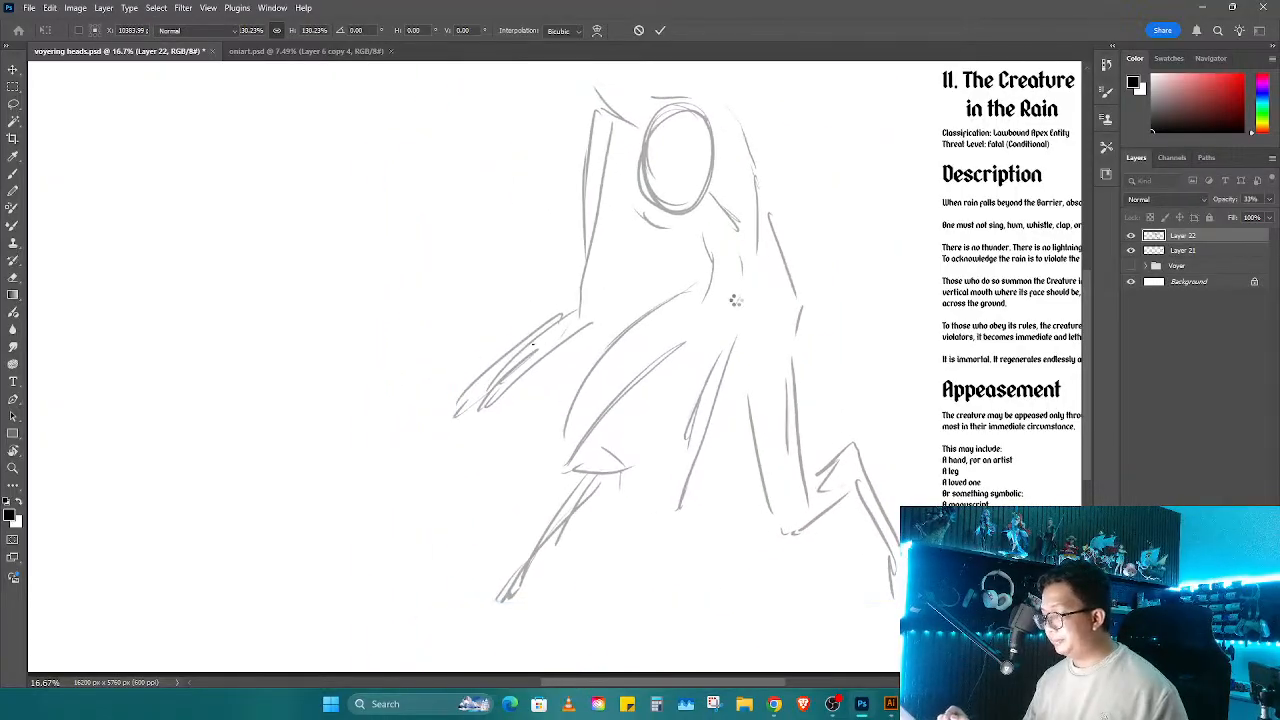
# Step: Start a second creature study in the empty space left of the first, with an oval head, hunched back and chest line
pyautogui.moveTo(532, 492); pyautogui.dragTo(729, 418)
pyautogui.scroll(2, 698, 322)
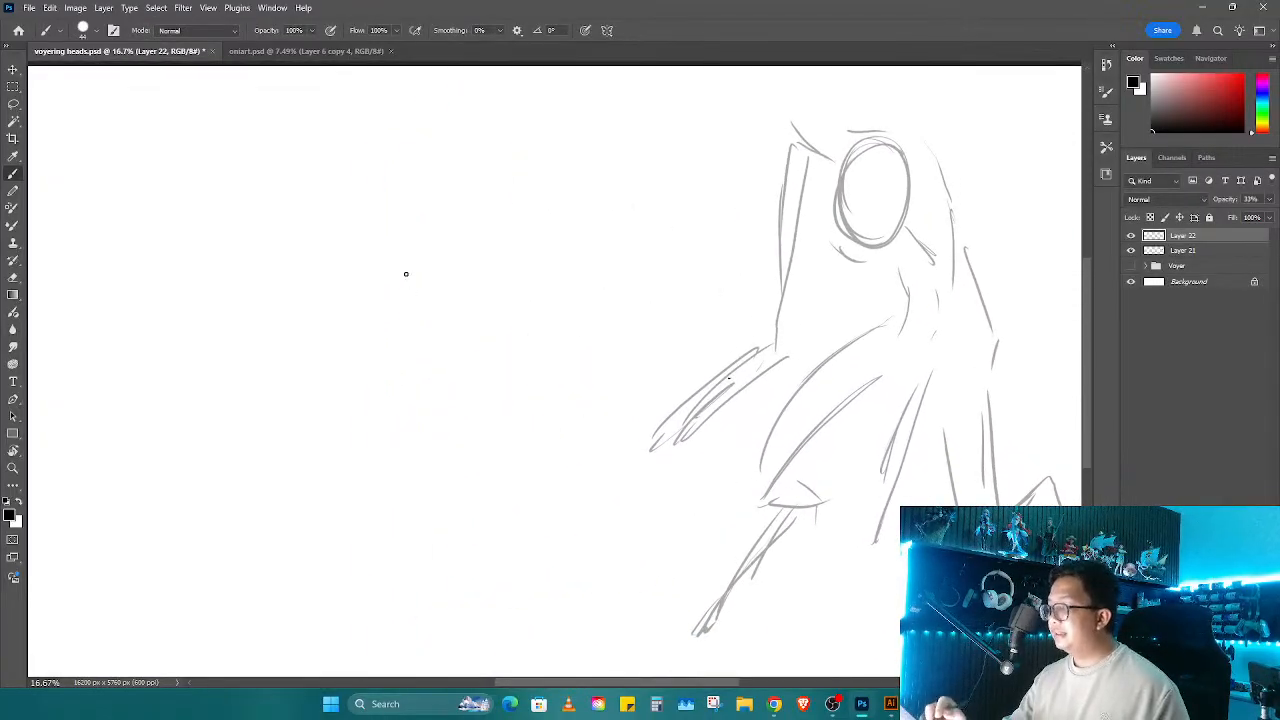
pyautogui.moveTo(412, 274)
pyautogui.mouseDown()
pyautogui.moveTo(469, 219)
pyautogui.moveTo(441, 296)
pyautogui.moveTo(427, 216)
pyautogui.moveTo(478, 220)
pyautogui.mouseUp()
pyautogui.moveTo(381, 261)
pyautogui.mouseDown()
pyautogui.moveTo(422, 195)
pyautogui.moveTo(477, 165)
pyautogui.moveTo(503, 175)
pyautogui.moveTo(542, 258)
pyautogui.mouseUp()
pyautogui.moveTo(508, 169); pyautogui.dragTo(538, 358)
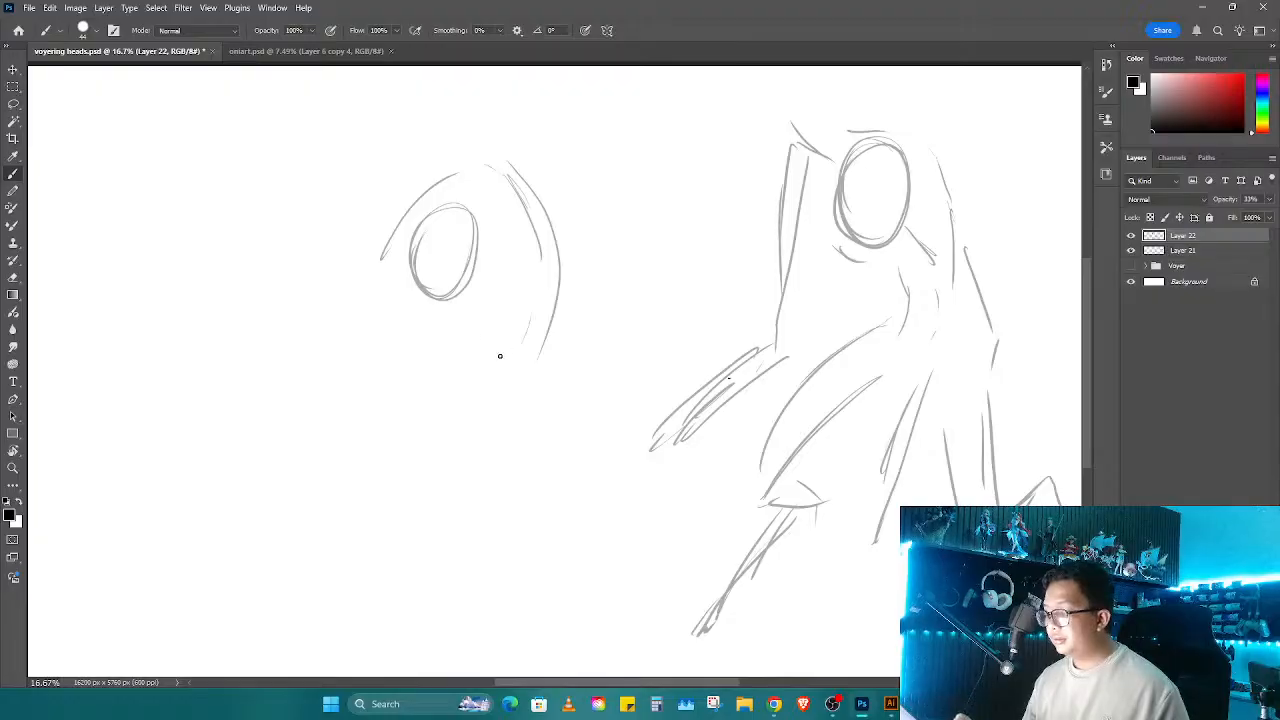
pyautogui.moveTo(463, 312); pyautogui.dragTo(475, 393)
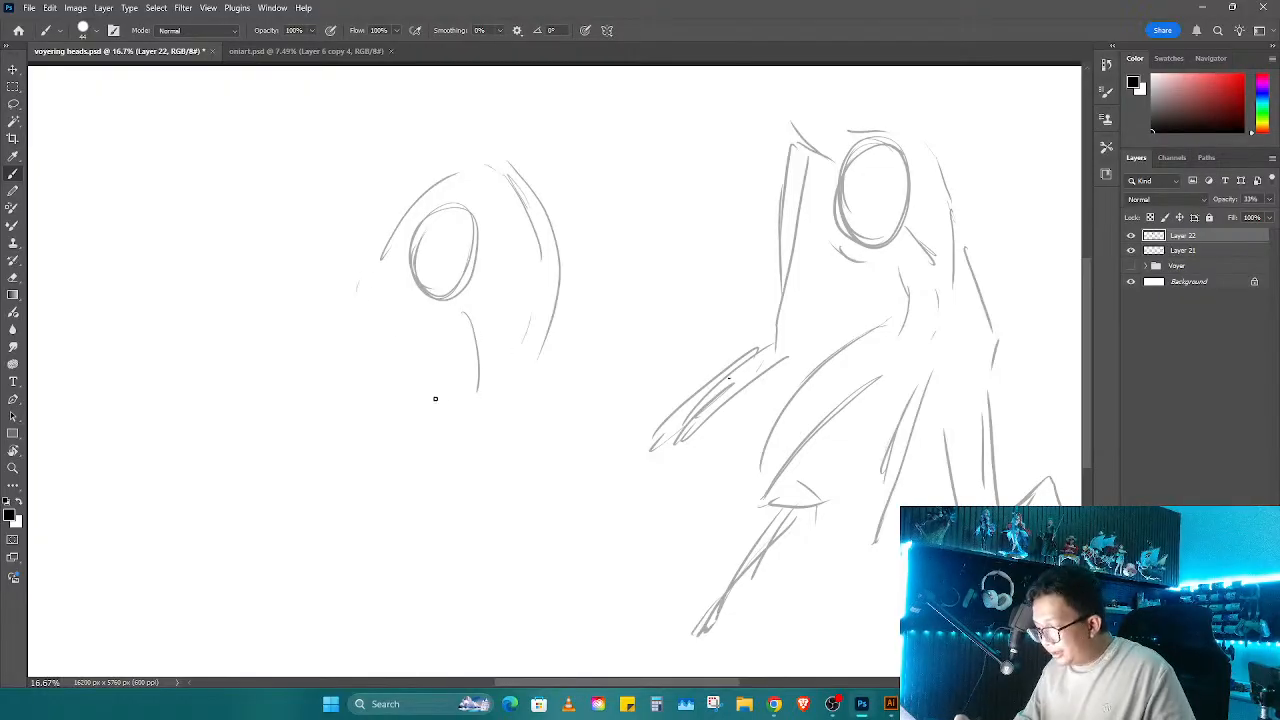
pyautogui.moveTo(378, 251); pyautogui.dragTo(350, 340)
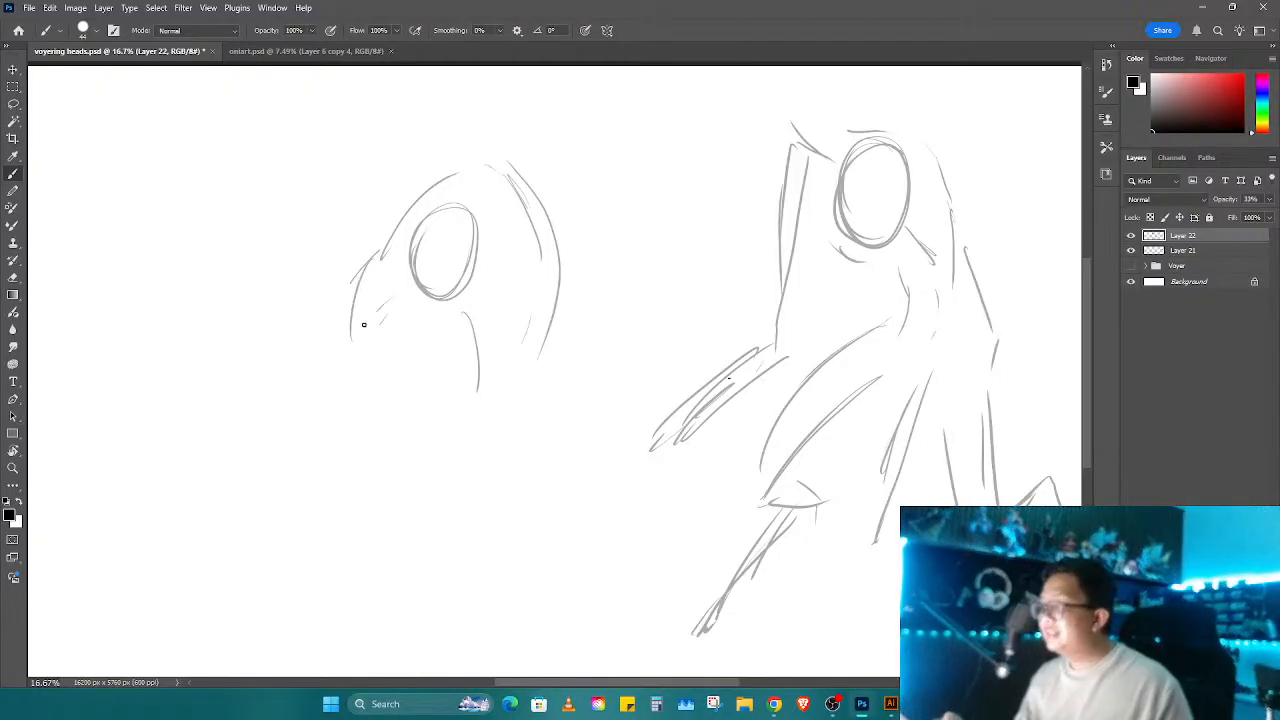
# Step: Add shoulder arcs, chest marks and part of an outstretched limb around the second creature's head
pyautogui.moveTo(422, 190)
pyautogui.mouseDown()
pyautogui.moveTo(368, 206)
pyautogui.moveTo(352, 237)
pyautogui.mouseUp()
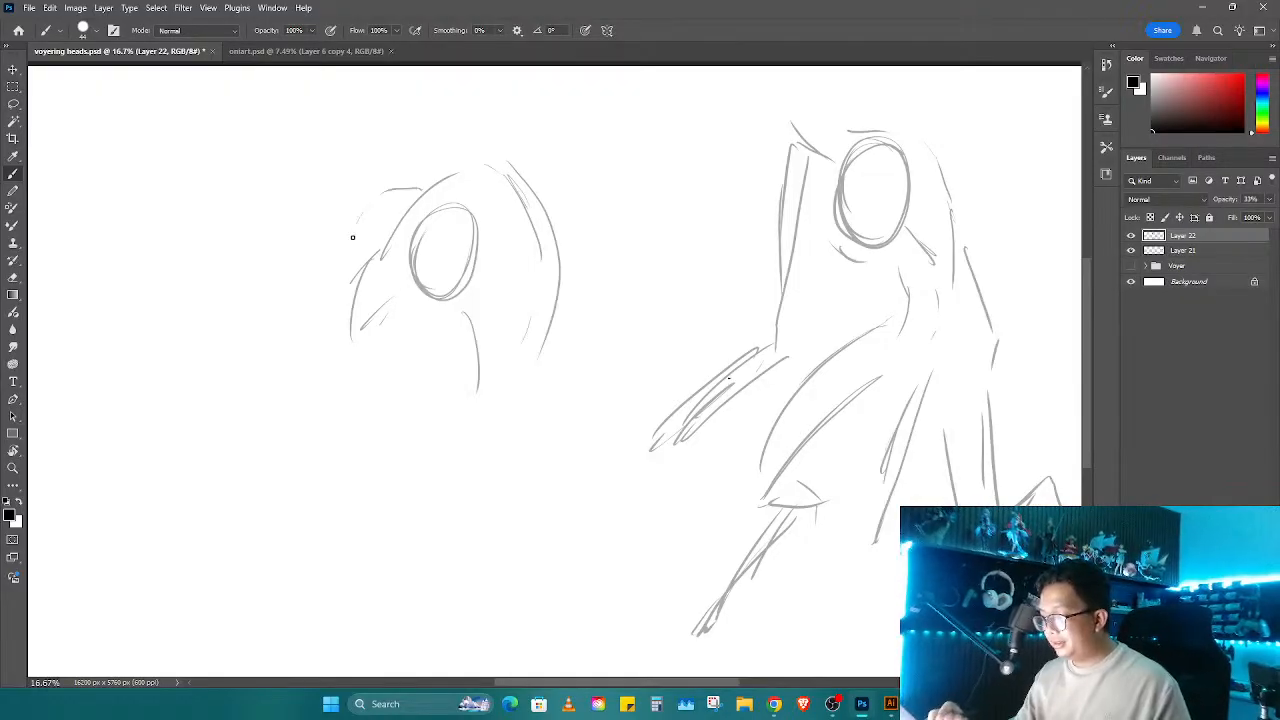
pyautogui.moveTo(512, 196); pyautogui.dragTo(570, 233)
pyautogui.moveTo(546, 278); pyautogui.dragTo(542, 306)
pyautogui.moveTo(493, 284); pyautogui.dragTo(526, 330)
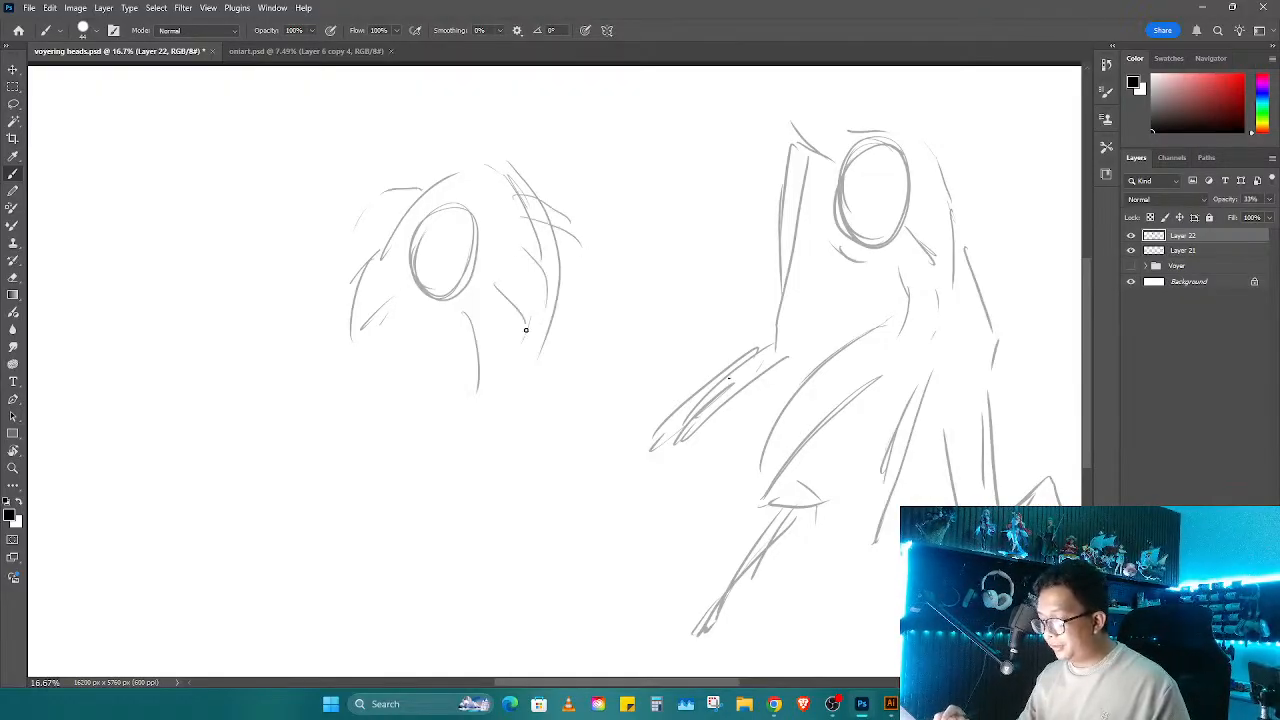
pyautogui.moveTo(342, 214)
pyautogui.mouseDown()
pyautogui.moveTo(278, 237)
pyautogui.moveTo(263, 273)
pyautogui.moveTo(313, 249)
pyautogui.mouseUp()
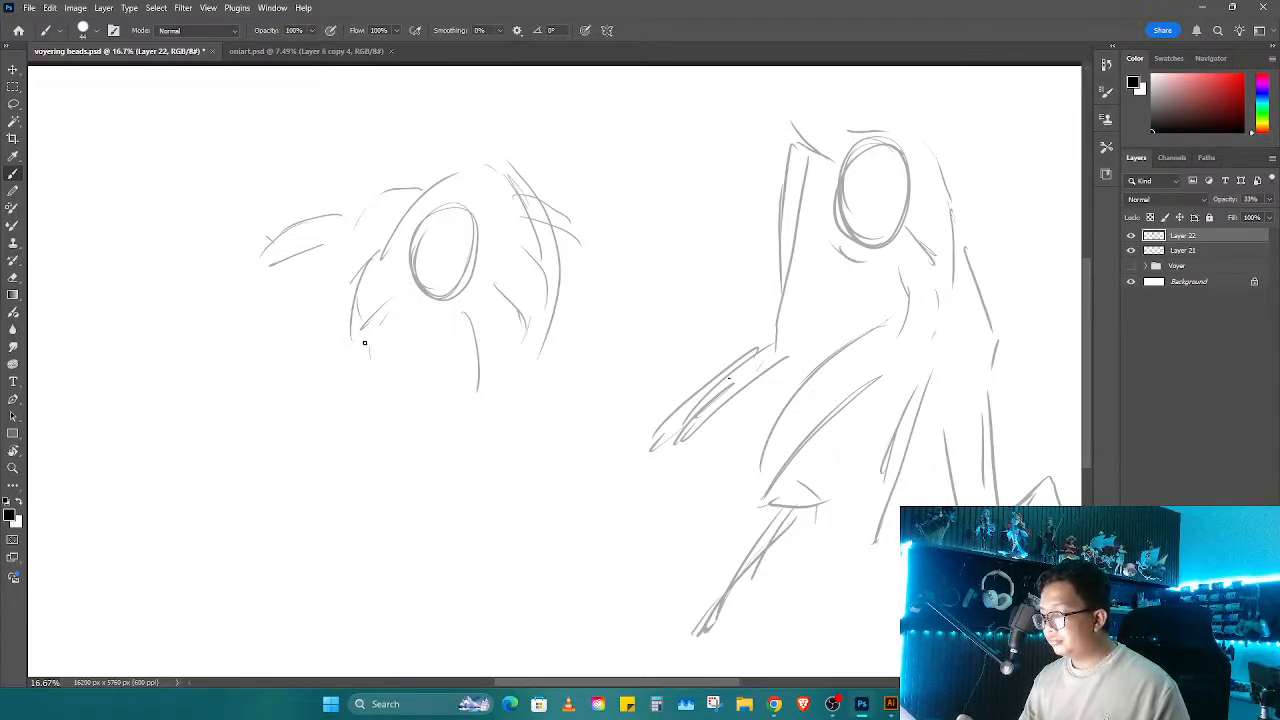
# Step: Sketch the second creature's hanging arm with its curled hand, and a long tapering limb reaching down on the opposite side
pyautogui.moveTo(355, 334)
pyautogui.mouseDown()
pyautogui.moveTo(321, 456)
pyautogui.moveTo(345, 412)
pyautogui.mouseUp()
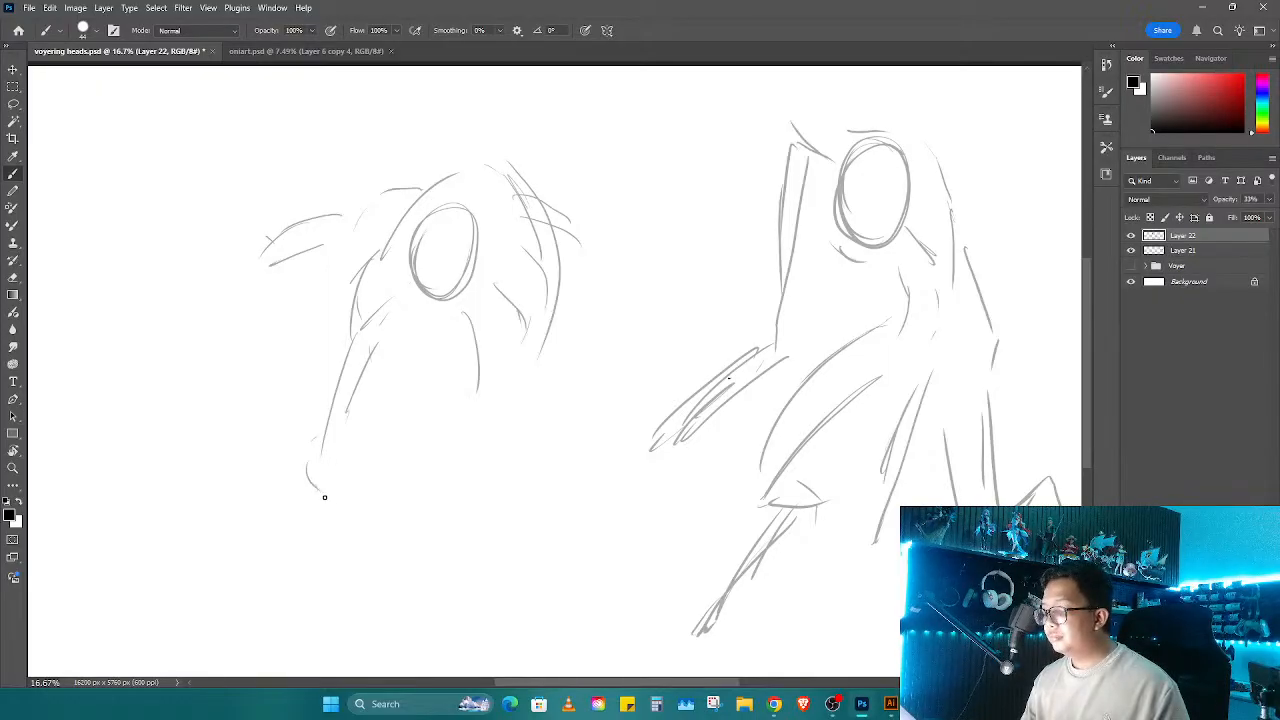
pyautogui.moveTo(306, 414)
pyautogui.mouseDown()
pyautogui.moveTo(348, 400)
pyautogui.moveTo(306, 399)
pyautogui.moveTo(286, 469)
pyautogui.moveTo(292, 443)
pyautogui.moveTo(298, 490)
pyautogui.moveTo(331, 473)
pyautogui.moveTo(330, 512)
pyautogui.mouseUp()
pyautogui.moveTo(330, 455); pyautogui.dragTo(320, 505)
pyautogui.moveTo(336, 432); pyautogui.dragTo(330, 495)
pyautogui.moveTo(518, 352); pyautogui.dragTo(520, 440)
pyautogui.moveTo(531, 381)
pyautogui.mouseDown()
pyautogui.moveTo(543, 450)
pyautogui.moveTo(490, 550)
pyautogui.mouseUp()
pyautogui.moveTo(518, 418)
pyautogui.mouseDown()
pyautogui.moveTo(474, 586)
pyautogui.moveTo(493, 565)
pyautogui.mouseUp()
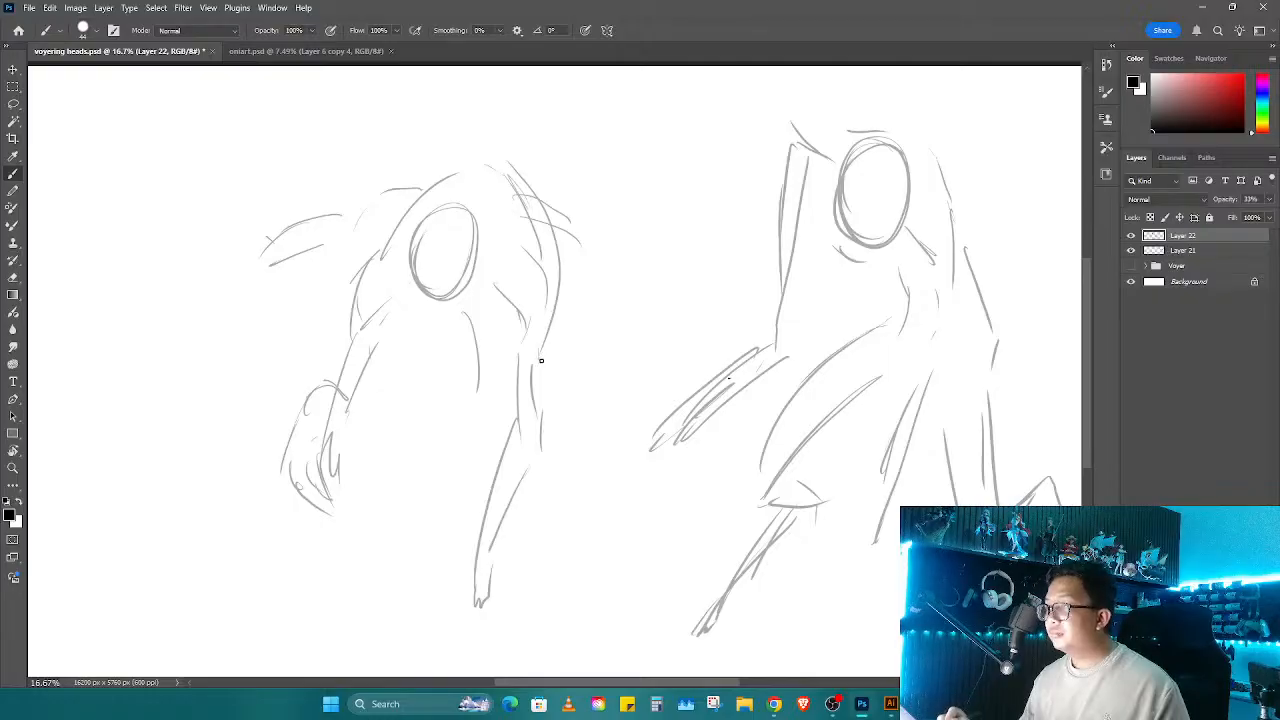
# Step: Draw the second creature's outer hip and leg contour and the slanted inner lines below its chest
pyautogui.moveTo(558, 287)
pyautogui.mouseDown()
pyautogui.moveTo(564, 359)
pyautogui.moveTo(595, 404)
pyautogui.moveTo(610, 598)
pyautogui.mouseUp()
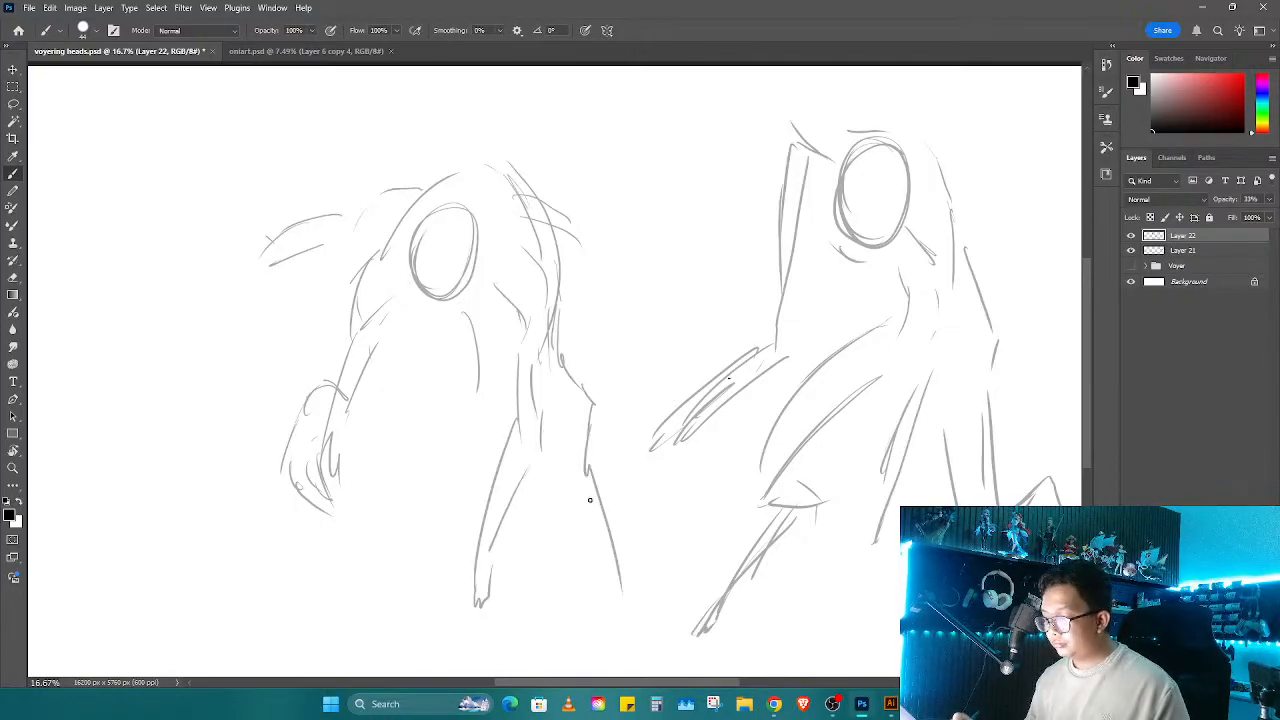
pyautogui.moveTo(446, 441); pyautogui.dragTo(388, 521)
pyautogui.moveTo(466, 370); pyautogui.dragTo(404, 498)
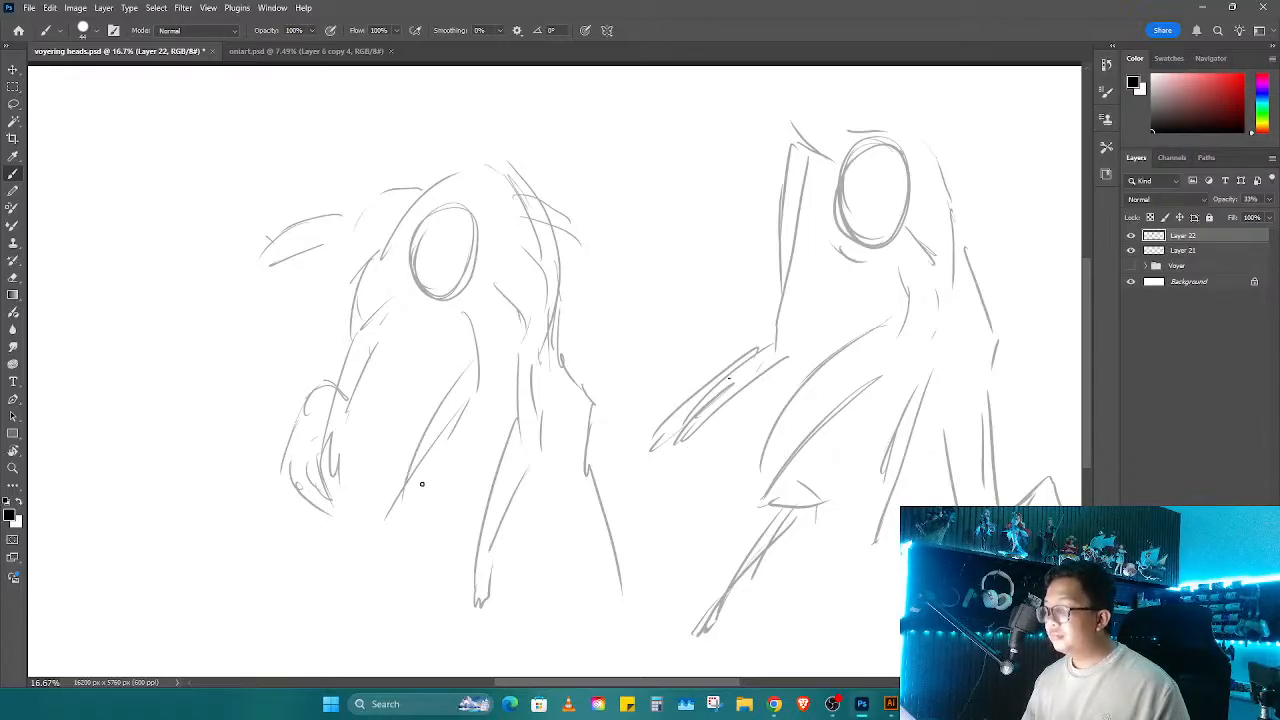
pyautogui.moveTo(432, 432); pyautogui.dragTo(411, 543)
pyautogui.moveTo(472, 456); pyautogui.dragTo(430, 548)
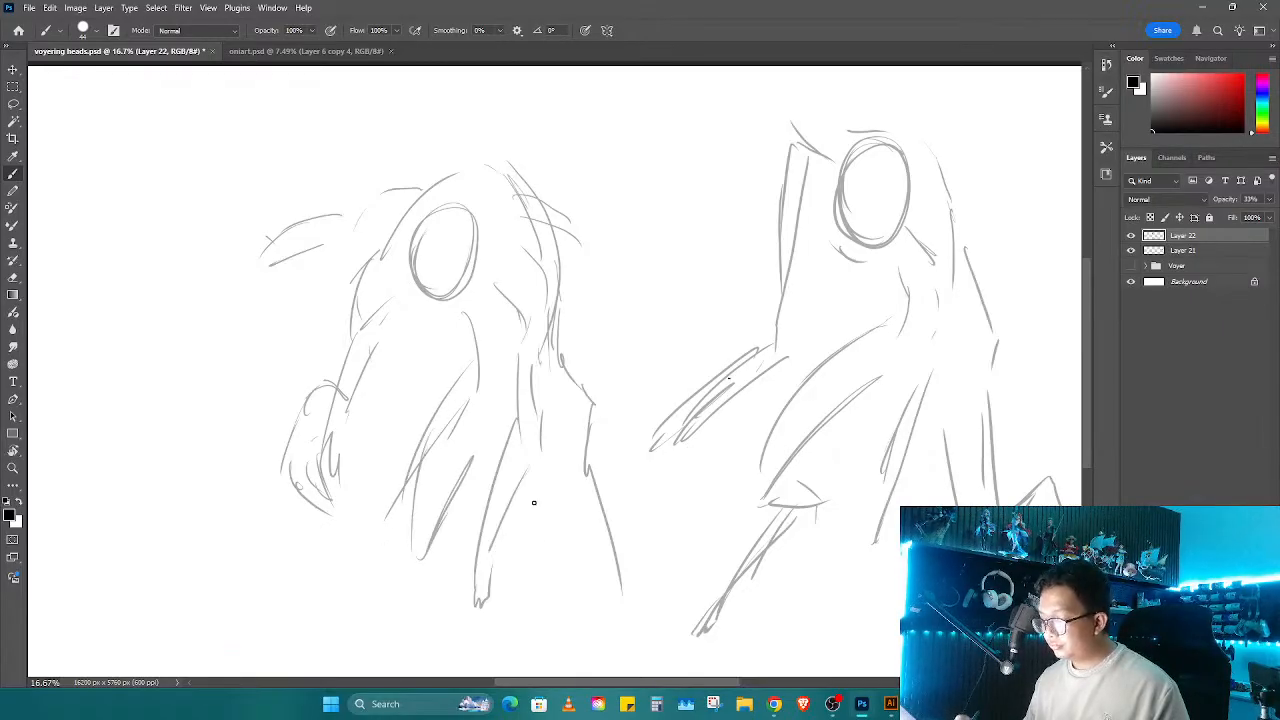
# Step: Continue the second creature's legs downward with an inner thigh curve and narrow shin lines
pyautogui.moveTo(534, 490); pyautogui.dragTo(605, 609)
pyautogui.moveTo(413, 483); pyautogui.dragTo(404, 612)
pyautogui.moveTo(470, 508); pyautogui.dragTo(420, 615)
pyautogui.moveTo(456, 568); pyautogui.dragTo(420, 674)
pyautogui.moveTo(632, 623); pyautogui.dragTo(640, 638)
pyautogui.moveTo(632, 592)
pyautogui.mouseDown()
pyautogui.moveTo(626, 503)
pyautogui.moveTo(631, 584)
pyautogui.mouseUp()
# Step: Lasso the second creature study, shrink it and move it up beside the first with Free Transform
pyautogui.press('z')
pyautogui.moveTo(655, 508)
pyautogui.mouseDown()
pyautogui.moveTo(631, 457)
pyautogui.moveTo(632, 403)
pyautogui.mouseUp()
pyautogui.press('l')
pyautogui.moveTo(577, 216)
pyautogui.mouseDown()
pyautogui.moveTo(306, 563)
pyautogui.moveTo(643, 623)
pyautogui.moveTo(629, 194)
pyautogui.moveTo(614, 214)
pyautogui.mouseUp()
pyautogui.hotkey('ctrl', 't')
pyautogui.moveTo(540, 398); pyautogui.dragTo(545, 330)
pyautogui.press('Return')
pyautogui.hotkey('ctrl', 'd')
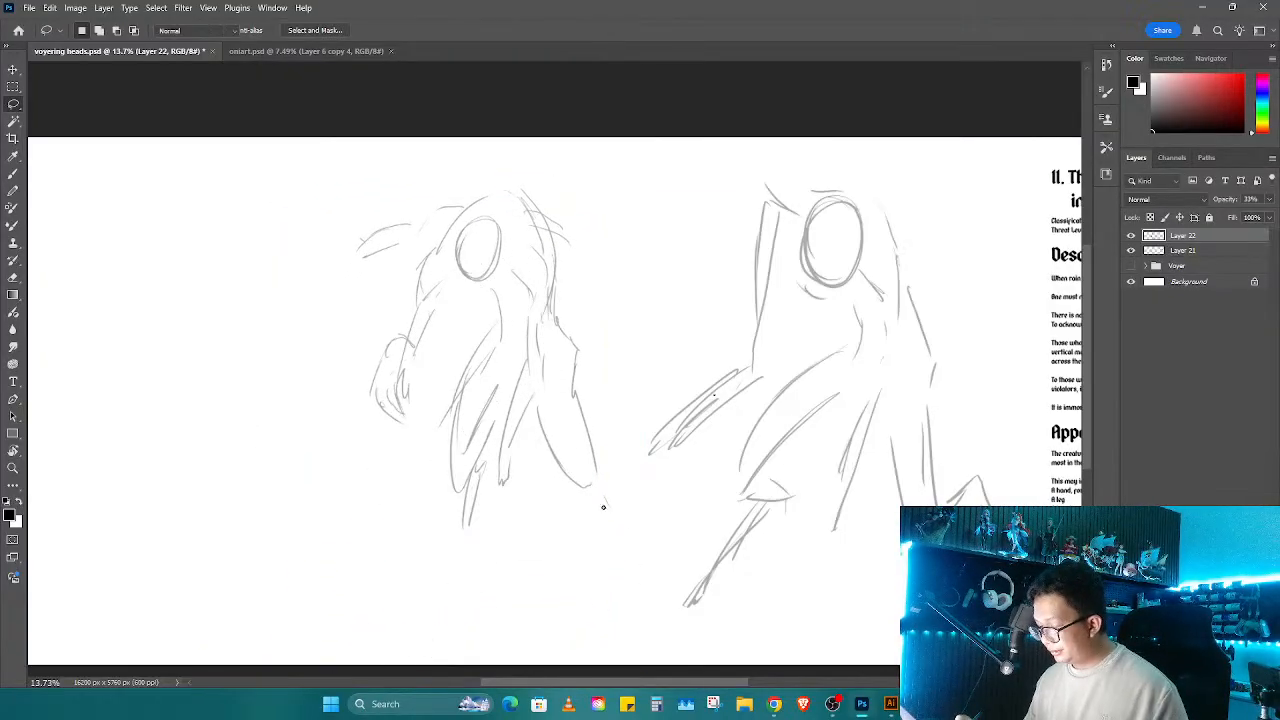
# Step: Extend both lower legs of the second creature down to the ground
pyautogui.press('b')
pyautogui.moveTo(596, 478); pyautogui.dragTo(624, 556)
pyautogui.moveTo(474, 493); pyautogui.dragTo(461, 543)
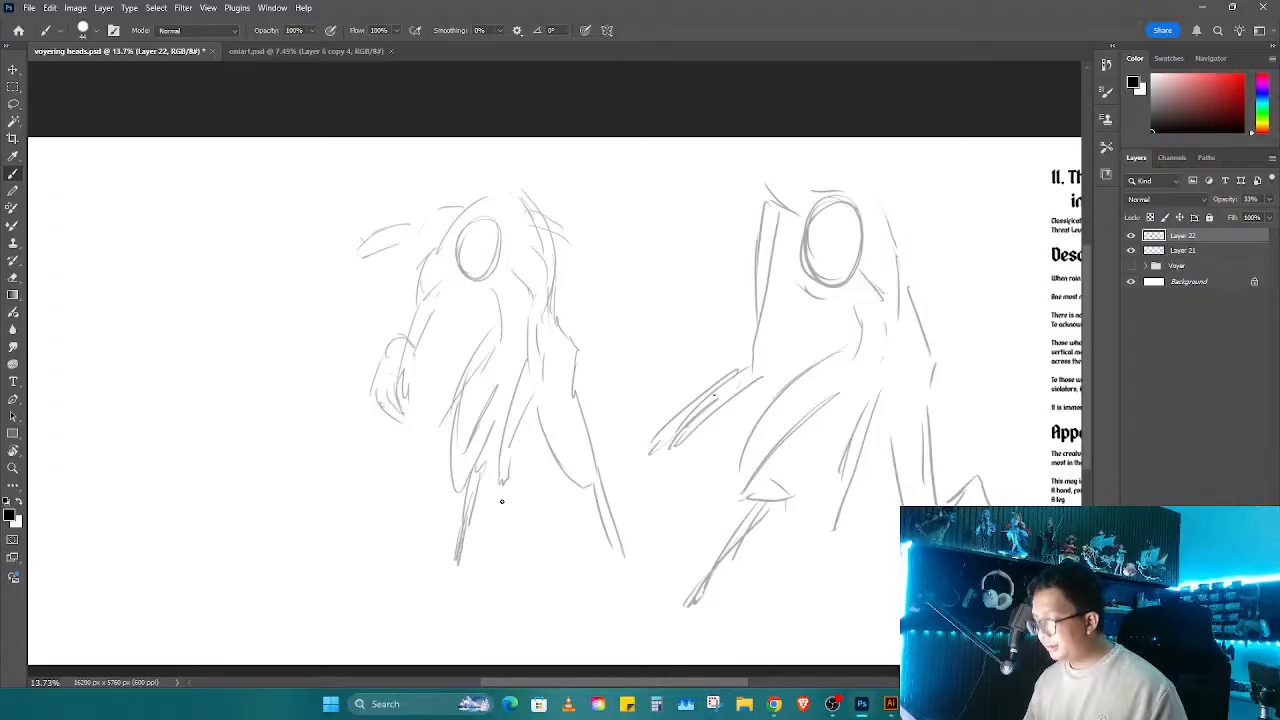
# Step: Start a third creature study on the page's empty left side, with an oval head, arched back, shoulder and arm planted on the ground
pyautogui.moveTo(540, 509)
pyautogui.mouseDown()
pyautogui.moveTo(662, 486)
pyautogui.moveTo(653, 496)
pyautogui.moveTo(668, 512)
pyautogui.moveTo(748, 517)
pyautogui.moveTo(640, 460)
pyautogui.moveTo(531, 506)
pyautogui.moveTo(469, 477)
pyautogui.moveTo(598, 523)
pyautogui.mouseUp()
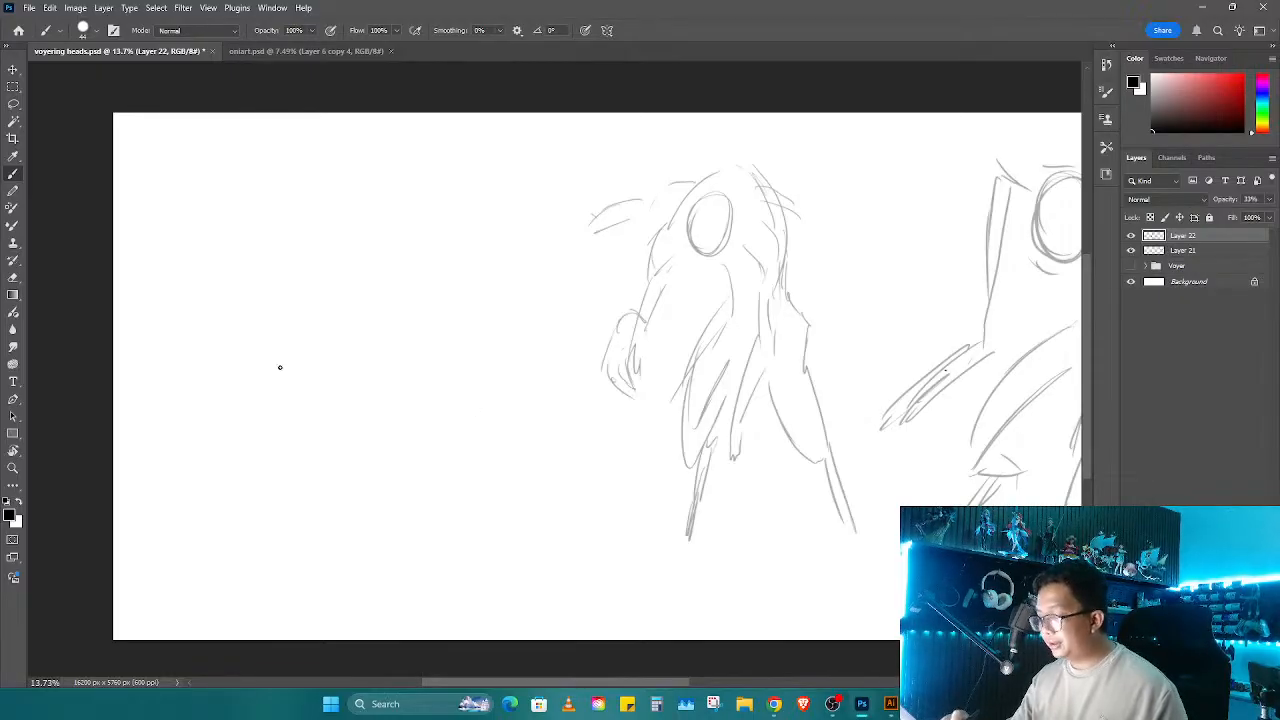
pyautogui.moveTo(280, 367)
pyautogui.mouseDown()
pyautogui.moveTo(280, 304)
pyautogui.moveTo(257, 371)
pyautogui.moveTo(268, 306)
pyautogui.moveTo(489, 311)
pyautogui.moveTo(530, 364)
pyautogui.mouseUp()
pyautogui.moveTo(482, 306); pyautogui.dragTo(533, 387)
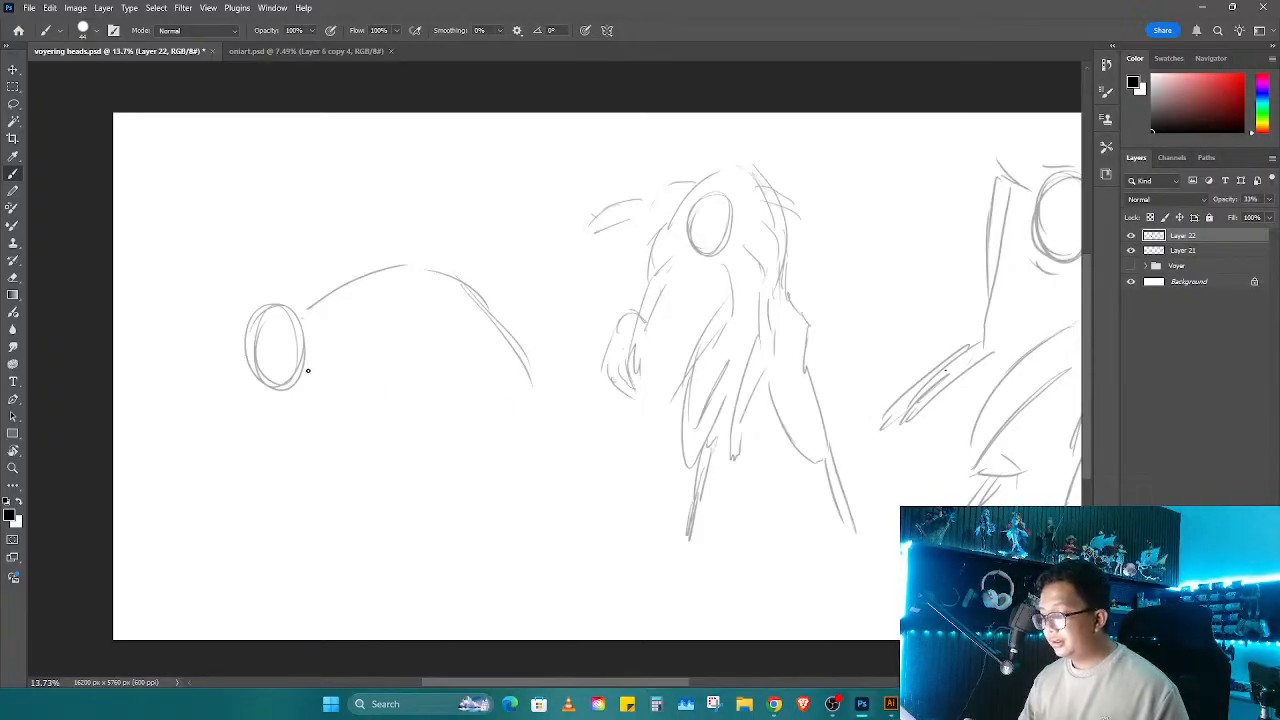
pyautogui.moveTo(311, 381)
pyautogui.mouseDown()
pyautogui.moveTo(354, 357)
pyautogui.moveTo(386, 367)
pyautogui.mouseUp()
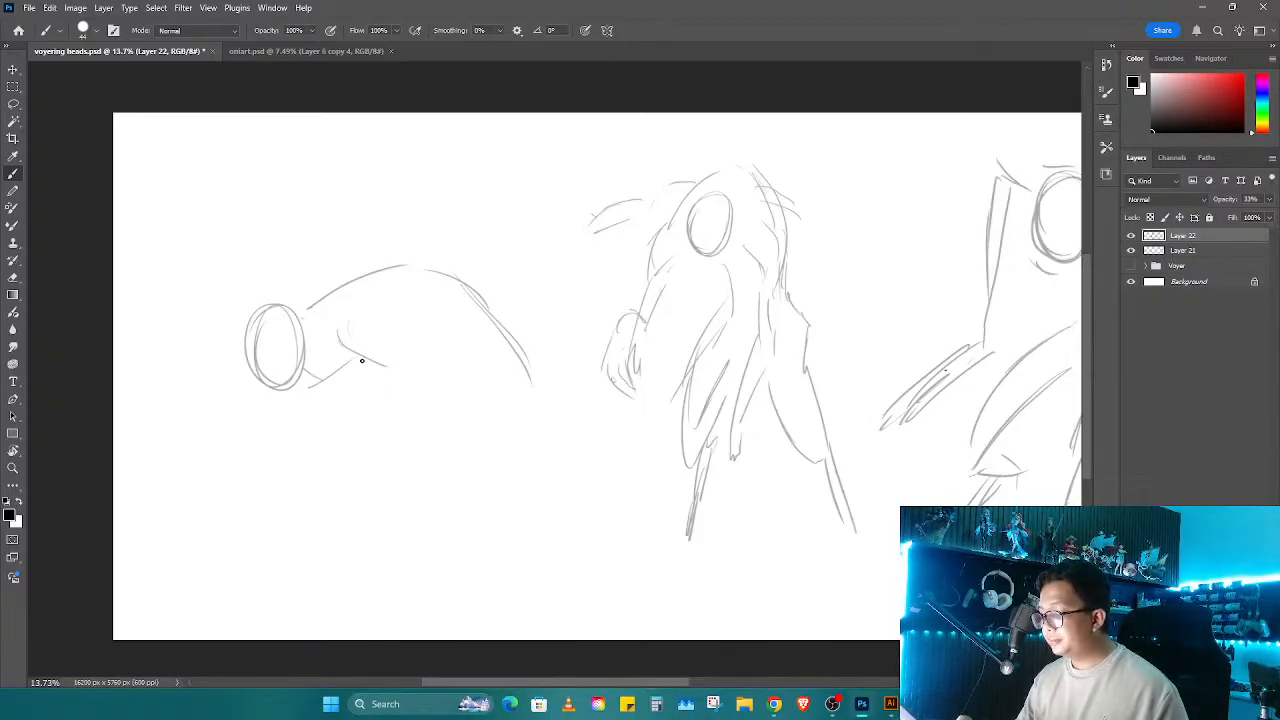
pyautogui.moveTo(377, 314)
pyautogui.mouseDown()
pyautogui.moveTo(412, 378)
pyautogui.moveTo(456, 378)
pyautogui.moveTo(380, 500)
pyautogui.mouseUp()
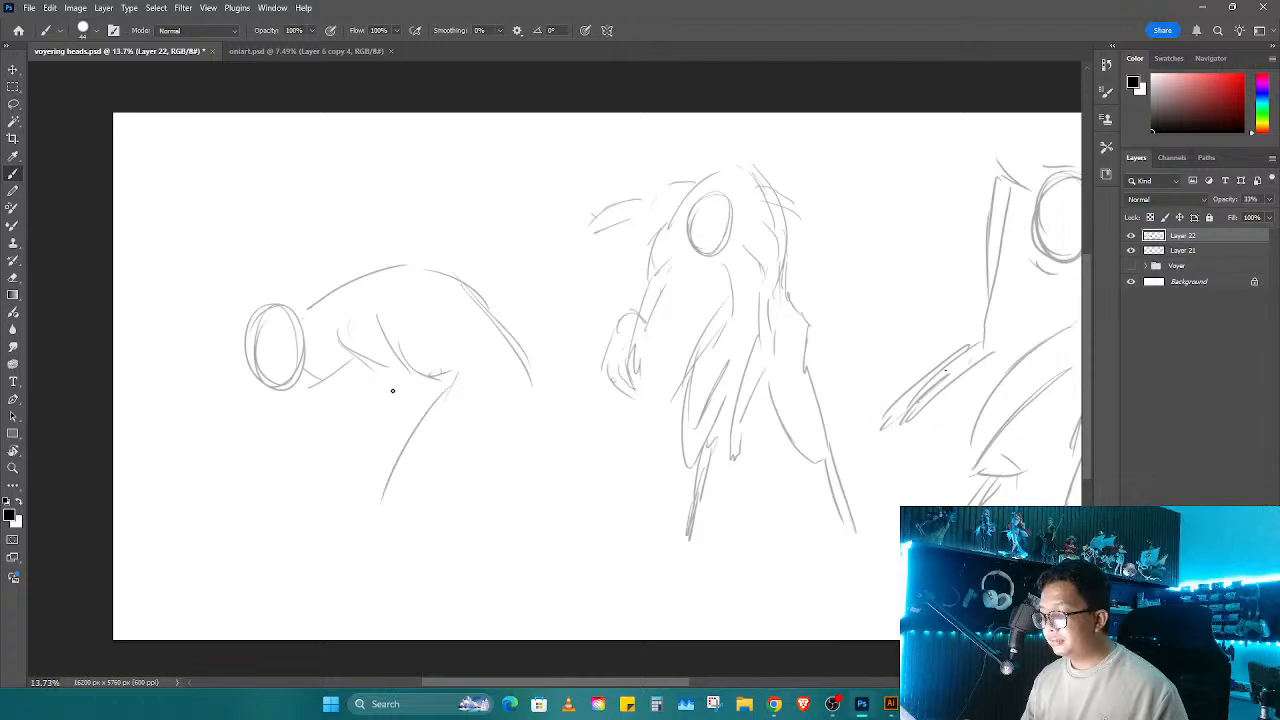
pyautogui.moveTo(400, 388)
pyautogui.mouseDown()
pyautogui.moveTo(386, 449)
pyautogui.moveTo(296, 512)
pyautogui.moveTo(303, 496)
pyautogui.mouseUp()
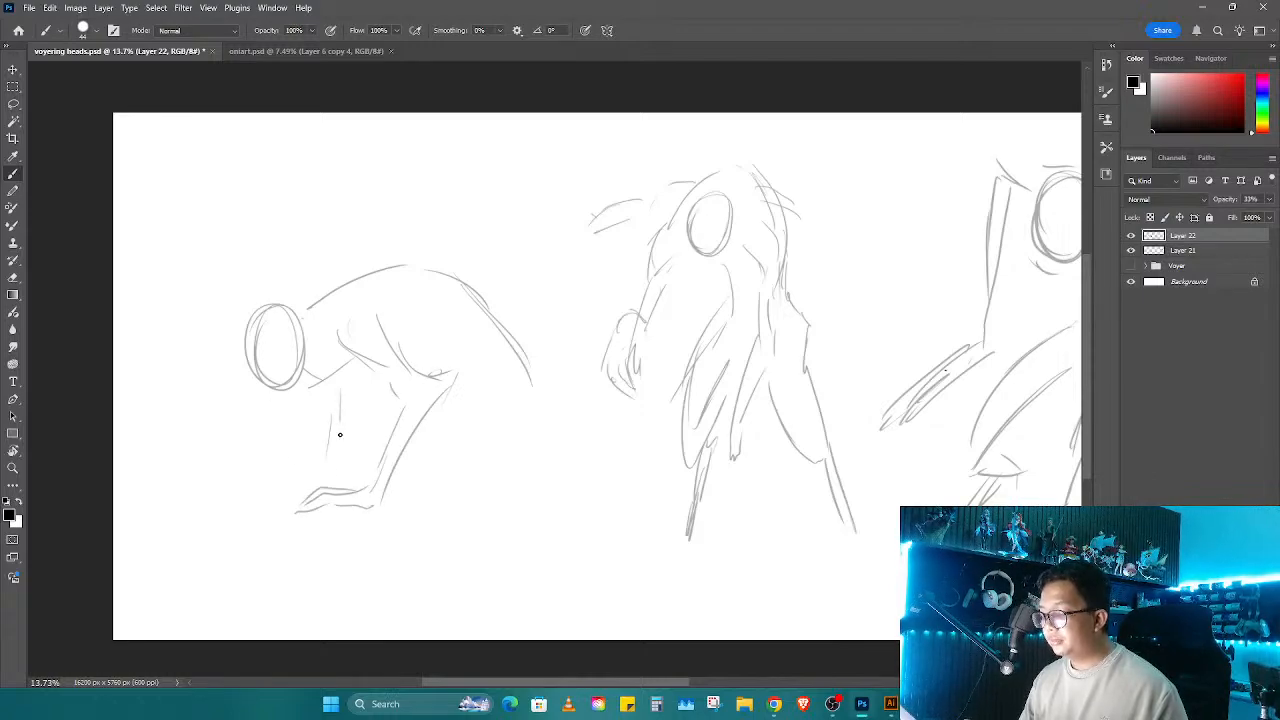
# Step: Complete the crouching third creature with folded hind legs, a raised shoulder contour and a second, lower head oval
pyautogui.moveTo(547, 374)
pyautogui.mouseDown()
pyautogui.moveTo(462, 433)
pyautogui.moveTo(451, 471)
pyautogui.moveTo(575, 425)
pyautogui.mouseUp()
pyautogui.moveTo(478, 435)
pyautogui.mouseDown()
pyautogui.moveTo(594, 446)
pyautogui.moveTo(608, 474)
pyautogui.mouseUp()
pyautogui.moveTo(546, 502); pyautogui.dragTo(604, 489)
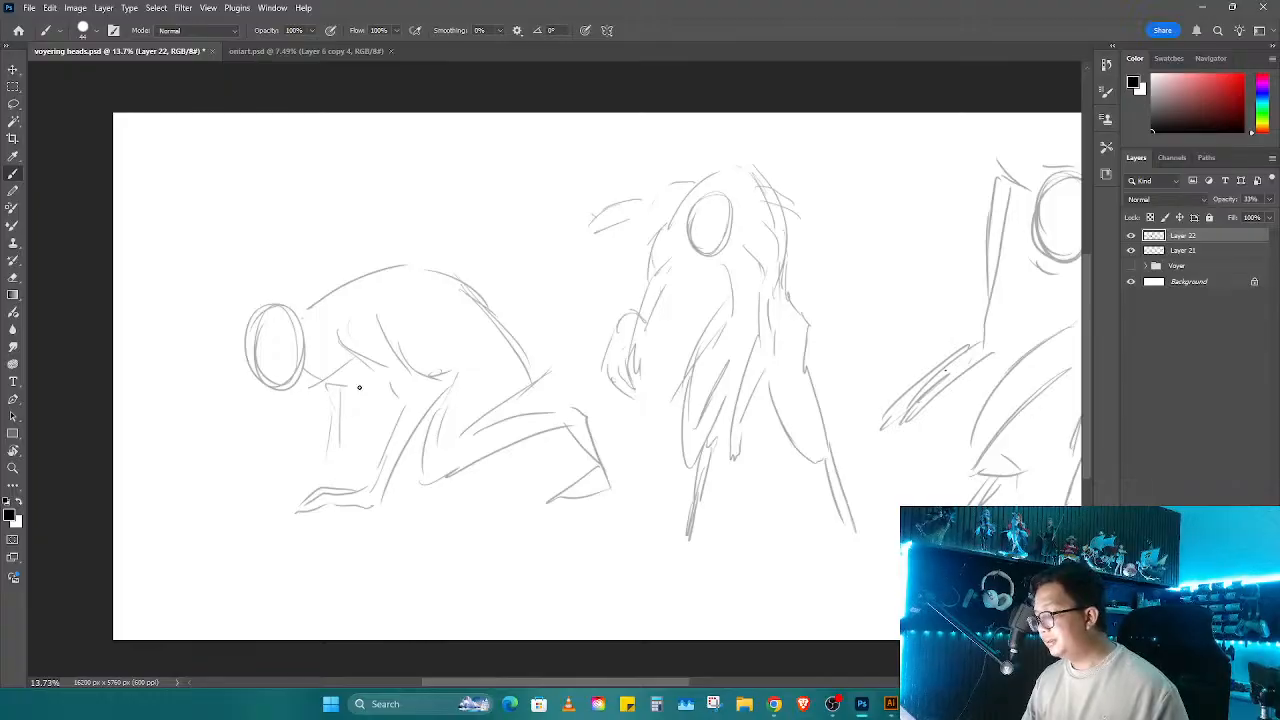
pyautogui.moveTo(314, 299); pyautogui.dragTo(383, 250)
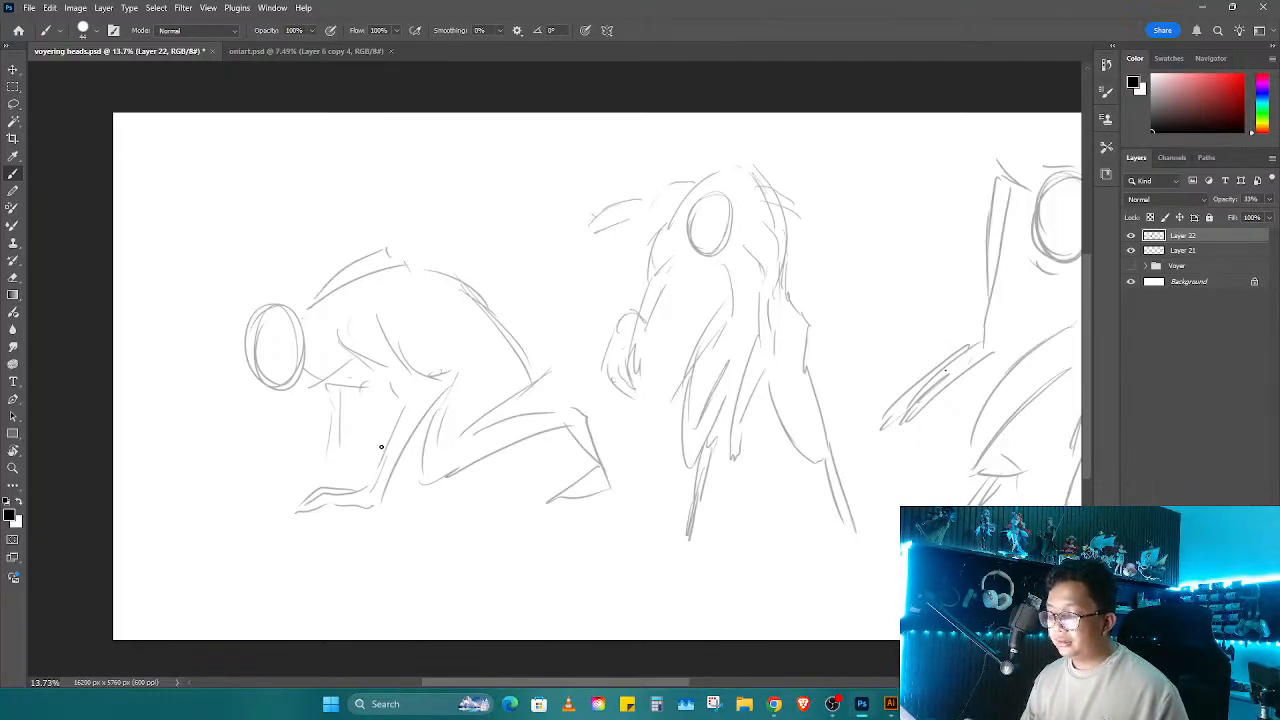
pyautogui.moveTo(242, 338); pyautogui.dragTo(254, 389)
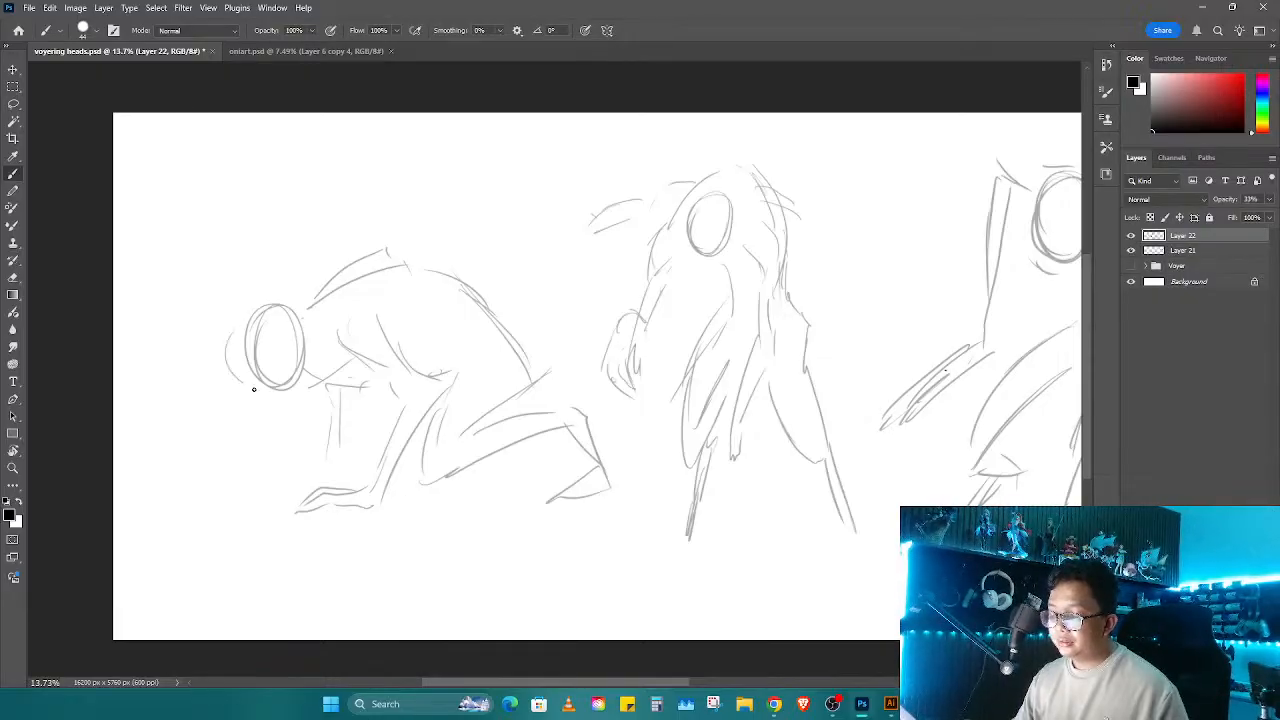
pyautogui.moveTo(291, 313)
pyautogui.mouseDown()
pyautogui.moveTo(229, 366)
pyautogui.moveTo(209, 346)
pyautogui.moveTo(221, 403)
pyautogui.mouseUp()
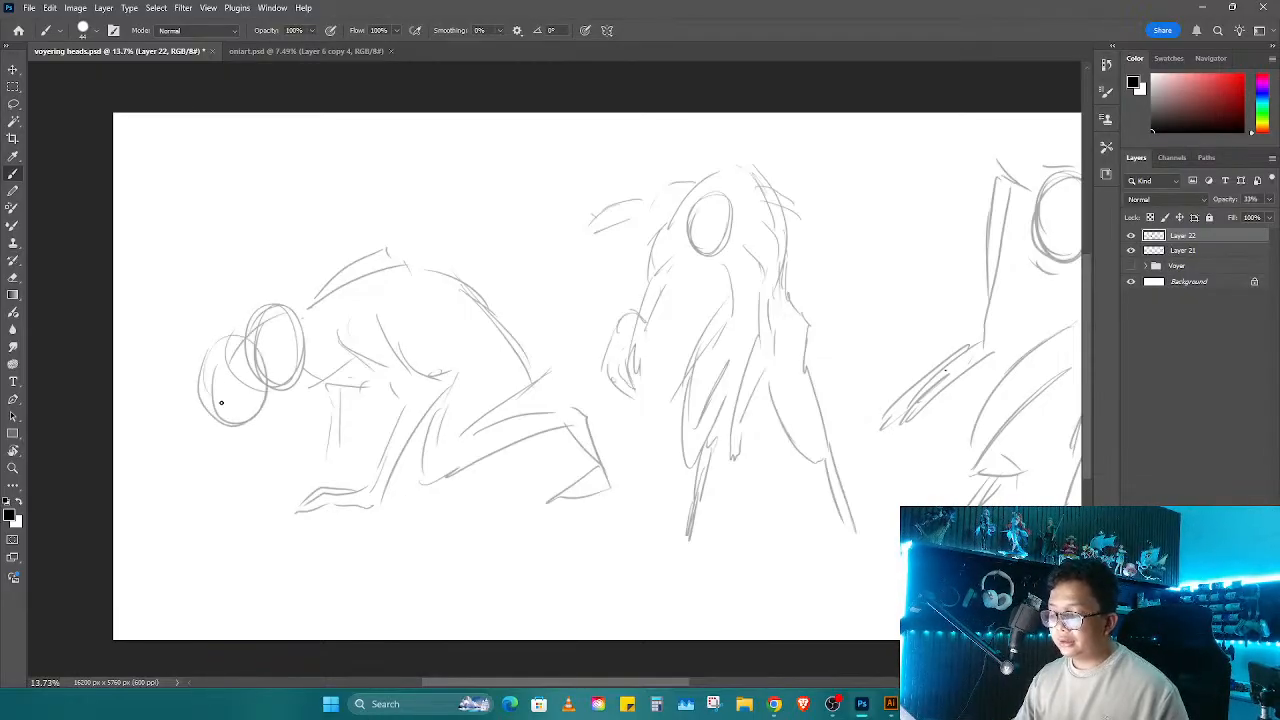
# Step: Scale the three creature sketches together to less than half size and place them in the page's upper-left area
pyautogui.moveTo(608, 476); pyautogui.dragTo(355, 452)
pyautogui.press('z')
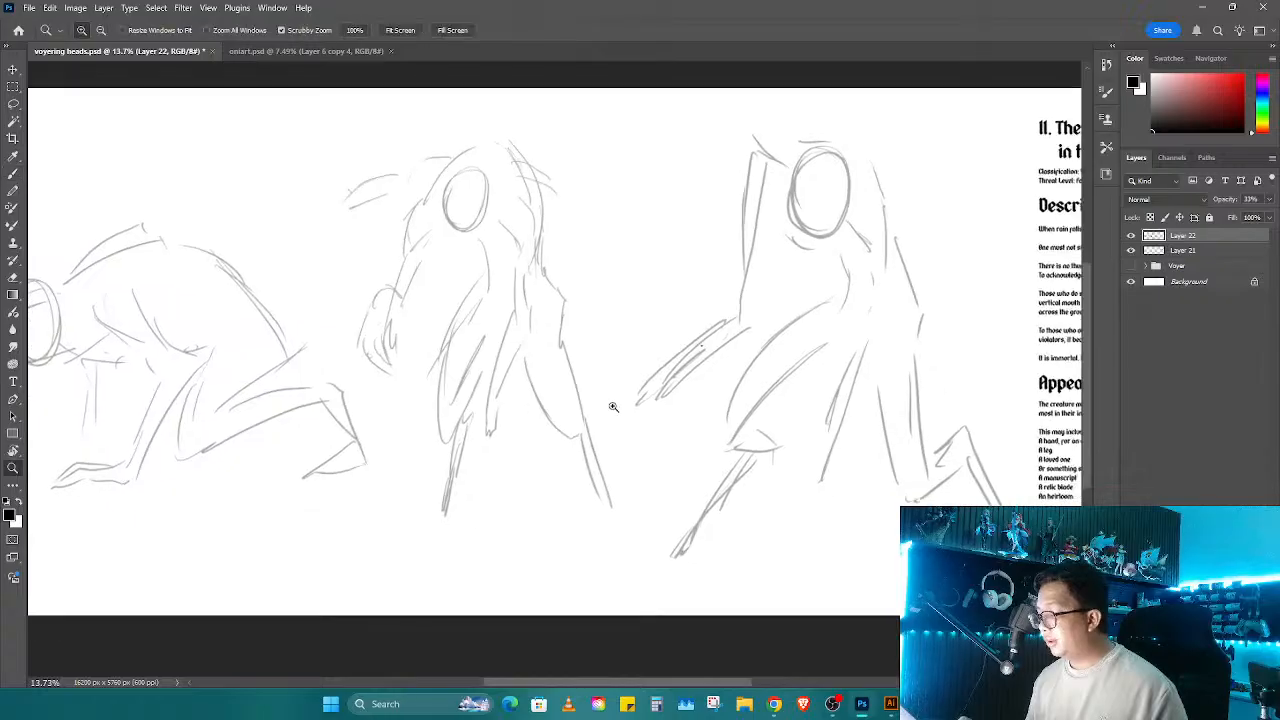
pyautogui.moveTo(611, 406); pyautogui.dragTo(575, 440)
pyautogui.moveTo(577, 463); pyautogui.dragTo(478, 491)
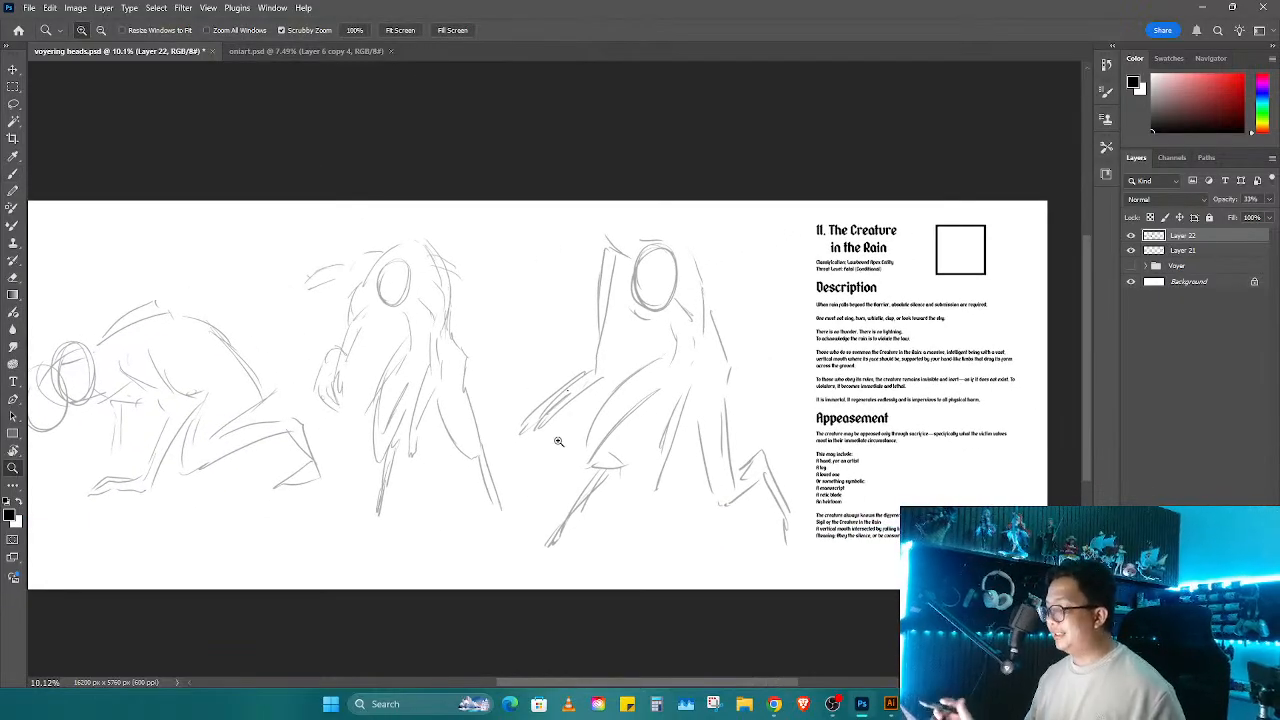
pyautogui.hotkey('ctrl', 't')
pyautogui.moveTo(794, 234); pyautogui.dragTo(746, 251)
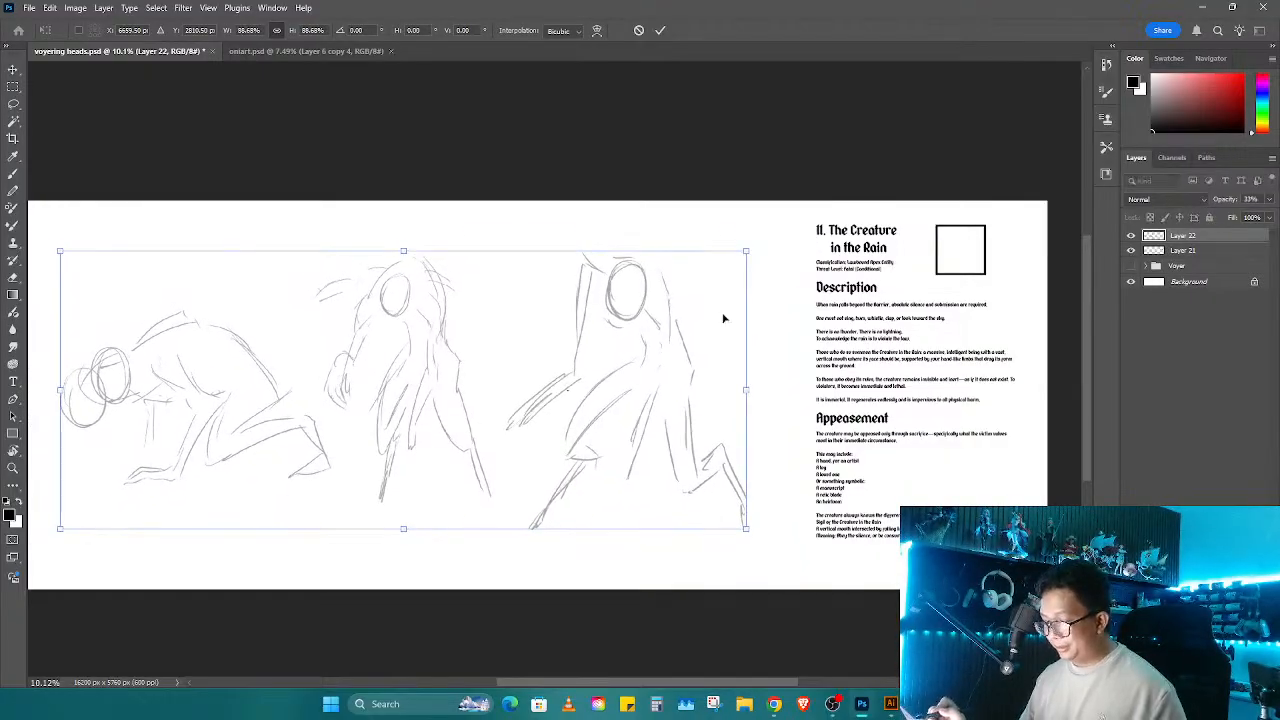
pyautogui.moveTo(724, 318); pyautogui.dragTo(755, 322)
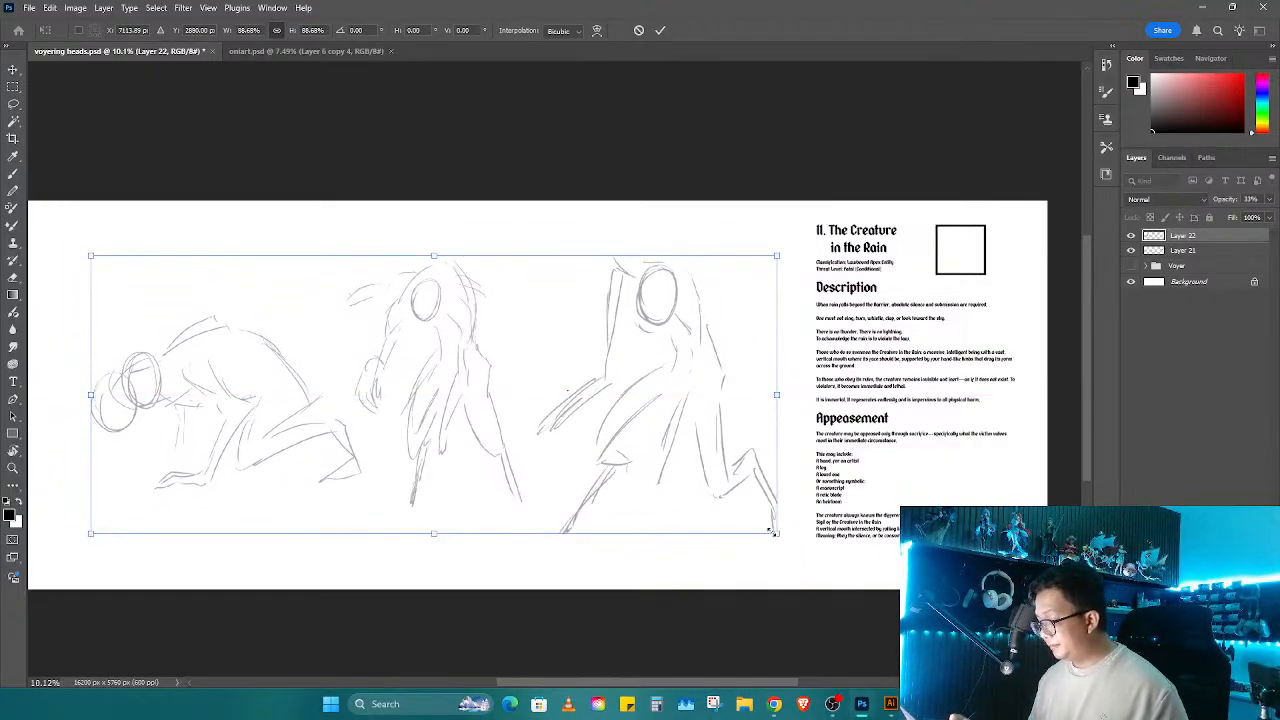
pyautogui.moveTo(777, 533)
pyautogui.mouseDown()
pyautogui.moveTo(491, 380)
pyautogui.moveTo(414, 374)
pyautogui.moveTo(434, 390)
pyautogui.mouseUp()
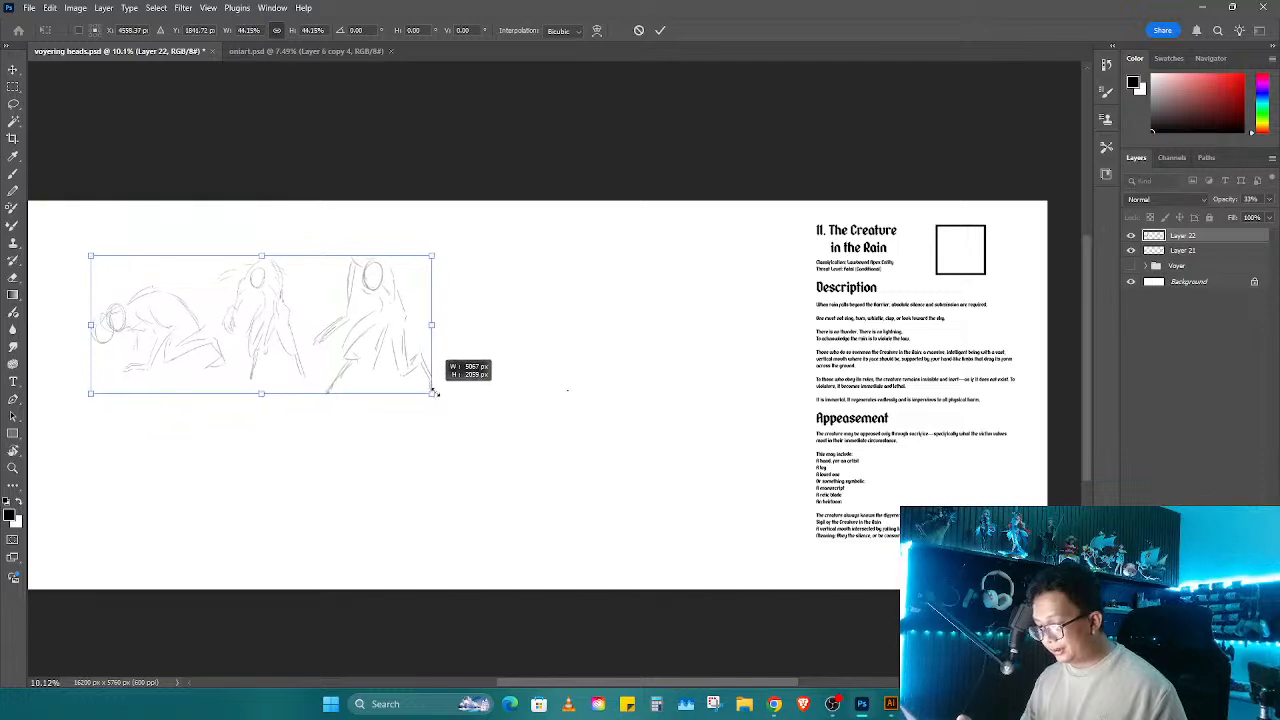
pyautogui.moveTo(523, 457); pyautogui.dragTo(830, 466)
pyautogui.moveTo(740, 402); pyautogui.dragTo(716, 387)
pyautogui.moveTo(692, 377); pyautogui.dragTo(602, 361)
pyautogui.press('Return')
# Step: Duplicate the row of three sketches and place the copy directly beneath the original
pyautogui.press('z')
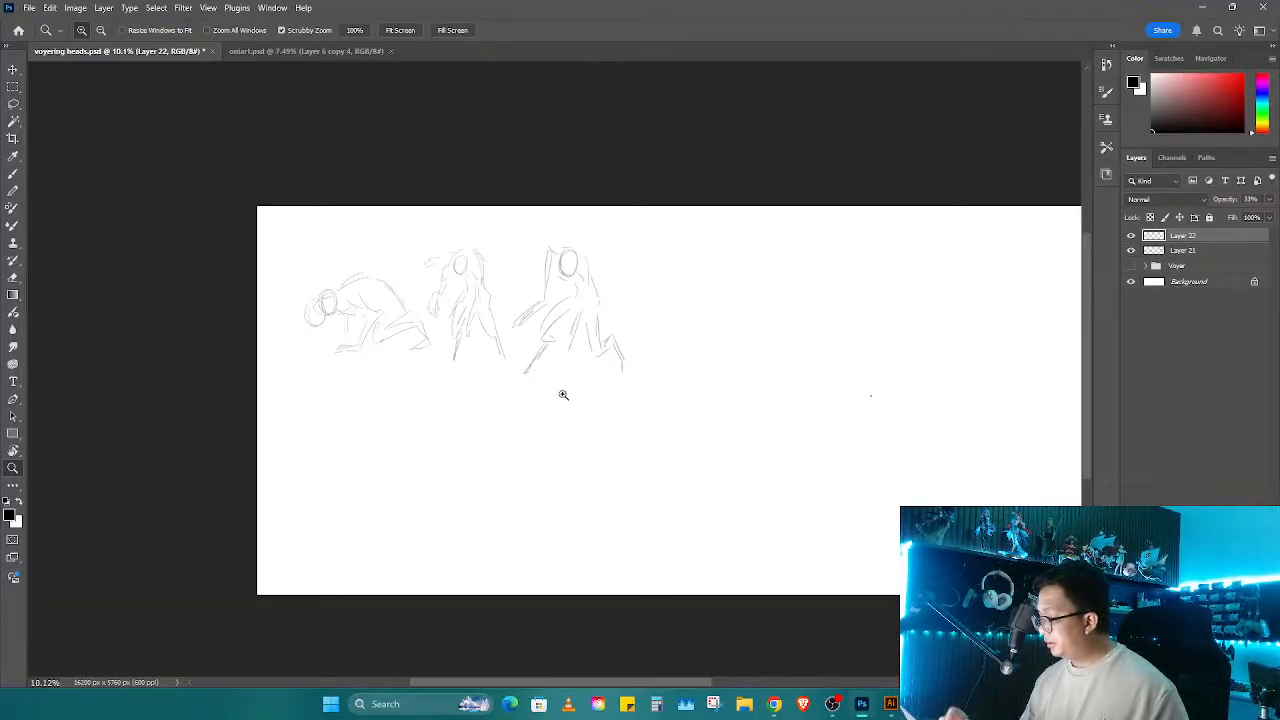
pyautogui.moveTo(563, 394); pyautogui.dragTo(577, 360)
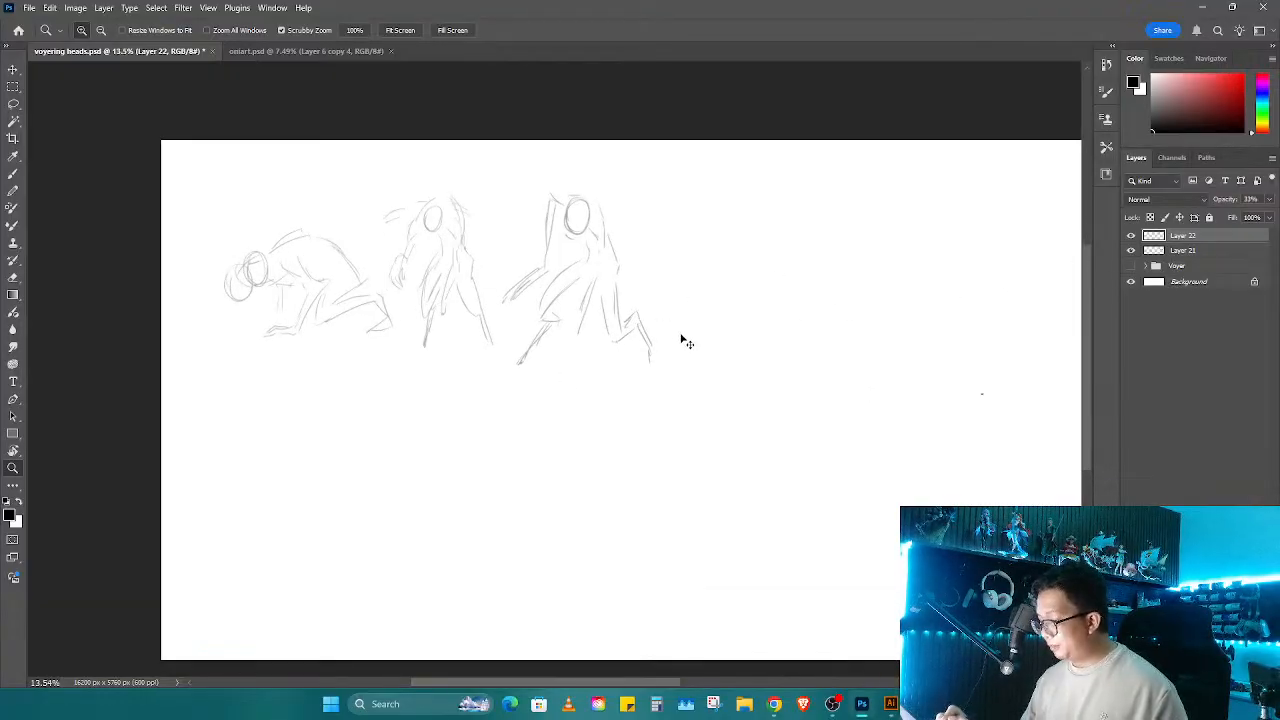
pyautogui.hotkey('ctrl', 'v')
pyautogui.hotkey('ctrl', 't')
pyautogui.moveTo(629, 443)
pyautogui.mouseDown()
pyautogui.moveTo(493, 500)
pyautogui.moveTo(518, 493)
pyautogui.mouseUp()
pyautogui.press('Return')
# Step: Duplicate the sketch row again and align the copy to the right of the top row
pyautogui.moveTo(662, 482); pyautogui.dragTo(434, 489)
pyautogui.hotkey('ctrl', 'v')
pyautogui.hotkey('ctrl', 't')
pyautogui.moveTo(570, 407); pyautogui.dragTo(674, 297)
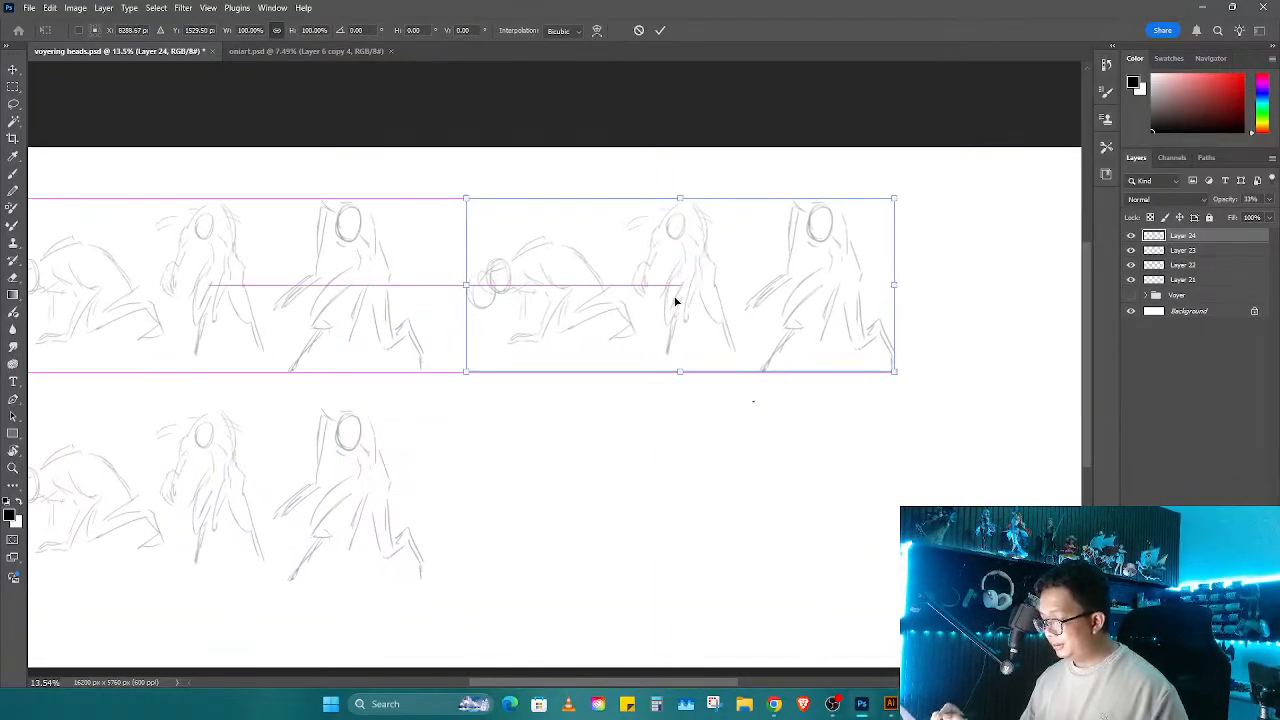
pyautogui.press('Return')
# Step: Add a third copy of the sketch row to the right of the lower row, completing a two-by-two grid
pyautogui.moveTo(665, 485); pyautogui.dragTo(608, 414)
pyautogui.hotkey('ctrl', 'v')
pyautogui.hotkey('ctrl', 't')
pyautogui.moveTo(602, 367); pyautogui.dragTo(667, 452)
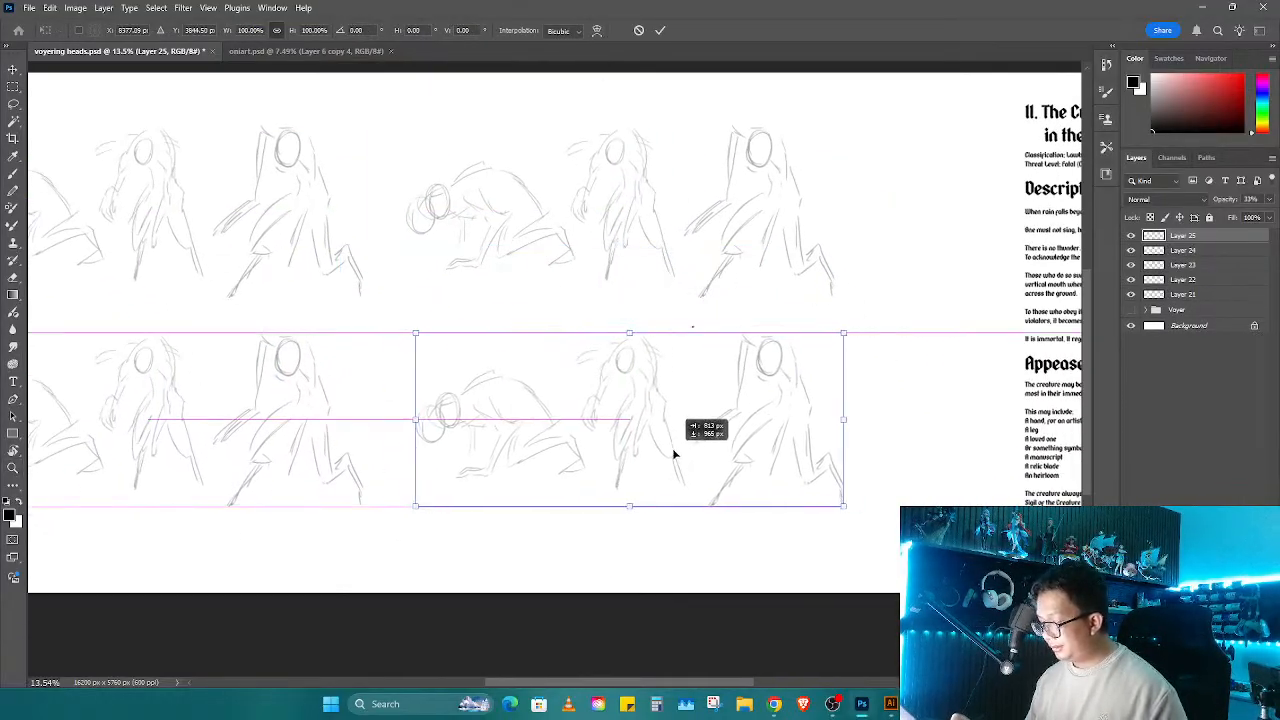
pyautogui.press('Return')
# Step: Merge Layers 22 to 25, scale the sketch grid to 52.45% and place it in the page's upper-left corner
pyautogui.press('z')
pyautogui.click(1186, 284)
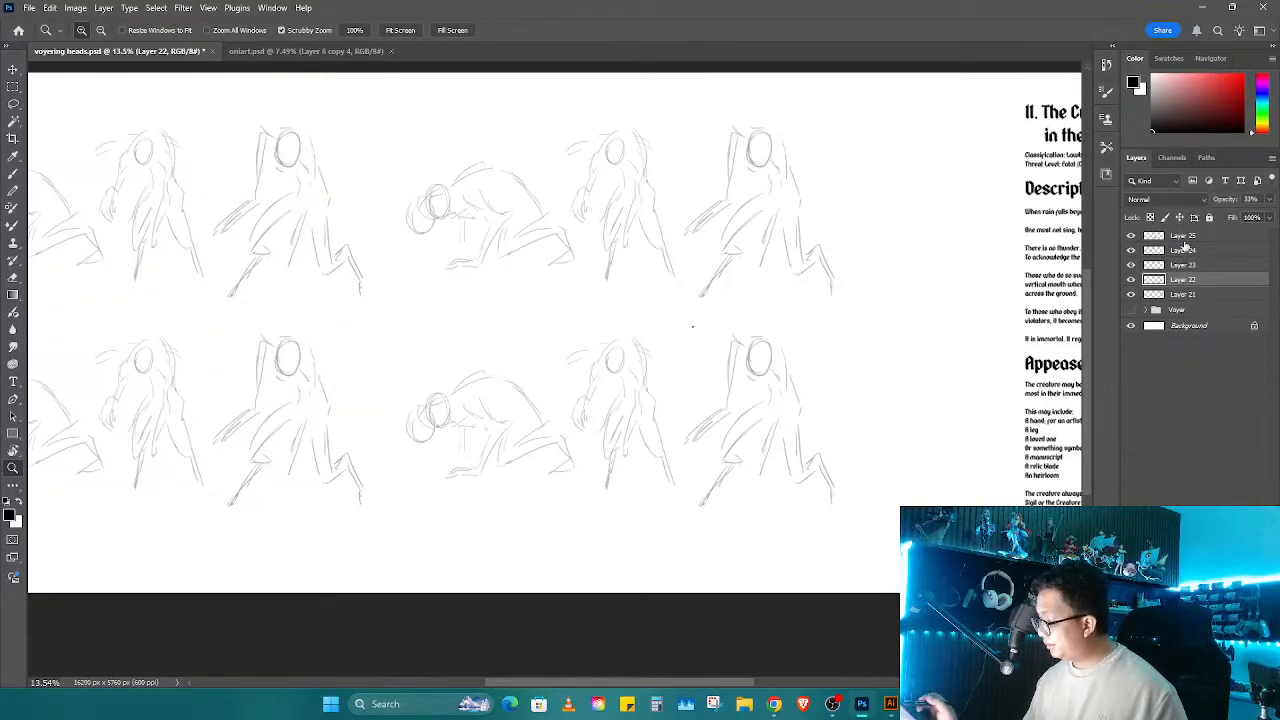
pyautogui.keyDown('shift'); pyautogui.click(1185, 240); pyautogui.keyUp('shift')
pyautogui.hotkey('ctrl', 'e')
pyautogui.hotkey('ctrl', 't')
pyautogui.moveTo(835, 123); pyautogui.dragTo(646, 207)
pyautogui.moveTo(540, 354); pyautogui.dragTo(766, 328)
pyautogui.hotkey('ctrl', 'z')
pyautogui.moveTo(1039, 109); pyautogui.dragTo(649, 329)
pyautogui.moveTo(560, 390); pyautogui.dragTo(540, 223)
pyautogui.press('Return')
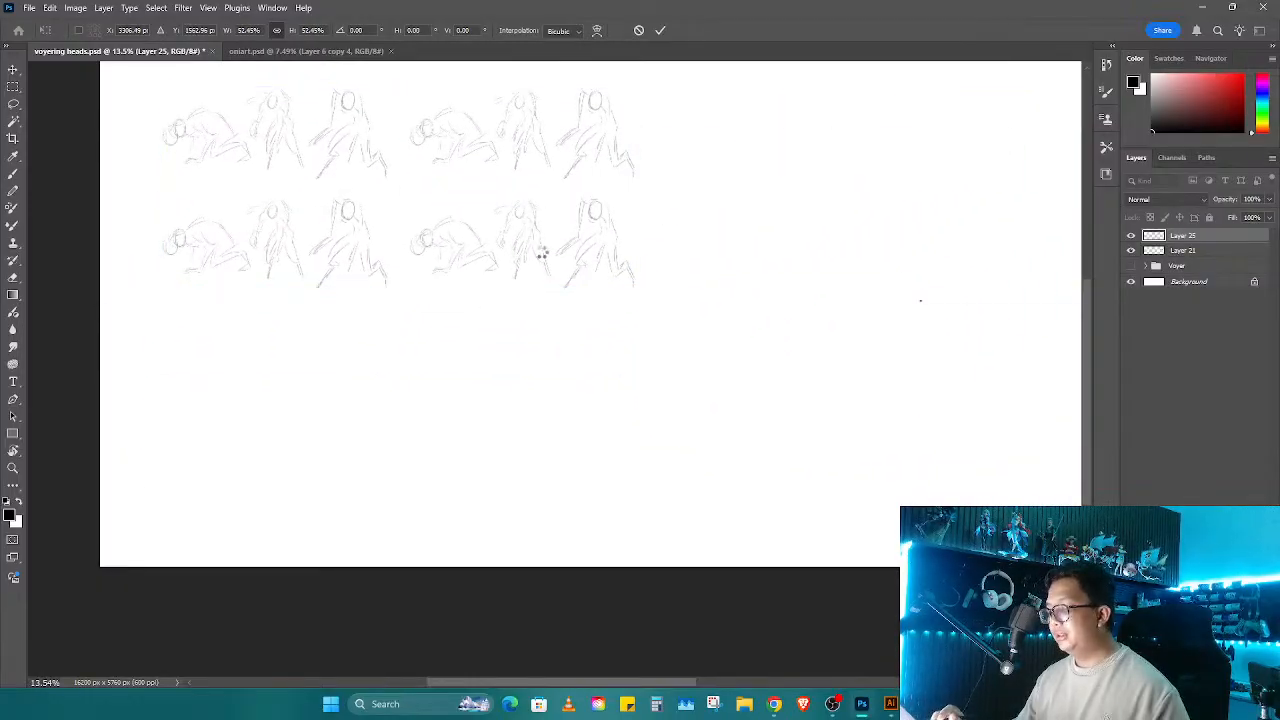
# Step: Duplicate the merged sketch grid and place the copy directly below it
pyautogui.press('z')
pyautogui.hotkey('ctrl', 'alt', 't')
pyautogui.moveTo(581, 314); pyautogui.dragTo(474, 453)
pyautogui.press('Return')
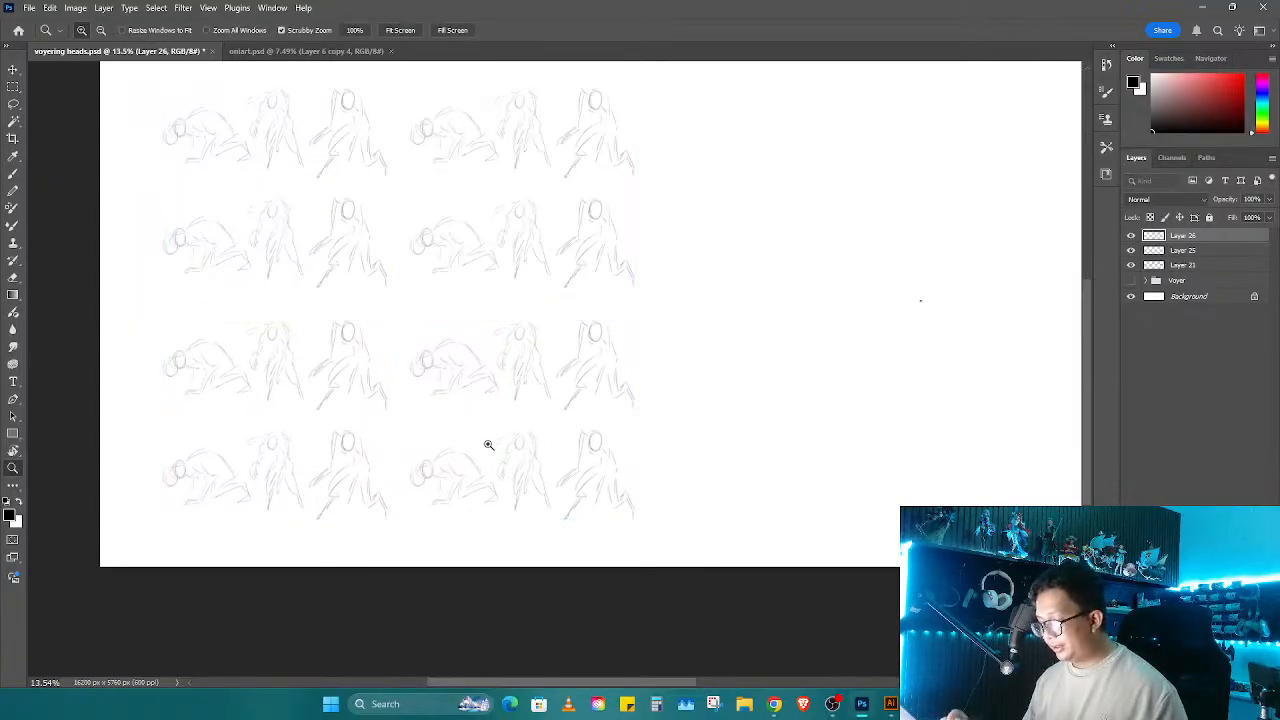
# Step: Set the brush size to 11 px for drawing at the scale of the small sketches in the top row
pyautogui.moveTo(591, 420); pyautogui.dragTo(717, 514)
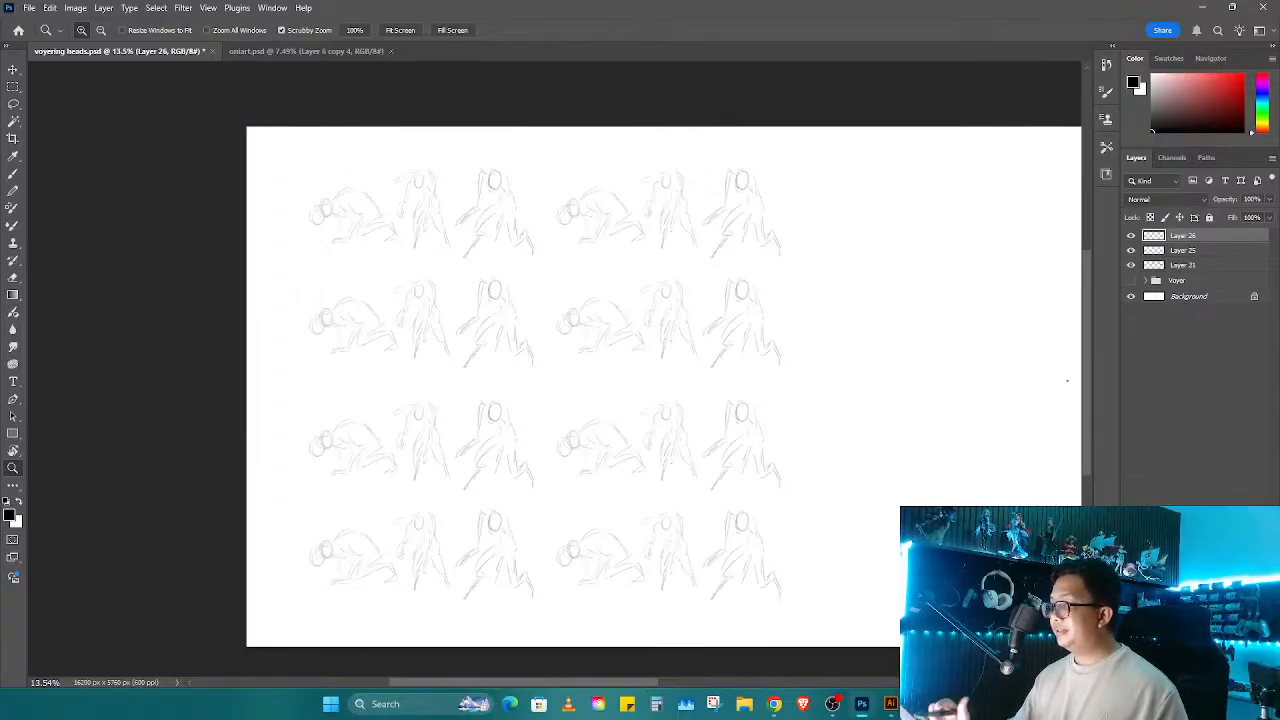
pyautogui.moveTo(544, 323); pyautogui.dragTo(613, 461)
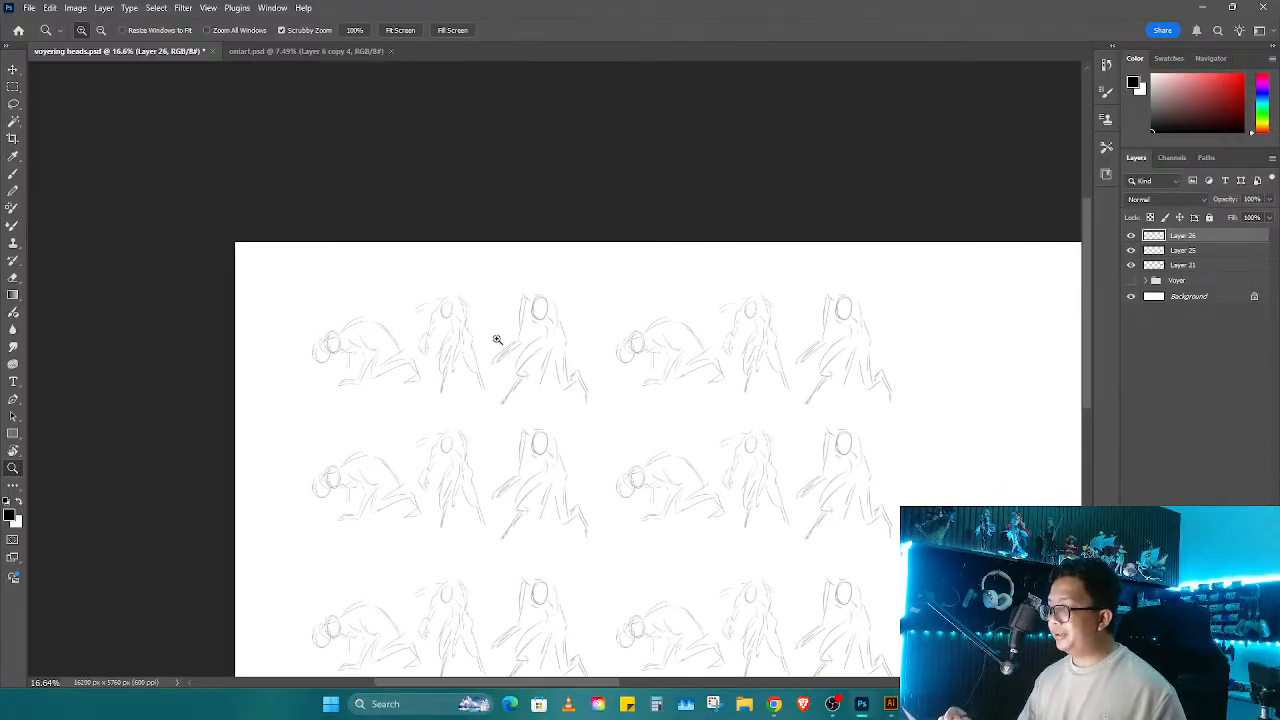
pyautogui.moveTo(494, 340)
pyautogui.mouseDown()
pyautogui.moveTo(620, 410)
pyautogui.moveTo(674, 279)
pyautogui.mouseUp()
pyautogui.press('b')
pyautogui.rightClick(618, 392)
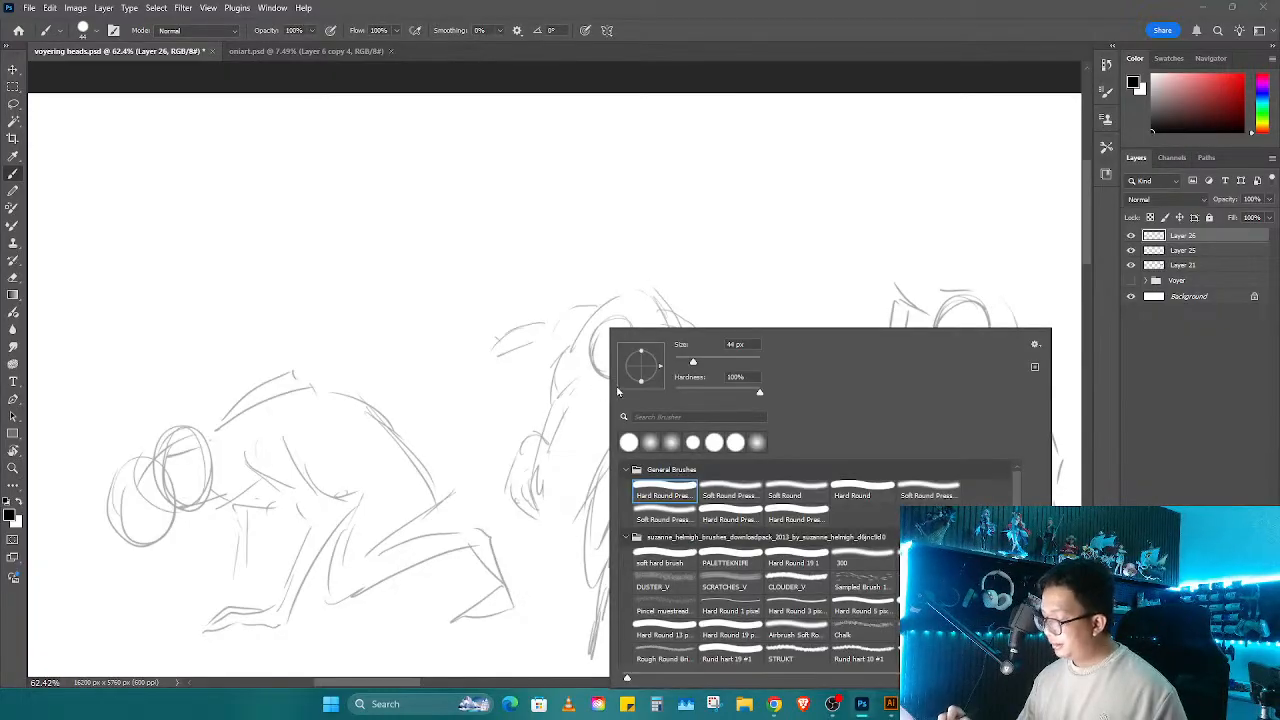
pyautogui.write('11')
pyautogui.click(579, 471)
pyautogui.moveTo(615, 452); pyautogui.dragTo(356, 443)
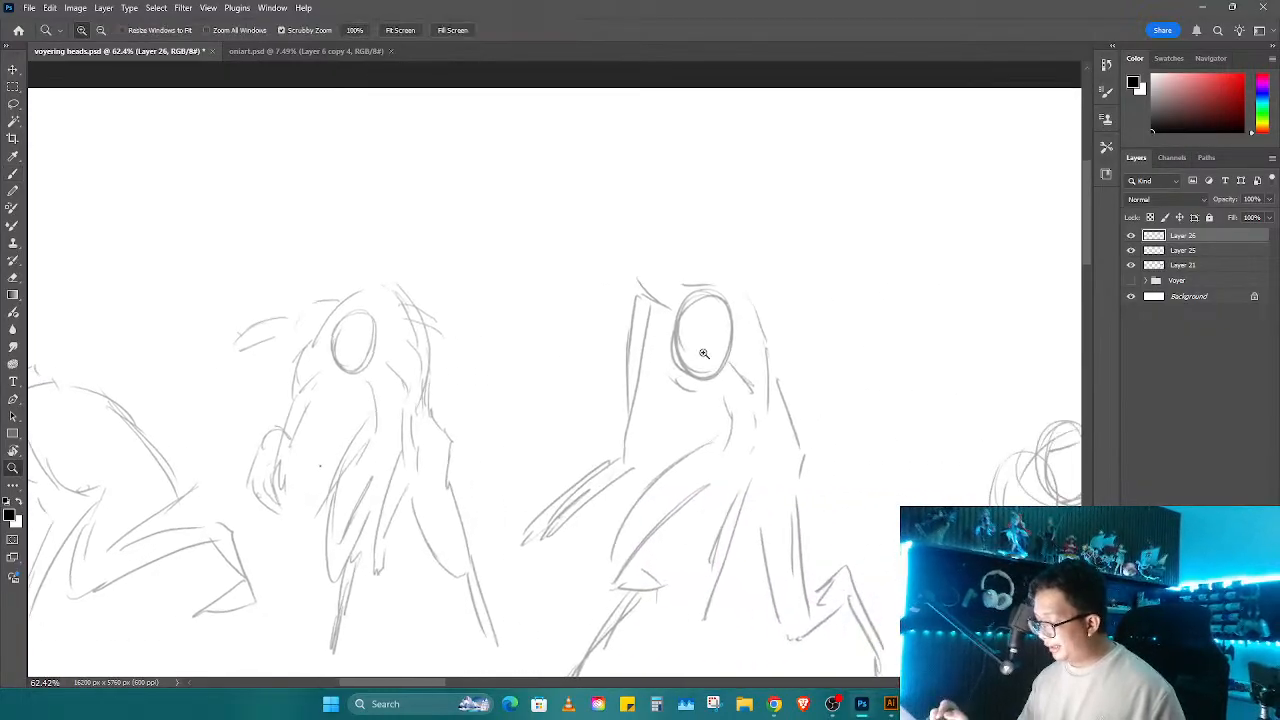
# Step: Ink trial face lines and a round toothed snout over the oval head of the kneeling figure on Layer 26
pyautogui.moveTo(703, 354)
pyautogui.mouseDown()
pyautogui.moveTo(718, 335)
pyautogui.moveTo(714, 275)
pyautogui.moveTo(736, 260)
pyautogui.moveTo(754, 268)
pyautogui.mouseUp()
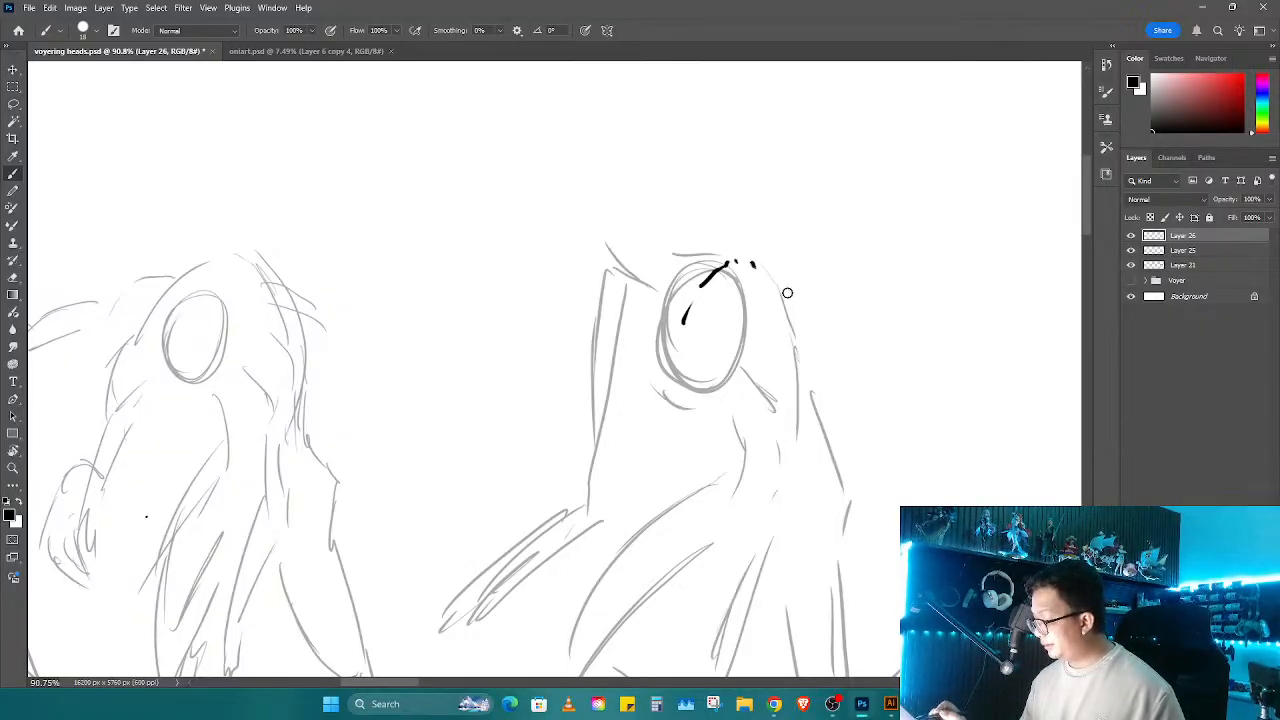
pyautogui.click(1131, 235)
pyautogui.click(1131, 235)
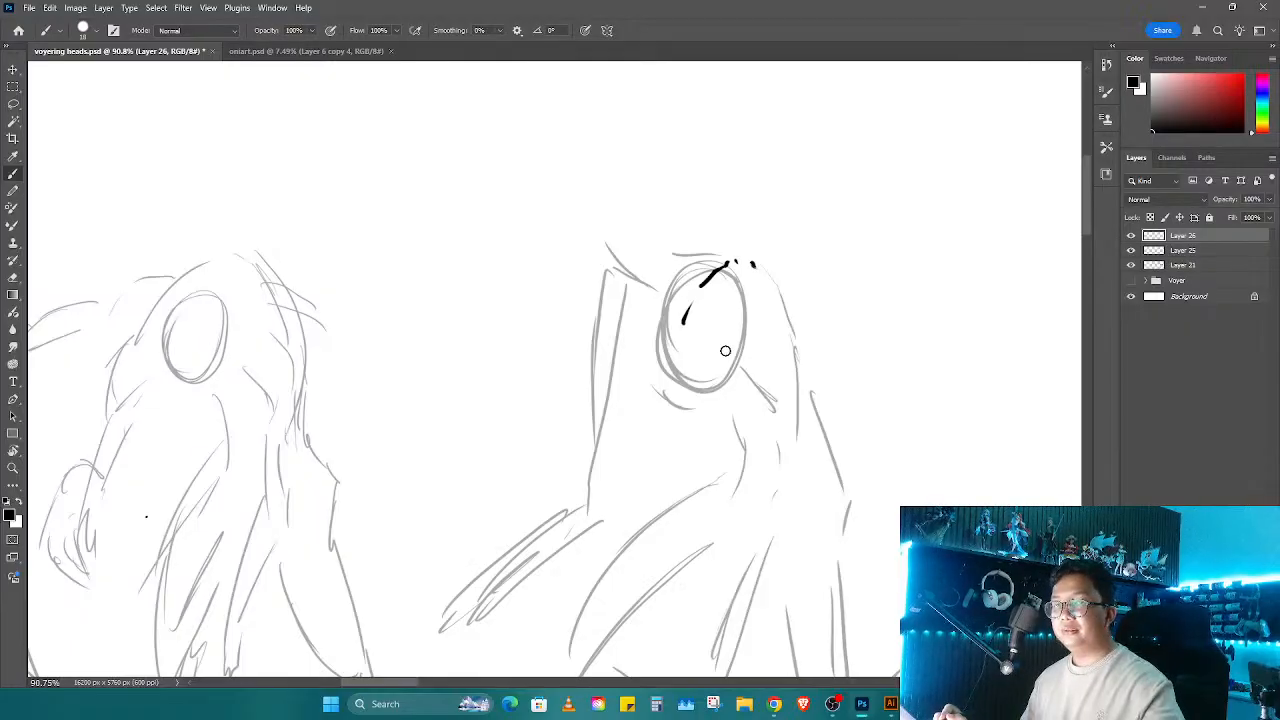
pyautogui.moveTo(644, 343)
pyautogui.mouseDown()
pyautogui.moveTo(642, 380)
pyautogui.moveTo(664, 348)
pyautogui.moveTo(694, 354)
pyautogui.moveTo(697, 420)
pyautogui.mouseUp()
pyautogui.moveTo(664, 376)
pyautogui.mouseDown()
pyautogui.moveTo(656, 384)
pyautogui.moveTo(671, 364)
pyautogui.moveTo(694, 382)
pyautogui.moveTo(660, 400)
pyautogui.moveTo(685, 410)
pyautogui.moveTo(694, 392)
pyautogui.mouseUp()
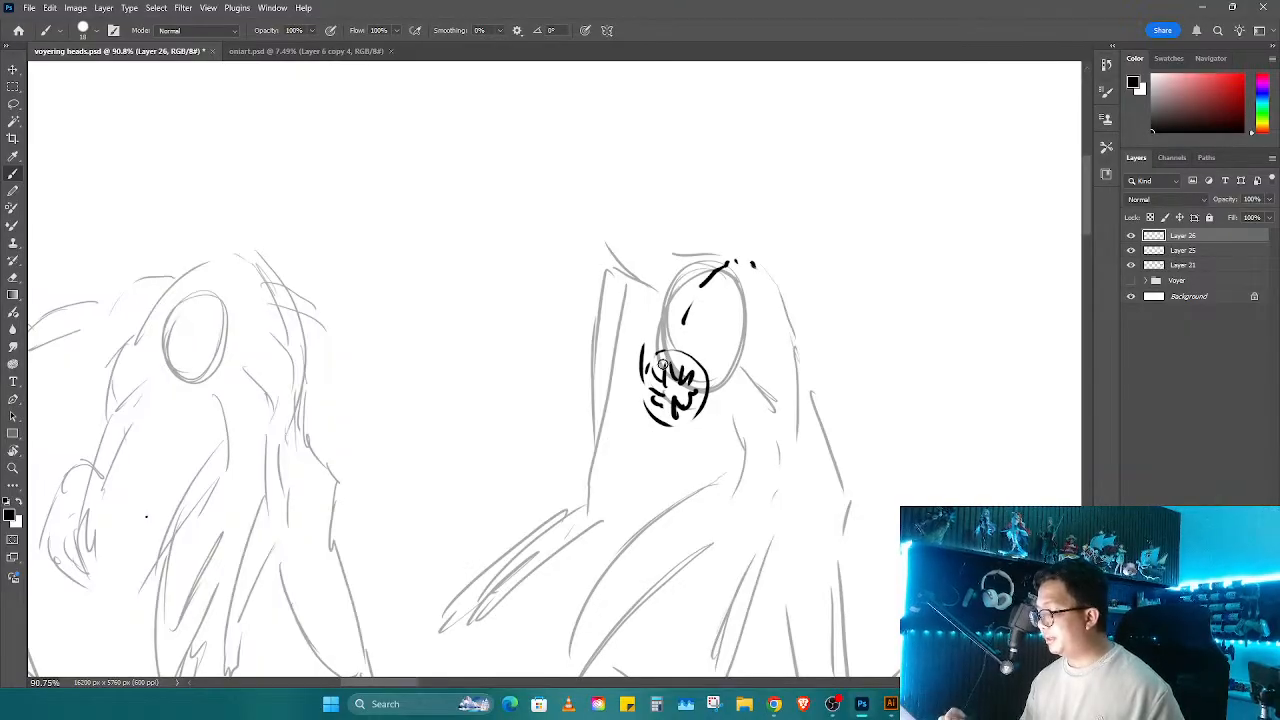
pyautogui.moveTo(643, 333)
pyautogui.mouseDown()
pyautogui.moveTo(645, 290)
pyautogui.moveTo(740, 246)
pyautogui.mouseUp()
# Step: Erase the round snout with a smaller eraser and draw a wide grinning mouth with a row of upper teeth
pyautogui.press('e')
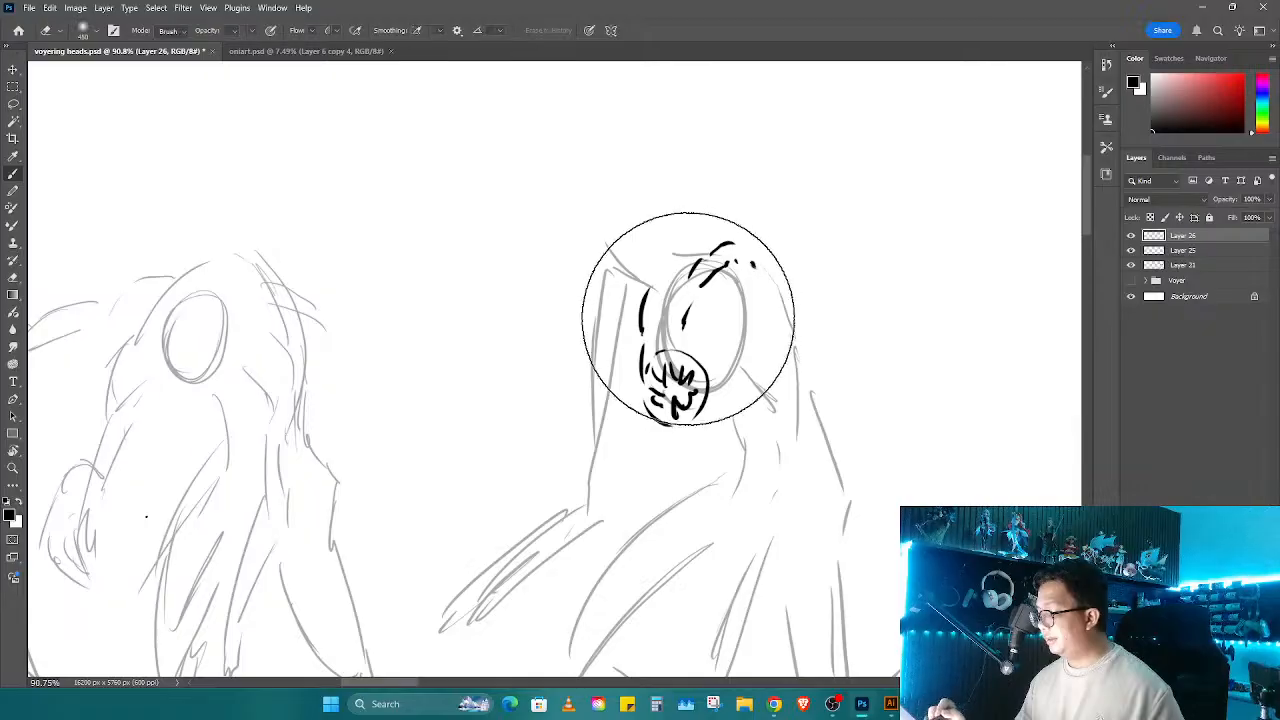
pyautogui.rightClick(687, 397)
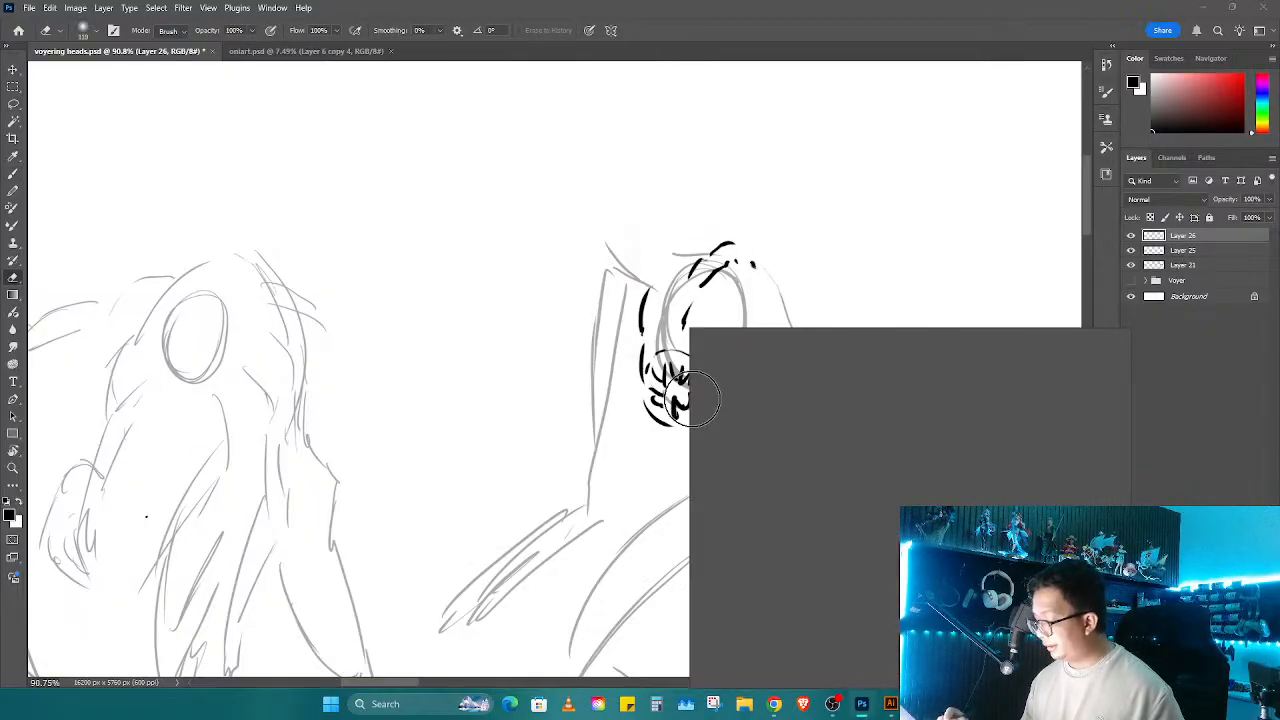
pyautogui.click(728, 490)
pyautogui.click(635, 443)
pyautogui.moveTo(675, 358)
pyautogui.mouseDown()
pyautogui.moveTo(690, 407)
pyautogui.moveTo(640, 367)
pyautogui.moveTo(610, 367)
pyautogui.moveTo(640, 413)
pyautogui.moveTo(684, 411)
pyautogui.moveTo(724, 357)
pyautogui.mouseUp()
pyautogui.press('b')
pyautogui.moveTo(616, 389)
pyautogui.mouseDown()
pyautogui.moveTo(678, 424)
pyautogui.moveTo(718, 399)
pyautogui.mouseUp()
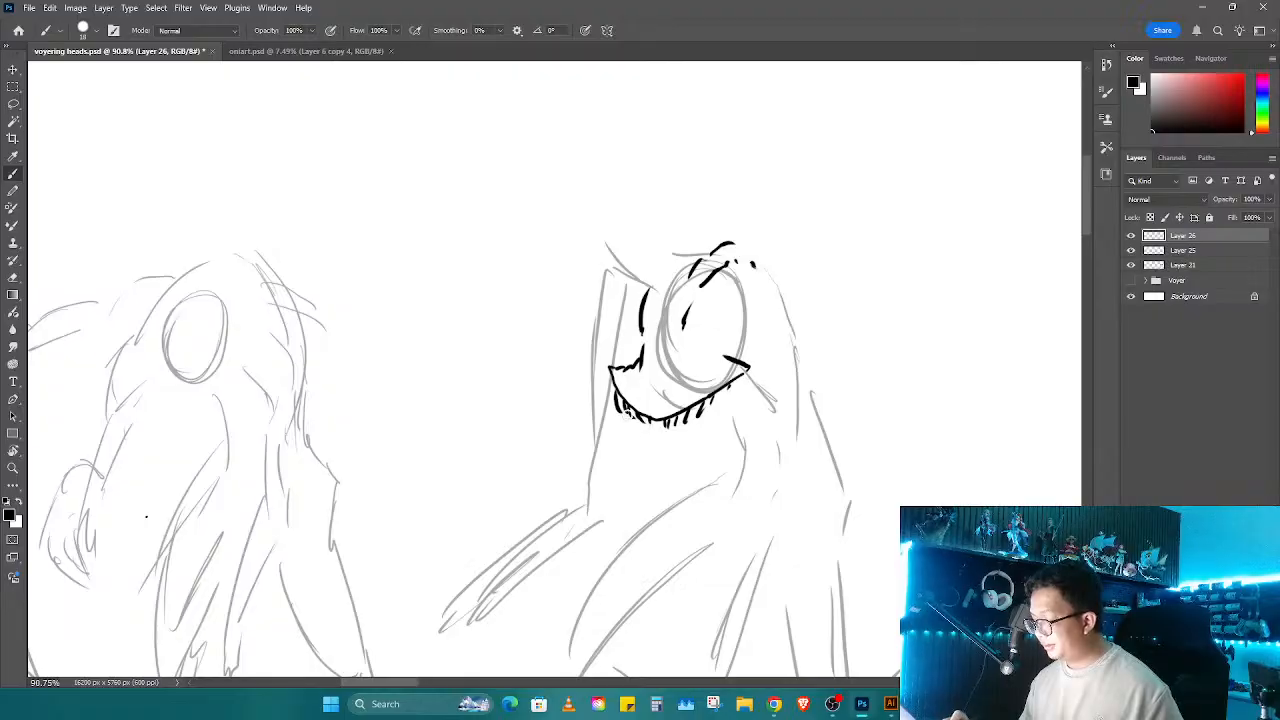
# Step: Add the lower row of teeth and a curved lower jaw beneath the creature's grin
pyautogui.moveTo(625, 430)
pyautogui.mouseDown()
pyautogui.moveTo(678, 440)
pyautogui.moveTo(725, 398)
pyautogui.mouseUp()
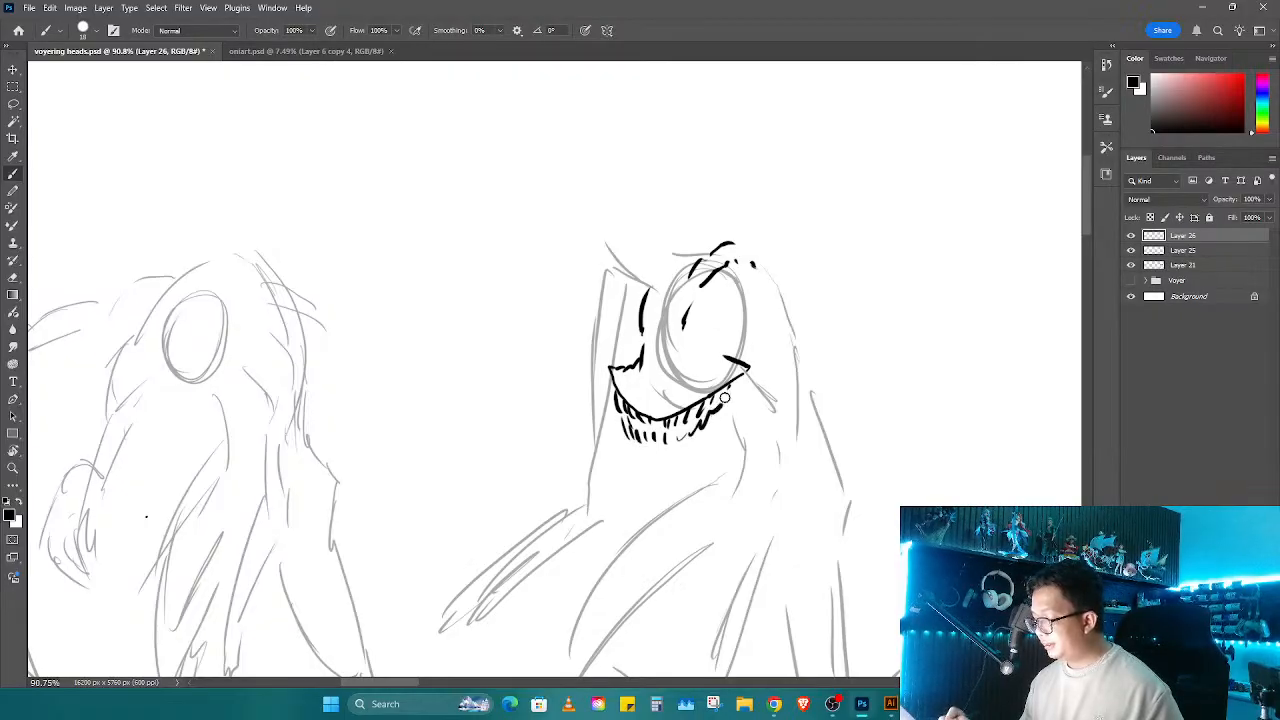
pyautogui.moveTo(611, 397)
pyautogui.mouseDown()
pyautogui.moveTo(650, 460)
pyautogui.moveTo(724, 405)
pyautogui.mouseUp()
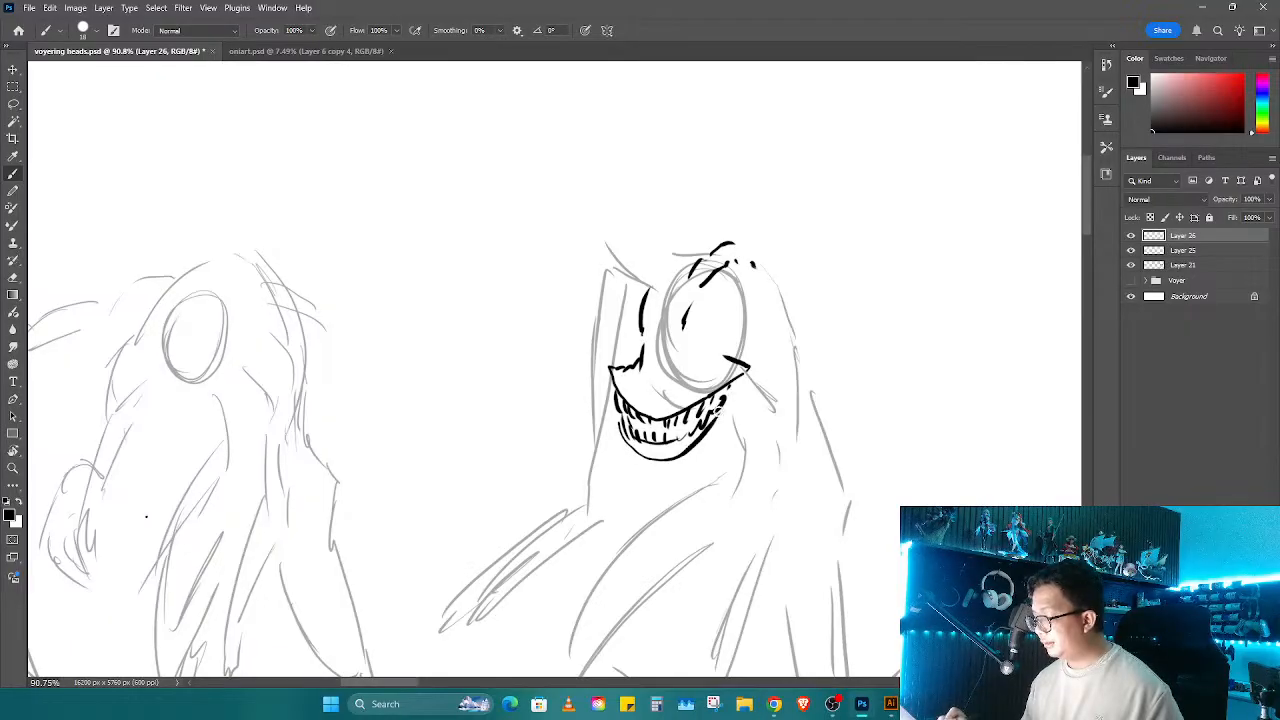
pyautogui.moveTo(656, 355); pyautogui.dragTo(650, 377)
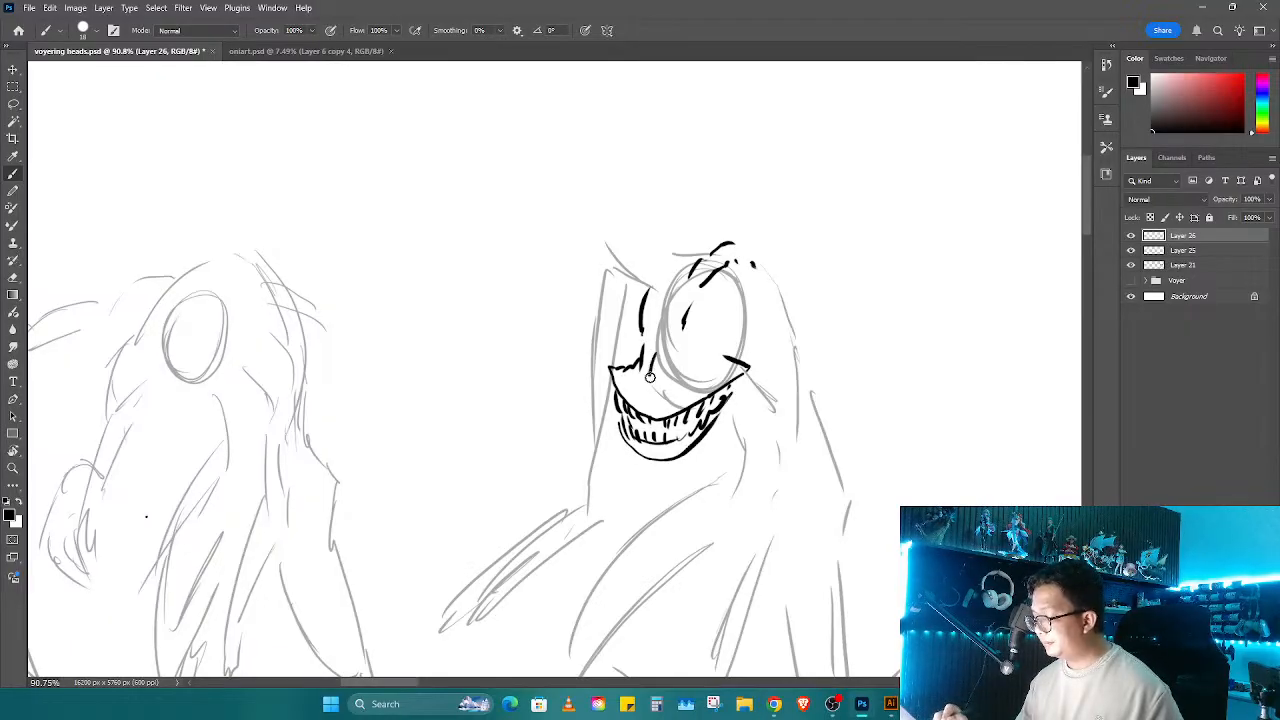
pyautogui.hotkey('ctrl', 'z')
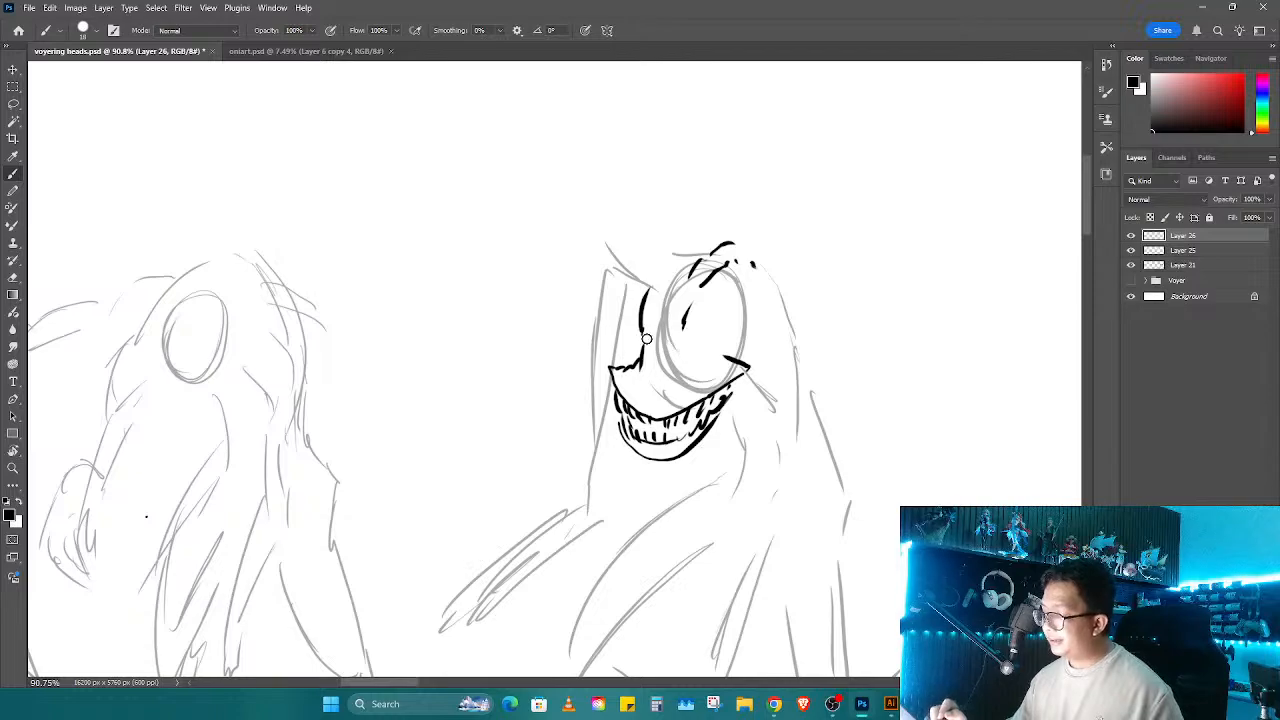
# Step: Draw the nose bridge, heavy brow, far eye socket and far-side contour of the creature's face
pyautogui.moveTo(643, 262); pyautogui.dragTo(648, 327)
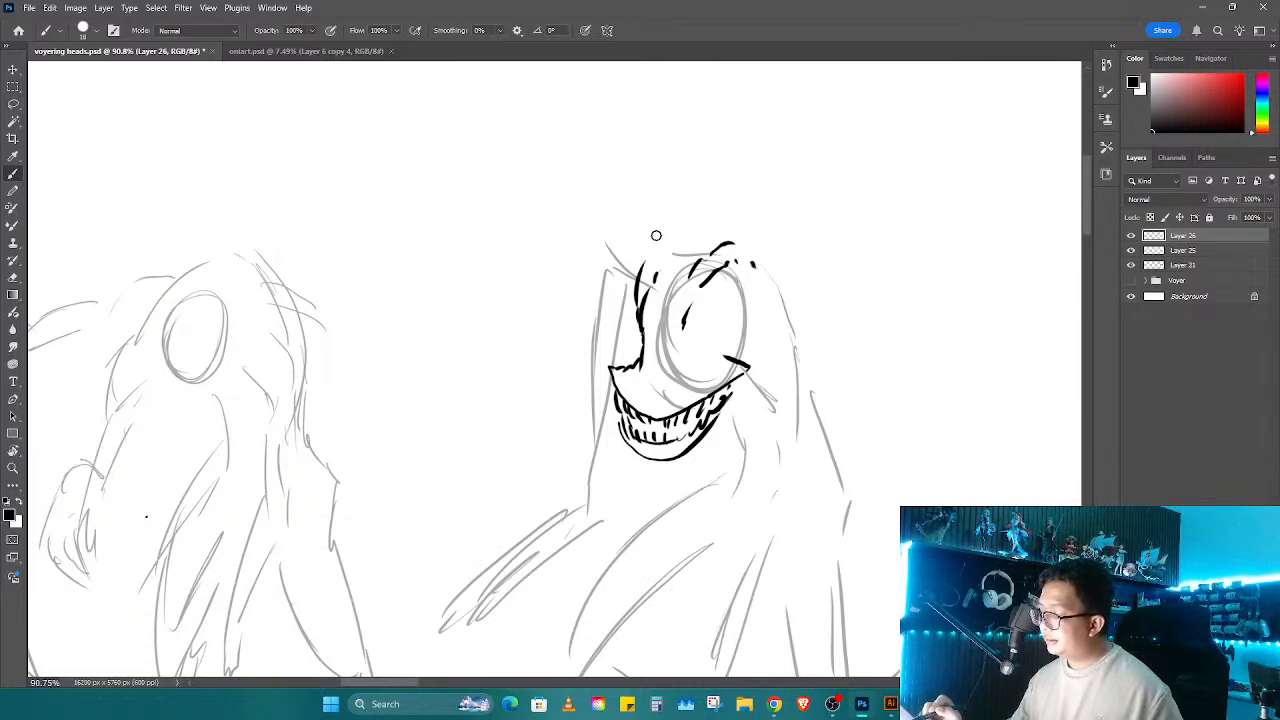
pyautogui.moveTo(656, 235)
pyautogui.mouseDown()
pyautogui.moveTo(613, 252)
pyautogui.moveTo(610, 233)
pyautogui.moveTo(606, 258)
pyautogui.mouseUp()
pyautogui.moveTo(682, 251)
pyautogui.mouseDown()
pyautogui.moveTo(630, 247)
pyautogui.moveTo(636, 309)
pyautogui.mouseUp()
pyautogui.moveTo(624, 262); pyautogui.dragTo(681, 250)
pyautogui.moveTo(630, 255); pyautogui.dragTo(601, 311)
pyautogui.moveTo(606, 291)
pyautogui.mouseDown()
pyautogui.moveTo(660, 276)
pyautogui.moveTo(625, 262)
pyautogui.mouseUp()
pyautogui.press('e')
pyautogui.moveTo(662, 217)
pyautogui.mouseDown()
pyautogui.moveTo(606, 291)
pyautogui.moveTo(606, 430)
pyautogui.moveTo(630, 466)
pyautogui.moveTo(612, 462)
pyautogui.mouseUp()
pyautogui.press('b')
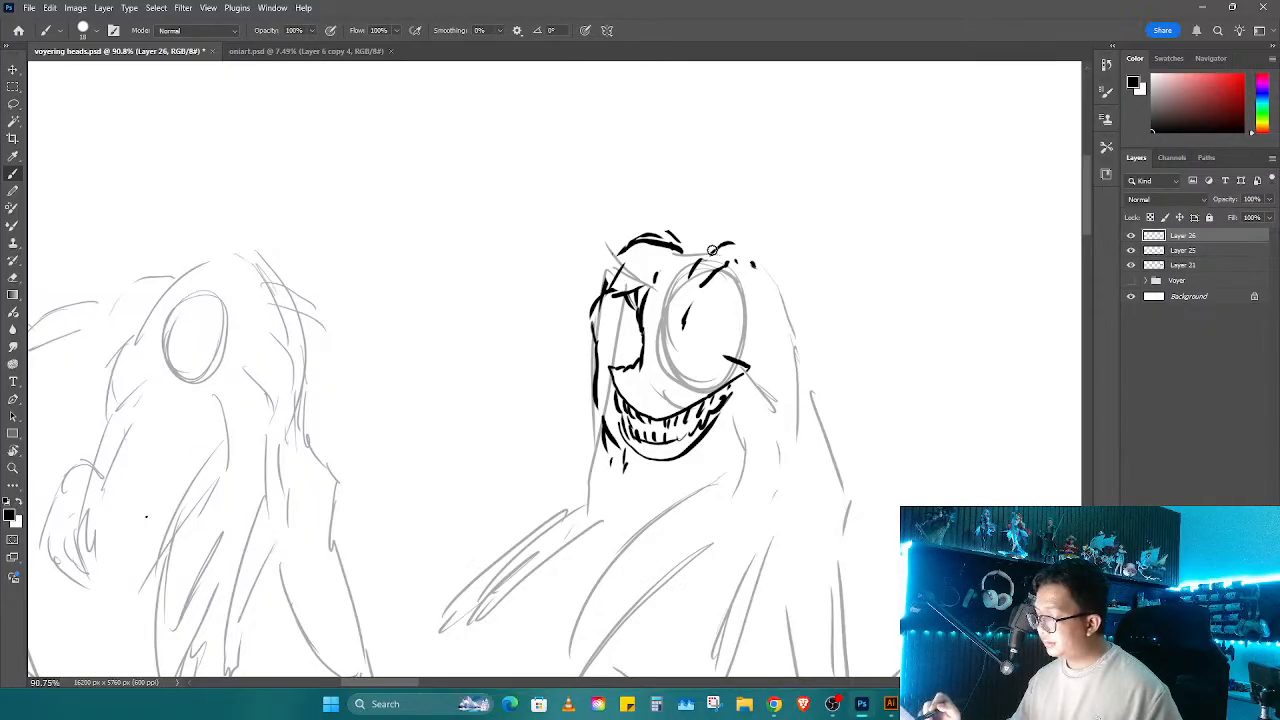
# Step: Outline the top and back of the head with hair spikes, and draw the angular cheek and jaw corner
pyautogui.moveTo(660, 232)
pyautogui.mouseDown()
pyautogui.moveTo(770, 241)
pyautogui.moveTo(797, 281)
pyautogui.moveTo(822, 392)
pyautogui.mouseUp()
pyautogui.moveTo(710, 250)
pyautogui.mouseDown()
pyautogui.moveTo(772, 200)
pyautogui.moveTo(826, 265)
pyautogui.mouseUp()
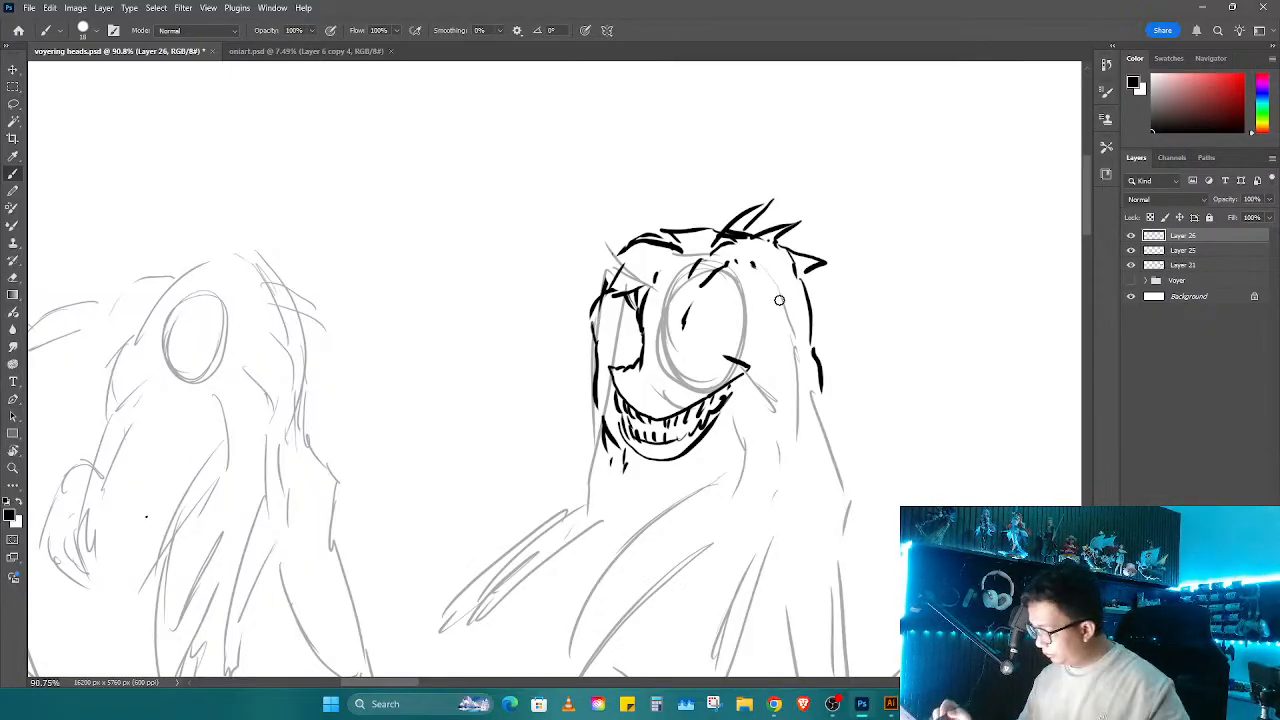
pyautogui.moveTo(742, 396); pyautogui.dragTo(778, 434)
pyautogui.moveTo(754, 368); pyautogui.dragTo(796, 352)
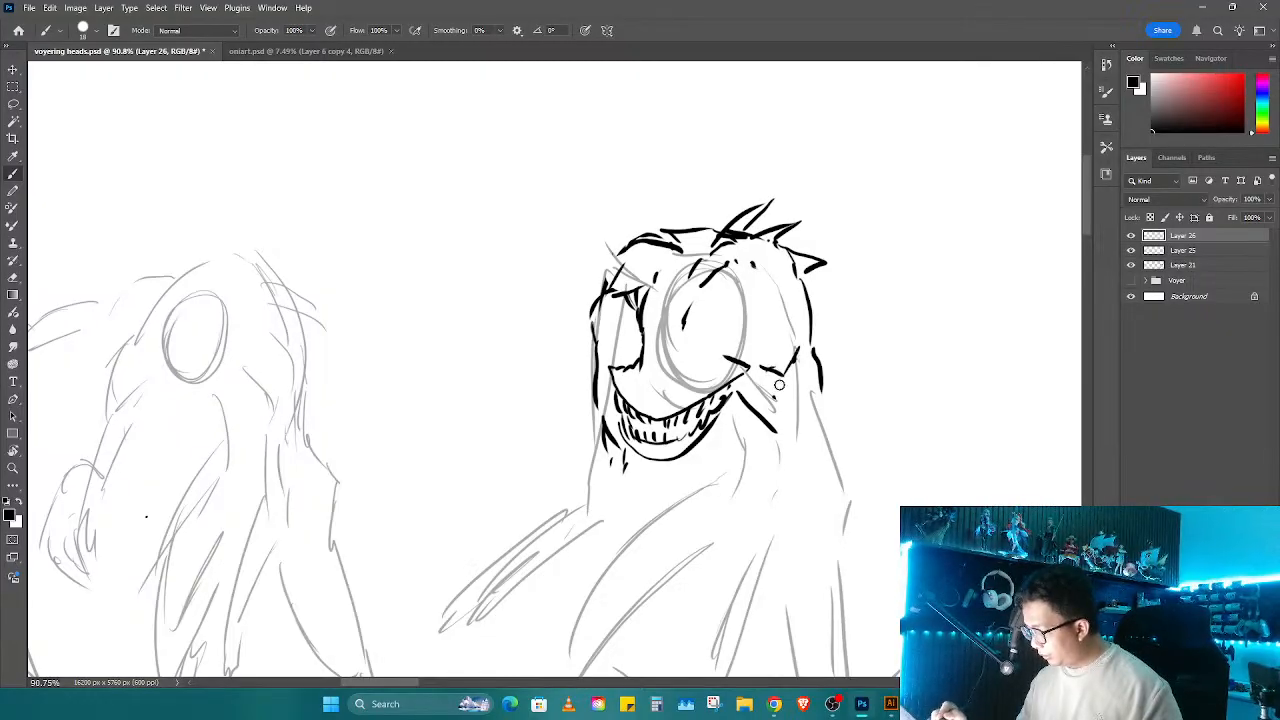
pyautogui.moveTo(766, 426); pyautogui.dragTo(802, 452)
pyautogui.moveTo(816, 396); pyautogui.dragTo(804, 470)
# Step: Ink the long near arm from the shoulder down to the wrist in front of the kneeling body
pyautogui.scroll(-5, 804, 470)
pyautogui.moveTo(720, 218); pyautogui.dragTo(732, 318)
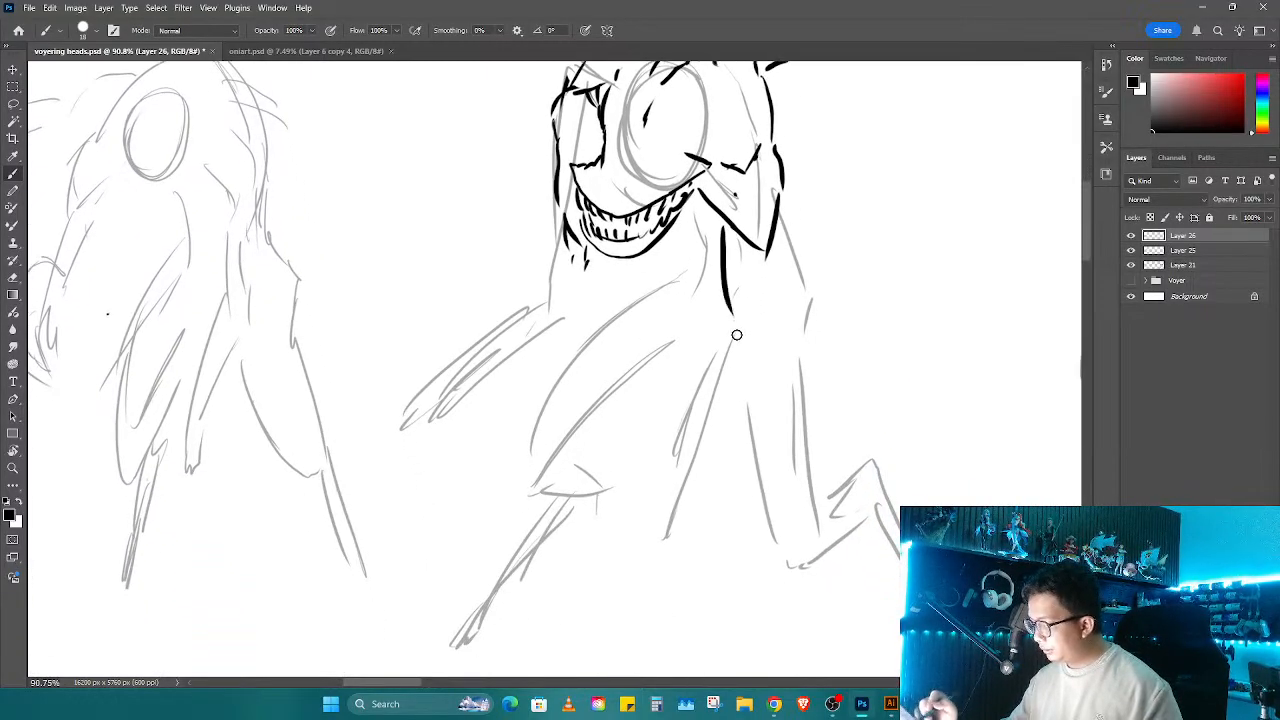
pyautogui.moveTo(770, 258); pyautogui.dragTo(750, 346)
pyautogui.hotkey('ctrl', 'z')
pyautogui.moveTo(723, 232); pyautogui.dragTo(731, 320)
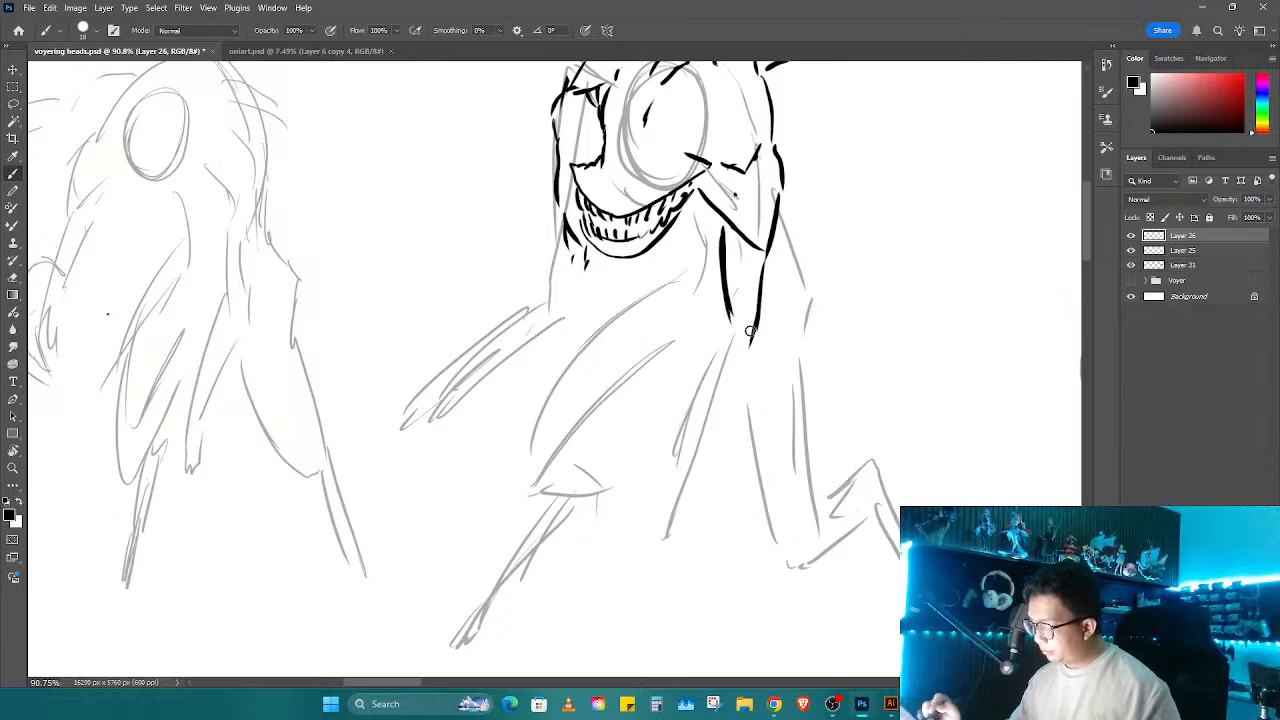
pyautogui.moveTo(772, 246)
pyautogui.mouseDown()
pyautogui.moveTo(756, 328)
pyautogui.moveTo(703, 389)
pyautogui.moveTo(691, 500)
pyautogui.mouseUp()
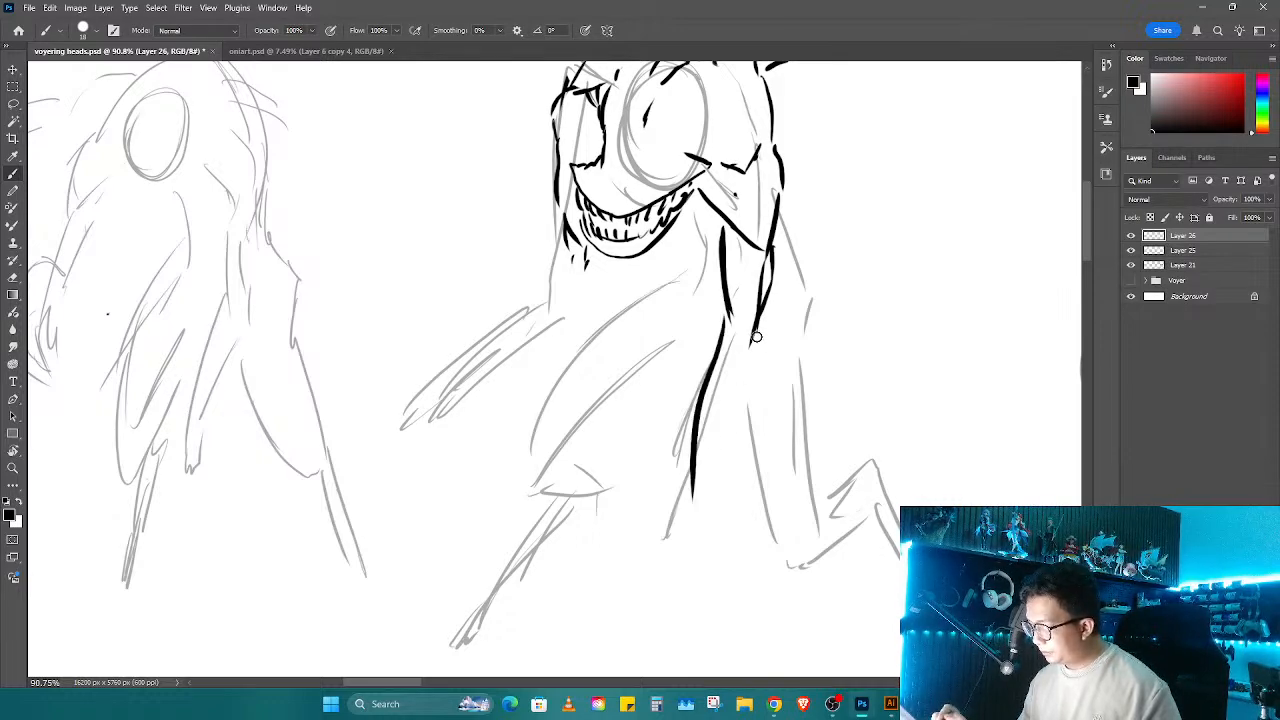
pyautogui.moveTo(757, 332)
pyautogui.mouseDown()
pyautogui.moveTo(705, 530)
pyautogui.moveTo(654, 587)
pyautogui.moveTo(661, 609)
pyautogui.moveTo(710, 506)
pyautogui.moveTo(694, 567)
pyautogui.moveTo(689, 539)
pyautogui.moveTo(715, 564)
pyautogui.moveTo(732, 526)
pyautogui.mouseUp()
# Step: Draw the near hand with its knuckled fingers and thumb, and reinforce the wrist lines
pyautogui.moveTo(727, 462); pyautogui.dragTo(730, 528)
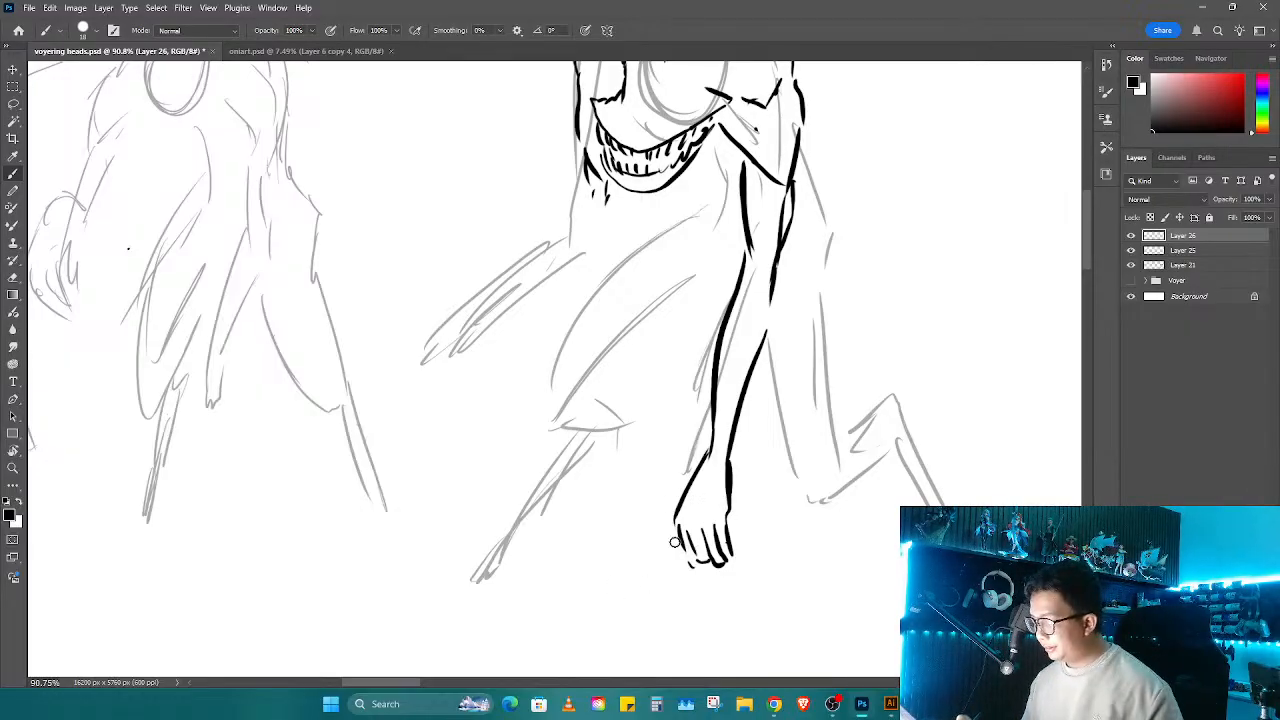
pyautogui.moveTo(668, 522)
pyautogui.mouseDown()
pyautogui.moveTo(680, 566)
pyautogui.moveTo(728, 562)
pyautogui.mouseUp()
pyautogui.moveTo(668, 568)
pyautogui.mouseDown()
pyautogui.moveTo(739, 545)
pyautogui.moveTo(738, 526)
pyautogui.moveTo(746, 558)
pyautogui.mouseUp()
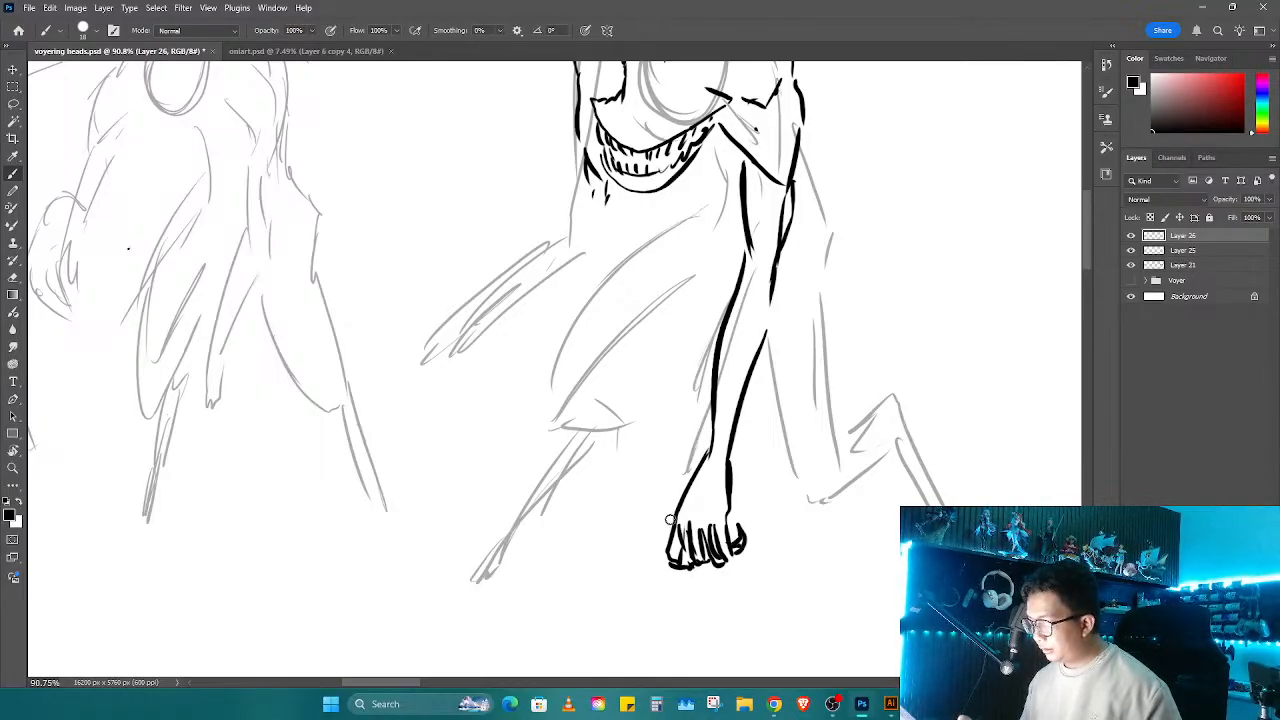
pyautogui.moveTo(682, 498)
pyautogui.mouseDown()
pyautogui.moveTo(657, 536)
pyautogui.moveTo(712, 406)
pyautogui.mouseUp()
pyautogui.moveTo(722, 486); pyautogui.dragTo(702, 428)
# Step: Add jagged hair tufts along the near forearm, behind the jaw and on the far cheek, plus drips below the mouth
pyautogui.scroll(3, 712, 367)
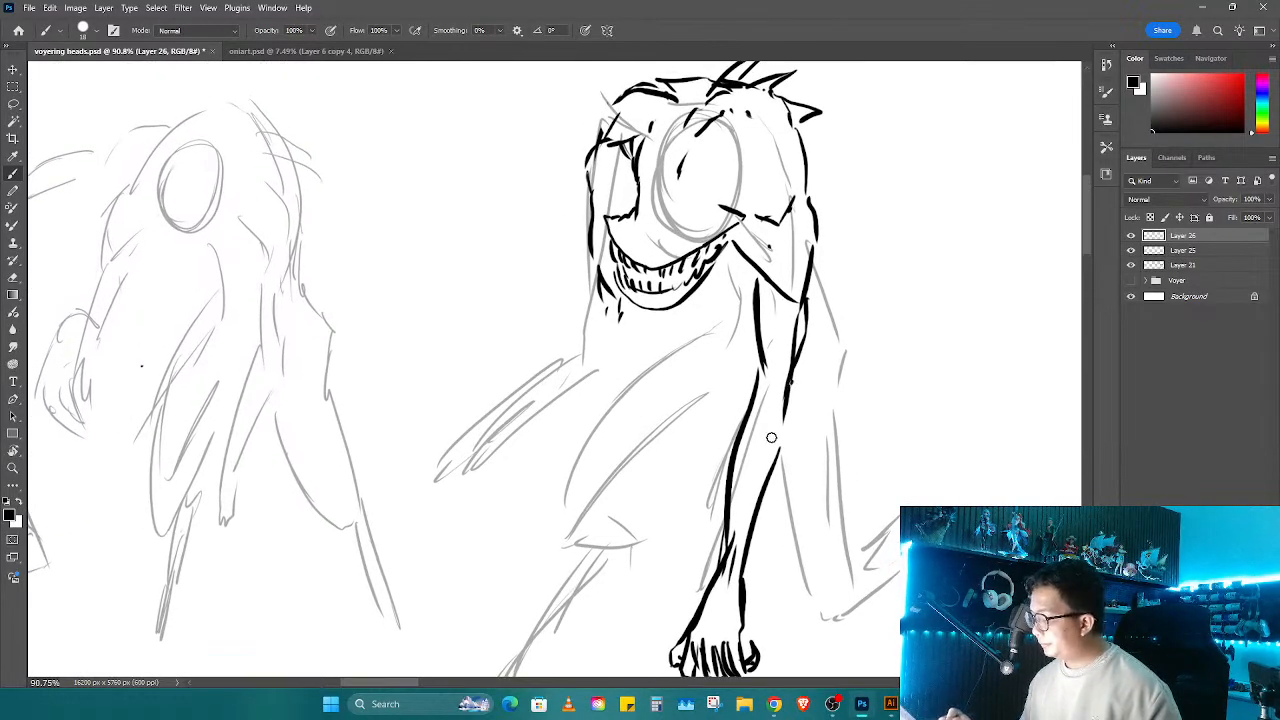
pyautogui.moveTo(771, 437); pyautogui.dragTo(748, 520)
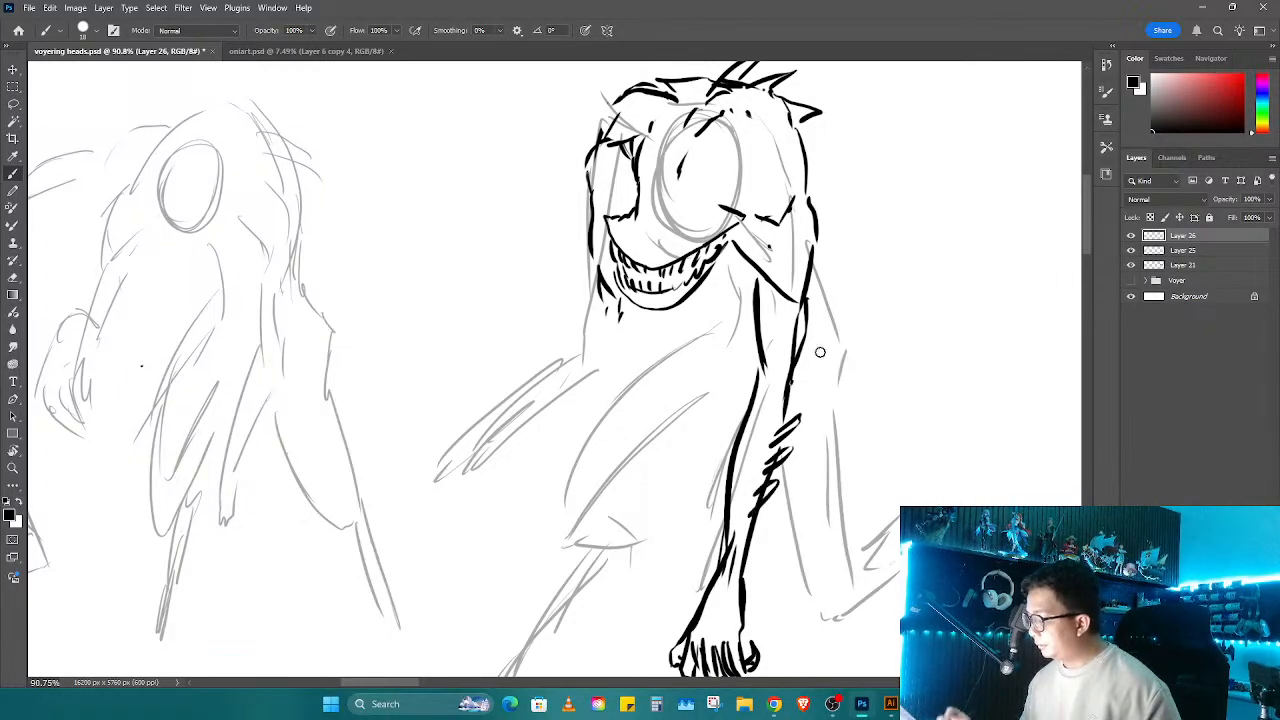
pyautogui.moveTo(802, 232)
pyautogui.mouseDown()
pyautogui.moveTo(827, 204)
pyautogui.moveTo(806, 274)
pyautogui.mouseUp()
pyautogui.press('e')
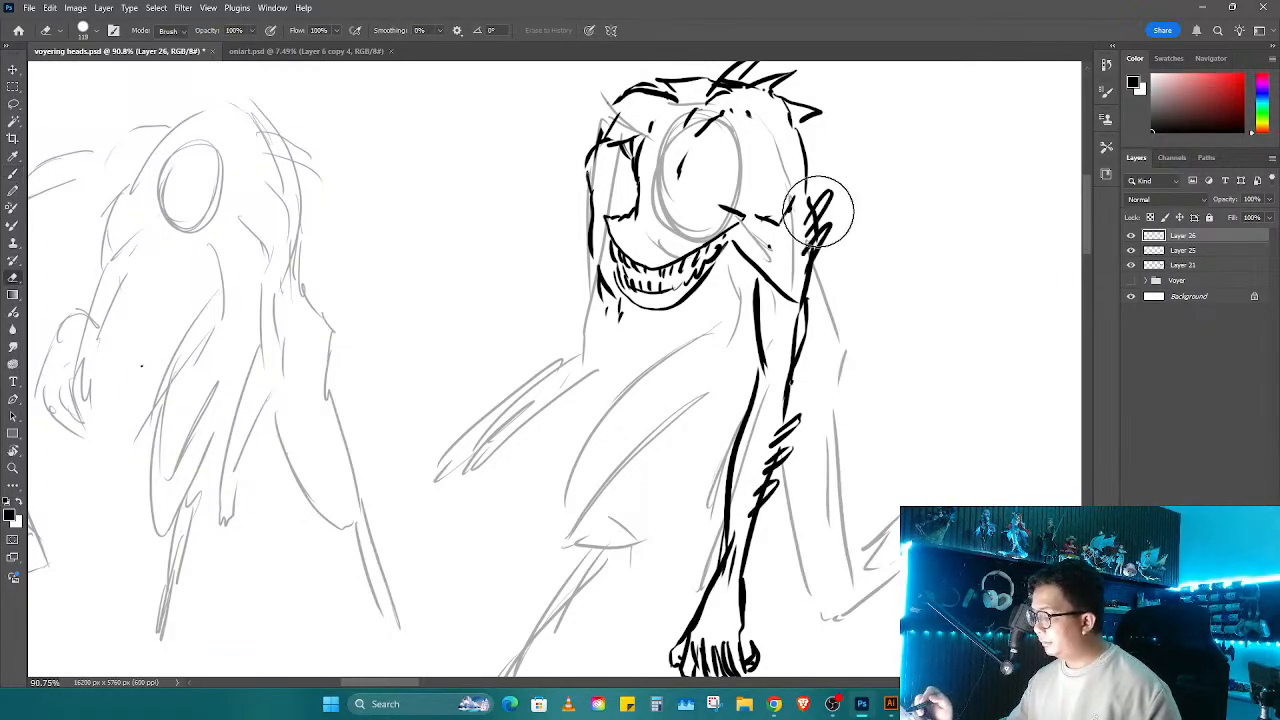
pyautogui.moveTo(800, 200); pyautogui.dragTo(770, 222)
pyautogui.press('b')
pyautogui.moveTo(580, 214)
pyautogui.mouseDown()
pyautogui.moveTo(590, 258)
pyautogui.moveTo(580, 230)
pyautogui.mouseUp()
pyautogui.moveTo(614, 210); pyautogui.dragTo(620, 215)
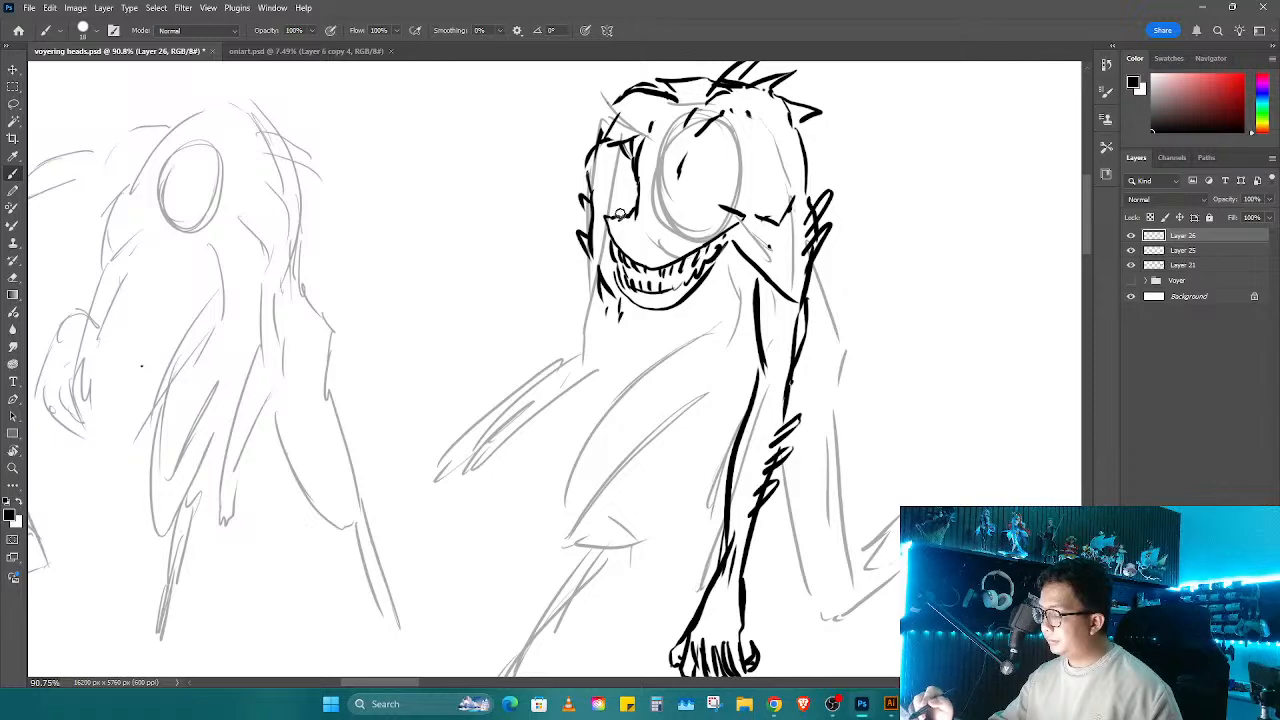
pyautogui.moveTo(620, 298); pyautogui.dragTo(622, 326)
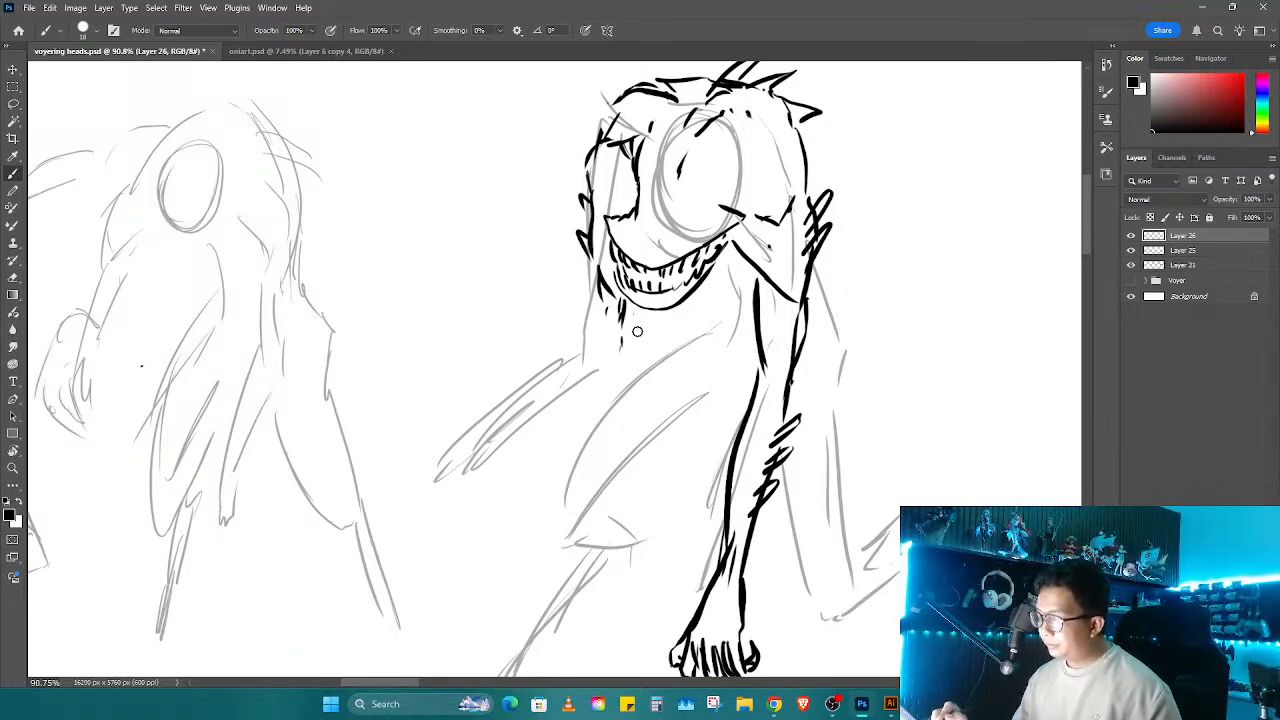
# Step: Erase the outer contour of the far cheek, redraw it closer to the nose and add a drip under the chin
pyautogui.press('e')
pyautogui.moveTo(599, 166)
pyautogui.mouseDown()
pyautogui.moveTo(582, 281)
pyautogui.moveTo(598, 322)
pyautogui.moveTo(622, 231)
pyautogui.mouseUp()
pyautogui.press('b')
pyautogui.moveTo(662, 310); pyautogui.dragTo(668, 321)
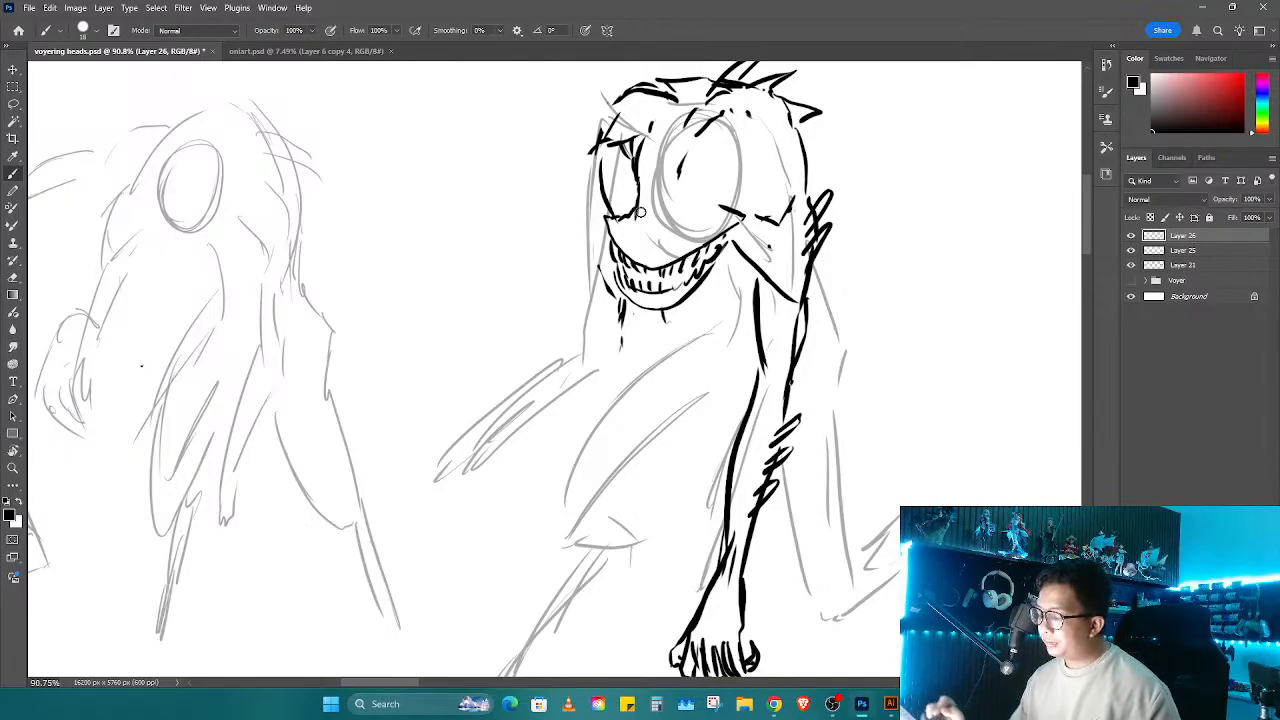
# Step: Redraw the brow and skull as a tall pointed crown, and erase the old crown line and hair spikes
pyautogui.press('e')
pyautogui.moveTo(597, 128)
pyautogui.mouseDown()
pyautogui.moveTo(620, 100)
pyautogui.moveTo(627, 110)
pyautogui.moveTo(692, 86)
pyautogui.mouseUp()
pyautogui.press('b')
pyautogui.moveTo(692, 86)
pyautogui.mouseDown()
pyautogui.moveTo(674, 165)
pyautogui.moveTo(742, 168)
pyautogui.moveTo(786, 281)
pyautogui.mouseUp()
pyautogui.press('e')
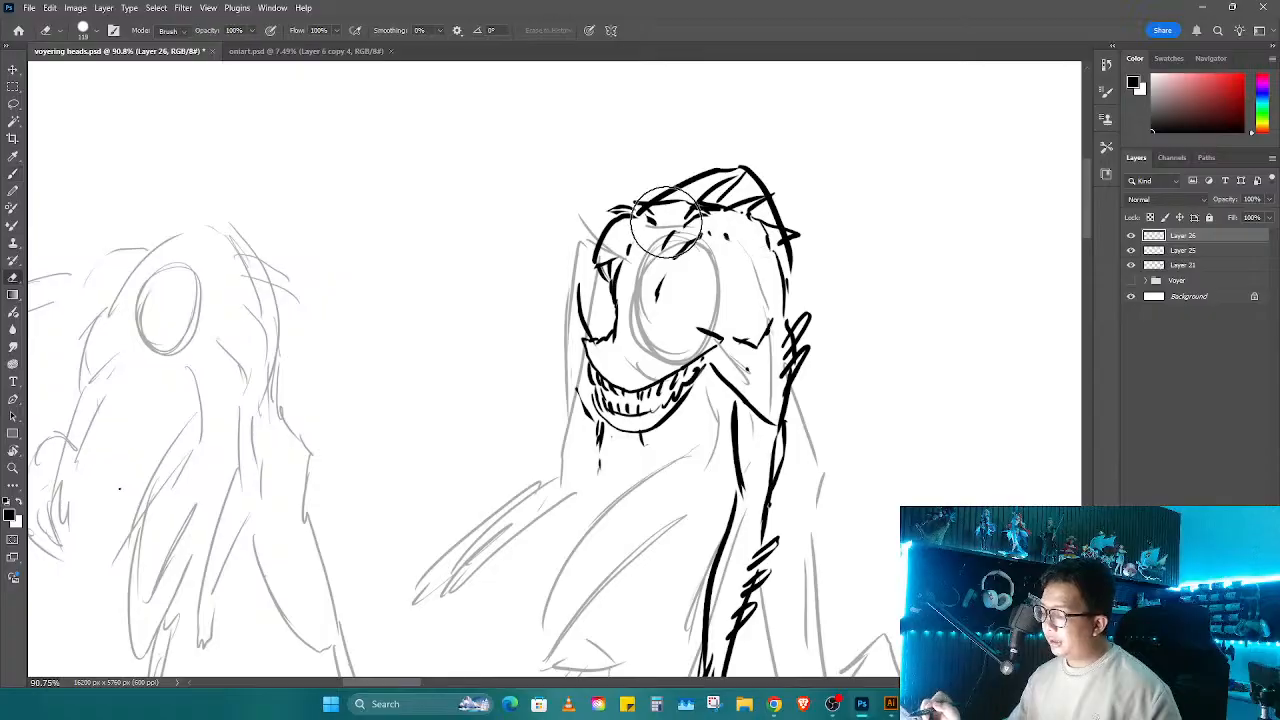
pyautogui.moveTo(650, 205)
pyautogui.mouseDown()
pyautogui.moveTo(718, 206)
pyautogui.moveTo(800, 280)
pyautogui.mouseUp()
pyautogui.press('b')
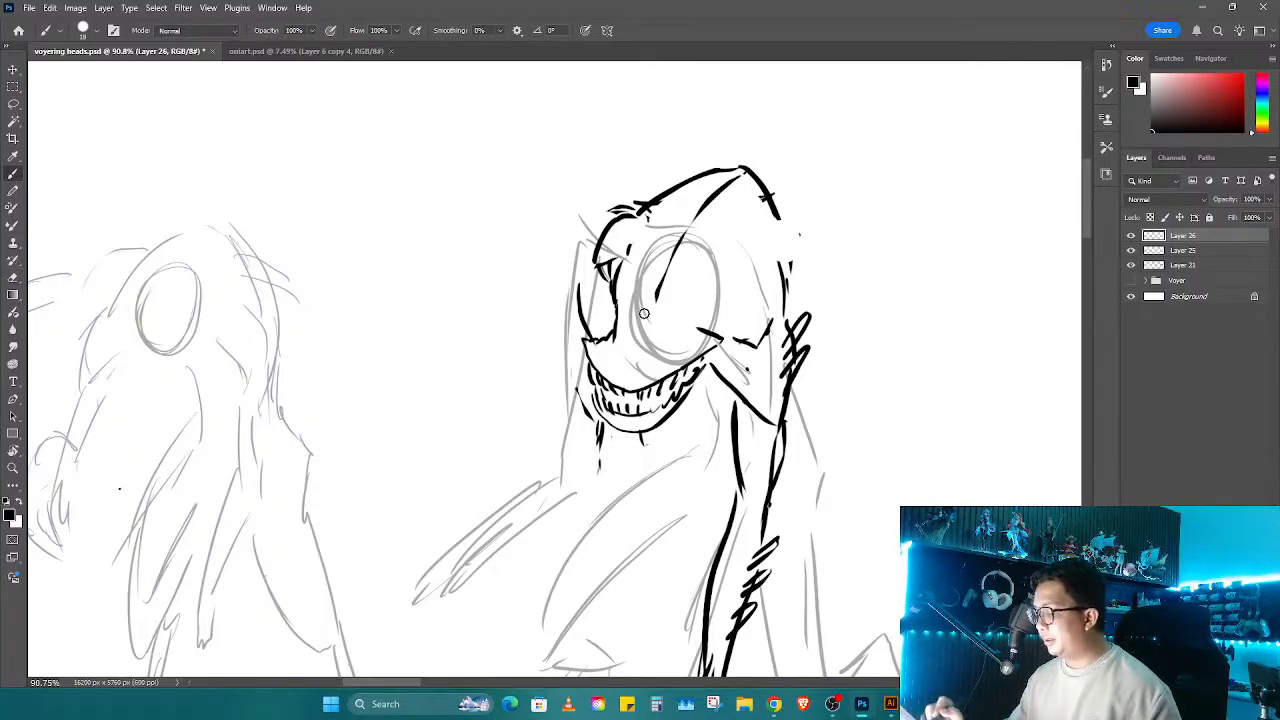
# Step: Add new spikes to the crown, a wrinkled forehead ridge, a curved back line and darker marks around the far eye
pyautogui.moveTo(644, 314)
pyautogui.mouseDown()
pyautogui.moveTo(707, 194)
pyautogui.moveTo(760, 148)
pyautogui.moveTo(754, 167)
pyautogui.moveTo(794, 155)
pyautogui.moveTo(776, 185)
pyautogui.moveTo(807, 187)
pyautogui.moveTo(822, 205)
pyautogui.moveTo(805, 281)
pyautogui.mouseUp()
pyautogui.moveTo(790, 237); pyautogui.dragTo(845, 445)
pyautogui.moveTo(604, 270); pyautogui.dragTo(600, 298)
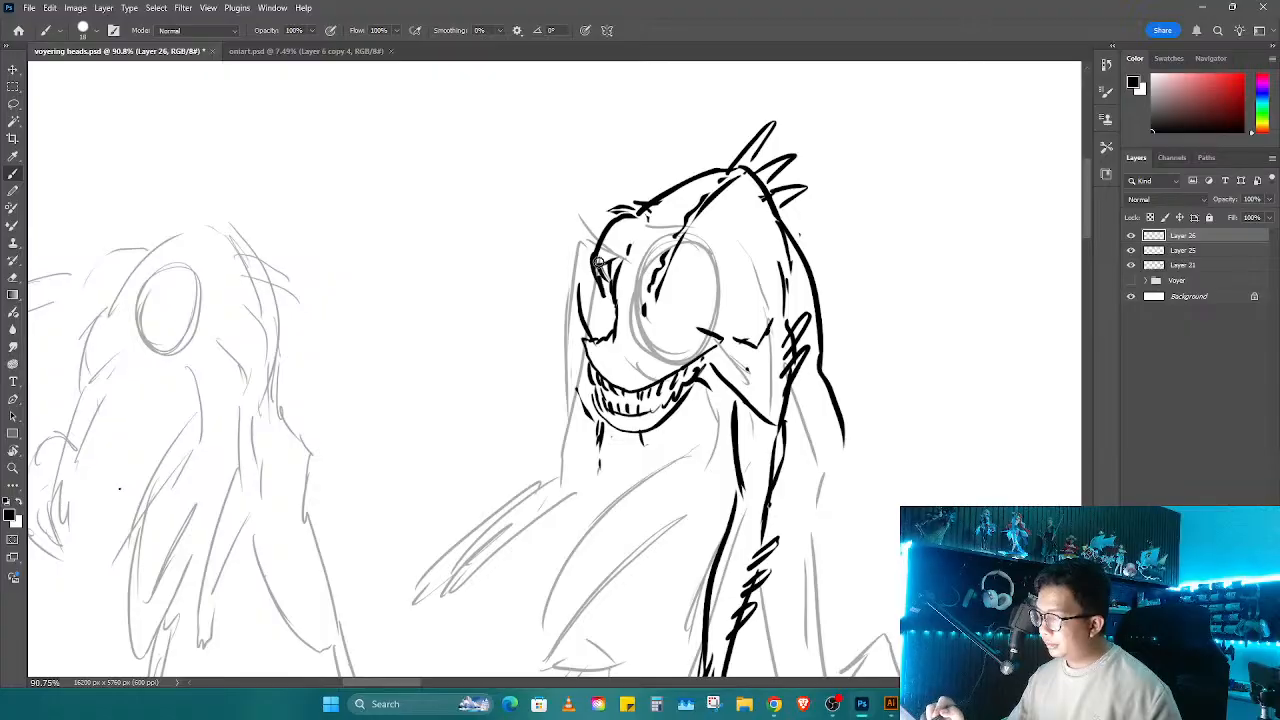
pyautogui.moveTo(596, 238); pyautogui.dragTo(606, 280)
pyautogui.press('e')
pyautogui.press('b')
# Step: Ink the far arm hanging below the jaw, with a clawed hand at its end
pyautogui.moveTo(622, 438); pyautogui.dragTo(576, 470)
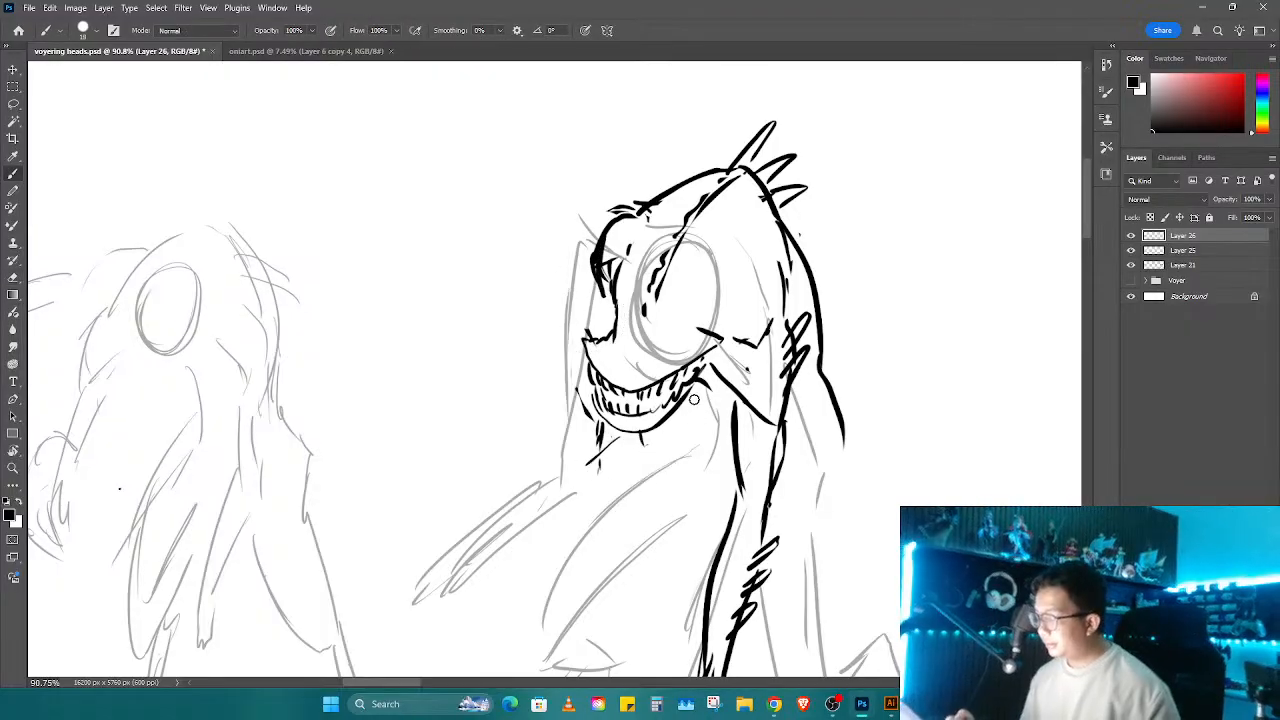
pyautogui.moveTo(672, 432); pyautogui.dragTo(563, 525)
pyautogui.hotkey('ctrl', 'z')
pyautogui.moveTo(700, 412); pyautogui.dragTo(643, 549)
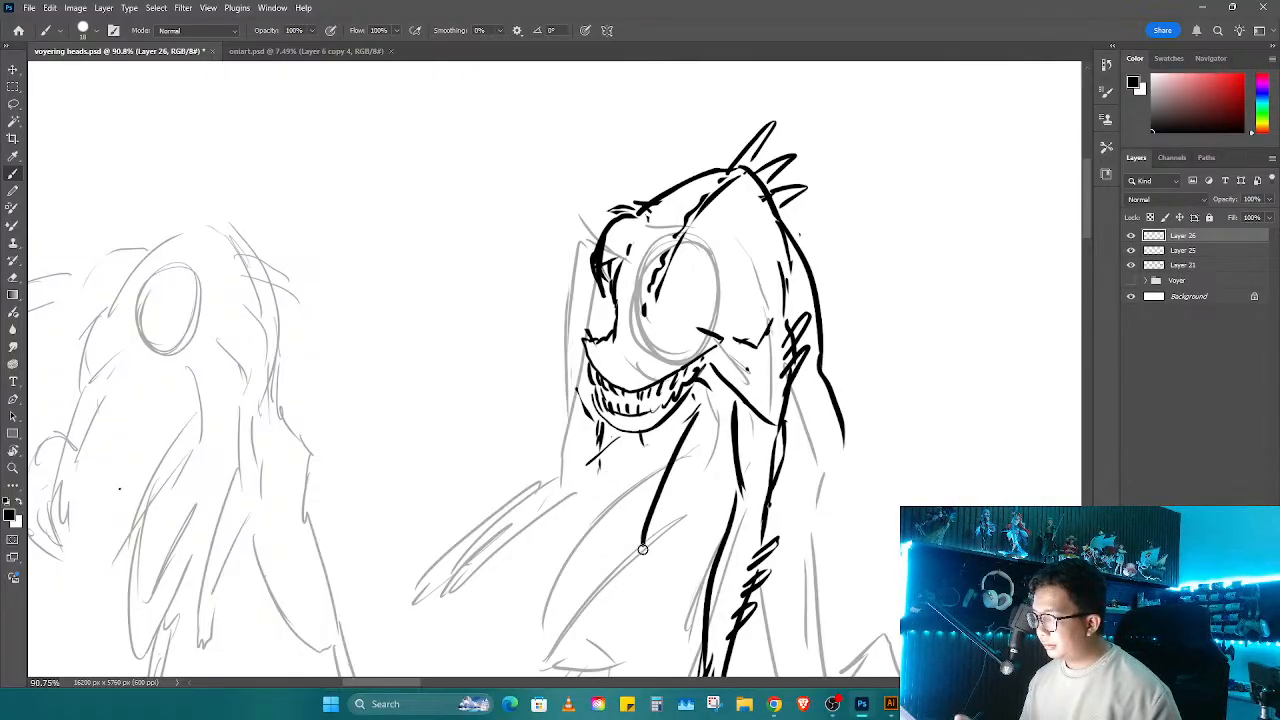
pyautogui.moveTo(637, 443)
pyautogui.mouseDown()
pyautogui.moveTo(622, 578)
pyautogui.moveTo(649, 529)
pyautogui.moveTo(666, 543)
pyautogui.moveTo(652, 520)
pyautogui.moveTo(660, 462)
pyautogui.moveTo(683, 566)
pyautogui.mouseUp()
pyautogui.moveTo(686, 451)
pyautogui.mouseDown()
pyautogui.moveTo(714, 532)
pyautogui.moveTo(698, 552)
pyautogui.moveTo(716, 556)
pyautogui.moveTo(704, 552)
pyautogui.mouseUp()
pyautogui.moveTo(662, 495)
pyautogui.mouseDown()
pyautogui.moveTo(680, 555)
pyautogui.moveTo(656, 546)
pyautogui.moveTo(710, 552)
pyautogui.mouseUp()
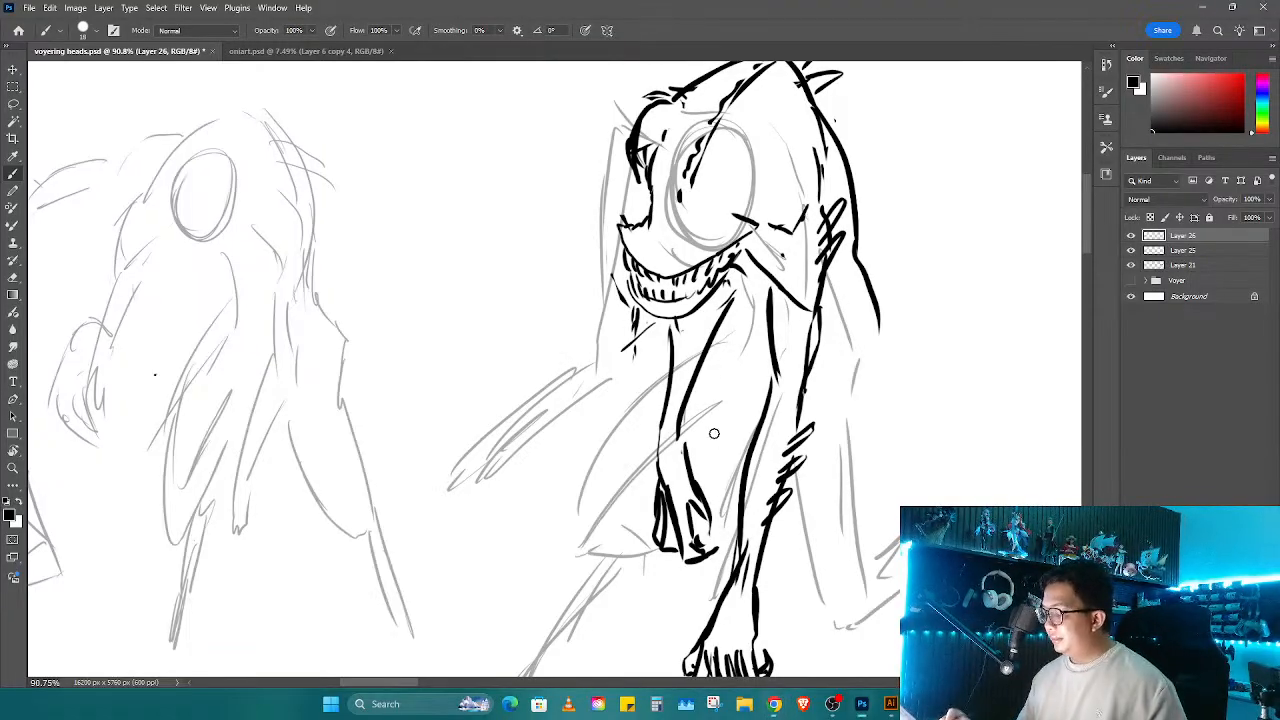
# Step: Draw the chest and belly lines between the arms and the bent front thigh and knee
pyautogui.moveTo(714, 434); pyautogui.dragTo(746, 364)
pyautogui.moveTo(767, 199)
pyautogui.mouseDown()
pyautogui.moveTo(787, 238)
pyautogui.moveTo(784, 278)
pyautogui.moveTo(752, 300)
pyautogui.mouseUp()
pyautogui.moveTo(678, 341)
pyautogui.mouseDown()
pyautogui.moveTo(614, 390)
pyautogui.moveTo(596, 489)
pyautogui.moveTo(666, 489)
pyautogui.moveTo(670, 440)
pyautogui.moveTo(778, 378)
pyautogui.mouseUp()
pyautogui.scroll(-3, 751, 416)
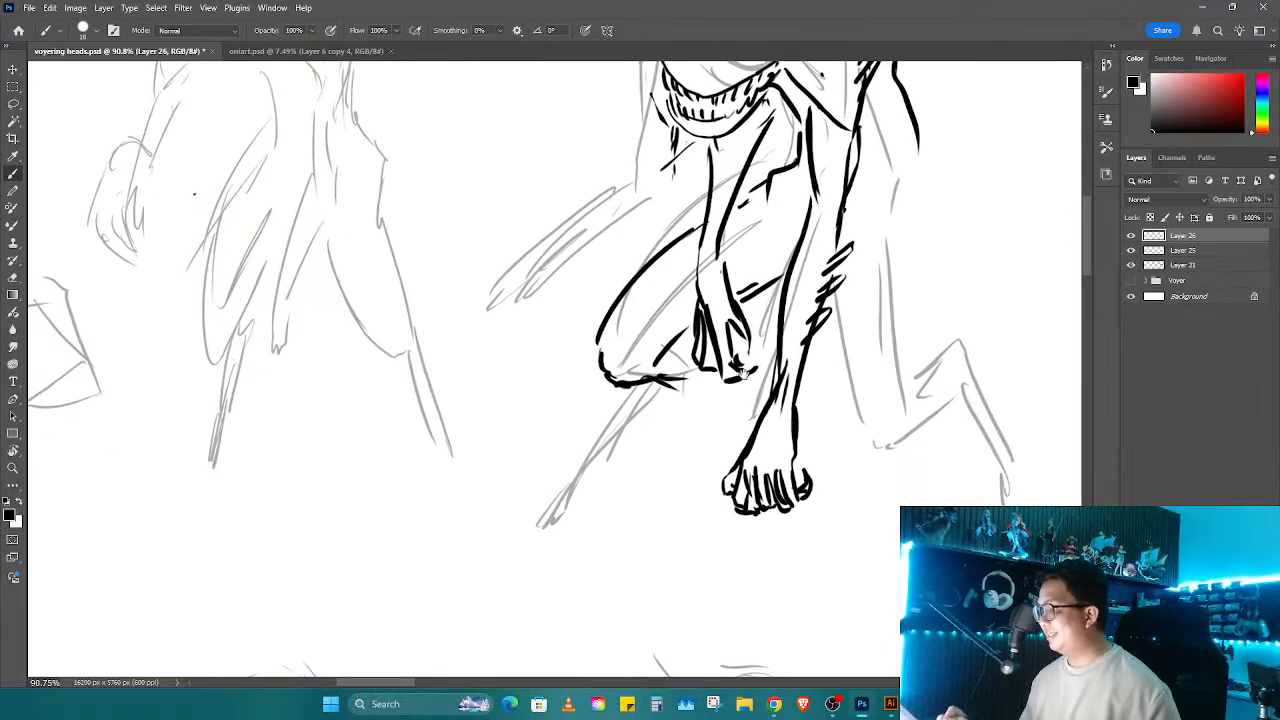
# Step: Ink the front shin down to the ankle and draw the foot with its toes
pyautogui.moveTo(658, 356); pyautogui.dragTo(568, 484)
pyautogui.moveTo(692, 366); pyautogui.dragTo(600, 488)
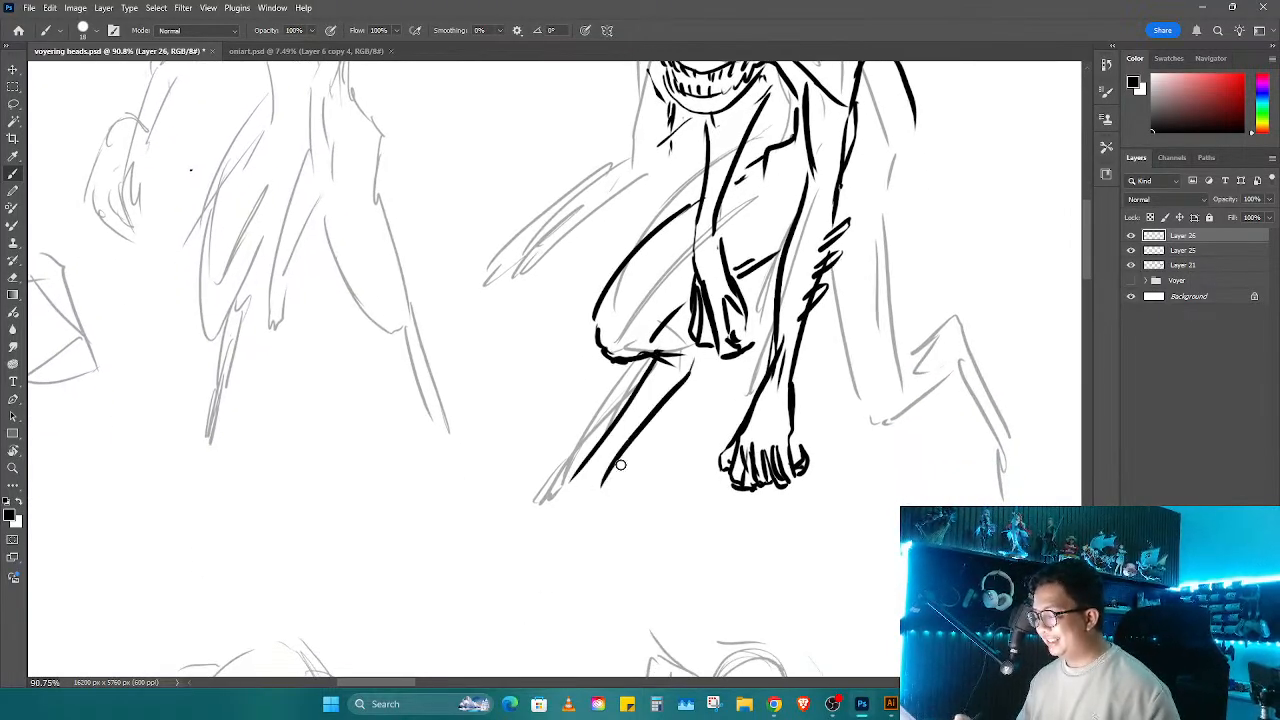
pyautogui.moveTo(630, 448)
pyautogui.mouseDown()
pyautogui.moveTo(622, 484)
pyautogui.moveTo(540, 506)
pyautogui.moveTo(590, 506)
pyautogui.moveTo(626, 488)
pyautogui.mouseUp()
pyautogui.moveTo(520, 486)
pyautogui.mouseDown()
pyautogui.moveTo(518, 508)
pyautogui.moveTo(553, 506)
pyautogui.mouseUp()
pyautogui.moveTo(571, 487); pyautogui.dragTo(569, 499)
pyautogui.moveTo(592, 493); pyautogui.dragTo(464, 546)
# Step: Ink the rear thigh down to its knee and add fur tufts along the front knee, shin and rear thigh
pyautogui.moveTo(690, 332); pyautogui.dragTo(740, 472)
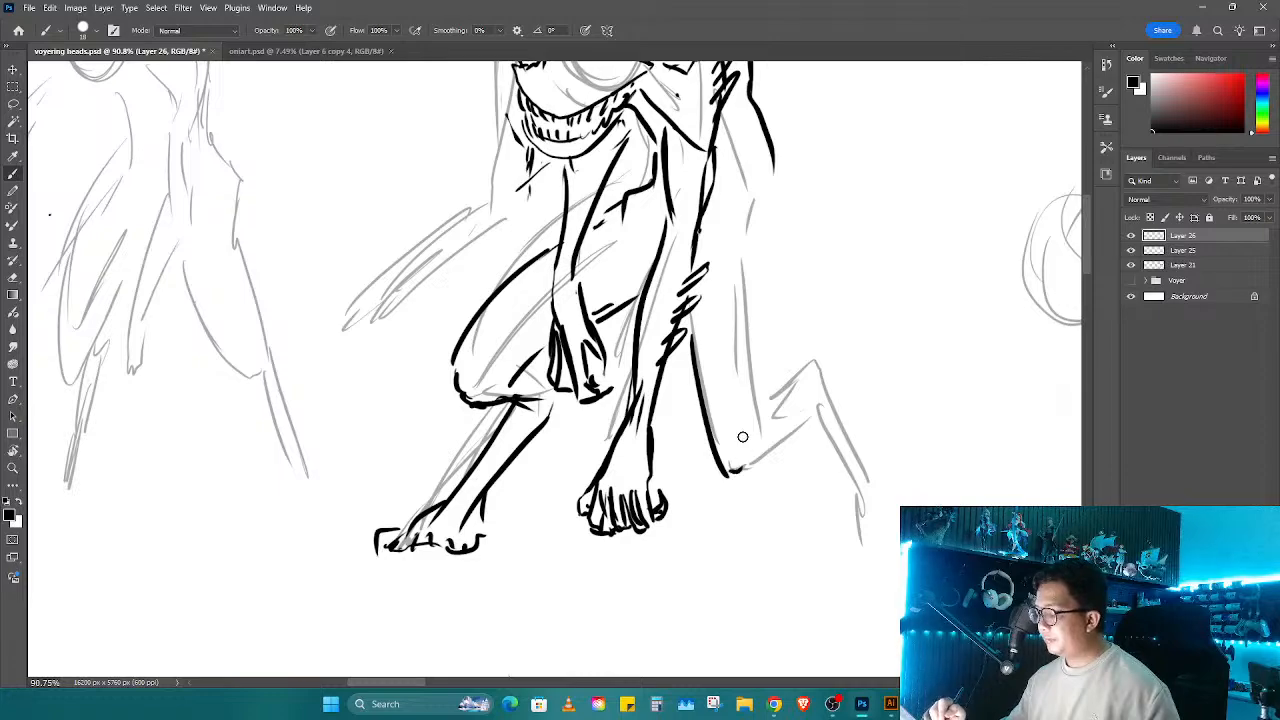
pyautogui.moveTo(743, 248); pyautogui.dragTo(742, 334)
pyautogui.moveTo(545, 428)
pyautogui.mouseDown()
pyautogui.moveTo(562, 424)
pyautogui.moveTo(514, 452)
pyautogui.moveTo(498, 490)
pyautogui.mouseUp()
pyautogui.moveTo(478, 312); pyautogui.dragTo(444, 350)
pyautogui.moveTo(744, 288); pyautogui.dragTo(762, 436)
pyautogui.moveTo(736, 466)
pyautogui.mouseDown()
pyautogui.moveTo(733, 498)
pyautogui.moveTo(758, 466)
pyautogui.mouseUp()
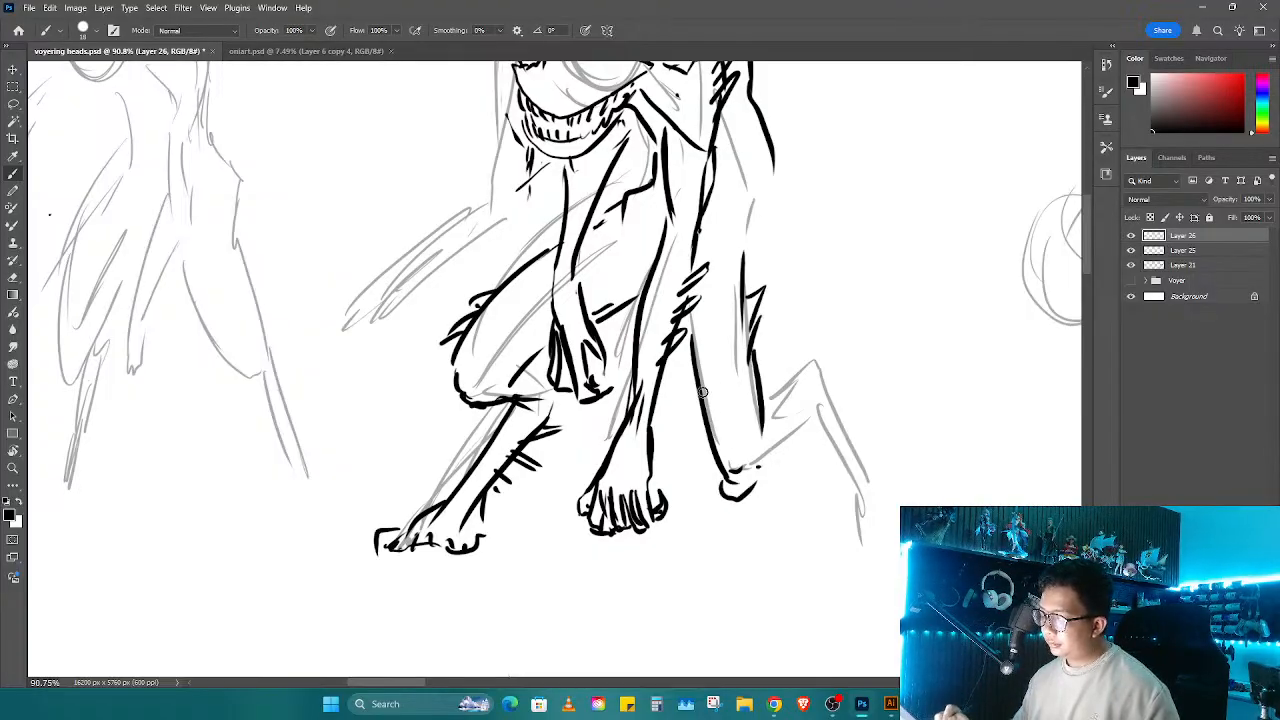
# Step: Ink the kneeling hind leg's knee, raised shin and clawed foot over the rough thumbnail
pyautogui.moveTo(683, 348)
pyautogui.mouseDown()
pyautogui.moveTo(728, 470)
pyautogui.moveTo(805, 425)
pyautogui.moveTo(814, 363)
pyautogui.moveTo(872, 484)
pyautogui.mouseUp()
pyautogui.moveTo(800, 412)
pyautogui.mouseDown()
pyautogui.moveTo(846, 484)
pyautogui.moveTo(809, 544)
pyautogui.moveTo(850, 488)
pyautogui.moveTo(862, 503)
pyautogui.mouseUp()
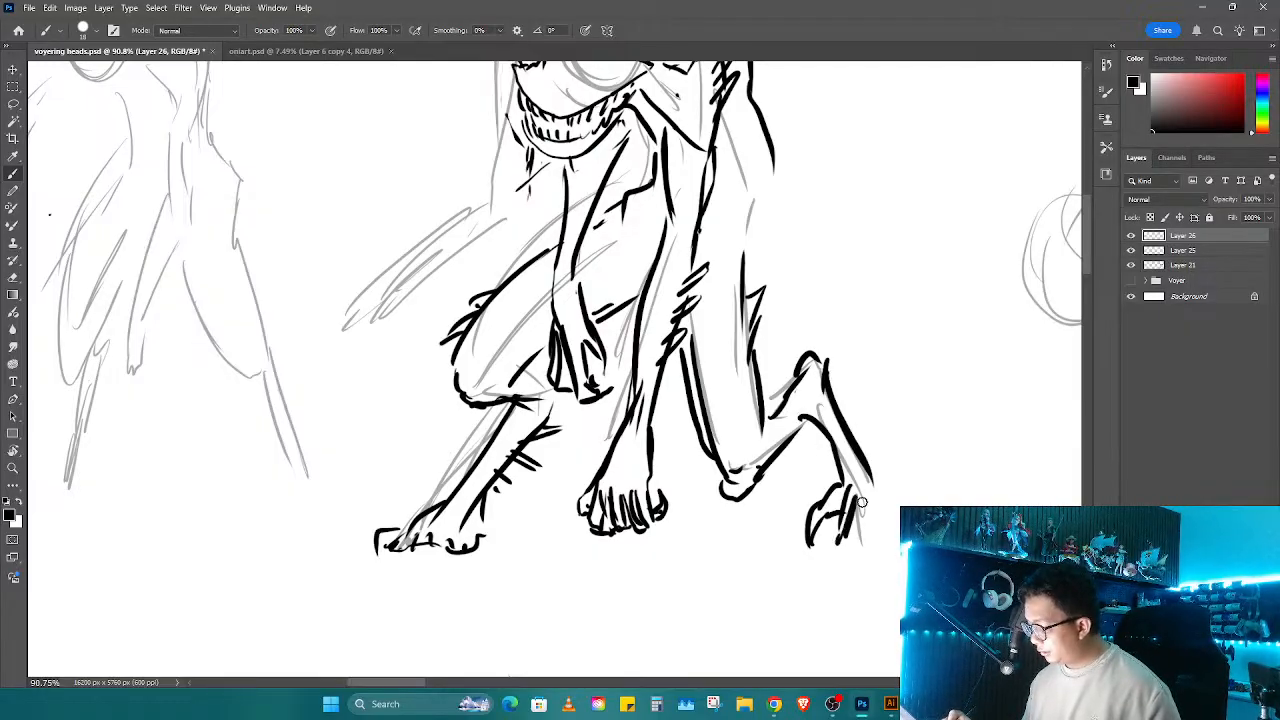
pyautogui.scroll(5, 873, 522)
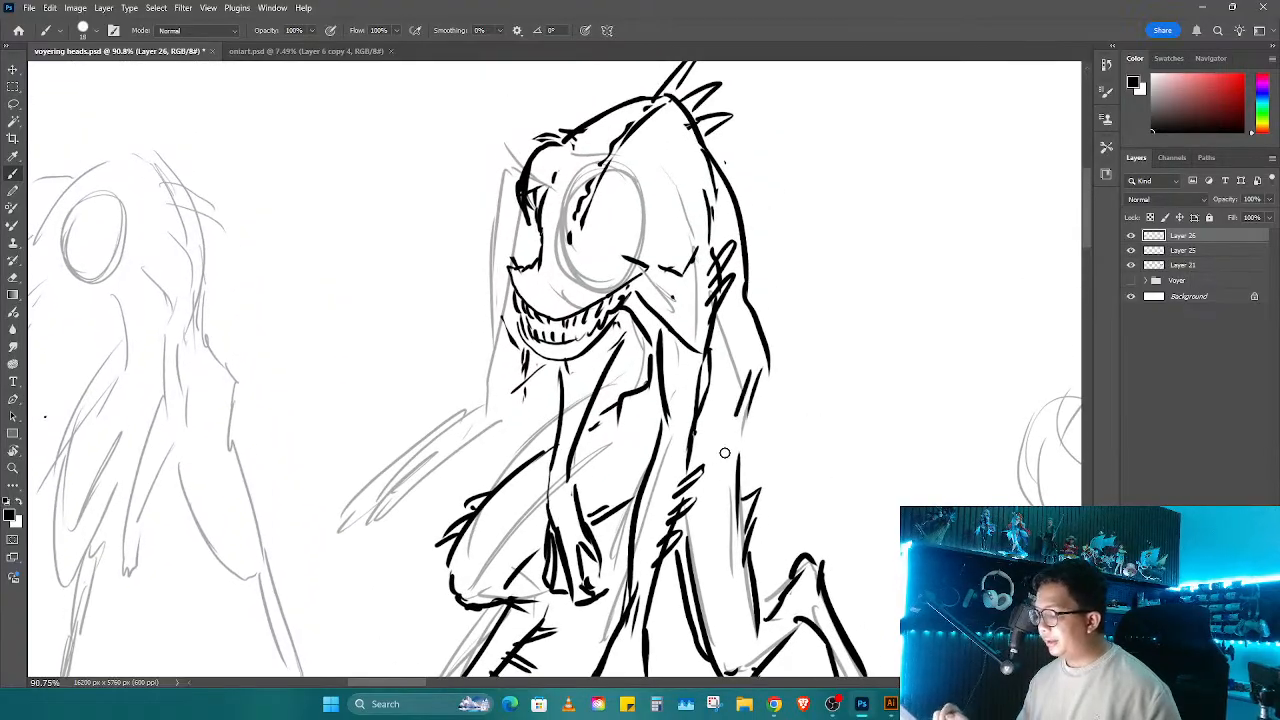
pyautogui.press('z')
pyautogui.press('b')
# Step: Hide the rough thumbnails on Layer 25 and erase the stray marks in front of the crouching creature's jaw
pyautogui.click(1131, 250)
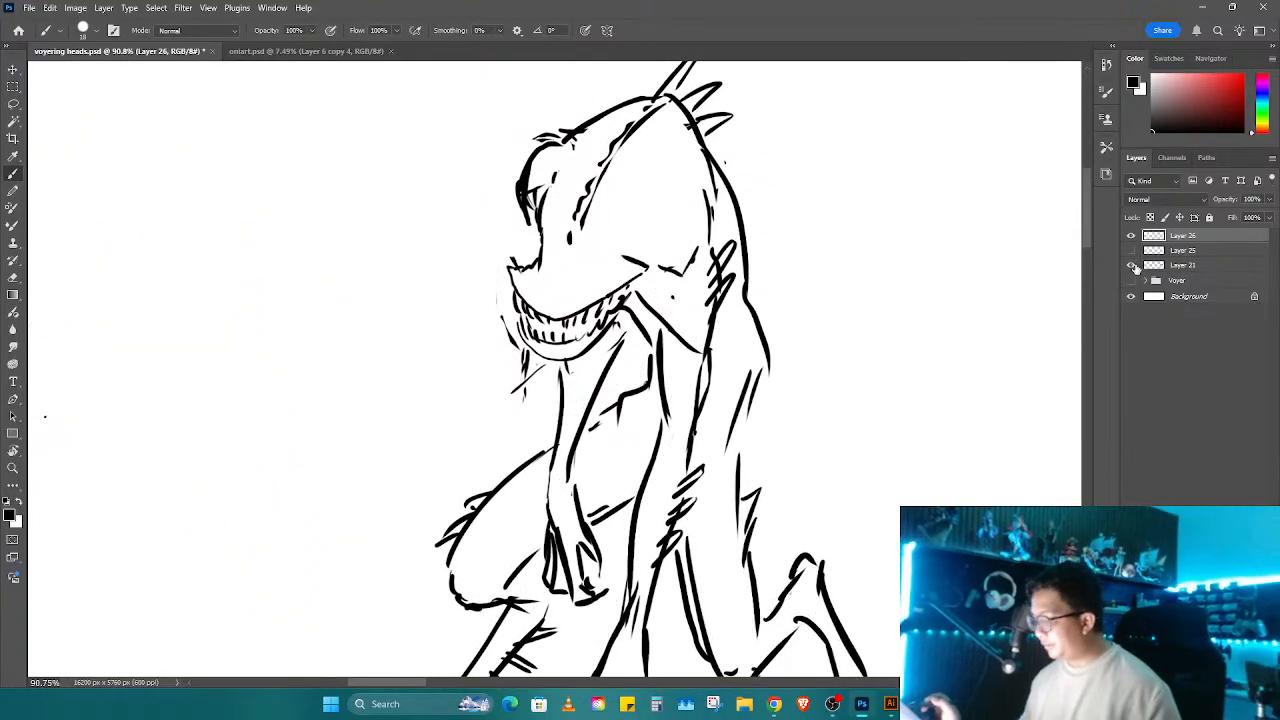
pyautogui.moveTo(536, 258)
pyautogui.mouseDown()
pyautogui.moveTo(506, 270)
pyautogui.moveTo(520, 306)
pyautogui.mouseUp()
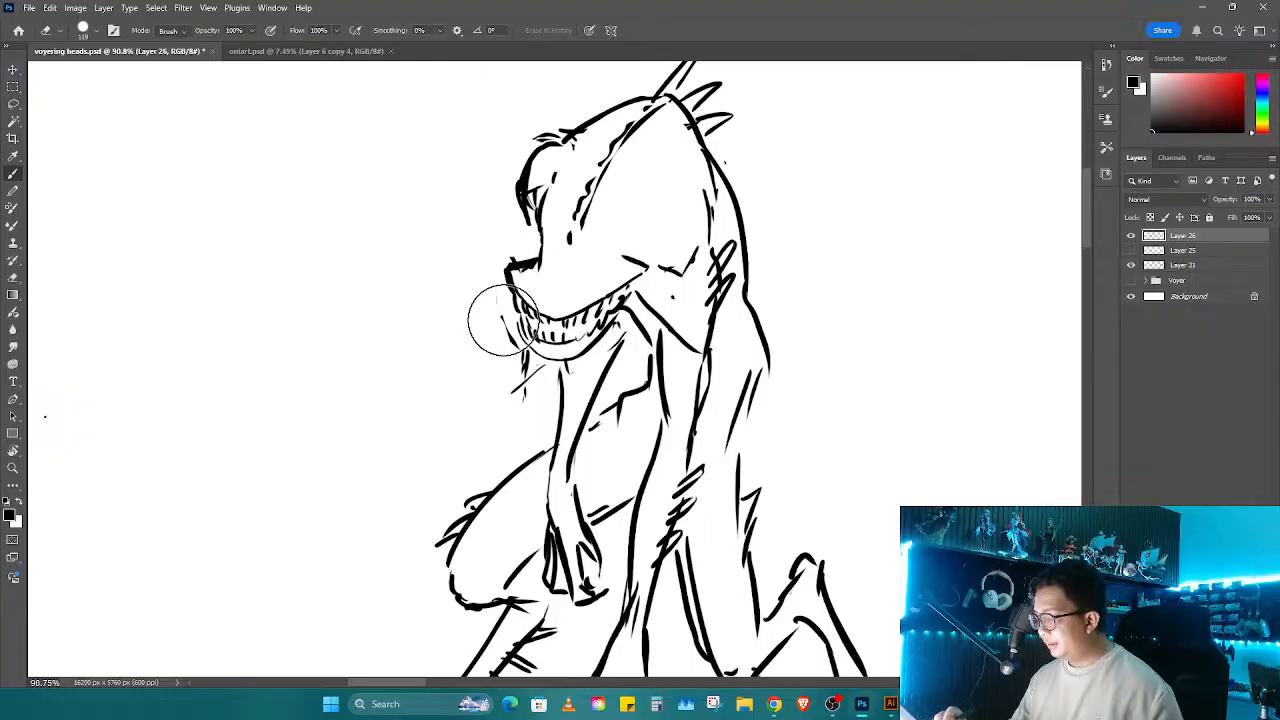
pyautogui.press('z')
pyautogui.moveTo(679, 352); pyautogui.dragTo(600, 355)
pyautogui.press('b')
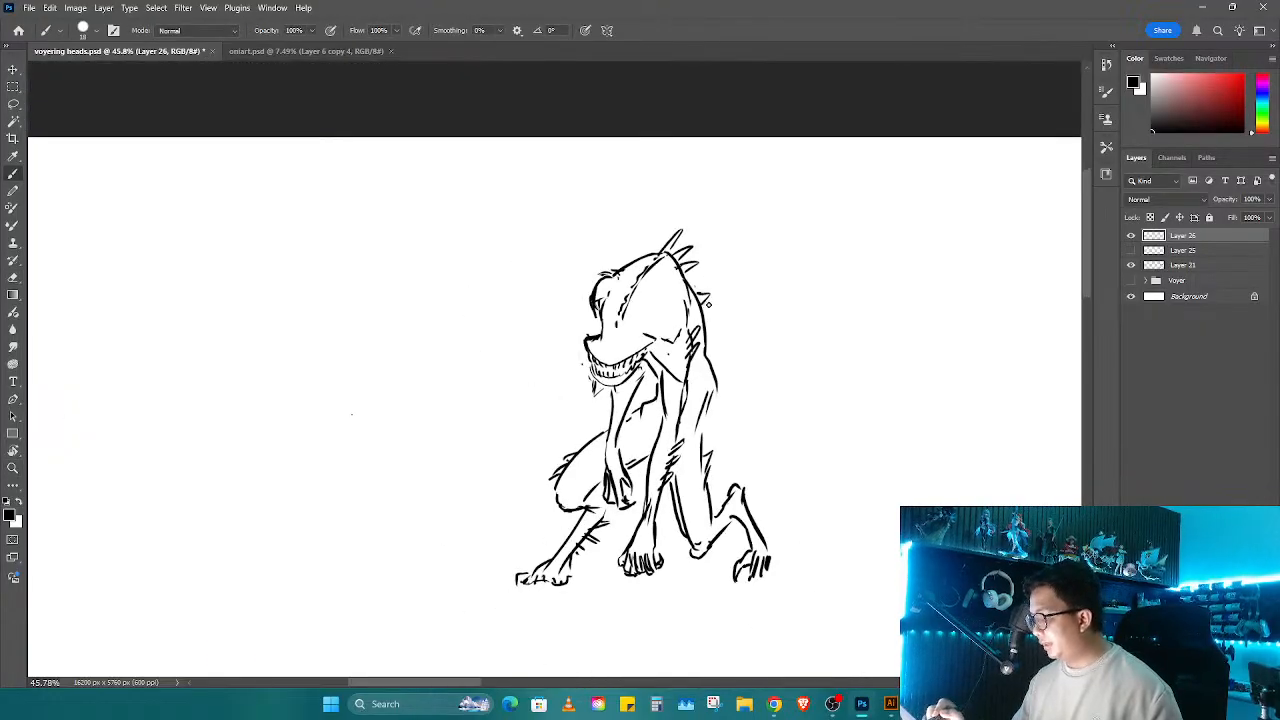
# Step: Add small spikes down the upper back and ink curved marking lines across the cheek and forehead, erasing misplaced strokes
pyautogui.scroll(3, 683, 303)
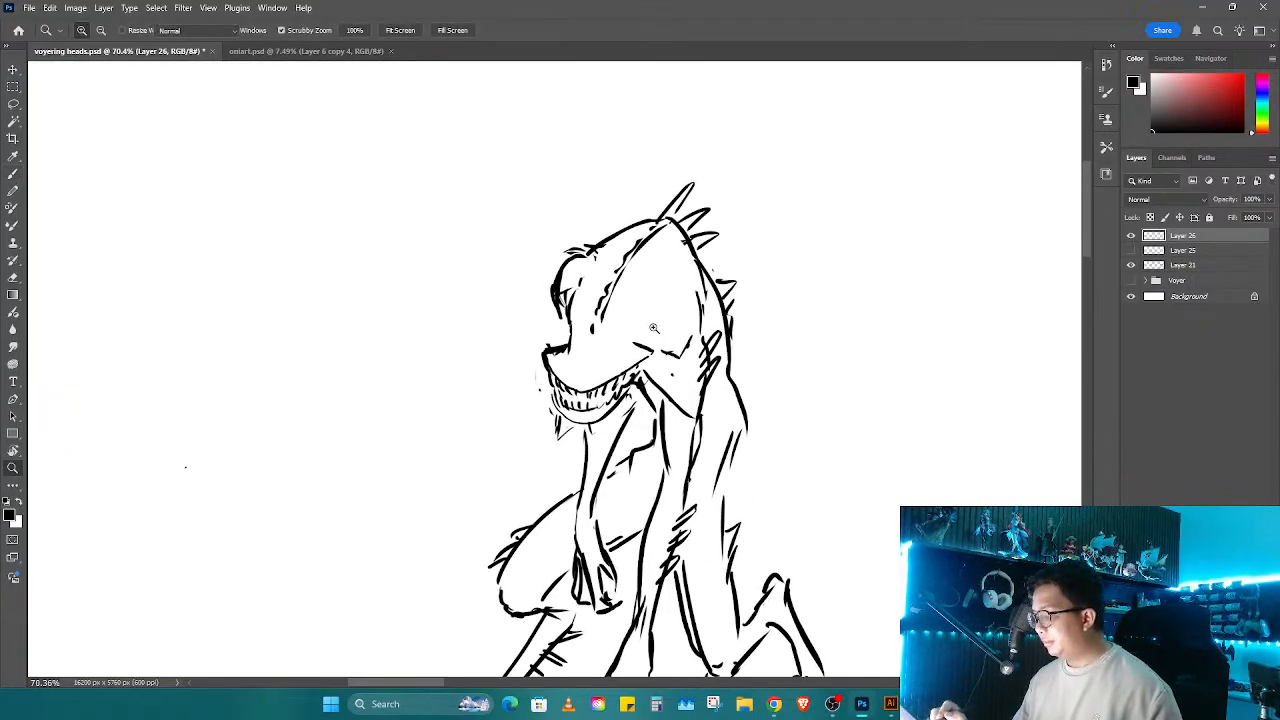
pyautogui.moveTo(693, 292)
pyautogui.mouseDown()
pyautogui.moveTo(680, 357)
pyautogui.moveTo(693, 409)
pyautogui.mouseUp()
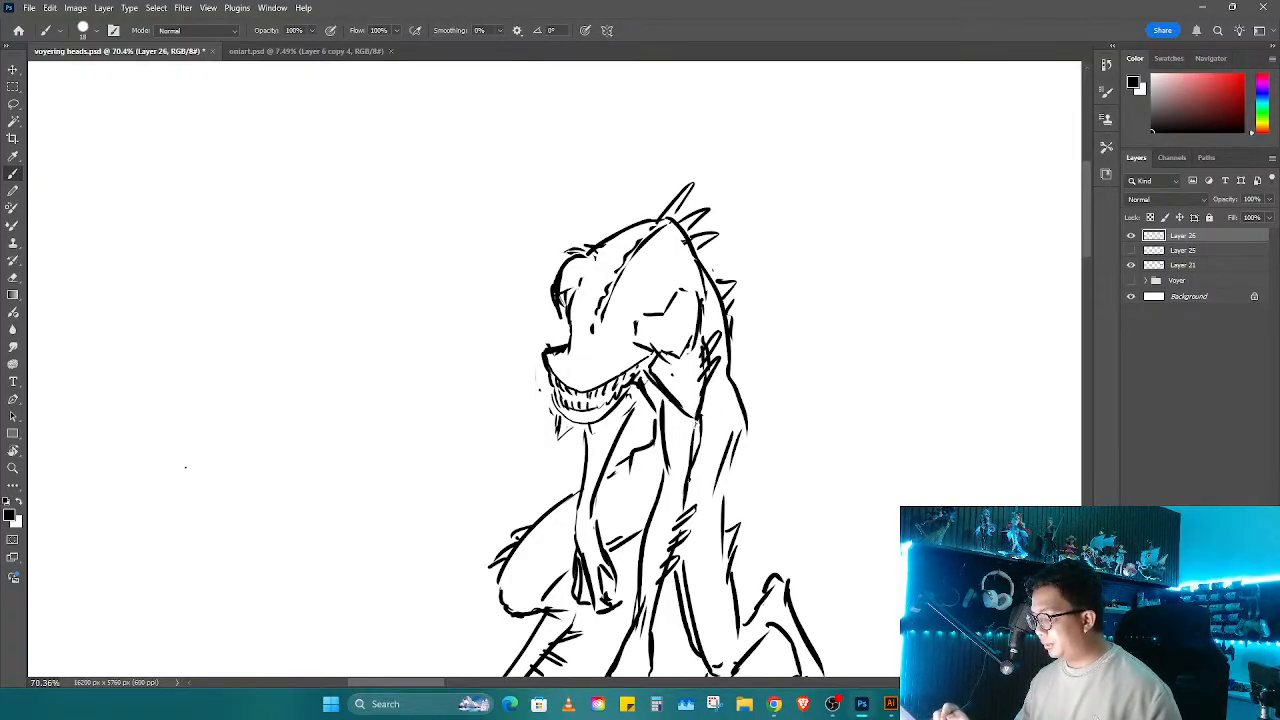
pyautogui.press('e')
pyautogui.moveTo(651, 300)
pyautogui.mouseDown()
pyautogui.moveTo(640, 320)
pyautogui.moveTo(698, 278)
pyautogui.mouseUp()
pyautogui.press('b')
pyautogui.moveTo(572, 305); pyautogui.dragTo(626, 236)
pyautogui.moveTo(644, 328); pyautogui.dragTo(713, 289)
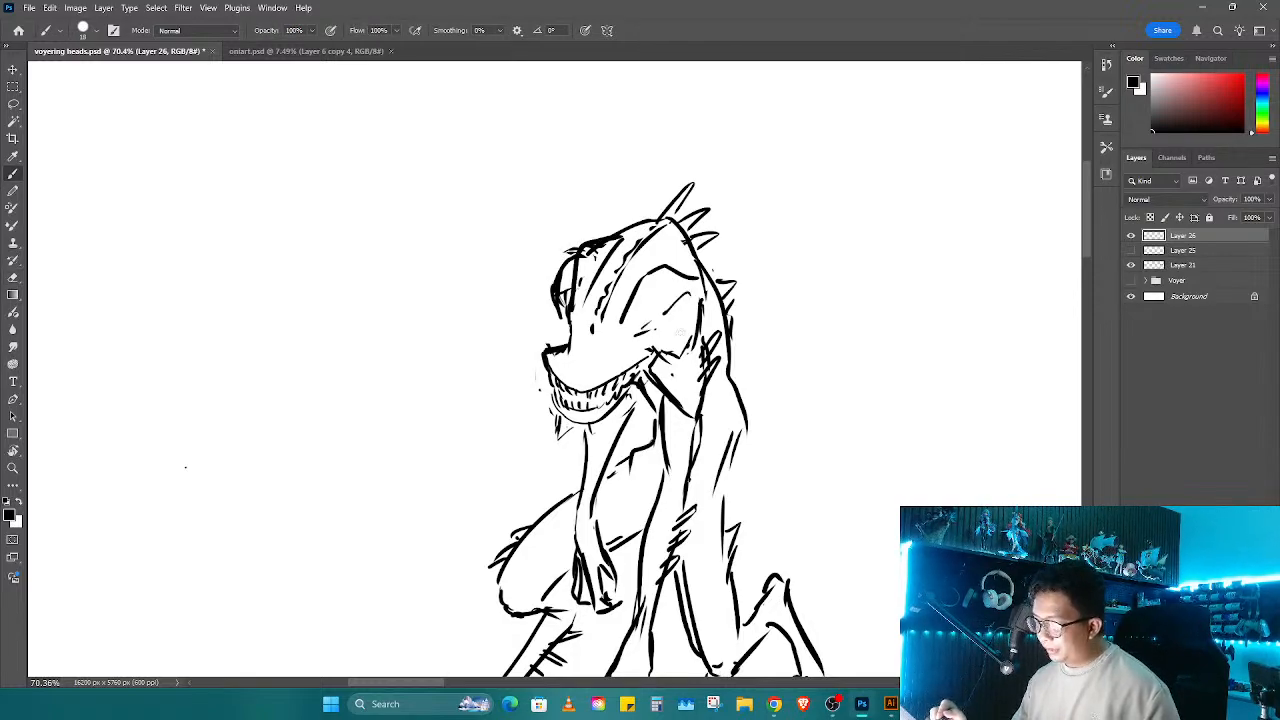
# Step: Clean up the brow, redefine the cheek edge and jaw corner, and erase the excess fur strokes beside the neck
pyautogui.press('e')
pyautogui.moveTo(594, 254)
pyautogui.mouseDown()
pyautogui.moveTo(588, 264)
pyautogui.moveTo(596, 257)
pyautogui.mouseUp()
pyautogui.press('b')
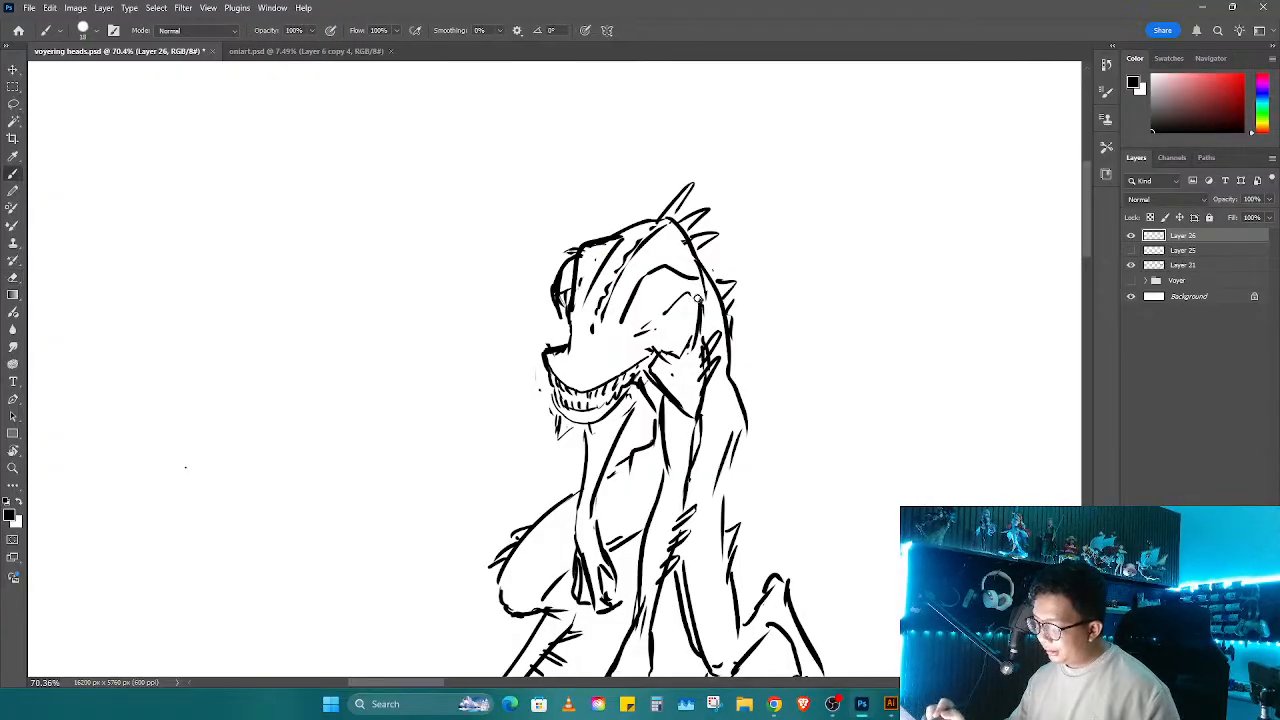
pyautogui.moveTo(697, 298); pyautogui.dragTo(673, 357)
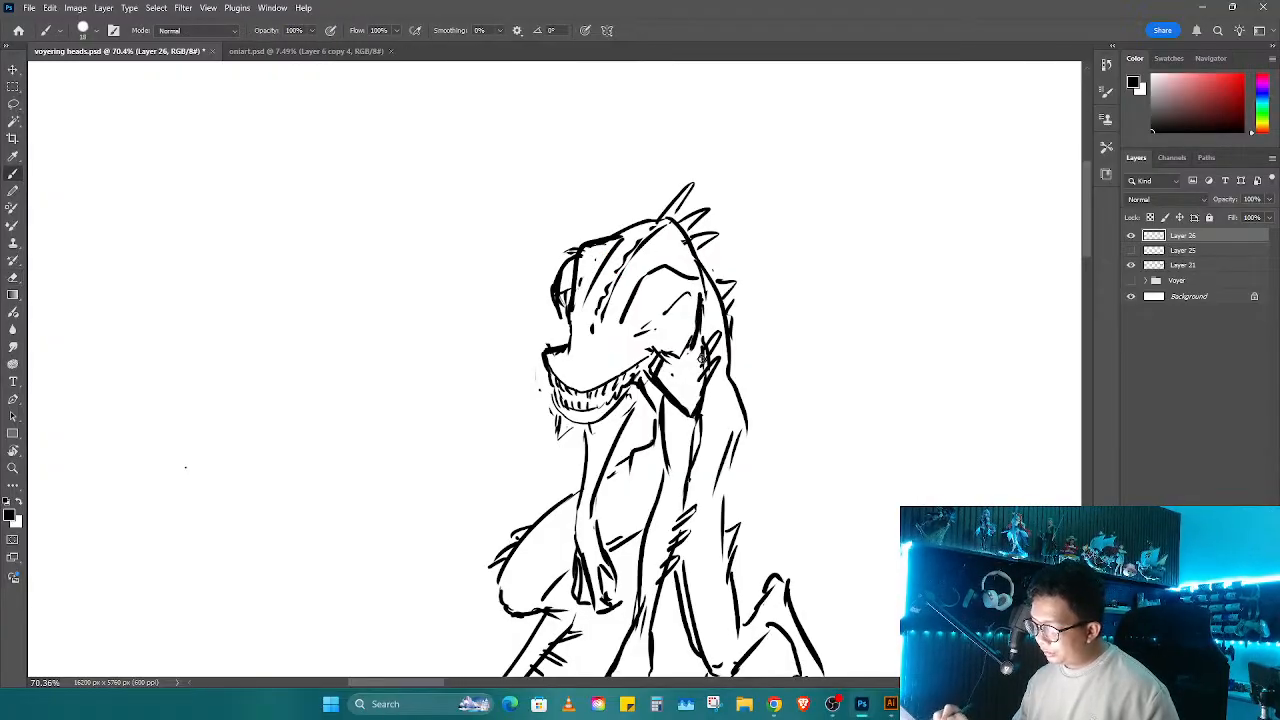
pyautogui.press('e')
pyautogui.moveTo(714, 396); pyautogui.dragTo(700, 366)
pyautogui.press('b')
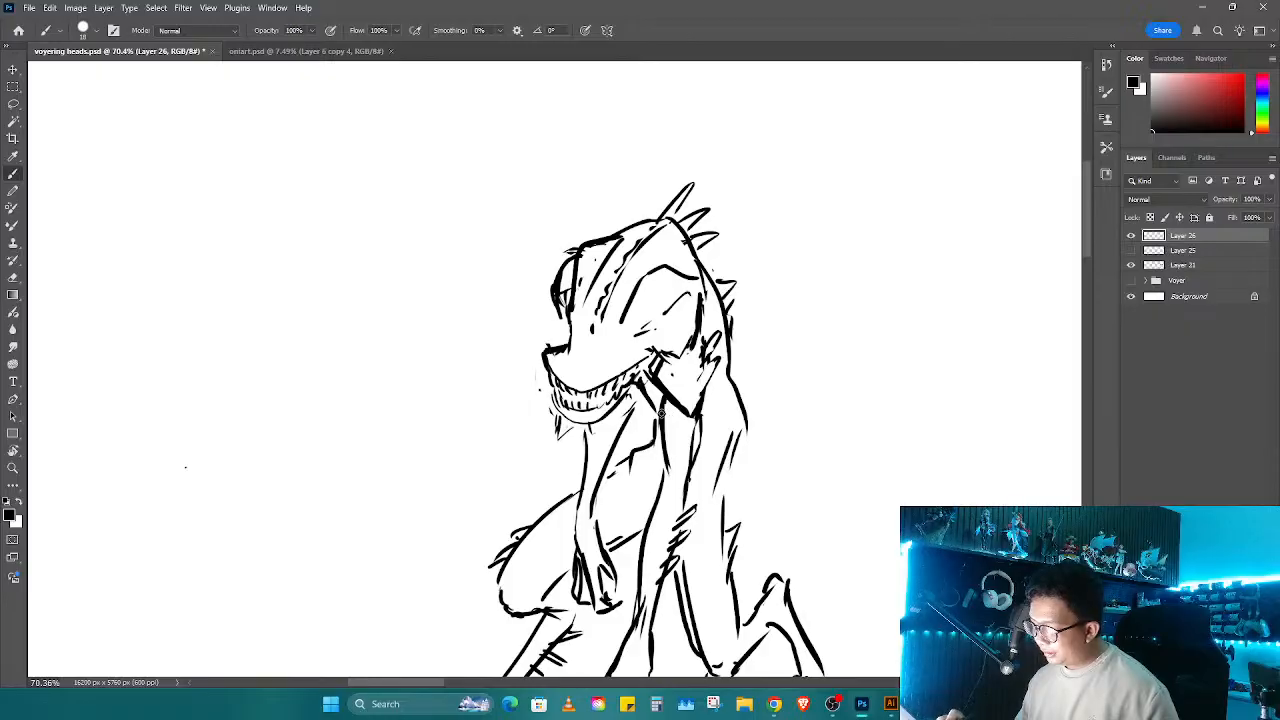
# Step: Thicken the outlines of both arms, the elbow fur and the back down to the hip
pyautogui.moveTo(660, 406); pyautogui.dragTo(674, 493)
pyautogui.moveTo(699, 422); pyautogui.dragTo(693, 456)
pyautogui.moveTo(632, 393)
pyautogui.mouseDown()
pyautogui.moveTo(600, 505)
pyautogui.moveTo(635, 605)
pyautogui.mouseUp()
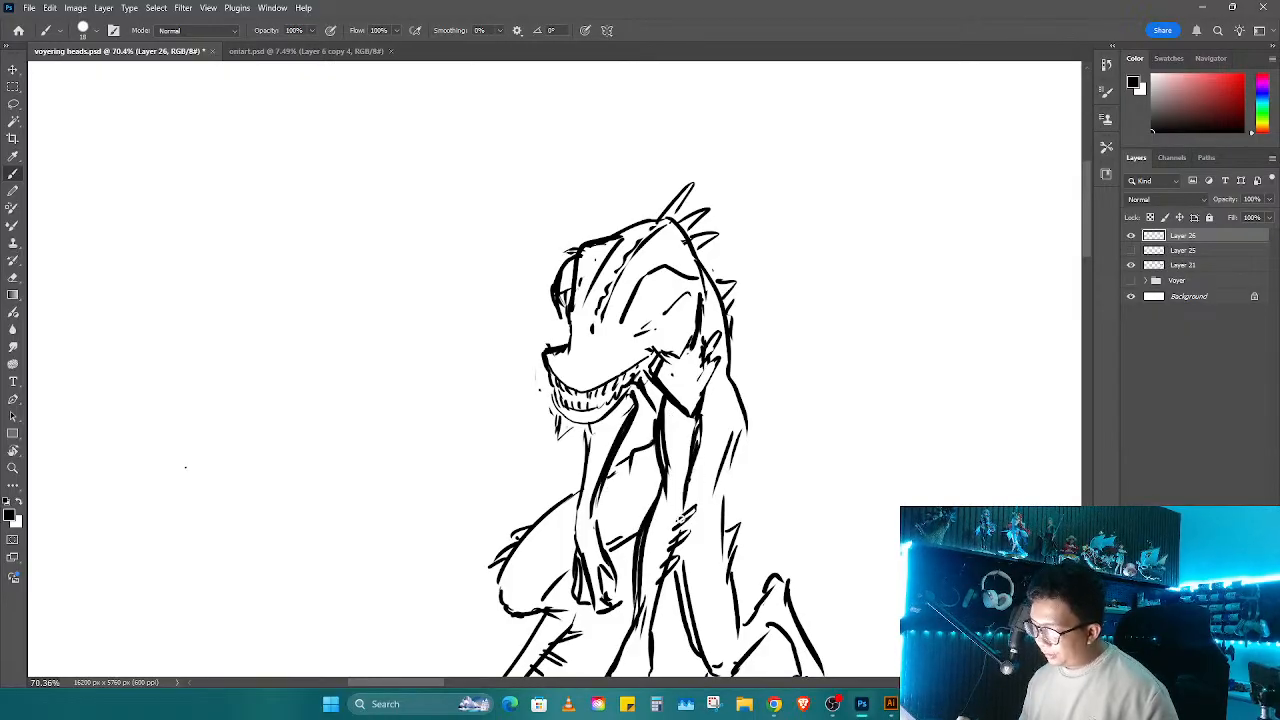
pyautogui.moveTo(697, 502); pyautogui.dragTo(662, 556)
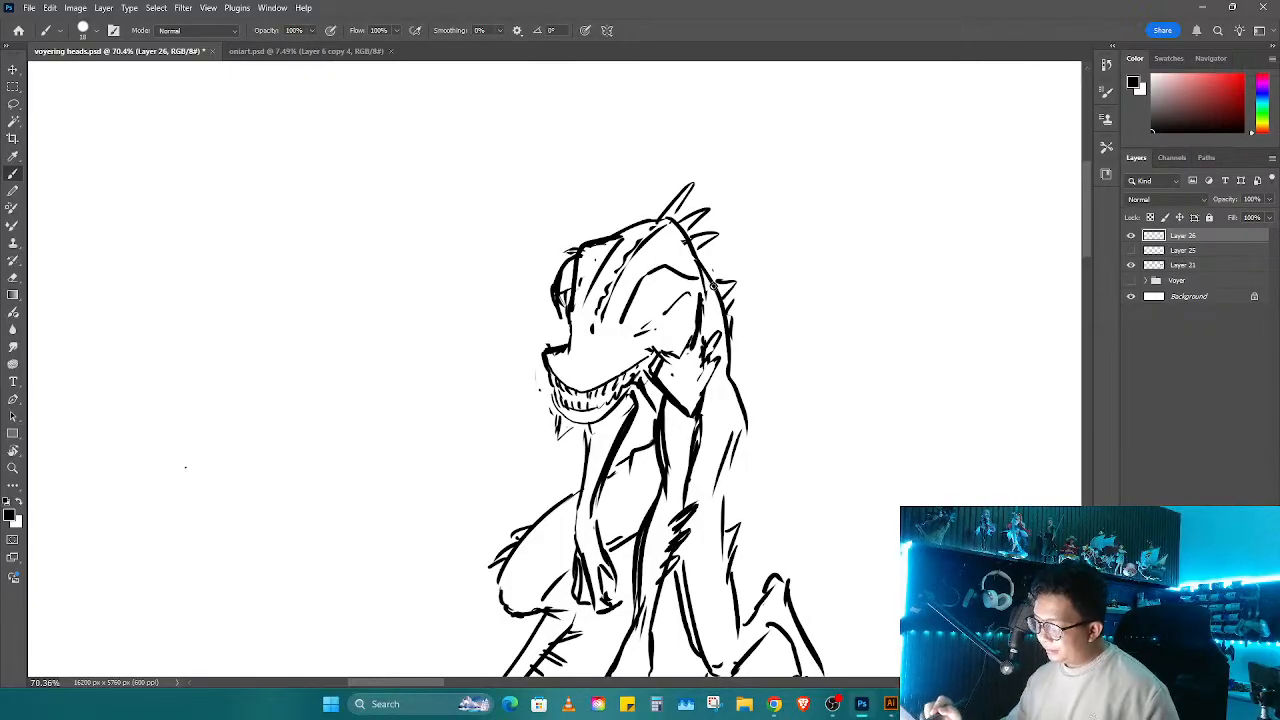
pyautogui.moveTo(718, 302)
pyautogui.mouseDown()
pyautogui.moveTo(728, 405)
pyautogui.moveTo(745, 428)
pyautogui.moveTo(722, 510)
pyautogui.mouseUp()
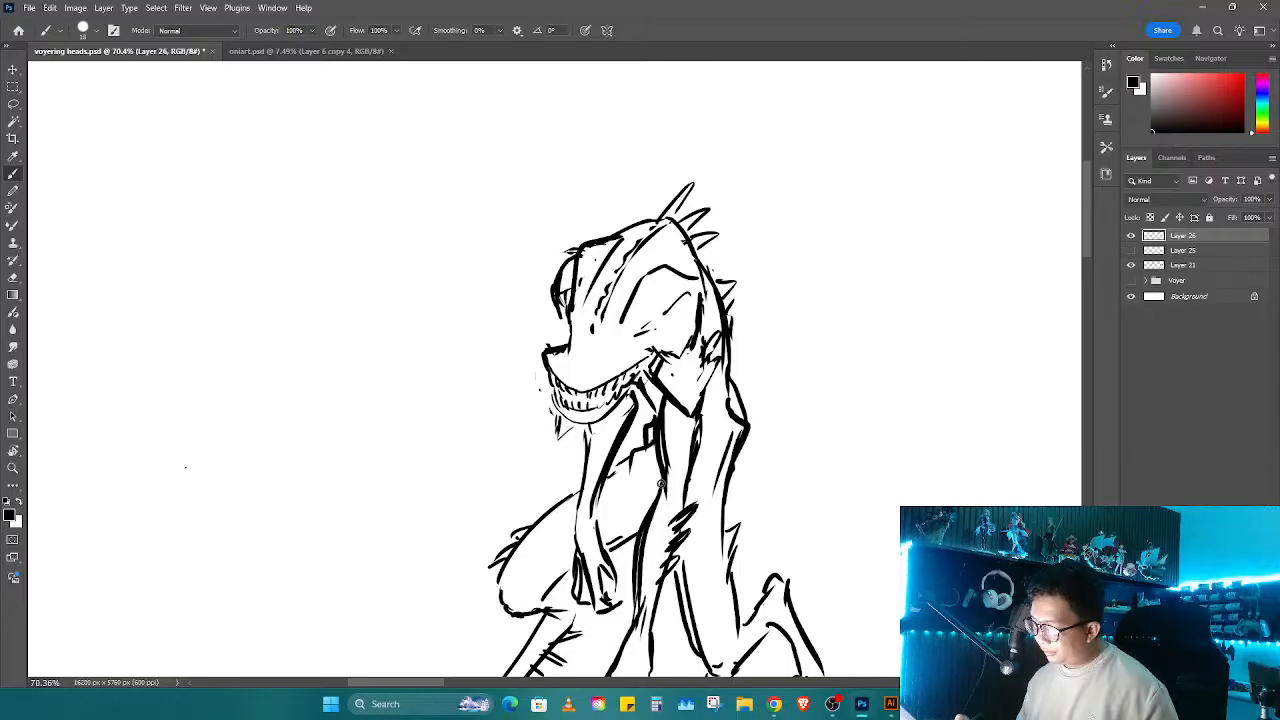
# Step: Erase the inner hip lines, add fur strokes under the chest, and darken the outer thigh contour
pyautogui.press('e')
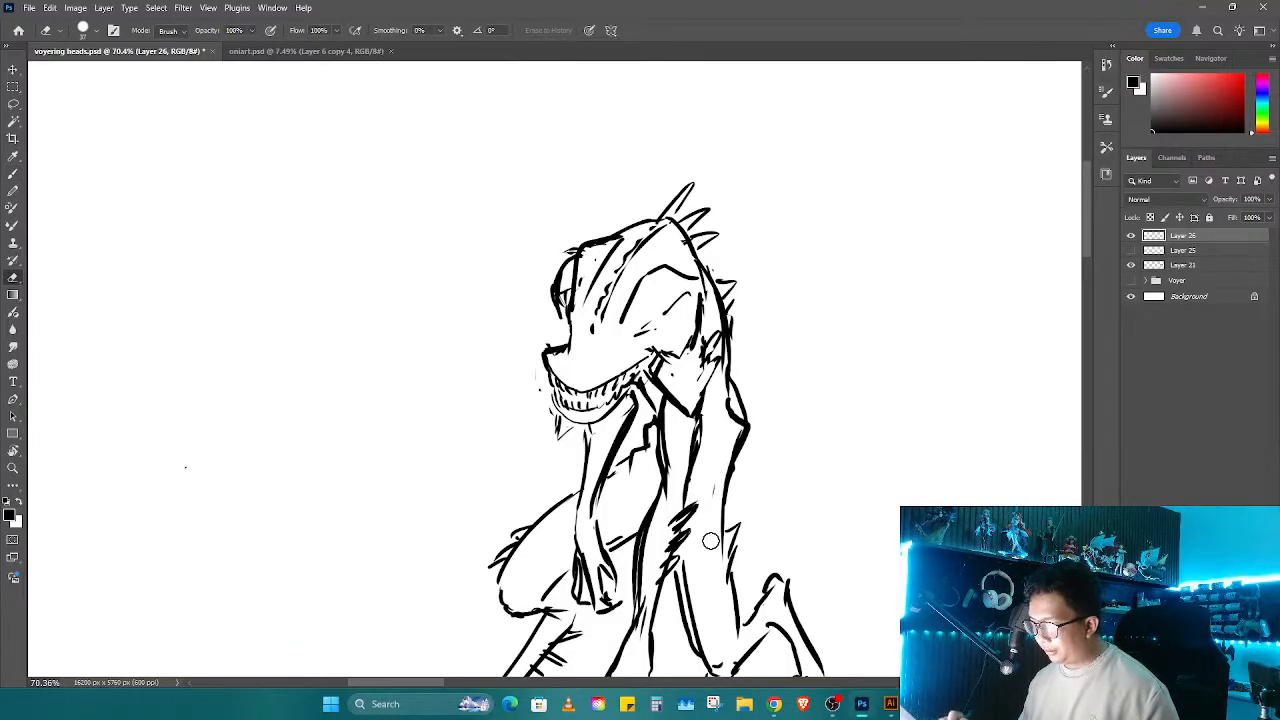
pyautogui.press('b')
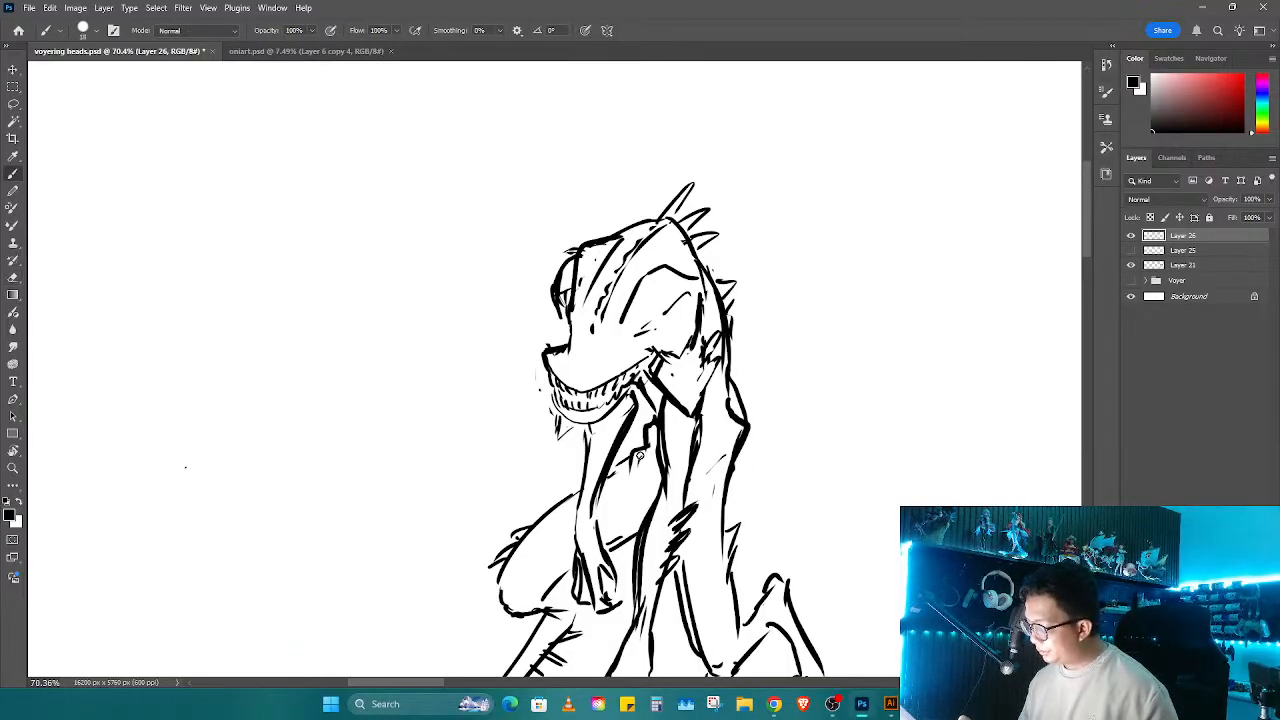
pyautogui.moveTo(639, 456); pyautogui.dragTo(620, 478)
pyautogui.moveTo(737, 462)
pyautogui.mouseDown()
pyautogui.moveTo(729, 563)
pyautogui.moveTo(694, 614)
pyautogui.mouseUp()
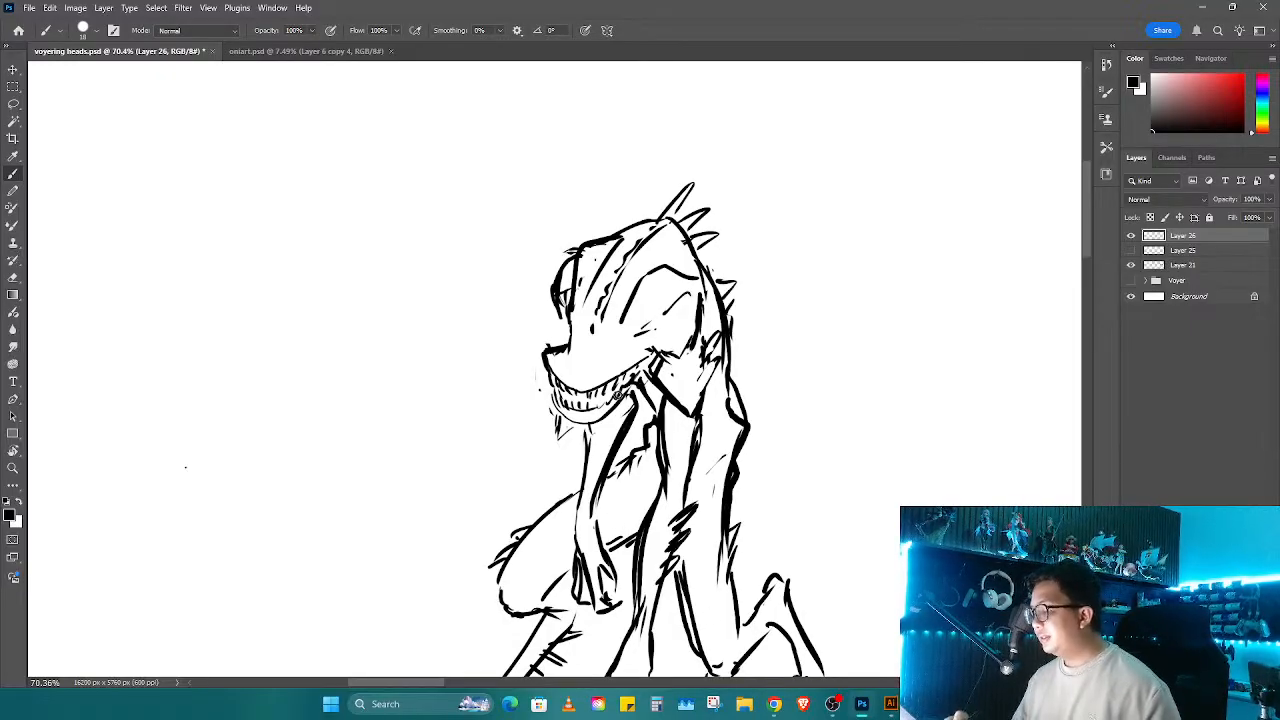
# Step: Show Layer 25 again and ink the snout, mouth line and teeth over the head of the thumbnail crouching on all fours
pyautogui.press('z')
pyautogui.moveTo(680, 474); pyautogui.dragTo(663, 494)
pyautogui.moveTo(640, 472); pyautogui.dragTo(633, 468)
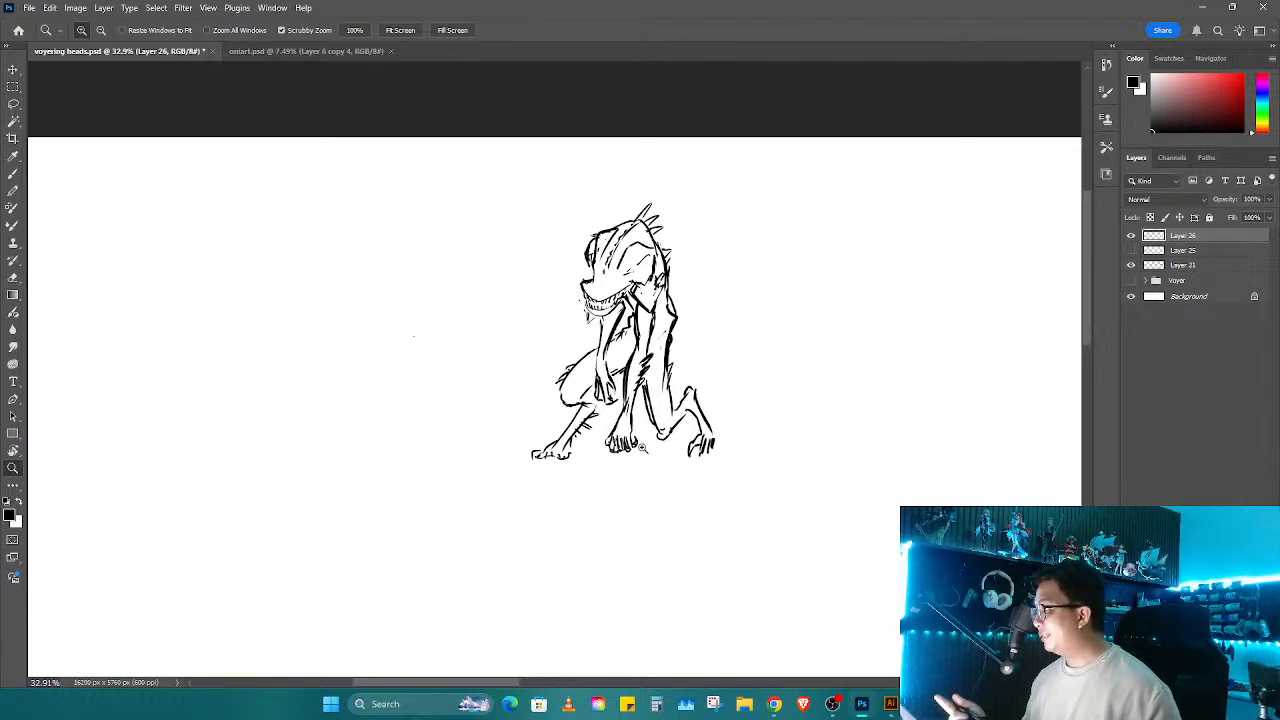
pyautogui.moveTo(644, 447)
pyautogui.mouseDown()
pyautogui.moveTo(851, 500)
pyautogui.moveTo(1078, 366)
pyautogui.mouseUp()
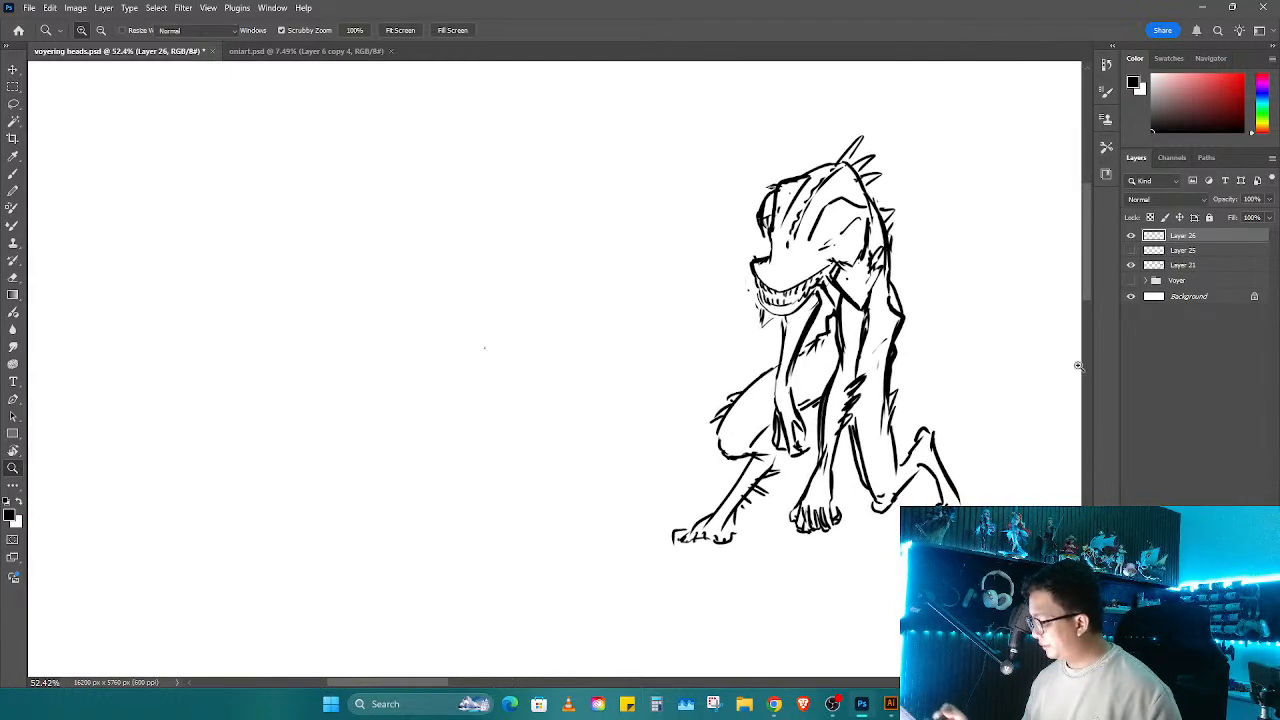
pyautogui.press('b')
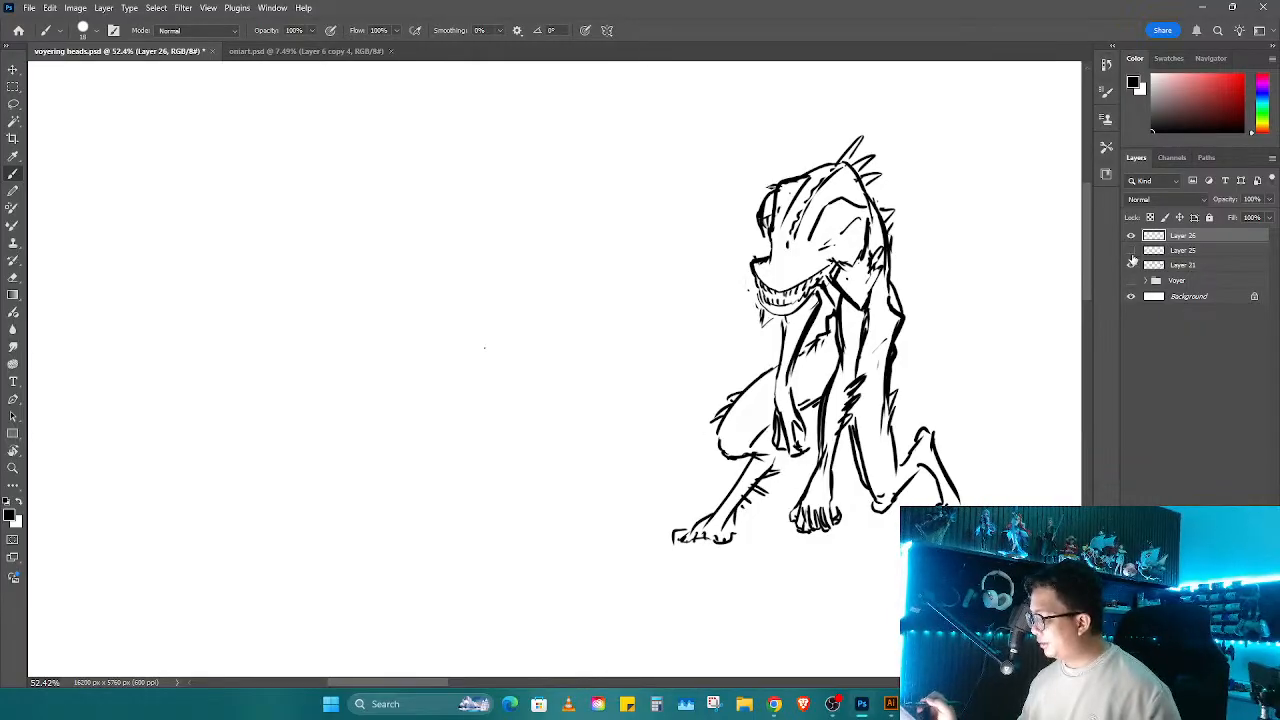
pyautogui.click(1132, 252)
pyautogui.press('z')
pyautogui.moveTo(718, 457)
pyautogui.mouseDown()
pyautogui.moveTo(598, 457)
pyautogui.moveTo(541, 340)
pyautogui.moveTo(460, 316)
pyautogui.mouseUp()
pyautogui.moveTo(710, 412)
pyautogui.mouseDown()
pyautogui.moveTo(696, 412)
pyautogui.moveTo(820, 391)
pyautogui.moveTo(794, 403)
pyautogui.moveTo(869, 438)
pyautogui.mouseUp()
pyautogui.moveTo(480, 285)
pyautogui.mouseDown()
pyautogui.moveTo(490, 292)
pyautogui.moveTo(433, 345)
pyautogui.moveTo(442, 357)
pyautogui.moveTo(519, 337)
pyautogui.moveTo(457, 389)
pyautogui.moveTo(476, 360)
pyautogui.moveTo(461, 377)
pyautogui.mouseUp()
pyautogui.press('b')
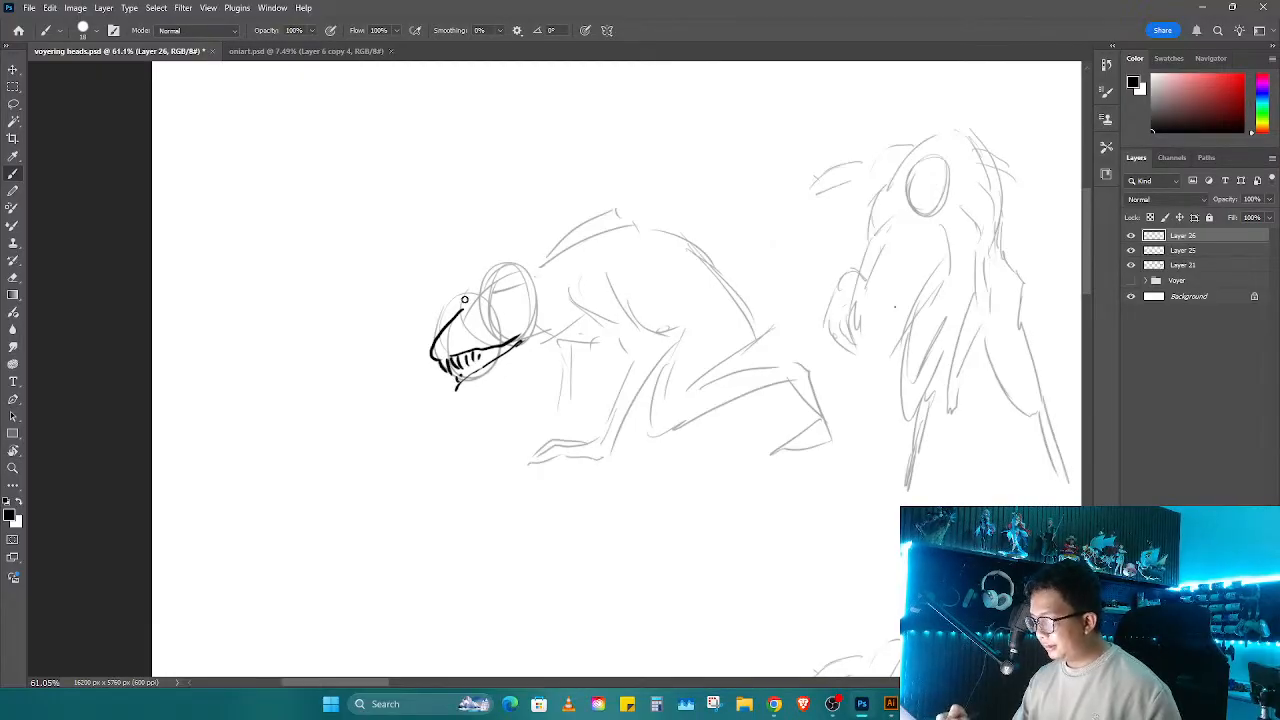
# Step: Ink the brow and the arched top line from the head over the shoulders, erasing and redrawing the uneven parts
pyautogui.moveTo(467, 307)
pyautogui.mouseDown()
pyautogui.moveTo(603, 194)
pyautogui.moveTo(697, 220)
pyautogui.mouseUp()
pyautogui.press('e')
pyautogui.moveTo(605, 197)
pyautogui.mouseDown()
pyautogui.moveTo(516, 271)
pyautogui.moveTo(564, 232)
pyautogui.mouseUp()
pyautogui.press('b')
pyautogui.press('e')
pyautogui.moveTo(516, 270)
pyautogui.mouseDown()
pyautogui.moveTo(505, 286)
pyautogui.moveTo(488, 280)
pyautogui.moveTo(575, 207)
pyautogui.moveTo(652, 203)
pyautogui.mouseUp()
pyautogui.press('b')
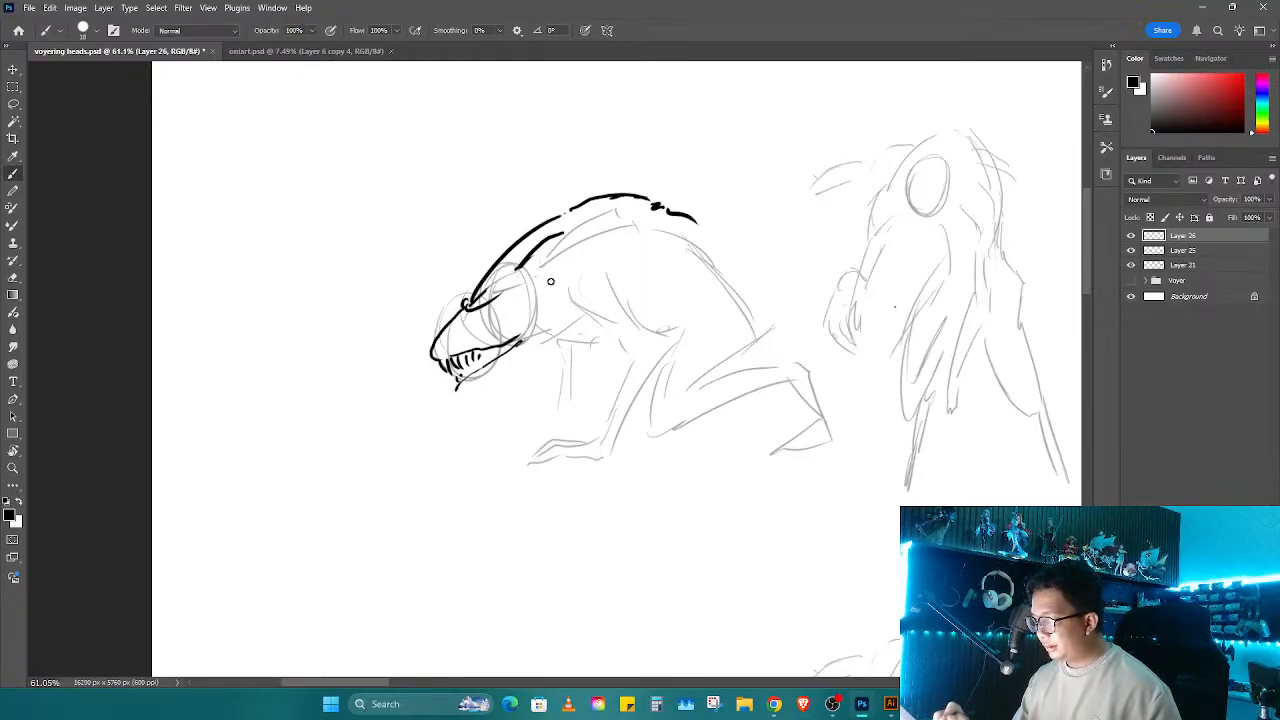
# Step: Ink the lower jaw, the neck and shoulder contour lines, and the back curving down to the rump
pyautogui.moveTo(550, 281)
pyautogui.mouseDown()
pyautogui.moveTo(548, 325)
pyautogui.moveTo(463, 392)
pyautogui.mouseUp()
pyautogui.moveTo(542, 310)
pyautogui.mouseDown()
pyautogui.moveTo(581, 266)
pyautogui.moveTo(562, 250)
pyautogui.moveTo(591, 215)
pyautogui.moveTo(636, 210)
pyautogui.mouseUp()
pyautogui.moveTo(516, 238)
pyautogui.mouseDown()
pyautogui.moveTo(548, 204)
pyautogui.moveTo(572, 210)
pyautogui.mouseUp()
pyautogui.moveTo(676, 220)
pyautogui.mouseDown()
pyautogui.moveTo(705, 241)
pyautogui.moveTo(753, 345)
pyautogui.mouseUp()
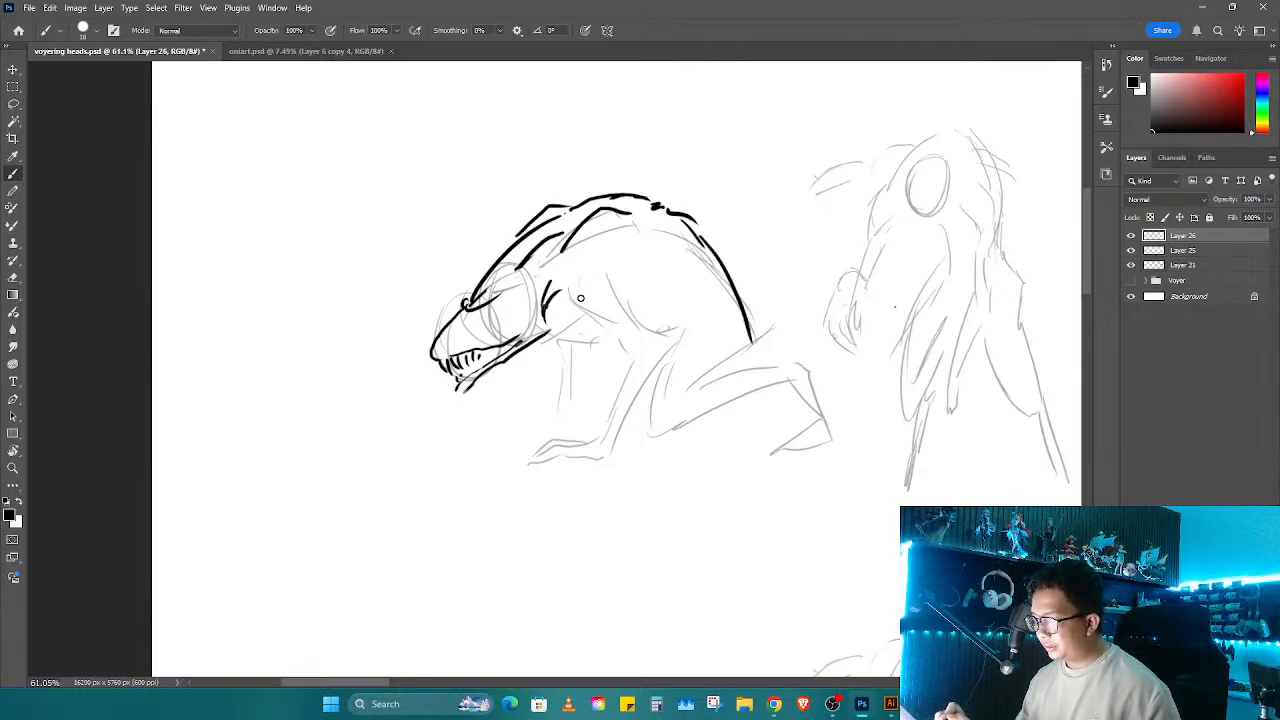
# Step: Draw the shoulder muscle and upper arm contours, erasing the misplaced stroke behind the arm
pyautogui.moveTo(590, 238); pyautogui.dragTo(574, 288)
pyautogui.moveTo(586, 258)
pyautogui.mouseDown()
pyautogui.moveTo(634, 237)
pyautogui.moveTo(630, 302)
pyautogui.mouseUp()
pyautogui.moveTo(578, 290)
pyautogui.mouseDown()
pyautogui.moveTo(597, 315)
pyautogui.moveTo(672, 325)
pyautogui.moveTo(598, 336)
pyautogui.moveTo(628, 350)
pyautogui.mouseUp()
pyautogui.moveTo(632, 294); pyautogui.dragTo(644, 342)
pyautogui.moveTo(582, 312); pyautogui.dragTo(604, 338)
pyautogui.moveTo(606, 342); pyautogui.dragTo(626, 356)
pyautogui.press('e')
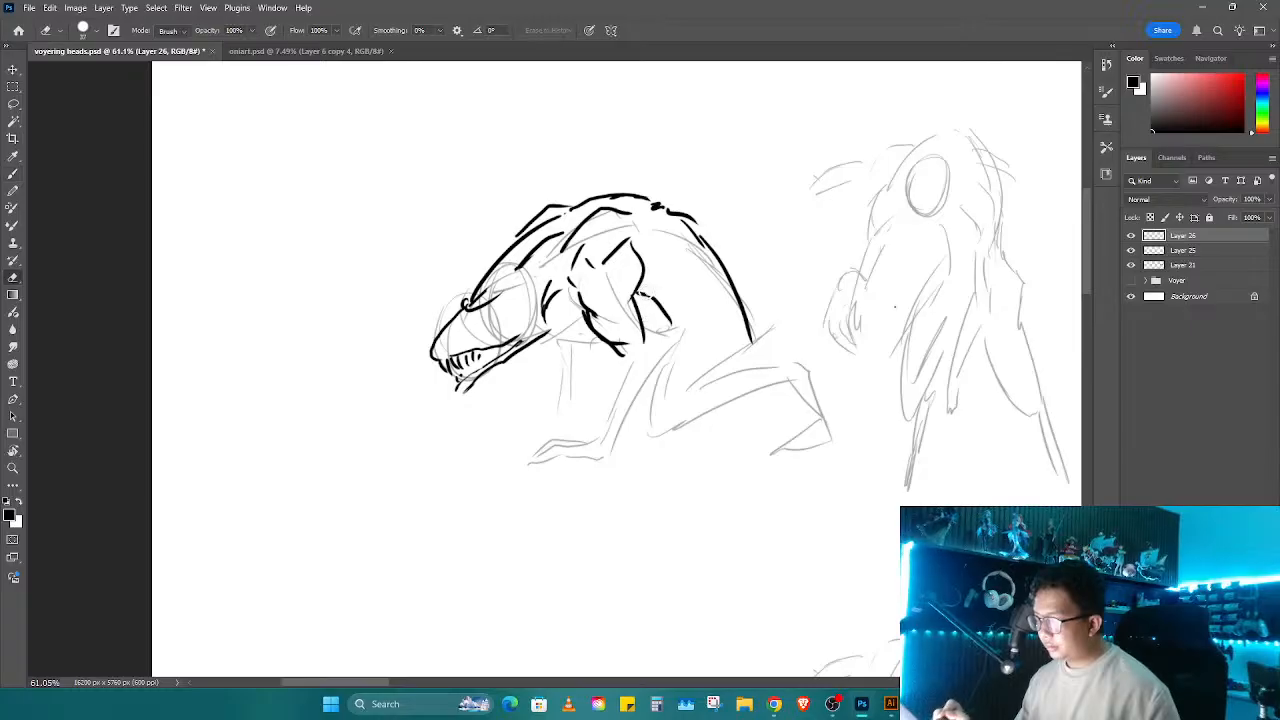
pyautogui.moveTo(640, 286); pyautogui.dragTo(668, 326)
pyautogui.press('b')
pyautogui.moveTo(588, 298)
pyautogui.mouseDown()
pyautogui.moveTo(614, 318)
pyautogui.moveTo(599, 325)
pyautogui.moveTo(612, 362)
pyautogui.mouseUp()
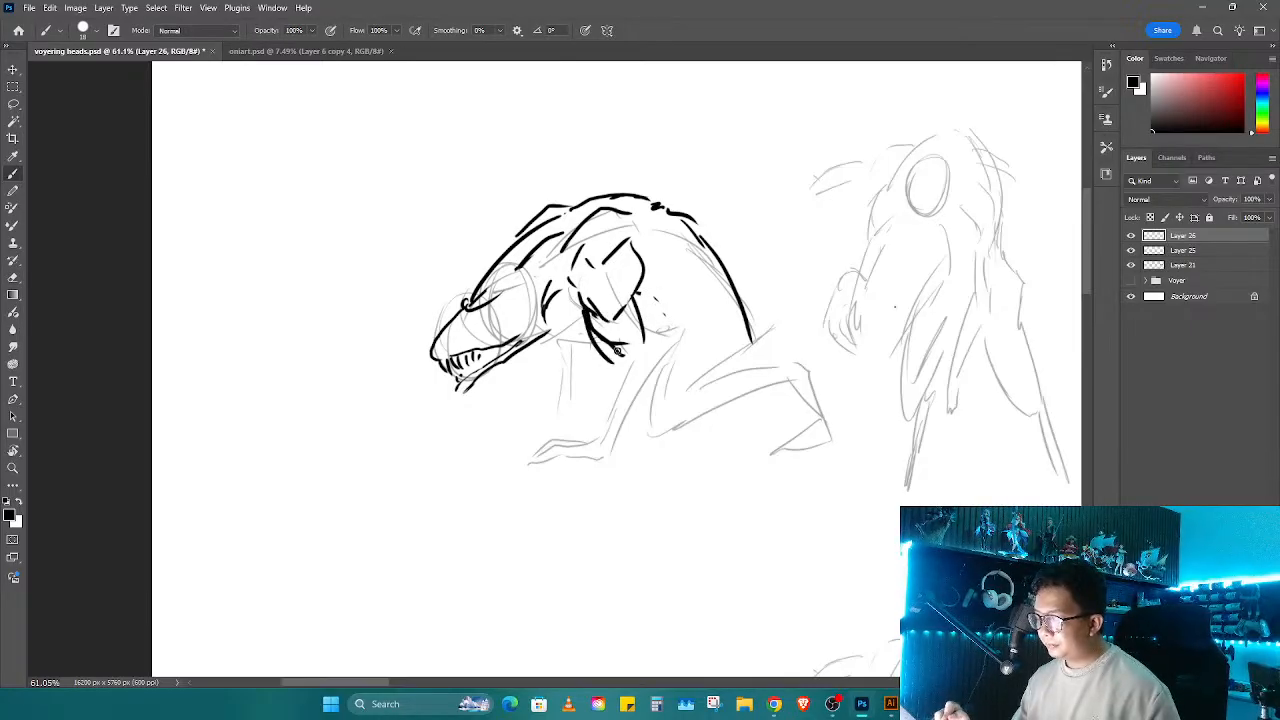
# Step: Ink the elbow and a first pass of the forearm reaching down to the ground
pyautogui.moveTo(630, 312)
pyautogui.mouseDown()
pyautogui.moveTo(635, 342)
pyautogui.moveTo(617, 348)
pyautogui.moveTo(641, 342)
pyautogui.moveTo(636, 326)
pyautogui.moveTo(652, 381)
pyautogui.moveTo(630, 420)
pyautogui.mouseUp()
pyautogui.press('e')
pyautogui.press('b')
pyautogui.moveTo(634, 364); pyautogui.dragTo(592, 462)
pyautogui.press('r')
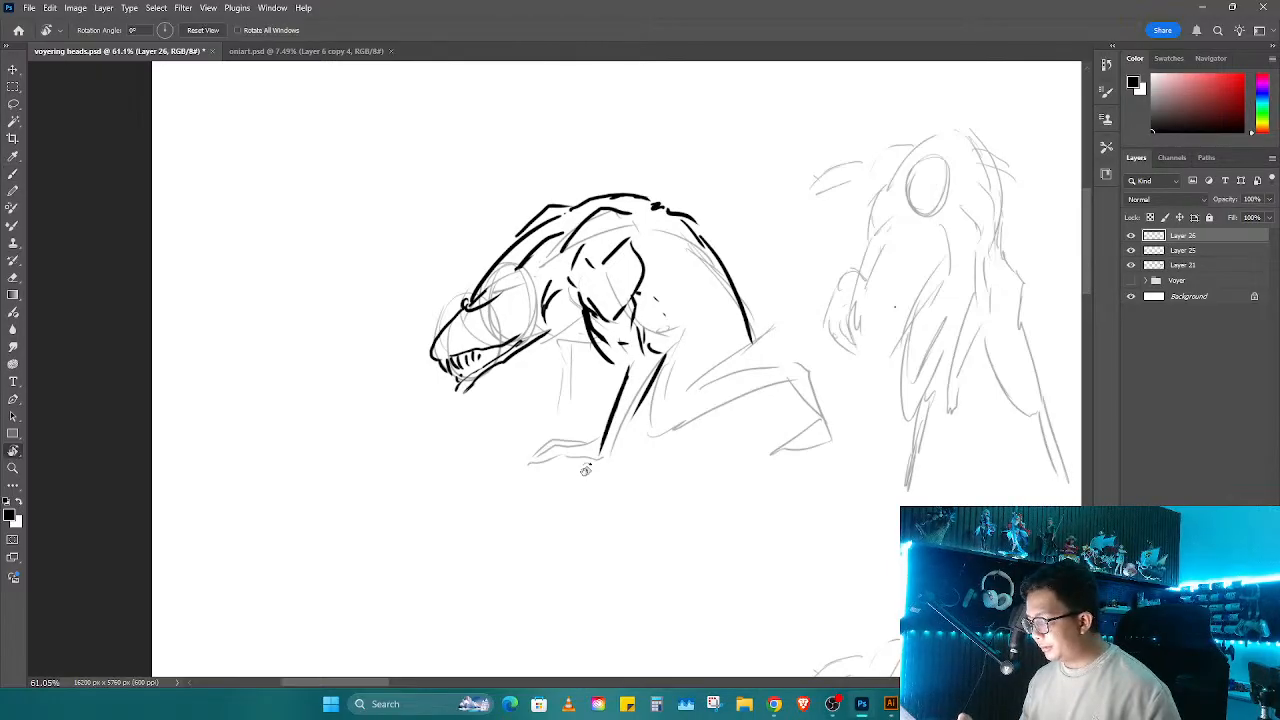
# Step: Erase the forearm lines and redraw the forearm at a lower slant, ending in a planted hand with fingers
pyautogui.press('e')
pyautogui.moveTo(672, 358); pyautogui.dragTo(646, 392)
pyautogui.moveTo(624, 376); pyautogui.dragTo(592, 446)
pyautogui.press('b')
pyautogui.moveTo(618, 379); pyautogui.dragTo(568, 430)
pyautogui.moveTo(590, 406)
pyautogui.mouseDown()
pyautogui.moveTo(552, 468)
pyautogui.moveTo(596, 477)
pyautogui.moveTo(569, 461)
pyautogui.moveTo(598, 479)
pyautogui.moveTo(627, 401)
pyautogui.moveTo(666, 354)
pyautogui.mouseUp()
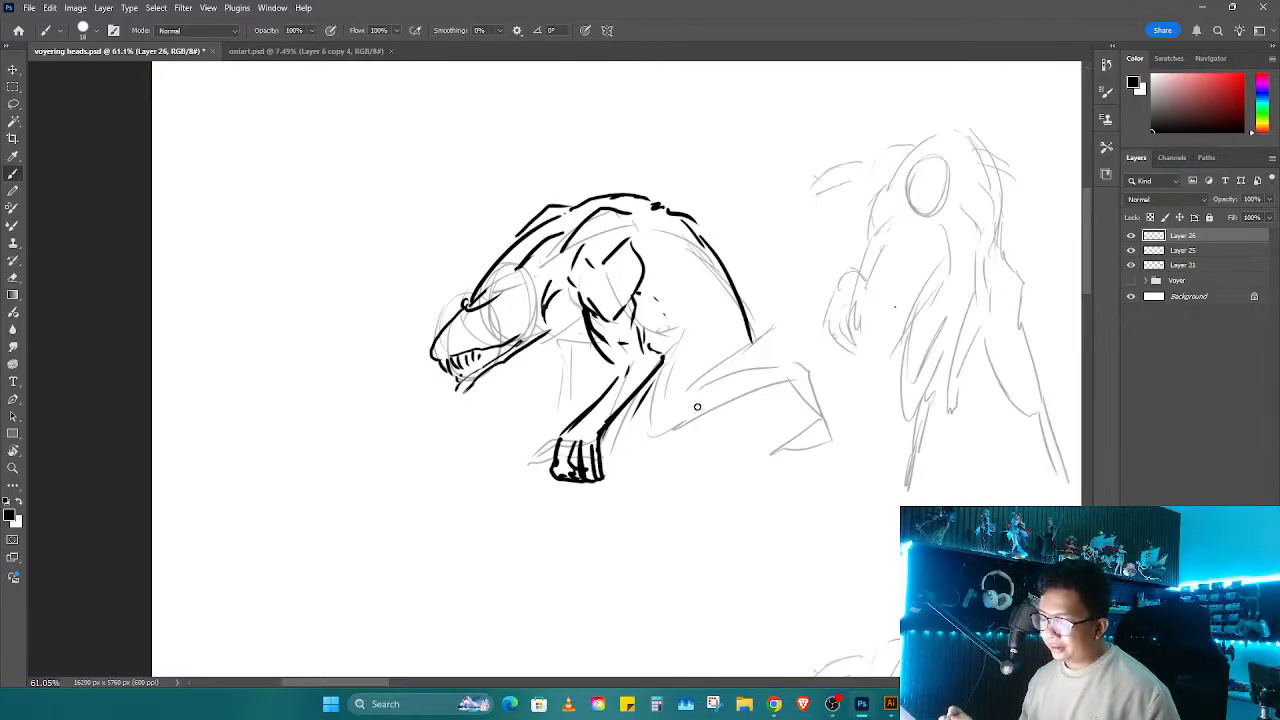
# Step: Lasso the inked head and back lines and shift them up and slightly forward, clear of the shoulder
pyautogui.press('l')
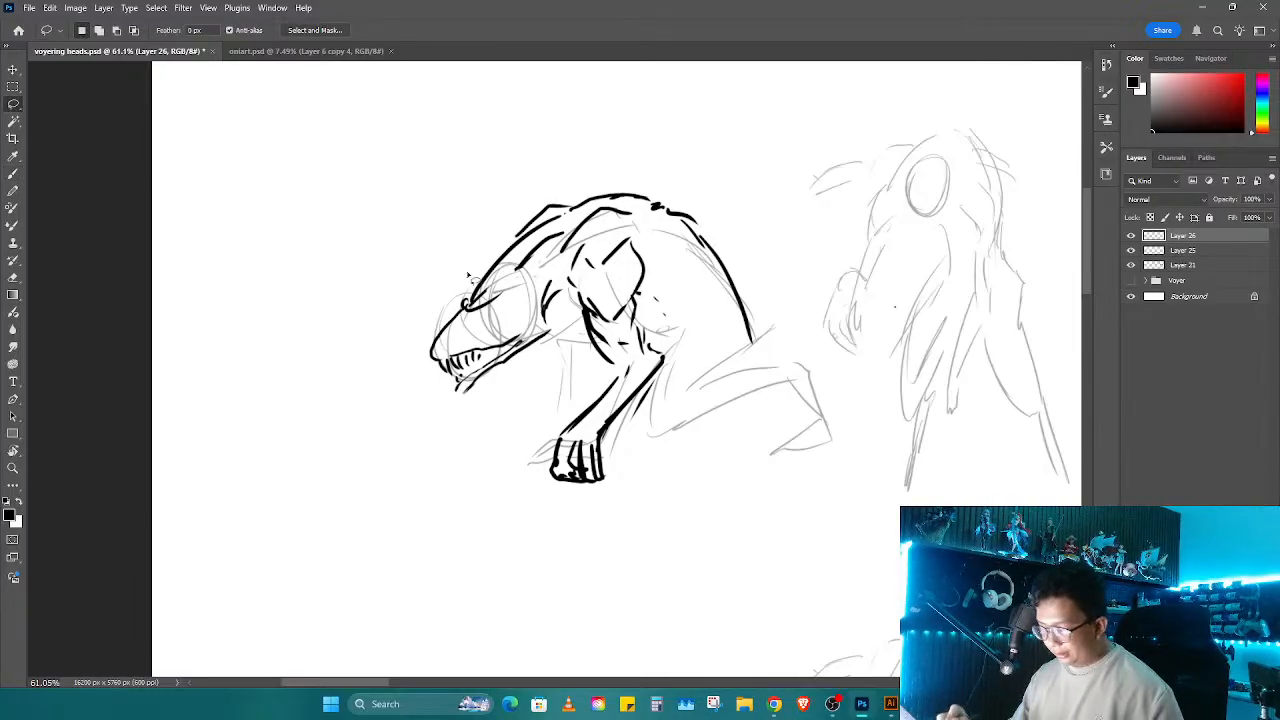
pyautogui.moveTo(449, 271)
pyautogui.mouseDown()
pyautogui.moveTo(548, 360)
pyautogui.moveTo(582, 250)
pyautogui.moveTo(730, 345)
pyautogui.moveTo(650, 163)
pyautogui.moveTo(505, 212)
pyautogui.mouseUp()
pyautogui.hotkey('ctrl', 't')
pyautogui.moveTo(614, 236)
pyautogui.mouseDown()
pyautogui.moveTo(640, 222)
pyautogui.moveTo(615, 226)
pyautogui.mouseUp()
pyautogui.press('Return')
pyautogui.hotkey('ctrl', 'd')
pyautogui.press('b')
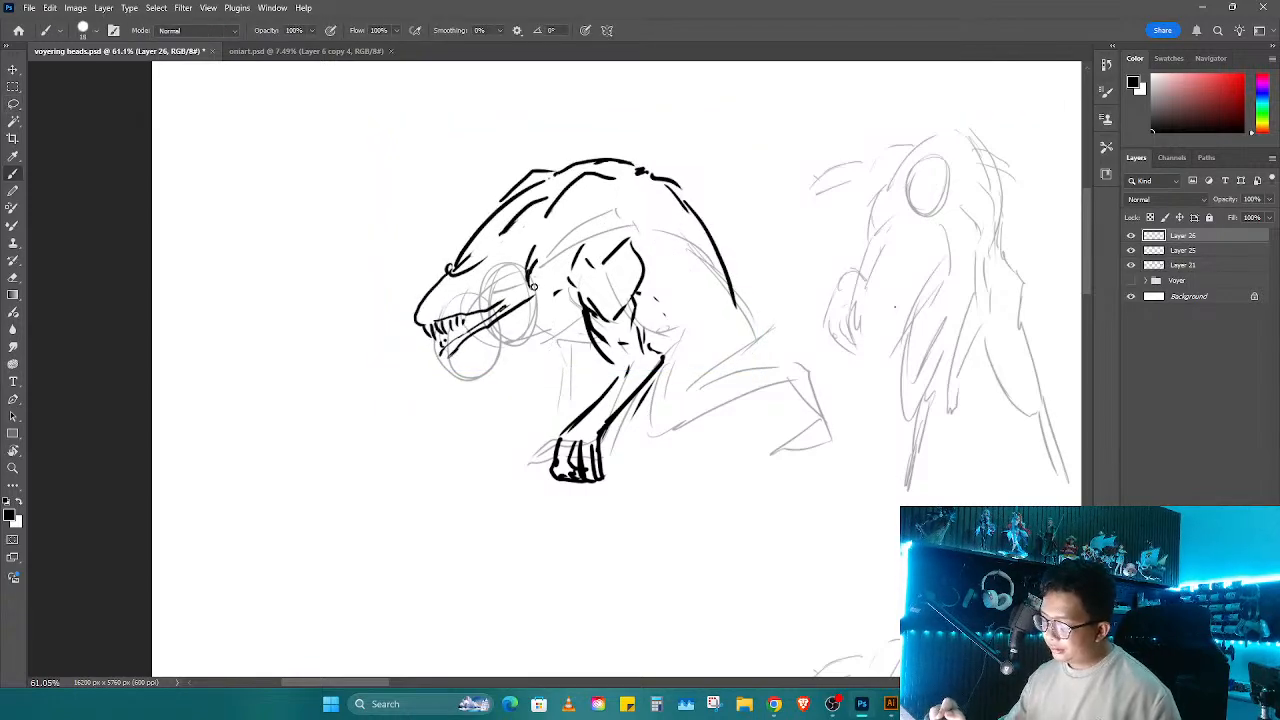
# Step: Undo the stray back stroke and draw tall spikes rising from the top of the hunched back
pyautogui.moveTo(502, 204)
pyautogui.mouseDown()
pyautogui.moveTo(532, 172)
pyautogui.moveTo(624, 142)
pyautogui.moveTo(664, 176)
pyautogui.mouseUp()
pyautogui.hotkey('ctrl', 'z')
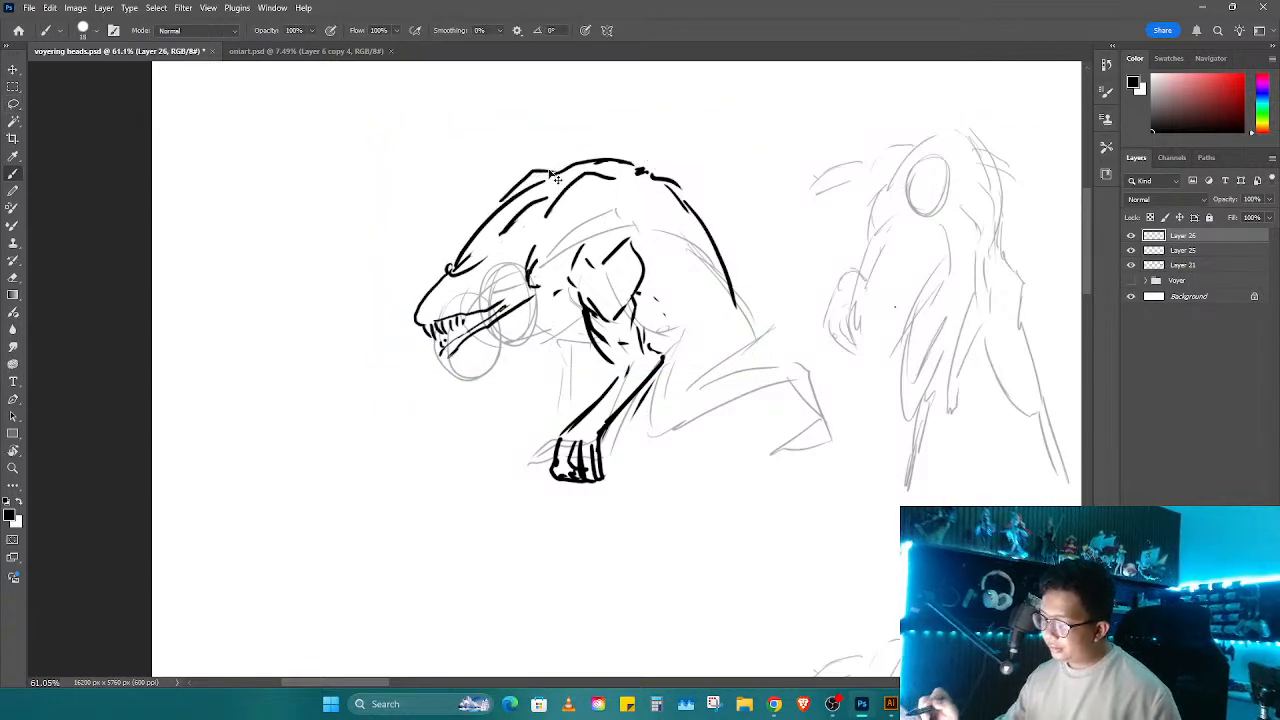
pyautogui.moveTo(548, 172)
pyautogui.mouseDown()
pyautogui.moveTo(583, 130)
pyautogui.moveTo(631, 120)
pyautogui.moveTo(642, 156)
pyautogui.mouseUp()
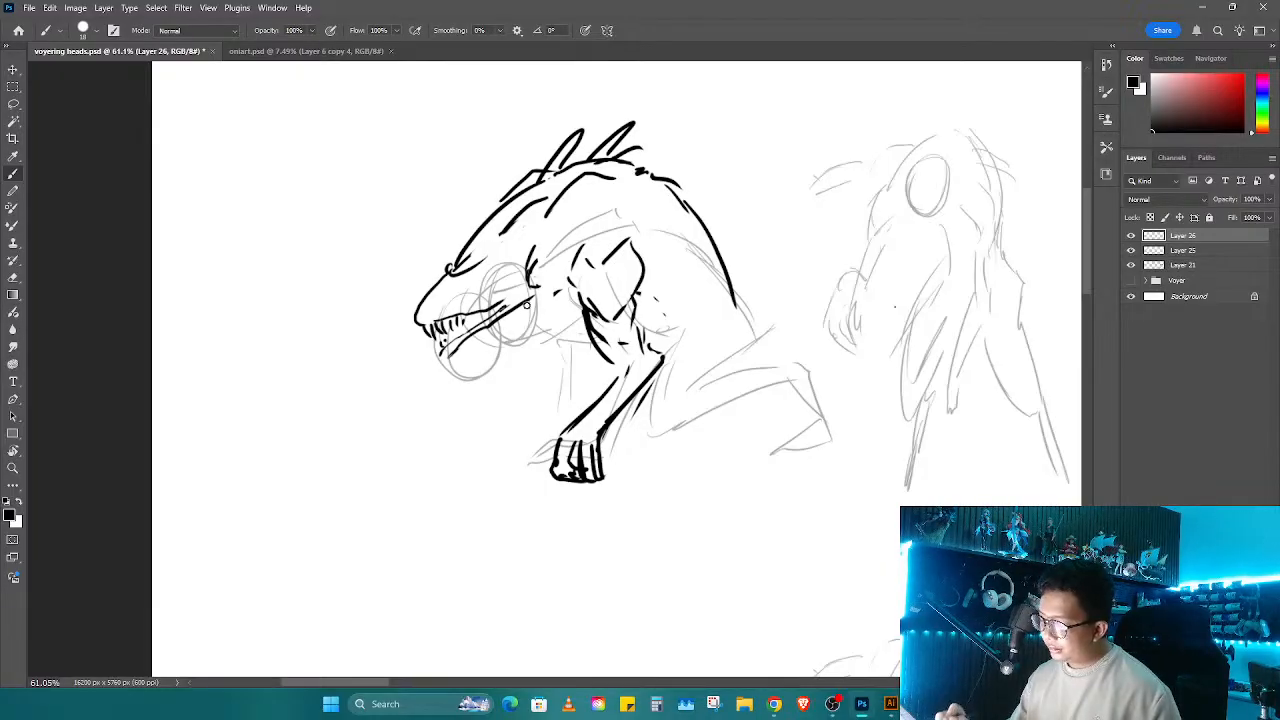
# Step: Lasso the head, rotate it about 16 degrees clockwise, and move it forward and down away from the shoulders
pyautogui.press('l')
pyautogui.moveTo(520, 245)
pyautogui.mouseDown()
pyautogui.moveTo(428, 392)
pyautogui.moveTo(535, 262)
pyautogui.mouseUp()
pyautogui.hotkey('ctrl', 't')
pyautogui.moveTo(497, 303)
pyautogui.mouseDown()
pyautogui.moveTo(462, 343)
pyautogui.moveTo(536, 335)
pyautogui.moveTo(469, 345)
pyautogui.mouseUp()
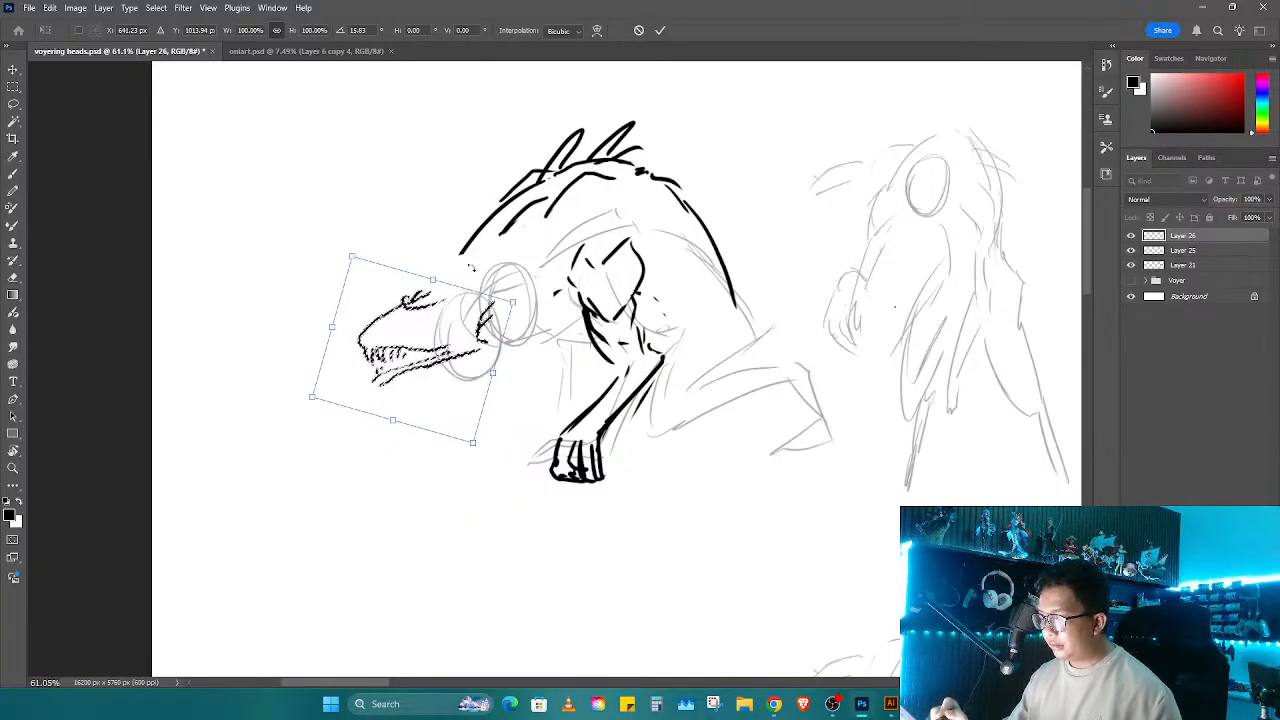
pyautogui.press('Return')
pyautogui.press('b')
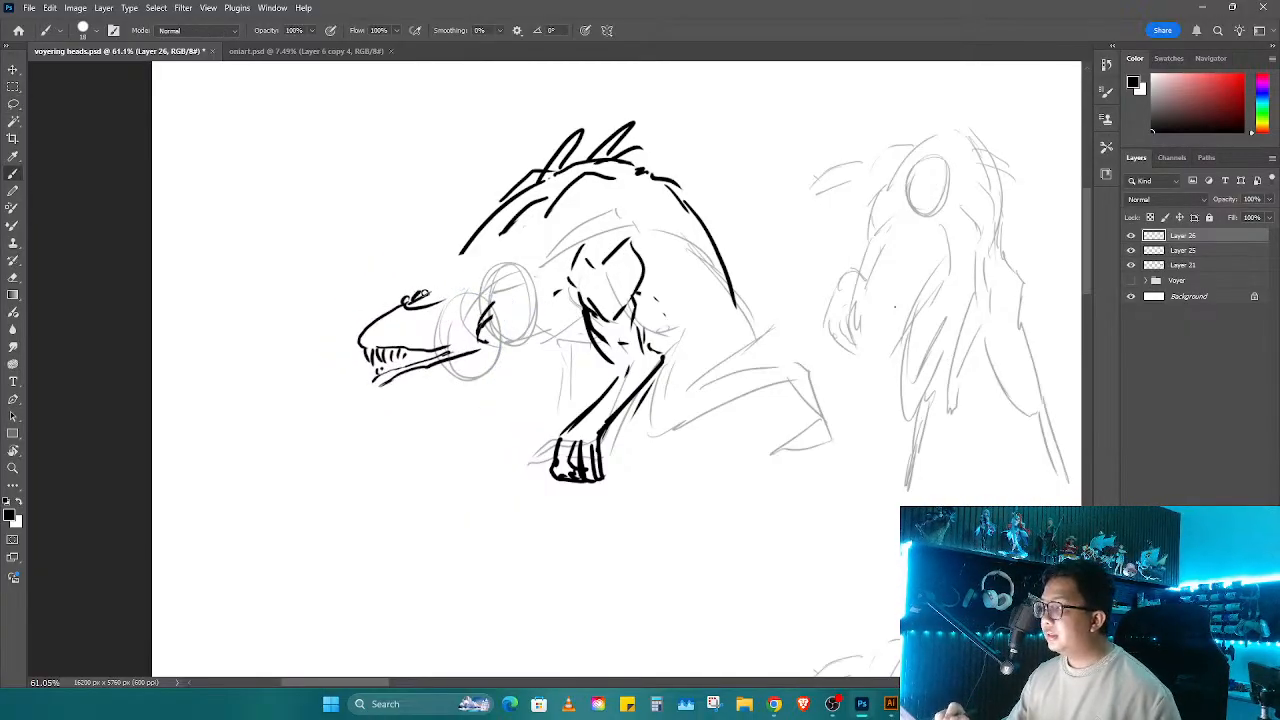
# Step: Connect the moved head to the body with upper and lower neck lines and add rib hatching behind the shoulder
pyautogui.moveTo(430, 290); pyautogui.dragTo(461, 249)
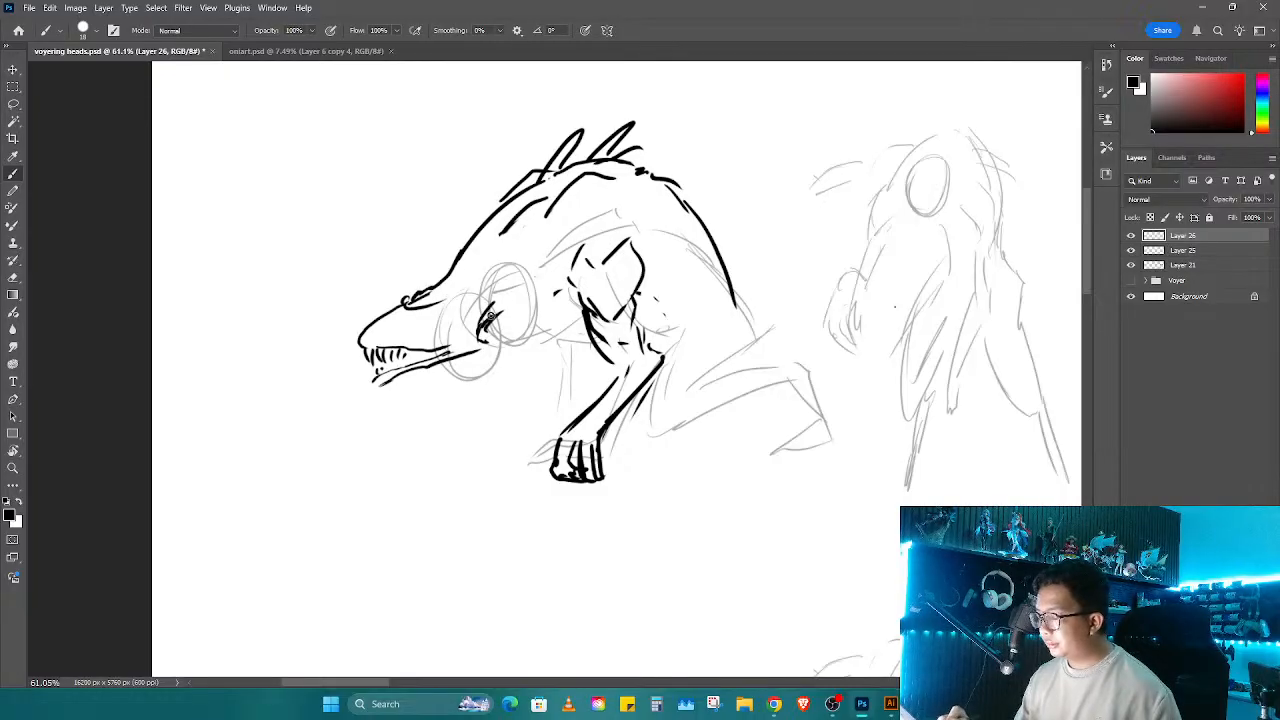
pyautogui.moveTo(492, 310); pyautogui.dragTo(660, 311)
pyautogui.moveTo(655, 234)
pyautogui.mouseDown()
pyautogui.moveTo(651, 271)
pyautogui.moveTo(672, 242)
pyautogui.moveTo(679, 292)
pyautogui.mouseUp()
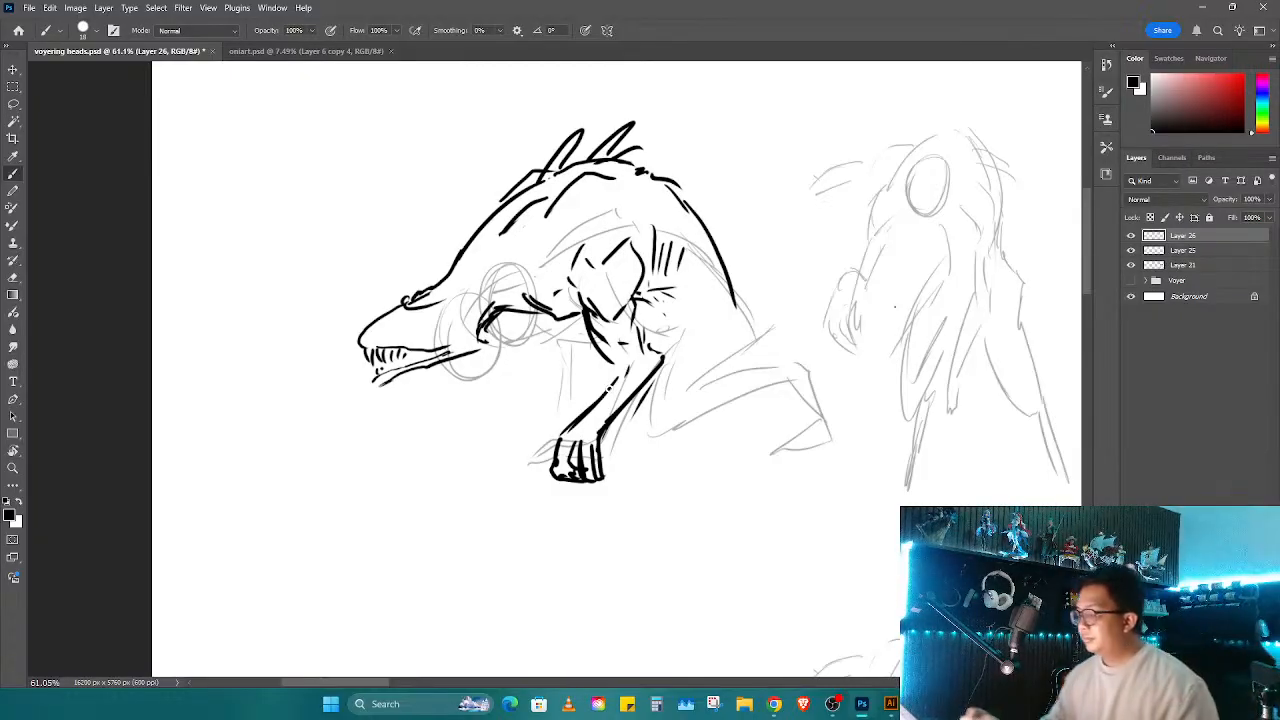
# Step: Ink belly and rump strokes on the crouching creature's hindquarters, and undo the last hip stroke
pyautogui.moveTo(702, 224)
pyautogui.mouseDown()
pyautogui.moveTo(763, 314)
pyautogui.moveTo(747, 304)
pyautogui.mouseUp()
pyautogui.scroll(-3, 753, 357)
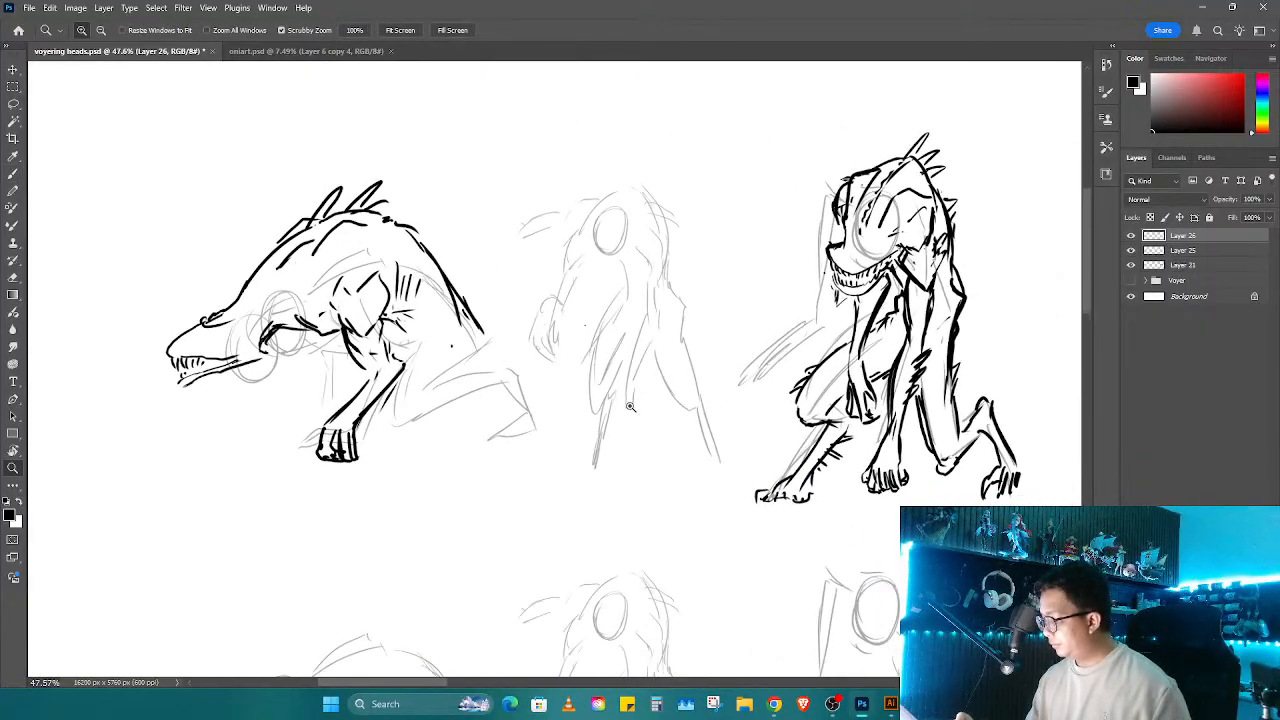
pyautogui.moveTo(465, 320); pyautogui.dragTo(443, 336)
pyautogui.moveTo(428, 332)
pyautogui.mouseDown()
pyautogui.moveTo(423, 341)
pyautogui.moveTo(503, 340)
pyautogui.moveTo(466, 382)
pyautogui.mouseUp()
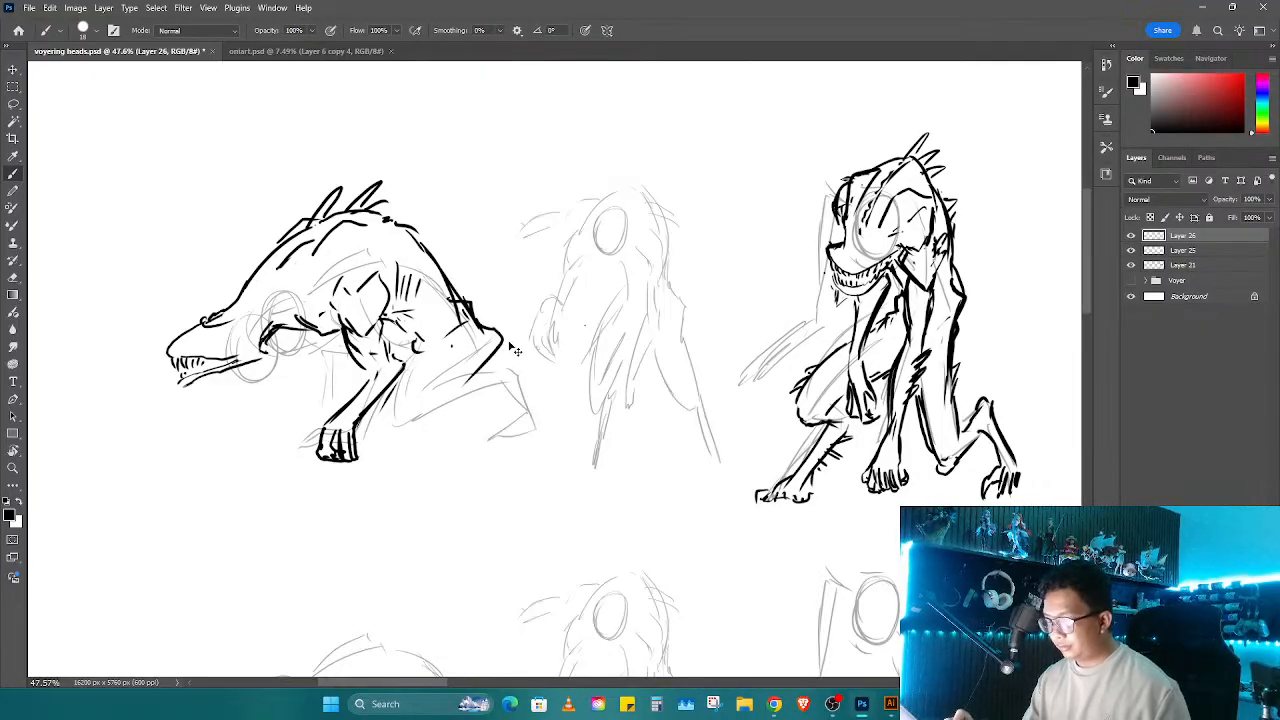
pyautogui.hotkey('ctrl', 'z')
# Step: Lasso the crouching creature's head, back and torso, and rotate the selection about -12°
pyautogui.press('l')
pyautogui.moveTo(390, 157)
pyautogui.mouseDown()
pyautogui.moveTo(130, 346)
pyautogui.moveTo(345, 366)
pyautogui.moveTo(385, 262)
pyautogui.moveTo(415, 372)
pyautogui.moveTo(470, 165)
pyautogui.moveTo(390, 157)
pyautogui.mouseUp()
pyautogui.hotkey('ctrl', 't')
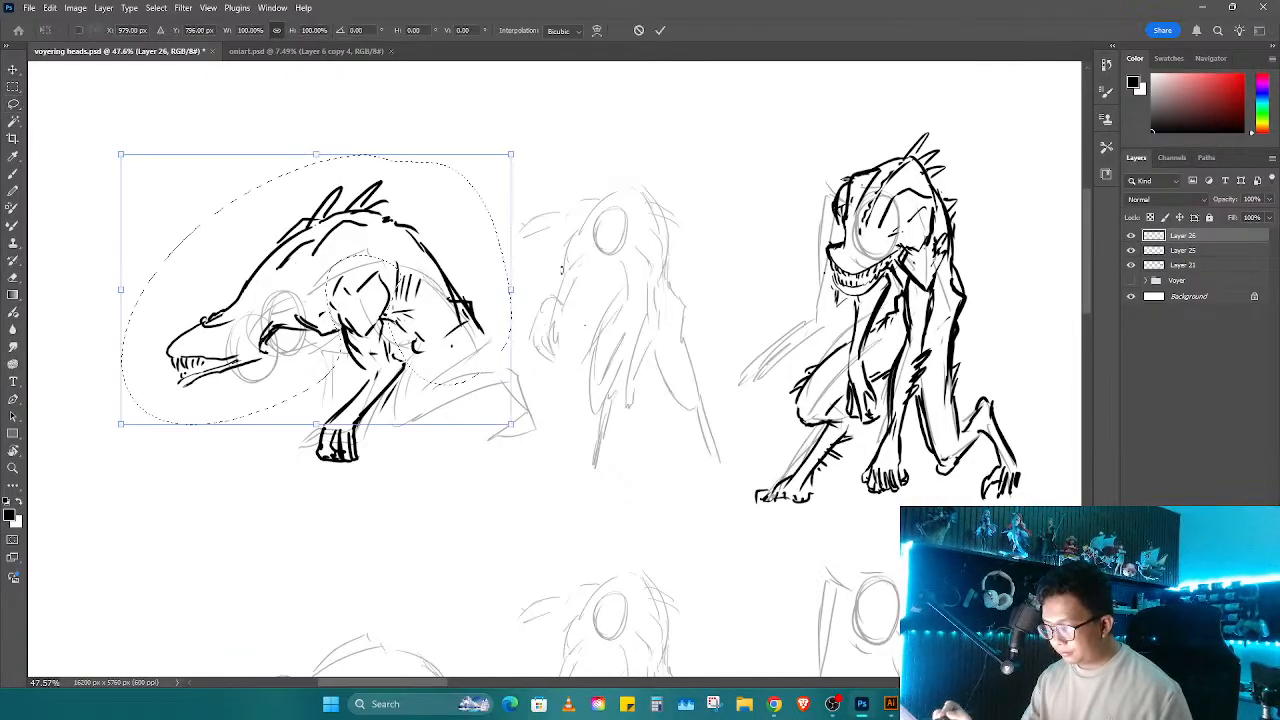
pyautogui.moveTo(562, 268); pyautogui.dragTo(571, 206)
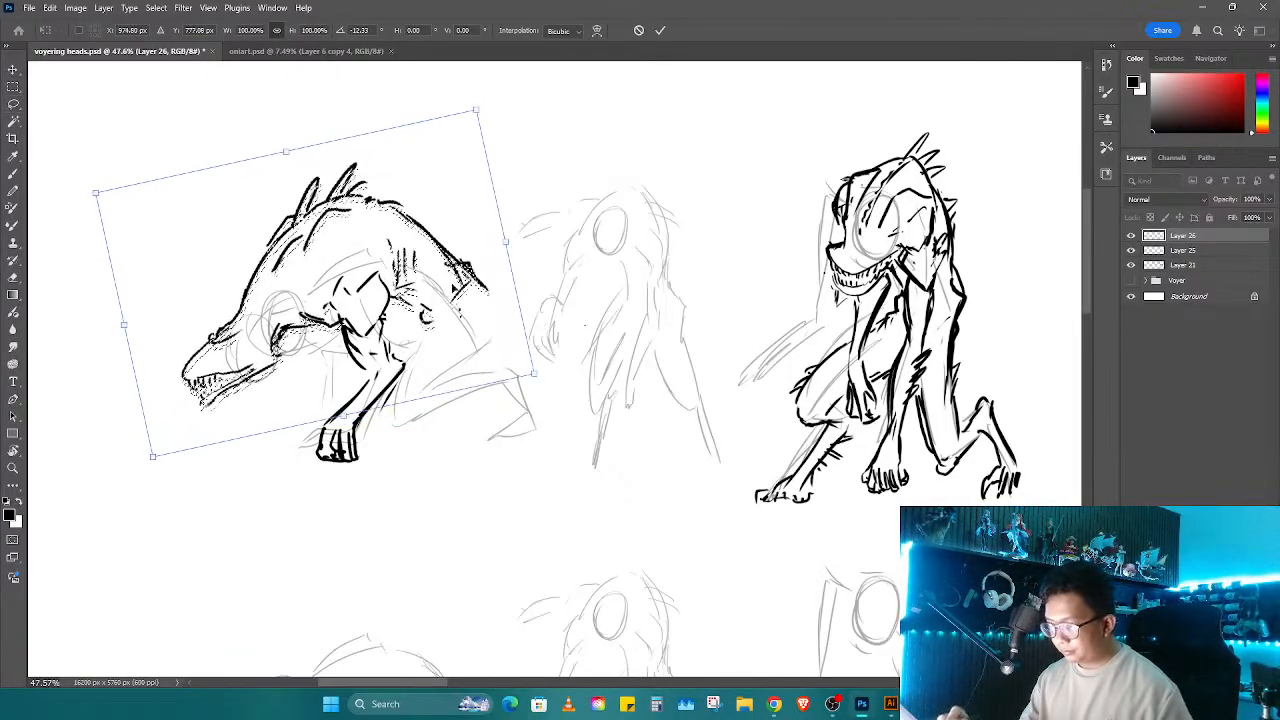
pyautogui.press('Return')
# Step: Lasso only the crouching creature's head and transform it so the snout tilts up and forward
pyautogui.moveTo(248, 316)
pyautogui.mouseDown()
pyautogui.moveTo(214, 316)
pyautogui.moveTo(177, 438)
pyautogui.moveTo(291, 347)
pyautogui.moveTo(383, 299)
pyautogui.moveTo(296, 353)
pyautogui.moveTo(260, 342)
pyautogui.moveTo(318, 327)
pyautogui.mouseUp()
pyautogui.hotkey('ctrl', 't')
pyautogui.press('Return')
pyautogui.press('b')
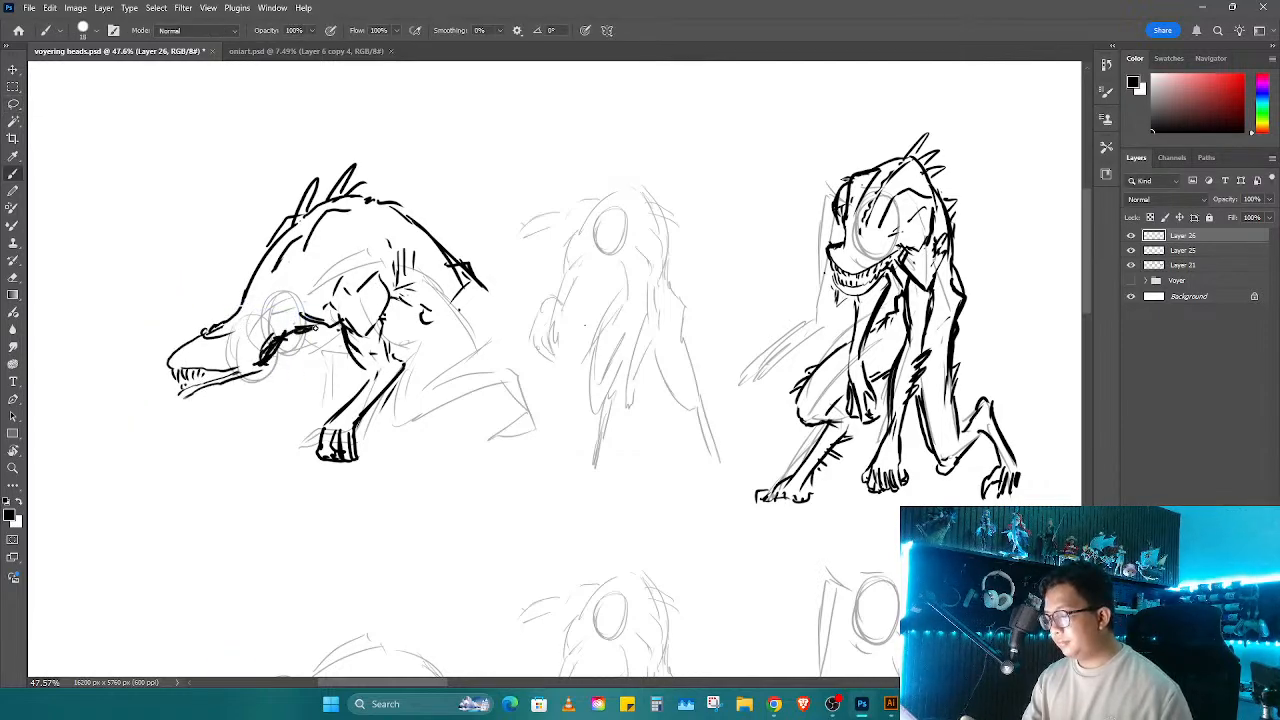
# Step: Ink the crouching creature's near hind leg over the sketch, with rounded hip, bent knee and foot
pyautogui.moveTo(444, 318); pyautogui.dragTo(456, 330)
pyautogui.moveTo(488, 284)
pyautogui.mouseDown()
pyautogui.moveTo(506, 320)
pyautogui.moveTo(425, 333)
pyautogui.moveTo(386, 418)
pyautogui.moveTo(390, 450)
pyautogui.moveTo(440, 422)
pyautogui.moveTo(494, 336)
pyautogui.mouseUp()
pyautogui.moveTo(436, 404)
pyautogui.mouseDown()
pyautogui.moveTo(476, 362)
pyautogui.moveTo(542, 340)
pyautogui.moveTo(518, 368)
pyautogui.moveTo(548, 356)
pyautogui.moveTo(574, 428)
pyautogui.mouseUp()
pyautogui.moveTo(534, 366)
pyautogui.mouseDown()
pyautogui.moveTo(556, 416)
pyautogui.moveTo(526, 446)
pyautogui.moveTo(572, 416)
pyautogui.mouseUp()
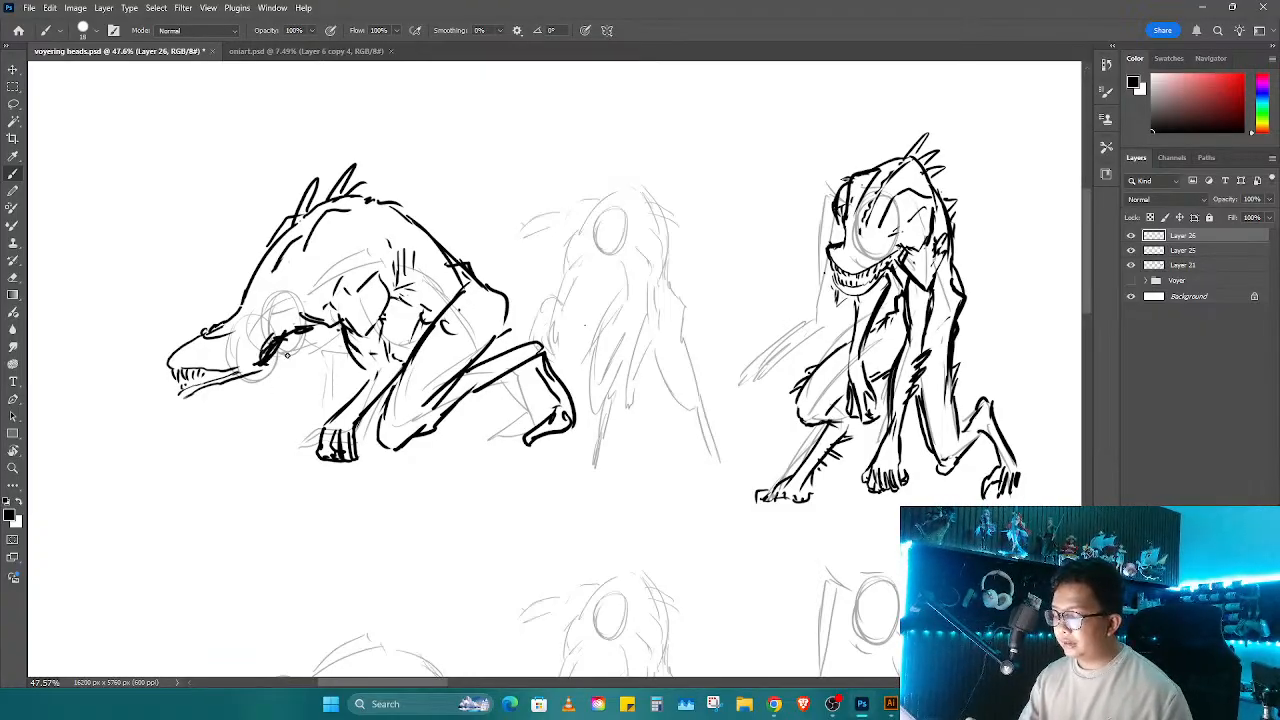
# Step: Ink the crouching creature's far arm reaching forward past the snout and its far hind leg stretched out behind
pyautogui.moveTo(224, 390); pyautogui.dragTo(166, 430)
pyautogui.moveTo(170, 432)
pyautogui.mouseDown()
pyautogui.moveTo(508, 438)
pyautogui.moveTo(456, 438)
pyautogui.moveTo(490, 452)
pyautogui.moveTo(534, 438)
pyautogui.moveTo(652, 338)
pyautogui.mouseUp()
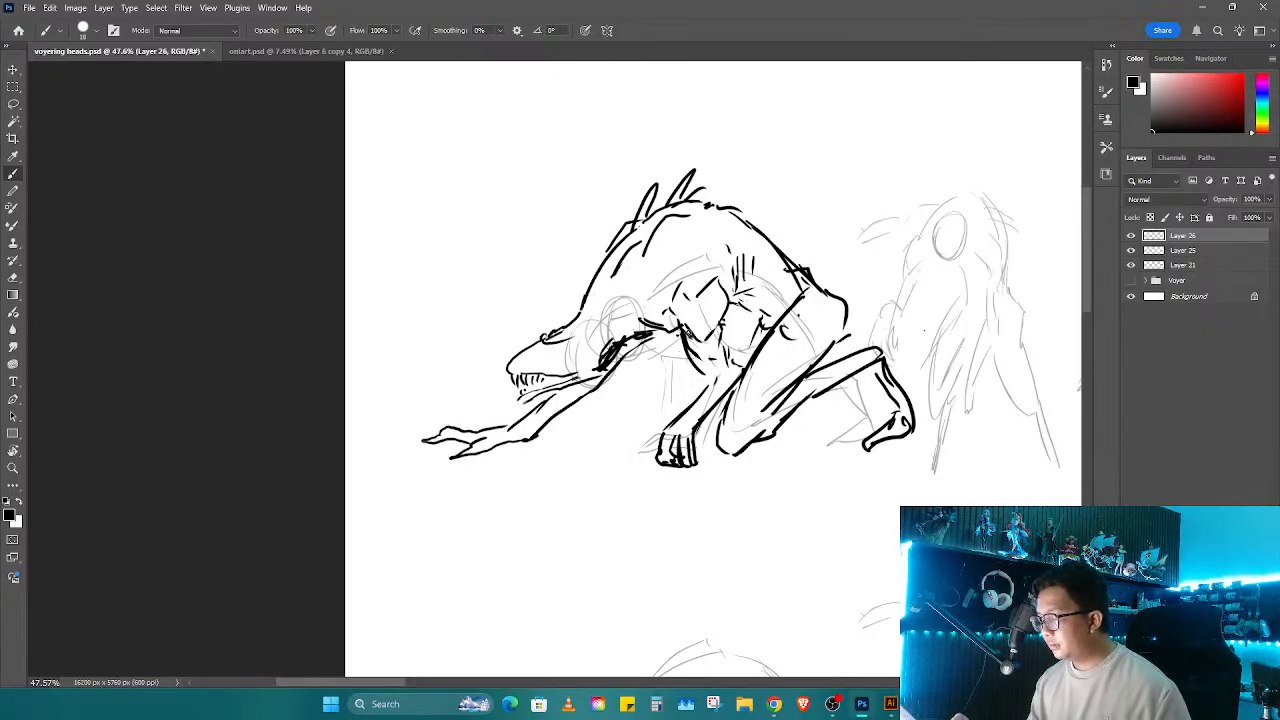
pyautogui.moveTo(852, 323)
pyautogui.mouseDown()
pyautogui.moveTo(902, 359)
pyautogui.moveTo(1001, 379)
pyautogui.mouseUp()
pyautogui.moveTo(906, 380)
pyautogui.mouseDown()
pyautogui.moveTo(950, 374)
pyautogui.moveTo(1052, 398)
pyautogui.moveTo(826, 403)
pyautogui.mouseUp()
pyautogui.moveTo(645, 322)
pyautogui.mouseDown()
pyautogui.moveTo(555, 320)
pyautogui.moveTo(555, 375)
pyautogui.mouseUp()
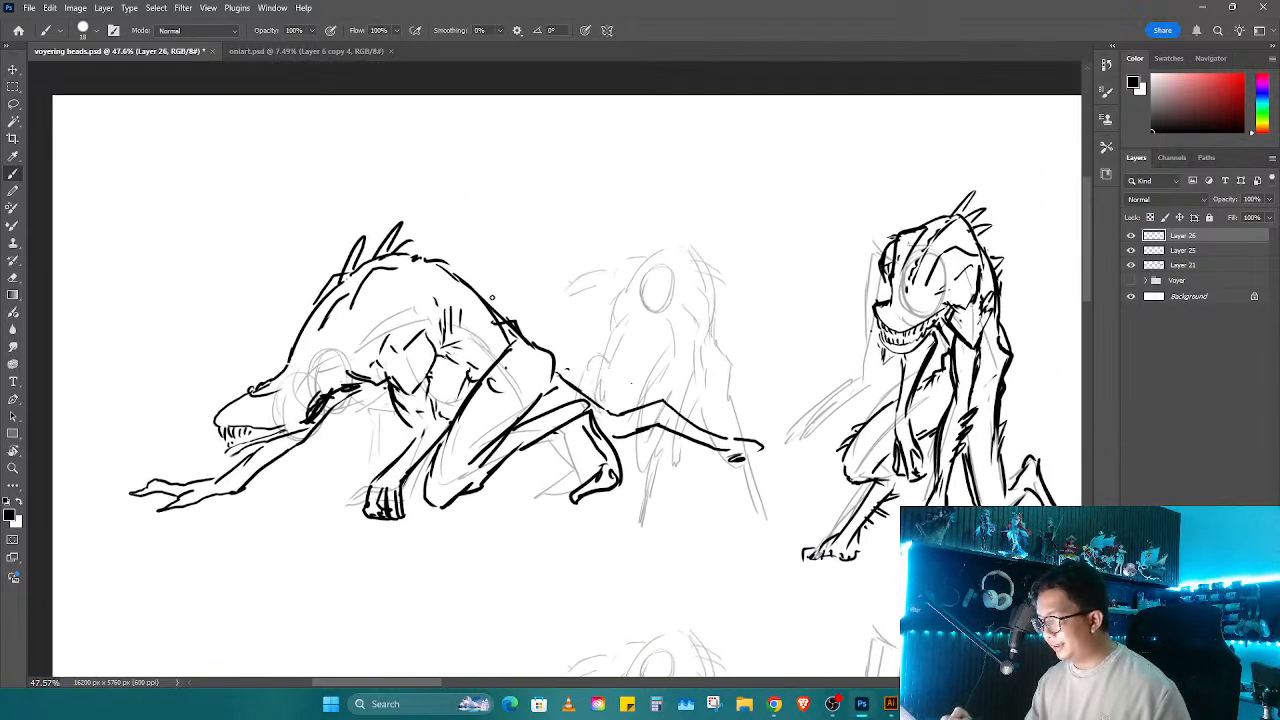
# Step: Add spikes to the crouching creature's back and stretched hind leg, plus short jagged strokes under the reaching forearm
pyautogui.moveTo(432, 258); pyautogui.dragTo(478, 250)
pyautogui.moveTo(454, 270); pyautogui.dragTo(466, 276)
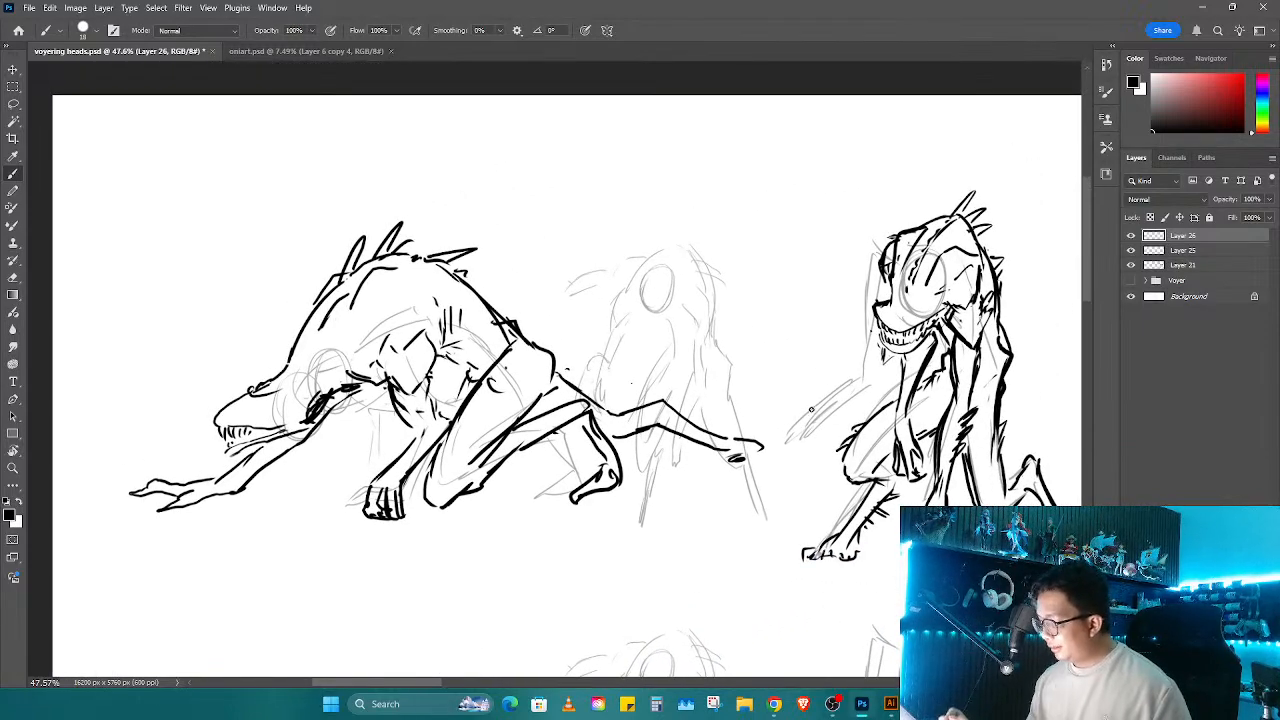
pyautogui.moveTo(588, 377); pyautogui.dragTo(580, 390)
pyautogui.moveTo(596, 393); pyautogui.dragTo(609, 398)
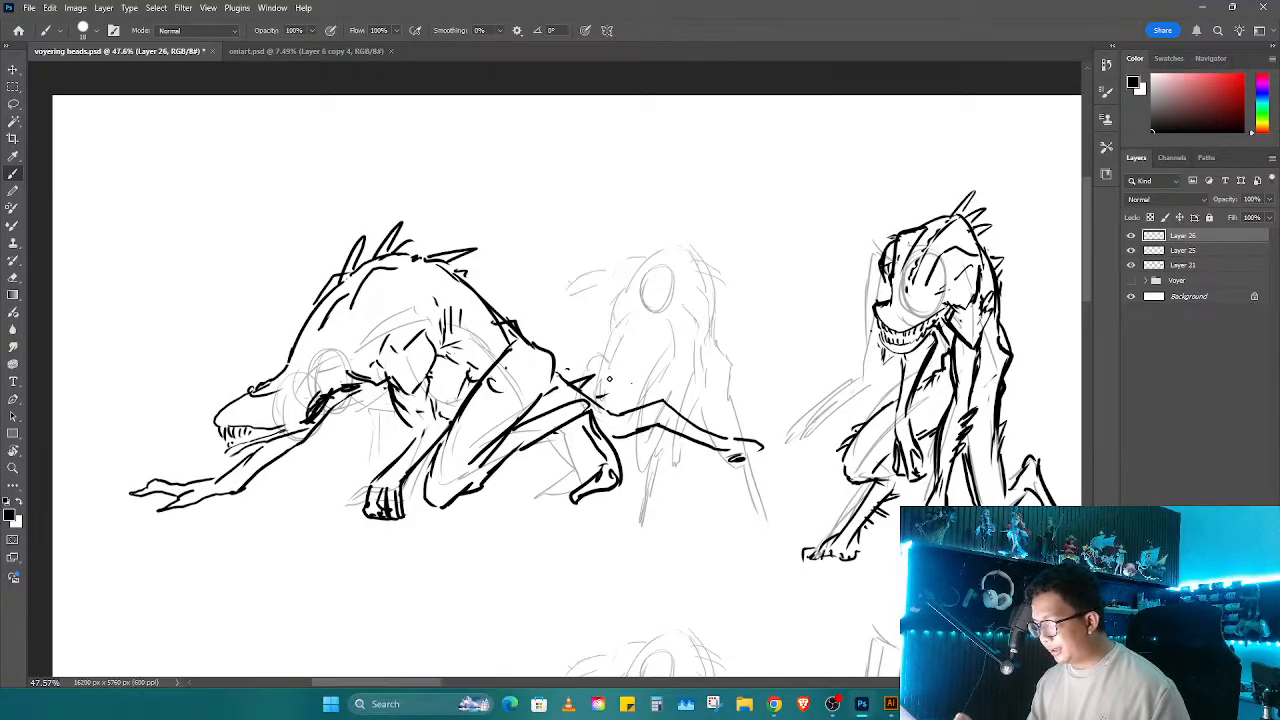
pyautogui.moveTo(257, 475); pyautogui.dragTo(290, 456)
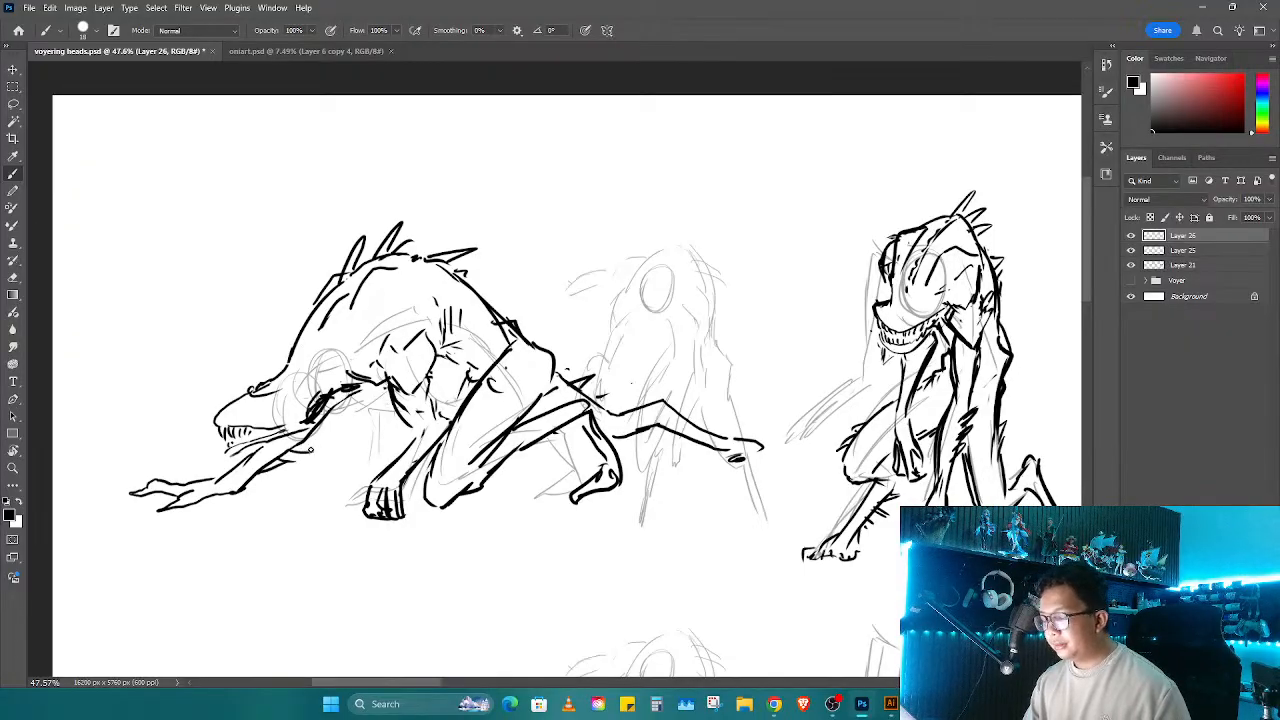
# Step: Ink a two-horned skull head with flared cheeks and bared teeth on the lunging pose in the second row
pyautogui.press('z')
pyautogui.moveTo(745, 514); pyautogui.dragTo(574, 416)
pyautogui.moveTo(722, 425); pyautogui.dragTo(695, 435)
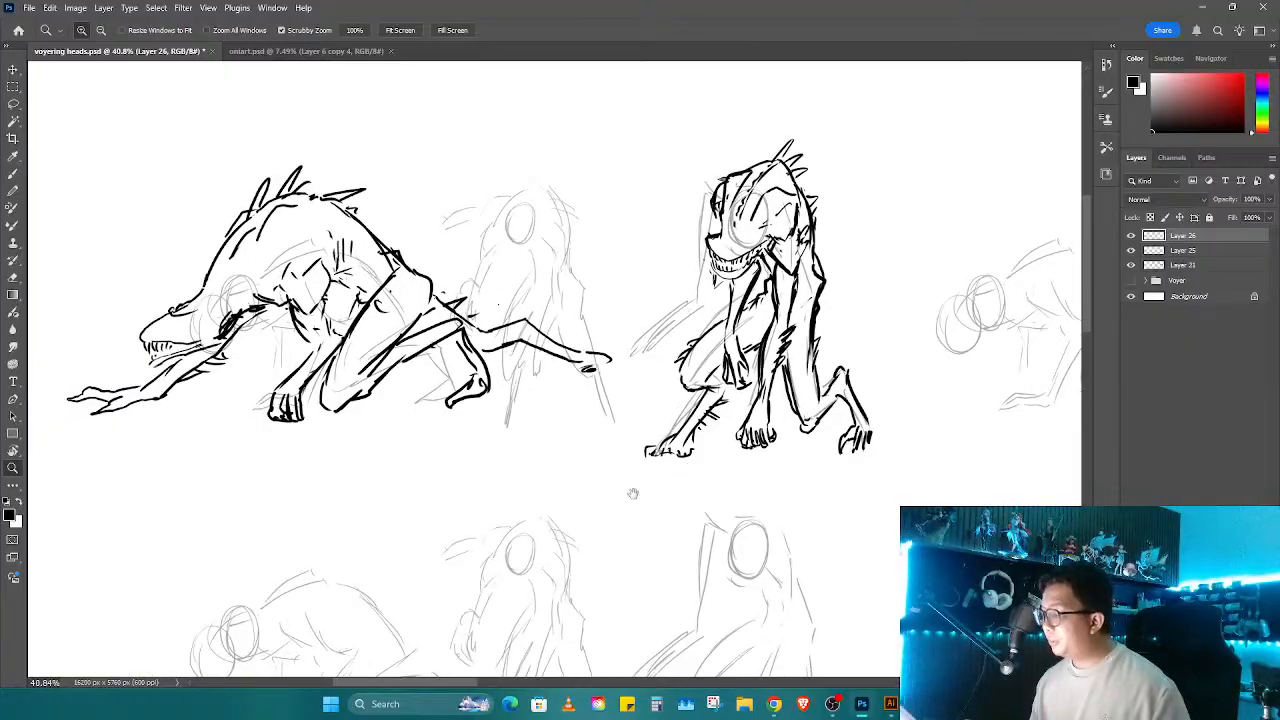
pyautogui.moveTo(748, 620)
pyautogui.mouseDown()
pyautogui.moveTo(682, 453)
pyautogui.moveTo(731, 404)
pyautogui.moveTo(600, 428)
pyautogui.mouseUp()
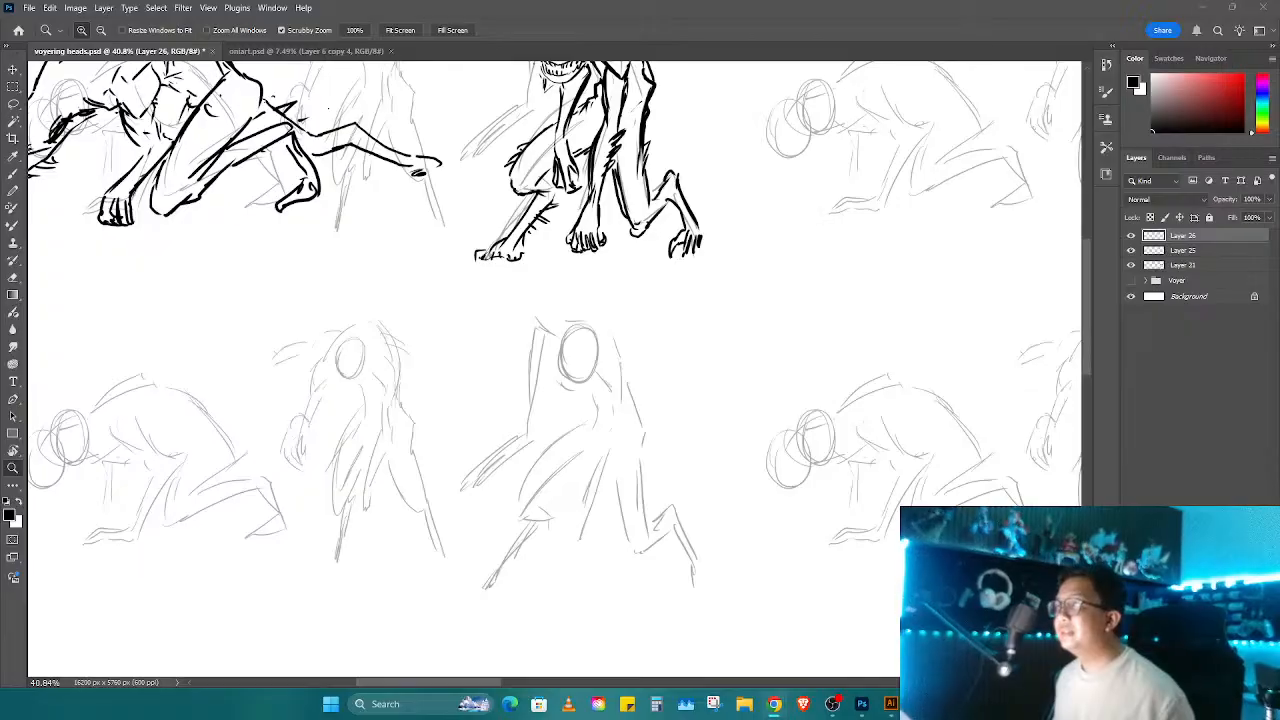
pyautogui.click(553, 372)
pyautogui.press('b')
pyautogui.moveTo(563, 336); pyautogui.dragTo(557, 356)
pyautogui.moveTo(583, 258)
pyautogui.mouseDown()
pyautogui.moveTo(562, 330)
pyautogui.moveTo(570, 306)
pyautogui.mouseUp()
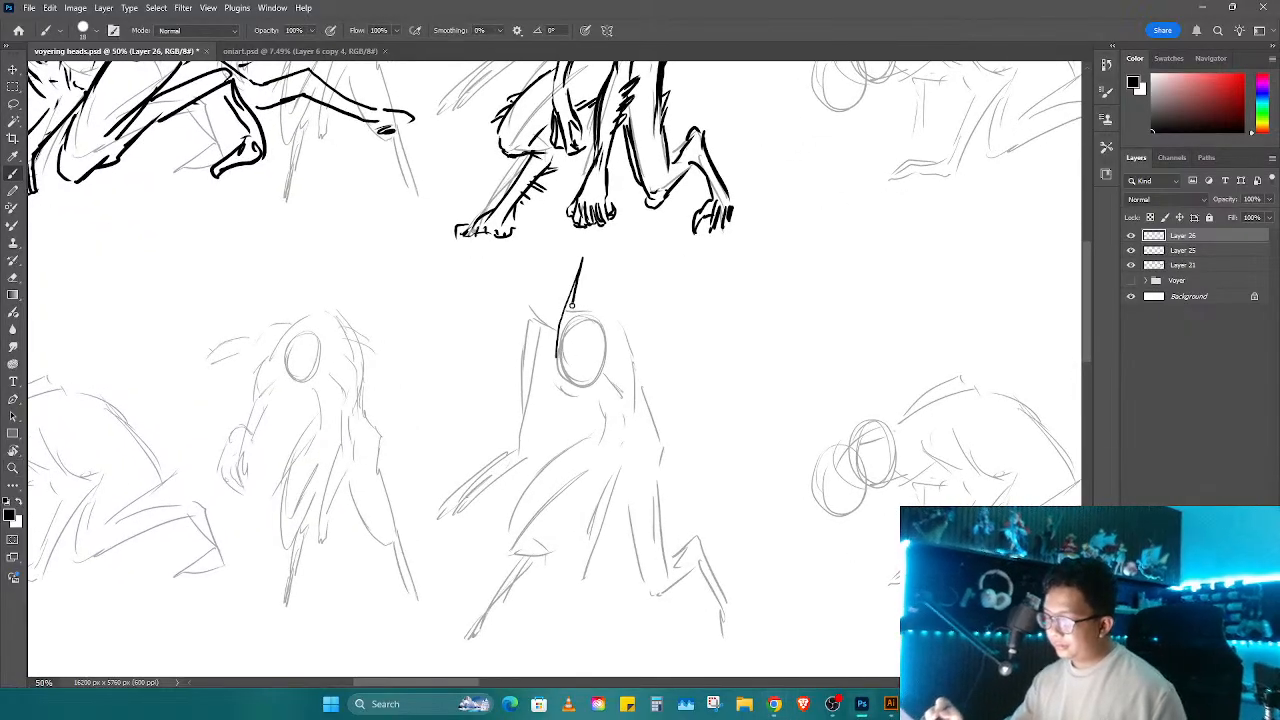
pyautogui.moveTo(562, 372); pyautogui.dragTo(565, 396)
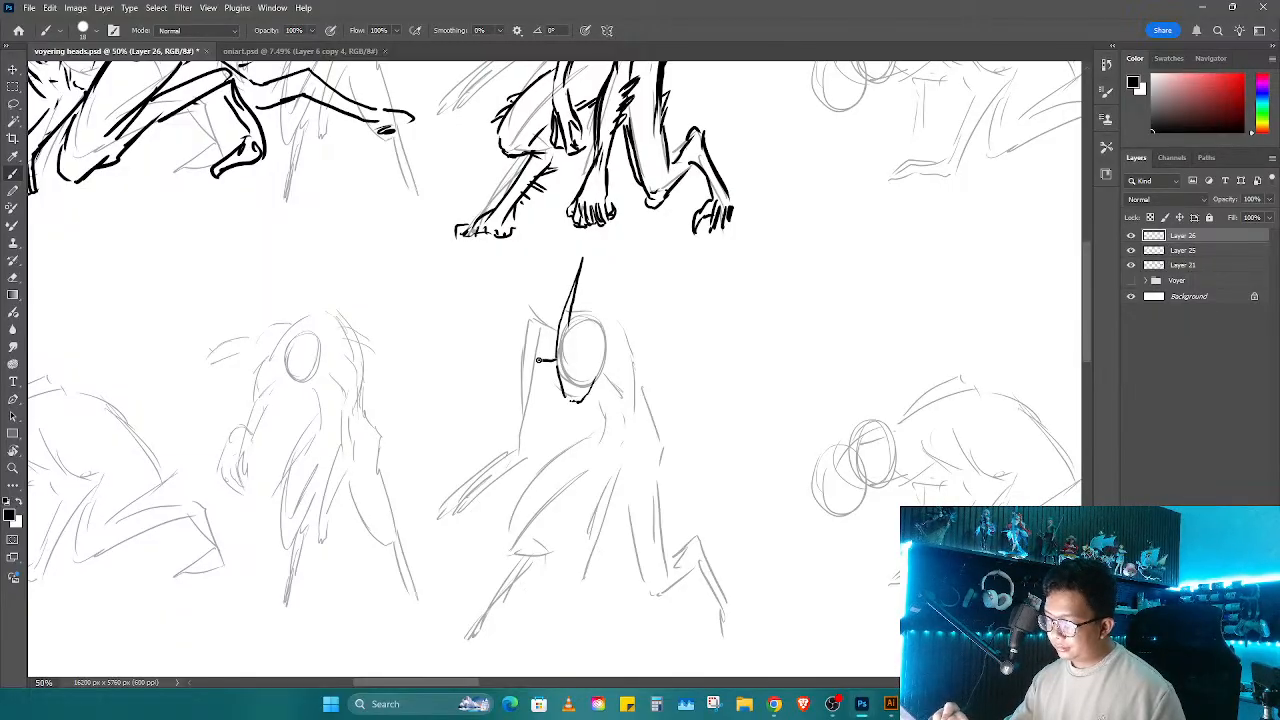
pyautogui.moveTo(543, 374)
pyautogui.mouseDown()
pyautogui.moveTo(582, 403)
pyautogui.moveTo(616, 377)
pyautogui.moveTo(563, 403)
pyautogui.moveTo(573, 412)
pyautogui.mouseUp()
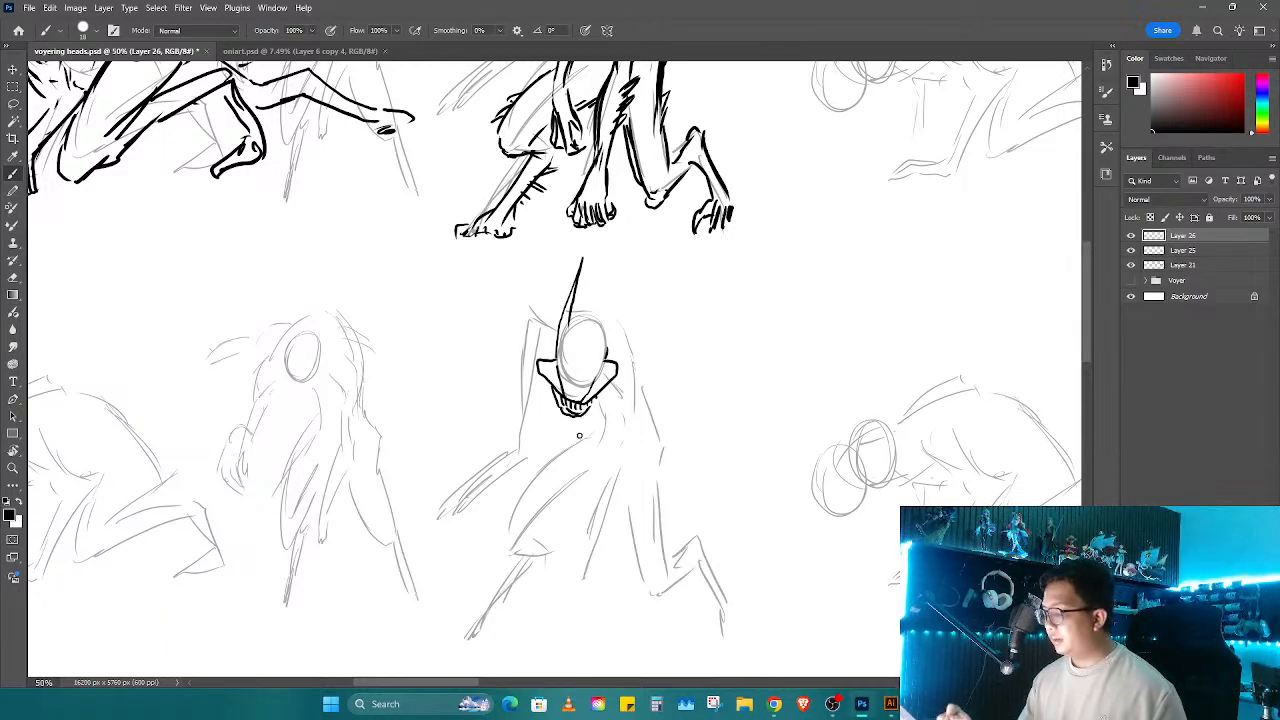
pyautogui.moveTo(568, 325)
pyautogui.mouseDown()
pyautogui.moveTo(596, 316)
pyautogui.moveTo(606, 336)
pyautogui.moveTo(626, 264)
pyautogui.moveTo(602, 364)
pyautogui.mouseUp()
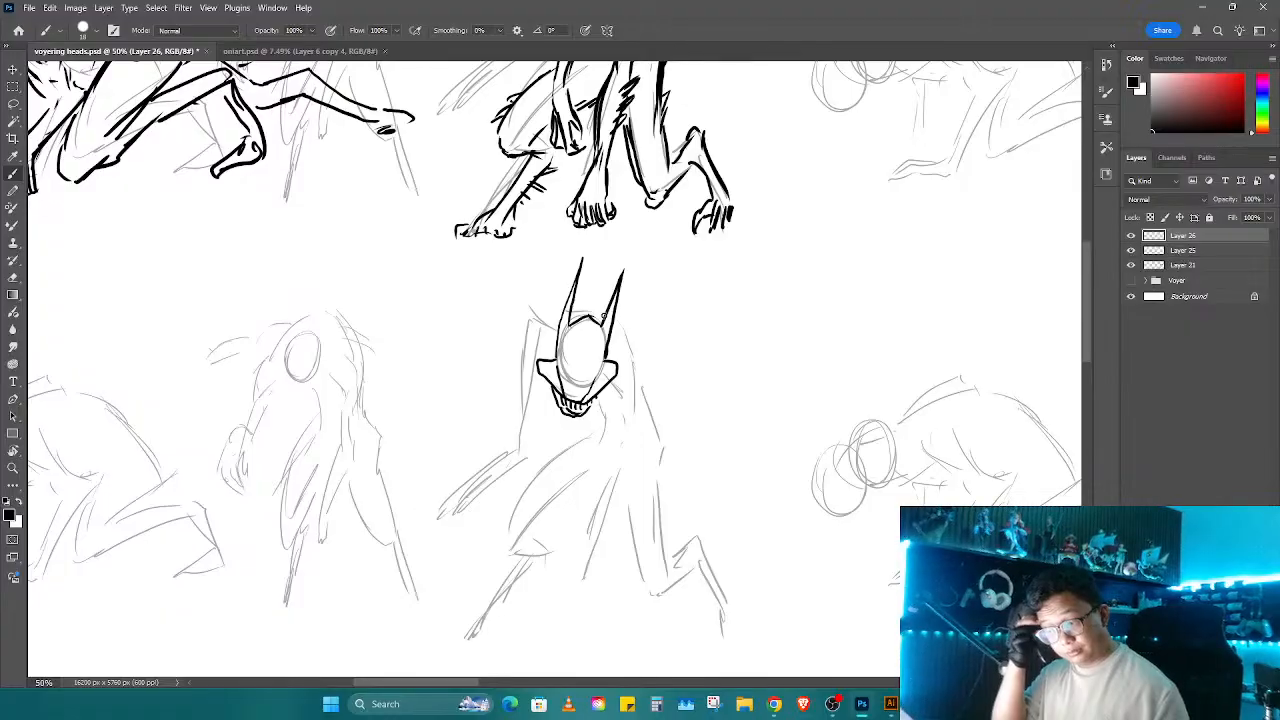
# Step: Lasso the horned head, move it onto the standing pose in the middle of the second row, and scale it down slightly
pyautogui.moveTo(603, 316); pyautogui.dragTo(743, 301)
pyautogui.press('l')
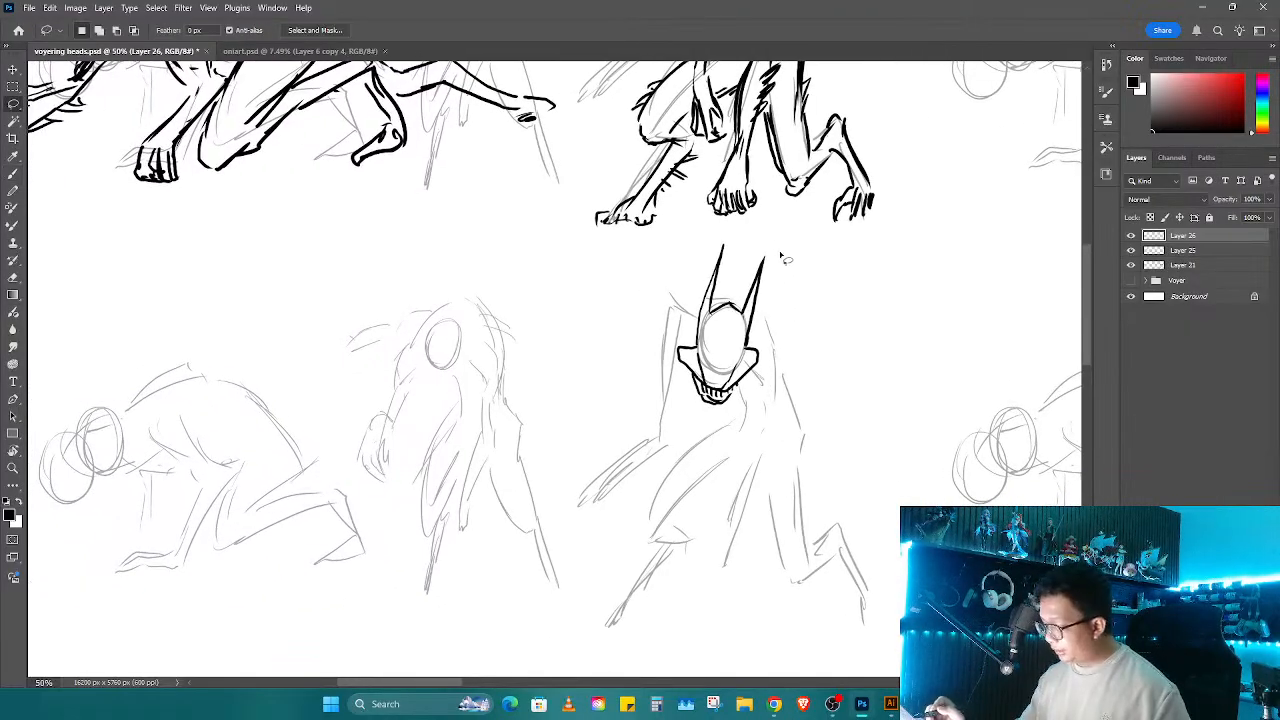
pyautogui.moveTo(784, 250)
pyautogui.mouseDown()
pyautogui.moveTo(708, 440)
pyautogui.moveTo(785, 245)
pyautogui.mouseUp()
pyautogui.hotkey('ctrl', 't')
pyautogui.moveTo(755, 365); pyautogui.dragTo(475, 325)
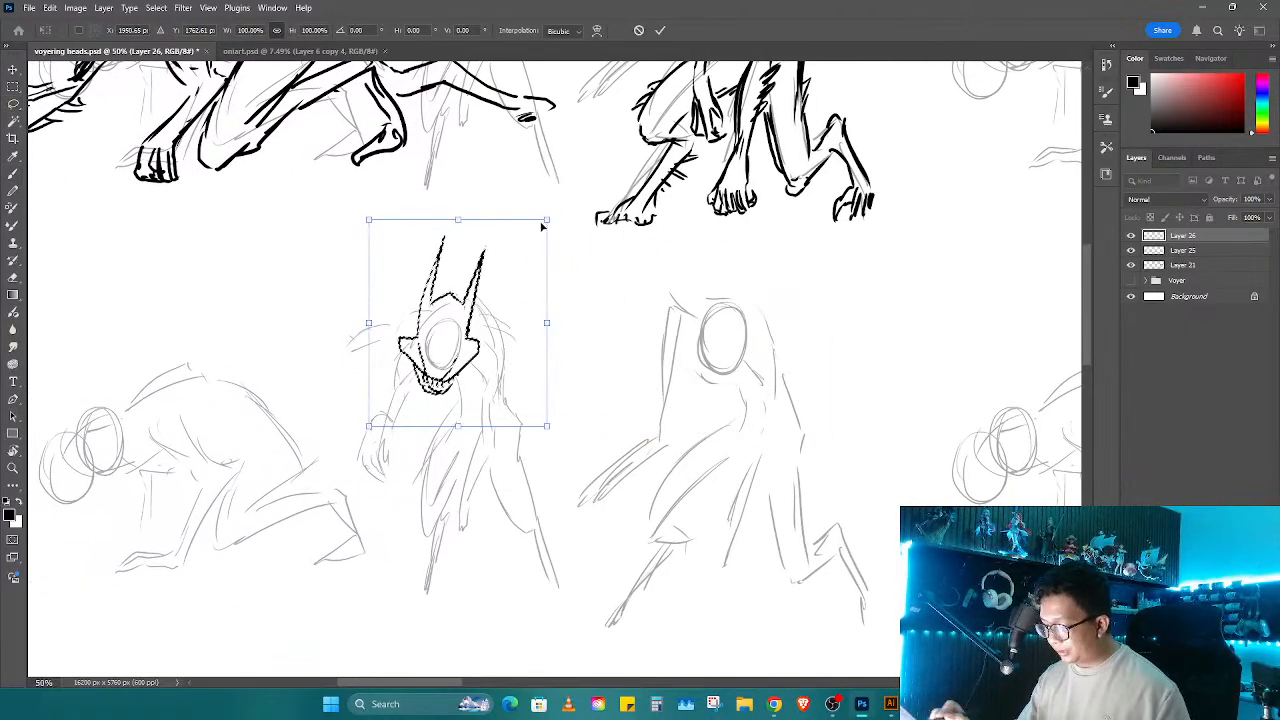
pyautogui.moveTo(545, 218); pyautogui.dragTo(533, 232)
pyautogui.press('Return')
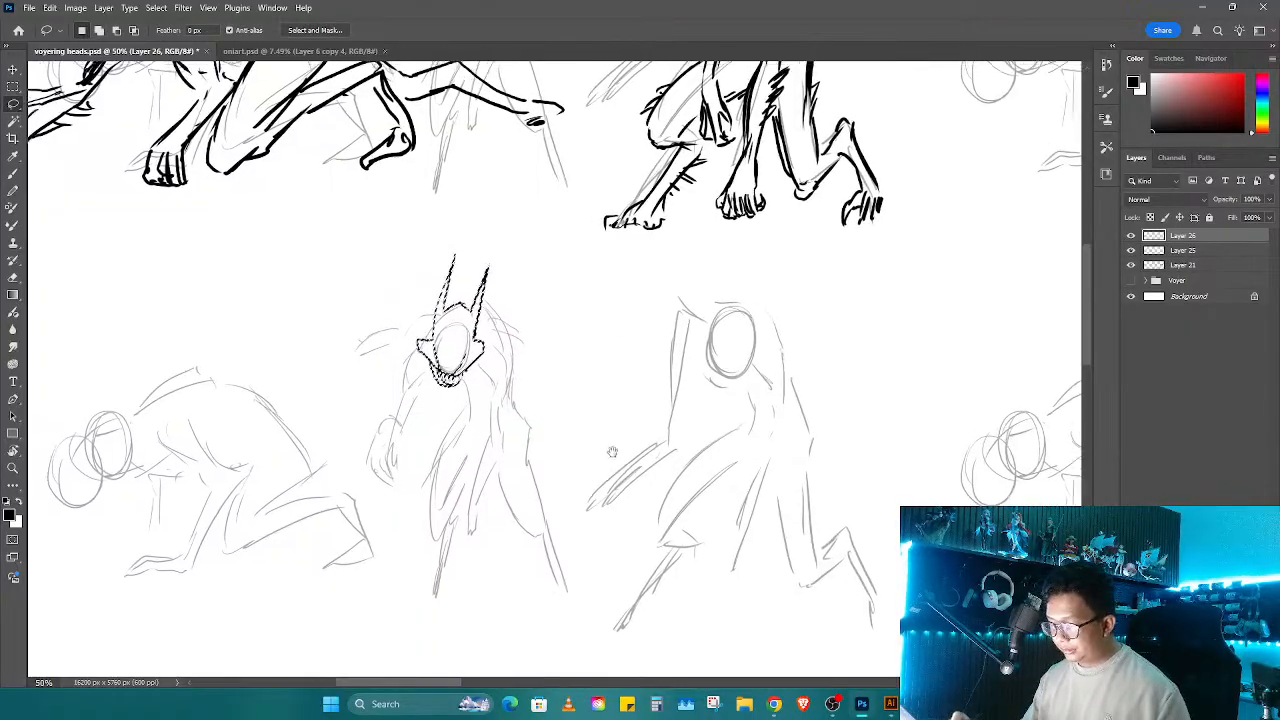
# Step: Ink the hunched shoulders, upper arms and upper chest of the standing creature around its horned head
pyautogui.moveTo(574, 381); pyautogui.dragTo(727, 376)
pyautogui.press('b')
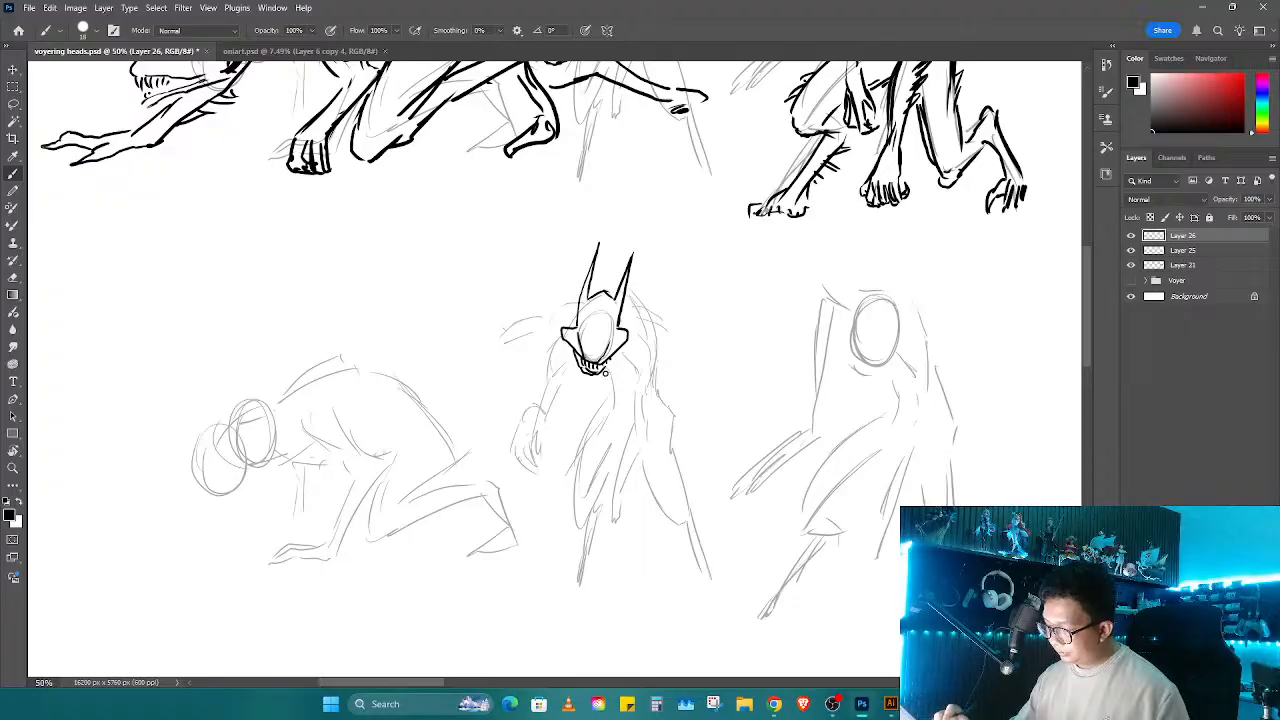
pyautogui.moveTo(606, 370); pyautogui.dragTo(617, 406)
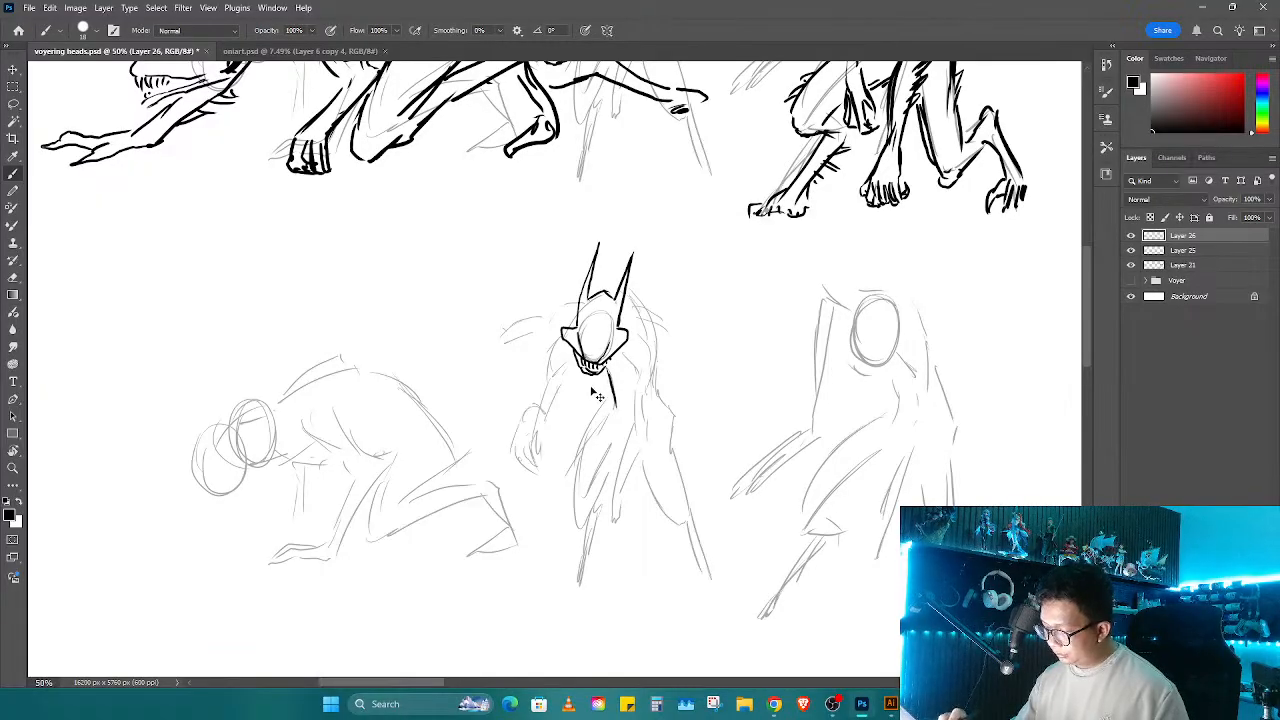
pyautogui.hotkey('ctrl', 'z')
pyautogui.moveTo(603, 285)
pyautogui.mouseDown()
pyautogui.moveTo(628, 258)
pyautogui.moveTo(514, 408)
pyautogui.mouseUp()
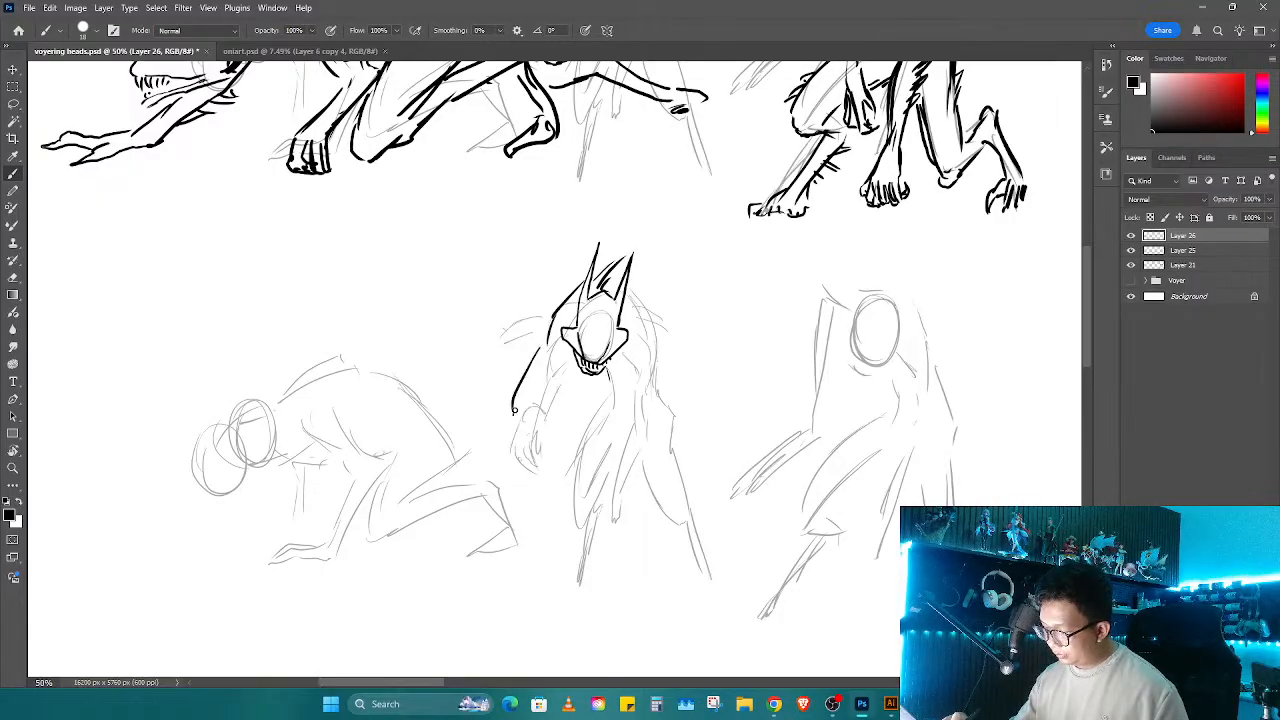
pyautogui.moveTo(553, 368); pyautogui.dragTo(521, 436)
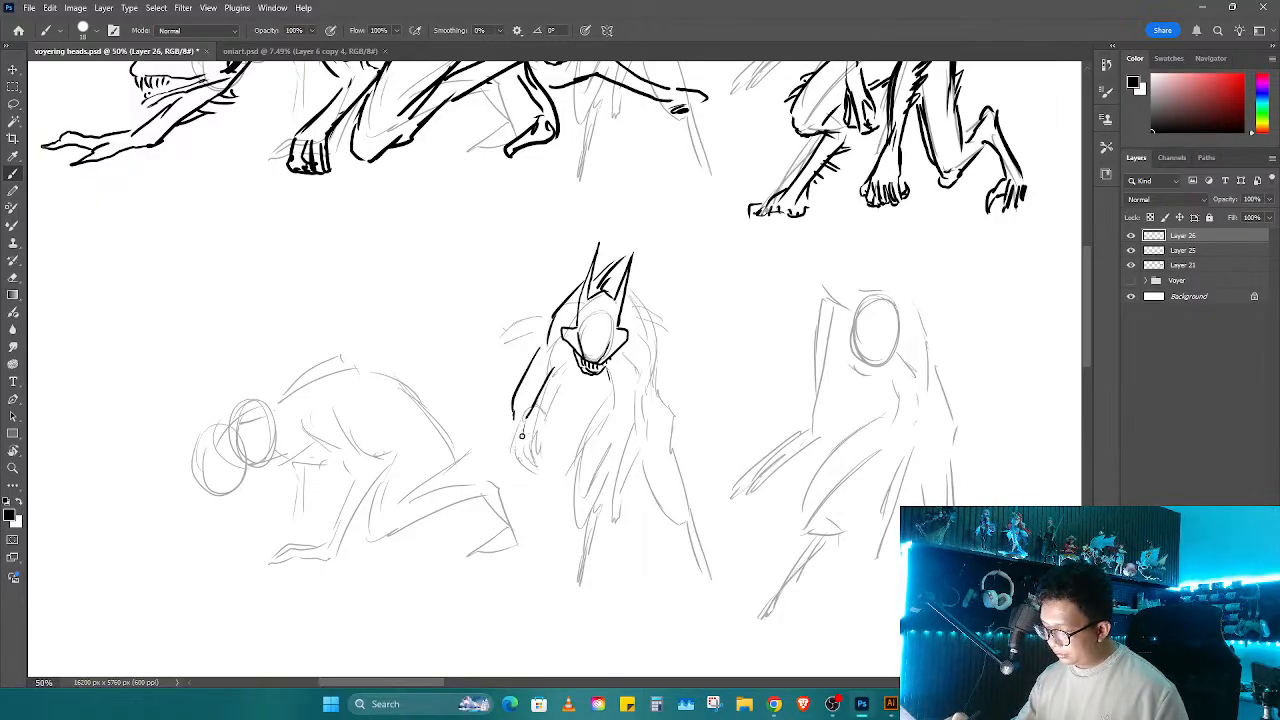
pyautogui.moveTo(546, 370); pyautogui.dragTo(568, 358)
pyautogui.moveTo(644, 294)
pyautogui.mouseDown()
pyautogui.moveTo(673, 349)
pyautogui.moveTo(652, 350)
pyautogui.moveTo(711, 452)
pyautogui.mouseUp()
pyautogui.moveTo(576, 371)
pyautogui.mouseDown()
pyautogui.moveTo(608, 396)
pyautogui.moveTo(638, 380)
pyautogui.moveTo(655, 341)
pyautogui.mouseUp()
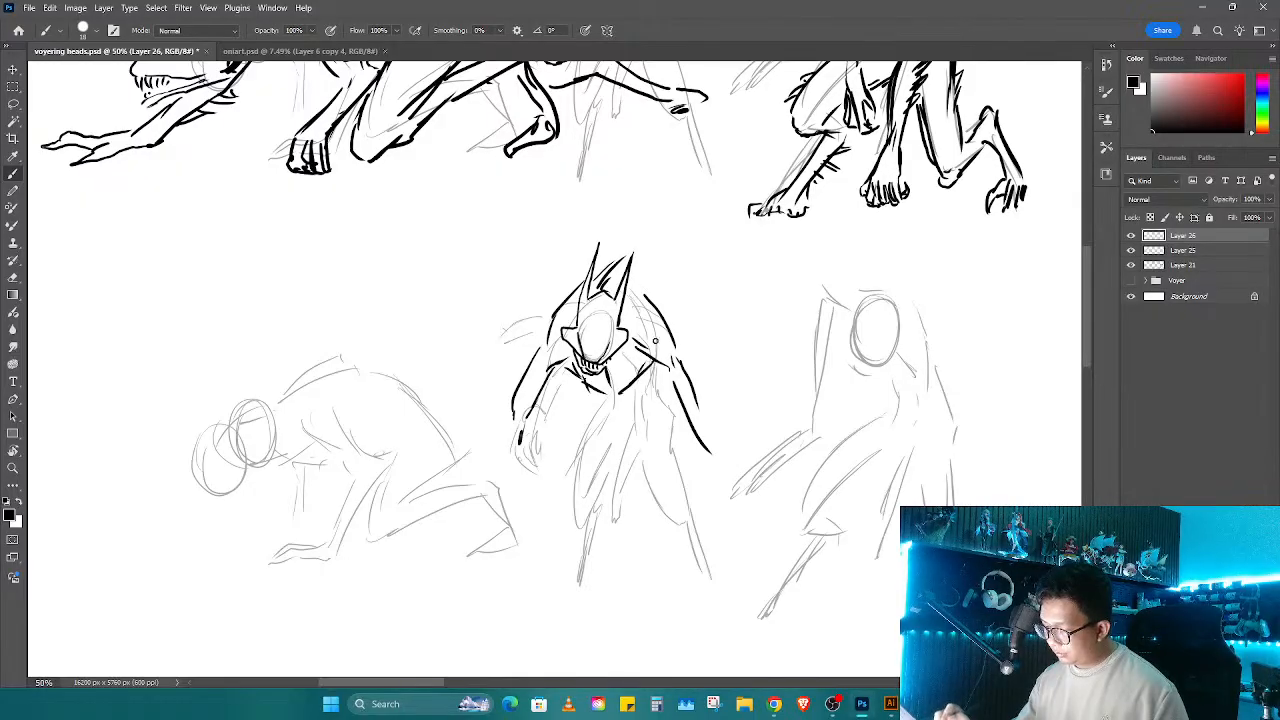
# Step: Ink the standing creature's ribcage, abdomen and waist, cleaning up stray torso strokes
pyautogui.moveTo(590, 396)
pyautogui.mouseDown()
pyautogui.moveTo(597, 411)
pyautogui.moveTo(650, 370)
pyautogui.moveTo(640, 366)
pyautogui.moveTo(628, 410)
pyautogui.moveTo(652, 390)
pyautogui.moveTo(624, 384)
pyautogui.moveTo(604, 407)
pyautogui.moveTo(660, 398)
pyautogui.mouseUp()
pyautogui.hotkey('ctrl', 'z')
pyautogui.press('e')
pyautogui.press('b')
pyautogui.moveTo(667, 467); pyautogui.dragTo(599, 389)
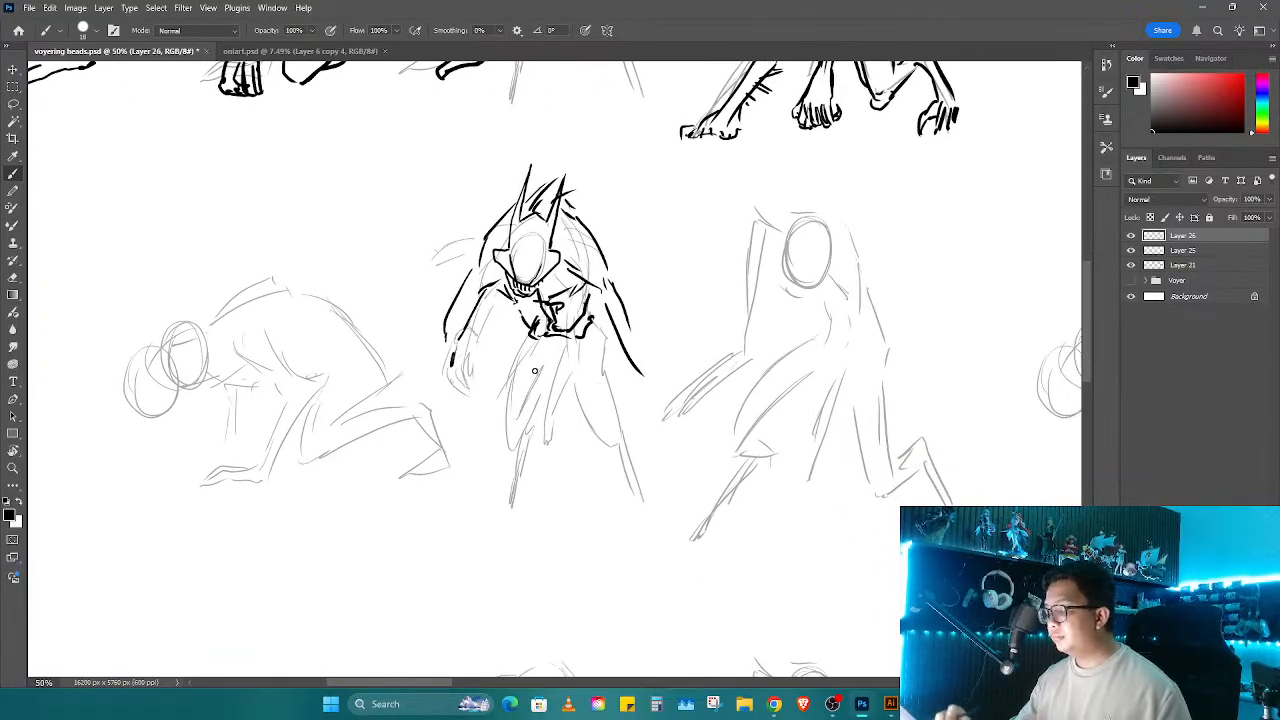
# Step: Ink one thigh of the standing creature, and both forearms with long clawed hands hanging down
pyautogui.moveTo(529, 338); pyautogui.dragTo(497, 448)
pyautogui.moveTo(559, 352); pyautogui.dragTo(512, 437)
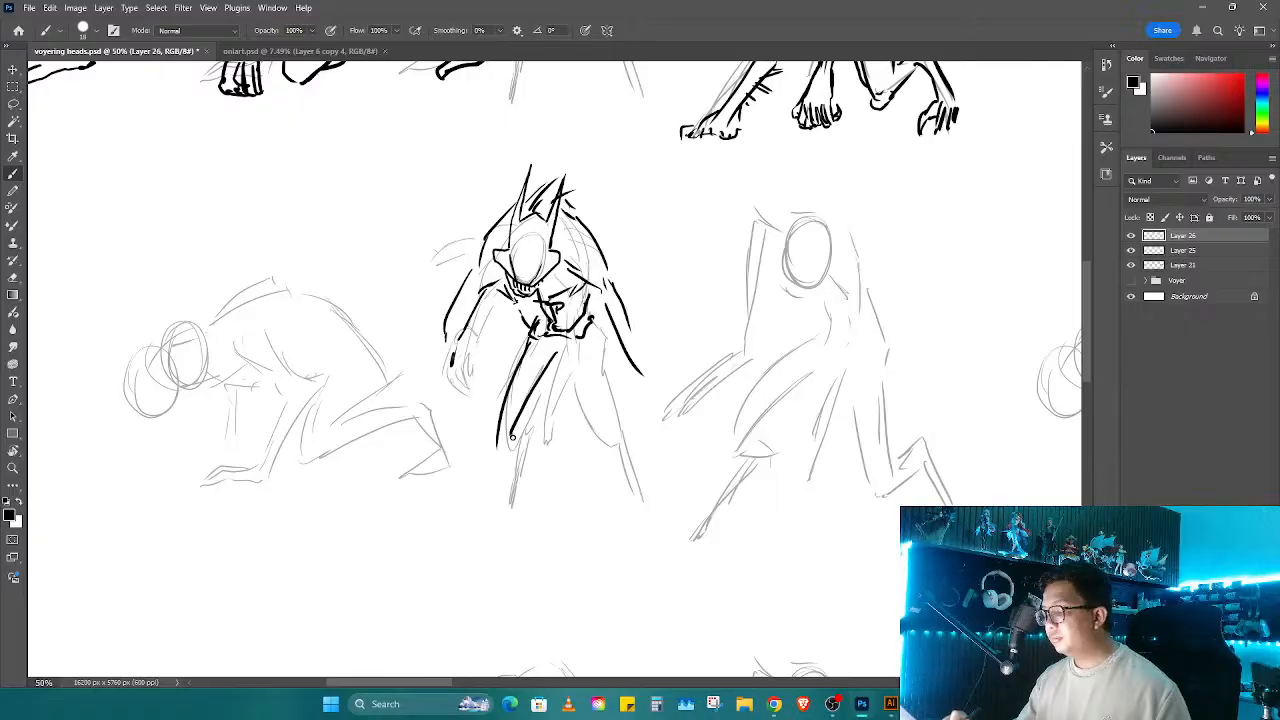
pyautogui.moveTo(634, 343); pyautogui.dragTo(645, 430)
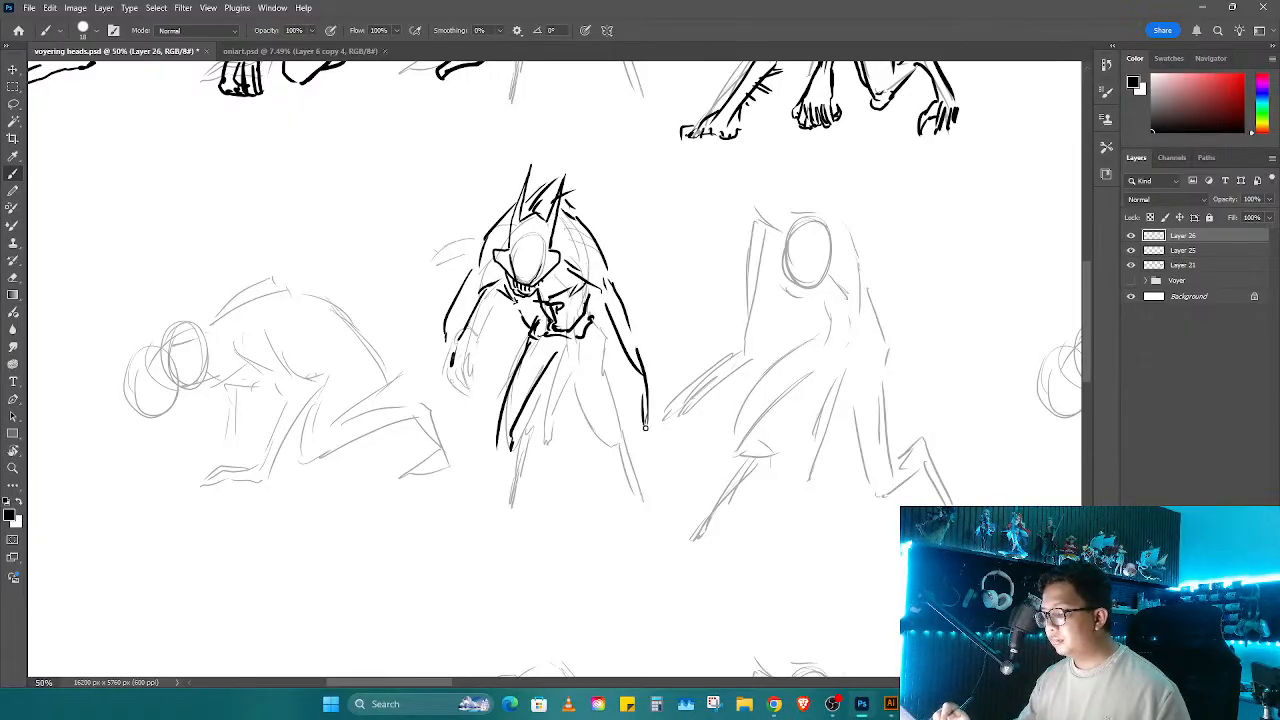
pyautogui.moveTo(640, 382)
pyautogui.mouseDown()
pyautogui.moveTo(628, 446)
pyautogui.moveTo(650, 466)
pyautogui.mouseUp()
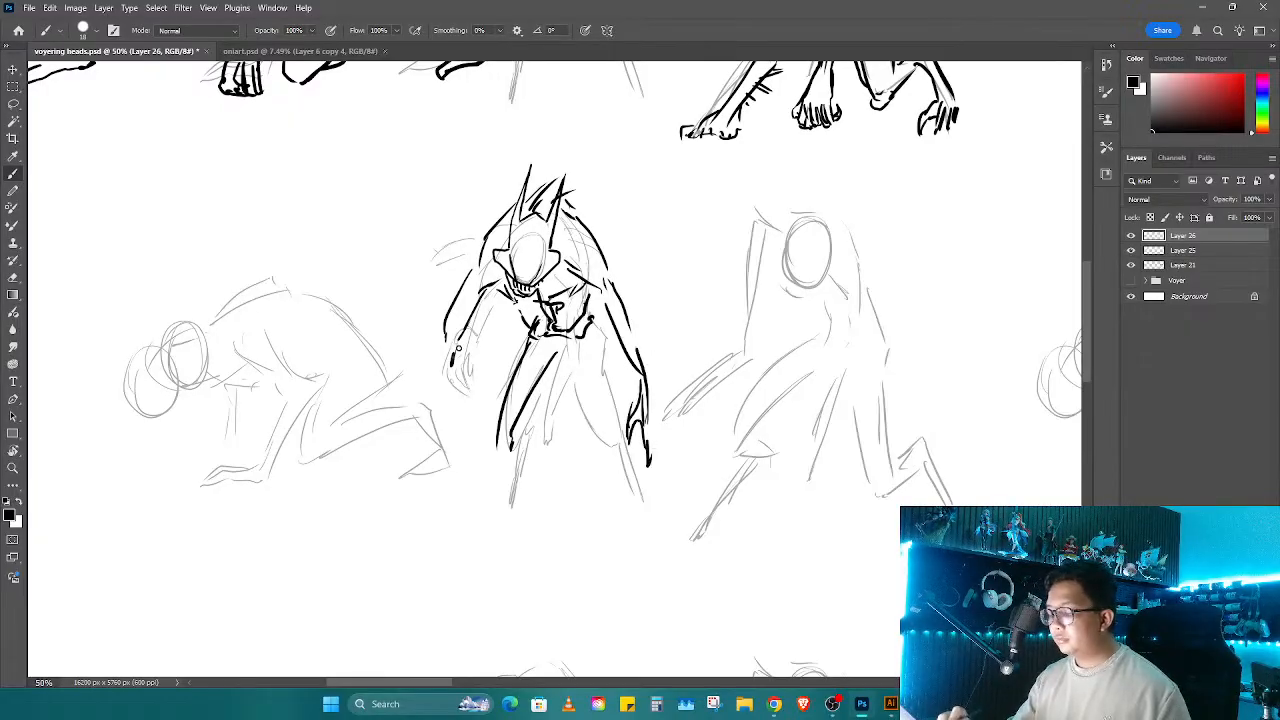
pyautogui.moveTo(458, 347); pyautogui.dragTo(446, 436)
pyautogui.moveTo(460, 364); pyautogui.dragTo(466, 434)
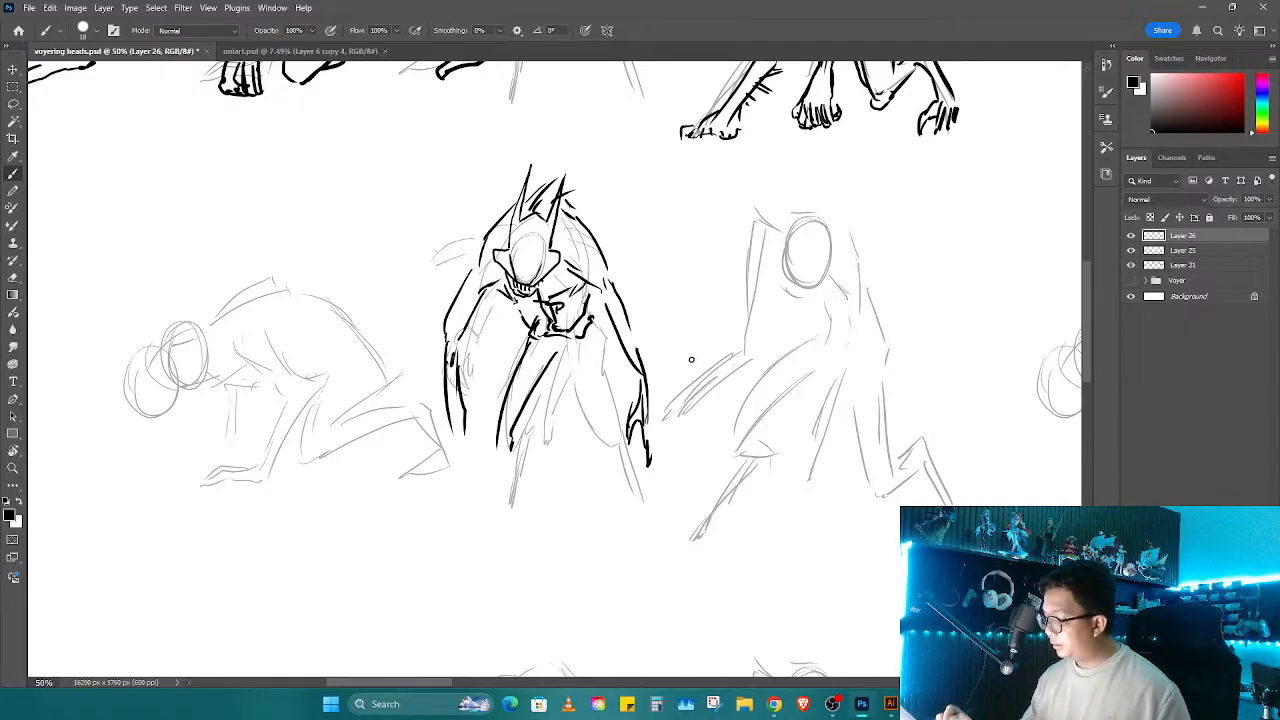
# Step: Hide Layer 21 while keeping Layer 25 visible, and ink the standing creature's second thigh and the first knee
pyautogui.click(1131, 250)
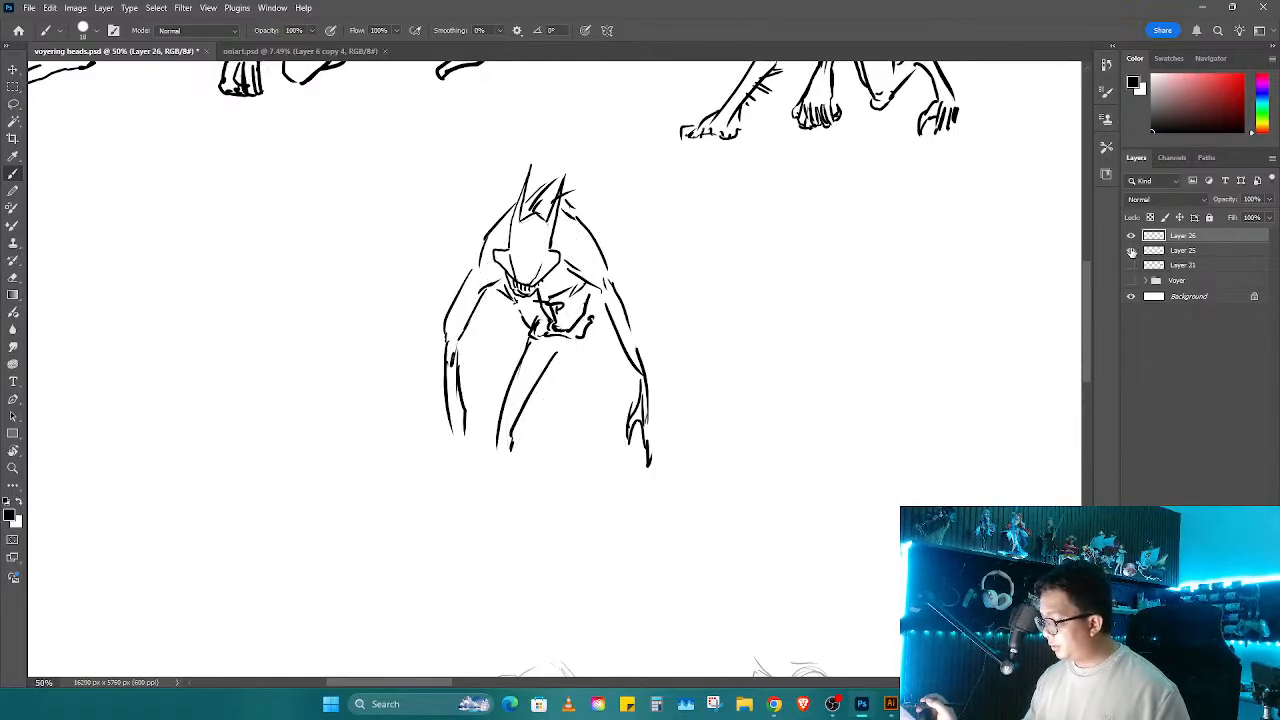
pyautogui.click(1131, 250)
pyautogui.moveTo(560, 342); pyautogui.dragTo(598, 440)
pyautogui.moveTo(600, 336); pyautogui.dragTo(614, 434)
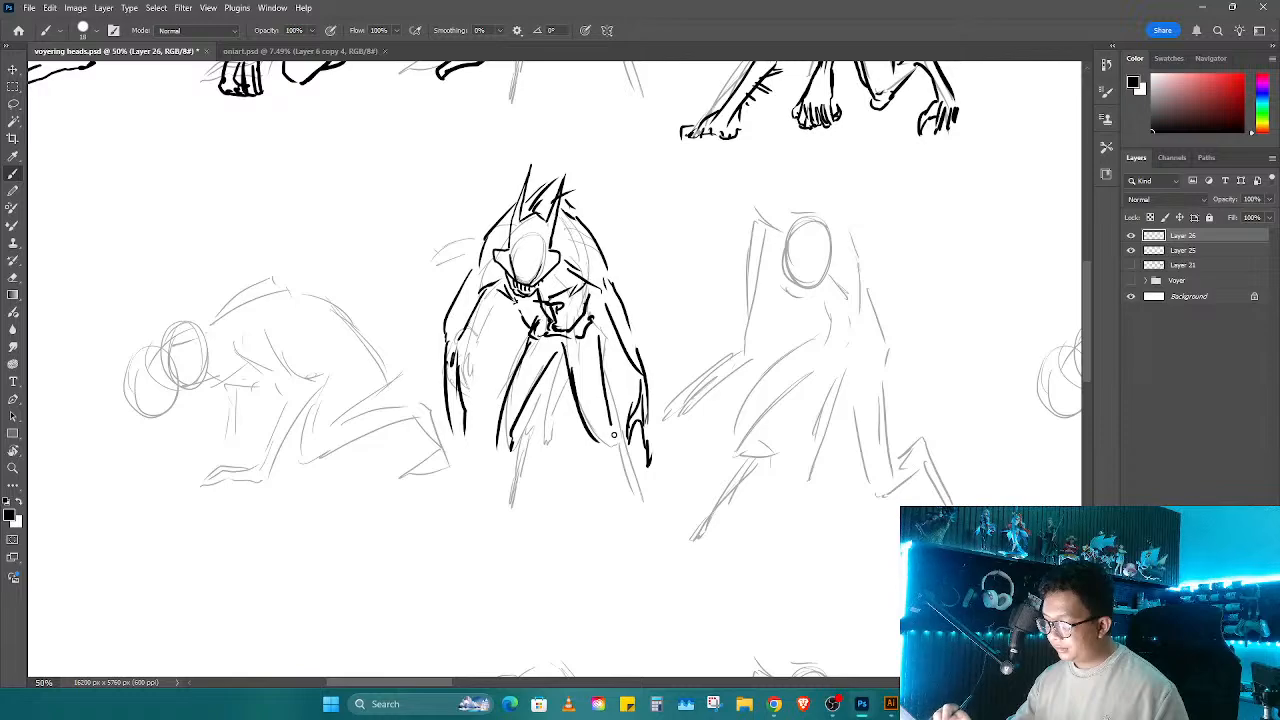
pyautogui.moveTo(505, 428); pyautogui.dragTo(526, 428)
# Step: Thicken the standing creature's shoulder outlines and ink its bent leg from the waist and outer thigh down to the foot
pyautogui.moveTo(560, 194); pyautogui.dragTo(605, 254)
pyautogui.moveTo(508, 210); pyautogui.dragTo(471, 264)
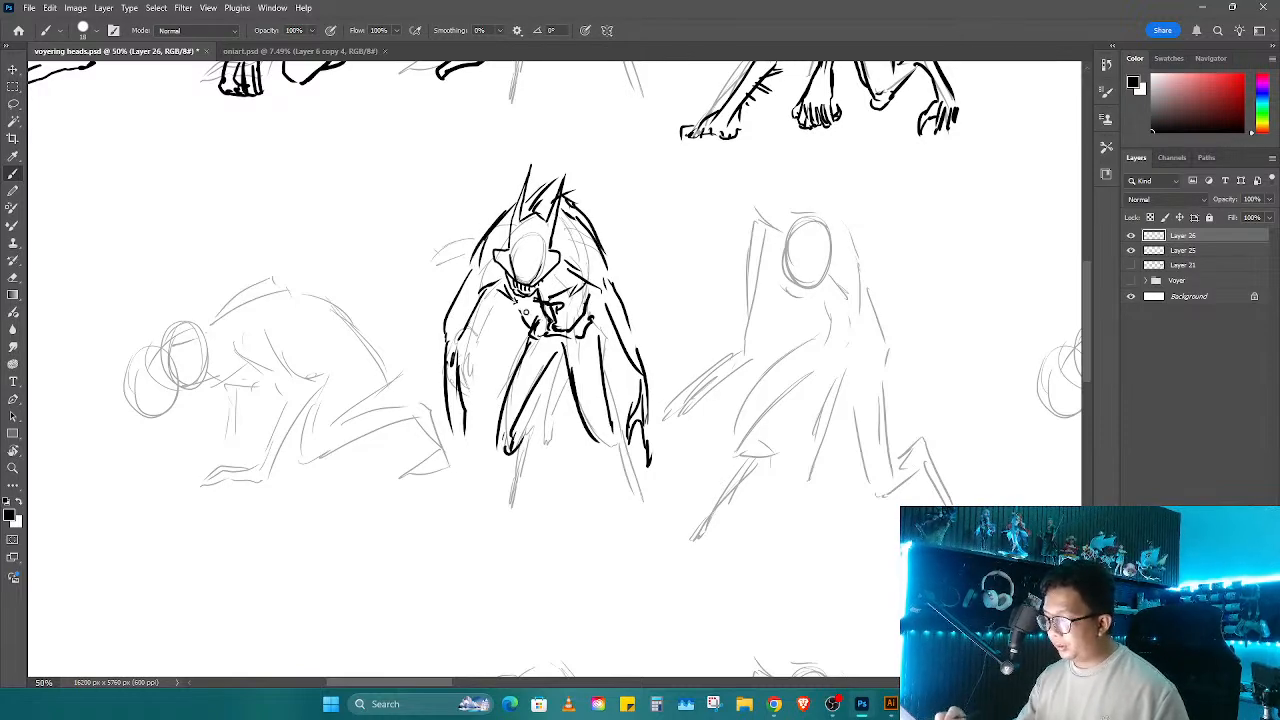
pyautogui.moveTo(524, 312)
pyautogui.mouseDown()
pyautogui.moveTo(545, 336)
pyautogui.moveTo(536, 326)
pyautogui.moveTo(588, 306)
pyautogui.moveTo(594, 320)
pyautogui.moveTo(516, 354)
pyautogui.moveTo(502, 458)
pyautogui.mouseUp()
pyautogui.press('e')
pyautogui.press('b')
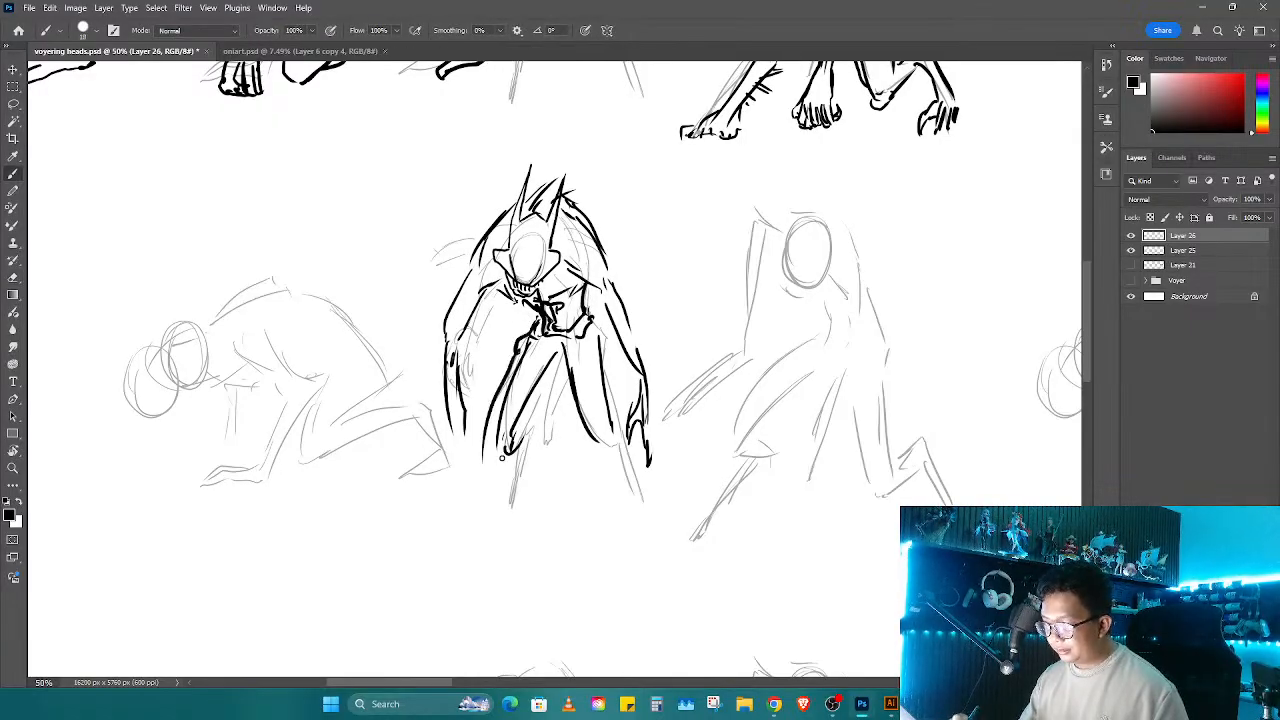
pyautogui.moveTo(545, 372)
pyautogui.mouseDown()
pyautogui.moveTo(500, 465)
pyautogui.moveTo(489, 461)
pyautogui.moveTo(488, 474)
pyautogui.moveTo(512, 443)
pyautogui.moveTo(527, 463)
pyautogui.moveTo(508, 528)
pyautogui.mouseUp()
pyautogui.moveTo(510, 466)
pyautogui.mouseDown()
pyautogui.moveTo(478, 552)
pyautogui.moveTo(492, 562)
pyautogui.mouseUp()
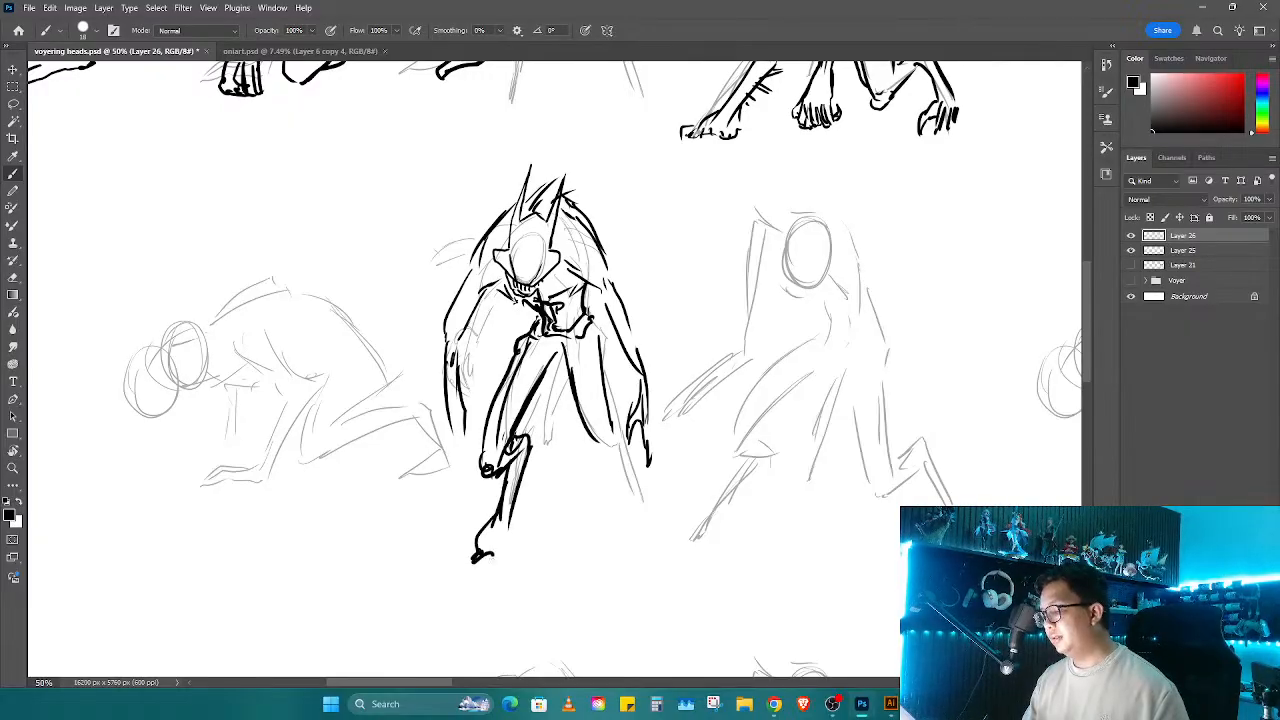
# Step: Ink the standing creature's second shin from the knee down toward the ankle
pyautogui.moveTo(610, 442)
pyautogui.mouseDown()
pyautogui.moveTo(630, 440)
pyautogui.moveTo(648, 526)
pyautogui.mouseUp()
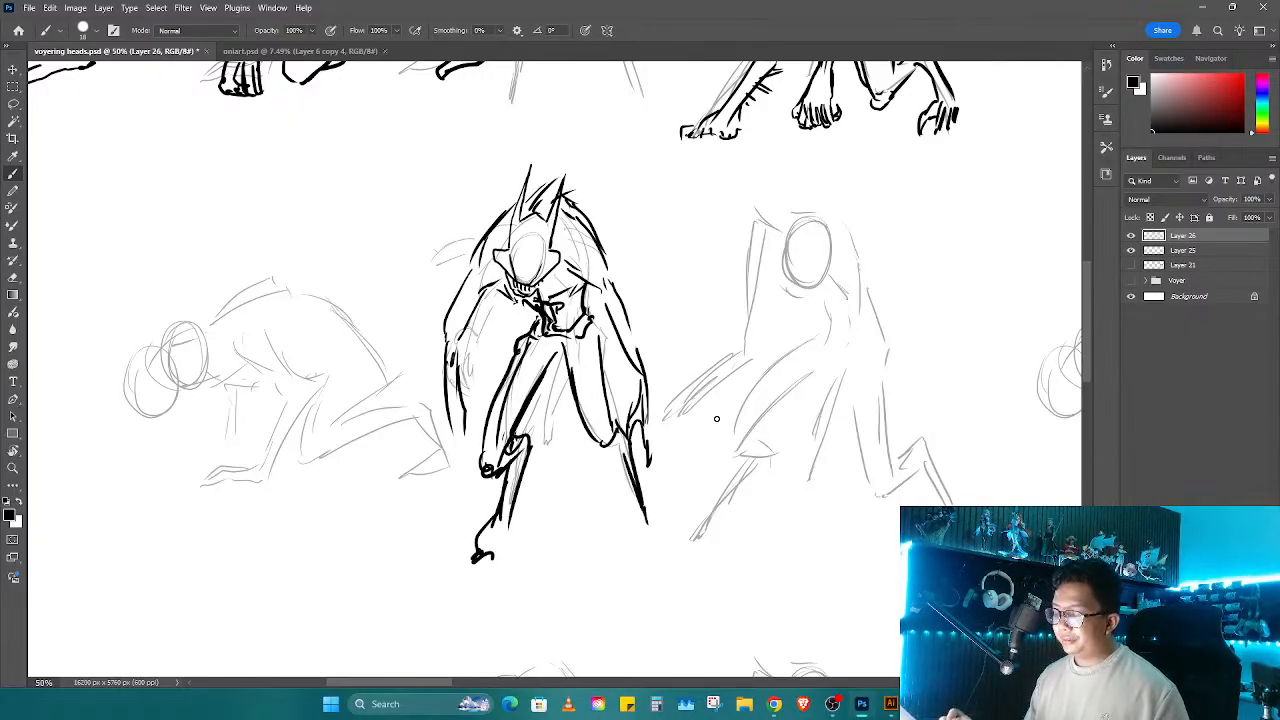
pyautogui.moveTo(704, 462)
pyautogui.mouseDown()
pyautogui.moveTo(601, 452)
pyautogui.moveTo(614, 430)
pyautogui.moveTo(646, 439)
pyautogui.moveTo(719, 406)
pyautogui.moveTo(768, 544)
pyautogui.mouseUp()
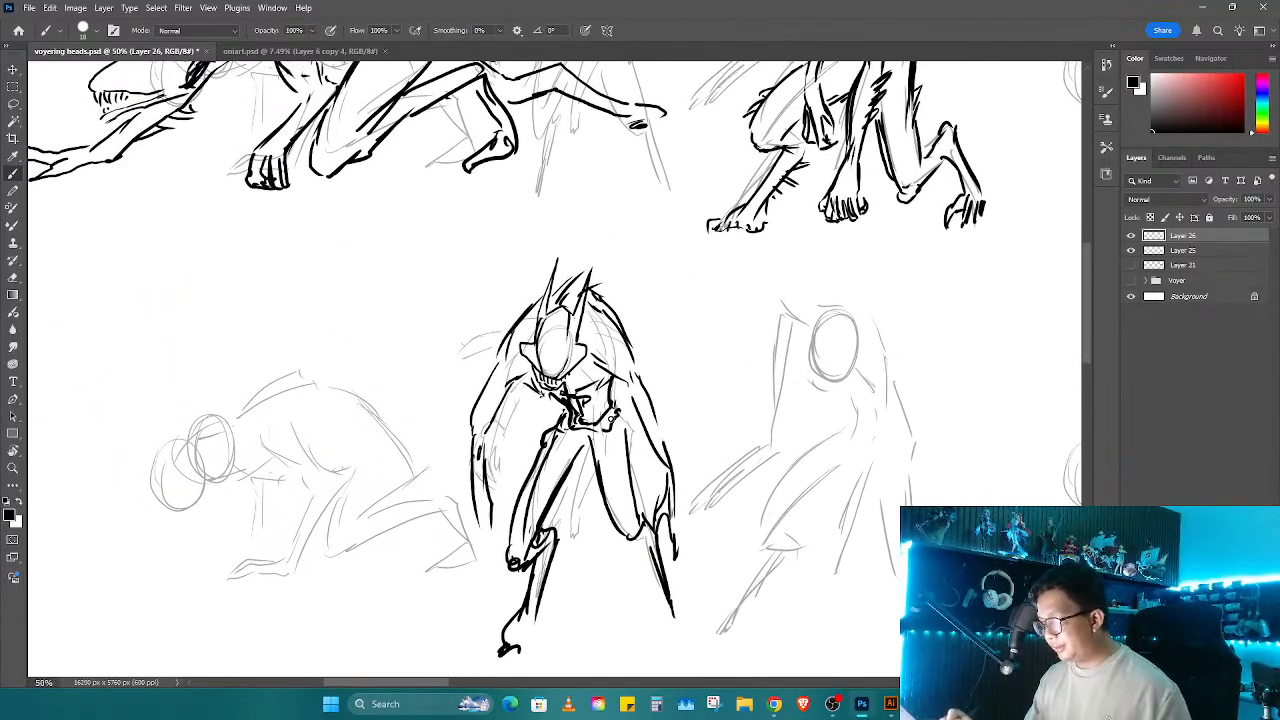
# Step: Duplicate the inked kneeling creature onto the matching rough sketch beside the standing horned creature, and clear the selection
pyautogui.press('z')
pyautogui.moveTo(621, 410); pyautogui.dragTo(546, 462)
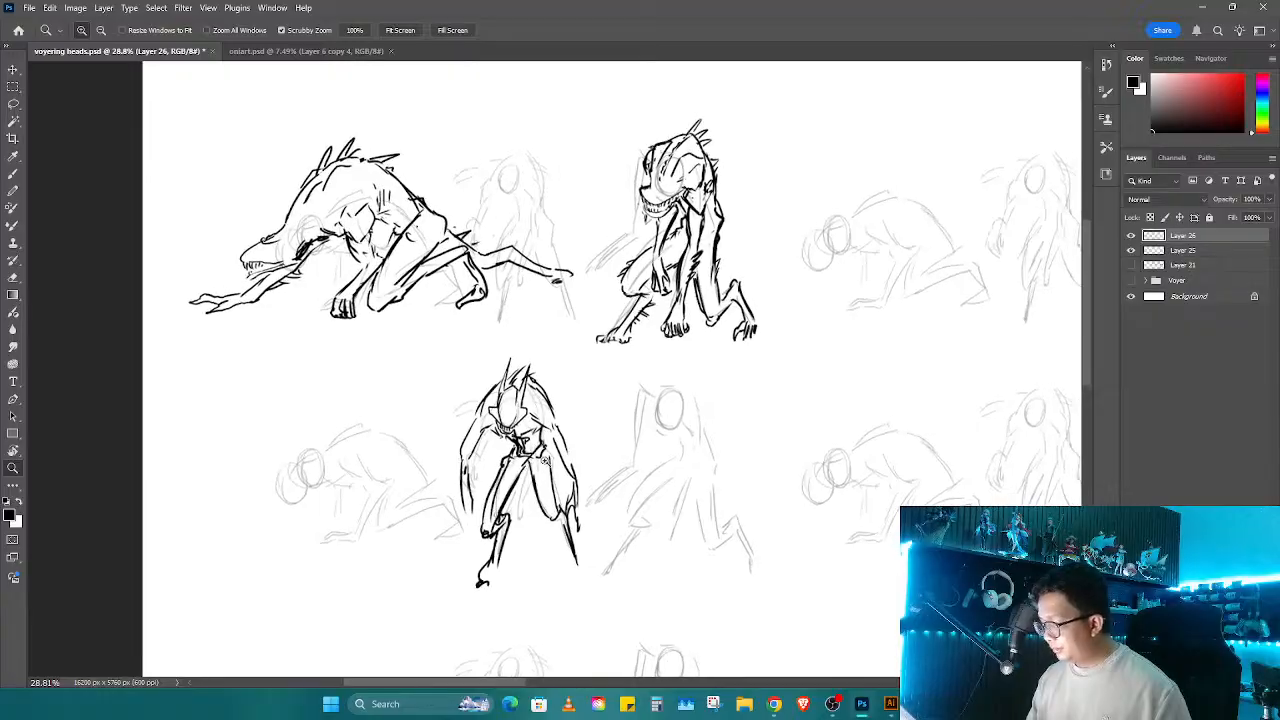
pyautogui.press('l')
pyautogui.moveTo(727, 167)
pyautogui.mouseDown()
pyautogui.moveTo(690, 108)
pyautogui.moveTo(744, 396)
pyautogui.moveTo(730, 165)
pyautogui.mouseUp()
pyautogui.press('v')
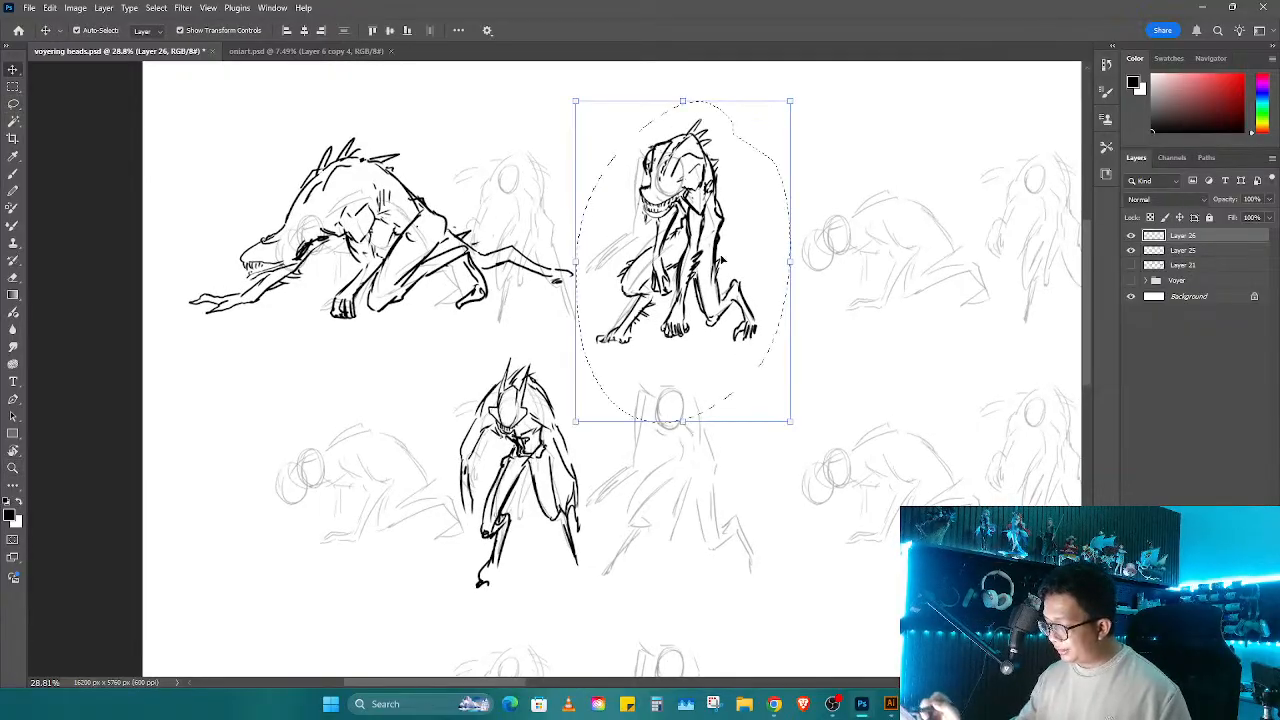
pyautogui.moveTo(715, 235); pyautogui.dragTo(726, 460)
pyautogui.hotkey('ctrl', 'd')
pyautogui.press('z')
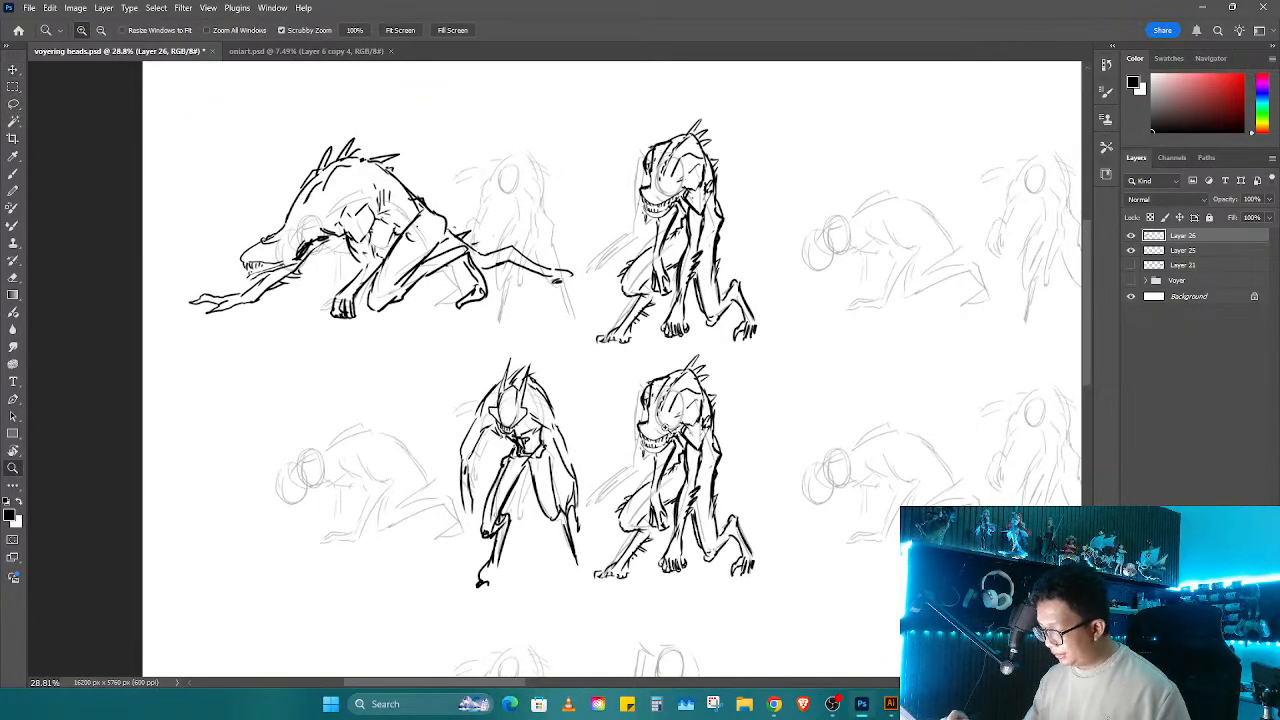
# Step: Erase part of the duplicated kneeling creature's head and redraw it with a tall, pointed front horn
pyautogui.press('e')
pyautogui.moveTo(664, 432)
pyautogui.mouseDown()
pyautogui.moveTo(742, 412)
pyautogui.moveTo(622, 466)
pyautogui.moveTo(670, 444)
pyautogui.moveTo(638, 413)
pyautogui.moveTo(620, 438)
pyautogui.moveTo(670, 444)
pyautogui.moveTo(680, 402)
pyautogui.moveTo(616, 310)
pyautogui.mouseUp()
pyautogui.press('b')
pyautogui.press('e')
pyautogui.press('b')
pyautogui.press('e')
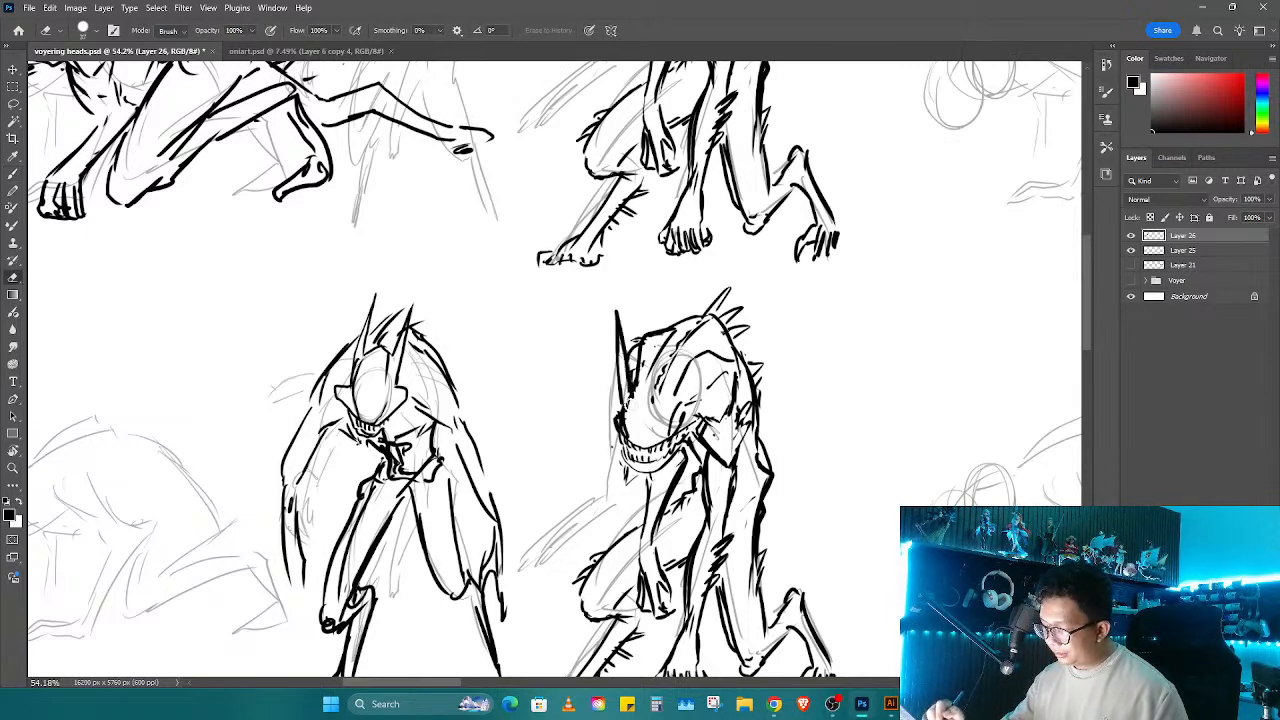
# Step: Ink a second long horn sweeping back over the duplicated creature's shoulder, and clean up and redraw the face around it
pyautogui.press('b')
pyautogui.moveTo(696, 362); pyautogui.dragTo(666, 394)
pyautogui.moveTo(728, 336); pyautogui.dragTo(696, 364)
pyautogui.moveTo(728, 338)
pyautogui.mouseDown()
pyautogui.moveTo(688, 409)
pyautogui.moveTo(672, 404)
pyautogui.moveTo(700, 374)
pyautogui.mouseUp()
pyautogui.press('e')
pyautogui.moveTo(670, 392)
pyautogui.mouseDown()
pyautogui.moveTo(667, 429)
pyautogui.moveTo(673, 386)
pyautogui.moveTo(640, 386)
pyautogui.moveTo(660, 392)
pyautogui.moveTo(646, 403)
pyautogui.moveTo(675, 396)
pyautogui.moveTo(632, 430)
pyautogui.mouseUp()
pyautogui.press('b')
pyautogui.press('e')
pyautogui.press('b')
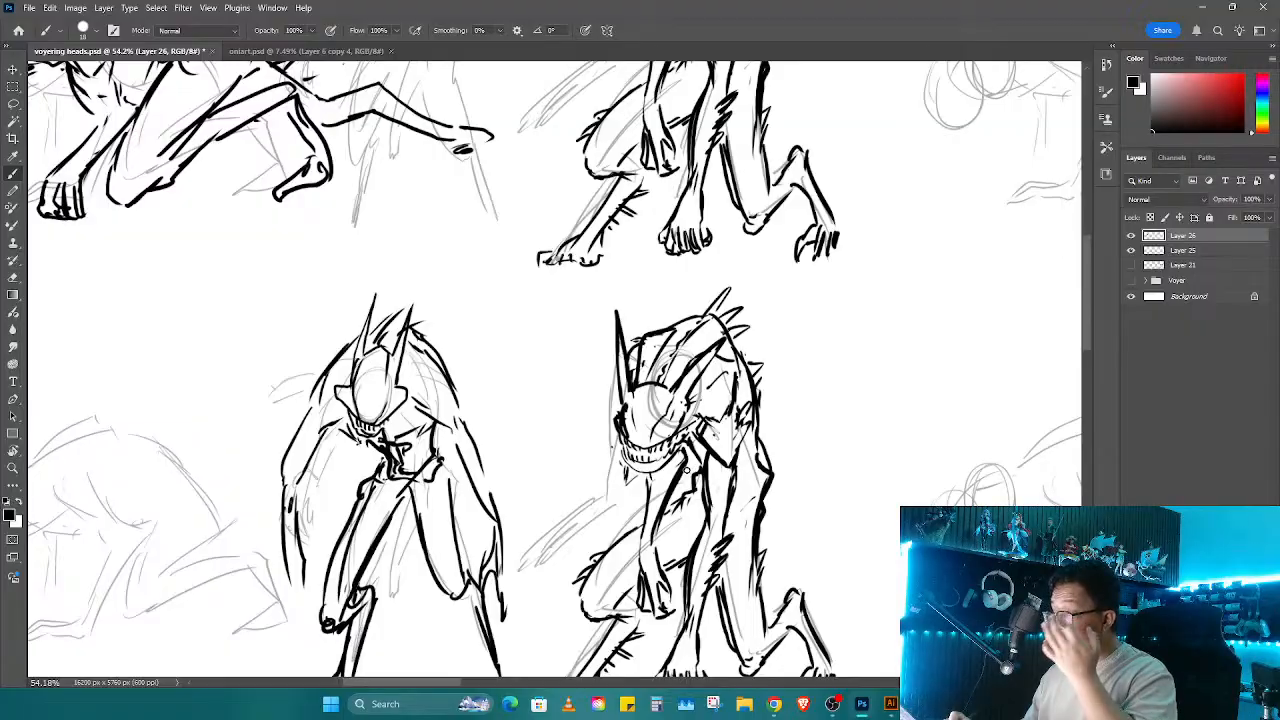
# Step: Add long, thin spikes projecting from the duplicated kneeling creature's back, including upward, rearward and downward ones
pyautogui.moveTo(683, 523); pyautogui.dragTo(624, 394)
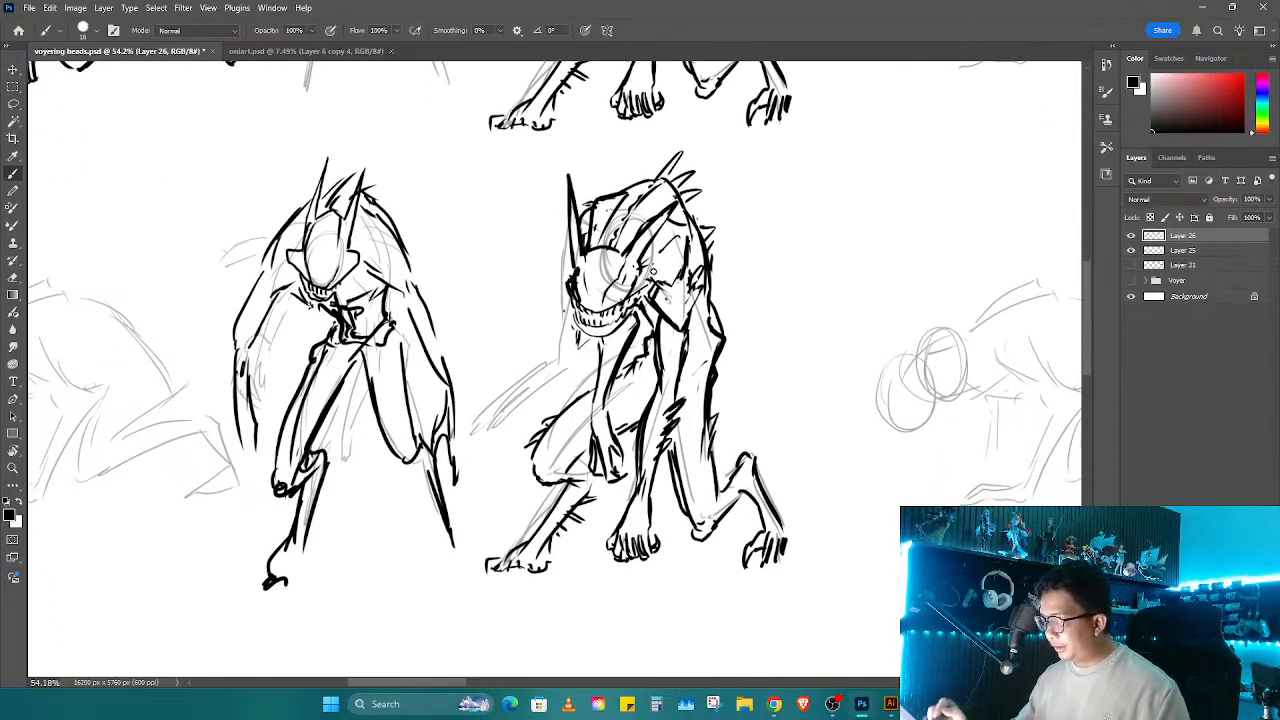
pyautogui.moveTo(718, 357); pyautogui.dragTo(600, 437)
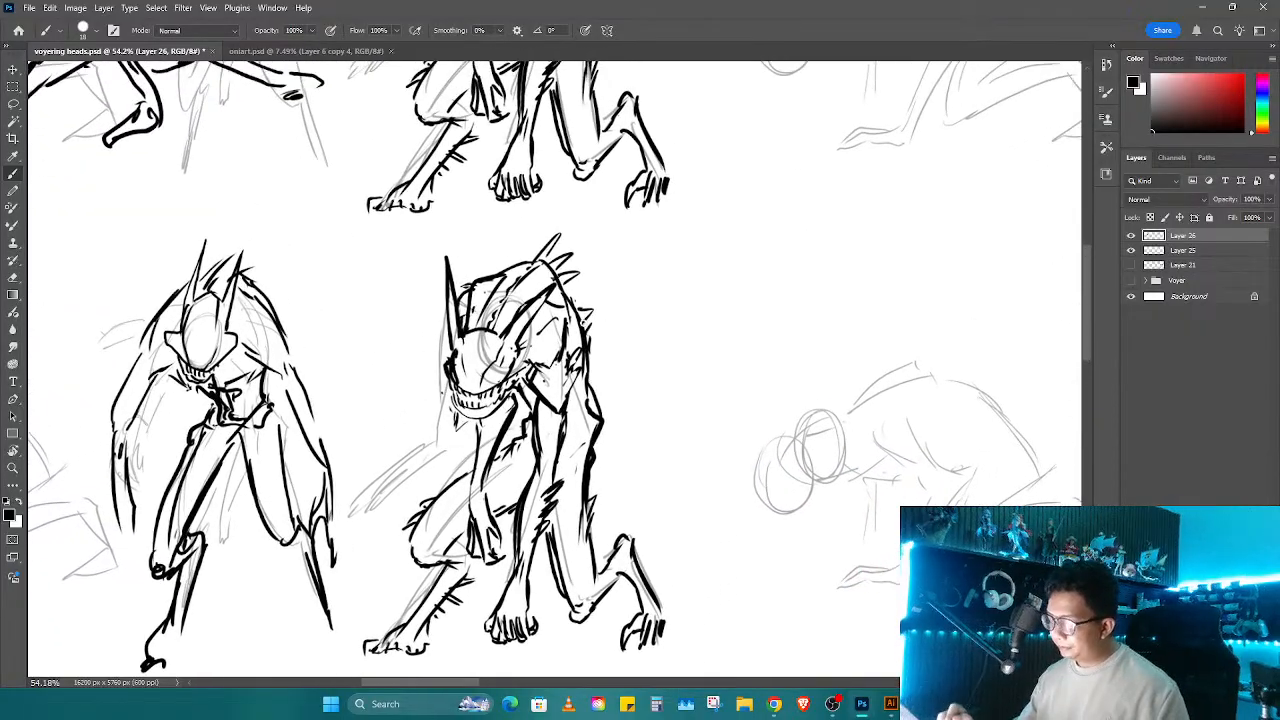
pyautogui.moveTo(576, 276)
pyautogui.mouseDown()
pyautogui.moveTo(695, 234)
pyautogui.moveTo(627, 311)
pyautogui.moveTo(620, 378)
pyautogui.mouseUp()
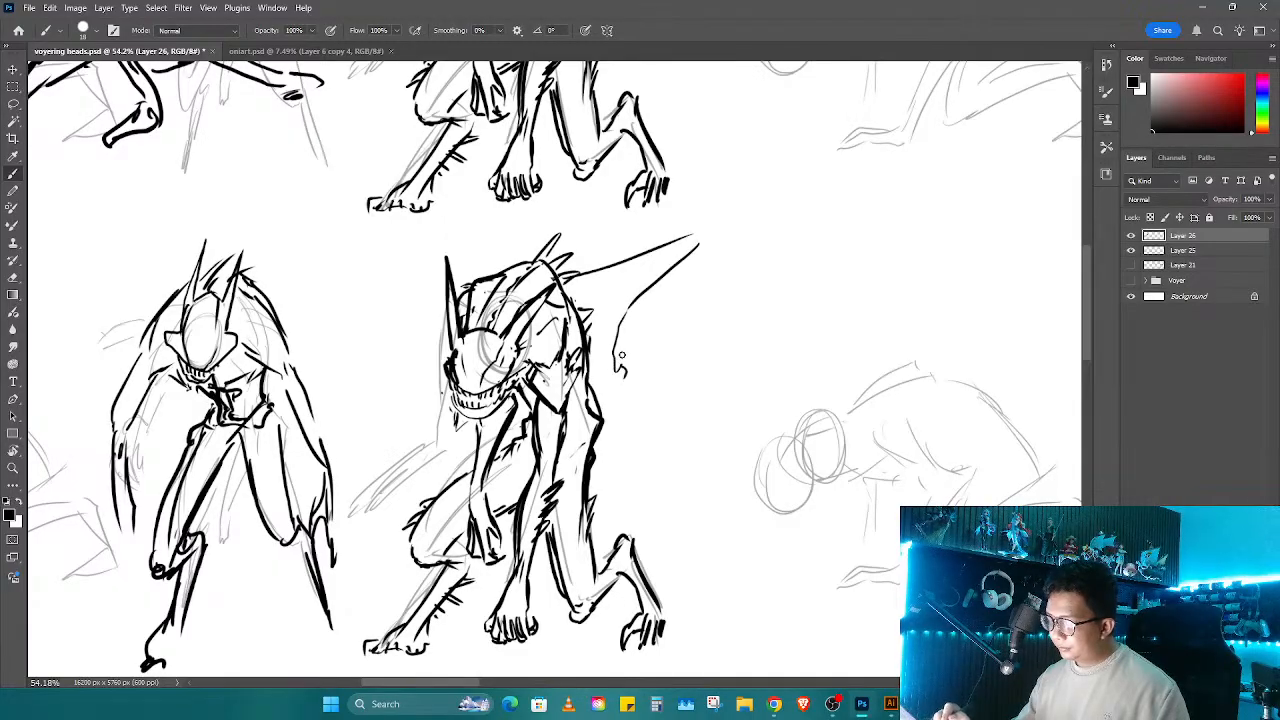
pyautogui.hotkey('ctrl', 'z')
pyautogui.moveTo(568, 284); pyautogui.dragTo(690, 237)
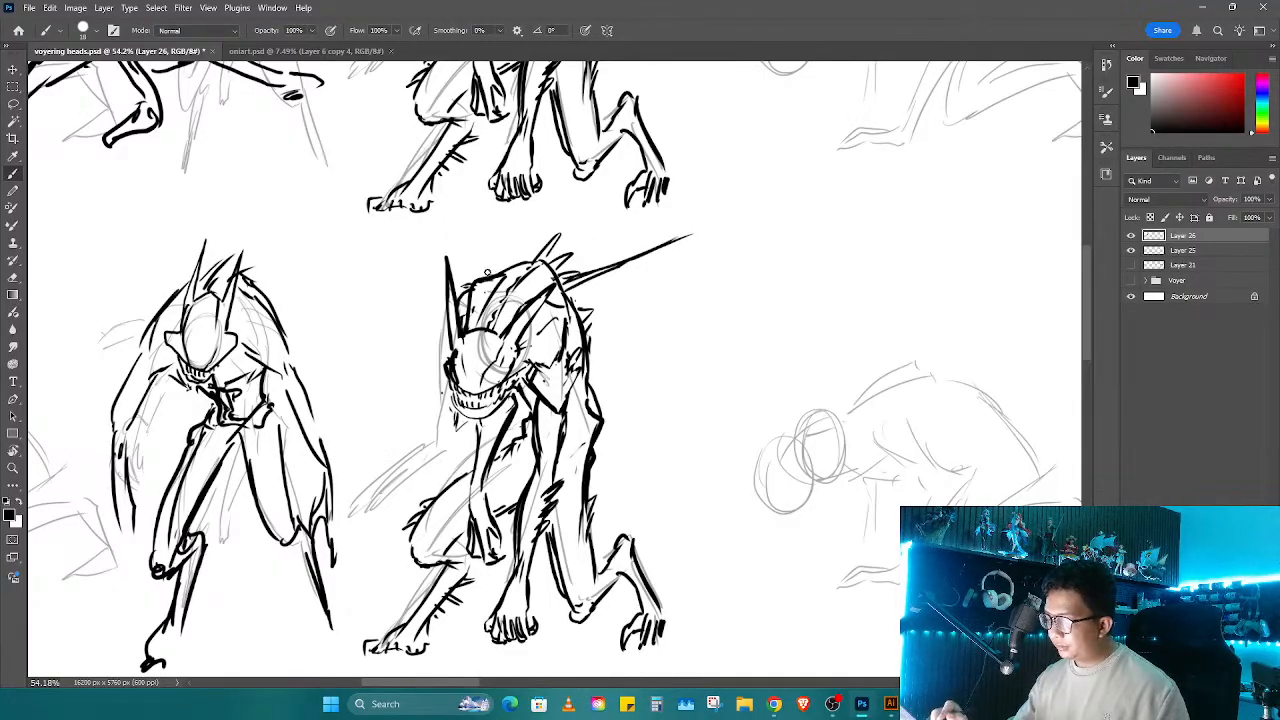
pyautogui.moveTo(488, 274); pyautogui.dragTo(497, 222)
pyautogui.moveTo(594, 360); pyautogui.dragTo(678, 428)
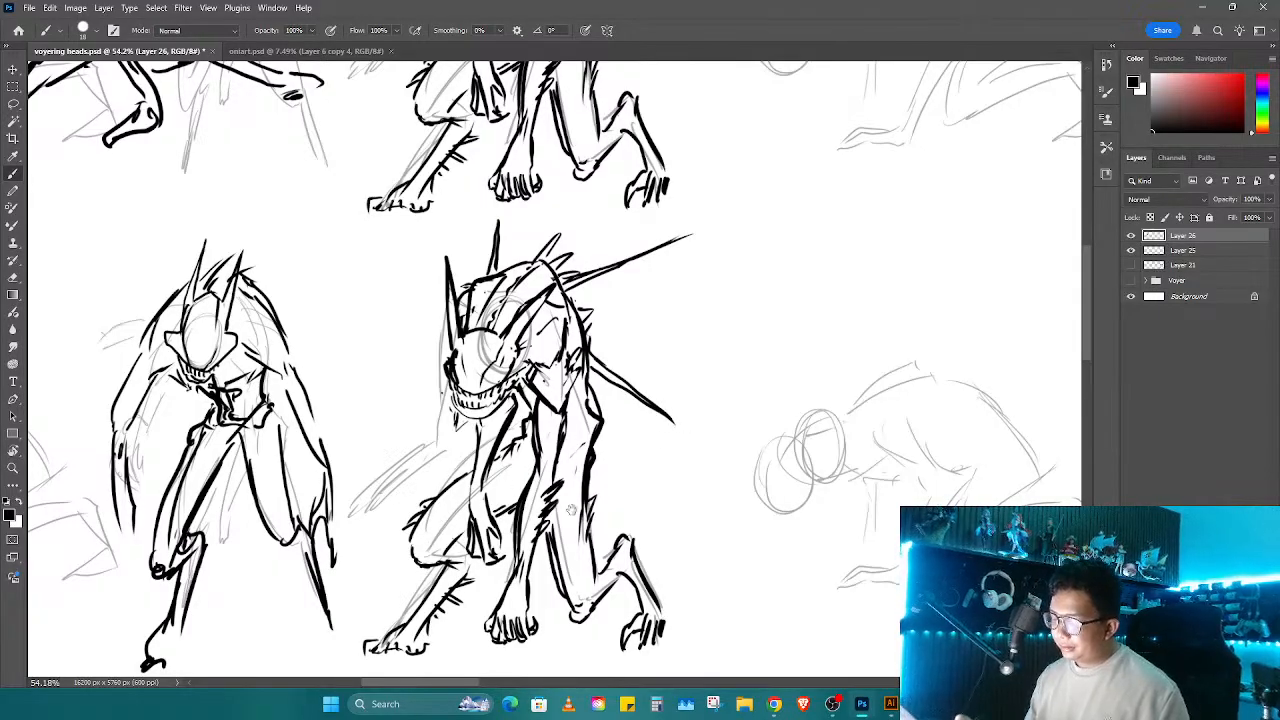
# Step: Ink the standing creature's second foot, then clean up and redraw the forearm and claws above it
pyautogui.moveTo(574, 510)
pyautogui.mouseDown()
pyautogui.moveTo(677, 373)
pyautogui.moveTo(600, 389)
pyautogui.moveTo(617, 427)
pyautogui.moveTo(680, 430)
pyautogui.moveTo(580, 445)
pyautogui.moveTo(630, 450)
pyautogui.mouseUp()
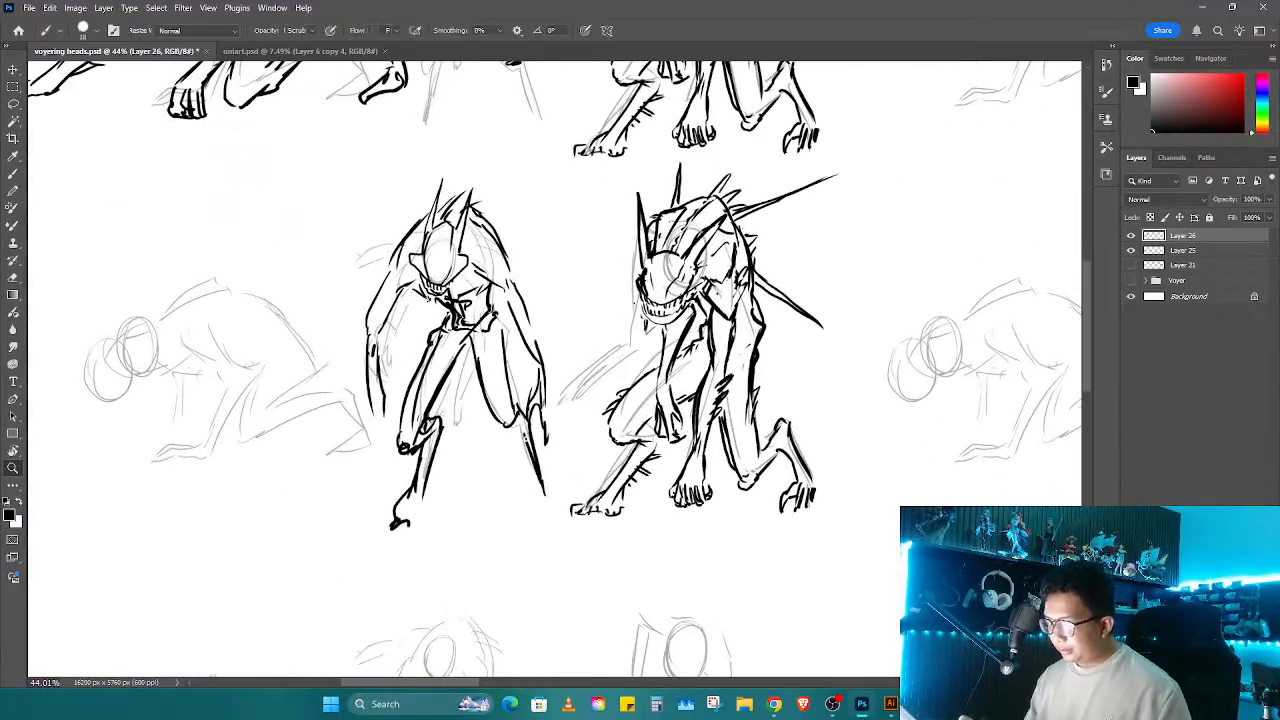
pyautogui.moveTo(520, 425); pyautogui.dragTo(535, 517)
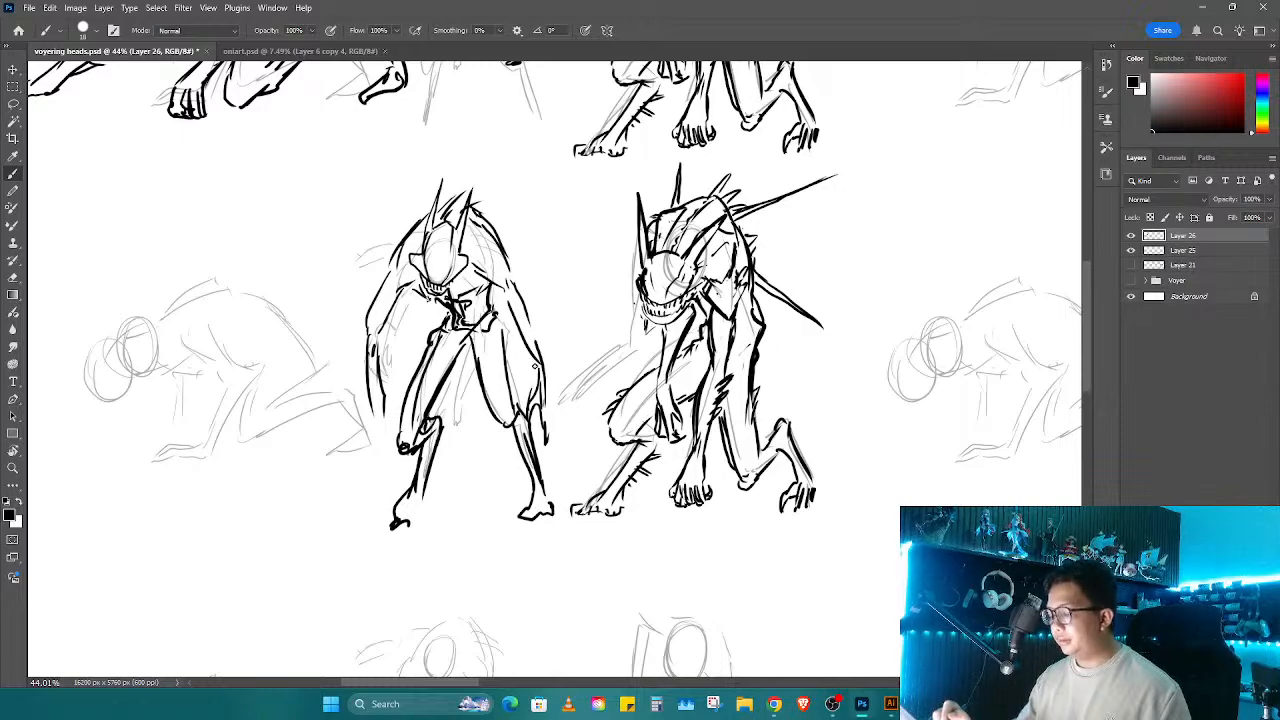
pyautogui.press('e')
pyautogui.moveTo(538, 370)
pyautogui.mouseDown()
pyautogui.moveTo(544, 438)
pyautogui.moveTo(528, 416)
pyautogui.mouseUp()
pyautogui.press('b')
pyautogui.moveTo(530, 402); pyautogui.dragTo(547, 441)
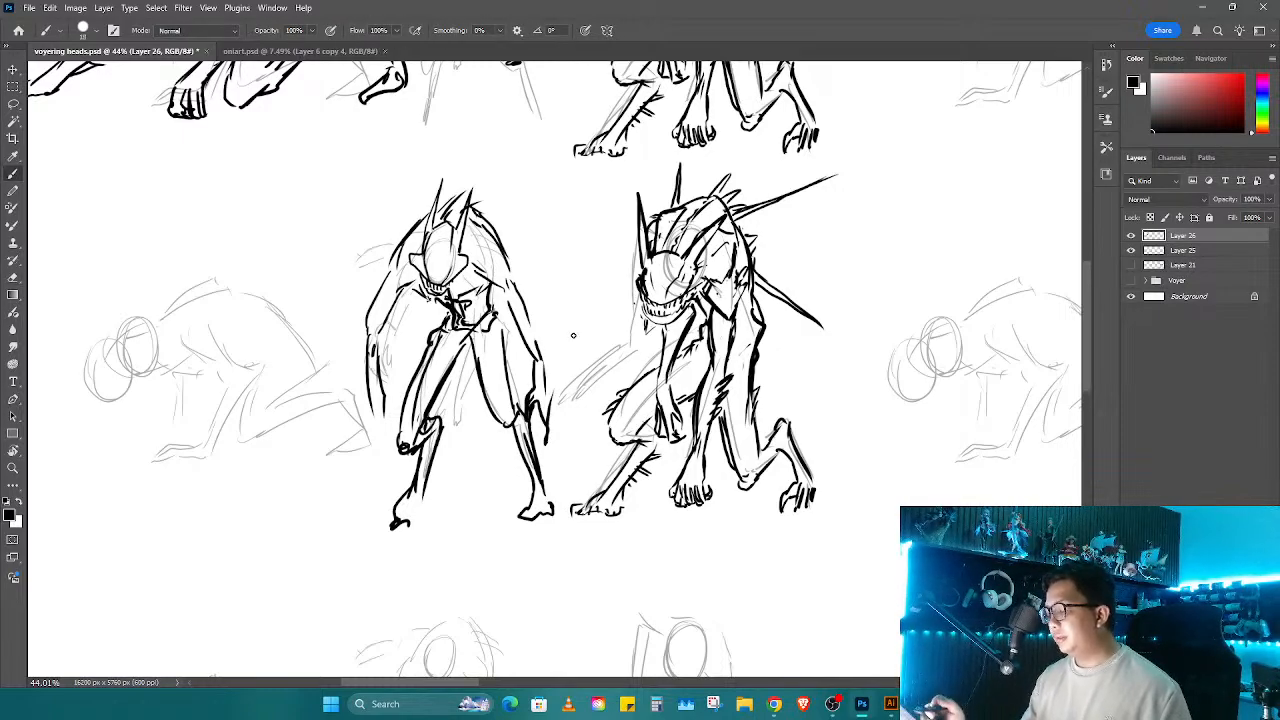
# Step: Erase the duplicated kneeling creature's planted hand and replace it with long, shaggy, pointed claws
pyautogui.press('e')
pyautogui.moveTo(668, 484)
pyautogui.mouseDown()
pyautogui.moveTo(690, 500)
pyautogui.moveTo(711, 492)
pyautogui.moveTo(684, 492)
pyautogui.moveTo(677, 536)
pyautogui.mouseUp()
pyautogui.press('b')
pyautogui.moveTo(688, 497); pyautogui.dragTo(678, 534)
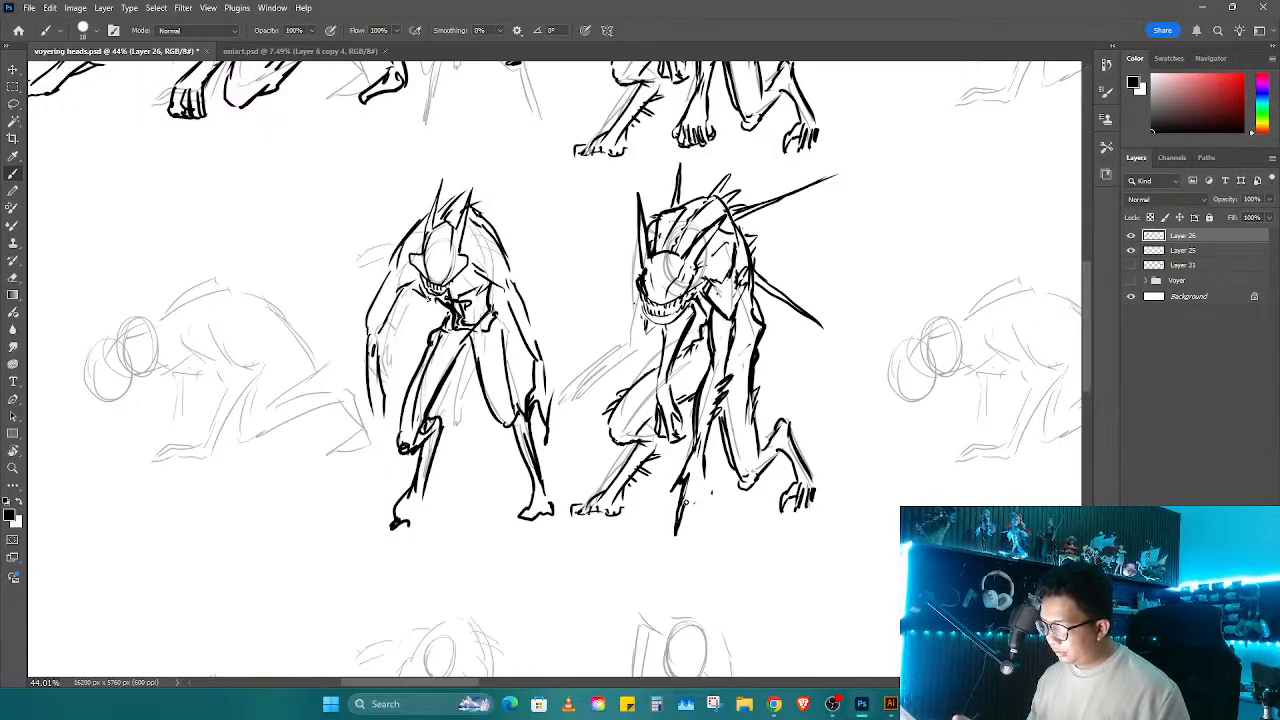
pyautogui.moveTo(692, 488)
pyautogui.mouseDown()
pyautogui.moveTo(683, 532)
pyautogui.moveTo(684, 484)
pyautogui.mouseUp()
pyautogui.moveTo(678, 486); pyautogui.dragTo(670, 512)
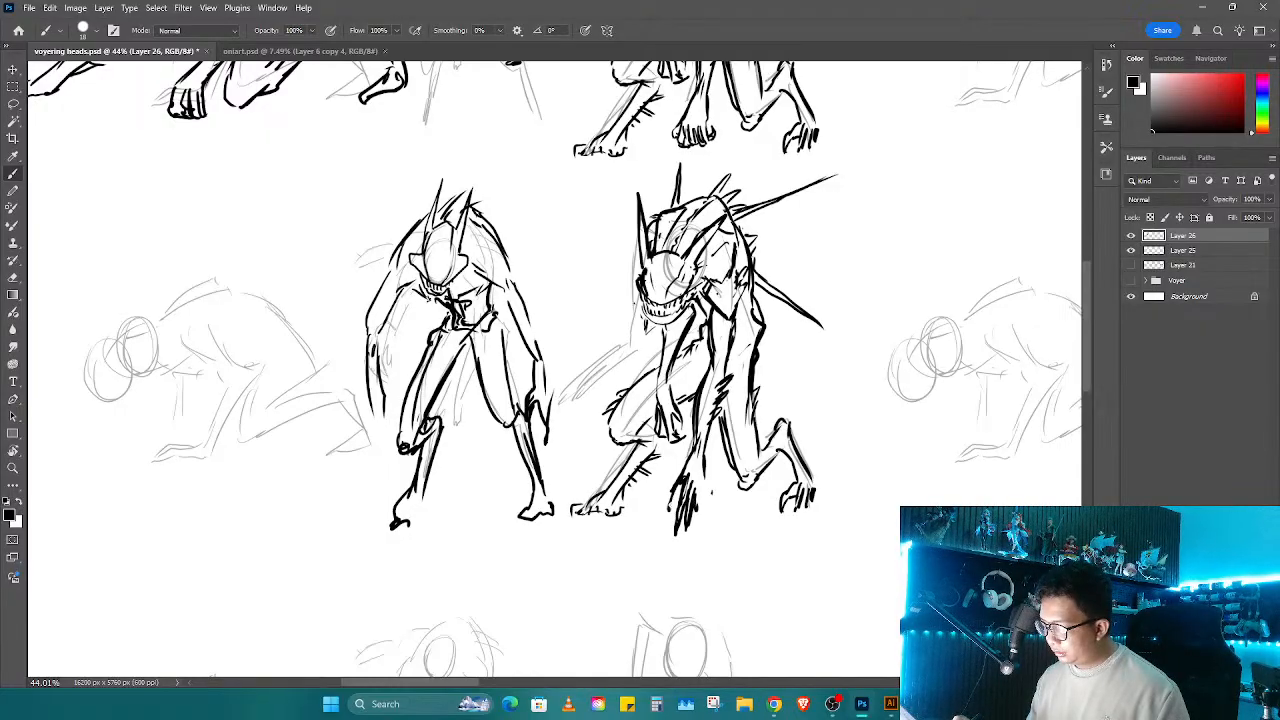
# Step: Redraw the fingers of the duplicated creature's bent arm as sharp claws, and ink the standing creature's other clawed hand
pyautogui.press('e')
pyautogui.moveTo(683, 434)
pyautogui.mouseDown()
pyautogui.moveTo(664, 432)
pyautogui.moveTo(674, 458)
pyautogui.mouseUp()
pyautogui.press('b')
pyautogui.moveTo(671, 431); pyautogui.dragTo(676, 457)
pyautogui.moveTo(515, 465); pyautogui.dragTo(632, 438)
pyautogui.moveTo(497, 380); pyautogui.dragTo(507, 421)
pyautogui.moveTo(497, 403); pyautogui.dragTo(497, 440)
# Step: Reinforce the standing creature's shoulders and both upper arms with heavier contour and muscle strokes
pyautogui.moveTo(616, 259); pyautogui.dragTo(656, 332)
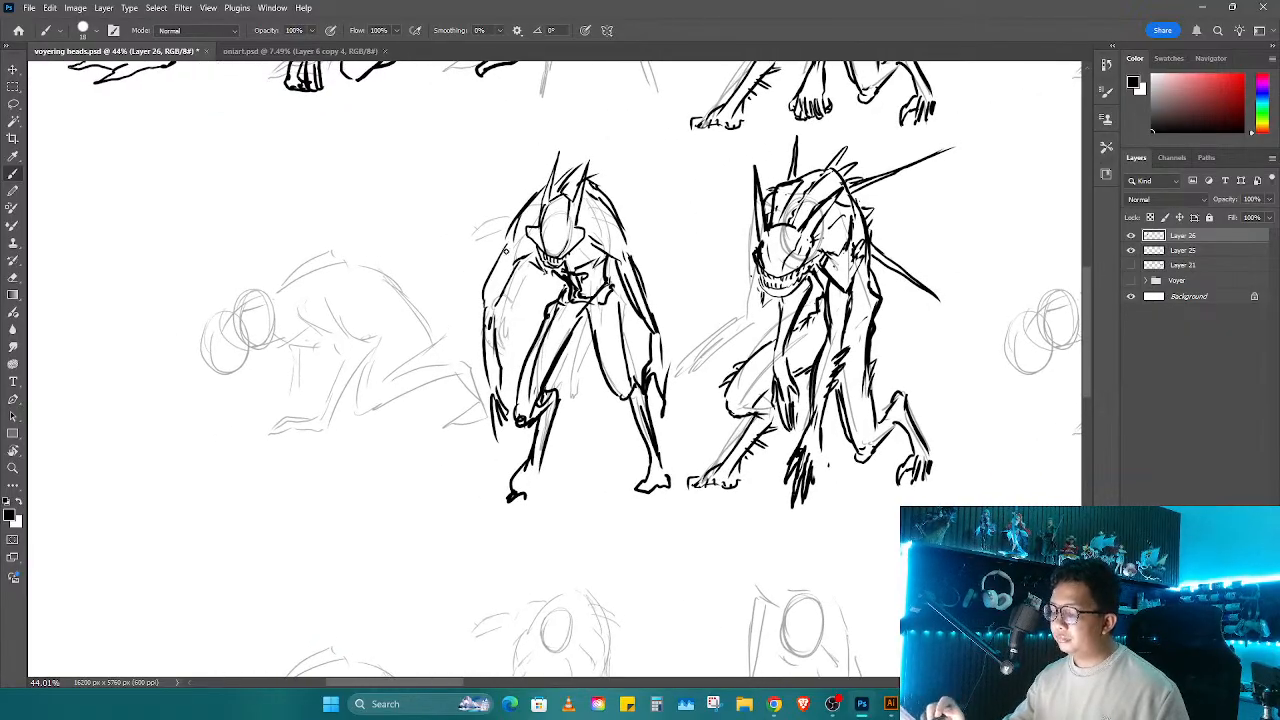
pyautogui.moveTo(510, 235); pyautogui.dragTo(518, 247)
pyautogui.moveTo(598, 236)
pyautogui.mouseDown()
pyautogui.moveTo(614, 212)
pyautogui.moveTo(630, 270)
pyautogui.mouseUp()
pyautogui.moveTo(526, 222)
pyautogui.mouseDown()
pyautogui.moveTo(498, 242)
pyautogui.moveTo(498, 262)
pyautogui.mouseUp()
pyautogui.moveTo(528, 250); pyautogui.dragTo(479, 306)
pyautogui.moveTo(523, 261)
pyautogui.mouseDown()
pyautogui.moveTo(488, 312)
pyautogui.moveTo(485, 350)
pyautogui.mouseUp()
# Step: Ink a pair of wide, upward-curving horns over the head of the kneeling sketch in the next row down
pyautogui.press('z')
pyautogui.moveTo(644, 401); pyautogui.dragTo(598, 478)
pyautogui.moveTo(598, 478)
pyautogui.mouseDown()
pyautogui.moveTo(463, 546)
pyautogui.moveTo(383, 512)
pyautogui.moveTo(686, 389)
pyautogui.mouseUp()
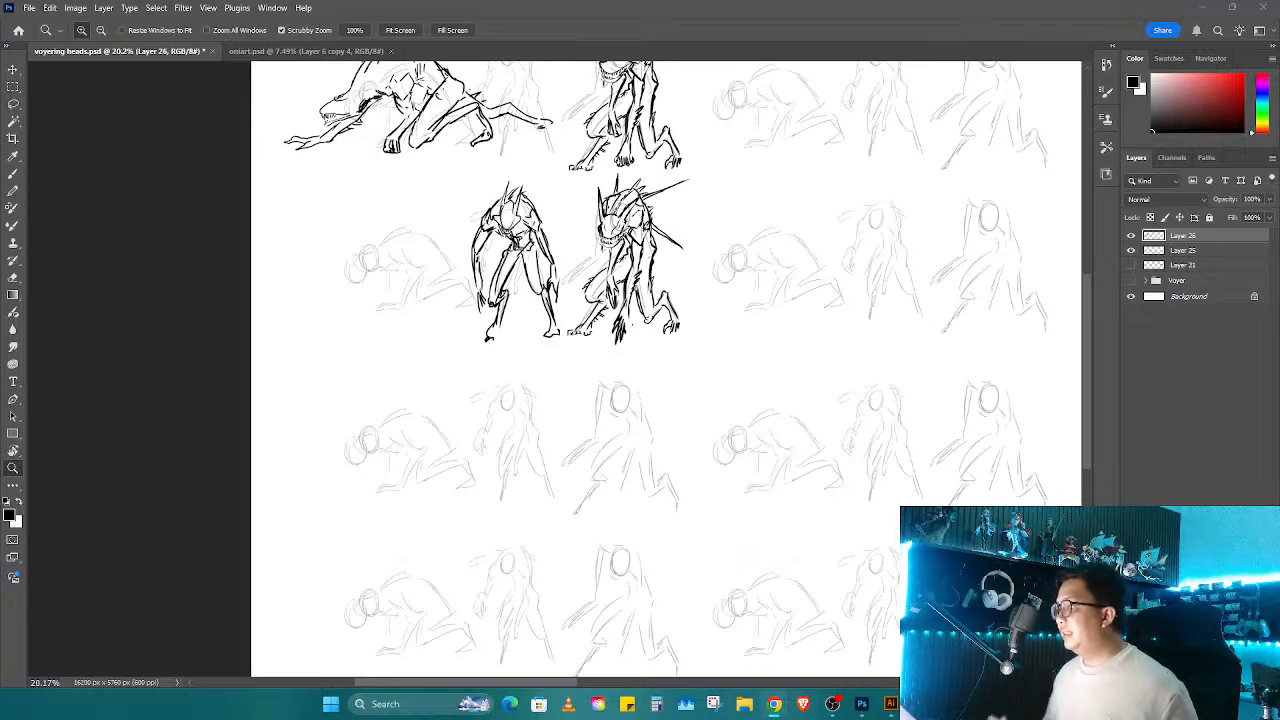
pyautogui.click(670, 432)
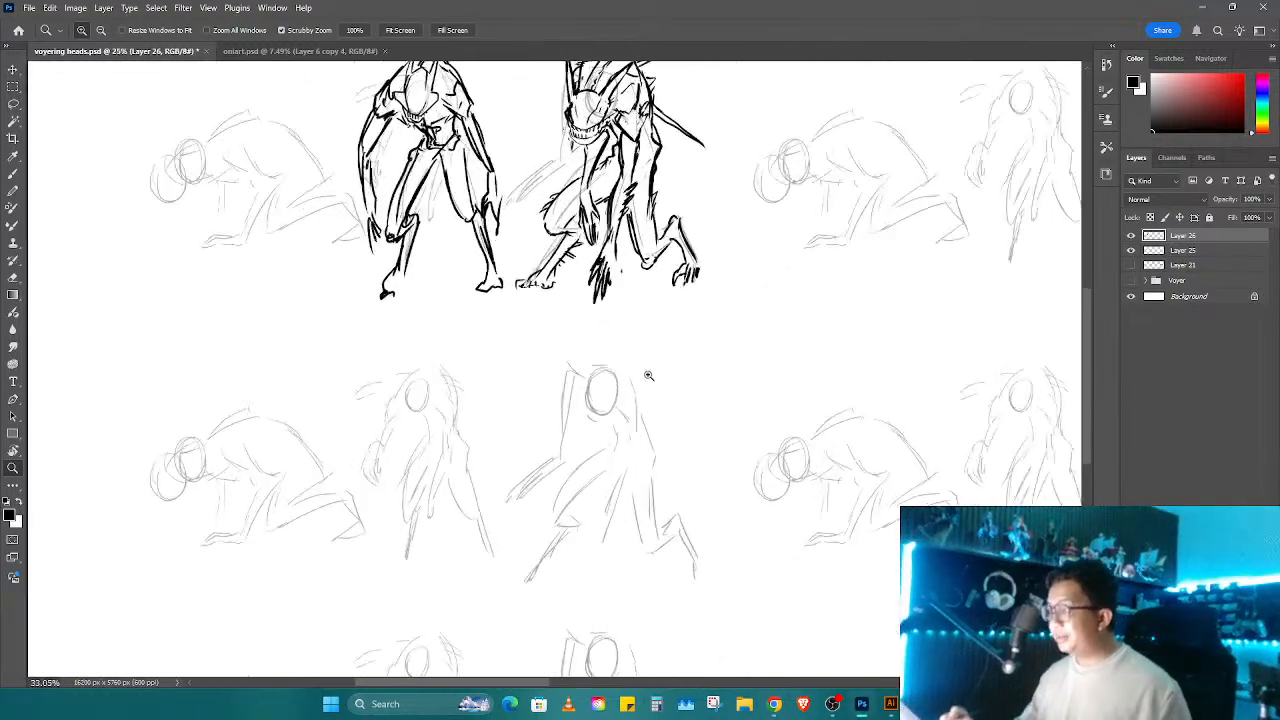
pyautogui.scroll(3, 563, 386)
pyautogui.press('b')
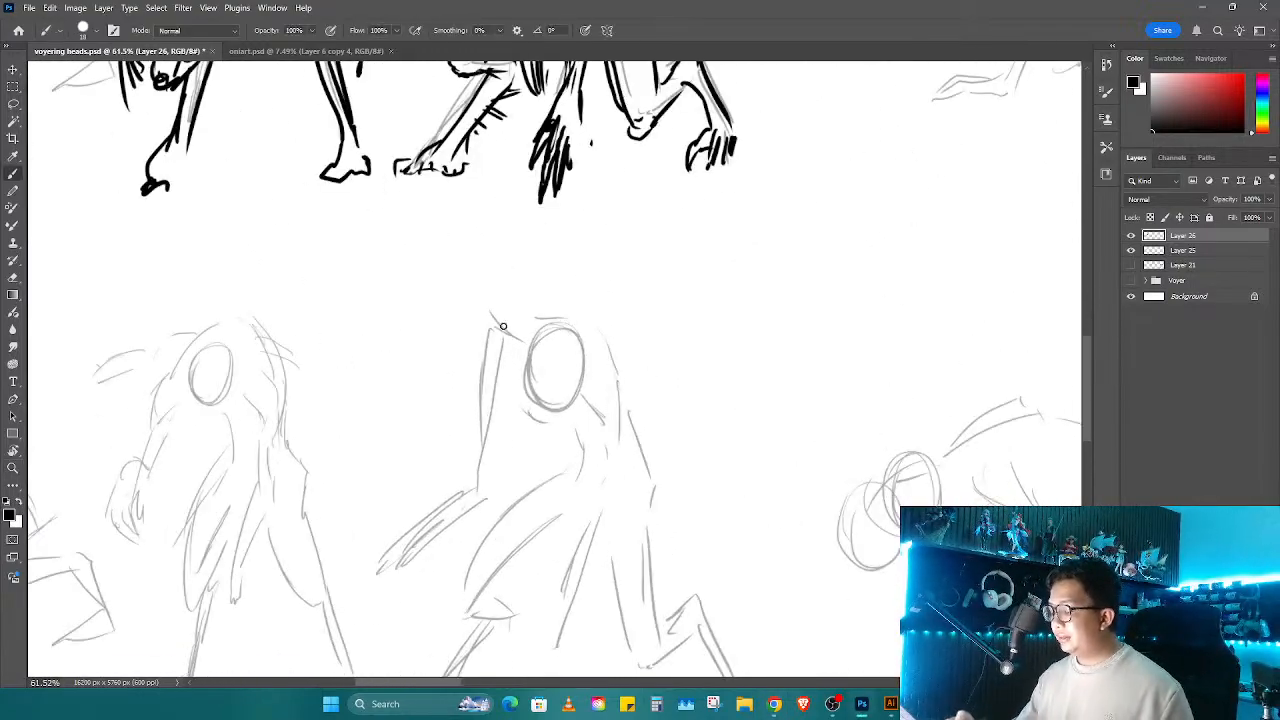
pyautogui.moveTo(464, 270)
pyautogui.mouseDown()
pyautogui.moveTo(494, 318)
pyautogui.moveTo(562, 343)
pyautogui.mouseUp()
pyautogui.hotkey('ctrl', 'z')
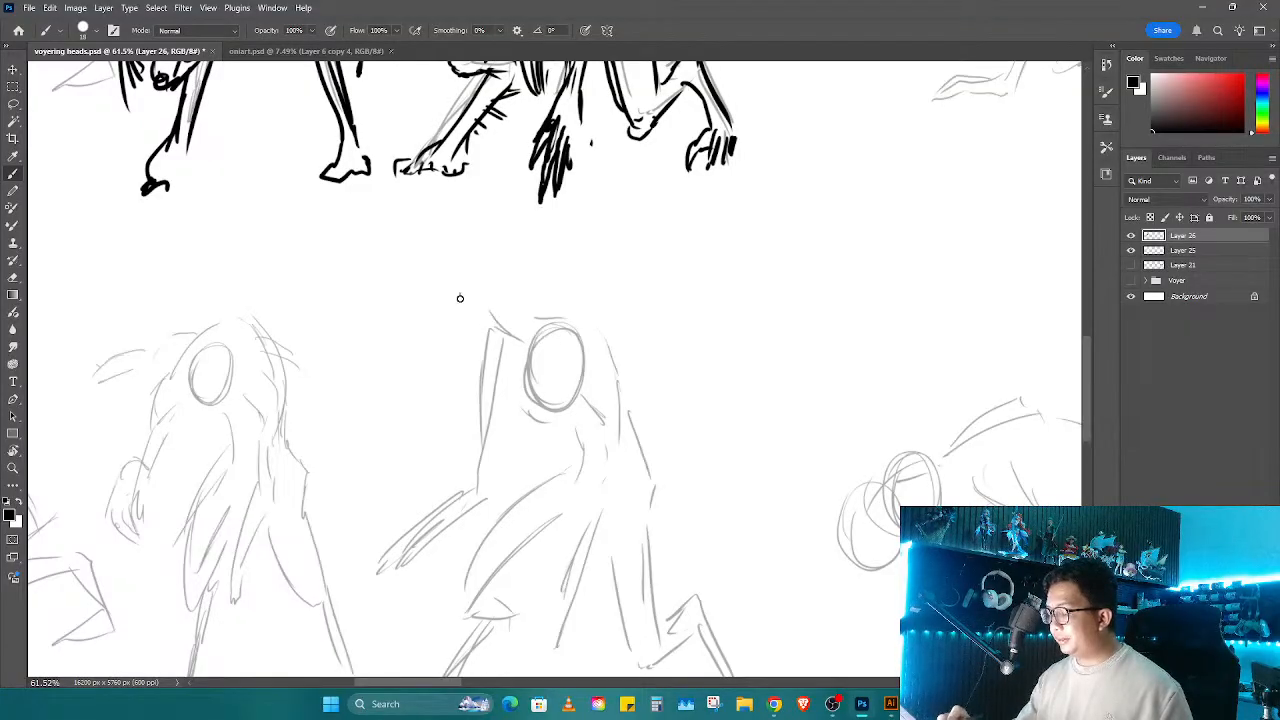
pyautogui.moveTo(460, 294)
pyautogui.mouseDown()
pyautogui.moveTo(532, 343)
pyautogui.moveTo(749, 264)
pyautogui.mouseUp()
pyautogui.hotkey('ctrl', 'z')
pyautogui.moveTo(562, 346)
pyautogui.mouseDown()
pyautogui.moveTo(626, 331)
pyautogui.moveTo(684, 281)
pyautogui.mouseUp()
pyautogui.moveTo(456, 308); pyautogui.dragTo(516, 374)
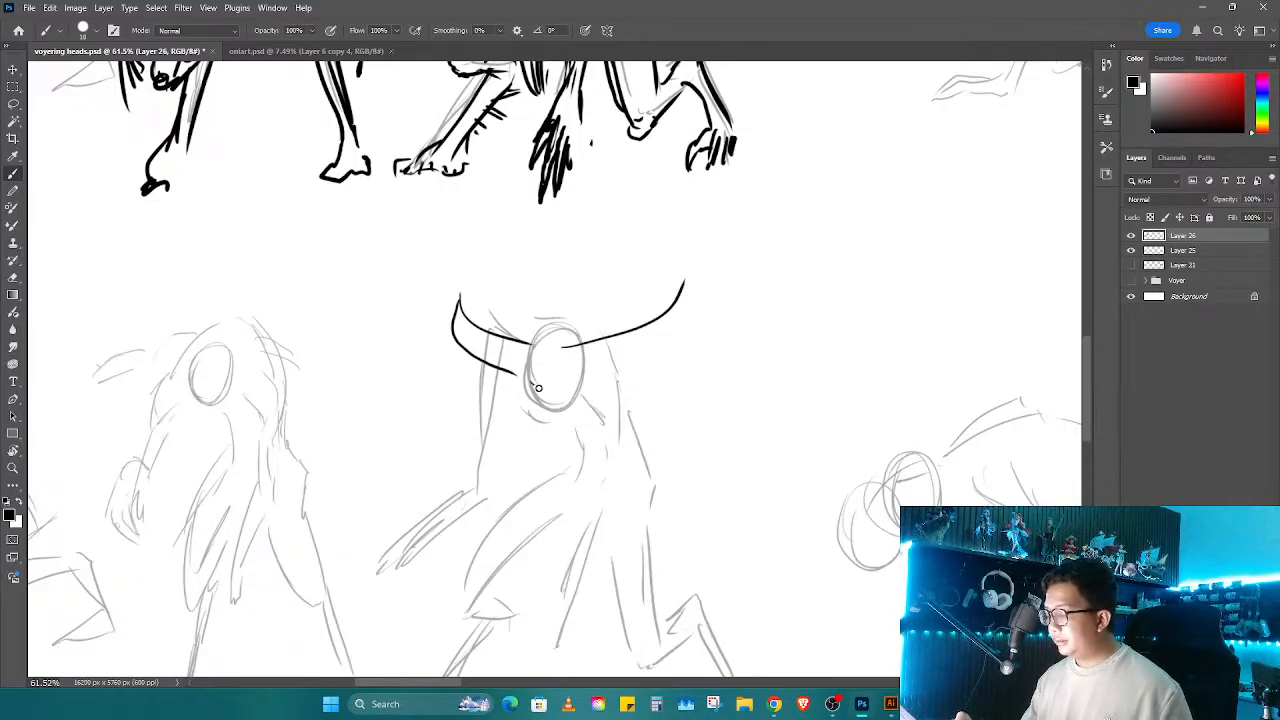
pyautogui.moveTo(544, 389)
pyautogui.mouseDown()
pyautogui.moveTo(594, 366)
pyautogui.moveTo(675, 289)
pyautogui.mouseUp()
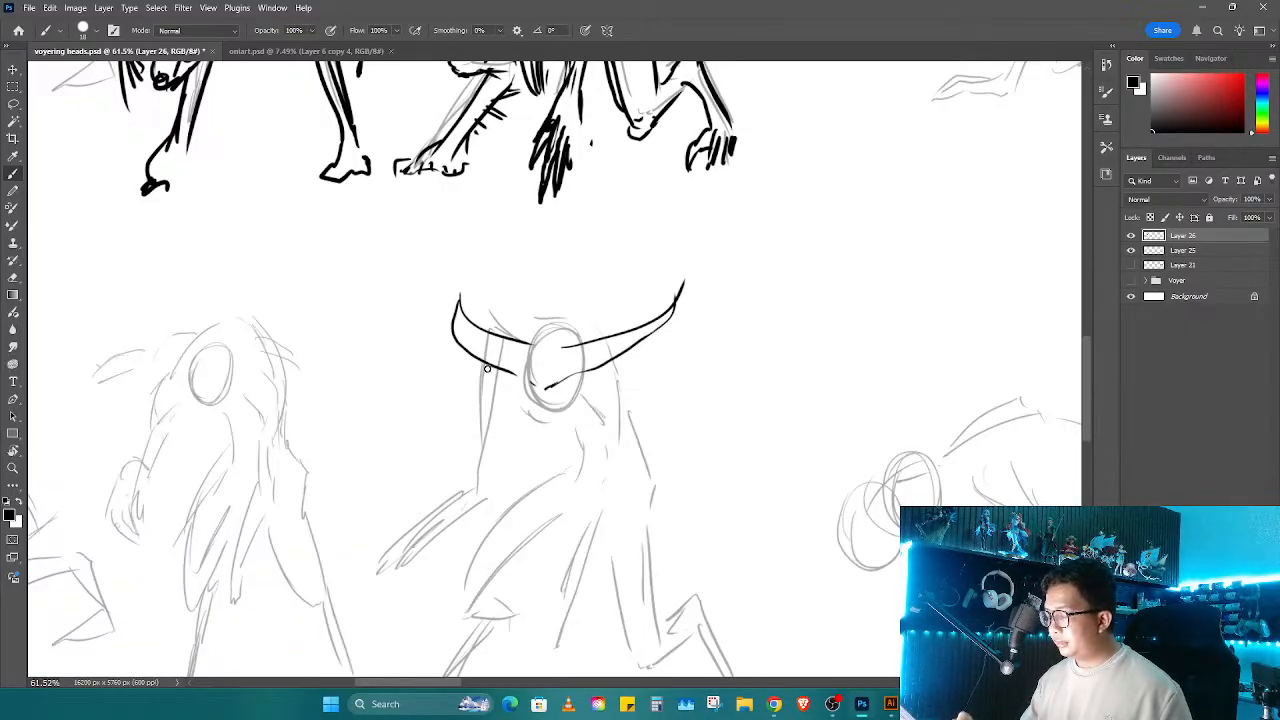
# Step: Add short fringe strokes beneath the wide horns and ink the creature's narrow, pointed face
pyautogui.moveTo(487, 369); pyautogui.dragTo(591, 375)
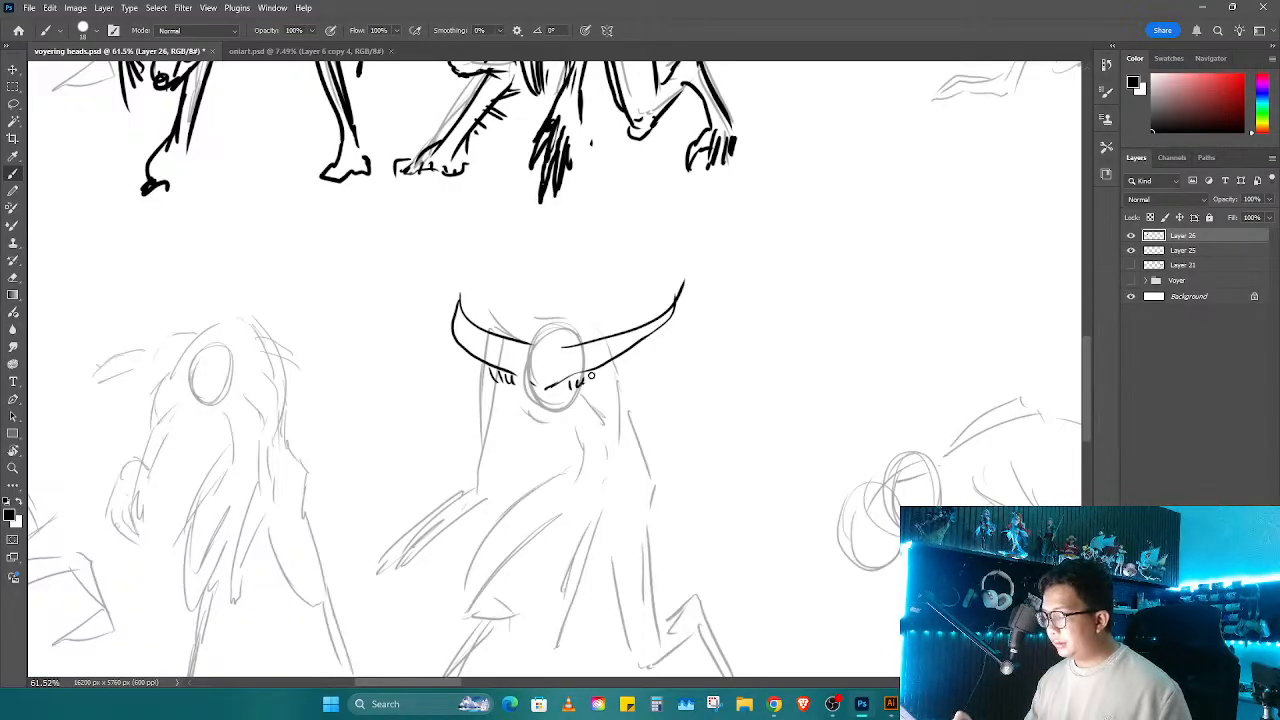
pyautogui.moveTo(504, 391)
pyautogui.mouseDown()
pyautogui.moveTo(496, 384)
pyautogui.moveTo(544, 411)
pyautogui.moveTo(506, 390)
pyautogui.moveTo(535, 418)
pyautogui.moveTo(524, 389)
pyautogui.moveTo(534, 410)
pyautogui.moveTo(590, 375)
pyautogui.moveTo(546, 415)
pyautogui.mouseUp()
pyautogui.press('e')
pyautogui.press('b')
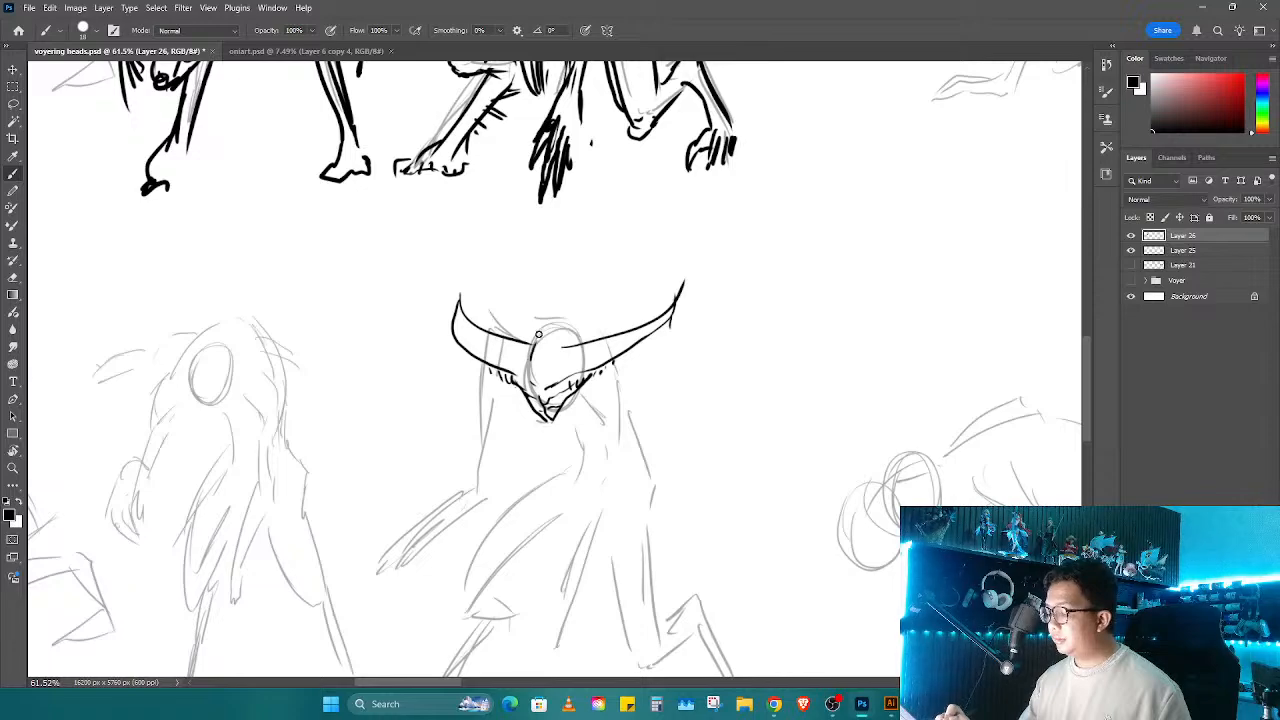
# Step: Ink the peaked back behind the wide-horned head and a pair of smaller inner horns, and save the document
pyautogui.moveTo(528, 308); pyautogui.dragTo(578, 274)
pyautogui.moveTo(548, 292)
pyautogui.mouseDown()
pyautogui.moveTo(600, 282)
pyautogui.moveTo(617, 324)
pyautogui.mouseUp()
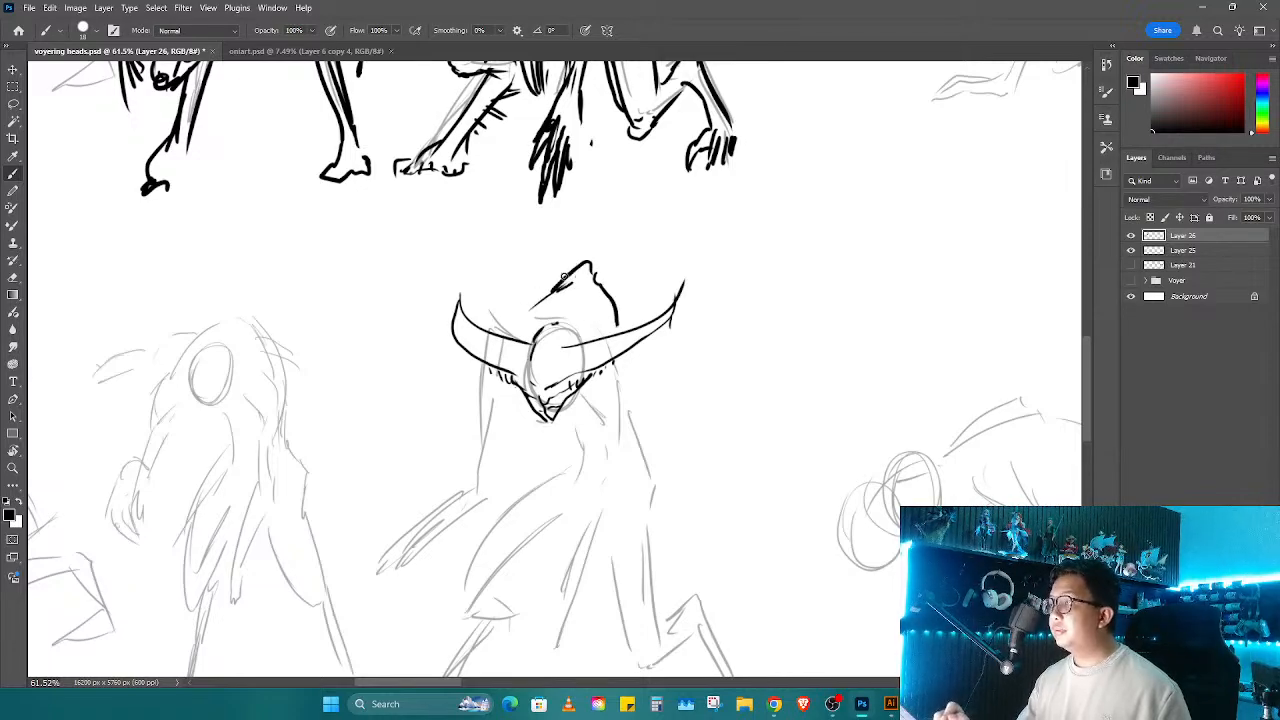
pyautogui.moveTo(508, 342)
pyautogui.mouseDown()
pyautogui.moveTo(512, 290)
pyautogui.moveTo(530, 336)
pyautogui.moveTo(586, 322)
pyautogui.moveTo(576, 334)
pyautogui.mouseUp()
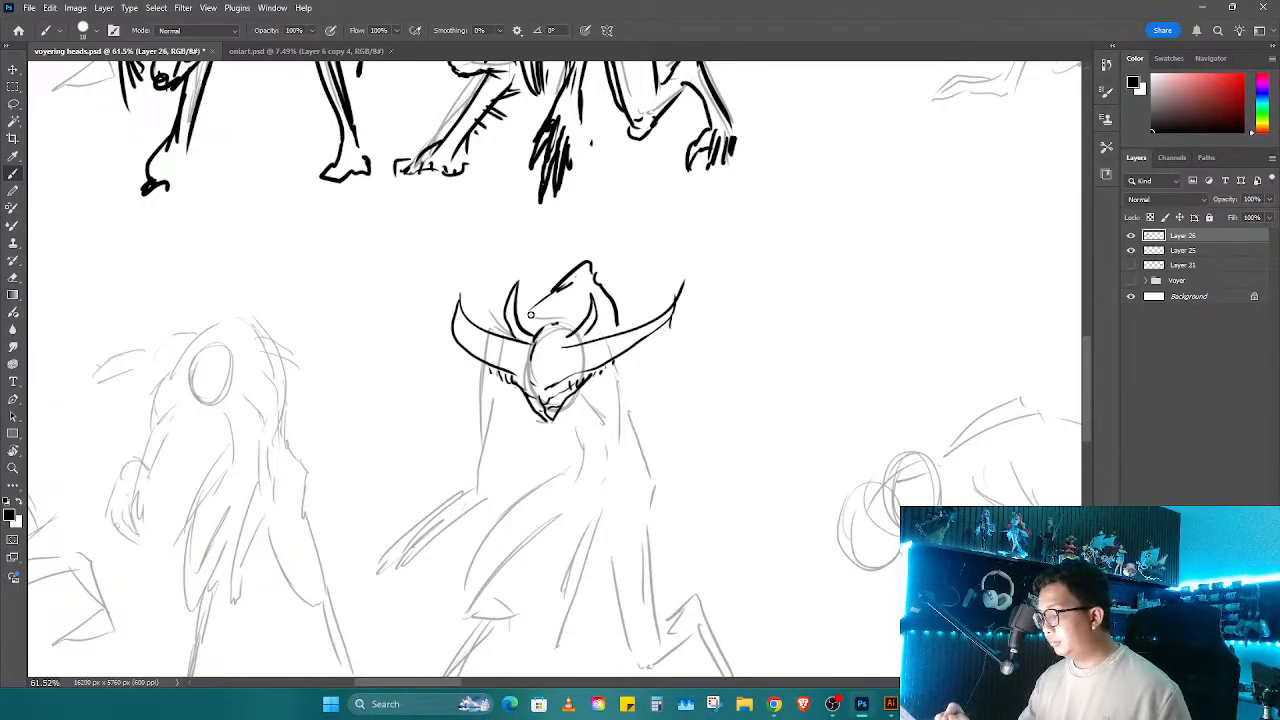
pyautogui.hotkey('ctrl', 's')
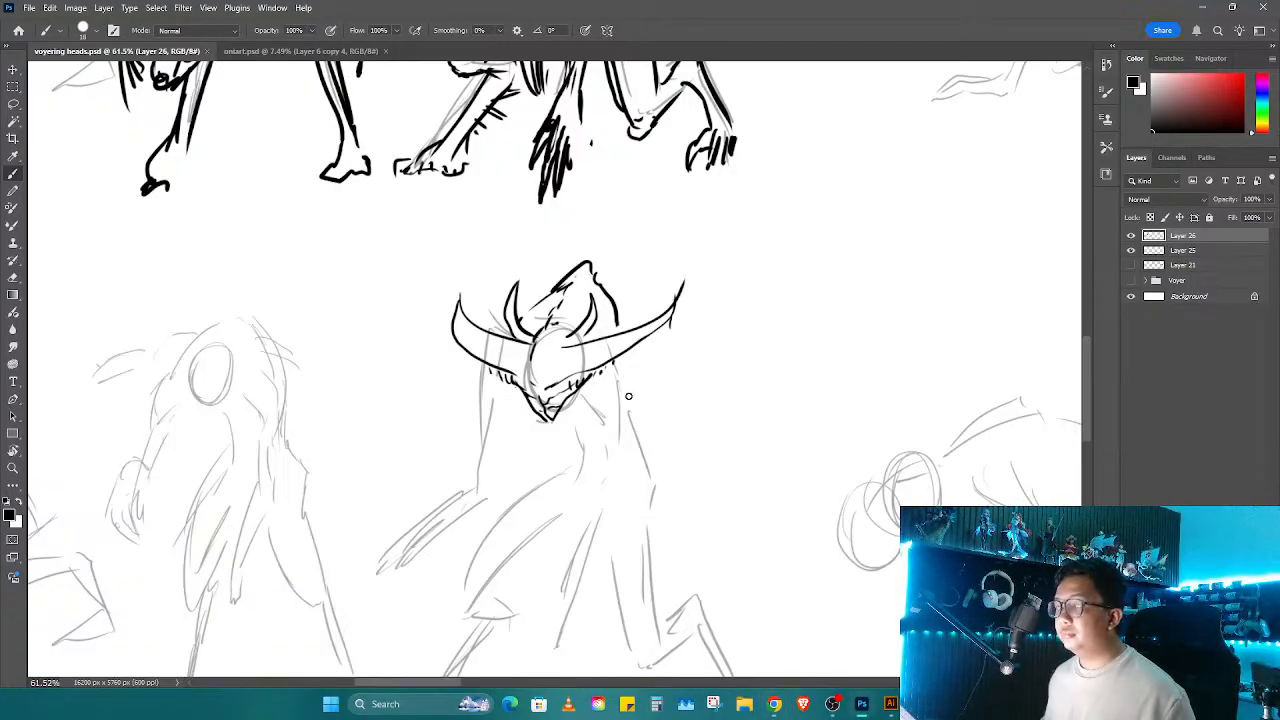
# Step: Ink the wide-horned creature's near shoulder and upper arm, and the outstretched shoulder contour on its opposite side
pyautogui.moveTo(642, 353)
pyautogui.mouseDown()
pyautogui.moveTo(616, 381)
pyautogui.moveTo(622, 440)
pyautogui.mouseUp()
pyautogui.moveTo(645, 385); pyautogui.dragTo(632, 450)
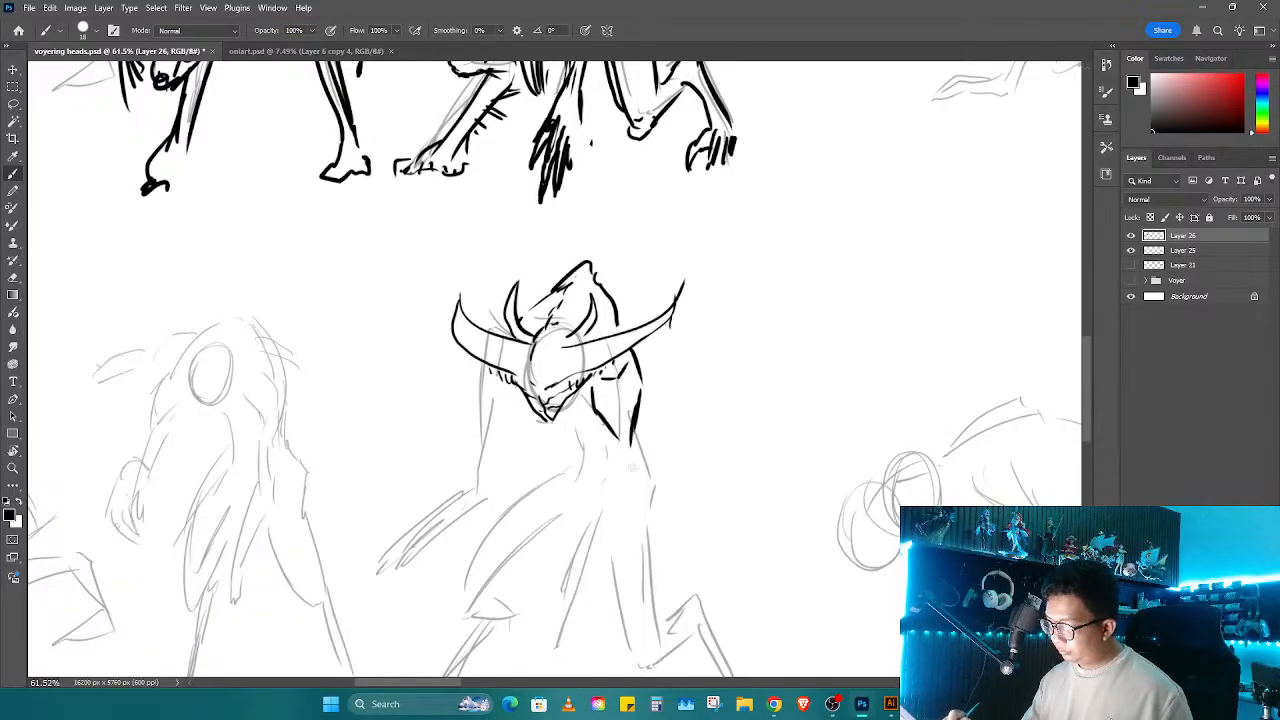
pyautogui.moveTo(495, 306); pyautogui.dragTo(433, 326)
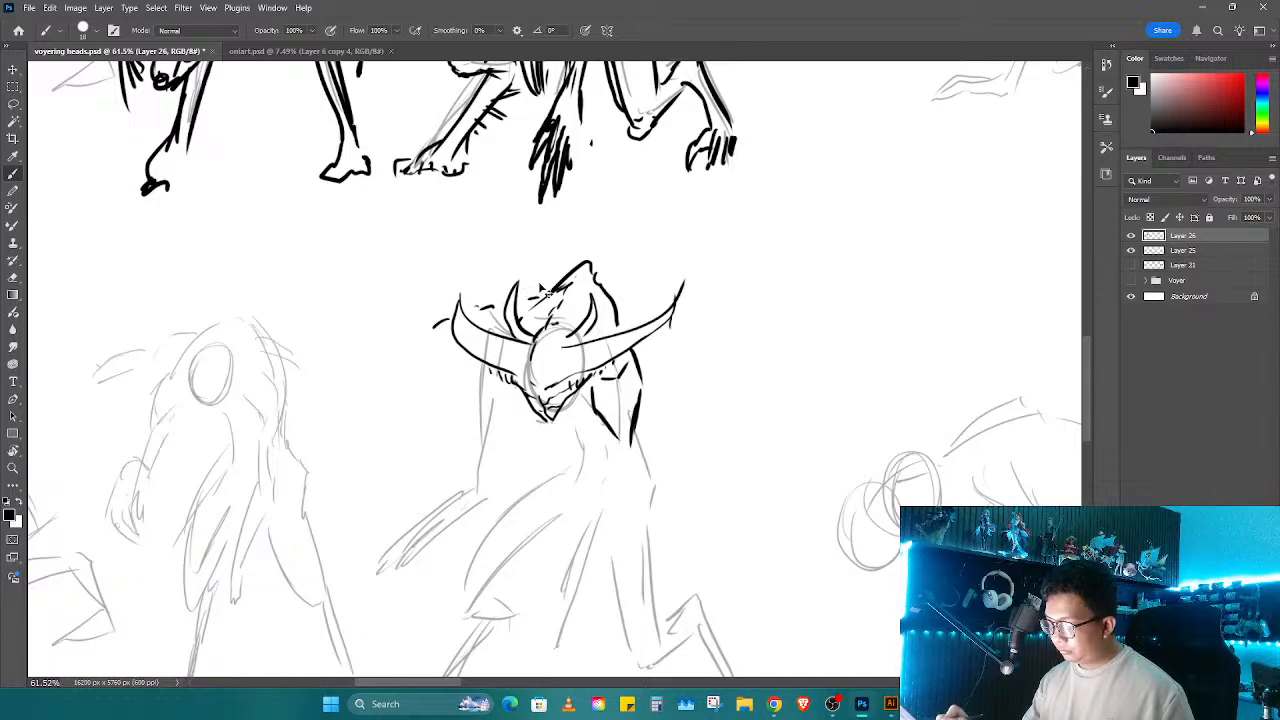
pyautogui.moveTo(538, 286)
pyautogui.mouseDown()
pyautogui.moveTo(504, 280)
pyautogui.moveTo(488, 320)
pyautogui.moveTo(450, 291)
pyautogui.moveTo(420, 300)
pyautogui.moveTo(406, 362)
pyautogui.mouseUp()
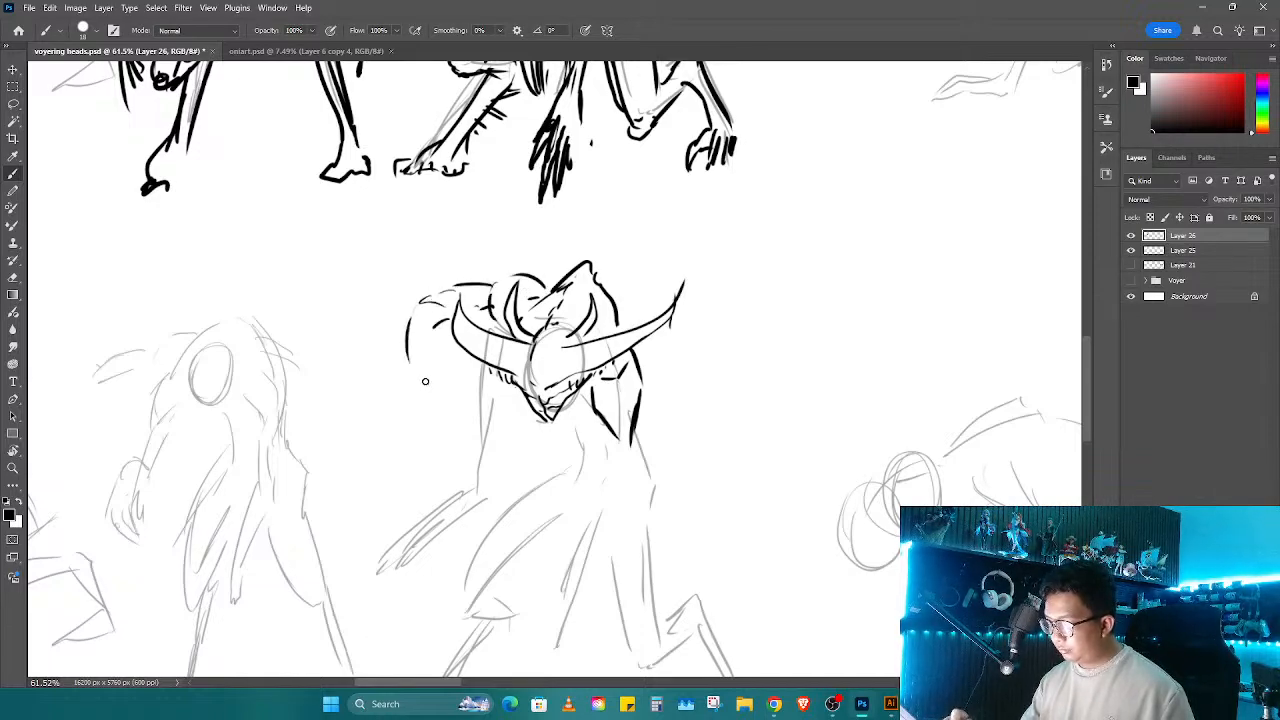
# Step: Ink a thick, tapering blade-like limb hanging from the outstretched shoulder, and add pointed spikes along the shoulder and back
pyautogui.moveTo(437, 320); pyautogui.dragTo(418, 438)
pyautogui.moveTo(406, 364); pyautogui.dragTo(416, 446)
pyautogui.moveTo(424, 378); pyautogui.dragTo(418, 430)
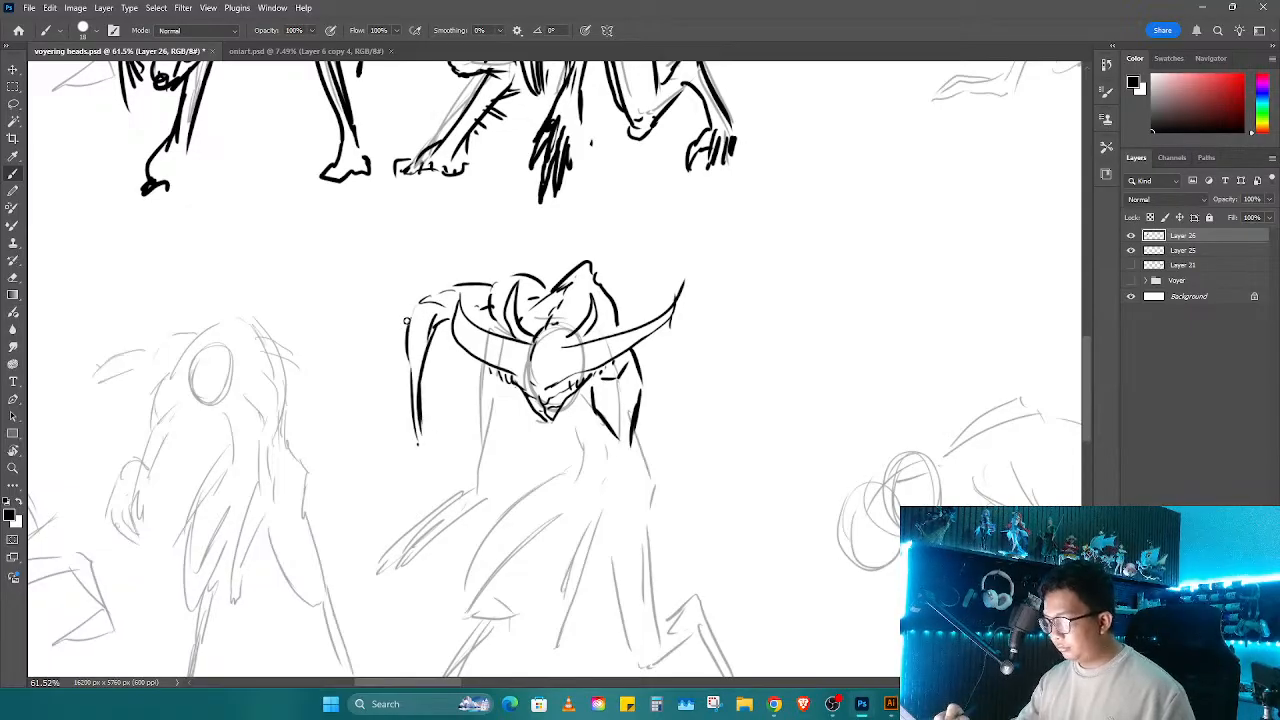
pyautogui.moveTo(406, 318); pyautogui.dragTo(410, 418)
pyautogui.moveTo(404, 348); pyautogui.dragTo(414, 432)
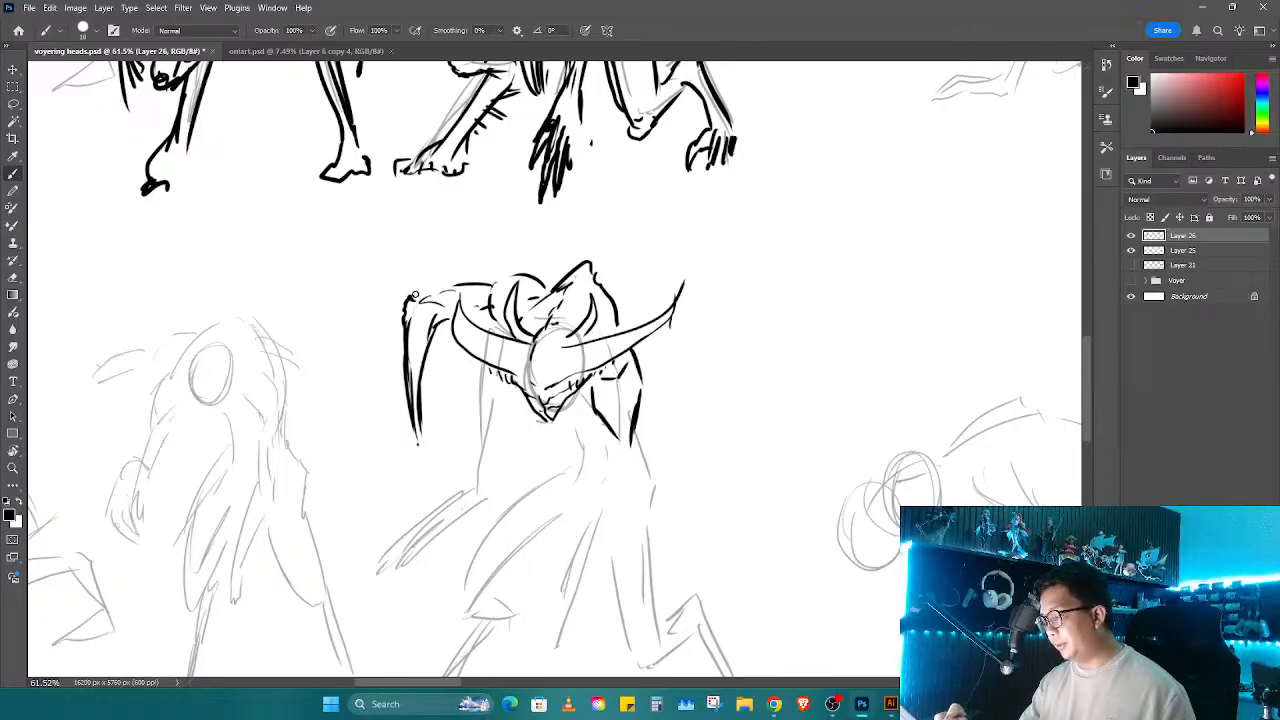
pyautogui.moveTo(407, 299); pyautogui.dragTo(429, 253)
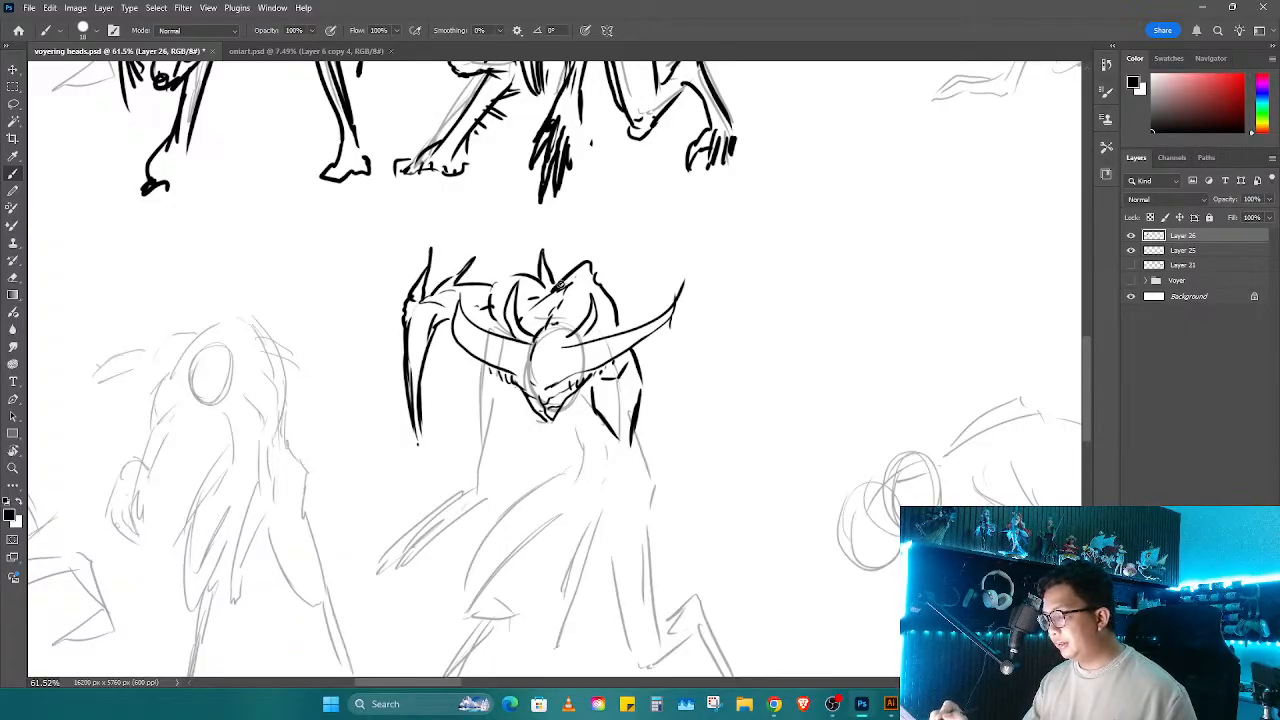
# Step: Add a pointed spike behind the wide-horned creature's near shoulder and ink its long near forearm with jagged elbow spikes
pyautogui.moveTo(619, 287); pyautogui.dragTo(621, 302)
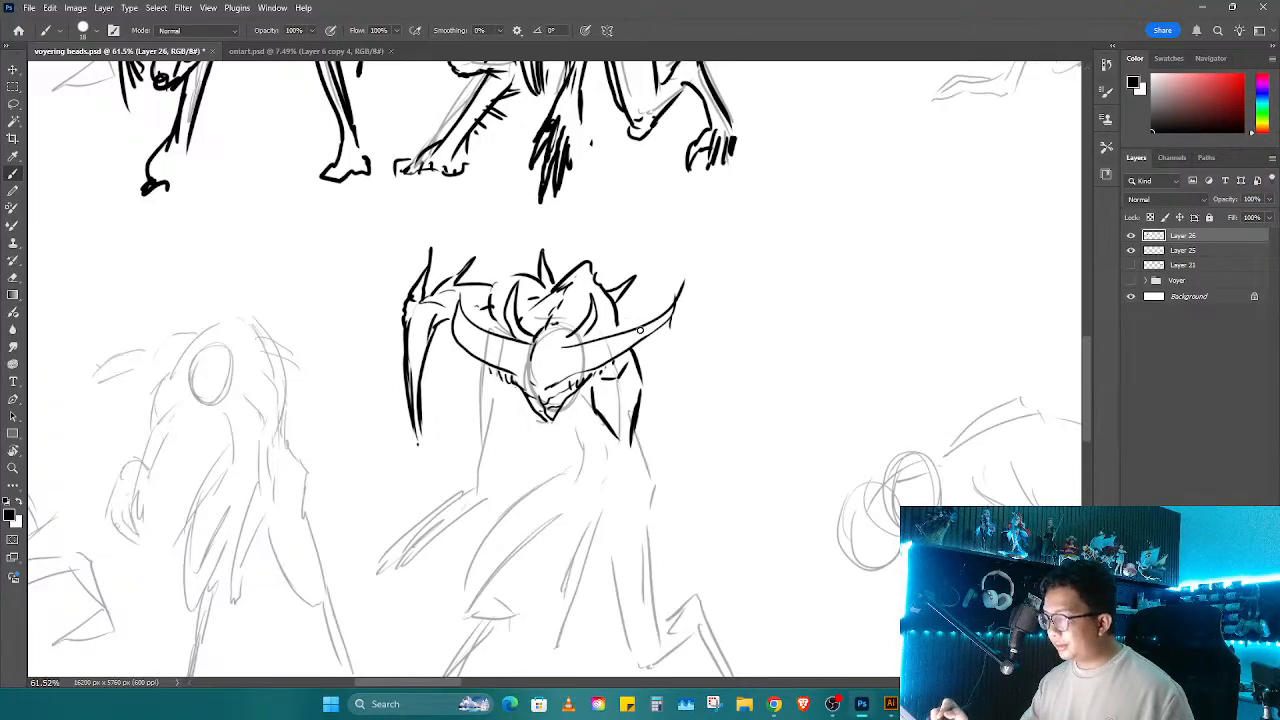
pyautogui.moveTo(649, 366); pyautogui.dragTo(621, 335)
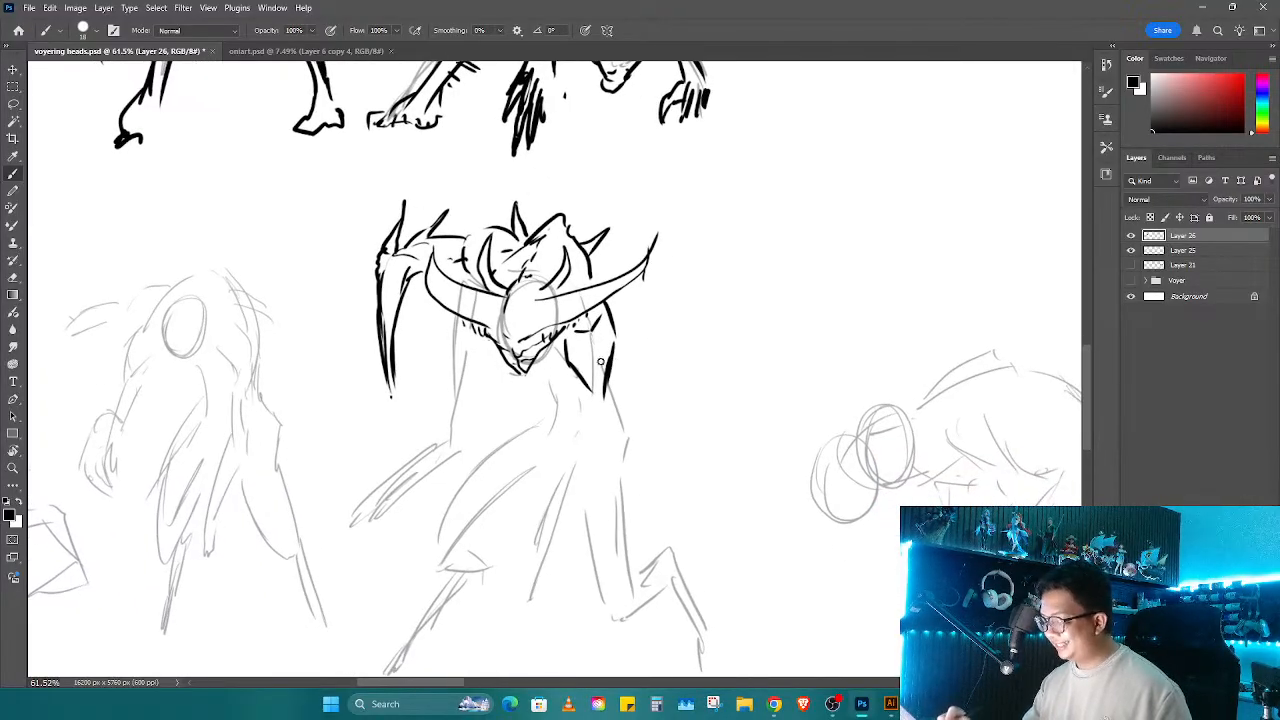
pyautogui.moveTo(581, 398); pyautogui.dragTo(584, 476)
pyautogui.moveTo(612, 380)
pyautogui.mouseDown()
pyautogui.moveTo(585, 496)
pyautogui.moveTo(565, 498)
pyautogui.moveTo(547, 600)
pyautogui.mouseUp()
pyautogui.moveTo(590, 468)
pyautogui.mouseDown()
pyautogui.moveTo(559, 603)
pyautogui.moveTo(616, 427)
pyautogui.mouseUp()
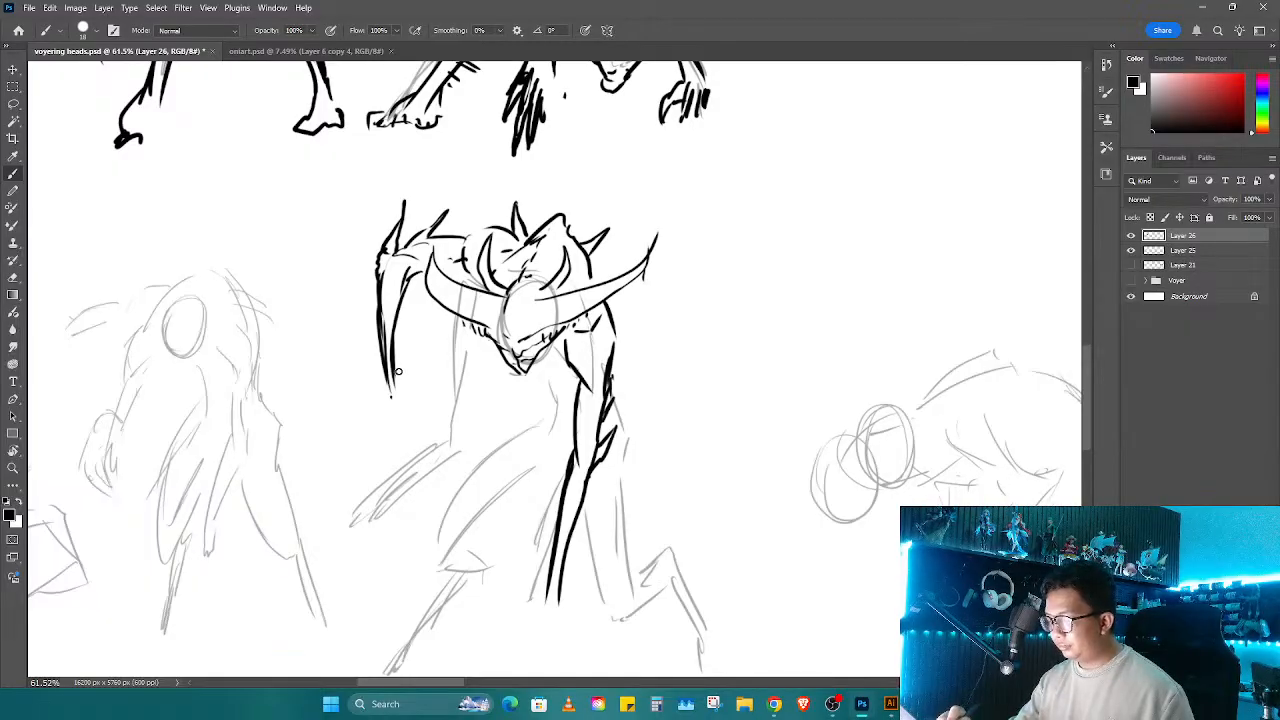
# Step: Ink a clawed hand at the end of the hanging limb, and draw the creature's narrow torso and bent front thigh
pyautogui.moveTo(389, 372); pyautogui.dragTo(396, 418)
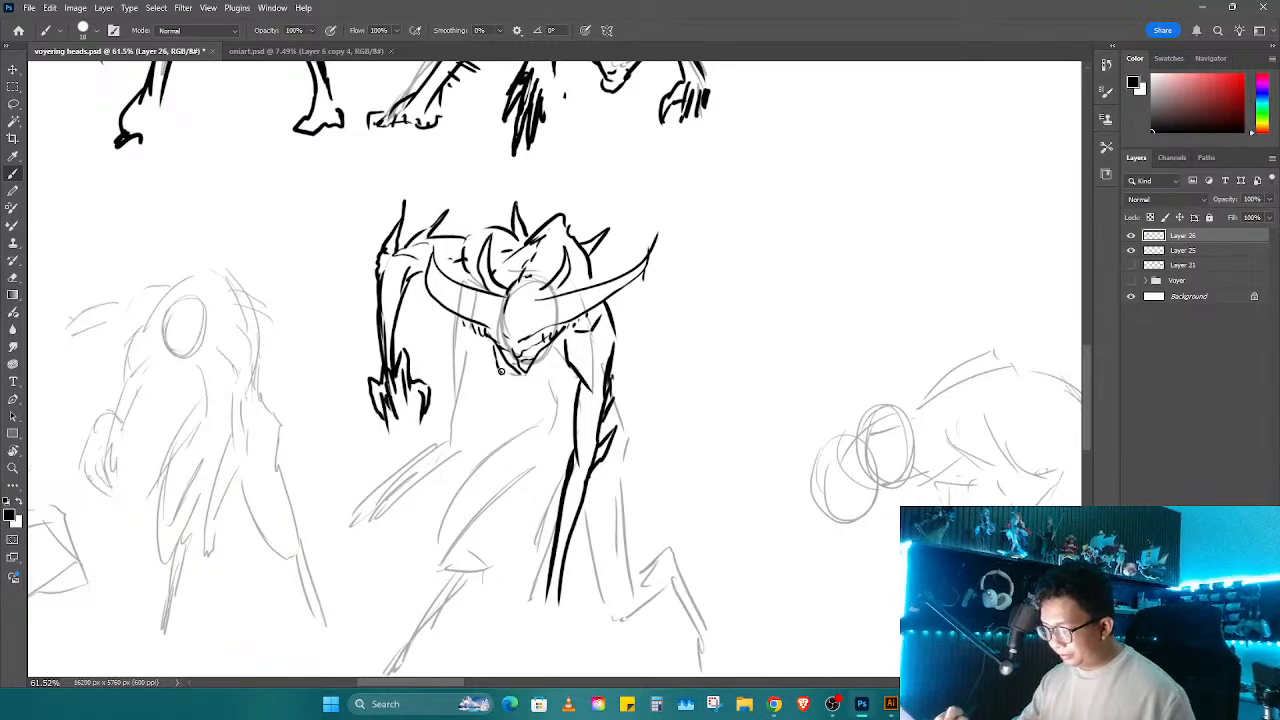
pyautogui.hotkey('ctrl', 'z')
pyautogui.moveTo(539, 377); pyautogui.dragTo(546, 421)
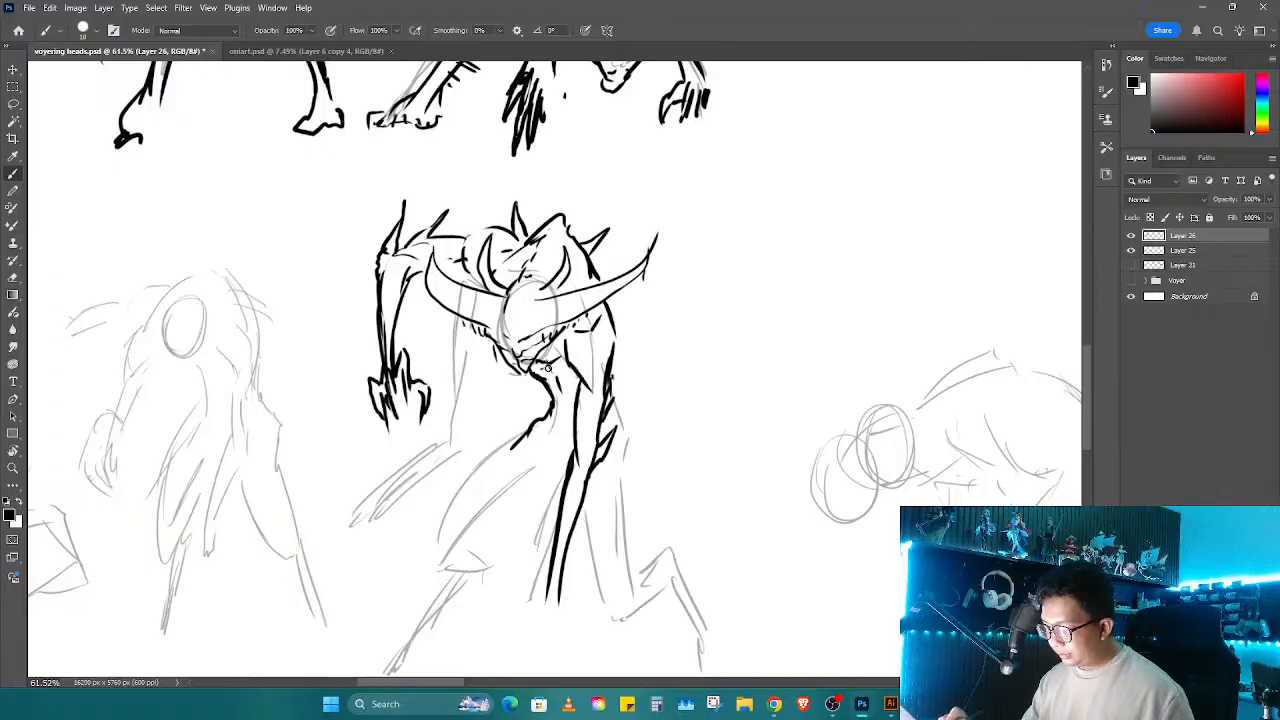
pyautogui.moveTo(561, 383)
pyautogui.mouseDown()
pyautogui.moveTo(506, 465)
pyautogui.moveTo(505, 452)
pyautogui.moveTo(474, 477)
pyautogui.moveTo(444, 546)
pyautogui.moveTo(535, 483)
pyautogui.mouseUp()
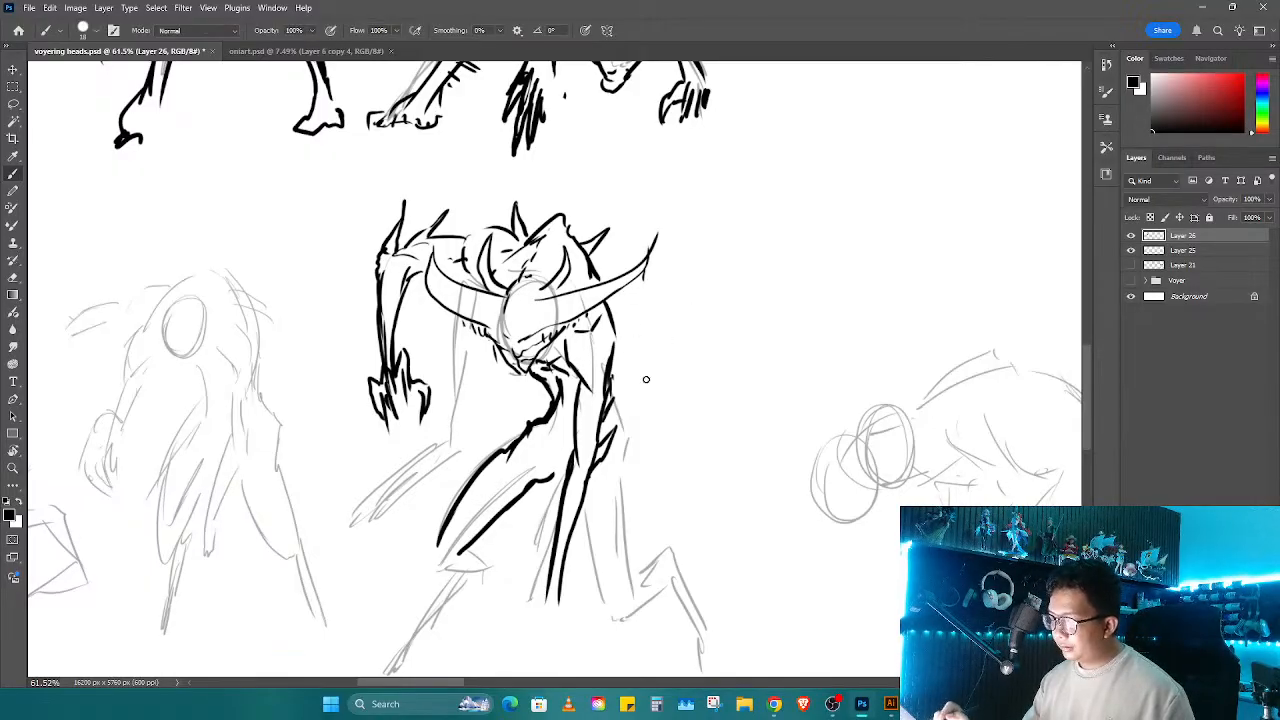
# Step: Ink the creature's rear leg from thigh through the bent knee down to a clawed foot
pyautogui.moveTo(616, 488)
pyautogui.mouseDown()
pyautogui.moveTo(618, 390)
pyautogui.moveTo(601, 352)
pyautogui.moveTo(636, 442)
pyautogui.mouseUp()
pyautogui.moveTo(640, 310); pyautogui.dragTo(651, 428)
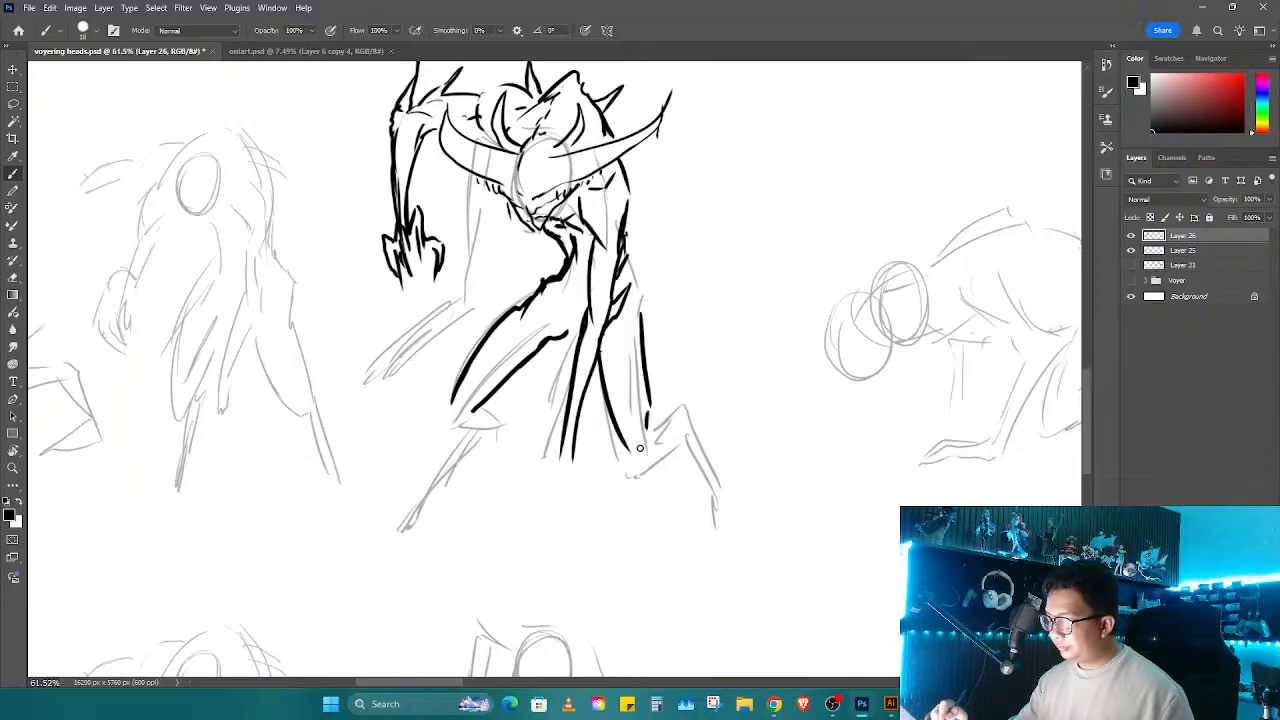
pyautogui.moveTo(640, 476)
pyautogui.mouseDown()
pyautogui.moveTo(688, 457)
pyautogui.moveTo(653, 420)
pyautogui.moveTo(680, 410)
pyautogui.moveTo(712, 456)
pyautogui.moveTo(696, 466)
pyautogui.moveTo(717, 535)
pyautogui.mouseUp()
pyautogui.moveTo(718, 474)
pyautogui.mouseDown()
pyautogui.moveTo(741, 527)
pyautogui.moveTo(702, 566)
pyautogui.moveTo(726, 562)
pyautogui.mouseUp()
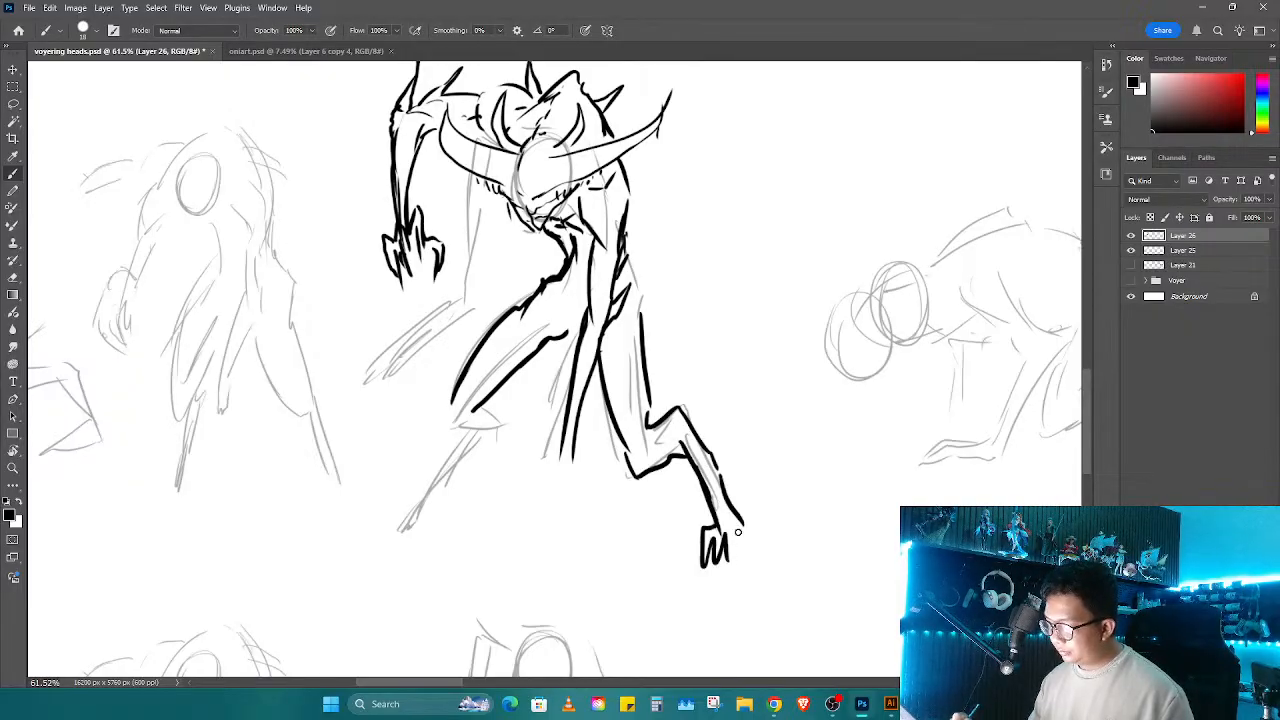
# Step: Ink the front leg's knee, shin and foot, and add claws at the end of the near arm
pyautogui.moveTo(449, 419)
pyautogui.mouseDown()
pyautogui.moveTo(510, 426)
pyautogui.moveTo(509, 466)
pyautogui.moveTo(560, 454)
pyautogui.moveTo(543, 506)
pyautogui.mouseUp()
pyautogui.moveTo(560, 476)
pyautogui.mouseDown()
pyautogui.moveTo(563, 508)
pyautogui.moveTo(574, 500)
pyautogui.mouseUp()
pyautogui.moveTo(531, 200); pyautogui.dragTo(607, 173)
pyautogui.moveTo(607, 172); pyautogui.dragTo(622, 160)
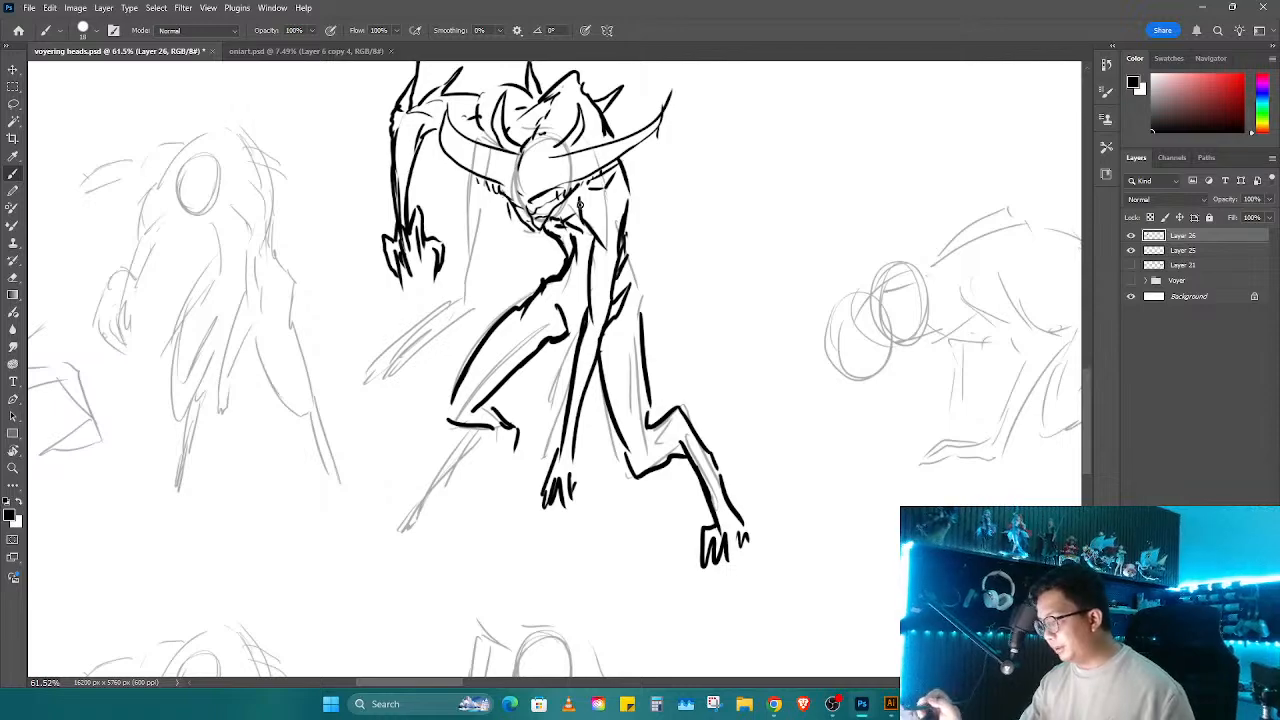
pyautogui.moveTo(496, 438)
pyautogui.mouseDown()
pyautogui.moveTo(467, 492)
pyautogui.moveTo(500, 487)
pyautogui.moveTo(441, 508)
pyautogui.moveTo(500, 504)
pyautogui.mouseUp()
pyautogui.press('z')
pyautogui.moveTo(672, 452); pyautogui.dragTo(608, 452)
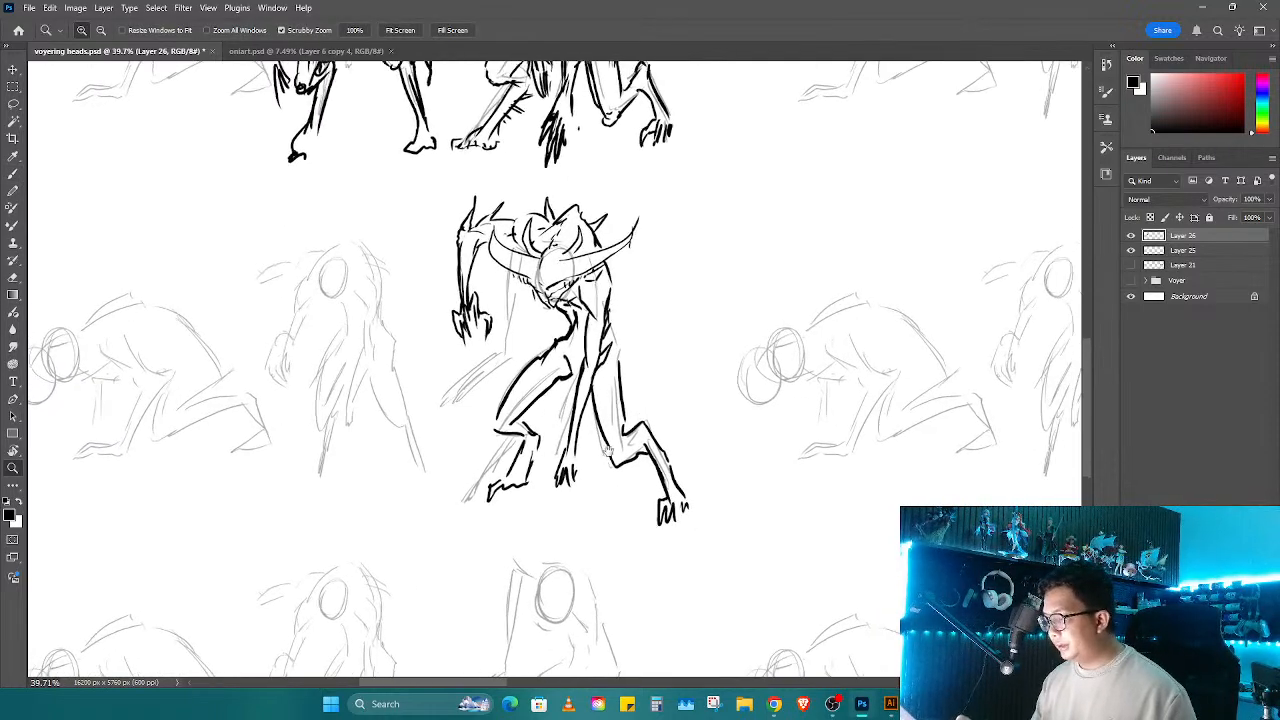
pyautogui.scroll(-1, 608, 450)
pyautogui.press('l')
pyautogui.moveTo(662, 200)
pyautogui.mouseDown()
pyautogui.moveTo(472, 179)
pyautogui.moveTo(435, 478)
pyautogui.moveTo(719, 520)
pyautogui.moveTo(690, 230)
pyautogui.mouseUp()
pyautogui.scroll(-3, 700, 300)
pyautogui.press('v')
pyautogui.moveTo(625, 135); pyautogui.dragTo(618, 477)
pyautogui.hotkey('ctrl', 'z')
pyautogui.press('z')
pyautogui.moveTo(659, 389); pyautogui.dragTo(590, 396)
pyautogui.moveTo(642, 402); pyautogui.dragTo(607, 535)
pyautogui.hotkey('ctrl', 'd')
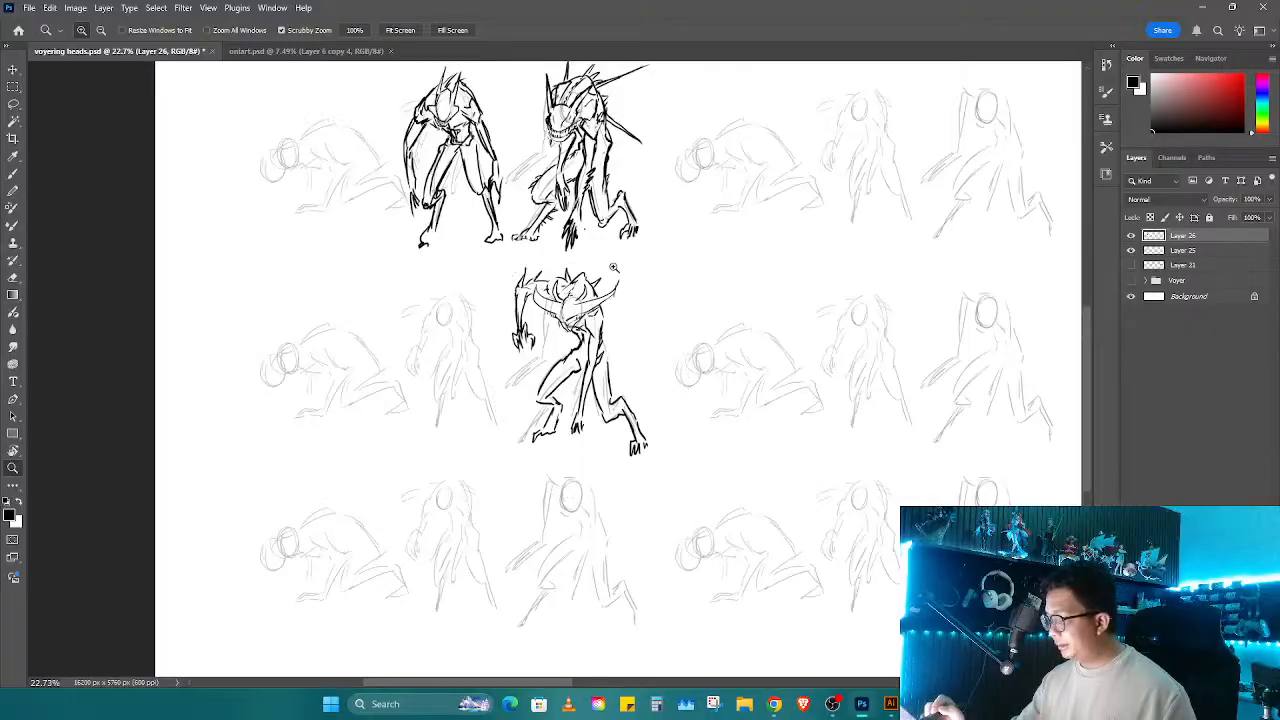
# Step: Select the whole wide-horned creature with the Lasso and place a copy of it directly below, over the bottom-row gesture sketch
pyautogui.press('l')
pyautogui.moveTo(635, 274)
pyautogui.mouseDown()
pyautogui.moveTo(497, 432)
pyautogui.moveTo(643, 337)
pyautogui.mouseUp()
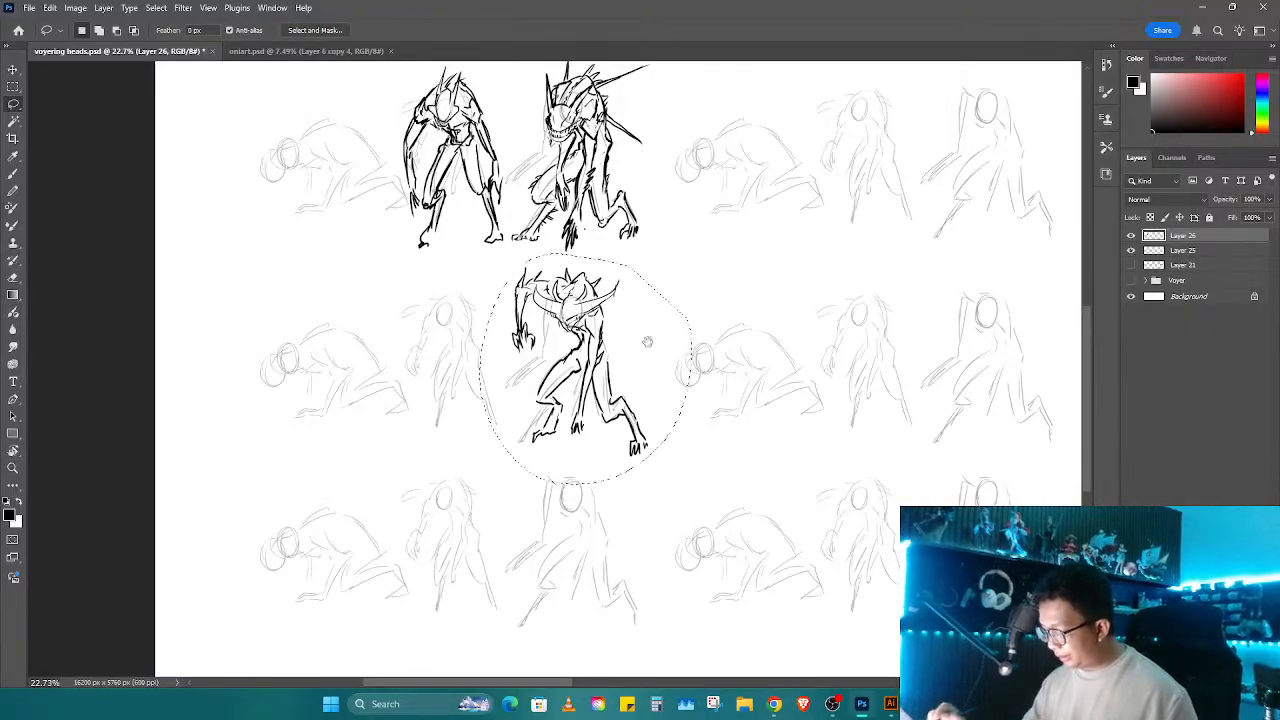
pyautogui.press('v')
pyautogui.scroll(-2, 616, 245)
pyautogui.moveTo(617, 245)
pyautogui.mouseDown()
pyautogui.moveTo(614, 430)
pyautogui.moveTo(650, 411)
pyautogui.mouseUp()
pyautogui.hotkey('ctrl', 'd')
# Step: Erase the leftover gesture lines beside the copied creature's legs
pyautogui.press('z')
pyautogui.press('e')
pyautogui.moveTo(523, 429)
pyautogui.mouseDown()
pyautogui.moveTo(492, 542)
pyautogui.moveTo(496, 568)
pyautogui.moveTo(535, 525)
pyautogui.mouseUp()
# Step: Ink a second pair of clawed arms on the copied creature, plus a rounded abdomen and a curved tail behind it
pyautogui.press('b')
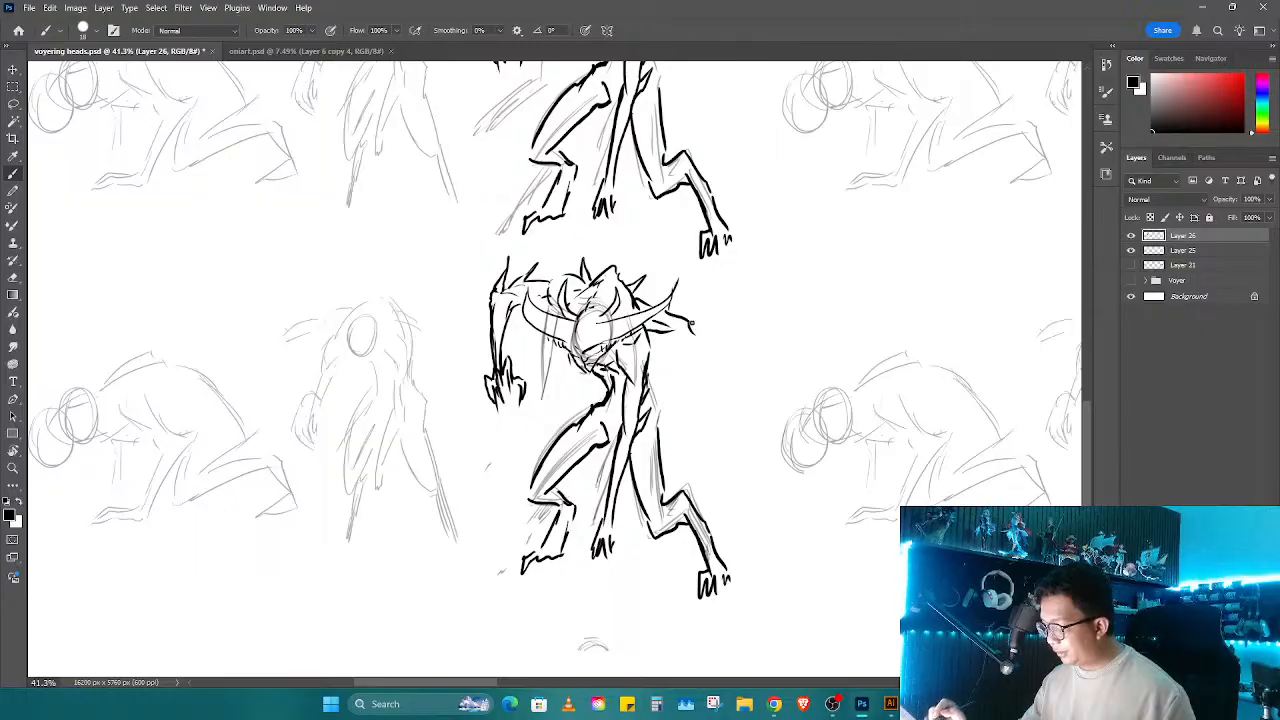
pyautogui.moveTo(714, 337); pyautogui.dragTo(724, 428)
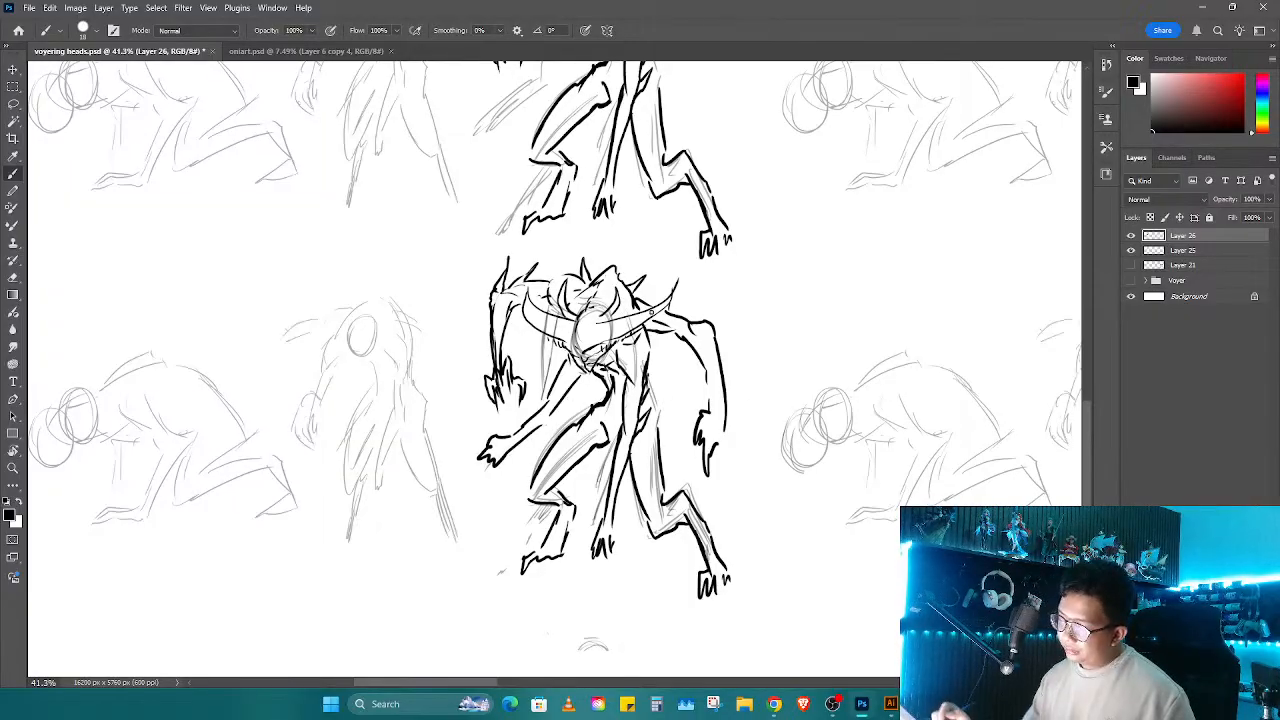
pyautogui.moveTo(654, 389); pyautogui.dragTo(684, 462)
pyautogui.hotkey('ctrl', 'z')
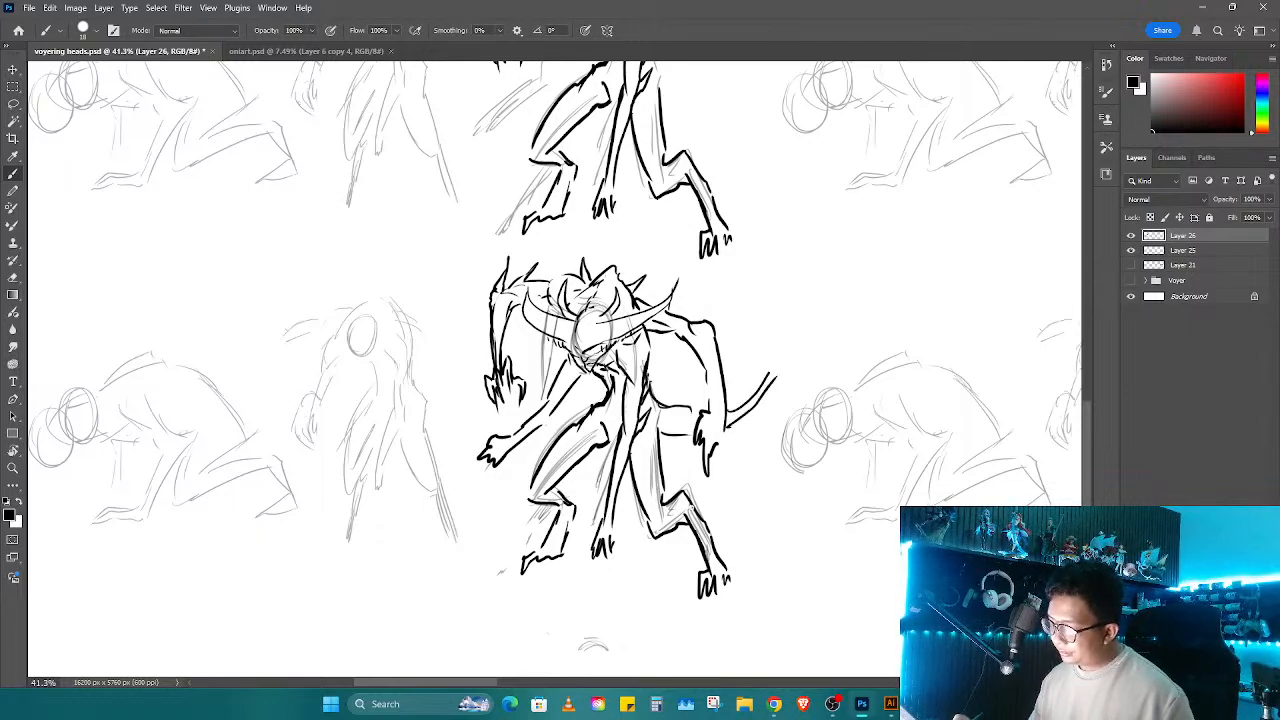
# Step: Add a short pointed spur below the rear knee and finish the tail with a thicker, pointed tip
pyautogui.moveTo(655, 594); pyautogui.dragTo(660, 540)
pyautogui.press('e')
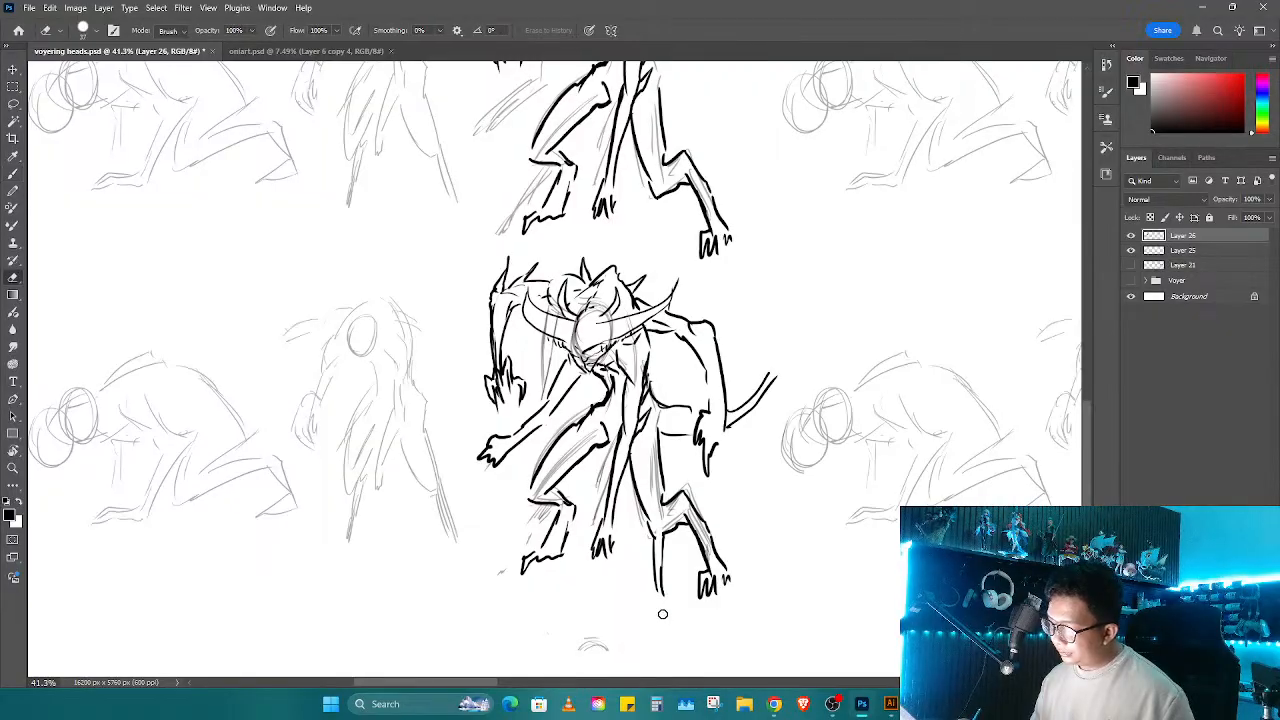
pyautogui.press('b')
pyautogui.moveTo(657, 556); pyautogui.dragTo(662, 578)
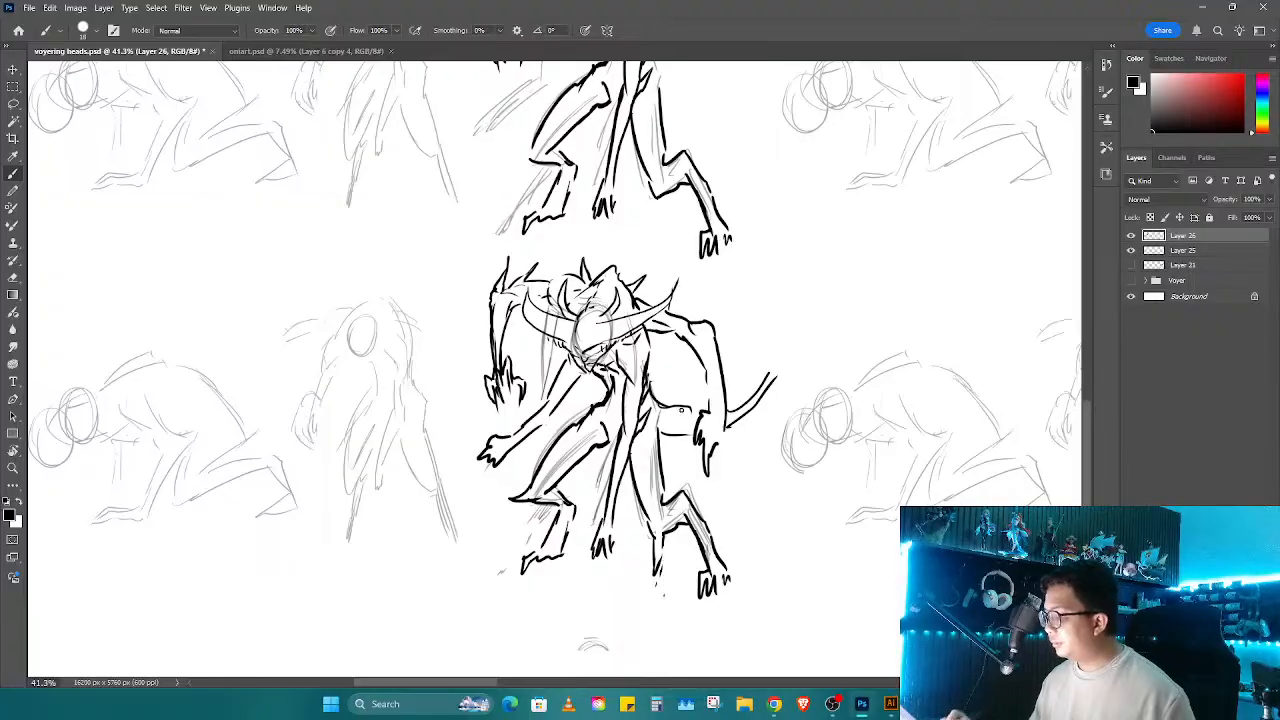
pyautogui.moveTo(728, 408)
pyautogui.mouseDown()
pyautogui.moveTo(773, 348)
pyautogui.moveTo(776, 394)
pyautogui.mouseUp()
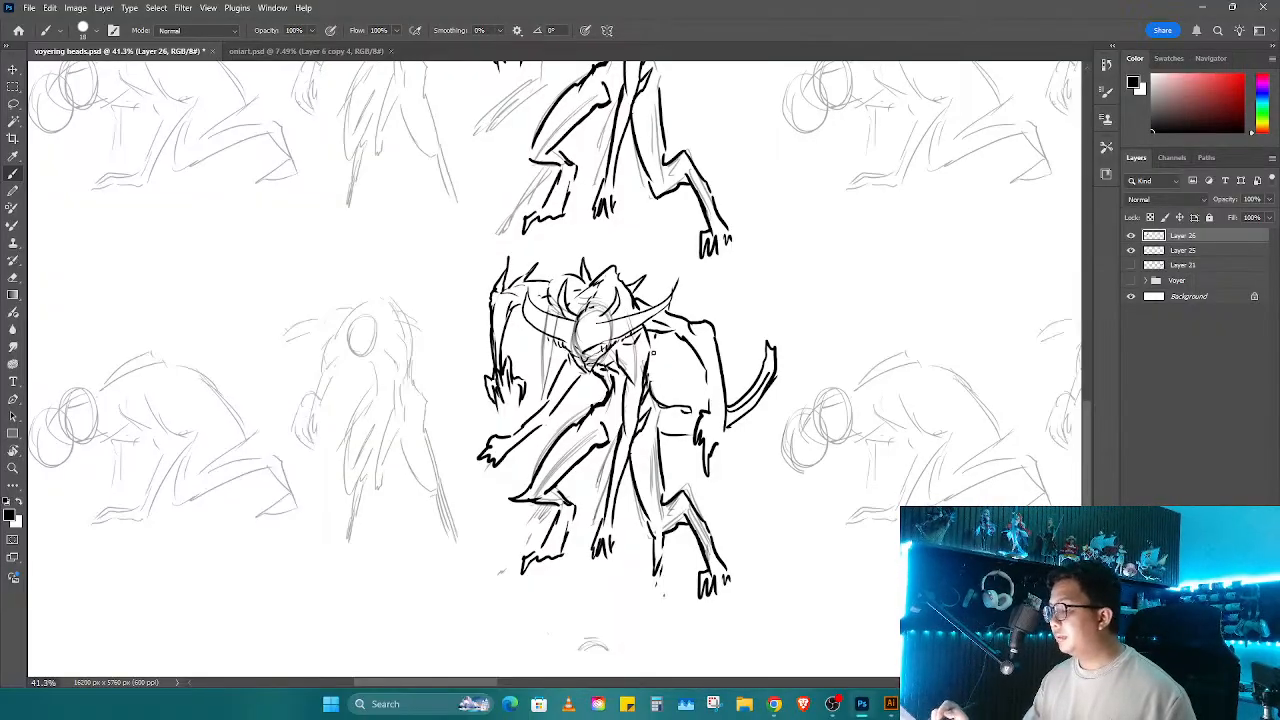
# Step: Select the four-armed, tailed creature with the Lasso and place a copy of it farther right in the bottom row
pyautogui.press('z')
pyautogui.moveTo(652, 352)
pyautogui.mouseDown()
pyautogui.moveTo(607, 547)
pyautogui.moveTo(632, 467)
pyautogui.moveTo(673, 404)
pyautogui.mouseUp()
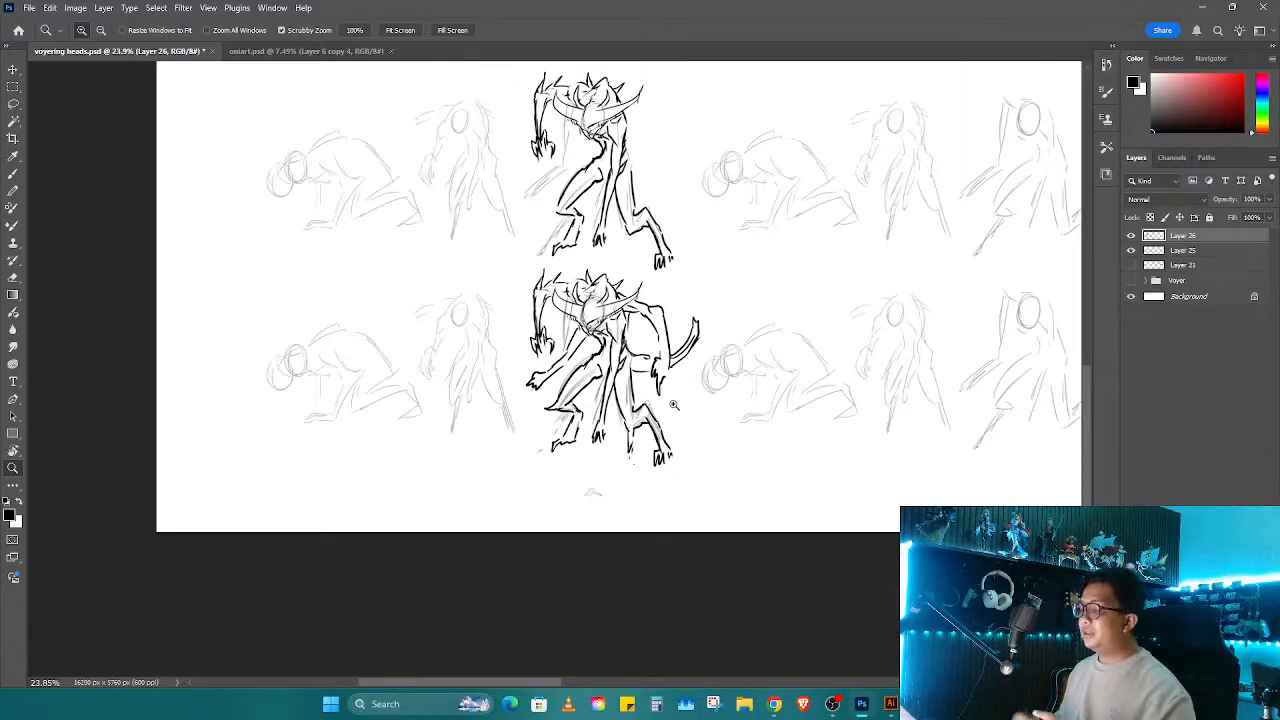
pyautogui.moveTo(674, 404); pyautogui.dragTo(622, 458)
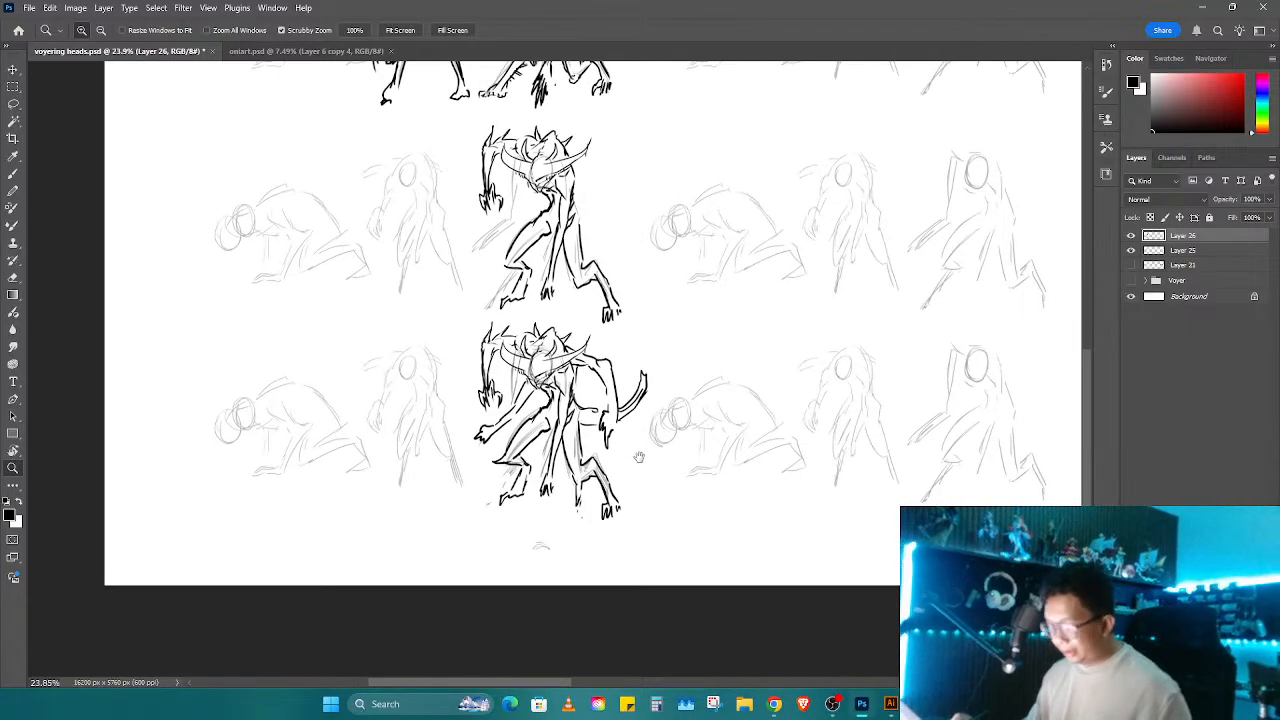
pyautogui.press('l')
pyautogui.moveTo(614, 342)
pyautogui.mouseDown()
pyautogui.moveTo(482, 335)
pyautogui.moveTo(712, 466)
pyautogui.moveTo(715, 430)
pyautogui.mouseUp()
pyautogui.moveTo(613, 397)
pyautogui.mouseDown()
pyautogui.moveTo(540, 482)
pyautogui.moveTo(434, 460)
pyautogui.mouseUp()
pyautogui.press('v')
pyautogui.moveTo(386, 410)
pyautogui.mouseDown()
pyautogui.moveTo(700, 412)
pyautogui.moveTo(688, 410)
pyautogui.mouseUp()
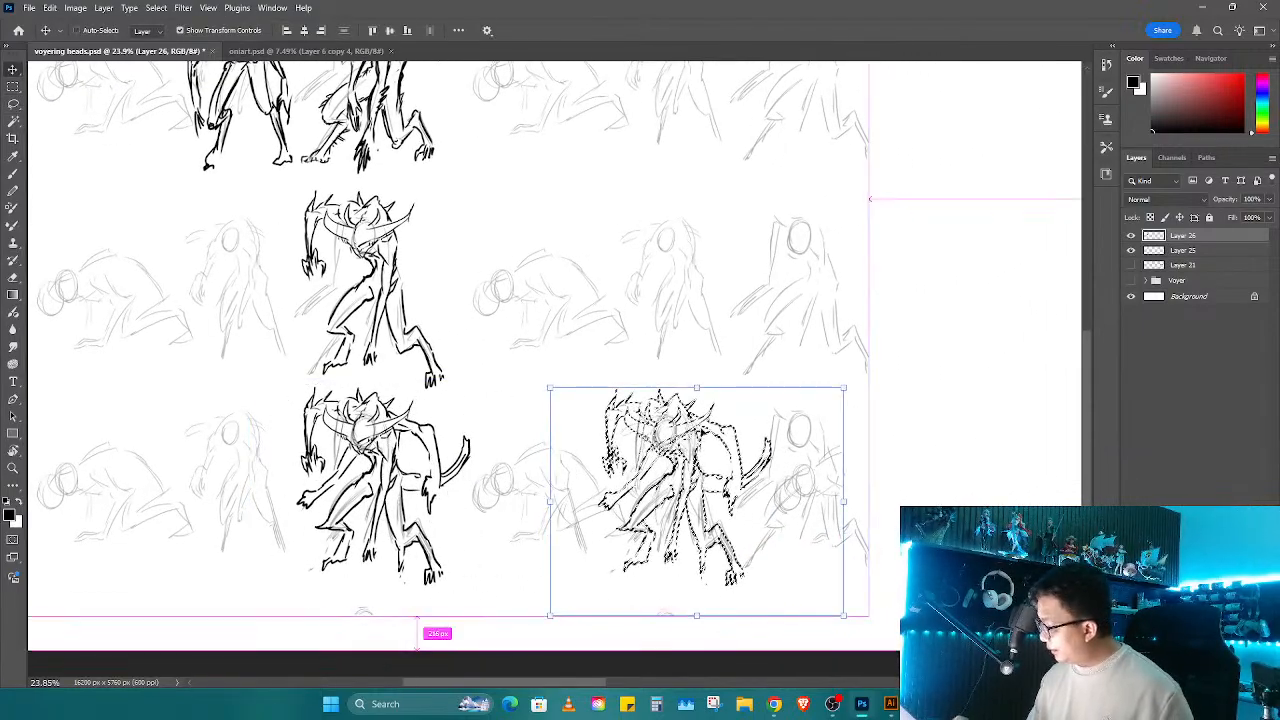
pyautogui.hotkey('ctrl', 'd')
pyautogui.click(1130, 245)
pyautogui.click(1130, 250)
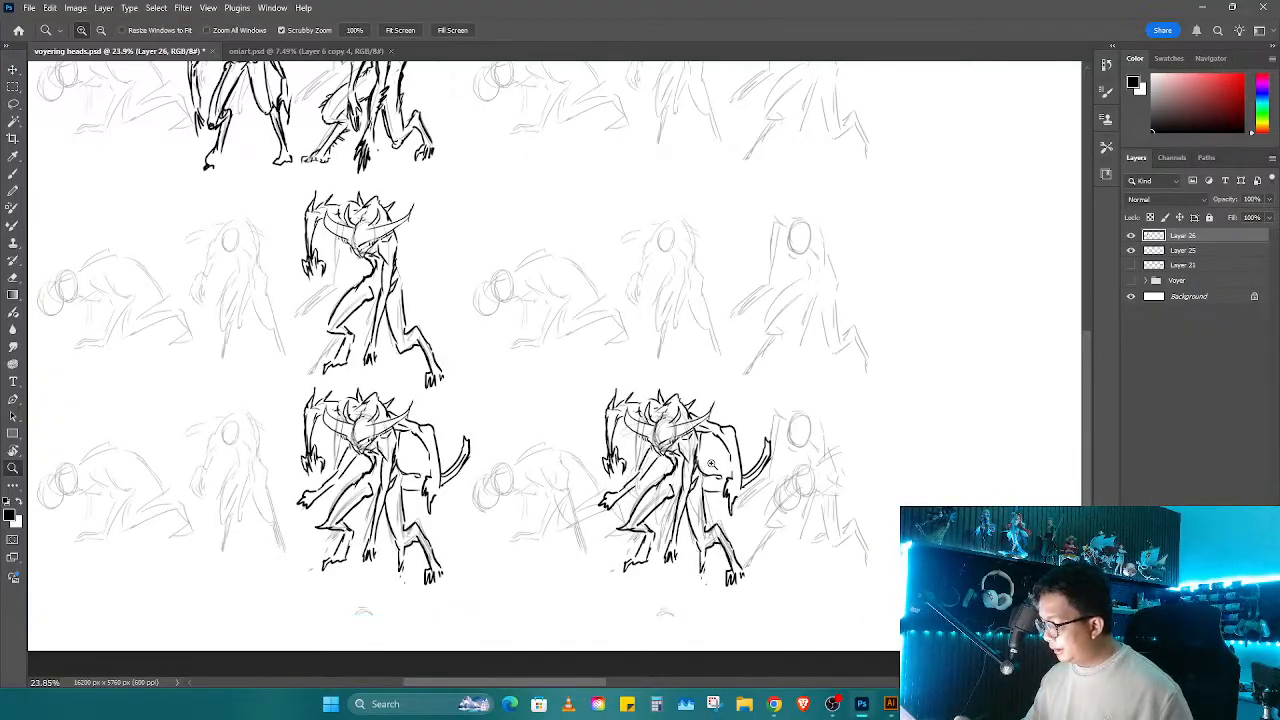
# Step: Ink curved dark bands across one wide horn of the new copy and start ornaments hanging beneath it
pyautogui.press('z')
pyautogui.moveTo(600, 515); pyautogui.dragTo(620, 523)
pyautogui.press('e')
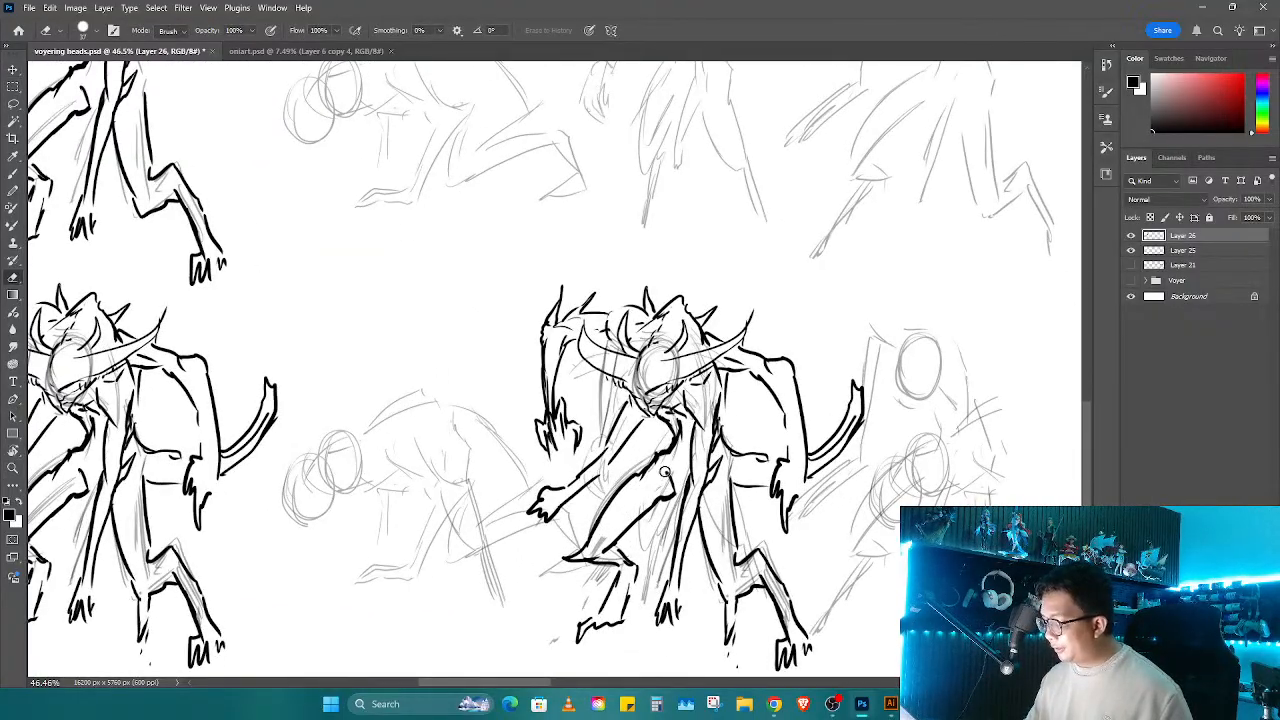
pyautogui.press('z')
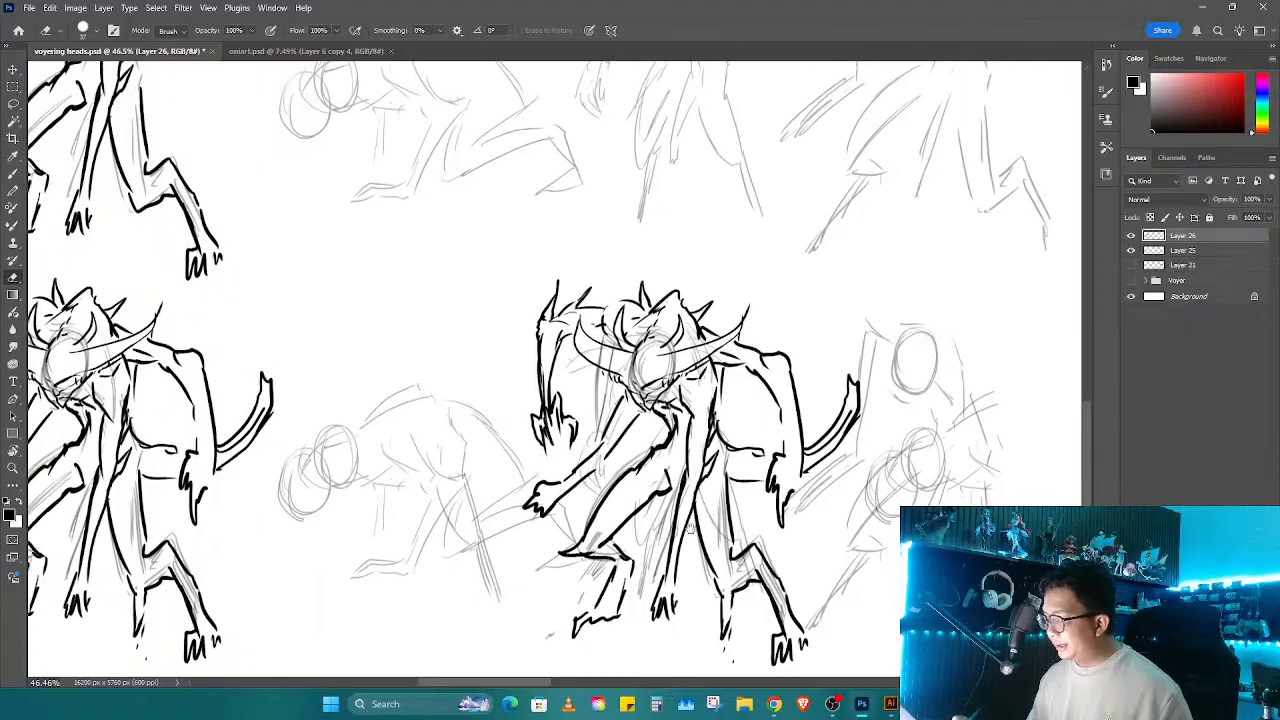
pyautogui.moveTo(698, 520)
pyautogui.mouseDown()
pyautogui.moveTo(630, 352)
pyautogui.moveTo(690, 350)
pyautogui.mouseUp()
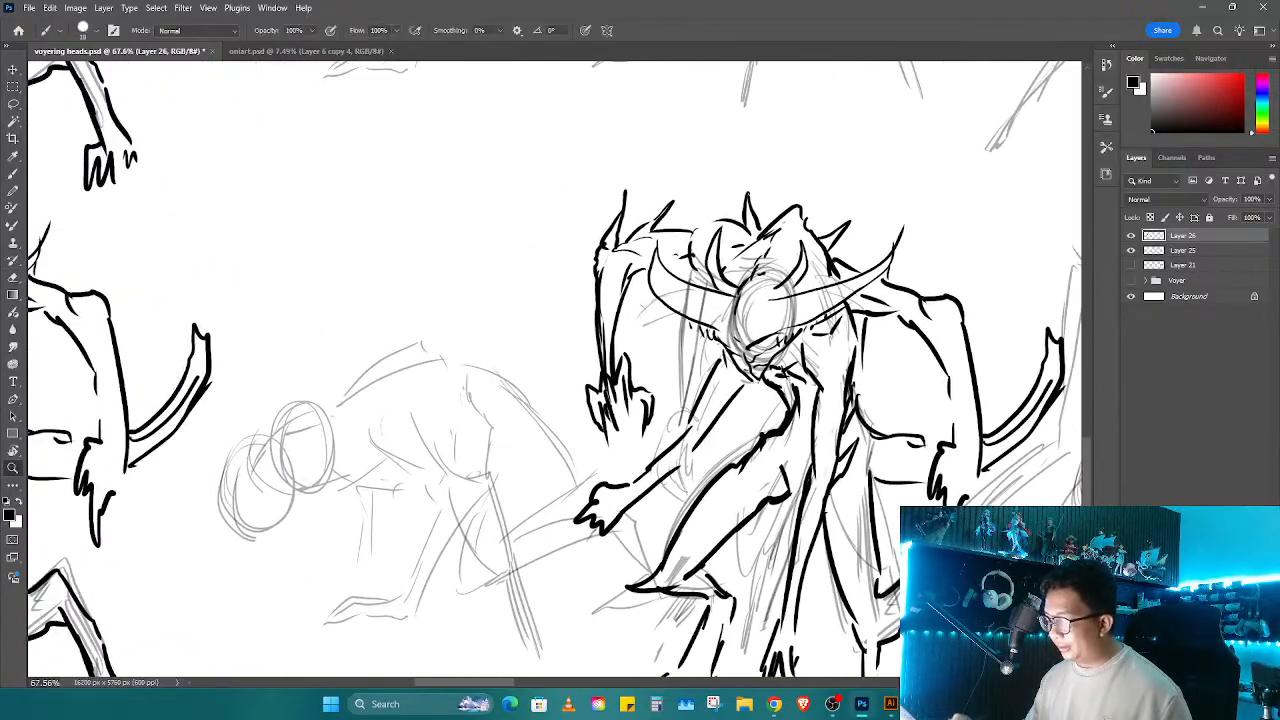
pyautogui.press('b')
pyautogui.scroll(2, 760, 380)
pyautogui.scroll(1, 588, 358)
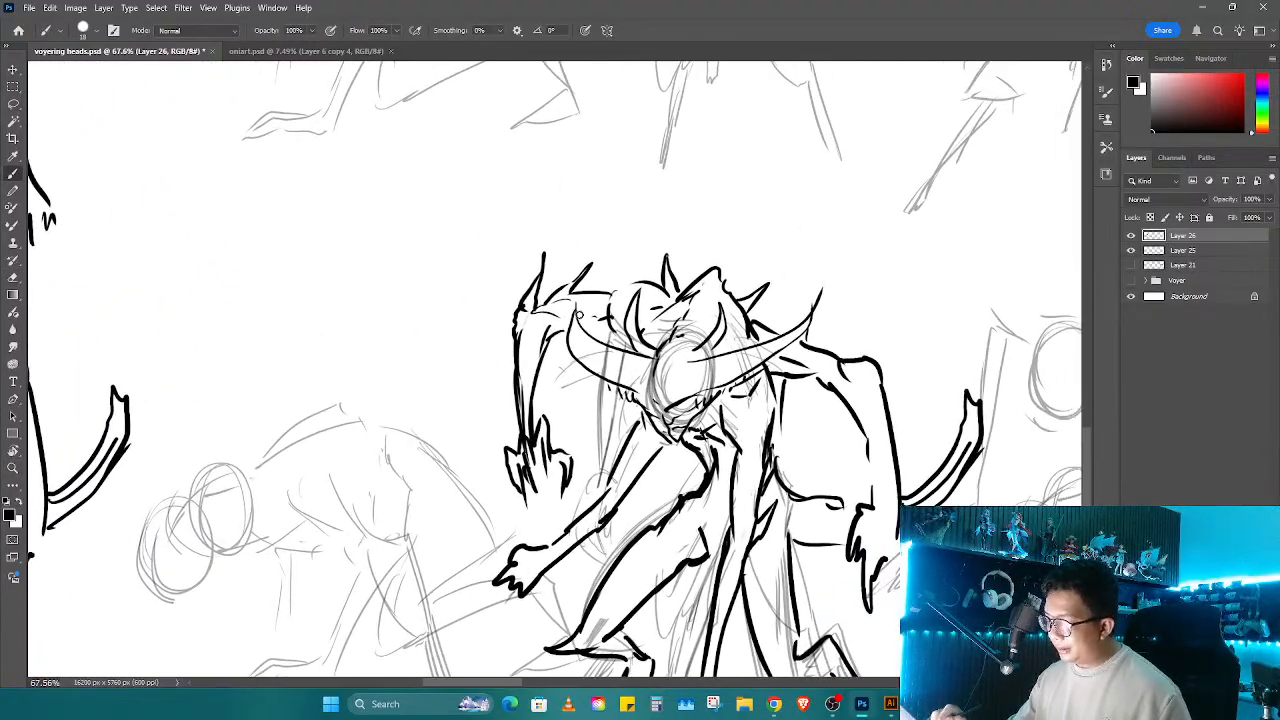
pyautogui.moveTo(577, 316)
pyautogui.mouseDown()
pyautogui.moveTo(658, 360)
pyautogui.moveTo(601, 361)
pyautogui.moveTo(626, 357)
pyautogui.moveTo(618, 386)
pyautogui.mouseUp()
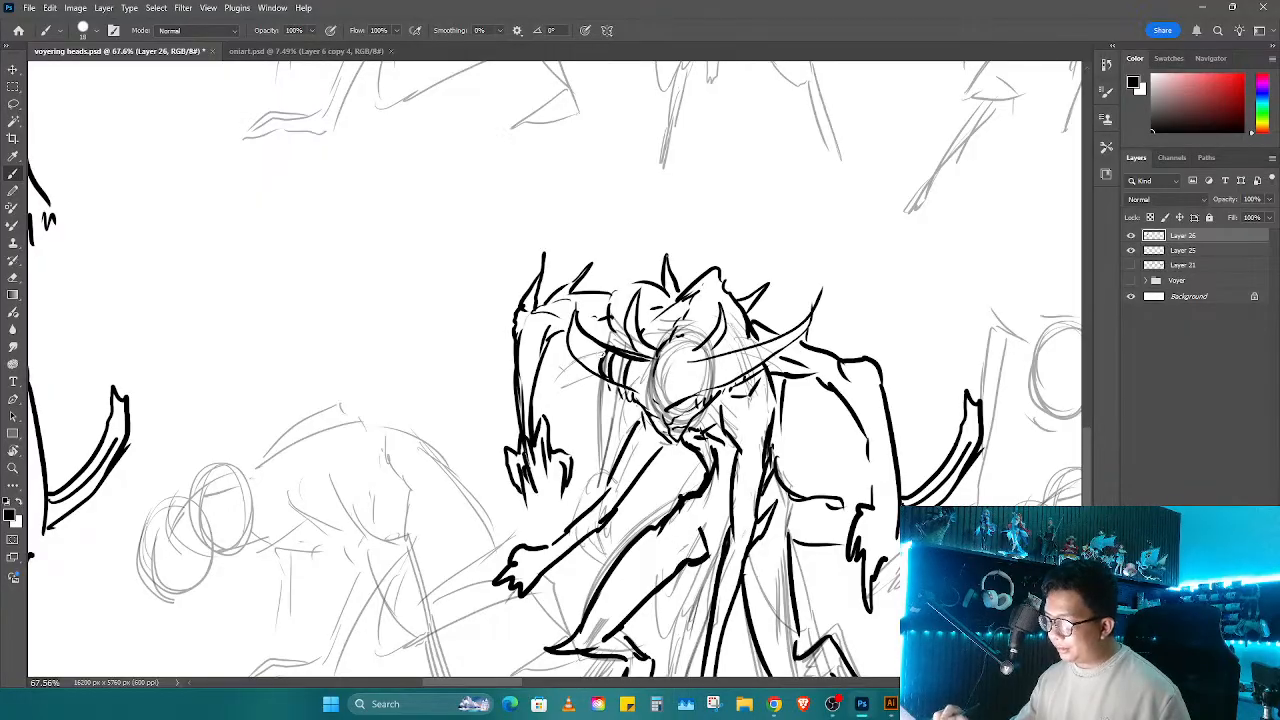
pyautogui.scroll(2, 593, 370)
pyautogui.moveTo(590, 345)
pyautogui.mouseDown()
pyautogui.moveTo(568, 380)
pyautogui.moveTo(572, 416)
pyautogui.mouseUp()
pyautogui.moveTo(600, 364)
pyautogui.mouseDown()
pyautogui.moveTo(591, 421)
pyautogui.moveTo(572, 435)
pyautogui.moveTo(614, 419)
pyautogui.moveTo(621, 385)
pyautogui.mouseUp()
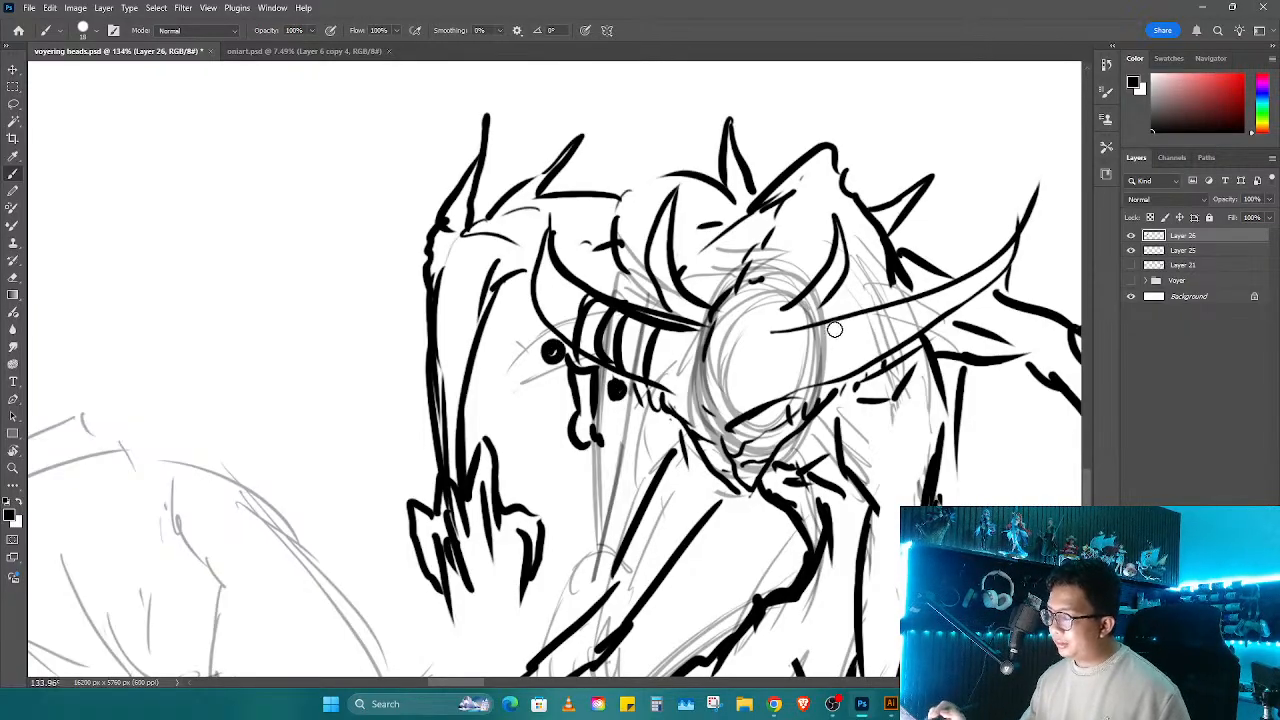
# Step: Erase the solid round dots beneath the banded horn and draw more small dangling ornaments in their place
pyautogui.press('e')
pyautogui.moveTo(554, 358); pyautogui.dragTo(550, 349)
pyautogui.moveTo(624, 390); pyautogui.dragTo(614, 388)
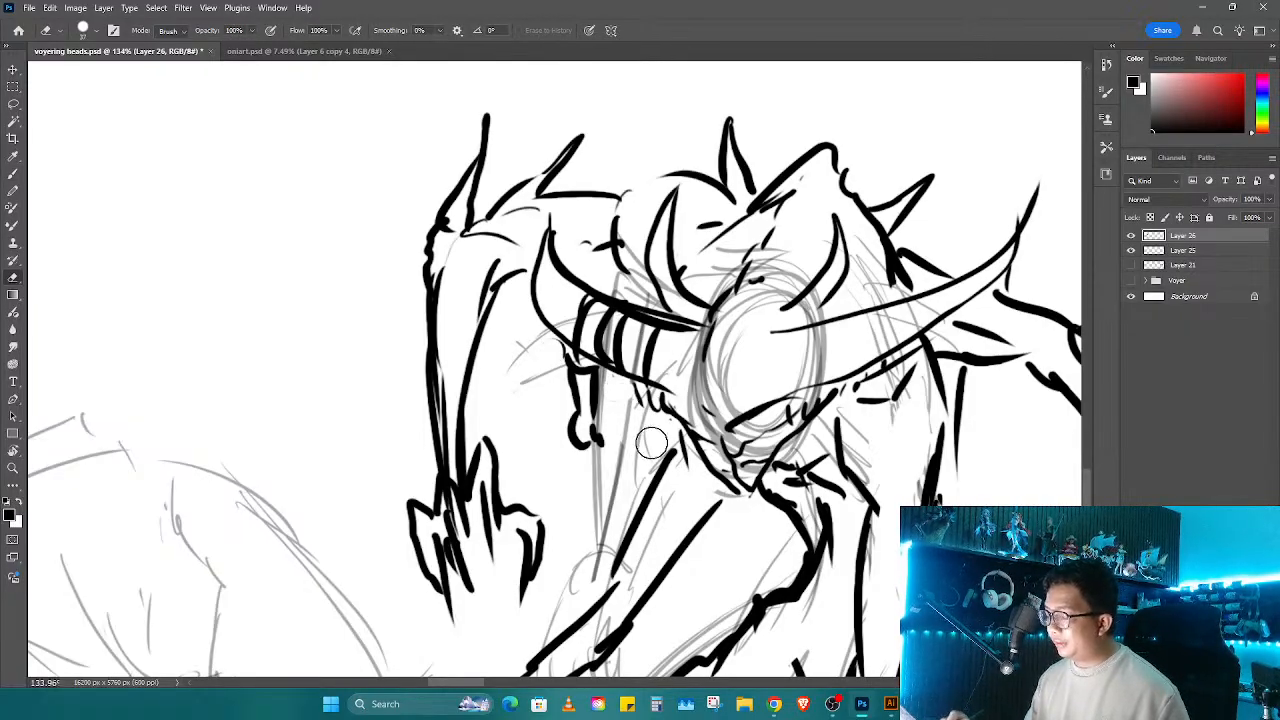
pyautogui.press('b')
pyautogui.moveTo(604, 433); pyautogui.dragTo(596, 452)
pyautogui.moveTo(550, 338)
pyautogui.mouseDown()
pyautogui.moveTo(541, 376)
pyautogui.moveTo(556, 406)
pyautogui.mouseUp()
pyautogui.moveTo(631, 393); pyautogui.dragTo(634, 436)
# Step: Ink looped ornaments hanging from the opposite wide horn, with a crossed binding near its outer end
pyautogui.moveTo(898, 370)
pyautogui.mouseDown()
pyautogui.moveTo(870, 396)
pyautogui.moveTo(872, 438)
pyautogui.mouseUp()
pyautogui.moveTo(896, 370); pyautogui.dragTo(890, 448)
pyautogui.moveTo(940, 362)
pyautogui.mouseDown()
pyautogui.moveTo(935, 414)
pyautogui.moveTo(920, 400)
pyautogui.mouseUp()
pyautogui.press('e')
pyautogui.moveTo(870, 380); pyautogui.dragTo(886, 440)
pyautogui.press('b')
pyautogui.moveTo(936, 334); pyautogui.dragTo(918, 416)
pyautogui.moveTo(958, 340)
pyautogui.mouseDown()
pyautogui.moveTo(1000, 356)
pyautogui.moveTo(972, 350)
pyautogui.moveTo(976, 366)
pyautogui.mouseUp()
pyautogui.moveTo(916, 414); pyautogui.dragTo(934, 420)
pyautogui.moveTo(970, 362); pyautogui.dragTo(979, 357)
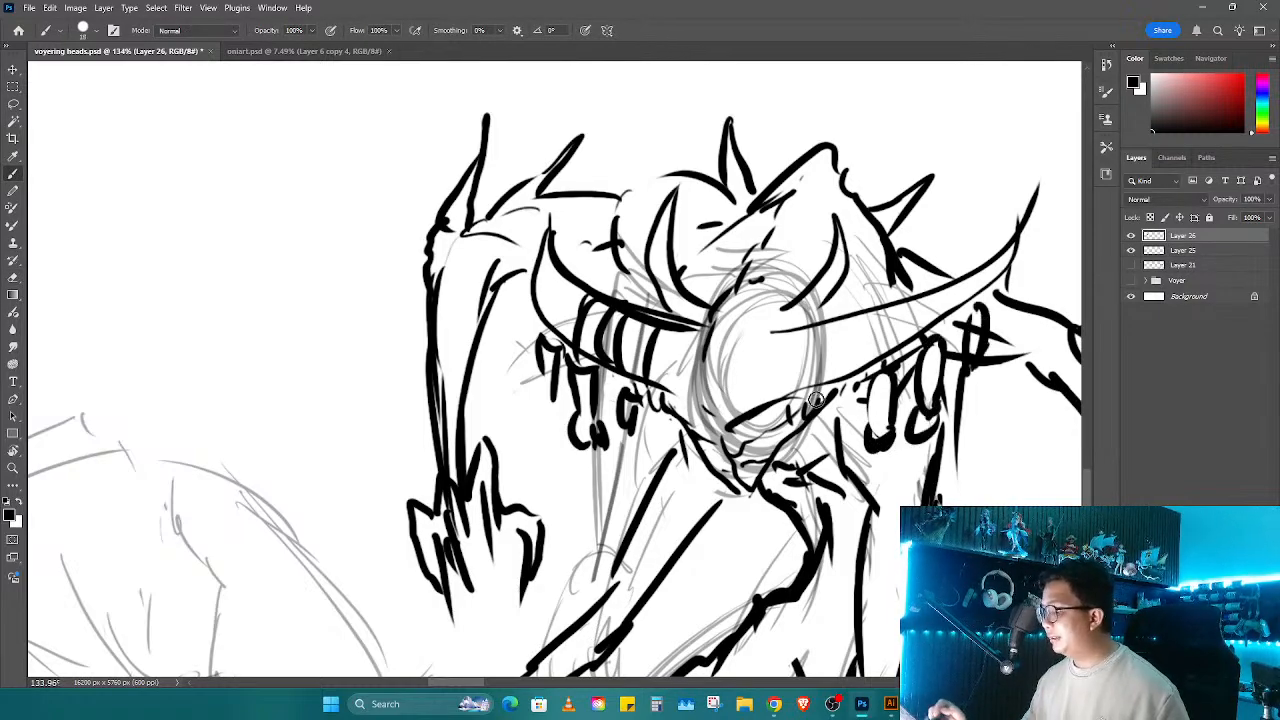
# Step: Draw clusters of small round eyes on both sides of the creature's face and dot the brow between them
pyautogui.moveTo(752, 361)
pyautogui.mouseDown()
pyautogui.moveTo(686, 346)
pyautogui.moveTo(684, 369)
pyautogui.moveTo(693, 352)
pyautogui.mouseUp()
pyautogui.moveTo(712, 348); pyautogui.dragTo(703, 369)
pyautogui.moveTo(732, 347); pyautogui.dragTo(710, 334)
pyautogui.moveTo(630, 366)
pyautogui.mouseDown()
pyautogui.moveTo(624, 376)
pyautogui.moveTo(626, 346)
pyautogui.mouseUp()
pyautogui.moveTo(612, 336)
pyautogui.mouseDown()
pyautogui.moveTo(606, 346)
pyautogui.moveTo(642, 357)
pyautogui.moveTo(635, 333)
pyautogui.mouseUp()
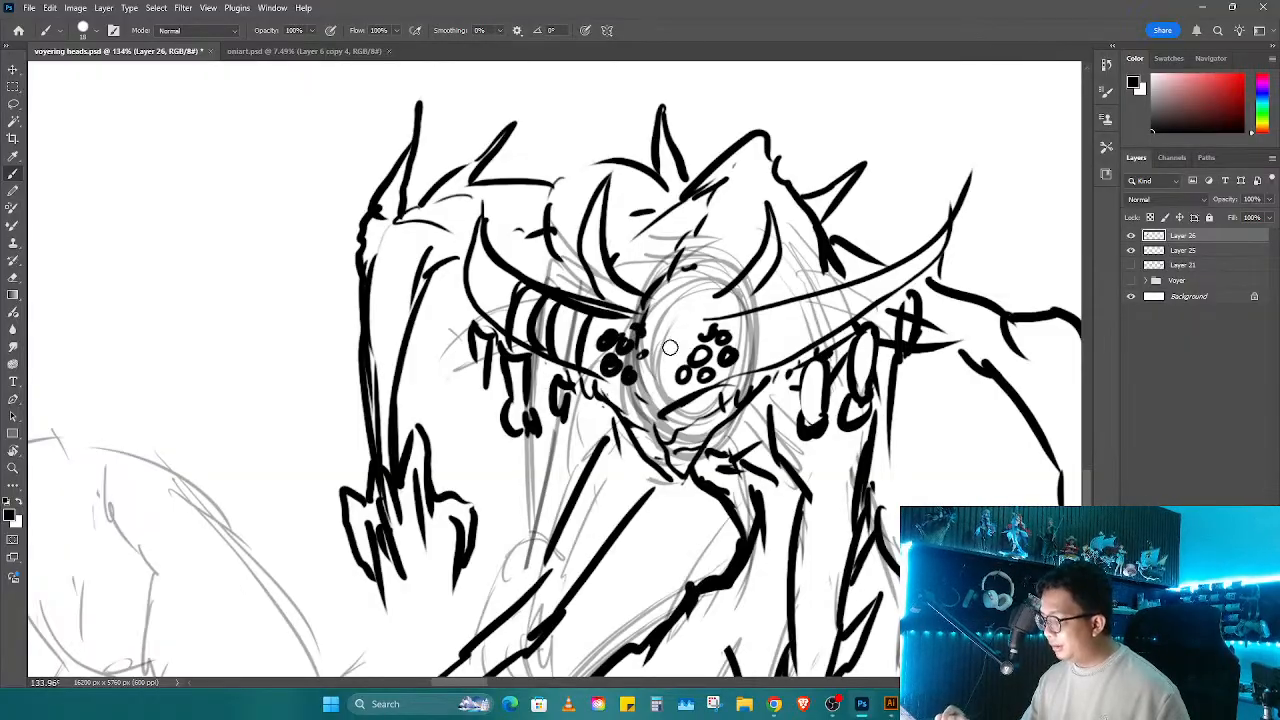
pyautogui.click(649, 317)
pyautogui.click(677, 302)
# Step: Ink a thick, curved collar ring around the creature's neck below the chin
pyautogui.moveTo(737, 365); pyautogui.dragTo(640, 201)
pyautogui.moveTo(645, 205); pyautogui.dragTo(615, 207)
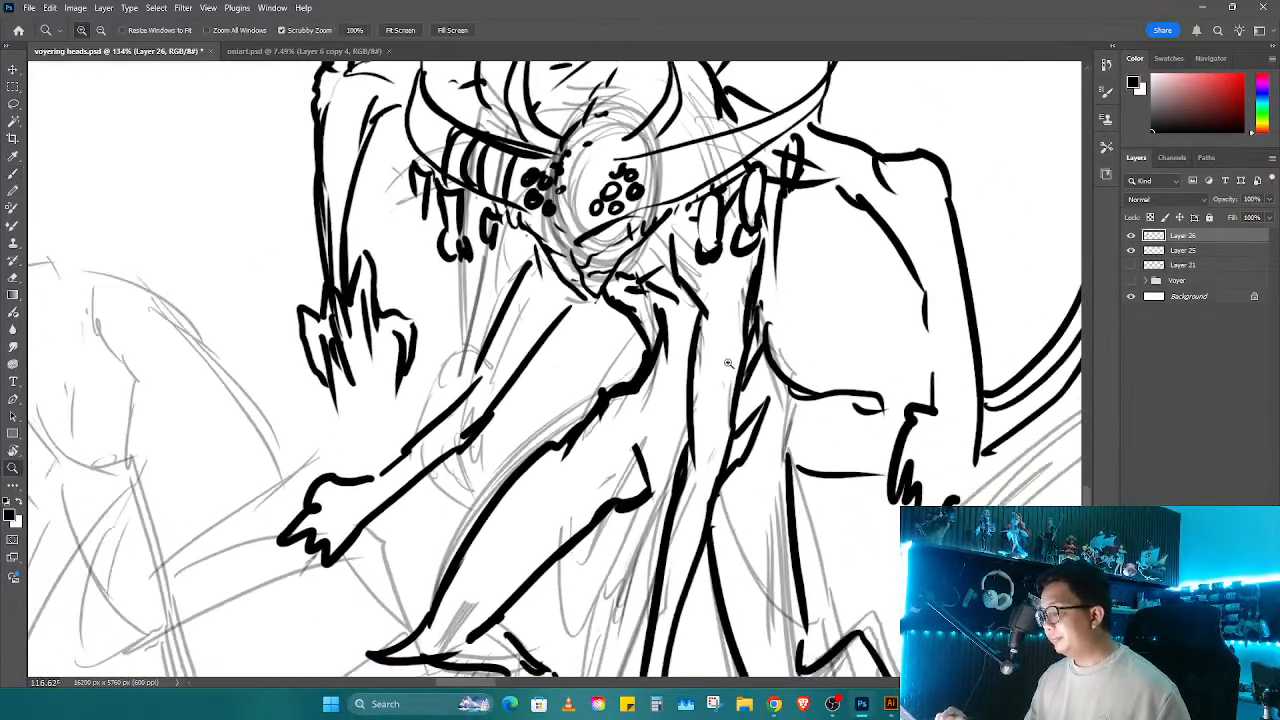
pyautogui.moveTo(805, 326)
pyautogui.mouseDown()
pyautogui.moveTo(670, 390)
pyautogui.moveTo(620, 457)
pyautogui.moveTo(820, 311)
pyautogui.moveTo(901, 297)
pyautogui.moveTo(677, 456)
pyautogui.moveTo(680, 398)
pyautogui.moveTo(772, 334)
pyautogui.moveTo(708, 284)
pyautogui.moveTo(779, 388)
pyautogui.moveTo(761, 465)
pyautogui.mouseUp()
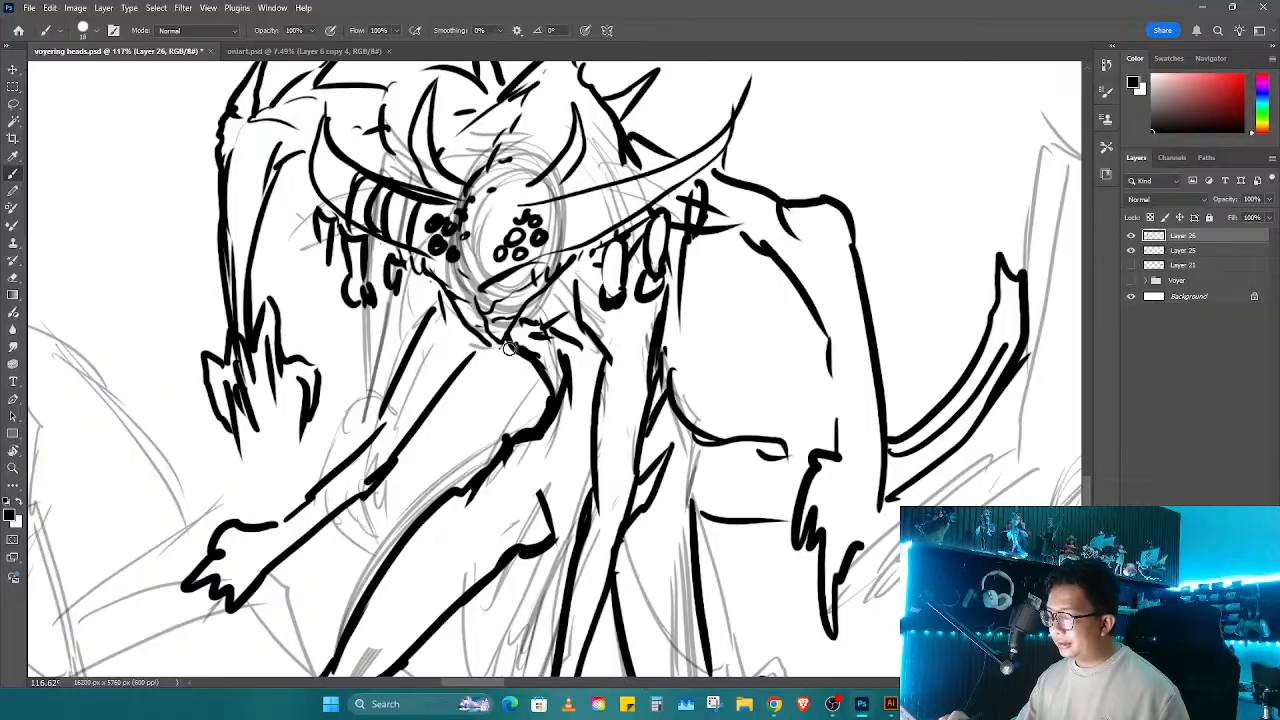
pyautogui.moveTo(509, 348); pyautogui.dragTo(601, 386)
pyautogui.hotkey('ctrl', 'z')
pyautogui.moveTo(506, 336)
pyautogui.mouseDown()
pyautogui.moveTo(528, 380)
pyautogui.moveTo(606, 378)
pyautogui.mouseUp()
pyautogui.moveTo(520, 374); pyautogui.dragTo(600, 382)
pyautogui.moveTo(668, 350); pyautogui.dragTo(665, 292)
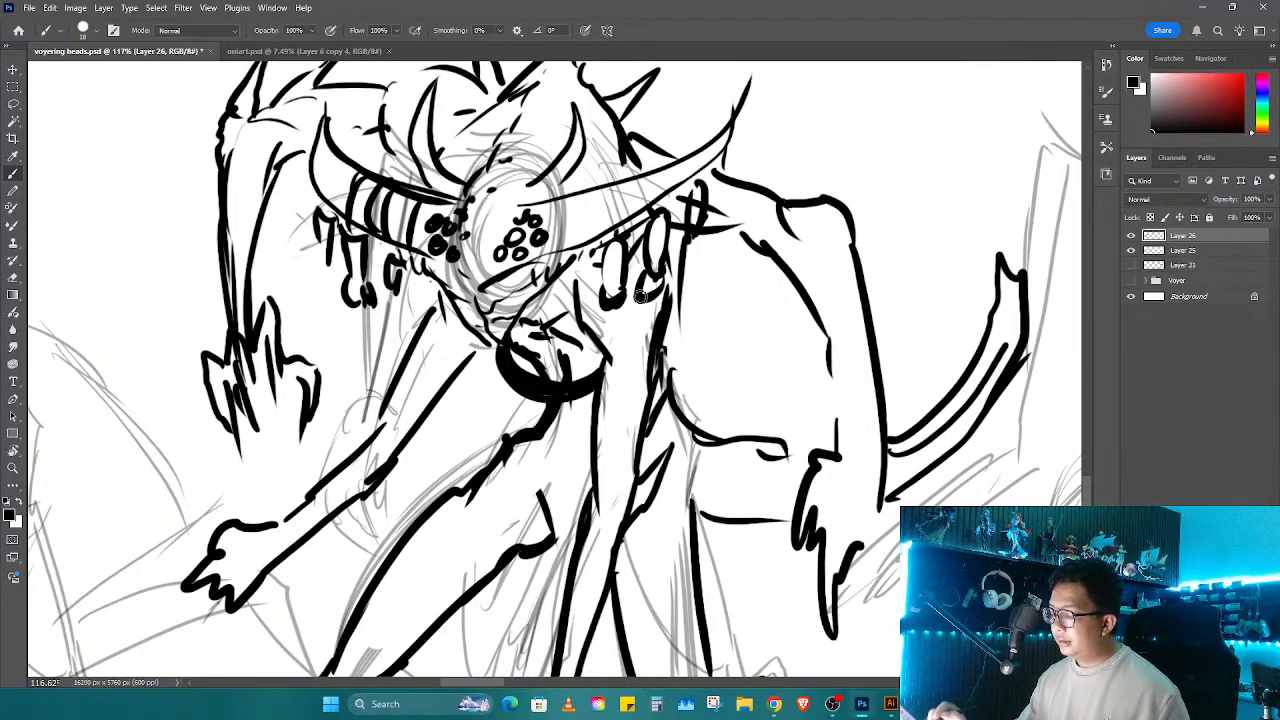
pyautogui.moveTo(492, 365)
pyautogui.mouseDown()
pyautogui.moveTo(478, 392)
pyautogui.moveTo(488, 420)
pyautogui.moveTo(546, 402)
pyautogui.mouseUp()
pyautogui.hotkey('ctrl', 'z')
pyautogui.hotkey('ctrl', 'z')
pyautogui.hotkey('ctrl', 'z')
pyautogui.hotkey('ctrl', 'z')
pyautogui.moveTo(678, 272); pyautogui.dragTo(578, 294)
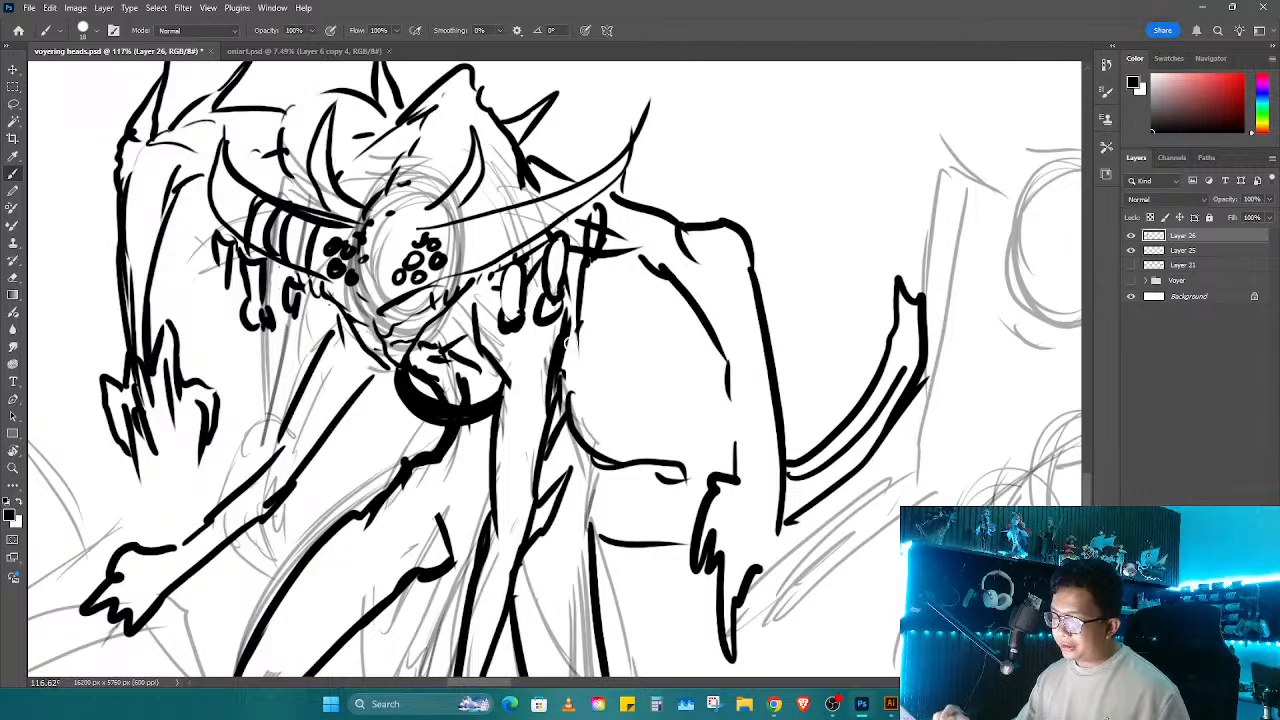
# Step: Ink a stack of curved bands wrapping around the creature's central forearm above its planted hand
pyautogui.moveTo(437, 436); pyautogui.dragTo(539, 560)
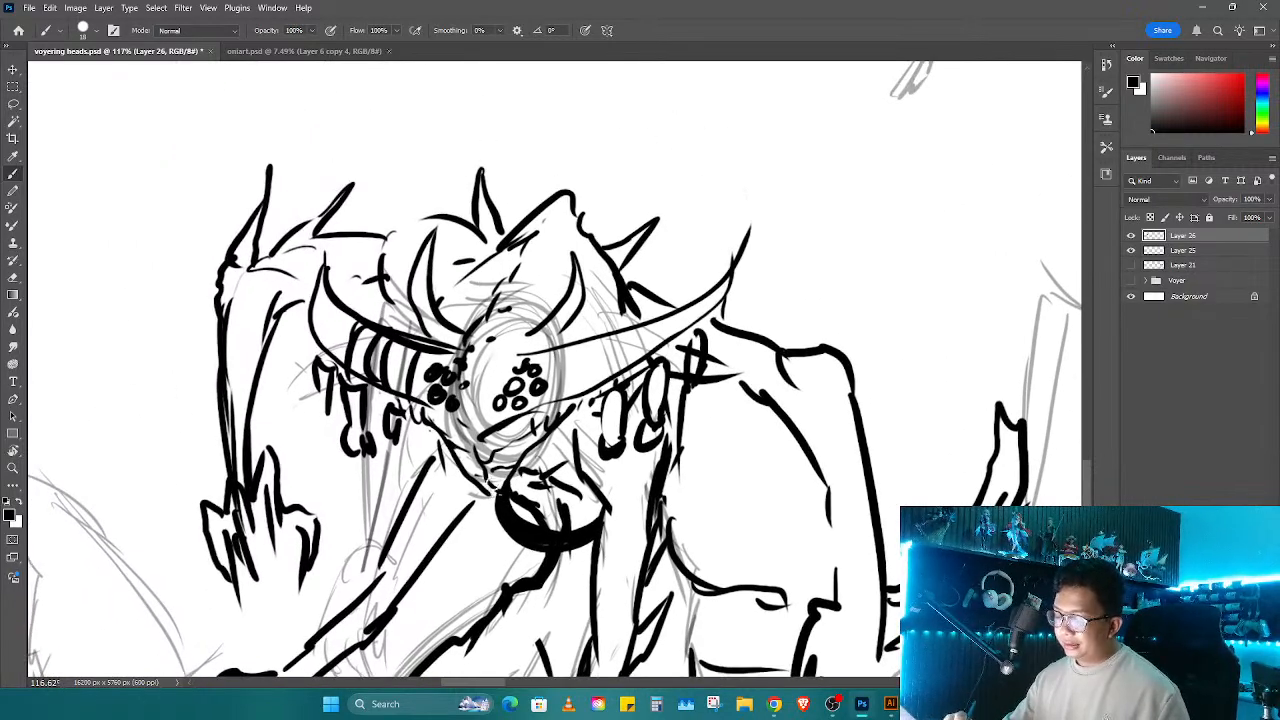
pyautogui.scroll(-6, 674, 508)
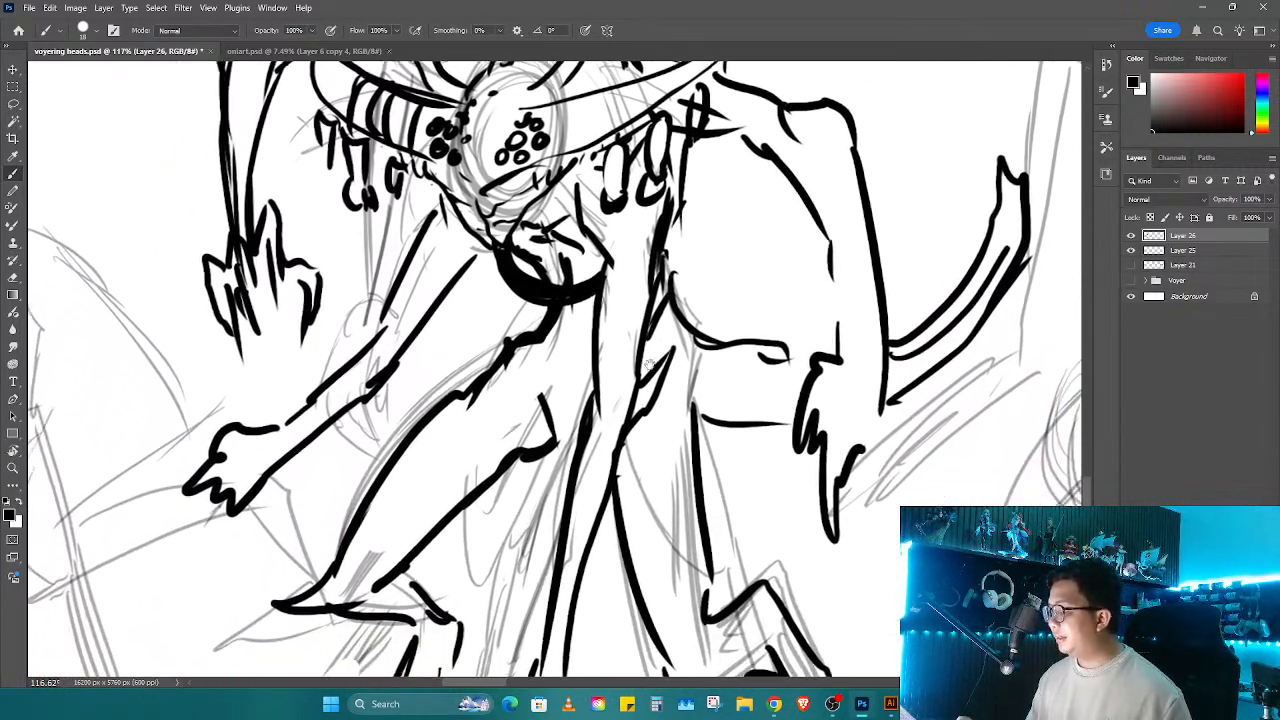
pyautogui.moveTo(622, 456)
pyautogui.mouseDown()
pyautogui.moveTo(594, 447)
pyautogui.moveTo(584, 474)
pyautogui.moveTo(584, 406)
pyautogui.mouseUp()
pyautogui.scroll(-2, 620, 455)
pyautogui.moveTo(586, 372)
pyautogui.mouseDown()
pyautogui.moveTo(624, 382)
pyautogui.moveTo(566, 456)
pyautogui.moveTo(594, 496)
pyautogui.moveTo(563, 505)
pyautogui.moveTo(572, 497)
pyautogui.mouseUp()
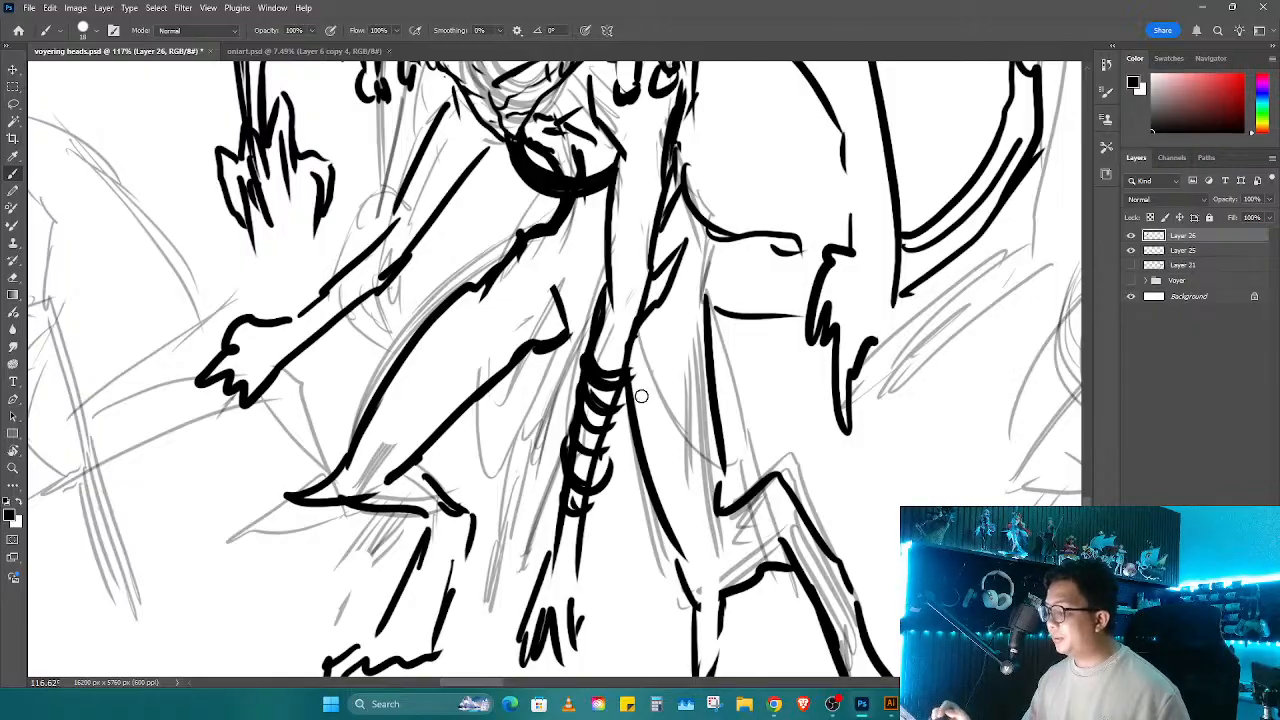
# Step: Ink wrapped bands around the wrist and forearm of the creature's outstretched arm
pyautogui.moveTo(641, 396); pyautogui.dragTo(791, 551)
pyautogui.moveTo(440, 478)
pyautogui.mouseDown()
pyautogui.moveTo(576, 358)
pyautogui.moveTo(510, 455)
pyautogui.moveTo(570, 405)
pyautogui.mouseUp()
pyautogui.press('e')
pyautogui.press('b')
pyautogui.moveTo(440, 480)
pyautogui.mouseDown()
pyautogui.moveTo(472, 487)
pyautogui.moveTo(480, 436)
pyautogui.moveTo(514, 438)
pyautogui.moveTo(518, 456)
pyautogui.mouseUp()
# Step: Add short strokes to the upper part of the outstretched arm and extend its finger into a longer pointed claw
pyautogui.moveTo(598, 234); pyautogui.dragTo(586, 273)
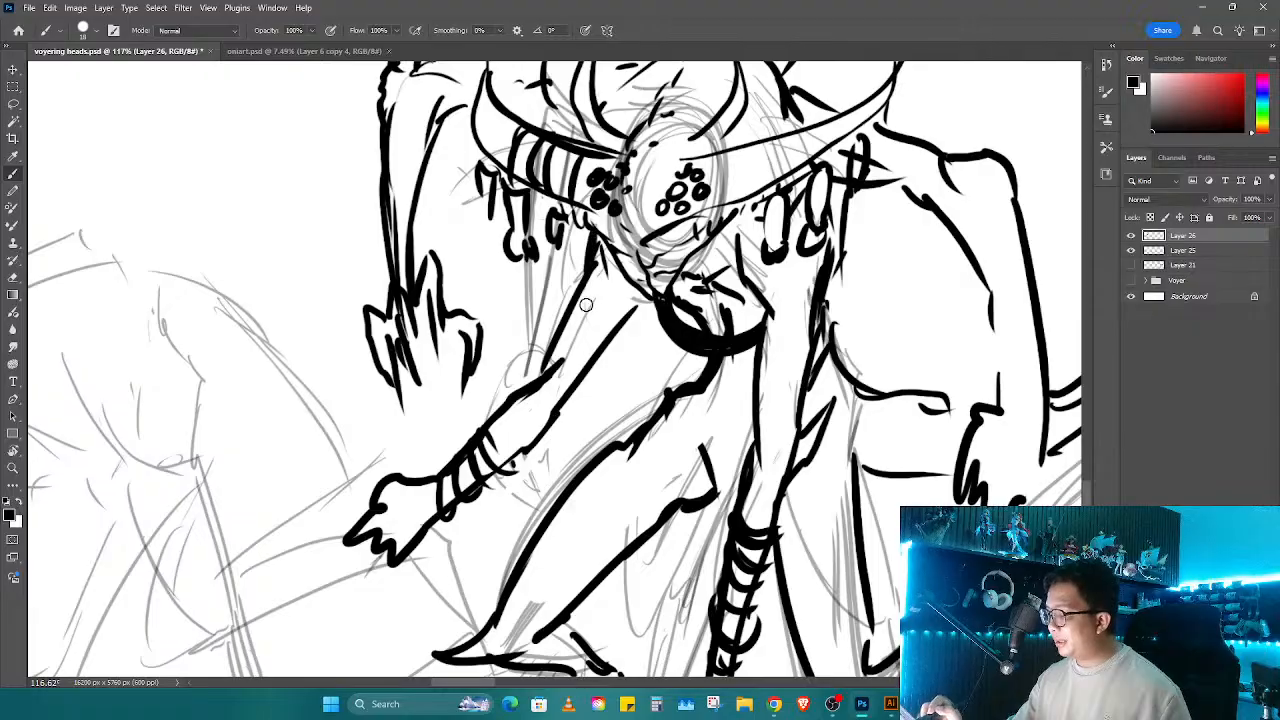
pyautogui.moveTo(646, 300); pyautogui.dragTo(602, 322)
pyautogui.press('e')
pyautogui.press('b')
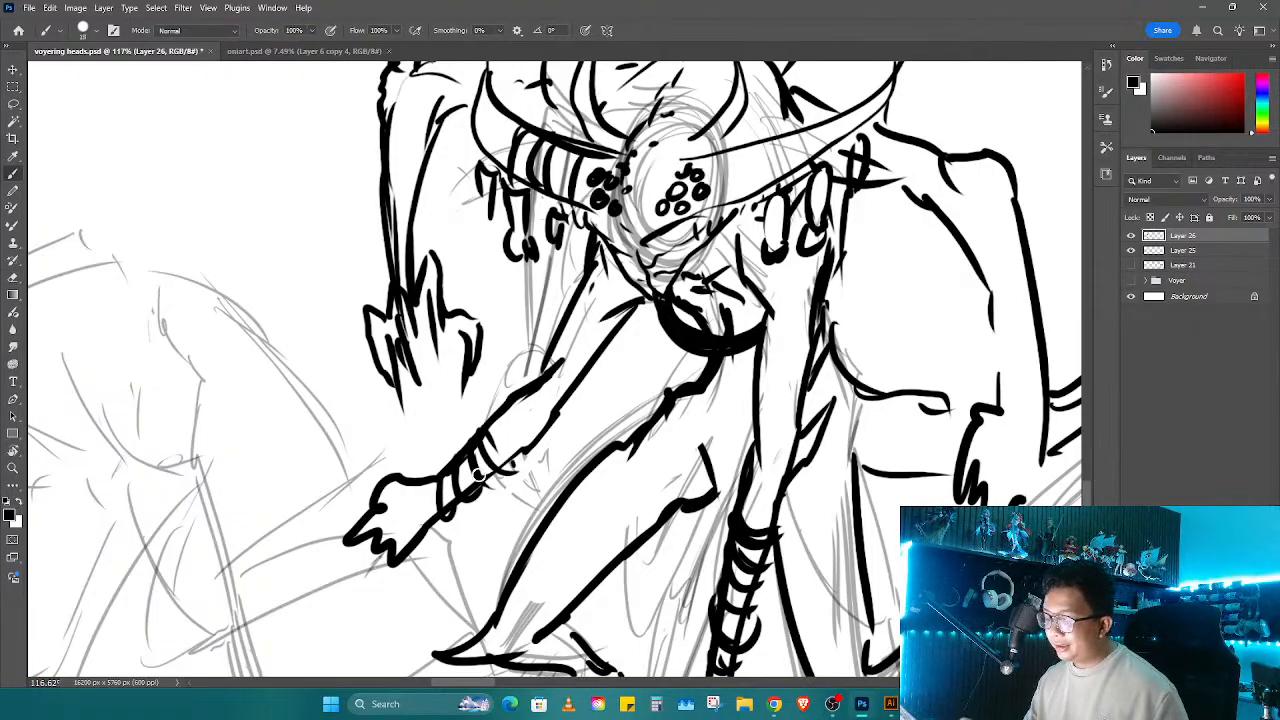
pyautogui.moveTo(348, 542)
pyautogui.mouseDown()
pyautogui.moveTo(329, 568)
pyautogui.moveTo(363, 543)
pyautogui.mouseUp()
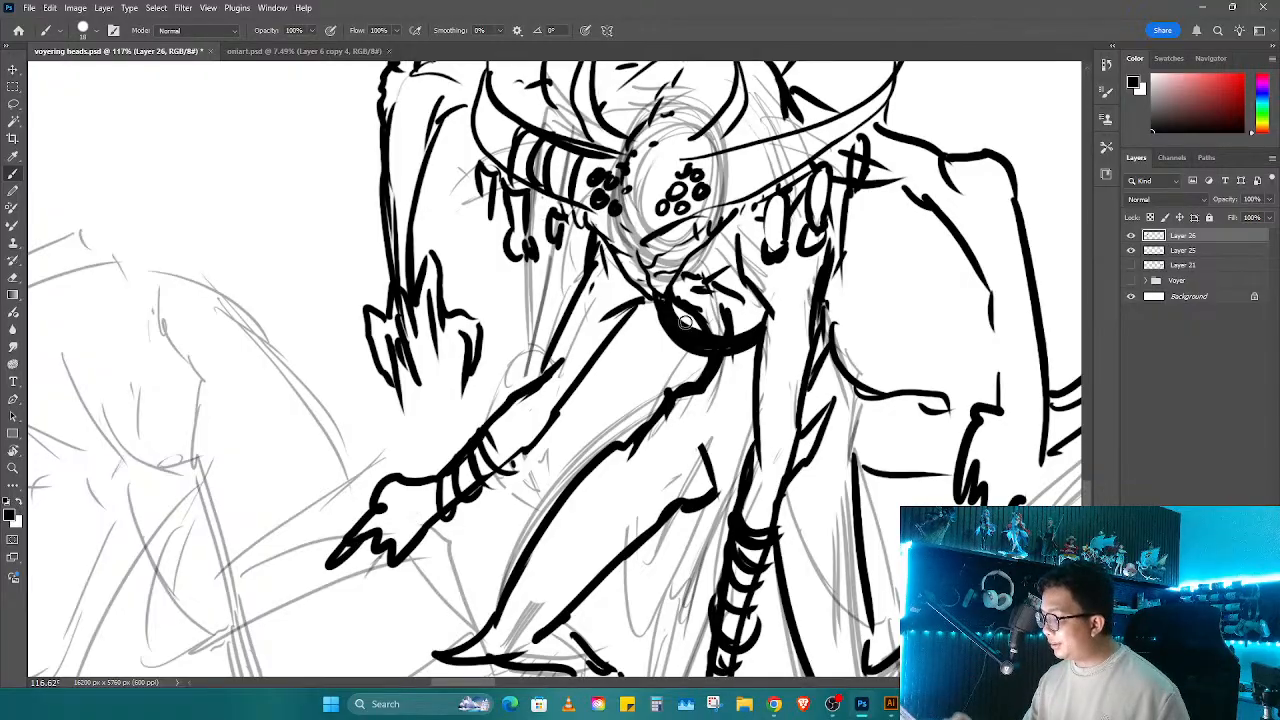
# Step: Ink a thick curved band across the creature's waist, passing behind the central arm, with short strokes beside it
pyautogui.moveTo(685, 322); pyautogui.dragTo(523, 543)
pyautogui.moveTo(596, 668)
pyautogui.mouseDown()
pyautogui.moveTo(639, 428)
pyautogui.moveTo(785, 428)
pyautogui.moveTo(751, 458)
pyautogui.mouseUp()
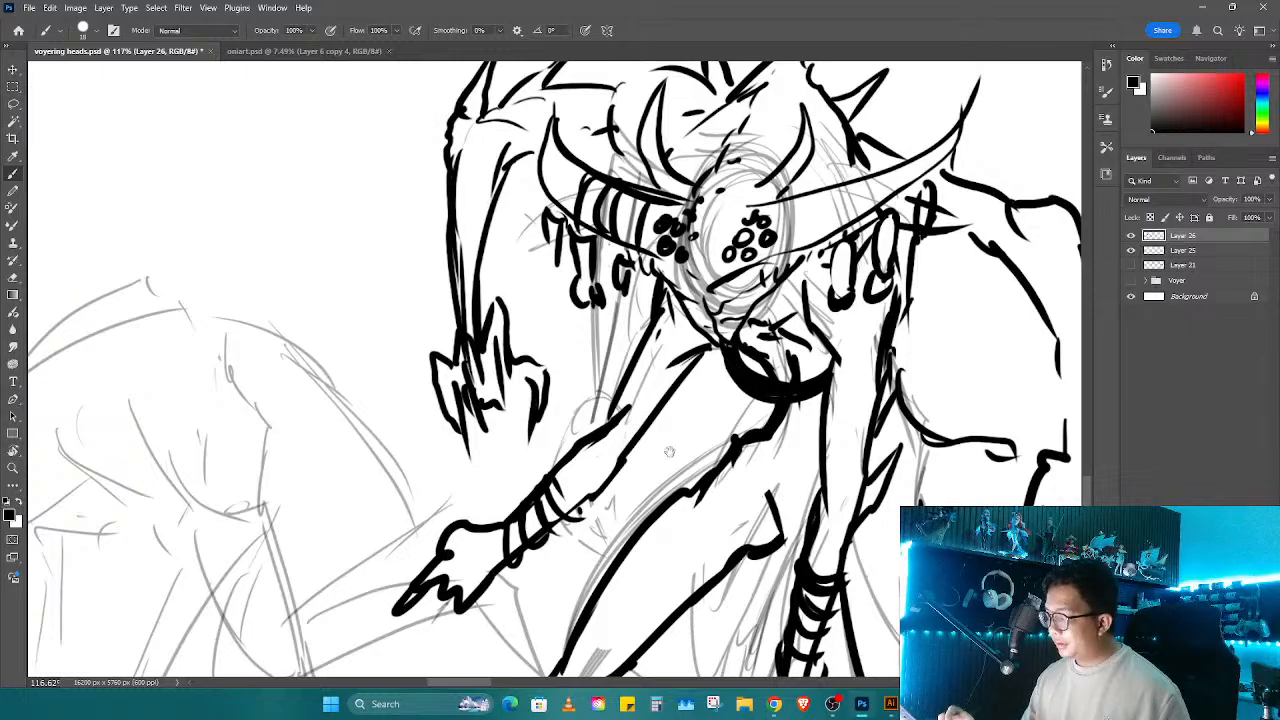
pyautogui.moveTo(669, 452); pyautogui.dragTo(503, 240)
pyautogui.moveTo(821, 327); pyautogui.dragTo(848, 420)
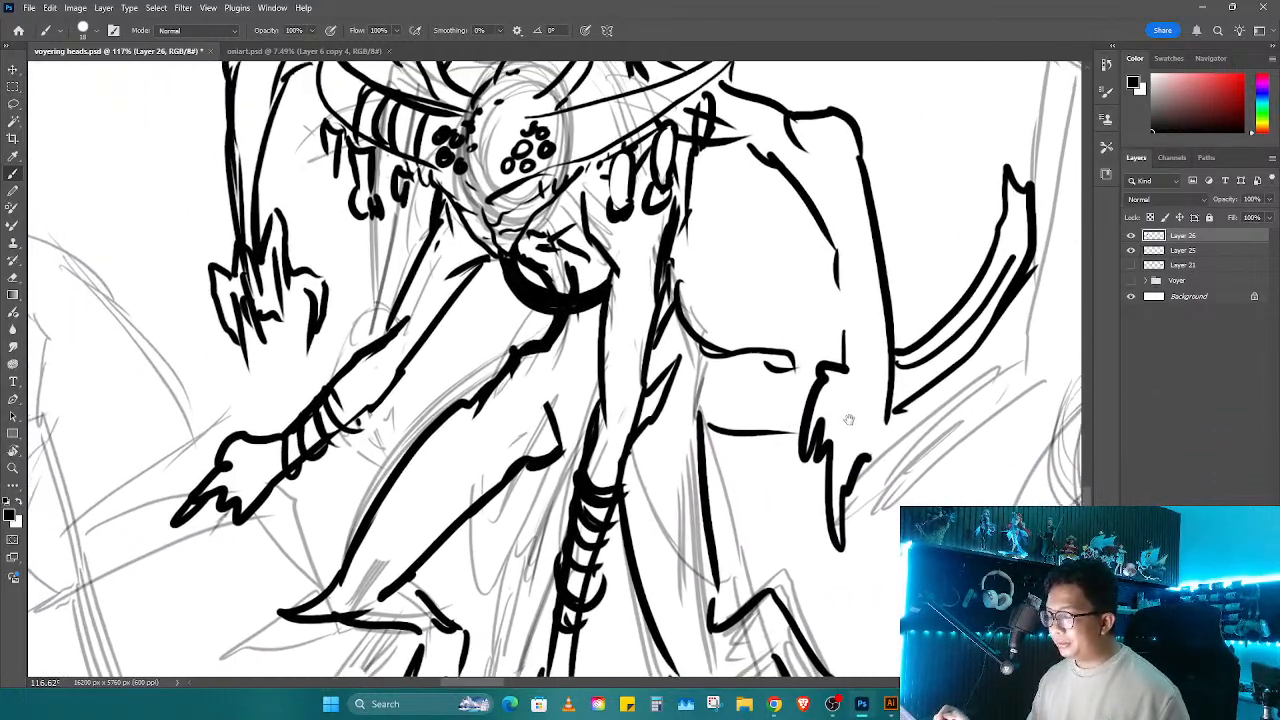
pyautogui.moveTo(664, 466)
pyautogui.mouseDown()
pyautogui.moveTo(792, 430)
pyautogui.moveTo(697, 525)
pyautogui.moveTo(701, 645)
pyautogui.moveTo(745, 459)
pyautogui.moveTo(735, 444)
pyautogui.moveTo(875, 559)
pyautogui.mouseUp()
pyautogui.moveTo(681, 317); pyautogui.dragTo(506, 385)
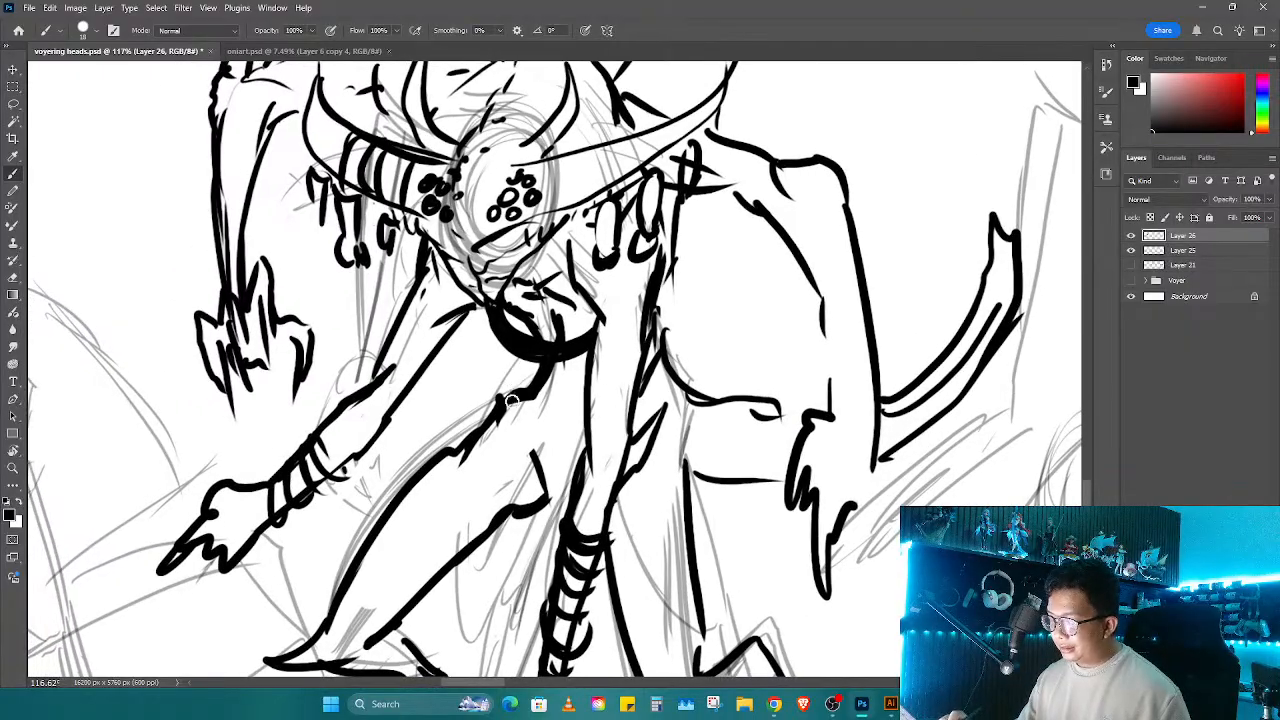
pyautogui.moveTo(553, 442); pyautogui.dragTo(542, 560)
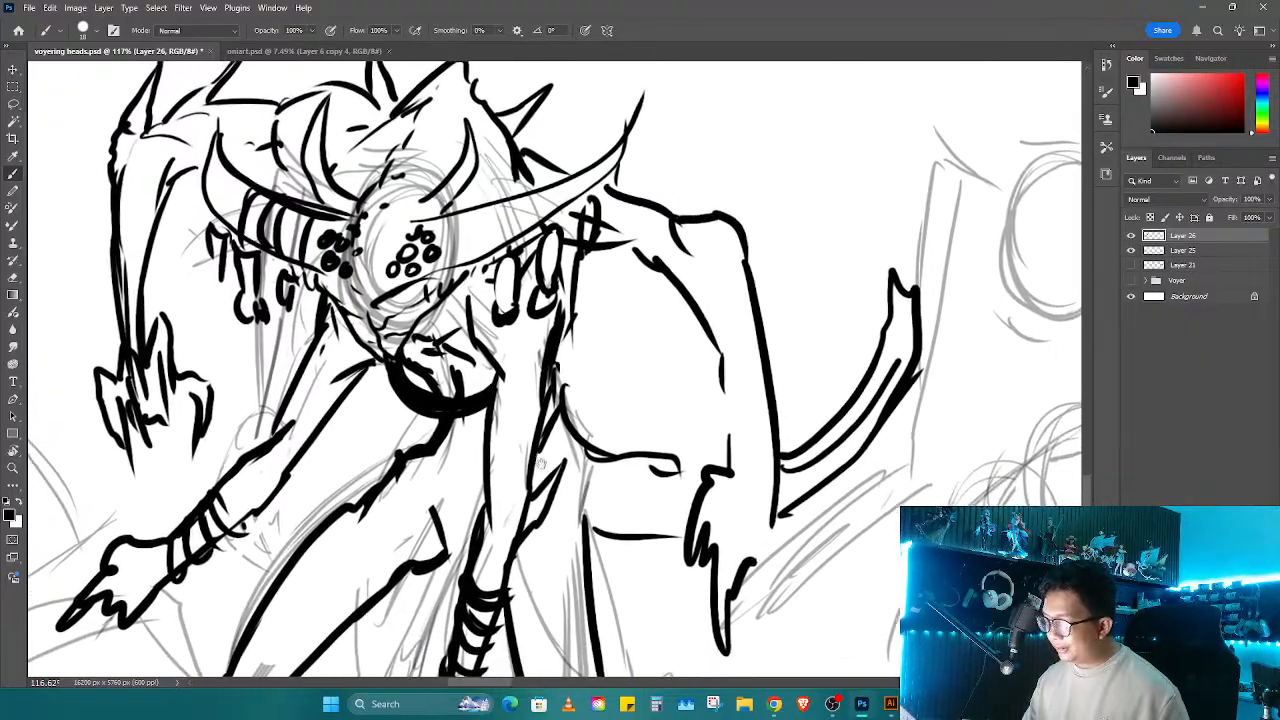
pyautogui.moveTo(621, 320)
pyautogui.mouseDown()
pyautogui.moveTo(649, 435)
pyautogui.moveTo(737, 414)
pyautogui.moveTo(714, 363)
pyautogui.moveTo(723, 380)
pyautogui.moveTo(580, 318)
pyautogui.moveTo(497, 357)
pyautogui.mouseUp()
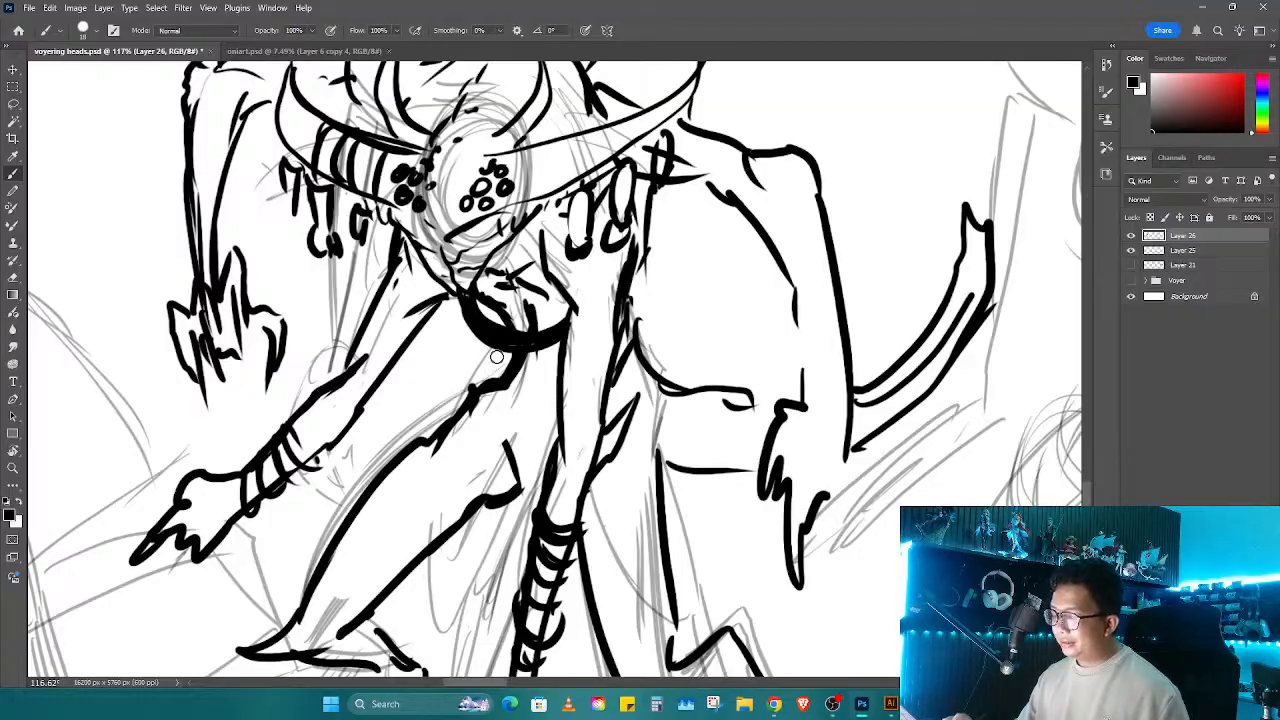
pyautogui.moveTo(629, 443); pyautogui.dragTo(638, 405)
pyautogui.moveTo(500, 392); pyautogui.dragTo(560, 393)
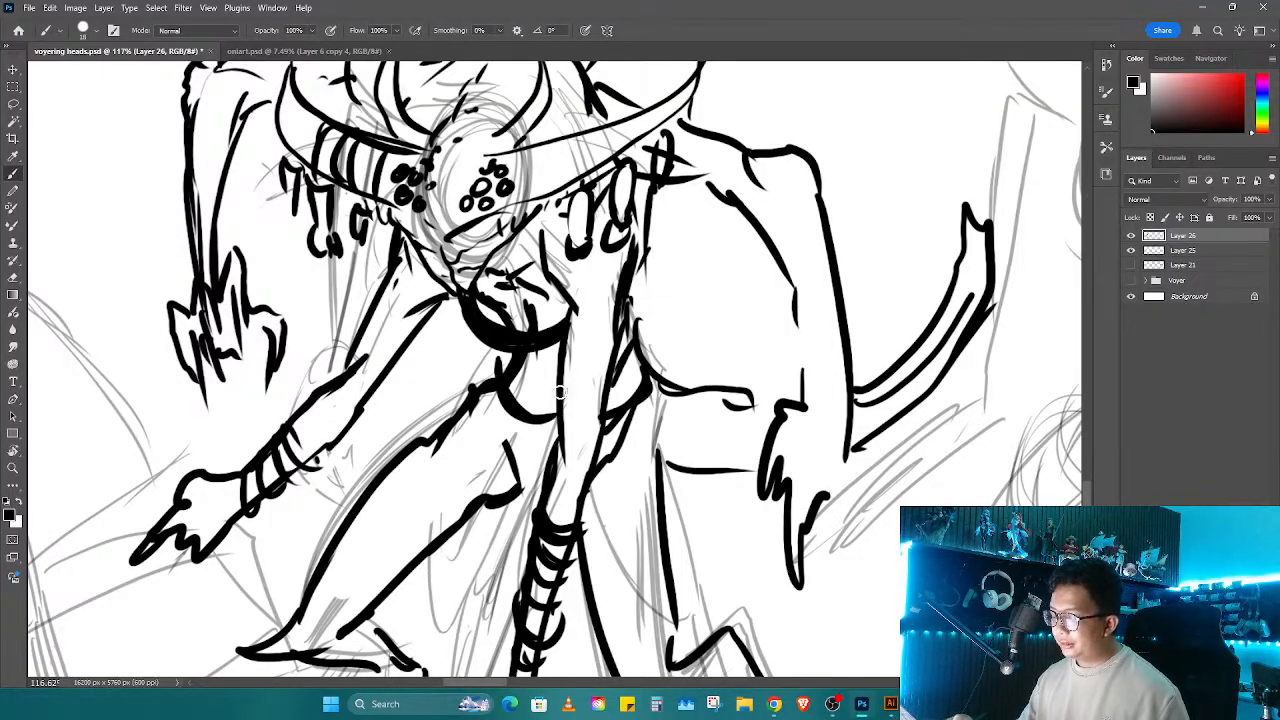
pyautogui.moveTo(480, 360)
pyautogui.mouseDown()
pyautogui.moveTo(452, 401)
pyautogui.moveTo(474, 399)
pyautogui.moveTo(458, 416)
pyautogui.moveTo(508, 450)
pyautogui.mouseUp()
# Step: Draw curved wraps, an angular plate and rounded guards around the lower part of the creature's rear leg
pyautogui.moveTo(685, 632)
pyautogui.mouseDown()
pyautogui.moveTo(610, 437)
pyautogui.moveTo(700, 377)
pyautogui.moveTo(685, 464)
pyautogui.moveTo(622, 449)
pyautogui.moveTo(709, 353)
pyautogui.moveTo(689, 263)
pyautogui.mouseUp()
pyautogui.moveTo(668, 348)
pyautogui.mouseDown()
pyautogui.moveTo(686, 326)
pyautogui.moveTo(700, 333)
pyautogui.mouseUp()
pyautogui.moveTo(666, 340)
pyautogui.mouseDown()
pyautogui.moveTo(678, 390)
pyautogui.moveTo(708, 400)
pyautogui.mouseUp()
pyautogui.moveTo(641, 366)
pyautogui.mouseDown()
pyautogui.moveTo(665, 420)
pyautogui.moveTo(660, 470)
pyautogui.mouseUp()
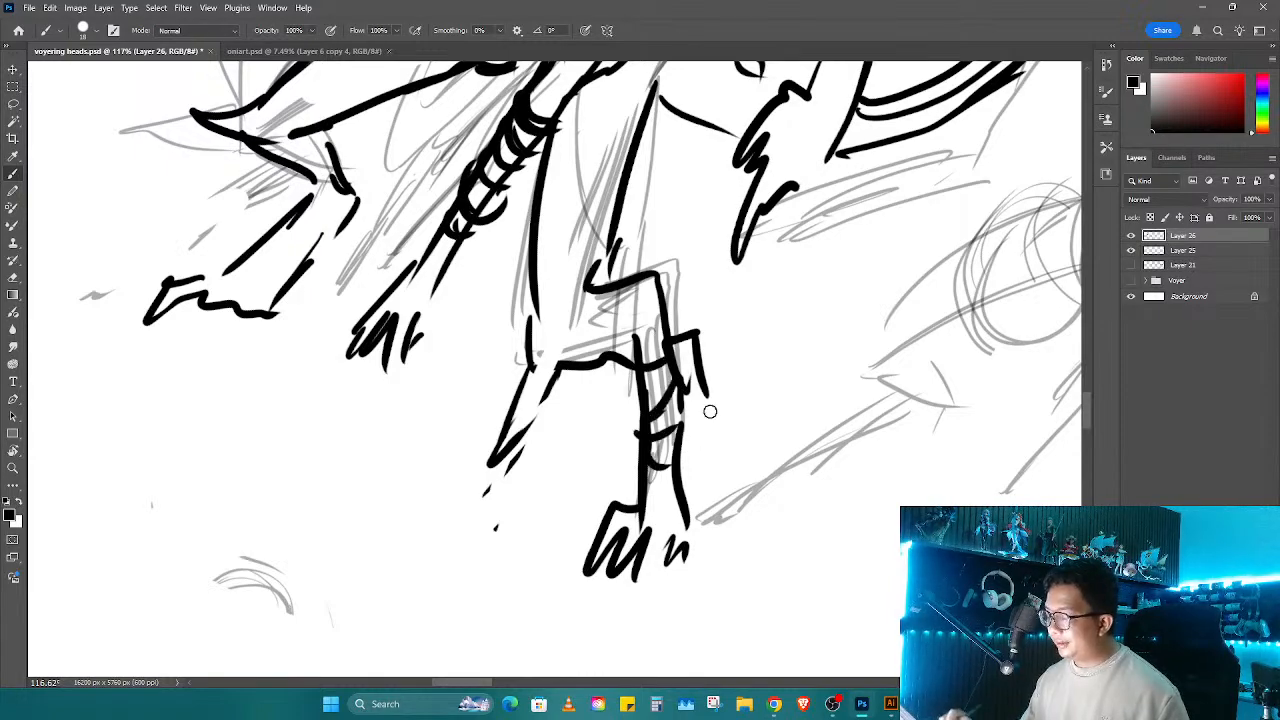
pyautogui.moveTo(709, 409)
pyautogui.mouseDown()
pyautogui.moveTo(645, 435)
pyautogui.moveTo(692, 432)
pyautogui.mouseUp()
pyautogui.moveTo(640, 392)
pyautogui.mouseDown()
pyautogui.moveTo(634, 435)
pyautogui.moveTo(622, 480)
pyautogui.mouseUp()
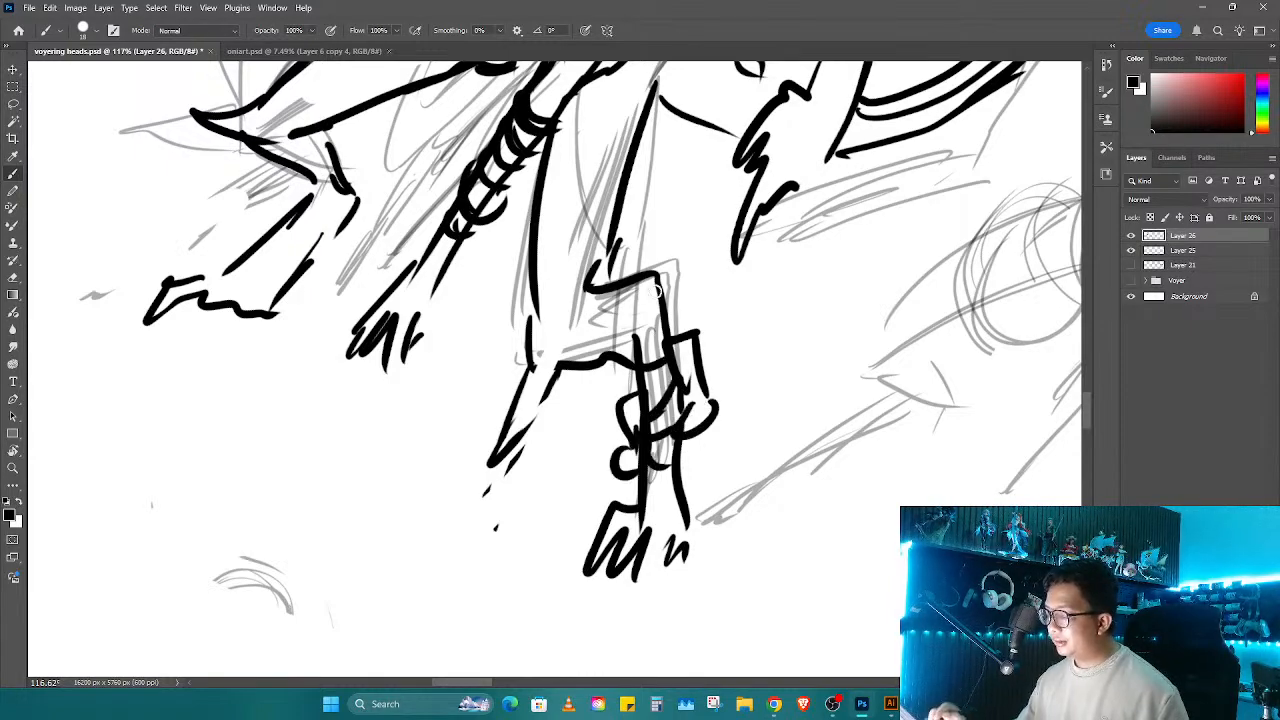
pyautogui.moveTo(656, 288); pyautogui.dragTo(672, 306)
# Step: Draw matching curved wraps and rounded side guards around the creature's front lower leg
pyautogui.moveTo(644, 378)
pyautogui.mouseDown()
pyautogui.moveTo(664, 413)
pyautogui.moveTo(450, 390)
pyautogui.moveTo(486, 378)
pyautogui.moveTo(470, 432)
pyautogui.mouseUp()
pyautogui.moveTo(444, 424); pyautogui.dragTo(488, 456)
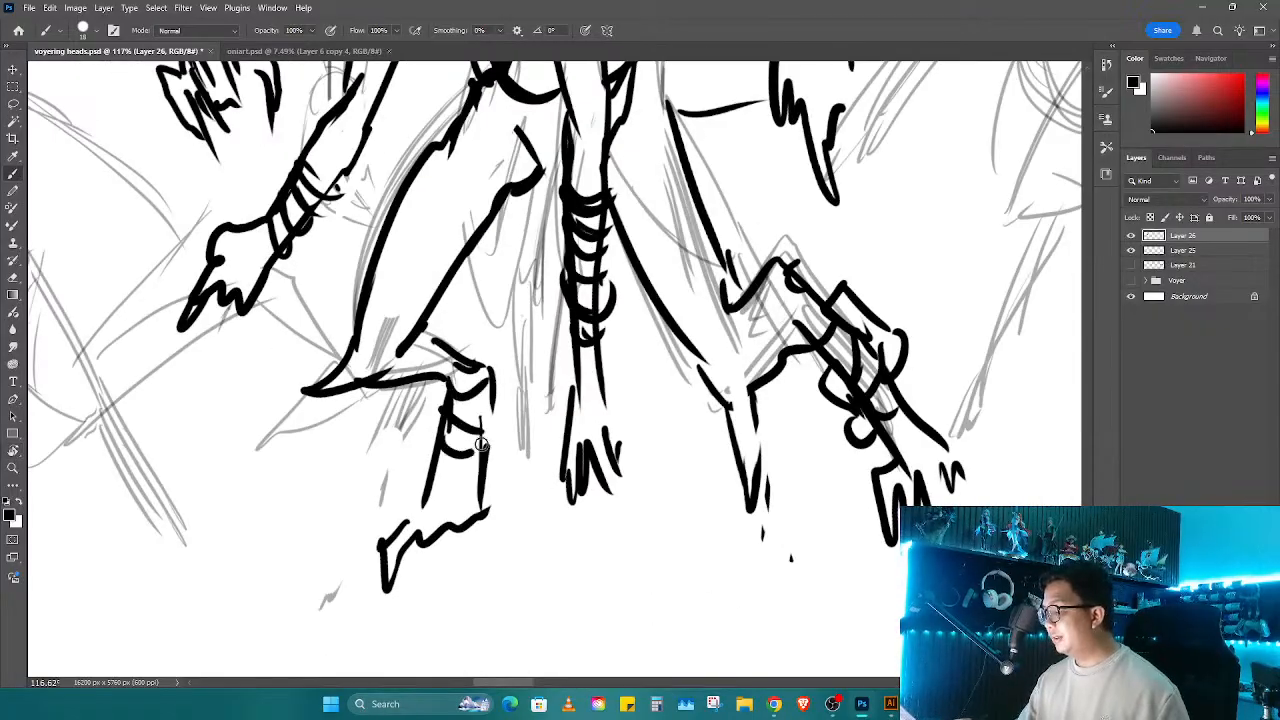
pyautogui.moveTo(420, 395); pyautogui.dragTo(440, 452)
pyautogui.moveTo(490, 390)
pyautogui.mouseDown()
pyautogui.moveTo(505, 458)
pyautogui.moveTo(495, 470)
pyautogui.mouseUp()
pyautogui.moveTo(458, 346); pyautogui.dragTo(470, 358)
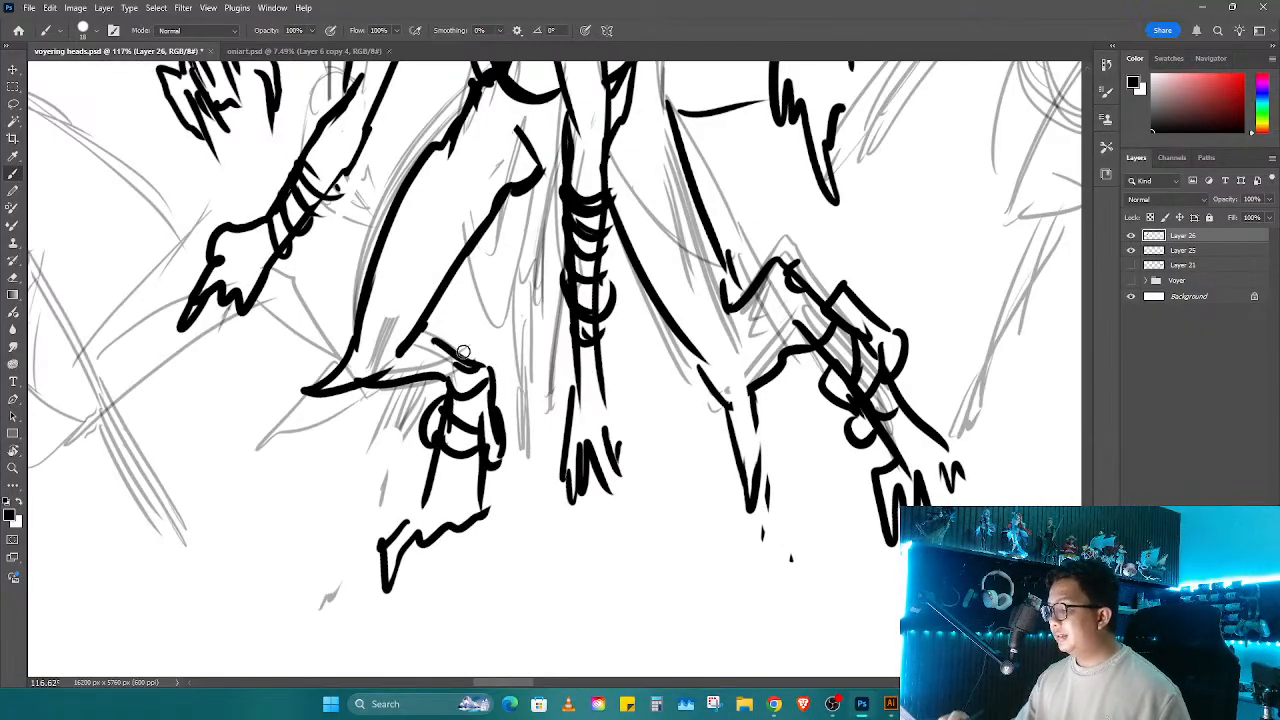
# Step: Ink curved bands across the thigh of the creature's front leg
pyautogui.moveTo(393, 225); pyautogui.dragTo(456, 266)
pyautogui.moveTo(418, 170); pyautogui.dragTo(465, 250)
pyautogui.moveTo(364, 282)
pyautogui.mouseDown()
pyautogui.moveTo(442, 260)
pyautogui.moveTo(482, 302)
pyautogui.mouseUp()
# Step: Close the gap in the inner outline of the creature's large drooping arm beside the tail
pyautogui.moveTo(522, 322); pyautogui.dragTo(541, 545)
pyautogui.press('z')
pyautogui.moveTo(700, 363); pyautogui.dragTo(650, 365)
pyautogui.press('r')
pyautogui.moveTo(751, 394)
pyautogui.mouseDown()
pyautogui.moveTo(733, 438)
pyautogui.moveTo(793, 416)
pyautogui.moveTo(780, 380)
pyautogui.moveTo(795, 350)
pyautogui.mouseUp()
pyautogui.press('b')
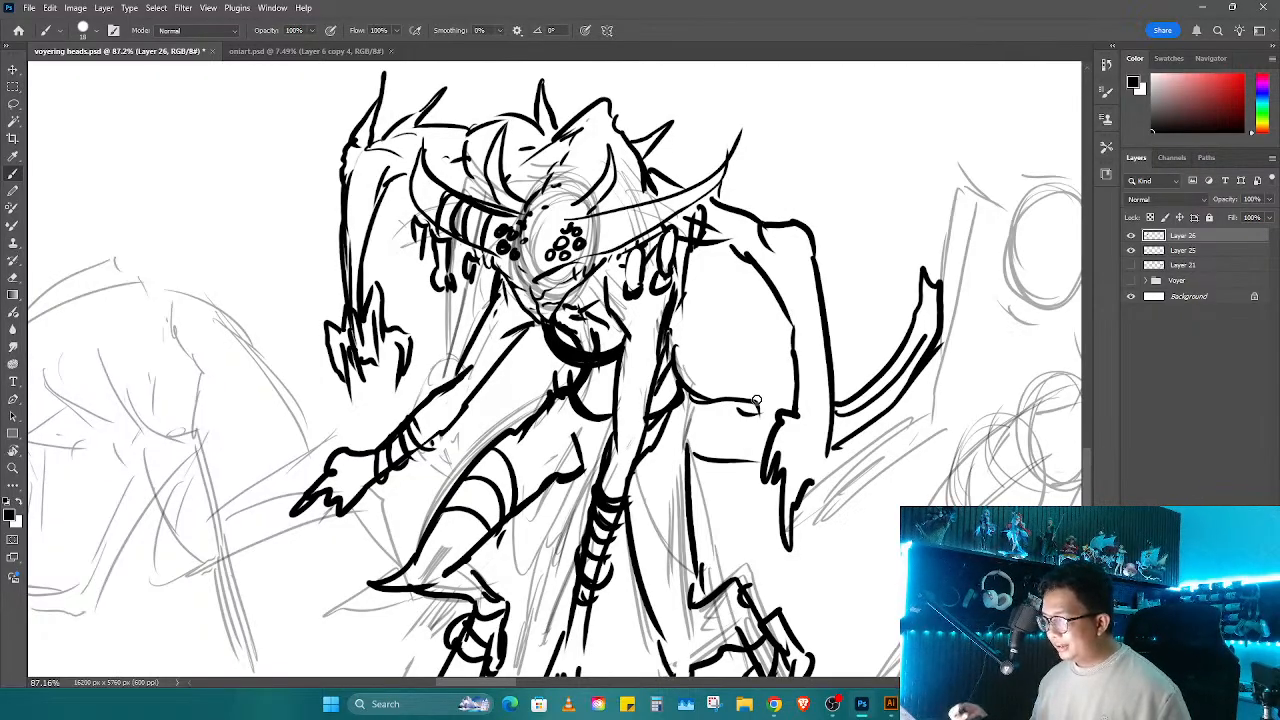
pyautogui.moveTo(778, 367)
pyautogui.mouseDown()
pyautogui.moveTo(732, 536)
pyautogui.moveTo(889, 522)
pyautogui.moveTo(742, 342)
pyautogui.moveTo(742, 256)
pyautogui.moveTo(472, 570)
pyautogui.moveTo(600, 542)
pyautogui.moveTo(790, 351)
pyautogui.mouseUp()
pyautogui.press('e')
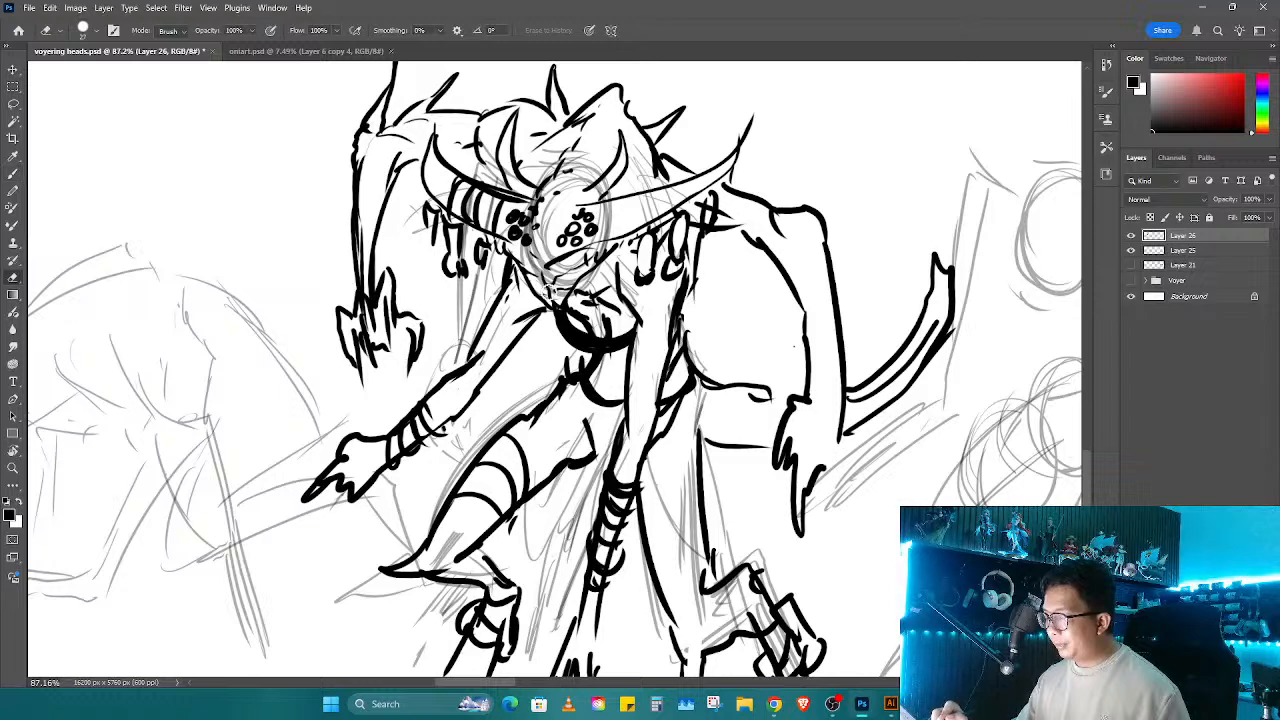
# Step: Ink a pointed, tusk-like growth hanging beneath the creature's chin and trim its shape with the Eraser
pyautogui.press('b')
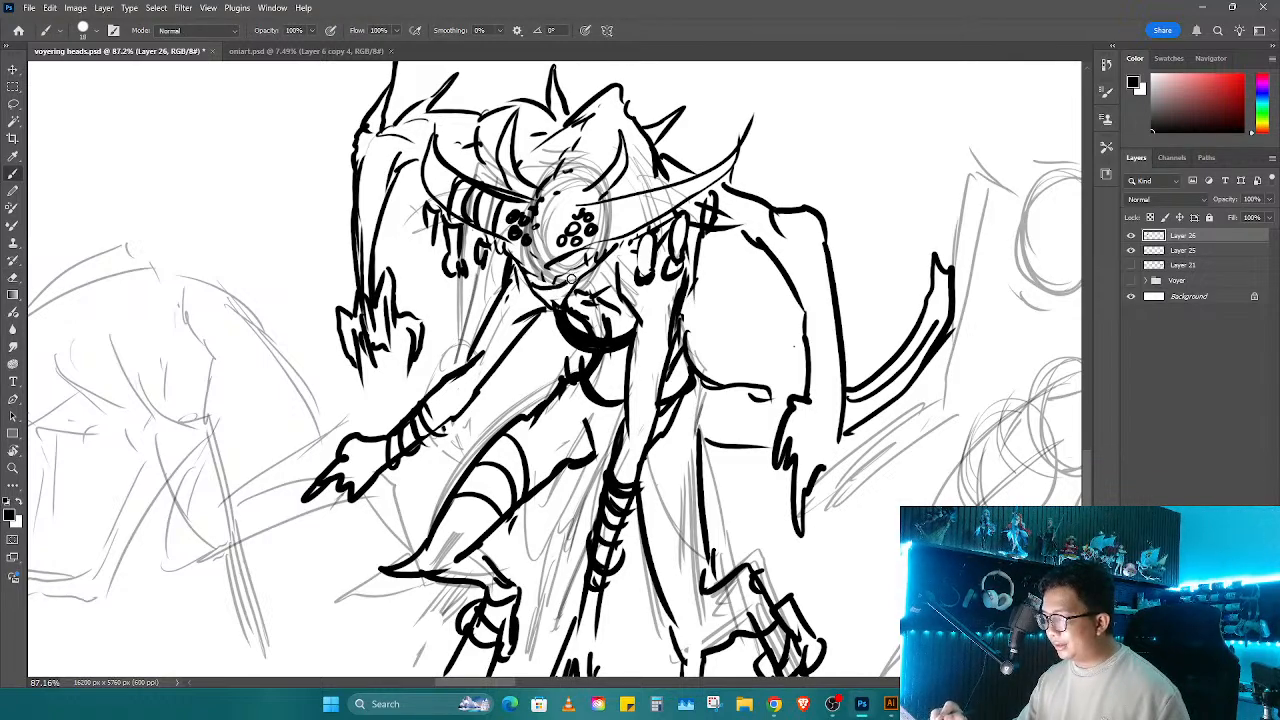
pyautogui.moveTo(534, 336)
pyautogui.mouseDown()
pyautogui.moveTo(556, 297)
pyautogui.moveTo(542, 306)
pyautogui.moveTo(558, 297)
pyautogui.moveTo(545, 298)
pyautogui.moveTo(545, 336)
pyautogui.mouseUp()
pyautogui.press('e')
pyautogui.press('b')
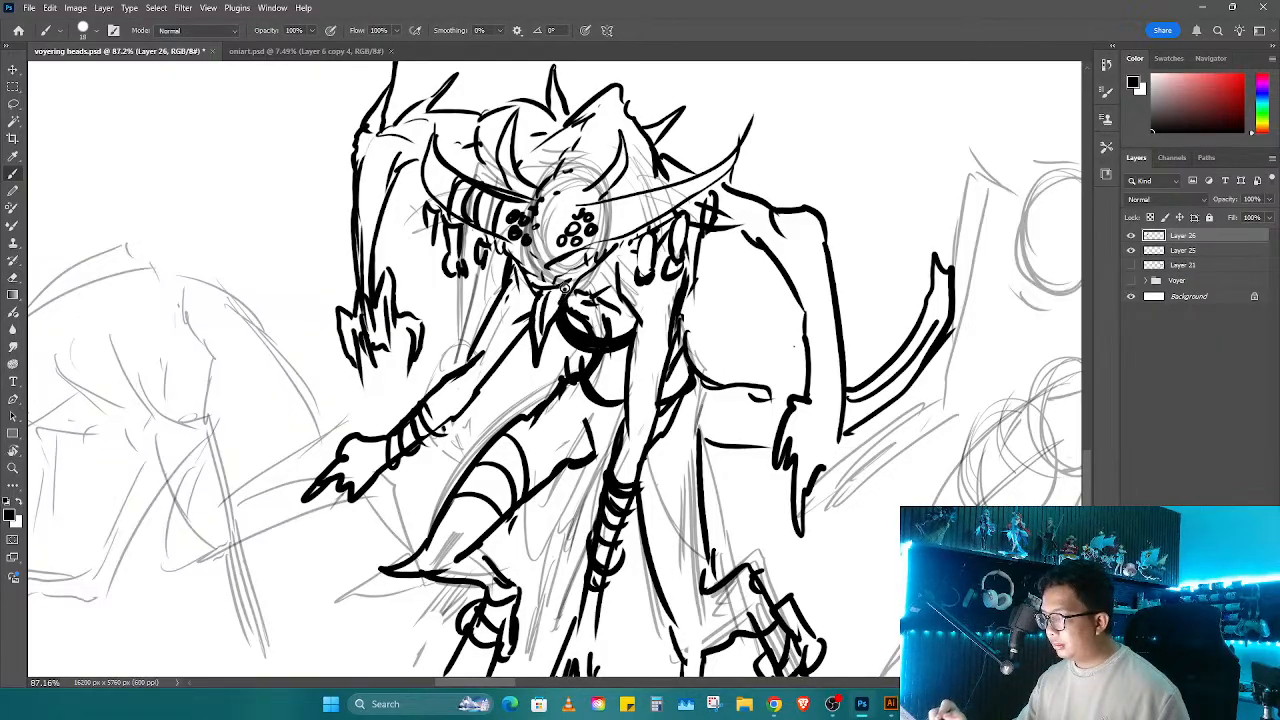
pyautogui.moveTo(565, 287); pyautogui.dragTo(536, 358)
pyautogui.press('e')
pyautogui.moveTo(552, 312); pyautogui.dragTo(553, 342)
pyautogui.press('b')
pyautogui.moveTo(553, 342)
pyautogui.mouseDown()
pyautogui.moveTo(557, 322)
pyautogui.moveTo(546, 342)
pyautogui.mouseUp()
pyautogui.press('e')
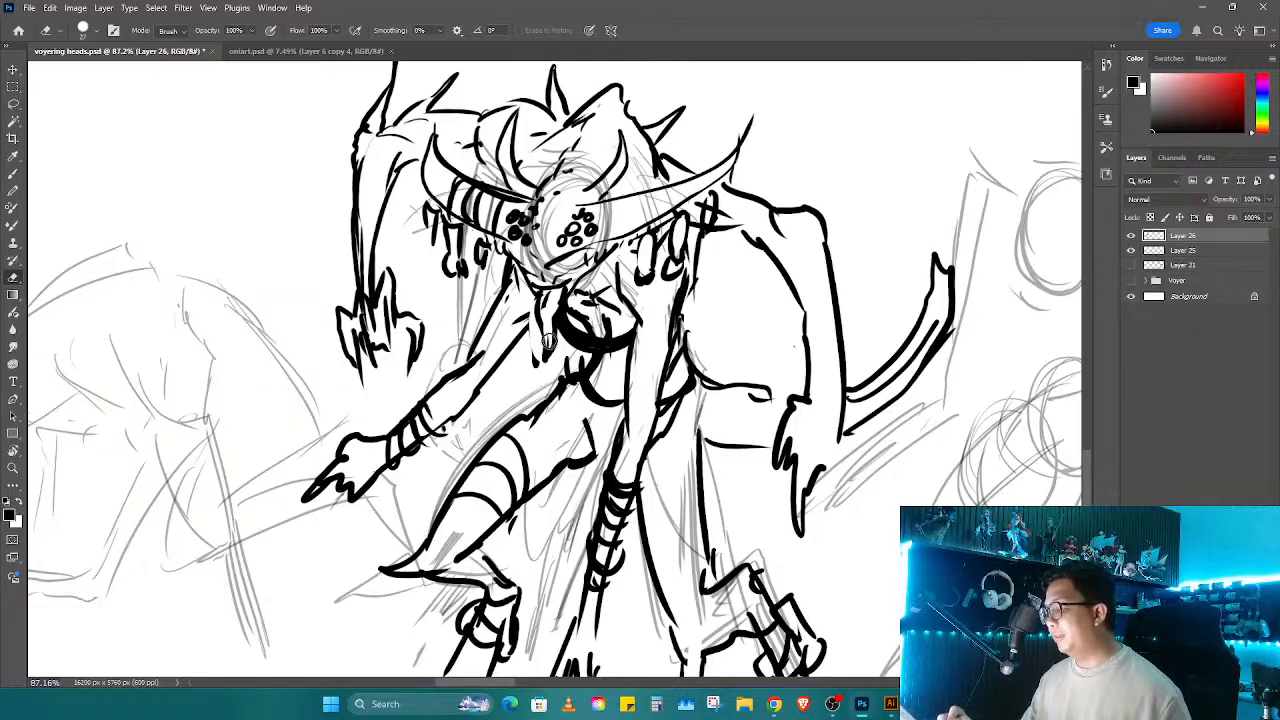
pyautogui.press('b')
# Step: Examine the ornamented creature next to its plainer copy at the scale of the whole thumbnail sheet
pyautogui.hotkey('ctrl', 'space')
pyautogui.moveTo(634, 216); pyautogui.dragTo(697, 184)
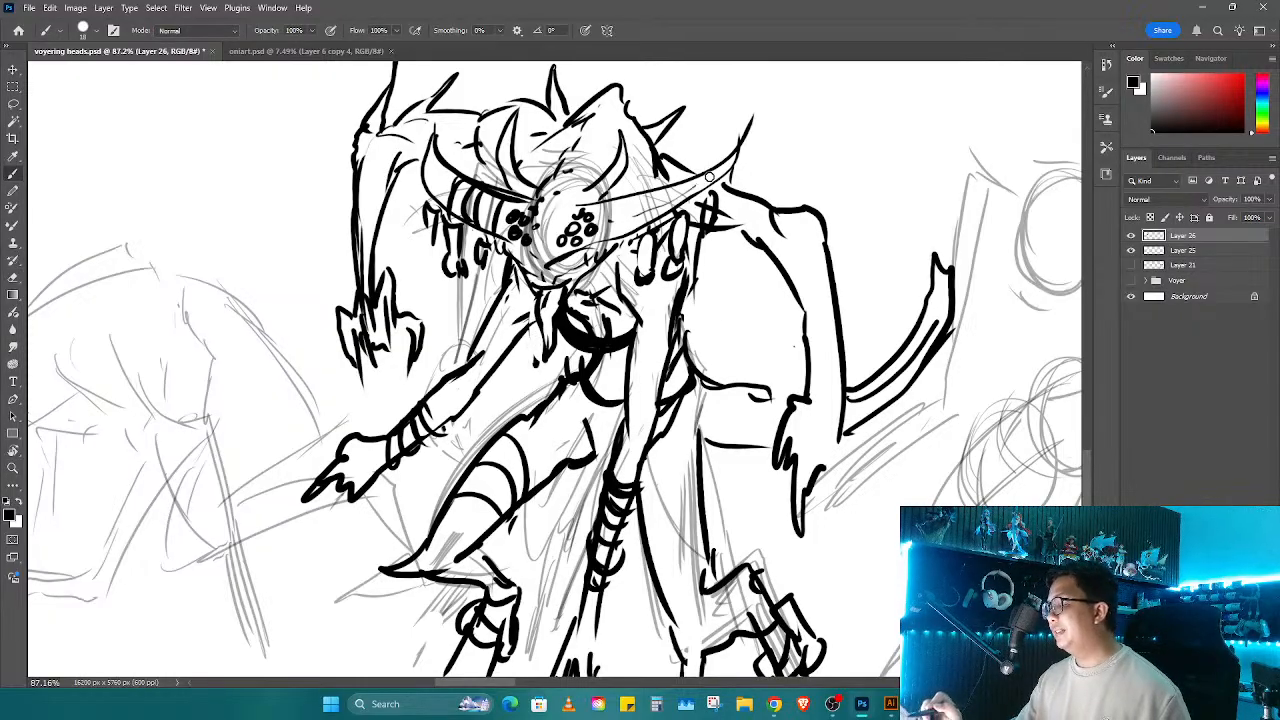
pyautogui.hotkey('ctrl', 'space')
pyautogui.moveTo(718, 337); pyautogui.dragTo(689, 433)
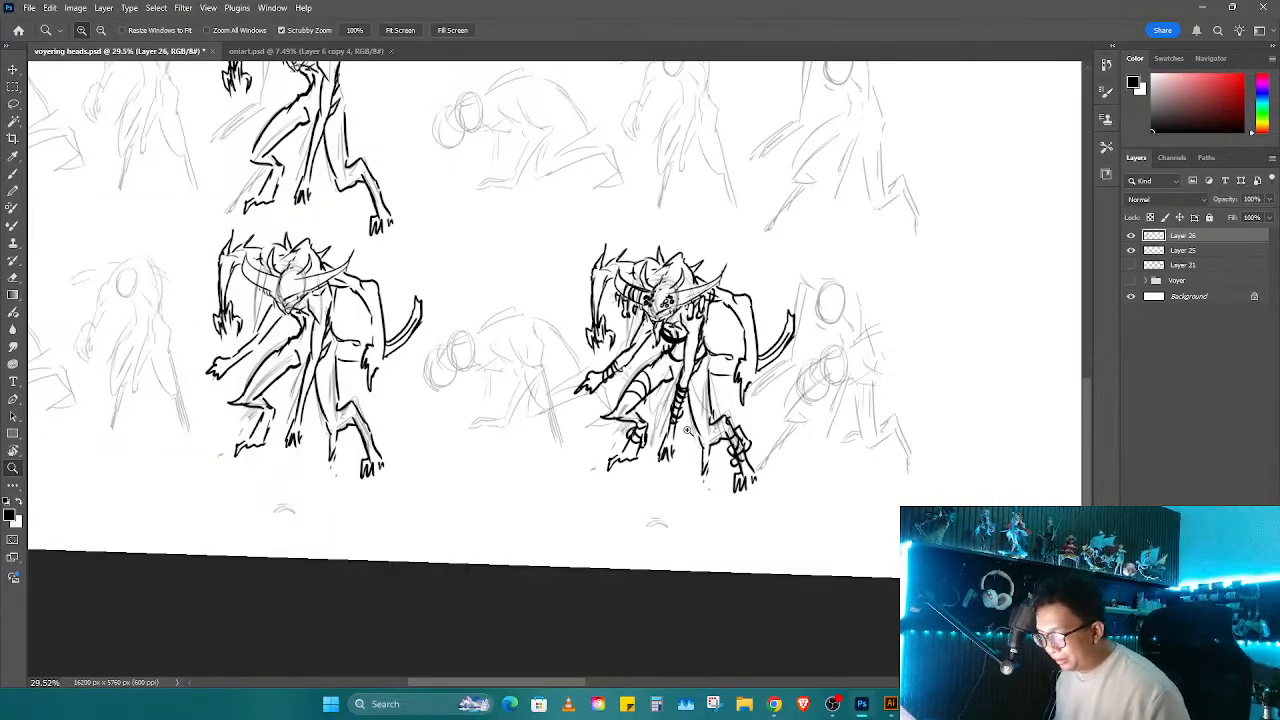
pyautogui.scroll(1, 687, 430)
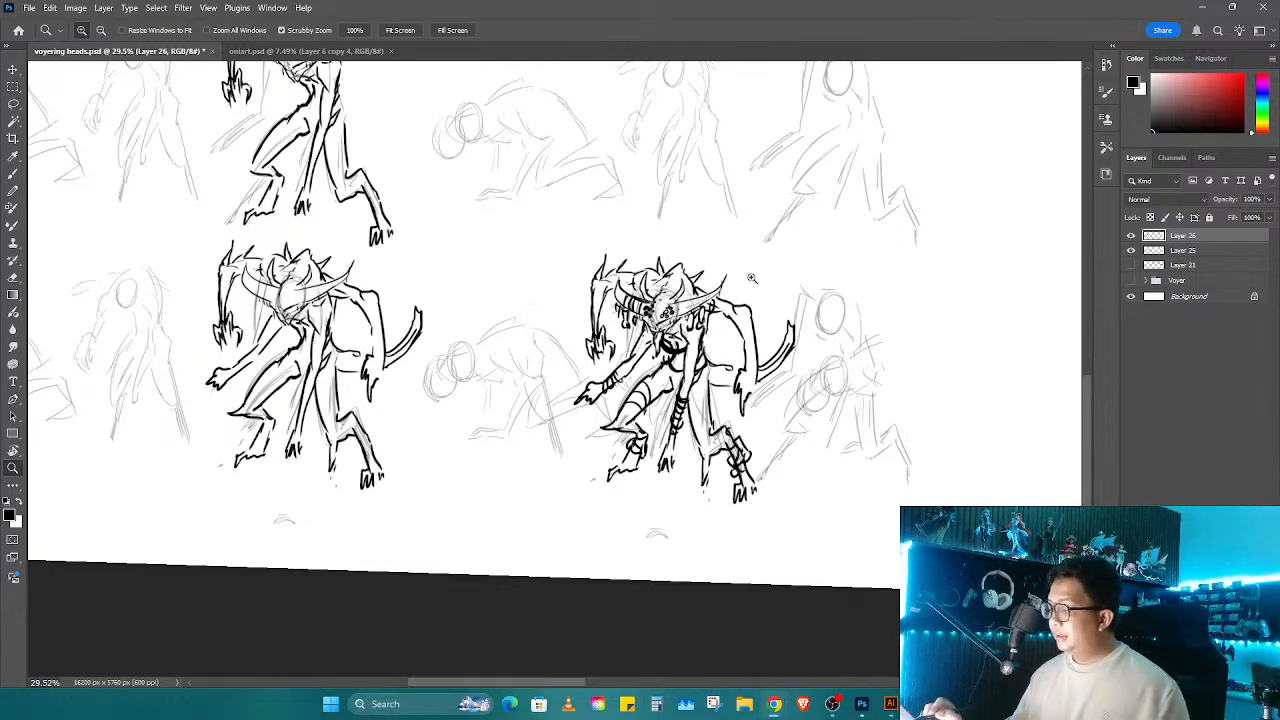
# Step: Ink large overlapping rounded lobes over the head of the unused standing gesture sketch, with inner contour lines along their lower edges
pyautogui.moveTo(751, 277); pyautogui.dragTo(762, 205)
pyautogui.moveTo(762, 205); pyautogui.dragTo(714, 488)
pyautogui.moveTo(602, 373)
pyautogui.mouseDown()
pyautogui.moveTo(640, 302)
pyautogui.moveTo(588, 285)
pyautogui.moveTo(594, 381)
pyautogui.moveTo(628, 381)
pyautogui.mouseUp()
pyautogui.press('b')
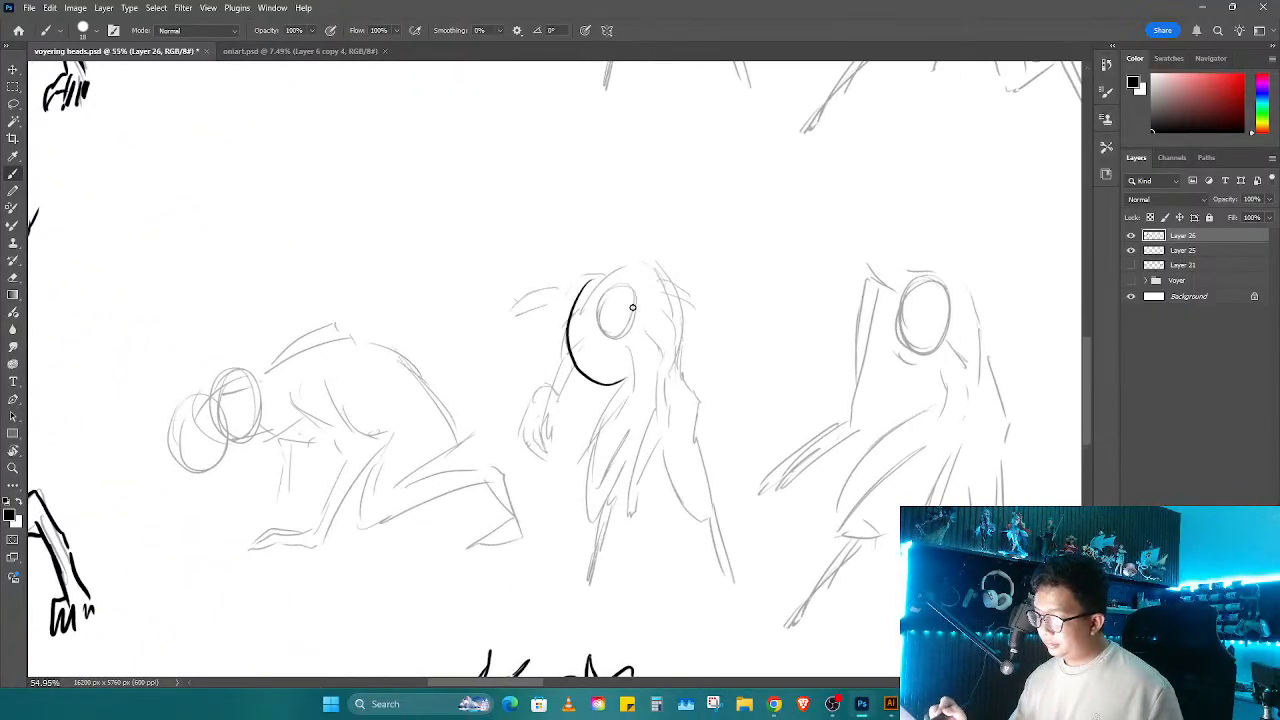
pyautogui.hotkey('ctrl', 'z')
pyautogui.moveTo(598, 264)
pyautogui.mouseDown()
pyautogui.moveTo(563, 325)
pyautogui.moveTo(636, 368)
pyautogui.mouseUp()
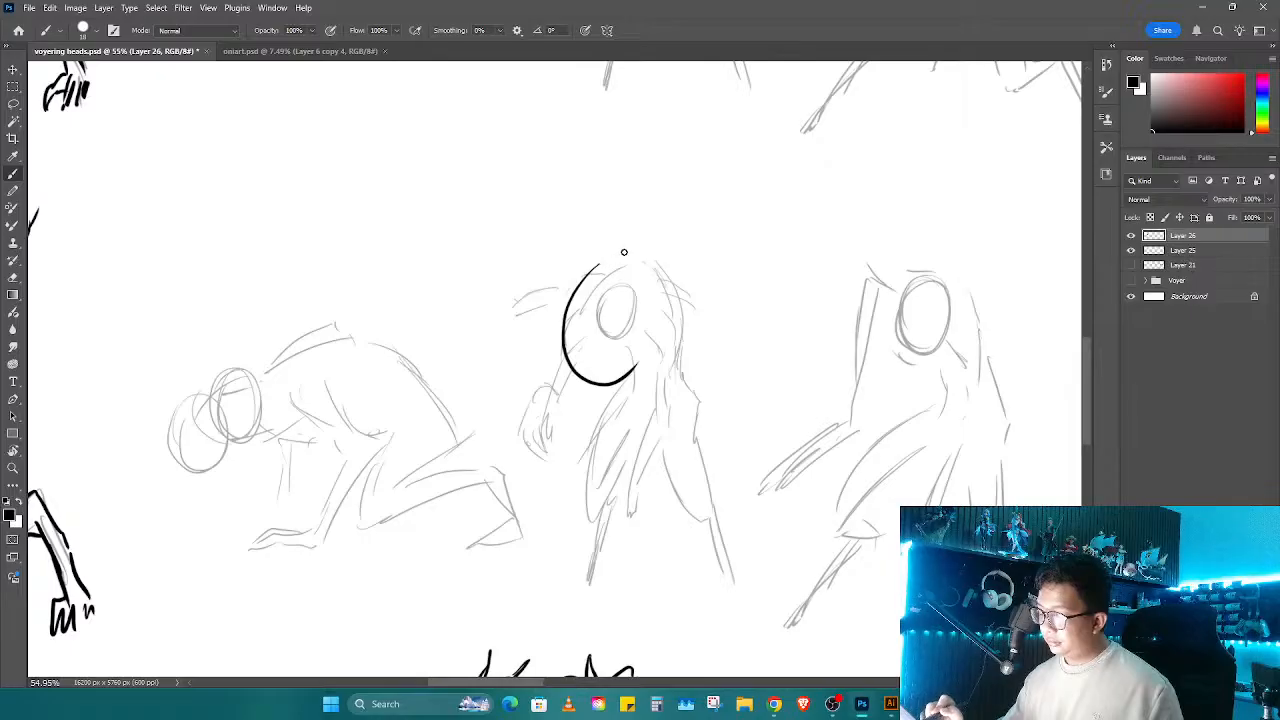
pyautogui.moveTo(624, 252); pyautogui.dragTo(686, 305)
pyautogui.moveTo(592, 256)
pyautogui.mouseDown()
pyautogui.moveTo(540, 278)
pyautogui.moveTo(530, 342)
pyautogui.mouseUp()
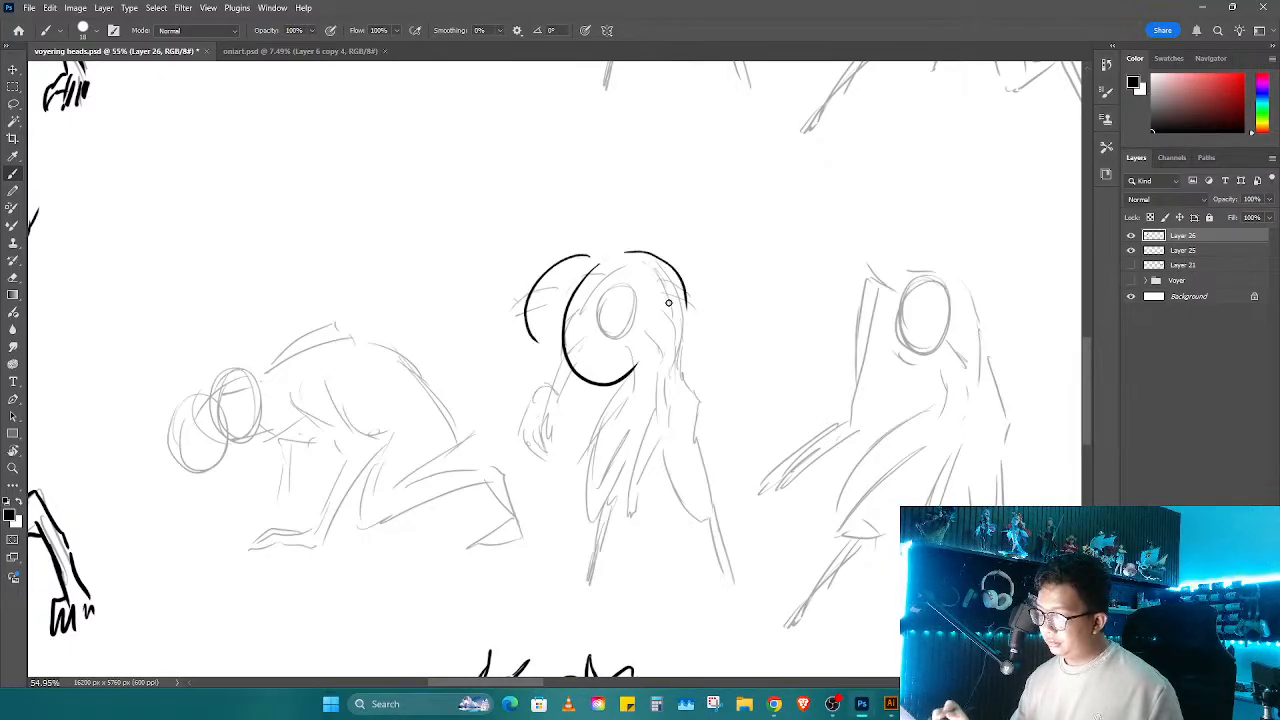
pyautogui.moveTo(632, 298)
pyautogui.mouseDown()
pyautogui.moveTo(640, 352)
pyautogui.moveTo(700, 272)
pyautogui.mouseUp()
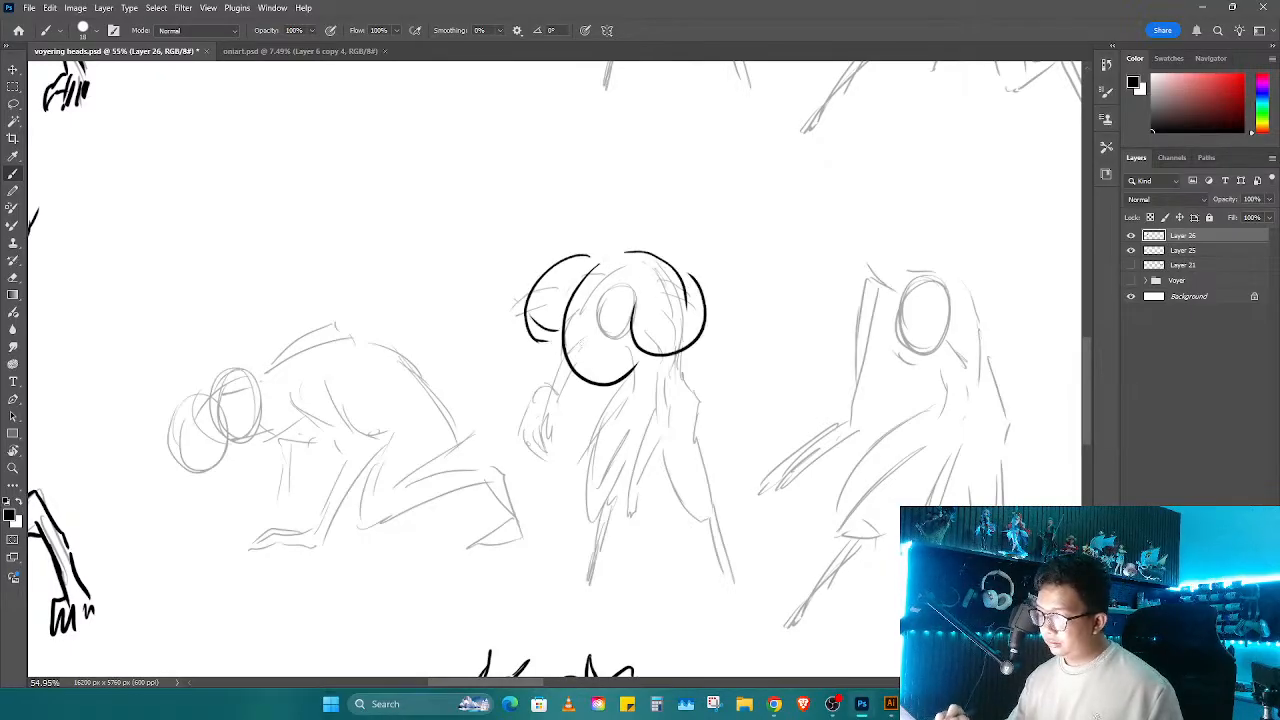
pyautogui.moveTo(566, 344)
pyautogui.mouseDown()
pyautogui.moveTo(619, 370)
pyautogui.moveTo(698, 326)
pyautogui.mouseUp()
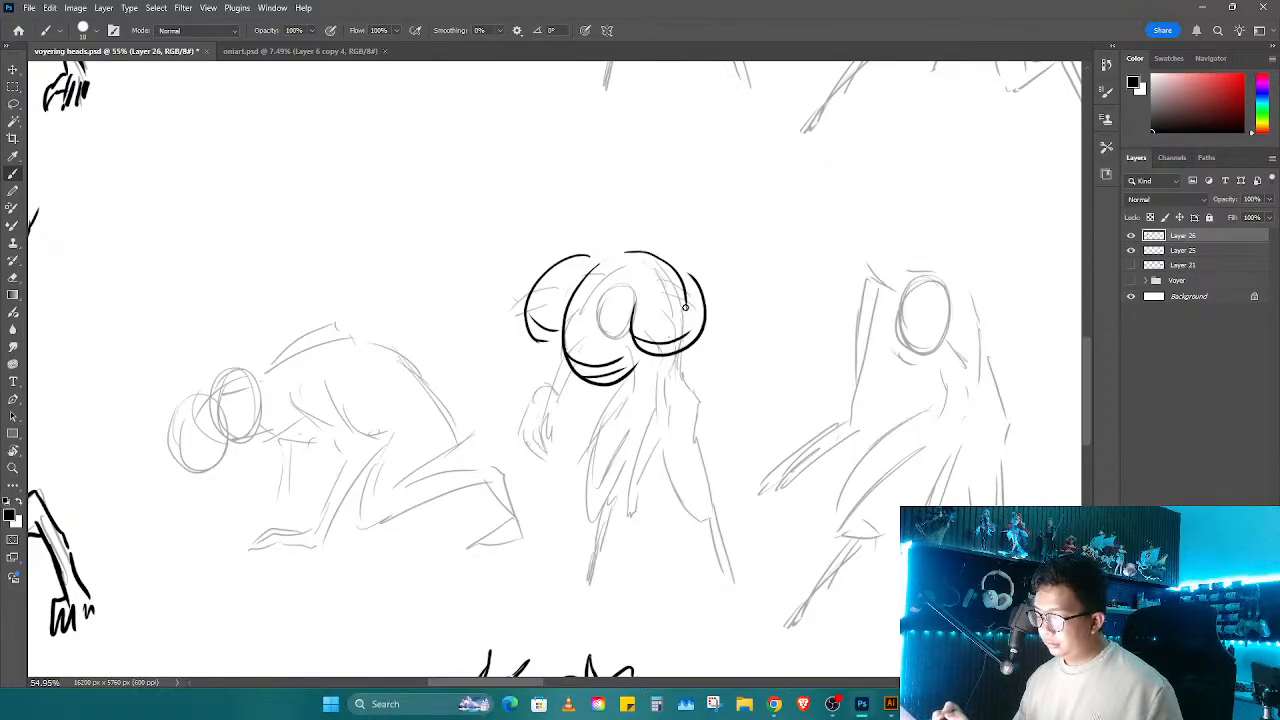
# Step: Add an outer dome and side lobe around the rounded mass, with short strokes beneath it for the body
pyautogui.moveTo(594, 250)
pyautogui.mouseDown()
pyautogui.moveTo(653, 226)
pyautogui.moveTo(694, 260)
pyautogui.mouseUp()
pyautogui.moveTo(716, 320)
pyautogui.mouseDown()
pyautogui.moveTo(714, 350)
pyautogui.moveTo(655, 402)
pyautogui.mouseUp()
pyautogui.moveTo(550, 348); pyautogui.dragTo(561, 395)
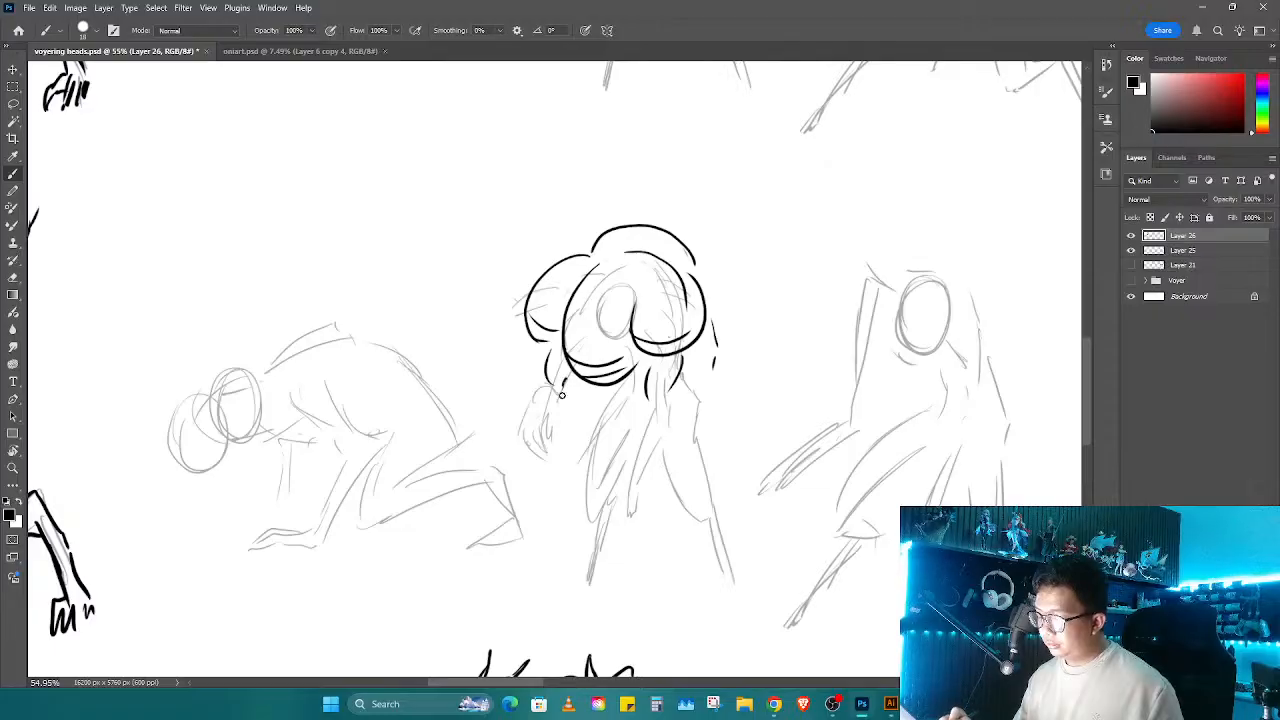
pyautogui.moveTo(690, 240); pyautogui.dragTo(716, 340)
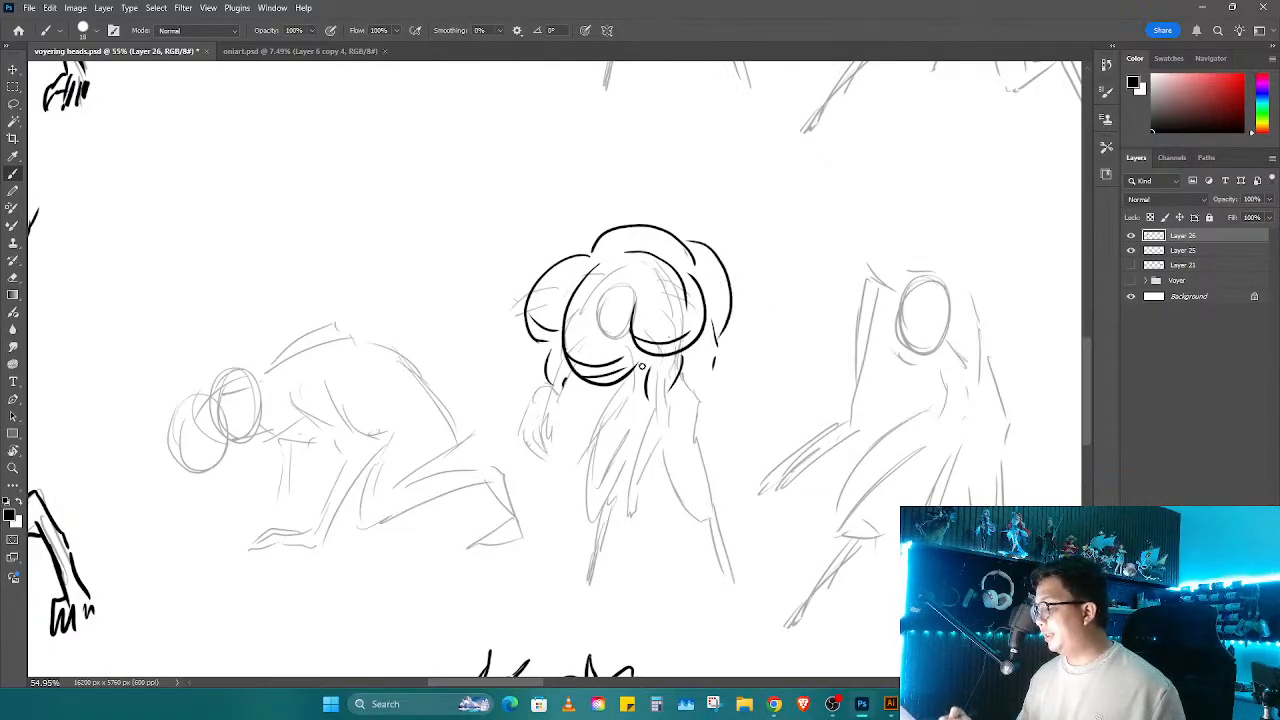
# Step: Ink a tapering limb and a clawed hand hanging below the lobed body, plus bent arms reaching outward from both shoulders
pyautogui.moveTo(651, 401); pyautogui.dragTo(638, 518)
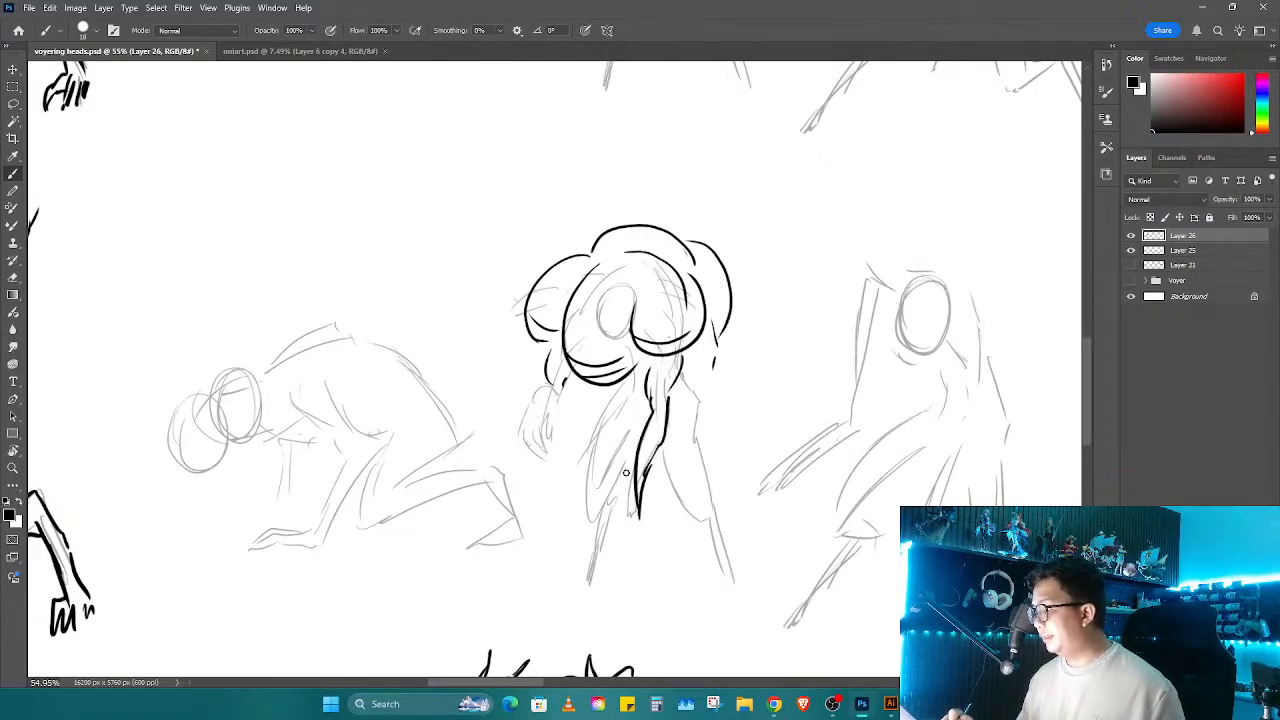
pyautogui.moveTo(529, 393)
pyautogui.mouseDown()
pyautogui.moveTo(524, 456)
pyautogui.moveTo(567, 378)
pyautogui.mouseUp()
pyautogui.moveTo(578, 246)
pyautogui.mouseDown()
pyautogui.moveTo(510, 234)
pyautogui.moveTo(550, 250)
pyautogui.mouseUp()
pyautogui.moveTo(713, 234); pyautogui.dragTo(738, 228)
pyautogui.moveTo(690, 262); pyautogui.dragTo(746, 234)
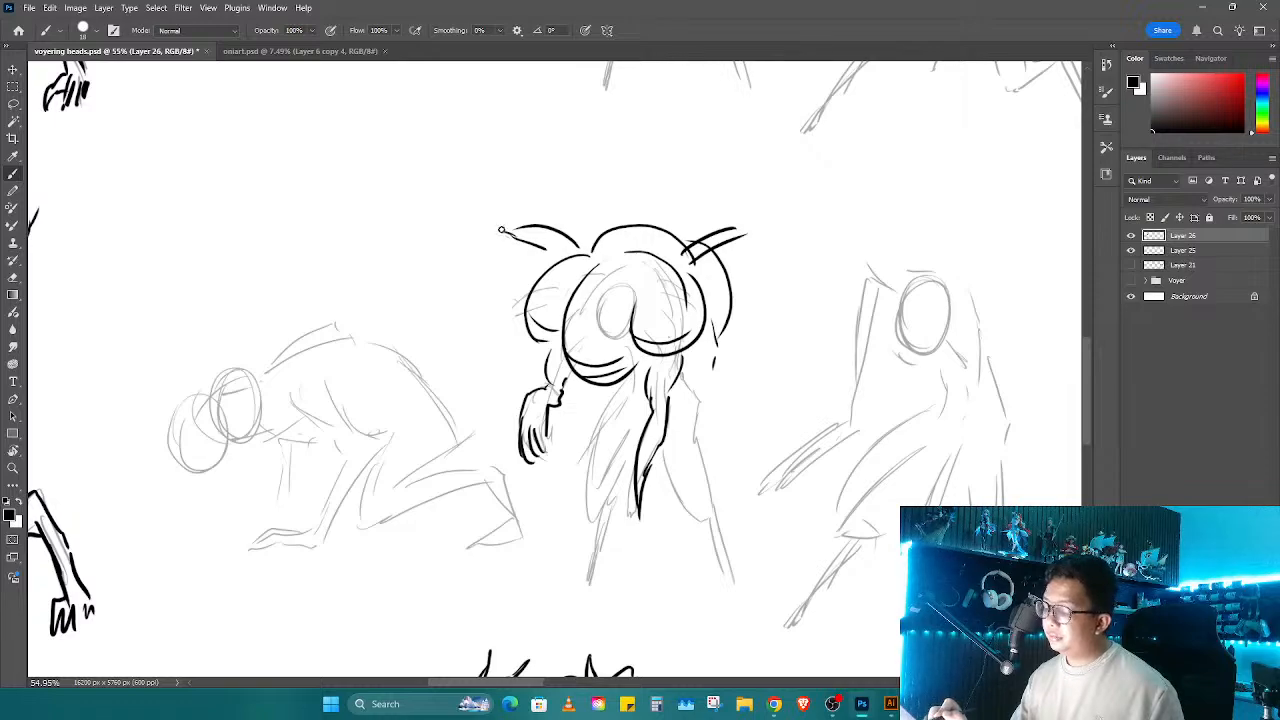
pyautogui.moveTo(502, 230)
pyautogui.mouseDown()
pyautogui.moveTo(471, 218)
pyautogui.moveTo(403, 283)
pyautogui.moveTo(415, 294)
pyautogui.mouseUp()
pyautogui.moveTo(744, 228); pyautogui.dragTo(792, 272)
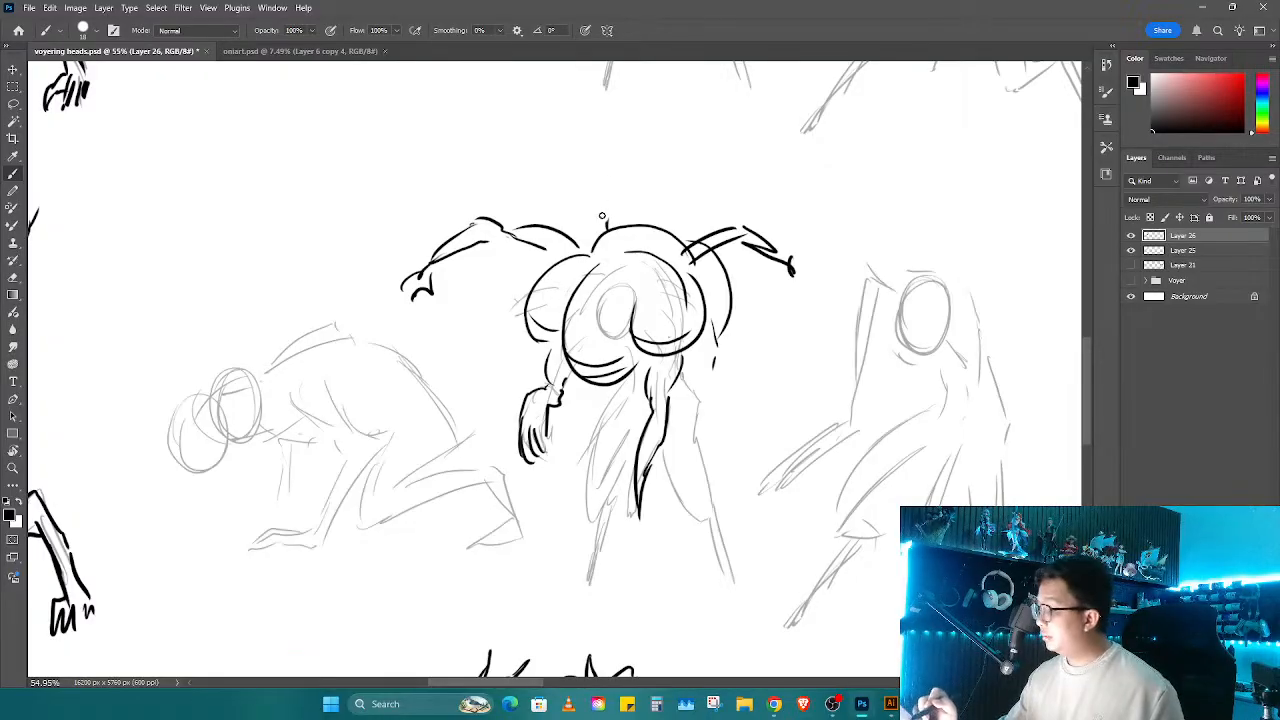
# Step: Draw a flame-like spike and rows of short bristles along the tops of the creature's rounded lobes
pyautogui.moveTo(591, 214)
pyautogui.mouseDown()
pyautogui.moveTo(603, 190)
pyautogui.moveTo(607, 216)
pyautogui.moveTo(689, 230)
pyautogui.moveTo(645, 226)
pyautogui.mouseUp()
pyautogui.moveTo(560, 254)
pyautogui.mouseDown()
pyautogui.moveTo(566, 268)
pyautogui.moveTo(580, 258)
pyautogui.mouseUp()
pyautogui.moveTo(630, 250); pyautogui.dragTo(648, 248)
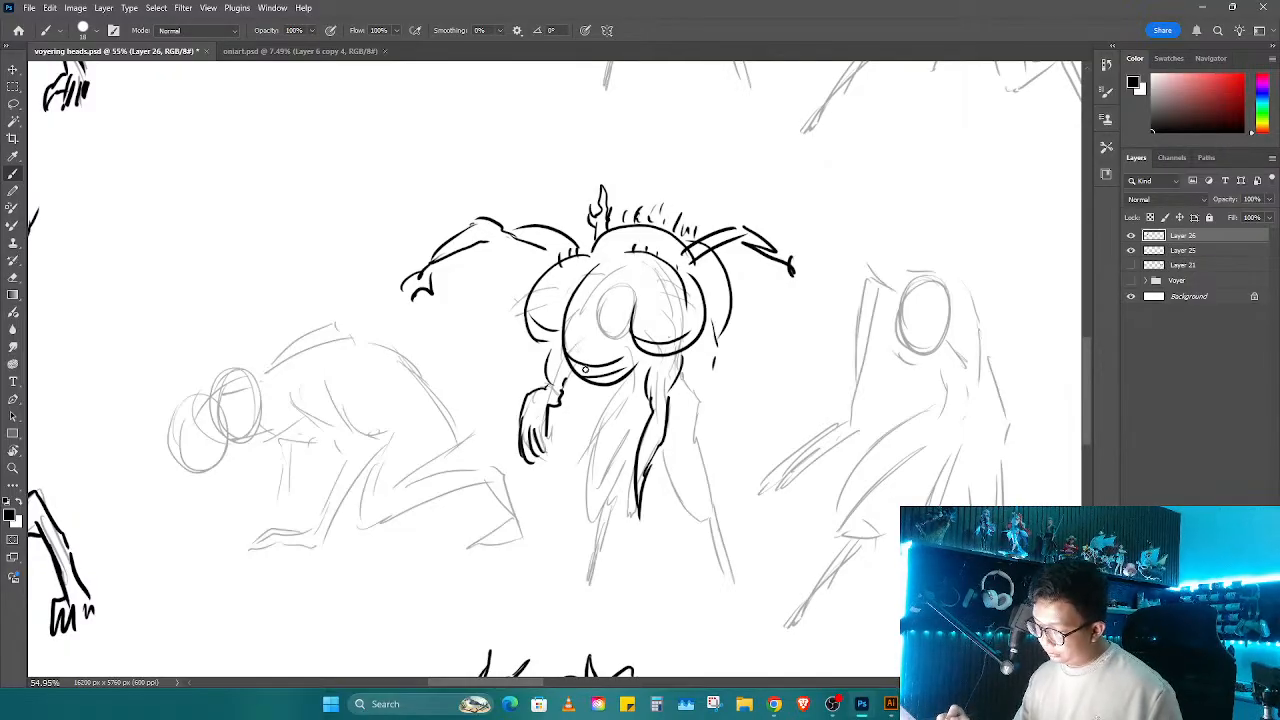
# Step: Ink short tooth-like hatch strokes along the lower edges of the creature's lobes, plus shading strokes on its side lobe and dome
pyautogui.moveTo(568, 358)
pyautogui.mouseDown()
pyautogui.moveTo(632, 364)
pyautogui.moveTo(588, 382)
pyautogui.mouseUp()
pyautogui.moveTo(596, 367); pyautogui.dragTo(600, 380)
pyautogui.moveTo(606, 365); pyautogui.dragTo(610, 377)
pyautogui.moveTo(530, 326); pyautogui.dragTo(550, 332)
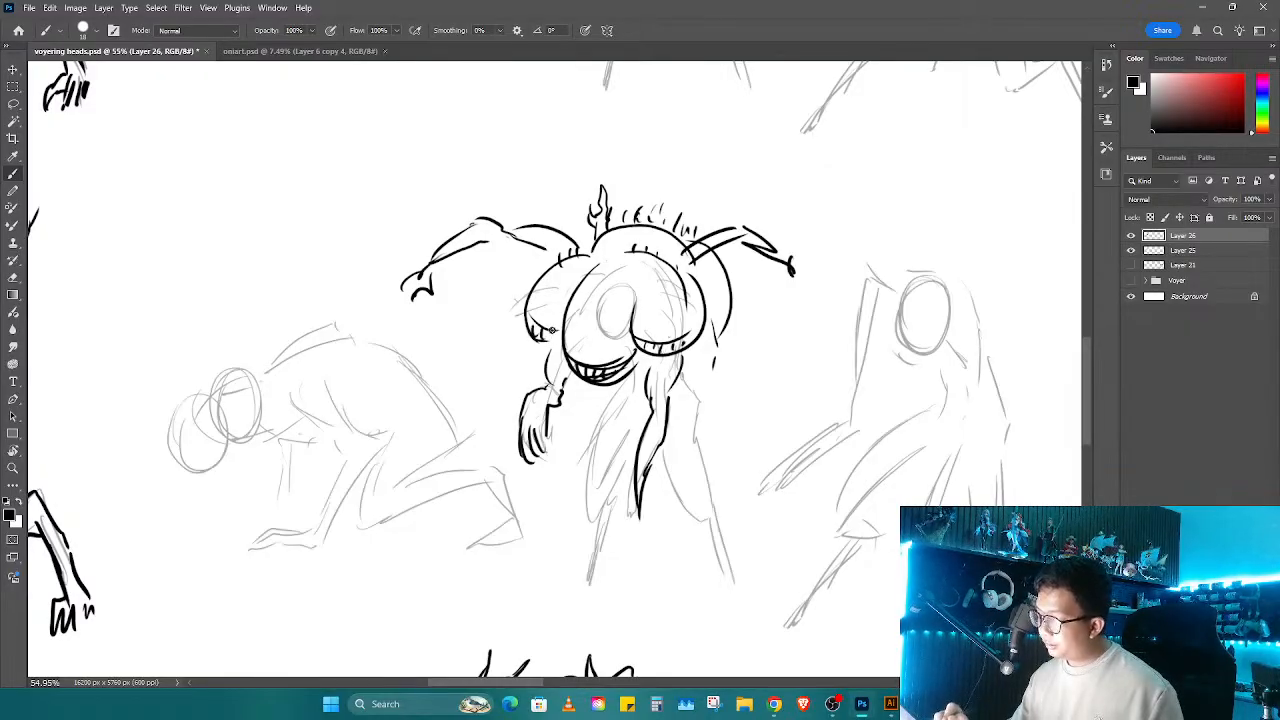
pyautogui.moveTo(714, 262); pyautogui.dragTo(716, 320)
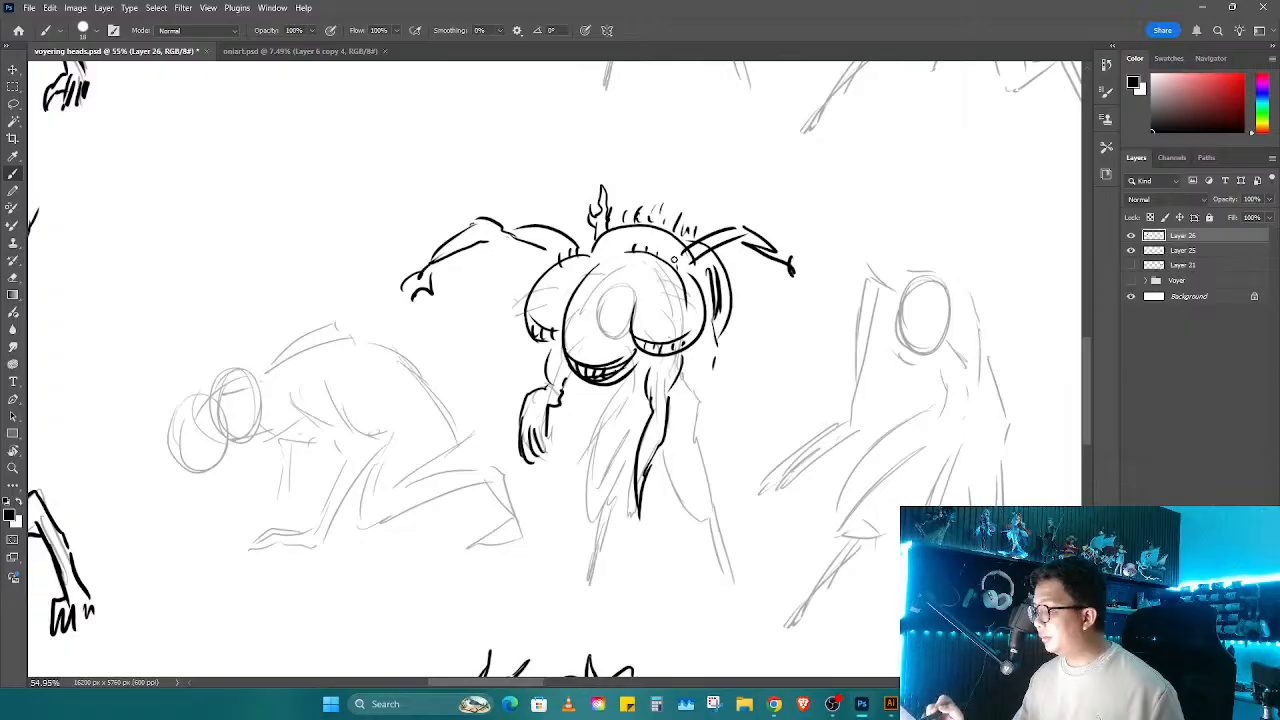
pyautogui.moveTo(634, 240); pyautogui.dragTo(654, 246)
# Step: Ink claws on the end of the central hanging limb, a rounded limb beside it, and short strokes under the side lobe
pyautogui.moveTo(682, 405); pyautogui.dragTo(689, 300)
pyautogui.moveTo(634, 380)
pyautogui.mouseDown()
pyautogui.moveTo(630, 440)
pyautogui.moveTo(648, 430)
pyautogui.mouseUp()
pyautogui.moveTo(656, 380); pyautogui.dragTo(652, 442)
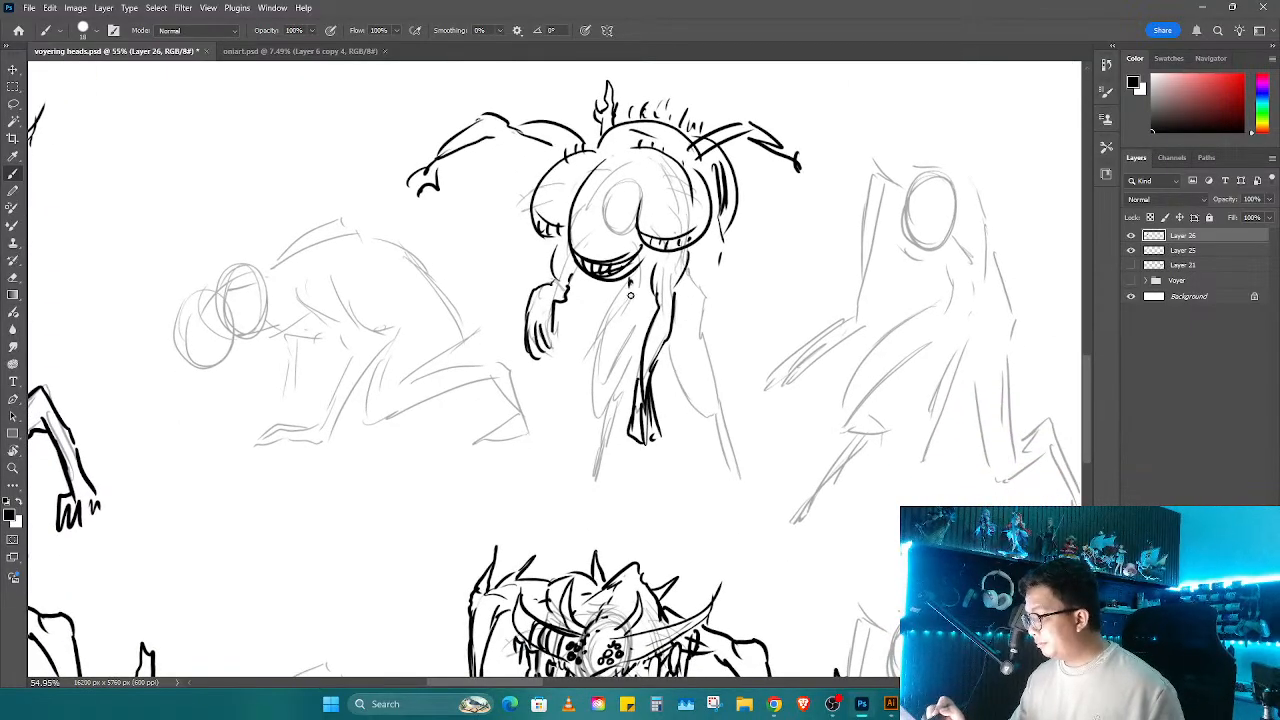
pyautogui.moveTo(716, 258)
pyautogui.mouseDown()
pyautogui.moveTo(700, 282)
pyautogui.moveTo(708, 270)
pyautogui.mouseUp()
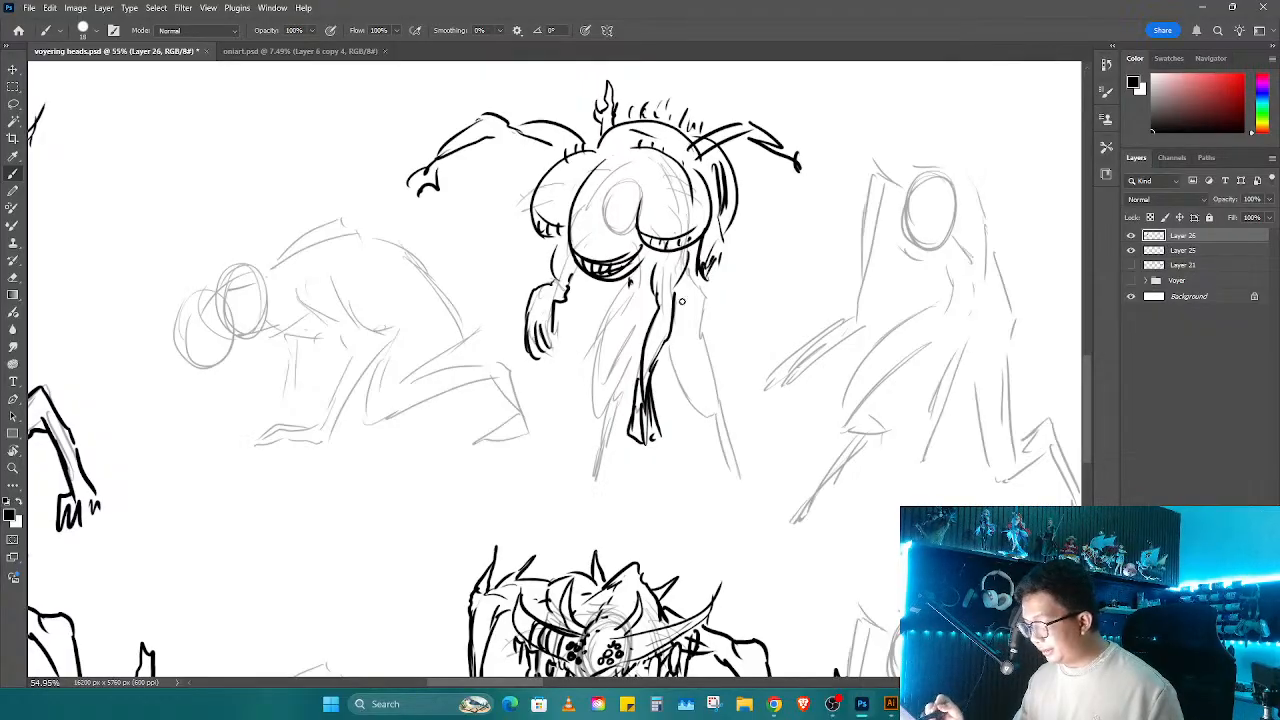
pyautogui.moveTo(631, 285)
pyautogui.mouseDown()
pyautogui.moveTo(587, 364)
pyautogui.moveTo(636, 338)
pyautogui.moveTo(624, 368)
pyautogui.mouseUp()
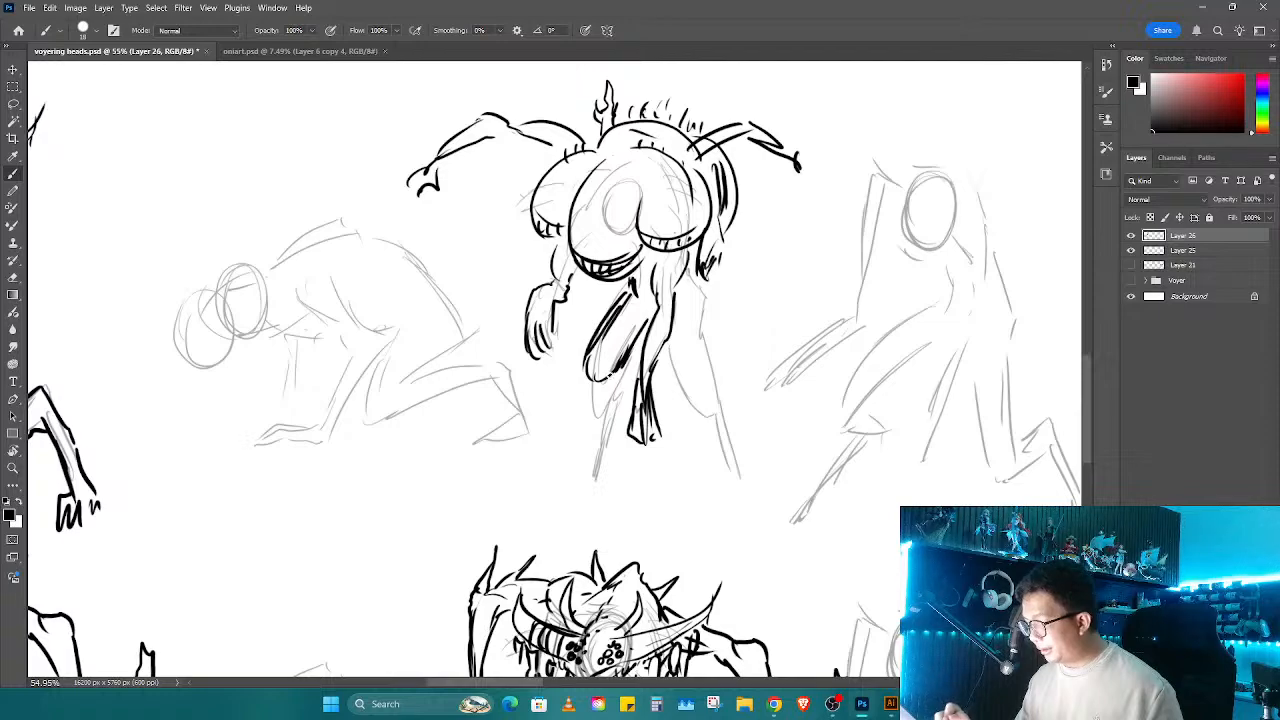
pyautogui.moveTo(704, 268); pyautogui.dragTo(704, 310)
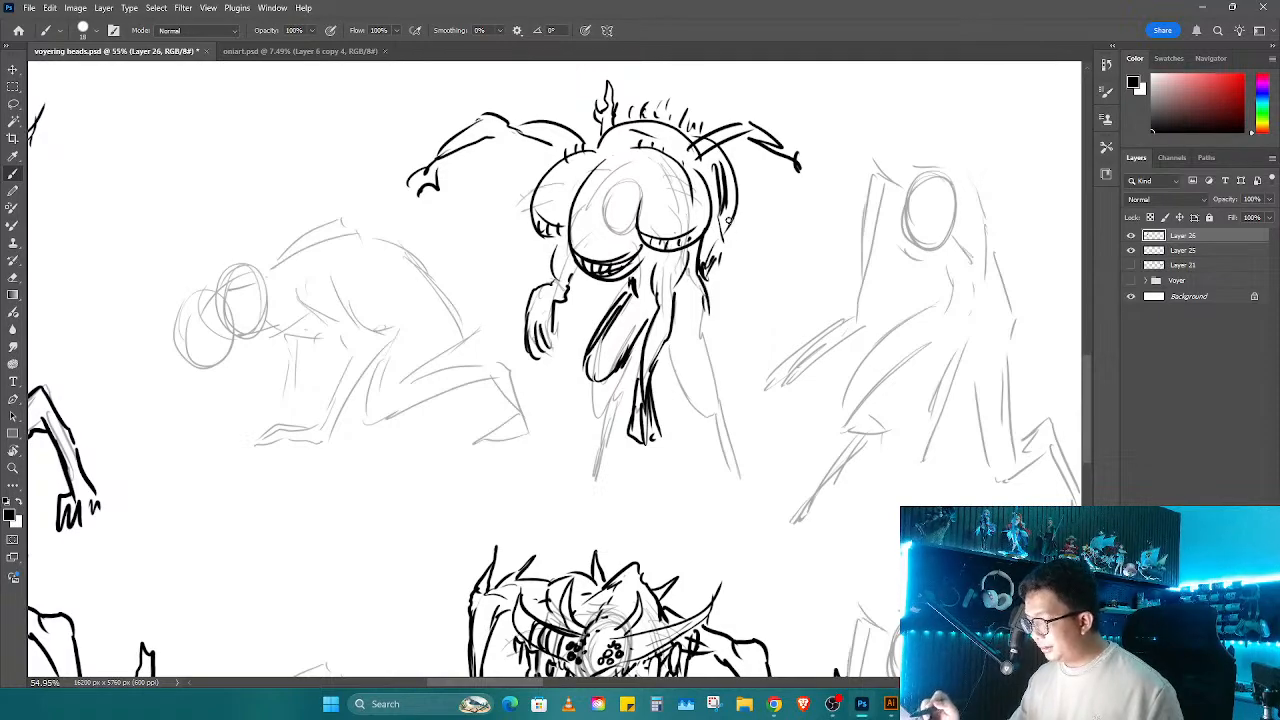
# Step: Ink long tapering limbs hanging down the lobed creature's outer side, with jagged strokes for the panels between them
pyautogui.moveTo(728, 218); pyautogui.dragTo(756, 388)
pyautogui.moveTo(730, 300); pyautogui.dragTo(742, 414)
pyautogui.moveTo(700, 300); pyautogui.dragTo(716, 402)
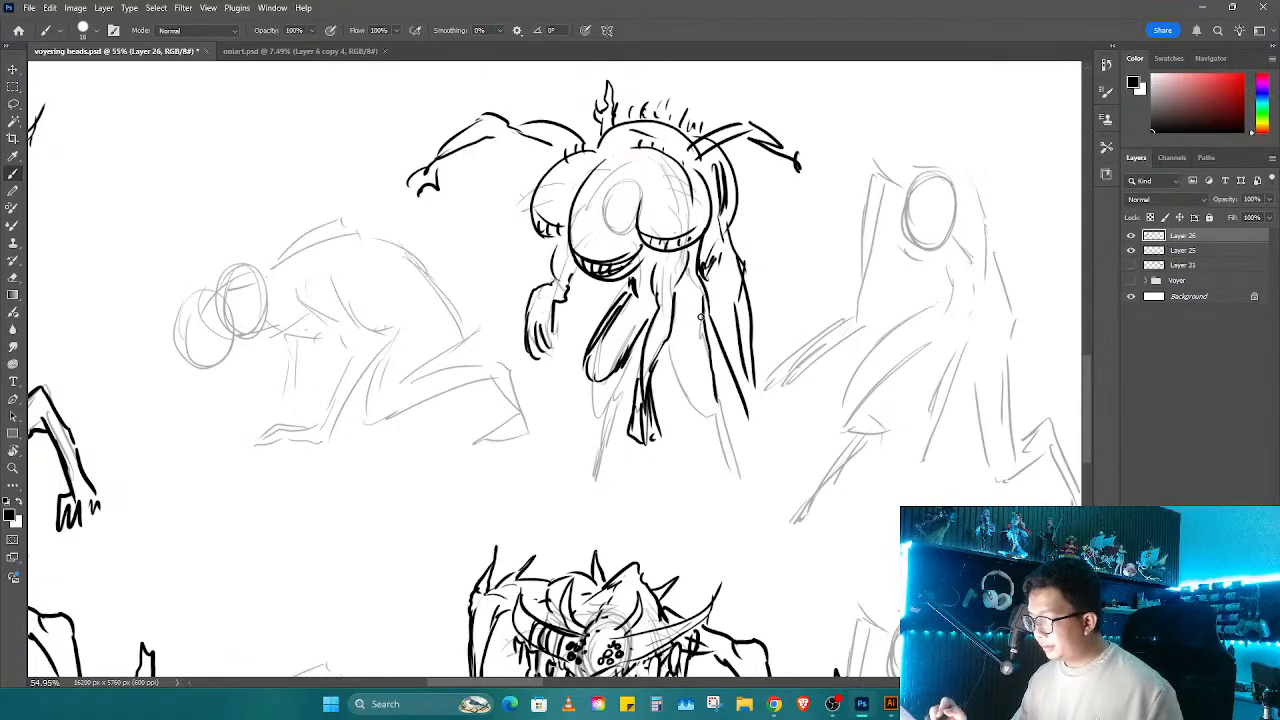
pyautogui.hotkey('ctrl', 'z')
pyautogui.moveTo(702, 340)
pyautogui.mouseDown()
pyautogui.moveTo(700, 418)
pyautogui.moveTo(688, 420)
pyautogui.mouseUp()
pyautogui.moveTo(596, 374); pyautogui.dragTo(588, 432)
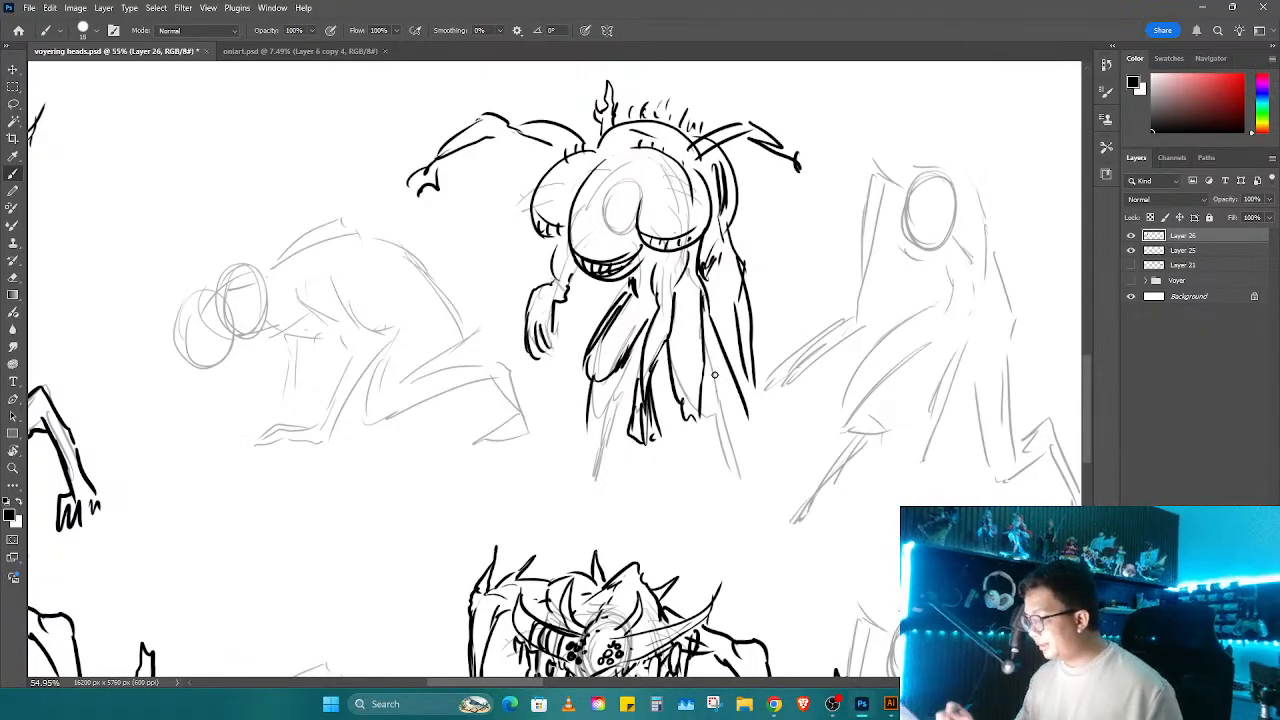
# Step: Ink the lobed creature's other leg down to its foot and add closing strokes to the ends of the hanging limbs
pyautogui.moveTo(738, 368); pyautogui.dragTo(756, 422)
pyautogui.moveTo(596, 374); pyautogui.dragTo(582, 428)
pyautogui.moveTo(594, 280); pyautogui.dragTo(578, 346)
pyautogui.moveTo(572, 334)
pyautogui.mouseDown()
pyautogui.moveTo(554, 402)
pyautogui.moveTo(578, 470)
pyautogui.mouseUp()
pyautogui.moveTo(600, 392); pyautogui.dragTo(580, 482)
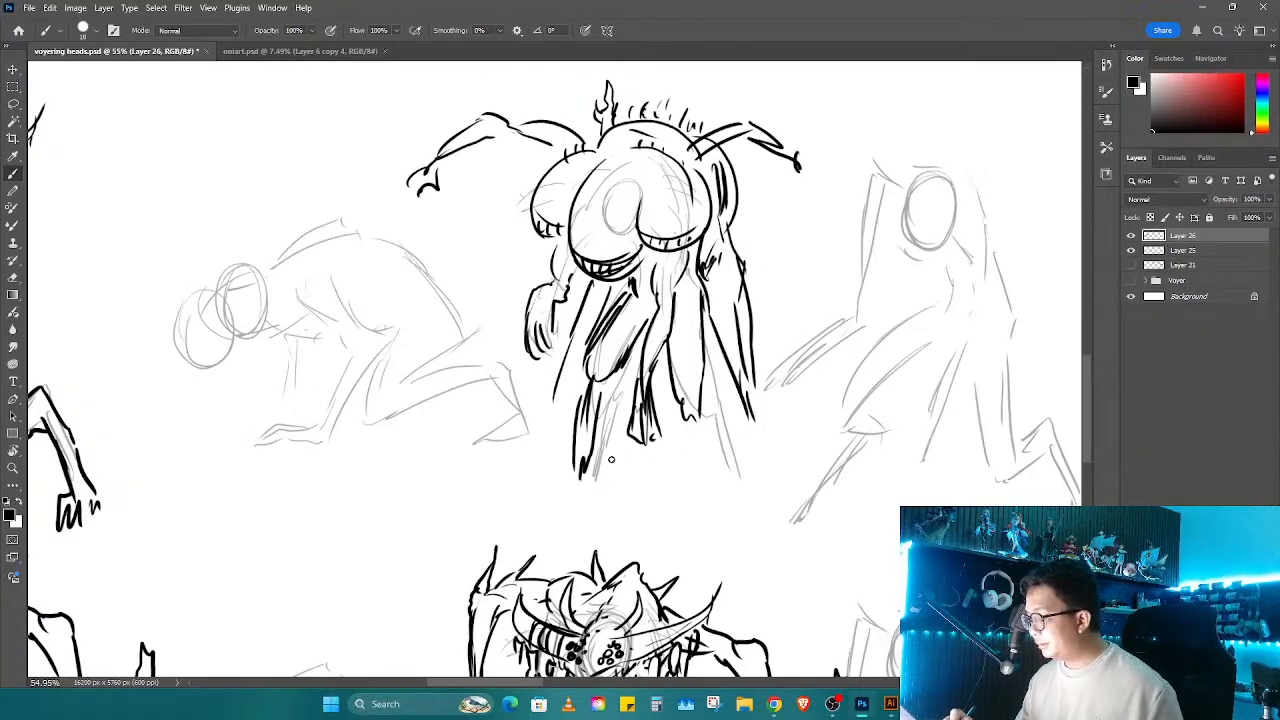
pyautogui.moveTo(718, 436); pyautogui.dragTo(716, 478)
pyautogui.press('z')
pyautogui.moveTo(770, 325); pyautogui.dragTo(717, 405)
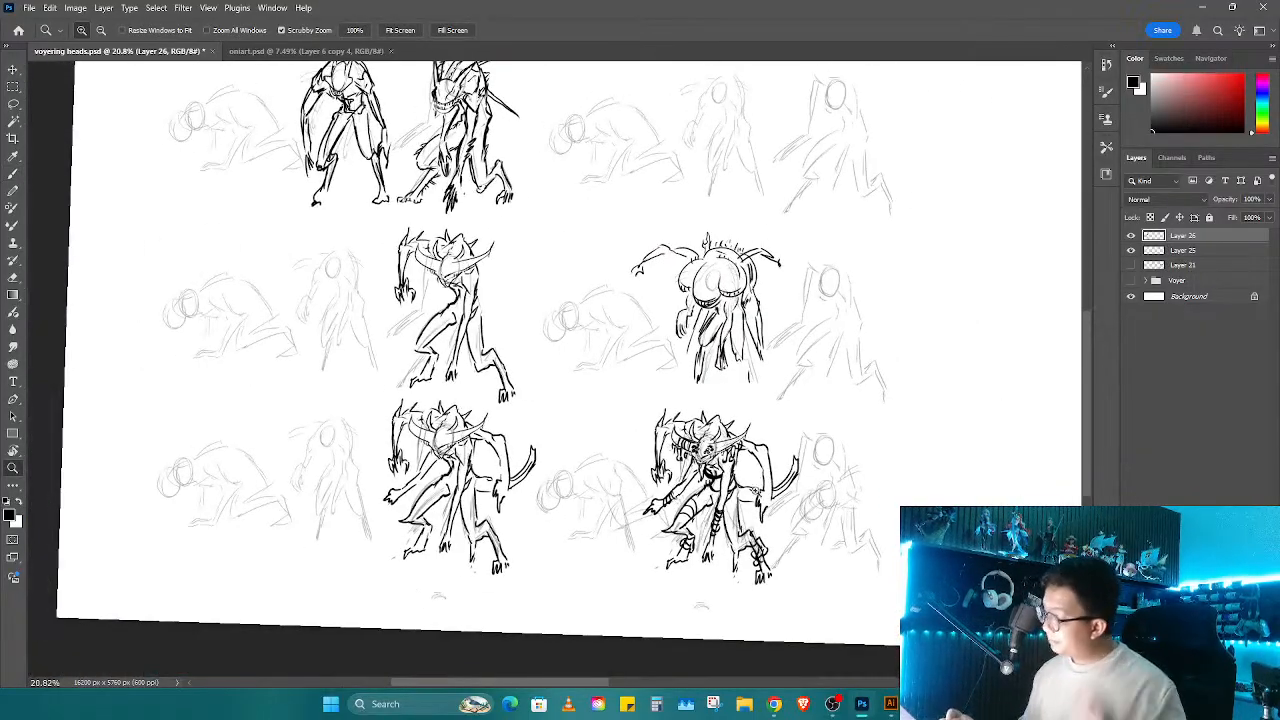
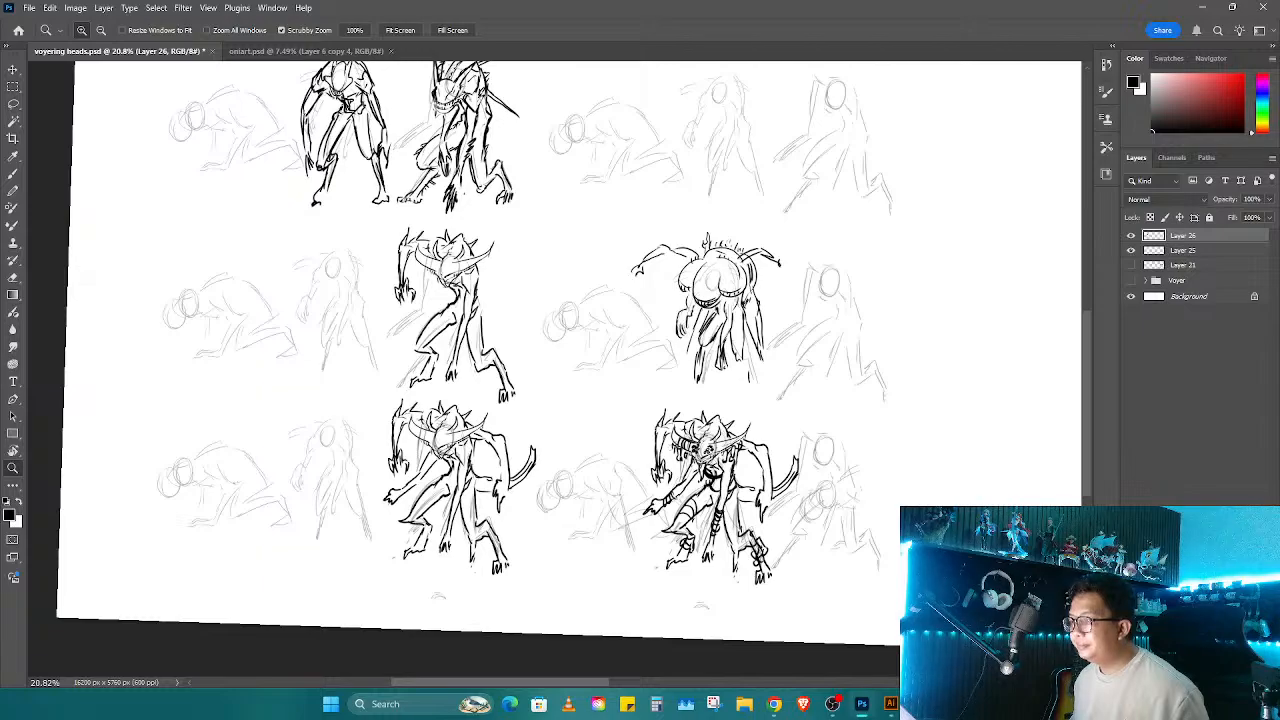
pyautogui.moveTo(823, 384); pyautogui.dragTo(809, 383)
pyautogui.moveTo(764, 430); pyautogui.dragTo(692, 390)
pyautogui.moveTo(628, 450); pyautogui.dragTo(700, 450)
pyautogui.moveTo(652, 400); pyautogui.dragTo(664, 397)
pyautogui.press('l')
pyautogui.moveTo(683, 318)
pyautogui.mouseDown()
pyautogui.moveTo(558, 342)
pyautogui.moveTo(566, 566)
pyautogui.moveTo(770, 540)
pyautogui.moveTo(683, 318)
pyautogui.mouseUp()
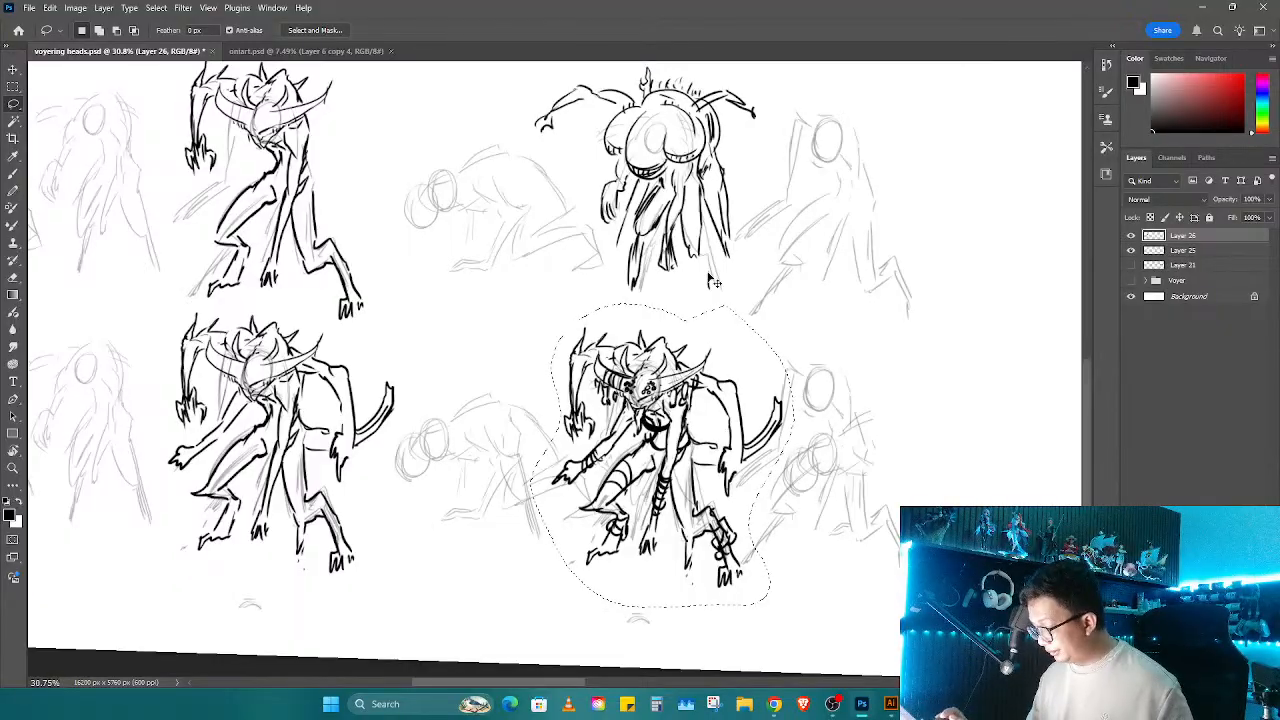
pyautogui.moveTo(703, 425); pyautogui.dragTo(946, 431)
pyautogui.moveTo(319, 486)
pyautogui.mouseDown()
pyautogui.moveTo(462, 449)
pyautogui.moveTo(408, 445)
pyautogui.mouseUp()
pyautogui.hotkey('ctrl', 'd')
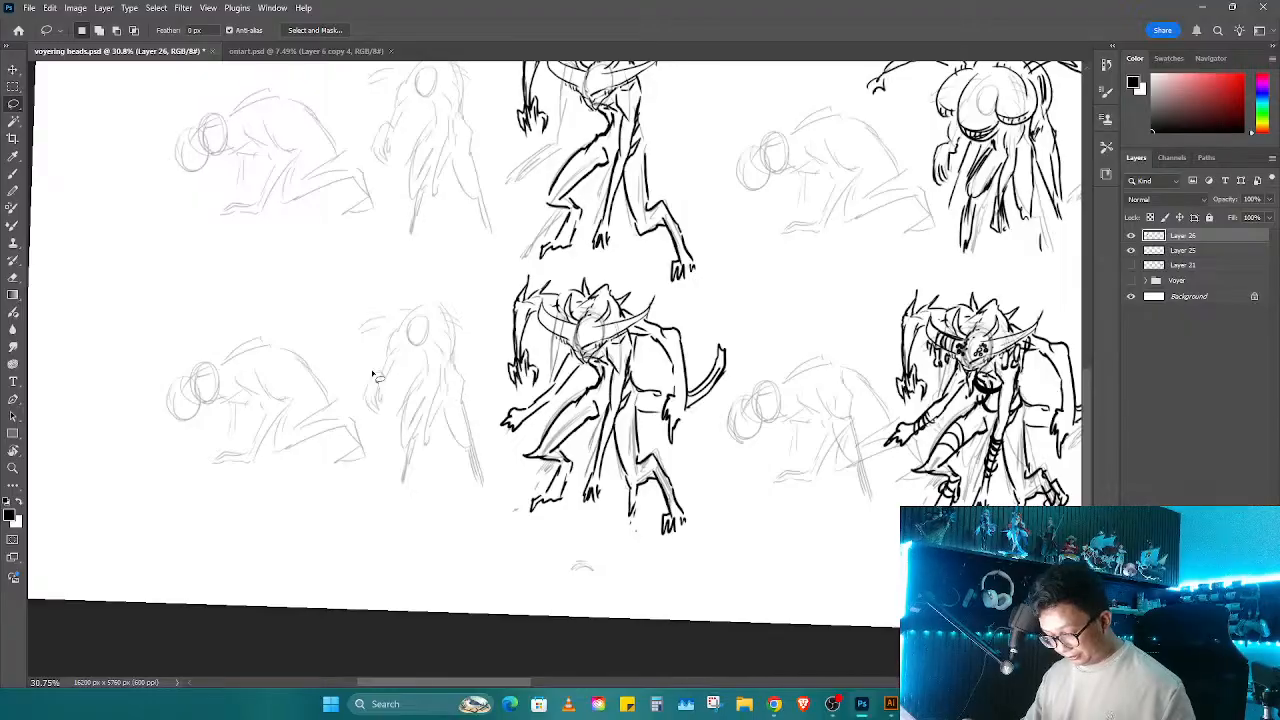
# Step: Copy a crouching gesture sketch into the blank canvas area beyond the ornamented horned creature
pyautogui.moveTo(320, 302)
pyautogui.mouseDown()
pyautogui.moveTo(272, 306)
pyautogui.moveTo(247, 537)
pyautogui.moveTo(366, 432)
pyautogui.moveTo(340, 322)
pyautogui.mouseUp()
pyautogui.press('z')
pyautogui.moveTo(346, 389)
pyautogui.mouseDown()
pyautogui.moveTo(231, 381)
pyautogui.moveTo(894, 386)
pyautogui.moveTo(873, 416)
pyautogui.moveTo(846, 414)
pyautogui.moveTo(856, 384)
pyautogui.moveTo(757, 389)
pyautogui.moveTo(832, 370)
pyautogui.mouseUp()
pyautogui.press('v')
pyautogui.hotkey('ctrl', 'd')
pyautogui.press('z')
pyautogui.press('b')
# Step: Ink a beaked head over the copied crouching sketch, with a hooked jaw tip, upright spikes and a long backswept horn
pyautogui.moveTo(686, 372); pyautogui.dragTo(659, 422)
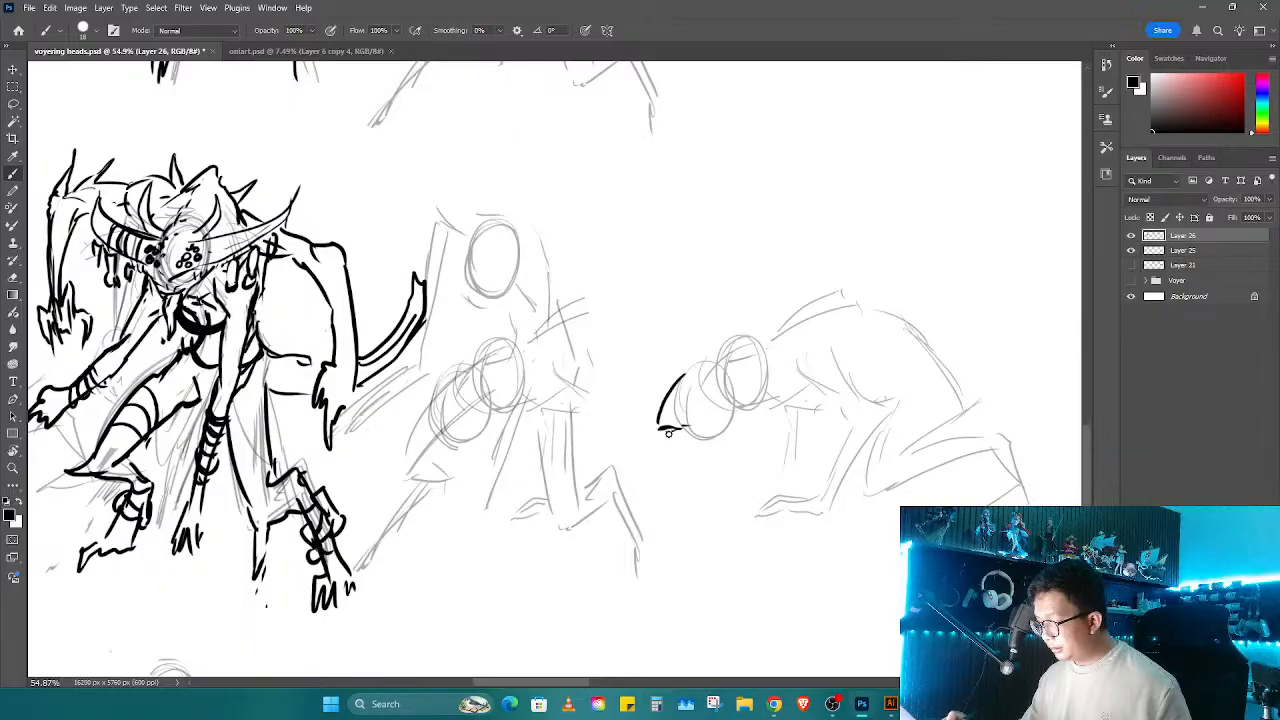
pyautogui.moveTo(669, 432)
pyautogui.mouseDown()
pyautogui.moveTo(669, 471)
pyautogui.moveTo(673, 441)
pyautogui.mouseUp()
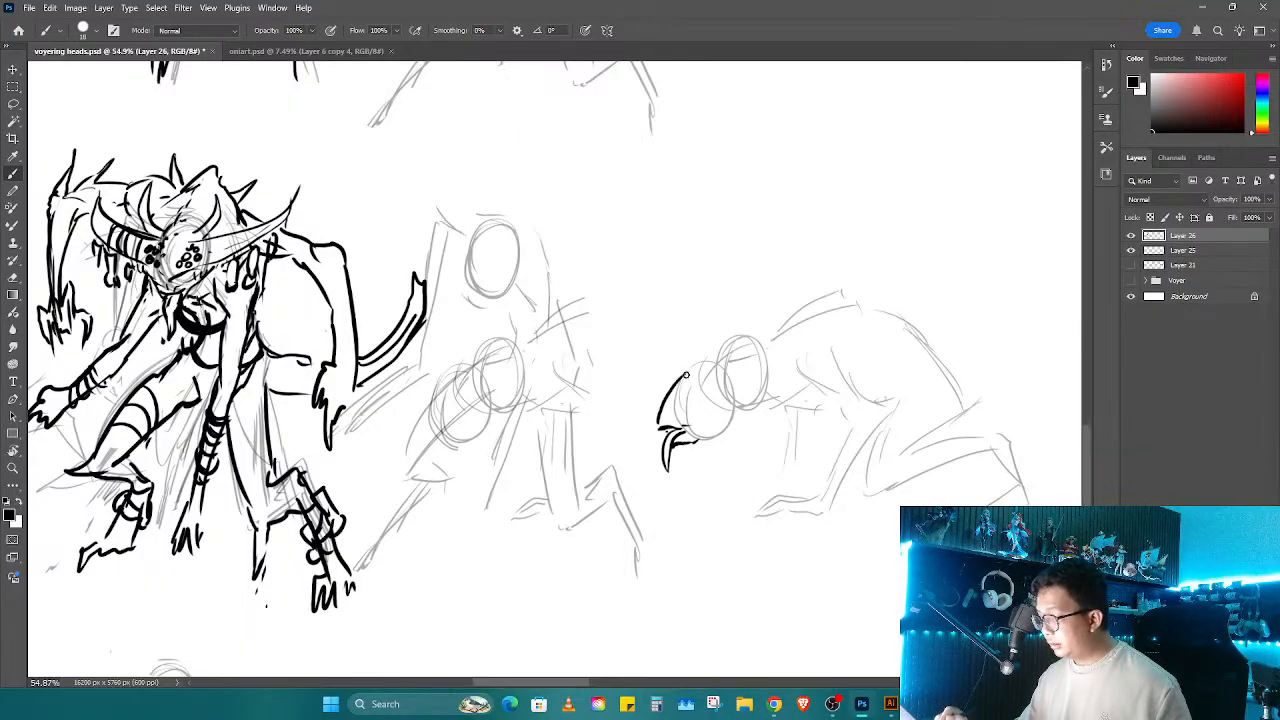
pyautogui.moveTo(701, 374)
pyautogui.mouseDown()
pyautogui.moveTo(763, 309)
pyautogui.moveTo(761, 275)
pyautogui.moveTo(778, 335)
pyautogui.moveTo(709, 416)
pyautogui.moveTo(759, 305)
pyautogui.moveTo(740, 382)
pyautogui.moveTo(758, 335)
pyautogui.mouseUp()
pyautogui.moveTo(692, 372)
pyautogui.mouseDown()
pyautogui.moveTo(727, 332)
pyautogui.moveTo(725, 305)
pyautogui.moveTo(717, 369)
pyautogui.moveTo(688, 353)
pyautogui.moveTo(706, 323)
pyautogui.moveTo(686, 350)
pyautogui.mouseUp()
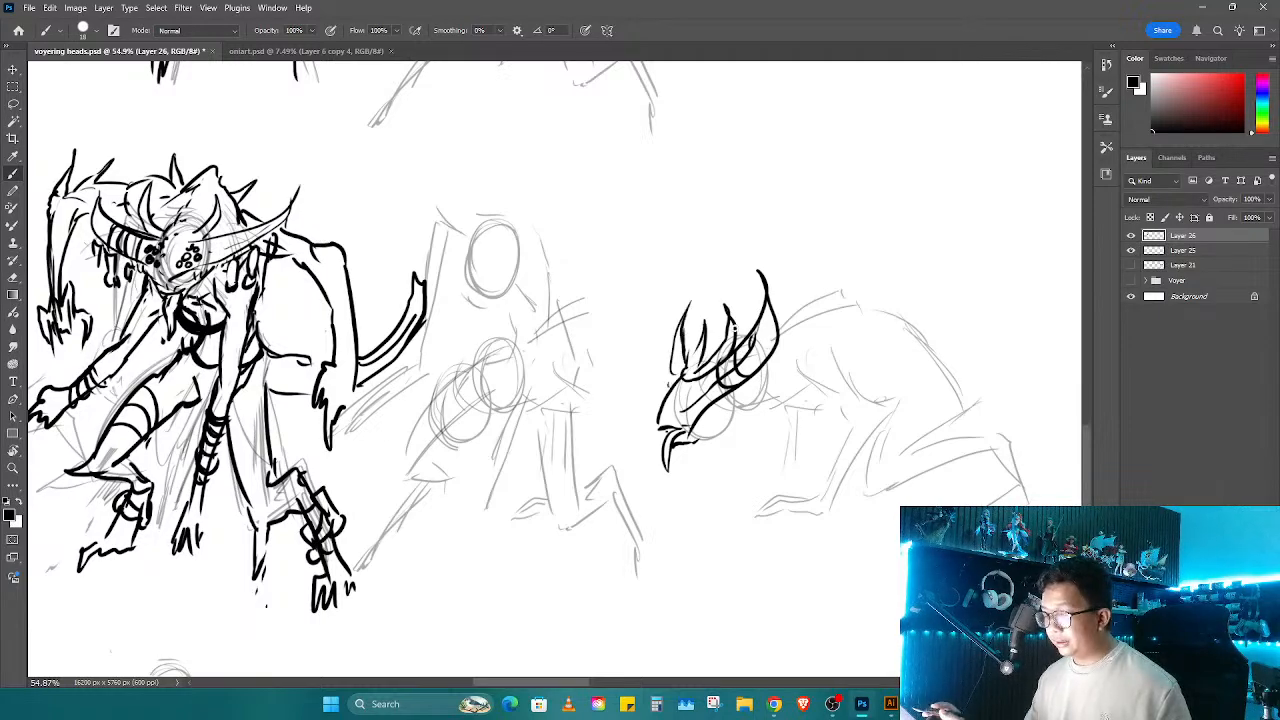
# Step: Ink the crouching creature's arched back with a pointed shoulder hump, undoing the extra strokes rising above it
pyautogui.moveTo(784, 285)
pyautogui.mouseDown()
pyautogui.moveTo(822, 258)
pyautogui.moveTo(884, 267)
pyautogui.mouseUp()
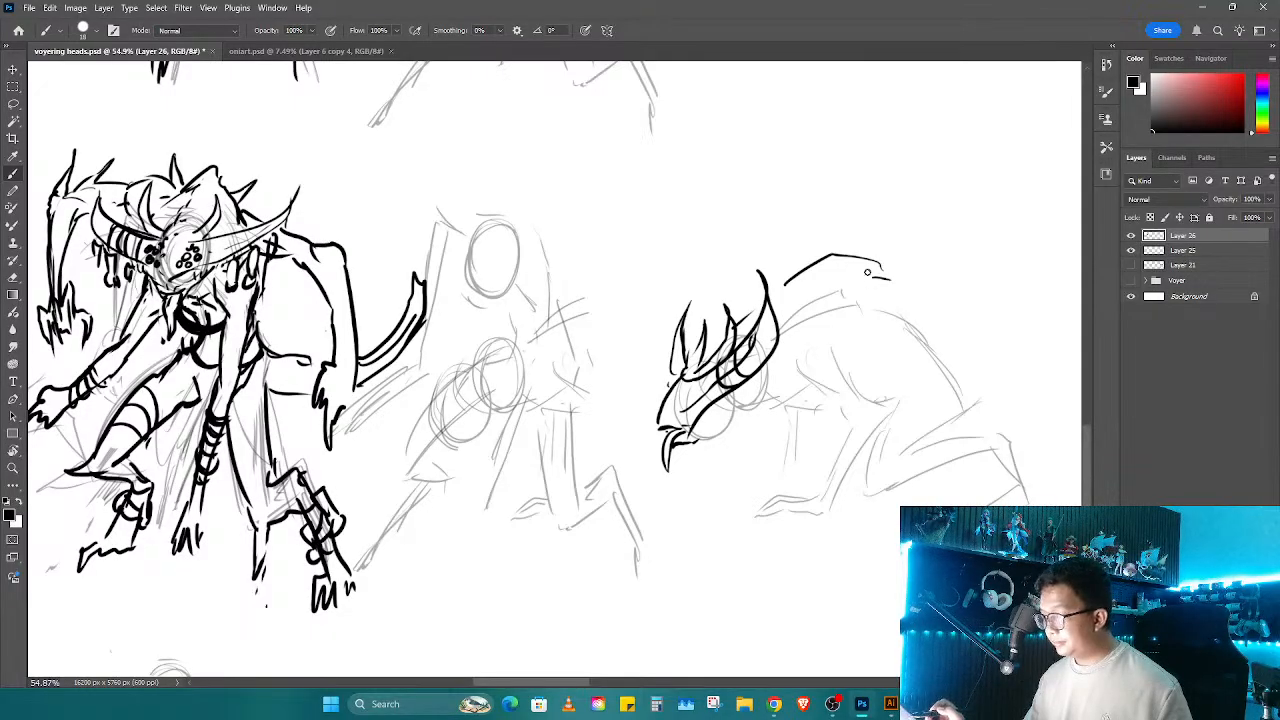
pyautogui.moveTo(775, 290)
pyautogui.mouseDown()
pyautogui.moveTo(830, 234)
pyautogui.moveTo(900, 268)
pyautogui.moveTo(966, 330)
pyautogui.mouseUp()
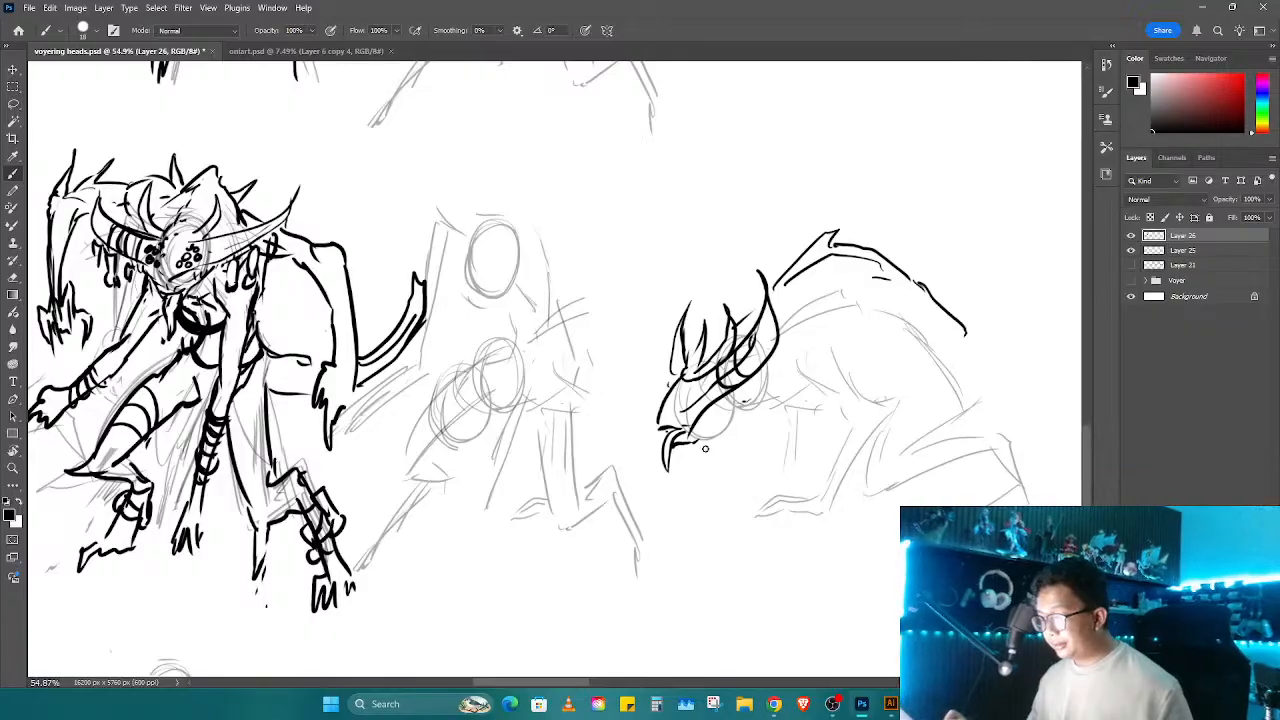
pyautogui.moveTo(854, 251); pyautogui.dragTo(891, 225)
pyautogui.moveTo(900, 220); pyautogui.dragTo(924, 217)
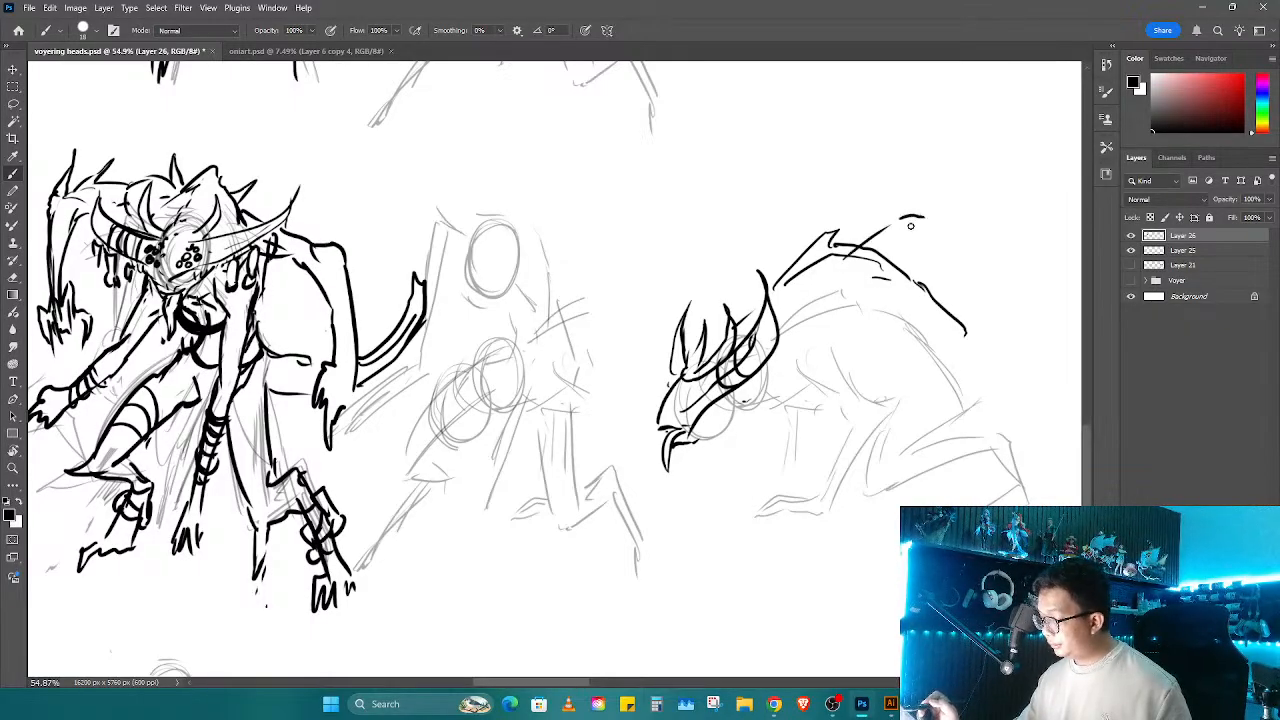
pyautogui.hotkey('ctrl', 'z')
pyautogui.hotkey('ctrl', 'z')
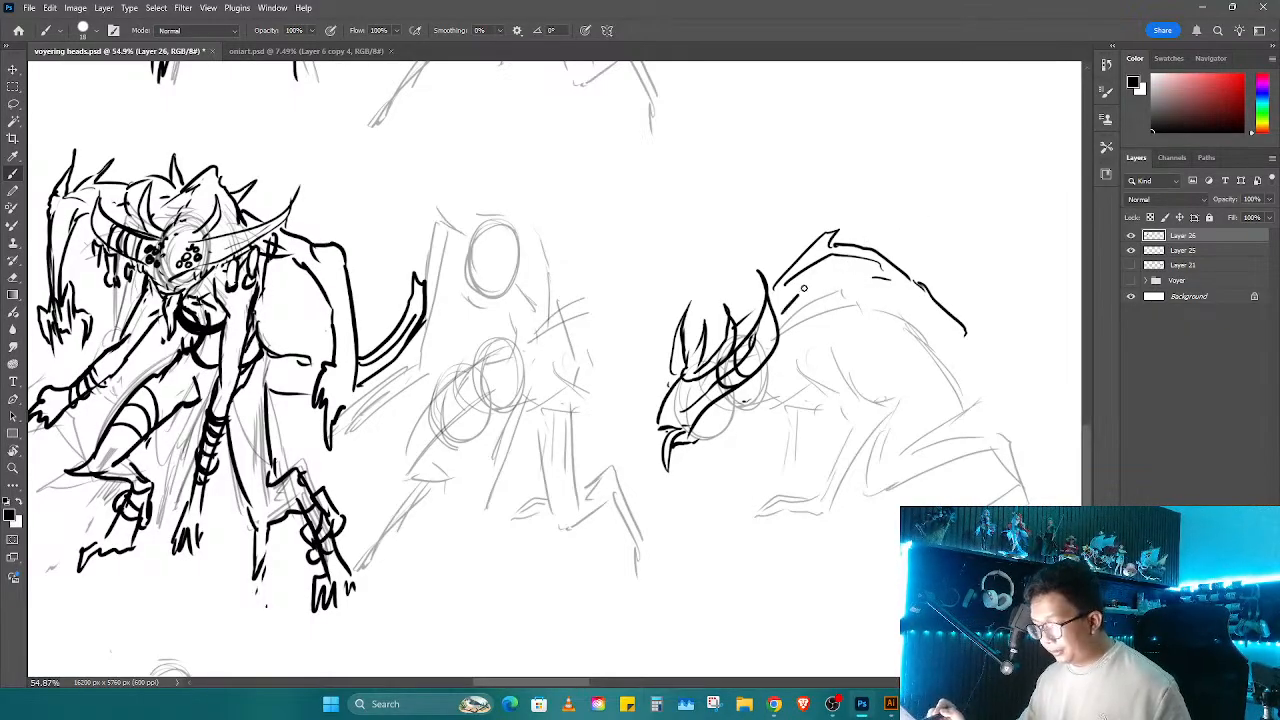
# Step: Ink a thick inner contour below the back, thin it with the Eraser, and outline the front shoulder with short strokes
pyautogui.moveTo(835, 282)
pyautogui.mouseDown()
pyautogui.moveTo(788, 308)
pyautogui.moveTo(850, 281)
pyautogui.moveTo(796, 302)
pyautogui.moveTo(850, 283)
pyautogui.moveTo(843, 319)
pyautogui.moveTo(811, 327)
pyautogui.mouseUp()
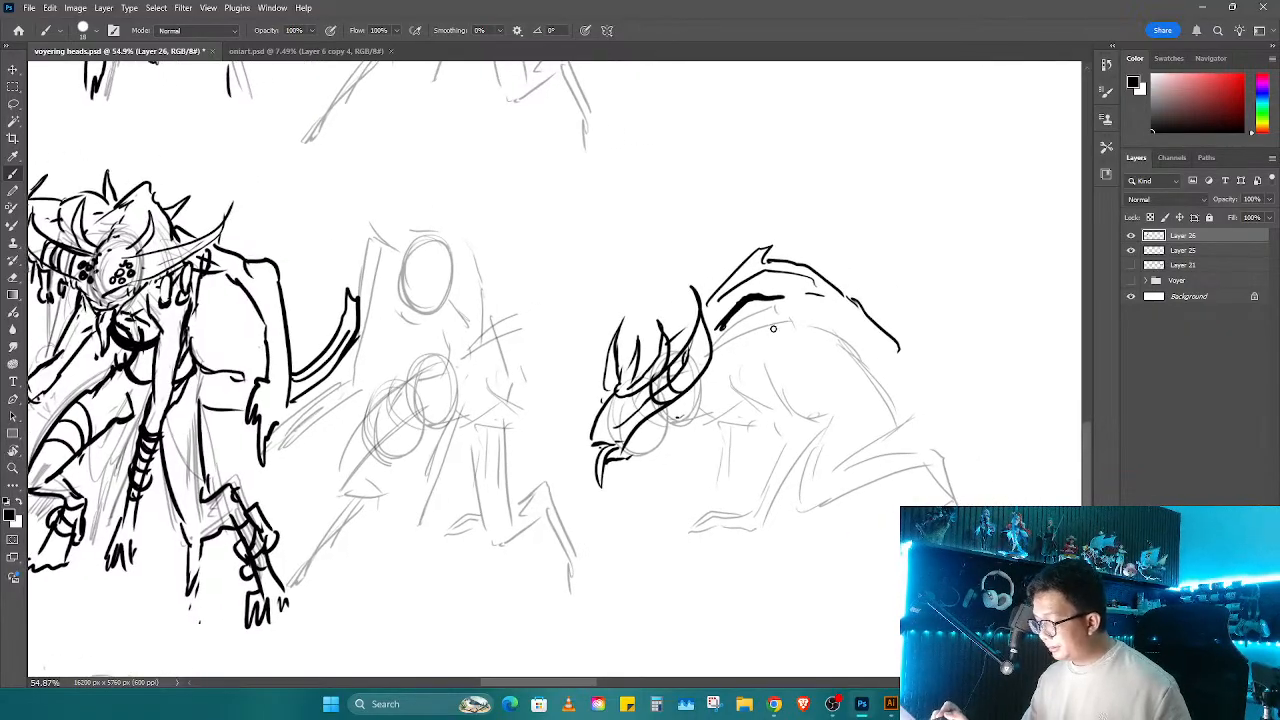
pyautogui.press('e')
pyautogui.moveTo(724, 328); pyautogui.dragTo(745, 302)
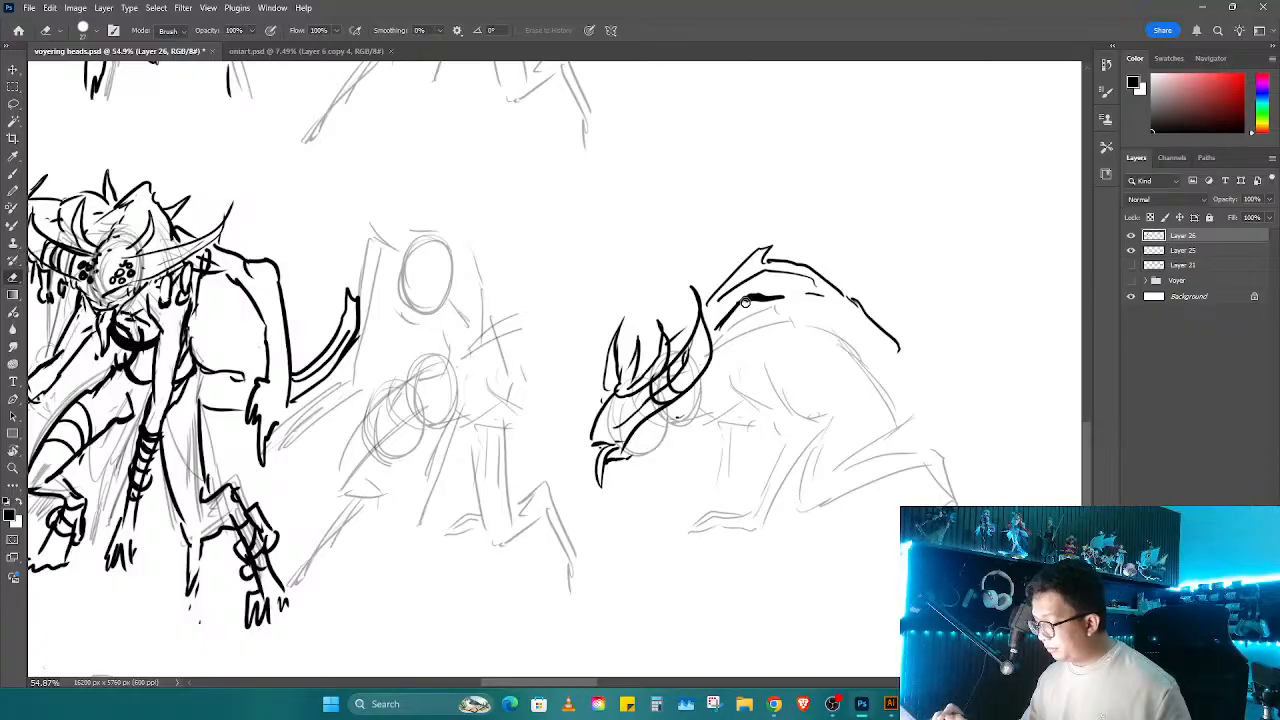
pyautogui.press('b')
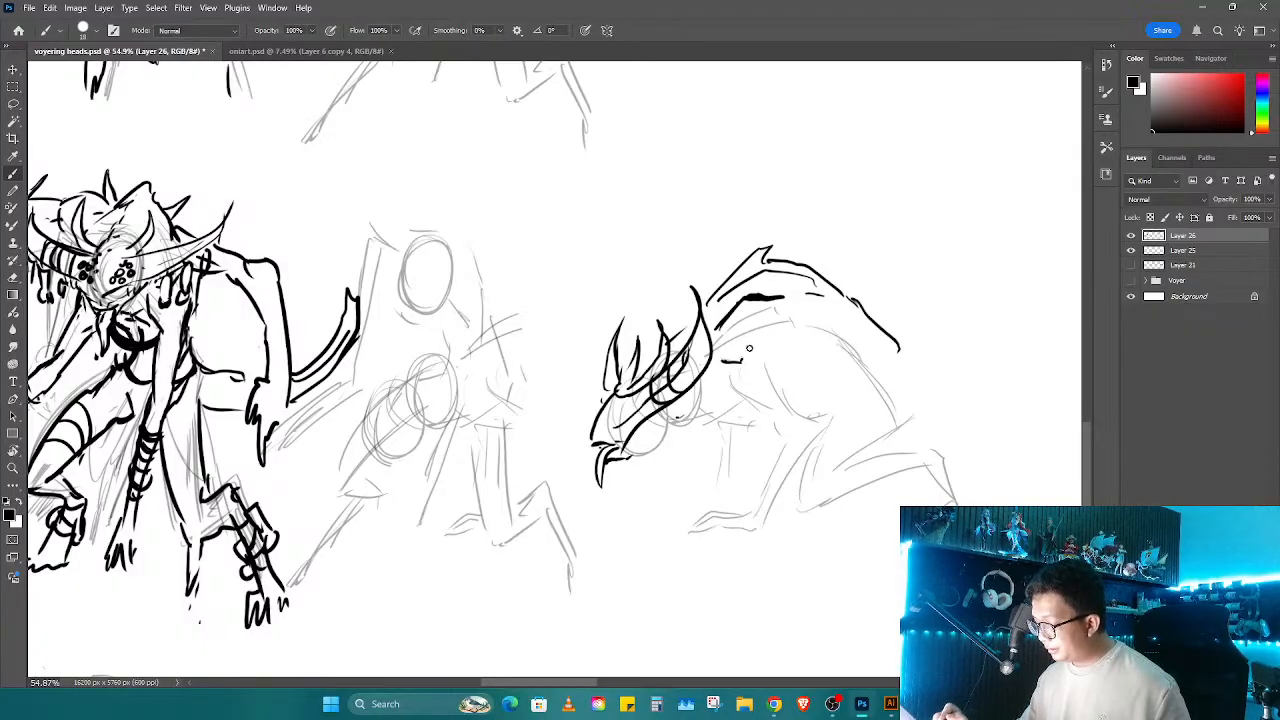
pyautogui.moveTo(745, 357); pyautogui.dragTo(770, 332)
pyautogui.moveTo(771, 335)
pyautogui.mouseDown()
pyautogui.moveTo(783, 362)
pyautogui.moveTo(714, 395)
pyautogui.moveTo(752, 402)
pyautogui.mouseUp()
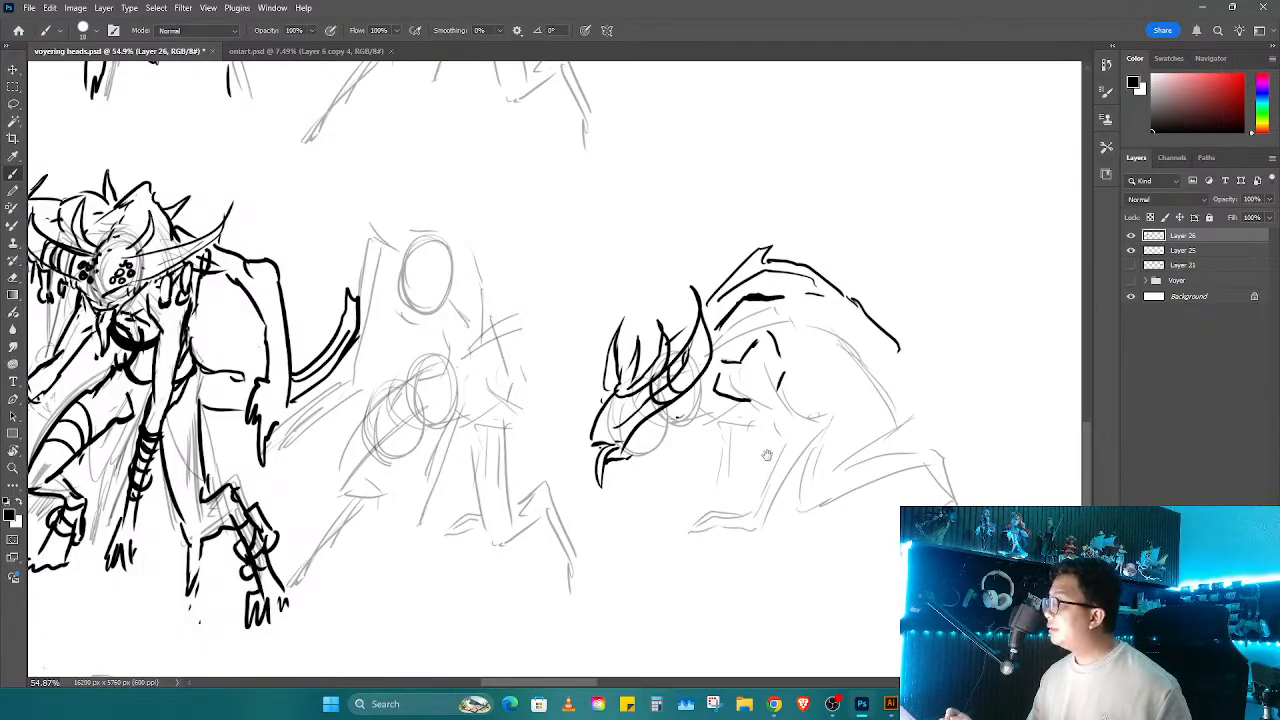
# Step: Ink the crouching creature's front arm down to a hand planted on the ground, plus the jaw and neck underside
pyautogui.moveTo(766, 455)
pyautogui.mouseDown()
pyautogui.moveTo(705, 399)
pyautogui.moveTo(677, 398)
pyautogui.mouseUp()
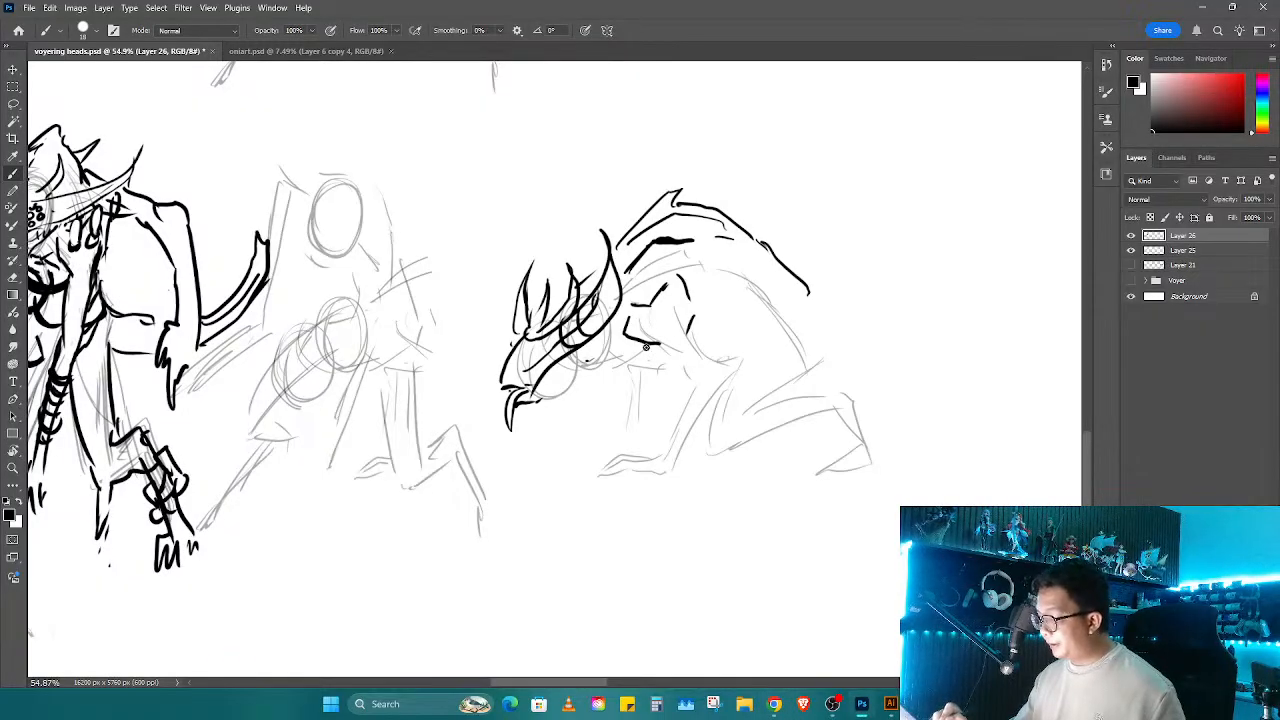
pyautogui.moveTo(658, 362); pyautogui.dragTo(682, 375)
pyautogui.moveTo(689, 321)
pyautogui.mouseDown()
pyautogui.moveTo(732, 381)
pyautogui.moveTo(671, 405)
pyautogui.moveTo(660, 450)
pyautogui.mouseUp()
pyautogui.moveTo(726, 388)
pyautogui.mouseDown()
pyautogui.moveTo(671, 464)
pyautogui.moveTo(621, 460)
pyautogui.moveTo(594, 478)
pyautogui.moveTo(660, 465)
pyautogui.moveTo(639, 496)
pyautogui.moveTo(757, 457)
pyautogui.moveTo(714, 437)
pyautogui.mouseUp()
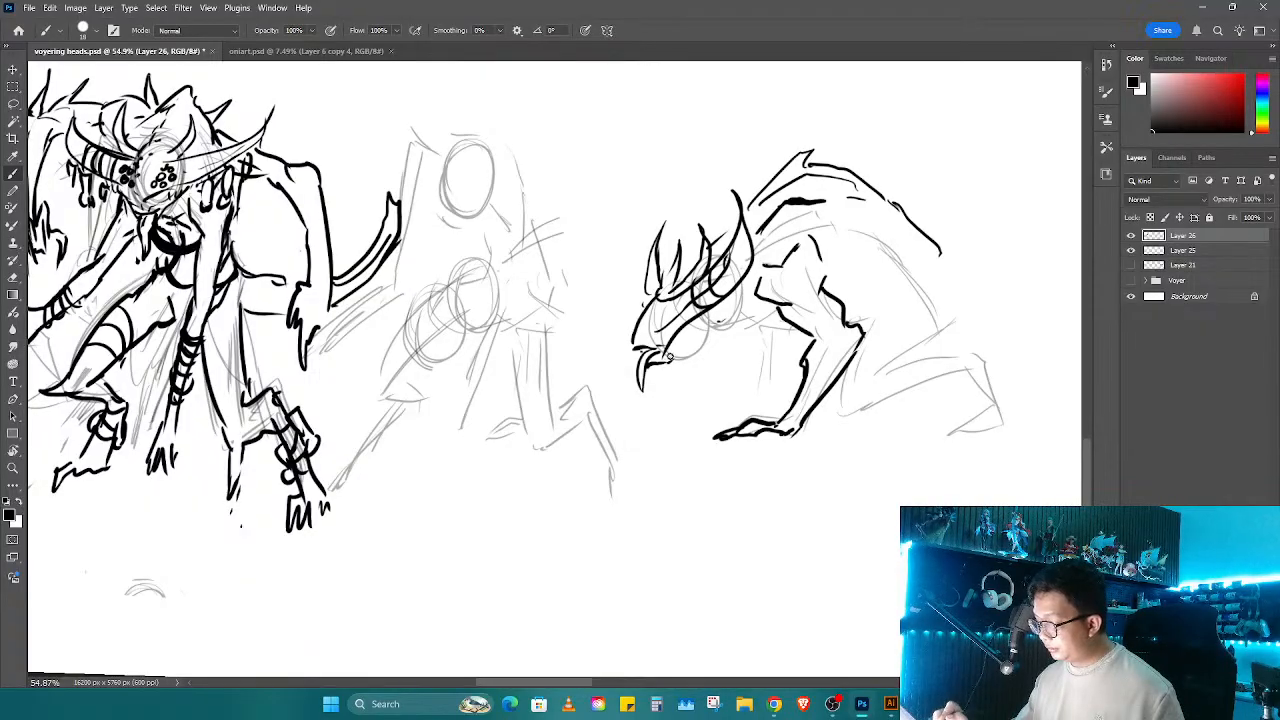
pyautogui.moveTo(668, 356)
pyautogui.mouseDown()
pyautogui.moveTo(722, 322)
pyautogui.moveTo(788, 331)
pyautogui.moveTo(637, 322)
pyautogui.mouseUp()
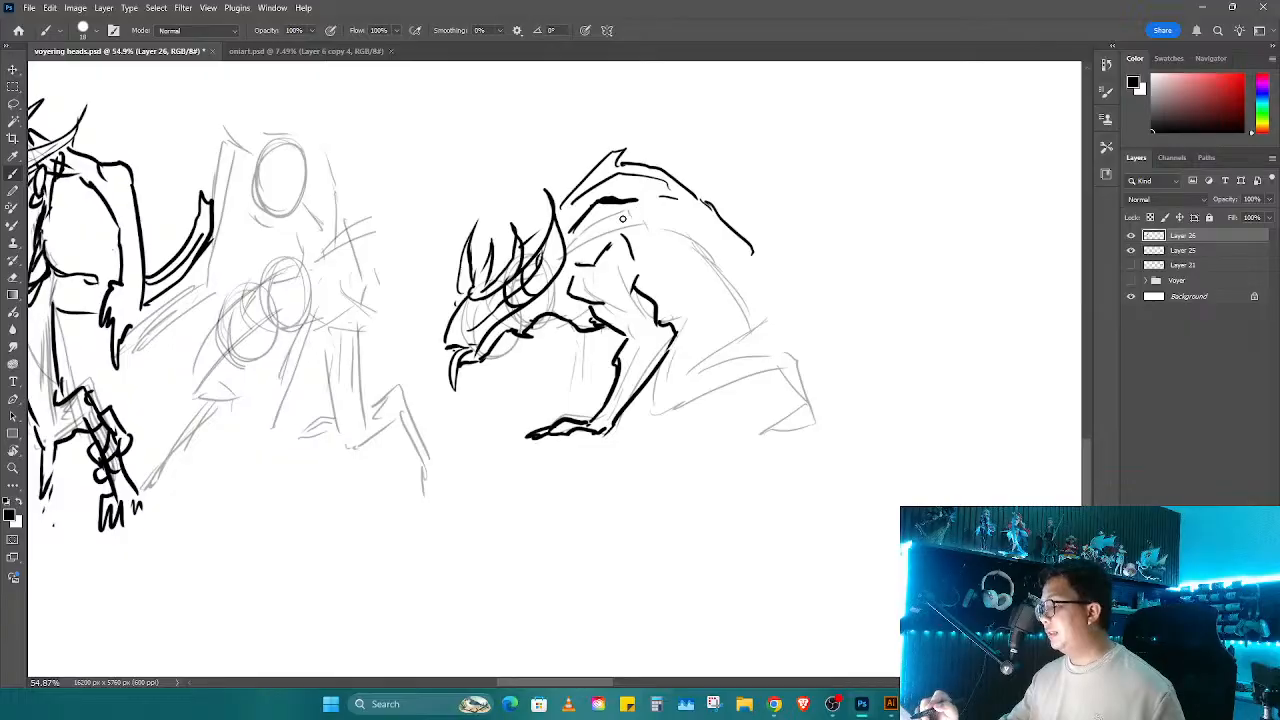
# Step: Ink a long arm with a clawed hand sweeping backward from the creature's upper back, with a second arm contour above it
pyautogui.moveTo(622, 216)
pyautogui.mouseDown()
pyautogui.moveTo(662, 177)
pyautogui.moveTo(646, 238)
pyautogui.moveTo(638, 224)
pyautogui.moveTo(669, 210)
pyautogui.mouseUp()
pyautogui.moveTo(678, 162)
pyautogui.mouseDown()
pyautogui.moveTo(702, 246)
pyautogui.moveTo(699, 313)
pyautogui.moveTo(776, 286)
pyautogui.mouseUp()
pyautogui.moveTo(702, 348)
pyautogui.mouseDown()
pyautogui.moveTo(805, 289)
pyautogui.moveTo(860, 325)
pyautogui.mouseUp()
pyautogui.moveTo(765, 316)
pyautogui.mouseDown()
pyautogui.moveTo(886, 347)
pyautogui.moveTo(896, 358)
pyautogui.moveTo(872, 378)
pyautogui.moveTo(898, 366)
pyautogui.moveTo(914, 387)
pyautogui.mouseUp()
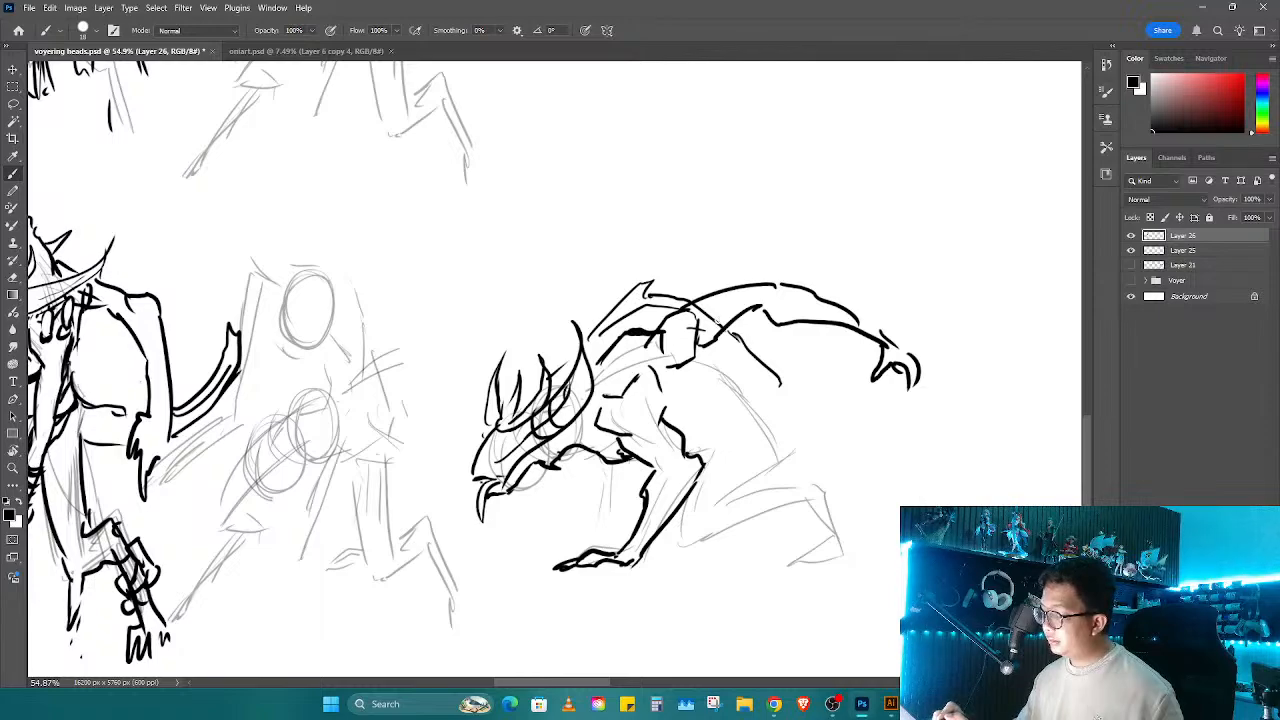
pyautogui.moveTo(658, 286)
pyautogui.mouseDown()
pyautogui.moveTo(705, 254)
pyautogui.moveTo(712, 270)
pyautogui.moveTo(778, 248)
pyautogui.moveTo(818, 256)
pyautogui.moveTo(749, 240)
pyautogui.moveTo(713, 287)
pyautogui.mouseUp()
pyautogui.moveTo(619, 263)
pyautogui.mouseDown()
pyautogui.moveTo(666, 266)
pyautogui.moveTo(688, 284)
pyautogui.mouseUp()
# Step: Ink the creature's lower back and belly, and outline the thigh and shin of its kneeling leg
pyautogui.moveTo(718, 238)
pyautogui.mouseDown()
pyautogui.moveTo(750, 256)
pyautogui.moveTo(776, 299)
pyautogui.moveTo(697, 264)
pyautogui.moveTo(776, 268)
pyautogui.moveTo(730, 318)
pyautogui.moveTo(650, 330)
pyautogui.mouseUp()
pyautogui.press('r')
pyautogui.moveTo(690, 268)
pyautogui.mouseDown()
pyautogui.moveTo(625, 314)
pyautogui.moveTo(586, 376)
pyautogui.moveTo(609, 390)
pyautogui.moveTo(637, 377)
pyautogui.mouseUp()
pyautogui.press('r')
pyautogui.moveTo(645, 385)
pyautogui.mouseDown()
pyautogui.moveTo(666, 404)
pyautogui.moveTo(670, 383)
pyautogui.moveTo(728, 336)
pyautogui.mouseUp()
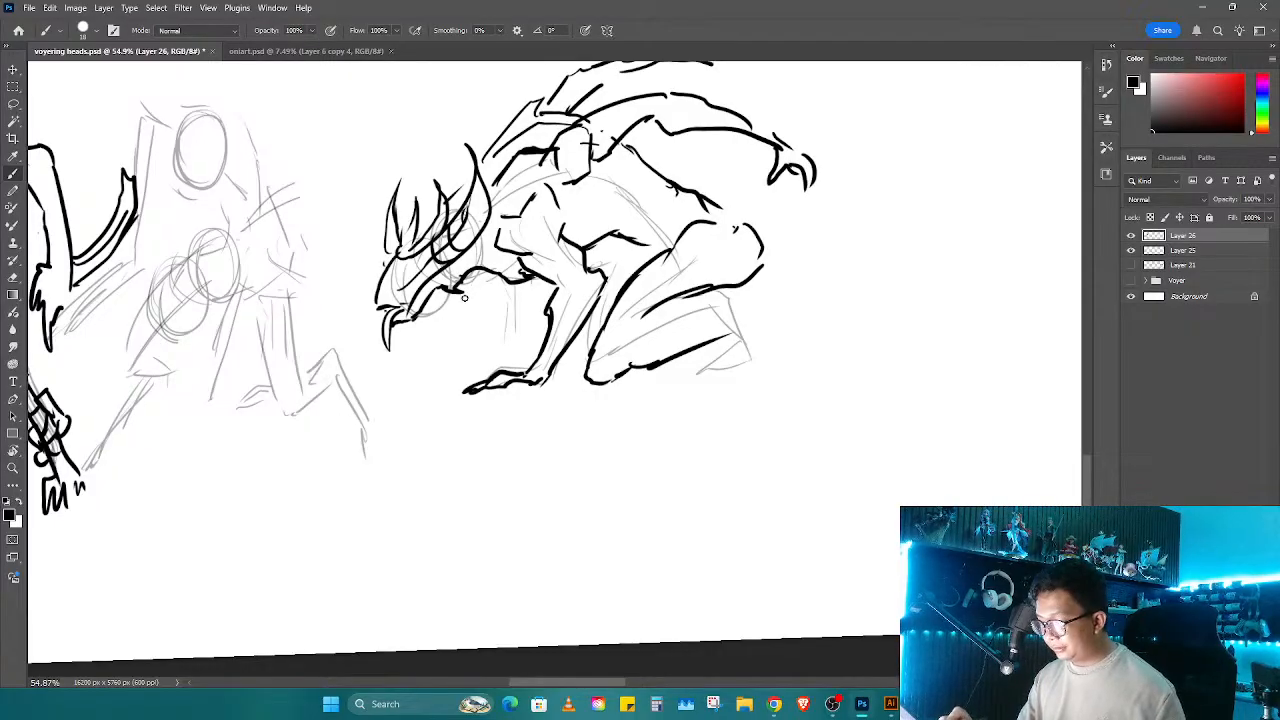
# Step: Ink a long arm stretched forward along the ground beneath the head, and the foot of the kneeling leg
pyautogui.moveTo(464, 298)
pyautogui.mouseDown()
pyautogui.moveTo(428, 336)
pyautogui.moveTo(366, 364)
pyautogui.moveTo(358, 350)
pyautogui.moveTo(272, 396)
pyautogui.moveTo(318, 392)
pyautogui.moveTo(350, 366)
pyautogui.moveTo(258, 385)
pyautogui.mouseUp()
pyautogui.moveTo(659, 316)
pyautogui.mouseDown()
pyautogui.moveTo(749, 301)
pyautogui.moveTo(794, 329)
pyautogui.moveTo(775, 328)
pyautogui.moveTo(787, 336)
pyautogui.moveTo(742, 360)
pyautogui.mouseUp()
pyautogui.moveTo(742, 360); pyautogui.dragTo(804, 350)
pyautogui.moveTo(732, 330); pyautogui.dragTo(811, 343)
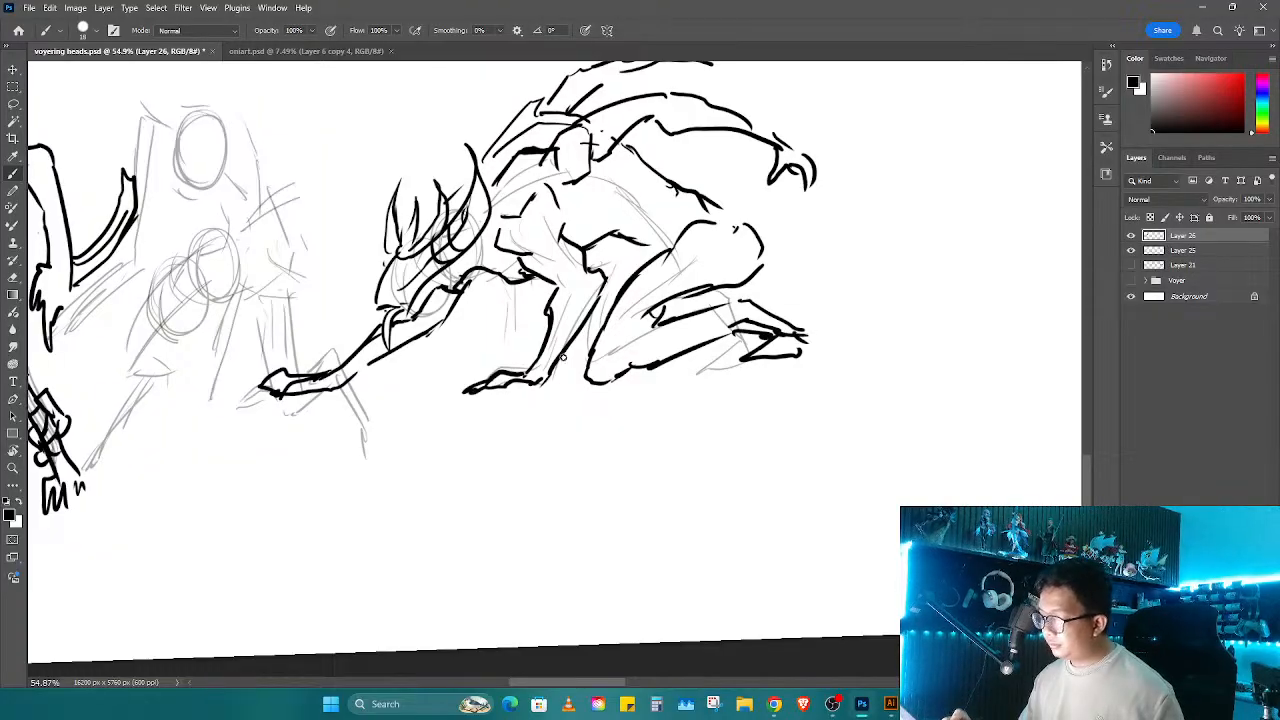
# Step: Ink another planted arm and hand between the forward-stretched arm and the front arm
pyautogui.moveTo(520, 287); pyautogui.dragTo(475, 321)
pyautogui.hotkey('ctrl', 'z')
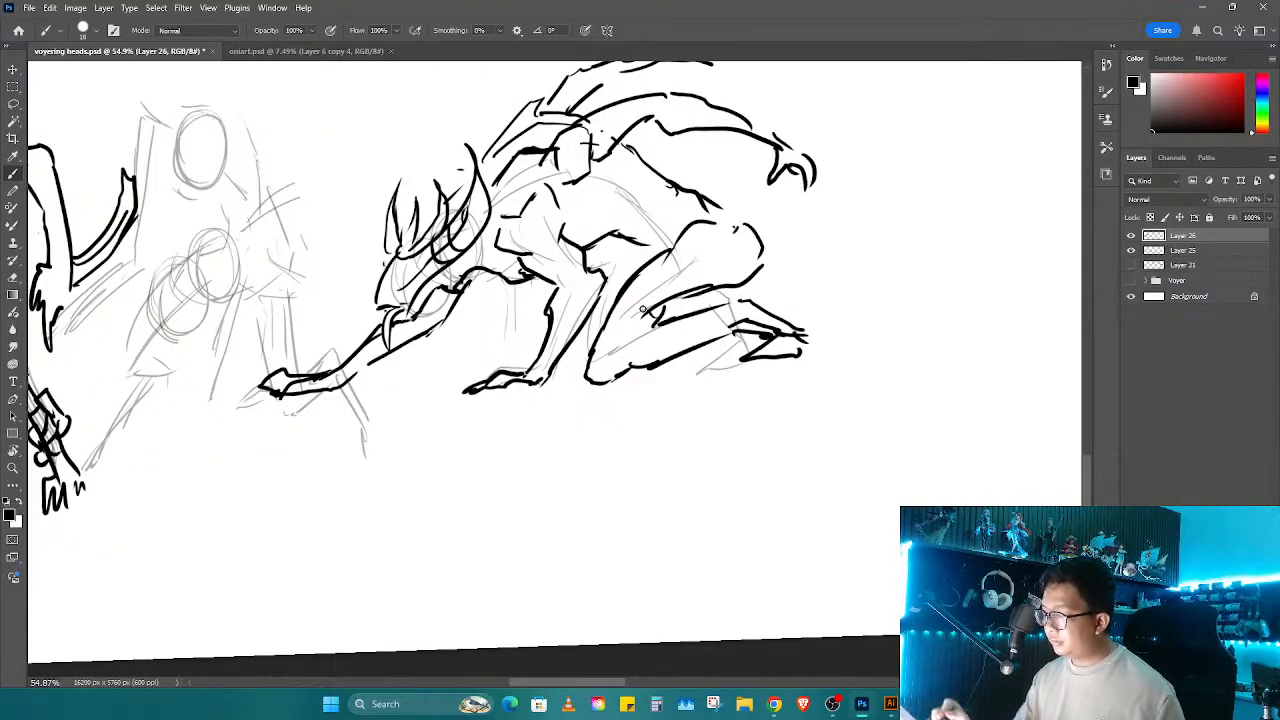
pyautogui.moveTo(494, 284)
pyautogui.mouseDown()
pyautogui.moveTo(470, 329)
pyautogui.moveTo(503, 283)
pyautogui.moveTo(430, 376)
pyautogui.mouseUp()
pyautogui.moveTo(516, 306); pyautogui.dragTo(478, 368)
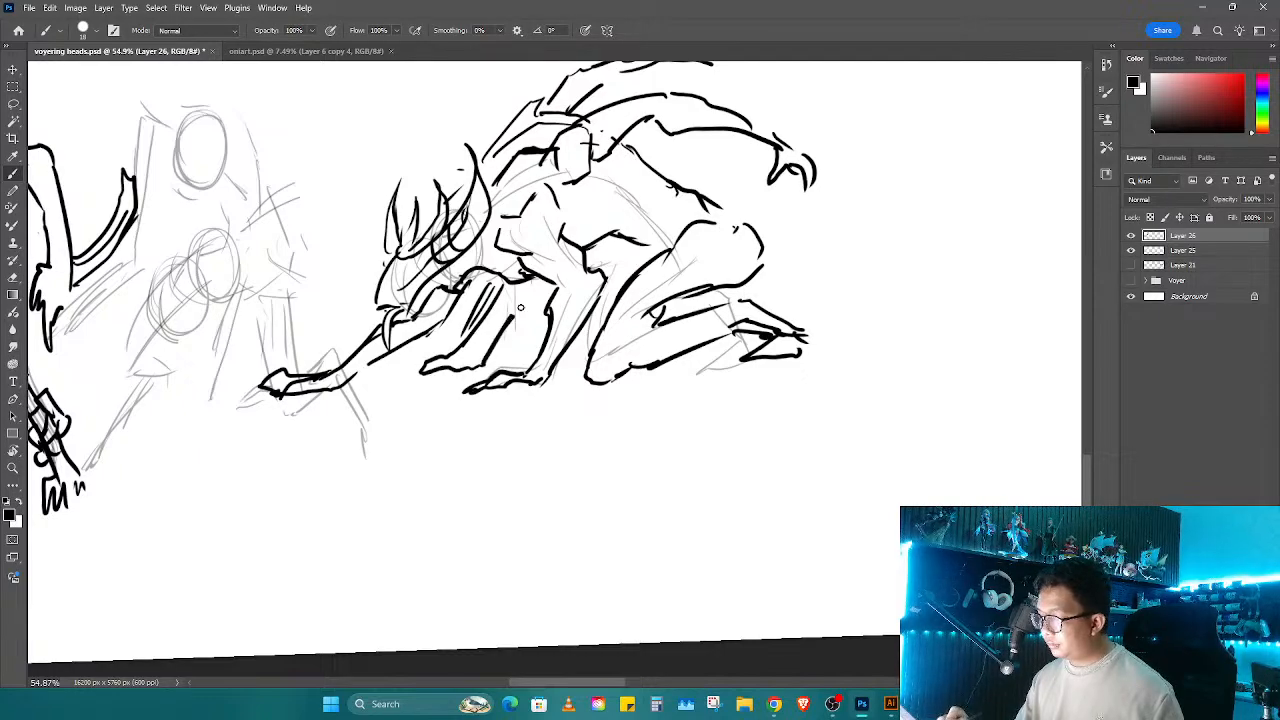
pyautogui.moveTo(542, 288); pyautogui.dragTo(512, 320)
# Step: Hide Layer 26 and examine the gesture sketches on Layer 25 across the whole canvas
pyautogui.press('z')
pyautogui.moveTo(558, 401); pyautogui.dragTo(678, 451)
pyautogui.moveTo(780, 400); pyautogui.dragTo(761, 417)
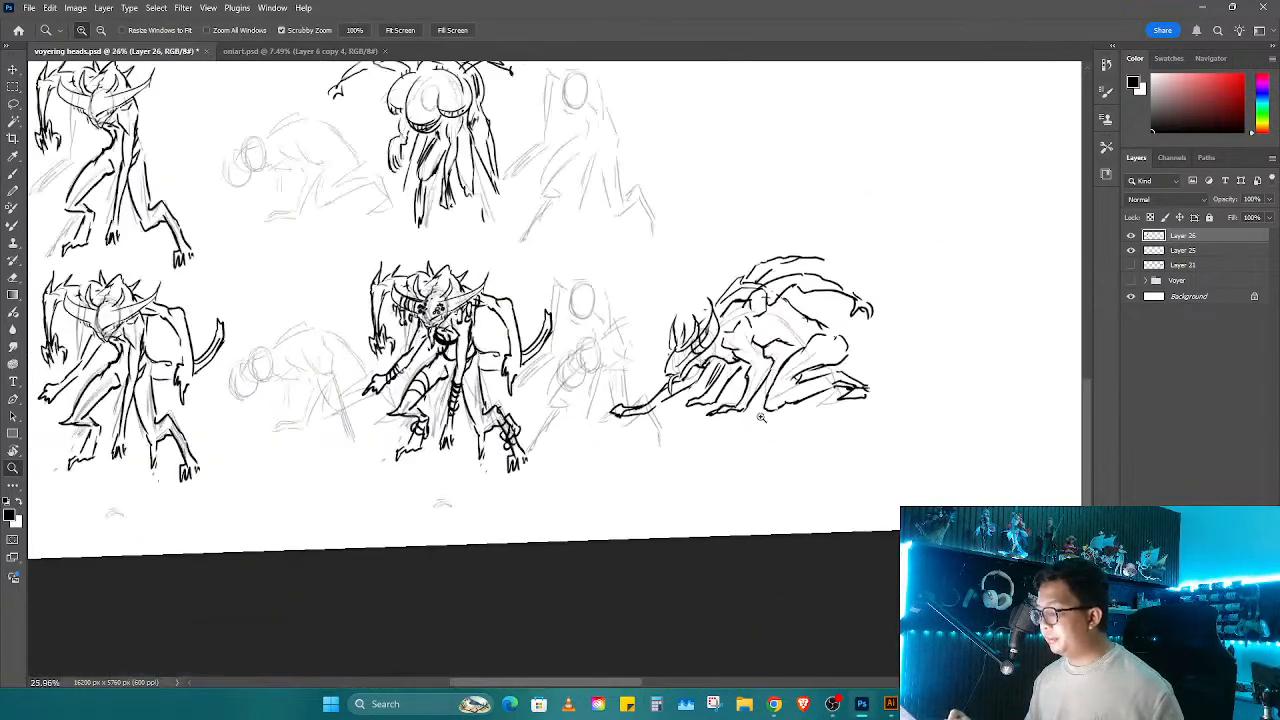
pyautogui.press('l')
pyautogui.moveTo(462, 242)
pyautogui.mouseDown()
pyautogui.moveTo(390, 252)
pyautogui.moveTo(360, 362)
pyautogui.moveTo(373, 460)
pyautogui.moveTo(535, 475)
pyautogui.moveTo(550, 385)
pyautogui.moveTo(525, 268)
pyautogui.moveTo(490, 244)
pyautogui.mouseUp()
pyautogui.moveTo(789, 250)
pyautogui.mouseDown()
pyautogui.moveTo(653, 391)
pyautogui.moveTo(805, 459)
pyautogui.moveTo(829, 245)
pyautogui.mouseUp()
pyautogui.click(1131, 235)
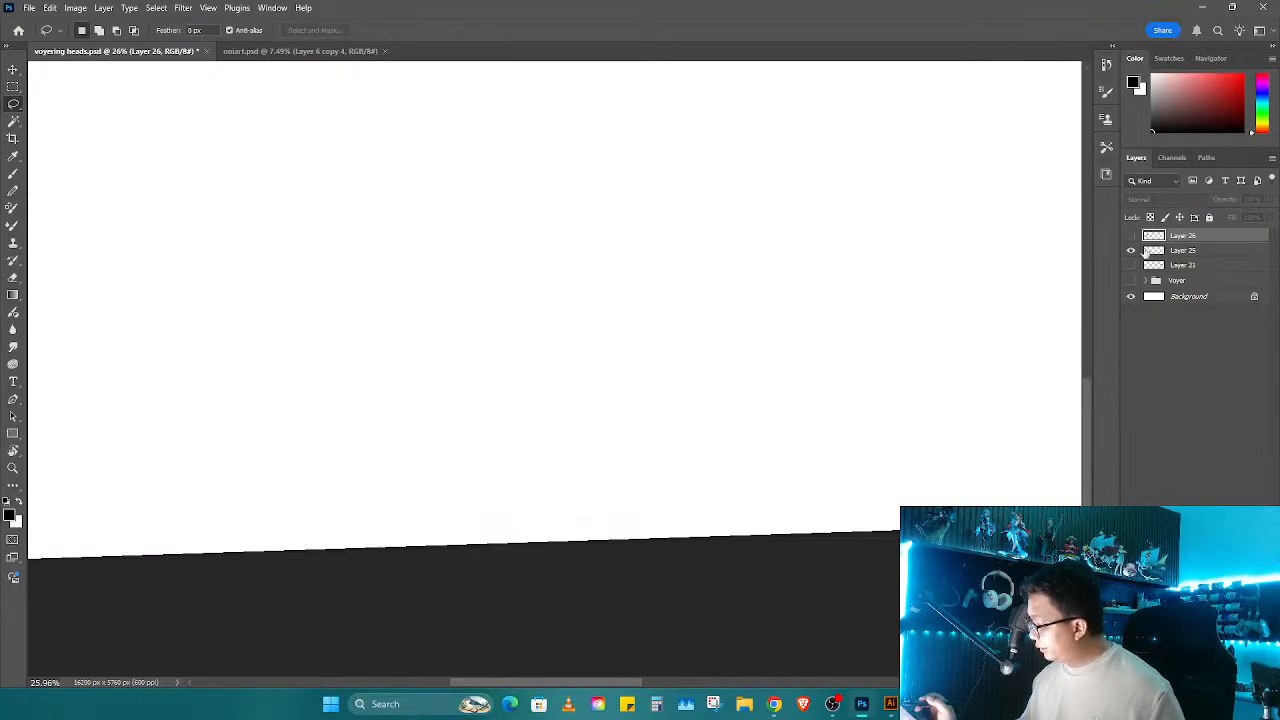
pyautogui.press('z')
pyautogui.moveTo(852, 346)
pyautogui.mouseDown()
pyautogui.moveTo(723, 423)
pyautogui.moveTo(683, 426)
pyautogui.mouseUp()
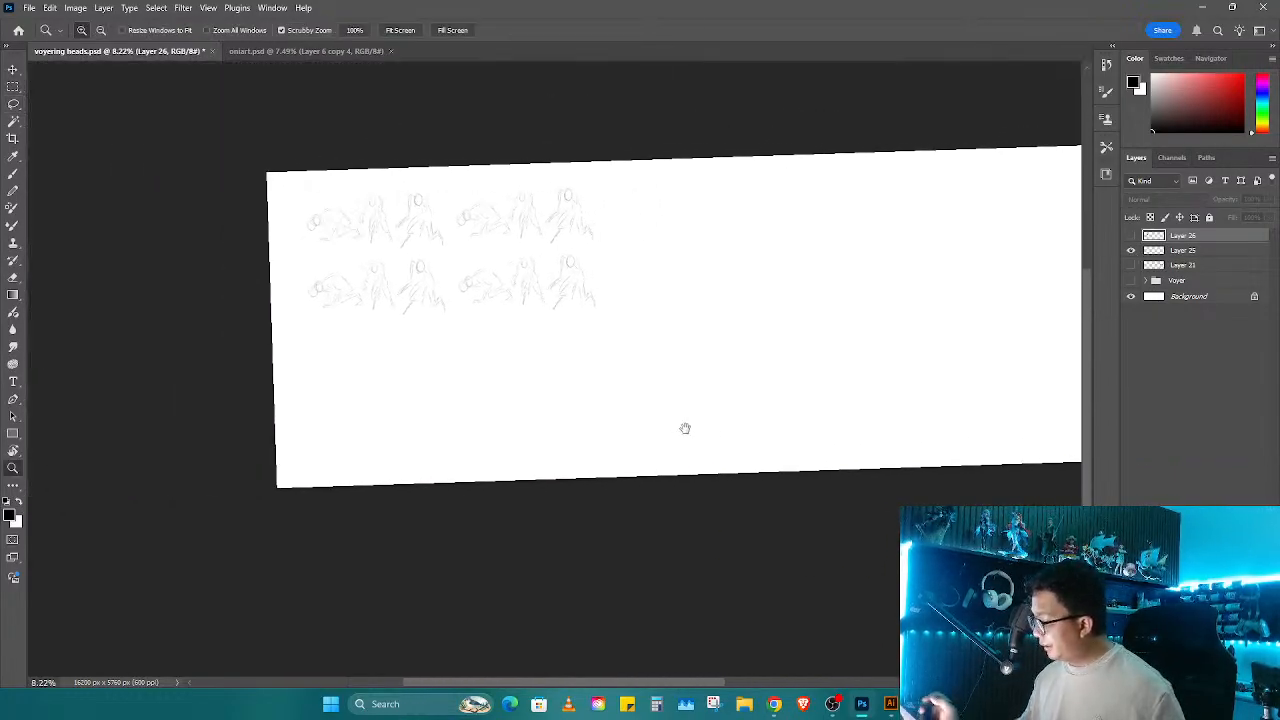
# Step: Show Layer 26 again and try circling the lobed multi-armed creature among the inked thumbnails
pyautogui.click(1131, 235)
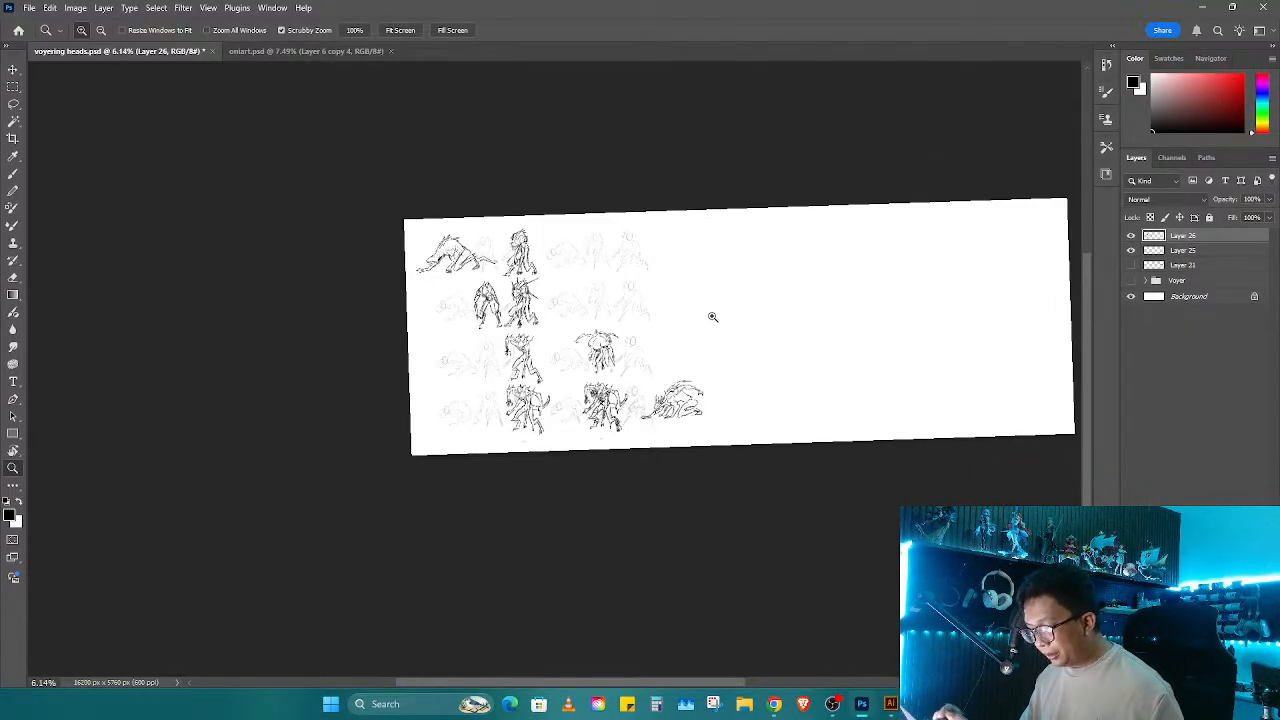
pyautogui.moveTo(709, 314)
pyautogui.mouseDown()
pyautogui.moveTo(703, 338)
pyautogui.moveTo(676, 314)
pyautogui.mouseUp()
pyautogui.press('b')
pyautogui.moveTo(608, 272)
pyautogui.mouseDown()
pyautogui.moveTo(478, 385)
pyautogui.moveTo(706, 305)
pyautogui.moveTo(640, 260)
pyautogui.mouseUp()
pyautogui.hscroll(-2, 512, 281)
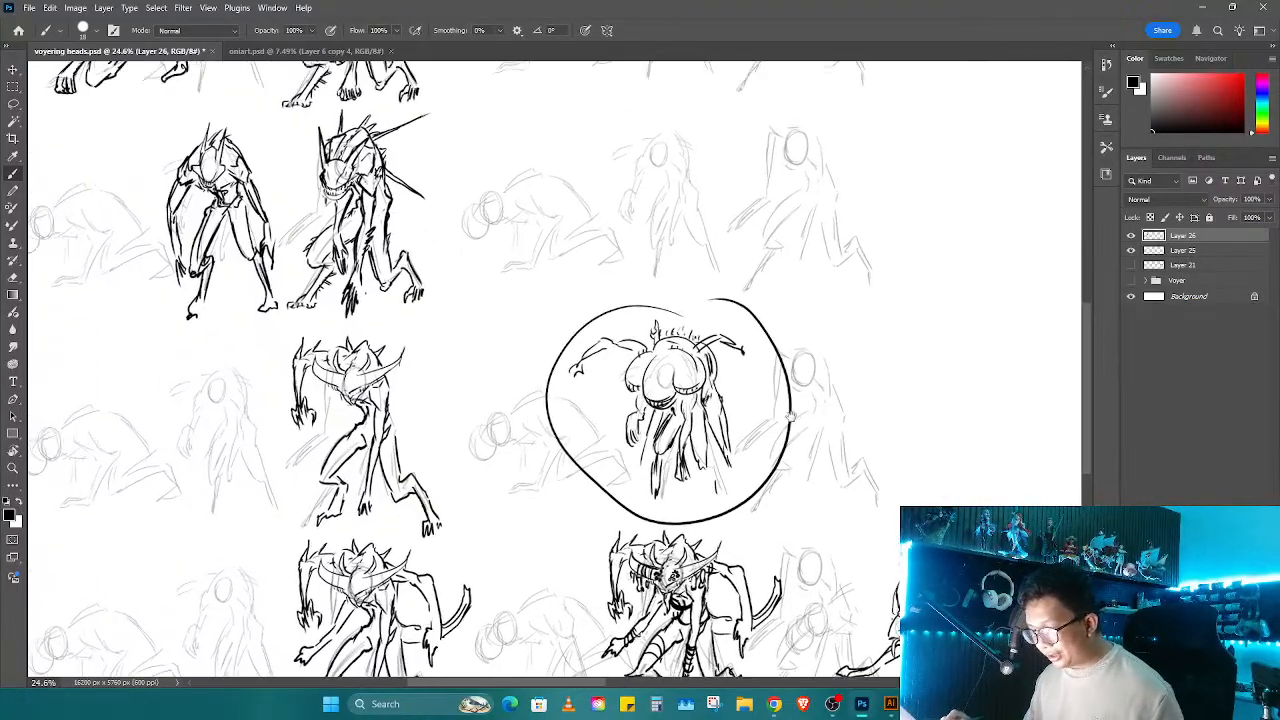
pyautogui.scroll(6, 512, 281)
pyautogui.moveTo(468, 173)
pyautogui.mouseDown()
pyautogui.moveTo(428, 198)
pyautogui.moveTo(356, 392)
pyautogui.moveTo(542, 360)
pyautogui.moveTo(521, 236)
pyautogui.mouseUp()
pyautogui.hotkey('ctrl', 'z')
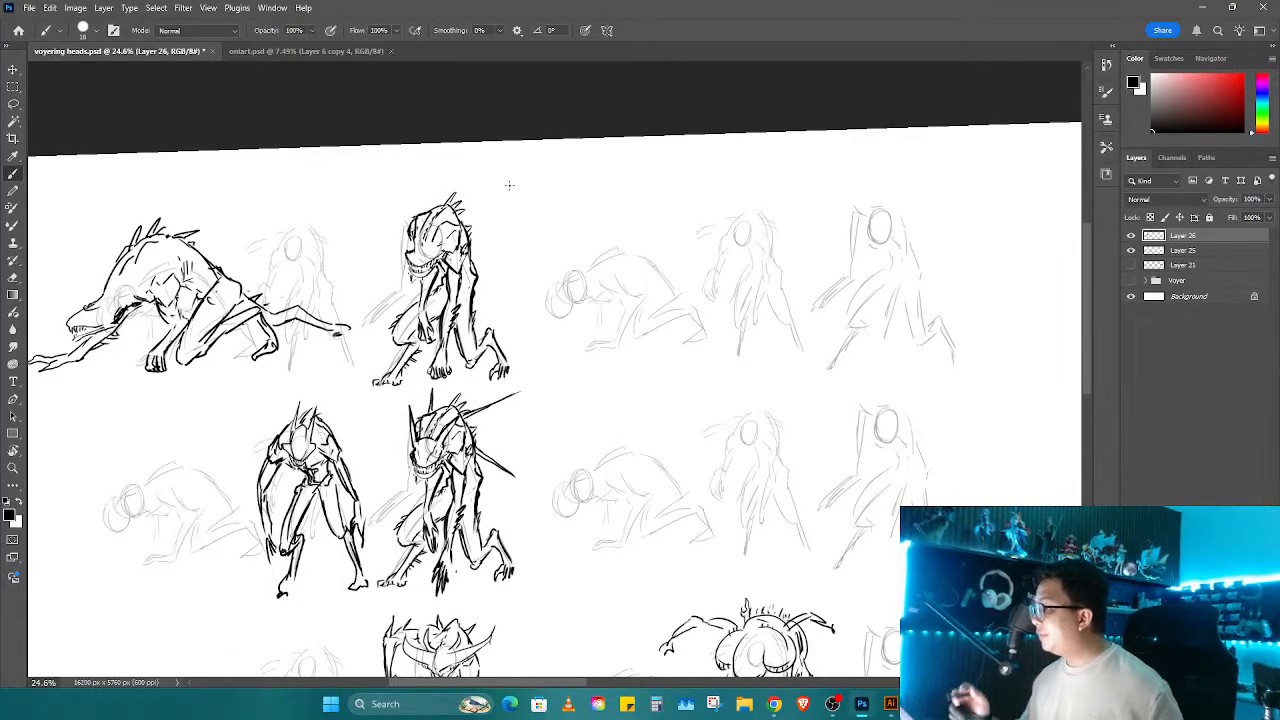
pyautogui.moveTo(777, 514); pyautogui.dragTo(645, 385)
pyautogui.moveTo(762, 488); pyautogui.dragTo(712, 439)
pyautogui.moveTo(462, 300)
pyautogui.mouseDown()
pyautogui.moveTo(509, 429)
pyautogui.moveTo(558, 384)
pyautogui.moveTo(430, 470)
pyautogui.moveTo(605, 350)
pyautogui.moveTo(580, 352)
pyautogui.mouseUp()
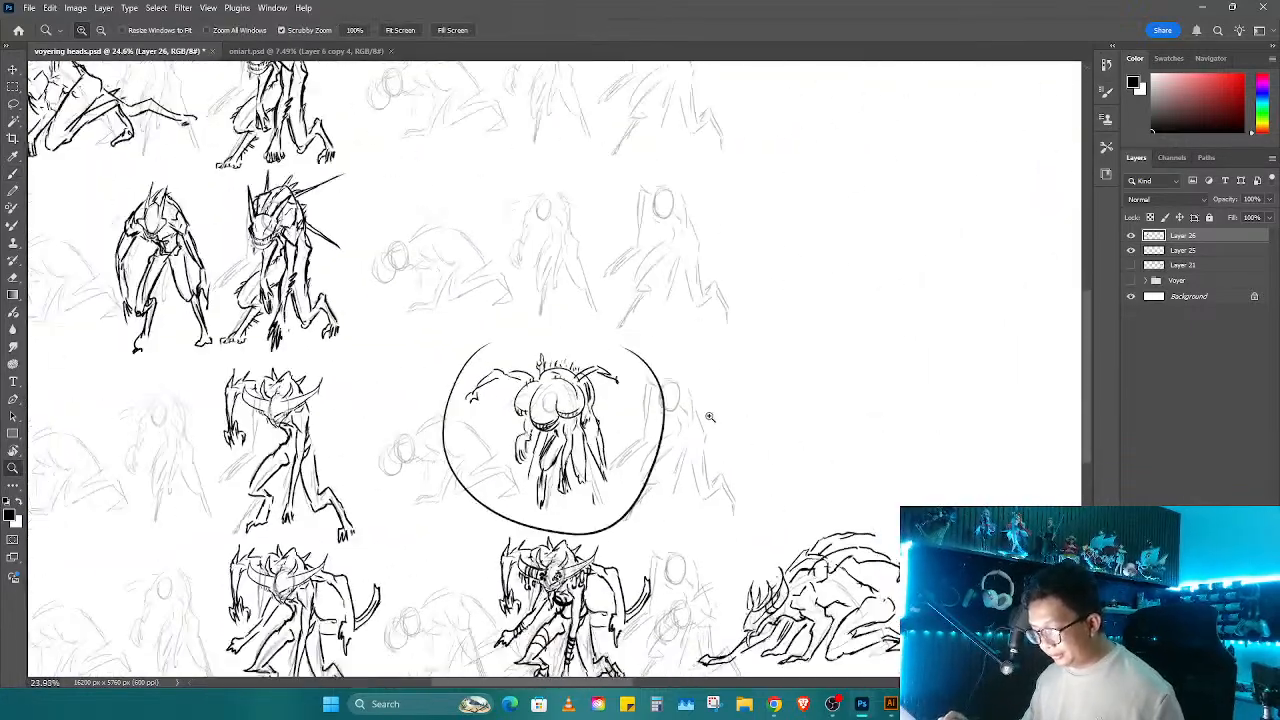
pyautogui.moveTo(796, 451); pyautogui.dragTo(594, 403)
pyautogui.hotkey('ctrl', 'z')
# Step: Hide Layers 26 and 25, paste the copied horned and crouching creatures on a new layer, and scale them up to nearly canvas height
pyautogui.moveTo(1131, 236); pyautogui.dragTo(1131, 254)
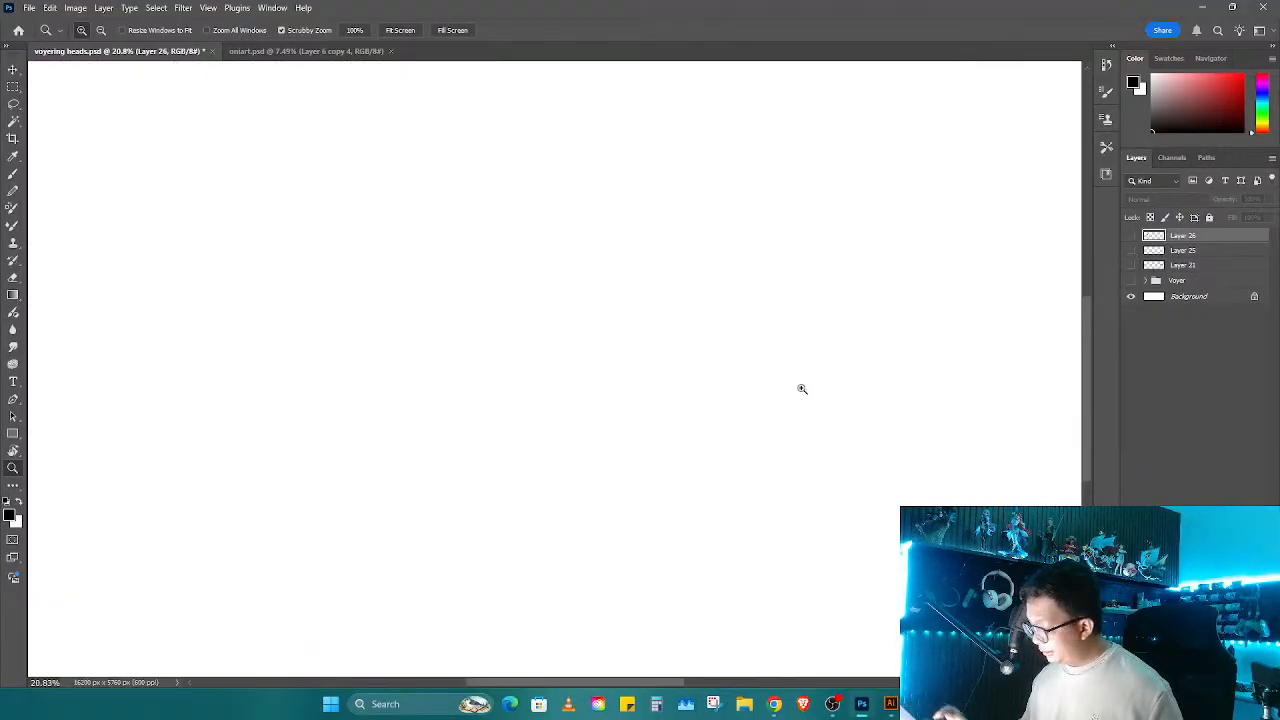
pyautogui.moveTo(803, 389); pyautogui.dragTo(755, 420)
pyautogui.moveTo(768, 431); pyautogui.dragTo(654, 409)
pyautogui.hotkey('ctrl', 'v')
pyautogui.hotkey('ctrl', 't')
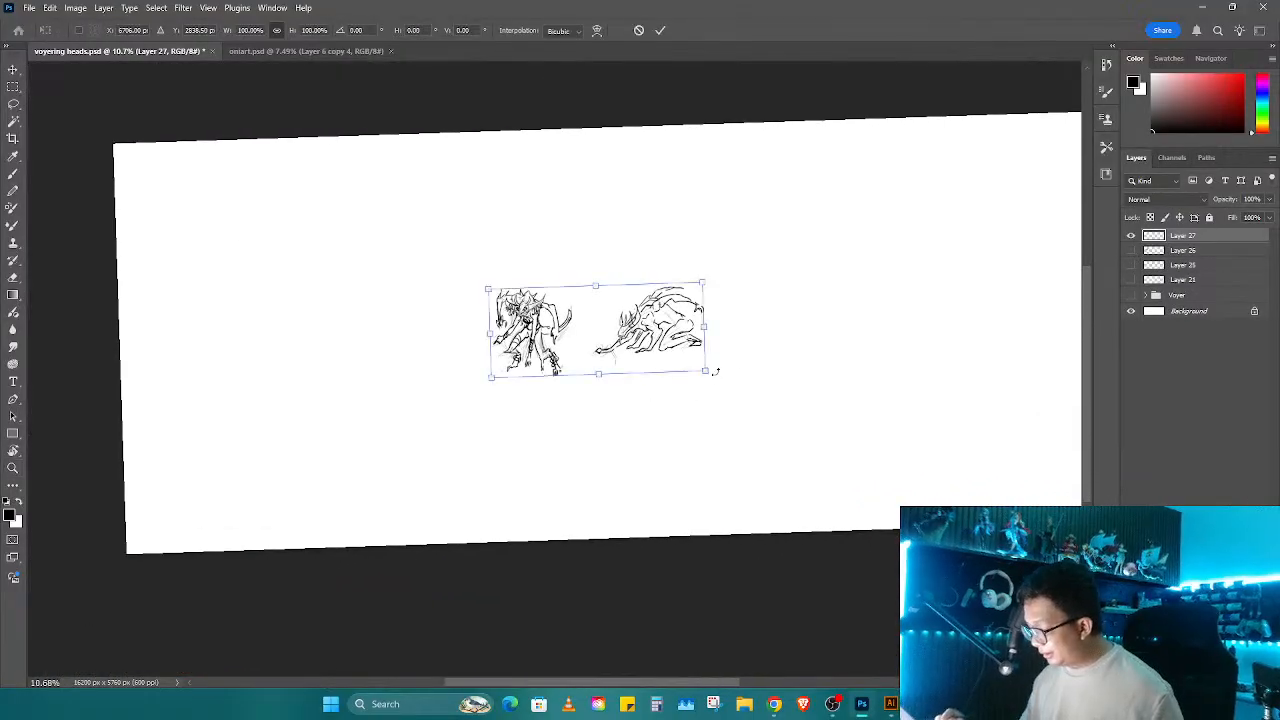
pyautogui.moveTo(714, 369)
pyautogui.mouseDown()
pyautogui.moveTo(871, 503)
pyautogui.moveTo(797, 466)
pyautogui.moveTo(614, 457)
pyautogui.moveTo(602, 397)
pyautogui.moveTo(646, 405)
pyautogui.moveTo(652, 335)
pyautogui.moveTo(638, 332)
pyautogui.moveTo(757, 288)
pyautogui.moveTo(891, 300)
pyautogui.moveTo(787, 350)
pyautogui.mouseUp()
pyautogui.press('Return')
# Step: Lasso the enlarged crouching creature and cut it out of the pasted layer
pyautogui.press('l')
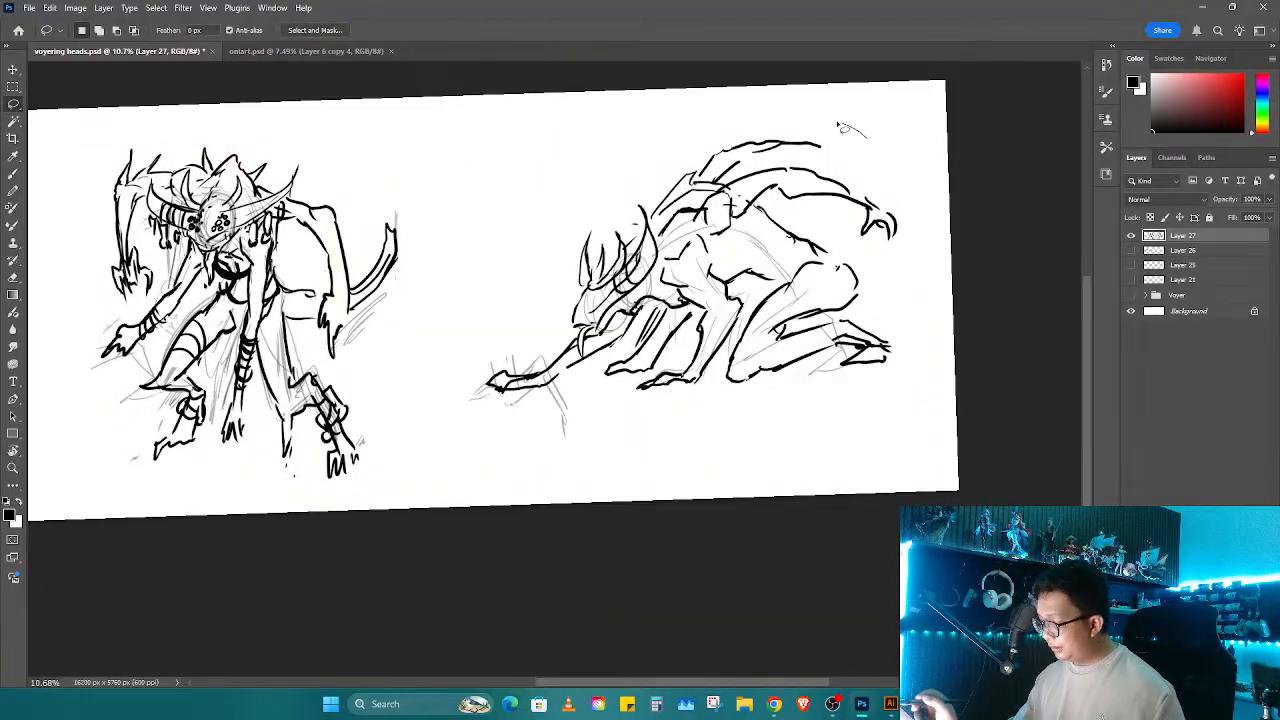
pyautogui.moveTo(866, 134)
pyautogui.mouseDown()
pyautogui.moveTo(520, 484)
pyautogui.moveTo(880, 140)
pyautogui.mouseUp()
pyautogui.moveTo(562, 373)
pyautogui.mouseDown()
pyautogui.moveTo(862, 380)
pyautogui.moveTo(733, 380)
pyautogui.mouseUp()
pyautogui.hotkey('ctrl', 'x')
# Step: Show the text layout on Layer 21 and move the horned creature next to the text block
pyautogui.hotkey('ctrl', 't')
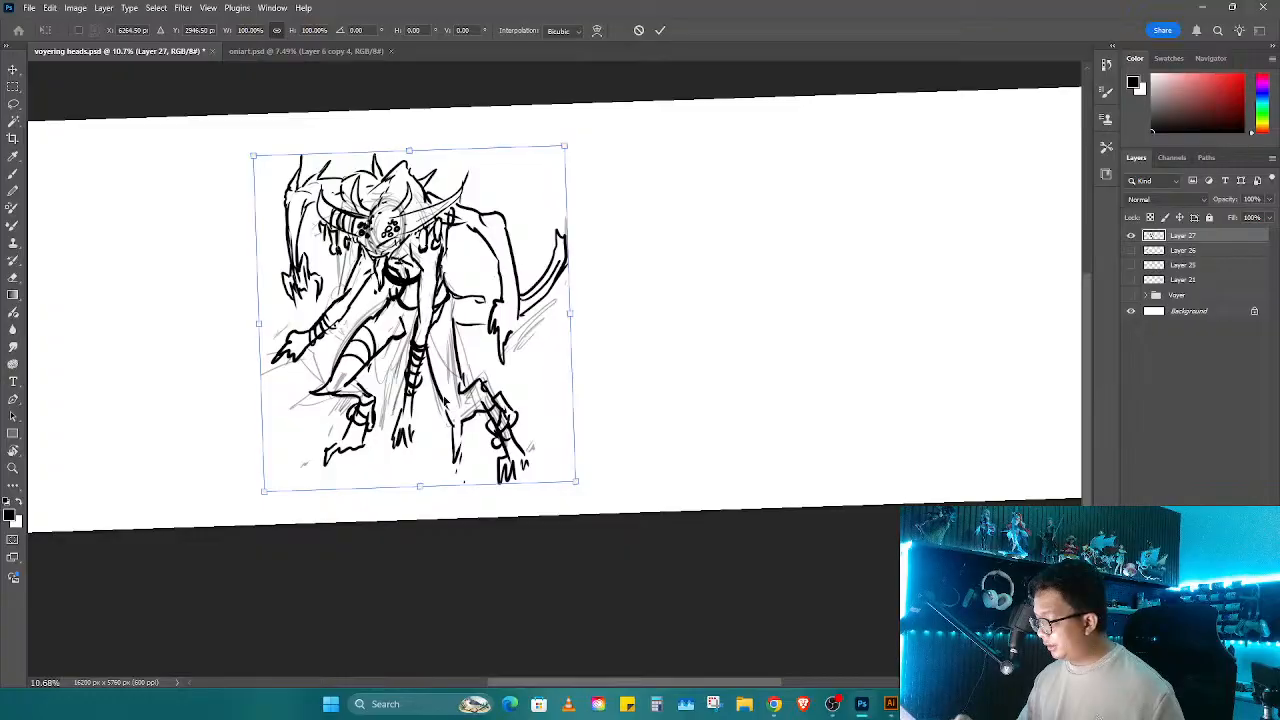
pyautogui.moveTo(445, 400)
pyautogui.mouseDown()
pyautogui.moveTo(659, 402)
pyautogui.moveTo(625, 403)
pyautogui.mouseUp()
pyautogui.press('Return')
pyautogui.click(1132, 279)
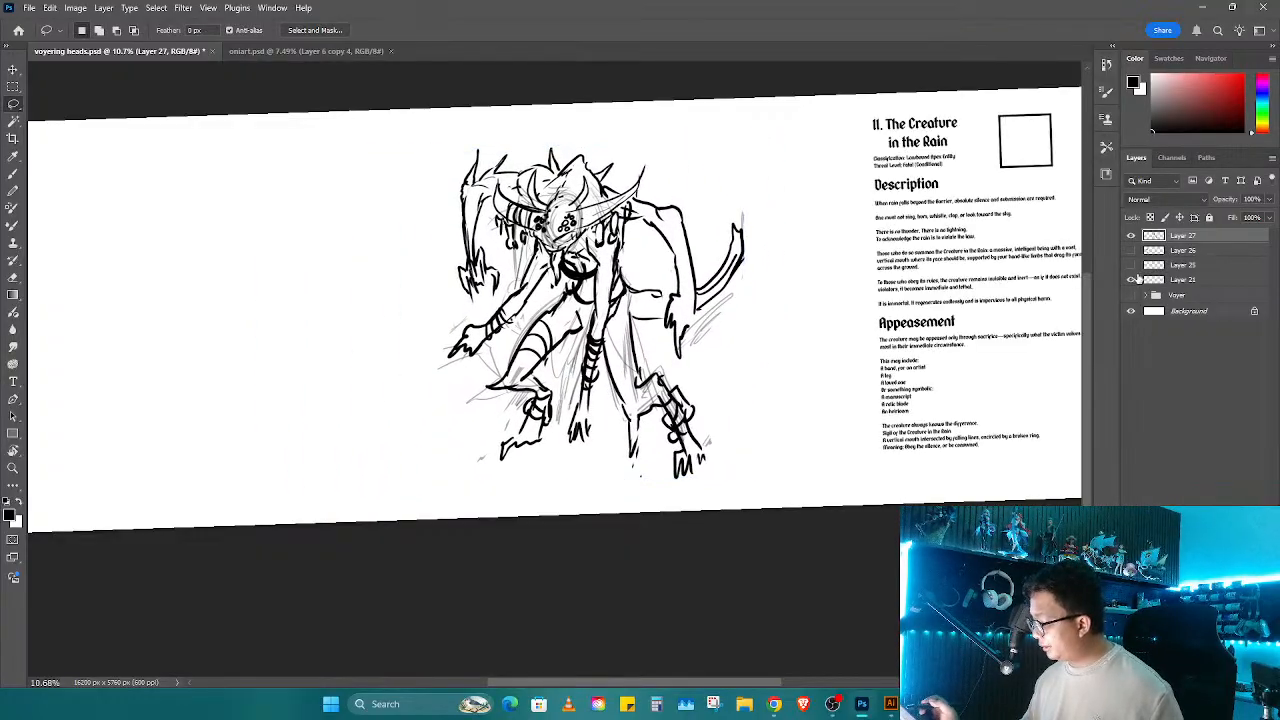
pyautogui.click(1132, 279)
pyautogui.click(1132, 264)
pyautogui.click(1132, 264)
pyautogui.click(1132, 280)
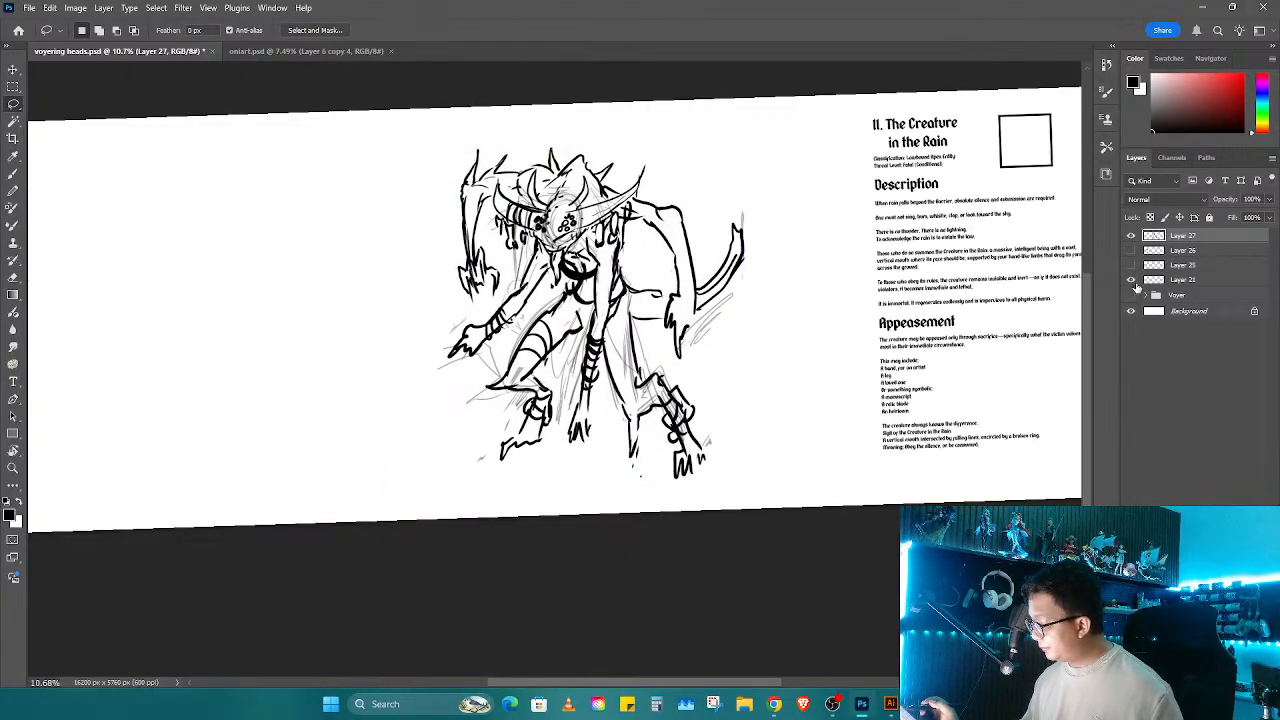
pyautogui.hotkey('ctrl', 't')
pyautogui.moveTo(606, 366)
pyautogui.mouseDown()
pyautogui.moveTo(691, 368)
pyautogui.moveTo(833, 343)
pyautogui.mouseUp()
pyautogui.press('Return')
# Step: Paste the crouching creature on its own layer and place it low in the empty area in front of the horned creature
pyautogui.hotkey('ctrl', 'v')
pyautogui.hotkey('ctrl', 't')
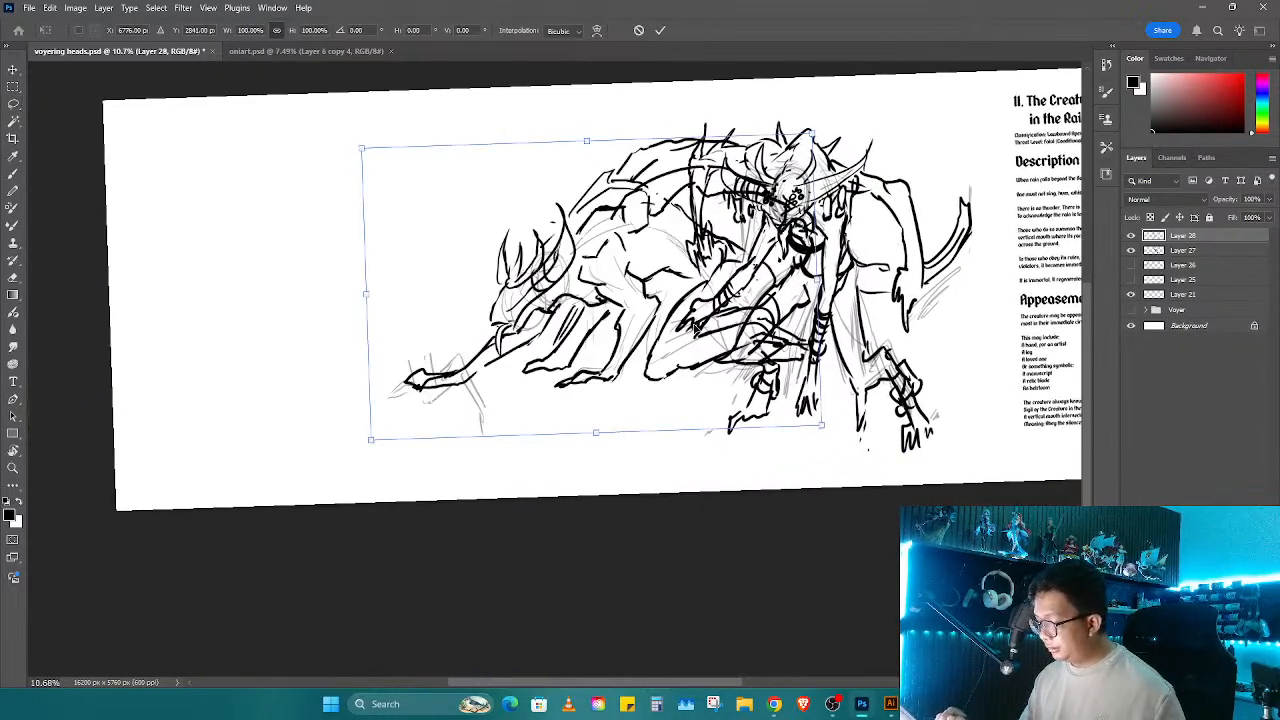
pyautogui.moveTo(693, 325); pyautogui.dragTo(529, 370)
pyautogui.moveTo(627, 188)
pyautogui.mouseDown()
pyautogui.moveTo(598, 207)
pyautogui.moveTo(601, 345)
pyautogui.moveTo(621, 316)
pyautogui.moveTo(627, 330)
pyautogui.moveTo(602, 373)
pyautogui.mouseUp()
pyautogui.press('Return')
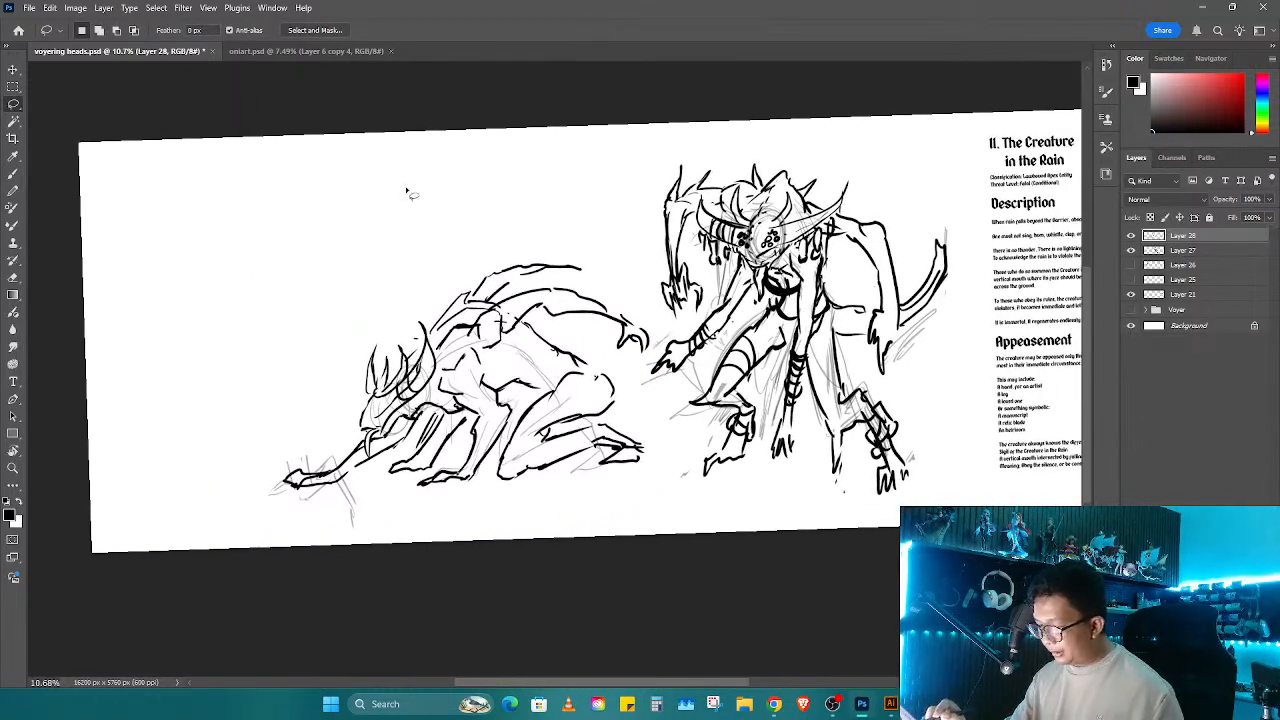
pyautogui.press('b')
pyautogui.moveTo(470, 160)
pyautogui.mouseDown()
pyautogui.moveTo(430, 236)
pyautogui.moveTo(495, 244)
pyautogui.moveTo(508, 168)
pyautogui.mouseUp()
pyautogui.hotkey('ctrl', 'z')
pyautogui.moveTo(364, 180)
pyautogui.mouseDown()
pyautogui.moveTo(412, 256)
pyautogui.moveTo(370, 186)
pyautogui.mouseUp()
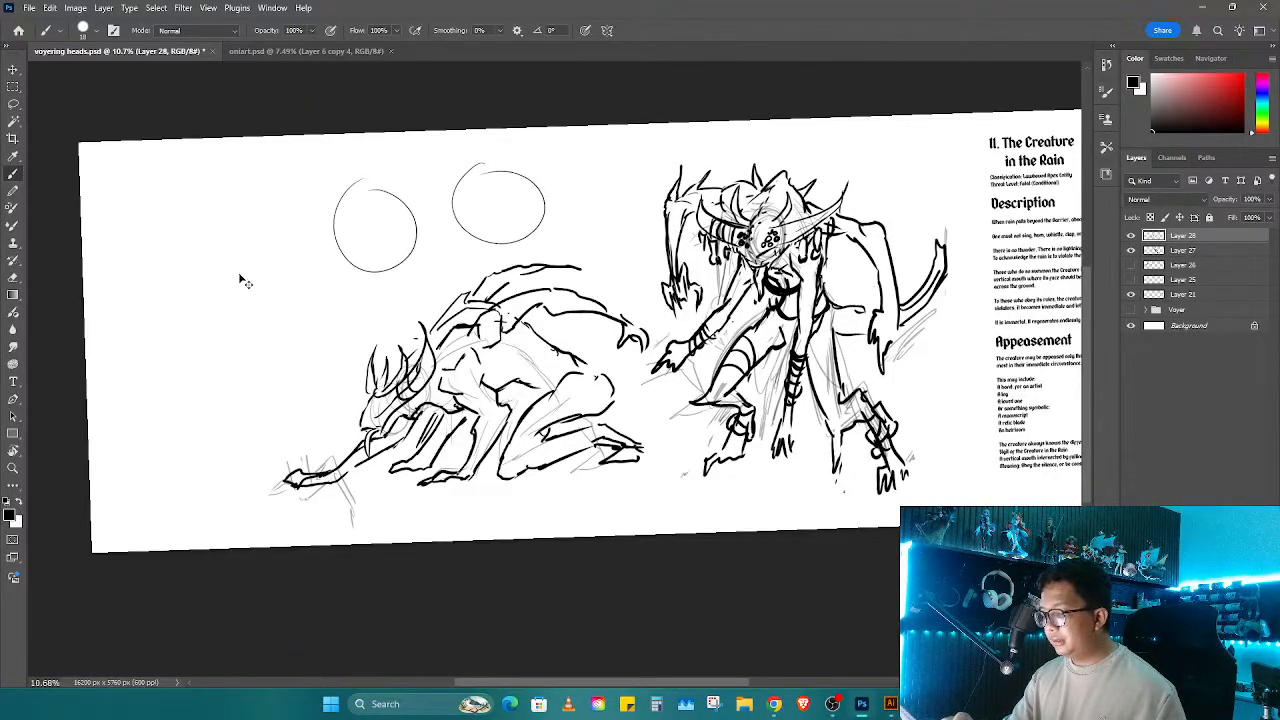
pyautogui.hotkey('ctrl', 'z')
pyautogui.hotkey('ctrl', 'z')
pyautogui.hotkey('ctrl', 'z')
pyautogui.hotkey('ctrl', 'z')
# Step: Sketch a circle and a curved crescent shape with short hanging strokes above the crouching creature
pyautogui.moveTo(522, 163)
pyautogui.mouseDown()
pyautogui.moveTo(500, 165)
pyautogui.moveTo(513, 168)
pyautogui.mouseUp()
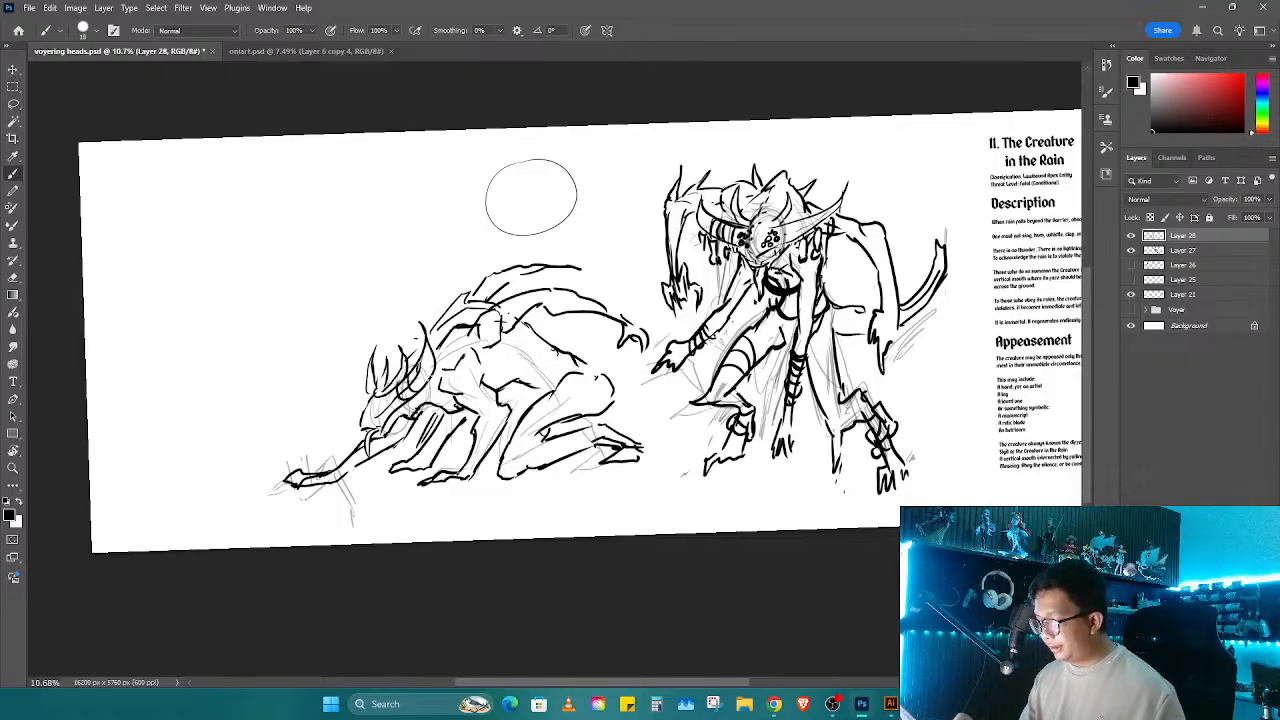
pyautogui.moveTo(351, 223); pyautogui.dragTo(353, 258)
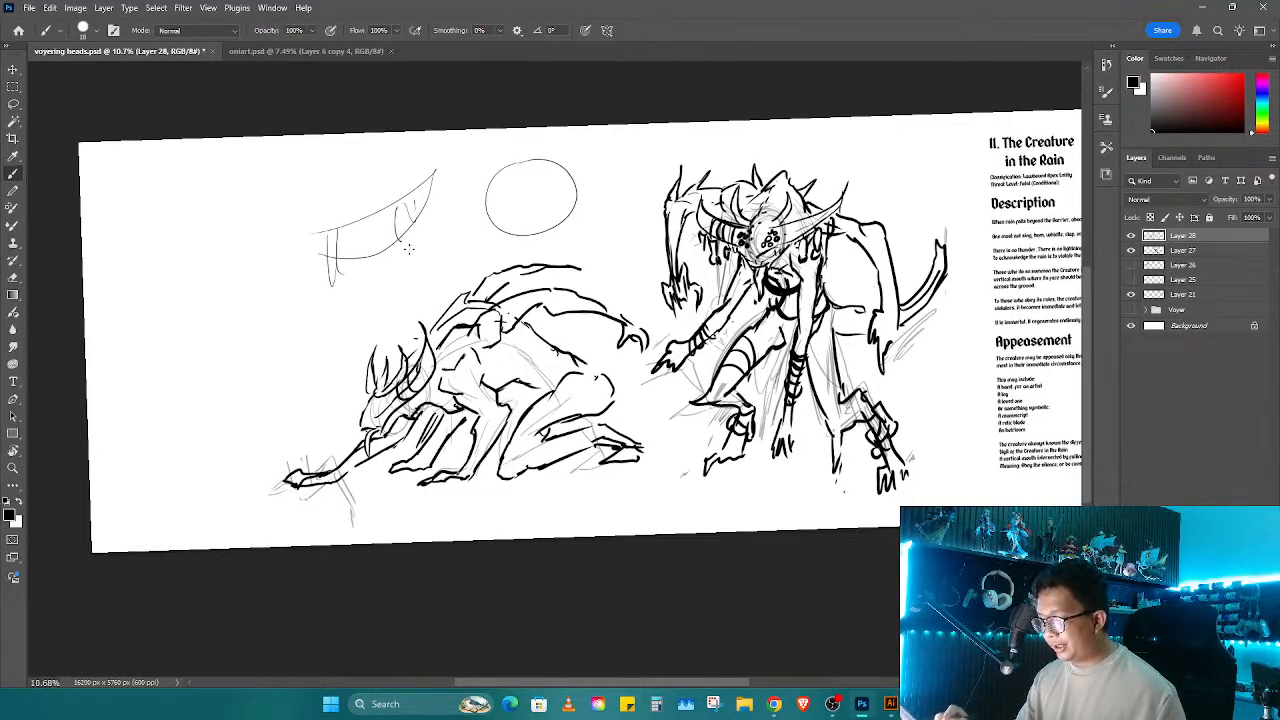
pyautogui.moveTo(366, 262); pyautogui.dragTo(395, 262)
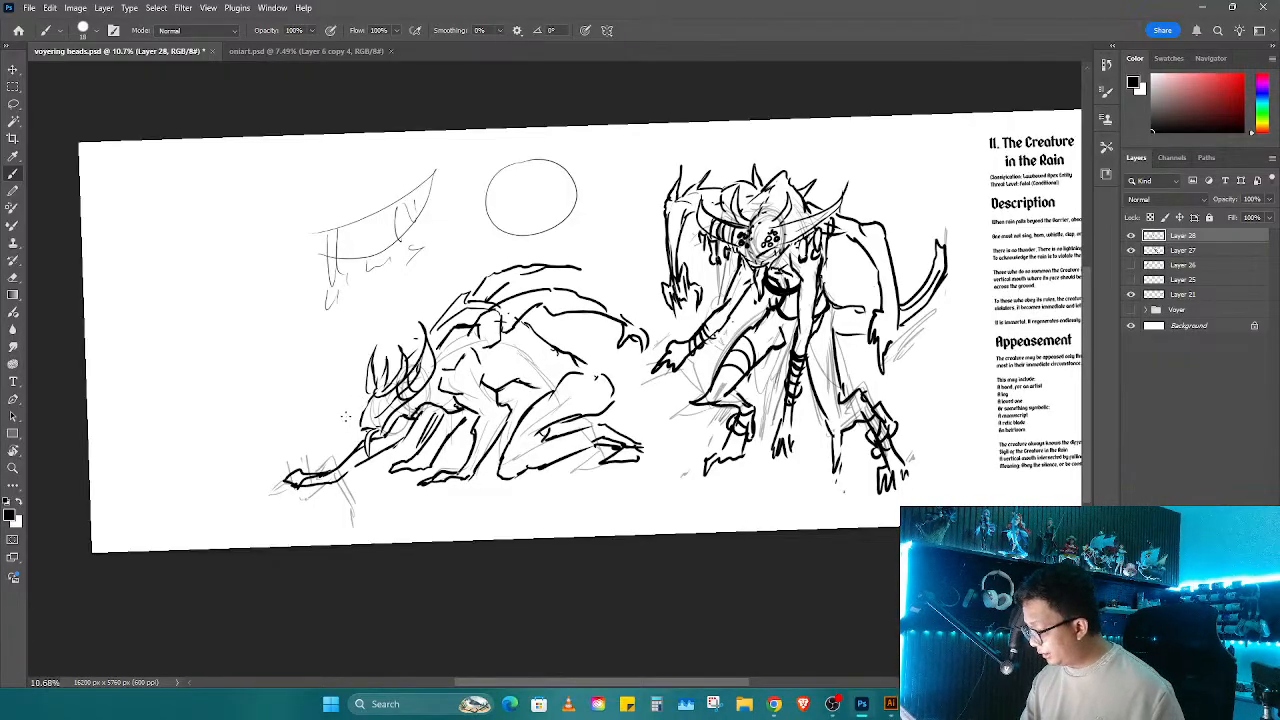
# Step: Sketch a long curved tail trailing from the crouching creature's rear toward the horned creature's foot
pyautogui.moveTo(353, 395)
pyautogui.mouseDown()
pyautogui.moveTo(433, 404)
pyautogui.moveTo(437, 417)
pyautogui.mouseUp()
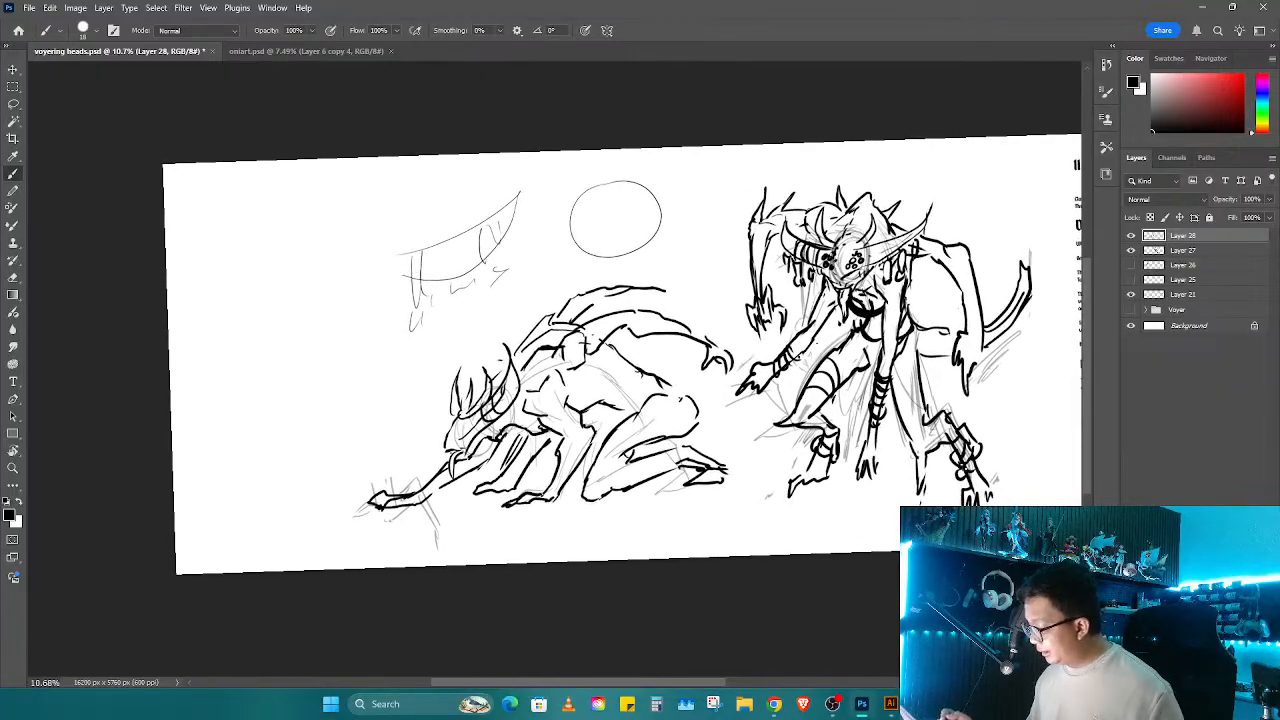
pyautogui.moveTo(658, 374)
pyautogui.mouseDown()
pyautogui.moveTo(736, 427)
pyautogui.moveTo(786, 436)
pyautogui.mouseUp()
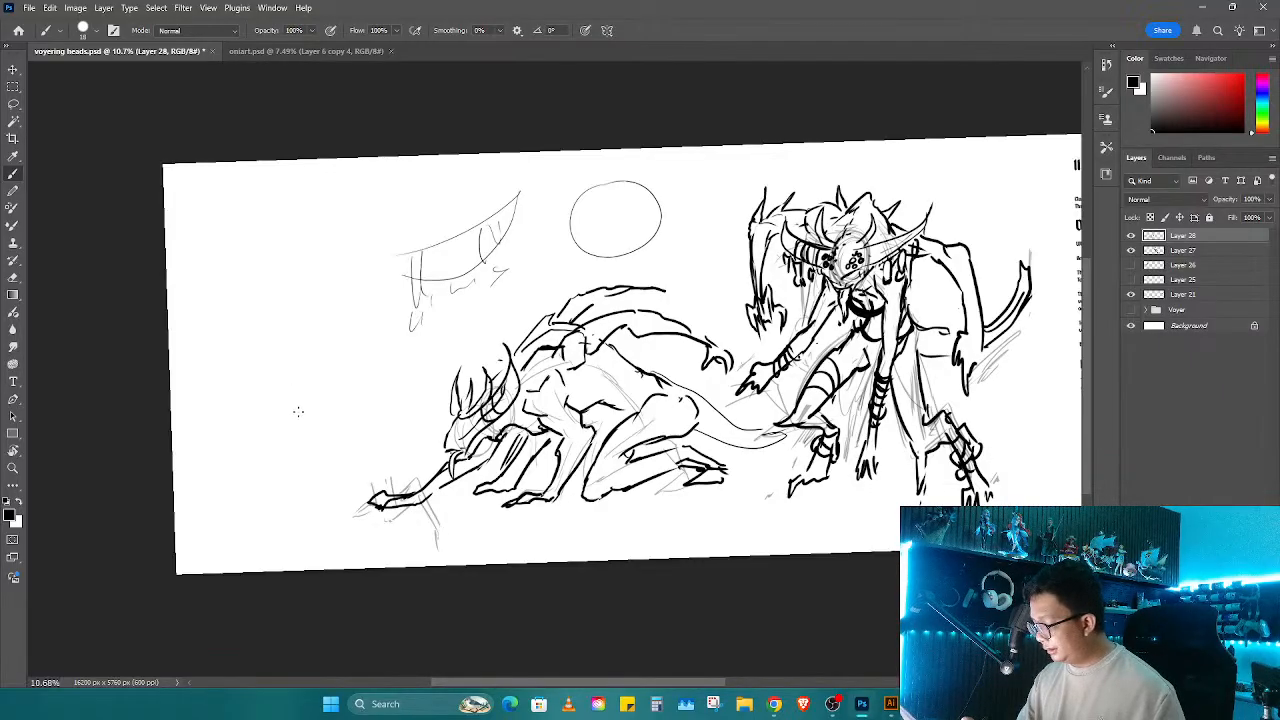
pyautogui.moveTo(865, 407); pyautogui.dragTo(579, 420)
pyautogui.moveTo(579, 420); pyautogui.dragTo(656, 373)
# Step: Merge Layers 28 and 27 into one sketch layer and lower its opacity to 22%
pyautogui.click(1253, 199)
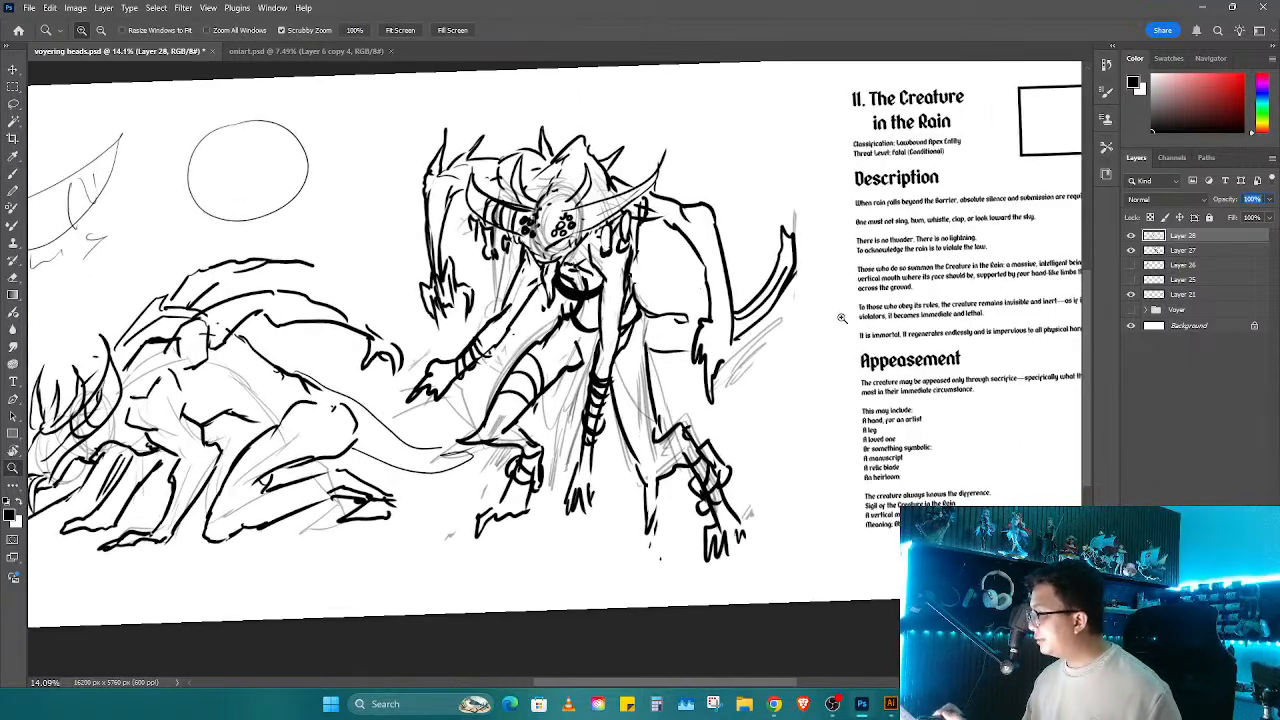
pyautogui.moveTo(791, 373); pyautogui.dragTo(803, 372)
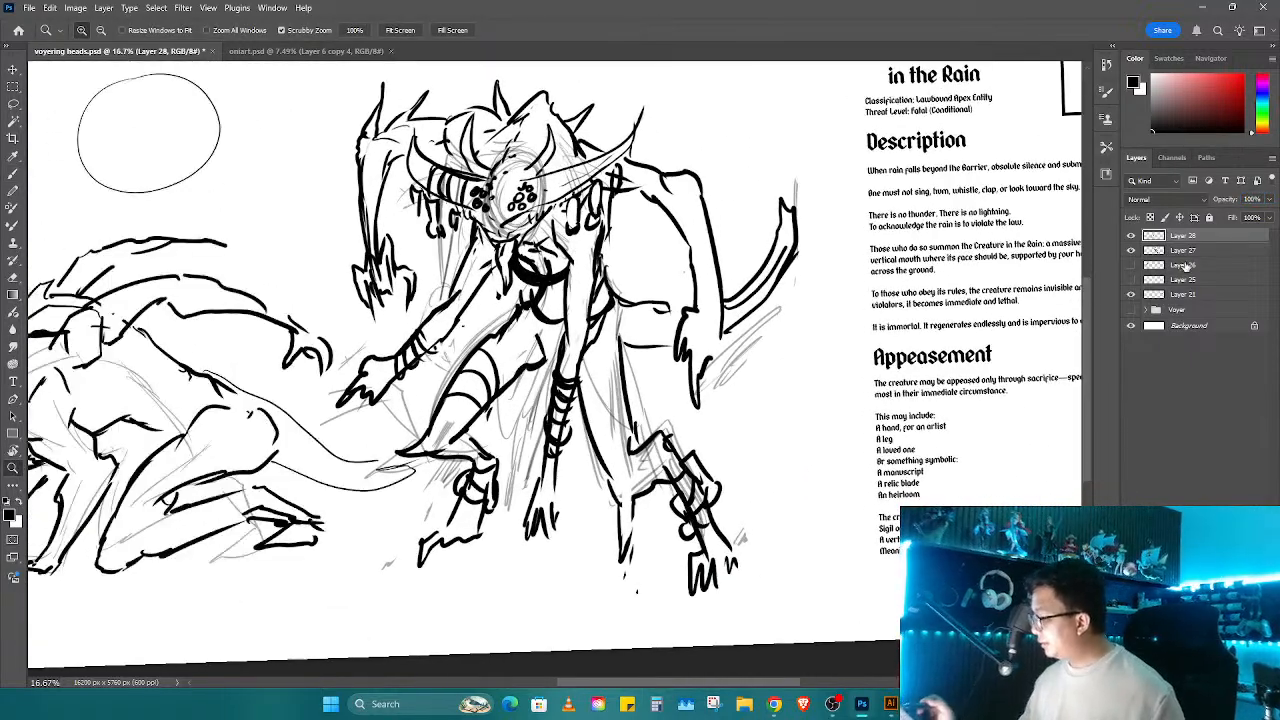
pyautogui.keyDown('shift'); pyautogui.click(1189, 255); pyautogui.keyUp('shift')
pyautogui.hotkey('ctrl', 'e')
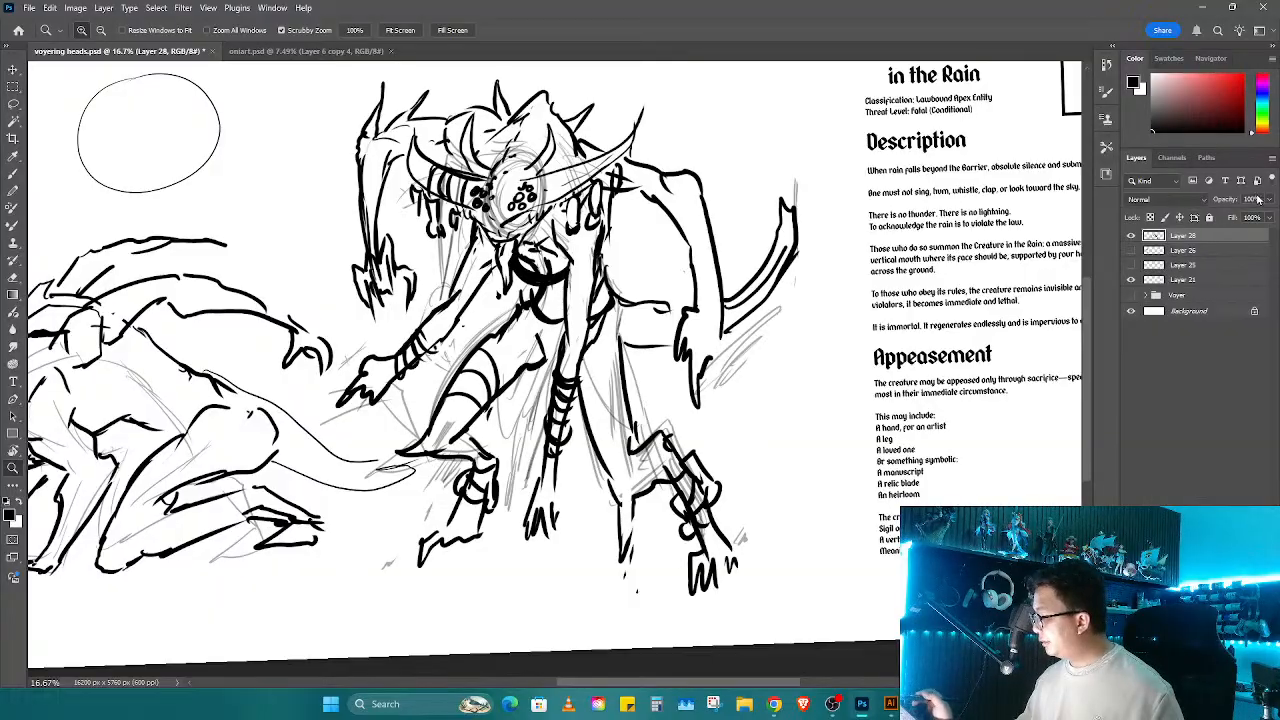
pyautogui.write('23')
pyautogui.press('Return')
pyautogui.click(640, 380)
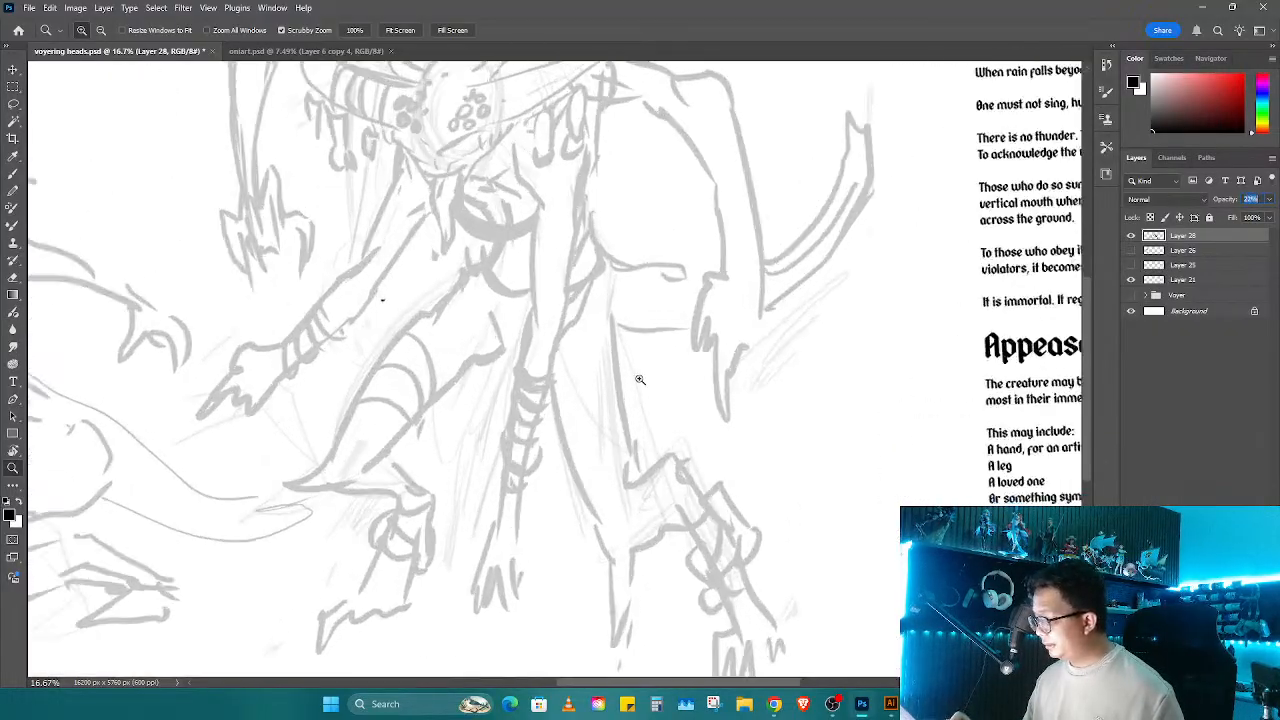
# Step: Add a new normal-mode layer at 100% opacity above the faded sketch for inking the horned creature's head
pyautogui.moveTo(640, 380); pyautogui.dragTo(780, 523)
pyautogui.moveTo(766, 338); pyautogui.dragTo(657, 414)
pyautogui.moveTo(678, 414); pyautogui.dragTo(682, 412)
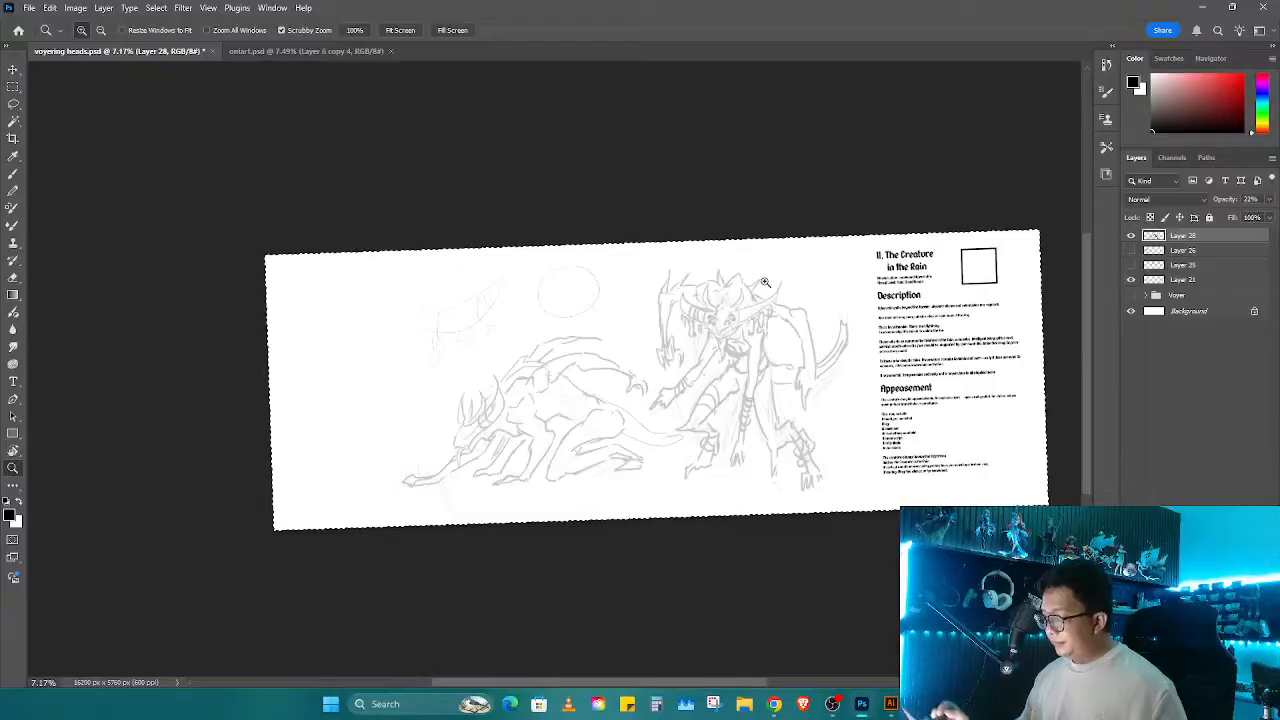
pyautogui.moveTo(735, 297); pyautogui.dragTo(785, 310)
pyautogui.press('r')
pyautogui.moveTo(665, 240)
pyautogui.mouseDown()
pyautogui.moveTo(715, 355)
pyautogui.moveTo(672, 344)
pyautogui.moveTo(705, 346)
pyautogui.mouseUp()
pyautogui.press('z')
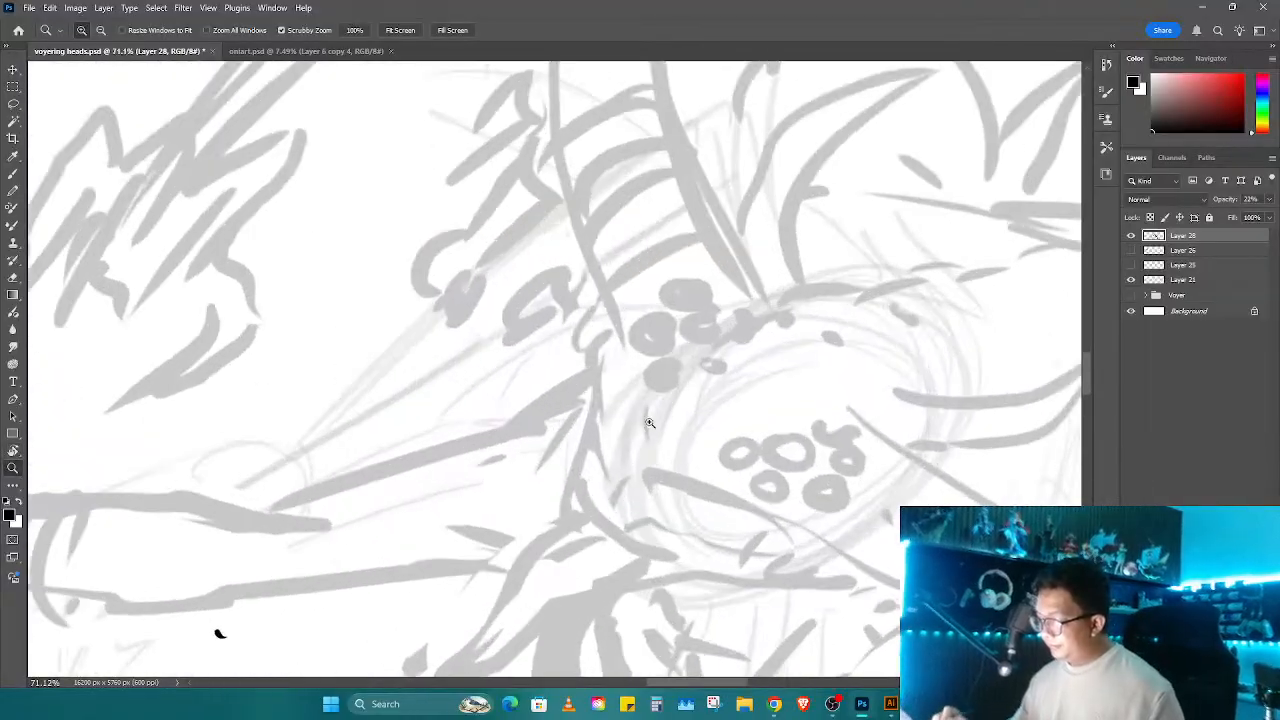
pyautogui.press('b')
pyautogui.hotkey('ctrl', 'shift', 'n')
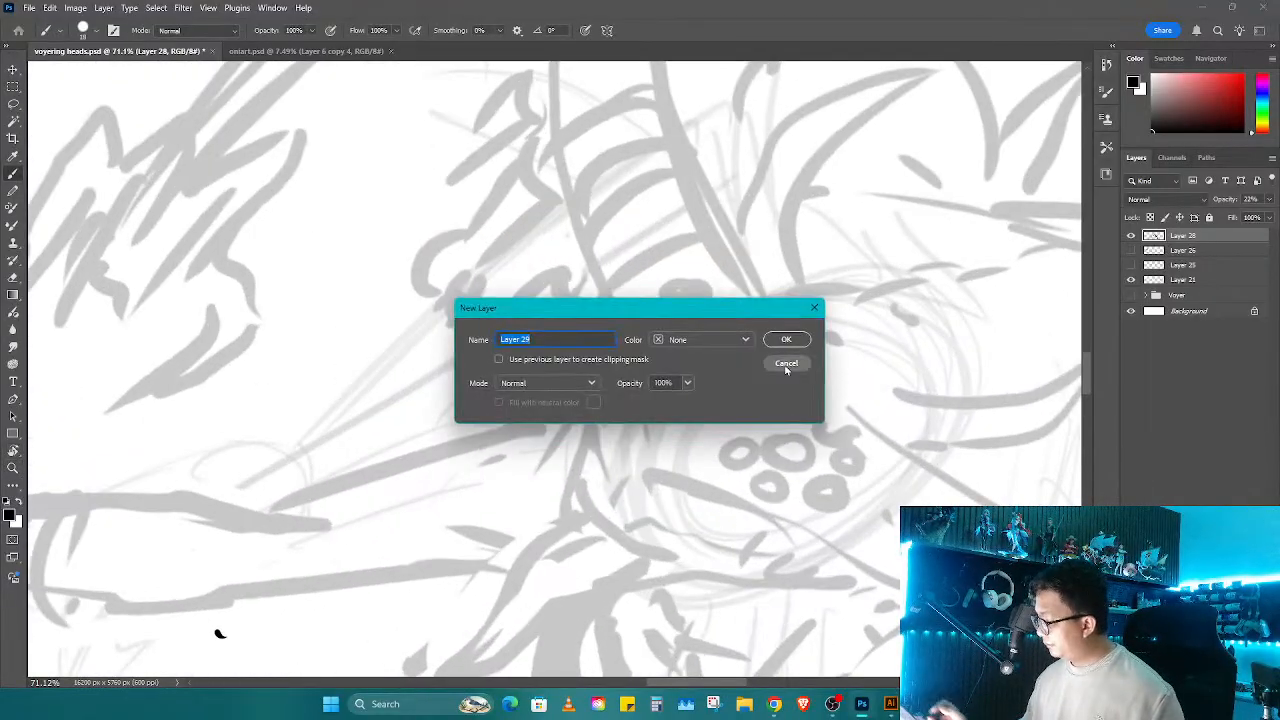
pyautogui.press('Return')
# Step: Try inking the horned creature's lower face with separate jaw and mouth strokes, and erase them
pyautogui.moveTo(606, 337); pyautogui.dragTo(622, 460)
pyautogui.press('r')
pyautogui.moveTo(622, 460)
pyautogui.mouseDown()
pyautogui.moveTo(756, 411)
pyautogui.moveTo(626, 463)
pyautogui.mouseUp()
pyautogui.moveTo(672, 430); pyautogui.dragTo(680, 405)
pyautogui.press('b')
pyautogui.moveTo(580, 426); pyautogui.dragTo(683, 320)
pyautogui.hotkey('ctrl', 'z')
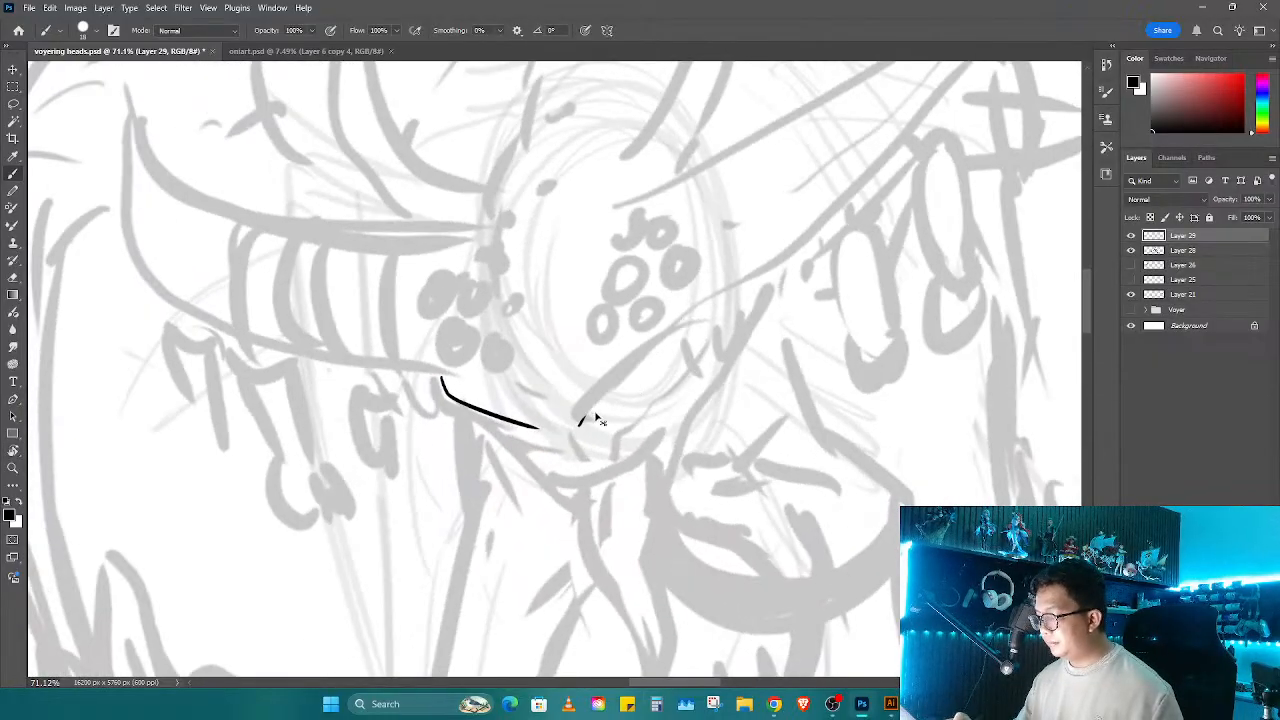
pyautogui.moveTo(587, 408); pyautogui.dragTo(688, 320)
pyautogui.moveTo(604, 403)
pyautogui.mouseDown()
pyautogui.moveTo(670, 352)
pyautogui.moveTo(640, 300)
pyautogui.moveTo(522, 333)
pyautogui.mouseUp()
pyautogui.hotkey('ctrl', 'z')
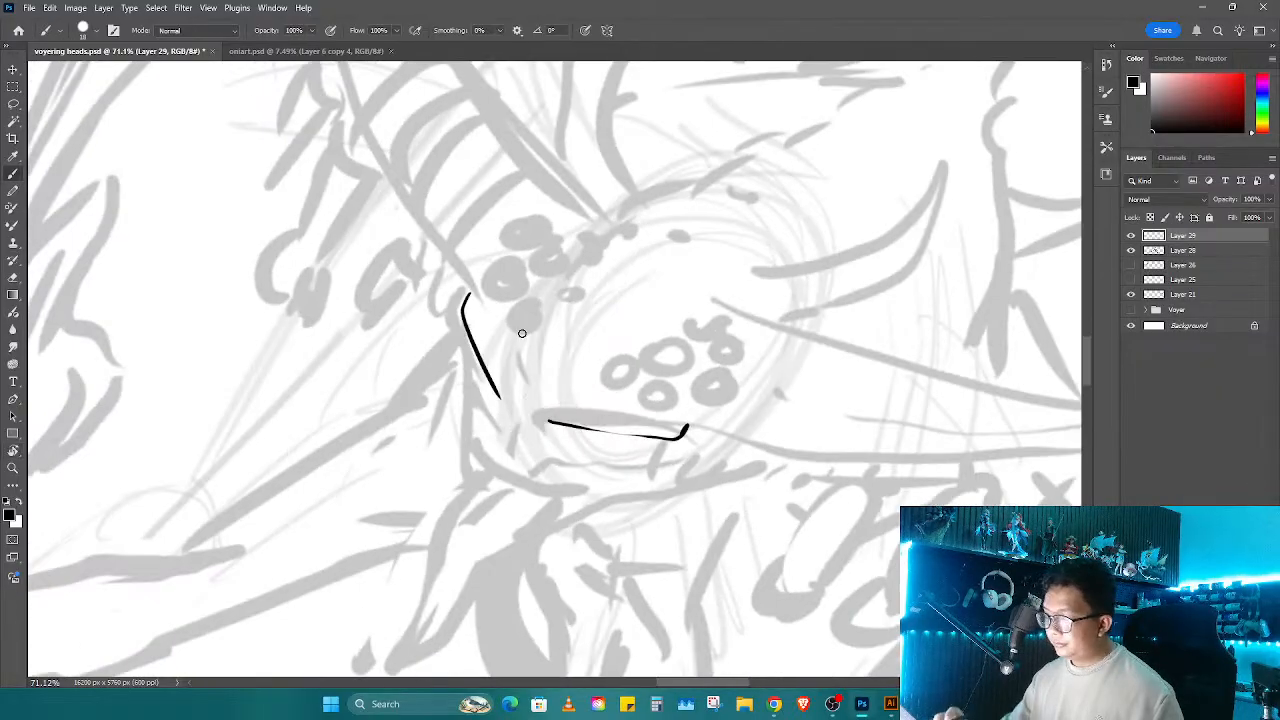
pyautogui.press('e')
pyautogui.moveTo(468, 298)
pyautogui.mouseDown()
pyautogui.moveTo(597, 413)
pyautogui.moveTo(654, 395)
pyautogui.moveTo(456, 386)
pyautogui.moveTo(496, 478)
pyautogui.moveTo(534, 498)
pyautogui.moveTo(623, 481)
pyautogui.moveTo(737, 400)
pyautogui.mouseUp()
# Step: Ink the horned creature's rounded jaw curve and the creased mouth corner rising up its cheek
pyautogui.press('b')
pyautogui.press('r')
pyautogui.press('b')
pyautogui.moveTo(662, 442)
pyautogui.mouseDown()
pyautogui.moveTo(734, 330)
pyautogui.moveTo(641, 458)
pyautogui.moveTo(690, 391)
pyautogui.mouseUp()
pyautogui.hotkey('ctrl', 'z')
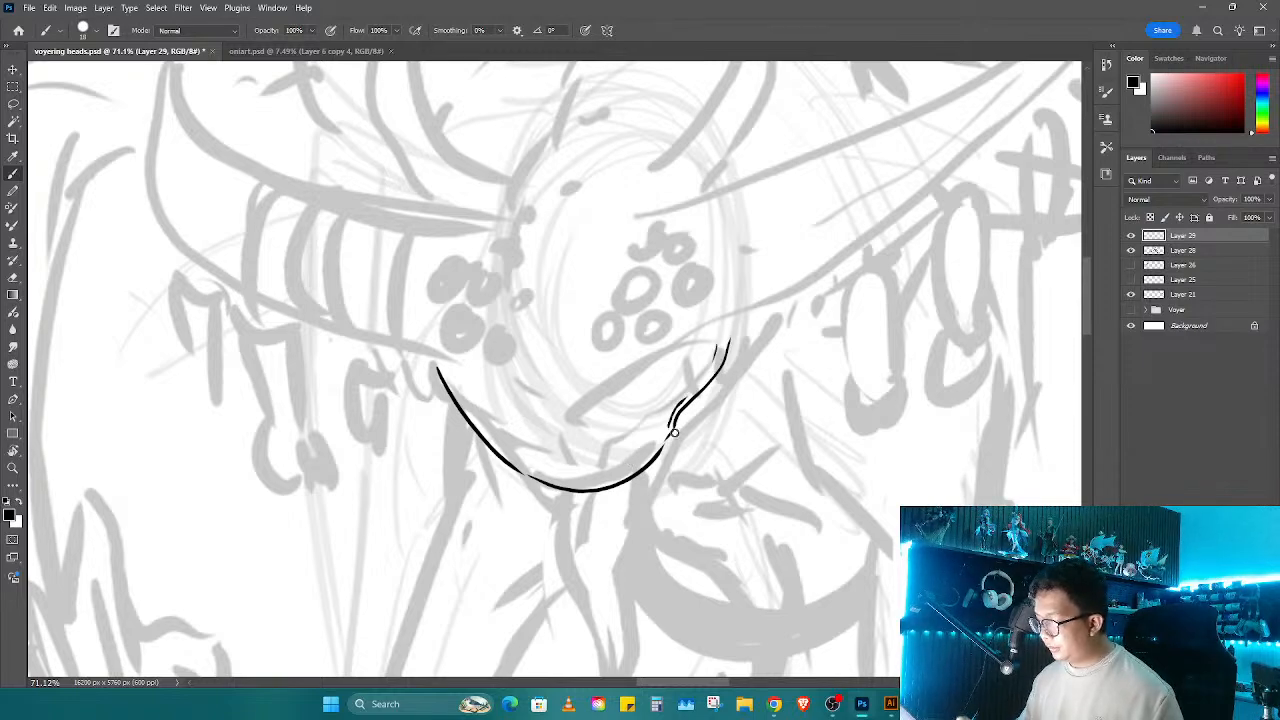
pyautogui.moveTo(748, 338)
pyautogui.mouseDown()
pyautogui.moveTo(680, 438)
pyautogui.moveTo(692, 408)
pyautogui.mouseUp()
pyautogui.hotkey('ctrl', 'z')
pyautogui.moveTo(731, 362); pyautogui.dragTo(611, 557)
pyautogui.moveTo(611, 557)
pyautogui.mouseDown()
pyautogui.moveTo(648, 438)
pyautogui.moveTo(605, 380)
pyautogui.mouseUp()
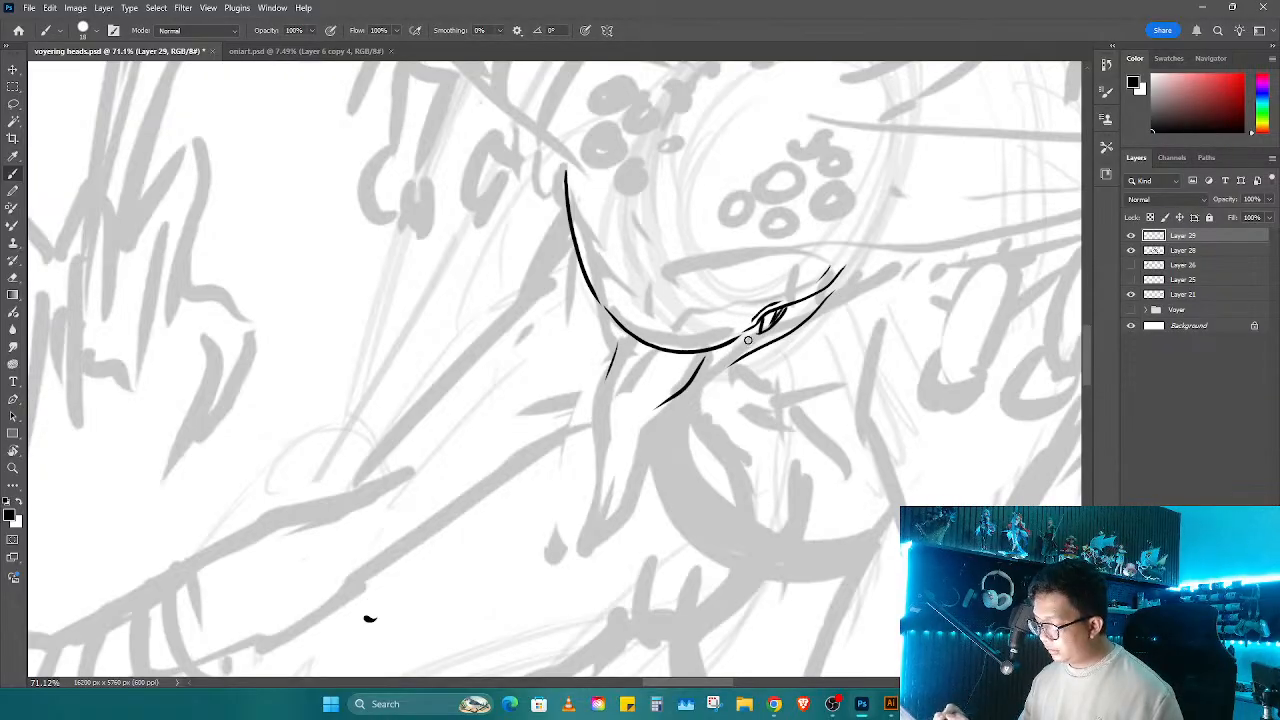
# Step: Ink a fringe of short tapered strokes along the underside of the horned creature's jaw
pyautogui.moveTo(582, 270)
pyautogui.mouseDown()
pyautogui.moveTo(590, 325)
pyautogui.moveTo(612, 345)
pyautogui.moveTo(619, 330)
pyautogui.moveTo(624, 350)
pyautogui.mouseUp()
pyautogui.moveTo(628, 336)
pyautogui.mouseDown()
pyautogui.moveTo(636, 362)
pyautogui.moveTo(664, 370)
pyautogui.mouseUp()
pyautogui.moveTo(668, 352)
pyautogui.mouseDown()
pyautogui.moveTo(672, 368)
pyautogui.moveTo(708, 368)
pyautogui.mouseUp()
pyautogui.moveTo(714, 354); pyautogui.dragTo(701, 377)
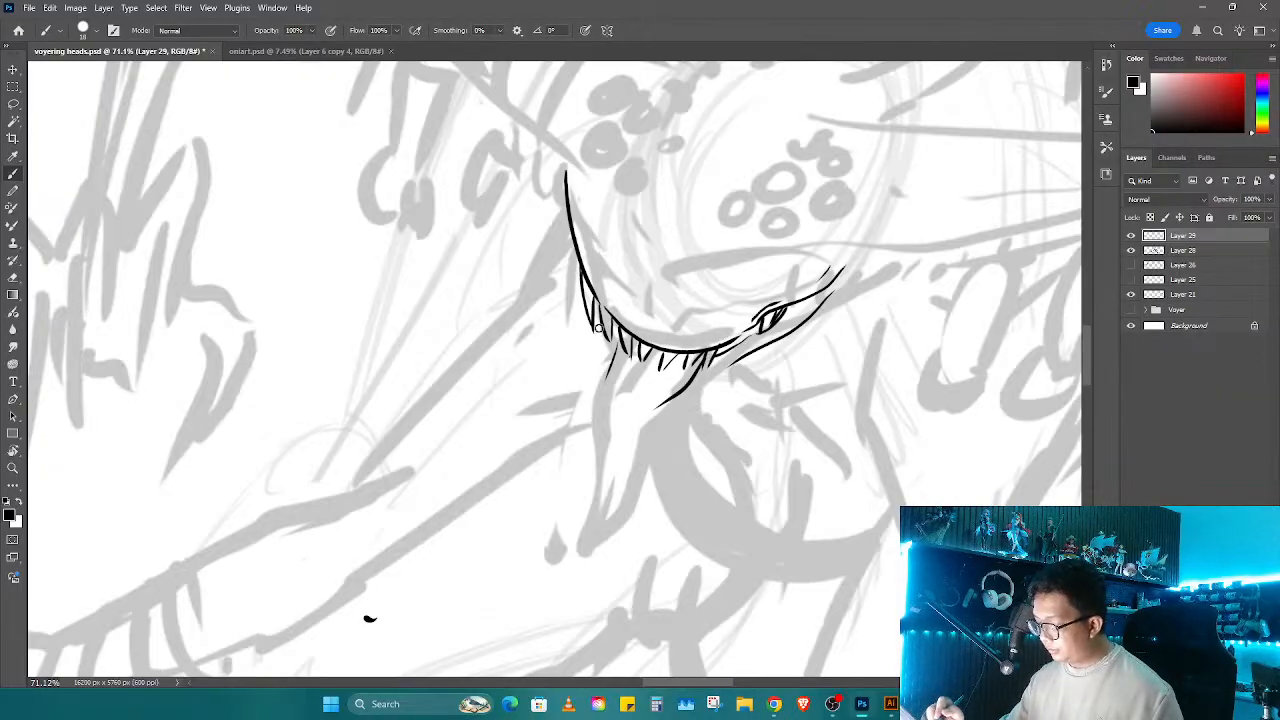
# Step: Ink three tapering tendrils hanging below the jaw, with the longest in the middle and a shorter one on each side
pyautogui.moveTo(597, 324)
pyautogui.mouseDown()
pyautogui.moveTo(588, 536)
pyautogui.moveTo(612, 528)
pyautogui.moveTo(676, 384)
pyautogui.moveTo(635, 374)
pyautogui.moveTo(623, 437)
pyautogui.mouseUp()
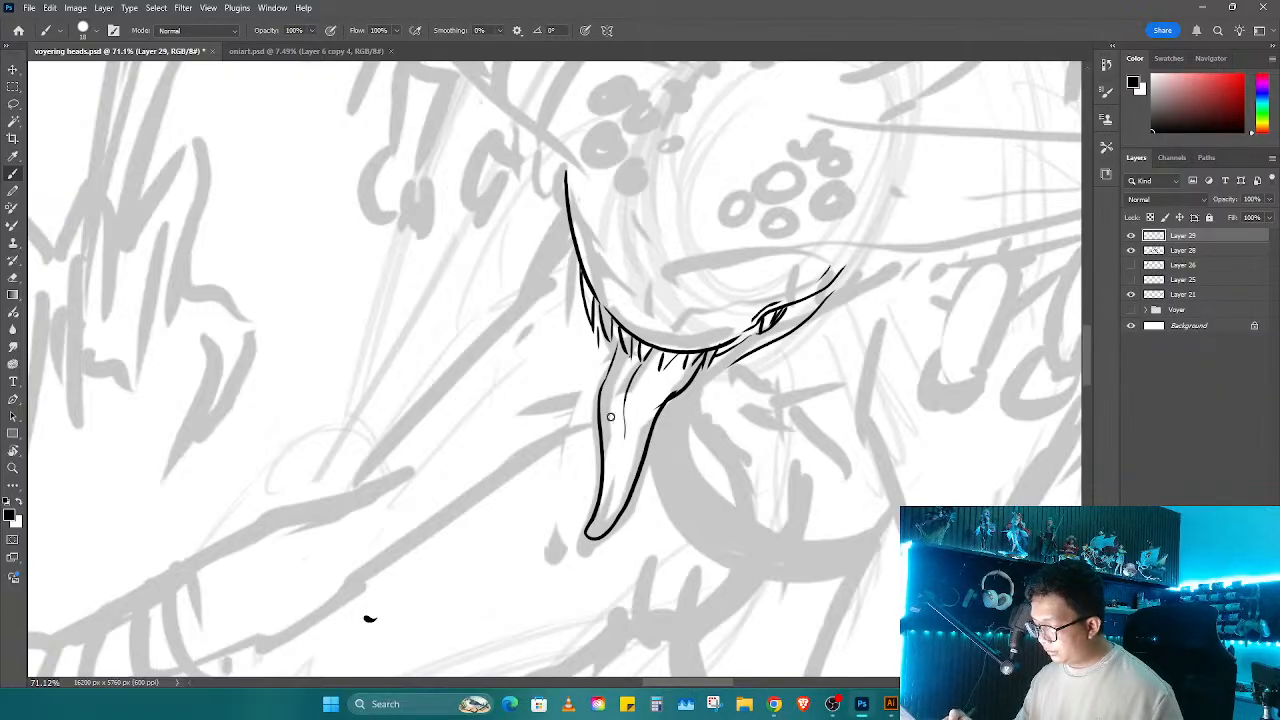
pyautogui.moveTo(590, 348)
pyautogui.mouseDown()
pyautogui.moveTo(555, 401)
pyautogui.moveTo(547, 488)
pyautogui.moveTo(606, 390)
pyautogui.mouseUp()
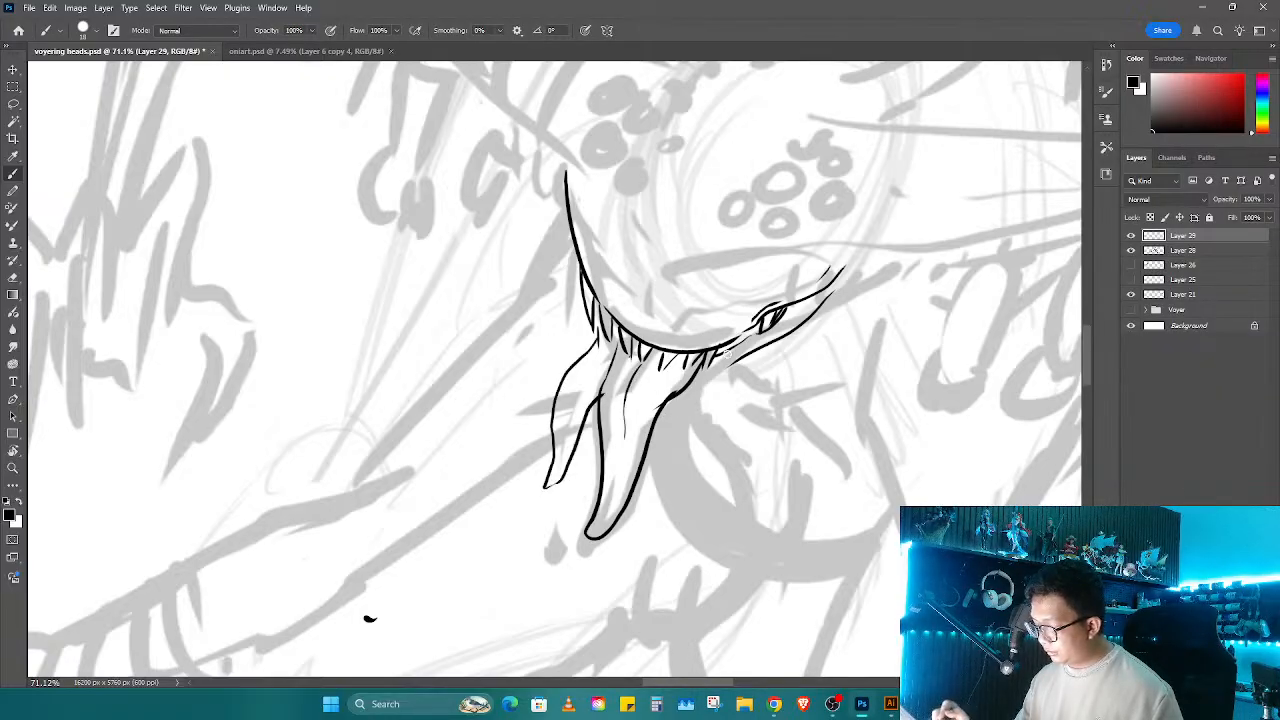
pyautogui.moveTo(724, 348); pyautogui.dragTo(699, 505)
pyautogui.moveTo(687, 388)
pyautogui.mouseDown()
pyautogui.moveTo(680, 428)
pyautogui.moveTo(697, 504)
pyautogui.moveTo(679, 432)
pyautogui.mouseUp()
# Step: Add inner crease lines to the outer hanging tendrils beneath the horned creature's jaw
pyautogui.press('e')
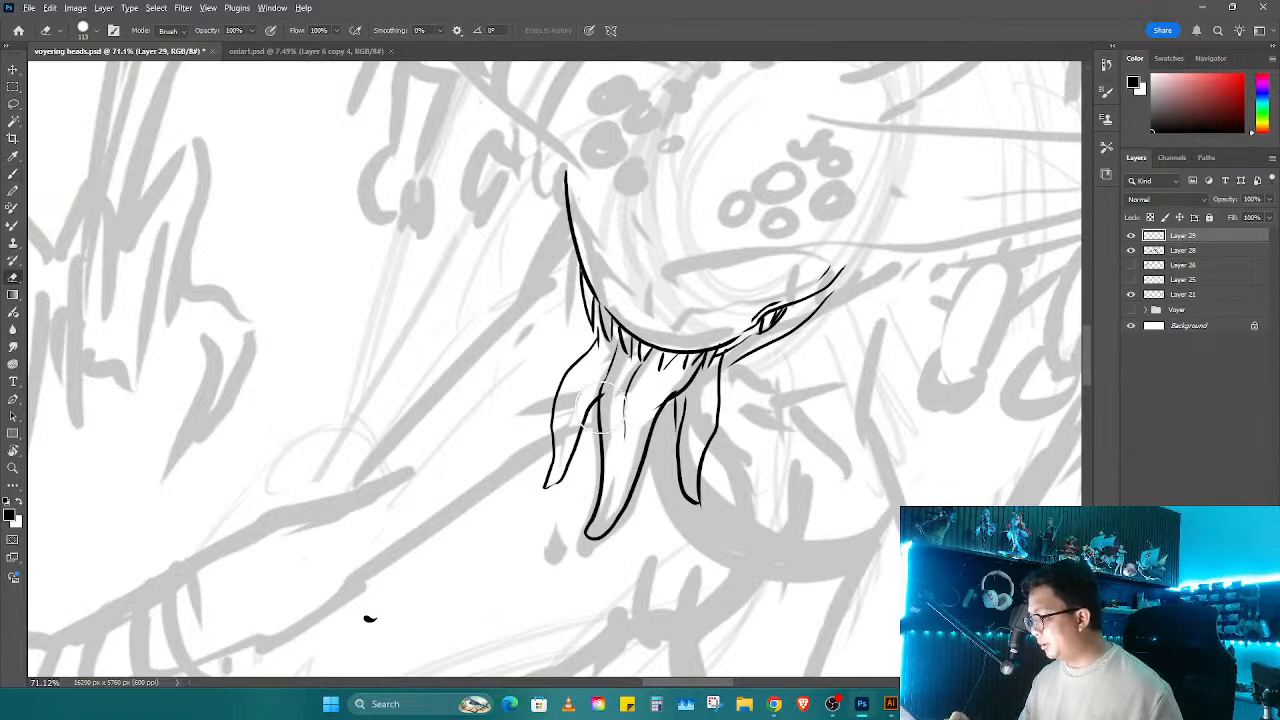
pyautogui.press('b')
pyautogui.moveTo(610, 342); pyautogui.dragTo(570, 400)
pyautogui.moveTo(705, 366); pyautogui.dragTo(700, 414)
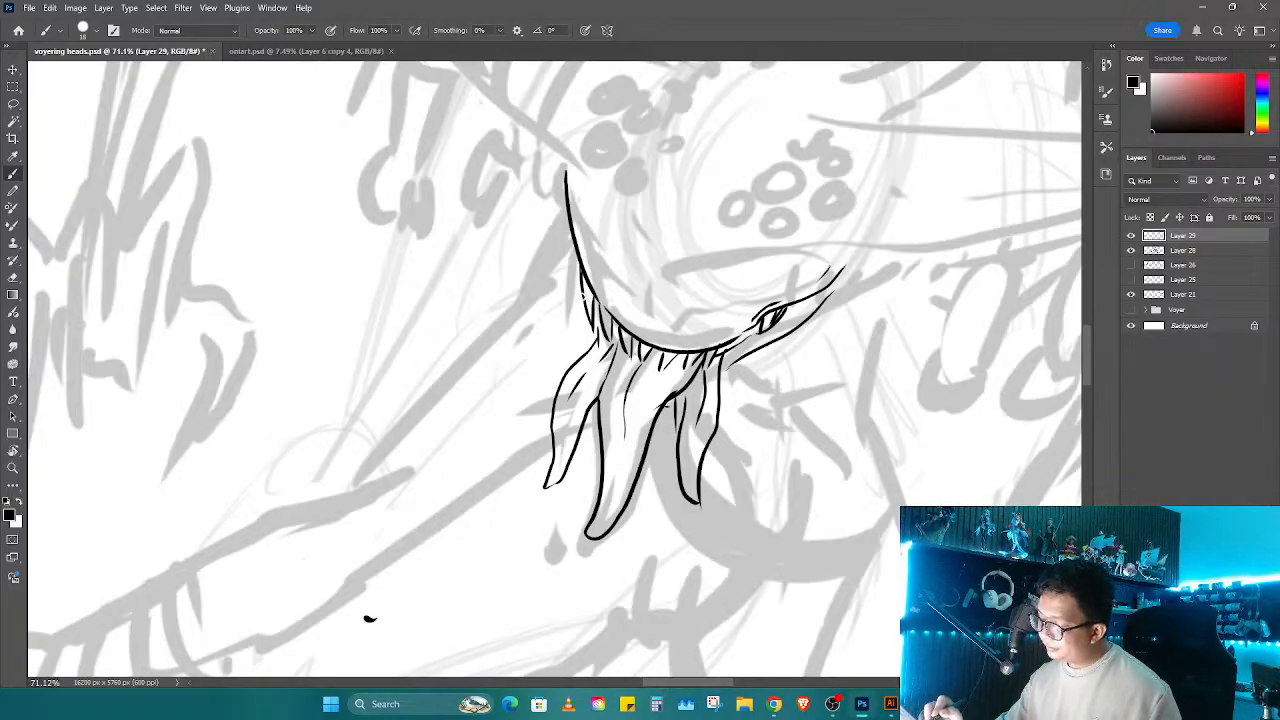
pyautogui.press('z')
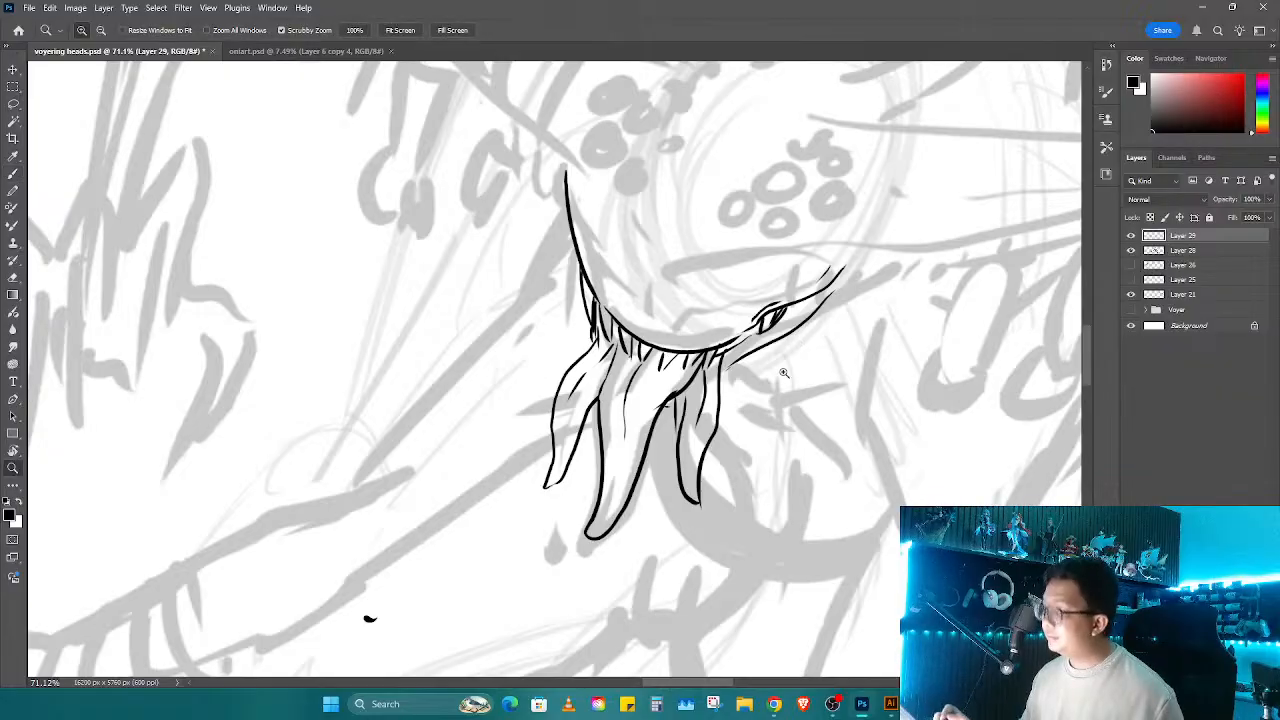
# Step: Ink four round eyes with ringed pupils in a tight group on the right side of the horned creature's face
pyautogui.press('b')
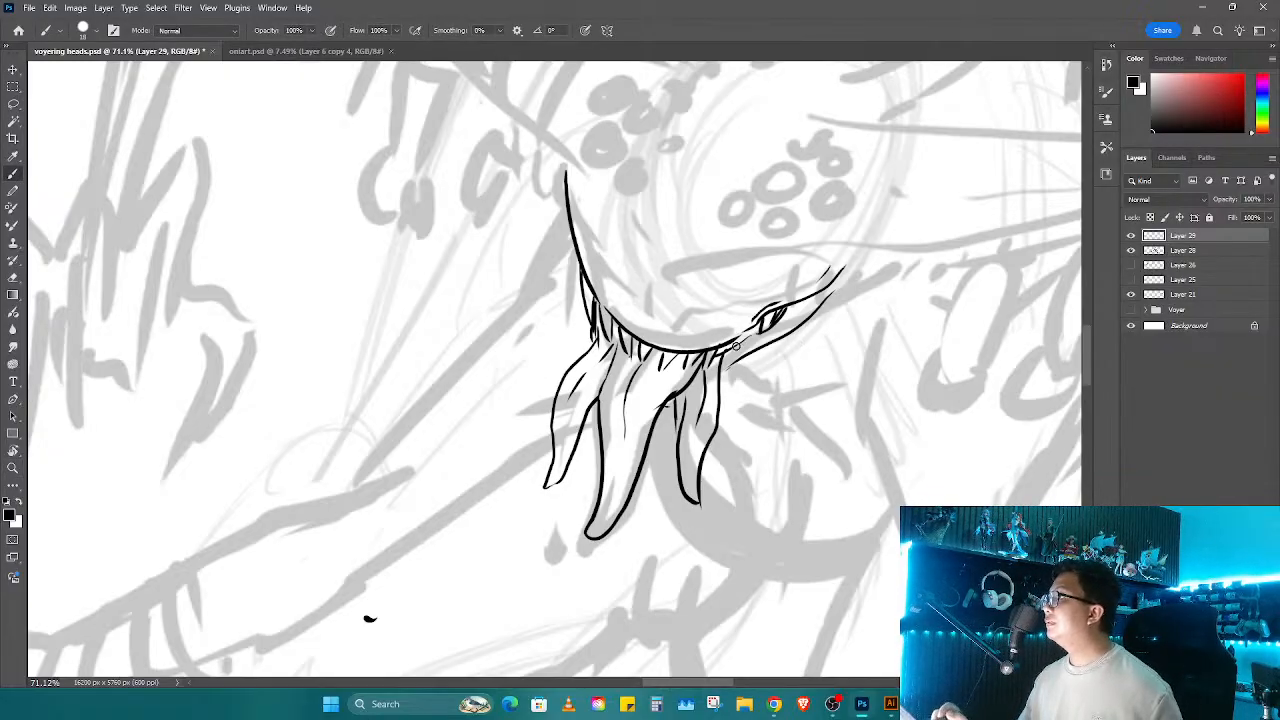
pyautogui.moveTo(760, 353)
pyautogui.mouseDown()
pyautogui.moveTo(681, 526)
pyautogui.moveTo(740, 383)
pyautogui.mouseUp()
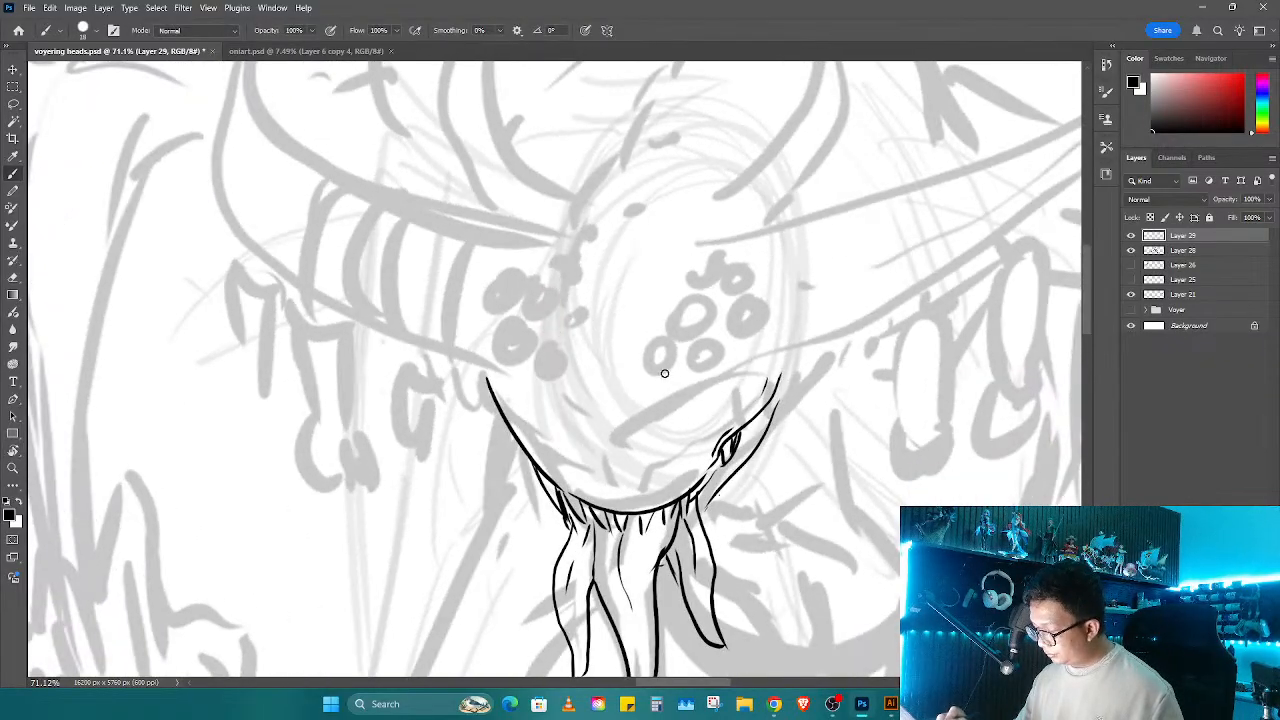
pyautogui.moveTo(664, 373)
pyautogui.mouseDown()
pyautogui.moveTo(652, 398)
pyautogui.moveTo(696, 350)
pyautogui.moveTo(672, 340)
pyautogui.mouseUp()
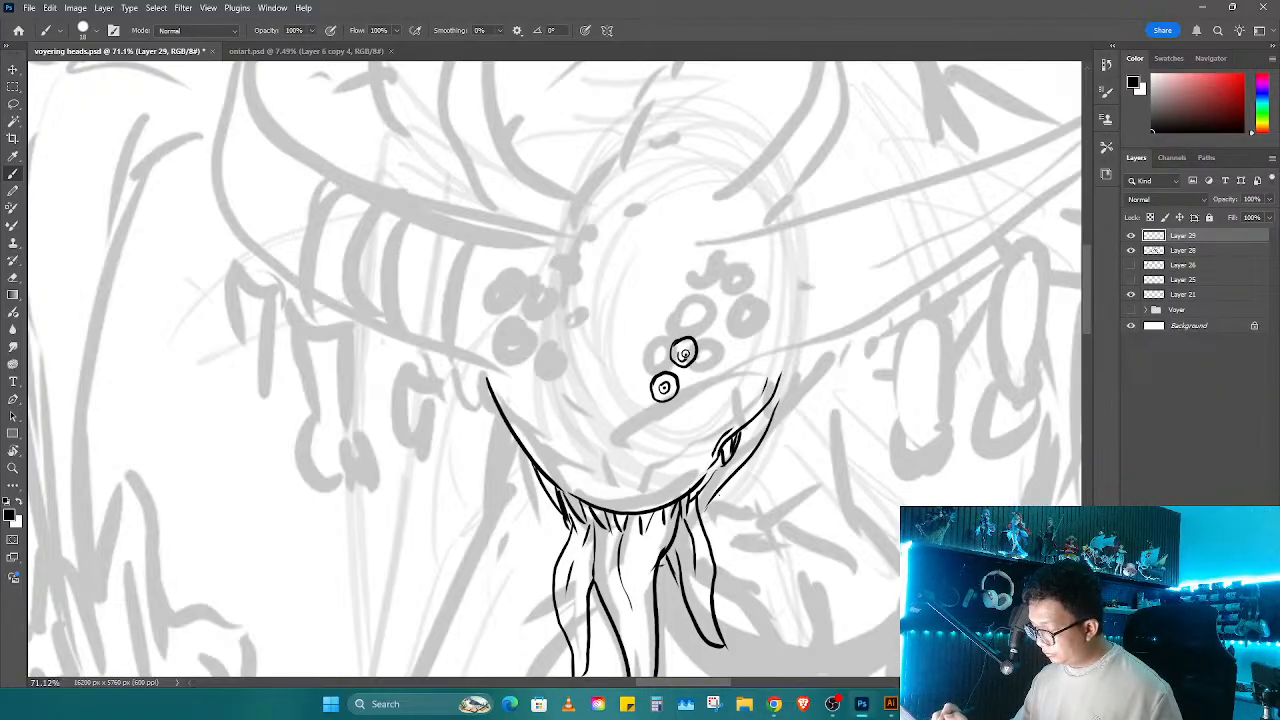
pyautogui.moveTo(691, 374)
pyautogui.mouseDown()
pyautogui.moveTo(675, 424)
pyautogui.moveTo(689, 412)
pyautogui.mouseUp()
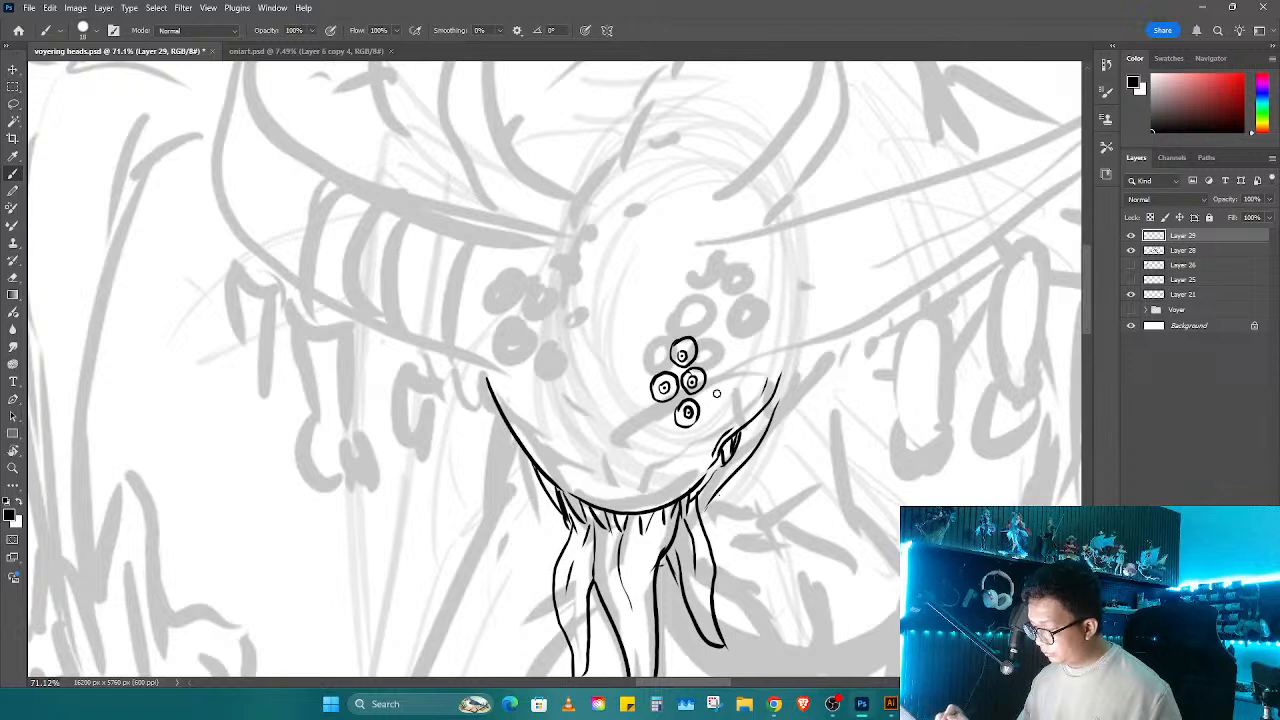
# Step: Duplicate the group of four eyes just up and to the right of the original, keeping the copy on Layer 29
pyautogui.press('l')
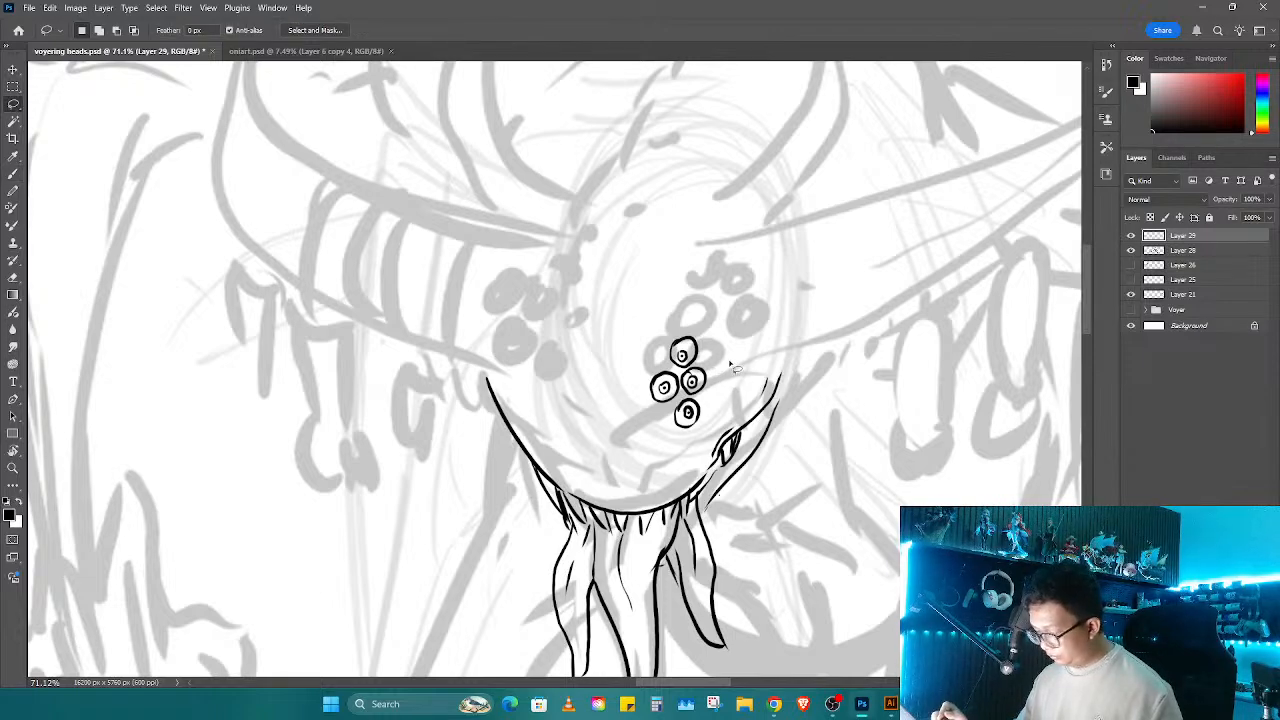
pyautogui.moveTo(703, 325)
pyautogui.mouseDown()
pyautogui.moveTo(736, 385)
pyautogui.moveTo(704, 326)
pyautogui.mouseUp()
pyautogui.press('v')
pyautogui.moveTo(696, 378); pyautogui.dragTo(747, 343)
pyautogui.hotkey('ctrl', 'd')
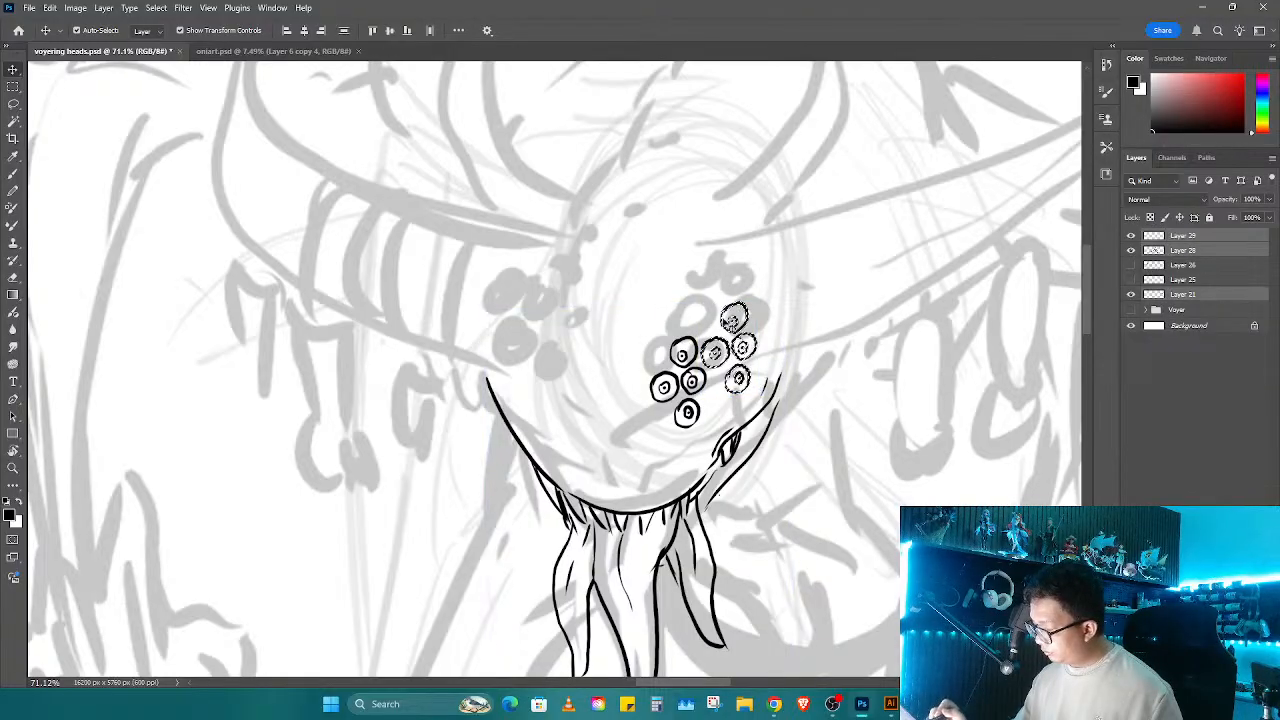
pyautogui.press('b')
pyautogui.click(703, 313)
pyautogui.press('Return')
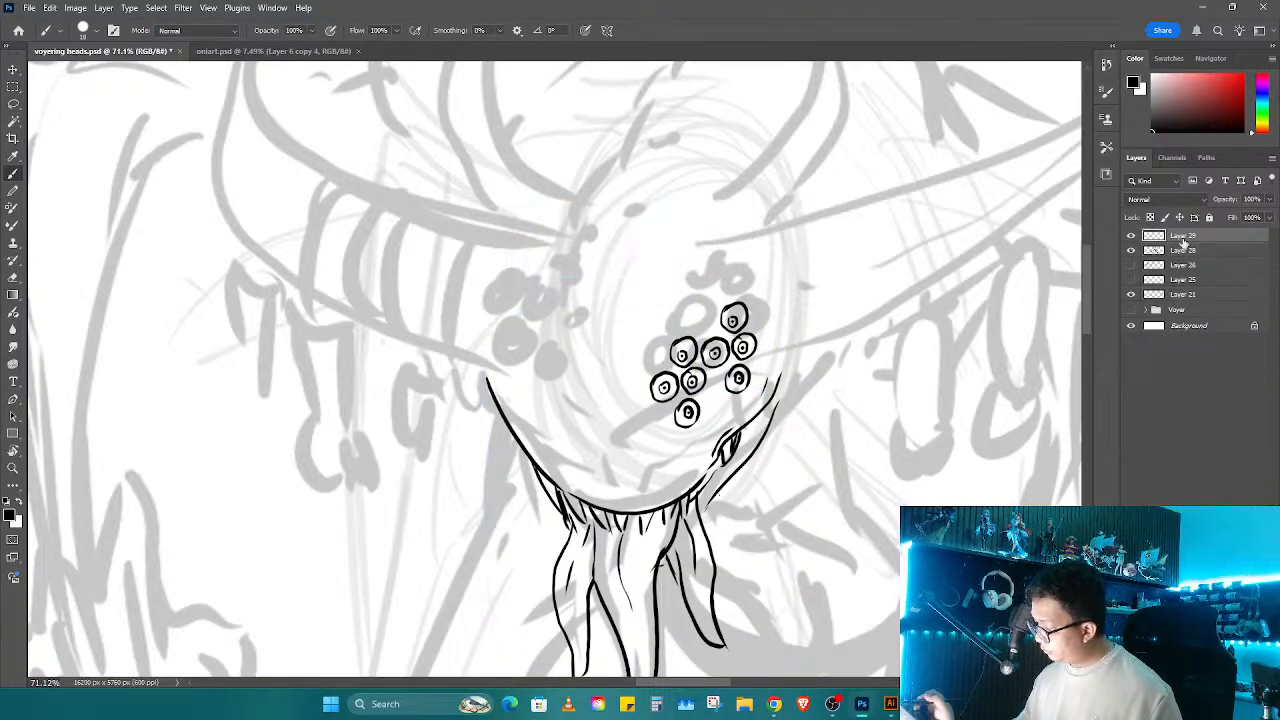
# Step: Fill out the eye cluster with two more large round eyes and several tiny ones in the gaps and around its edges
pyautogui.hotkey('alt', ']')
pyautogui.moveTo(710, 312)
pyautogui.mouseDown()
pyautogui.moveTo(717, 374)
pyautogui.moveTo(661, 325)
pyautogui.moveTo(733, 283)
pyautogui.mouseUp()
pyautogui.moveTo(662, 352); pyautogui.dragTo(663, 352)
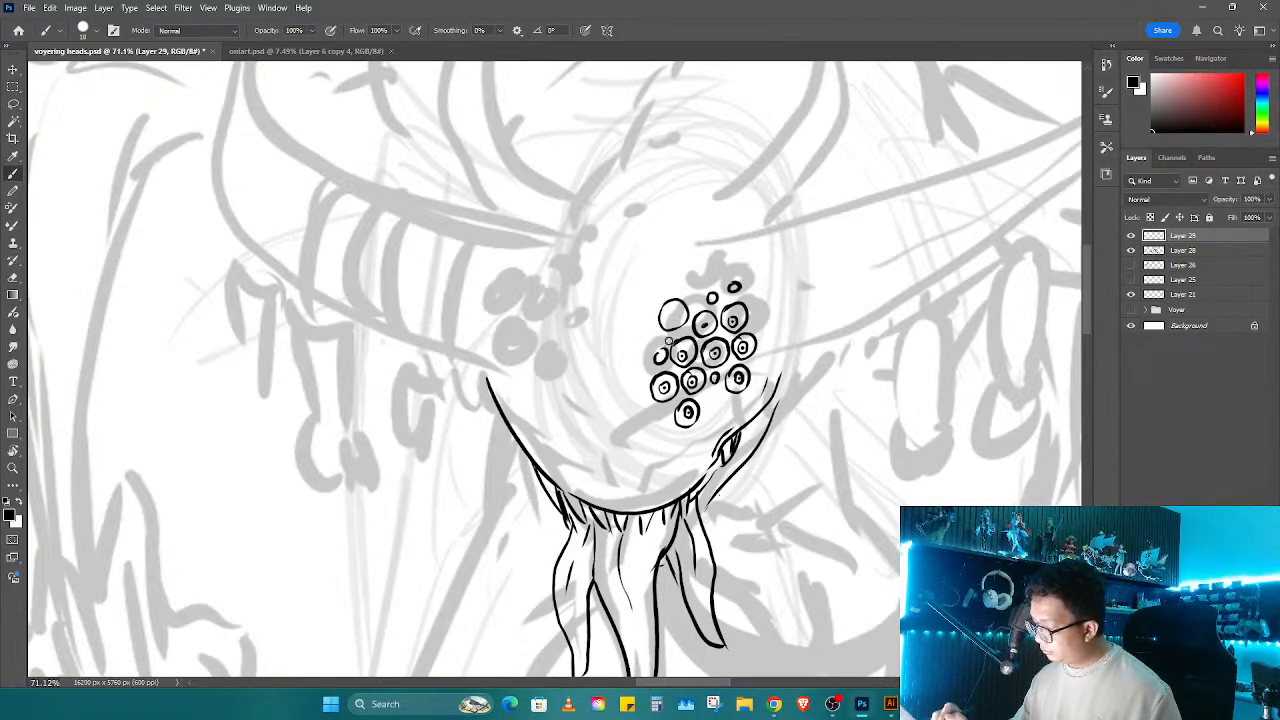
pyautogui.moveTo(704, 280); pyautogui.dragTo(700, 284)
pyautogui.moveTo(717, 389); pyautogui.dragTo(714, 394)
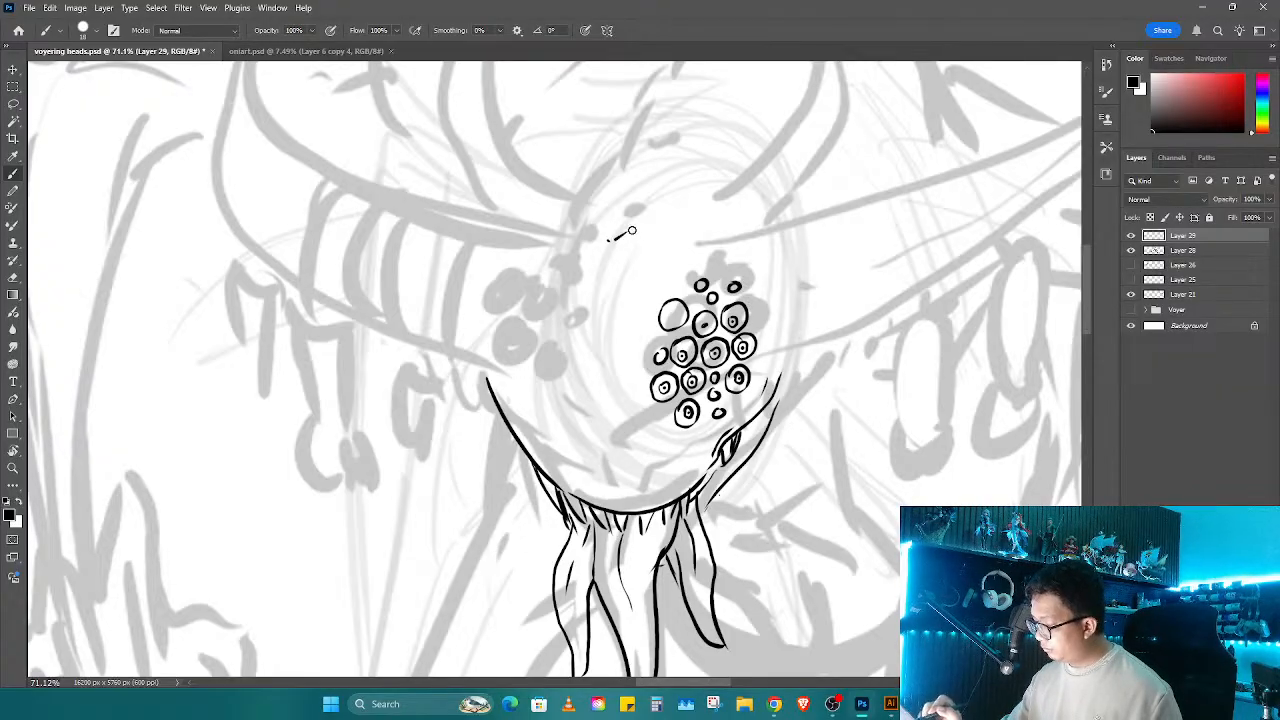
# Step: Ink a broken centre line down the face and outline the long right horn with its curved tip and inner contour
pyautogui.moveTo(586, 236)
pyautogui.mouseDown()
pyautogui.moveTo(620, 222)
pyautogui.moveTo(640, 236)
pyautogui.moveTo(587, 345)
pyautogui.moveTo(591, 440)
pyautogui.moveTo(514, 574)
pyautogui.moveTo(405, 586)
pyautogui.mouseUp()
pyautogui.moveTo(468, 350)
pyautogui.mouseDown()
pyautogui.moveTo(615, 344)
pyautogui.moveTo(964, 149)
pyautogui.mouseUp()
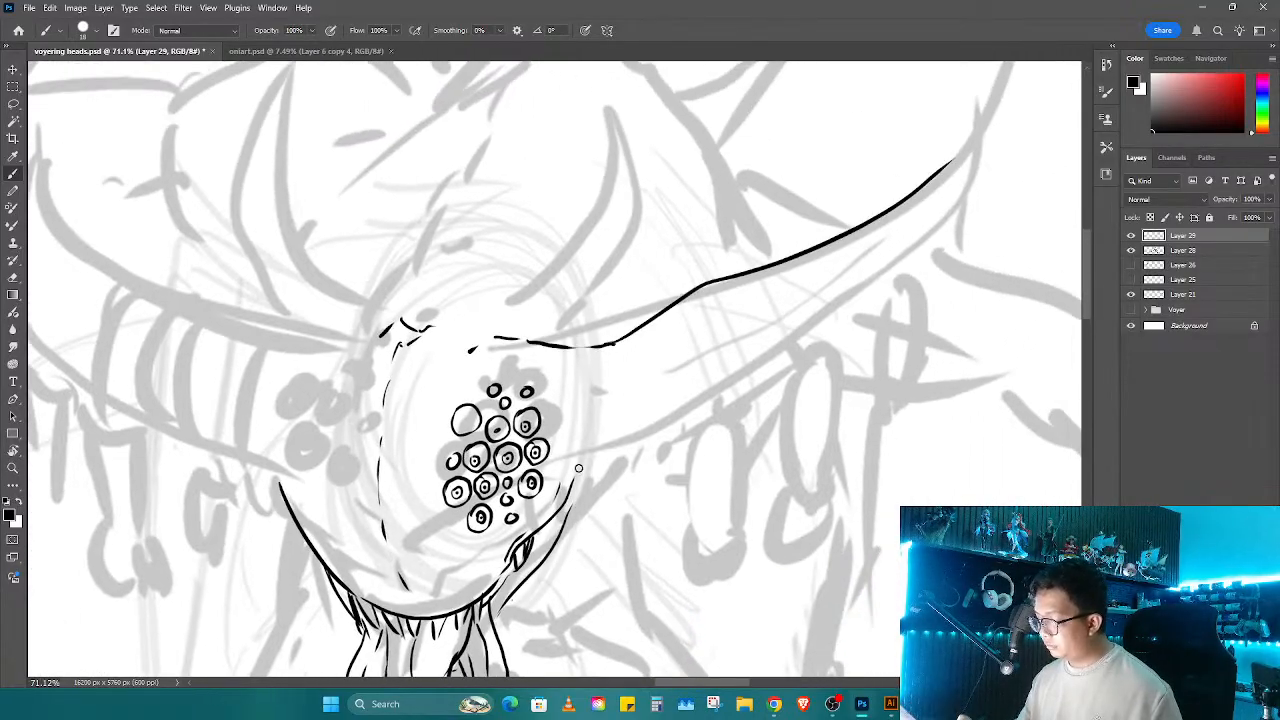
pyautogui.moveTo(600, 443)
pyautogui.mouseDown()
pyautogui.moveTo(651, 442)
pyautogui.moveTo(717, 390)
pyautogui.moveTo(887, 299)
pyautogui.moveTo(1011, 155)
pyautogui.moveTo(982, 104)
pyautogui.moveTo(962, 152)
pyautogui.mouseUp()
pyautogui.moveTo(972, 108)
pyautogui.mouseDown()
pyautogui.moveTo(977, 154)
pyautogui.moveTo(909, 250)
pyautogui.moveTo(712, 341)
pyautogui.moveTo(604, 410)
pyautogui.mouseUp()
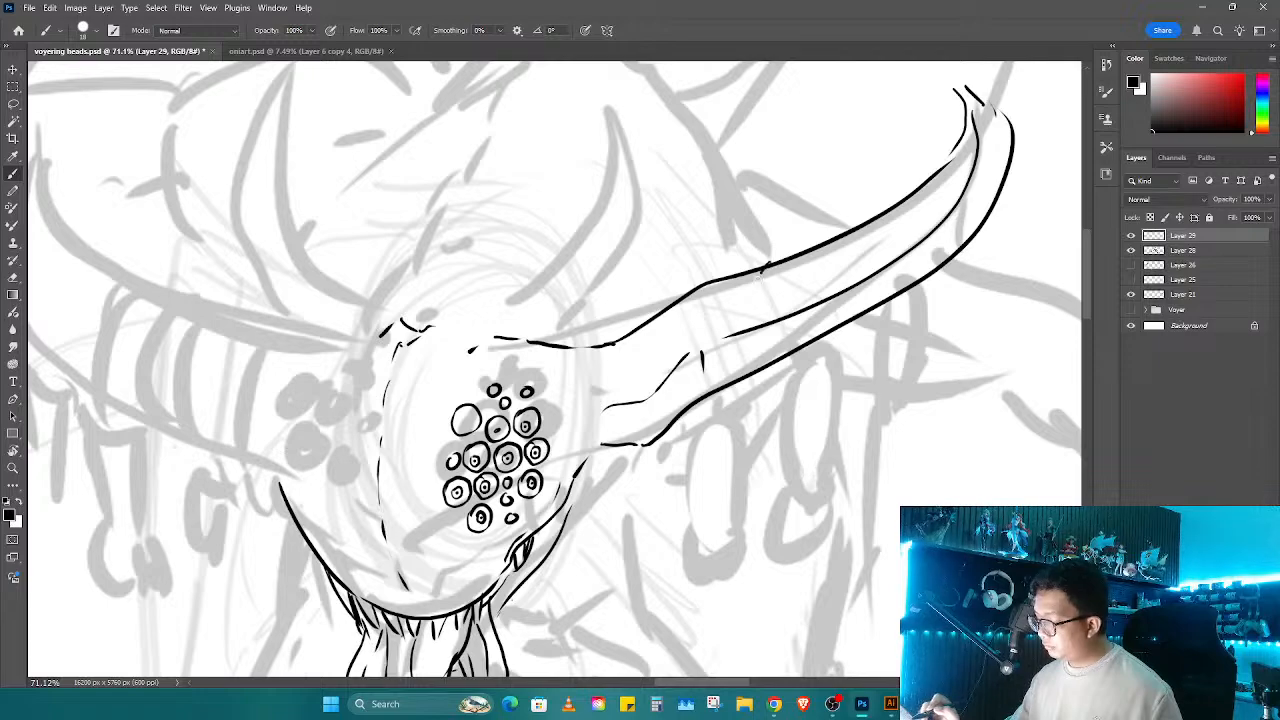
# Step: Wrap a crossed double band around the middle of the right horn and erase the horn lines that overlap it
pyautogui.moveTo(764, 270)
pyautogui.mouseDown()
pyautogui.moveTo(750, 386)
pyautogui.moveTo(760, 314)
pyautogui.moveTo(765, 366)
pyautogui.mouseUp()
pyautogui.press('e')
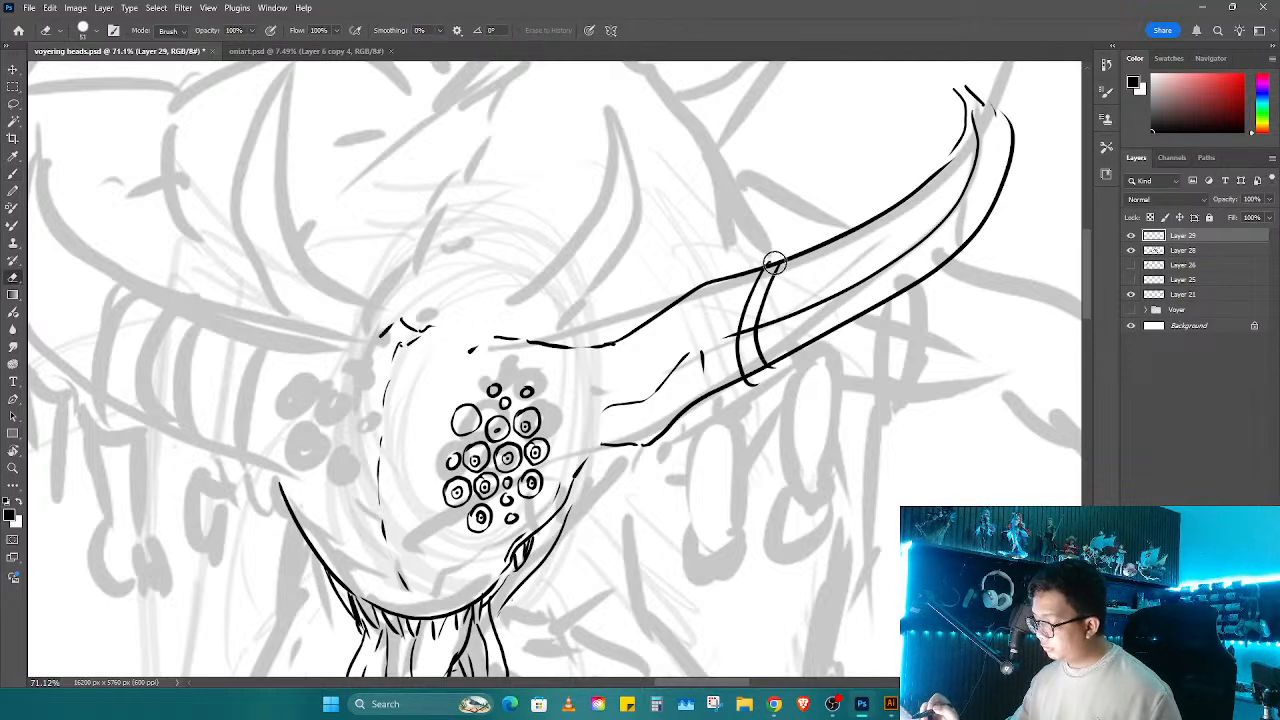
pyautogui.moveTo(772, 264)
pyautogui.mouseDown()
pyautogui.moveTo(744, 332)
pyautogui.moveTo(759, 374)
pyautogui.moveTo(776, 344)
pyautogui.mouseUp()
pyautogui.press('b')
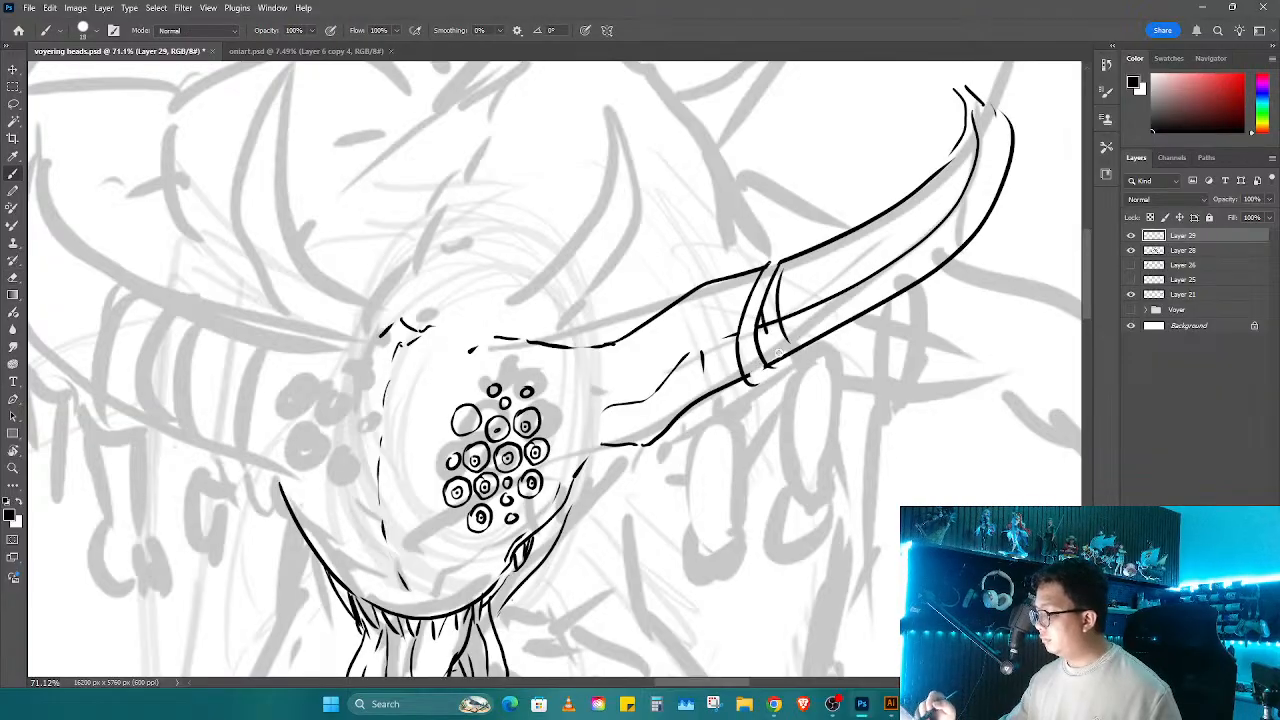
pyautogui.press('e')
pyautogui.moveTo(776, 296); pyautogui.dragTo(774, 336)
pyautogui.press('b')
# Step: Ink a second narrow band farther along the right horn and clean up where it meets the horn's edges
pyautogui.moveTo(862, 236); pyautogui.dragTo(858, 318)
pyautogui.moveTo(840, 246); pyautogui.dragTo(853, 320)
pyautogui.press('e')
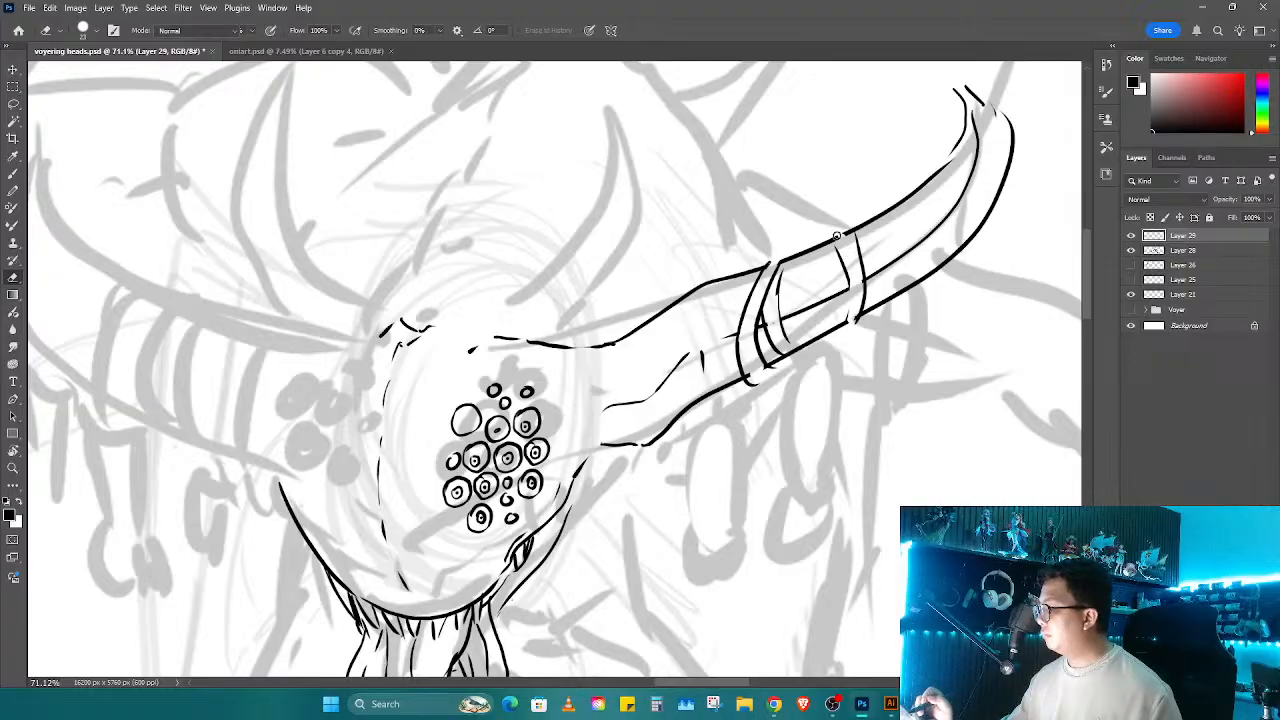
pyautogui.press('b')
pyautogui.moveTo(837, 238); pyautogui.dragTo(848, 257)
# Step: Ink a third narrow band near the right horn's tip and join the horn's lower edge to the cheek
pyautogui.moveTo(931, 181); pyautogui.dragTo(923, 271)
pyautogui.moveTo(915, 194); pyautogui.dragTo(917, 281)
pyautogui.press('e')
pyautogui.press('b')
pyautogui.moveTo(731, 416)
pyautogui.mouseDown()
pyautogui.moveTo(850, 351)
pyautogui.moveTo(911, 337)
pyautogui.mouseUp()
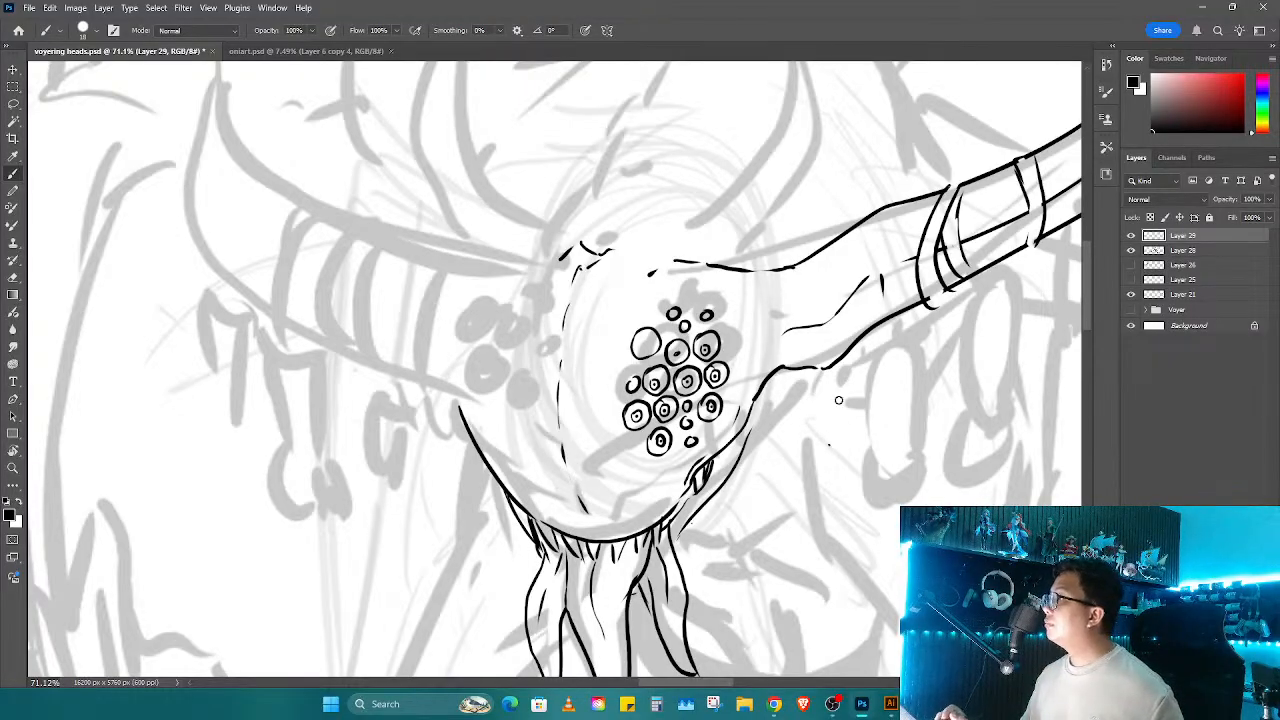
# Step: Ink the peaked brow edges and outline the left horn with its pointed tip and inner contour line
pyautogui.moveTo(652, 268); pyautogui.dragTo(748, 270)
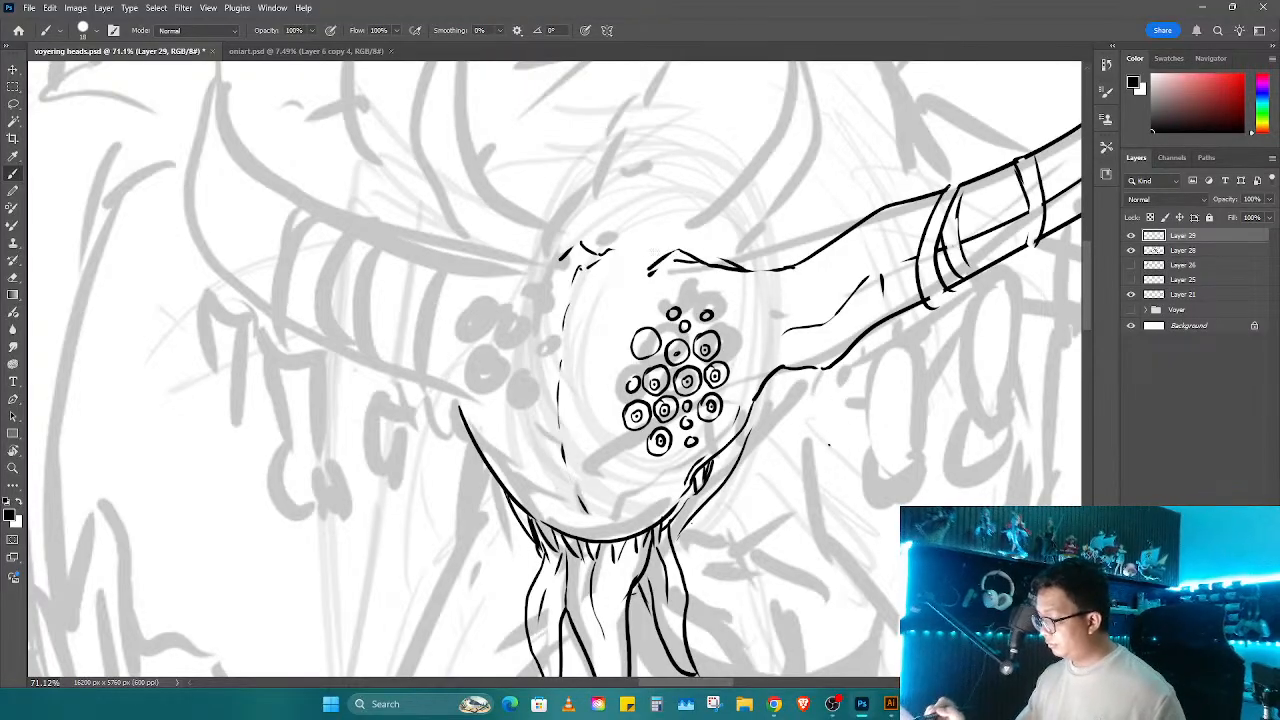
pyautogui.moveTo(546, 269)
pyautogui.mouseDown()
pyautogui.moveTo(500, 255)
pyautogui.moveTo(502, 334)
pyautogui.moveTo(583, 412)
pyautogui.moveTo(358, 234)
pyautogui.moveTo(332, 316)
pyautogui.moveTo(447, 451)
pyautogui.moveTo(578, 540)
pyautogui.moveTo(638, 528)
pyautogui.moveTo(620, 570)
pyautogui.moveTo(624, 540)
pyautogui.mouseUp()
pyautogui.press('e')
pyautogui.press('b')
pyautogui.moveTo(616, 493); pyautogui.dragTo(588, 494)
pyautogui.moveTo(565, 481); pyautogui.dragTo(362, 328)
# Step: Wrap curved bands around the base of the left horn, letting the innermost loop hang below it, and erase the overlaps
pyautogui.scroll(-5, 357, 297)
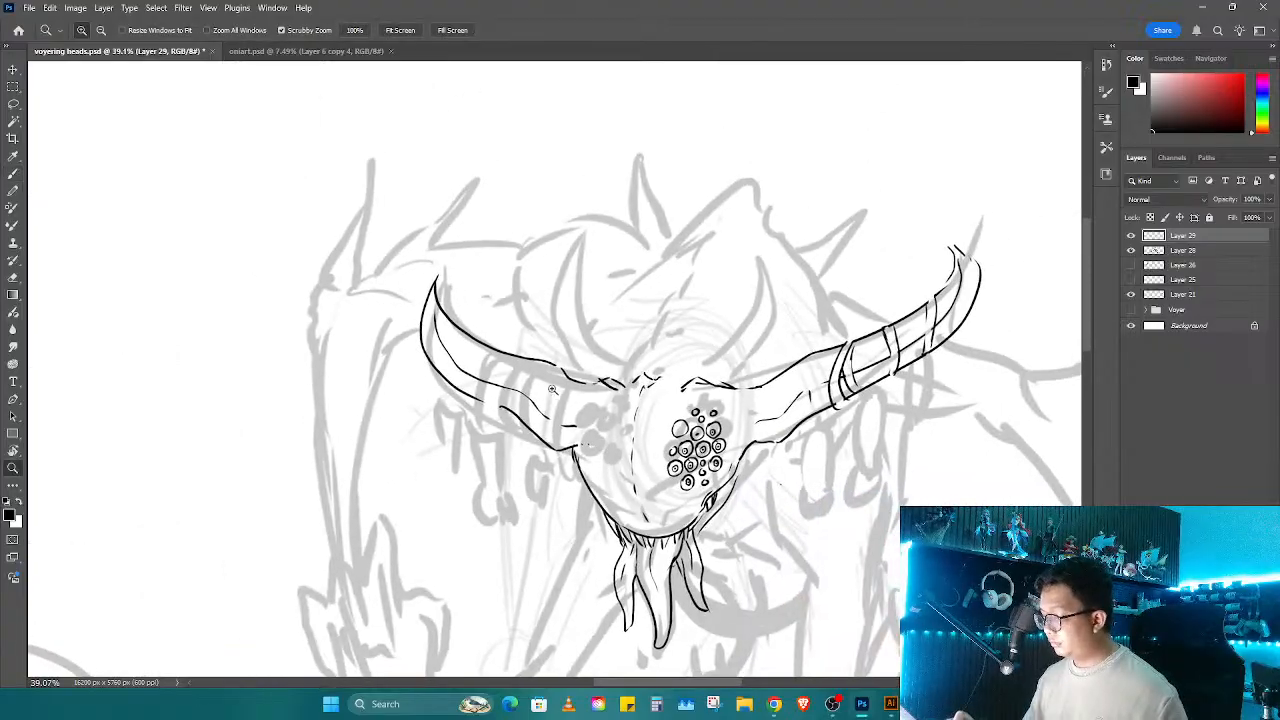
pyautogui.scroll(5, 583, 362)
pyautogui.moveTo(585, 362)
pyautogui.mouseDown()
pyautogui.moveTo(540, 468)
pyautogui.moveTo(552, 482)
pyautogui.mouseUp()
pyautogui.press('e')
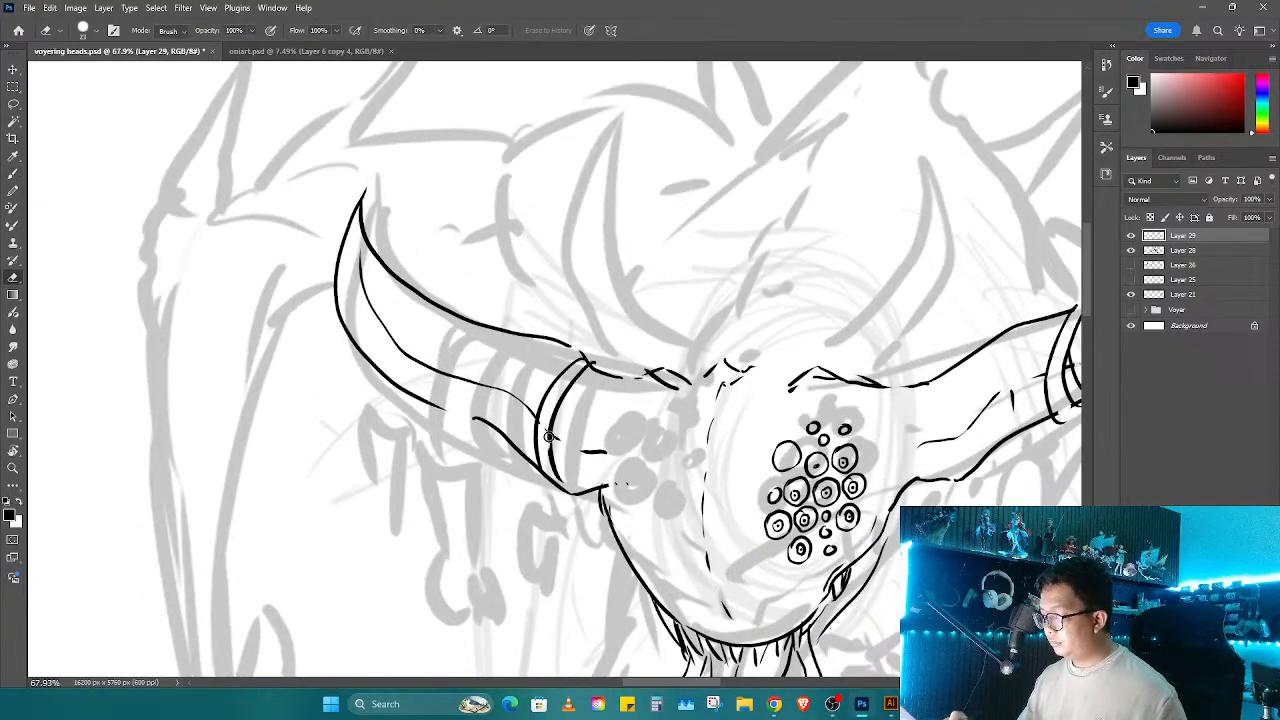
pyautogui.press('b')
pyautogui.moveTo(596, 388)
pyautogui.mouseDown()
pyautogui.moveTo(562, 518)
pyautogui.moveTo(576, 428)
pyautogui.moveTo(571, 512)
pyautogui.mouseUp()
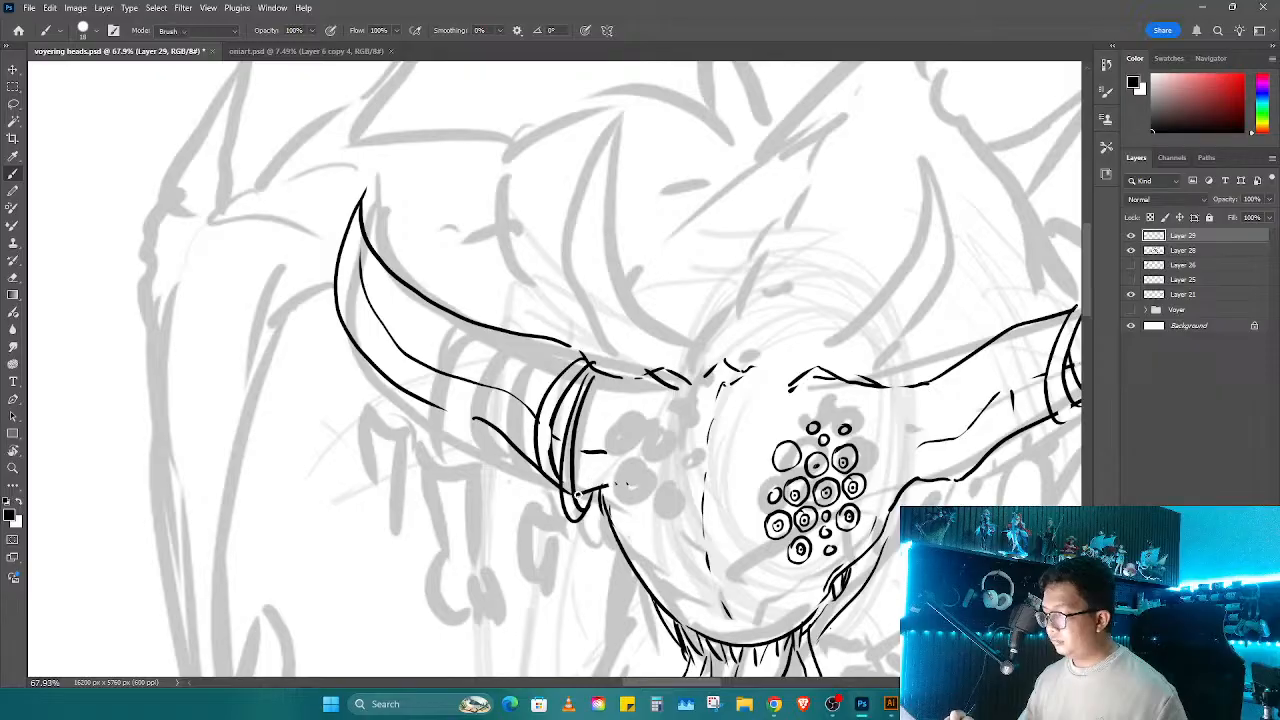
pyautogui.press('e')
pyautogui.moveTo(594, 372); pyautogui.dragTo(578, 418)
pyautogui.press('b')
# Step: Ink crossing straps and a hanging looped band around the middle of the left horn, erasing the horn lines beneath
pyautogui.moveTo(542, 342)
pyautogui.mouseDown()
pyautogui.moveTo(474, 416)
pyautogui.moveTo(484, 392)
pyautogui.mouseUp()
pyautogui.press('e')
pyautogui.press('b')
pyautogui.moveTo(497, 330); pyautogui.dragTo(456, 416)
pyautogui.press('e')
pyautogui.moveTo(480, 318)
pyautogui.mouseDown()
pyautogui.moveTo(460, 390)
pyautogui.moveTo(490, 338)
pyautogui.moveTo(420, 440)
pyautogui.moveTo(443, 316)
pyautogui.mouseUp()
pyautogui.press('b')
pyautogui.press('e')
pyautogui.press('b')
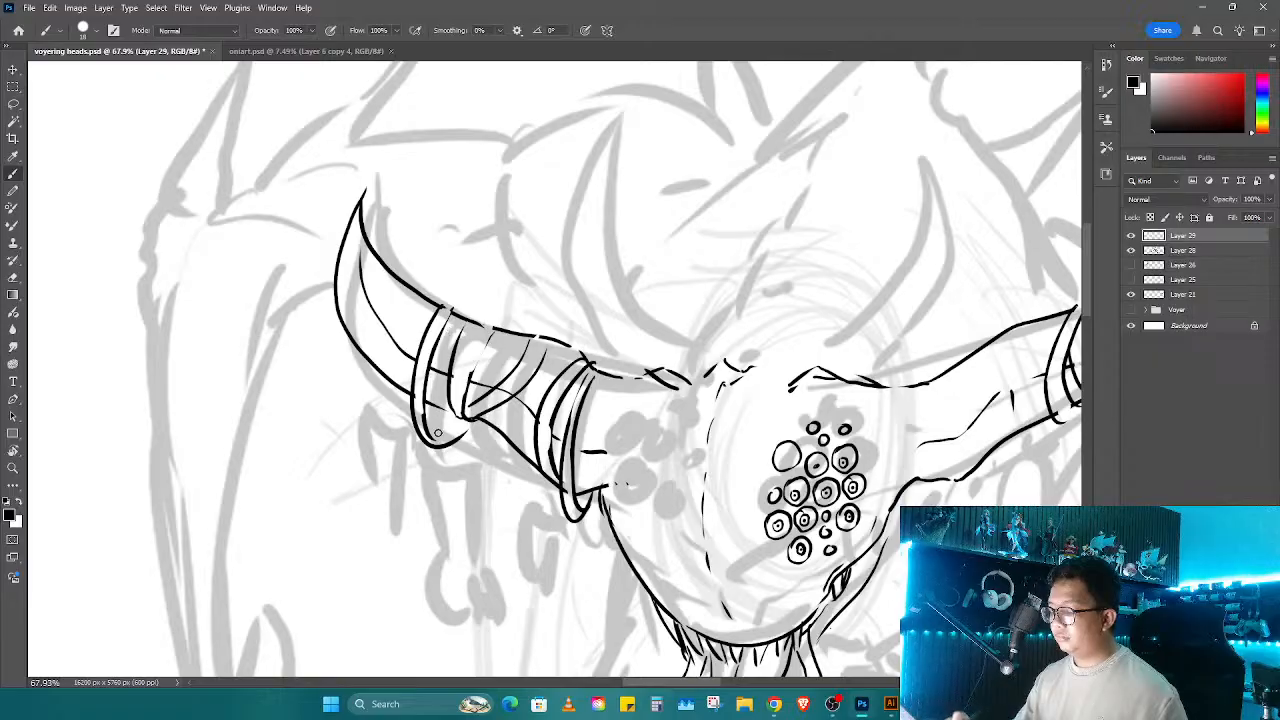
# Step: Duplicate the finished eye cluster onto the left side of the face and rotate the copy about -17 degrees
pyautogui.press('z')
pyautogui.moveTo(625, 410)
pyautogui.mouseDown()
pyautogui.moveTo(588, 491)
pyautogui.moveTo(493, 337)
pyautogui.mouseUp()
pyautogui.press('b')
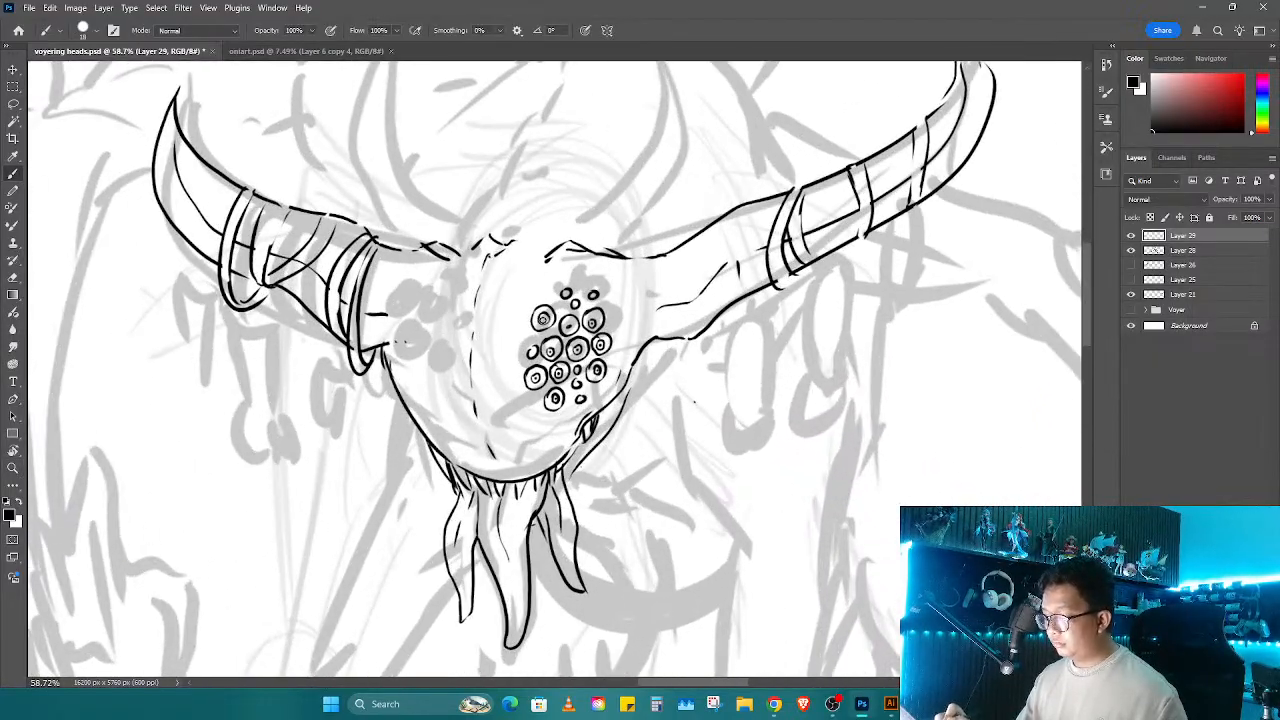
pyautogui.press('l')
pyautogui.moveTo(580, 270)
pyautogui.mouseDown()
pyautogui.moveTo(536, 290)
pyautogui.moveTo(588, 438)
pyautogui.moveTo(590, 272)
pyautogui.mouseUp()
pyautogui.press('v')
pyautogui.moveTo(588, 338); pyautogui.dragTo(440, 330)
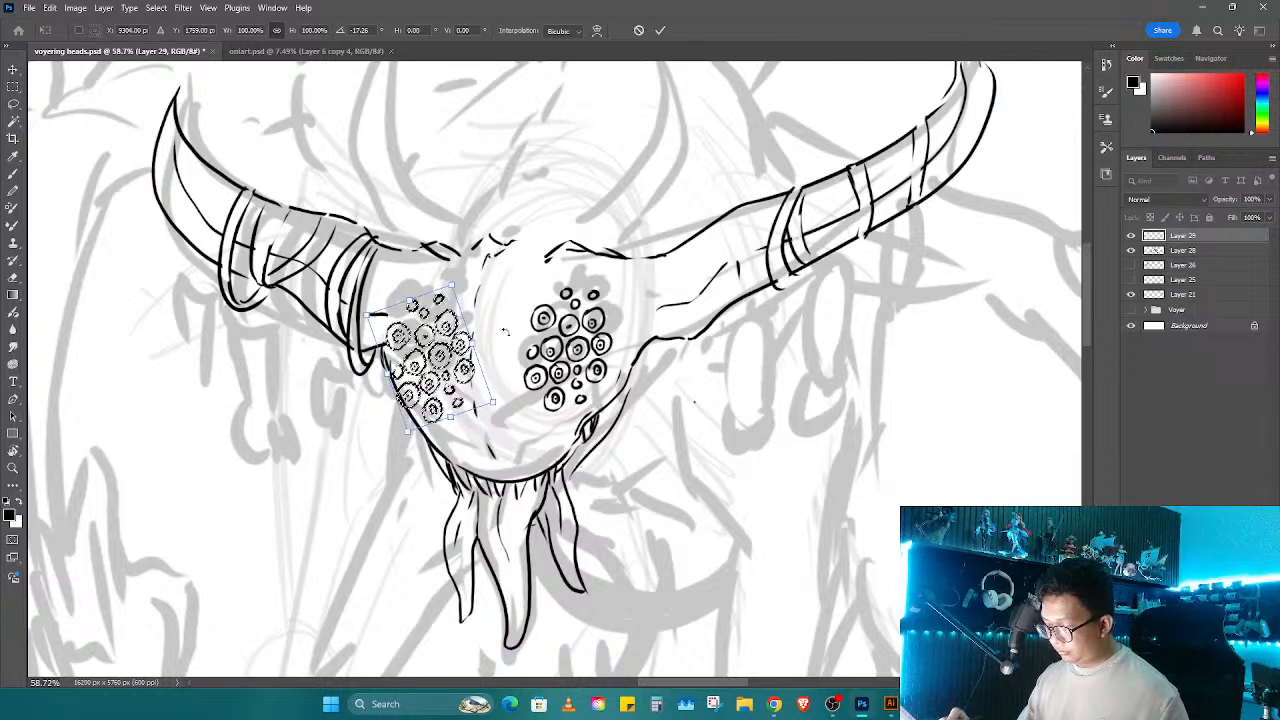
pyautogui.hotkey('ctrl', 'd')
# Step: Erase the small eyes and overlapping face lines around the copied eye cluster on the left side of the face
pyautogui.press('e')
pyautogui.moveTo(405, 400); pyautogui.dragTo(398, 378)
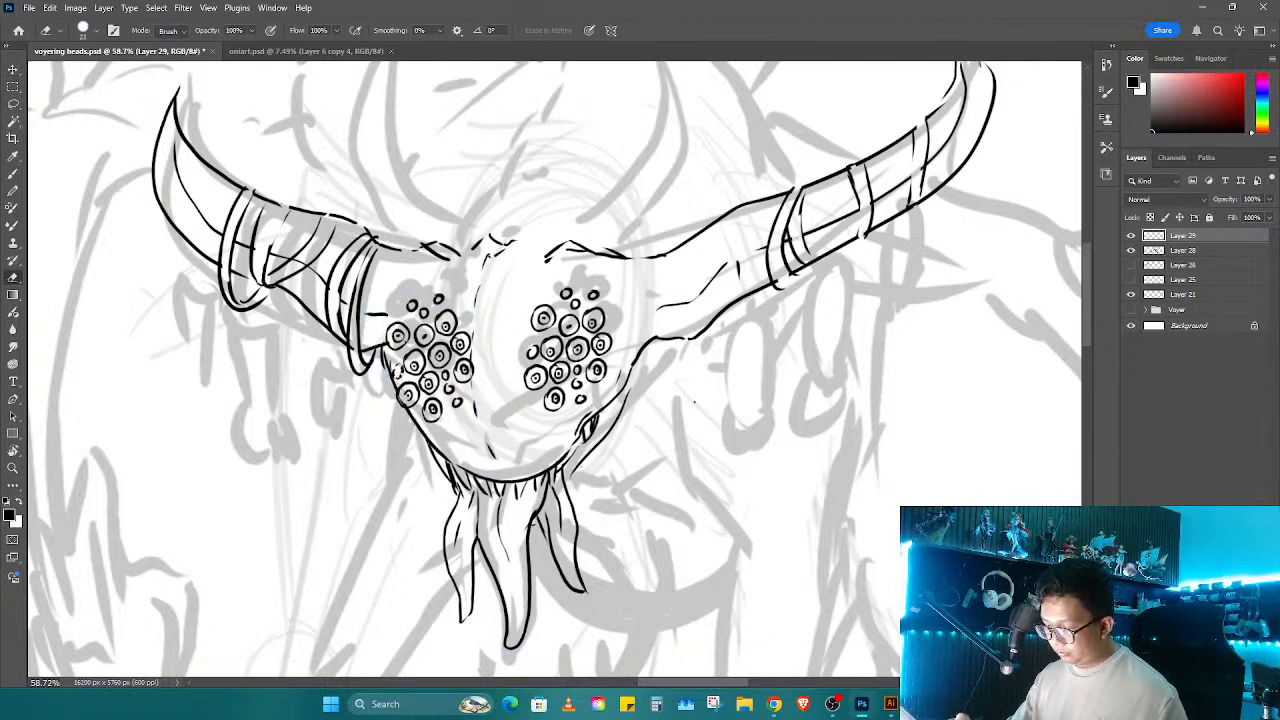
pyautogui.moveTo(411, 311); pyautogui.dragTo(422, 311)
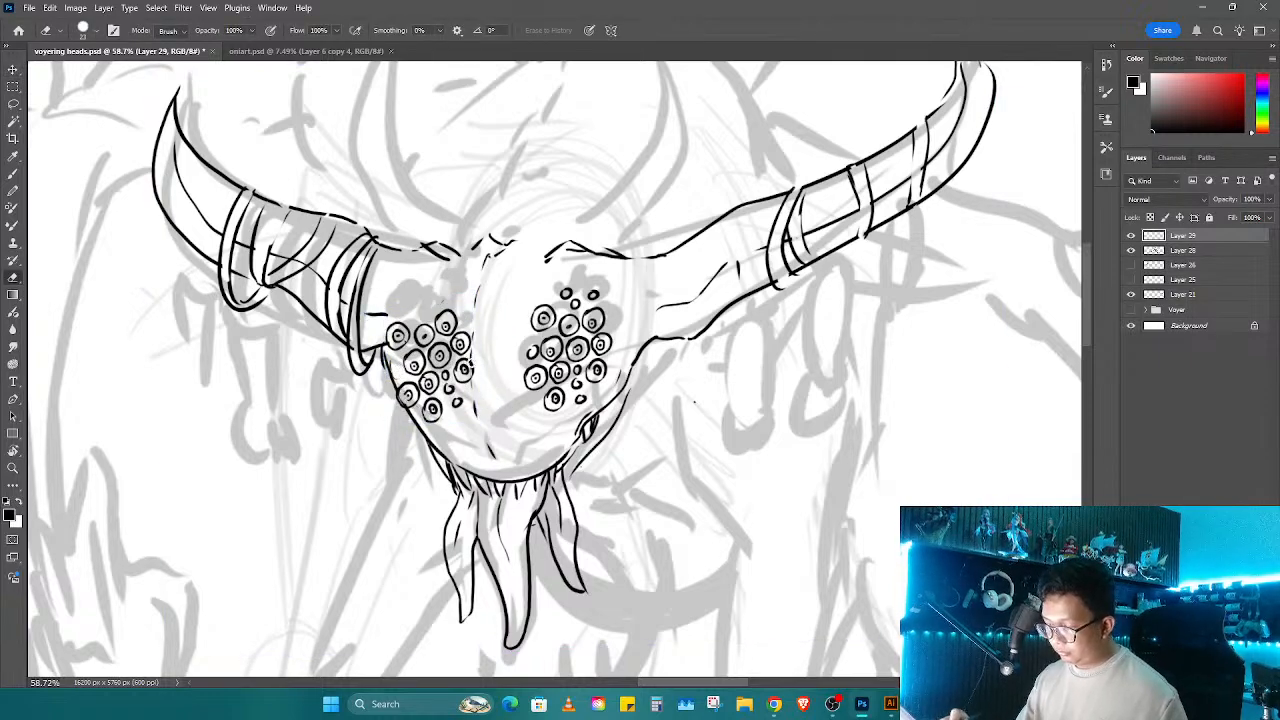
pyautogui.moveTo(465, 365)
pyautogui.mouseDown()
pyautogui.moveTo(460, 390)
pyautogui.moveTo(440, 385)
pyautogui.mouseUp()
# Step: Redraw the left cluster's missing eyes with darker pupils, adding a small eye and a larger one above the group
pyautogui.press('b')
pyautogui.press('b')
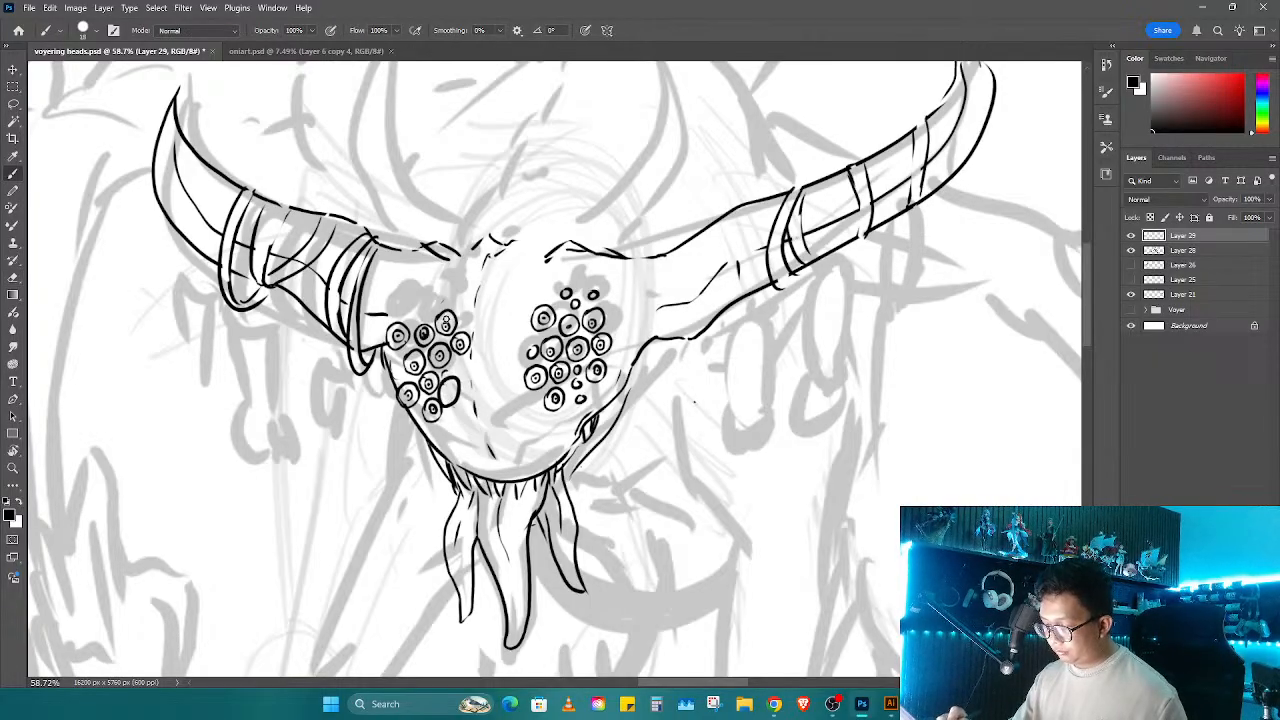
pyautogui.moveTo(424, 306); pyautogui.dragTo(430, 311)
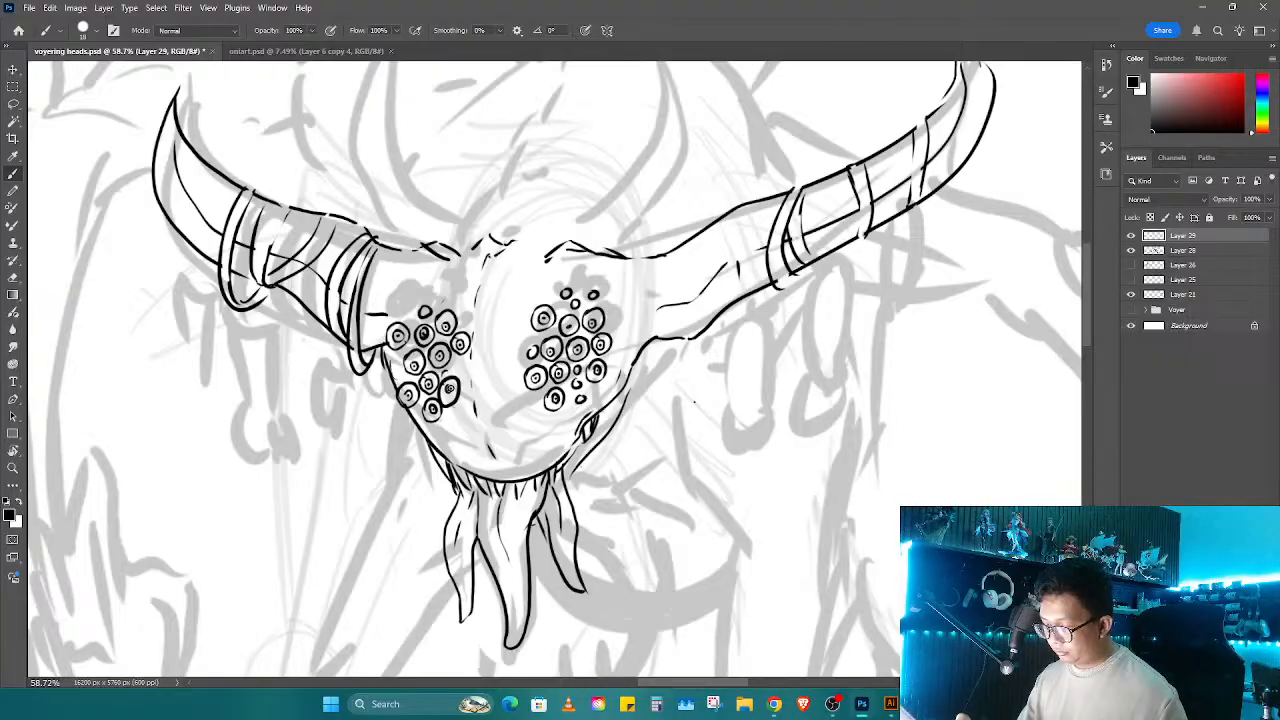
pyautogui.moveTo(438, 285); pyautogui.dragTo(432, 293)
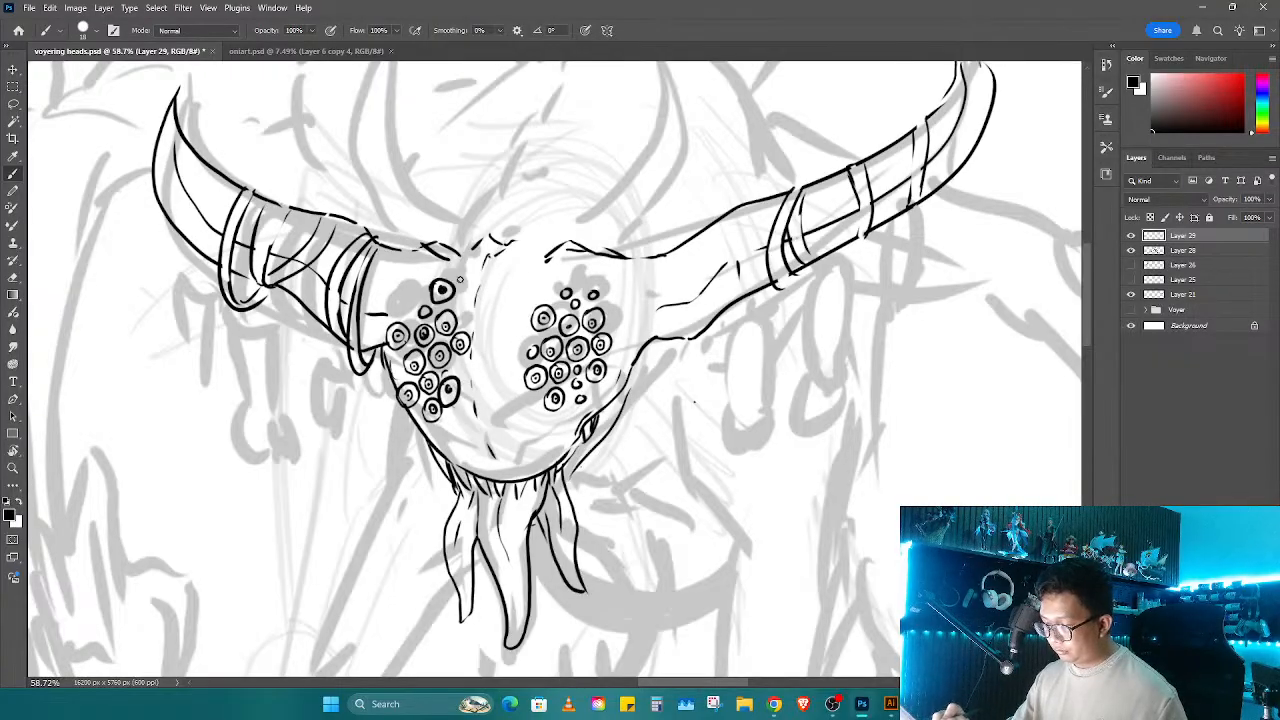
# Step: Ink a pair of slanted nostril slits just above the horned creature's jaw line
pyautogui.moveTo(557, 353); pyautogui.dragTo(544, 277)
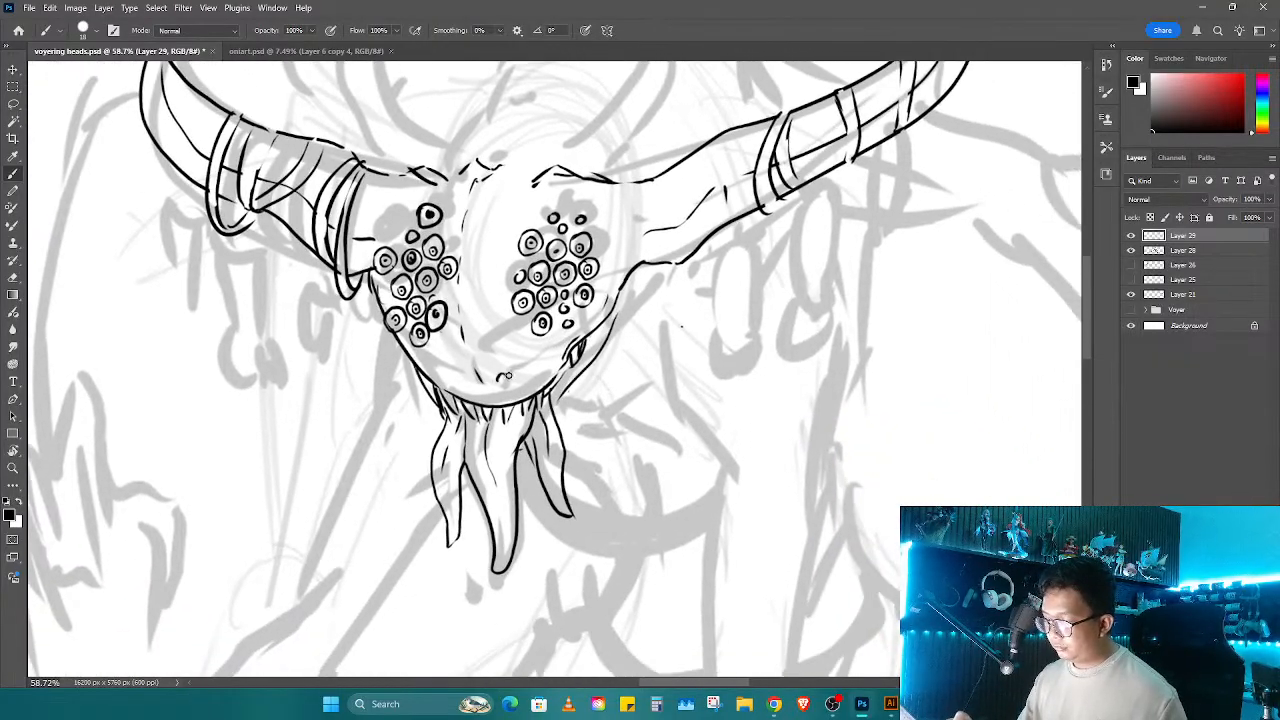
pyautogui.moveTo(500, 381); pyautogui.dragTo(533, 368)
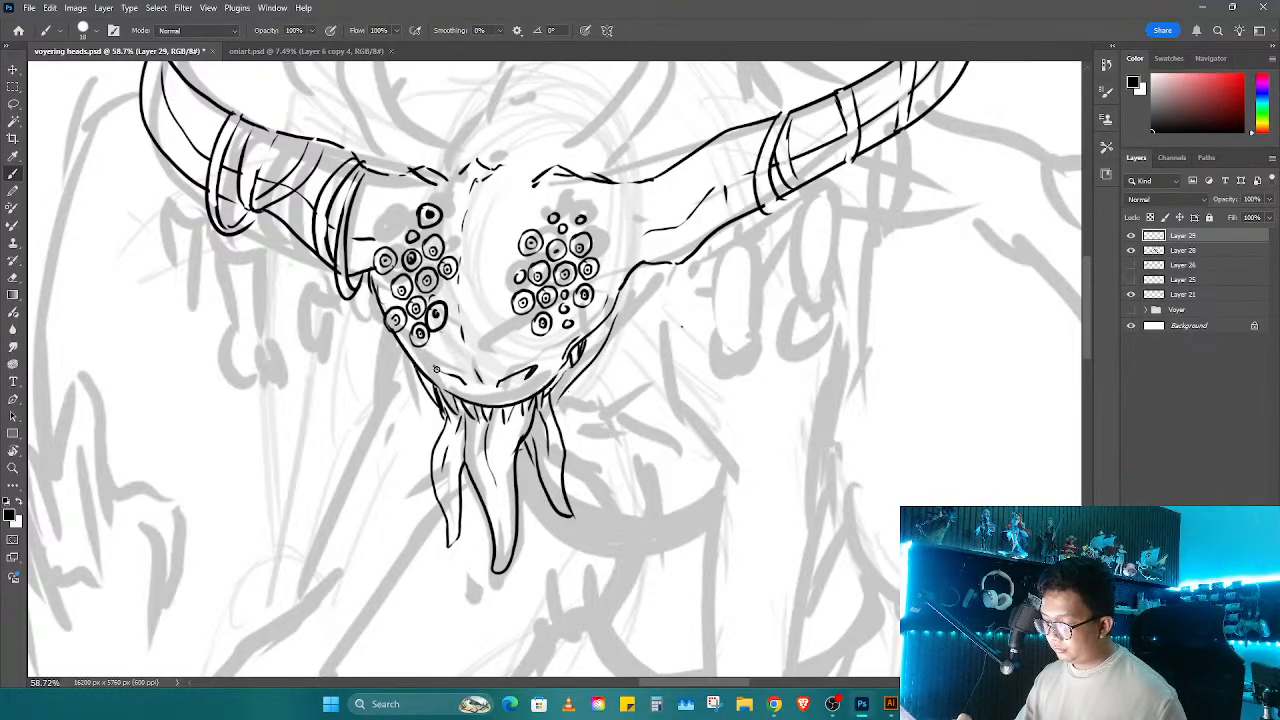
pyautogui.moveTo(478, 367); pyautogui.dragTo(588, 385)
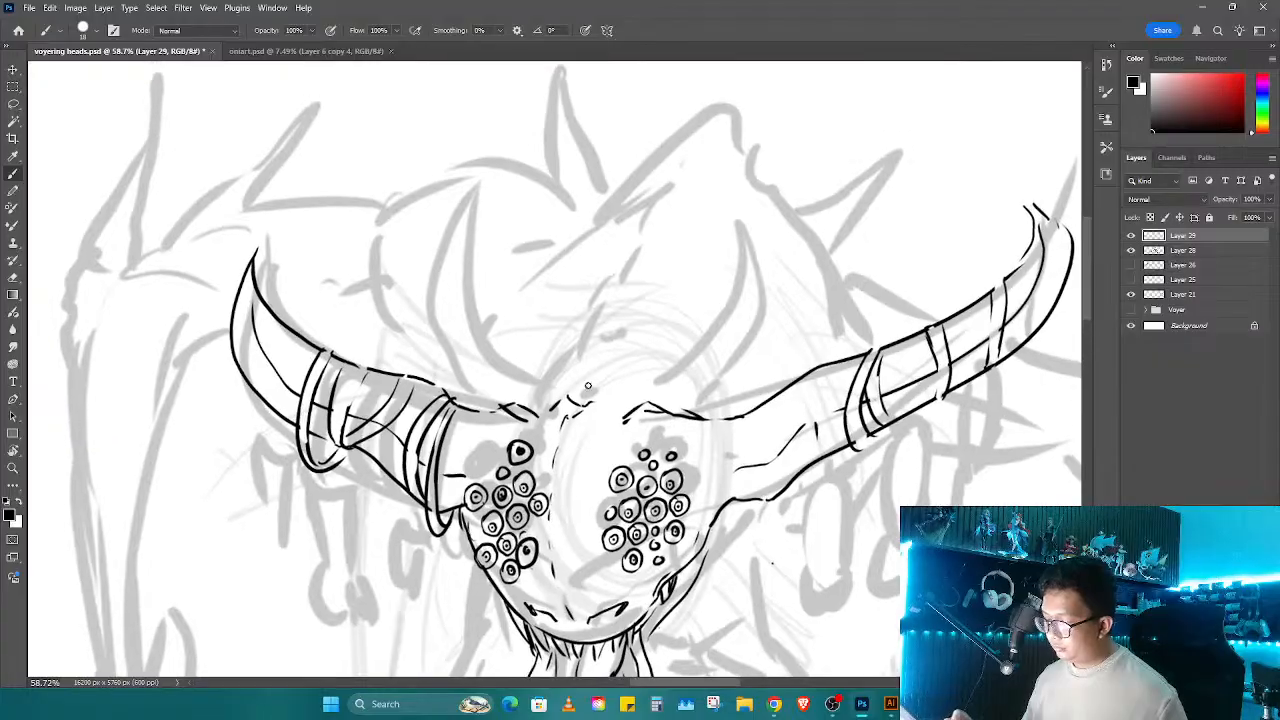
# Step: Ink the two inner curved horns above the brow and begin the stepped ridge between them
pyautogui.moveTo(621, 326); pyautogui.dragTo(576, 371)
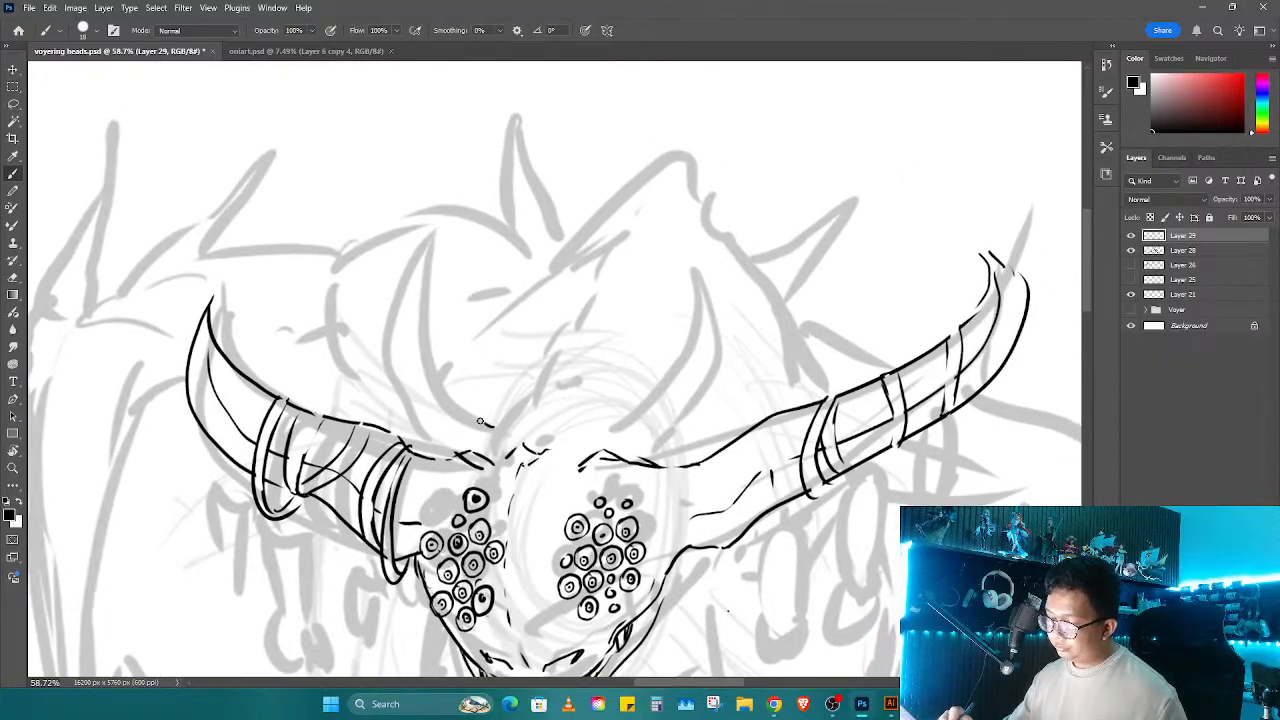
pyautogui.moveTo(480, 422)
pyautogui.mouseDown()
pyautogui.moveTo(452, 240)
pyautogui.moveTo(406, 305)
pyautogui.moveTo(426, 443)
pyautogui.moveTo(416, 318)
pyautogui.mouseUp()
pyautogui.moveTo(541, 412)
pyautogui.mouseDown()
pyautogui.moveTo(542, 381)
pyautogui.moveTo(570, 383)
pyautogui.mouseUp()
pyautogui.moveTo(607, 432)
pyautogui.mouseDown()
pyautogui.moveTo(670, 368)
pyautogui.moveTo(695, 280)
pyautogui.moveTo(667, 440)
pyautogui.mouseUp()
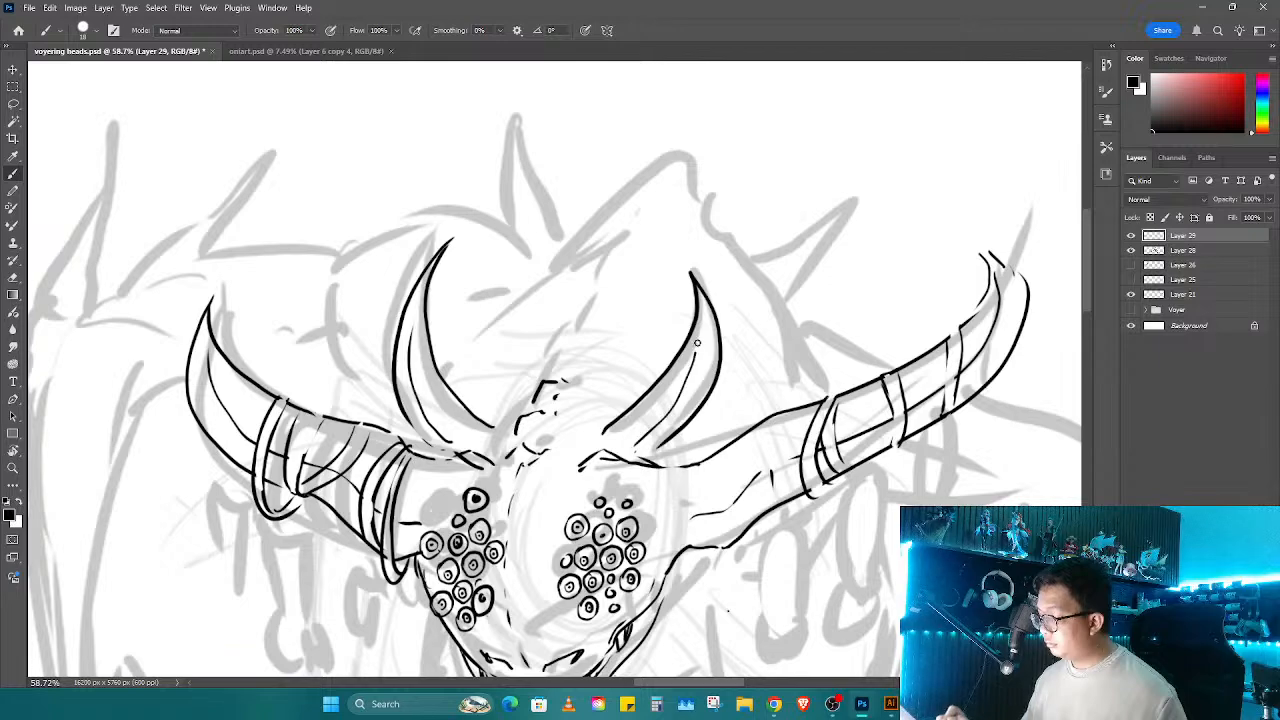
# Step: Continue the notched ridge up the head and ink a tall blunt-tipped spike with inner grain lines above it
pyautogui.moveTo(552, 370)
pyautogui.mouseDown()
pyautogui.moveTo(609, 294)
pyautogui.moveTo(593, 296)
pyautogui.moveTo(619, 265)
pyautogui.moveTo(608, 228)
pyautogui.moveTo(642, 140)
pyautogui.mouseUp()
pyautogui.moveTo(642, 147)
pyautogui.mouseDown()
pyautogui.moveTo(537, 320)
pyautogui.moveTo(590, 230)
pyautogui.moveTo(585, 305)
pyautogui.moveTo(552, 408)
pyautogui.mouseUp()
pyautogui.moveTo(583, 265); pyautogui.dragTo(533, 411)
pyautogui.moveTo(539, 315); pyautogui.dragTo(569, 268)
pyautogui.moveTo(573, 345); pyautogui.dragTo(570, 356)
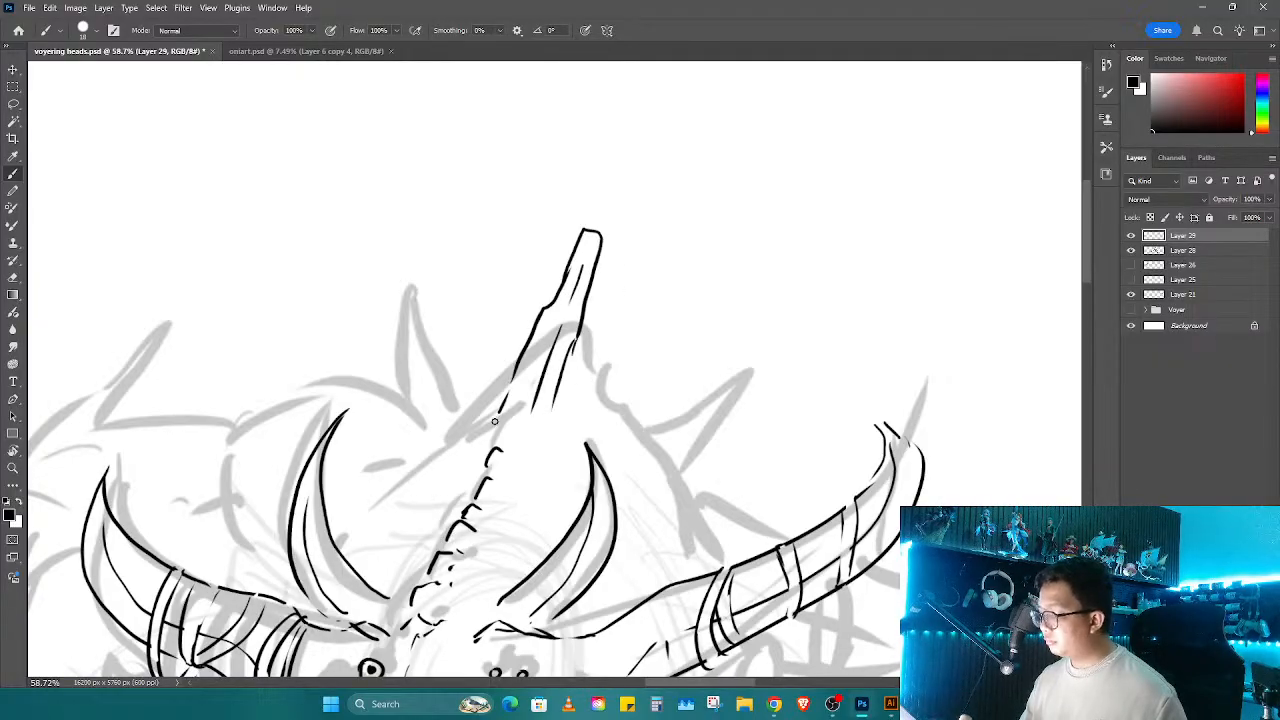
# Step: Ink a jagged edge around the tall spike's base and add a shorter slanted spike with inner lines beside it
pyautogui.moveTo(495, 420)
pyautogui.mouseDown()
pyautogui.moveTo(558, 400)
pyautogui.moveTo(490, 408)
pyautogui.moveTo(447, 437)
pyautogui.mouseUp()
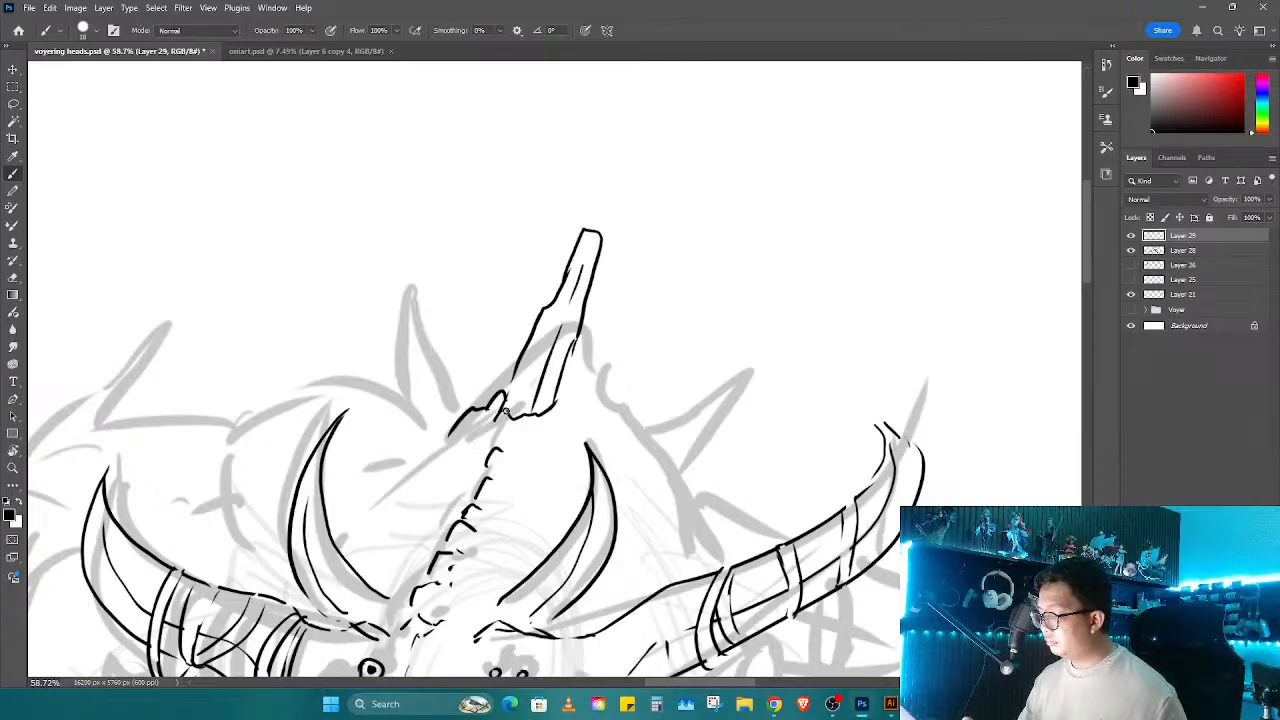
pyautogui.moveTo(565, 400)
pyautogui.mouseDown()
pyautogui.moveTo(584, 418)
pyautogui.moveTo(598, 368)
pyautogui.moveTo(676, 260)
pyautogui.moveTo(625, 413)
pyautogui.mouseUp()
pyautogui.moveTo(666, 293); pyautogui.dragTo(600, 396)
pyautogui.moveTo(574, 341); pyautogui.dragTo(565, 367)
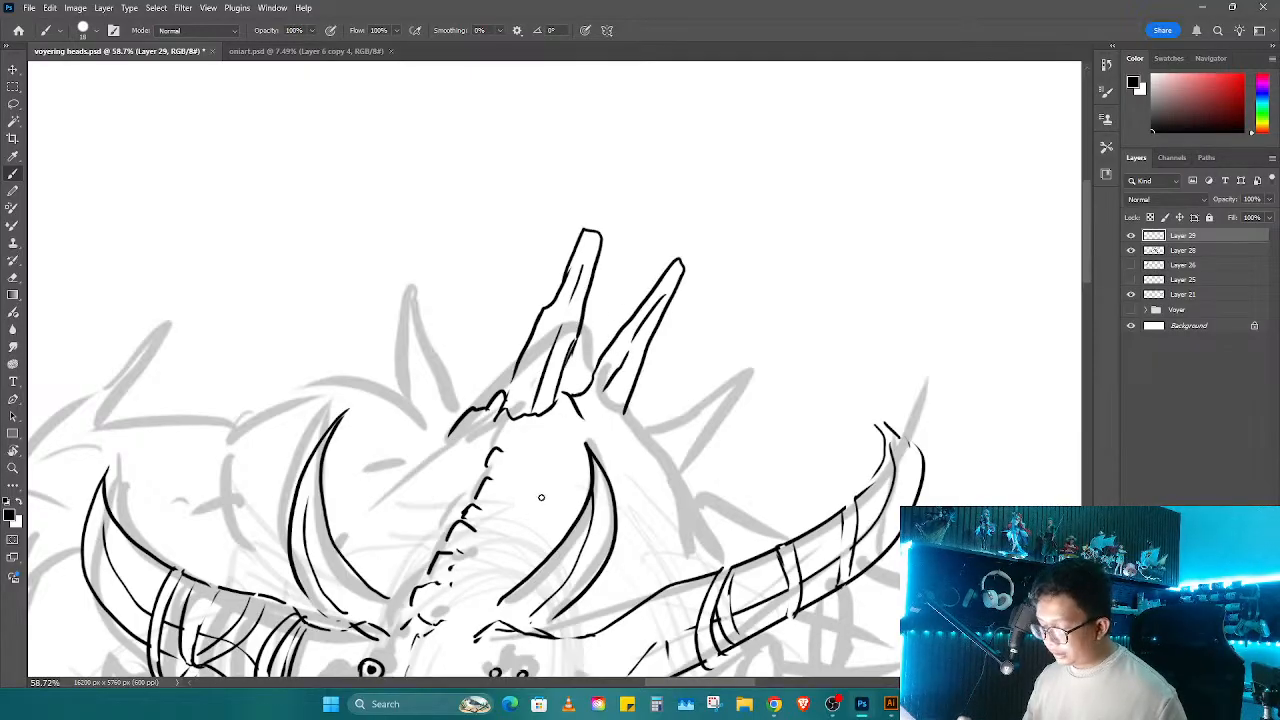
# Step: Ink a third slanted spike with a jagged base on the head crest and curved webbing between the three spikes
pyautogui.moveTo(629, 414)
pyautogui.mouseDown()
pyautogui.moveTo(589, 411)
pyautogui.moveTo(644, 436)
pyautogui.moveTo(749, 365)
pyautogui.moveTo(675, 452)
pyautogui.moveTo(648, 438)
pyautogui.moveTo(678, 462)
pyautogui.mouseUp()
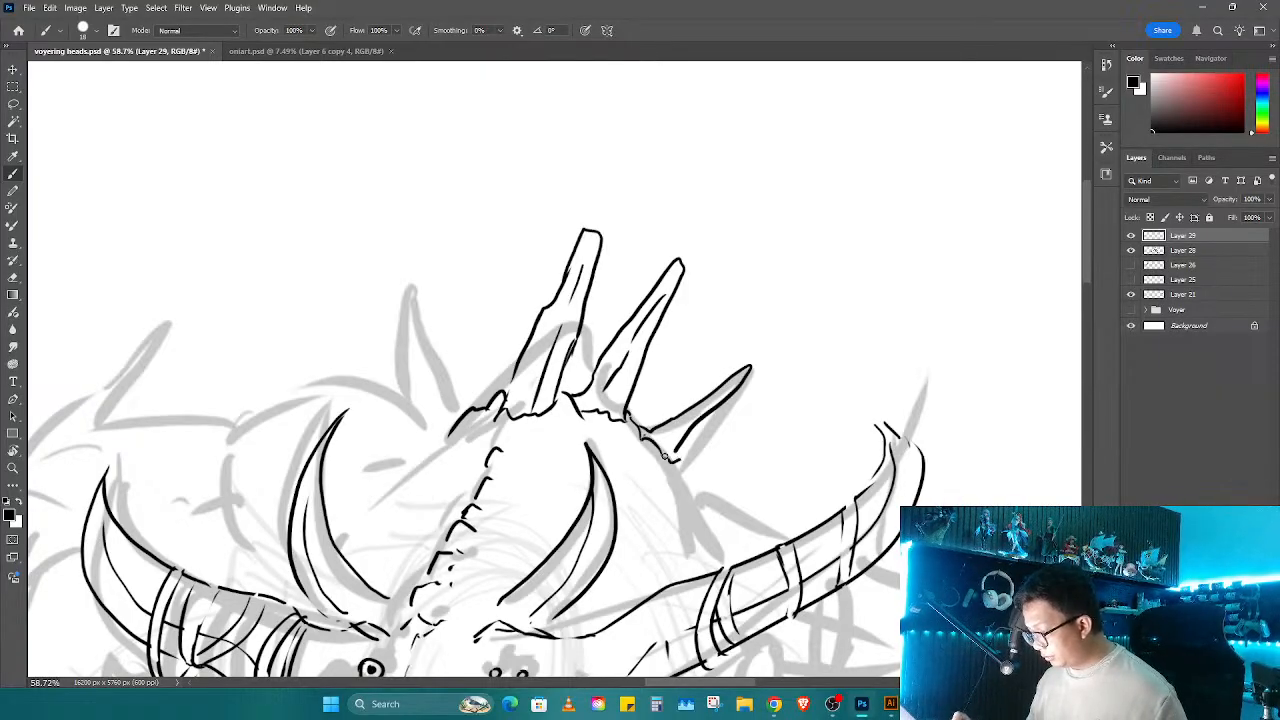
pyautogui.moveTo(599, 268)
pyautogui.mouseDown()
pyautogui.moveTo(648, 292)
pyautogui.moveTo(630, 313)
pyautogui.moveTo(652, 292)
pyautogui.moveTo(594, 372)
pyautogui.mouseUp()
pyautogui.moveTo(660, 318); pyautogui.dragTo(712, 404)
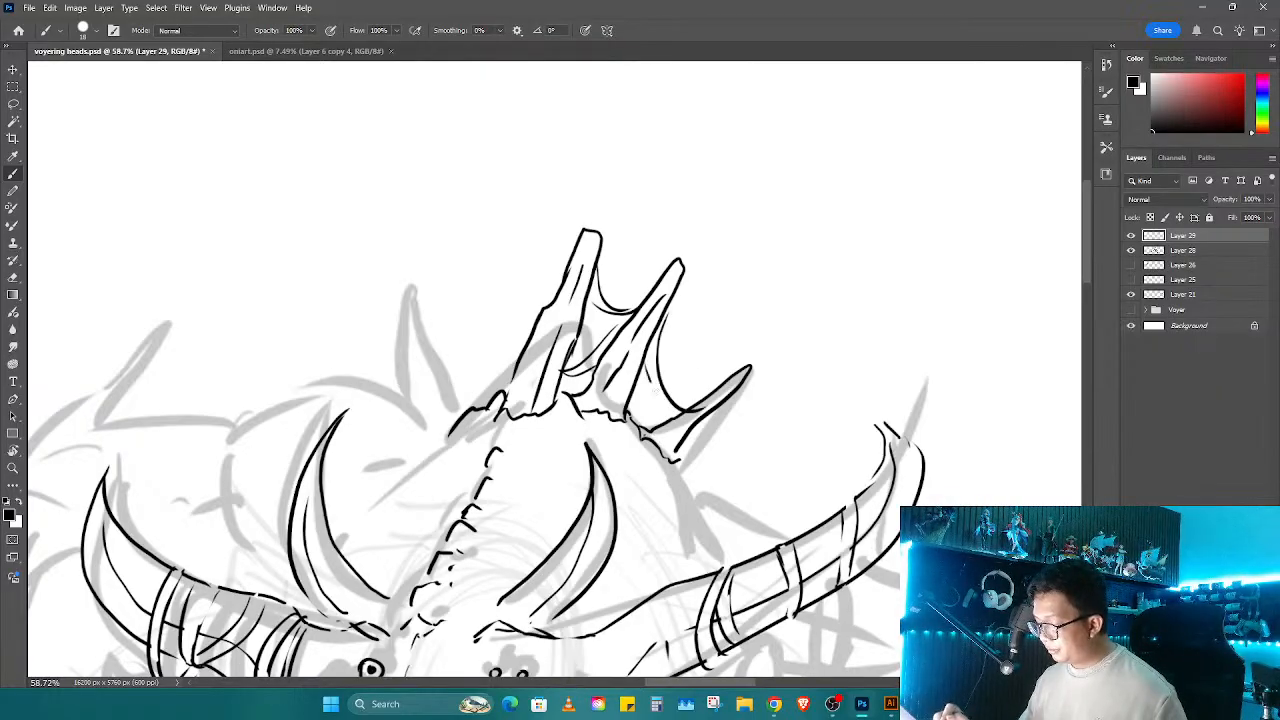
pyautogui.moveTo(648, 372)
pyautogui.mouseDown()
pyautogui.moveTo(690, 406)
pyautogui.moveTo(696, 390)
pyautogui.moveTo(866, 306)
pyautogui.mouseUp()
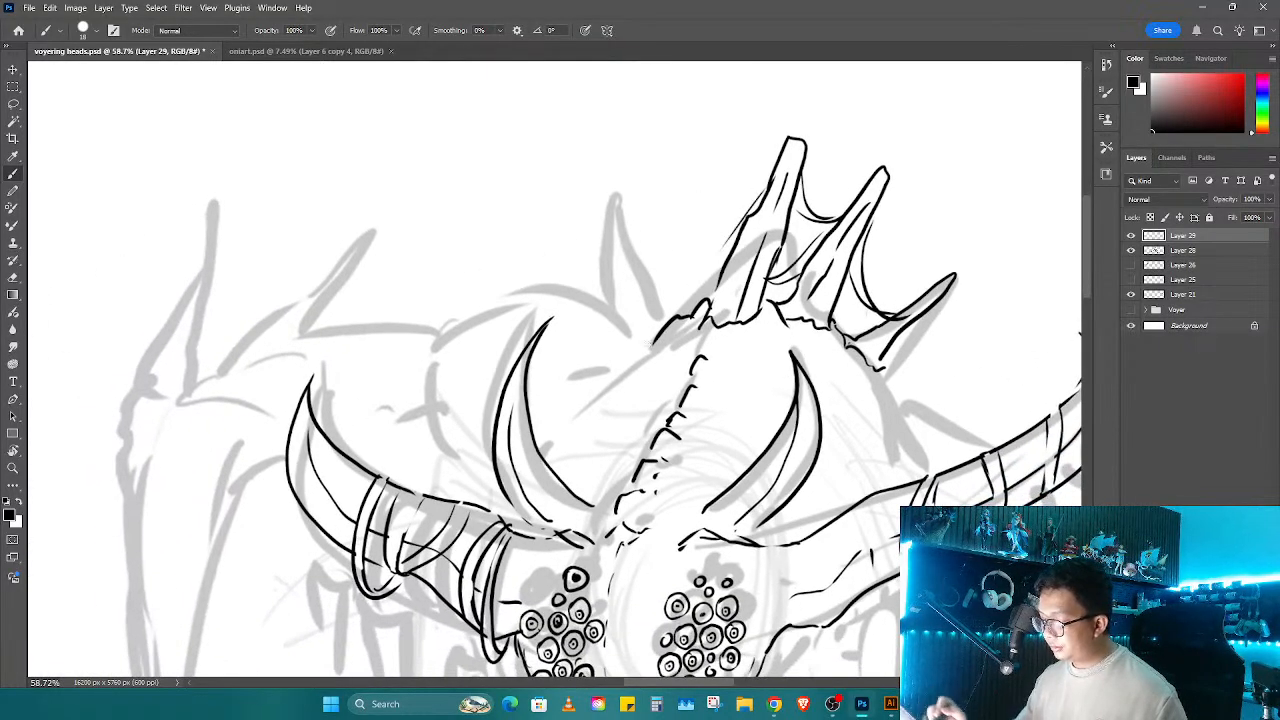
# Step: Add small pointed spikes around the crest's base and extend the notched head ridge up to it
pyautogui.moveTo(672, 320)
pyautogui.mouseDown()
pyautogui.moveTo(630, 284)
pyautogui.moveTo(640, 340)
pyautogui.moveTo(660, 330)
pyautogui.mouseUp()
pyautogui.moveTo(780, 340)
pyautogui.mouseDown()
pyautogui.moveTo(818, 334)
pyautogui.moveTo(802, 352)
pyautogui.mouseUp()
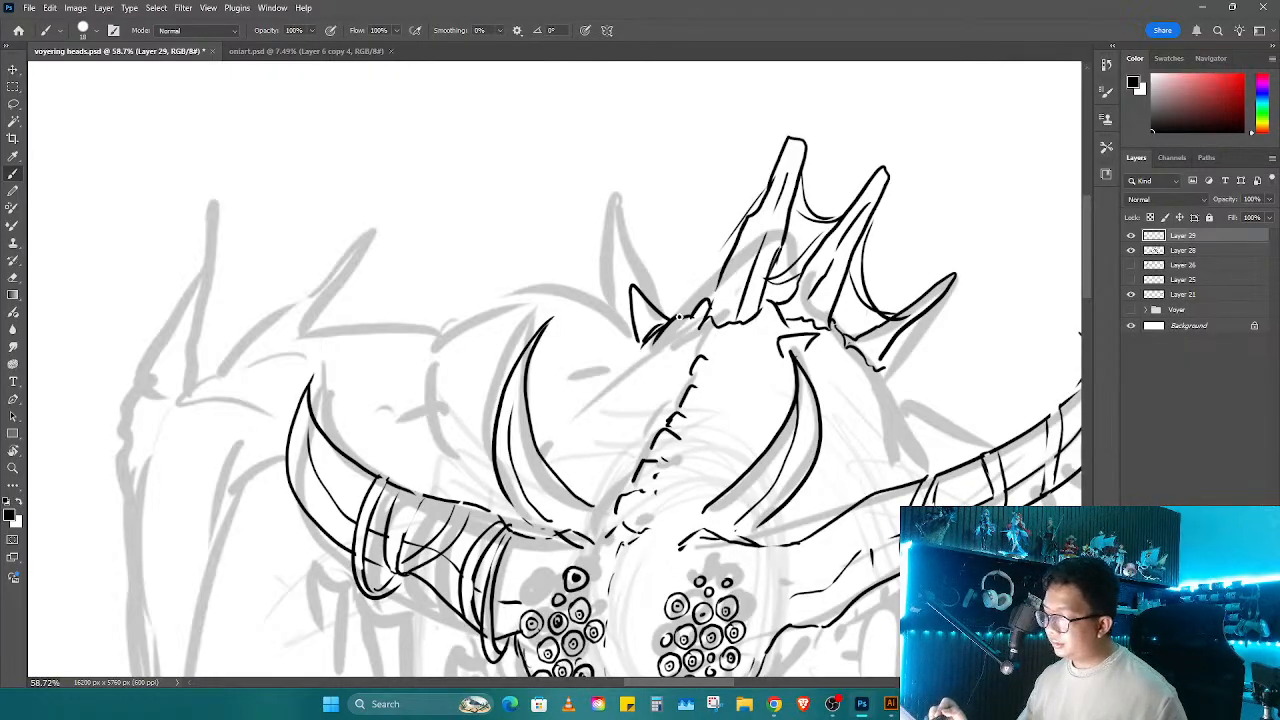
pyautogui.moveTo(678, 318); pyautogui.dragTo(702, 304)
pyautogui.moveTo(842, 366)
pyautogui.mouseDown()
pyautogui.moveTo(860, 364)
pyautogui.moveTo(844, 386)
pyautogui.moveTo(876, 372)
pyautogui.mouseUp()
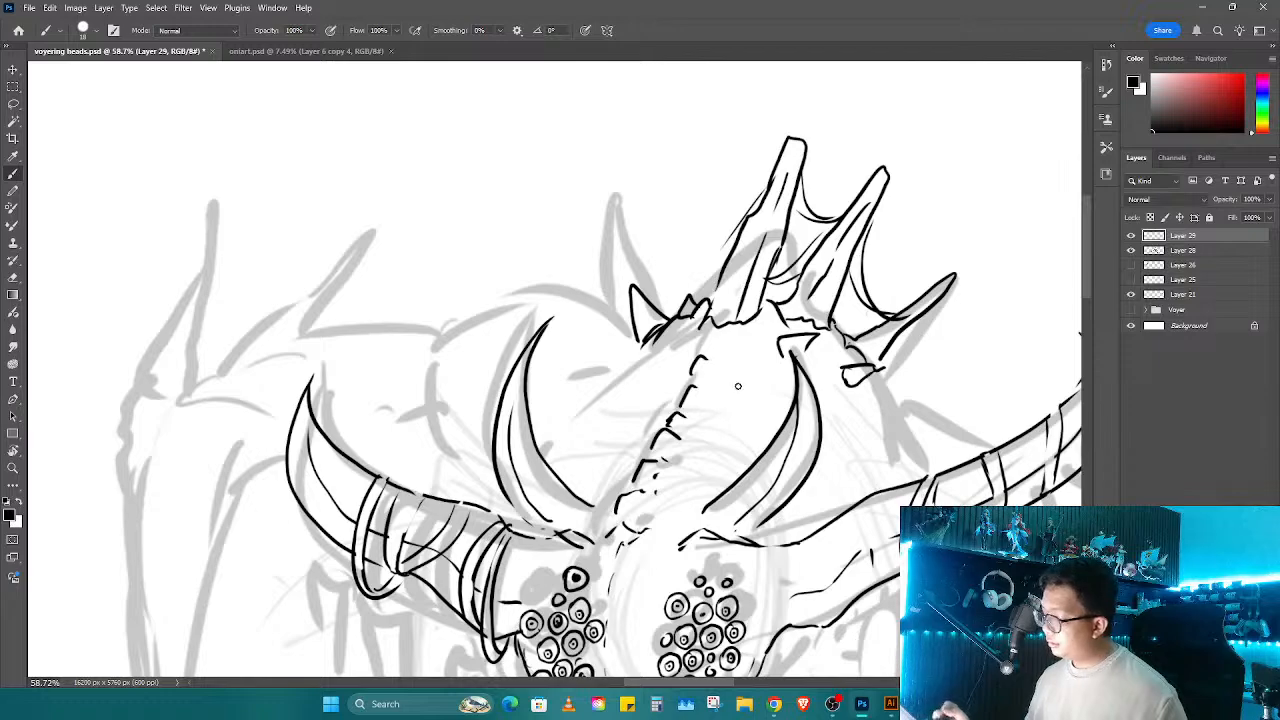
pyautogui.moveTo(706, 354); pyautogui.dragTo(722, 340)
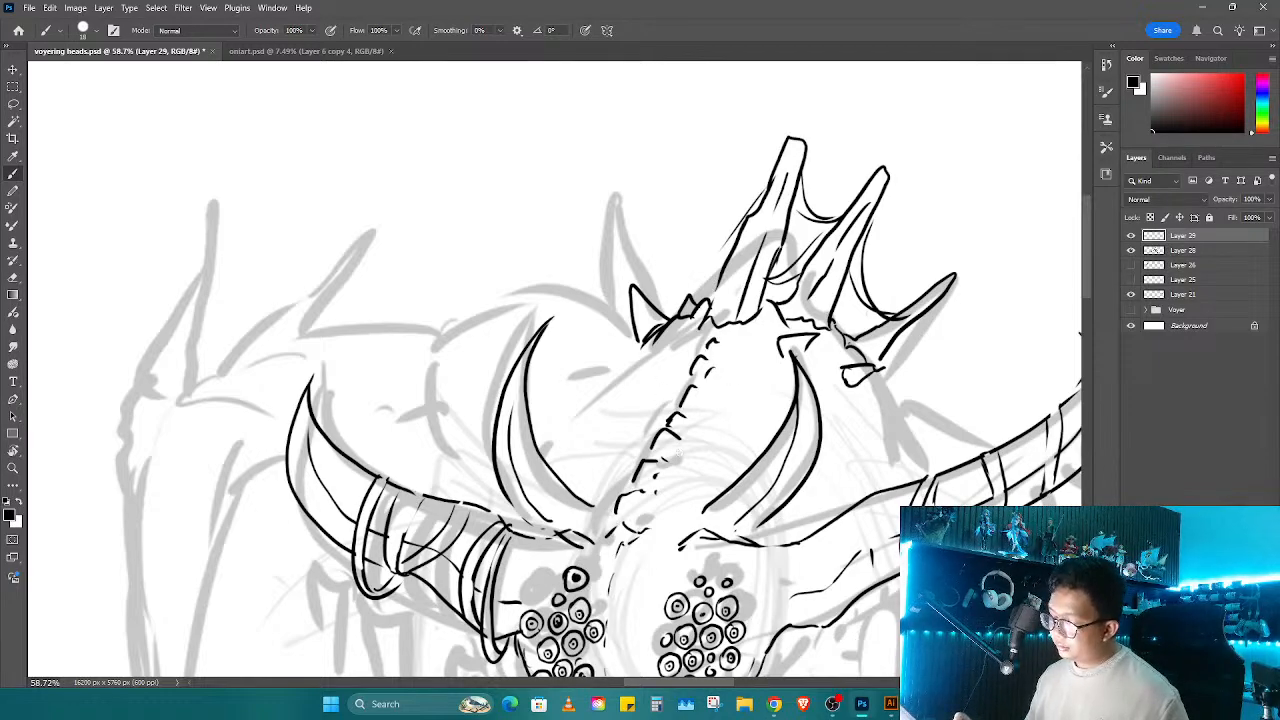
pyautogui.moveTo(678, 450); pyautogui.dragTo(670, 466)
# Step: Ink the curved back hump and slanted contour lines behind both inner horns, with a crease line running down toward the banded horn
pyautogui.moveTo(638, 358); pyautogui.dragTo(578, 408)
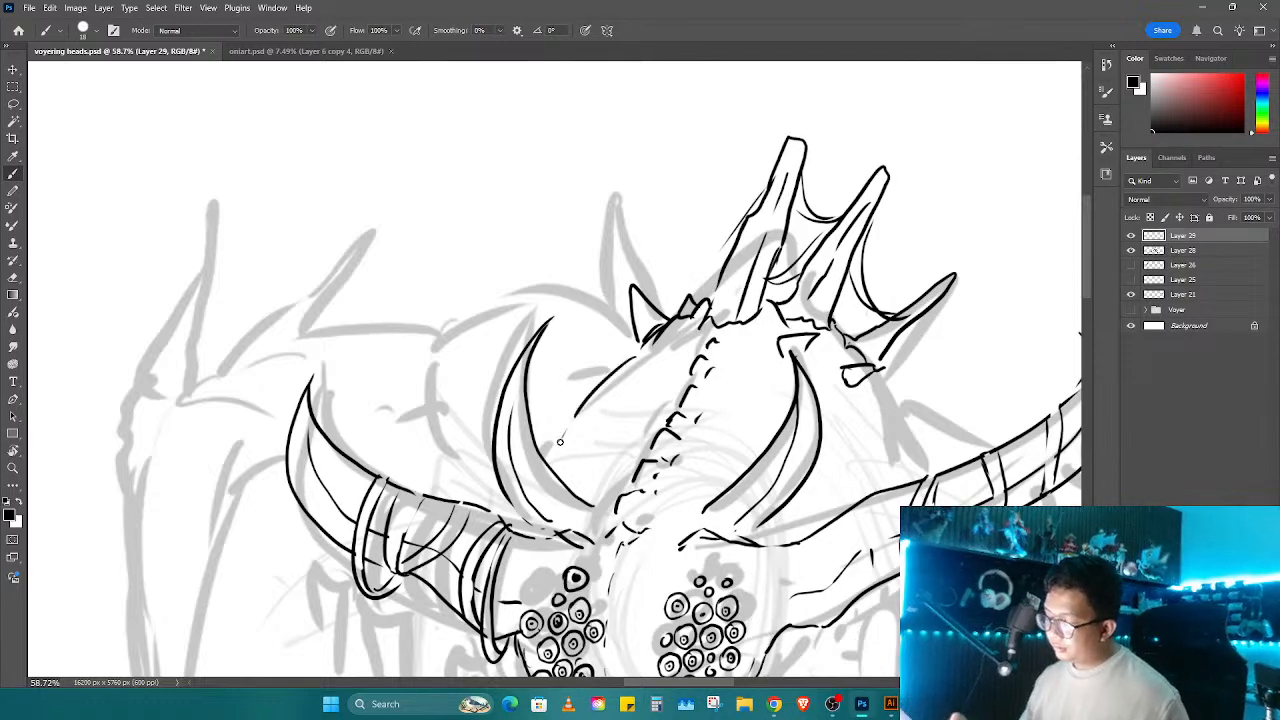
pyautogui.moveTo(632, 308); pyautogui.dragTo(560, 382)
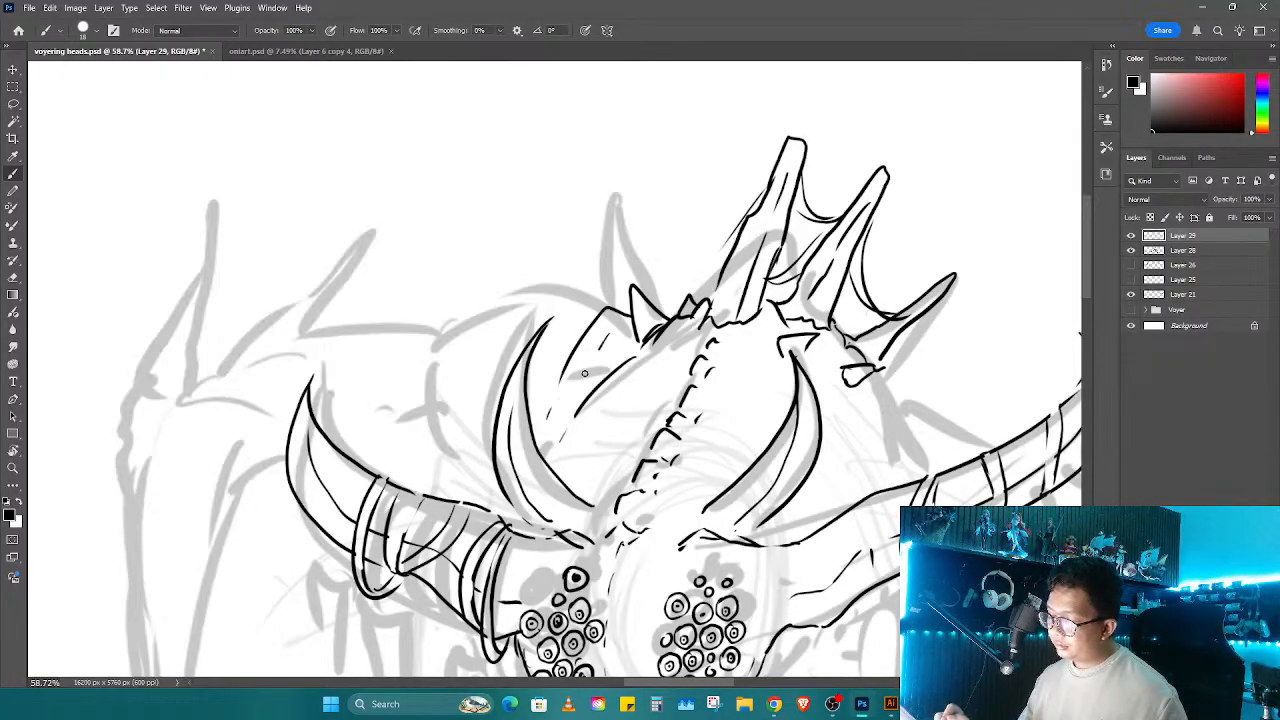
pyautogui.moveTo(604, 342); pyautogui.dragTo(560, 436)
pyautogui.moveTo(880, 396); pyautogui.dragTo(822, 520)
pyautogui.moveTo(876, 418); pyautogui.dragTo(806, 532)
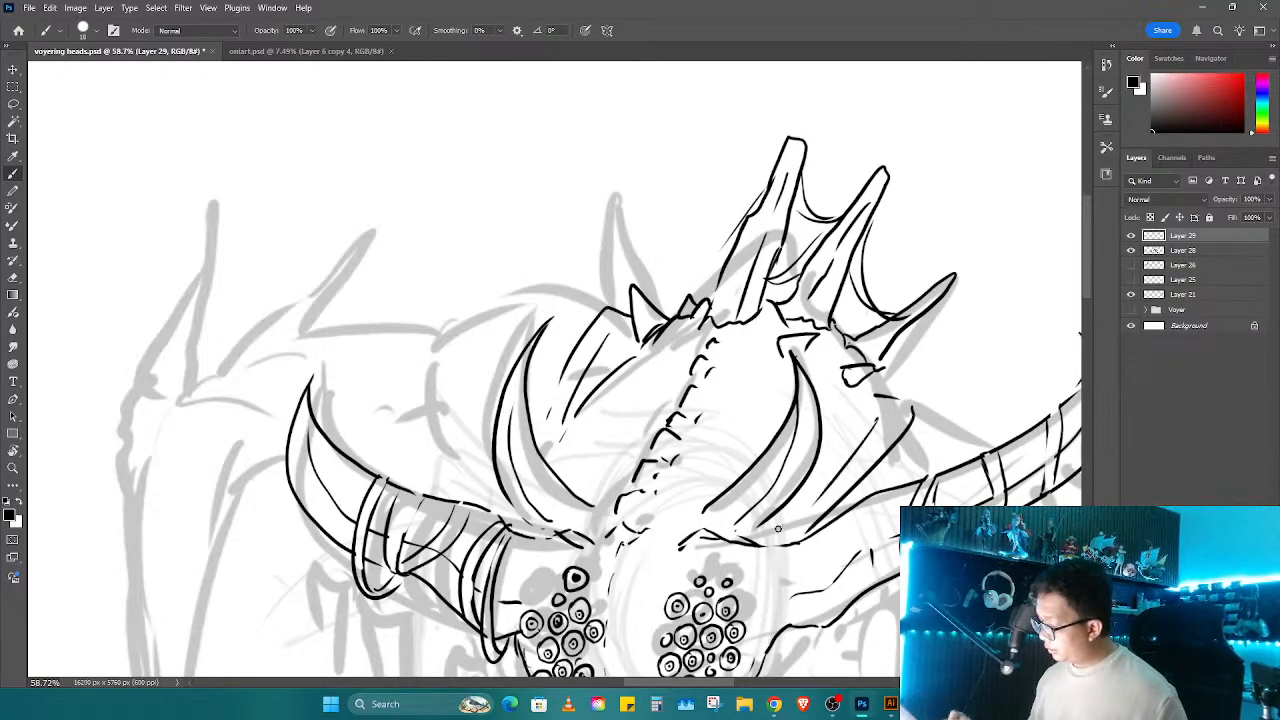
pyautogui.moveTo(606, 312)
pyautogui.mouseDown()
pyautogui.moveTo(588, 302)
pyautogui.moveTo(448, 330)
pyautogui.moveTo(466, 458)
pyautogui.moveTo(510, 410)
pyautogui.moveTo(601, 214)
pyautogui.moveTo(595, 195)
pyautogui.mouseUp()
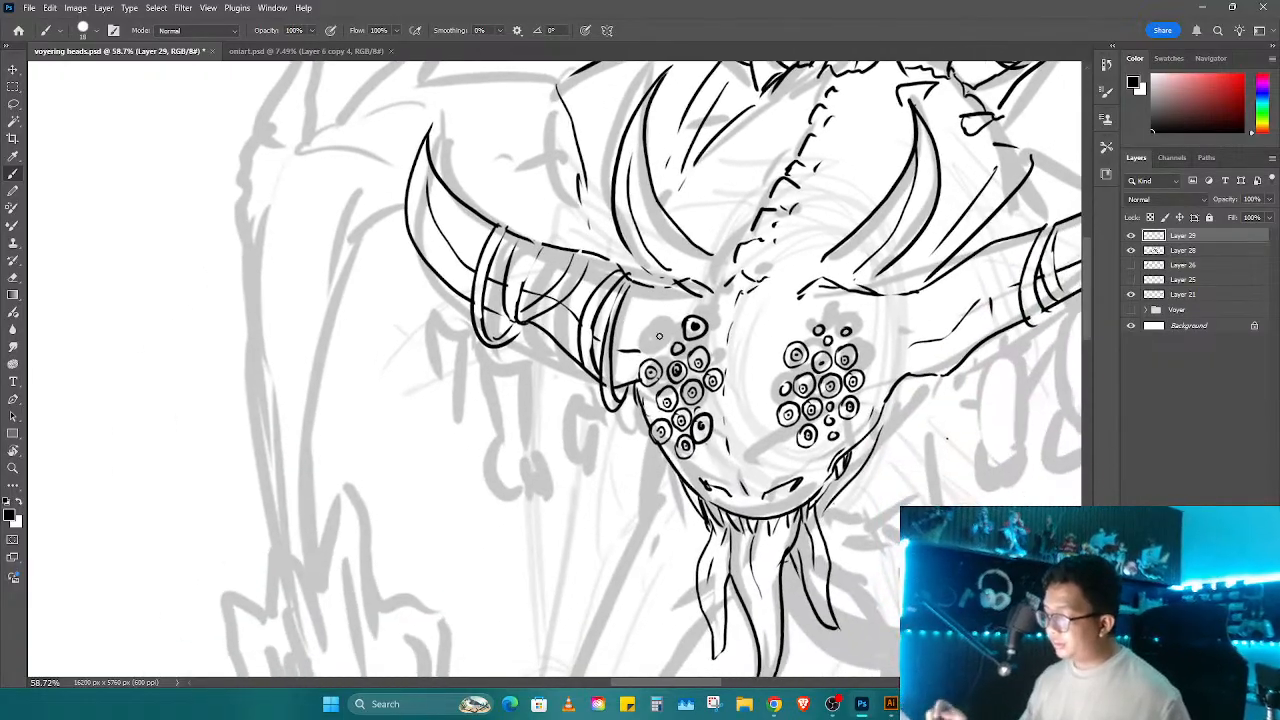
pyautogui.press('z')
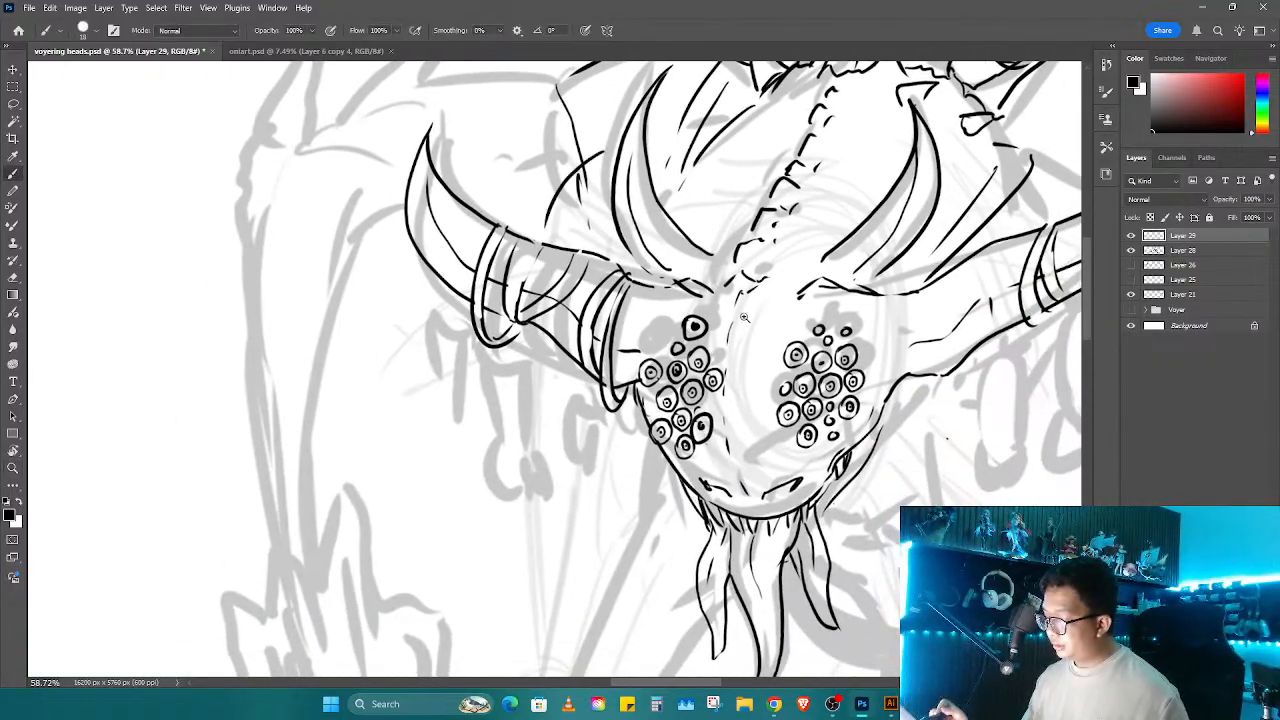
pyautogui.moveTo(770, 345)
pyautogui.mouseDown()
pyautogui.moveTo(756, 340)
pyautogui.moveTo(786, 334)
pyautogui.moveTo(776, 337)
pyautogui.mouseUp()
pyautogui.press('b')
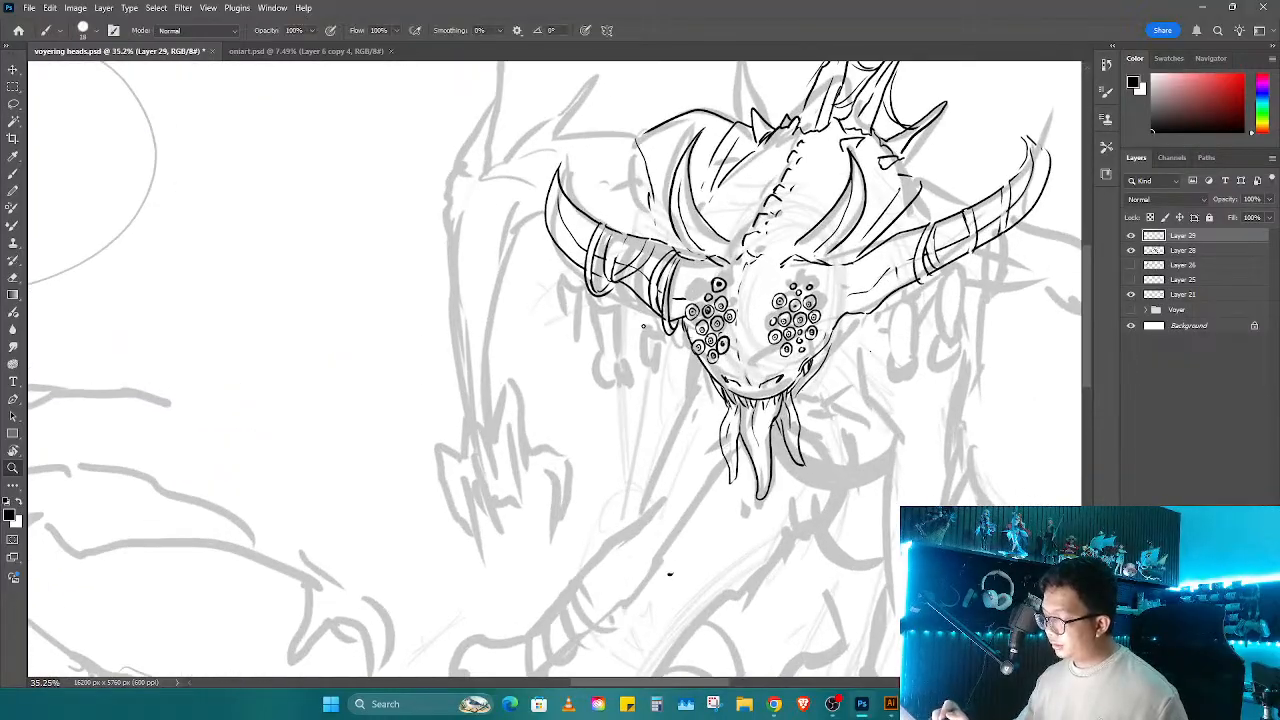
pyautogui.moveTo(642, 320)
pyautogui.mouseDown()
pyautogui.moveTo(663, 479)
pyautogui.moveTo(647, 364)
pyautogui.moveTo(627, 484)
pyautogui.mouseUp()
pyautogui.hotkey('ctrl', 'z')
pyautogui.moveTo(645, 313)
pyautogui.mouseDown()
pyautogui.moveTo(643, 374)
pyautogui.moveTo(669, 357)
pyautogui.moveTo(698, 404)
pyautogui.mouseUp()
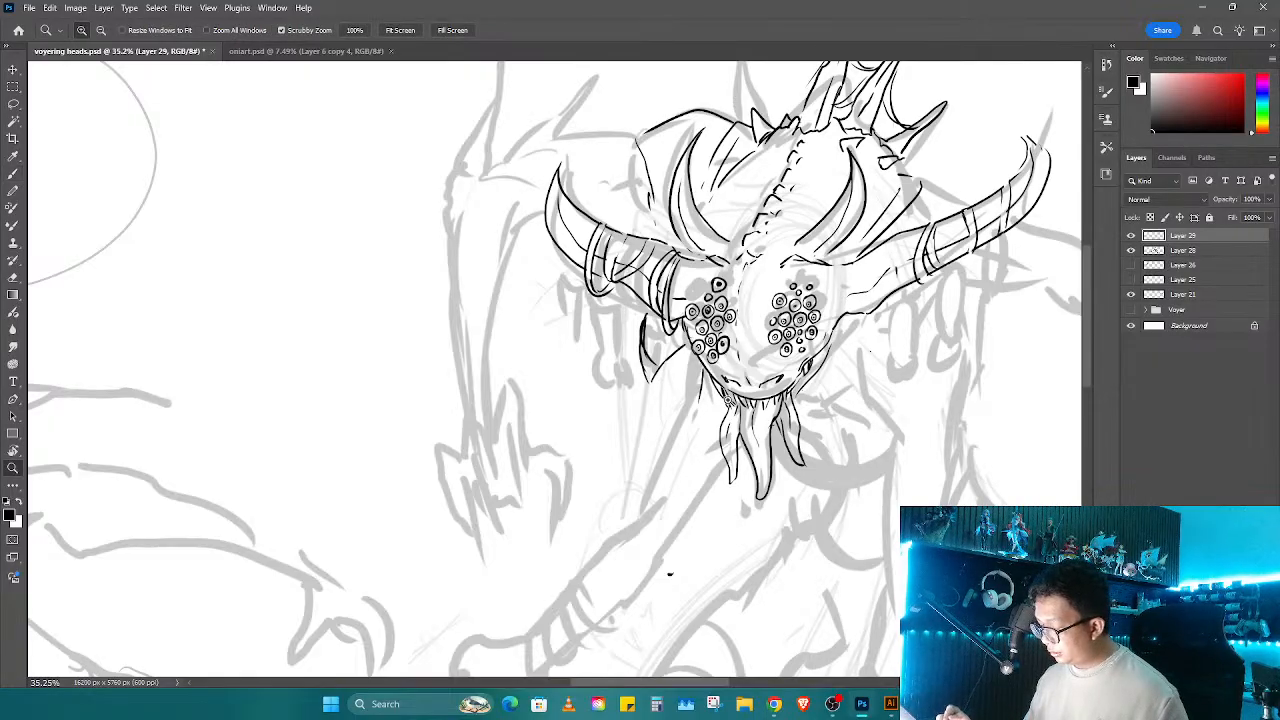
pyautogui.press('e')
pyautogui.moveTo(641, 314)
pyautogui.mouseDown()
pyautogui.moveTo(647, 387)
pyautogui.moveTo(679, 344)
pyautogui.moveTo(674, 377)
pyautogui.moveTo(698, 420)
pyautogui.mouseUp()
pyautogui.press('b')
pyautogui.moveTo(721, 372); pyautogui.dragTo(724, 384)
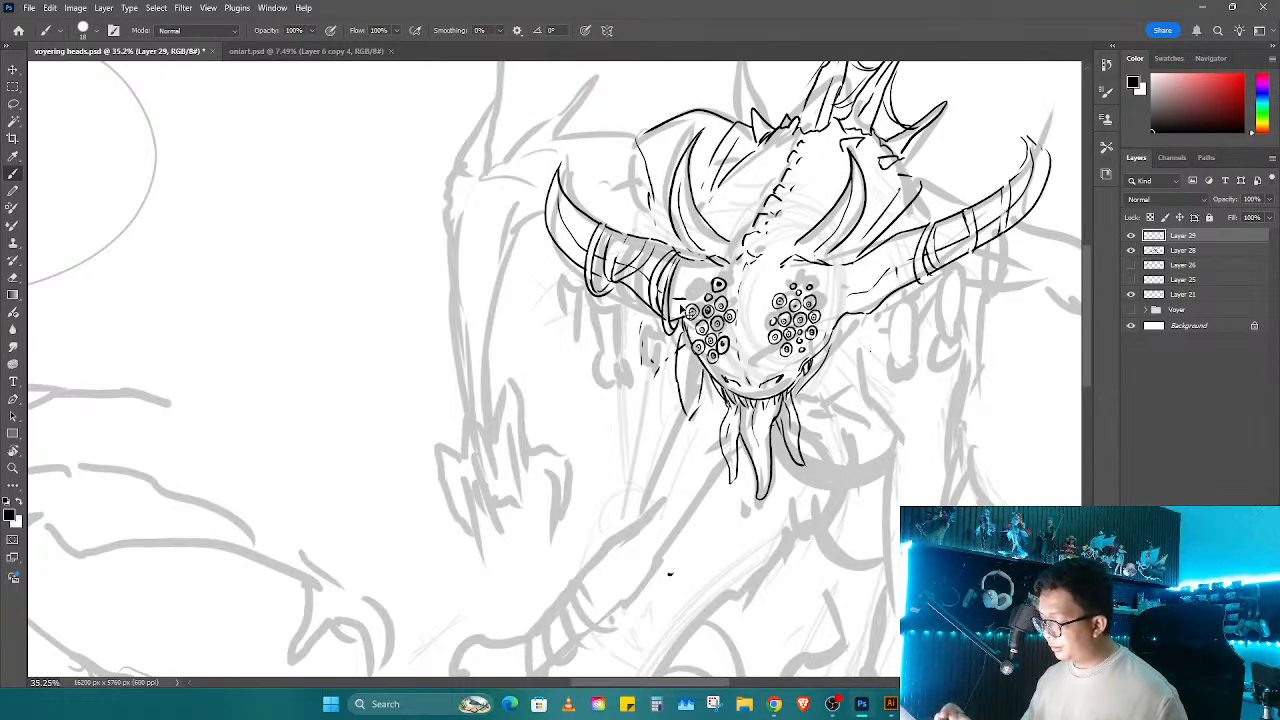
pyautogui.hotkey('ctrl', 'z')
pyautogui.hotkey('ctrl', 'z')
# Step: Ink the upper part of the outstretched arm beneath the head and the shoulder outline of the raised arm
pyautogui.moveTo(664, 338)
pyautogui.mouseDown()
pyautogui.moveTo(674, 403)
pyautogui.moveTo(704, 389)
pyautogui.moveTo(679, 378)
pyautogui.moveTo(668, 342)
pyautogui.moveTo(682, 419)
pyautogui.moveTo(667, 403)
pyautogui.moveTo(630, 518)
pyautogui.mouseUp()
pyautogui.moveTo(724, 442); pyautogui.dragTo(684, 520)
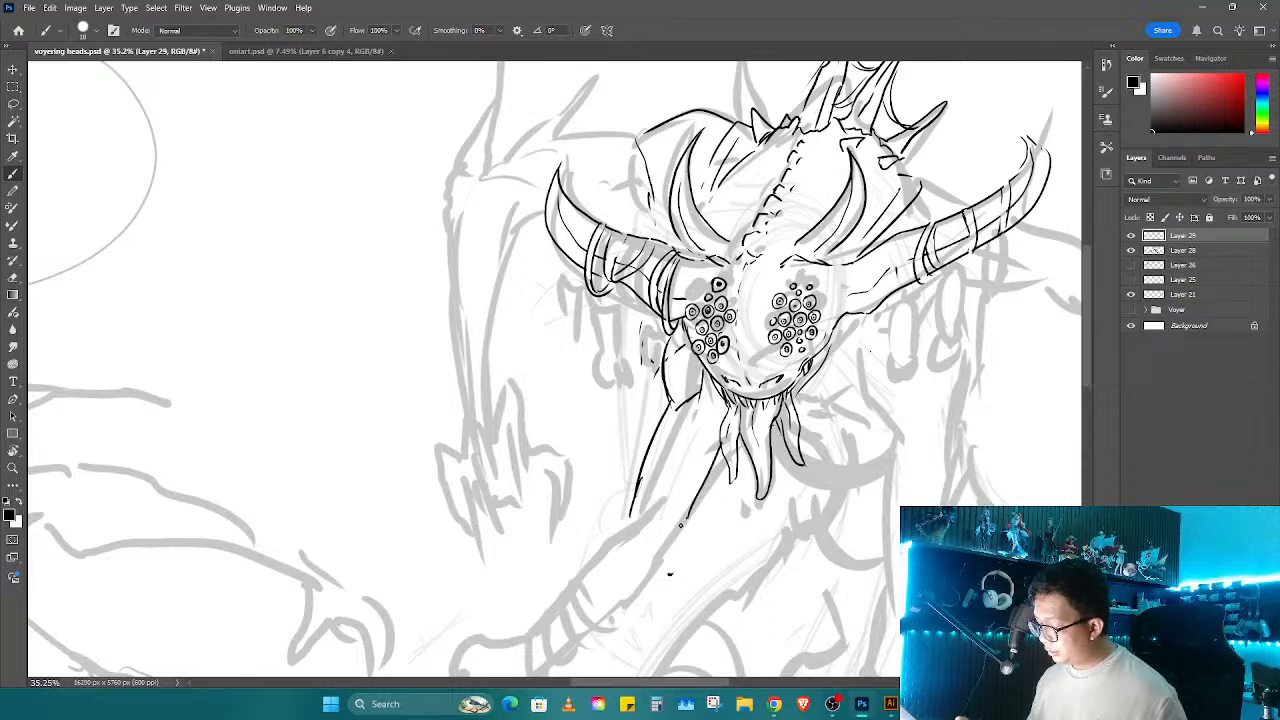
pyautogui.moveTo(603, 143)
pyautogui.mouseDown()
pyautogui.moveTo(699, 251)
pyautogui.moveTo(583, 274)
pyautogui.mouseUp()
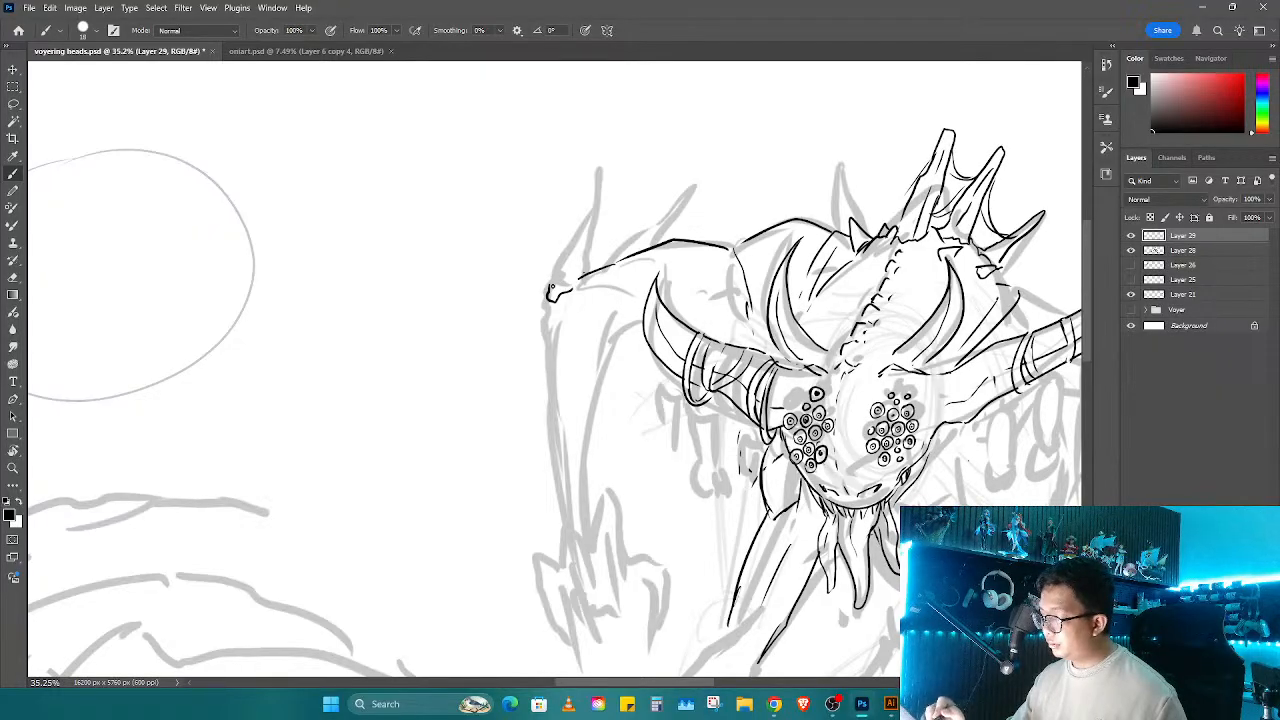
# Step: Ink the raised arm's elbow spikes, the serrated outer edge of its forearm and the smooth inner edge
pyautogui.moveTo(550, 288)
pyautogui.mouseDown()
pyautogui.moveTo(580, 208)
pyautogui.moveTo(578, 278)
pyautogui.moveTo(600, 252)
pyautogui.moveTo(606, 266)
pyautogui.moveTo(637, 260)
pyautogui.moveTo(704, 96)
pyautogui.mouseUp()
pyautogui.press('r')
pyautogui.moveTo(704, 96); pyautogui.dragTo(740, 119)
pyautogui.moveTo(642, 147)
pyautogui.mouseDown()
pyautogui.moveTo(622, 247)
pyautogui.moveTo(625, 344)
pyautogui.mouseUp()
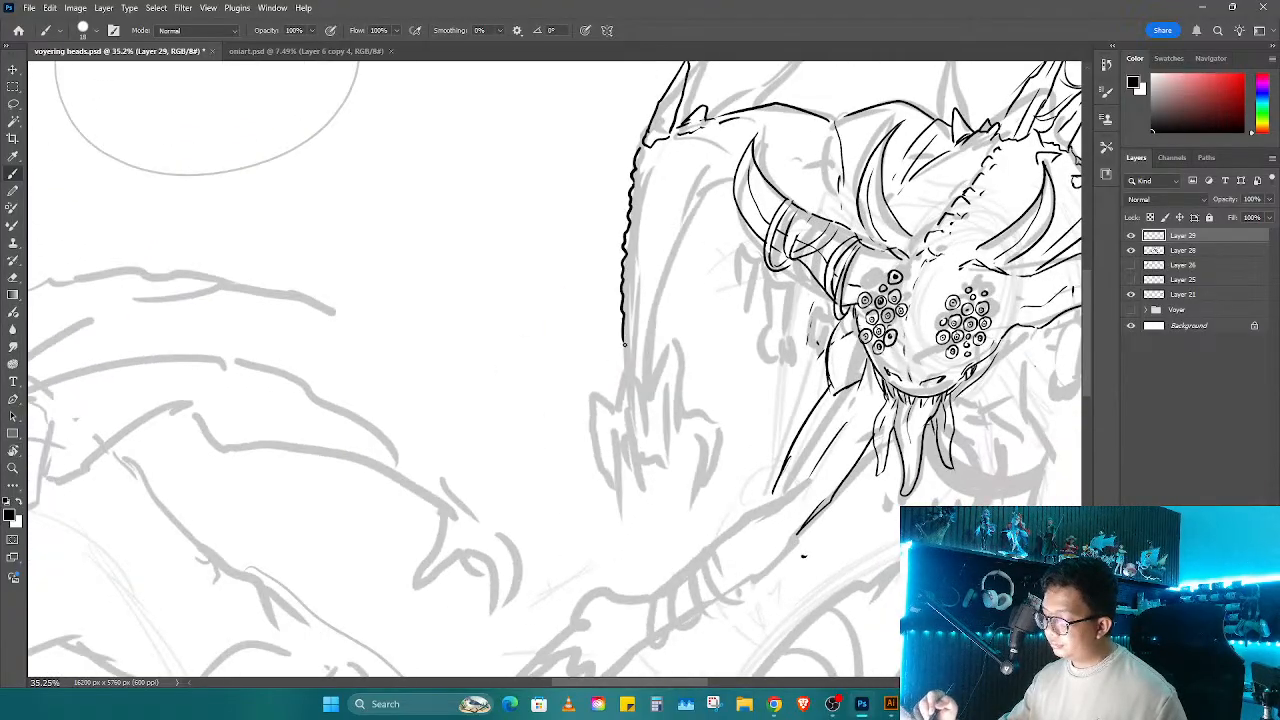
pyautogui.moveTo(629, 296)
pyautogui.mouseDown()
pyautogui.moveTo(632, 228)
pyautogui.moveTo(659, 155)
pyautogui.mouseUp()
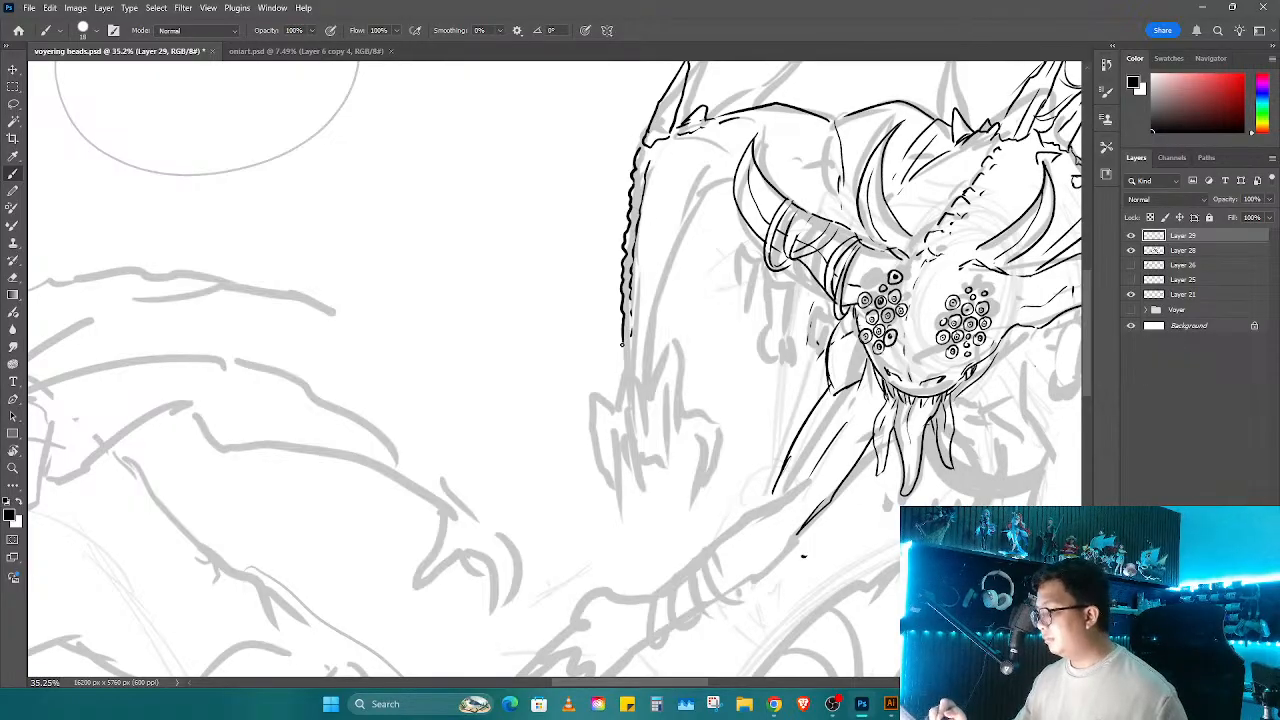
pyautogui.moveTo(622, 344); pyautogui.dragTo(624, 376)
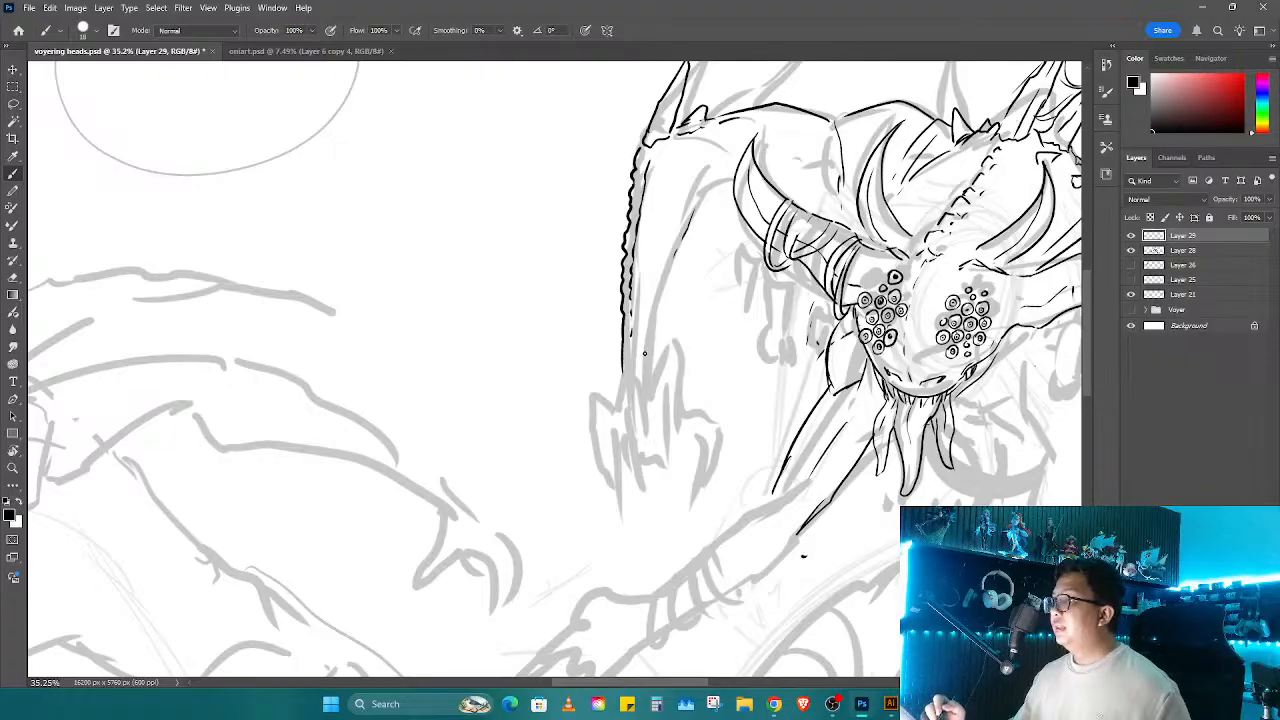
pyautogui.moveTo(681, 242); pyautogui.dragTo(654, 352)
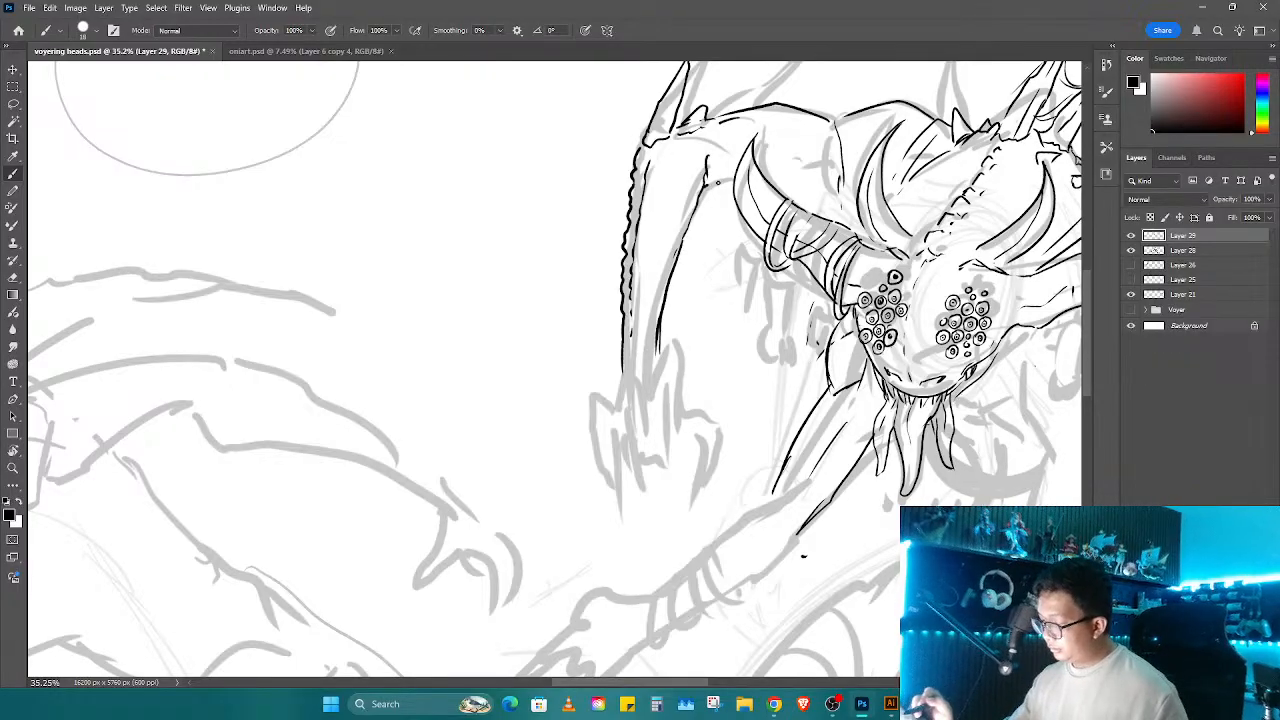
pyautogui.moveTo(690, 402); pyautogui.dragTo(548, 375)
pyautogui.moveTo(490, 305); pyautogui.dragTo(532, 490)
pyautogui.moveTo(518, 320); pyautogui.dragTo(515, 460)
pyautogui.hotkey('ctrl', 'z')
pyautogui.hotkey('ctrl', 'z')
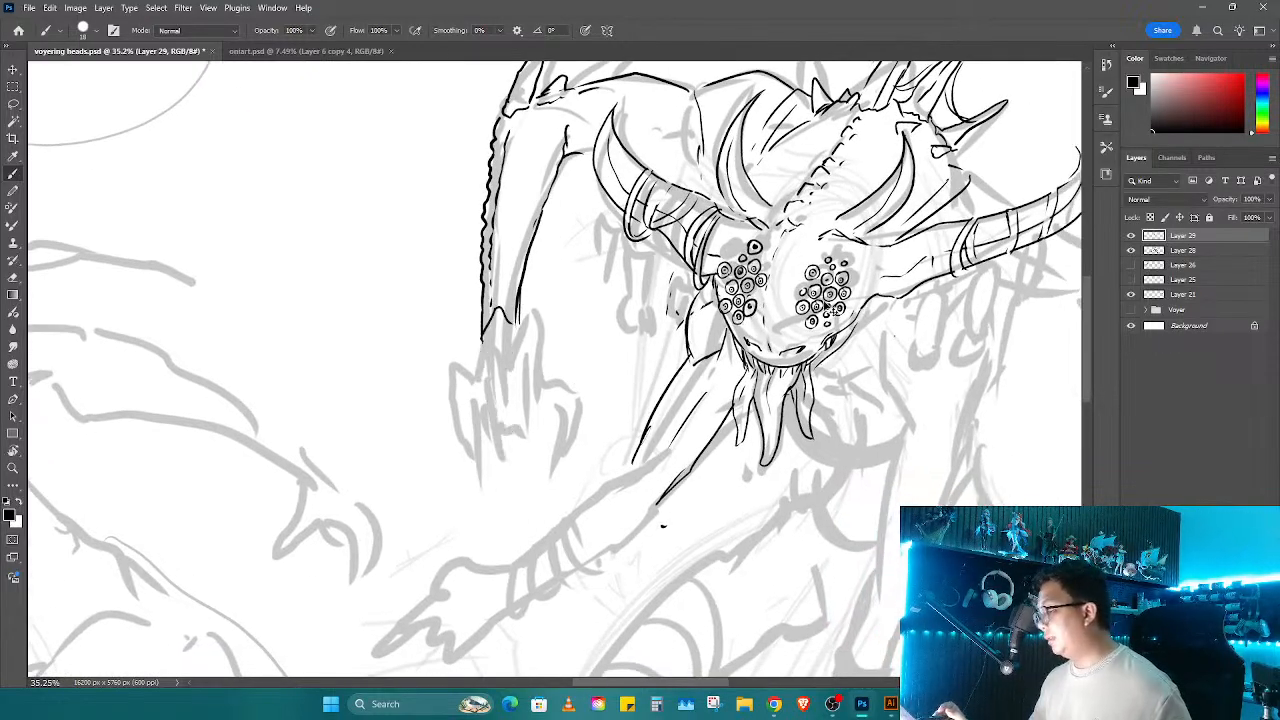
# Step: Erase the zigzag line at the end of the raised forearm and add short wrist lines
pyautogui.press('z')
pyautogui.click(512, 348)
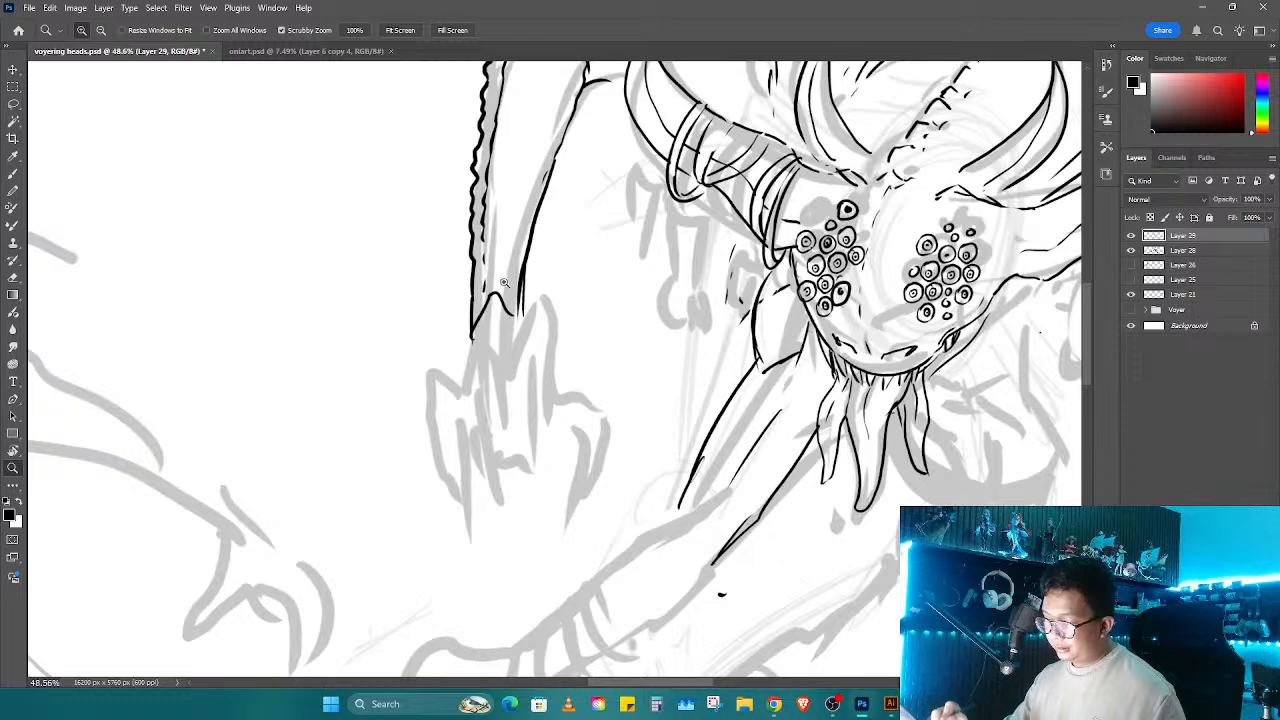
pyautogui.press('e')
pyautogui.press('b')
pyautogui.moveTo(470, 352); pyautogui.dragTo(461, 372)
pyautogui.moveTo(544, 300)
pyautogui.mouseDown()
pyautogui.moveTo(518, 348)
pyautogui.moveTo(553, 315)
pyautogui.mouseUp()
# Step: Ink the first long finger of the raised arm's hand with a rounded knuckle and a pointed claw
pyautogui.press('z')
pyautogui.scroll(-5, 614, 301)
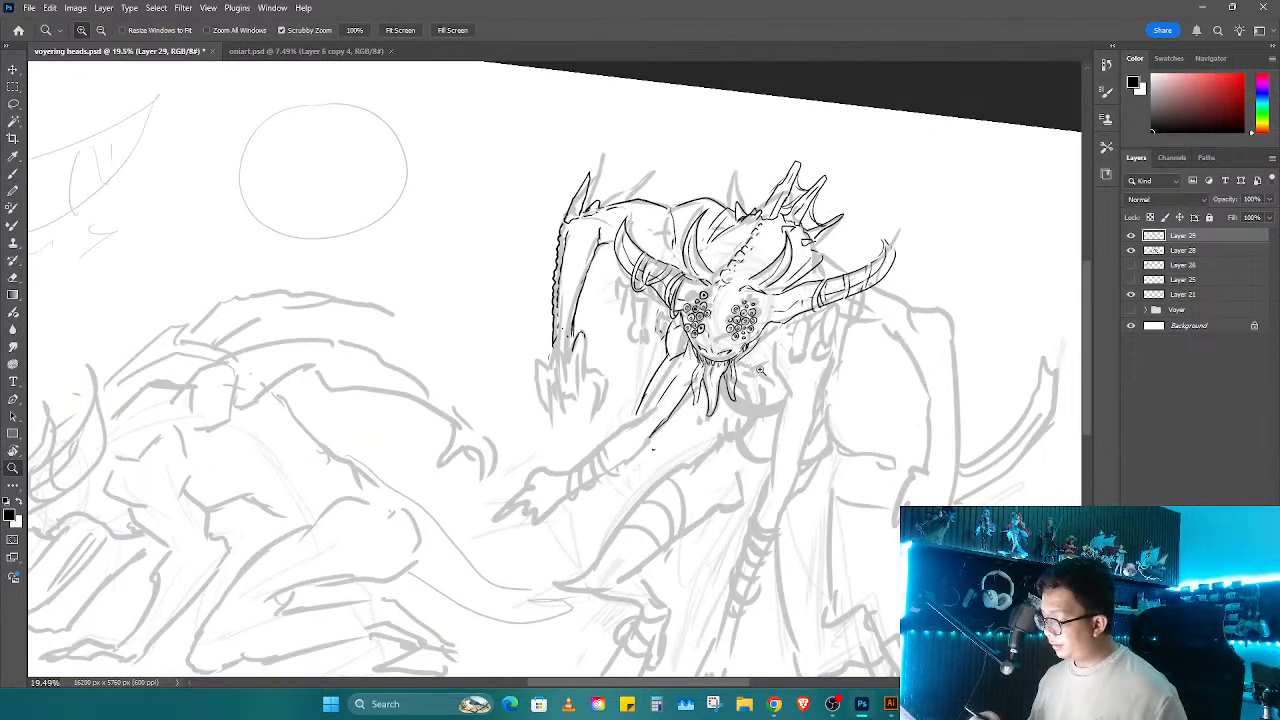
pyautogui.scroll(5, 578, 346)
pyautogui.press('b')
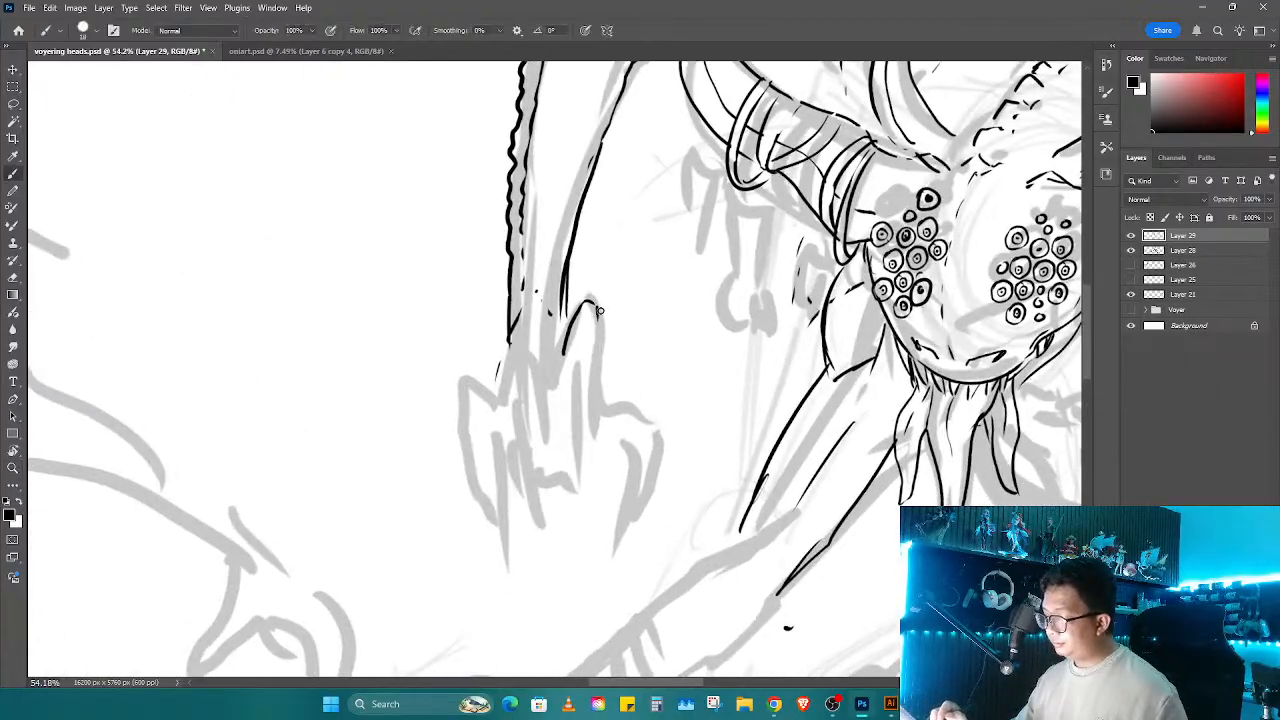
pyautogui.moveTo(599, 310); pyautogui.dragTo(576, 506)
pyautogui.moveTo(572, 362); pyautogui.dragTo(564, 518)
pyautogui.moveTo(601, 326); pyautogui.dragTo(604, 356)
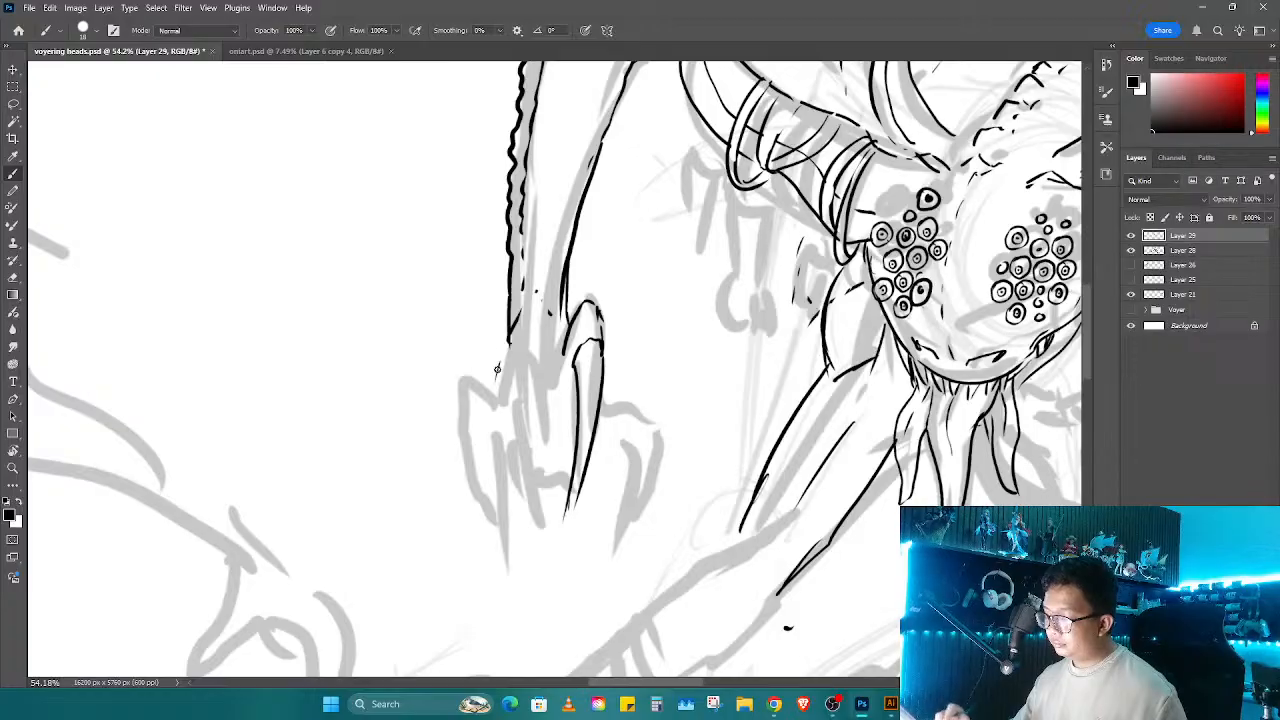
# Step: Ink the remaining knuckles, fingers and long pointed claws of the raised arm's hand
pyautogui.moveTo(505, 347)
pyautogui.mouseDown()
pyautogui.moveTo(498, 382)
pyautogui.moveTo(546, 374)
pyautogui.moveTo(528, 418)
pyautogui.moveTo(548, 534)
pyautogui.mouseUp()
pyautogui.moveTo(521, 408); pyautogui.dragTo(547, 533)
pyautogui.moveTo(496, 398)
pyautogui.mouseDown()
pyautogui.moveTo(468, 444)
pyautogui.moveTo(528, 558)
pyautogui.mouseUp()
pyautogui.moveTo(498, 470)
pyautogui.mouseDown()
pyautogui.moveTo(520, 486)
pyautogui.moveTo(614, 450)
pyautogui.moveTo(612, 430)
pyautogui.moveTo(638, 440)
pyautogui.moveTo(614, 454)
pyautogui.mouseUp()
pyautogui.moveTo(606, 400)
pyautogui.mouseDown()
pyautogui.moveTo(646, 406)
pyautogui.moveTo(660, 444)
pyautogui.moveTo(612, 532)
pyautogui.mouseUp()
pyautogui.moveTo(632, 440); pyautogui.dragTo(624, 522)
pyautogui.moveTo(770, 416)
pyautogui.mouseDown()
pyautogui.moveTo(710, 484)
pyautogui.moveTo(745, 438)
pyautogui.moveTo(697, 483)
pyautogui.moveTo(660, 483)
pyautogui.mouseUp()
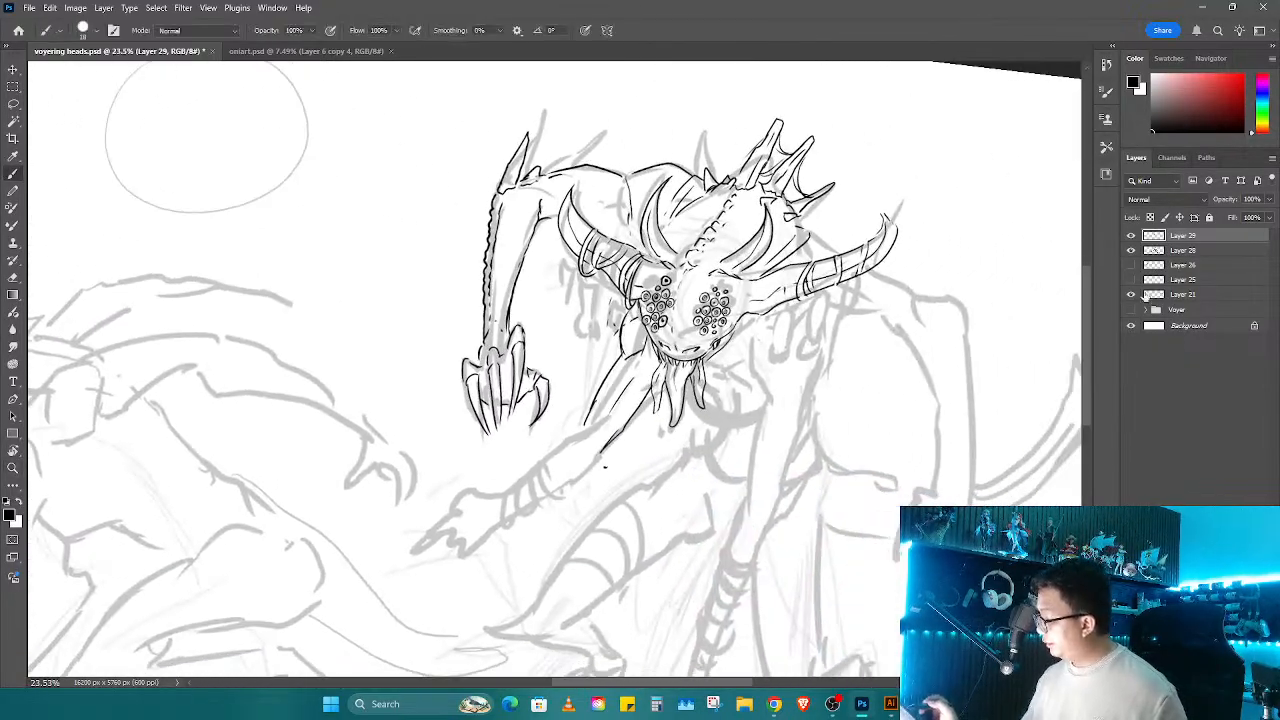
pyautogui.click(1131, 250)
pyautogui.click(1131, 265)
pyautogui.press('e')
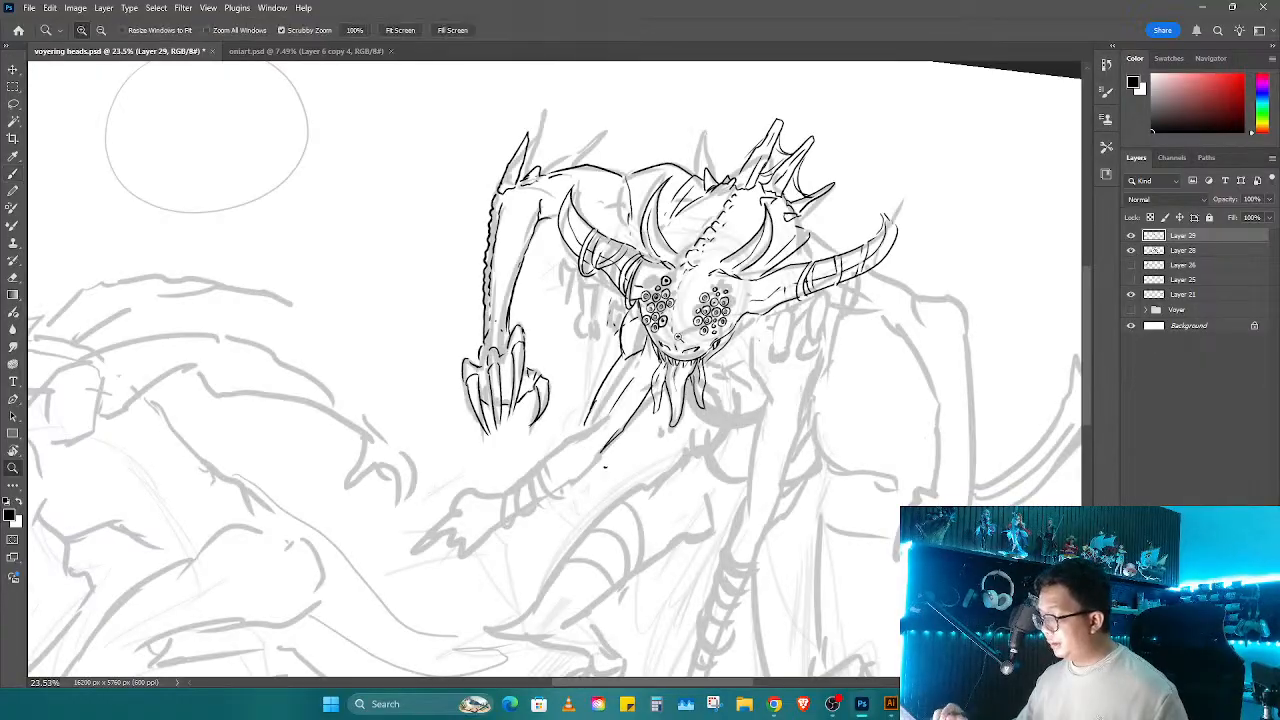
pyautogui.scroll(2, 206, 111)
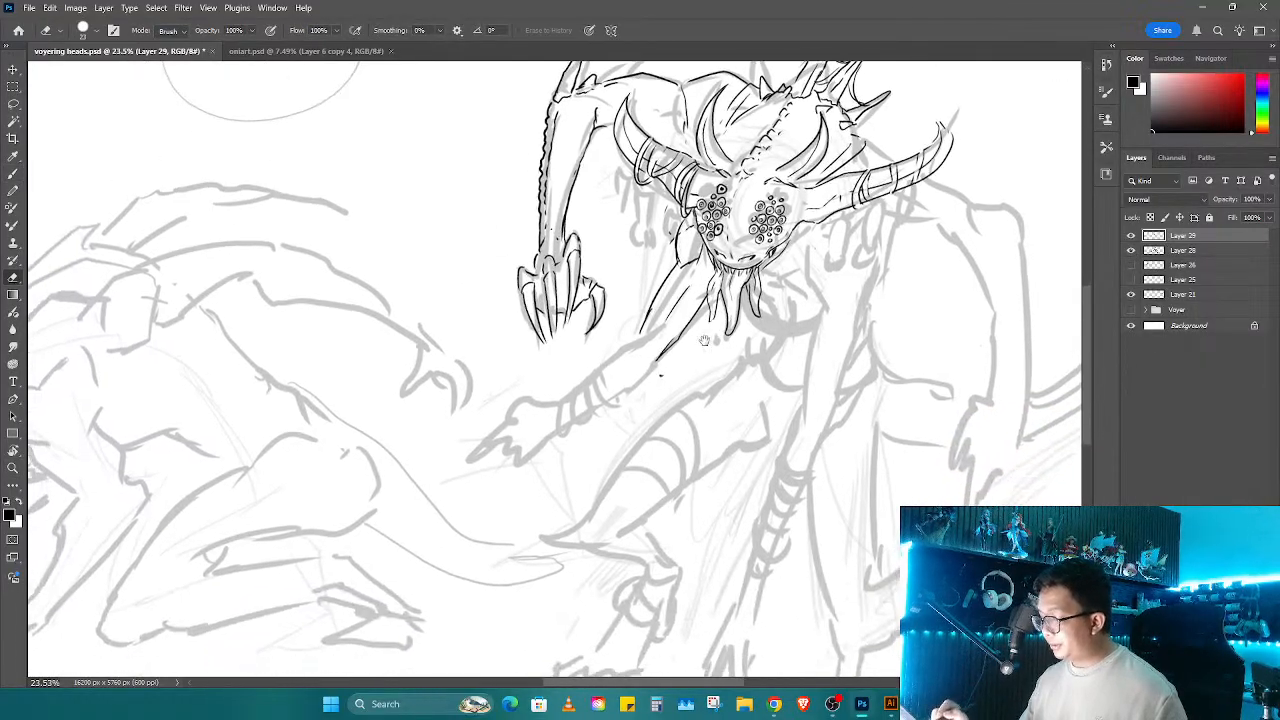
# Step: Ink both edges of the outstretched arm's forearm and its hand with a long thumb claw and curled fingers
pyautogui.press('b')
pyautogui.moveTo(676, 304); pyautogui.dragTo(532, 420)
pyautogui.moveTo(676, 376); pyautogui.dragTo(527, 477)
pyautogui.moveTo(531, 421)
pyautogui.mouseDown()
pyautogui.moveTo(491, 416)
pyautogui.moveTo(395, 466)
pyautogui.moveTo(474, 438)
pyautogui.moveTo(422, 490)
pyautogui.moveTo(488, 474)
pyautogui.moveTo(466, 500)
pyautogui.moveTo(508, 514)
pyautogui.moveTo(528, 466)
pyautogui.moveTo(612, 478)
pyautogui.moveTo(772, 420)
pyautogui.mouseUp()
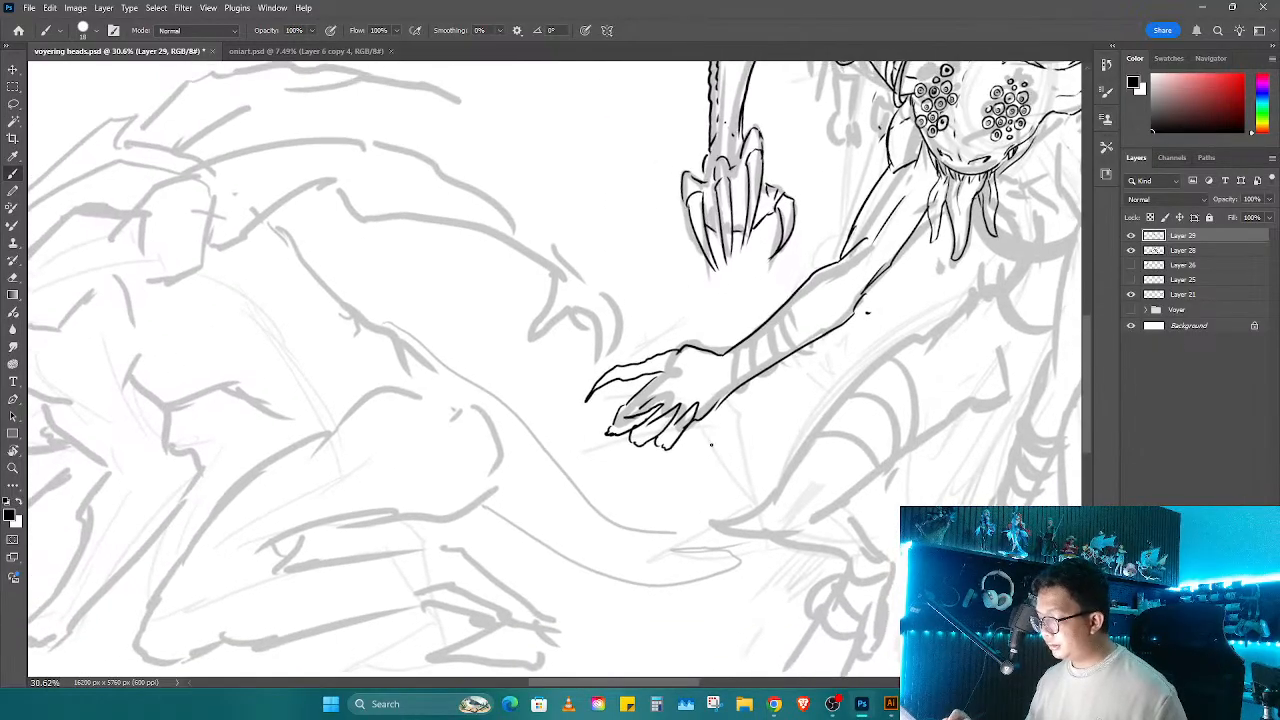
# Step: Ink jagged lines beside the chin tendrils and the tapering upper section of the supporting arm, and save the document
pyautogui.hscroll(5, 693, 420)
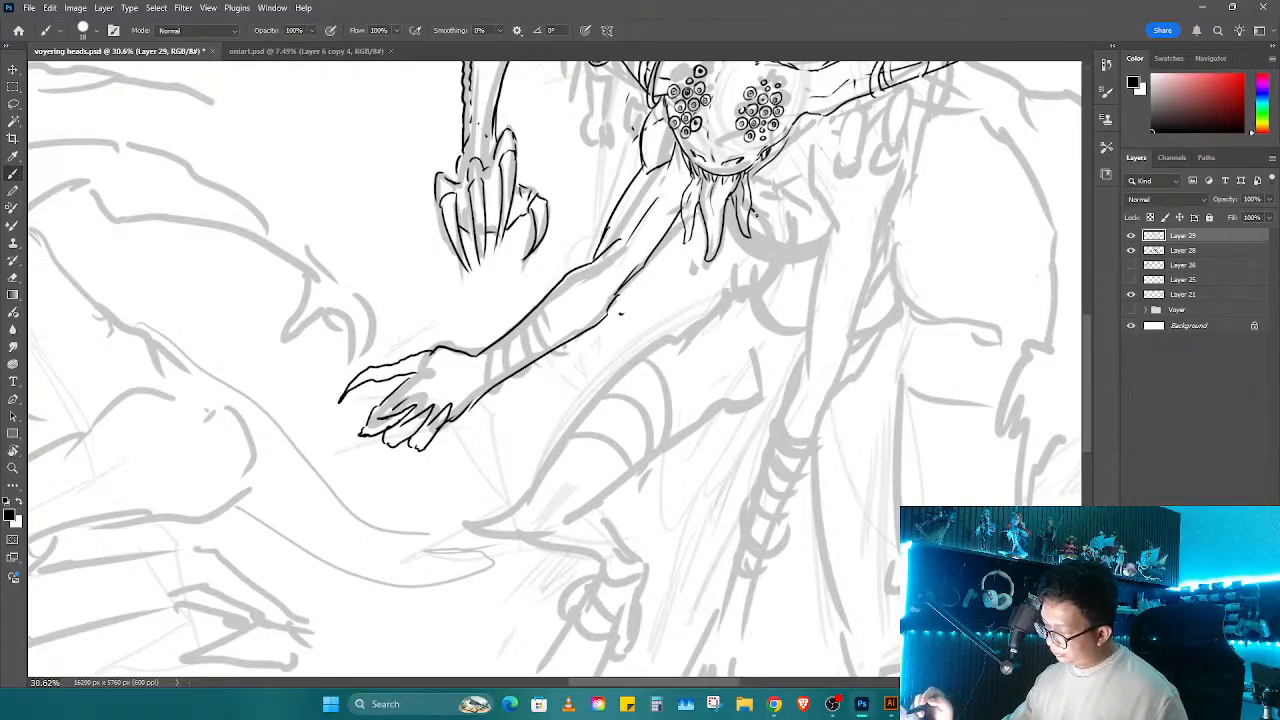
pyautogui.moveTo(756, 213); pyautogui.dragTo(776, 233)
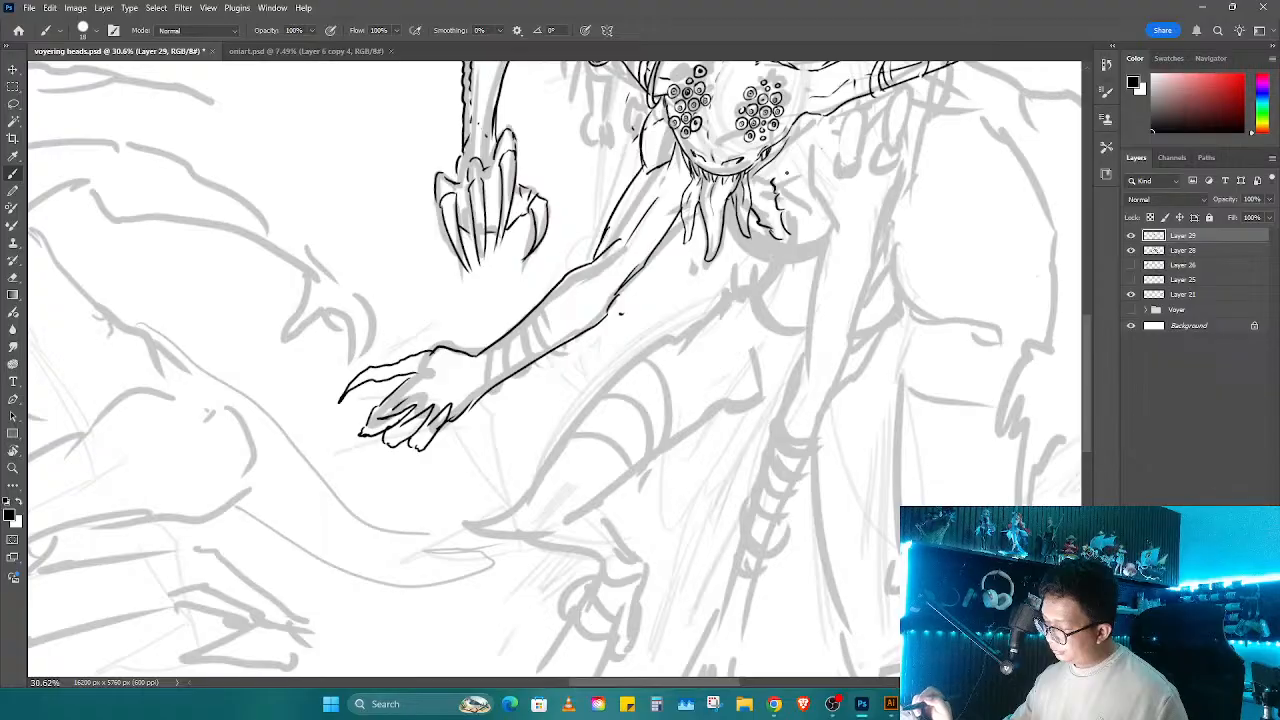
pyautogui.moveTo(798, 159)
pyautogui.mouseDown()
pyautogui.moveTo(774, 171)
pyautogui.moveTo(835, 233)
pyautogui.moveTo(903, 131)
pyautogui.mouseUp()
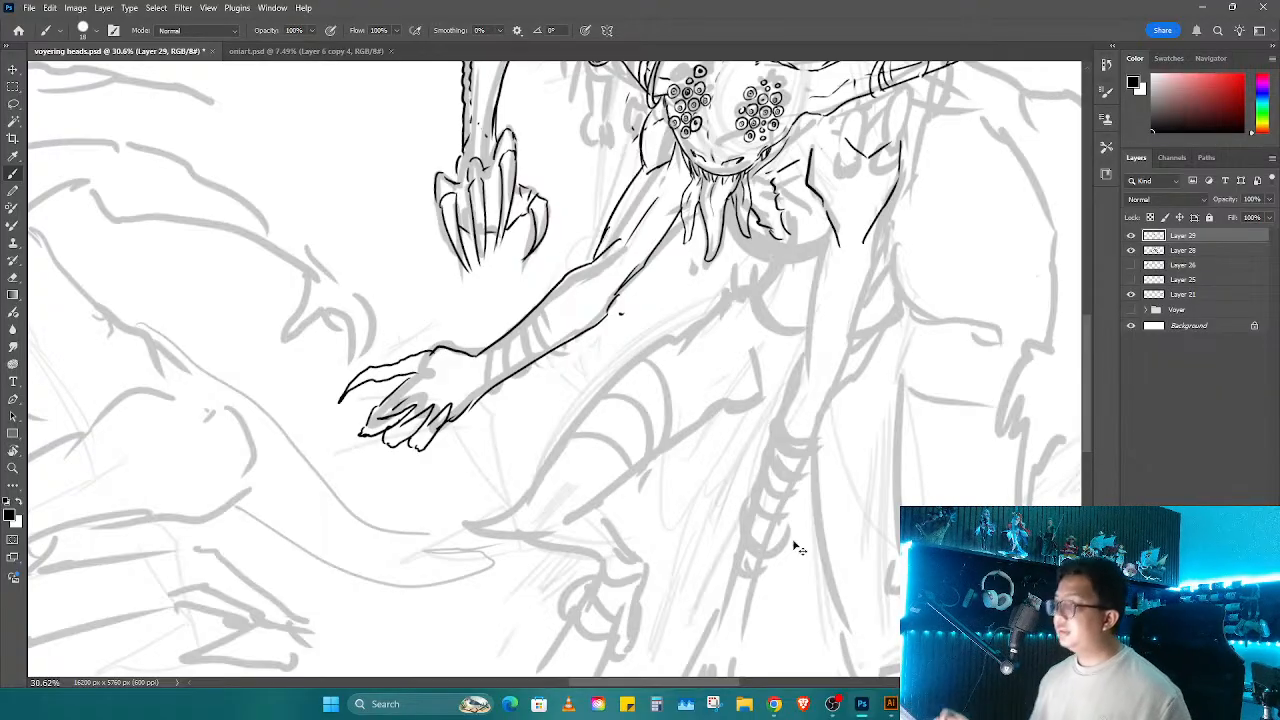
pyautogui.hotkey('ctrl', 's')
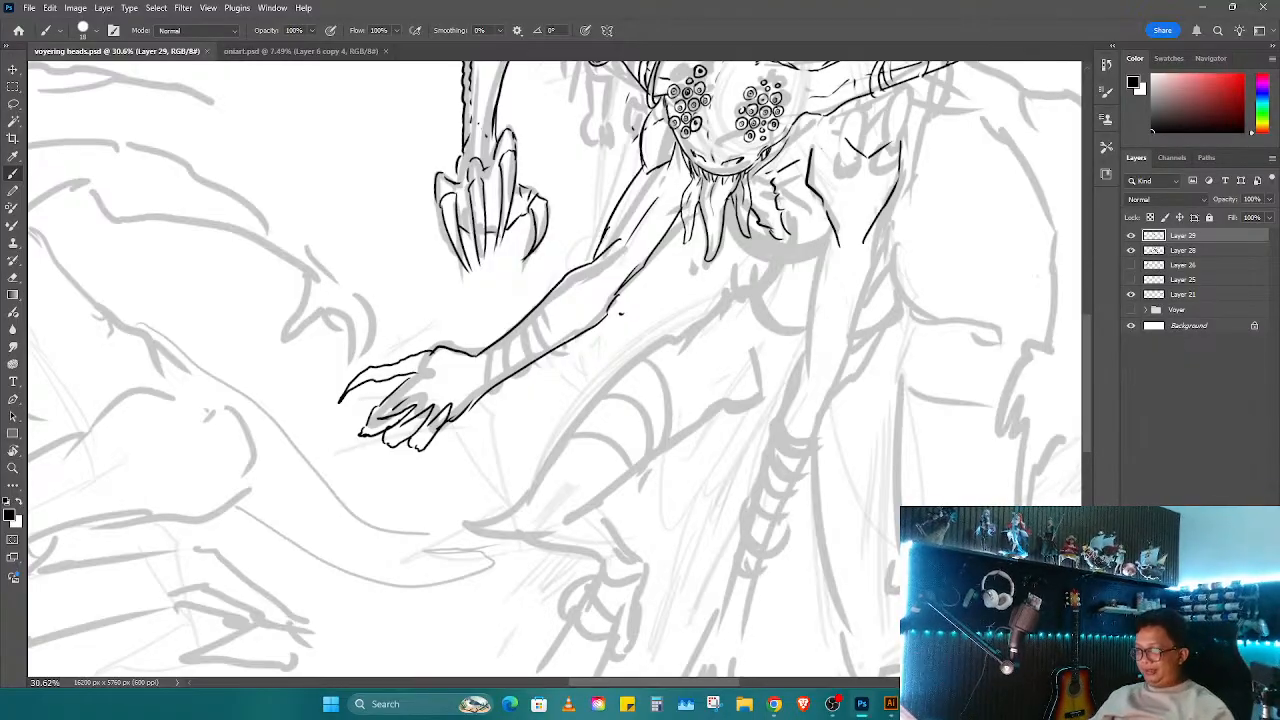
# Step: Straighten the rotated canvas and examine the inked creature's overall composition beside the 'Creature in the Rain' text
pyautogui.click(724, 509)
pyautogui.press('z')
pyautogui.moveTo(780, 490); pyautogui.dragTo(714, 500)
pyautogui.moveTo(900, 443)
pyautogui.mouseDown()
pyautogui.moveTo(649, 509)
pyautogui.moveTo(696, 467)
pyautogui.mouseUp()
pyautogui.press('r')
pyautogui.press('z')
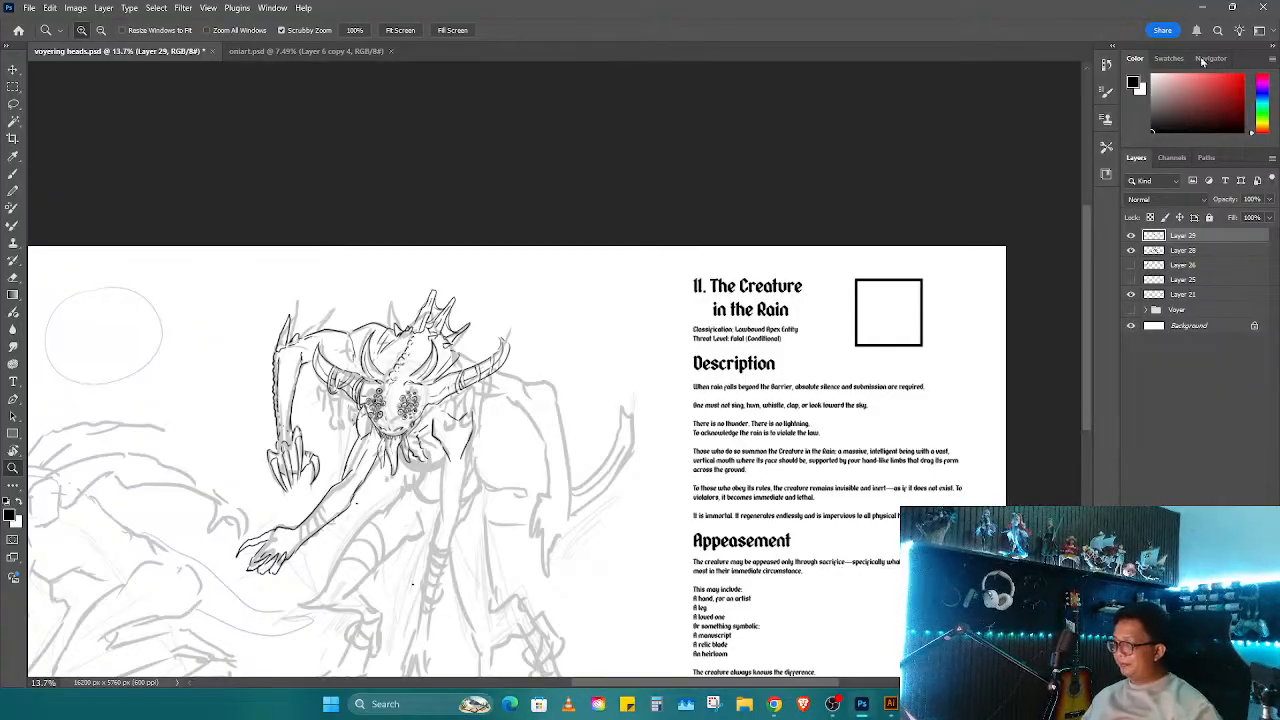
pyautogui.click(741, 115)
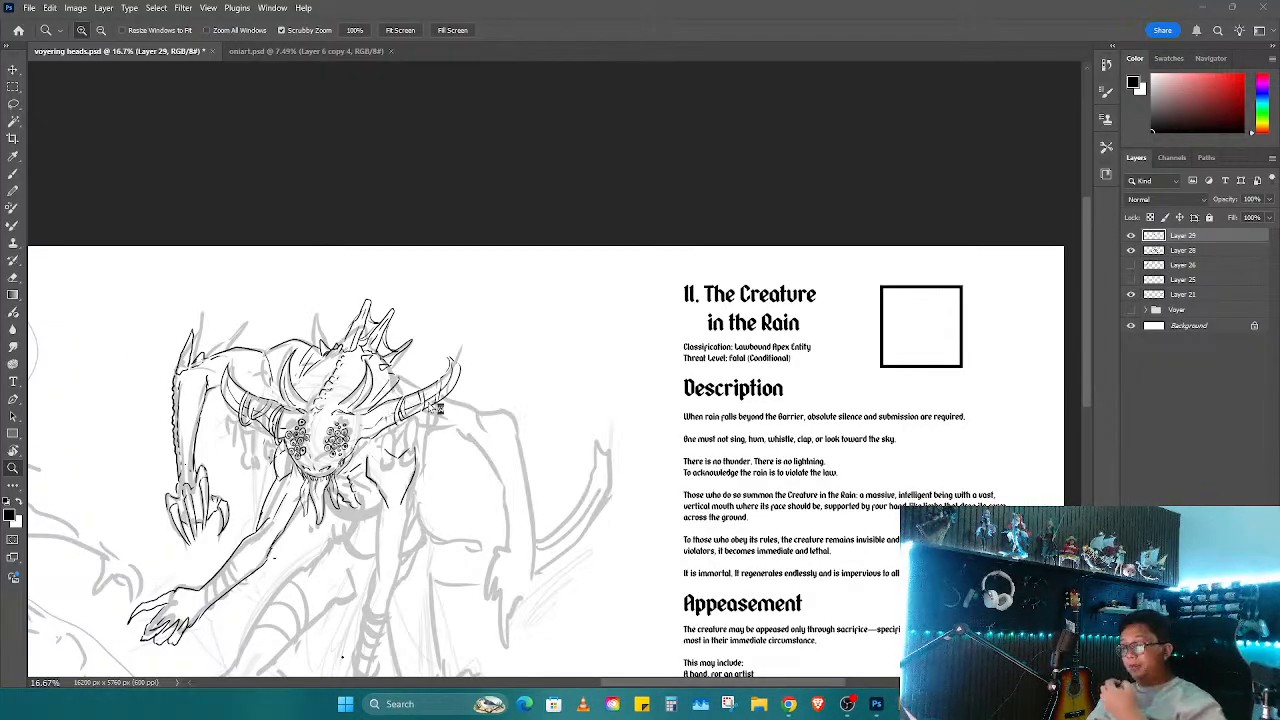
pyautogui.moveTo(414, 445)
pyautogui.mouseDown()
pyautogui.moveTo(613, 343)
pyautogui.moveTo(648, 275)
pyautogui.moveTo(602, 316)
pyautogui.moveTo(617, 350)
pyautogui.mouseUp()
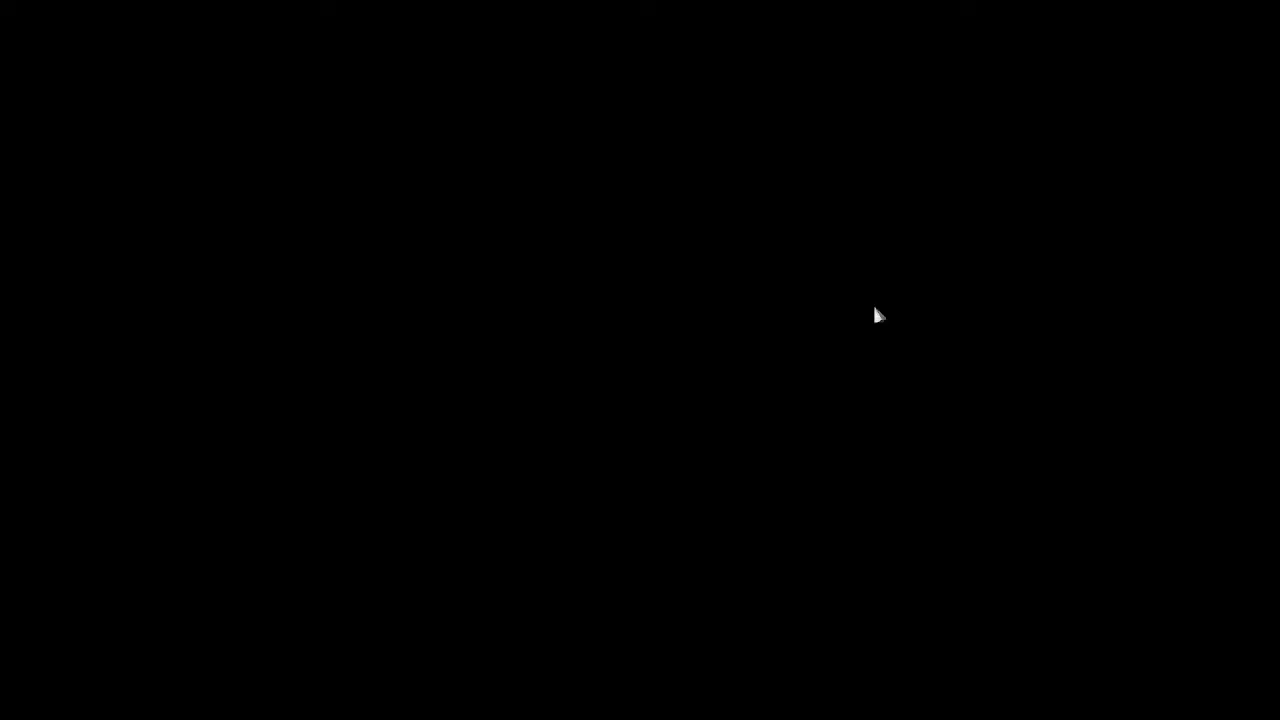
pyautogui.press('d')
pyautogui.press('w')
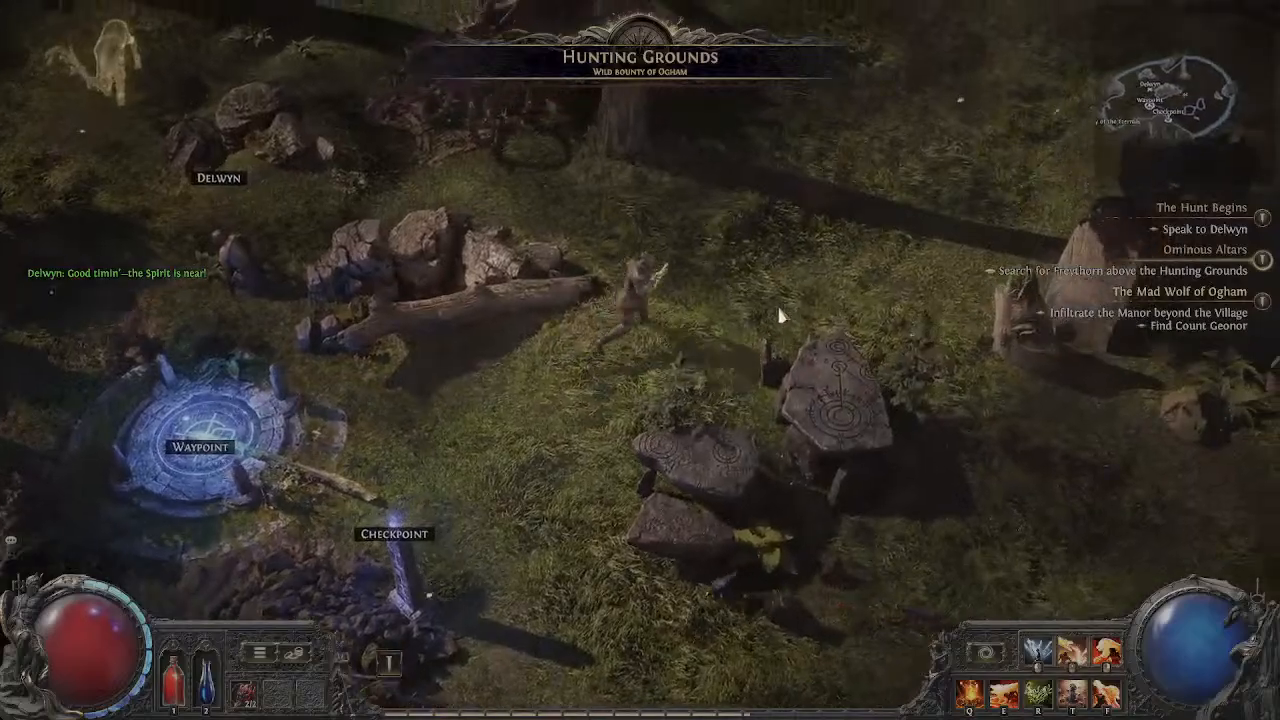
pyautogui.press('d')
pyautogui.press('w')
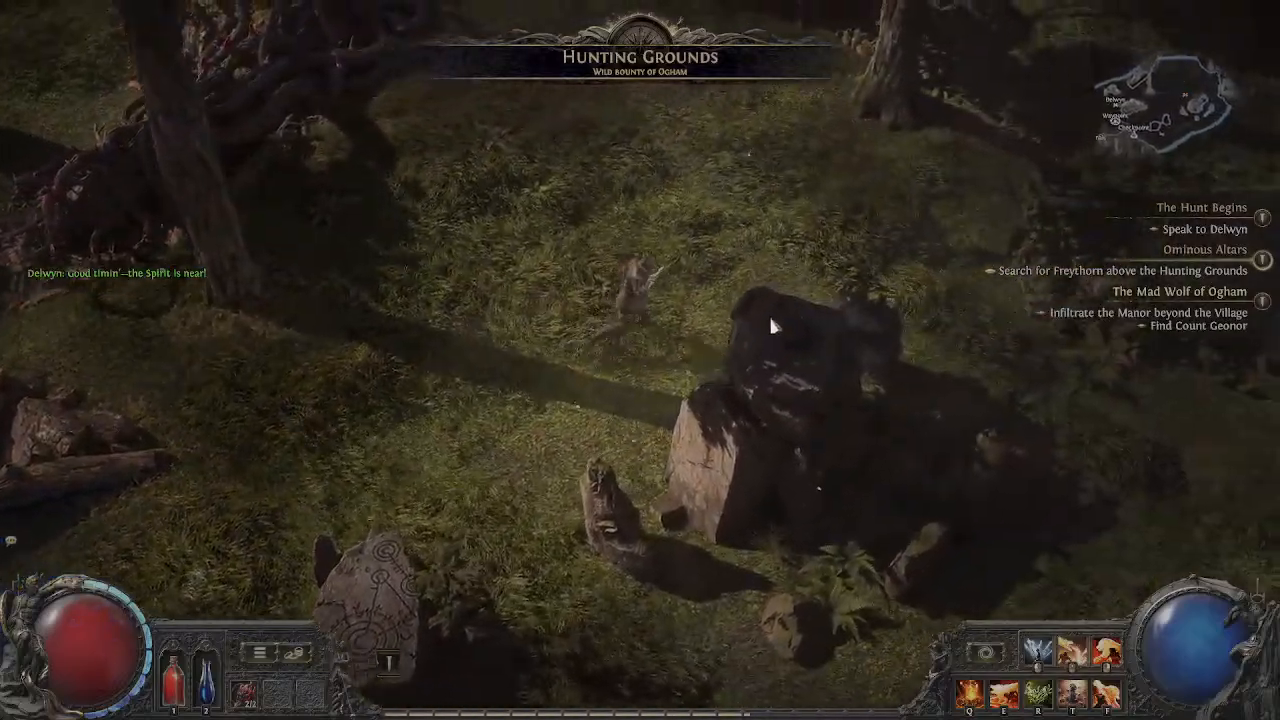
pyautogui.press('w')
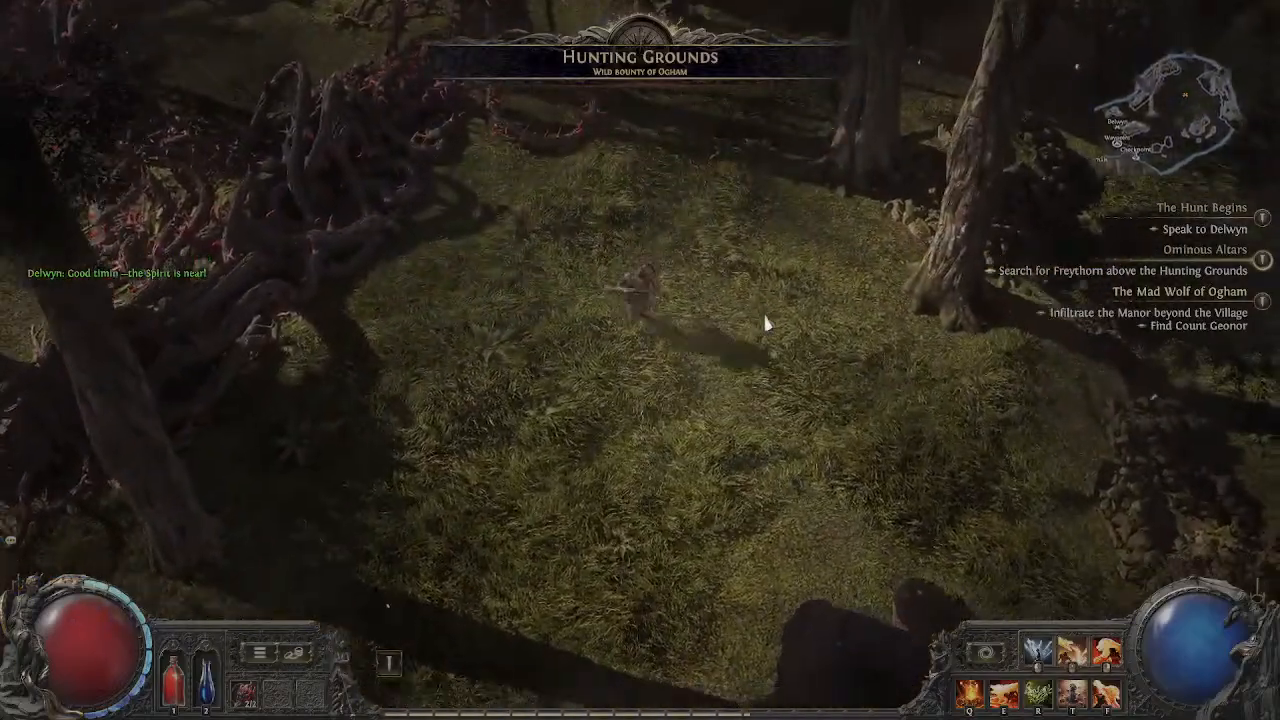
pyautogui.press('s')
pyautogui.press('a')
pyautogui.press('w')
pyautogui.rightClick(697, 237)
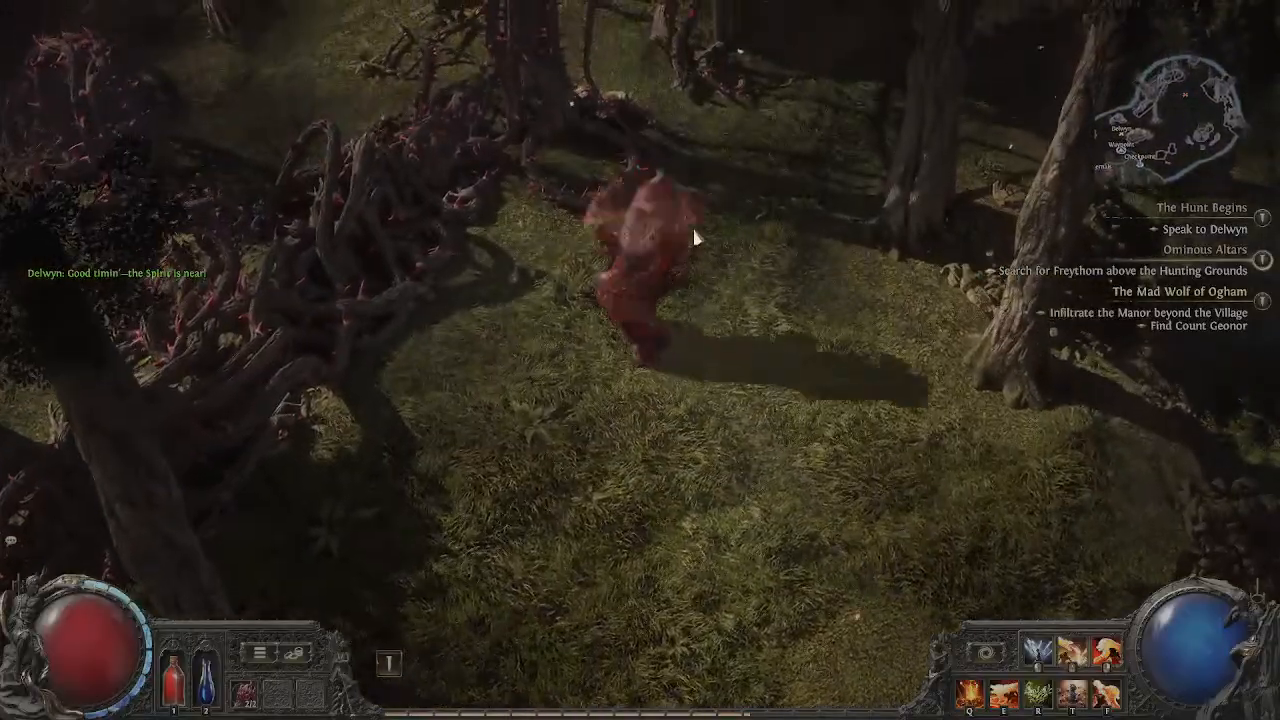
pyautogui.press('w')
pyautogui.press('a')
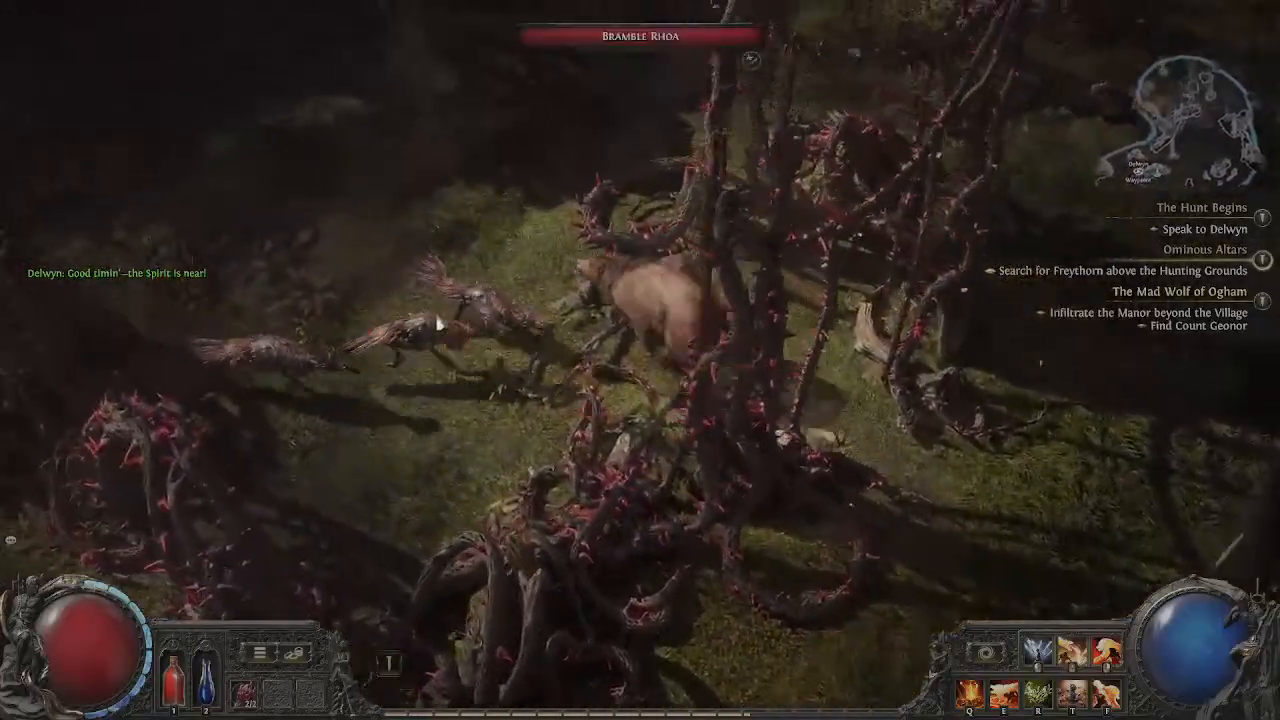
pyautogui.press('a')
pyautogui.click(508, 374)
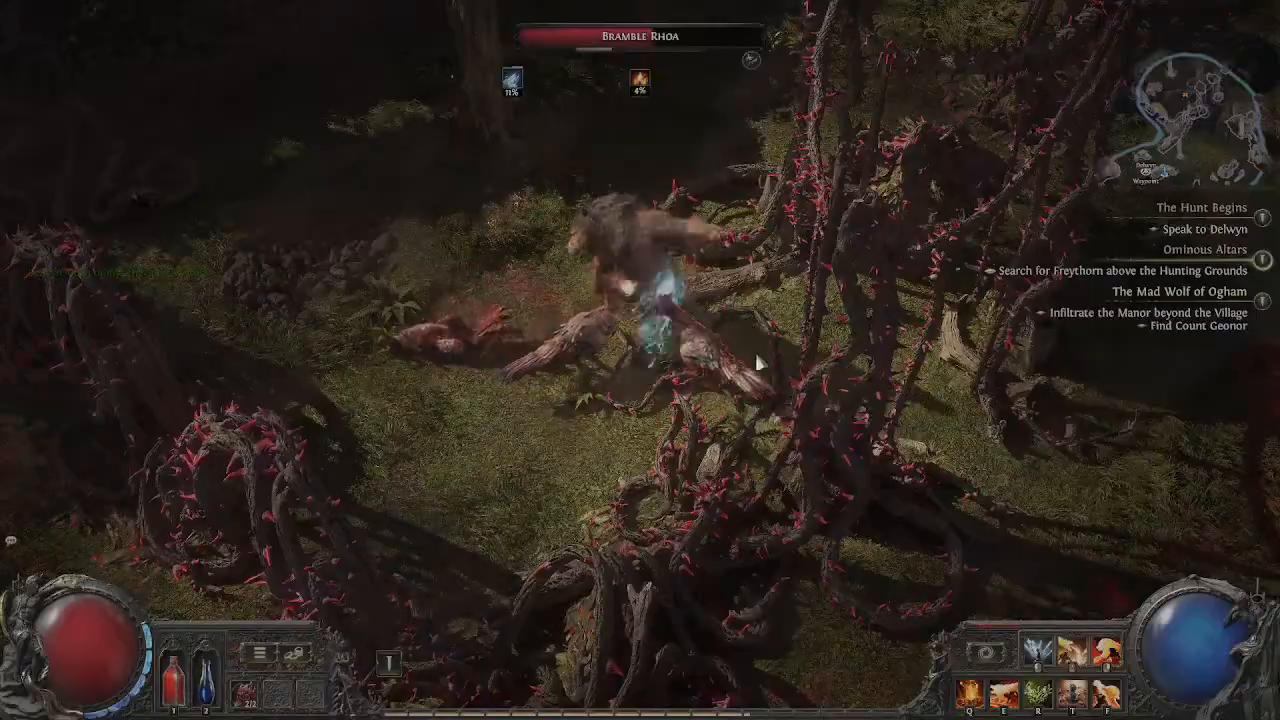
pyautogui.press('d')
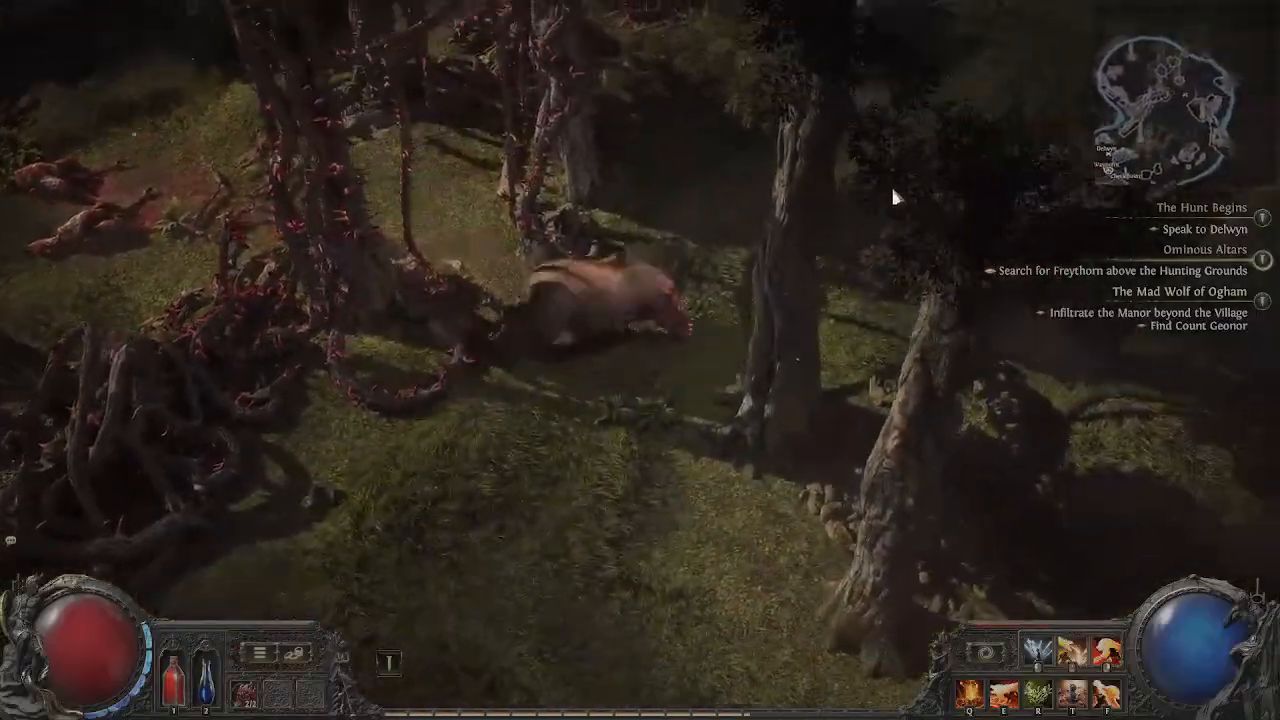
pyautogui.press('s')
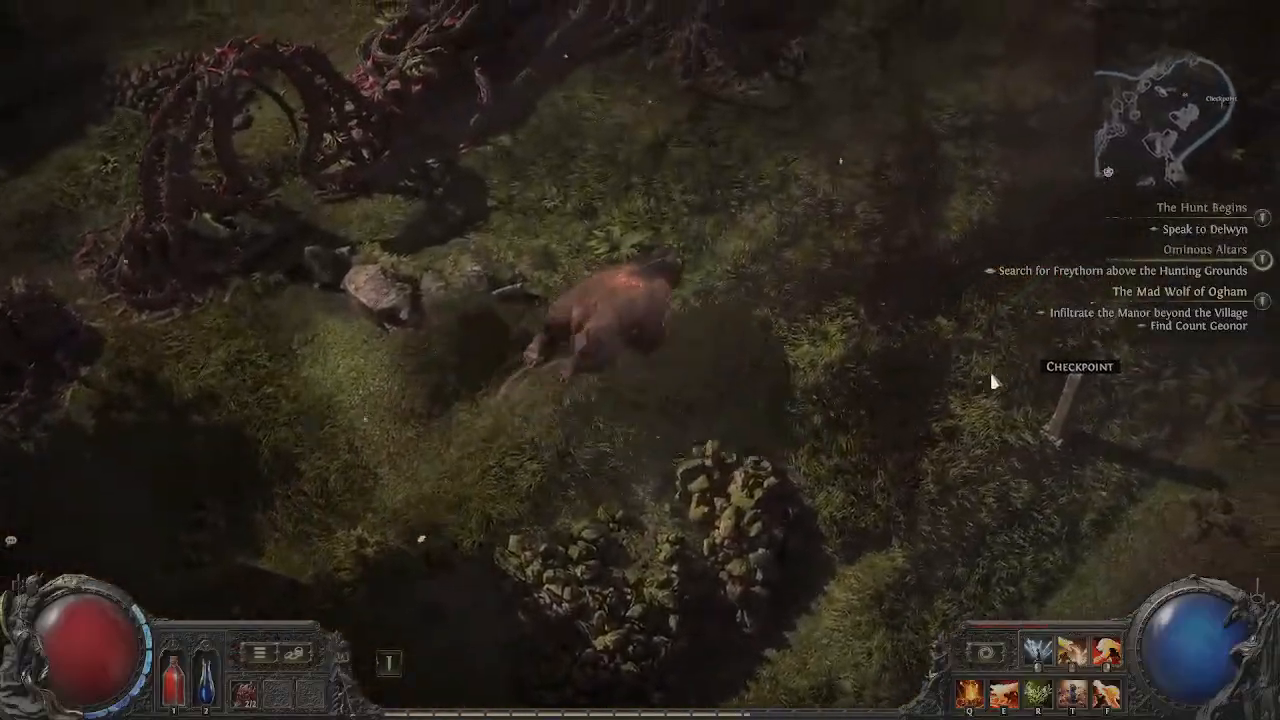
pyautogui.press('d')
pyautogui.press('s')
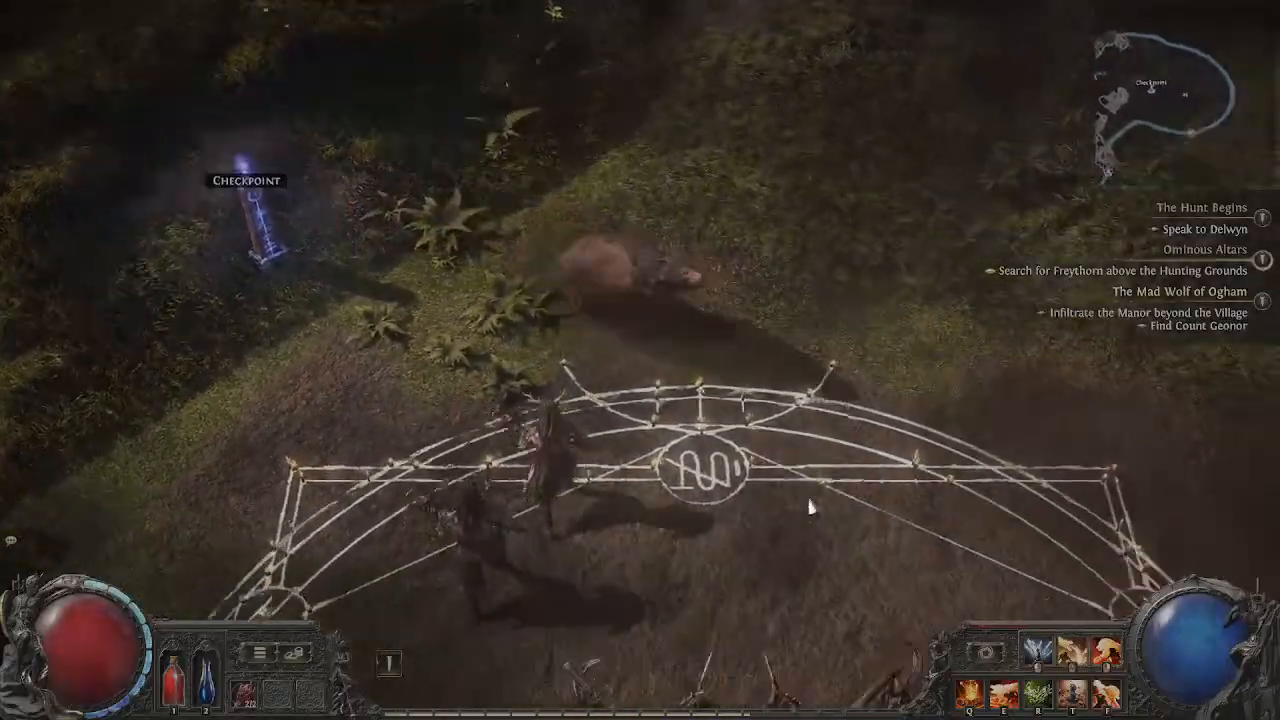
pyautogui.press('s')
pyautogui.press('d')
pyautogui.click(761, 284)
pyautogui.press('s')
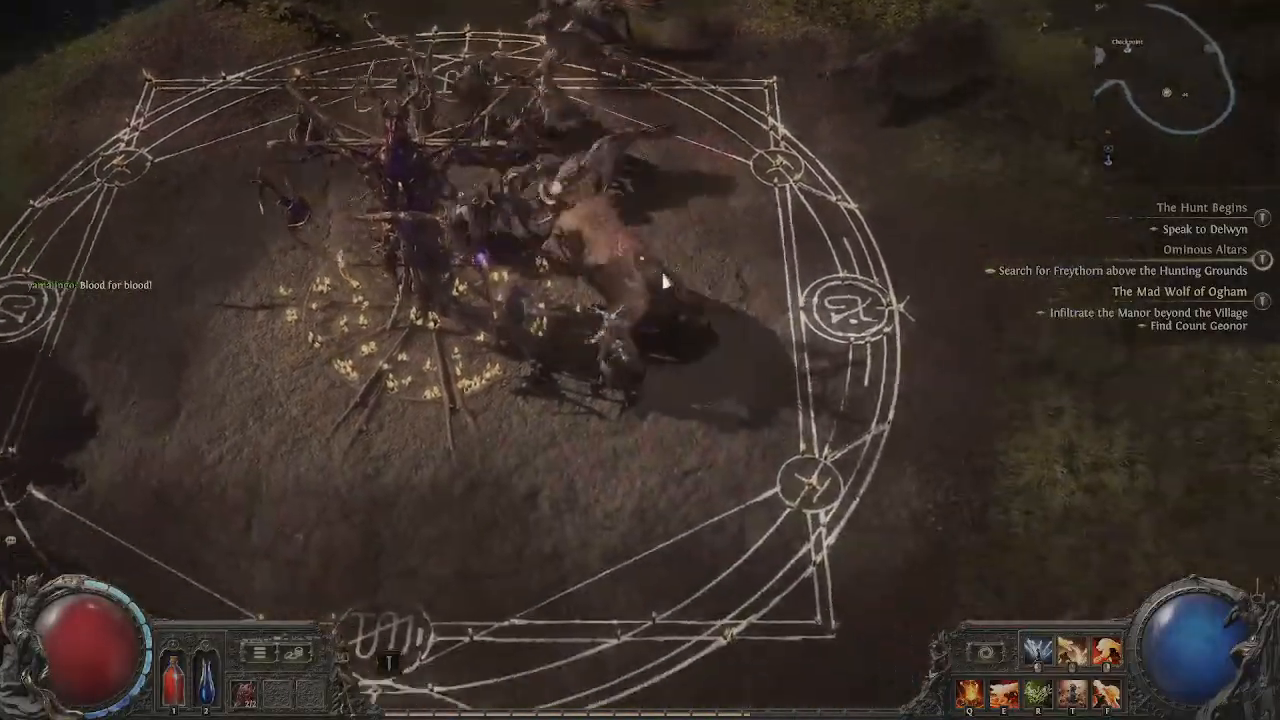
pyautogui.click(664, 283)
pyautogui.press('s')
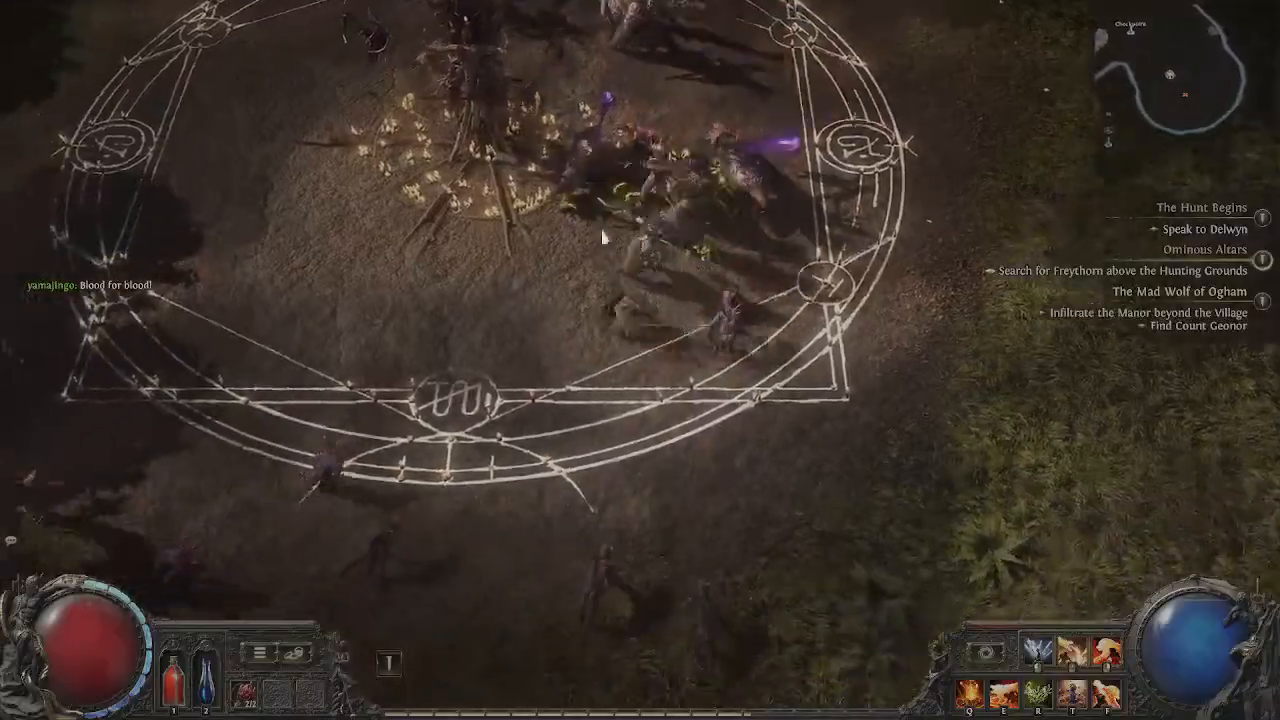
pyautogui.press('a')
pyautogui.press('w')
pyautogui.press('a')
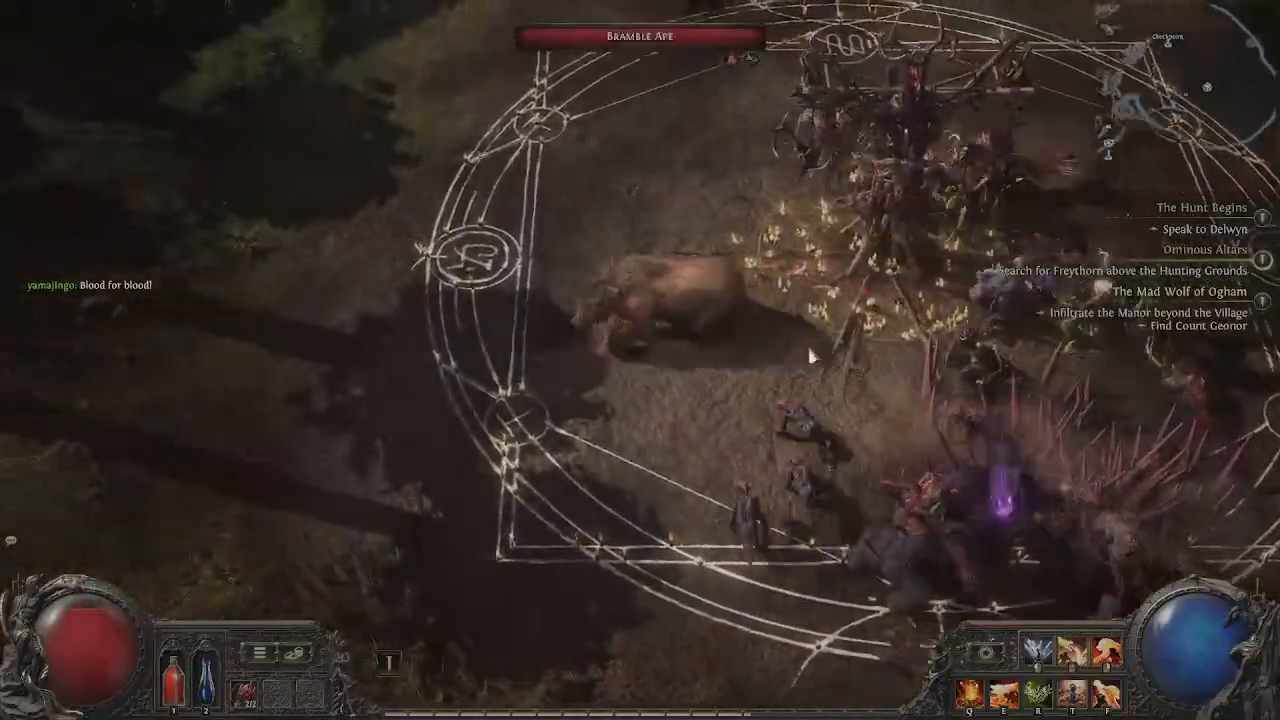
pyautogui.press('d')
pyautogui.click(810, 350)
pyautogui.click(858, 106)
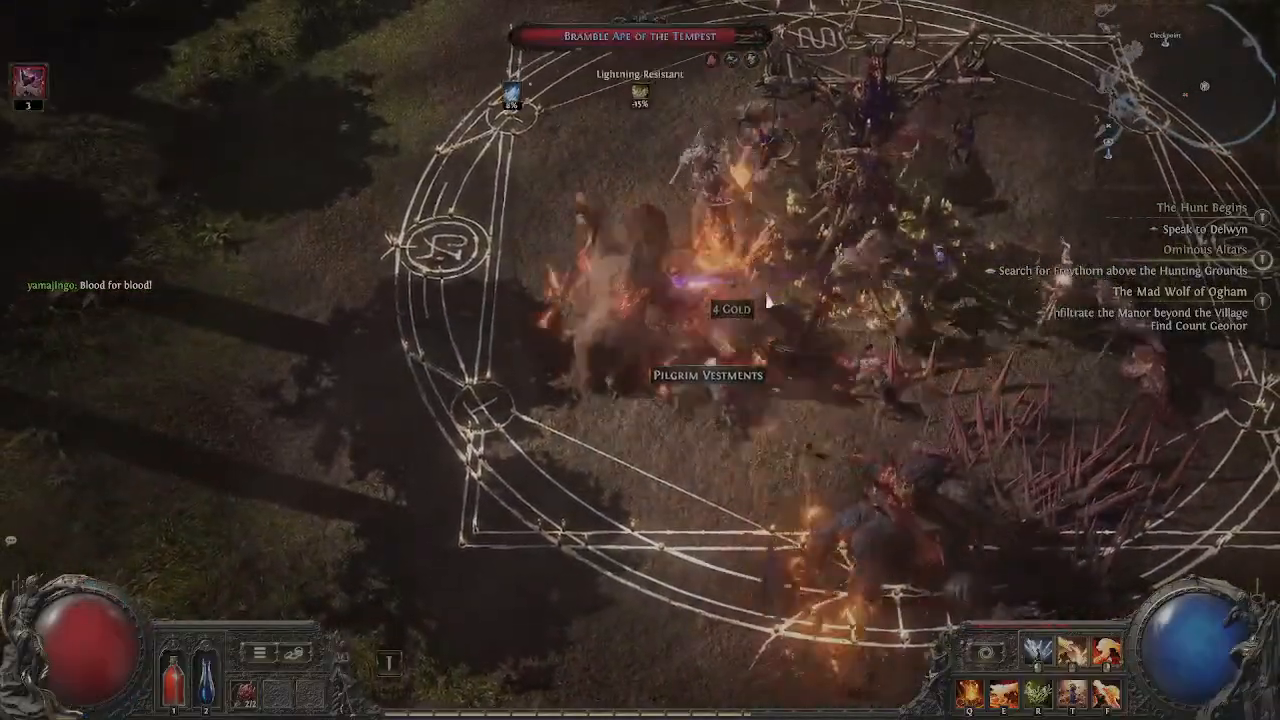
pyautogui.press('s')
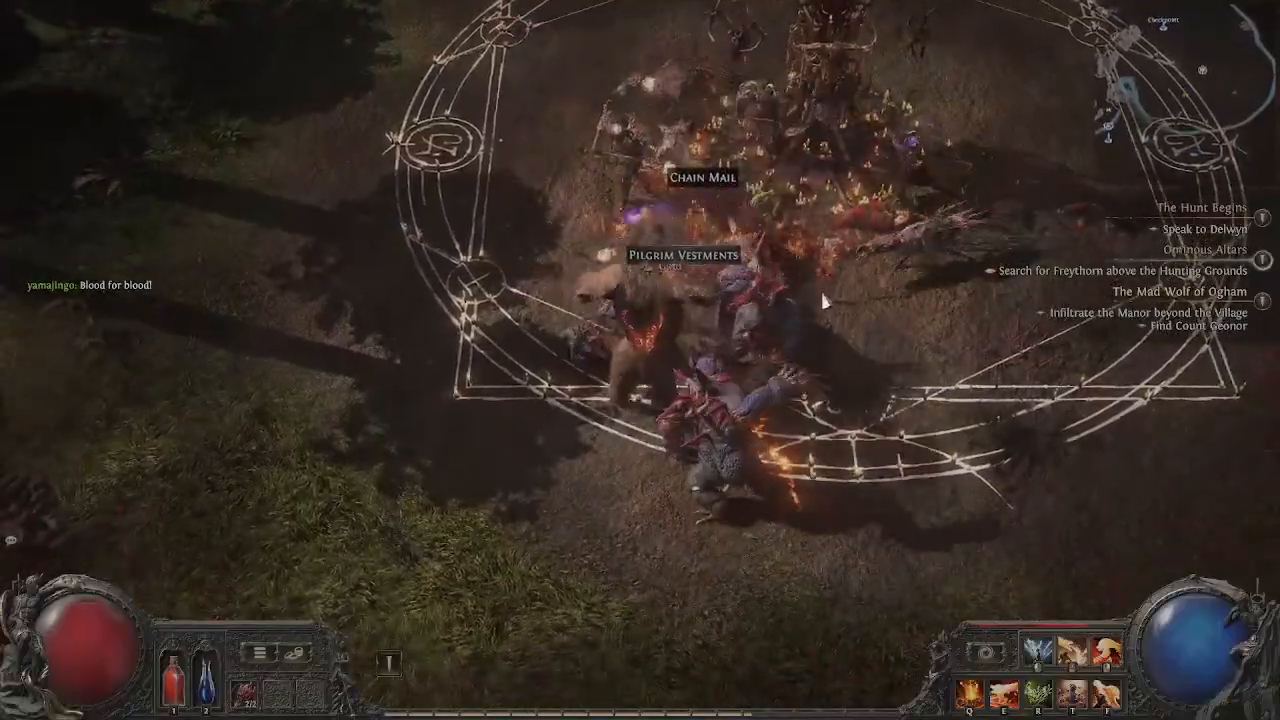
pyautogui.press('w')
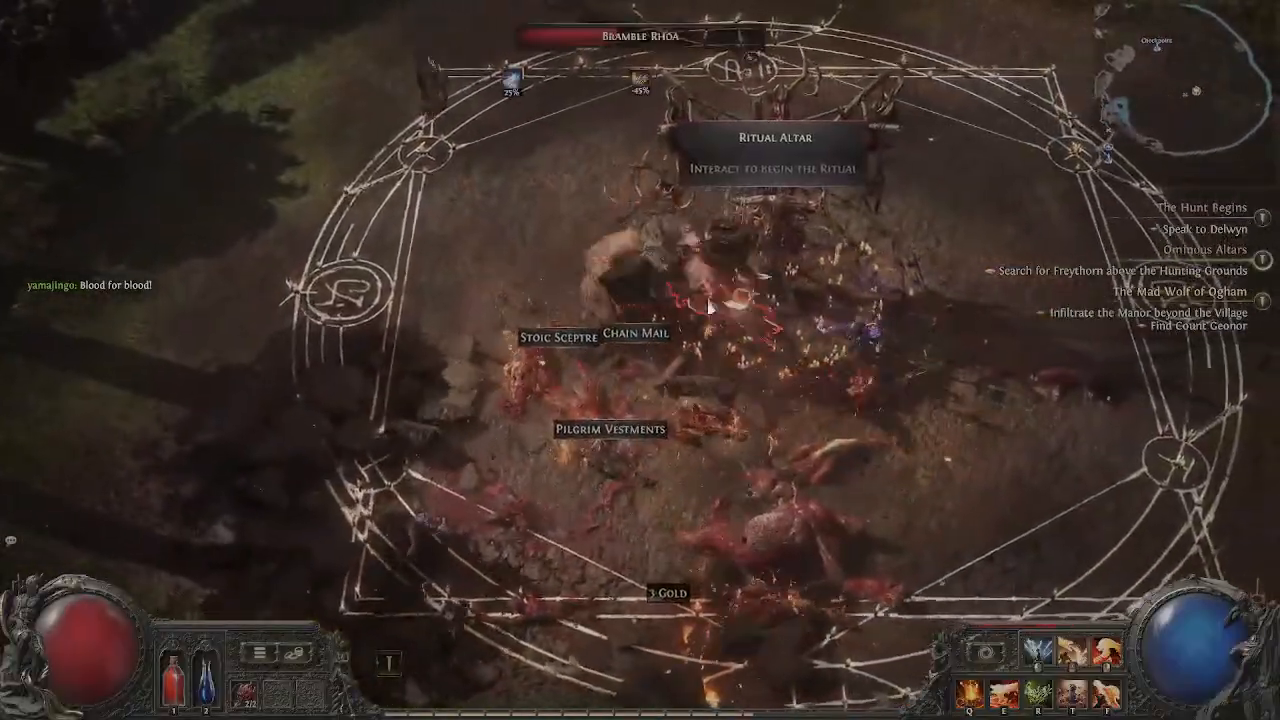
pyautogui.press('d')
pyautogui.click(774, 335)
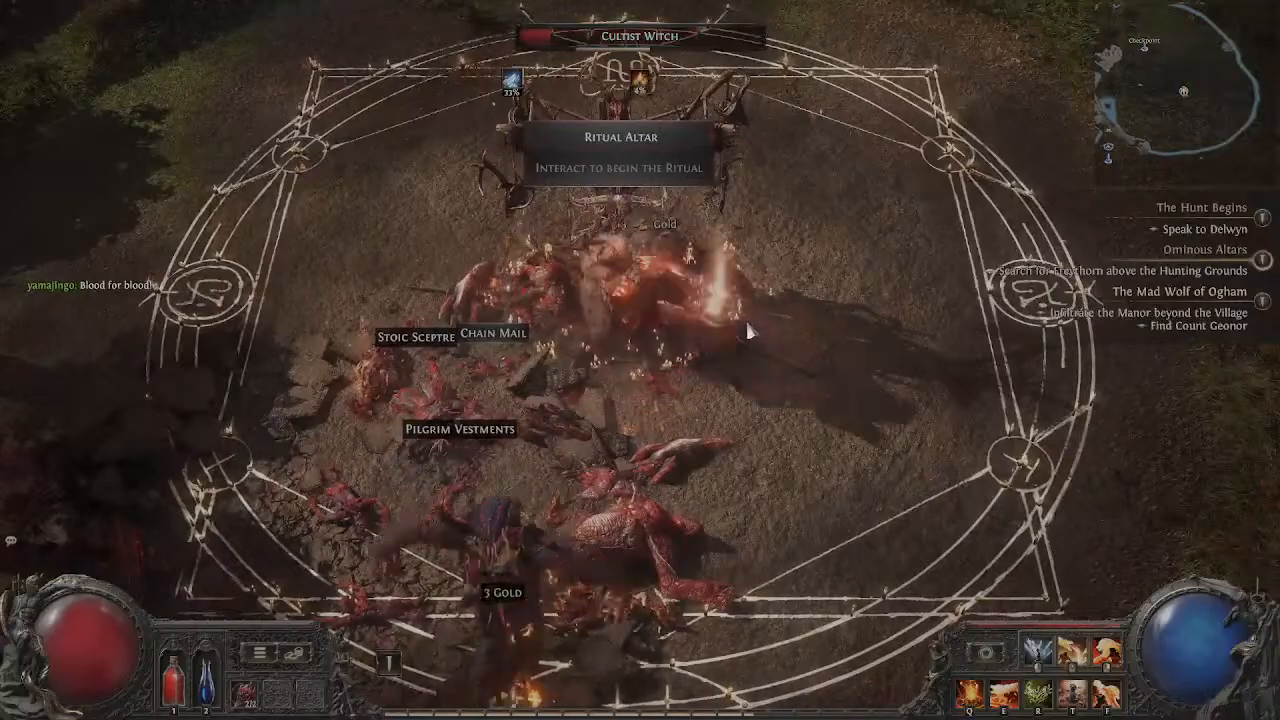
pyautogui.press('s')
pyautogui.press('a')
pyautogui.press('d')
pyautogui.press('w')
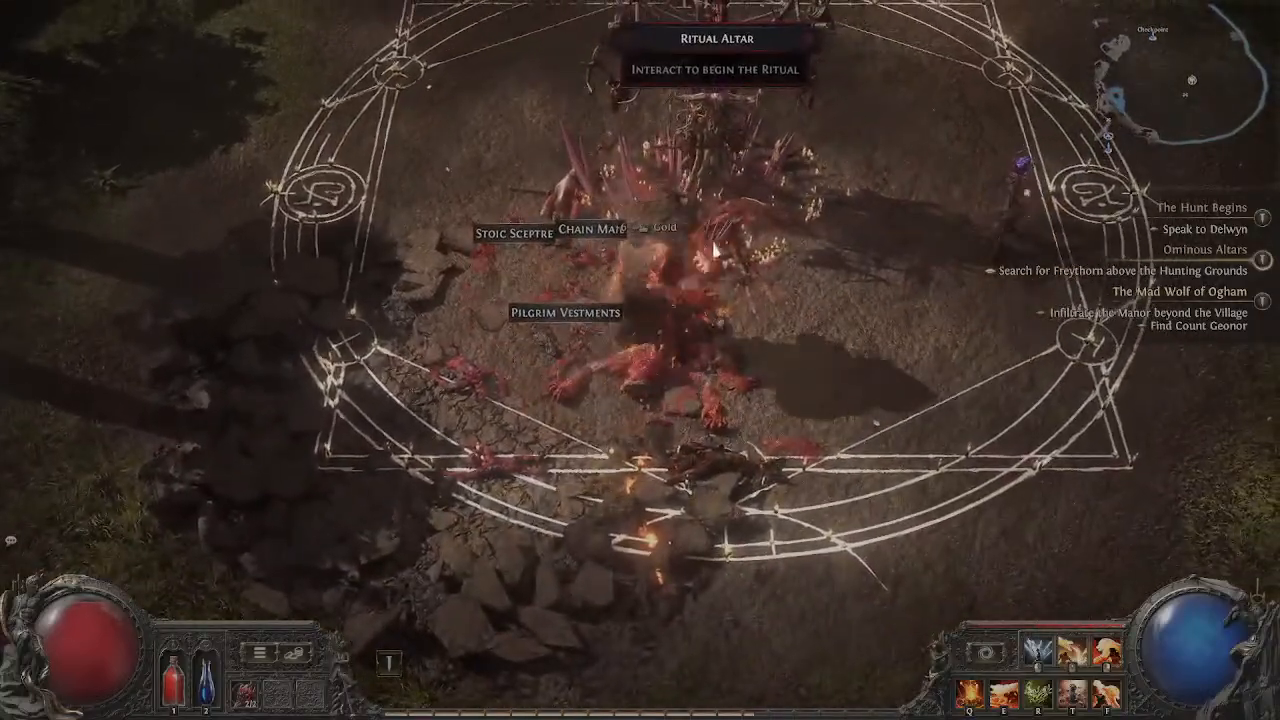
pyautogui.press('d')
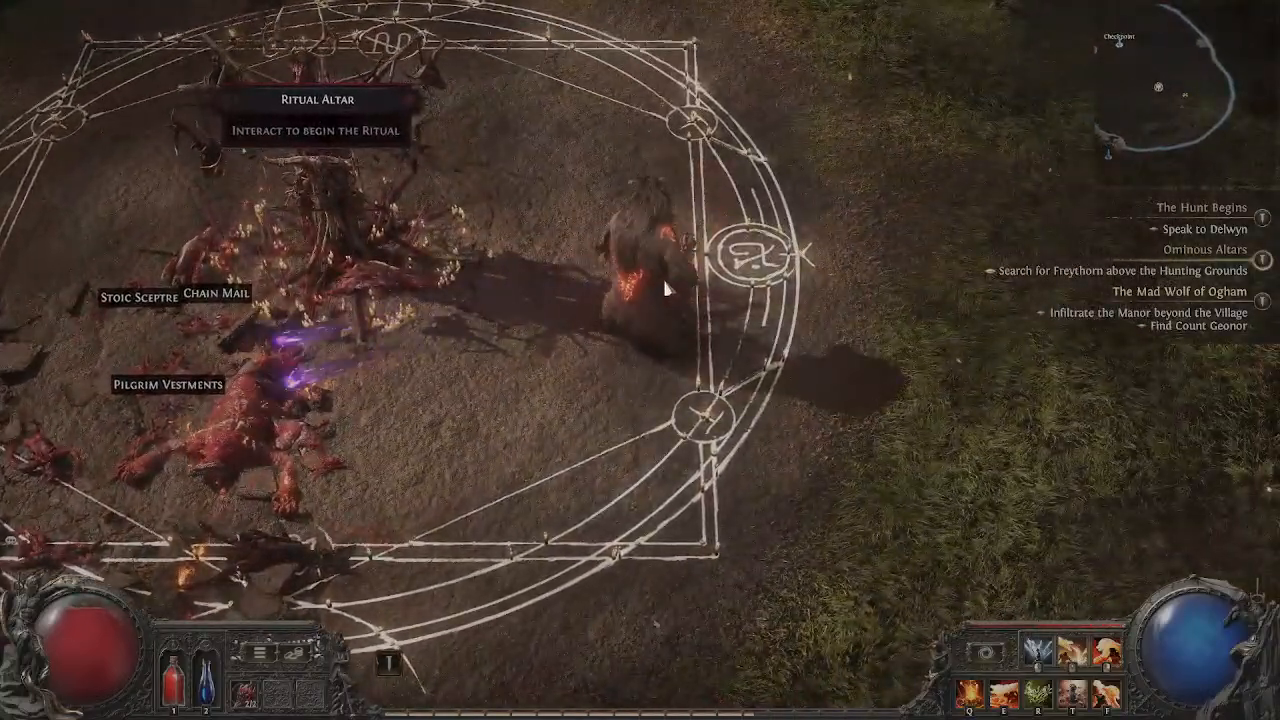
pyautogui.press('a')
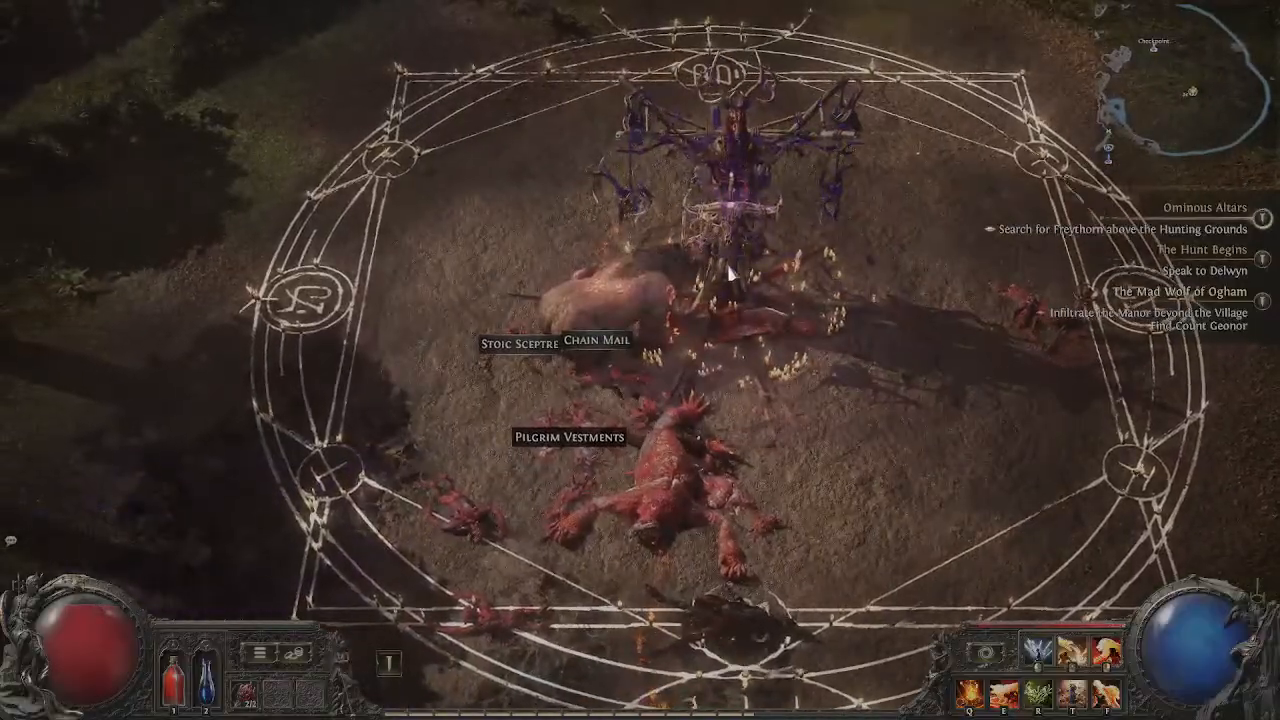
pyautogui.press('d')
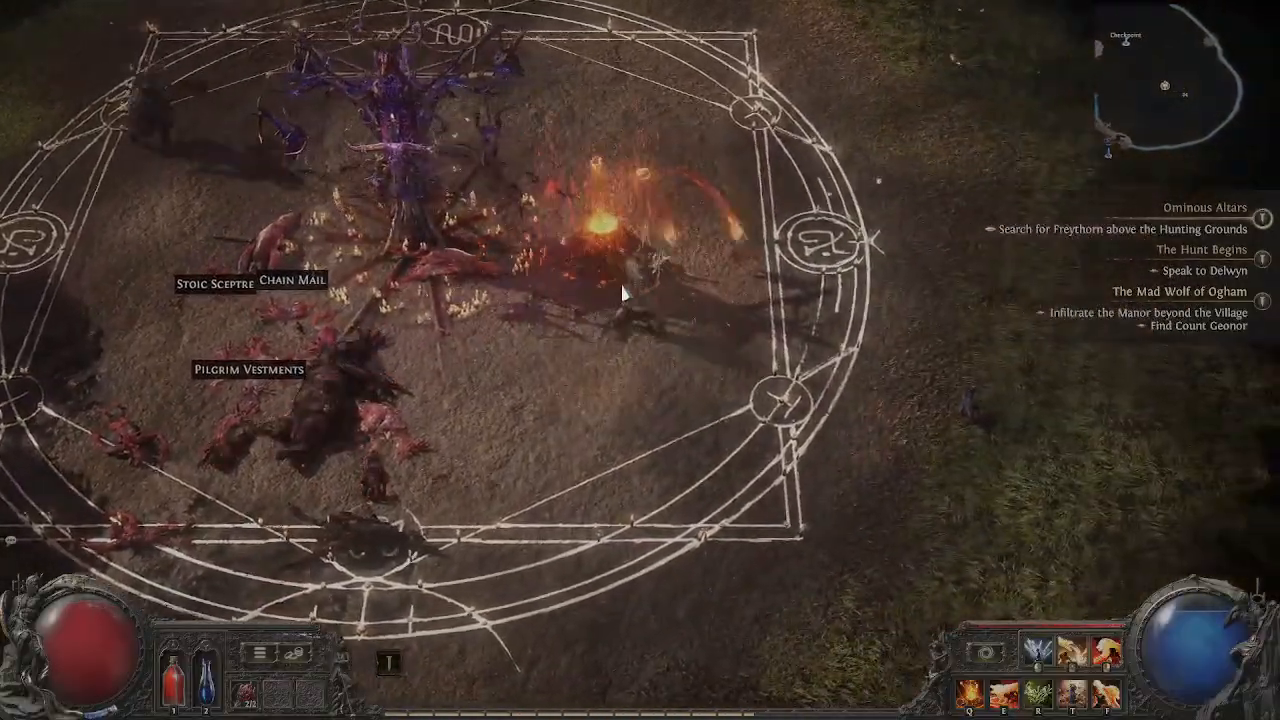
pyautogui.press('w')
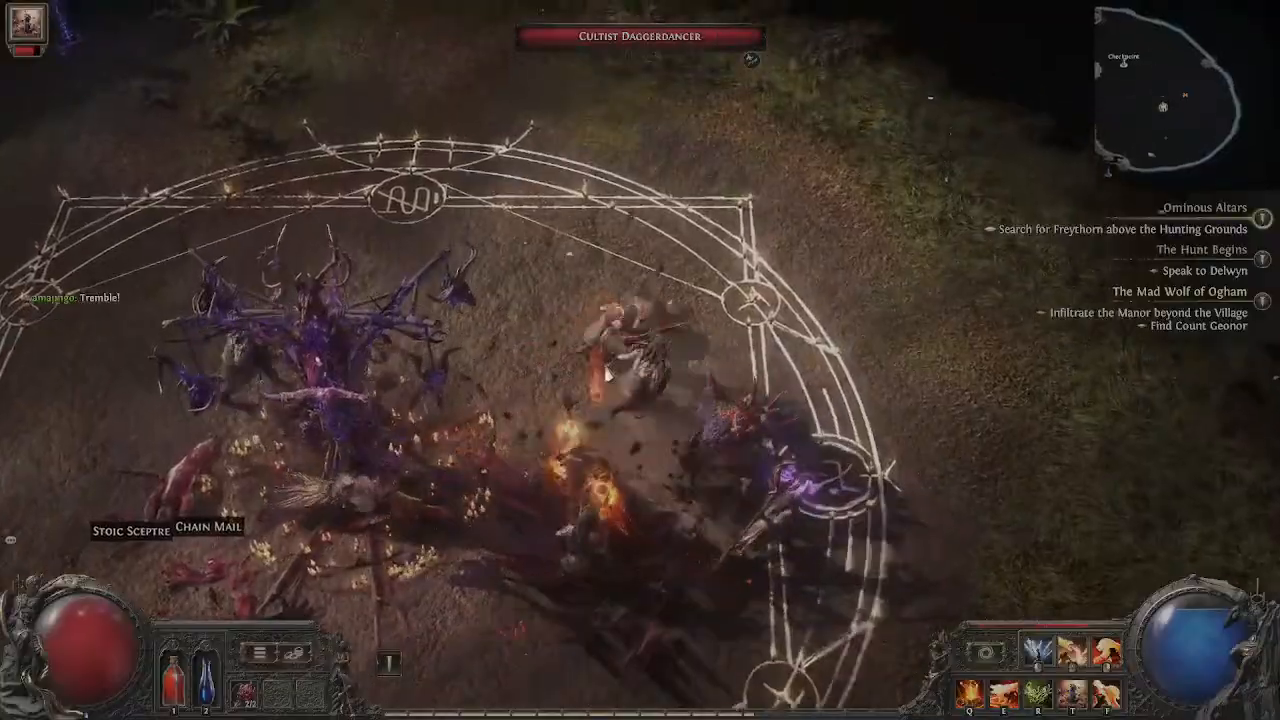
pyautogui.press('a')
pyautogui.click(618, 362)
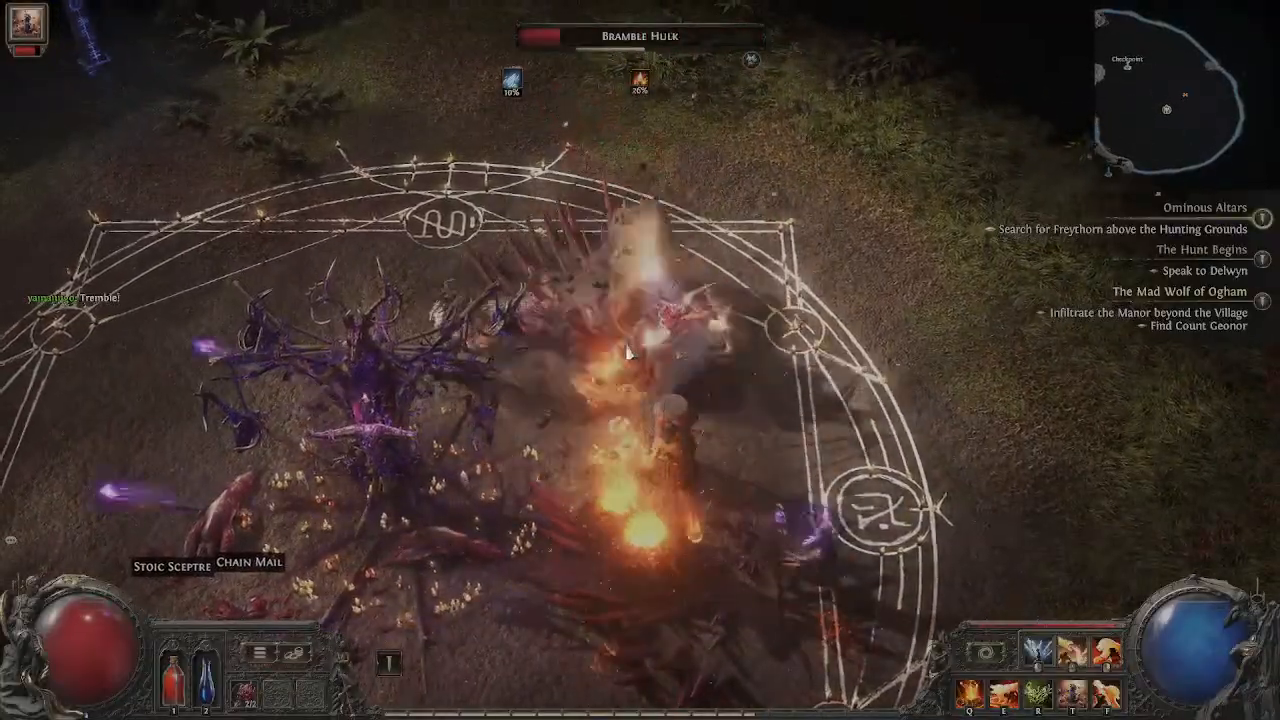
pyautogui.click(628, 353)
pyautogui.press('a')
pyautogui.press('s')
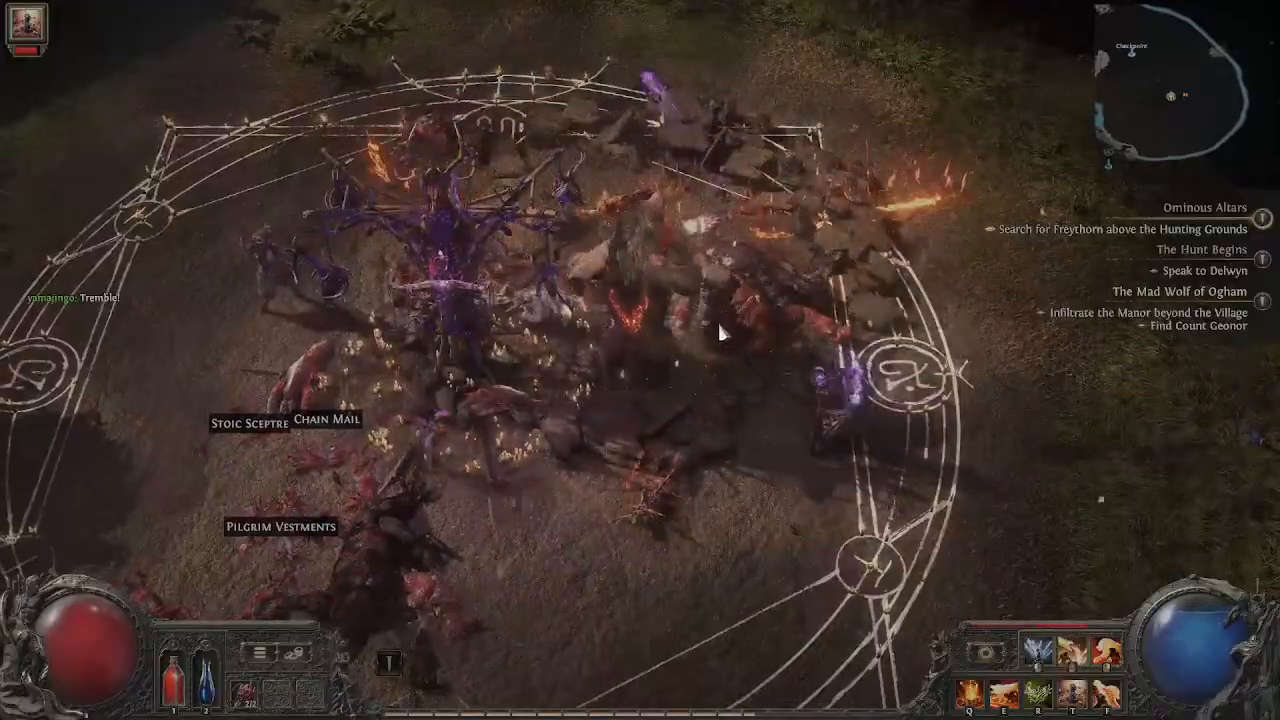
pyautogui.press('d')
pyautogui.click(717, 335)
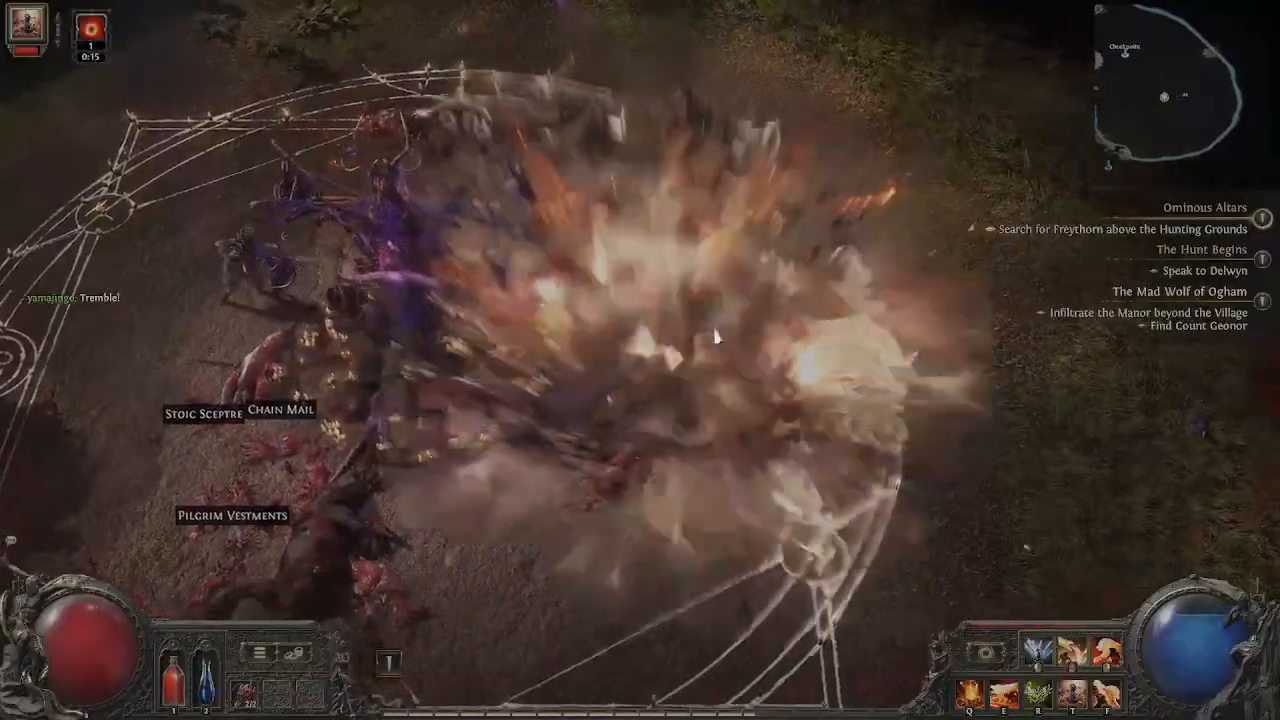
pyautogui.press('w')
pyautogui.press('a')
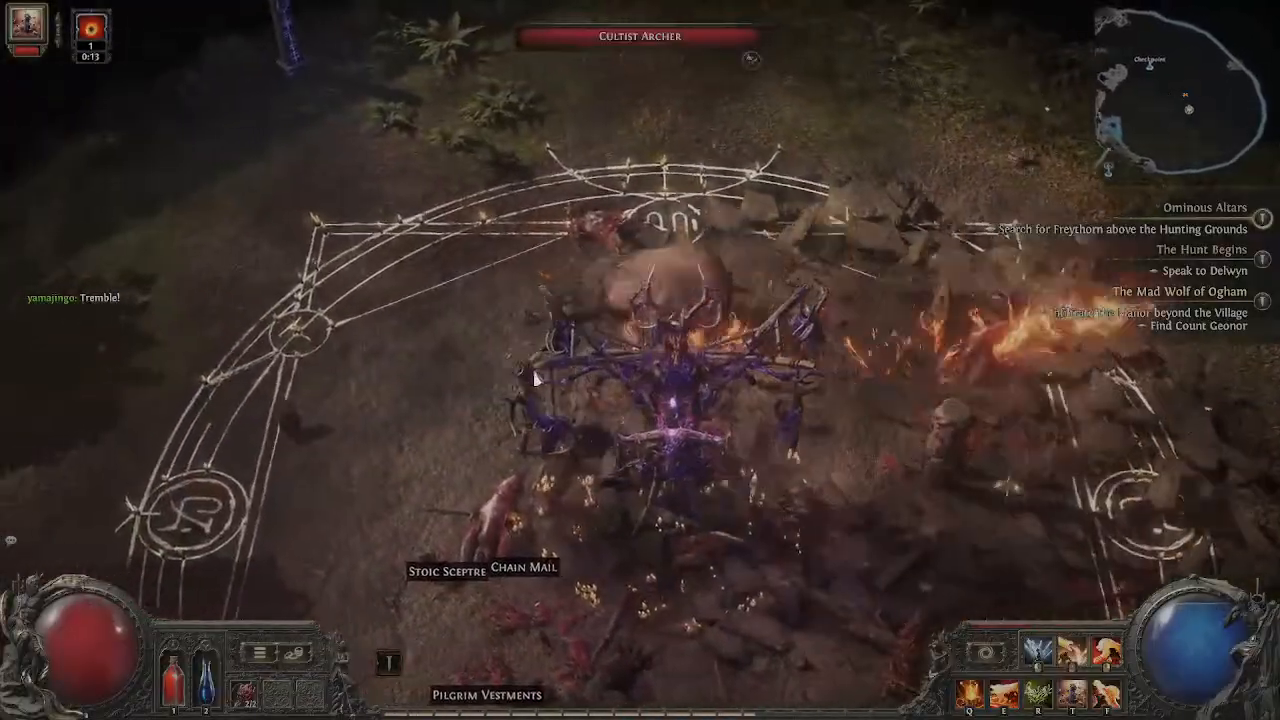
pyautogui.press('s')
pyautogui.press('d')
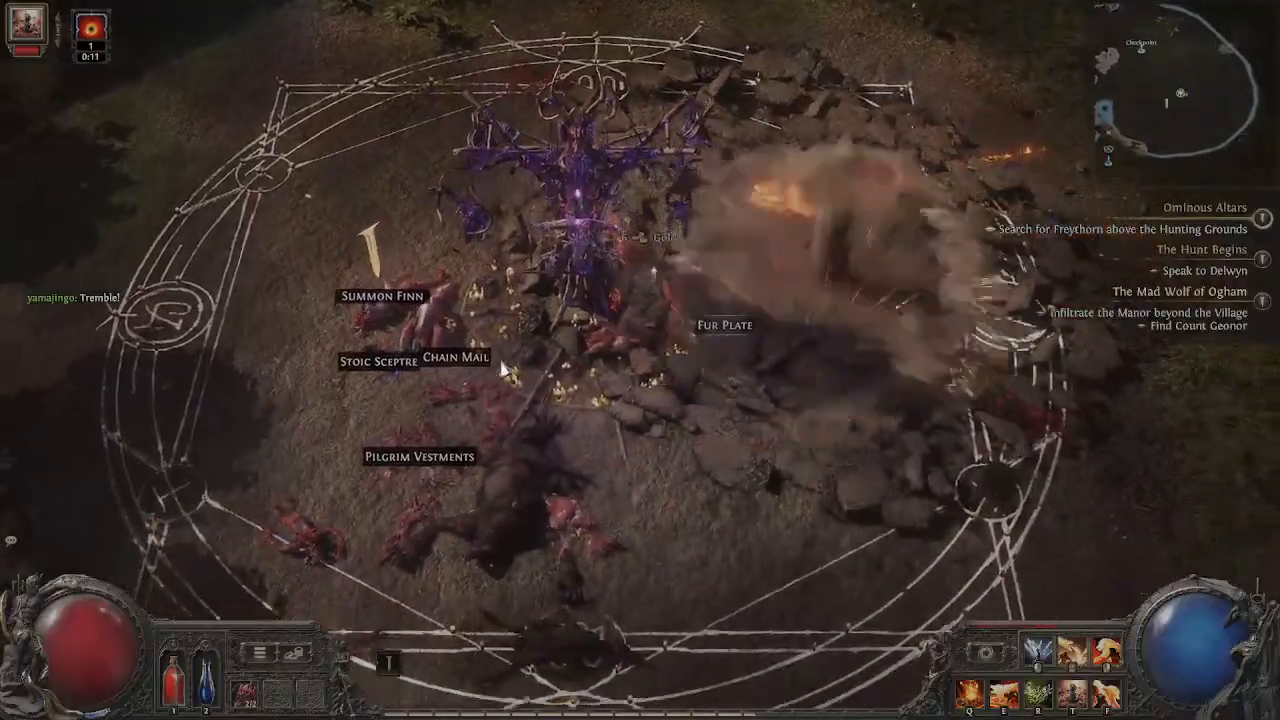
pyautogui.press('a')
pyautogui.click(601, 270)
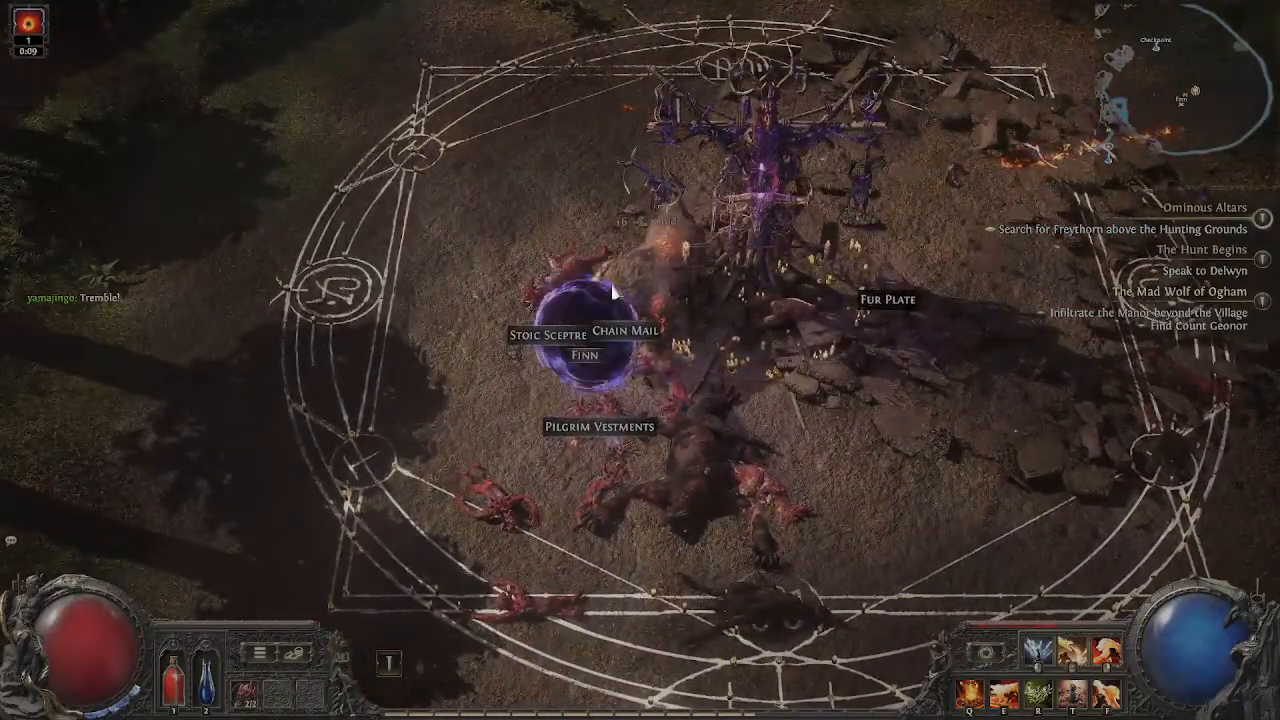
pyautogui.click(583, 357)
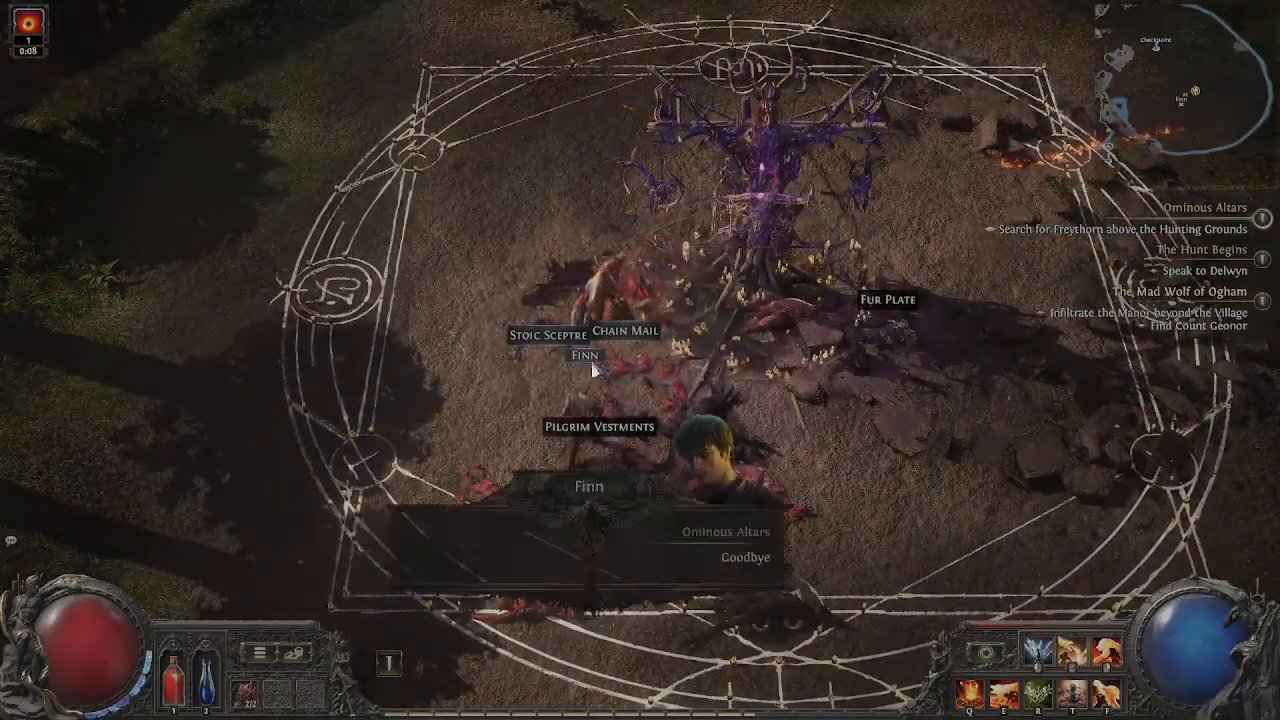
pyautogui.click(746, 538)
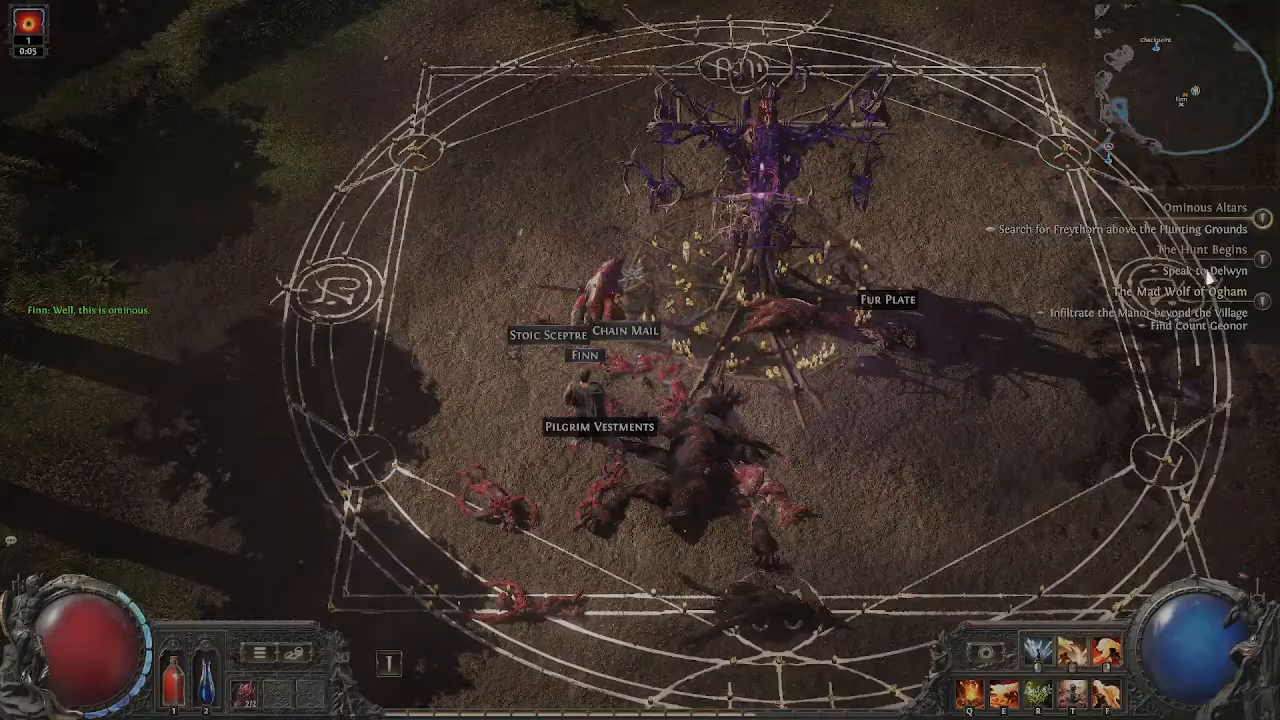
pyautogui.click(1052, 260)
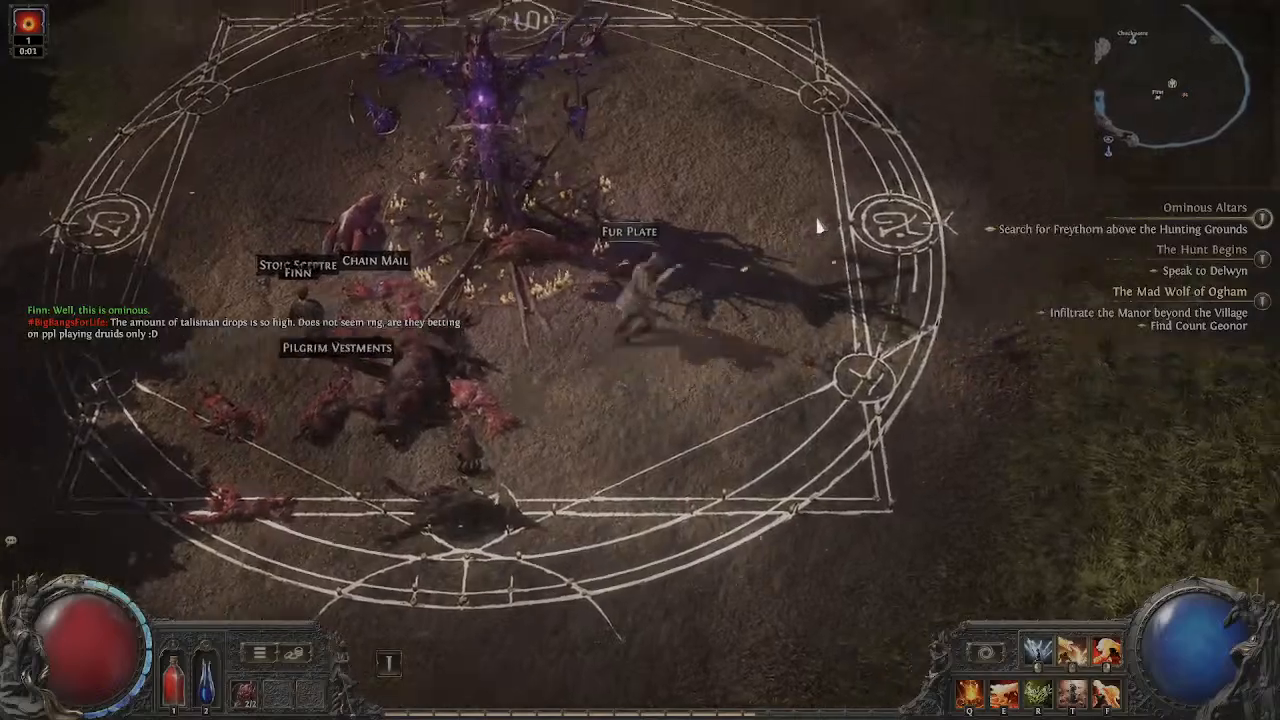
pyautogui.click(816, 226)
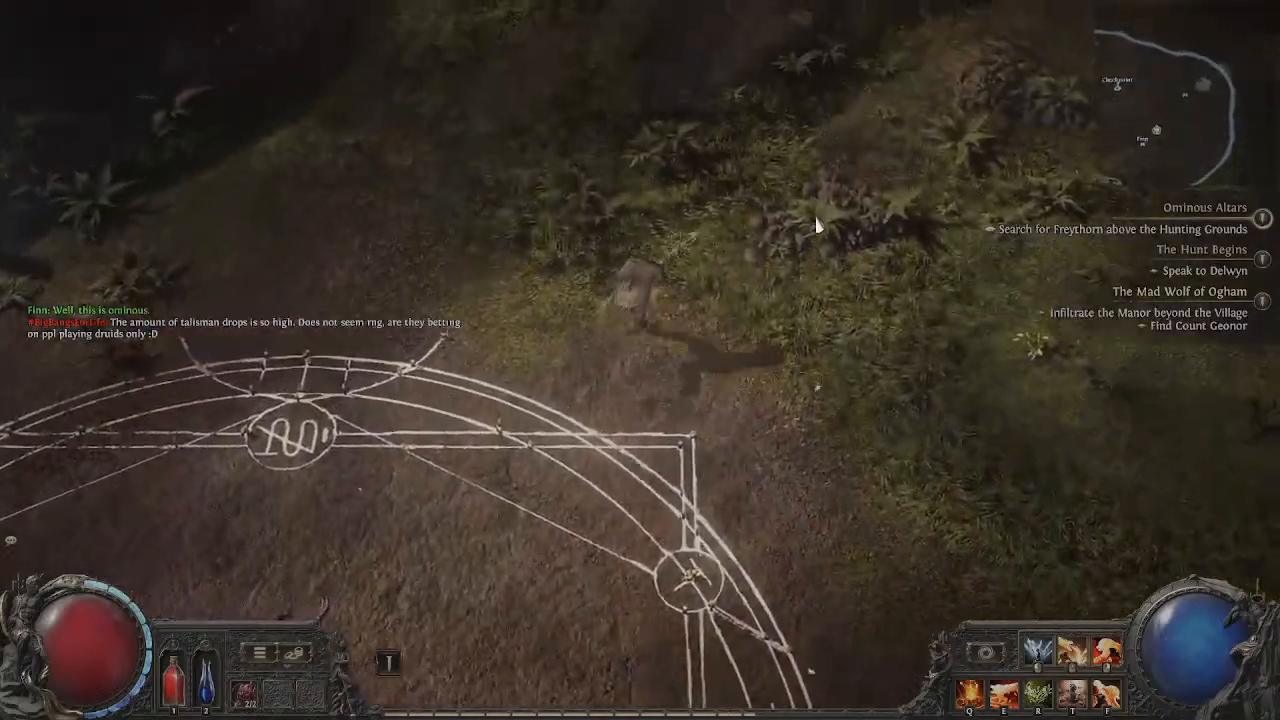
pyautogui.click(815, 226)
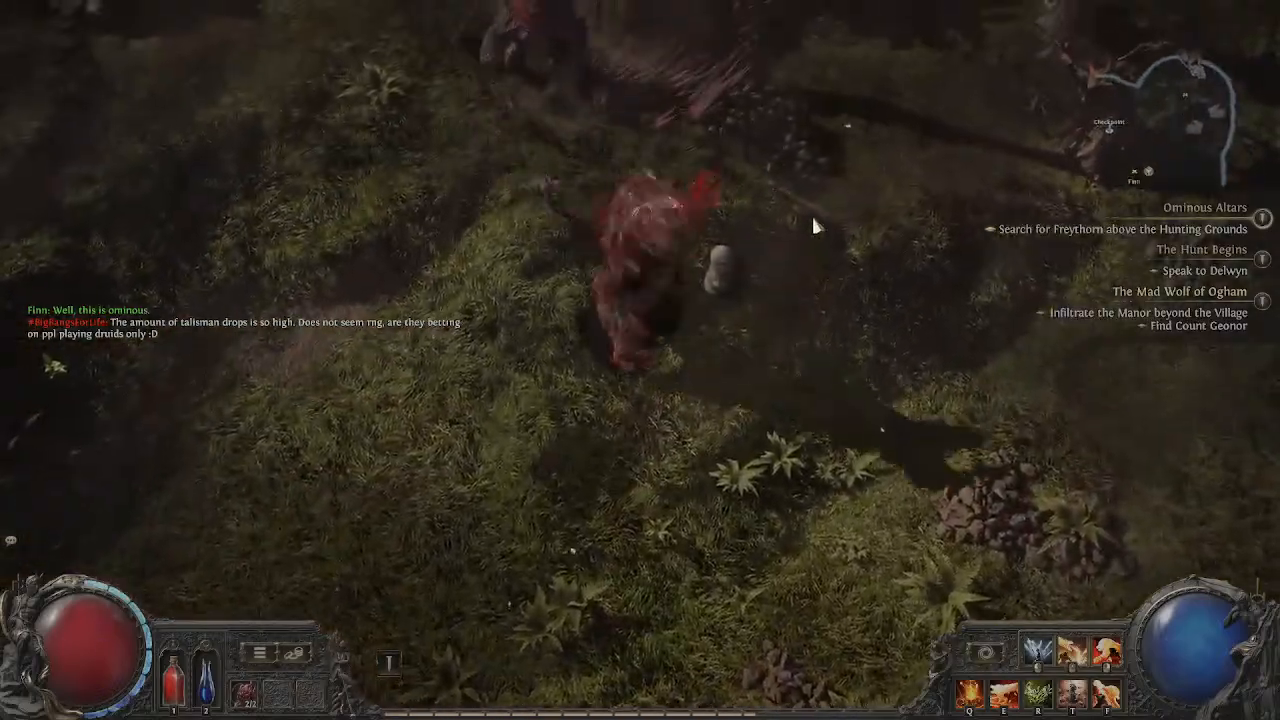
pyautogui.press('w')
pyautogui.click(751, 229)
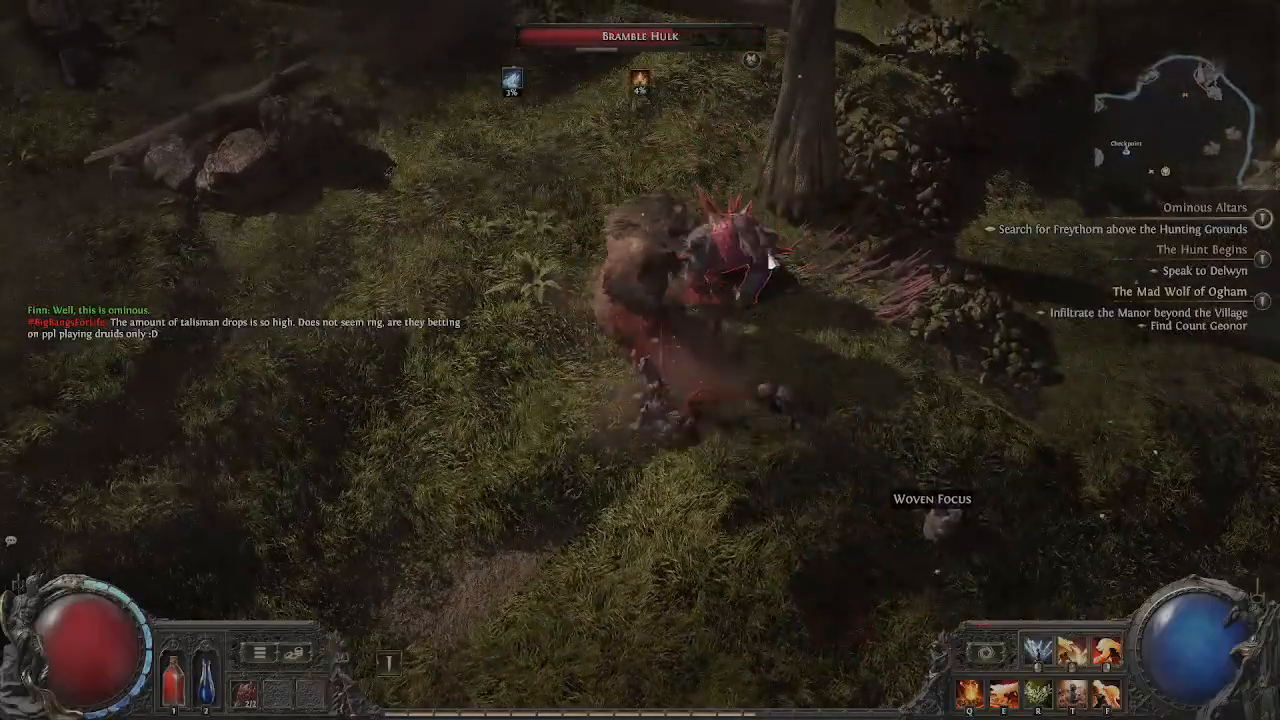
pyautogui.click(774, 262)
pyautogui.press('w')
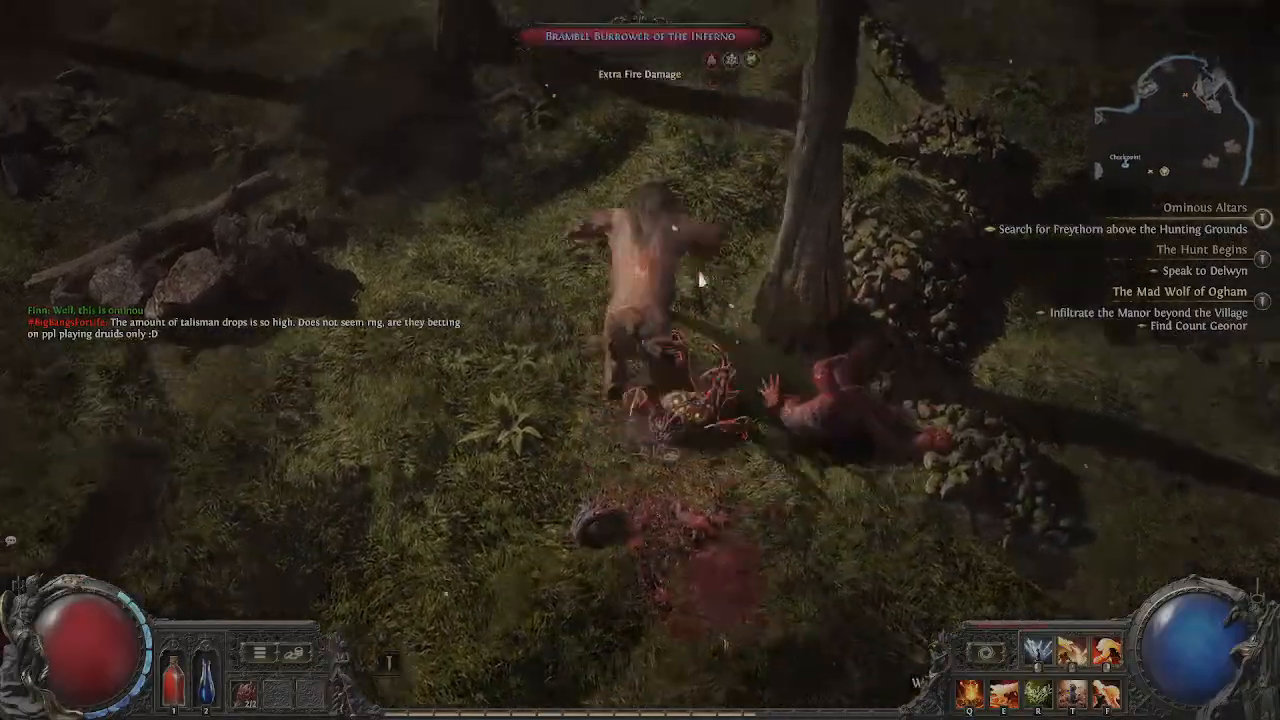
# Step: Fight past the enemies in the Hunting Grounds, follow the stone walls, and enter Freythorn
pyautogui.click(656, 232)
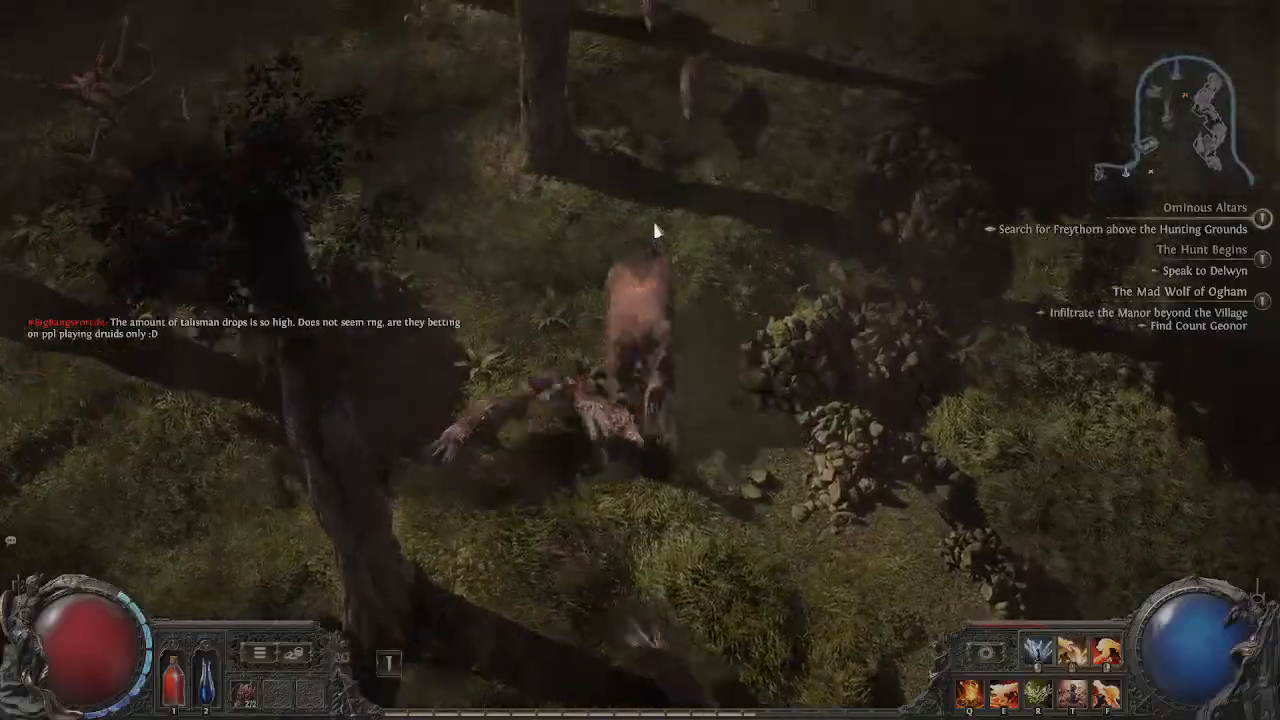
pyautogui.moveTo(655, 231)
pyautogui.mouseDown()
pyautogui.moveTo(603, 206)
pyautogui.moveTo(665, 121)
pyautogui.moveTo(771, 243)
pyautogui.moveTo(681, 285)
pyautogui.moveTo(835, 318)
pyautogui.moveTo(869, 343)
pyautogui.moveTo(460, 320)
pyautogui.moveTo(617, 485)
pyautogui.moveTo(630, 485)
pyautogui.moveTo(557, 363)
pyautogui.moveTo(498, 345)
pyautogui.moveTo(729, 285)
pyautogui.mouseUp()
pyautogui.press('w')
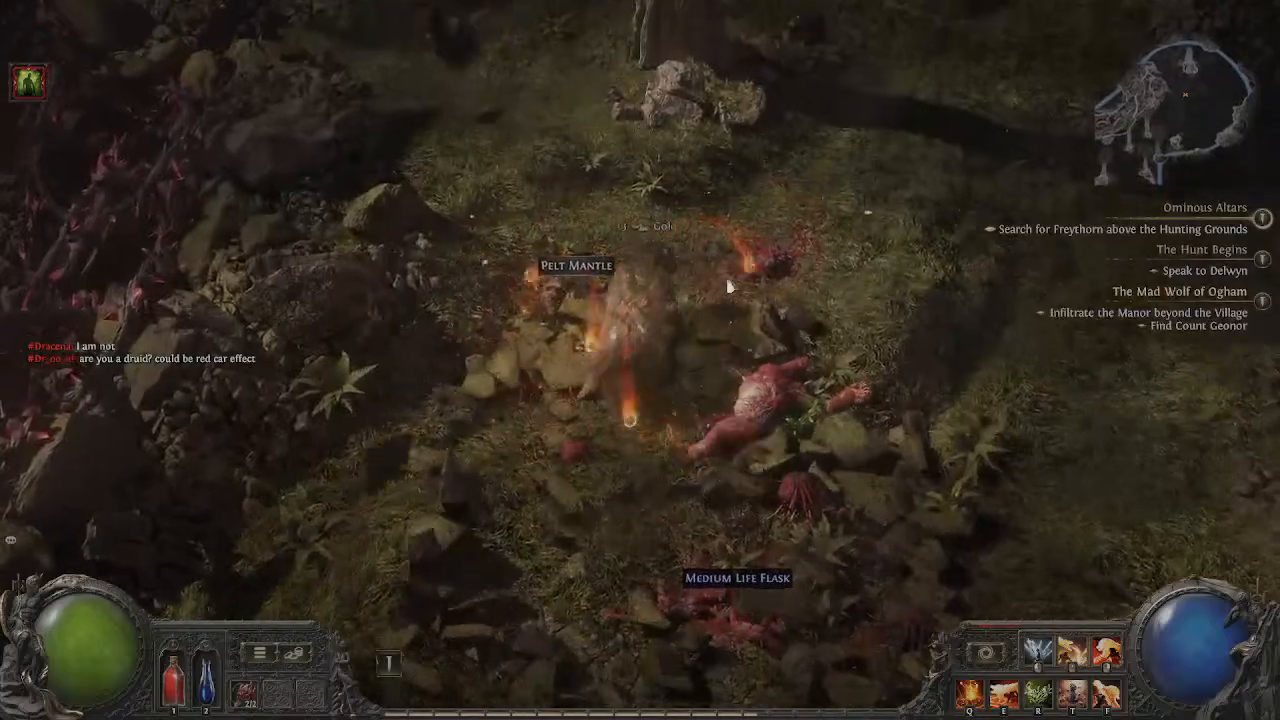
pyautogui.press('a')
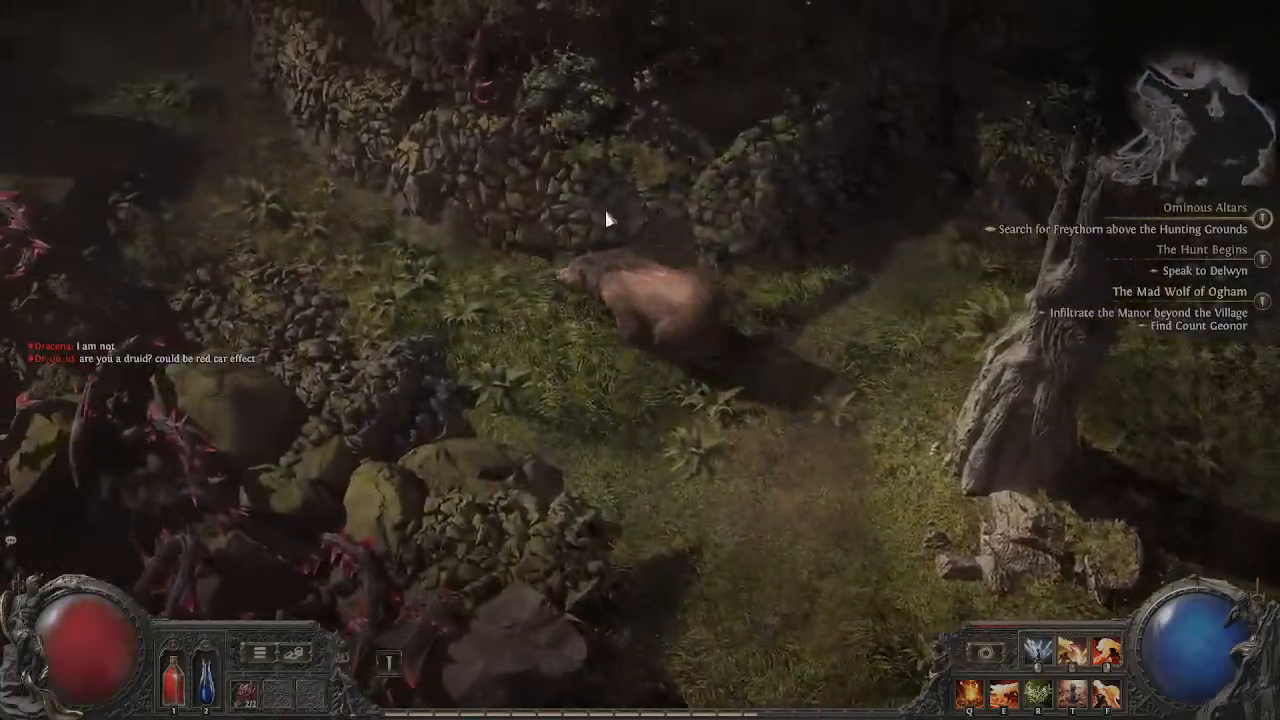
pyautogui.press('w')
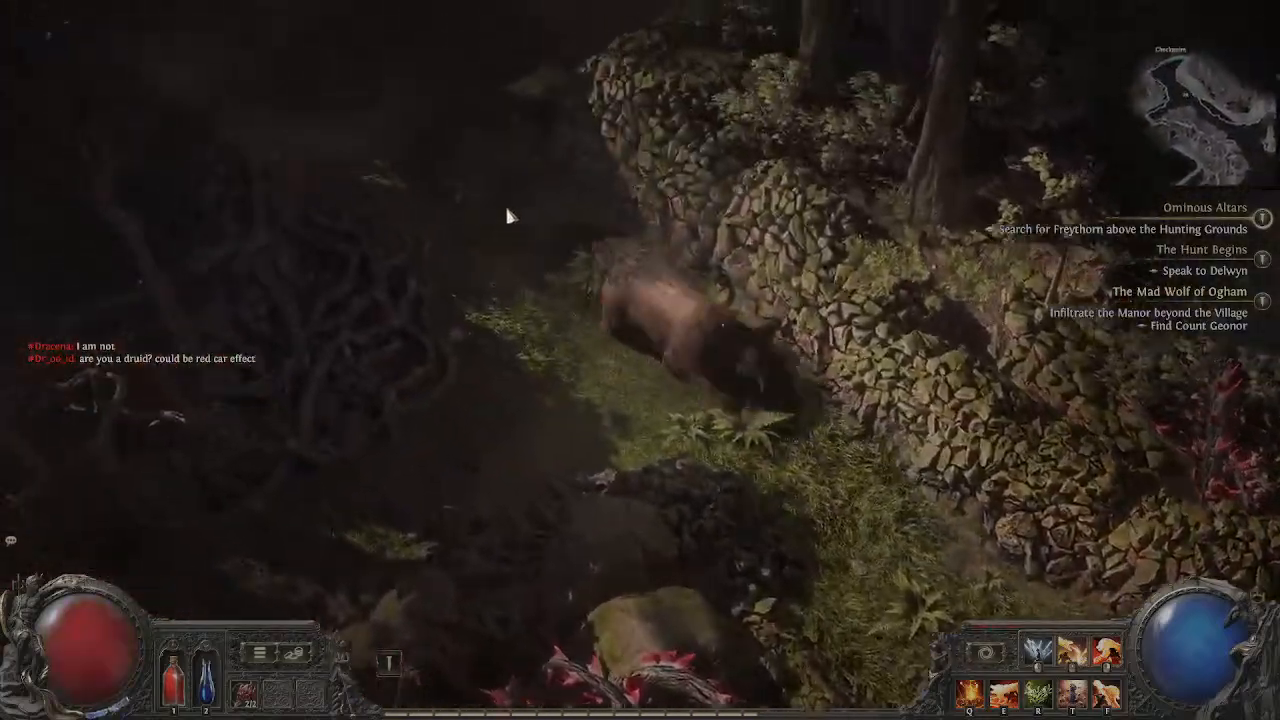
pyautogui.press('d')
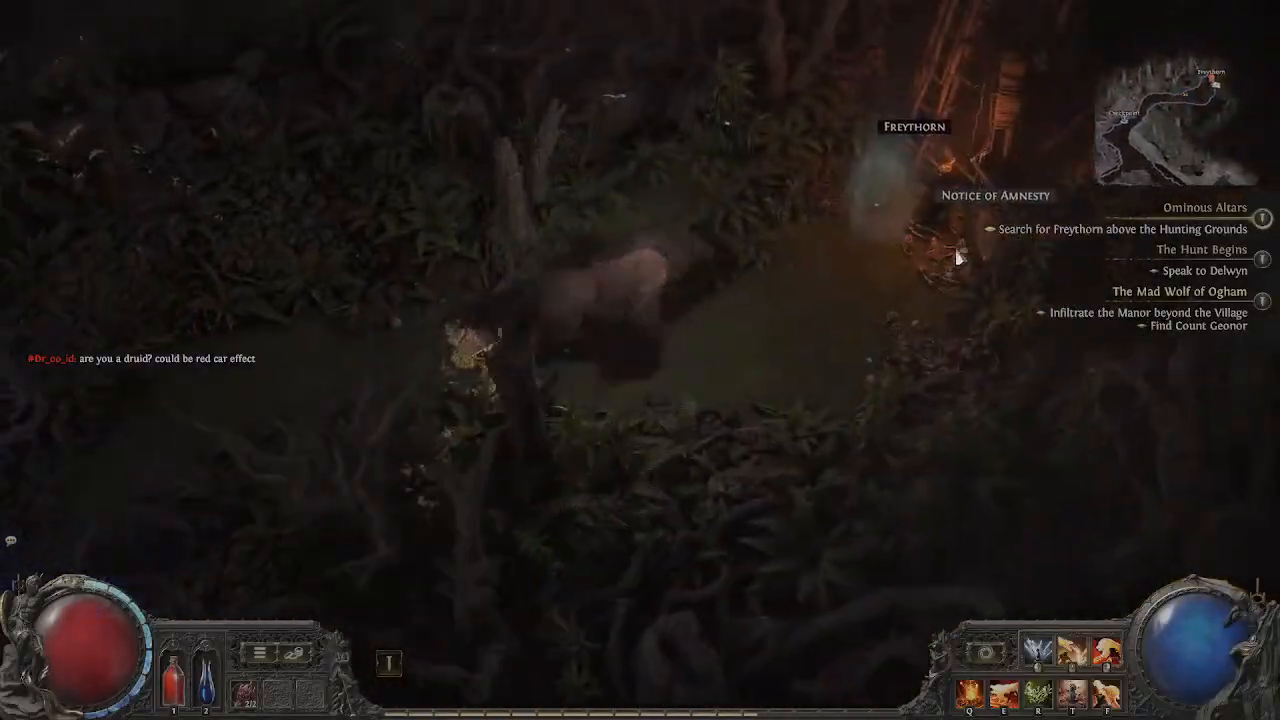
pyautogui.press('w')
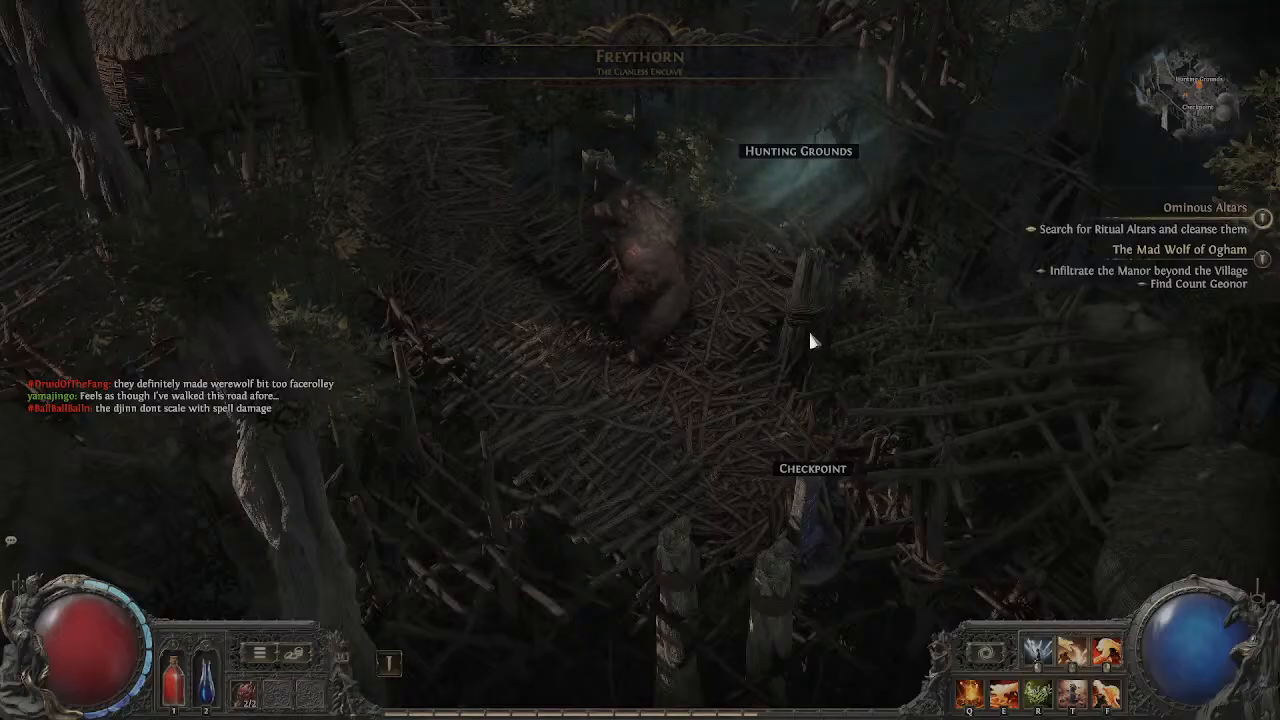
# Step: Activate the Freythorn checkpoint and run to the cultists guarding the stone ritual circle
pyautogui.press('w')
pyautogui.hotkey('s', 'd')
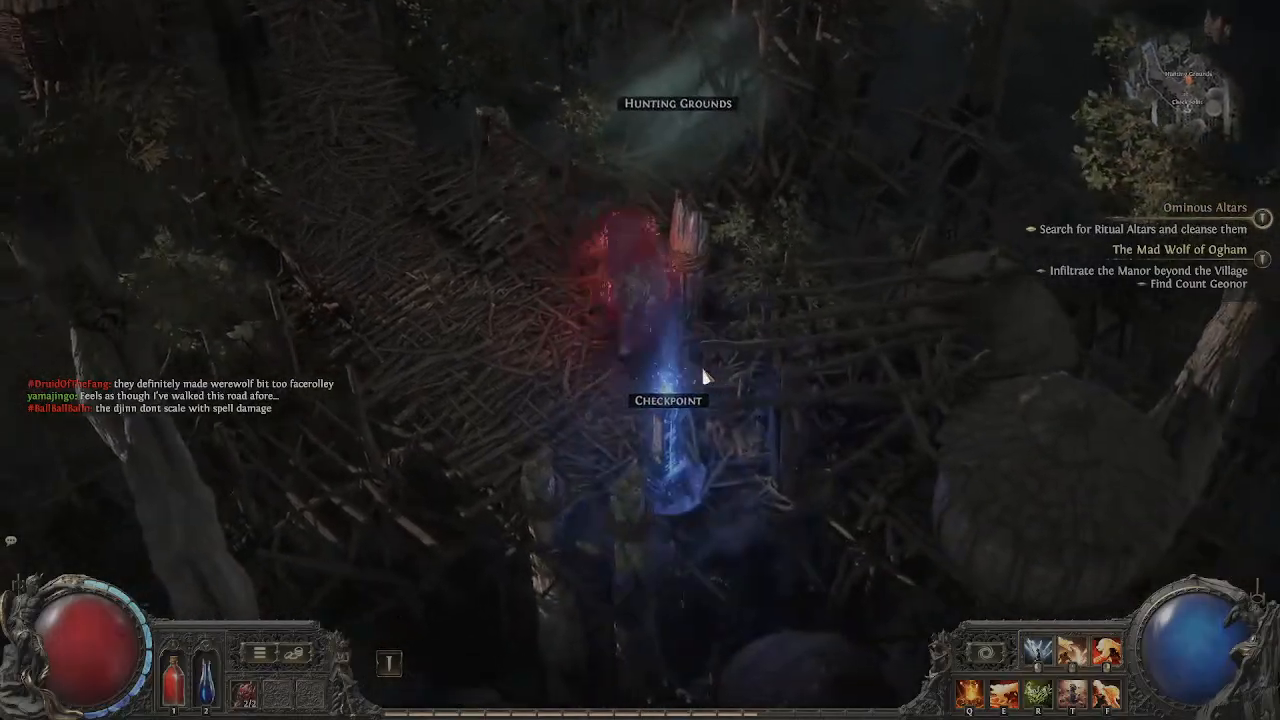
pyautogui.hotkey('w', 'a')
pyautogui.press('w')
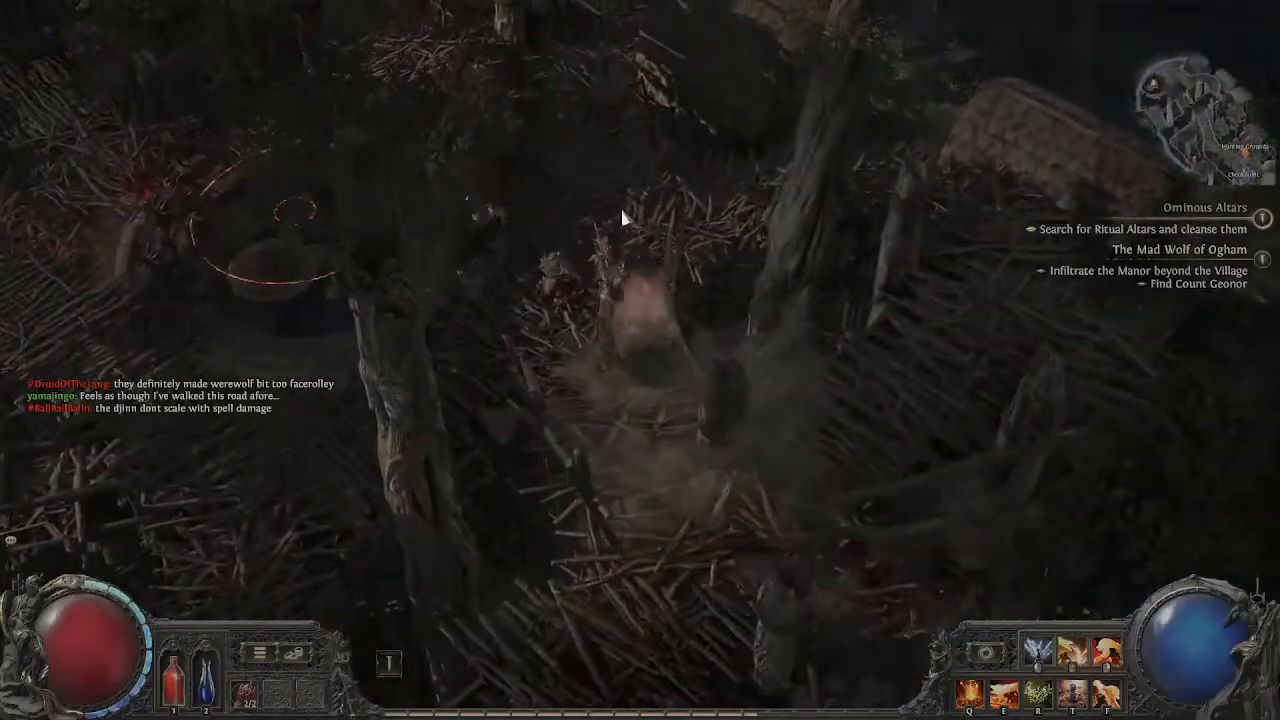
# Step: Attack the Cultist Warrior, the Skullslinger and the Cultist Brute in and around the ritual circle
pyautogui.click(623, 218)
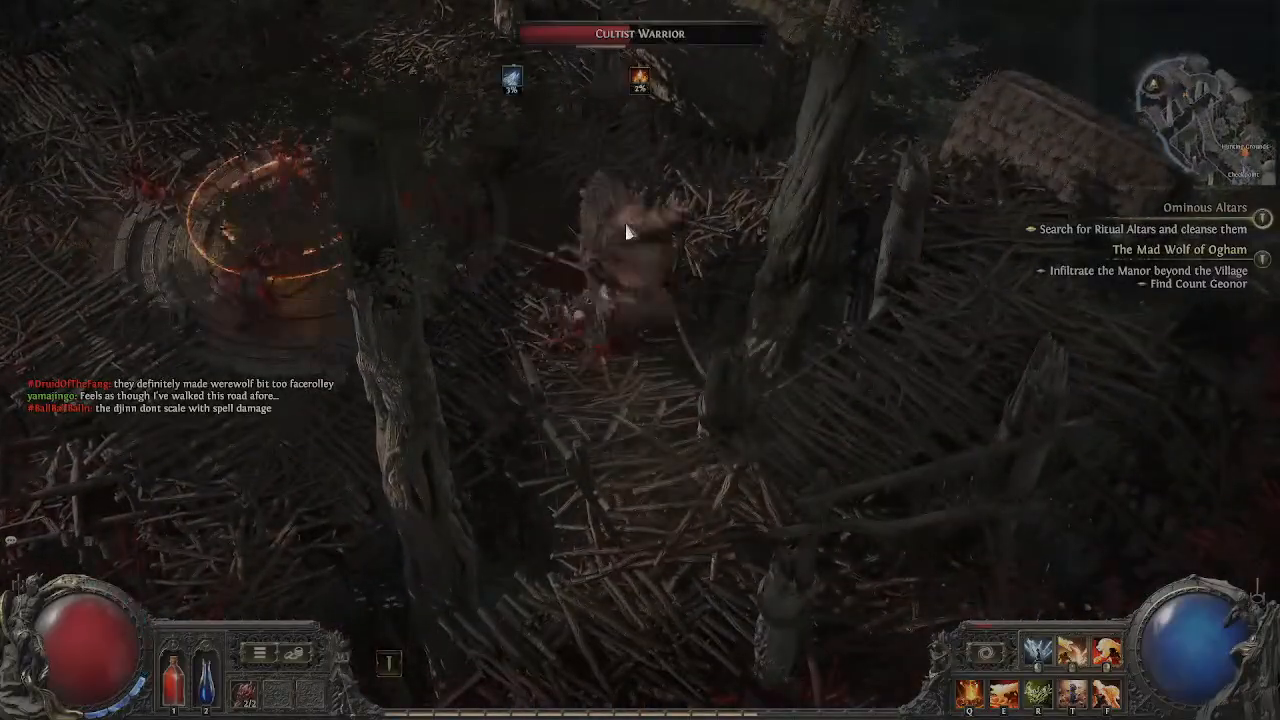
pyautogui.hotkey('w', 'a')
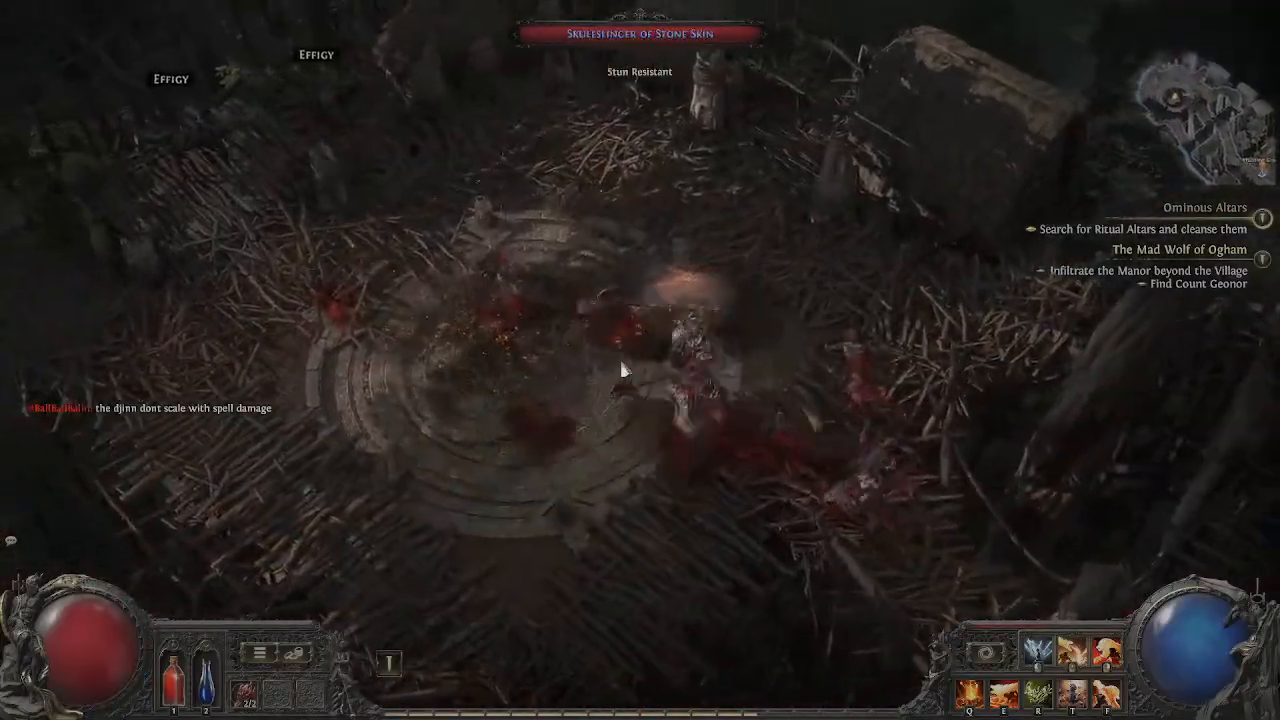
pyautogui.click(622, 366)
pyautogui.press('q')
pyautogui.press('a')
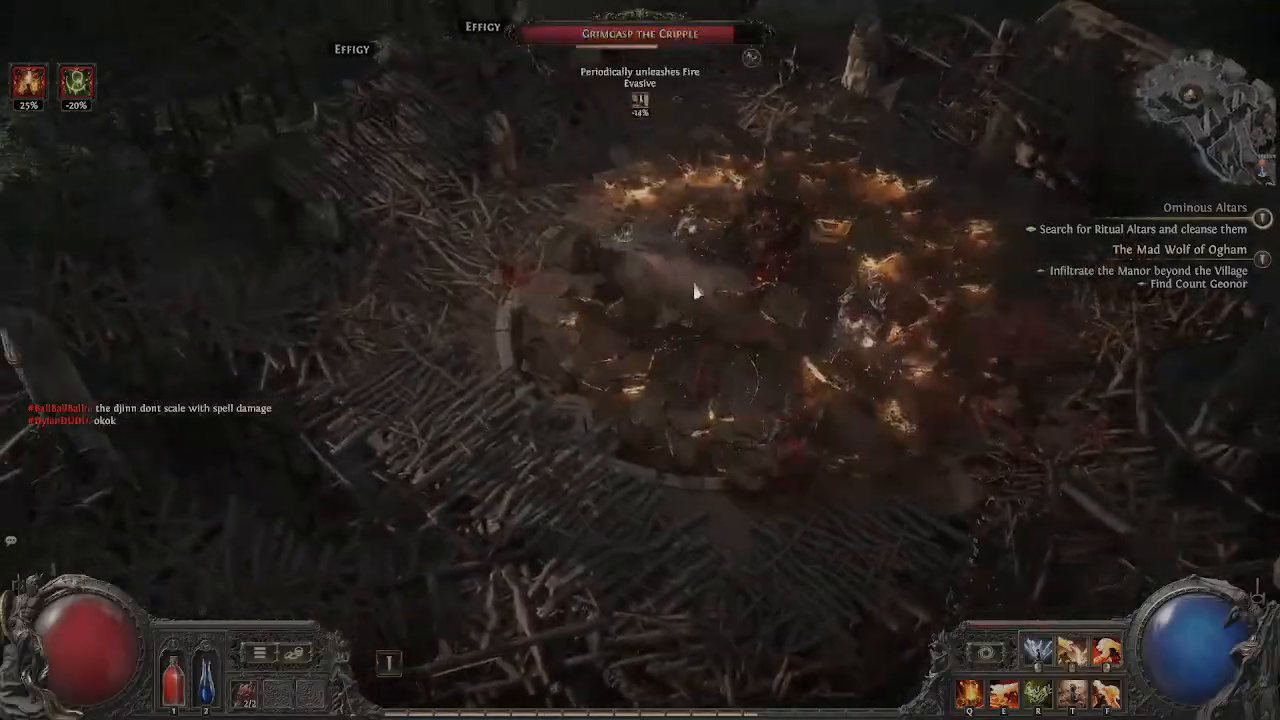
pyautogui.press('q')
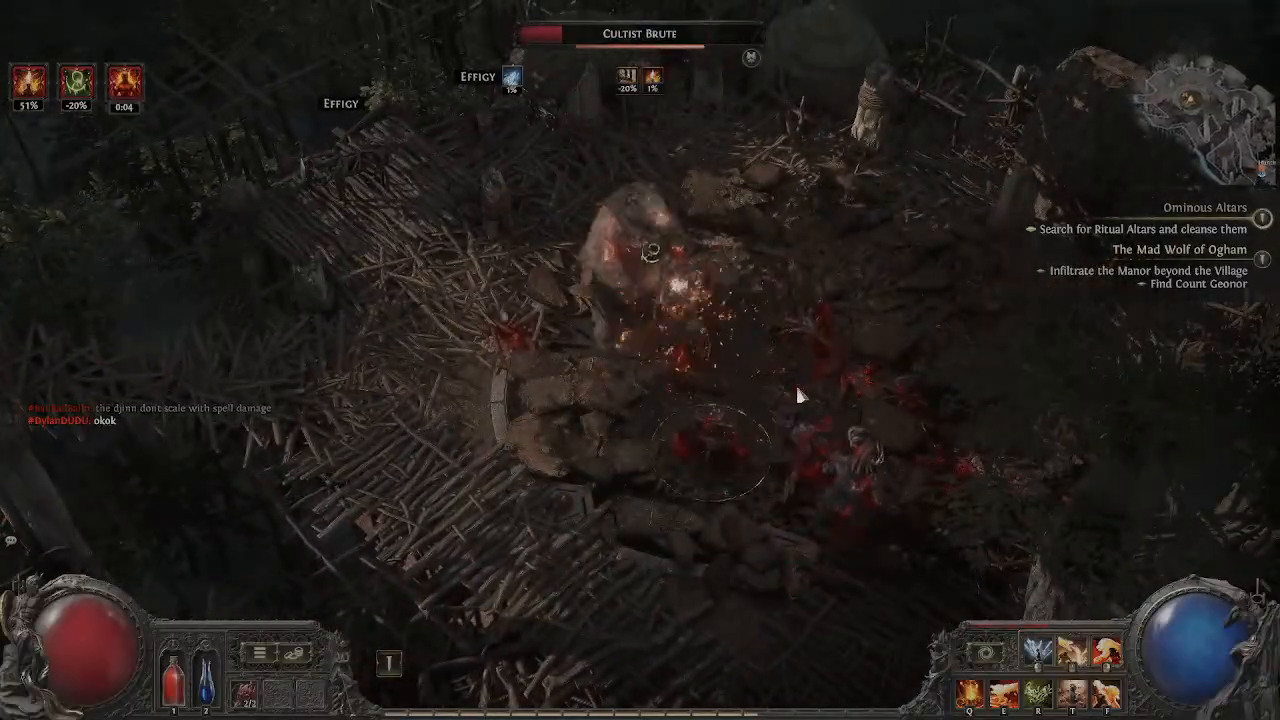
pyautogui.click(797, 394)
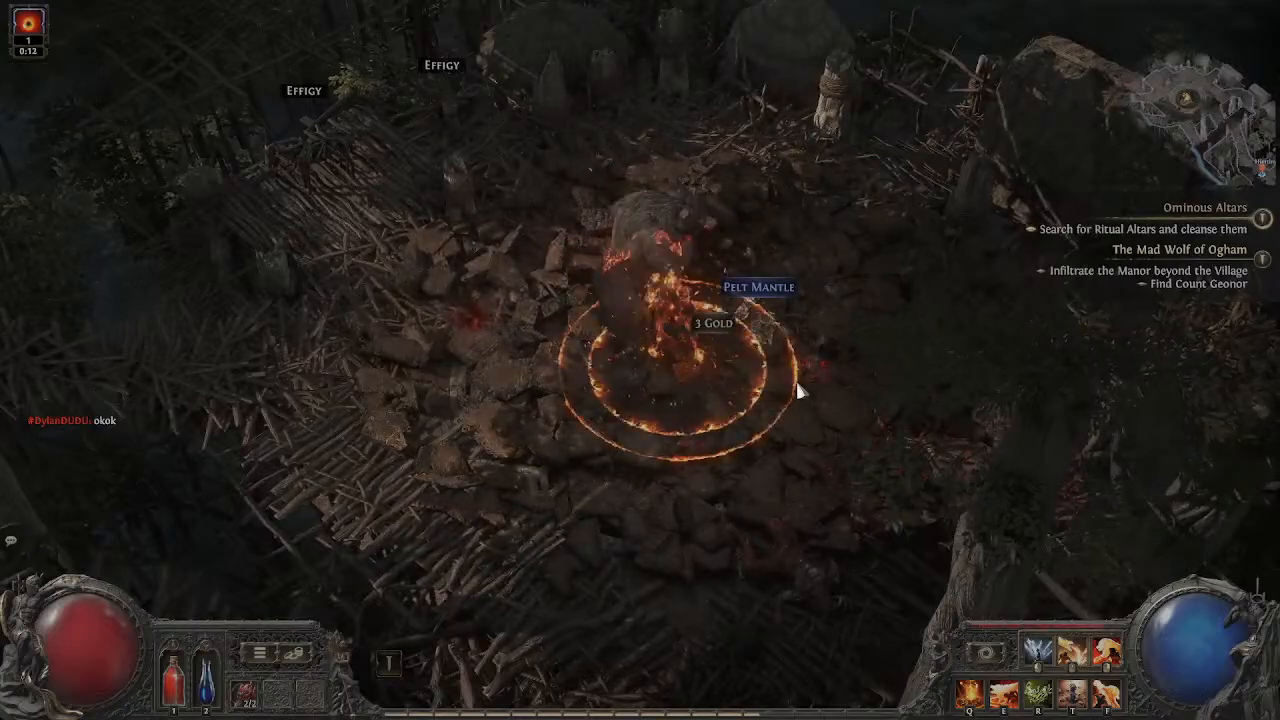
# Step: Defeat Grimgasp the Cripple on the ritual circle with fire and slam attacks
pyautogui.press('d')
pyautogui.click(380, 356)
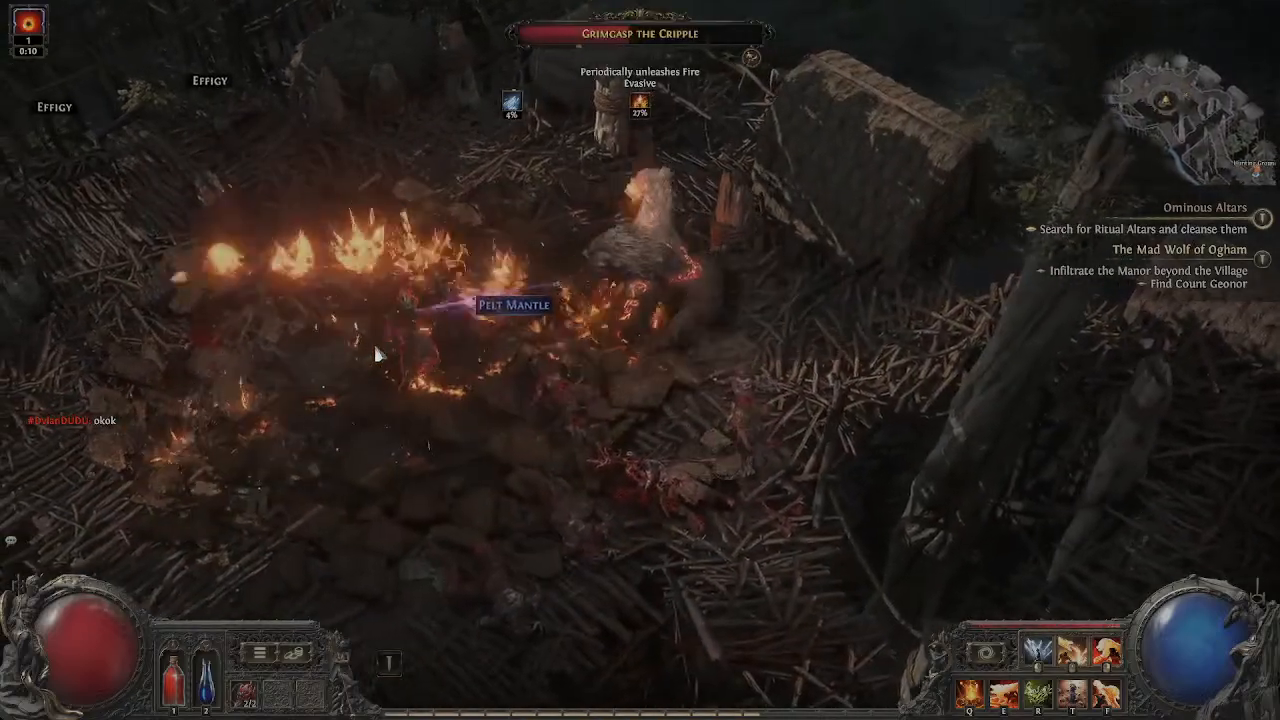
pyautogui.click(373, 350)
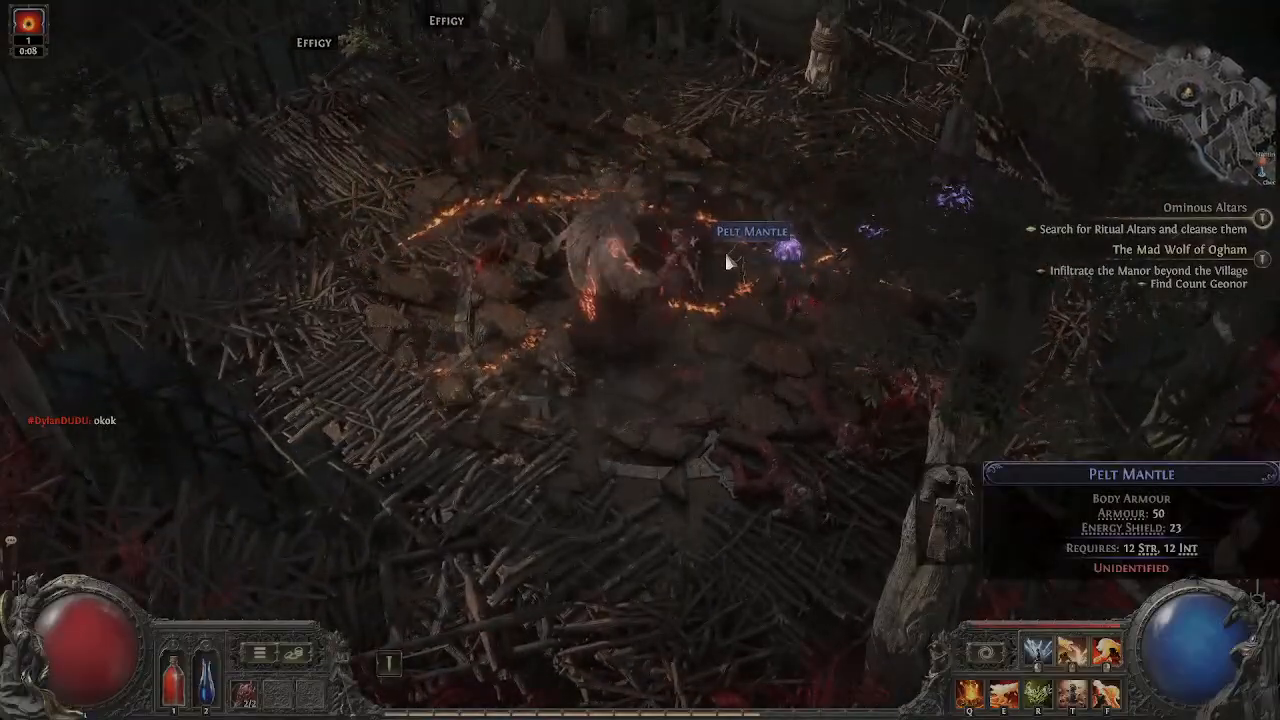
pyautogui.rightClick(729, 262)
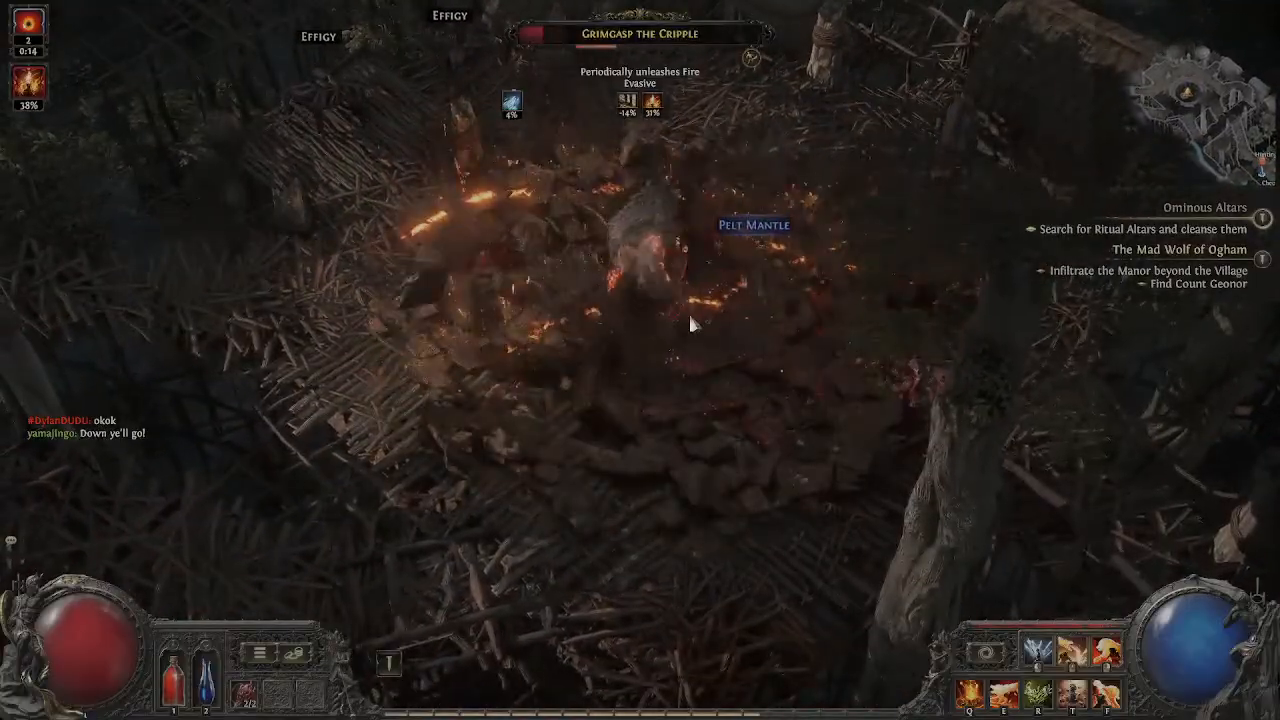
pyautogui.click(690, 324)
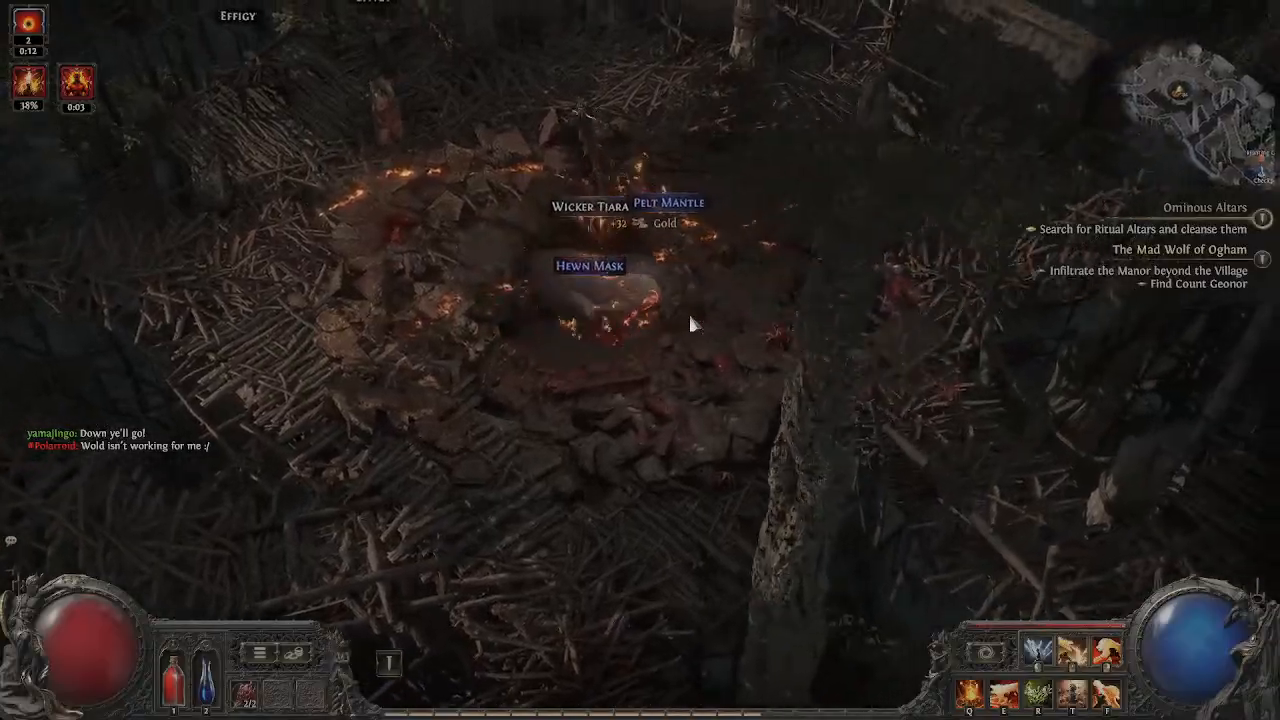
# Step: Engage the Queensguard, Royal Colossus beside the dropped items and dodge its opening attacks
pyautogui.moveTo(669, 266)
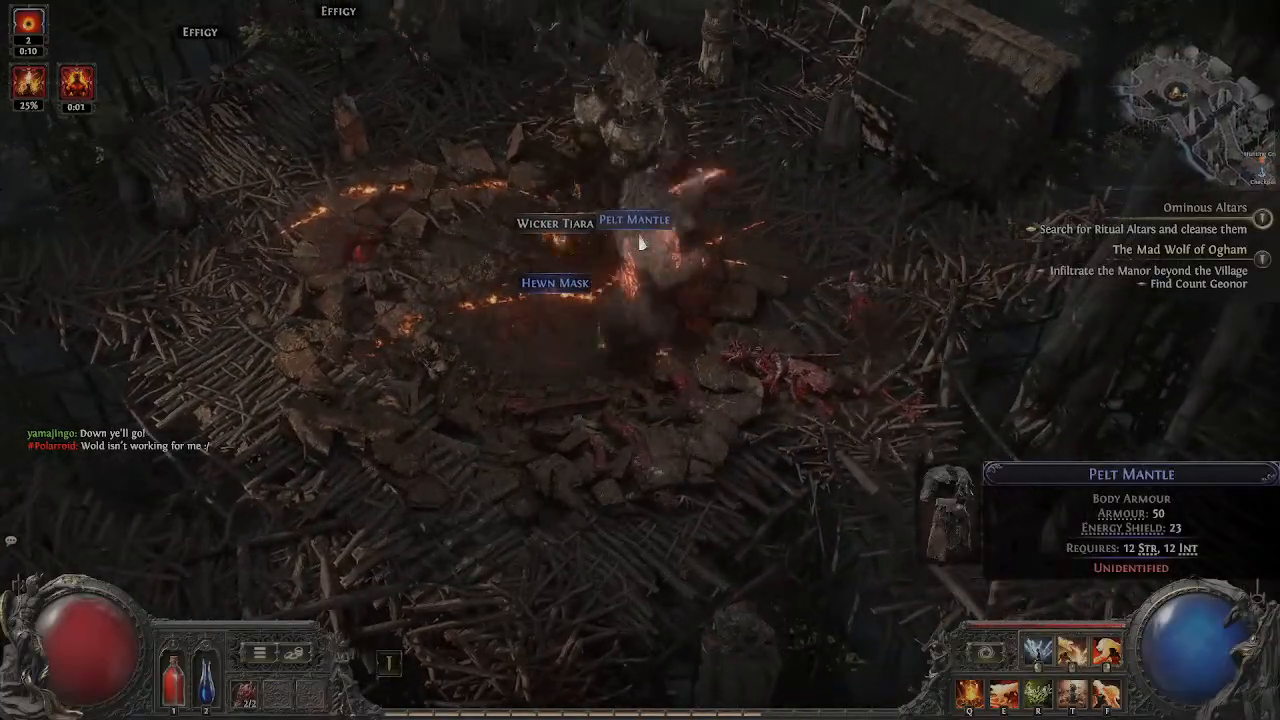
pyautogui.press('a')
pyautogui.press('space')
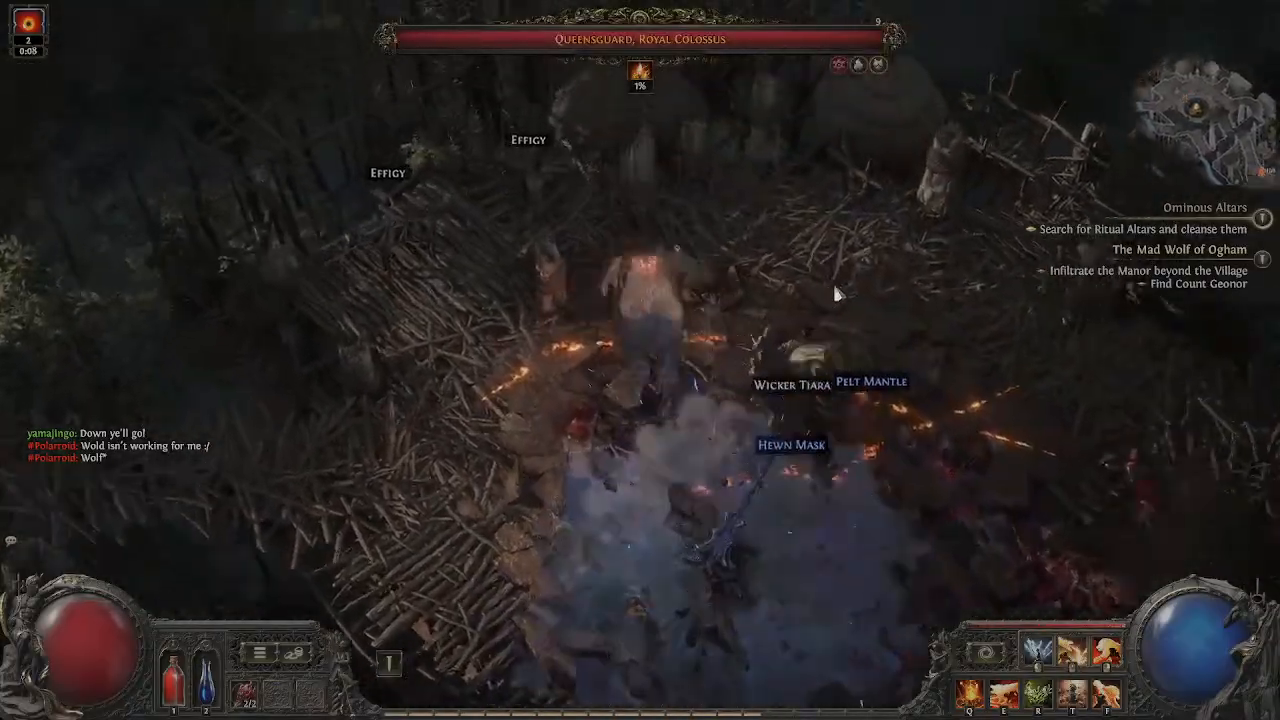
pyautogui.click(838, 292)
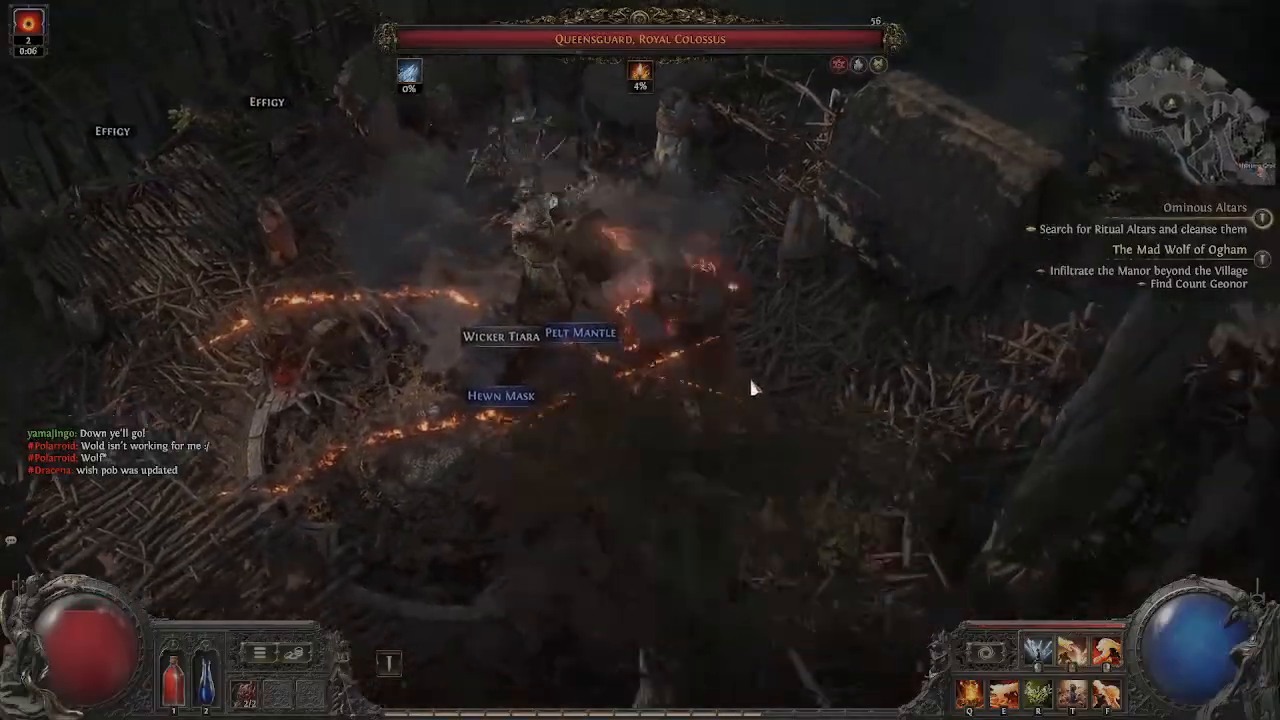
pyautogui.press('d')
pyautogui.press('space')
pyautogui.press('a')
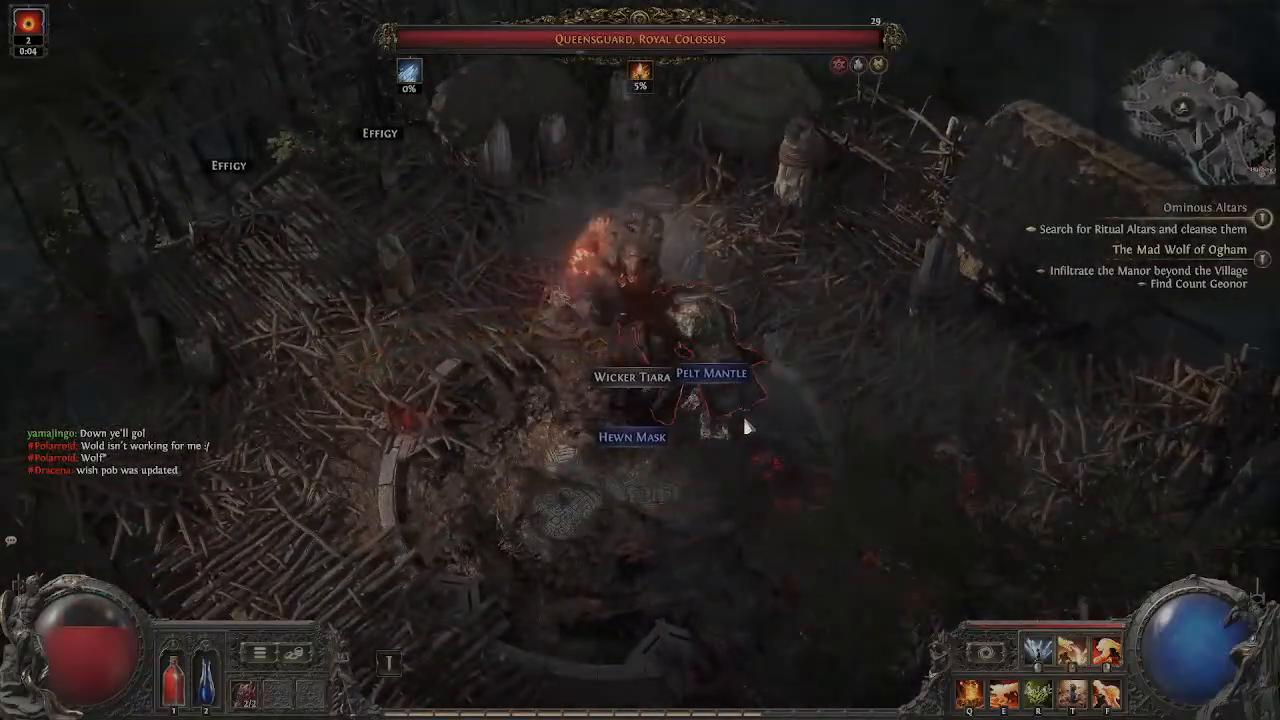
# Step: Circle the Royal Colossus at the edge of the ritual circle while striking it in bear form
pyautogui.press('d')
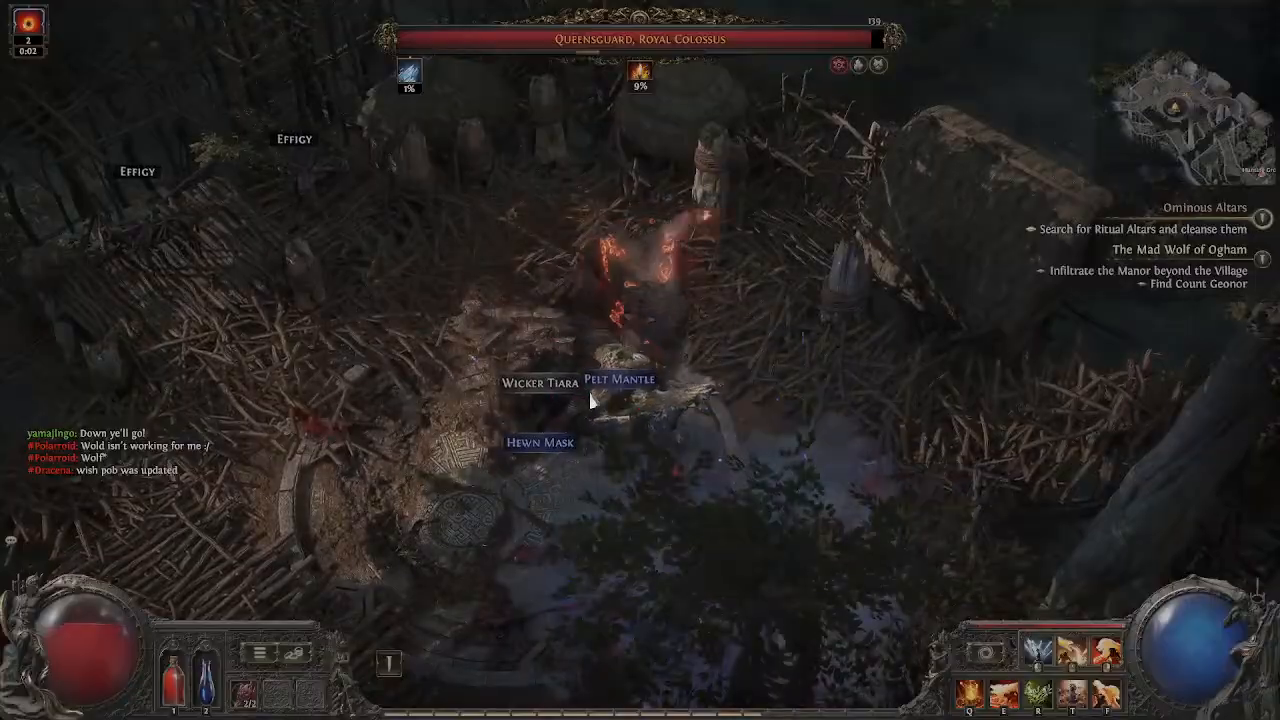
pyautogui.press('w')
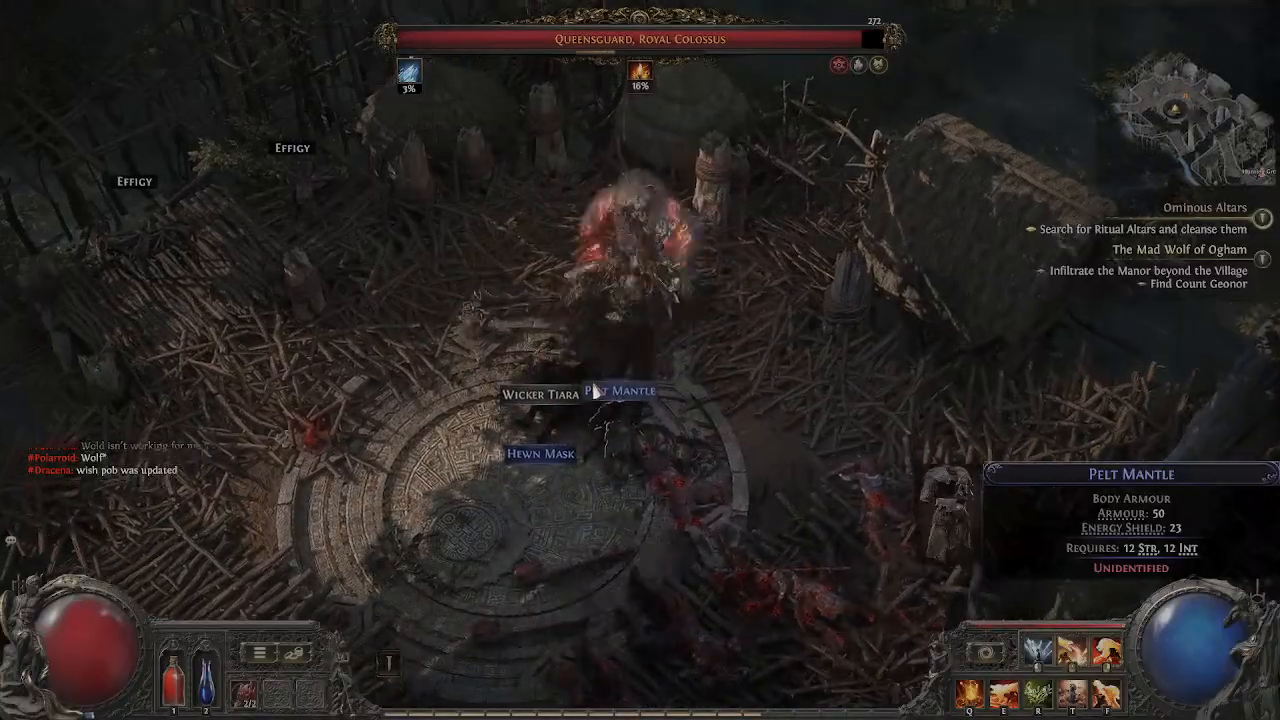
pyautogui.press('a')
pyautogui.press('s')
pyautogui.press('d')
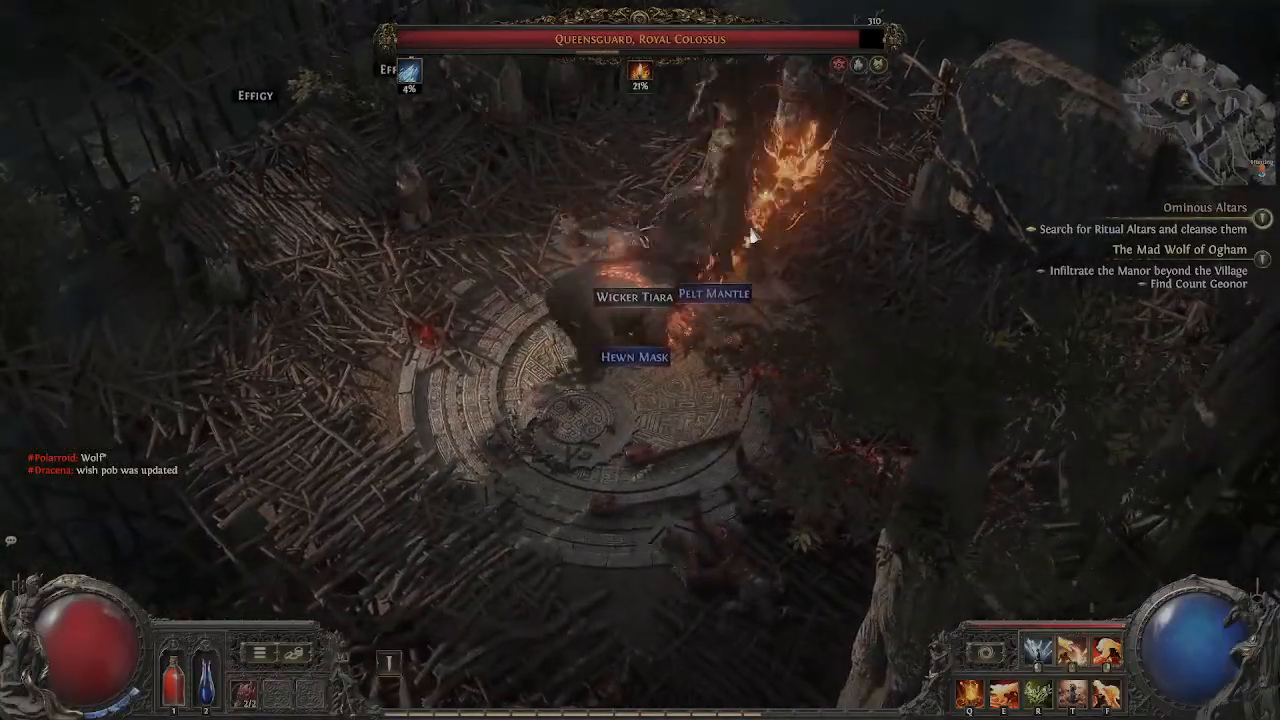
pyautogui.press('s')
pyautogui.press('d')
pyautogui.press('w')
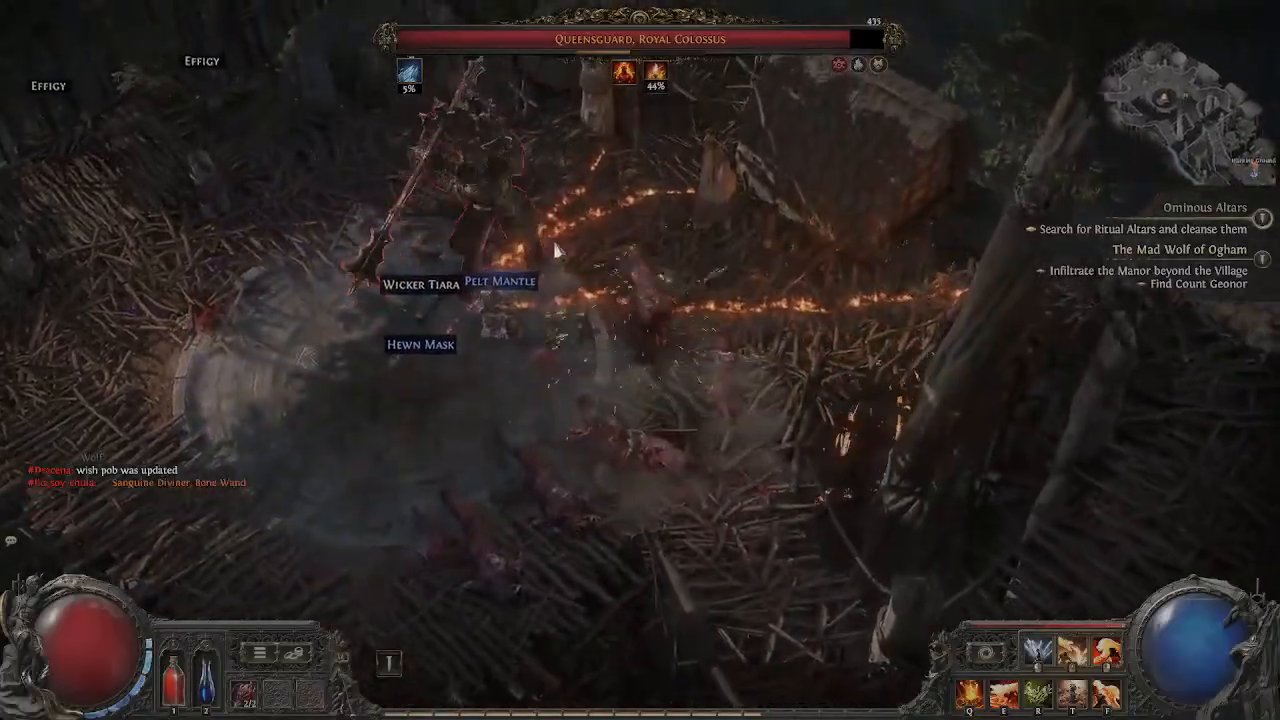
# Step: Cast the green plant skill on the Royal Colossus and retreat towards the huts
pyautogui.press('w')
pyautogui.press('r')
pyautogui.press('a')
pyautogui.press('s')
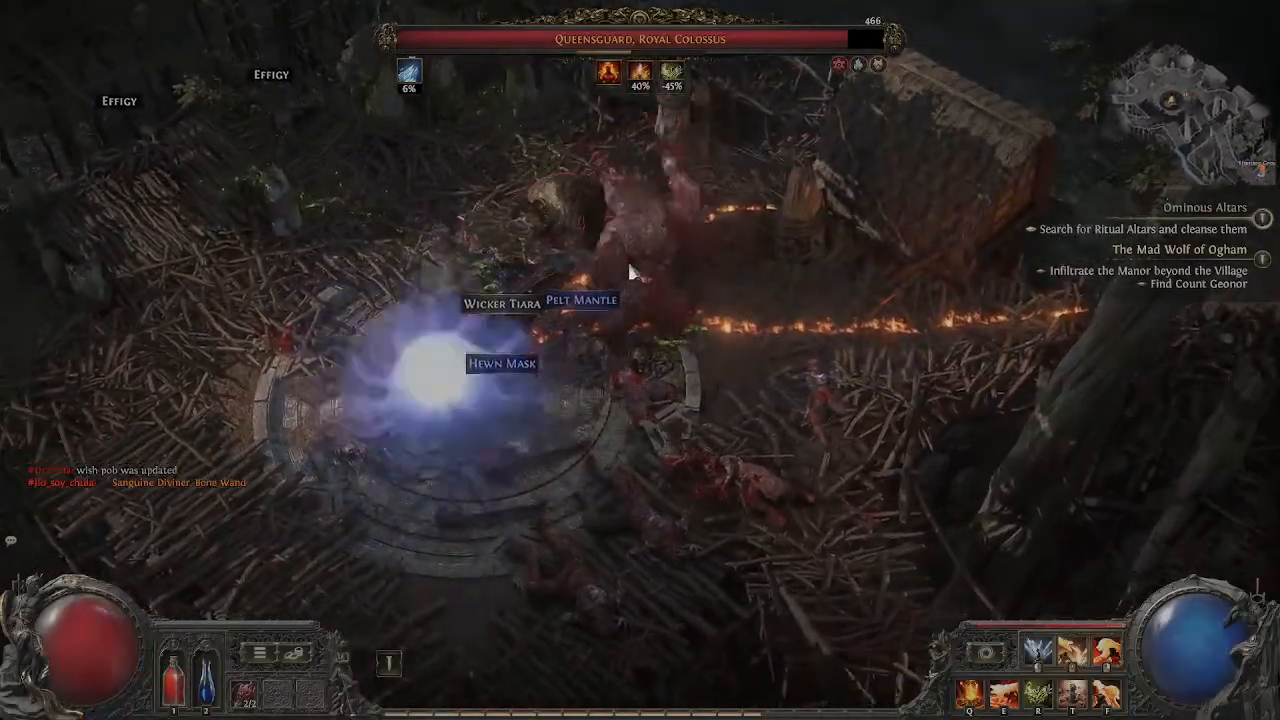
pyautogui.press('w')
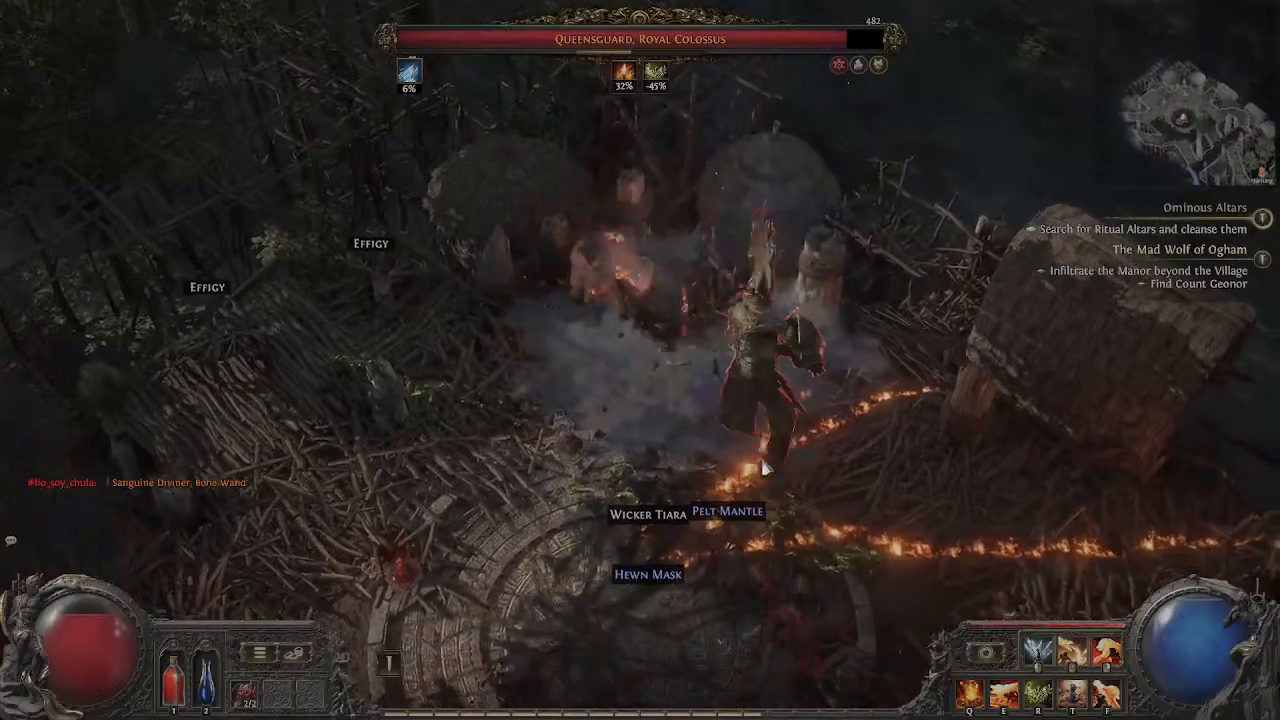
# Step: Dodge around the Royal Colossus near the thatched hut and slam it between its attacks
pyautogui.press('s')
pyautogui.press('d')
pyautogui.press('space')
pyautogui.press('w')
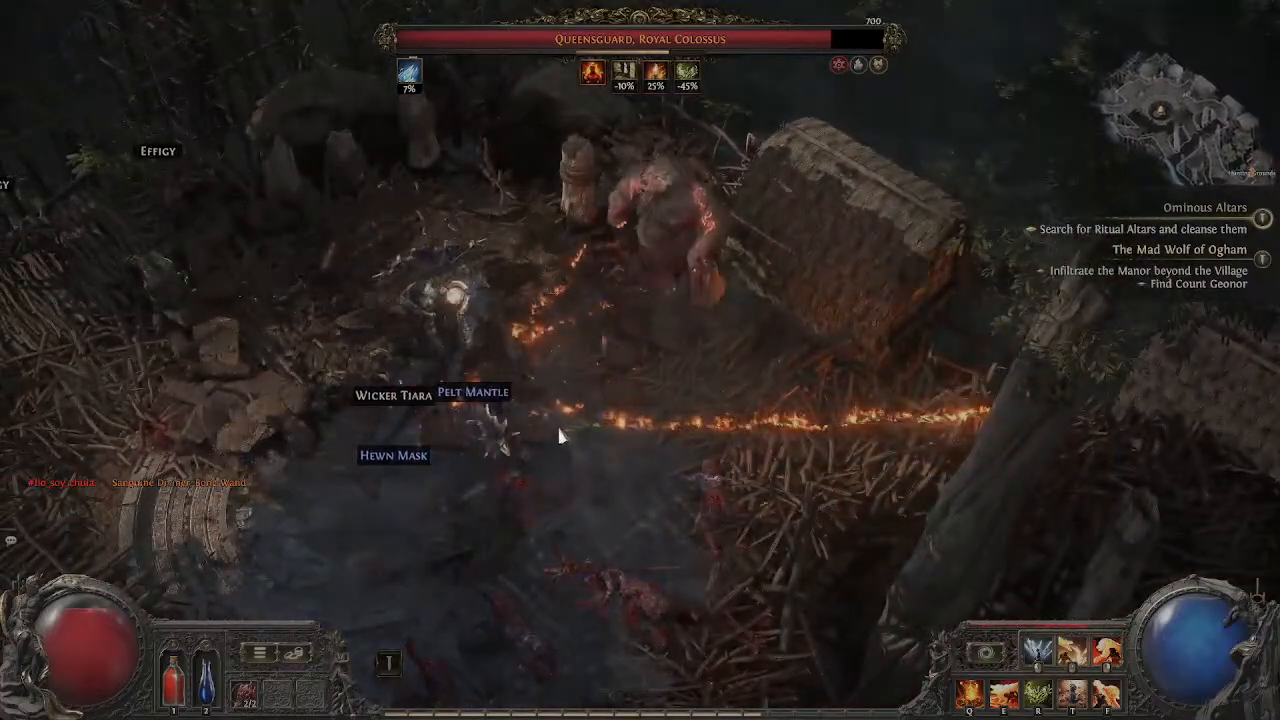
pyautogui.press('a')
pyautogui.press('s')
pyautogui.press('a')
pyautogui.press('space')
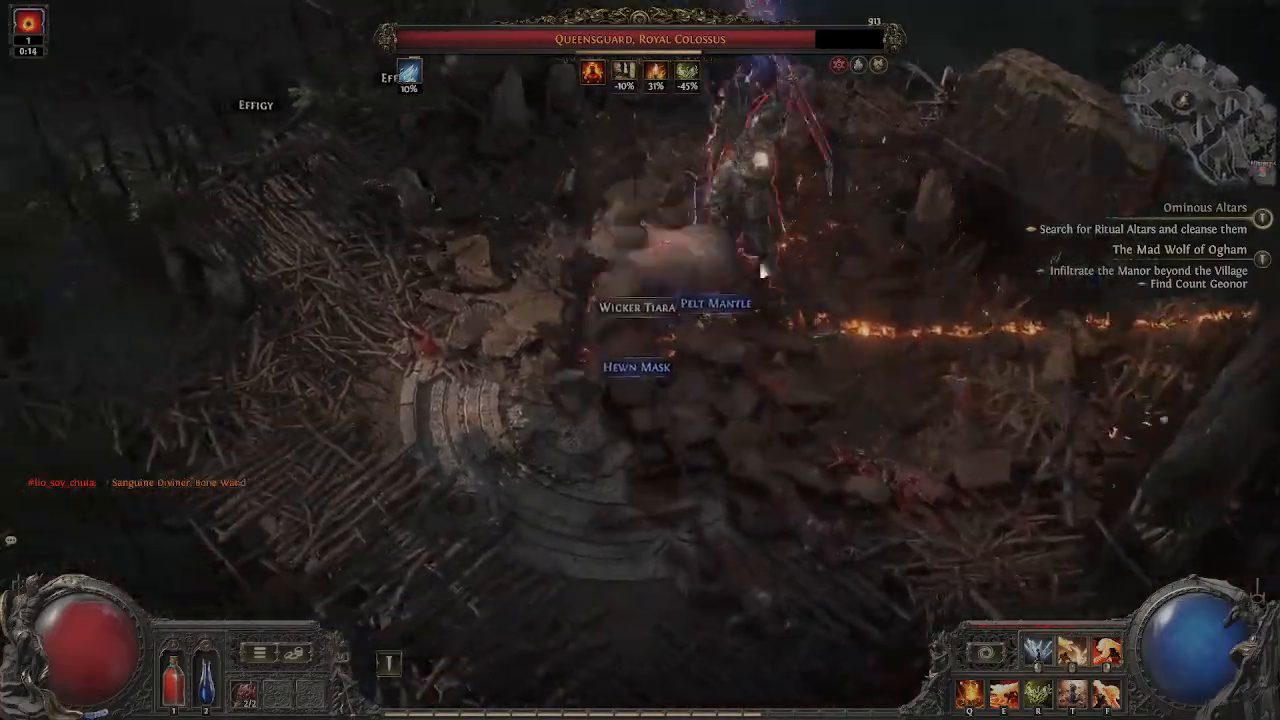
# Step: Roll away from the Royal Colossus to the far rim of the ritual circle and close in again
pyautogui.press('w')
pyautogui.press('a')
pyautogui.press('s')
pyautogui.press('a')
pyautogui.press('space')
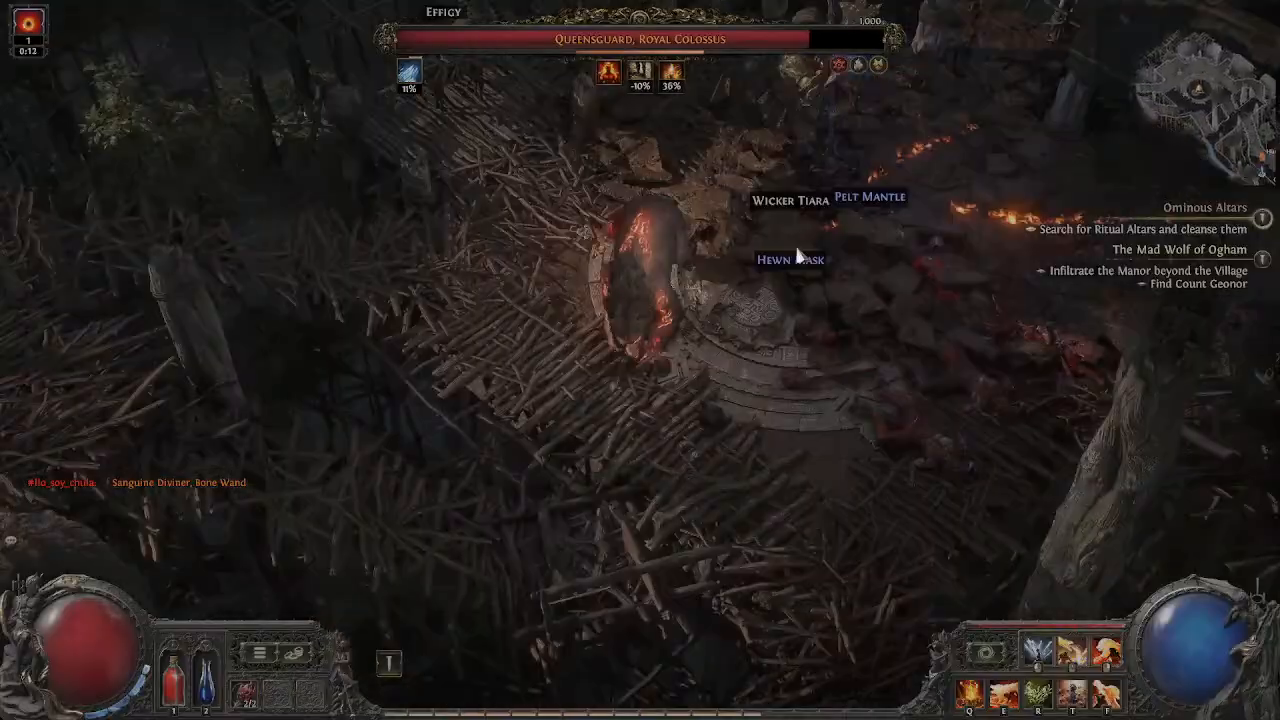
pyautogui.press('d')
pyautogui.press('w')
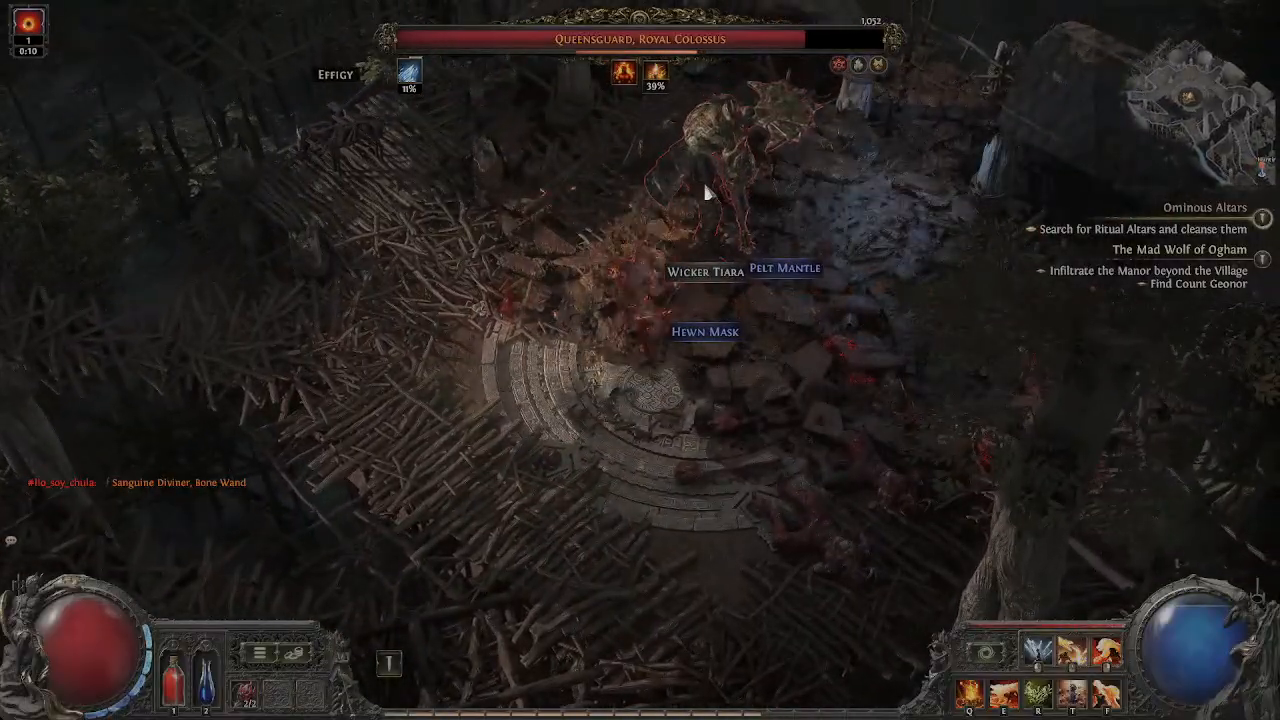
# Step: Cast the fire skills on the Royal Colossus and close in on it in bear form across the ritual circle
pyautogui.press('q')
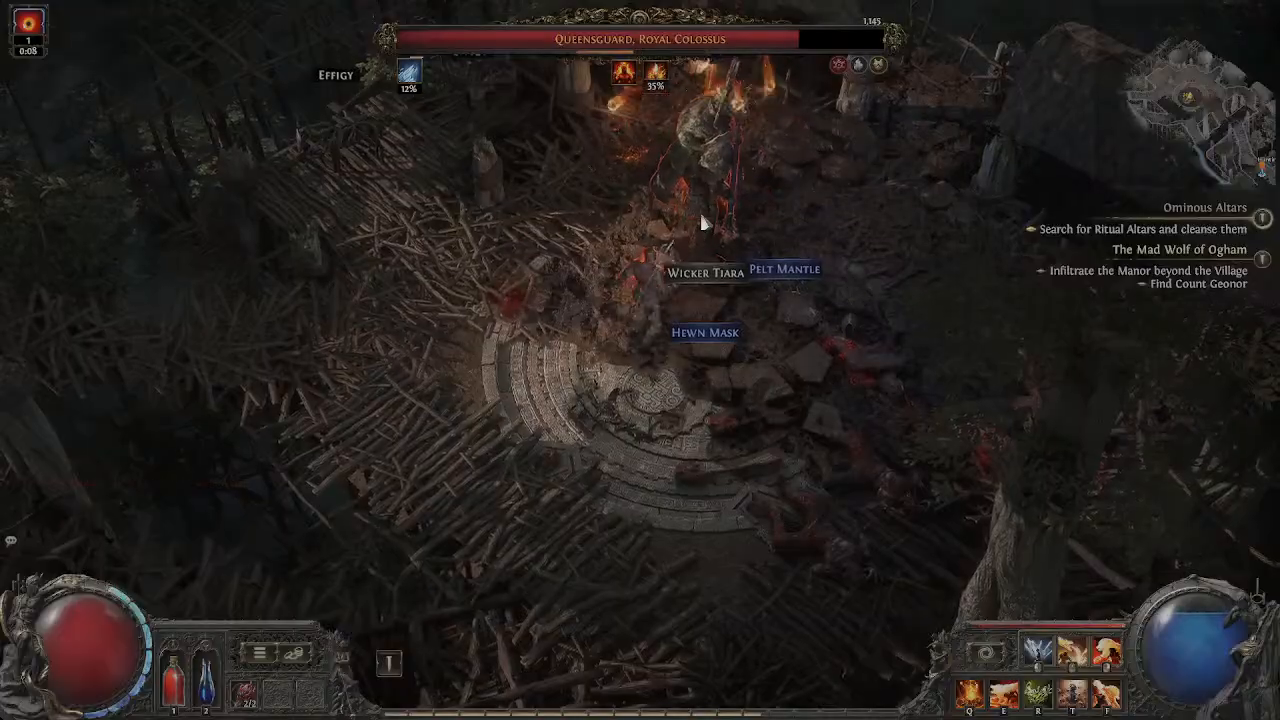
pyautogui.press('t')
pyautogui.press('w')
pyautogui.press('d')
pyautogui.press('d')
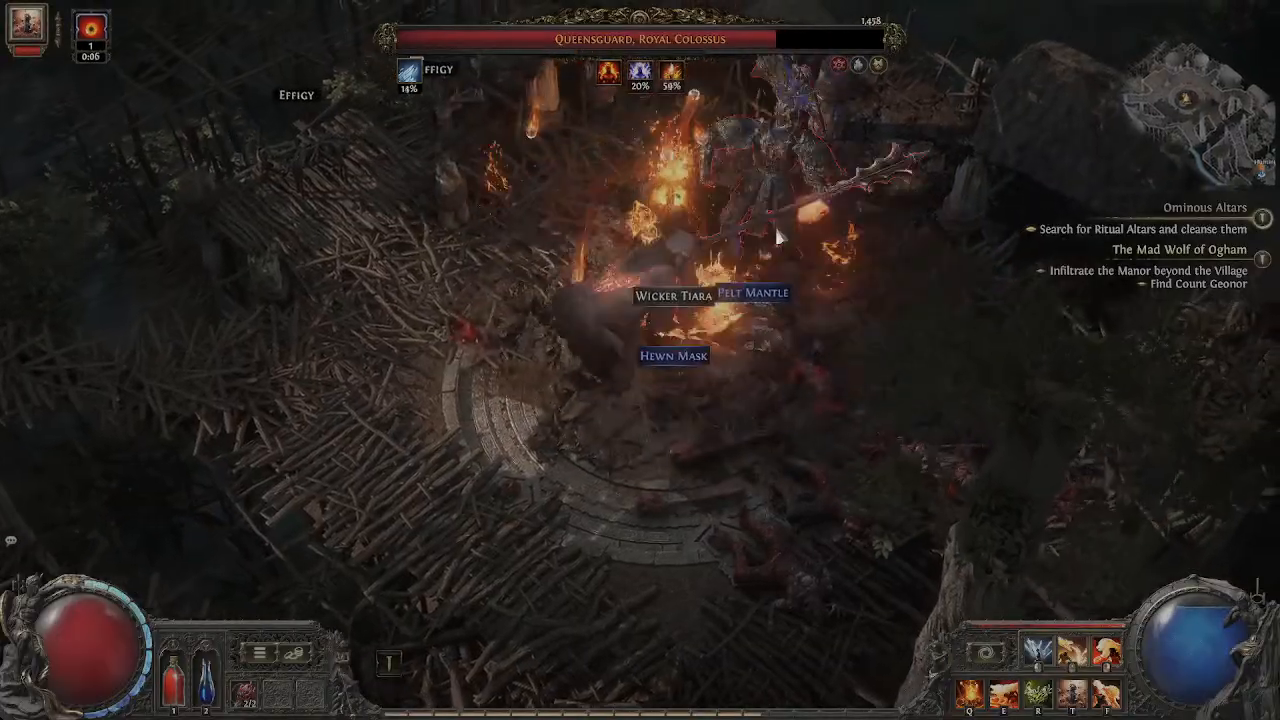
pyautogui.press('w')
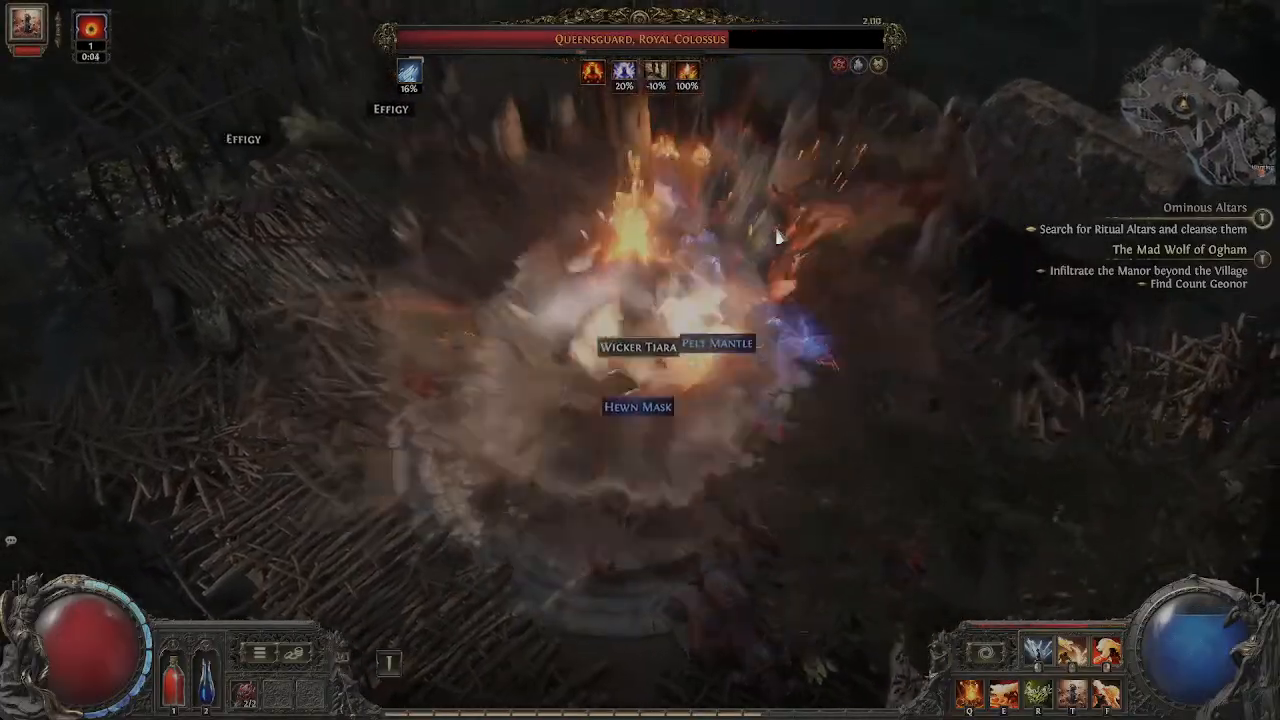
# Step: Chase the Royal Colossus to the wooden posts by the huts, dodging around it between strikes
pyautogui.press('w')
pyautogui.press('d')
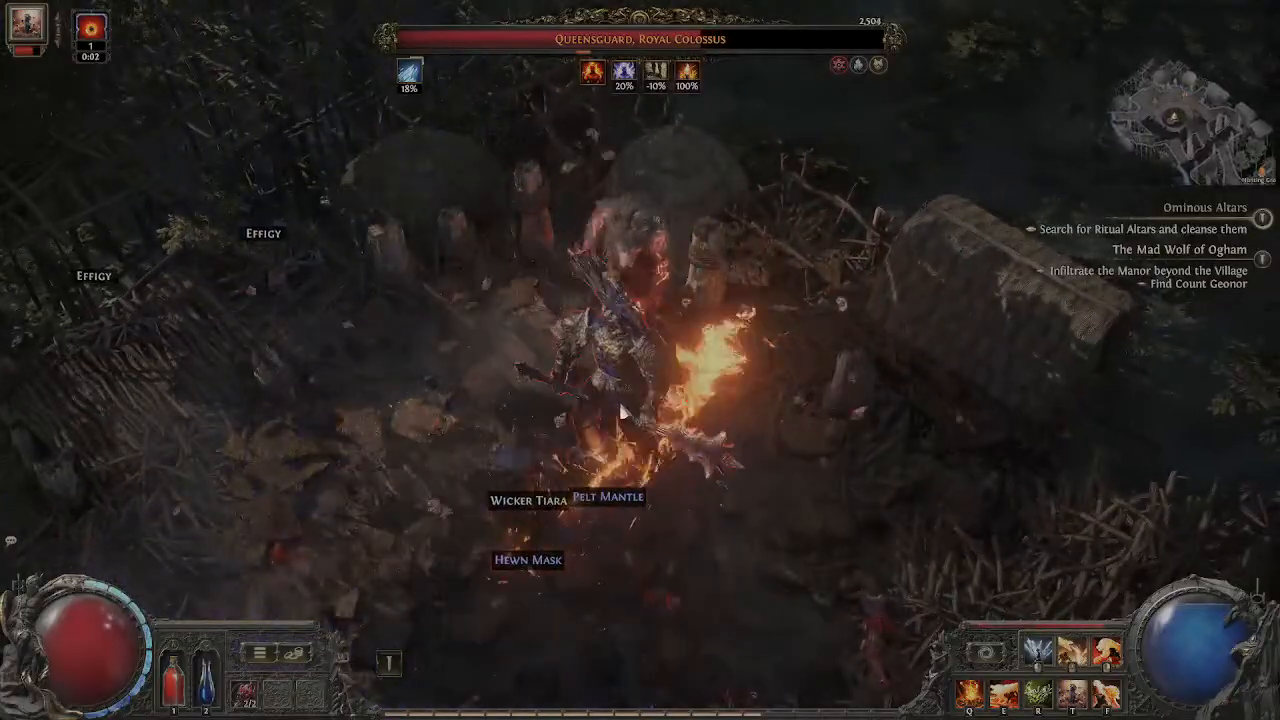
pyautogui.press('s')
pyautogui.press('a')
pyautogui.press('w')
pyautogui.press('d')
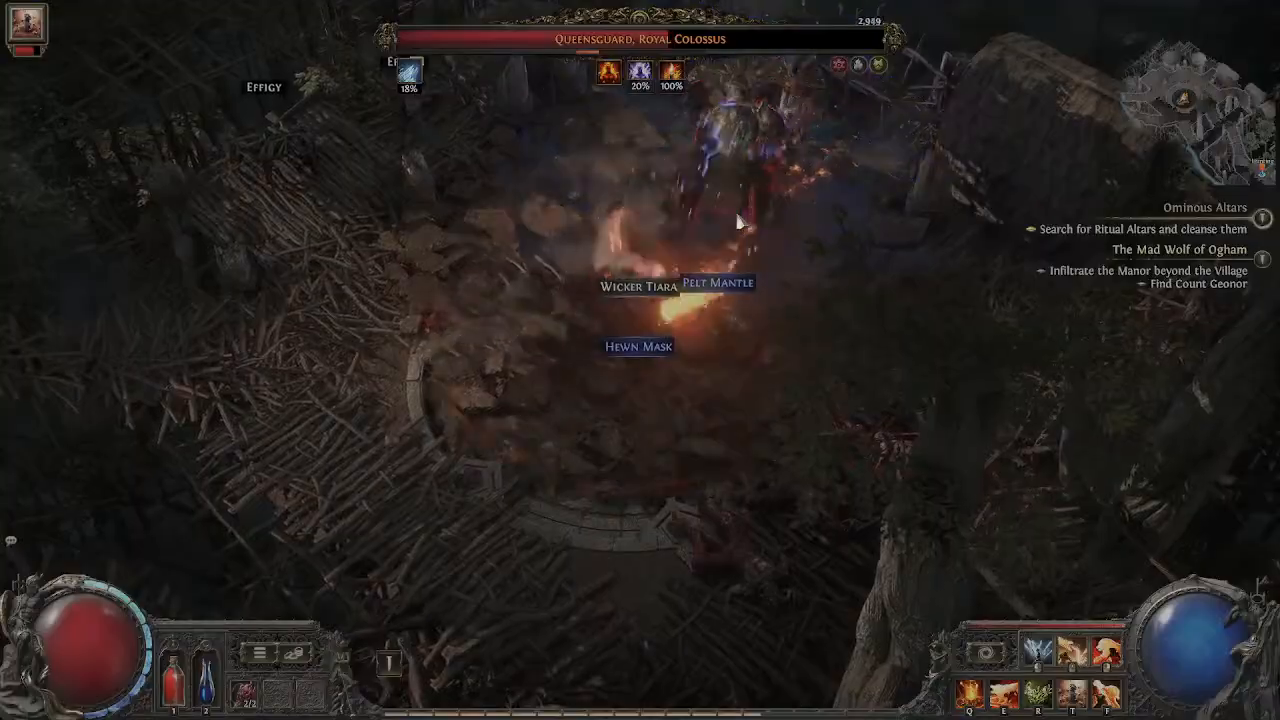
# Step: Evade the Royal Colossus's lightning blast towards the thatched hut and return to attack it at the circle's edge
pyautogui.press('w')
pyautogui.press('w')
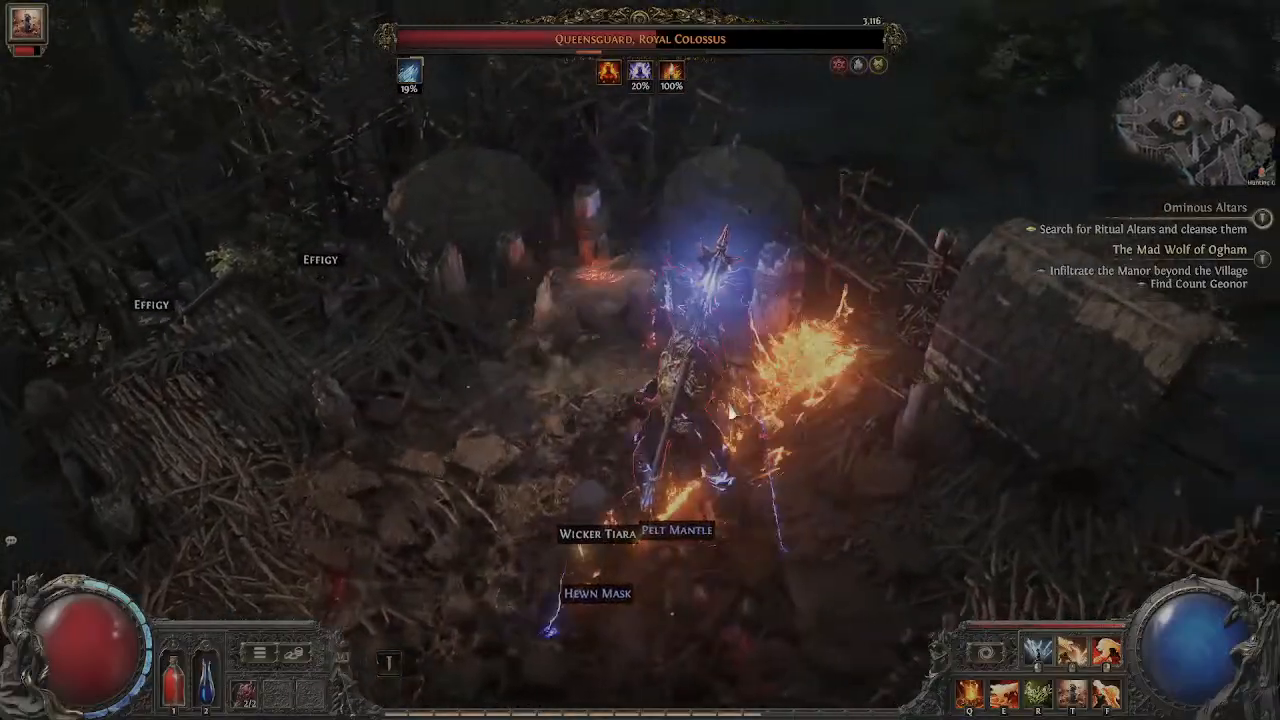
pyautogui.press('d')
pyautogui.press('d')
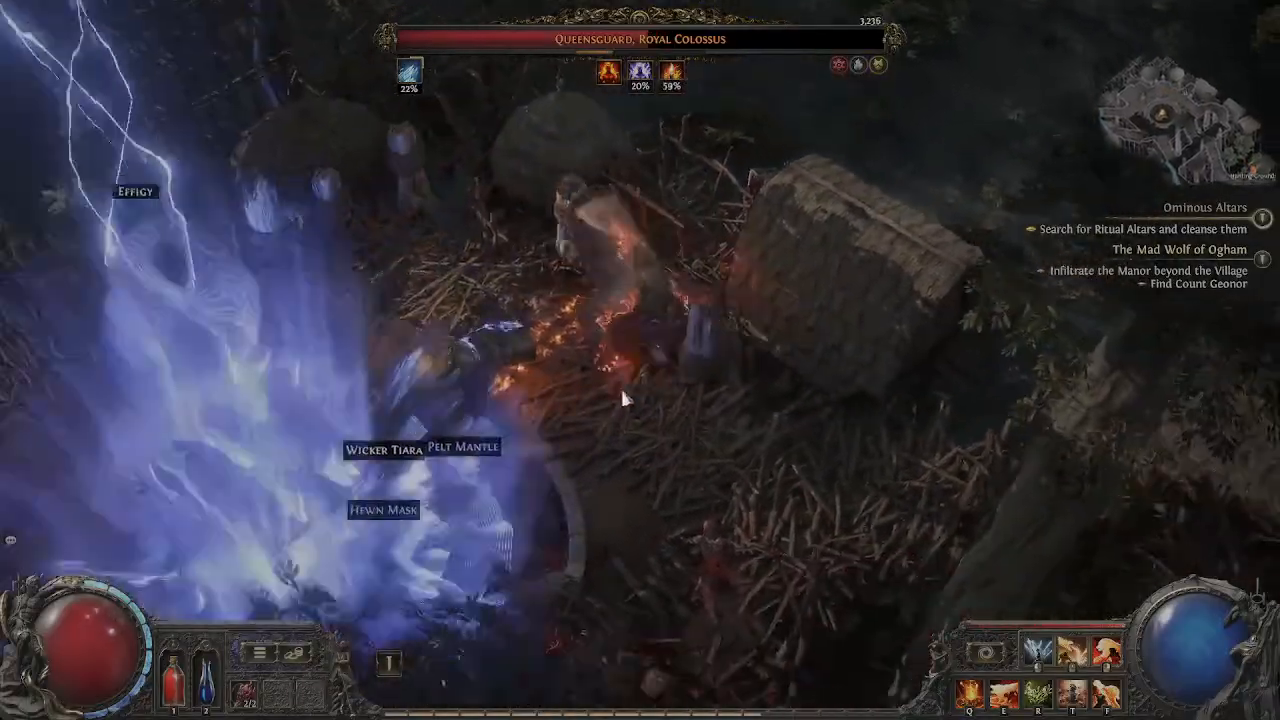
pyautogui.press('s')
pyautogui.press('a')
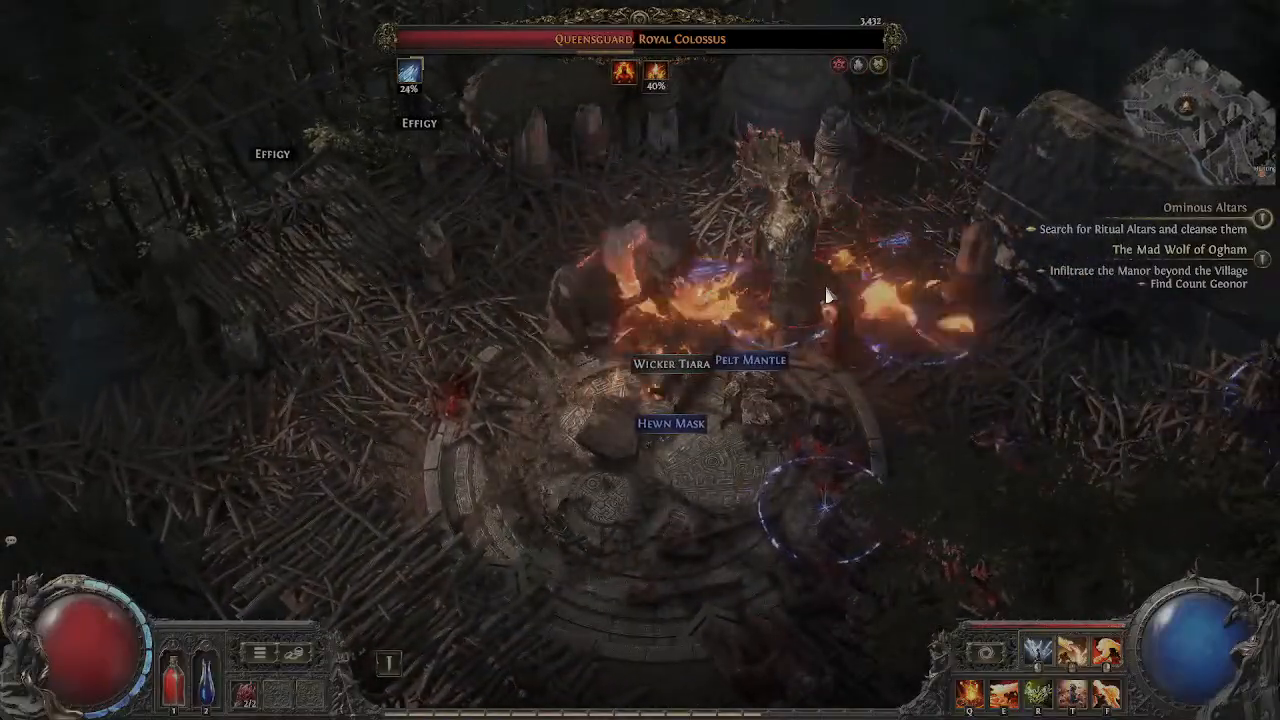
pyautogui.press('d')
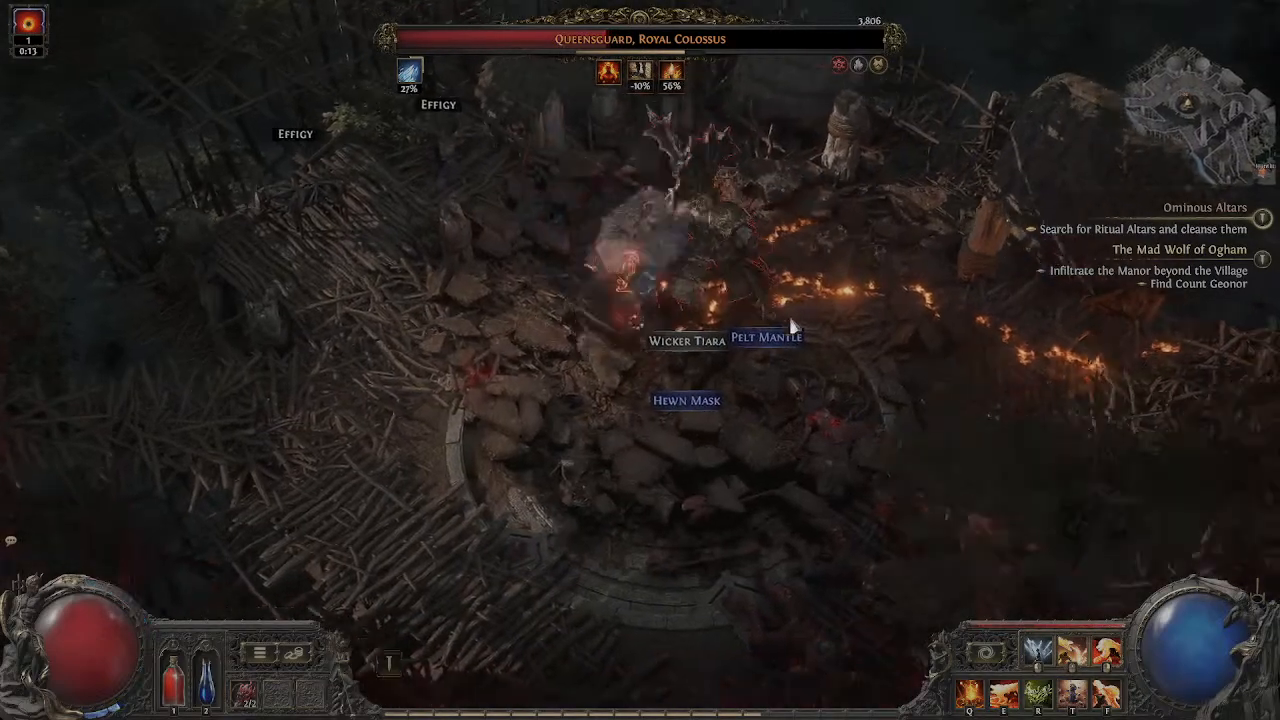
pyautogui.press('d')
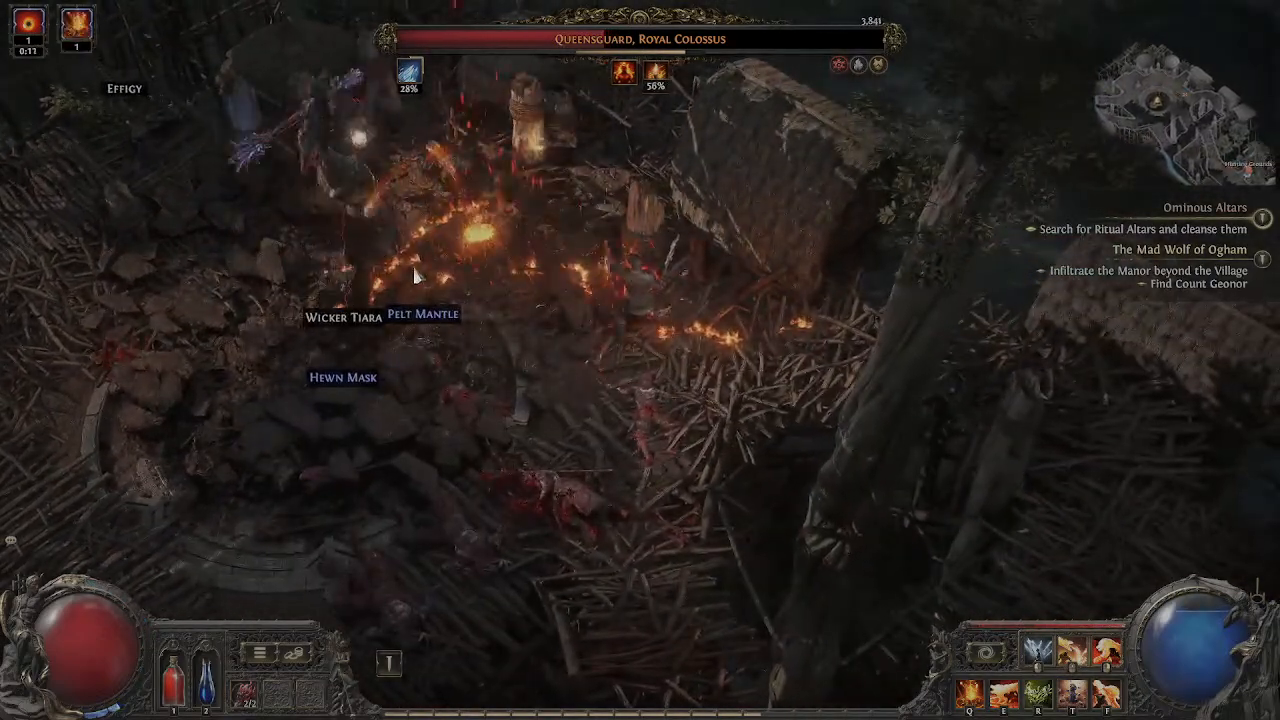
# Step: Recast the totem-icon skill and run back to fight the Royal Colossus beside the dropped Wicker Tiara
pyautogui.press('a')
pyautogui.press('s')
pyautogui.press('t')
pyautogui.press('a')
pyautogui.press('w')
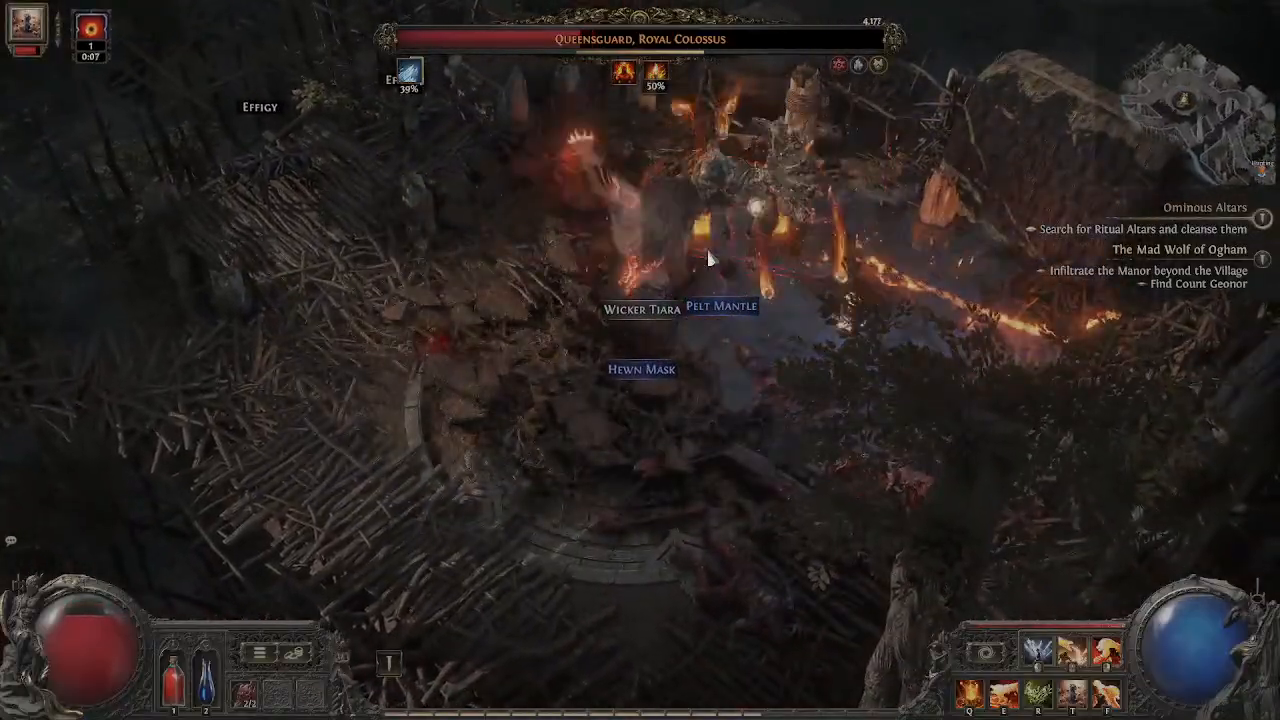
pyautogui.press('w')
pyautogui.press('a')
# Step: Slam the Royal Colossus repeatedly at close range on the rubble of the ritual circle
pyautogui.rightClick(606, 255)
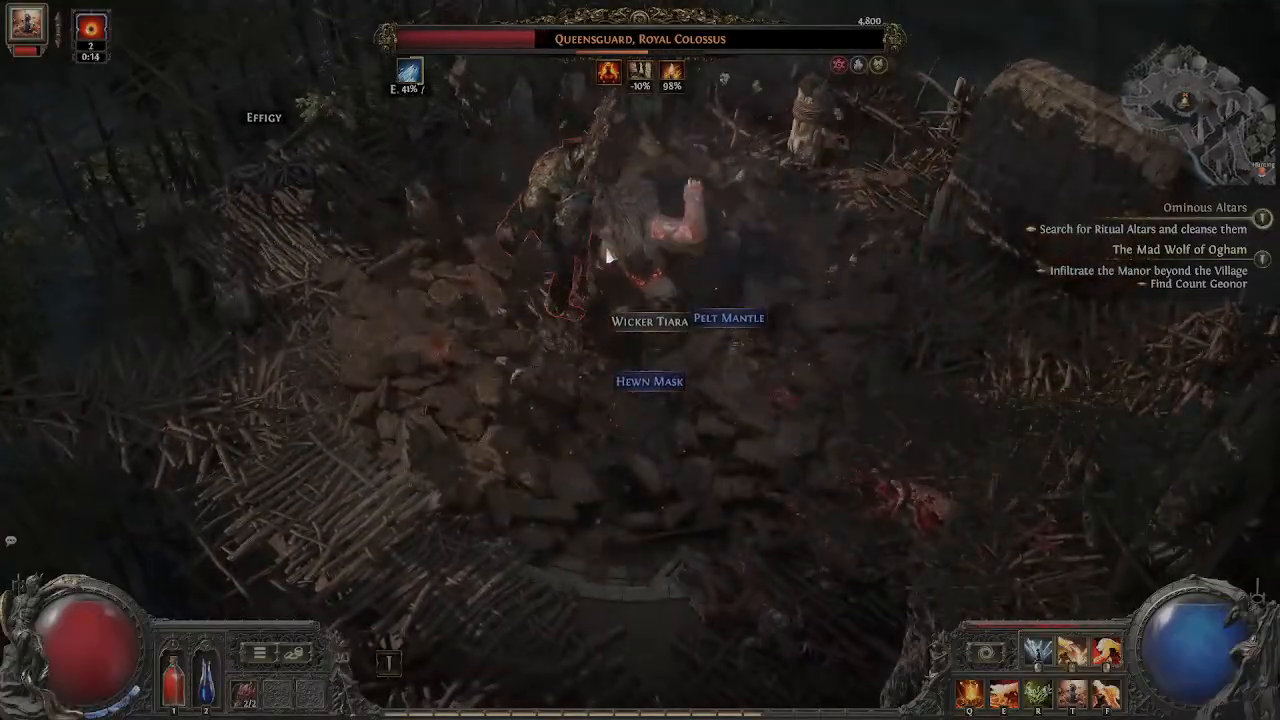
pyautogui.rightClick(602, 258)
pyautogui.rightClick(600, 262)
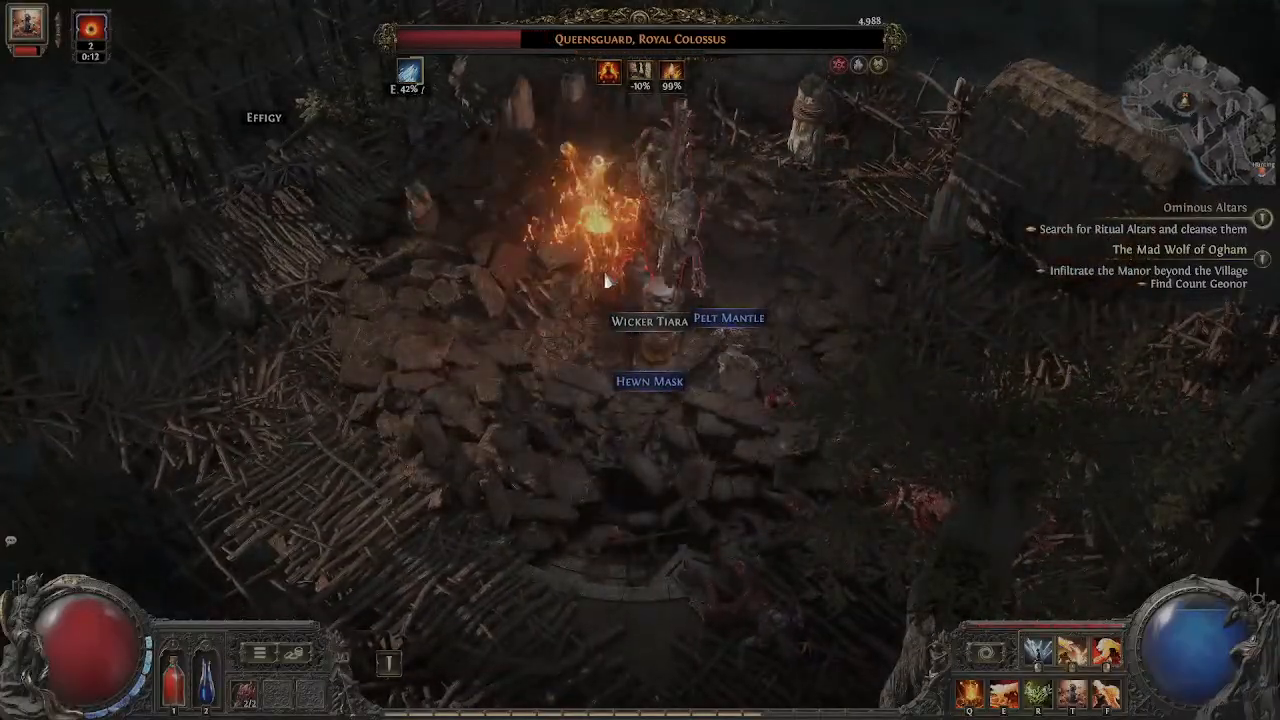
pyautogui.rightClick(628, 281)
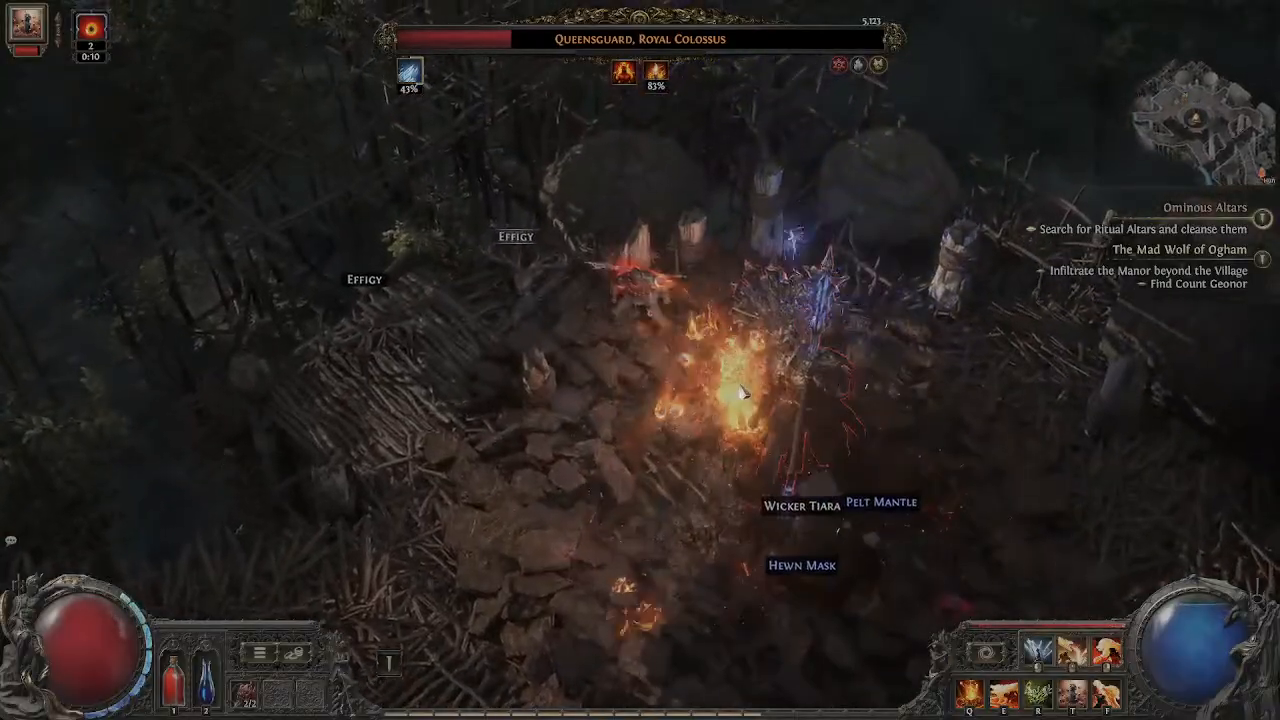
# Step: Finish off the Royal Colossus with fiery slams and strikes while shifting towards the thatched hut
pyautogui.click(751, 402)
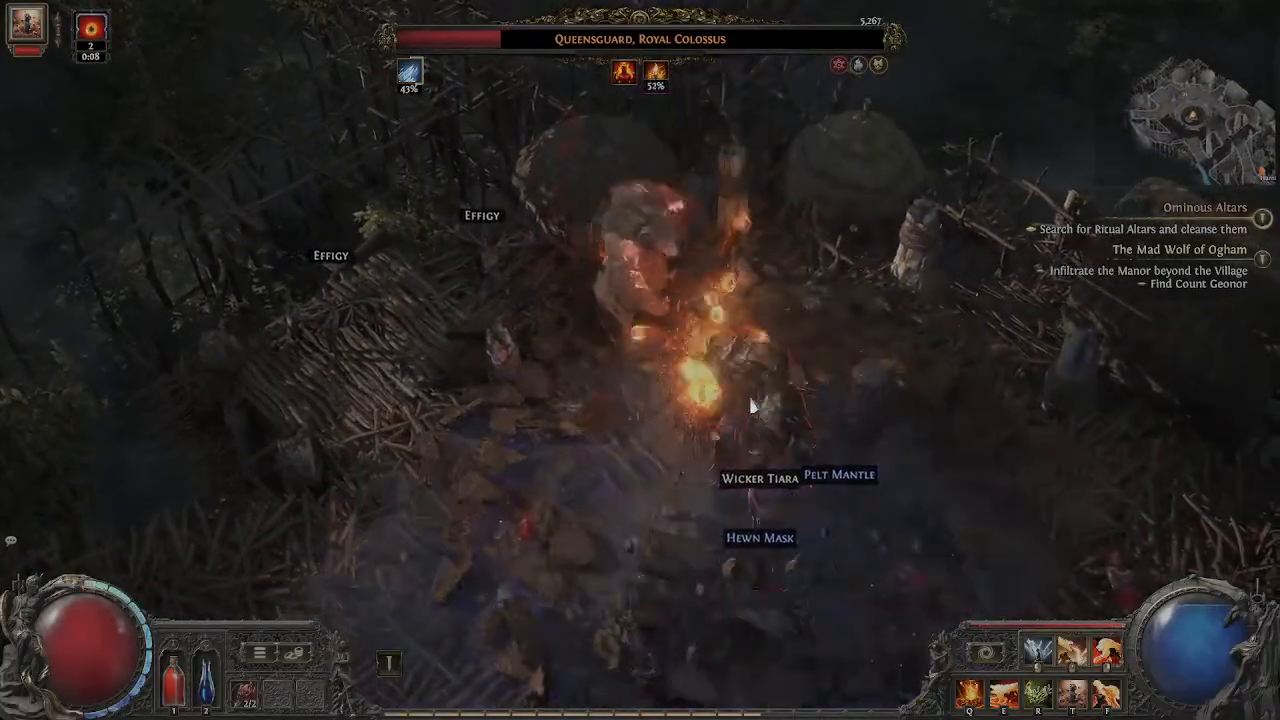
pyautogui.rightClick(749, 398)
pyautogui.rightClick(750, 400)
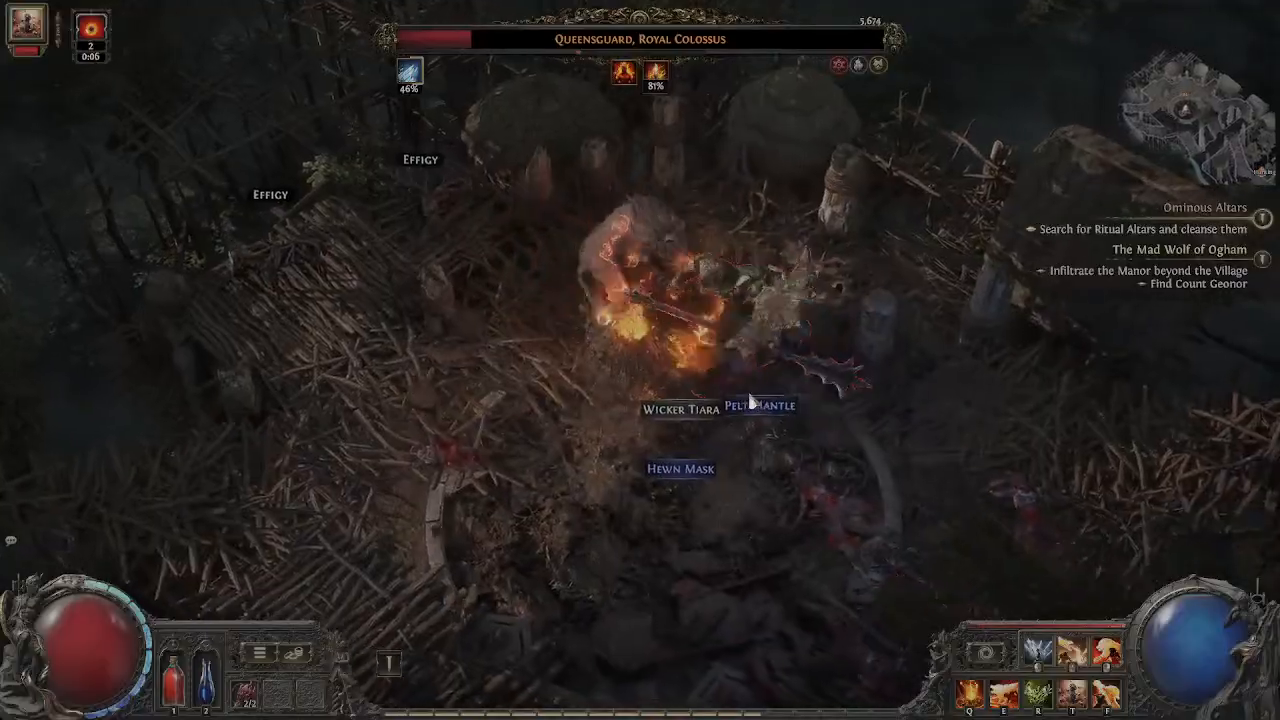
pyautogui.rightClick(751, 402)
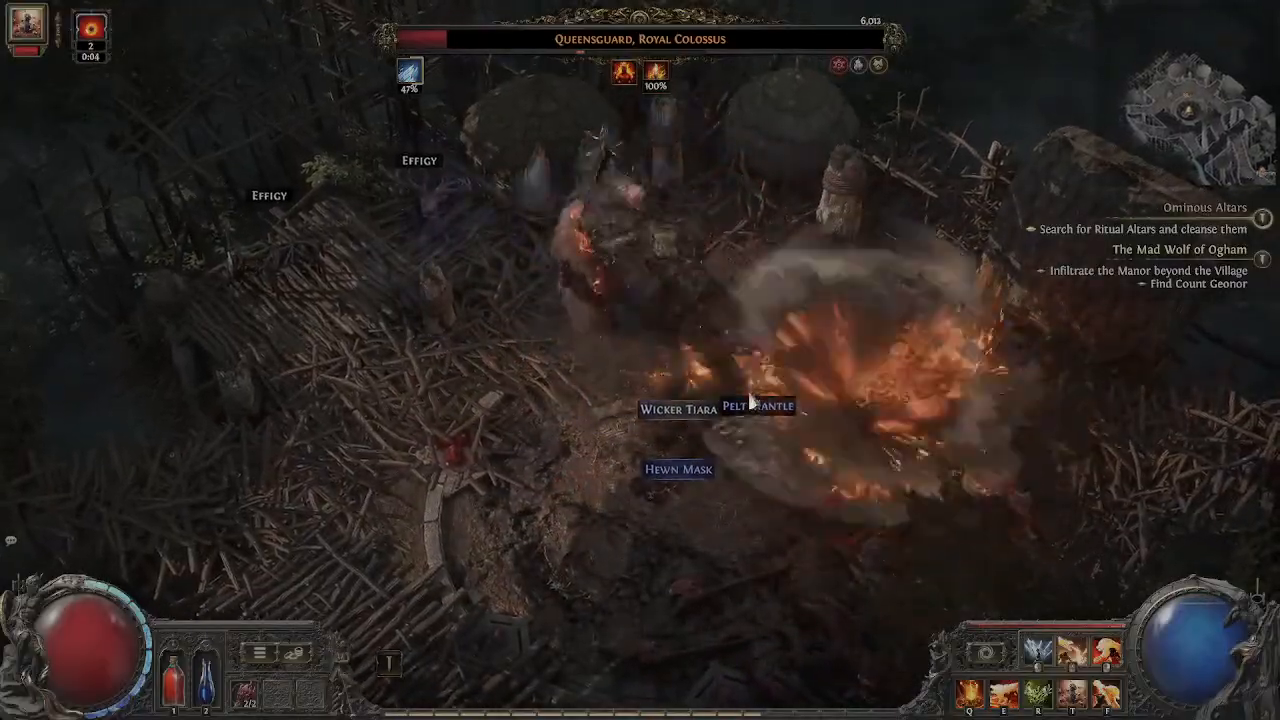
pyautogui.click(732, 344)
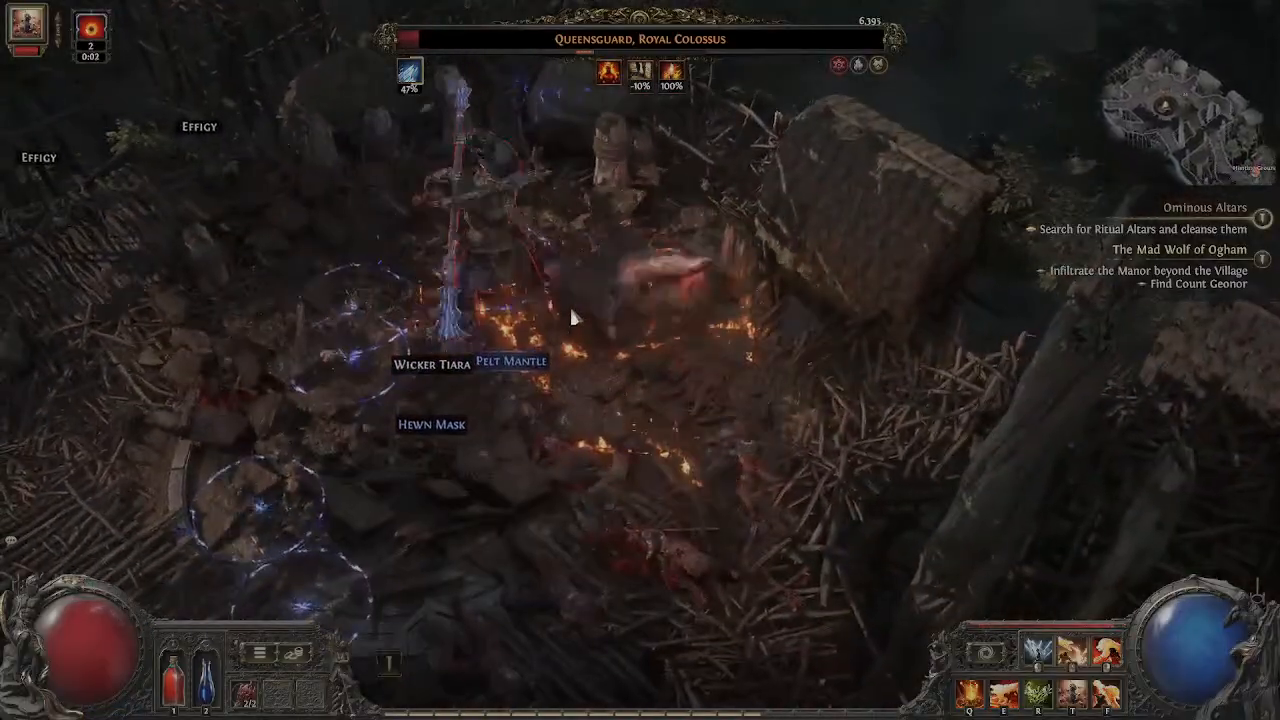
pyautogui.rightClick(569, 304)
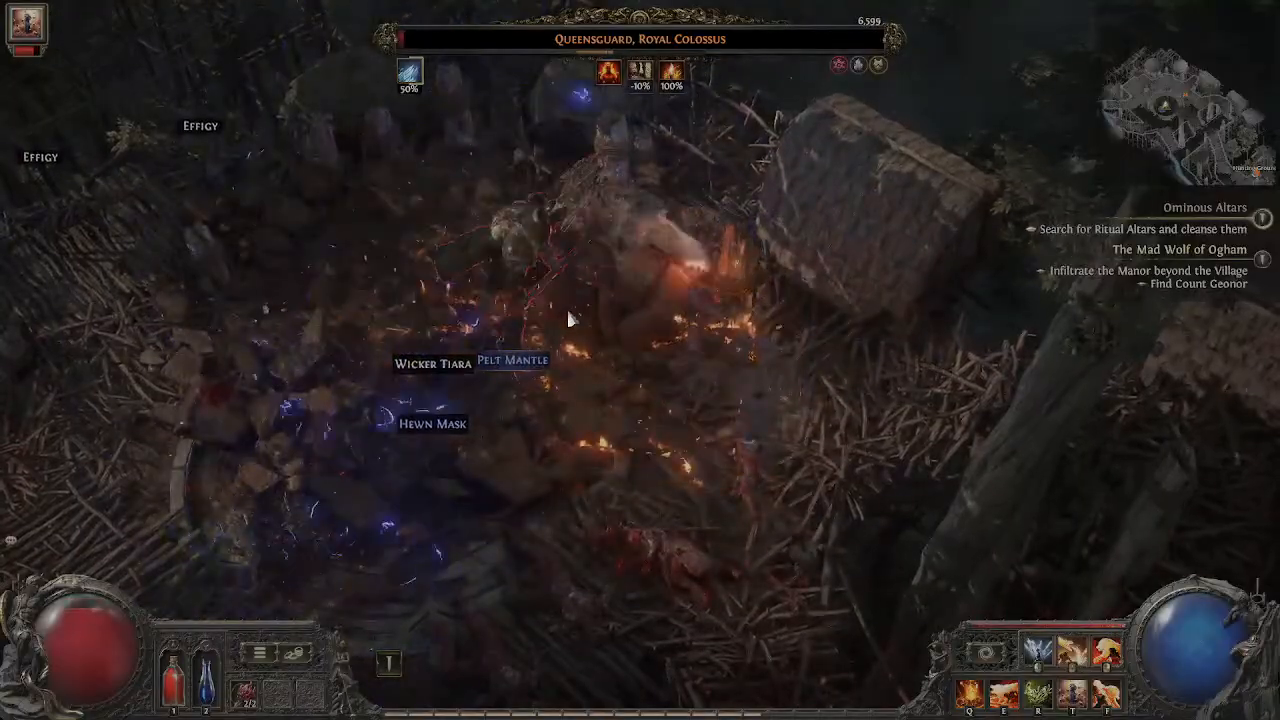
# Step: Loot the Pathfinder Coat, Greater Life Flask and Glassblower's Bauble from the Royal Colossus's drops
pyautogui.press('a')
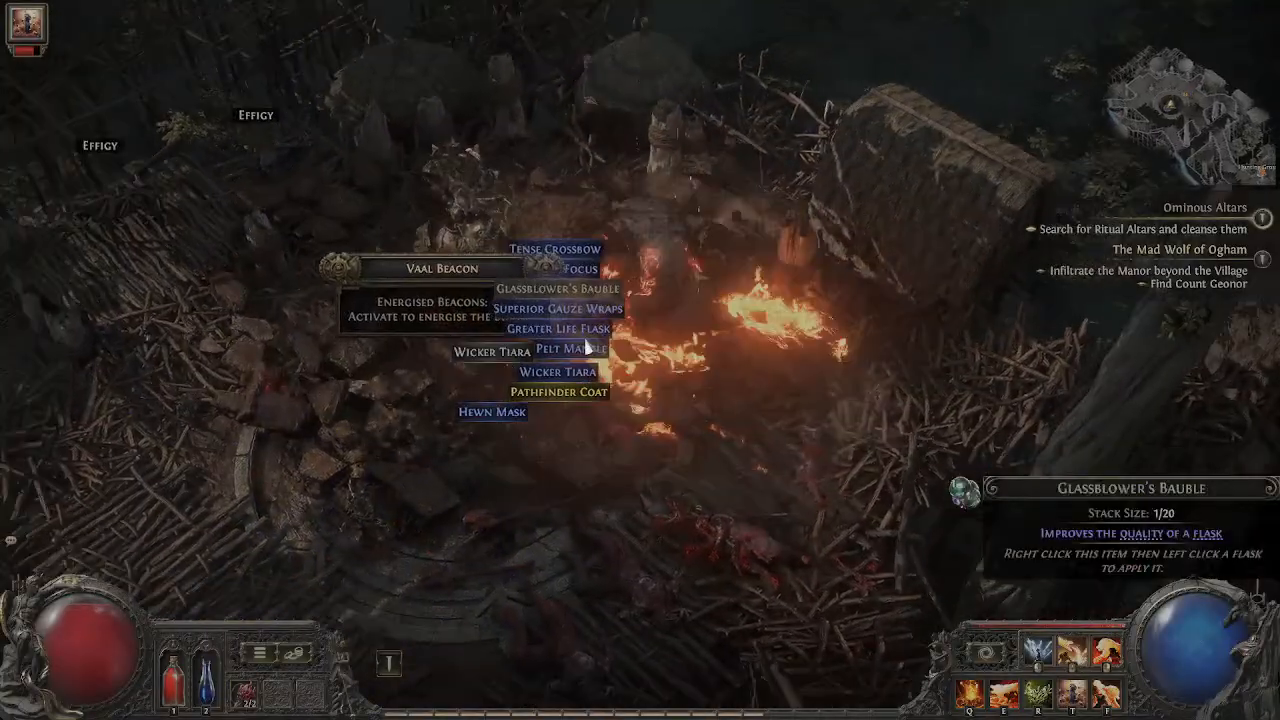
pyautogui.click(561, 386)
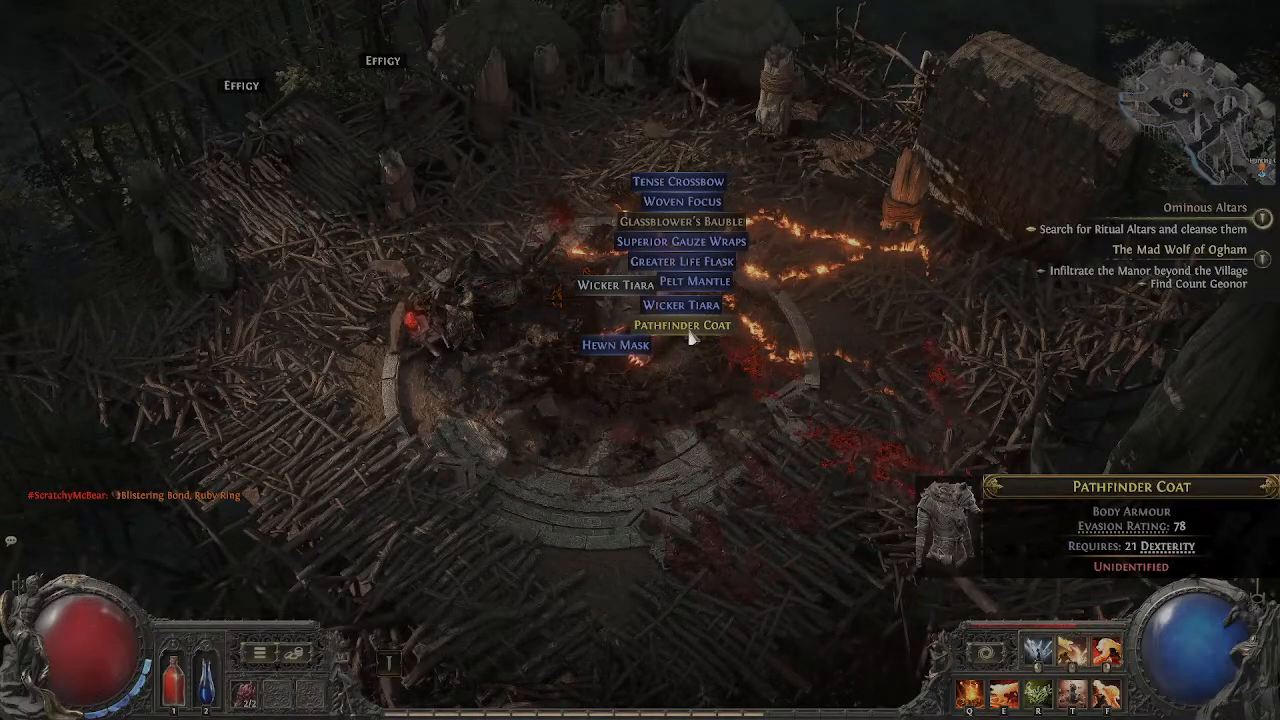
pyautogui.click(714, 265)
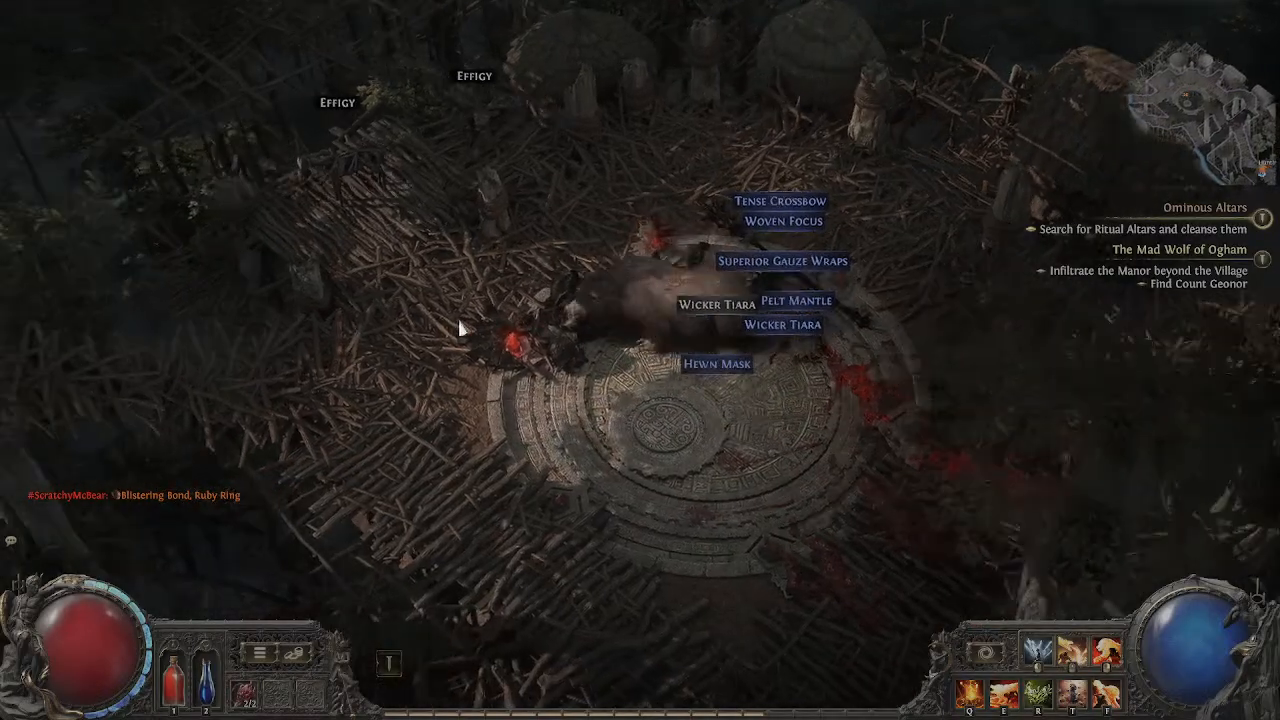
# Step: Smash the effigies beside the circle, collect the gold and Scroll of Wisdom, and run west to the thatched hut
pyautogui.click(457, 315)
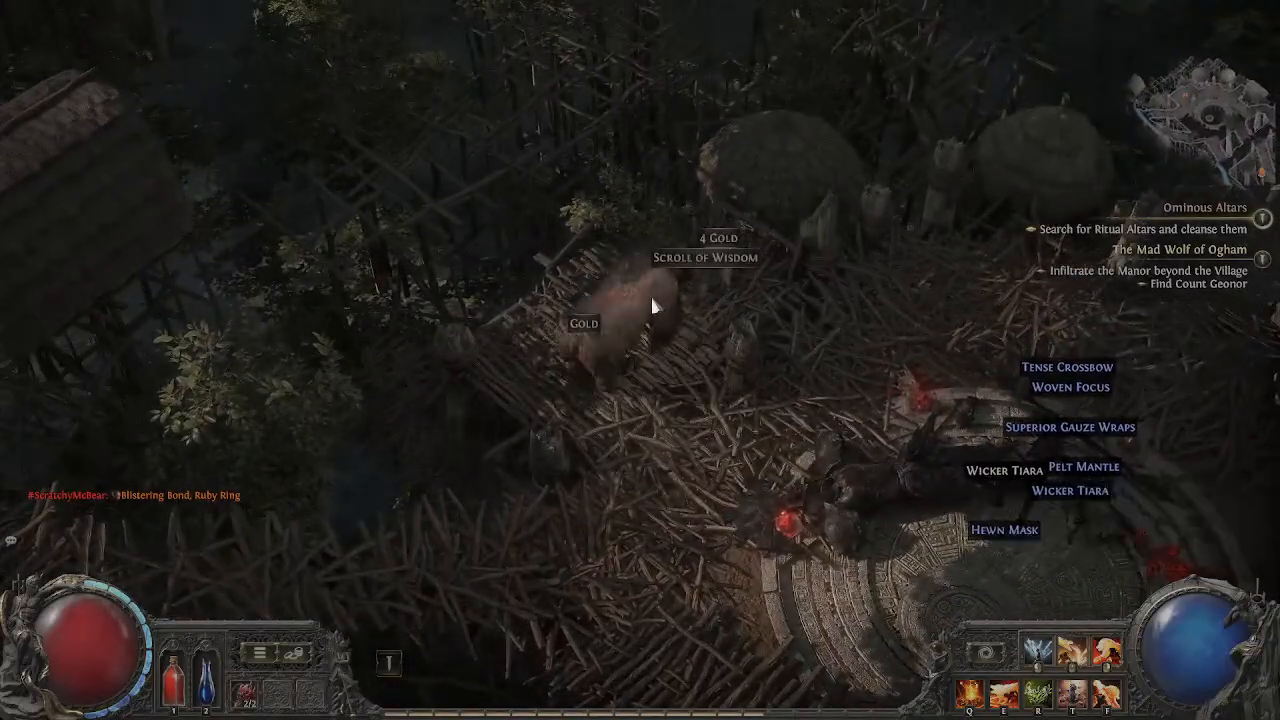
pyautogui.click(672, 252)
pyautogui.click(678, 266)
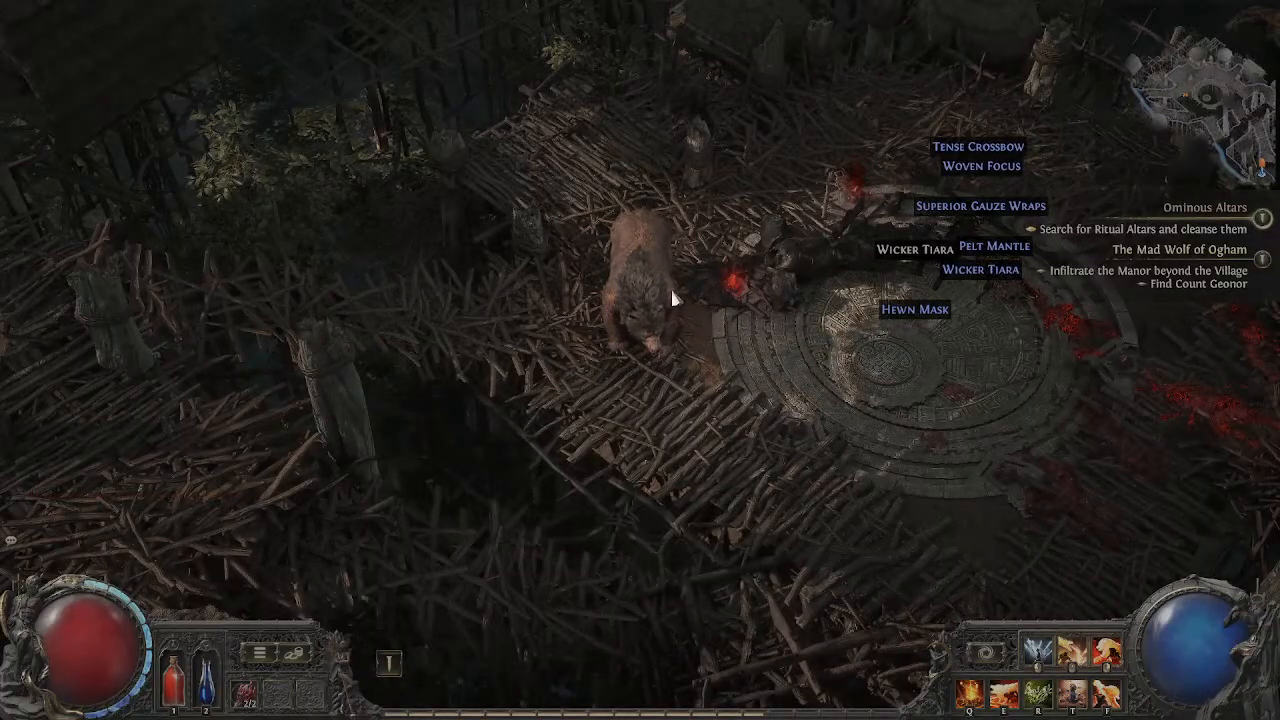
pyautogui.click(670, 286)
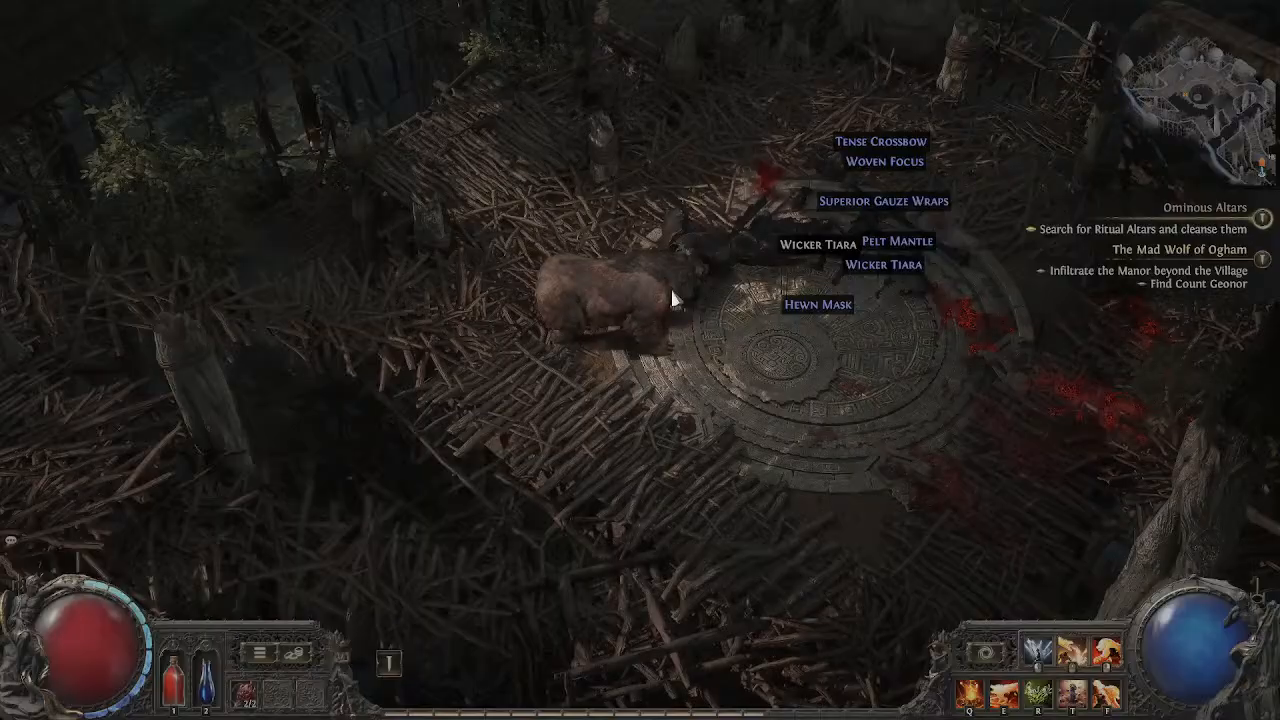
pyautogui.press('a')
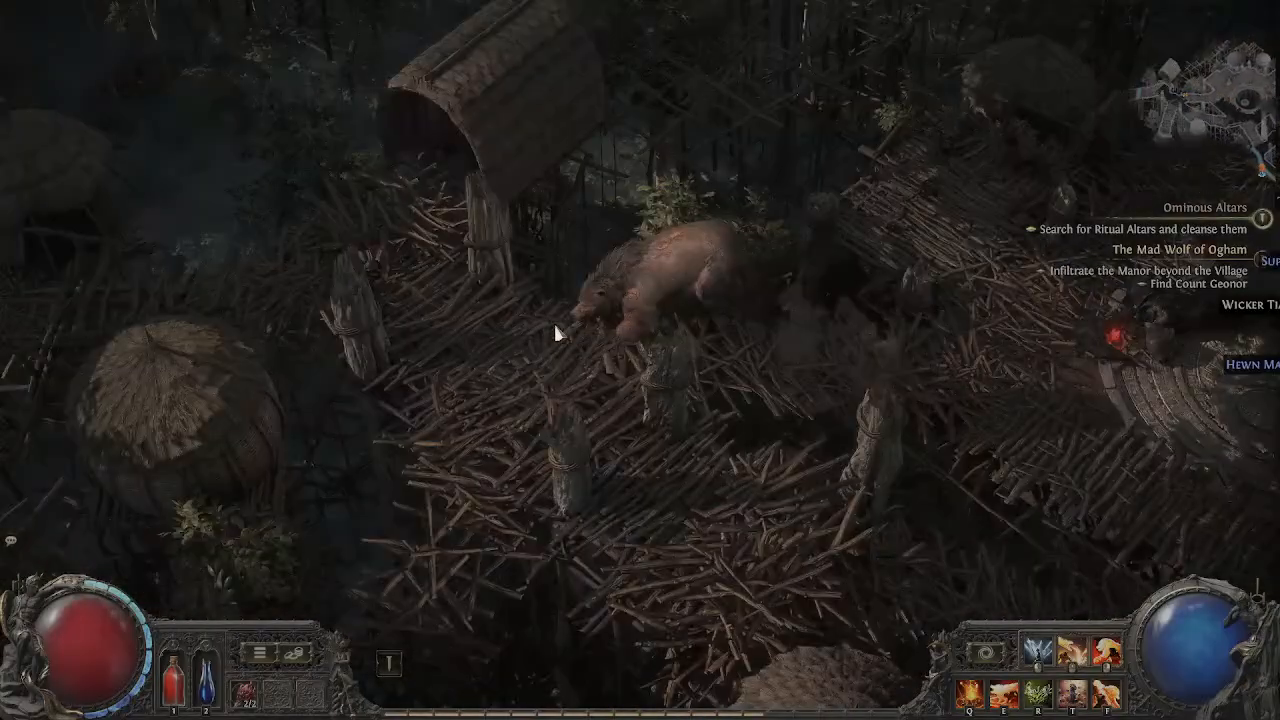
pyautogui.press('space')
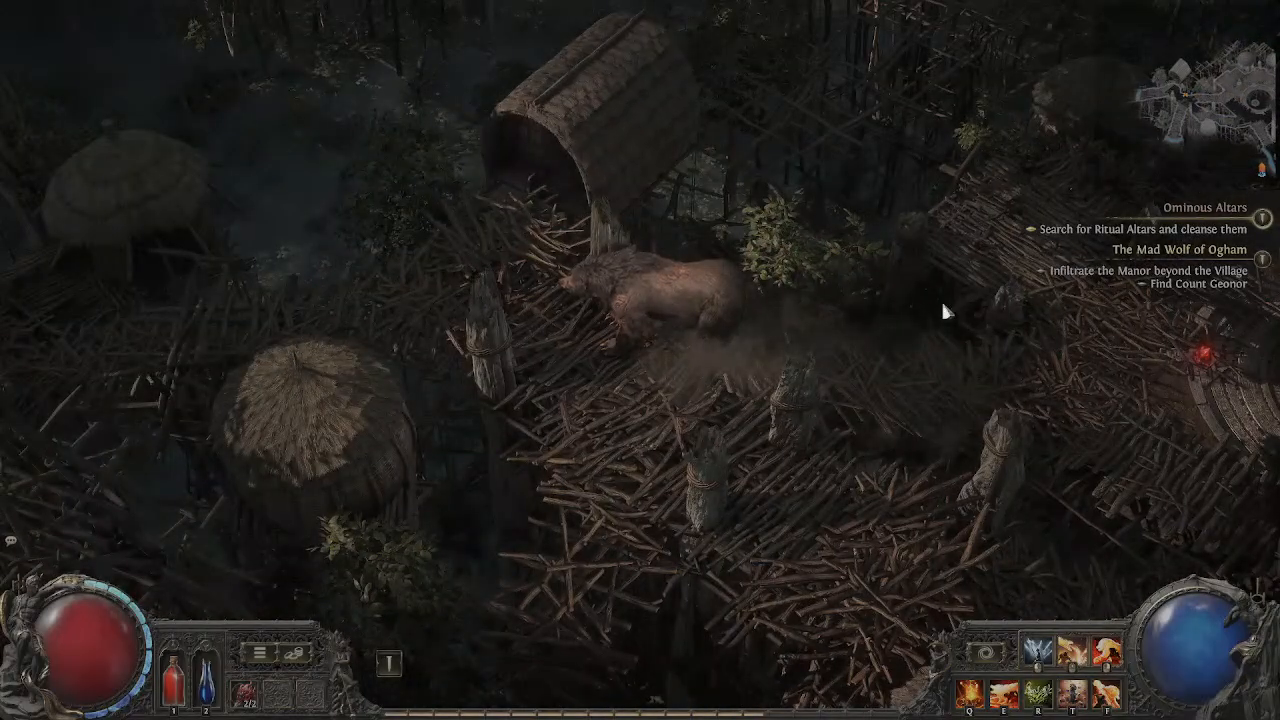
# Step: Pause the game and open the display mode choices in the graphics options
pyautogui.press('Escape')
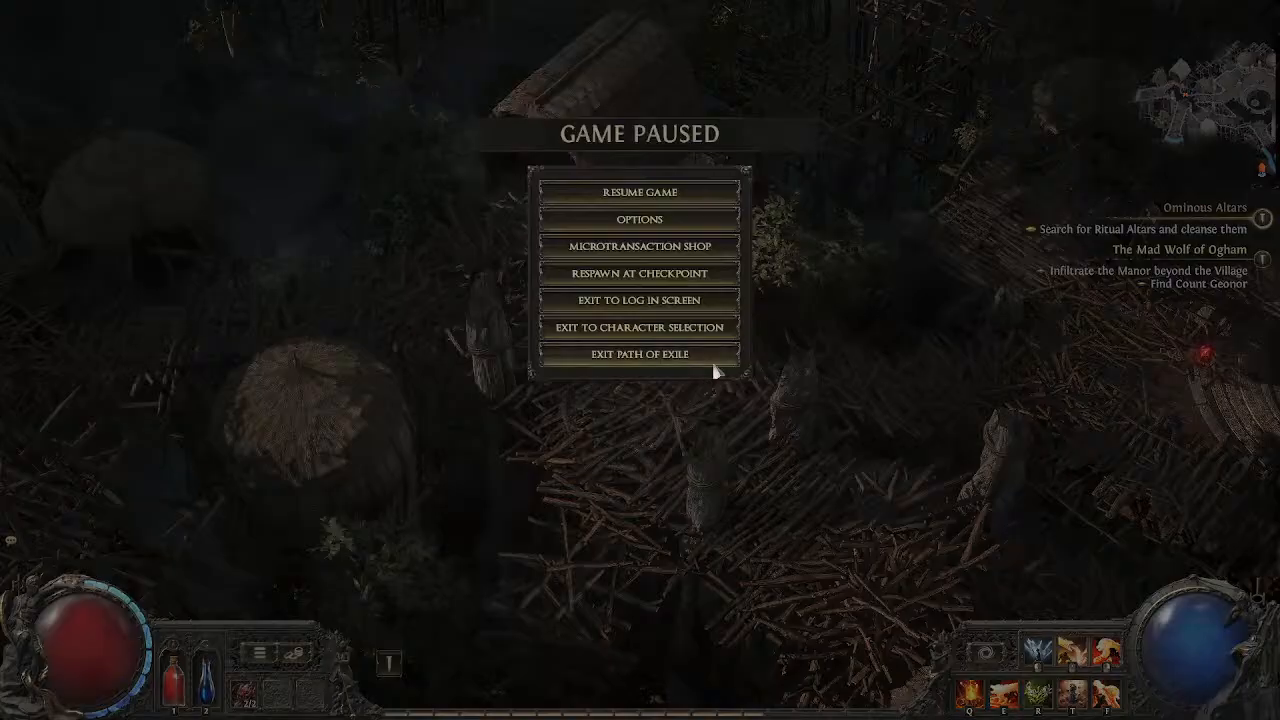
pyautogui.click(697, 226)
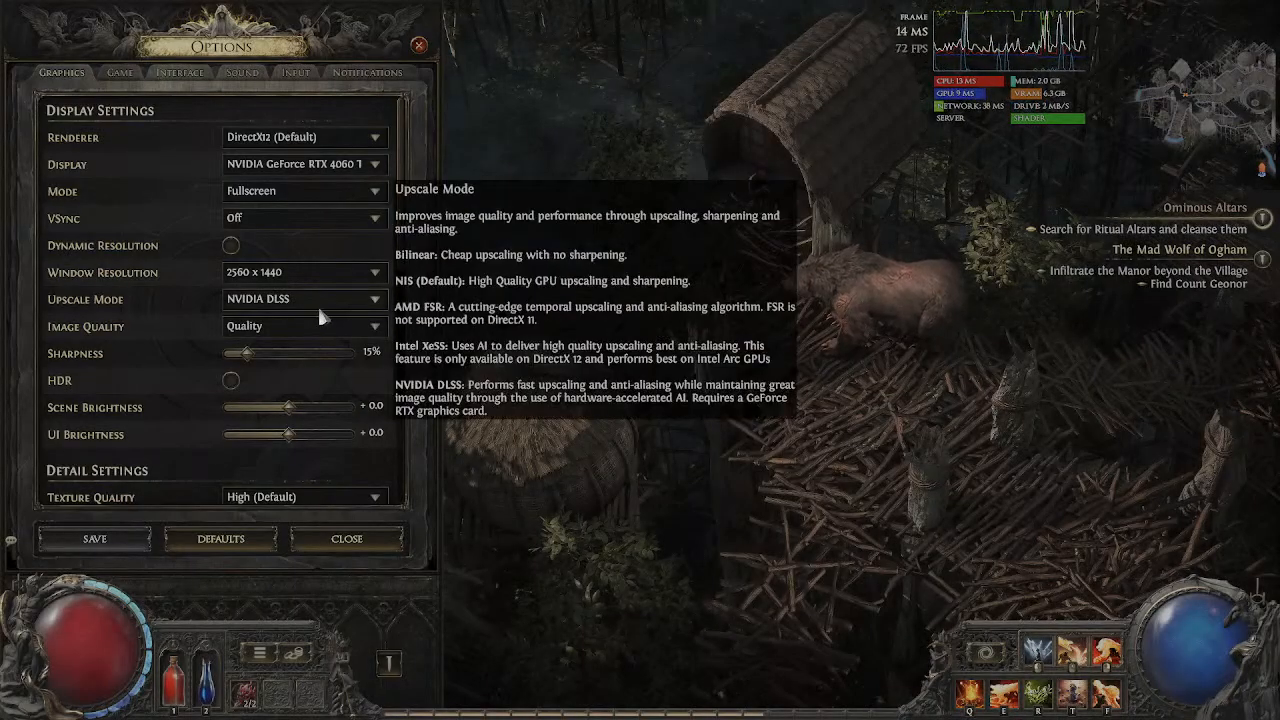
pyautogui.click(339, 194)
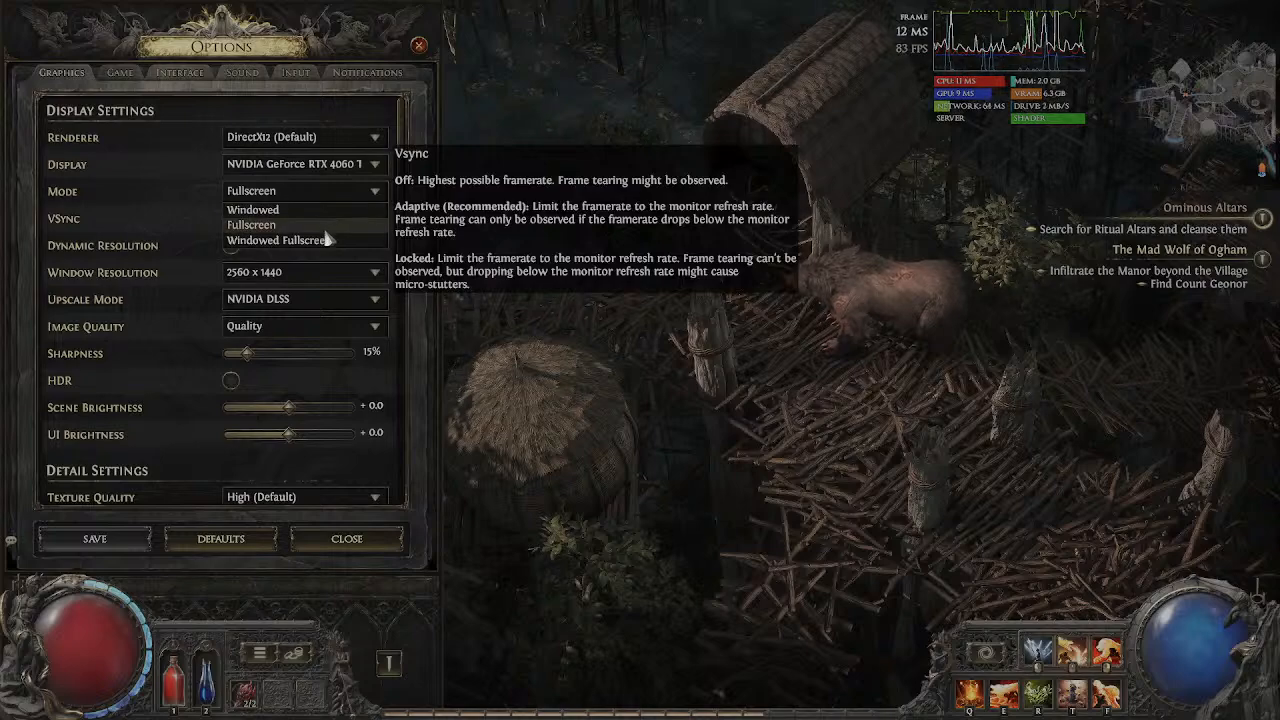